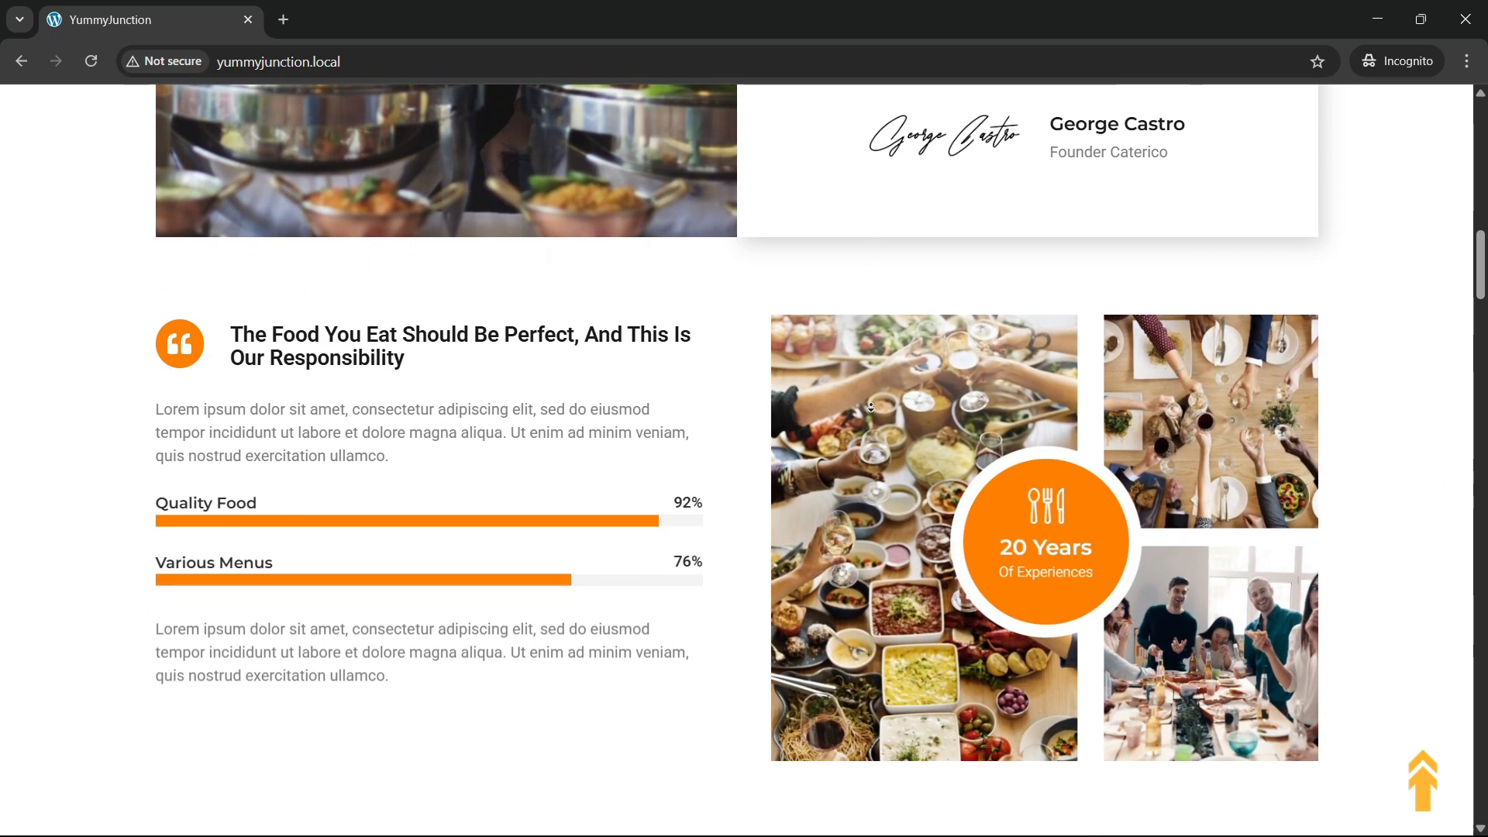
Examine the YummyJunction homepage from the skills section through the catering service cards and the food menu list
{"action": "scroll", "coordinate": [871, 407], "scroll_direction": "down", "scroll_amount": 3}
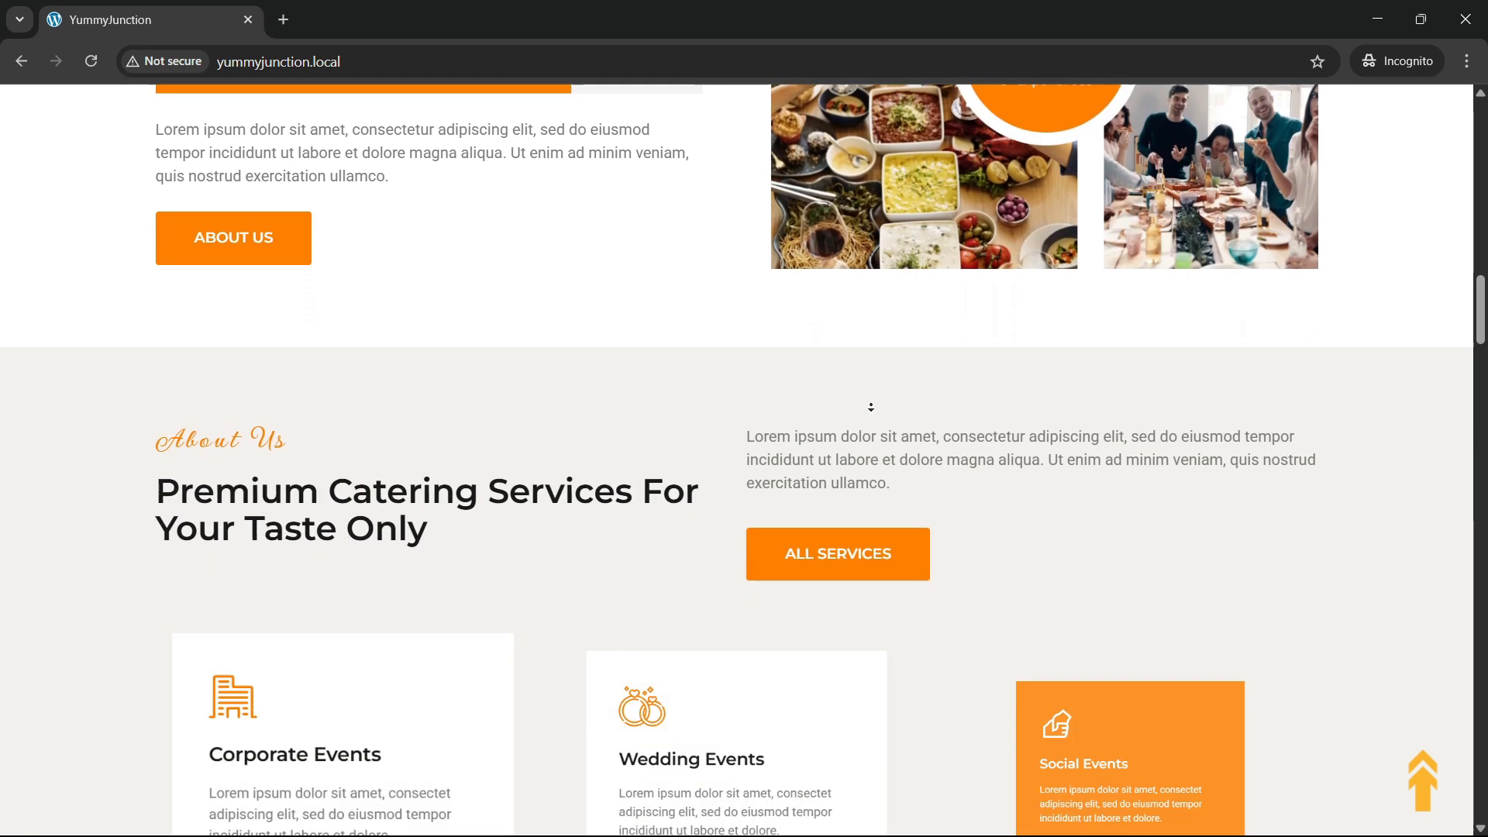
{"action": "scroll", "coordinate": [871, 406], "scroll_direction": "down", "scroll_amount": 3}
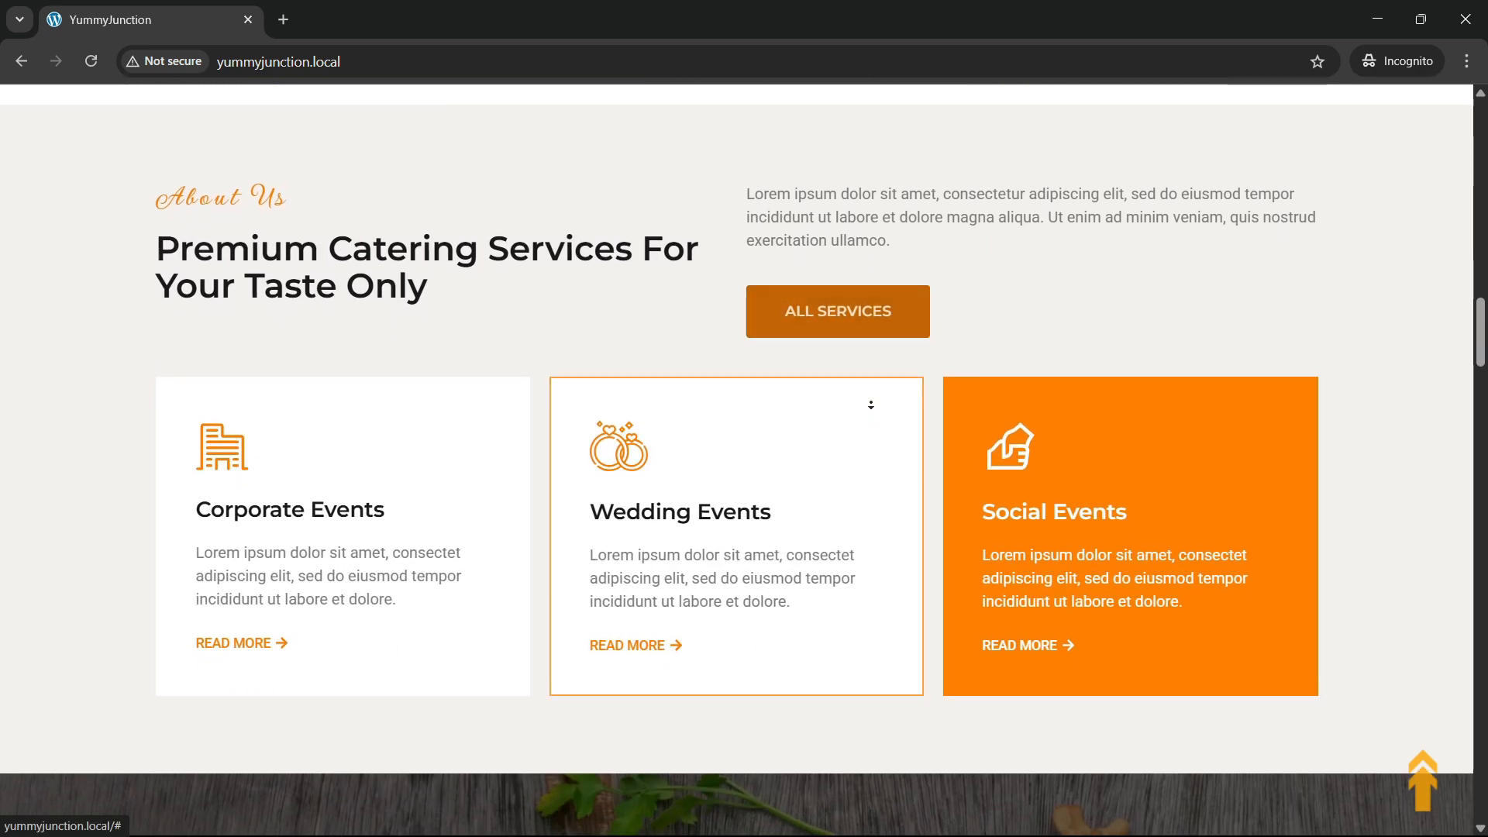
{"action": "scroll", "coordinate": [871, 405], "scroll_direction": "down", "scroll_amount": 3}
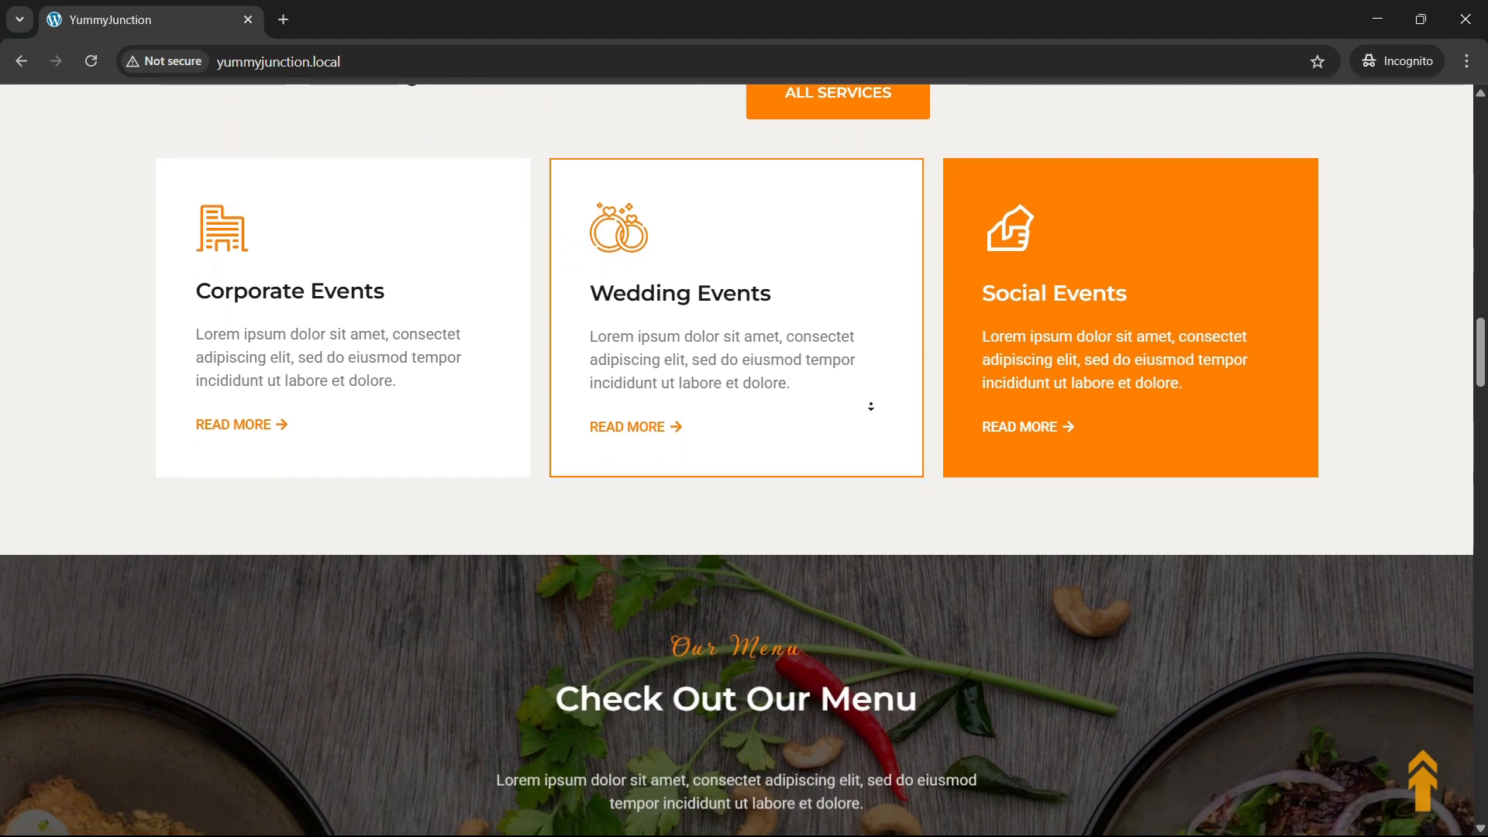
{"action": "scroll", "coordinate": [871, 407], "scroll_direction": "down", "scroll_amount": 3}
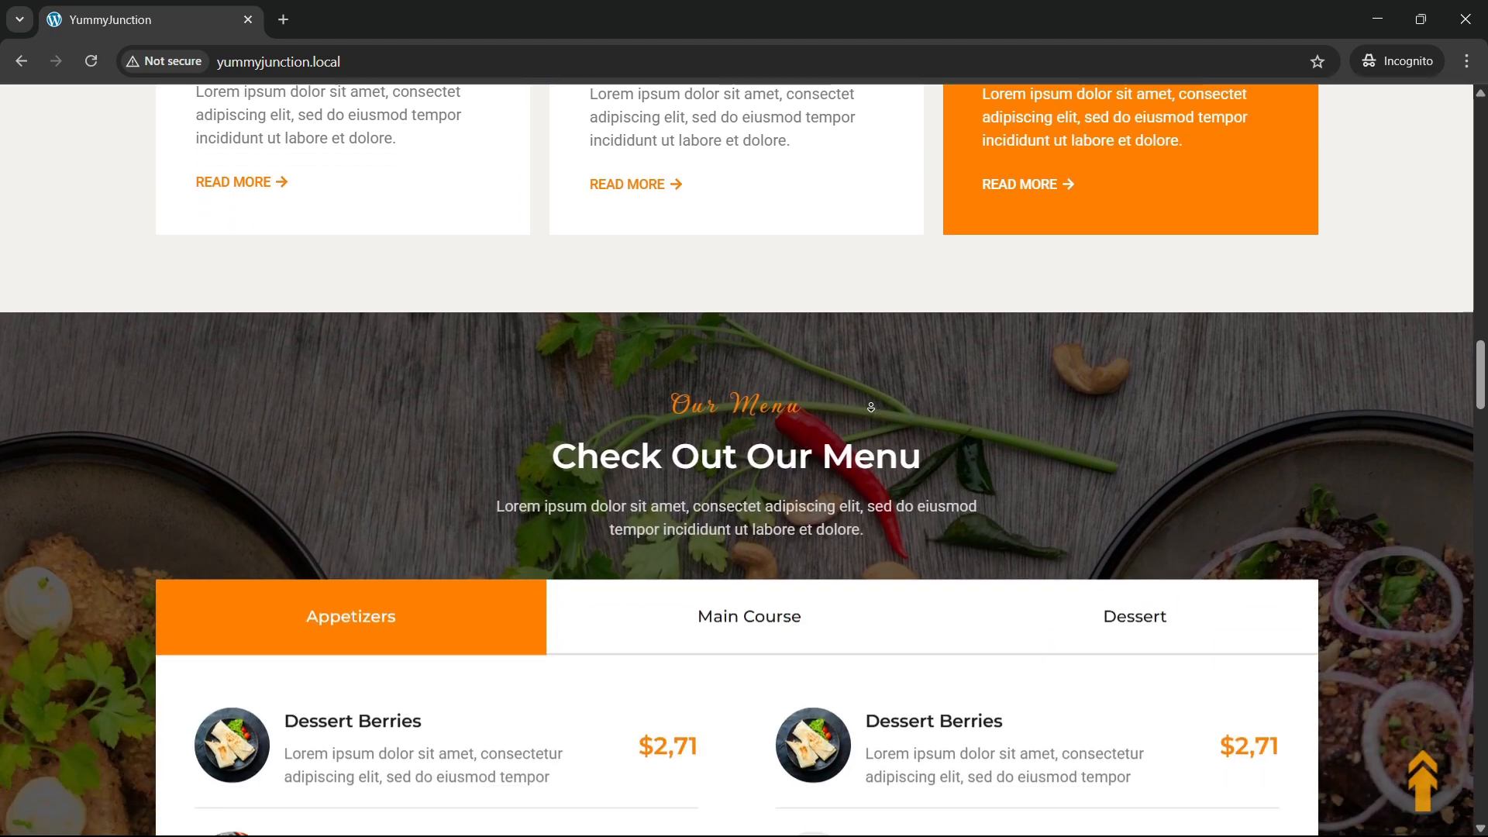
{"action": "scroll", "coordinate": [871, 407], "scroll_direction": "down", "scroll_amount": 3}
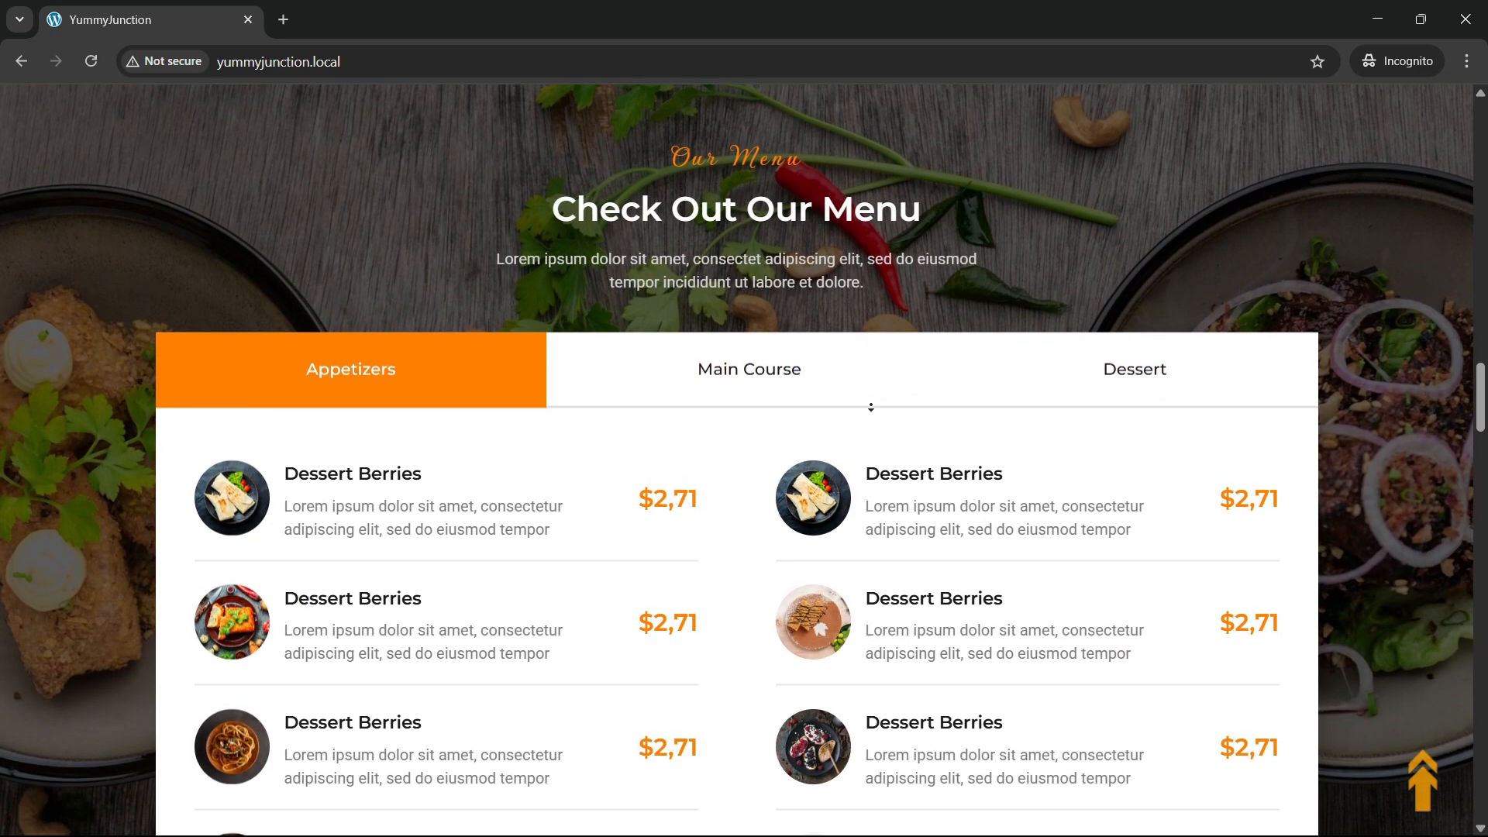
{"action": "scroll", "coordinate": [872, 407], "scroll_direction": "down", "scroll_amount": 3}
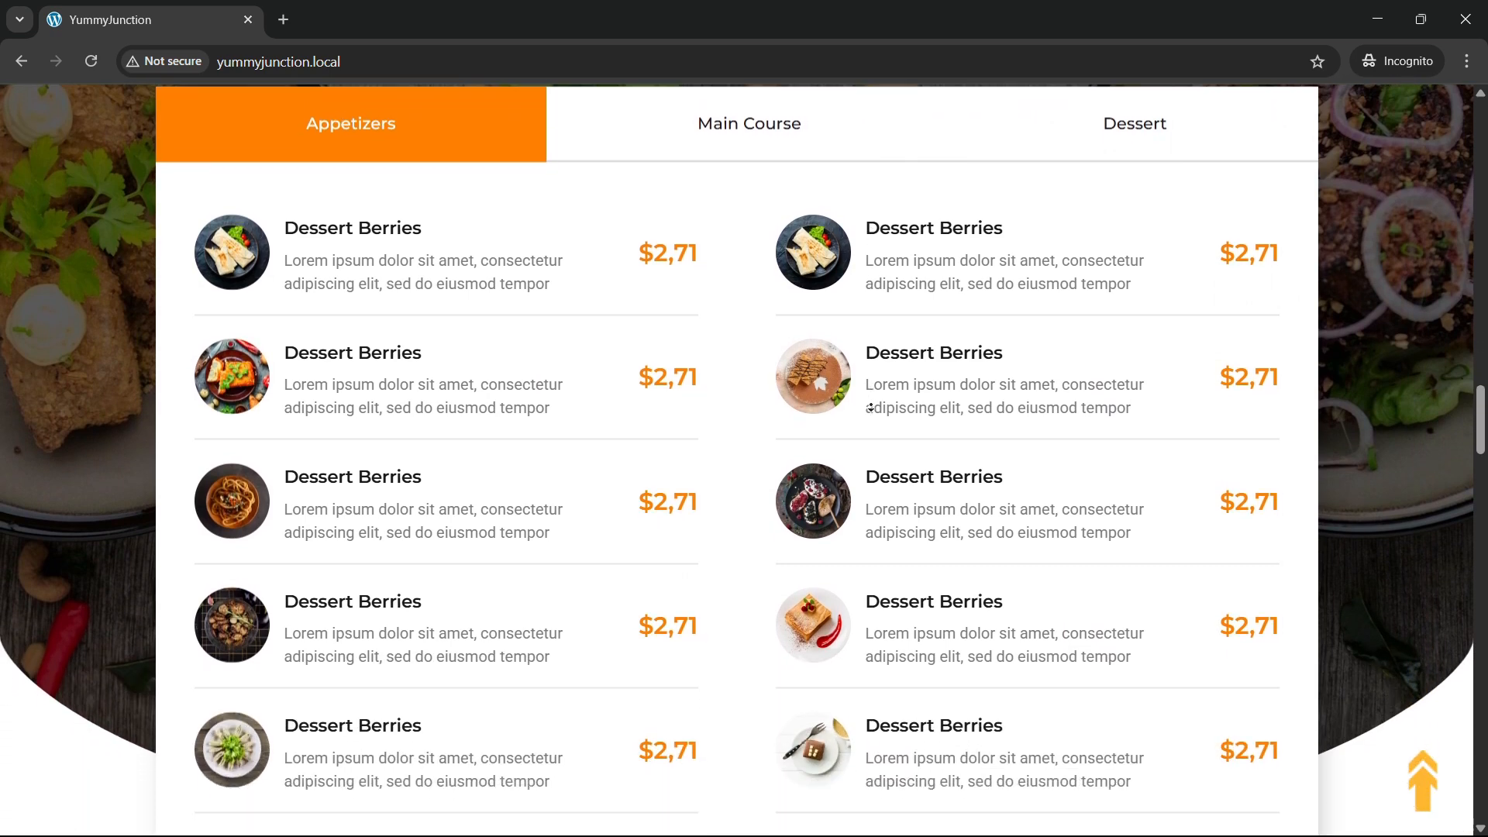
{"action": "scroll", "coordinate": [871, 407], "scroll_direction": "down", "scroll_amount": 3}
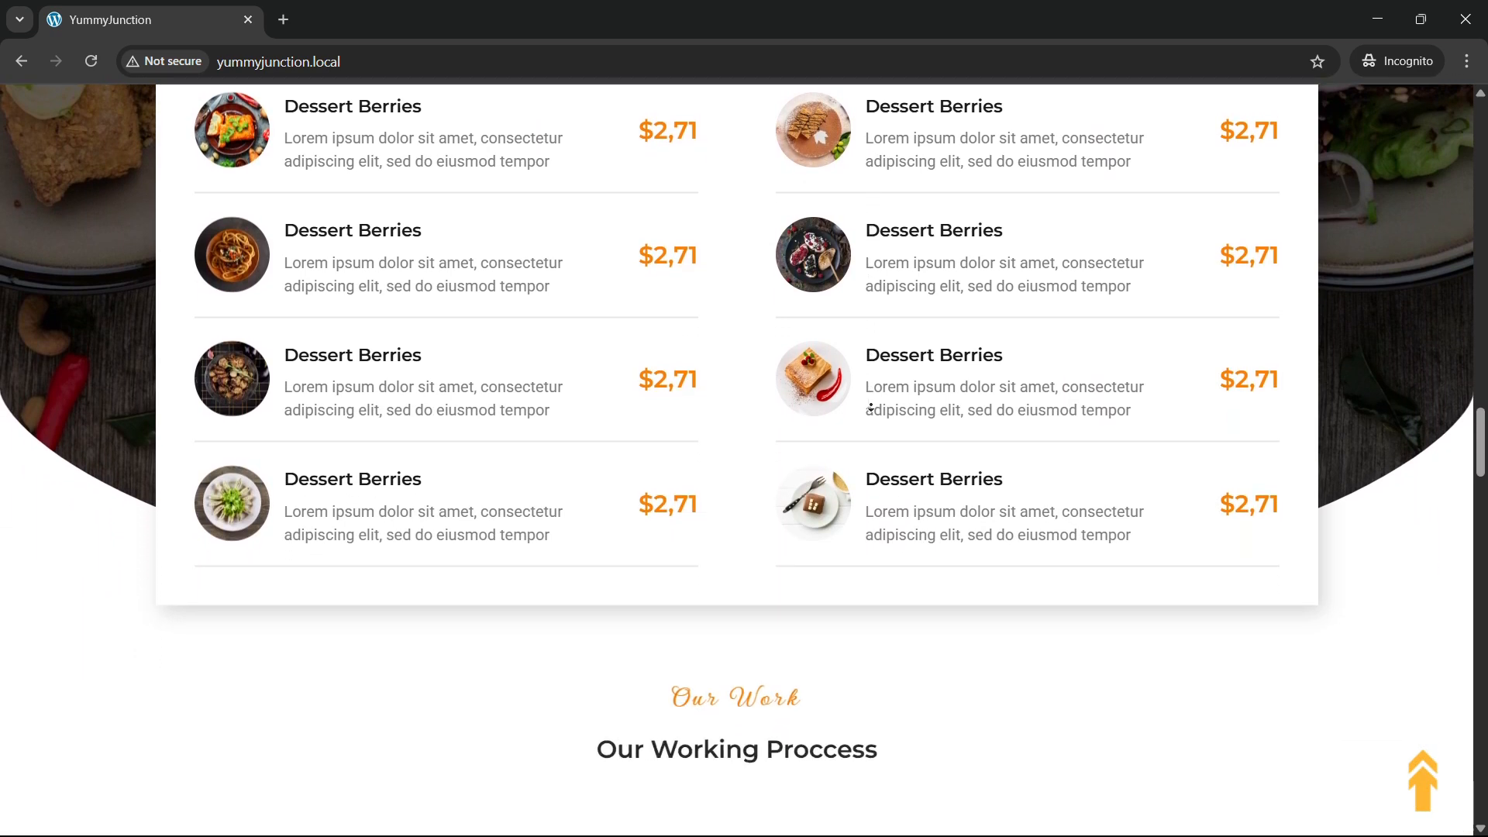
{"action": "scroll", "coordinate": [871, 407], "scroll_direction": "down", "scroll_amount": 2}
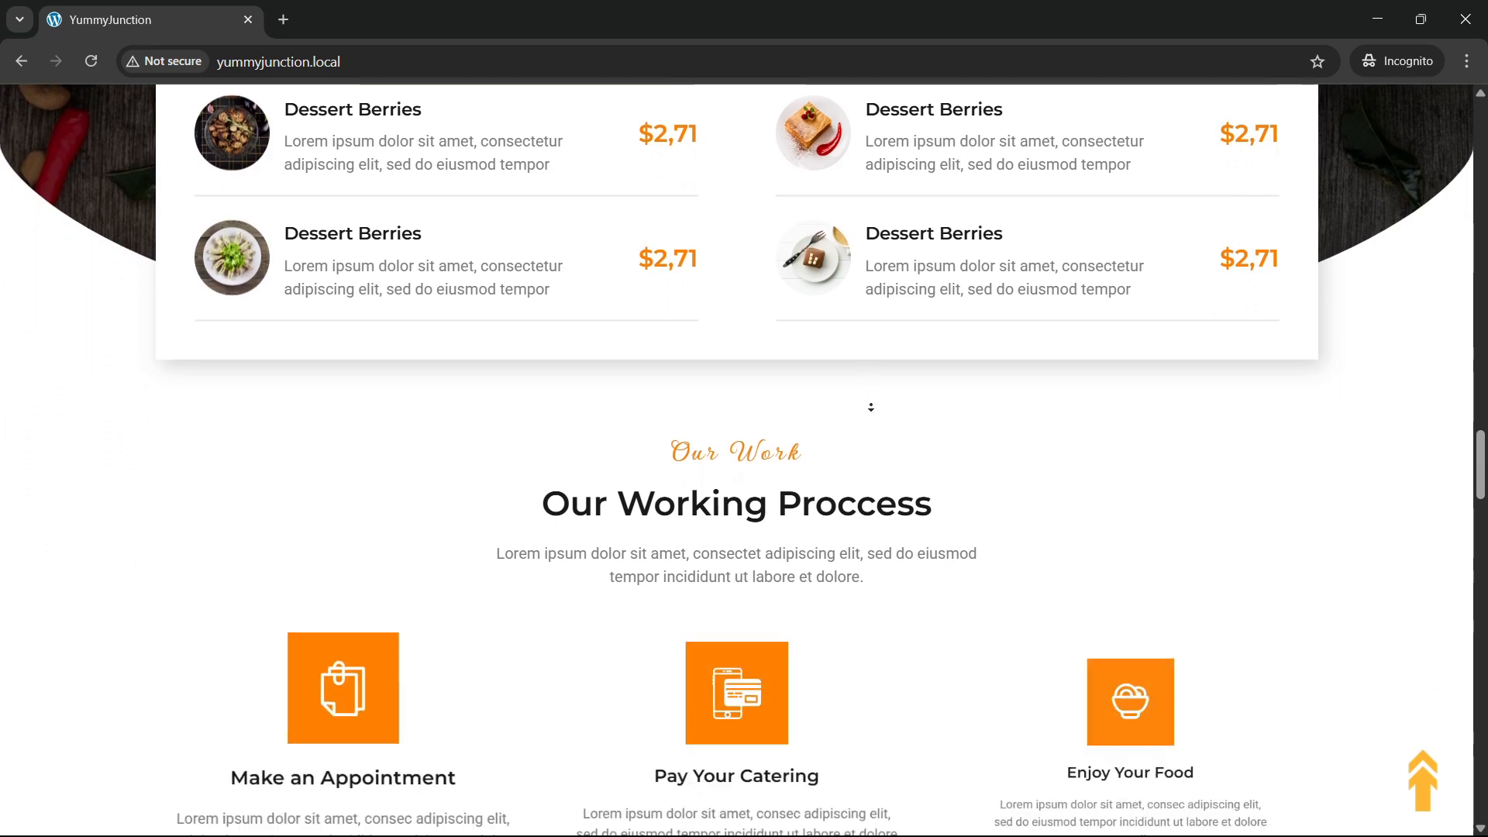
Examine the homepage's working process, testimonial and pricing package sections
{"action": "scroll", "coordinate": [871, 407], "scroll_direction": "down", "scroll_amount": 3}
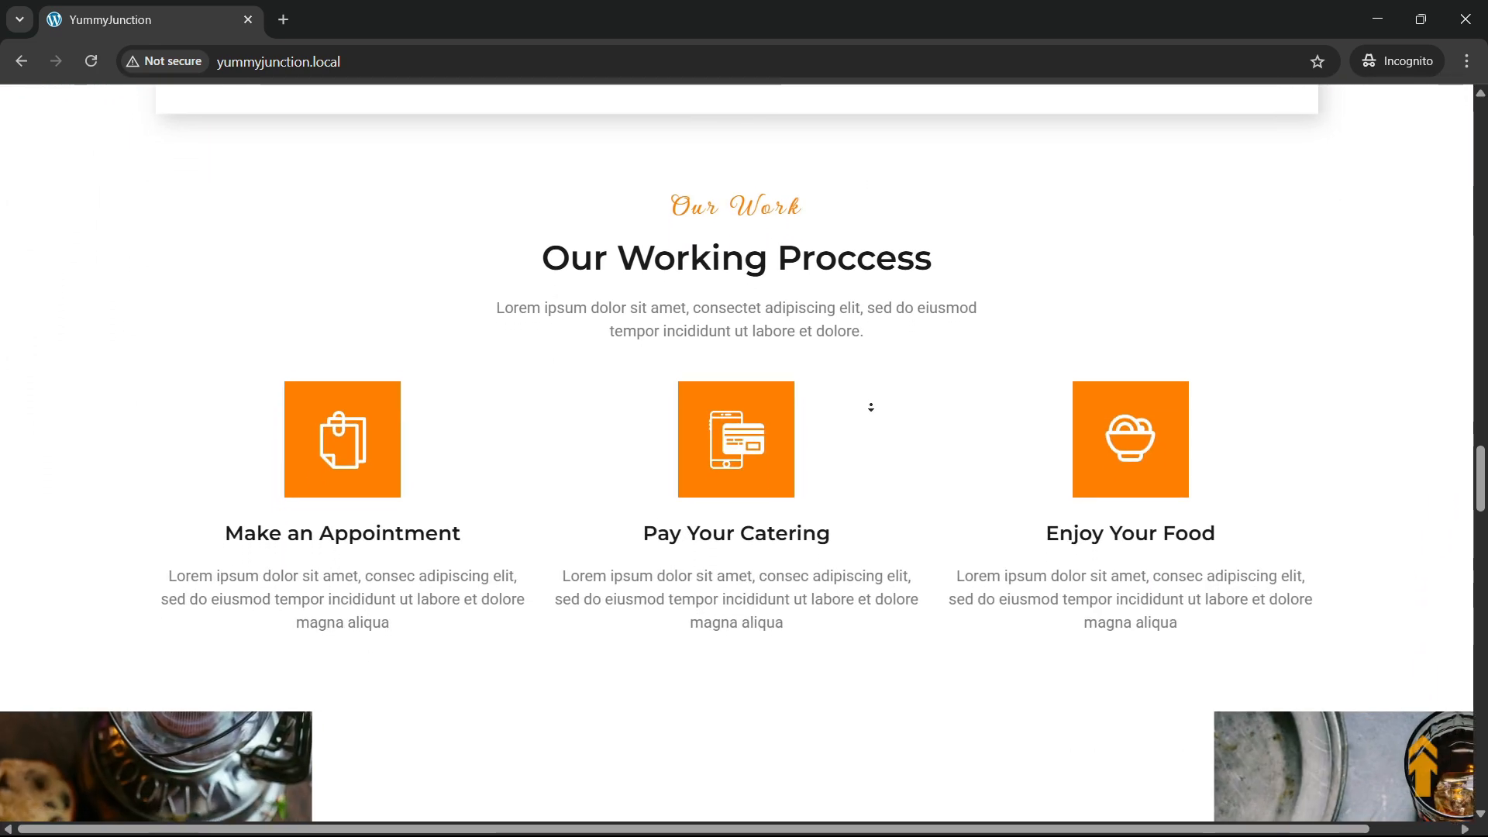
{"action": "scroll", "coordinate": [871, 407], "scroll_direction": "down", "scroll_amount": 3}
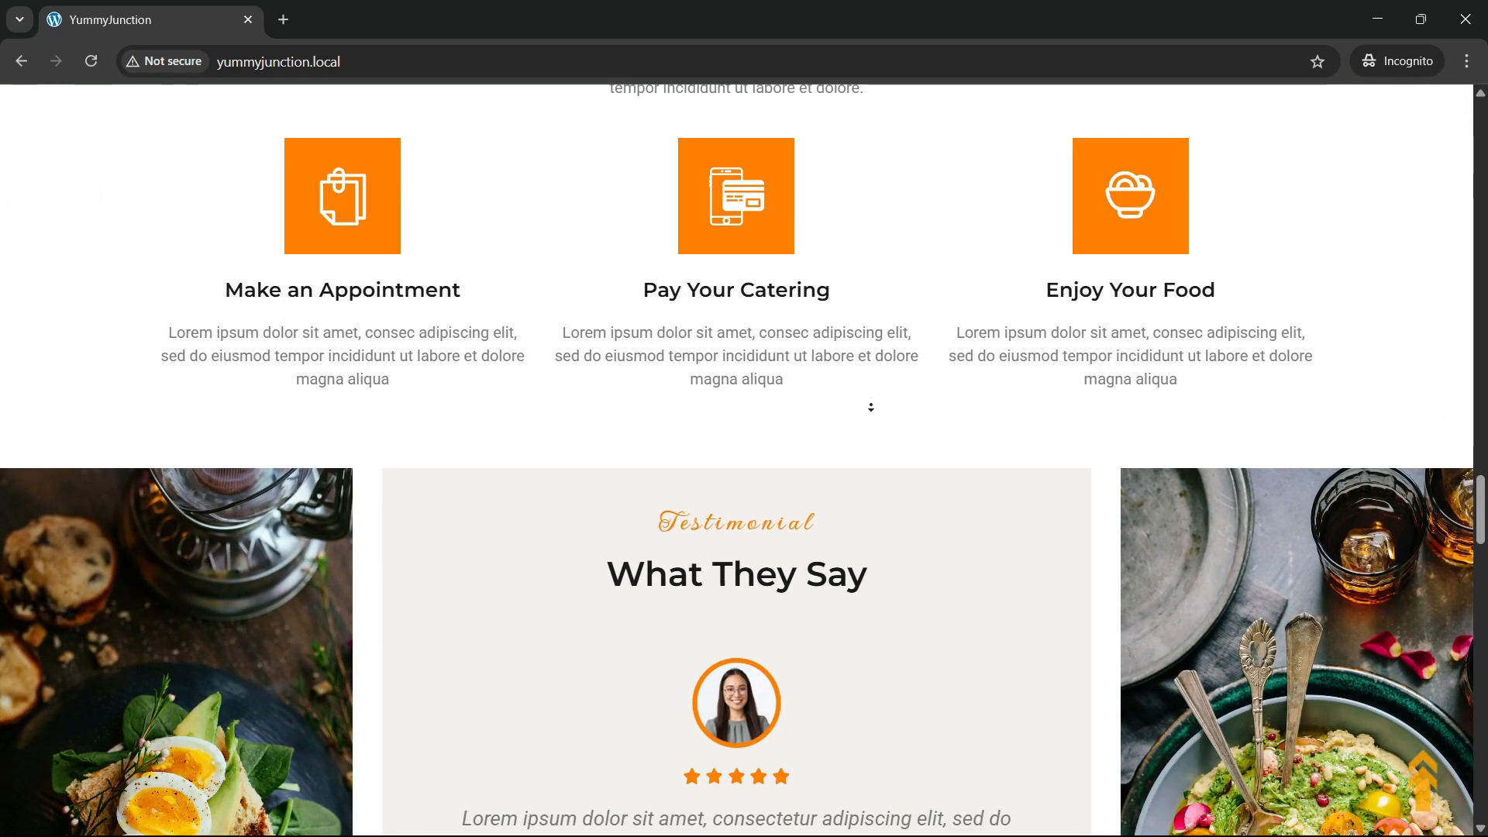
{"action": "scroll", "coordinate": [872, 407], "scroll_direction": "down", "scroll_amount": 3}
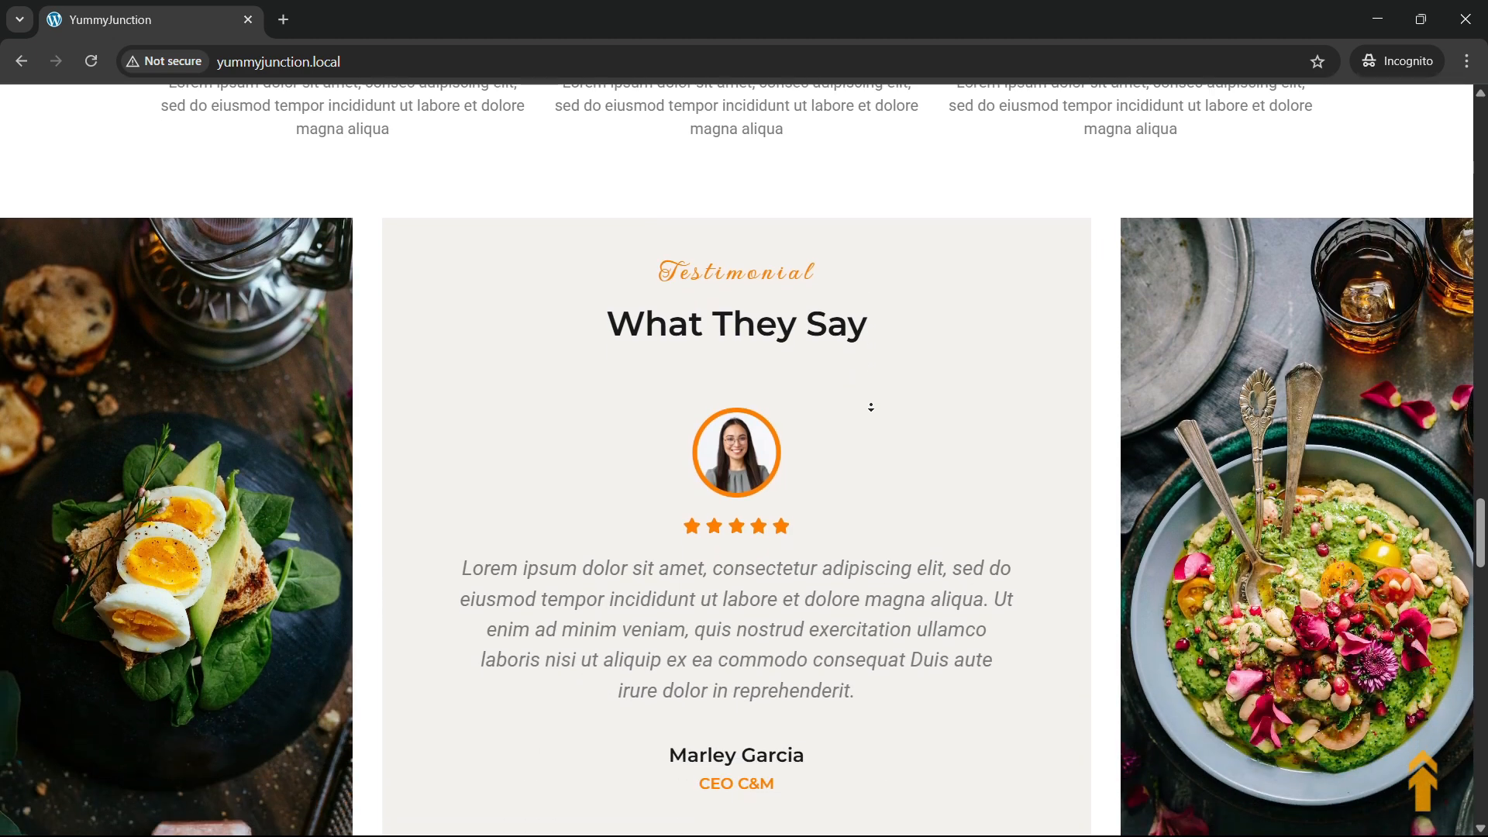
{"action": "scroll", "coordinate": [871, 407], "scroll_direction": "down", "scroll_amount": 3}
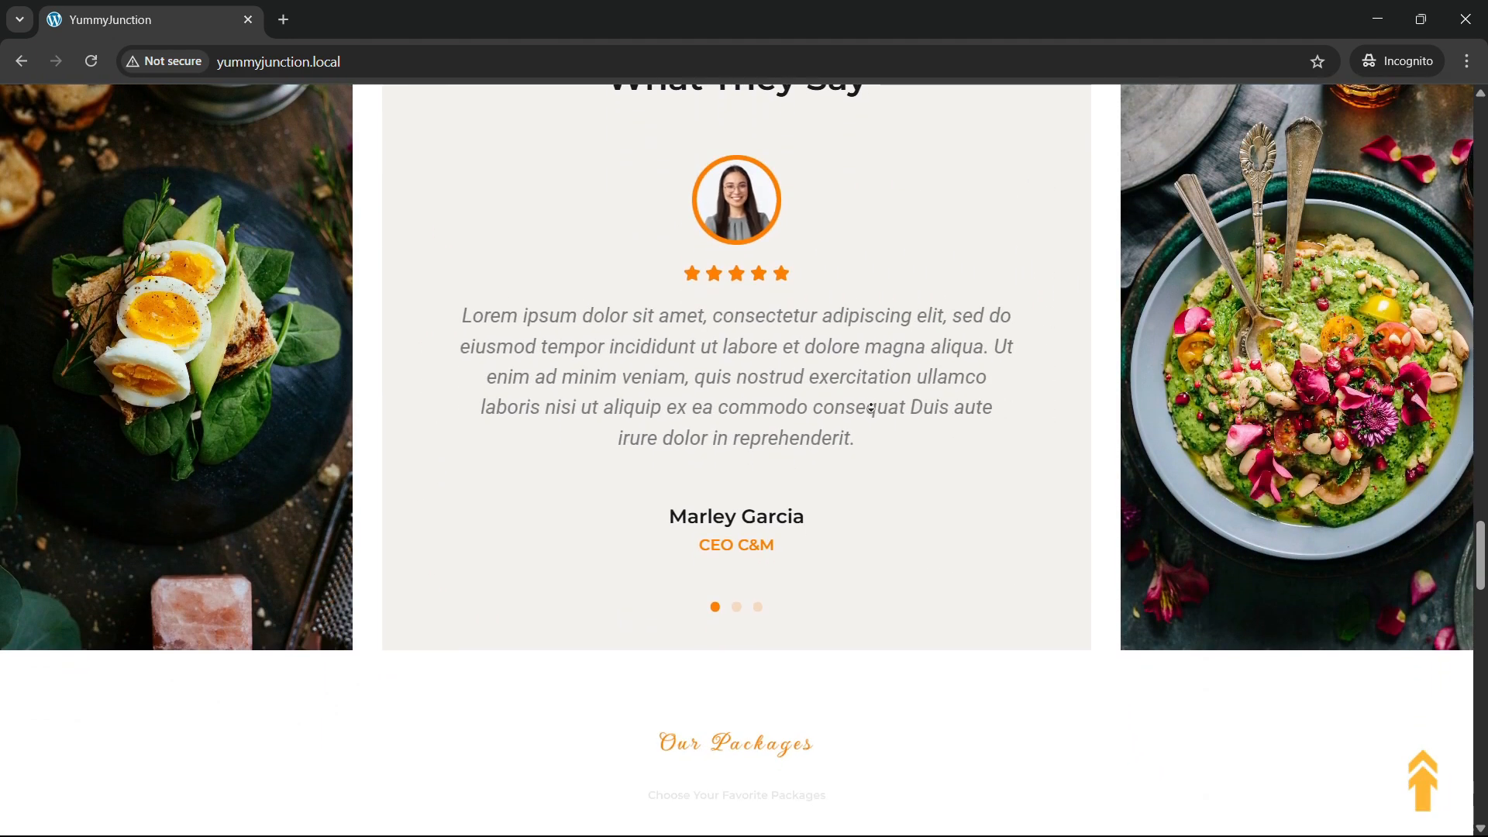
{"action": "scroll", "coordinate": [871, 407], "scroll_direction": "down", "scroll_amount": 3}
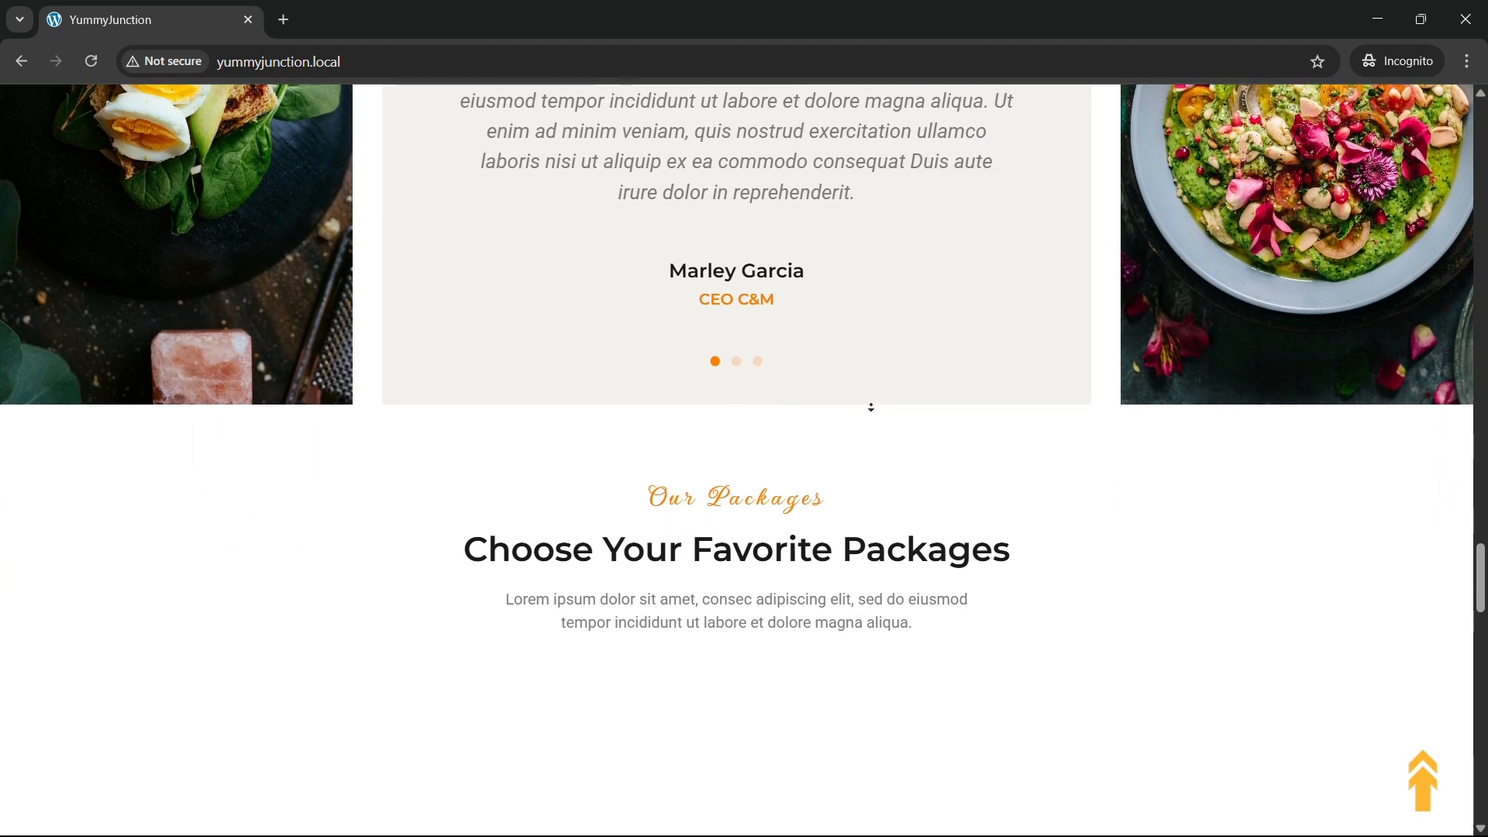
{"action": "scroll", "coordinate": [871, 407], "scroll_direction": "down", "scroll_amount": 3}
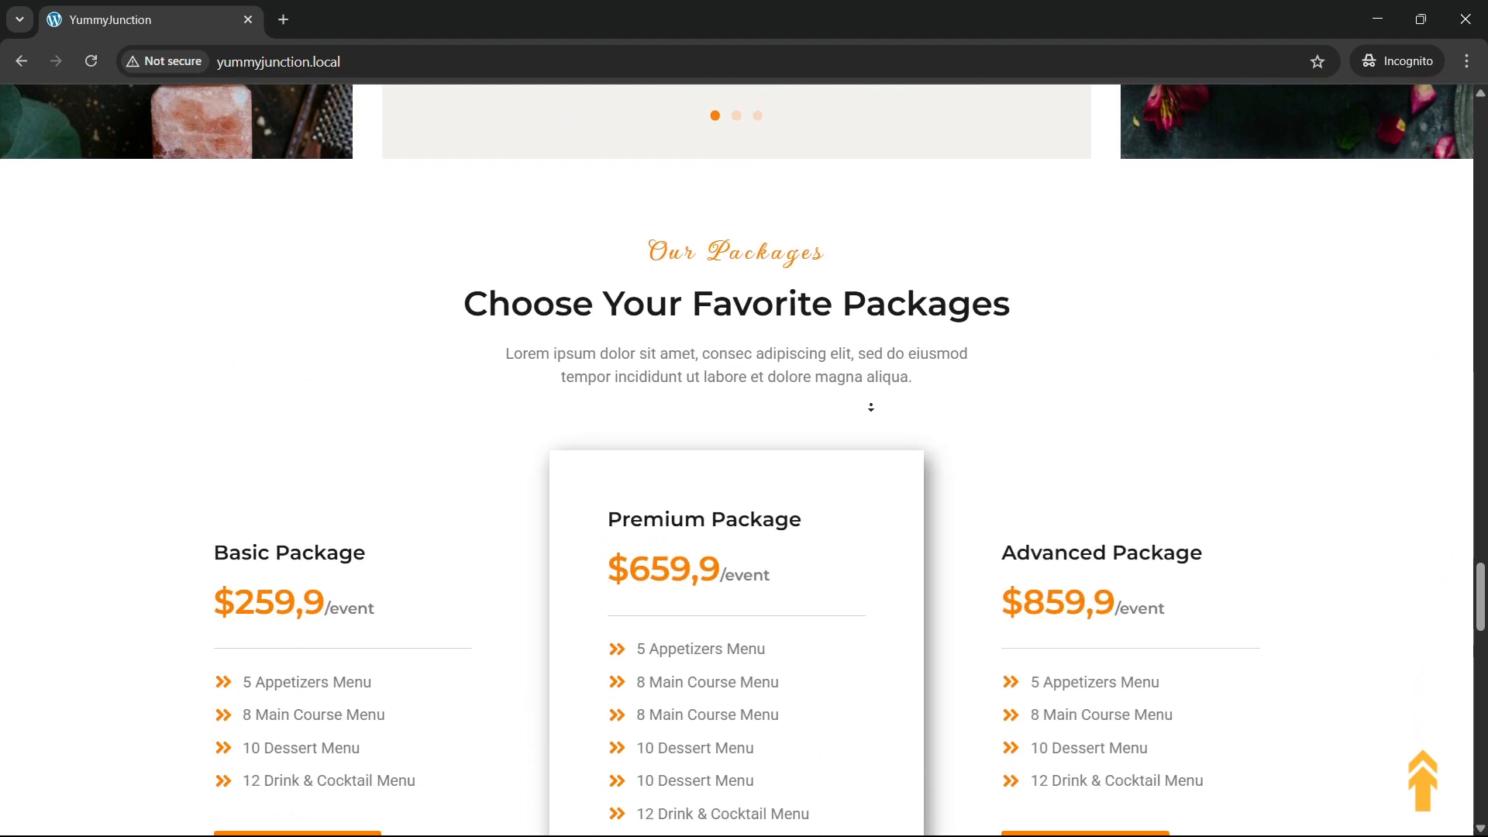
{"action": "scroll", "coordinate": [871, 407], "scroll_direction": "down", "scroll_amount": 3}
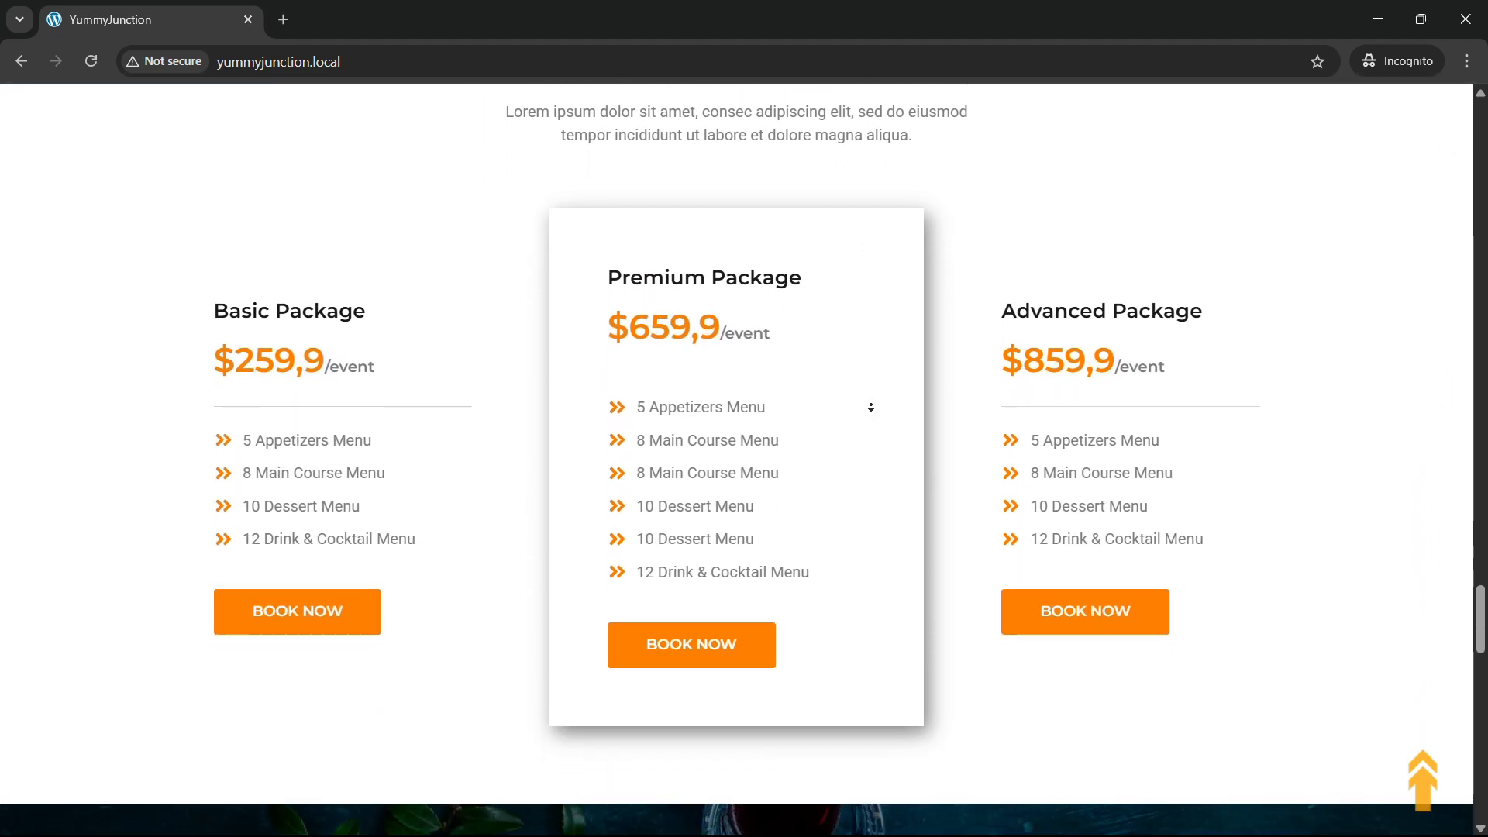
{"action": "scroll", "coordinate": [871, 407], "scroll_direction": "down", "scroll_amount": 3}
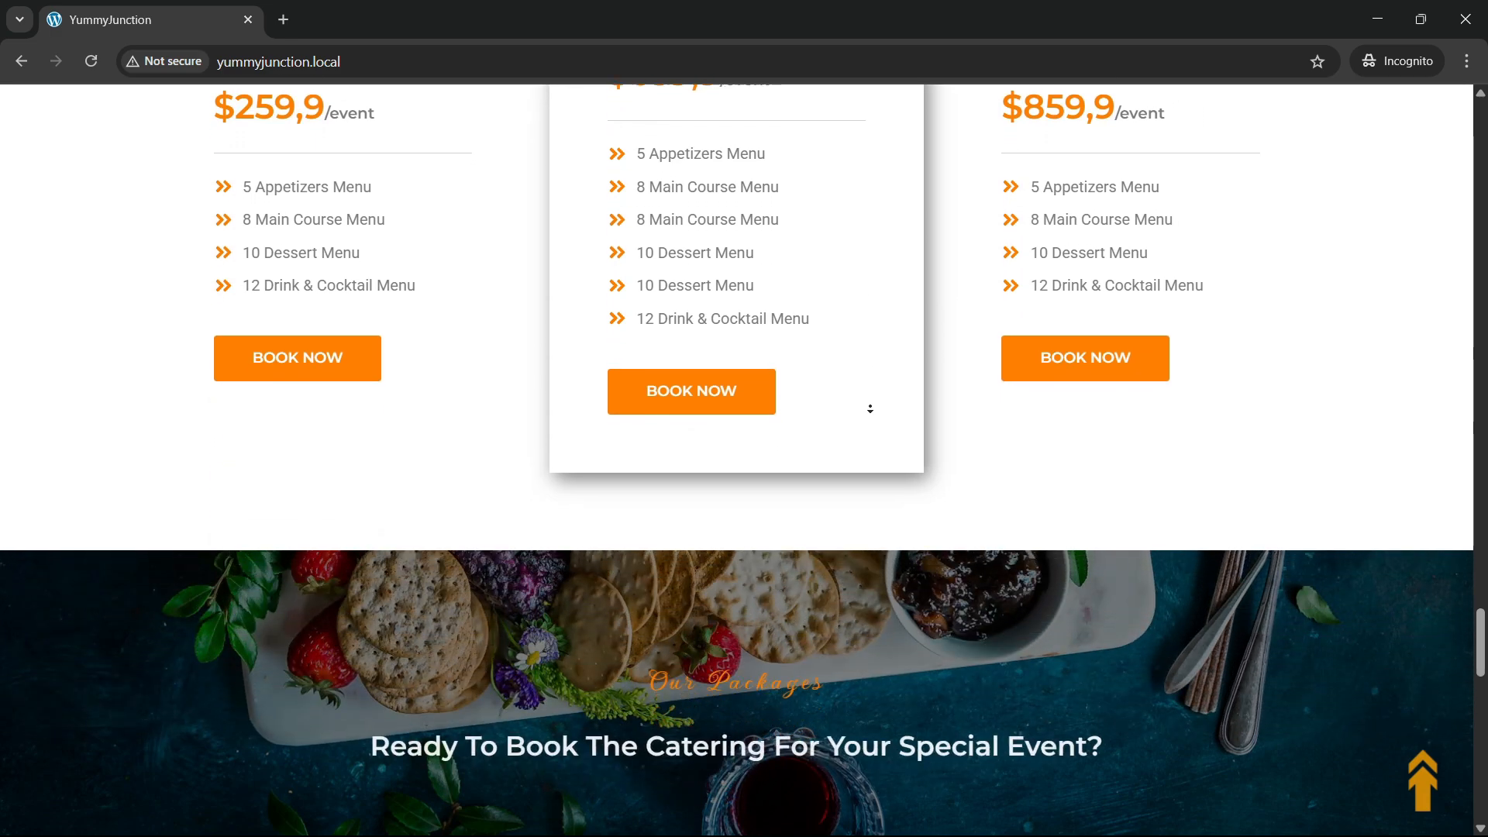
Examine the homepage's booking banner, the latest blog articles and the footer
{"action": "scroll", "coordinate": [872, 407], "scroll_direction": "down", "scroll_amount": 3}
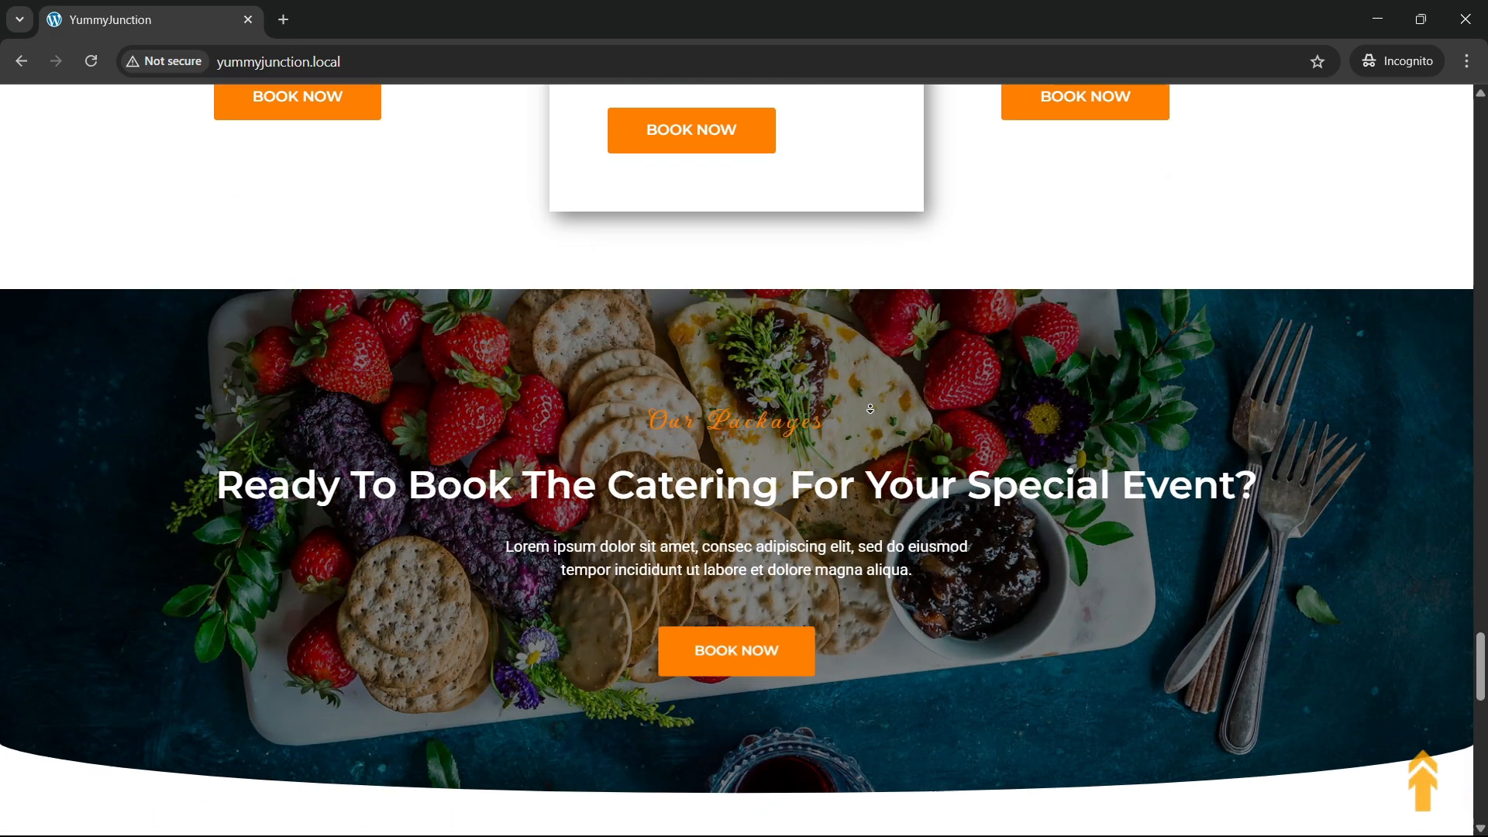
{"action": "scroll", "coordinate": [872, 406], "scroll_direction": "down", "scroll_amount": 3}
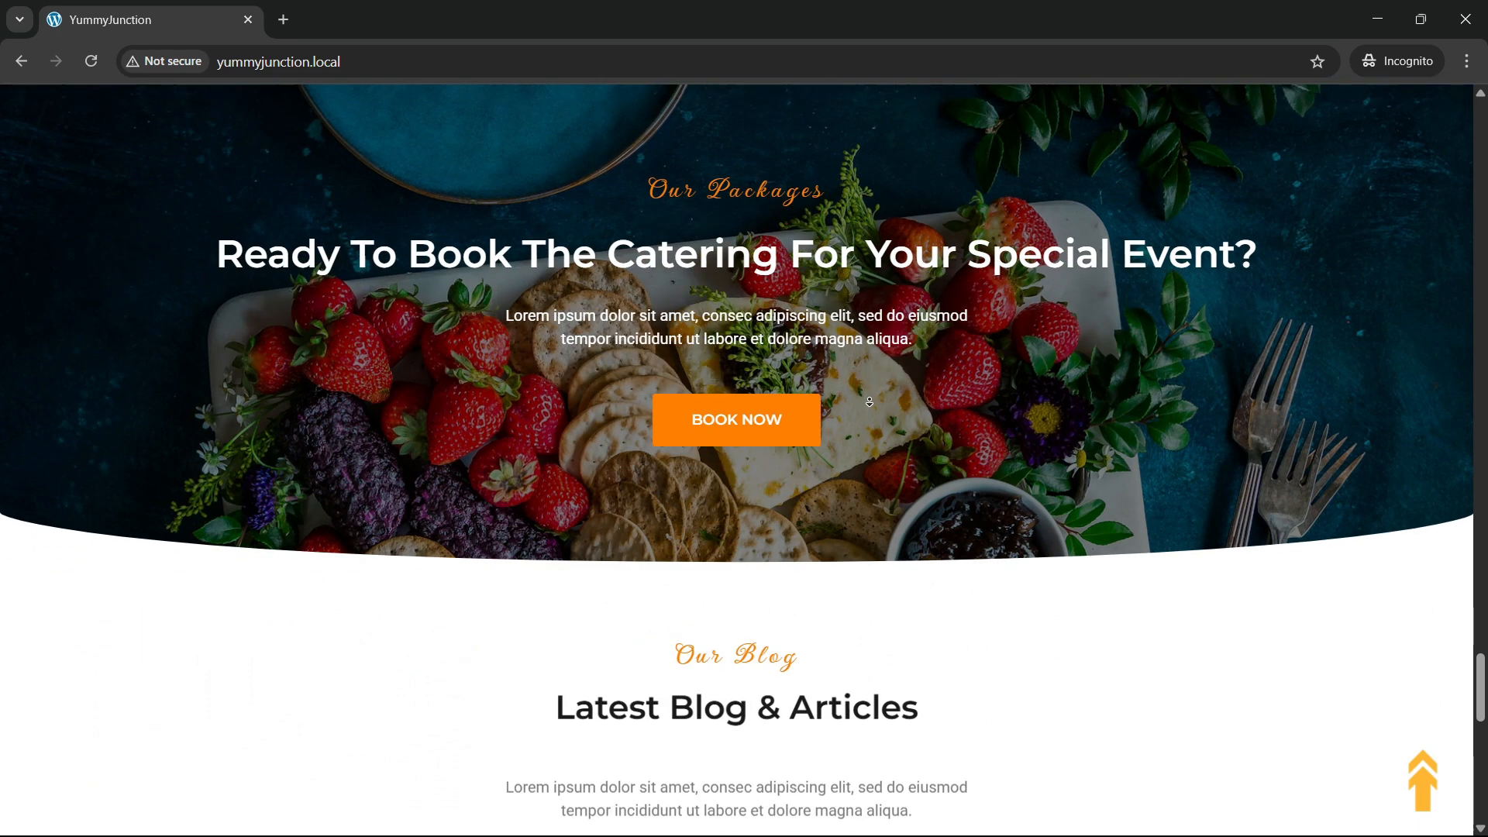
{"action": "scroll", "coordinate": [868, 403], "scroll_direction": "down", "scroll_amount": 3}
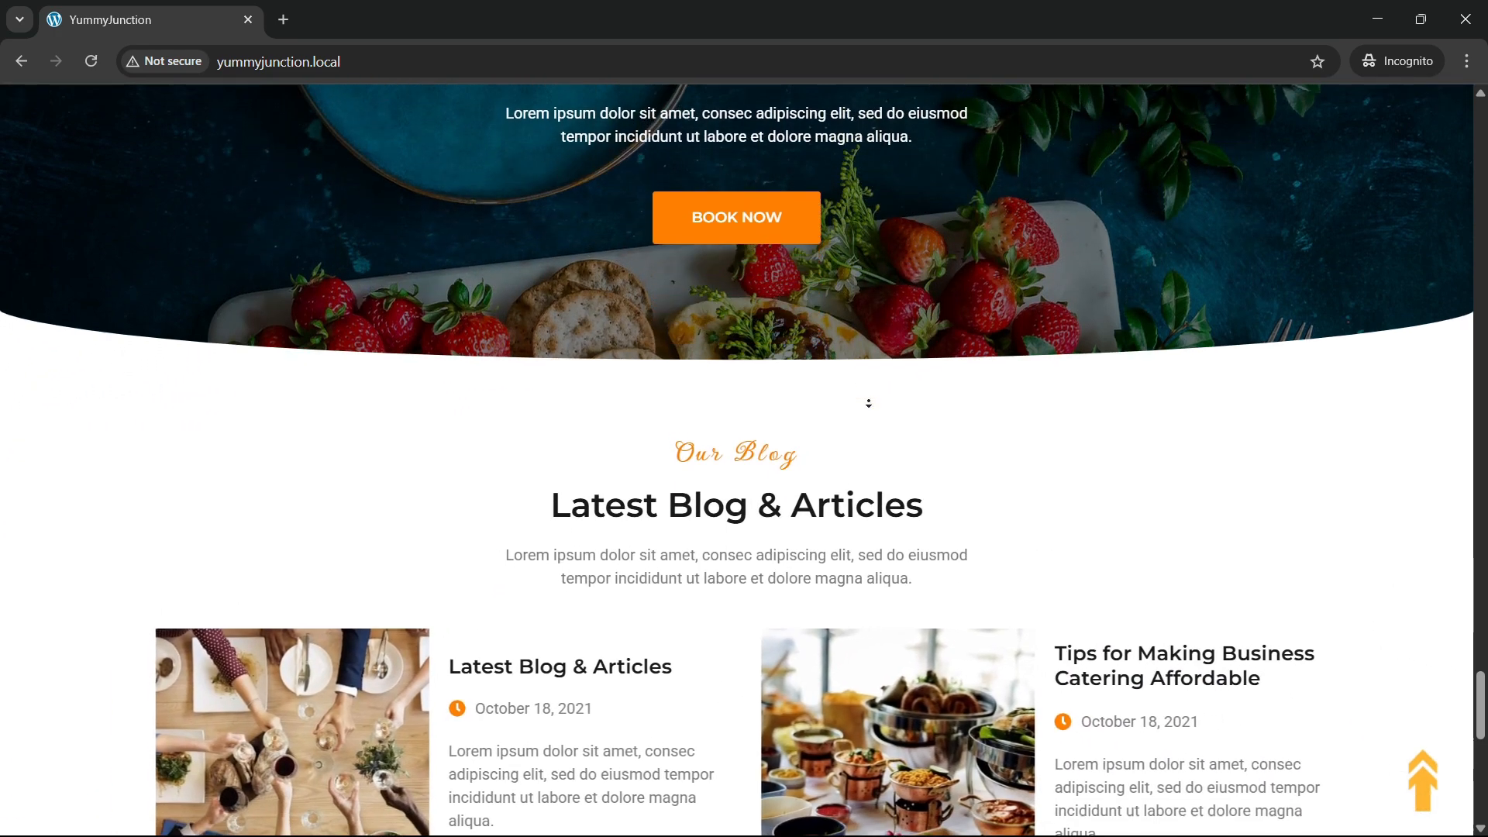
{"action": "scroll", "coordinate": [869, 404], "scroll_direction": "down", "scroll_amount": 3}
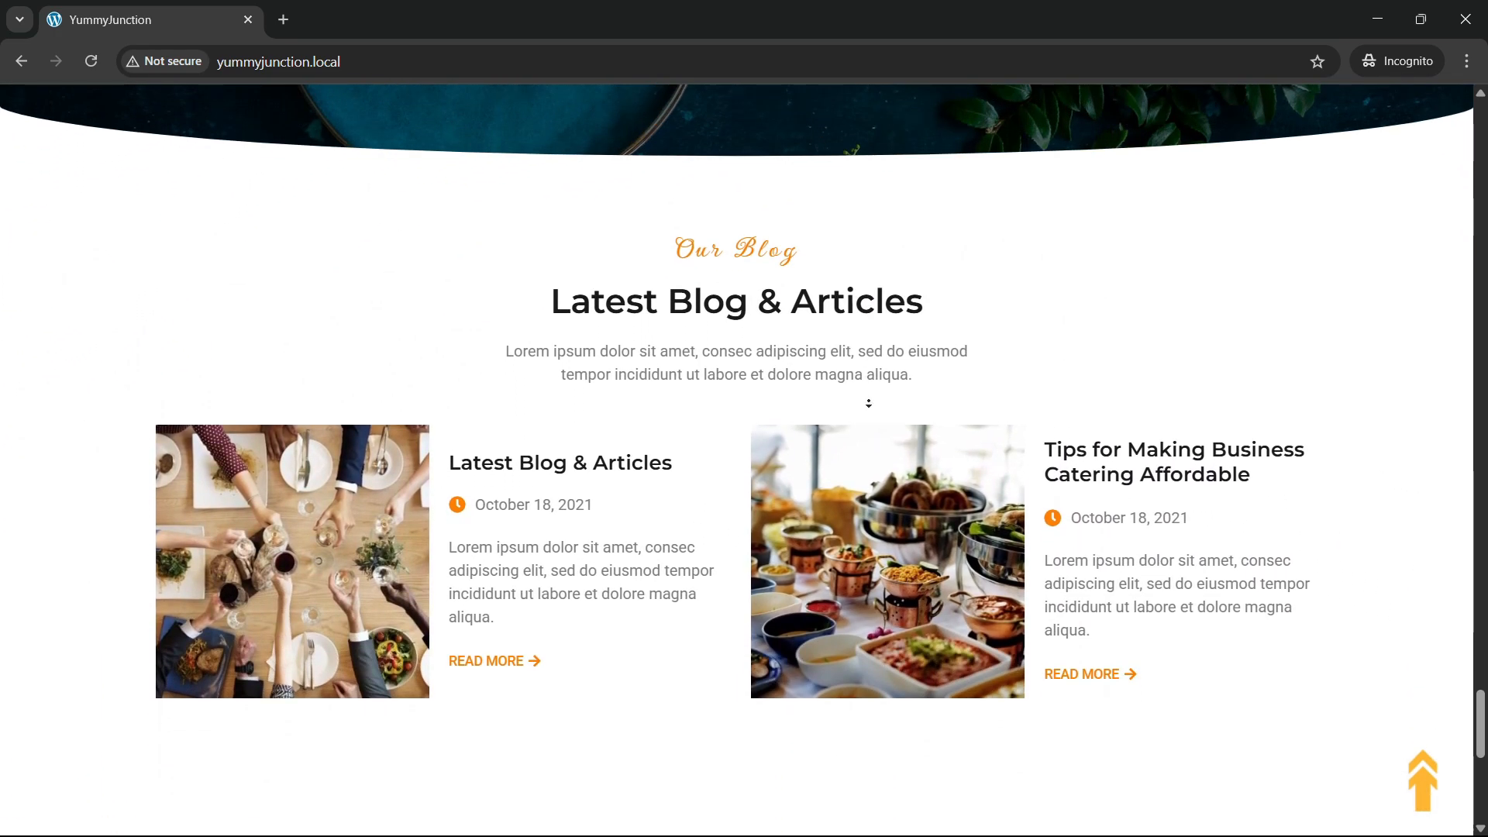
{"action": "scroll", "coordinate": [868, 404], "scroll_direction": "down", "scroll_amount": 3}
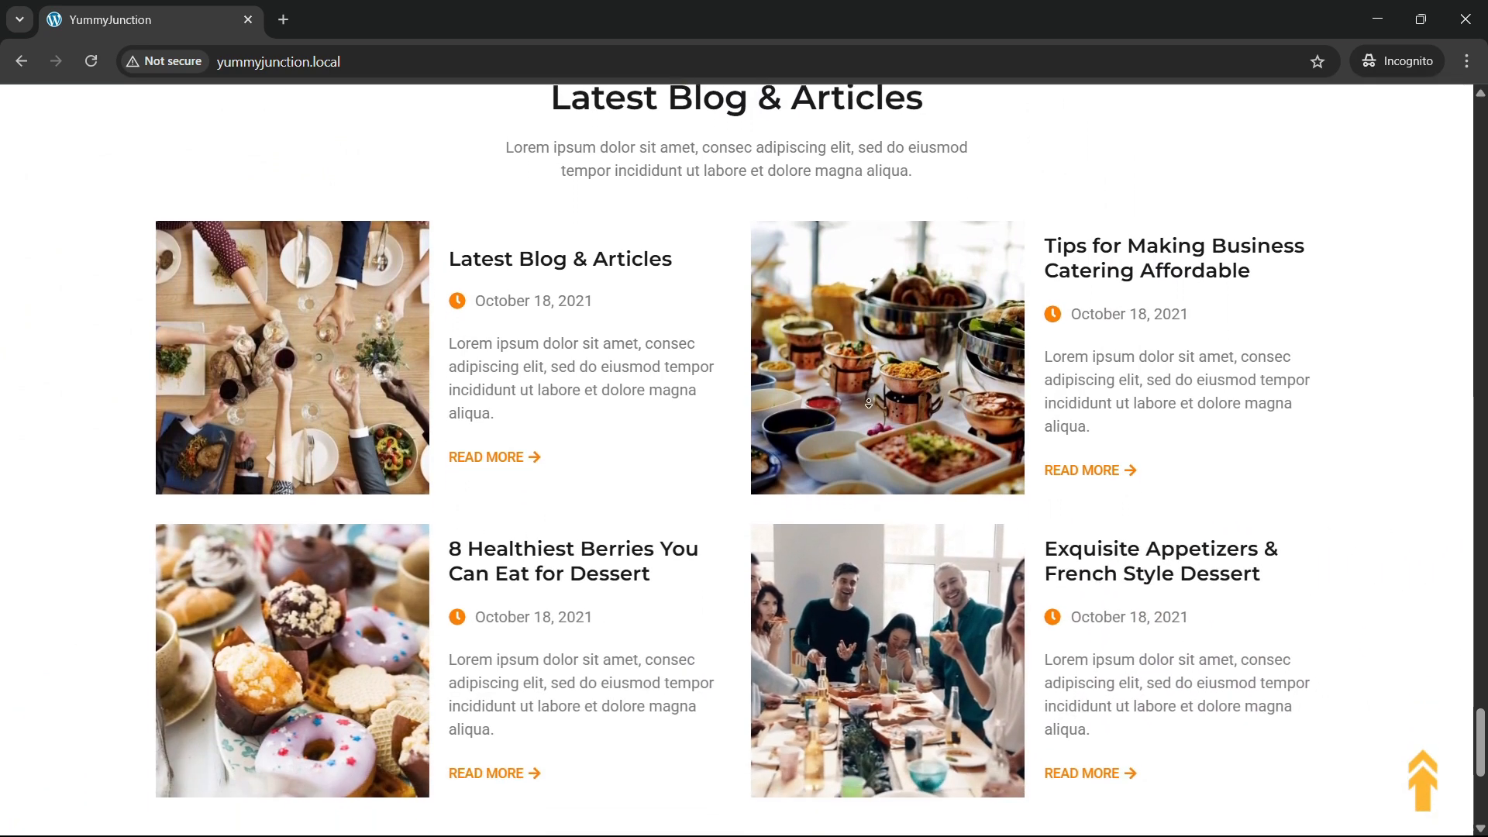
{"action": "scroll", "coordinate": [869, 404], "scroll_direction": "down", "scroll_amount": 3}
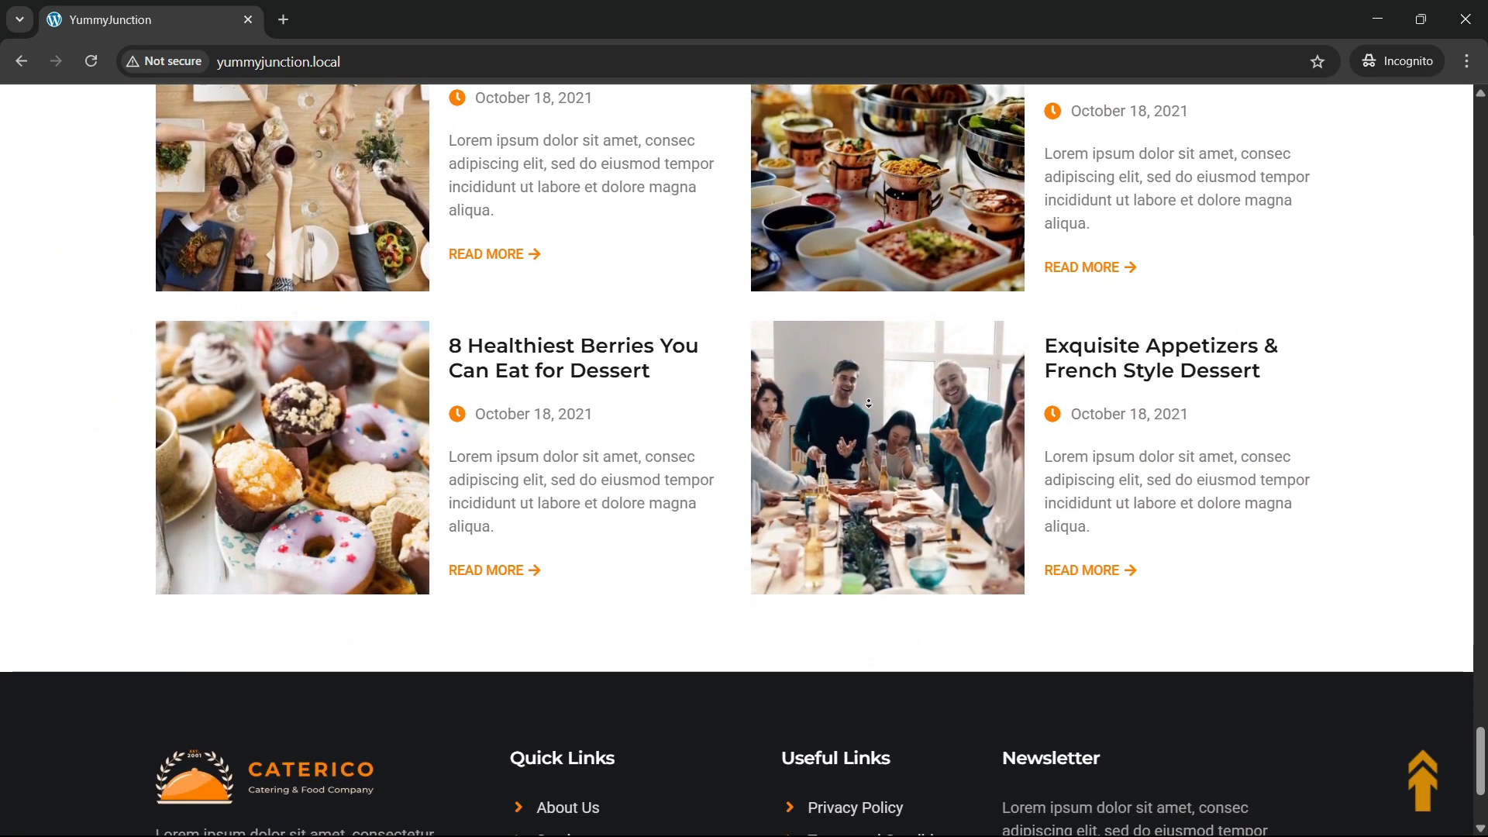
{"action": "scroll", "coordinate": [868, 404], "scroll_direction": "down", "scroll_amount": 2}
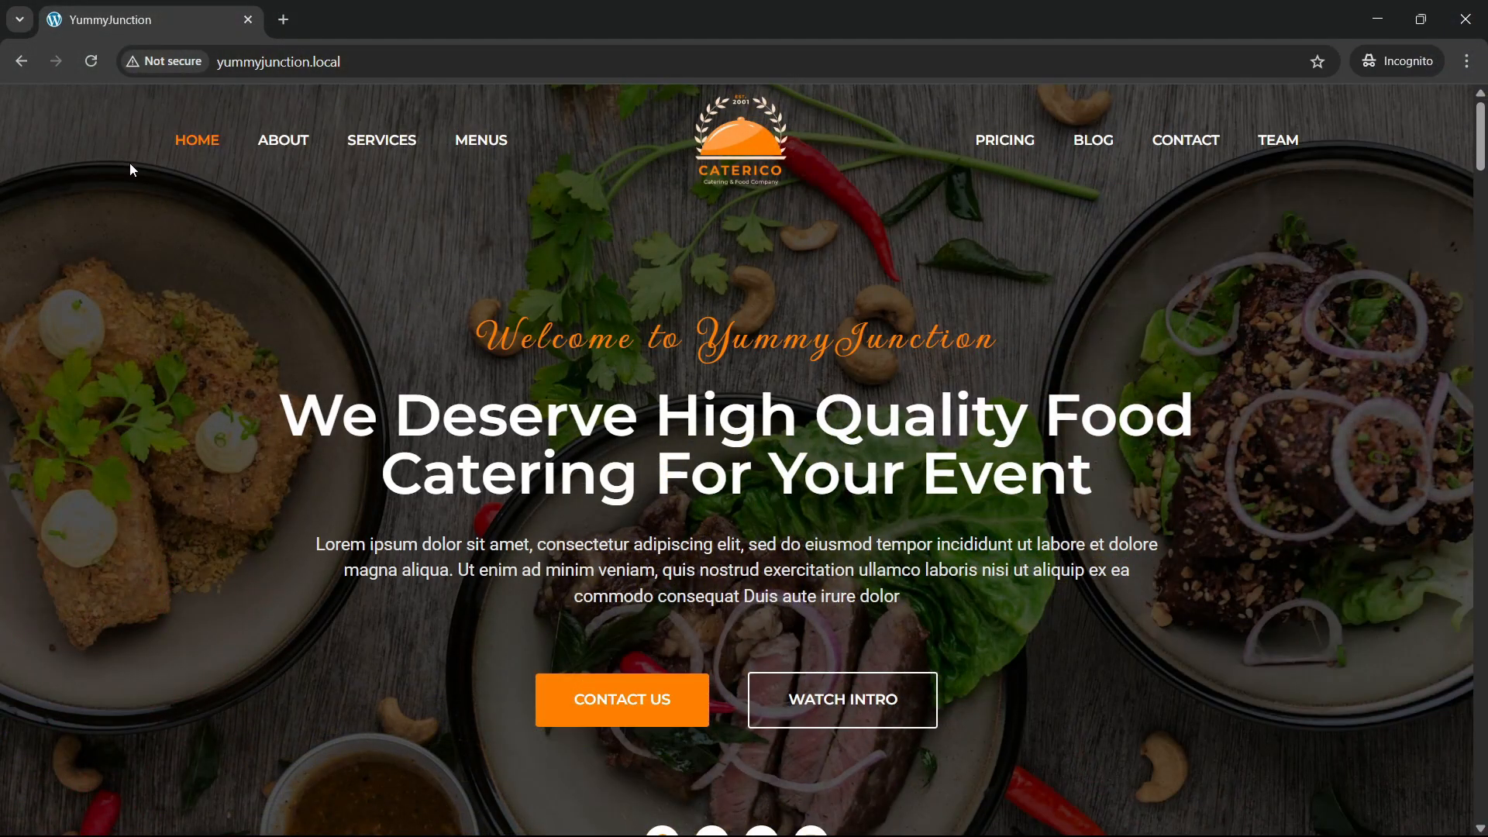
Reload the homepage and examine the hero section's headline, buttons, social icons and entrance animations
{"action": "left_click", "coordinate": [93, 60]}
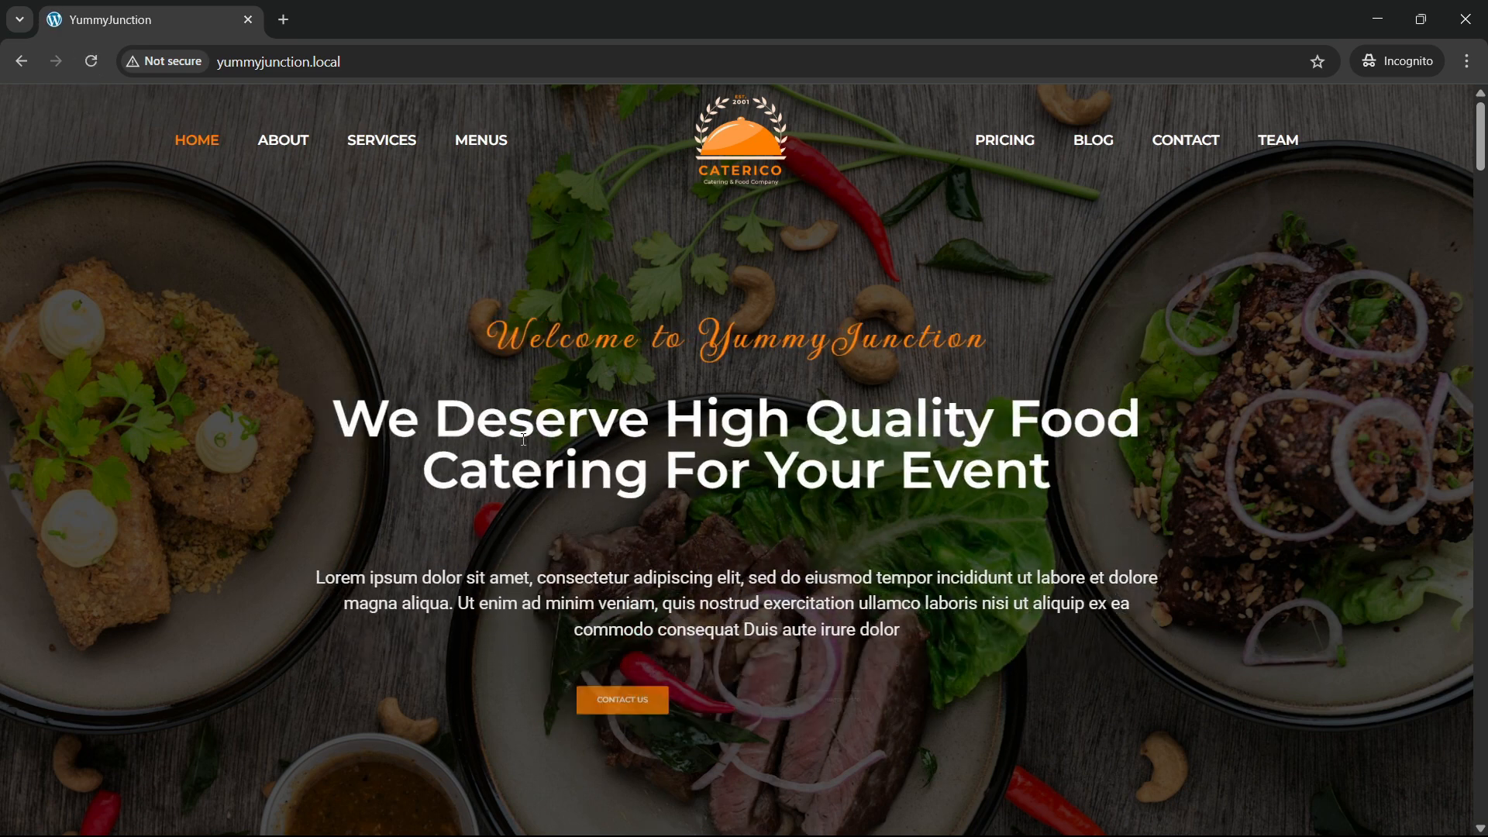
{"action": "scroll", "coordinate": [465, 388], "scroll_direction": "down", "scroll_amount": 3}
{"action": "scroll", "coordinate": [349, 301], "scroll_direction": "up", "scroll_amount": 3}
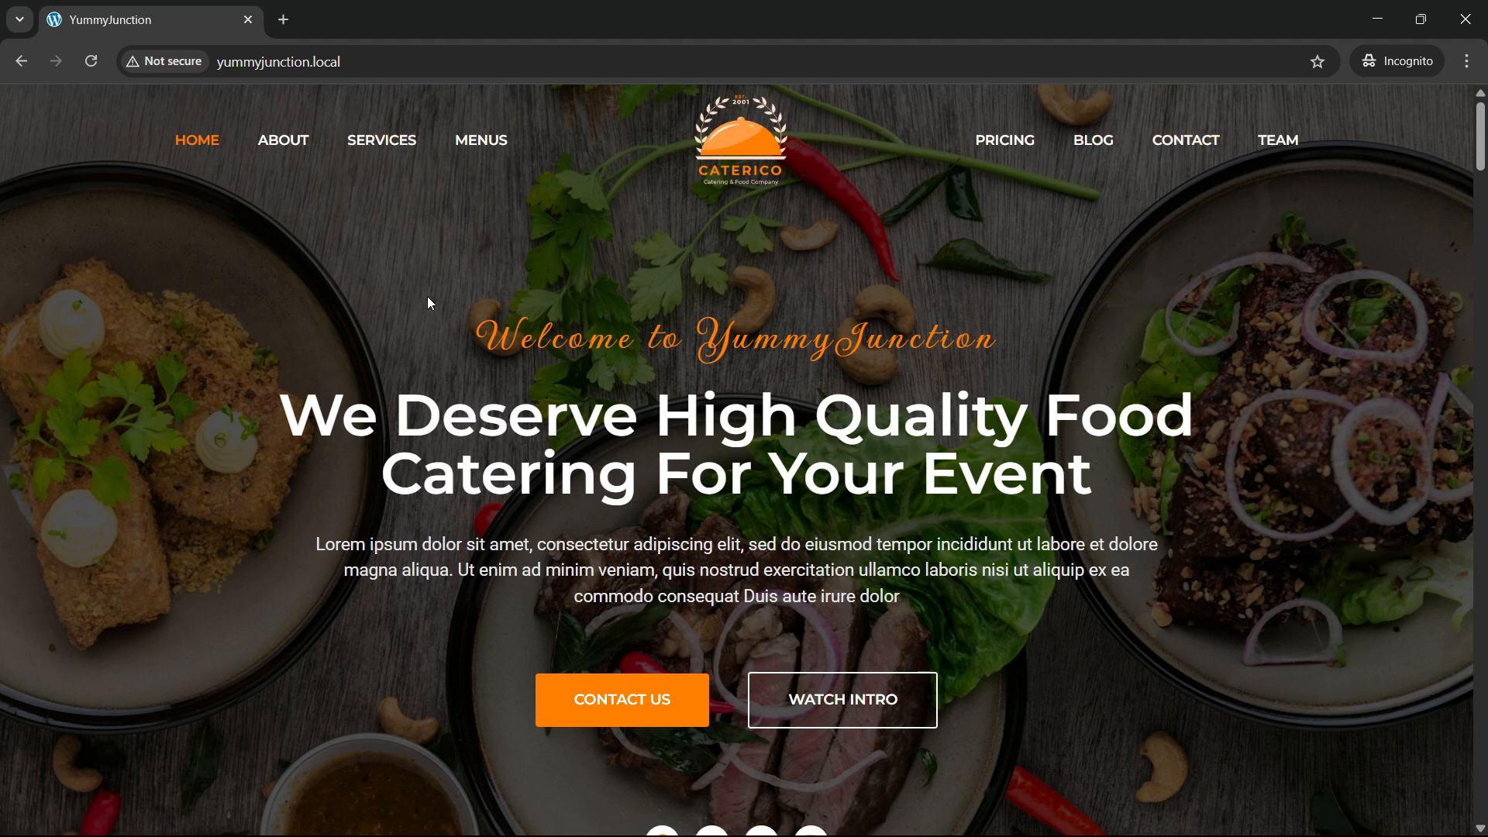
{"action": "scroll", "coordinate": [516, 391], "scroll_direction": "down", "scroll_amount": 3}
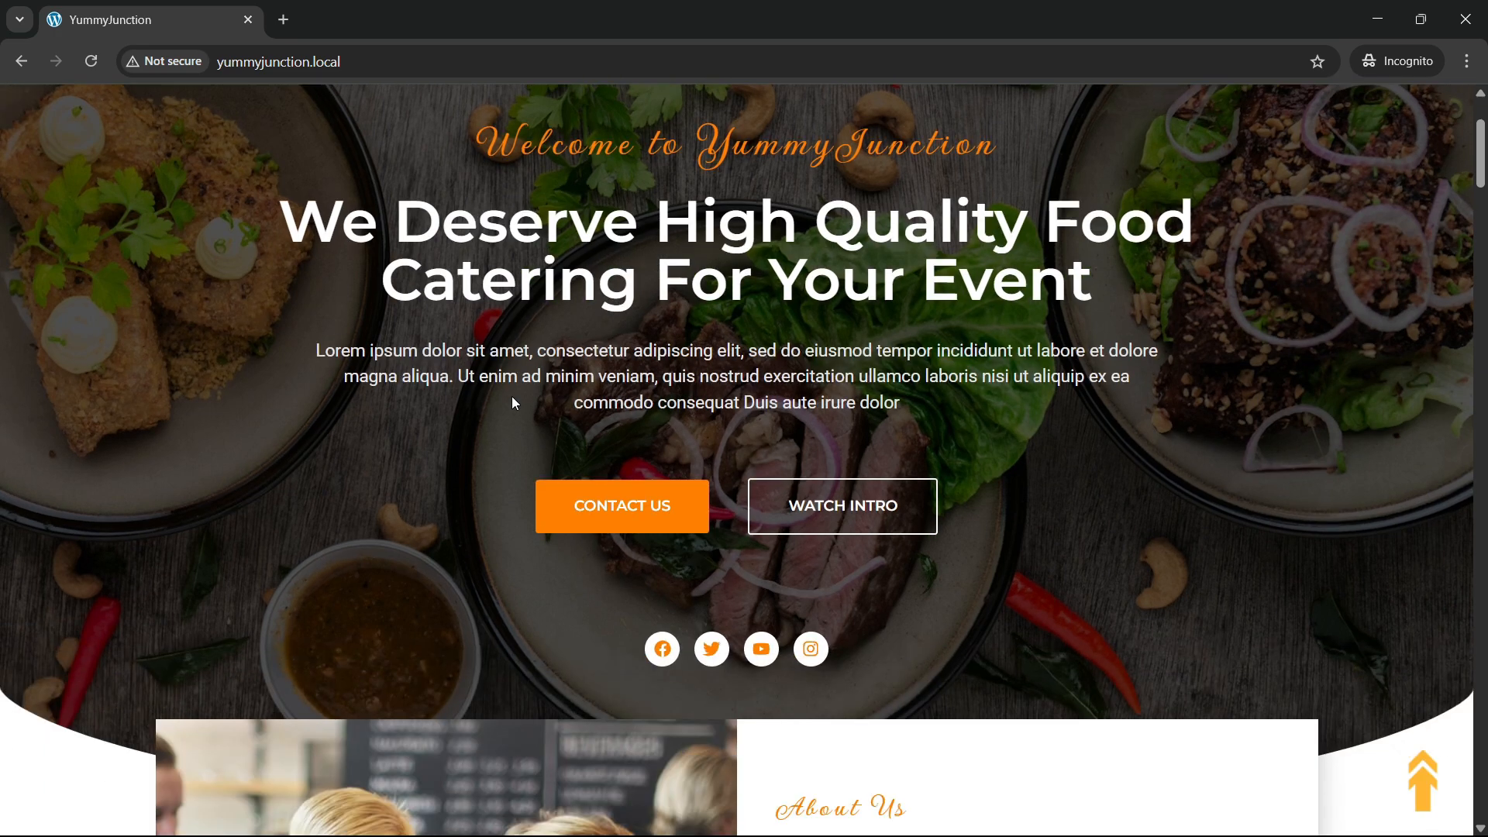
{"action": "scroll", "coordinate": [512, 397], "scroll_direction": "up", "scroll_amount": 3}
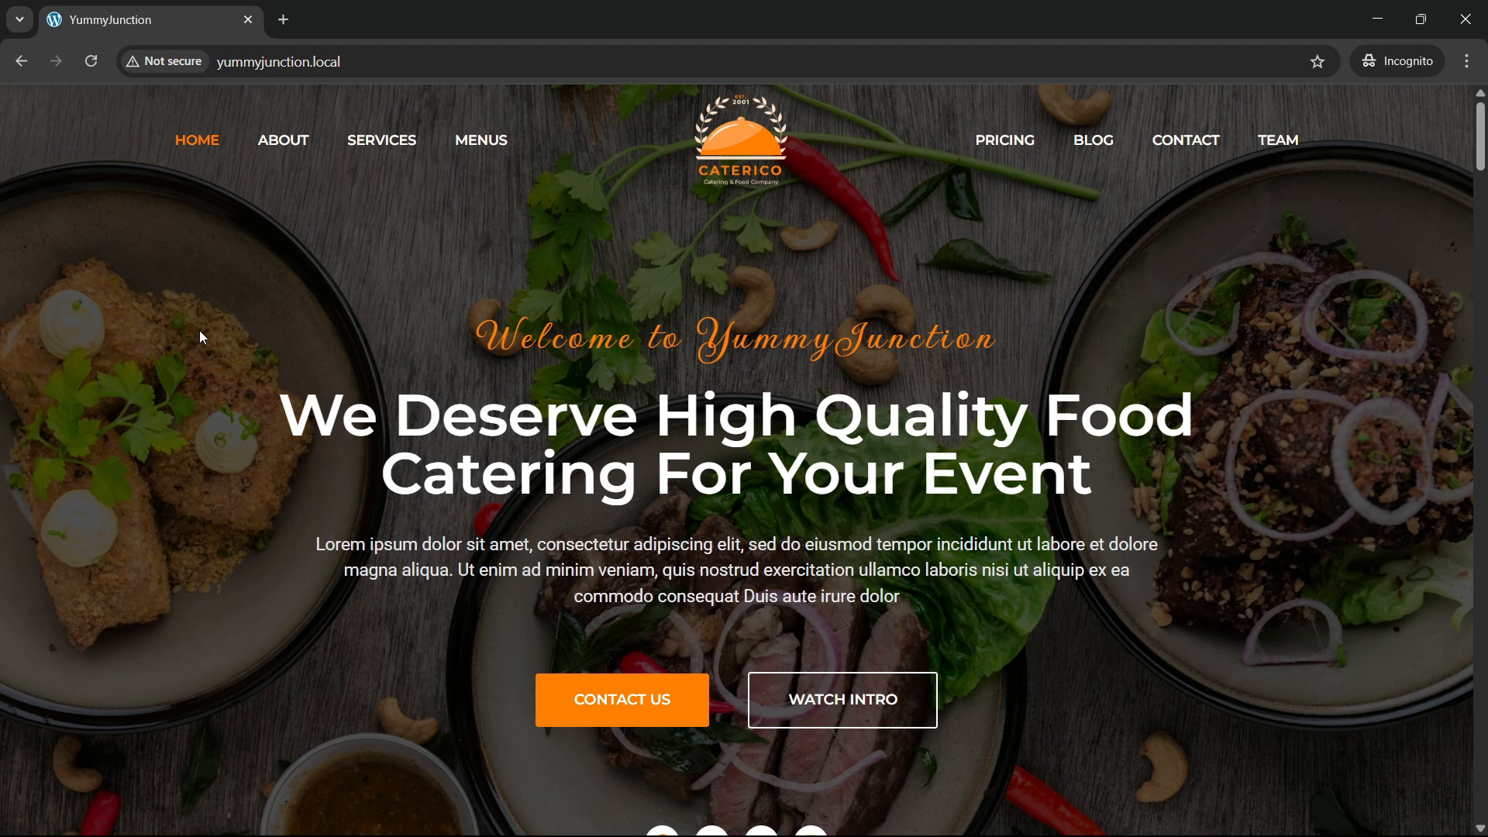
{"action": "scroll", "coordinate": [236, 366], "scroll_direction": "down", "scroll_amount": 1}
{"action": "scroll", "coordinate": [394, 404], "scroll_direction": "down", "scroll_amount": 2}
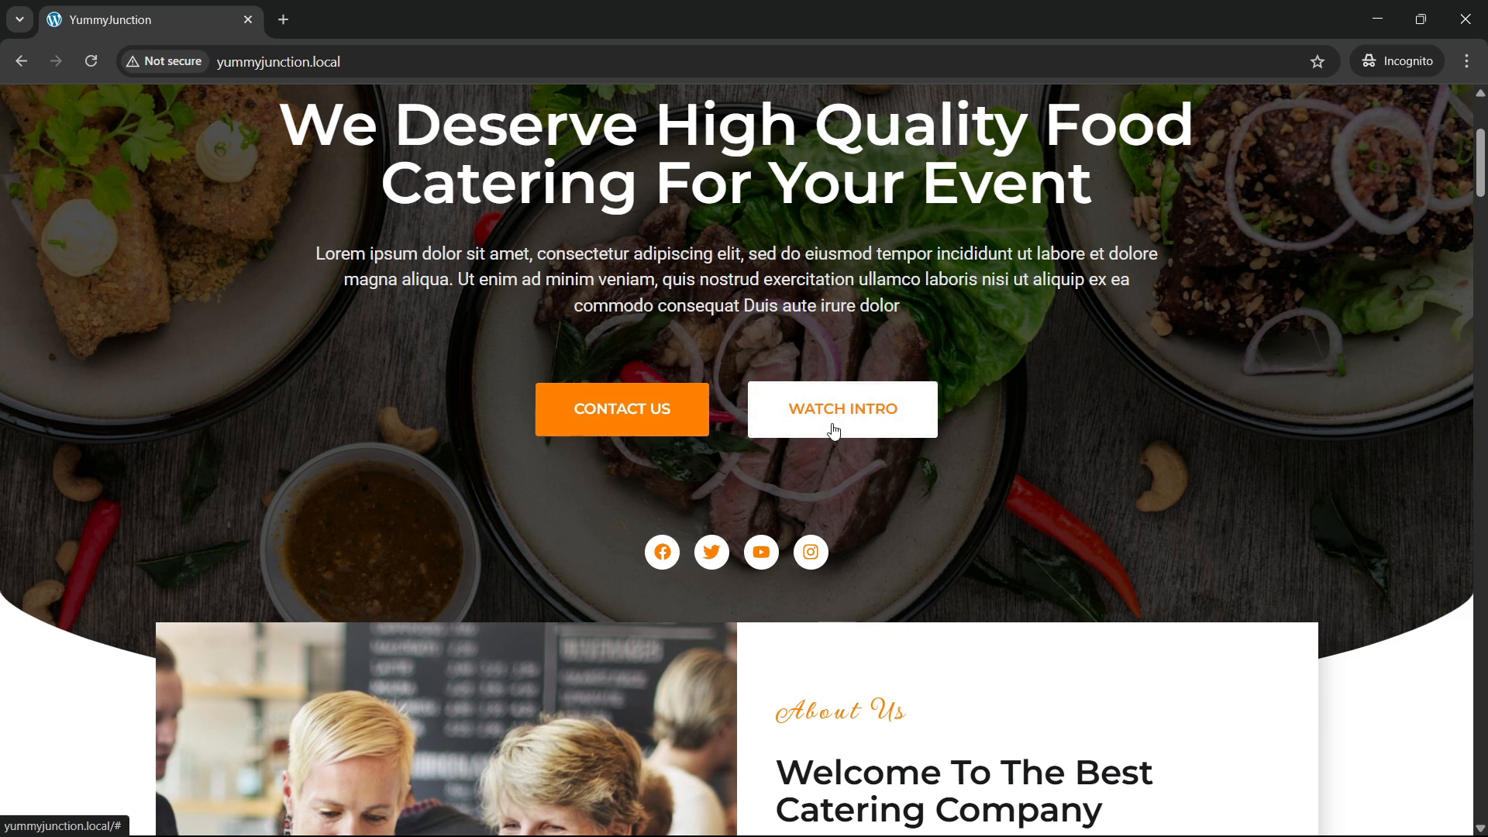
{"action": "scroll", "coordinate": [828, 432], "scroll_direction": "down", "scroll_amount": 2}
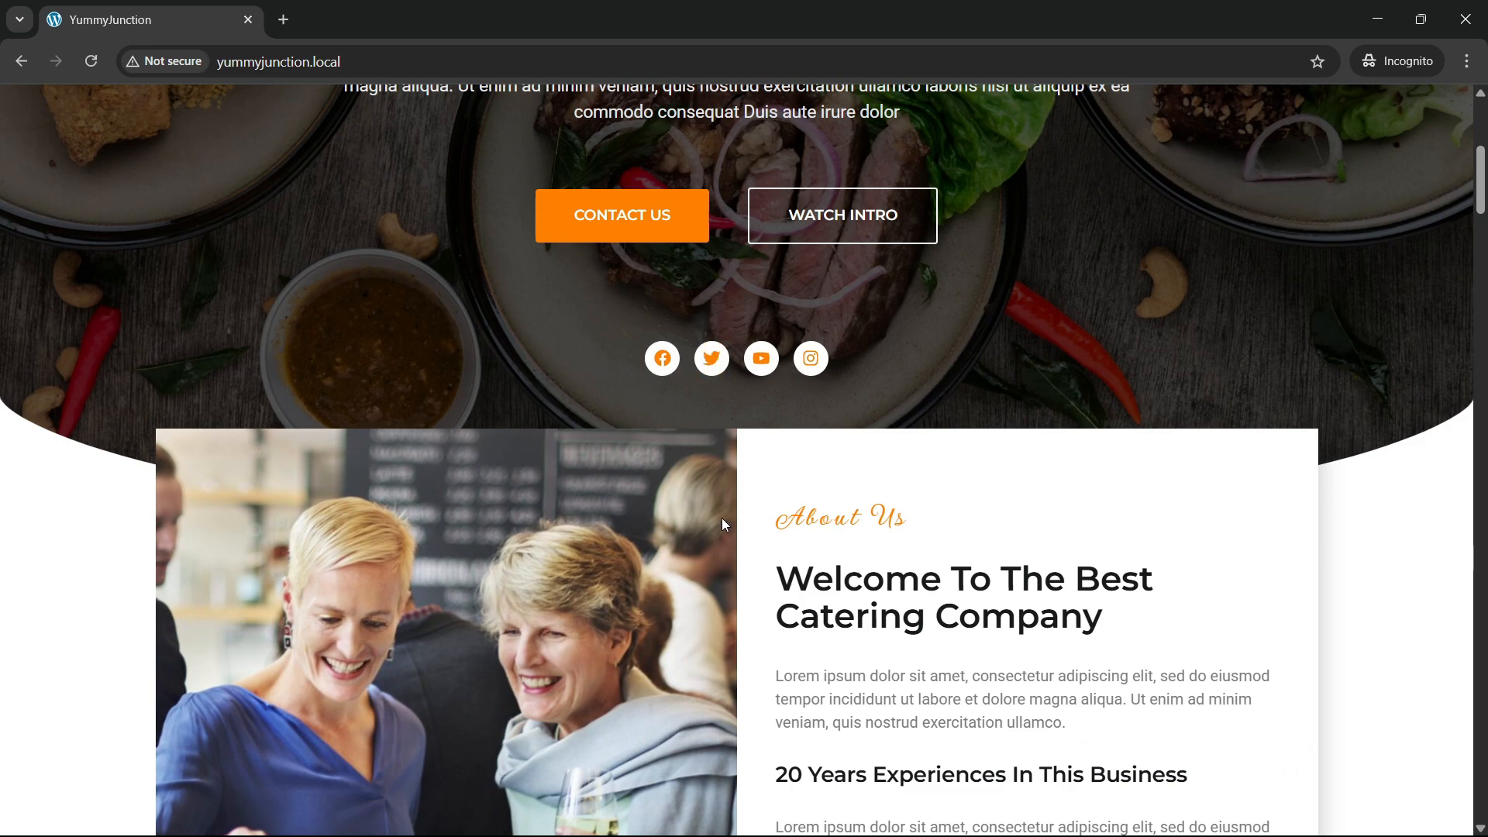
Examine the welcome section under About Us, reload the page, and review the skill bars and photo collage beneath it
{"action": "scroll", "coordinate": [723, 519], "scroll_direction": "down", "scroll_amount": 3}
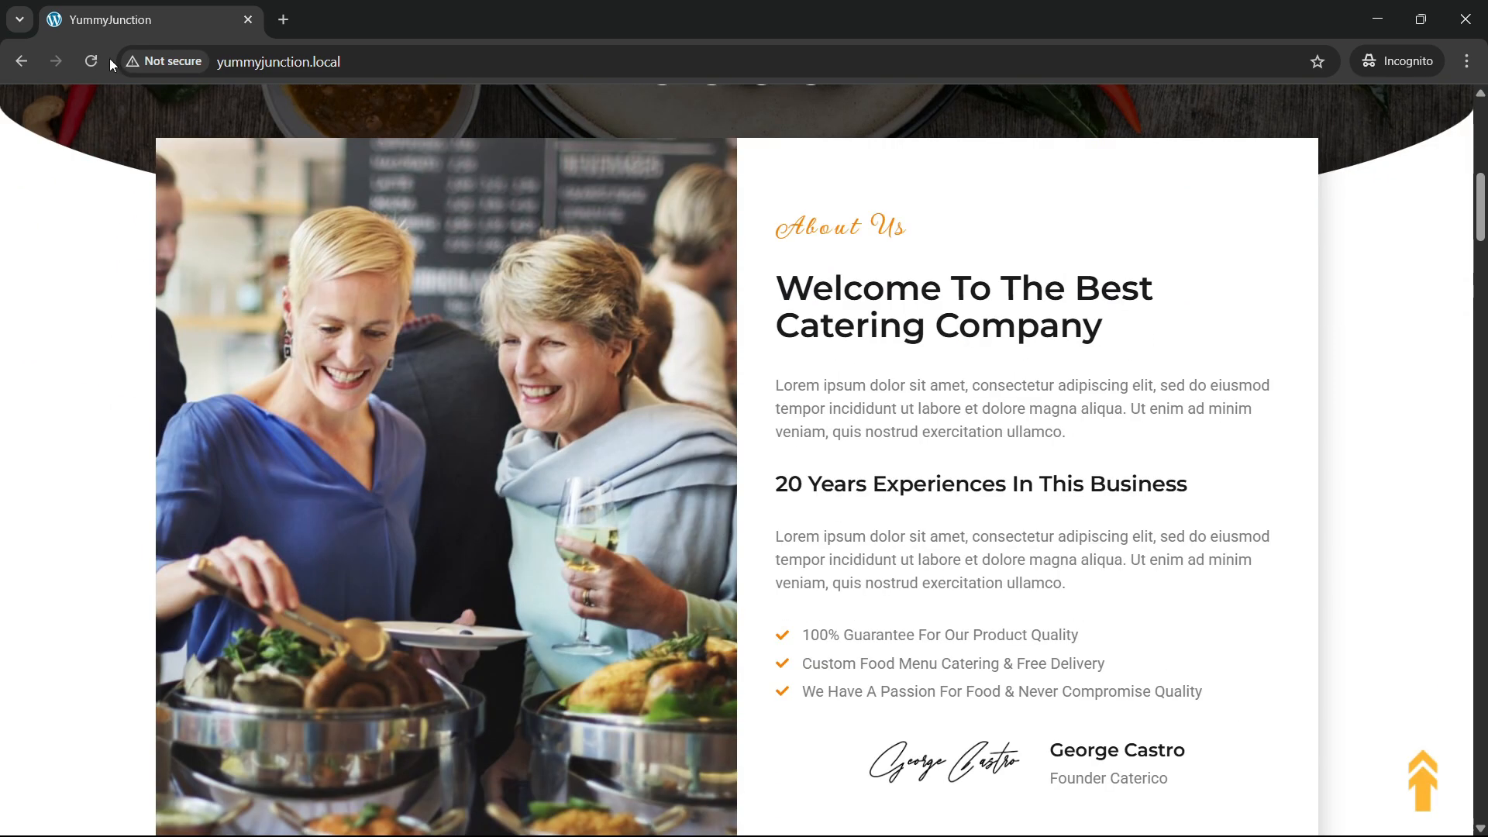
{"action": "left_click", "coordinate": [100, 58]}
{"action": "scroll", "coordinate": [863, 454], "scroll_direction": "down", "scroll_amount": 1}
{"action": "scroll", "coordinate": [862, 454], "scroll_direction": "down", "scroll_amount": 3}
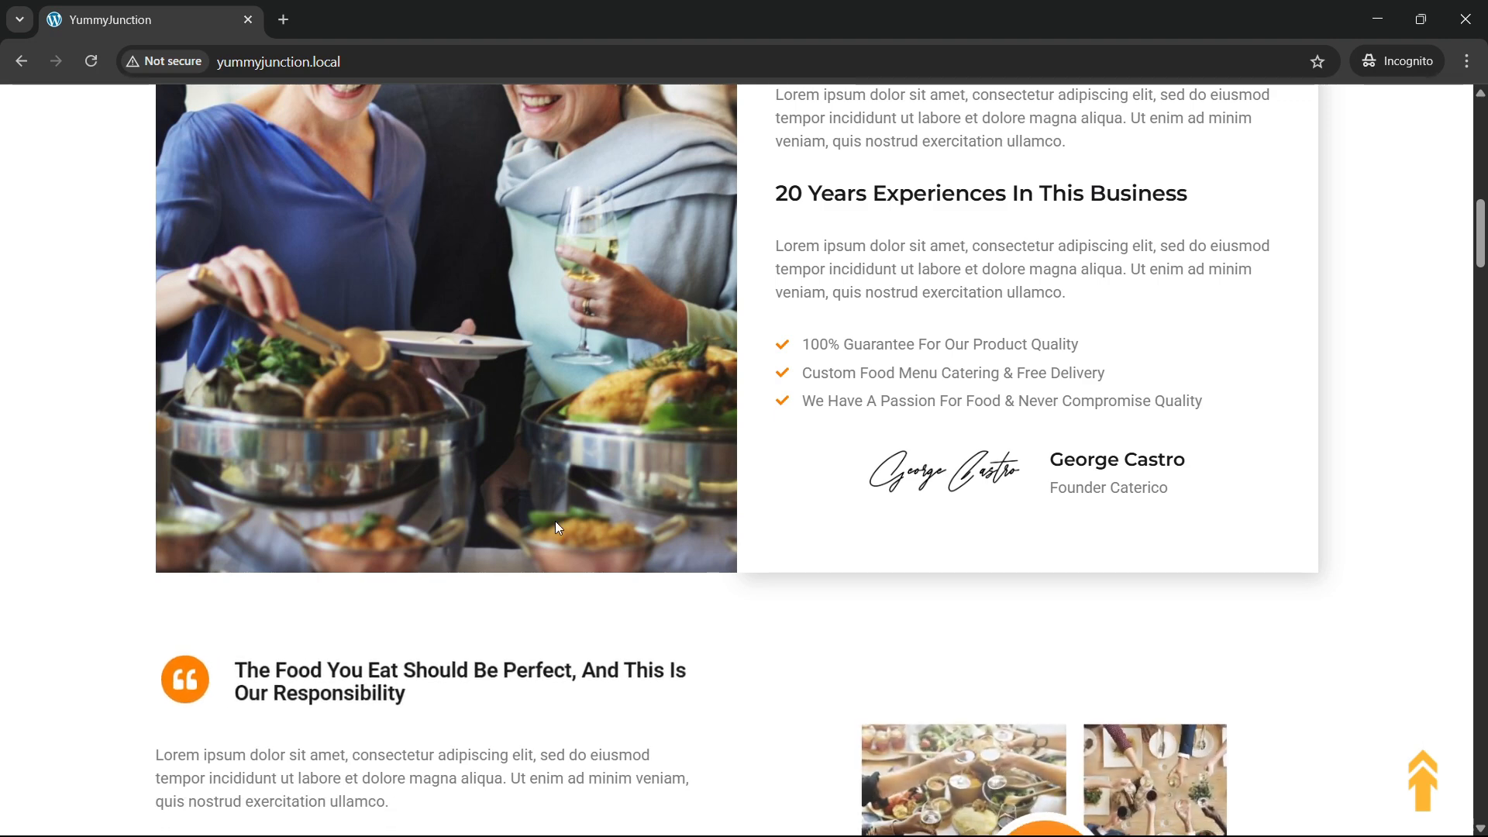
{"action": "scroll", "coordinate": [590, 486], "scroll_direction": "up", "scroll_amount": 2}
{"action": "scroll", "coordinate": [588, 491], "scroll_direction": "down", "scroll_amount": 7}
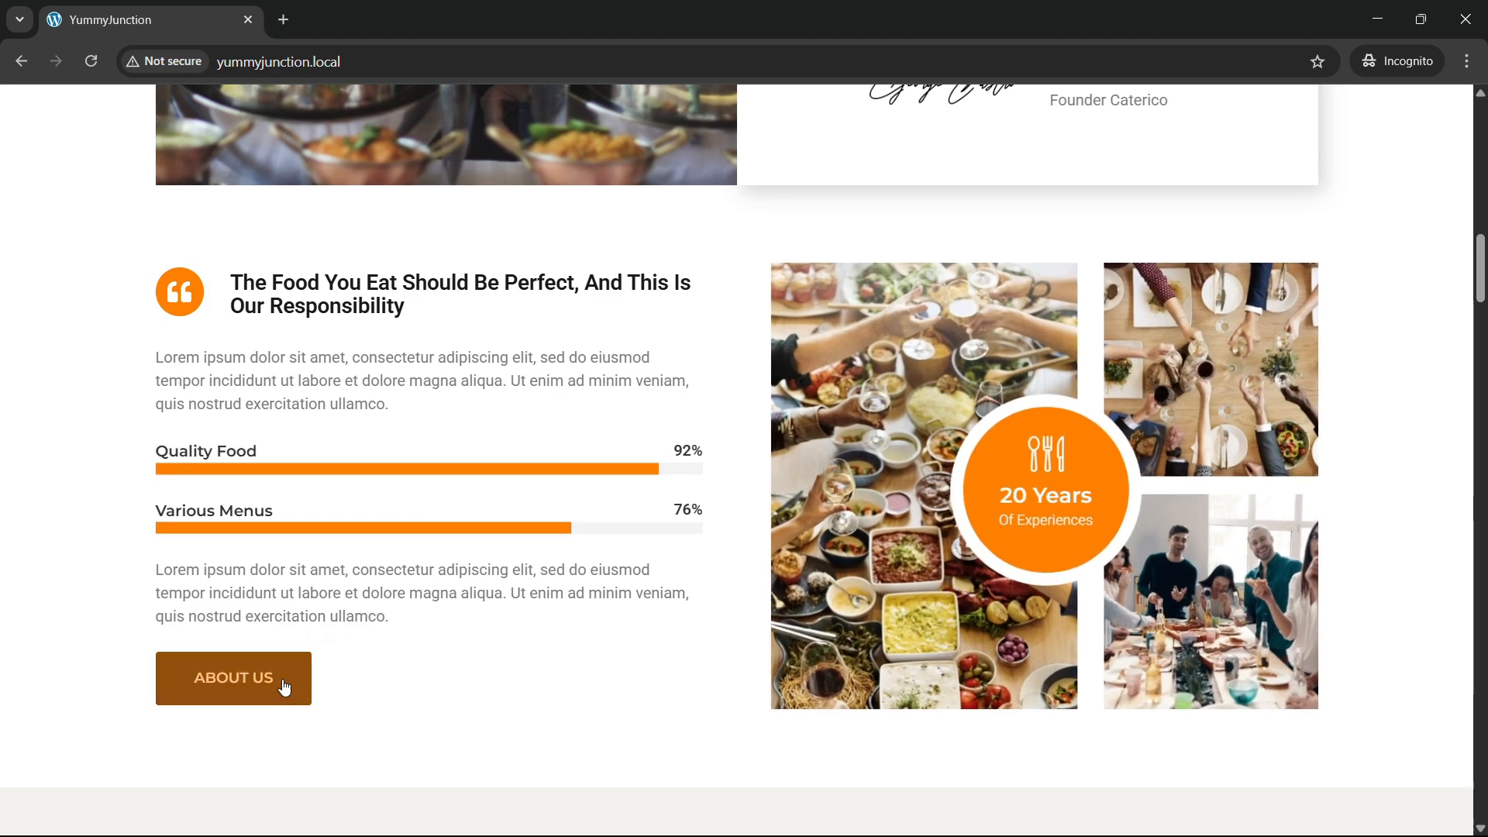
Examine the Premium Catering Services section with its three event cards, and reload the page there
{"action": "scroll", "coordinate": [640, 547], "scroll_direction": "down", "scroll_amount": 7}
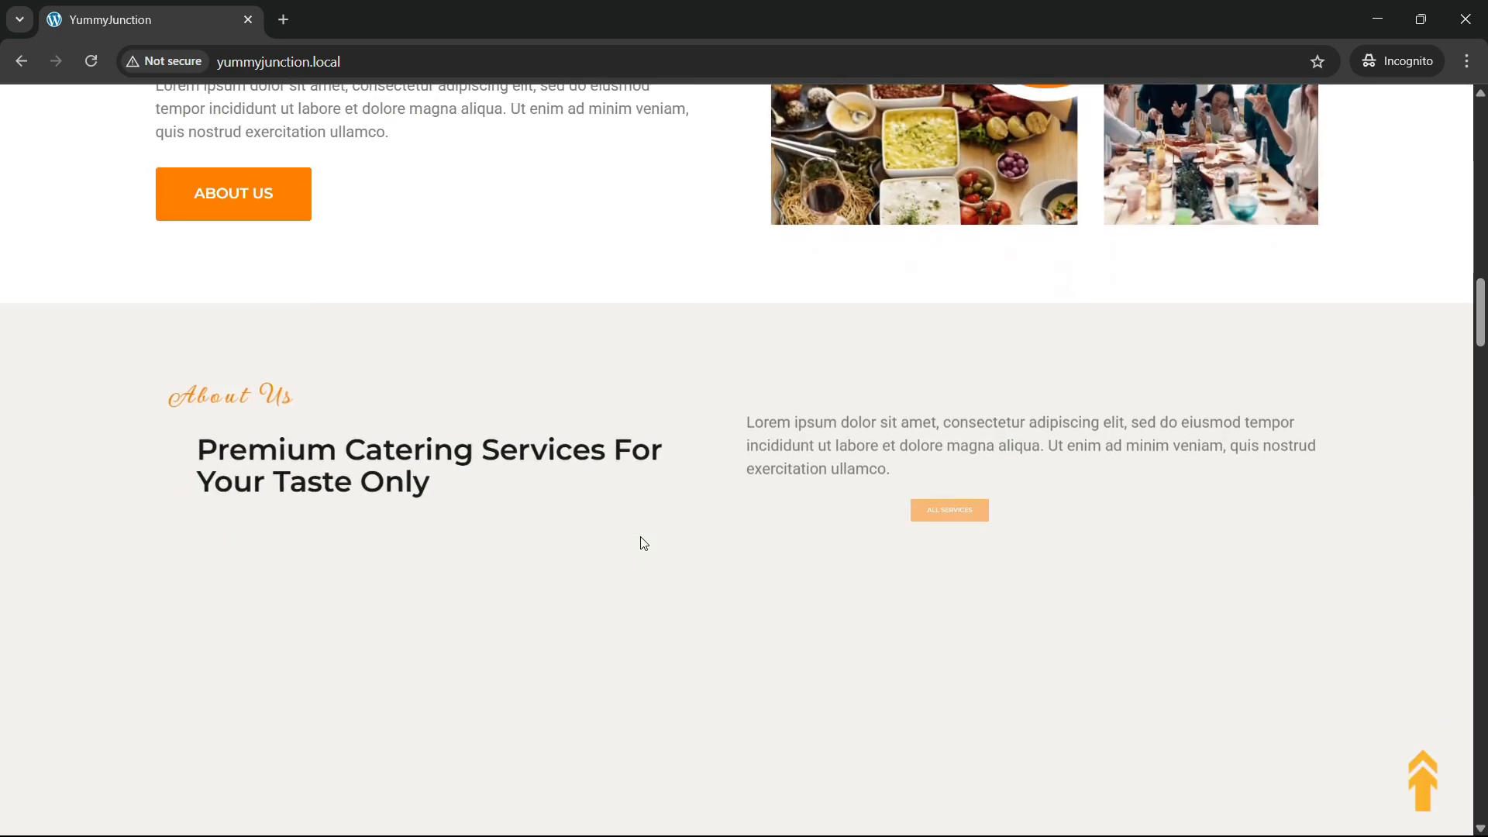
{"action": "scroll", "coordinate": [640, 542], "scroll_direction": "down", "scroll_amount": 2}
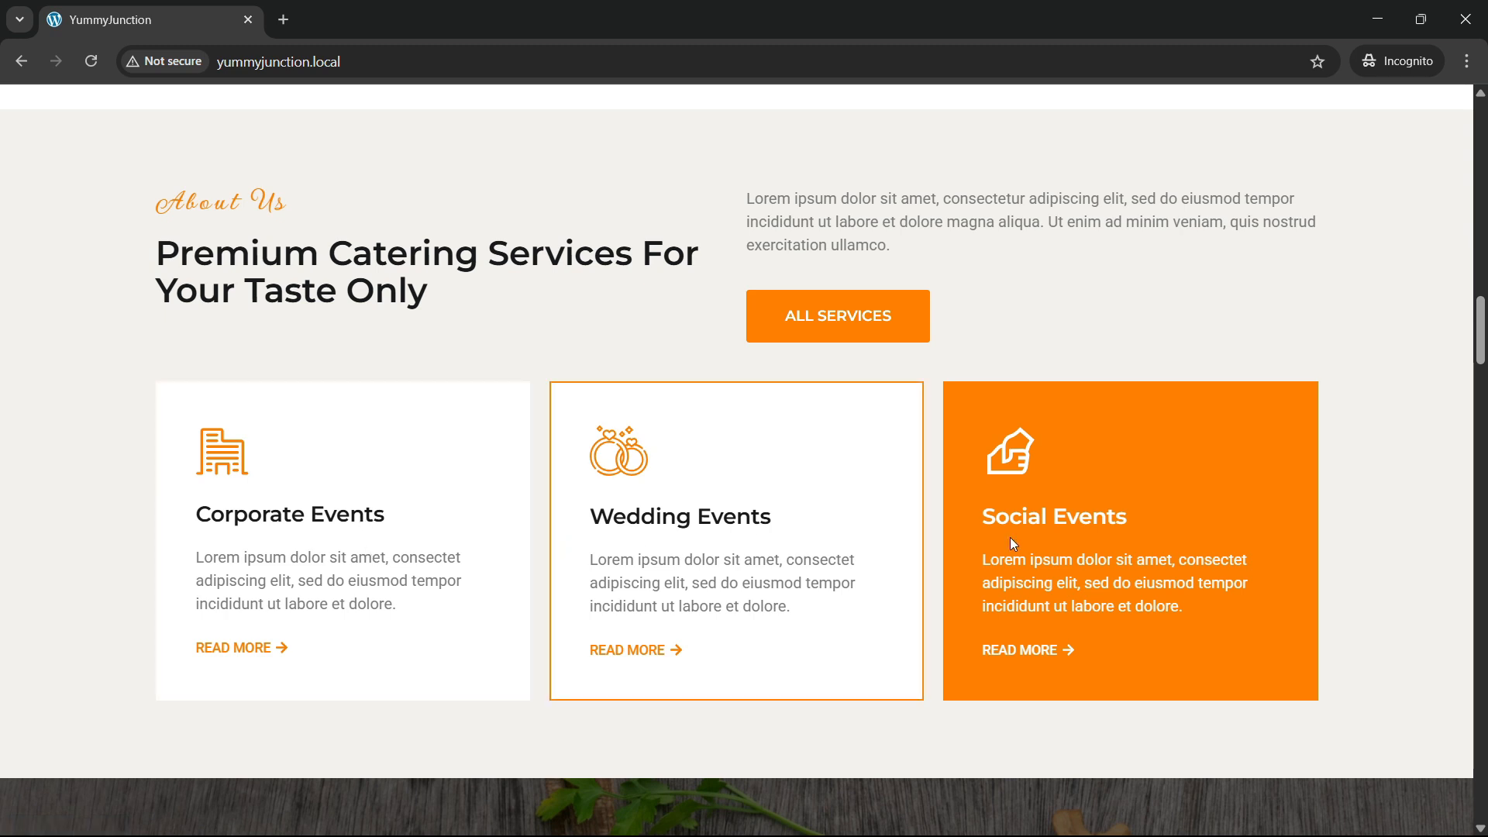
{"action": "left_click", "coordinate": [93, 65]}
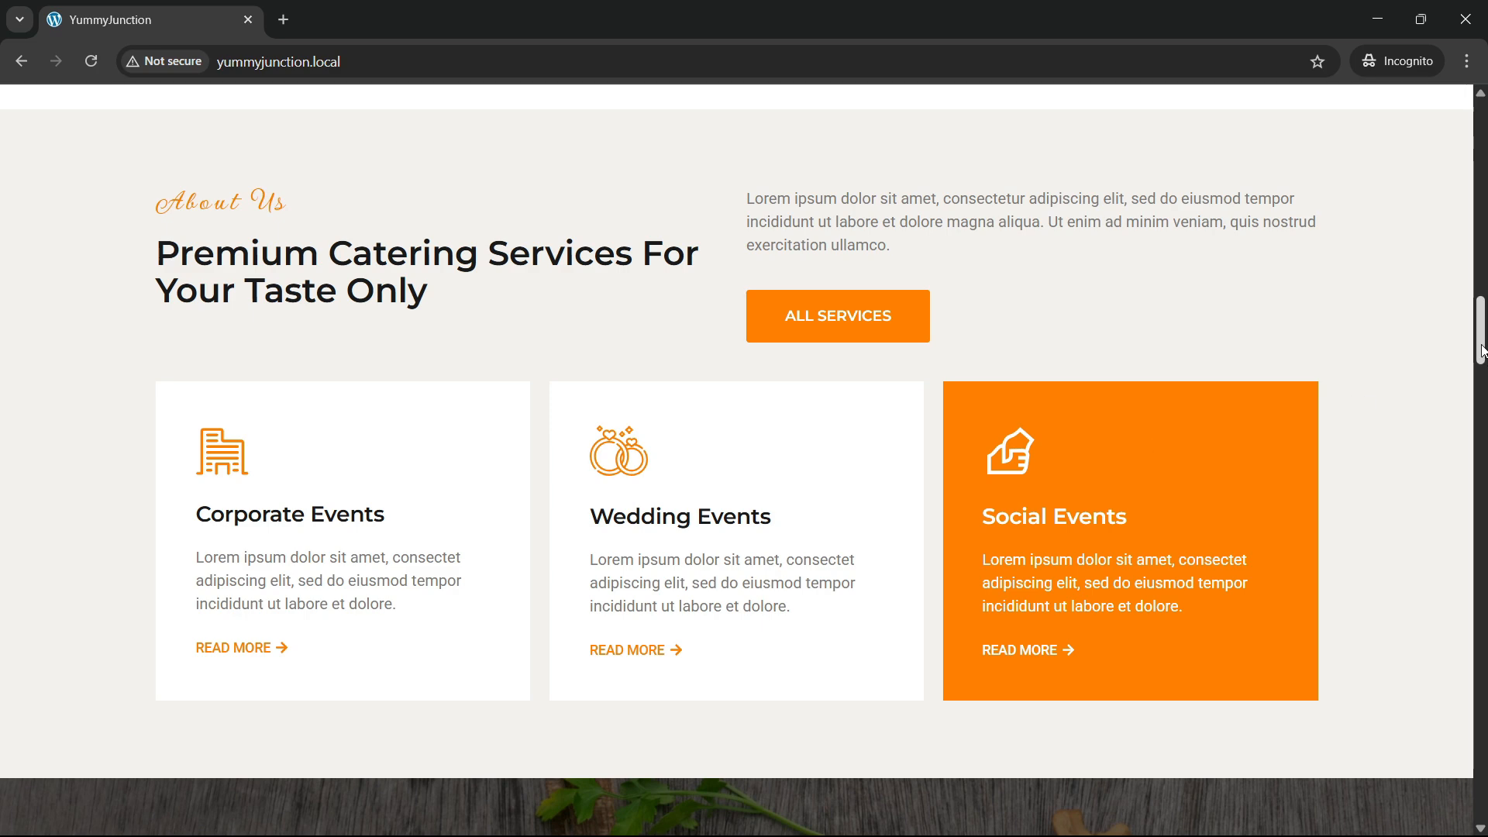
Examine the Check Out Our Menu section, switching through its Main Course, Dessert and Appetizers categories
{"action": "left_click_drag", "start_coordinate": [1482, 351], "coordinate": [1480, 427]}
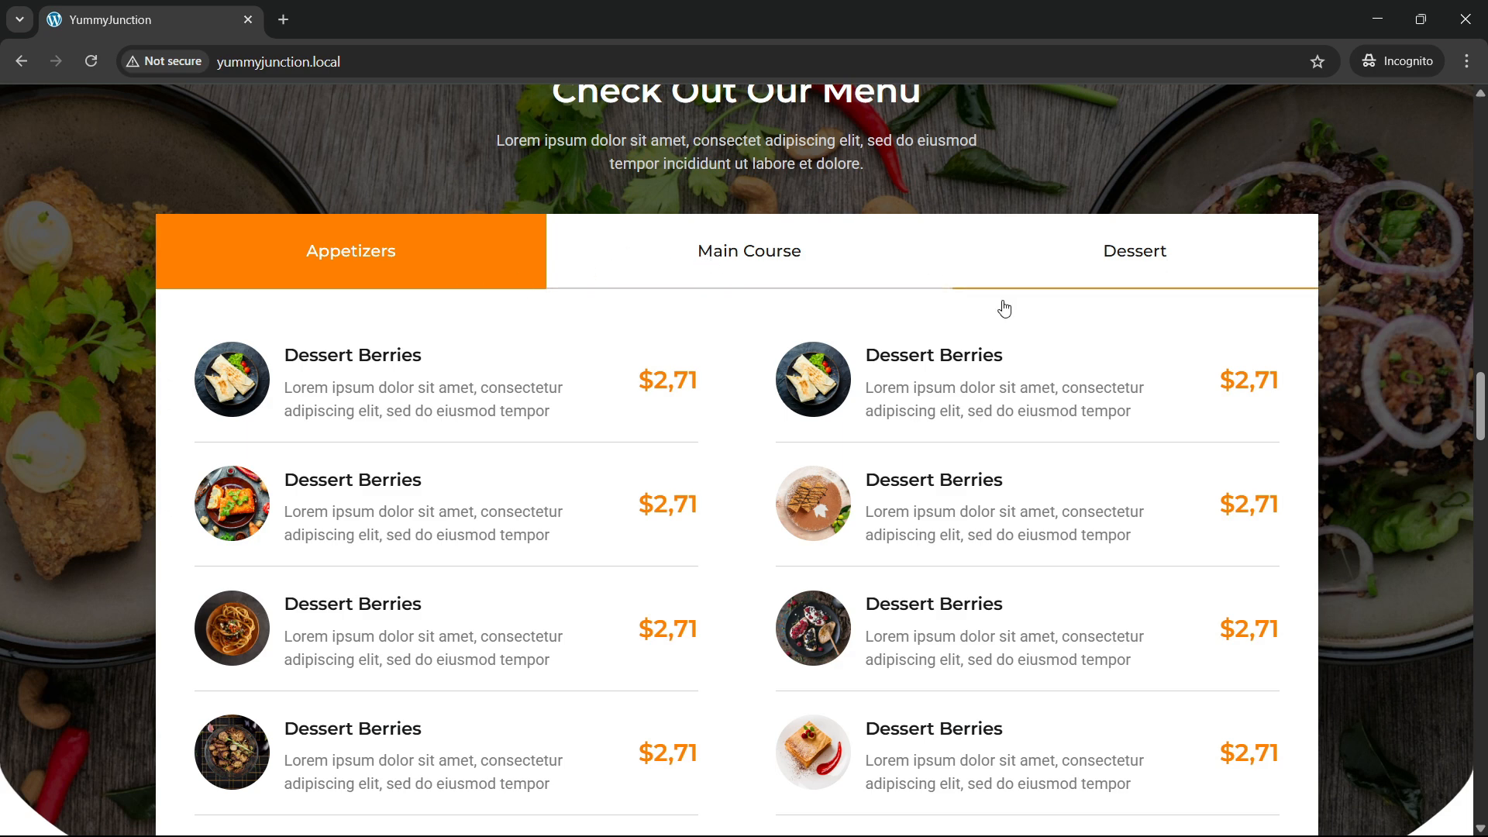
{"action": "scroll", "coordinate": [835, 378], "scroll_direction": "down", "scroll_amount": 2}
{"action": "scroll", "coordinate": [775, 271], "scroll_direction": "up", "scroll_amount": 1}
{"action": "left_click", "coordinate": [729, 160]}
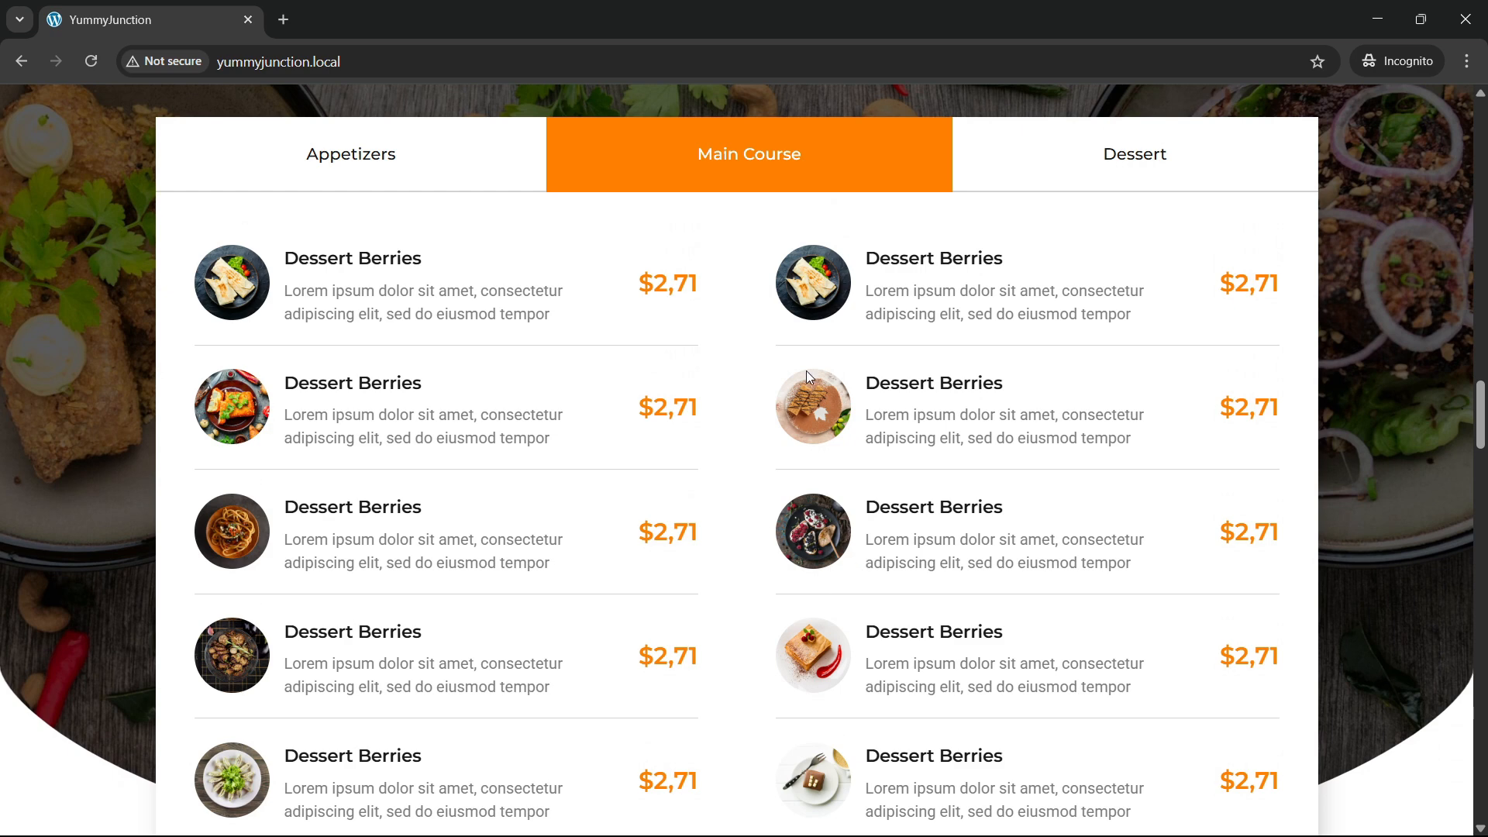
{"action": "left_click", "coordinate": [1051, 177]}
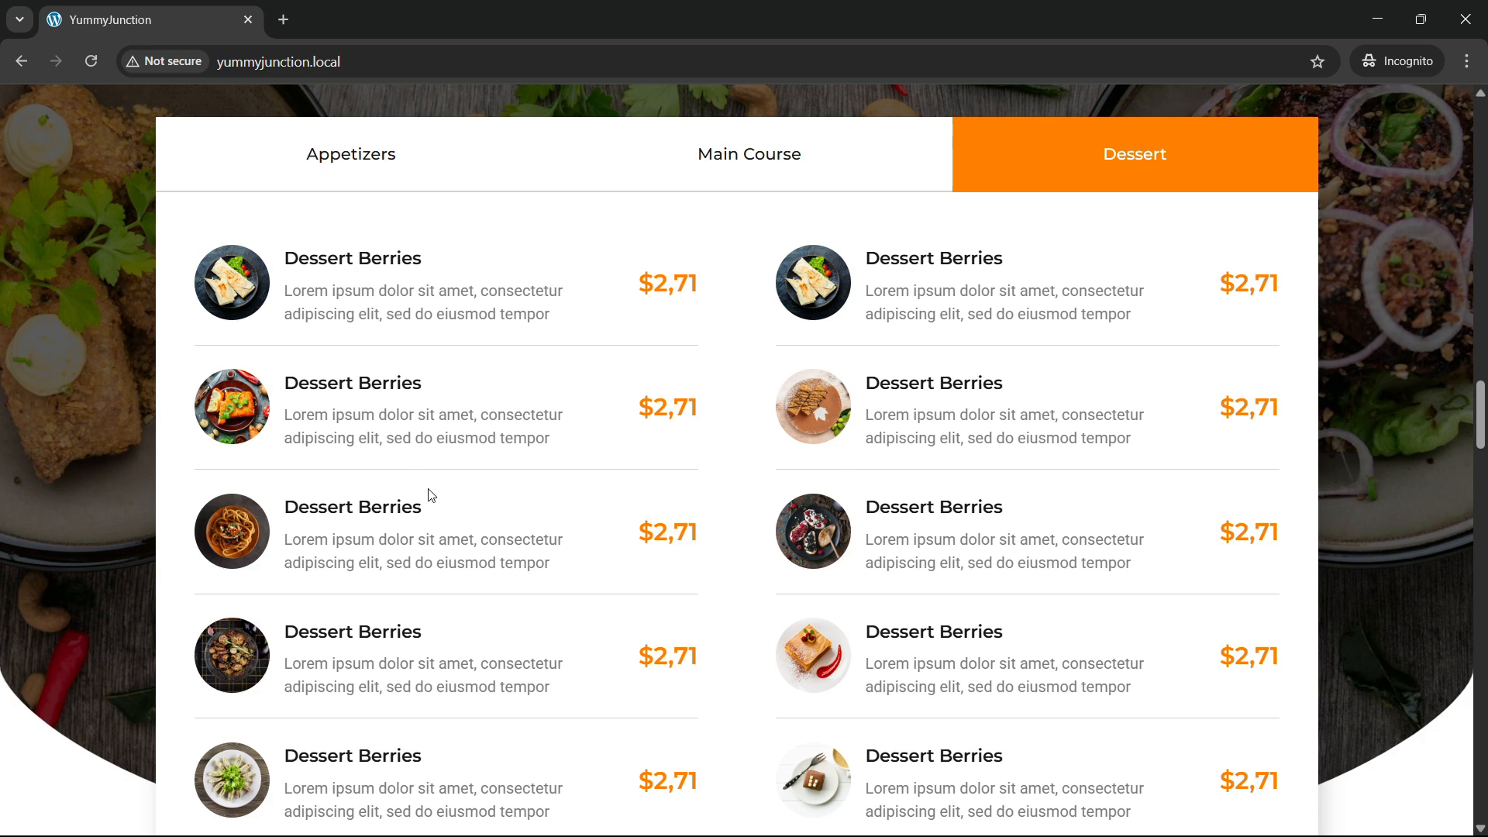
{"action": "left_click", "coordinate": [372, 160]}
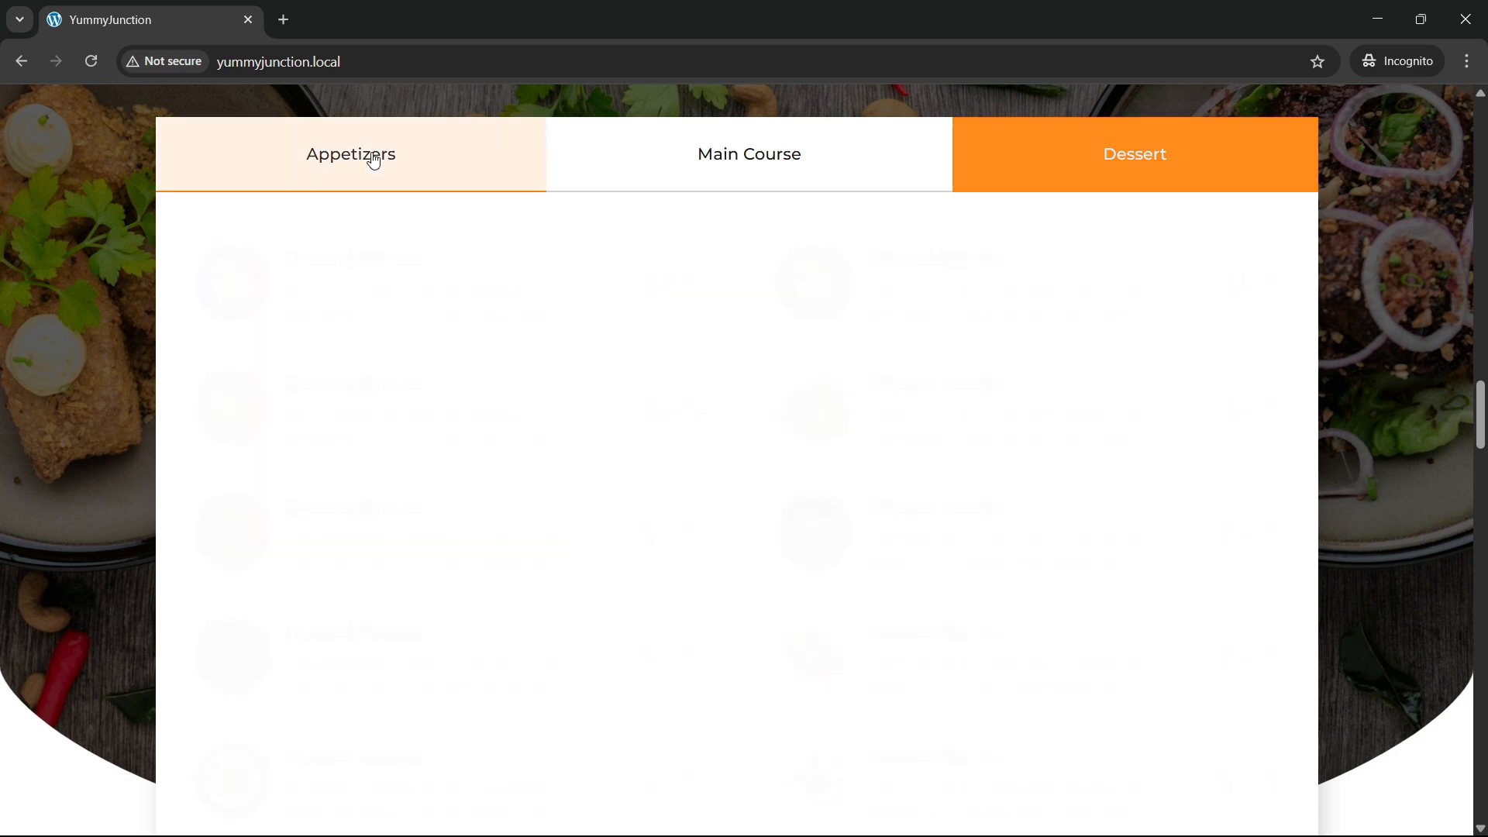
{"action": "left_click", "coordinate": [709, 172]}
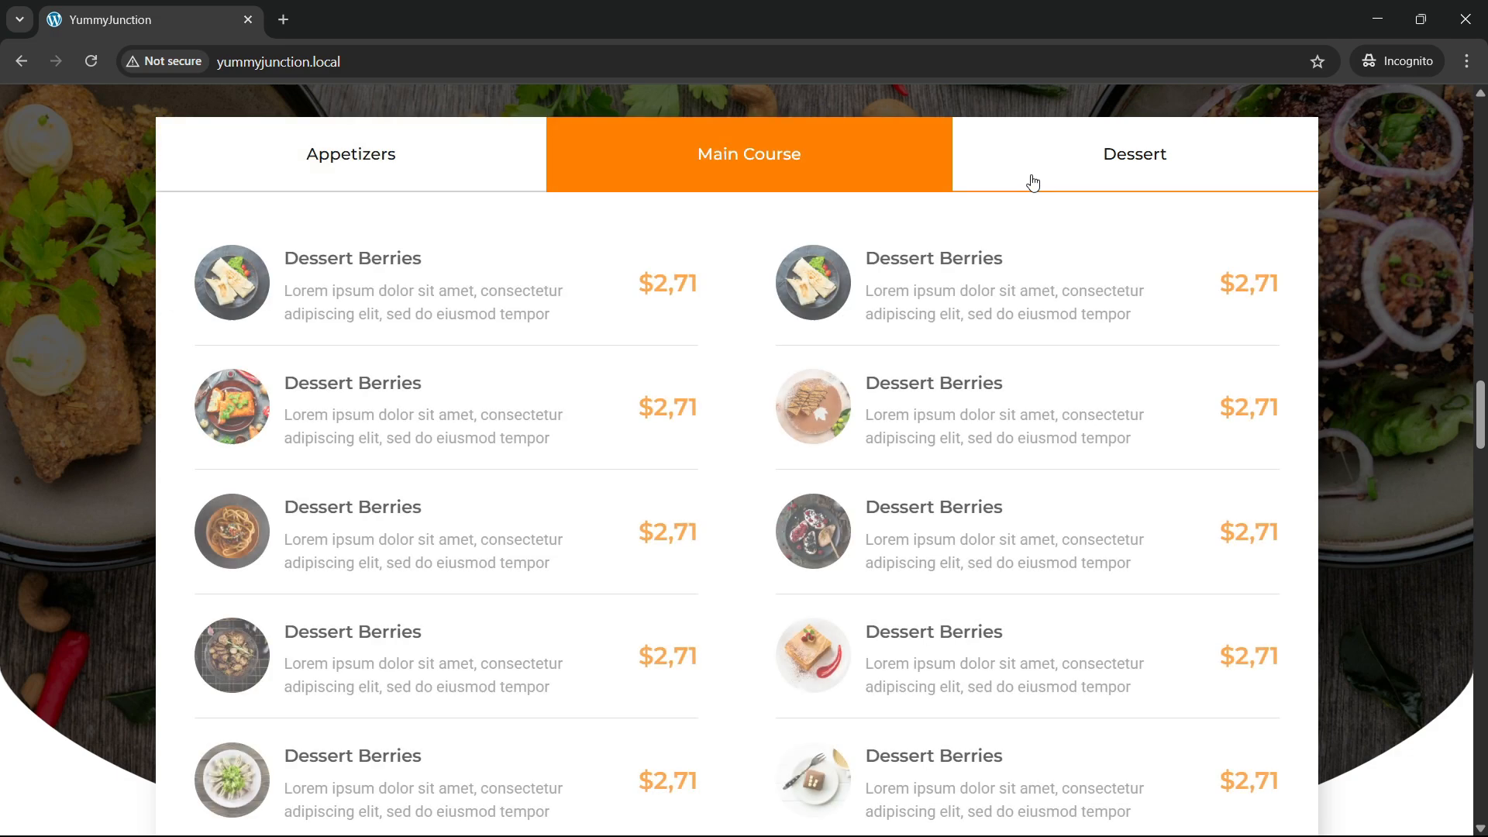
{"action": "left_click", "coordinate": [1029, 183]}
Review the menu section's heading and background once more, and show the Dessert items
{"action": "scroll", "coordinate": [766, 395], "scroll_direction": "down", "scroll_amount": 1}
{"action": "scroll", "coordinate": [708, 385], "scroll_direction": "up", "scroll_amount": 5}
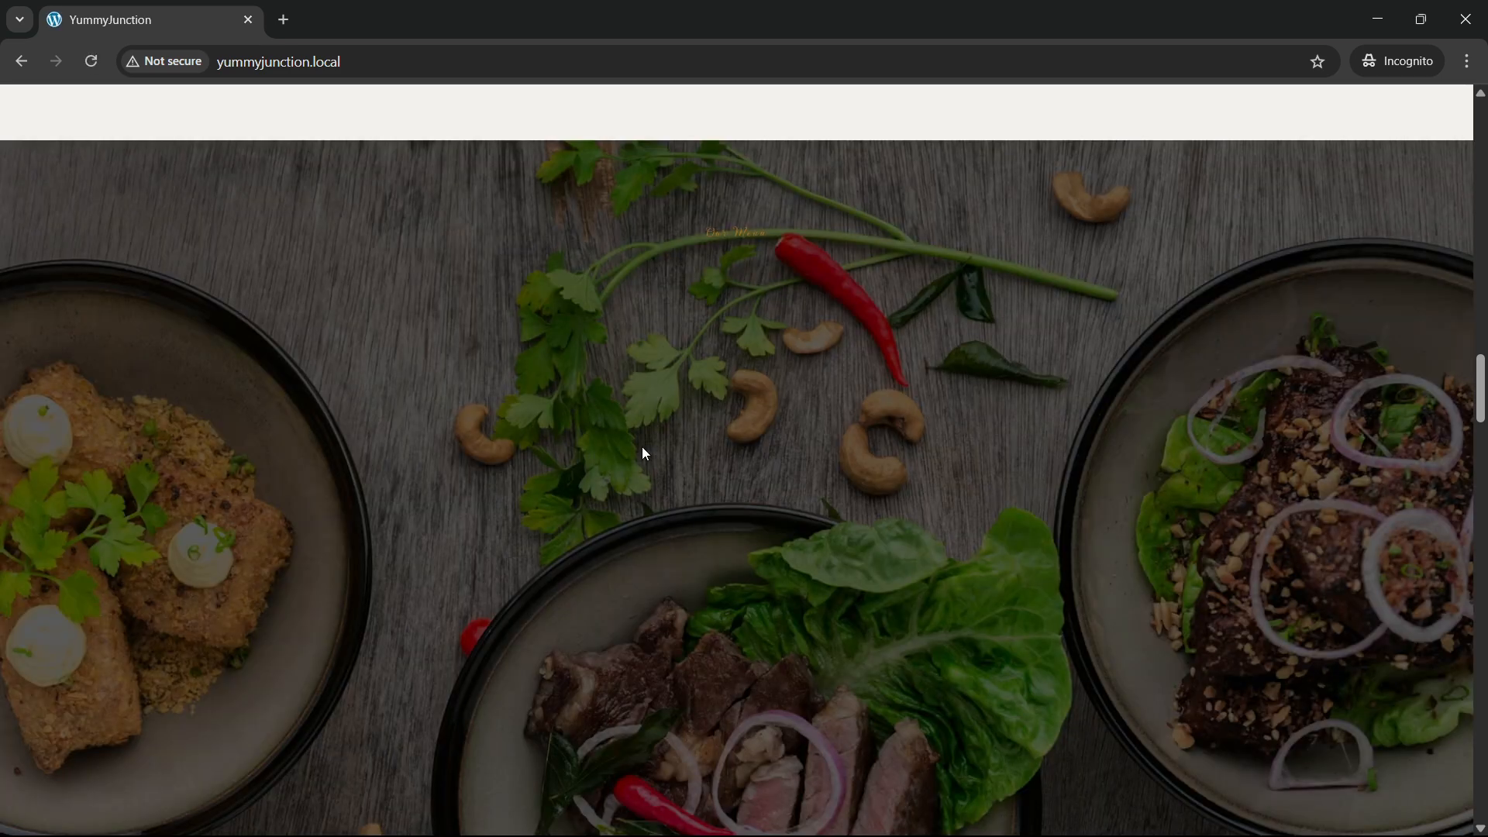
{"action": "scroll", "coordinate": [780, 402], "scroll_direction": "down", "scroll_amount": 4}
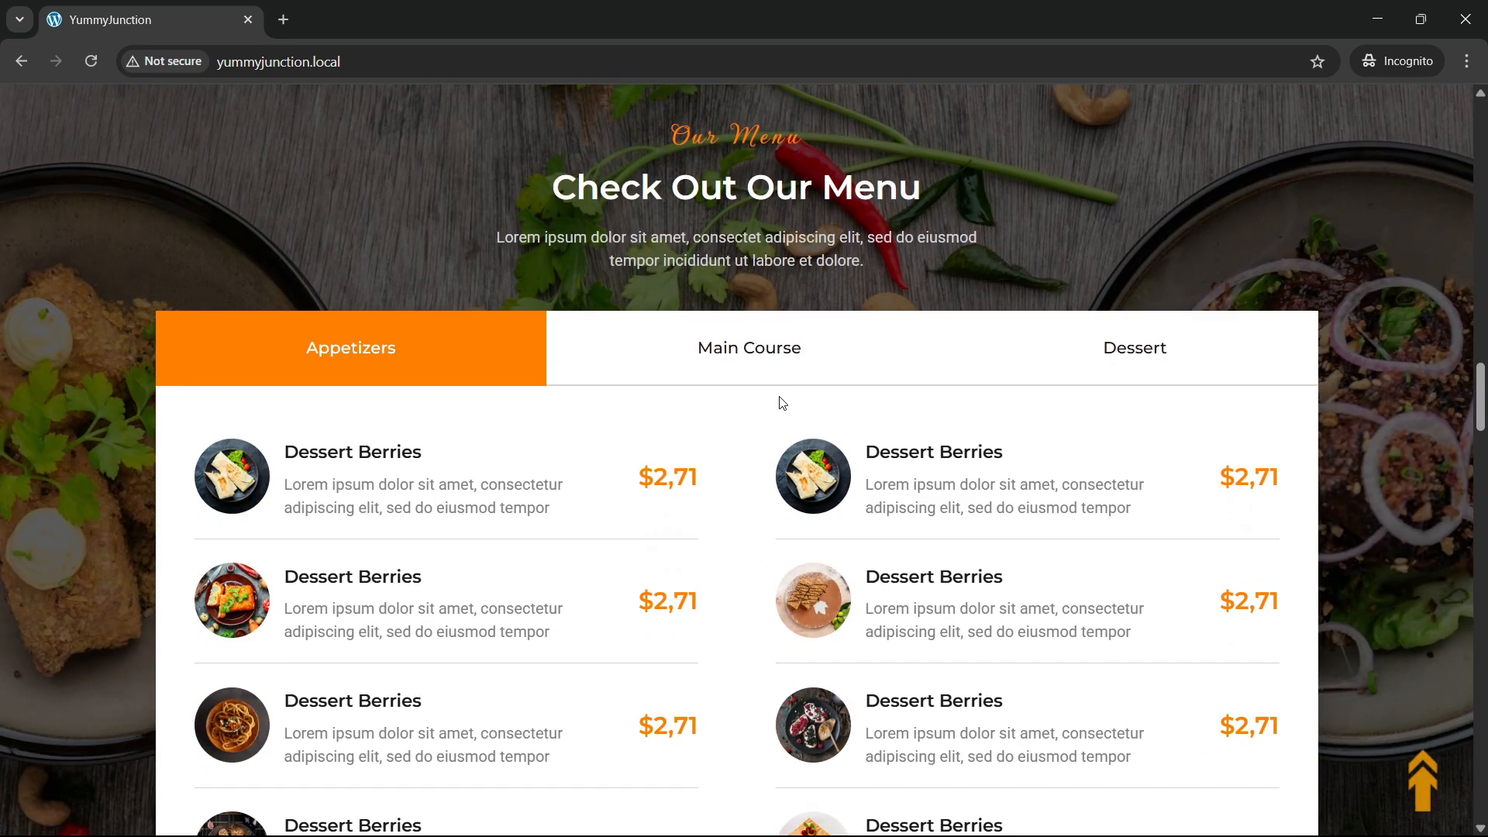
{"action": "left_click", "coordinate": [1005, 168]}
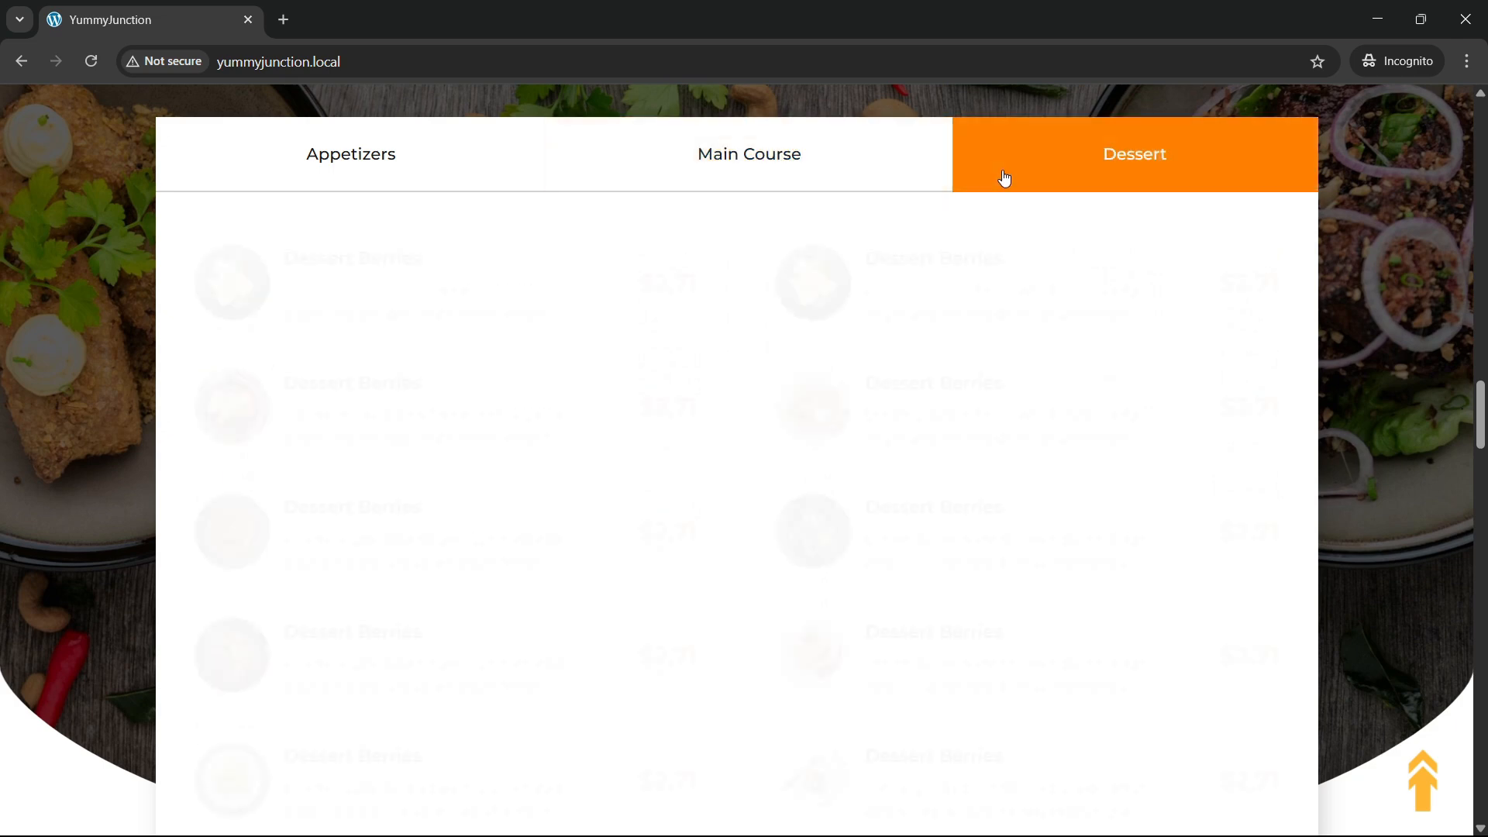
Look over the end of the menu list, revisit the About Us area, and examine the working process section
{"action": "mouse_move", "coordinate": [1480, 436]}
{"action": "left_mouse_down"}
{"action": "mouse_move", "coordinate": [1480, 482]}
{"action": "mouse_move", "coordinate": [1480, 462]}
{"action": "left_mouse_up"}
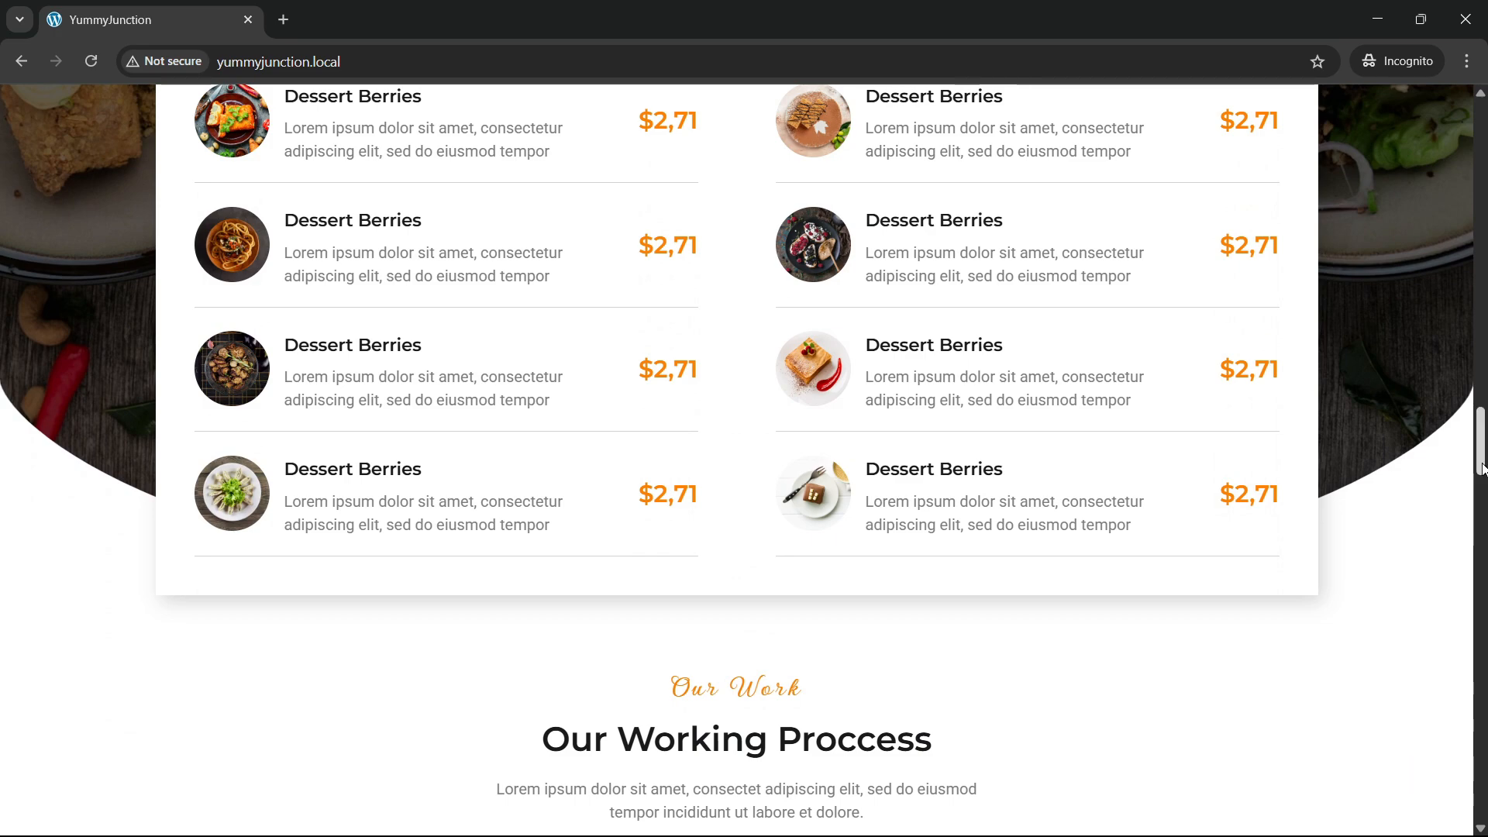
{"action": "left_click_drag", "start_coordinate": [1481, 468], "coordinate": [1480, 224]}
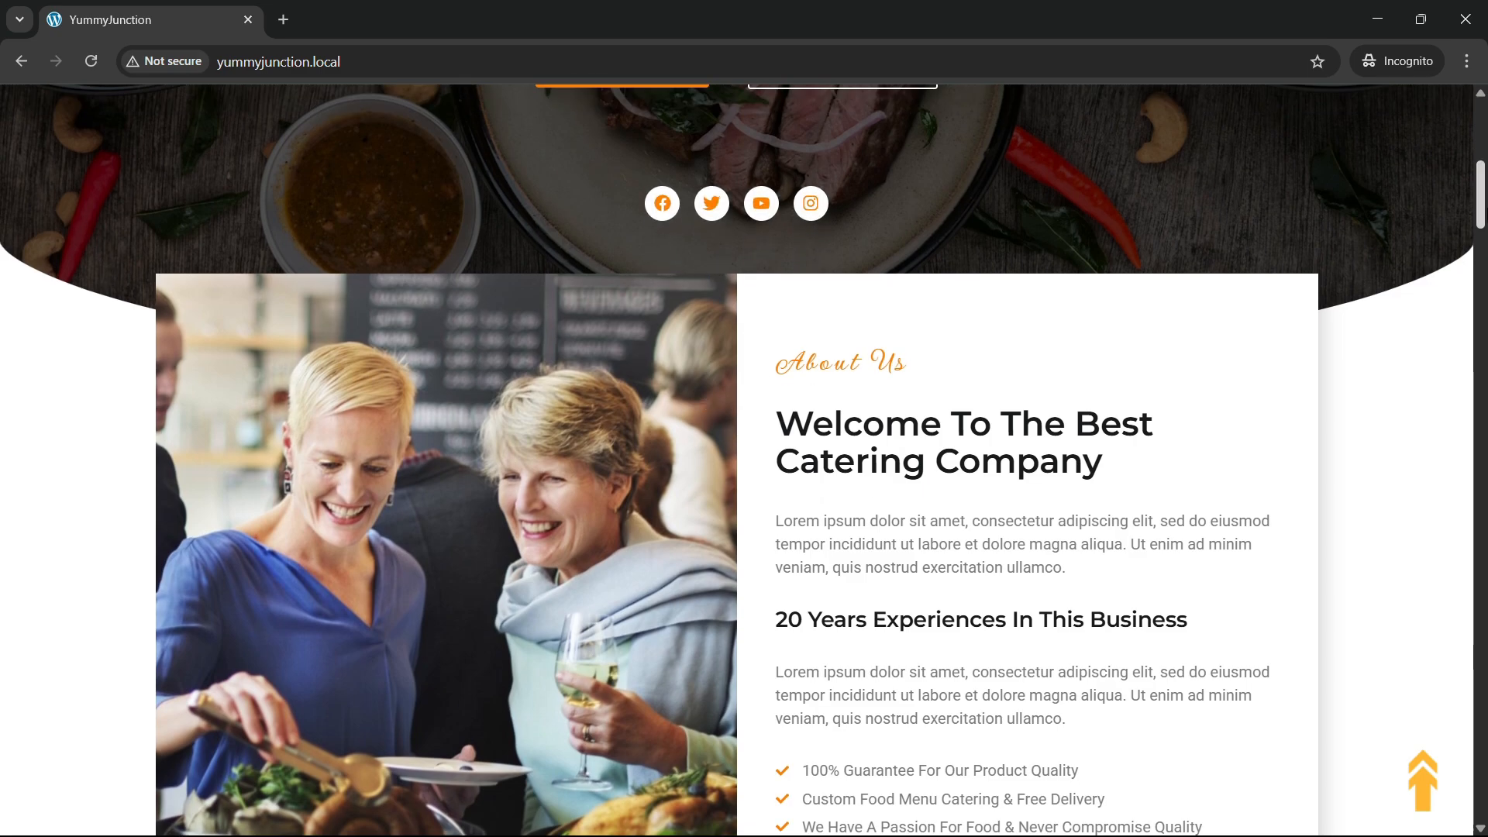
{"action": "left_click_drag", "start_coordinate": [1482, 210], "coordinate": [1487, 499]}
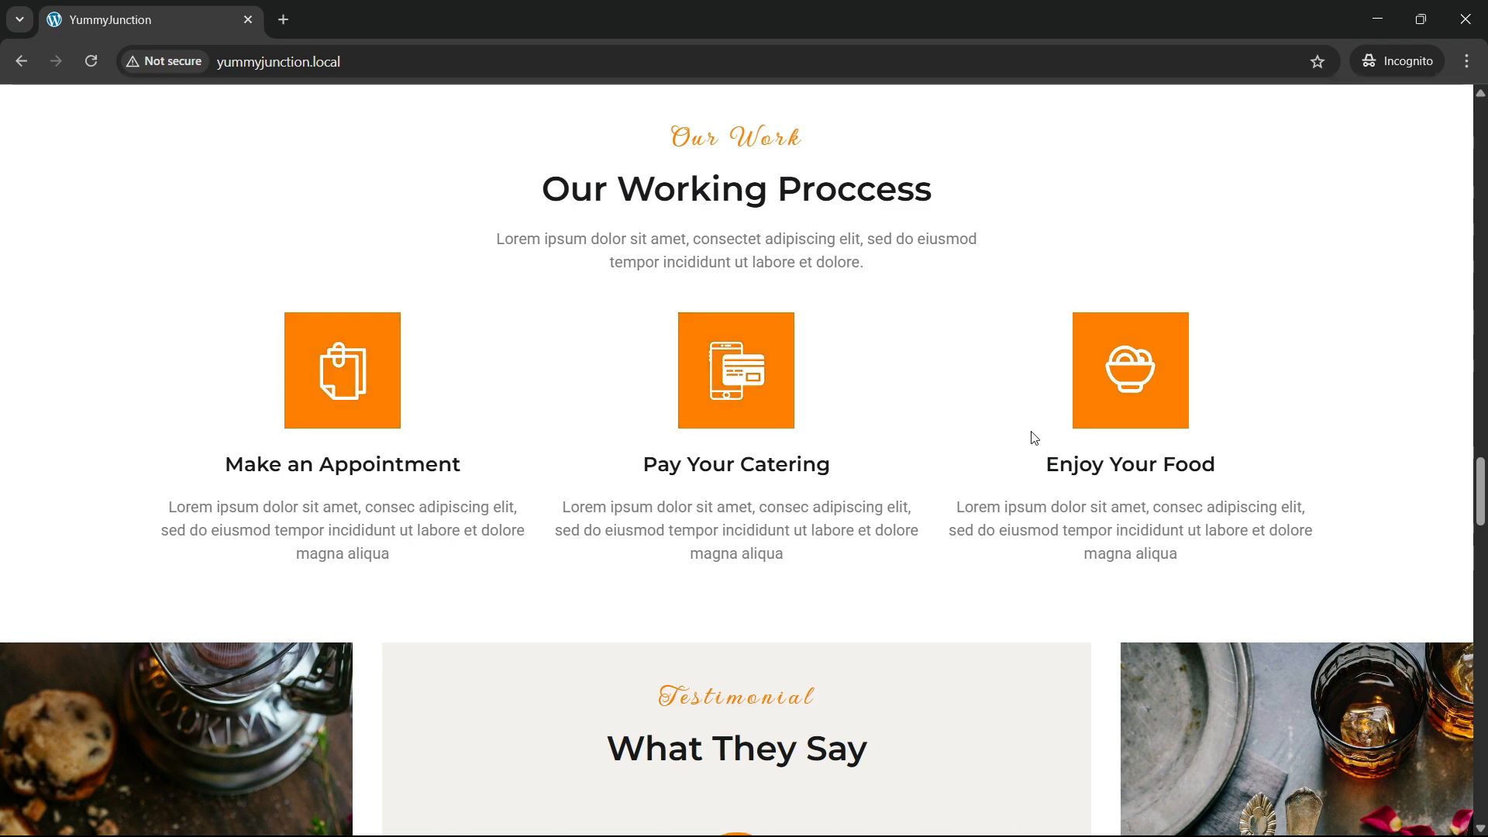
Examine the What They Say testimonial section, reload the page there, and browse its three slides
{"action": "left_click_drag", "start_coordinate": [1481, 504], "coordinate": [1481, 551]}
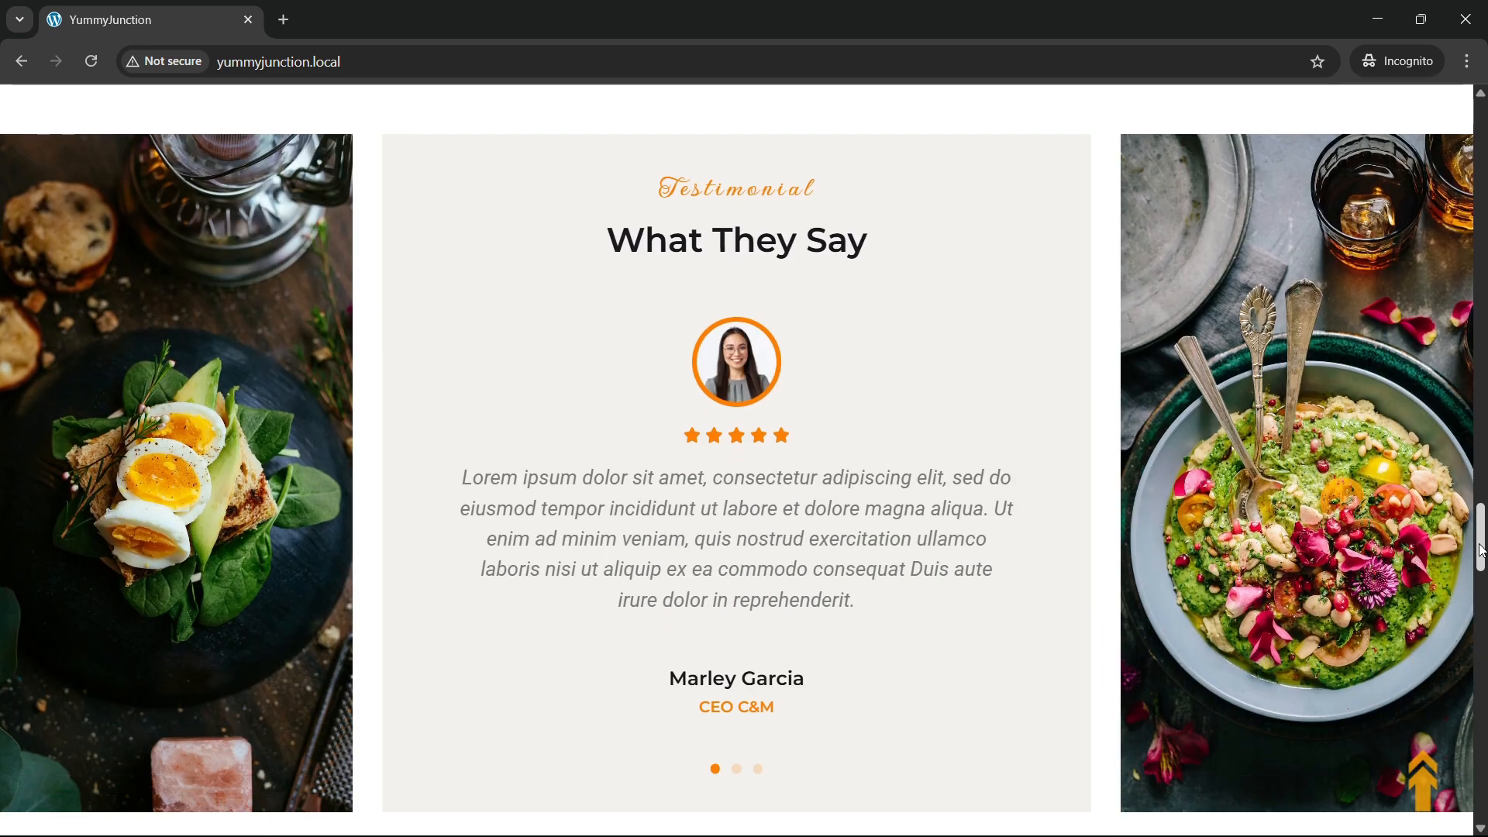
{"action": "left_click", "coordinate": [85, 58]}
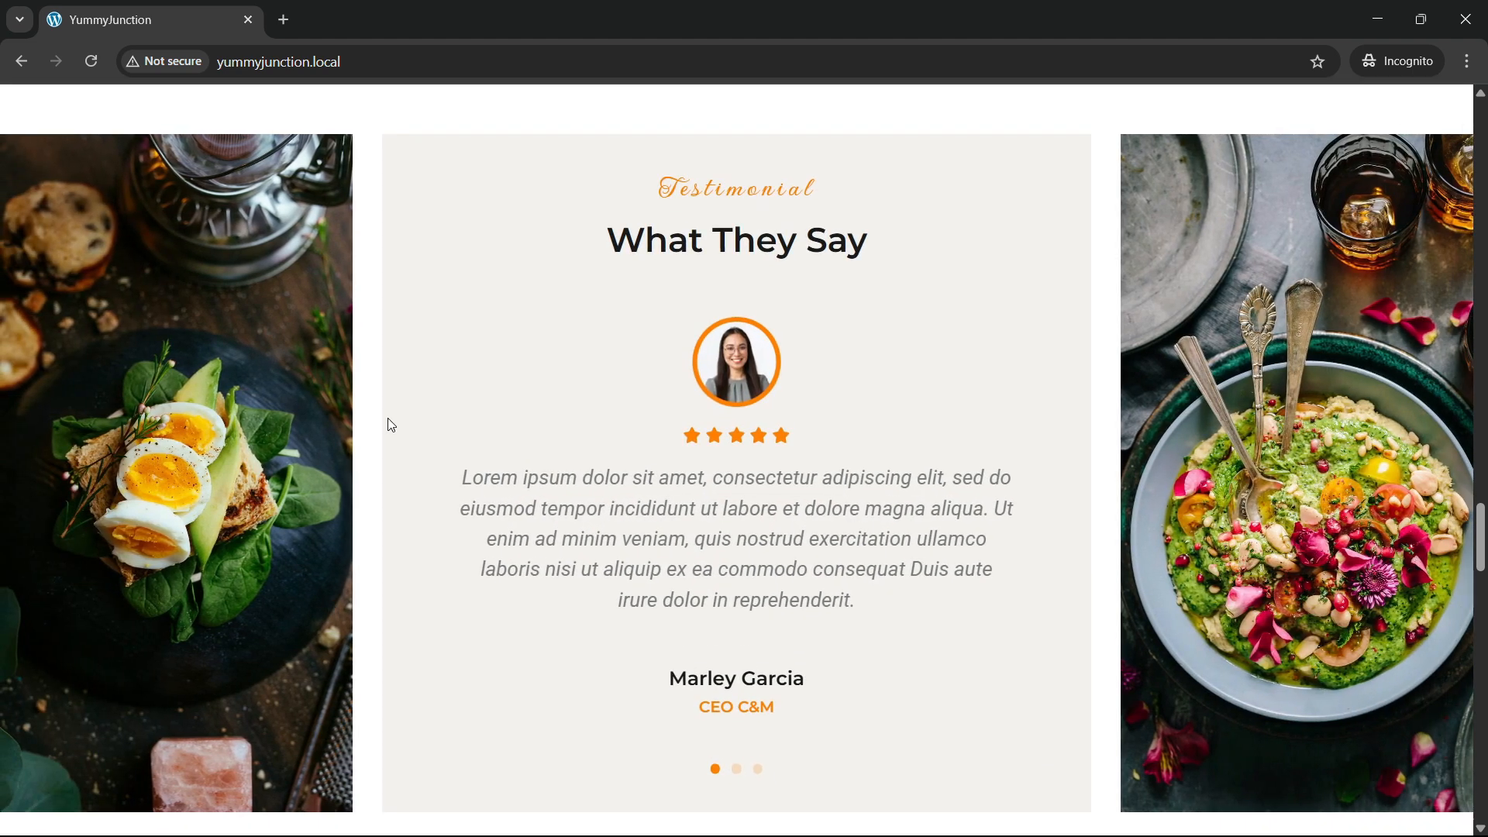
{"action": "left_click", "coordinate": [90, 61]}
{"action": "left_click", "coordinate": [737, 770]}
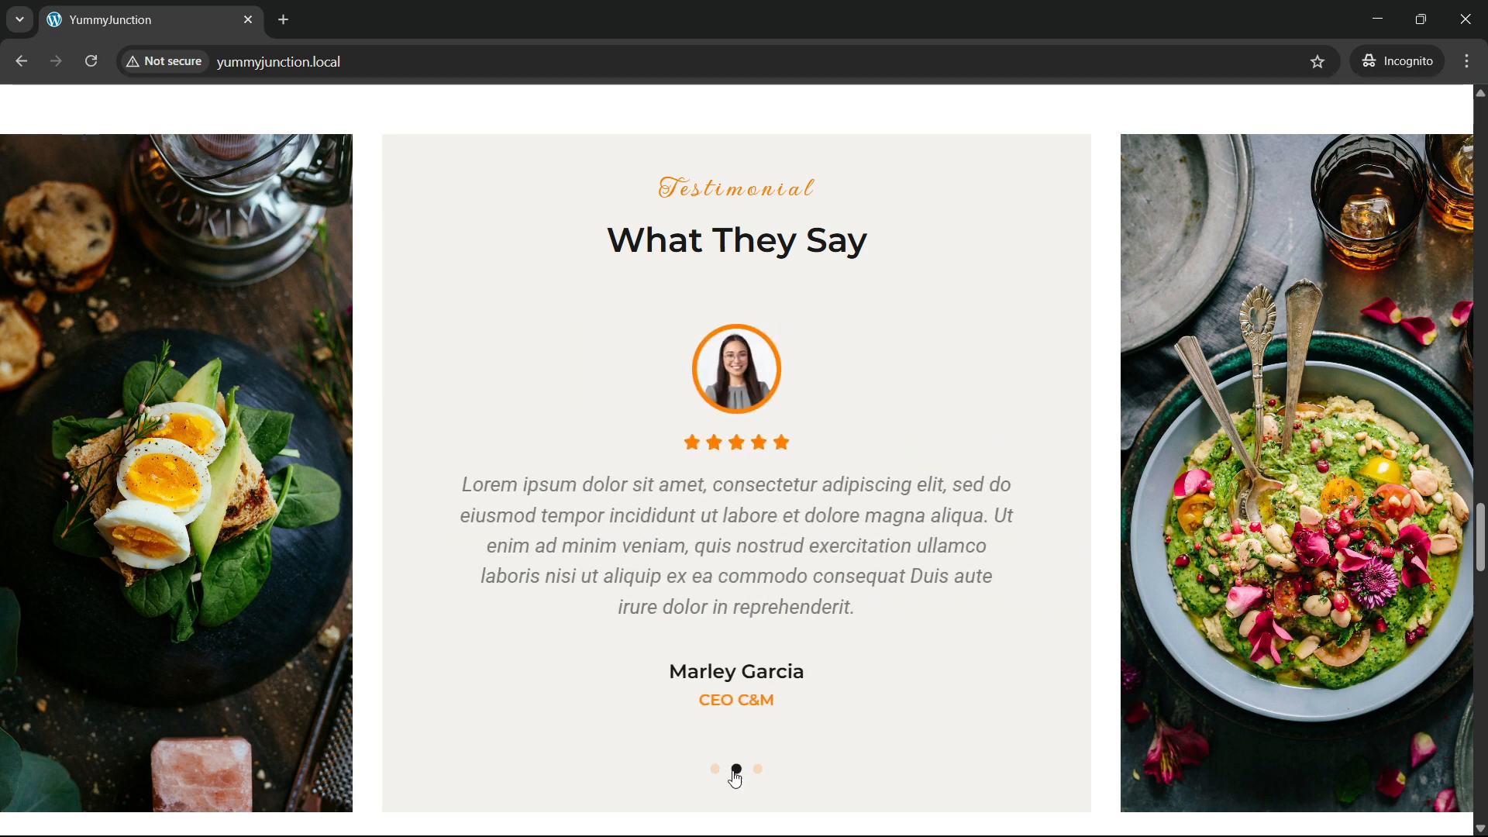
{"action": "left_click", "coordinate": [759, 770]}
{"action": "left_click", "coordinate": [715, 769]}
Examine the Choose Your Favorite Packages section with its Basic, Premium and Advanced pricing cards
{"action": "scroll", "coordinate": [614, 428], "scroll_direction": "down", "scroll_amount": 5}
{"action": "scroll", "coordinate": [617, 434], "scroll_direction": "up", "scroll_amount": 1}
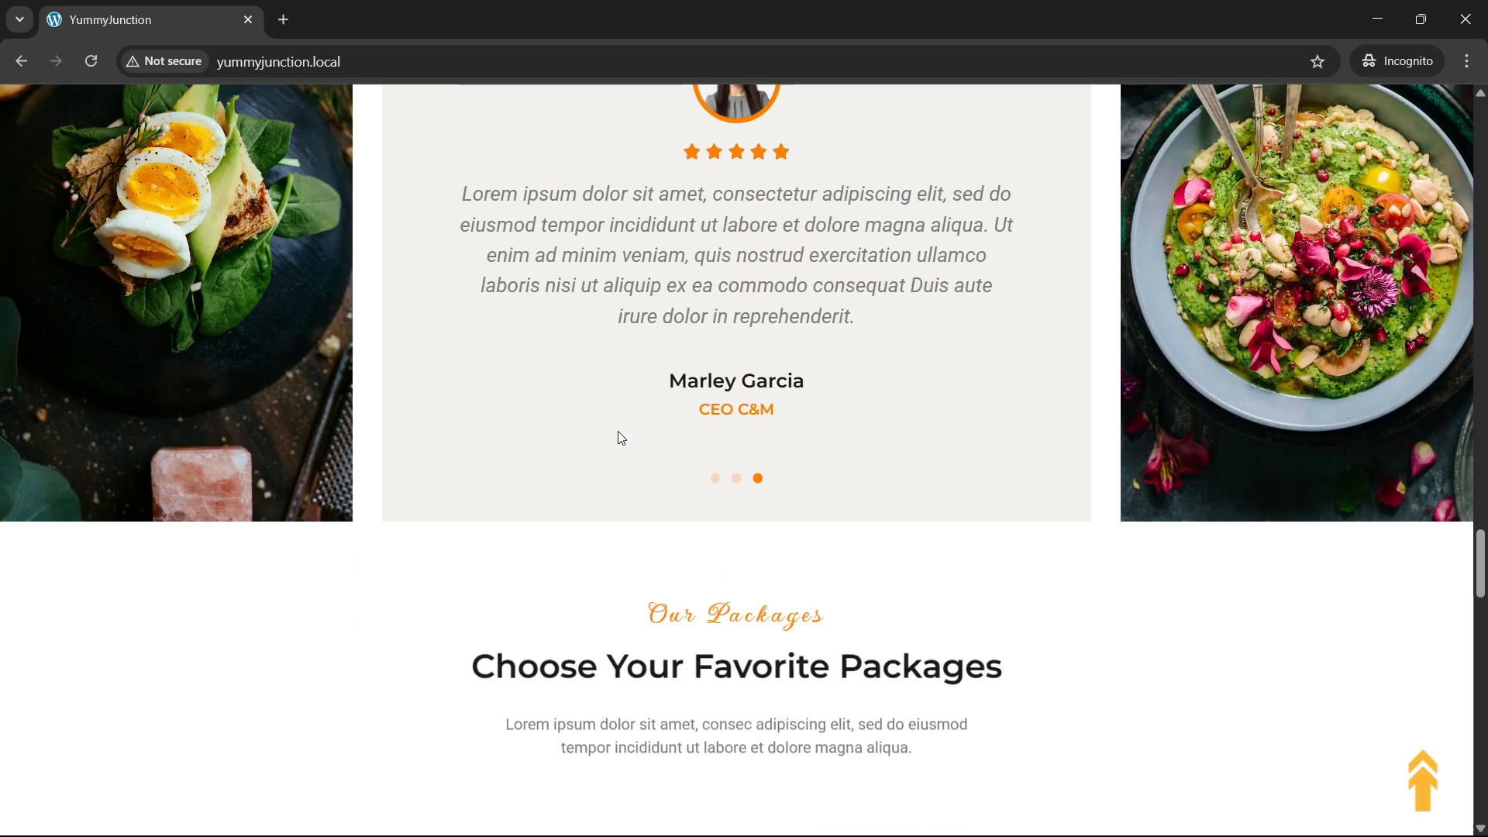
{"action": "scroll", "coordinate": [620, 438], "scroll_direction": "down", "scroll_amount": 7}
{"action": "scroll", "coordinate": [621, 440], "scroll_direction": "up", "scroll_amount": 1}
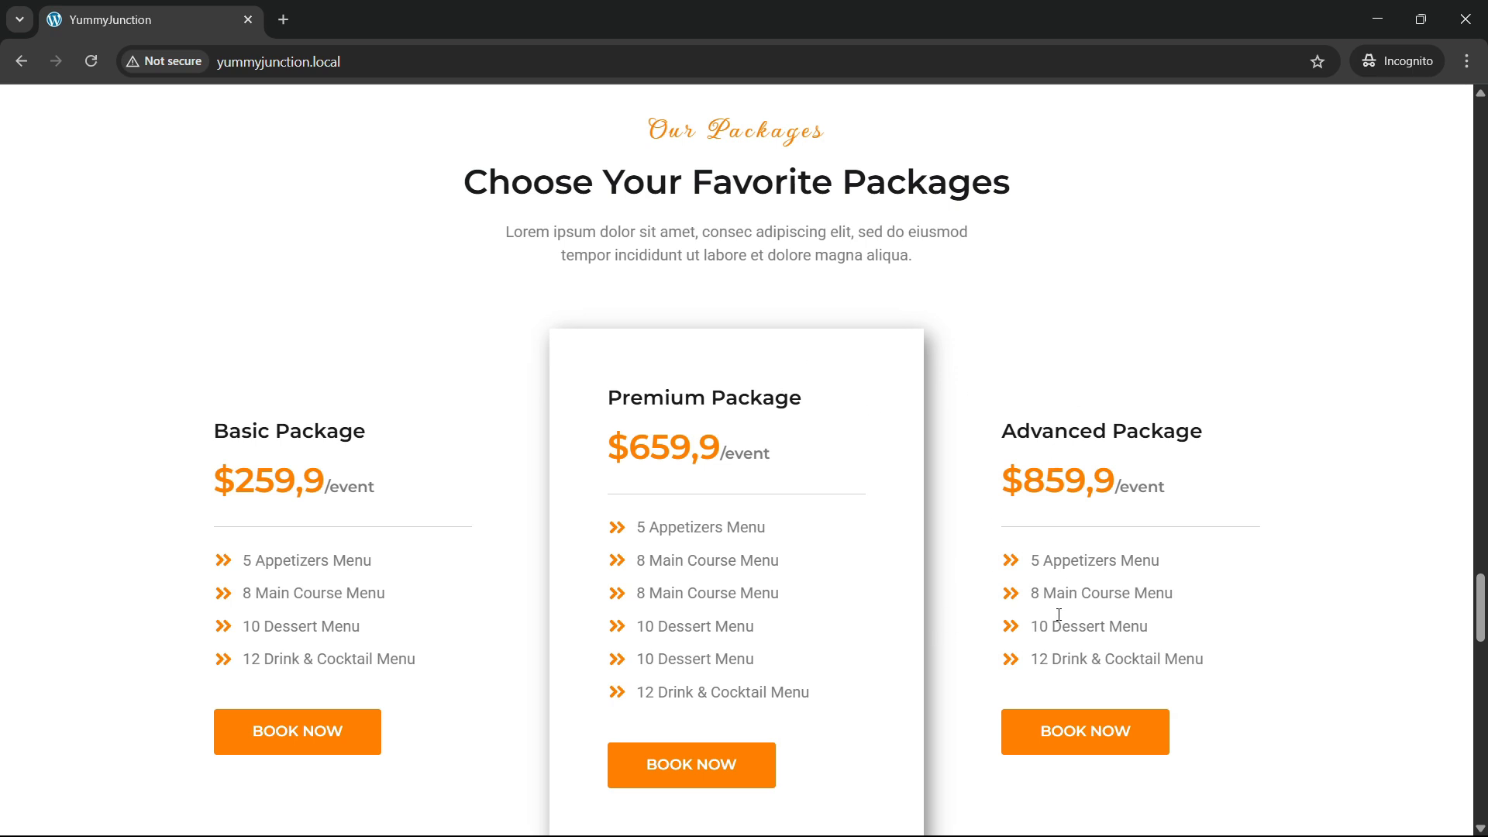
{"action": "scroll", "coordinate": [637, 668], "scroll_direction": "down", "scroll_amount": 1}
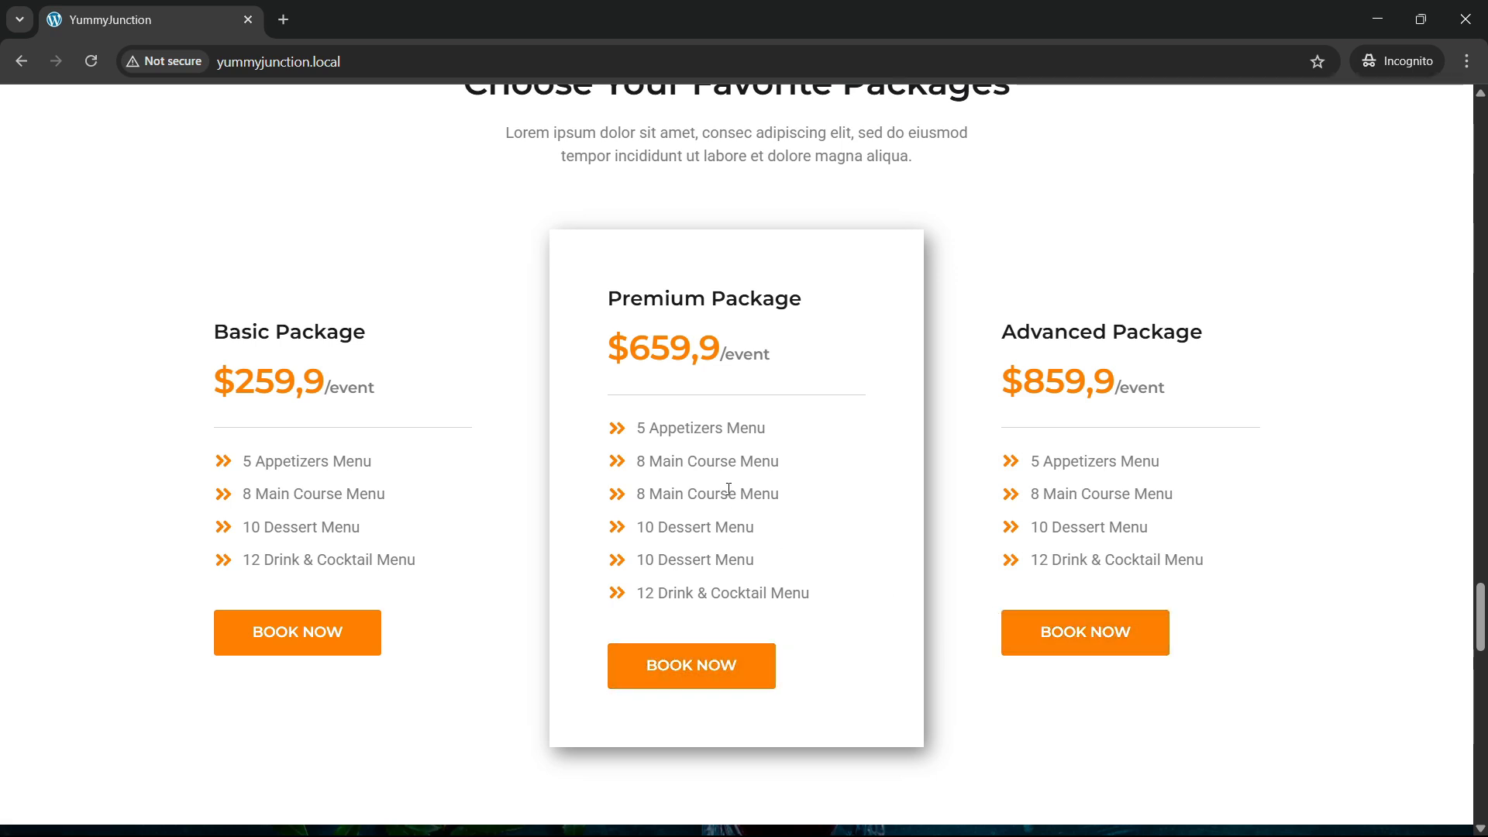
{"action": "scroll", "coordinate": [520, 408], "scroll_direction": "down", "scroll_amount": 6}
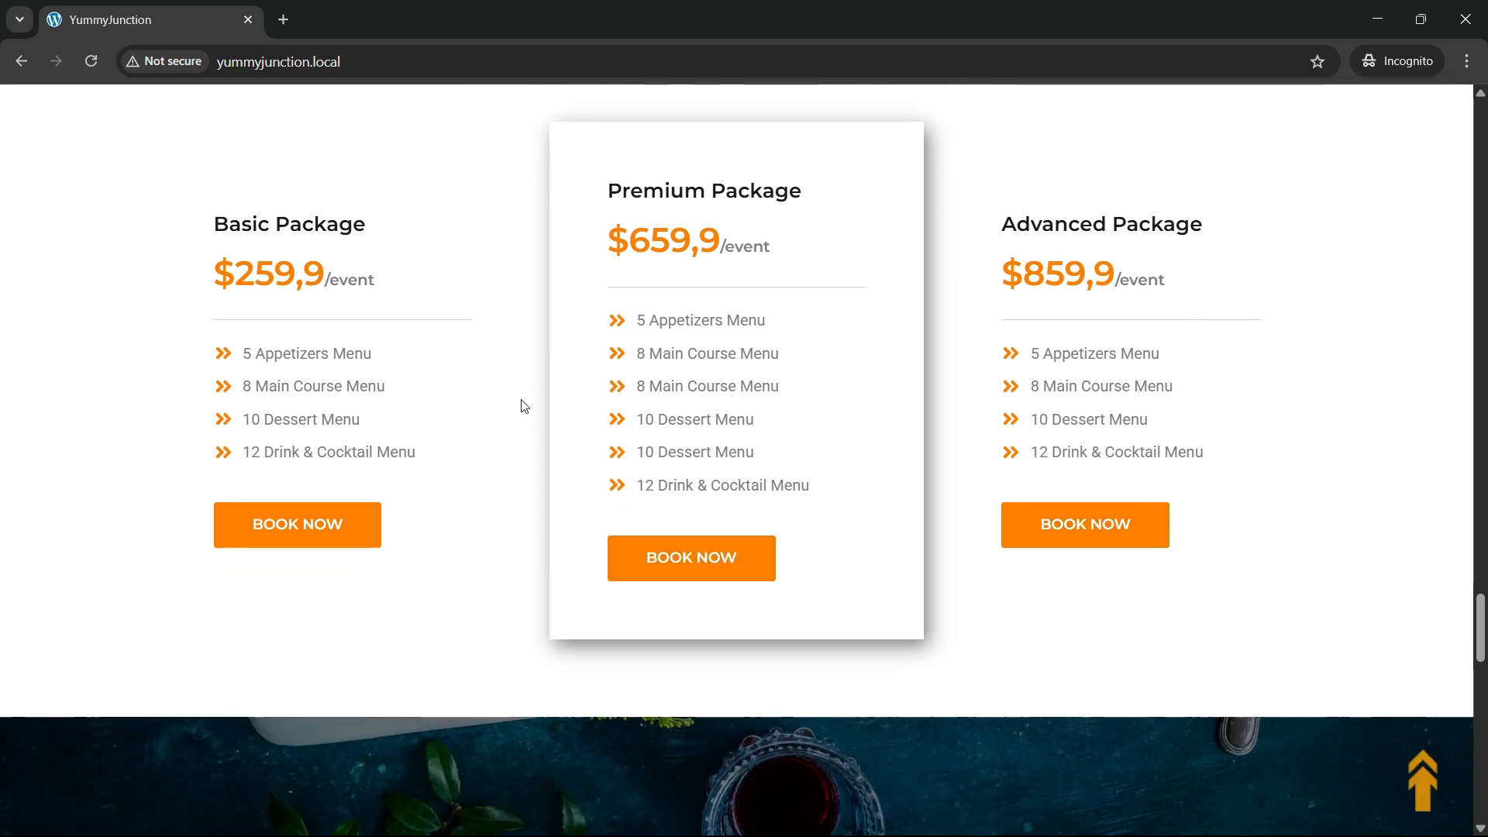
Examine the booking banner for special events and the scrolling effect of its background image
{"action": "scroll", "coordinate": [521, 402], "scroll_direction": "down", "scroll_amount": 3}
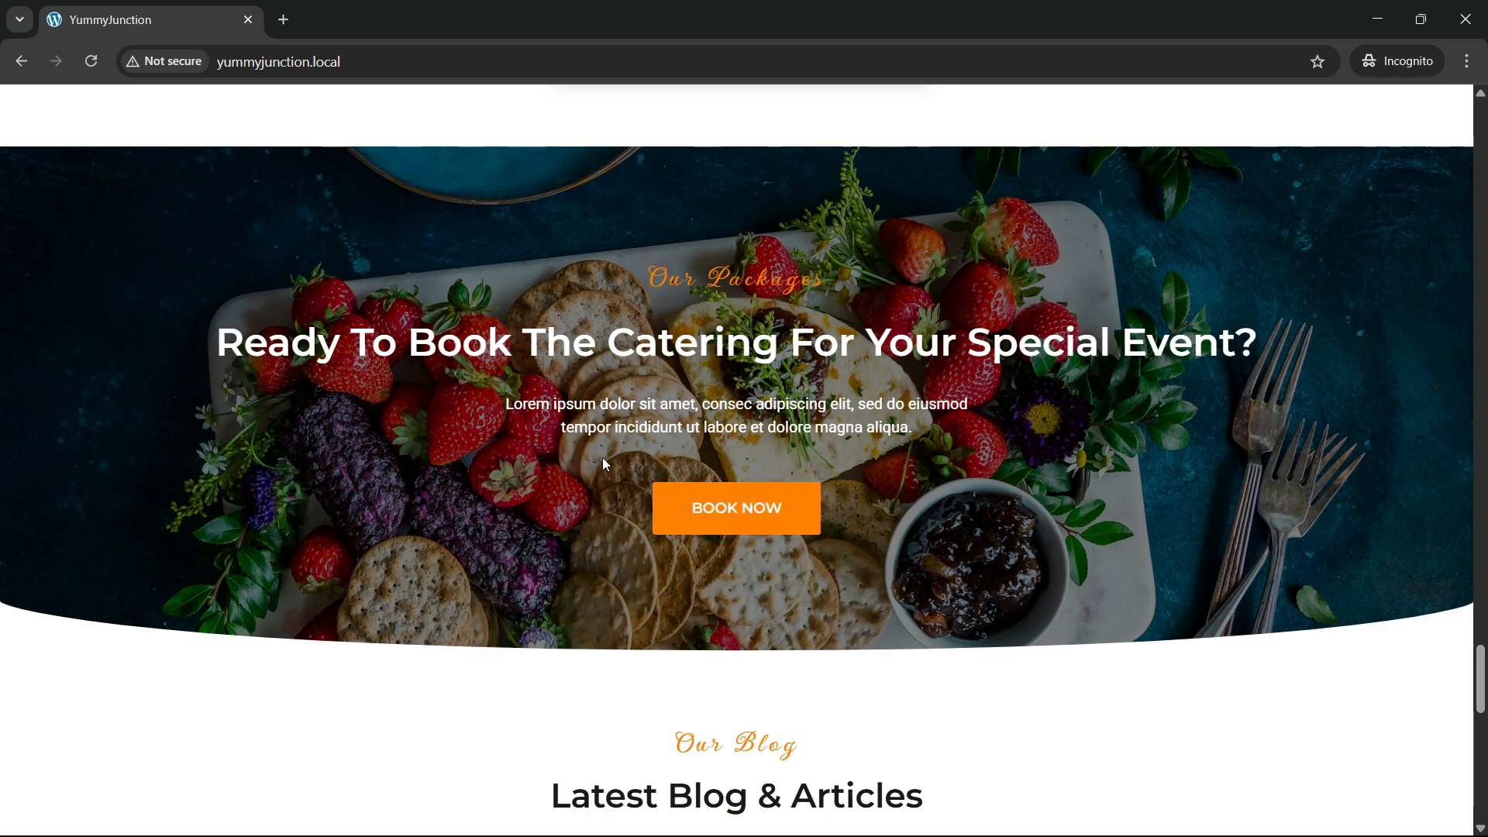
{"action": "scroll", "coordinate": [605, 461], "scroll_direction": "down", "scroll_amount": 3}
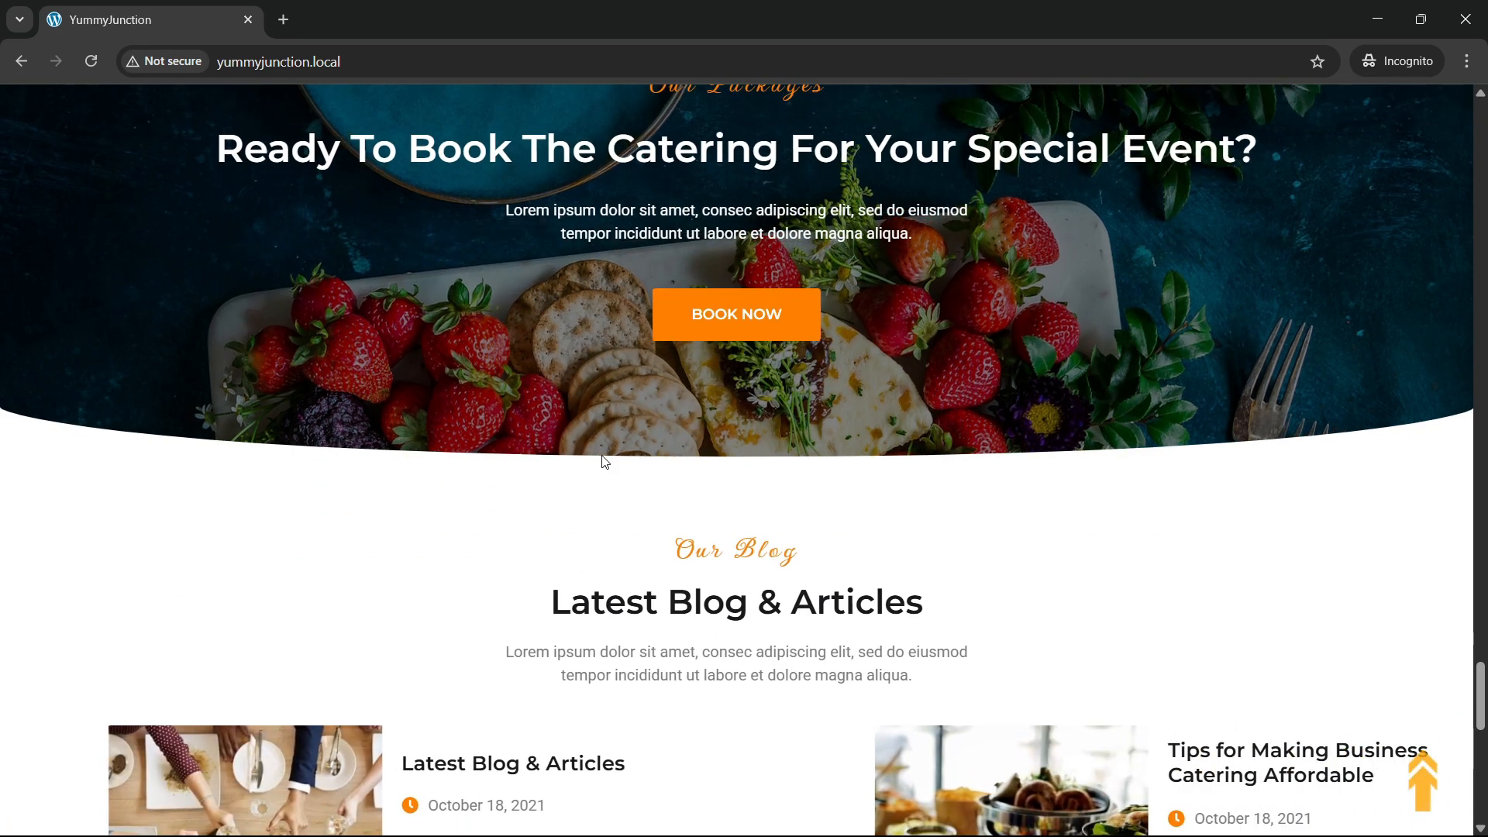
{"action": "scroll", "coordinate": [605, 457], "scroll_direction": "up", "scroll_amount": 7}
{"action": "scroll", "coordinate": [606, 461], "scroll_direction": "down", "scroll_amount": 6}
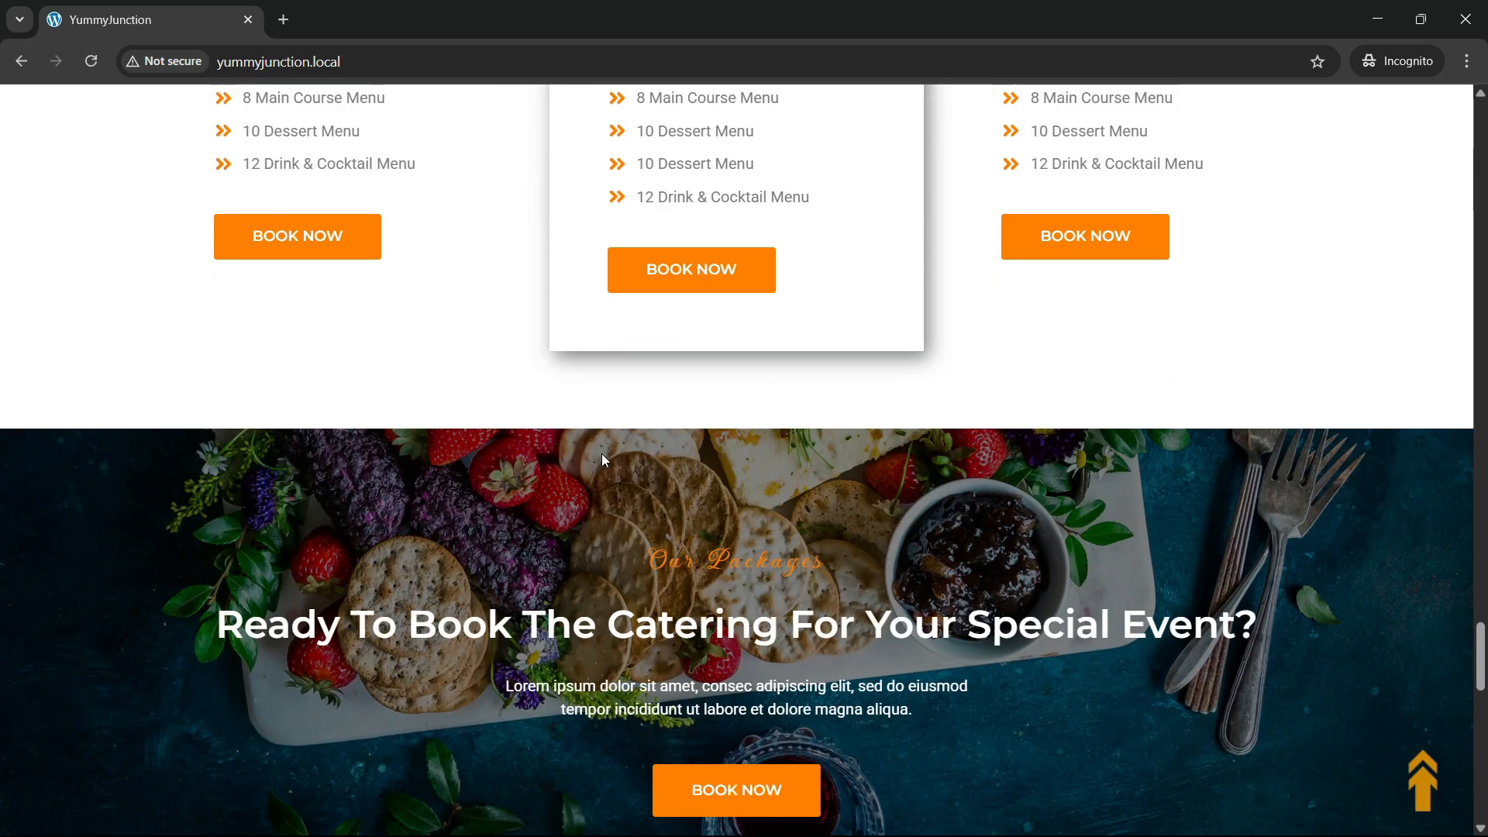
{"action": "scroll", "coordinate": [605, 460], "scroll_direction": "up", "scroll_amount": 2}
{"action": "scroll", "coordinate": [604, 458], "scroll_direction": "up", "scroll_amount": 2}
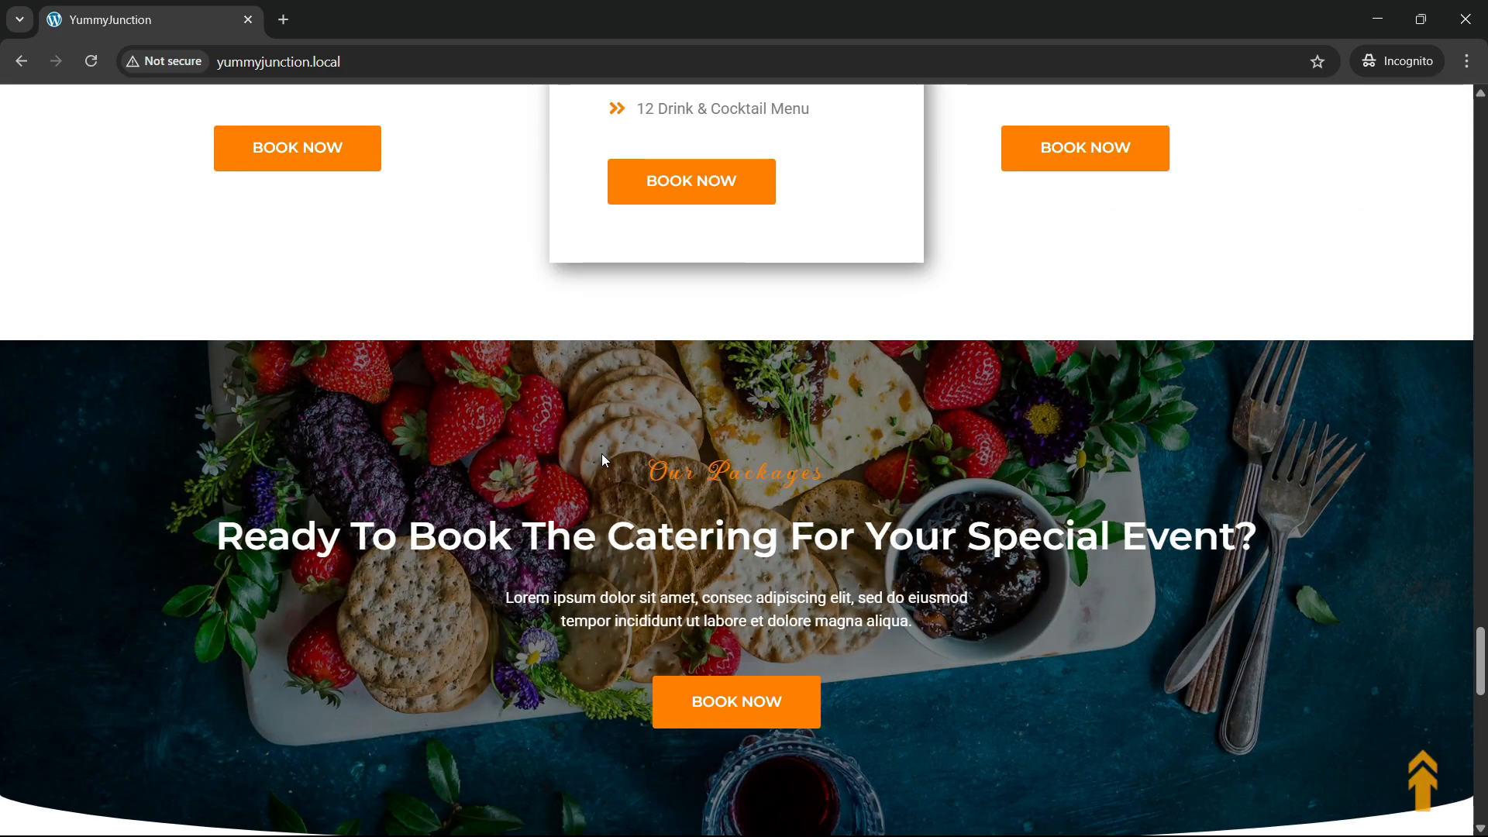
{"action": "scroll", "coordinate": [604, 457], "scroll_direction": "down", "scroll_amount": 3}
{"action": "scroll", "coordinate": [603, 457], "scroll_direction": "up", "scroll_amount": 1}
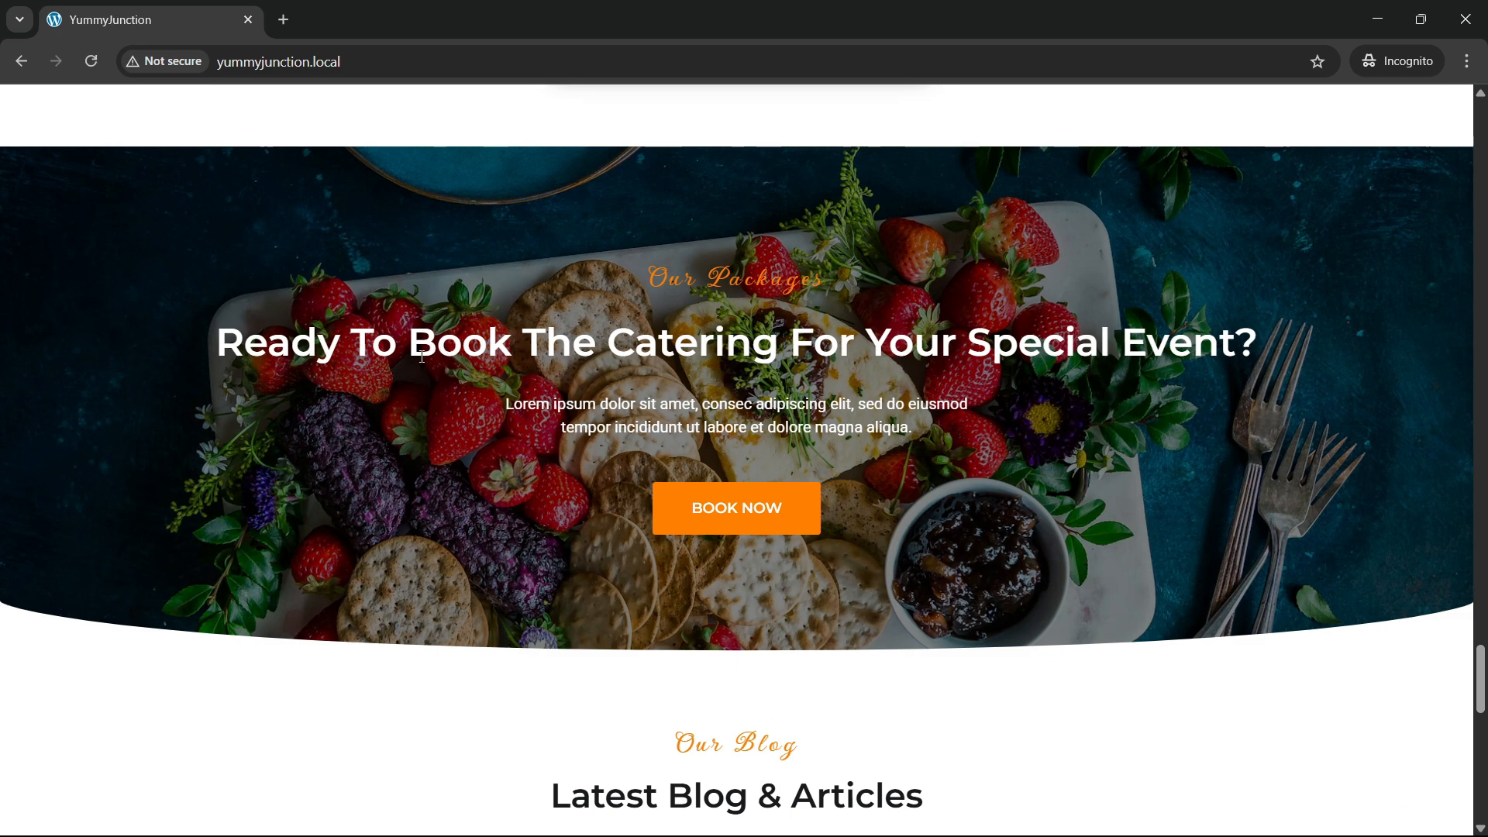
Examine the latest blog articles and the footer, and return to the hero section with the back-to-top arrow
{"action": "scroll", "coordinate": [395, 370], "scroll_direction": "down", "scroll_amount": 6}
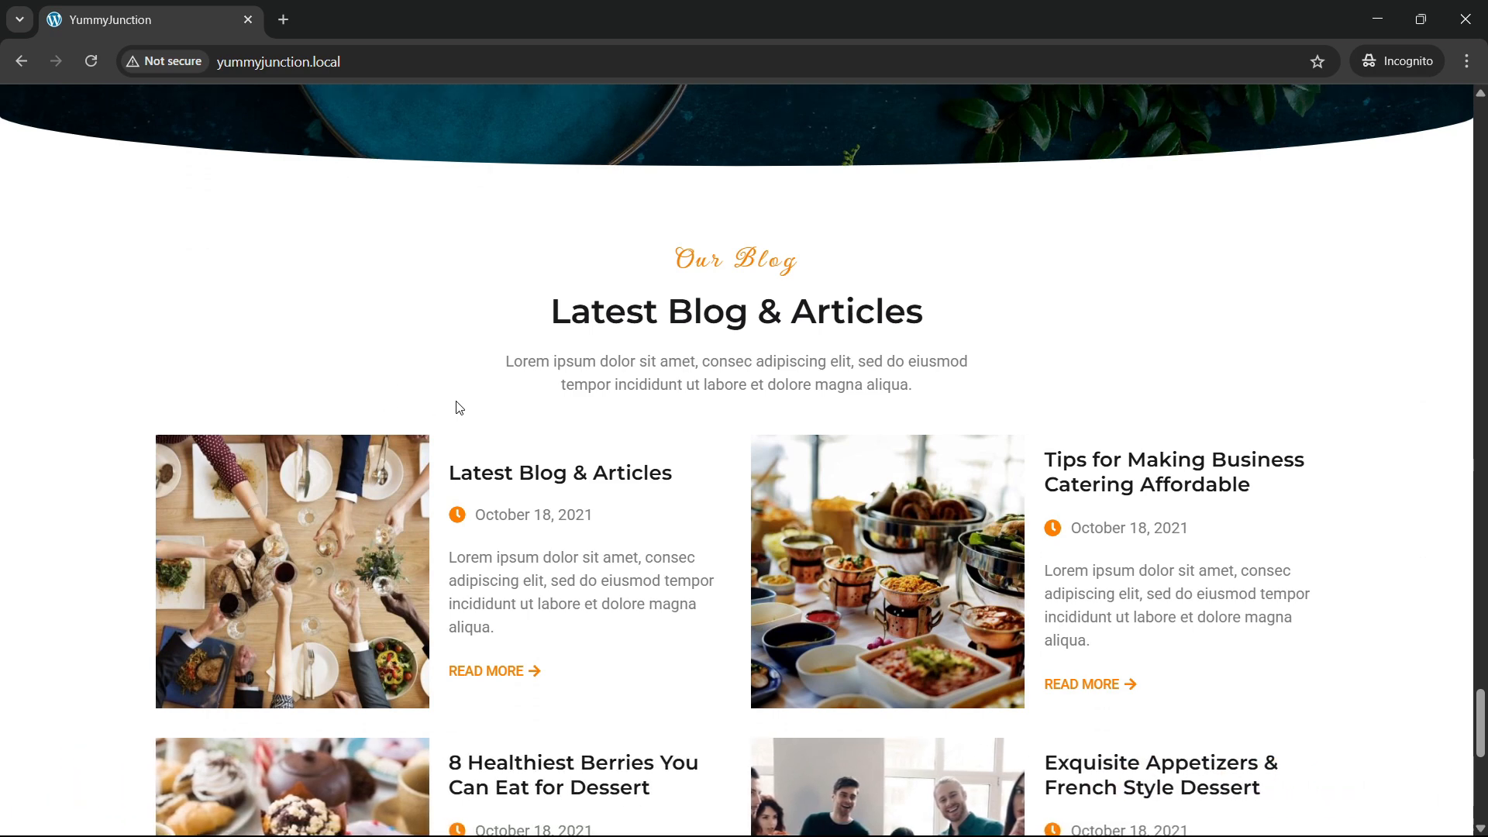
{"action": "scroll", "coordinate": [455, 401], "scroll_direction": "down", "scroll_amount": 3}
{"action": "scroll", "coordinate": [456, 402], "scroll_direction": "up", "scroll_amount": 2}
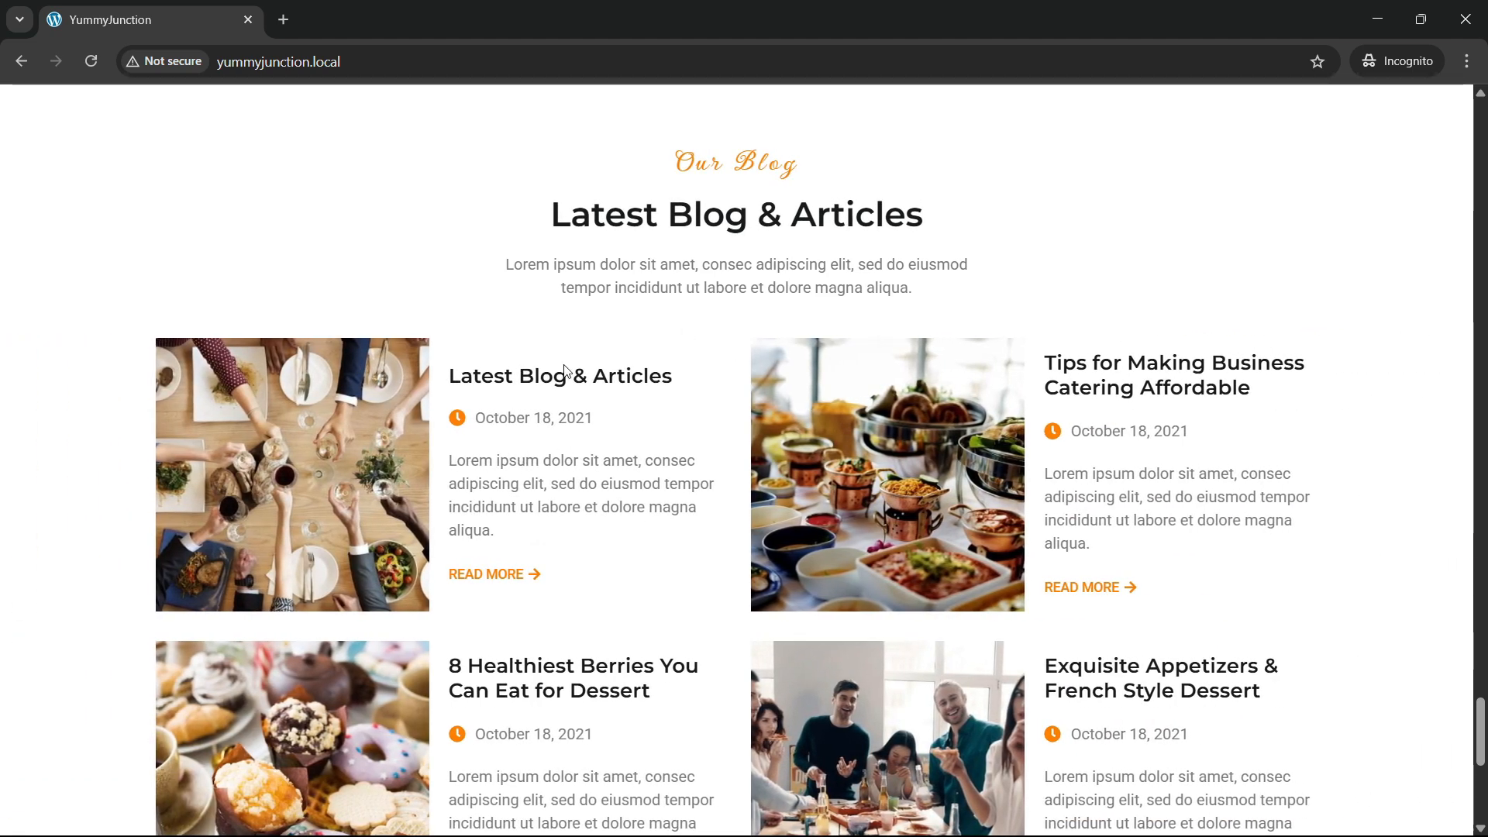
{"action": "scroll", "coordinate": [491, 458], "scroll_direction": "down", "scroll_amount": 7}
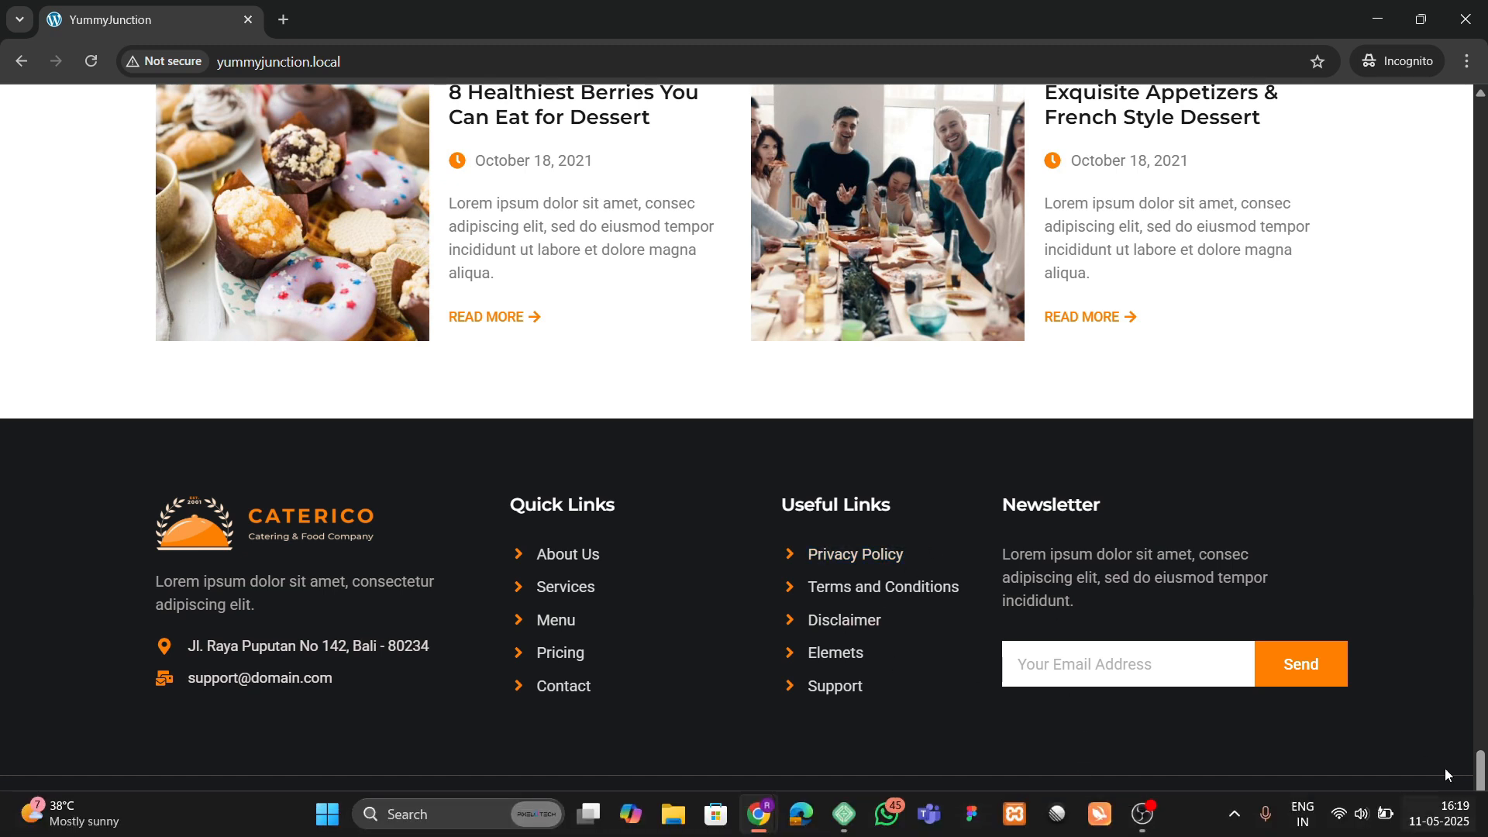
{"action": "scroll", "coordinate": [1203, 565], "scroll_direction": "up", "scroll_amount": 1}
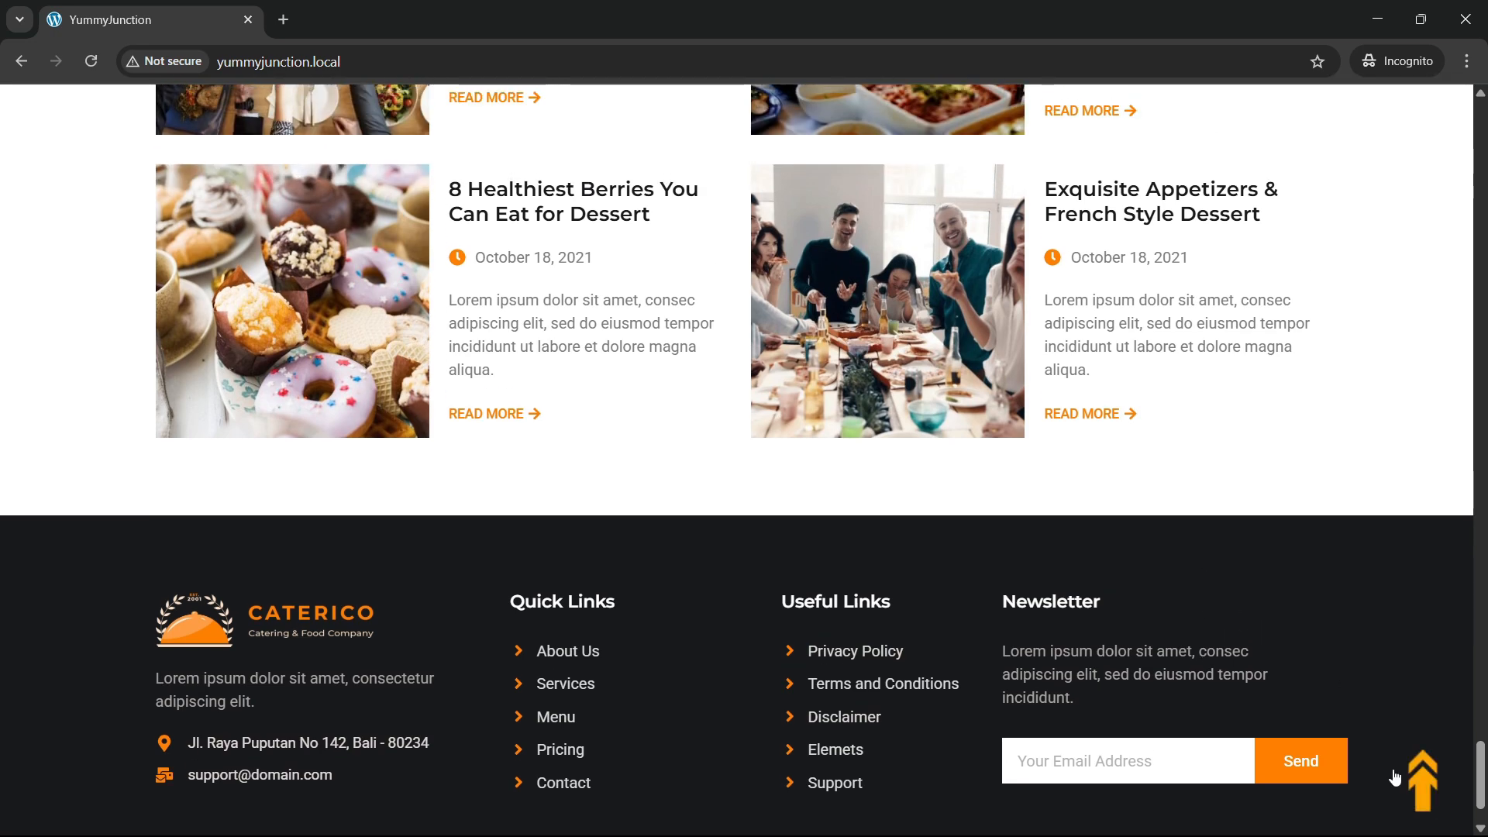
{"action": "left_click", "coordinate": [1423, 794]}
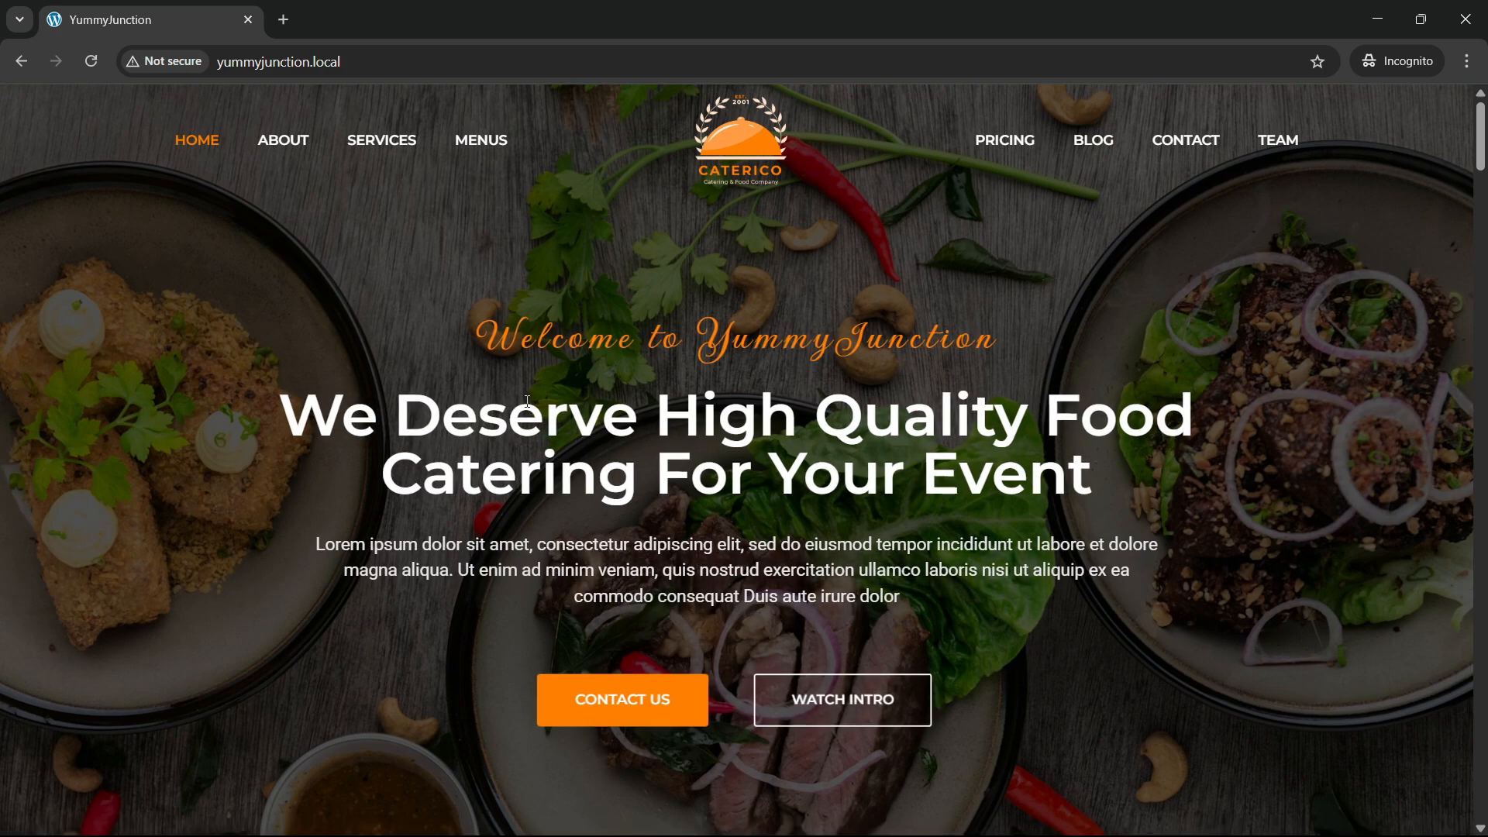
Test the site header's About and Services links, returning to the hero section after each
{"action": "left_click", "coordinate": [291, 157]}
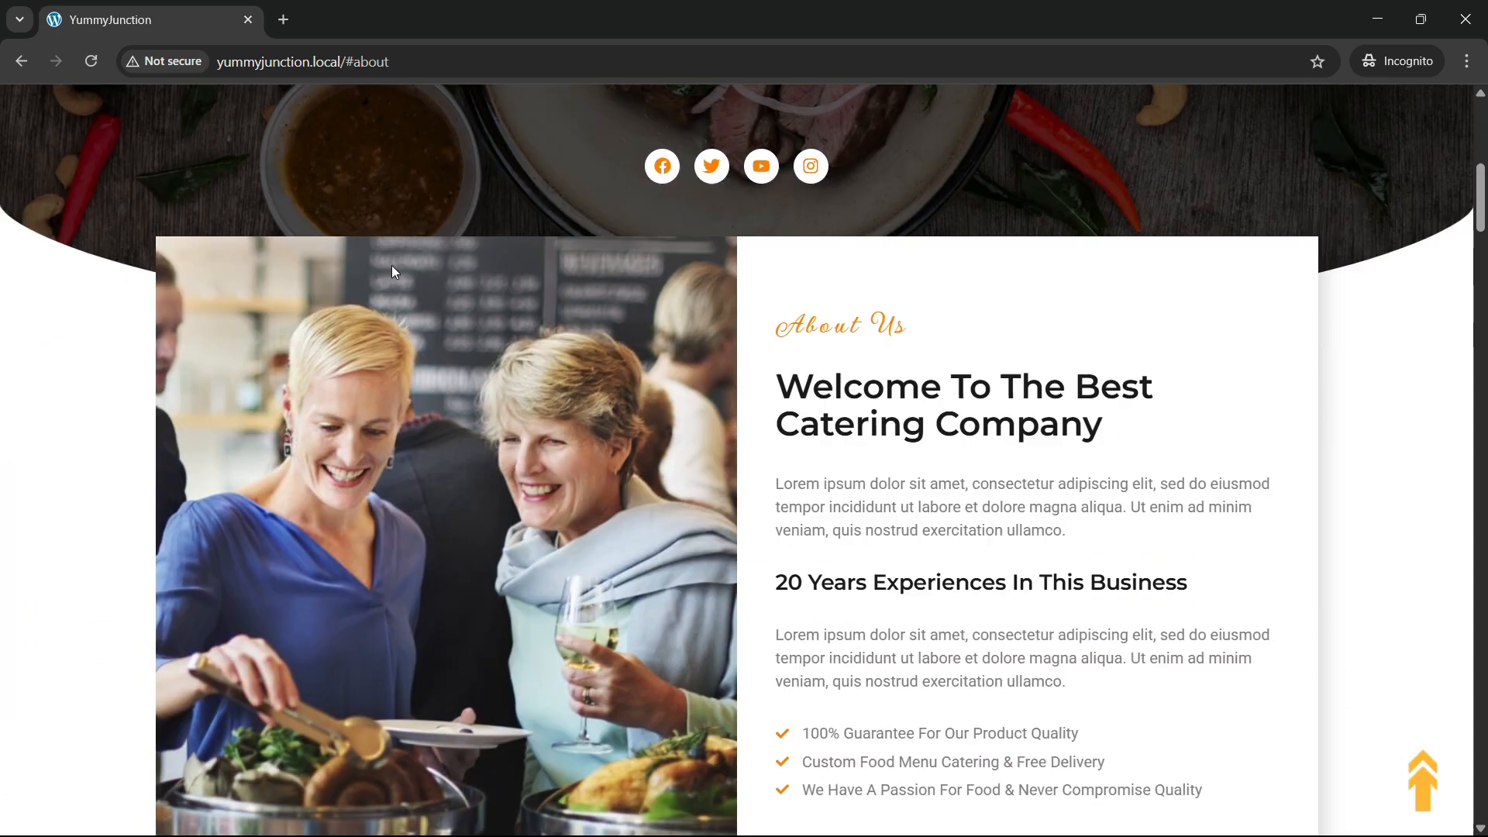
{"action": "scroll", "coordinate": [433, 232], "scroll_direction": "up", "scroll_amount": 10}
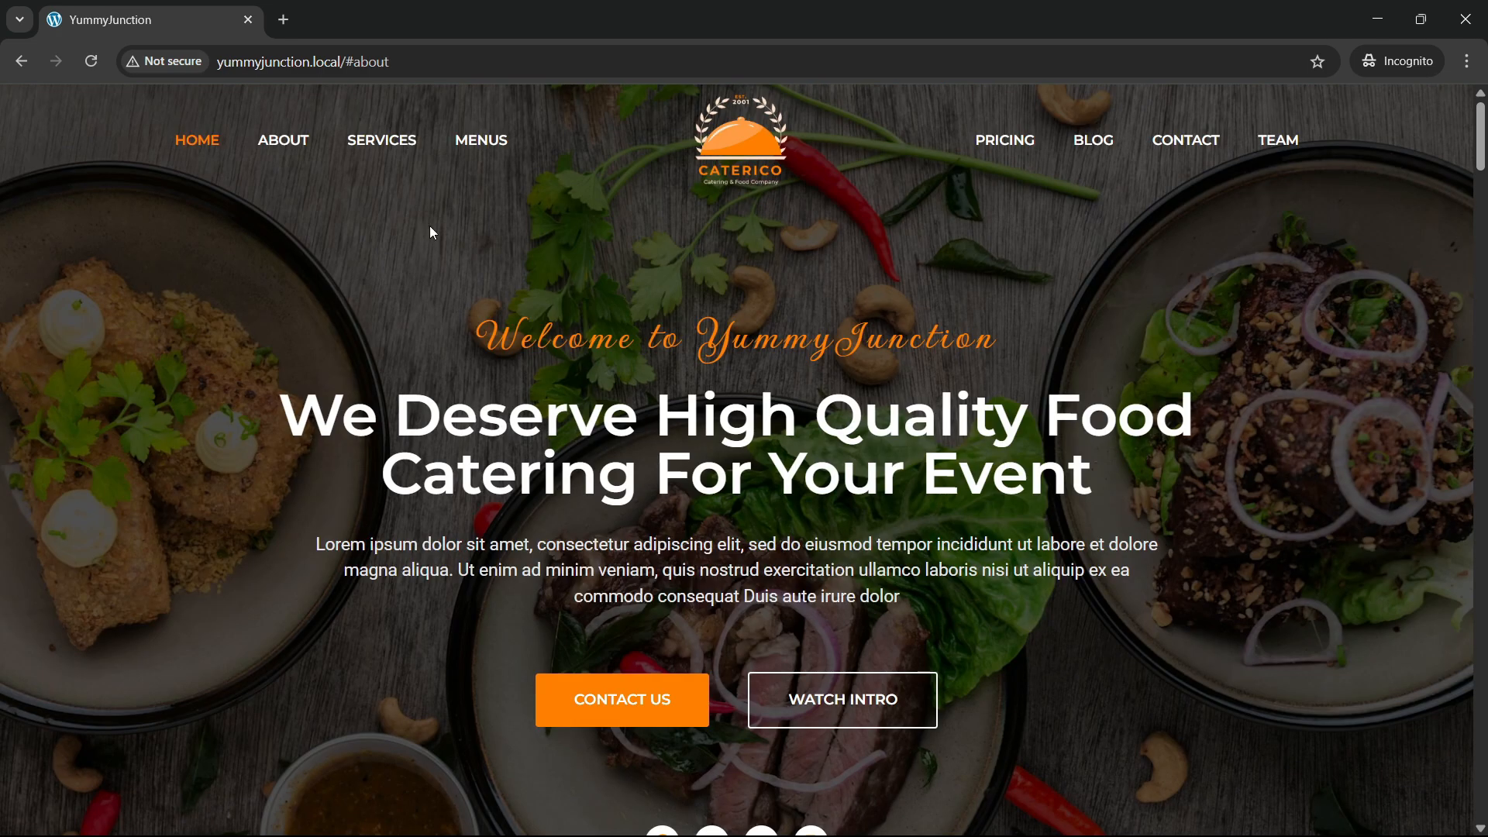
{"action": "left_click", "coordinate": [378, 141]}
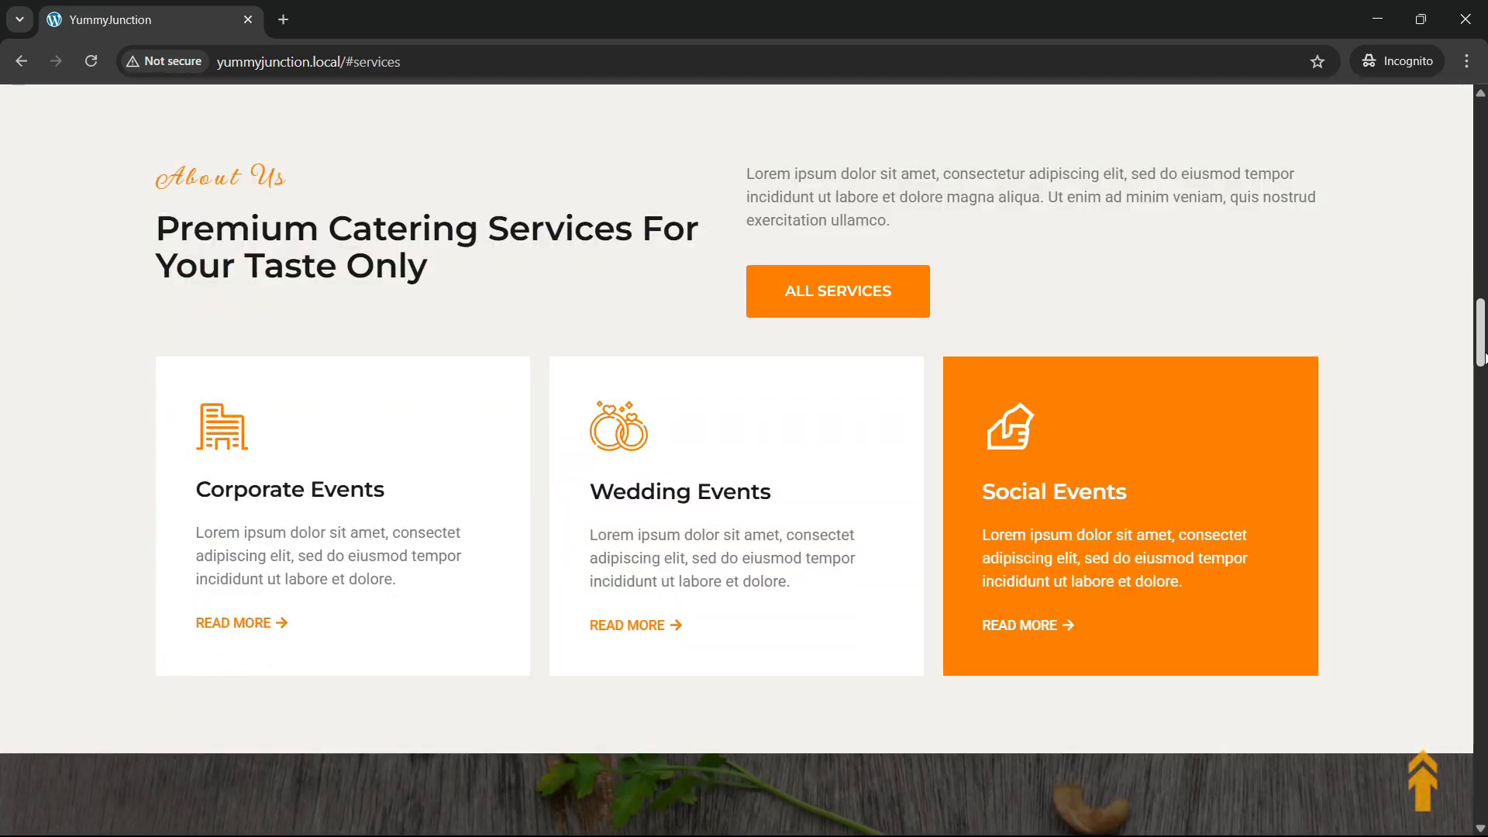
{"action": "left_click", "coordinate": [1478, 240]}
{"action": "left_click_drag", "start_coordinate": [1478, 242], "coordinate": [1478, 140]}
Test the site header's Menus, Pricing and Blog links, returning to the hero section between them
{"action": "left_click", "coordinate": [481, 141]}
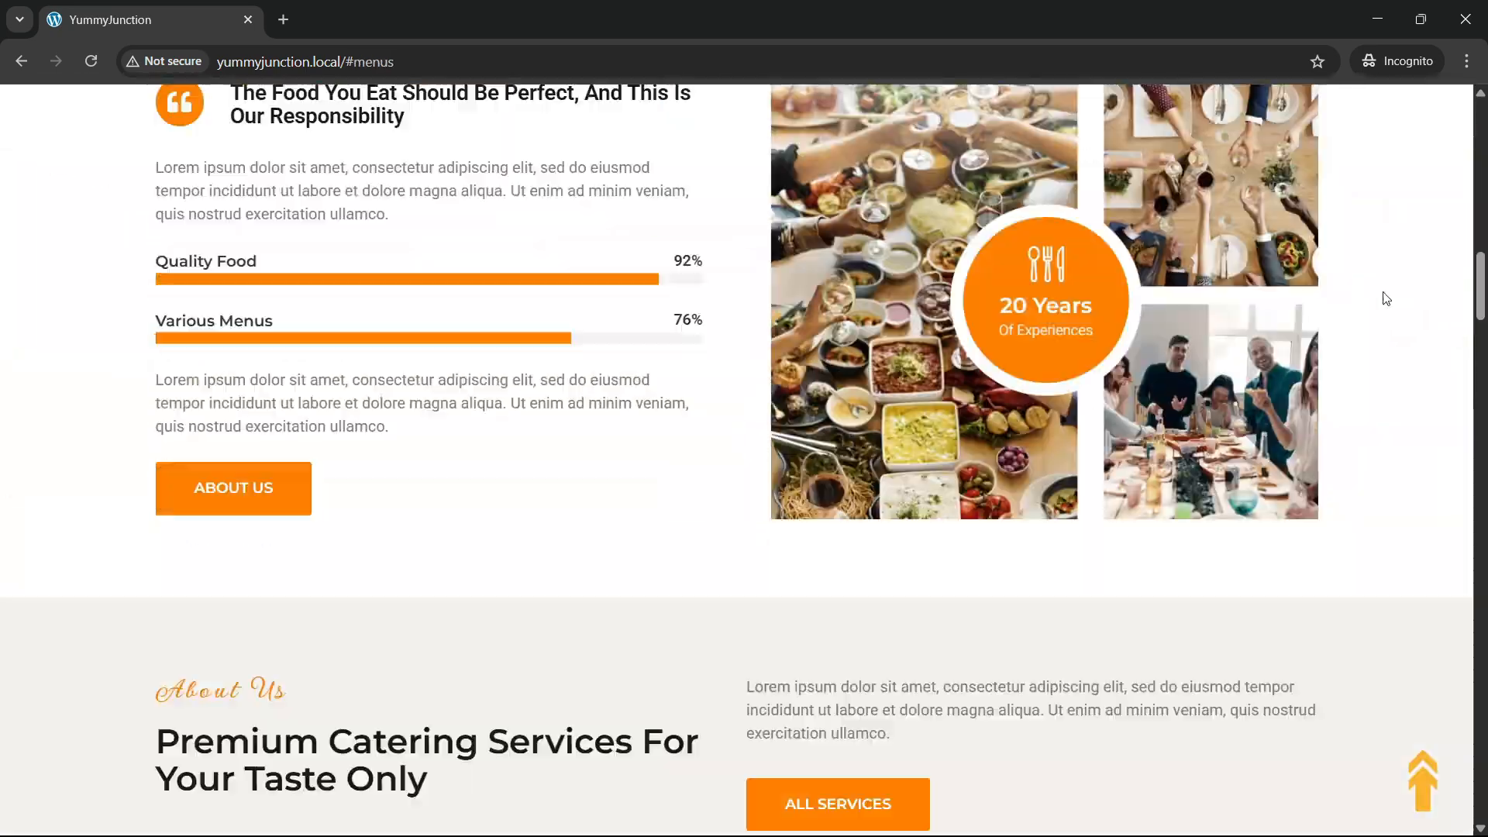
{"action": "left_click_drag", "start_coordinate": [1481, 416], "coordinate": [1479, 149]}
{"action": "left_click", "coordinate": [1003, 142]}
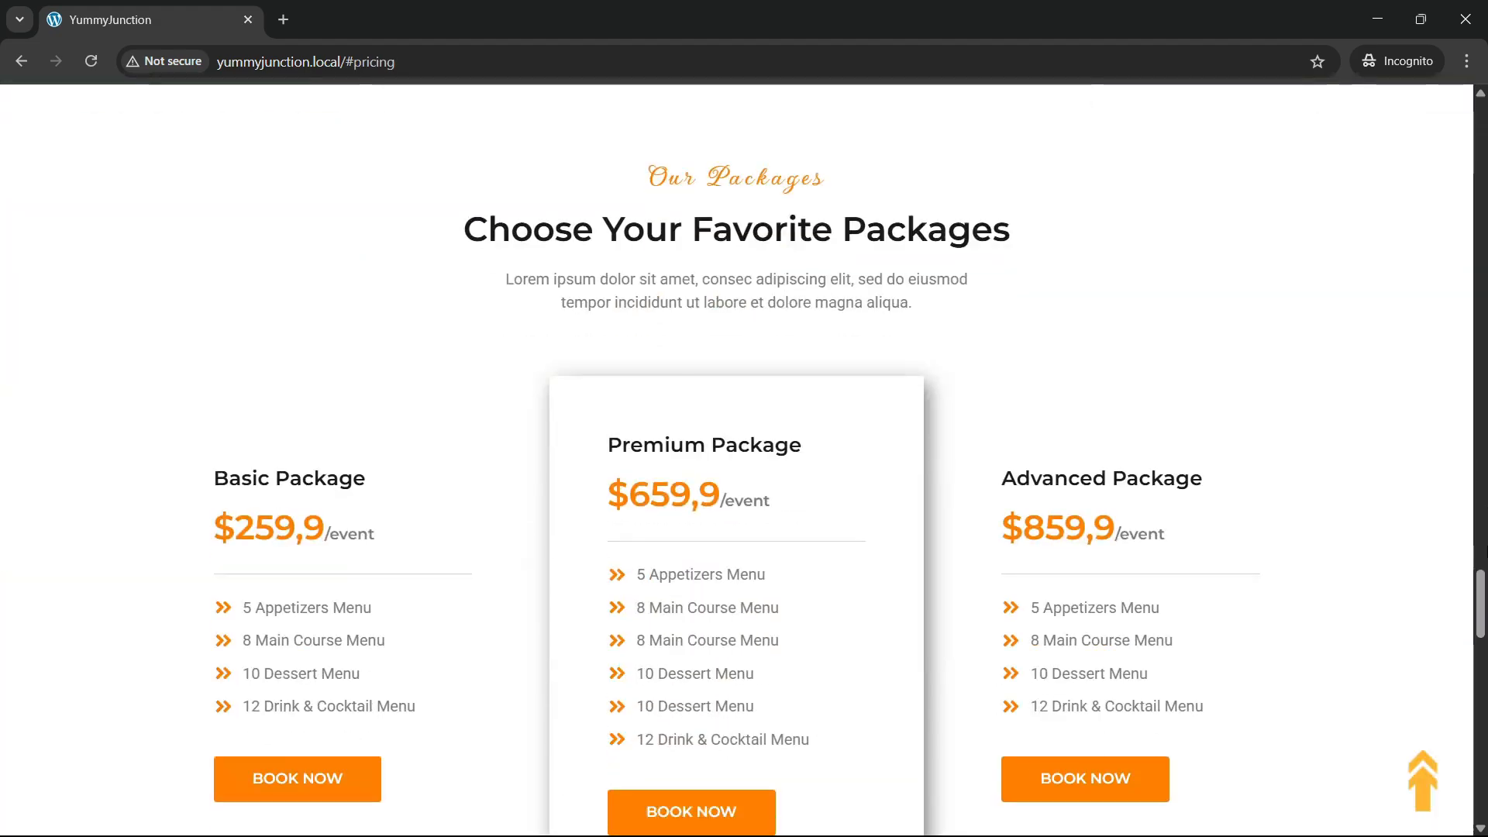
{"action": "left_click_drag", "start_coordinate": [1481, 604], "coordinate": [1454, 114]}
{"action": "left_click", "coordinate": [1094, 142]}
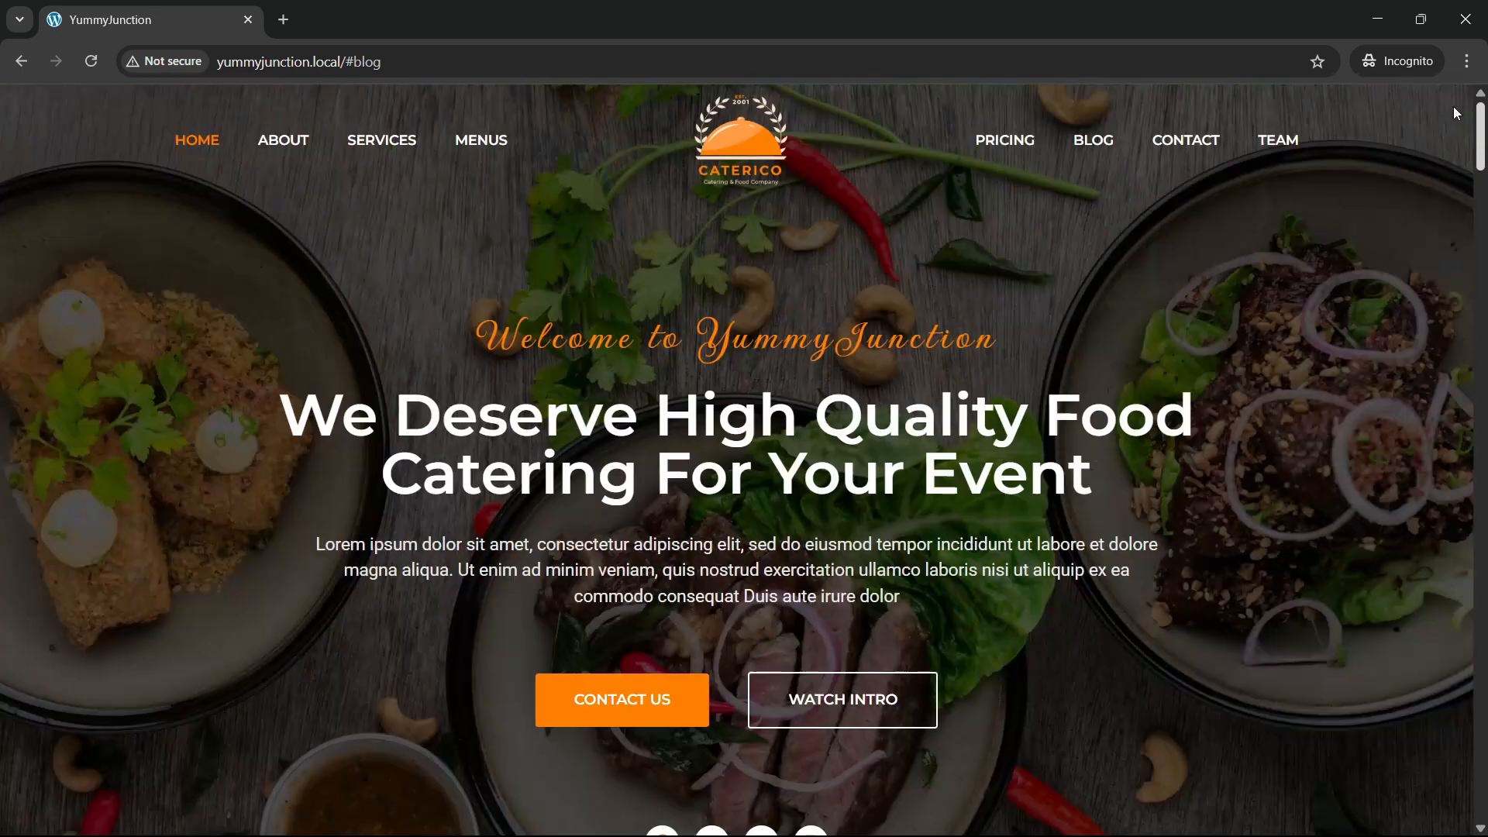
Open the page in the developer tools' responsive device view and widen the preview to 476 px
{"action": "right_click", "coordinate": [116, 366]}
{"action": "left_click", "coordinate": [211, 727]}
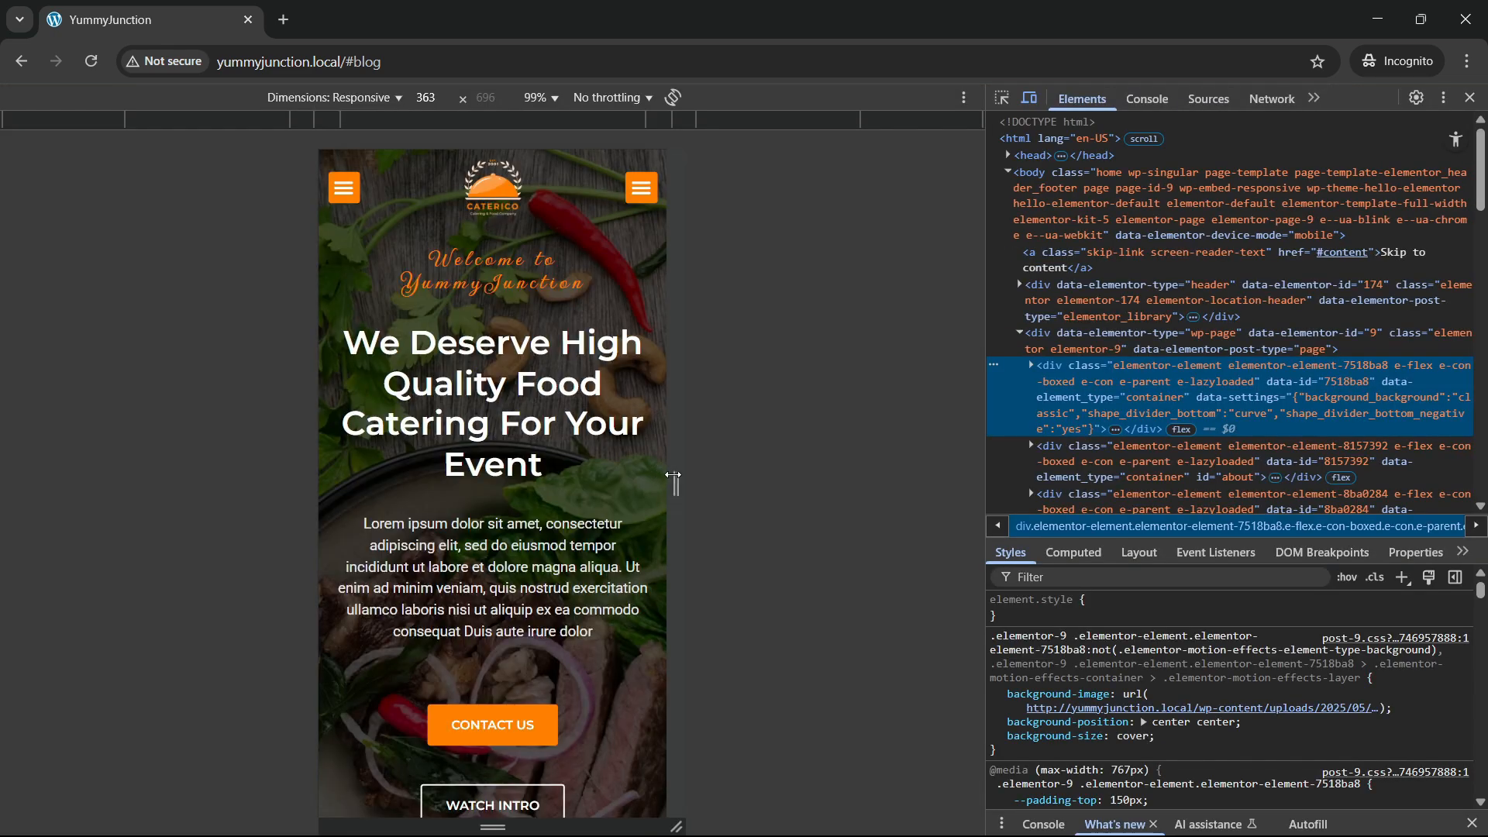
{"action": "left_click_drag", "start_coordinate": [677, 469], "coordinate": [723, 450]}
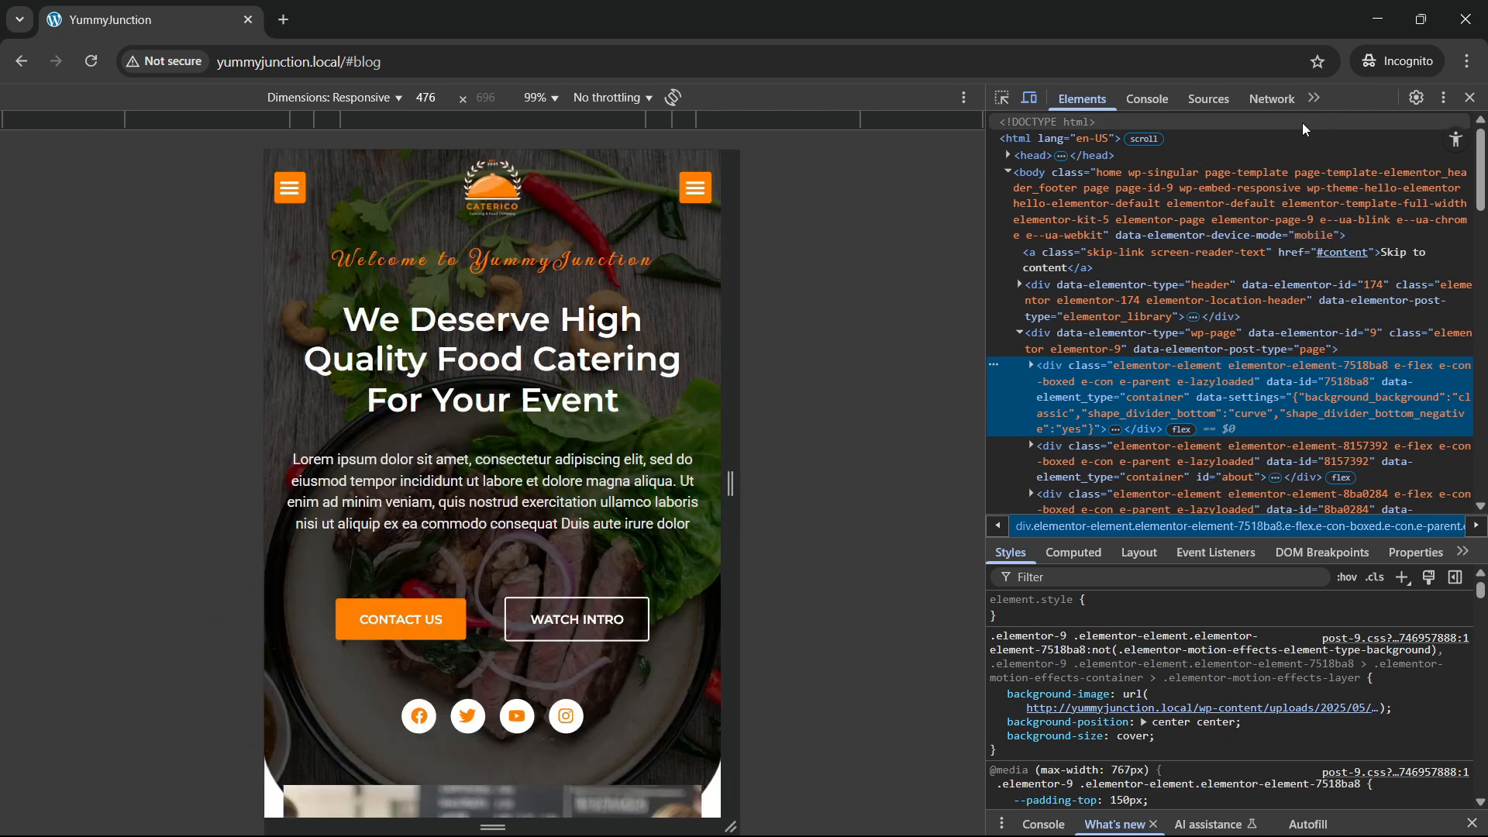
Try the developer tools docked below the page with the preview narrowed to 332 px, and dock them back beside the page
{"action": "left_click", "coordinate": [1443, 98]}
{"action": "left_click", "coordinate": [1424, 128]}
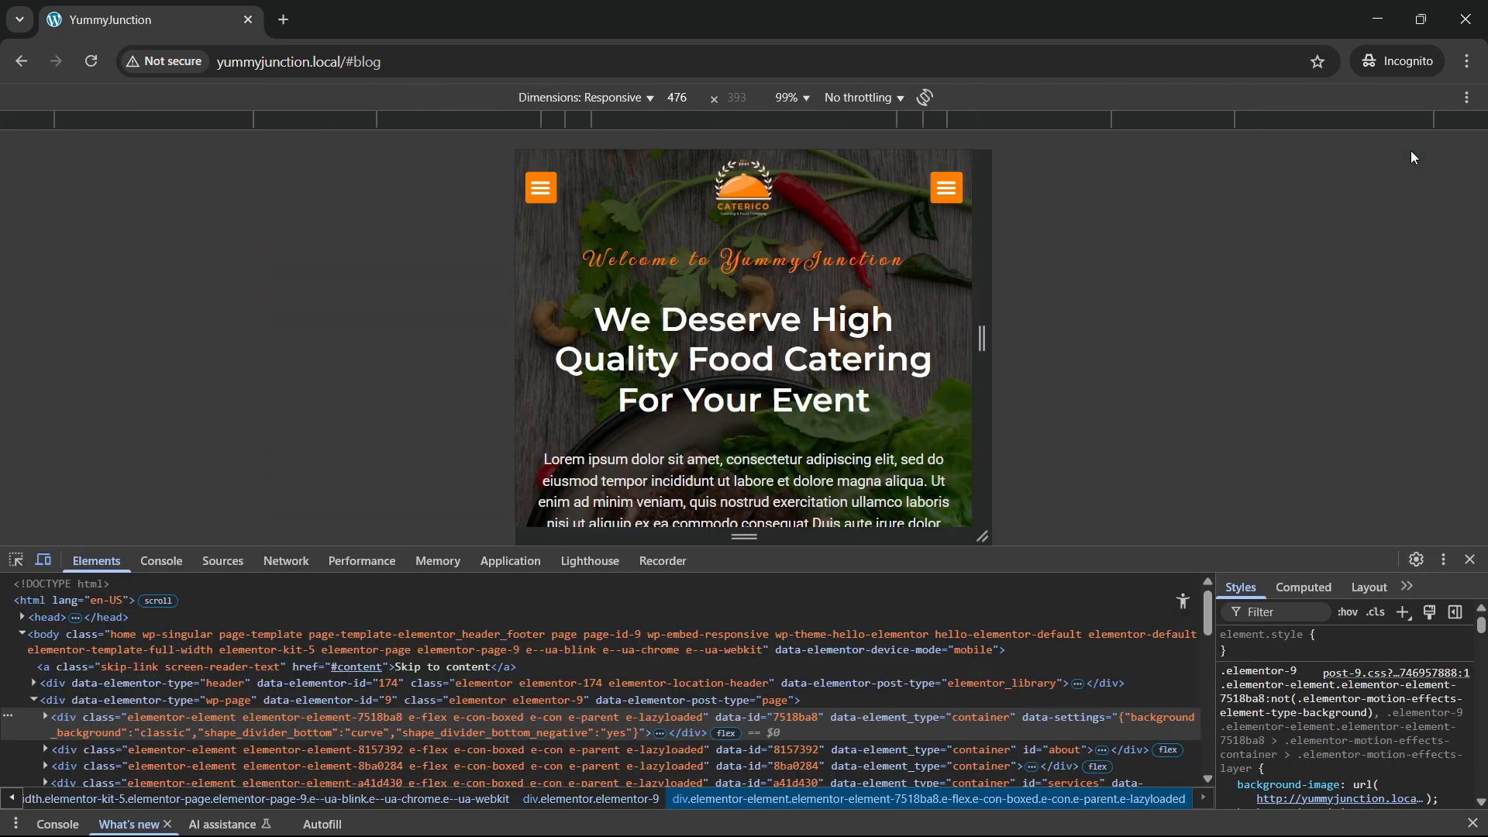
{"action": "left_click_drag", "start_coordinate": [1074, 559], "coordinate": [1078, 648]}
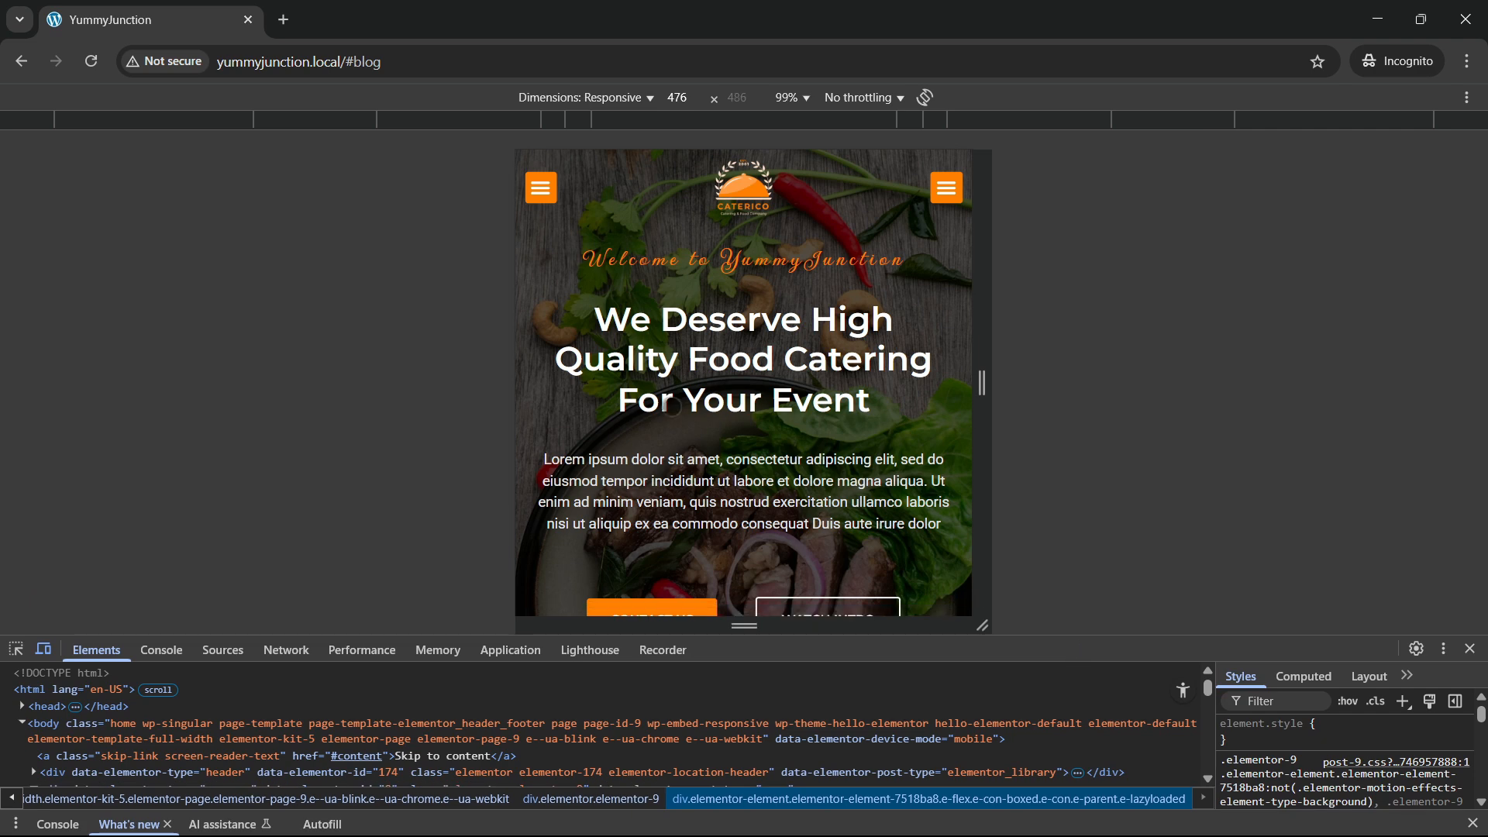
{"action": "left_click_drag", "start_coordinate": [503, 369], "coordinate": [575, 346]}
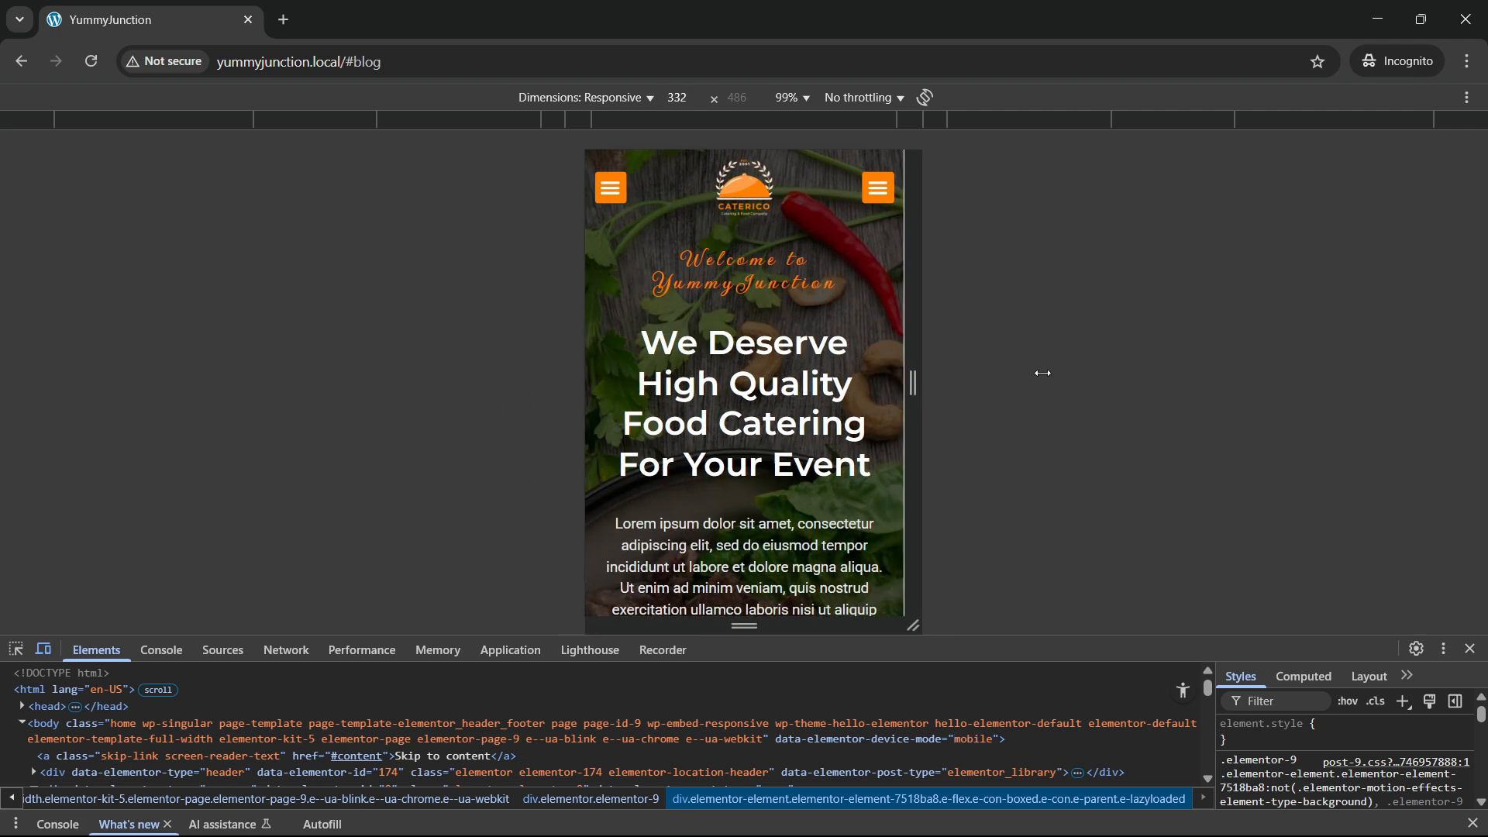
{"action": "left_click", "coordinate": [1444, 649]}
{"action": "left_click", "coordinate": [1459, 655]}
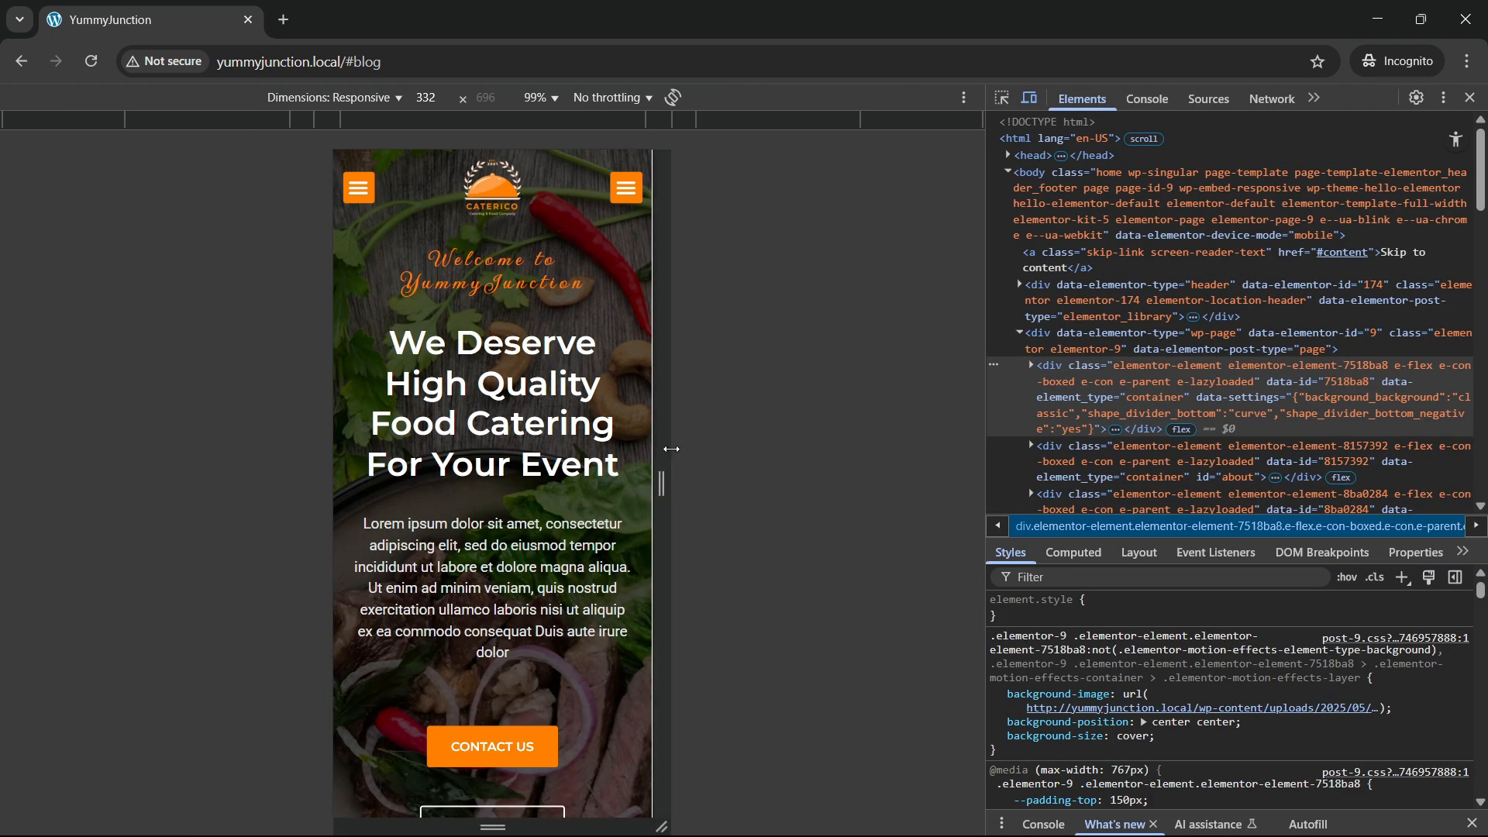
Set the responsive preview width to 380 px
{"action": "left_click_drag", "start_coordinate": [671, 449], "coordinate": [682, 450]}
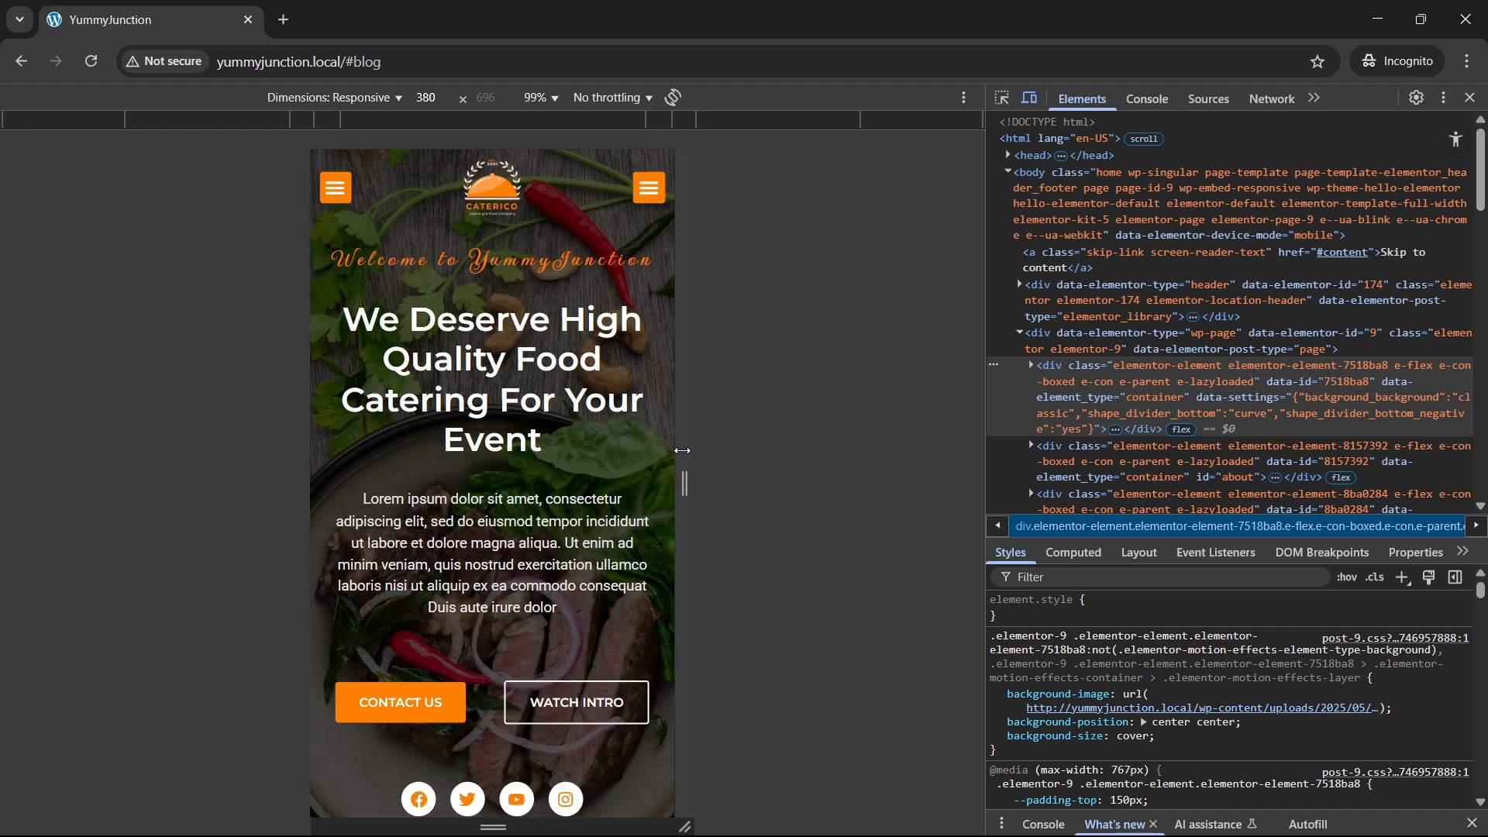
{"action": "scroll", "coordinate": [504, 454], "scroll_direction": "down", "scroll_amount": 1}
{"action": "scroll", "coordinate": [504, 454], "scroll_direction": "up", "scroll_amount": 1}
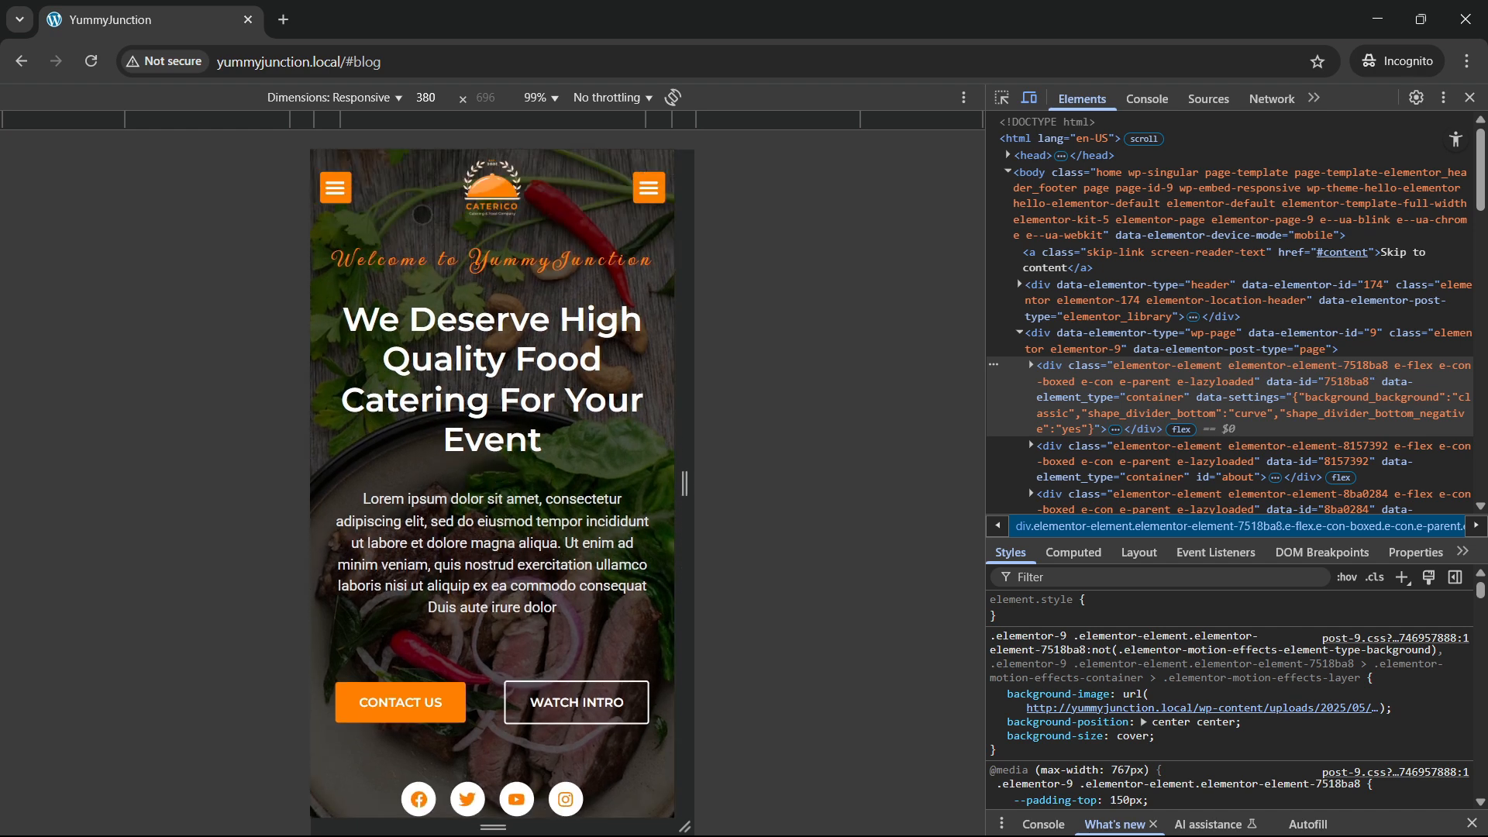
Test both collapsed navigation menus in the mobile header by expanding and closing each one
{"action": "left_click", "coordinate": [336, 190]}
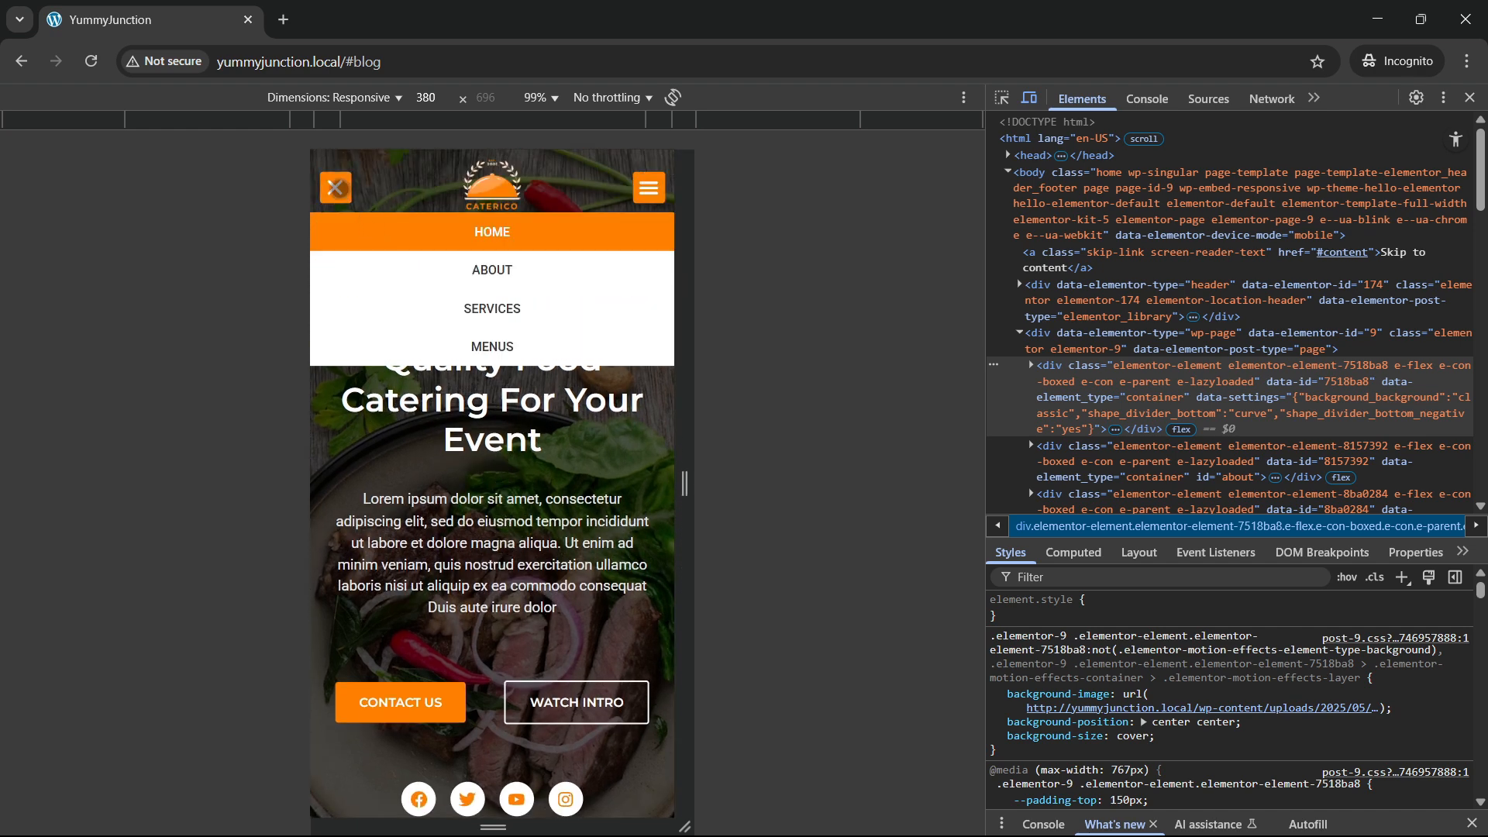
{"action": "left_click", "coordinate": [335, 187]}
{"action": "left_click", "coordinate": [650, 188]}
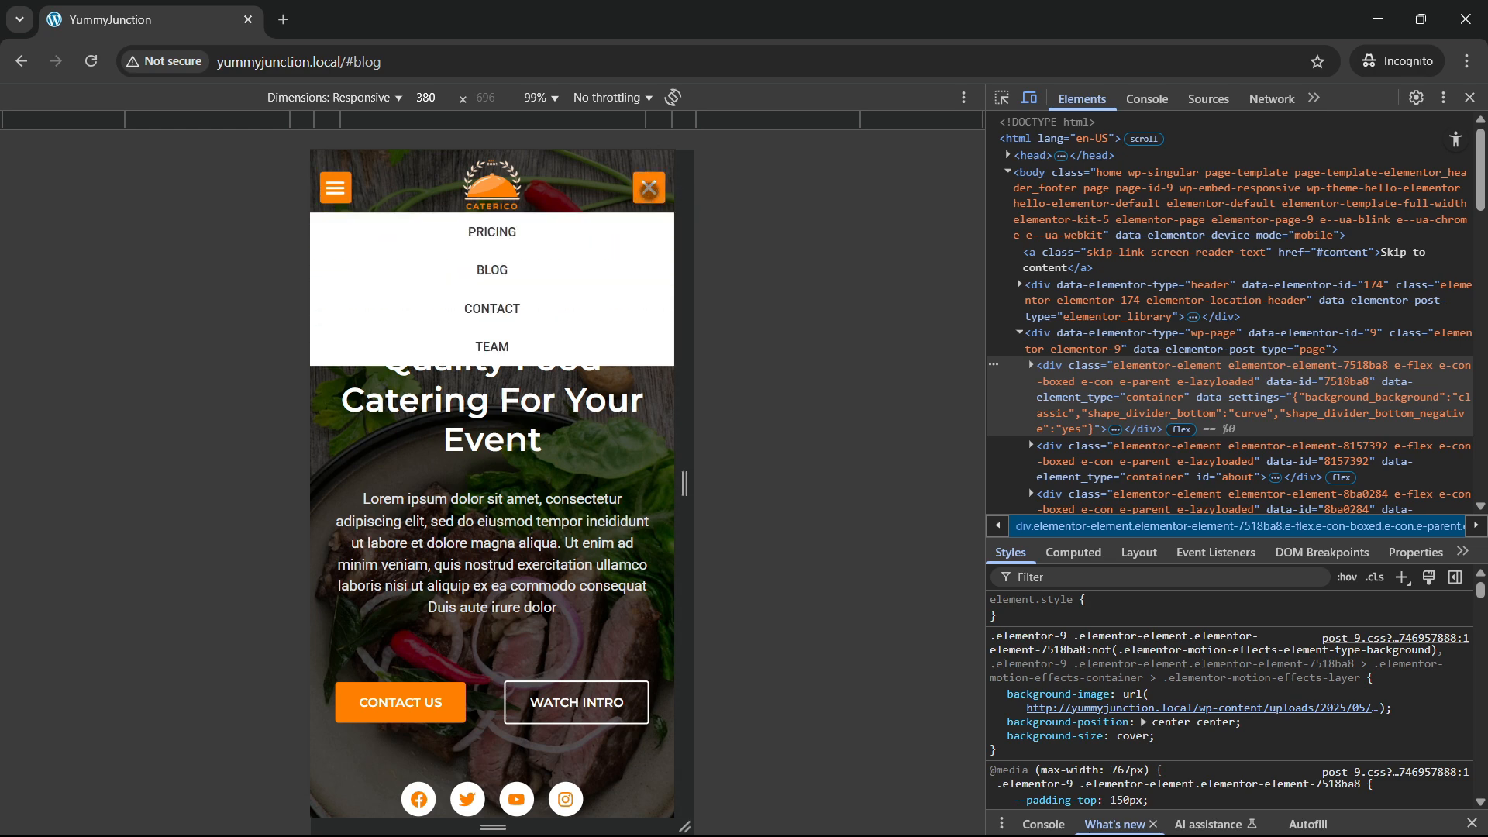
{"action": "left_click", "coordinate": [649, 187]}
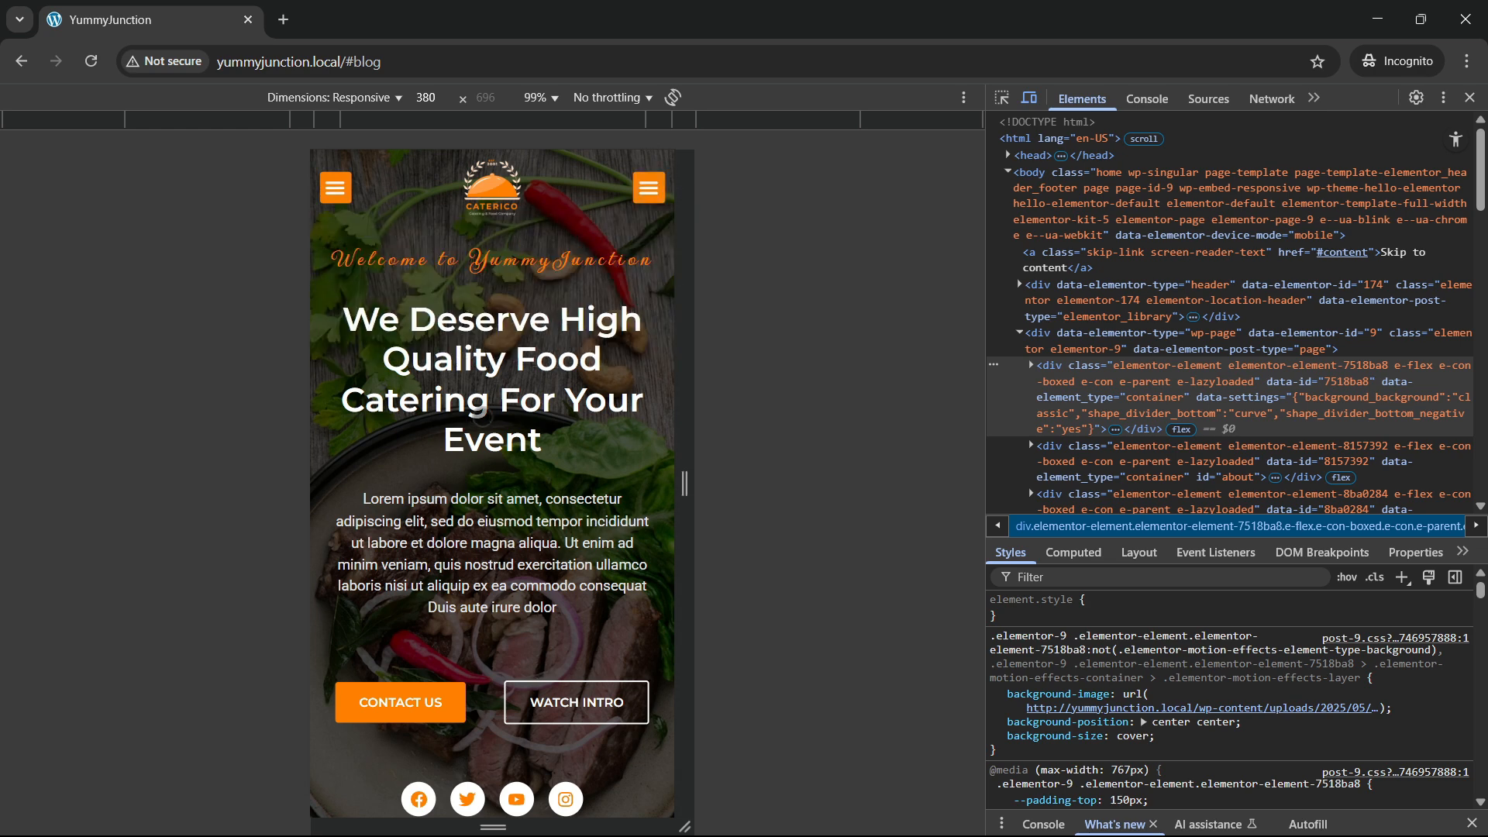
Examine the mobile layout and entrance animations of the hero, About Us, skill bar and image collage sections
{"action": "scroll", "coordinate": [458, 403], "scroll_direction": "down", "scroll_amount": 2}
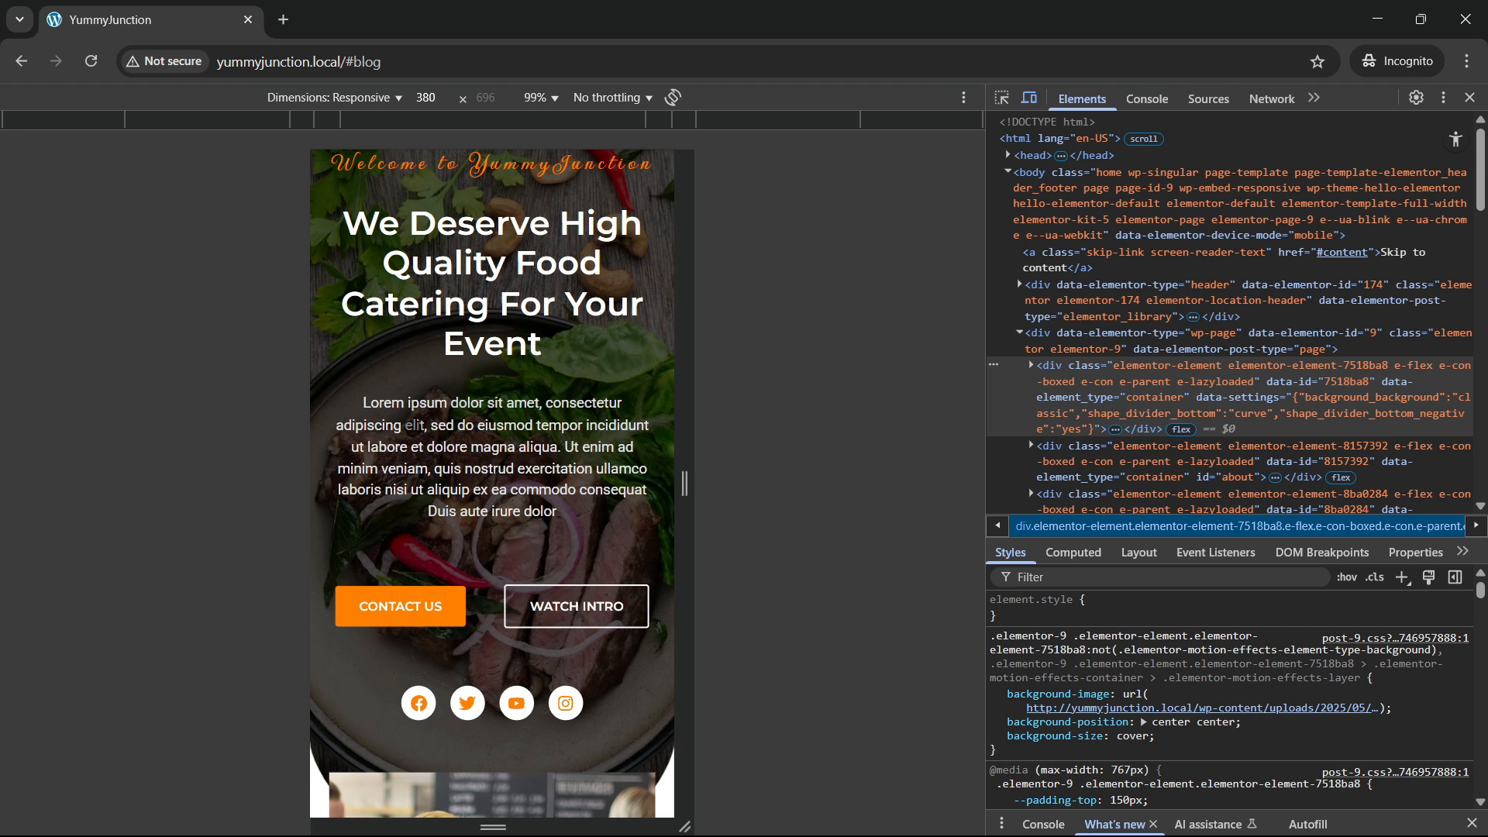
{"action": "scroll", "coordinate": [427, 506], "scroll_direction": "down", "scroll_amount": 5}
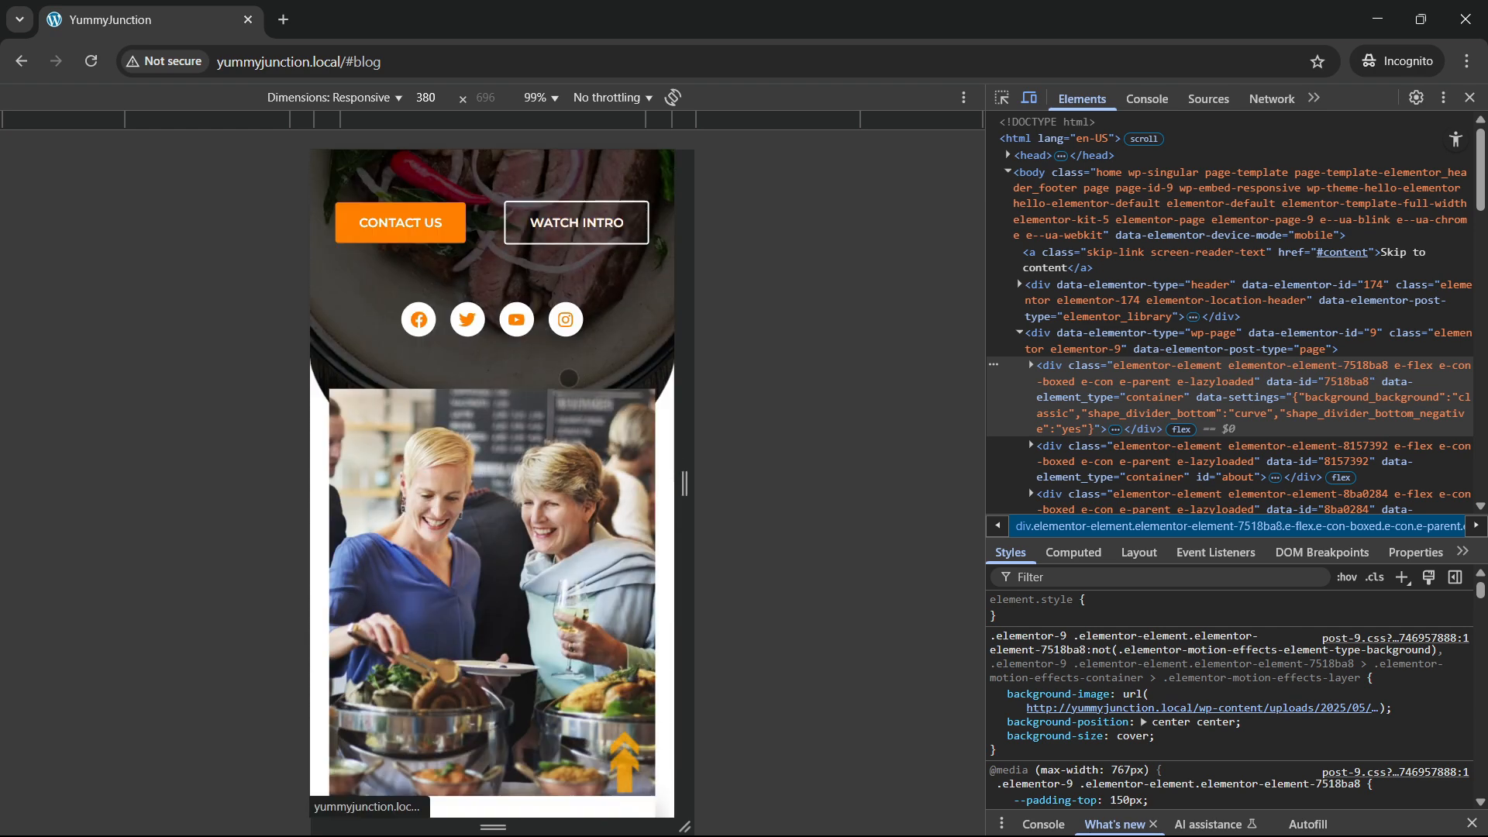
{"action": "scroll", "coordinate": [569, 378], "scroll_direction": "down", "scroll_amount": 10}
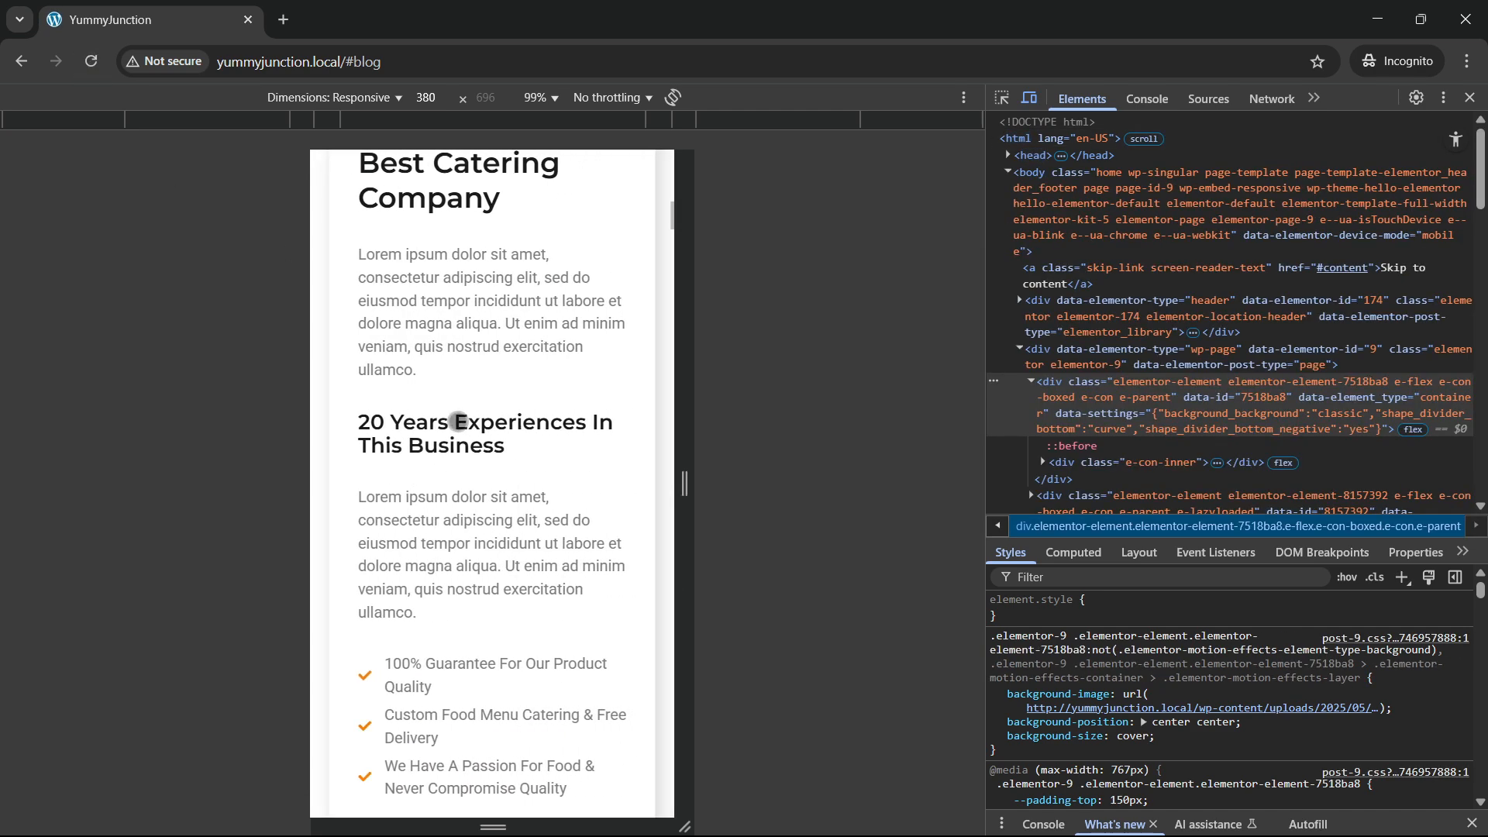
{"action": "scroll", "coordinate": [470, 496], "scroll_direction": "up", "scroll_amount": 15}
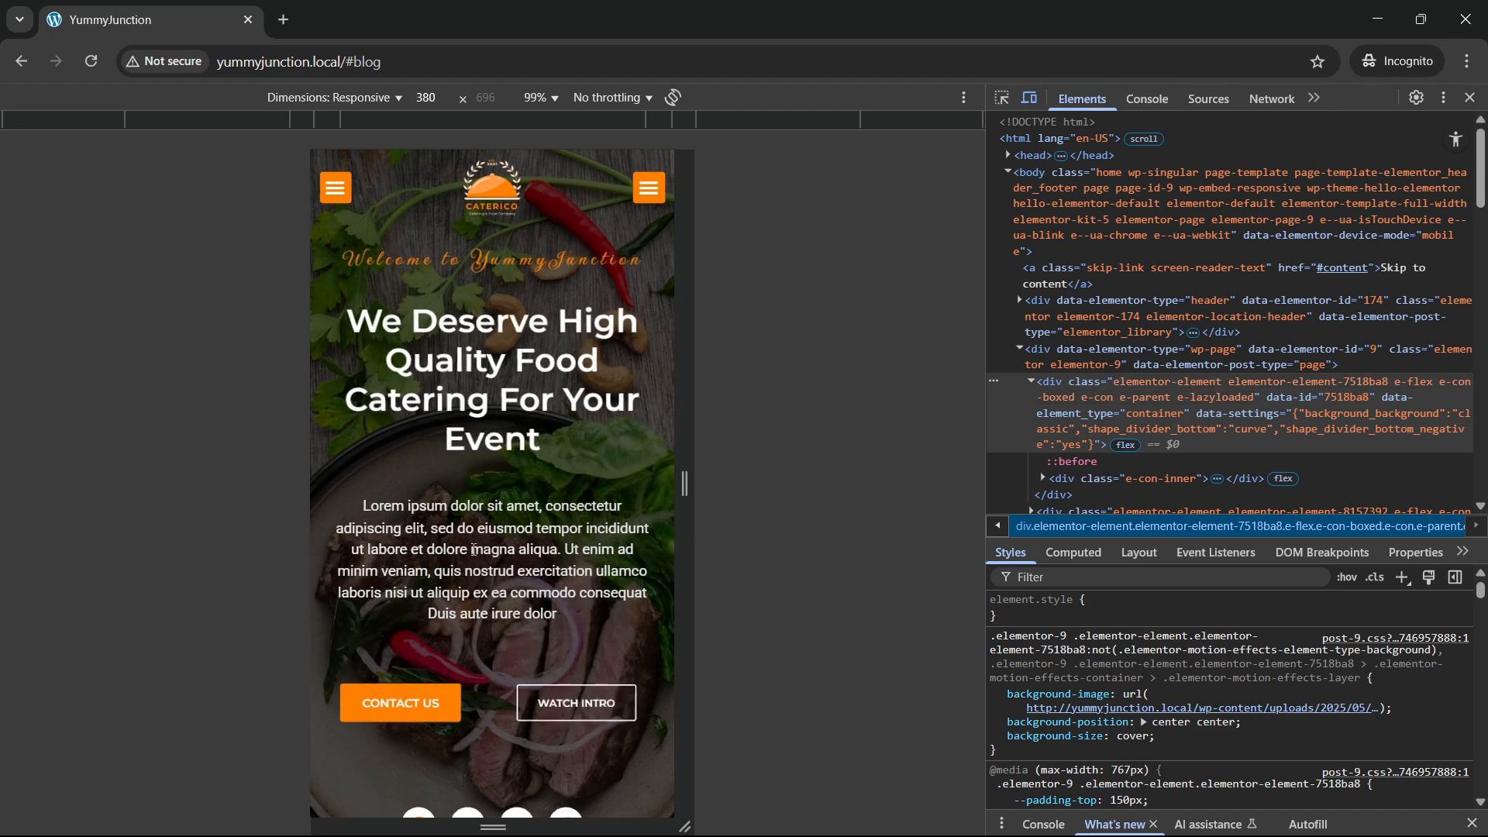
{"action": "scroll", "coordinate": [468, 549], "scroll_direction": "down", "scroll_amount": 6}
{"action": "scroll", "coordinate": [471, 555], "scroll_direction": "down", "scroll_amount": 10}
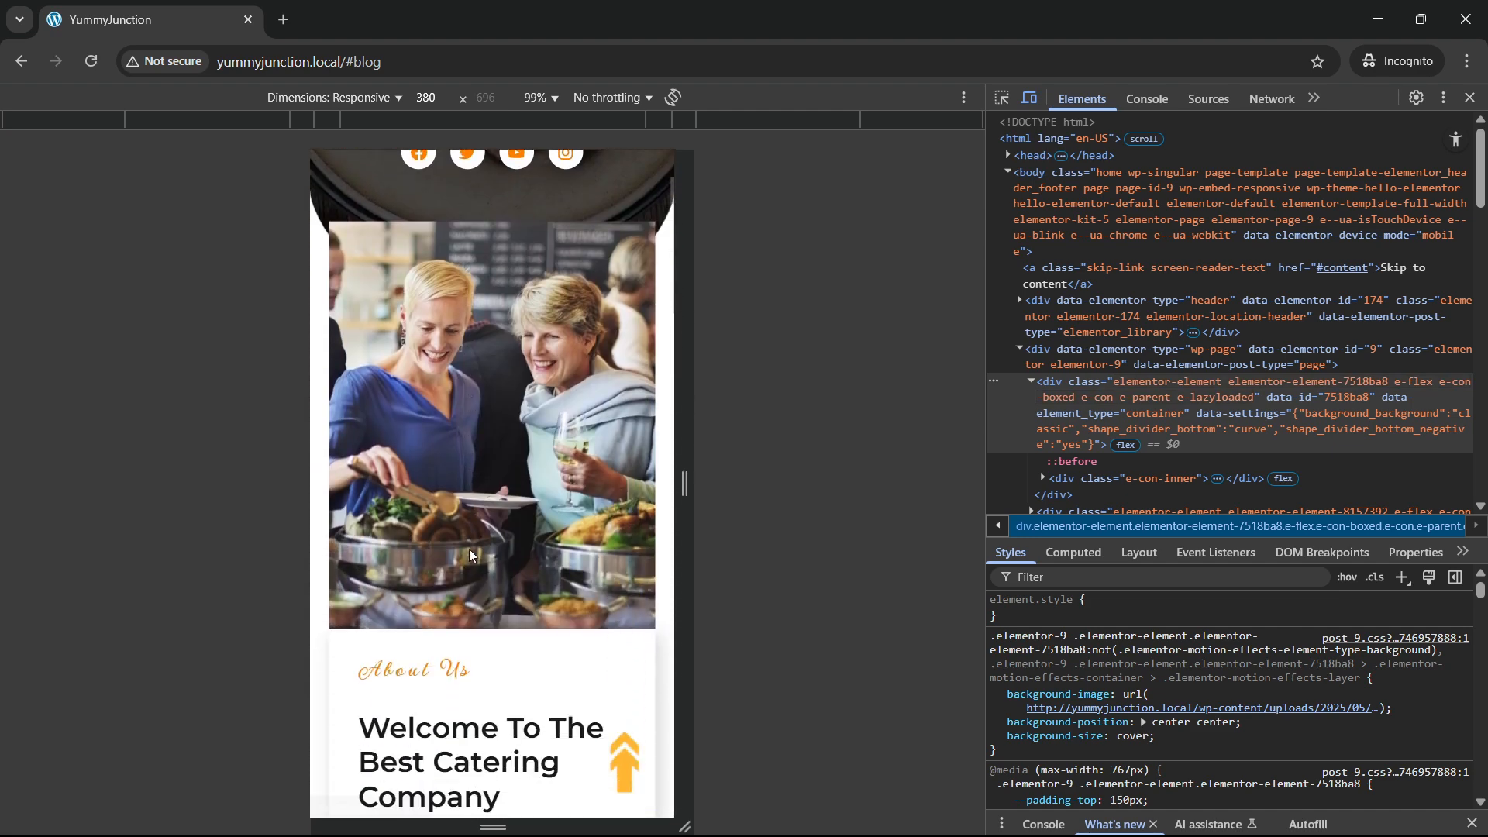
{"action": "scroll", "coordinate": [471, 556], "scroll_direction": "down", "scroll_amount": 10}
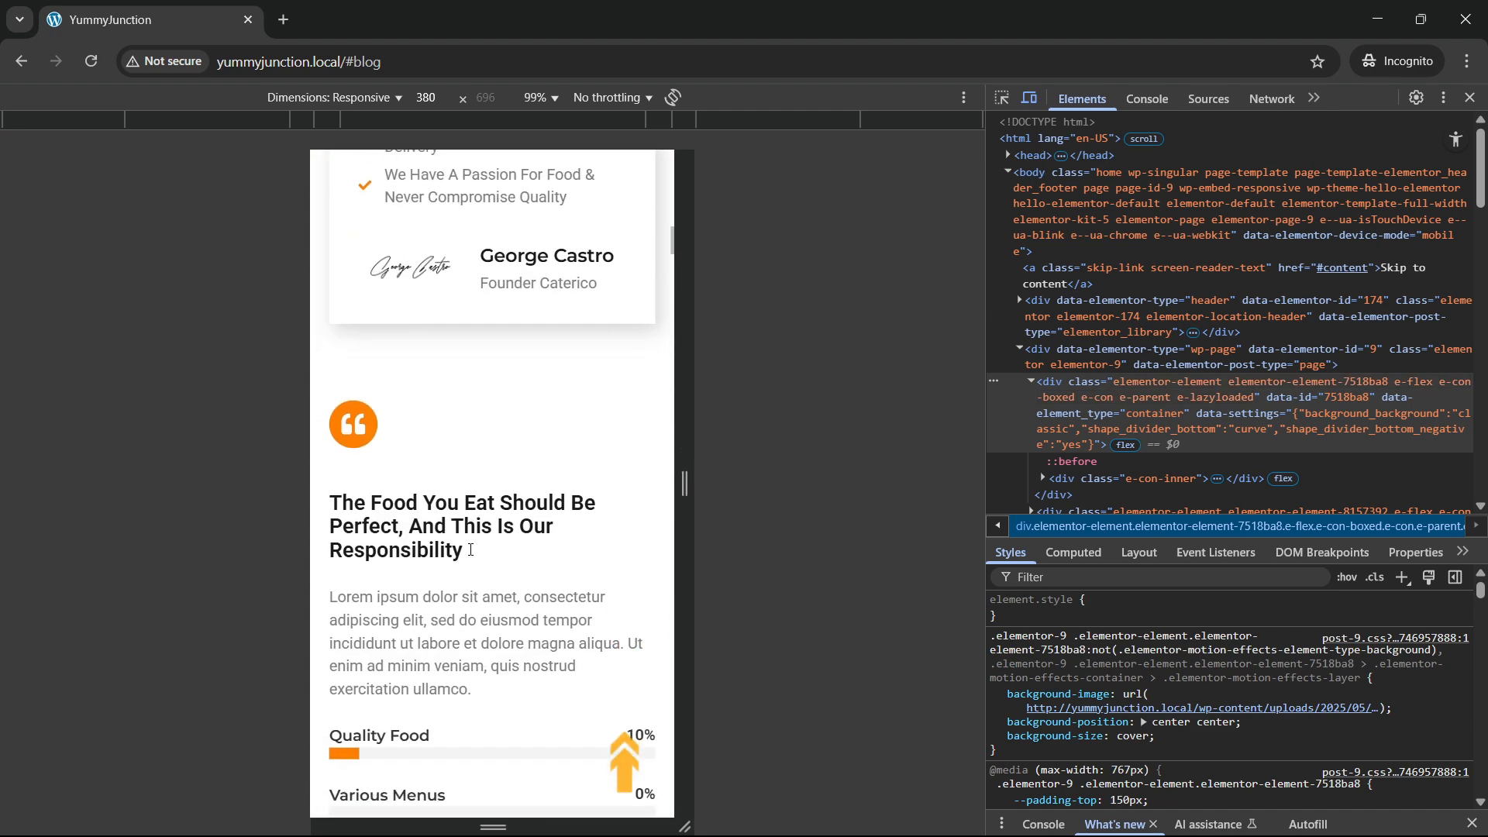
{"action": "scroll", "coordinate": [471, 556], "scroll_direction": "down", "scroll_amount": 6}
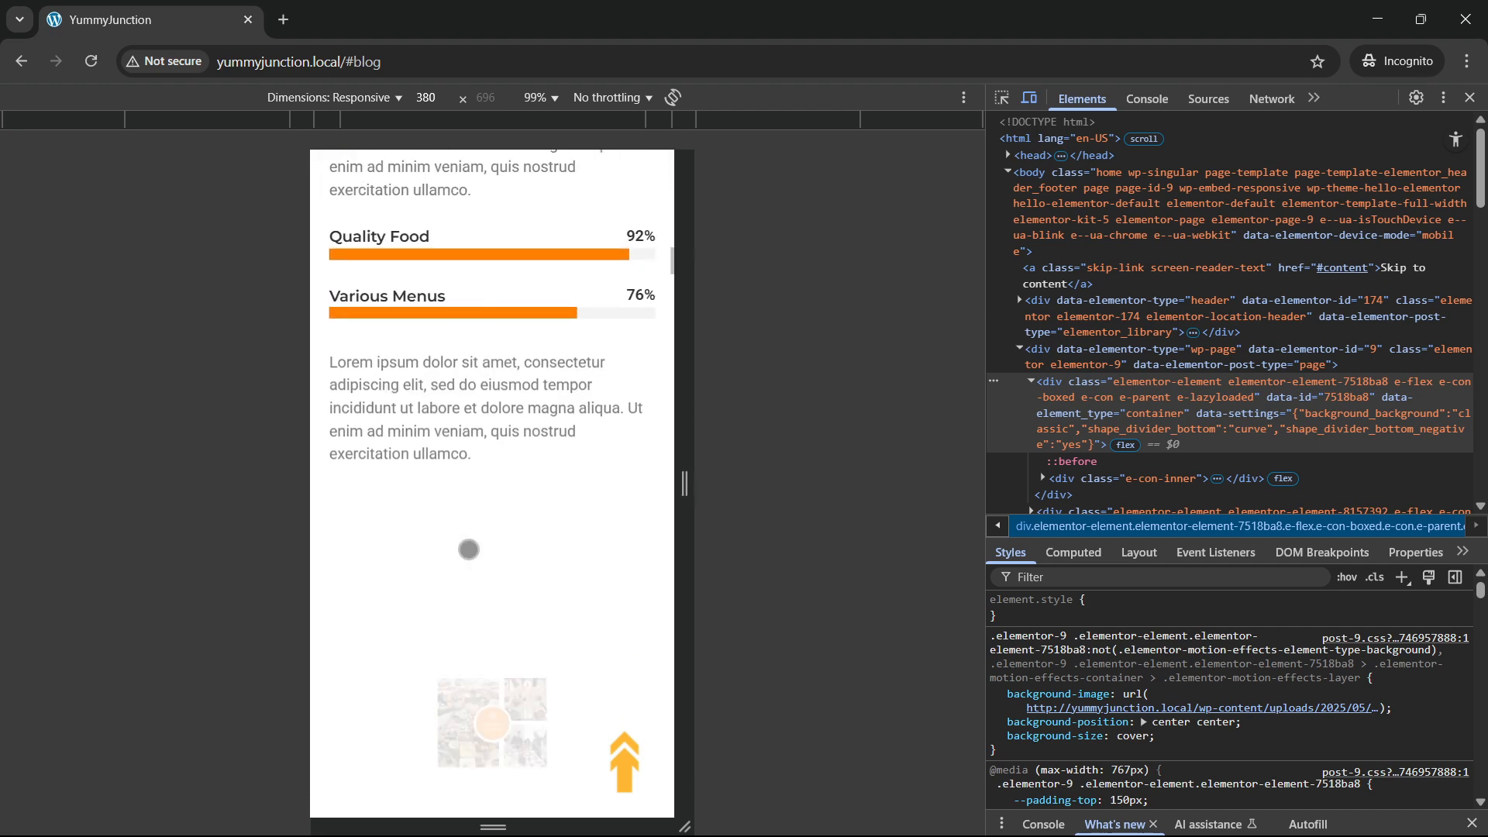
{"action": "scroll", "coordinate": [465, 541], "scroll_direction": "down", "scroll_amount": 5}
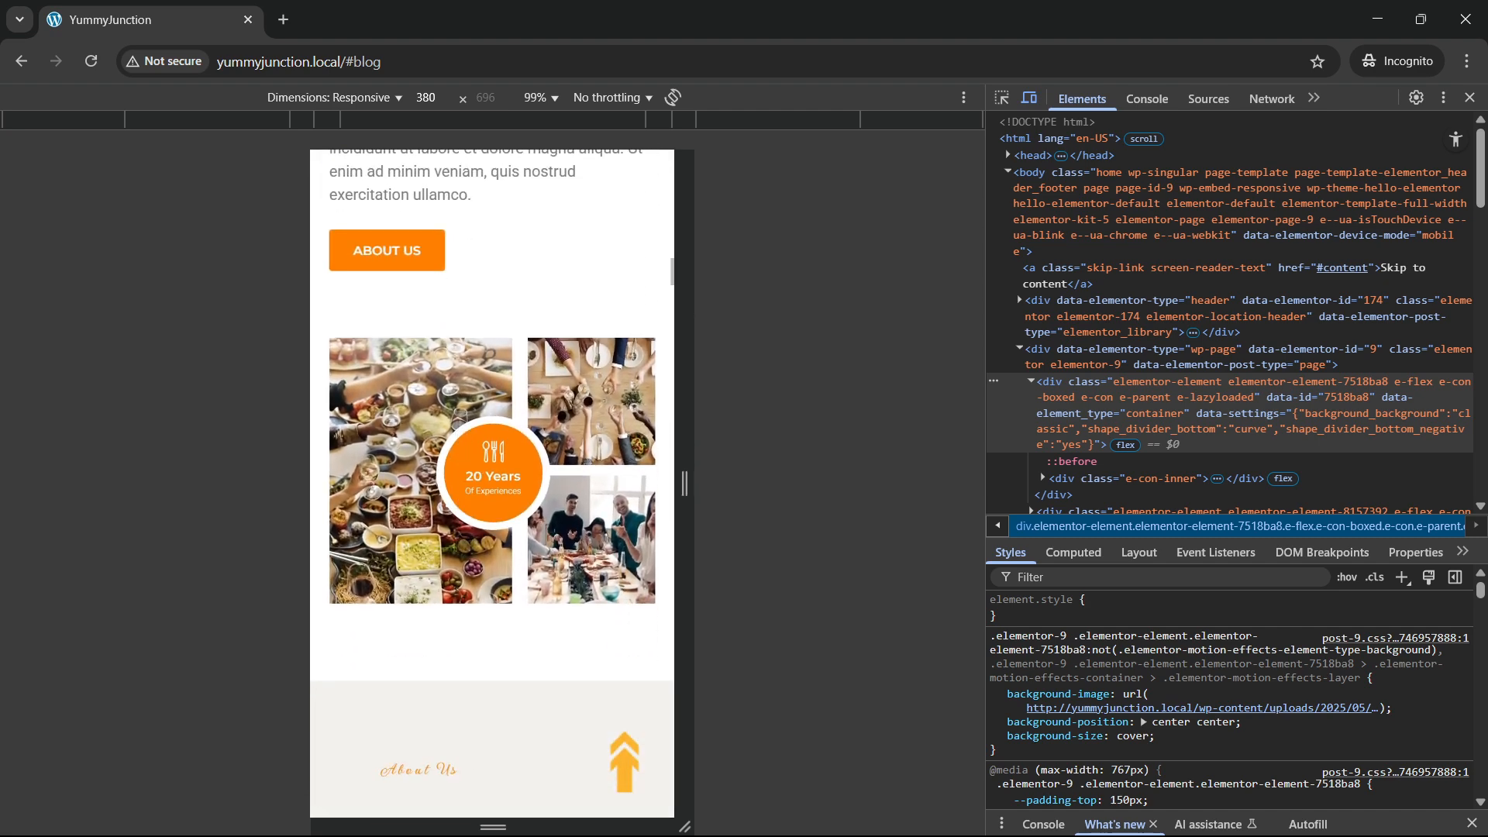
Examine the mobile layout of the premium catering services section and its event cards
{"action": "scroll", "coordinate": [465, 541], "scroll_direction": "down", "scroll_amount": 5}
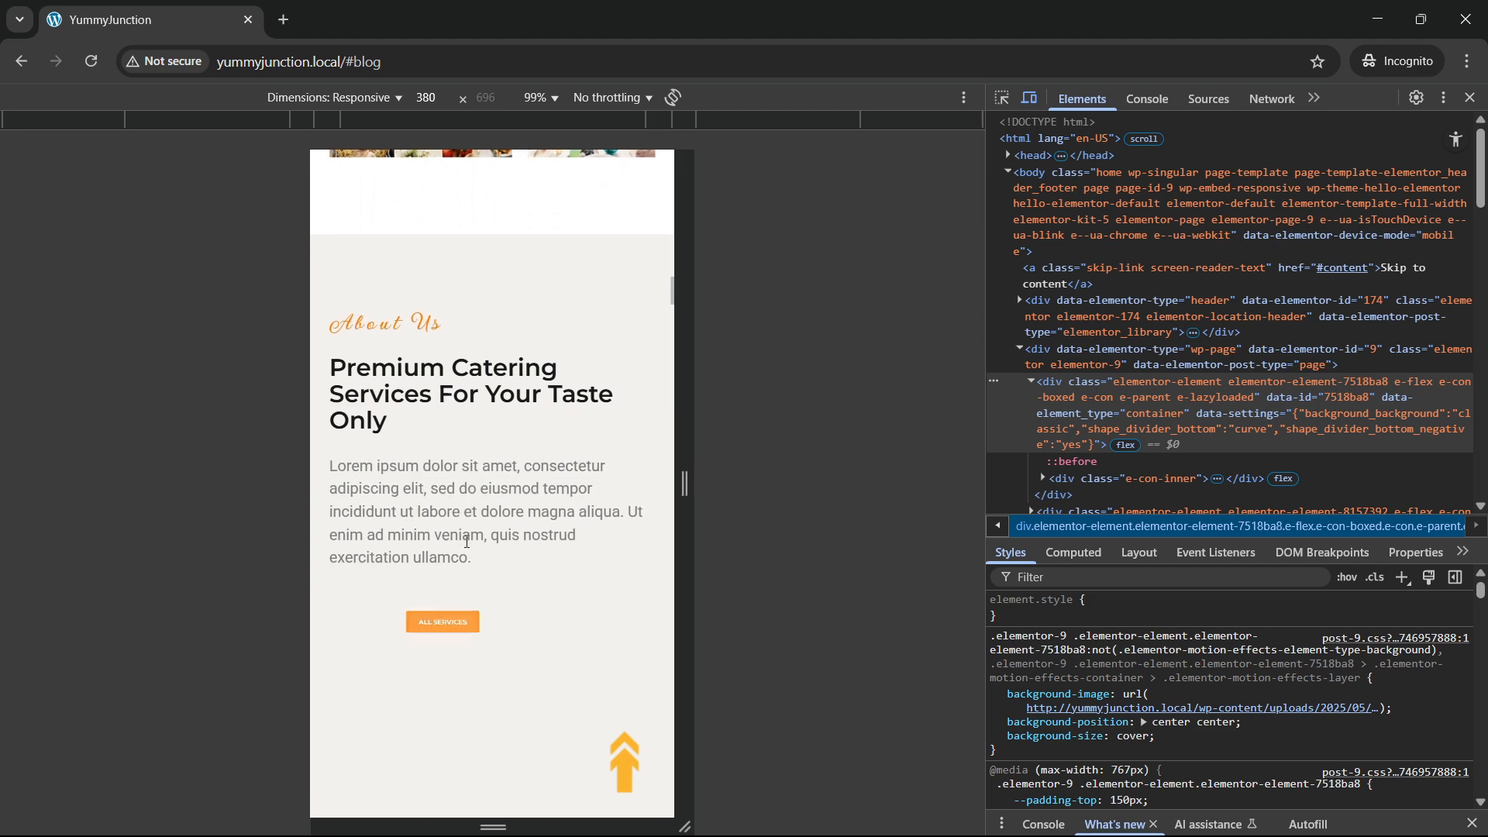
{"action": "scroll", "coordinate": [467, 548], "scroll_direction": "down", "scroll_amount": 6}
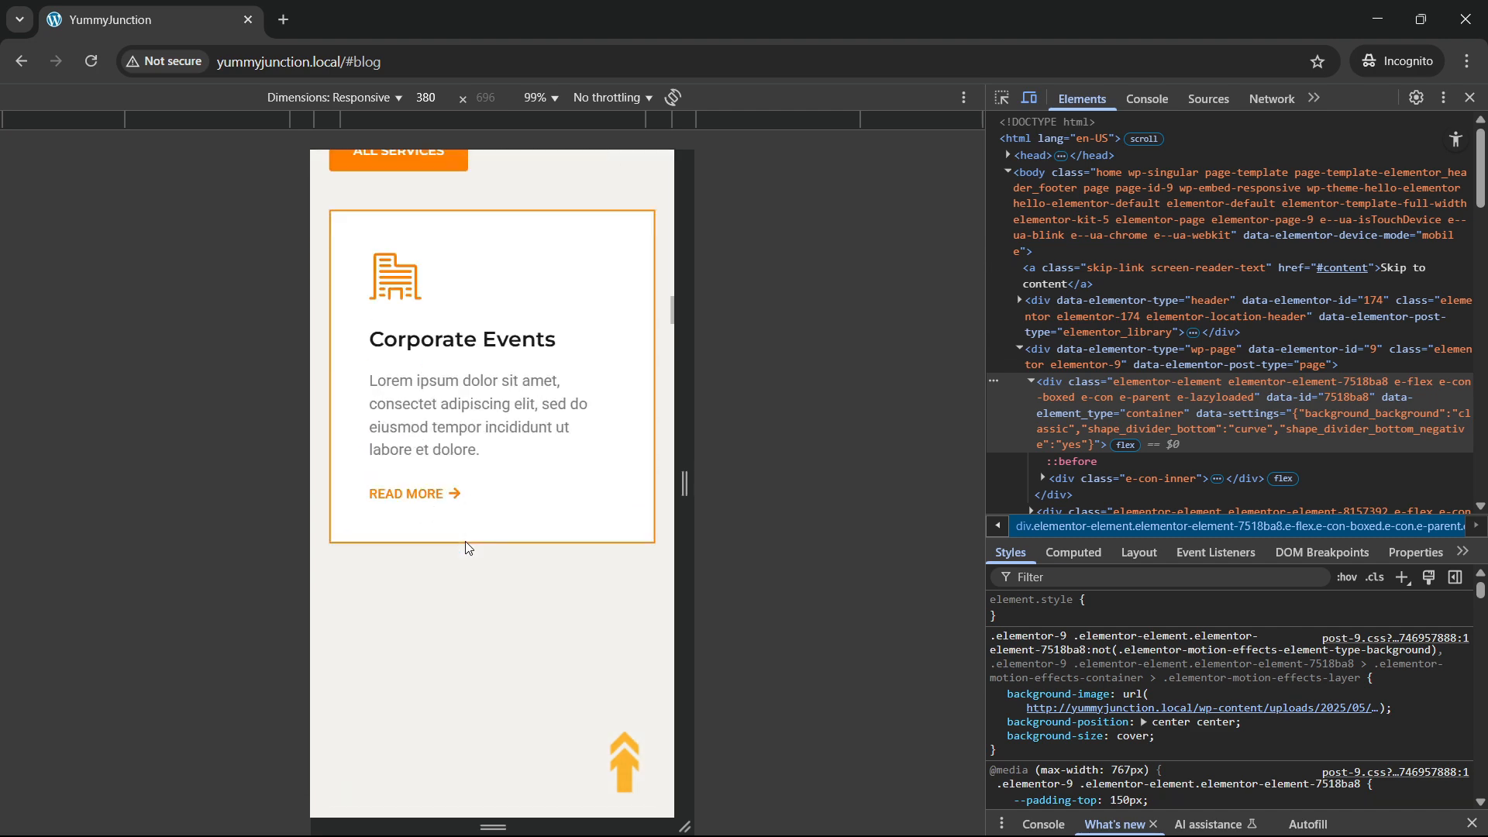
{"action": "scroll", "coordinate": [449, 422], "scroll_direction": "down", "scroll_amount": 10}
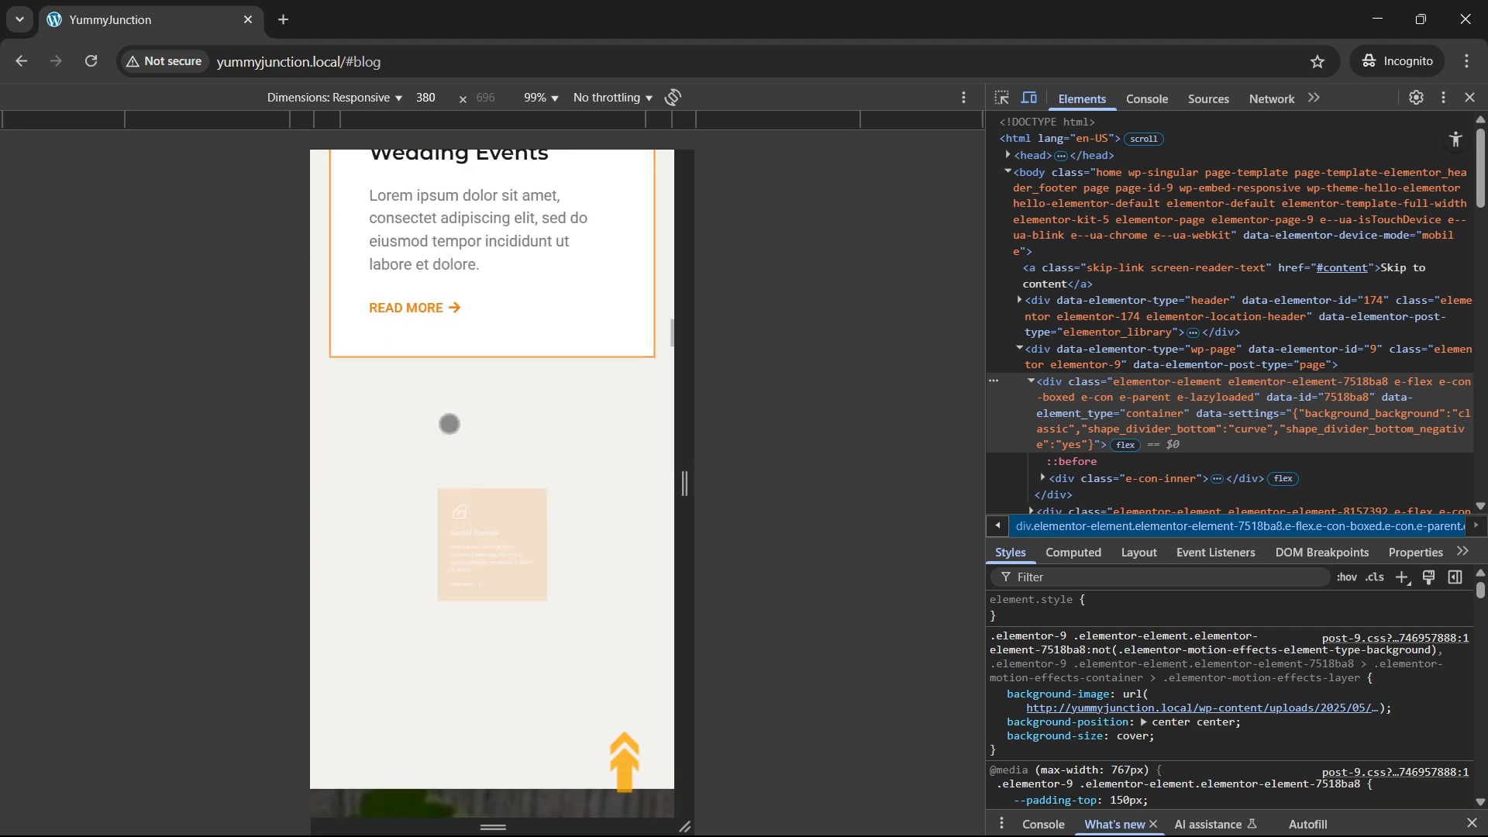
Test the Appetizers, Main Course and Dessert categories of the Check Out Our Menu section in the mobile layout
{"action": "scroll", "coordinate": [449, 424], "scroll_direction": "down", "scroll_amount": 4}
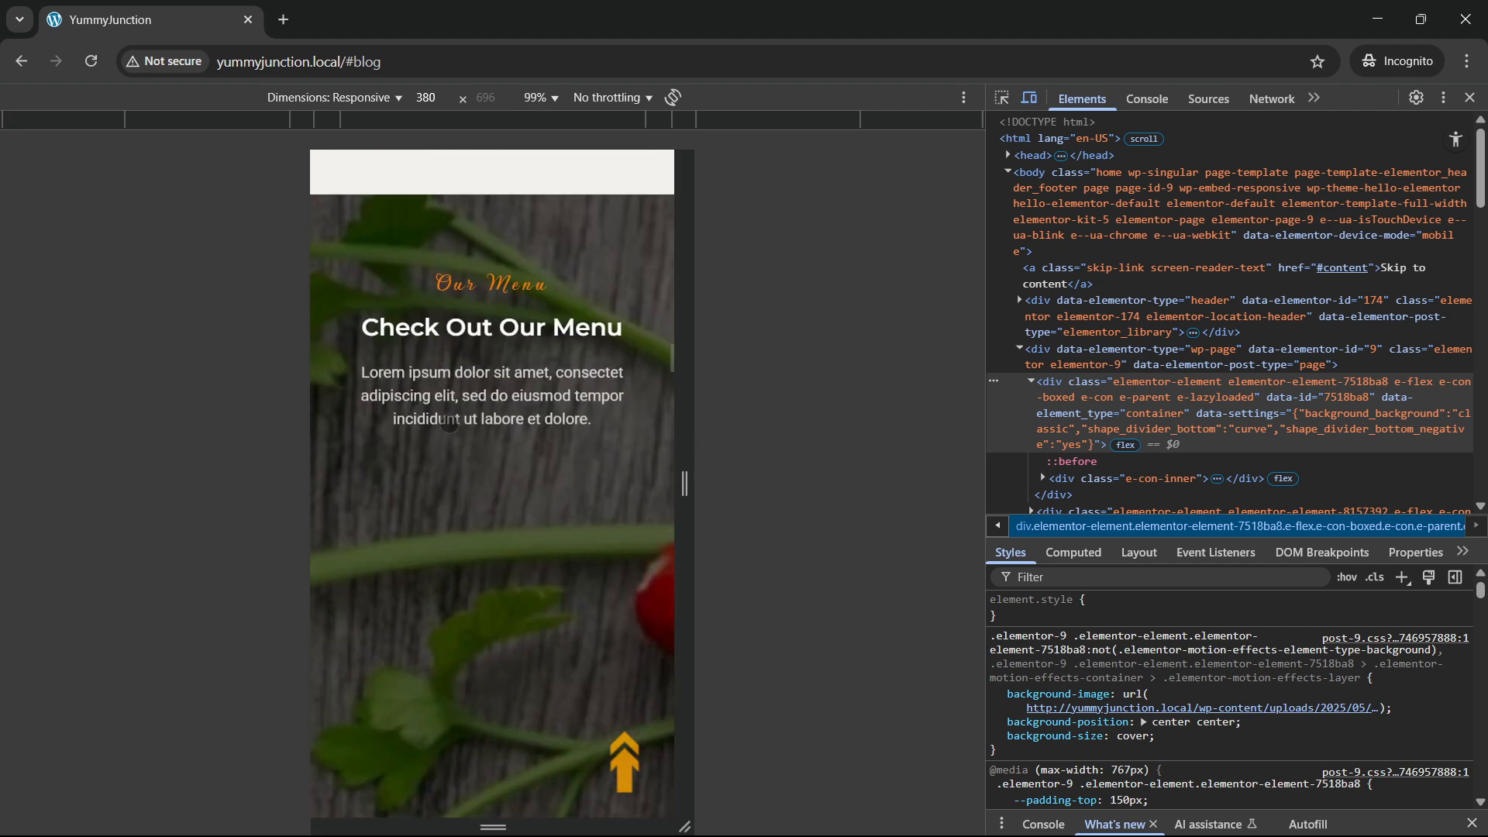
{"action": "scroll", "coordinate": [449, 423], "scroll_direction": "down", "scroll_amount": 3}
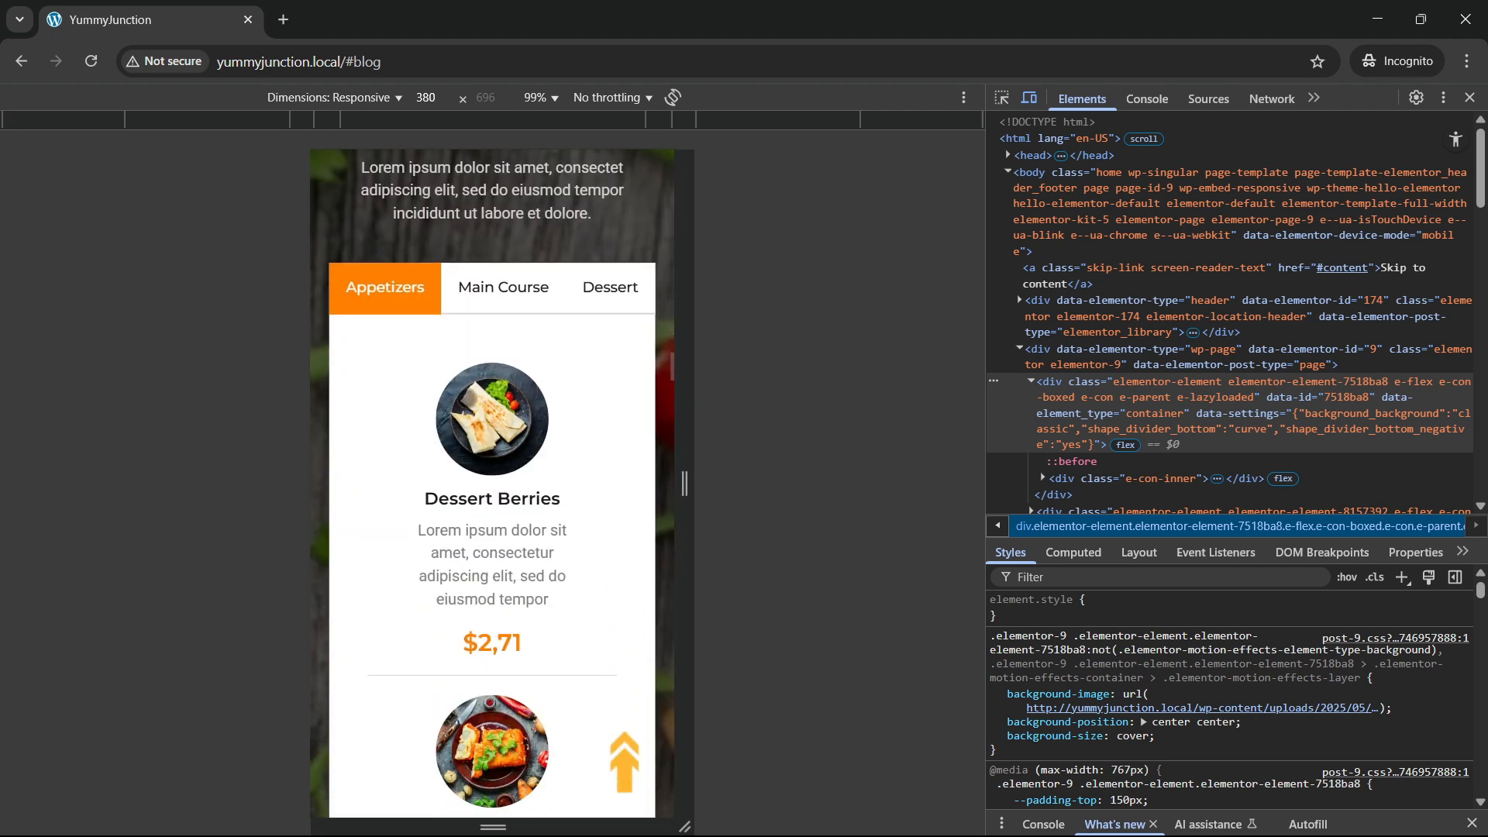
{"action": "left_click", "coordinate": [609, 287]}
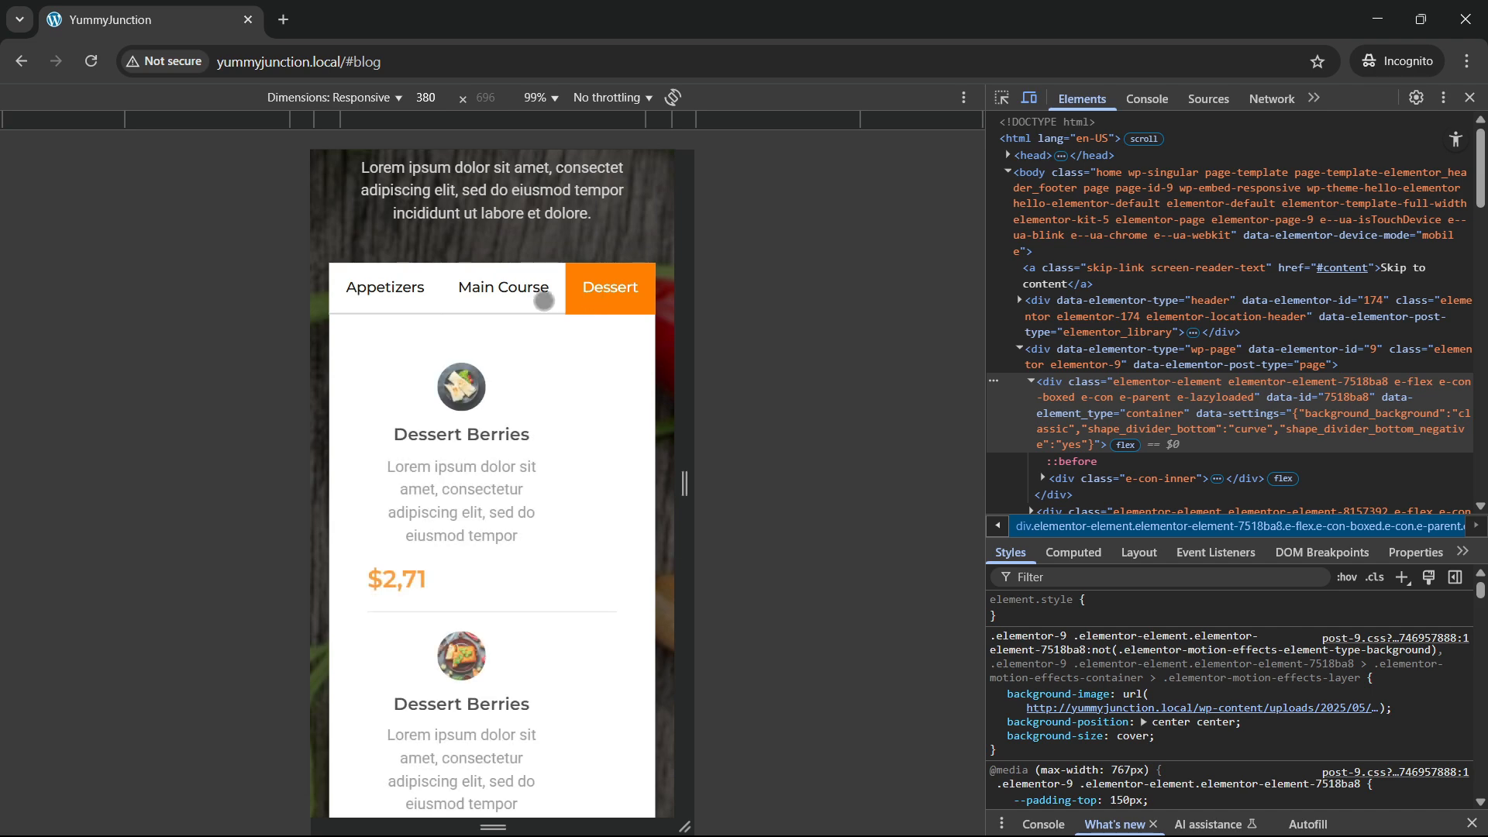
{"action": "left_click", "coordinate": [407, 289]}
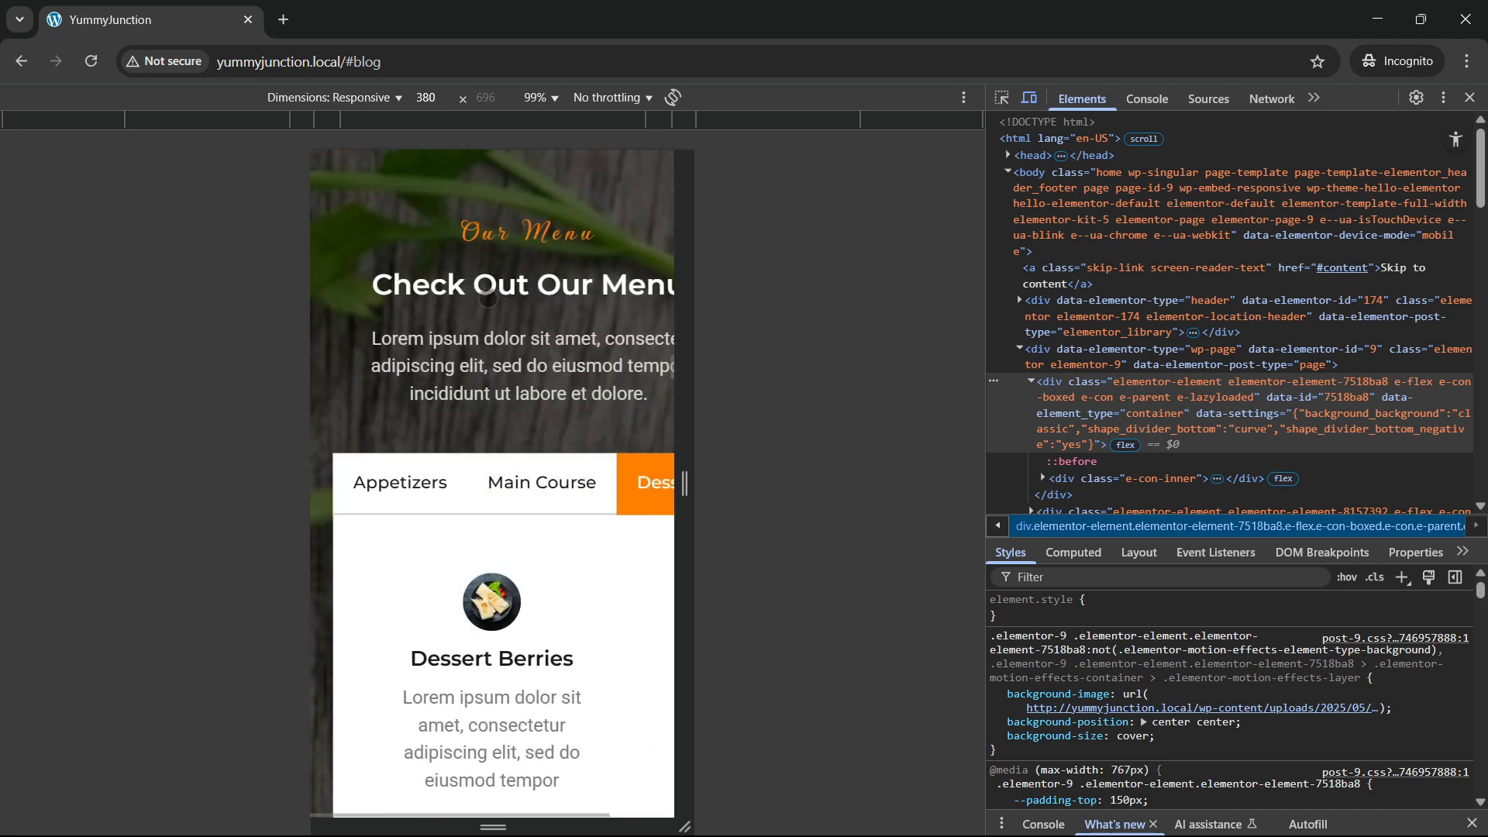
{"action": "scroll", "coordinate": [598, 516], "scroll_direction": "down", "scroll_amount": 5}
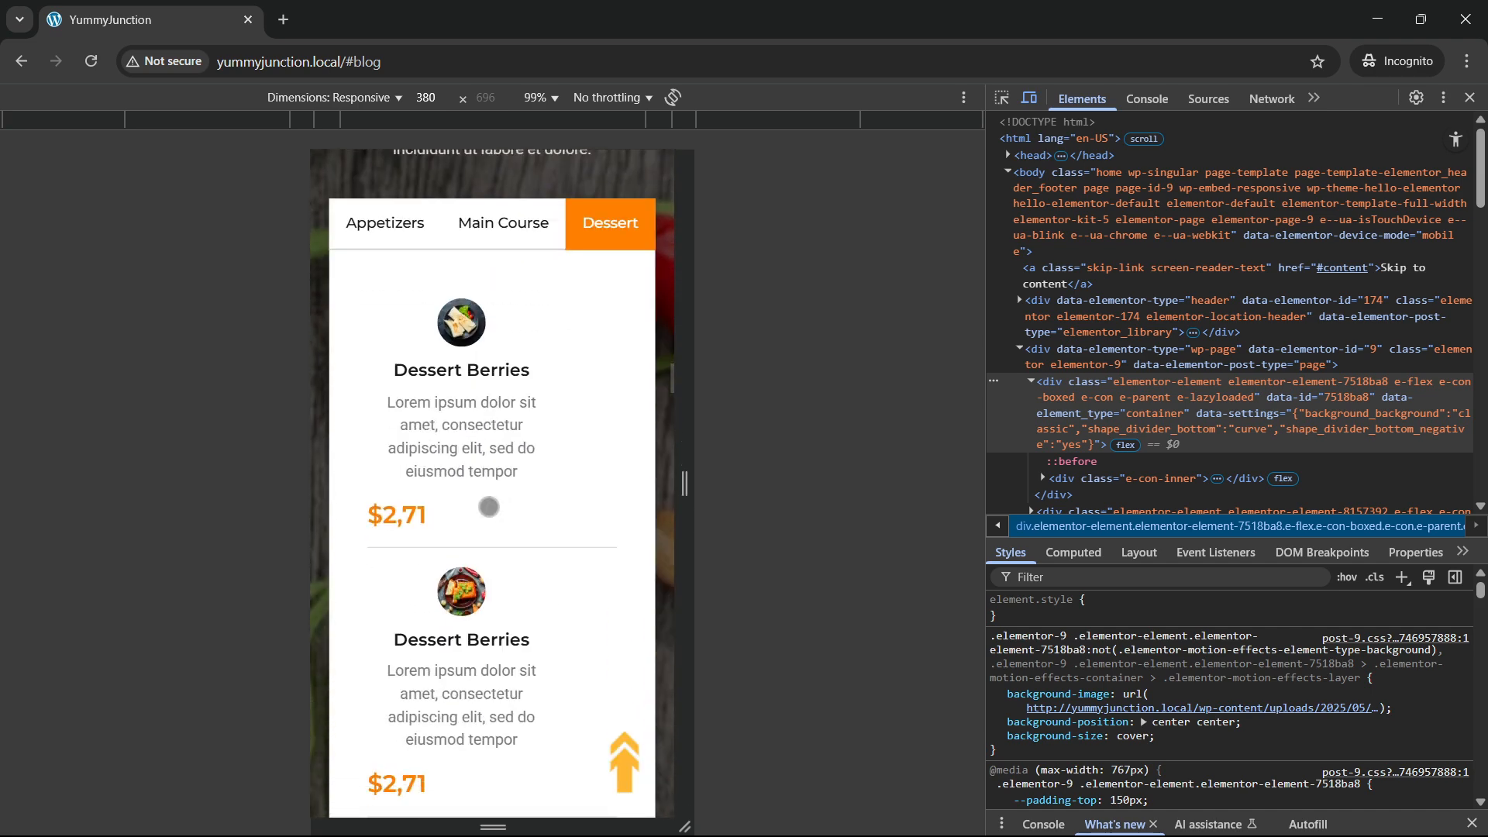
{"action": "scroll", "coordinate": [501, 365], "scroll_direction": "up", "scroll_amount": 2}
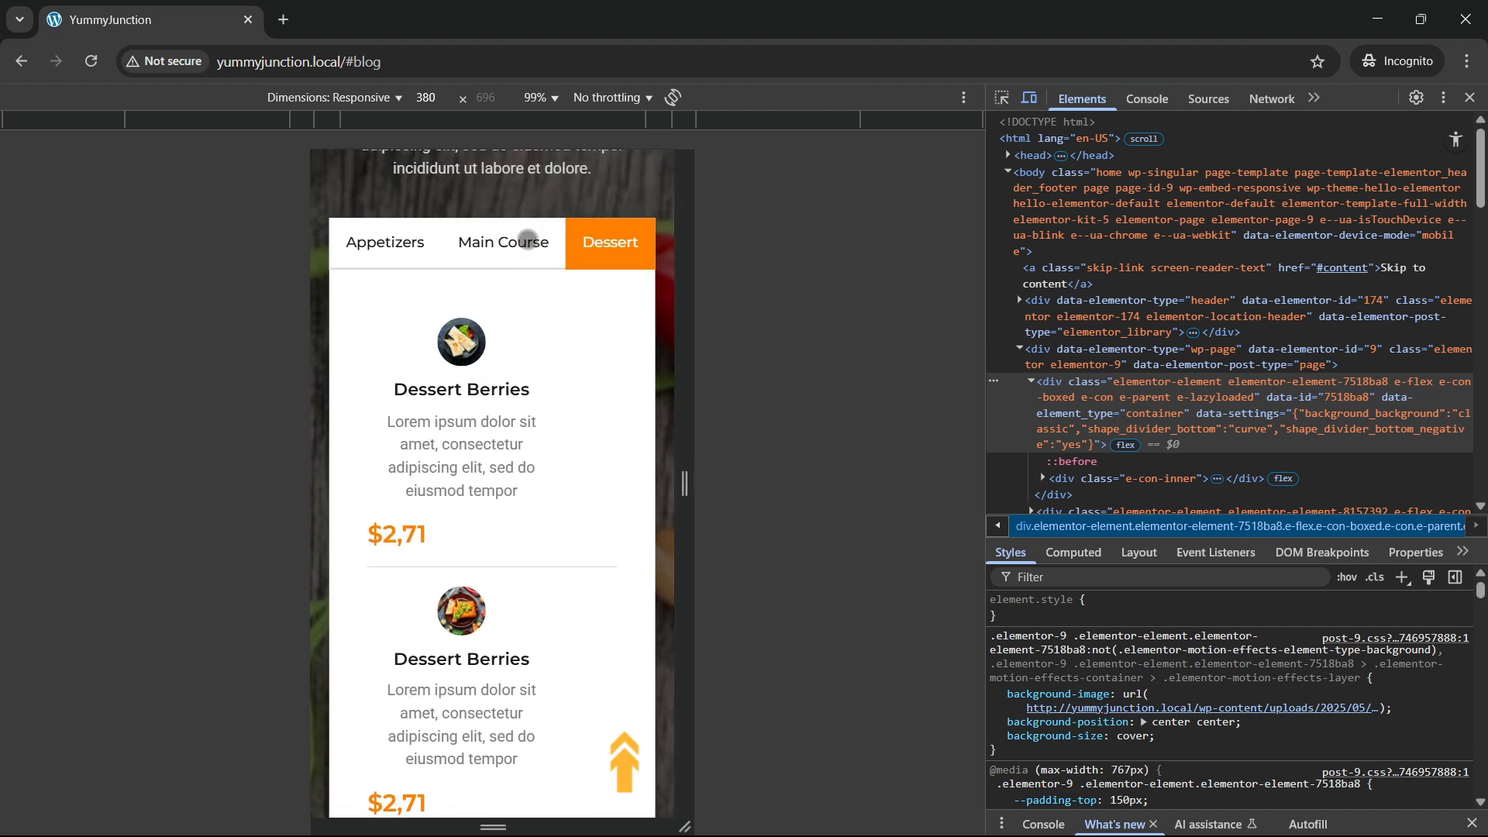
{"action": "left_click", "coordinate": [504, 244]}
{"action": "left_click", "coordinate": [399, 244]}
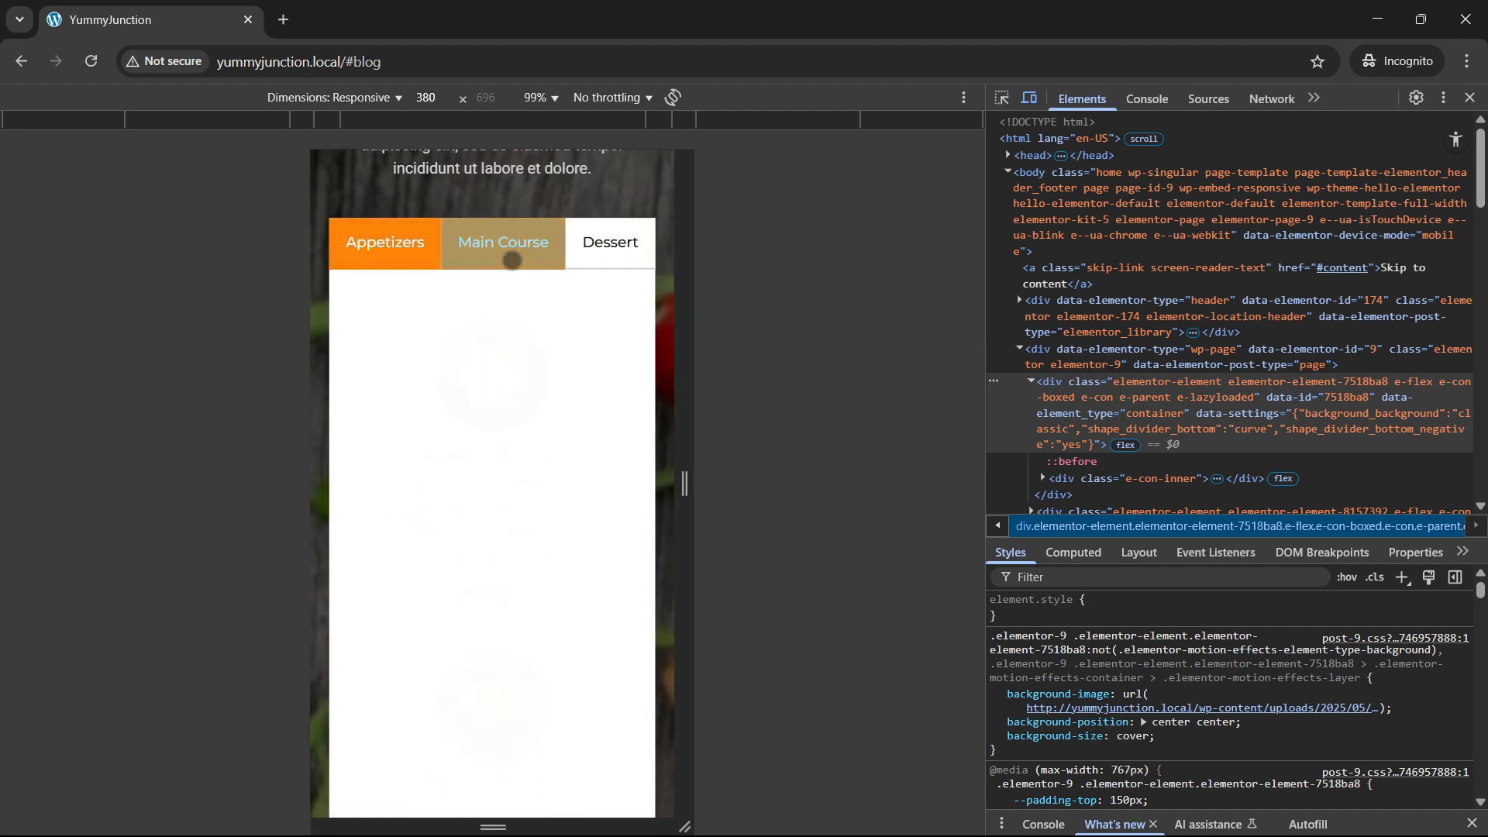
{"action": "left_click", "coordinate": [515, 267]}
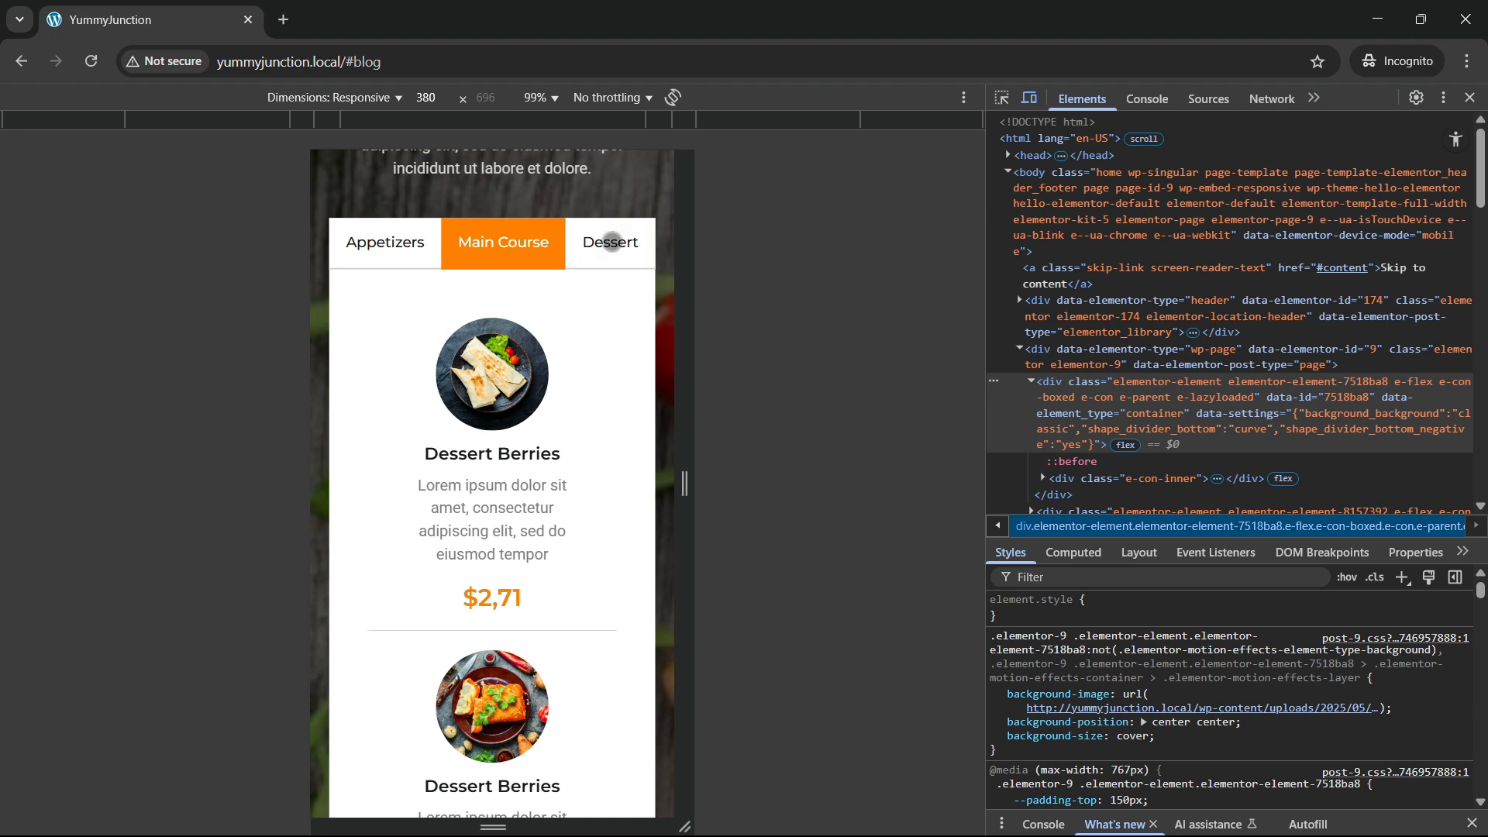
{"action": "left_click", "coordinate": [612, 242]}
{"action": "left_click", "coordinate": [513, 234]}
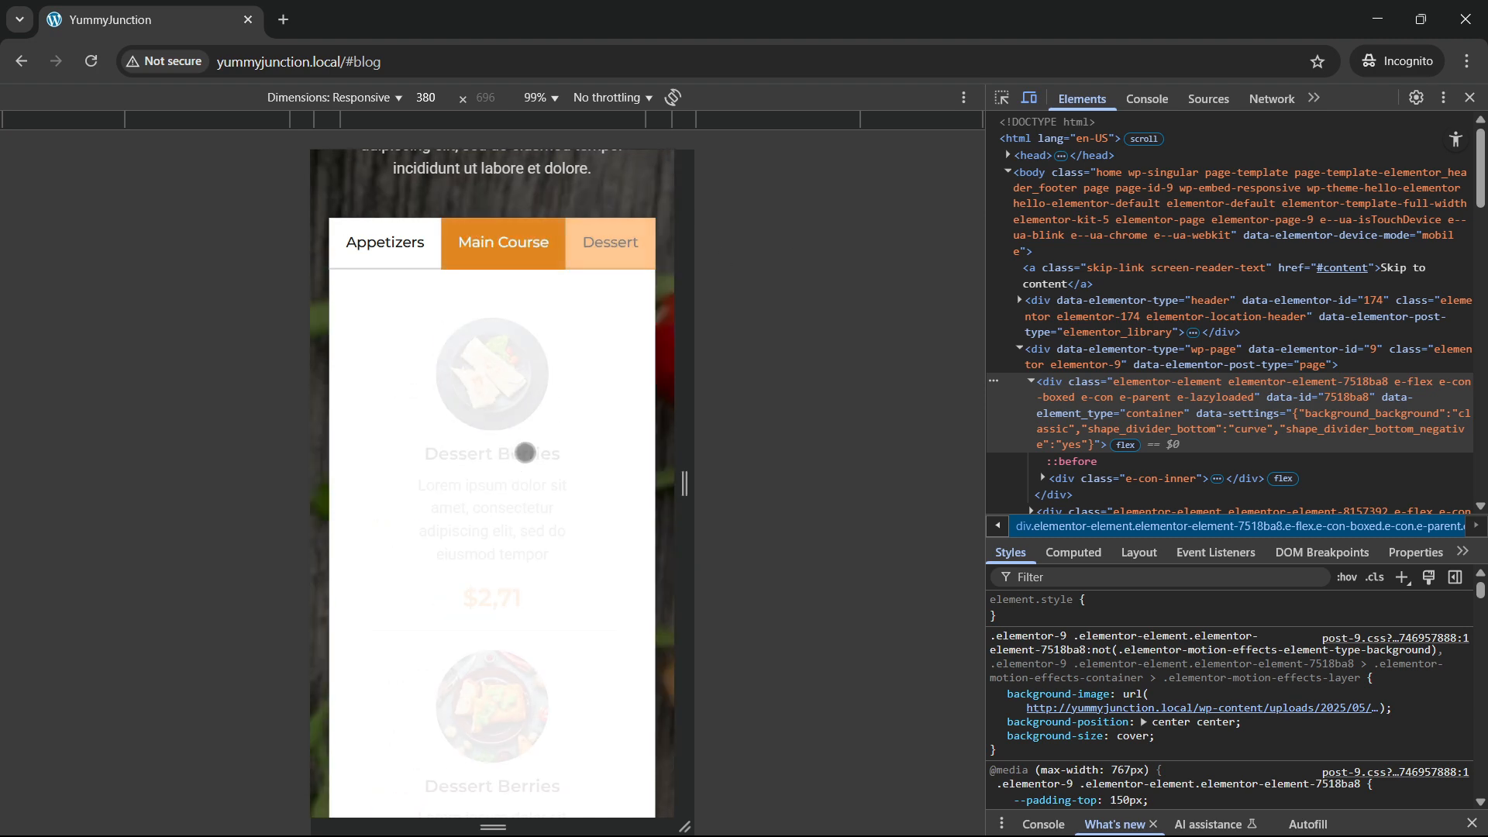
Examine the mobile layout of the Dessert menu items and the Our Working Proccess section with its icon boxes
{"action": "scroll", "coordinate": [452, 535], "scroll_direction": "down", "scroll_amount": 5}
{"action": "scroll", "coordinate": [452, 535], "scroll_direction": "down", "scroll_amount": 8}
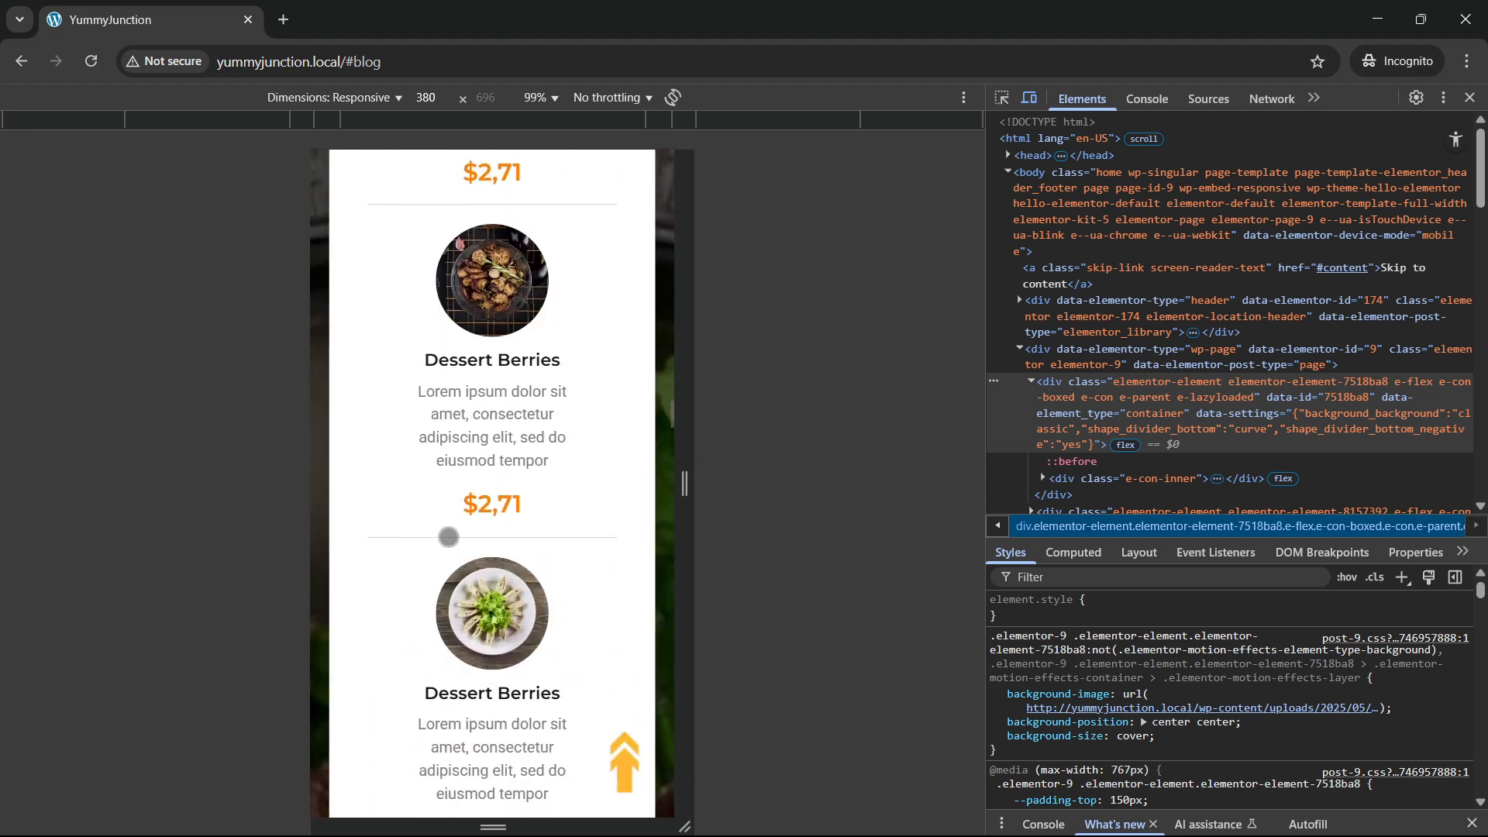
{"action": "scroll", "coordinate": [445, 541], "scroll_direction": "down", "scroll_amount": 6}
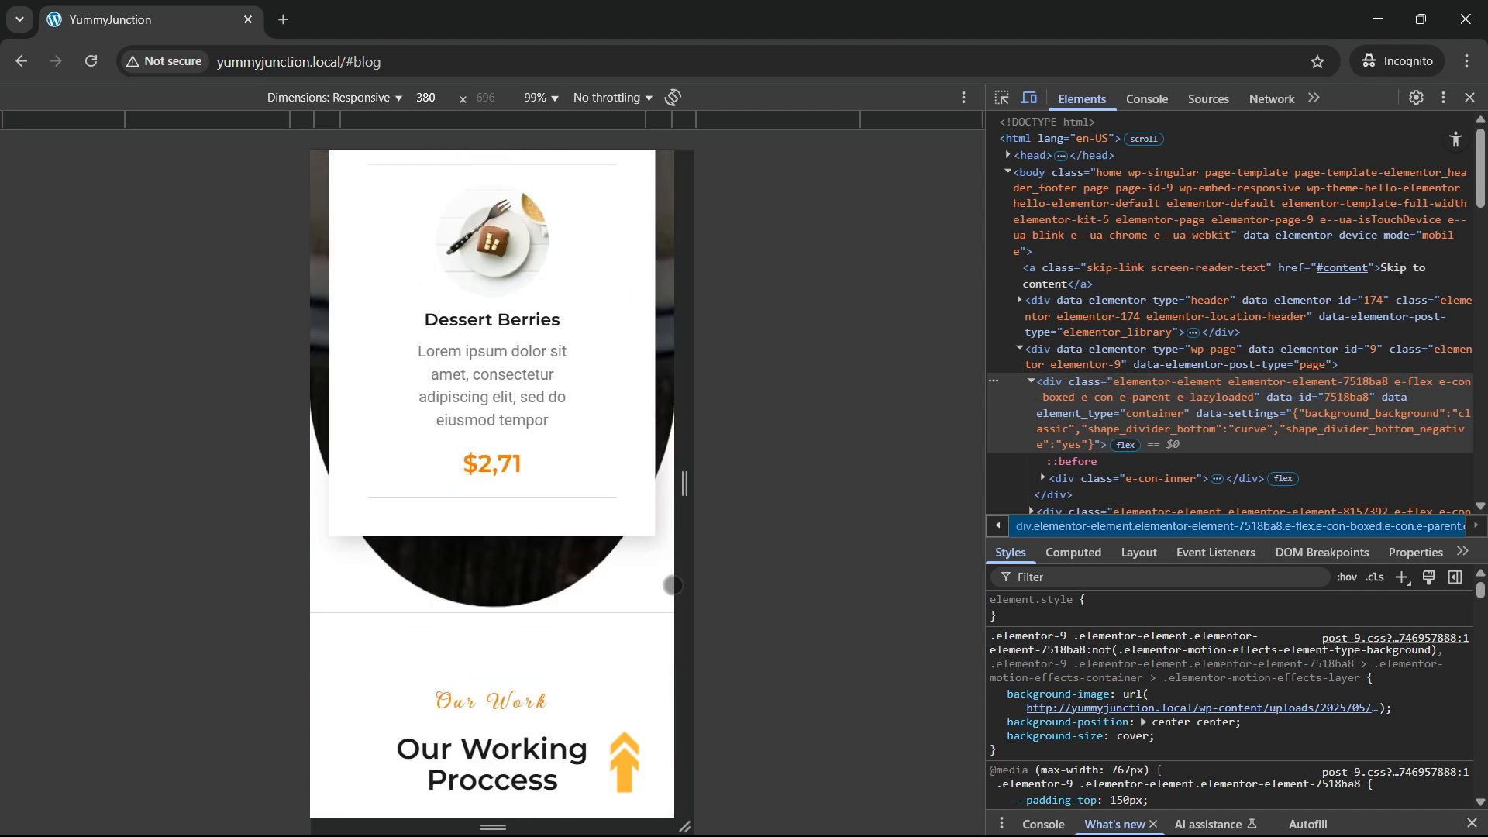
{"action": "scroll", "coordinate": [385, 571], "scroll_direction": "down", "scroll_amount": 5}
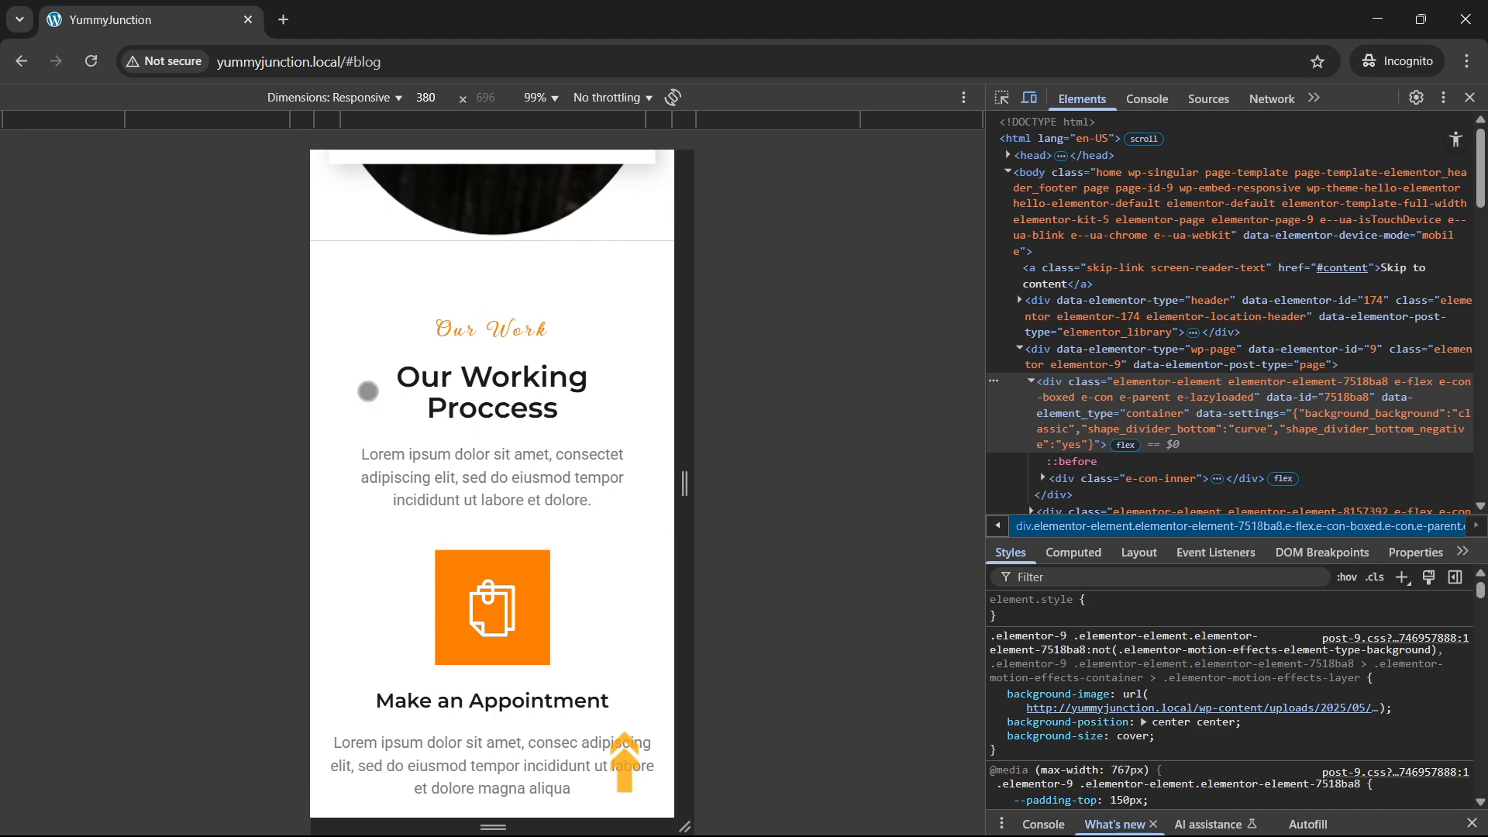
{"action": "scroll", "coordinate": [448, 449], "scroll_direction": "down", "scroll_amount": 3}
{"action": "scroll", "coordinate": [489, 561], "scroll_direction": "down", "scroll_amount": 4}
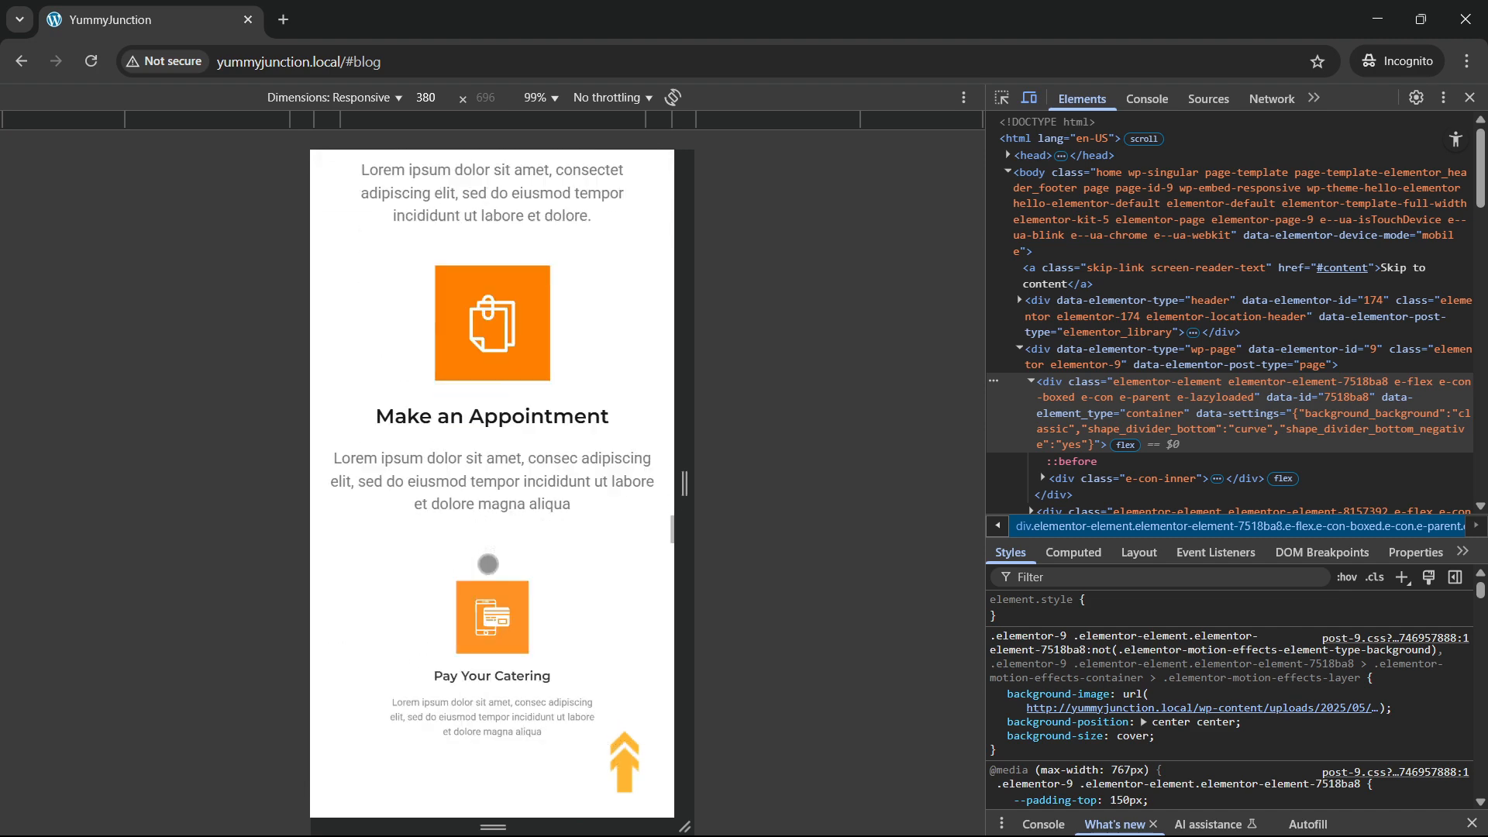
{"action": "scroll", "coordinate": [472, 566], "scroll_direction": "up", "scroll_amount": 4}
{"action": "scroll", "coordinate": [490, 543], "scroll_direction": "down", "scroll_amount": 5}
{"action": "scroll", "coordinate": [490, 539], "scroll_direction": "down", "scroll_amount": 8}
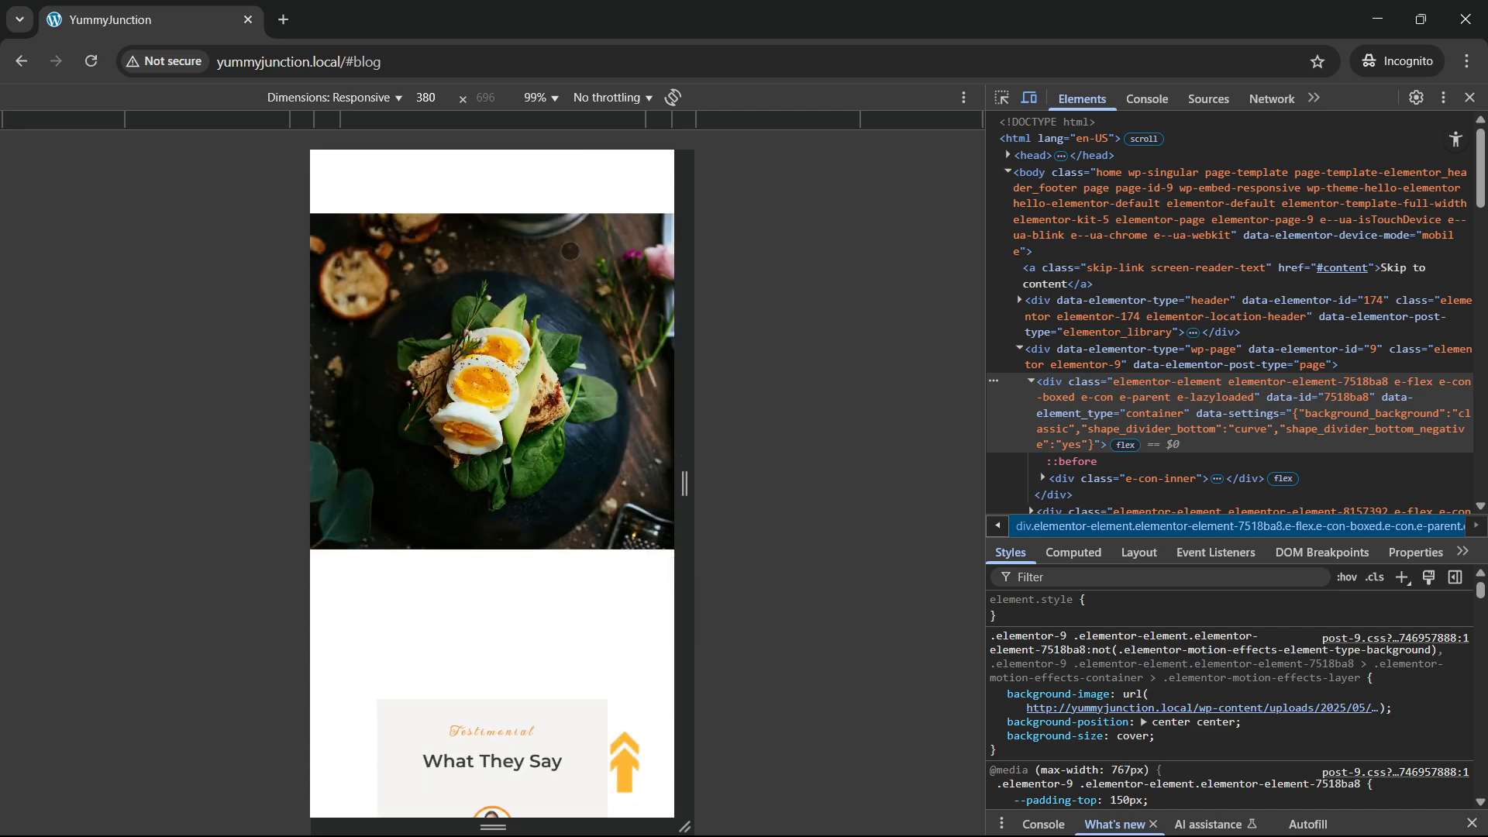
Examine the mobile layout of the What They Say testimonial carousel and the food image above it
{"action": "scroll", "coordinate": [479, 518], "scroll_direction": "down", "scroll_amount": 2}
{"action": "scroll", "coordinate": [485, 485], "scroll_direction": "up", "scroll_amount": 2}
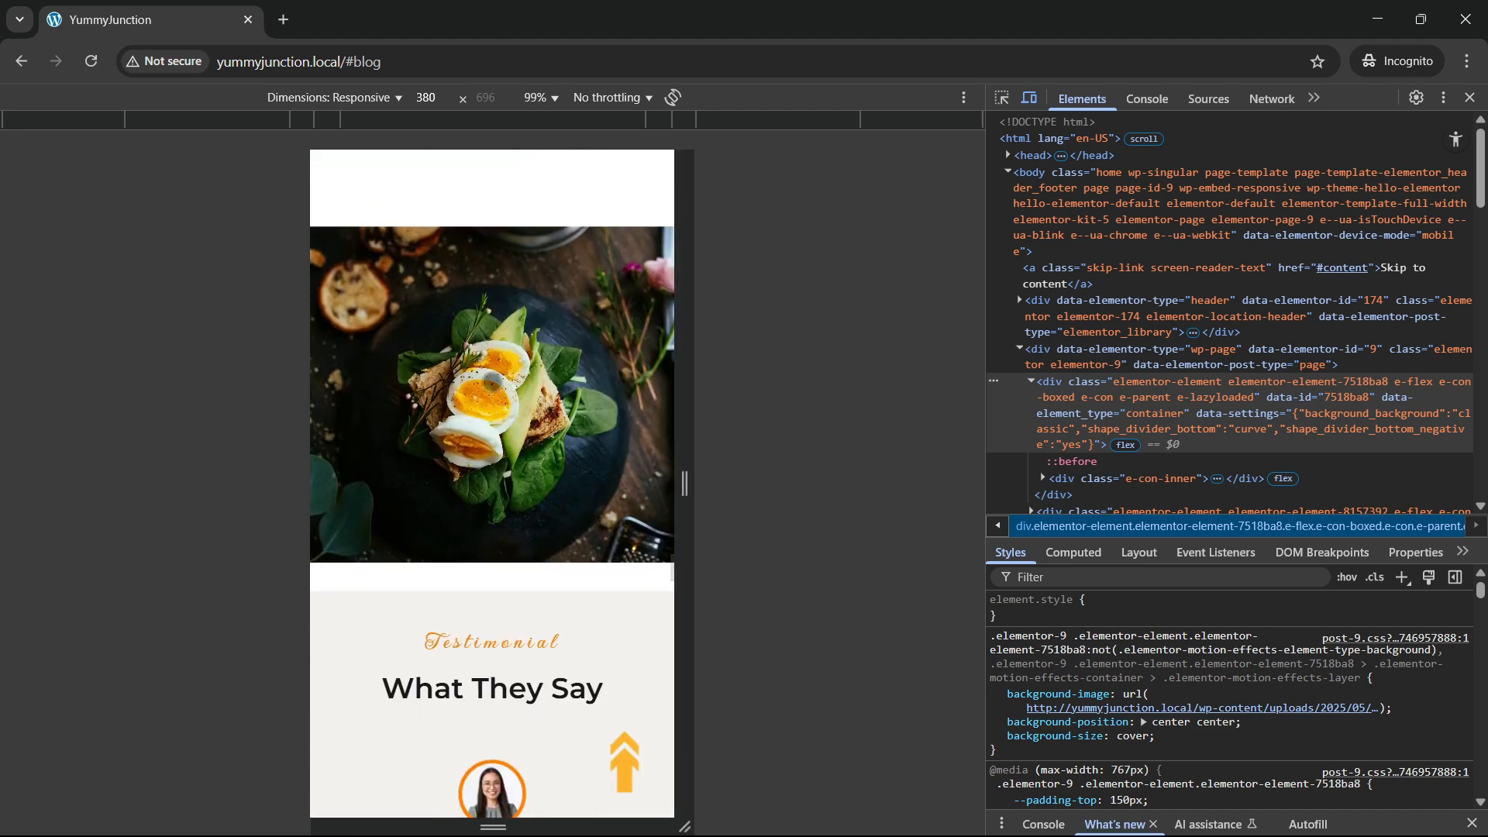
{"action": "scroll", "coordinate": [486, 485], "scroll_direction": "down", "scroll_amount": 7}
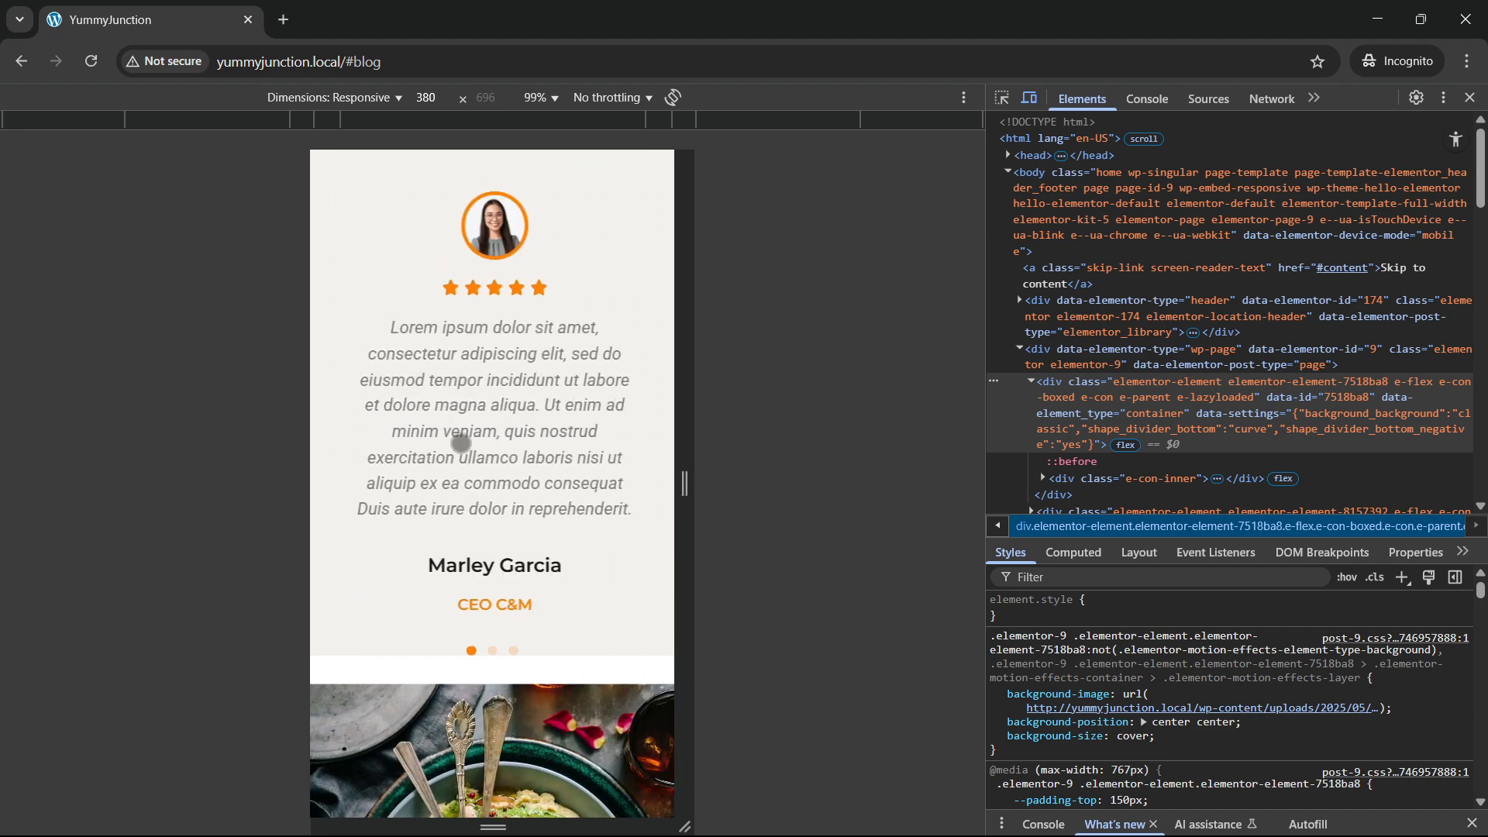
{"action": "scroll", "coordinate": [473, 558], "scroll_direction": "up", "scroll_amount": 1}
{"action": "scroll", "coordinate": [482, 543], "scroll_direction": "down", "scroll_amount": 2}
{"action": "scroll", "coordinate": [483, 543], "scroll_direction": "down", "scroll_amount": 1}
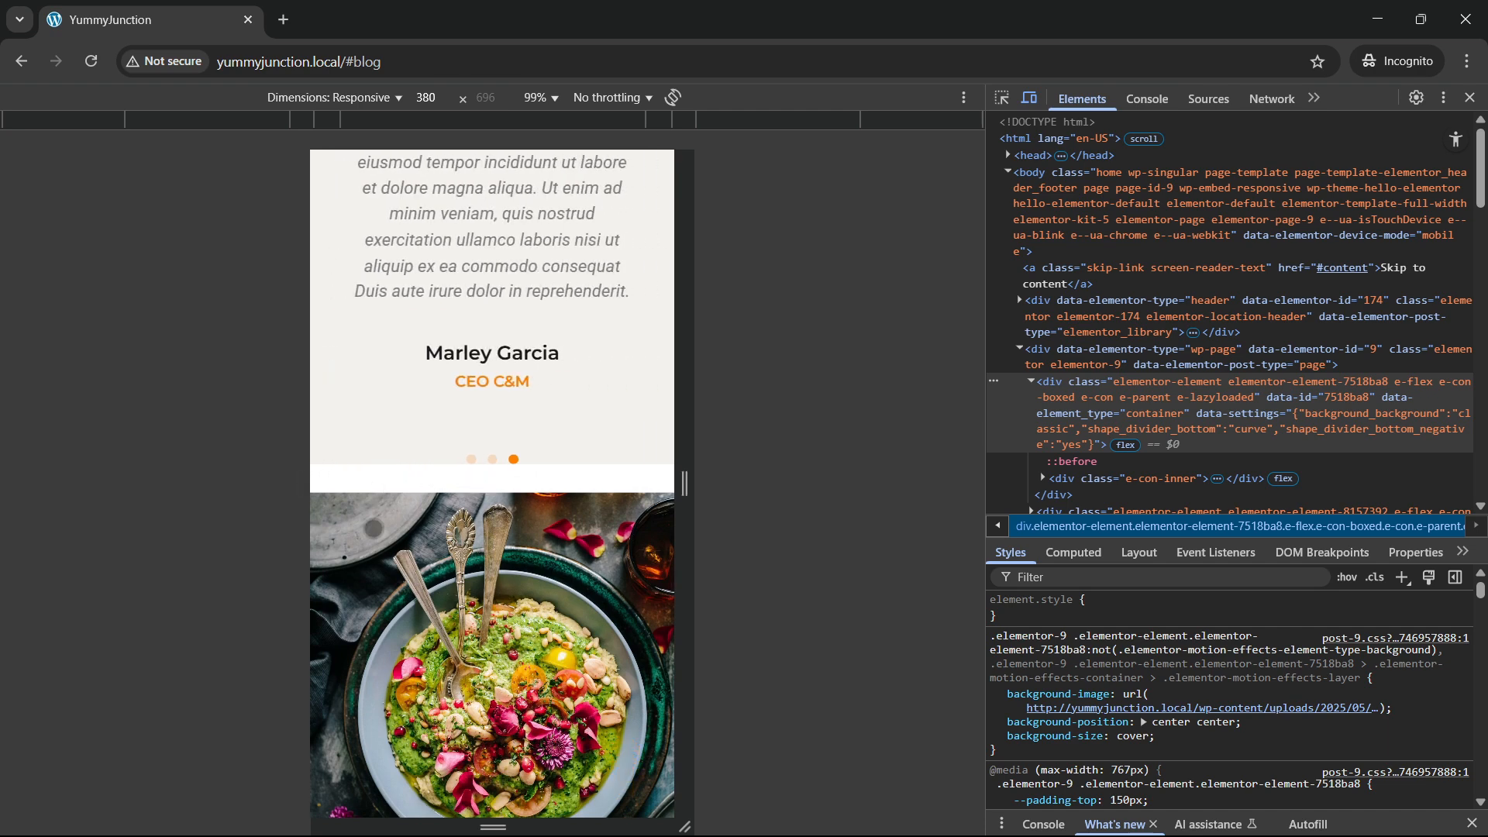
Examine the mobile layout of the Choose Your Favorite Packages section and its package cards
{"action": "scroll", "coordinate": [415, 520], "scroll_direction": "down", "scroll_amount": 3}
{"action": "scroll", "coordinate": [488, 541], "scroll_direction": "down", "scroll_amount": 5}
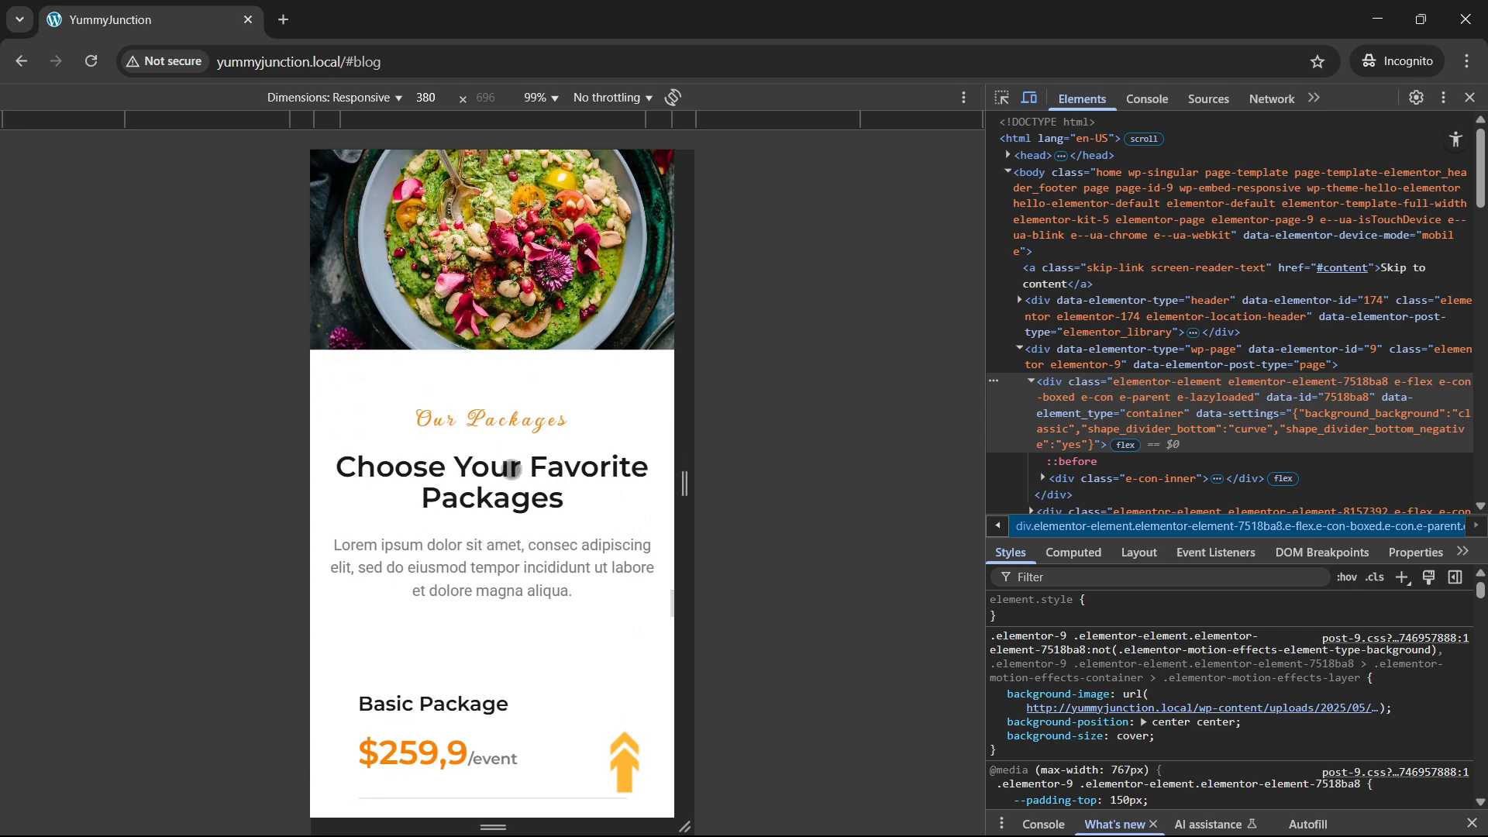
{"action": "scroll", "coordinate": [504, 365], "scroll_direction": "down", "scroll_amount": 2}
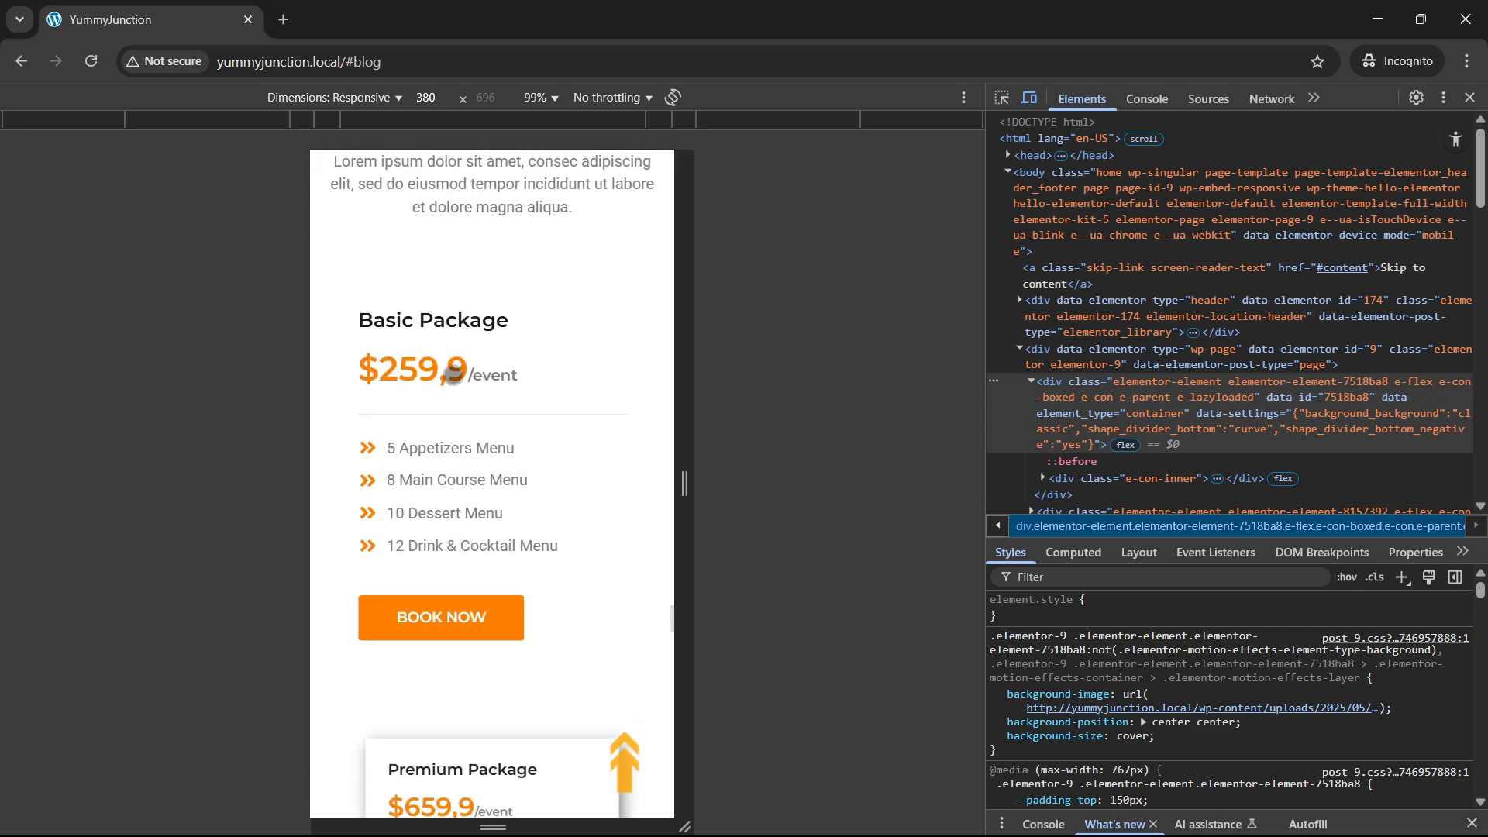
{"action": "scroll", "coordinate": [497, 449], "scroll_direction": "down", "scroll_amount": 2}
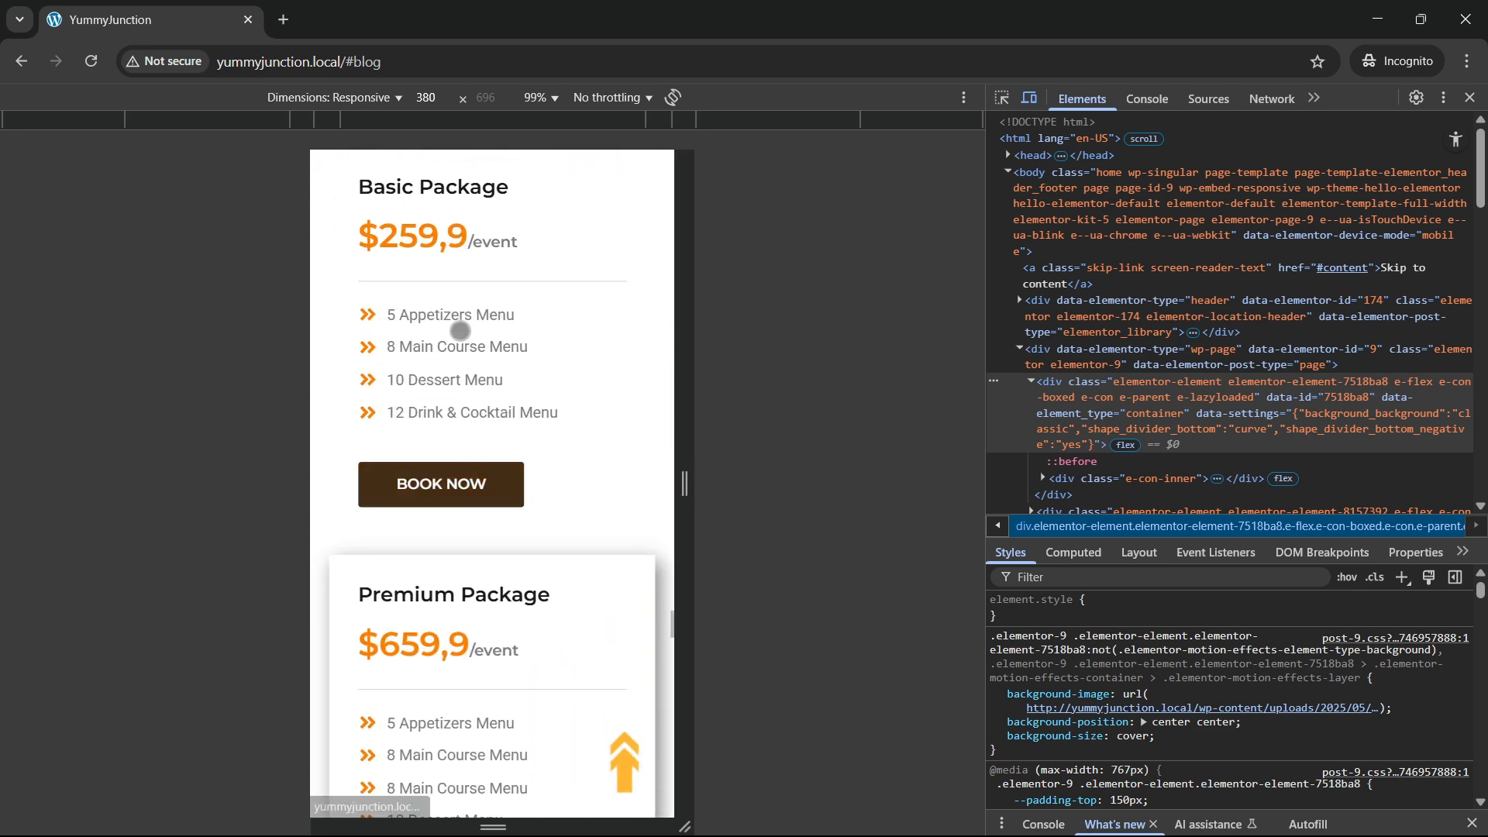
{"action": "scroll", "coordinate": [496, 458], "scroll_direction": "up", "scroll_amount": 1}
{"action": "scroll", "coordinate": [505, 469], "scroll_direction": "down", "scroll_amount": 6}
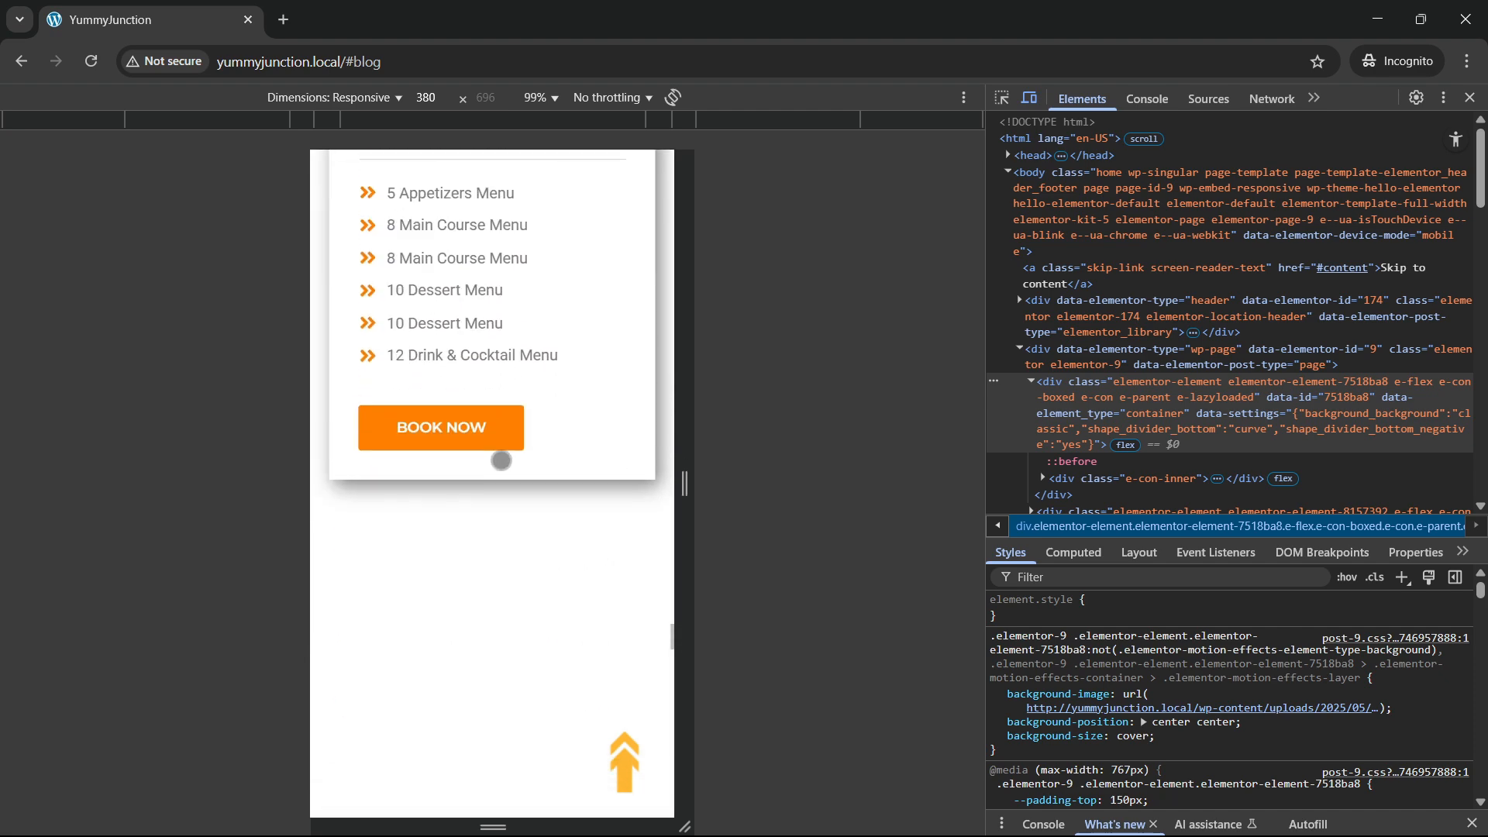
{"action": "scroll", "coordinate": [473, 533], "scroll_direction": "down", "scroll_amount": 6}
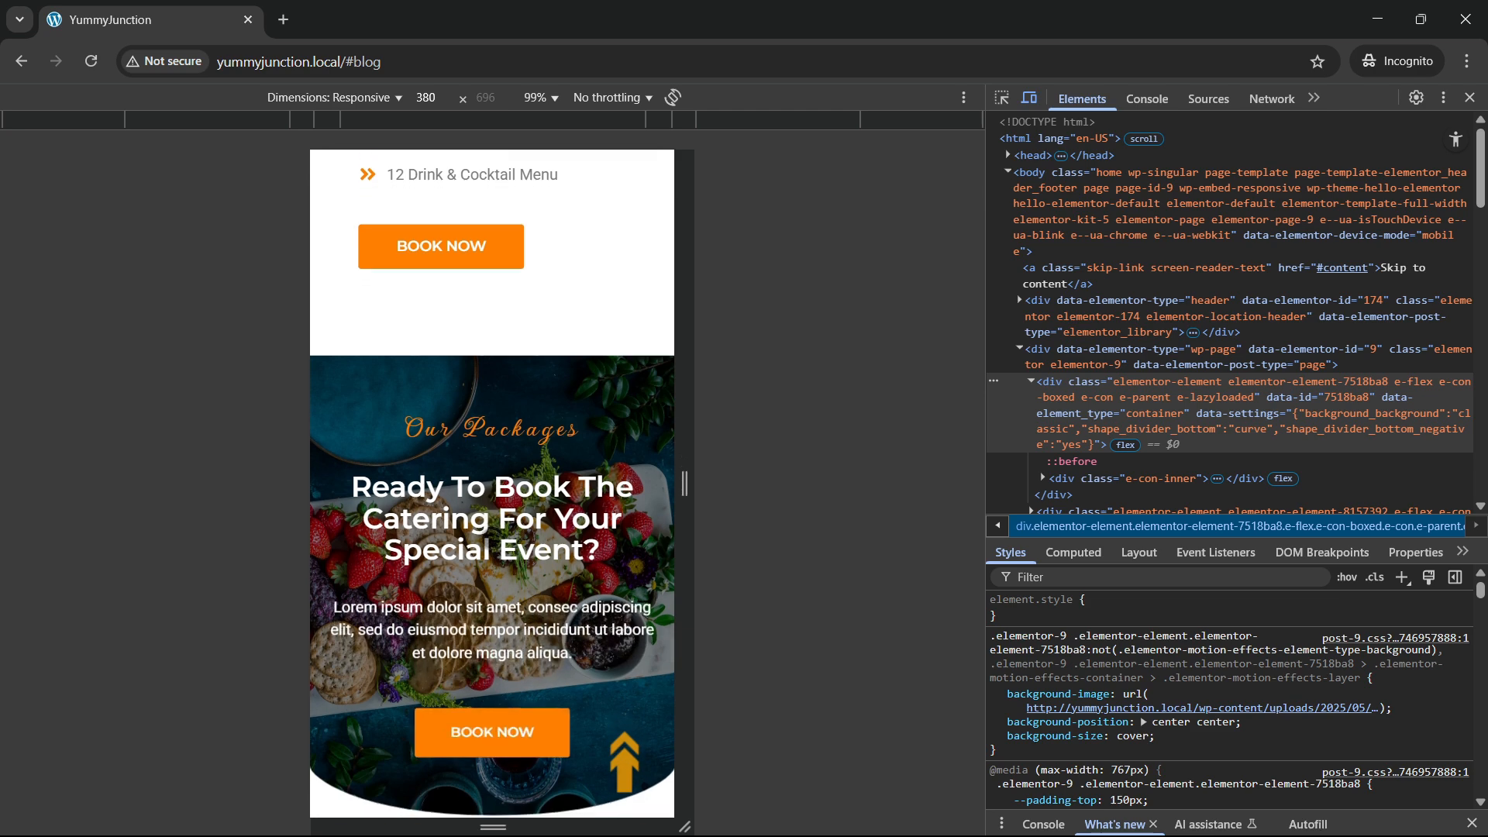
Examine the mobile layout of the catering booking banner and the Latest Blog & Articles posts
{"action": "scroll", "coordinate": [507, 523], "scroll_direction": "down", "scroll_amount": 5}
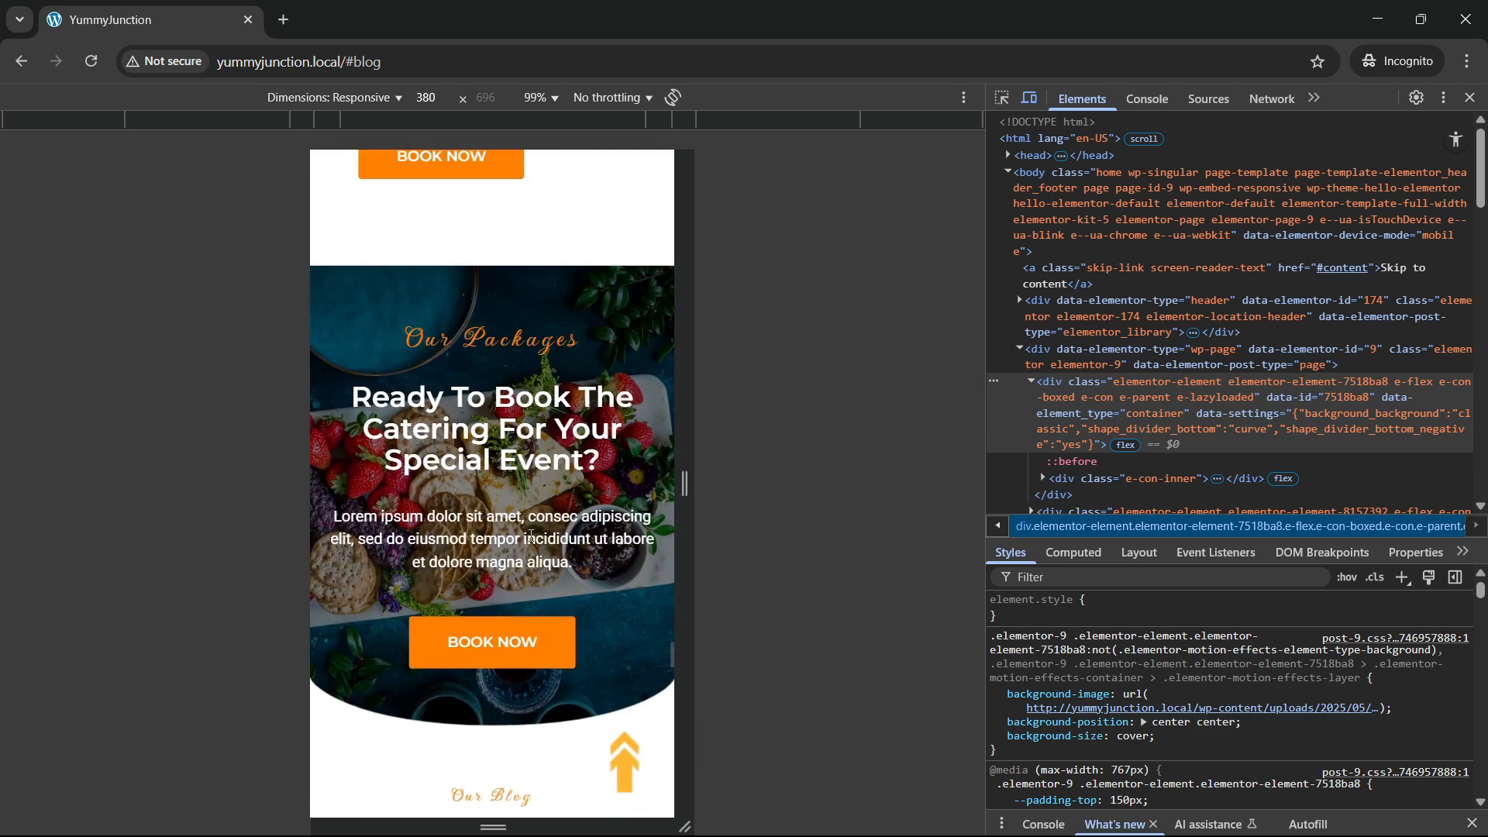
{"action": "scroll", "coordinate": [530, 535], "scroll_direction": "down", "scroll_amount": 4}
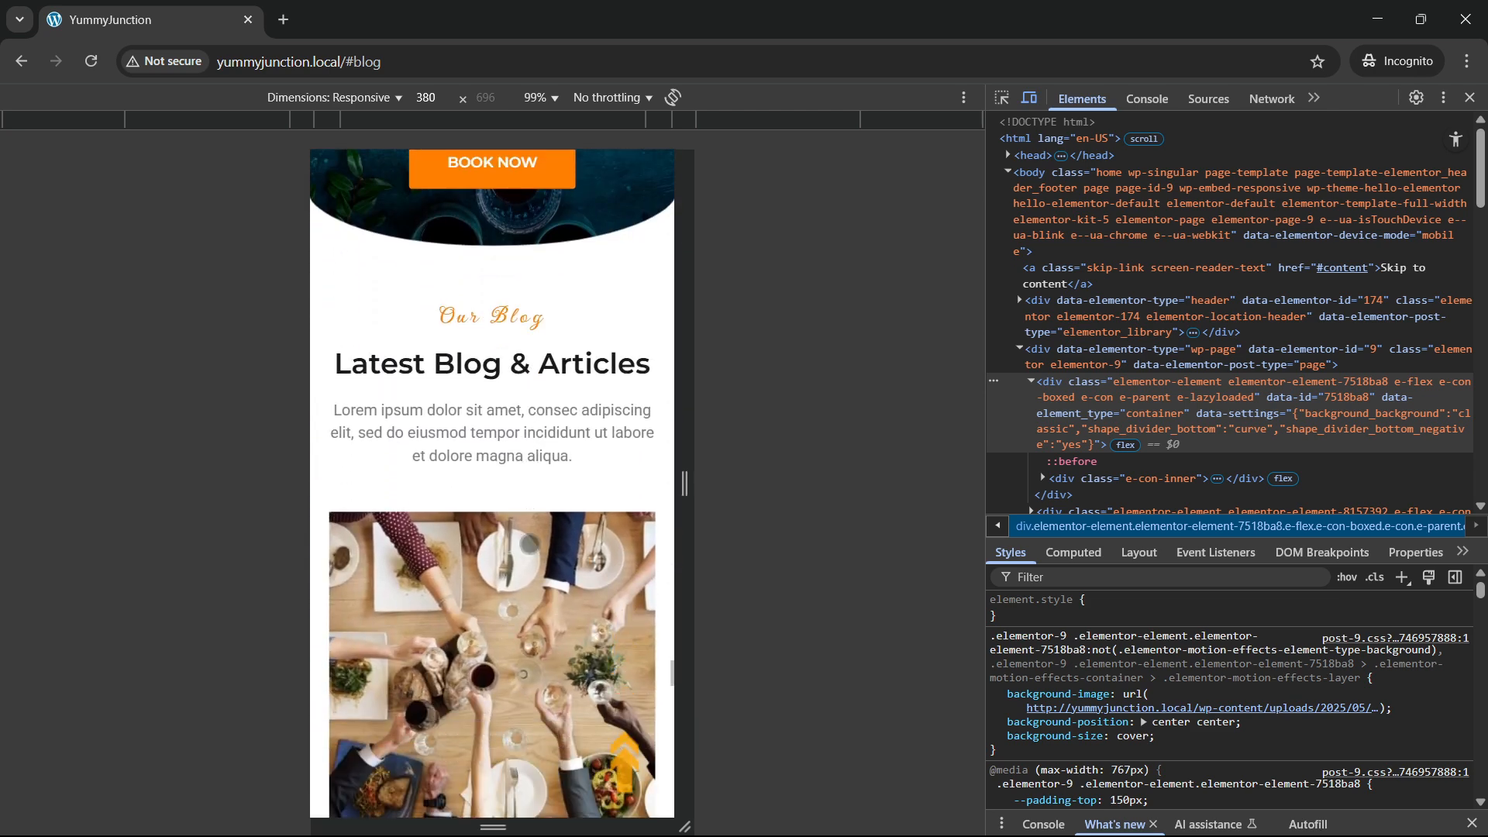
{"action": "scroll", "coordinate": [531, 544], "scroll_direction": "down", "scroll_amount": 4}
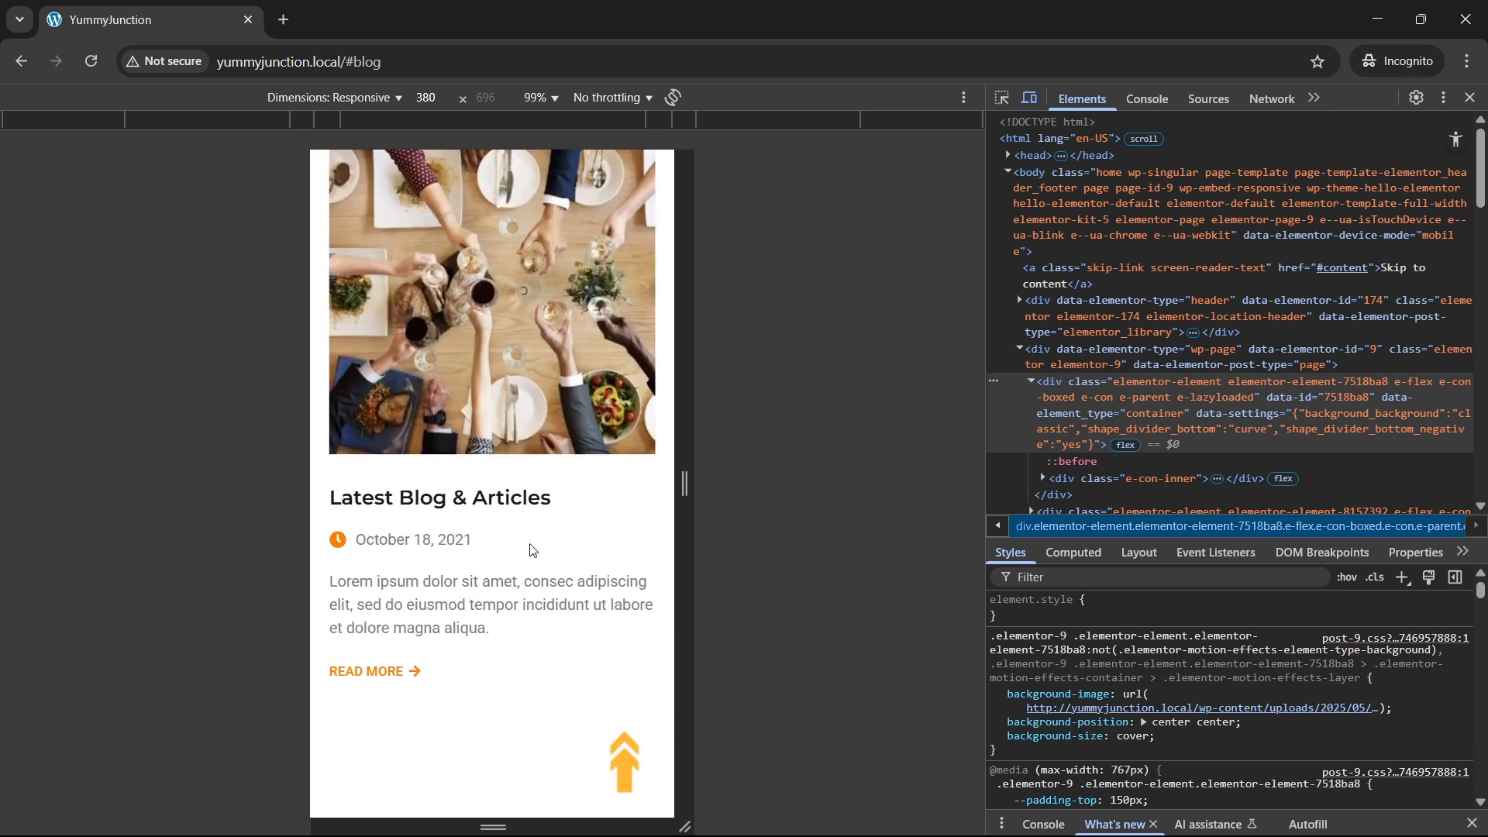
{"action": "scroll", "coordinate": [530, 551], "scroll_direction": "down", "scroll_amount": 5}
{"action": "scroll", "coordinate": [496, 558], "scroll_direction": "up", "scroll_amount": 4}
{"action": "scroll", "coordinate": [489, 549], "scroll_direction": "down", "scroll_amount": 4}
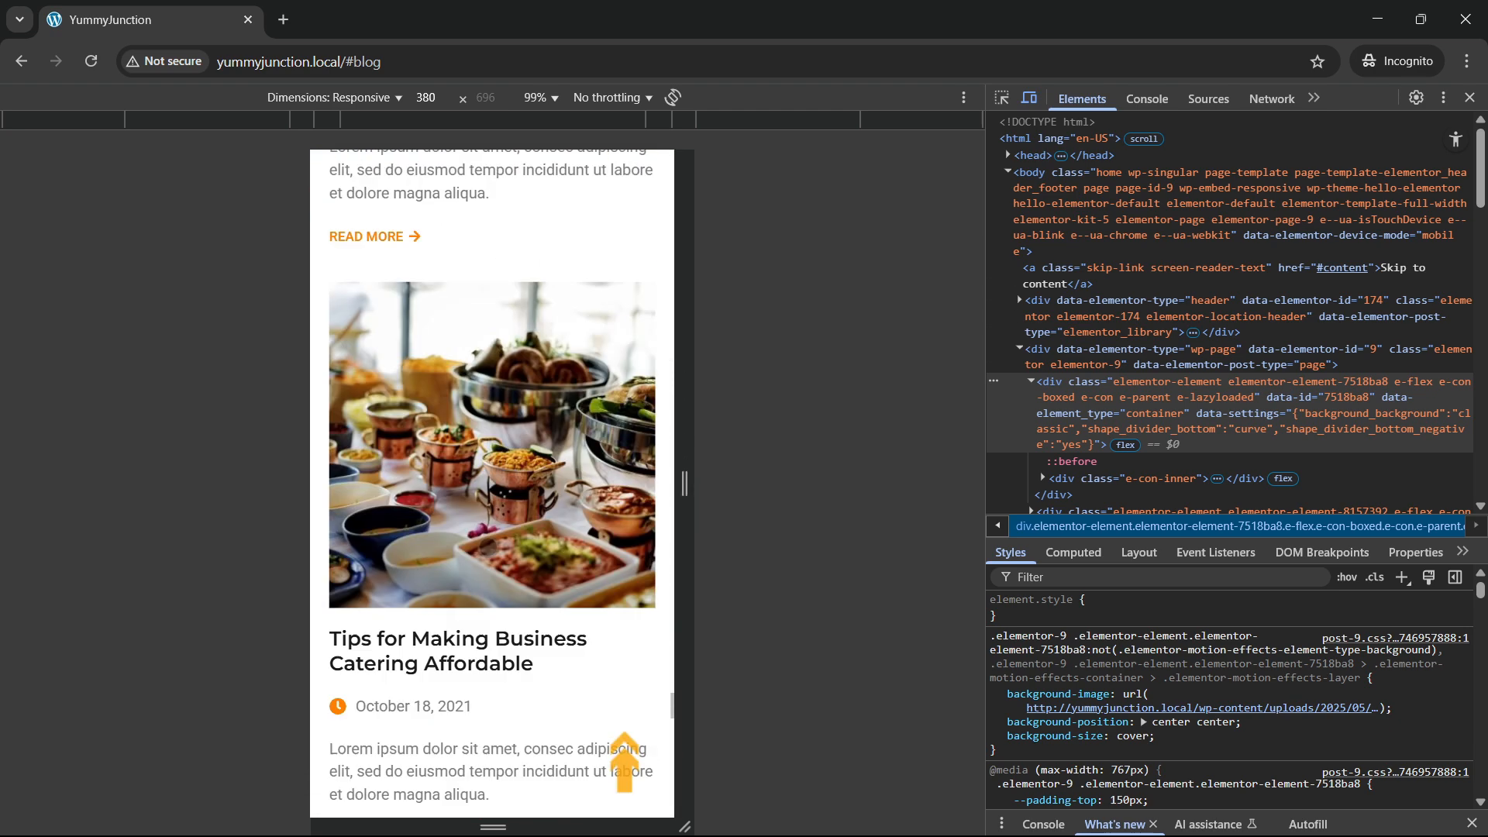
{"action": "scroll", "coordinate": [487, 546], "scroll_direction": "down", "scroll_amount": 10}
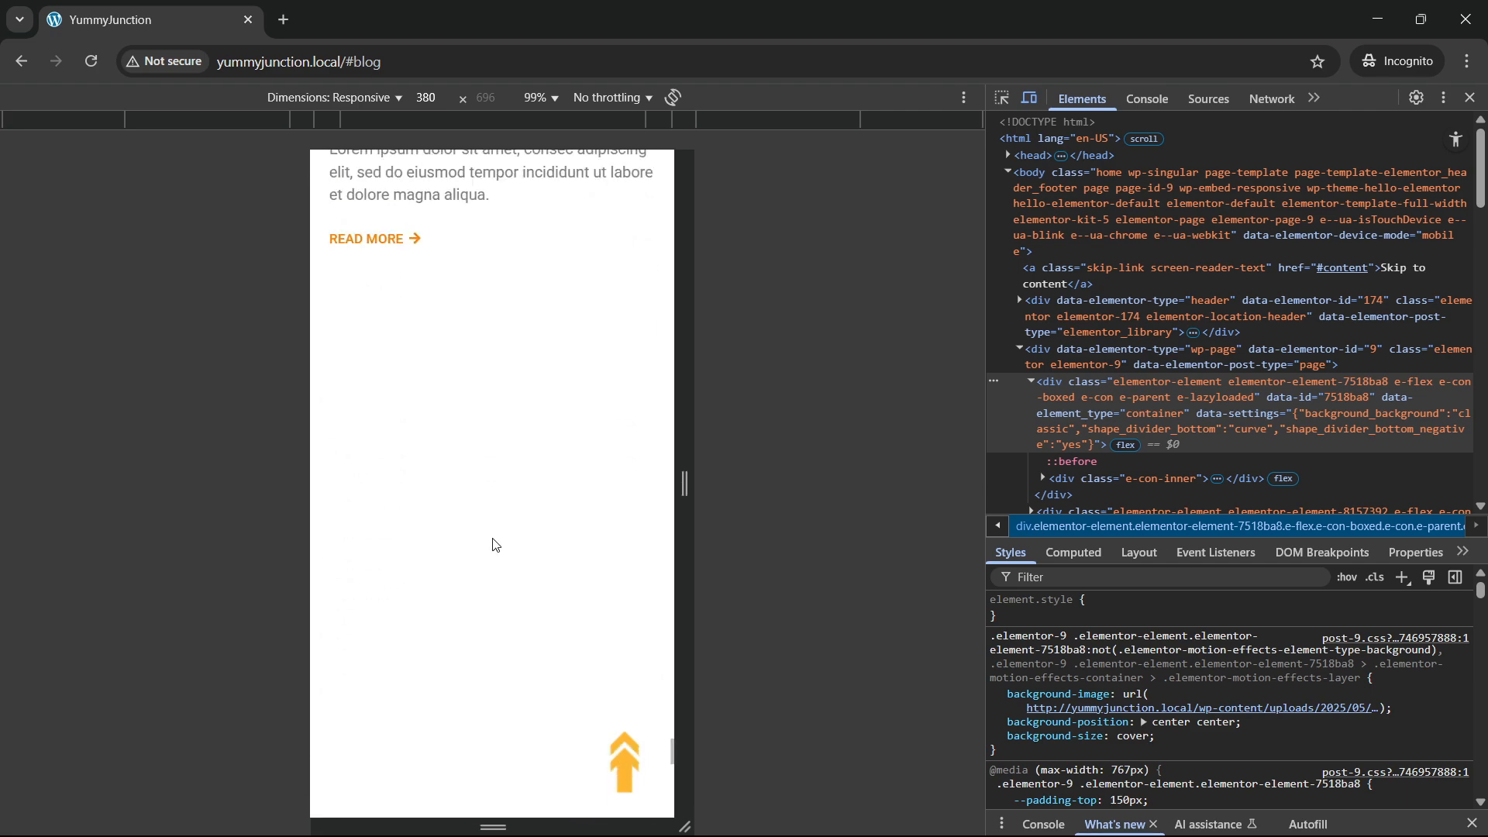
Examine the mobile footer down to the copyright line, and test the back-to-top arrow
{"action": "scroll", "coordinate": [468, 561], "scroll_direction": "down", "scroll_amount": 5}
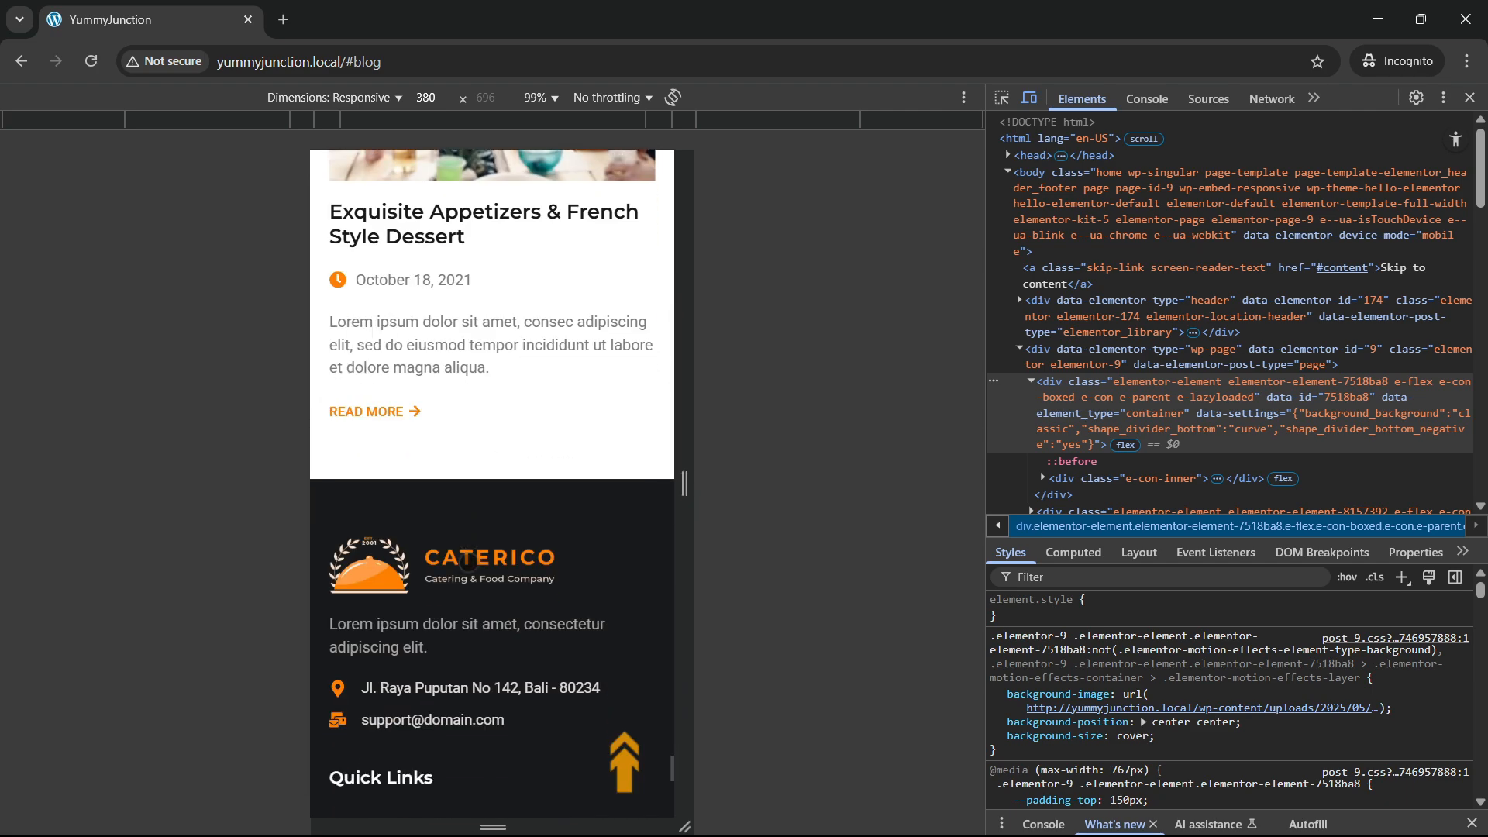
{"action": "scroll", "coordinate": [468, 561], "scroll_direction": "down", "scroll_amount": 10}
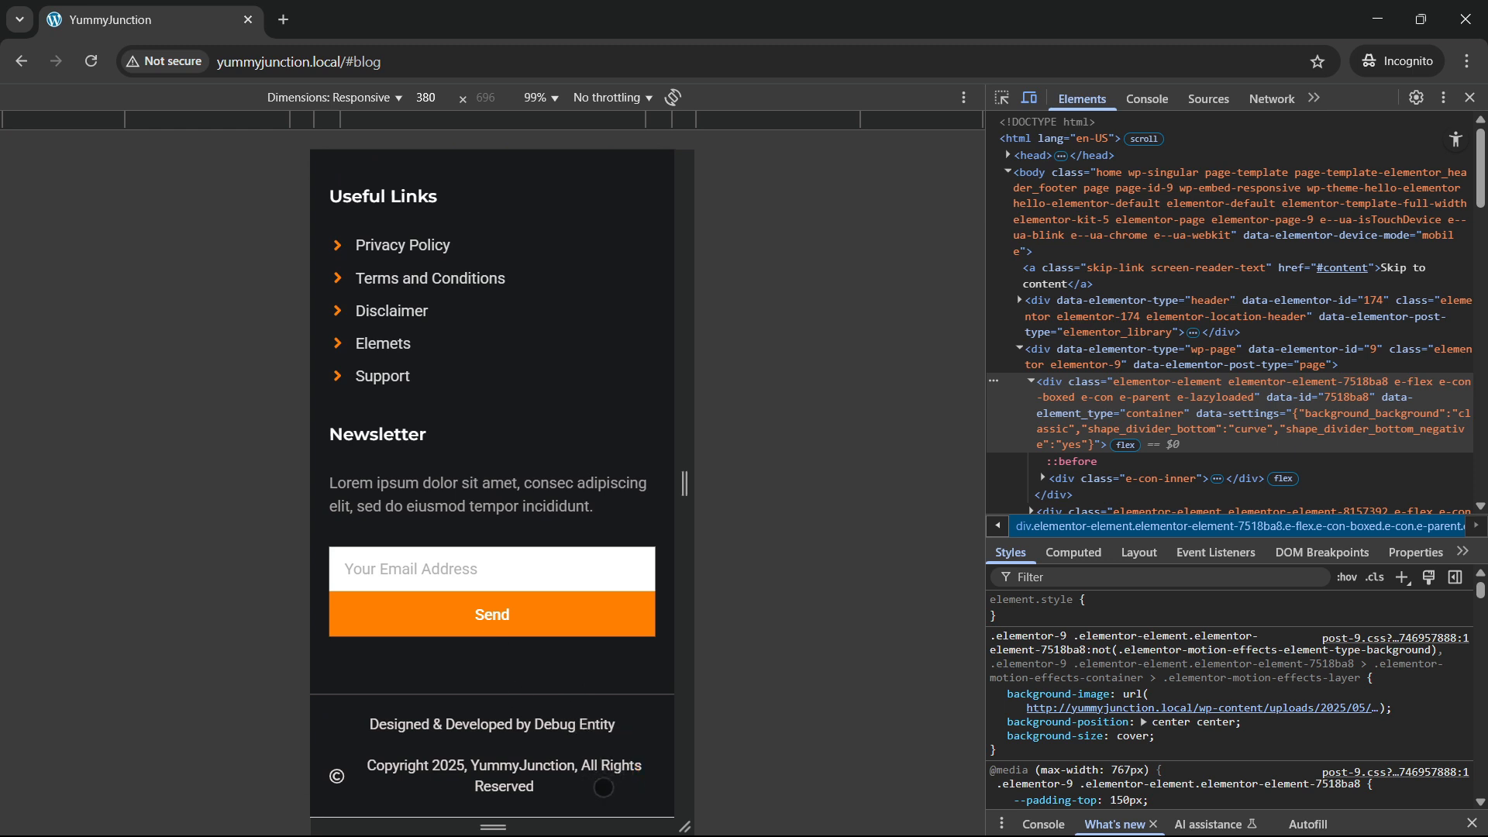
{"action": "scroll", "coordinate": [545, 646], "scroll_direction": "up", "scroll_amount": 4}
{"action": "left_click", "coordinate": [626, 764]}
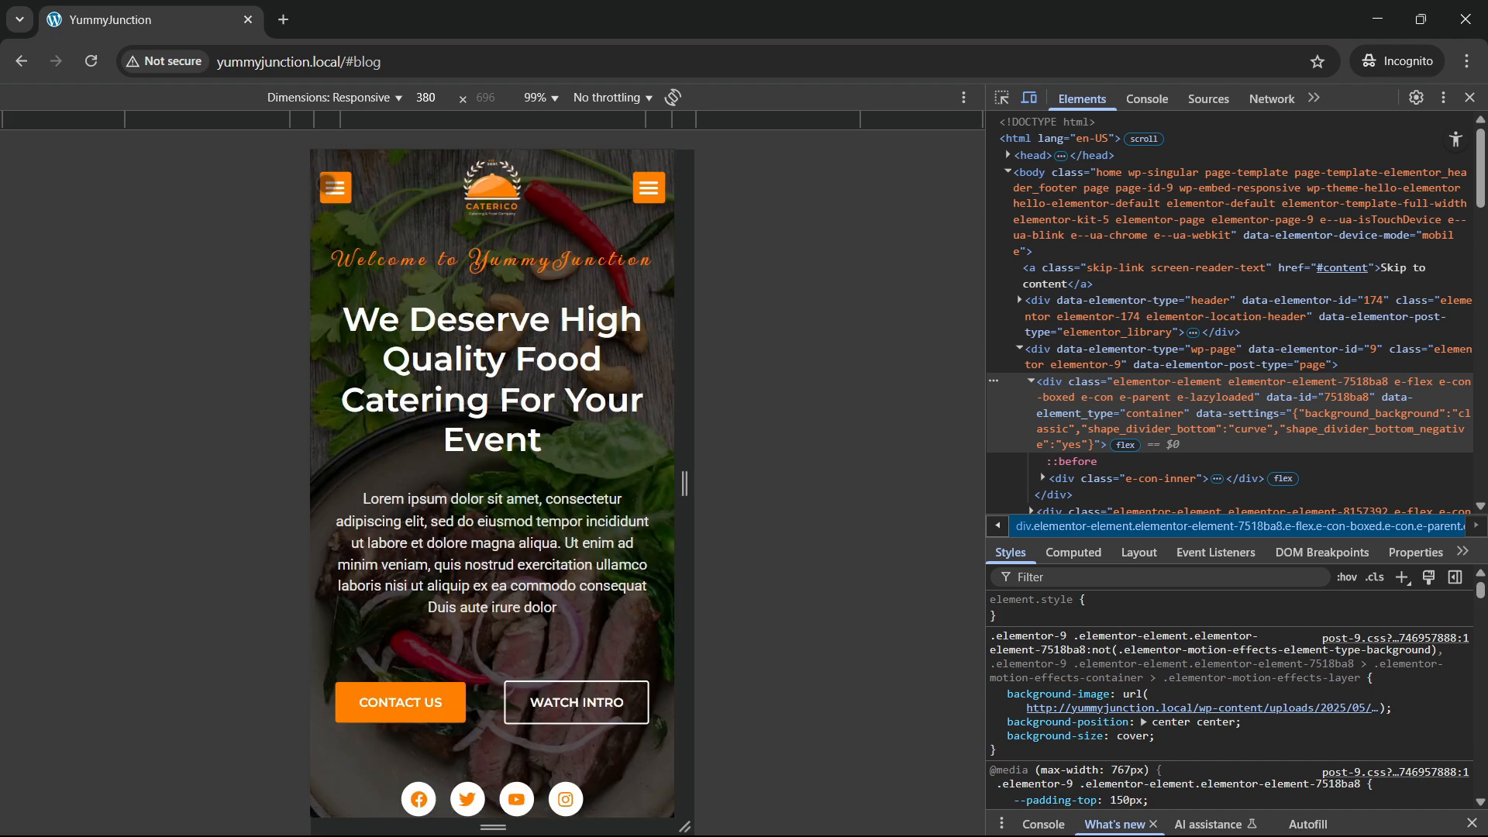
Test the About and Services links of the first collapsed navigation menu in the mobile header
{"action": "left_click", "coordinate": [335, 187]}
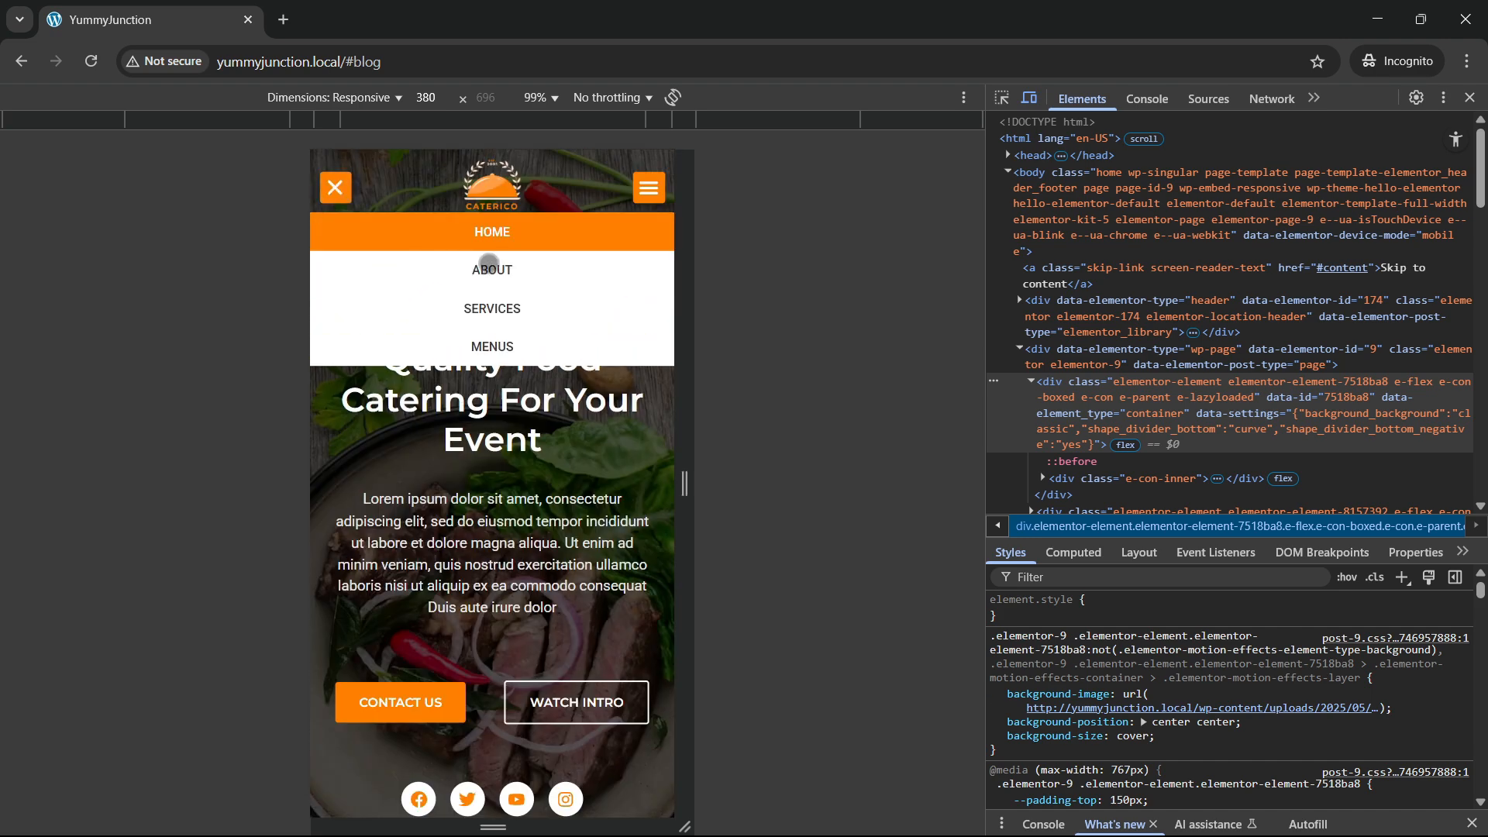
{"action": "left_click", "coordinate": [490, 263]}
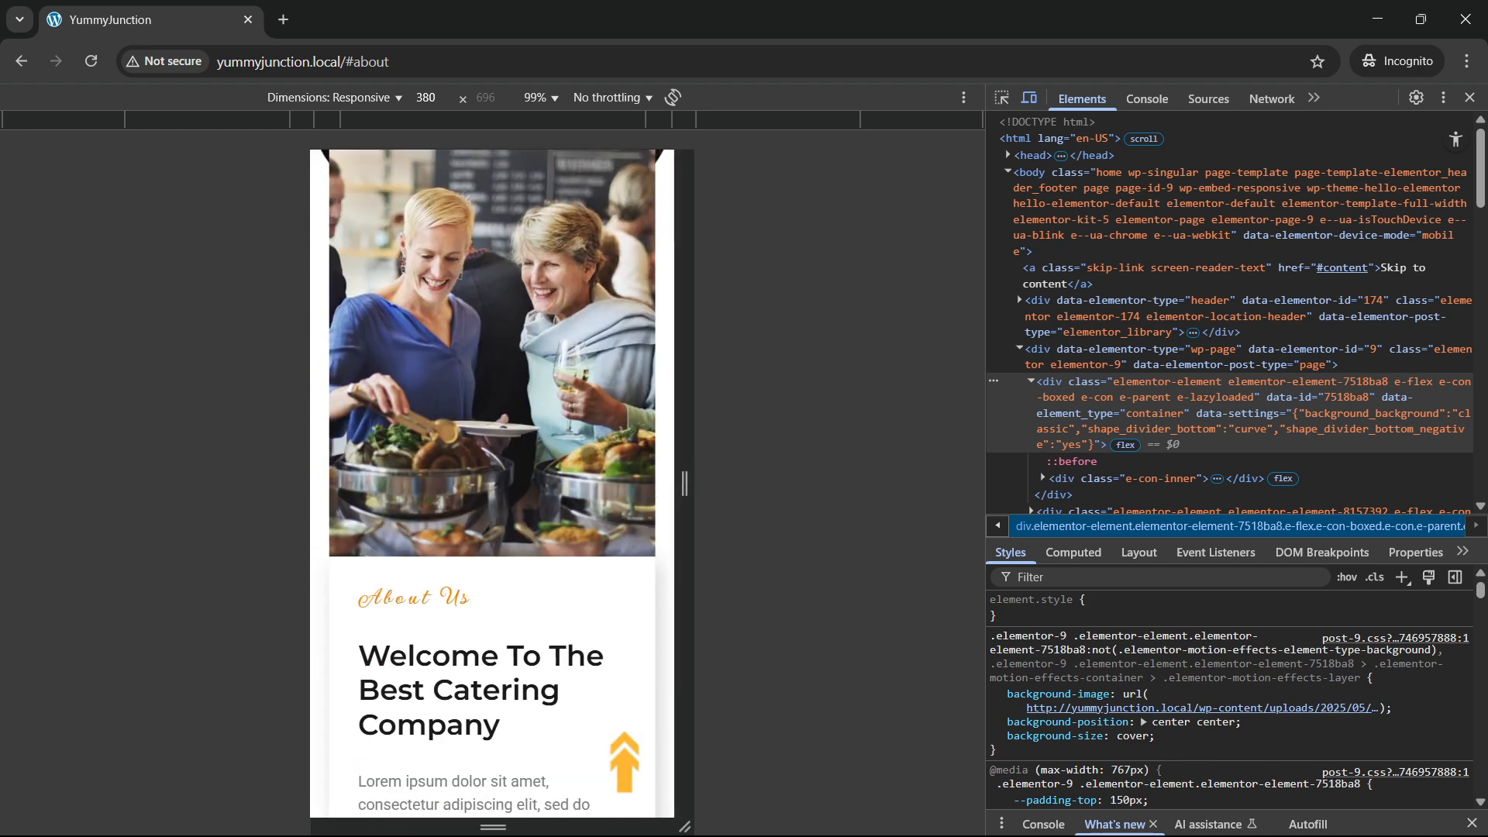
{"action": "scroll", "coordinate": [534, 368], "scroll_direction": "up", "scroll_amount": 8}
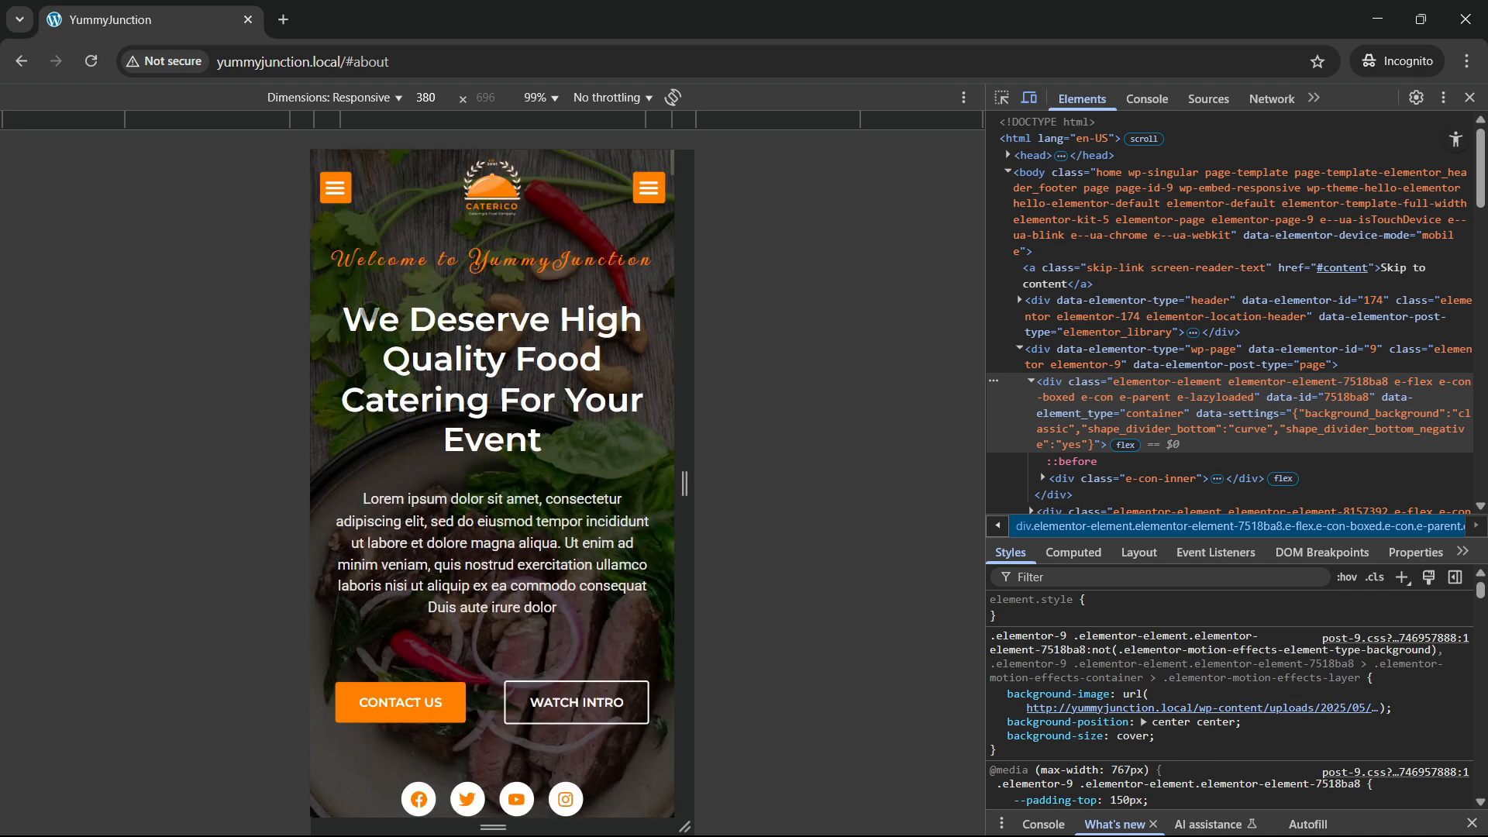
{"action": "left_click", "coordinate": [336, 187]}
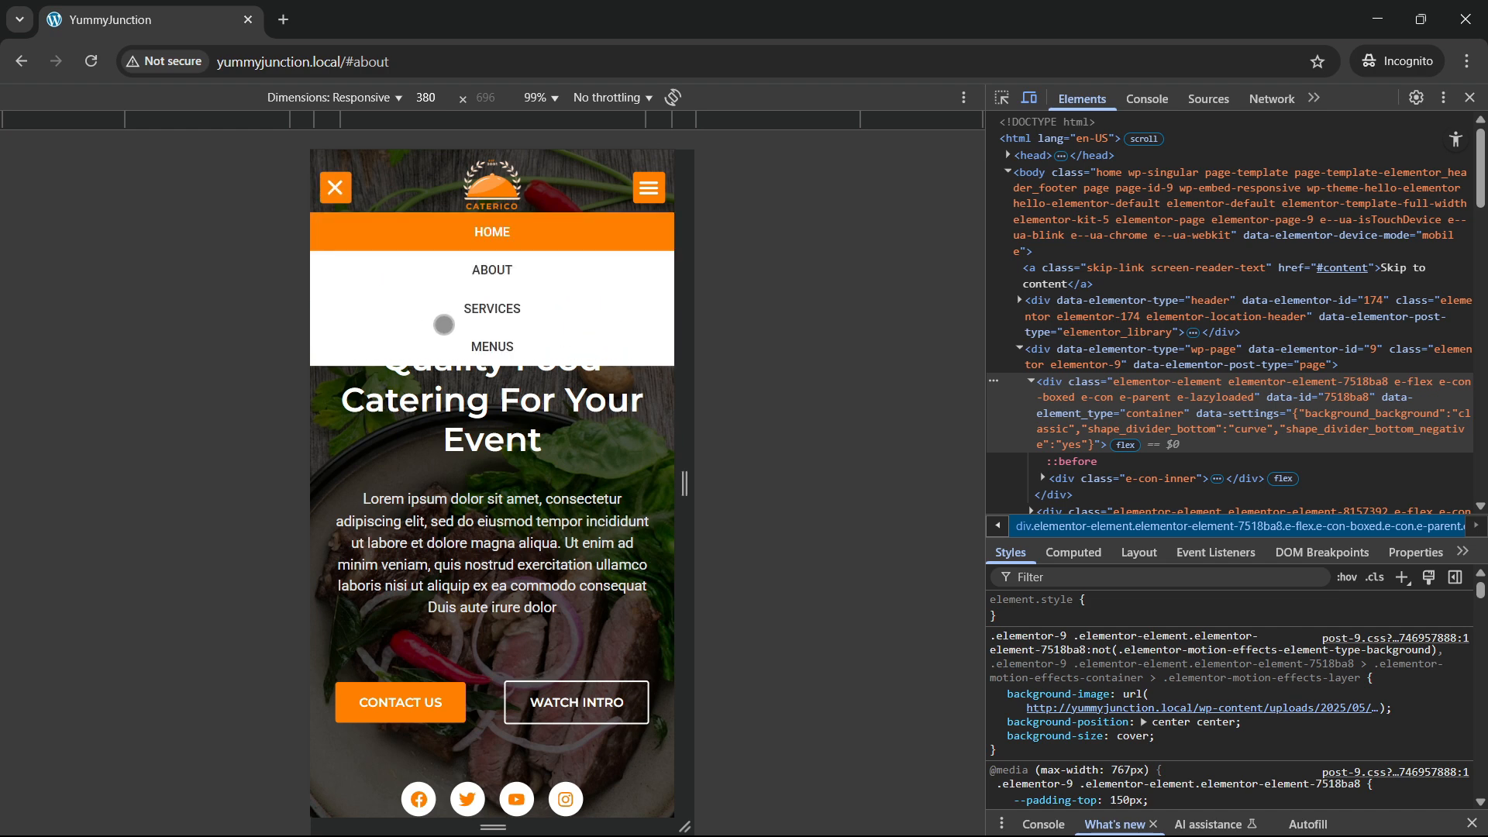
{"action": "left_click", "coordinate": [496, 310]}
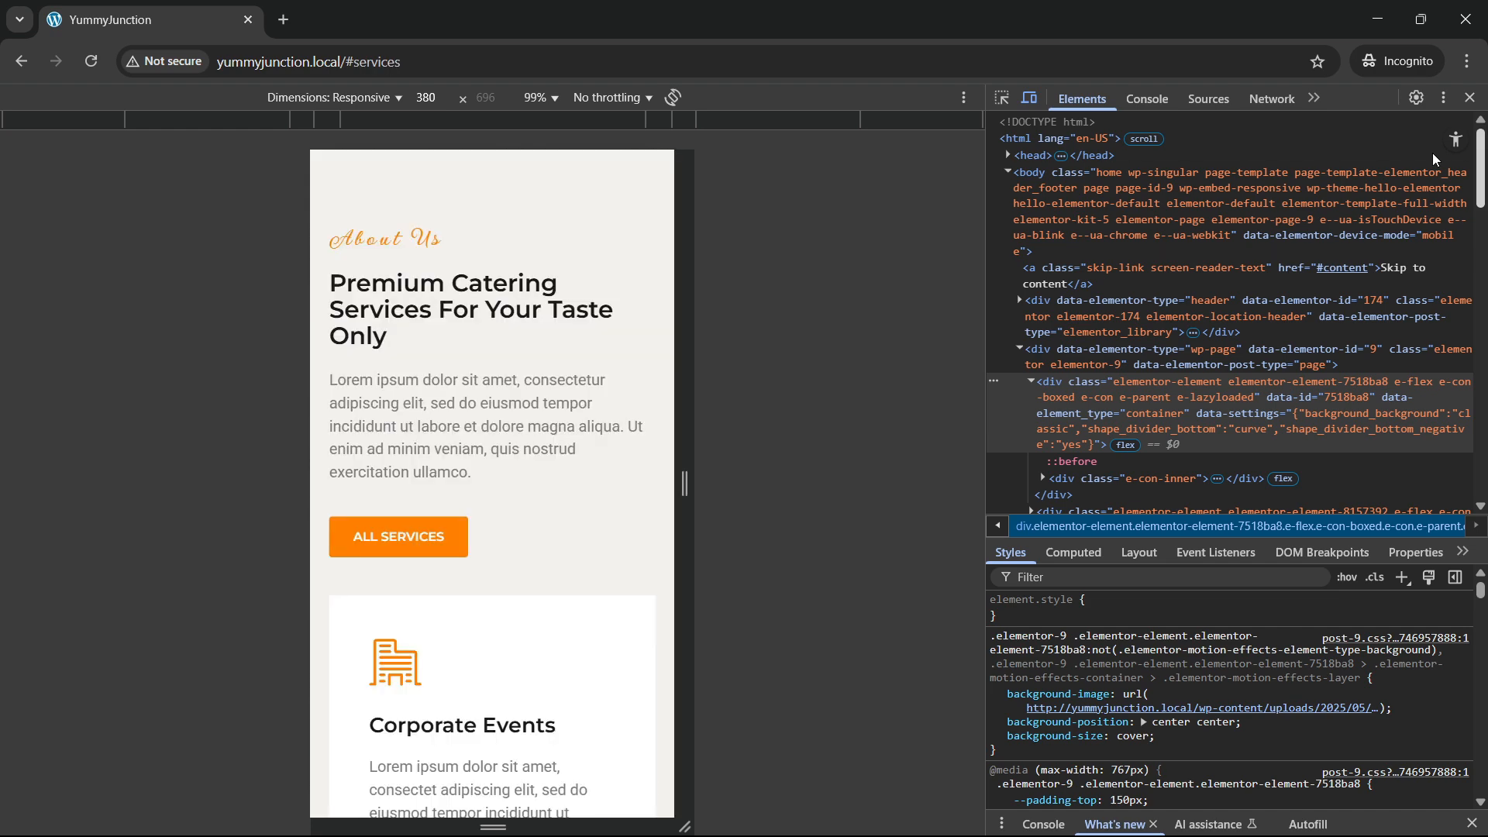
Close the developer tools and return to the top of the full-width YummyJunction homepage
{"action": "left_click", "coordinate": [1470, 97]}
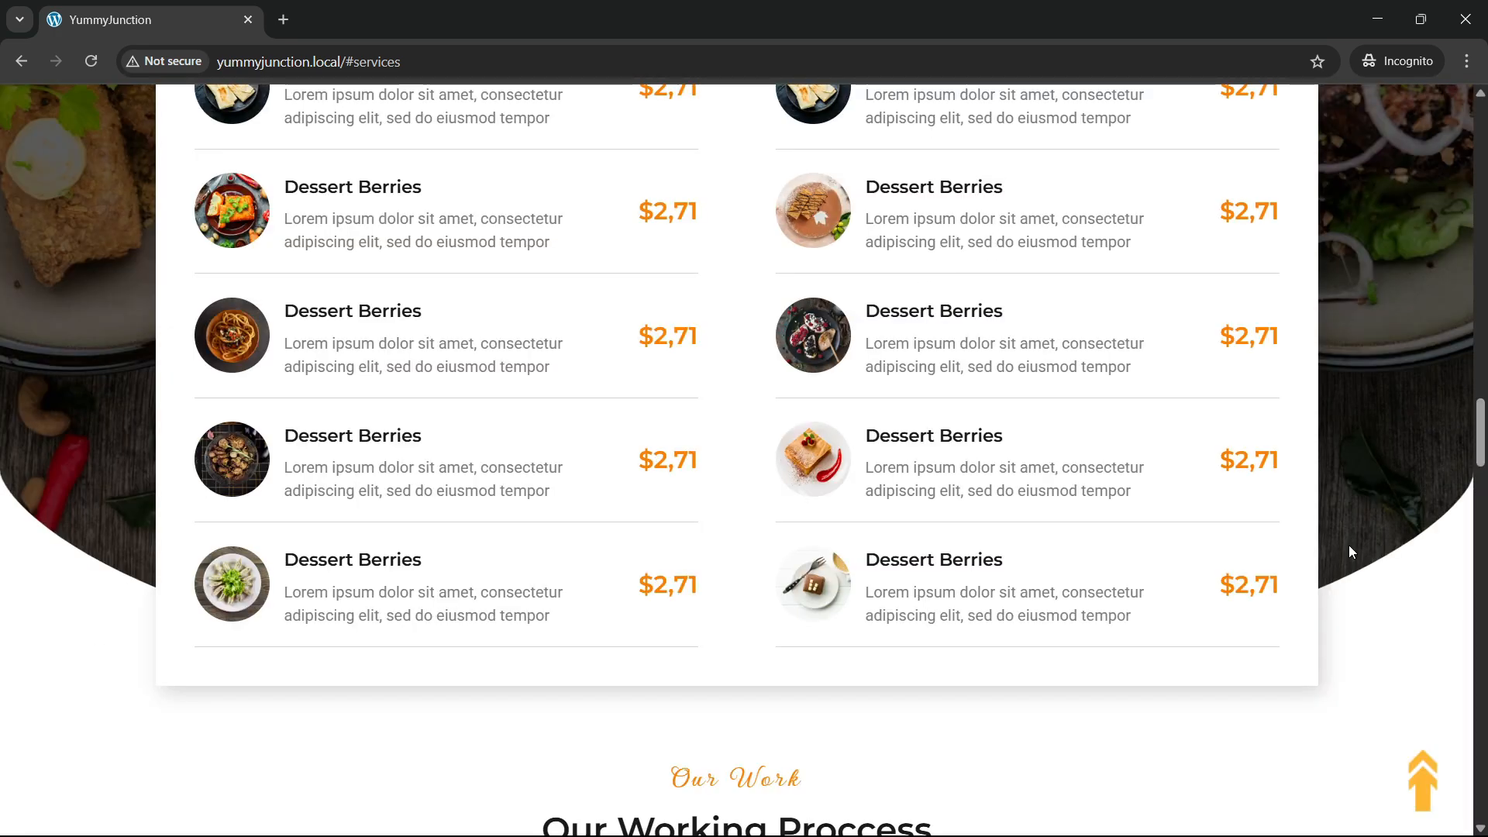
{"action": "left_click_drag", "start_coordinate": [1478, 449], "coordinate": [1476, 151]}
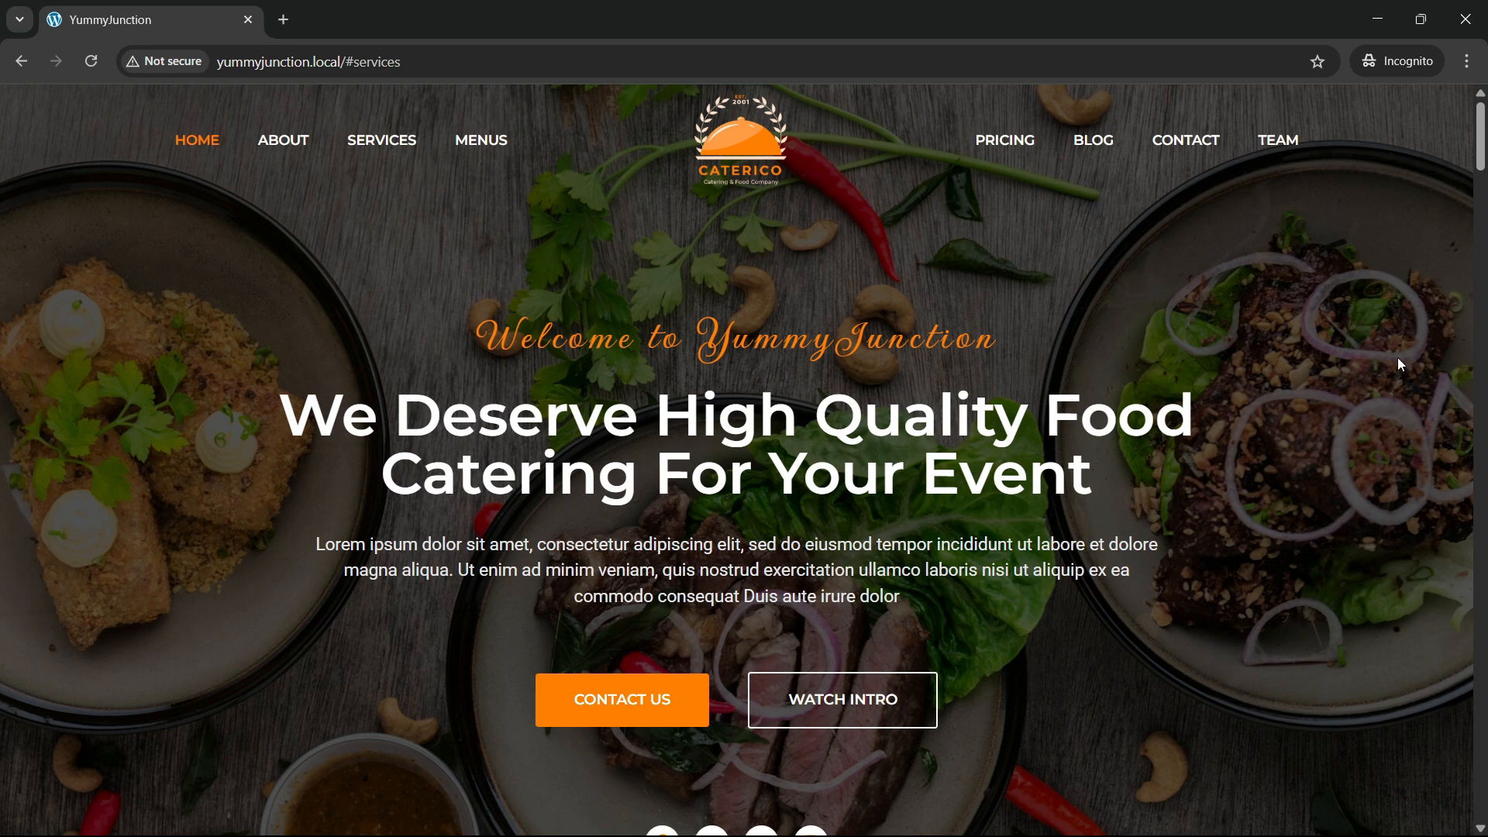
{"action": "mouse_move", "coordinate": [1481, 152]}
{"action": "left_mouse_down"}
{"action": "mouse_move", "coordinate": [1481, 329]}
{"action": "mouse_move", "coordinate": [1481, 168]}
{"action": "left_mouse_up"}
{"action": "scroll", "coordinate": [878, 326], "scroll_direction": "up", "scroll_amount": 2}
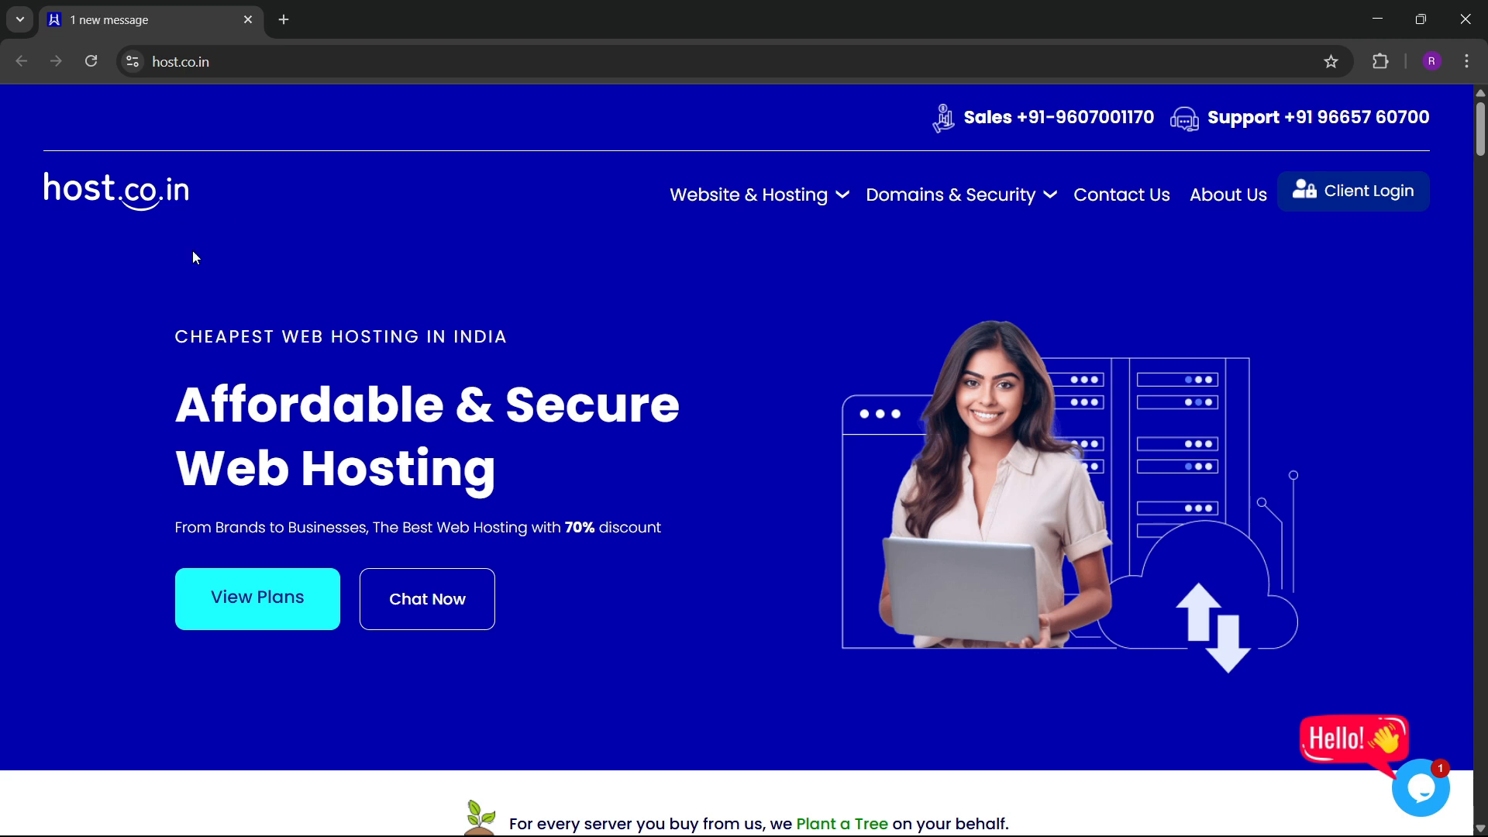
Examine the host.co.in homepage and compare its Nano, Mega and Giga web hosting plans
{"action": "scroll", "coordinate": [357, 375], "scroll_direction": "down", "scroll_amount": 5}
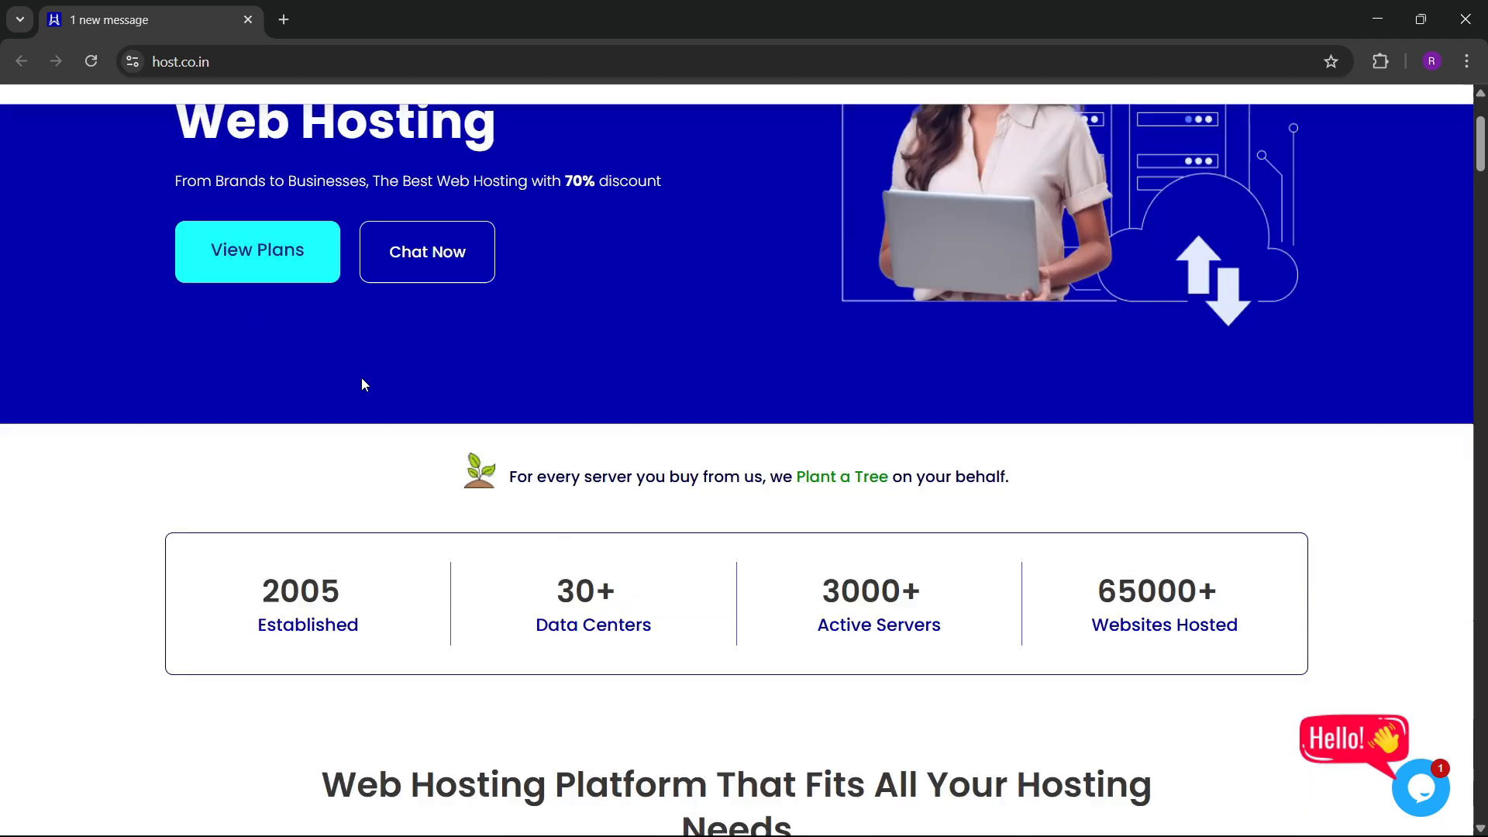
{"action": "scroll", "coordinate": [362, 382], "scroll_direction": "up", "scroll_amount": 5}
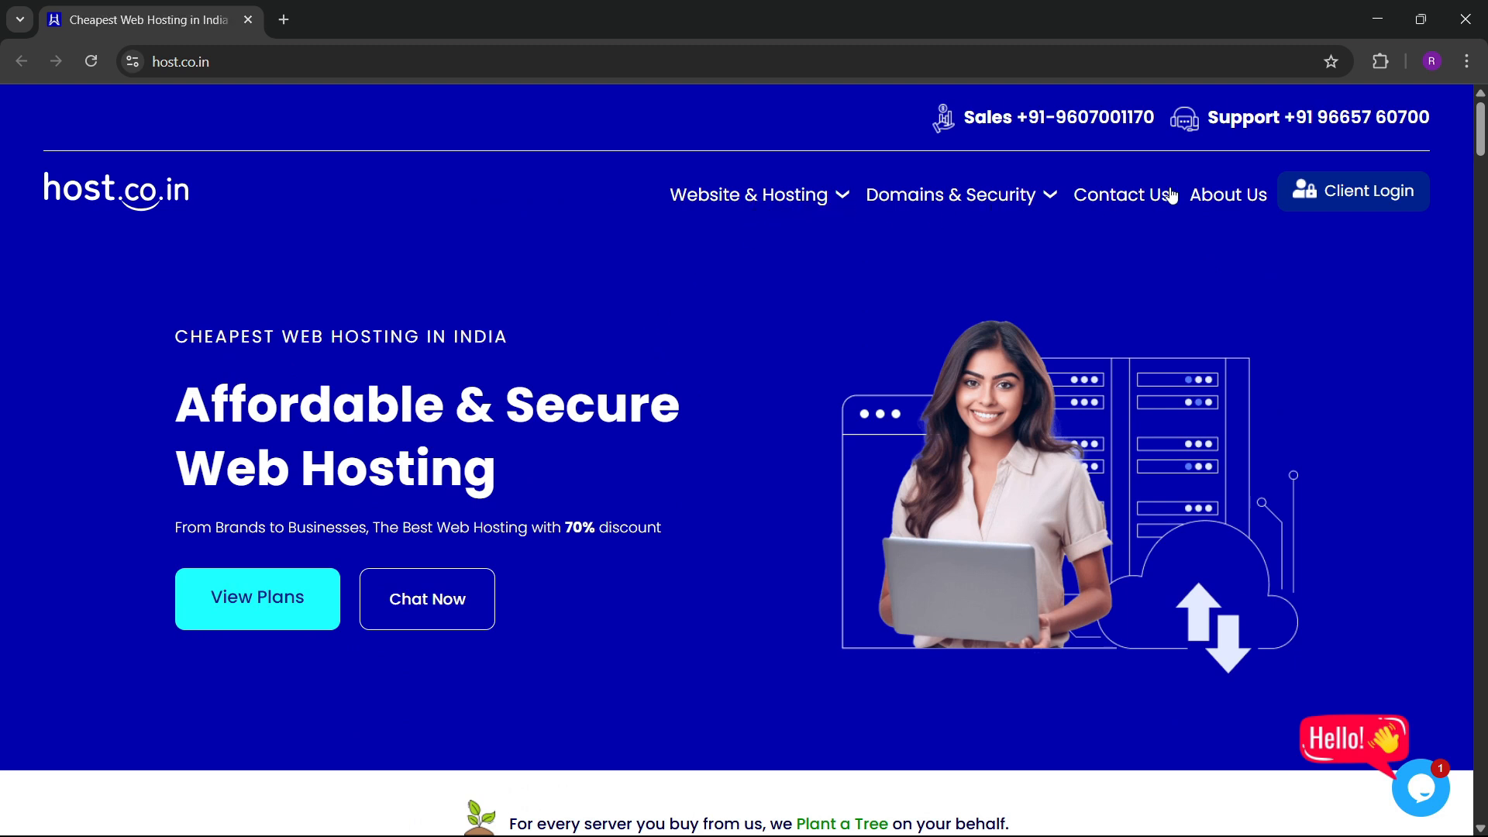
{"action": "scroll", "coordinate": [272, 354], "scroll_direction": "down", "scroll_amount": 1}
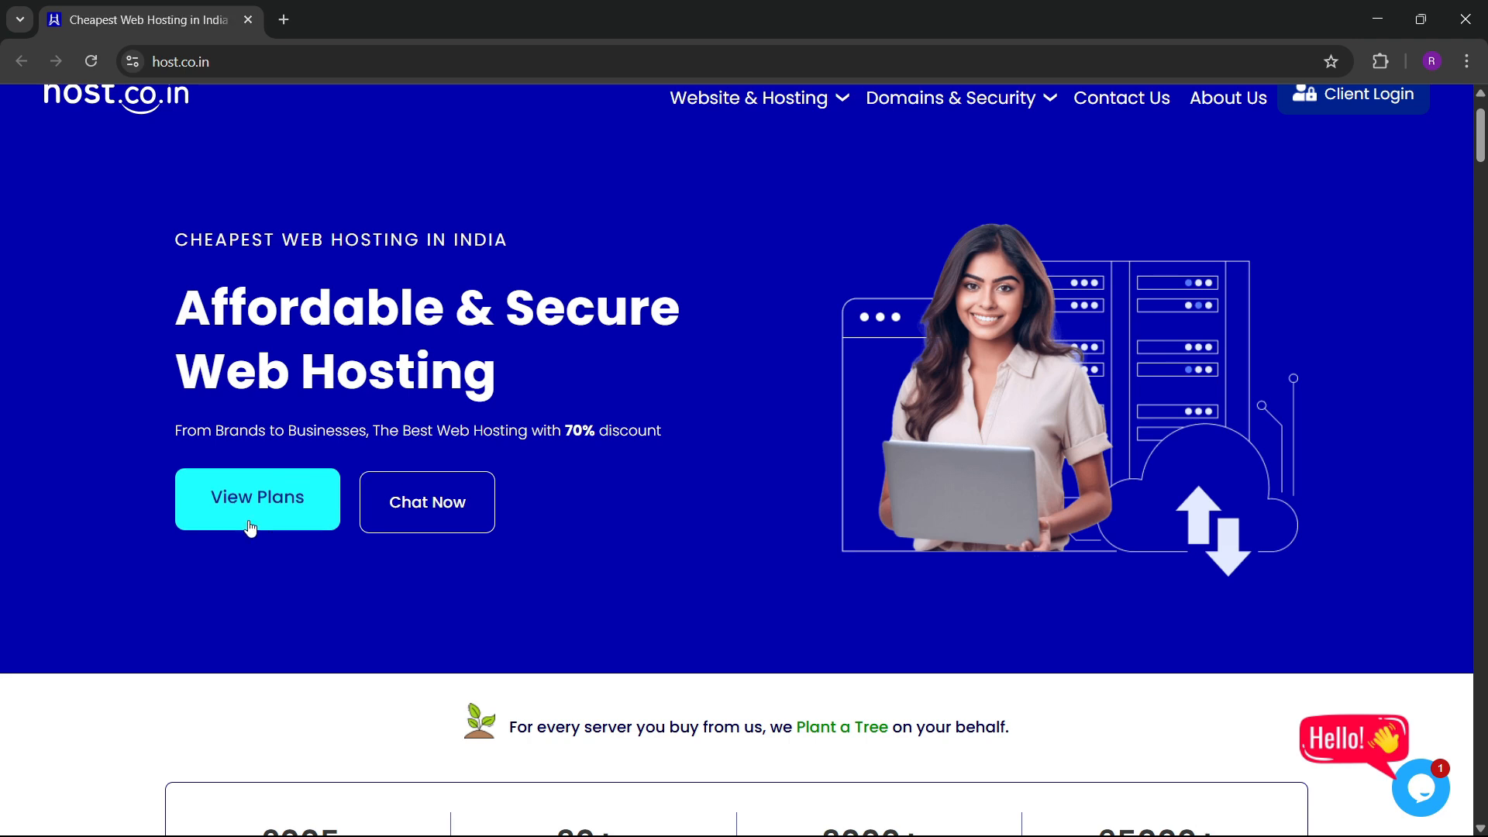
{"action": "scroll", "coordinate": [417, 626], "scroll_direction": "down", "scroll_amount": 5}
{"action": "scroll", "coordinate": [417, 626], "scroll_direction": "down", "scroll_amount": 8}
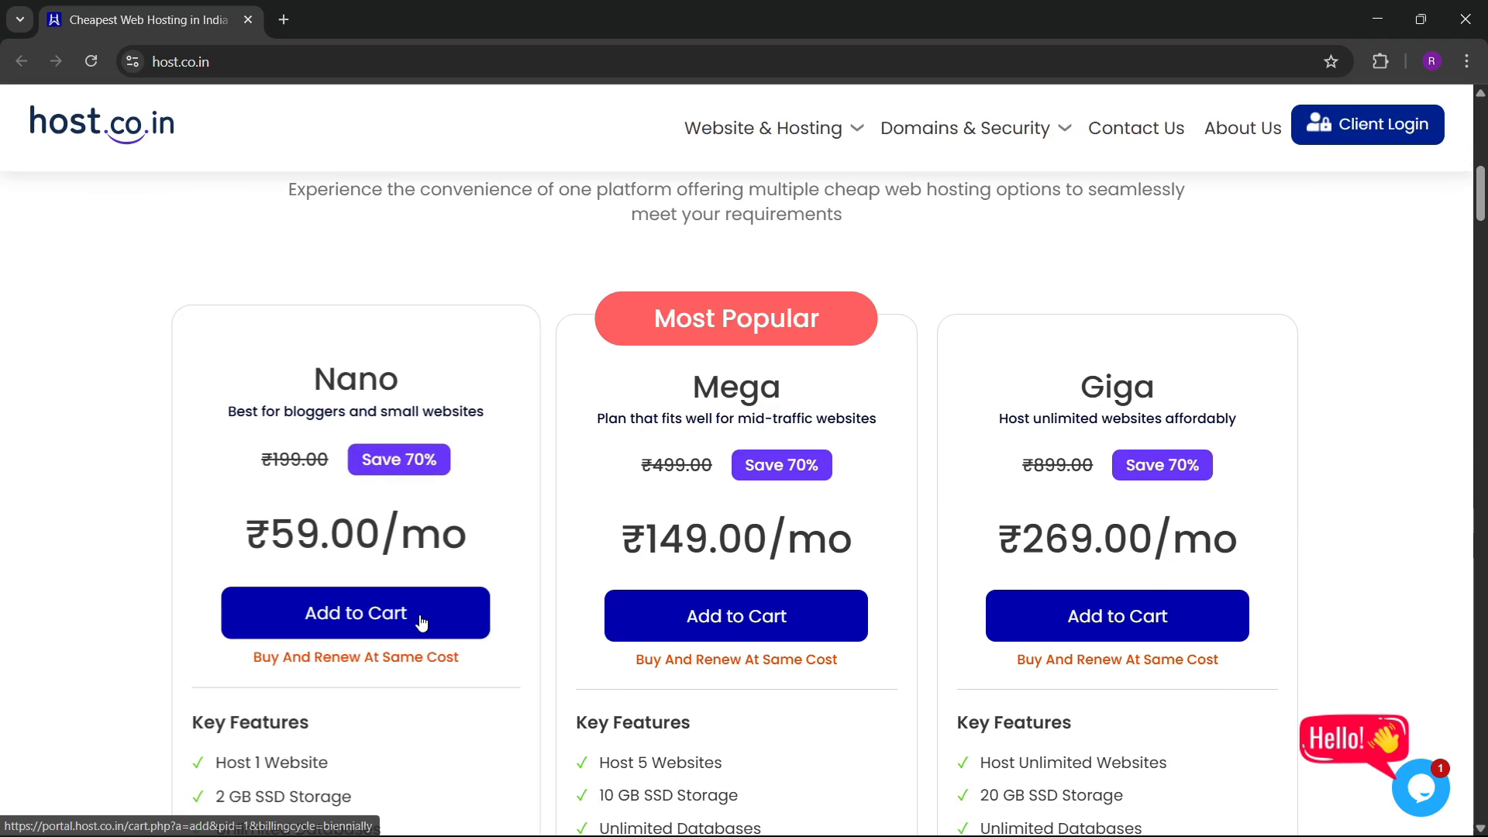
{"action": "scroll", "coordinate": [476, 603], "scroll_direction": "up", "scroll_amount": 1}
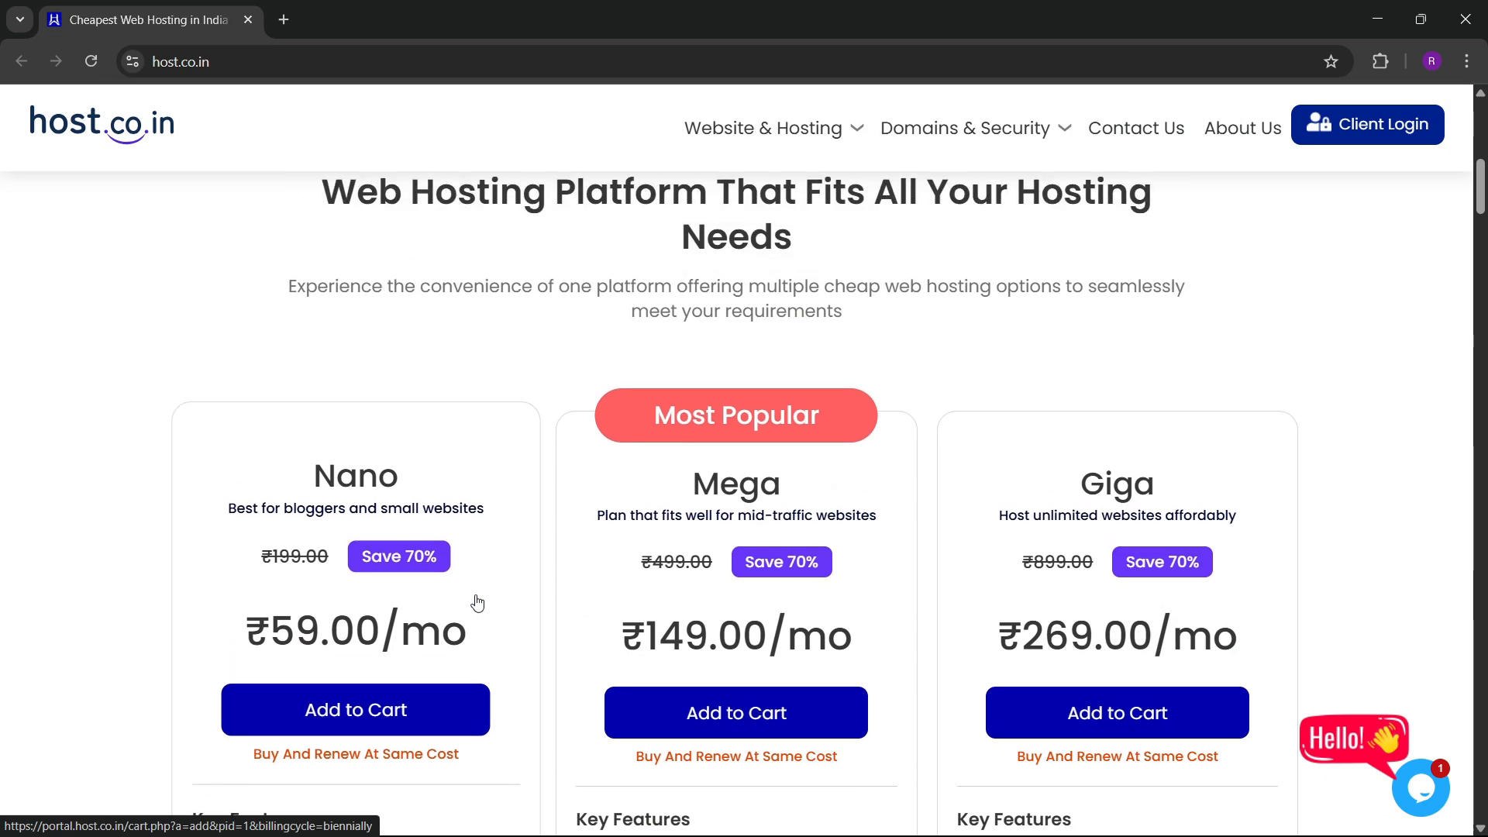
{"action": "scroll", "coordinate": [476, 603], "scroll_direction": "down", "scroll_amount": 2}
{"action": "scroll", "coordinate": [476, 603], "scroll_direction": "up", "scroll_amount": 1}
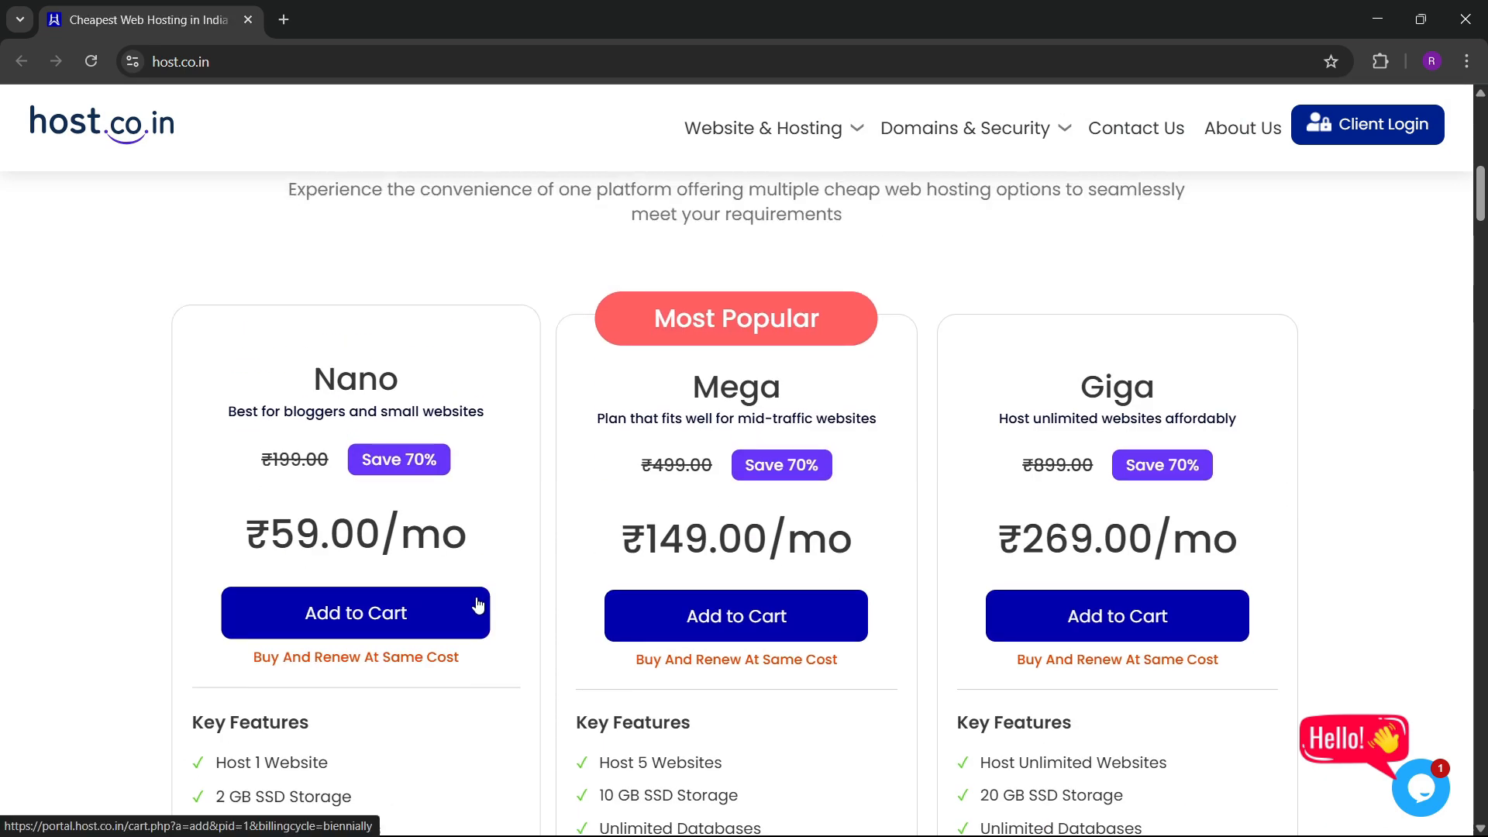
Compare the key features listed under the Nano, Mega and Giga hosting plans
{"action": "scroll", "coordinate": [478, 604], "scroll_direction": "down", "scroll_amount": 2}
{"action": "scroll", "coordinate": [476, 603], "scroll_direction": "up", "scroll_amount": 2}
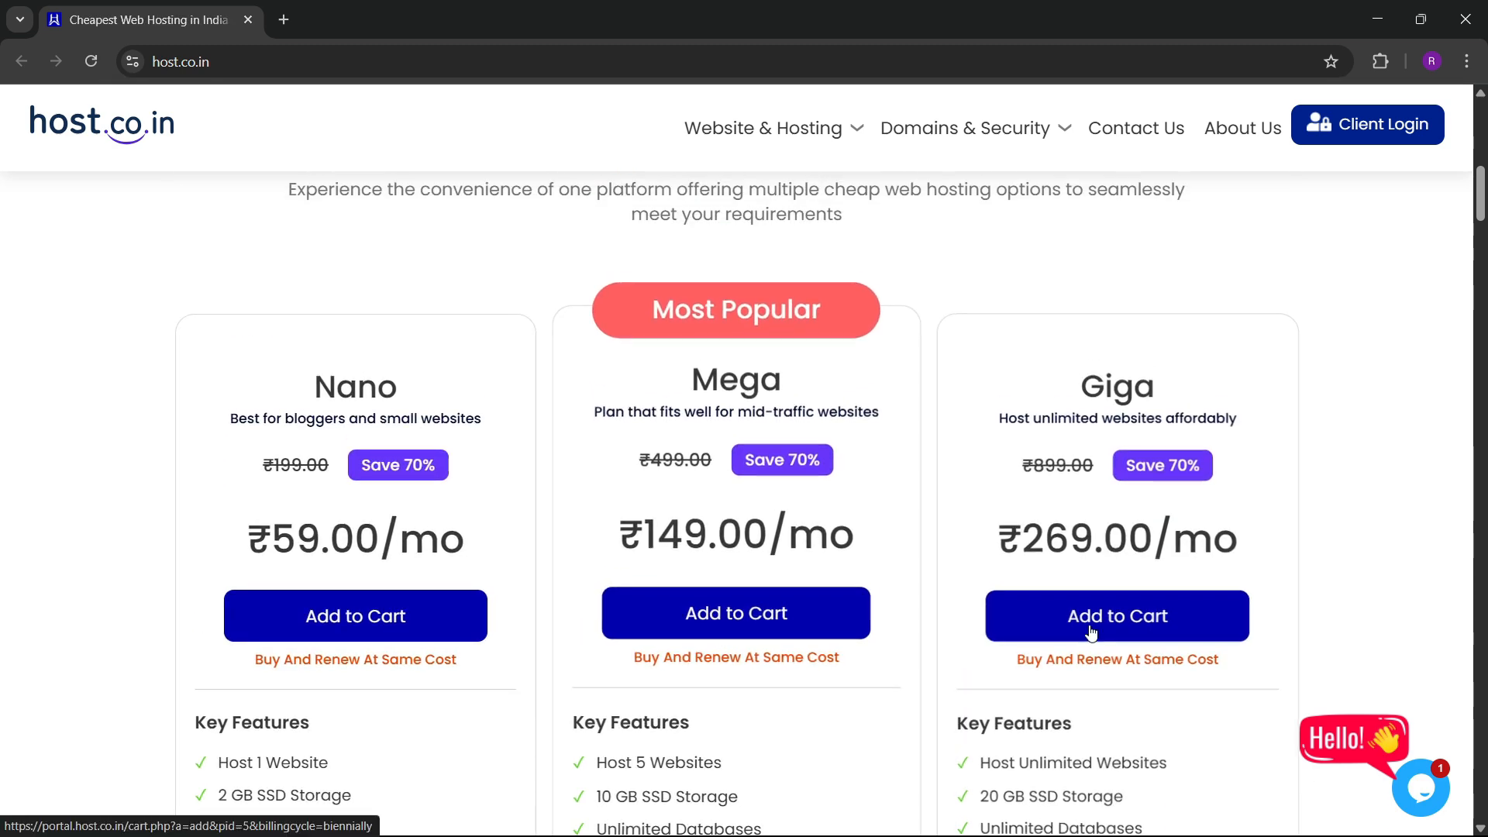
{"action": "scroll", "coordinate": [364, 426], "scroll_direction": "down", "scroll_amount": 2}
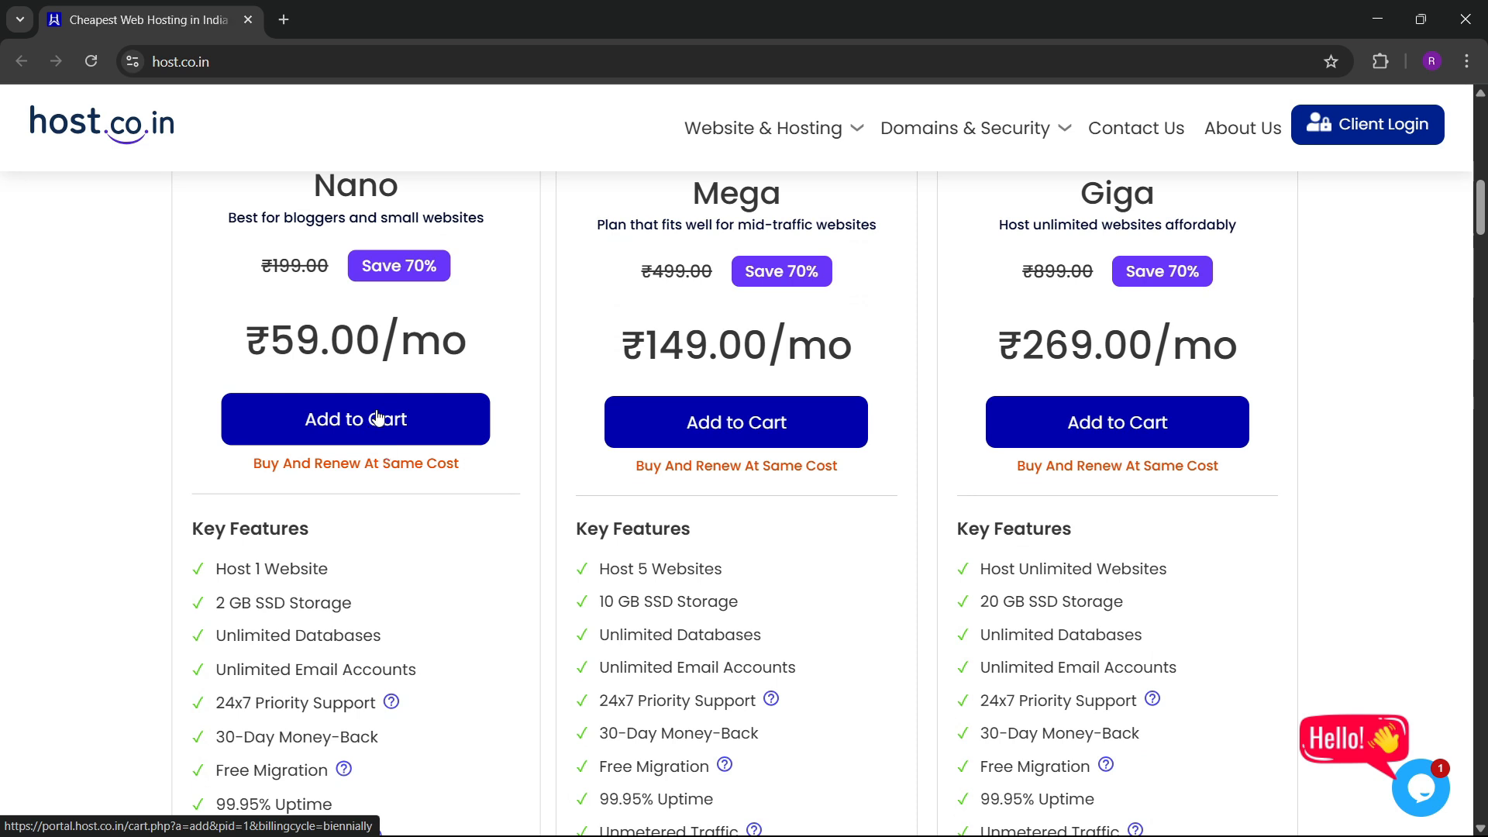
{"action": "scroll", "coordinate": [377, 419], "scroll_direction": "up", "scroll_amount": 1}
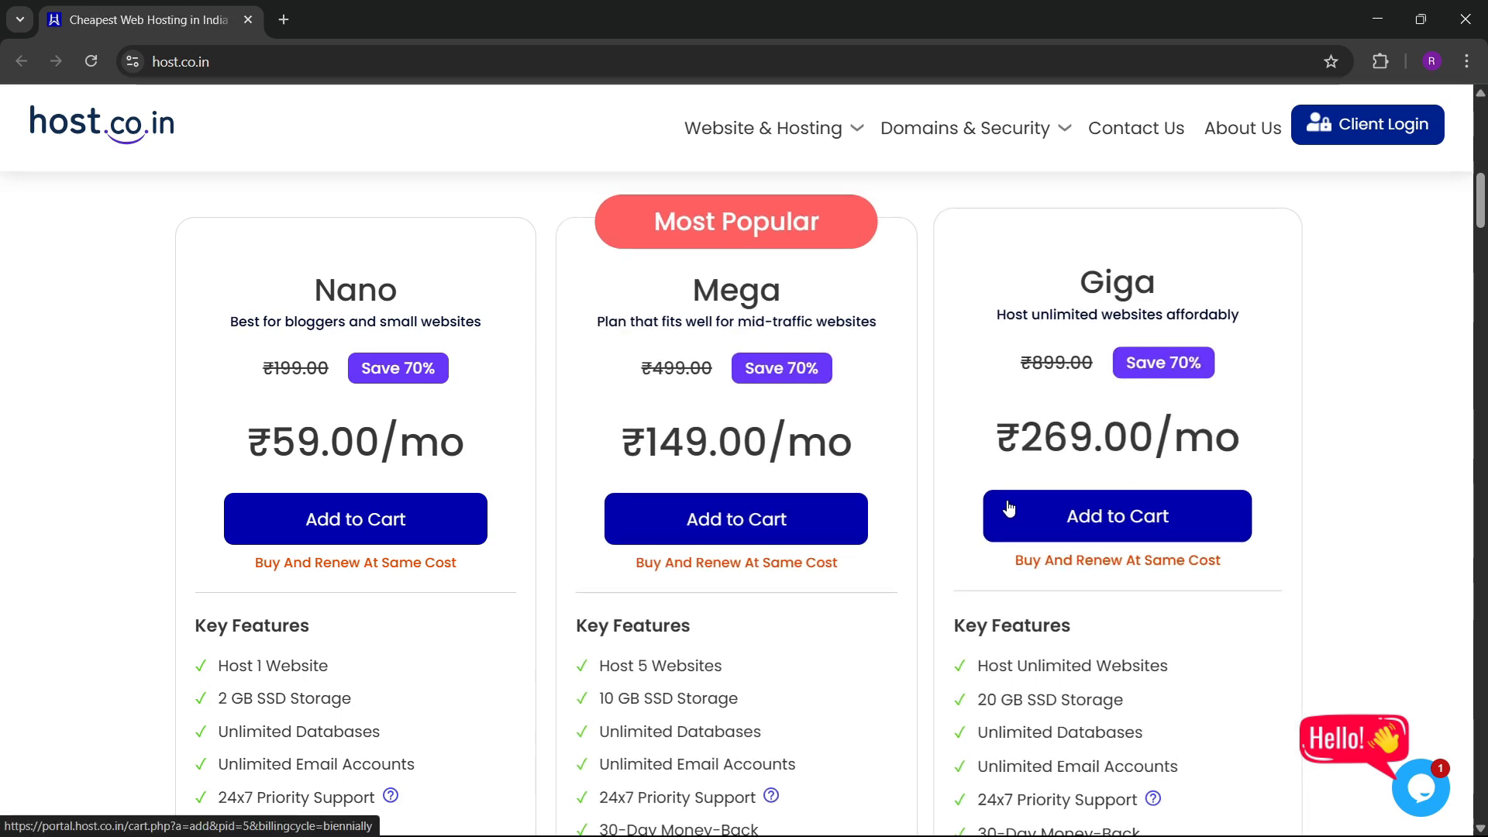
{"action": "scroll", "coordinate": [331, 403], "scroll_direction": "down", "scroll_amount": 3}
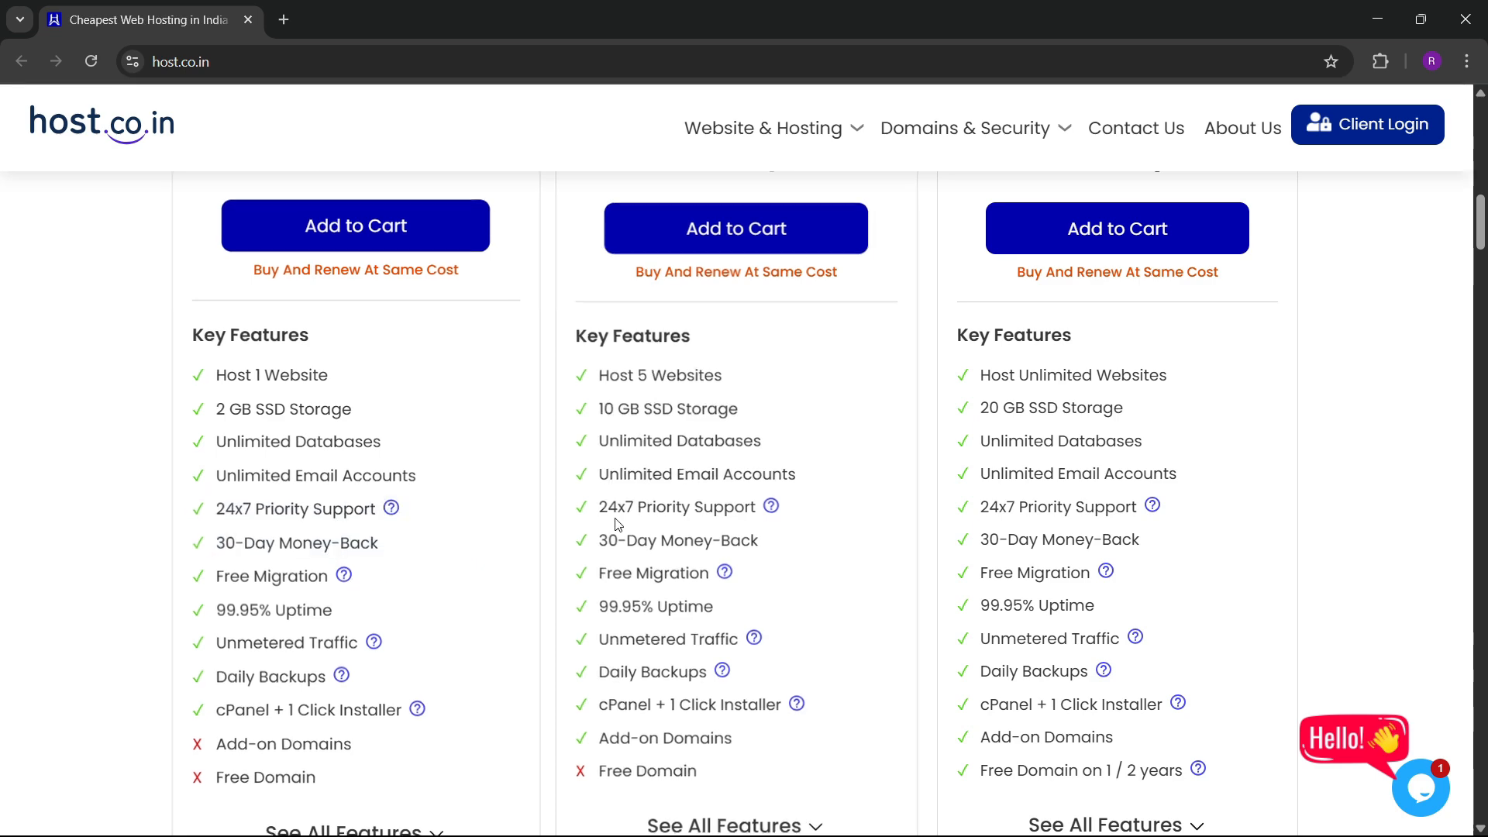
{"action": "scroll", "coordinate": [469, 480], "scroll_direction": "up", "scroll_amount": 3}
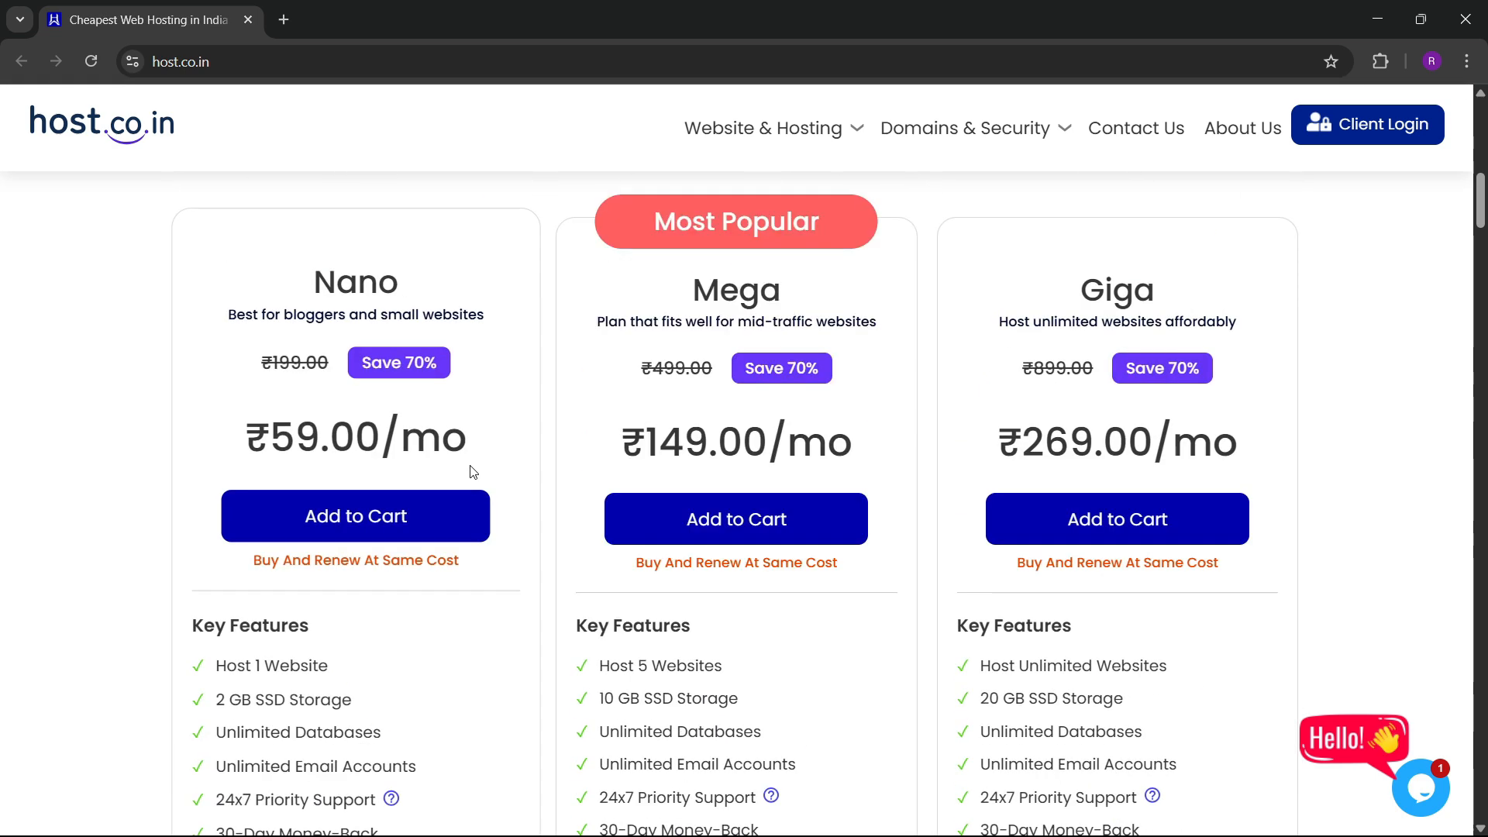
{"action": "scroll", "coordinate": [470, 471], "scroll_direction": "down", "scroll_amount": 6}
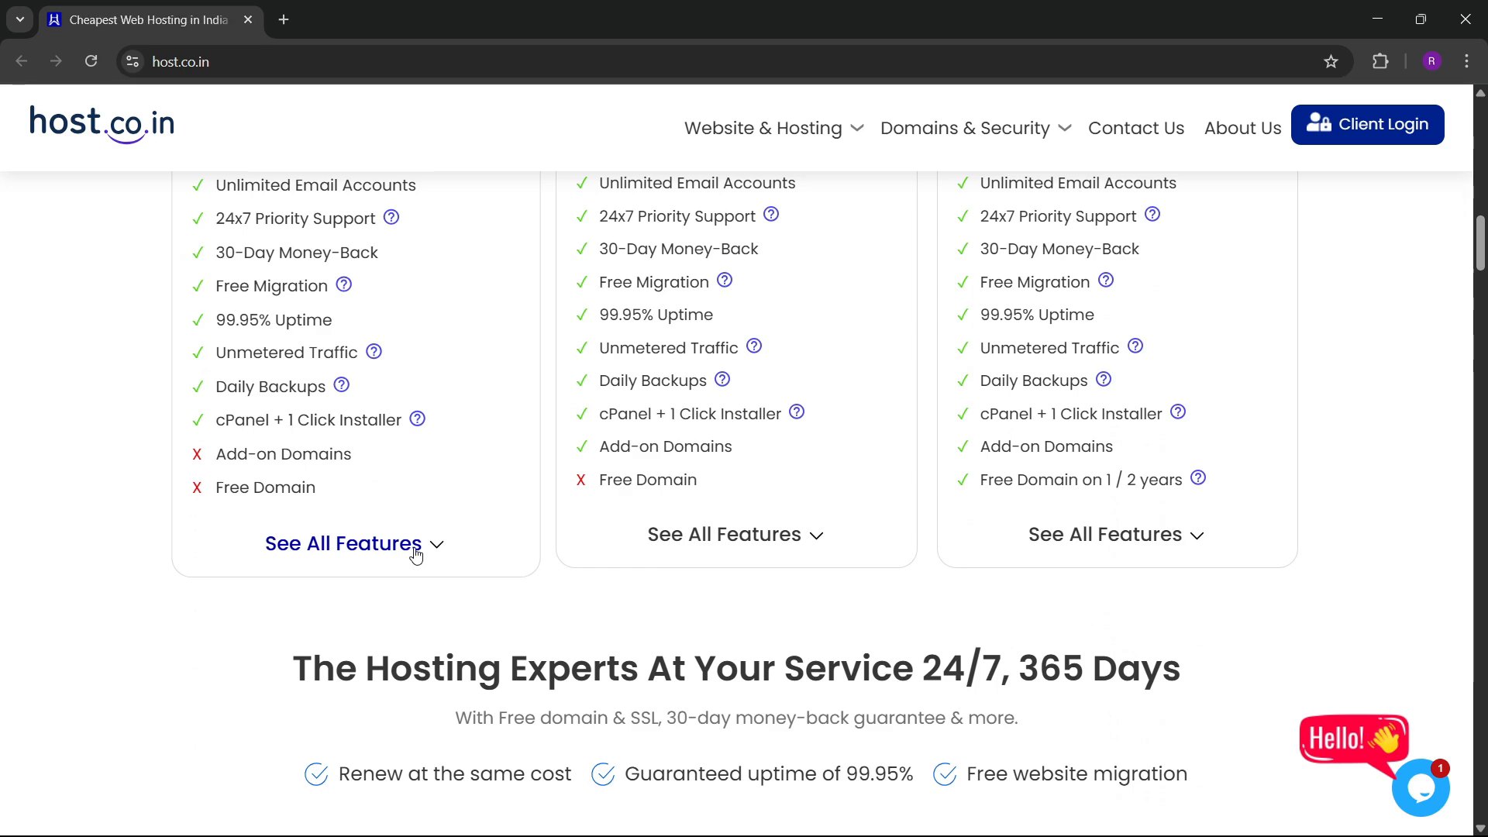
Examine the hosting experts and free website migration sections, and swipe through the Our Client Buzz logo carousel
{"action": "scroll", "coordinate": [415, 551], "scroll_direction": "down", "scroll_amount": 7}
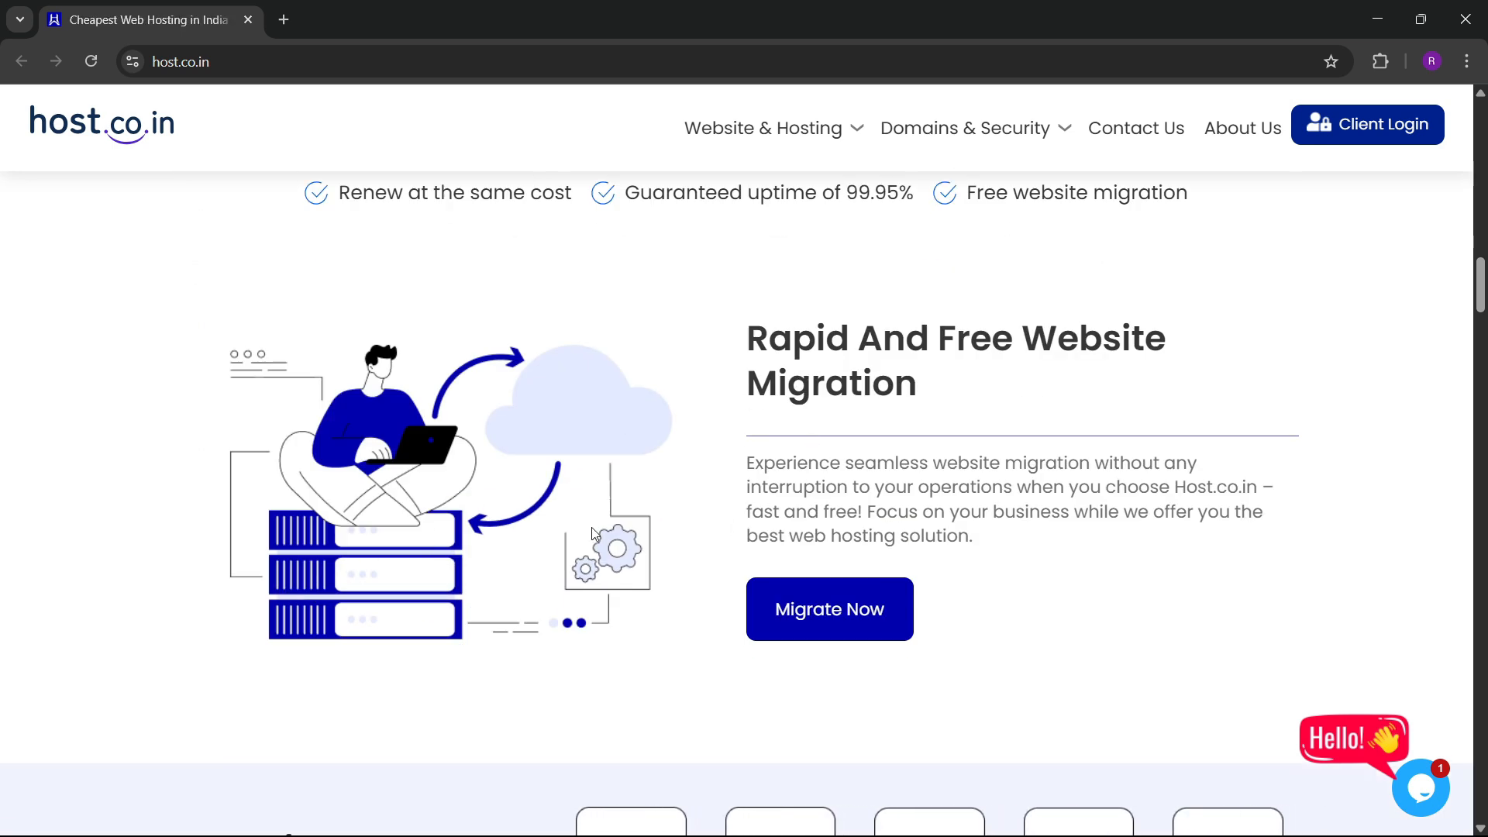
{"action": "scroll", "coordinate": [605, 508], "scroll_direction": "up", "scroll_amount": 2}
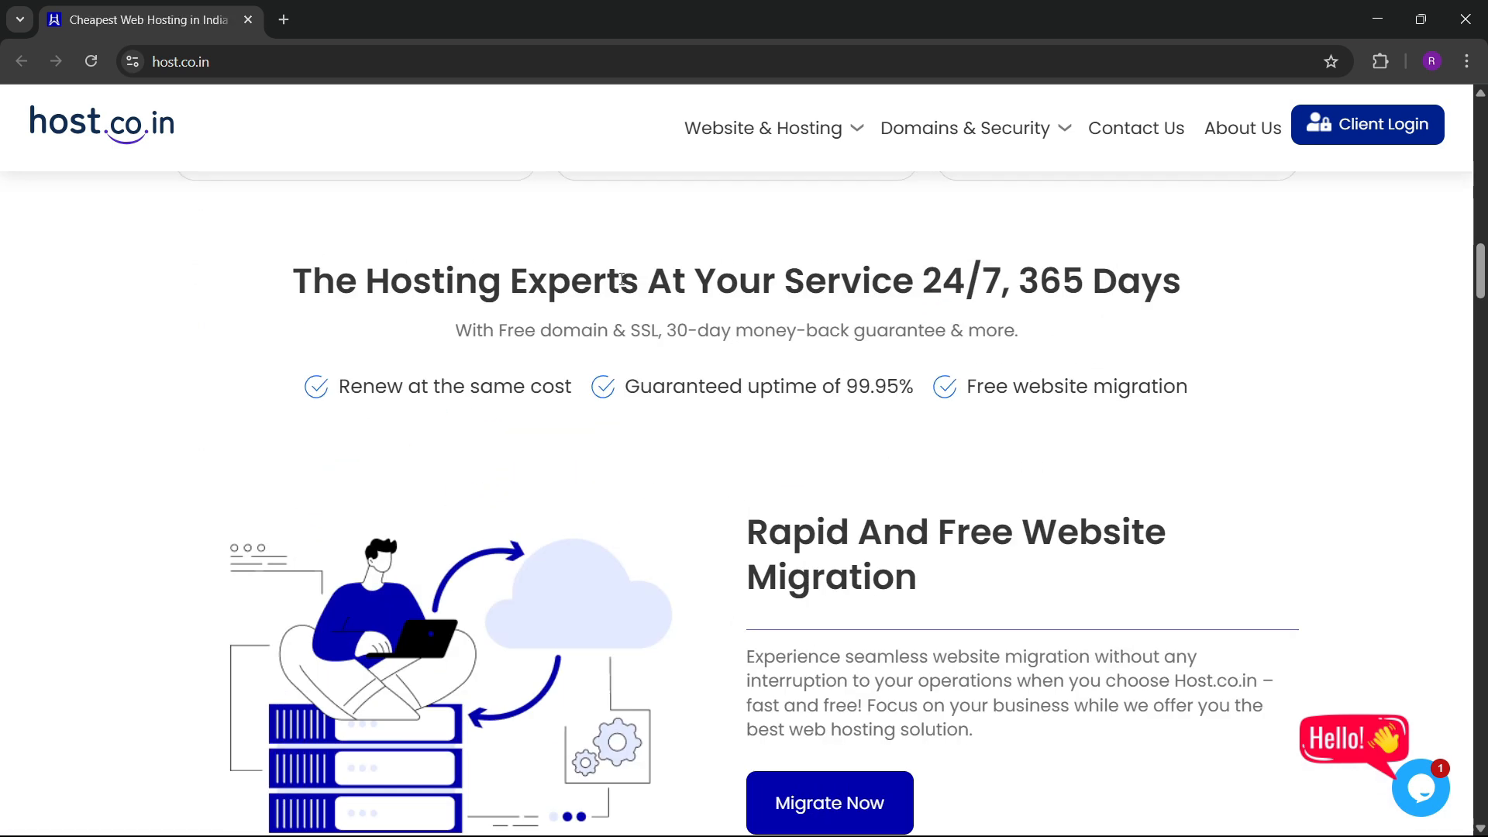
{"action": "scroll", "coordinate": [499, 428], "scroll_direction": "down", "scroll_amount": 6}
{"action": "scroll", "coordinate": [496, 427], "scroll_direction": "down", "scroll_amount": 4}
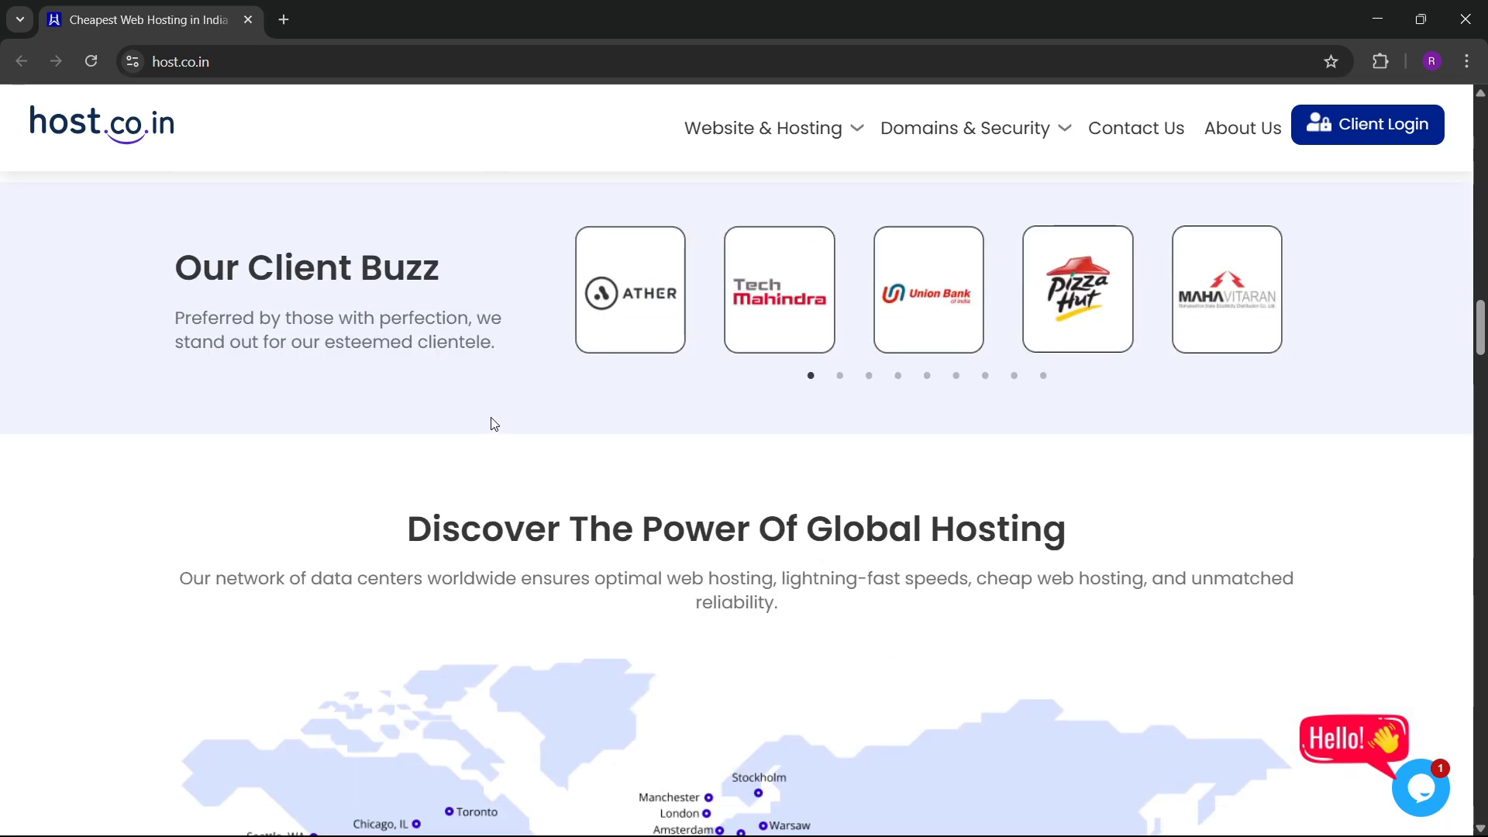
{"action": "scroll", "coordinate": [491, 421], "scroll_direction": "up", "scroll_amount": 3}
{"action": "left_click_drag", "start_coordinate": [1077, 498], "coordinate": [782, 514]}
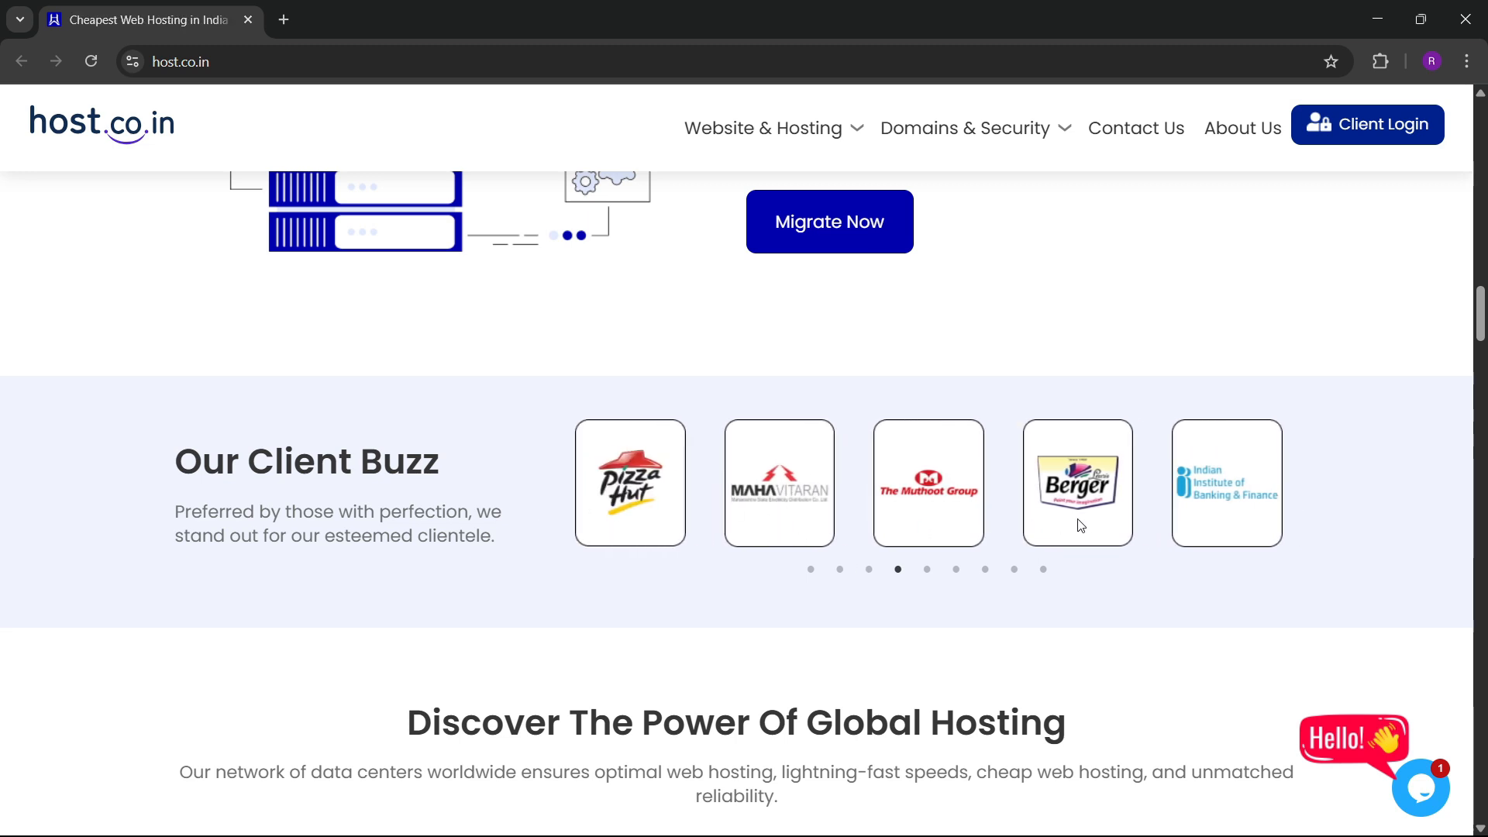
{"action": "left_click_drag", "start_coordinate": [1025, 512], "coordinate": [593, 515]}
Examine the world map of data center locations in the Discover The Power Of Global Hosting section
{"action": "scroll", "coordinate": [586, 520], "scroll_direction": "down", "scroll_amount": 5}
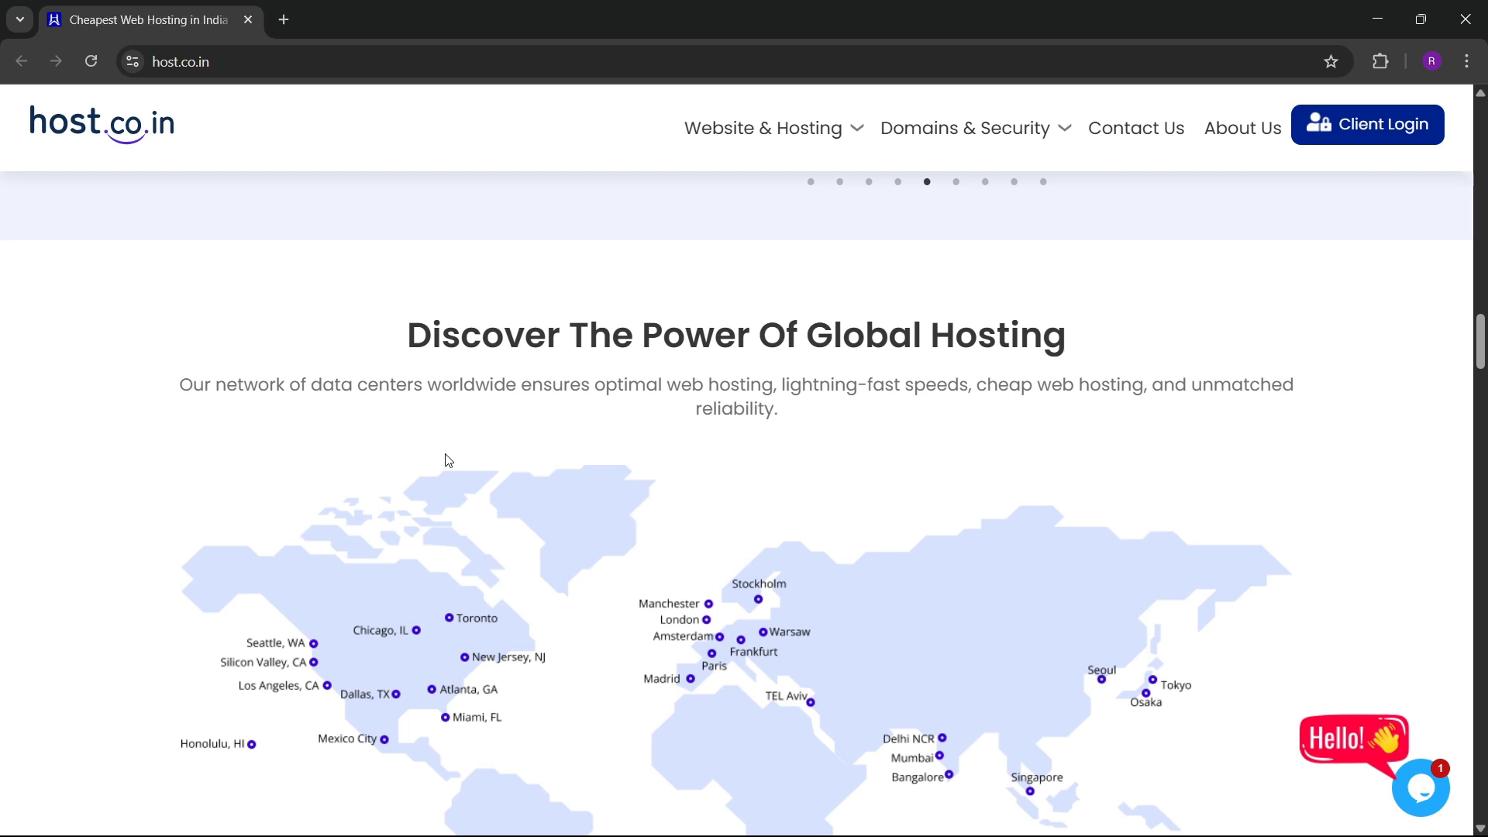
{"action": "scroll", "coordinate": [510, 482], "scroll_direction": "down", "scroll_amount": 6}
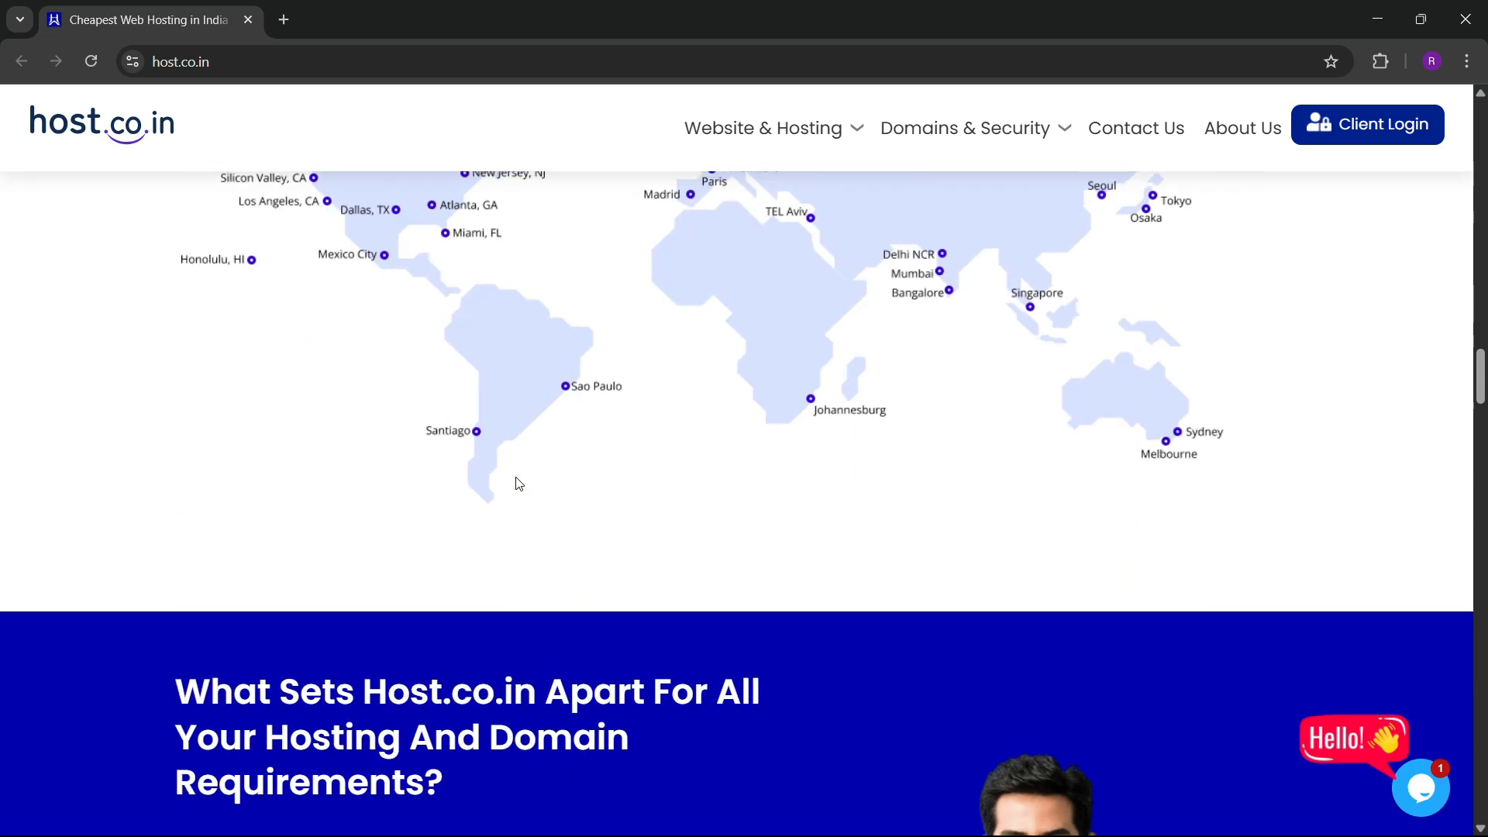
{"action": "scroll", "coordinate": [758, 378], "scroll_direction": "up", "scroll_amount": 6}
{"action": "scroll", "coordinate": [712, 419], "scroll_direction": "down", "scroll_amount": 3}
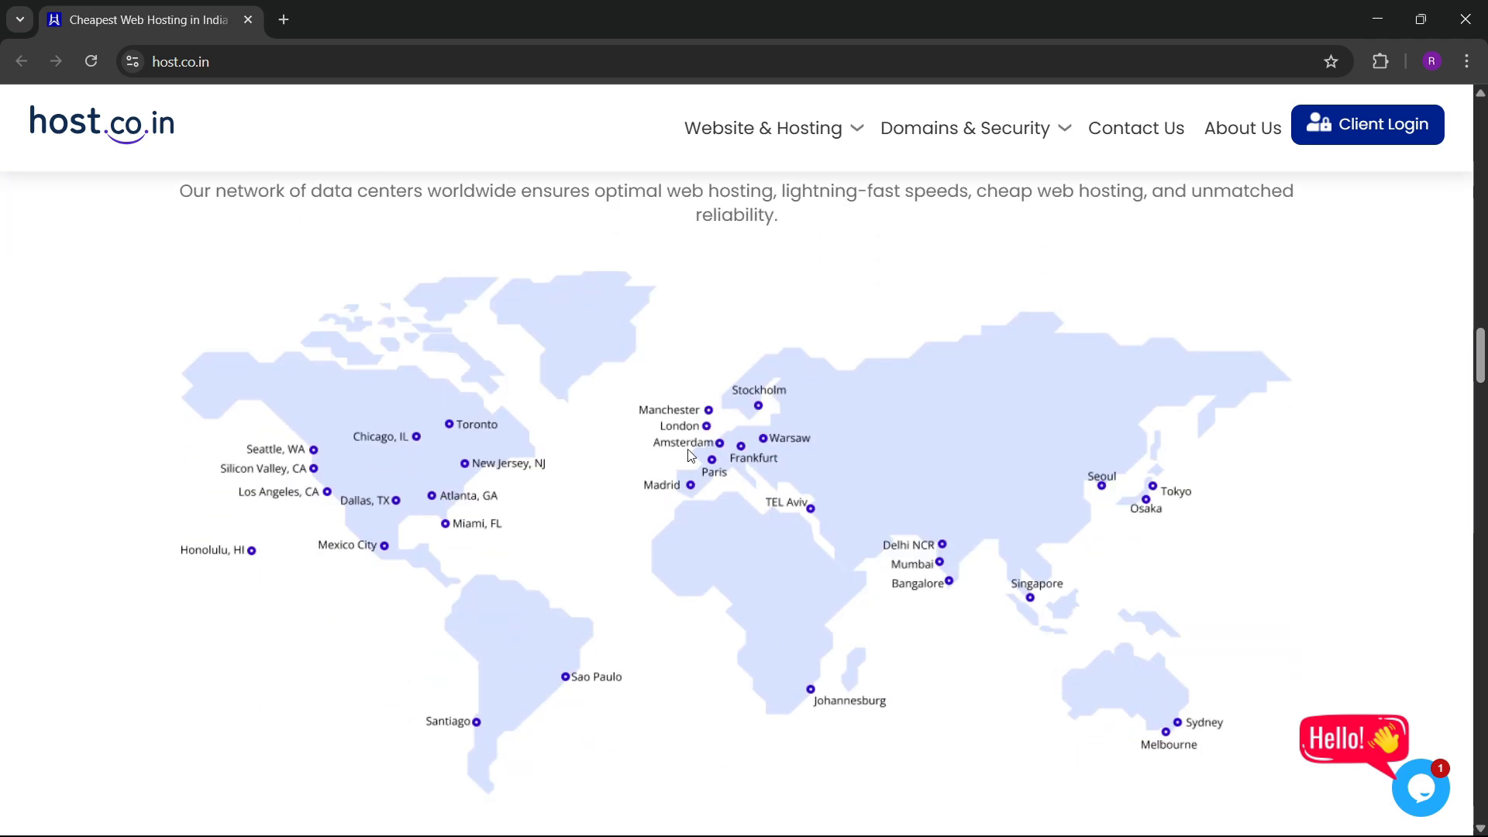
{"action": "scroll", "coordinate": [774, 488], "scroll_direction": "up", "scroll_amount": 3}
{"action": "scroll", "coordinate": [749, 510], "scroll_direction": "down", "scroll_amount": 3}
{"action": "scroll", "coordinate": [505, 457], "scroll_direction": "down", "scroll_amount": 1}
Look over what sets Host.co.in apart and the domain name search section with its yearly extension prices
{"action": "scroll", "coordinate": [508, 457], "scroll_direction": "down", "scroll_amount": 10}
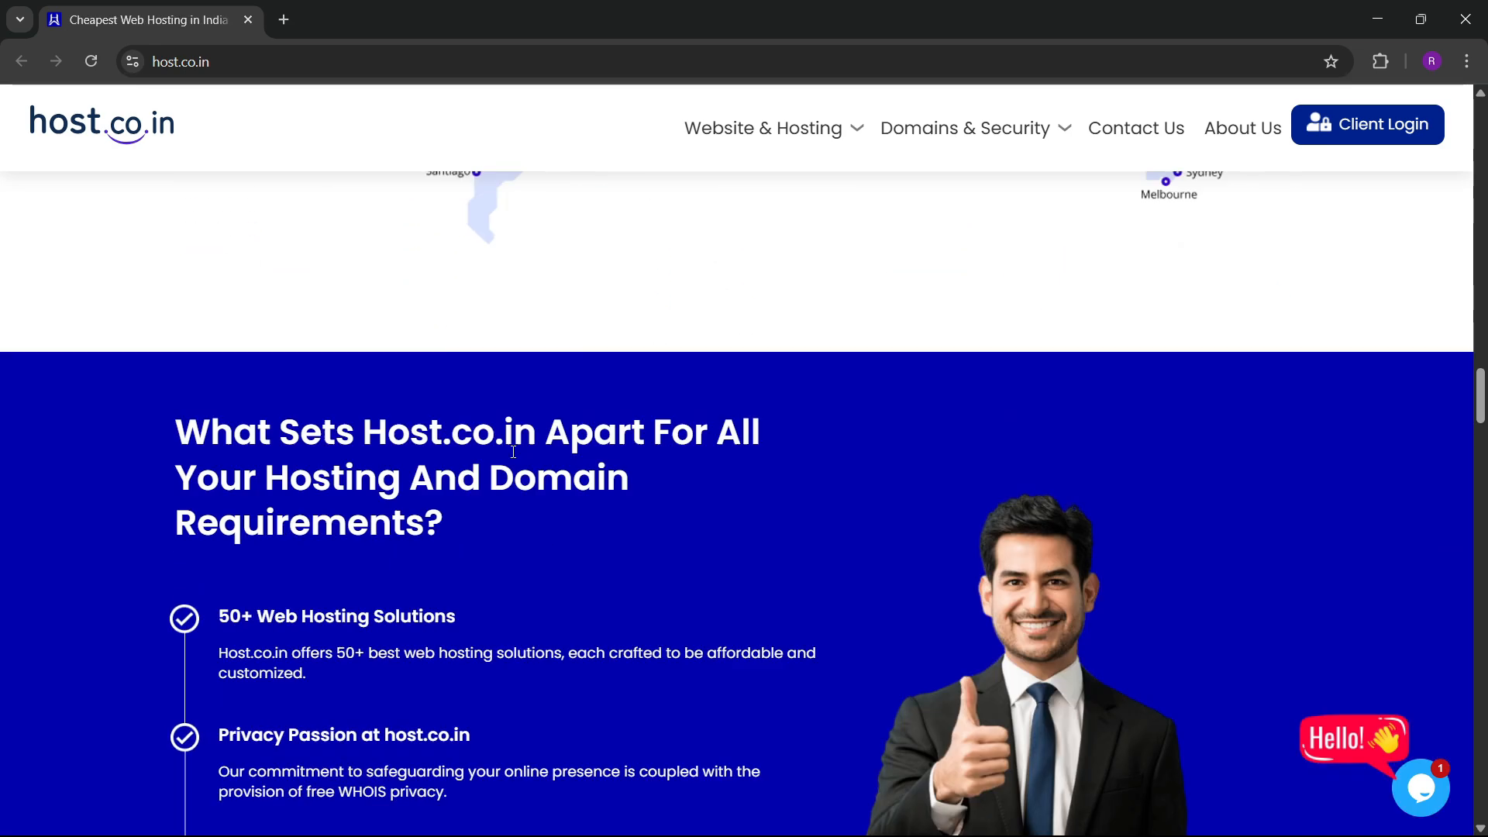
{"action": "scroll", "coordinate": [383, 439], "scroll_direction": "down", "scroll_amount": 5}
{"action": "scroll", "coordinate": [415, 465], "scroll_direction": "down", "scroll_amount": 2}
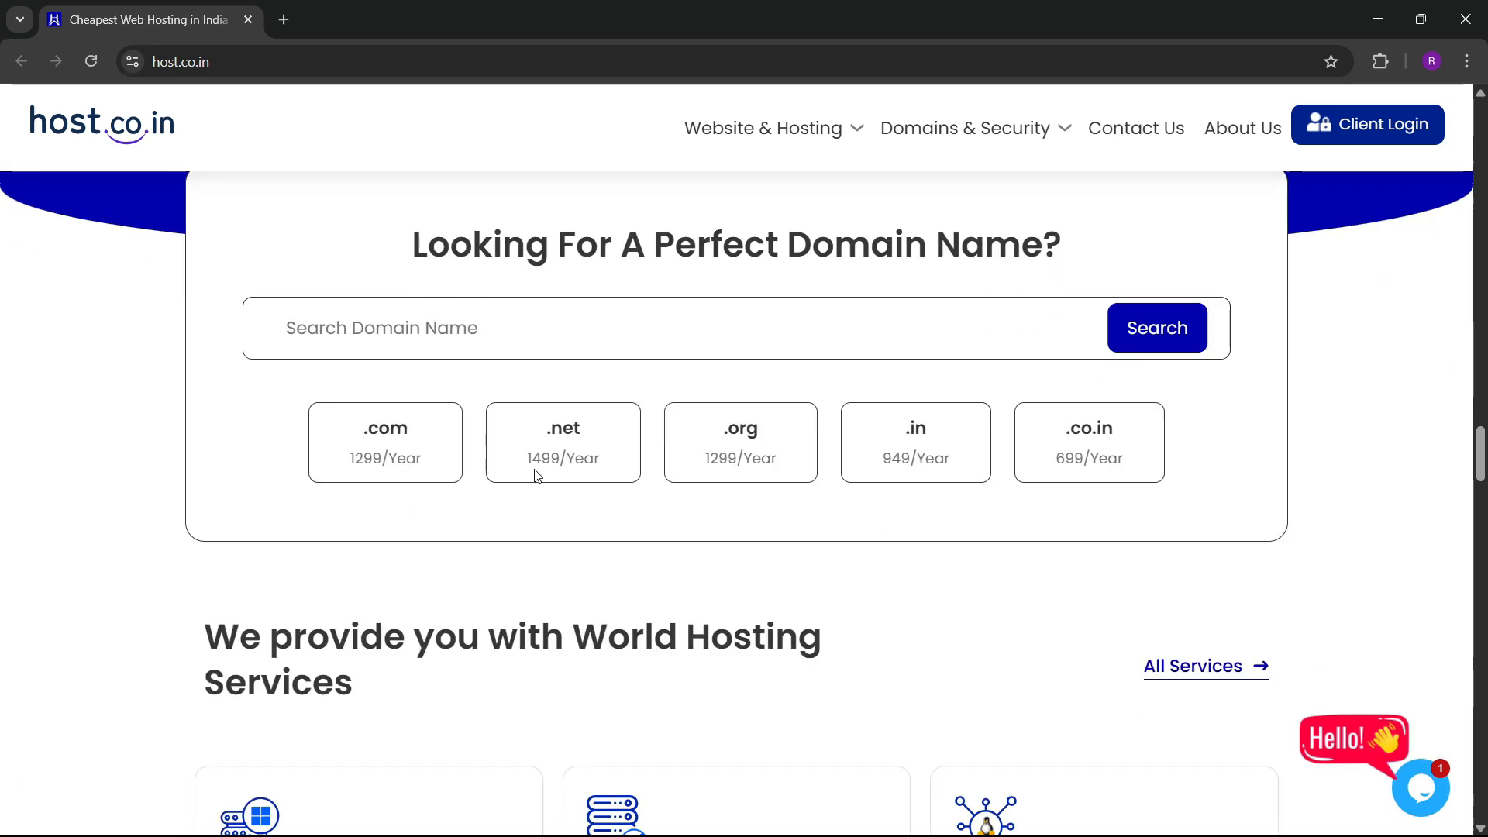
{"action": "left_click", "coordinate": [416, 333]}
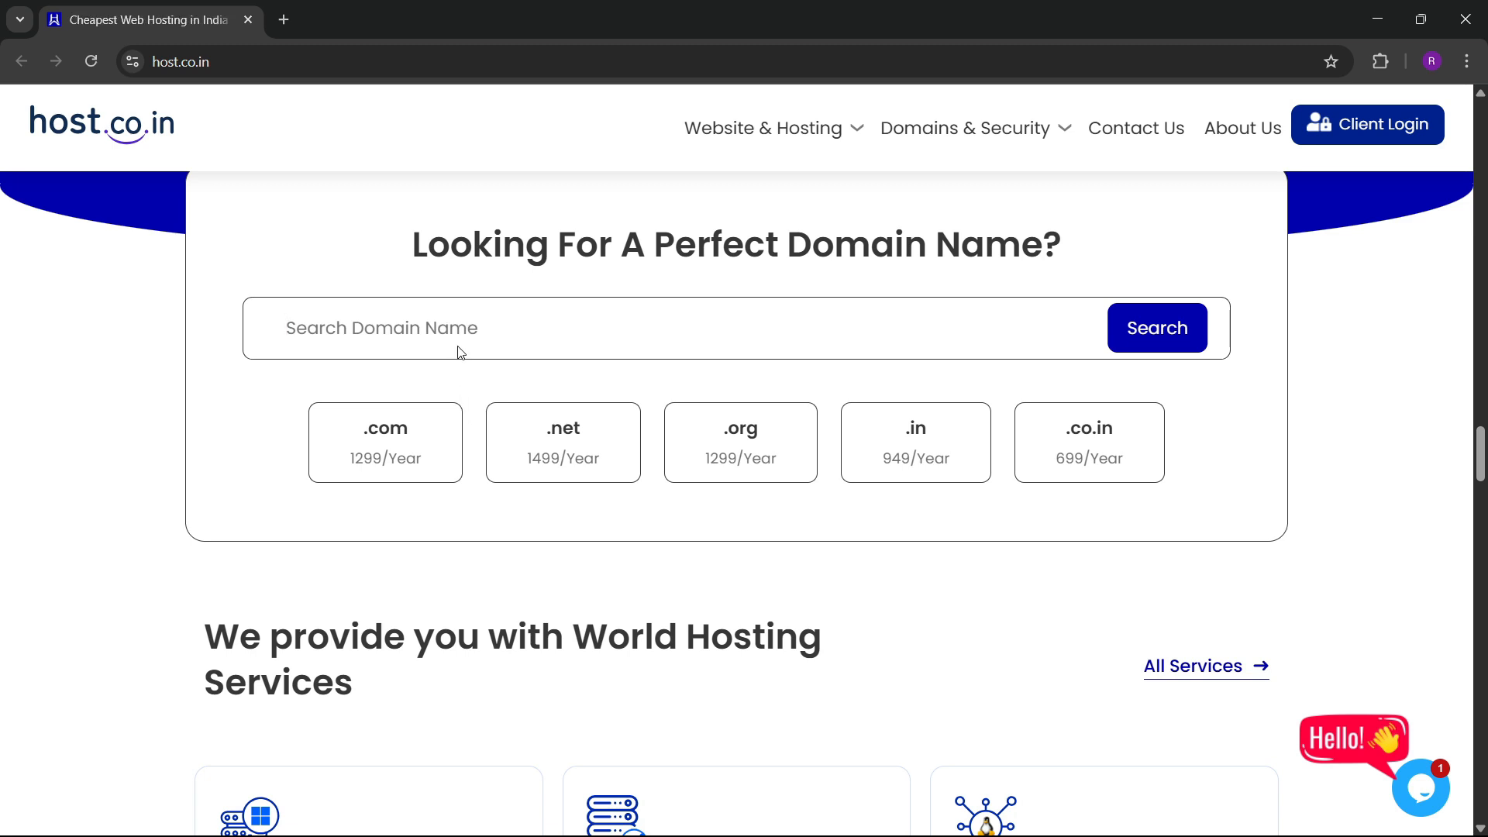
Compare the Windows Shared, WordPress and Linux Reseller cards in the World Hosting Services section
{"action": "scroll", "coordinate": [526, 434], "scroll_direction": "down", "scroll_amount": 10}
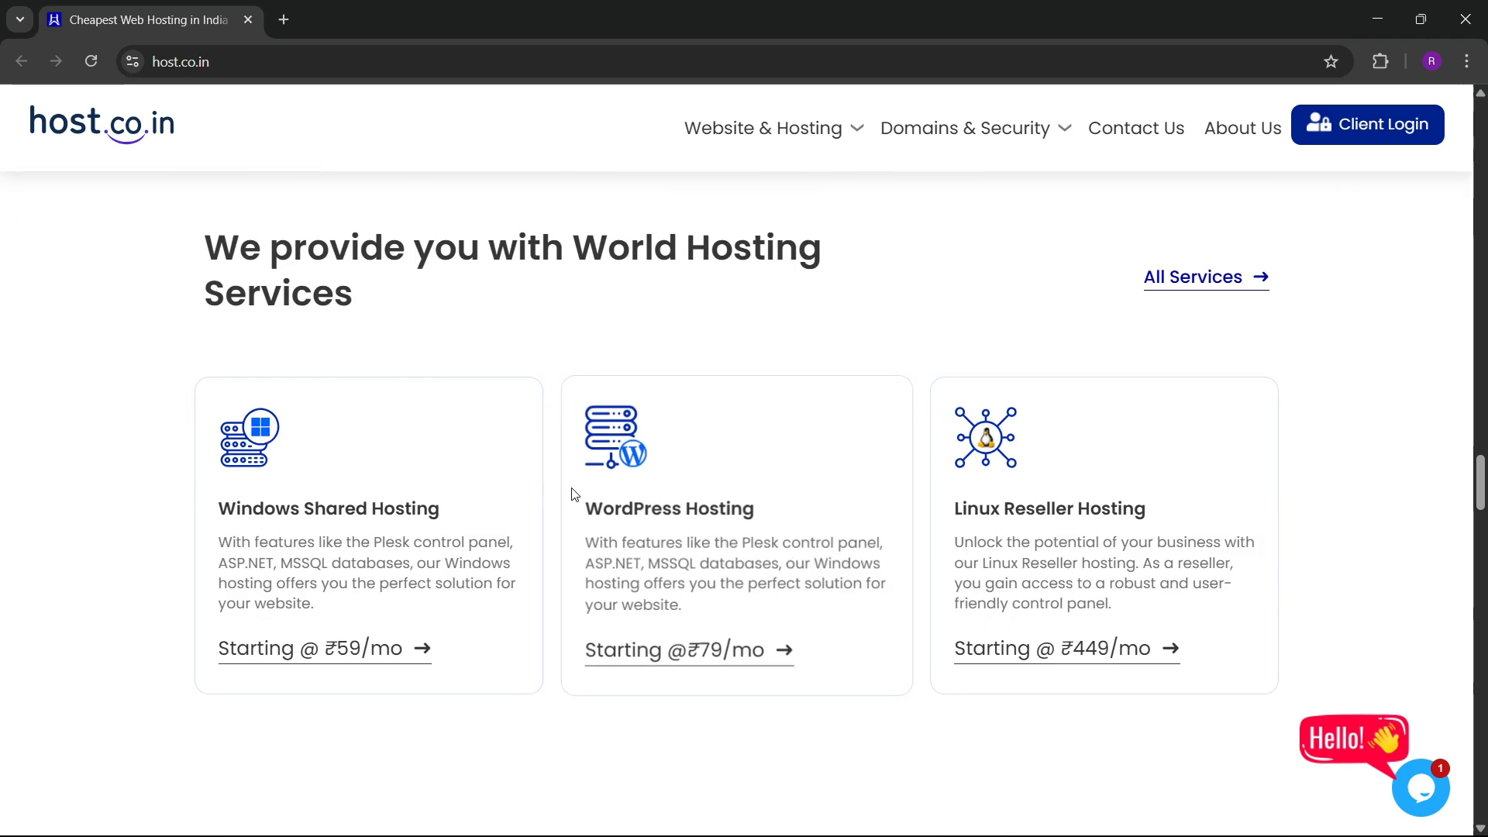
{"action": "scroll", "coordinate": [517, 444], "scroll_direction": "up", "scroll_amount": 4}
{"action": "scroll", "coordinate": [518, 445], "scroll_direction": "down", "scroll_amount": 2}
{"action": "scroll", "coordinate": [518, 445], "scroll_direction": "up", "scroll_amount": 1}
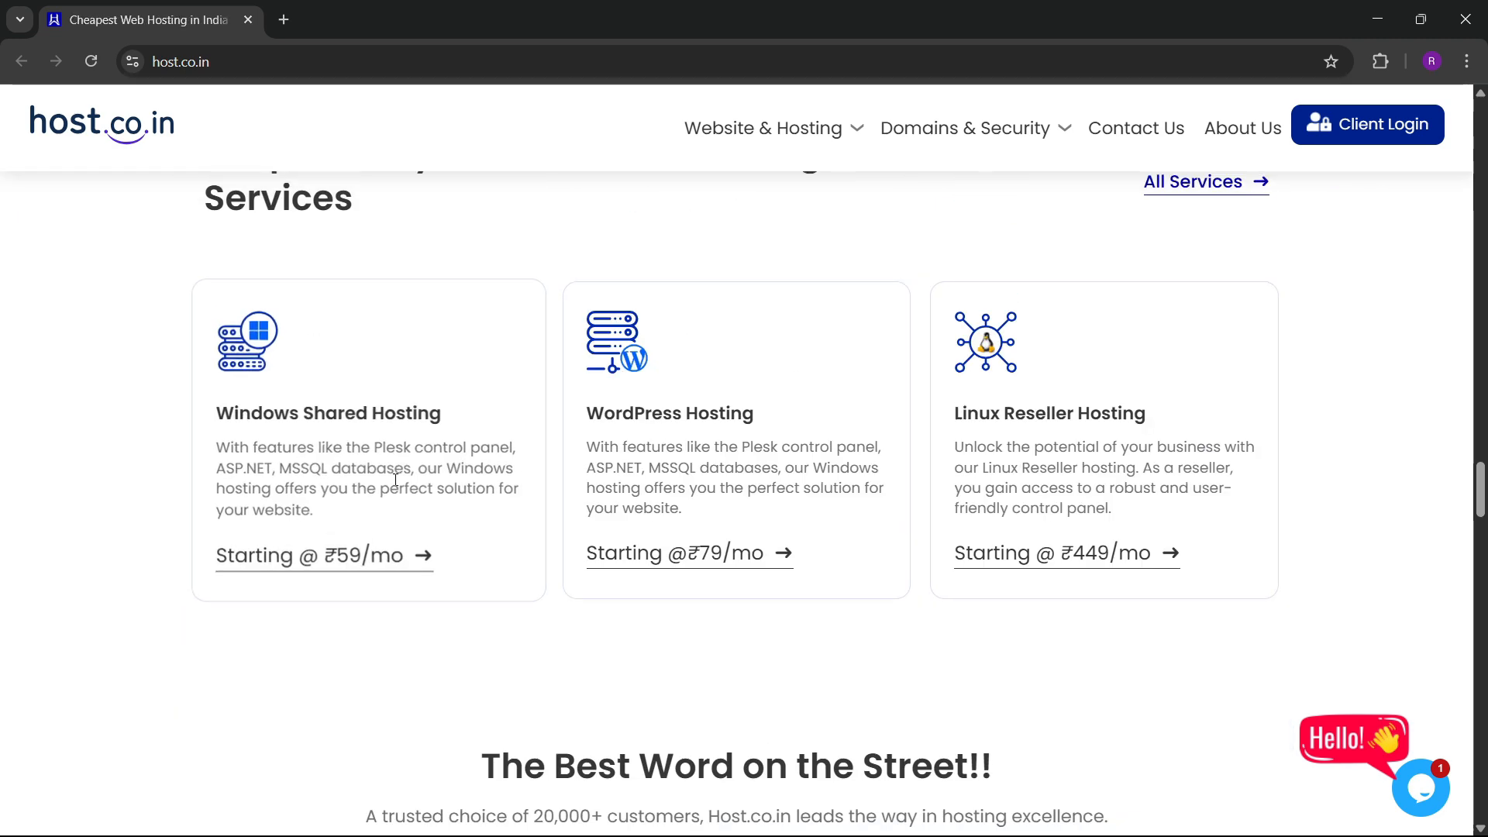
{"action": "scroll", "coordinate": [344, 434], "scroll_direction": "up", "scroll_amount": 5}
{"action": "scroll", "coordinate": [359, 561], "scroll_direction": "down", "scroll_amount": 2}
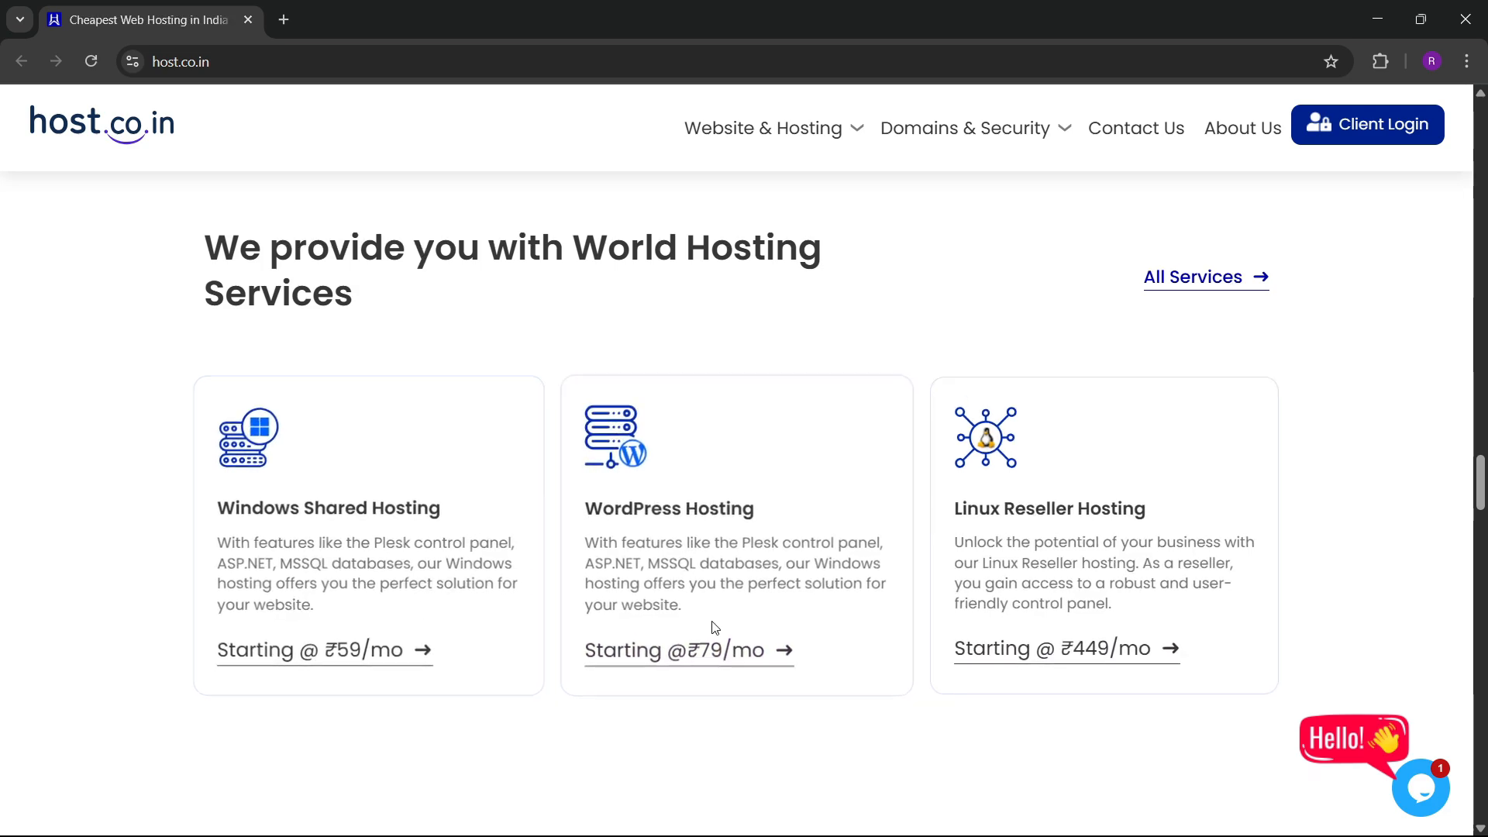
Read through the customer reviews in The Best Word on the Street section
{"action": "scroll", "coordinate": [654, 614], "scroll_direction": "down", "scroll_amount": 10}
{"action": "scroll", "coordinate": [659, 589], "scroll_direction": "up", "scroll_amount": 2}
{"action": "scroll", "coordinate": [668, 565], "scroll_direction": "down", "scroll_amount": 2}
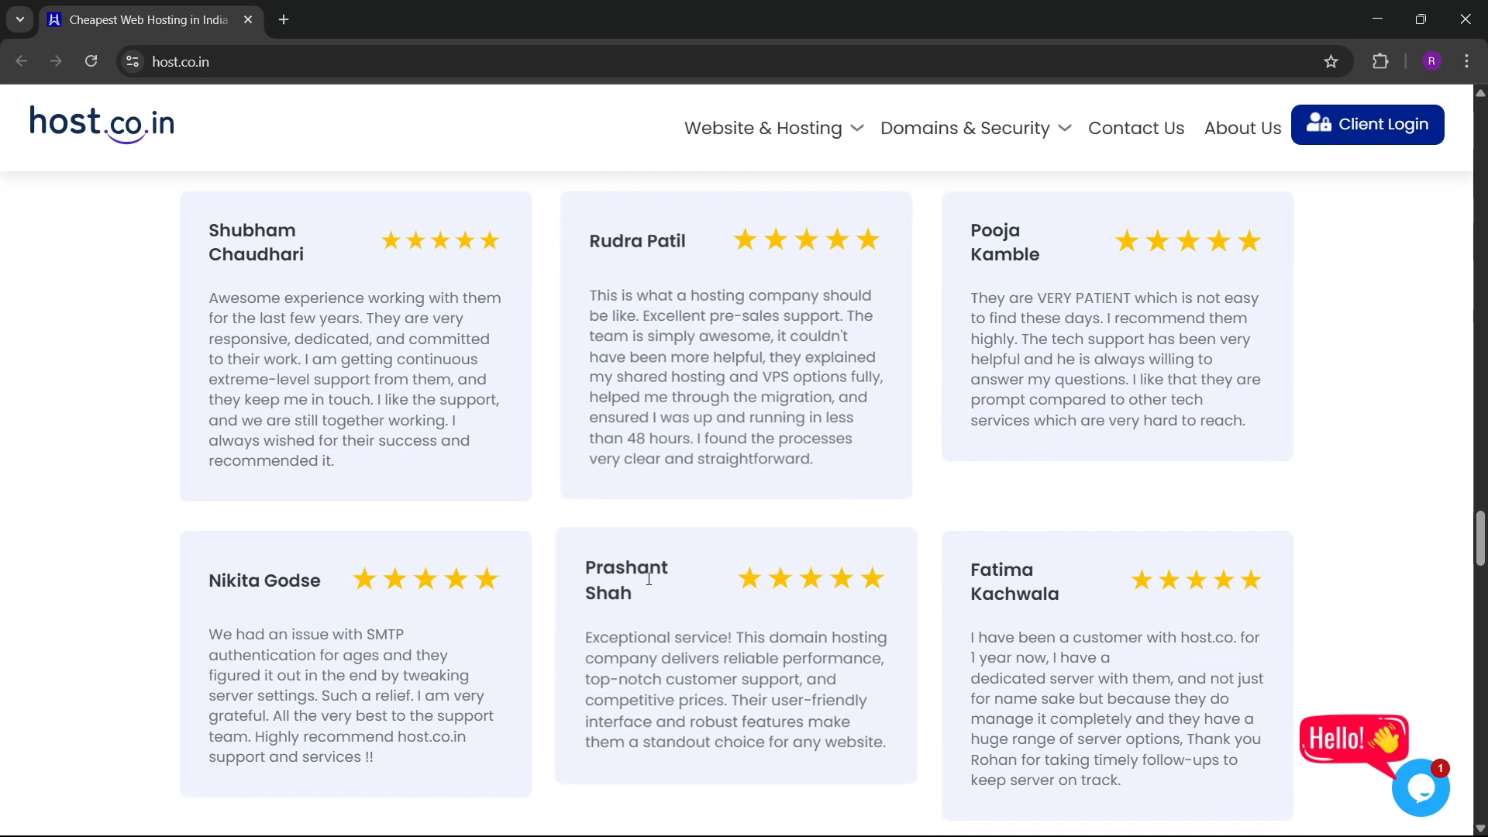
{"action": "scroll", "coordinate": [768, 558], "scroll_direction": "up", "scroll_amount": 2}
{"action": "scroll", "coordinate": [769, 558], "scroll_direction": "down", "scroll_amount": 2}
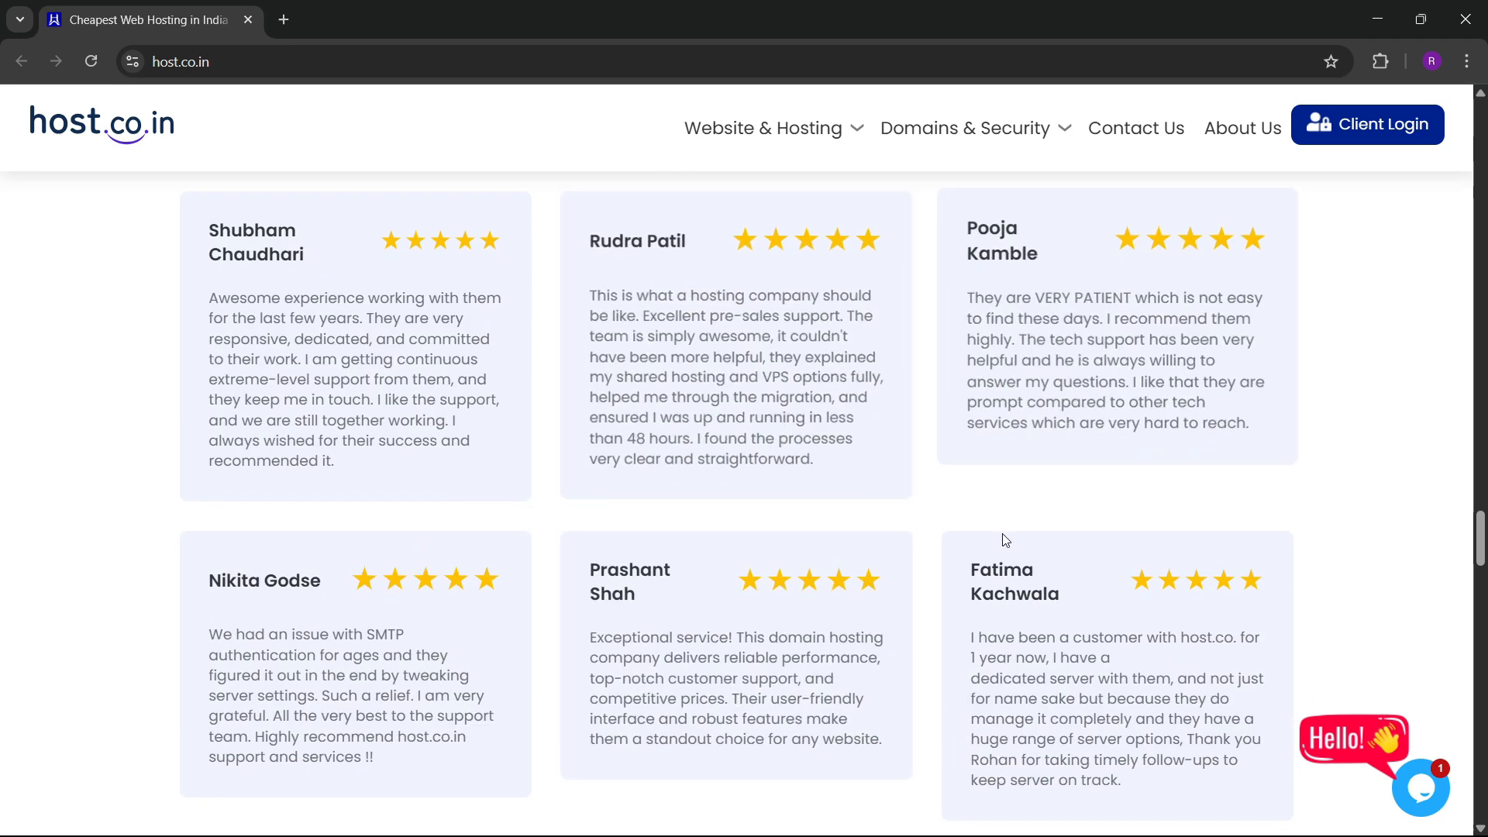
{"action": "scroll", "coordinate": [665, 572], "scroll_direction": "down", "scroll_amount": 3}
{"action": "scroll", "coordinate": [648, 548], "scroll_direction": "up", "scroll_amount": 3}
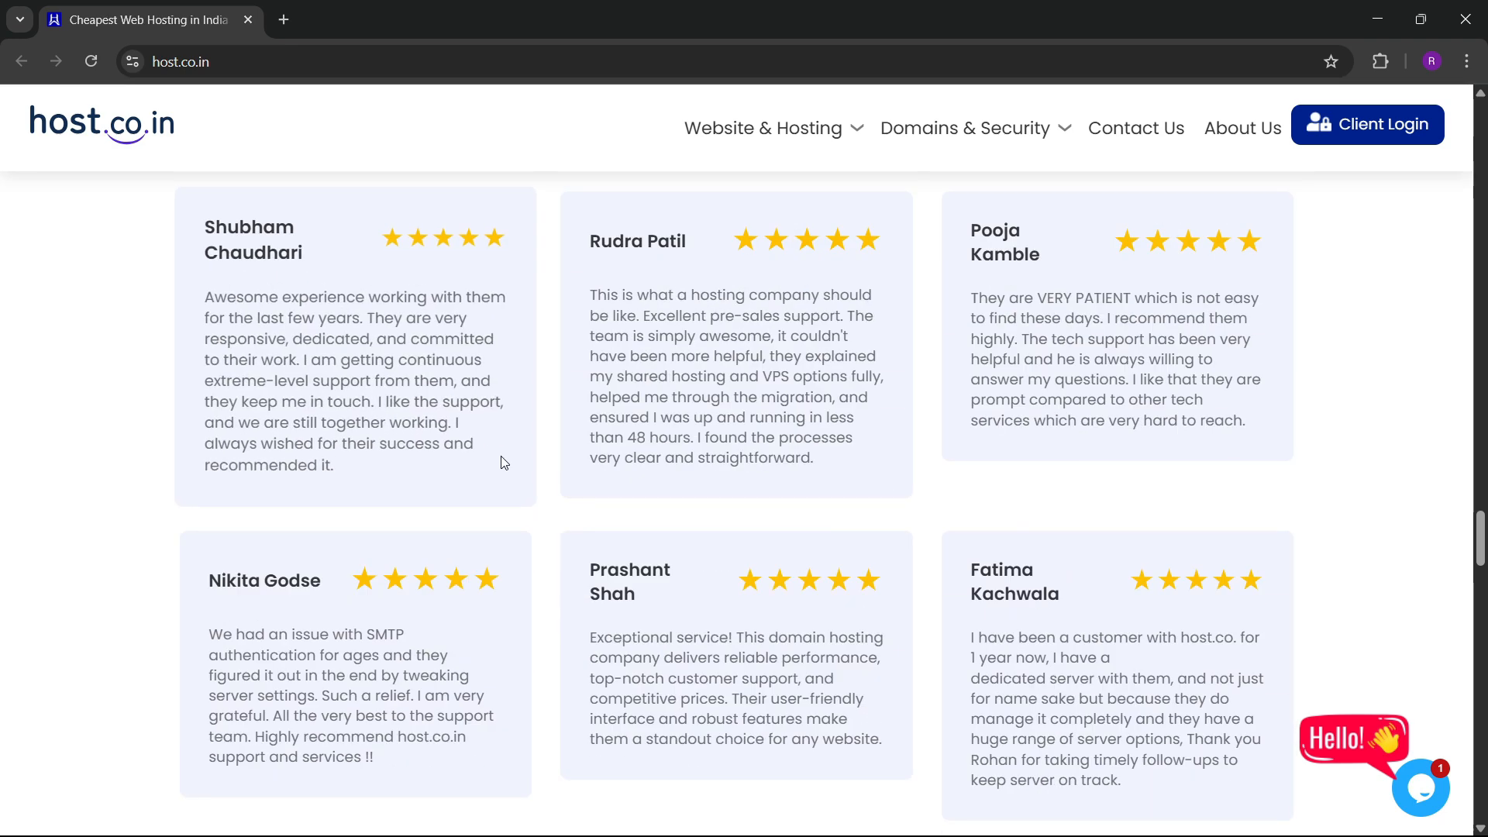
{"action": "scroll", "coordinate": [566, 392], "scroll_direction": "up", "scroll_amount": 2}
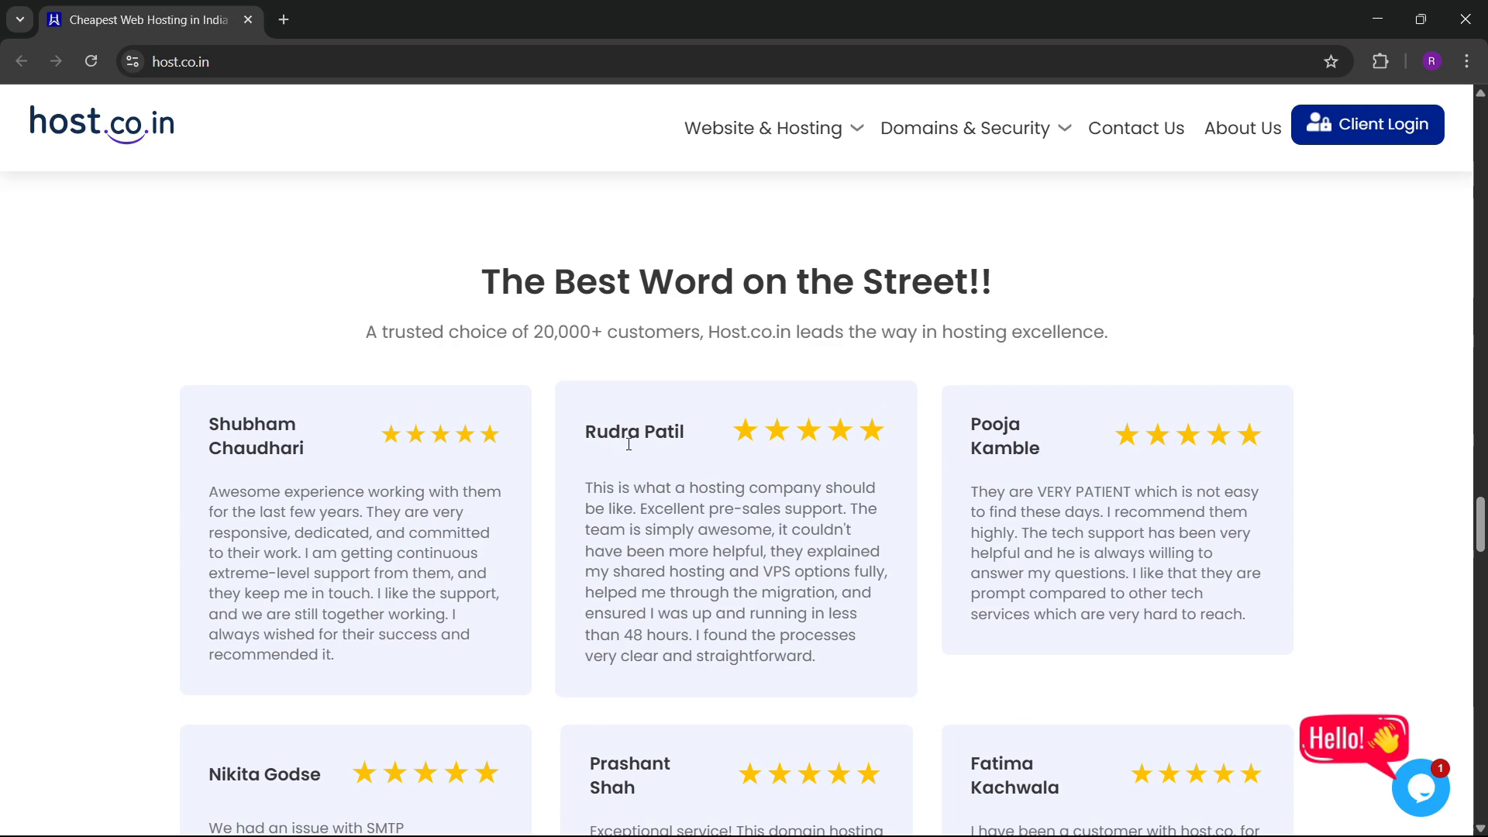
Skim the blog, question-and-answer and footer sections of the host.co.in homepage, and return to its top
{"action": "scroll", "coordinate": [632, 452], "scroll_direction": "down", "scroll_amount": 12}
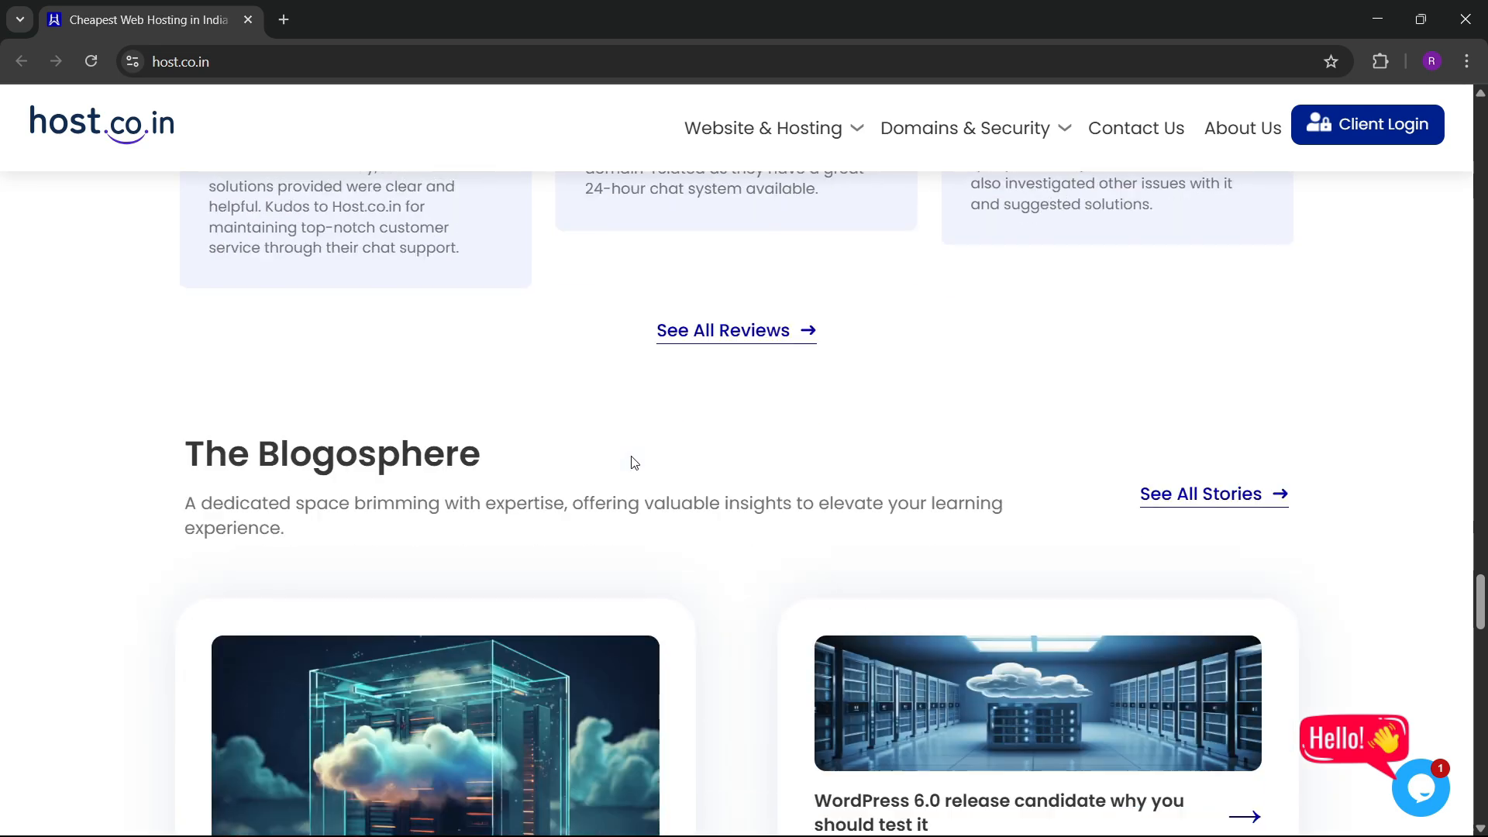
{"action": "scroll", "coordinate": [634, 462], "scroll_direction": "down", "scroll_amount": 20}
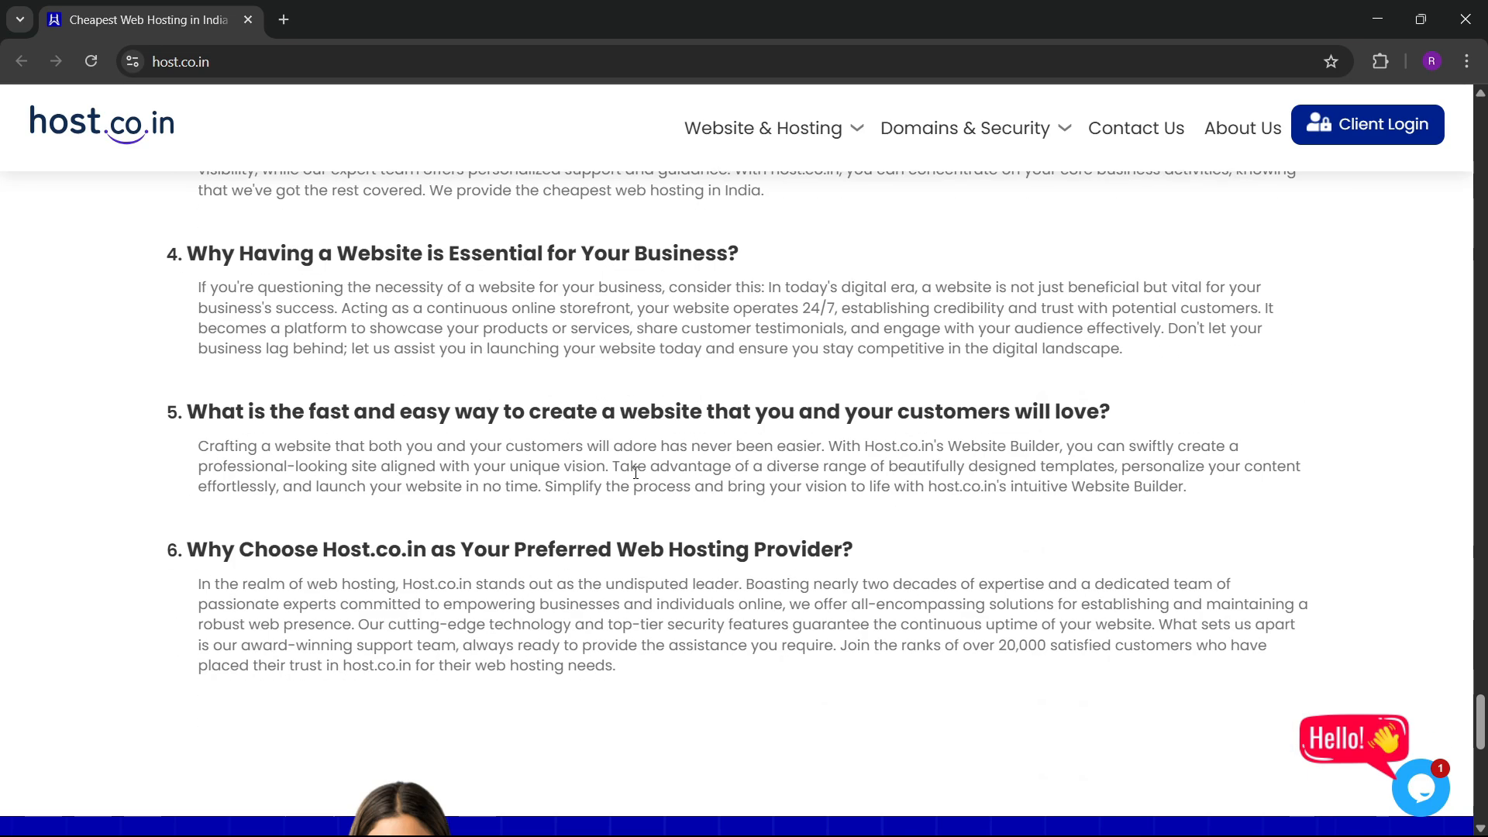
{"action": "scroll", "coordinate": [868, 504], "scroll_direction": "up", "scroll_amount": 12}
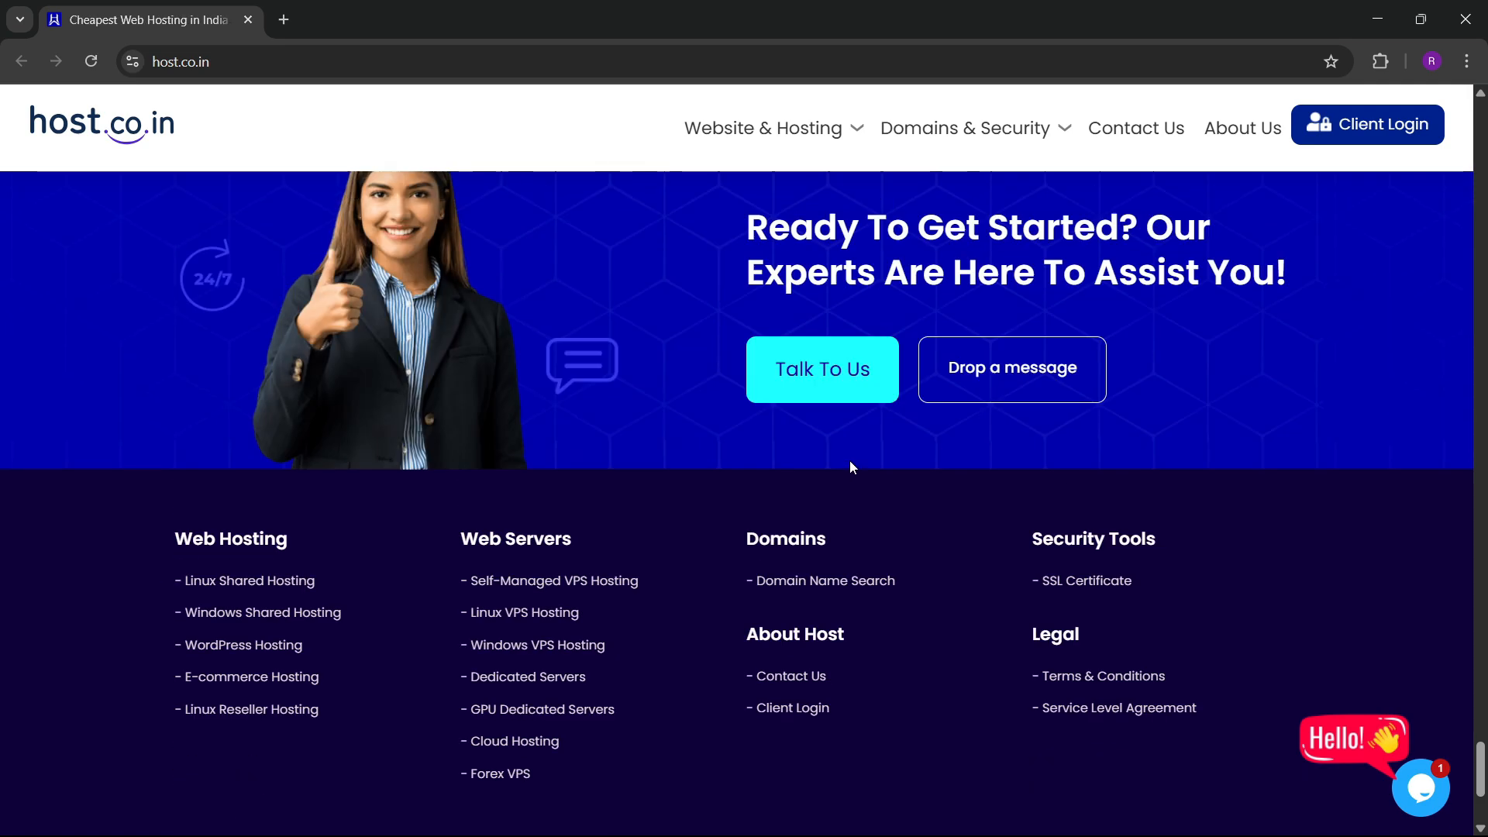
{"action": "scroll", "coordinate": [852, 461], "scroll_direction": "up", "scroll_amount": 4}
{"action": "scroll", "coordinate": [1440, 349], "scroll_direction": "up", "scroll_amount": 20}
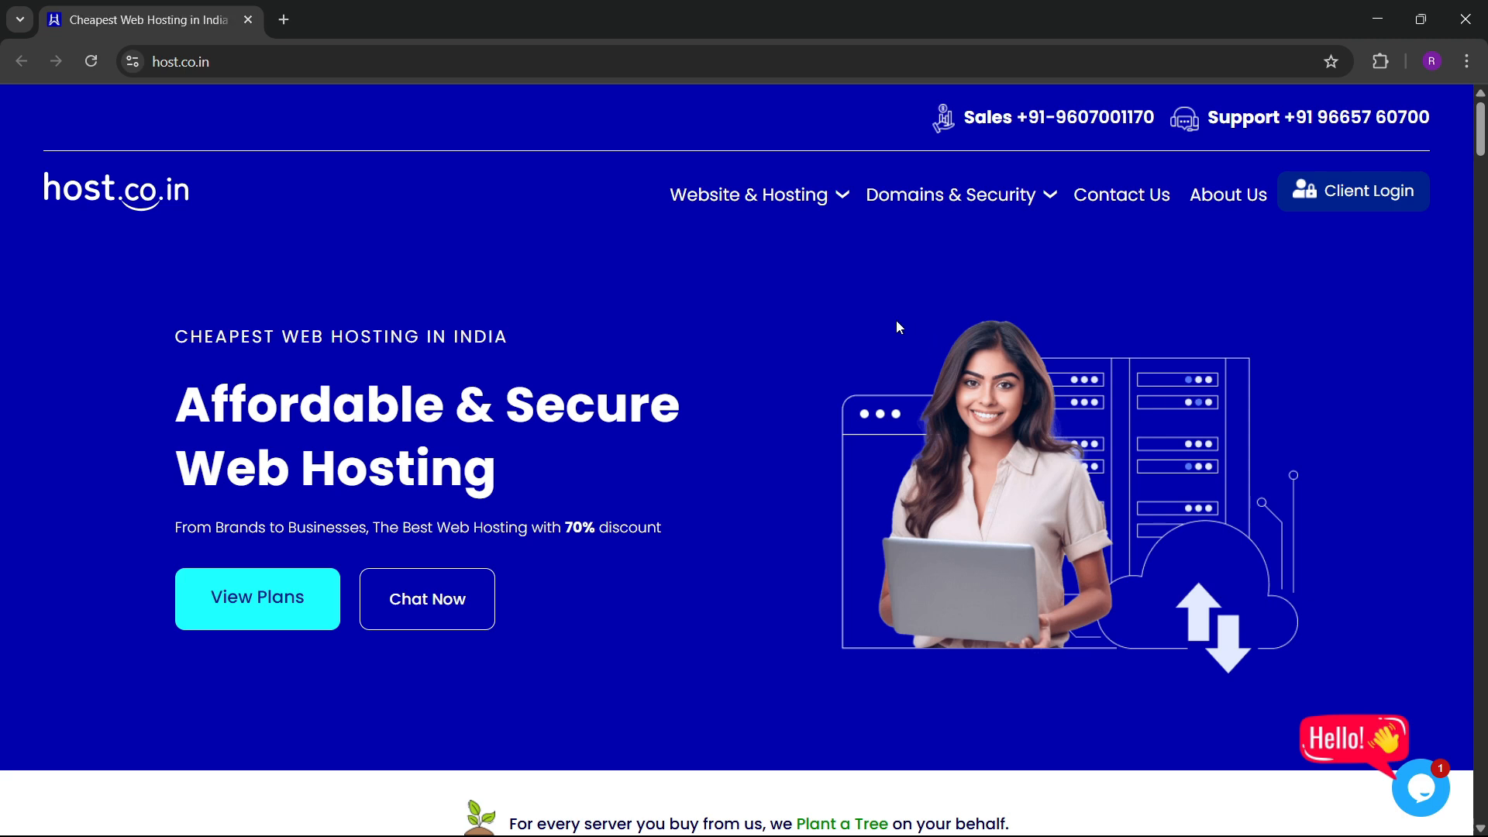
Go back to the hosting plan cards and add the Nano plan to the cart
{"action": "scroll", "coordinate": [714, 353], "scroll_direction": "down", "scroll_amount": 8}
{"action": "scroll", "coordinate": [714, 352], "scroll_direction": "down", "scroll_amount": 12}
{"action": "scroll", "coordinate": [578, 409], "scroll_direction": "up", "scroll_amount": 3}
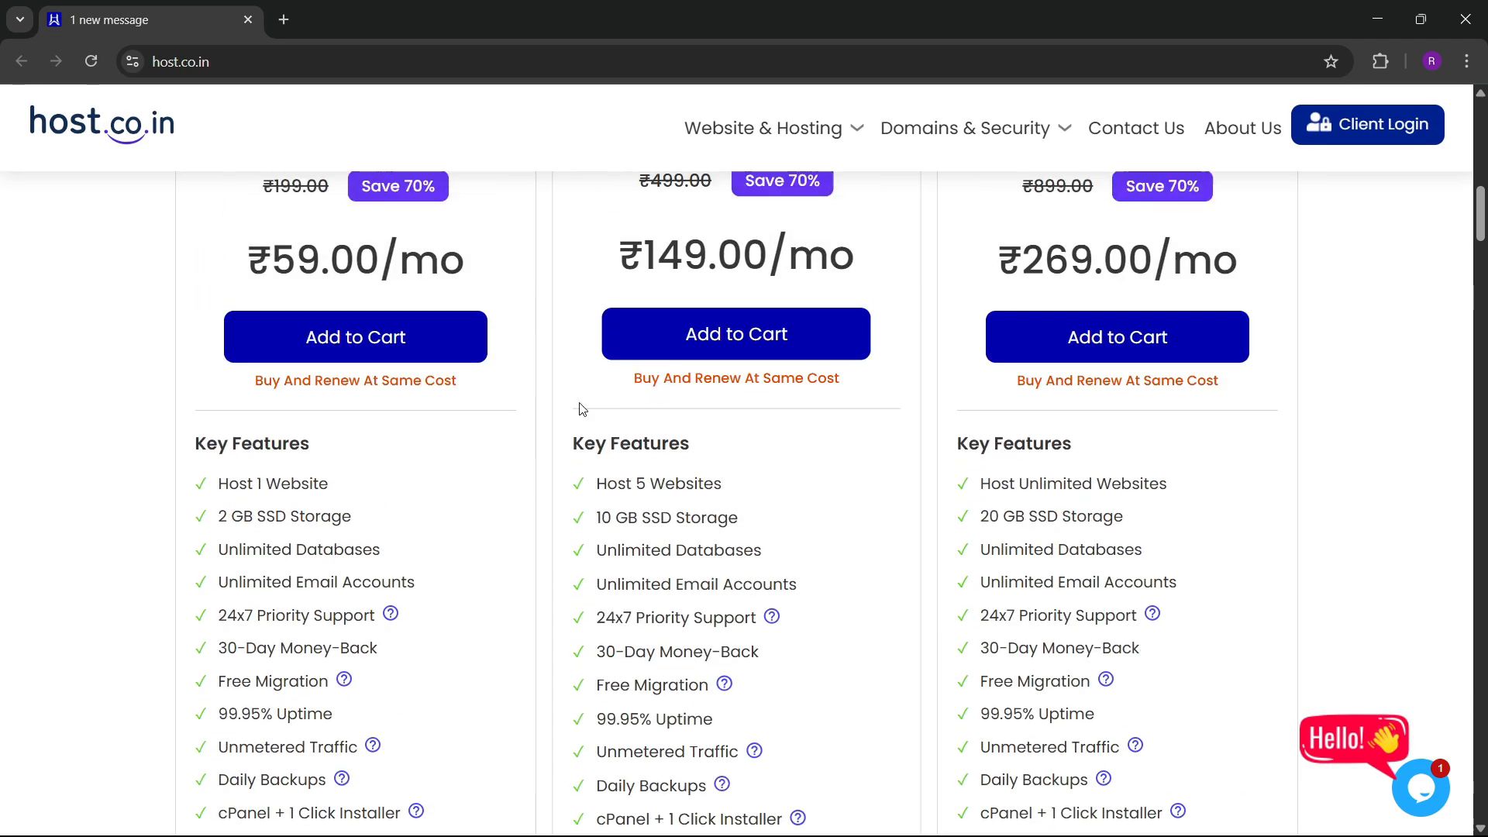
{"action": "left_click", "coordinate": [432, 339]}
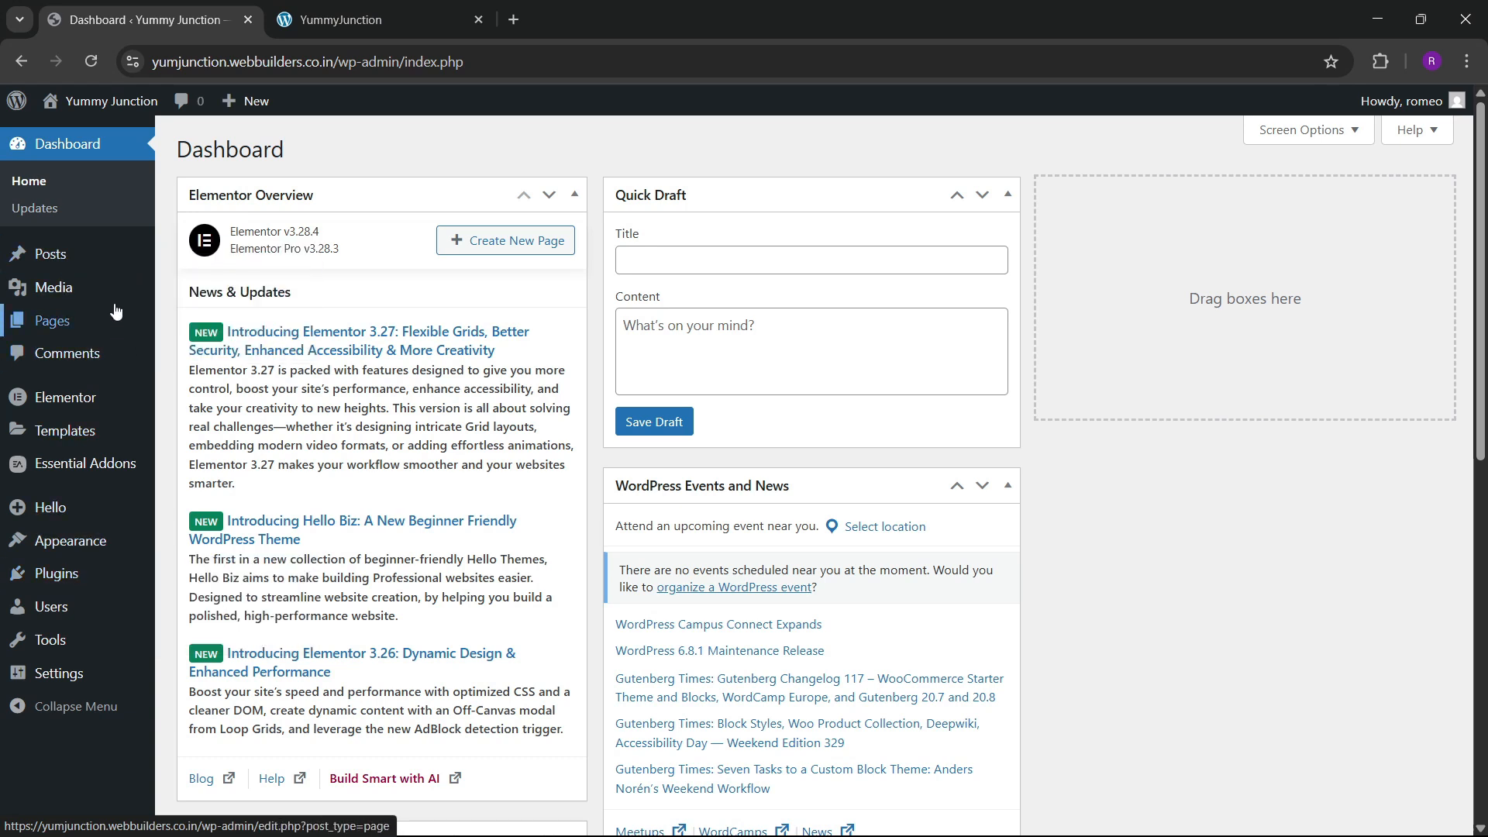
Switch to the Yummy Junction WordPress dashboard and check its installed themes and plugins
{"action": "mouse_move", "coordinate": [70, 541]}
{"action": "left_click", "coordinate": [176, 544]}
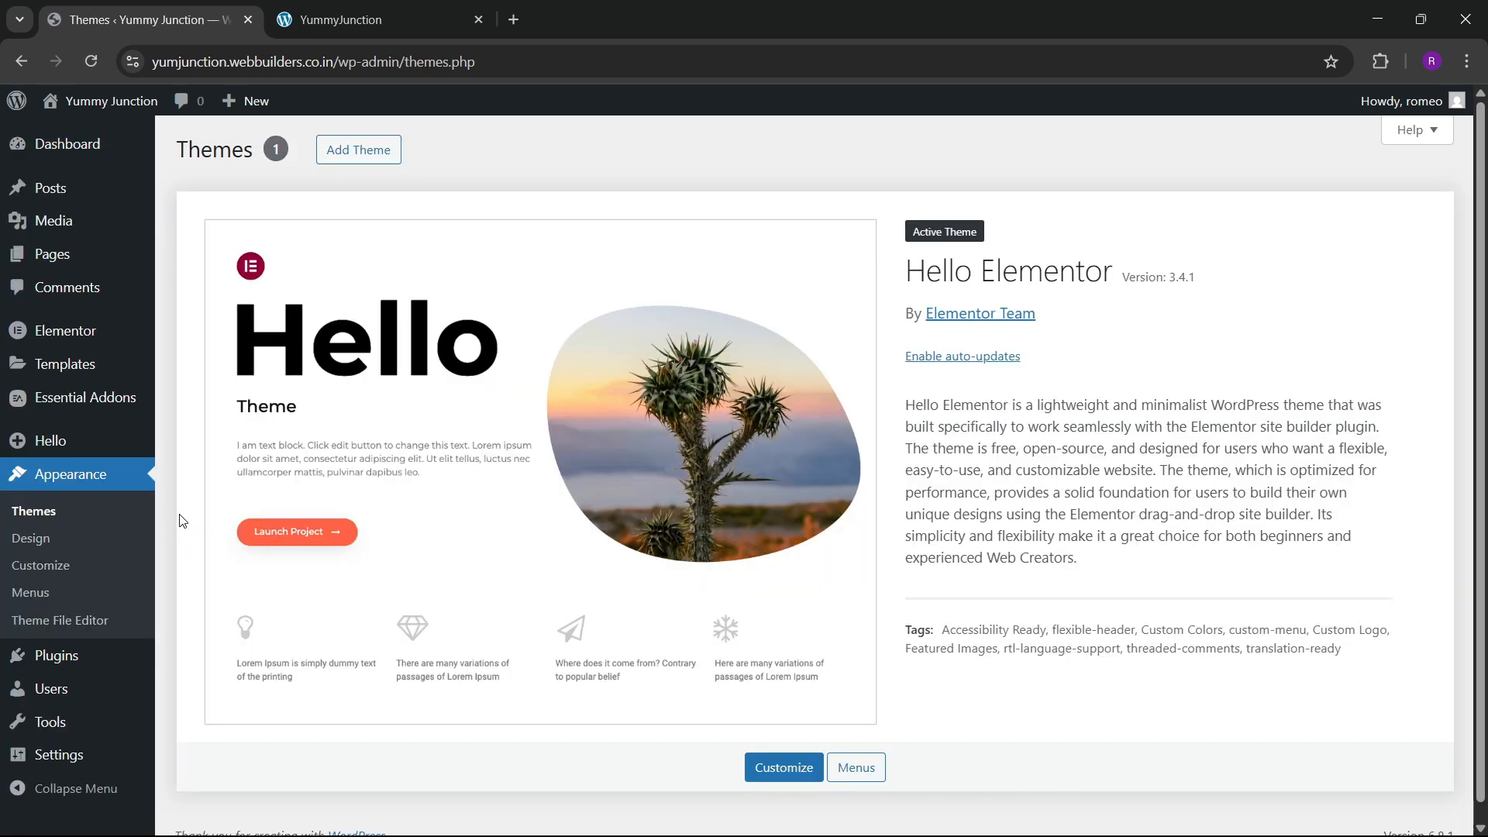
{"action": "mouse_move", "coordinate": [55, 655]}
{"action": "left_click", "coordinate": [183, 657]}
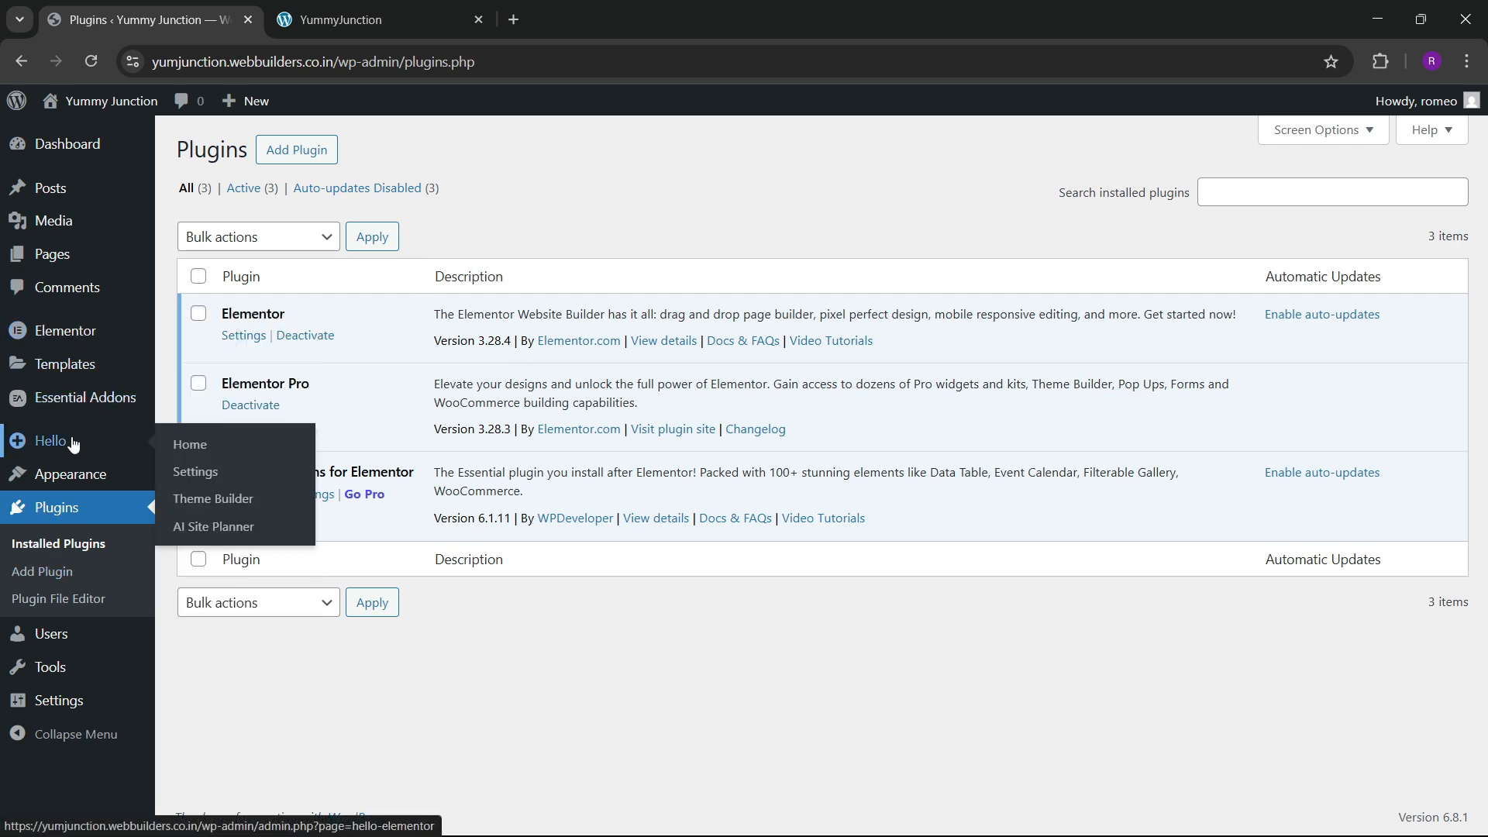
List the site's pages, view the home front page in a new browser tab, and close that tab
{"action": "left_click", "coordinate": [182, 258]}
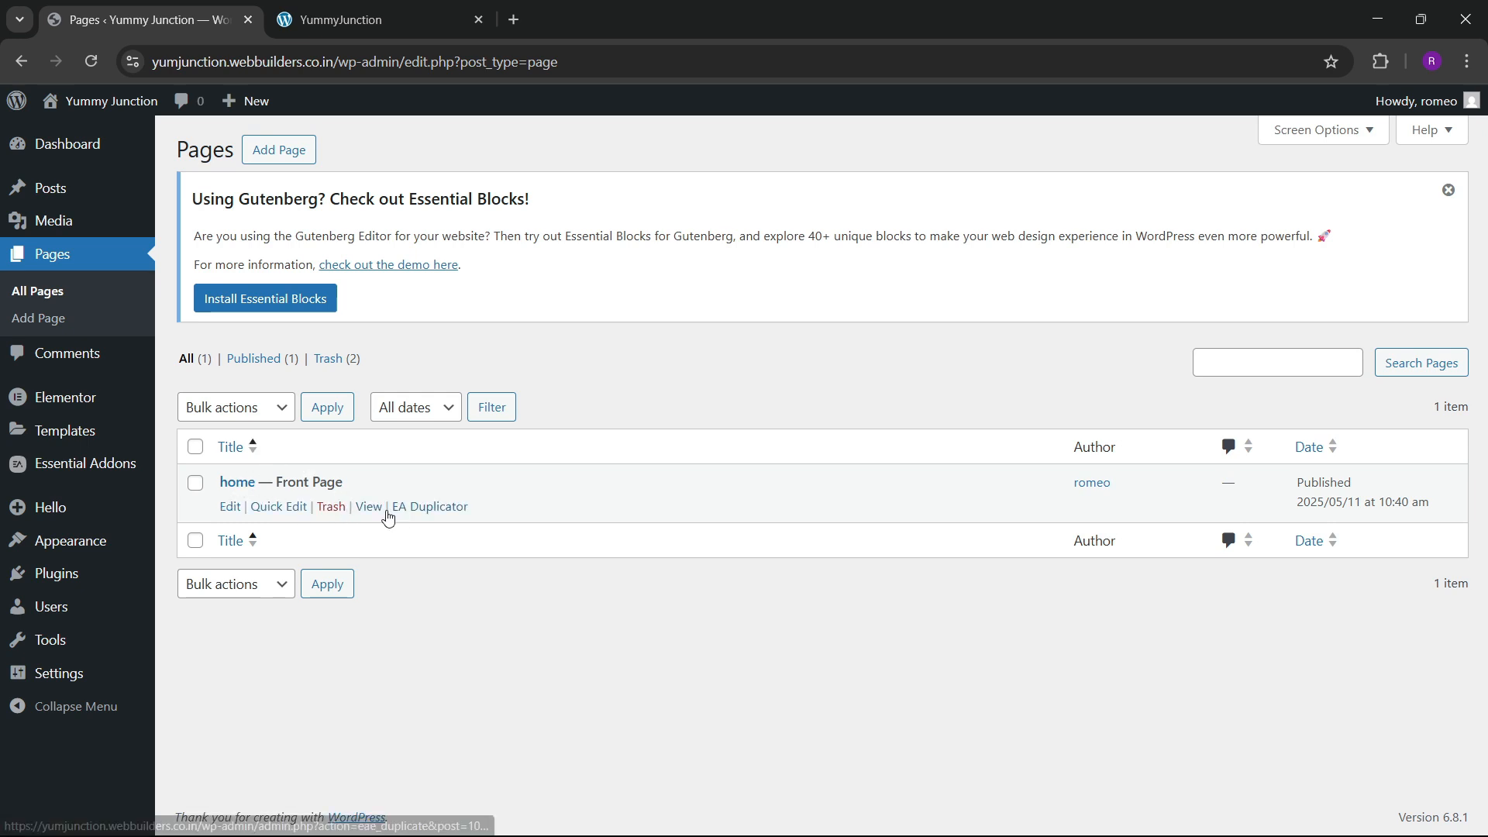
{"action": "right_click", "coordinate": [367, 505]}
{"action": "left_click", "coordinate": [434, 521]}
{"action": "left_click", "coordinate": [343, 14]}
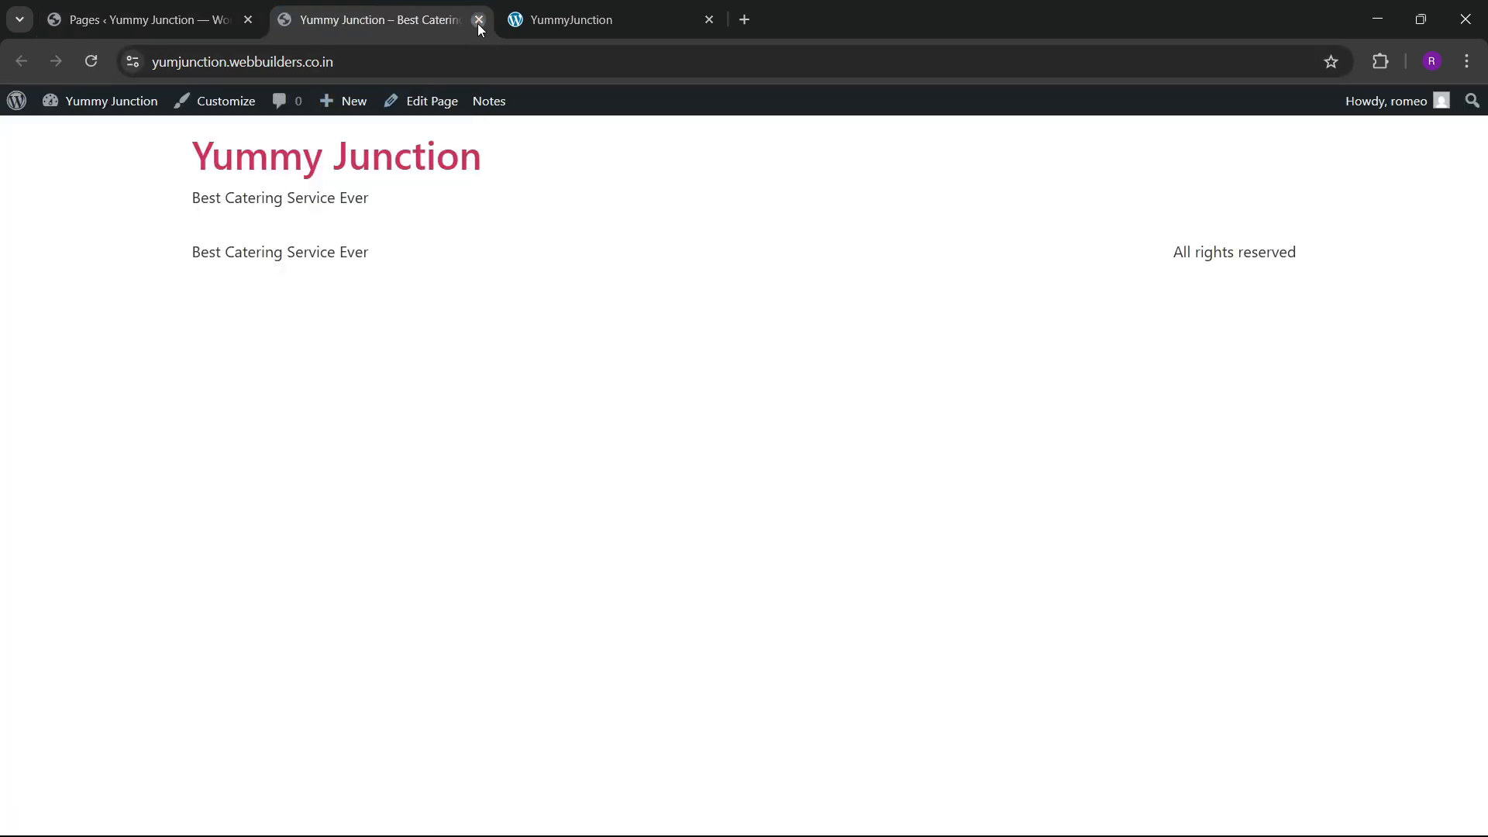
{"action": "left_click", "coordinate": [478, 19]}
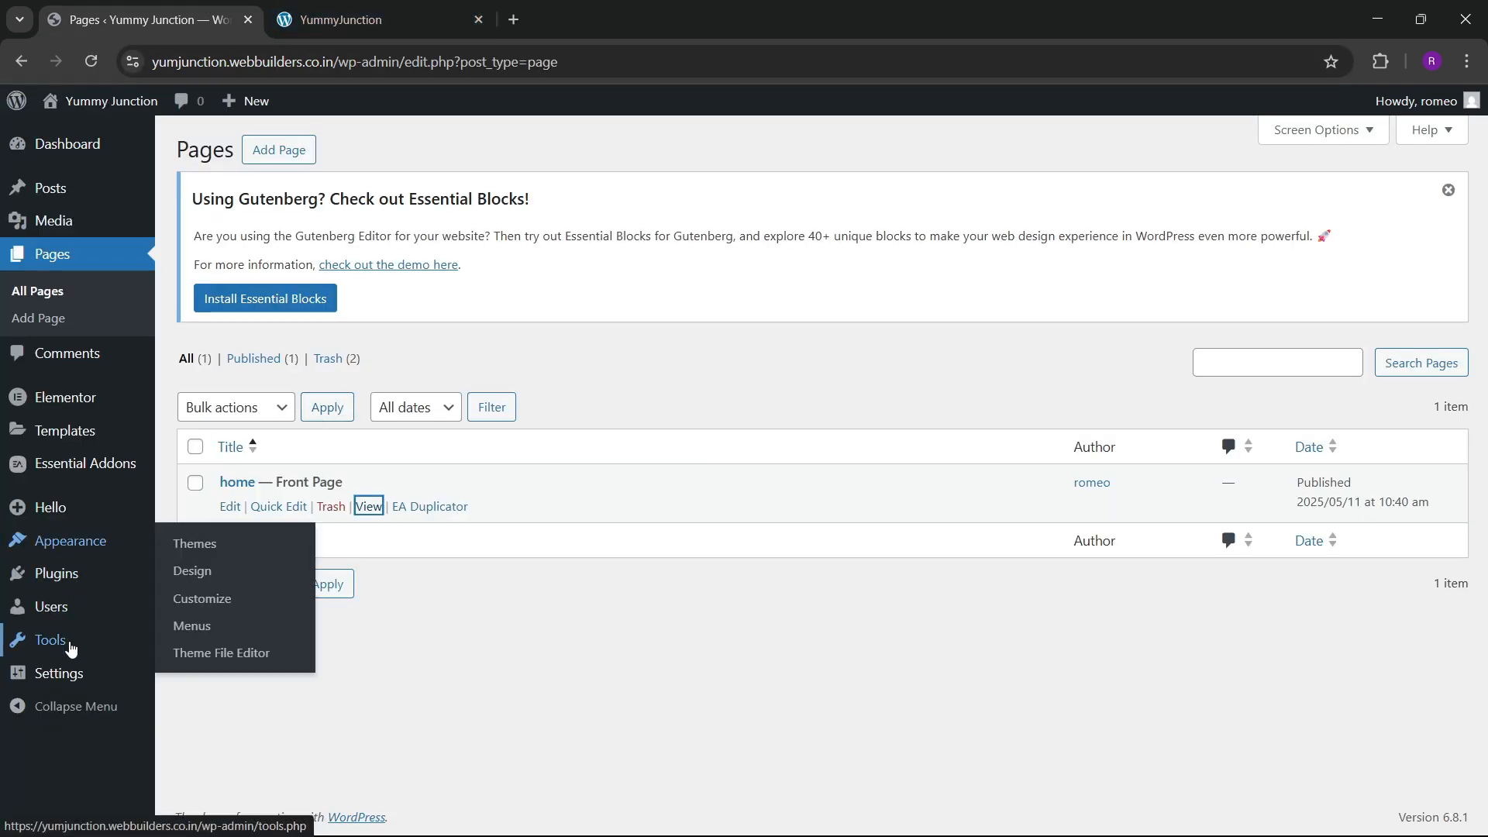
{"action": "mouse_move", "coordinate": [74, 109]}
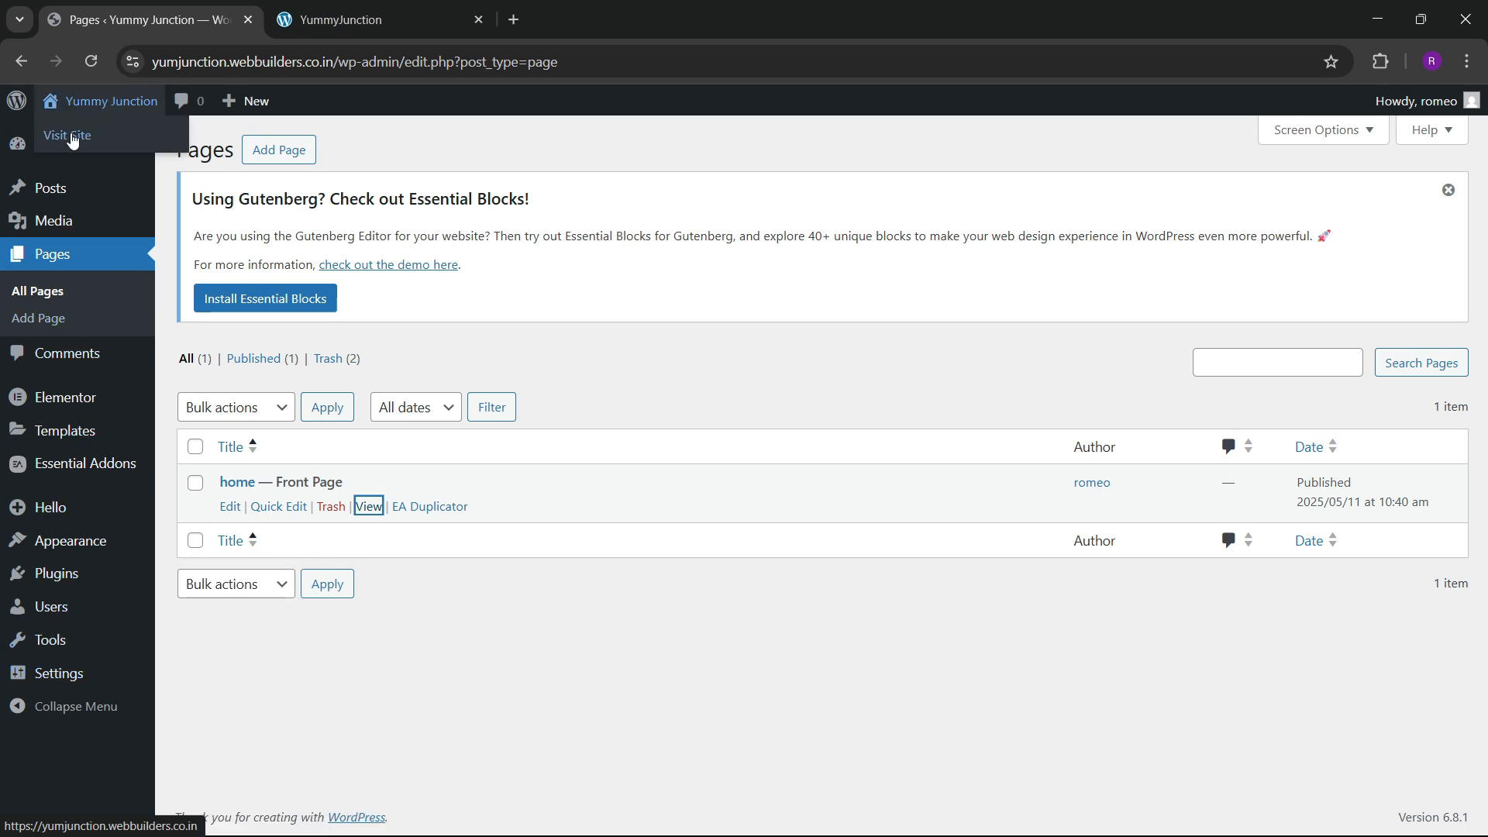
Open the Yummy Junction live site in a new browser tab and check the homepage choice in the dashboard's Reading settings
{"action": "right_click", "coordinate": [73, 138]}
{"action": "left_click", "coordinate": [137, 158]}
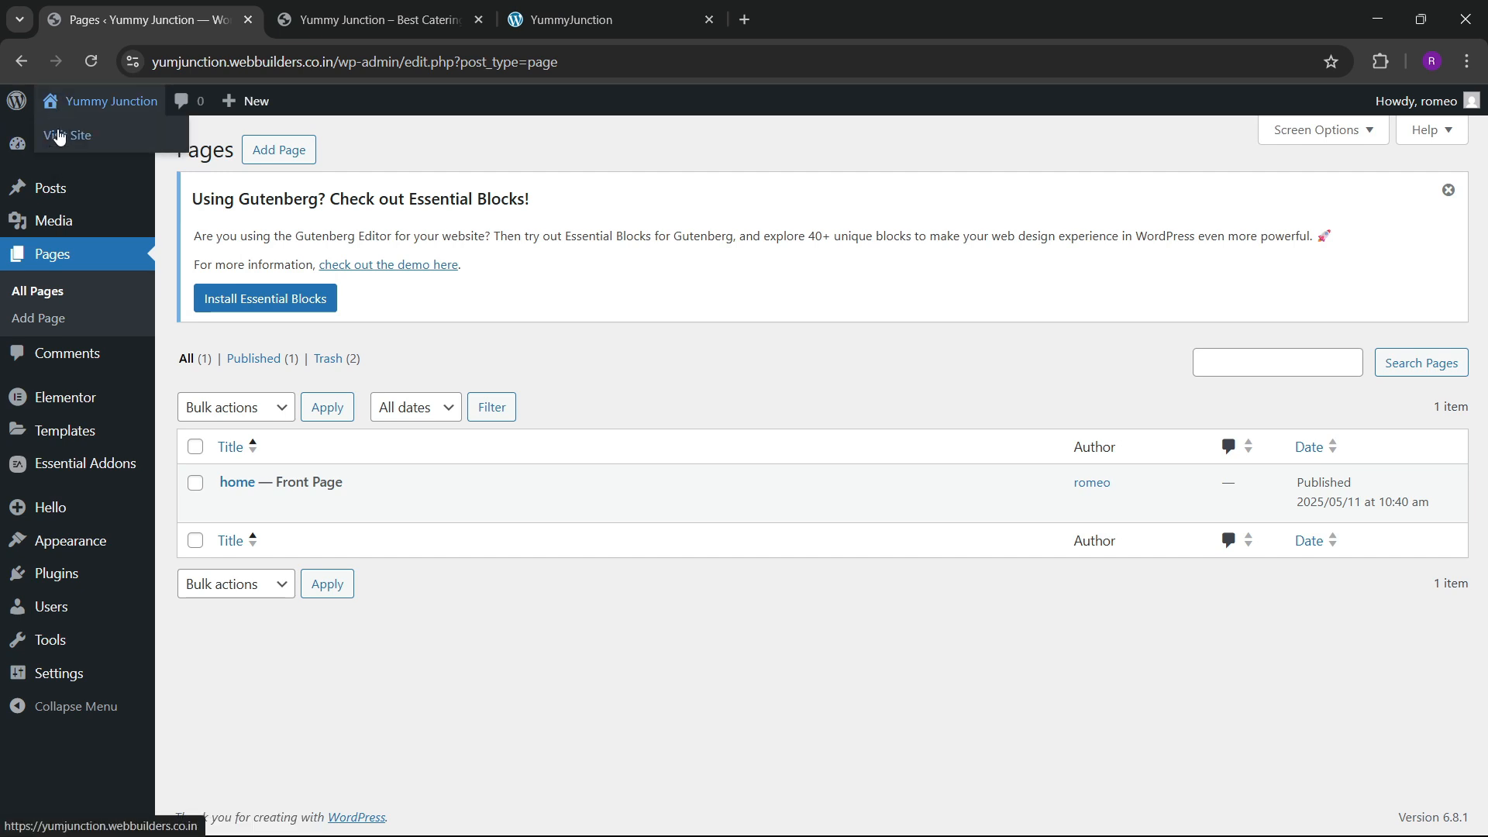
{"action": "left_click", "coordinate": [59, 136]}
{"action": "left_click", "coordinate": [240, 10]}
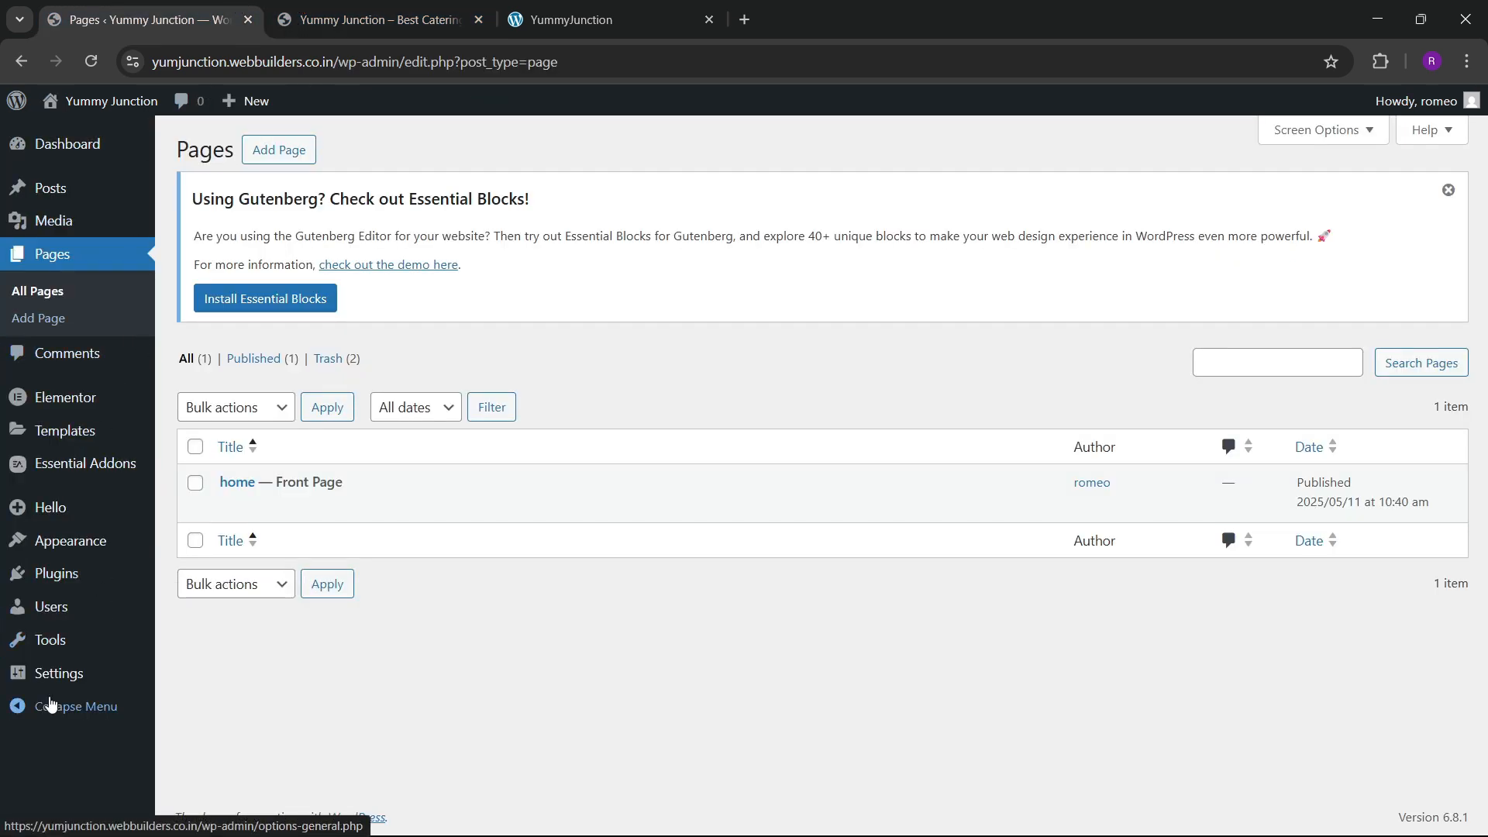
{"action": "mouse_move", "coordinate": [78, 669]}
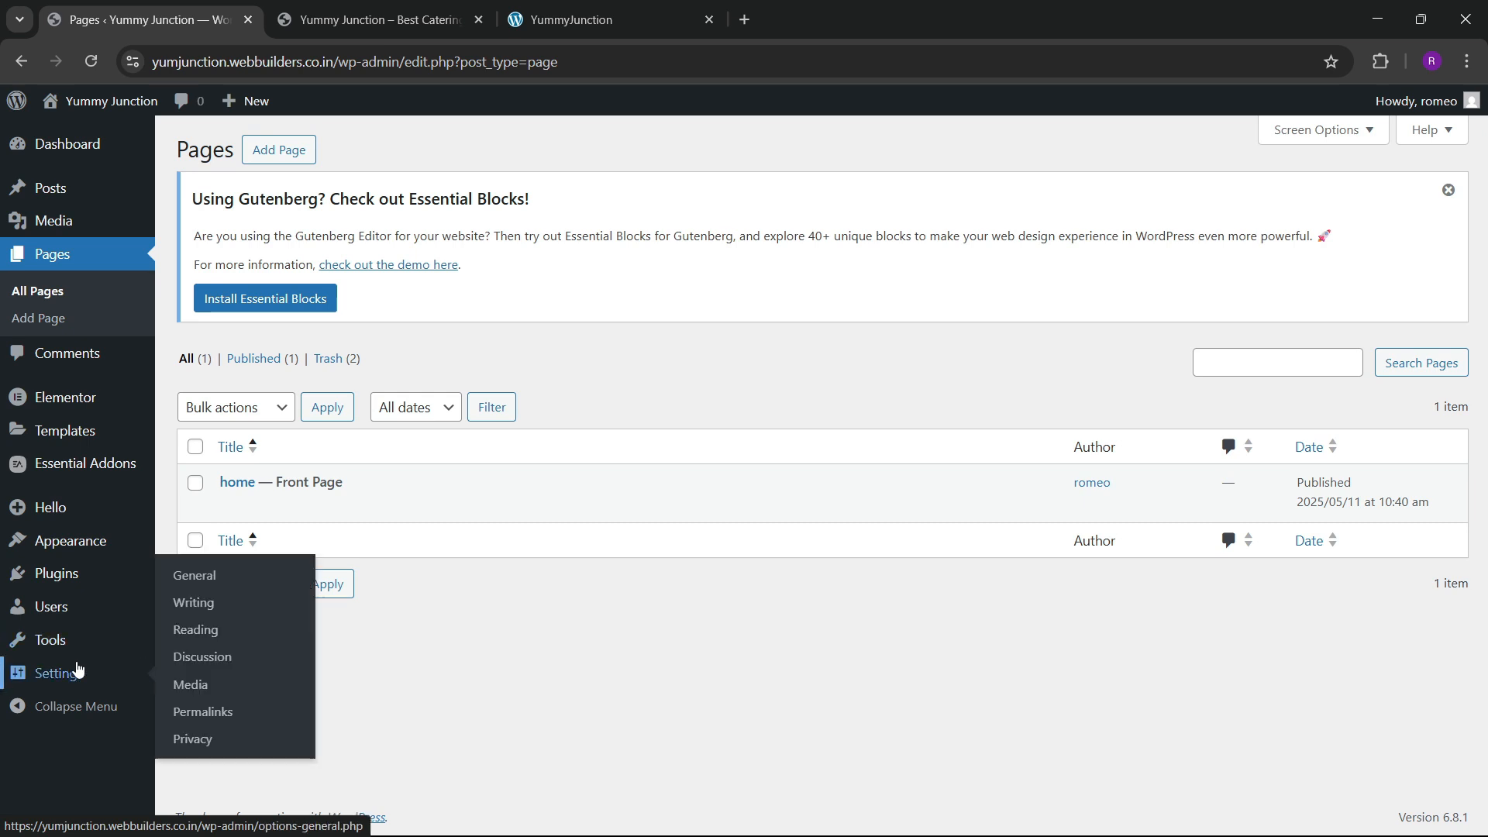
{"action": "left_click", "coordinate": [205, 632]}
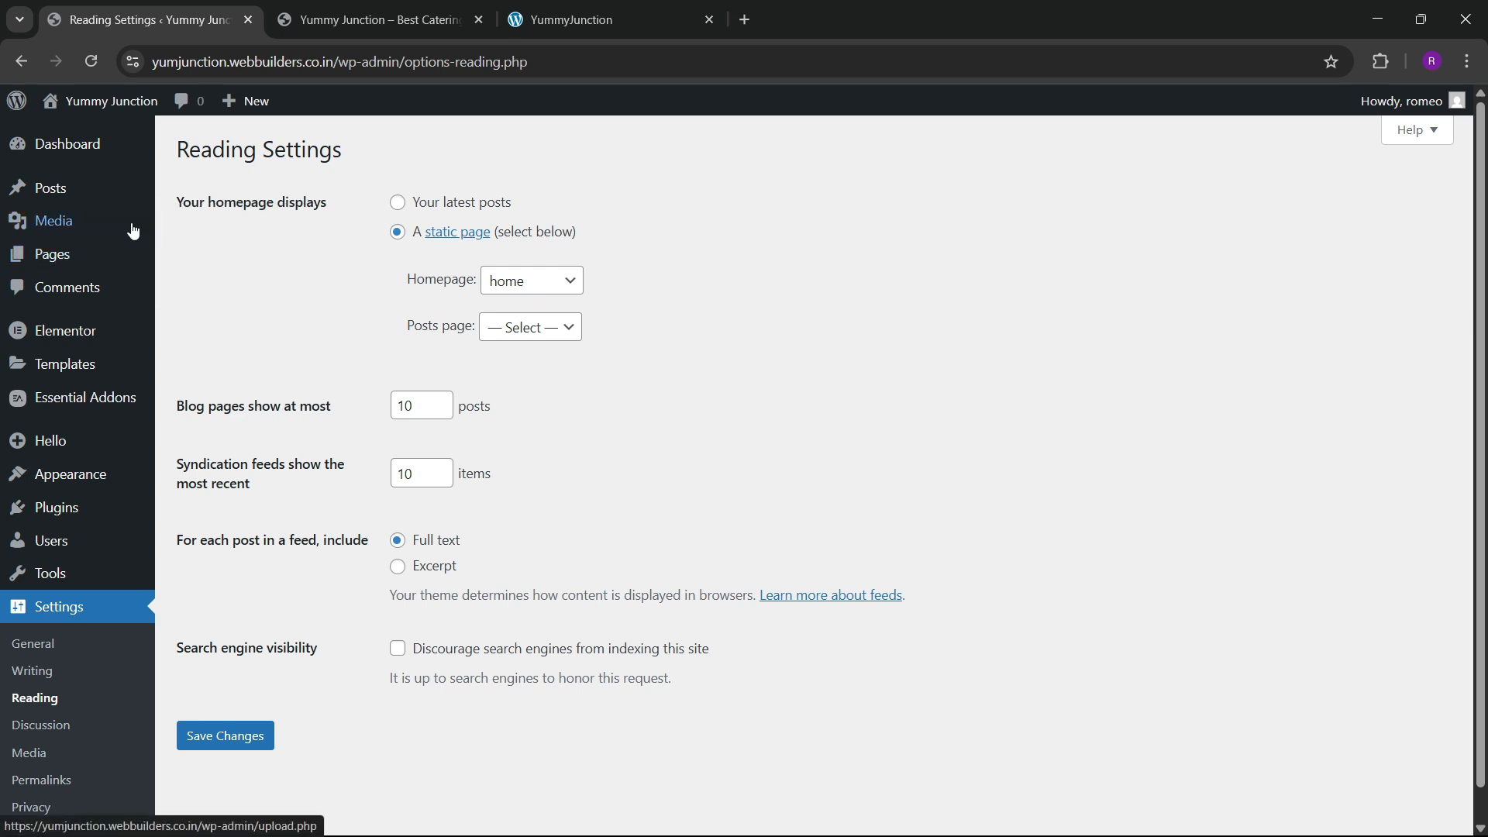
Upload the food and catering images from the computer to the Yummy Junction media library
{"action": "mouse_move", "coordinate": [85, 226]}
{"action": "left_click", "coordinate": [191, 224]}
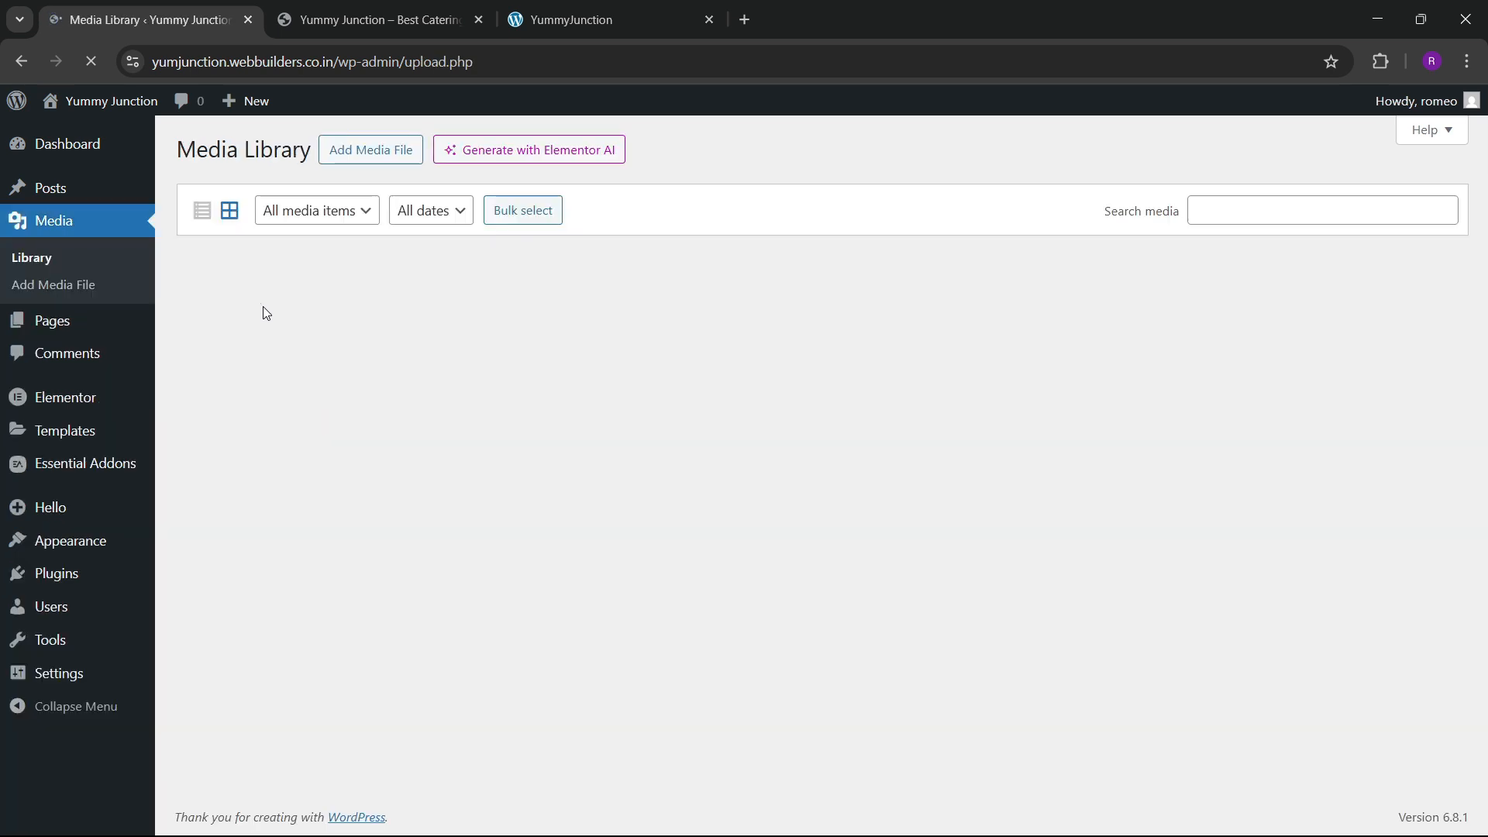
{"action": "left_click", "coordinate": [375, 155]}
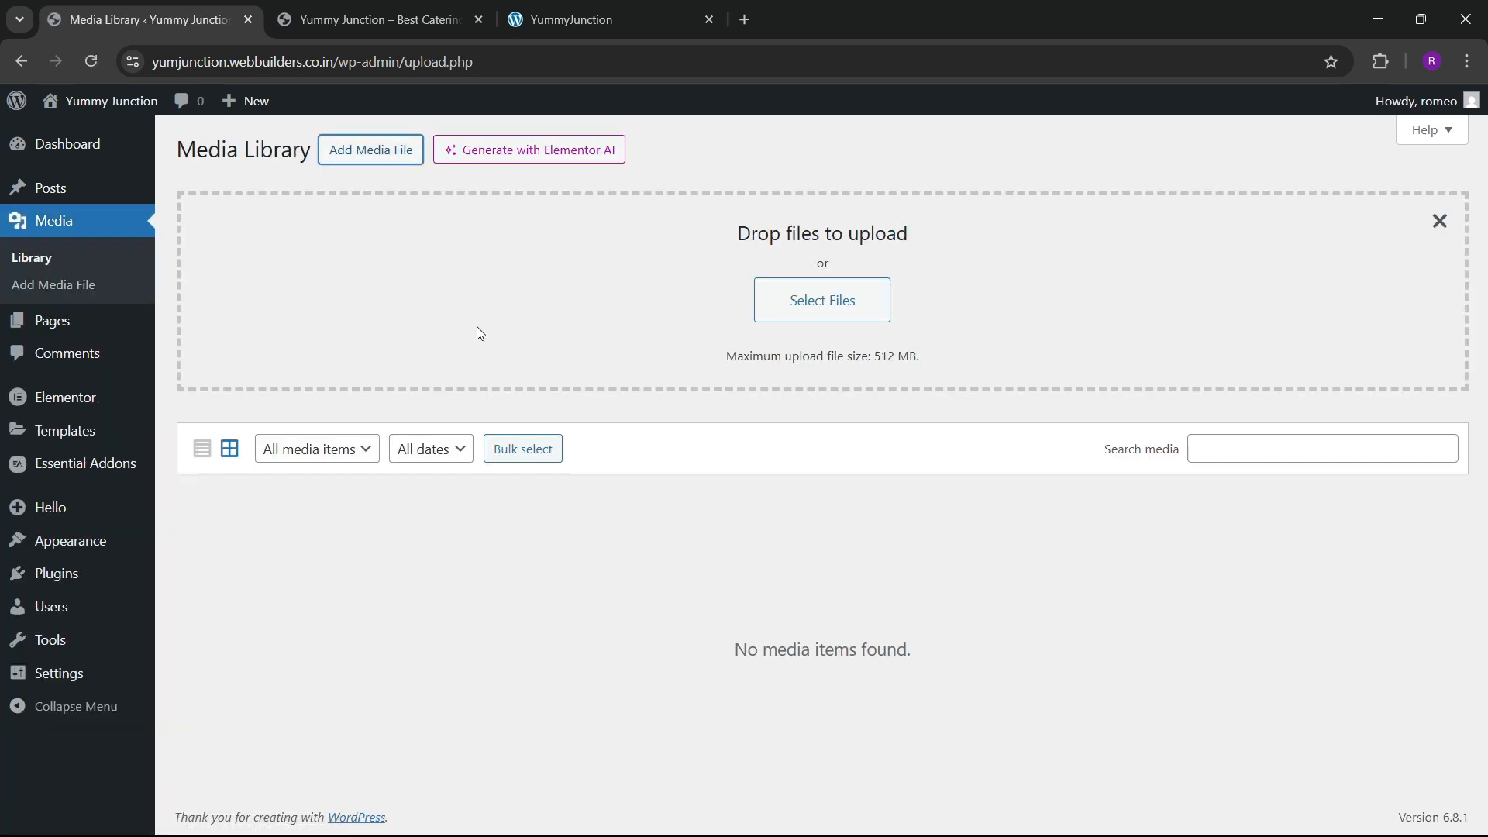
{"action": "left_click", "coordinate": [807, 302]}
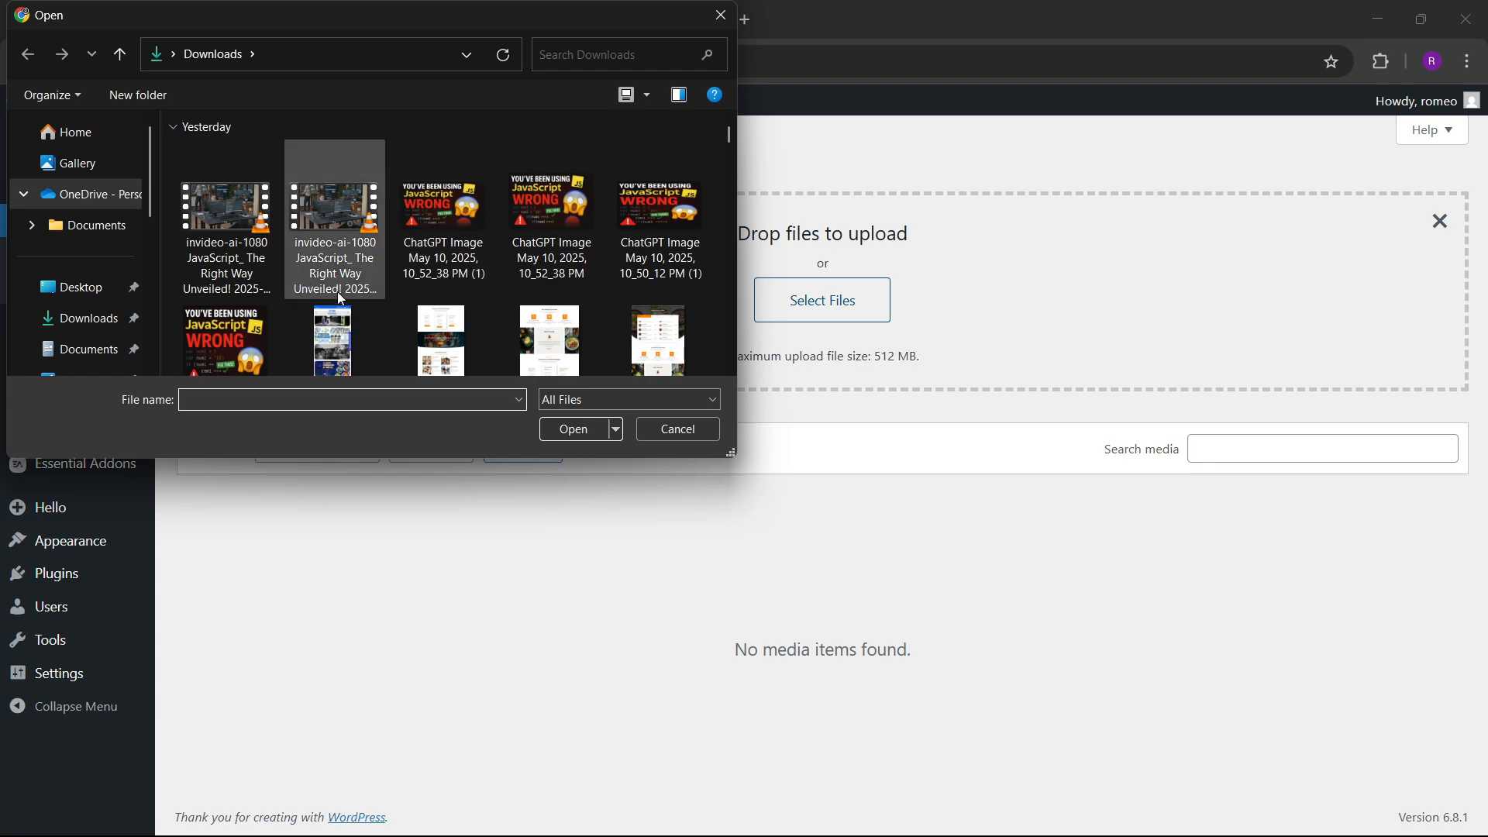
{"action": "scroll", "coordinate": [353, 295], "scroll_direction": "down", "scroll_amount": 1}
{"action": "scroll", "coordinate": [353, 297], "scroll_direction": "down", "scroll_amount": 1}
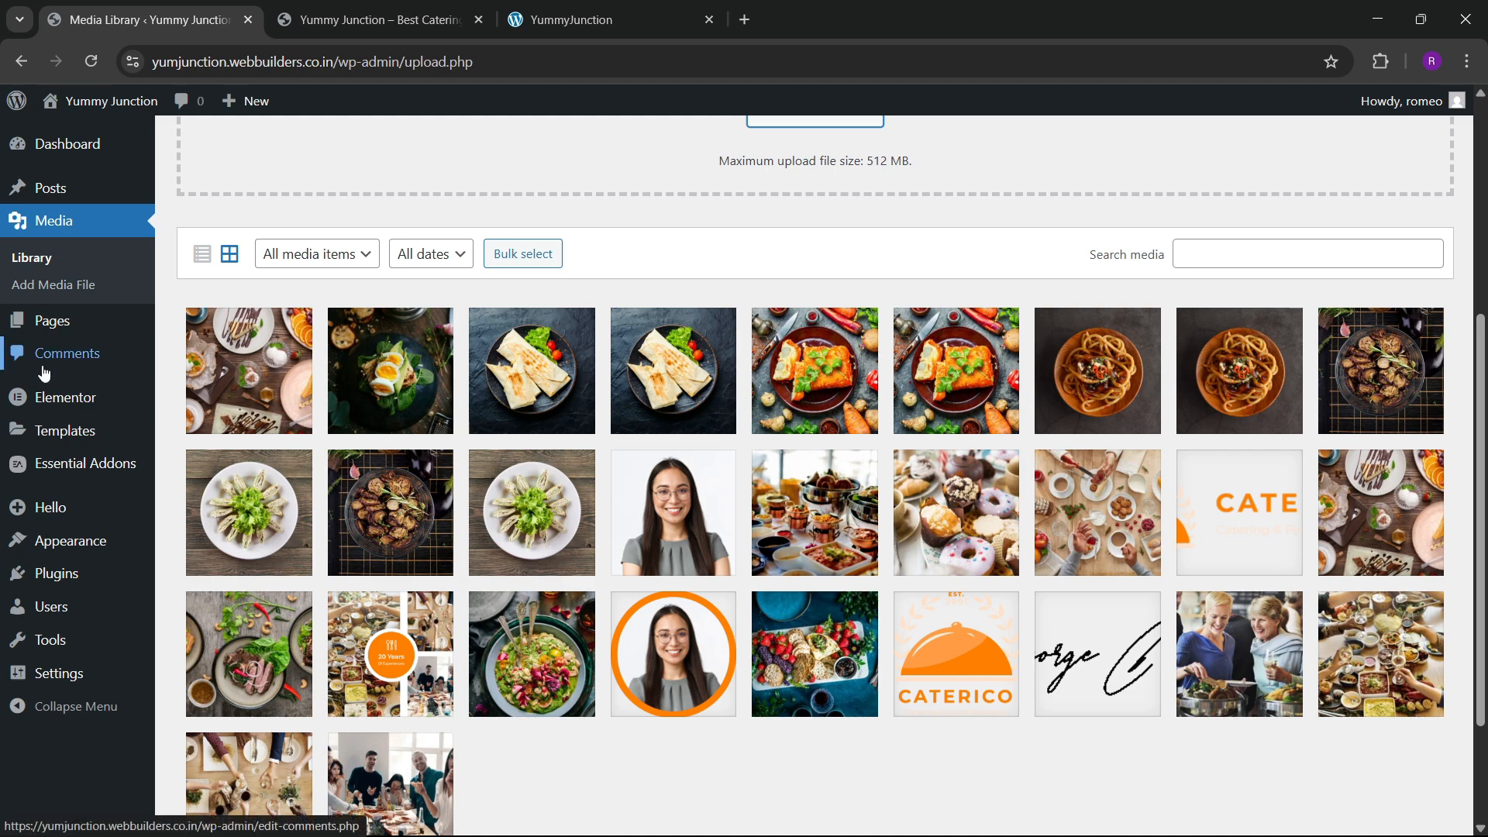
Place the finished yummyjunction.local site in the first browser tab and compare its homepage with the empty live site
{"action": "mouse_move", "coordinate": [33, 389]}
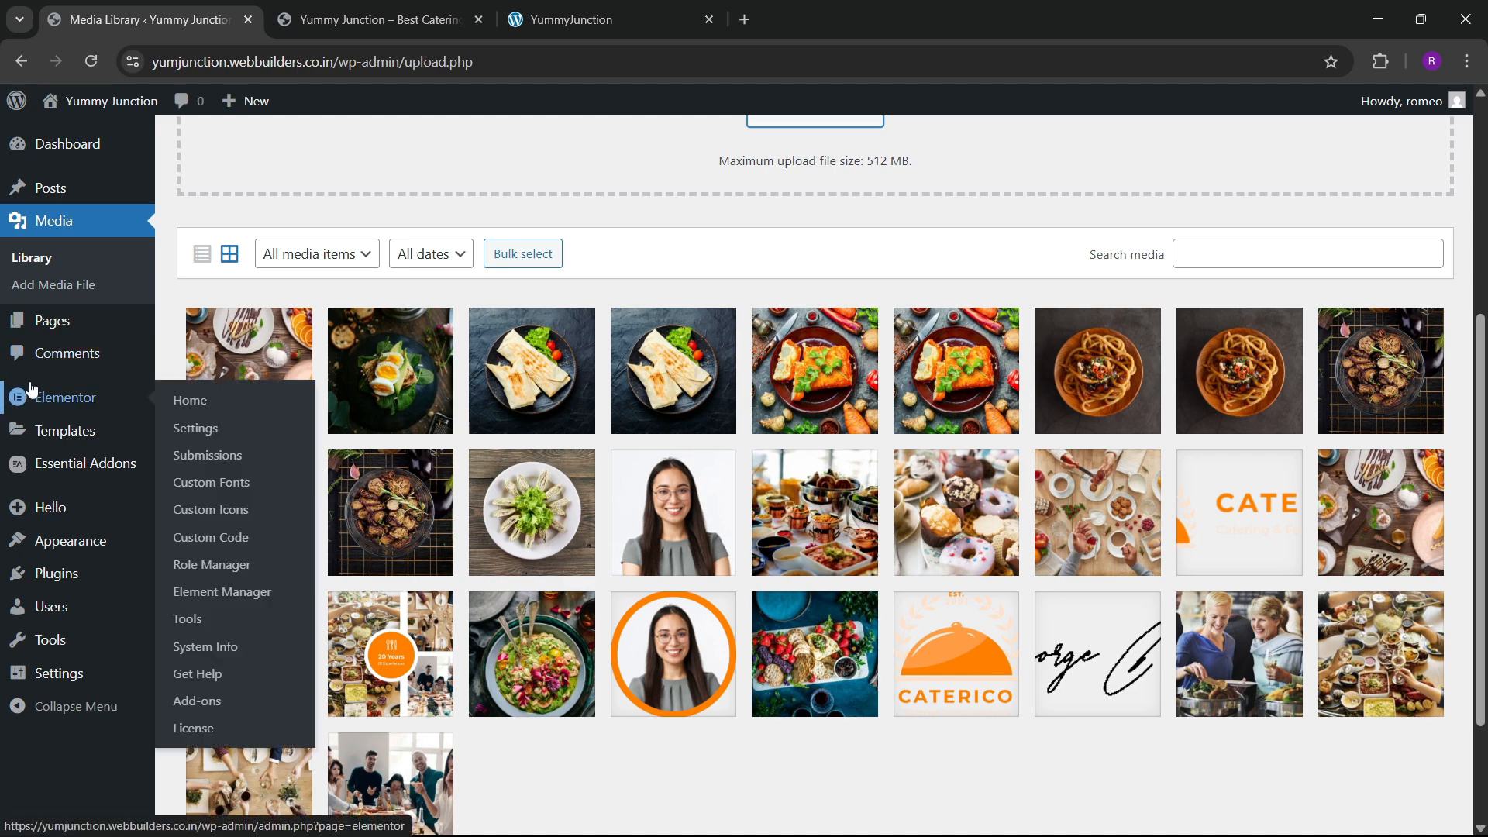
{"action": "left_click", "coordinate": [540, 17]}
{"action": "left_click_drag", "start_coordinate": [541, 14], "coordinate": [452, 6]}
{"action": "left_click_drag", "start_coordinate": [155, 2], "coordinate": [161, 4]}
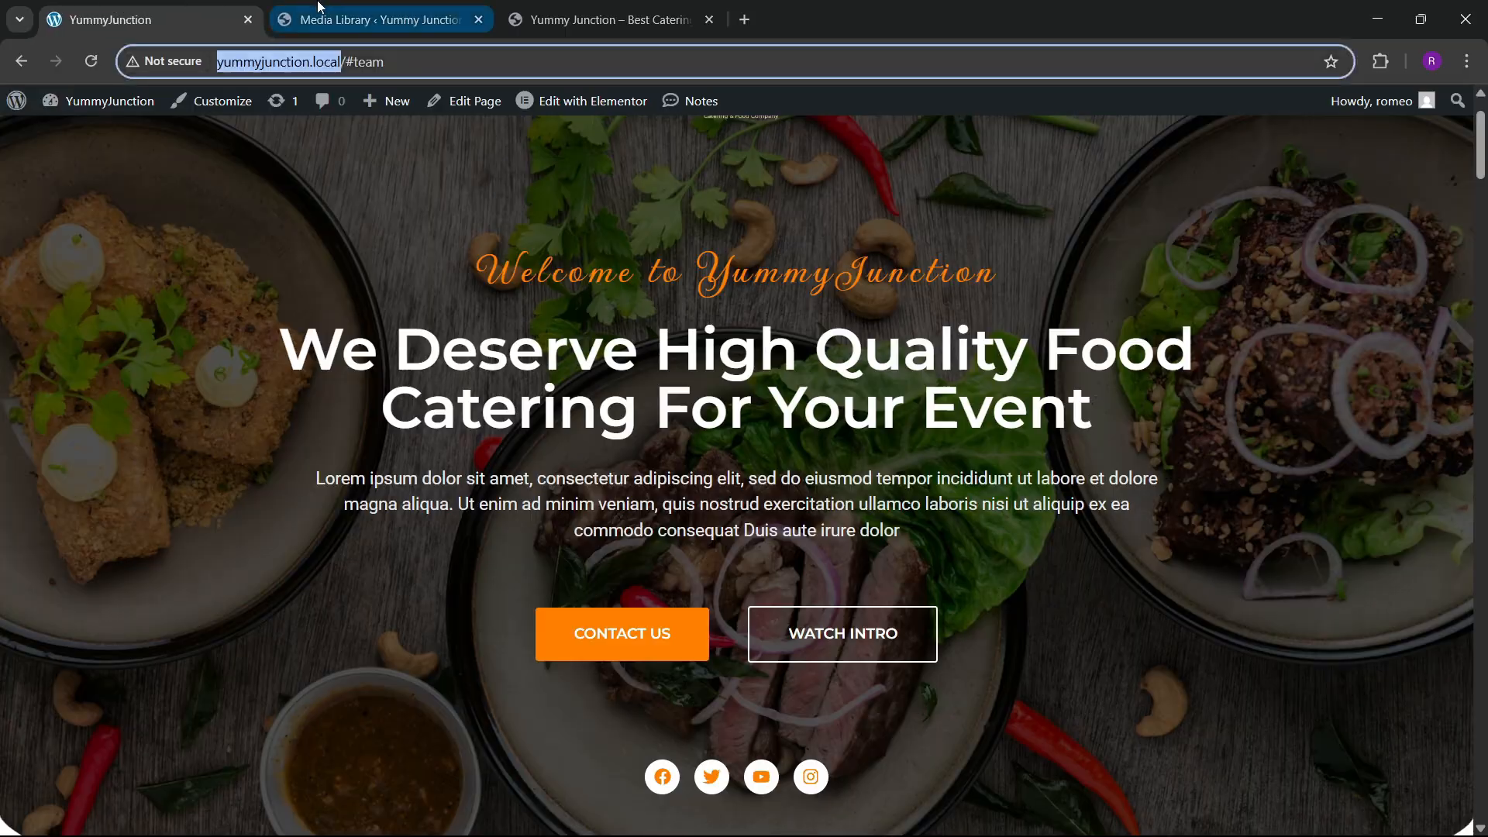
{"action": "left_click", "coordinate": [323, 6]}
{"action": "left_click", "coordinate": [533, 6]}
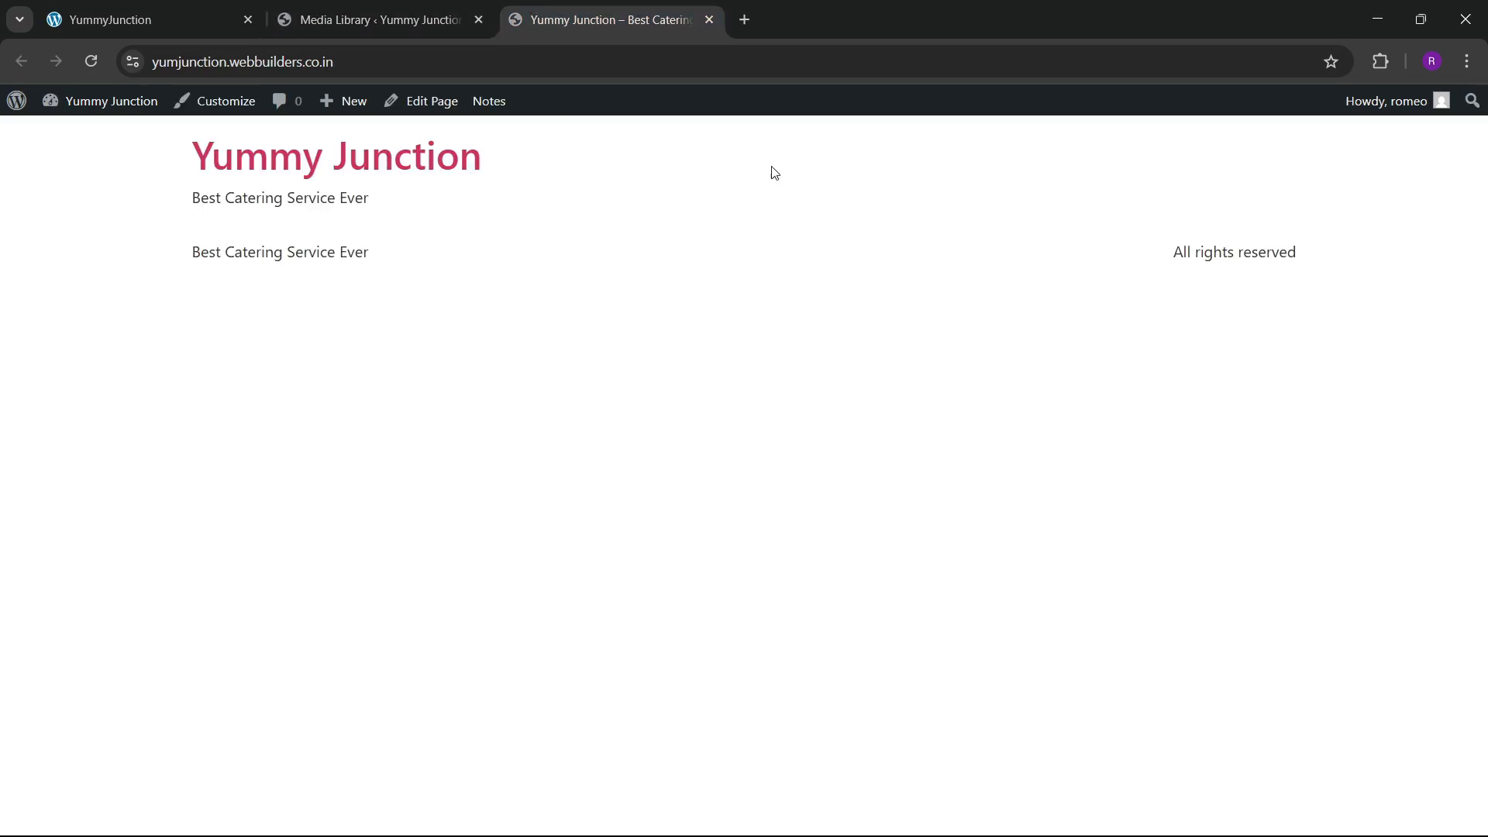
{"action": "left_click", "coordinate": [166, 11]}
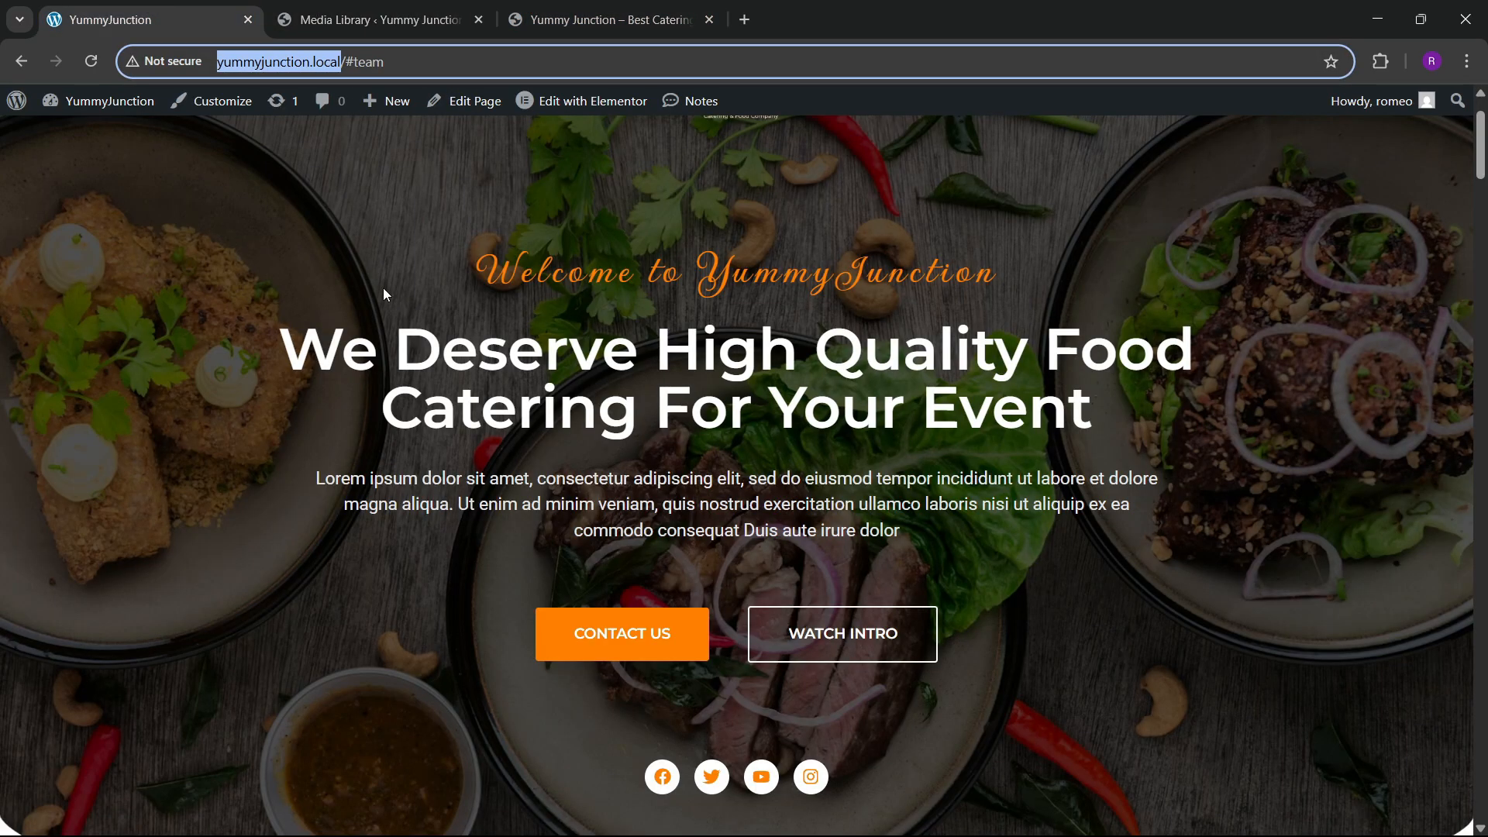
{"action": "left_click", "coordinate": [503, 391]}
{"action": "scroll", "coordinate": [624, 486], "scroll_direction": "down", "scroll_amount": 3}
{"action": "scroll", "coordinate": [625, 486], "scroll_direction": "up", "scroll_amount": 3}
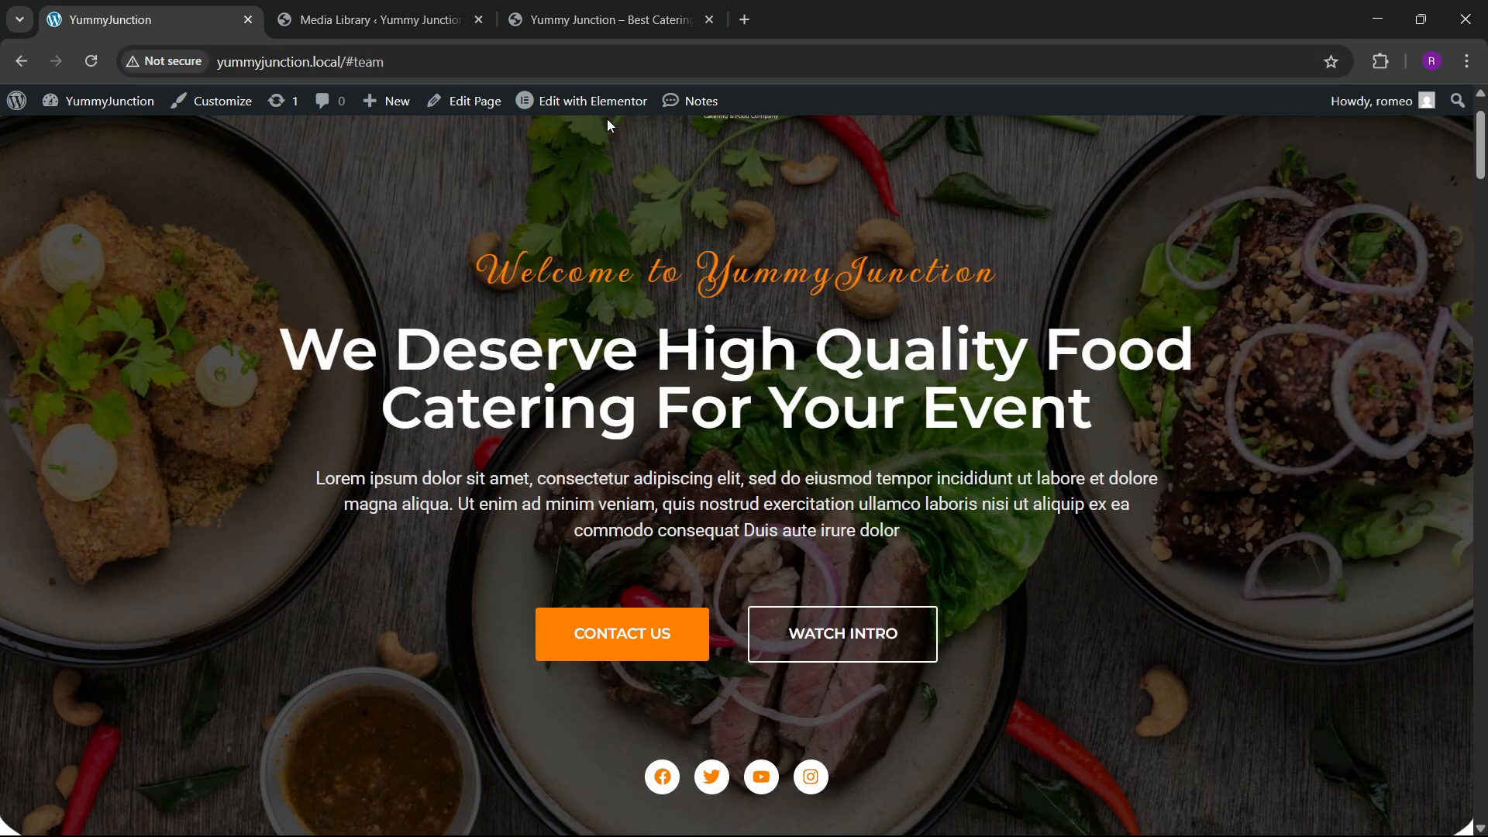
{"action": "left_click", "coordinate": [372, 20]}
{"action": "left_click", "coordinate": [193, 17]}
Start the Color picker tool extension on the yummyjunction.local homepage to sample colours from the hero section
{"action": "left_click", "coordinate": [1381, 61]}
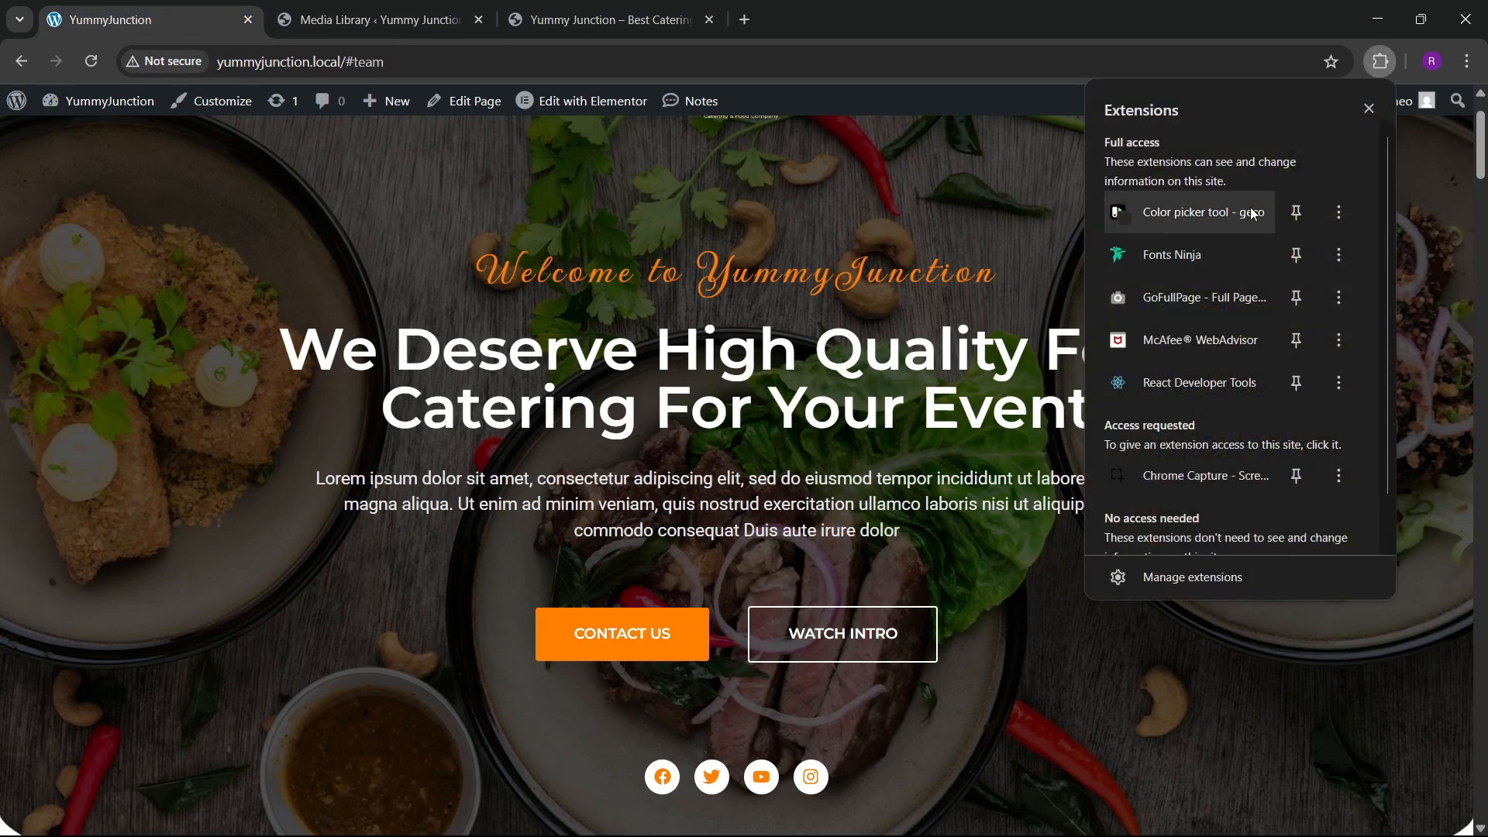
{"action": "left_click", "coordinate": [1198, 223]}
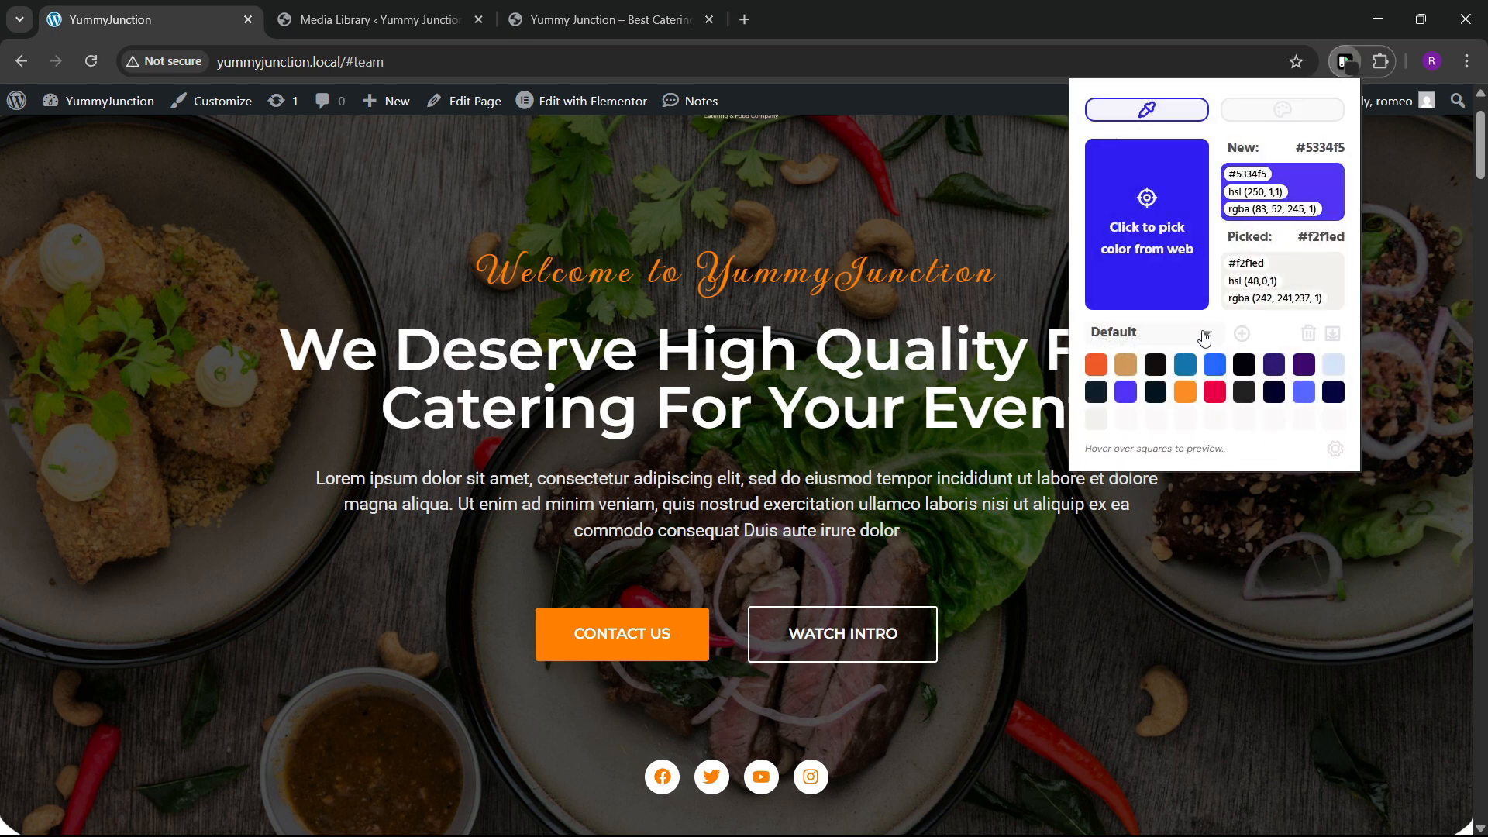
{"action": "left_click", "coordinate": [1150, 239]}
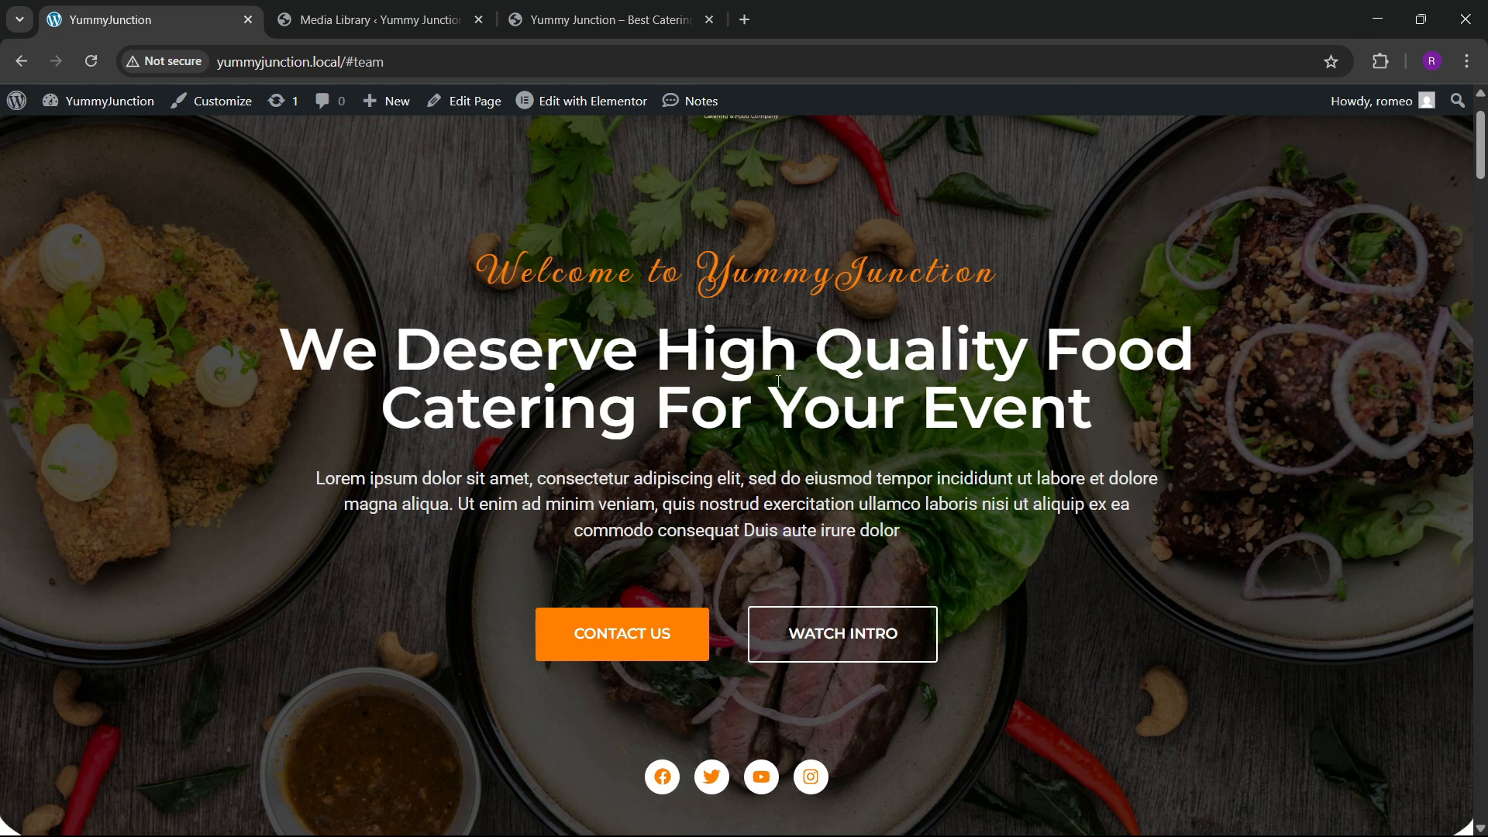
{"action": "left_click", "coordinate": [1380, 61]}
{"action": "left_click", "coordinate": [1203, 213]}
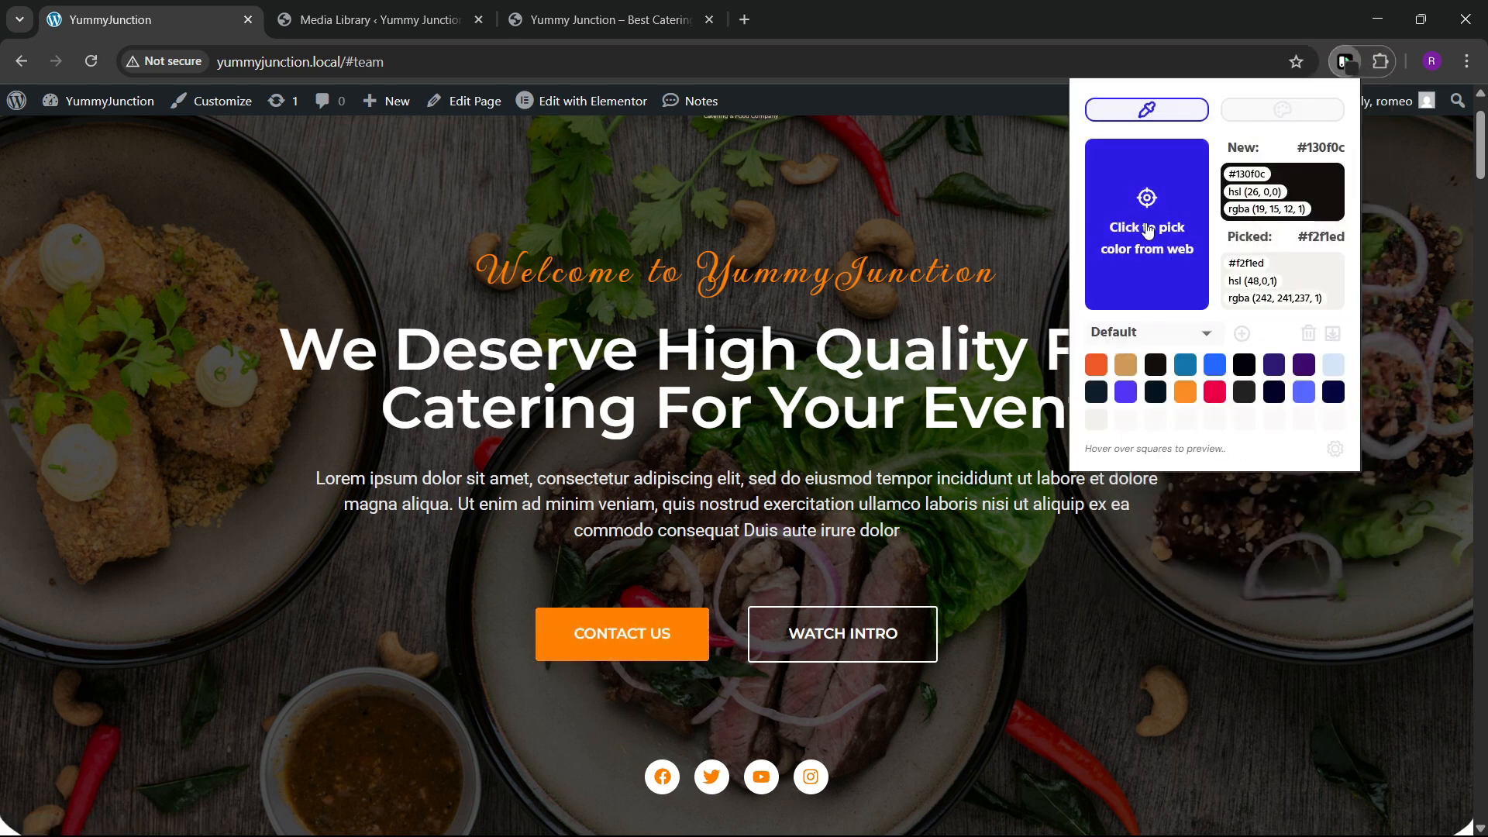
{"action": "left_click", "coordinate": [1148, 225]}
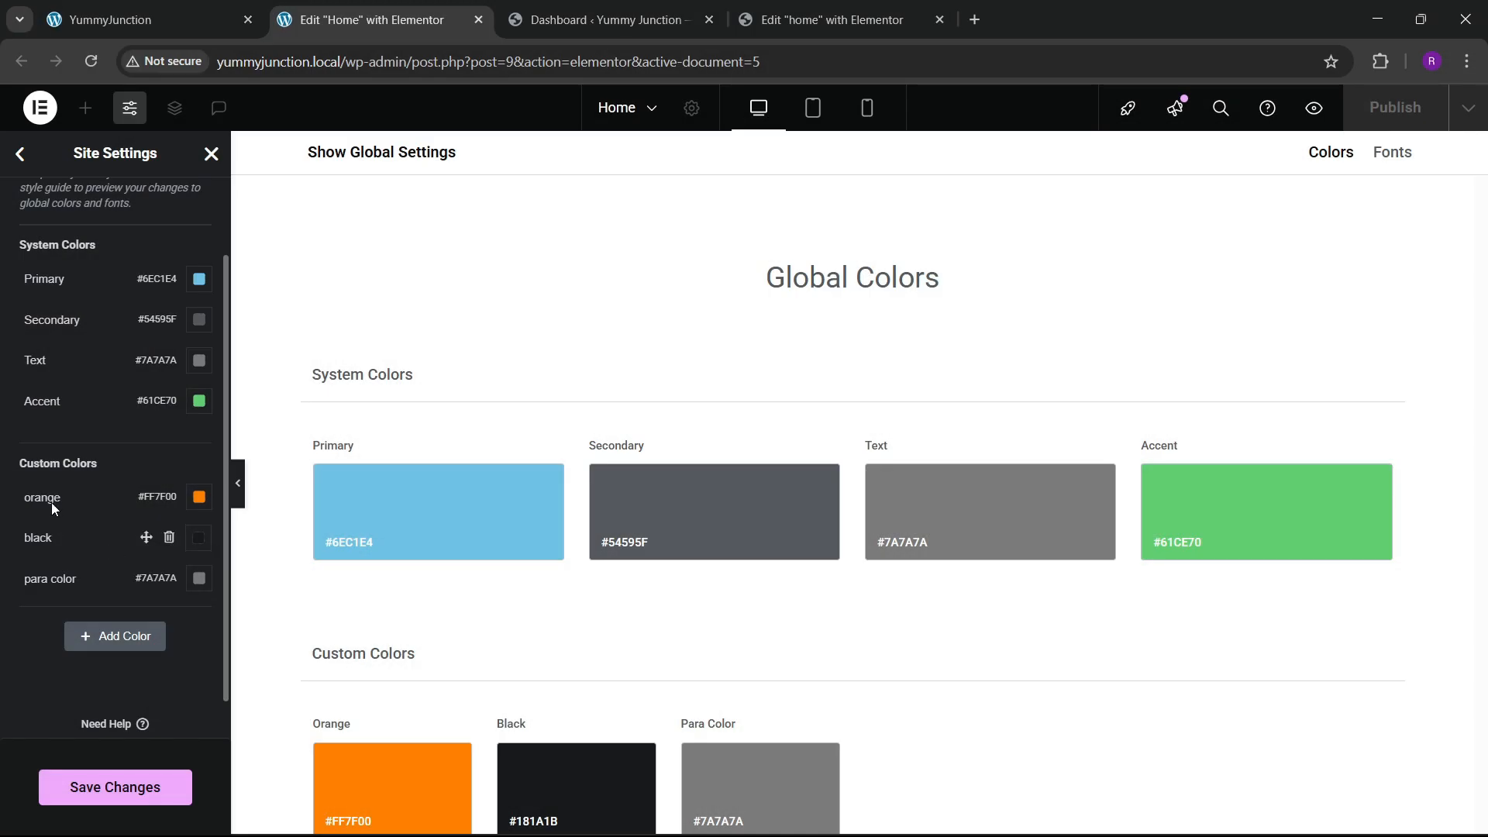
Copy orange #FF7F00 from the local site's global colors and add it to the new site as a custom color named "orange"
{"action": "left_click", "coordinate": [199, 496]}
{"action": "key", "text": "ctrl+c"}
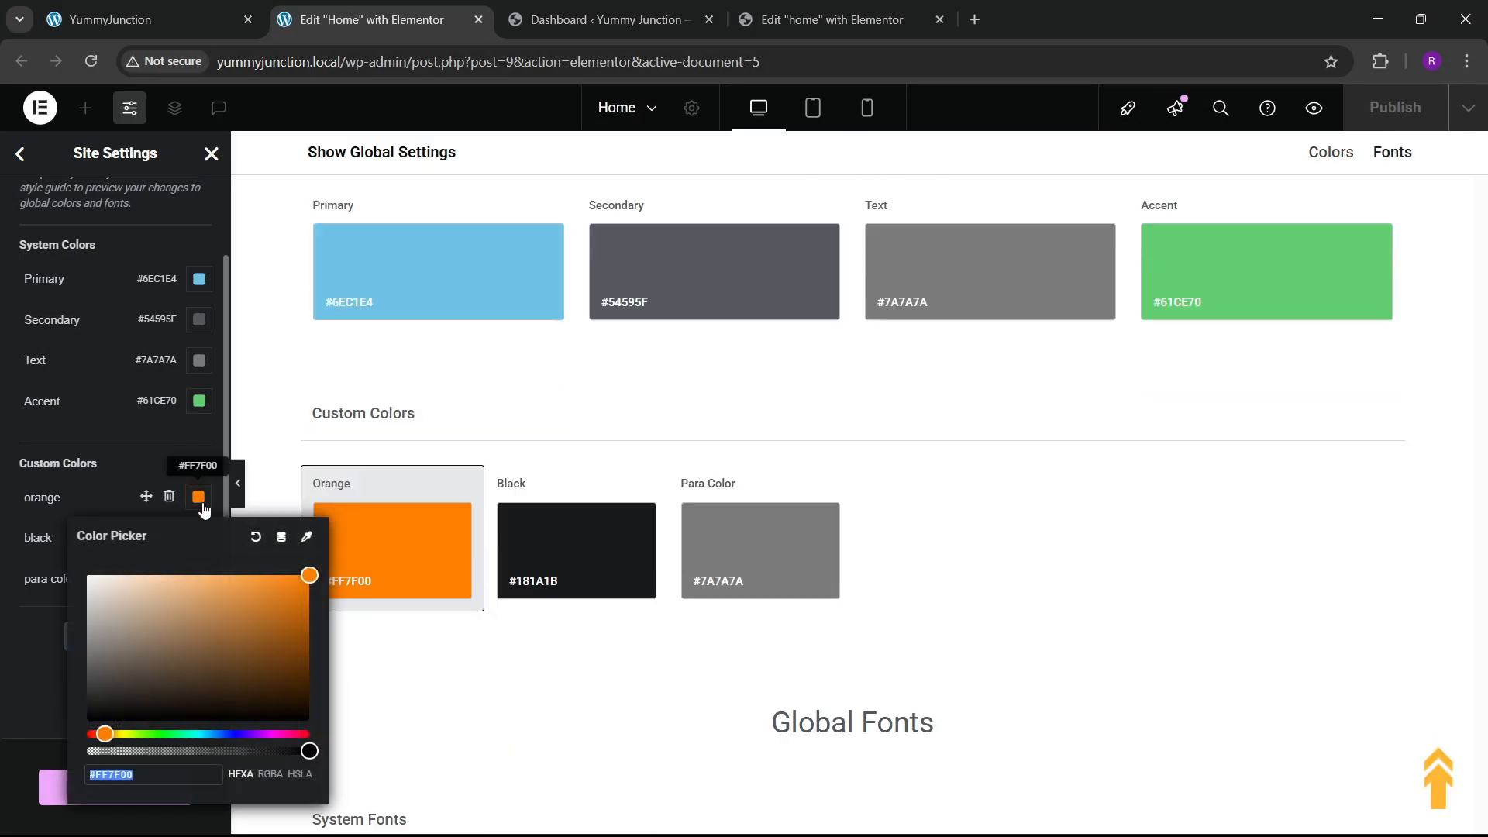
{"action": "key", "text": "ctrl+Tab"}
{"action": "key", "text": "ctrl+Tab"}
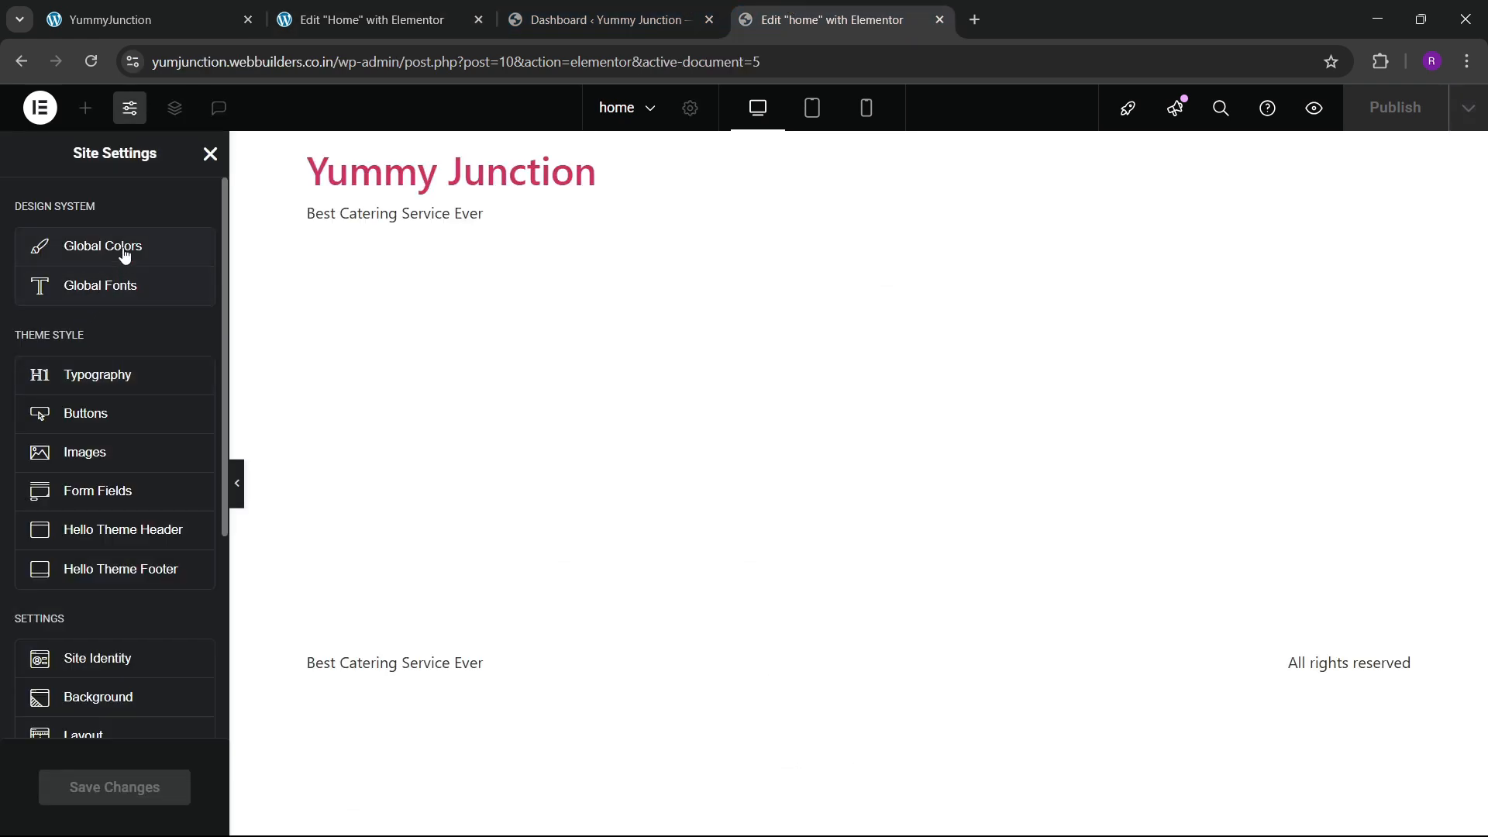
{"action": "left_click", "coordinate": [105, 249]}
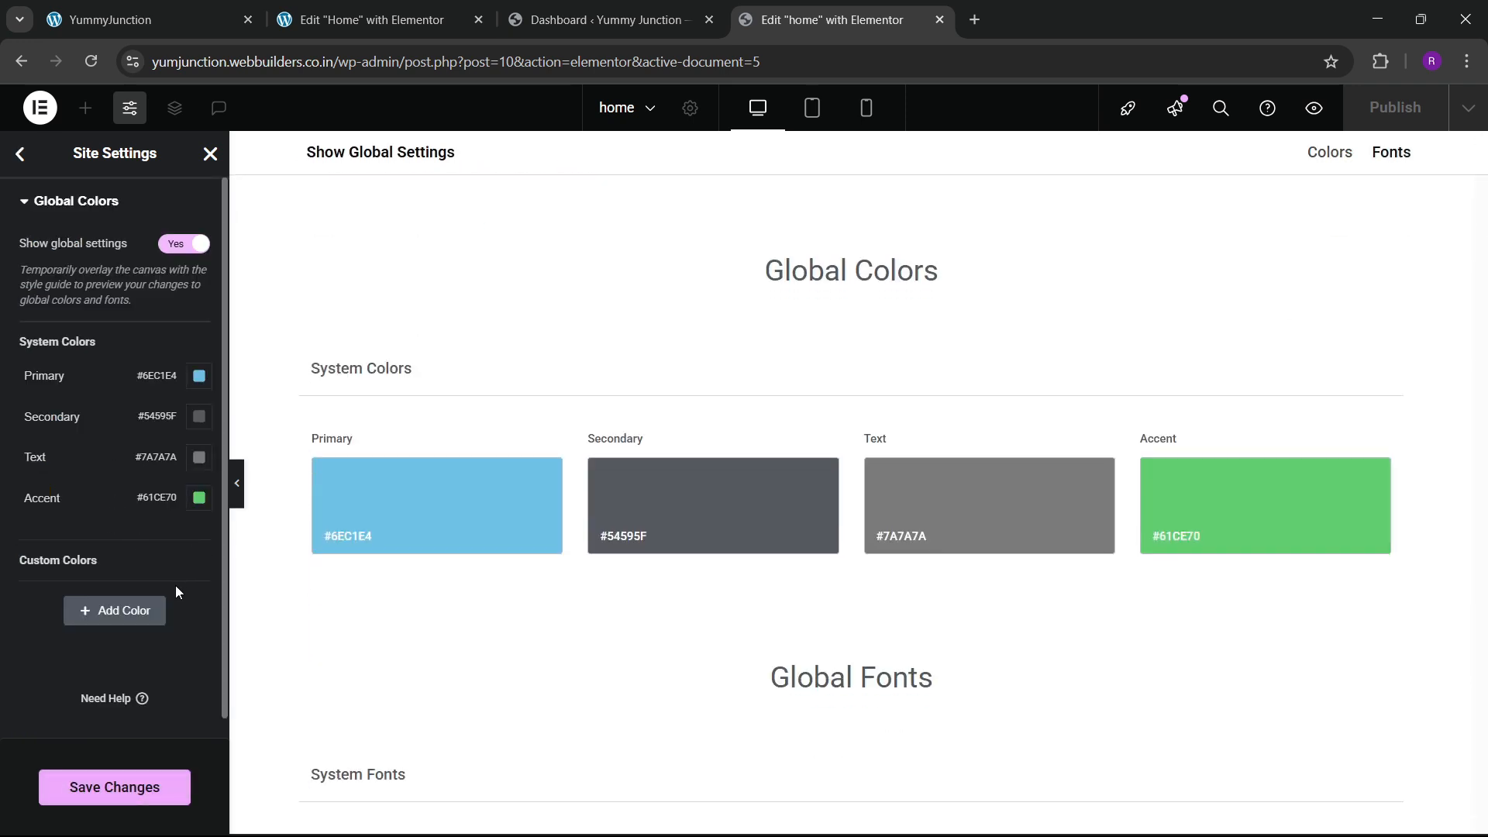
{"action": "left_click", "coordinate": [109, 608]}
{"action": "left_click", "coordinate": [39, 599]}
{"action": "triple_click", "coordinate": [51, 595]}
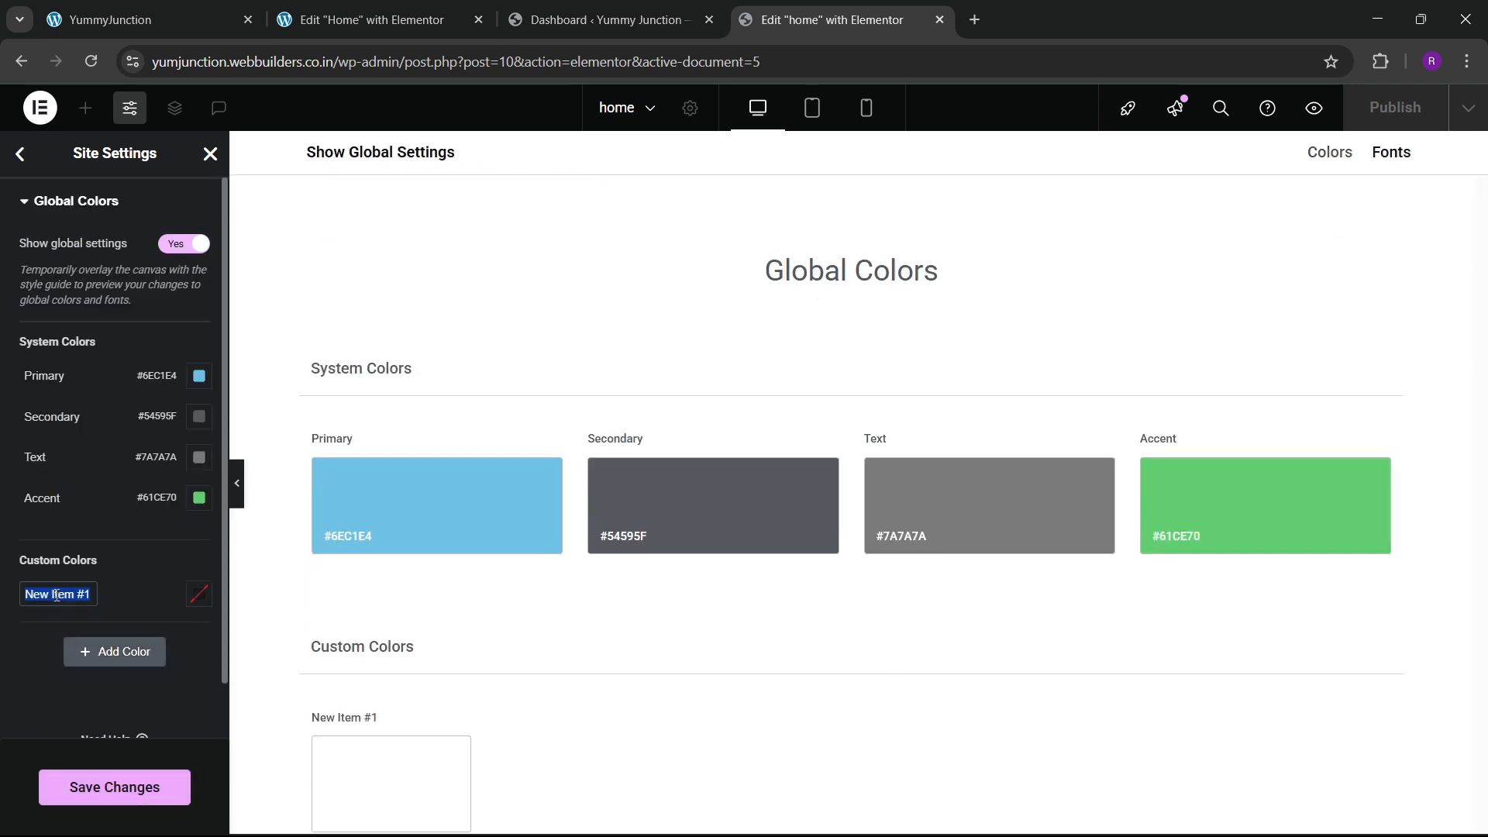
{"action": "type", "text": "orange"}
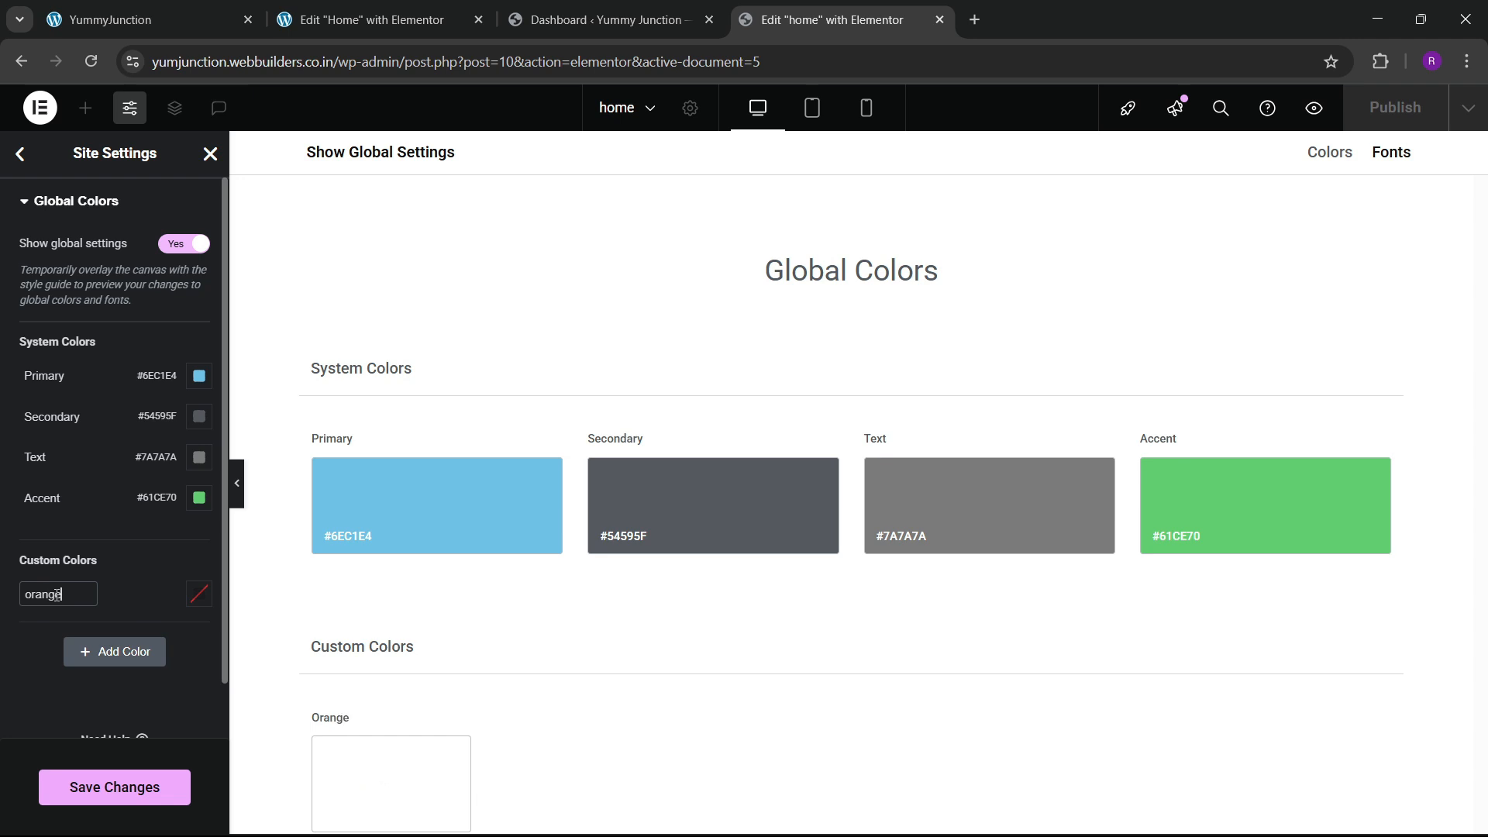
{"action": "left_click", "coordinate": [198, 597]}
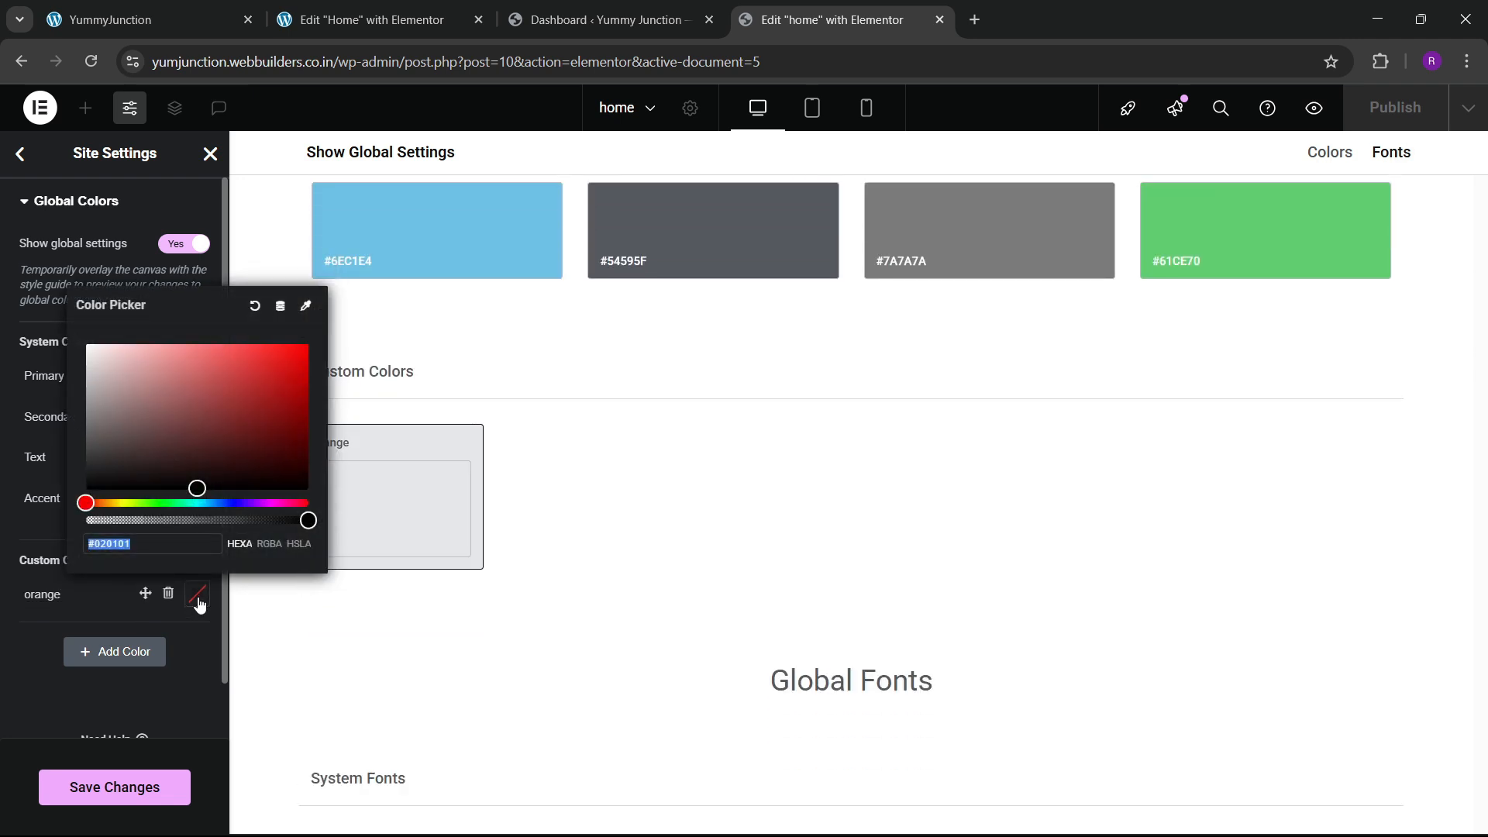
{"action": "key", "text": "ctrl+v"}
{"action": "left_click", "coordinate": [5, 654]}
Add a second custom global color named "black" using #181A1B copied from the local site
{"action": "left_click", "coordinate": [107, 653]}
{"action": "left_click", "coordinate": [58, 630]}
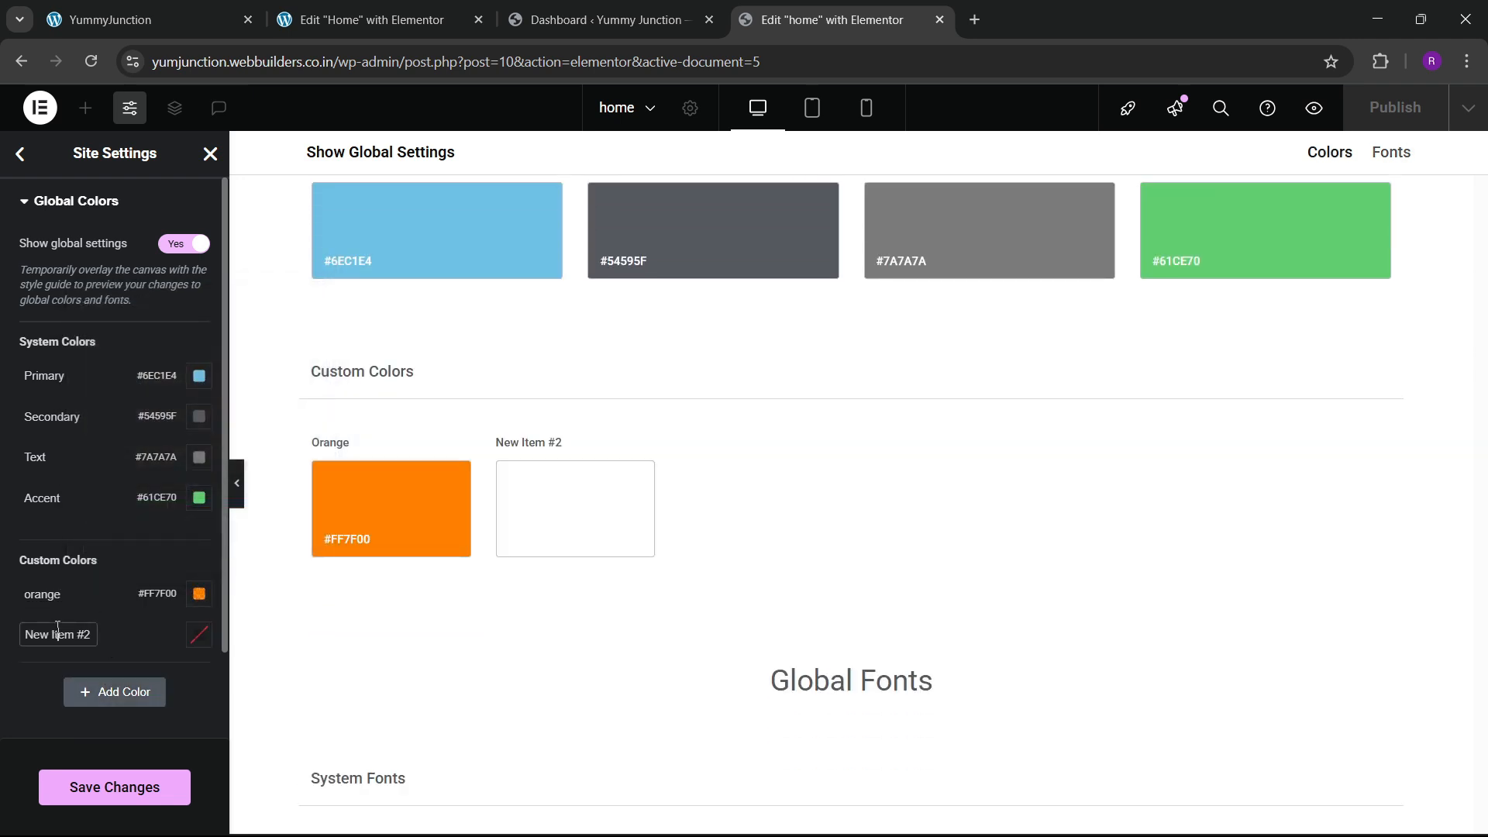
{"action": "triple_click", "coordinate": [59, 629]}
{"action": "type", "text": "black"}
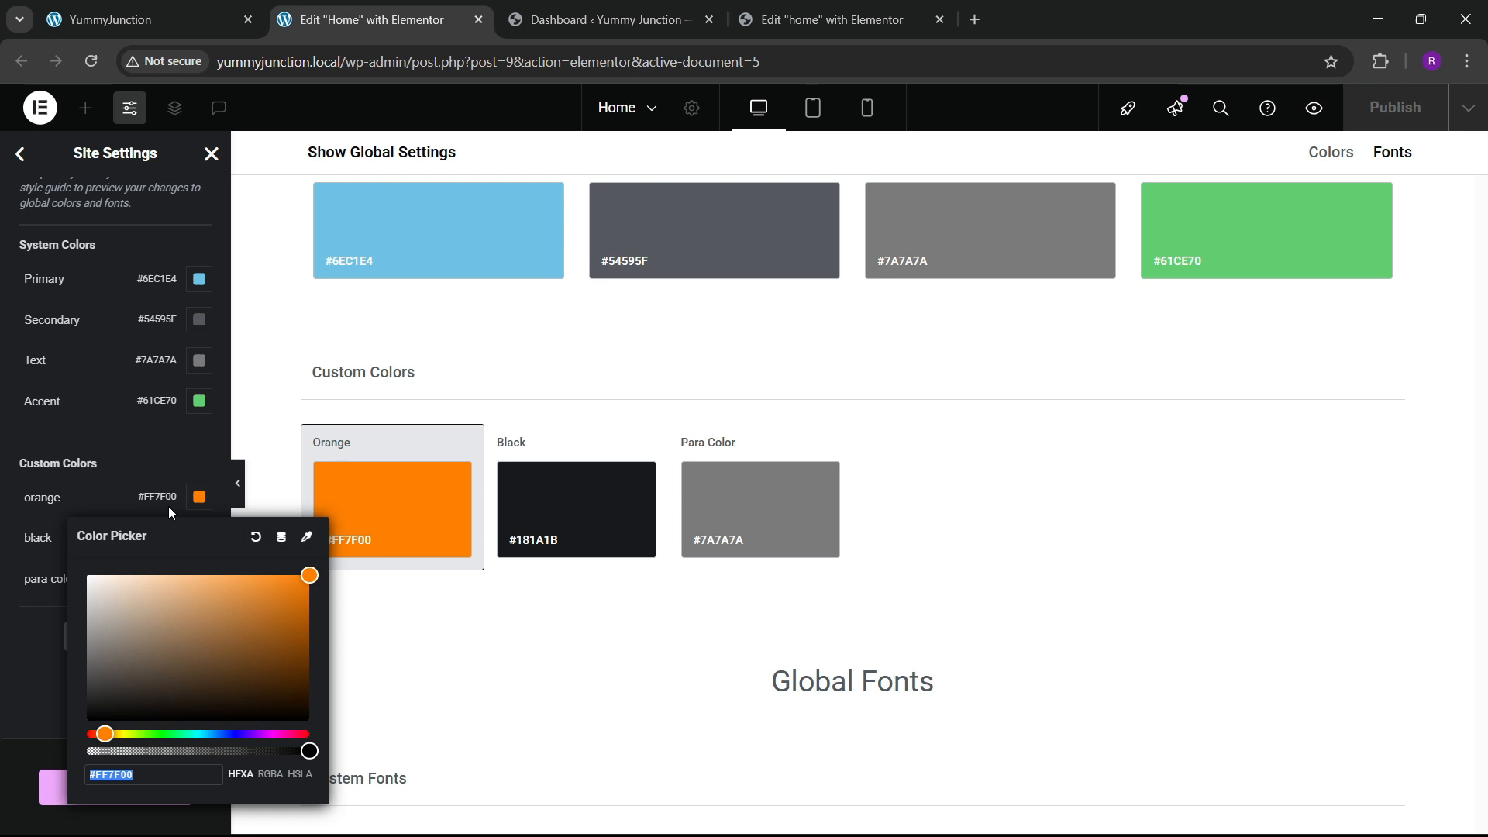
{"action": "left_click", "coordinate": [169, 505]}
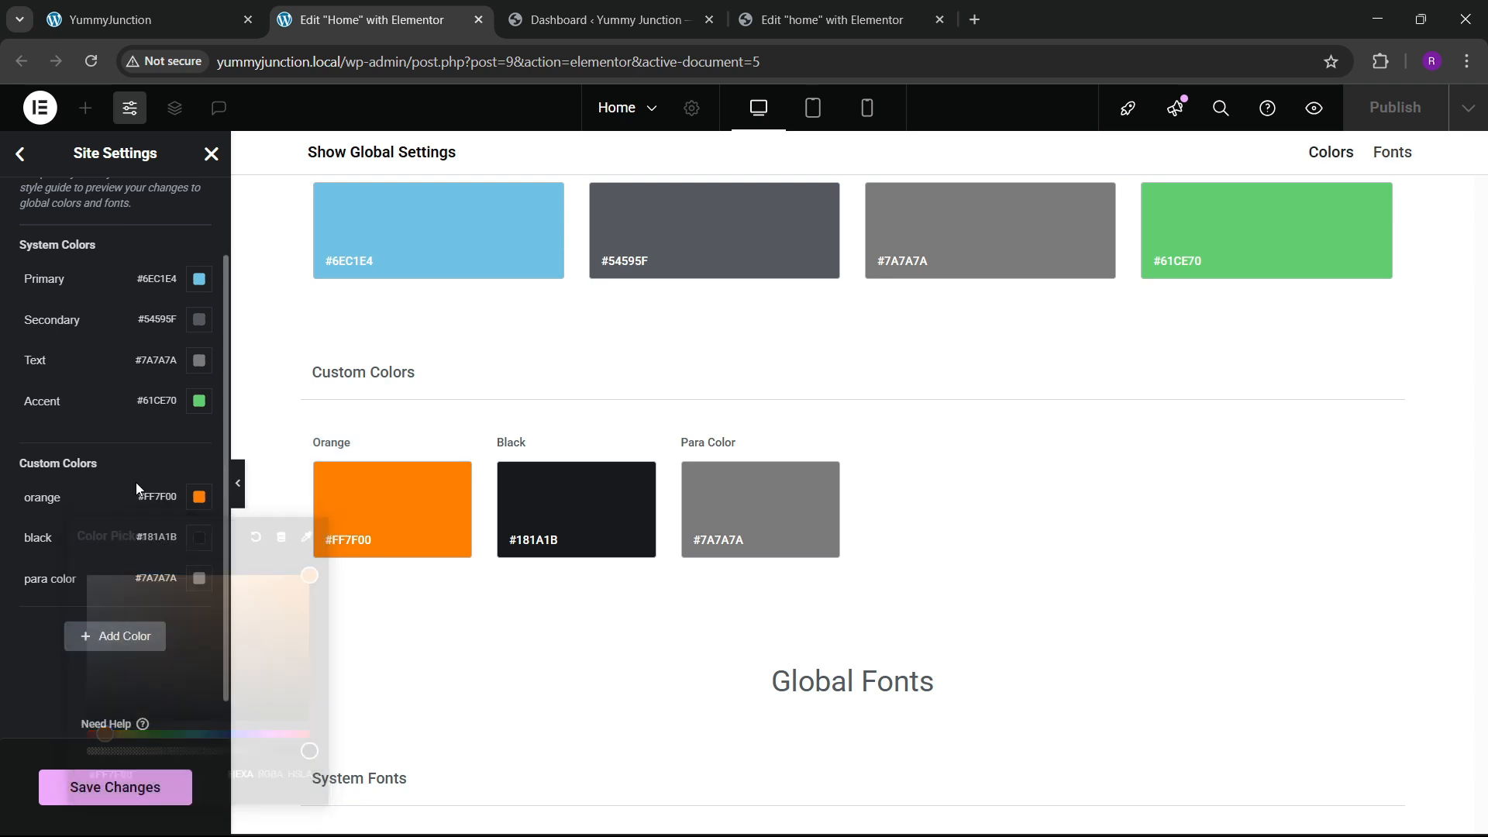
{"action": "left_click", "coordinate": [199, 537]}
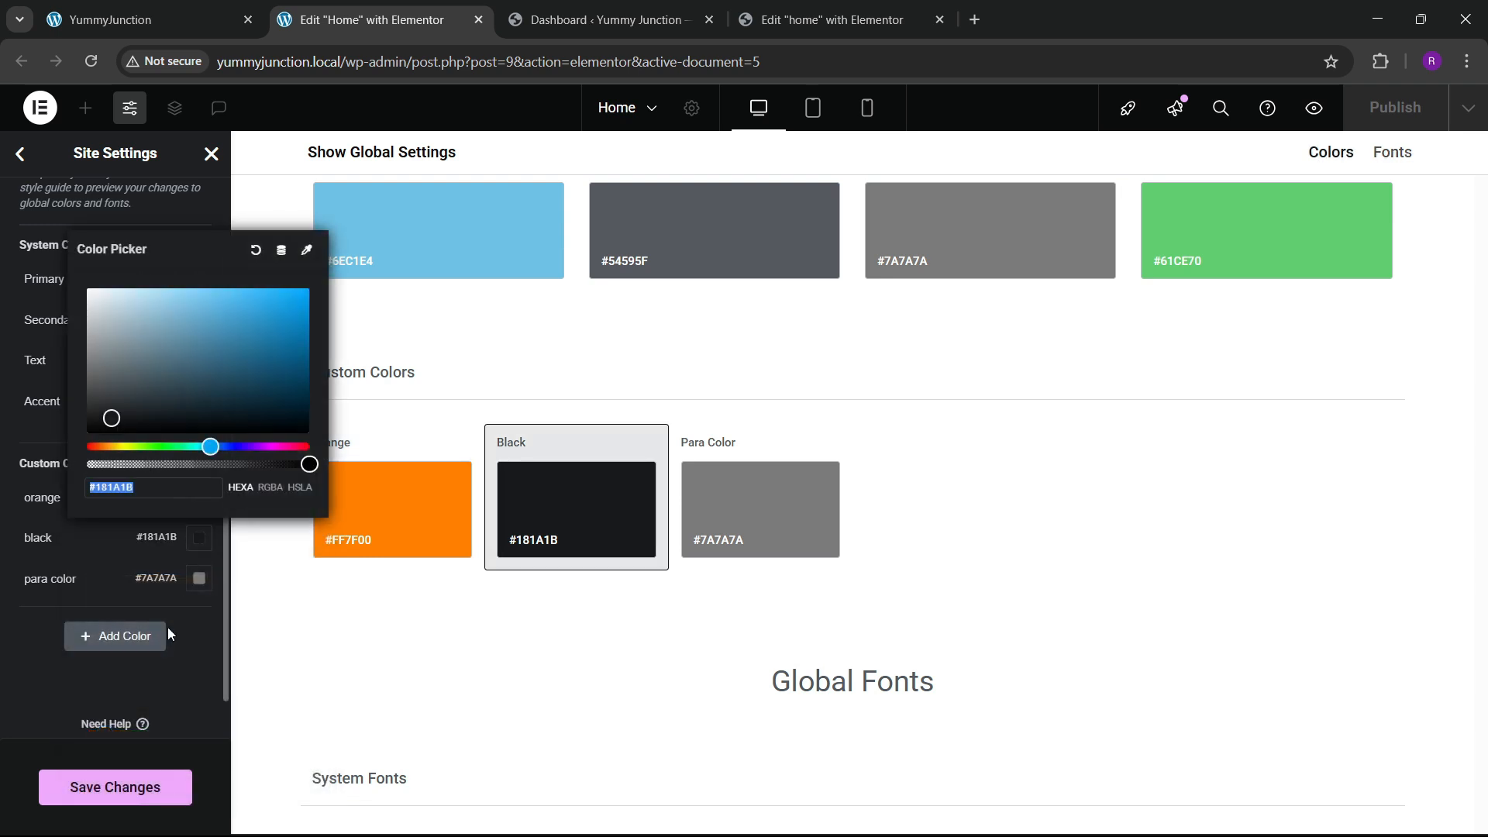
{"action": "left_click", "coordinate": [815, 9]}
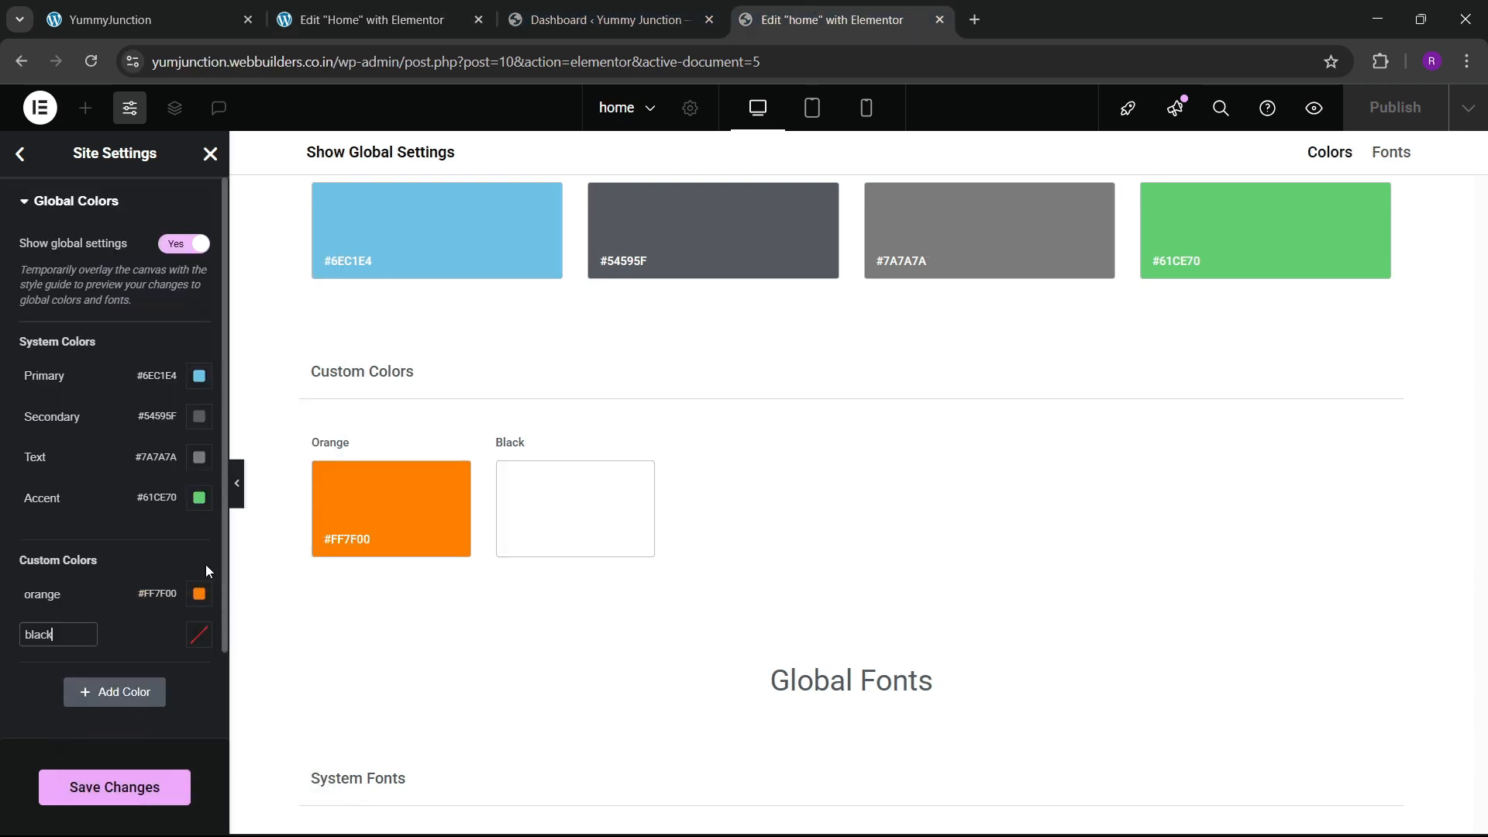
{"action": "left_click", "coordinate": [200, 634]}
{"action": "left_click", "coordinate": [150, 655]}
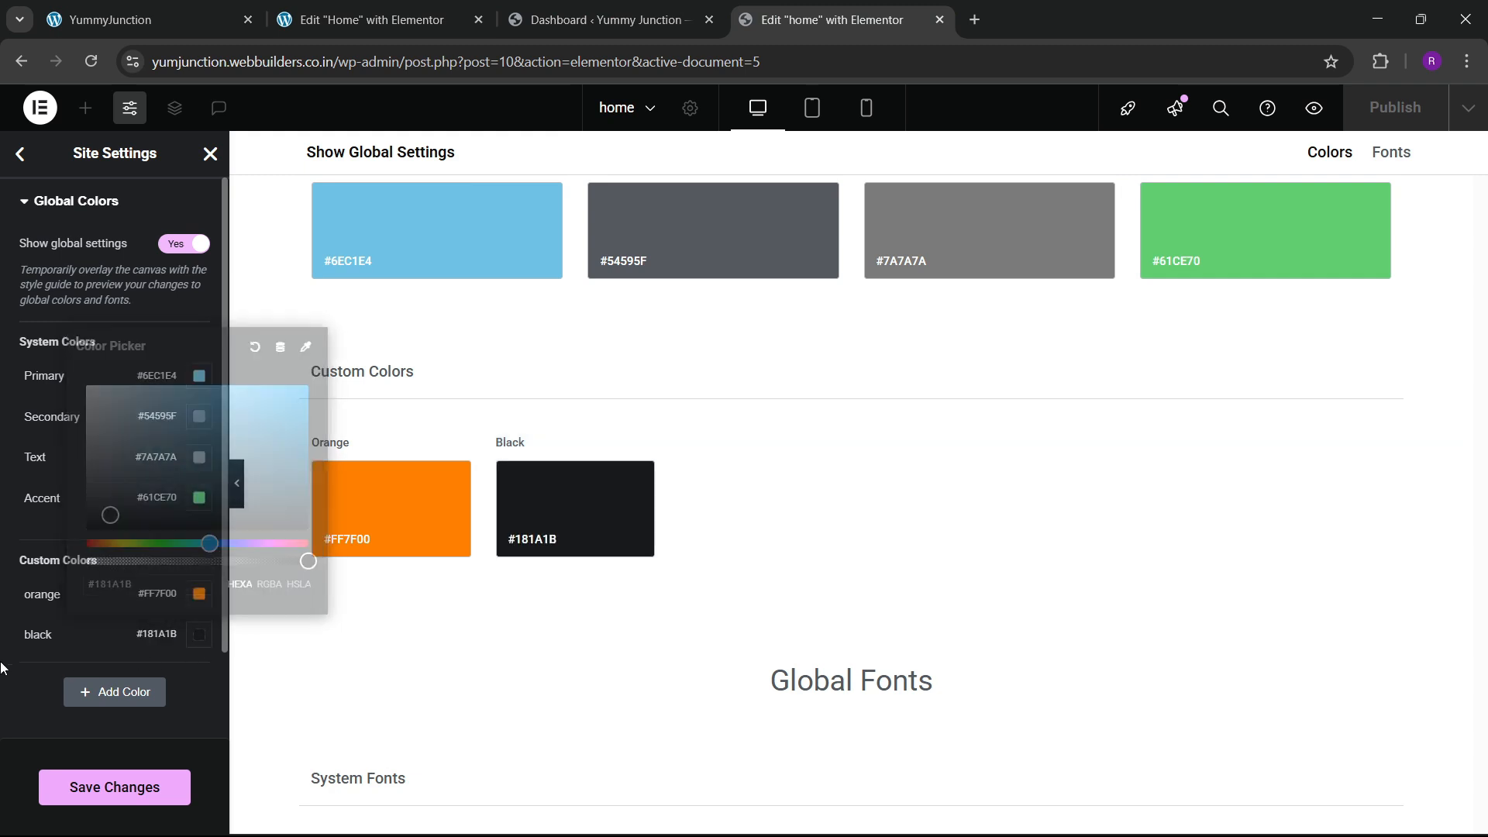
Copy the hex value #7A7A7A of the "para color" global color from the local site and return to the hosted site's editor
{"action": "left_click", "coordinate": [511, 10]}
{"action": "left_click", "coordinate": [434, 17]}
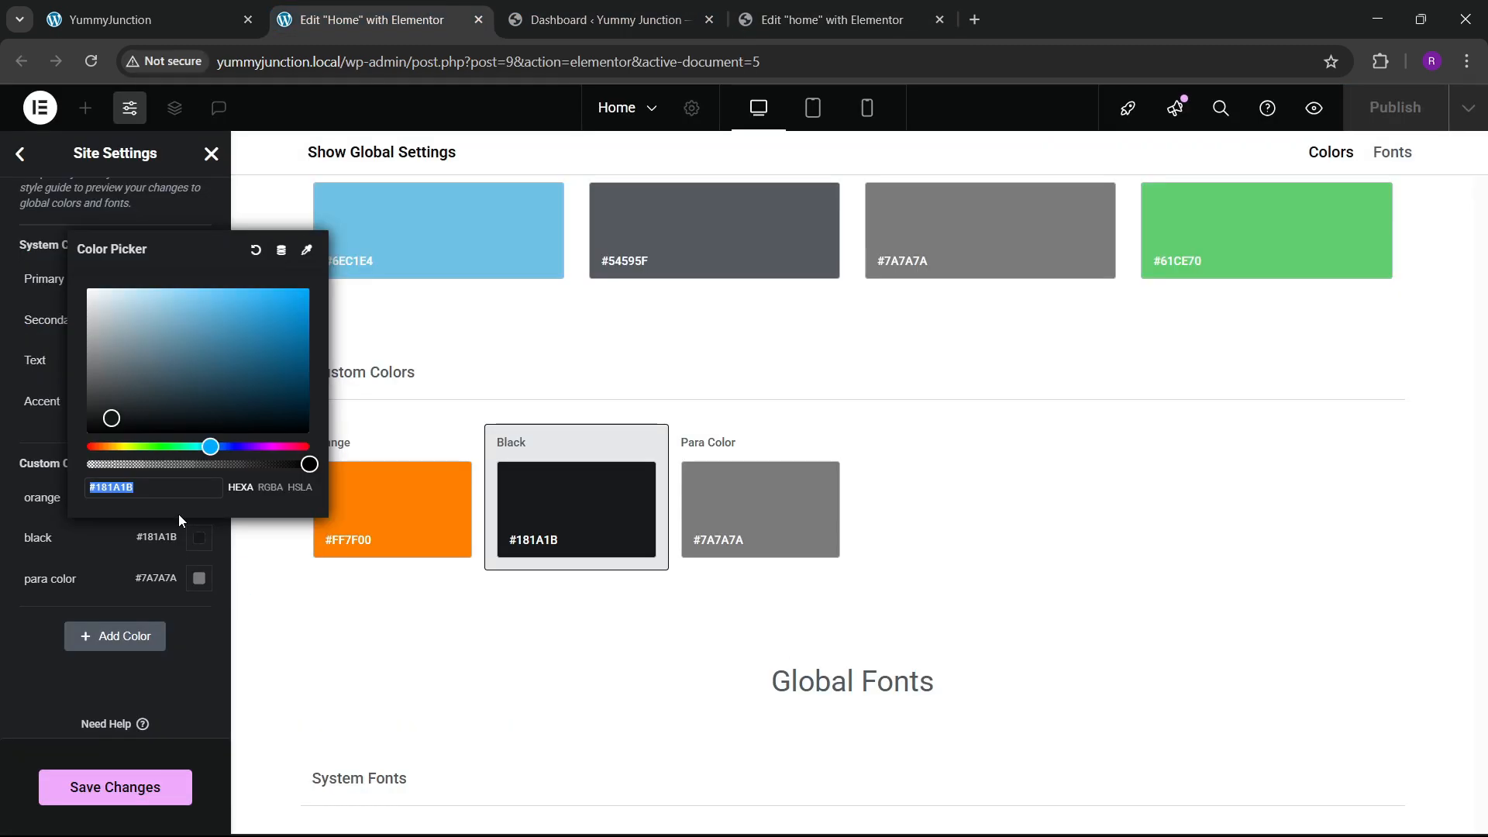
{"action": "left_click", "coordinate": [48, 629]}
{"action": "left_click", "coordinate": [198, 582]}
{"action": "key", "text": "ctrl+c"}
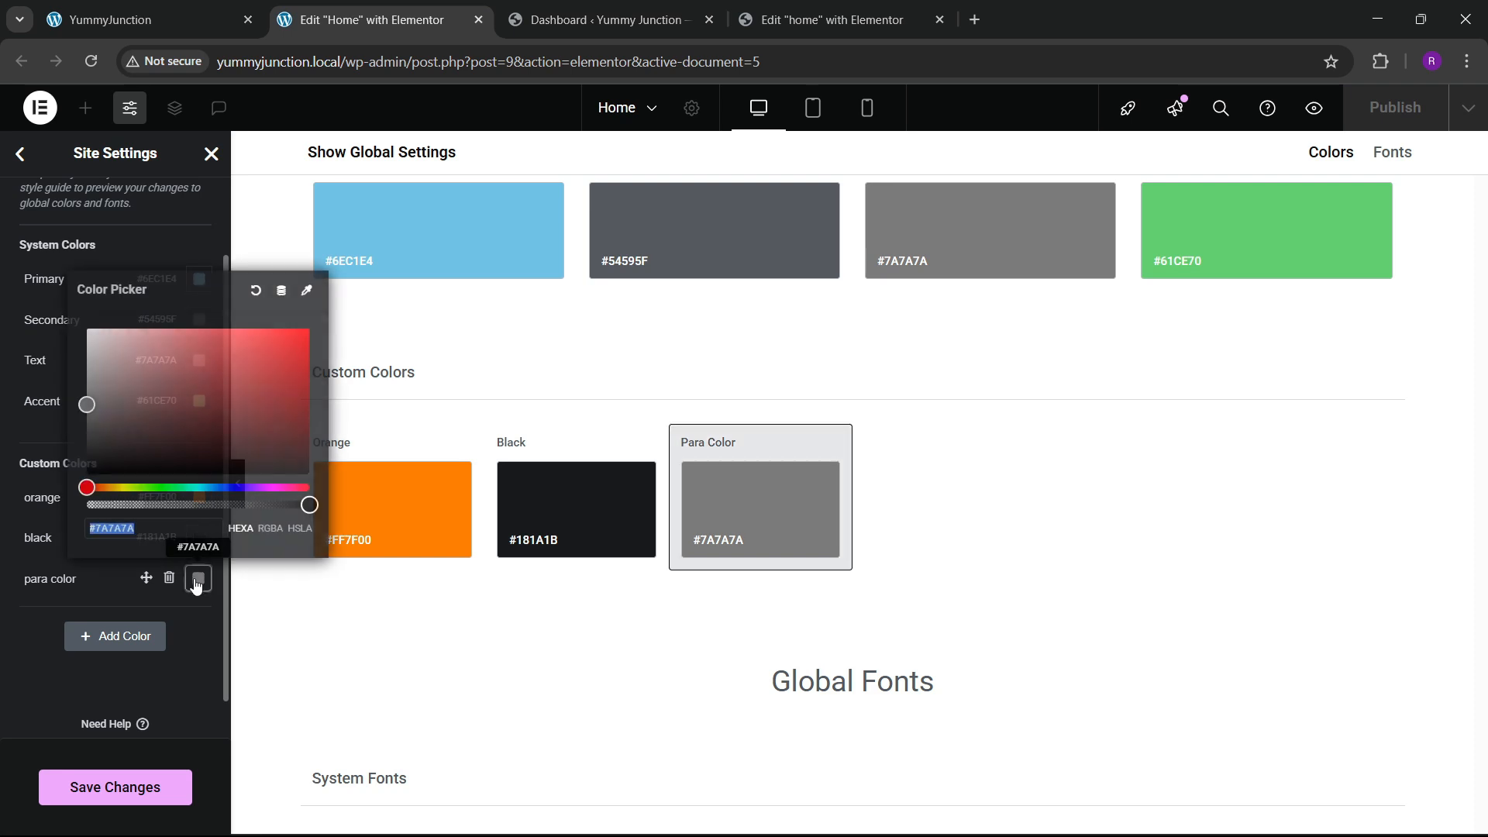
{"action": "left_click", "coordinate": [767, 18]}
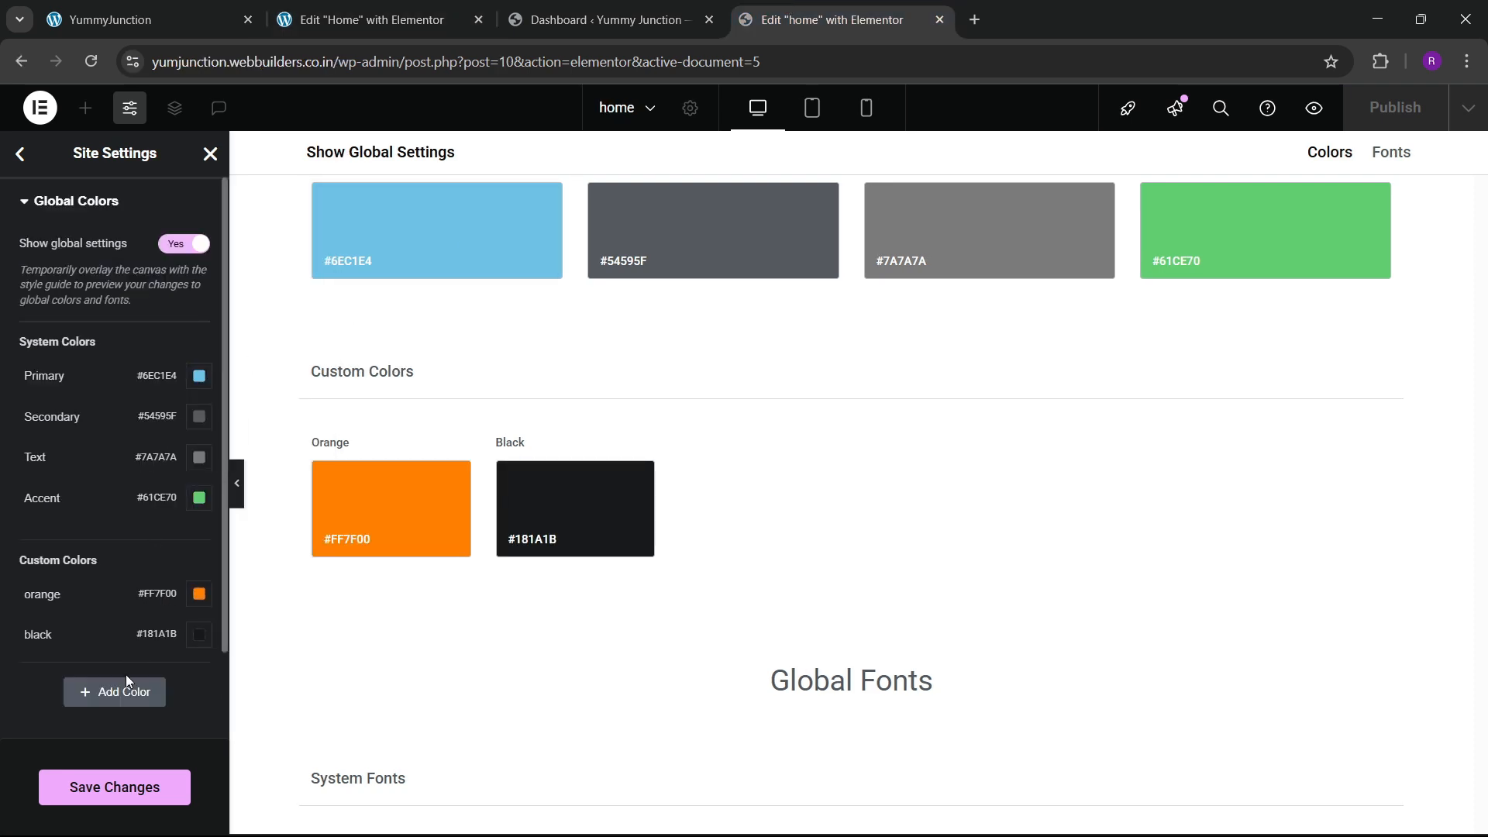
Add a custom global color named "para" with the copied value #7A7A7A and save the site settings
{"action": "left_click", "coordinate": [115, 691]}
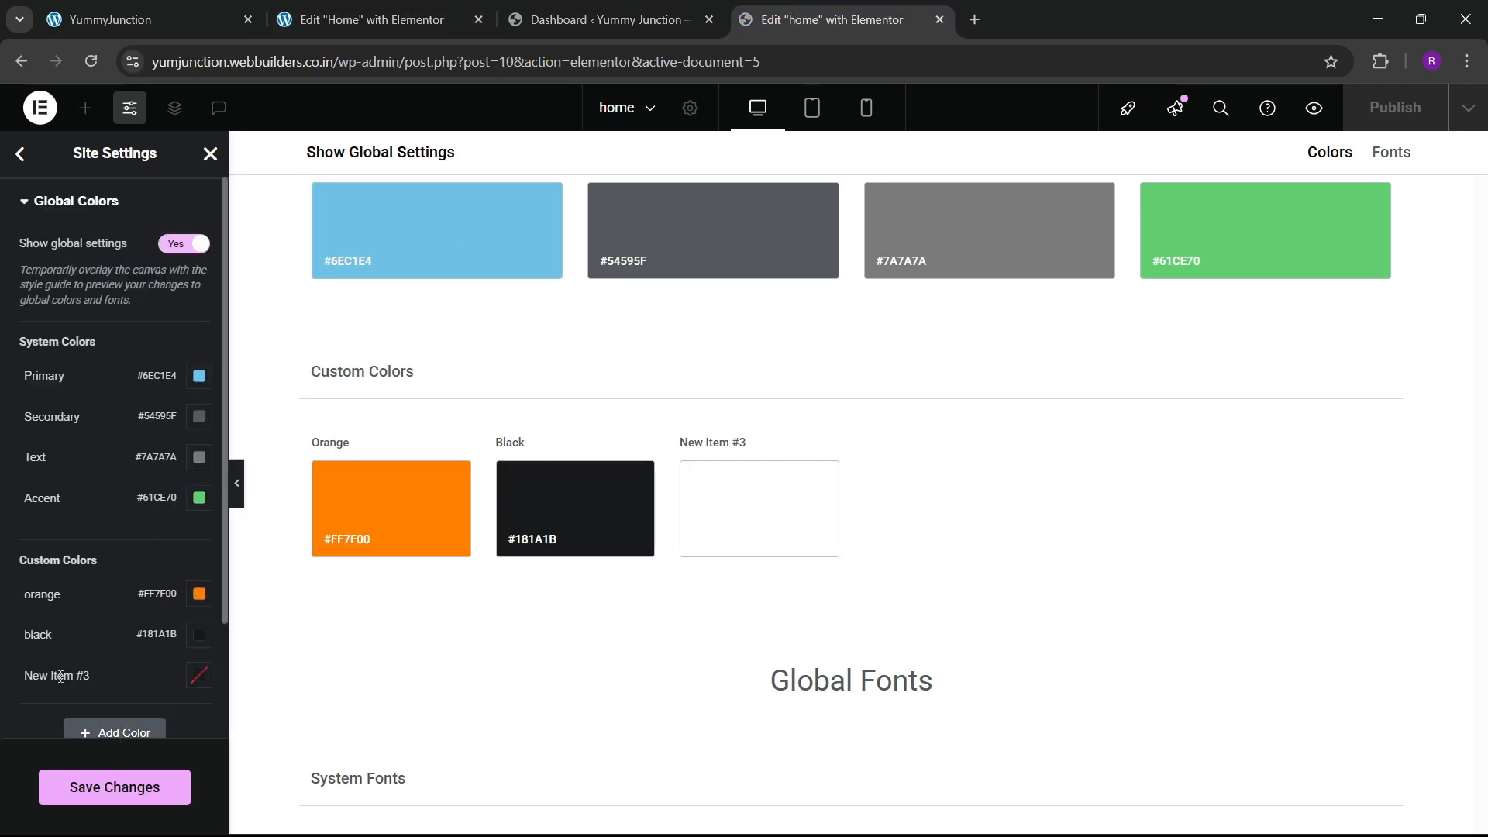
{"action": "left_click", "coordinate": [60, 676]}
{"action": "key", "text": "ctrl+a"}
{"action": "key", "text": "BackSpace"}
{"action": "type", "text": "para"}
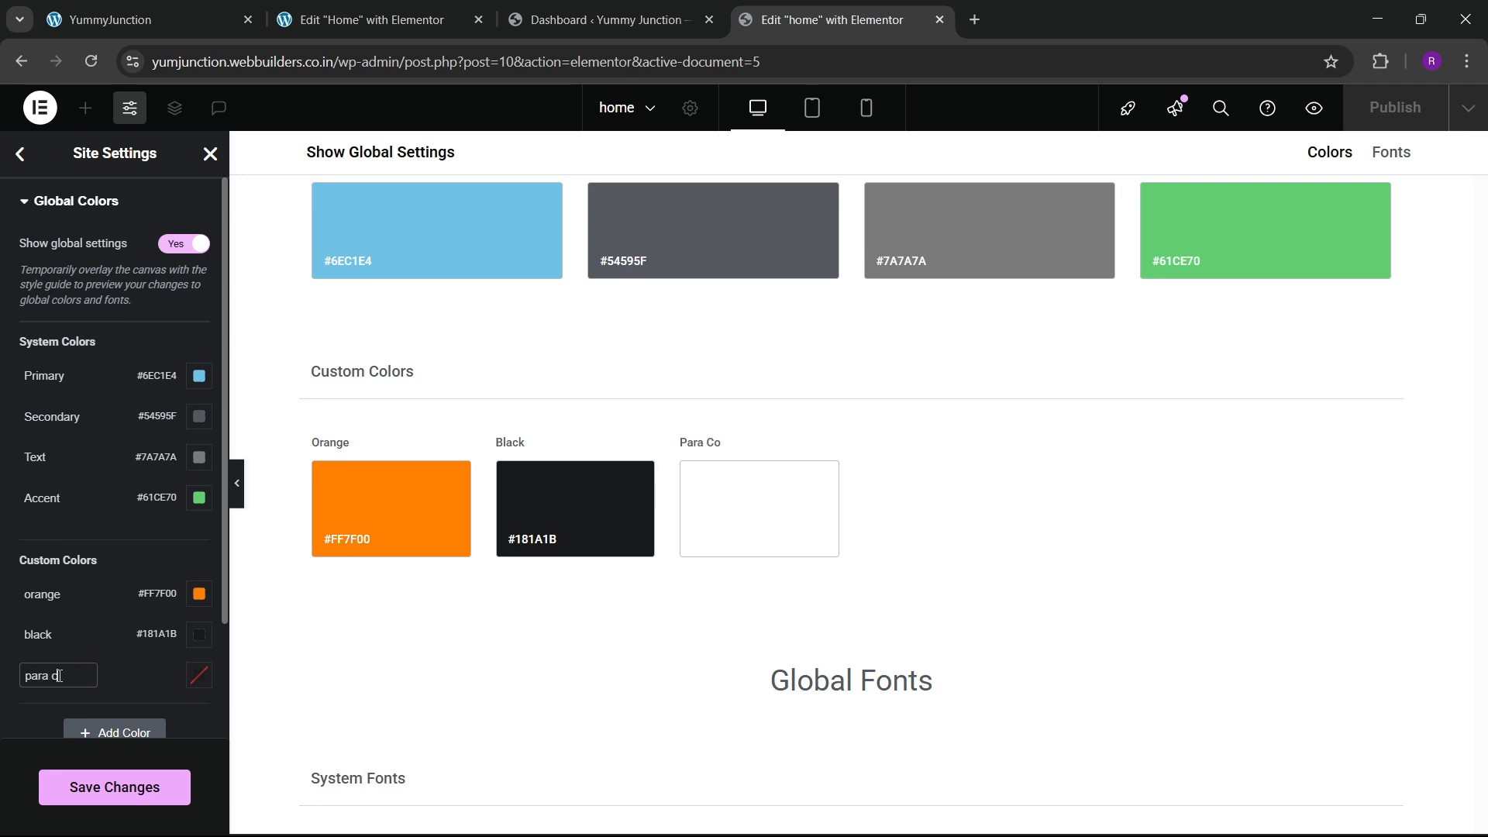
{"action": "left_click", "coordinate": [191, 677]}
{"action": "key", "text": "ctrl+v"}
{"action": "left_click", "coordinate": [2, 724]}
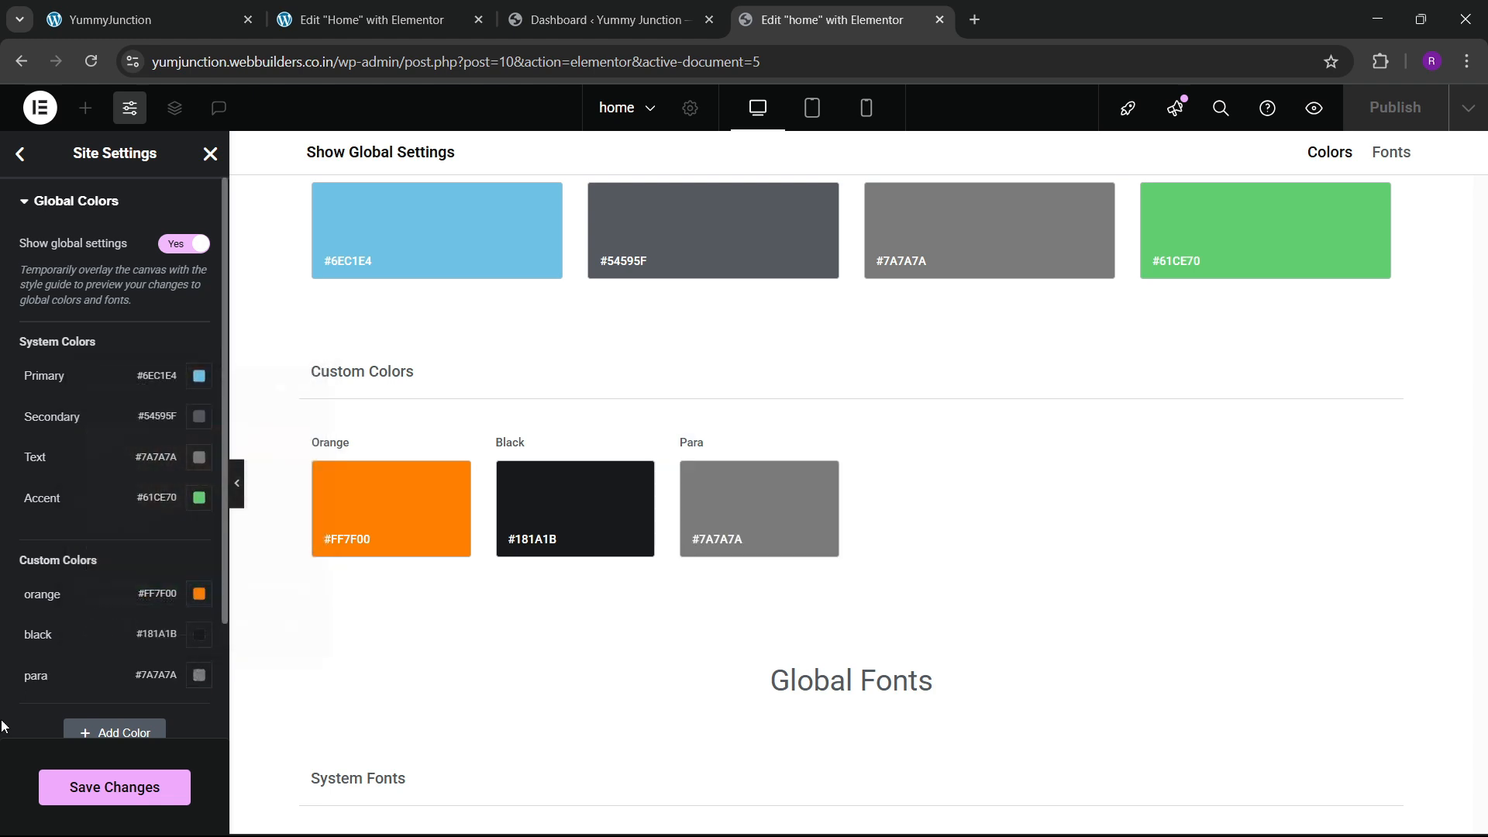
{"action": "left_click", "coordinate": [153, 795]}
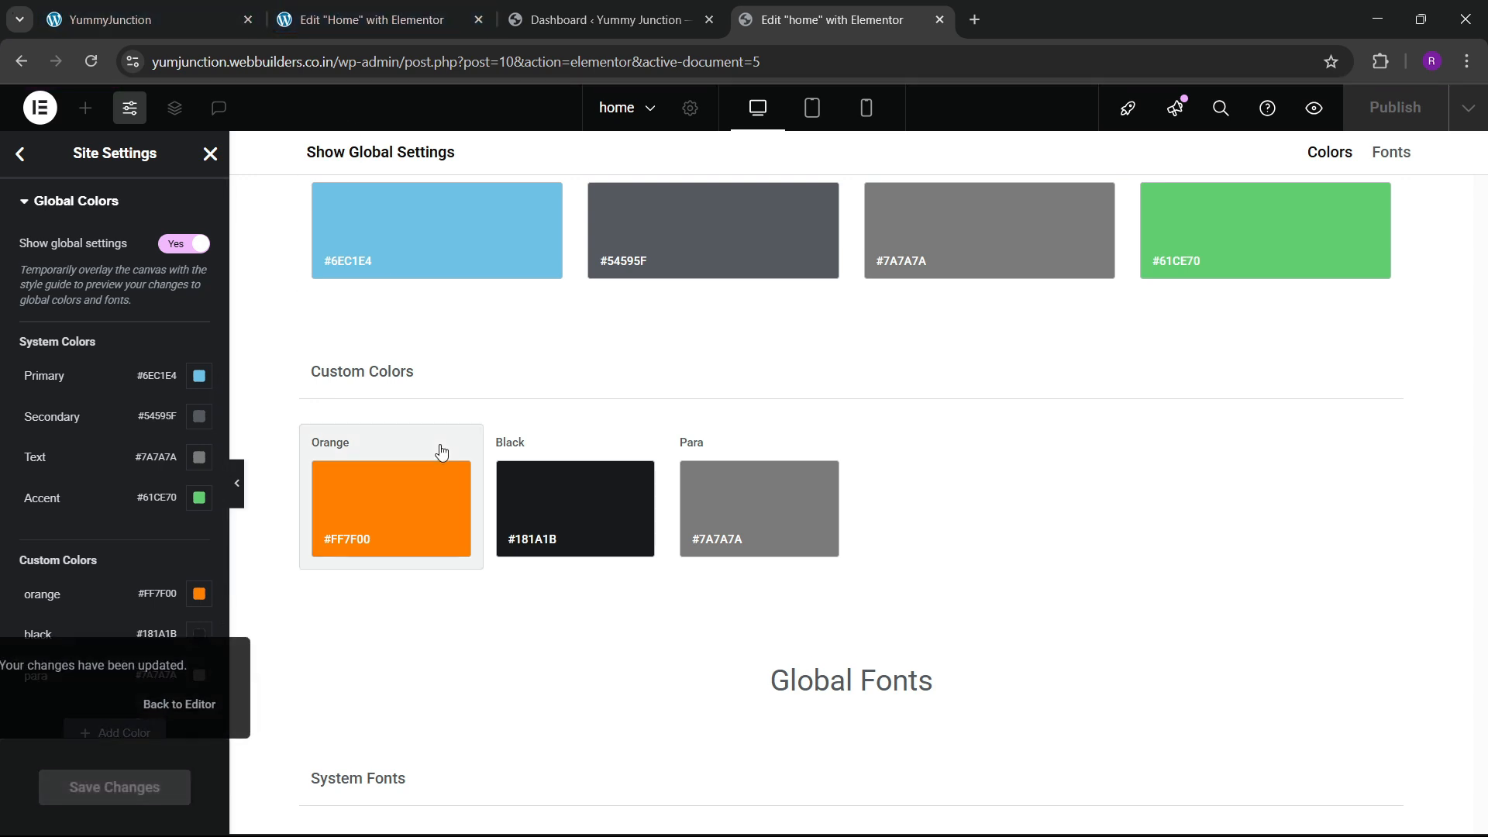
Close the site settings and the Structure window, and reload the home page editor
{"action": "left_click", "coordinate": [210, 153]}
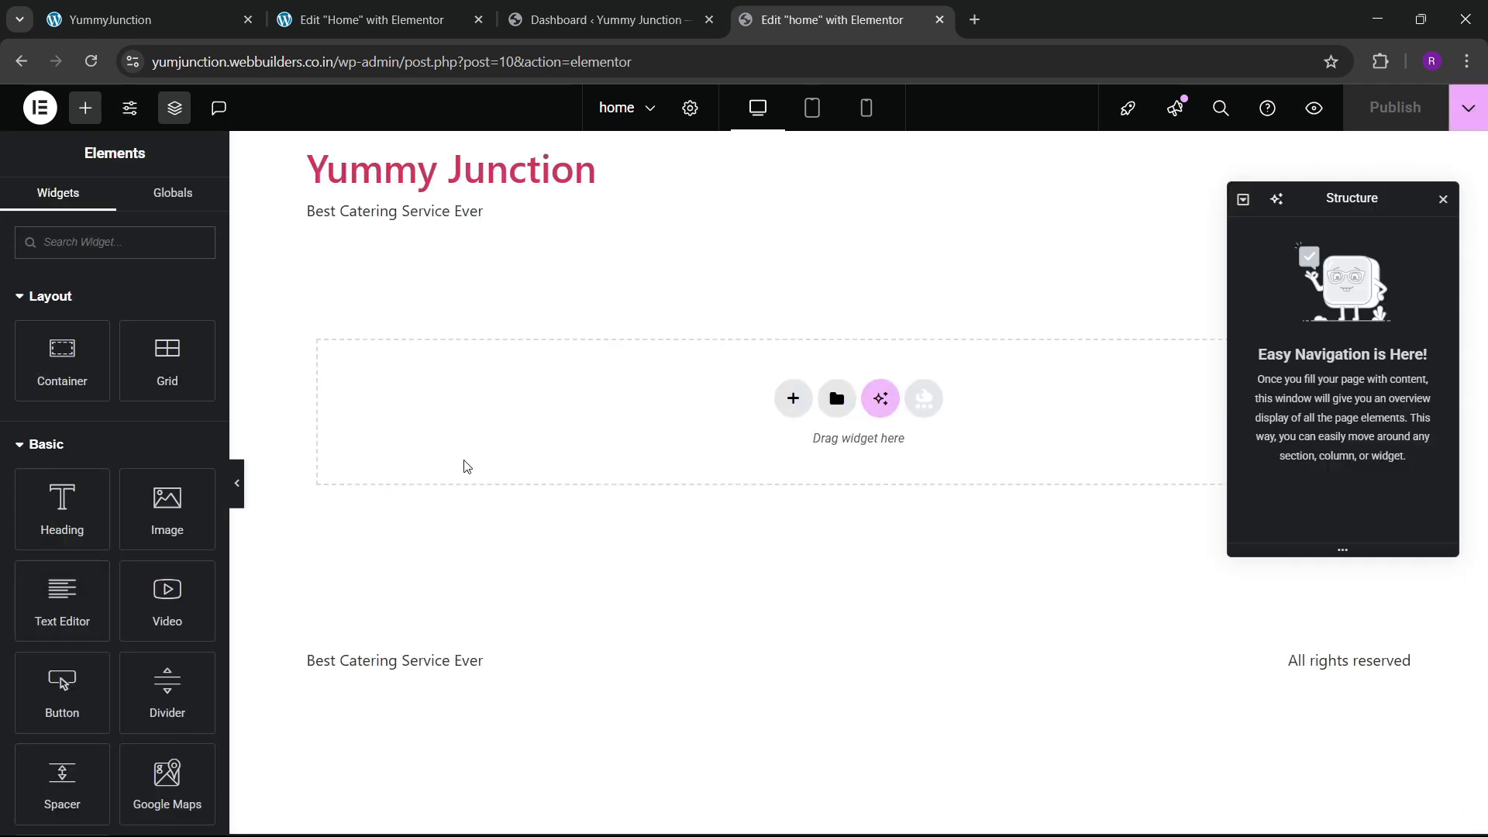
{"action": "left_click", "coordinate": [1443, 200]}
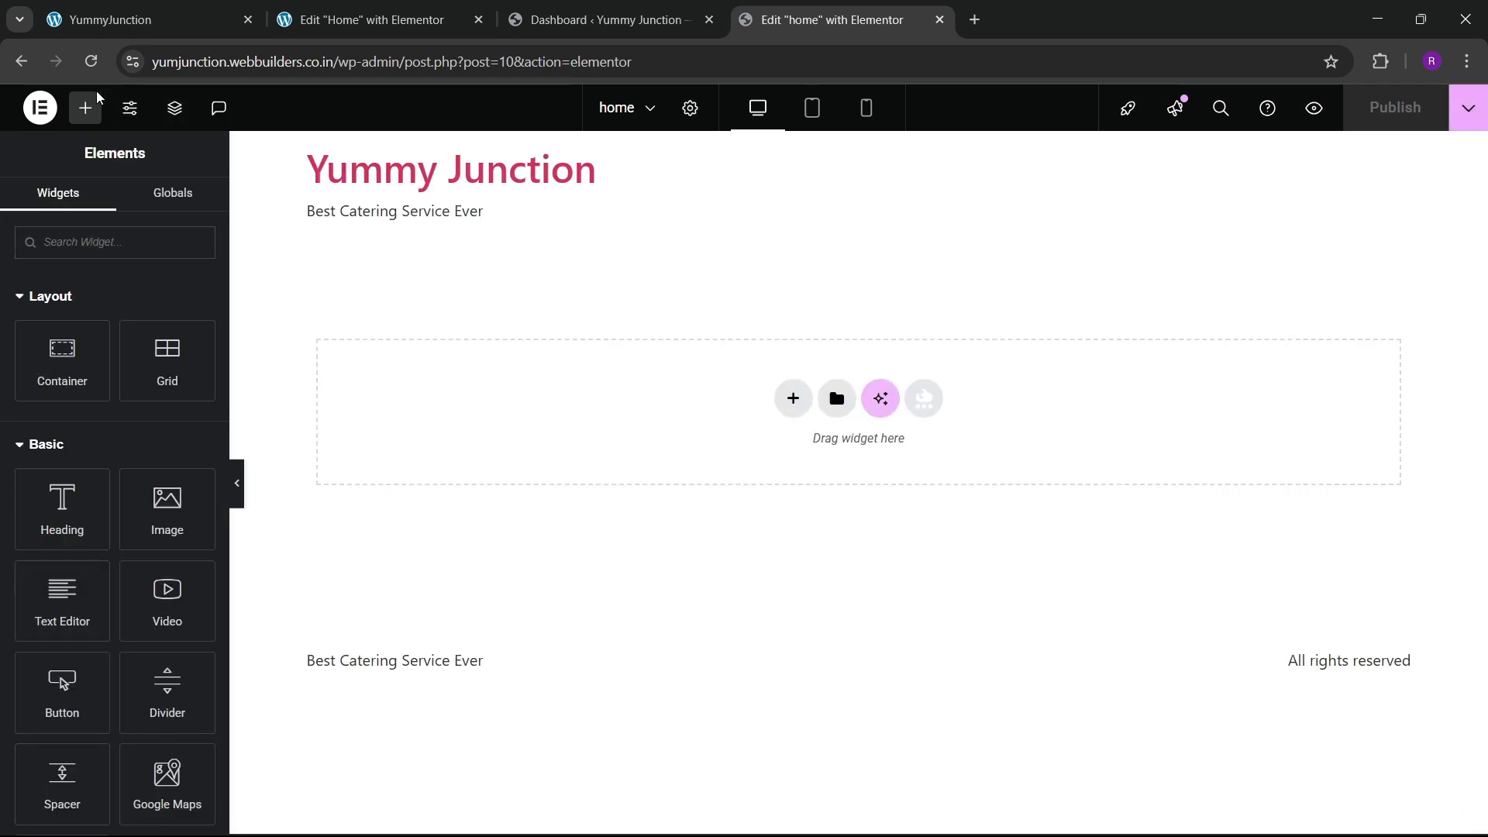
{"action": "left_click", "coordinate": [92, 61]}
Close the local site's Elementor editor tab and leave it without saving
{"action": "left_click", "coordinate": [478, 6]}
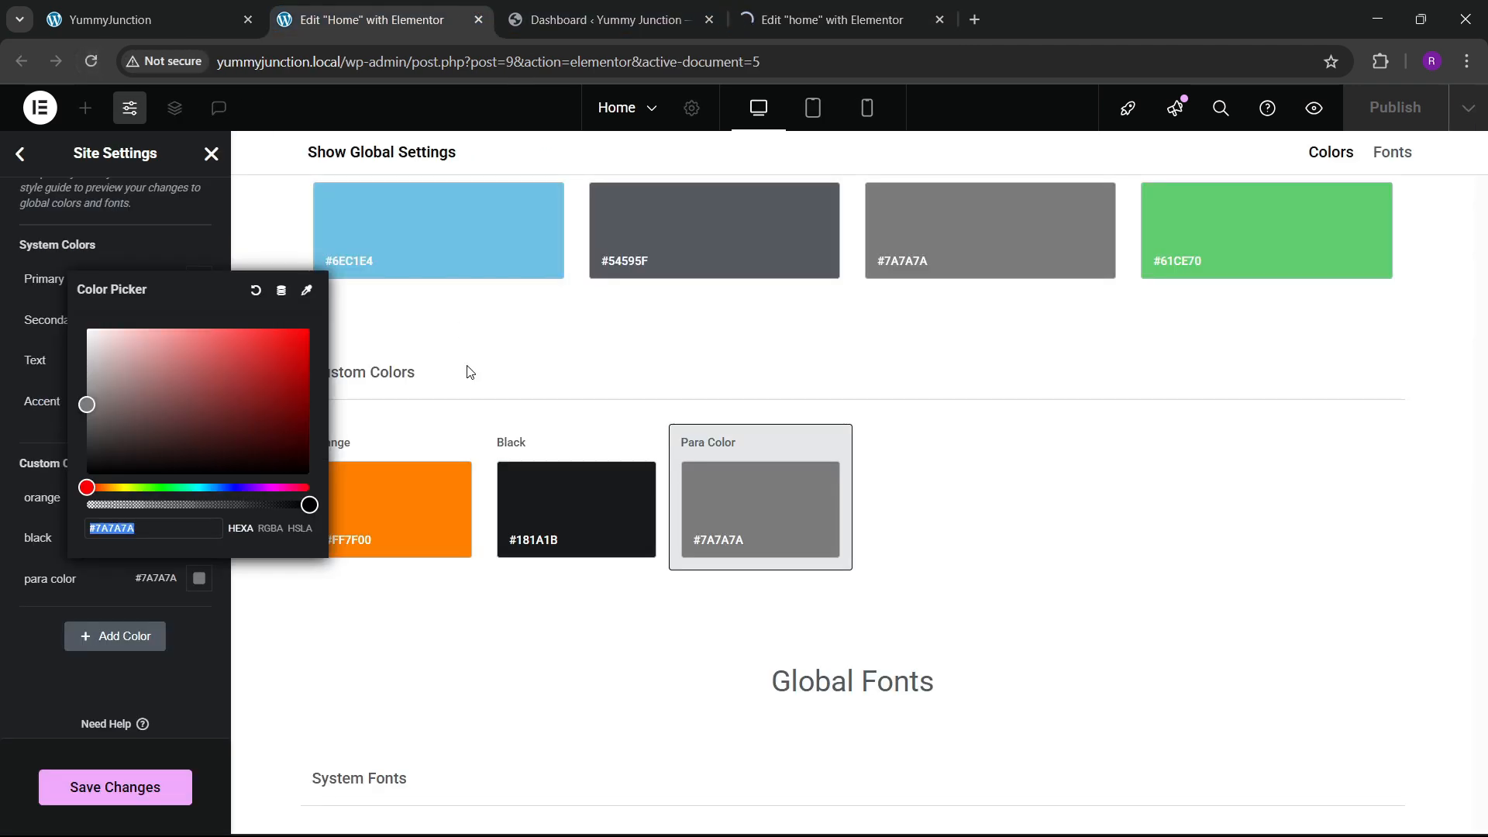
{"action": "left_click", "coordinate": [473, 22]}
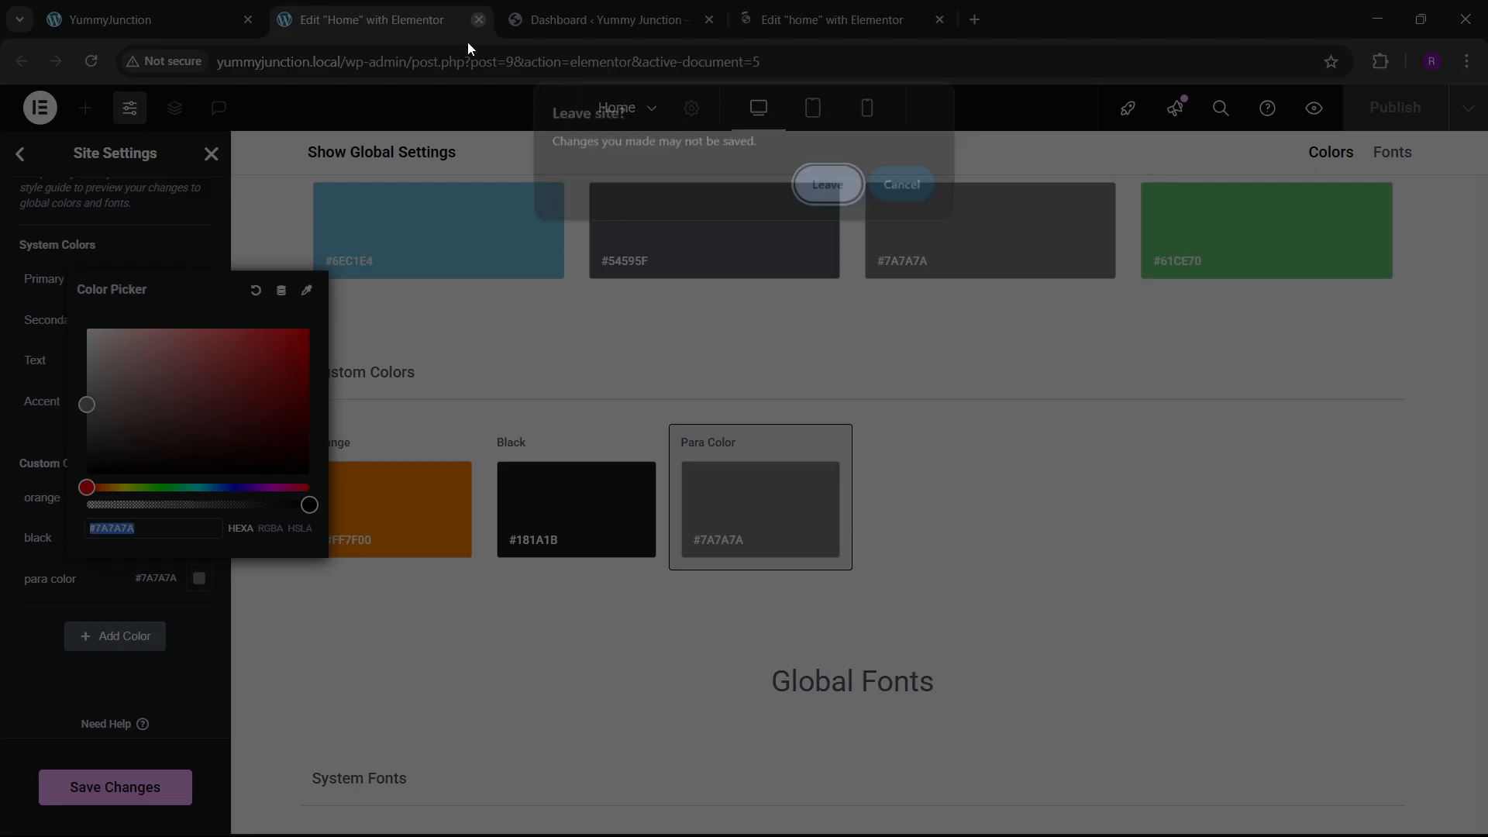
{"action": "left_click", "coordinate": [831, 186]}
Compare the reference homepage's hero section with the empty home page in the hosted site's editor
{"action": "left_click", "coordinate": [124, 19]}
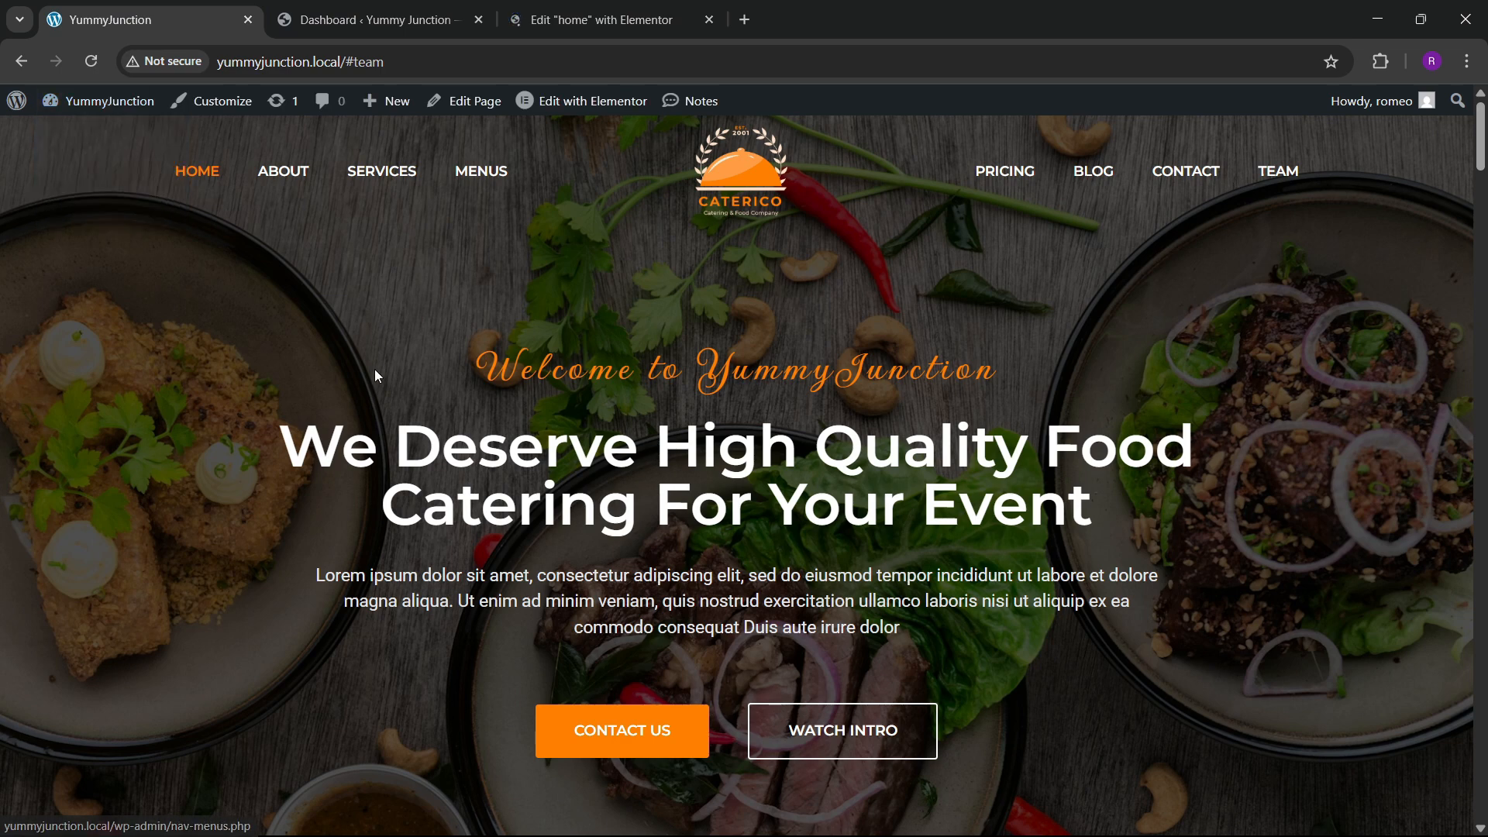
{"action": "left_click", "coordinate": [387, 11]}
{"action": "left_click", "coordinate": [589, 20]}
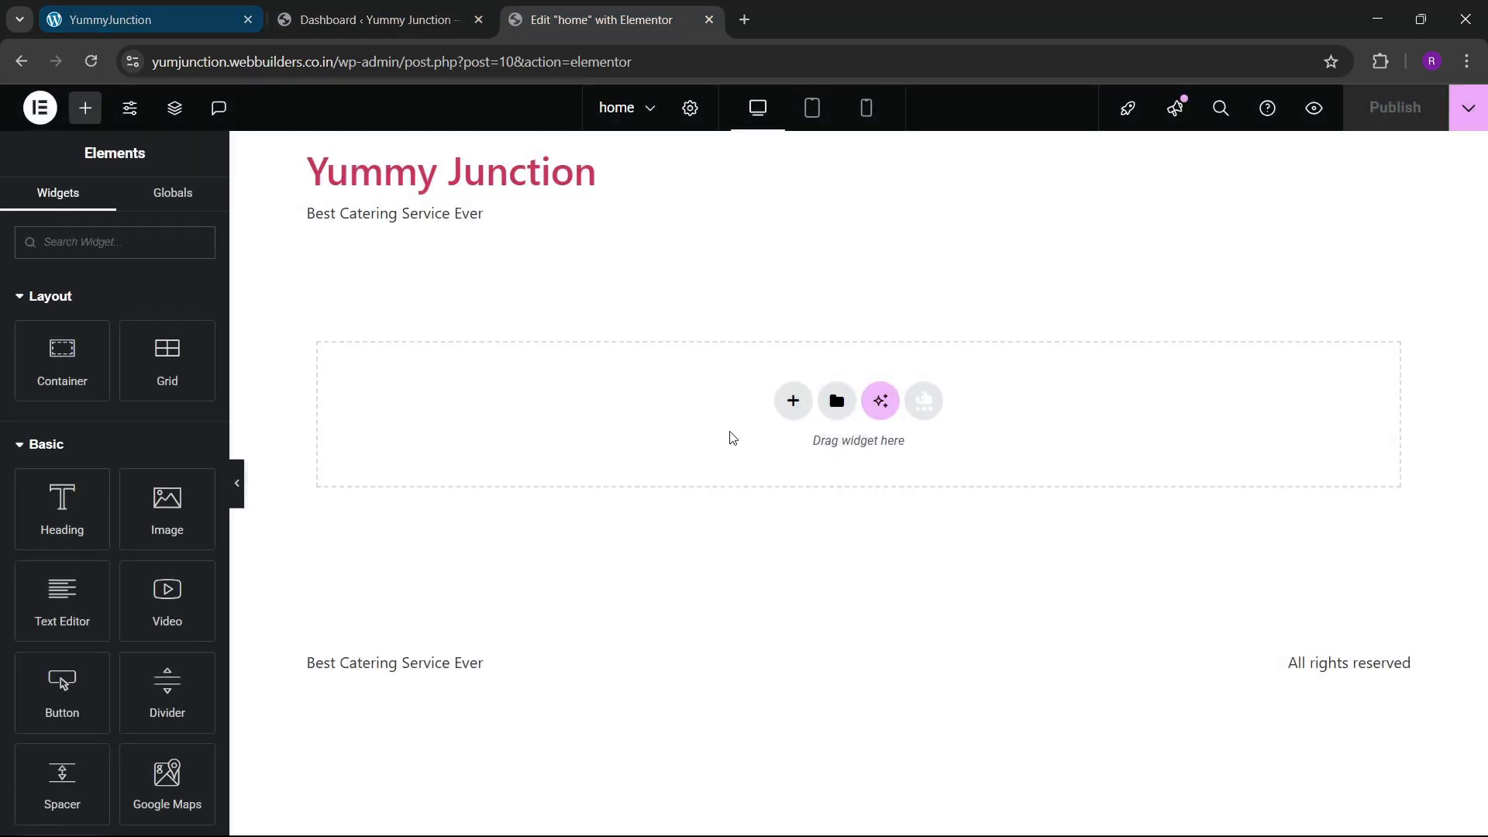
{"action": "left_click", "coordinate": [164, 7]}
{"action": "left_click", "coordinate": [655, 22]}
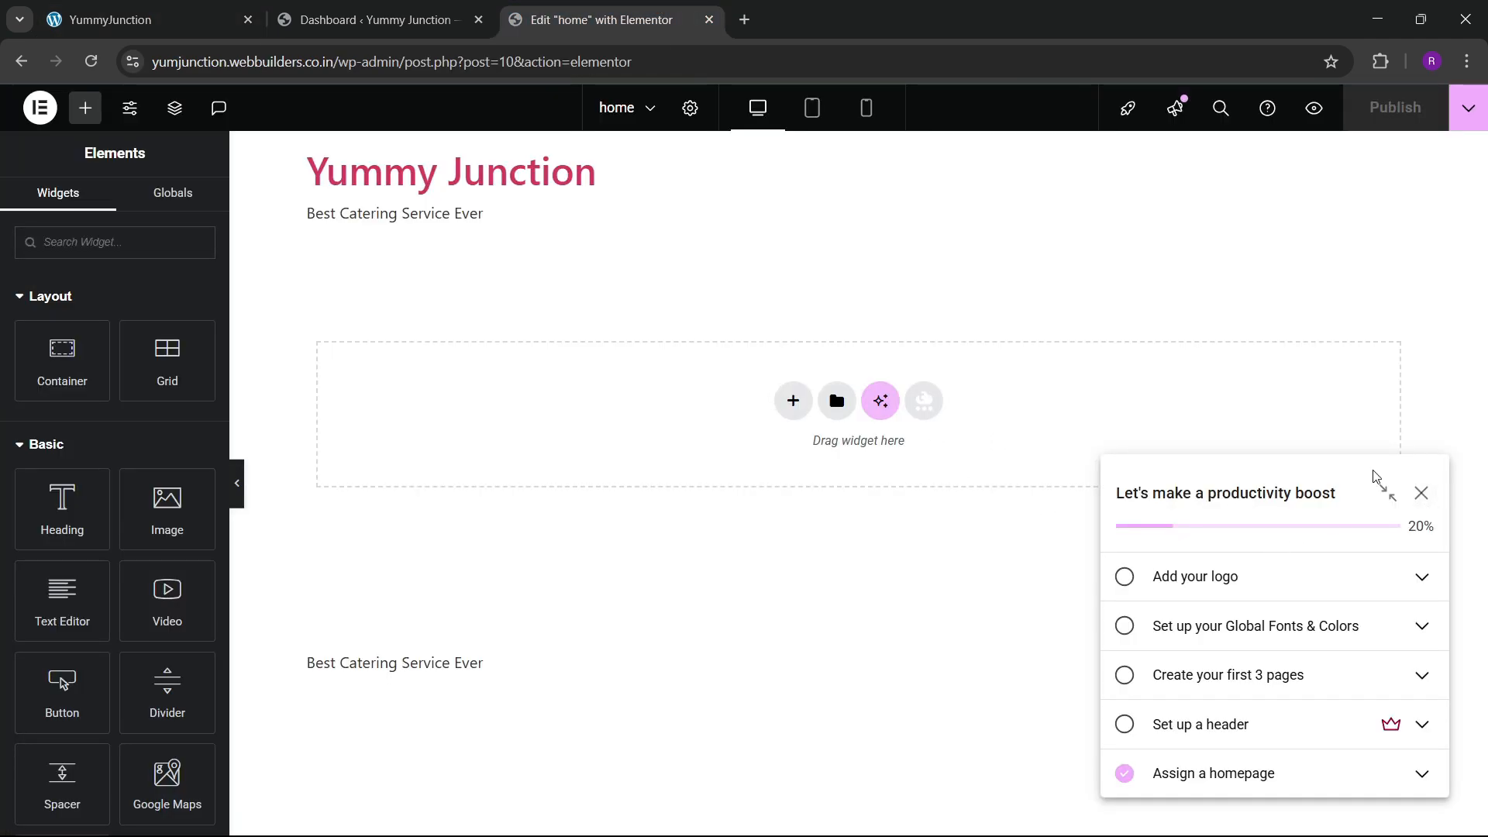
Add a single container with downward direction to the empty page and dismiss the productivity checklist
{"action": "left_click", "coordinate": [1421, 494]}
{"action": "left_click", "coordinate": [1374, 280]}
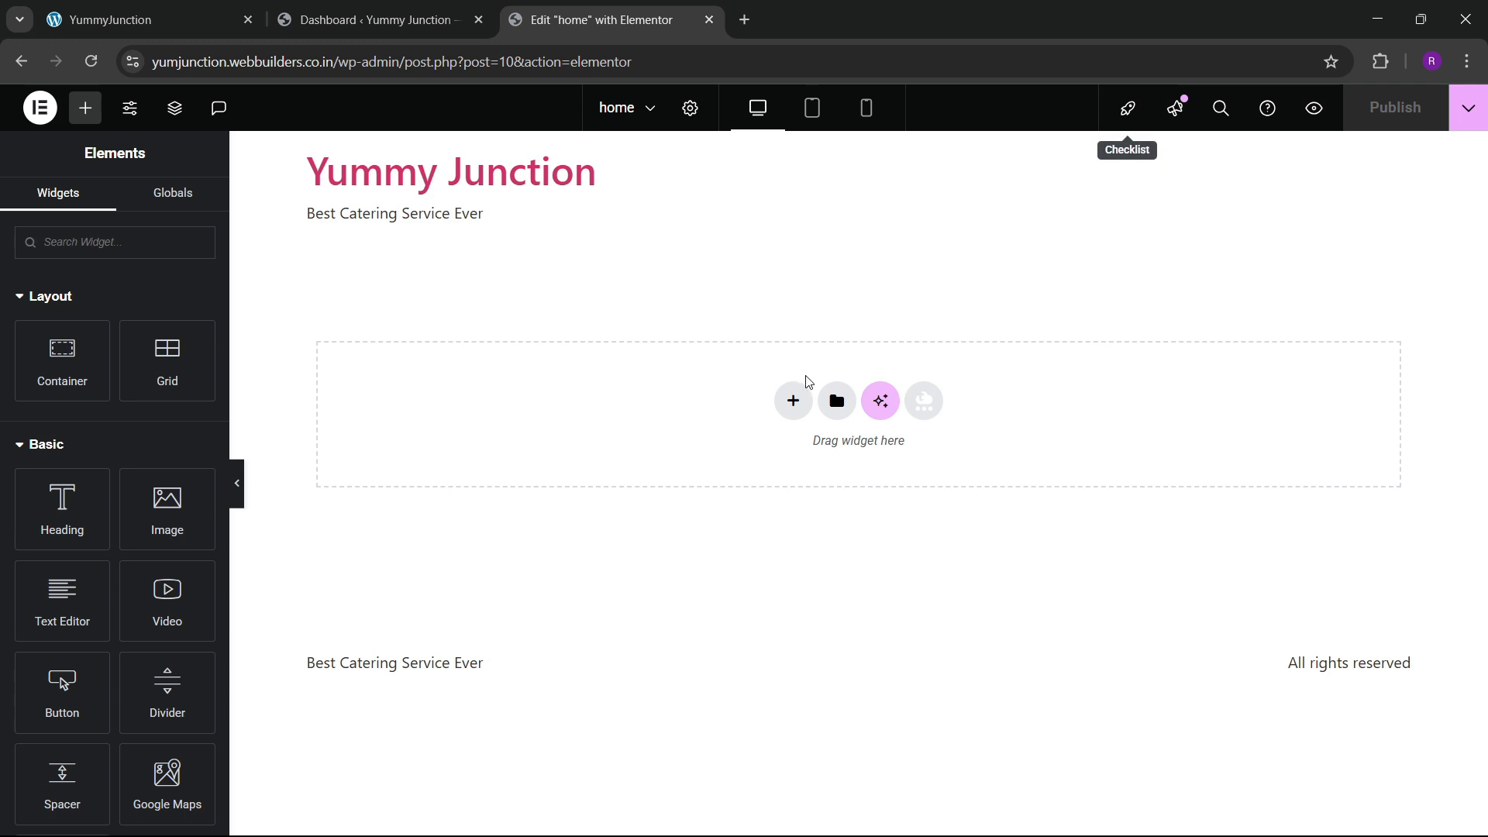
{"action": "left_click", "coordinate": [792, 400]}
{"action": "left_click", "coordinate": [789, 465]}
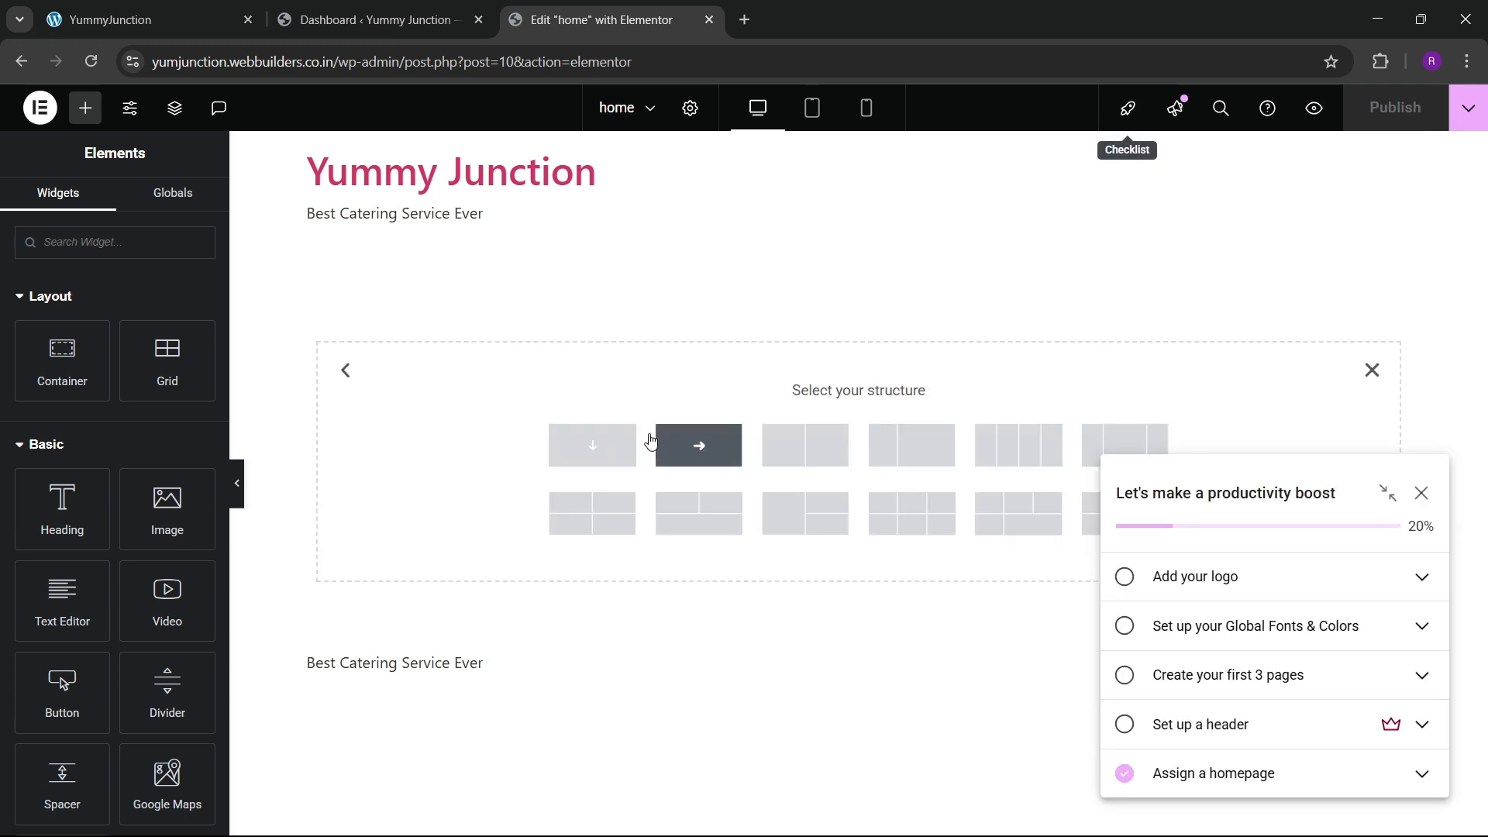
{"action": "left_click", "coordinate": [591, 439]}
{"action": "left_click", "coordinate": [1419, 498]}
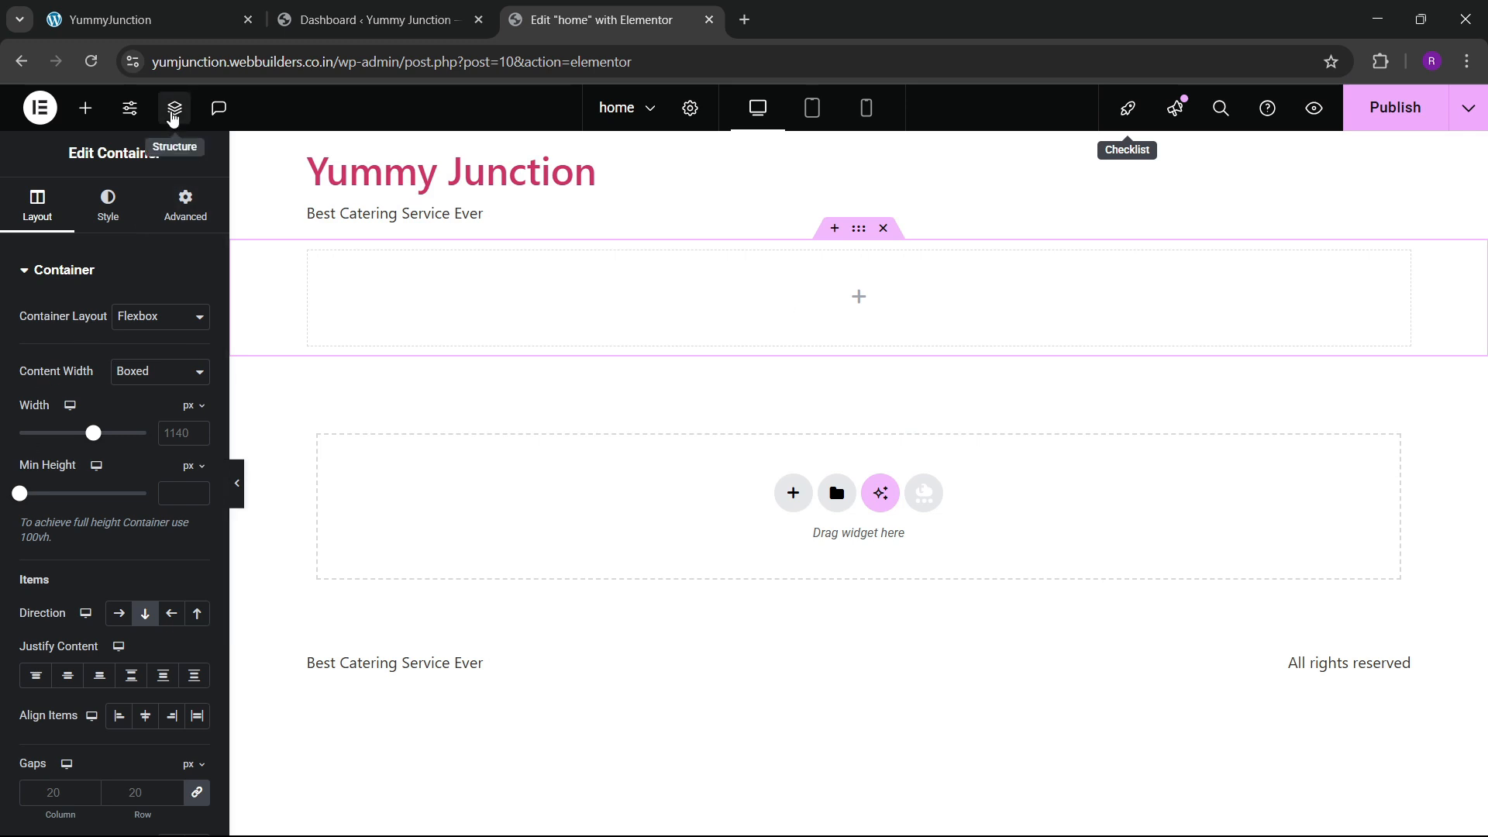
Rename the new container "hero" in the page structure and set its boxed content width to 1200 px
{"action": "left_click", "coordinate": [174, 108]}
{"action": "double_click", "coordinate": [1322, 233]}
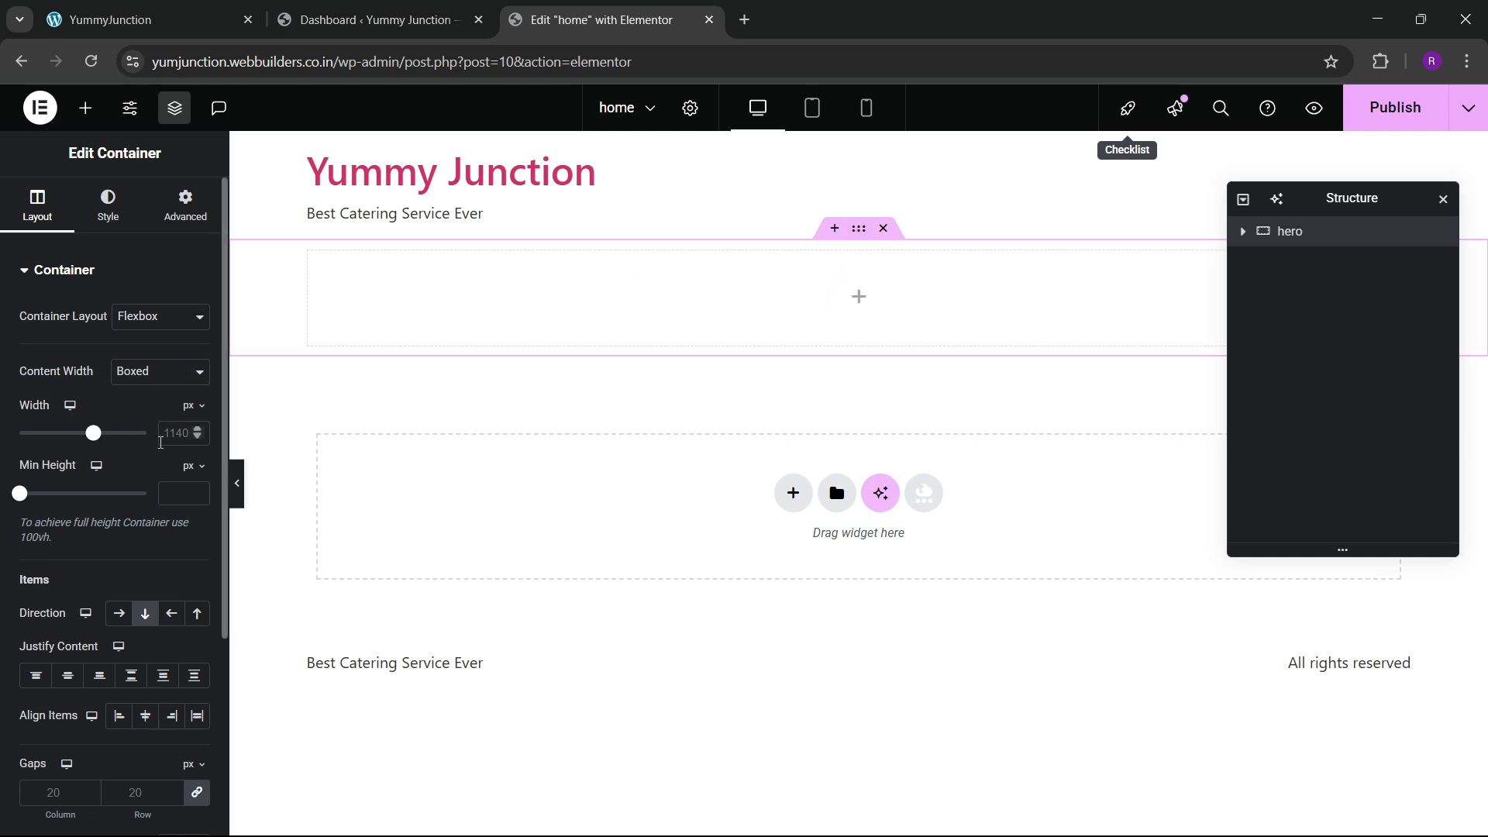
{"action": "type", "text": "1200"}
Set the hero container's padding to 80 px top and bottom and 0 px right and left
{"action": "left_click", "coordinate": [180, 211]}
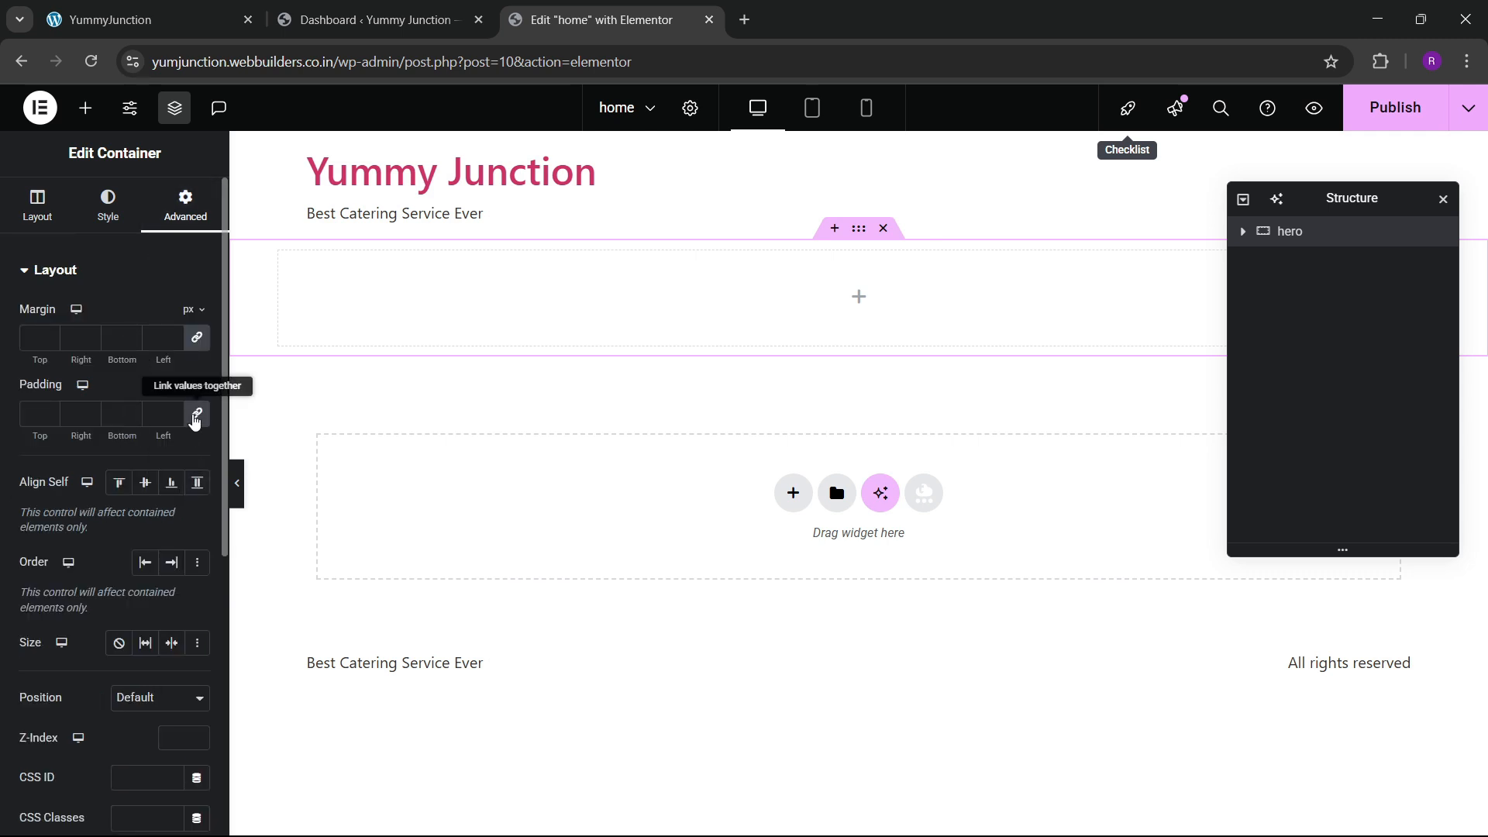
{"action": "left_click", "coordinate": [197, 413]}
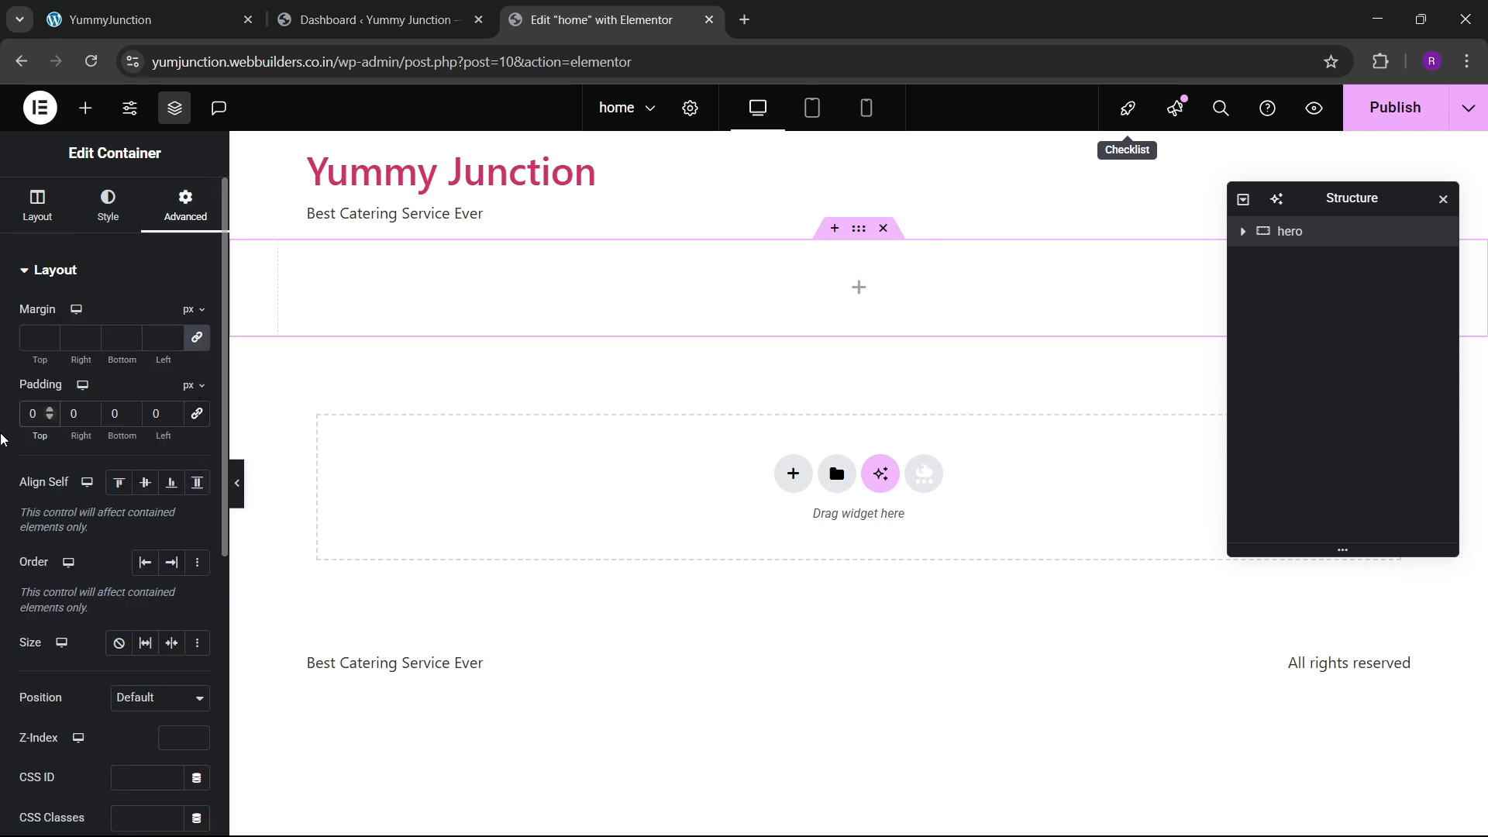
{"action": "type", "text": "8"}
{"action": "left_click", "coordinate": [113, 417]}
{"action": "type", "text": "8"}
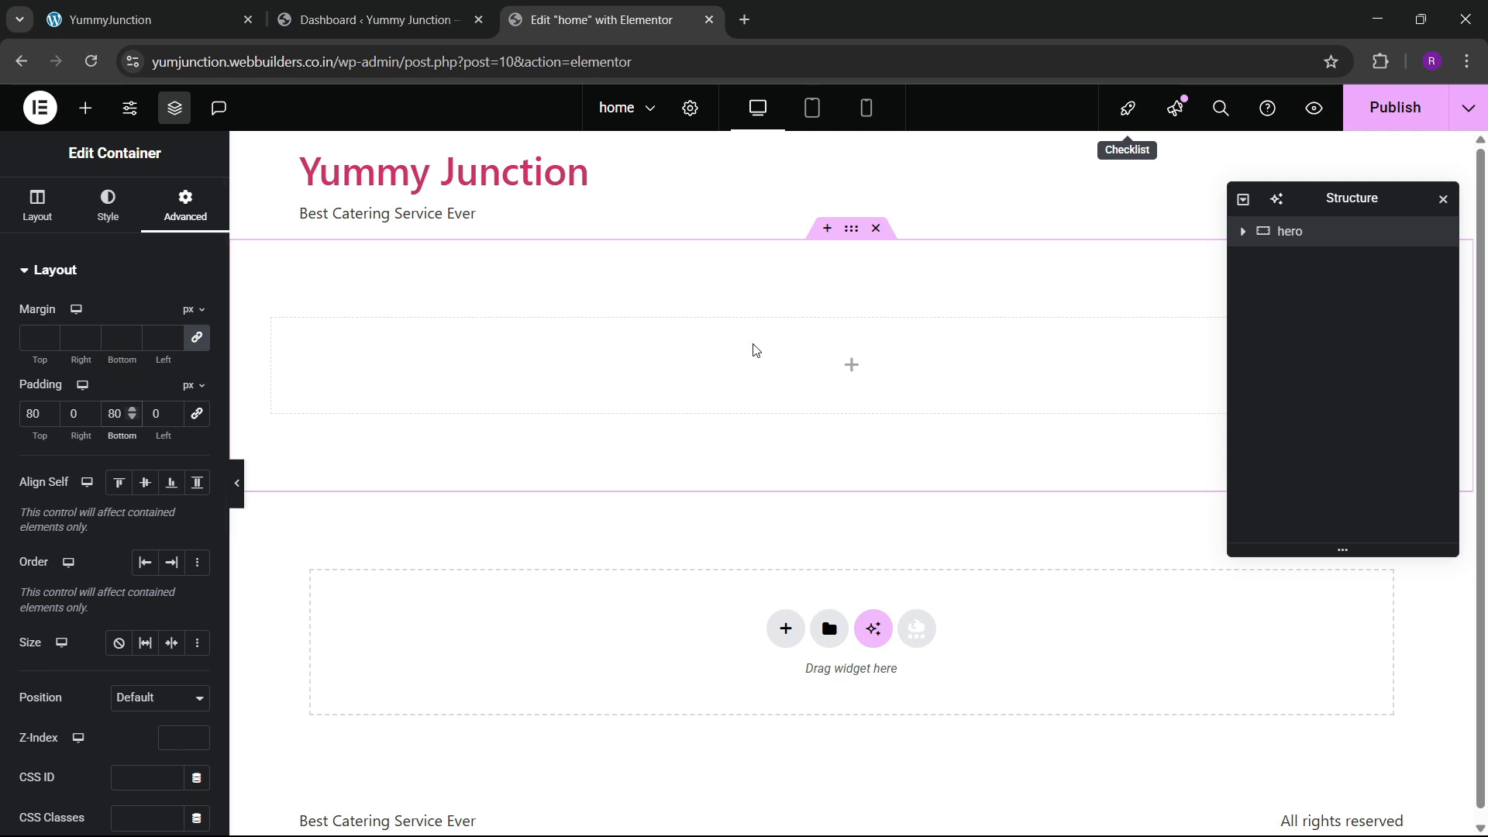
Give the hero container a classic background using the media library photo of three food plates on a grey wooden table
{"action": "left_click", "coordinate": [108, 206]}
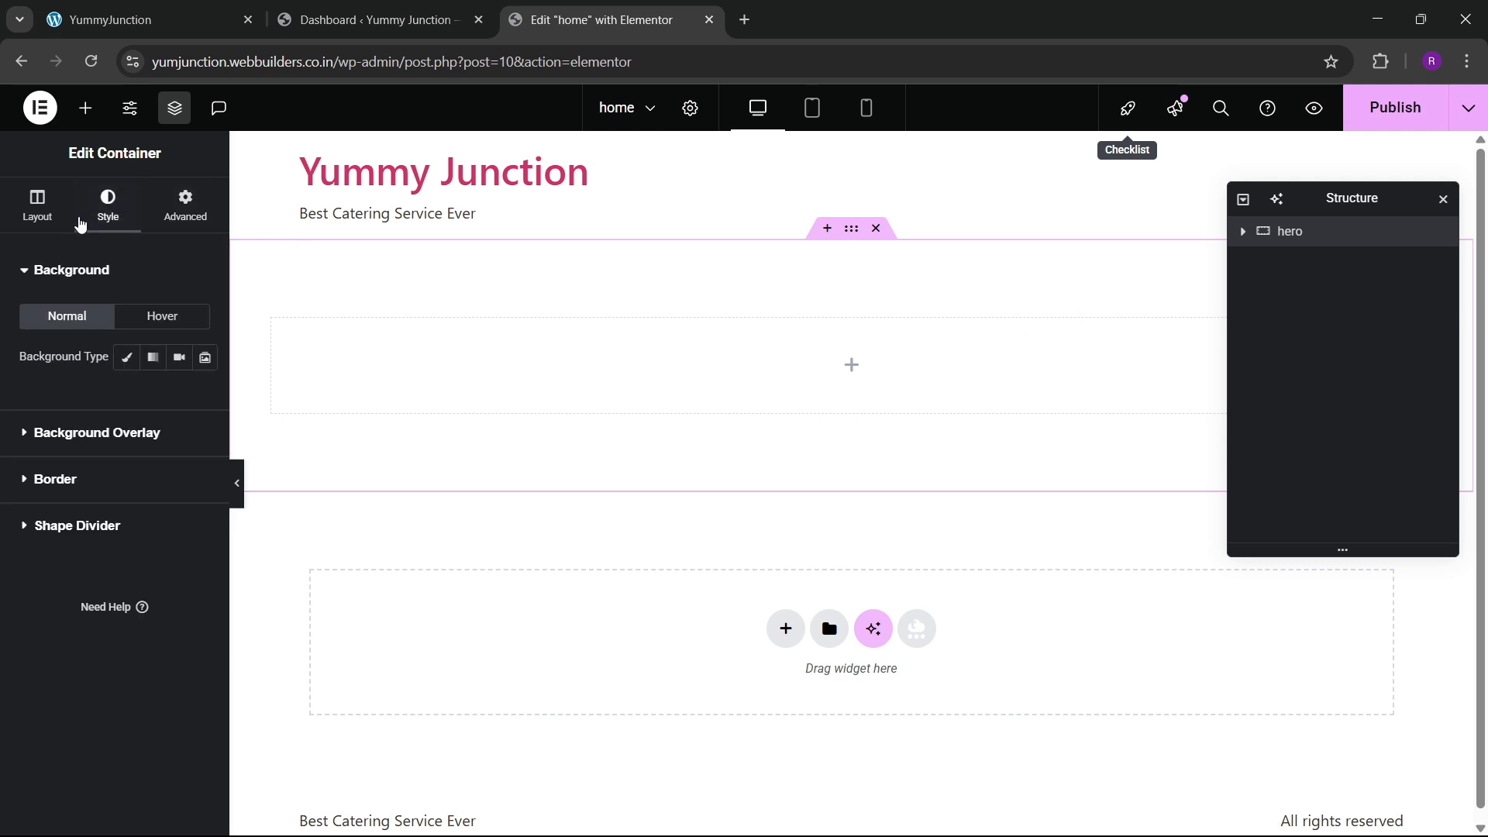
{"action": "left_click", "coordinate": [124, 358]}
{"action": "left_click", "coordinate": [116, 488]}
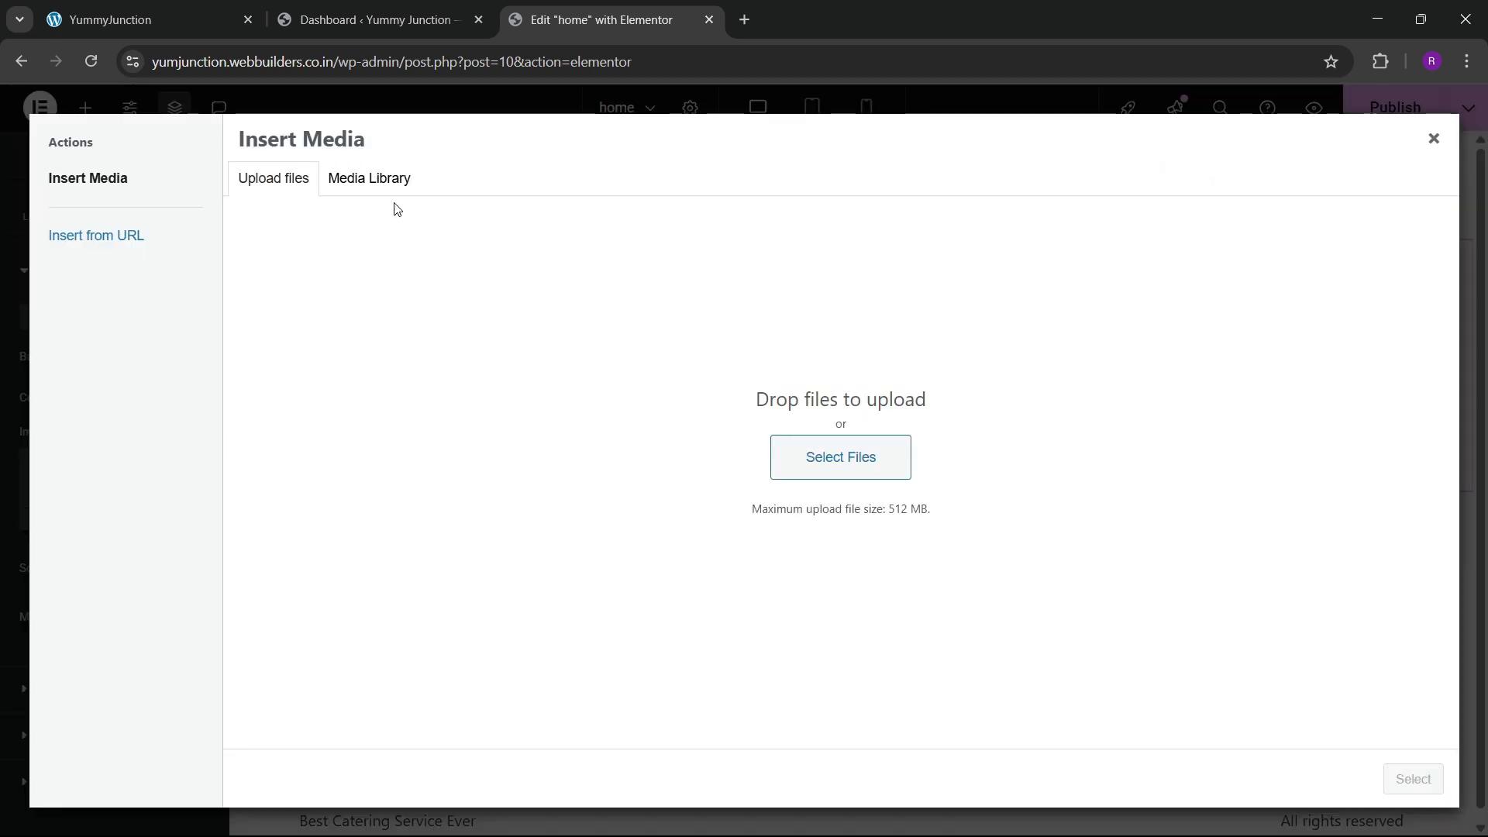
{"action": "left_click", "coordinate": [370, 180]}
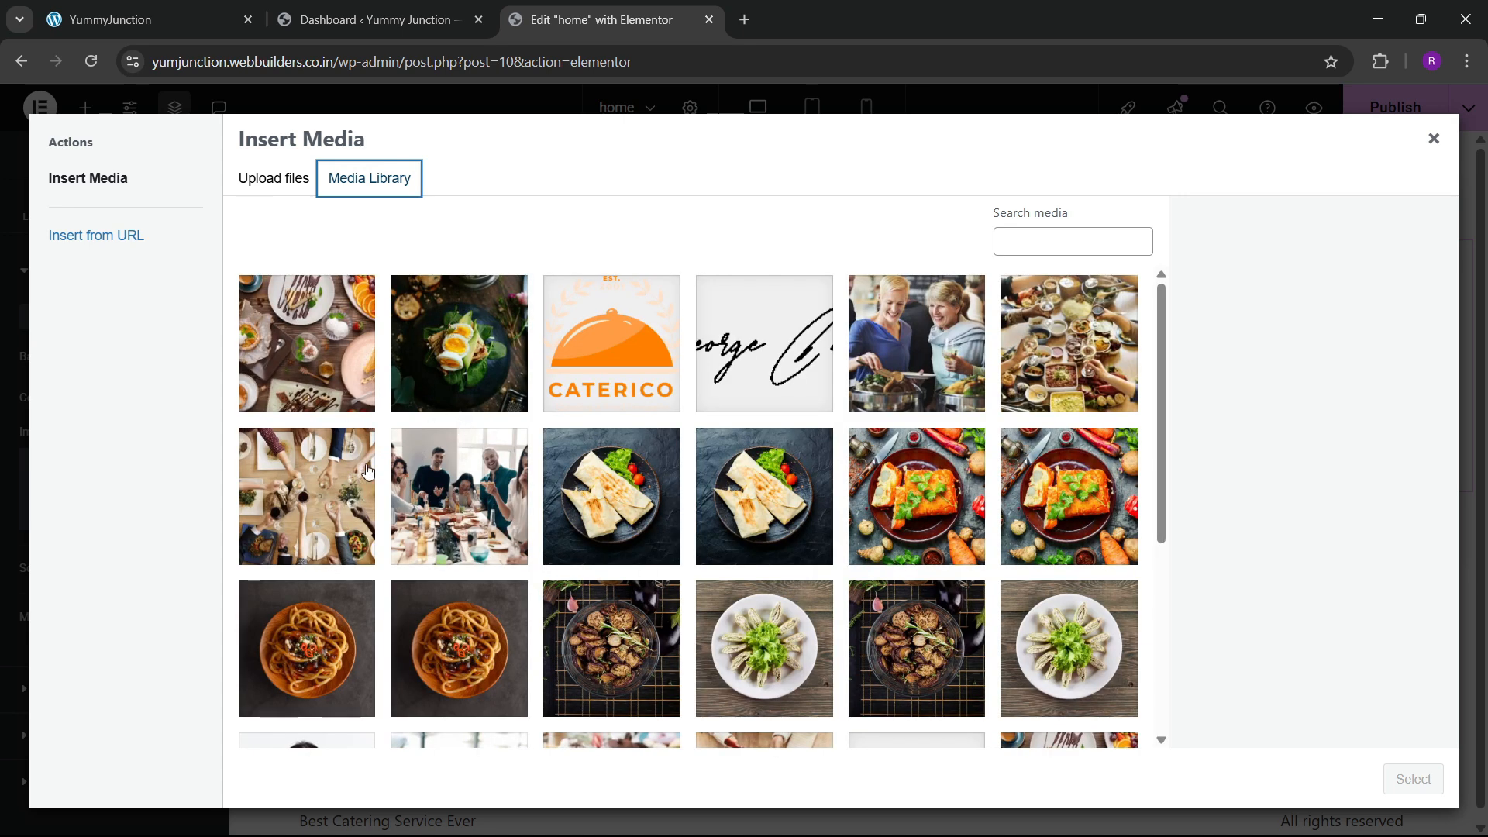
{"action": "scroll", "coordinate": [850, 489], "scroll_direction": "down", "scroll_amount": 5}
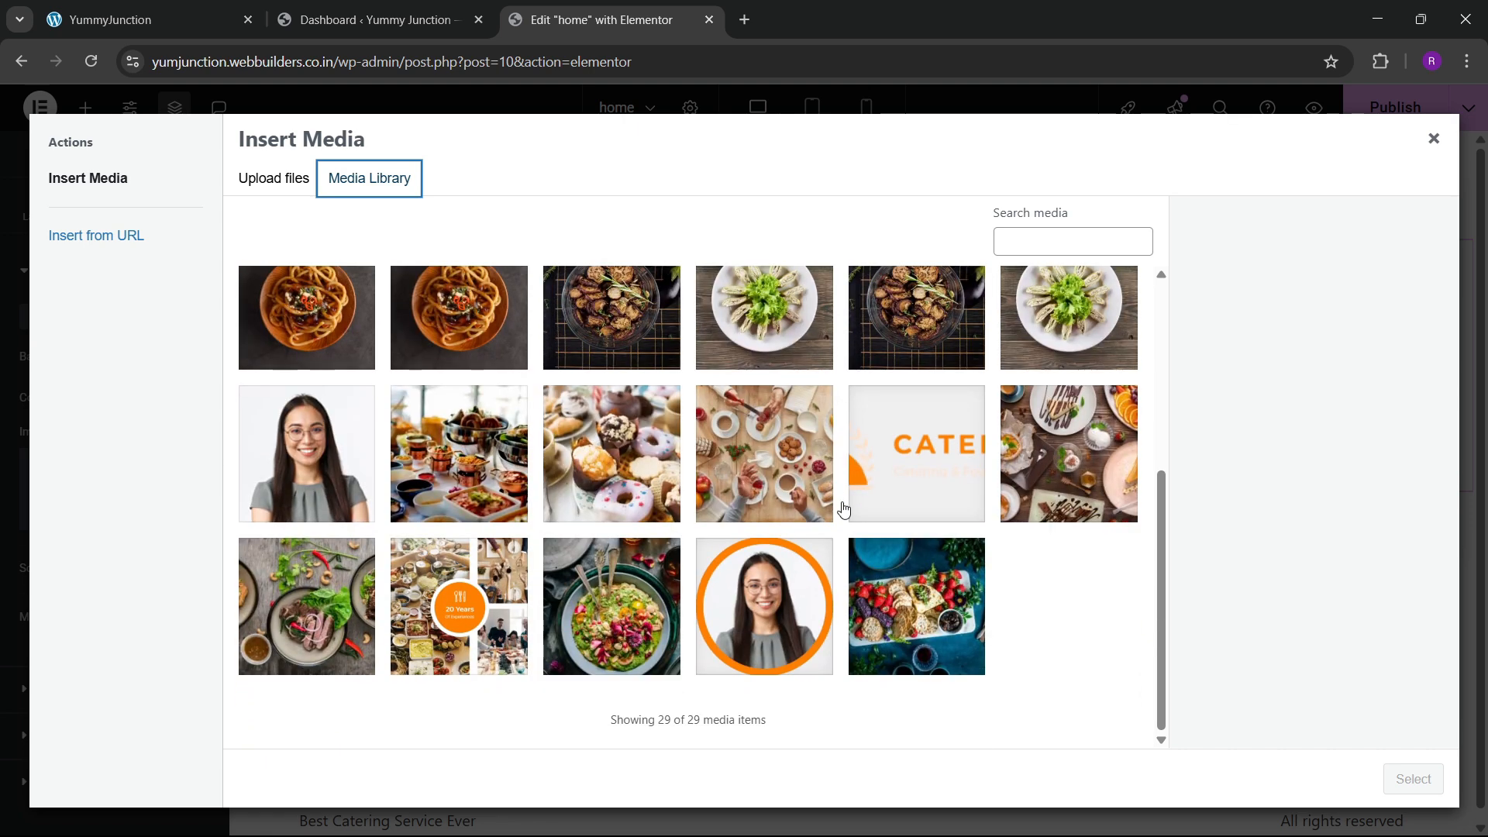
{"action": "left_click", "coordinate": [345, 653]}
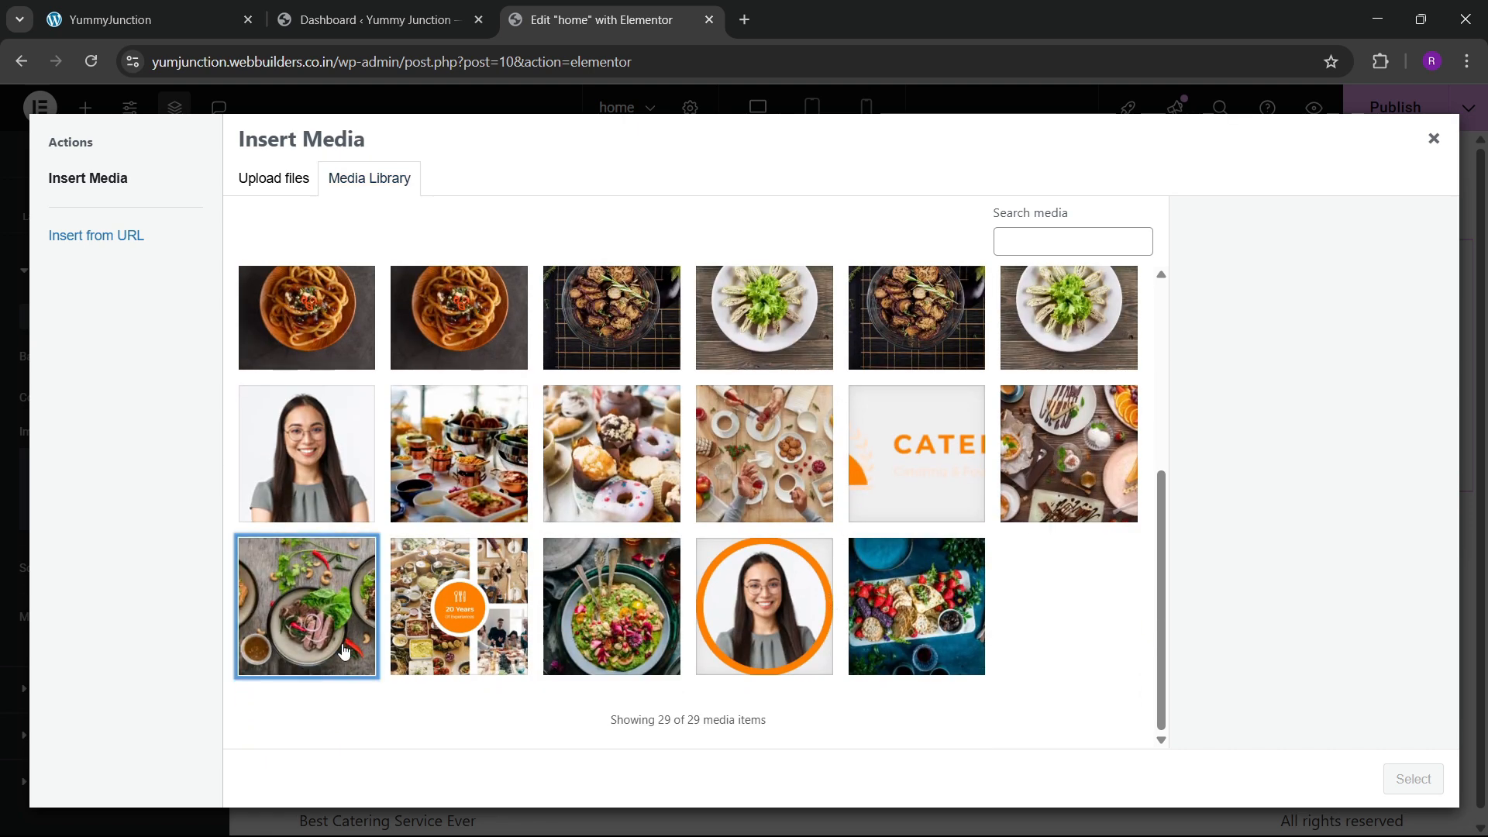
{"action": "left_click", "coordinate": [1413, 778]}
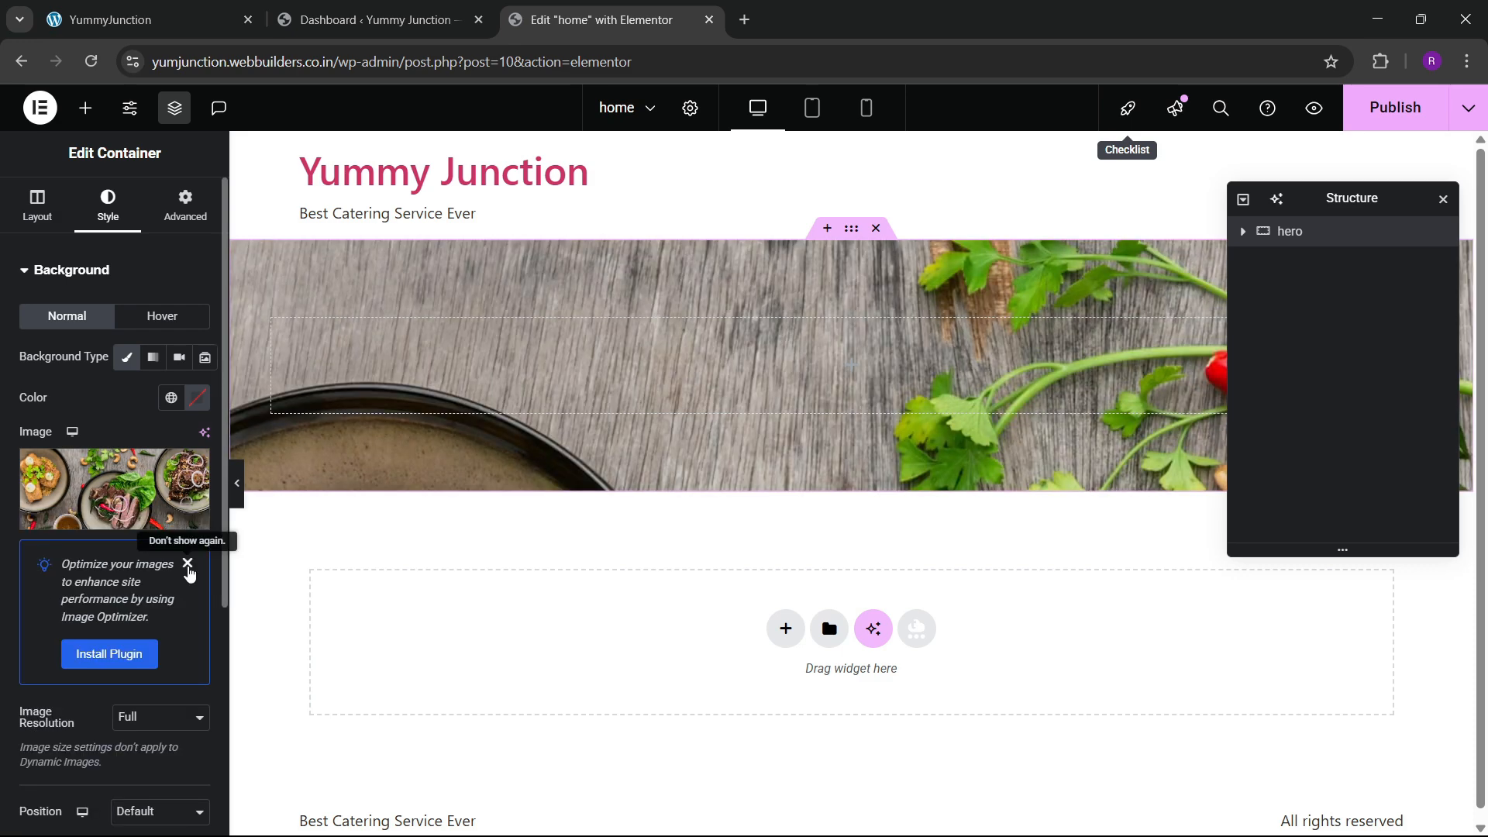
Set the hero background image's position to Center Center and its display size to Cover, dismissing the image optimizer tip
{"action": "left_click", "coordinate": [187, 563]}
{"action": "scroll", "coordinate": [79, 566], "scroll_direction": "down", "scroll_amount": 3}
{"action": "left_click", "coordinate": [129, 465]}
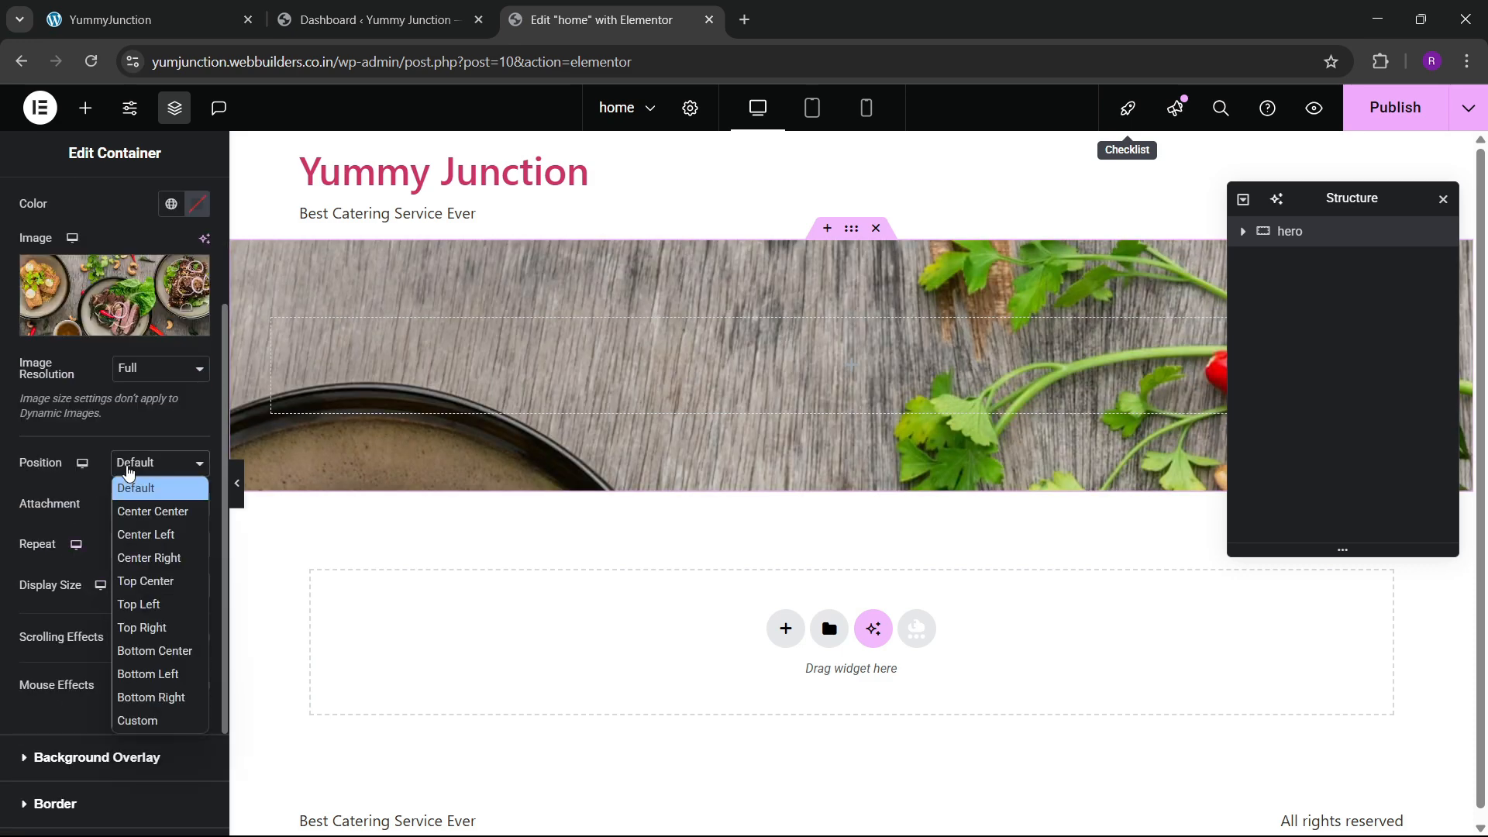
{"action": "left_click", "coordinate": [130, 508]}
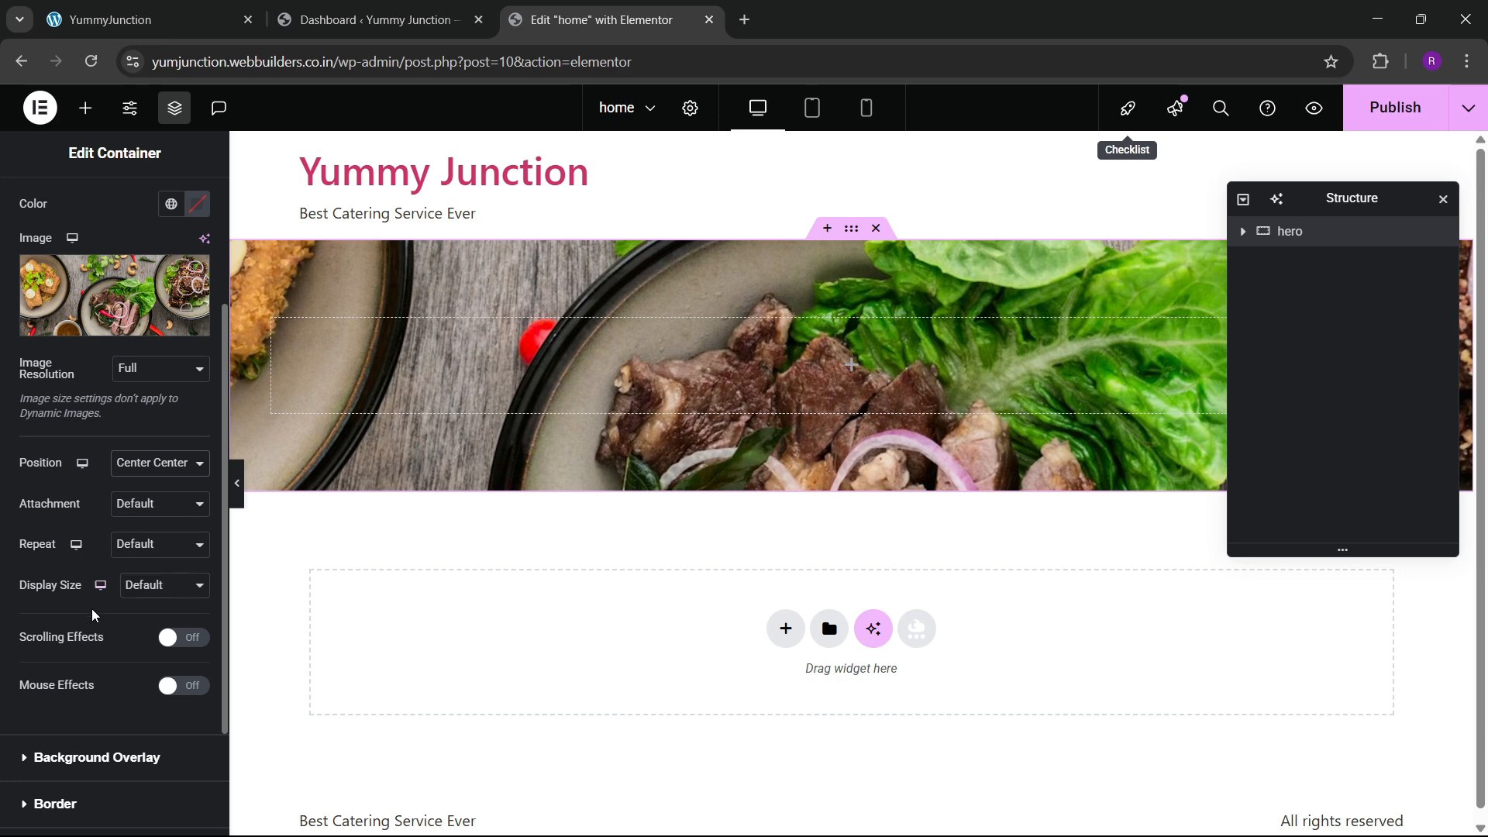
{"action": "left_click", "coordinate": [124, 591]}
{"action": "left_click", "coordinate": [142, 652]}
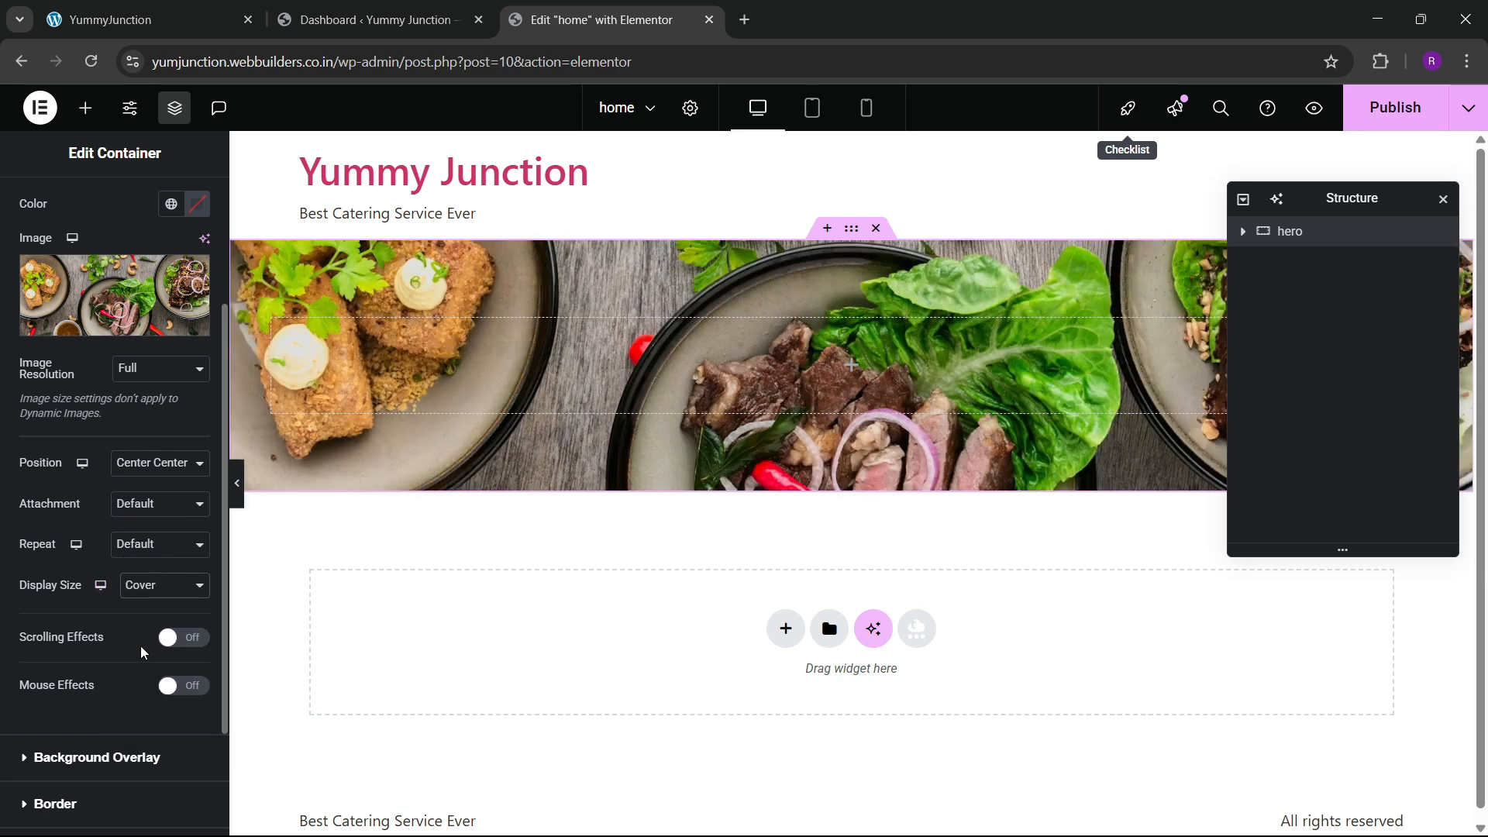
Check the reference homepage's hero section and set the hero container's minimum height to 700 px
{"action": "scroll", "coordinate": [88, 261], "scroll_direction": "up", "scroll_amount": 2}
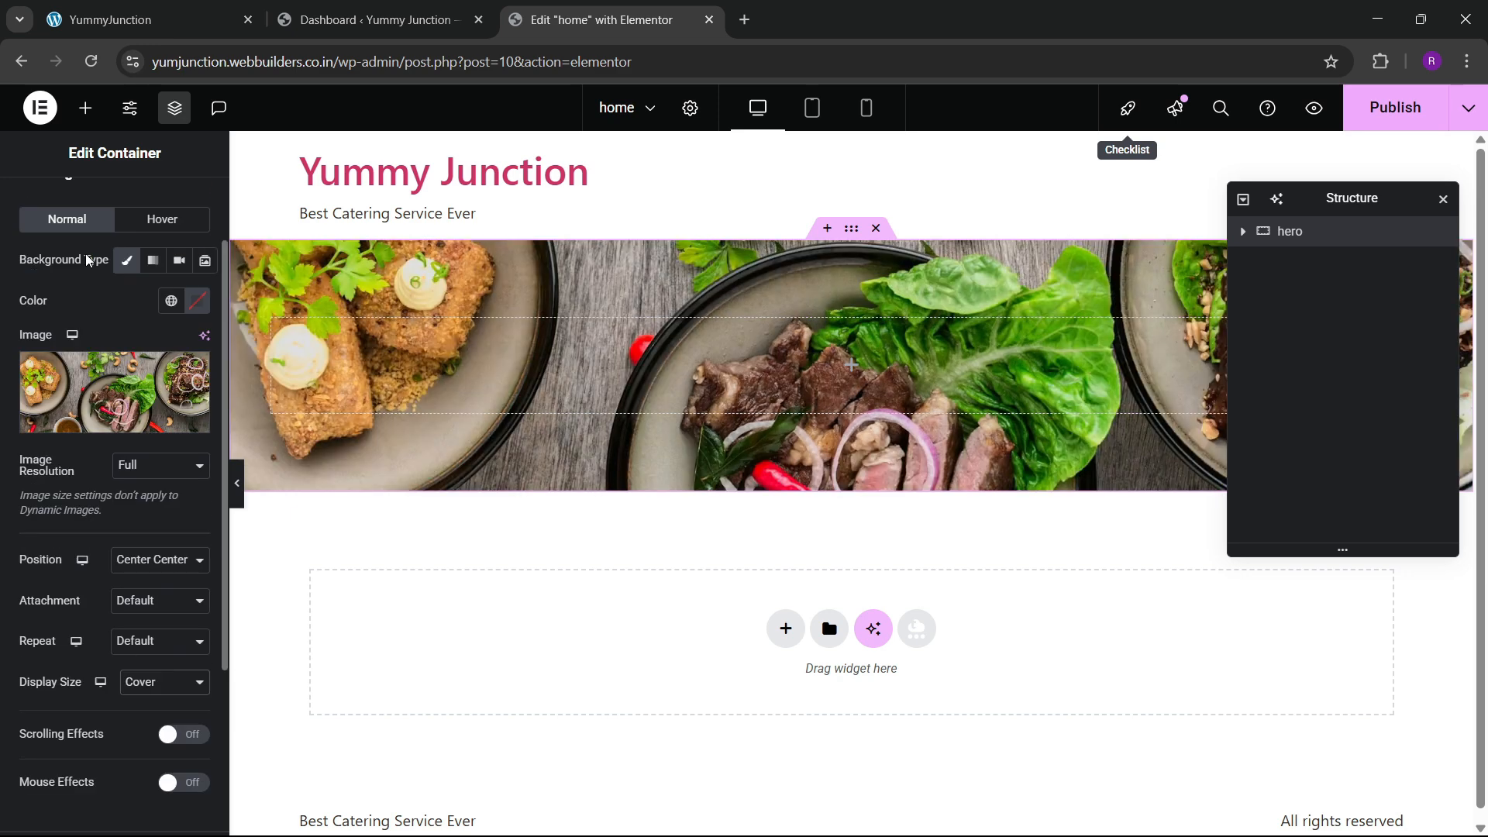
{"action": "left_click", "coordinate": [172, 9]}
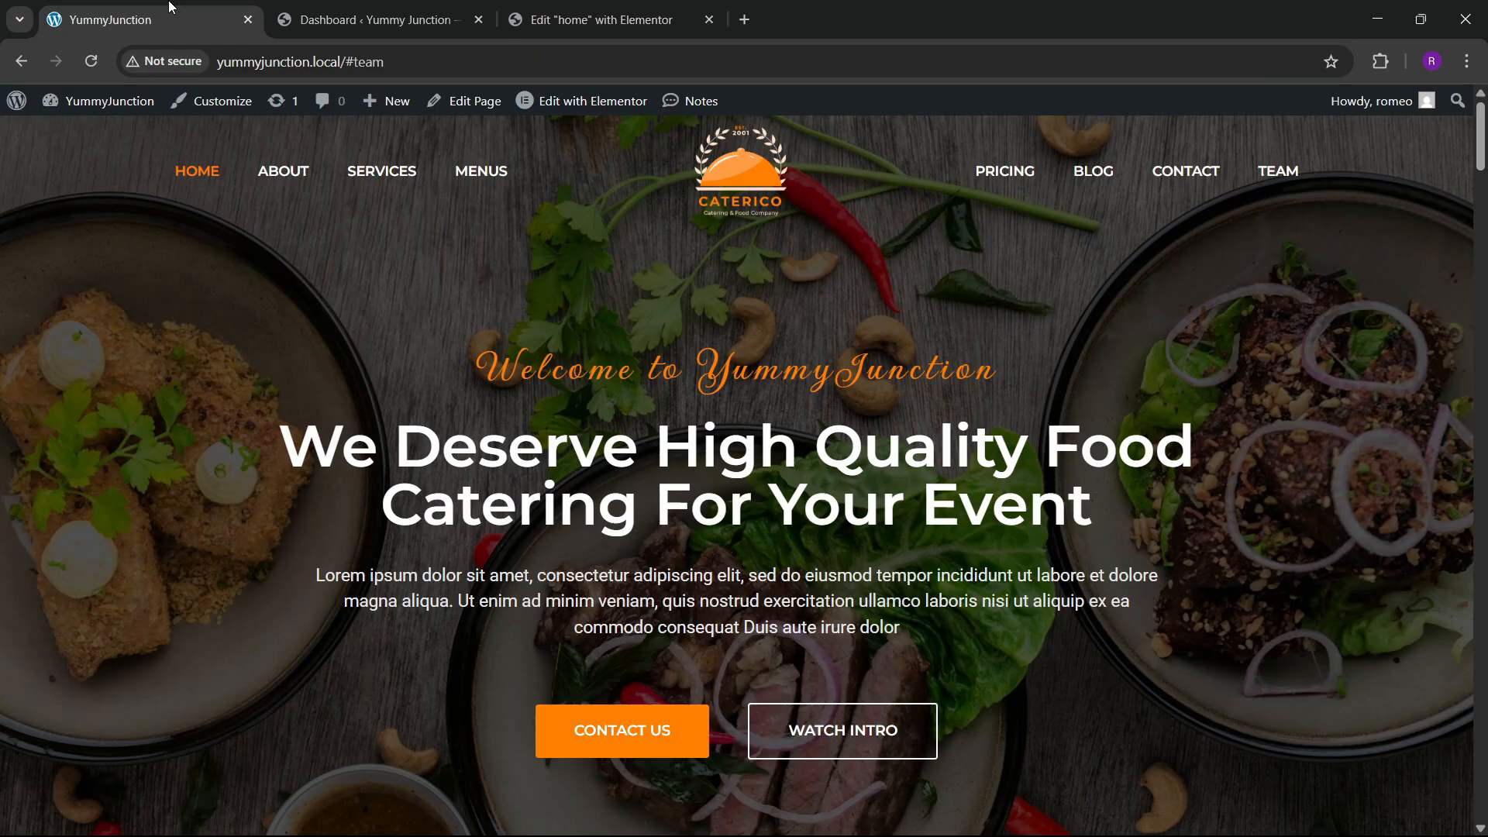
{"action": "left_click", "coordinate": [585, 17]}
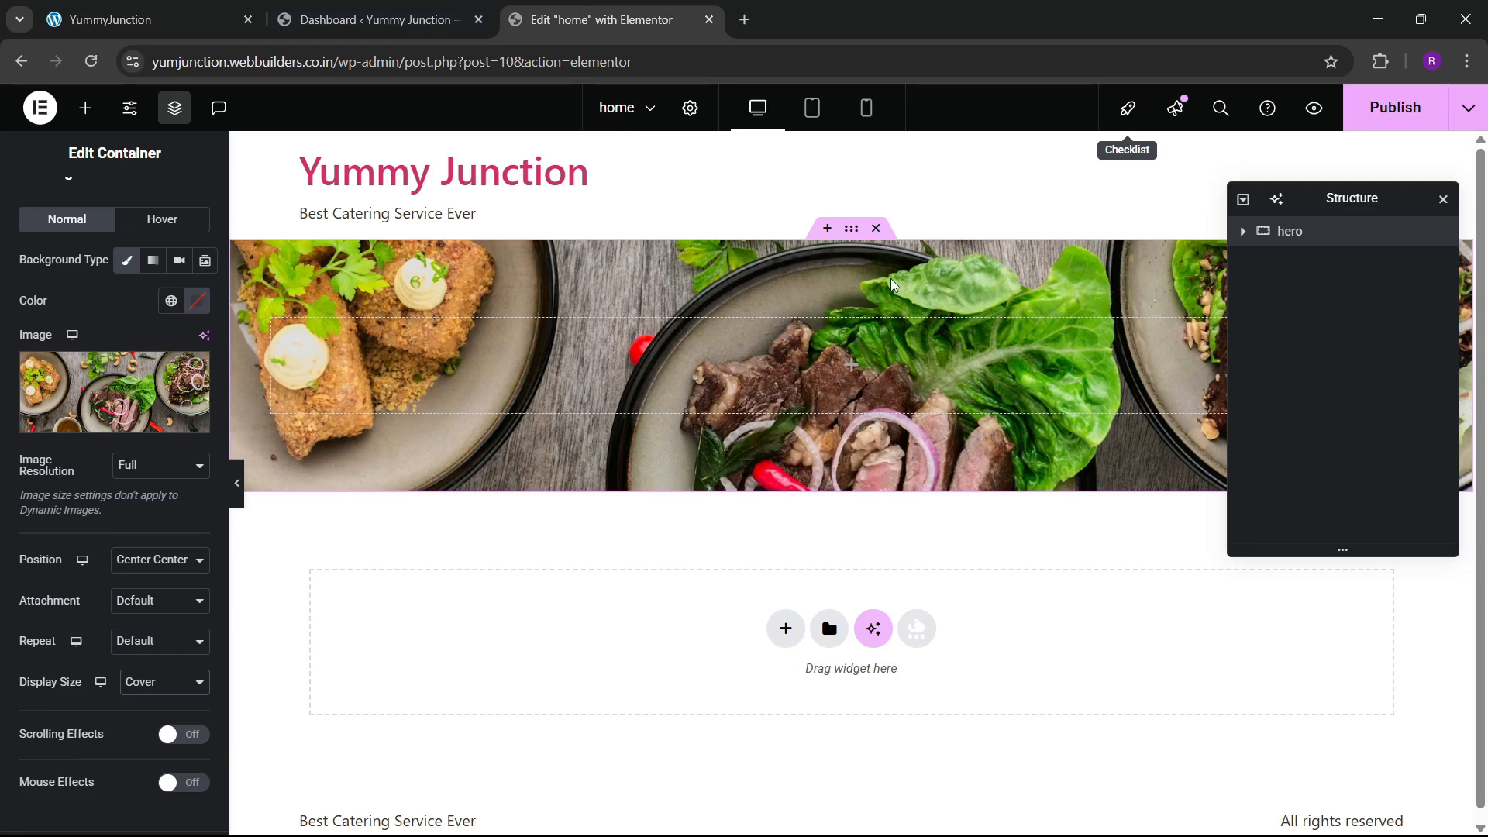
{"action": "scroll", "coordinate": [59, 265], "scroll_direction": "up", "scroll_amount": 2}
{"action": "left_click", "coordinate": [38, 203]}
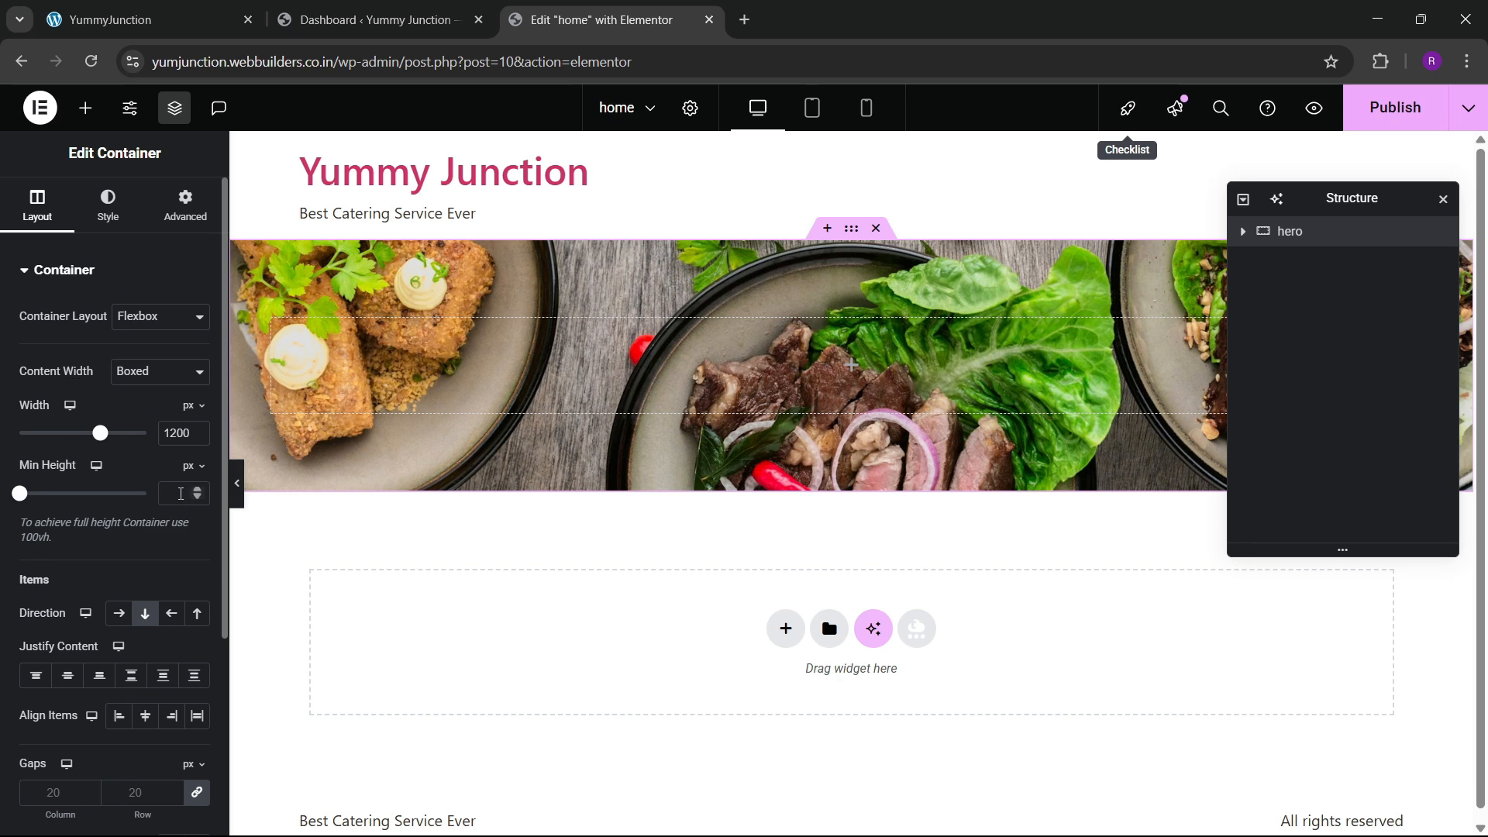
{"action": "type", "text": "700"}
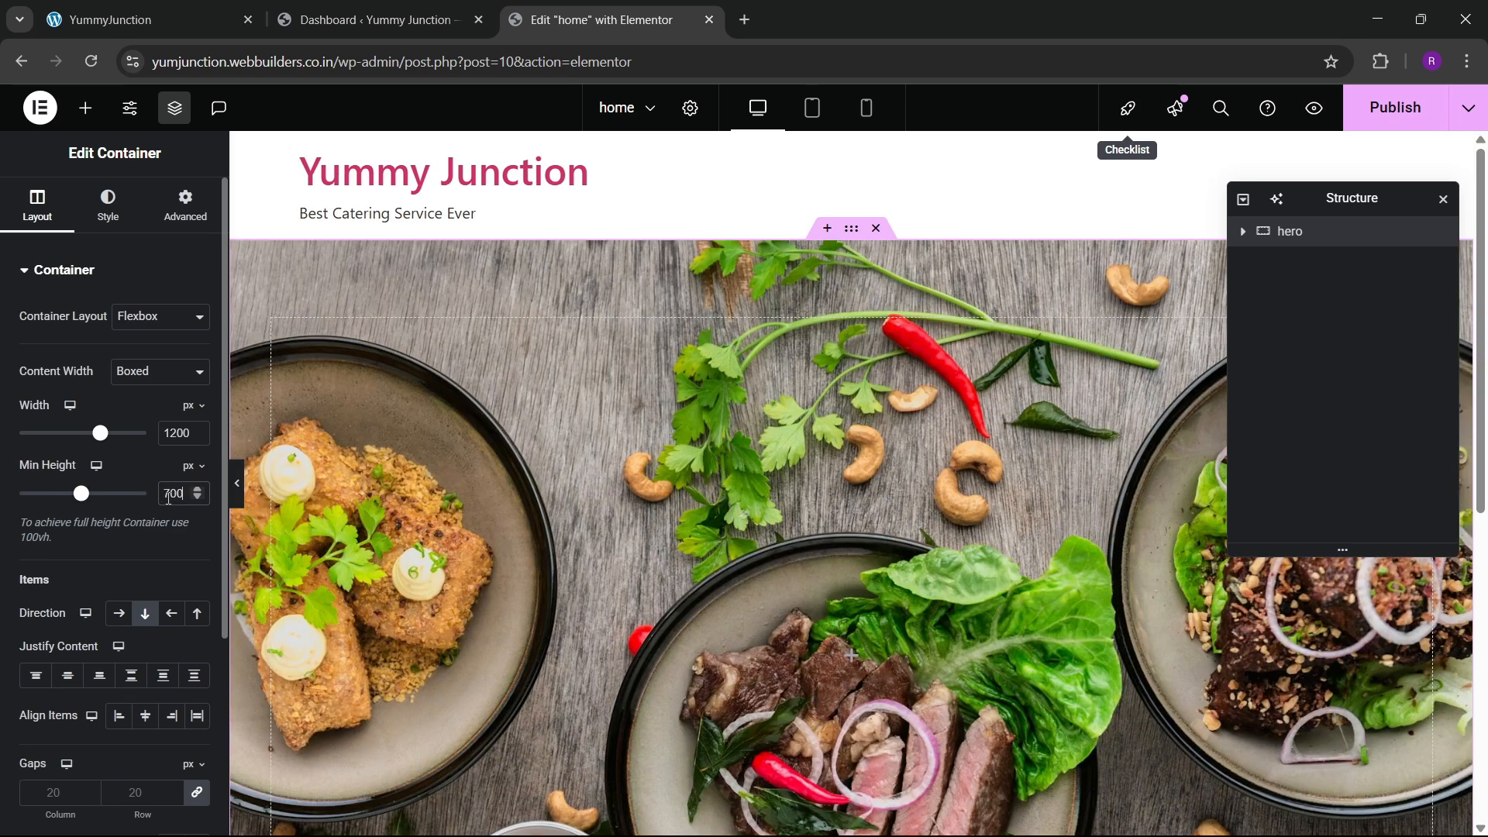
Set the hero container's minimum height to 600 px and review the resized section
{"action": "key", "text": "BackSpace"}
{"action": "key", "text": "BackSpace"}
{"action": "key", "text": "BackSpace"}
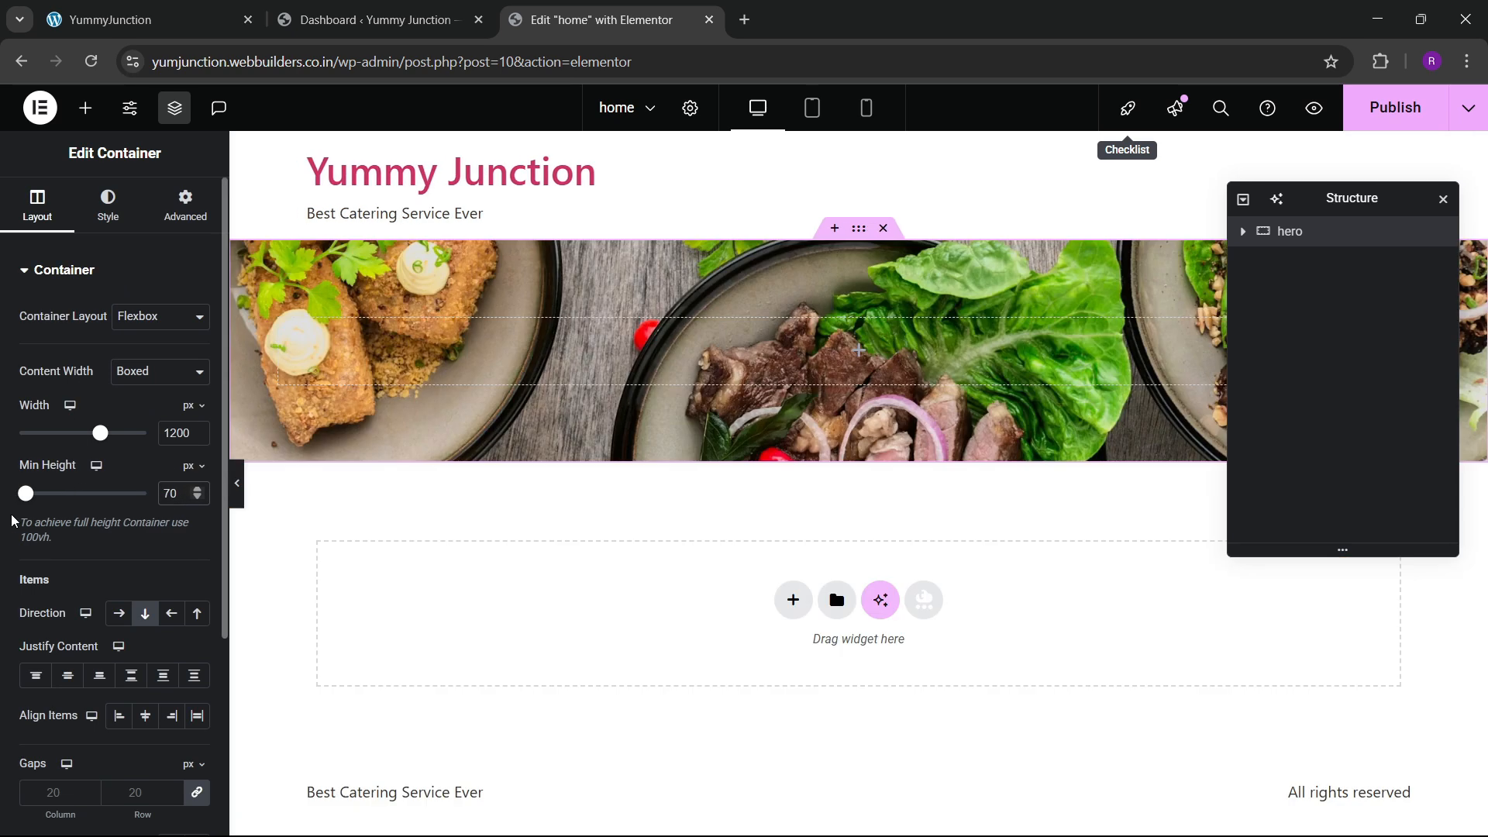
{"action": "type", "text": "600"}
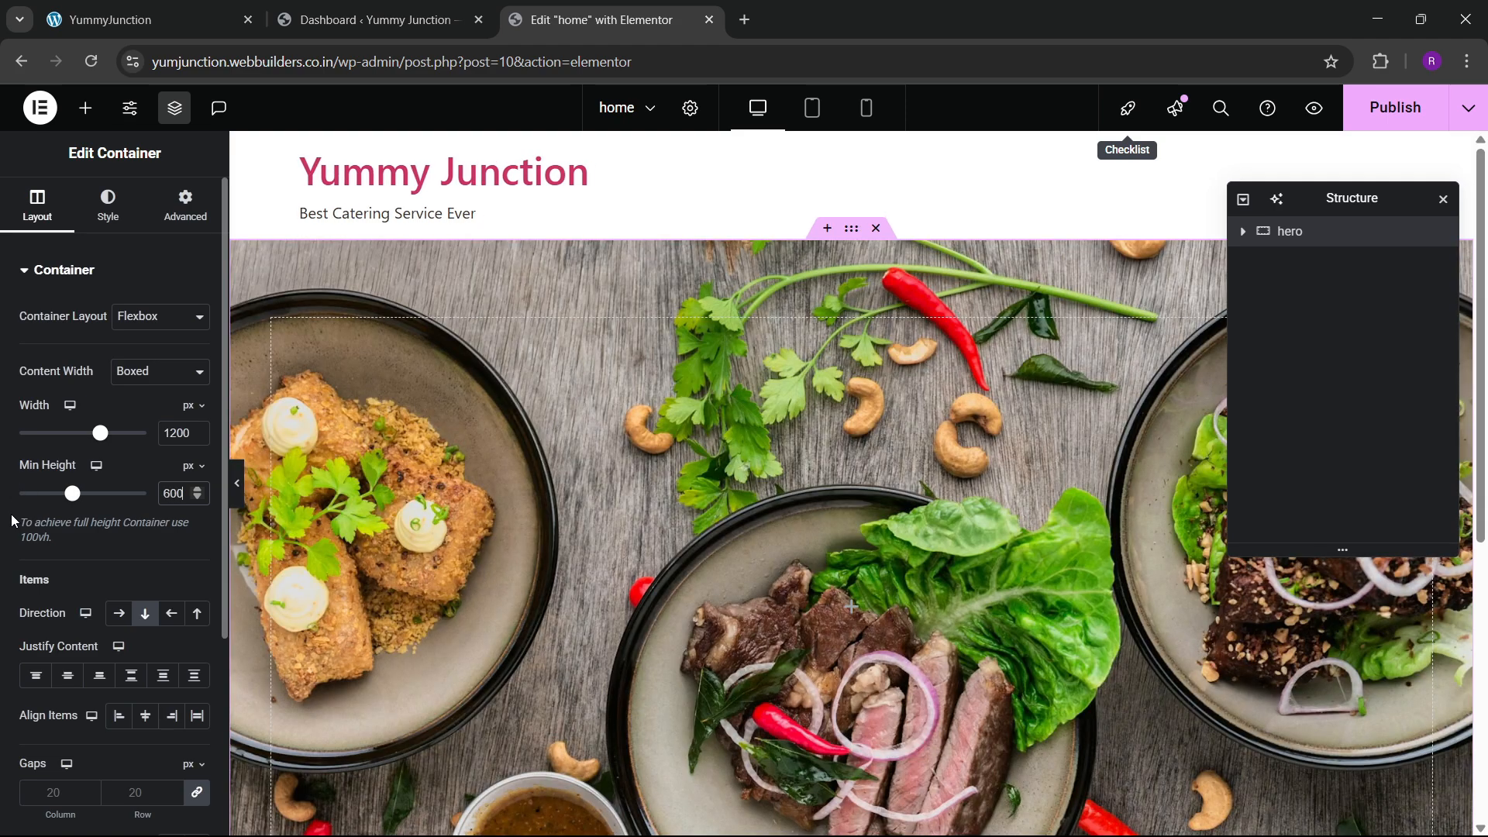
{"action": "scroll", "coordinate": [798, 519], "scroll_direction": "down", "scroll_amount": 5}
{"action": "scroll", "coordinate": [742, 482], "scroll_direction": "up", "scroll_amount": 3}
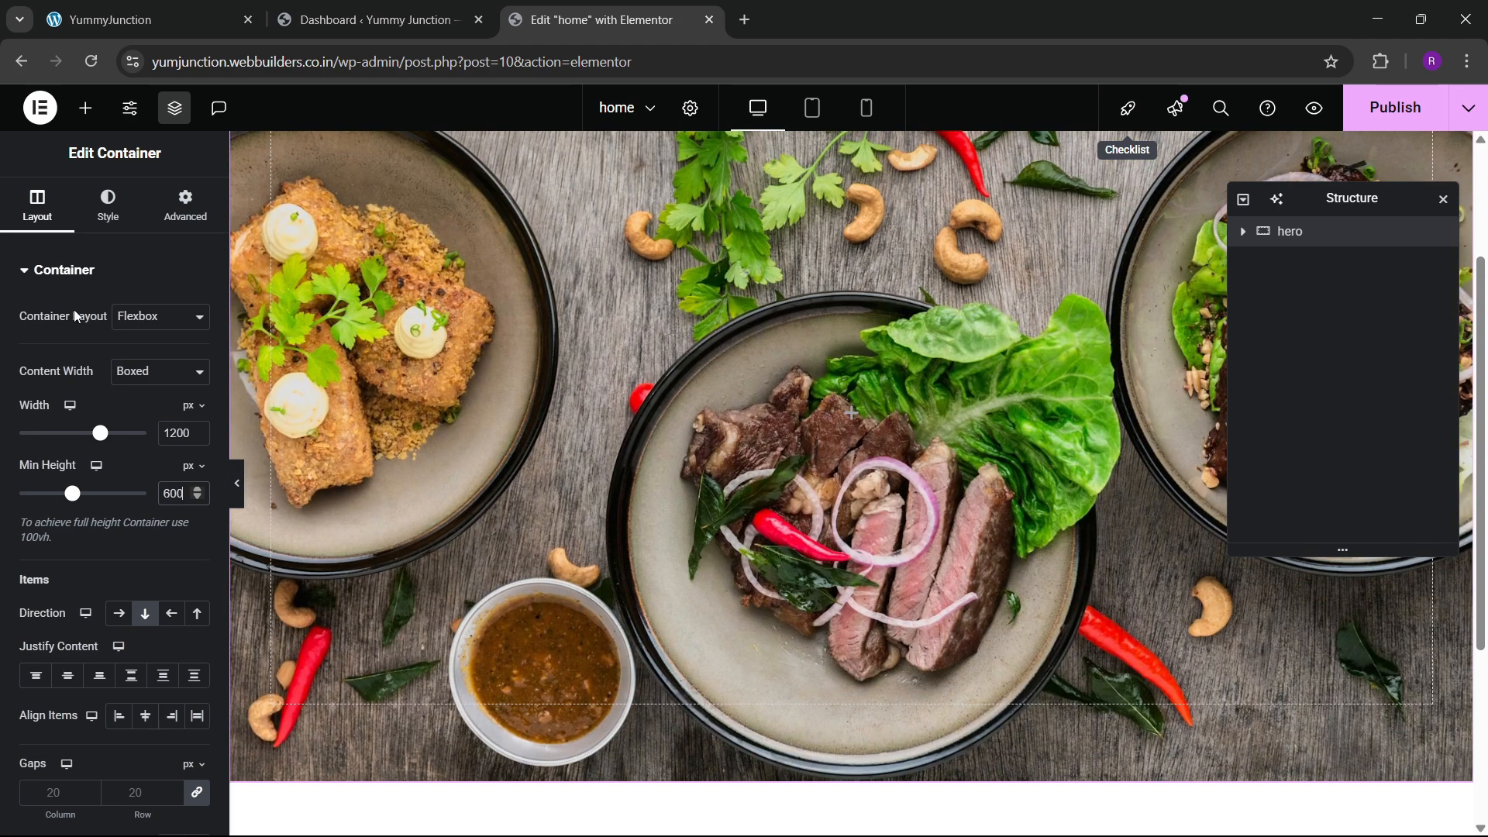
Give the hero container a classic background overlay in black (#000000) and compare it with the reference homepage
{"action": "left_click", "coordinate": [95, 194]}
{"action": "scroll", "coordinate": [76, 575], "scroll_direction": "down", "scroll_amount": 3}
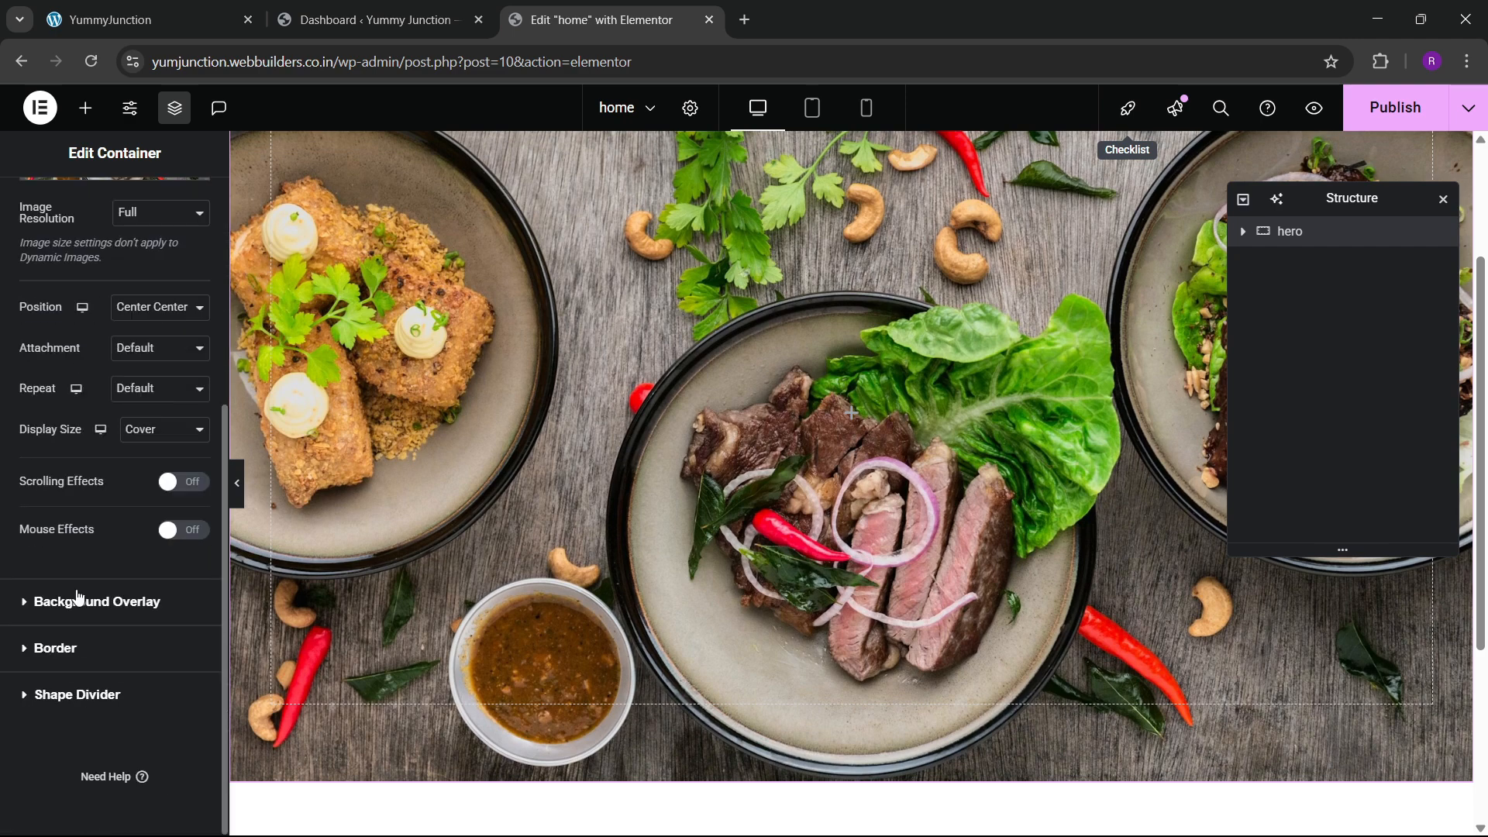
{"action": "left_click", "coordinate": [67, 603]}
{"action": "left_click", "coordinate": [171, 403]}
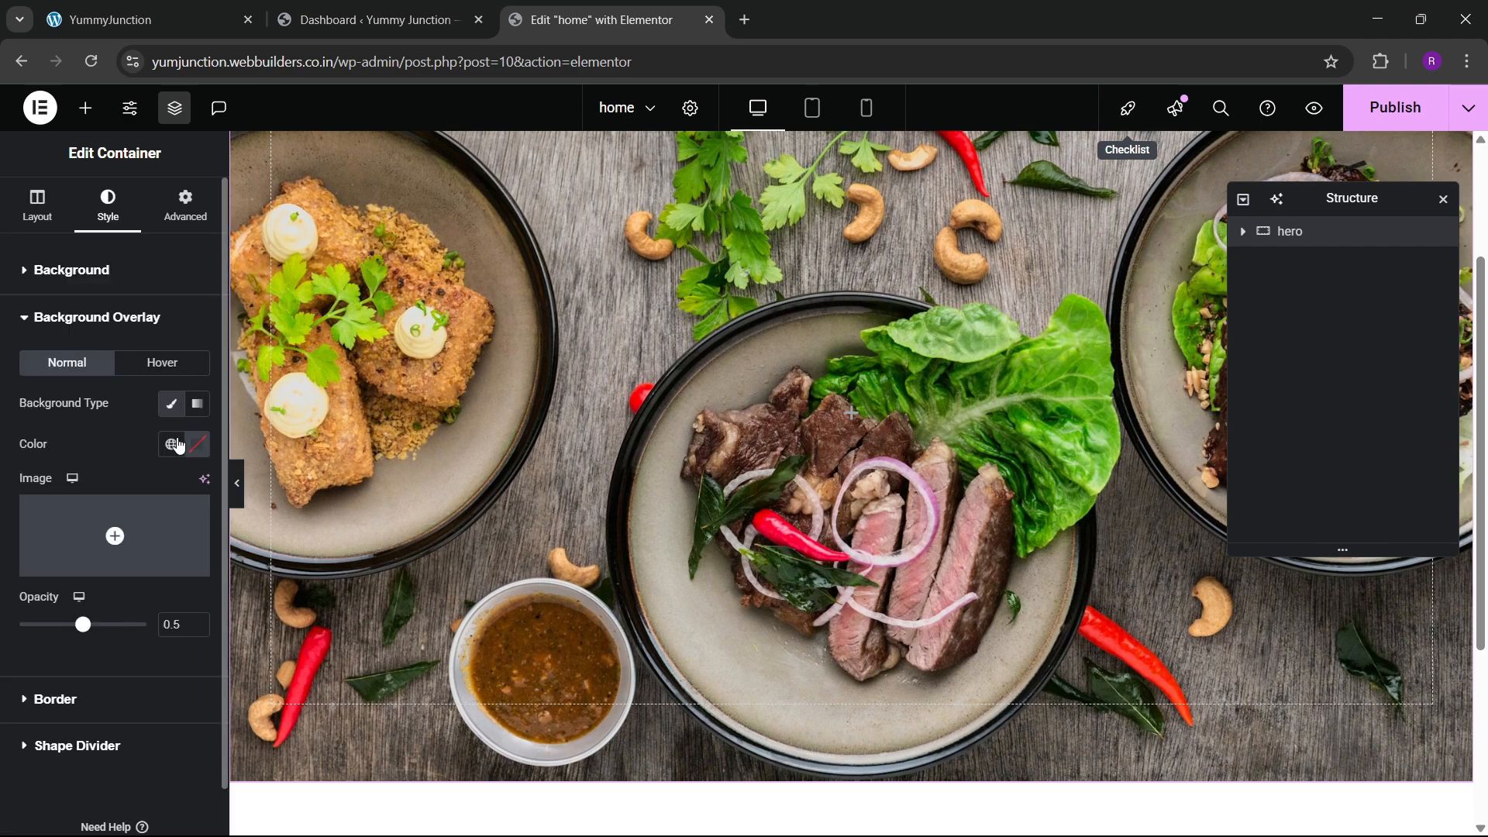
{"action": "left_click", "coordinate": [197, 444]}
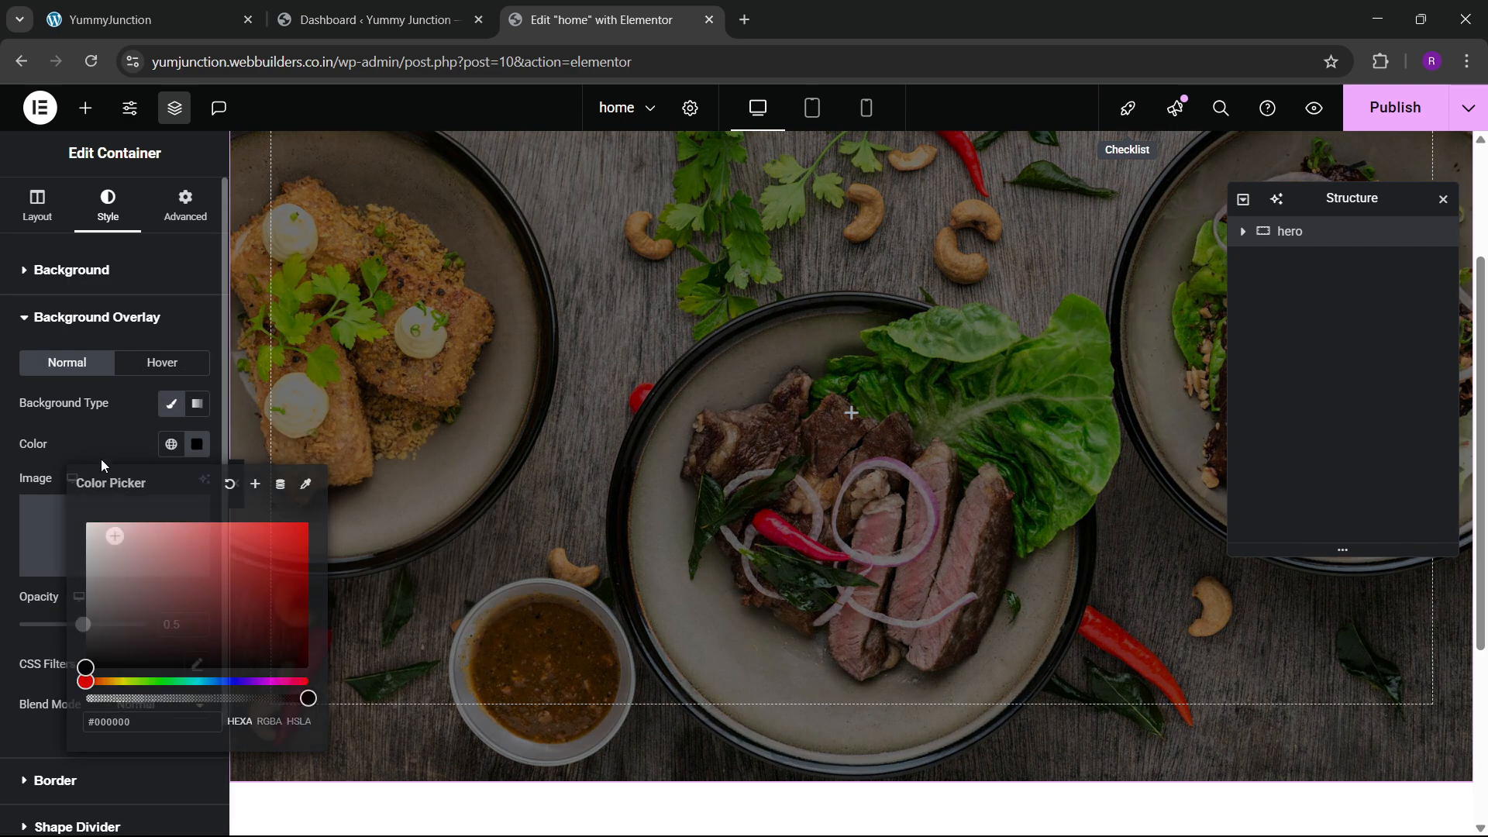
{"action": "left_click", "coordinate": [101, 459]}
{"action": "left_click", "coordinate": [192, 8]}
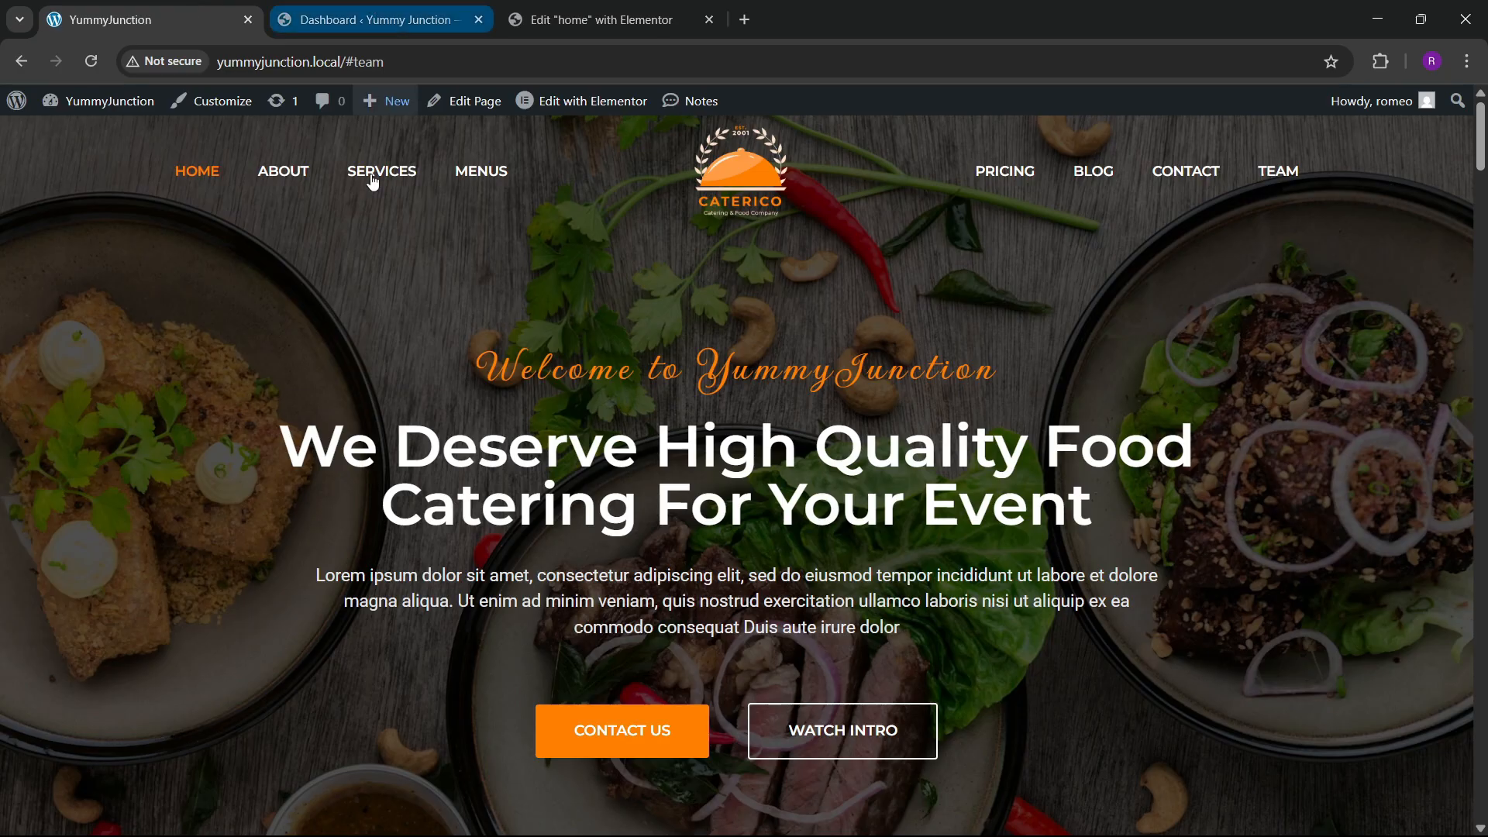
{"action": "left_click", "coordinate": [597, 20]}
Add a Heading widget inside the hero container and set the container's Justify Content and Align Items to Center
{"action": "left_click", "coordinate": [81, 109]}
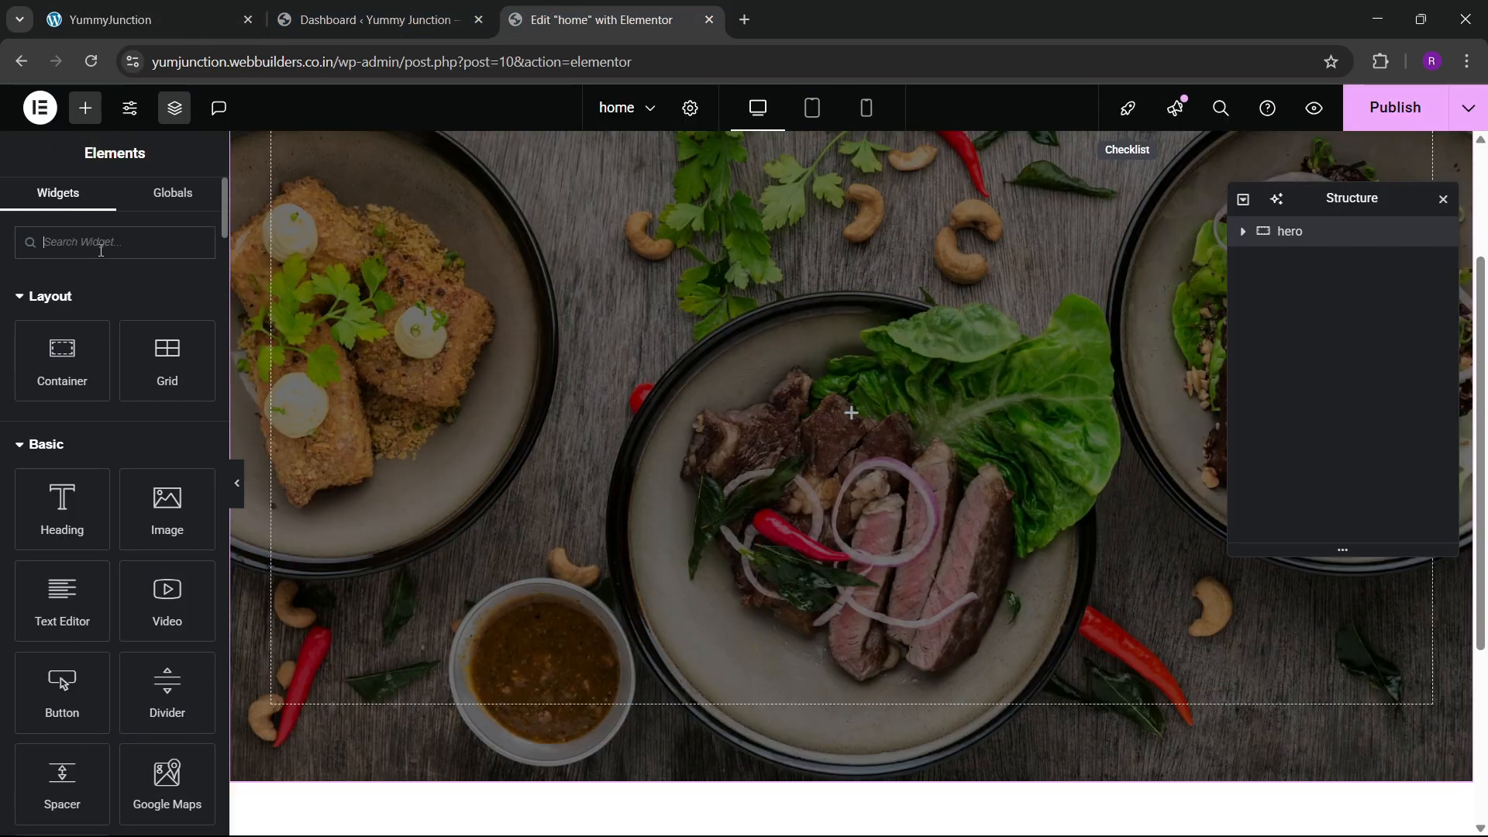
{"action": "left_click_drag", "start_coordinate": [78, 543], "coordinate": [651, 489]}
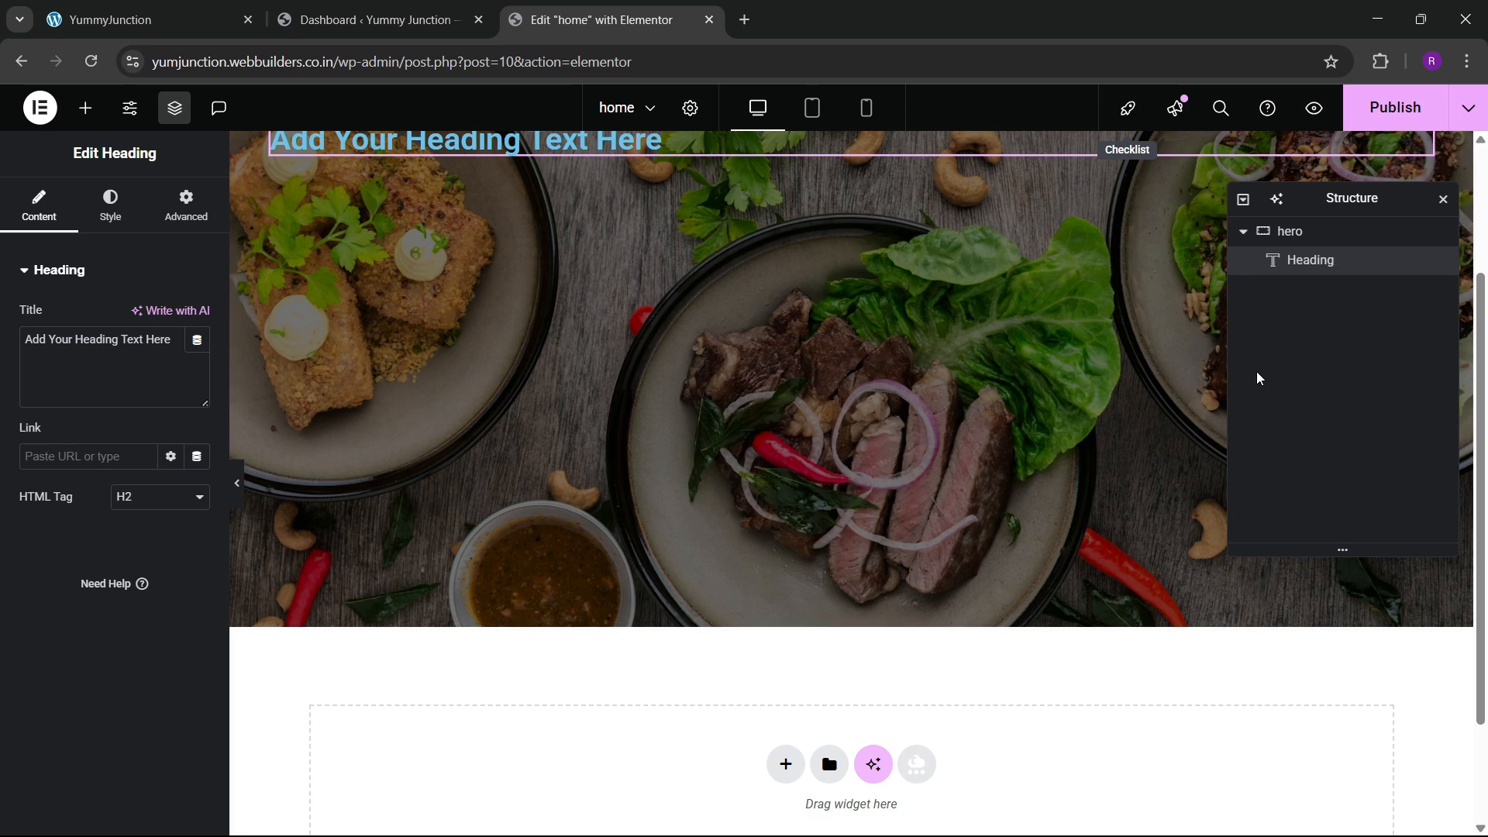
{"action": "left_click", "coordinate": [1301, 243]}
{"action": "left_click", "coordinate": [38, 206]}
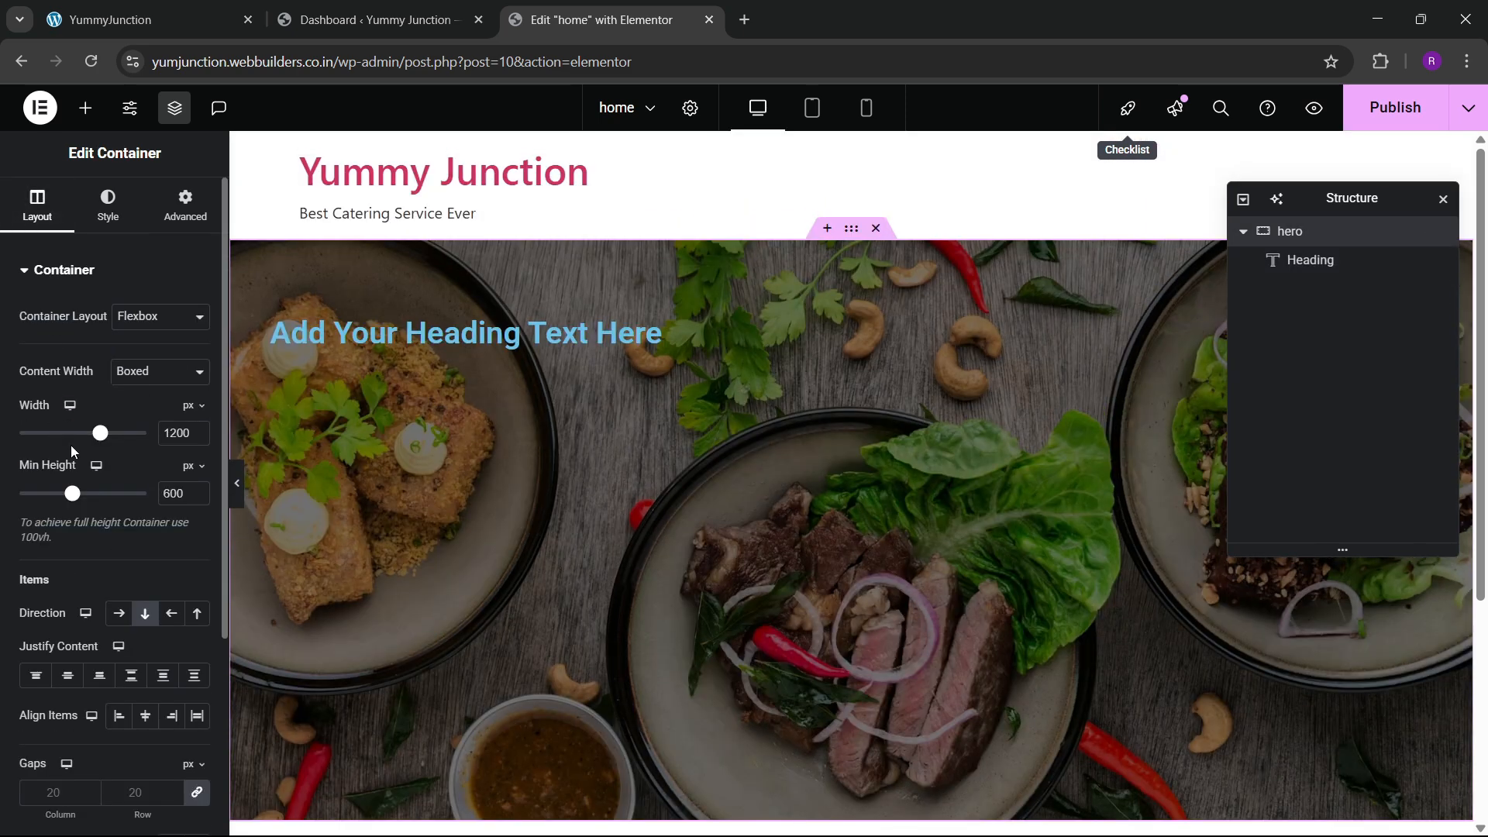
{"action": "scroll", "coordinate": [146, 434], "scroll_direction": "down", "scroll_amount": 4}
{"action": "left_click", "coordinate": [68, 393]}
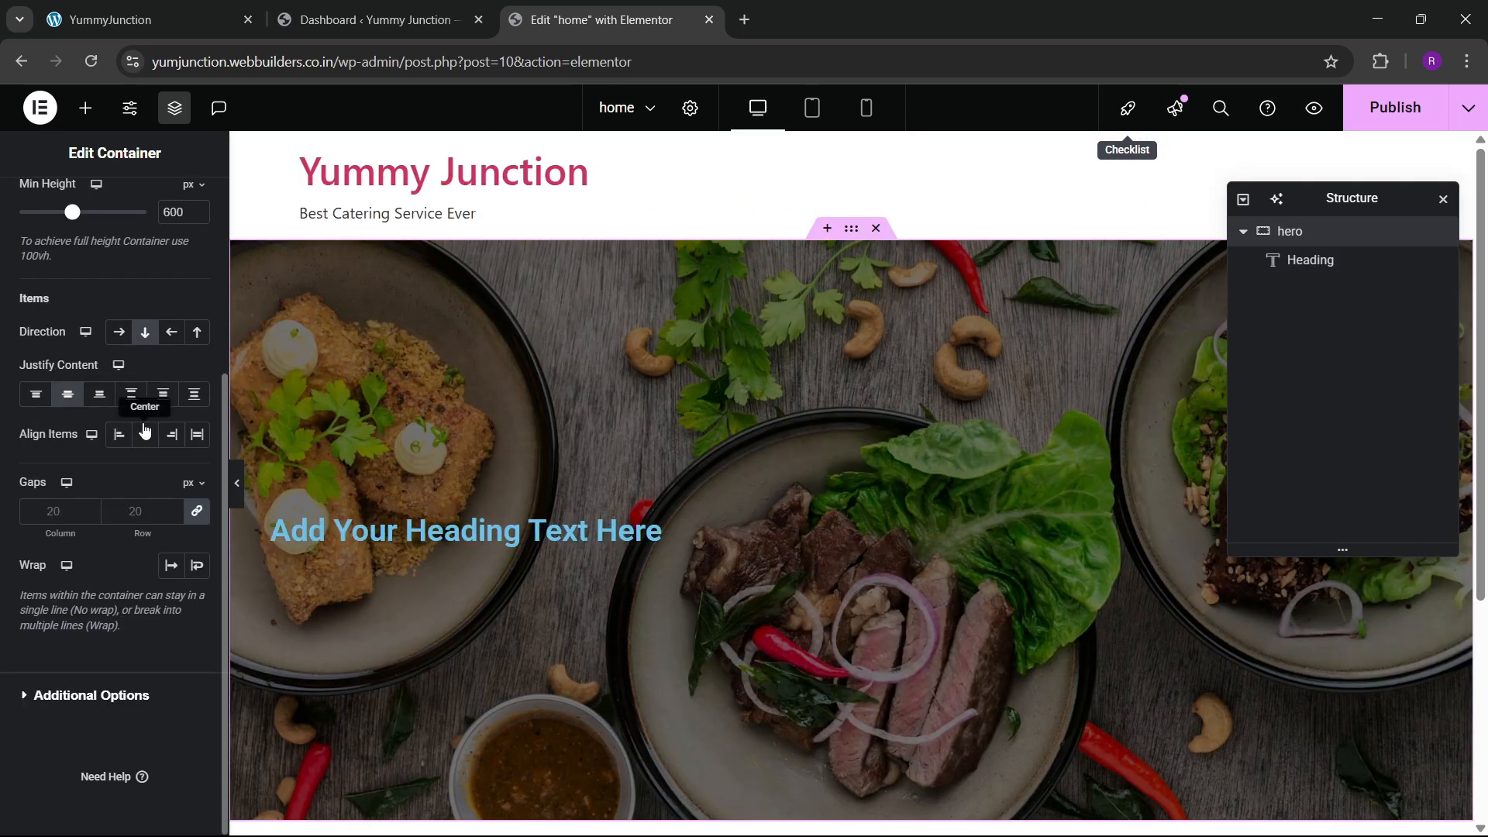
{"action": "left_click", "coordinate": [146, 434]}
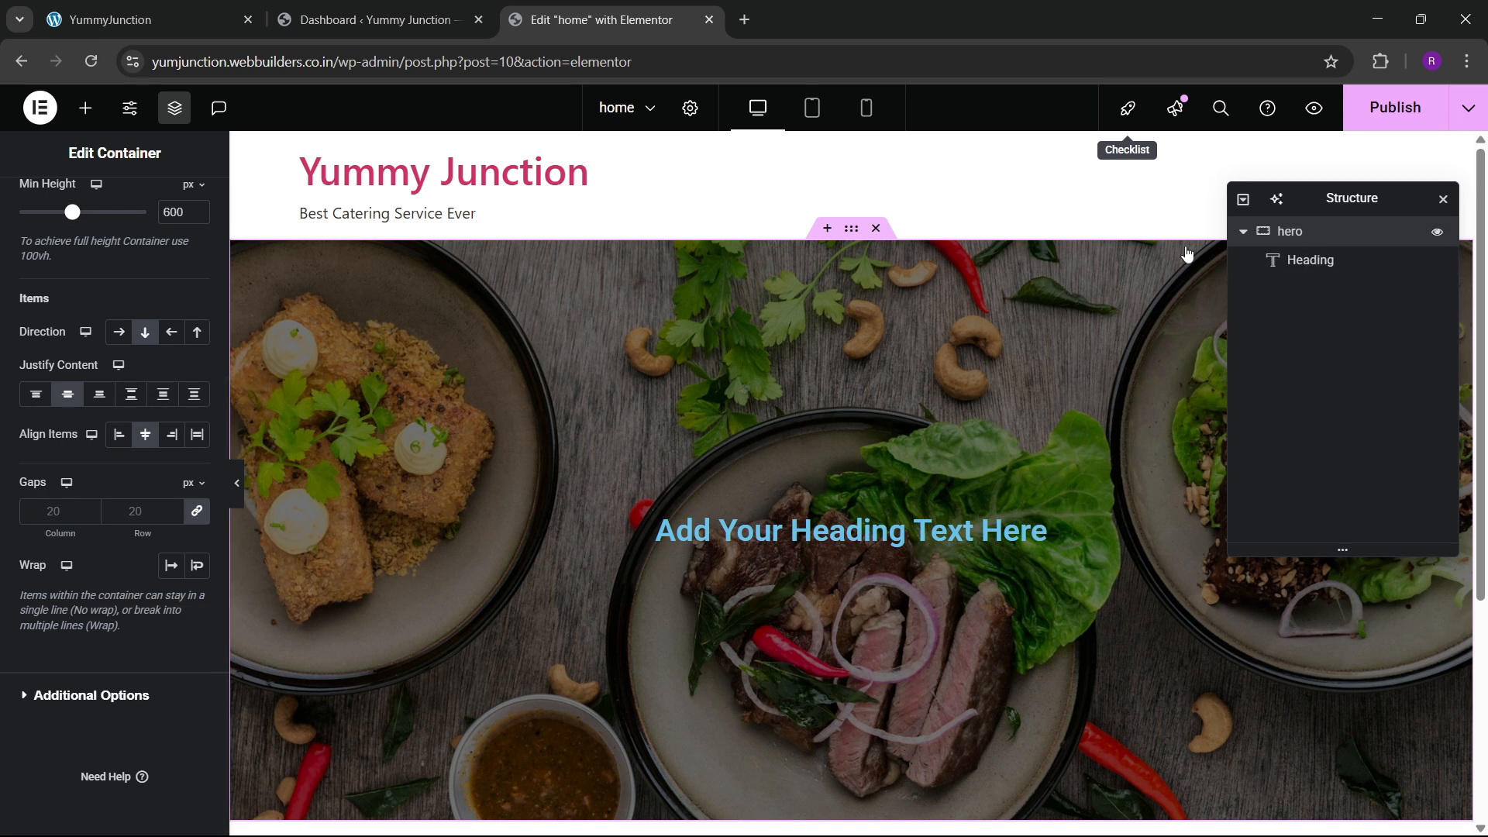
{"action": "scroll", "coordinate": [155, 295], "scroll_direction": "up", "scroll_amount": 3}
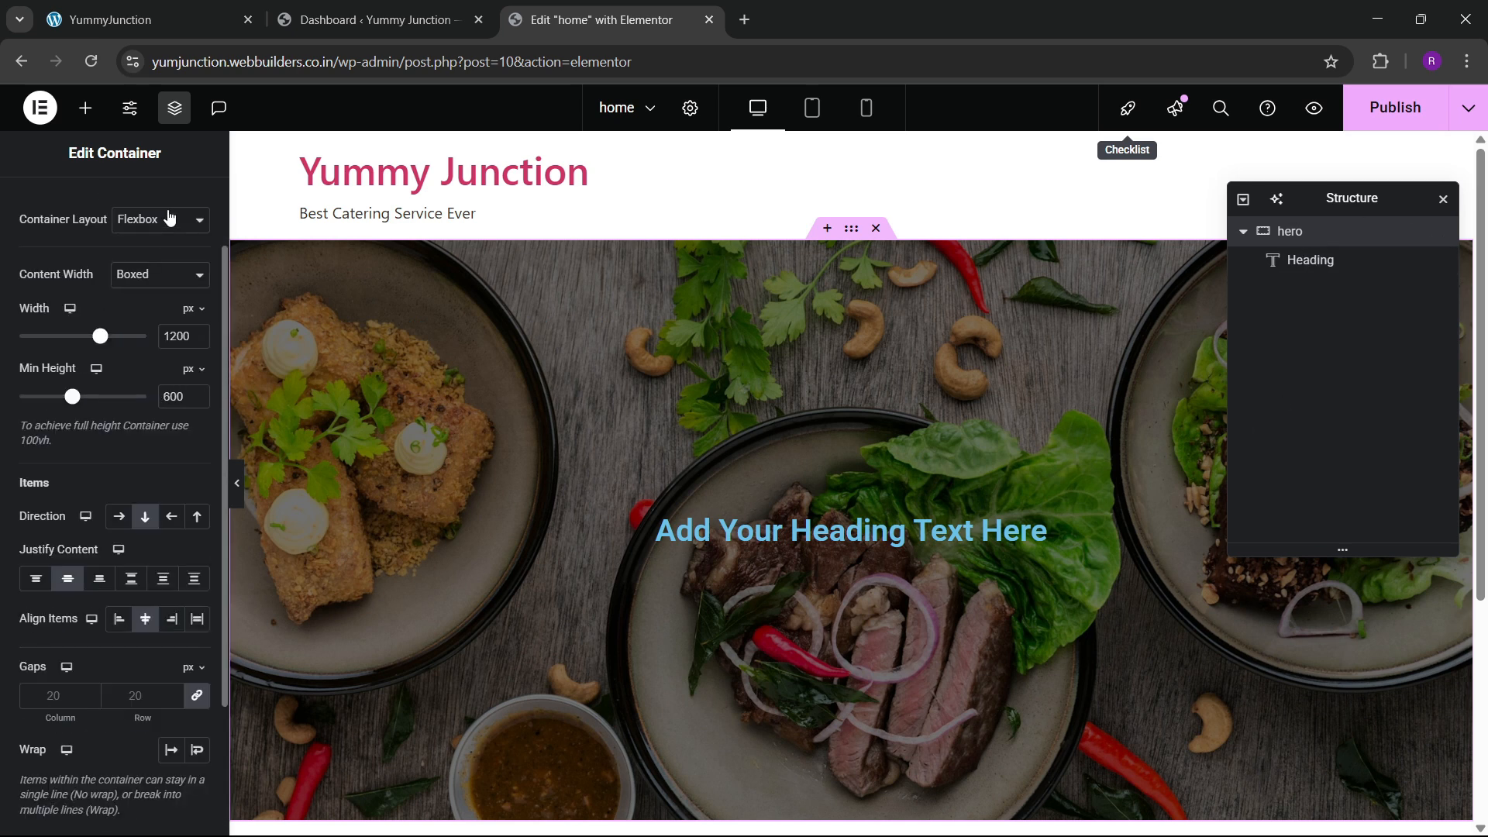
{"action": "scroll", "coordinate": [174, 240], "scroll_direction": "up", "scroll_amount": 2}
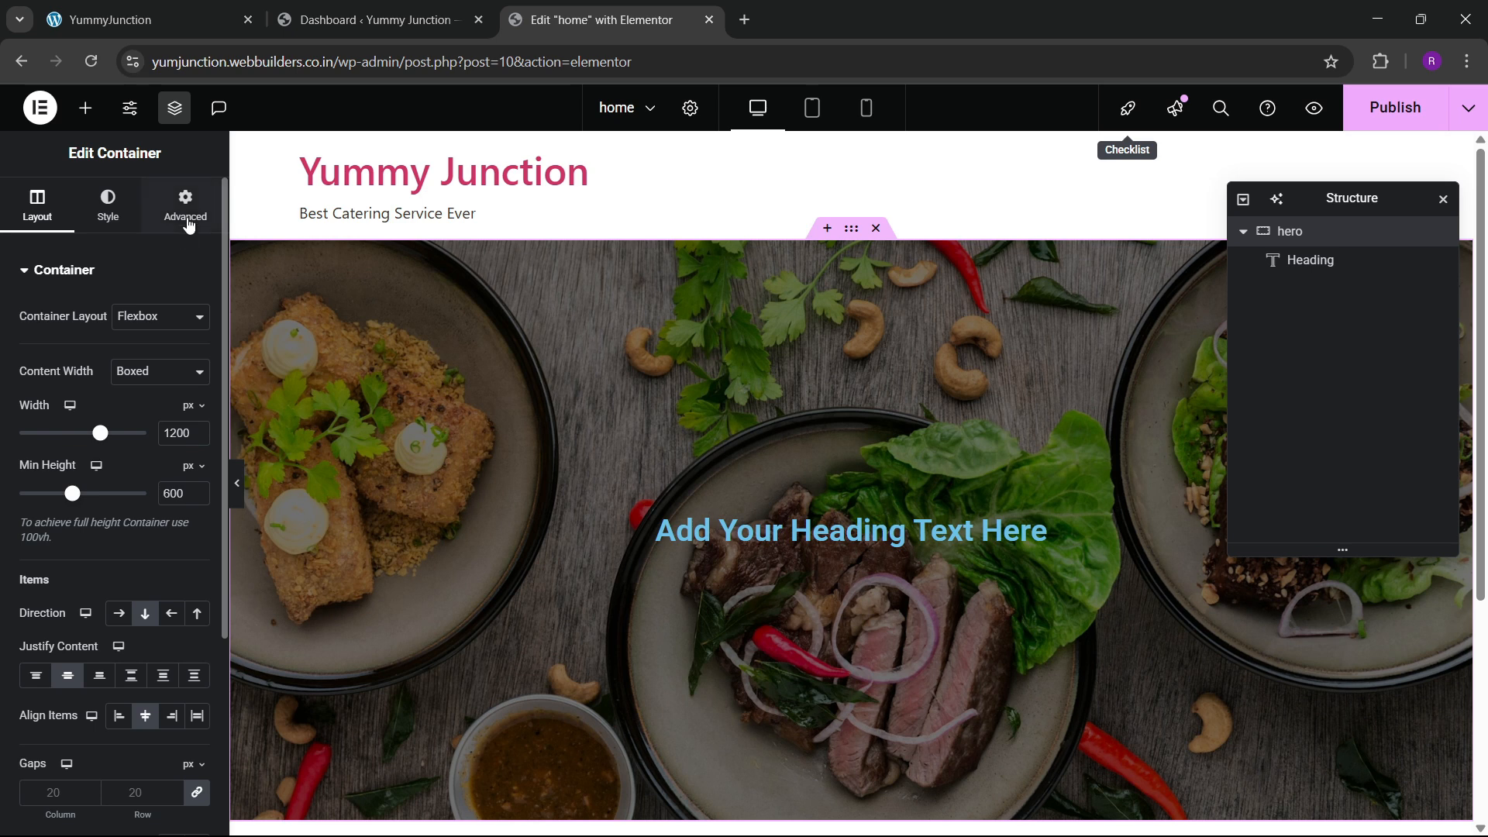
{"action": "left_click", "coordinate": [187, 221]}
Search the hero heading's typography font families for a script font using "ball" and "it"
{"action": "left_click", "coordinate": [818, 535]}
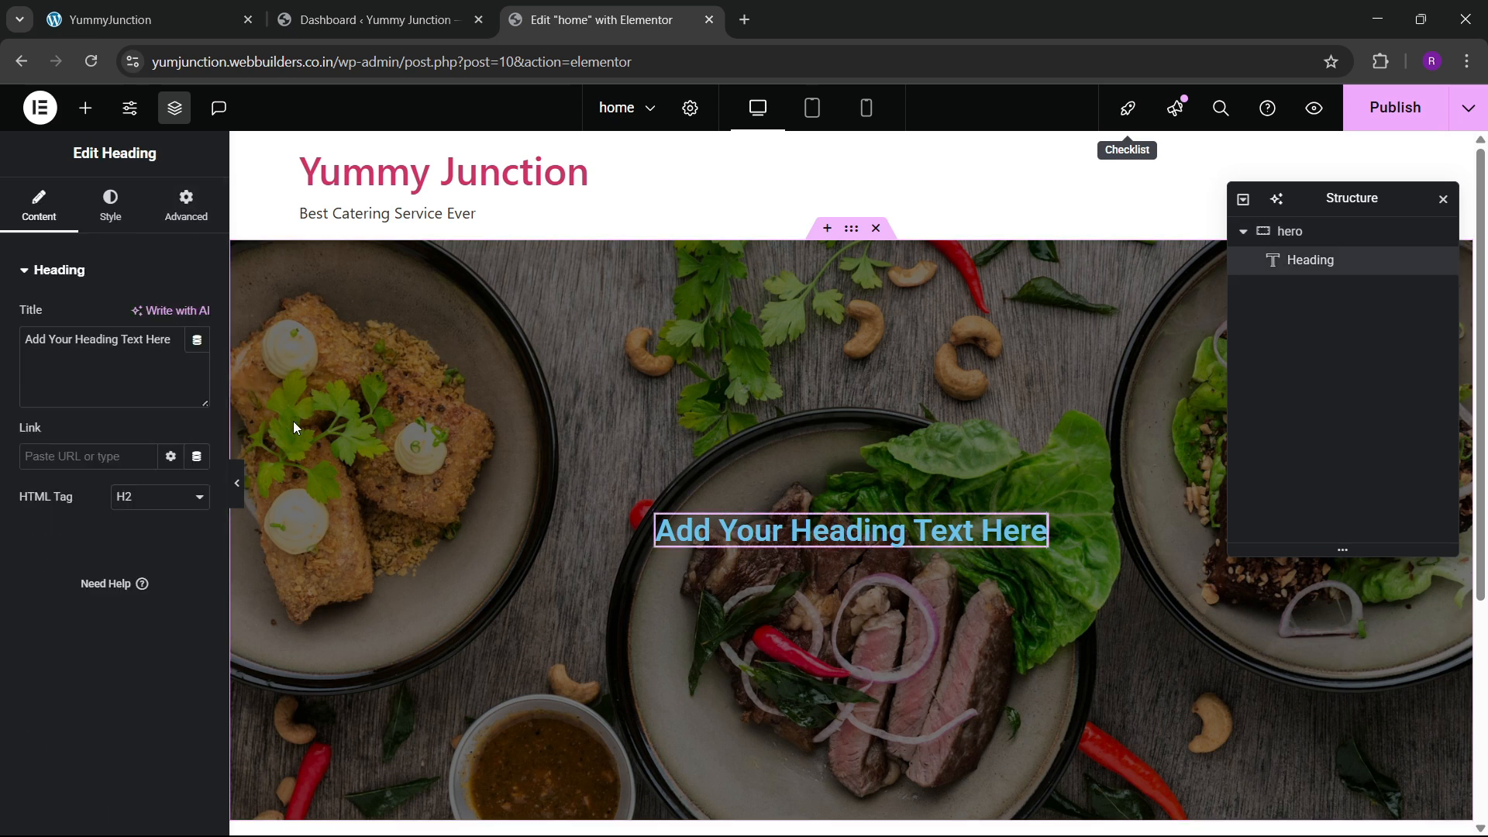
{"action": "left_click", "coordinate": [110, 205]}
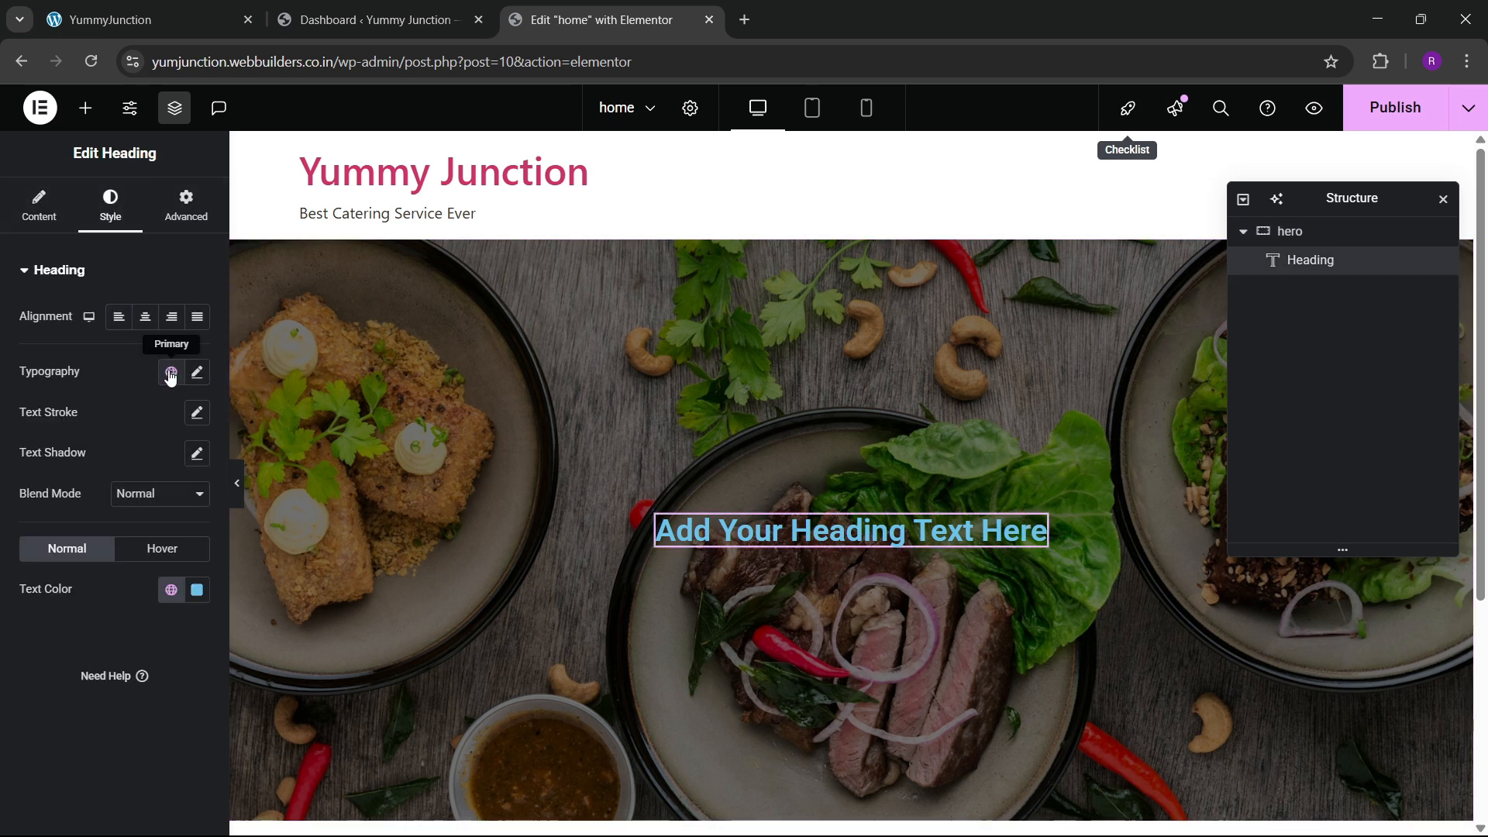
{"action": "left_click", "coordinate": [170, 373]}
{"action": "left_click", "coordinate": [197, 372]}
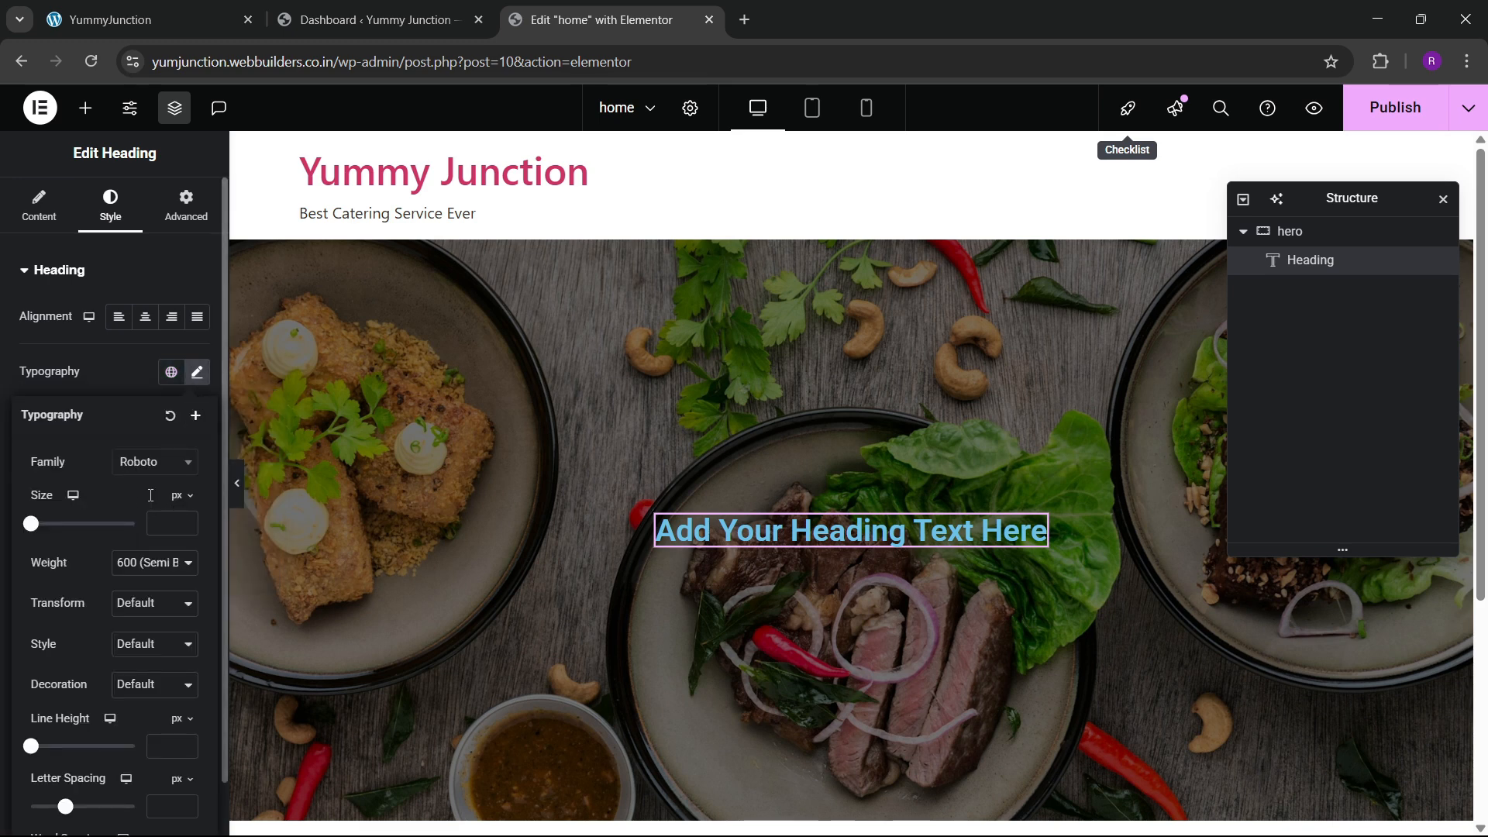
{"action": "left_click", "coordinate": [152, 462]}
{"action": "type", "text": "ball"}
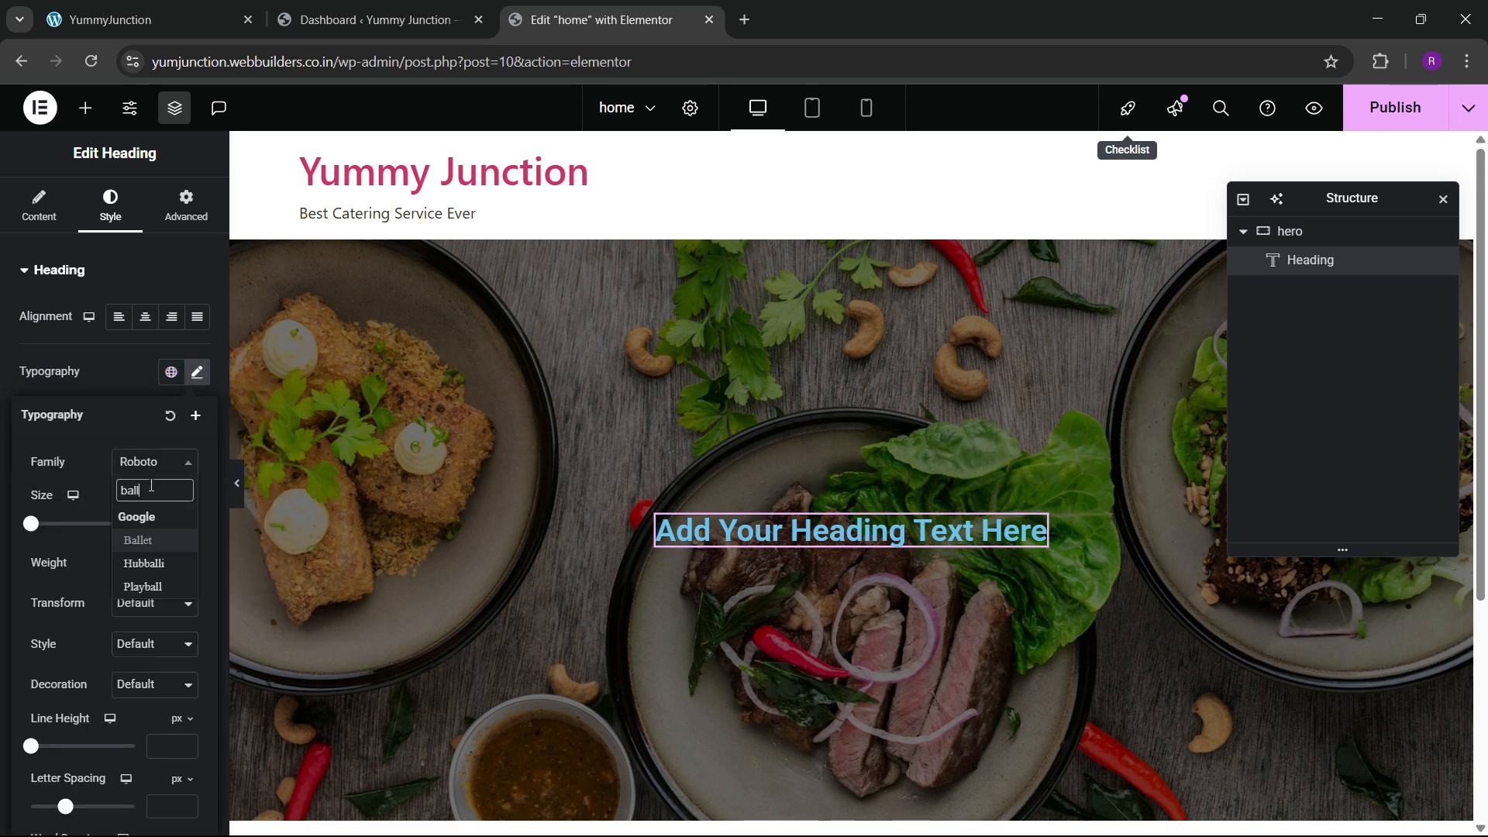
{"action": "key", "text": "BackSpace"}
{"action": "key", "text": "BackSpace"}
{"action": "key", "text": "BackSpace"}
{"action": "key", "text": "BackSpace"}
{"action": "type", "text": "it"}
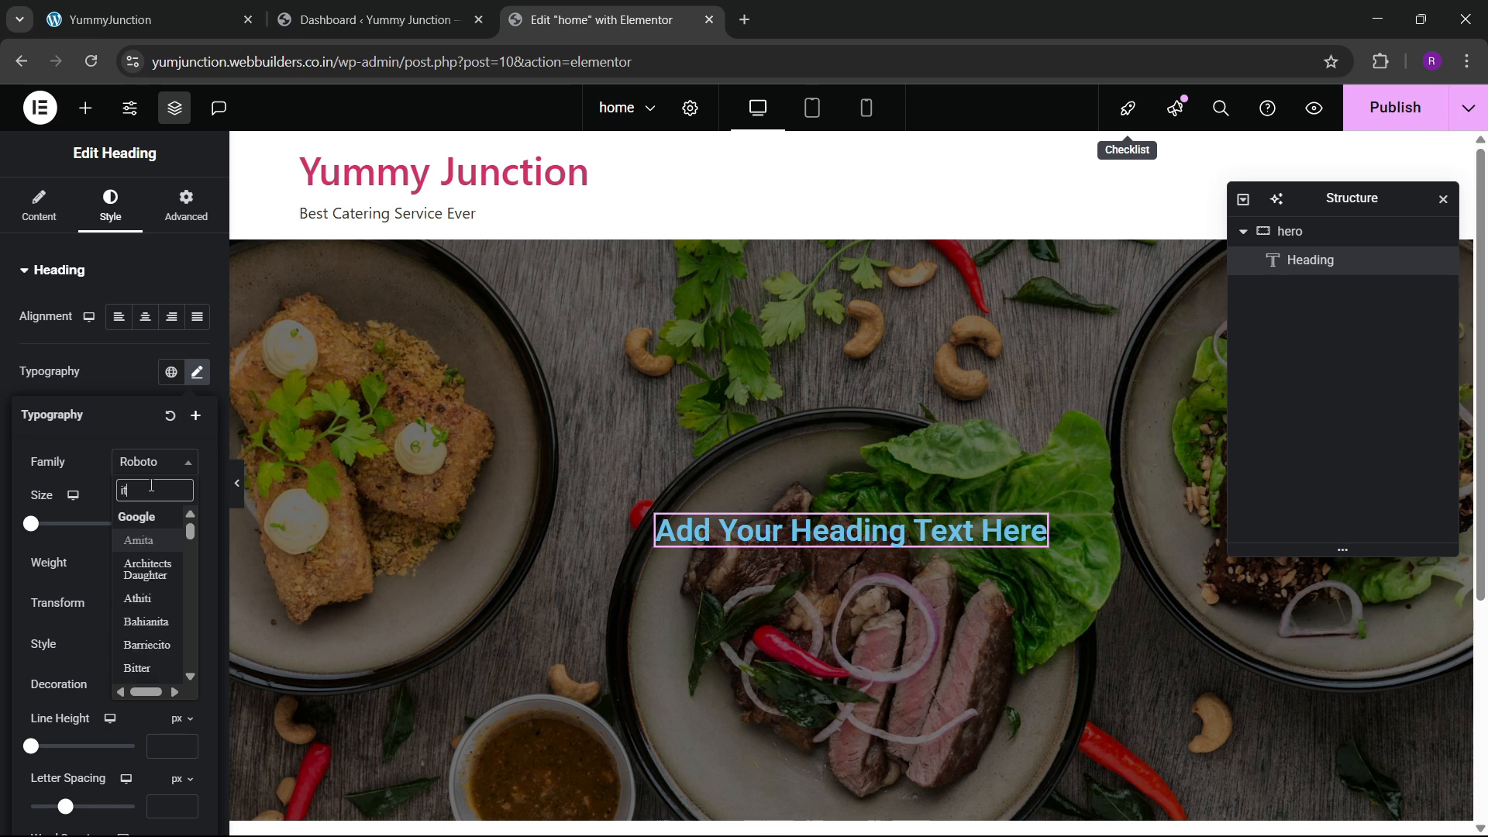
{"action": "key", "text": "BackSpace"}
{"action": "key", "text": "BackSpace"}
{"action": "type", "text": "hw"}
{"action": "key", "text": "BackSpace"}
{"action": "key", "text": "BackSpace"}
{"action": "type", "text": "balli"}
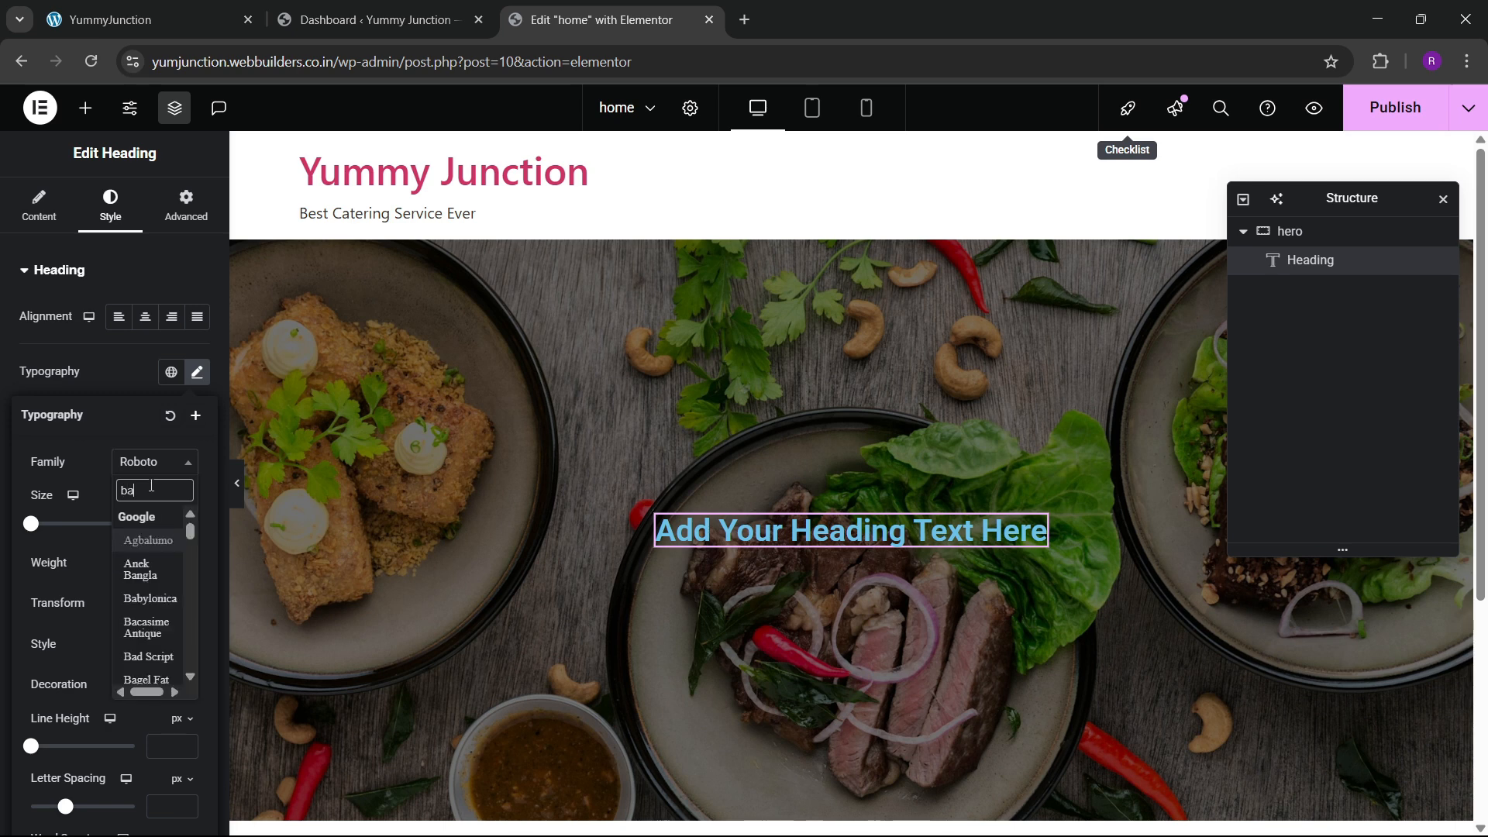
{"action": "key", "text": "BackSpace"}
{"action": "key", "text": "BackSpace"}
{"action": "key", "text": "BackSpace"}
{"action": "key", "text": "BackSpace"}
{"action": "key", "text": "BackSpace"}
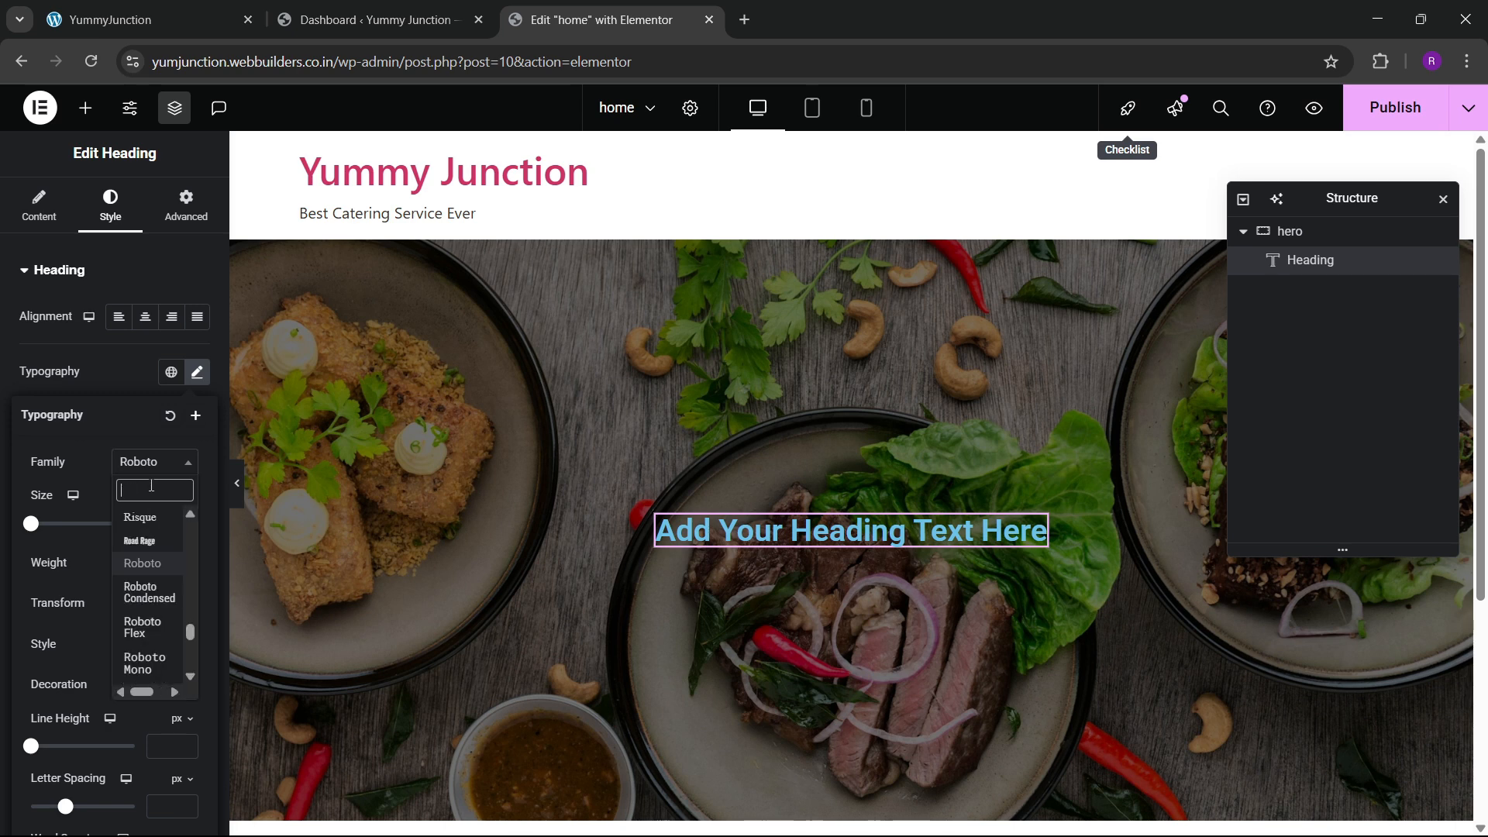
Try the Italianno font family on the hero heading
{"action": "type", "text": "ittal"}
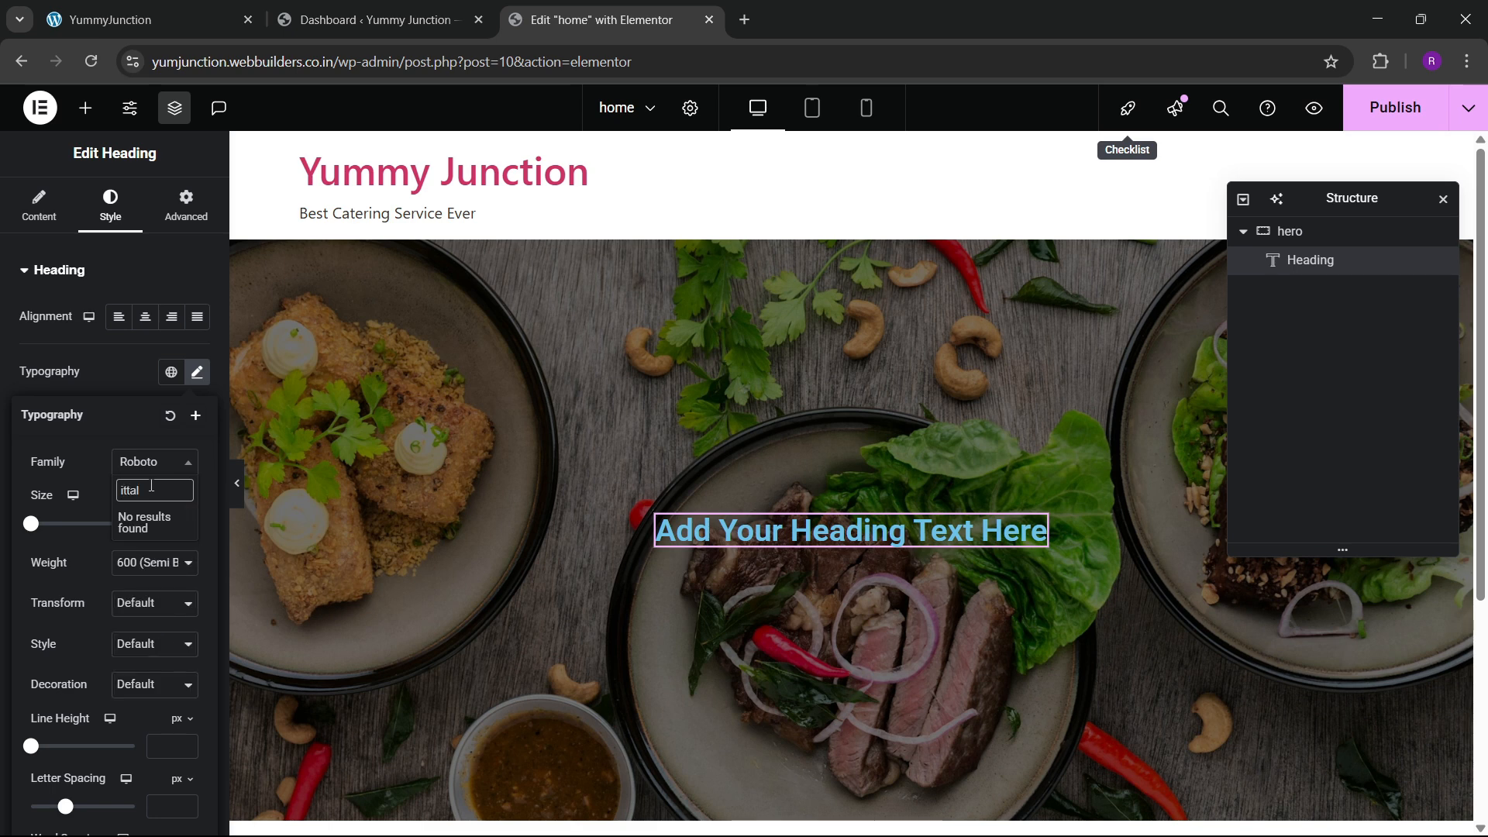
{"action": "key", "text": "BackSpace"}
{"action": "key", "text": "BackSpace"}
{"action": "key", "text": "BackSpace"}
{"action": "key", "text": "BackSpace"}
{"action": "type", "text": "t"}
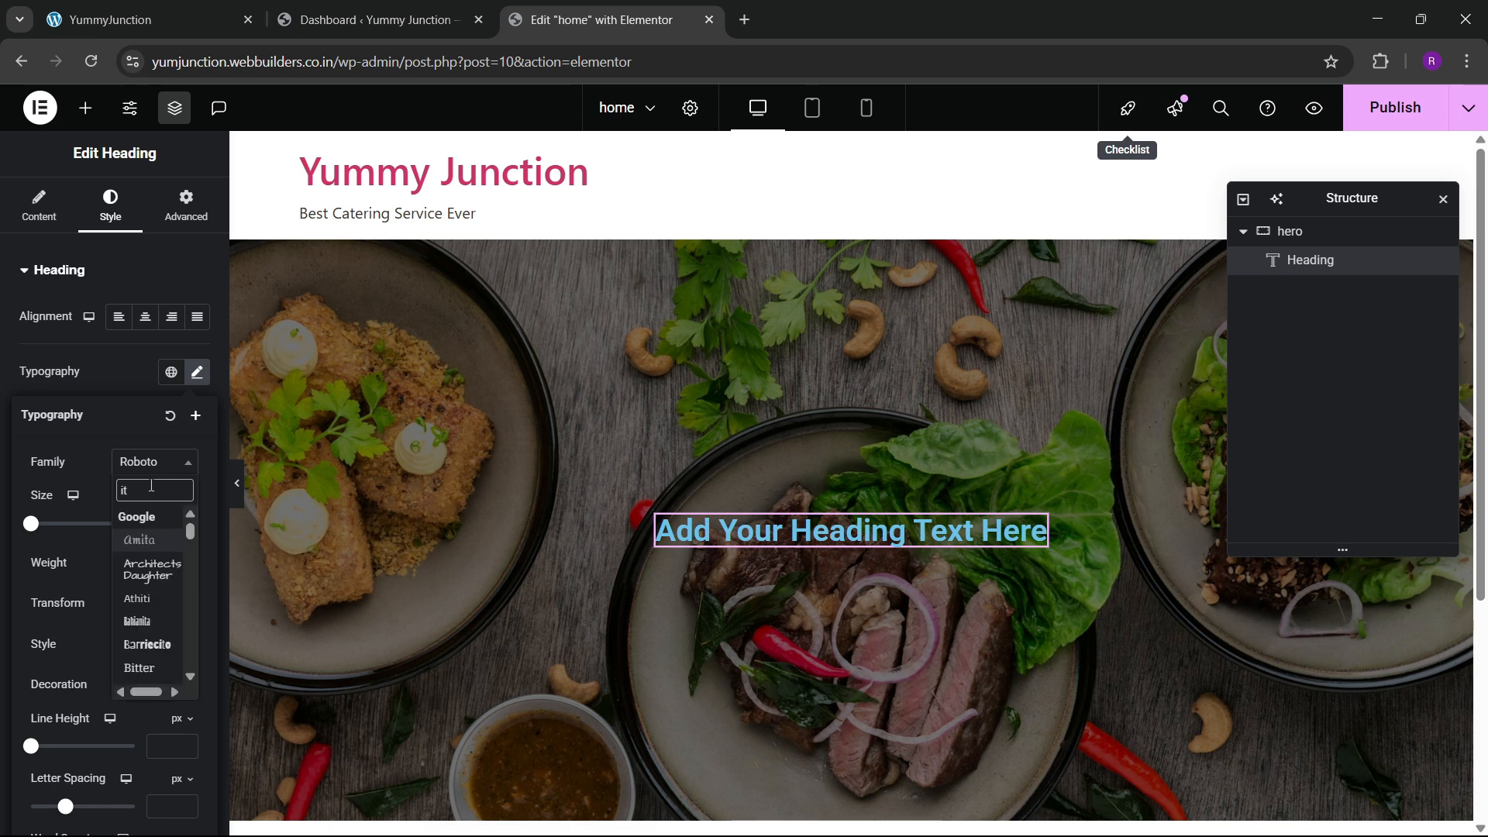
{"action": "type", "text": "al"}
{"action": "key", "text": "Down"}
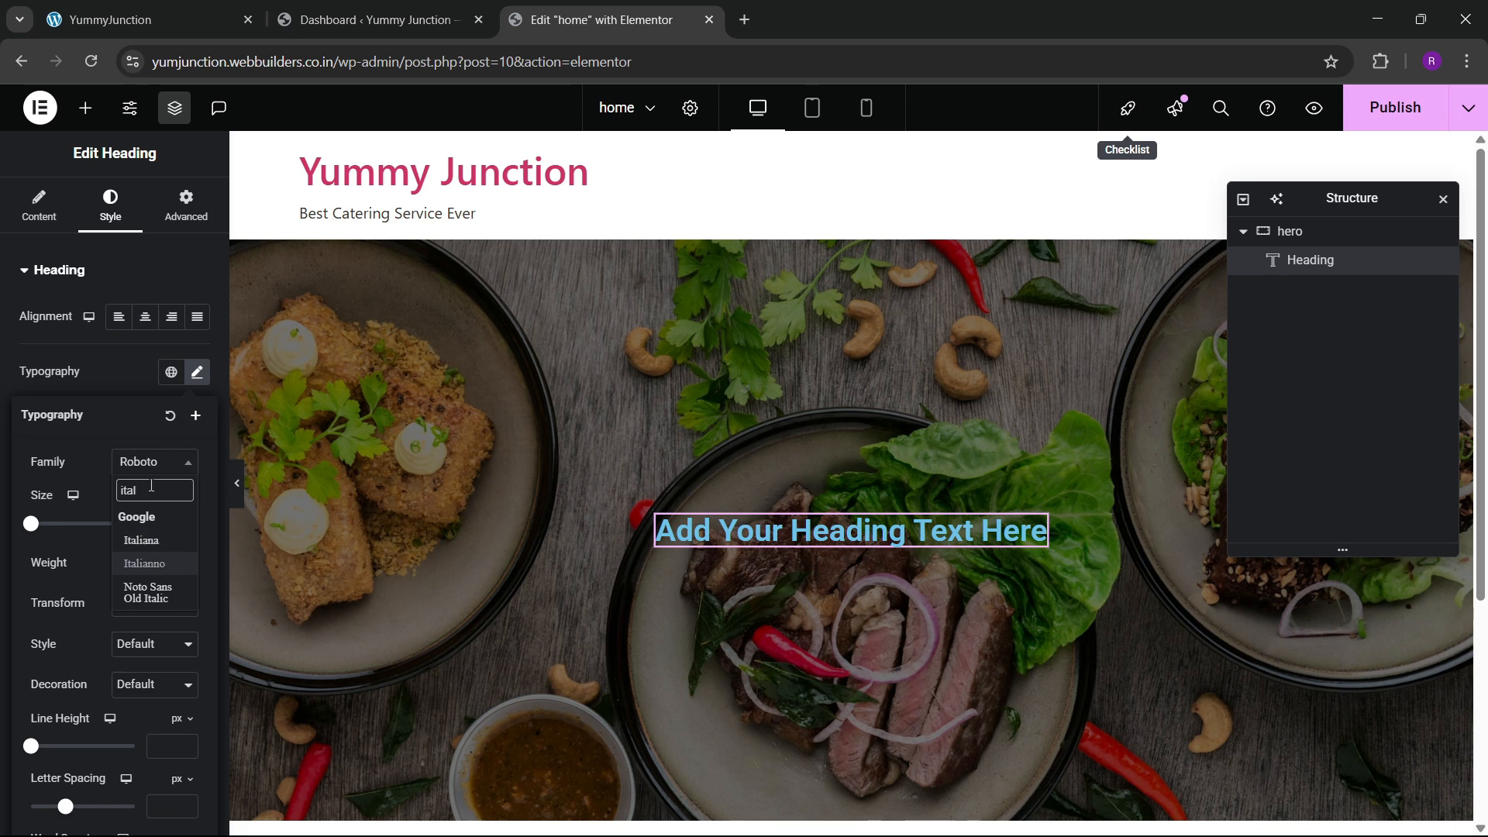
{"action": "key", "text": "Return"}
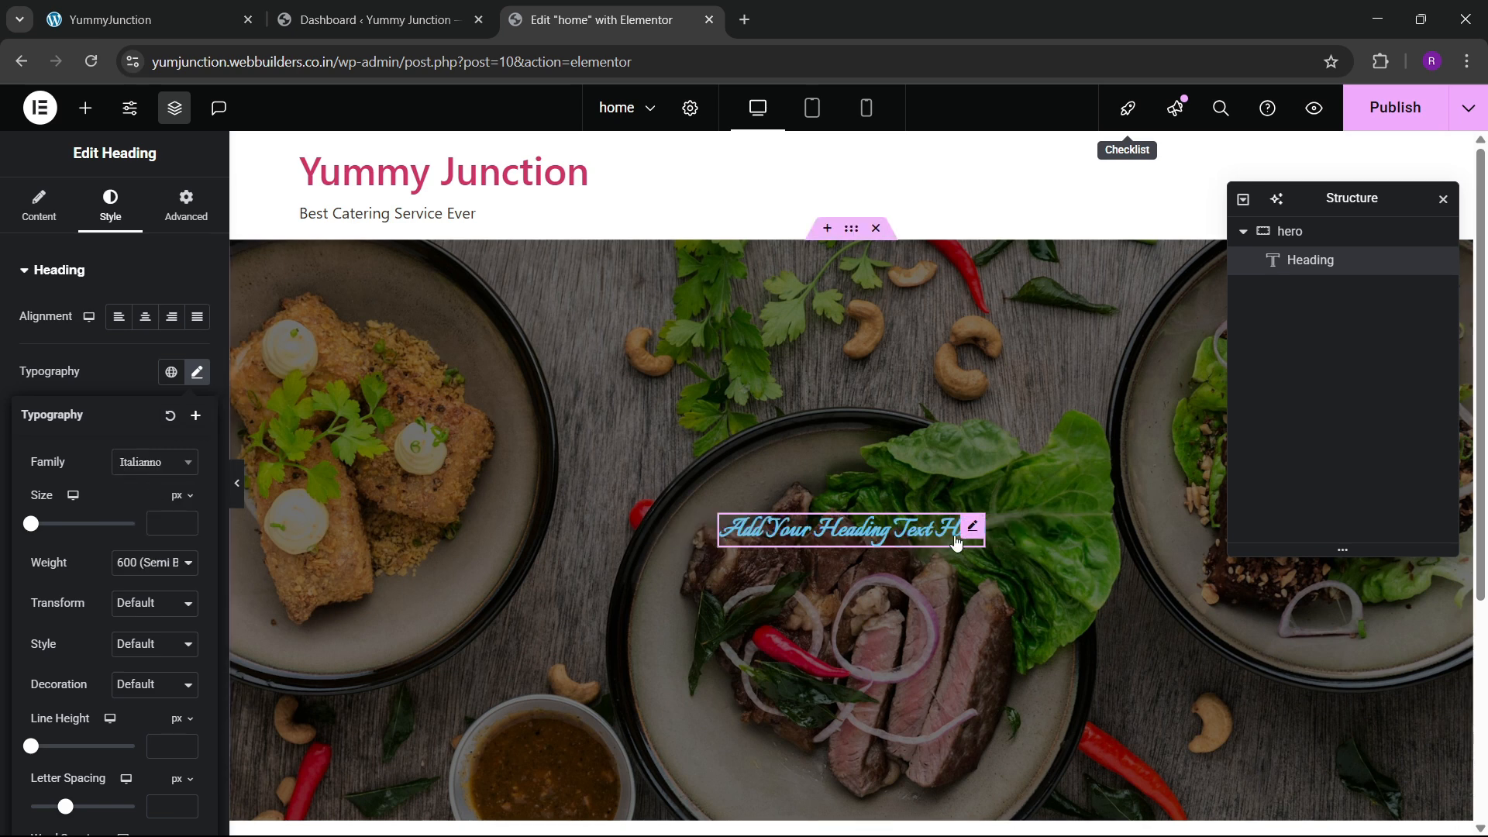
Analyze the reference homepage's fonts with the font-identifying browser extension, inspecting the hero heading and the welcome line
{"action": "left_click", "coordinate": [419, 19]}
{"action": "left_click", "coordinate": [173, 9]}
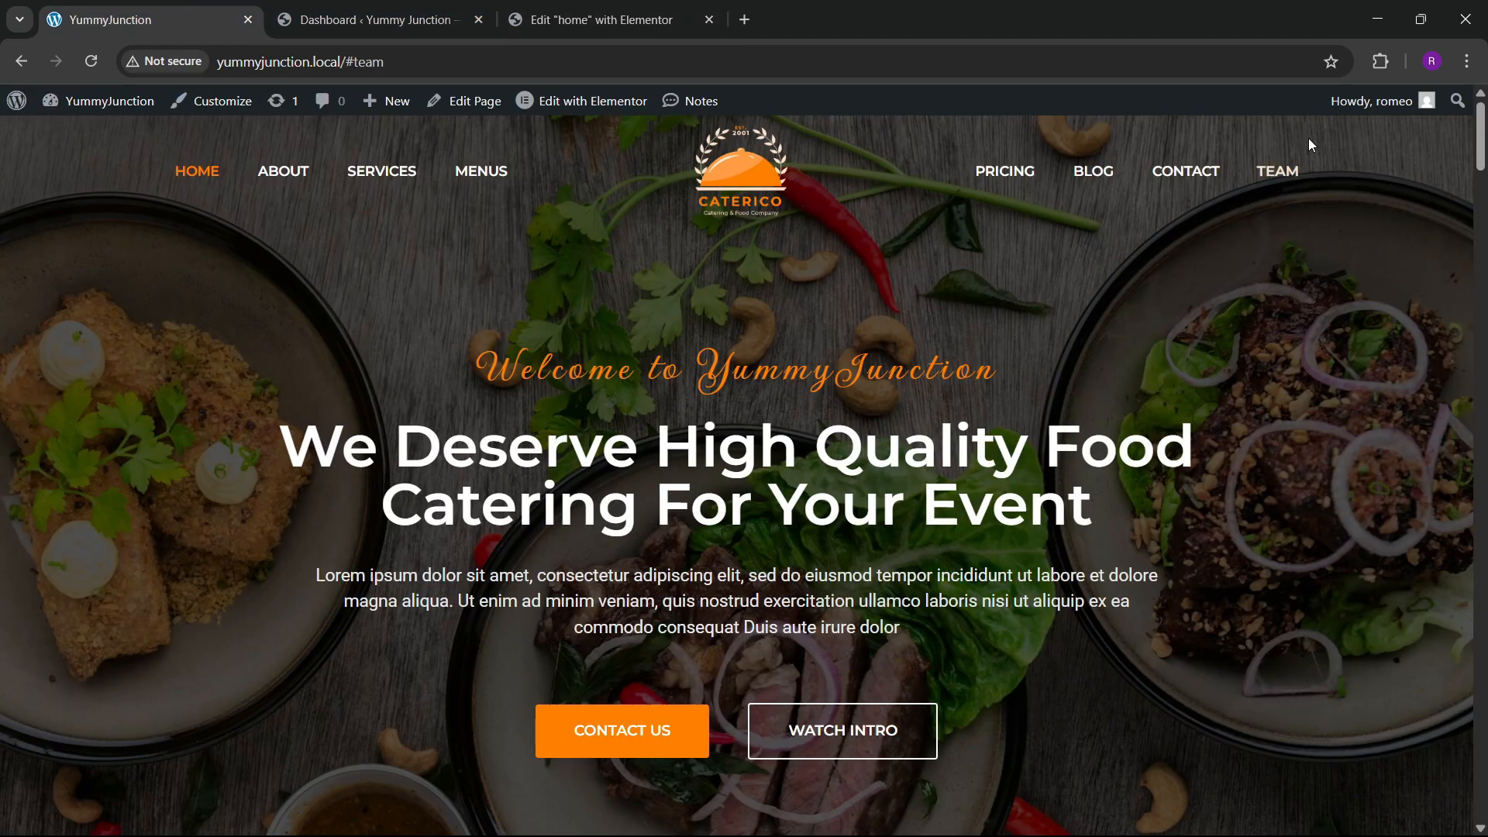
{"action": "left_click", "coordinate": [1378, 72]}
{"action": "left_click", "coordinate": [1173, 255]}
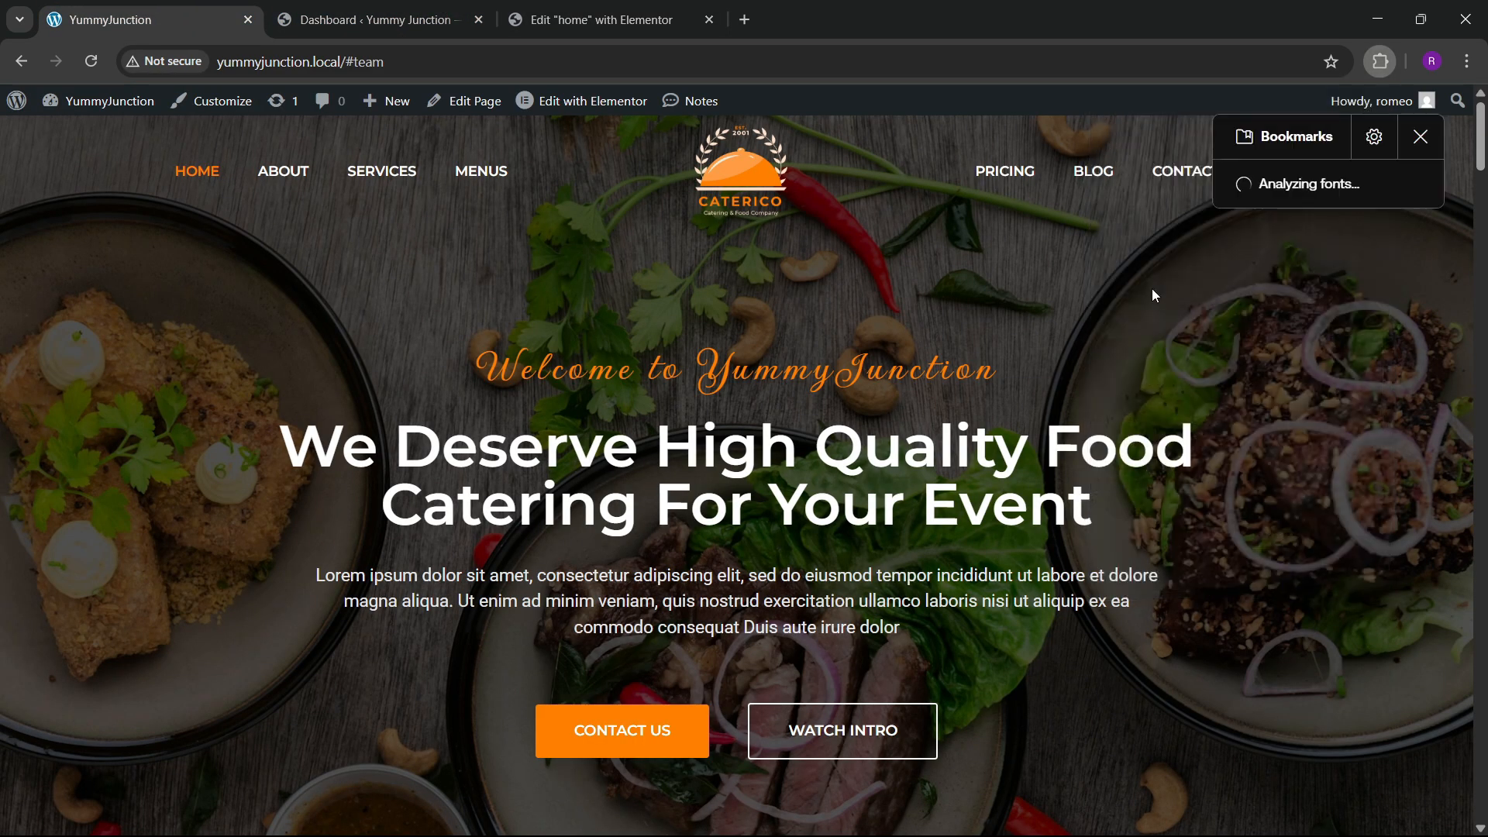
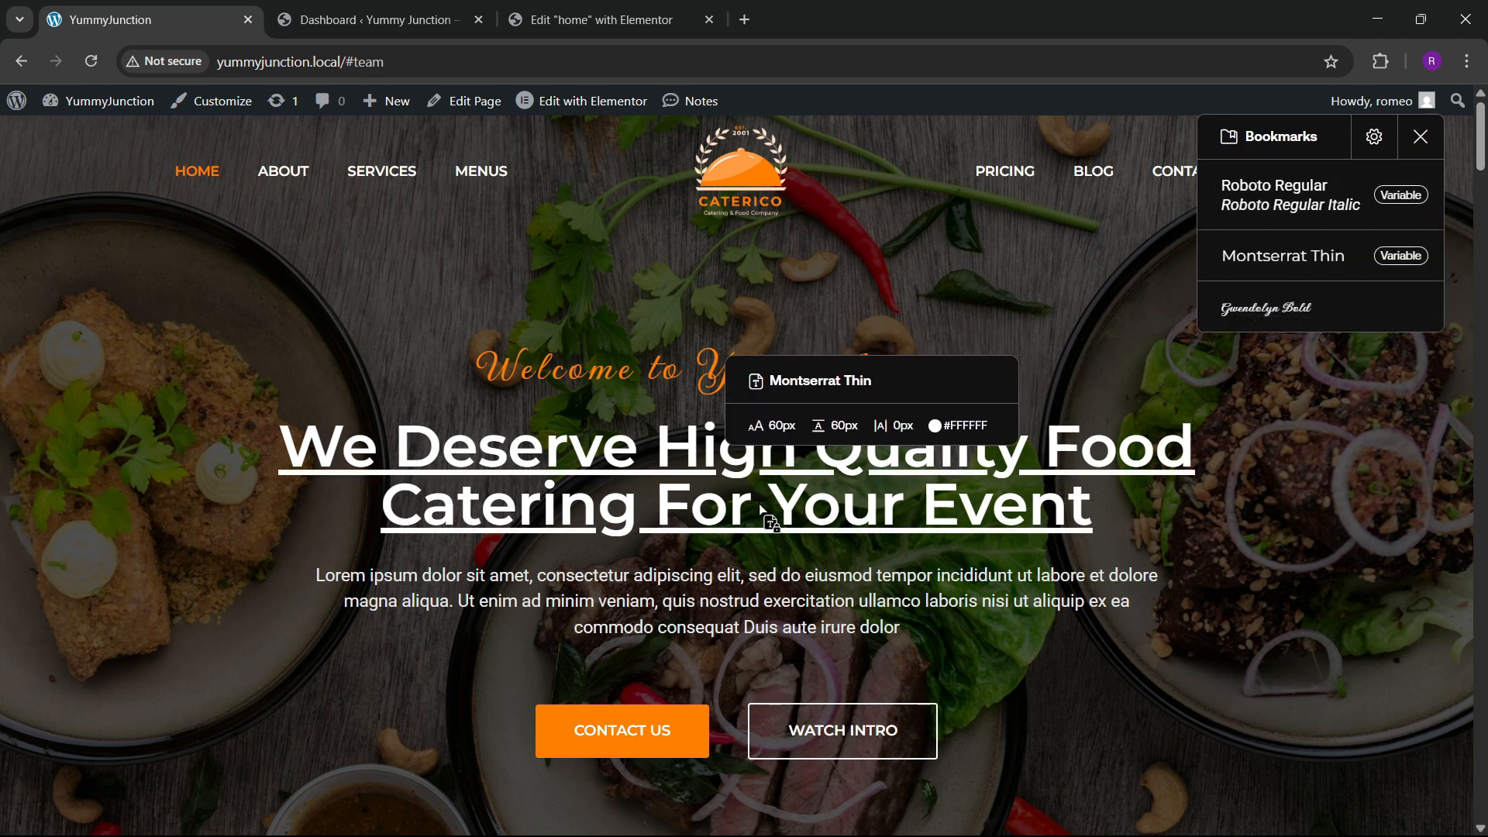
{"action": "mouse_move", "coordinate": [642, 378]}
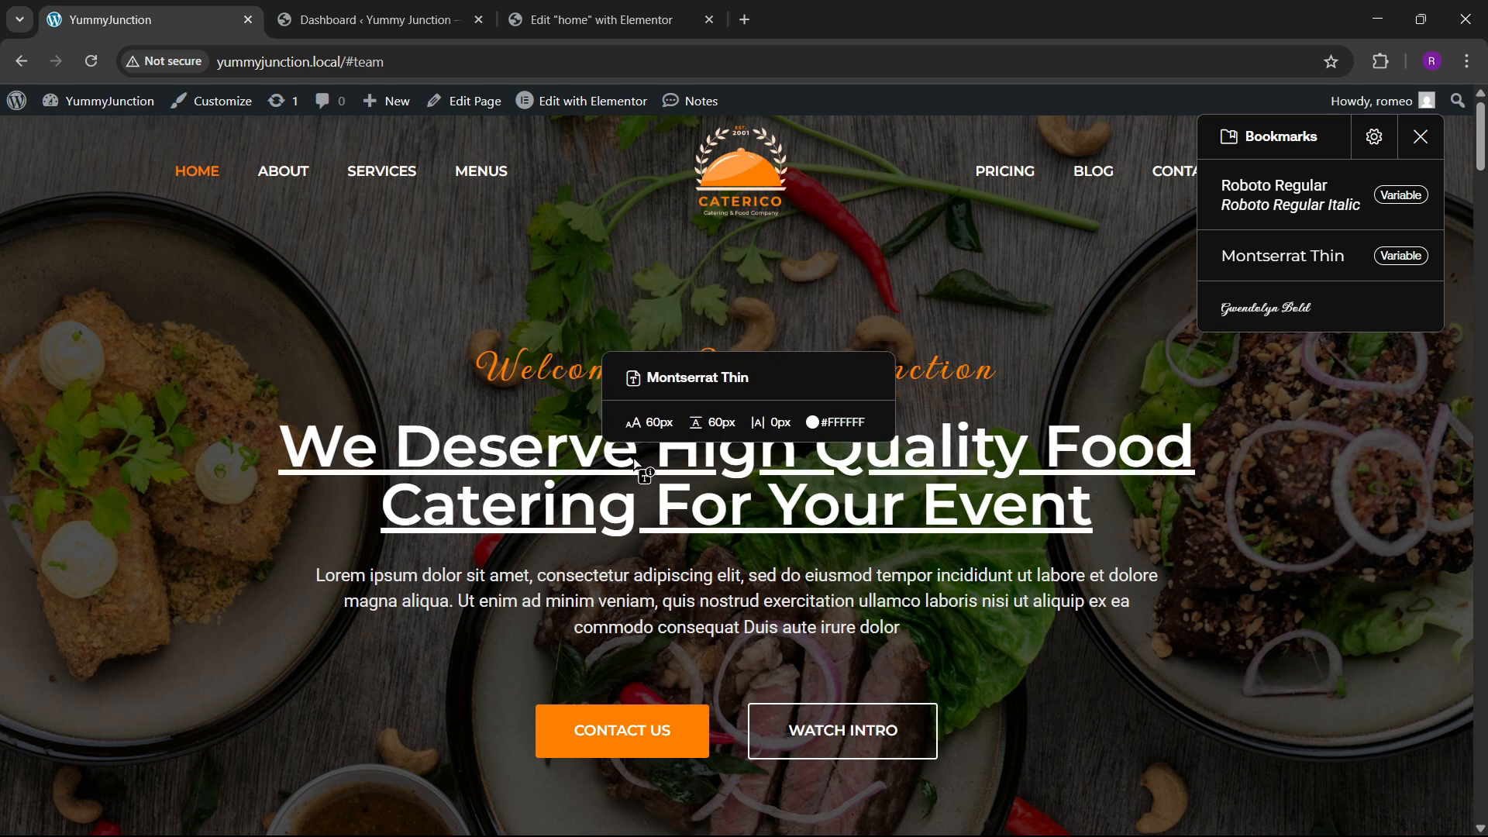
Return to the Elementor editor and set the hero heading's font family to Aquafina Script
{"action": "left_click", "coordinate": [597, 20]}
{"action": "left_click", "coordinate": [197, 373]}
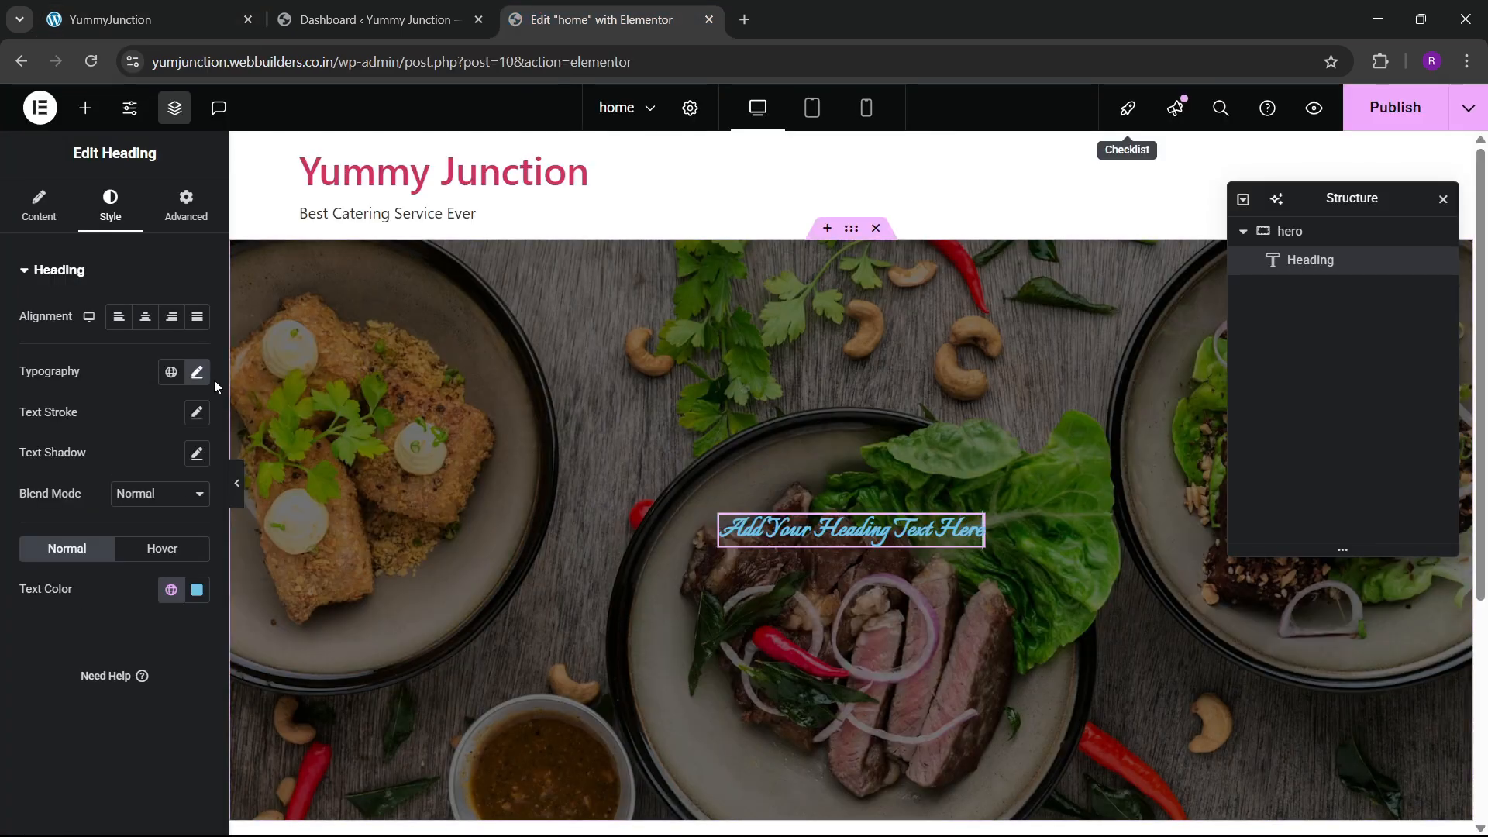
{"action": "left_click", "coordinate": [198, 373]}
{"action": "left_click", "coordinate": [178, 460]}
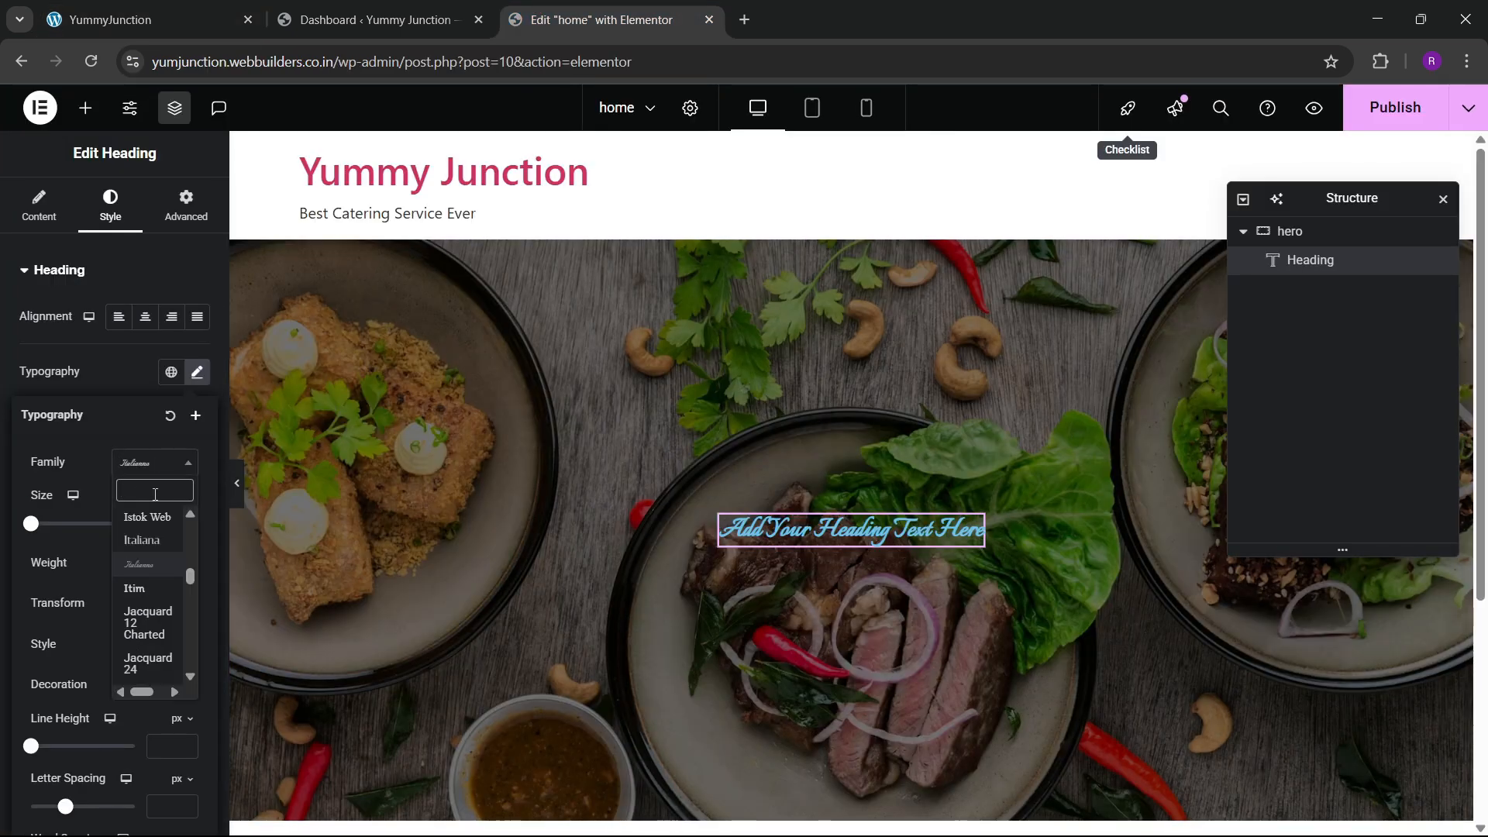
{"action": "type", "text": "g"}
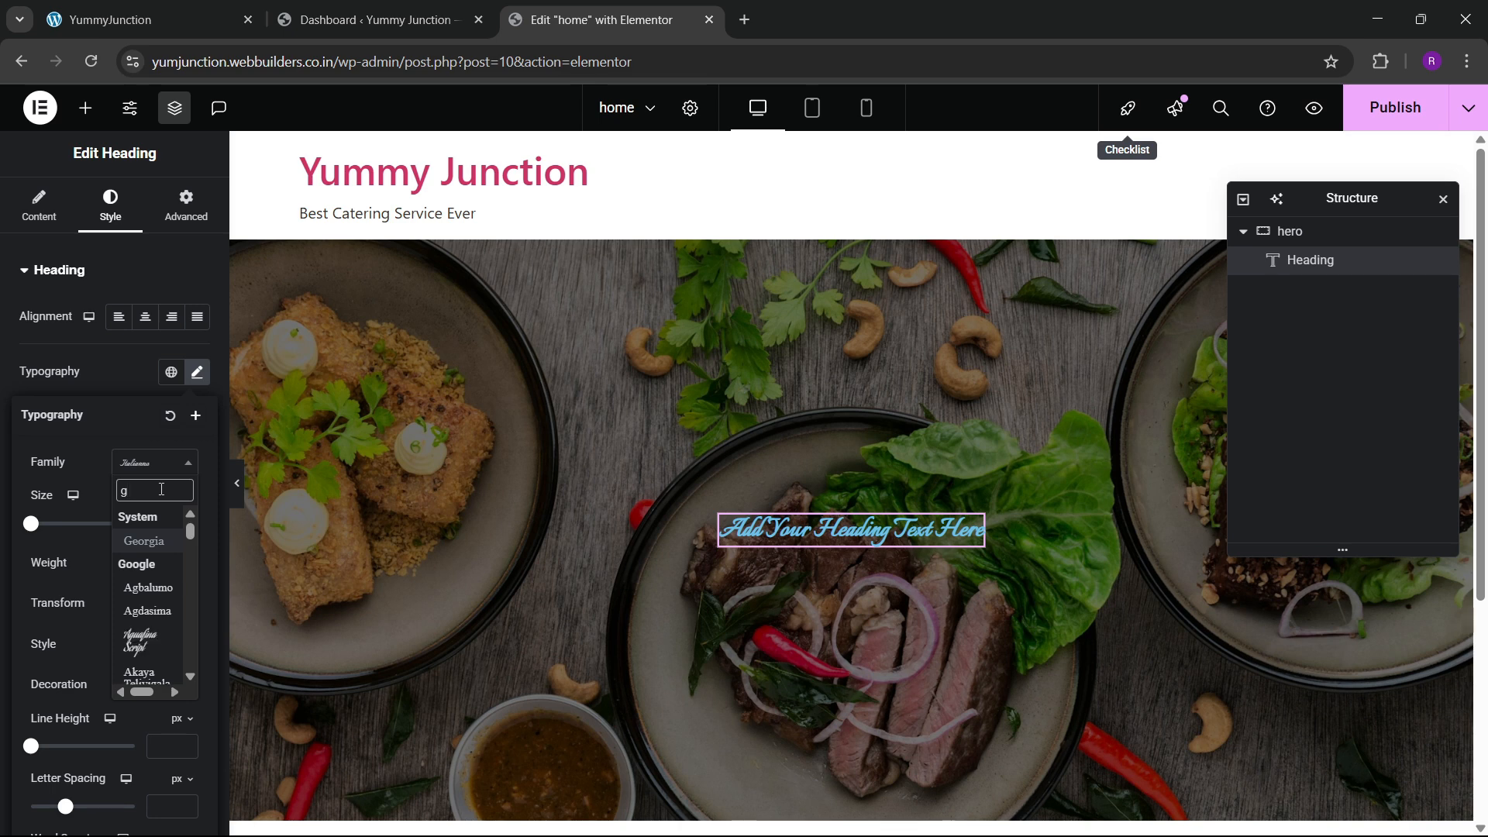
{"action": "left_click", "coordinate": [124, 646]}
Check the script font identified on the reference homepage and set the hero heading's font family to Gwendolyn
{"action": "left_click", "coordinate": [206, 6]}
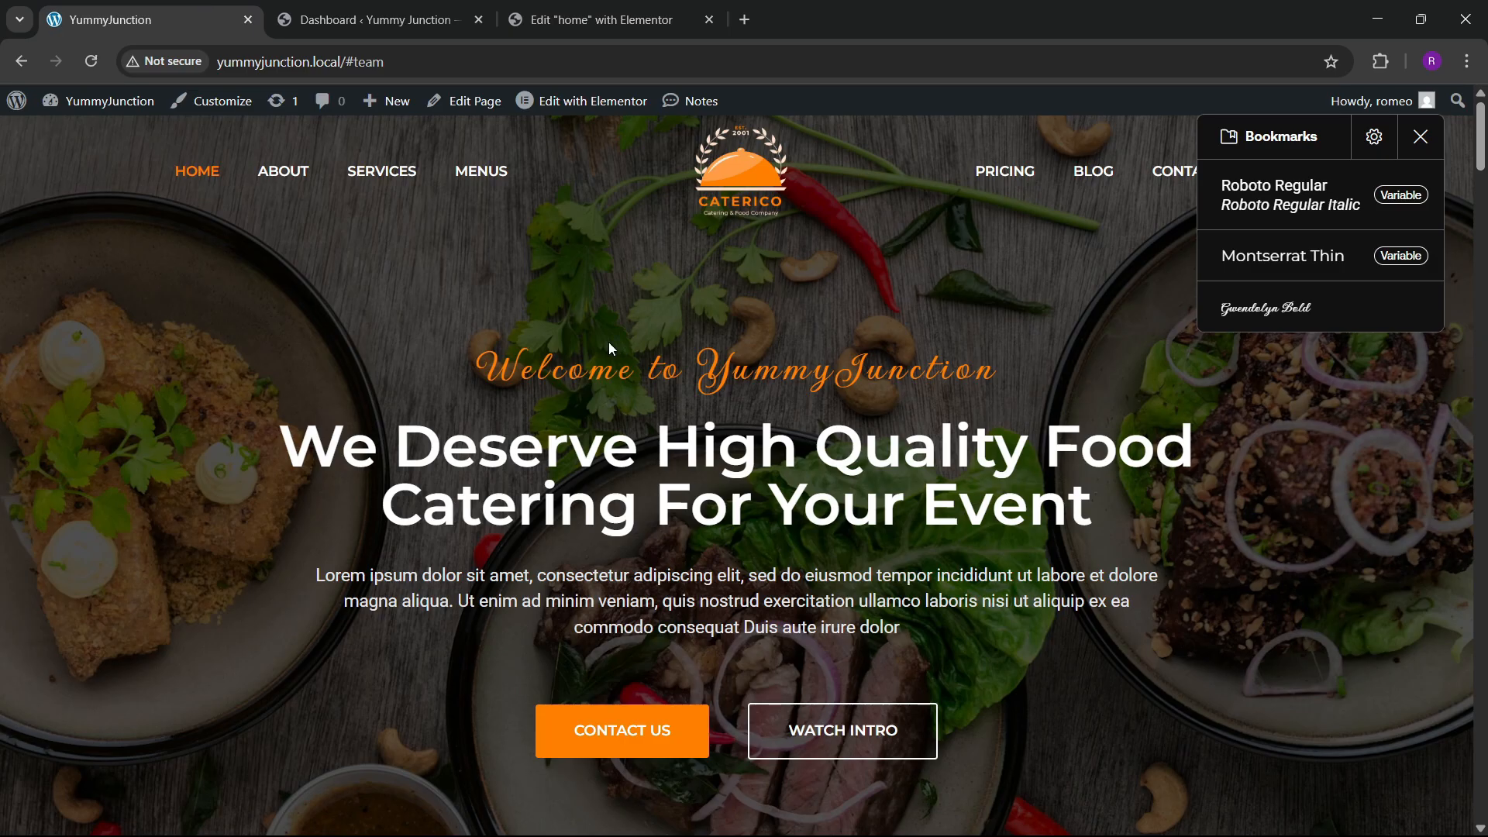
{"action": "left_click", "coordinate": [580, 15]}
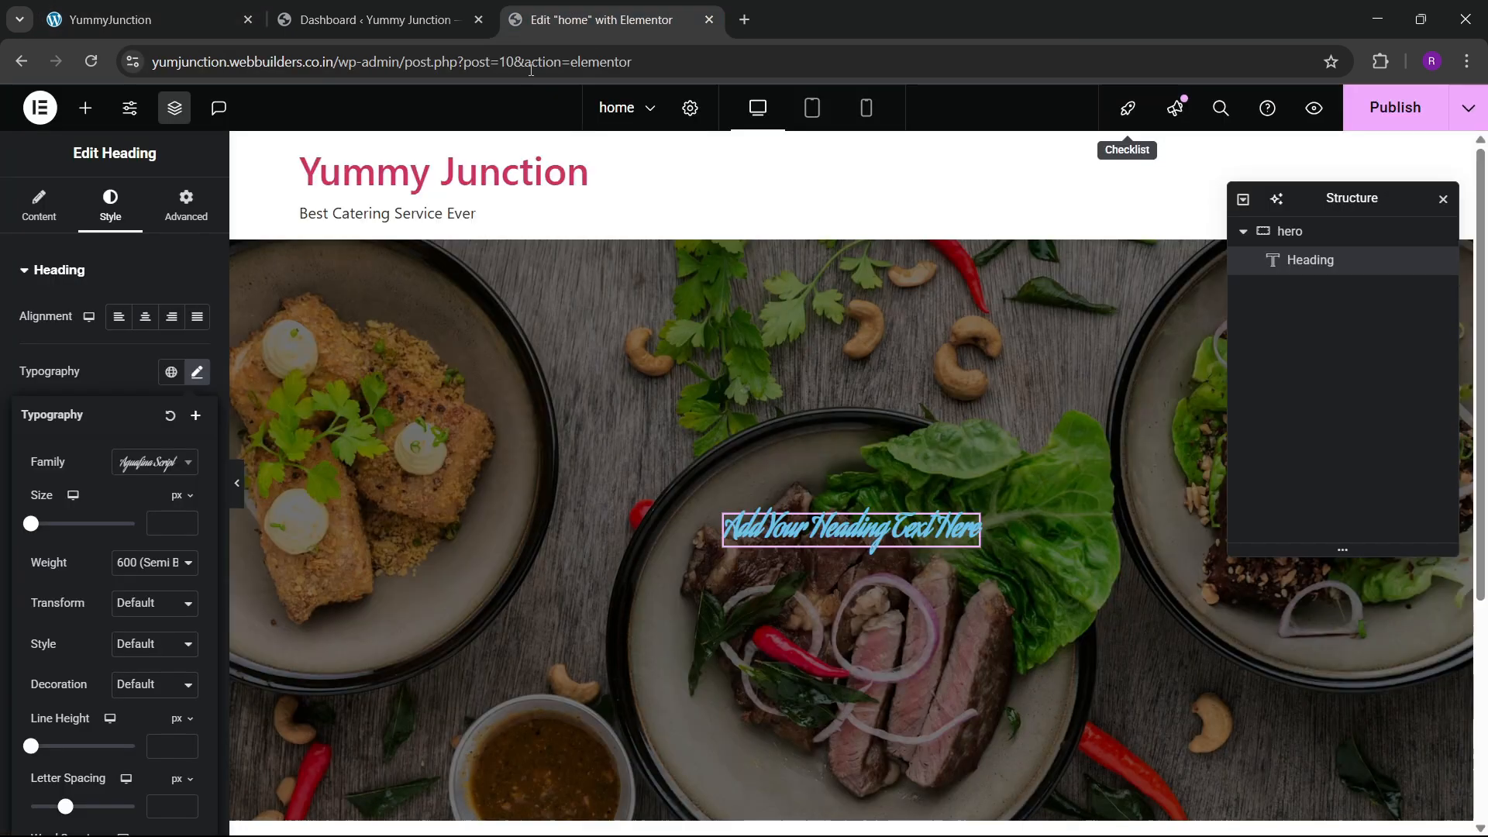
{"action": "left_click", "coordinate": [145, 463]}
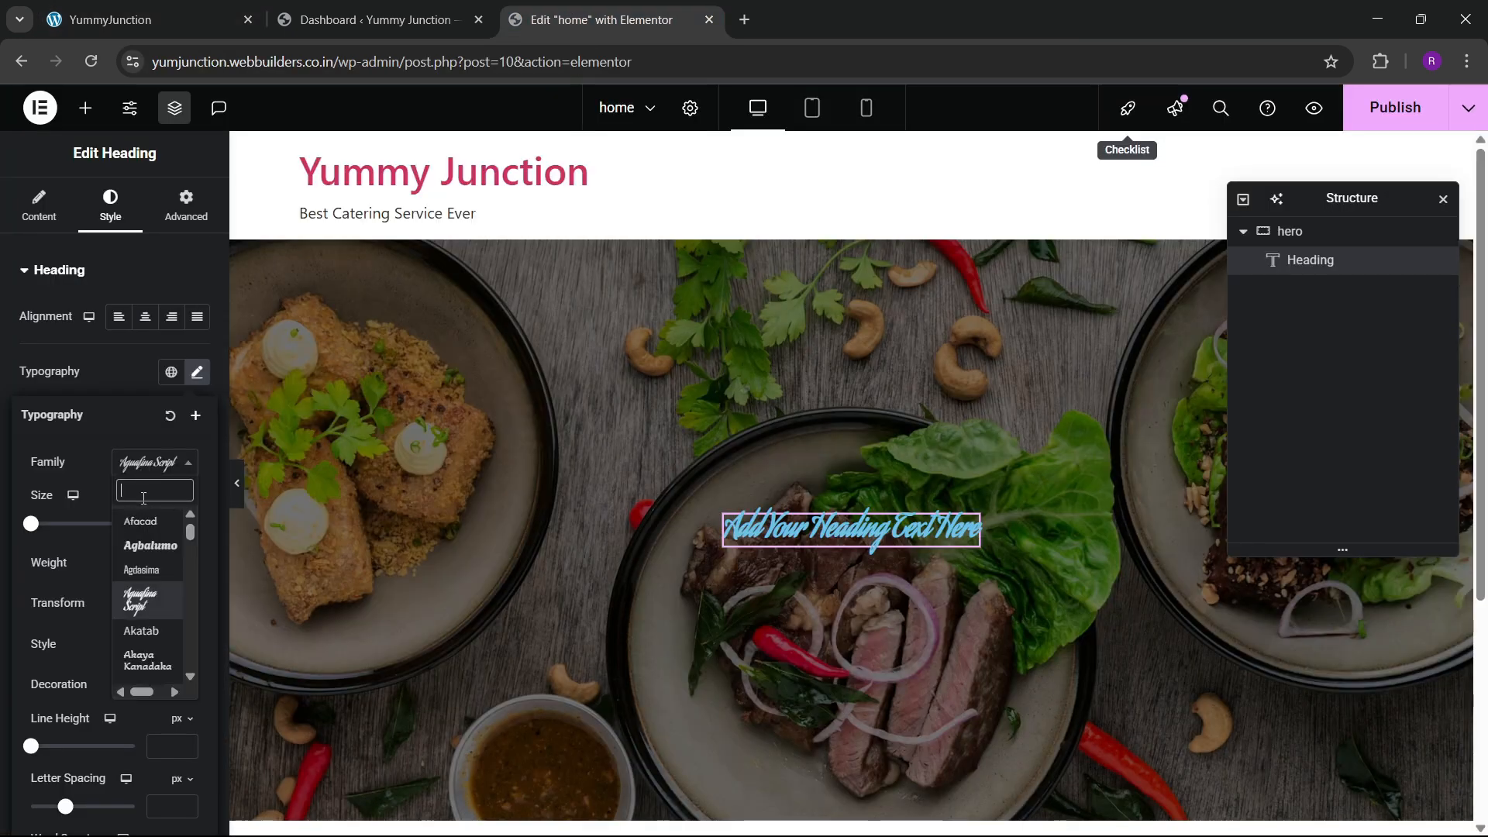
{"action": "type", "text": "gwen"}
{"action": "key", "text": "Return"}
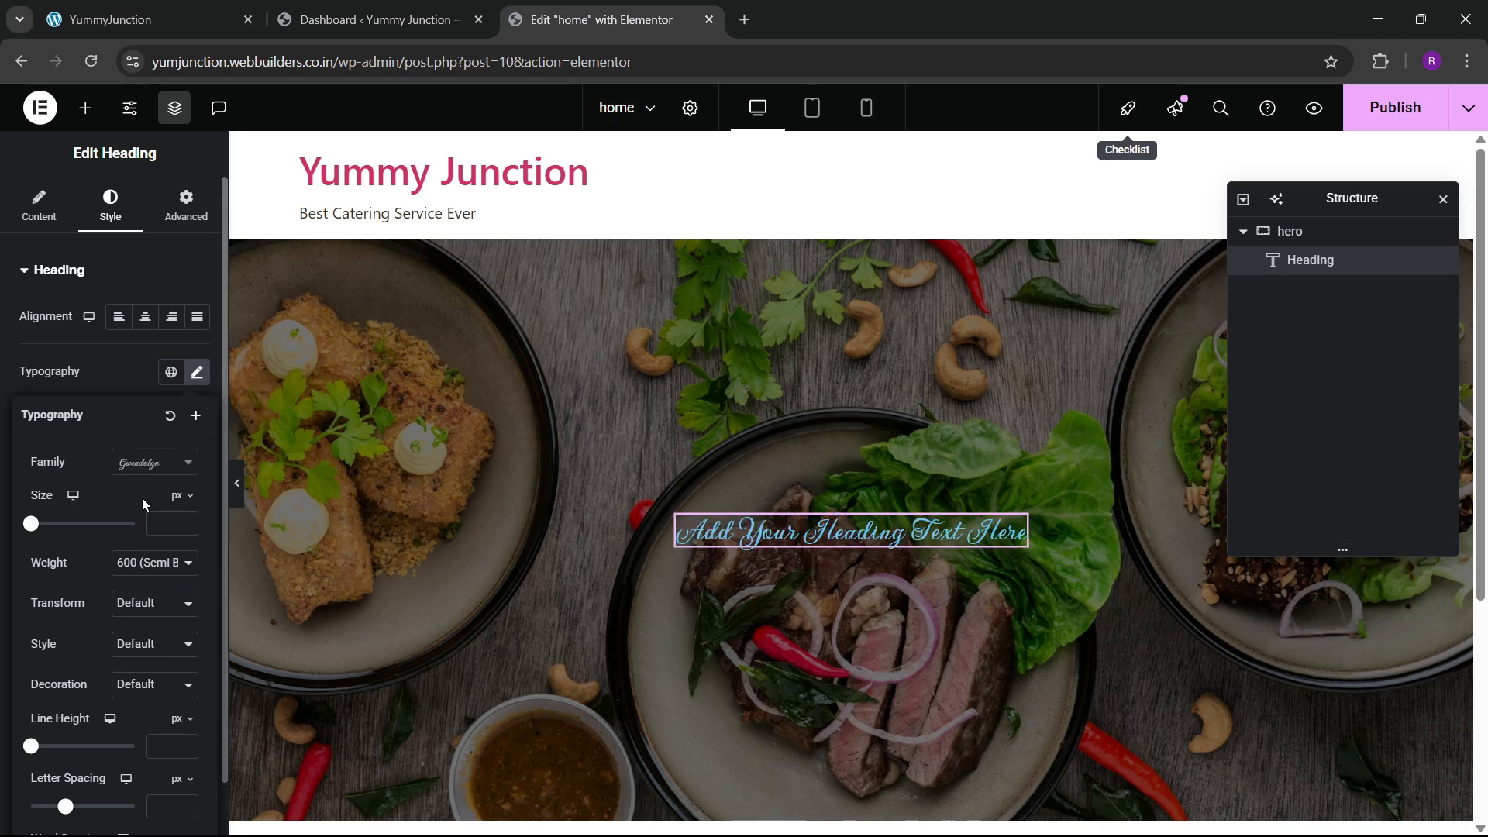
{"action": "left_click", "coordinate": [138, 374]}
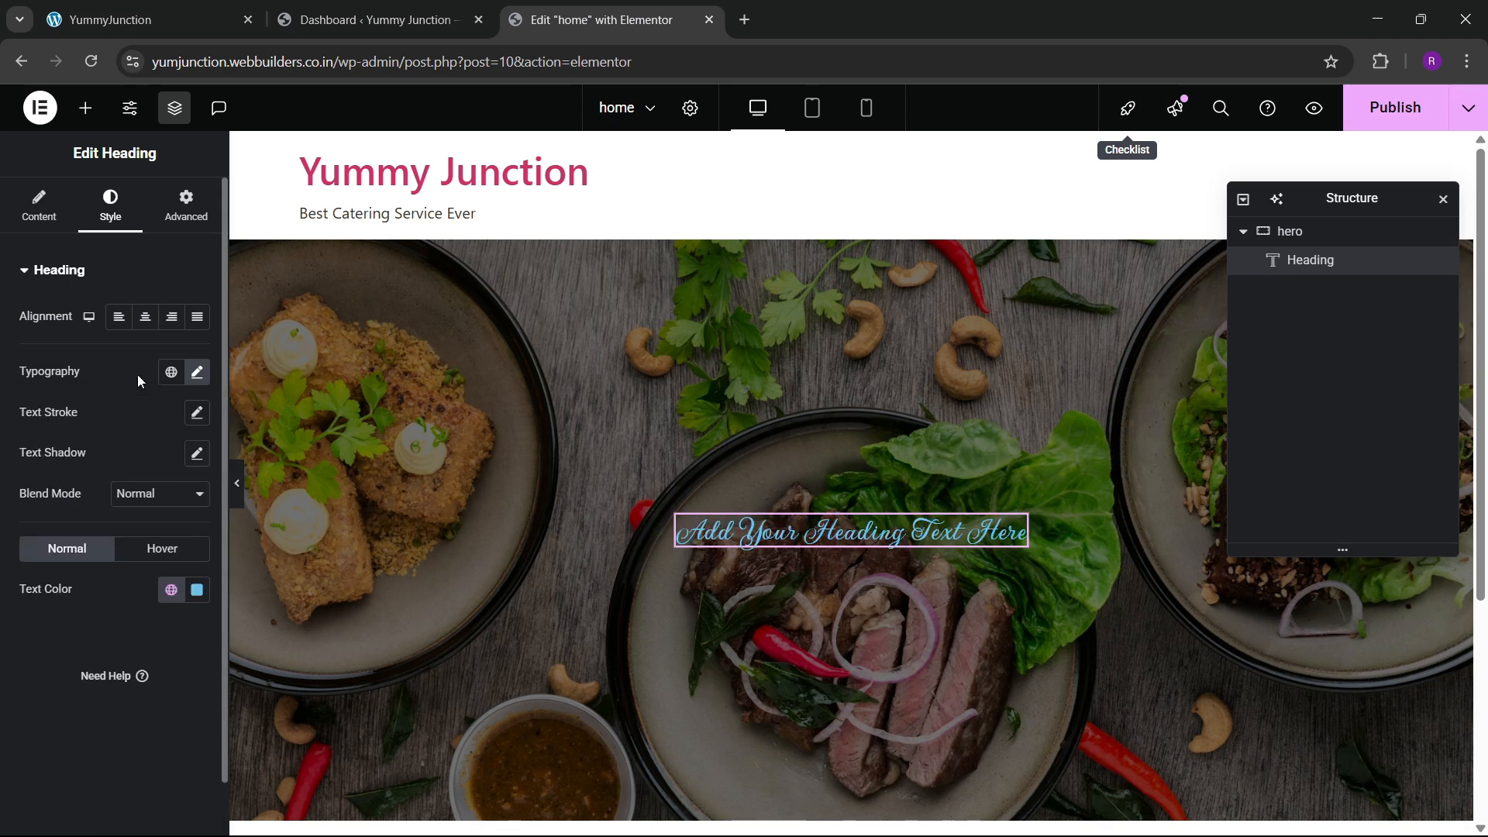
Apply the orange global text colour to the hero heading and set its font size to 39 px
{"action": "left_click", "coordinate": [171, 590]}
{"action": "left_click", "coordinate": [99, 478]}
{"action": "left_click", "coordinate": [197, 372]}
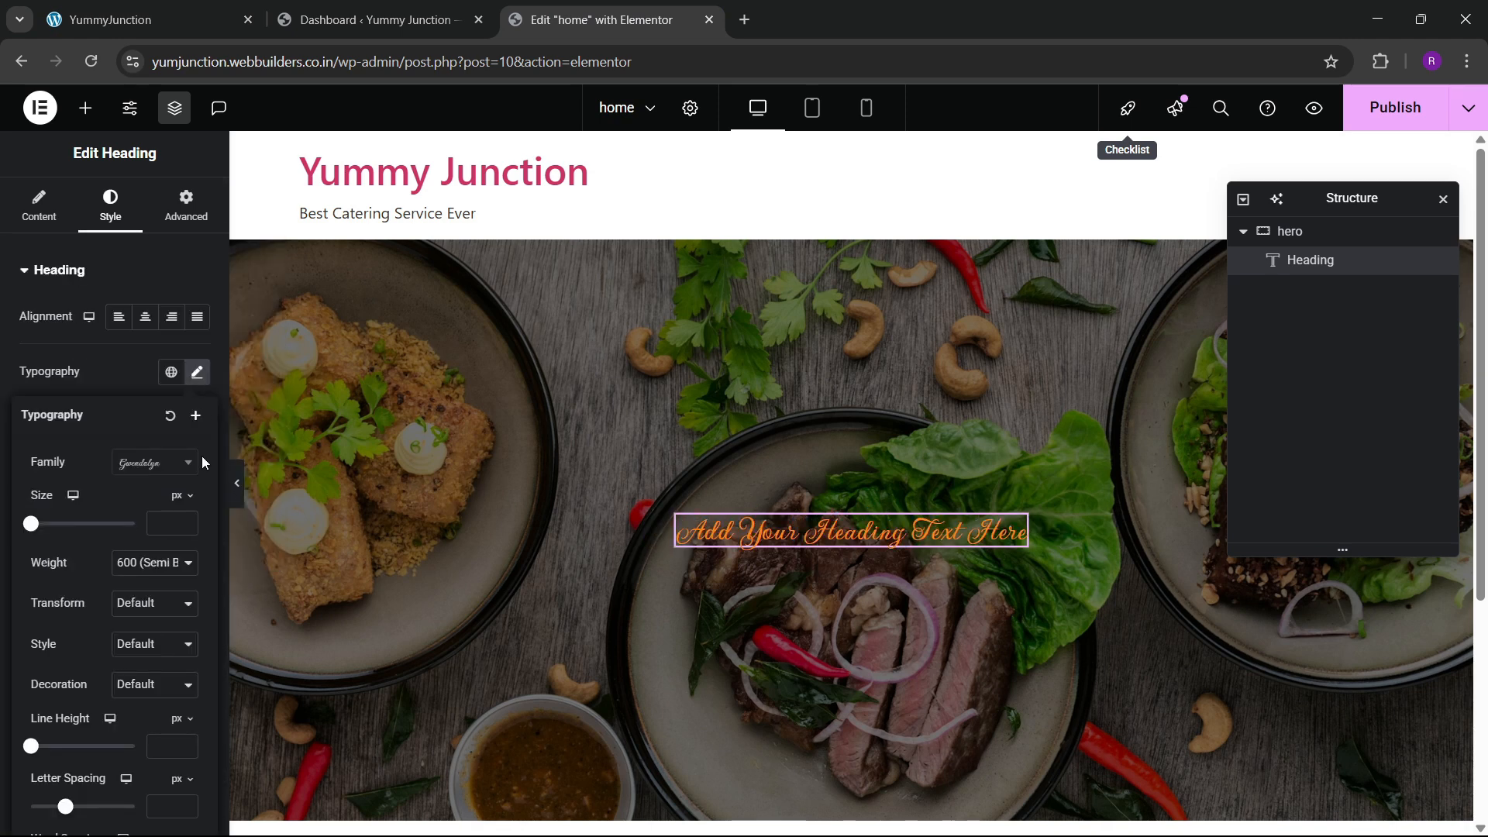
{"action": "left_click", "coordinate": [188, 521]}
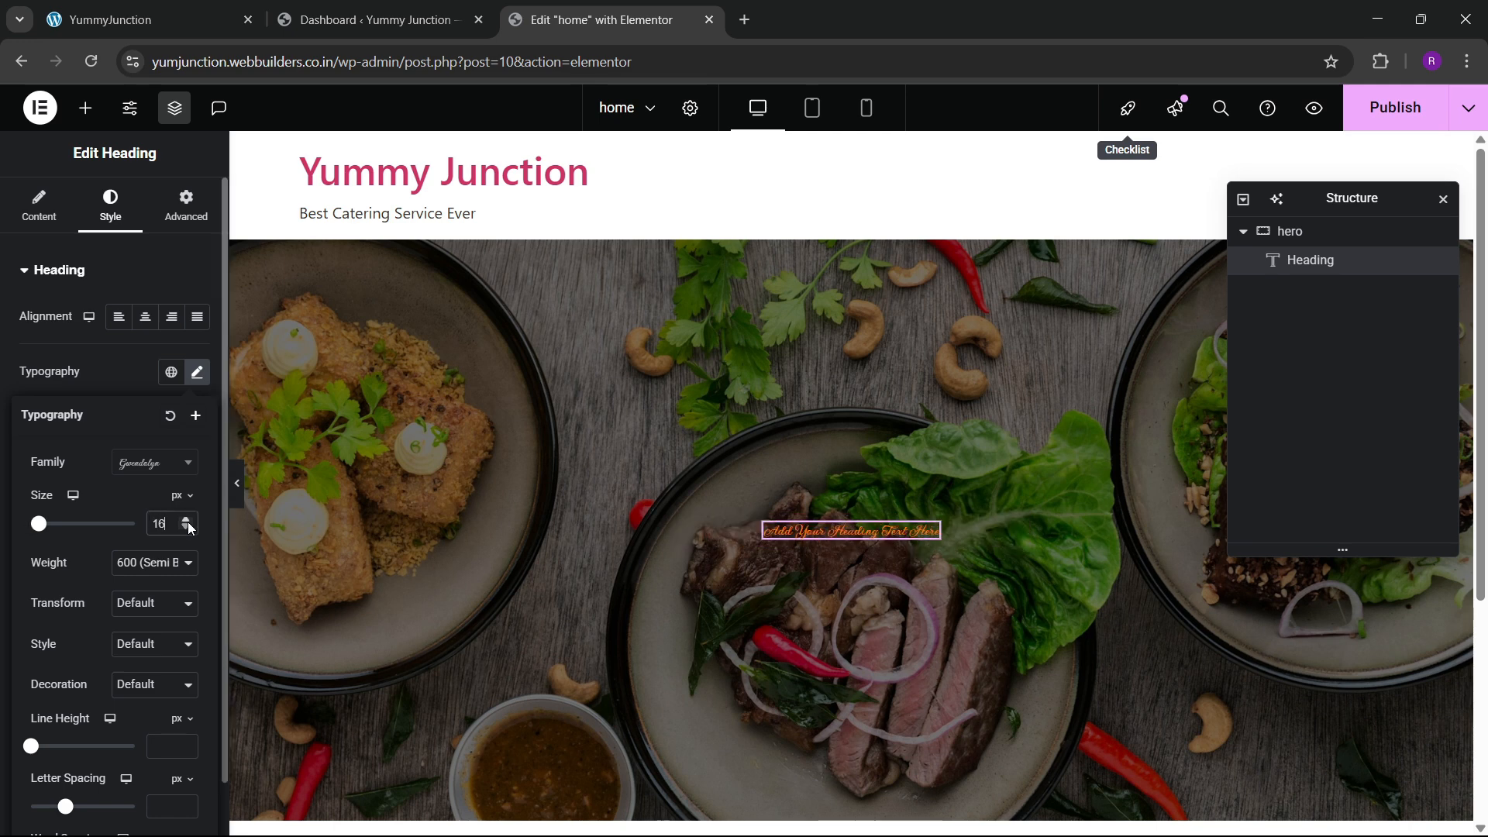
{"action": "left_click", "coordinate": [187, 522]}
{"action": "left_click", "coordinate": [189, 524]}
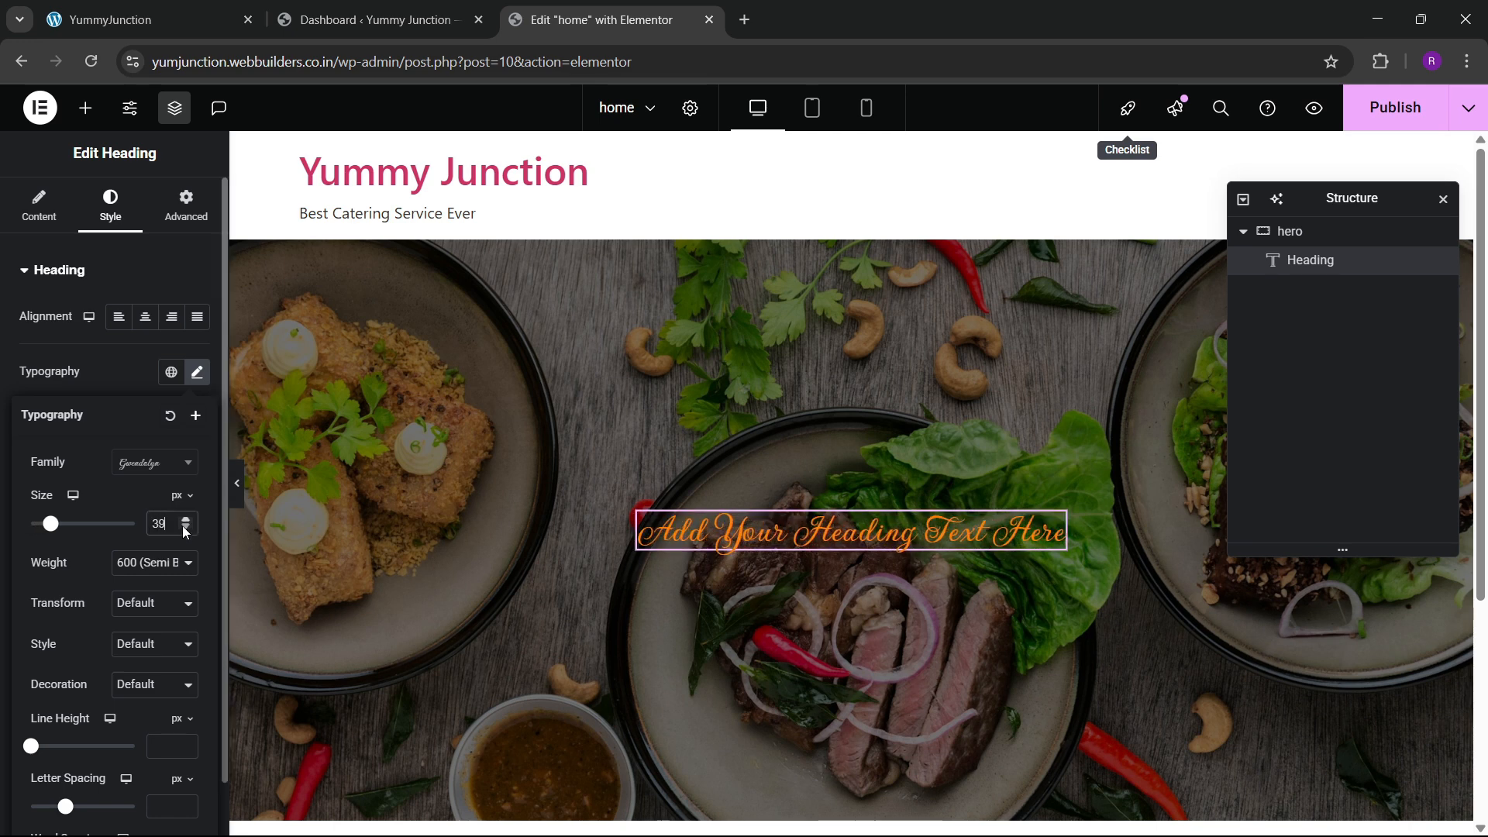
Switch to the reference homepage, dismiss the font bookmarks overlay and copy the orange welcome line
{"action": "left_click", "coordinate": [147, 19]}
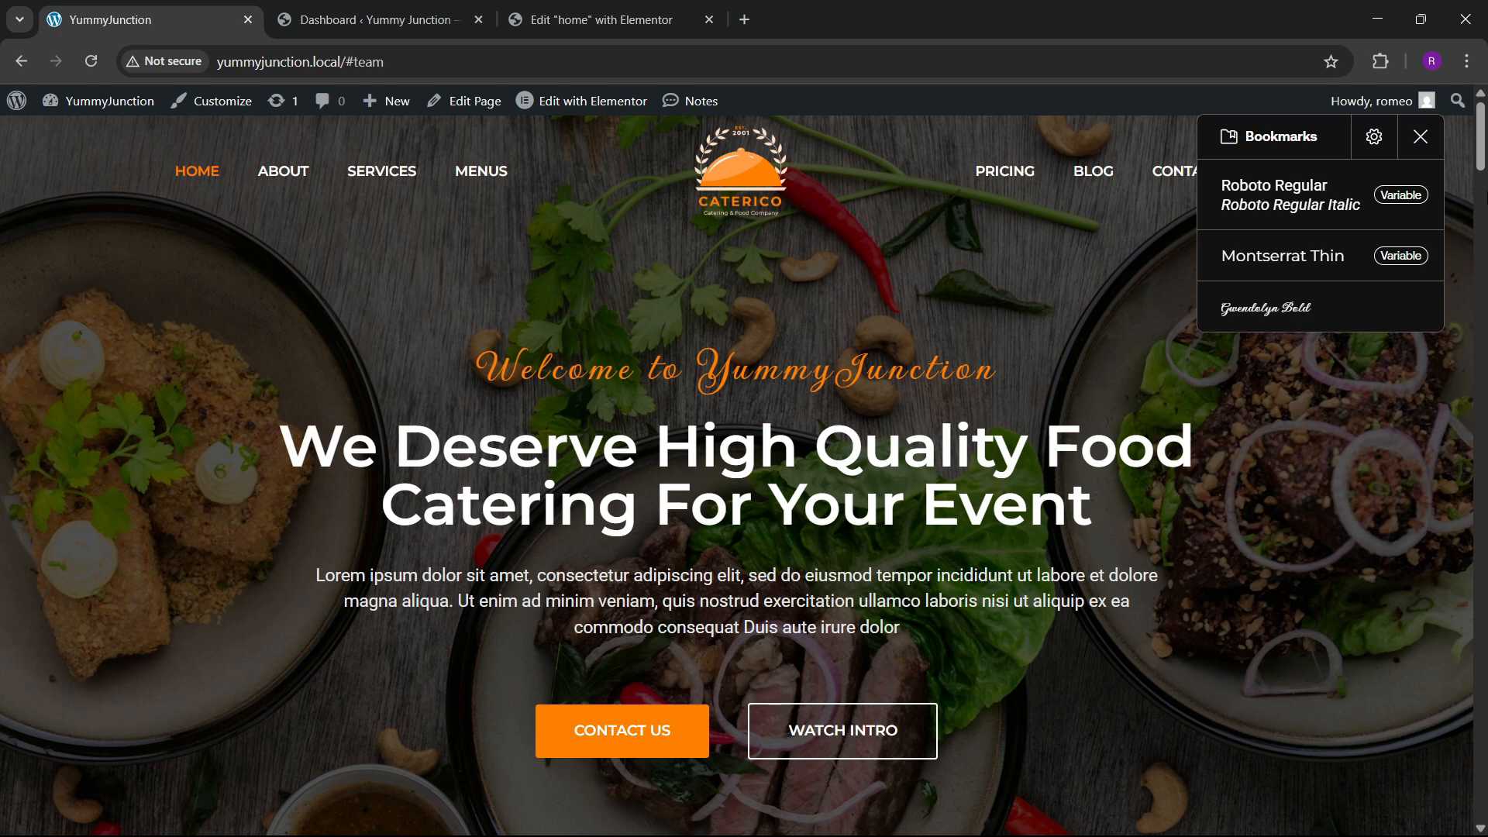
{"action": "left_click", "coordinate": [1421, 137]}
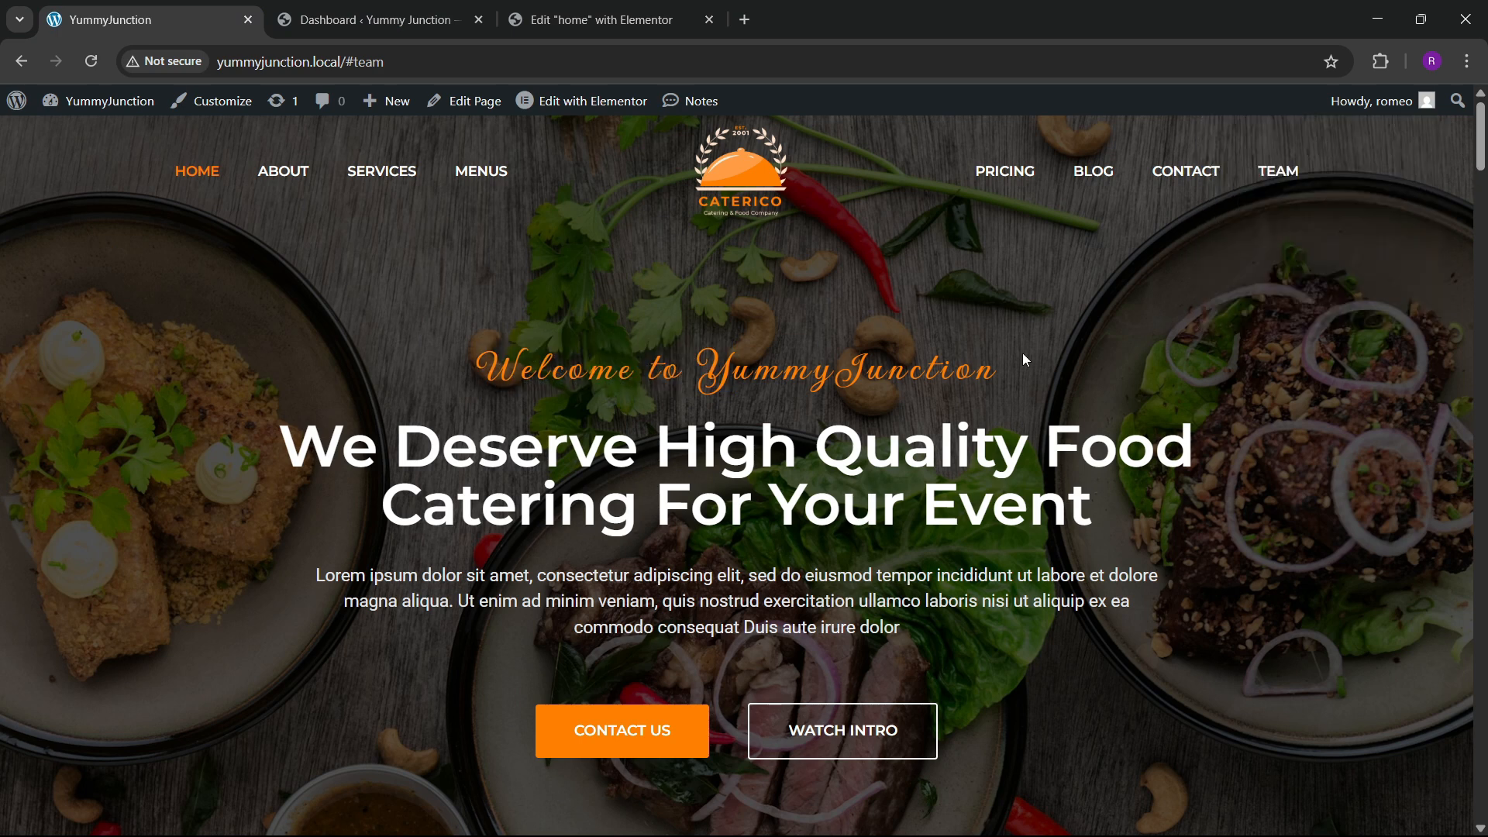
{"action": "mouse_move", "coordinate": [978, 372]}
{"action": "left_mouse_down"}
{"action": "mouse_move", "coordinate": [478, 367]}
{"action": "mouse_move", "coordinate": [999, 375]}
{"action": "left_mouse_up"}
{"action": "left_click", "coordinate": [990, 377]}
{"action": "left_click", "coordinate": [1006, 377]}
{"action": "left_click_drag", "start_coordinate": [500, 378], "coordinate": [991, 378]}
{"action": "key", "text": "ctrl+c"}
Return to the Elementor editor and replace the hero heading's title with the copied "Welcome to YummyJunction"
{"action": "left_click", "coordinate": [674, 8]}
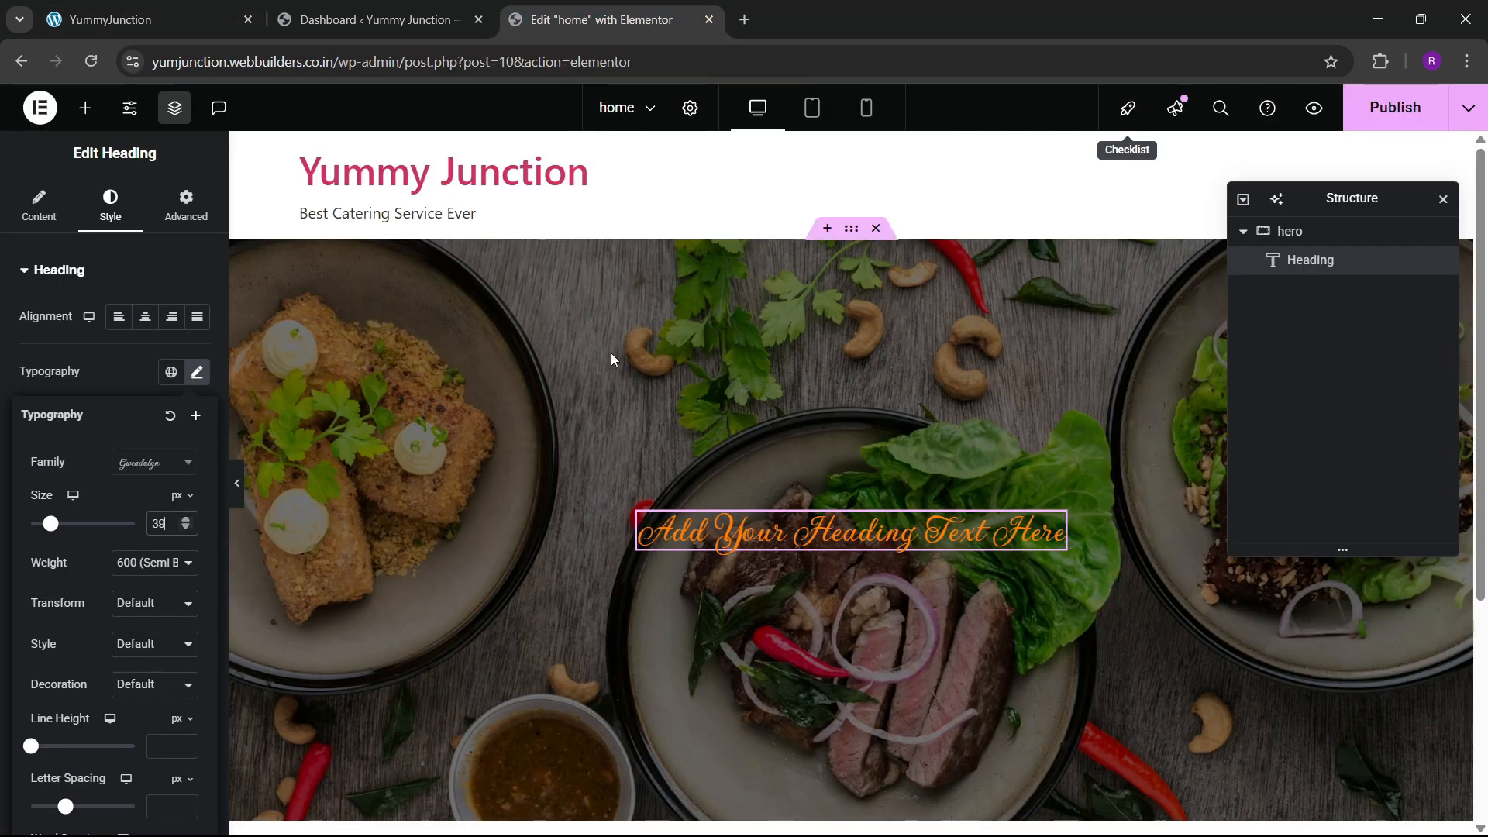
{"action": "left_click", "coordinate": [668, 543]}
{"action": "left_click", "coordinate": [34, 201]}
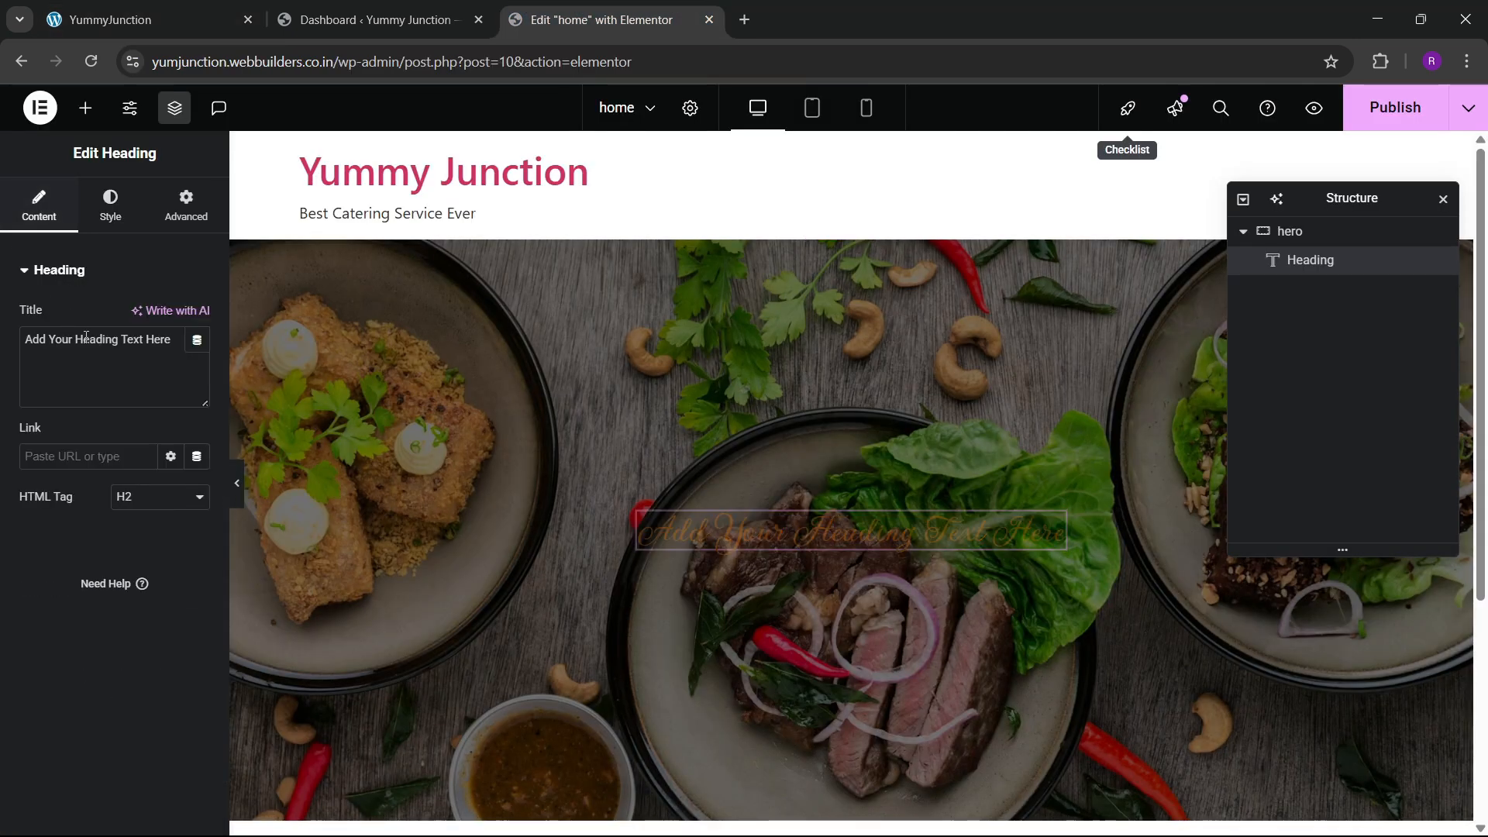
{"action": "triple_click", "coordinate": [90, 342]}
{"action": "key", "text": "ctrl+v"}
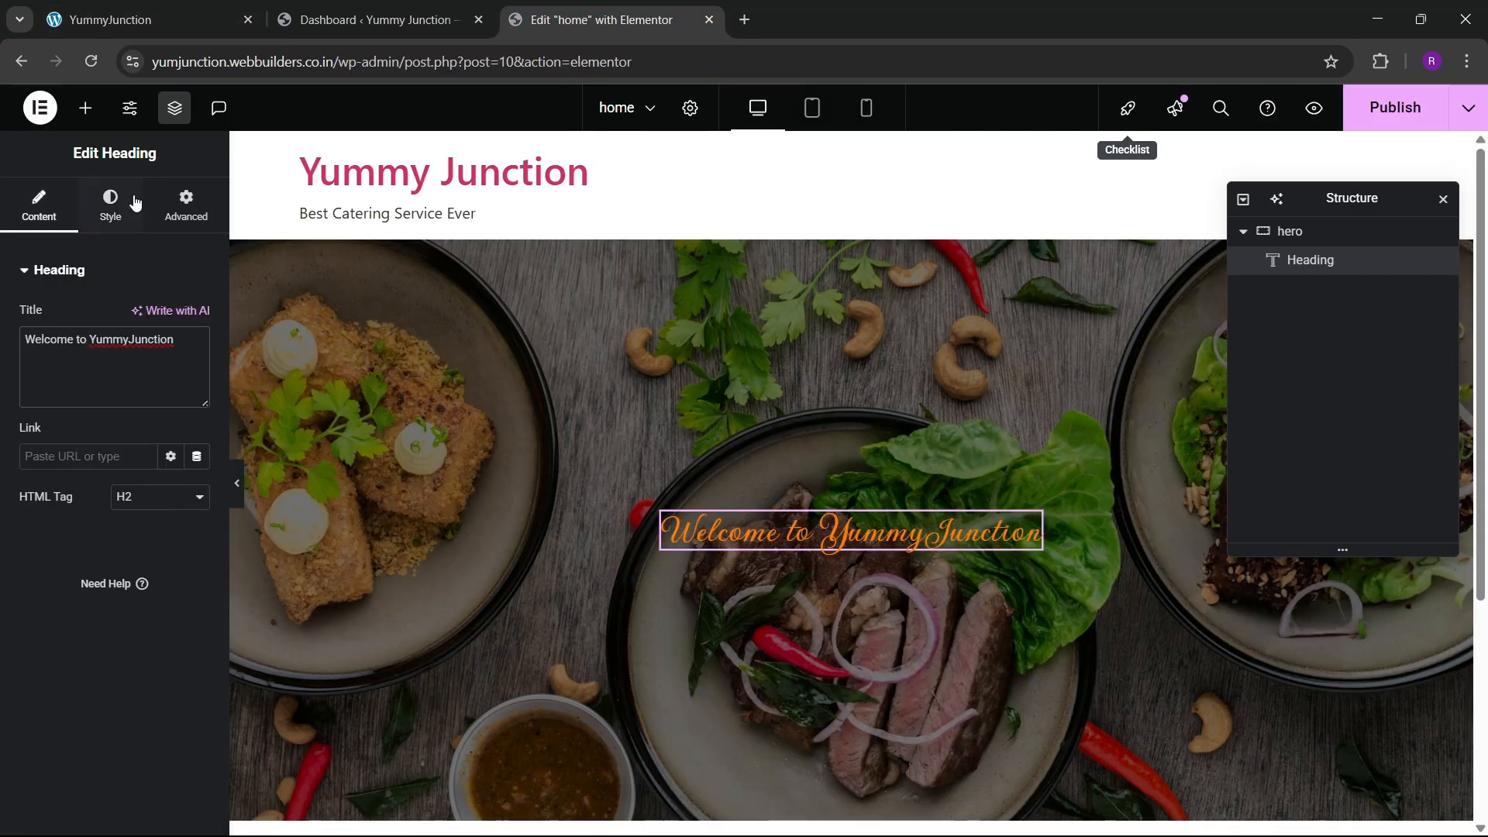
Add a second heading below the welcome line, titled "We Deserve High Quality Food Catering For Your Event" as copied from the reference homepage
{"action": "left_click", "coordinate": [134, 203]}
{"action": "left_click", "coordinate": [85, 108]}
{"action": "left_click_drag", "start_coordinate": [83, 514], "coordinate": [868, 553]}
{"action": "left_click", "coordinate": [209, 17]}
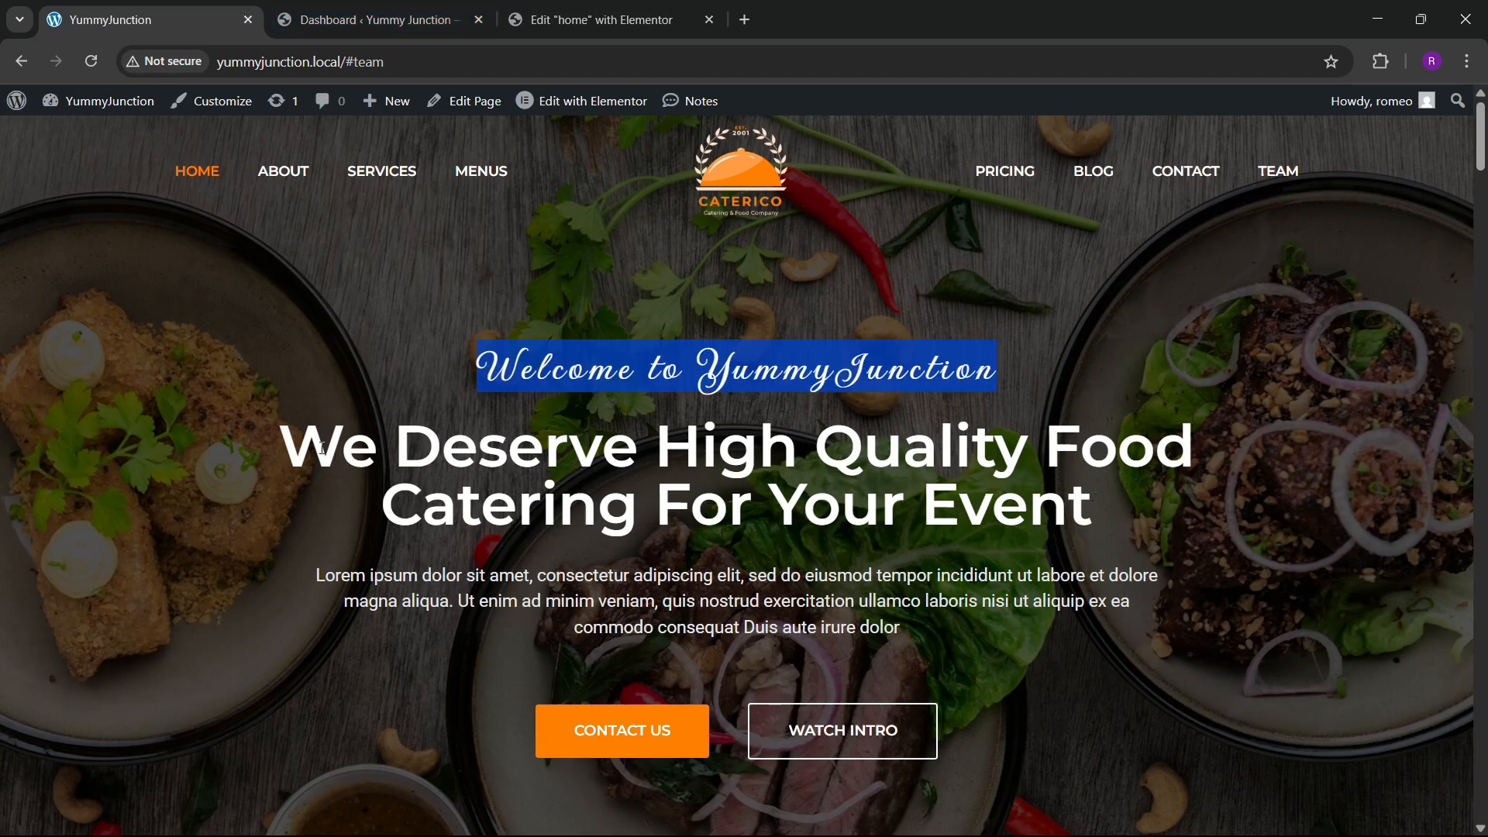
{"action": "left_click_drag", "start_coordinate": [279, 448], "coordinate": [1134, 516]}
{"action": "key", "text": "ctrl+c"}
{"action": "left_click", "coordinate": [589, 20]}
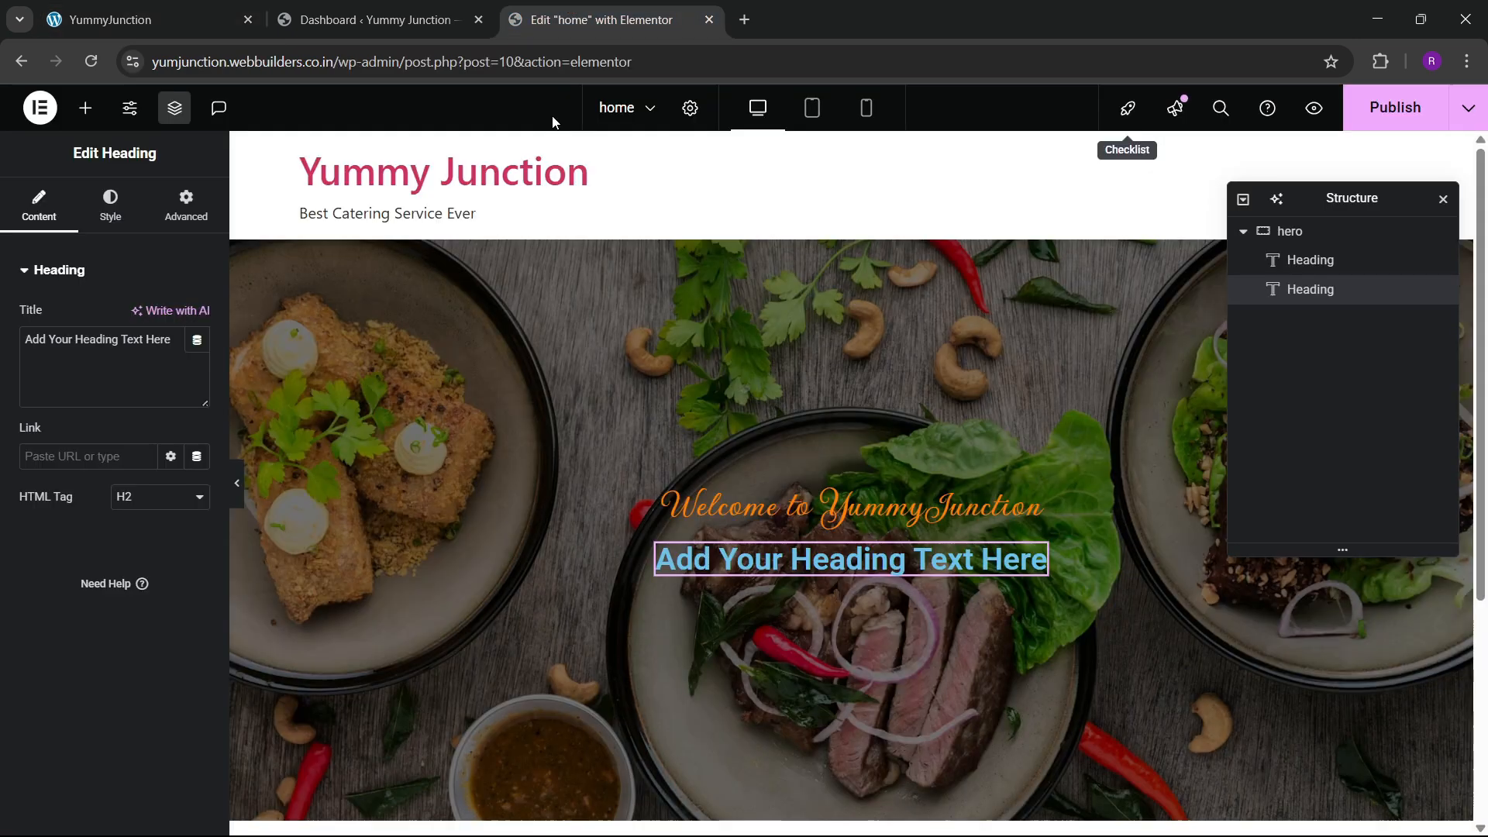
{"action": "key", "text": "ctrl+a"}
{"action": "key", "text": "ctrl+v"}
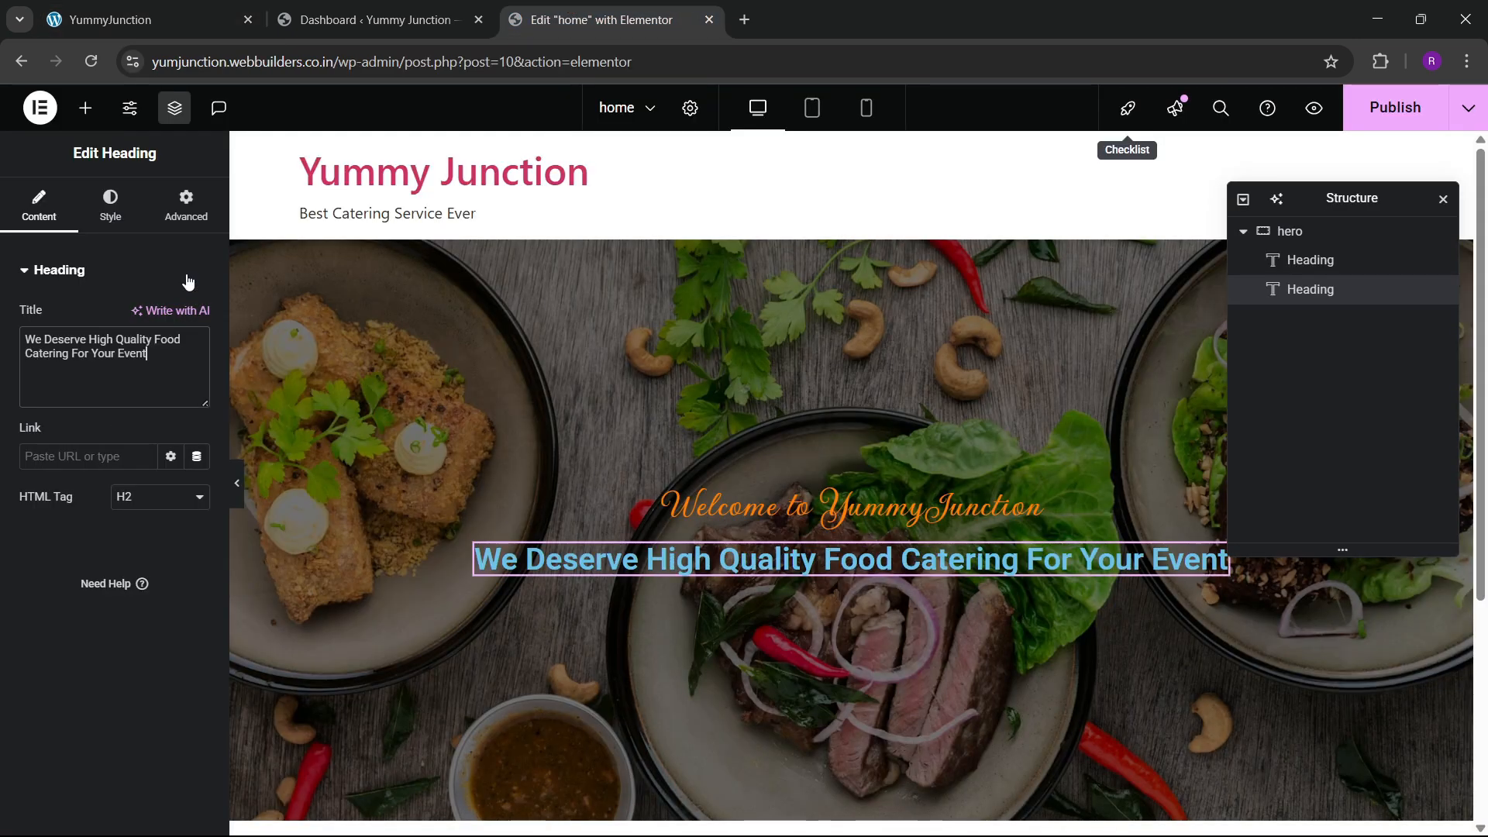
Set the second heading's font family to Montserrat and its size to 50 px
{"action": "left_click", "coordinate": [120, 219]}
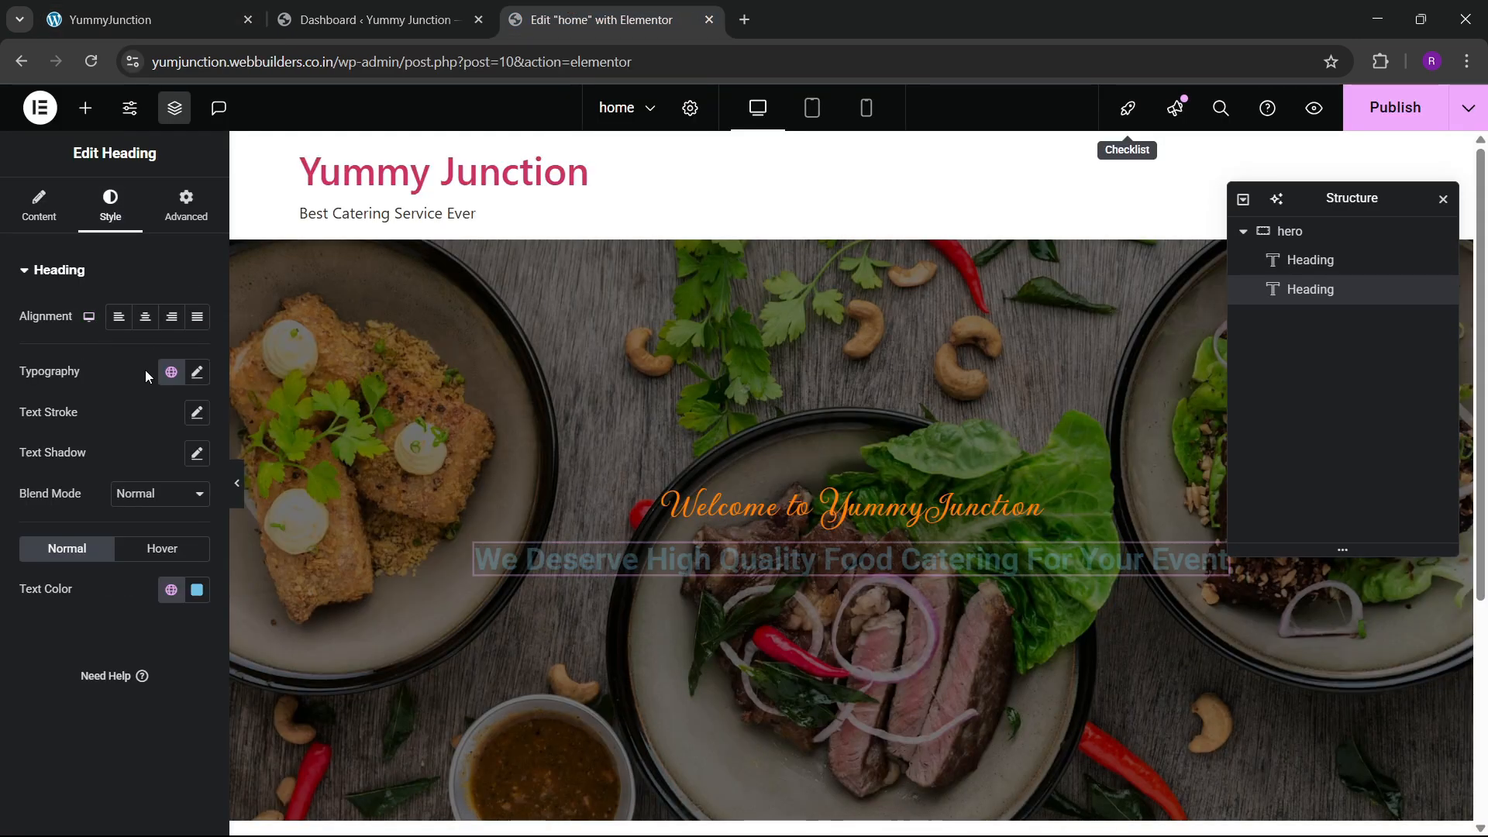
{"action": "left_click", "coordinate": [197, 373]}
{"action": "left_click", "coordinate": [155, 463]}
{"action": "type", "text": "montse"}
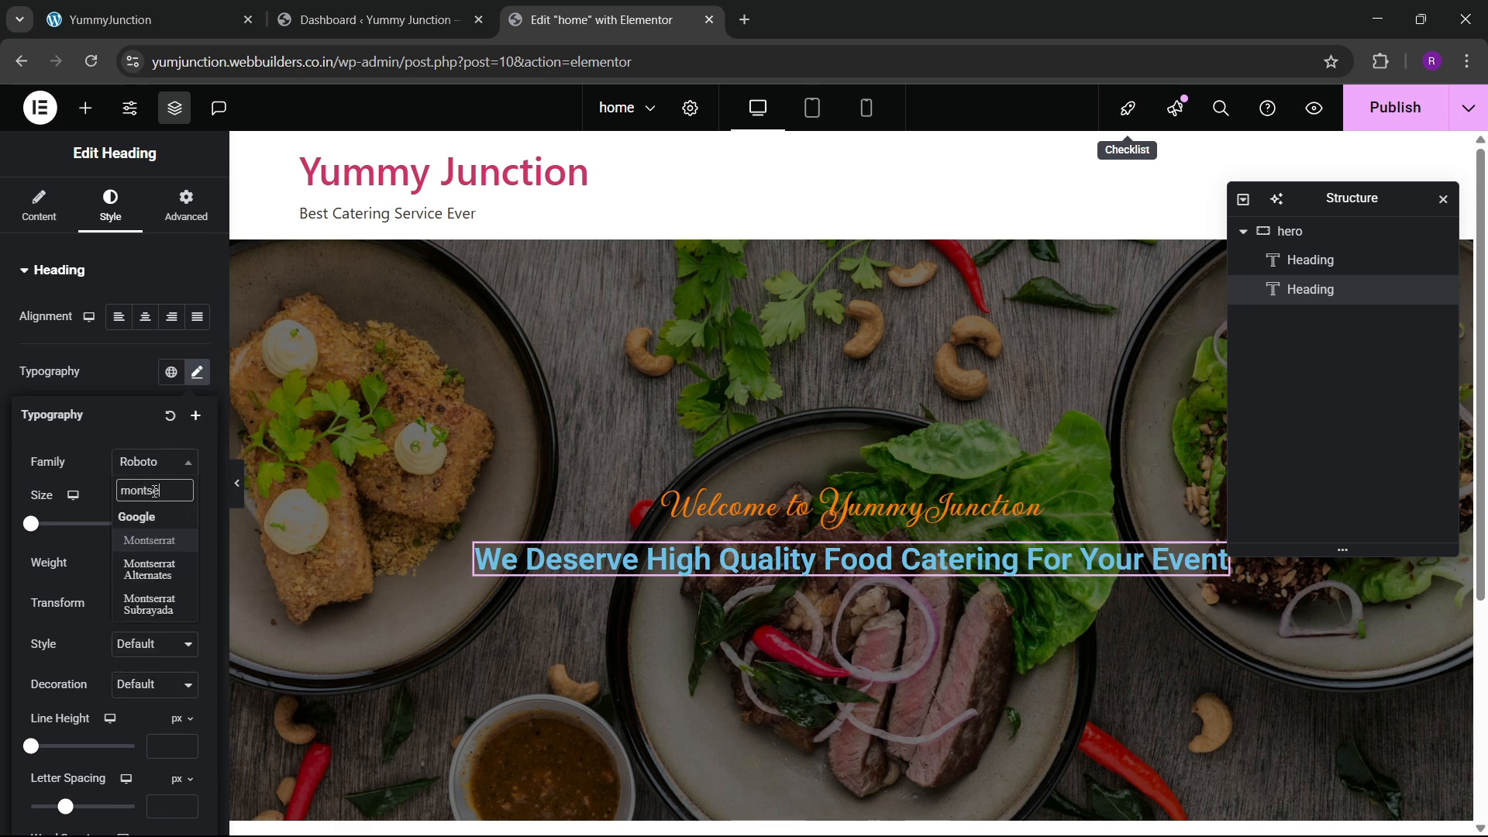
{"action": "key", "text": "Return"}
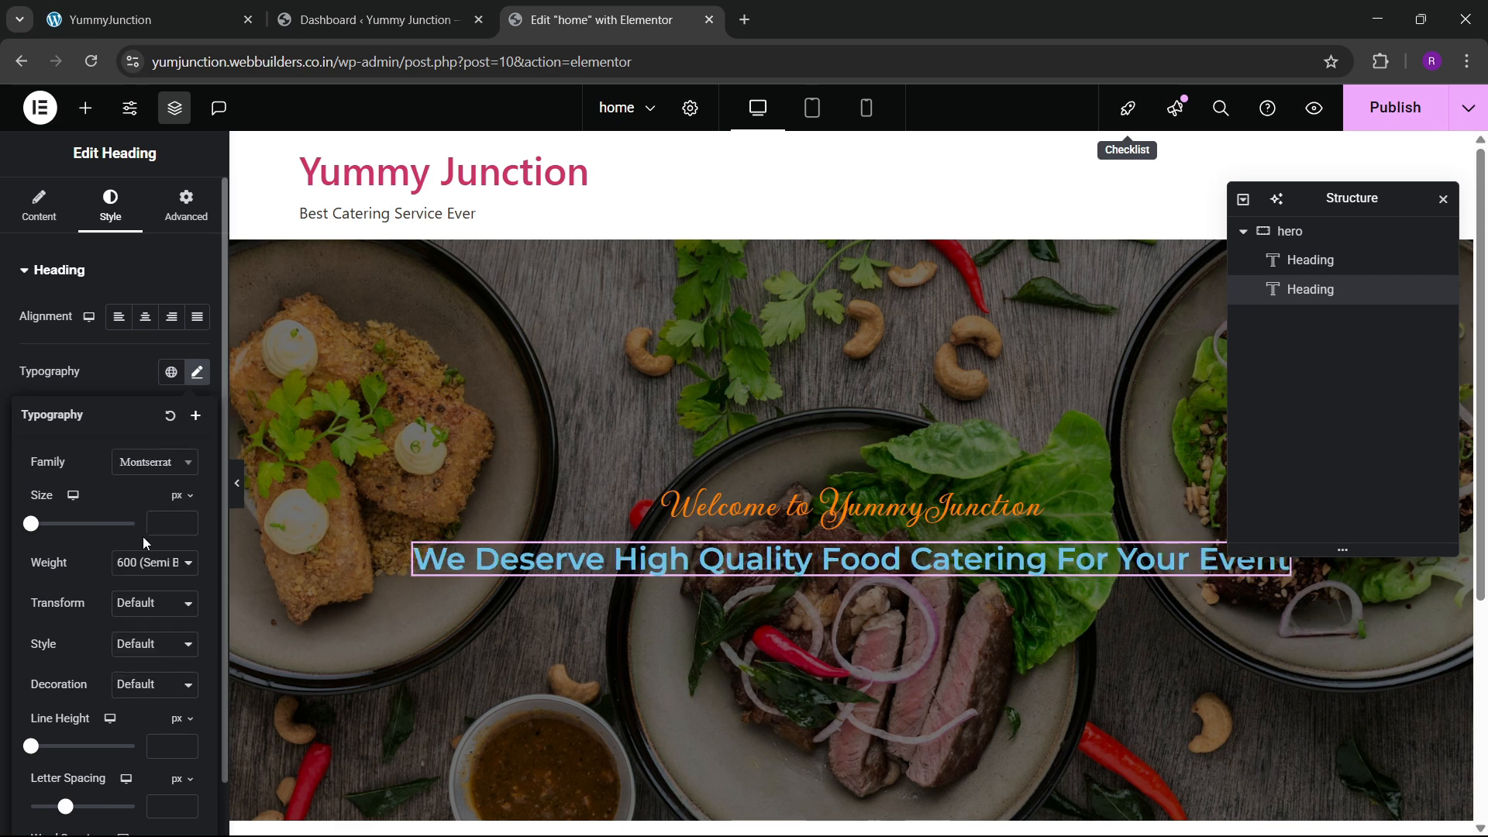
{"action": "left_click", "coordinate": [187, 520]}
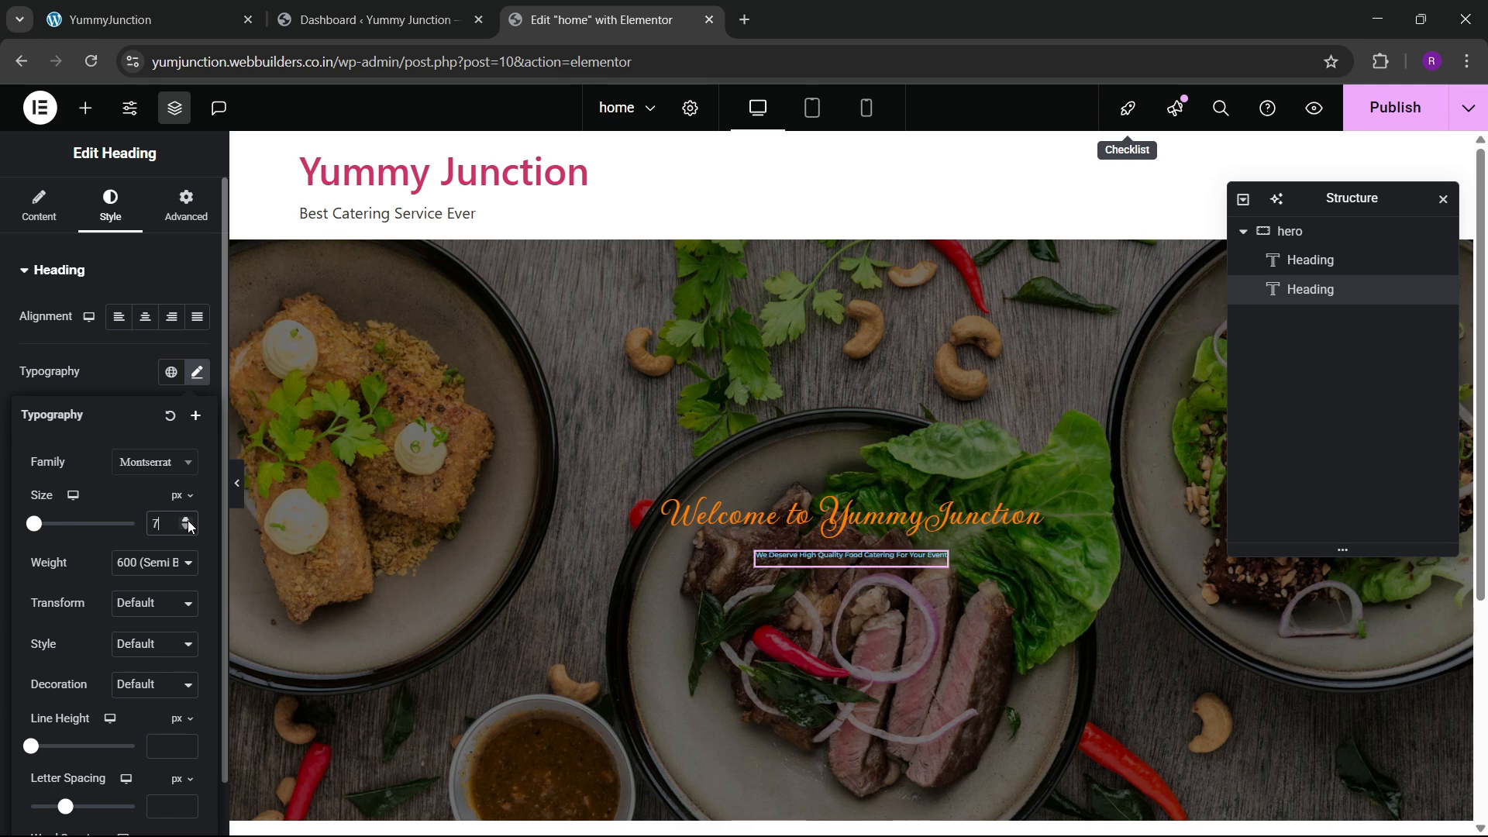
{"action": "left_click_drag", "start_coordinate": [188, 520], "coordinate": [187, 525]}
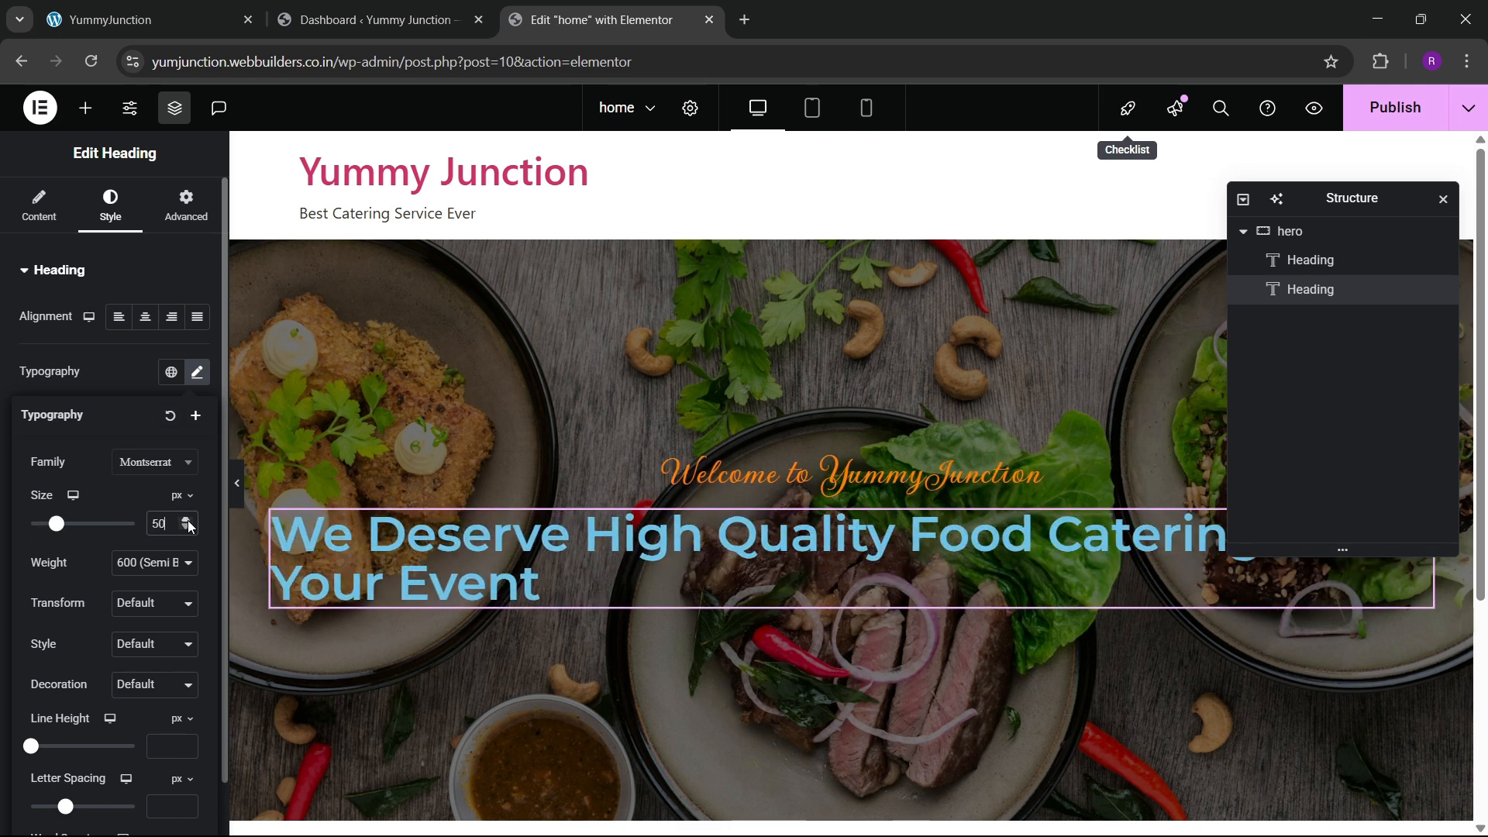
Centre-align the second heading and change its text colour to white
{"action": "left_click", "coordinate": [142, 316]}
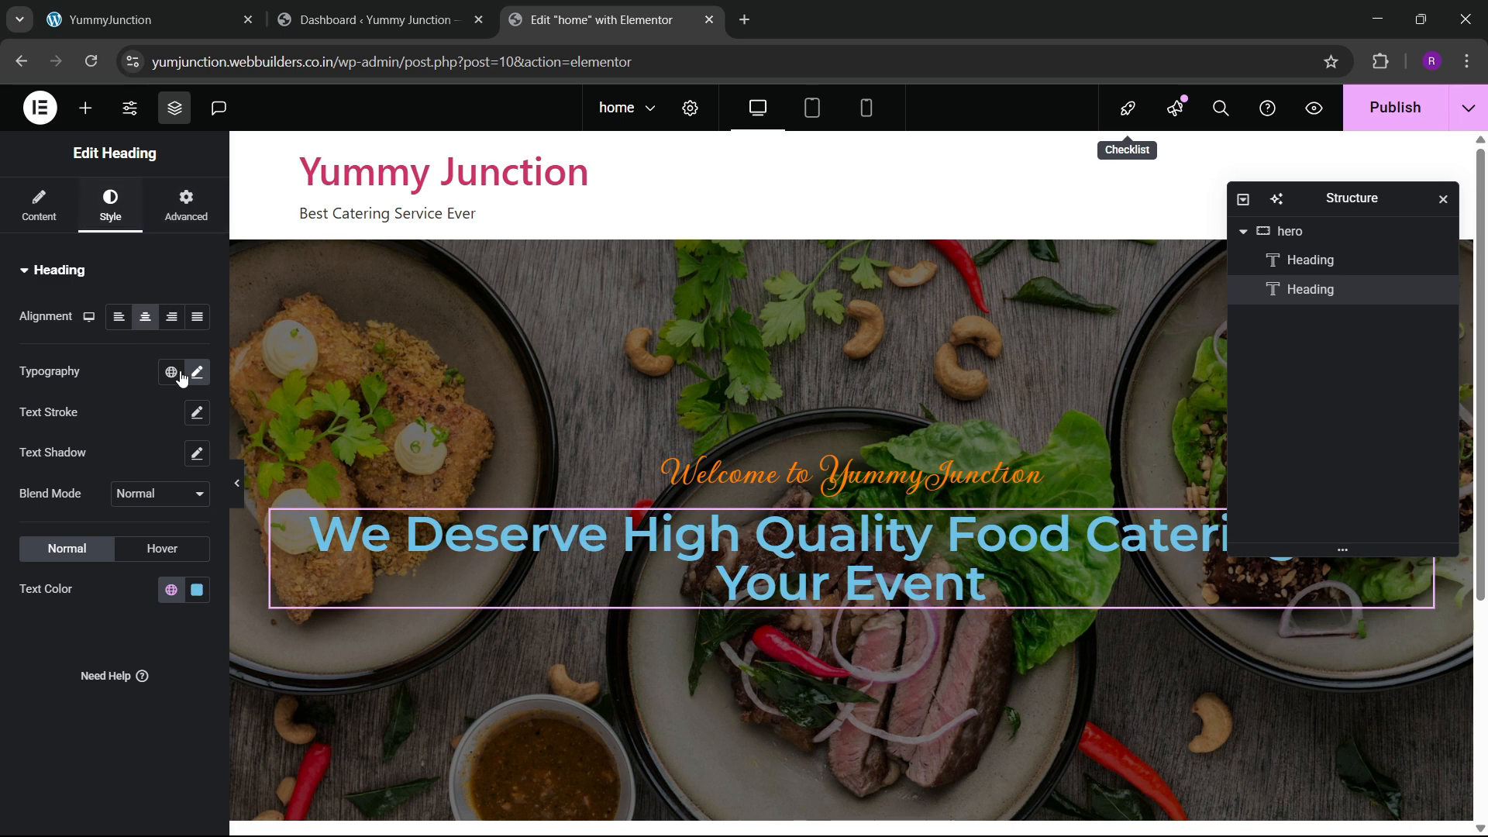
{"action": "left_click", "coordinate": [200, 586]}
{"action": "left_click_drag", "start_coordinate": [186, 419], "coordinate": [63, 330]}
{"action": "left_click", "coordinate": [44, 662]}
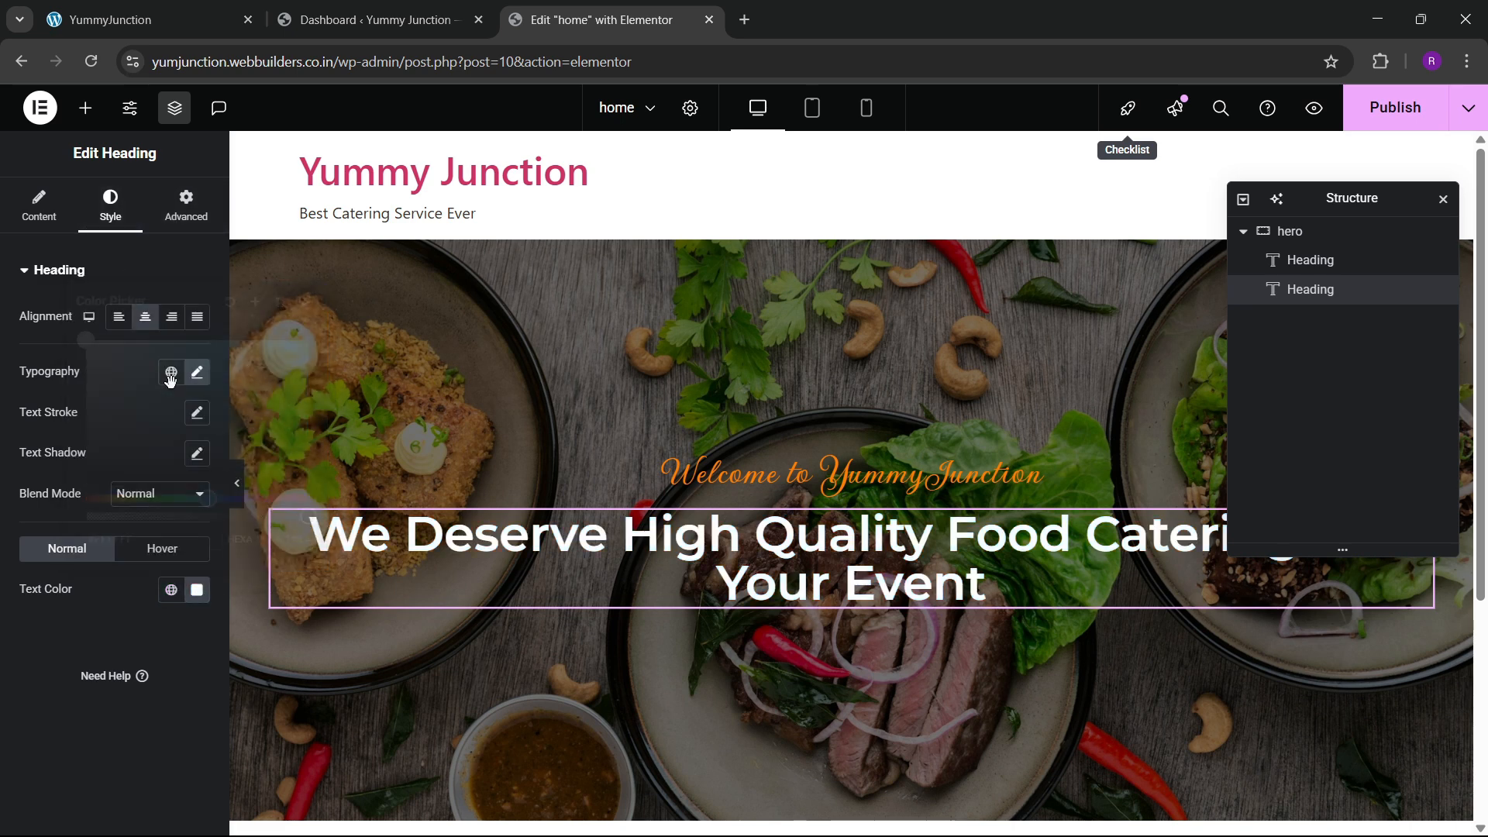
Give the second heading a custom width of 67%
{"action": "left_click", "coordinate": [186, 219]}
{"action": "left_click", "coordinate": [159, 467]}
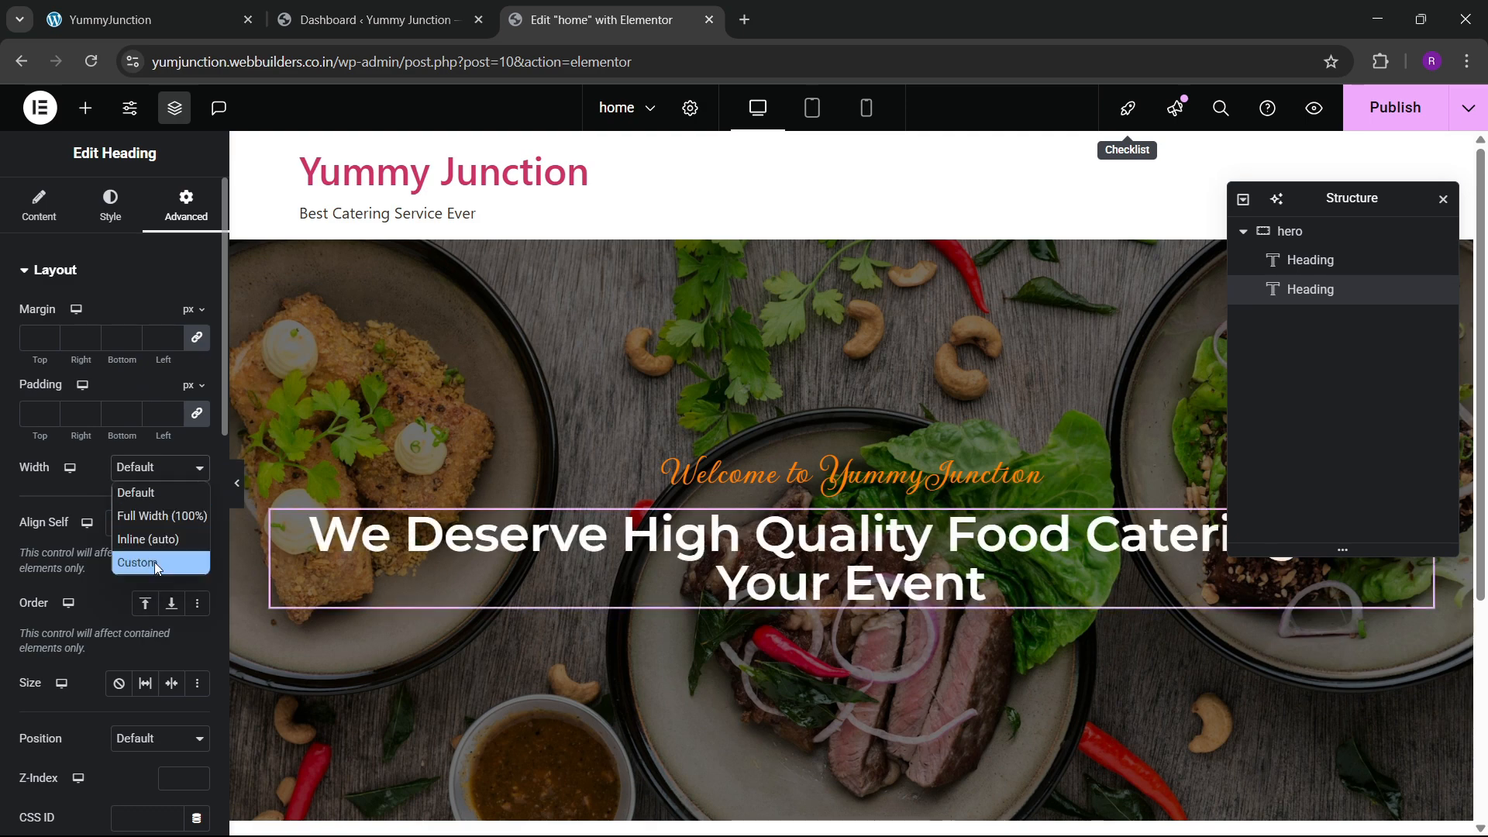
{"action": "left_click", "coordinate": [155, 561]}
{"action": "left_click_drag", "start_coordinate": [20, 540], "coordinate": [105, 558]}
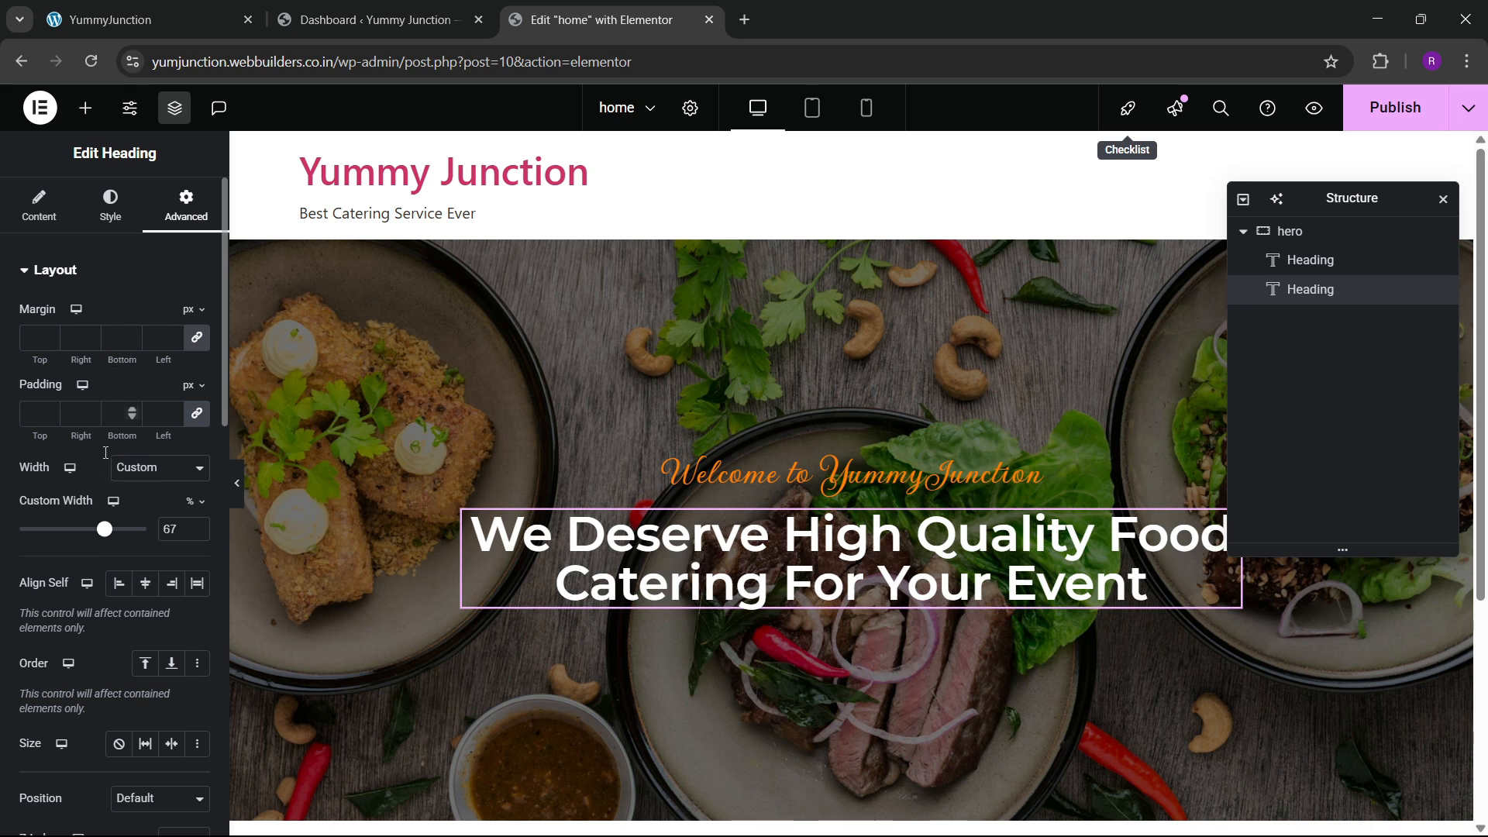
{"action": "scroll", "coordinate": [130, 511], "scroll_direction": "down", "scroll_amount": 3}
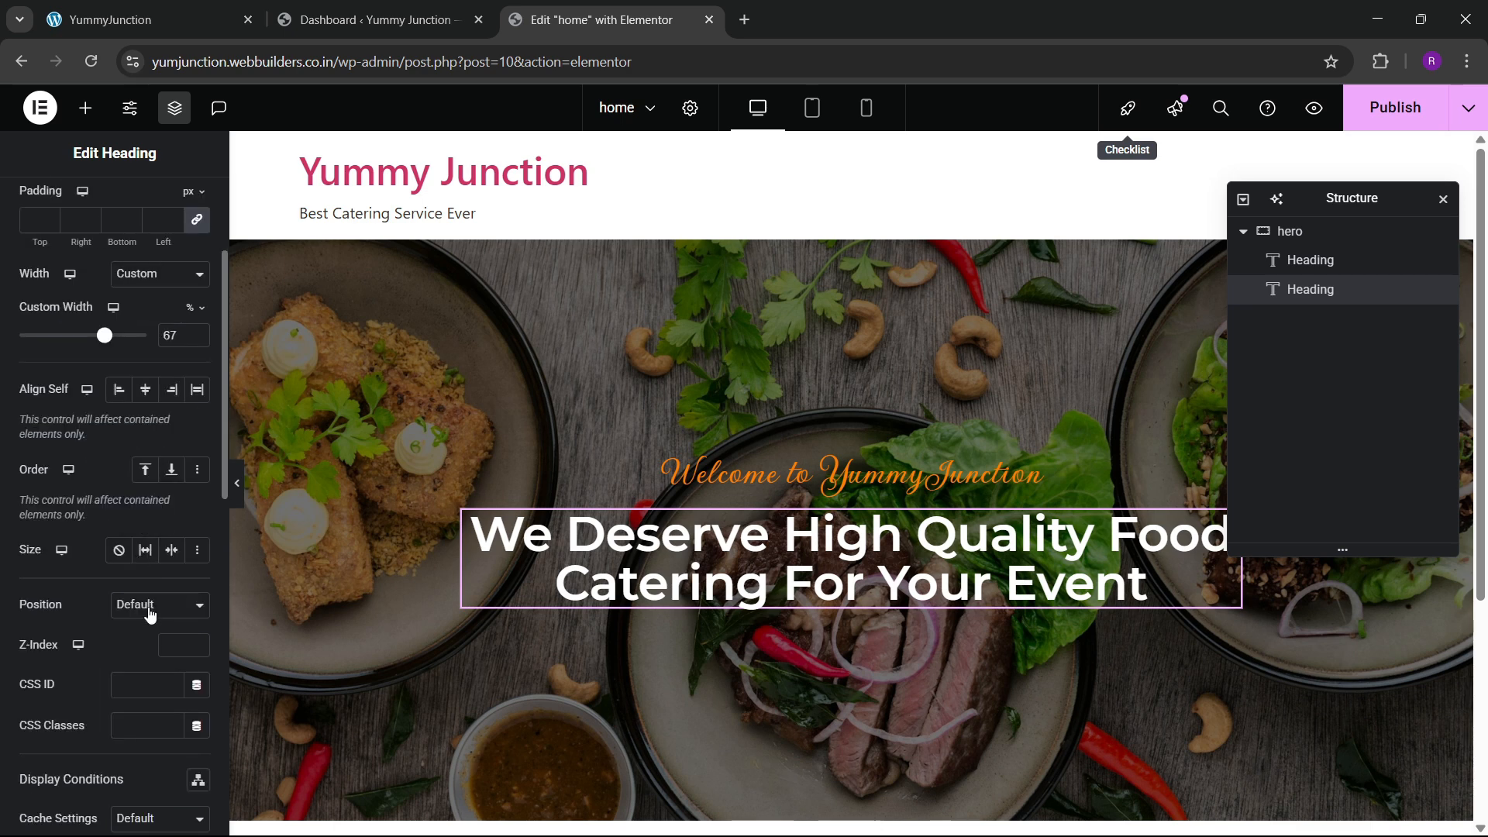
{"action": "scroll", "coordinate": [124, 449], "scroll_direction": "down", "scroll_amount": 1}
{"action": "scroll", "coordinate": [127, 407], "scroll_direction": "up", "scroll_amount": 4}
Set the second heading's line height to 1.2 em
{"action": "left_click", "coordinate": [110, 206]}
{"action": "left_click", "coordinate": [195, 372]}
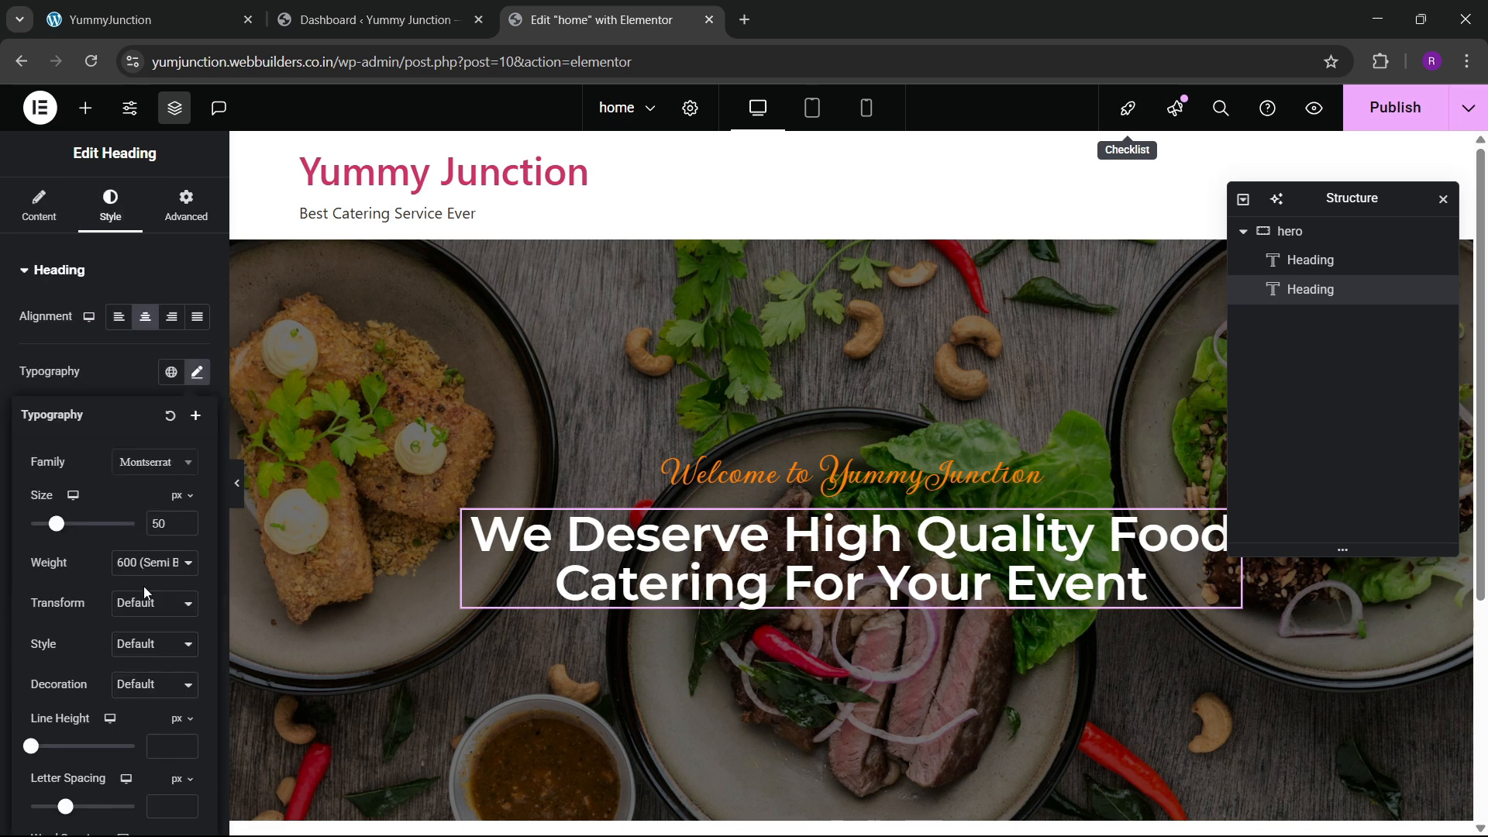
{"action": "scroll", "coordinate": [142, 586], "scroll_direction": "down", "scroll_amount": 1}
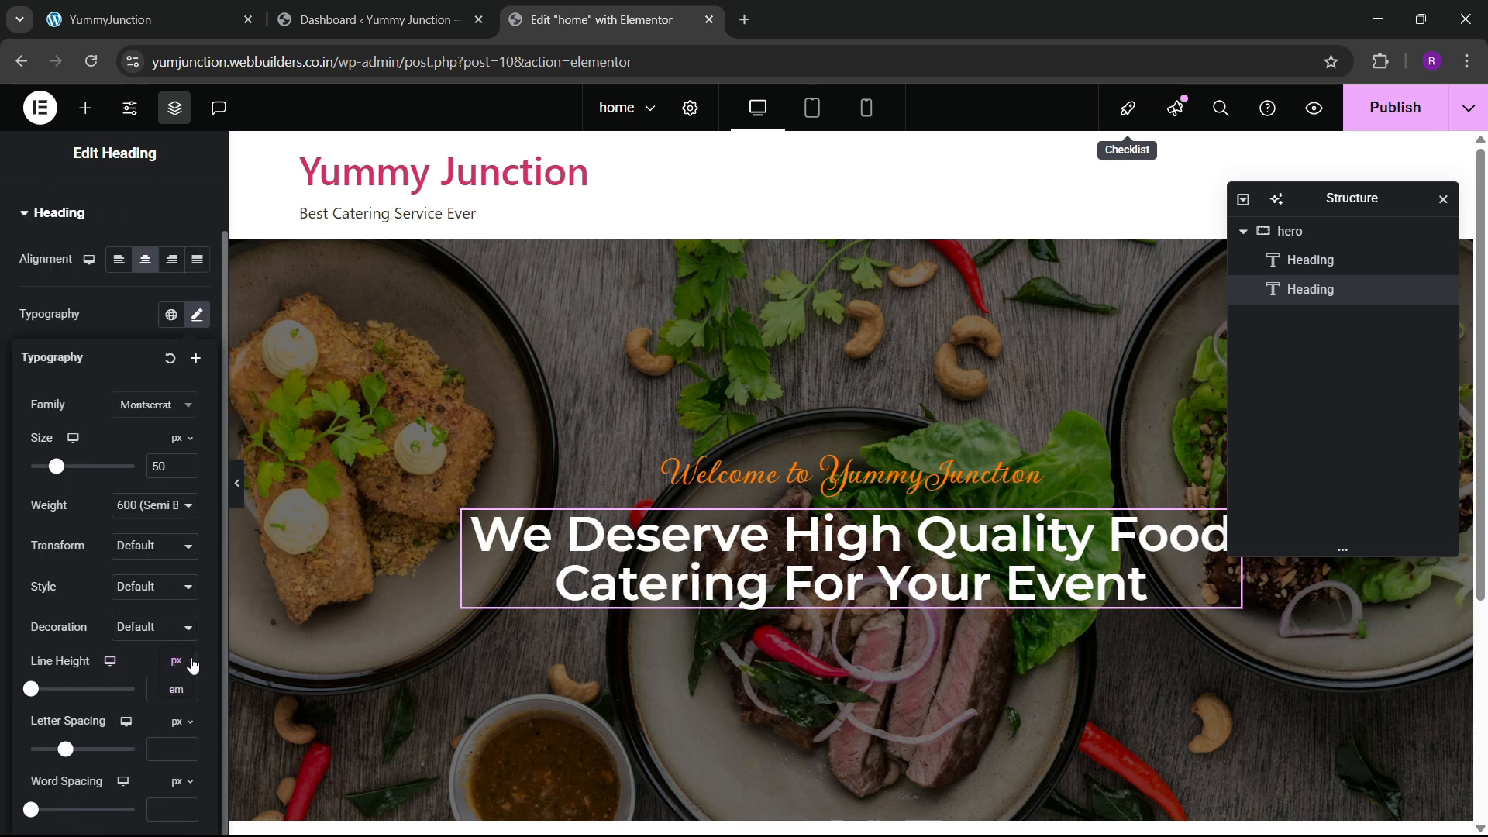
{"action": "left_click", "coordinate": [176, 689]}
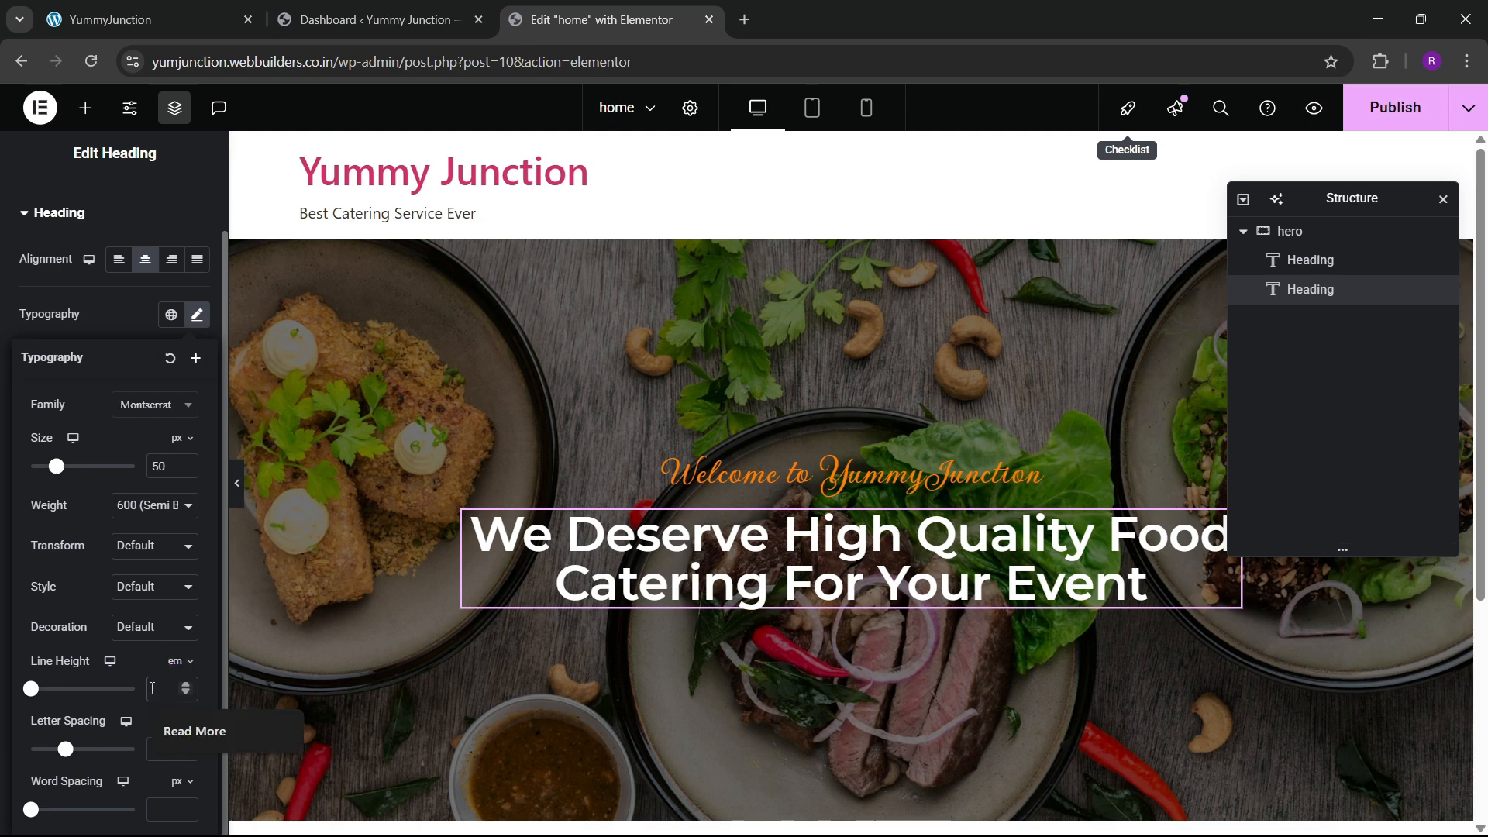
{"action": "type", "text": "1.2"}
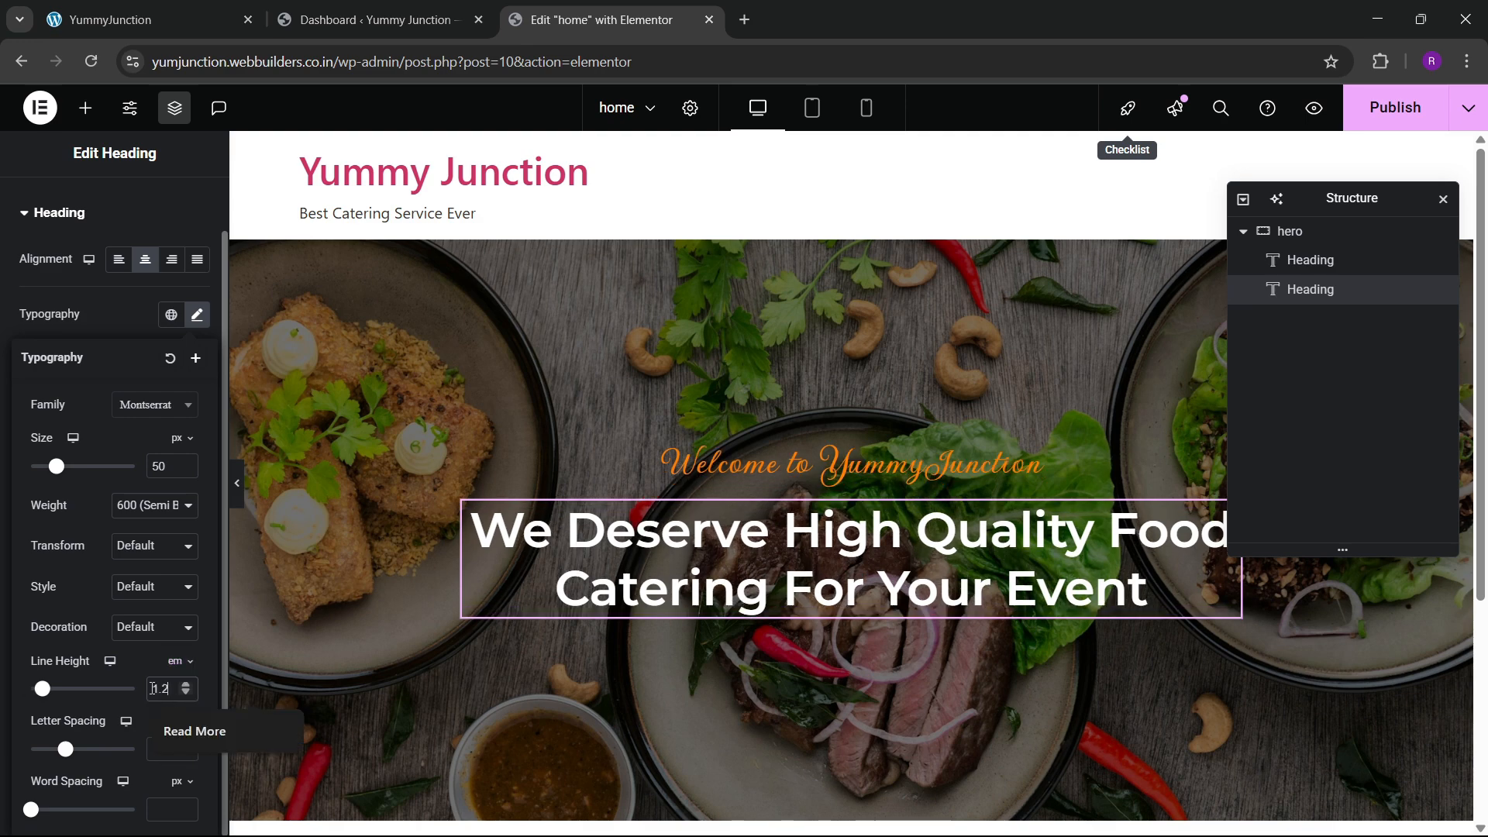
Compare the second heading with the reference homepage and set its font size to 55 px
{"action": "left_click", "coordinate": [166, 6]}
{"action": "left_click", "coordinate": [589, 19]}
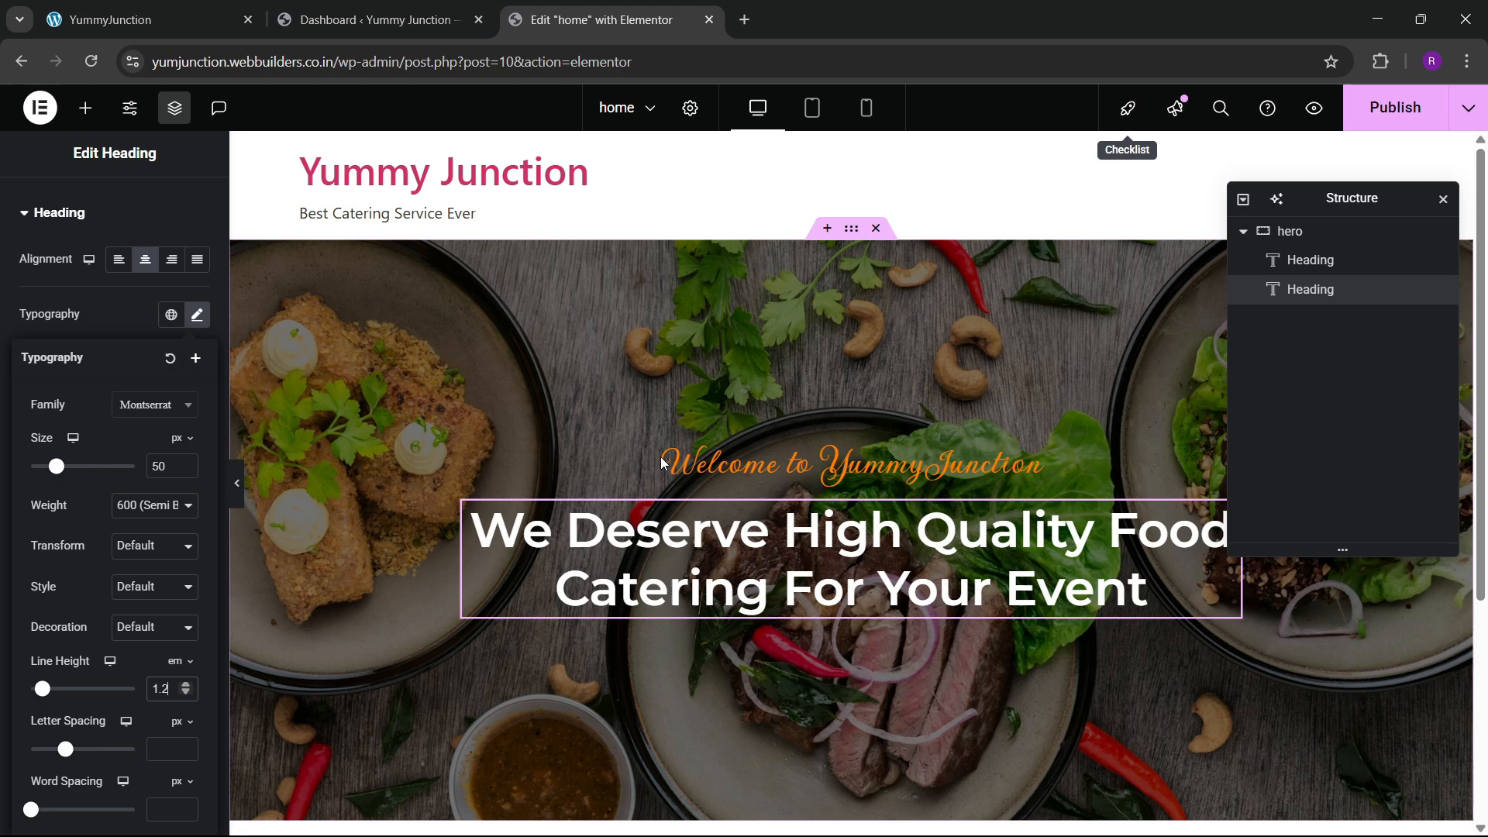
{"action": "left_click", "coordinate": [1199, 540]}
{"action": "left_click", "coordinate": [196, 313]}
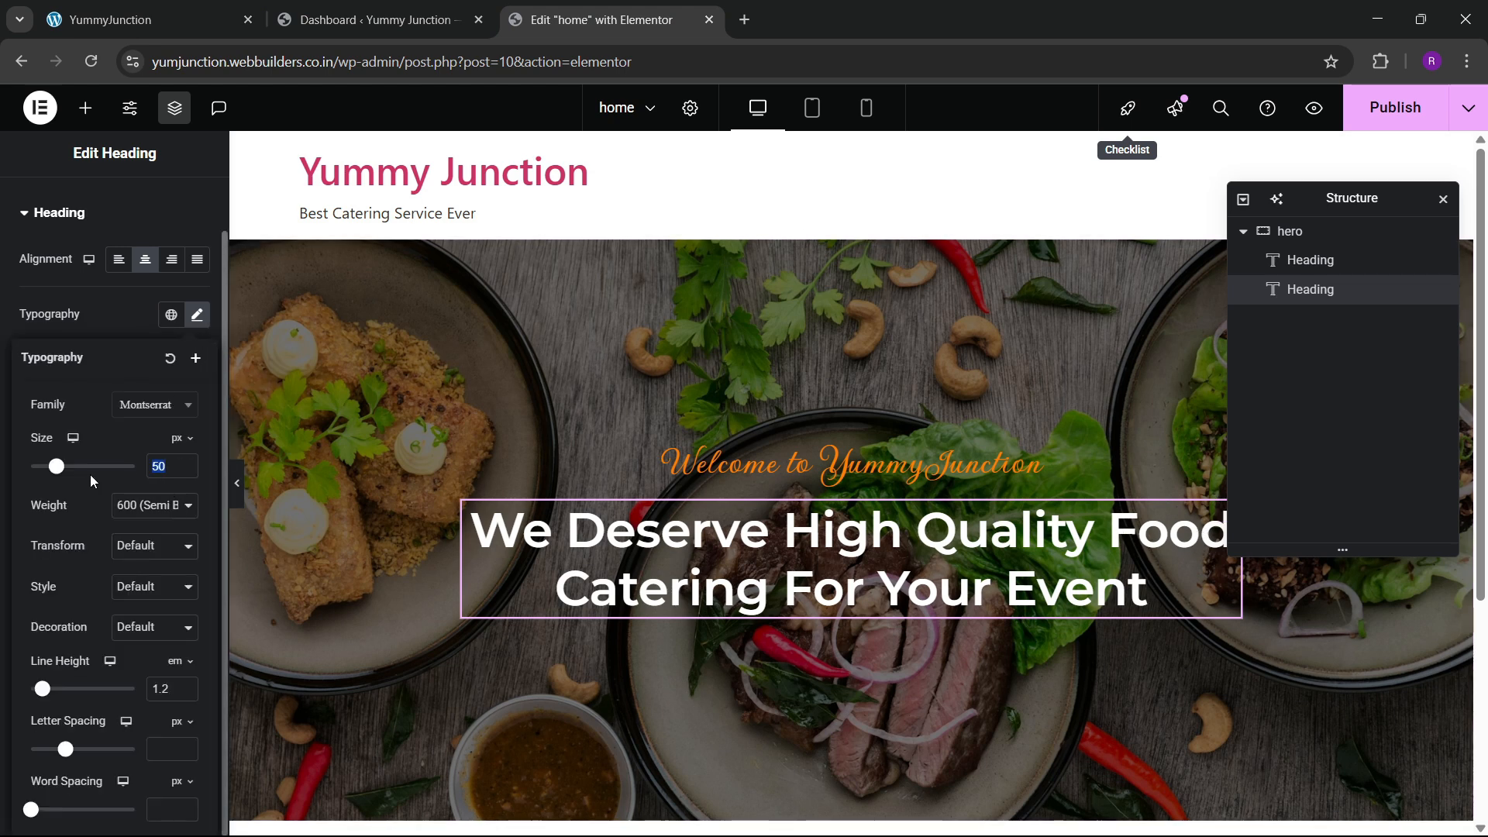
{"action": "key", "text": "BackSpace"}
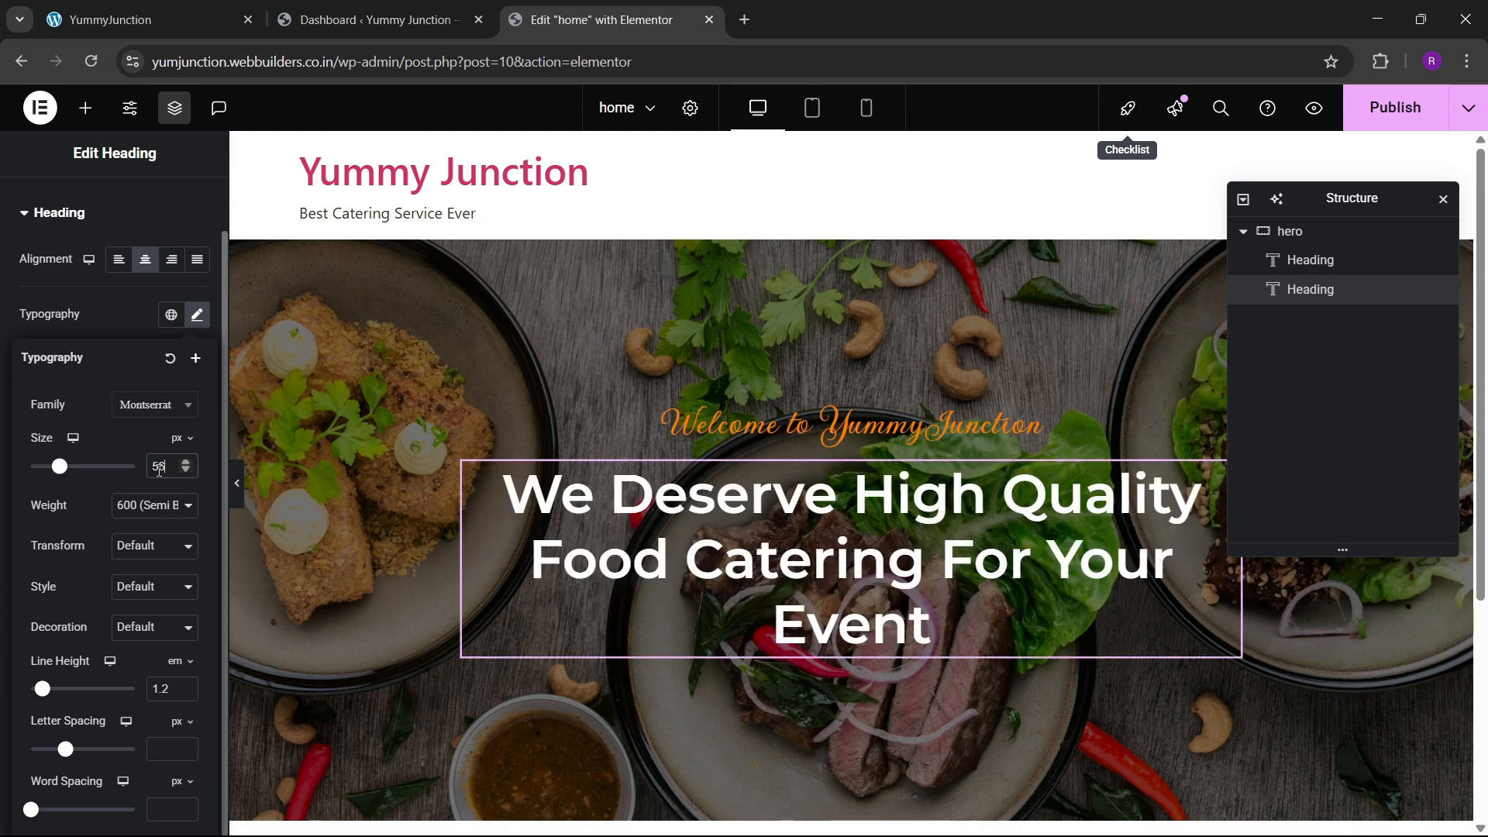
{"action": "type", "text": "5"}
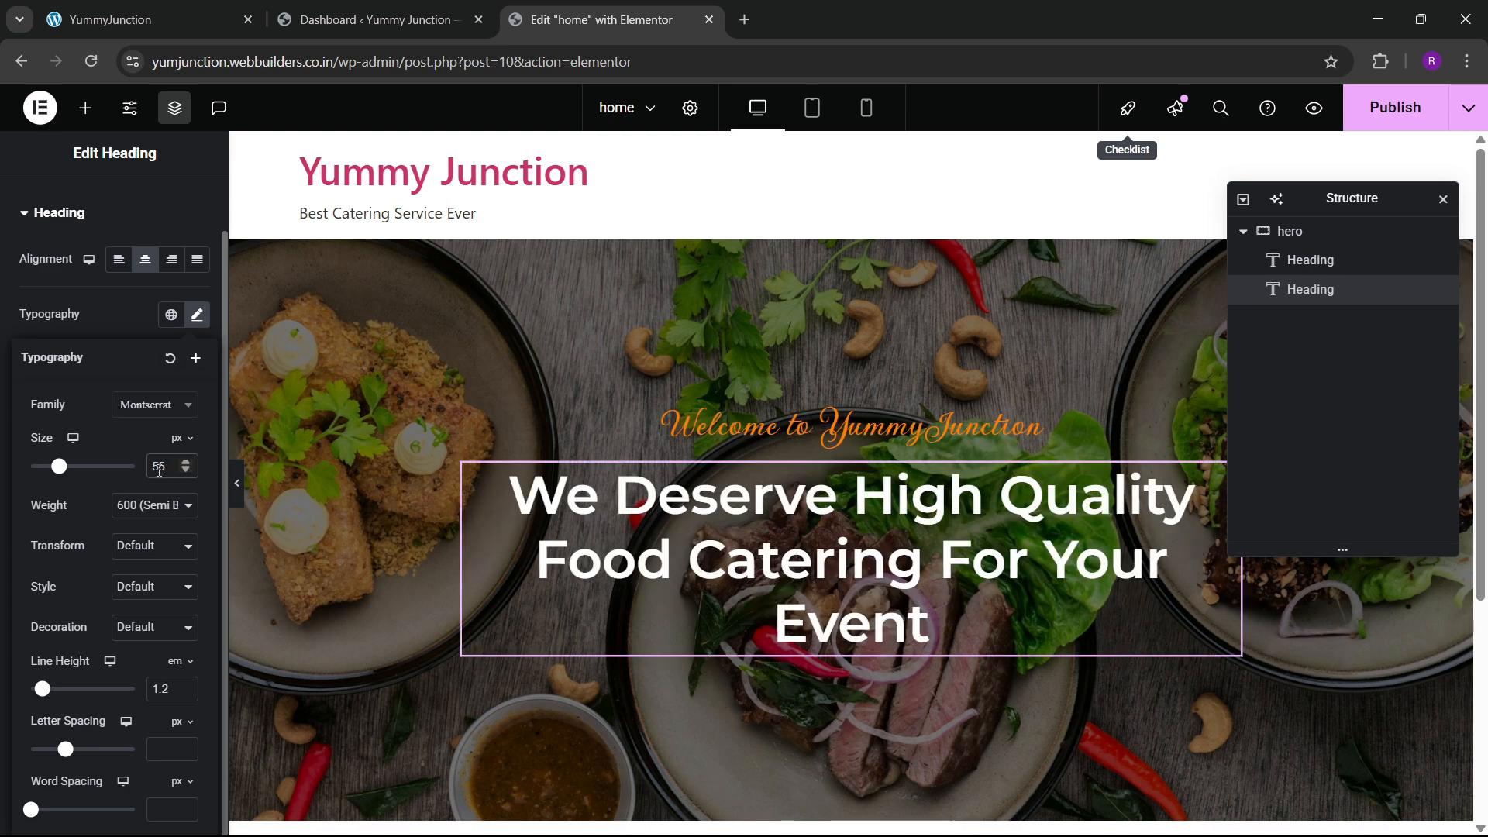
Widen the second heading to a custom width of 75% and compare it with the reference homepage
{"action": "scroll", "coordinate": [171, 236], "scroll_direction": "up", "scroll_amount": 2}
{"action": "left_click", "coordinate": [186, 205]}
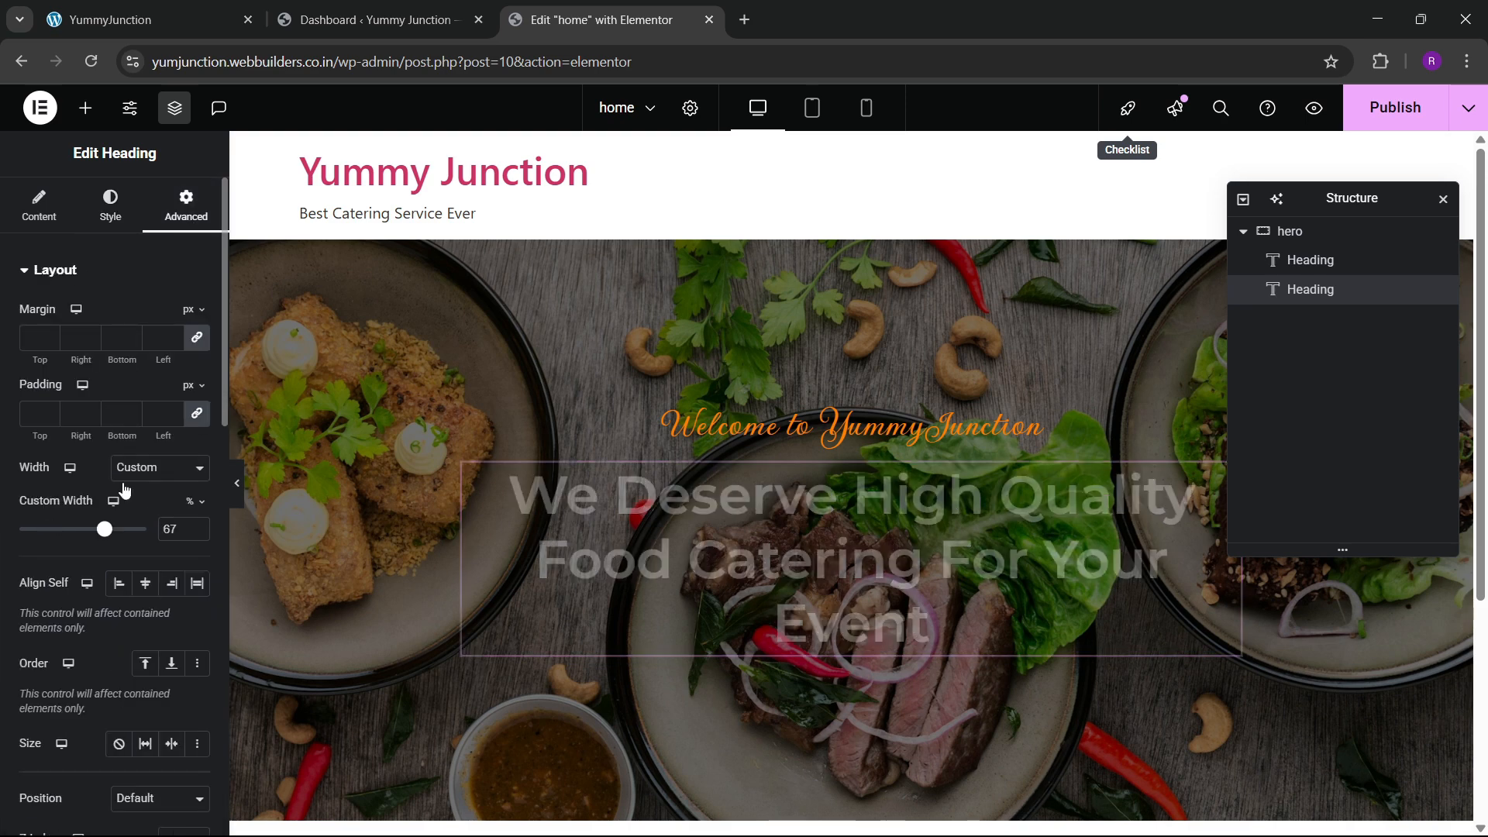
{"action": "left_click_drag", "start_coordinate": [115, 533], "coordinate": [118, 540]}
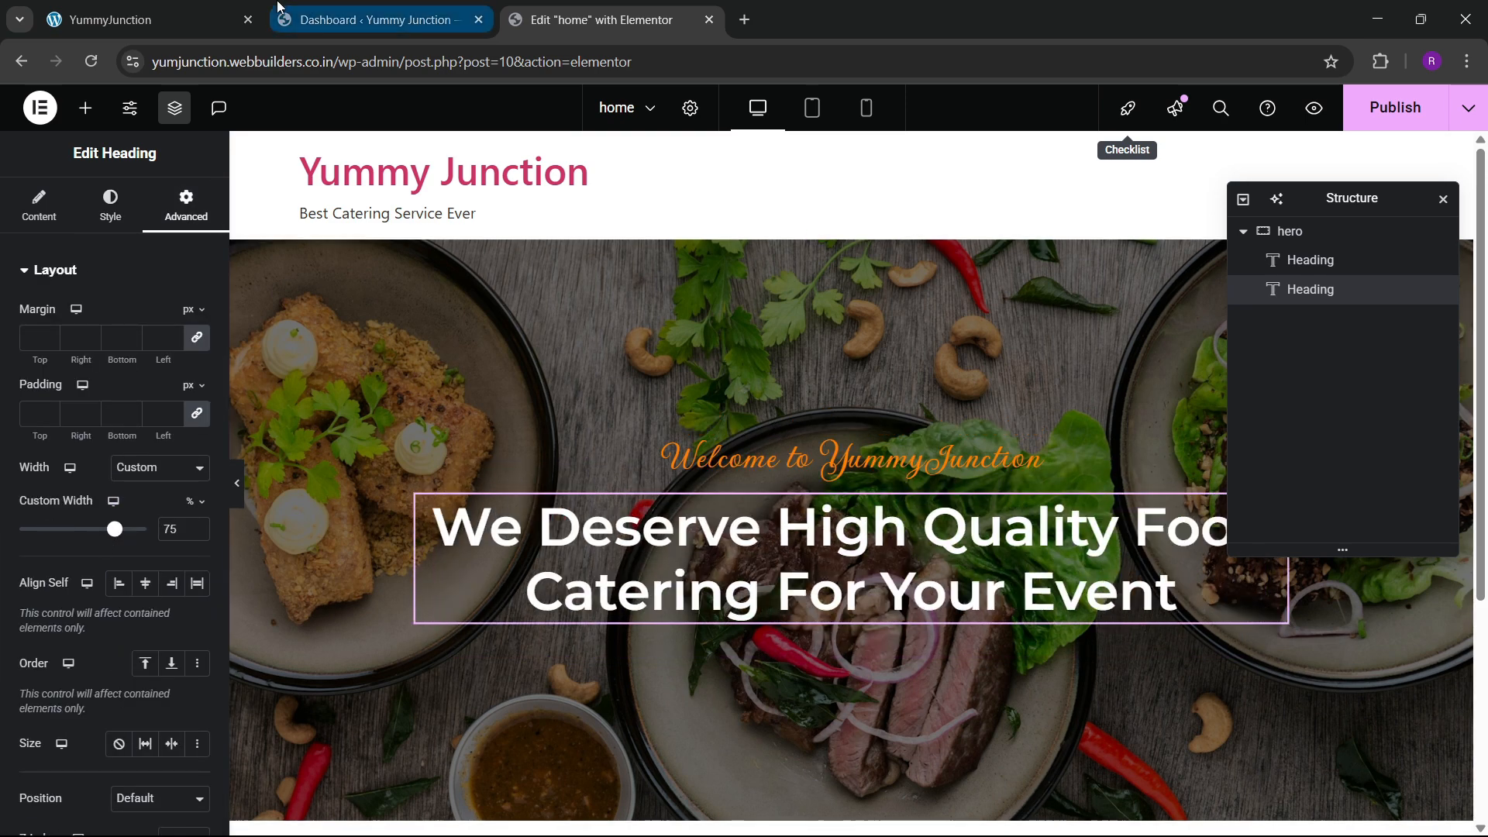
{"action": "left_click", "coordinate": [148, 19]}
{"action": "left_click", "coordinate": [601, 19]}
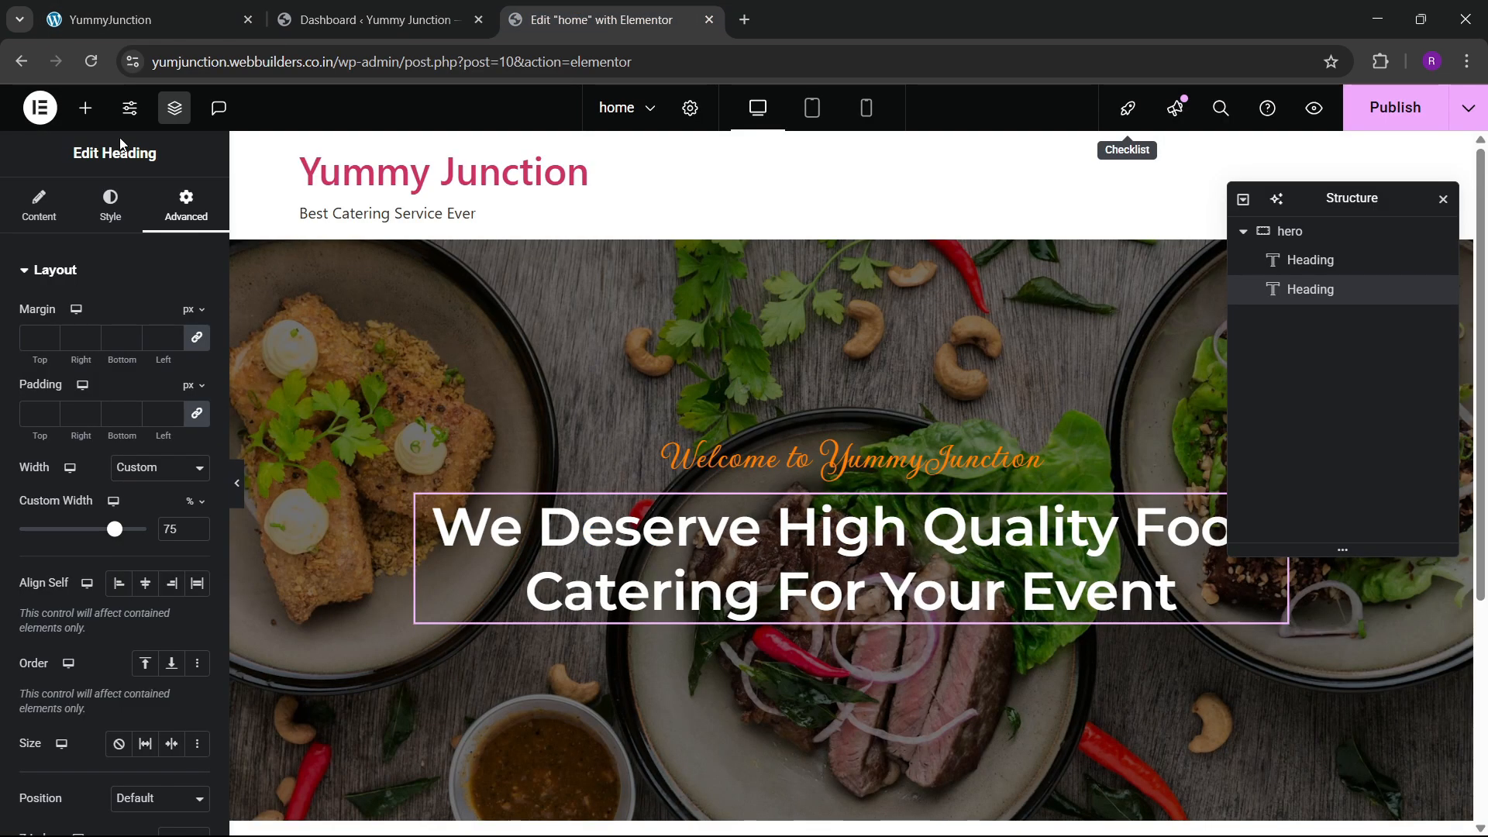
Add a text editor below the second heading and replace its text with the reference hero paragraph, ending it with a full stop
{"action": "left_click", "coordinate": [81, 113]}
{"action": "left_click_drag", "start_coordinate": [76, 606], "coordinate": [728, 572]}
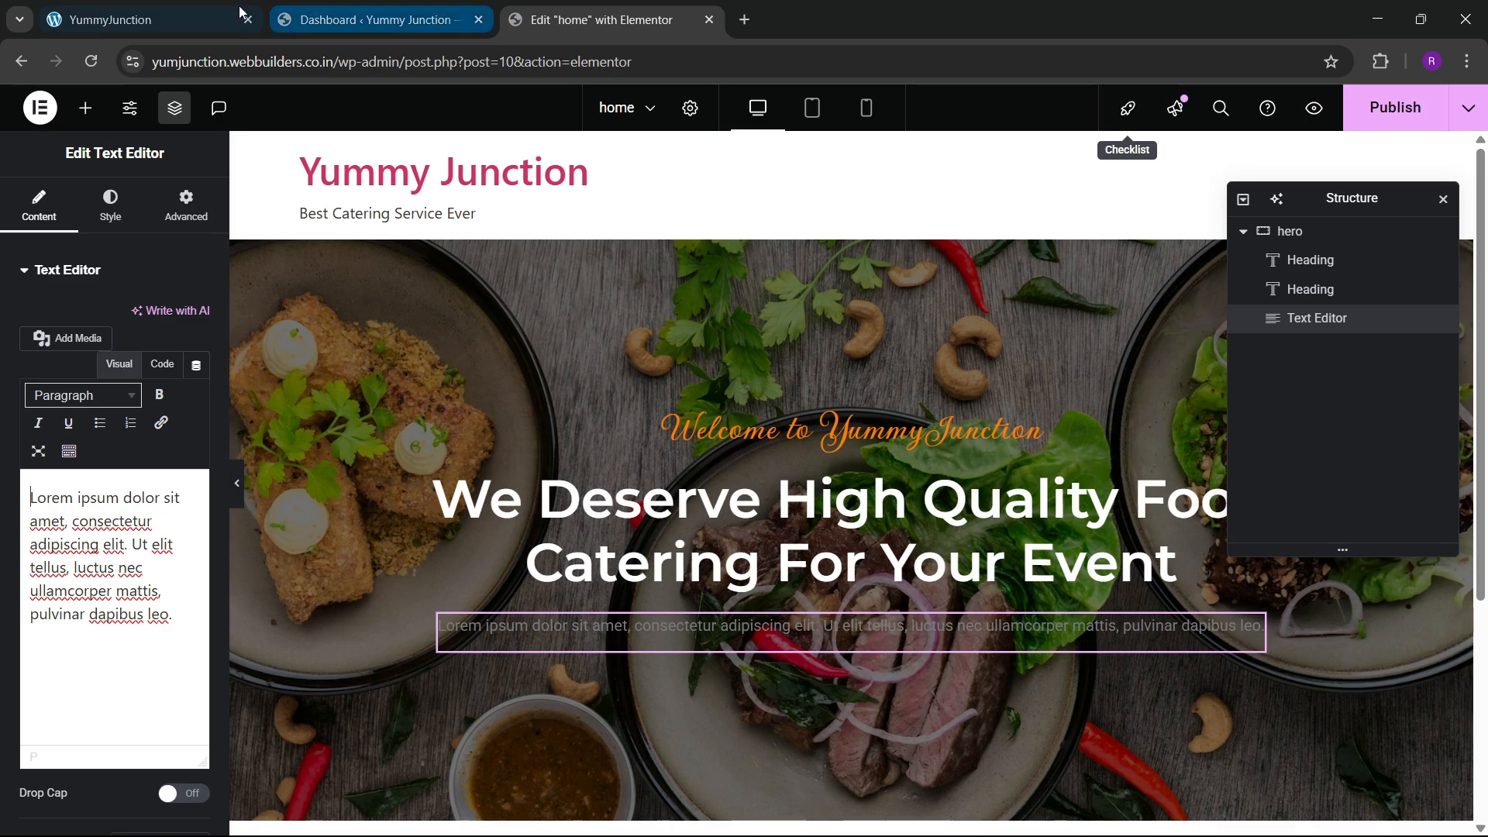
{"action": "left_click", "coordinate": [209, 17]}
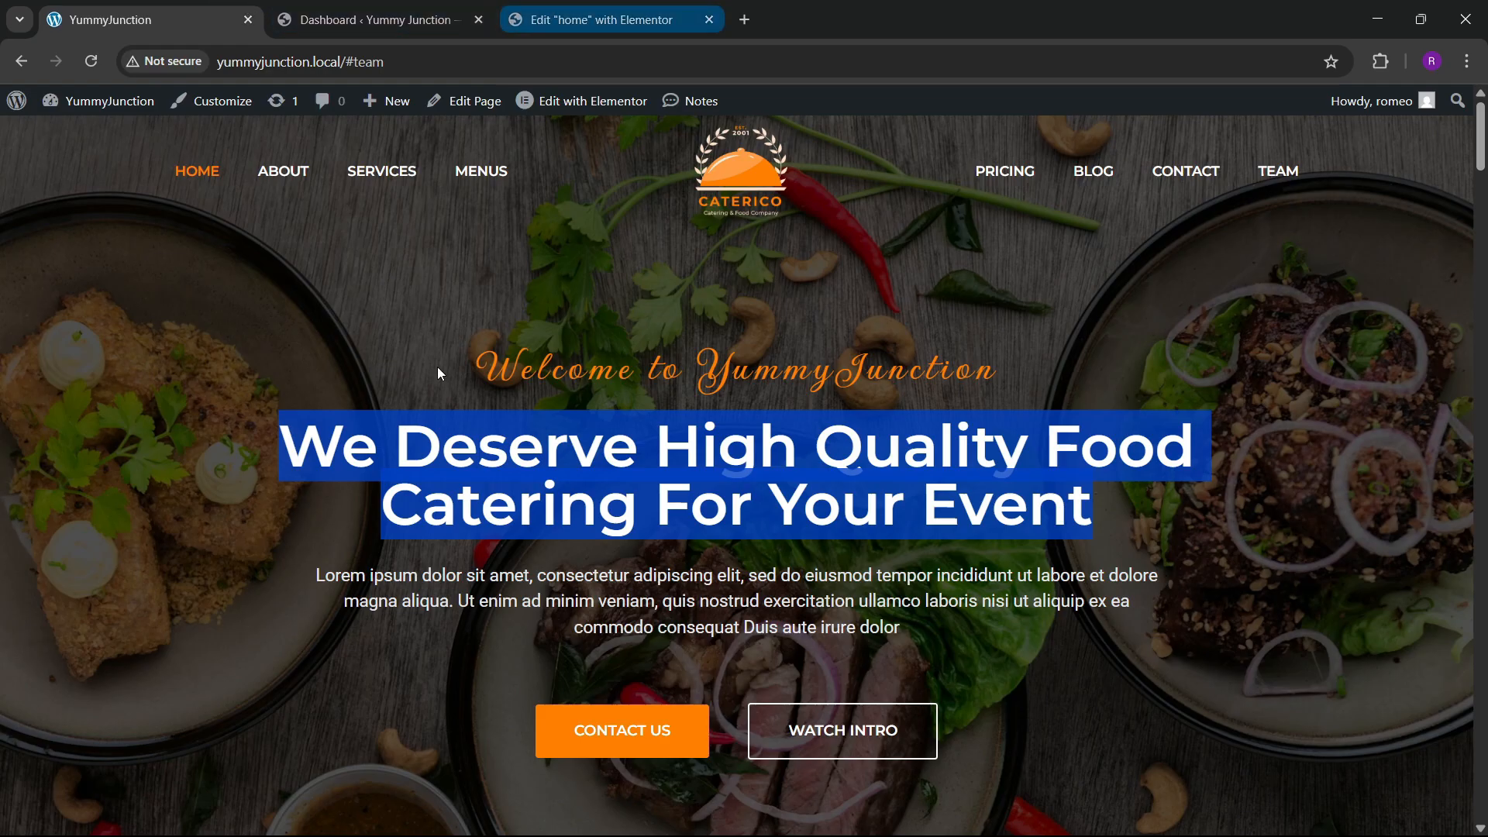
{"action": "left_click_drag", "start_coordinate": [314, 575], "coordinate": [918, 624]}
{"action": "key", "text": "ctrl+c"}
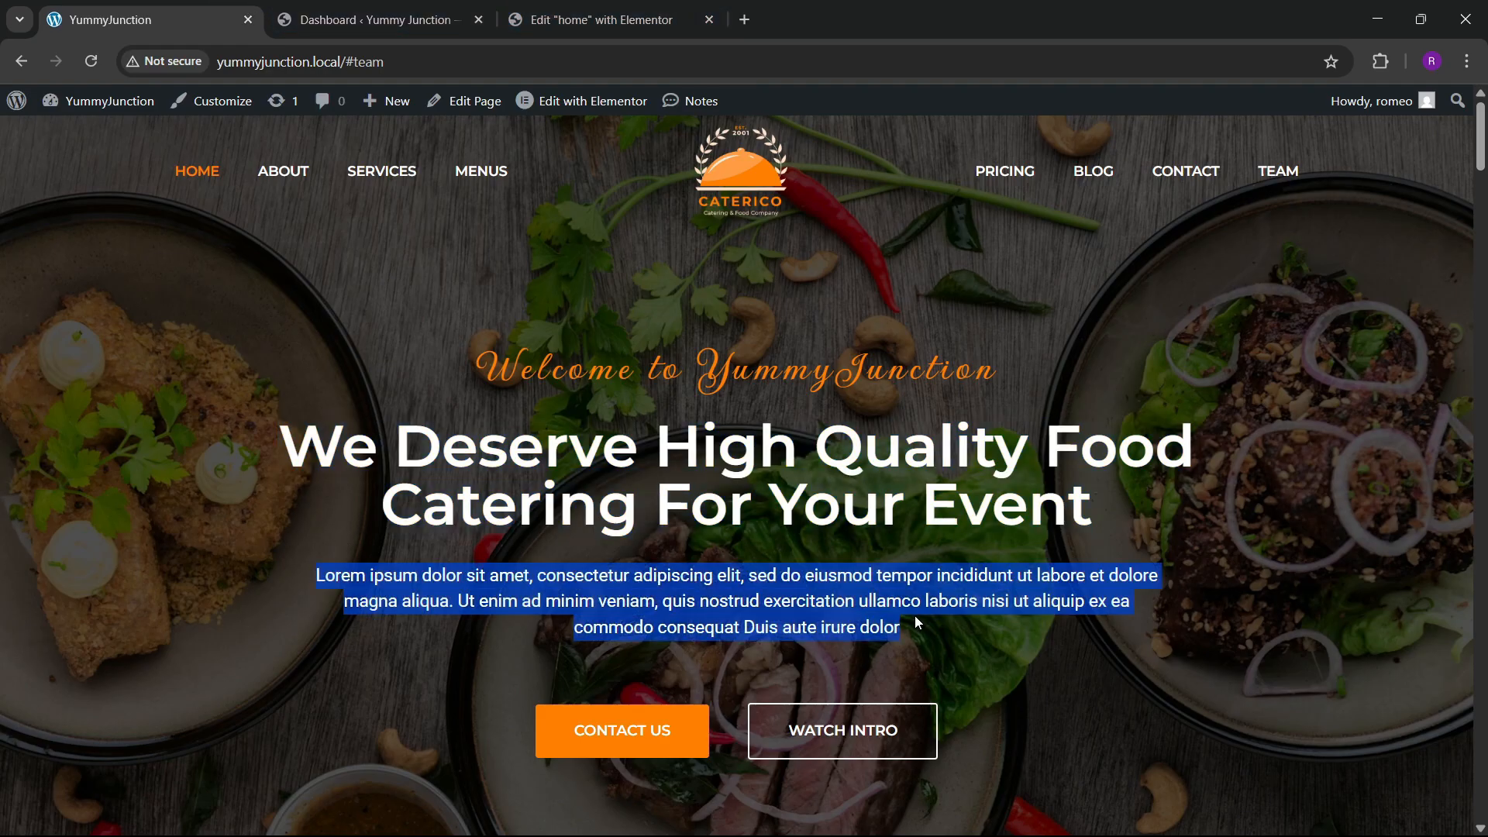
{"action": "left_click", "coordinate": [623, 22]}
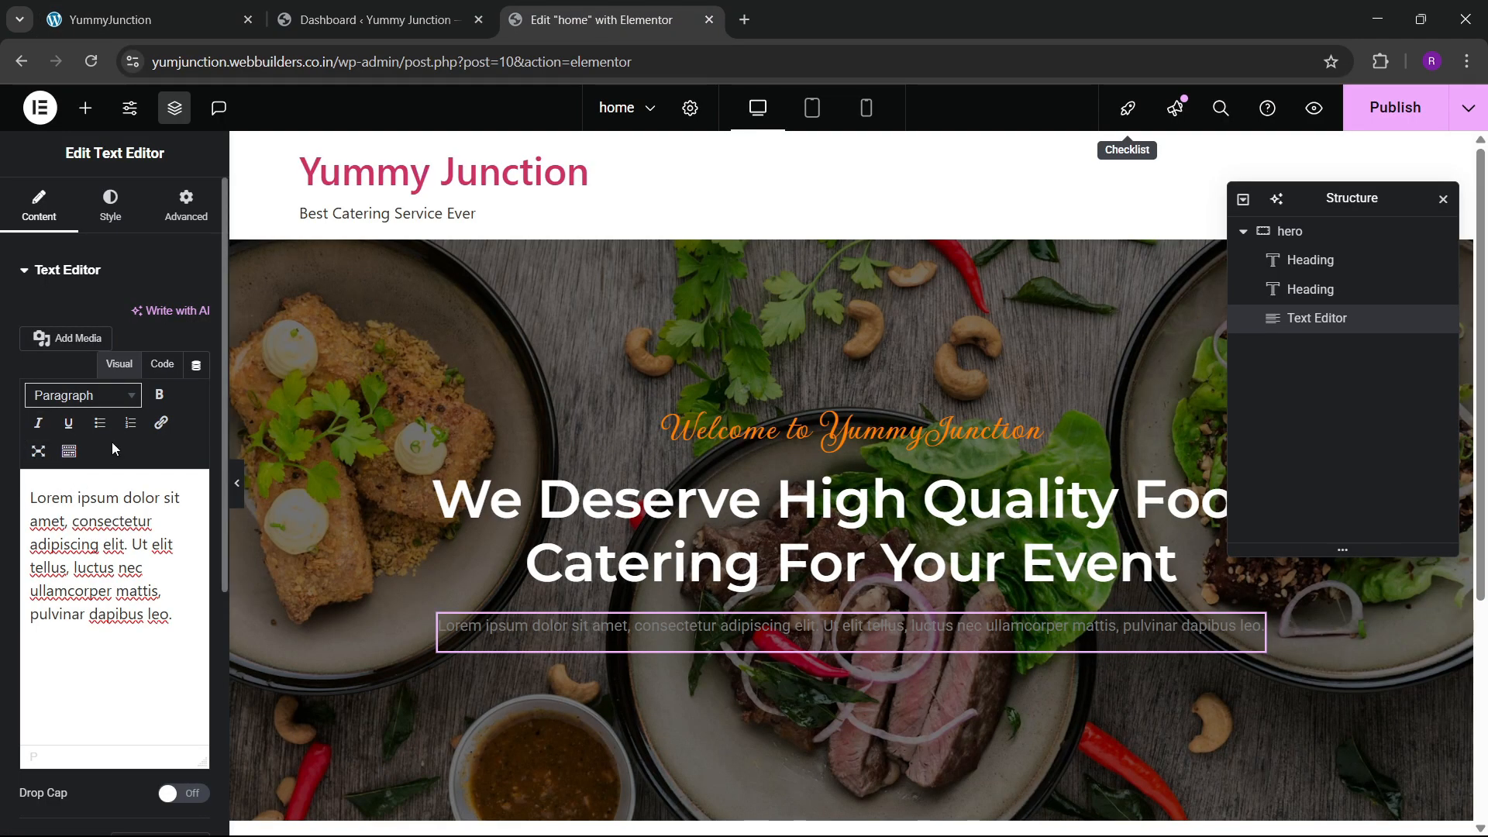
{"action": "left_click", "coordinate": [162, 364]}
{"action": "key", "text": "ctrl+a"}
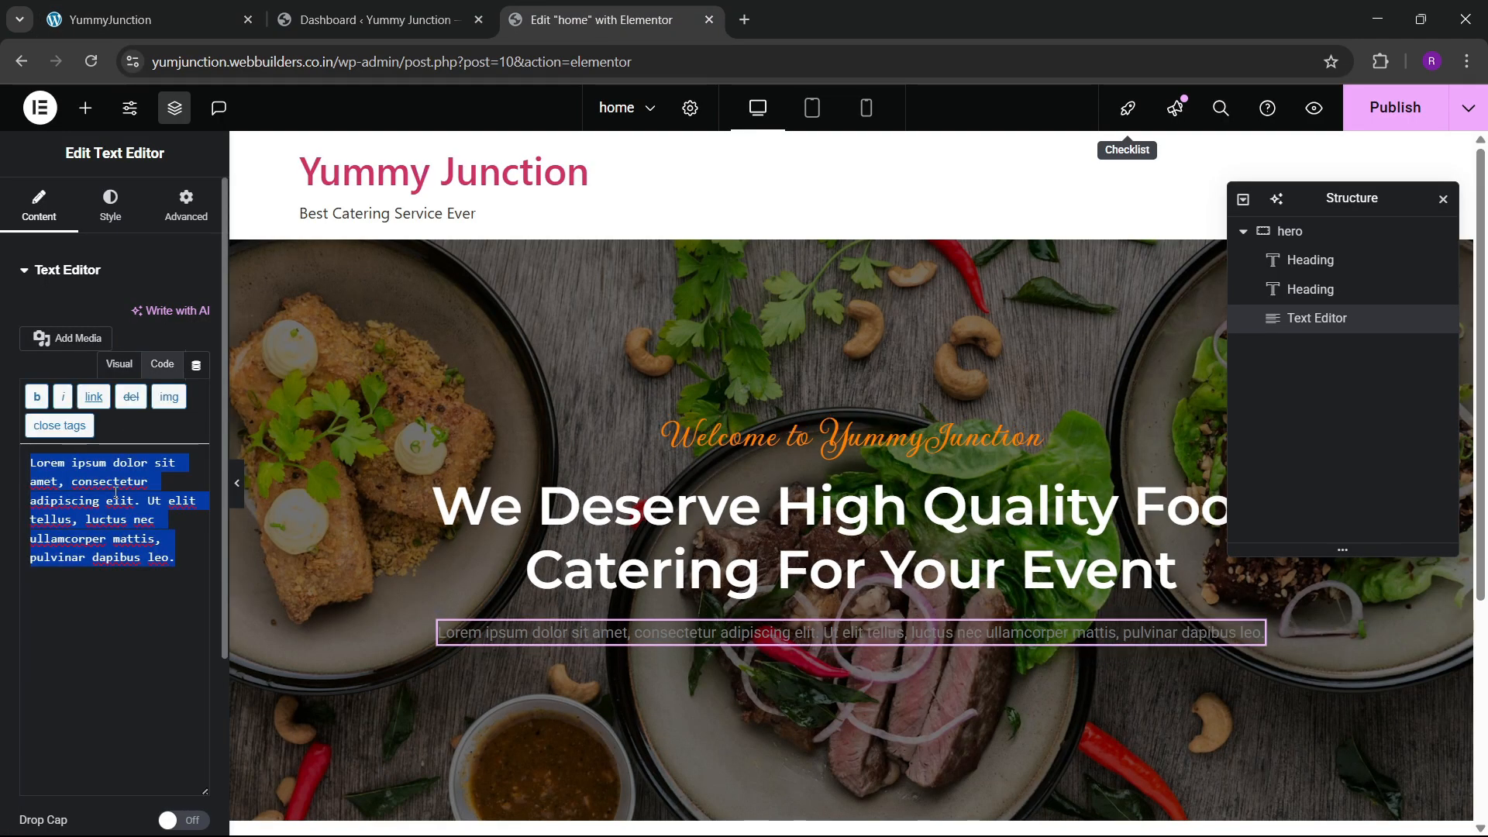
{"action": "key", "text": "ctrl+v"}
{"action": "type", "text": "."}
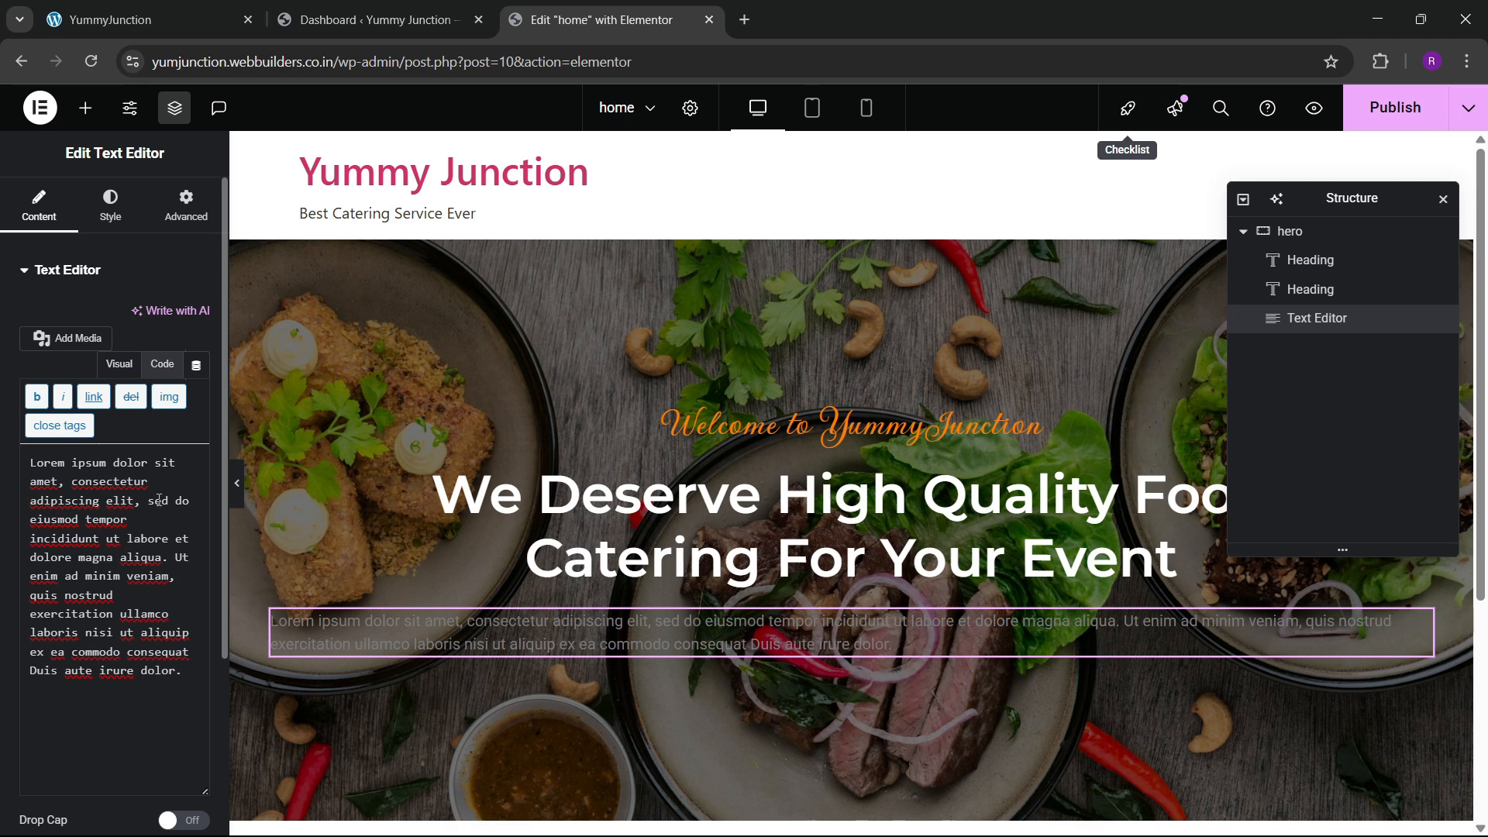
Apply the global para colour to the hero paragraph's text and links
{"action": "left_click", "coordinate": [110, 203]}
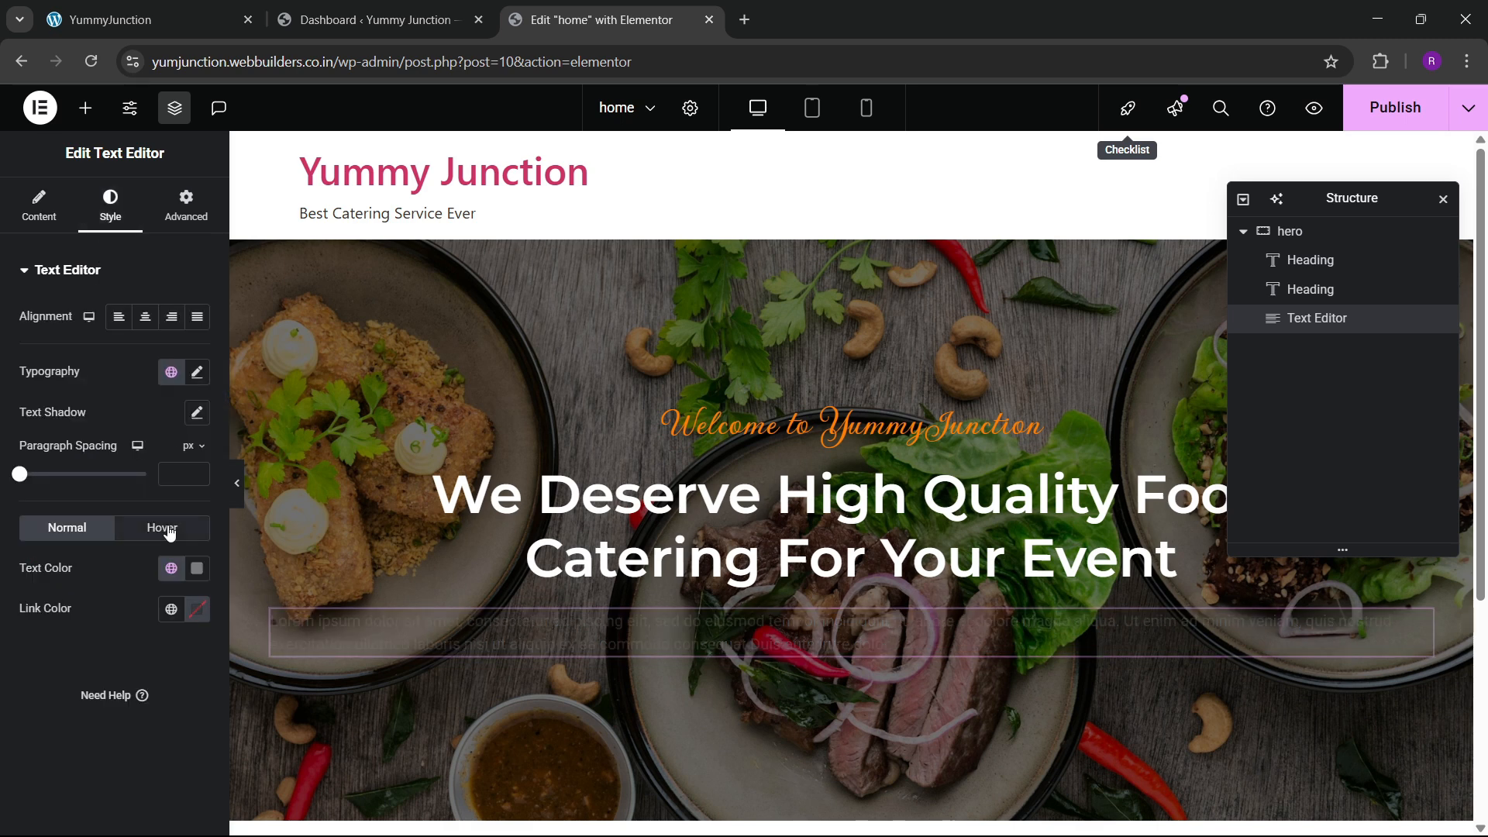
{"action": "left_click", "coordinate": [171, 568]}
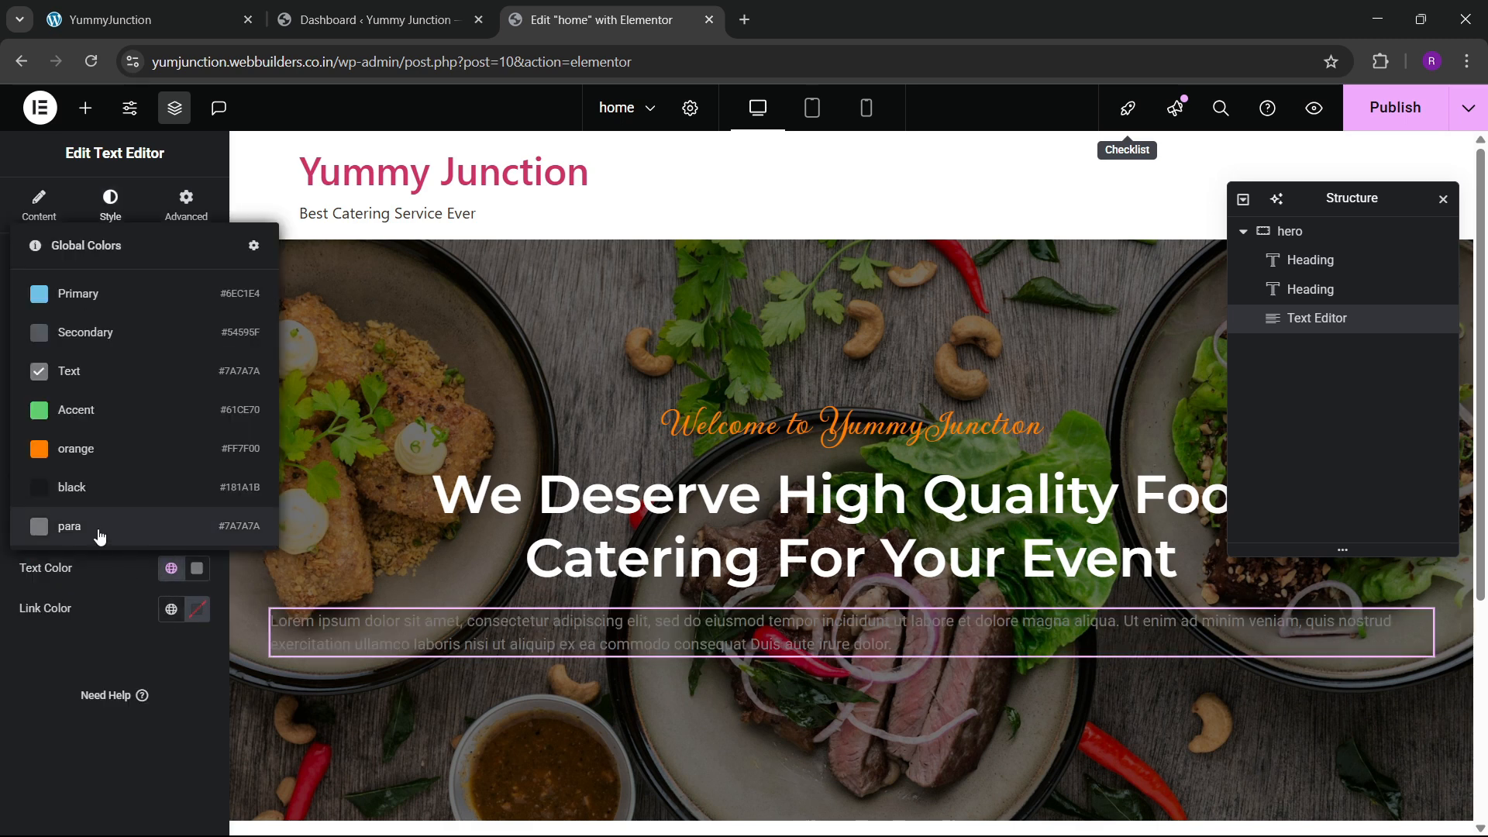
{"action": "left_click", "coordinate": [99, 534]}
{"action": "left_click", "coordinate": [171, 609]}
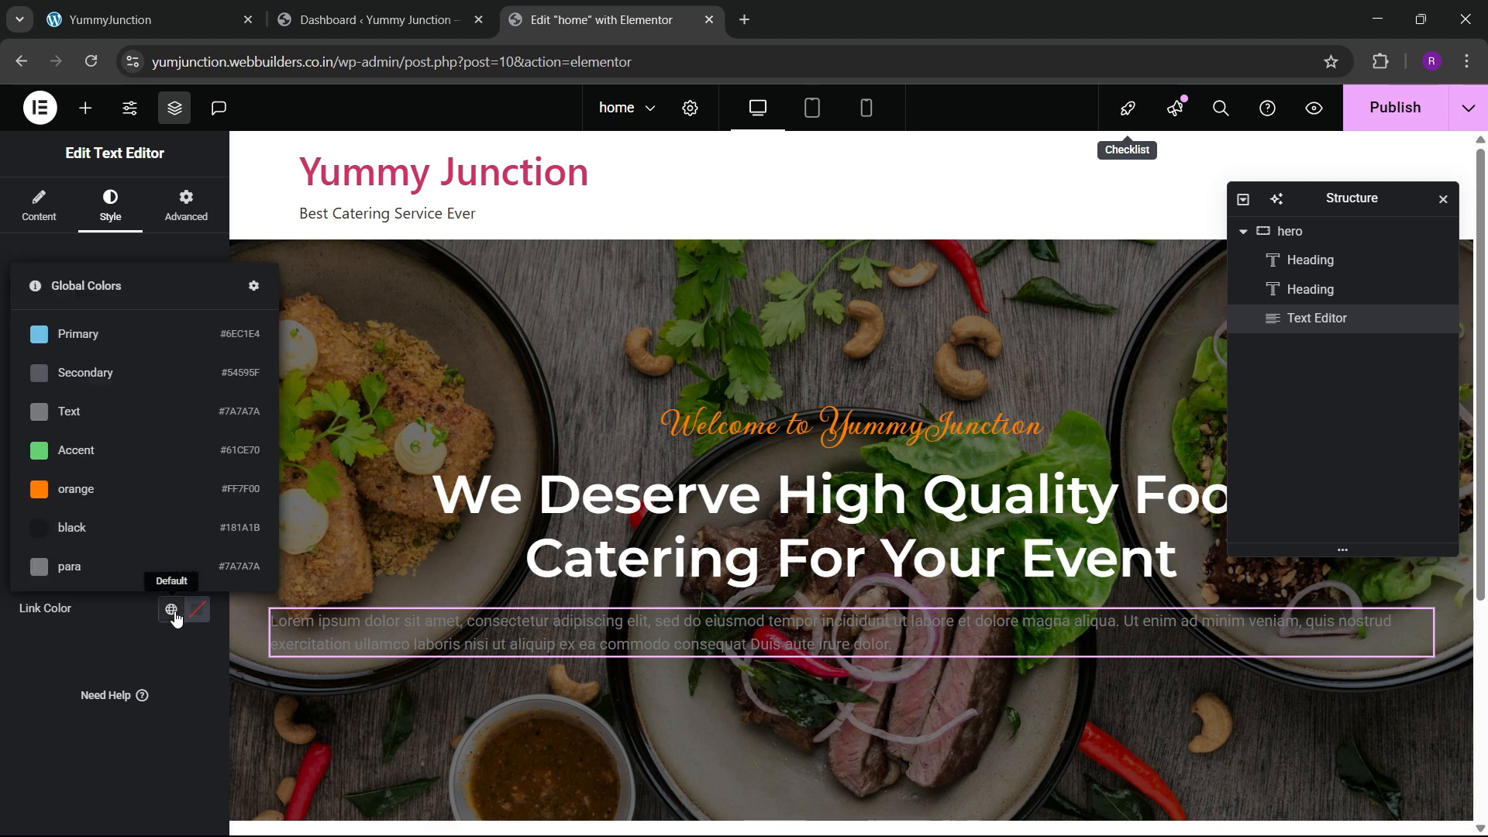
{"action": "left_click", "coordinate": [110, 566]}
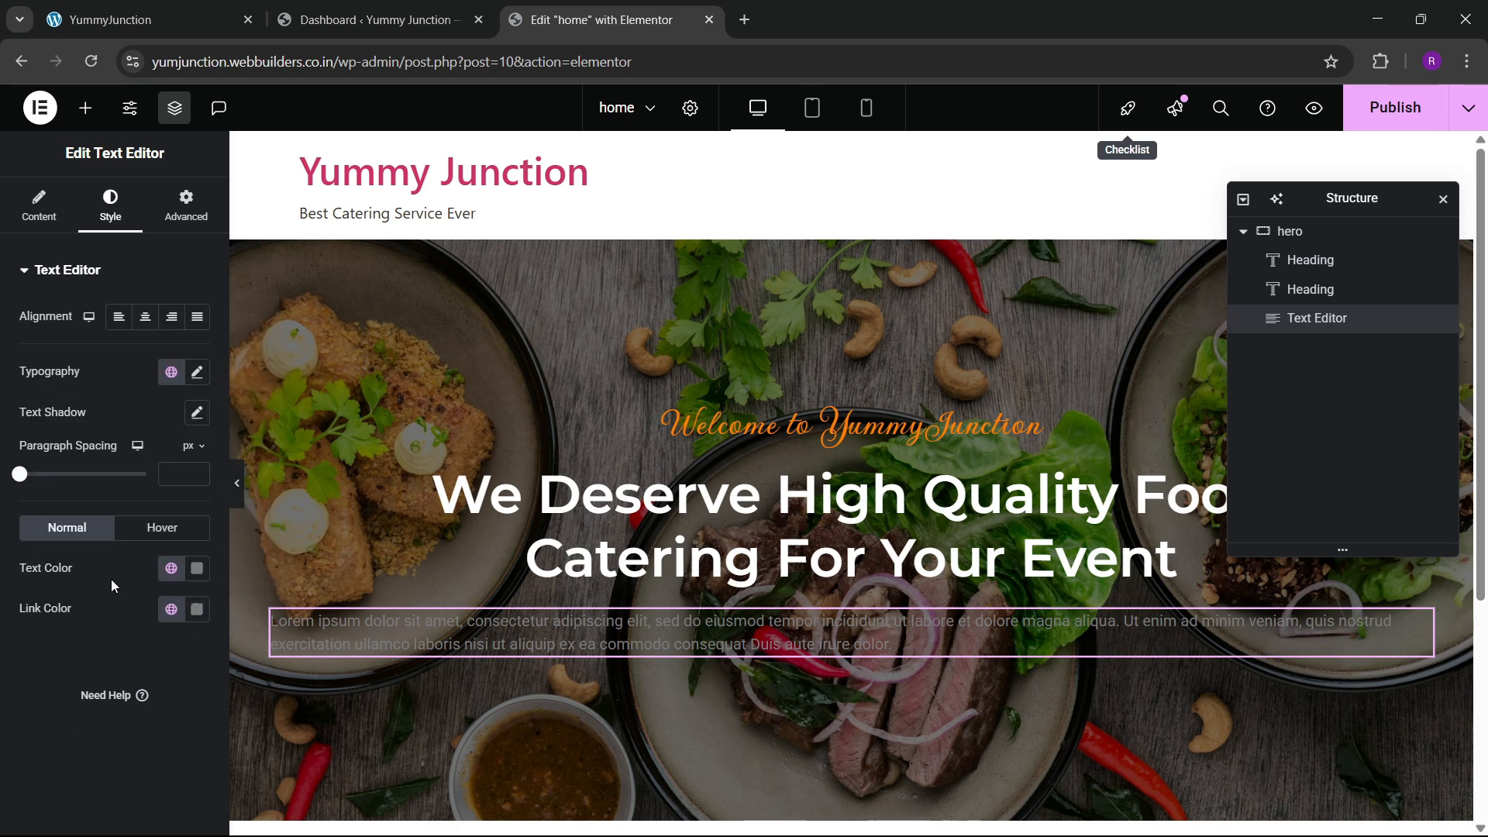
Change the hero paragraph's text colour to a custom very light grey and centre-align the text
{"action": "left_click", "coordinate": [197, 568]}
{"action": "left_click_drag", "start_coordinate": [86, 394], "coordinate": [45, 339]}
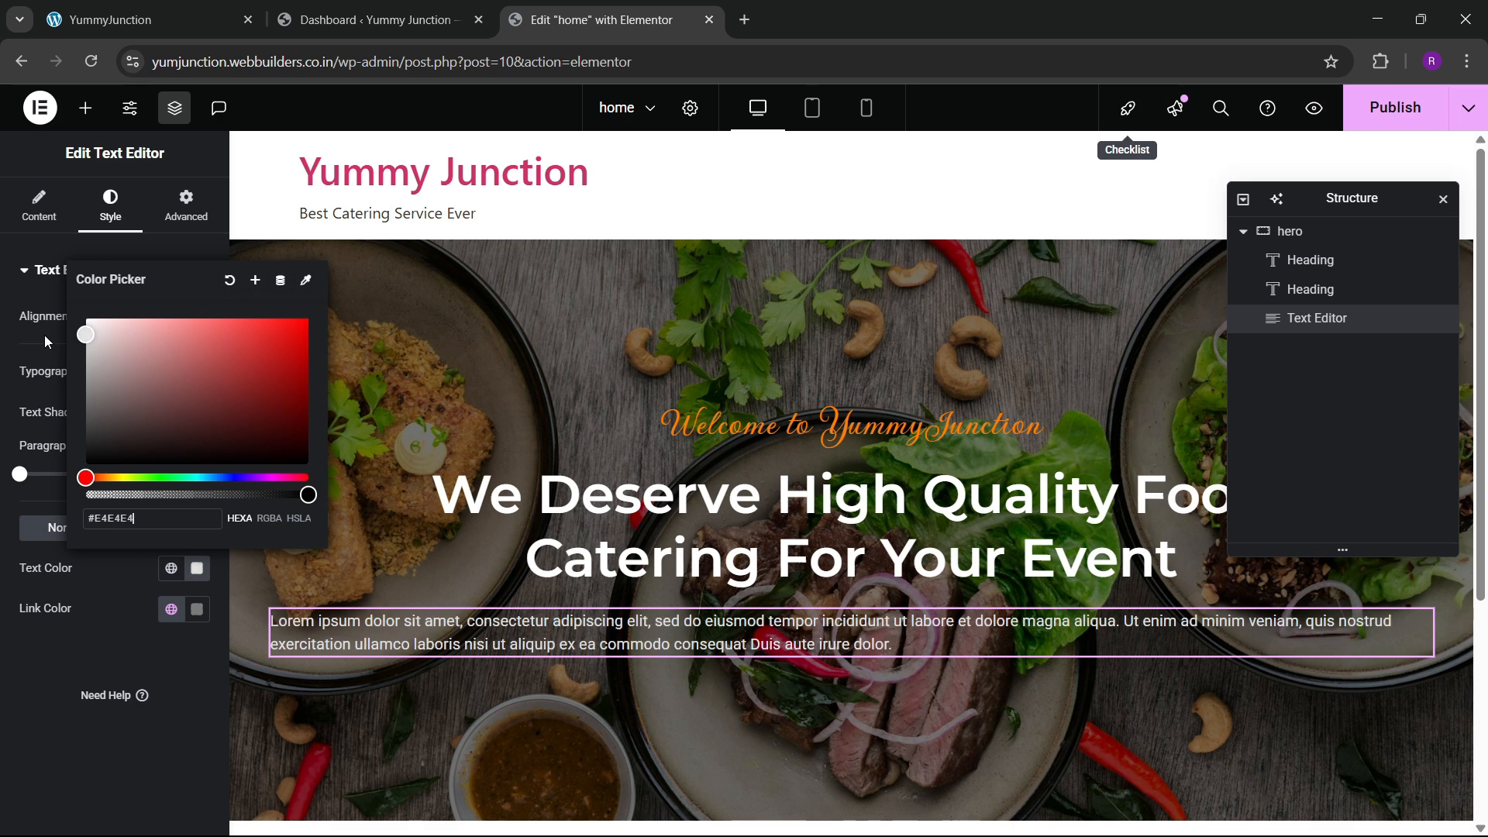
{"action": "left_click", "coordinate": [44, 332]}
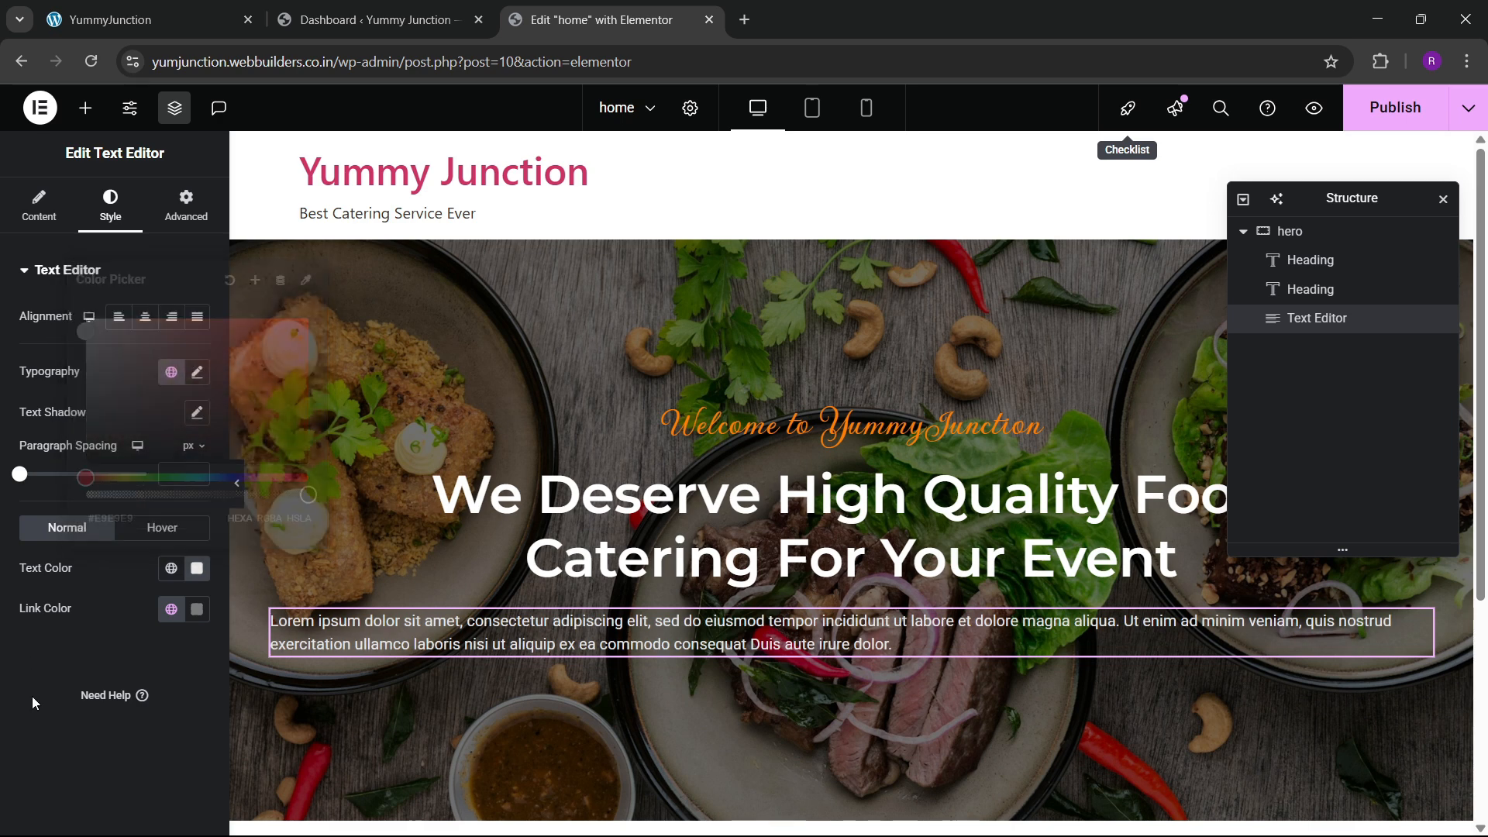
{"action": "left_click", "coordinate": [145, 316]}
Set the hero paragraph's font size to 19 px
{"action": "left_click", "coordinate": [196, 372]}
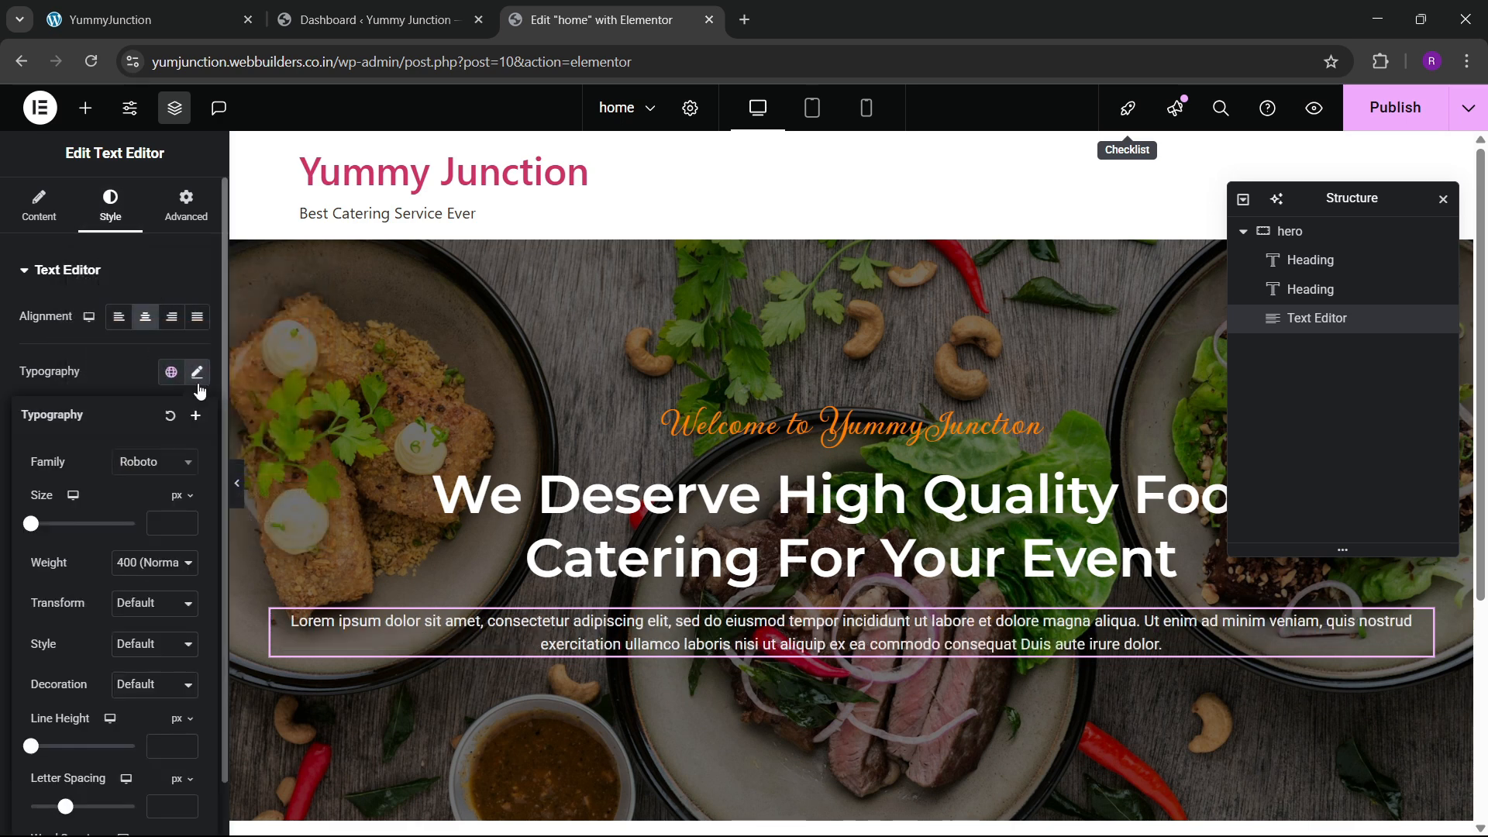
{"action": "left_click", "coordinate": [184, 519]}
{"action": "left_click", "coordinate": [184, 518]}
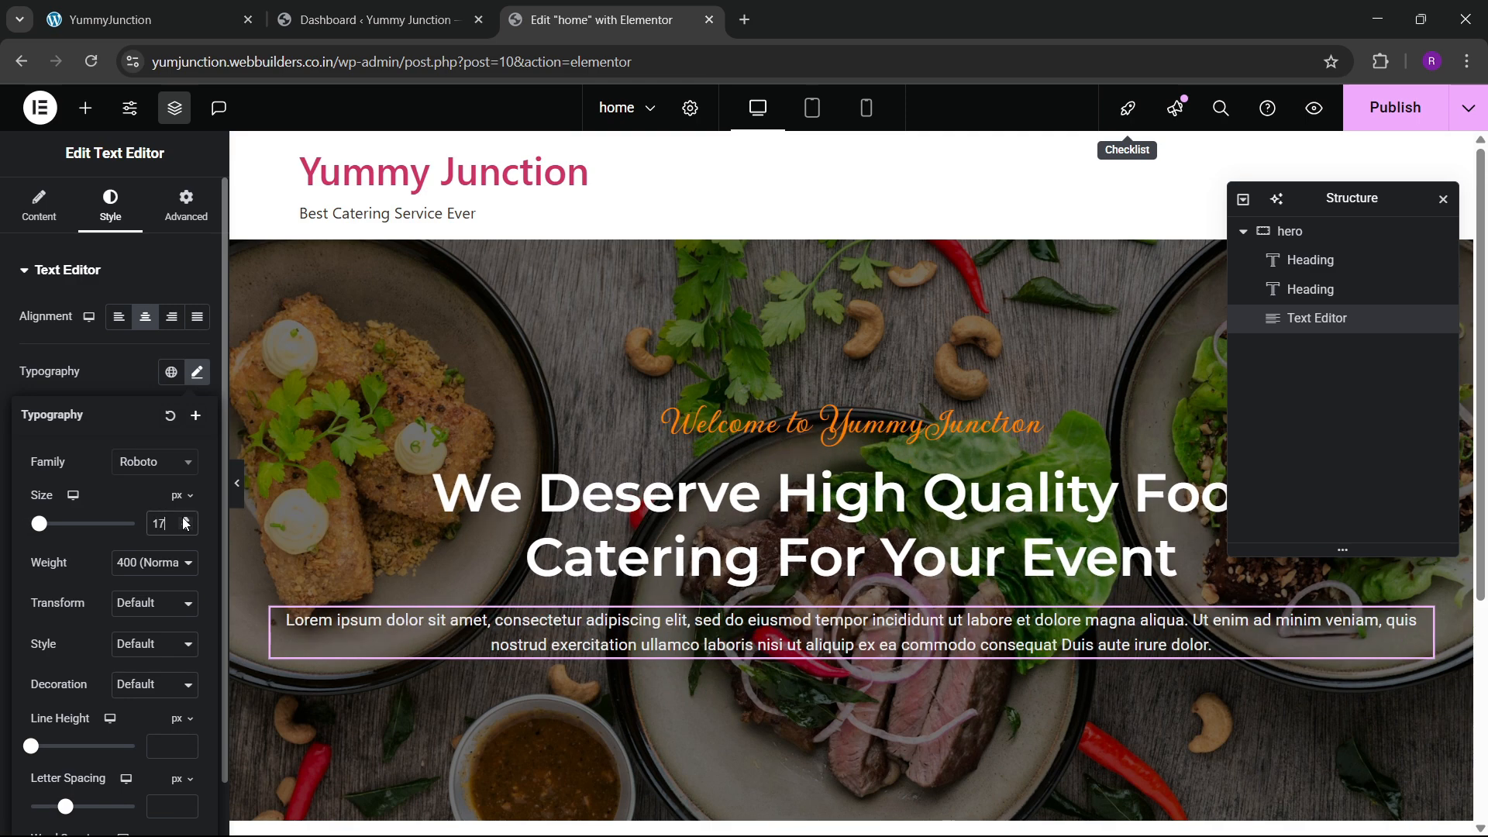
{"action": "left_click", "coordinate": [183, 518]}
{"action": "left_click", "coordinate": [185, 518]}
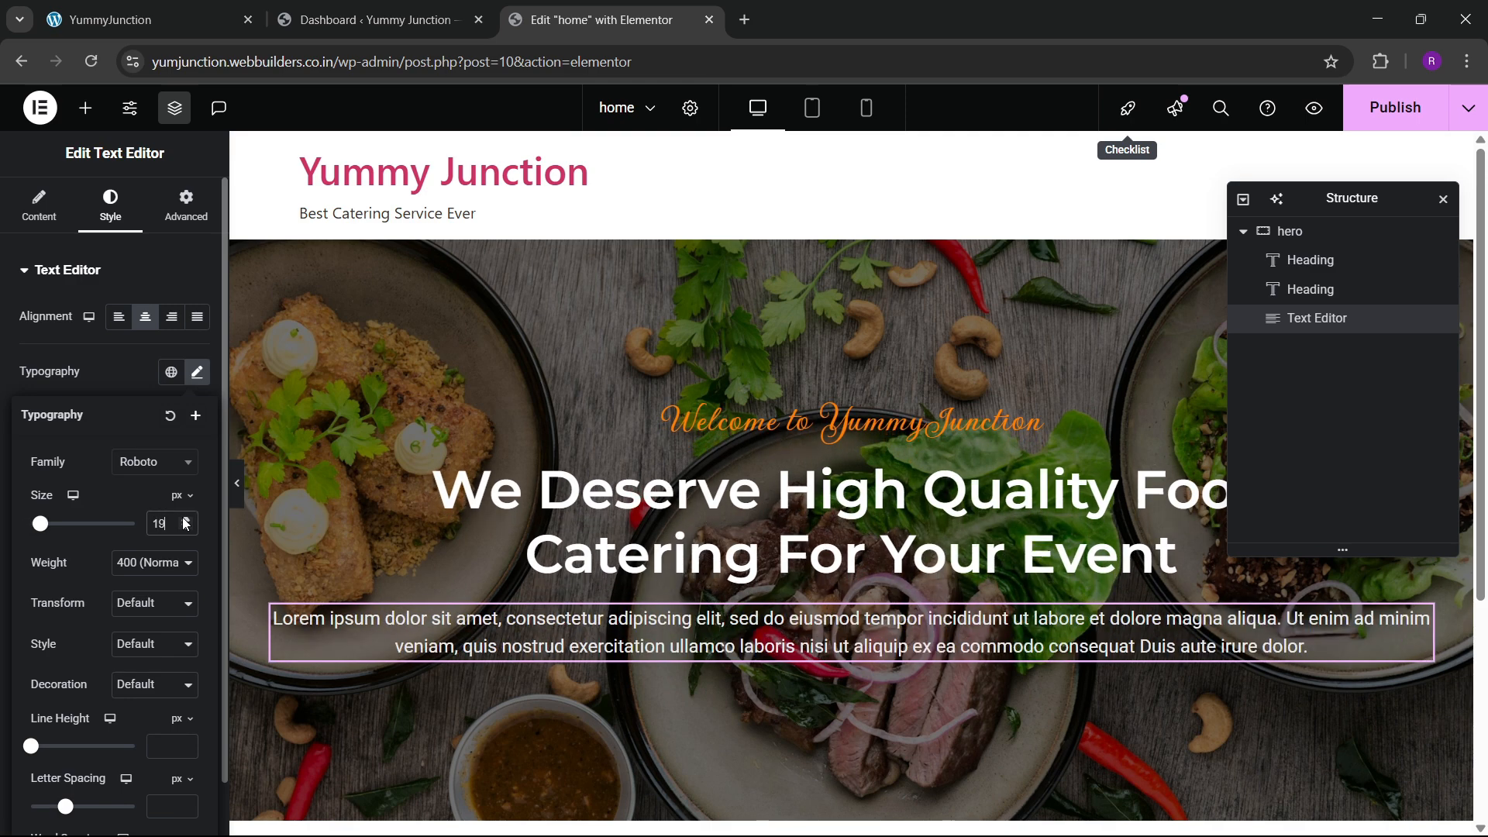
Give the hero paragraph a custom width that wraps it onto three lines, matching the reference homepage
{"action": "left_click", "coordinate": [186, 205]}
{"action": "left_click", "coordinate": [161, 468]}
{"action": "left_click", "coordinate": [147, 561]}
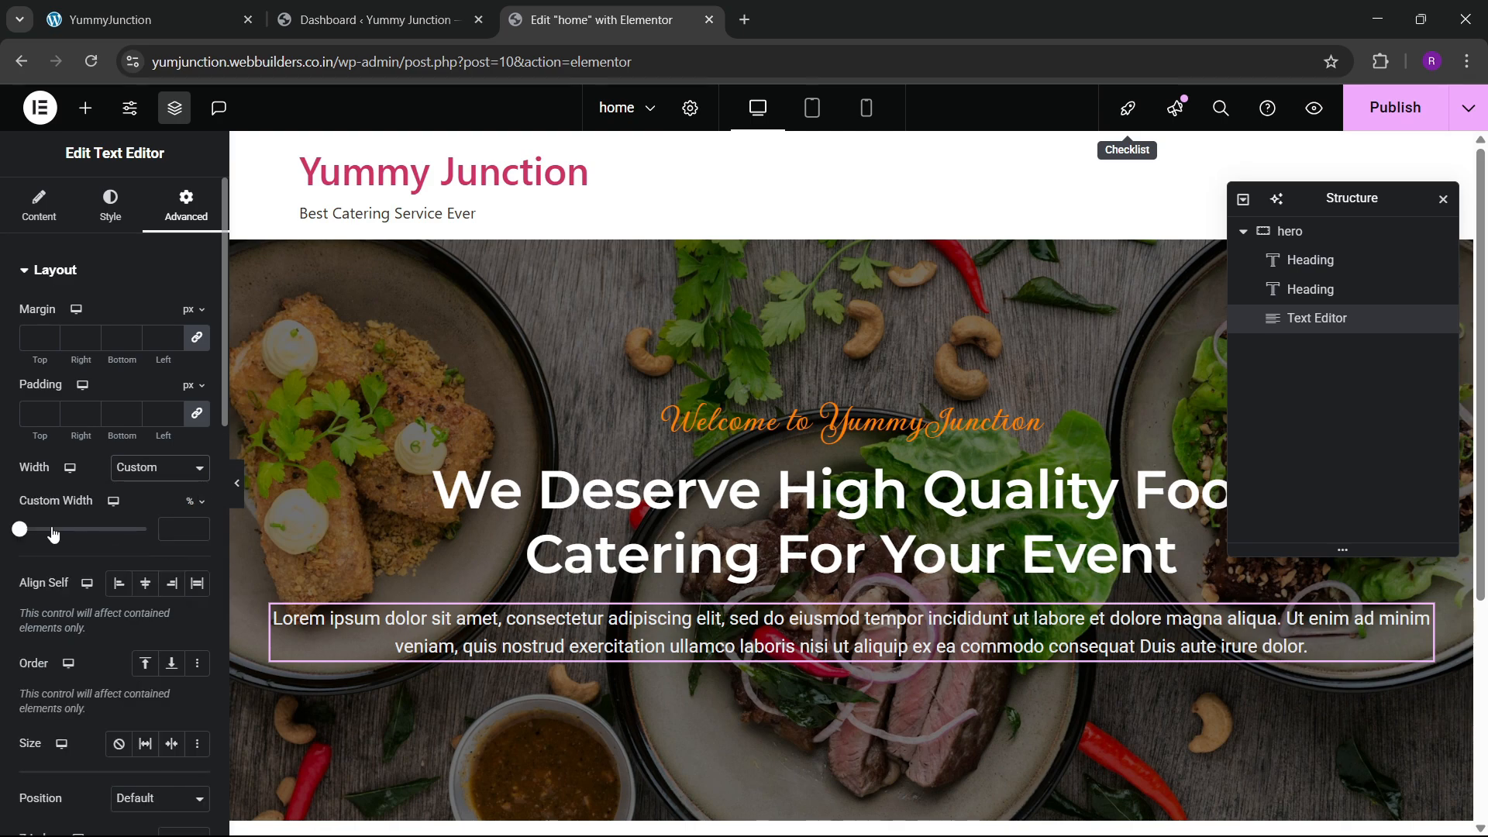
{"action": "left_click_drag", "start_coordinate": [23, 528], "coordinate": [109, 545]}
{"action": "left_click", "coordinate": [148, 19]}
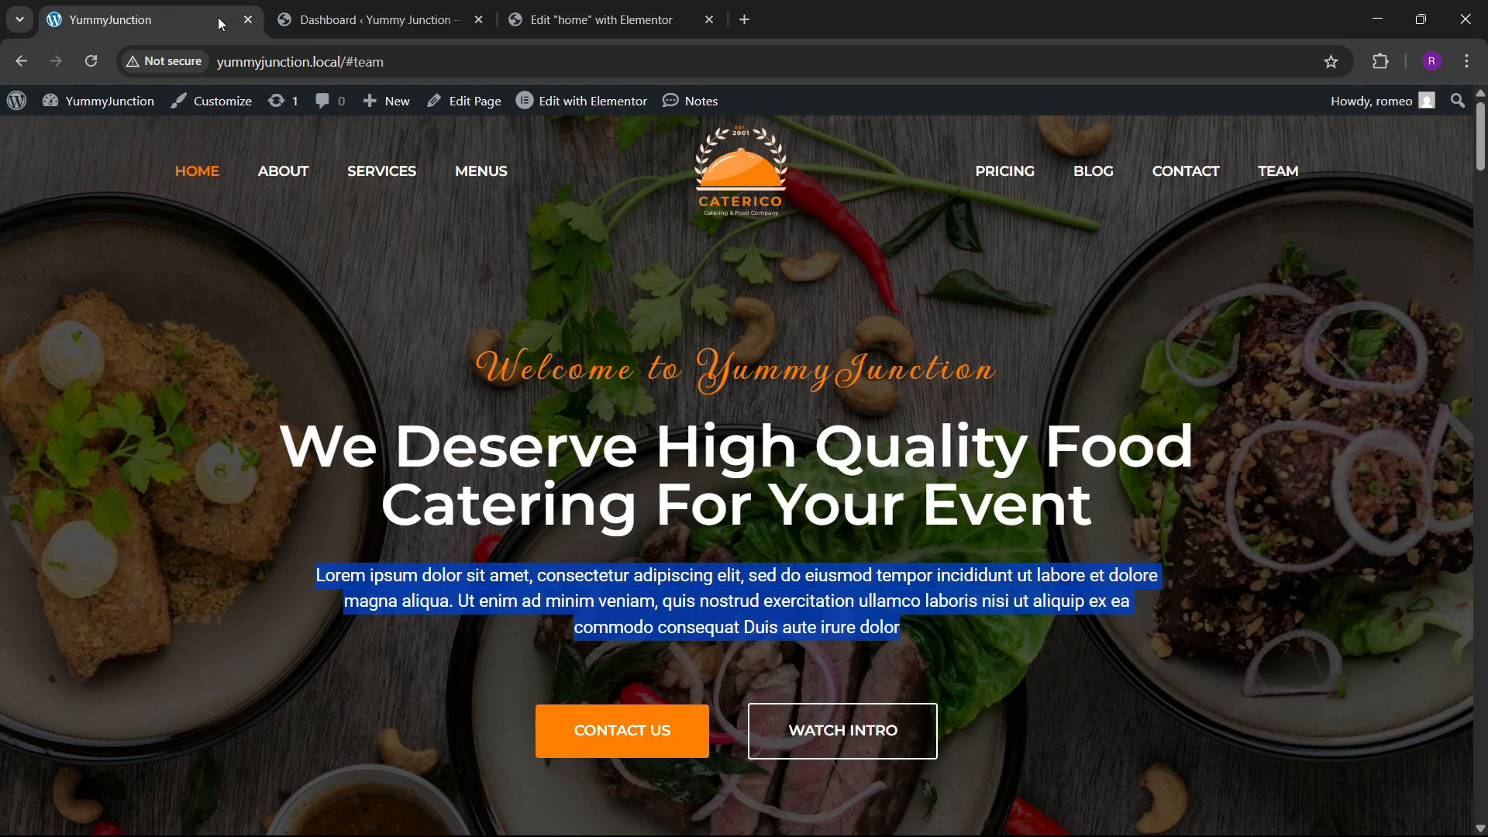
{"action": "left_click", "coordinate": [600, 19]}
Add a container below the hero paragraph and place a button inside it
{"action": "left_click", "coordinate": [85, 108]}
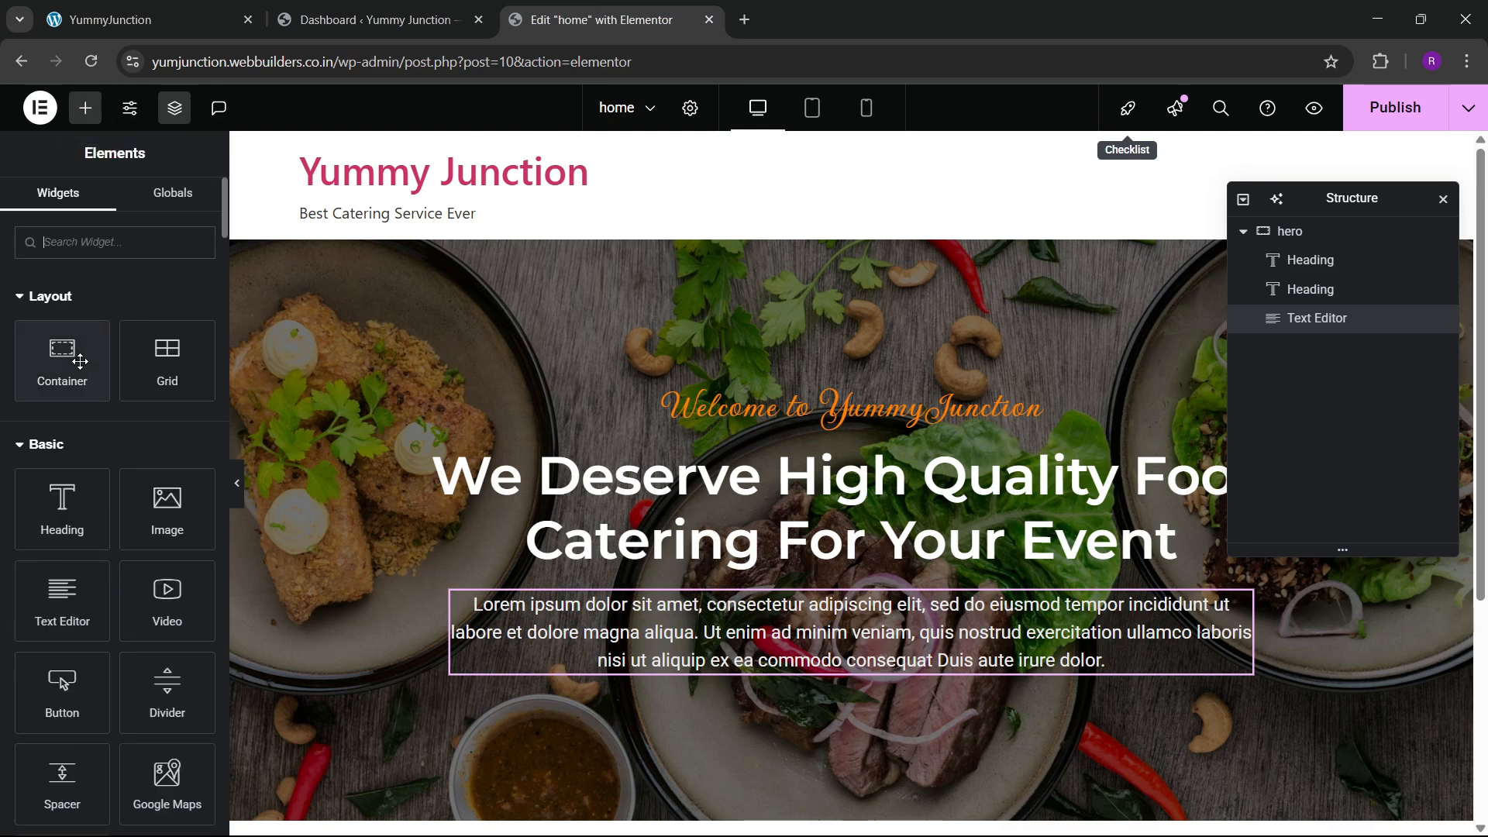
{"action": "left_click_drag", "start_coordinate": [59, 353], "coordinate": [634, 648]}
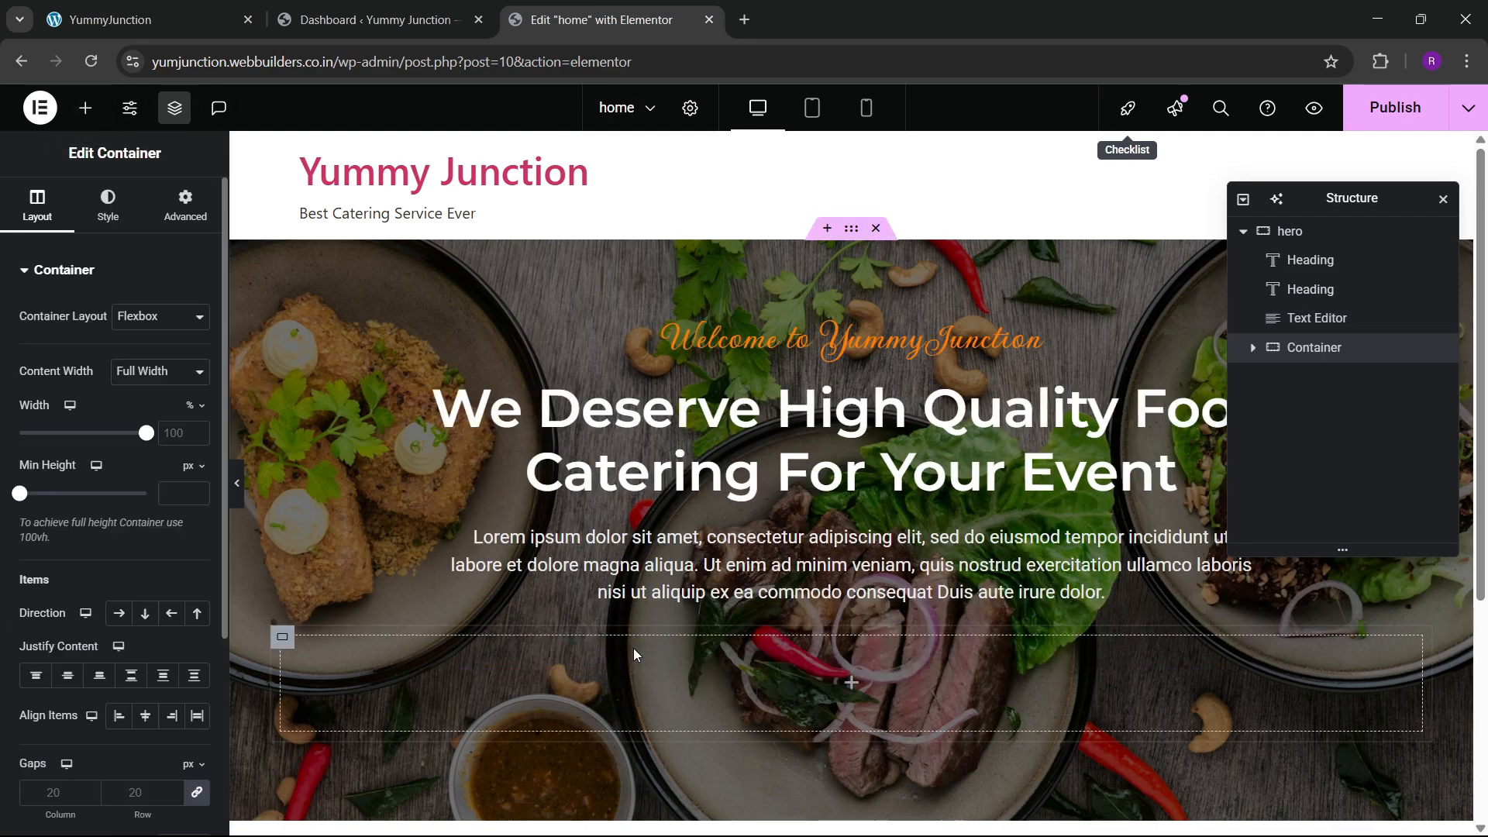
{"action": "left_click", "coordinate": [186, 211]}
{"action": "left_click", "coordinate": [85, 107]}
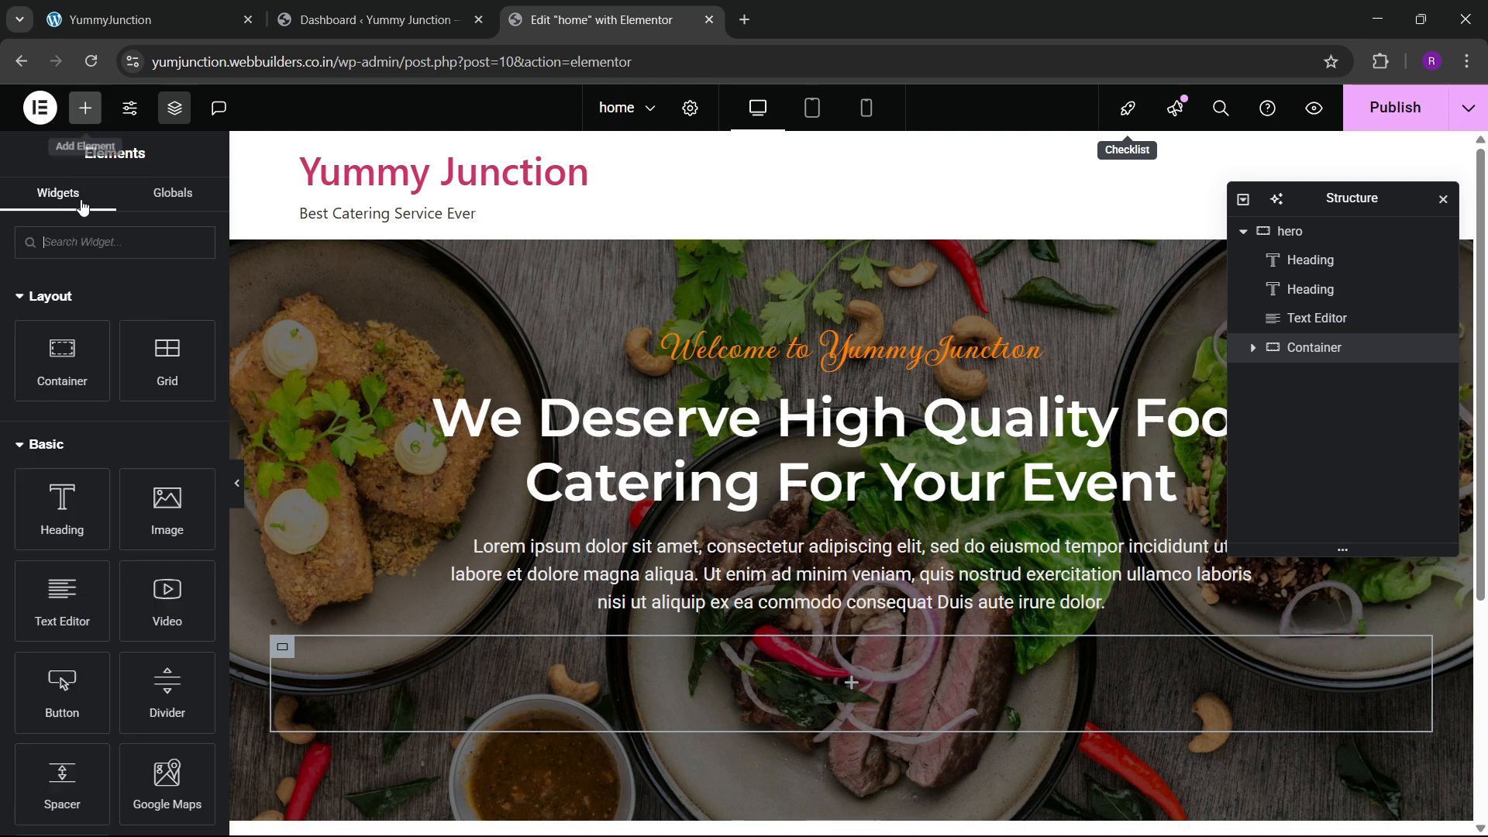
{"action": "left_click_drag", "start_coordinate": [62, 686], "coordinate": [578, 699]}
Set the button's text to ORDER NOW
{"action": "triple_click", "coordinate": [152, 358]}
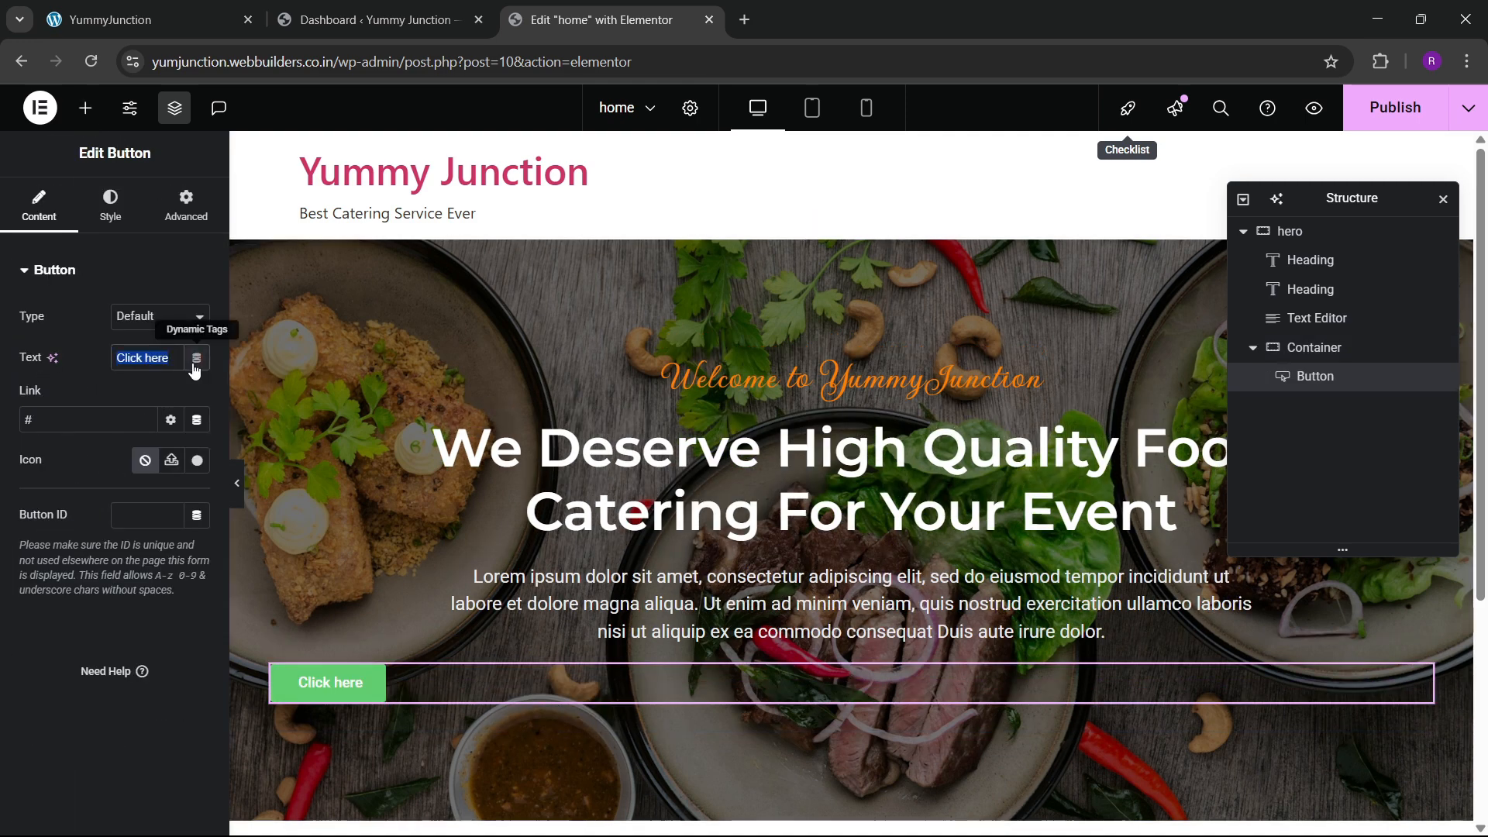
{"action": "key", "text": "BackSpace"}
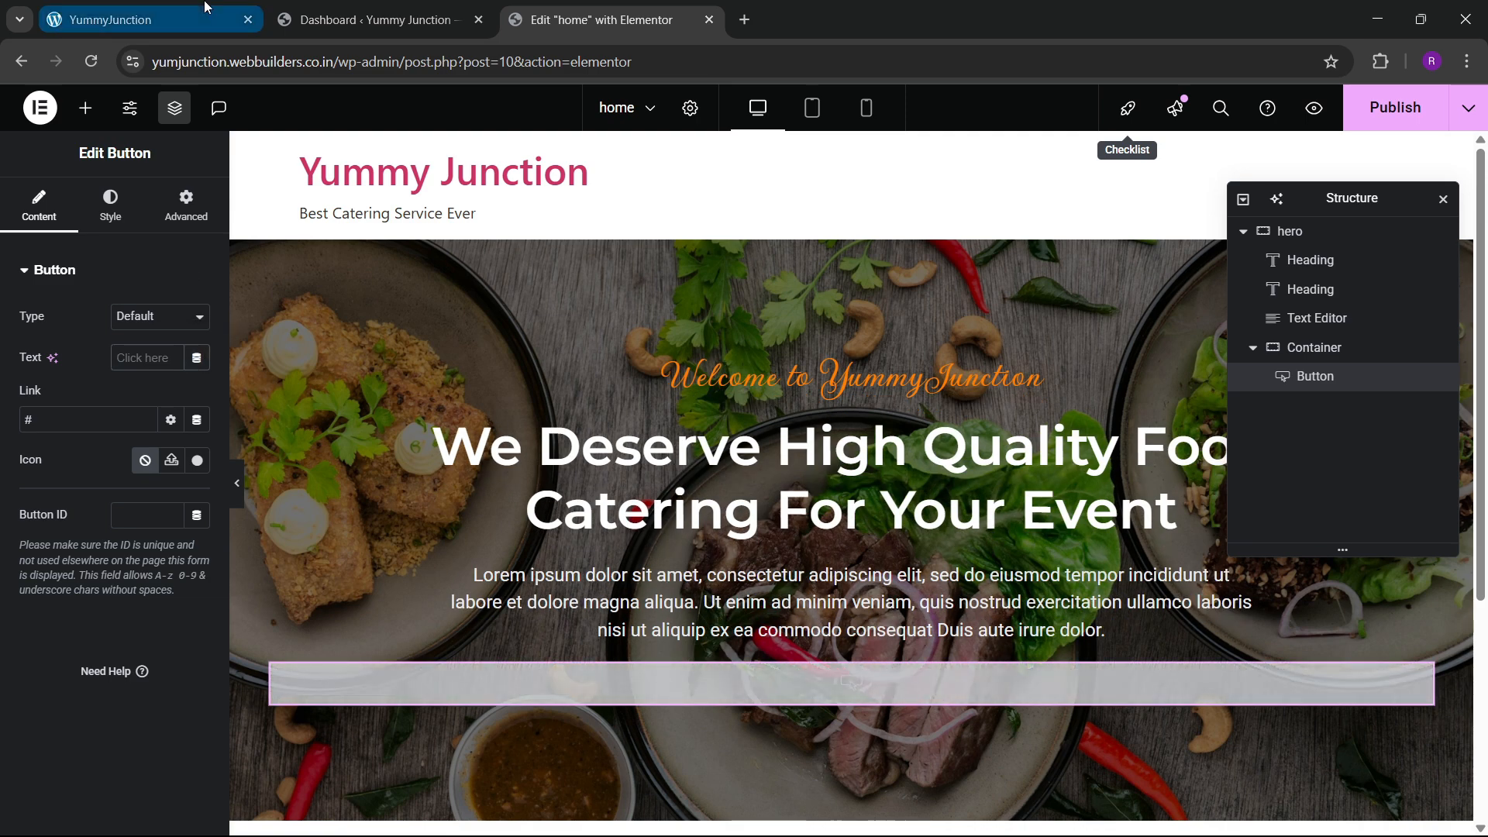
{"action": "type", "text": "ORDER NOW"}
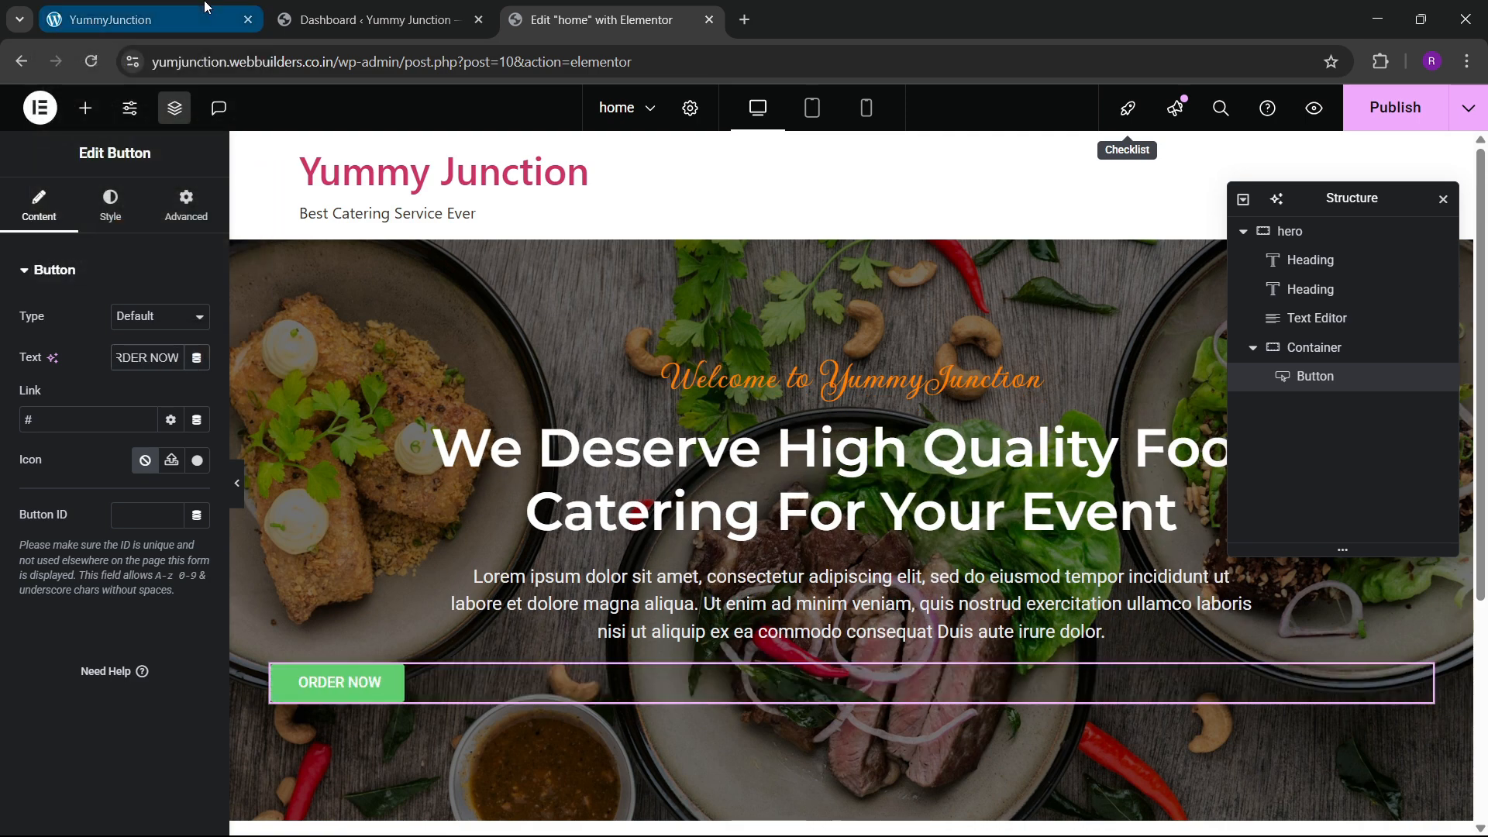
Check the first button's label on the reference homepage and change the new button's text to CONTACT US
{"action": "left_click", "coordinate": [205, 9]}
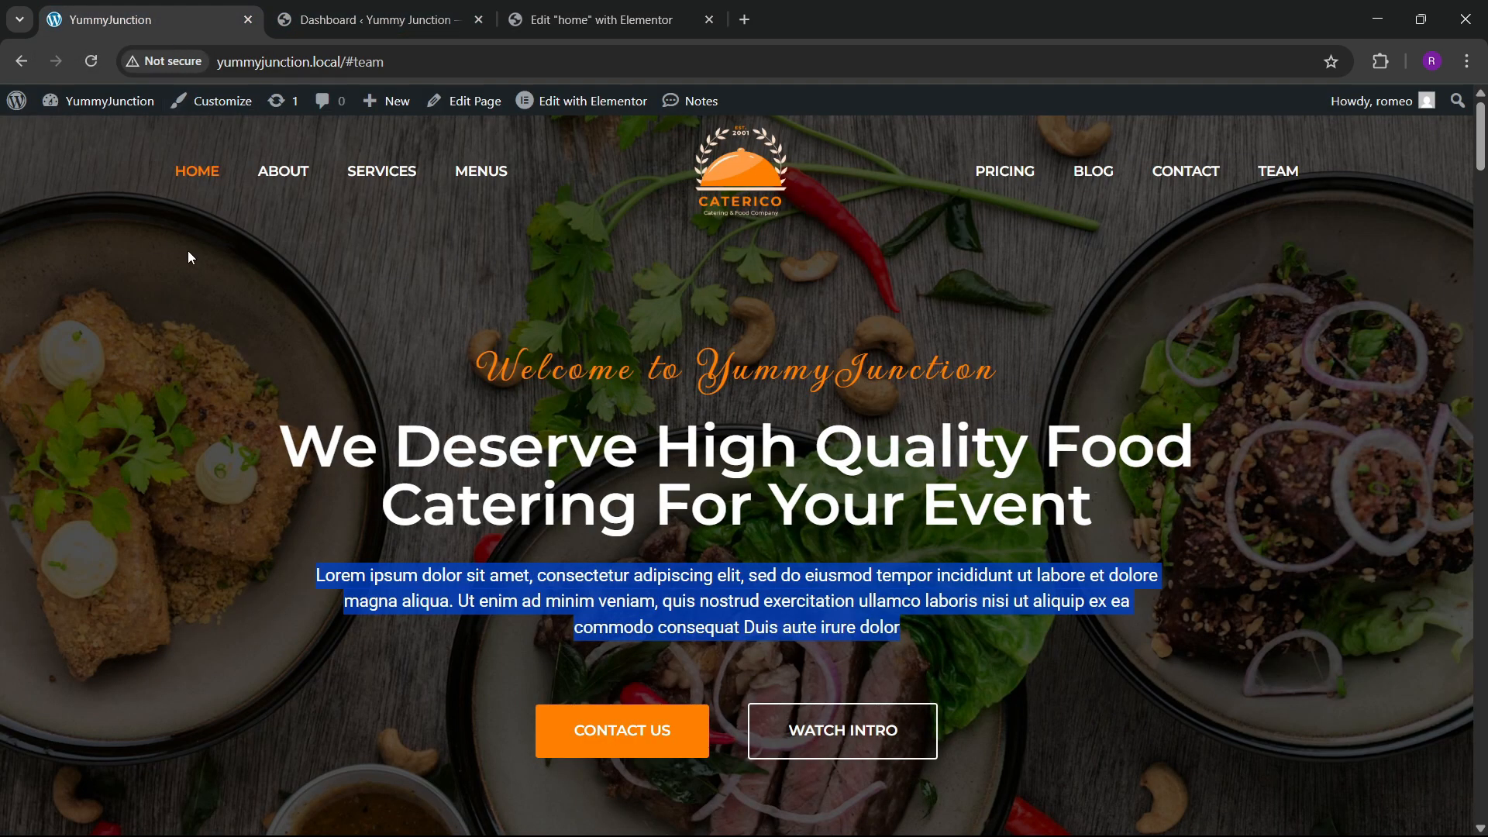
{"action": "left_click", "coordinate": [510, 5]}
{"action": "triple_click", "coordinate": [150, 361]}
{"action": "key", "text": "BackSpace"}
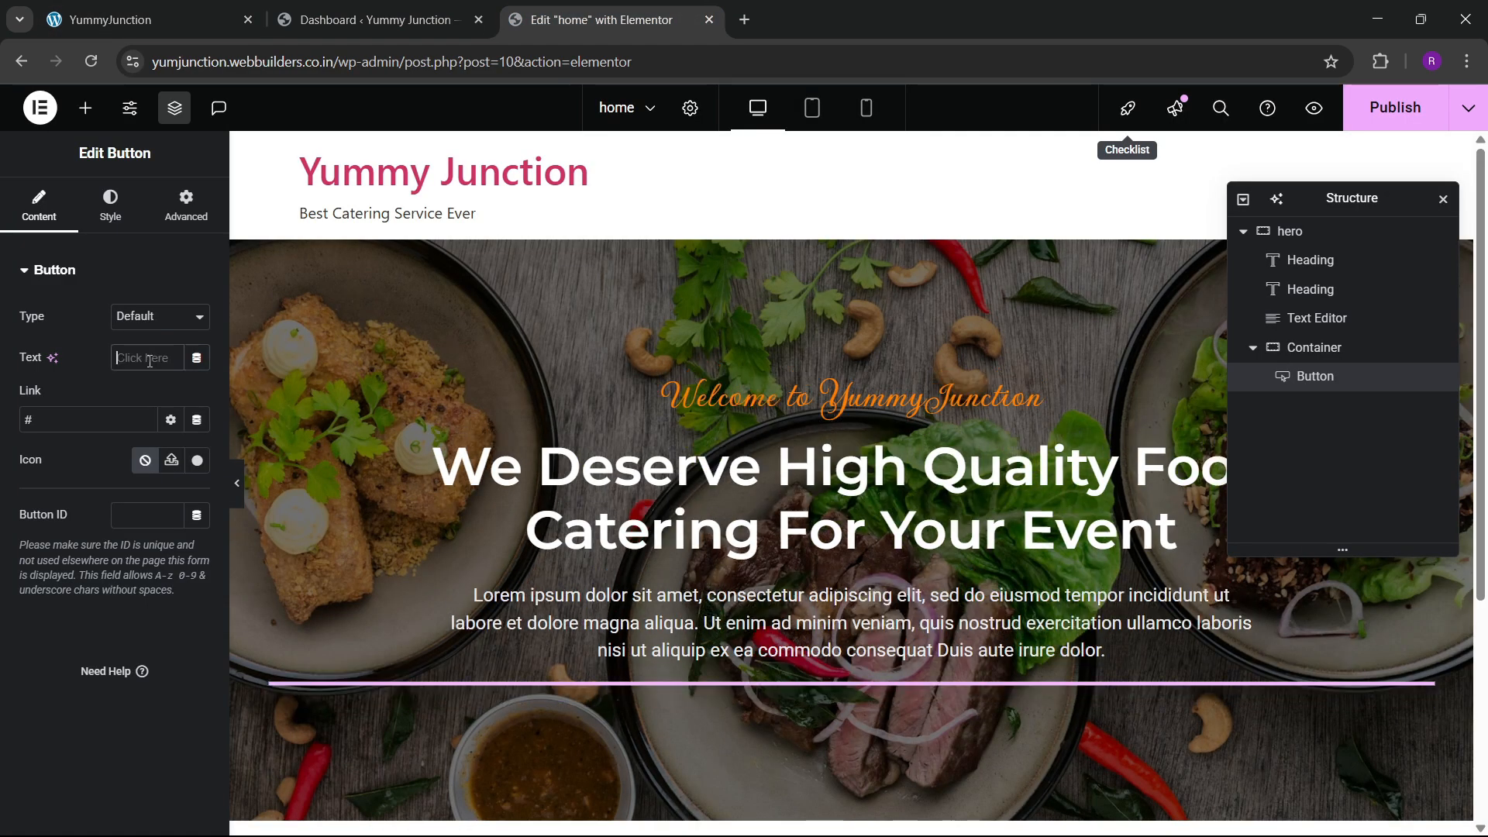
{"action": "type", "text": "CONTACT US"}
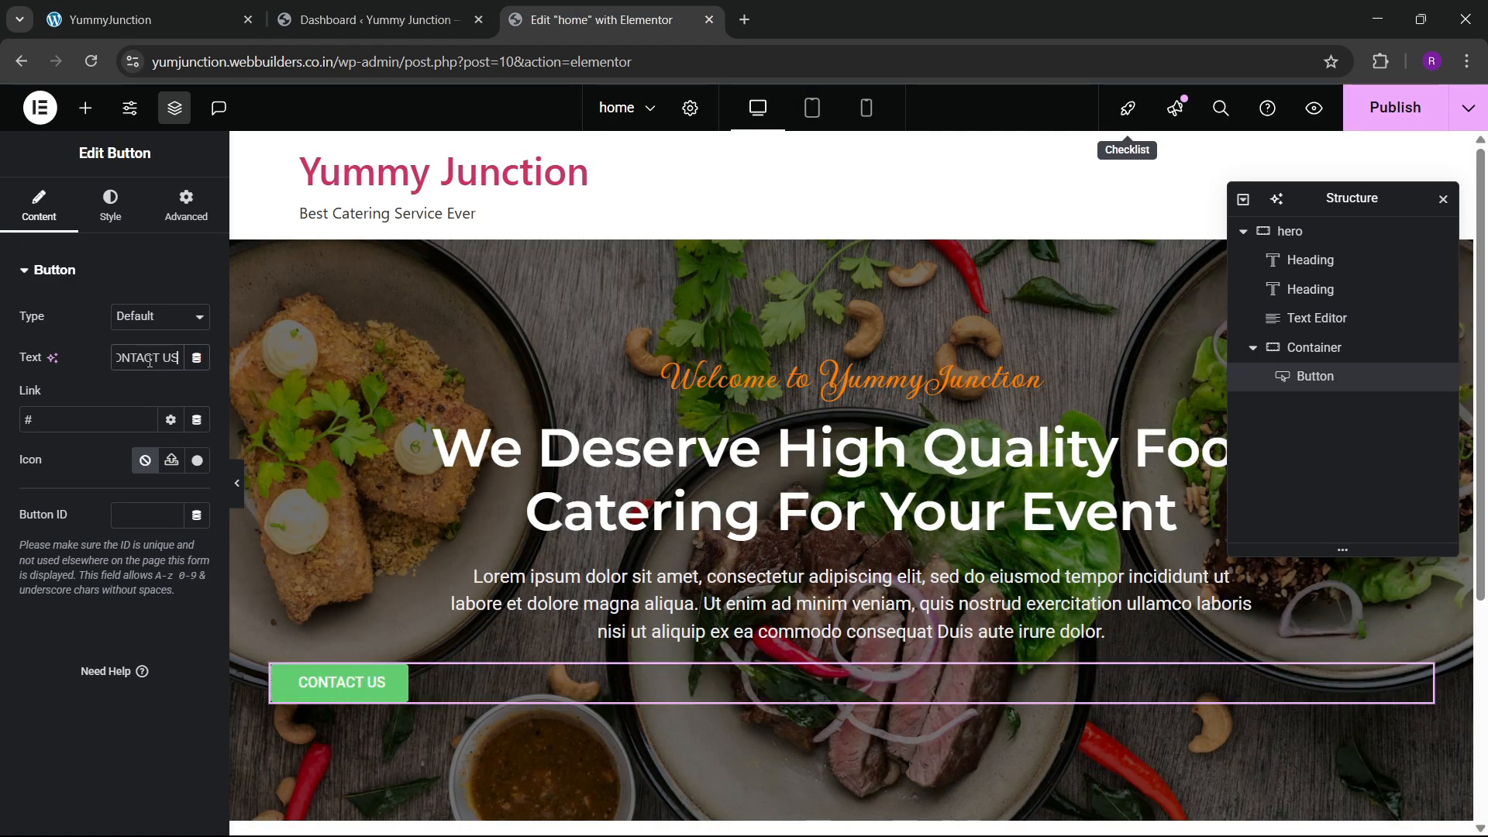
Compare the button with the reference homepage and set its background to the global orange colour
{"action": "left_click", "coordinate": [154, 8]}
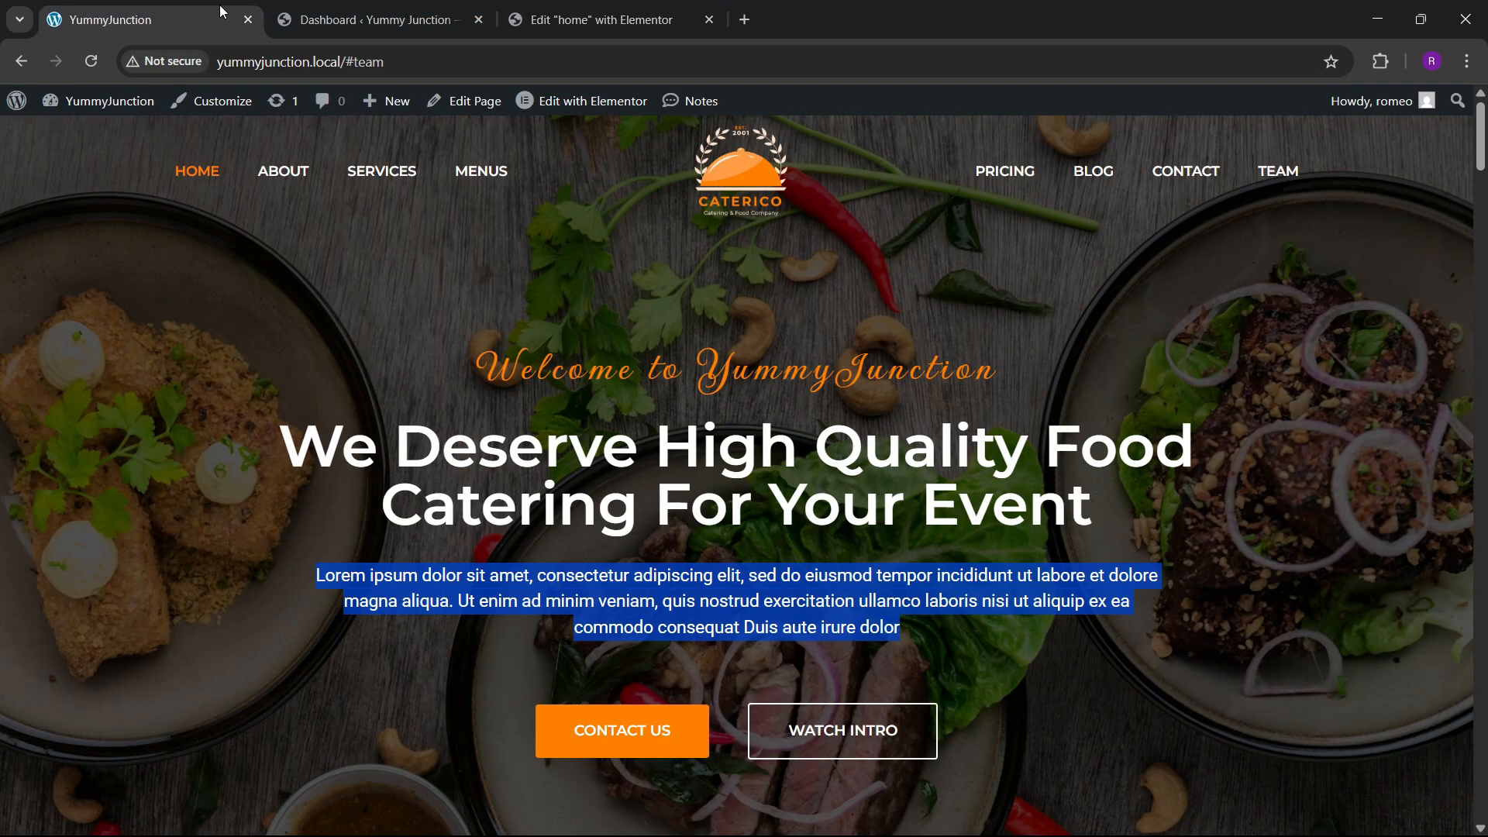
{"action": "left_click", "coordinate": [705, 8]}
{"action": "left_click", "coordinate": [110, 206]}
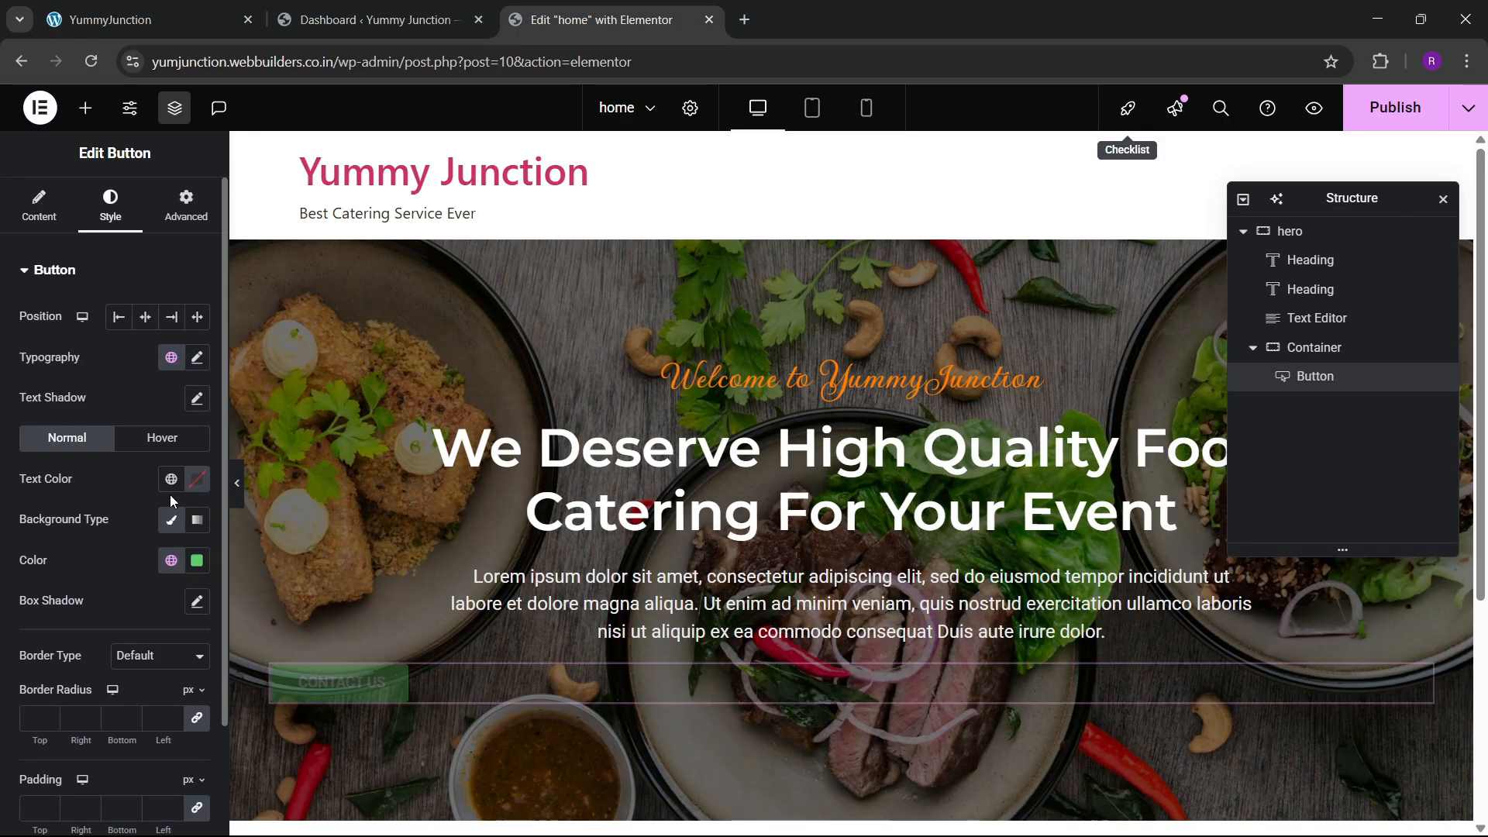
{"action": "left_click", "coordinate": [171, 559]}
{"action": "left_click", "coordinate": [116, 436]}
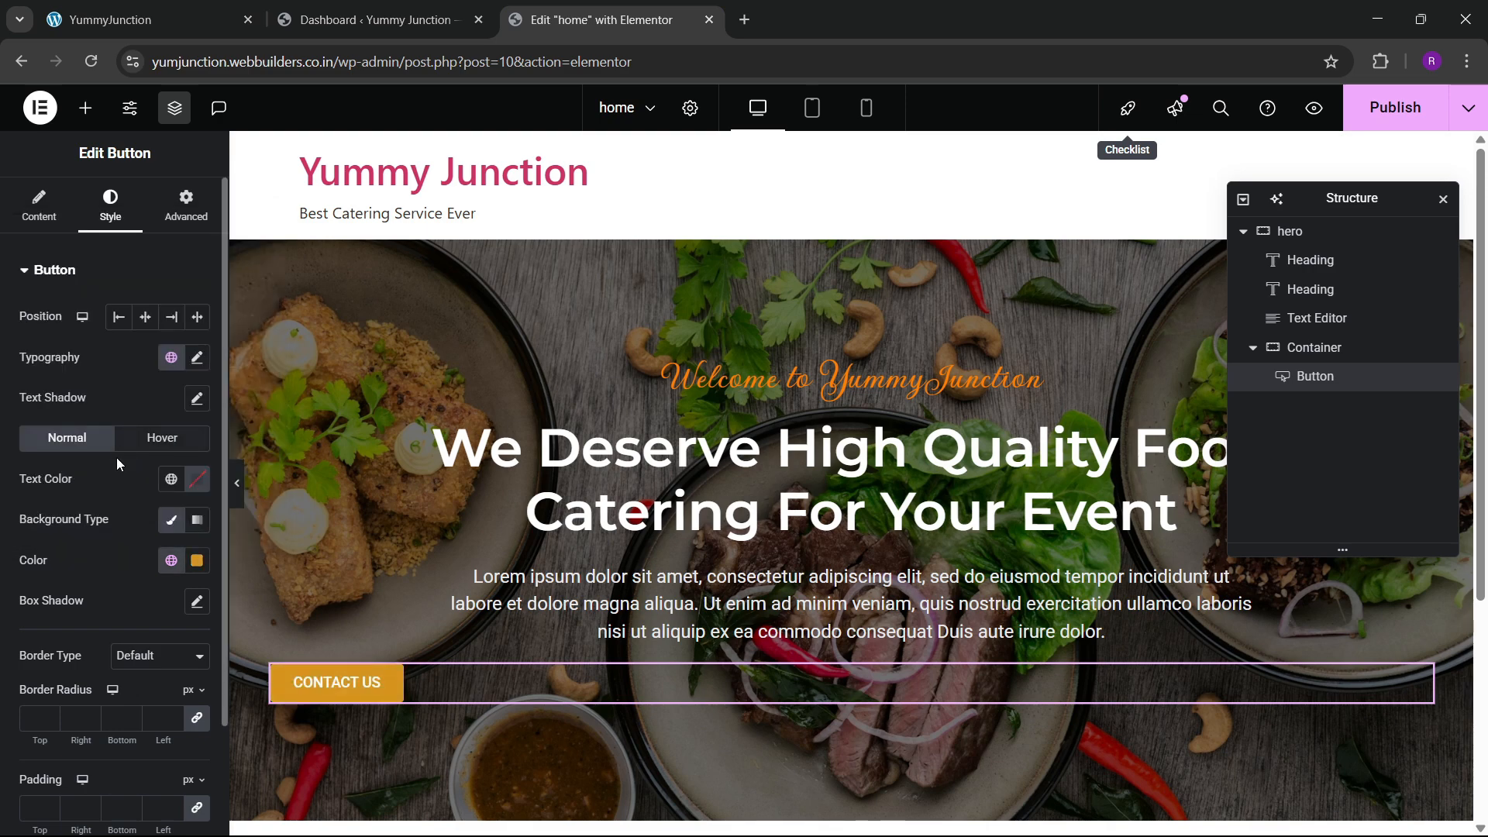
Set the CONTACT US button's padding to 20 px top and bottom and 40 px right and left
{"action": "left_click", "coordinate": [197, 358]}
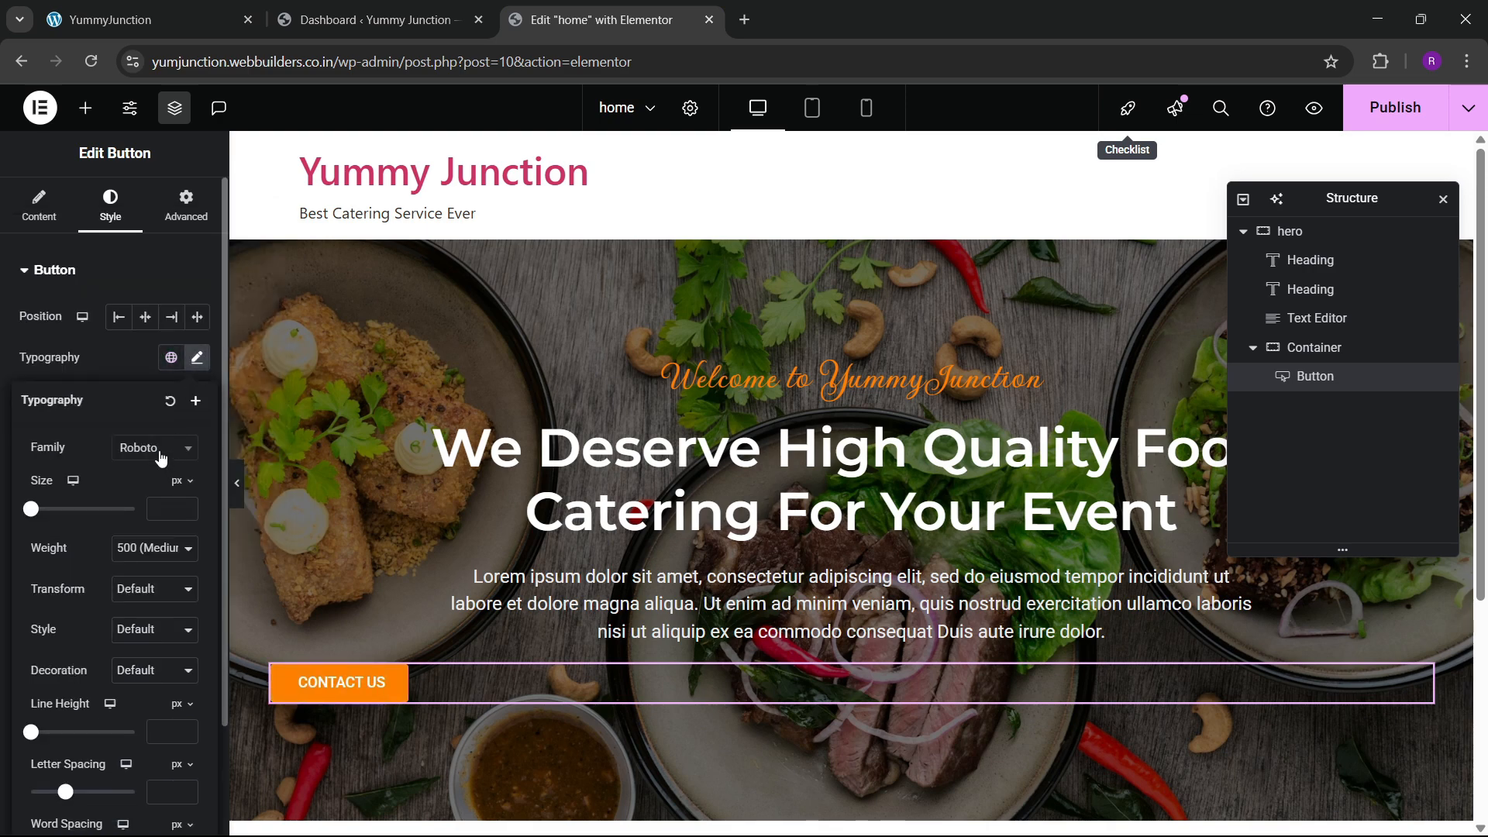
{"action": "left_click", "coordinate": [115, 367]}
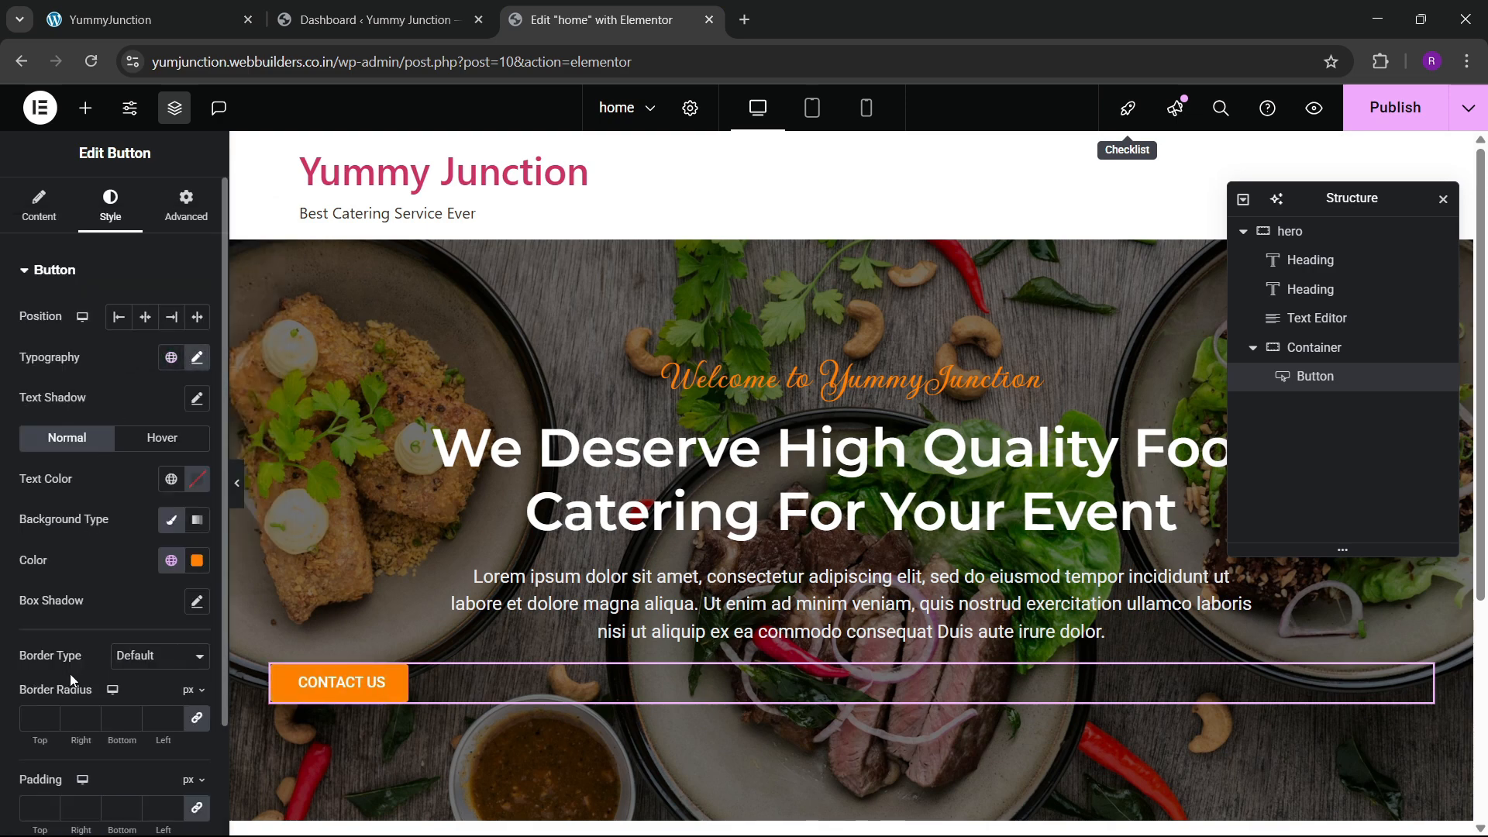
{"action": "scroll", "coordinate": [70, 680], "scroll_direction": "down", "scroll_amount": 2}
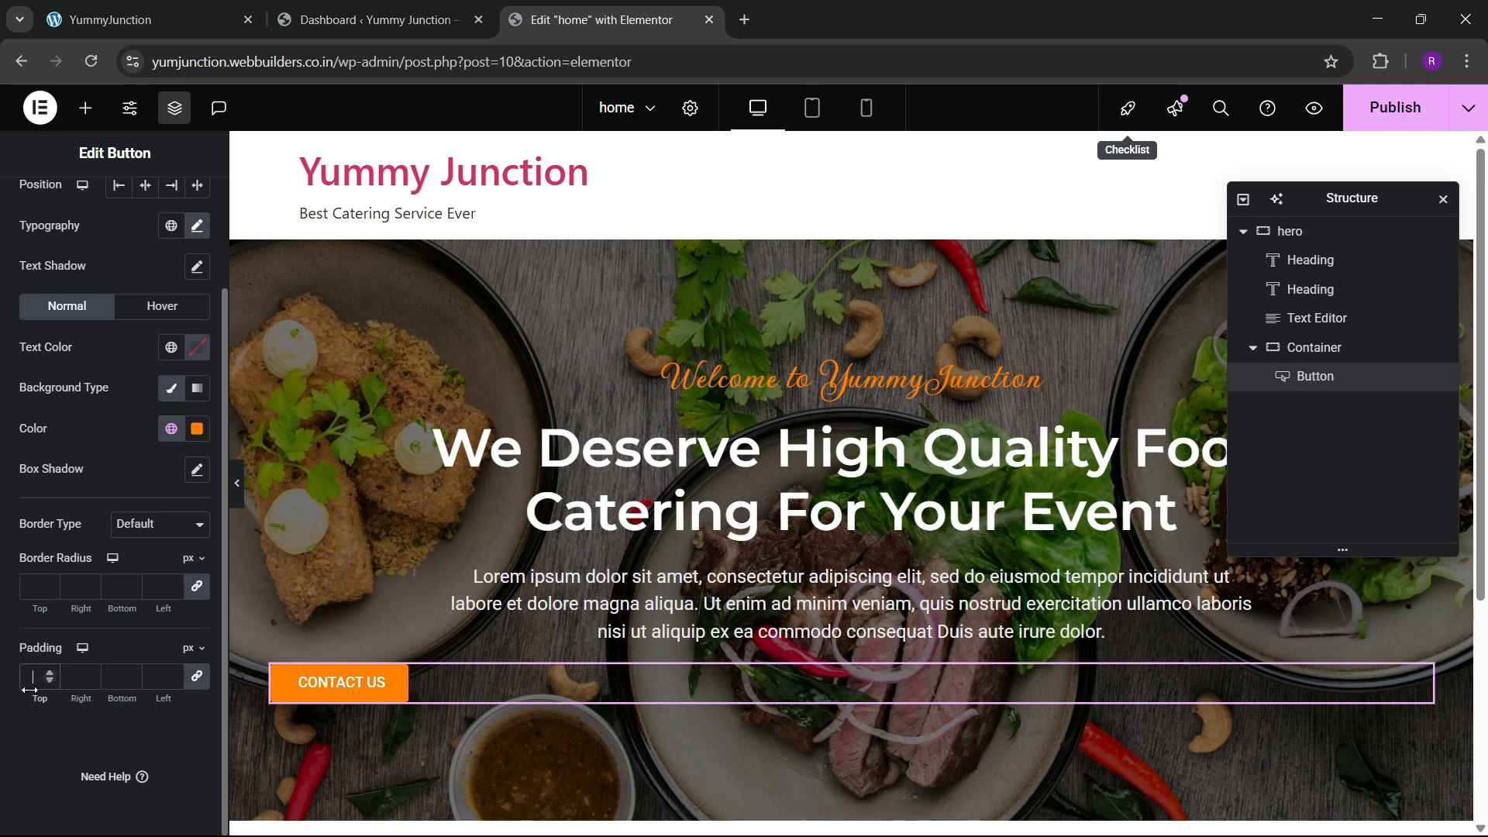
{"action": "type", "text": "20"}
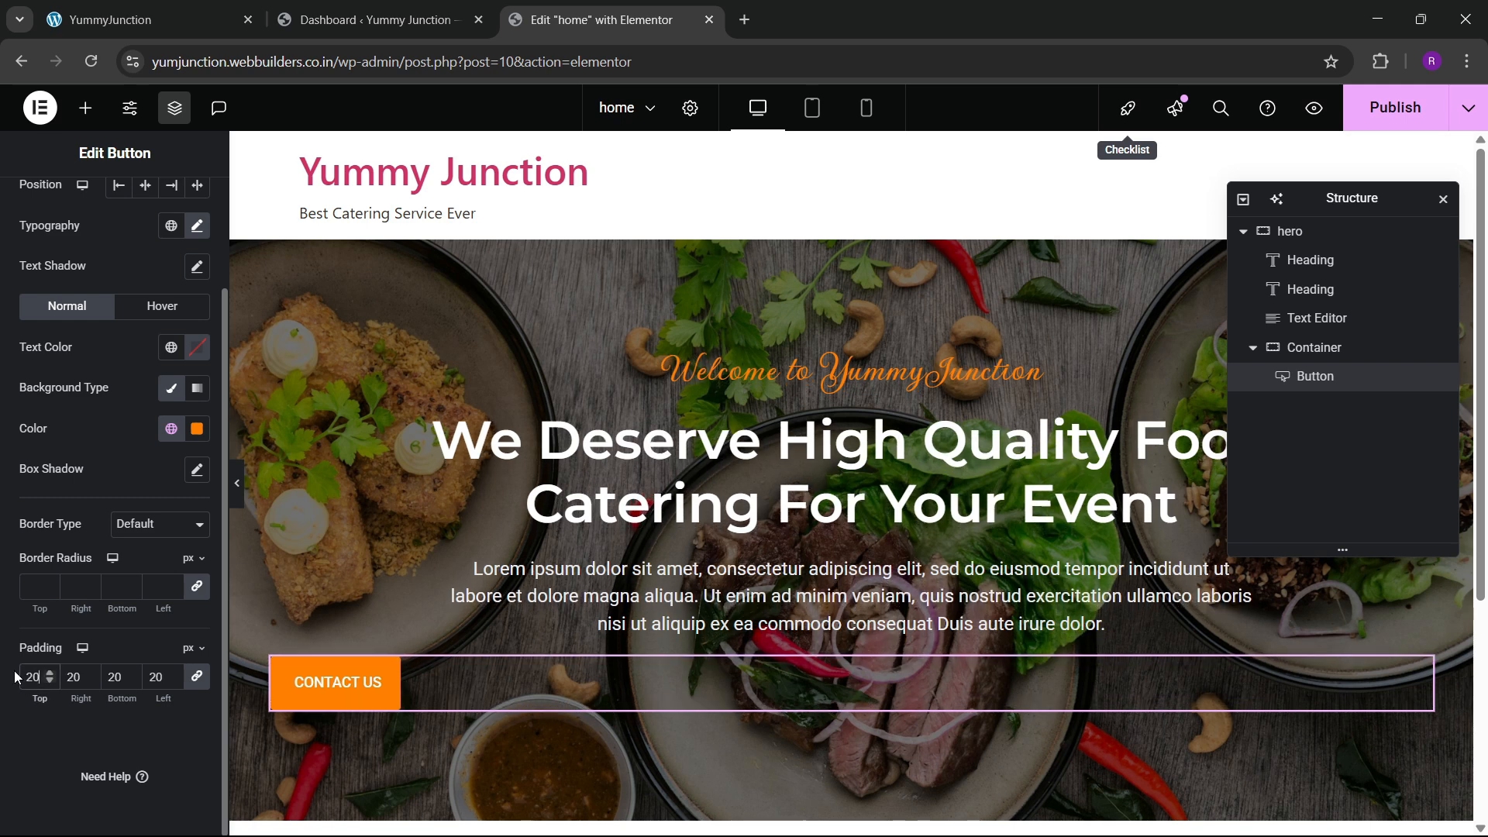
{"action": "key", "text": "BackSpace"}
{"action": "key", "text": "BackSpace"}
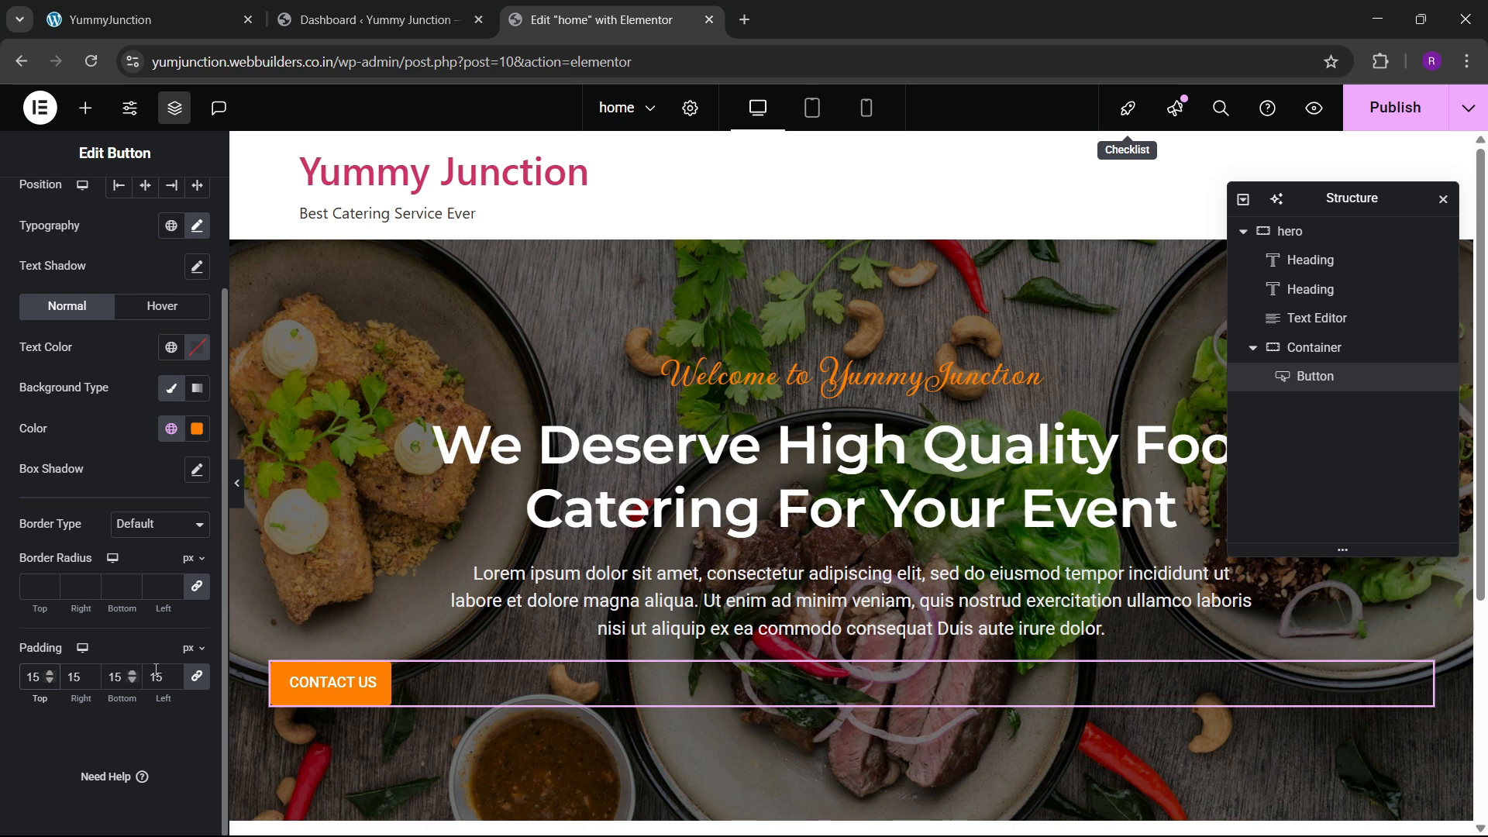
{"action": "key", "text": "Up"}
{"action": "key", "text": "Up"}
{"action": "key", "text": "Up"}
{"action": "key", "text": "Up"}
{"action": "key", "text": "Up"}
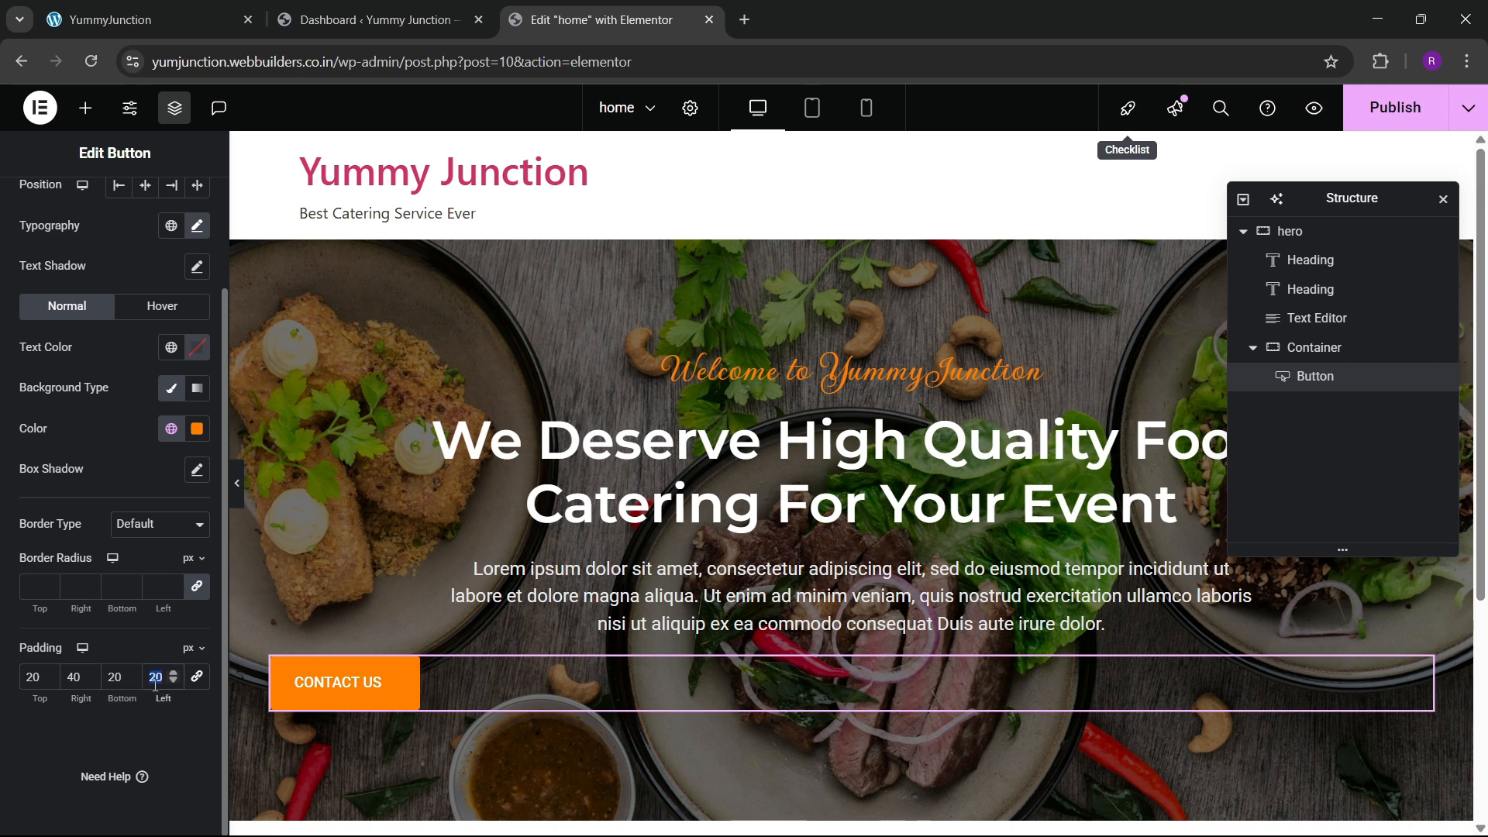
{"action": "type", "text": "40"}
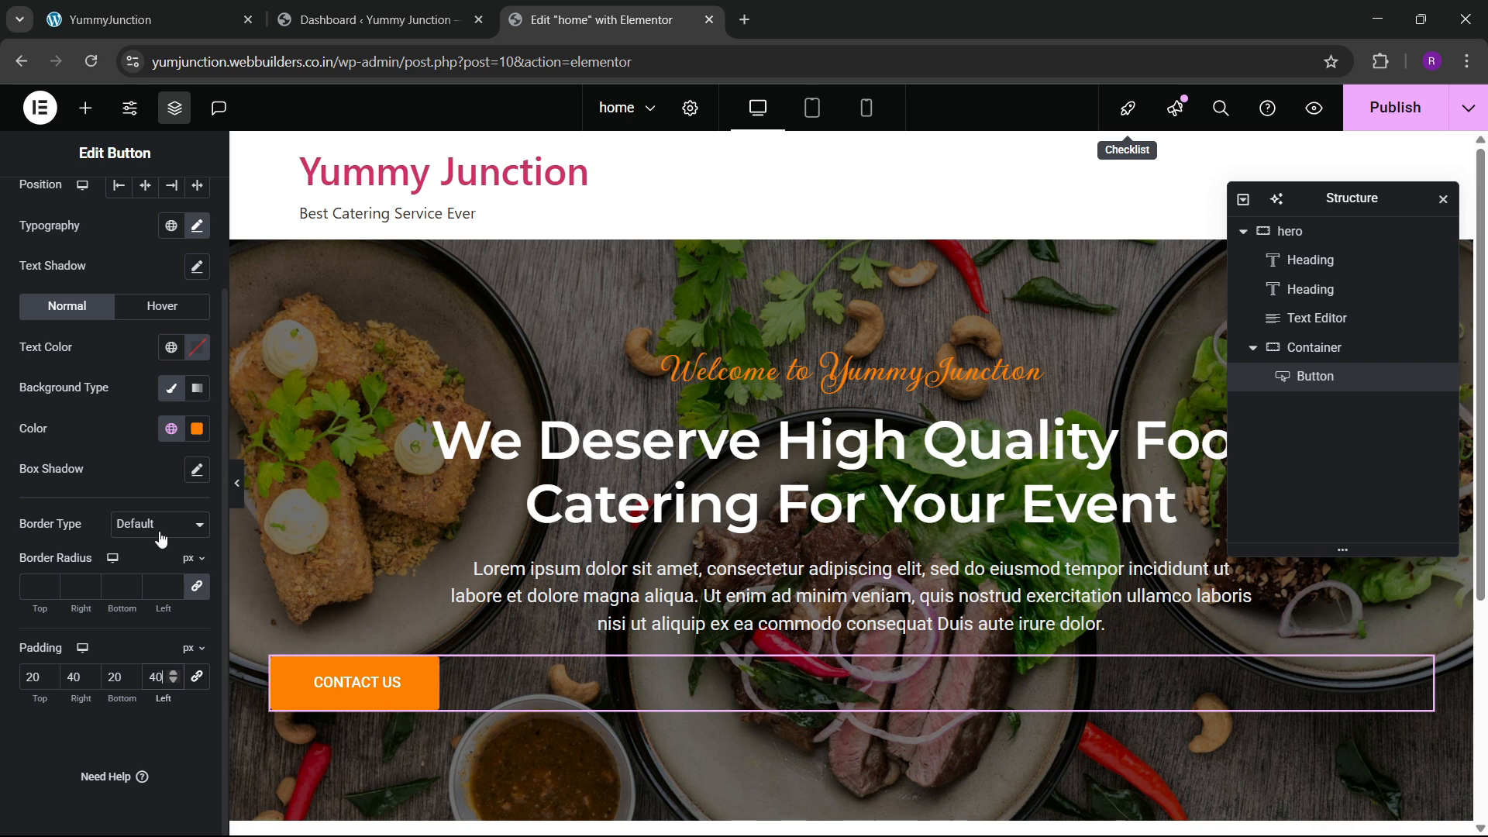
Set the button's typography to the Montserrat family with weight 600 (Semi Bold)
{"action": "scroll", "coordinate": [186, 341], "scroll_direction": "up", "scroll_amount": 2}
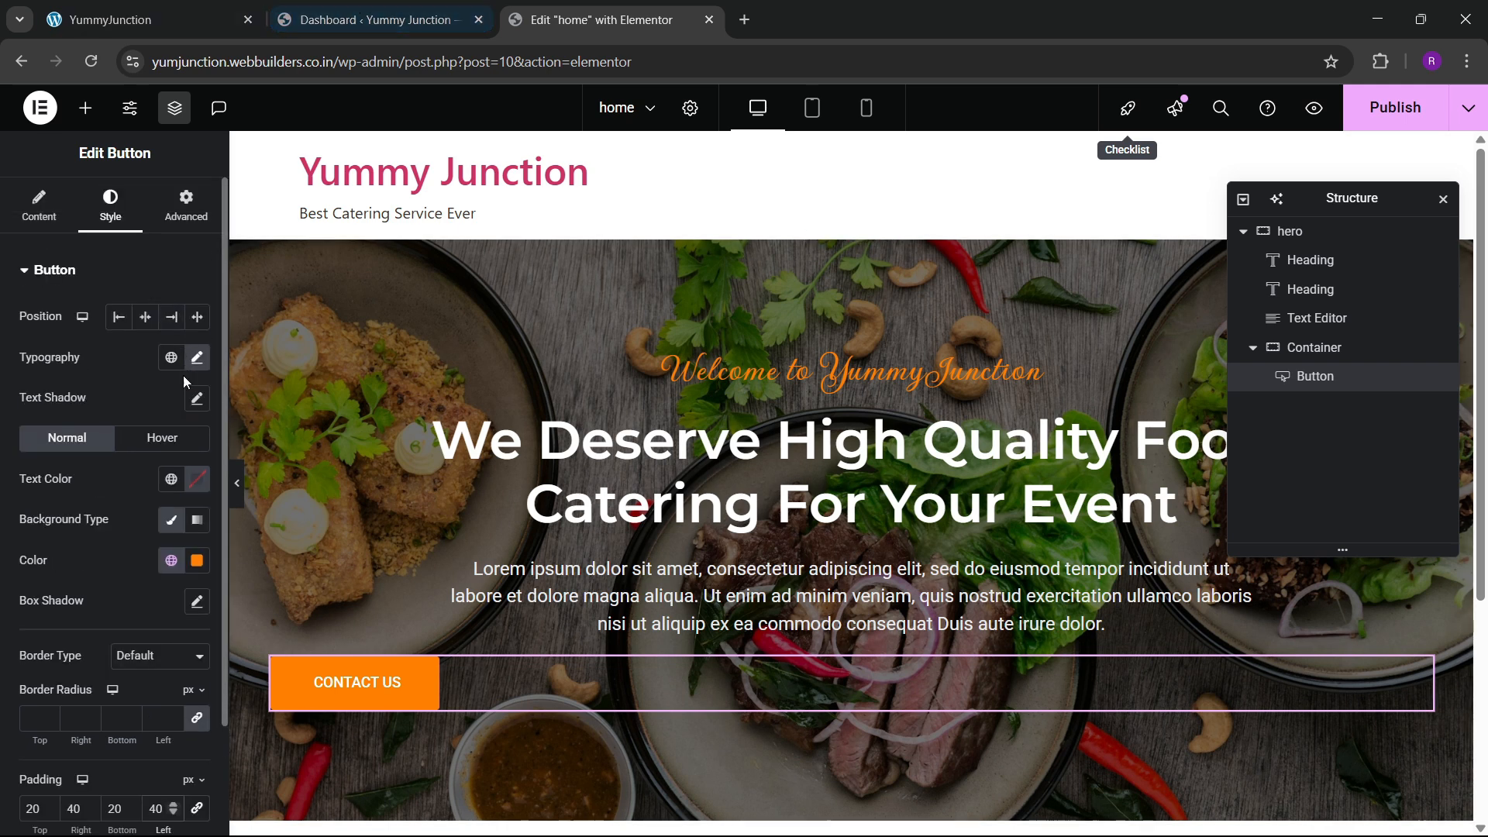
{"action": "left_click", "coordinate": [195, 358]}
{"action": "left_click", "coordinate": [155, 448]}
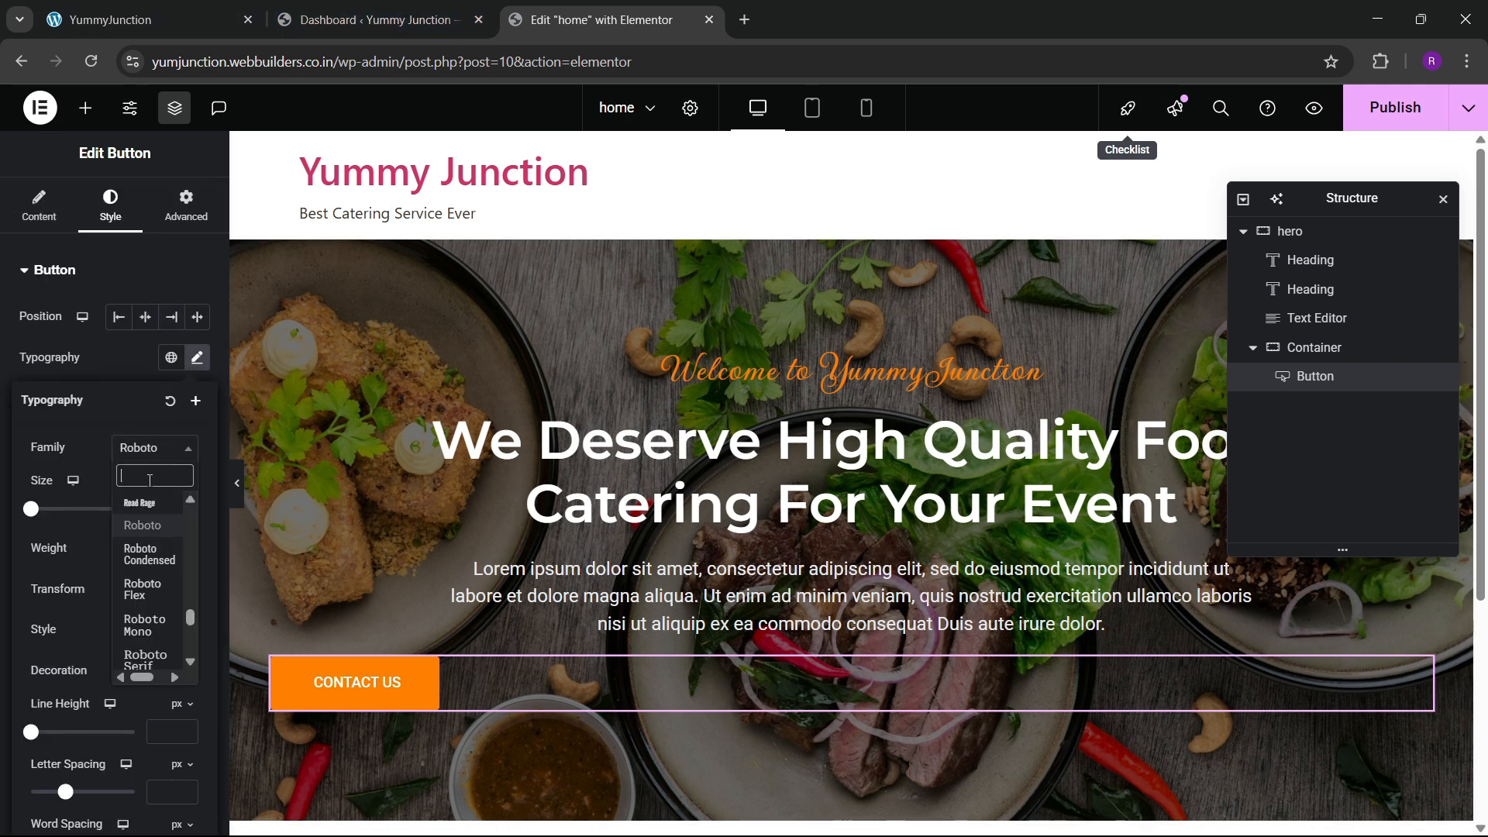
{"action": "type", "text": "monts"}
{"action": "key", "text": "Return"}
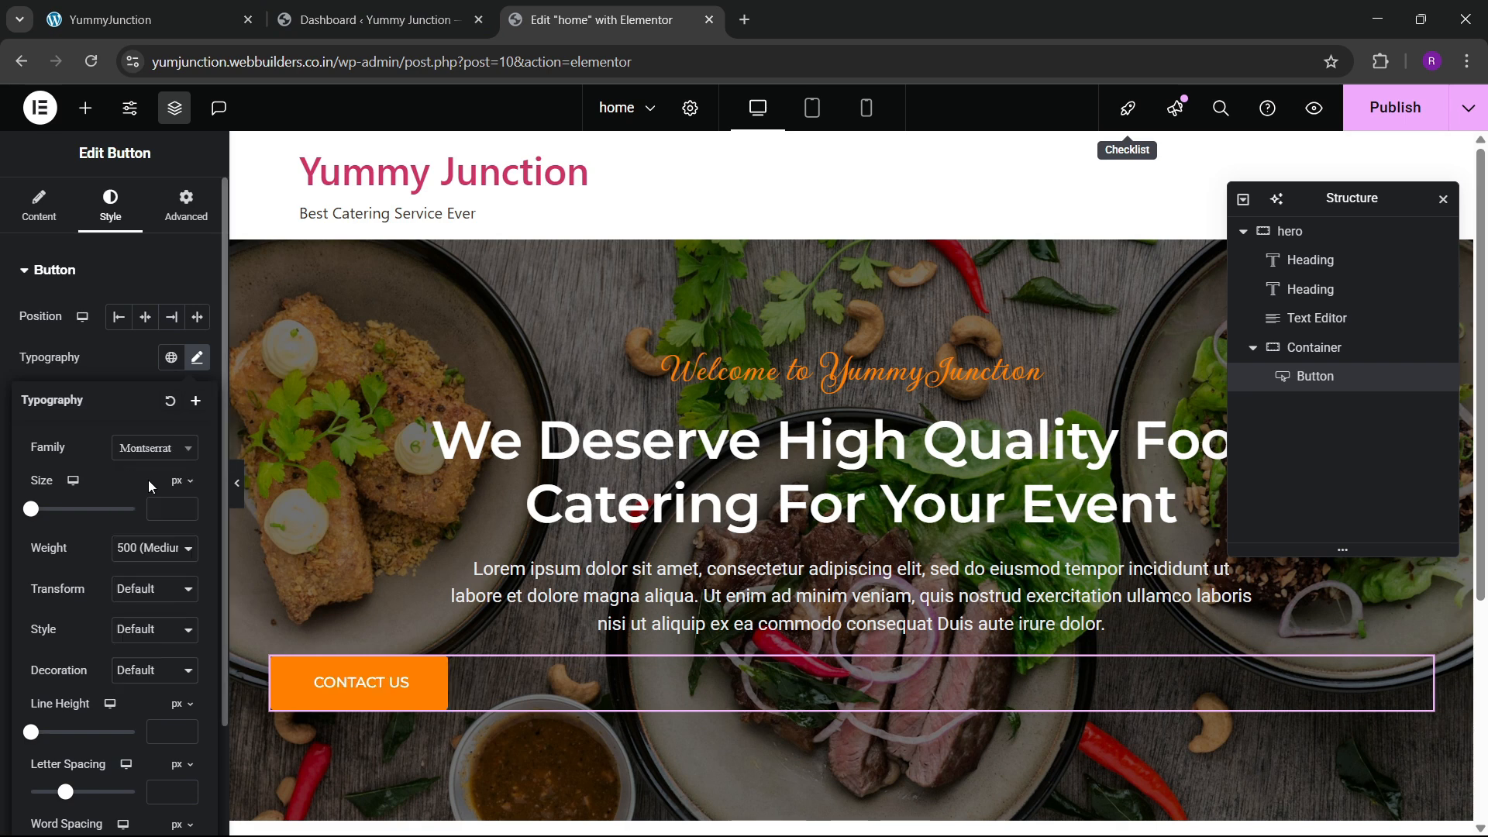
{"action": "left_click", "coordinate": [148, 547]}
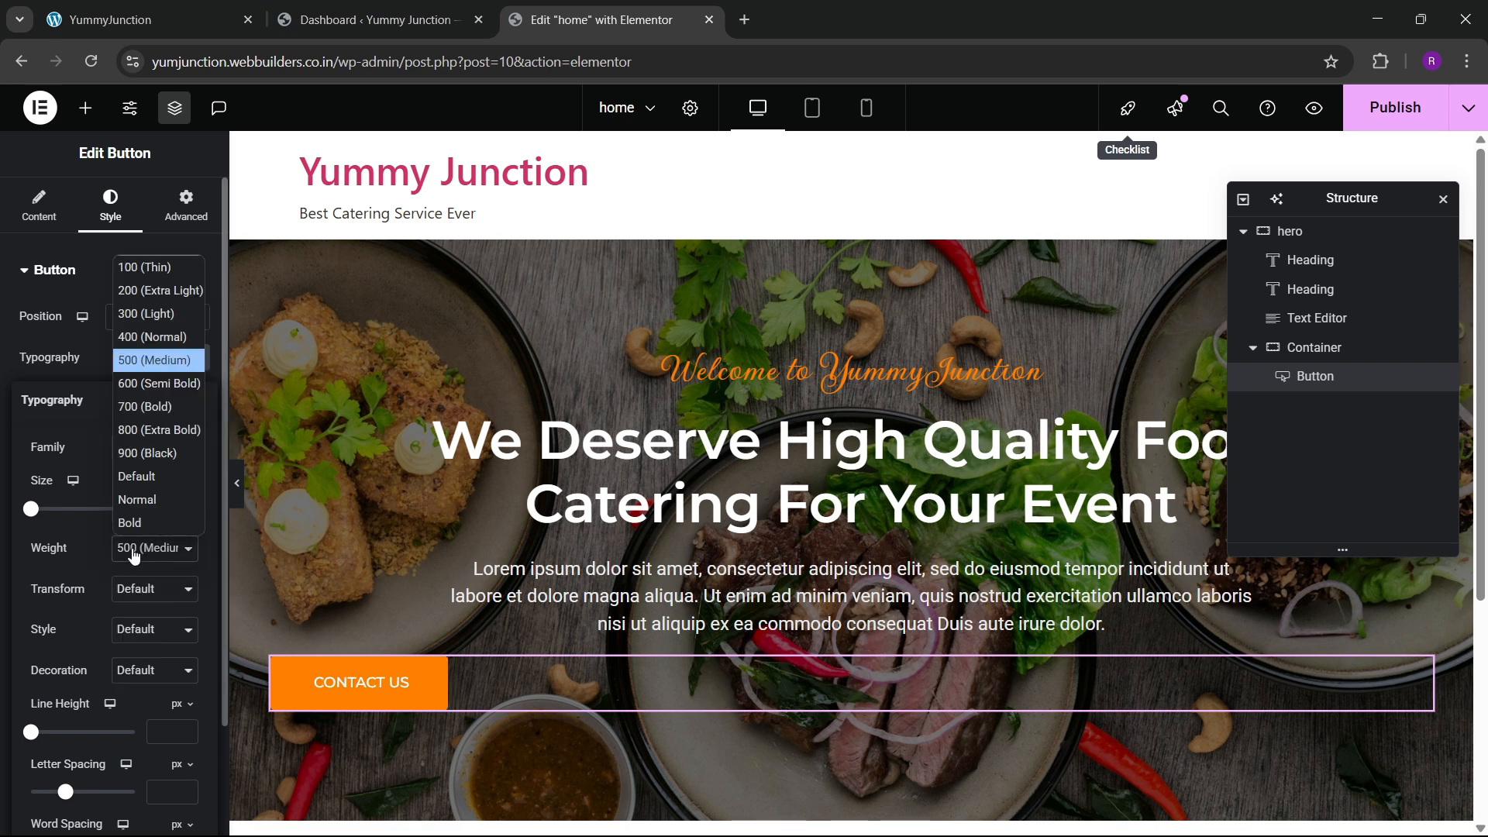
{"action": "left_click", "coordinate": [147, 387]}
Duplicate the CONTACT US button and rename the container holding both buttons to btn box
{"action": "right_click", "coordinate": [426, 688]}
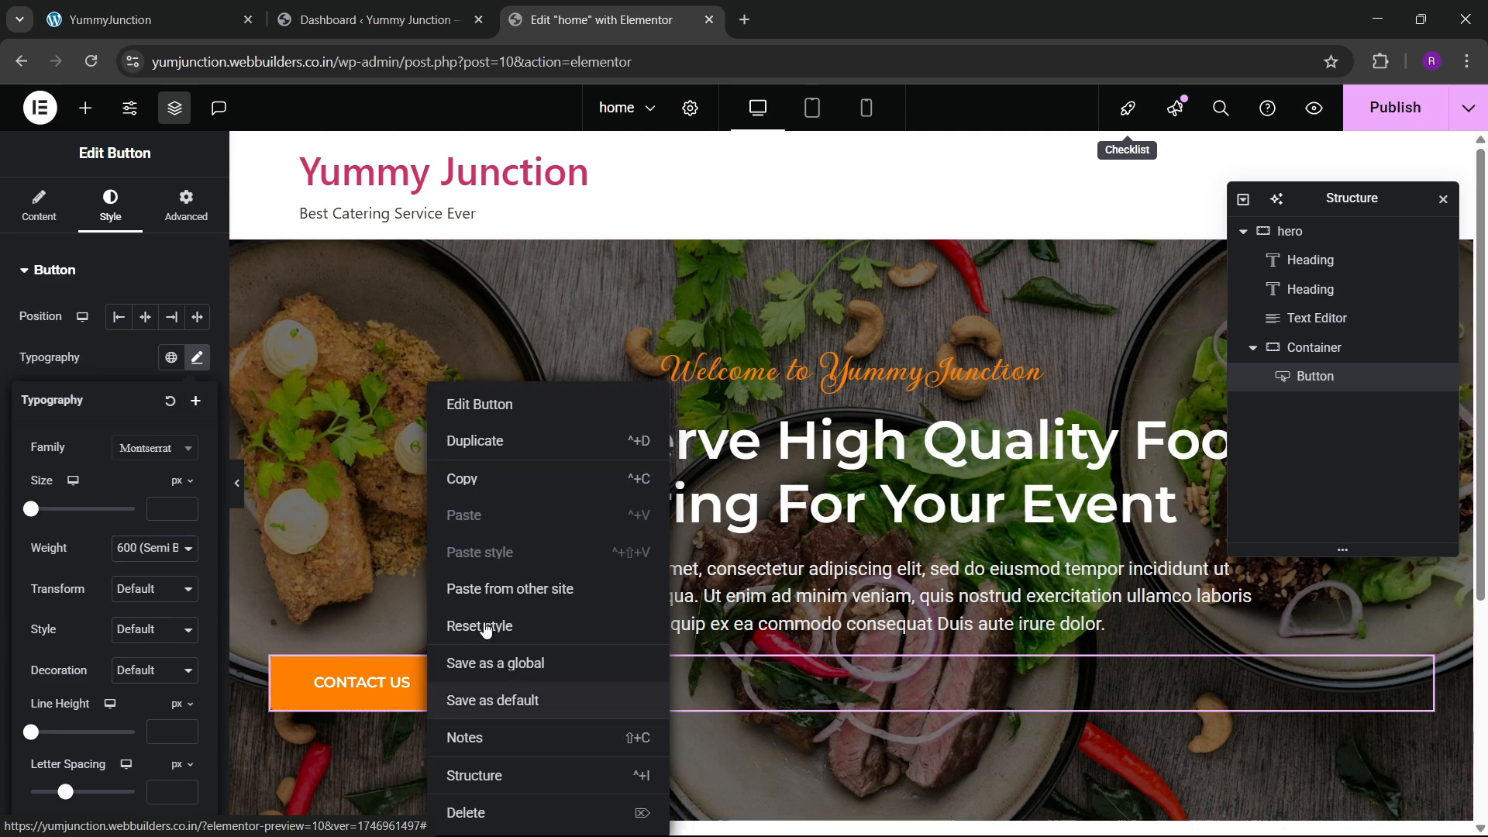
{"action": "left_click", "coordinate": [464, 459]}
{"action": "left_click", "coordinate": [1314, 349]}
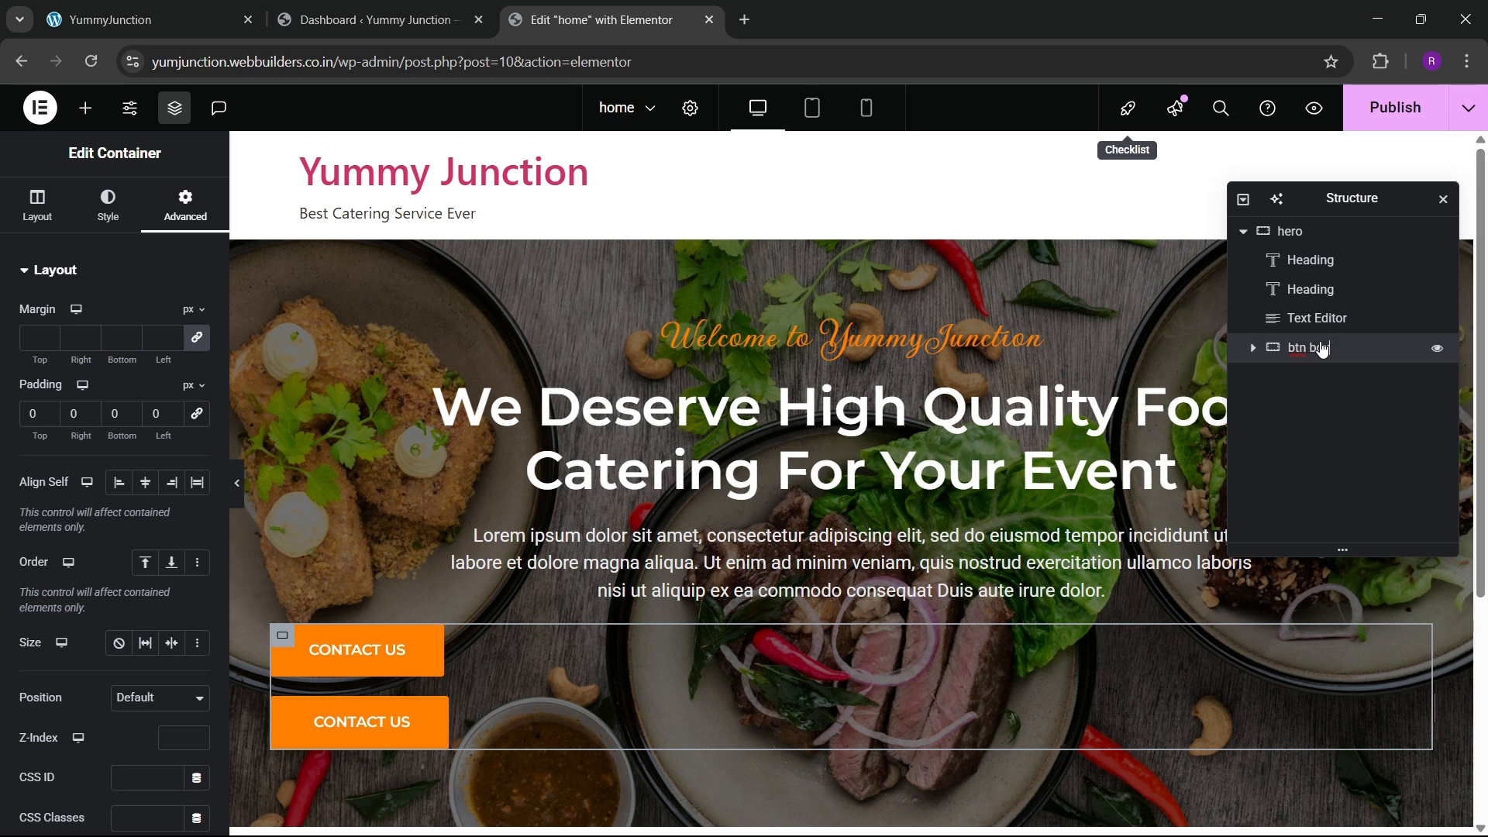
Lay out the btn box container as a horizontal row with centred justification and alignment and 40 px gaps
{"action": "left_click", "coordinate": [24, 219]}
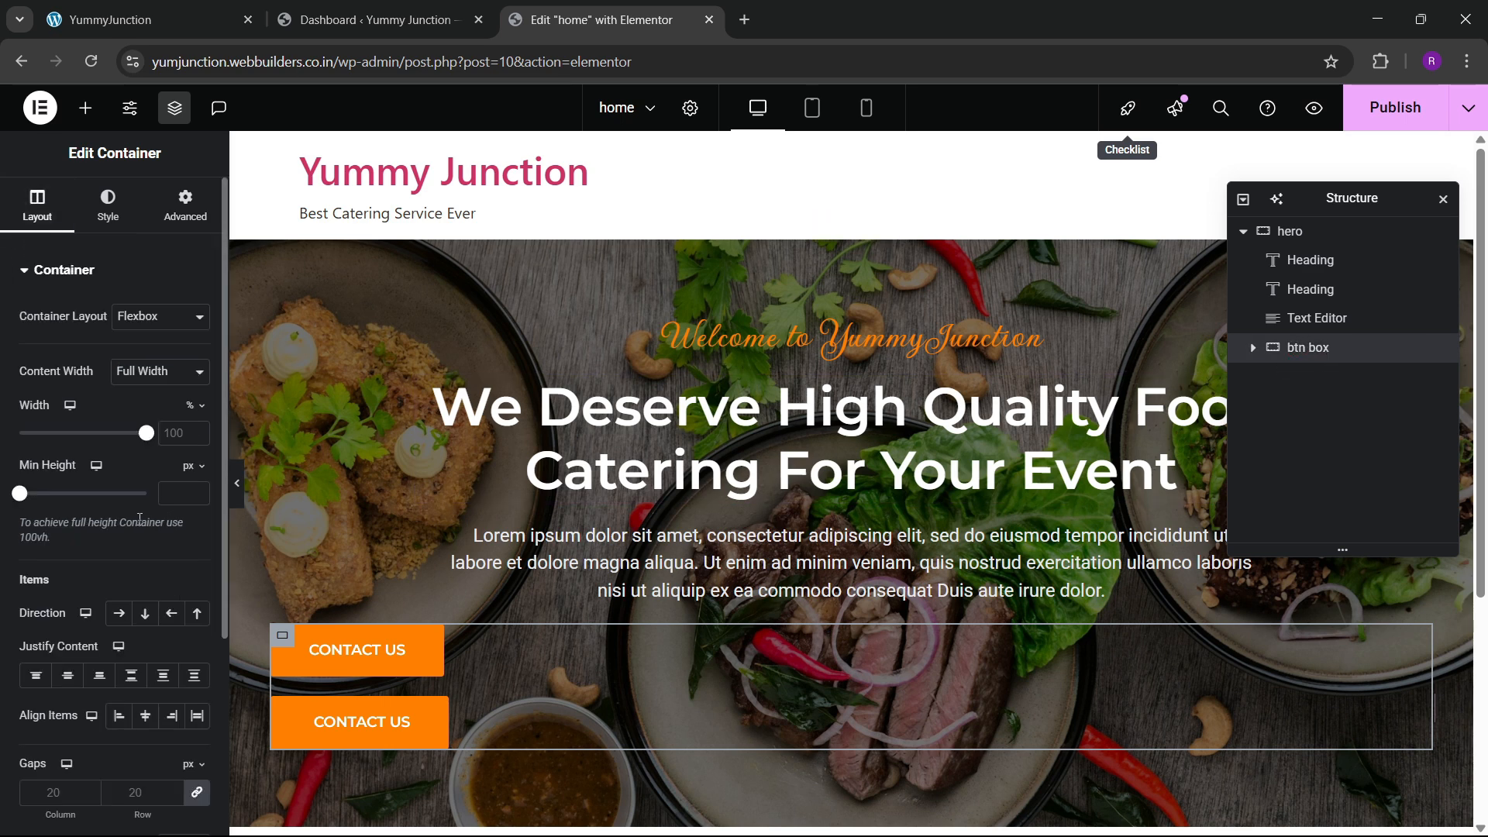
{"action": "left_click", "coordinate": [118, 614]}
{"action": "left_click", "coordinate": [131, 675]}
{"action": "left_click", "coordinate": [145, 715]}
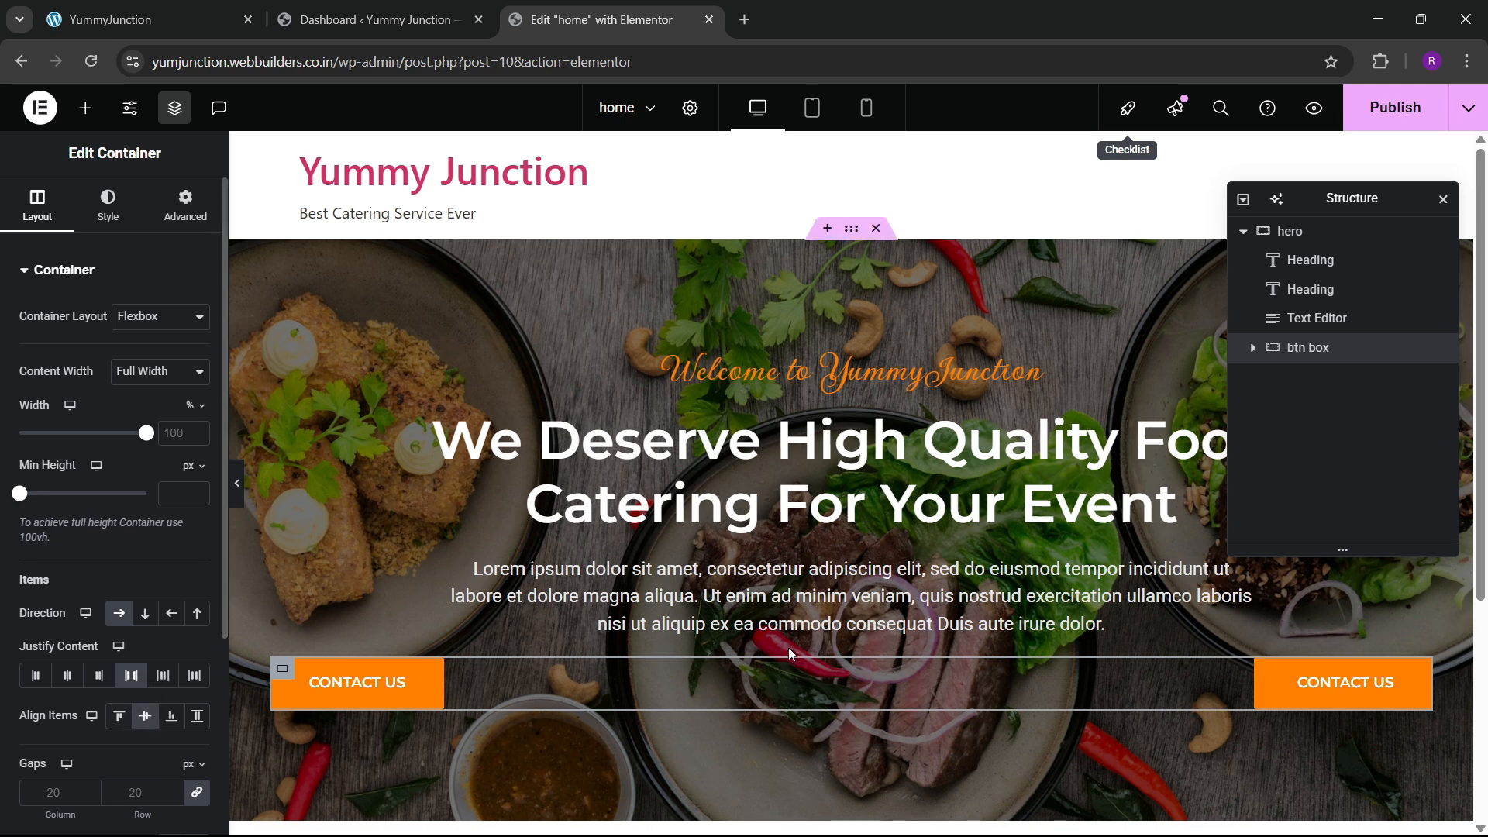
{"action": "left_click", "coordinate": [66, 677]}
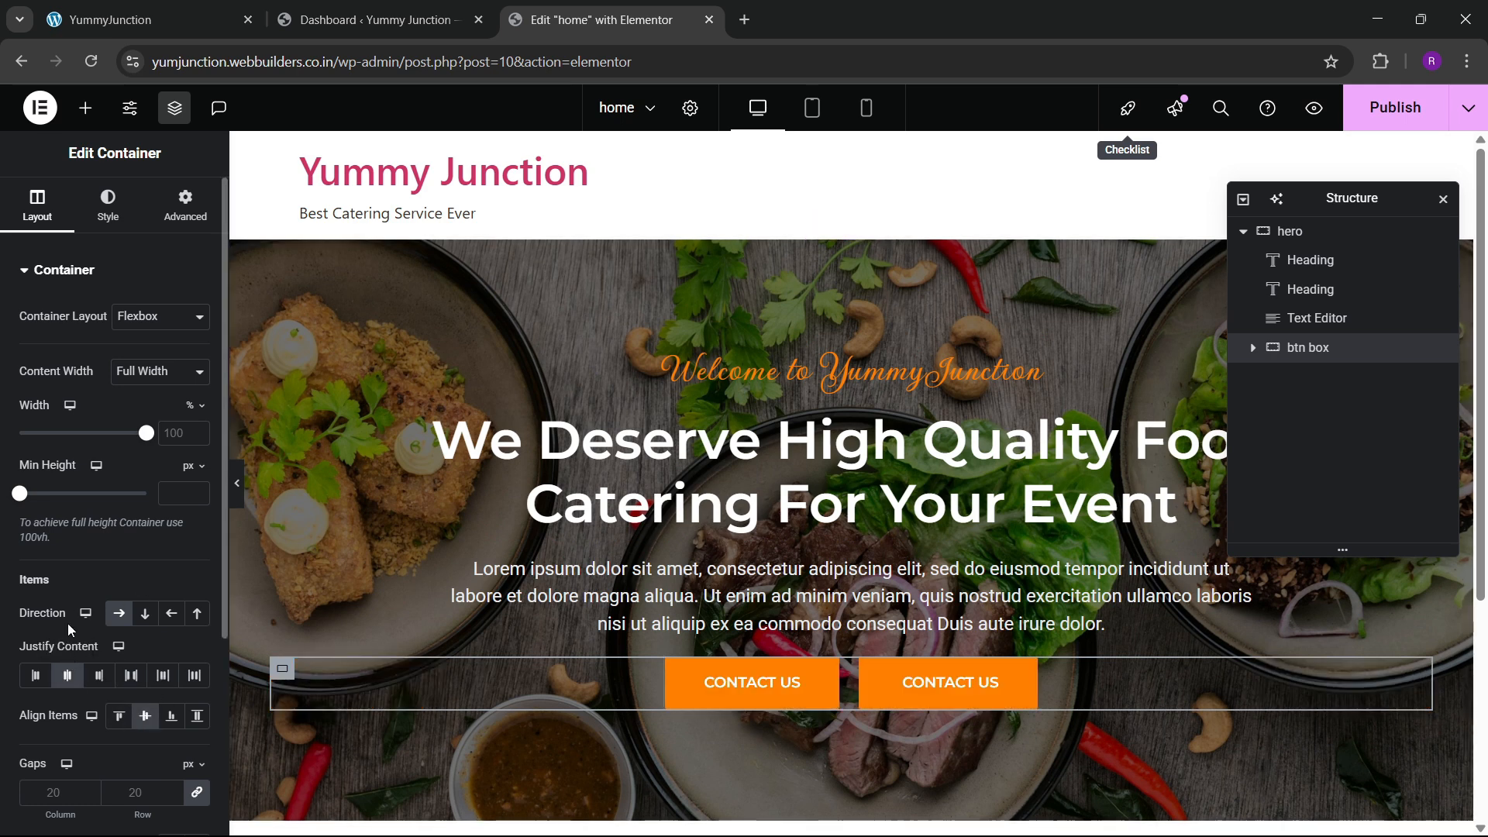
{"action": "scroll", "coordinate": [73, 623], "scroll_direction": "down", "scroll_amount": 1}
{"action": "type", "text": "40"}
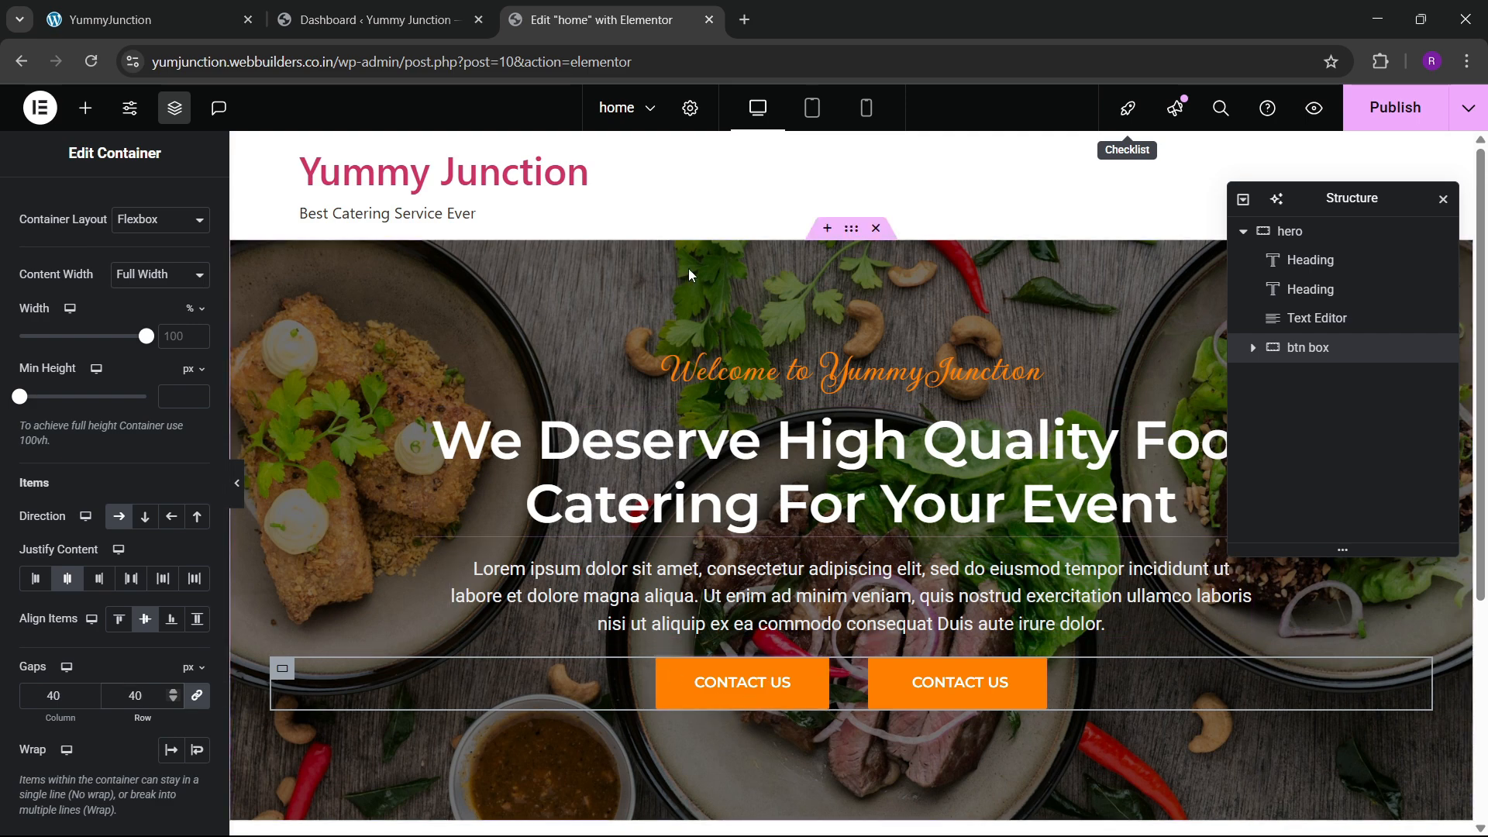
Compare the hero spacing with the reference homepage and set the hero container's gaps to 40 px
{"action": "left_click", "coordinate": [124, 20]}
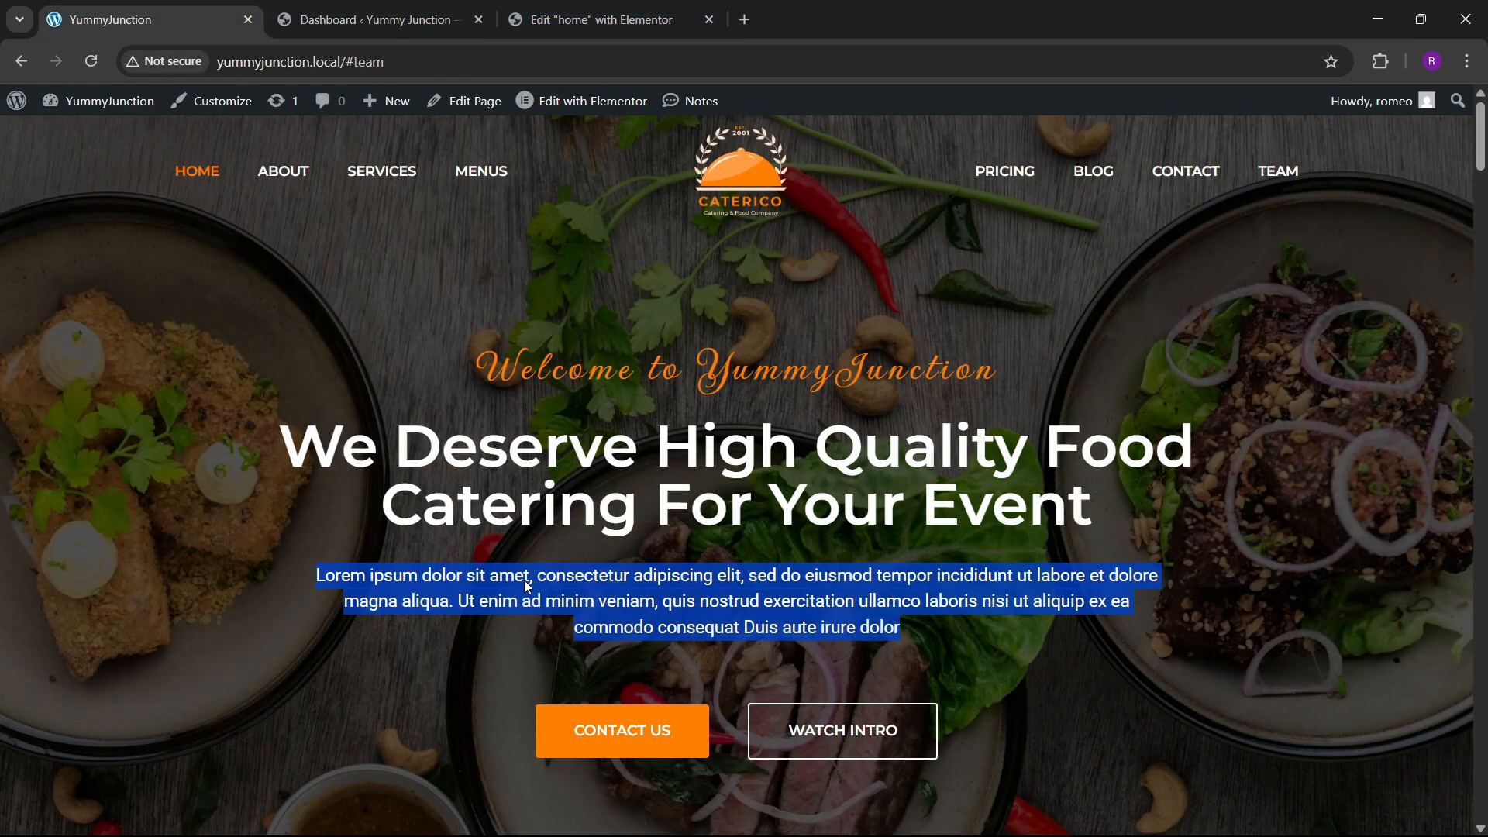
{"action": "left_click", "coordinate": [611, 16]}
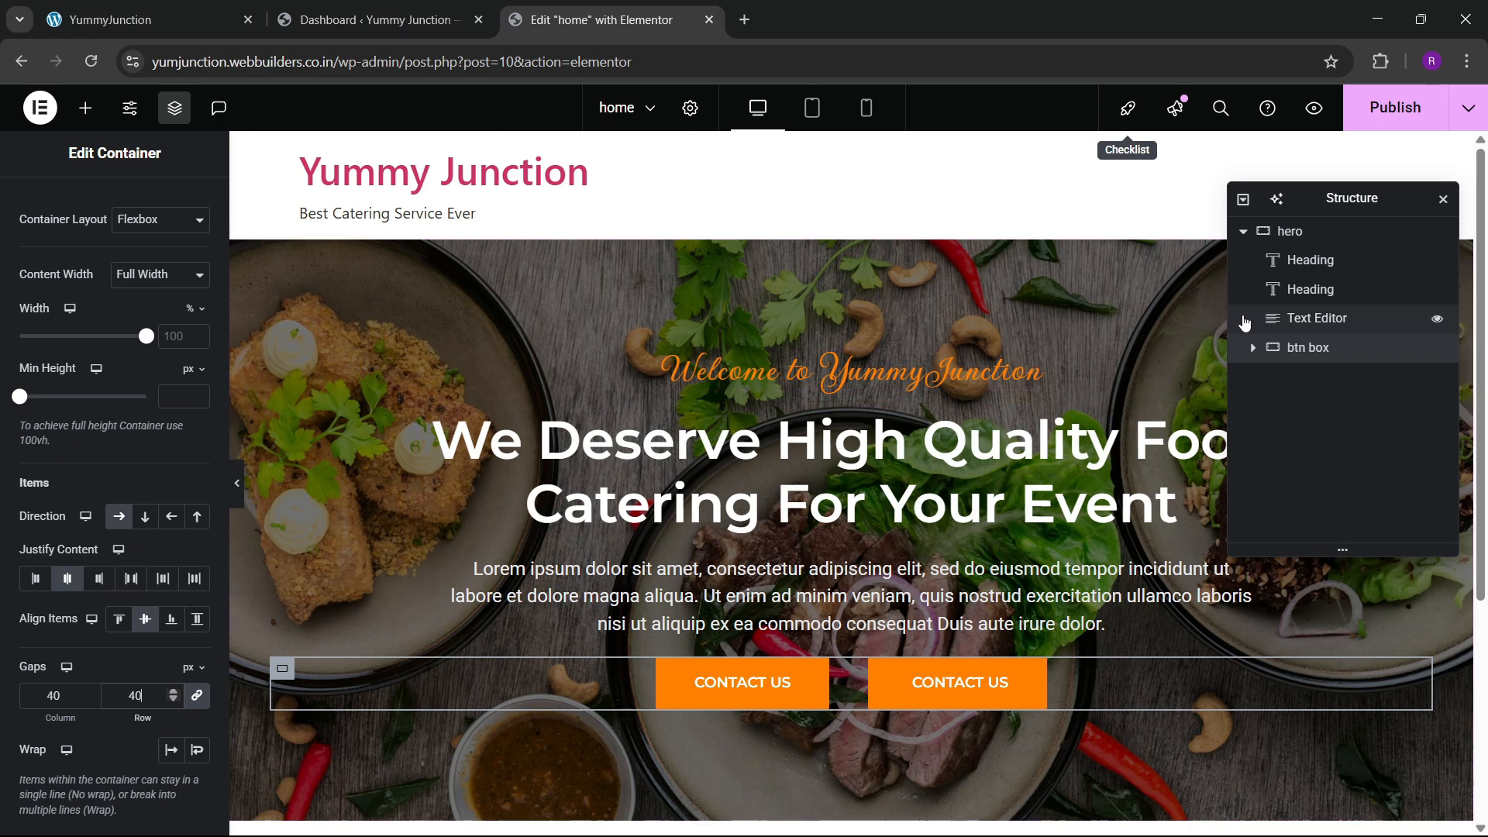
{"action": "left_click", "coordinate": [1308, 237]}
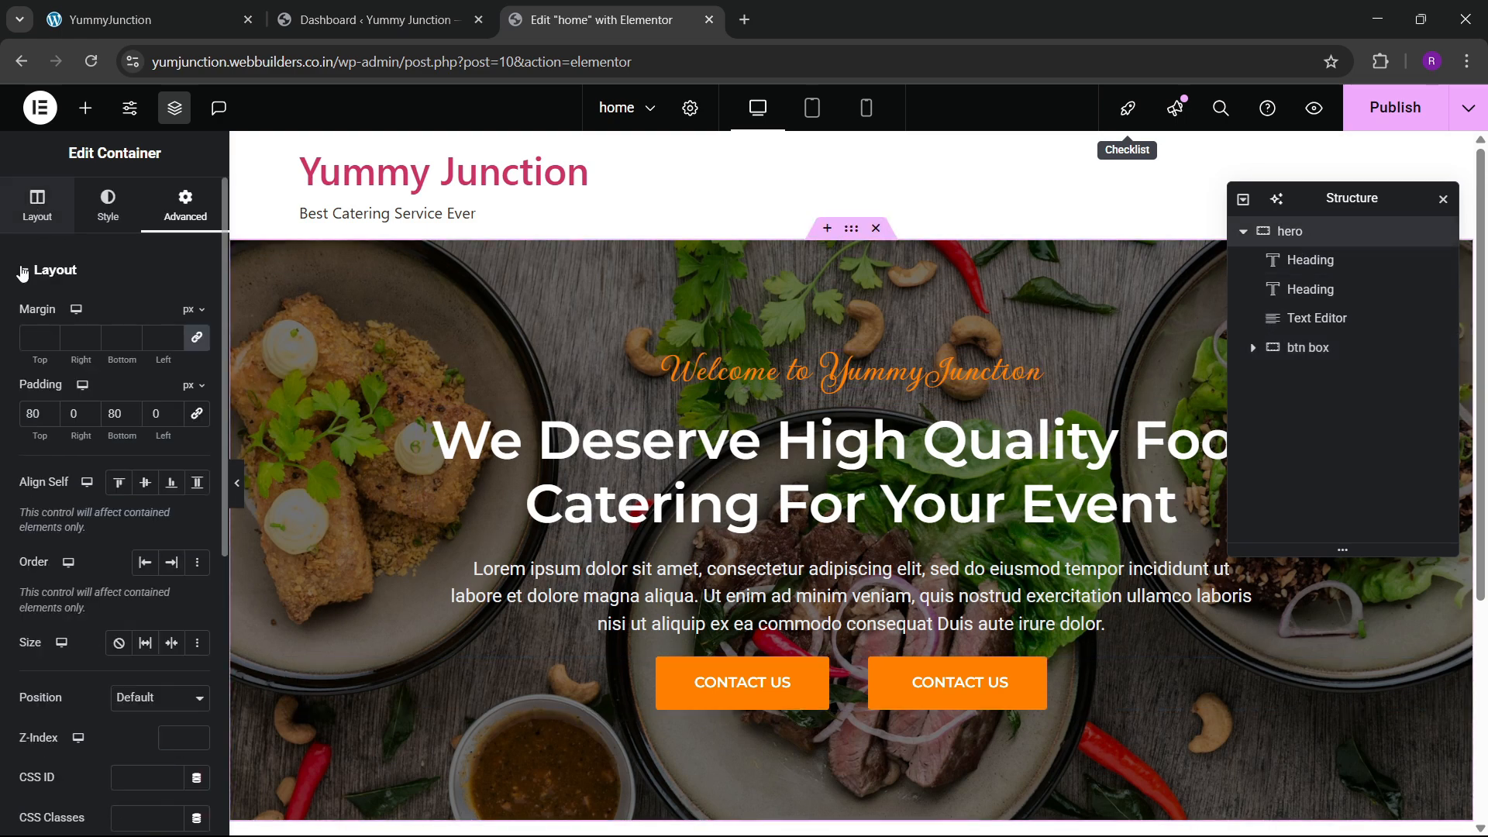
{"action": "left_click", "coordinate": [37, 205]}
{"action": "scroll", "coordinate": [92, 480], "scroll_direction": "down", "scroll_amount": 1}
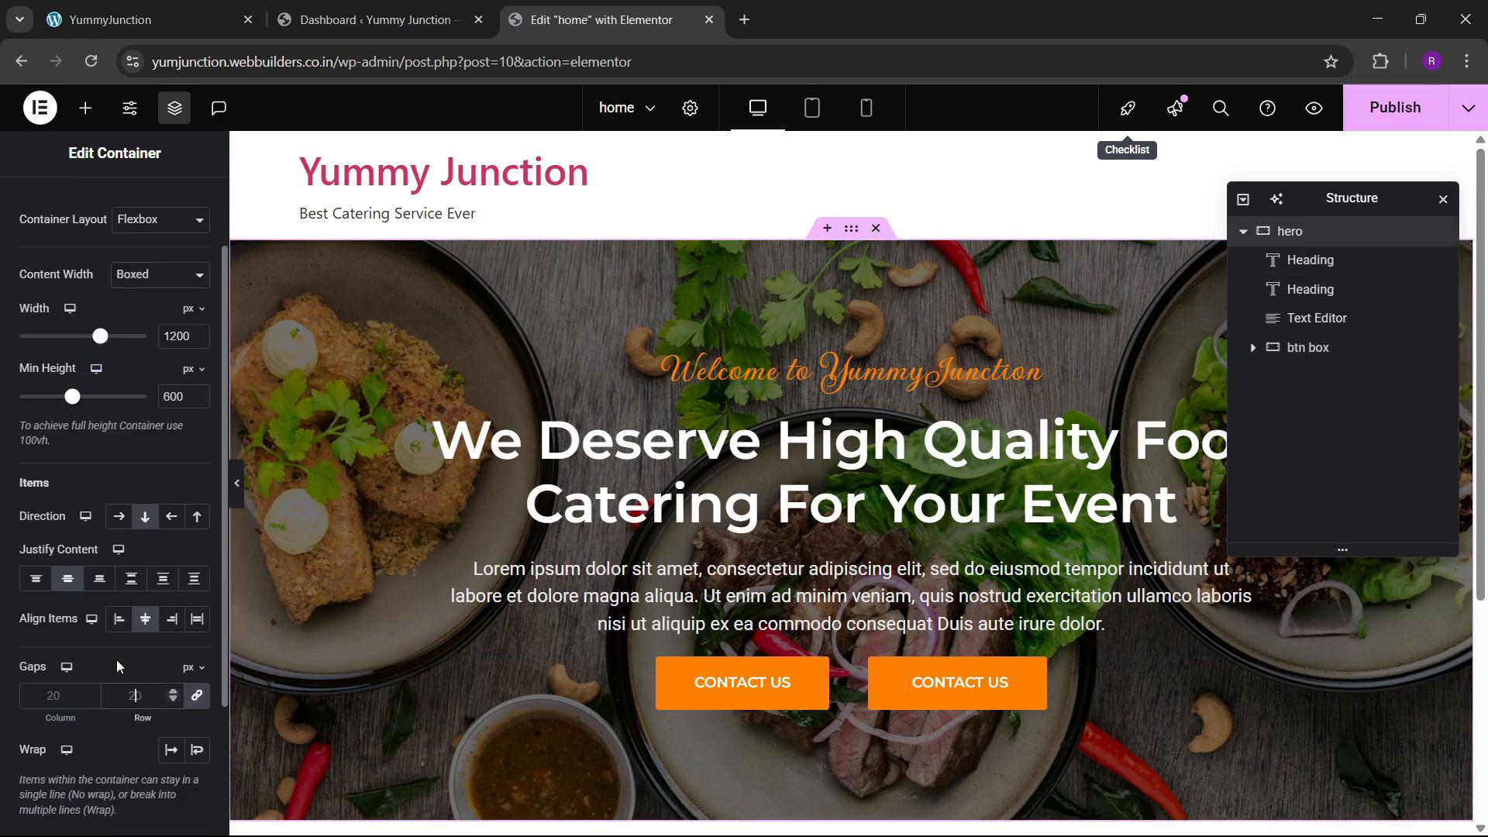
{"action": "type", "text": "40"}
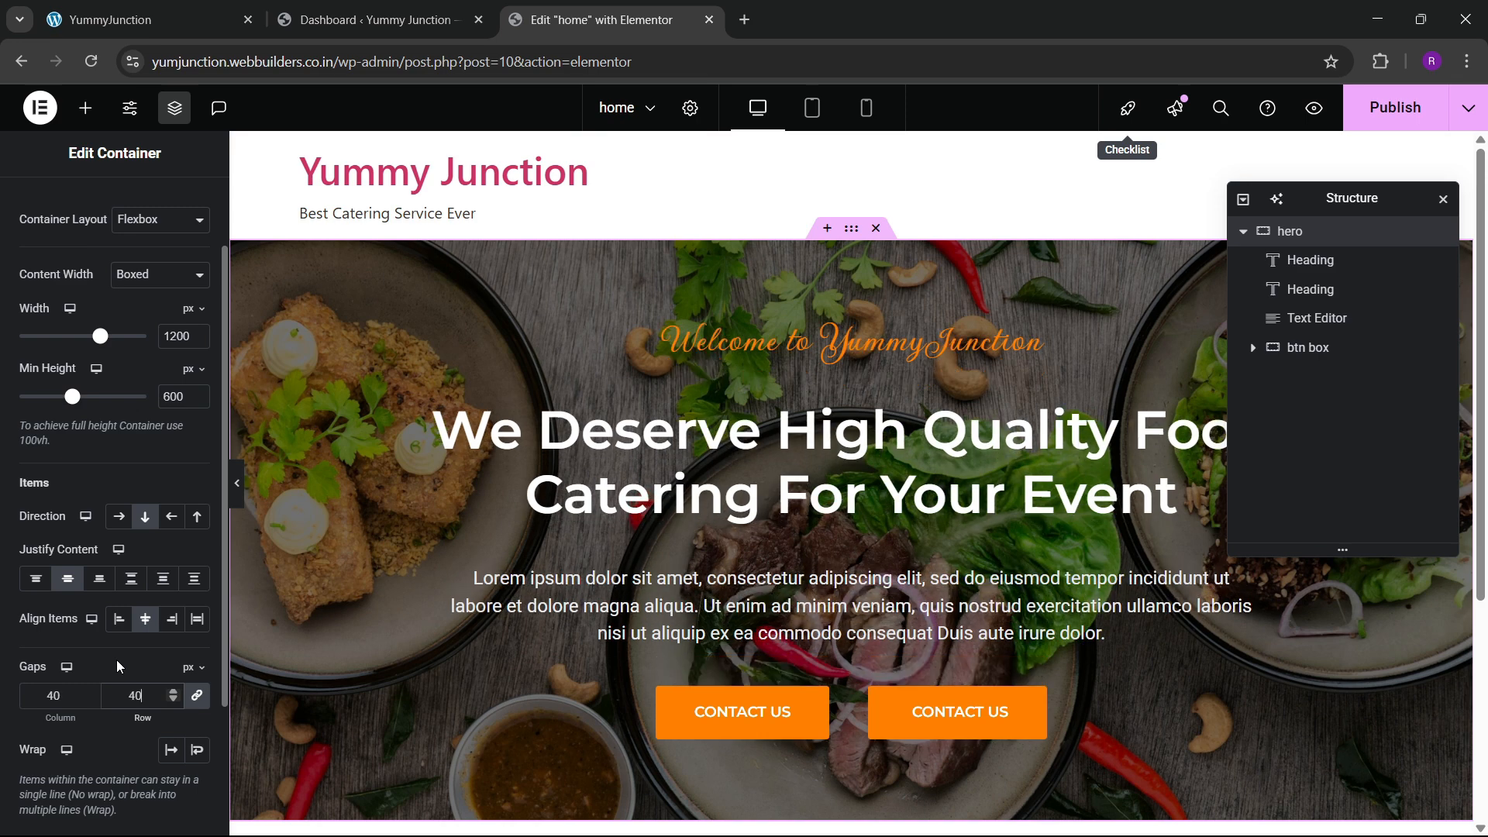
Check the second button on the reference homepage and make the duplicated button's background fully transparent (#FF7F0000)
{"action": "scroll", "coordinate": [877, 505], "scroll_direction": "down", "scroll_amount": 3}
{"action": "left_click", "coordinate": [880, 512]}
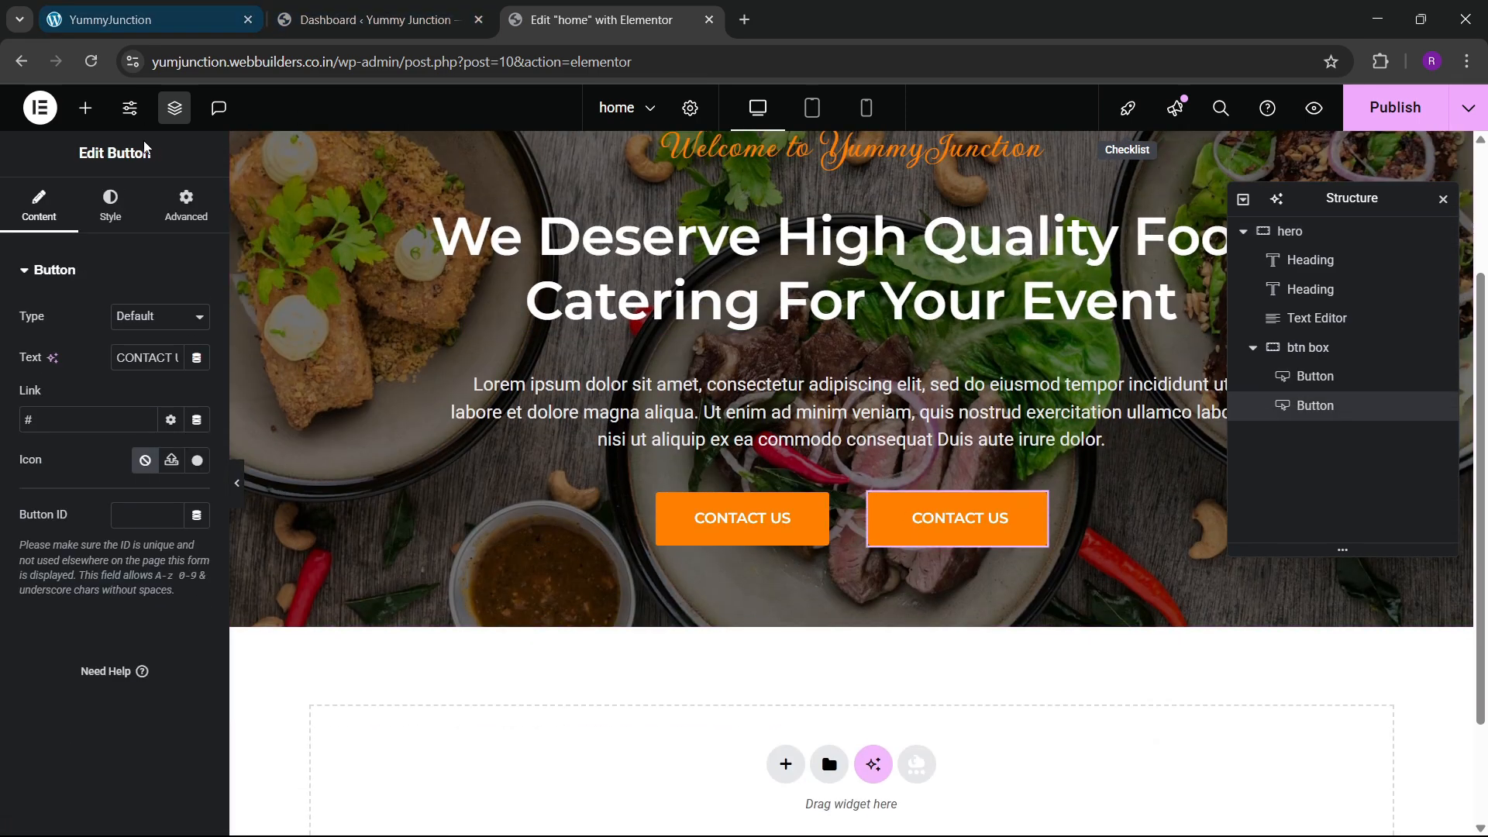
{"action": "left_click", "coordinate": [145, 21]}
{"action": "left_click", "coordinate": [608, 20]}
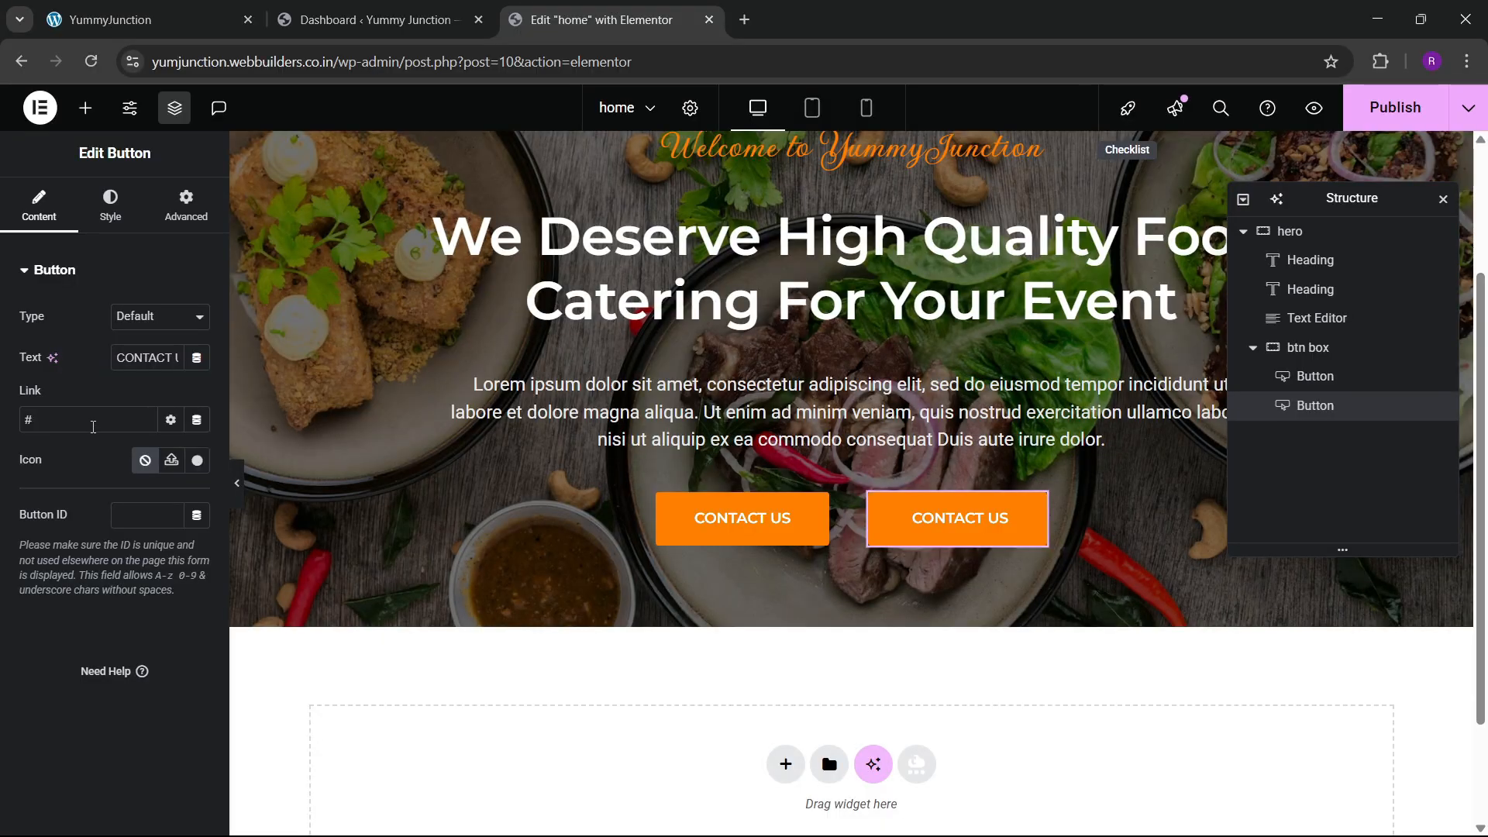
{"action": "left_click", "coordinate": [107, 220]}
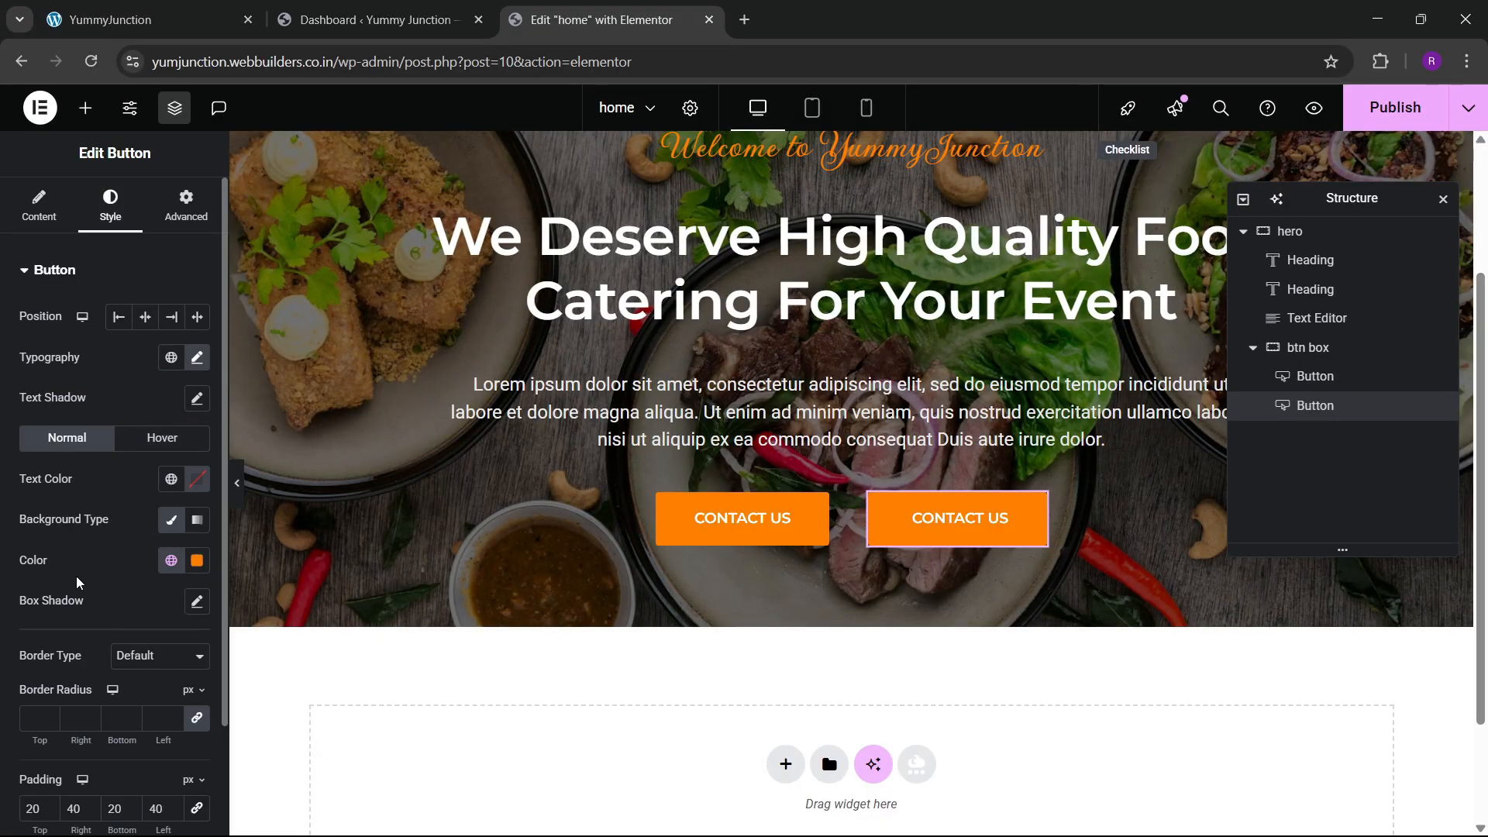
{"action": "scroll", "coordinate": [78, 585], "scroll_direction": "down", "scroll_amount": 2}
{"action": "left_click", "coordinate": [197, 428]}
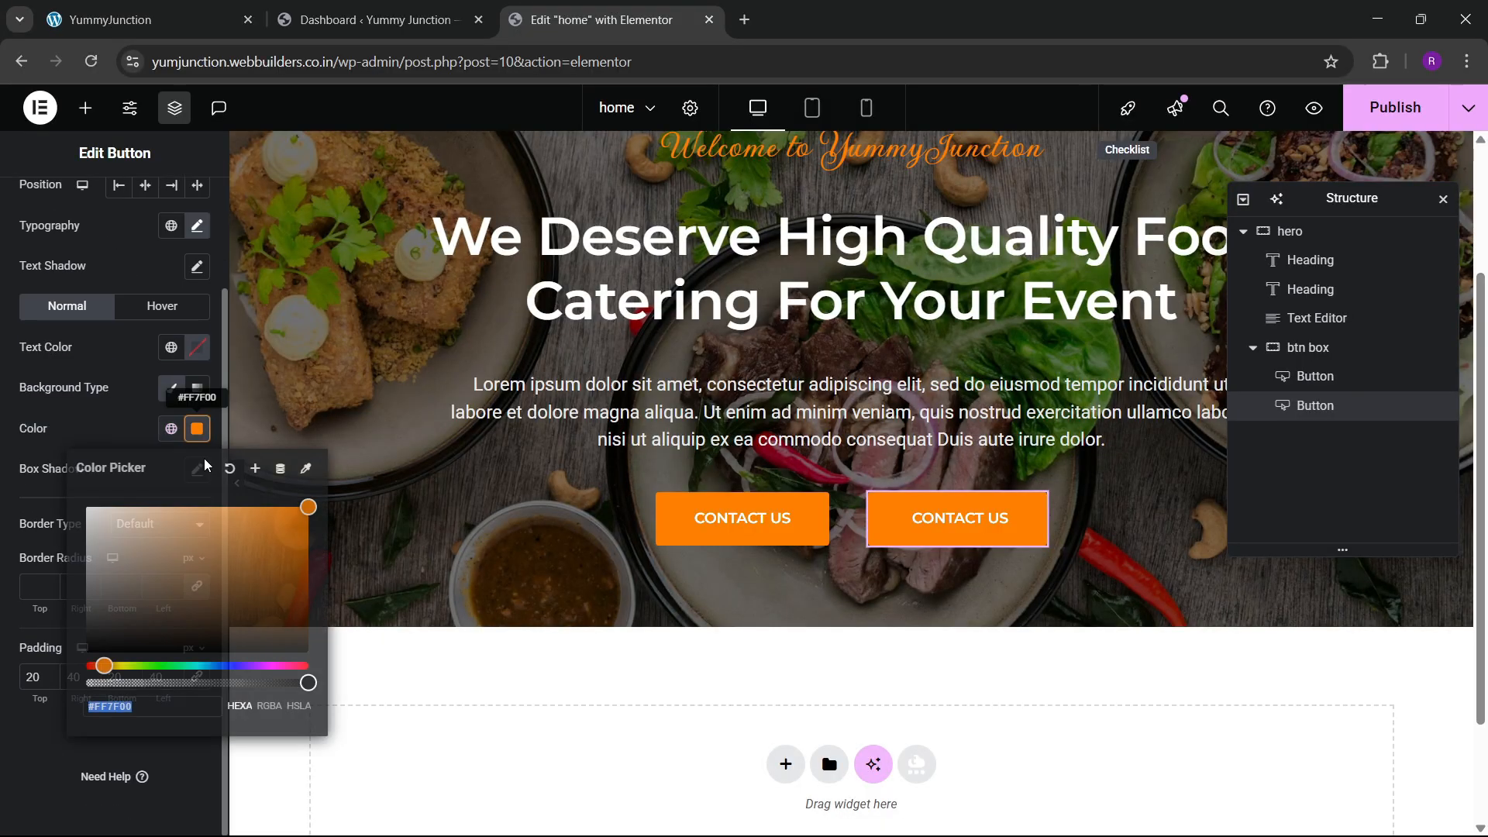
{"action": "left_click_drag", "start_coordinate": [309, 683], "coordinate": [51, 678]}
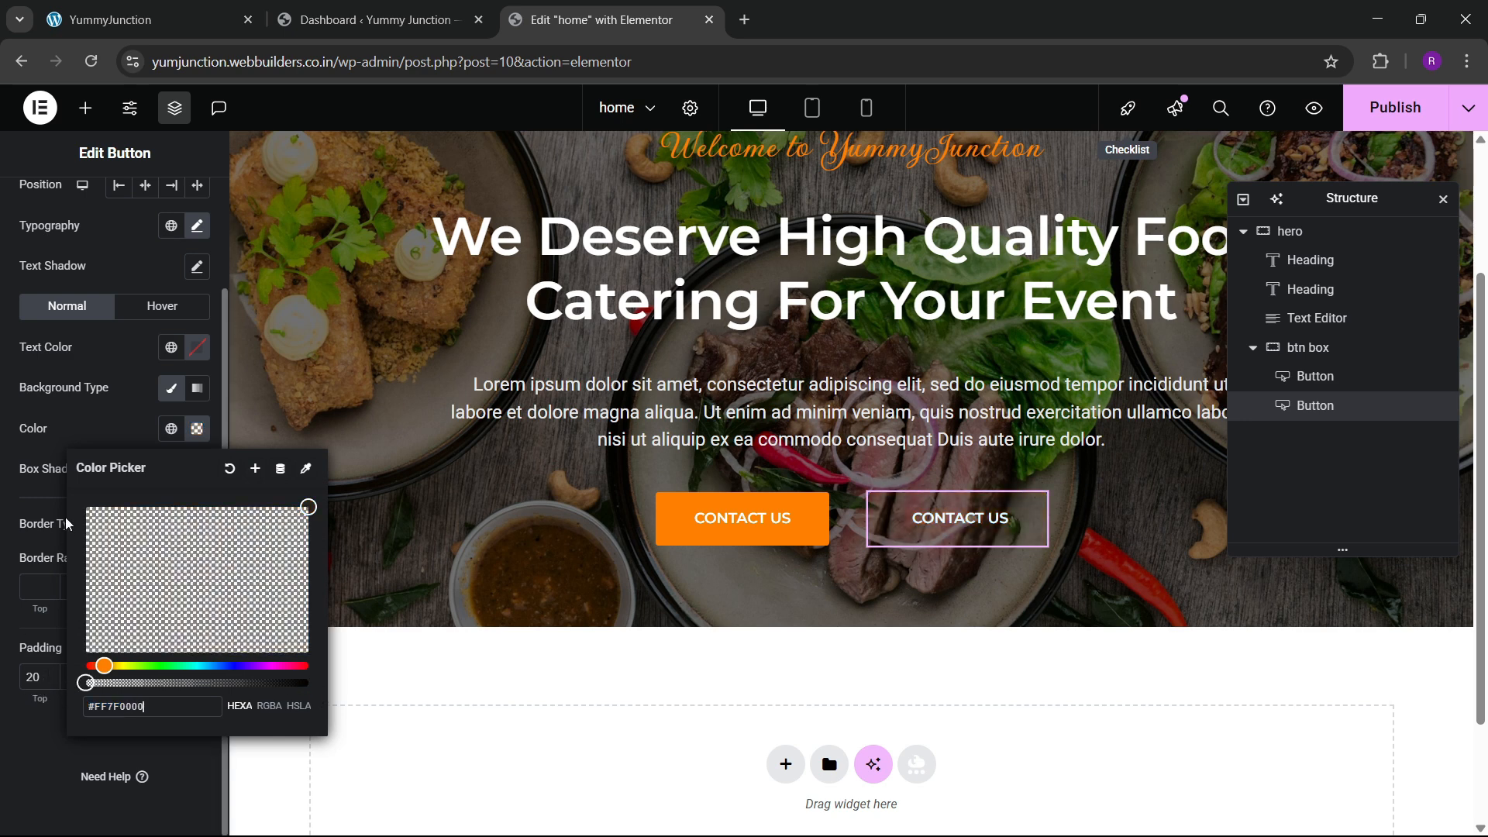
Set the second button's text colour to white (#FFFFFF)
{"action": "left_click", "coordinate": [198, 349]}
{"action": "left_click", "coordinate": [85, 424]}
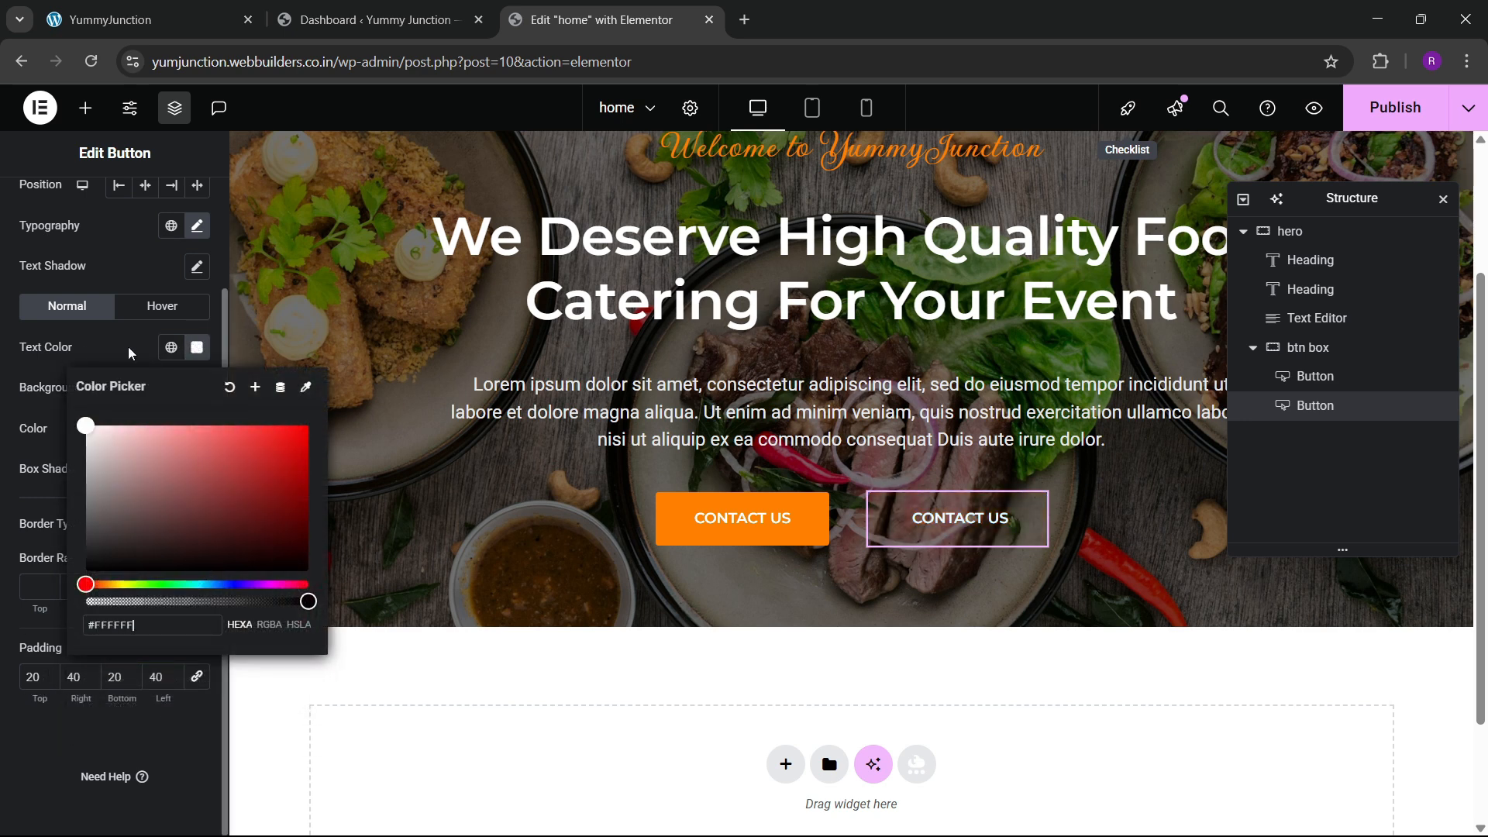
{"action": "left_click", "coordinate": [129, 352]}
Give the second button a solid 2 px white border and preview the hero section without the editing panels
{"action": "left_click", "coordinate": [141, 525]}
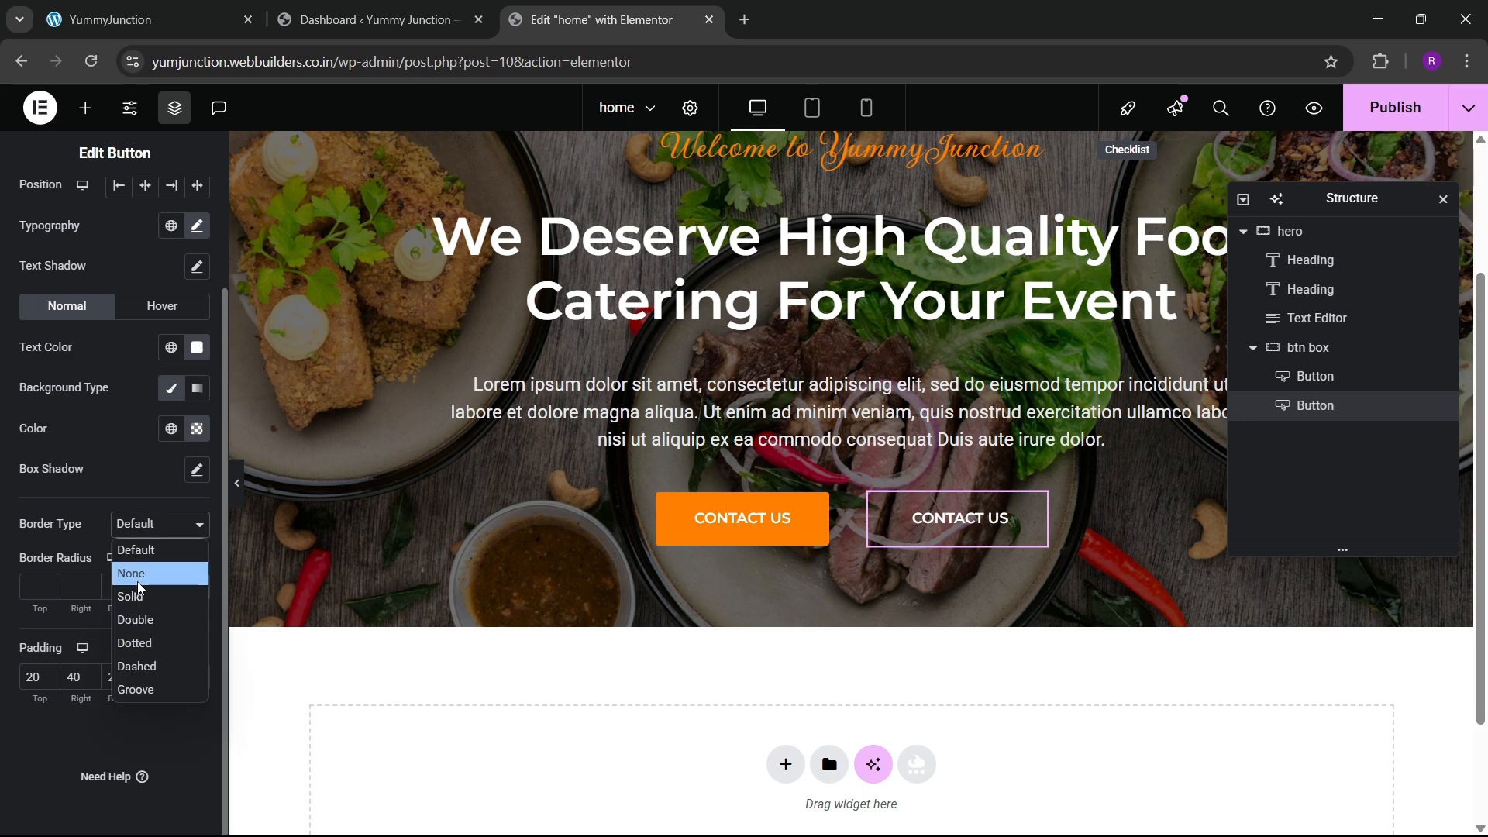
{"action": "left_click", "coordinate": [132, 571]}
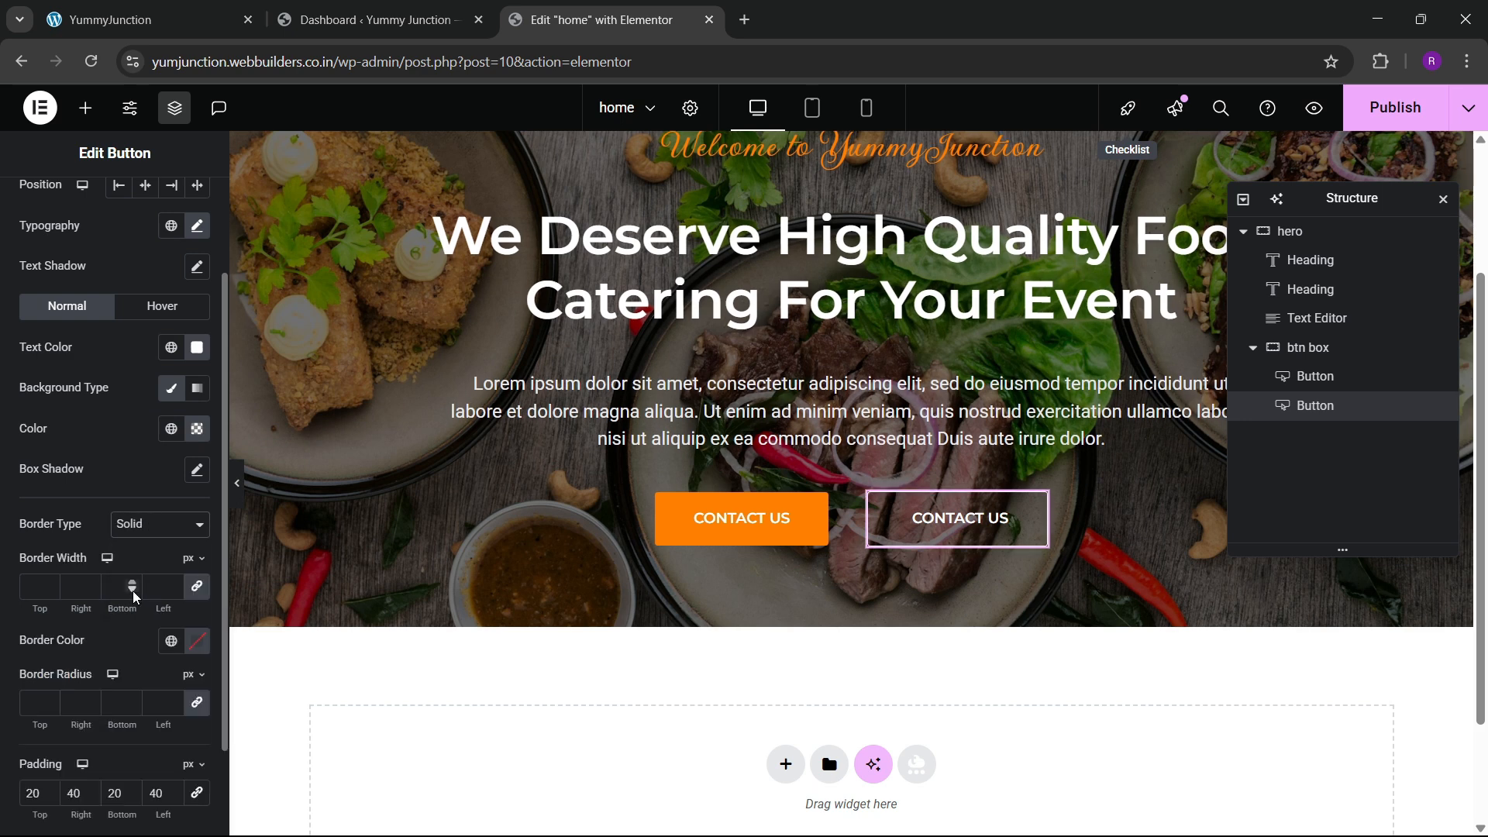
{"action": "left_click", "coordinate": [49, 584]}
{"action": "left_click", "coordinate": [197, 641]}
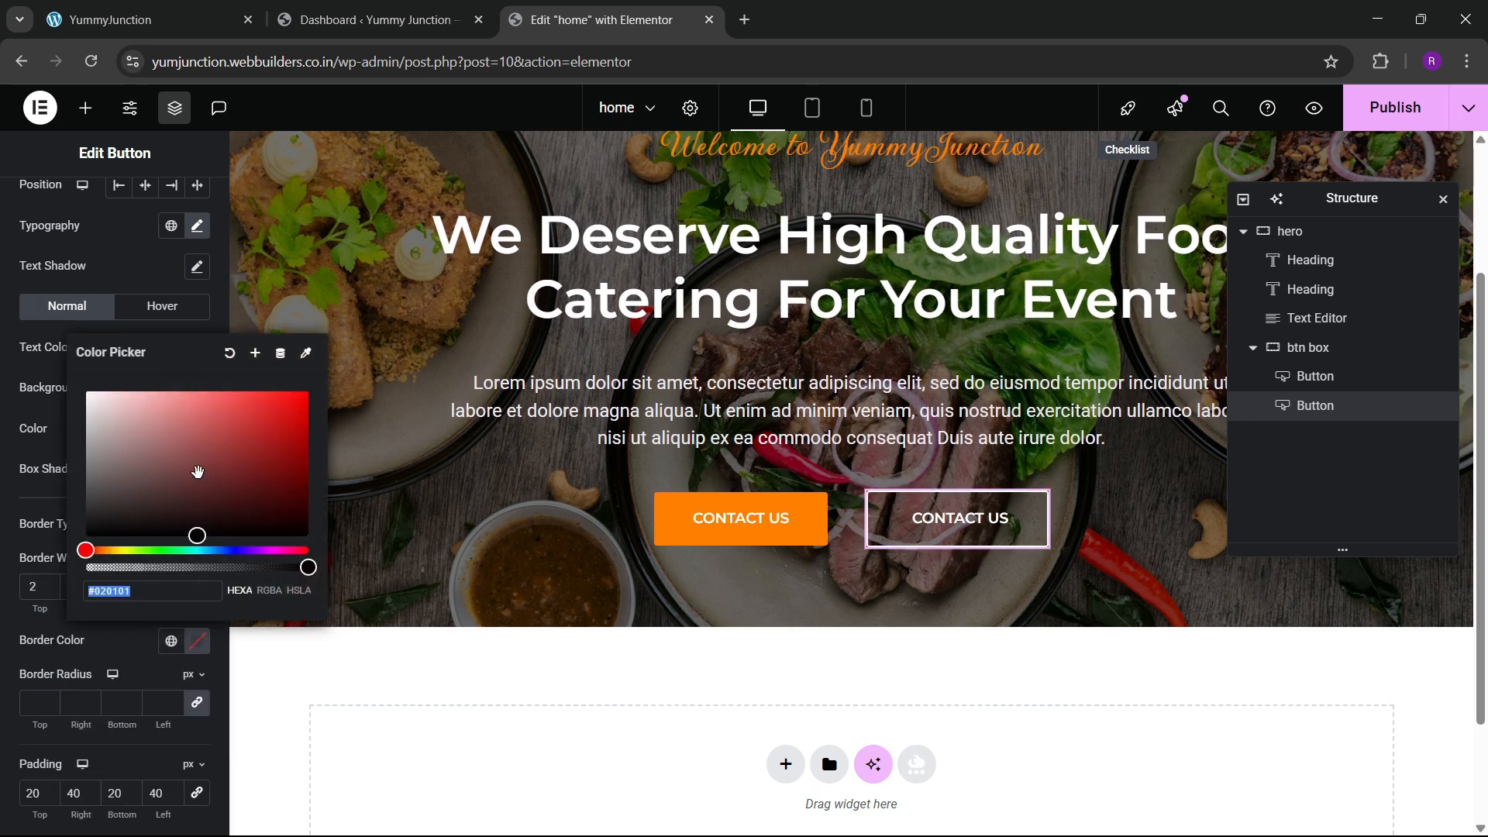
{"action": "left_click", "coordinate": [129, 633]}
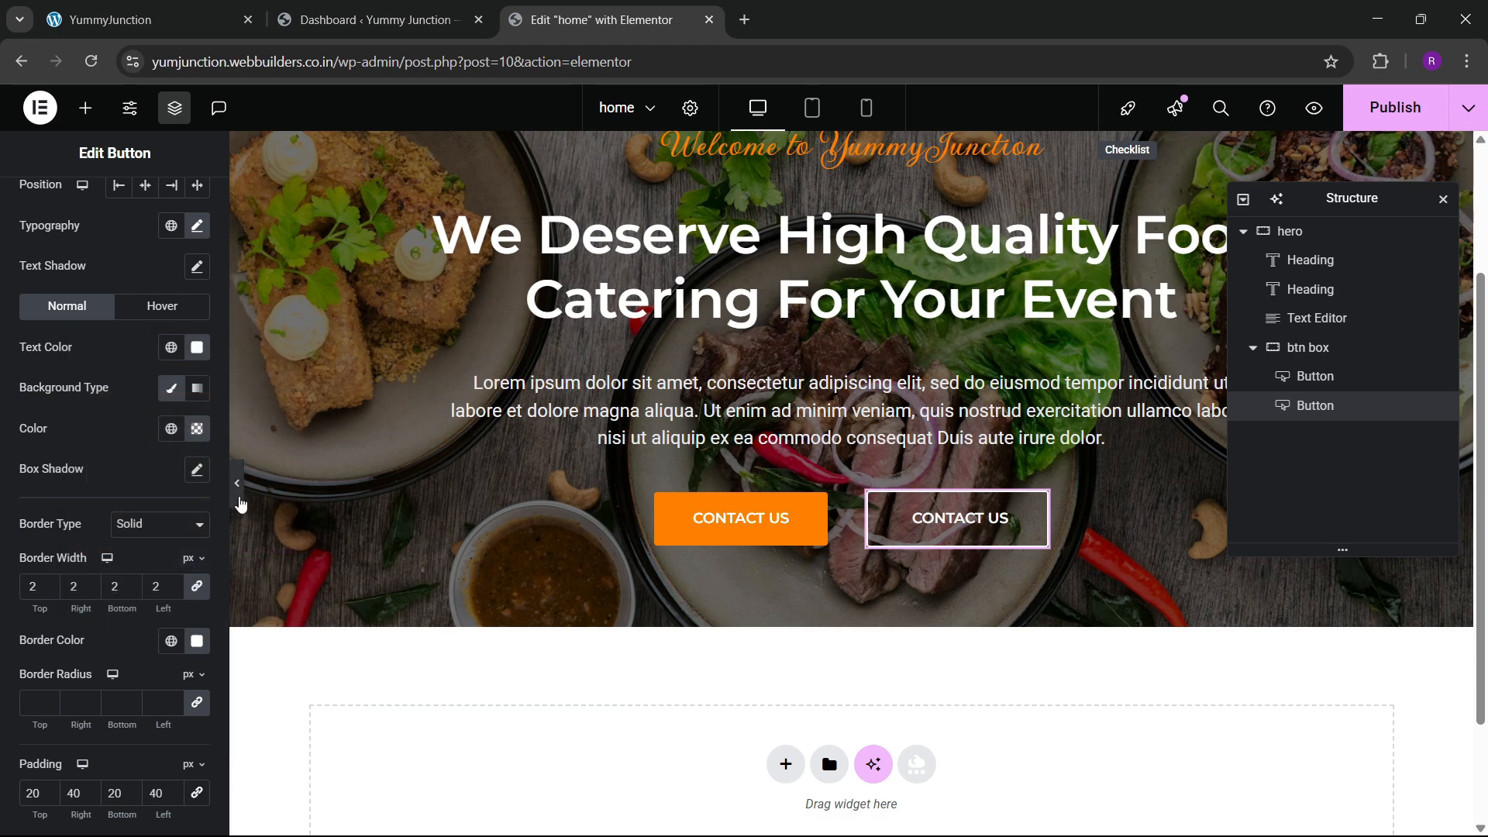
{"action": "left_click", "coordinate": [238, 492]}
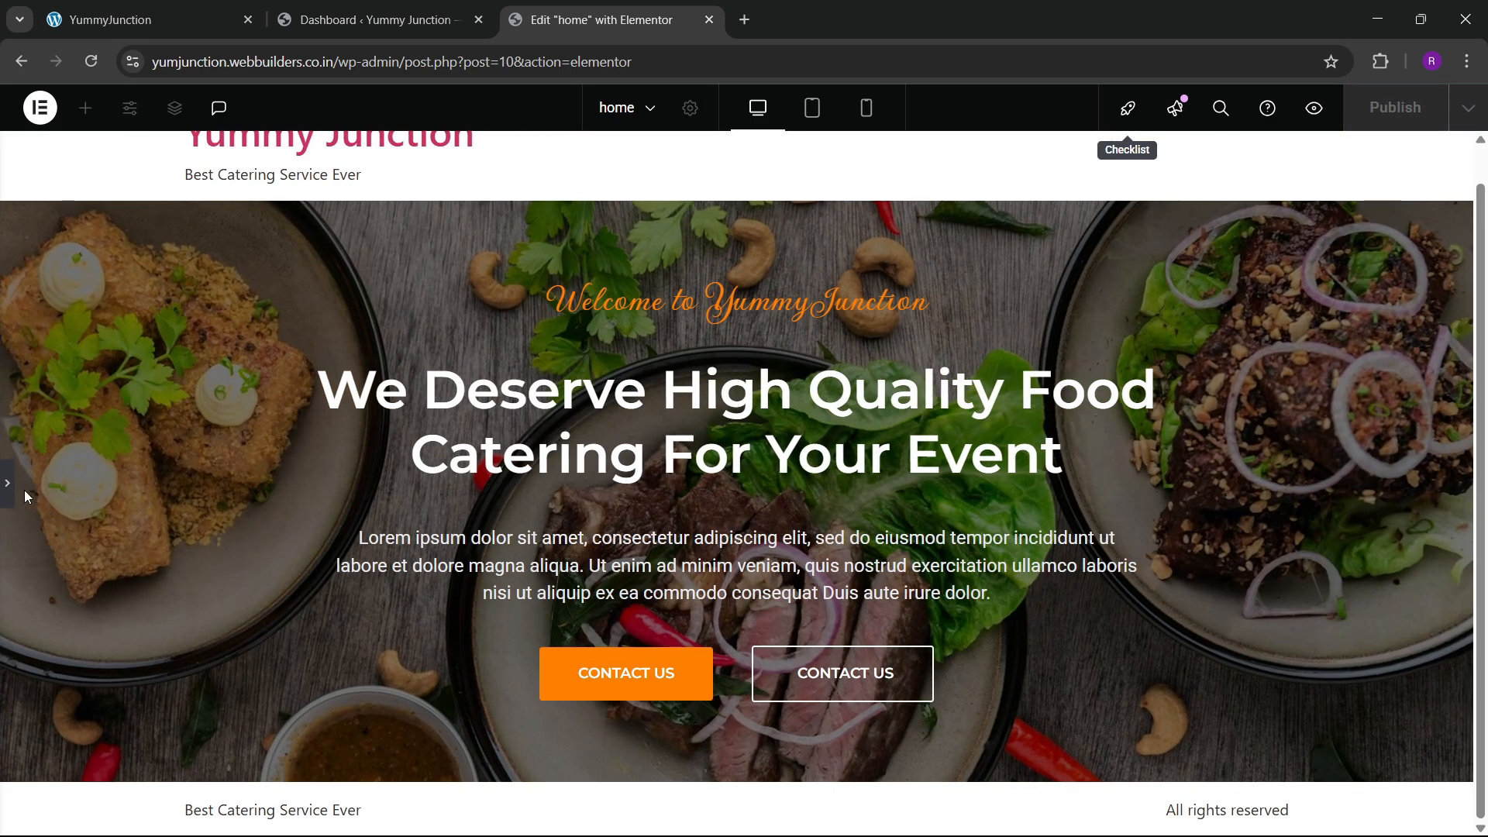
Give the outlined second hero button a white hover background and the global orange hover text colour
{"action": "left_click", "coordinate": [8, 485]}
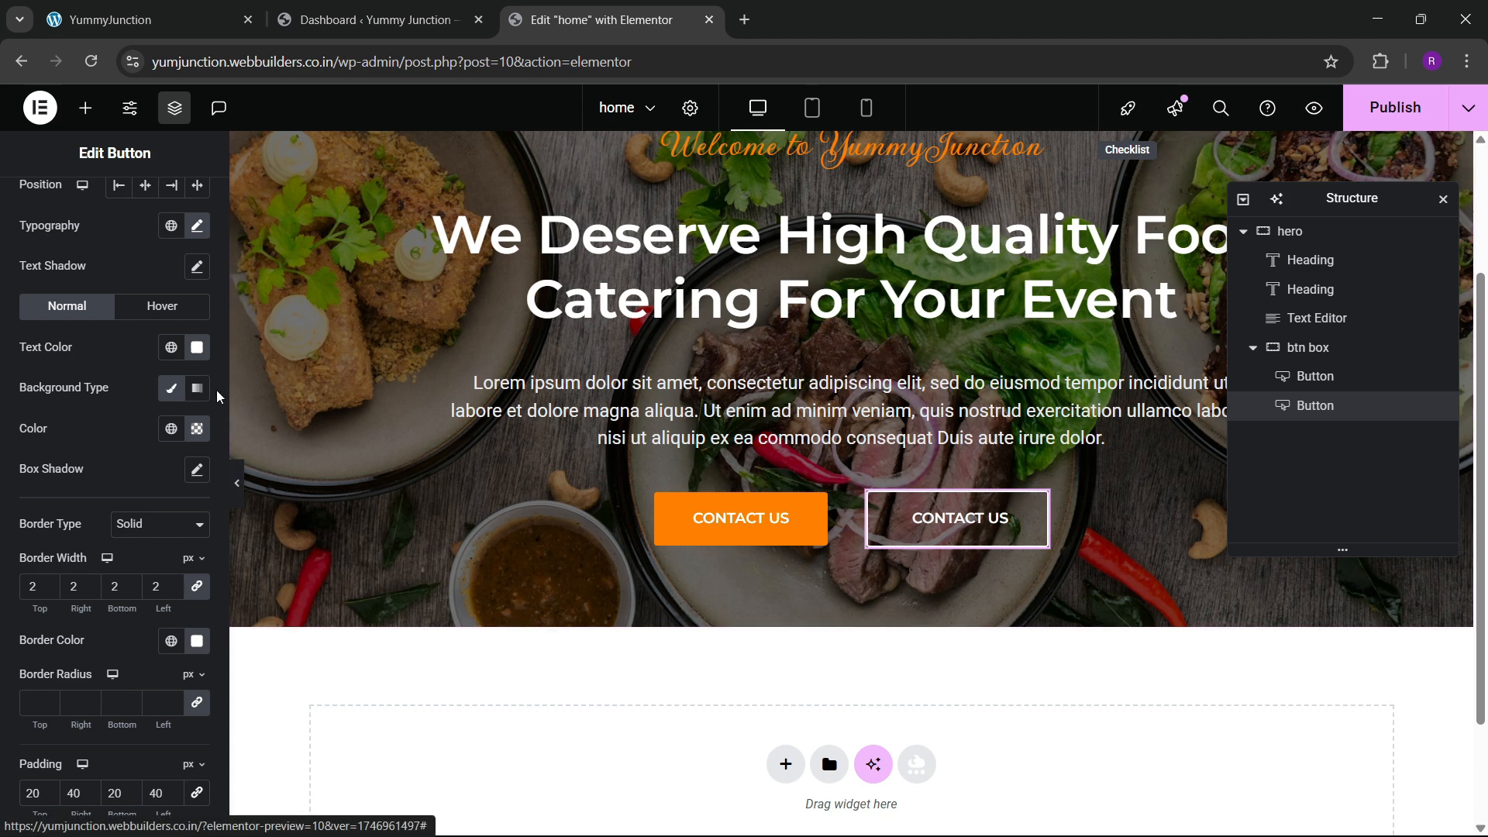
{"action": "left_click", "coordinate": [166, 308]}
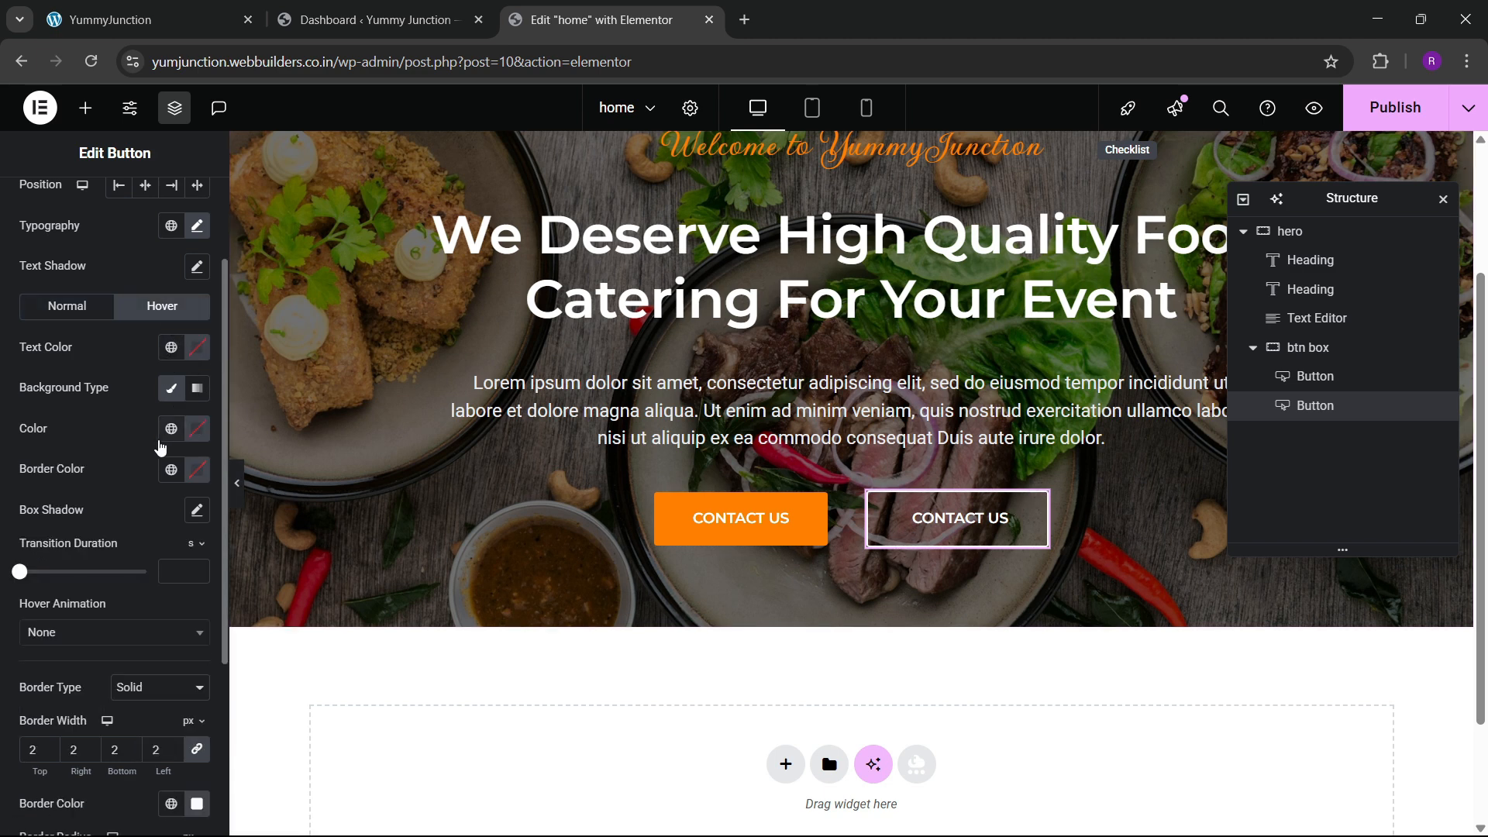
{"action": "left_click", "coordinate": [172, 431]}
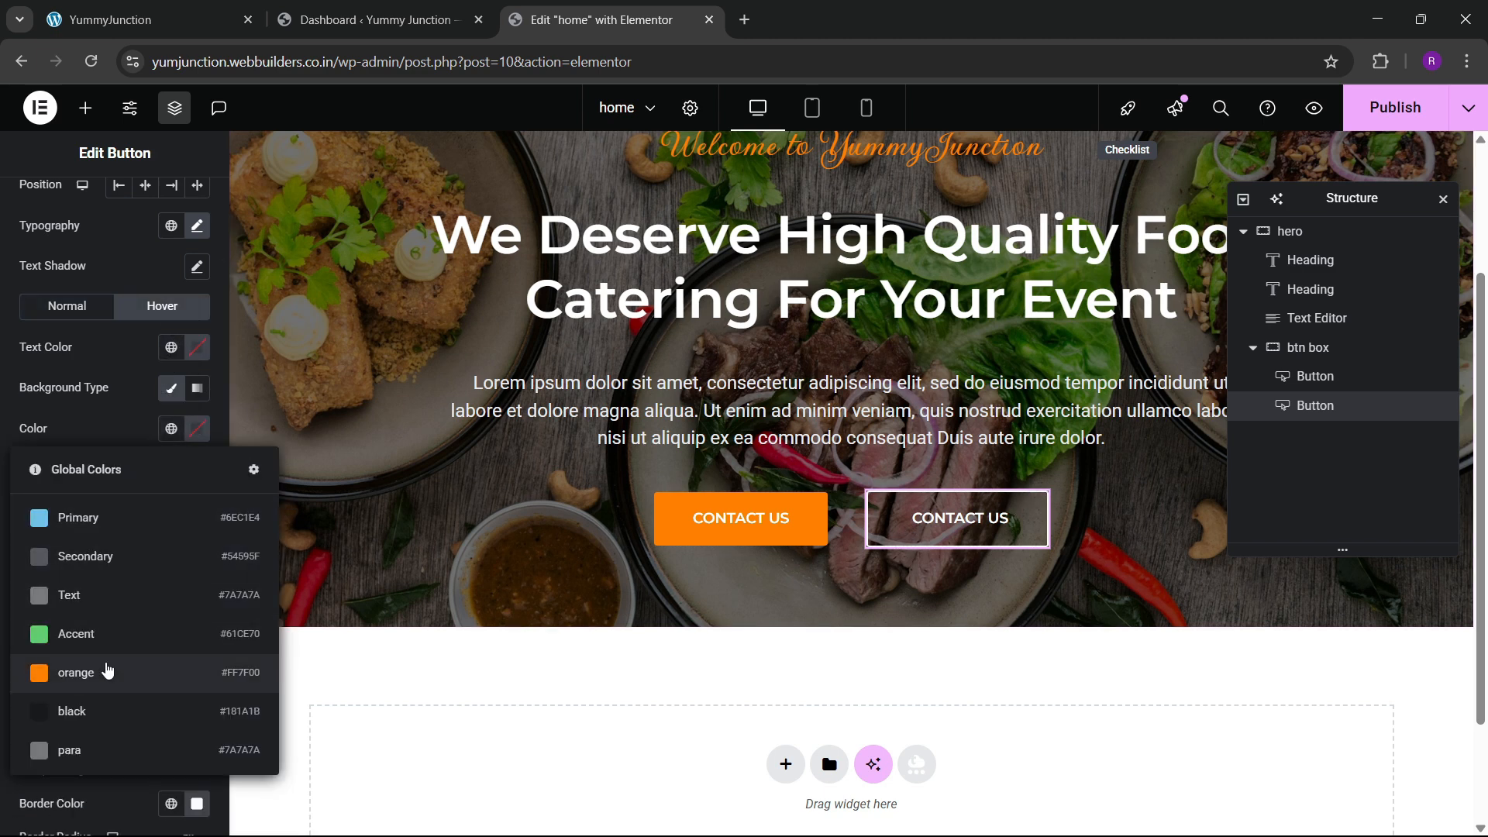
{"action": "left_click", "coordinate": [122, 429]}
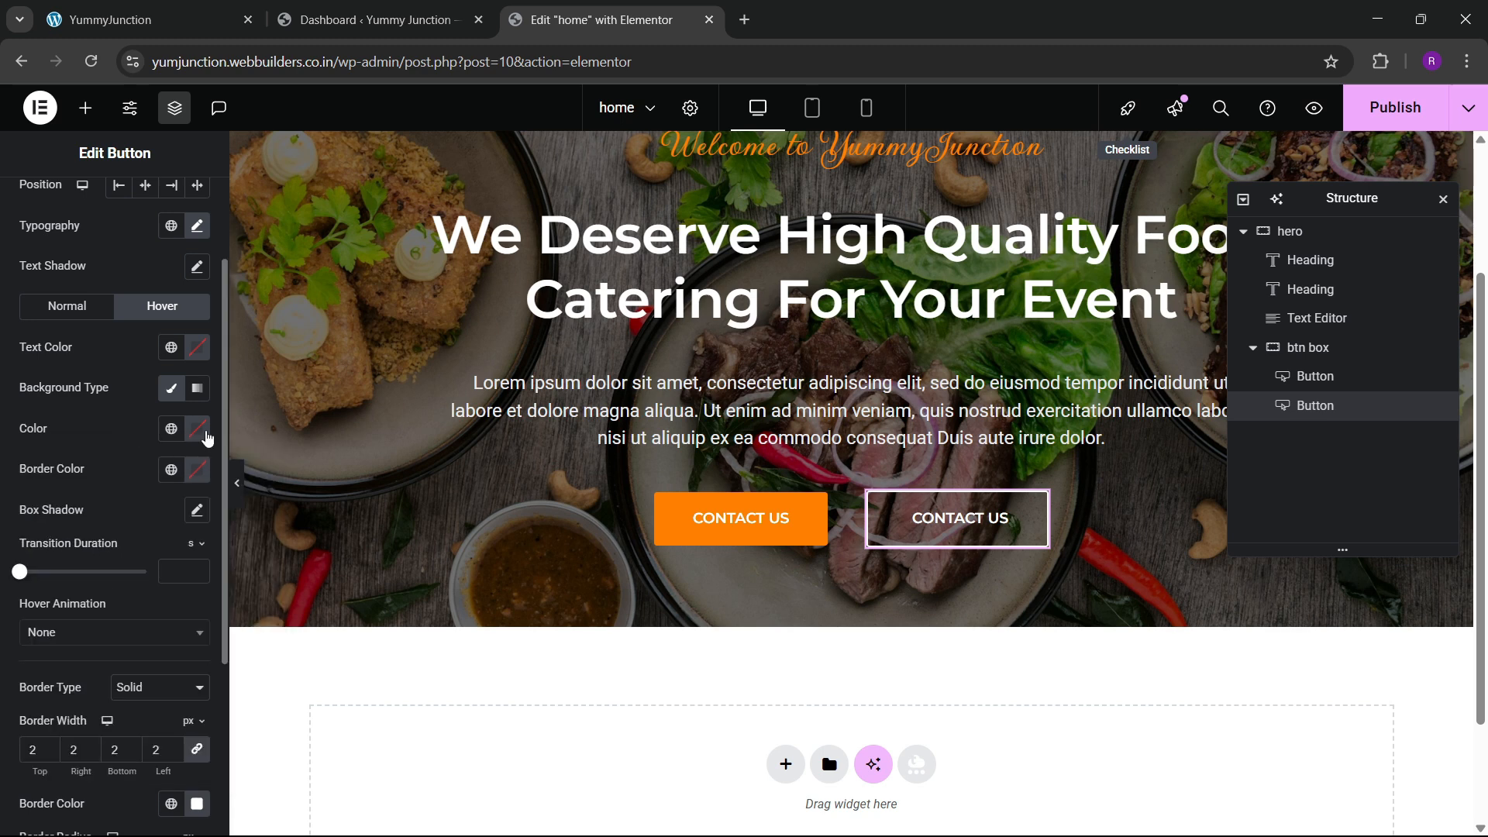
{"action": "left_click", "coordinate": [199, 430]}
{"action": "left_click", "coordinate": [173, 351]}
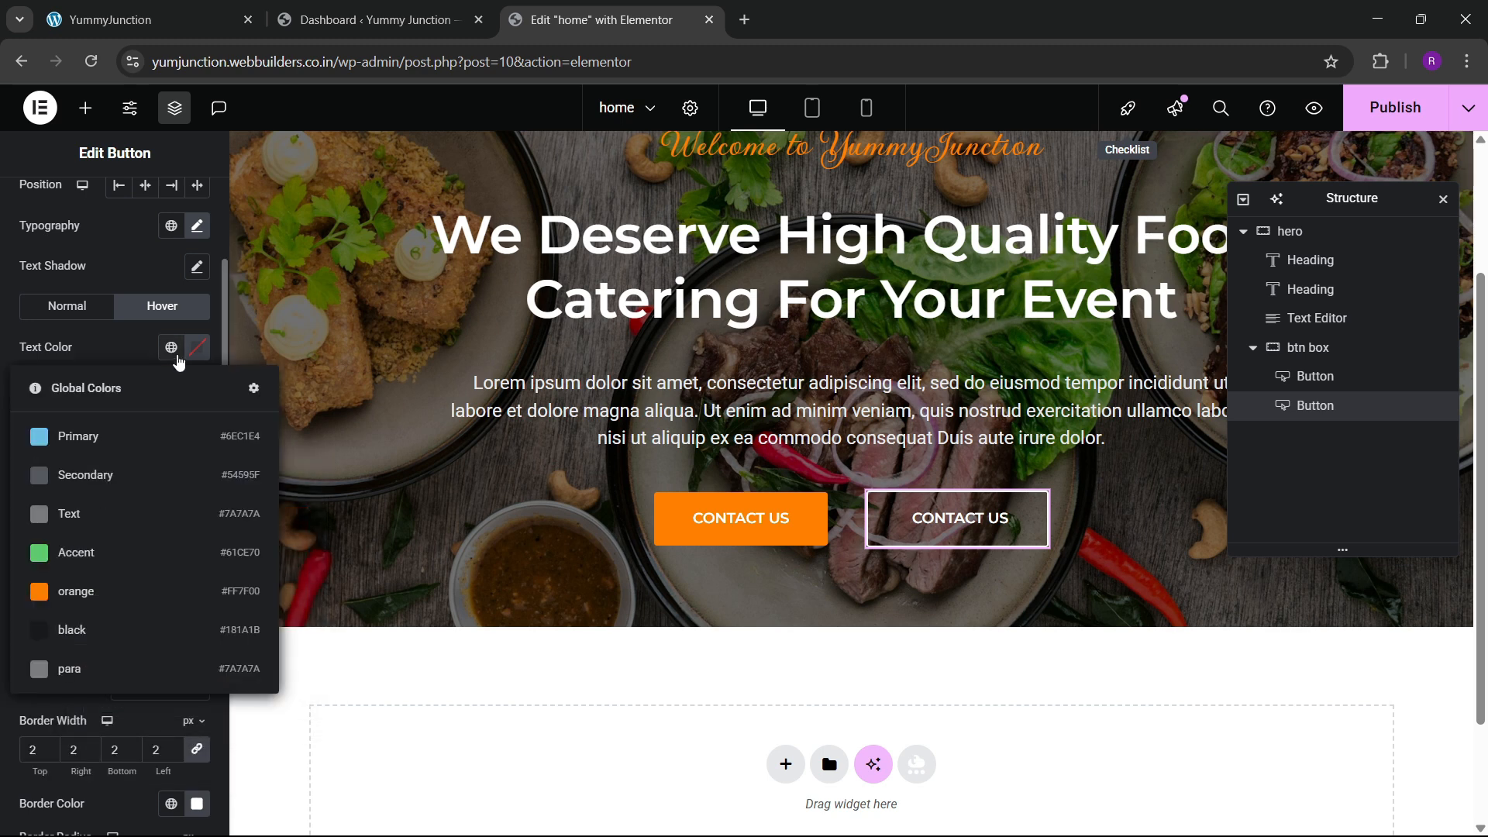
{"action": "left_click", "coordinate": [118, 592]}
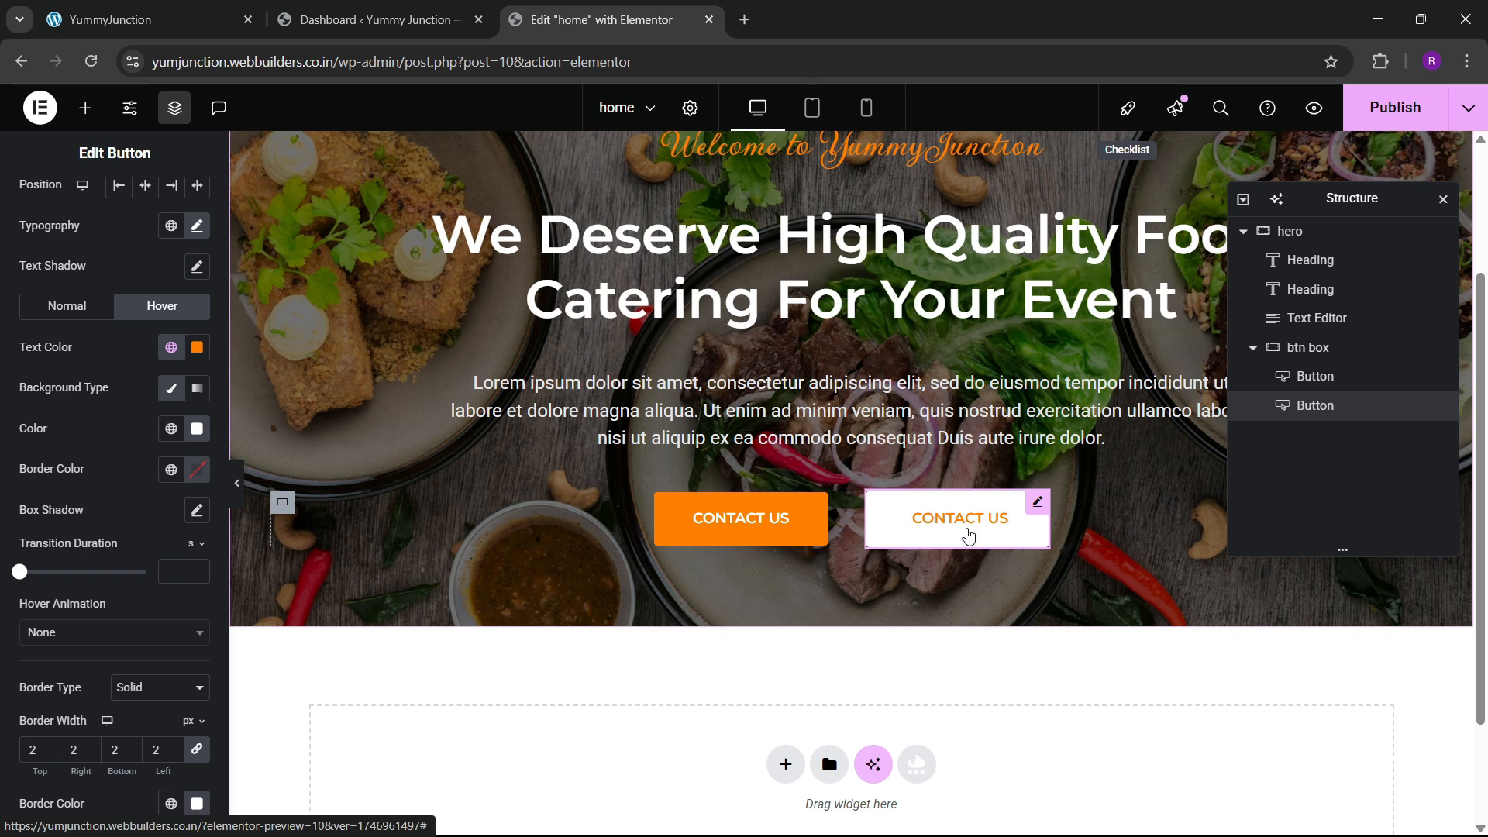
Give the orange first hero button a #FFFFFF hover background and the global orange hover text colour
{"action": "left_click", "coordinate": [726, 541]}
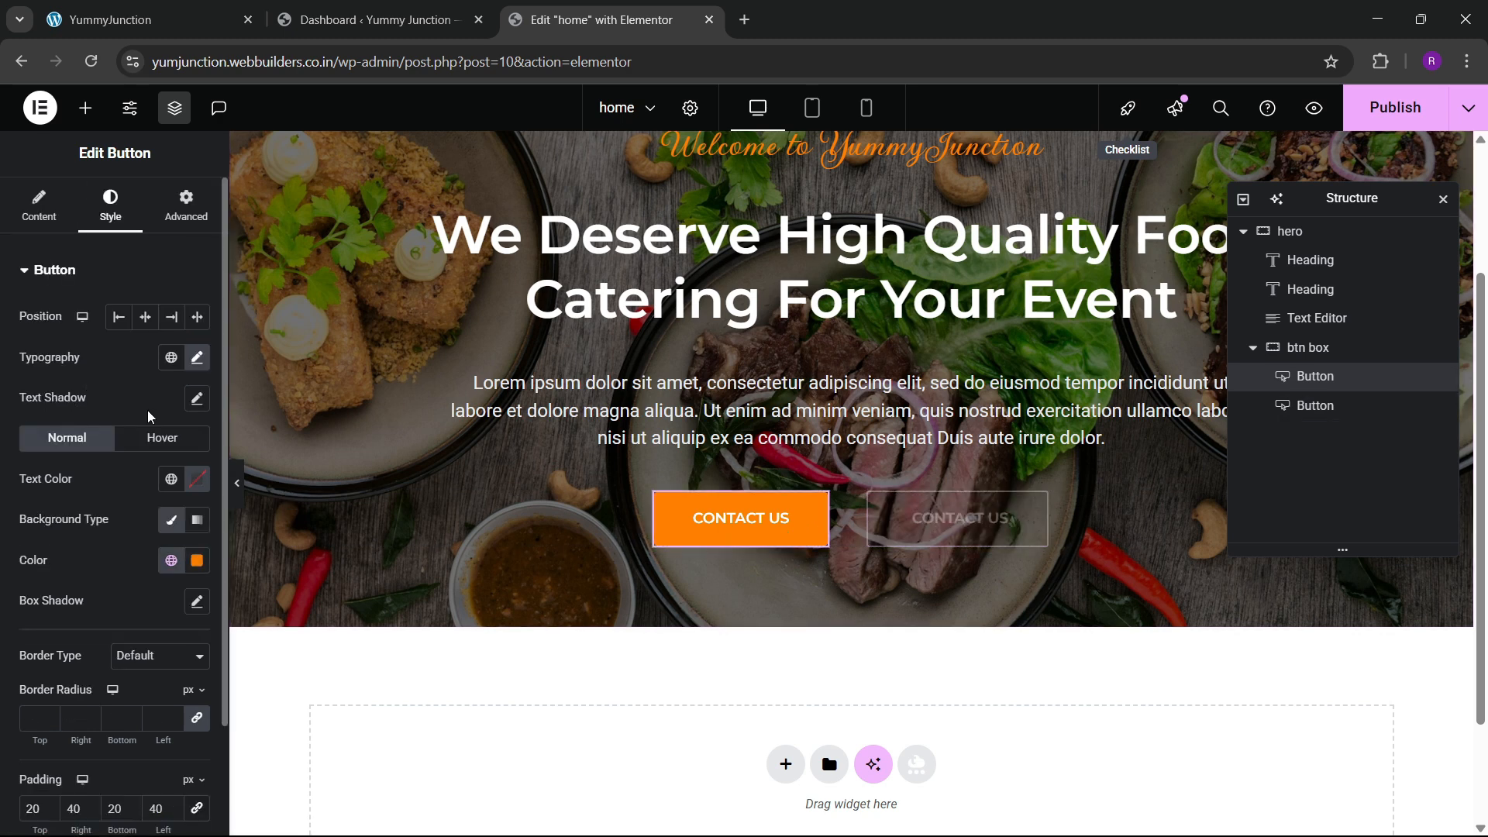
{"action": "left_click", "coordinate": [159, 437]}
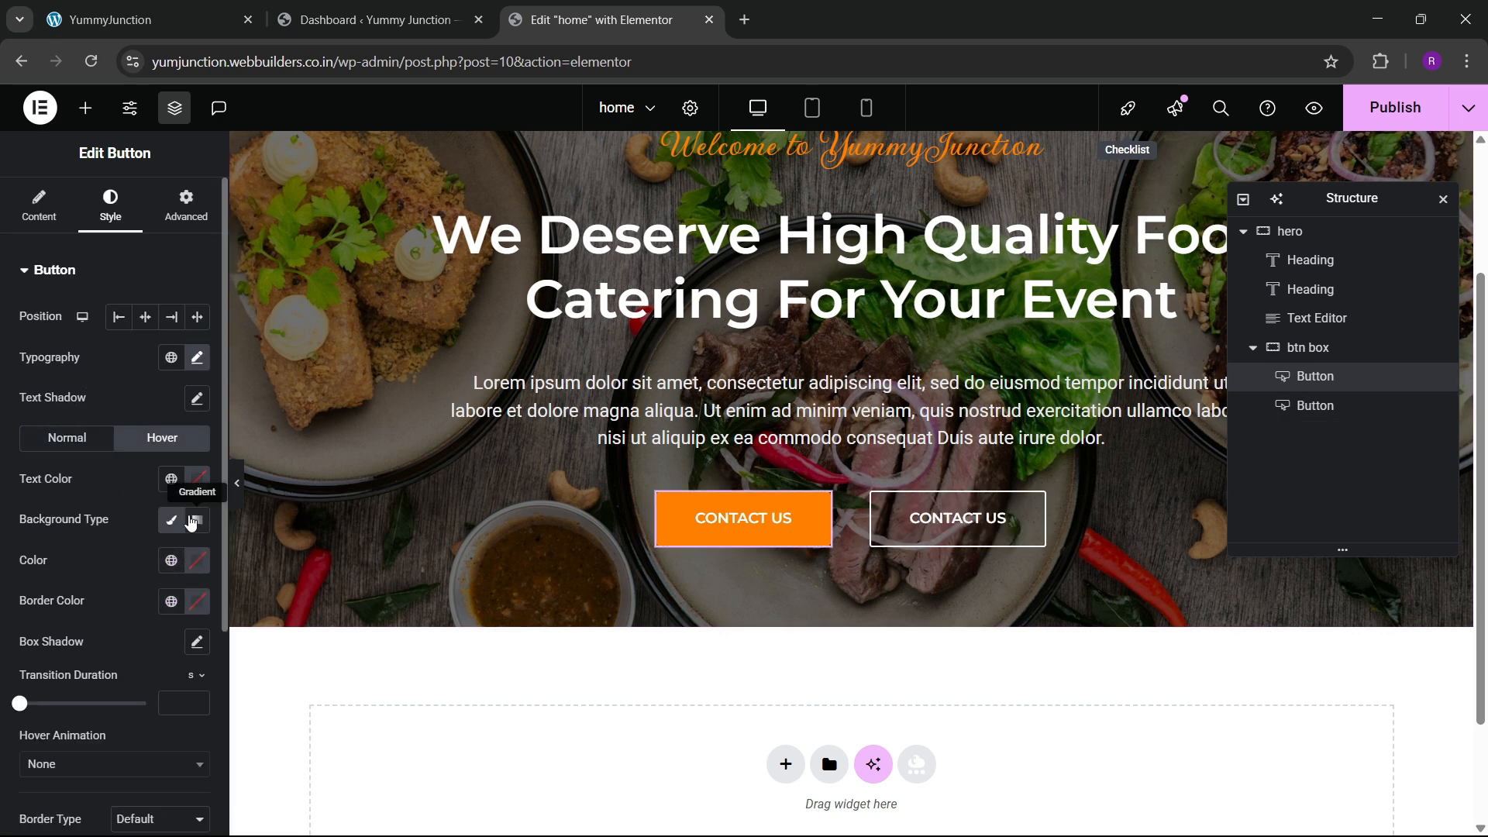
{"action": "left_click", "coordinate": [197, 560]}
{"action": "left_click_drag", "start_coordinate": [89, 335], "coordinate": [55, 337]}
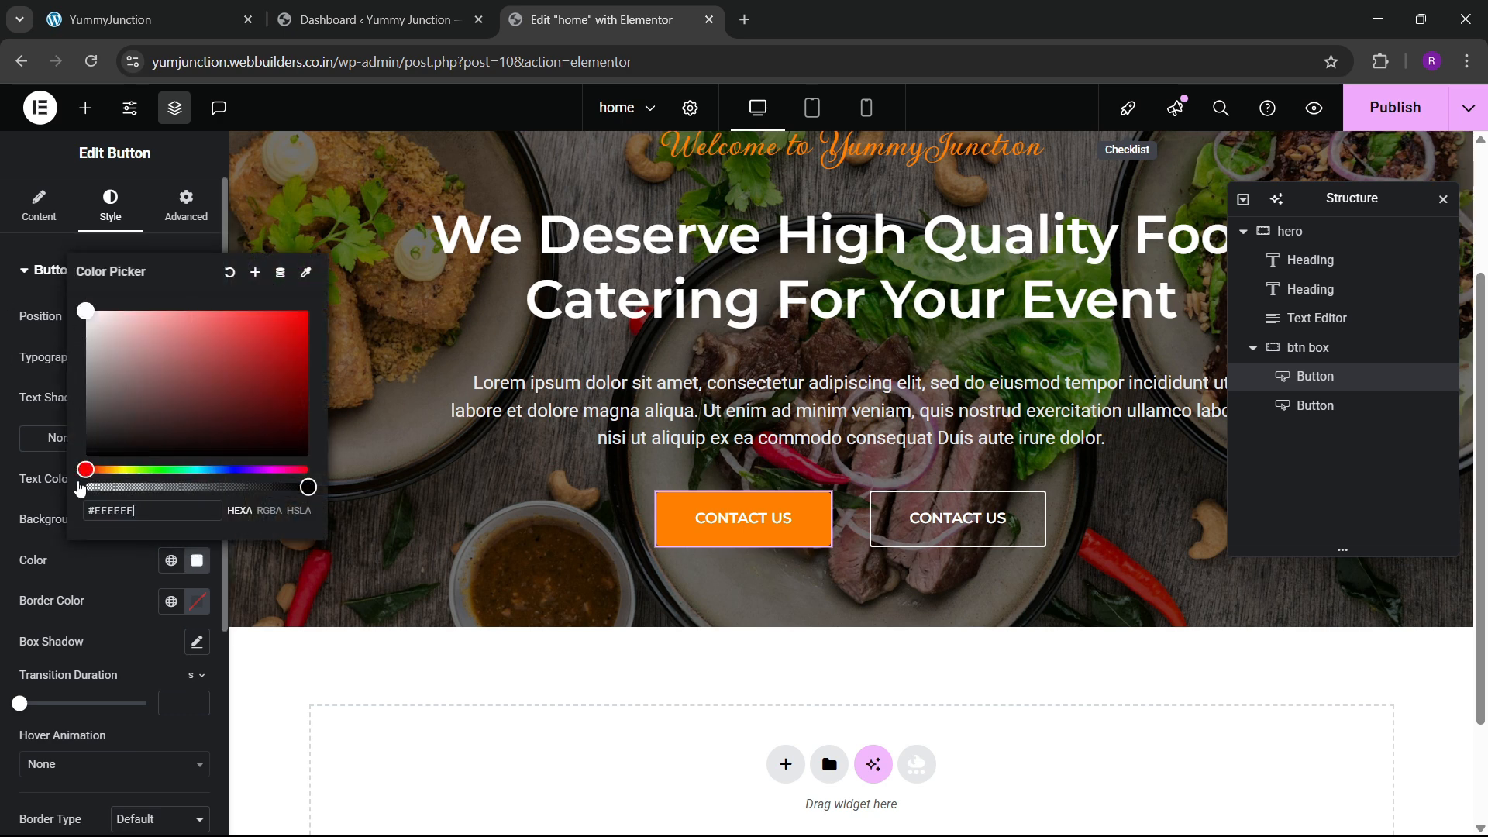
{"action": "left_click", "coordinate": [94, 593]}
{"action": "left_click", "coordinate": [171, 479]}
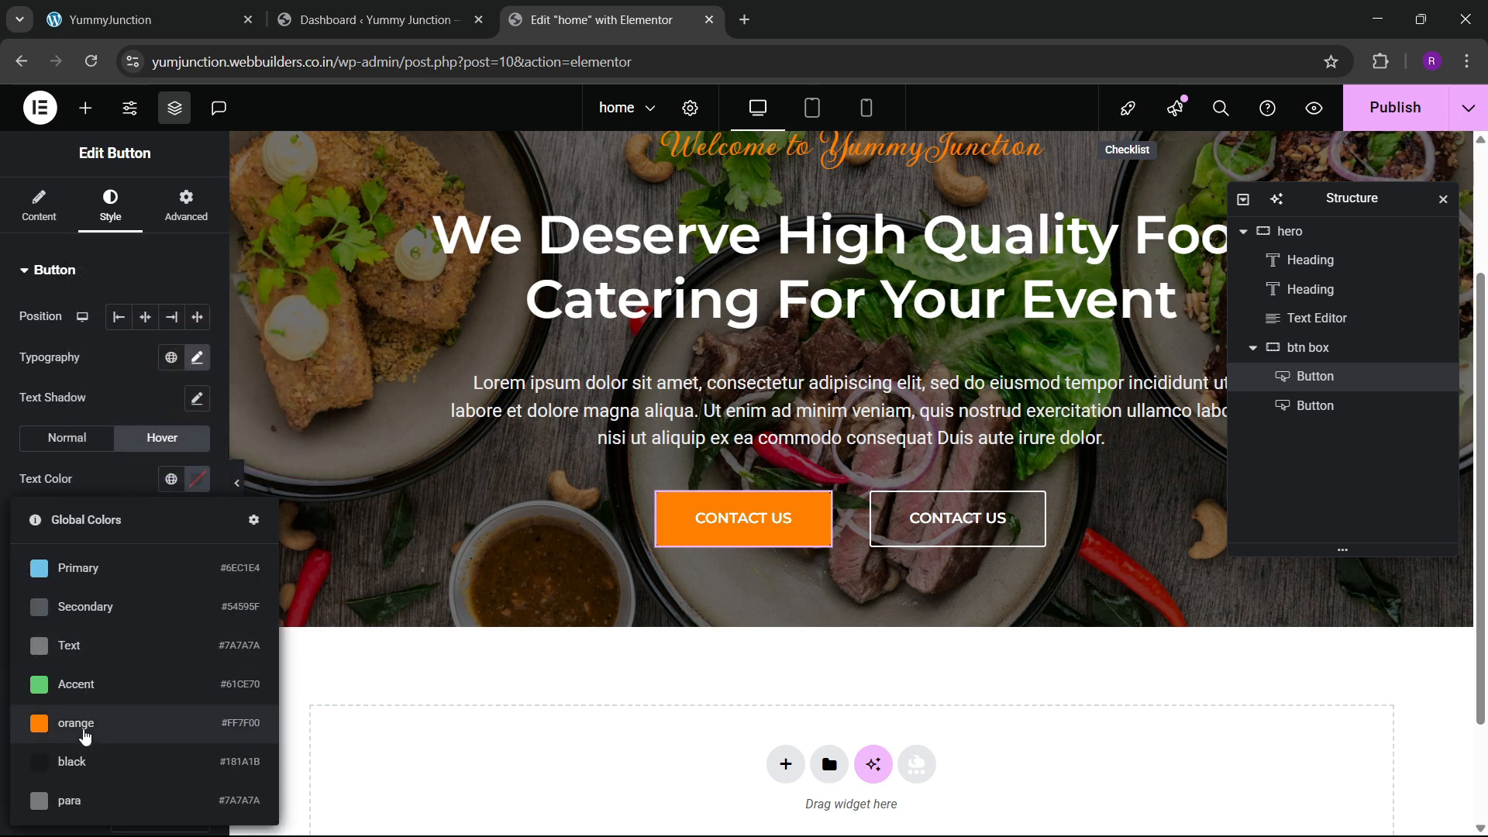
{"action": "left_click", "coordinate": [81, 724]}
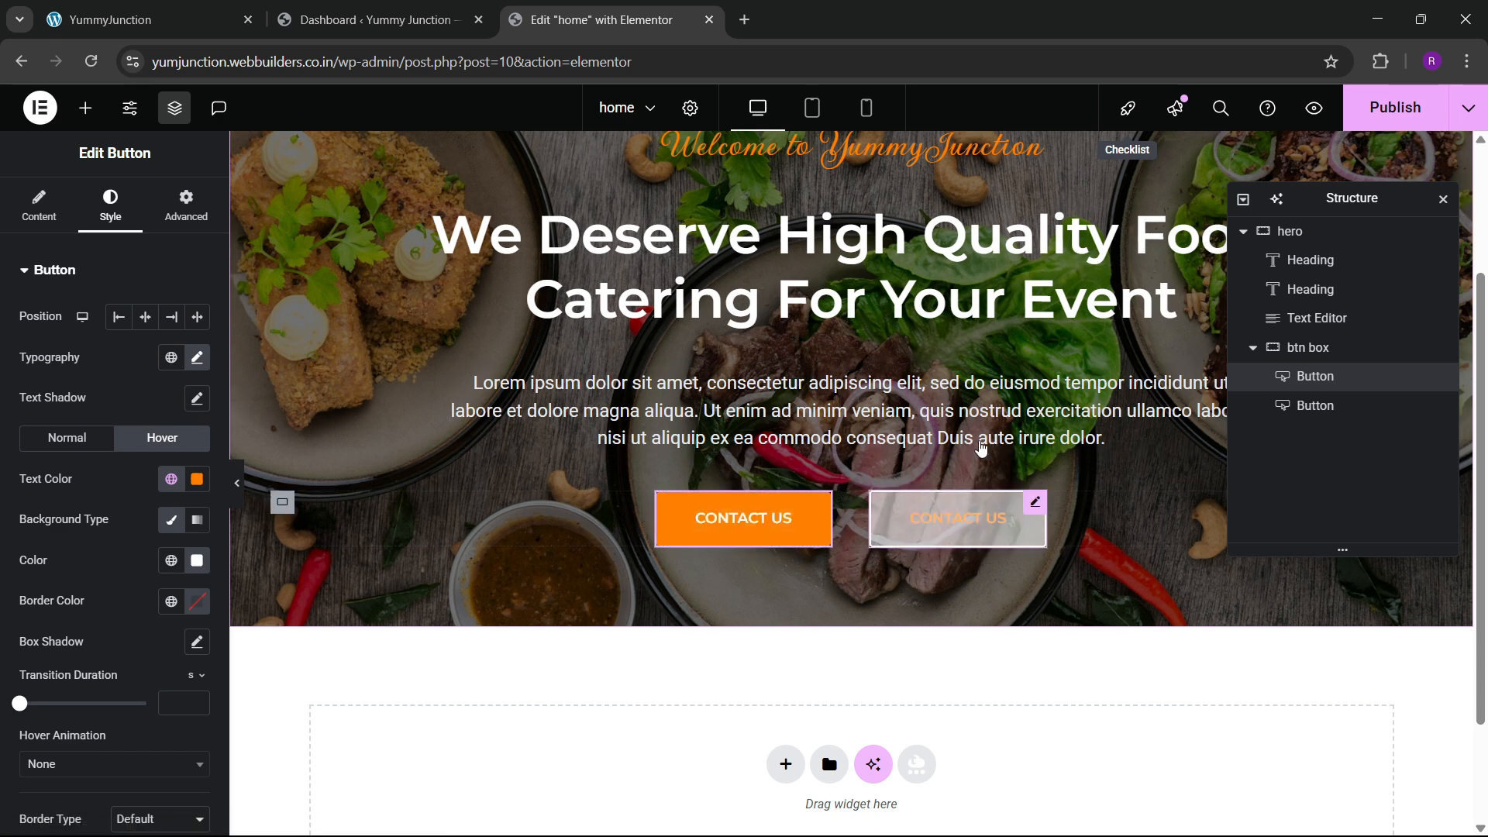
Switch to the YummyJunction reference site and examine the part of the hero section below its buttons
{"action": "scroll", "coordinate": [980, 447], "scroll_direction": "down", "scroll_amount": 1}
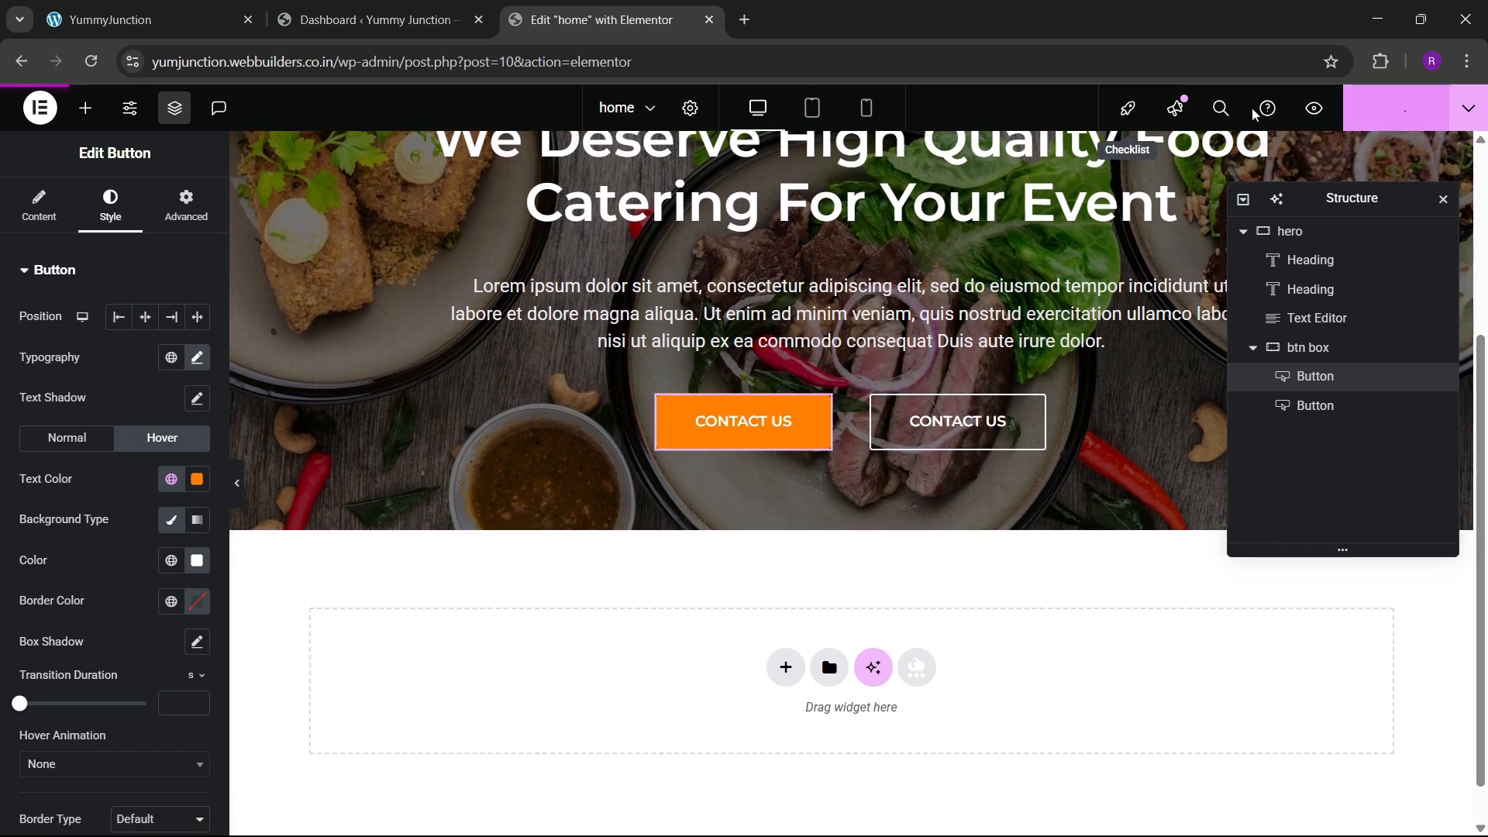
{"action": "left_click", "coordinate": [147, 20]}
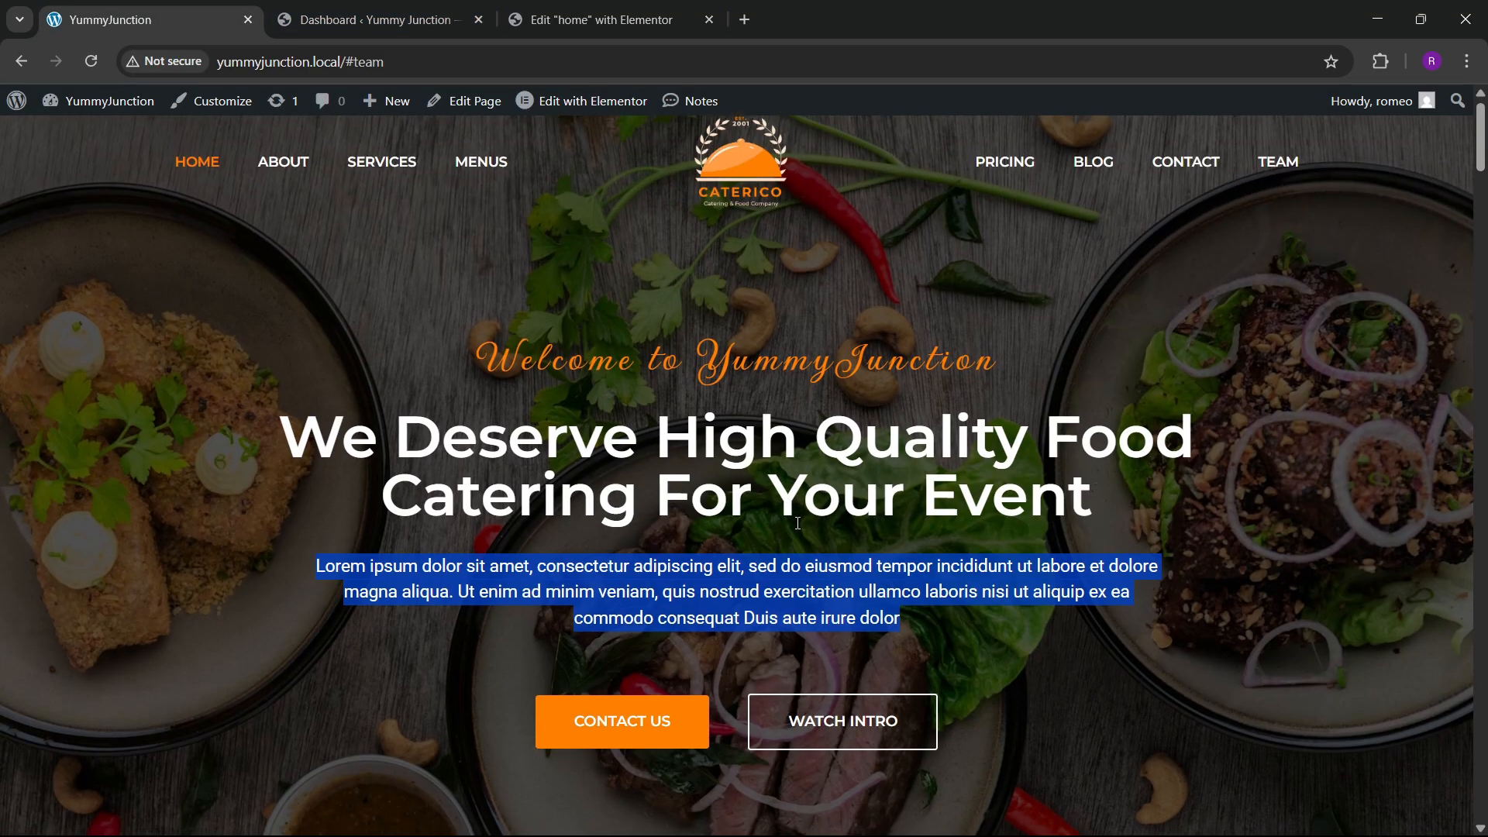
{"action": "scroll", "coordinate": [799, 605], "scroll_direction": "down", "scroll_amount": 1}
{"action": "scroll", "coordinate": [812, 426], "scroll_direction": "down", "scroll_amount": 4}
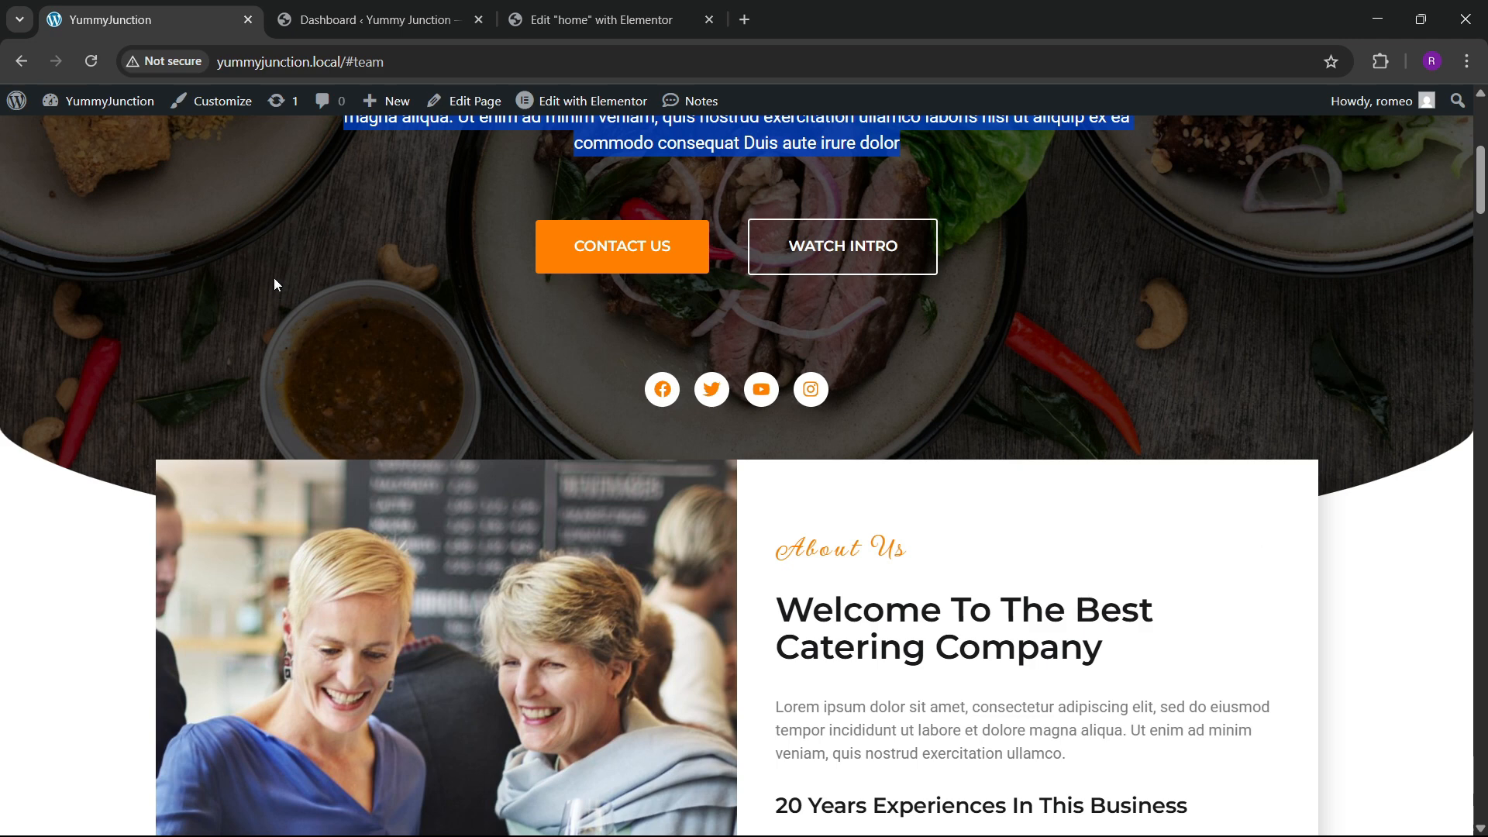
Return to the Elementor editor of the home page and add a Social Icons widget to the hero container
{"action": "left_click", "coordinate": [593, 19]}
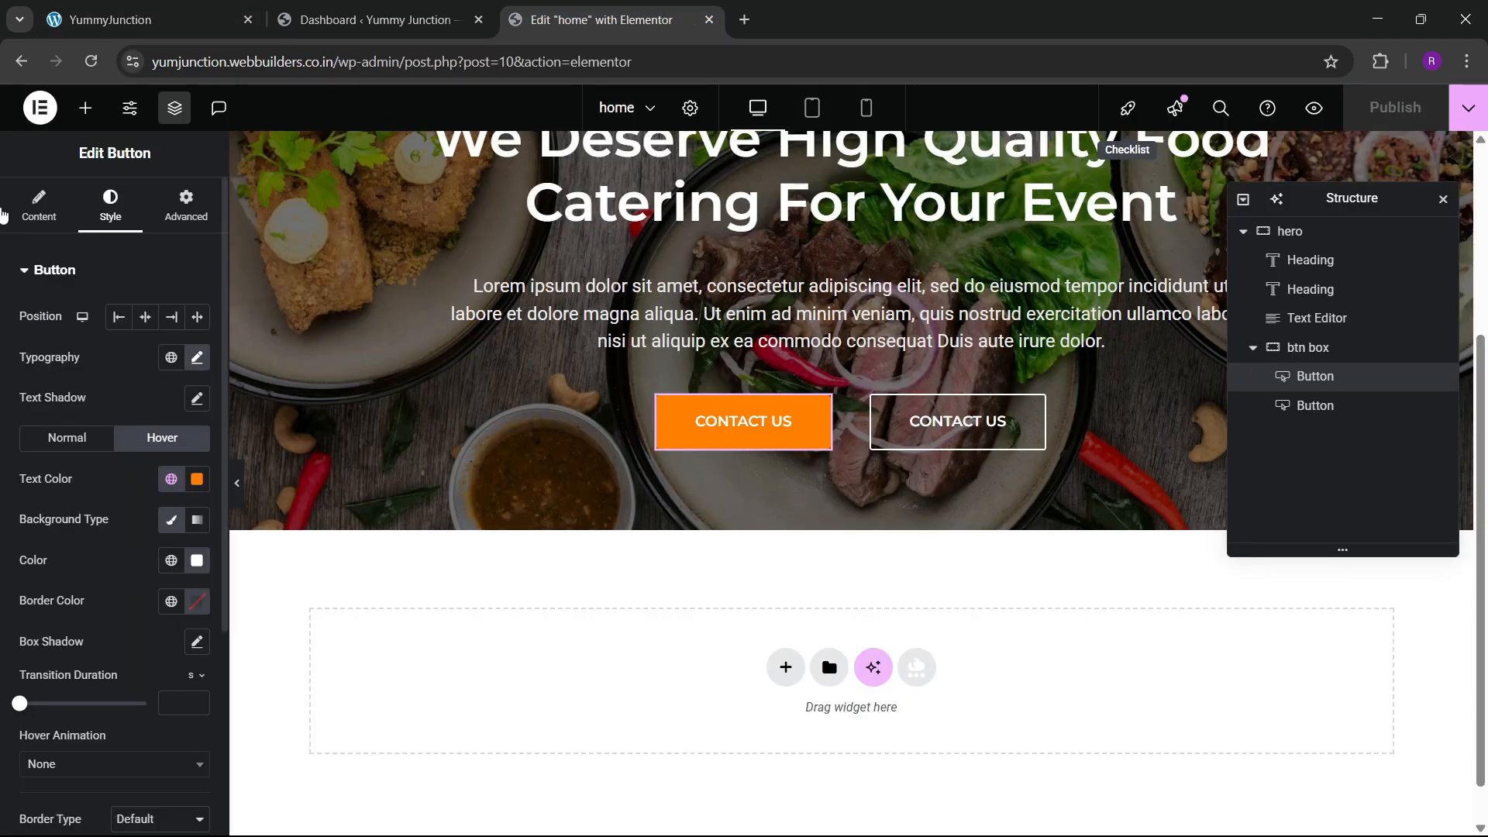
{"action": "left_click", "coordinate": [85, 108]}
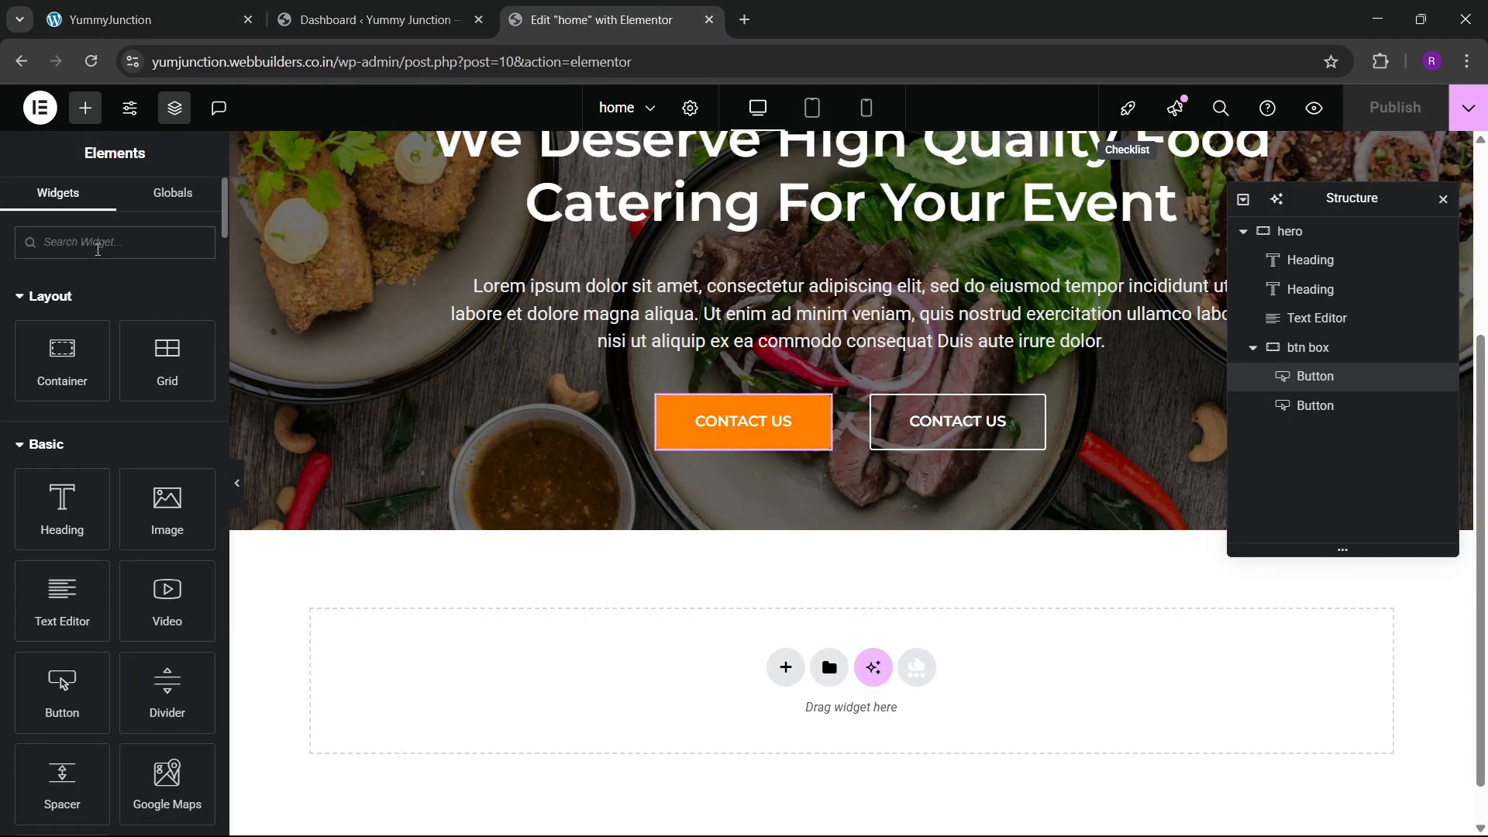
{"action": "type", "text": "social"}
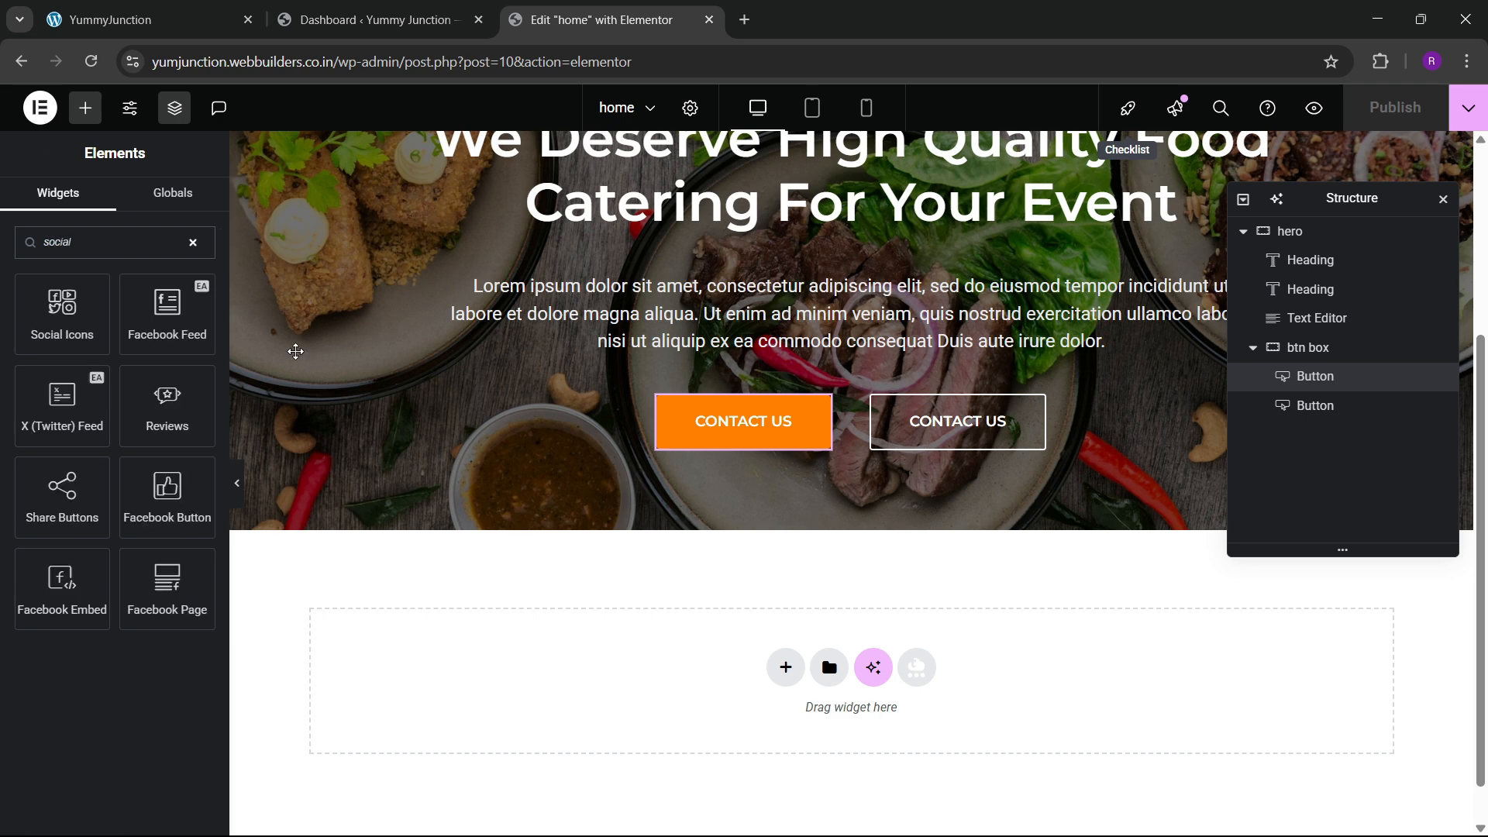
{"action": "left_click_drag", "start_coordinate": [62, 310], "coordinate": [803, 339]}
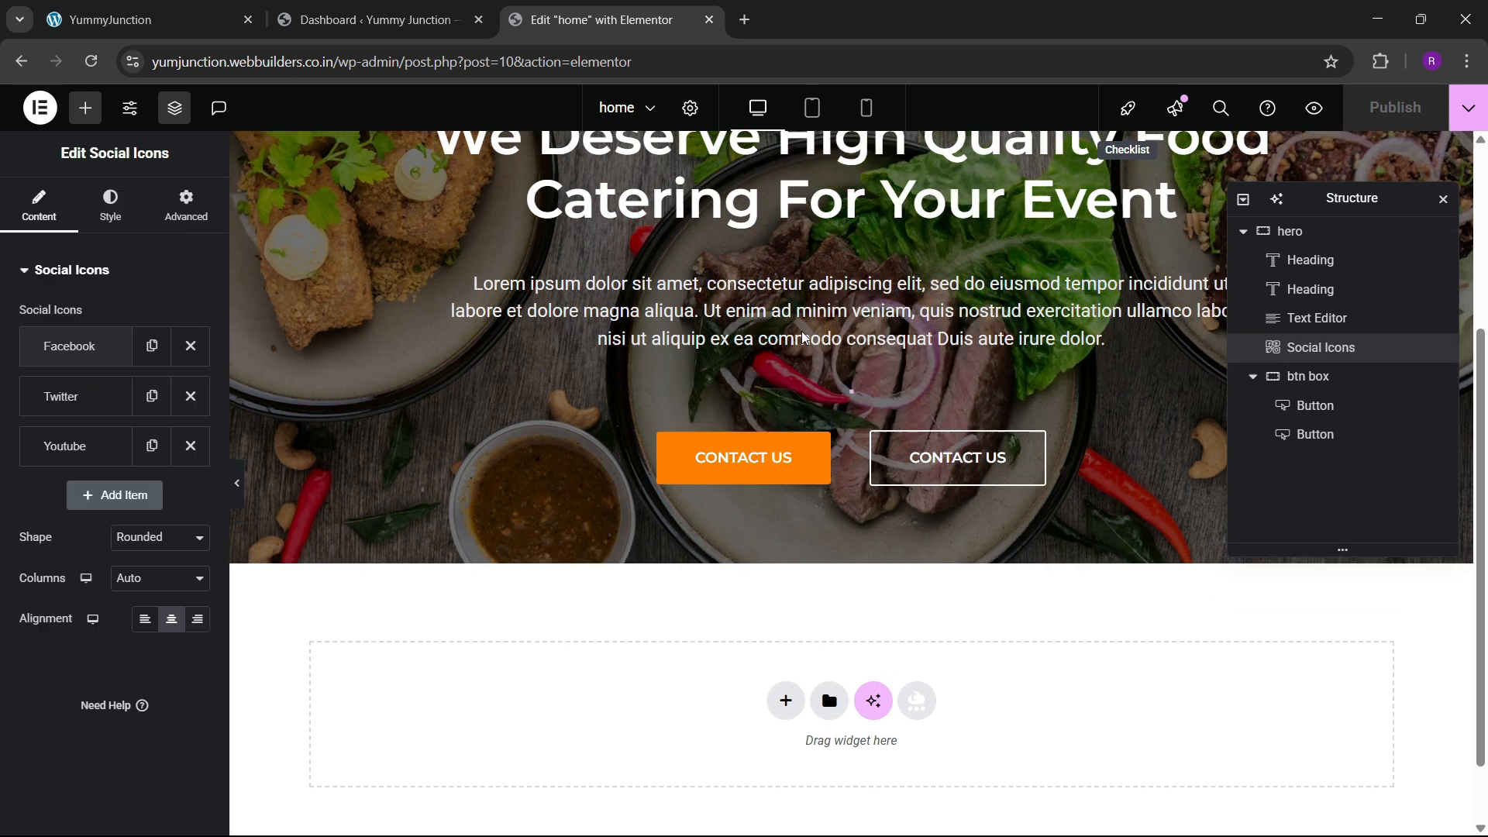
Move the Social Icons widget below the btn box container, directly inside the hero container
{"action": "left_click", "coordinate": [1271, 378]}
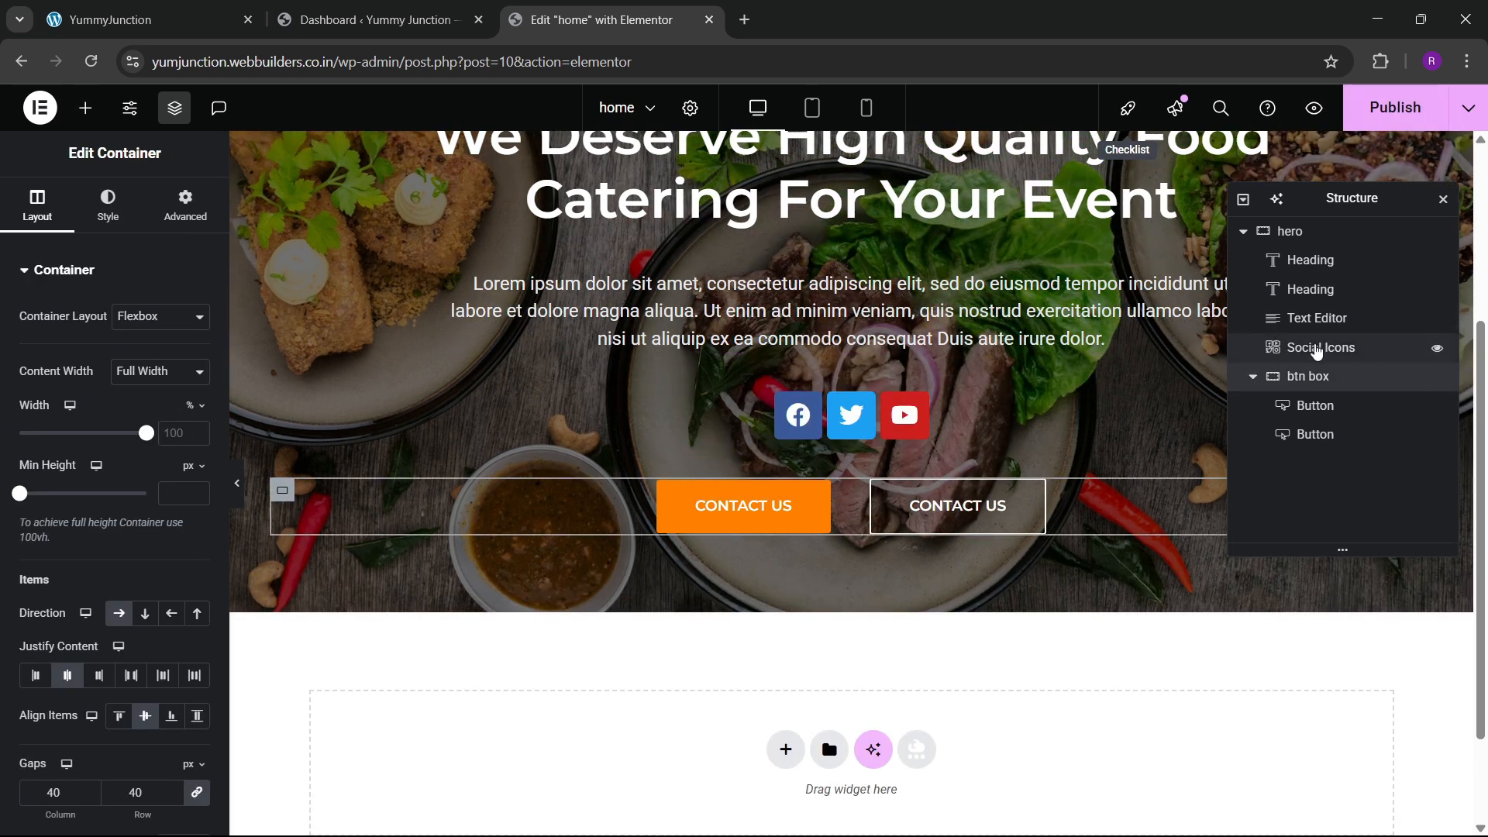
{"action": "left_click_drag", "start_coordinate": [1315, 348], "coordinate": [1337, 444]}
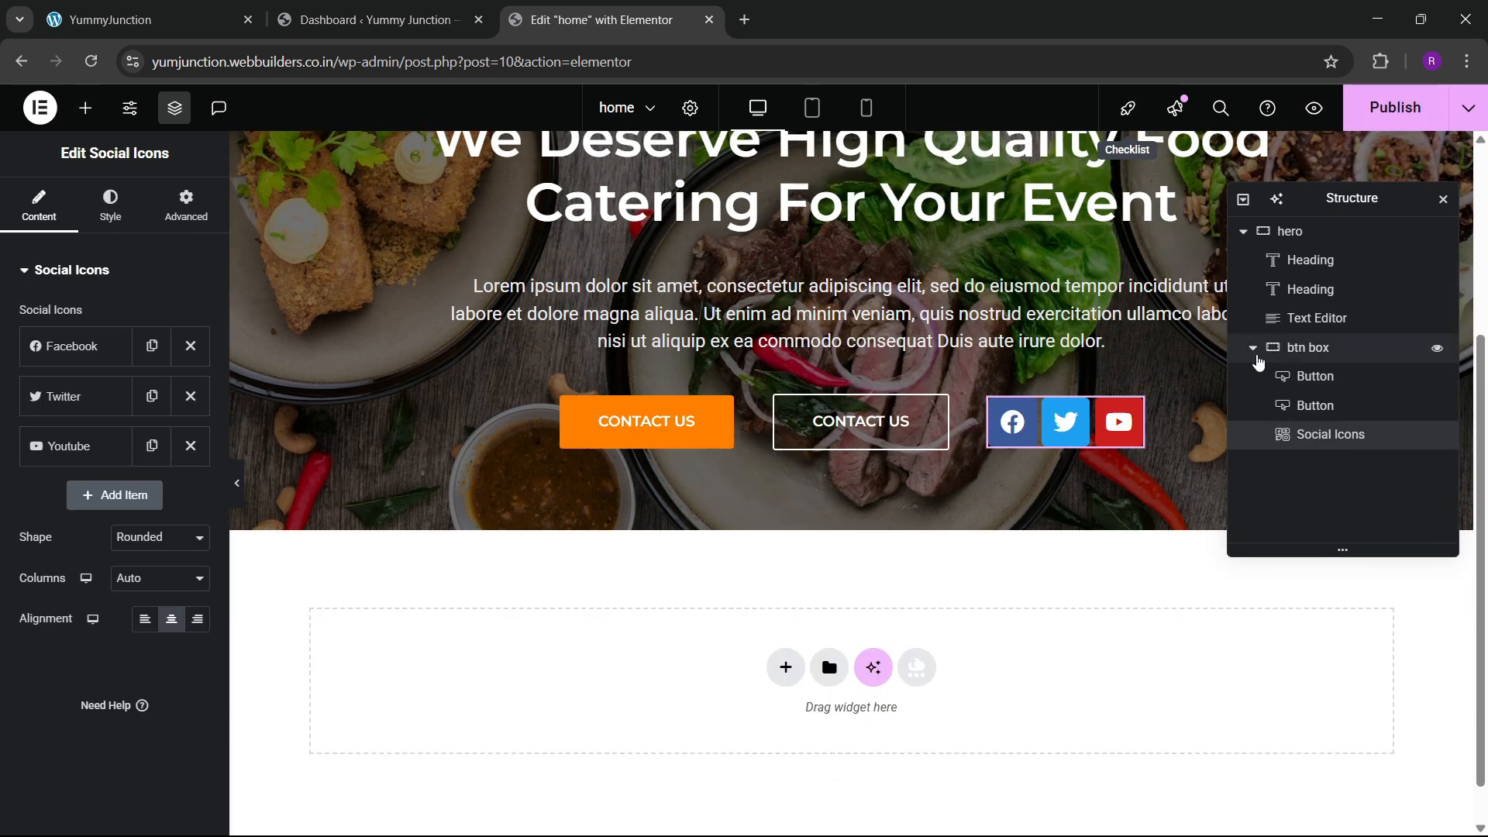
{"action": "left_click", "coordinate": [1257, 361]}
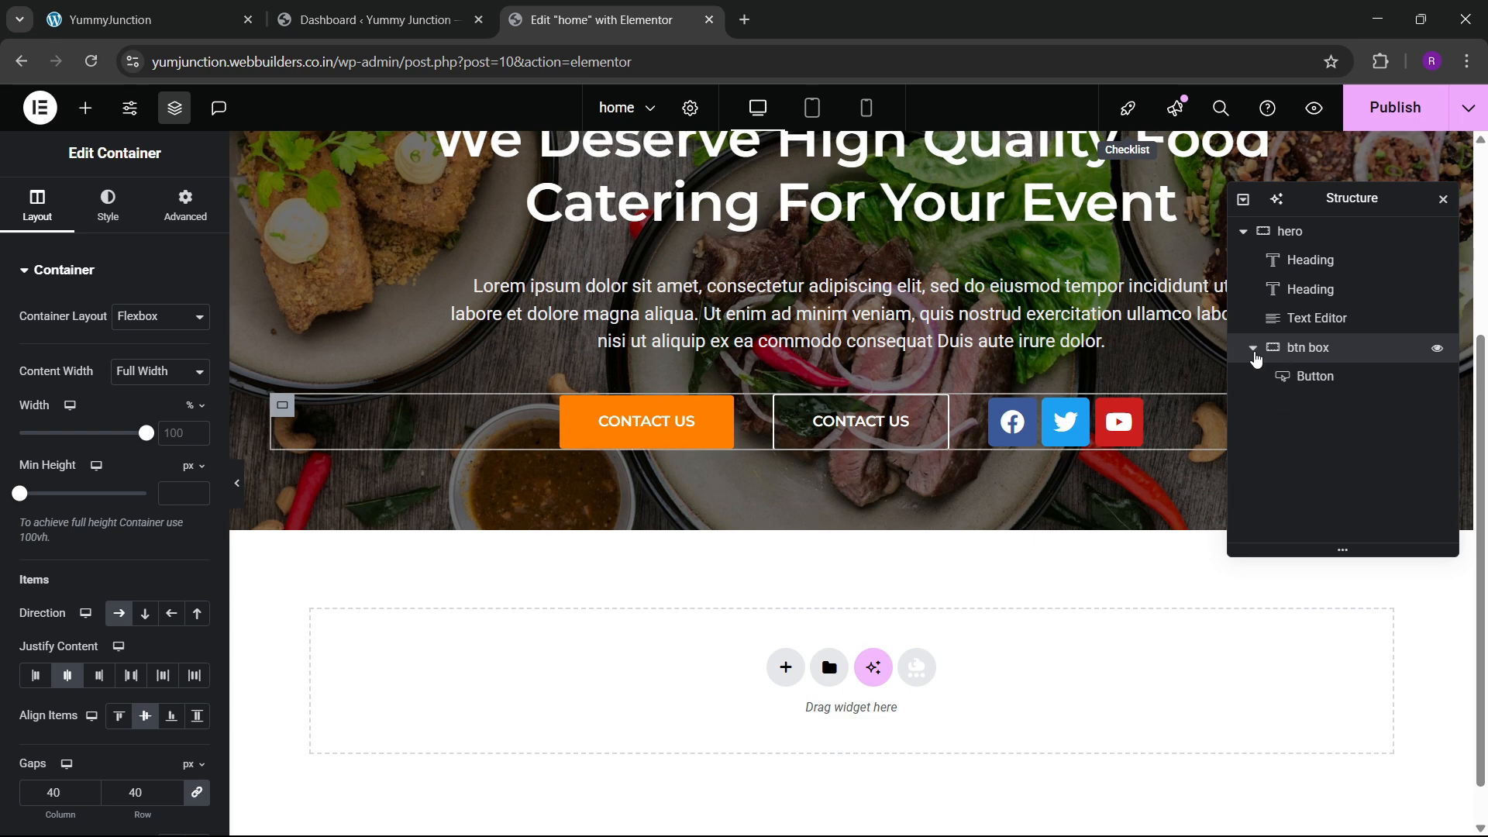
{"action": "left_click_drag", "start_coordinate": [1324, 439], "coordinate": [1279, 429]}
{"action": "left_click", "coordinate": [1254, 378]}
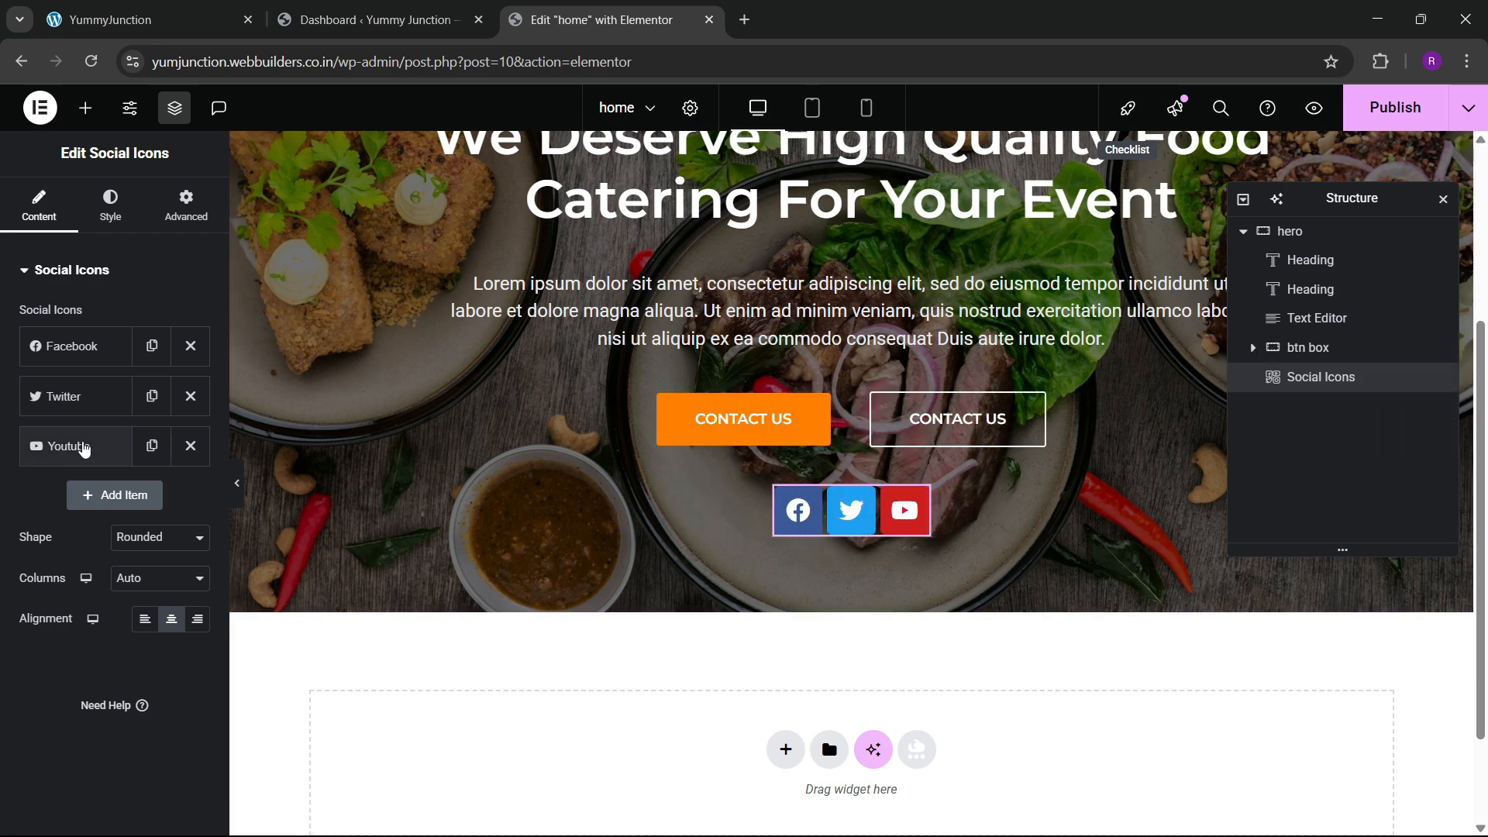
Duplicate the Youtube item in the social icons and change the copy's icon to Instagram from the icon library
{"action": "left_click", "coordinate": [152, 446]}
{"action": "left_click", "coordinate": [108, 504]}
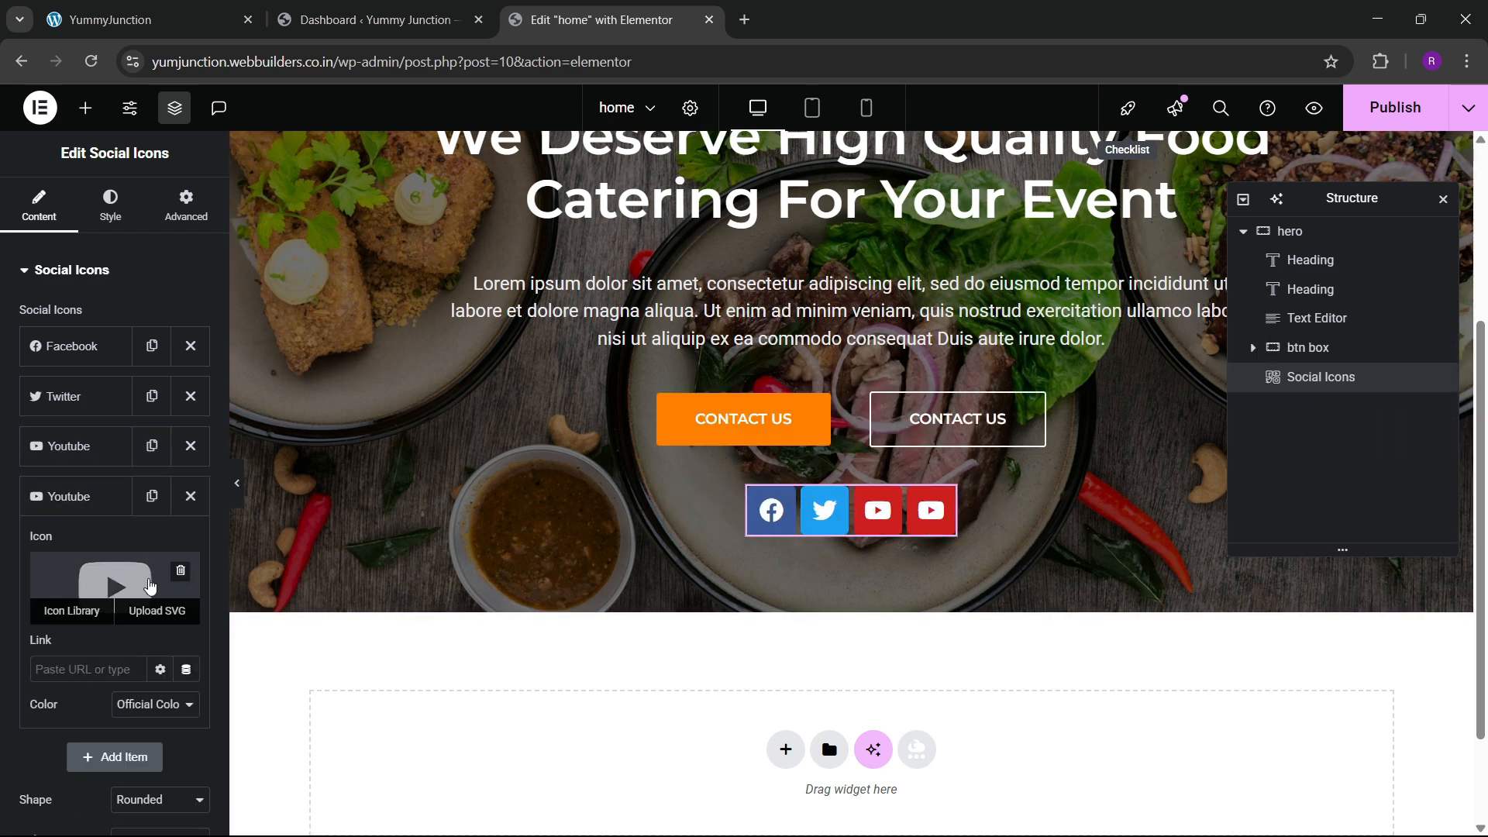
{"action": "left_click", "coordinate": [69, 612]}
{"action": "left_click", "coordinate": [578, 195]}
{"action": "type", "text": "insta"}
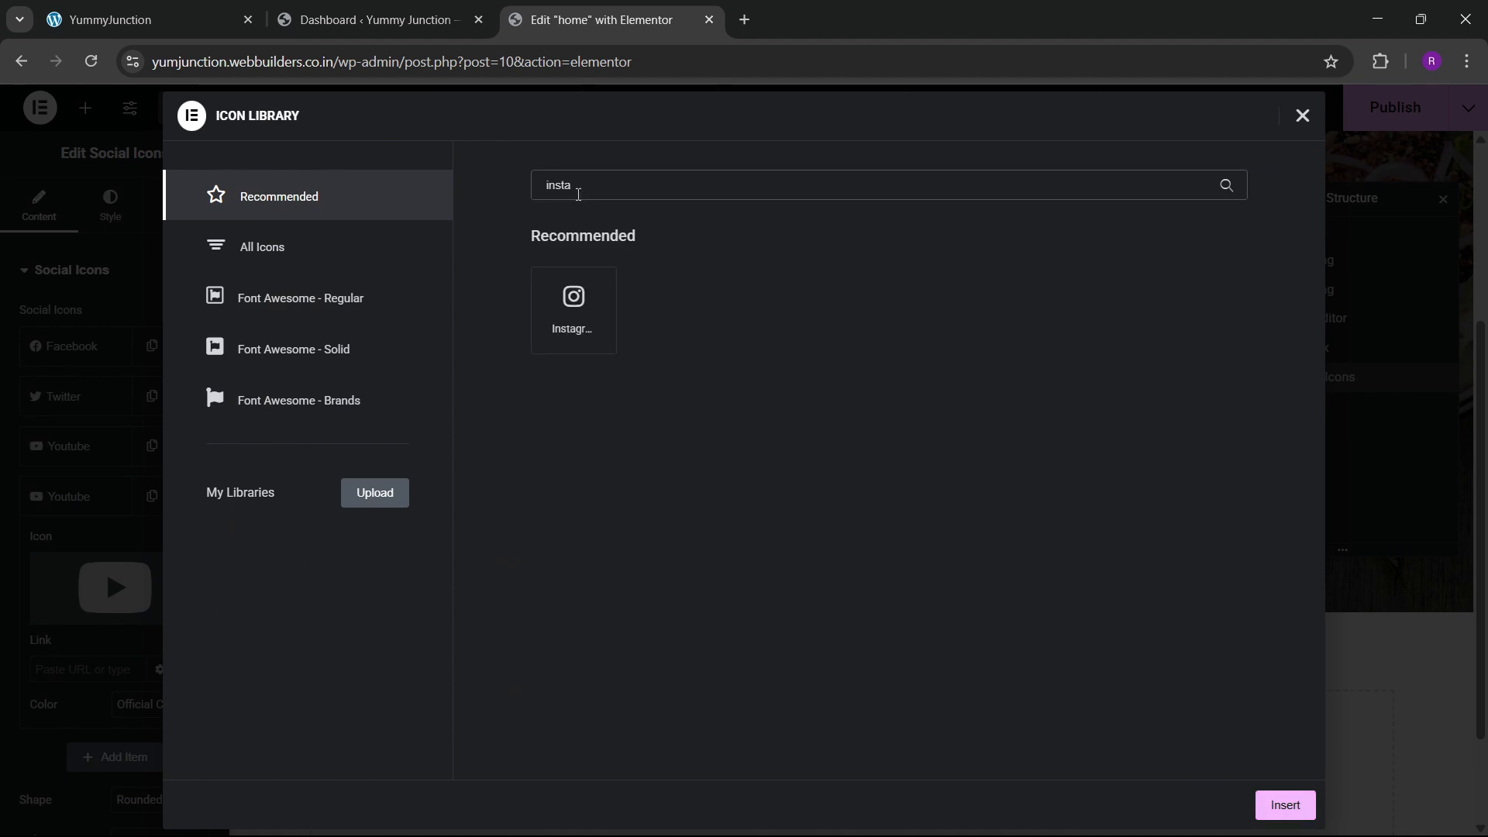
{"action": "left_click", "coordinate": [568, 295]}
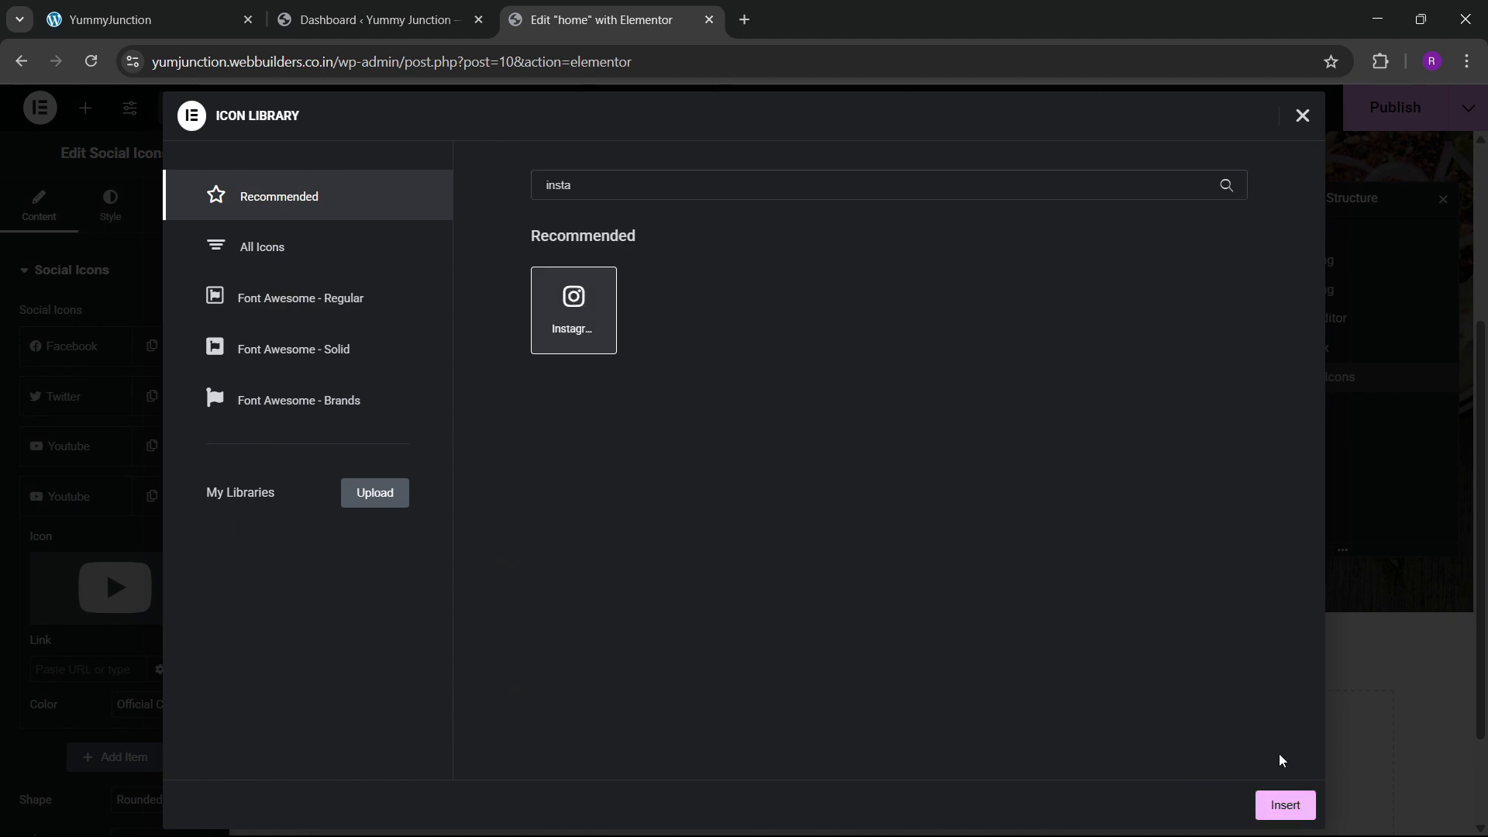
{"action": "left_click", "coordinate": [1284, 805]}
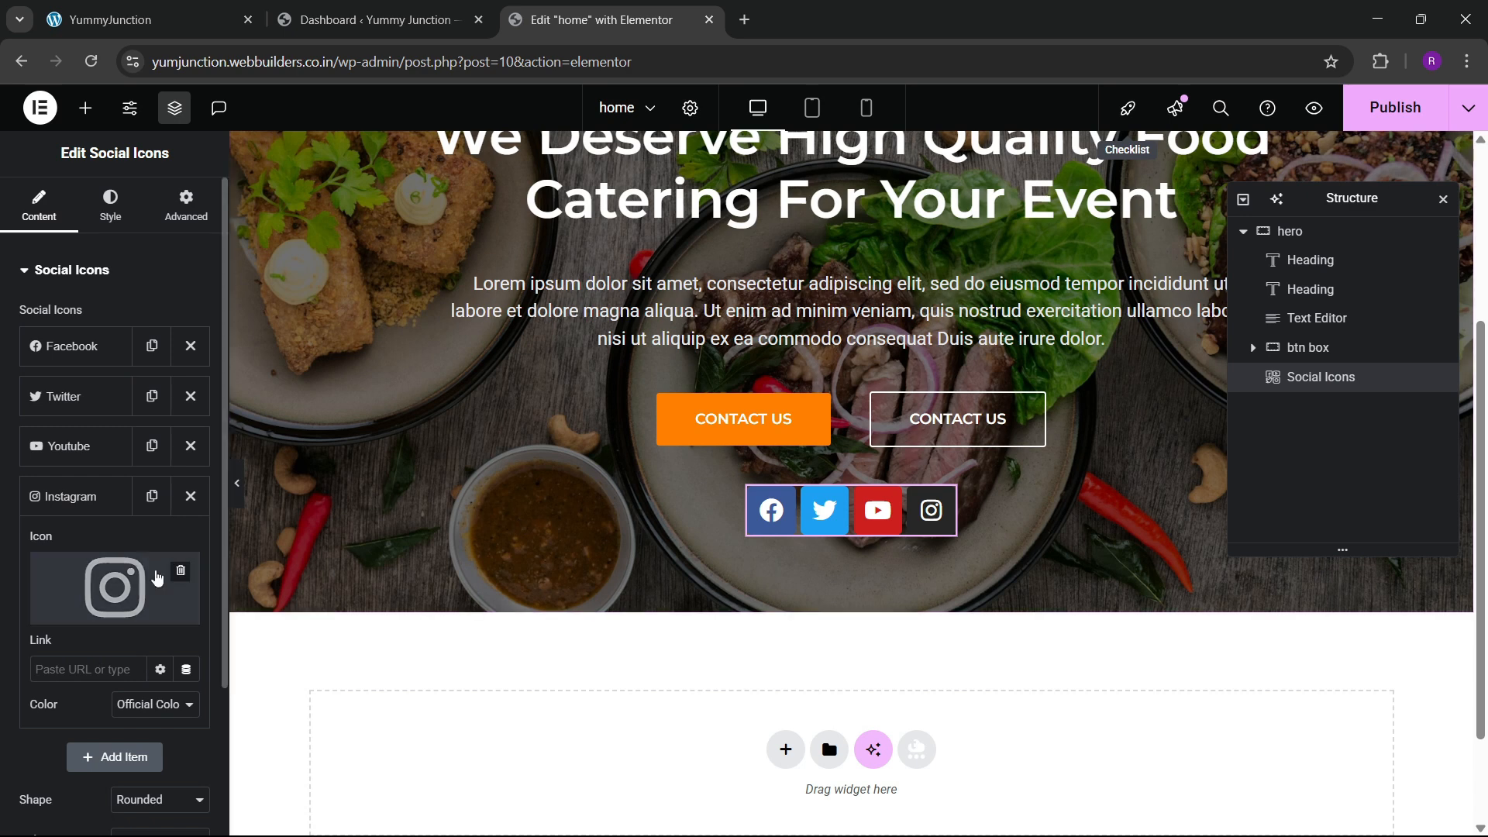
Set the shape of the social icons to Circle
{"action": "scroll", "coordinate": [101, 625], "scroll_direction": "down", "scroll_amount": 1}
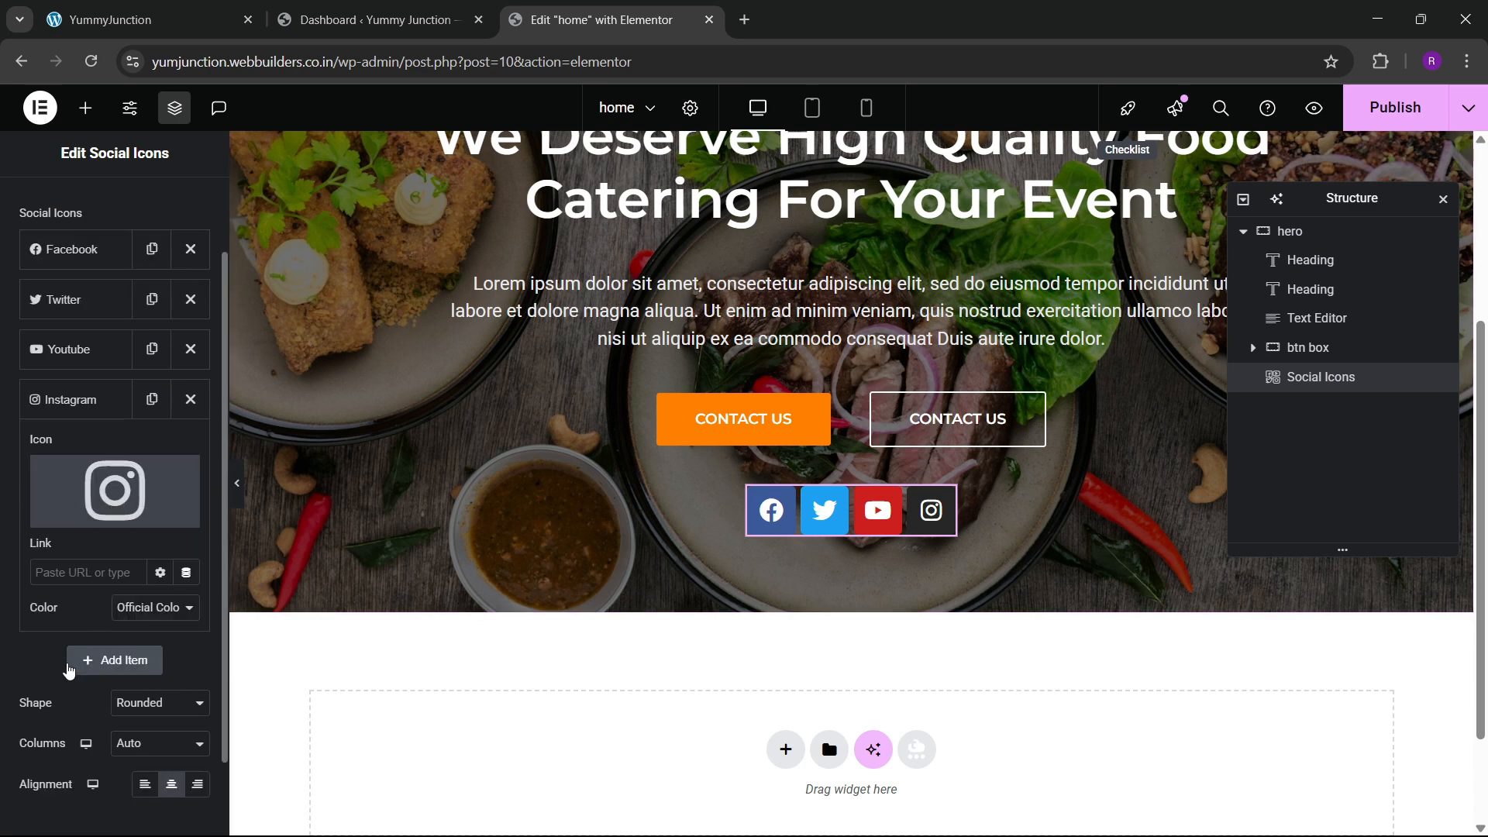
{"action": "scroll", "coordinate": [70, 655], "scroll_direction": "down", "scroll_amount": 1}
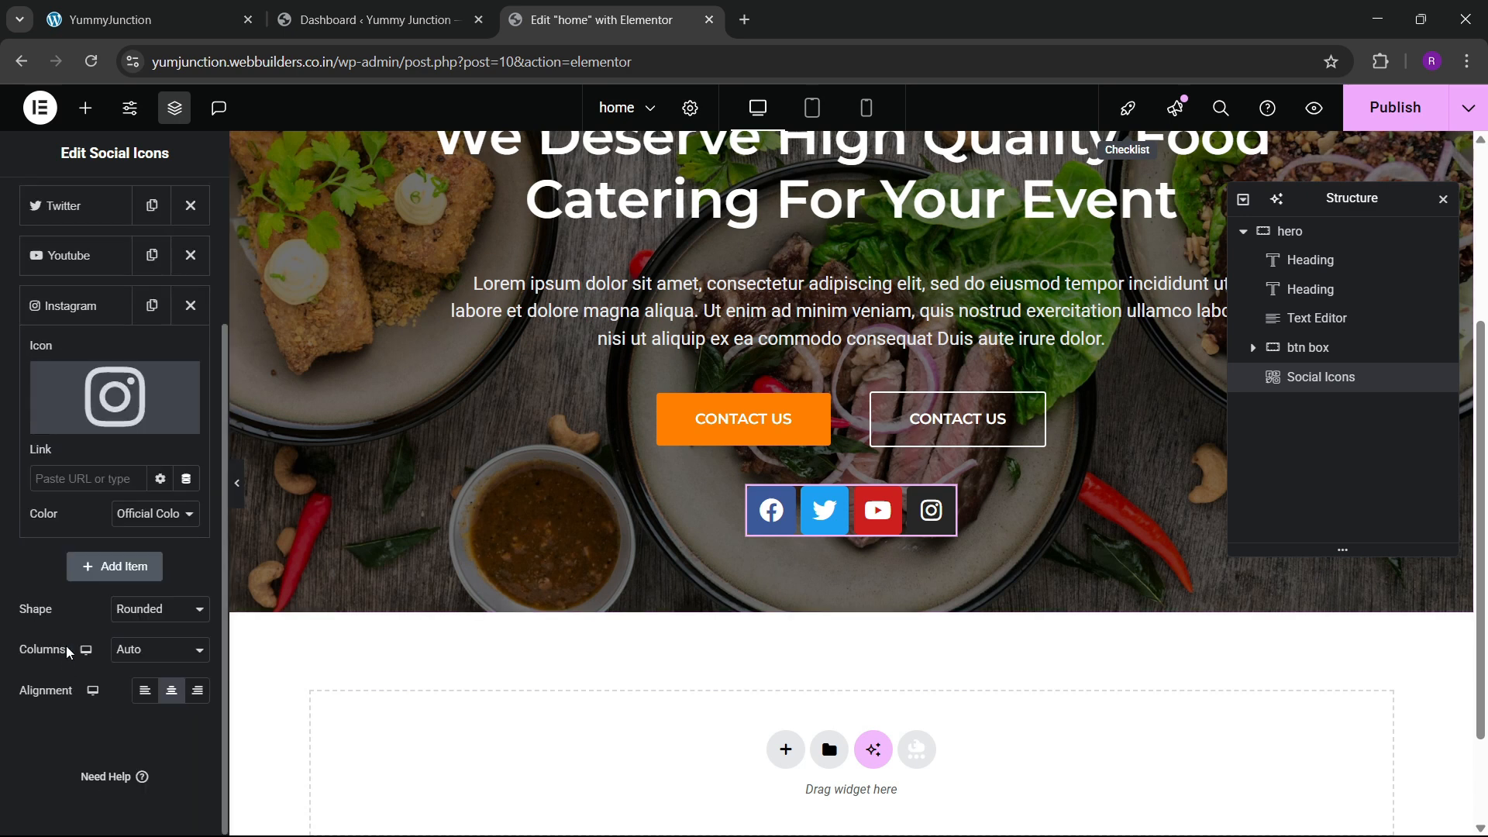
{"action": "left_click", "coordinate": [138, 649]}
{"action": "left_click", "coordinate": [138, 650]}
{"action": "left_click", "coordinate": [136, 620]}
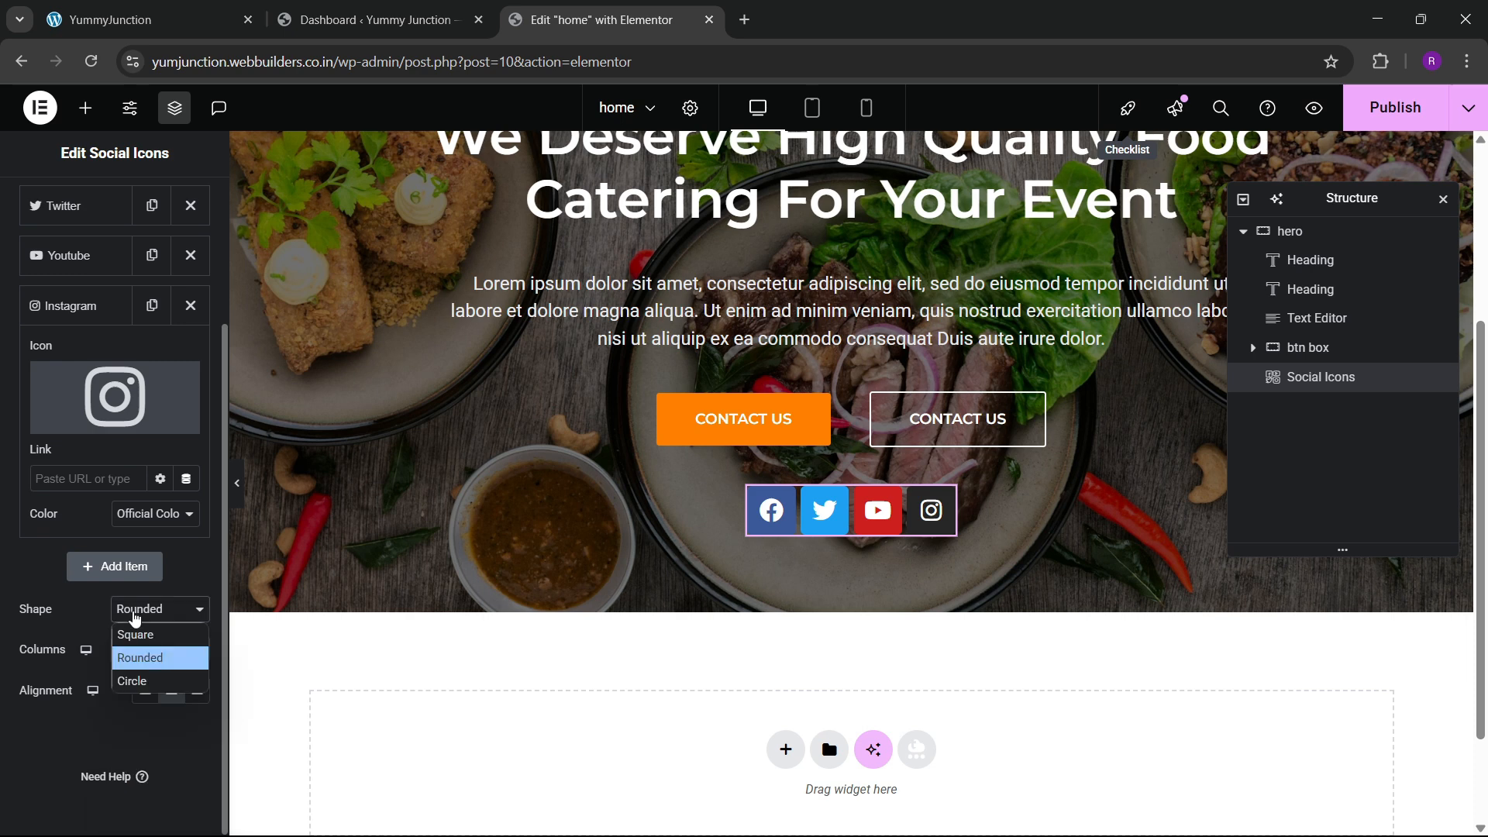
{"action": "left_click", "coordinate": [134, 682]}
Switch the social icons to custom colours, with global orange as primary and #FFFFFF as secondary
{"action": "scroll", "coordinate": [108, 263], "scroll_direction": "up", "scroll_amount": 1}
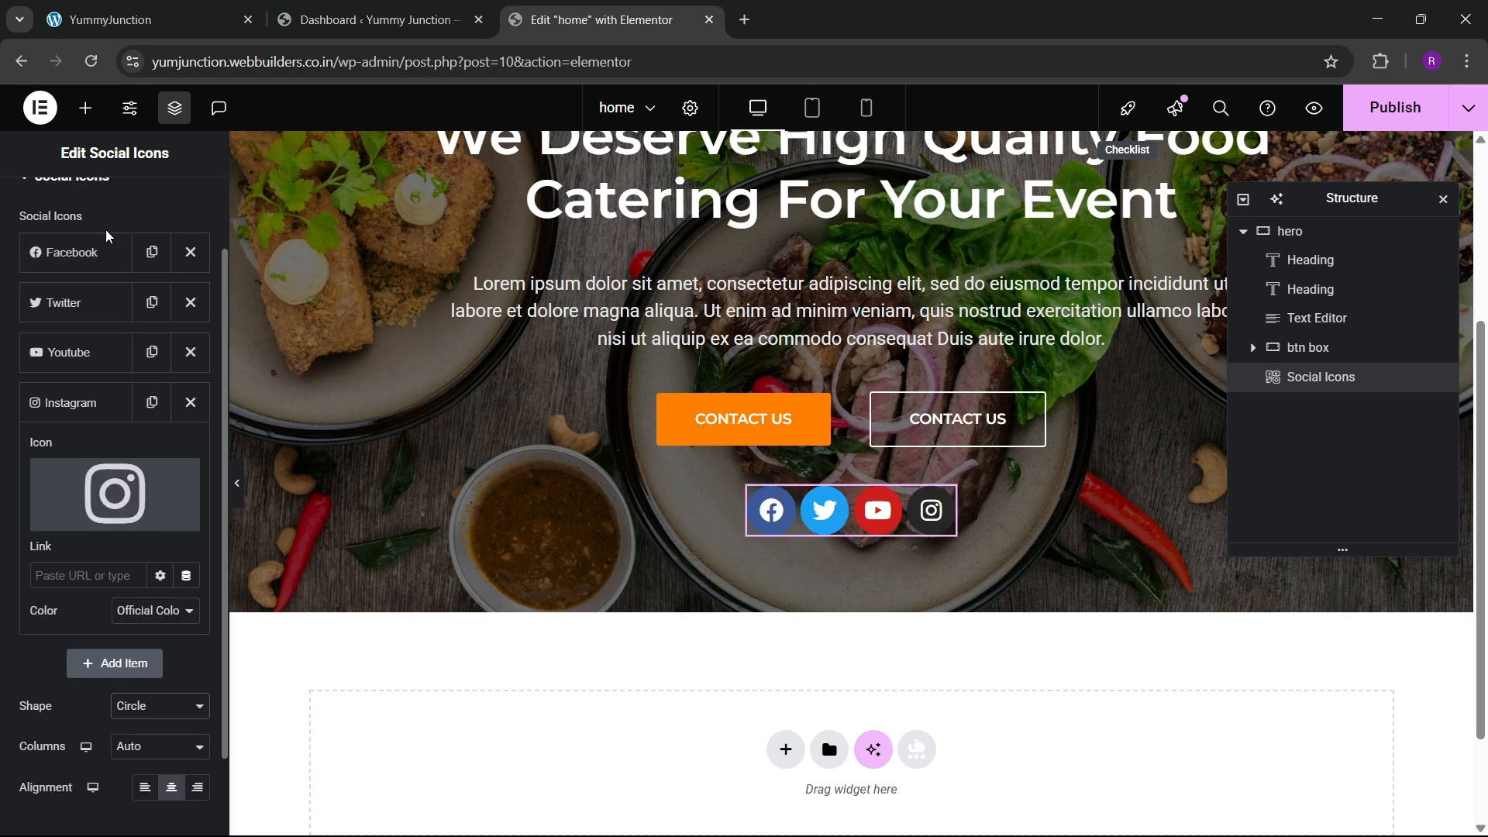
{"action": "scroll", "coordinate": [107, 236], "scroll_direction": "up", "scroll_amount": 1}
{"action": "left_click", "coordinate": [110, 203]}
{"action": "left_click", "coordinate": [146, 323]}
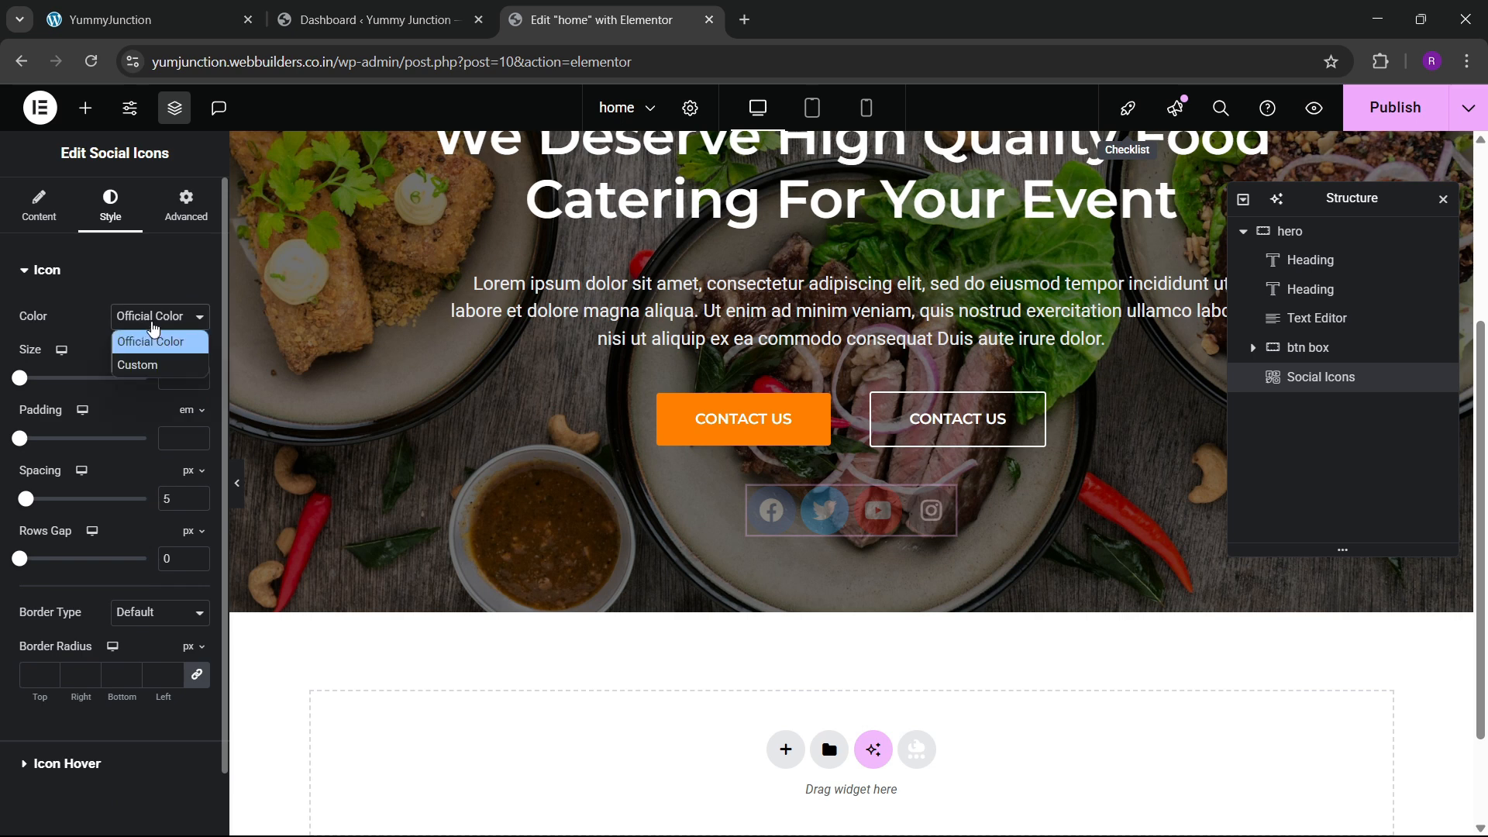
{"action": "left_click", "coordinate": [144, 367]}
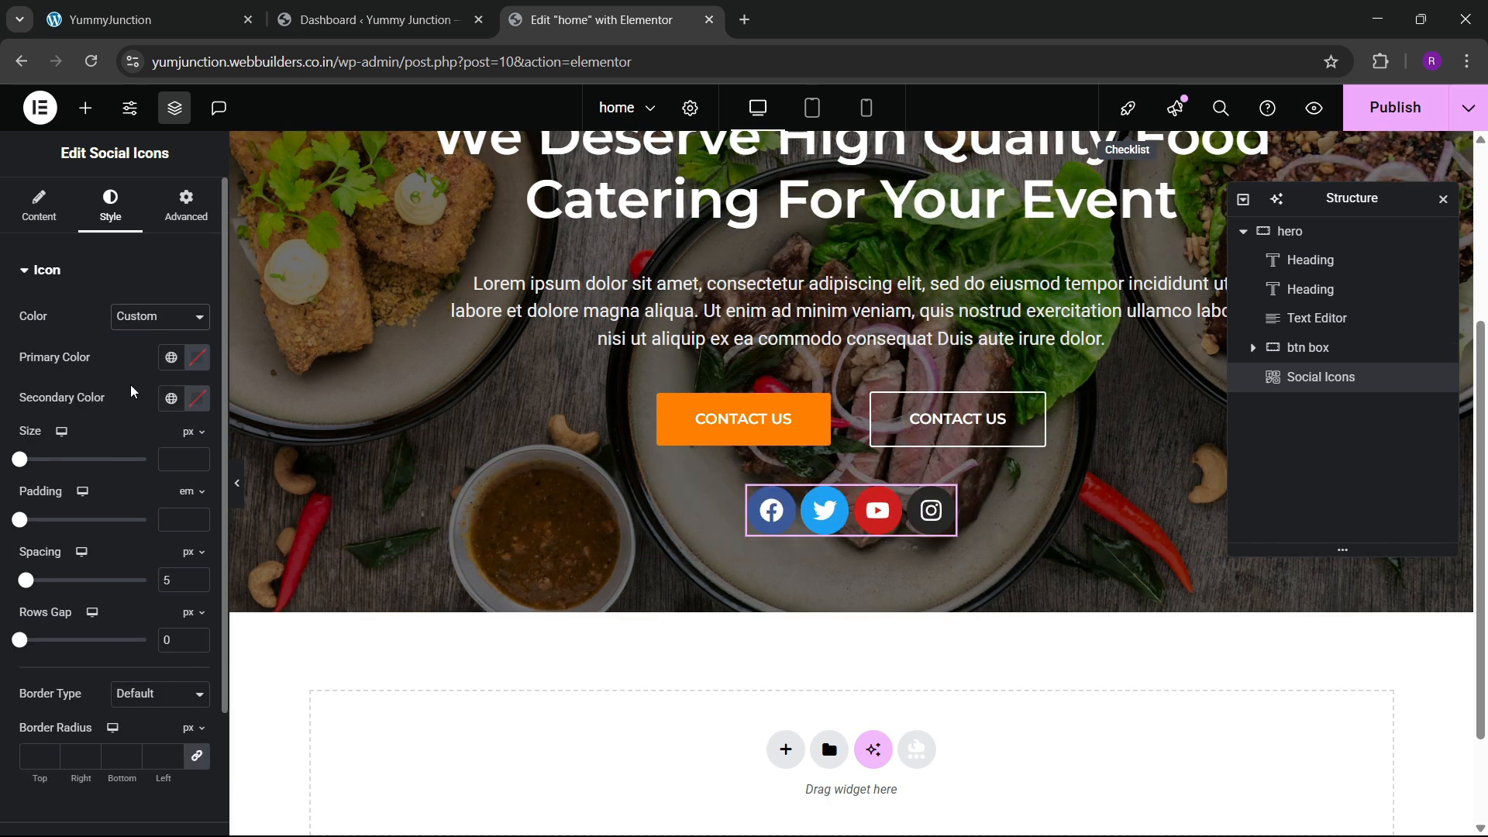
{"action": "left_click", "coordinate": [171, 357]}
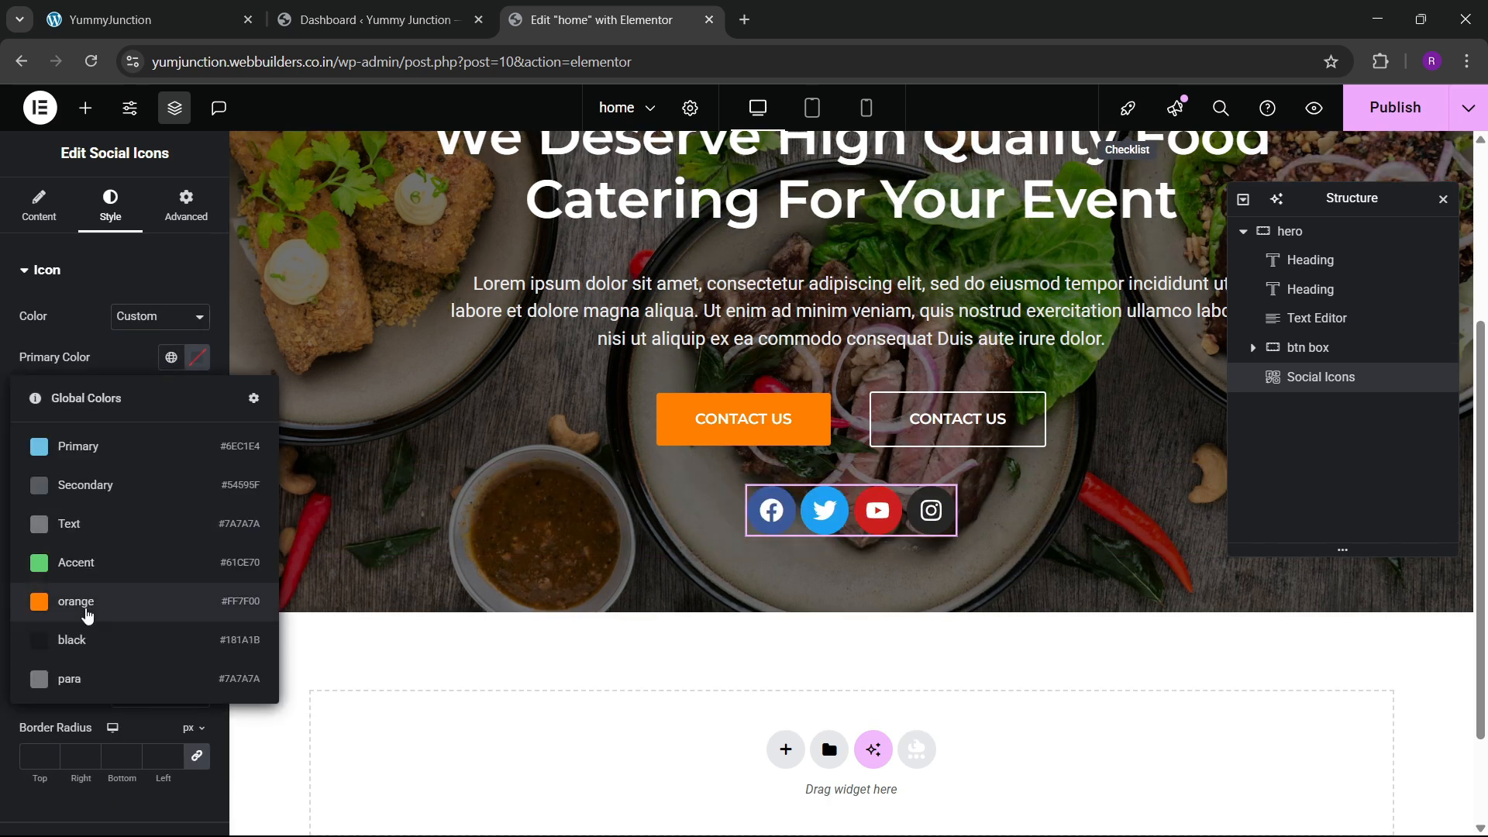
{"action": "left_click", "coordinate": [90, 605]}
{"action": "left_click", "coordinate": [197, 399]}
{"action": "left_click_drag", "start_coordinate": [178, 521], "coordinate": [93, 397]}
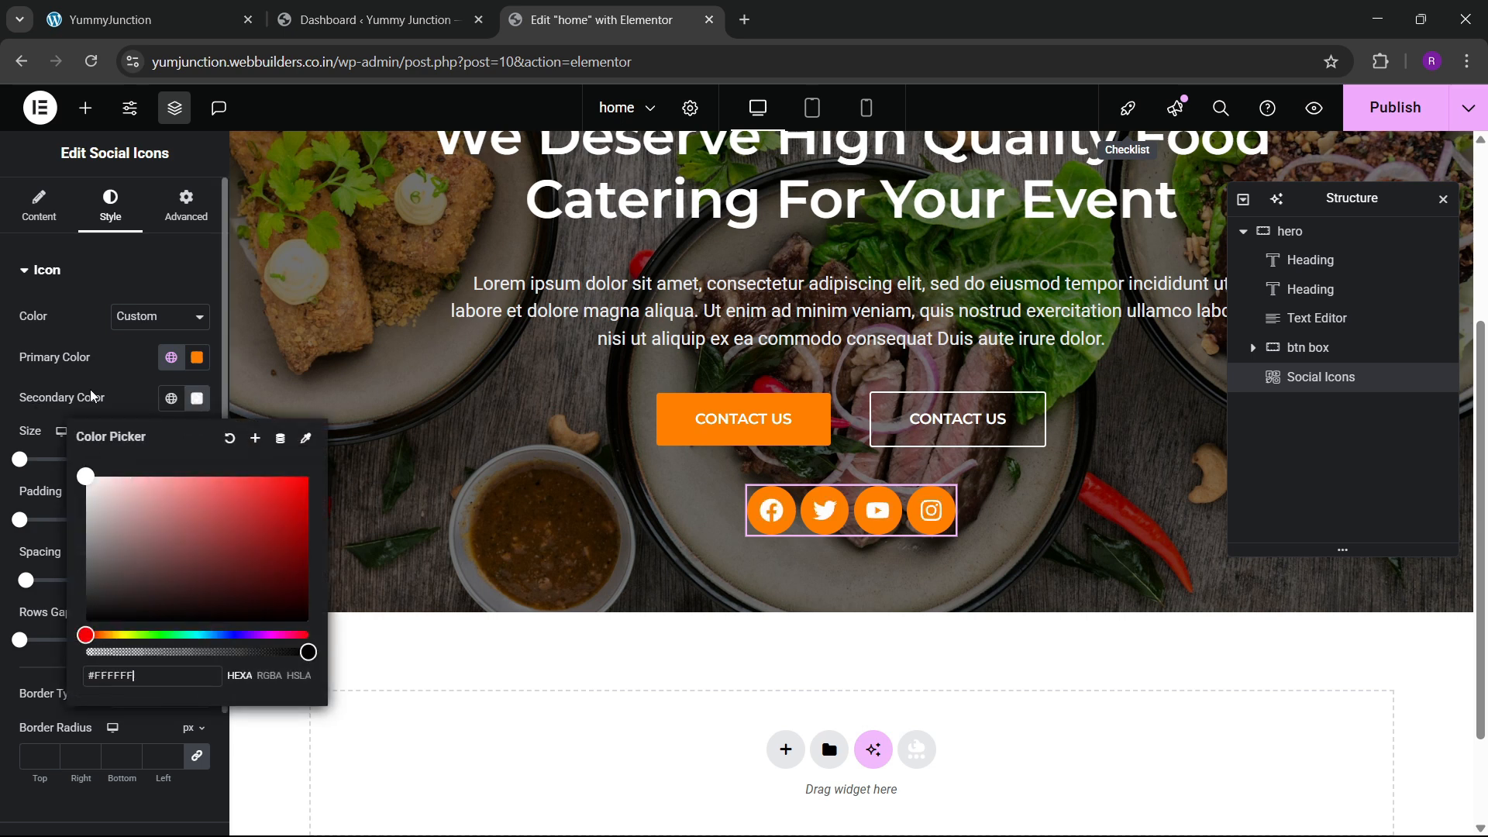
{"action": "left_click", "coordinate": [93, 397]}
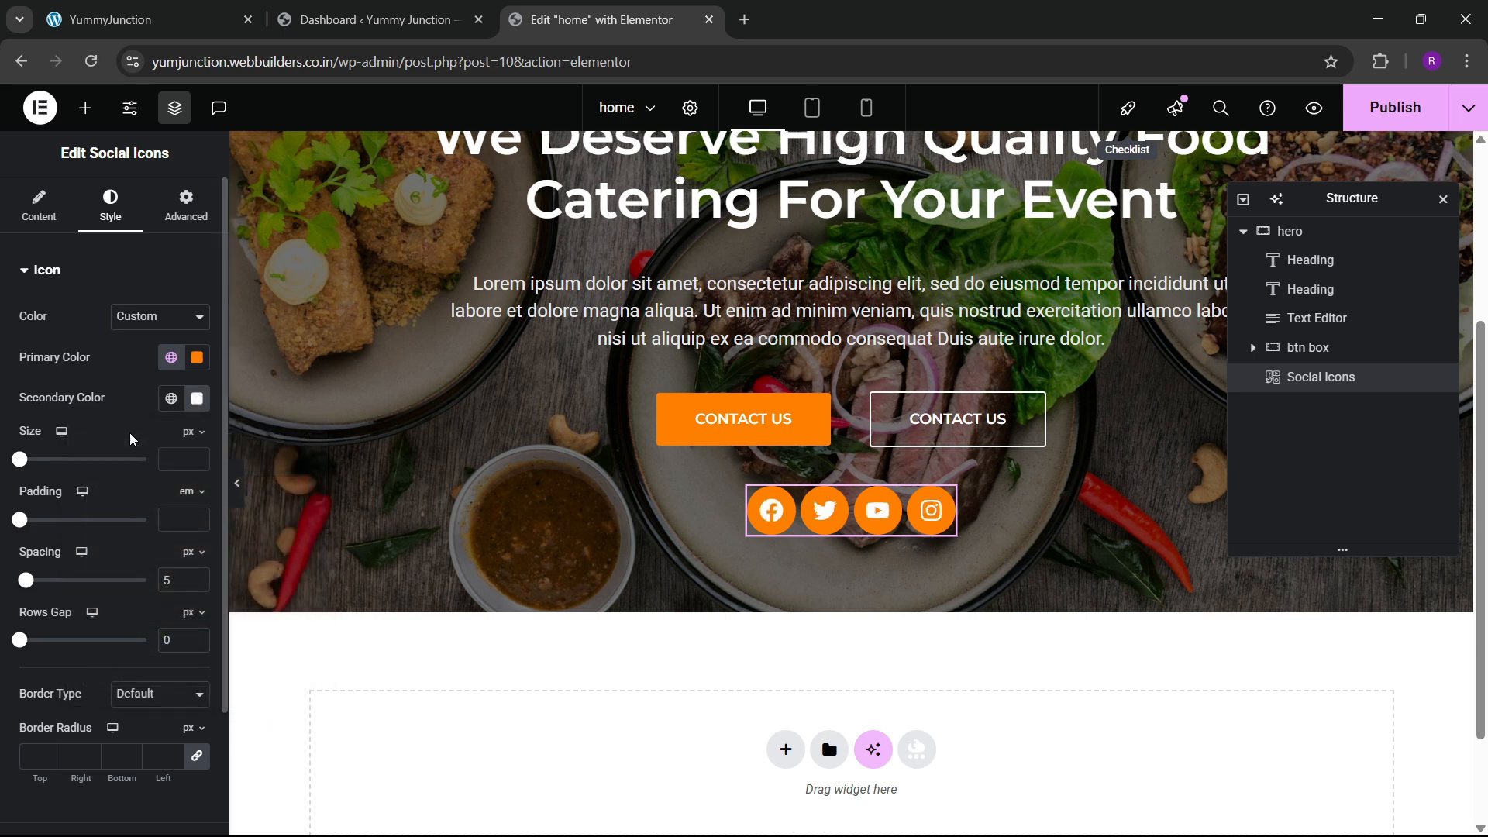
Swap the social icons' custom colours, making the primary colour #FFFFFF and the secondary colour global orange
{"action": "left_click", "coordinate": [174, 359]}
{"action": "left_click", "coordinate": [197, 358]}
{"action": "left_click_drag", "start_coordinate": [159, 465], "coordinate": [83, 415]}
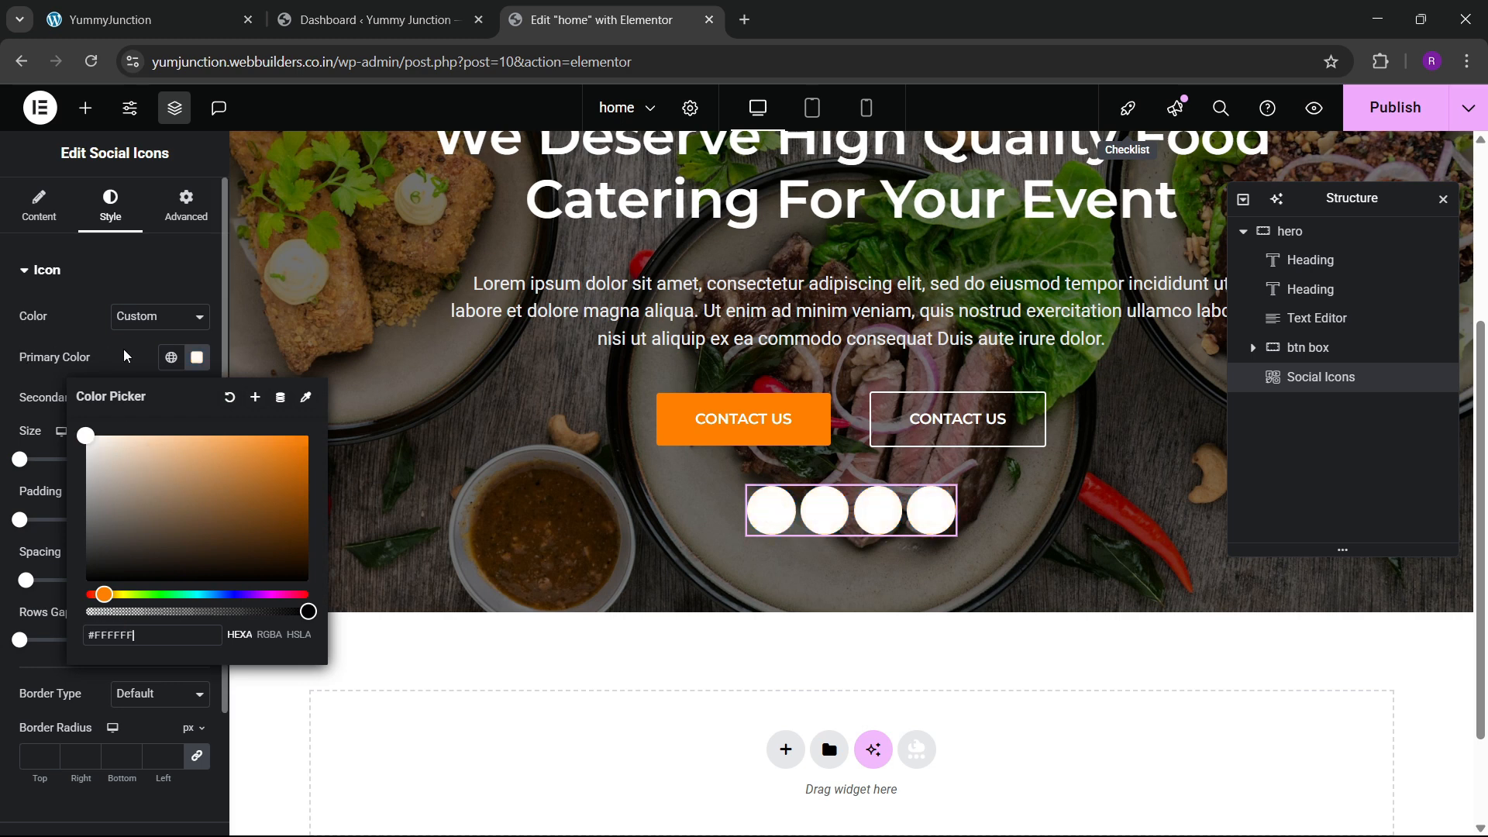
{"action": "left_click", "coordinate": [171, 398]}
{"action": "left_click", "coordinate": [171, 398]}
{"action": "left_click", "coordinate": [89, 642]}
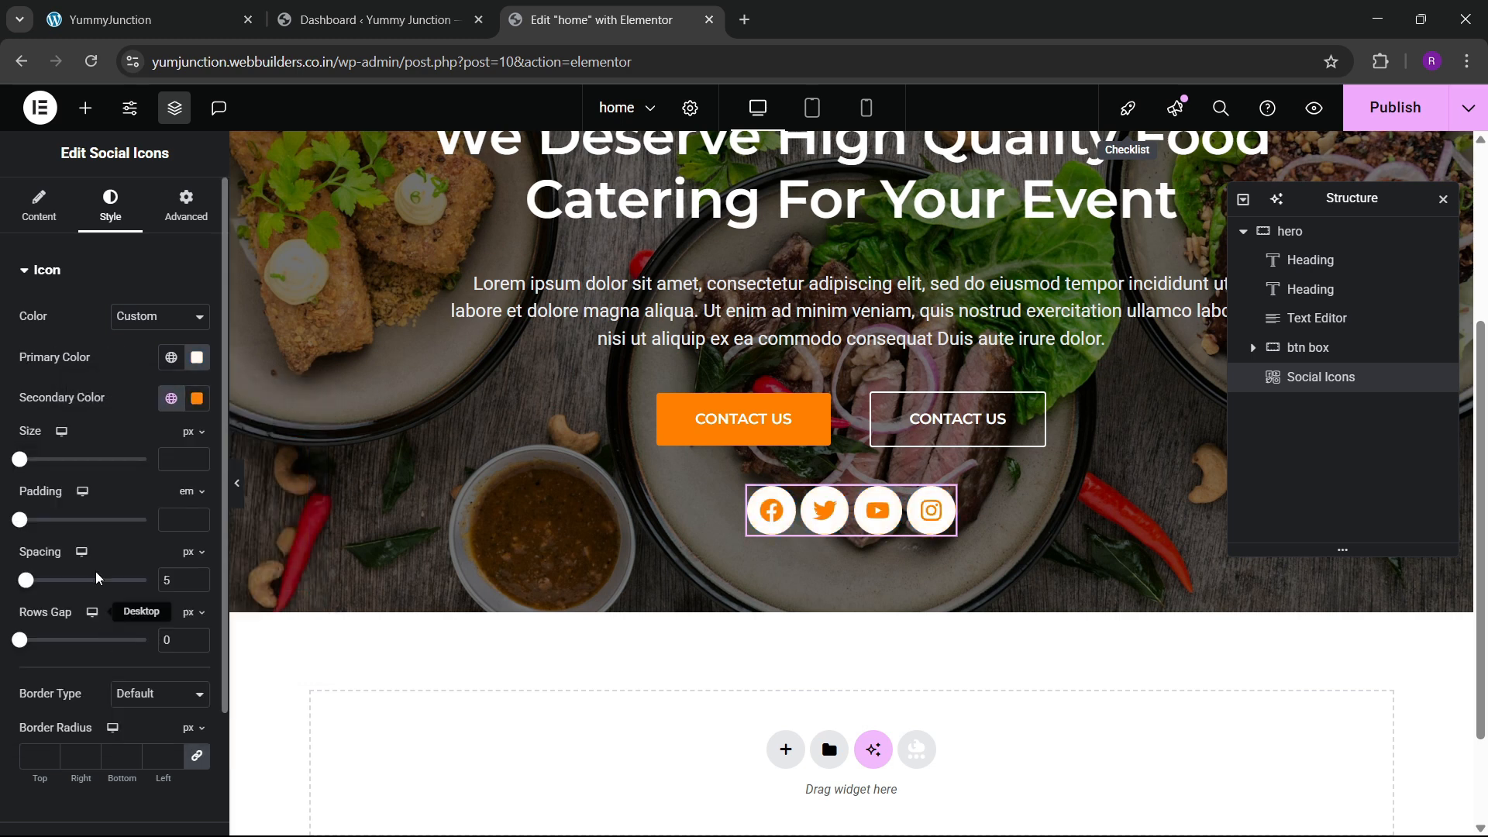
Set the size of the social icons to 20 px
{"action": "left_click", "coordinate": [198, 463]}
{"action": "type", "text": "9"}
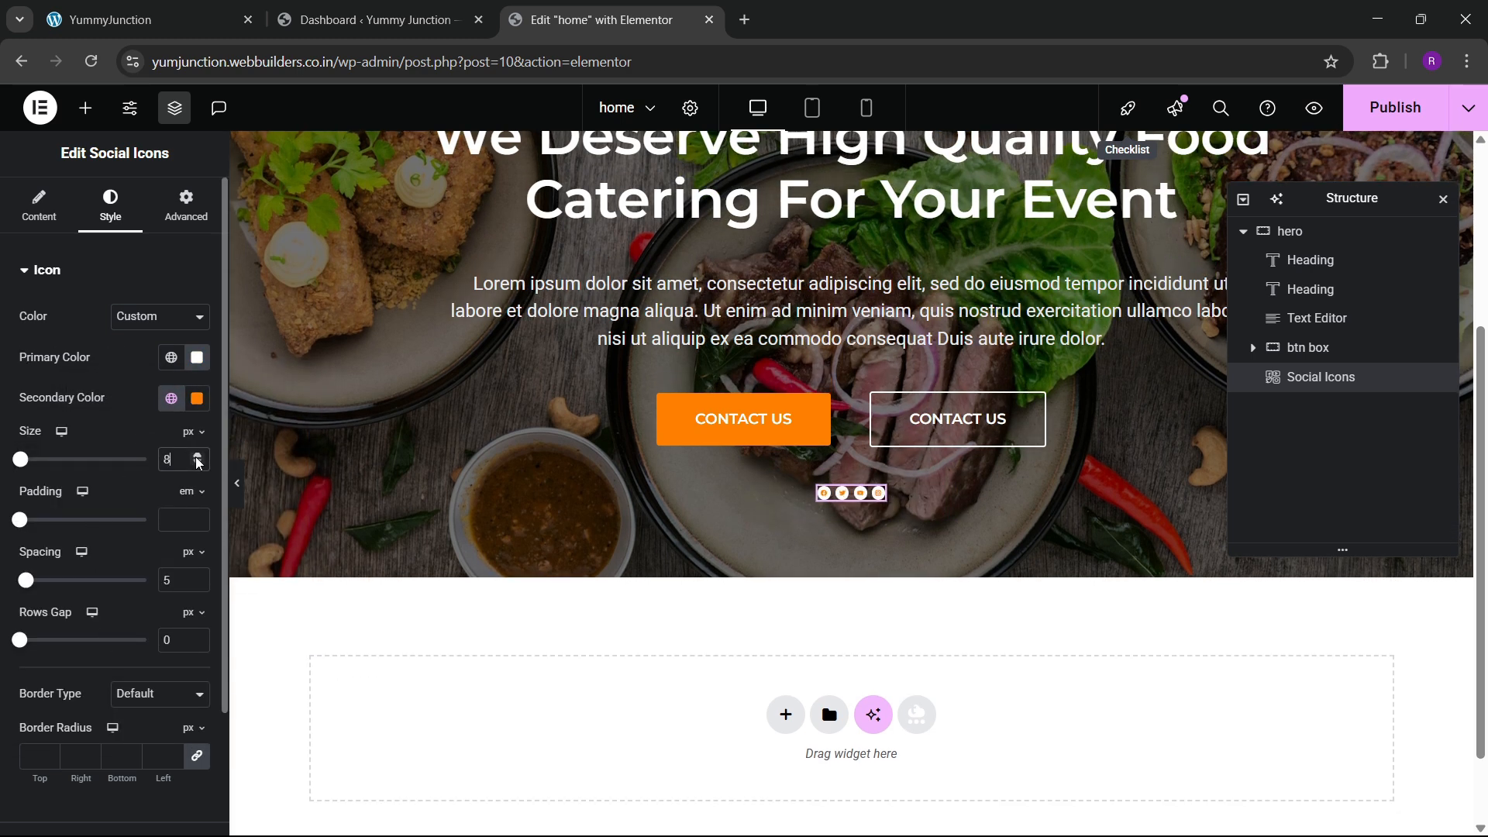
{"action": "left_click", "coordinate": [193, 457]}
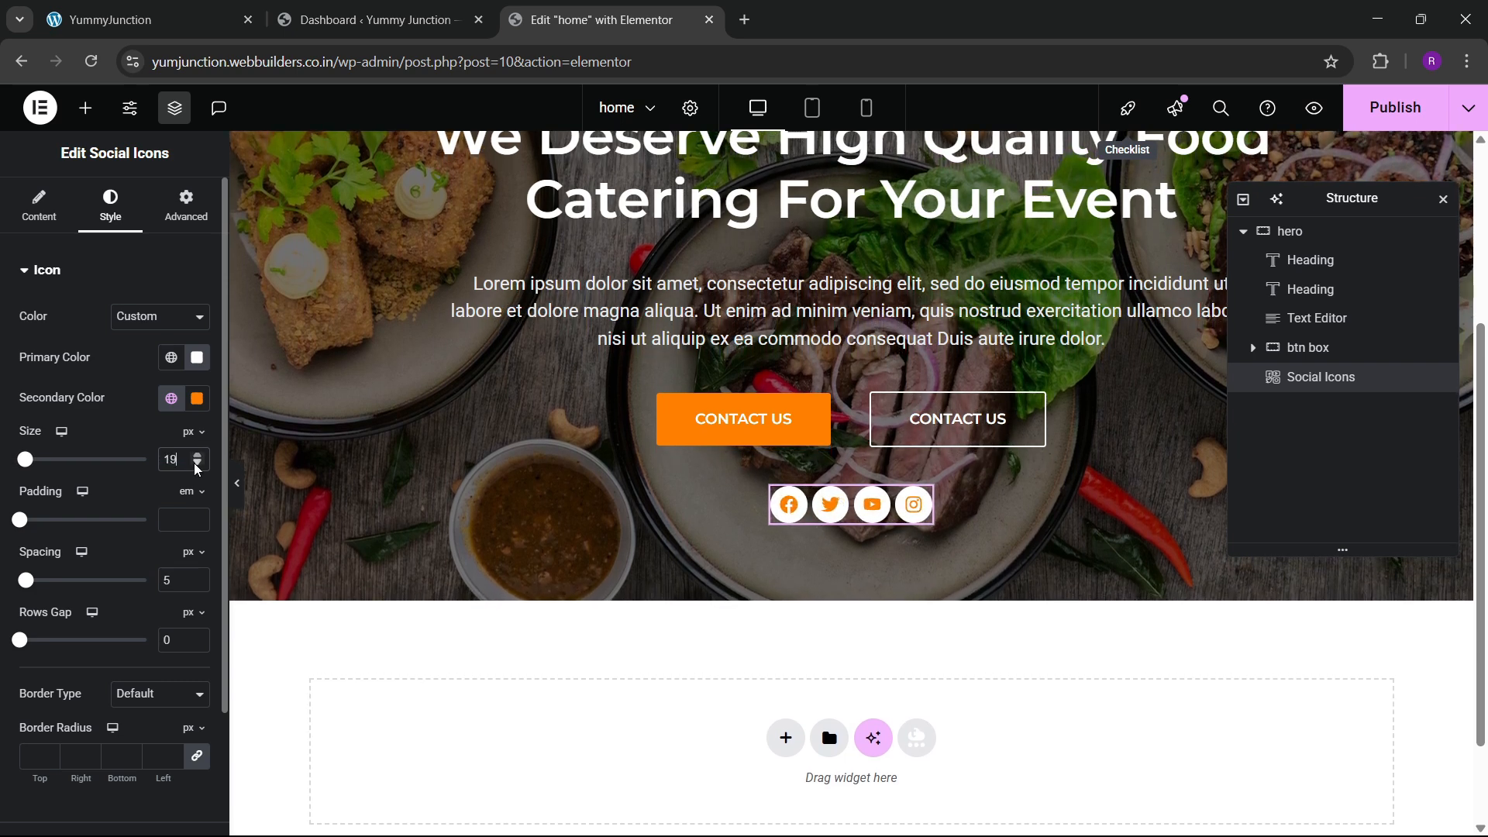
{"action": "left_click", "coordinate": [197, 455]}
{"action": "left_click", "coordinate": [197, 455]}
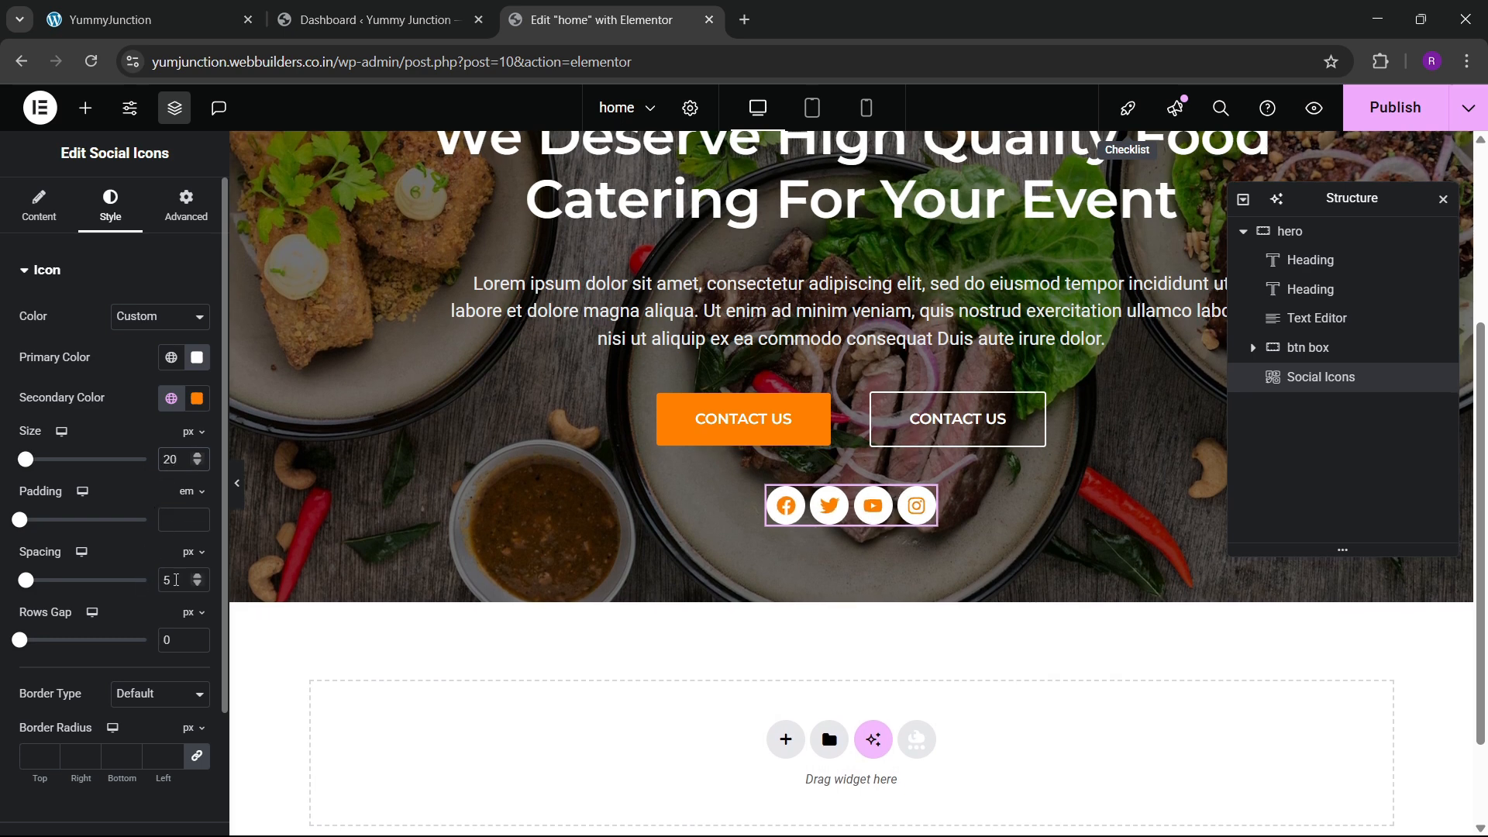
Try 20 px and 10 px spacing between the social icons, settling on 15 px
{"action": "type", "text": "20"}
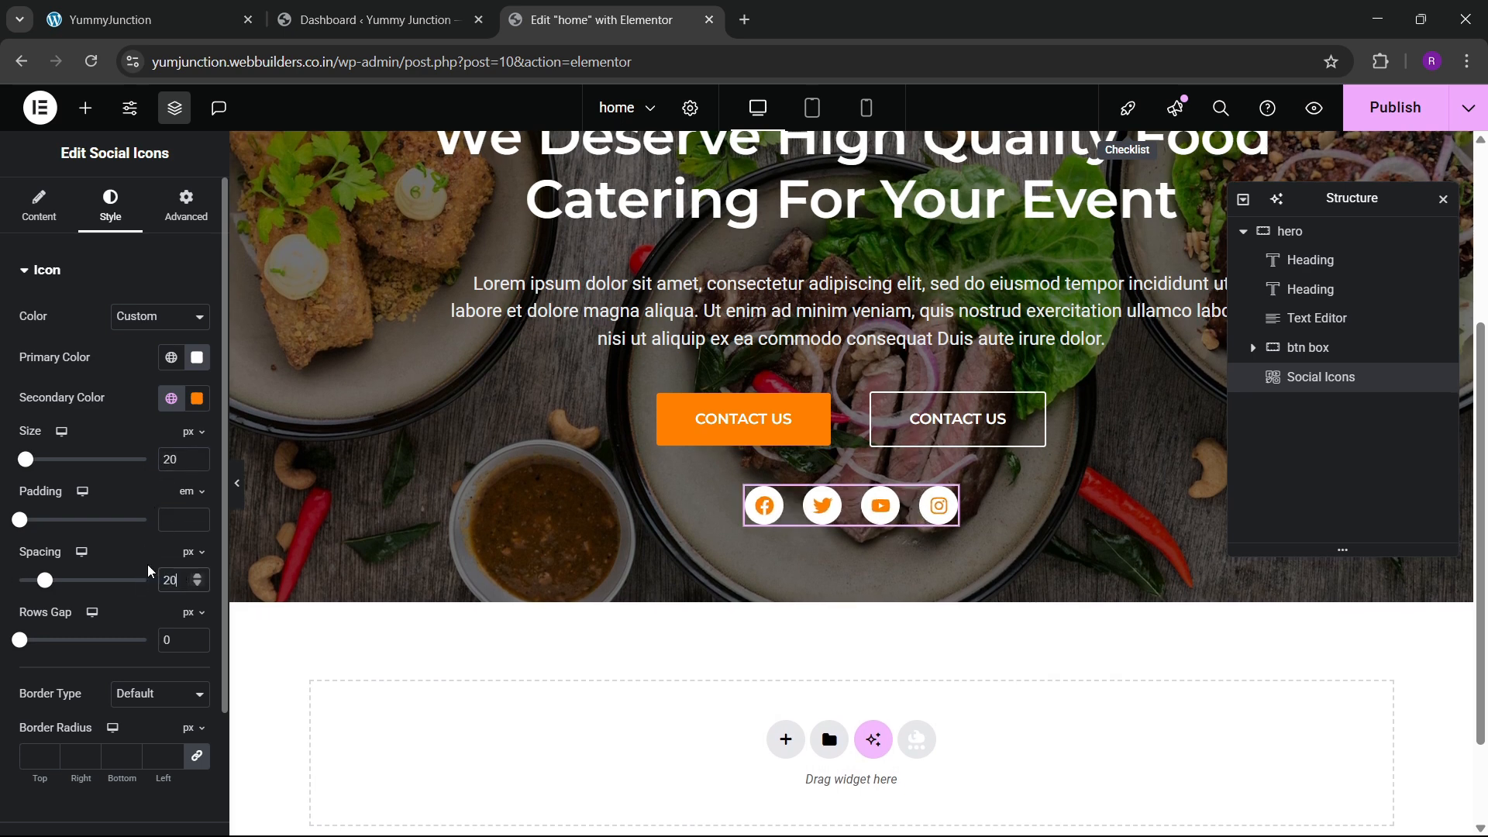
{"action": "key", "text": "BackSpace"}
{"action": "key", "text": "BackSpace"}
{"action": "type", "text": "10"}
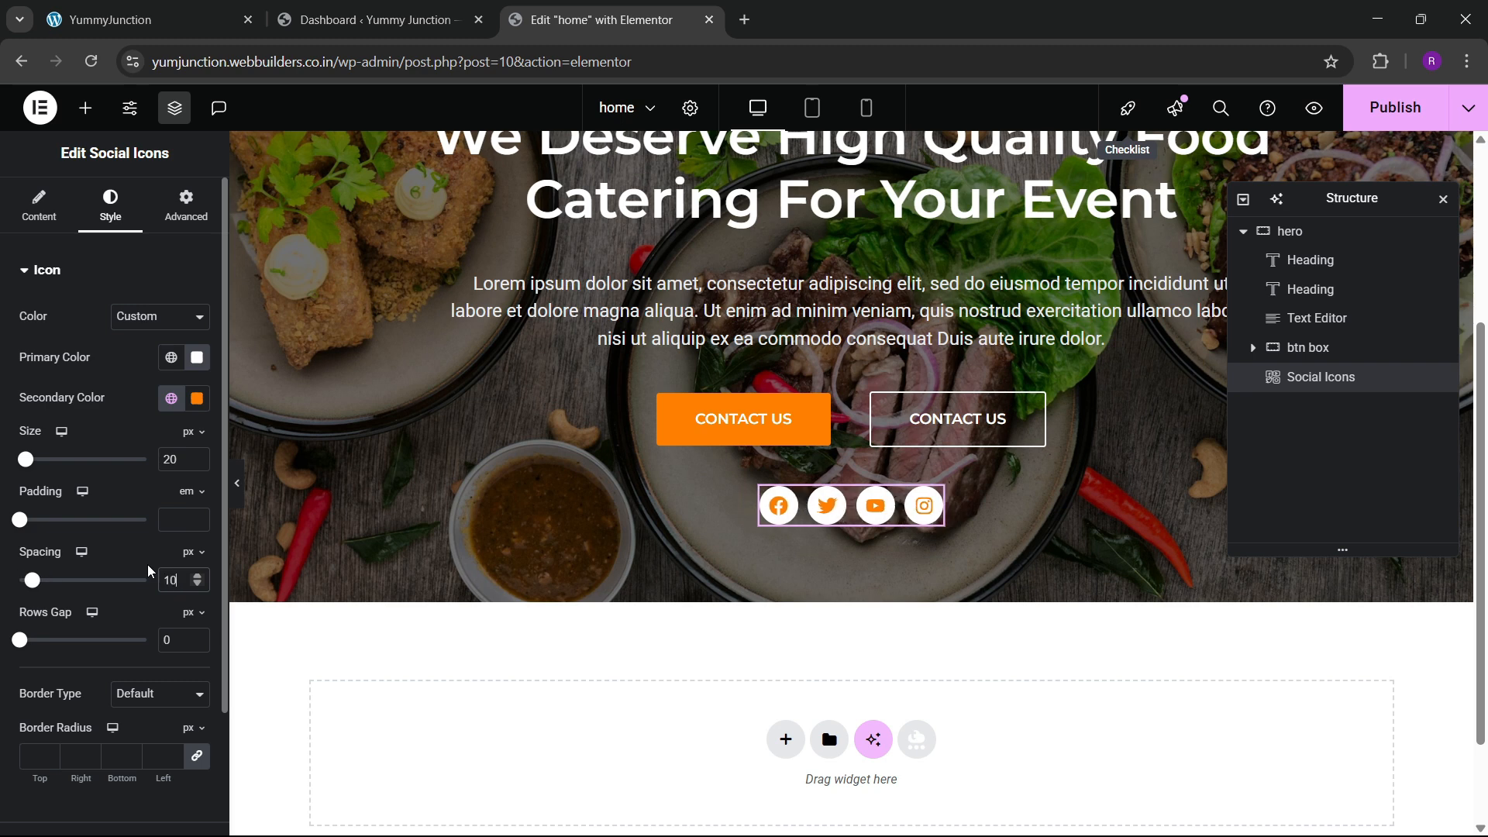
{"action": "key", "text": "BackSpace"}
{"action": "type", "text": "5"}
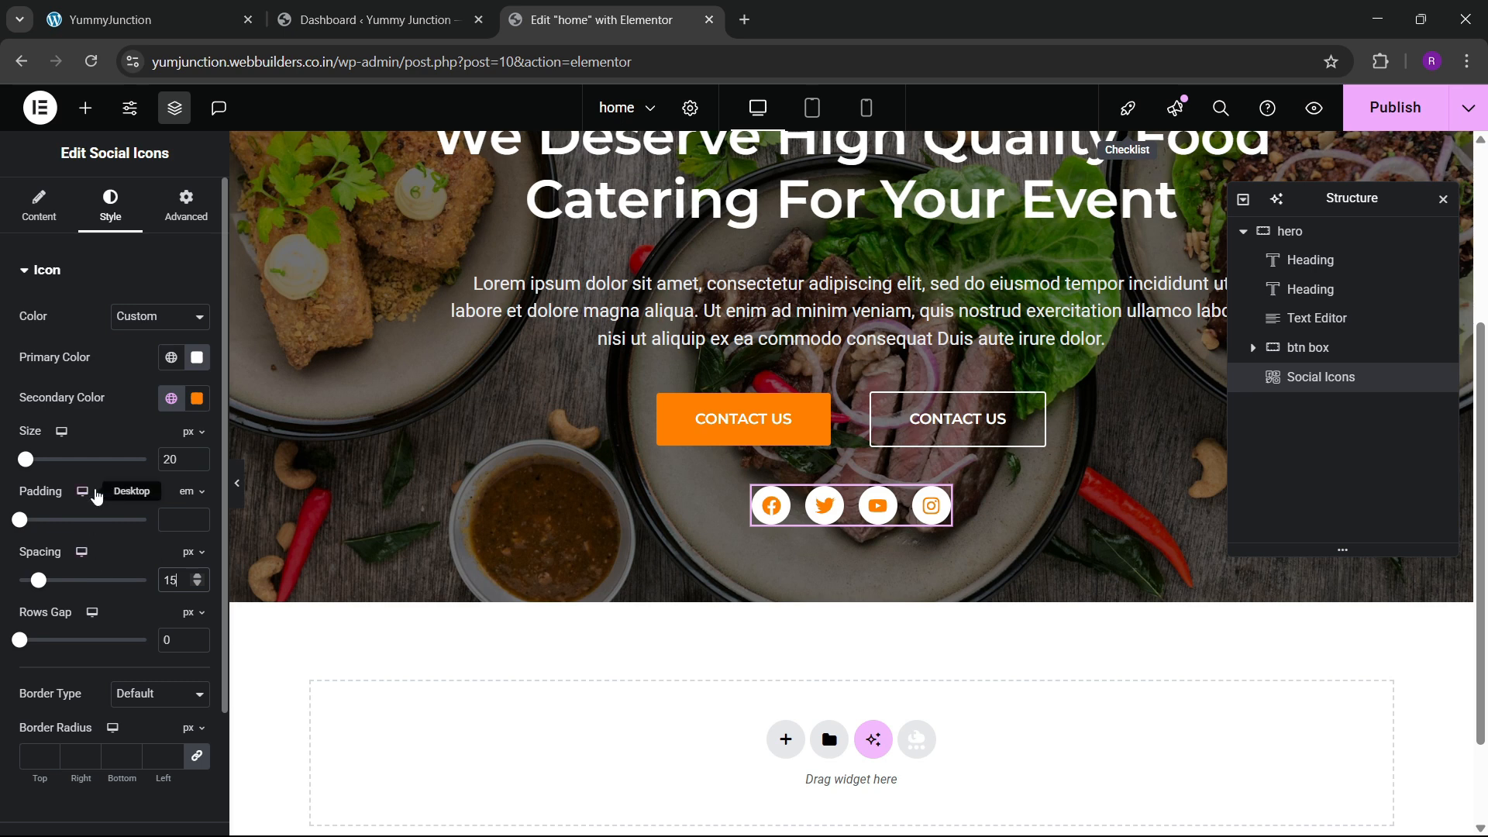
Set the Social Icons widget's top margin to 30 px and compare the spacing with the reference site's hero
{"action": "scroll", "coordinate": [116, 554], "scroll_direction": "down", "scroll_amount": 2}
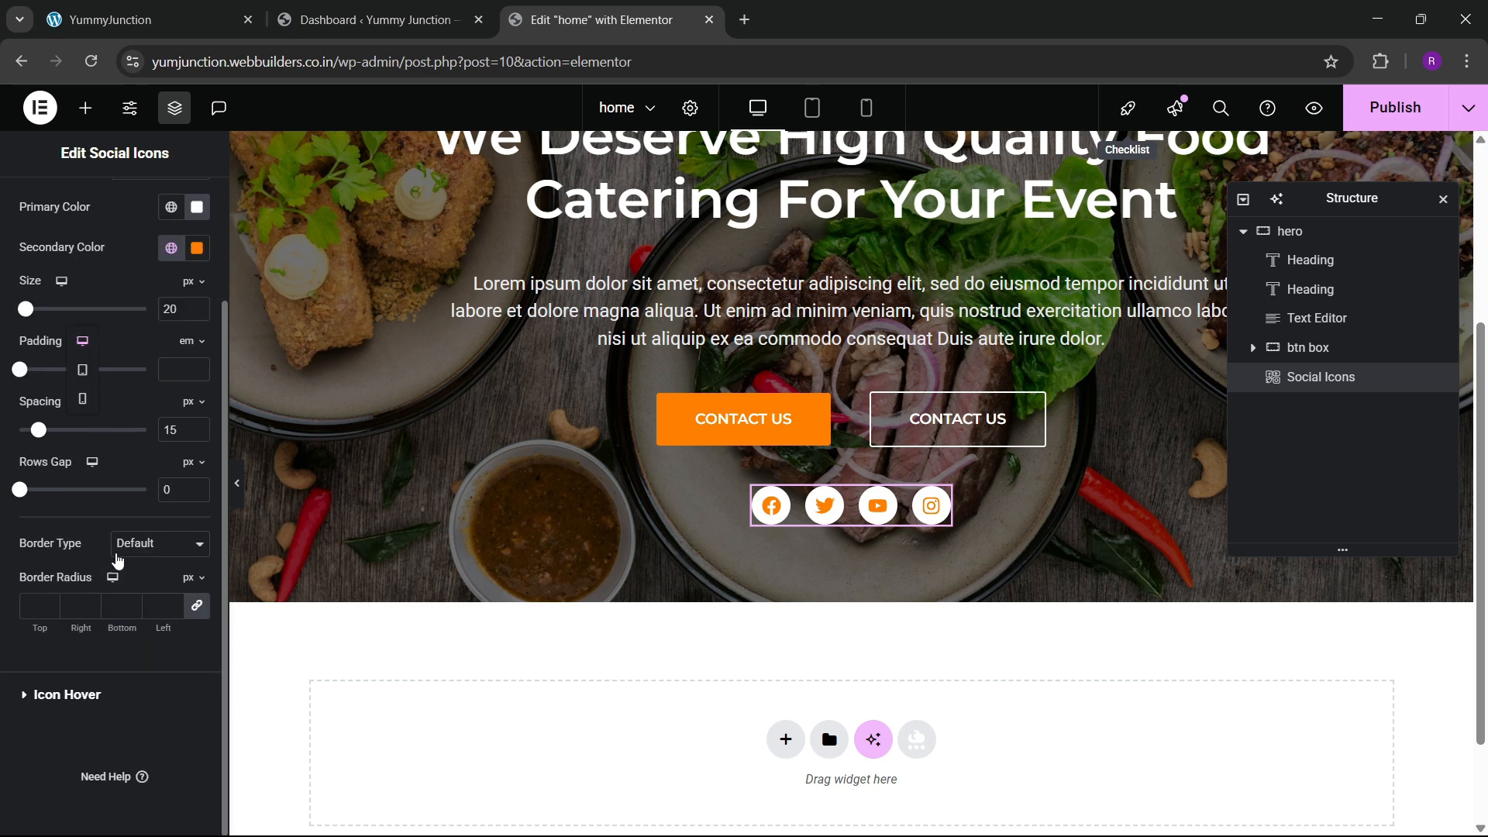
{"action": "scroll", "coordinate": [162, 499], "scroll_direction": "up", "scroll_amount": 2}
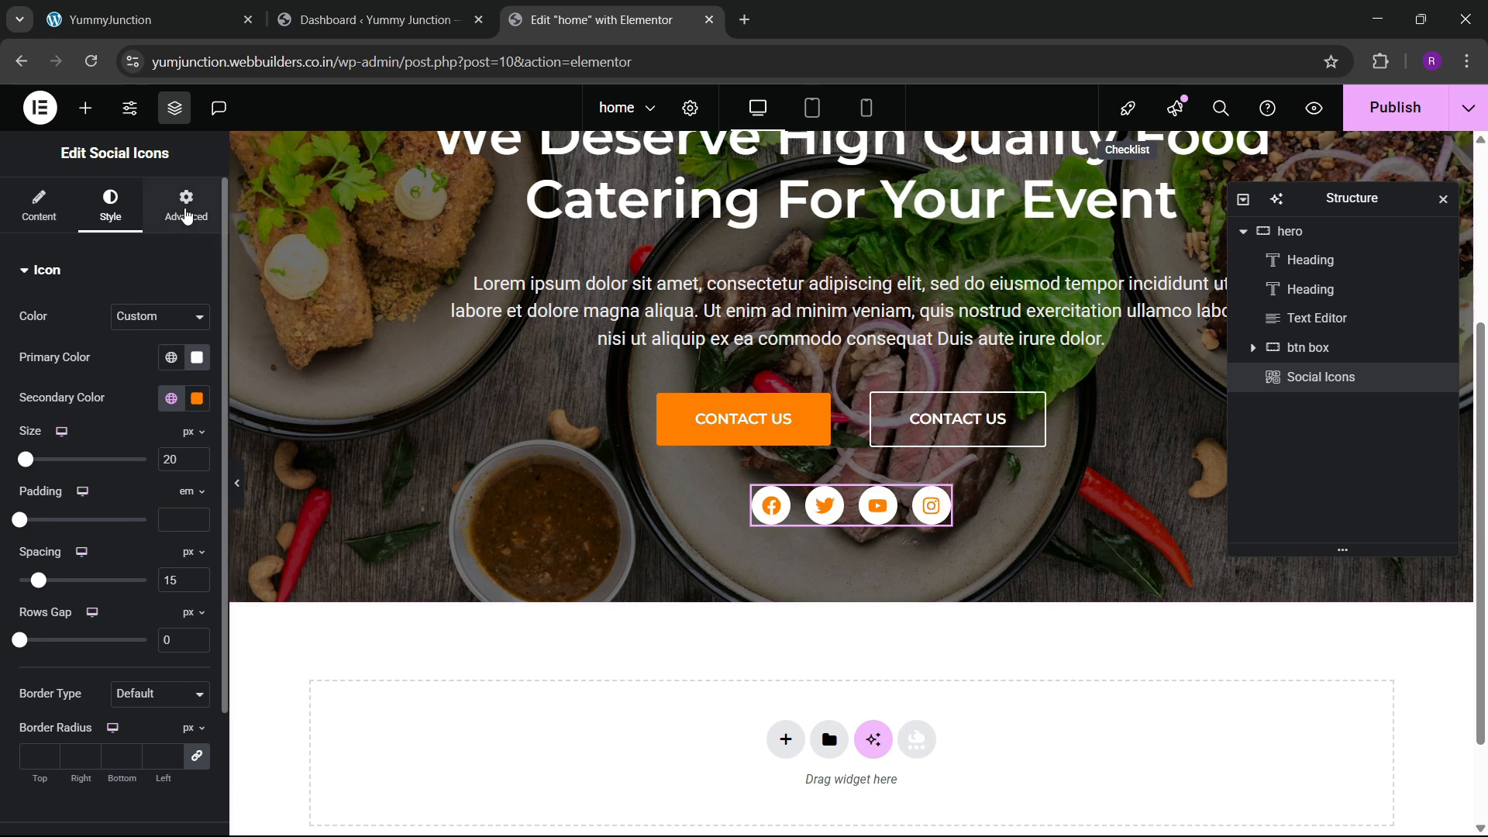
{"action": "left_click", "coordinate": [186, 206]}
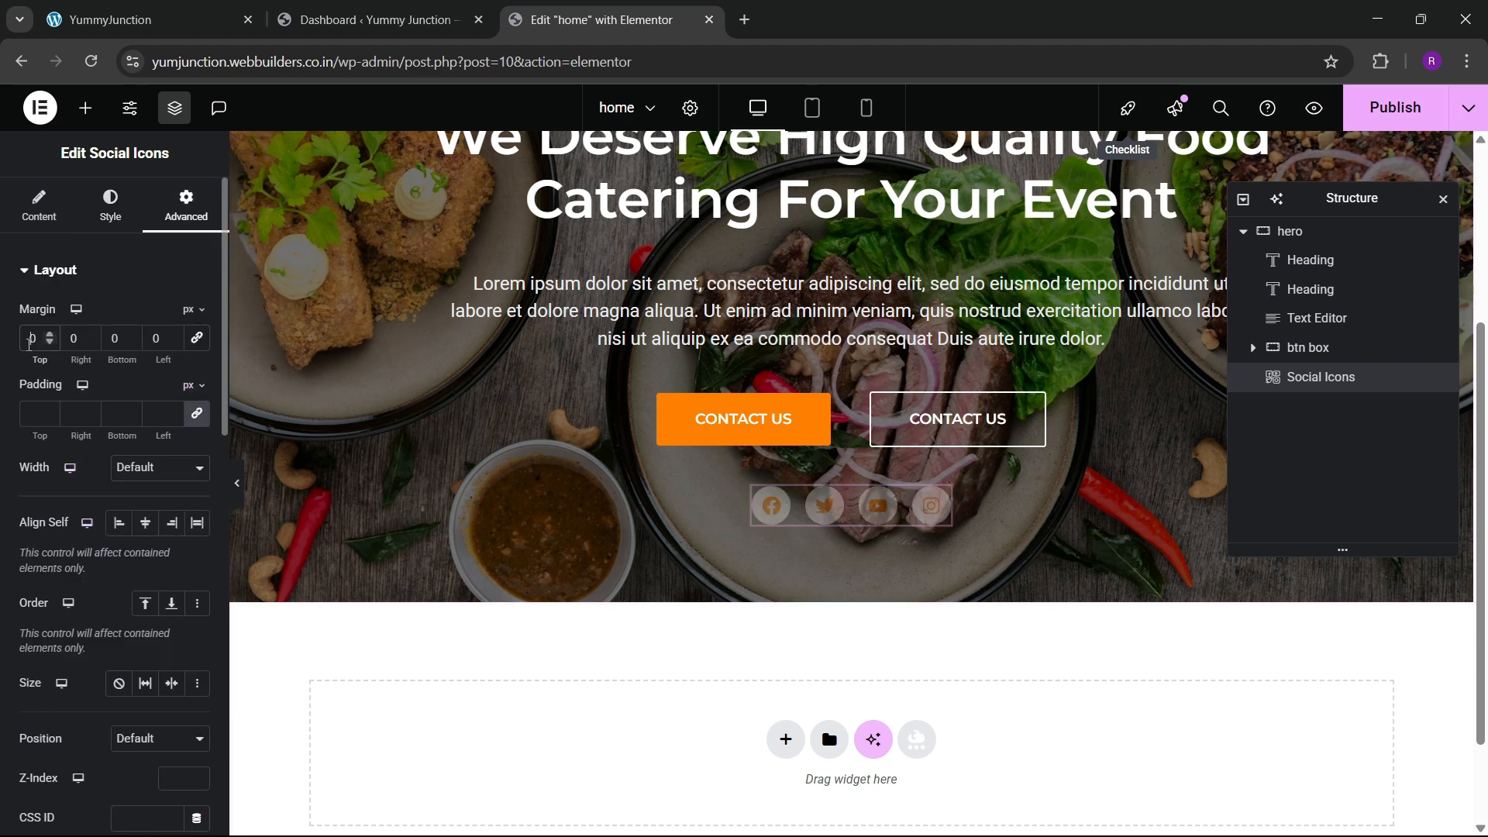
{"action": "type", "text": "3"}
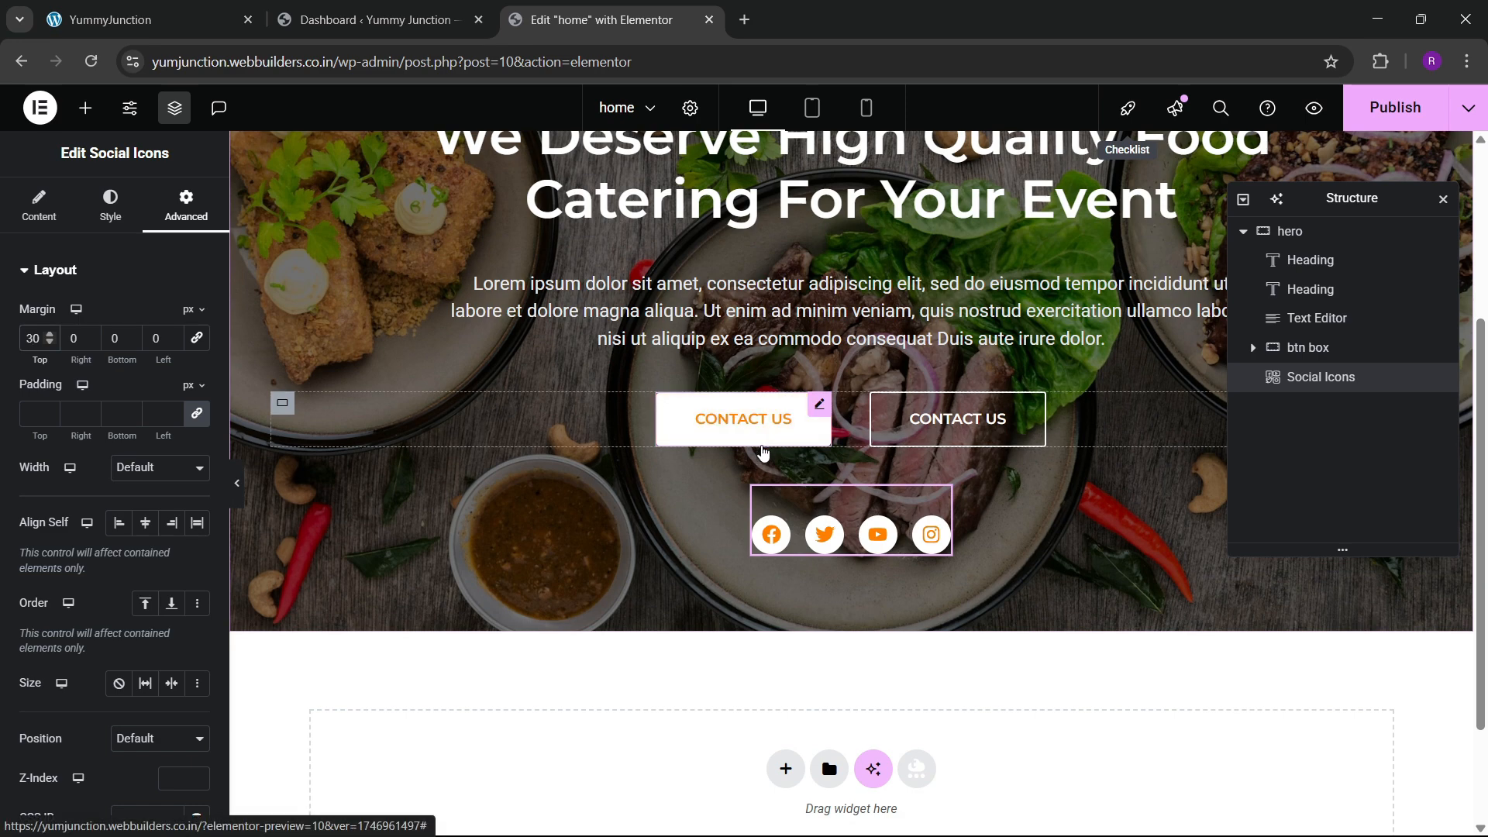
{"action": "left_click", "coordinate": [147, 19]}
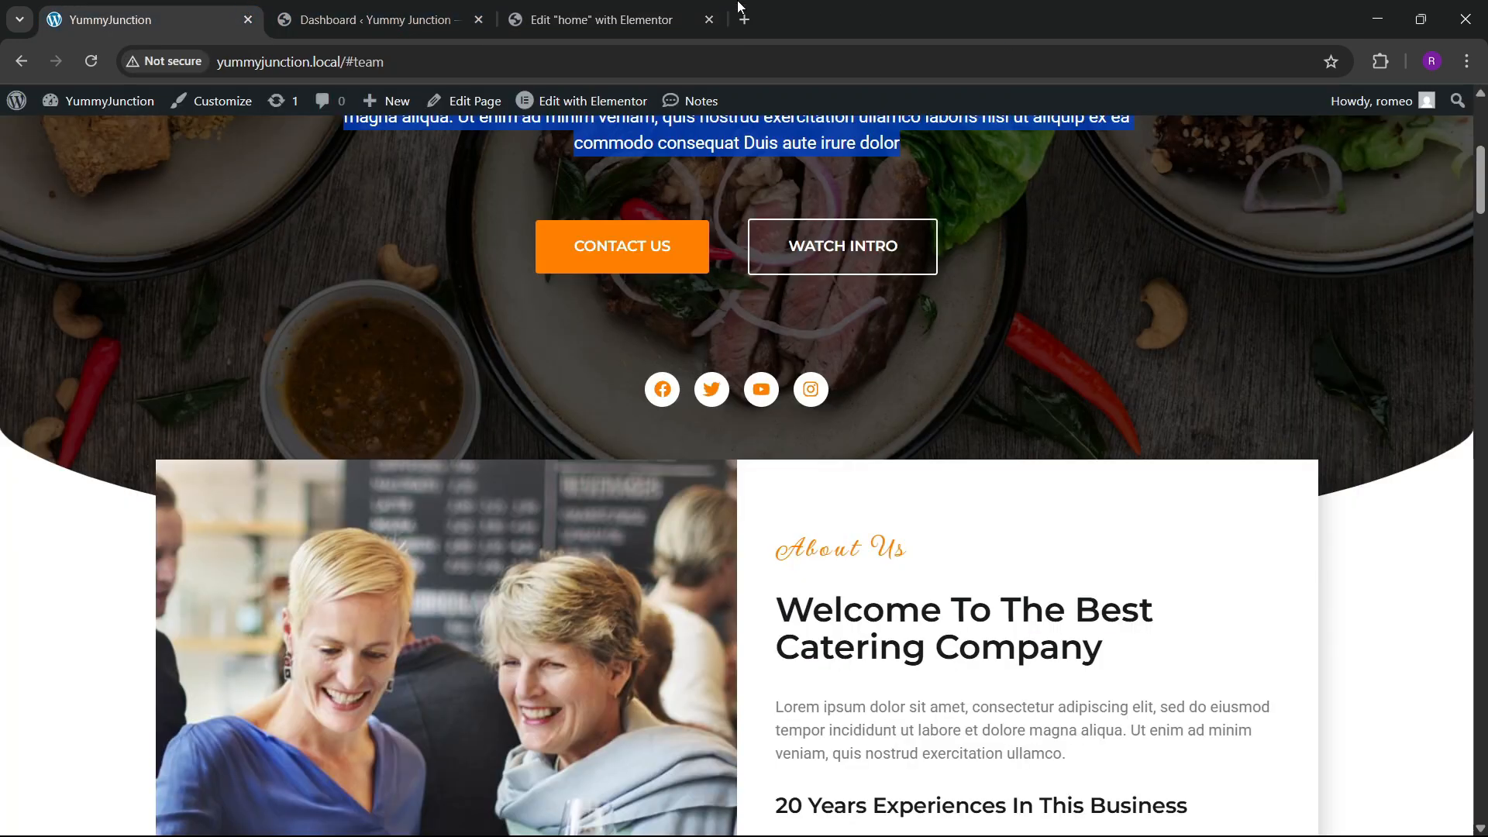
{"action": "left_click", "coordinate": [721, 18]}
Add a Curve shape divider to the bottom of the hero container
{"action": "left_click", "coordinate": [1286, 231]}
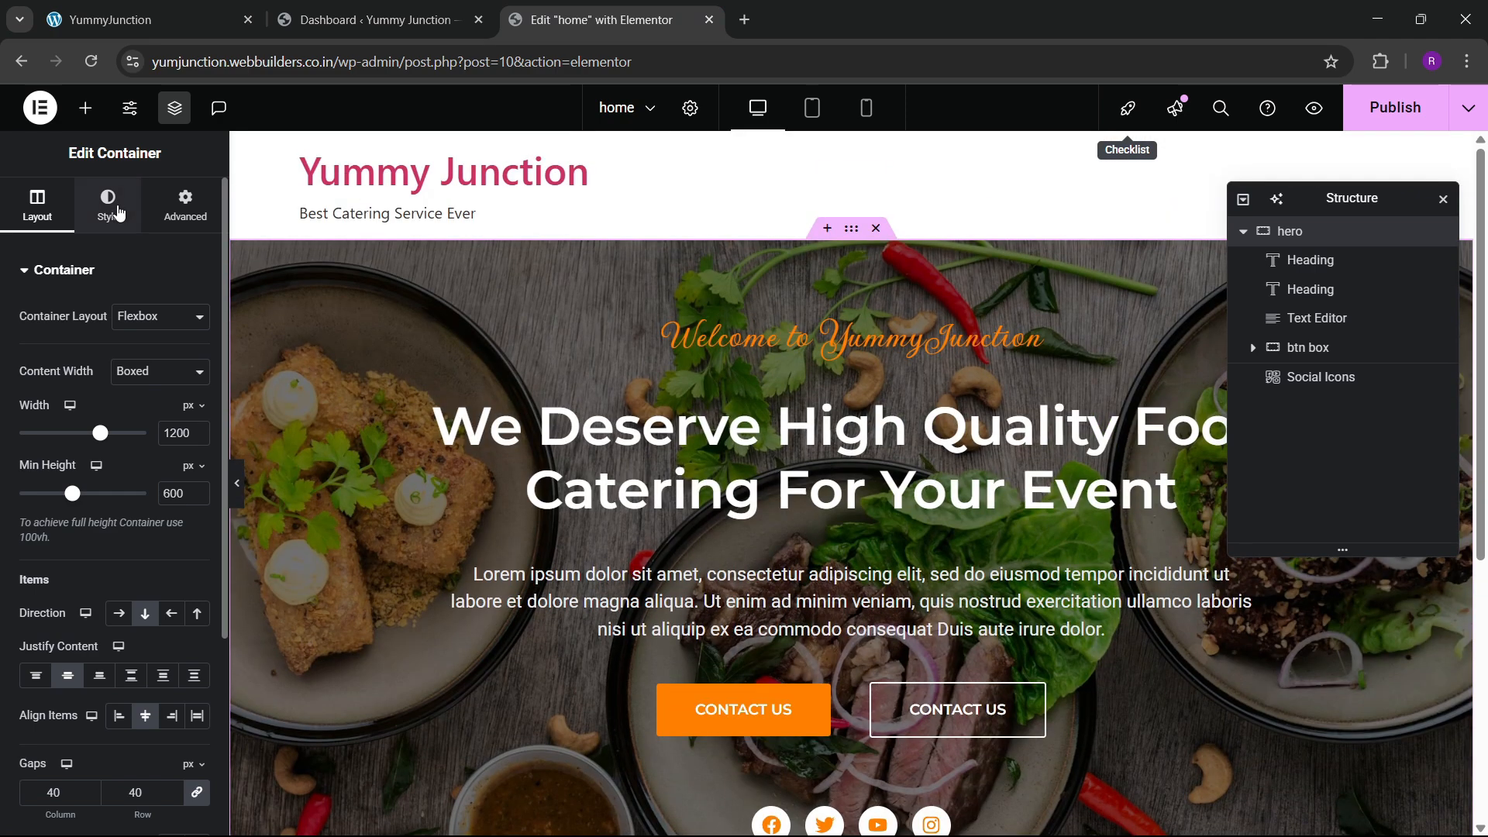
{"action": "left_click", "coordinate": [108, 206]}
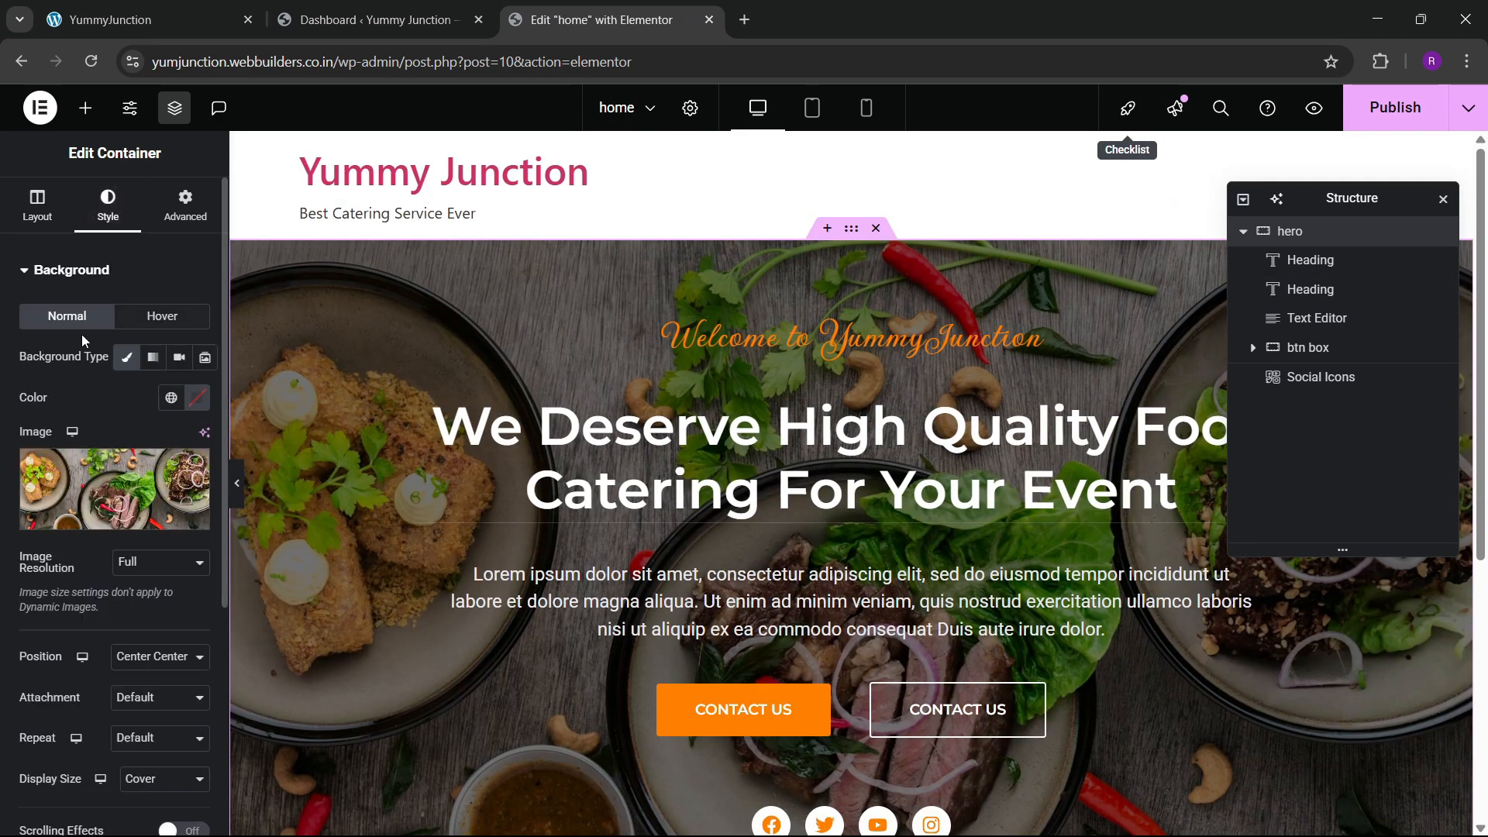
{"action": "scroll", "coordinate": [52, 566], "scroll_direction": "down", "scroll_amount": 5}
{"action": "scroll", "coordinate": [53, 565], "scroll_direction": "up", "scroll_amount": 3}
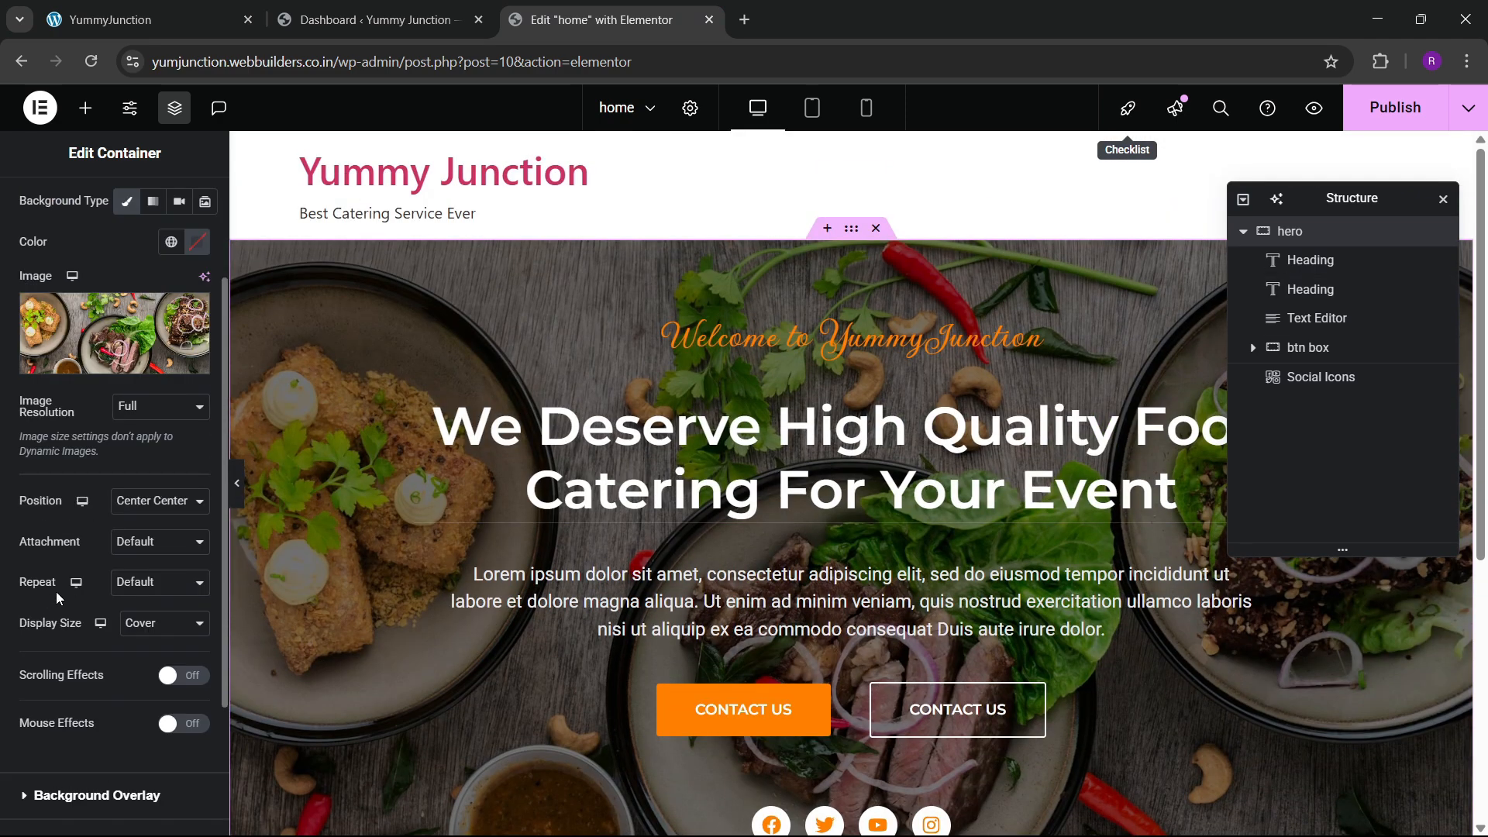
{"action": "scroll", "coordinate": [56, 592], "scroll_direction": "down", "scroll_amount": 3}
{"action": "left_click", "coordinate": [90, 708]}
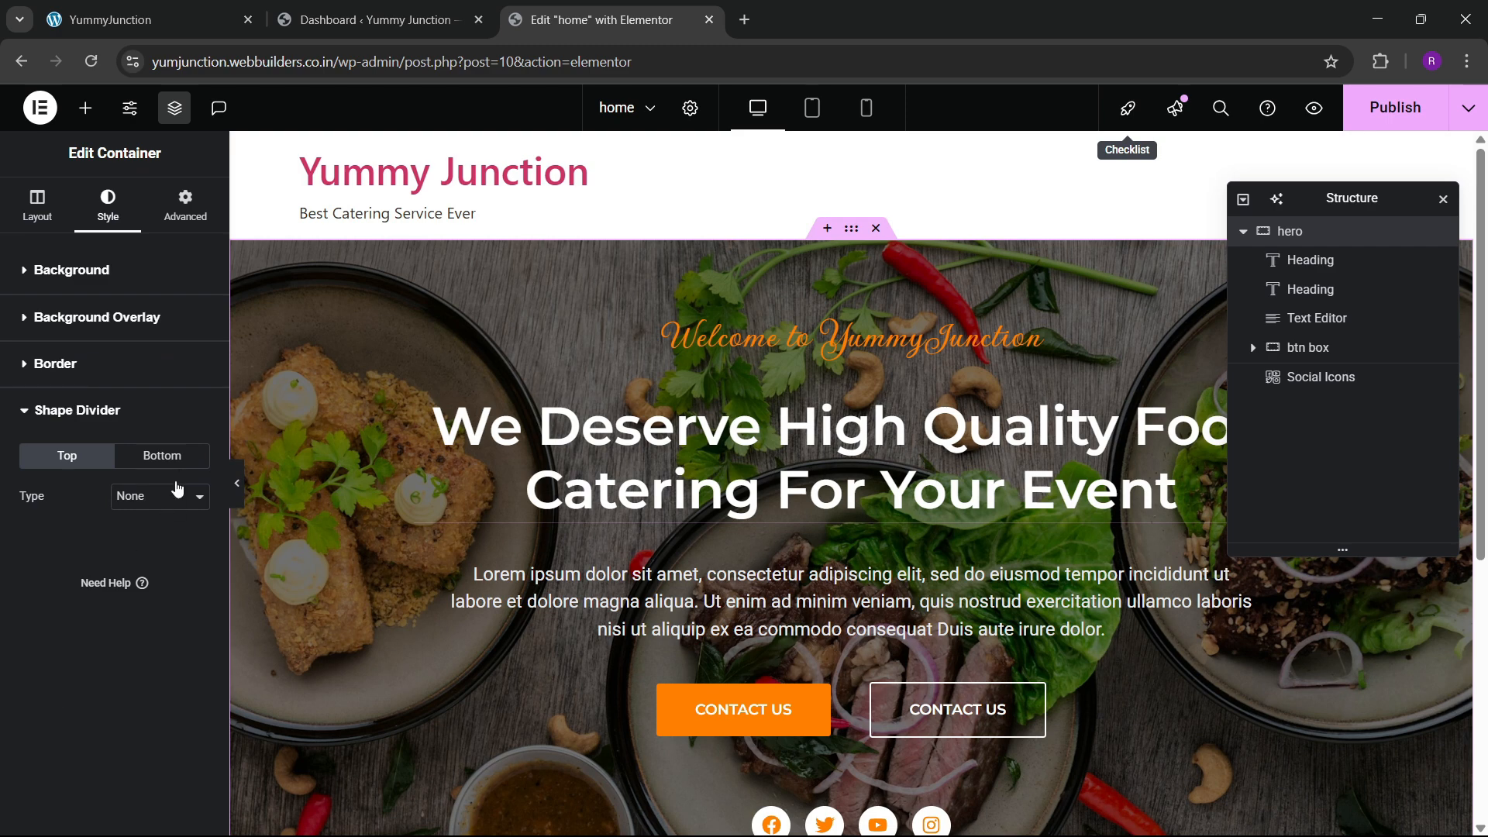
{"action": "left_click", "coordinate": [152, 498]}
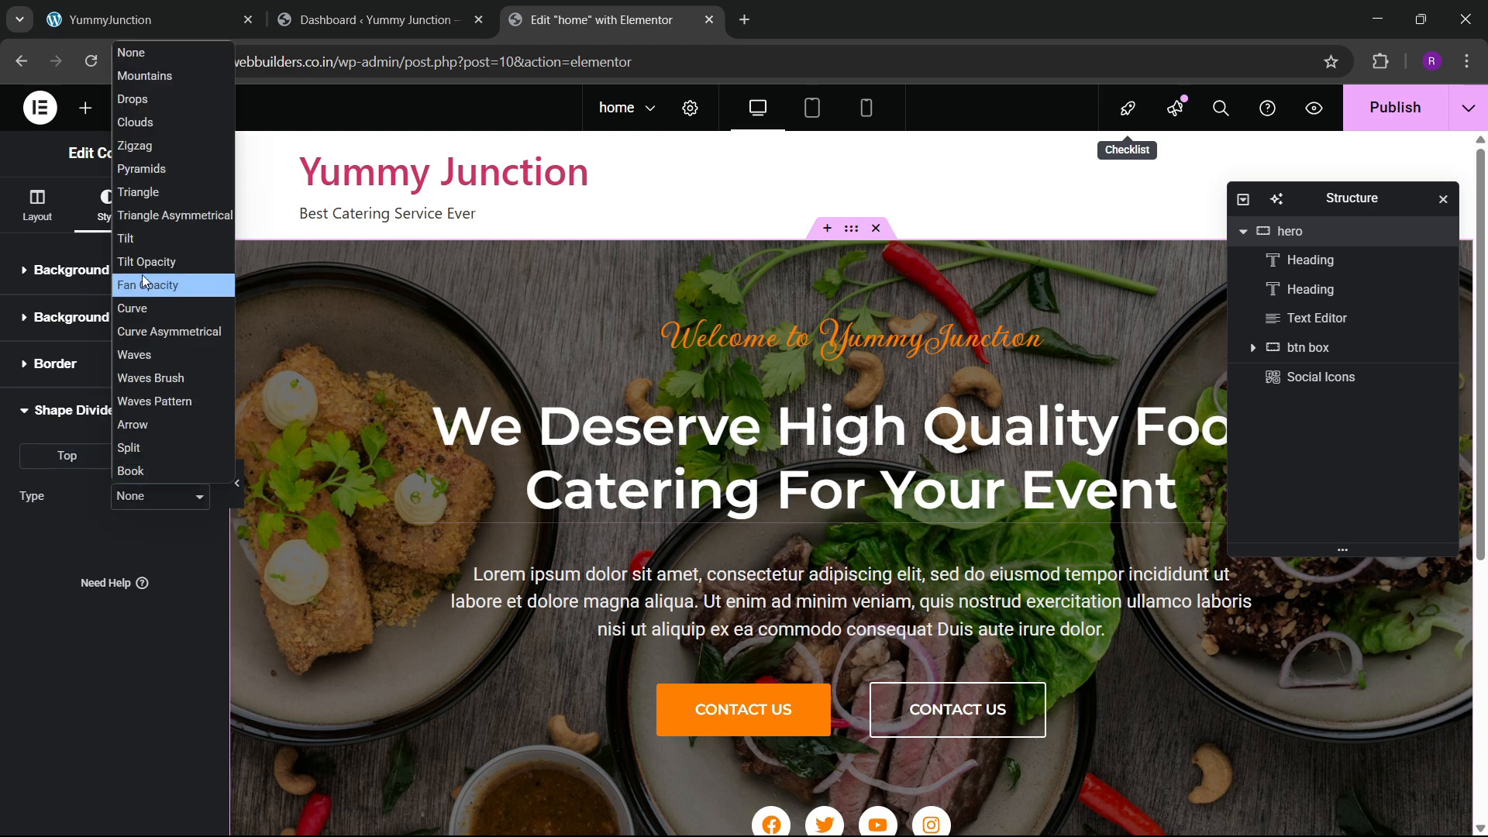
{"action": "left_click", "coordinate": [133, 308]}
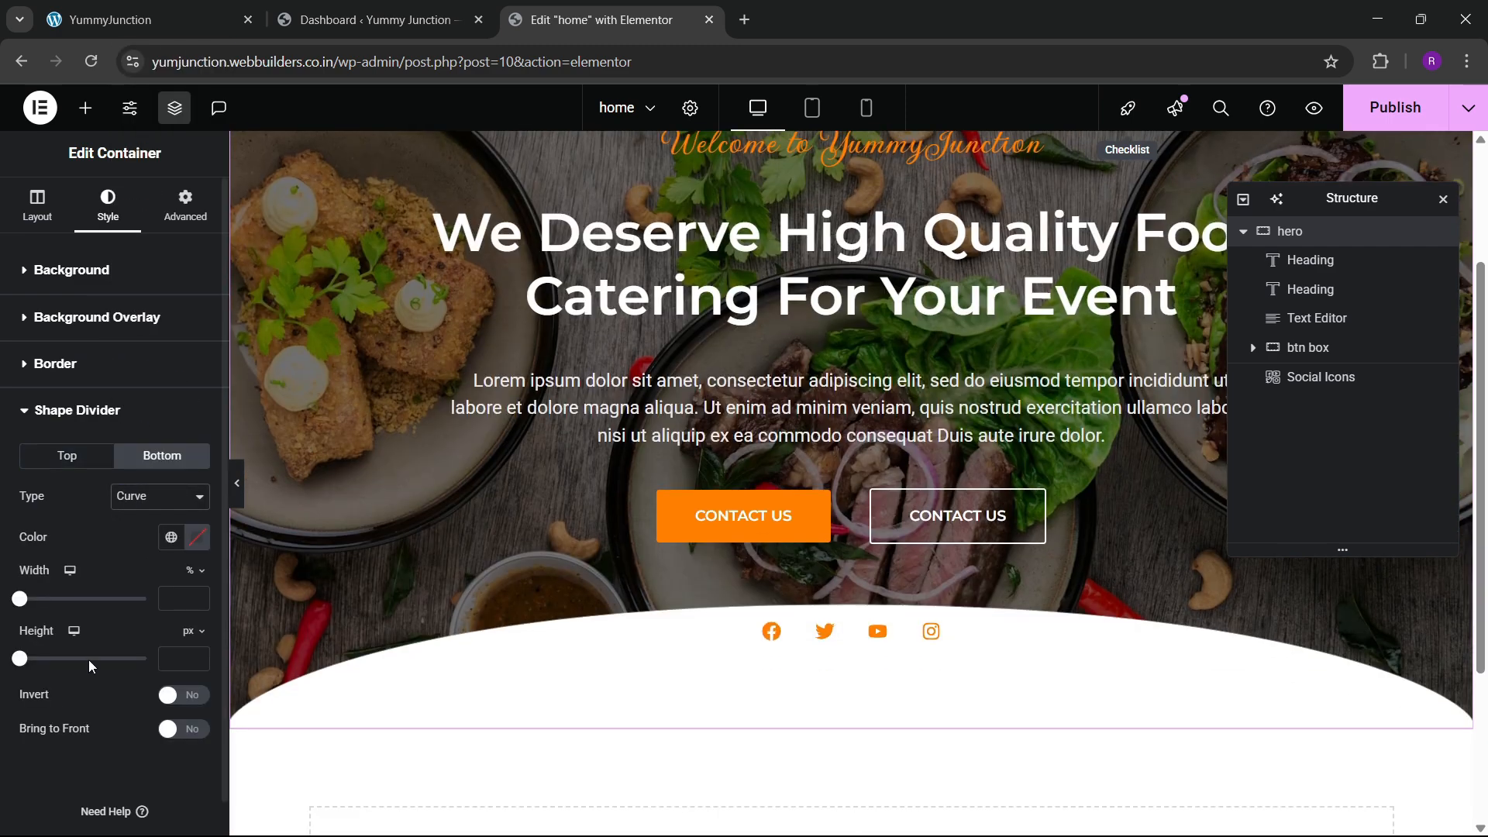
{"action": "left_click", "coordinate": [143, 498]}
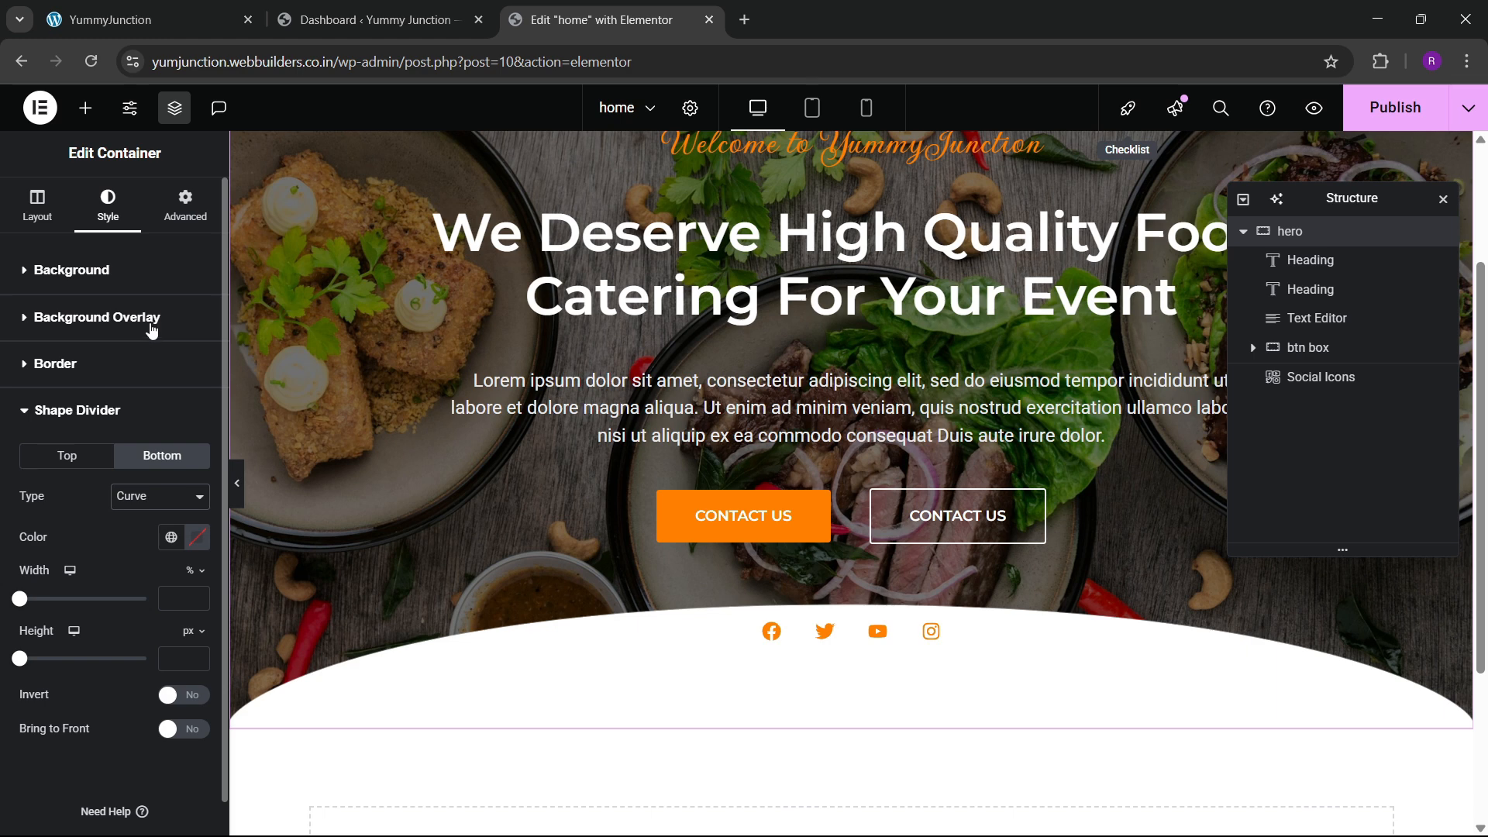
Invert the hero's bottom curve divider and set its height to 145 px
{"action": "left_click", "coordinate": [180, 699]}
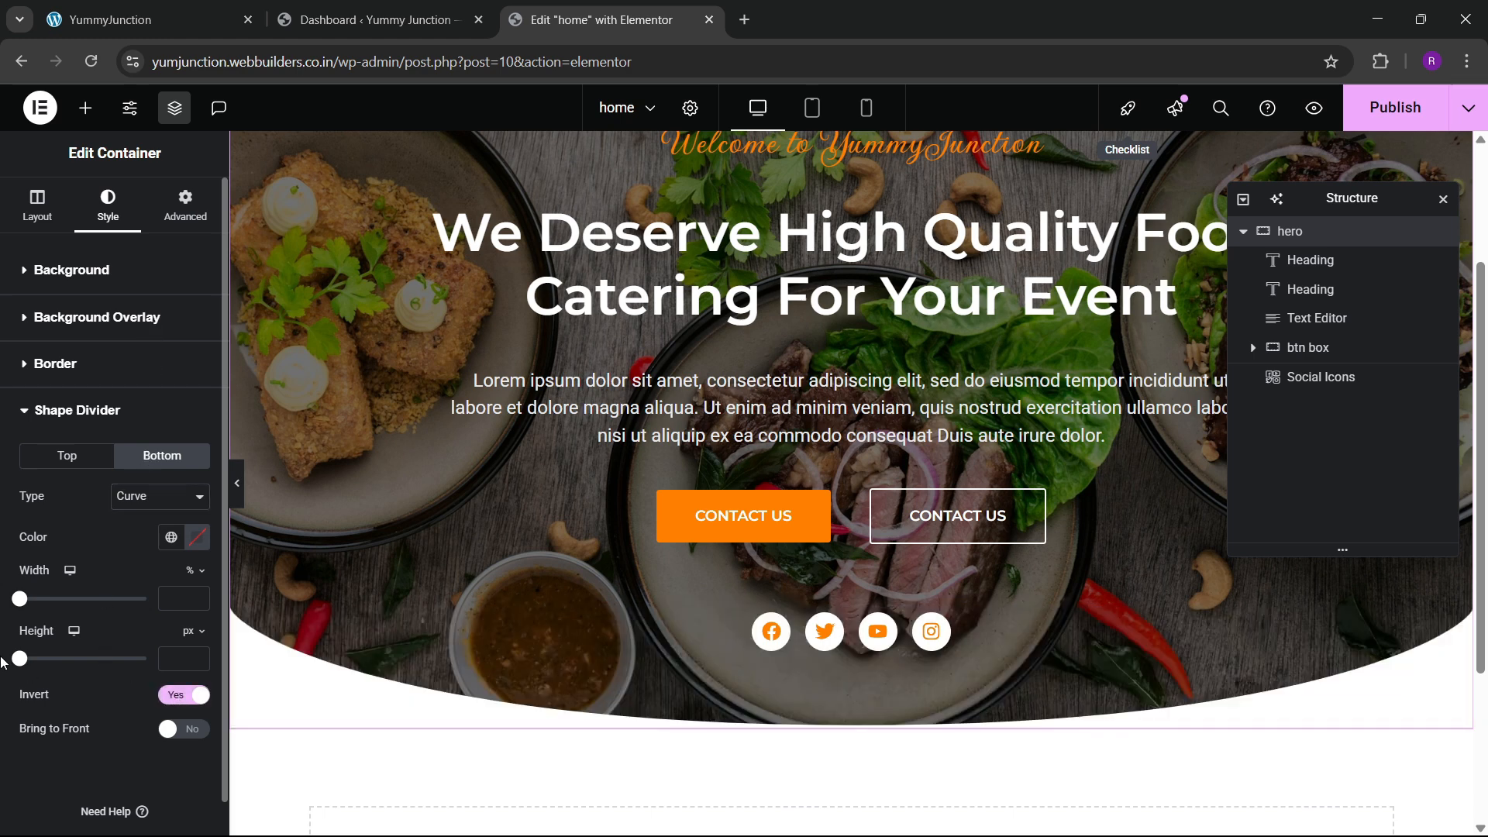
{"action": "left_click_drag", "start_coordinate": [20, 662], "coordinate": [56, 681]}
{"action": "scroll", "coordinate": [808, 584], "scroll_direction": "down", "scroll_amount": 1}
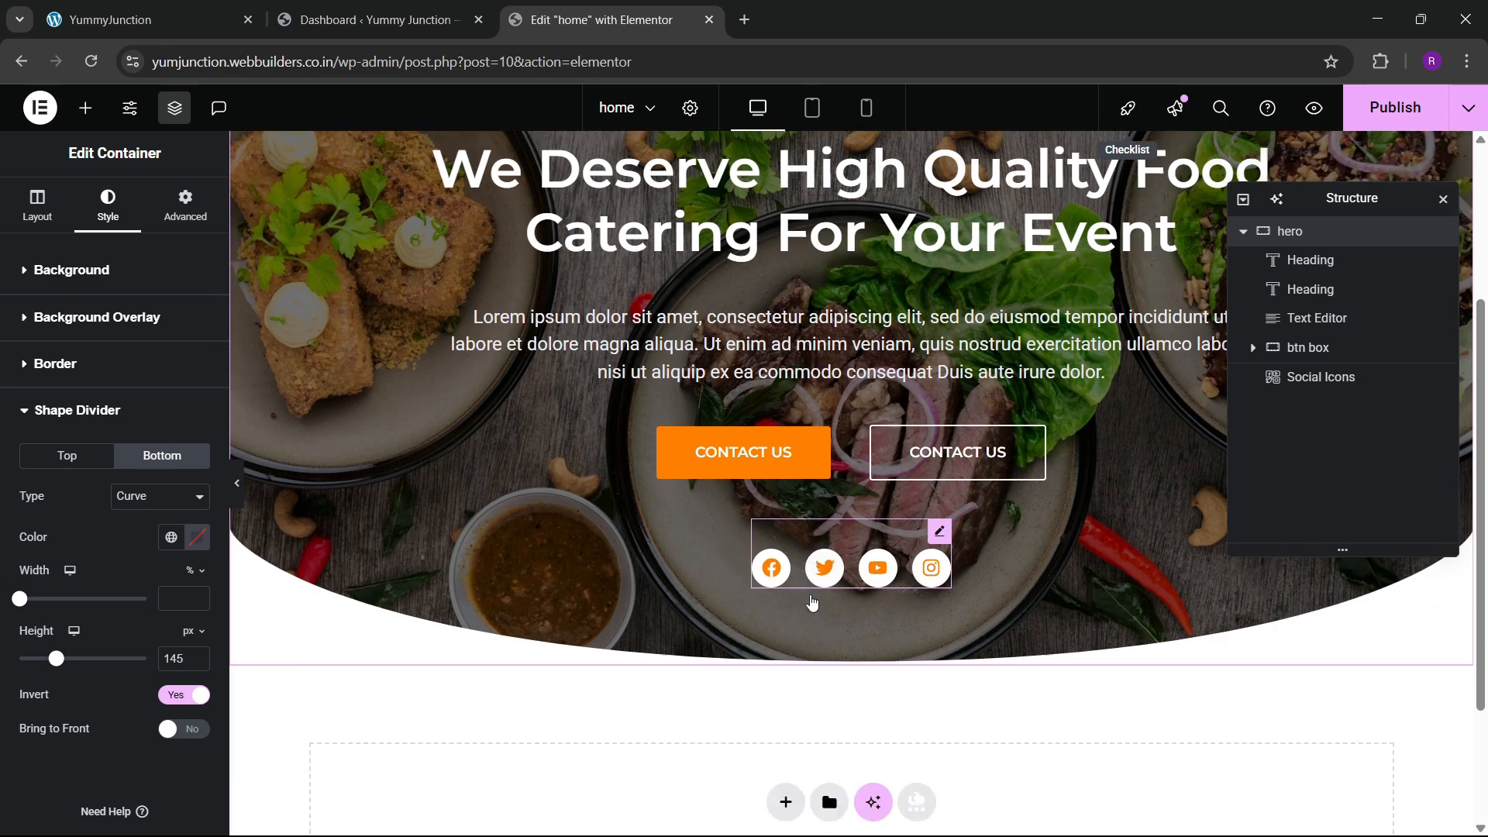
{"action": "scroll", "coordinate": [1008, 534], "scroll_direction": "up", "scroll_amount": 2}
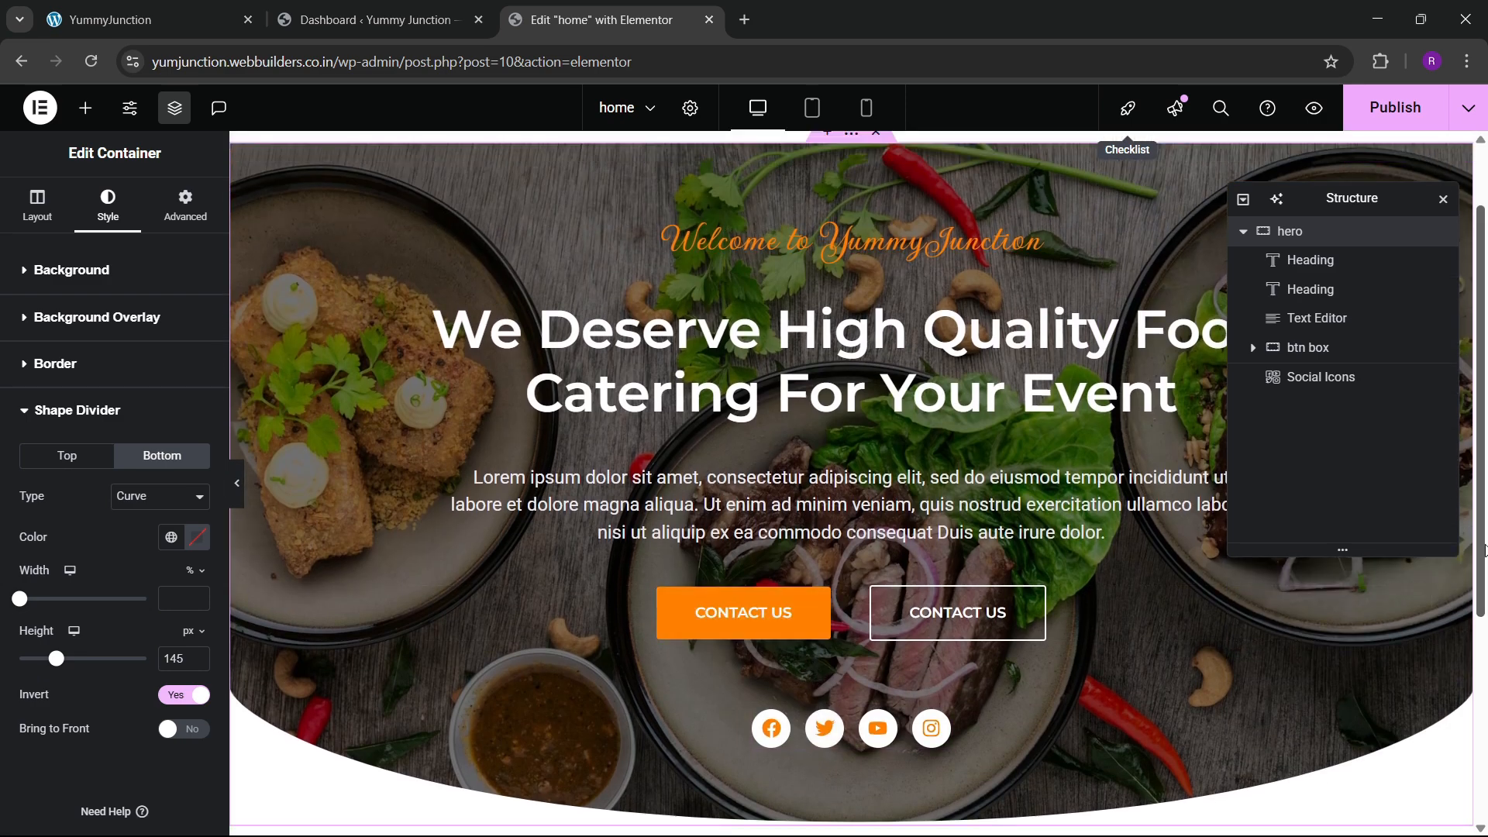
{"action": "scroll", "coordinate": [1477, 406], "scroll_direction": "up", "scroll_amount": 2}
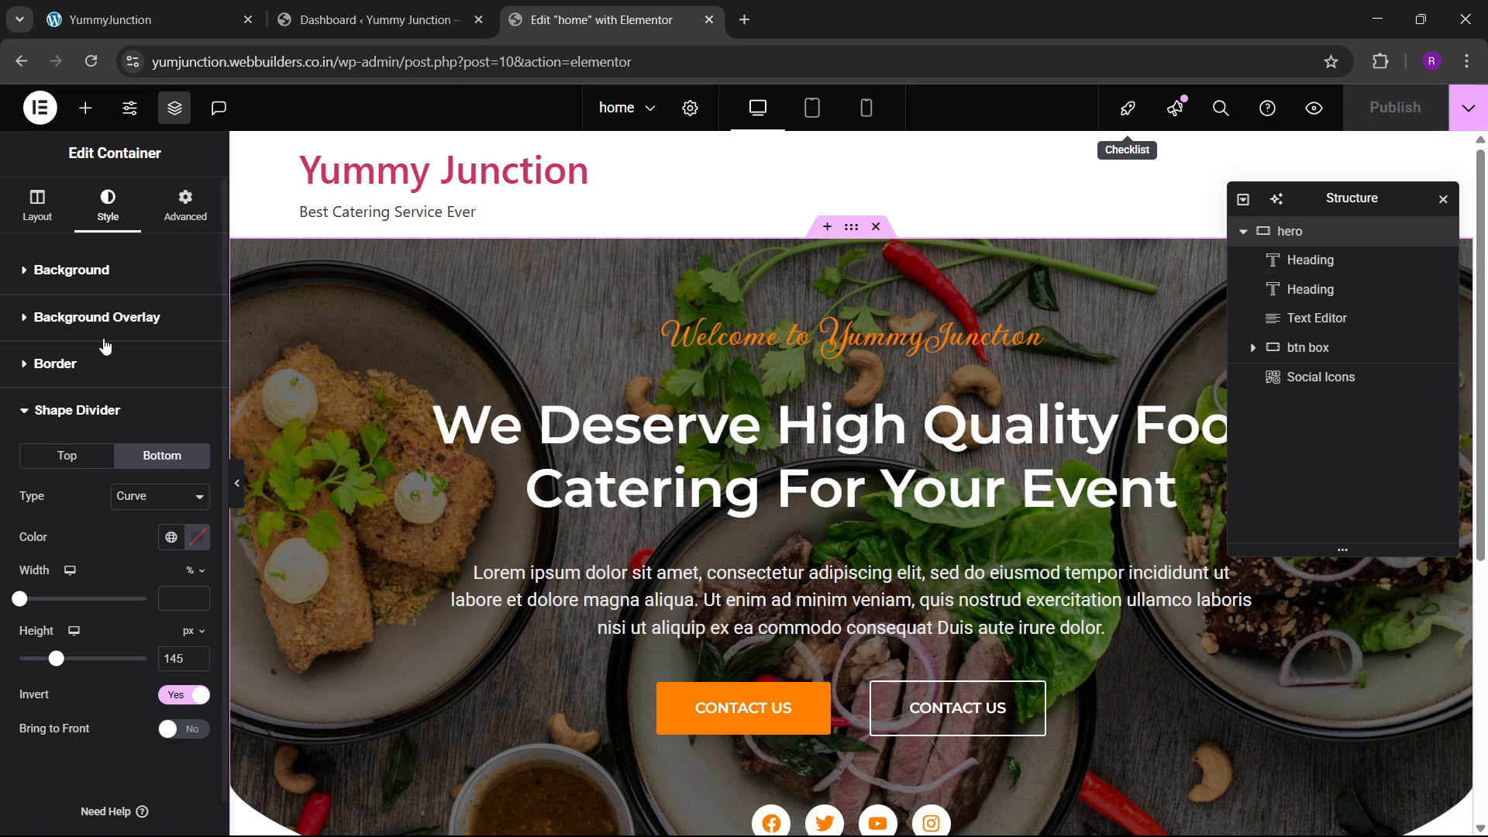
Set the hero container's top and bottom padding to 150 px each and publish the page
{"action": "left_click", "coordinate": [183, 225]}
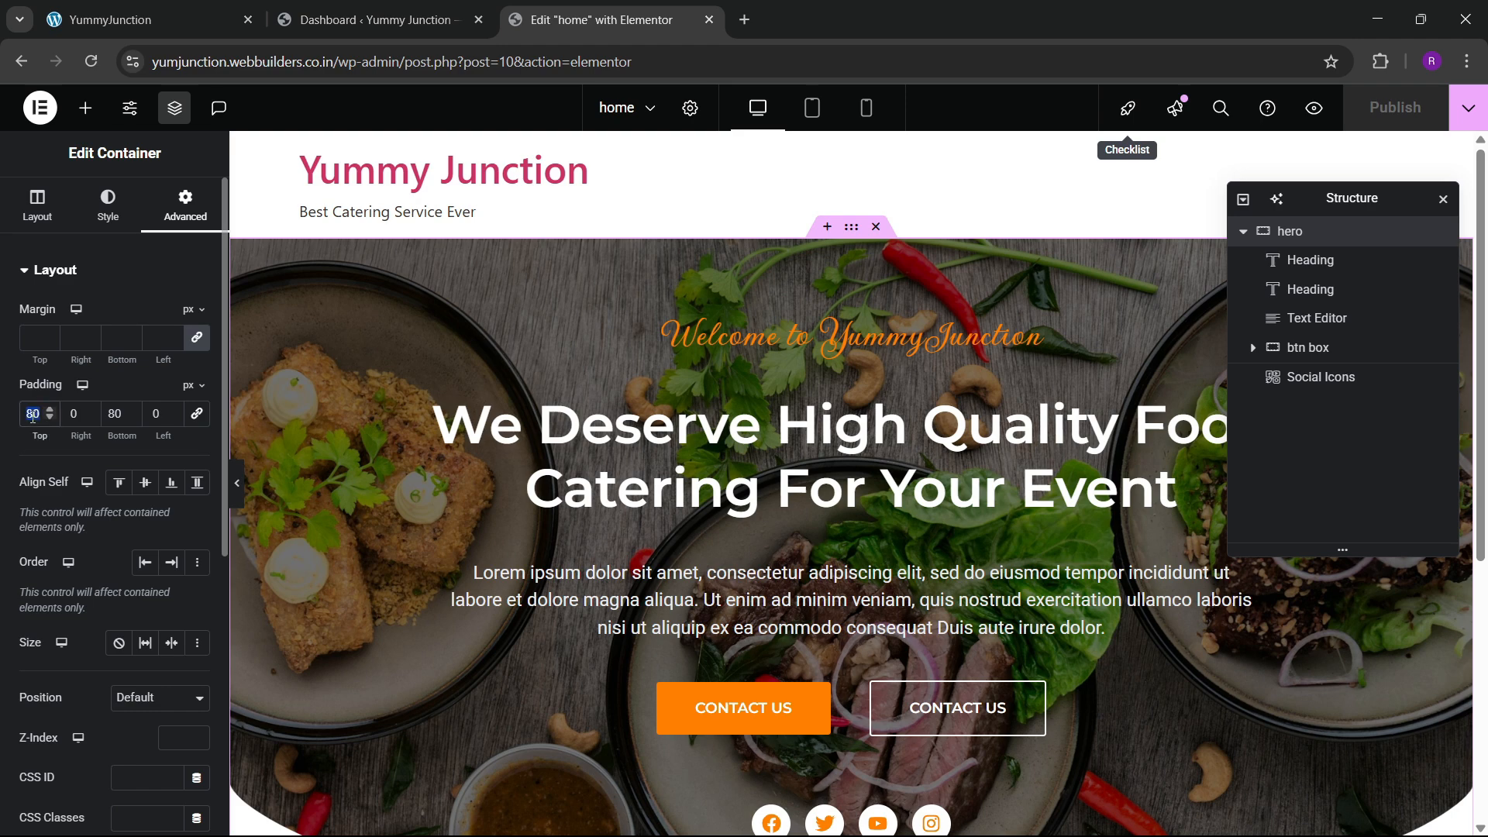
{"action": "type", "text": "150"}
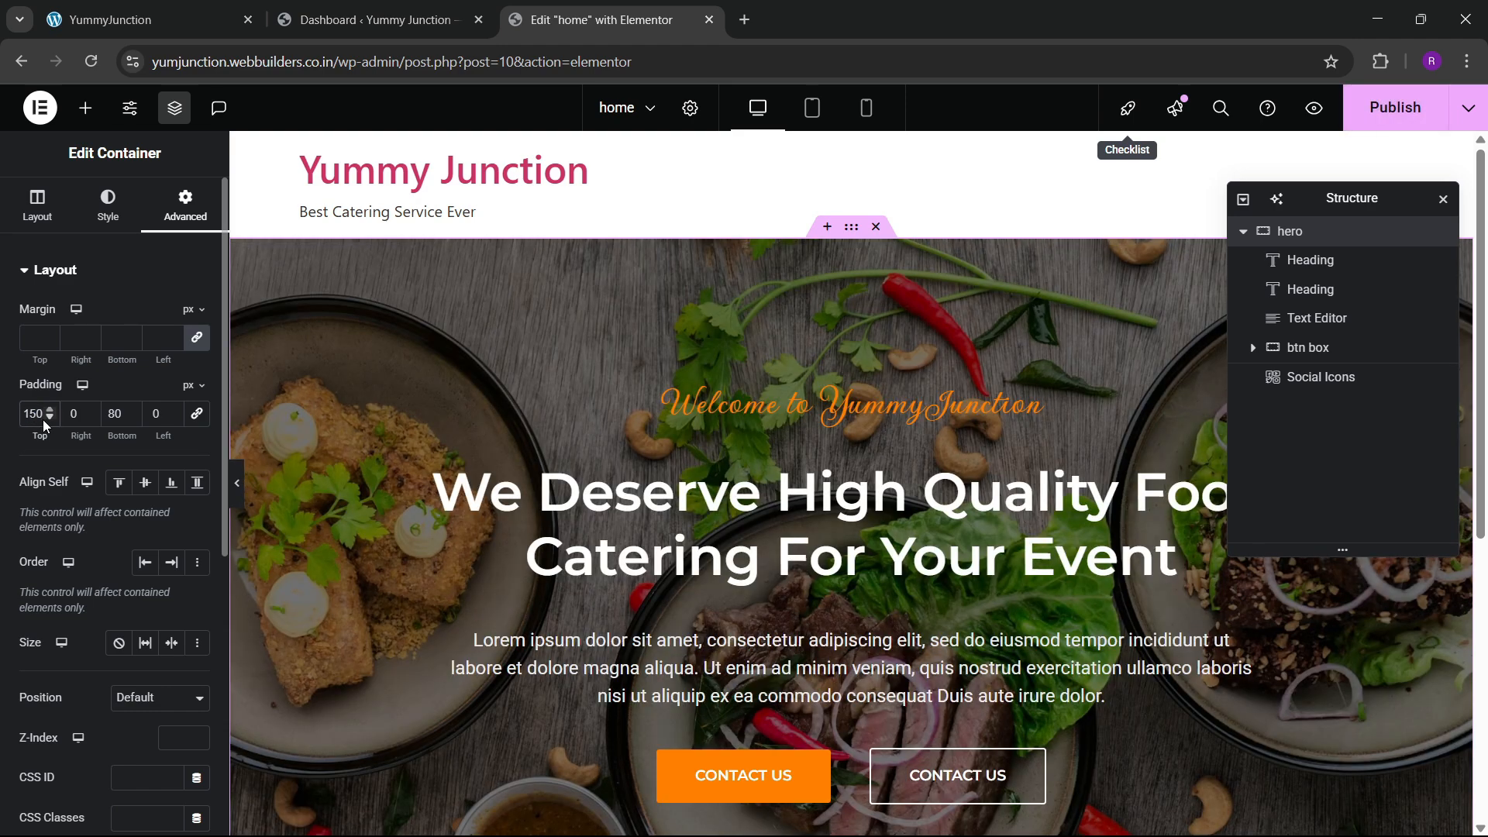
{"action": "left_click", "coordinate": [130, 418]}
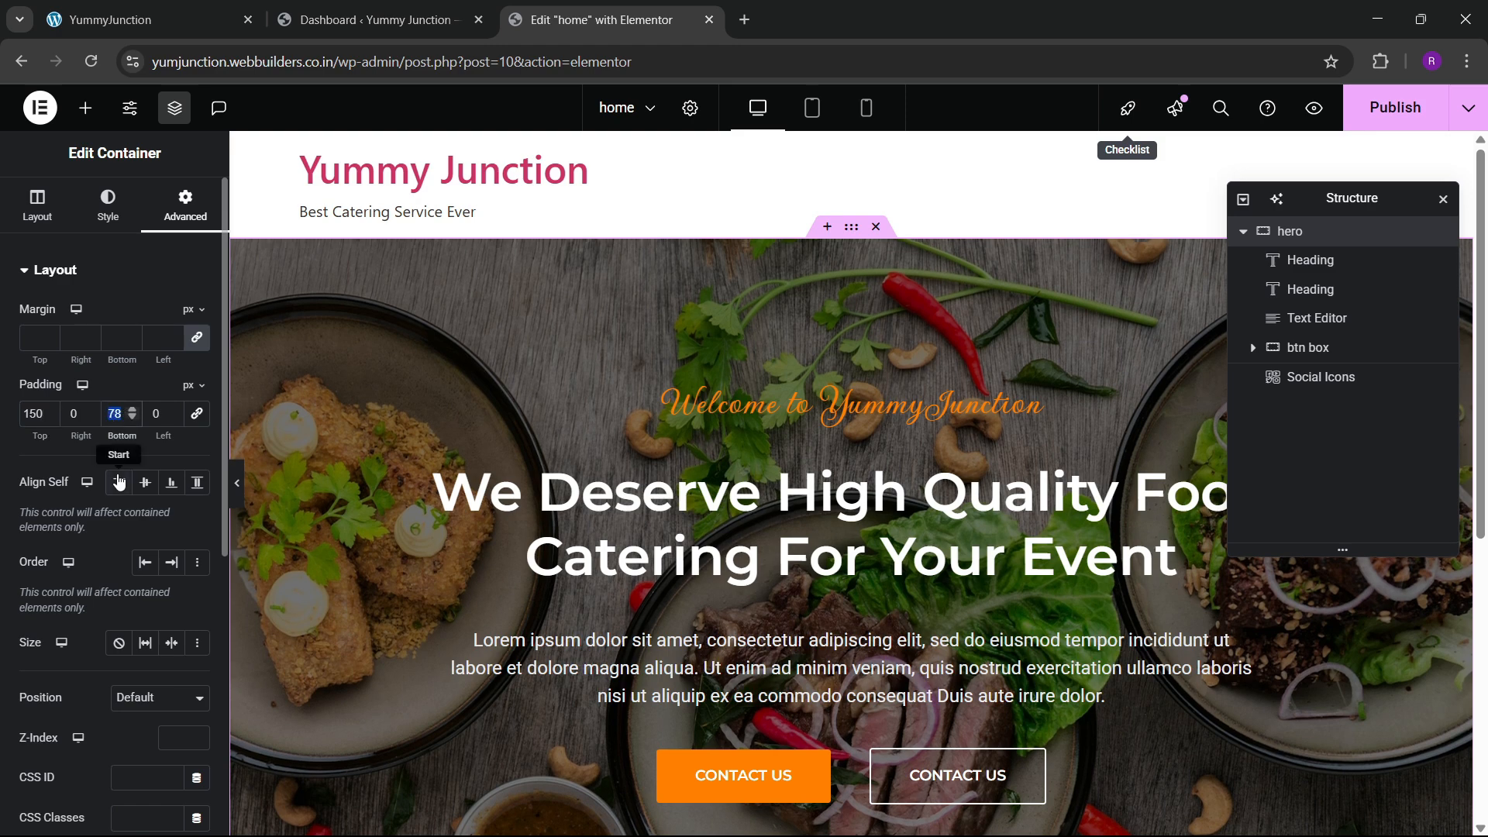
{"action": "type", "text": "150"}
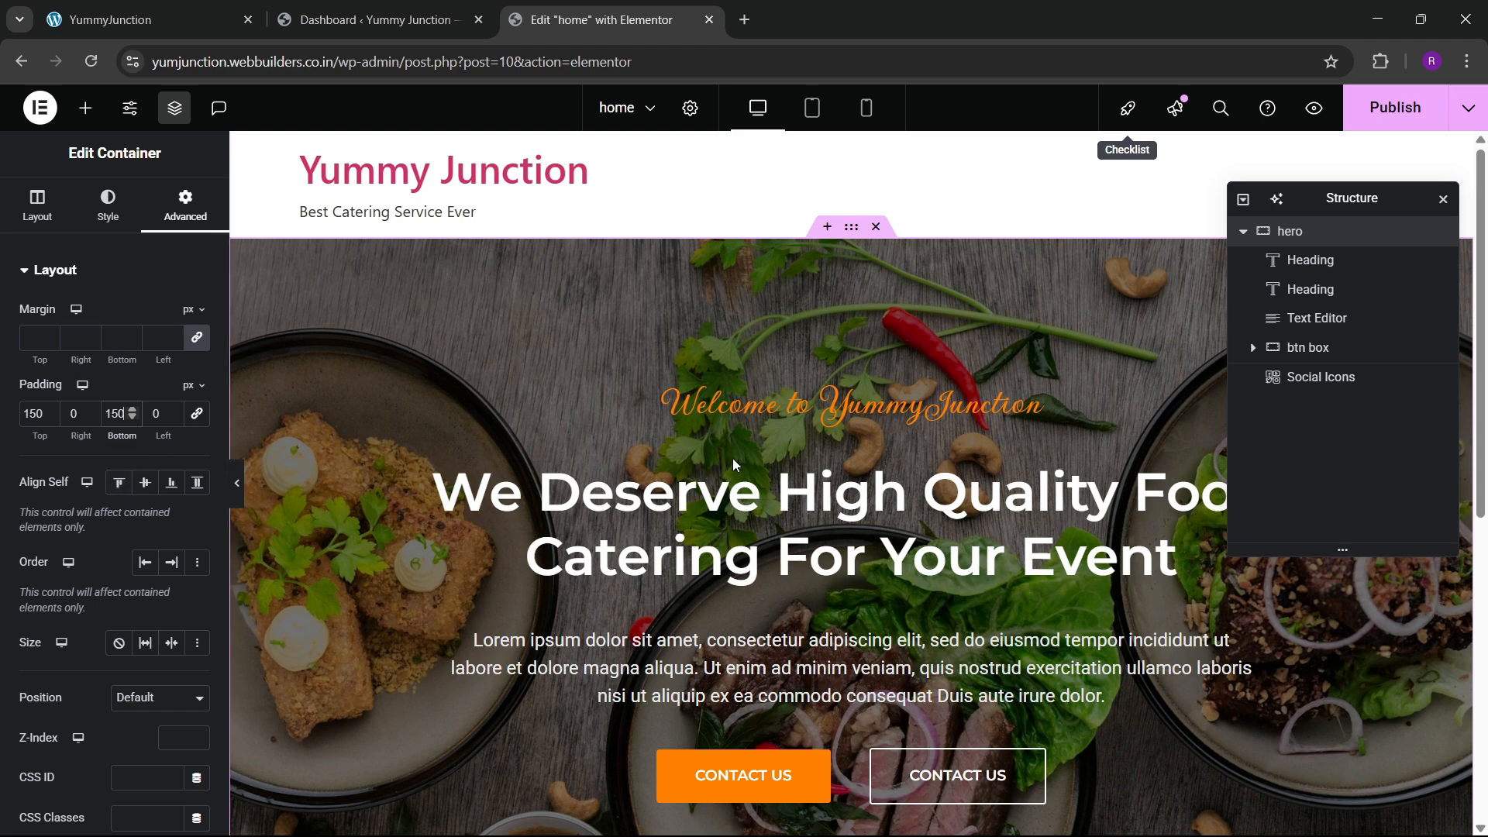
{"action": "scroll", "coordinate": [757, 504], "scroll_direction": "down", "scroll_amount": 3}
{"action": "left_click", "coordinate": [1374, 124]}
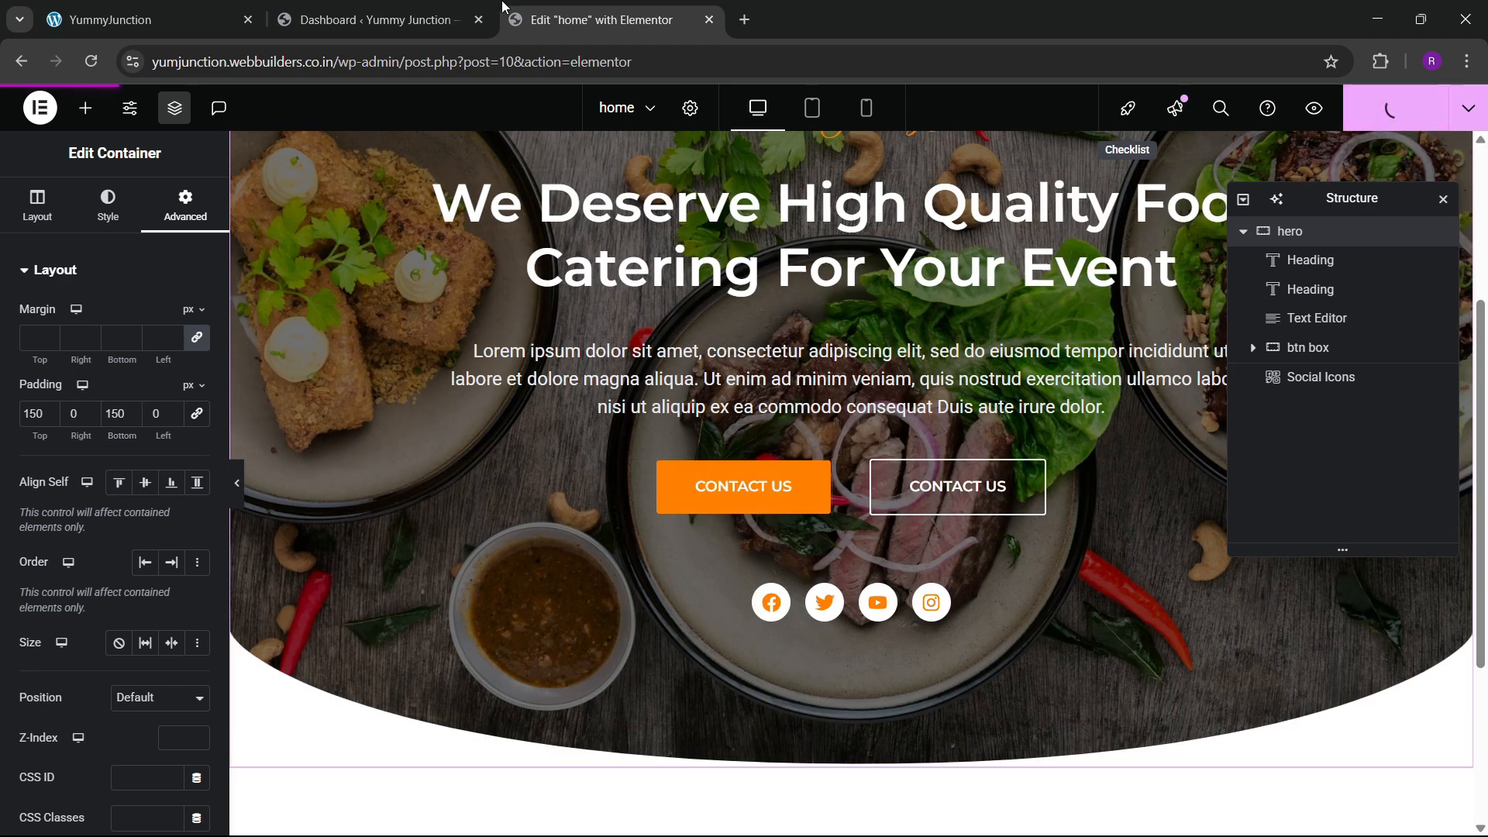
Check the lower part of the reference site's hero and examine the published home page's hero section in a new tab
{"action": "left_click", "coordinate": [169, 8]}
{"action": "scroll", "coordinate": [543, 399], "scroll_direction": "down", "scroll_amount": 2}
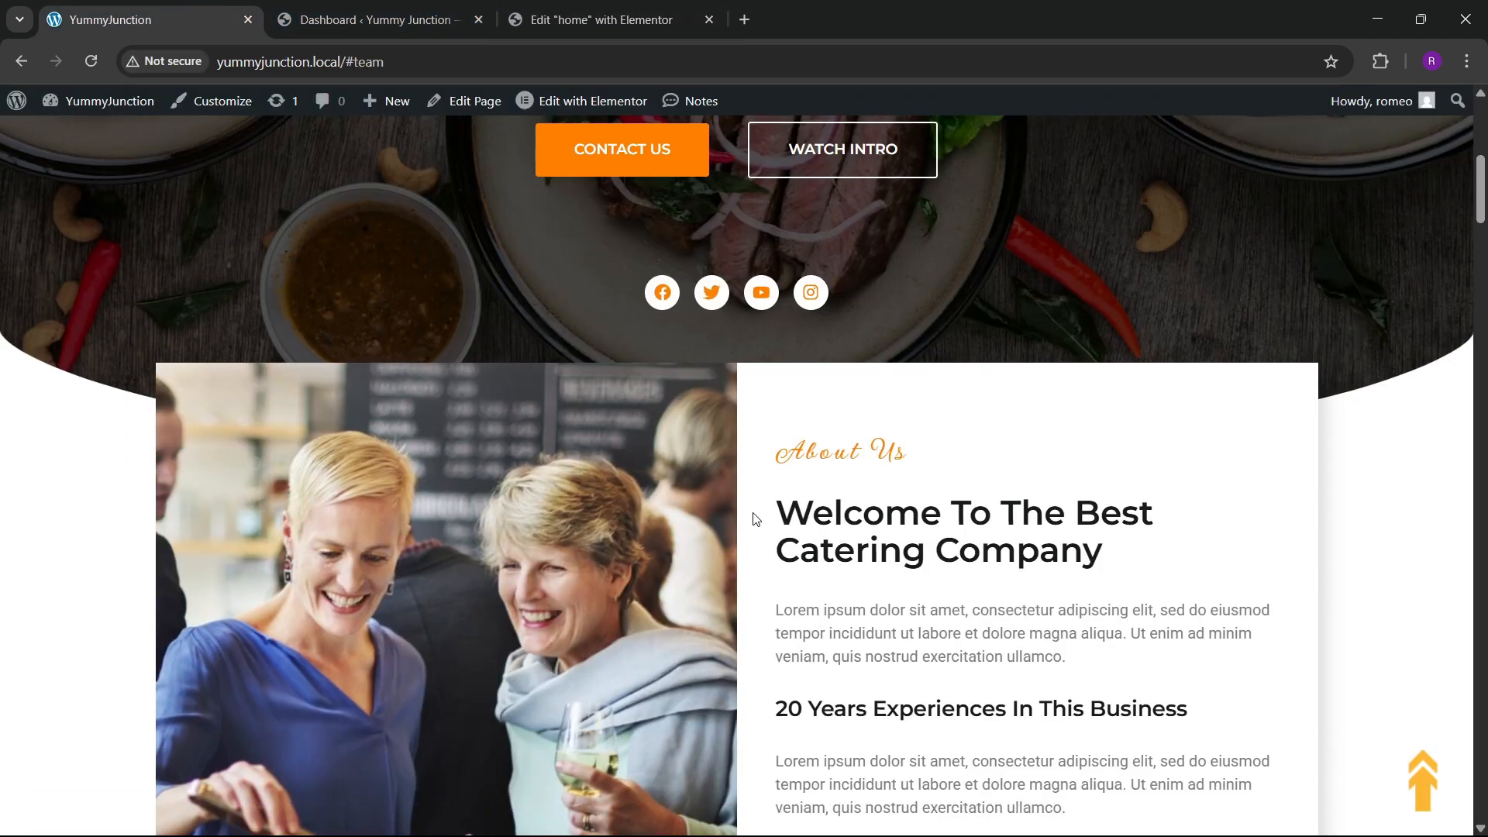
{"action": "scroll", "coordinate": [756, 519], "scroll_direction": "down", "scroll_amount": 1}
{"action": "left_click", "coordinate": [589, 20]}
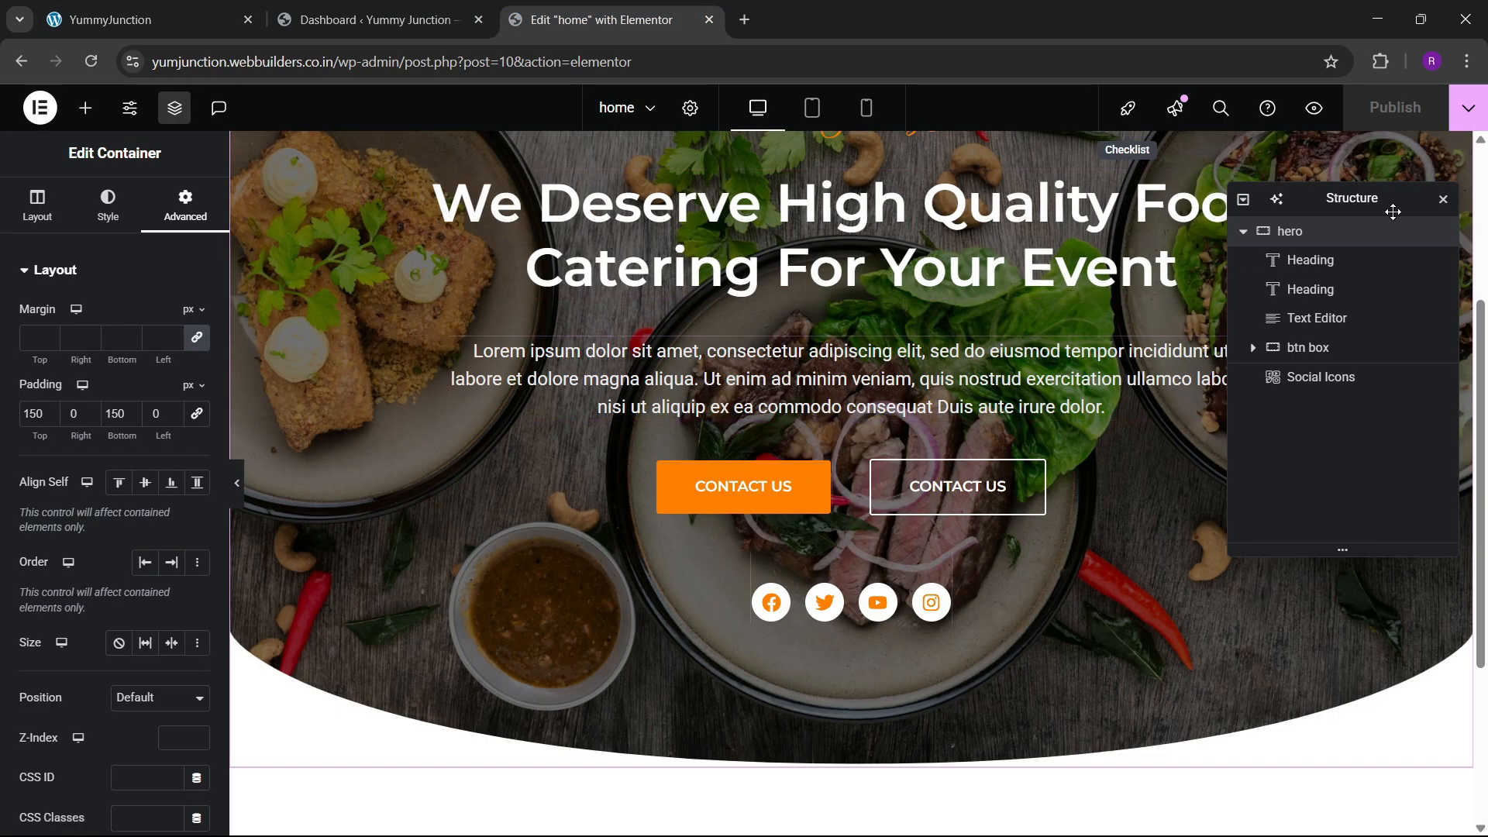
{"action": "left_click", "coordinate": [1473, 123]}
{"action": "left_click", "coordinate": [1364, 249]}
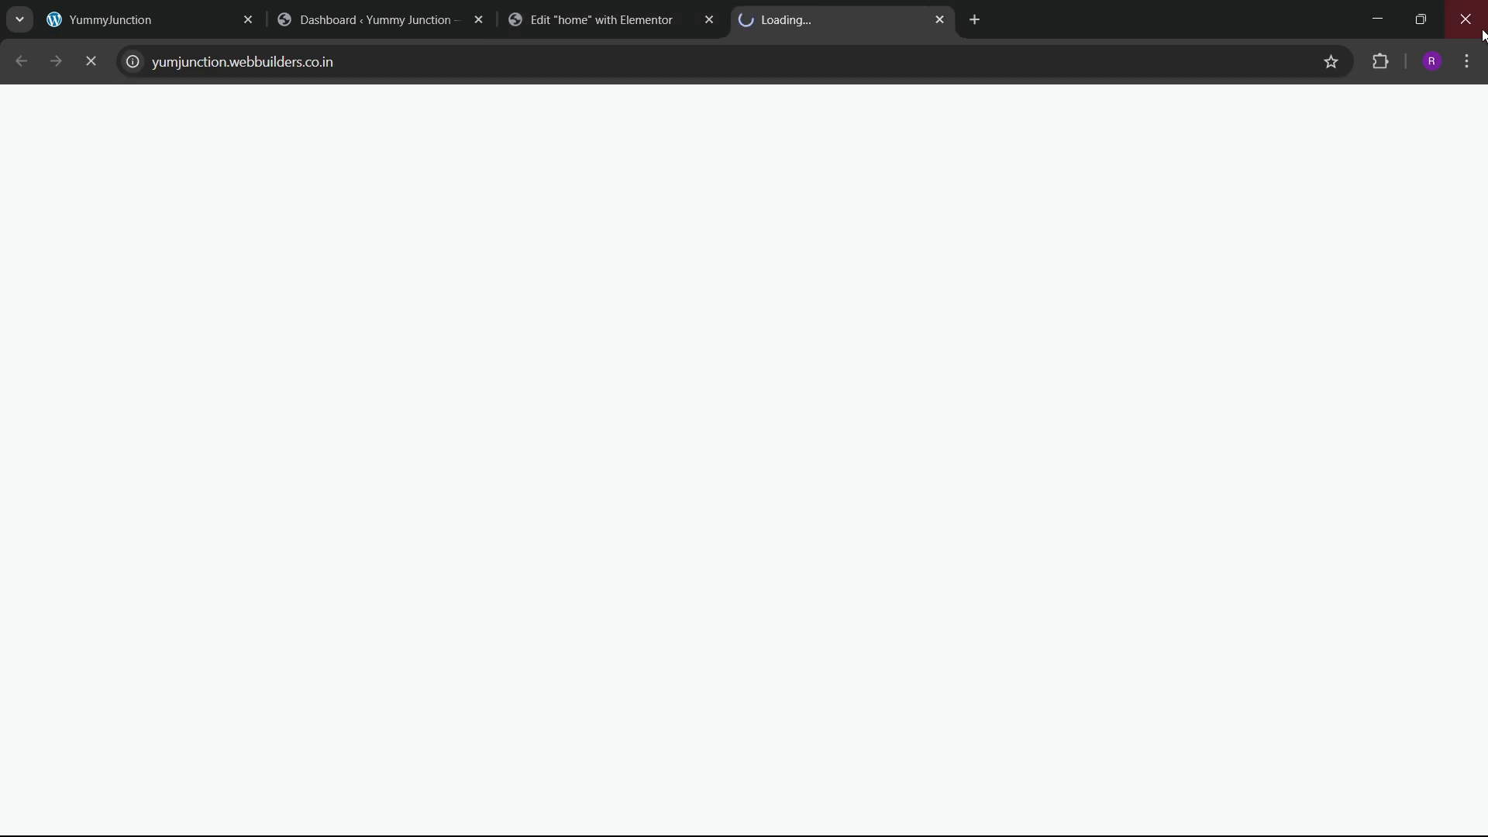
{"action": "left_click", "coordinate": [594, 6]}
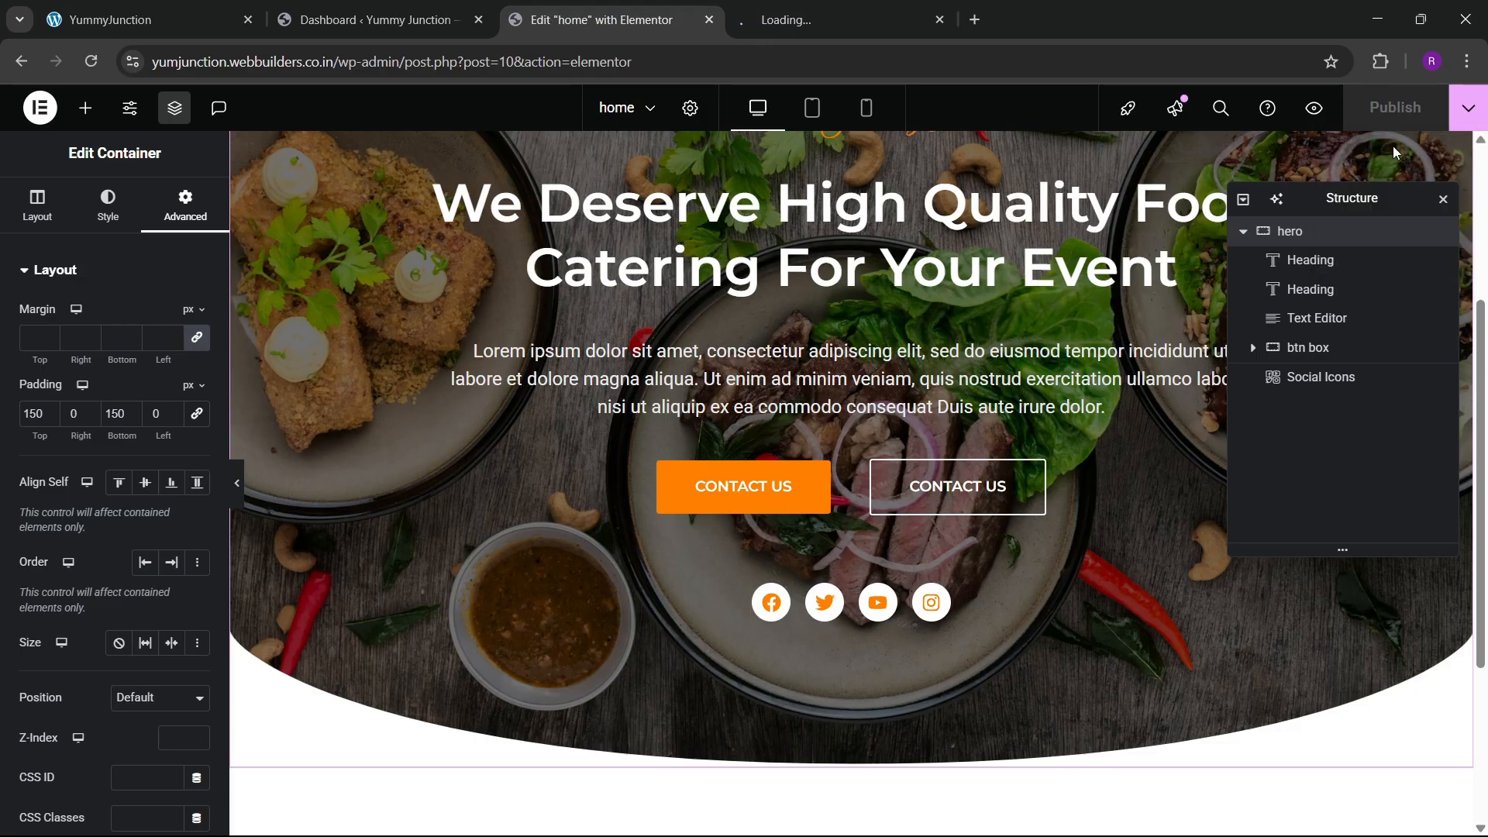
{"action": "left_click", "coordinate": [797, 6]}
{"action": "scroll", "coordinate": [791, 533], "scroll_direction": "down", "scroll_amount": 3}
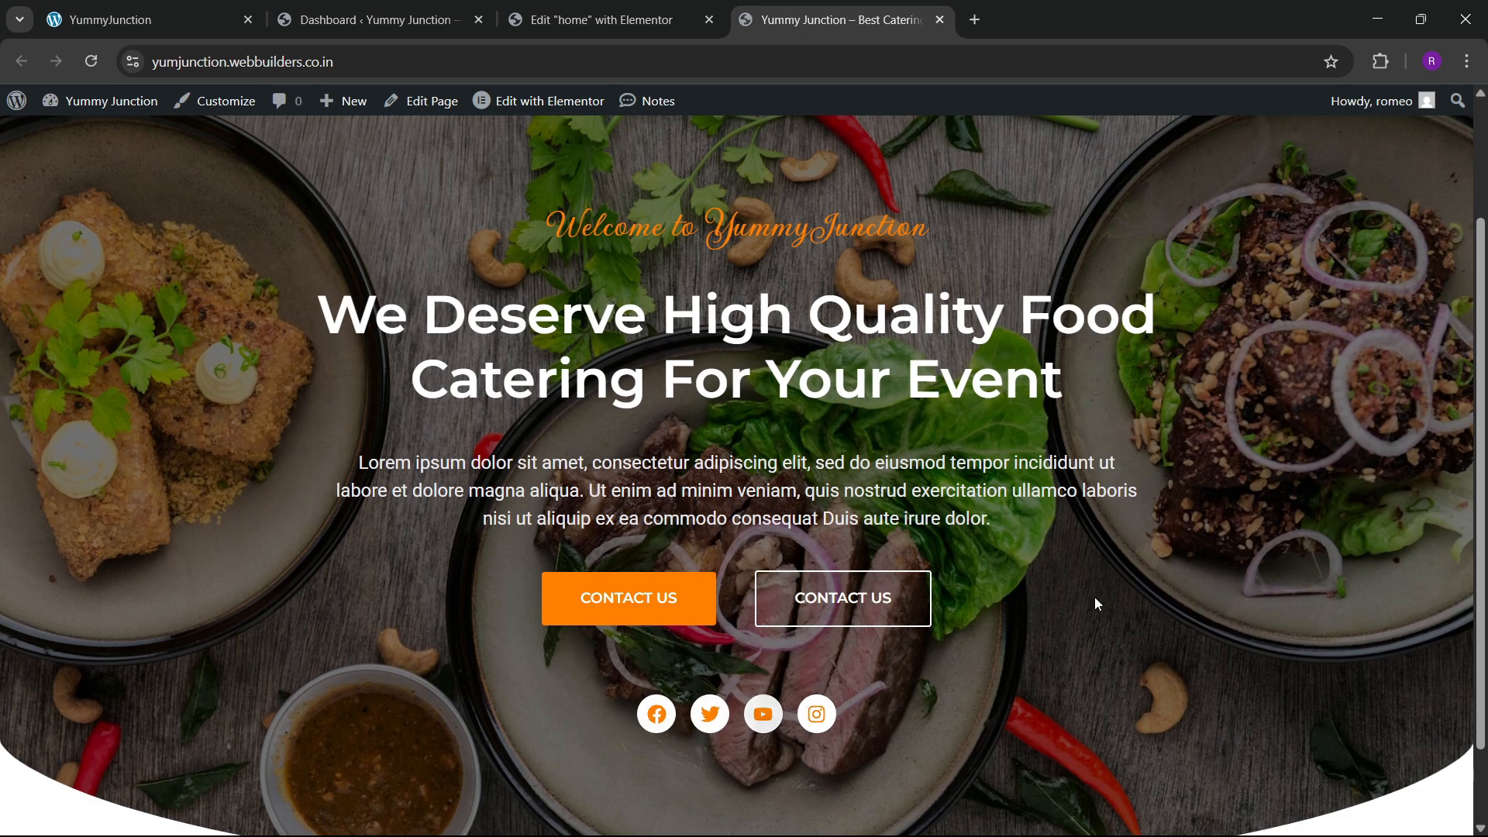
{"action": "scroll", "coordinate": [1185, 606], "scroll_direction": "up", "scroll_amount": 3}
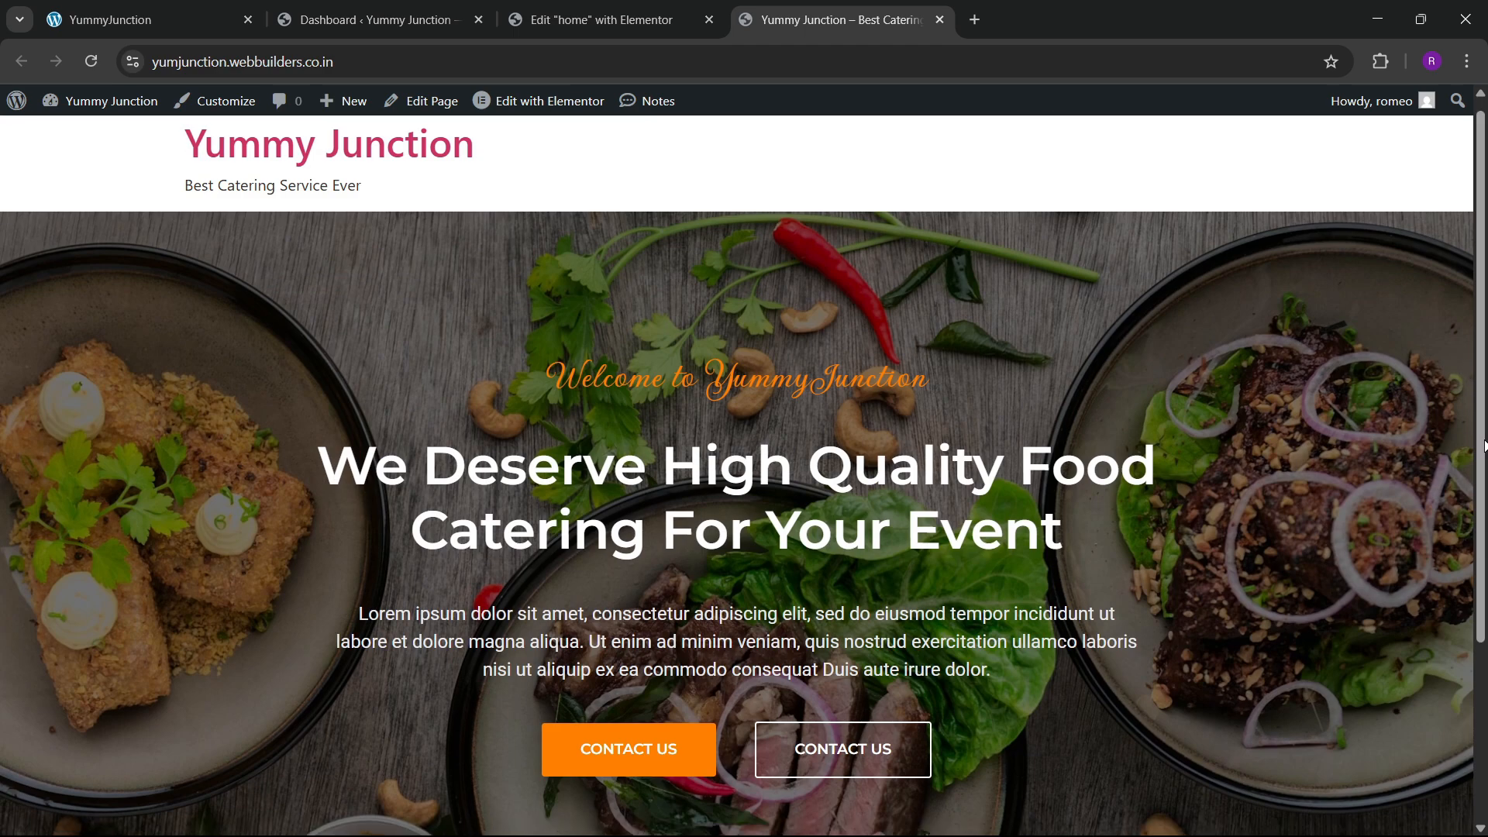
Check the reference site's social icon hover effect and set the hero social icons' hover primary color to the global orange
{"action": "scroll", "coordinate": [1228, 618], "scroll_direction": "down", "scroll_amount": 3}
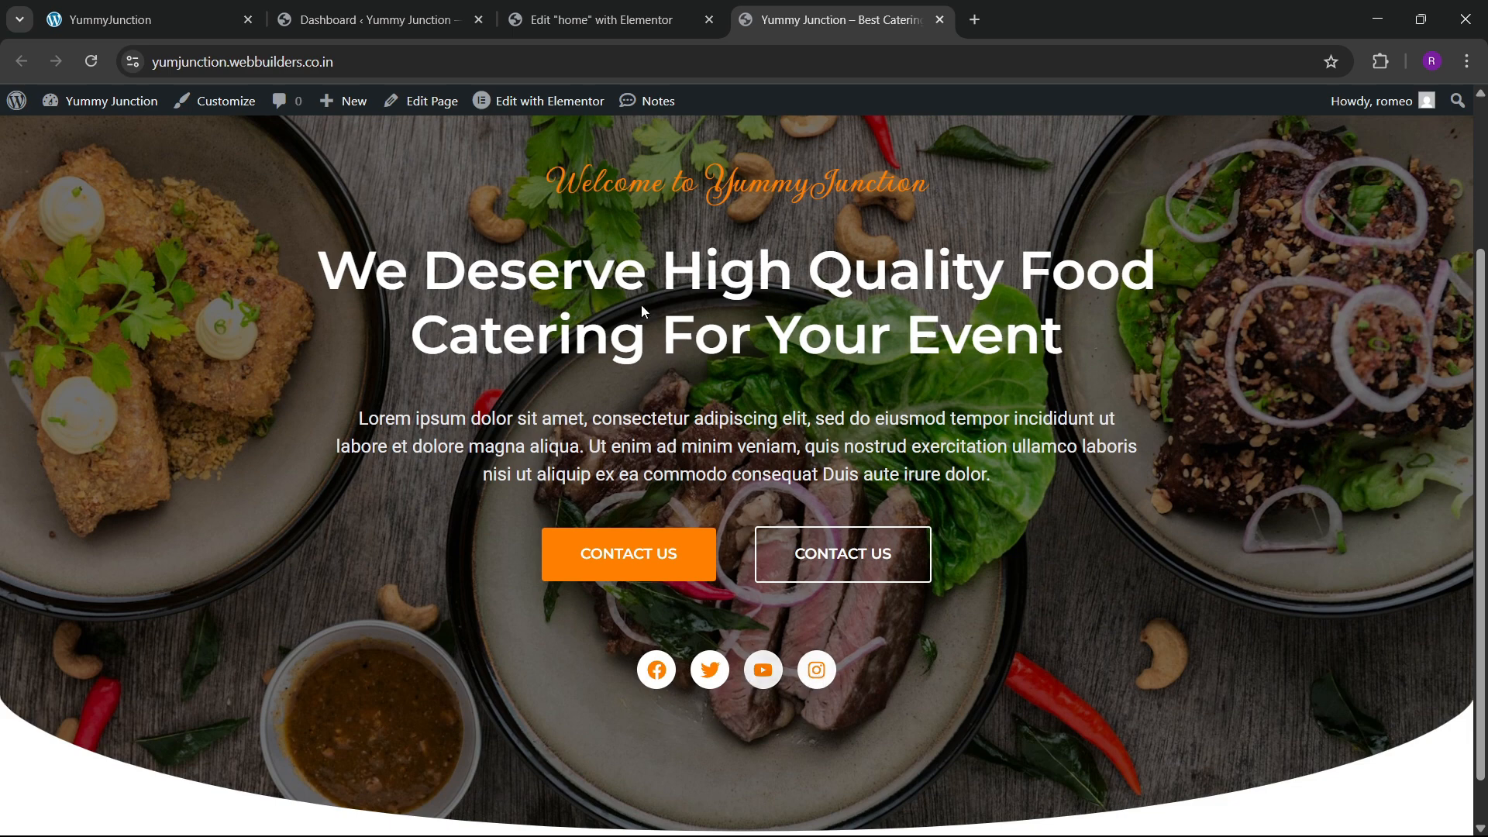
{"action": "left_click", "coordinate": [139, 20]}
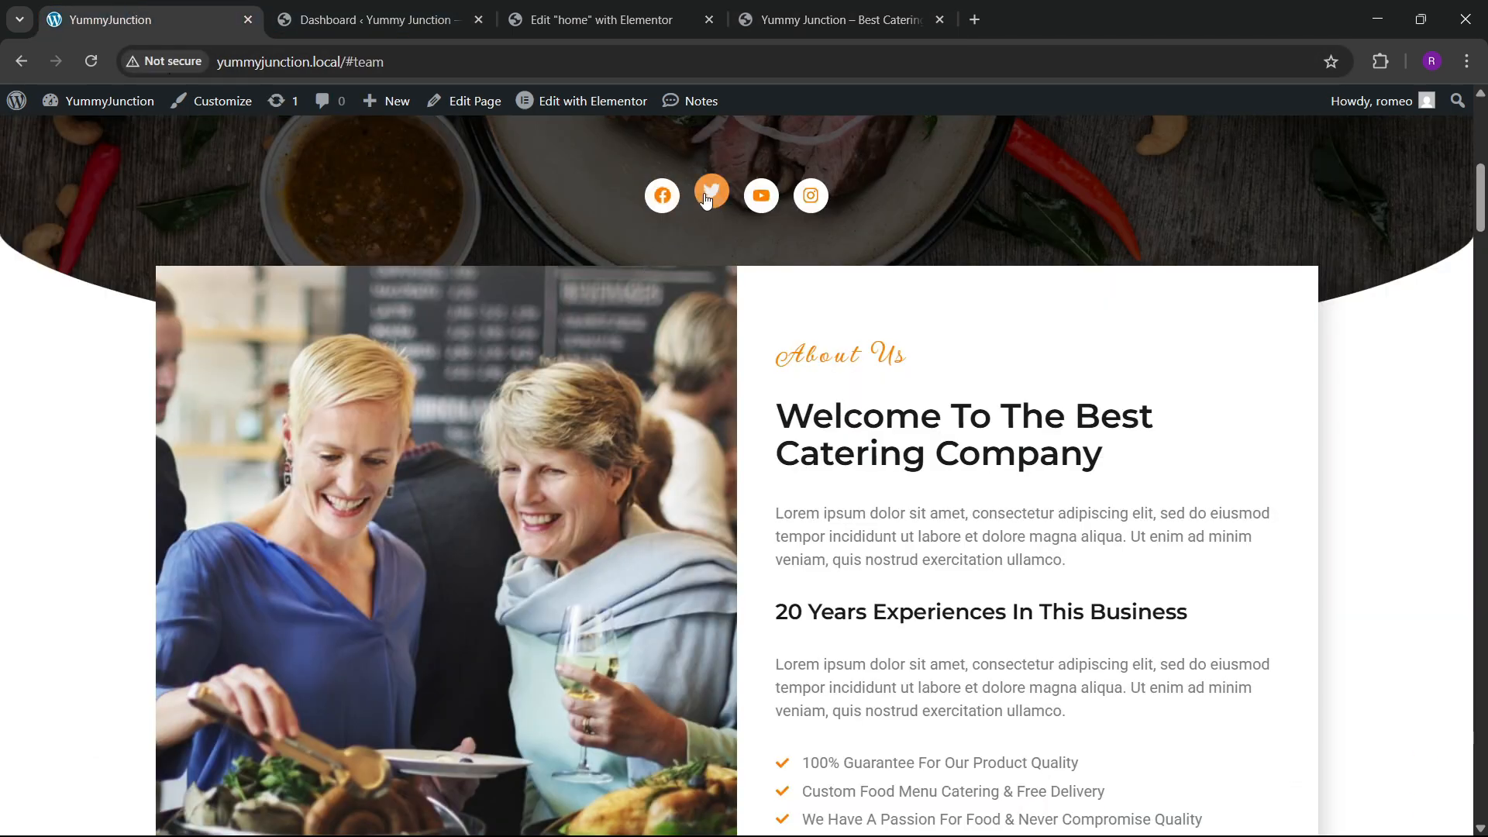
{"action": "left_click", "coordinate": [660, 17]}
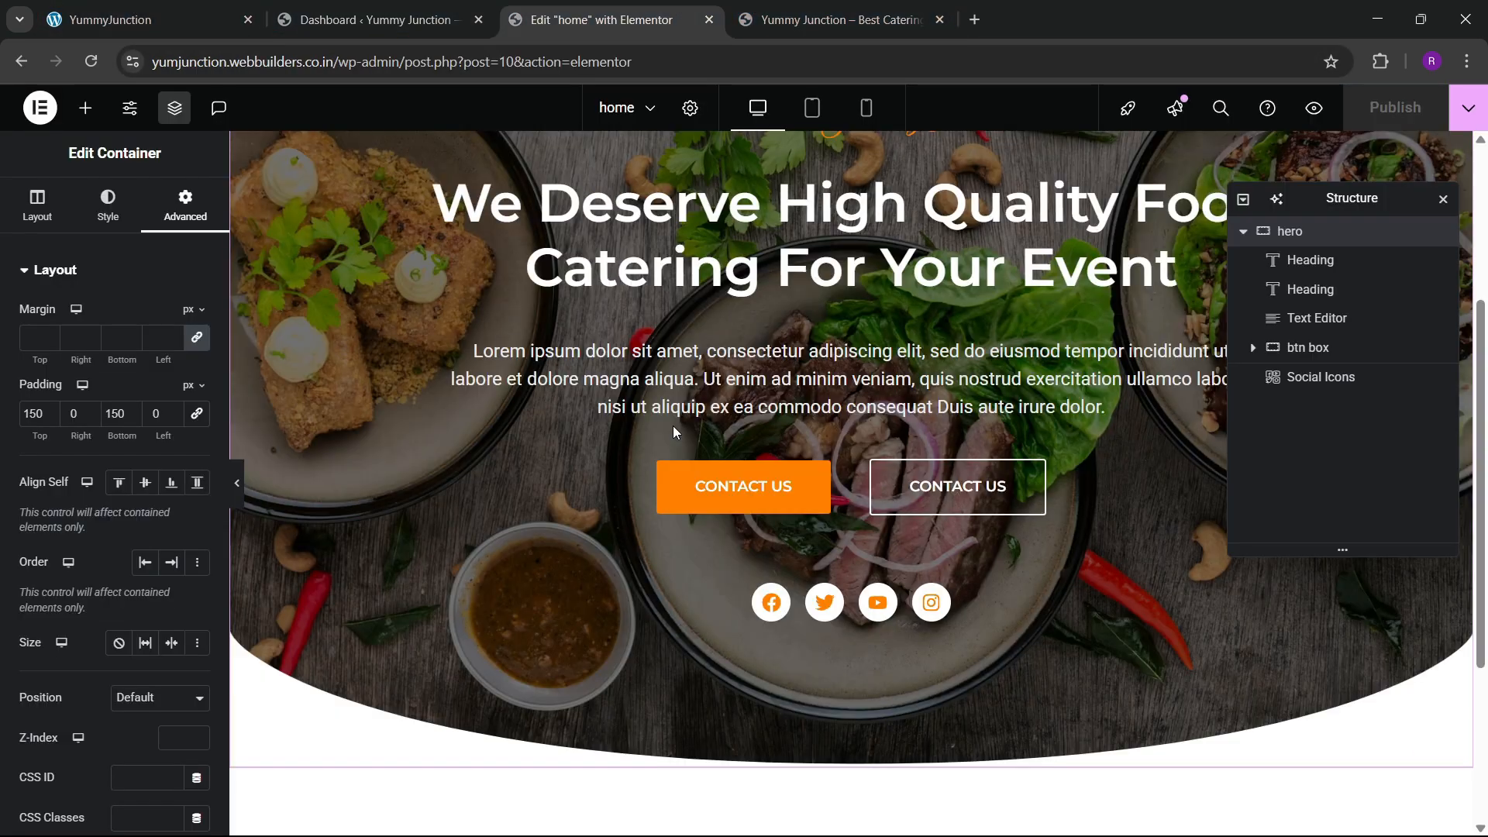
{"action": "left_click", "coordinate": [792, 610]}
{"action": "left_click", "coordinate": [110, 205]}
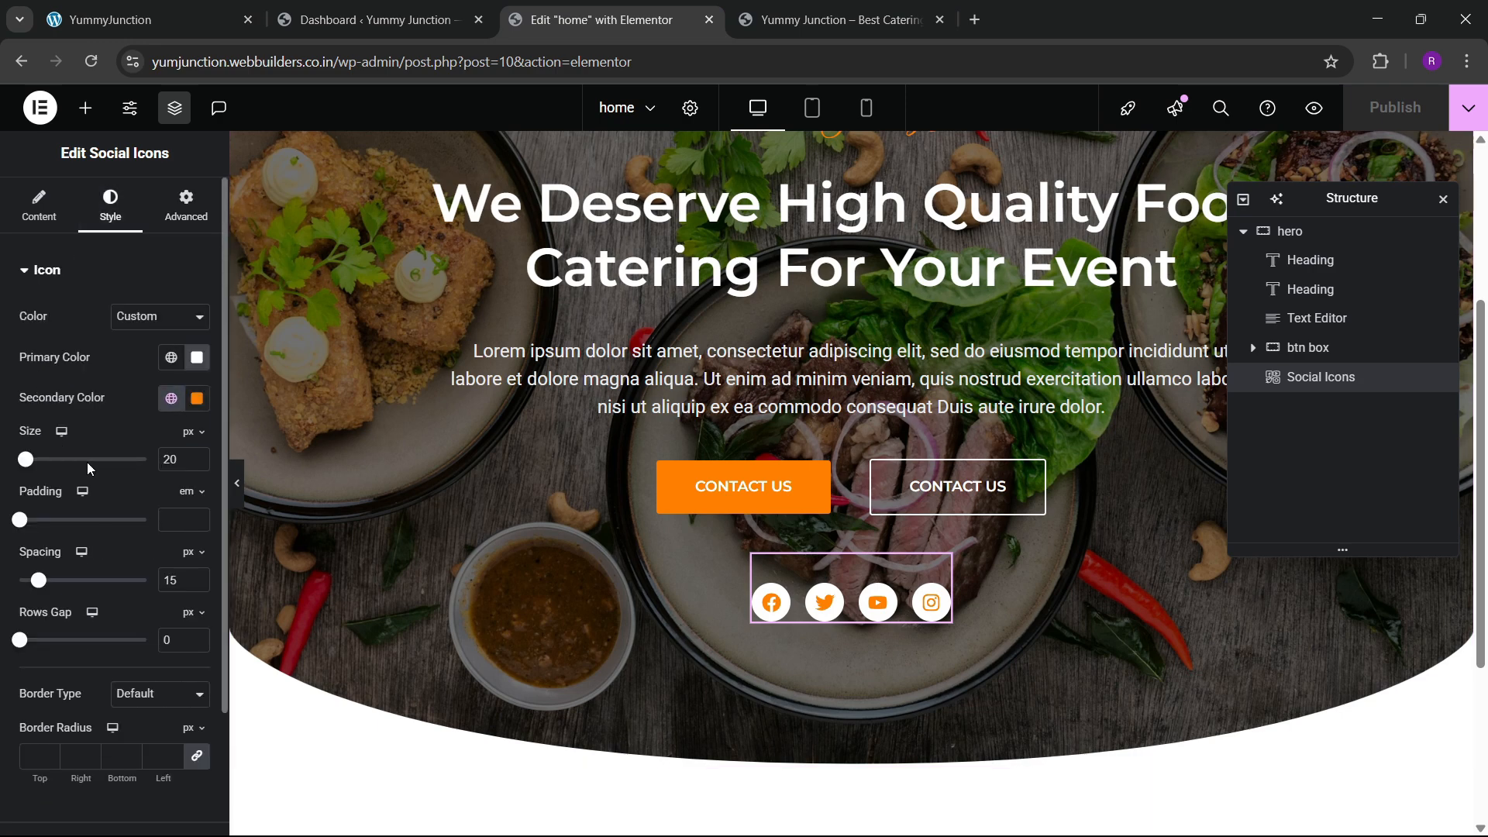
{"action": "scroll", "coordinate": [88, 464], "scroll_direction": "down", "scroll_amount": 2}
{"action": "scroll", "coordinate": [120, 480], "scroll_direction": "down", "scroll_amount": 1}
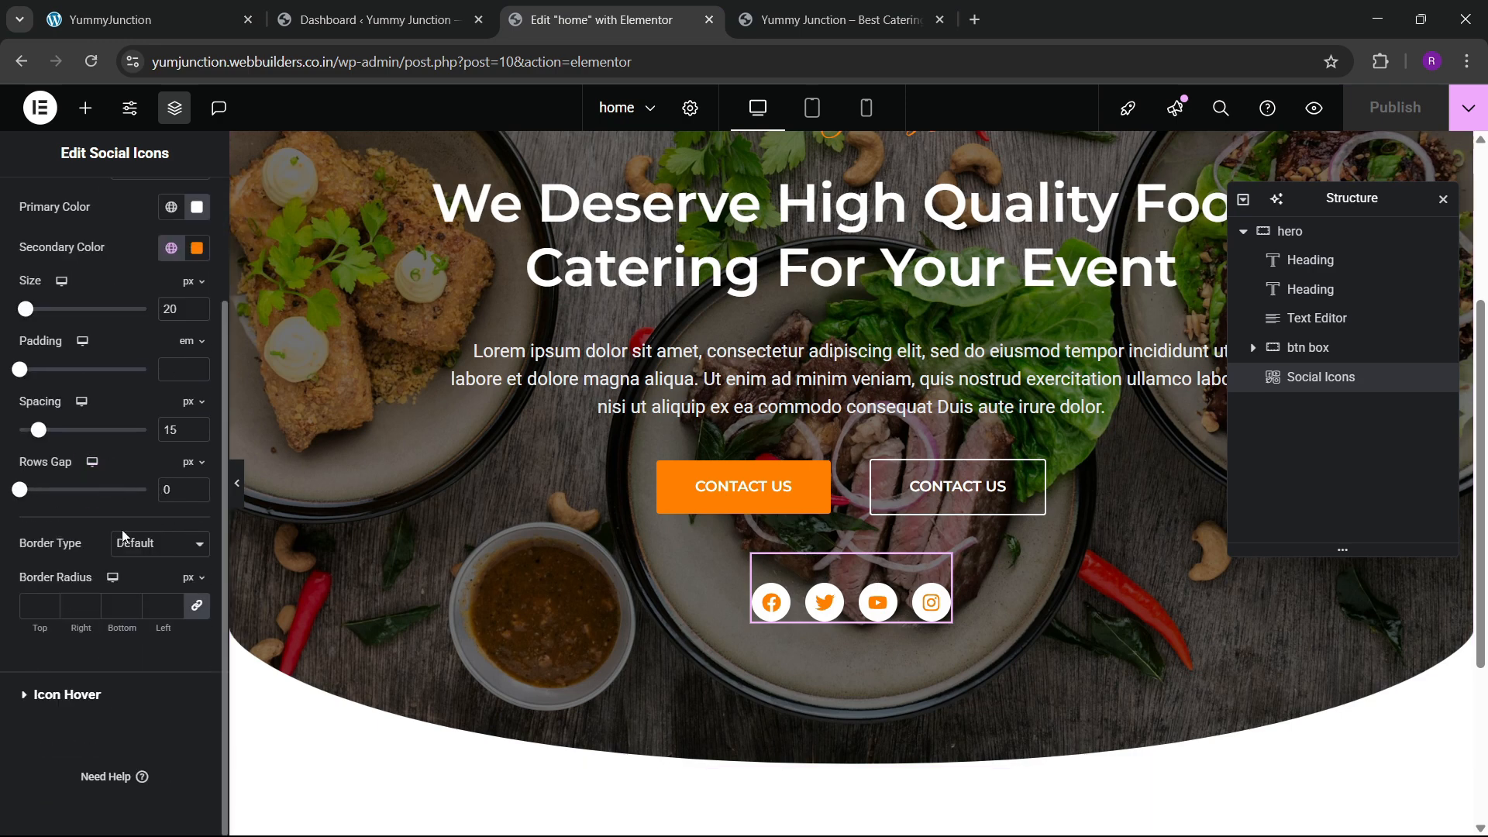
{"action": "left_click", "coordinate": [93, 702]}
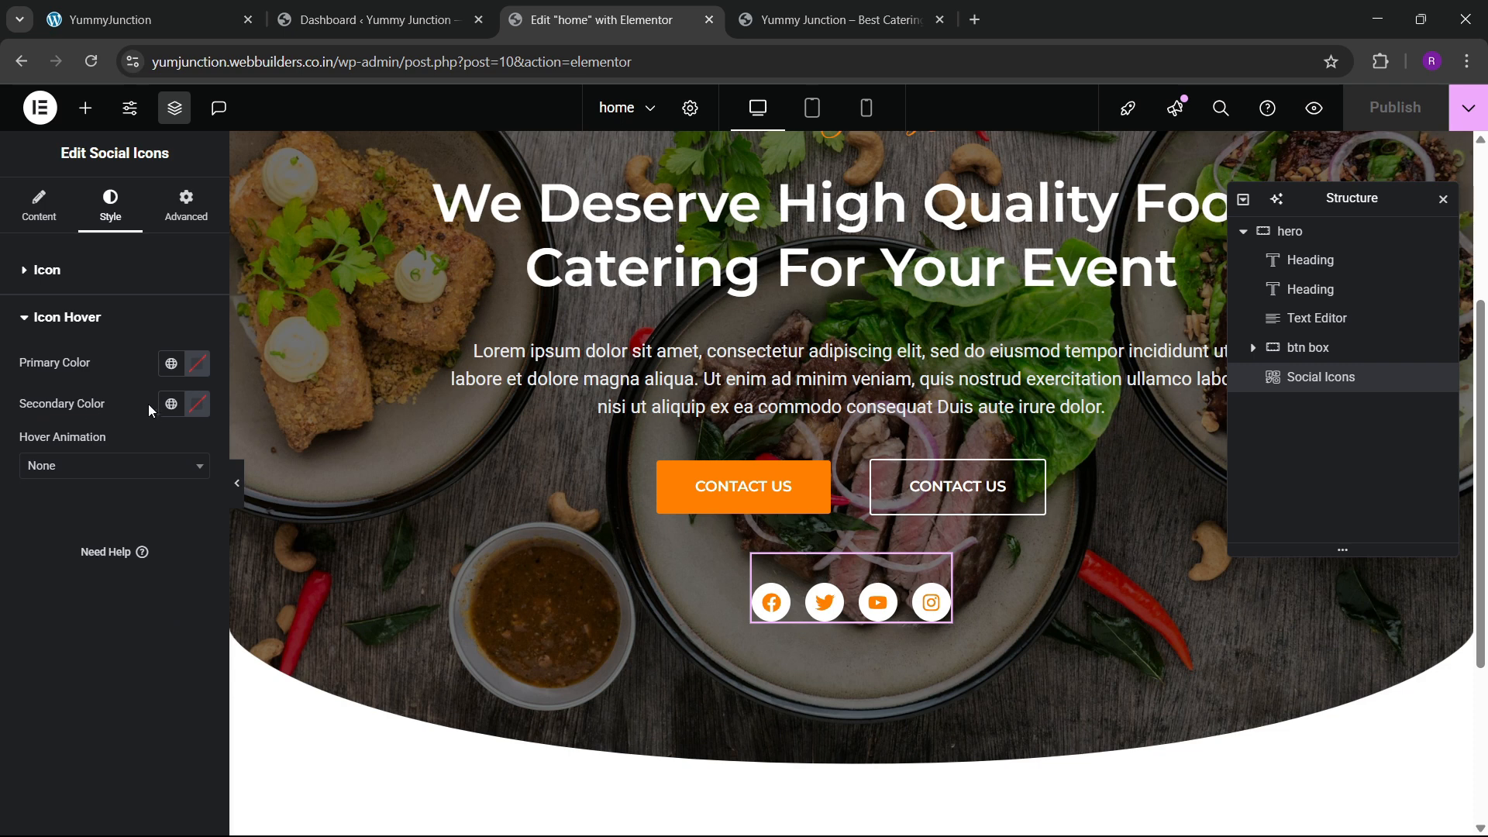
{"action": "left_click", "coordinate": [171, 363]}
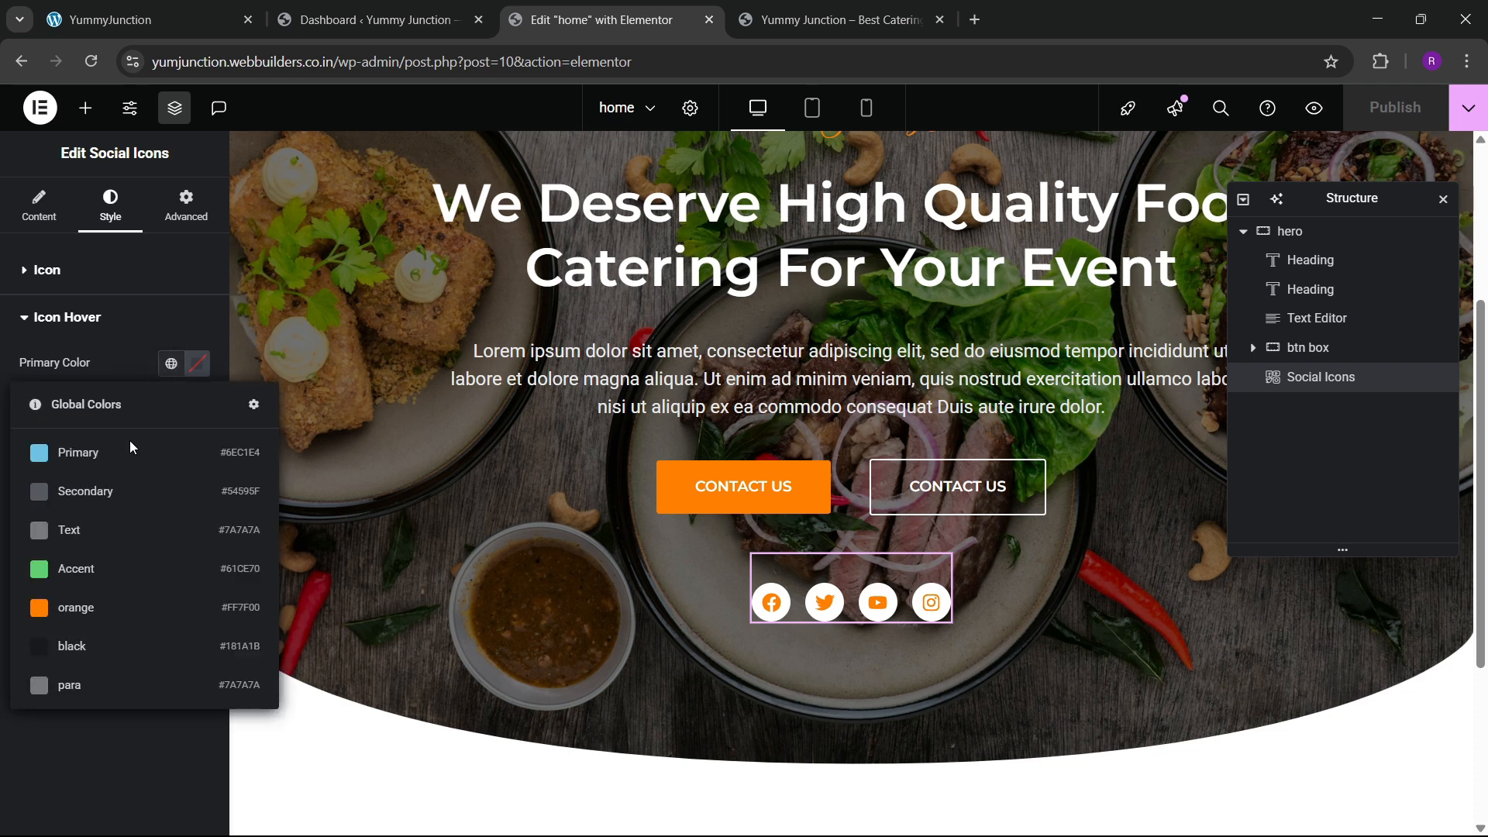
{"action": "left_click", "coordinate": [47, 609]}
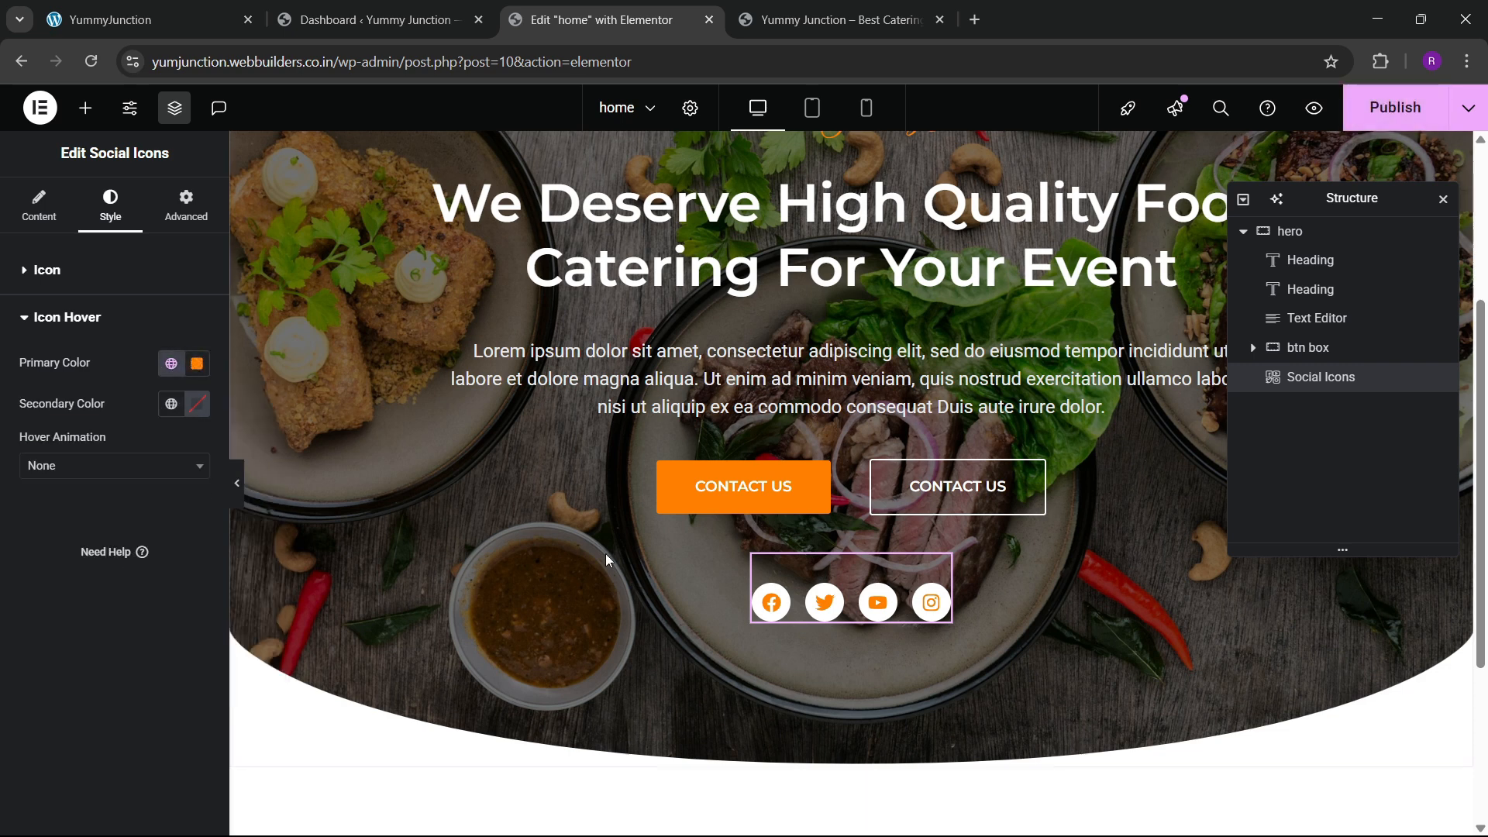
Set the social icons' hover secondary color to white and hover animation to Push, and publish the changes
{"action": "left_click", "coordinate": [197, 404]}
{"action": "left_click_drag", "start_coordinate": [166, 542], "coordinate": [69, 474]}
{"action": "left_click", "coordinate": [4, 527]}
{"action": "left_click", "coordinate": [77, 470]}
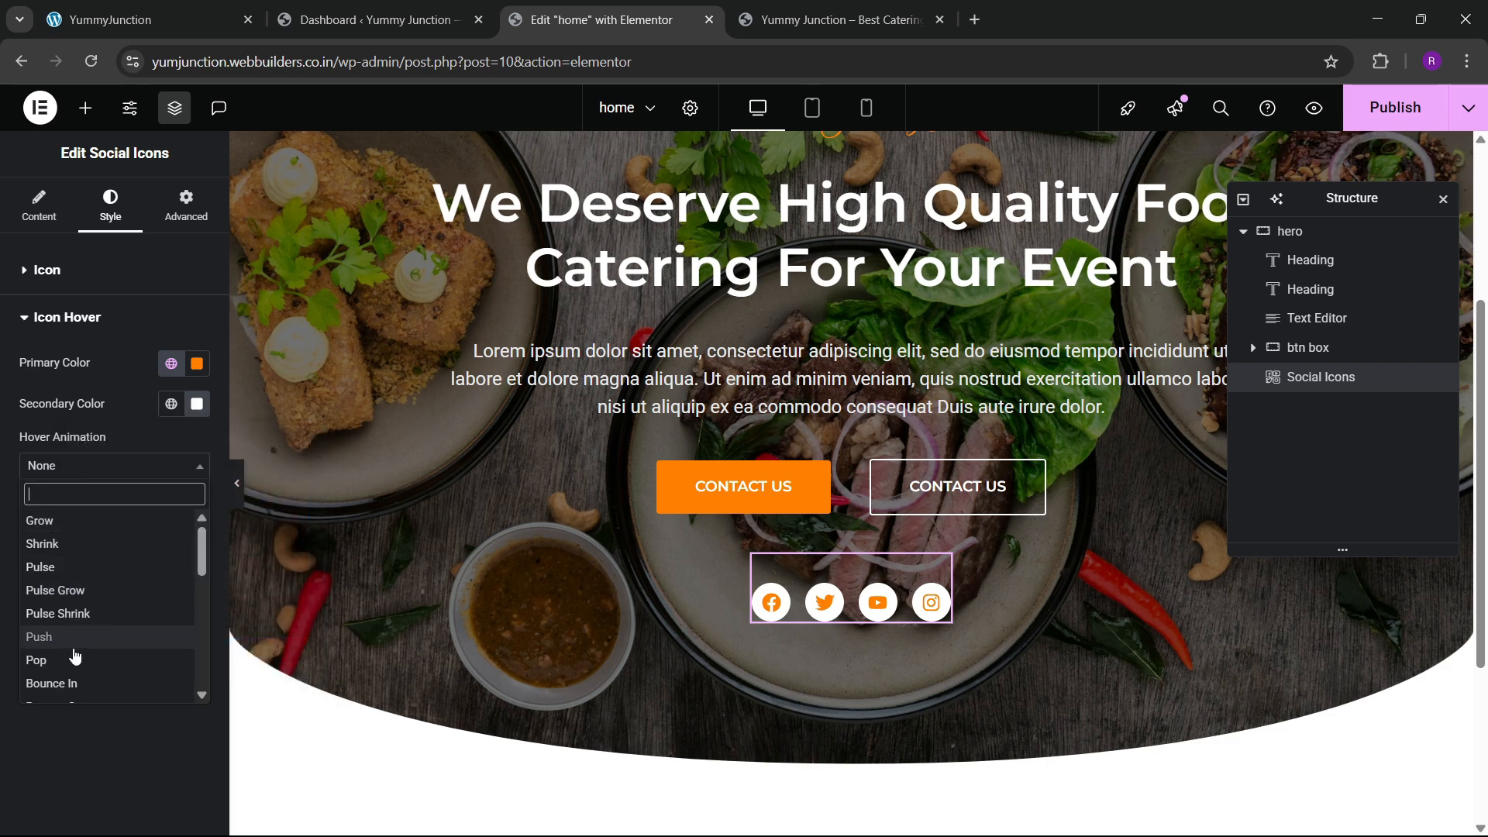
{"action": "left_click", "coordinate": [120, 630]}
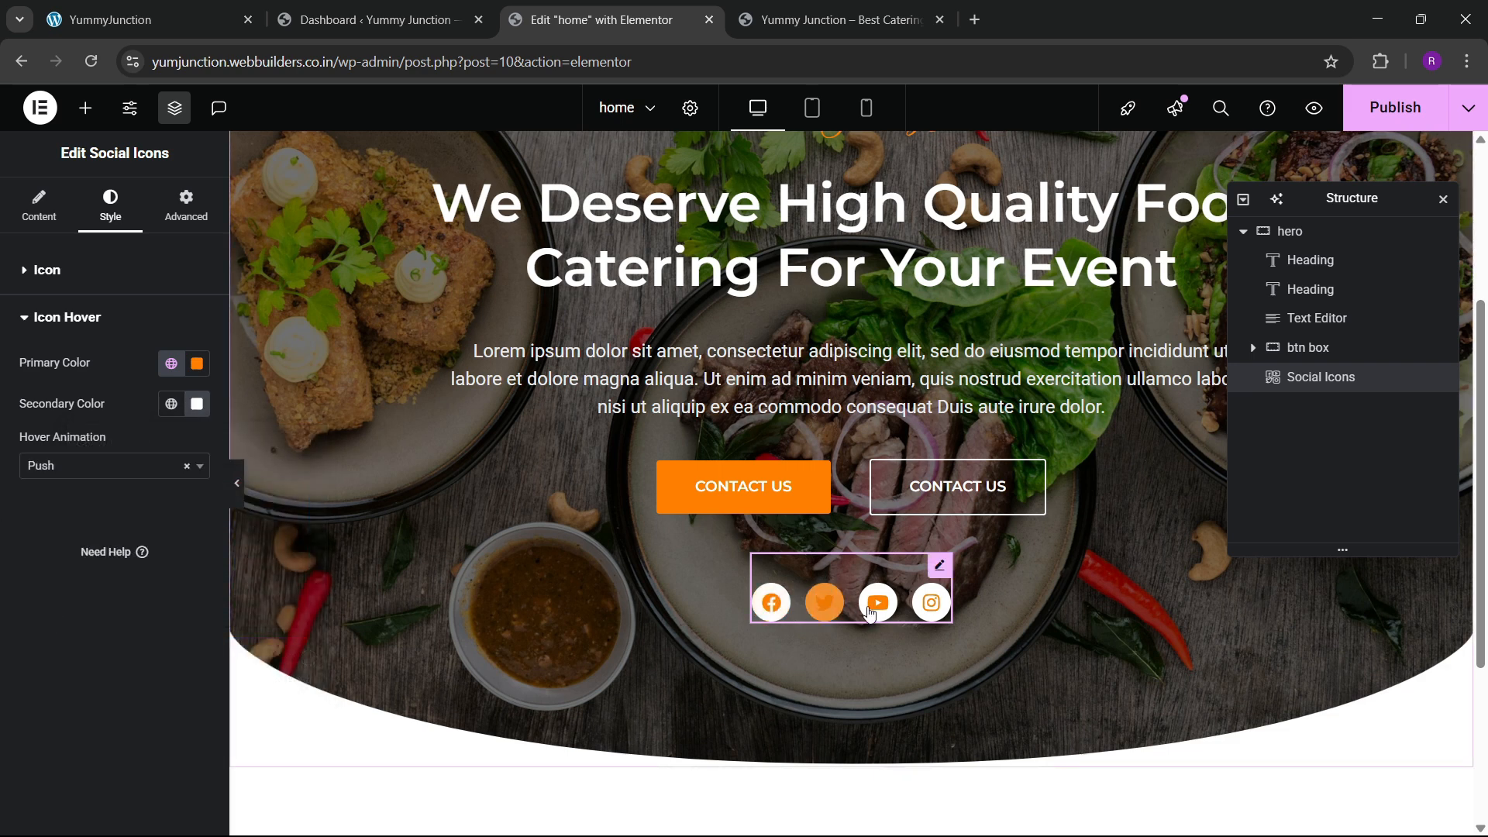
{"action": "key", "text": "ctrl+s"}
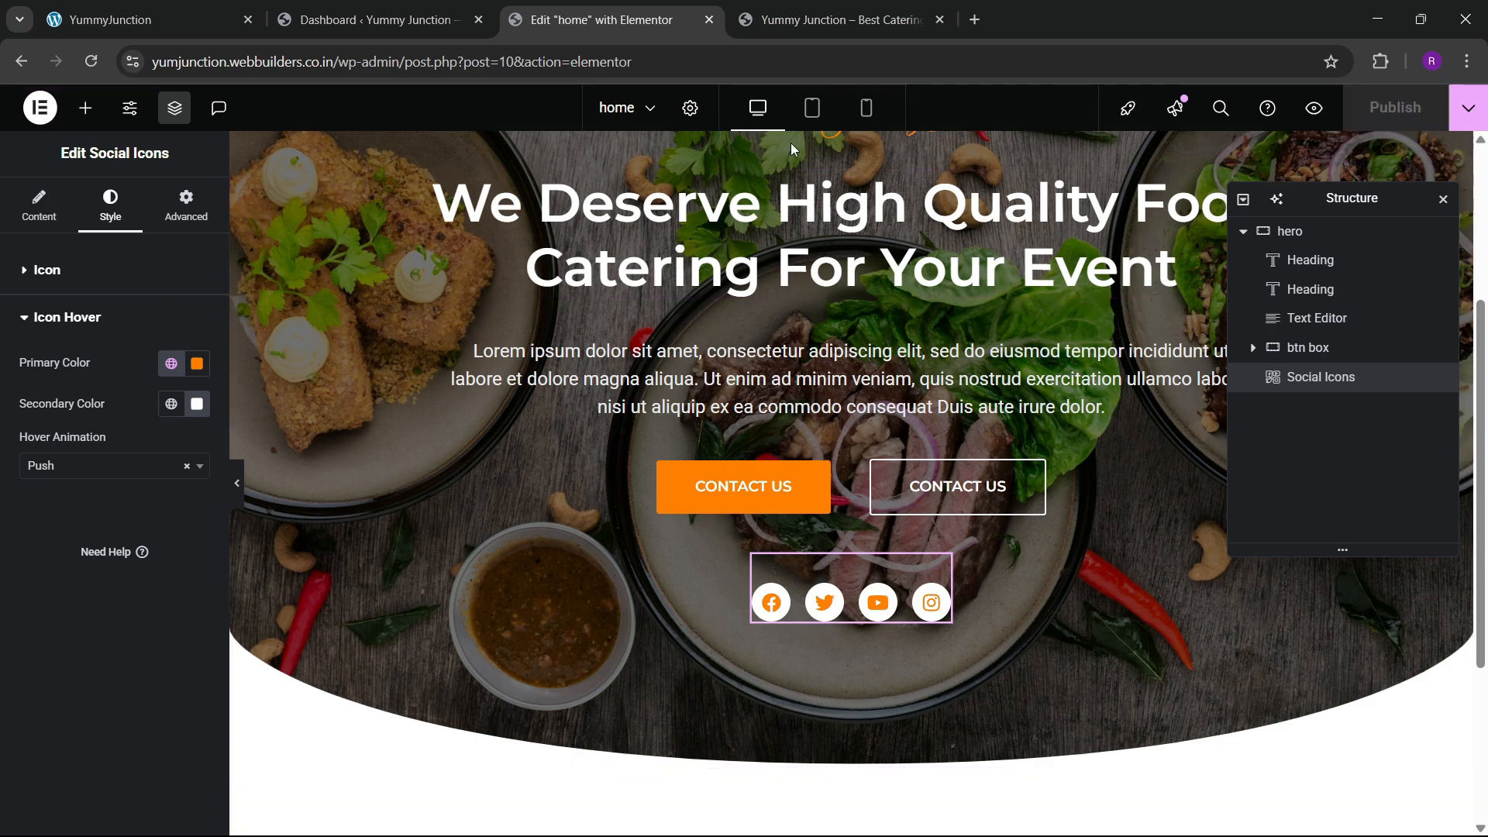
Check the reference's About Us layout and add a two-column flexbox container below the hero with a boxed width of 1200 px
{"action": "left_click", "coordinate": [206, 17]}
{"action": "scroll", "coordinate": [698, 436], "scroll_direction": "down", "scroll_amount": 5}
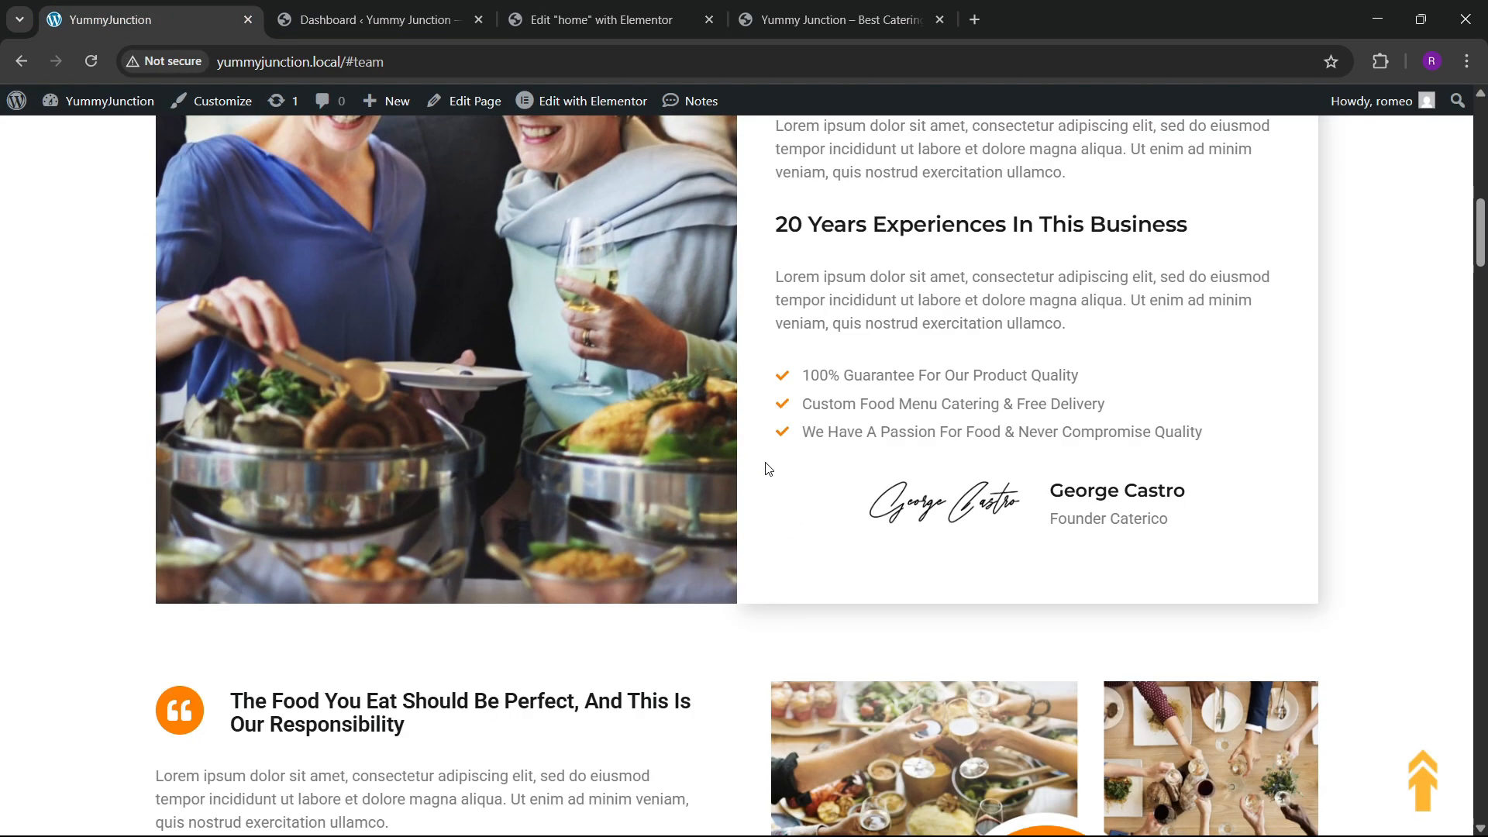
{"action": "scroll", "coordinate": [768, 468], "scroll_direction": "up", "scroll_amount": 4}
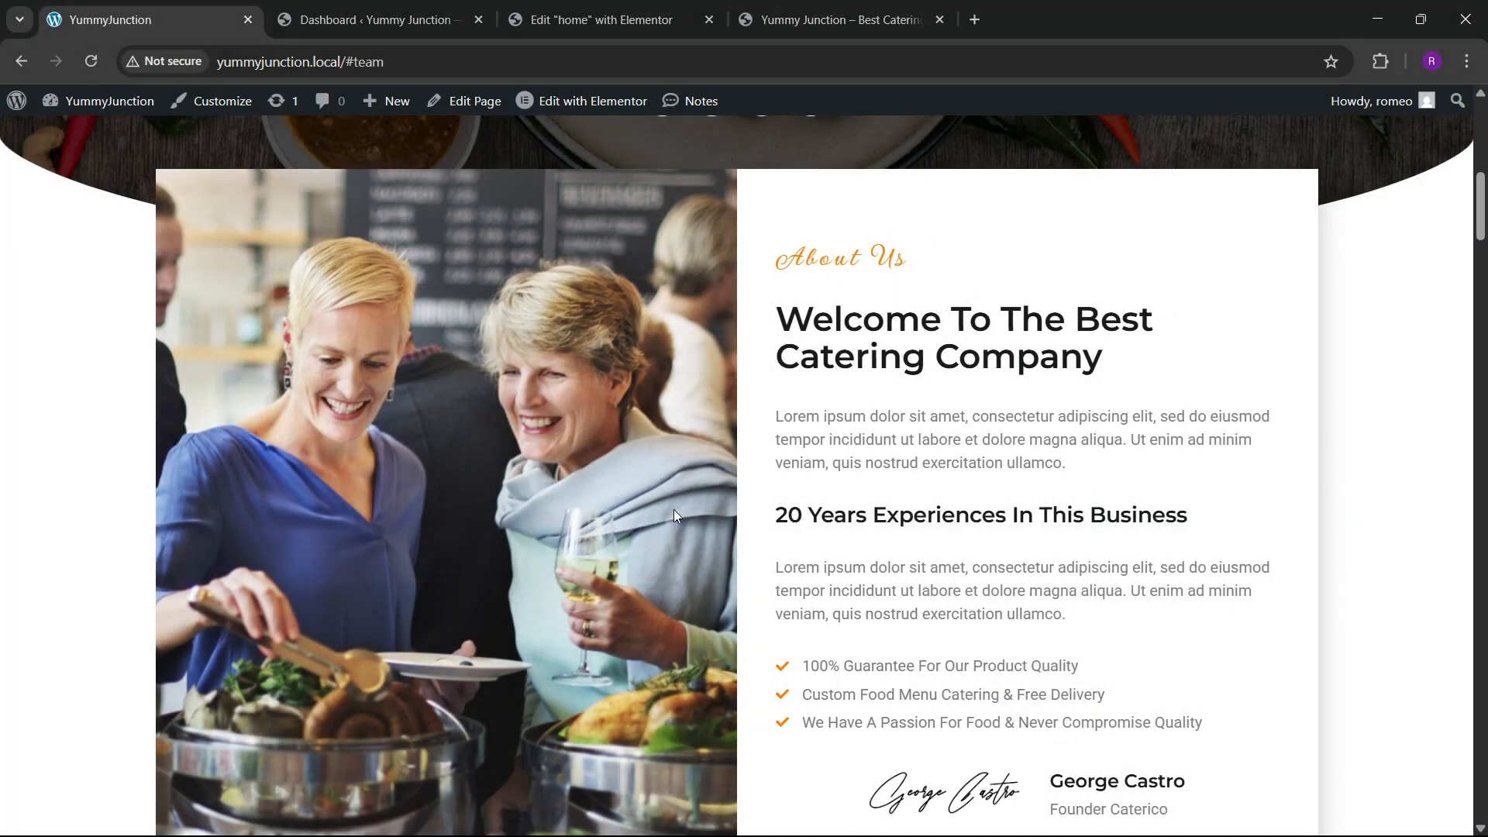
{"action": "scroll", "coordinate": [673, 515], "scroll_direction": "down", "scroll_amount": 1}
{"action": "scroll", "coordinate": [673, 514], "scroll_direction": "up", "scroll_amount": 4}
{"action": "left_click", "coordinate": [659, 20]}
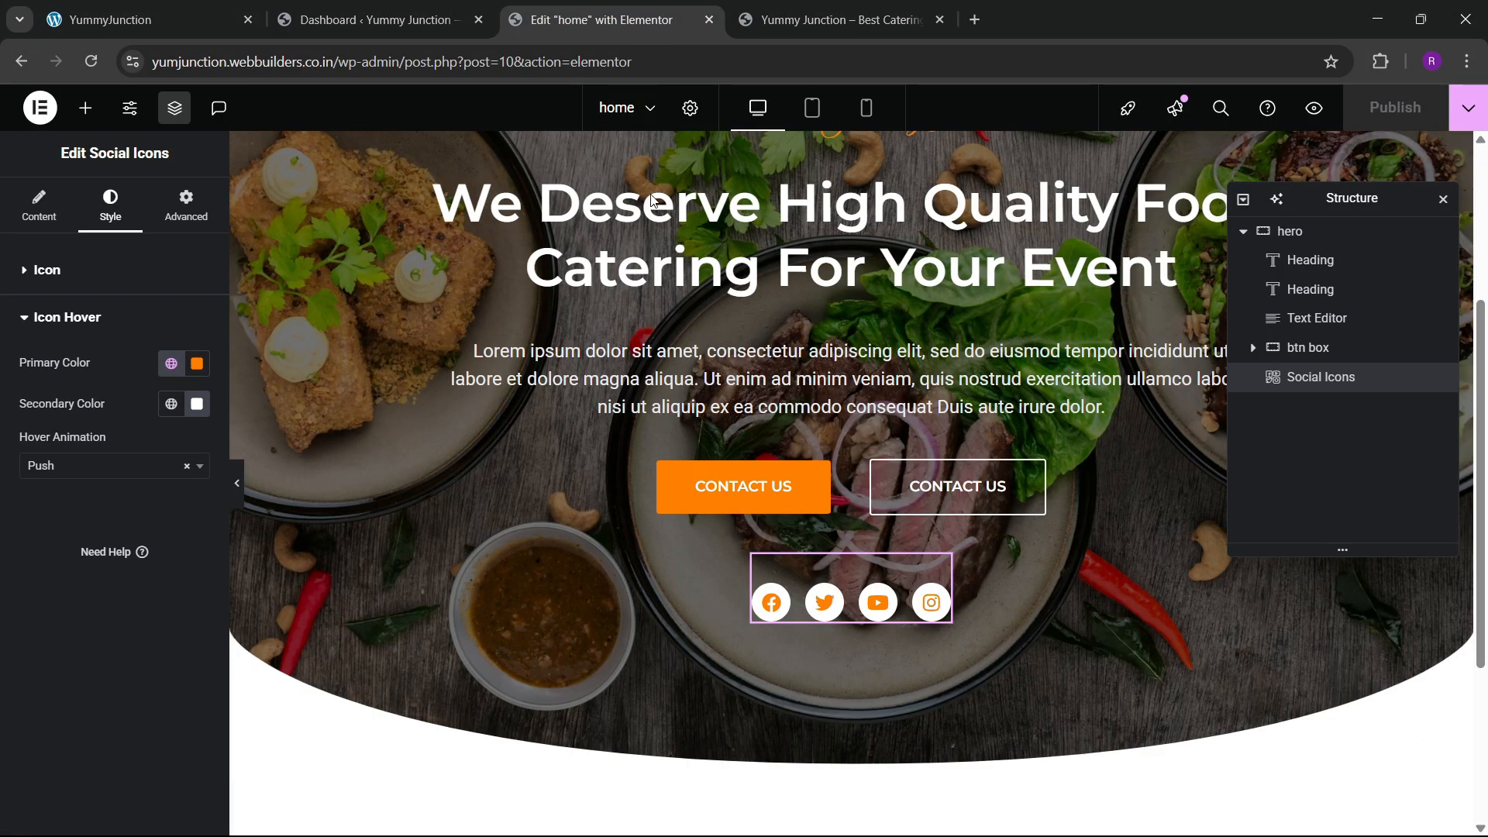
{"action": "scroll", "coordinate": [740, 593], "scroll_direction": "down", "scroll_amount": 4}
{"action": "left_click", "coordinate": [786, 617]}
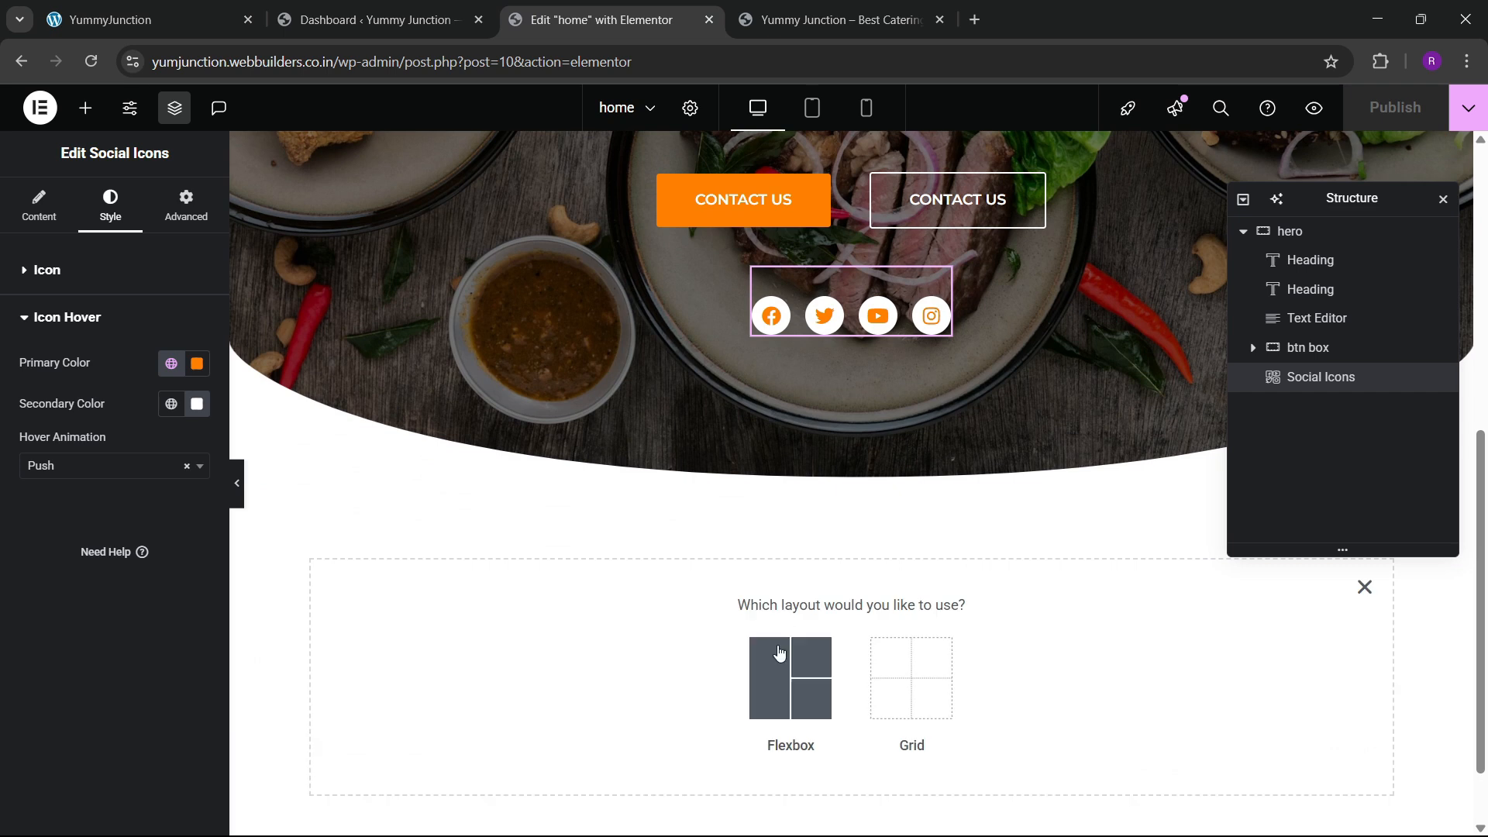
{"action": "left_click", "coordinate": [779, 654]}
{"action": "left_click", "coordinate": [799, 661]}
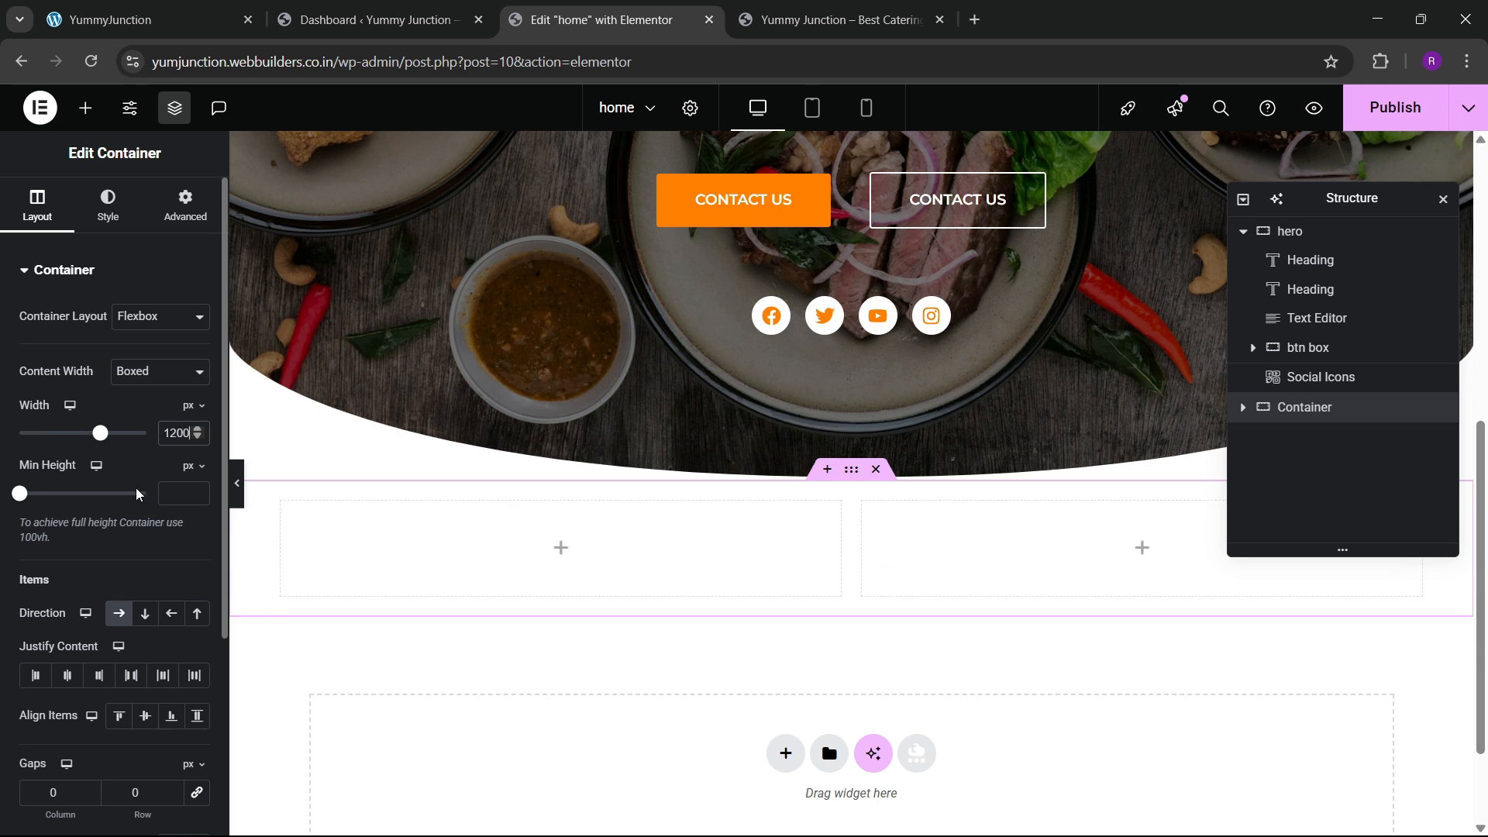
Set the new two-column container's padding to 0 on all sides and rename it "about"
{"action": "left_click", "coordinate": [178, 216]}
{"action": "left_click", "coordinate": [197, 419]}
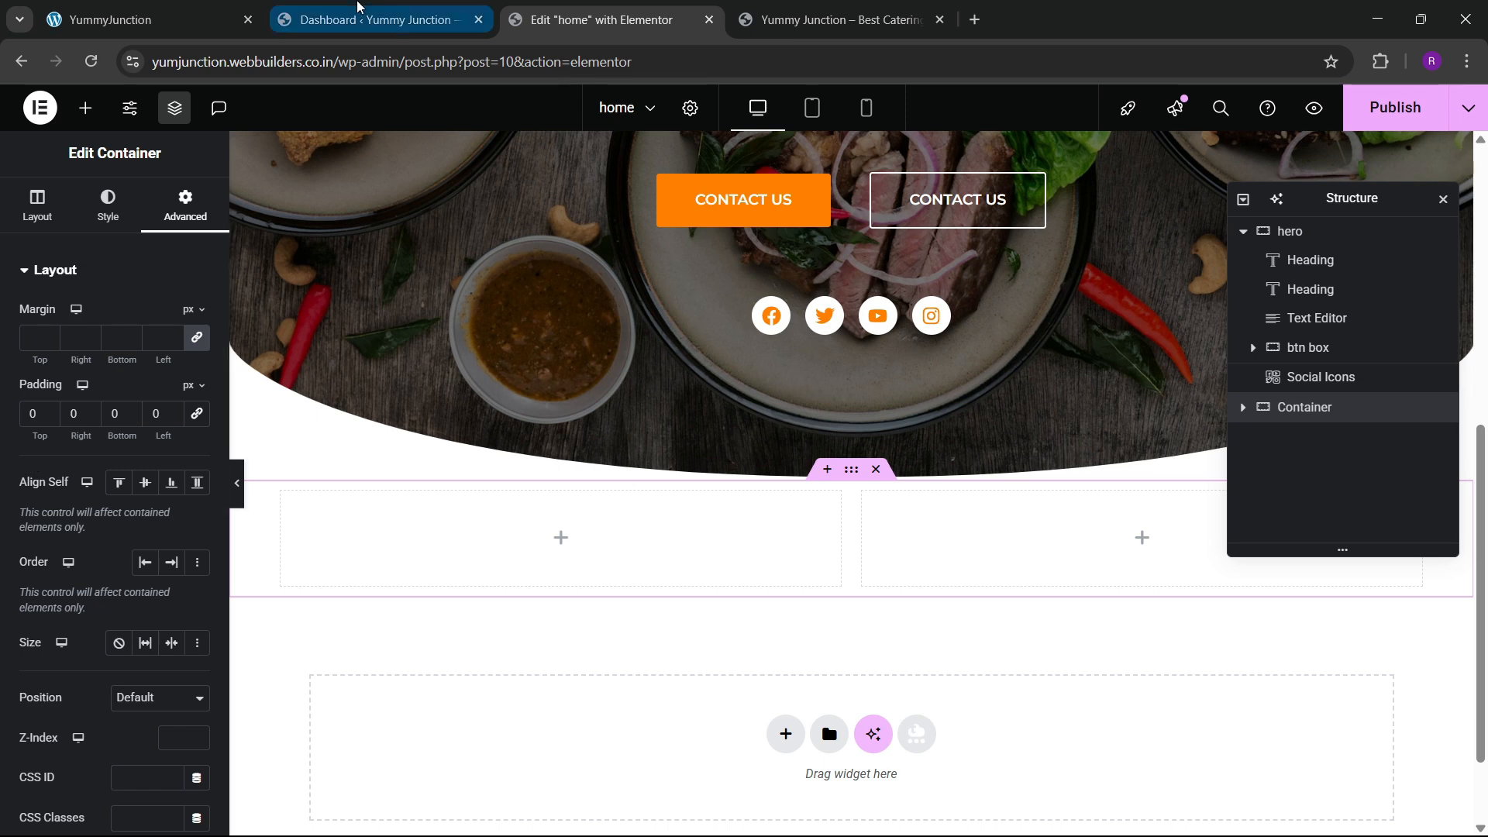
{"action": "left_click", "coordinate": [198, 6]}
{"action": "left_click", "coordinate": [639, 6]}
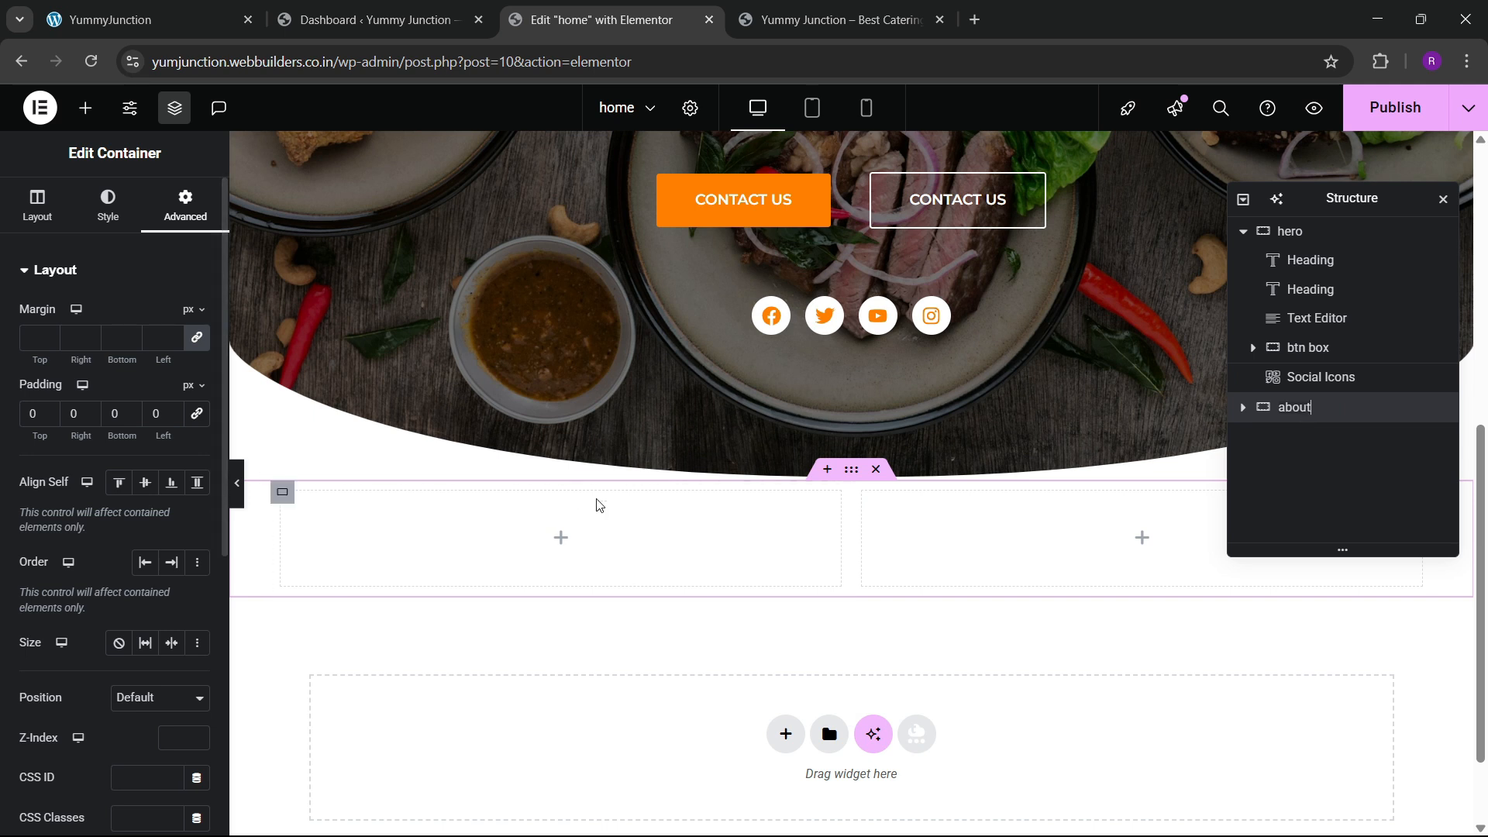
Set the padding of both inner containers of the about section to 0
{"action": "left_click", "coordinate": [1243, 409]}
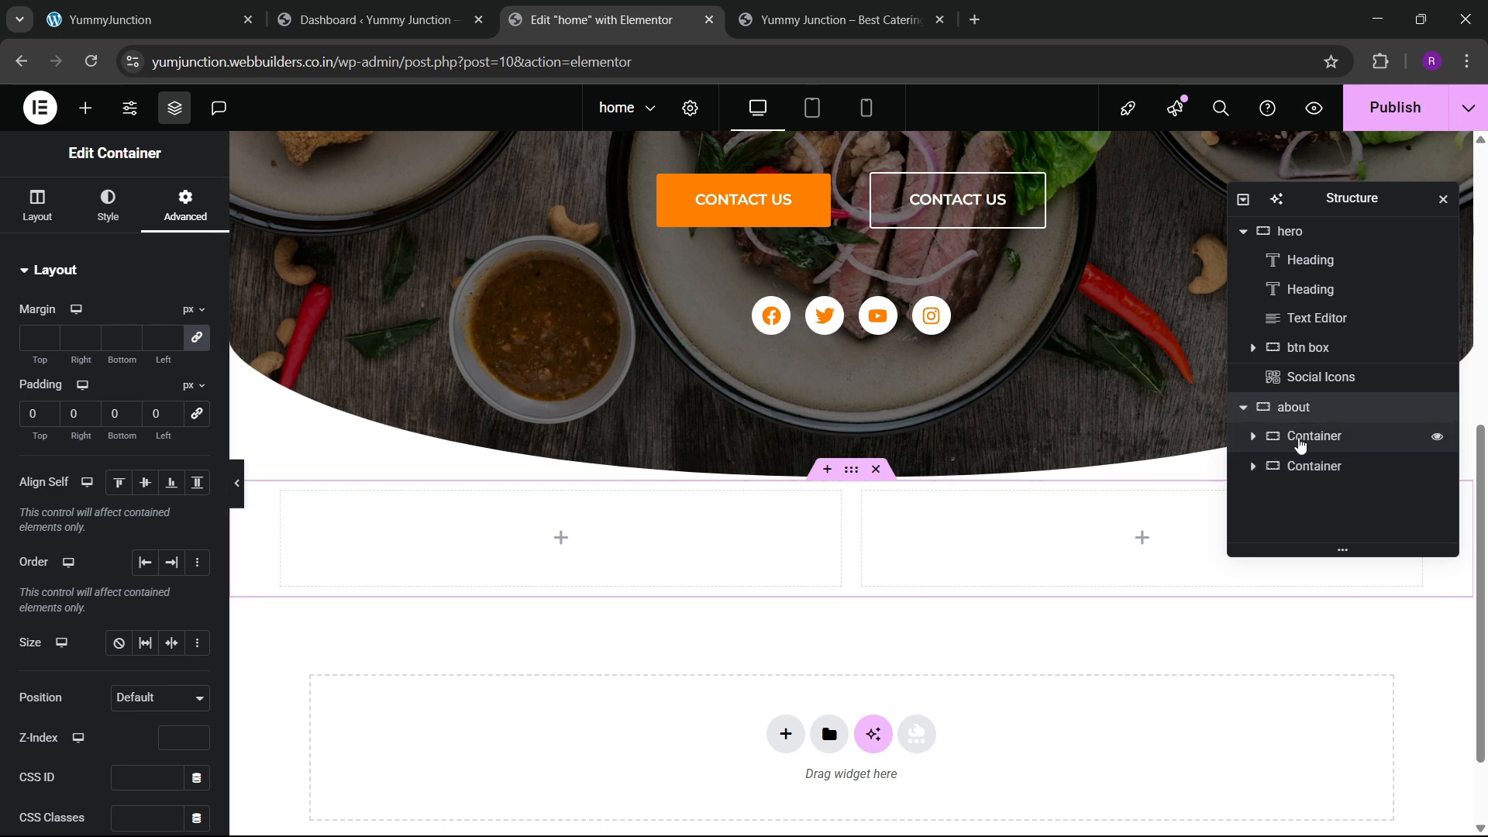
{"action": "left_click", "coordinate": [1249, 437]}
{"action": "left_click", "coordinate": [185, 205]}
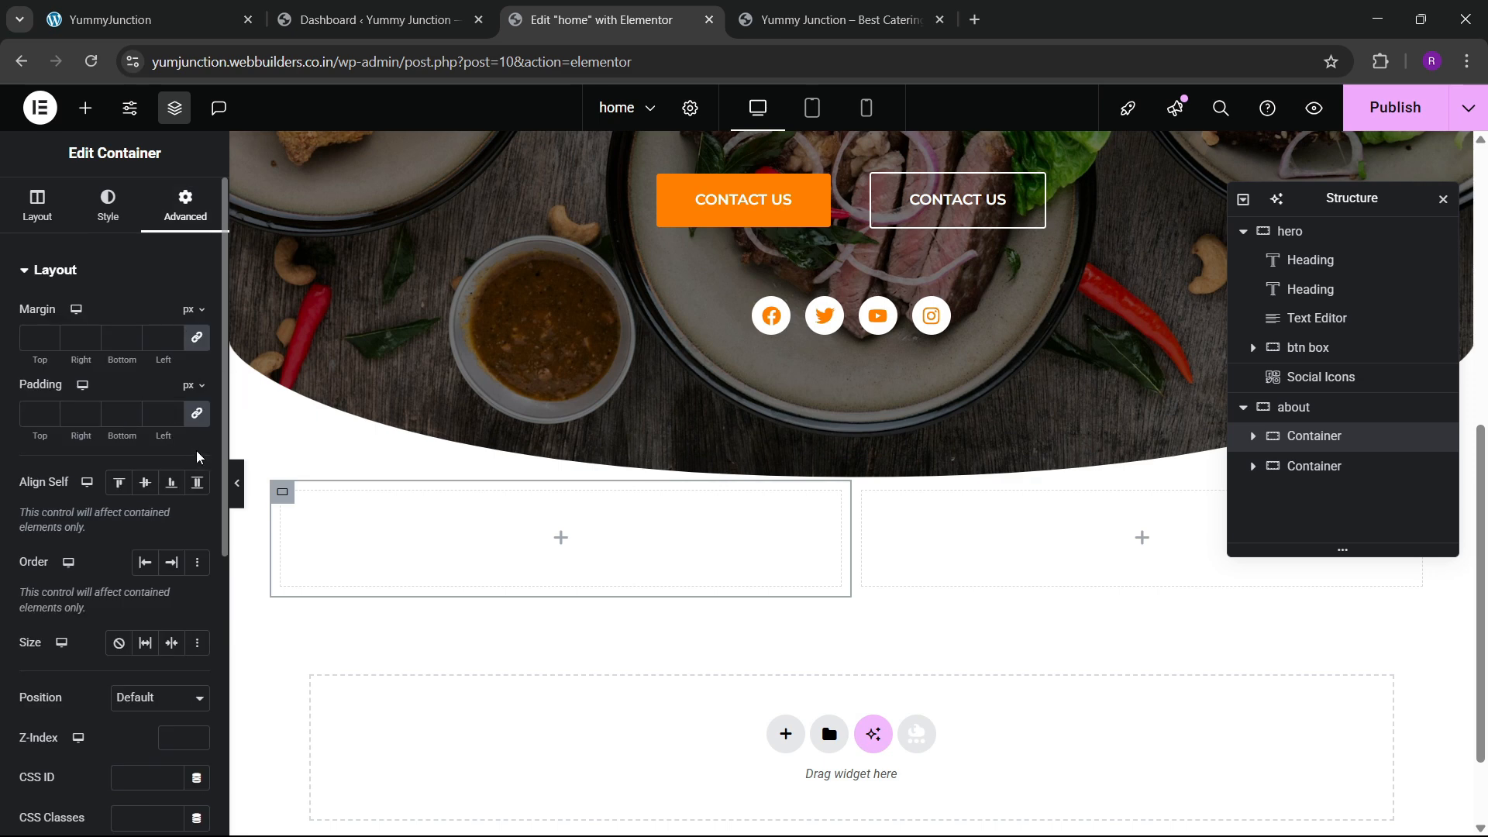
{"action": "left_click", "coordinate": [1314, 466]}
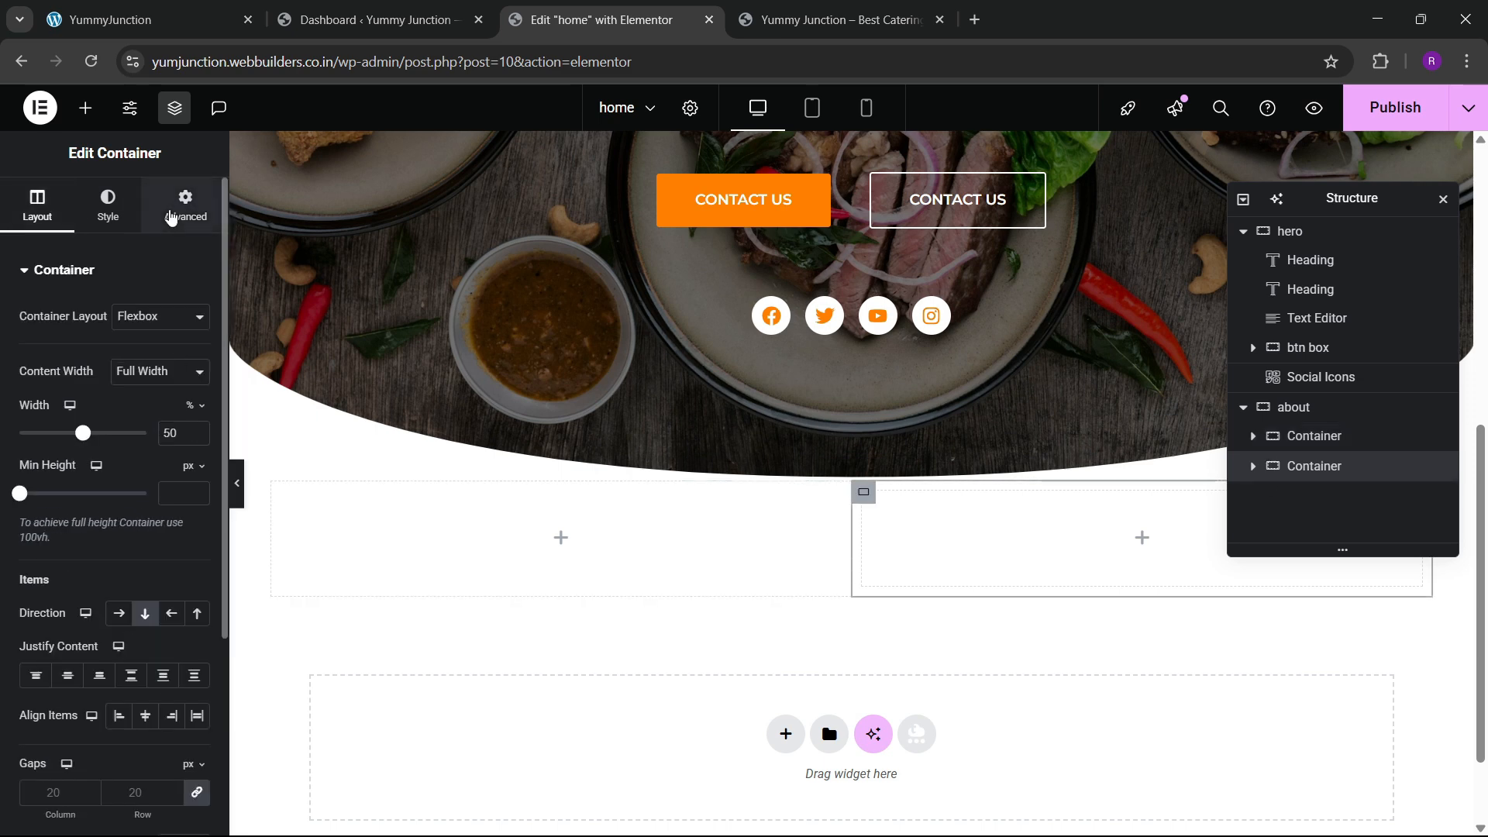
{"action": "left_click", "coordinate": [177, 211]}
Add an Image widget to the about section's first inner container with the library photo of two women at a buffet
{"action": "left_click", "coordinate": [86, 108]}
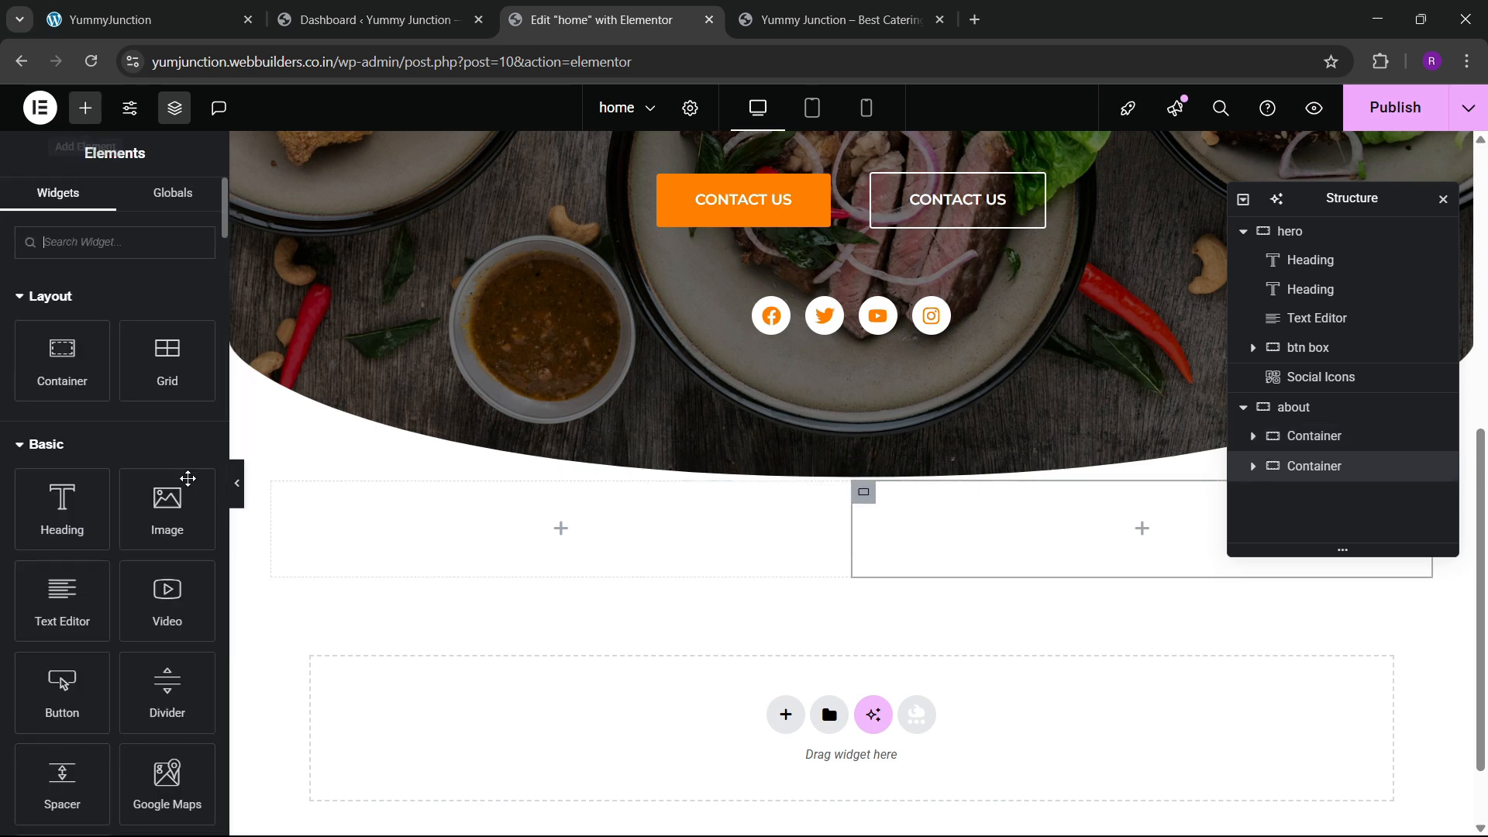
{"action": "left_click_drag", "start_coordinate": [166, 502], "coordinate": [437, 534]}
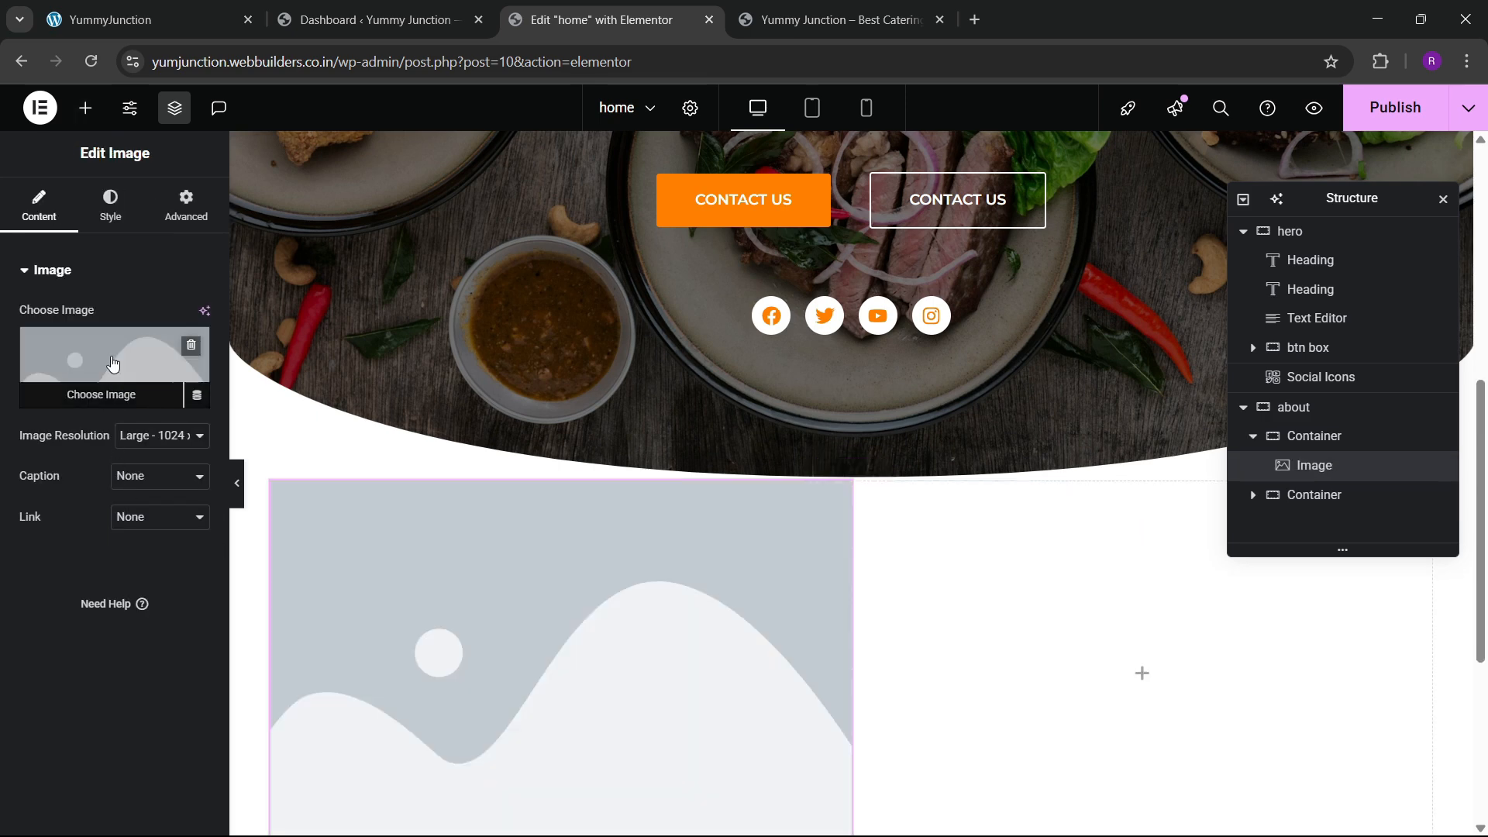
{"action": "left_click", "coordinate": [117, 401]}
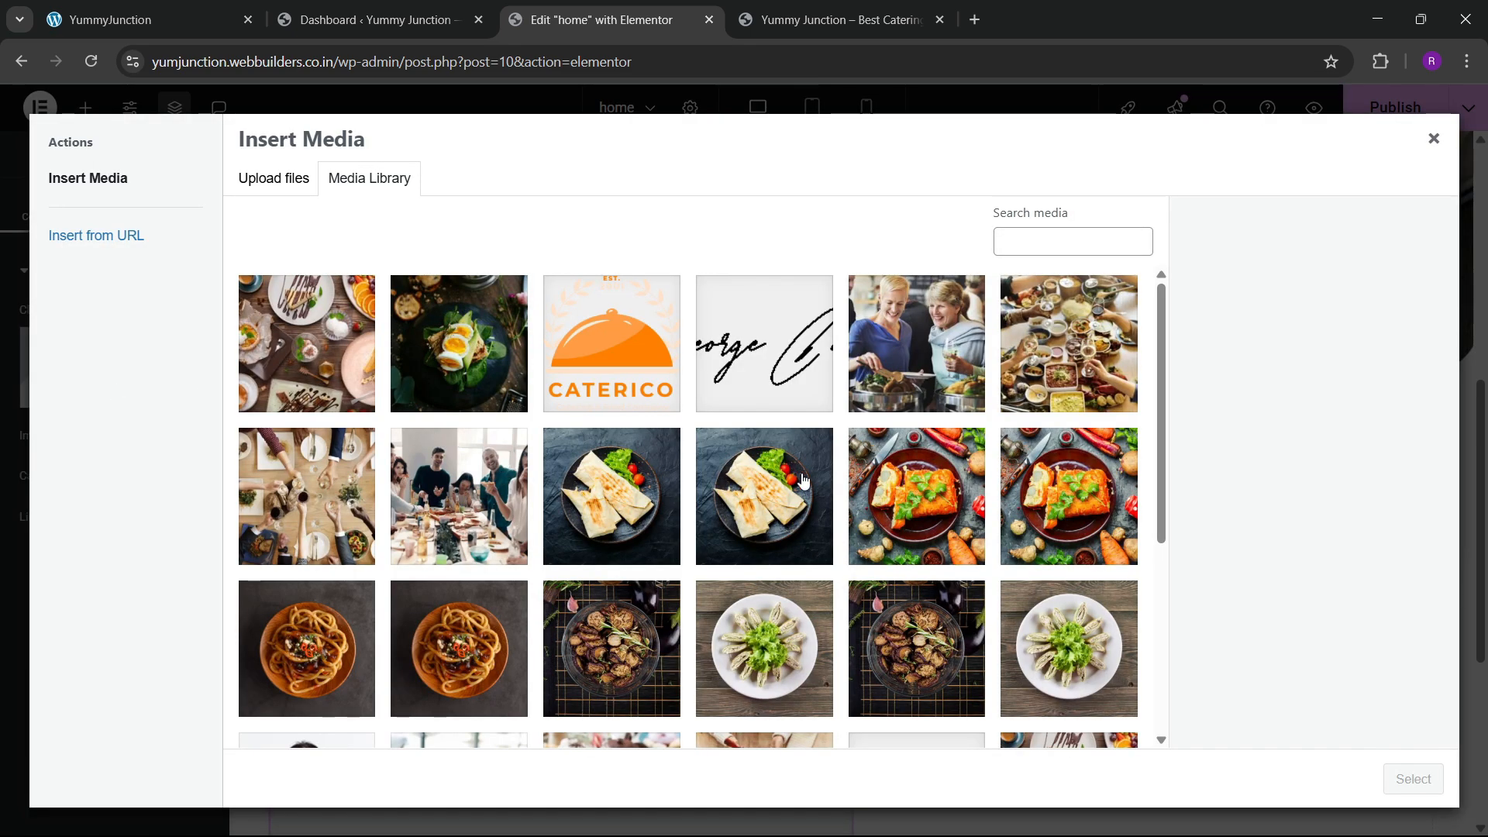
{"action": "left_click", "coordinate": [918, 391]}
{"action": "left_click", "coordinate": [1413, 779]}
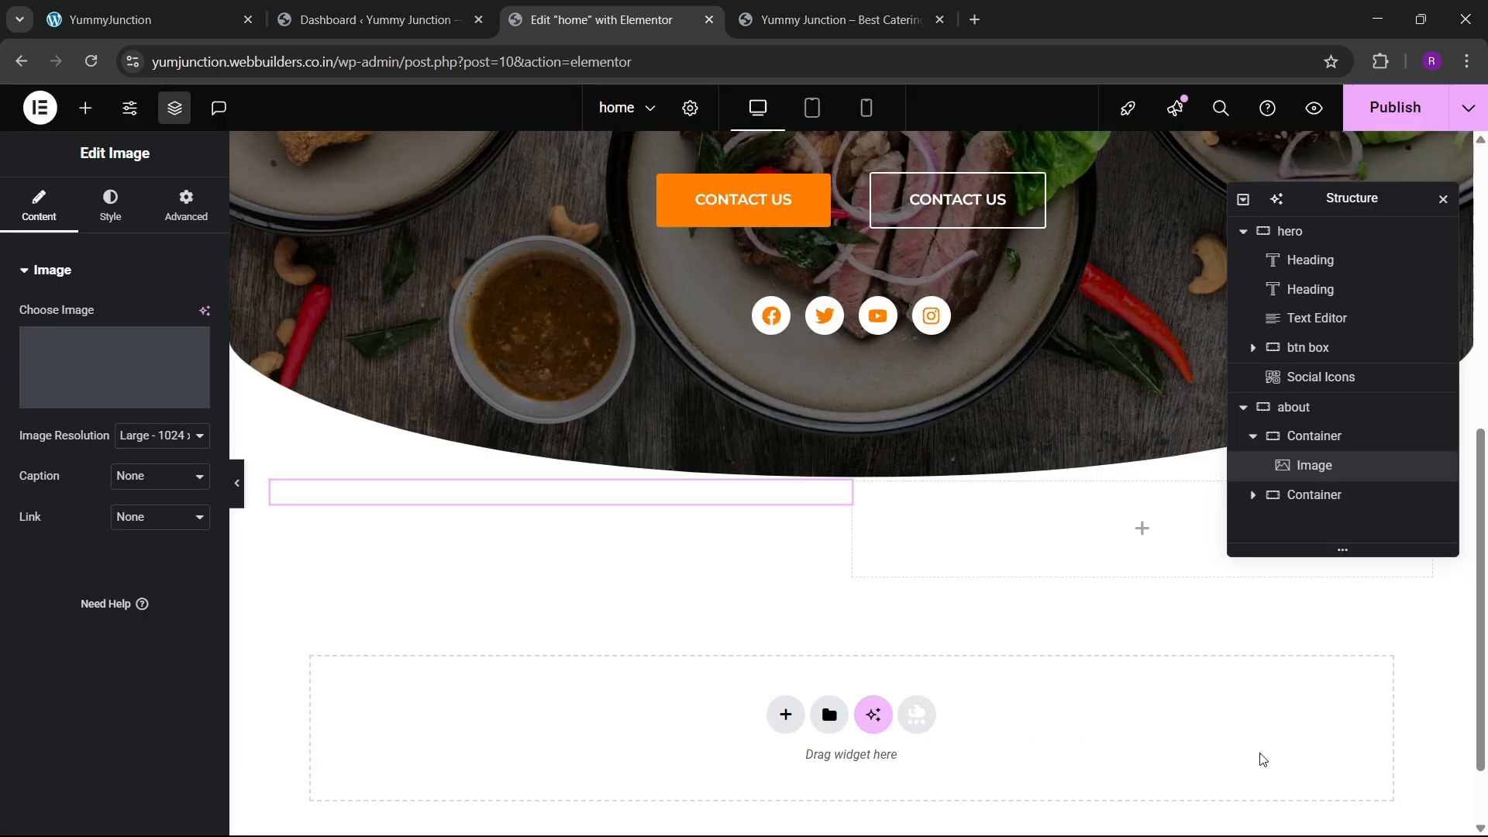
{"action": "scroll", "coordinate": [658, 603], "scroll_direction": "down", "scroll_amount": 5}
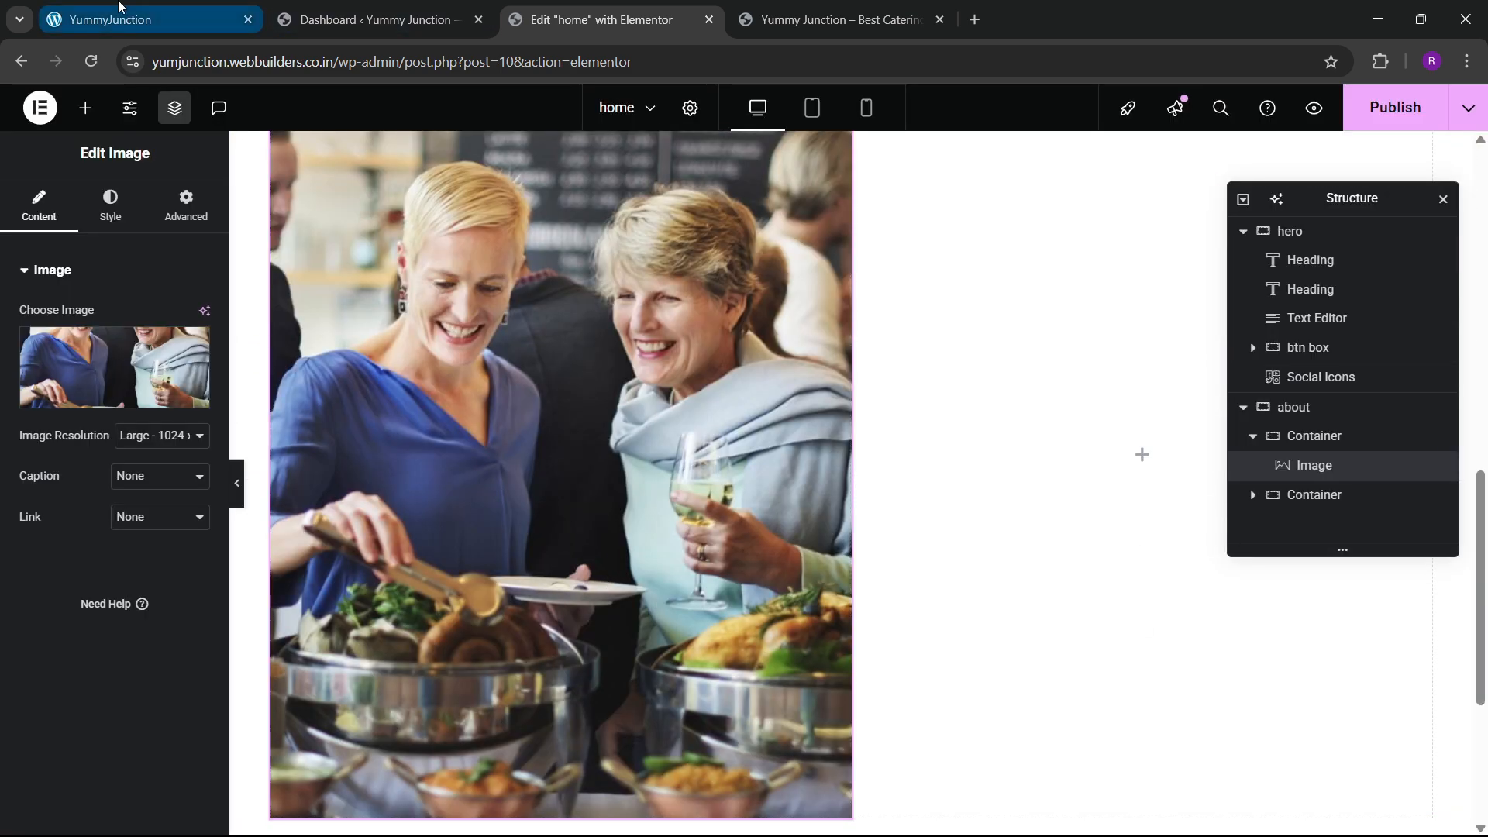
Check the reference's About Us section and copy the hero's "Welcome to YummyJunction" heading into the about section's second inner container
{"action": "left_click", "coordinate": [121, 10]}
{"action": "scroll", "coordinate": [914, 592], "scroll_direction": "down", "scroll_amount": 1}
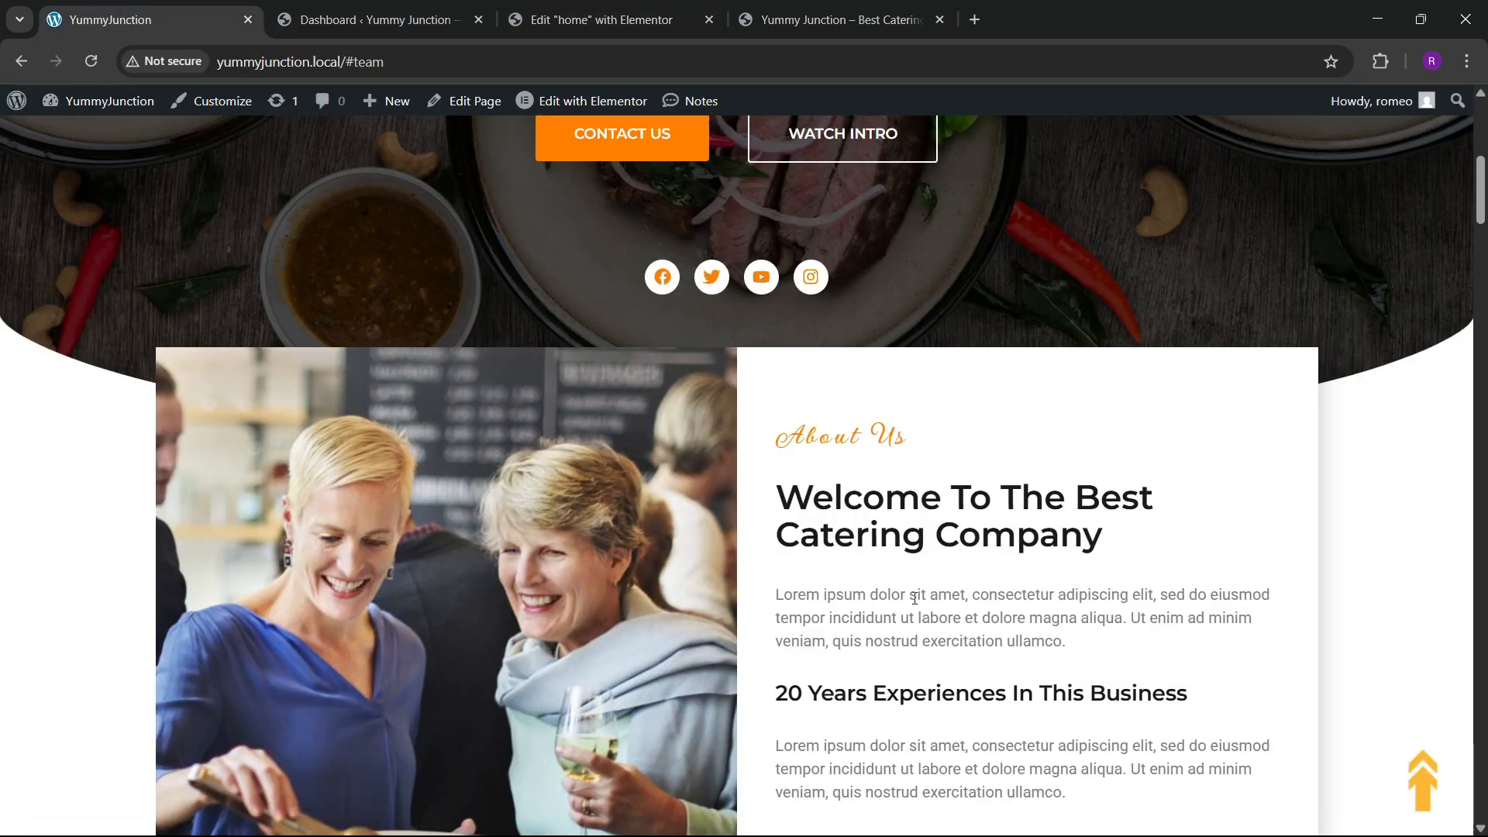
{"action": "left_click", "coordinate": [801, 6]}
{"action": "left_click", "coordinate": [648, 6]}
{"action": "scroll", "coordinate": [844, 428], "scroll_direction": "up", "scroll_amount": 5}
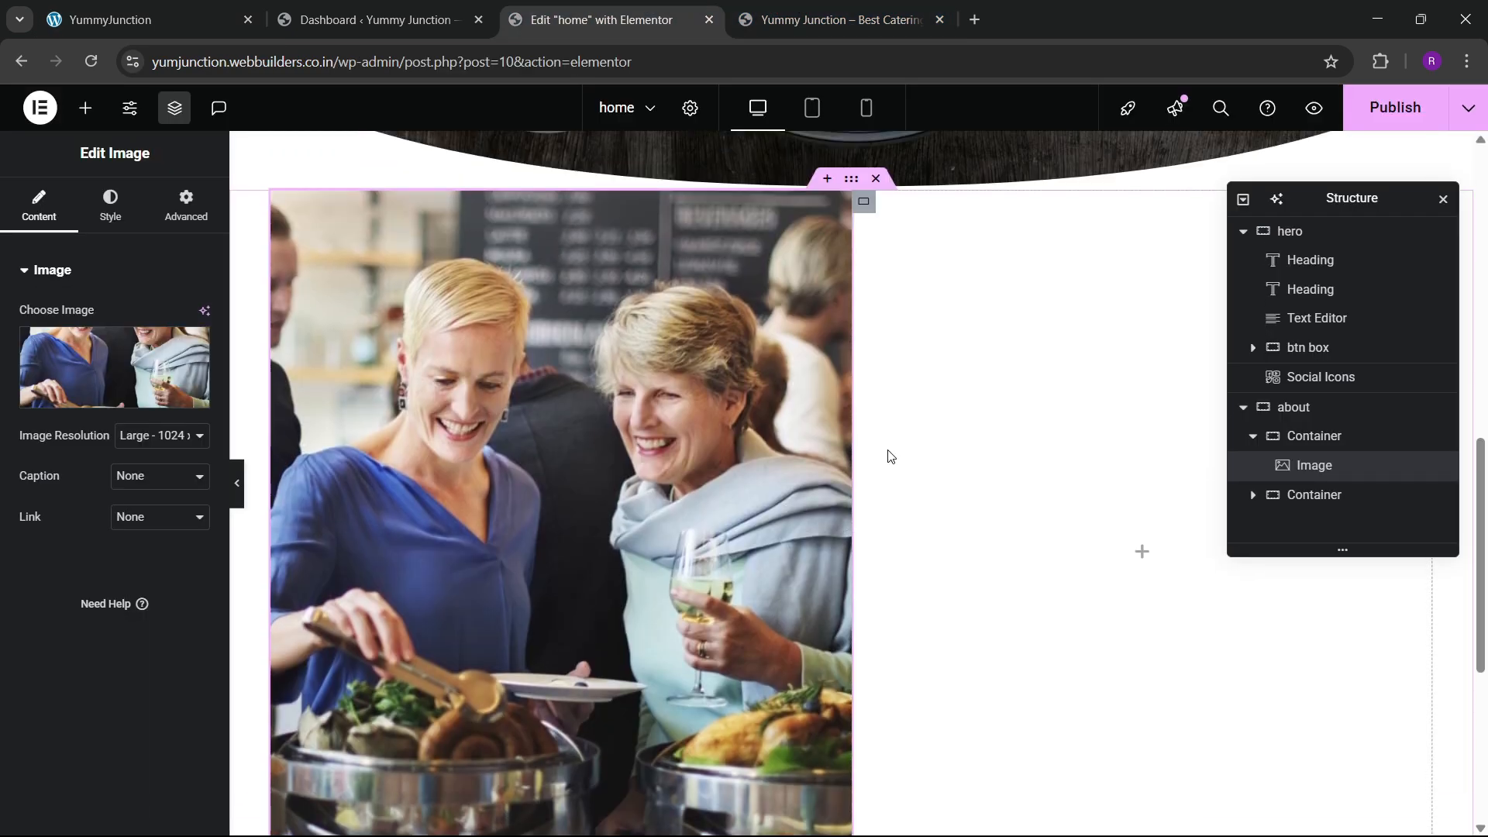
{"action": "scroll", "coordinate": [868, 442], "scroll_direction": "up", "scroll_amount": 2}
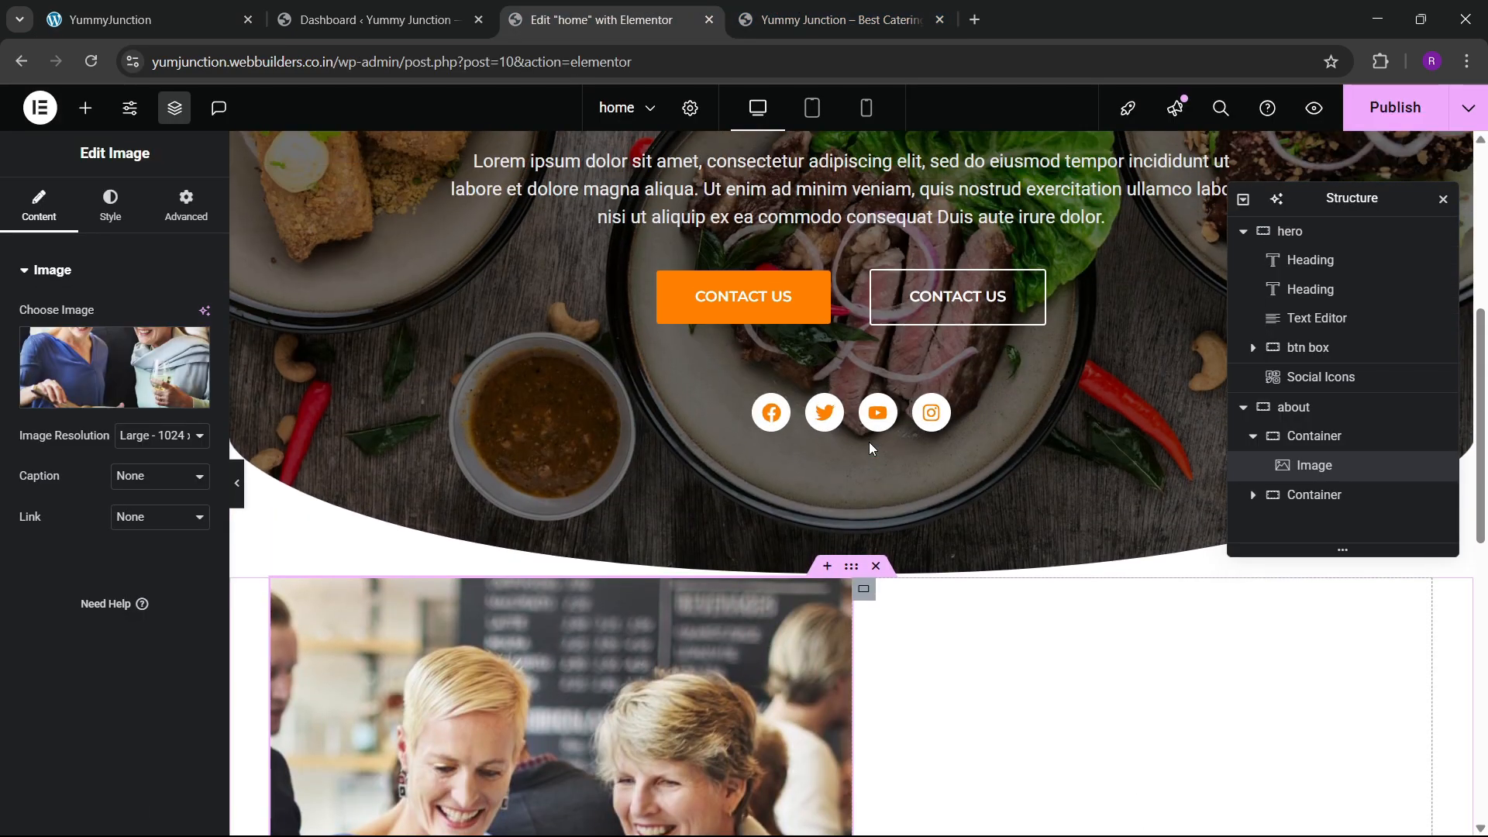
{"action": "scroll", "coordinate": [868, 441], "scroll_direction": "down", "scroll_amount": 1}
{"action": "scroll", "coordinate": [868, 442], "scroll_direction": "up", "scroll_amount": 2}
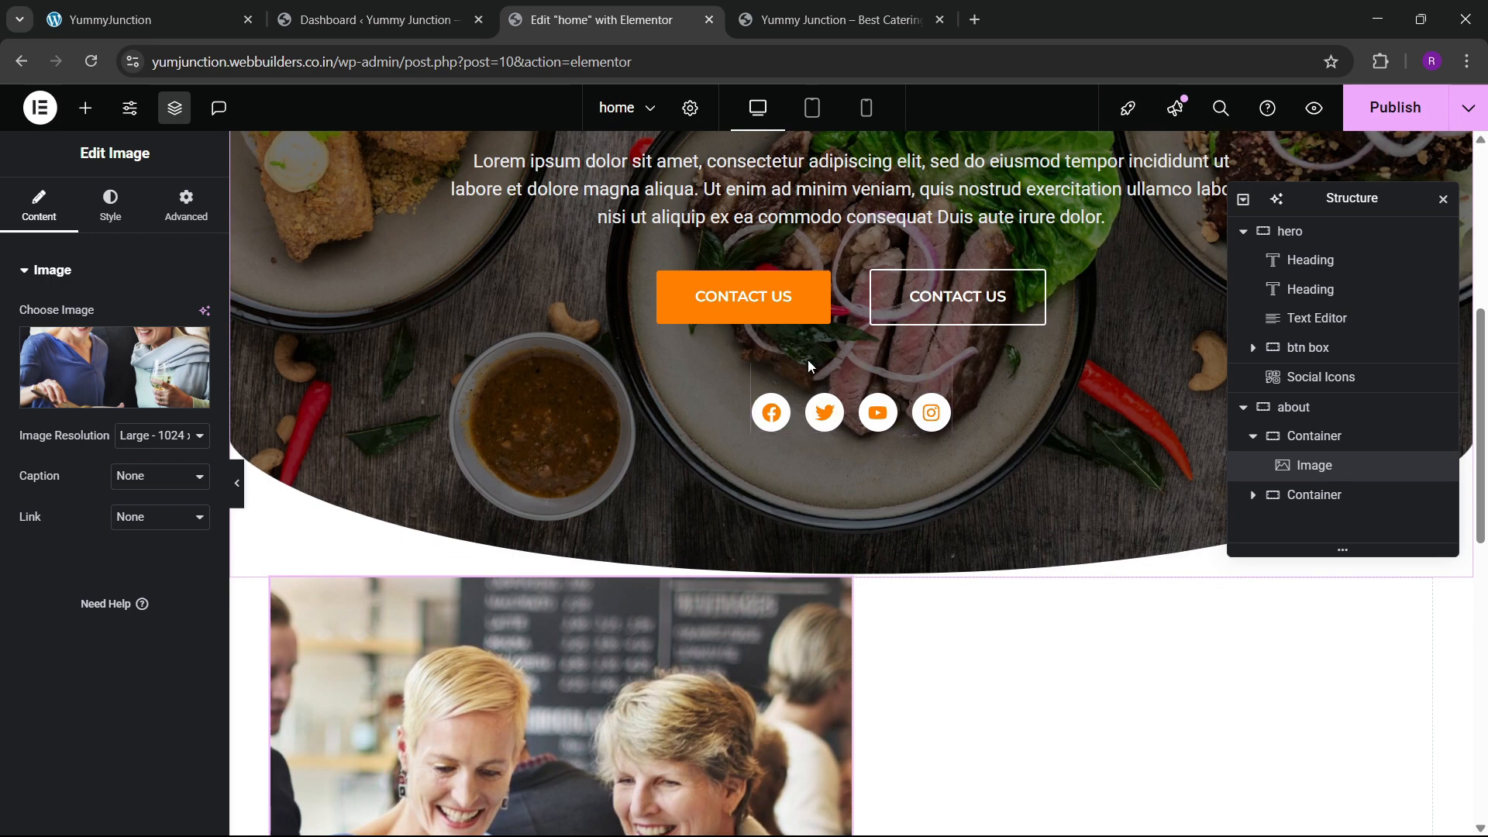
{"action": "scroll", "coordinate": [808, 359], "scroll_direction": "up", "scroll_amount": 2}
{"action": "scroll", "coordinate": [1476, 377], "scroll_direction": "up", "scroll_amount": 1}
{"action": "scroll", "coordinate": [1477, 377], "scroll_direction": "up", "scroll_amount": 5}
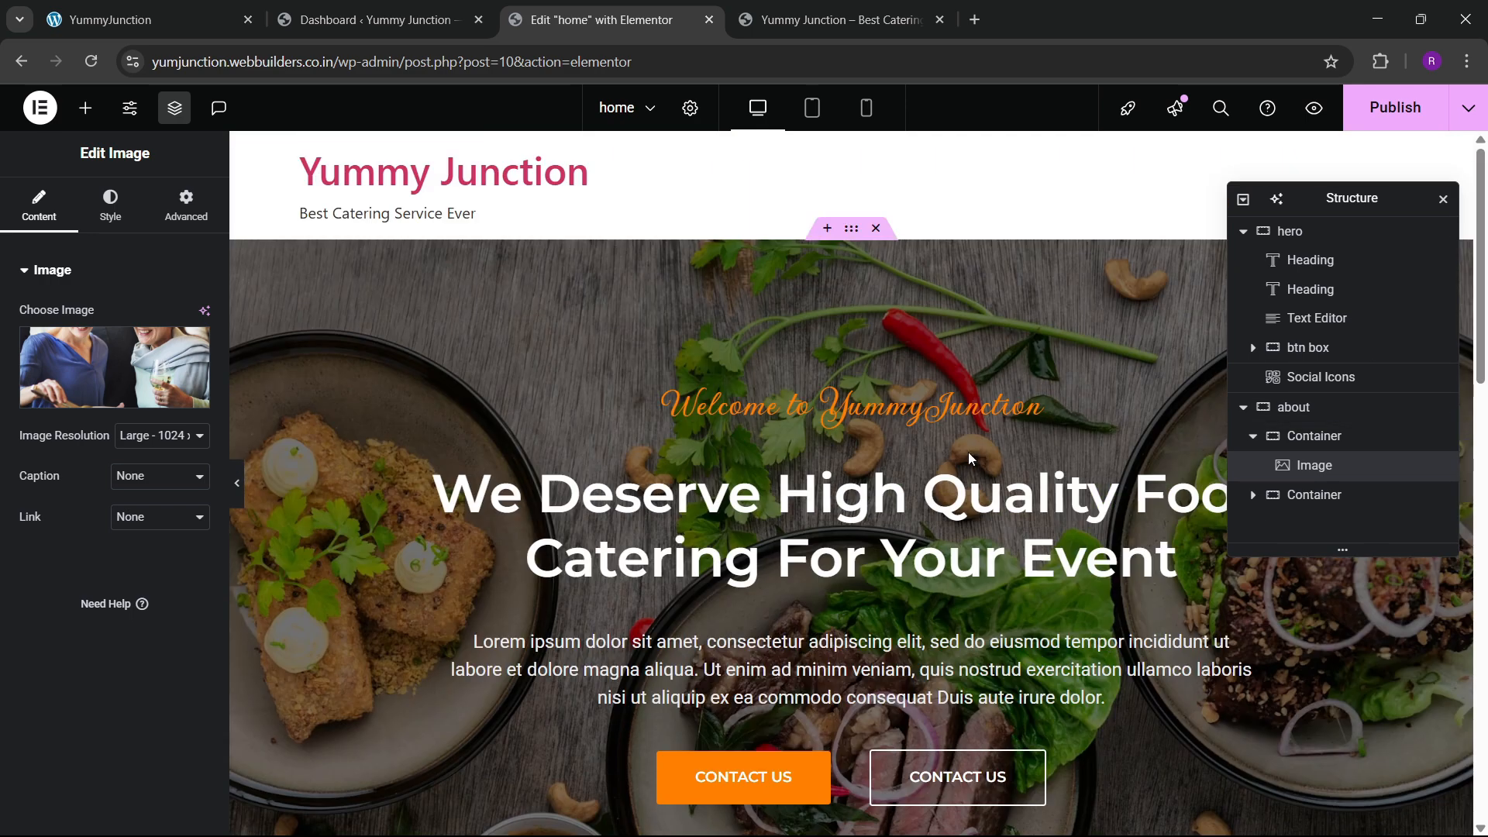
{"action": "right_click", "coordinate": [890, 388]}
{"action": "left_click", "coordinate": [902, 487]}
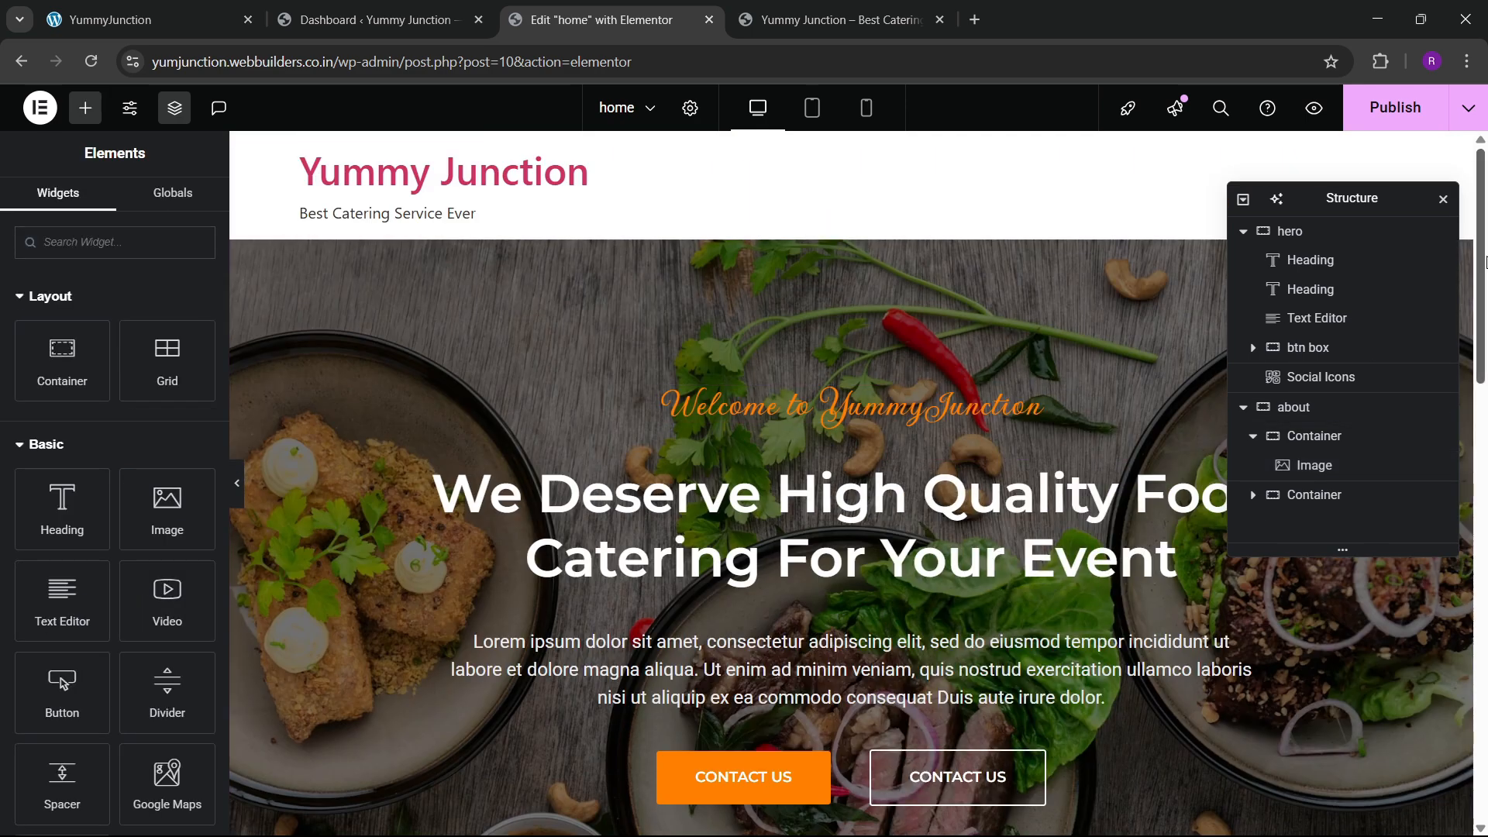
{"action": "scroll", "coordinate": [1480, 279], "scroll_direction": "down", "scroll_amount": 9}
{"action": "right_click", "coordinate": [977, 514]}
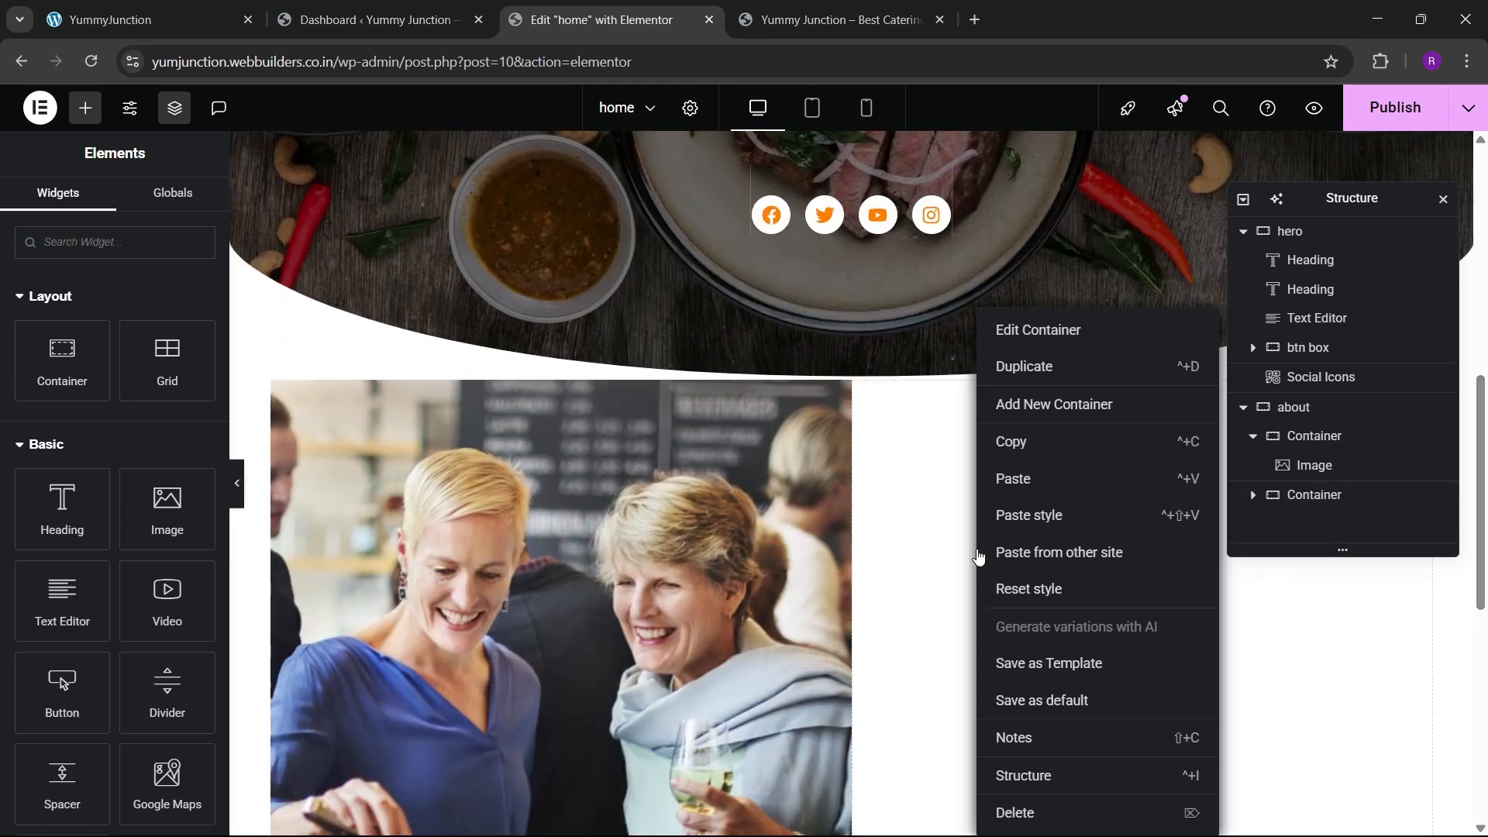
{"action": "left_click", "coordinate": [1042, 481]}
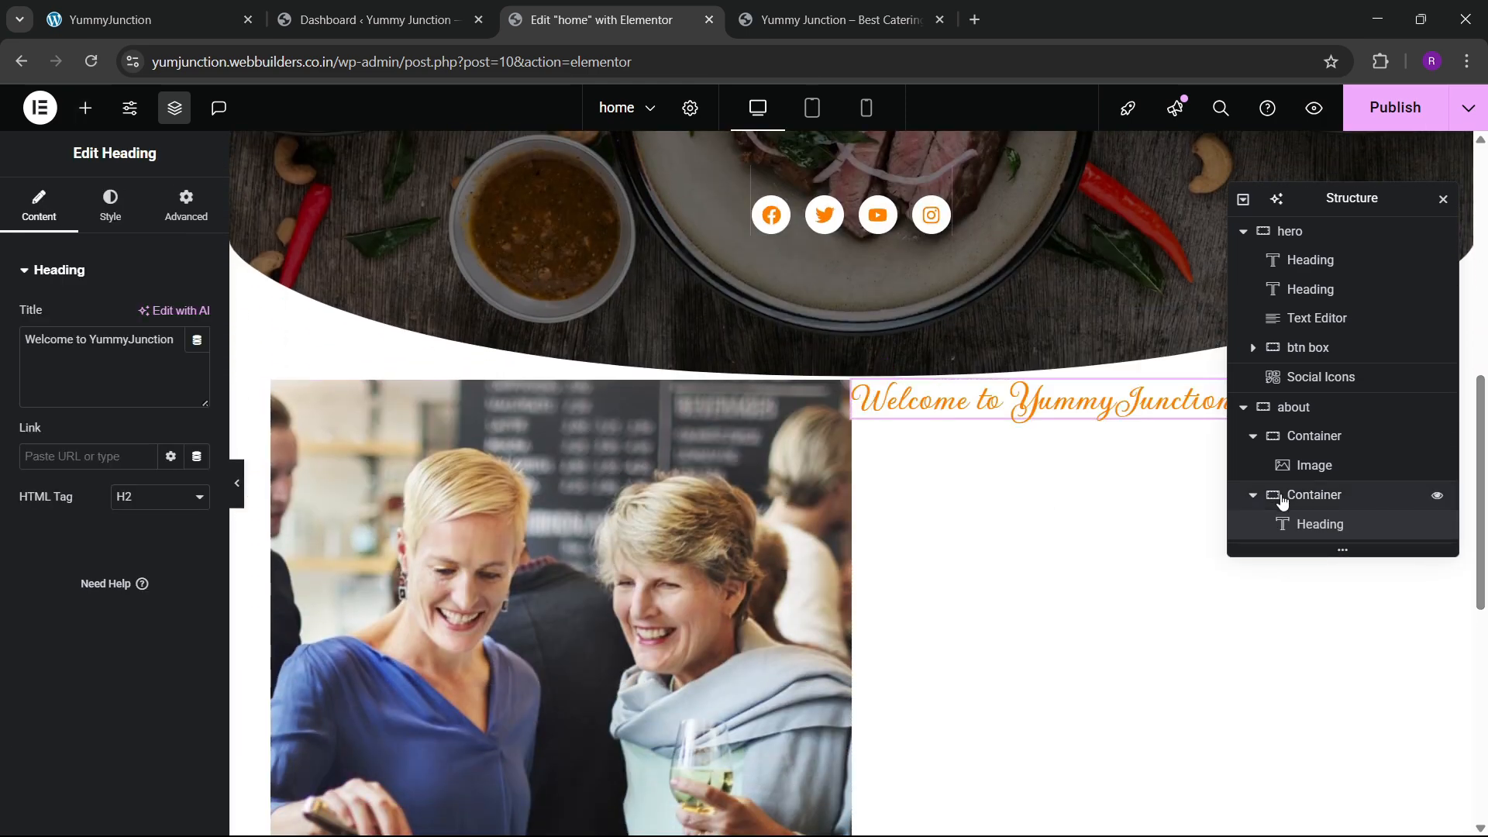
Set the padding of the about section's second inner container to 40 px on all sides
{"action": "left_click", "coordinate": [1279, 495]}
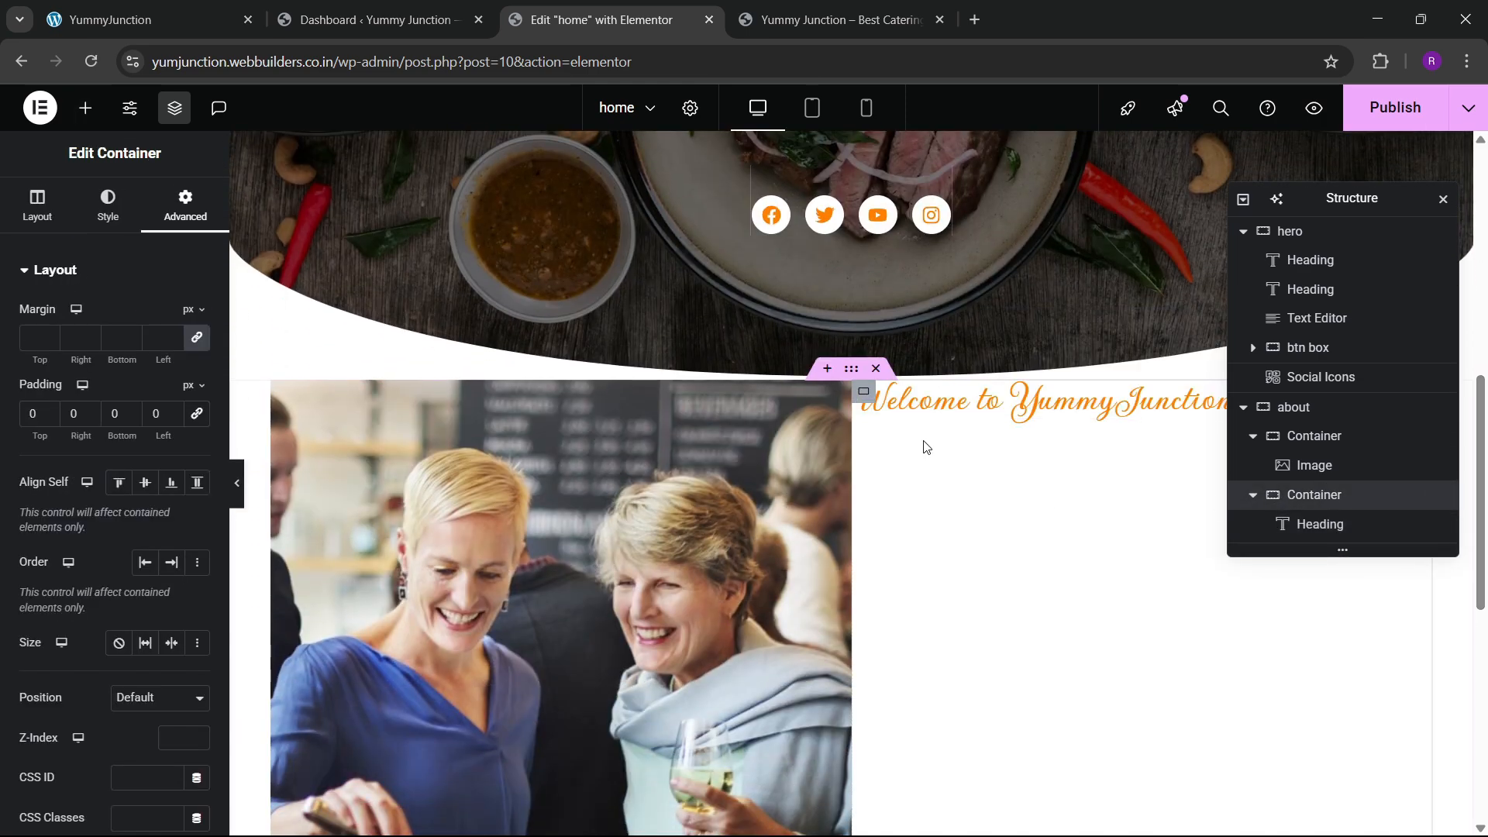
{"action": "left_click", "coordinate": [196, 416]}
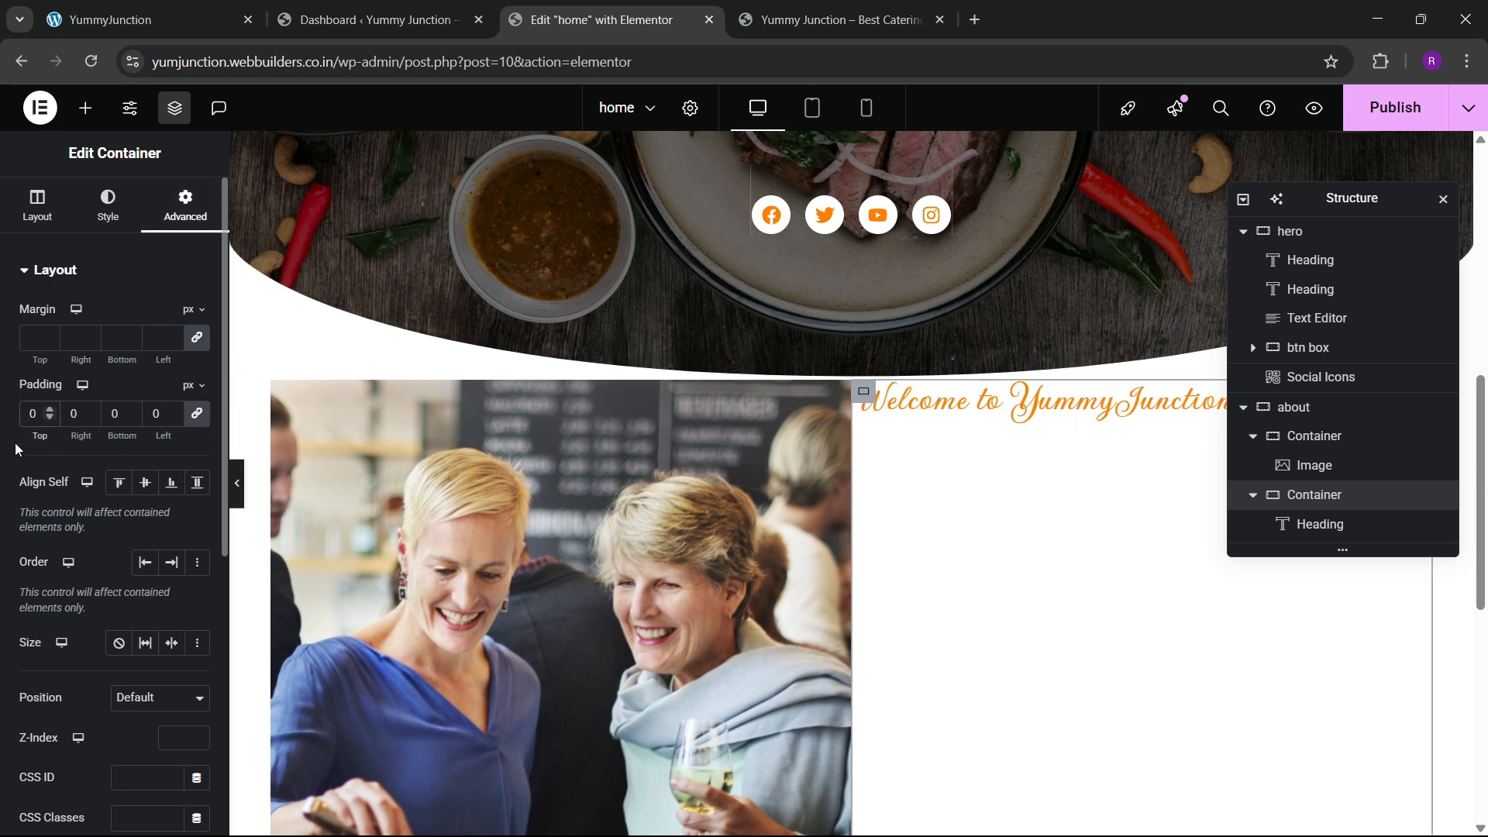
{"action": "type", "text": "4"}
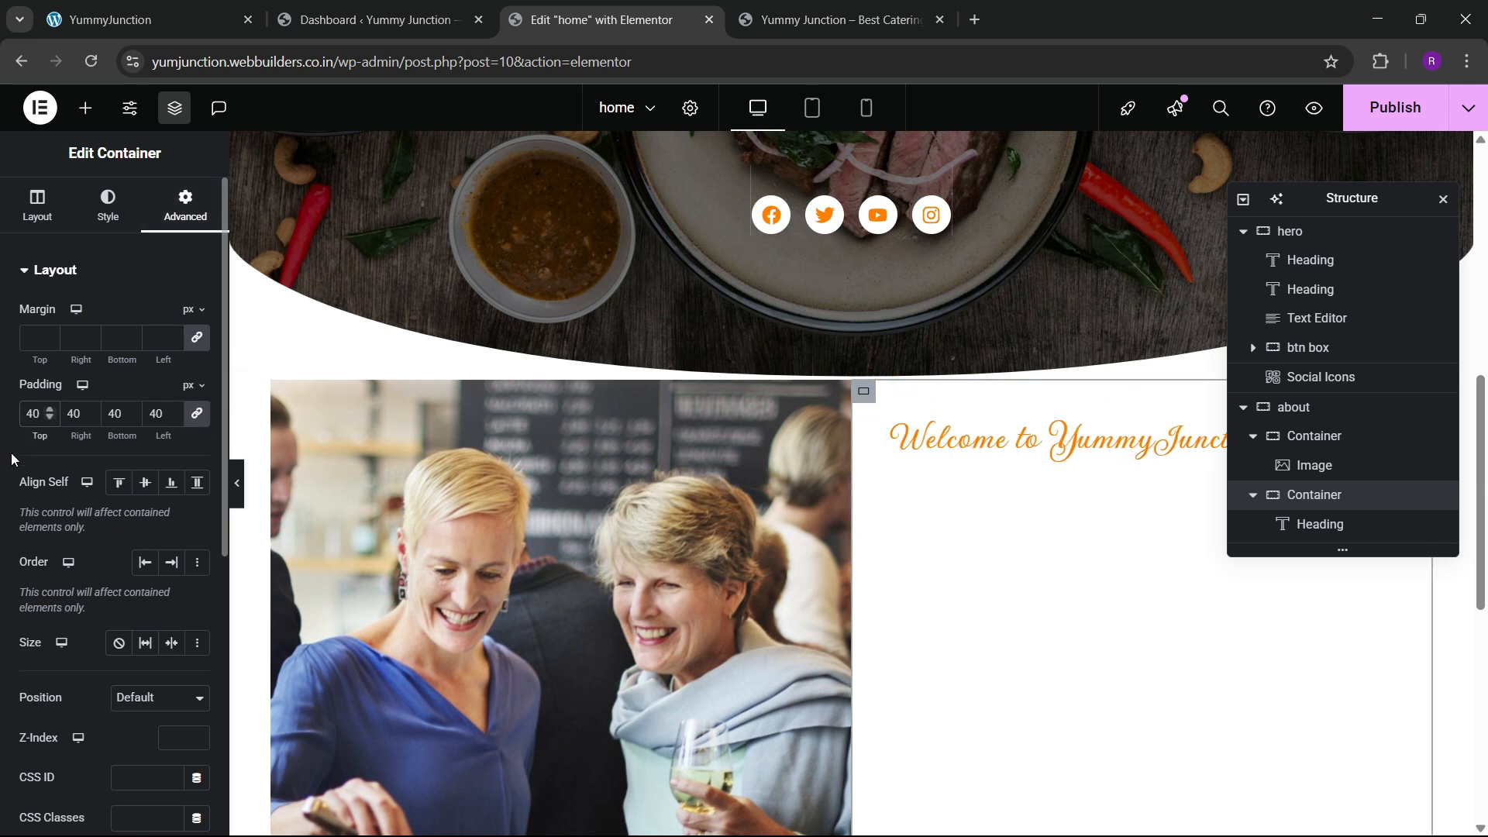
Copy the "About Us" text from the reference site and use it as the title of the about section's heading
{"action": "left_click", "coordinate": [228, 20]}
{"action": "left_click_drag", "start_coordinate": [776, 352], "coordinate": [911, 363]}
{"action": "key", "text": "ctrl+c"}
{"action": "left_click", "coordinate": [662, 13]}
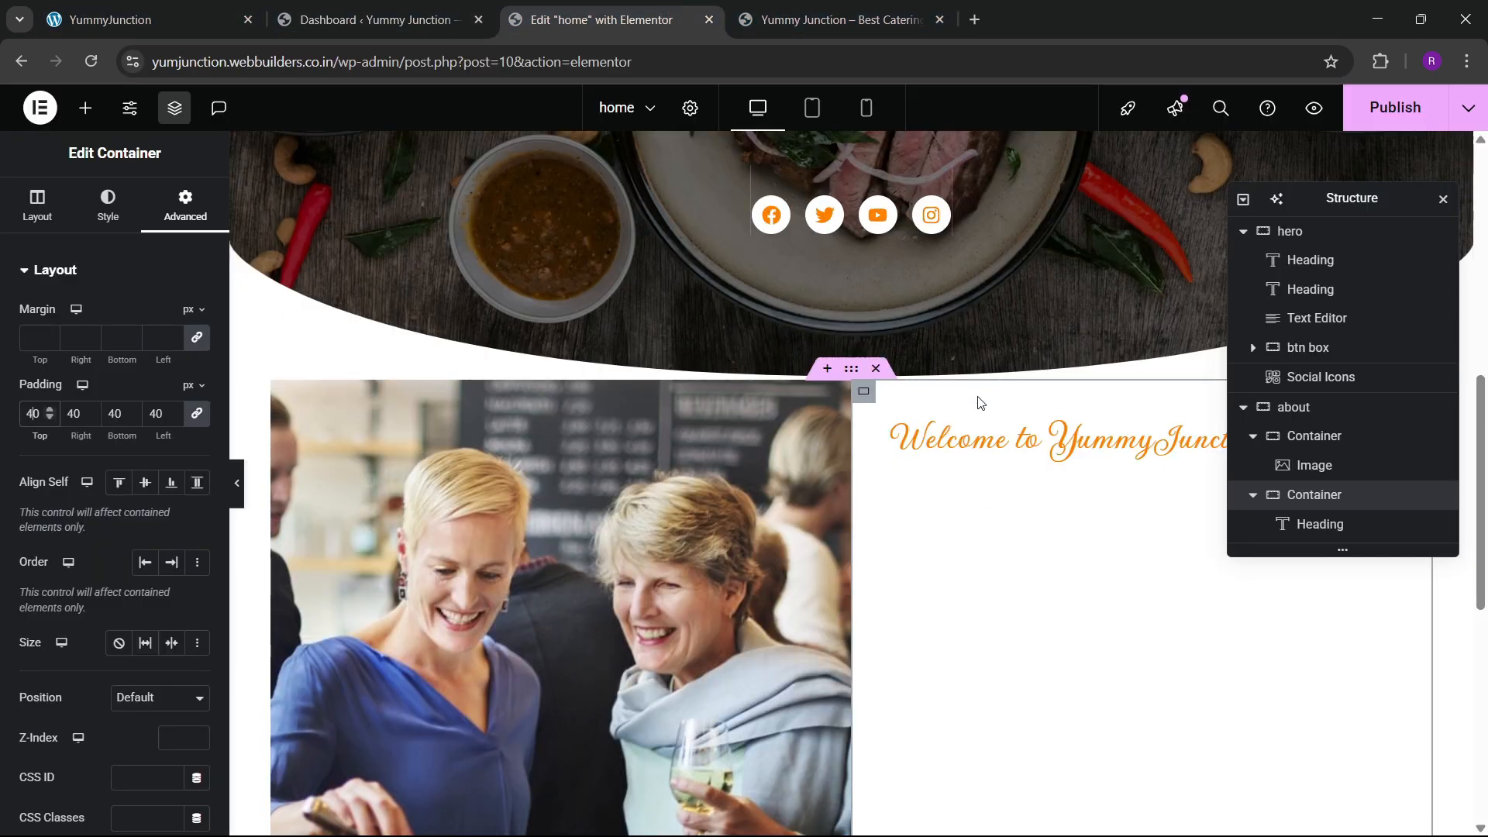
{"action": "left_click", "coordinate": [983, 434]}
{"action": "left_click", "coordinate": [67, 349]}
{"action": "key", "text": "ctrl+a"}
{"action": "key", "text": "ctrl+v"}
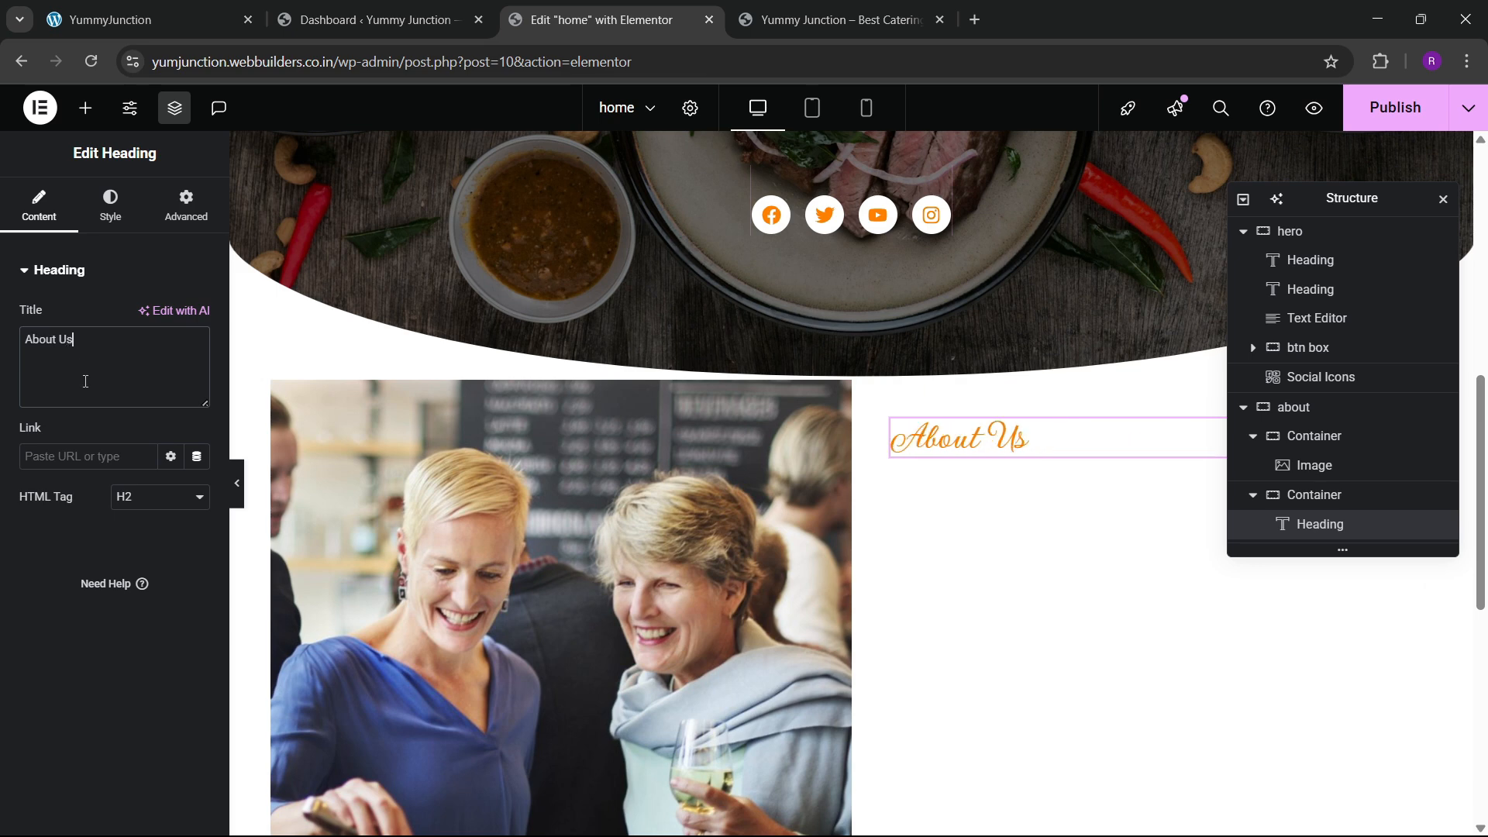
Centre the content of the about section's second inner container vertically and align its items to the start
{"action": "left_click", "coordinate": [1339, 505]}
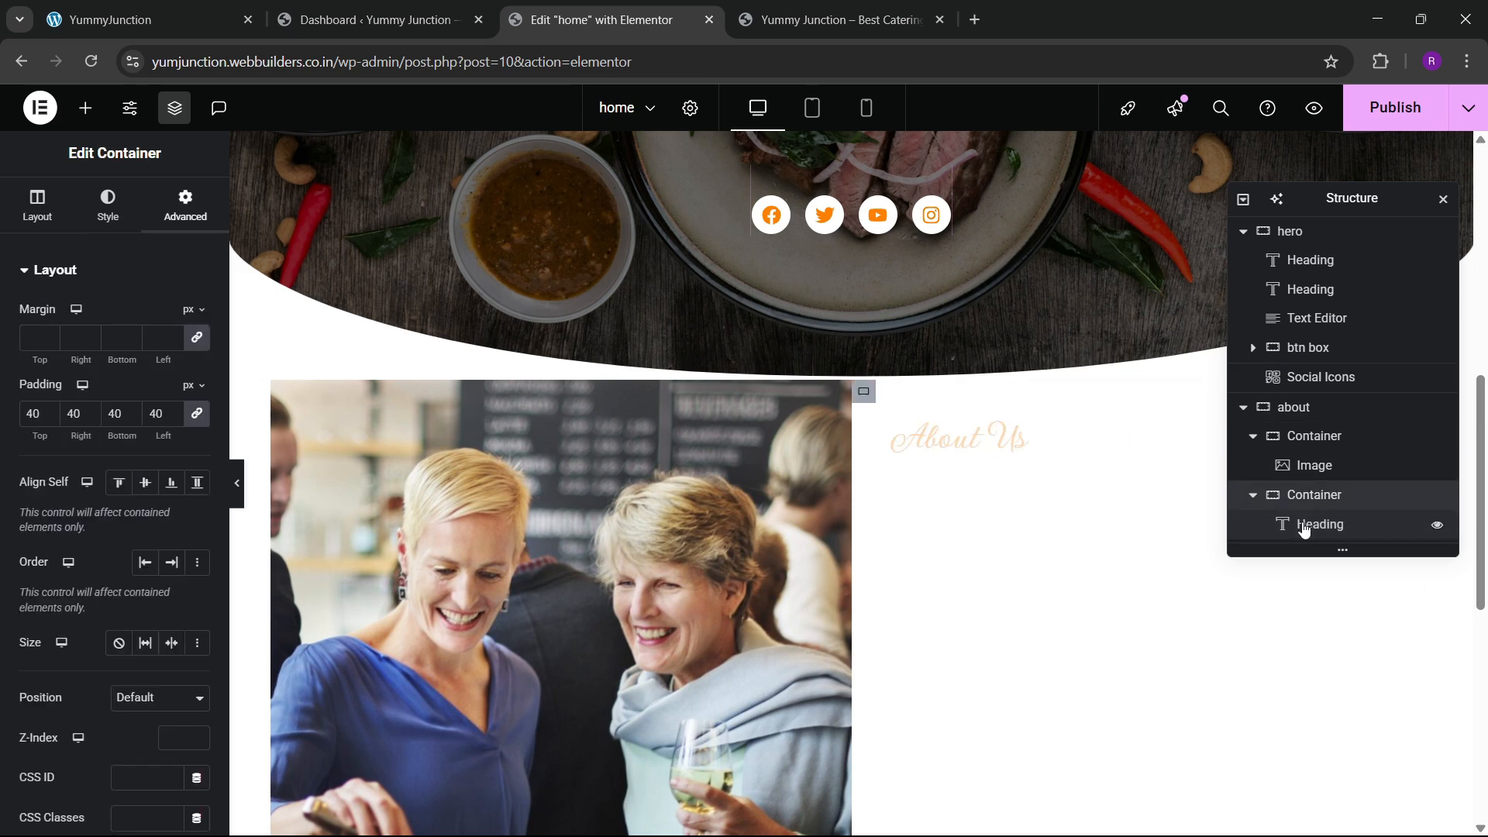
{"action": "left_click", "coordinate": [39, 205]}
{"action": "scroll", "coordinate": [150, 564], "scroll_direction": "down", "scroll_amount": 3}
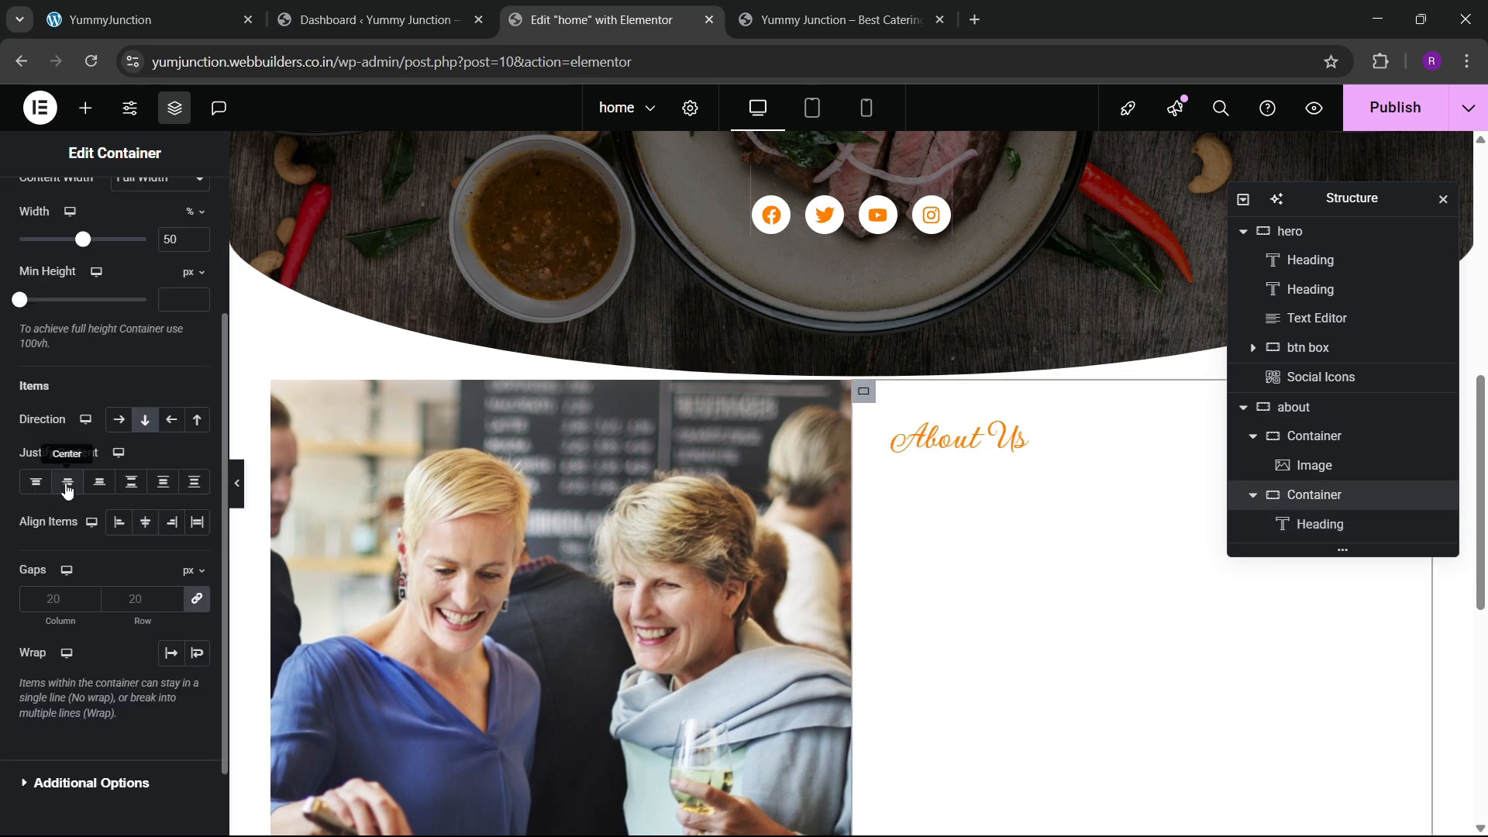
{"action": "left_click", "coordinate": [67, 484]}
{"action": "left_click", "coordinate": [145, 522]}
{"action": "left_click", "coordinate": [119, 521]}
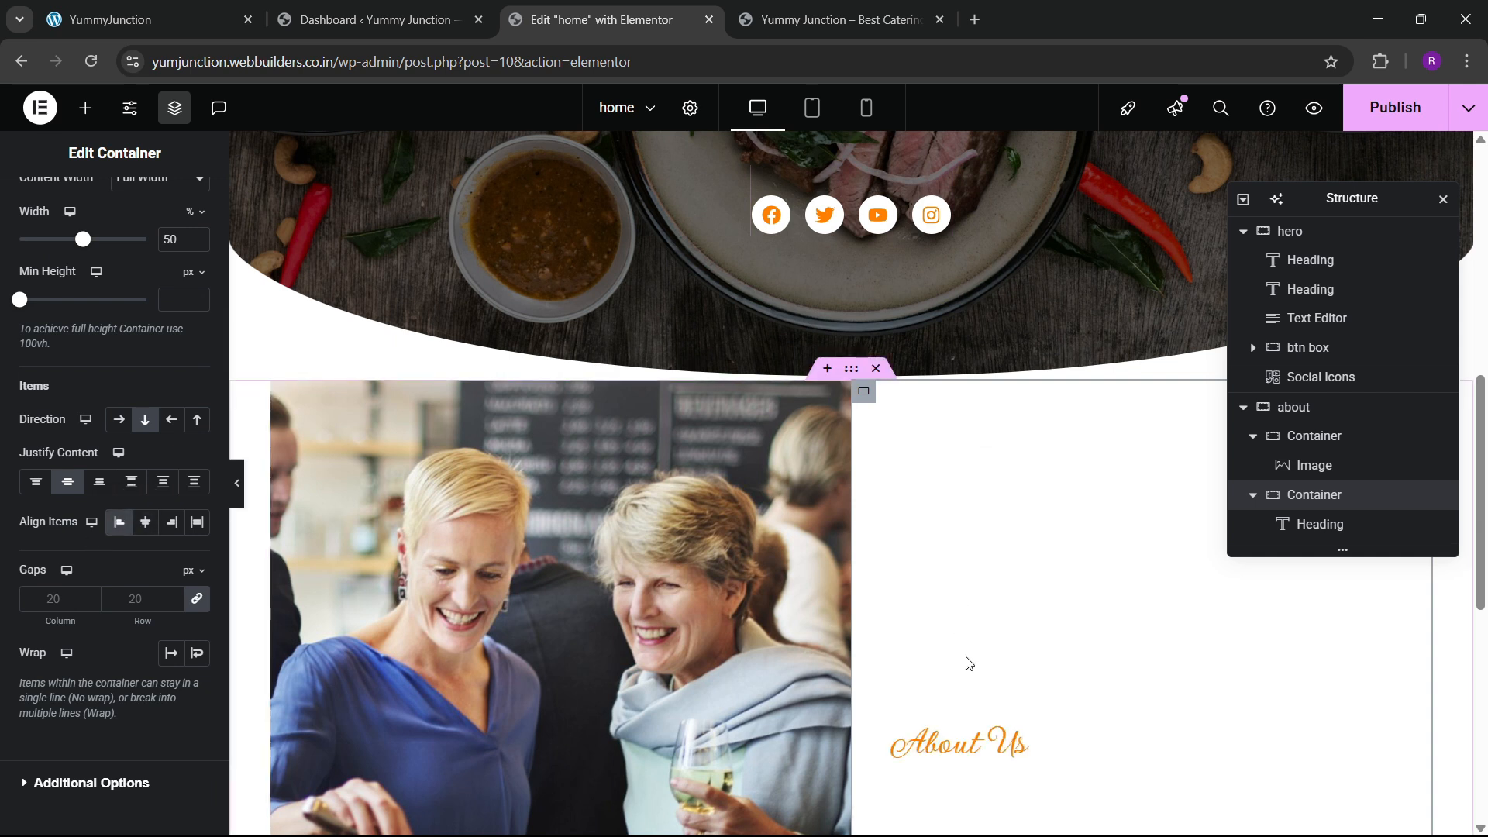
Set the "About Us" heading's font size to 30 px
{"action": "scroll", "coordinate": [968, 663], "scroll_direction": "down", "scroll_amount": 1}
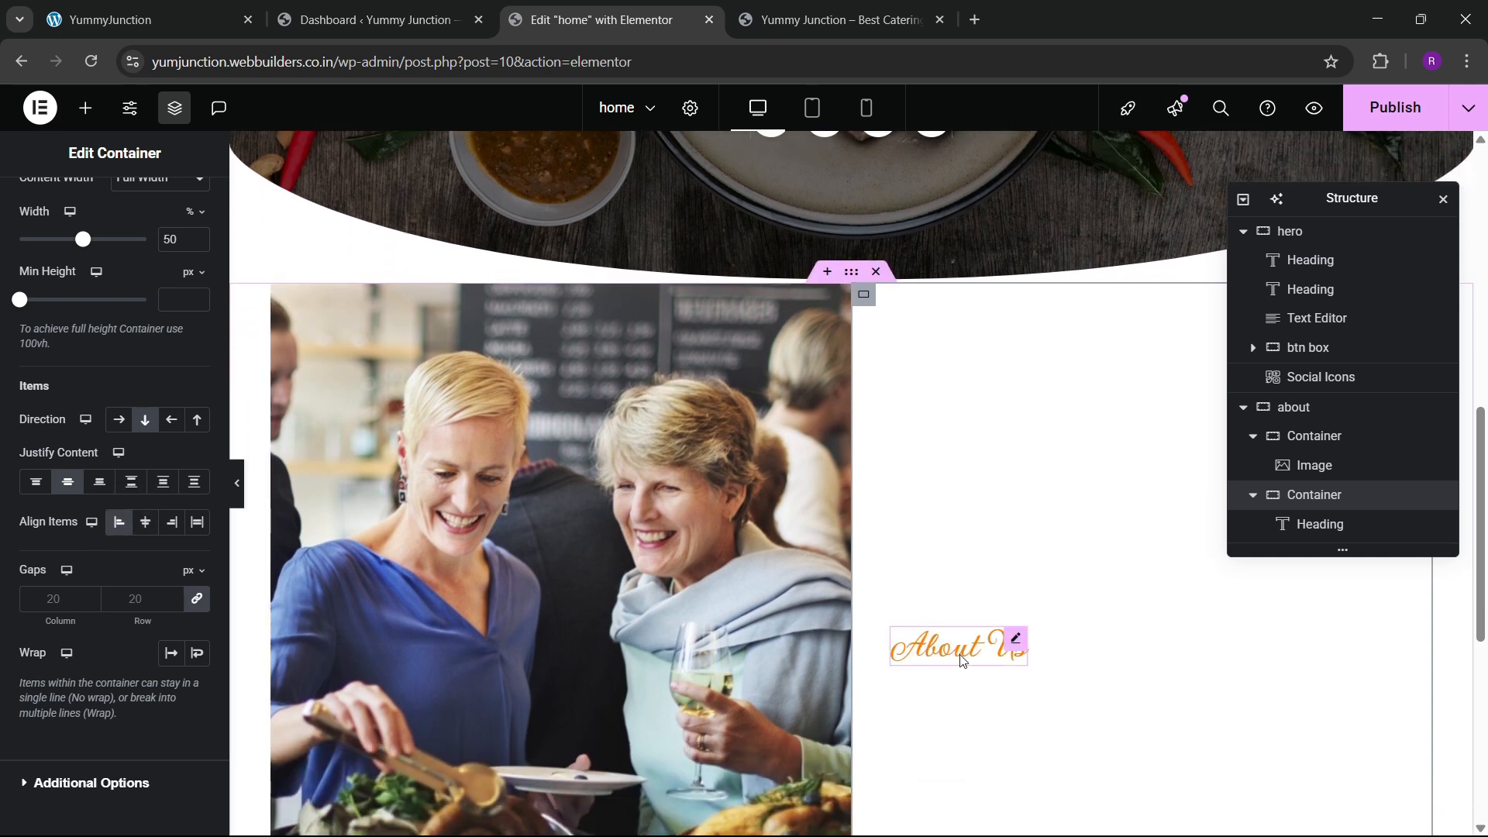
{"action": "left_click", "coordinate": [964, 649]}
{"action": "left_click", "coordinate": [110, 205]}
{"action": "left_click", "coordinate": [197, 374]}
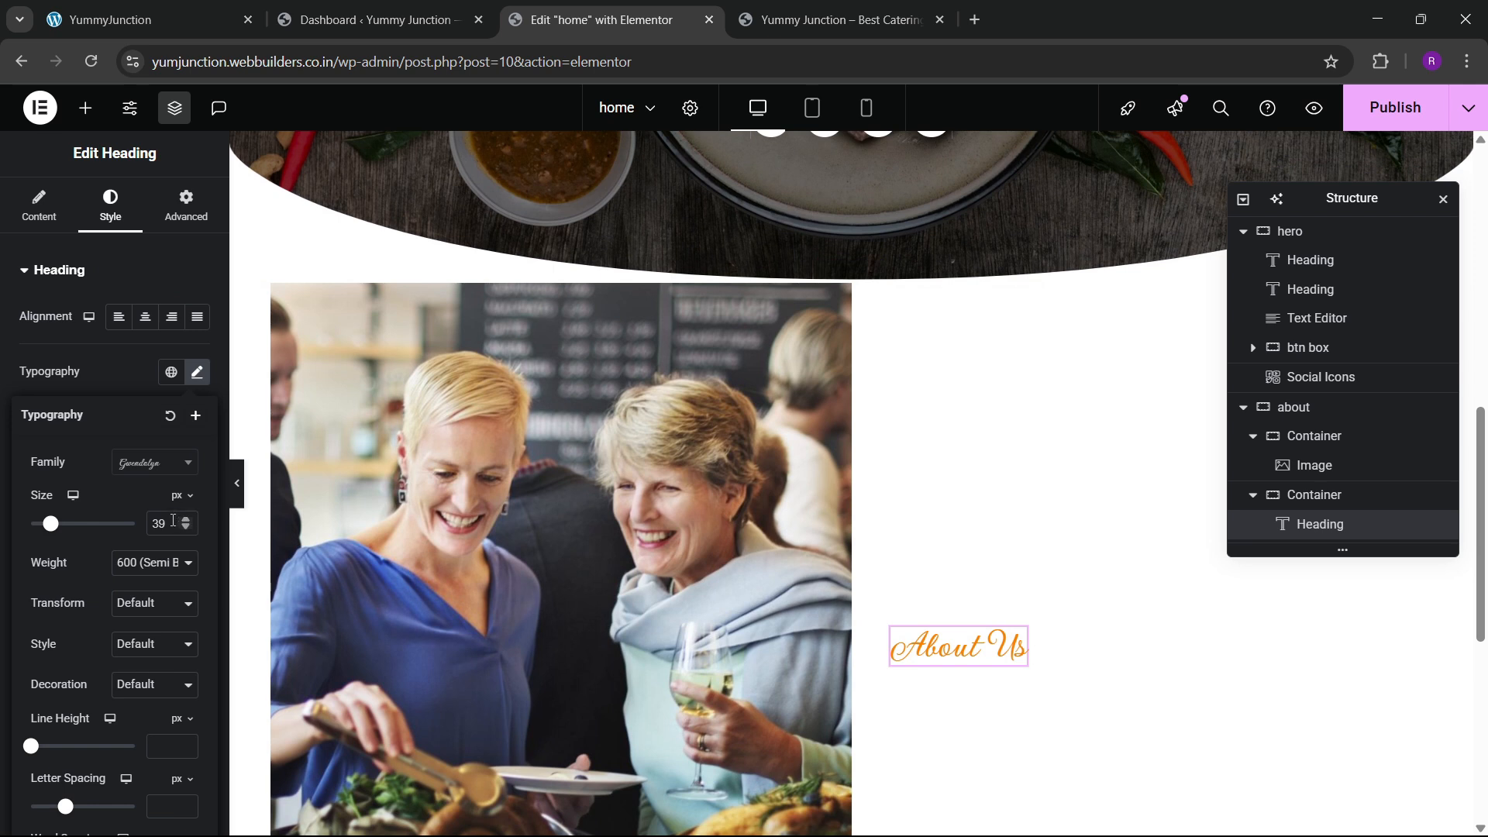
{"action": "type", "text": "30"}
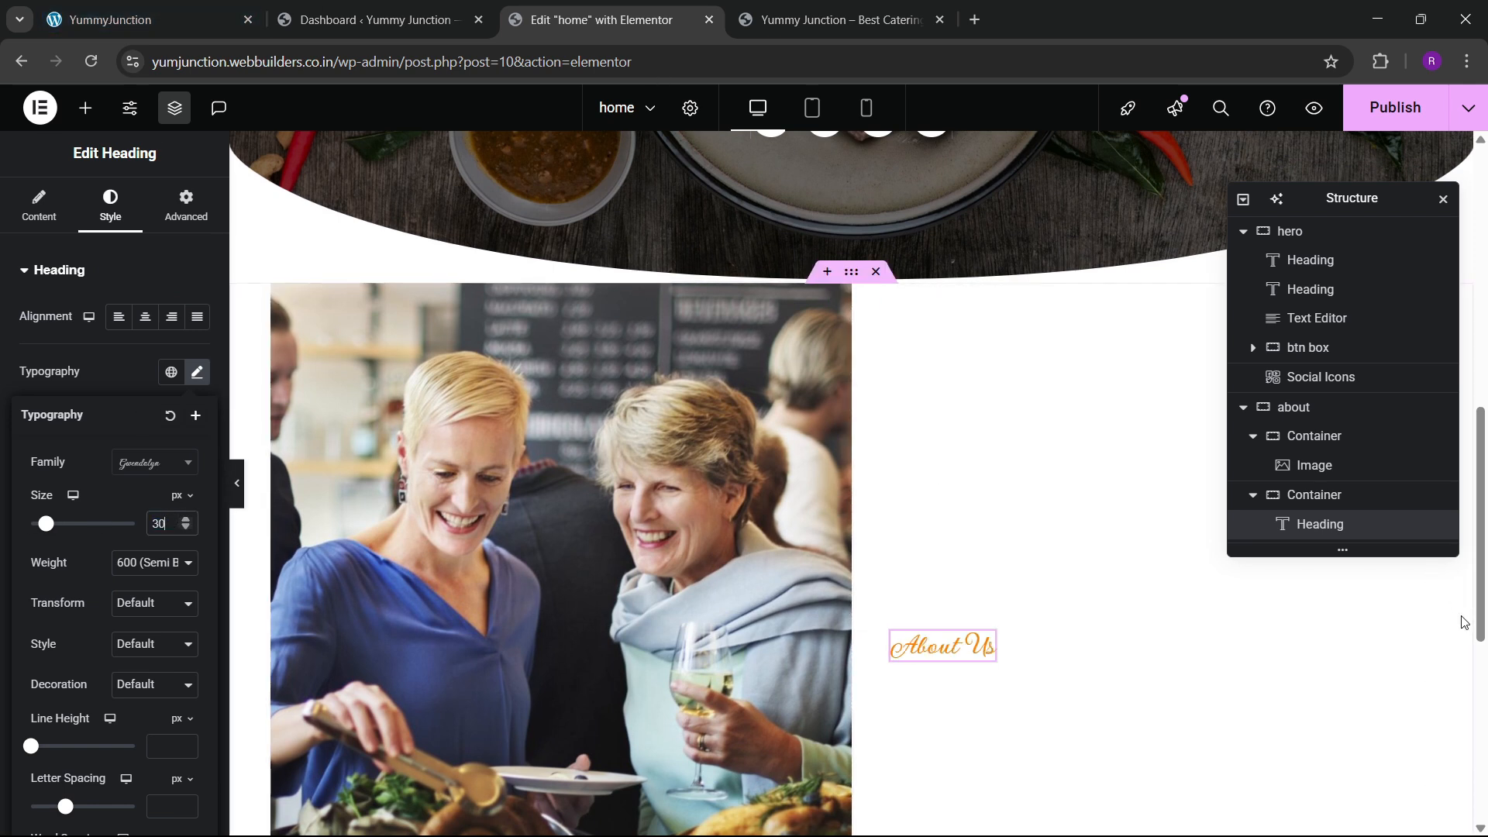
Copy the hero's "We Deserve High Quality Food Catering For Your Event" heading and paste it below the "About Us" heading
{"action": "left_click_drag", "start_coordinate": [1480, 614], "coordinate": [1482, 393]}
{"action": "right_click", "coordinate": [1020, 404]}
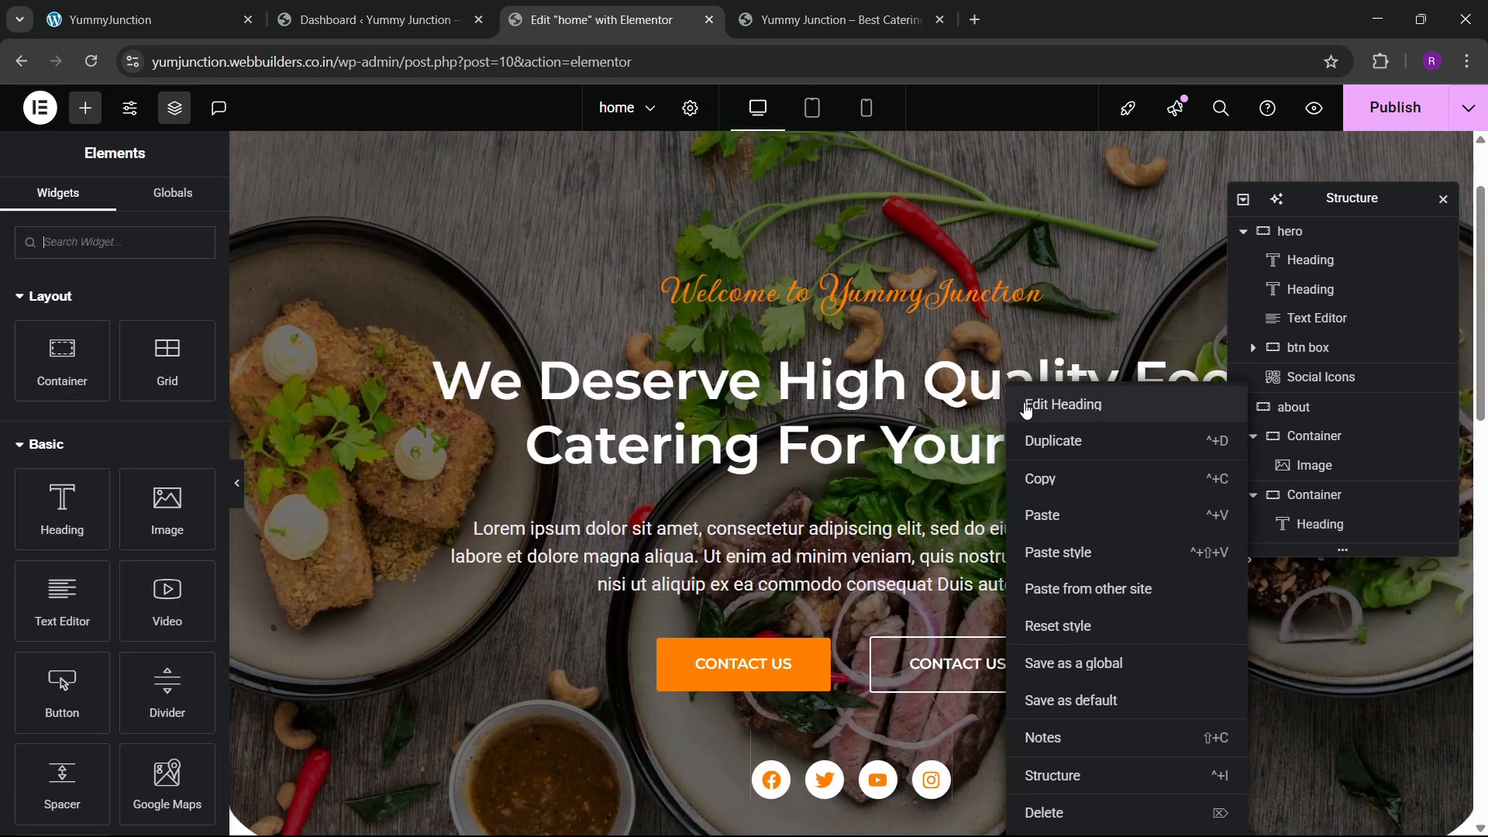
{"action": "left_click", "coordinate": [1039, 485]}
{"action": "scroll", "coordinate": [1482, 363], "scroll_direction": "down", "scroll_amount": 8}
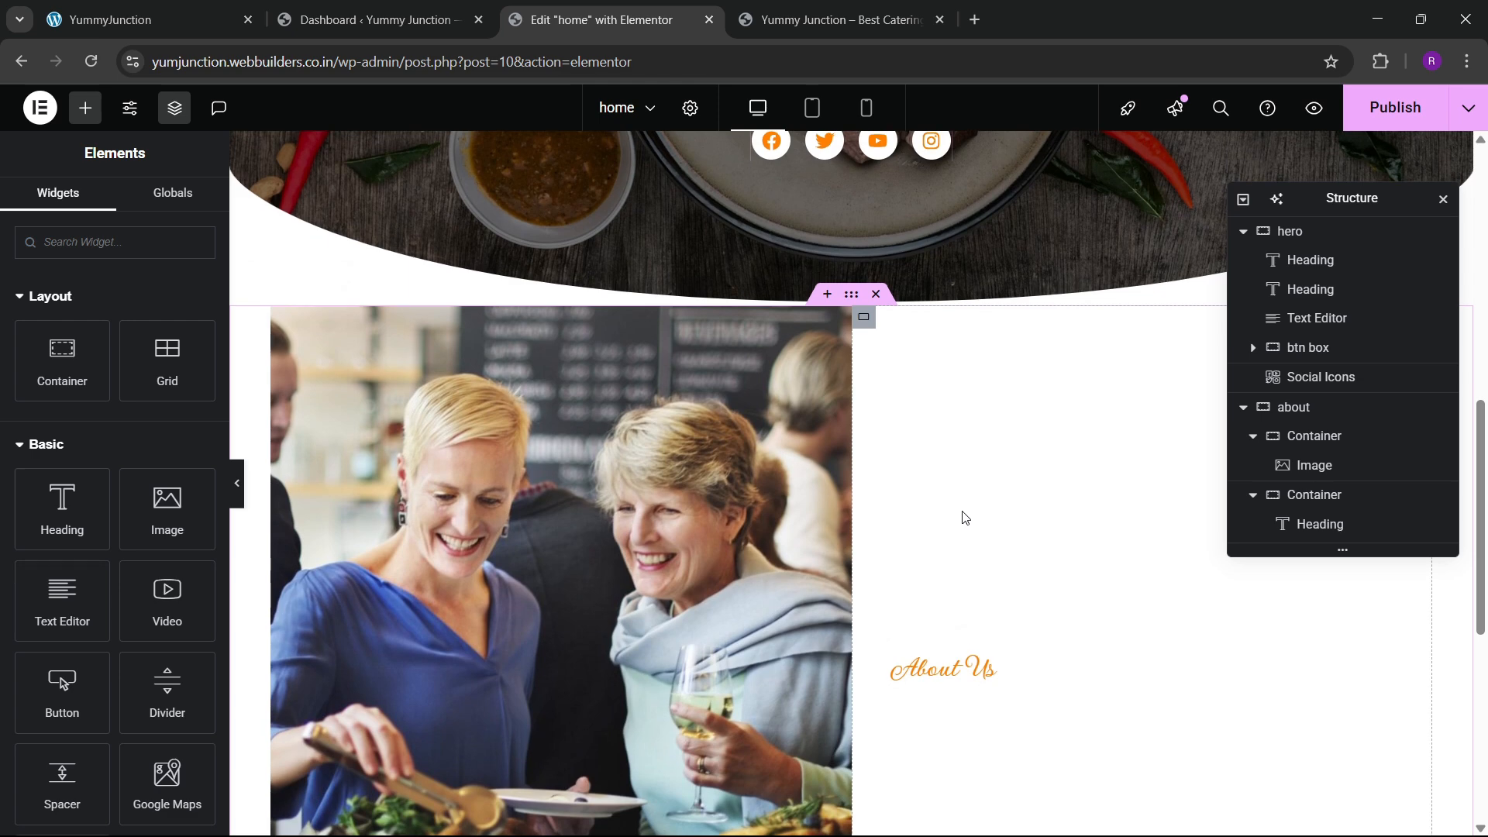
{"action": "scroll", "coordinate": [969, 521], "scroll_direction": "down", "scroll_amount": 3}
{"action": "right_click", "coordinate": [975, 431]}
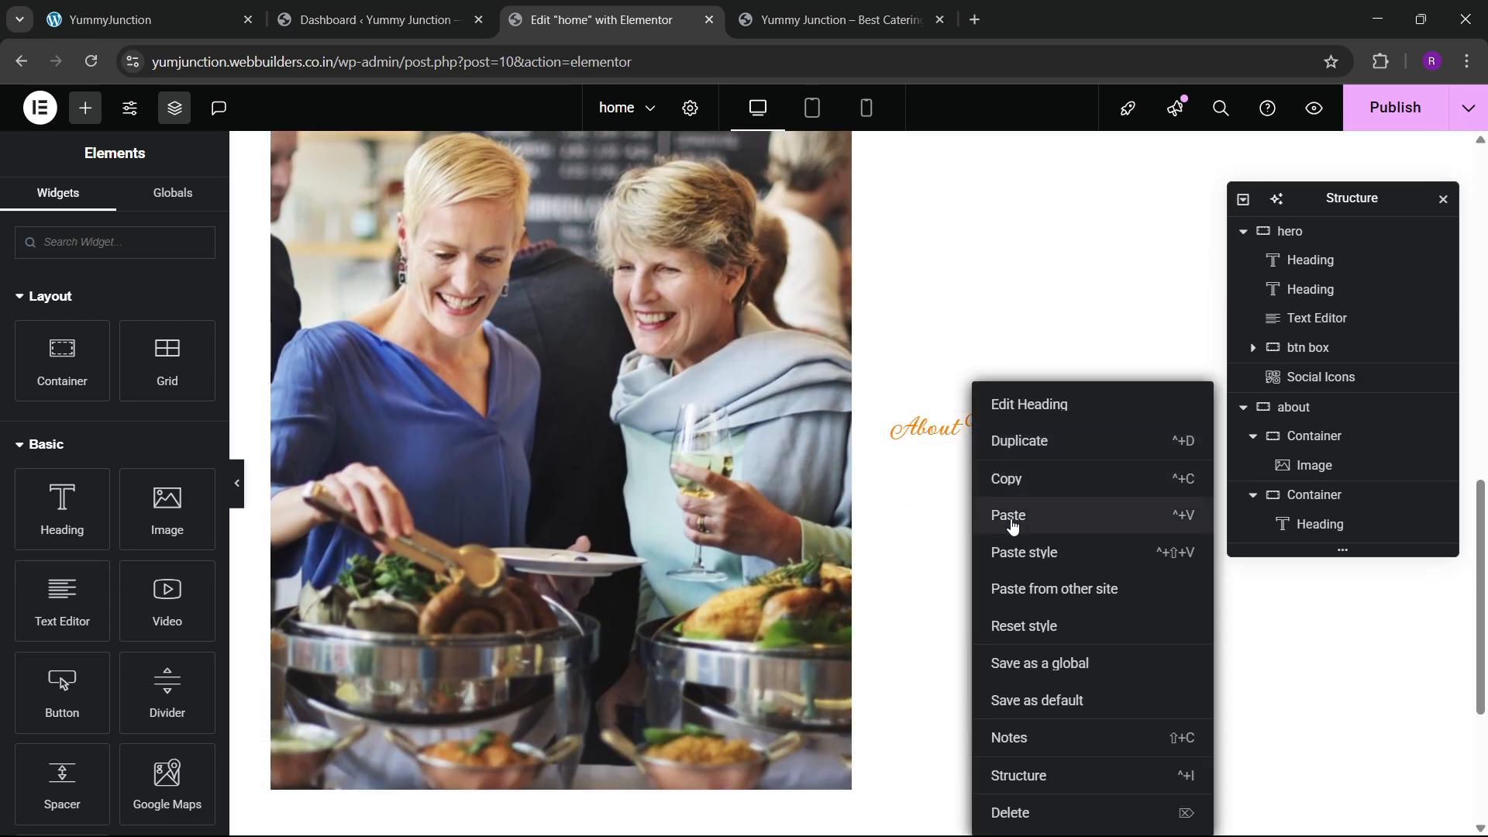
{"action": "left_click", "coordinate": [1007, 509]}
Set the pasted heading's width to Full Width (100%) and its text colour to the global black
{"action": "left_click", "coordinate": [186, 211]}
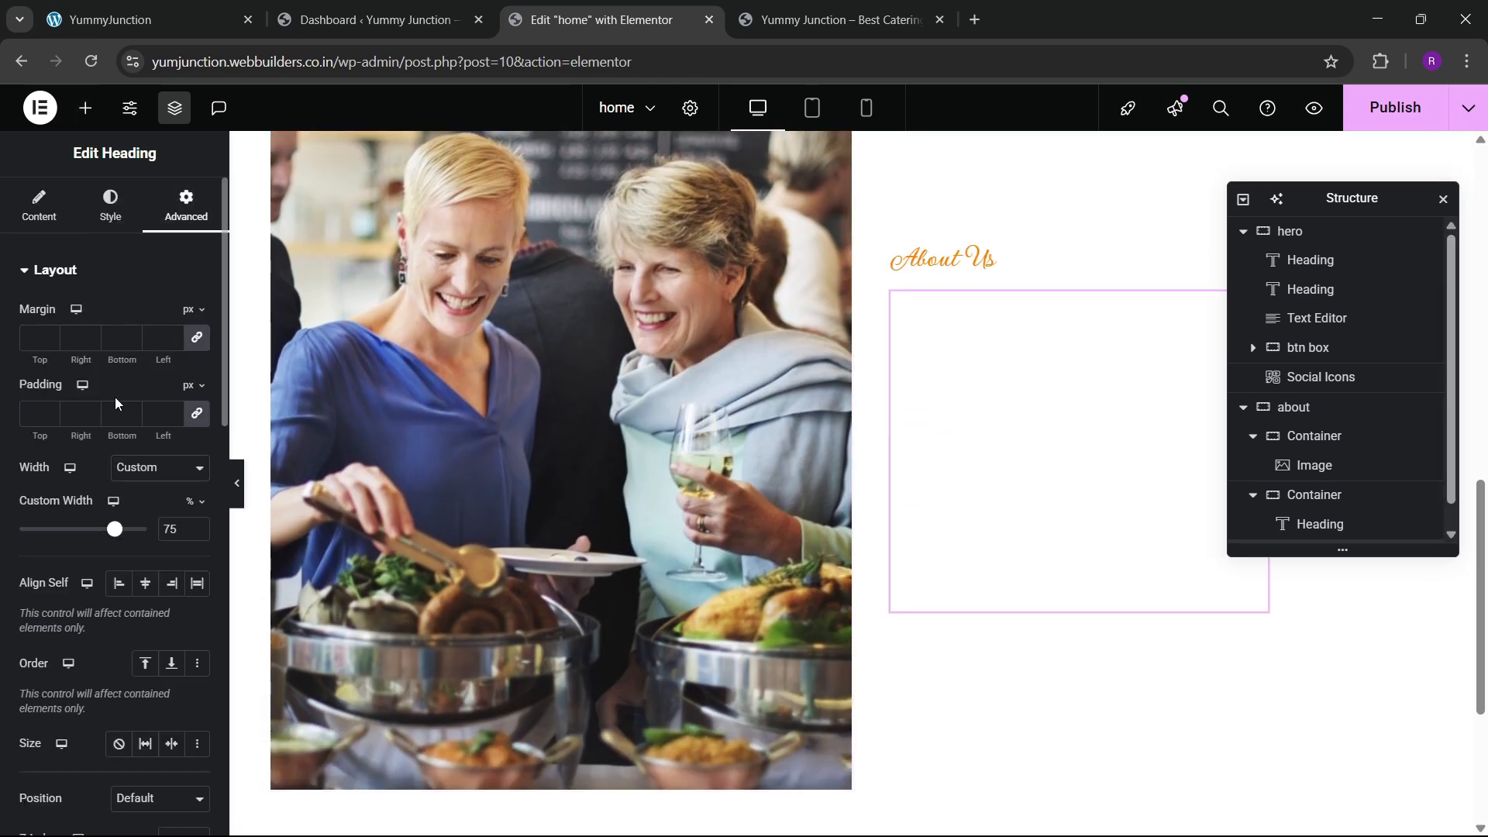
{"action": "left_click", "coordinate": [132, 476]}
{"action": "left_click", "coordinate": [146, 515]}
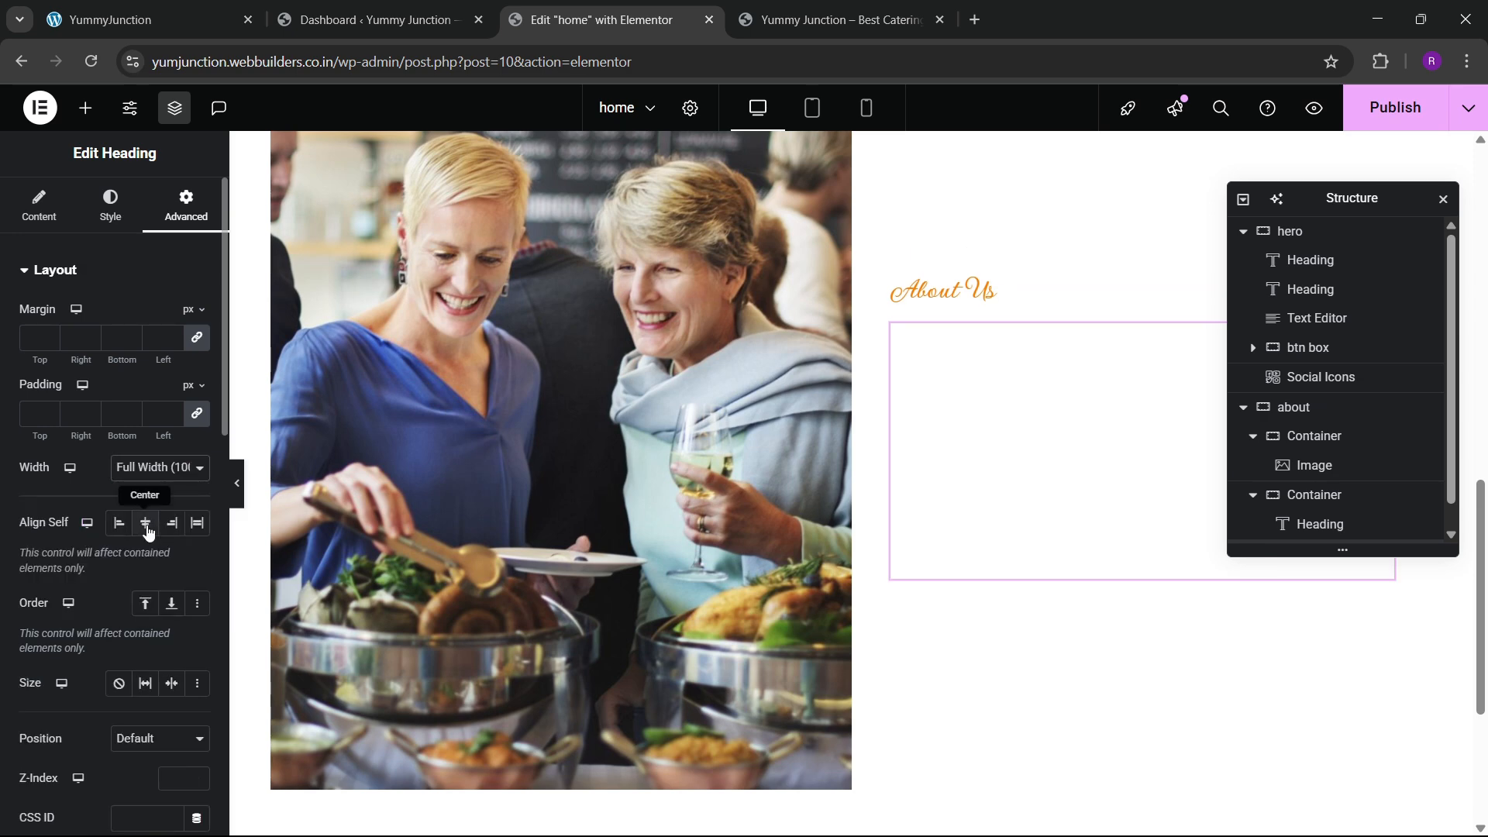
{"action": "left_click", "coordinate": [111, 205]}
{"action": "left_click", "coordinate": [172, 591]}
{"action": "left_click", "coordinate": [81, 504]}
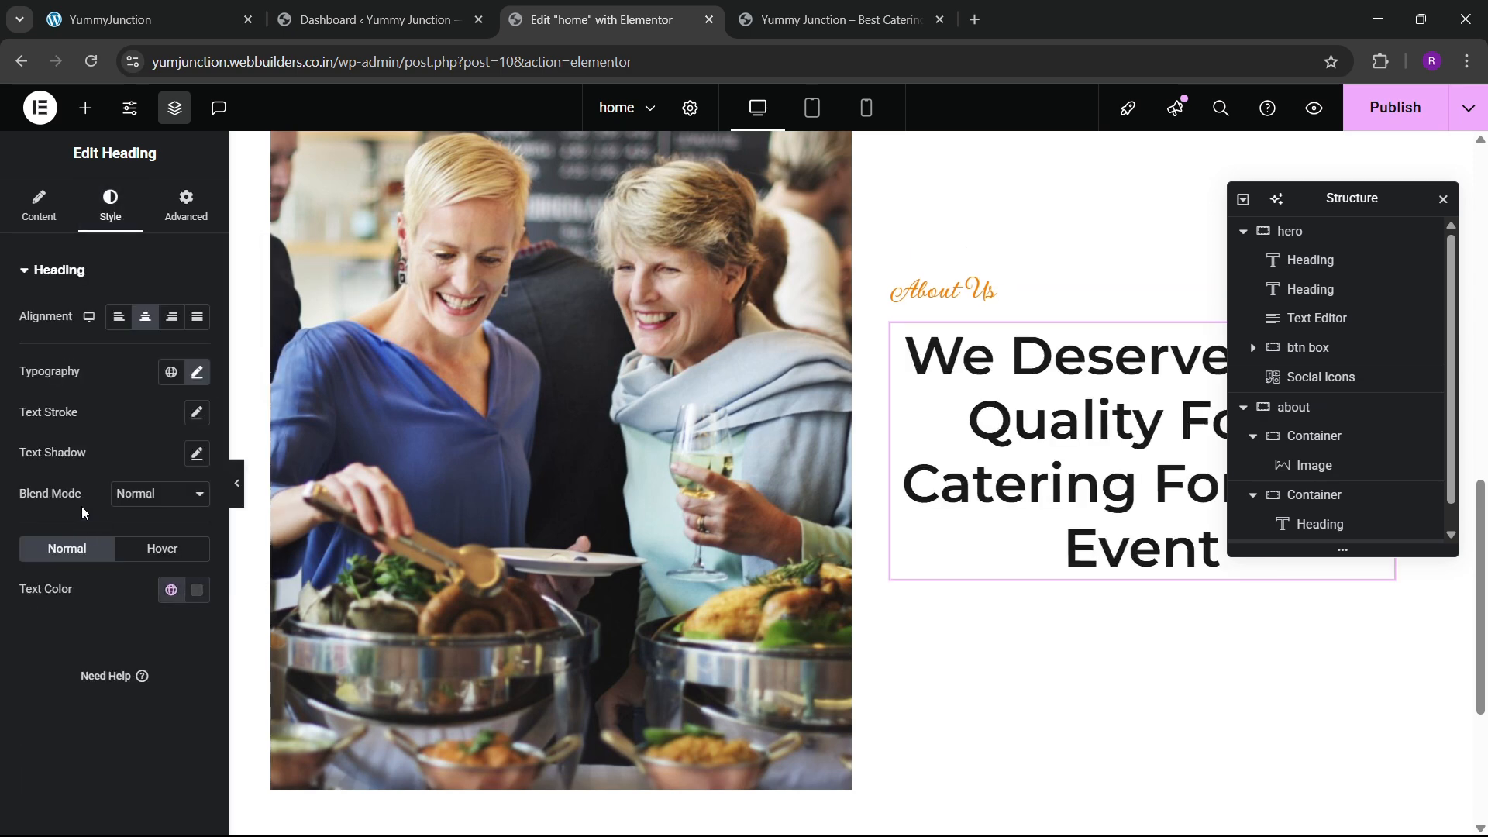
Replace the pasted heading's title with the reference text "Welcome To The Best Catering Company"
{"action": "left_click", "coordinate": [139, 19]}
{"action": "left_click_drag", "start_coordinate": [723, 421], "coordinate": [1134, 467]}
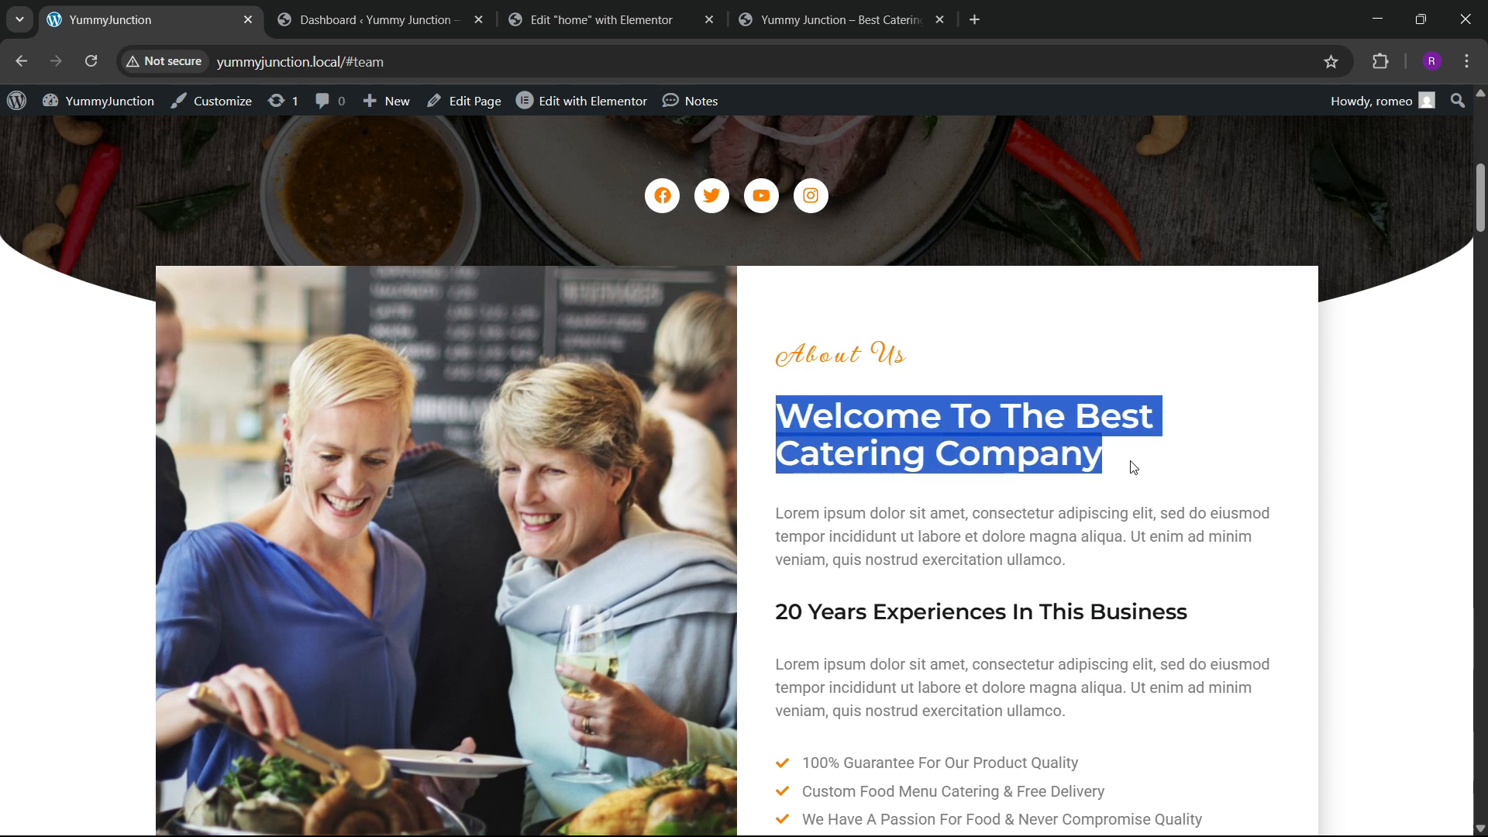
{"action": "left_click", "coordinate": [612, 19]}
{"action": "left_click", "coordinate": [38, 206]}
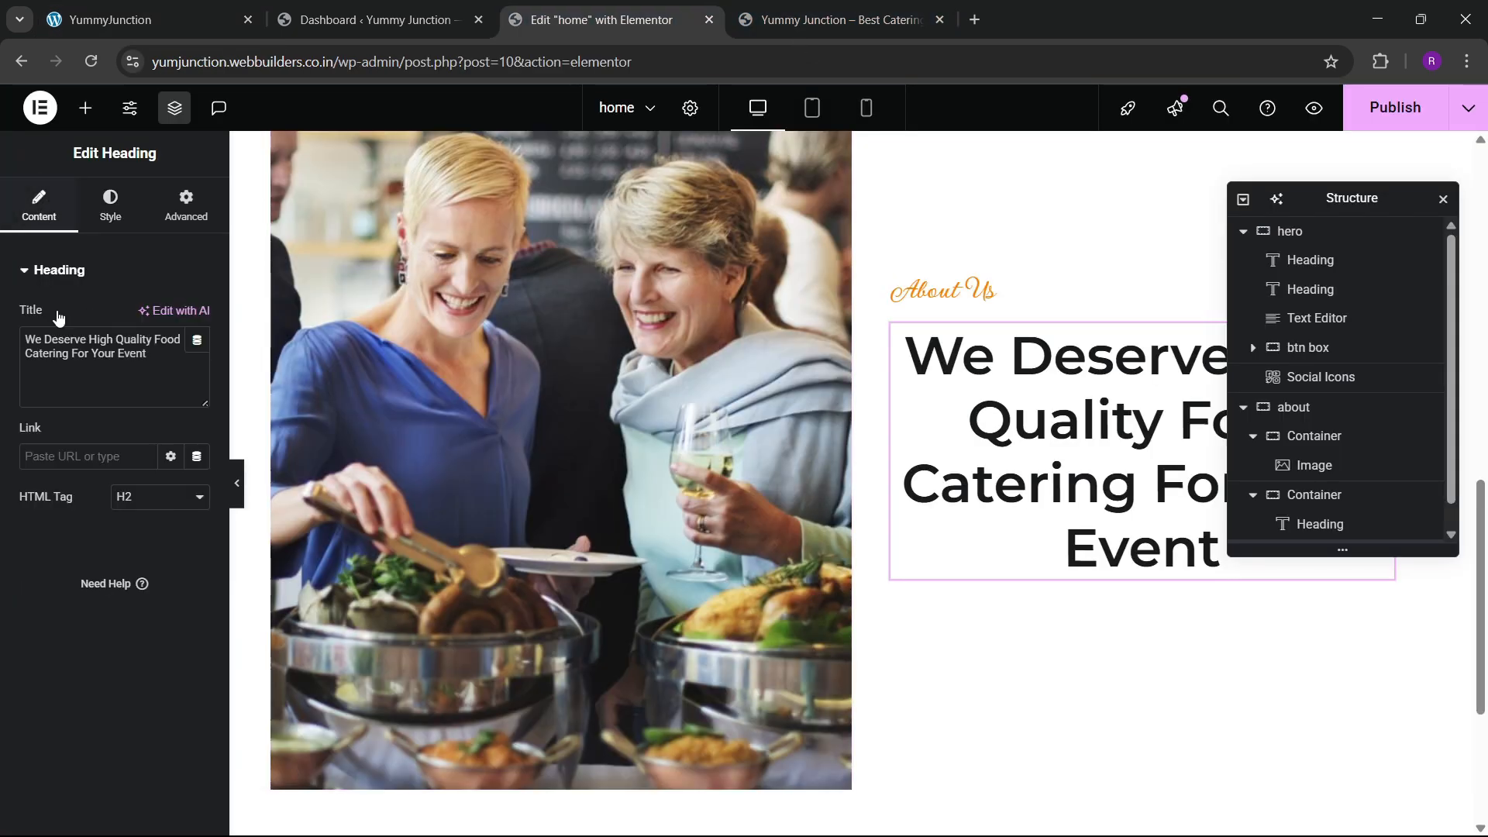
{"action": "key", "text": "ctrl+a"}
{"action": "key", "text": "ctrl+v"}
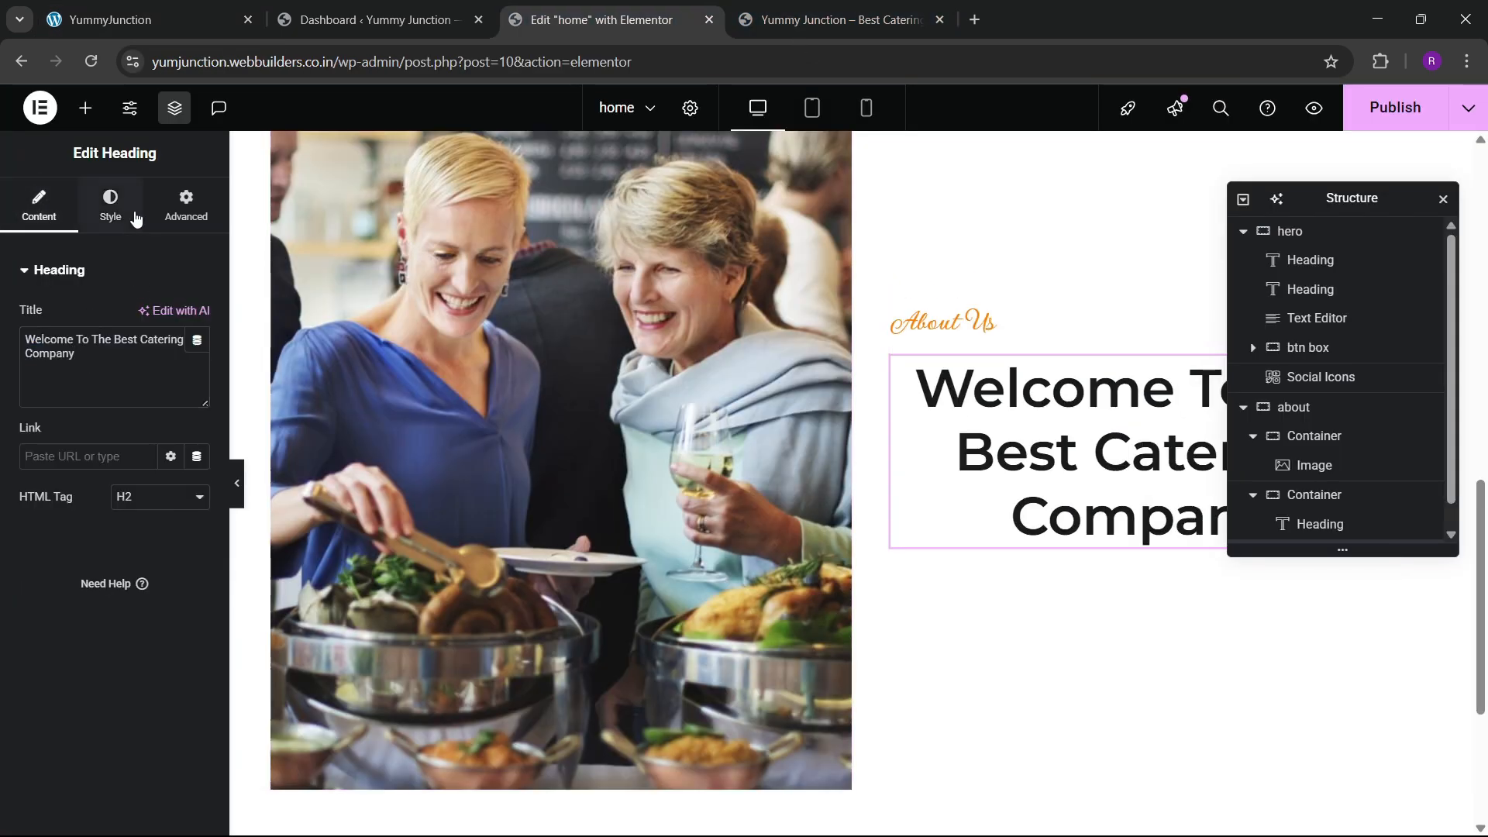
Left-align the "Welcome To The Best Catering Company" heading, set its font size to 35 px, and compare it with the reference
{"action": "left_click", "coordinate": [110, 206]}
{"action": "left_click", "coordinate": [145, 316]}
{"action": "left_click", "coordinate": [197, 372]}
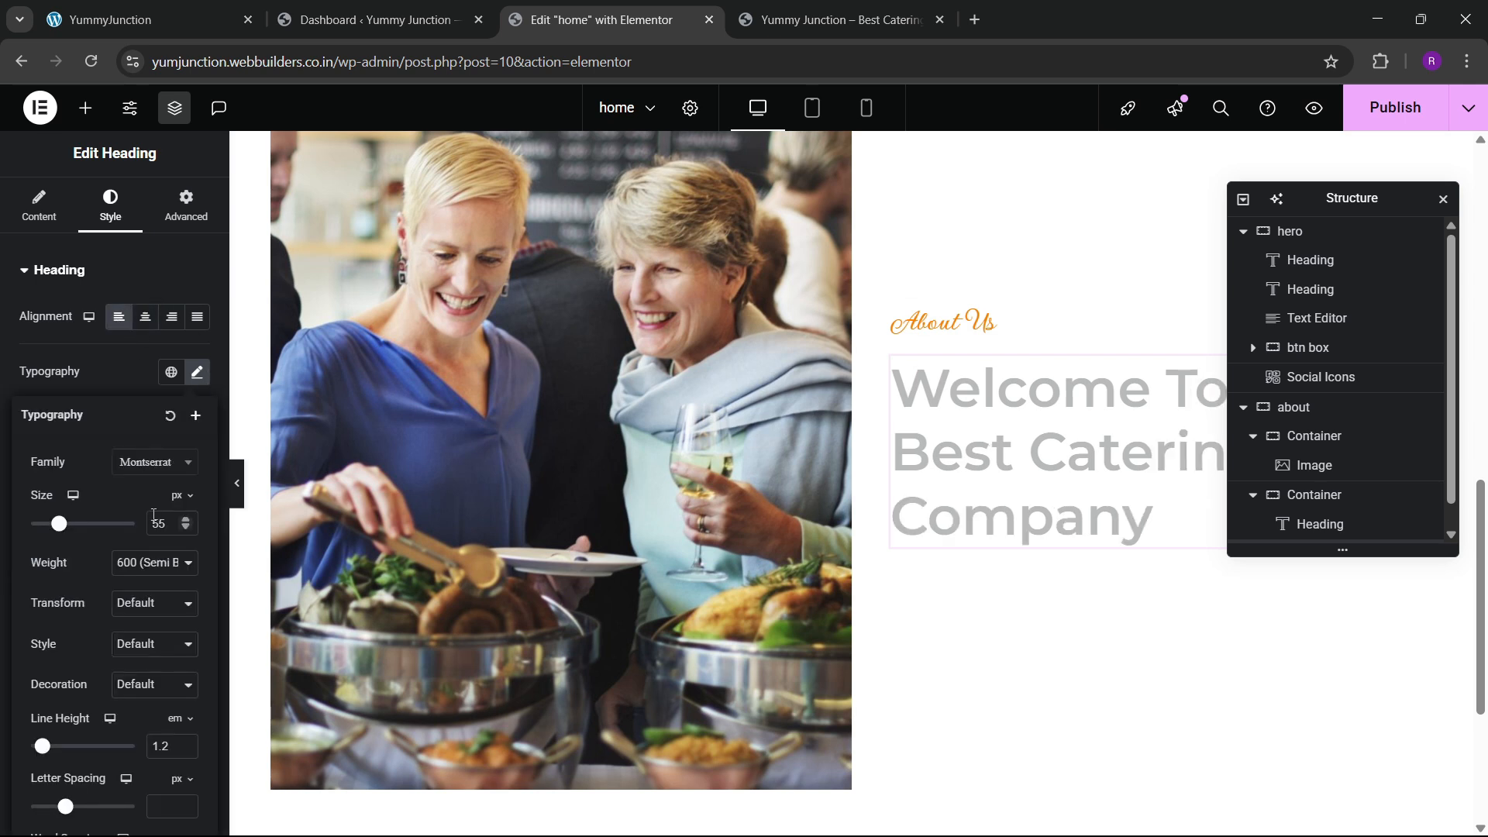
{"action": "type", "text": "30"}
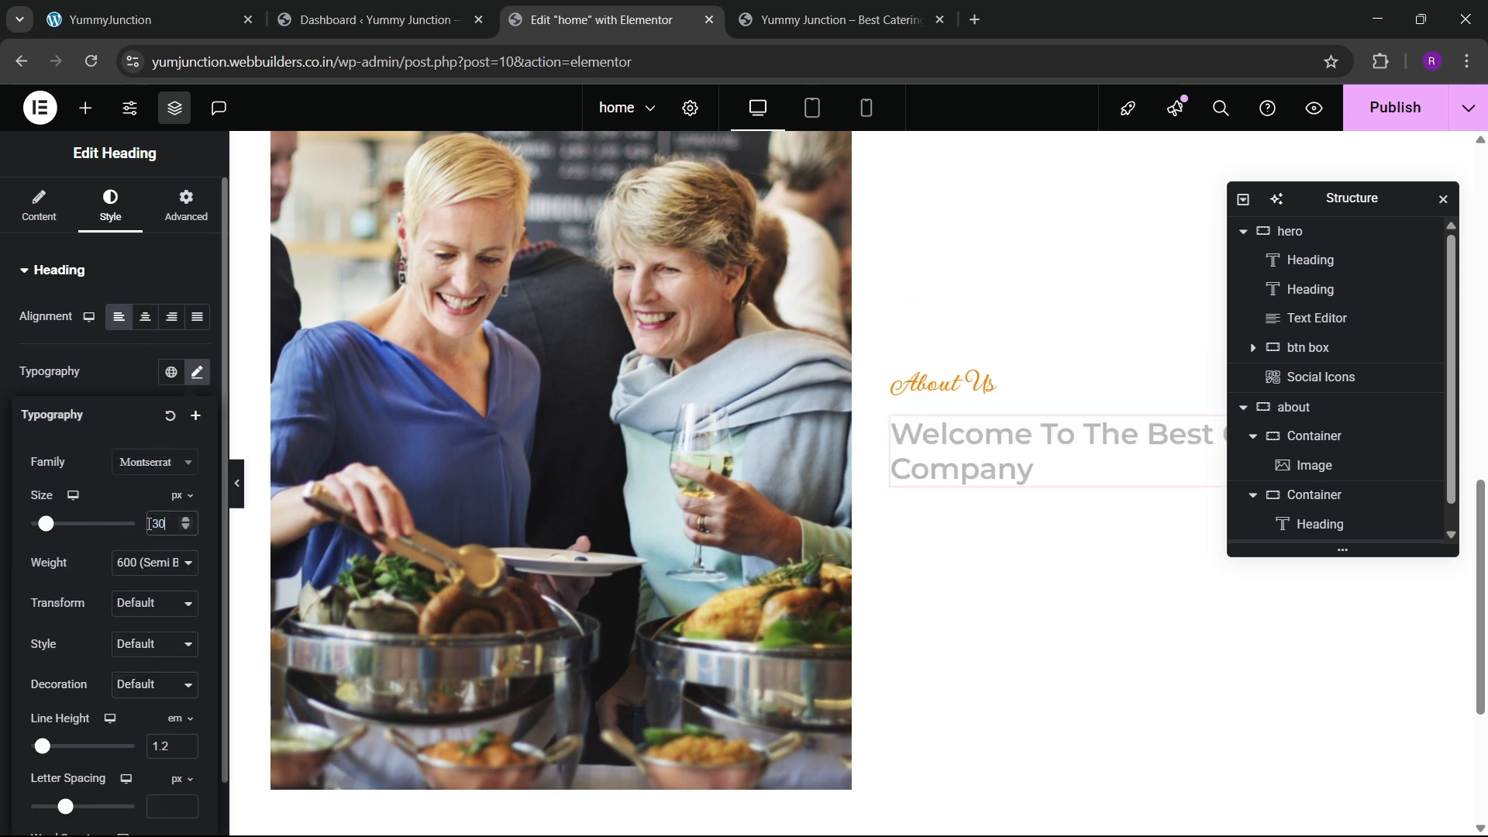
{"action": "key", "text": "BackSpace"}
{"action": "key", "text": "BackSpace"}
{"action": "type", "text": "35"}
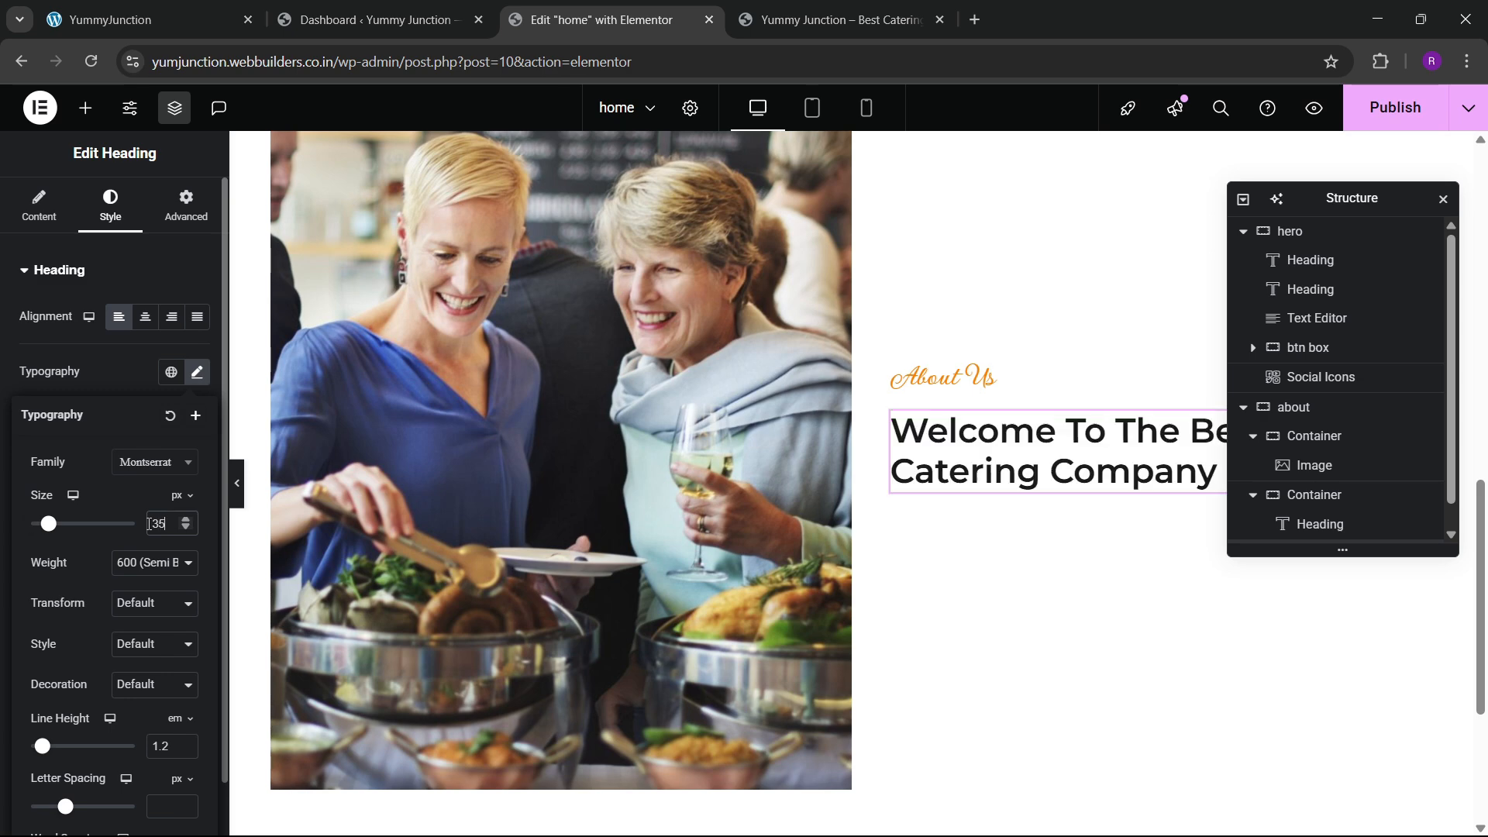
{"action": "left_click", "coordinate": [191, 7]}
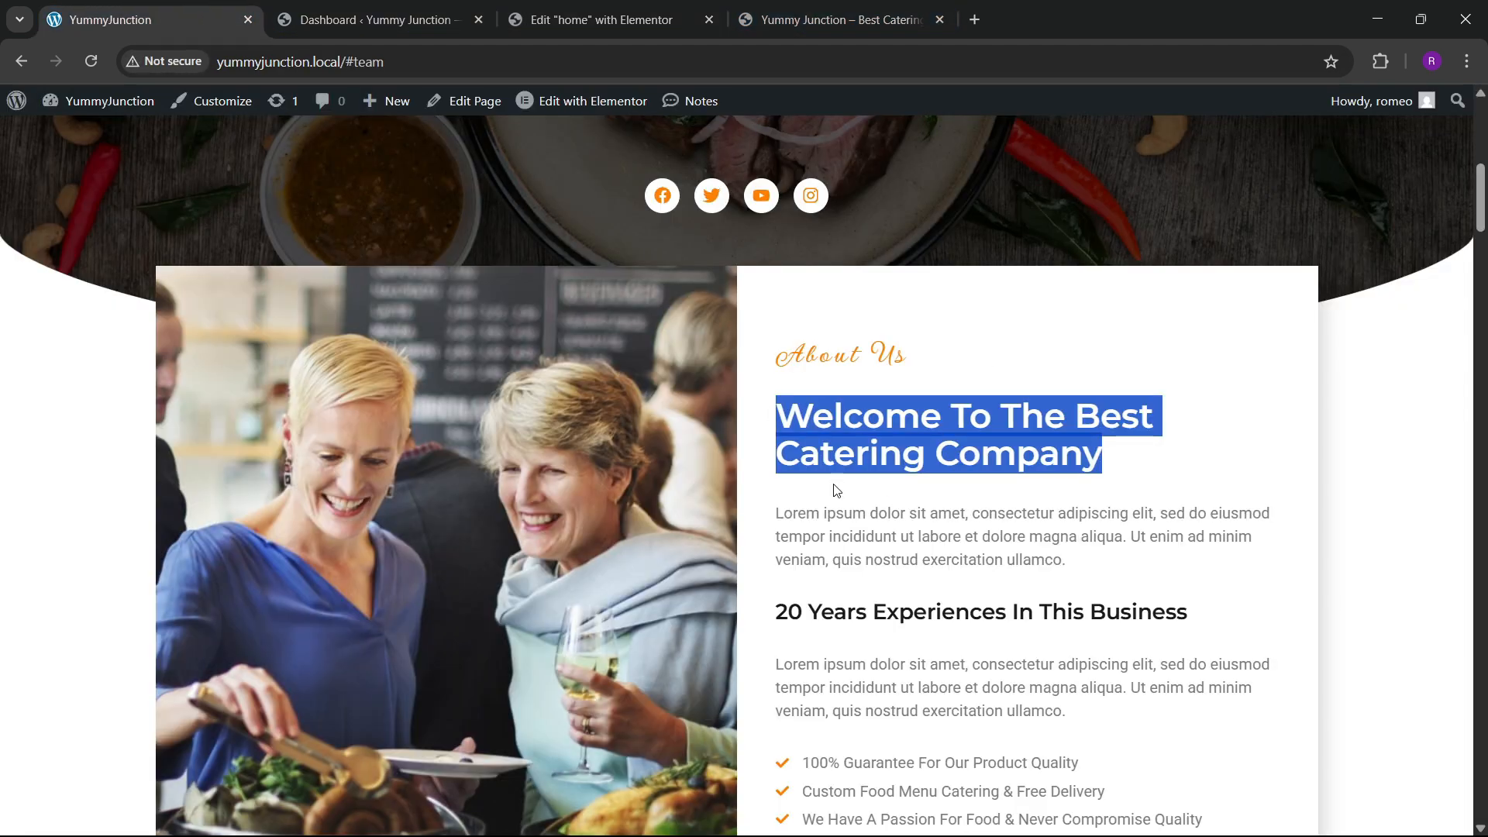
{"action": "left_click", "coordinate": [601, 19]}
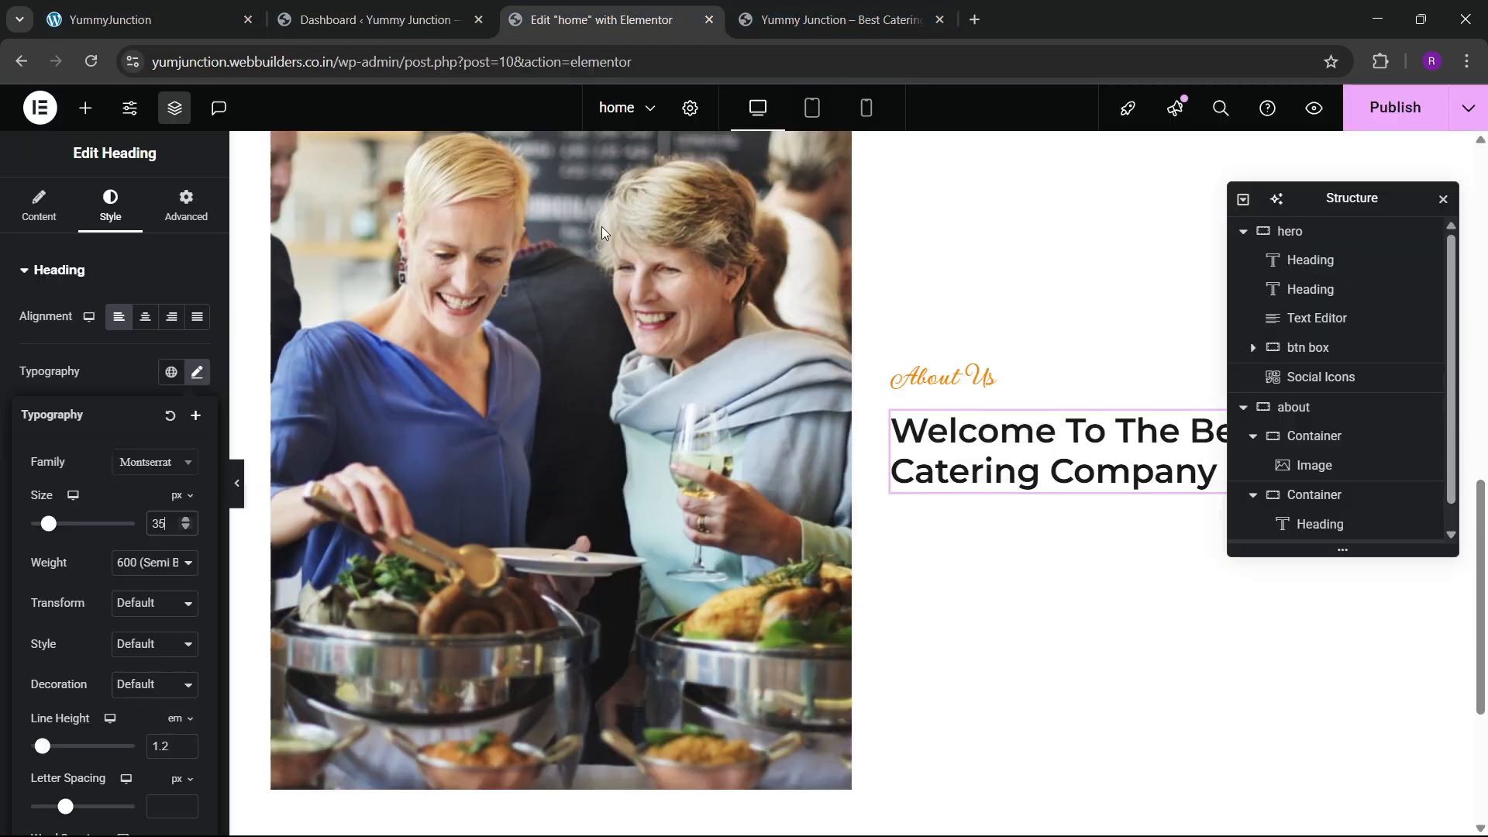
Add a Text Editor widget below the "Welcome To The Best Catering Company" heading and check it against the reference
{"action": "left_click", "coordinate": [84, 108]}
{"action": "left_click_drag", "start_coordinate": [60, 612], "coordinate": [1039, 482]}
{"action": "key", "text": "ctrl+1"}
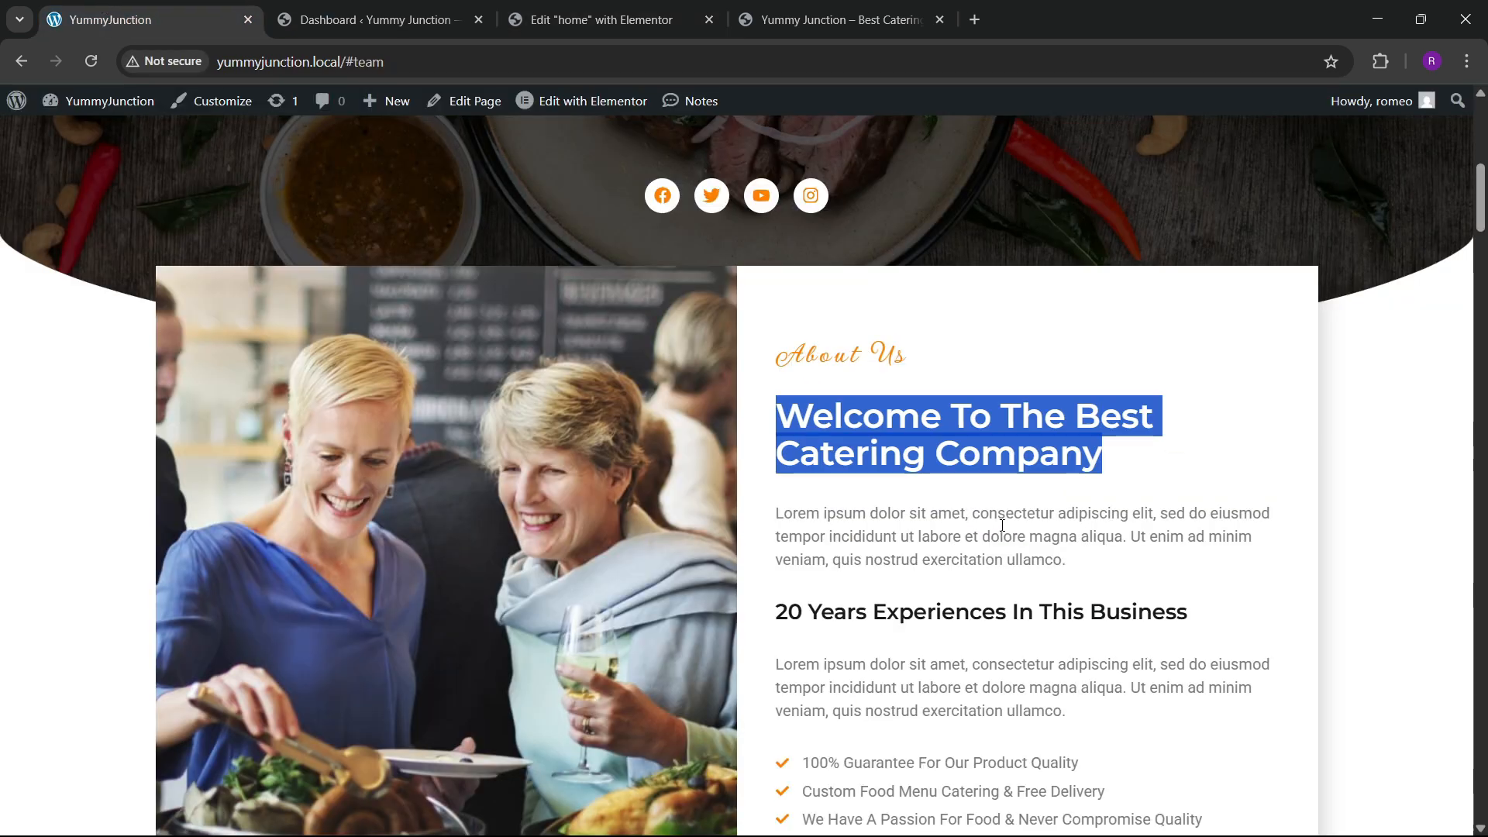
{"action": "key", "text": "ctrl+3"}
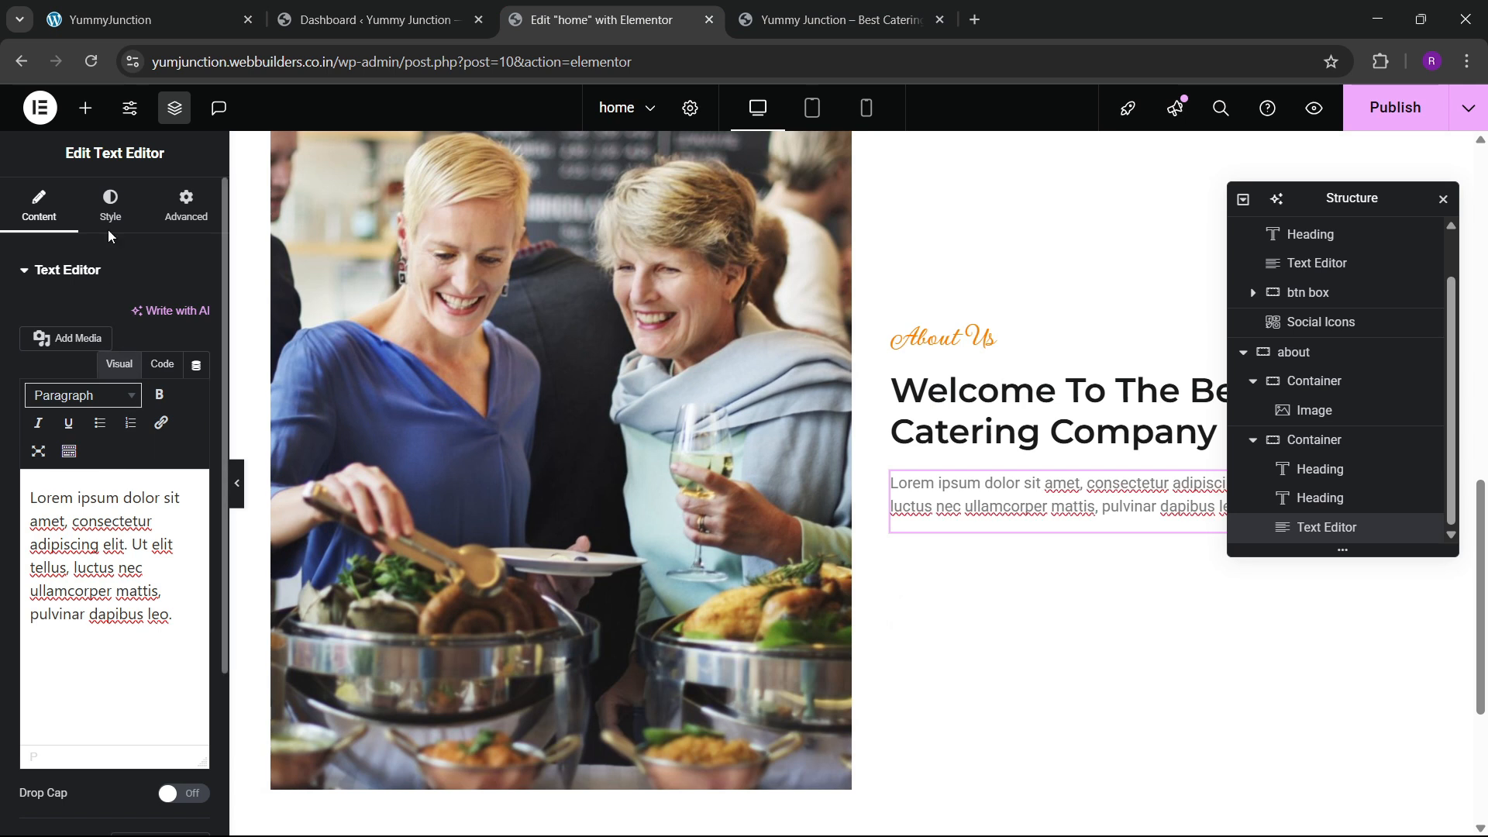
Apply the global "para" colour to the about paragraph's text and links
{"action": "left_click", "coordinate": [110, 209]}
{"action": "left_click", "coordinate": [171, 568]}
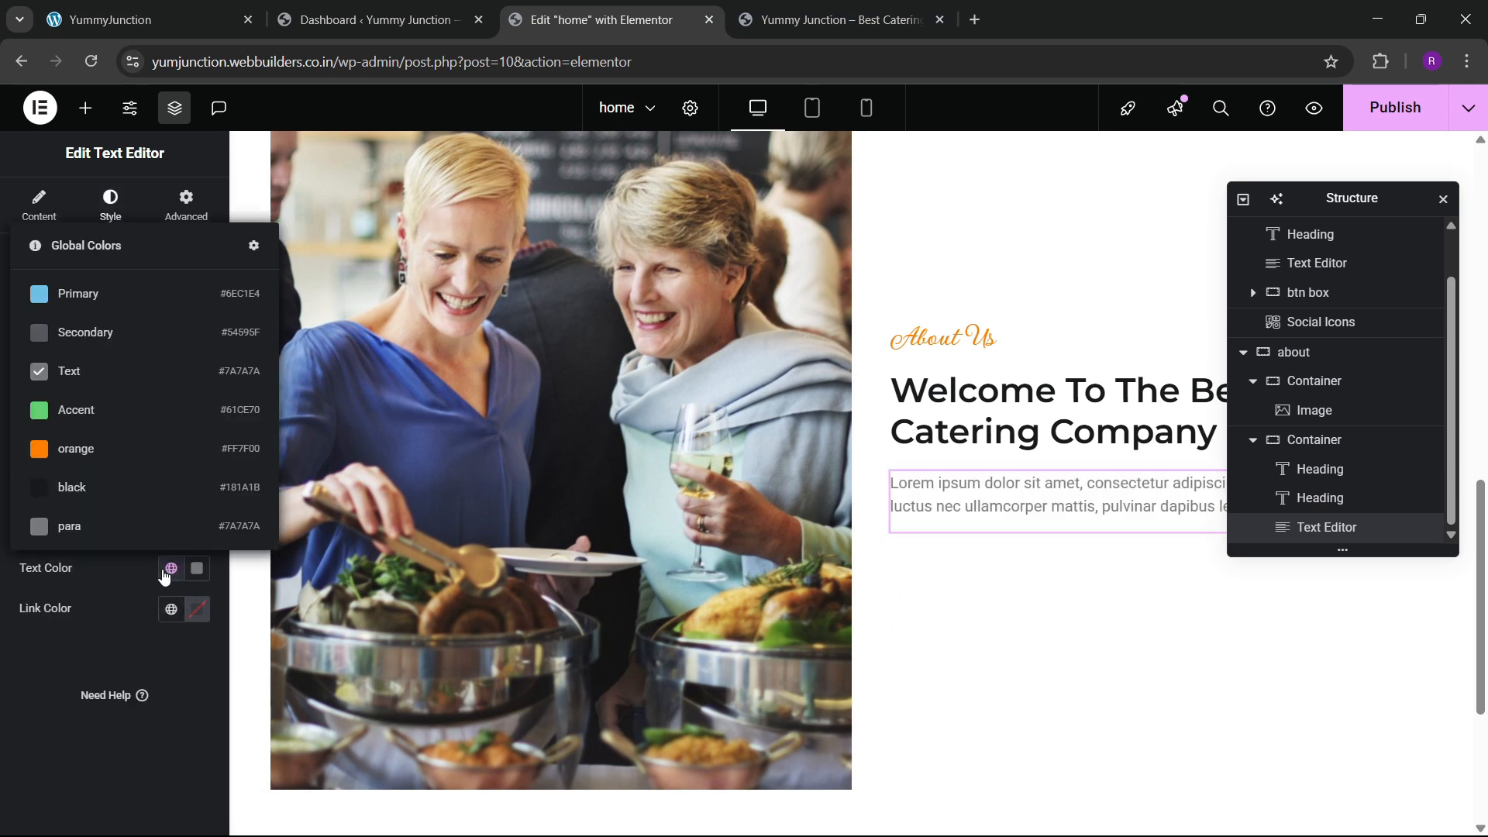
{"action": "left_click", "coordinate": [171, 568]}
{"action": "left_click", "coordinate": [171, 609]}
{"action": "left_click", "coordinate": [93, 571]}
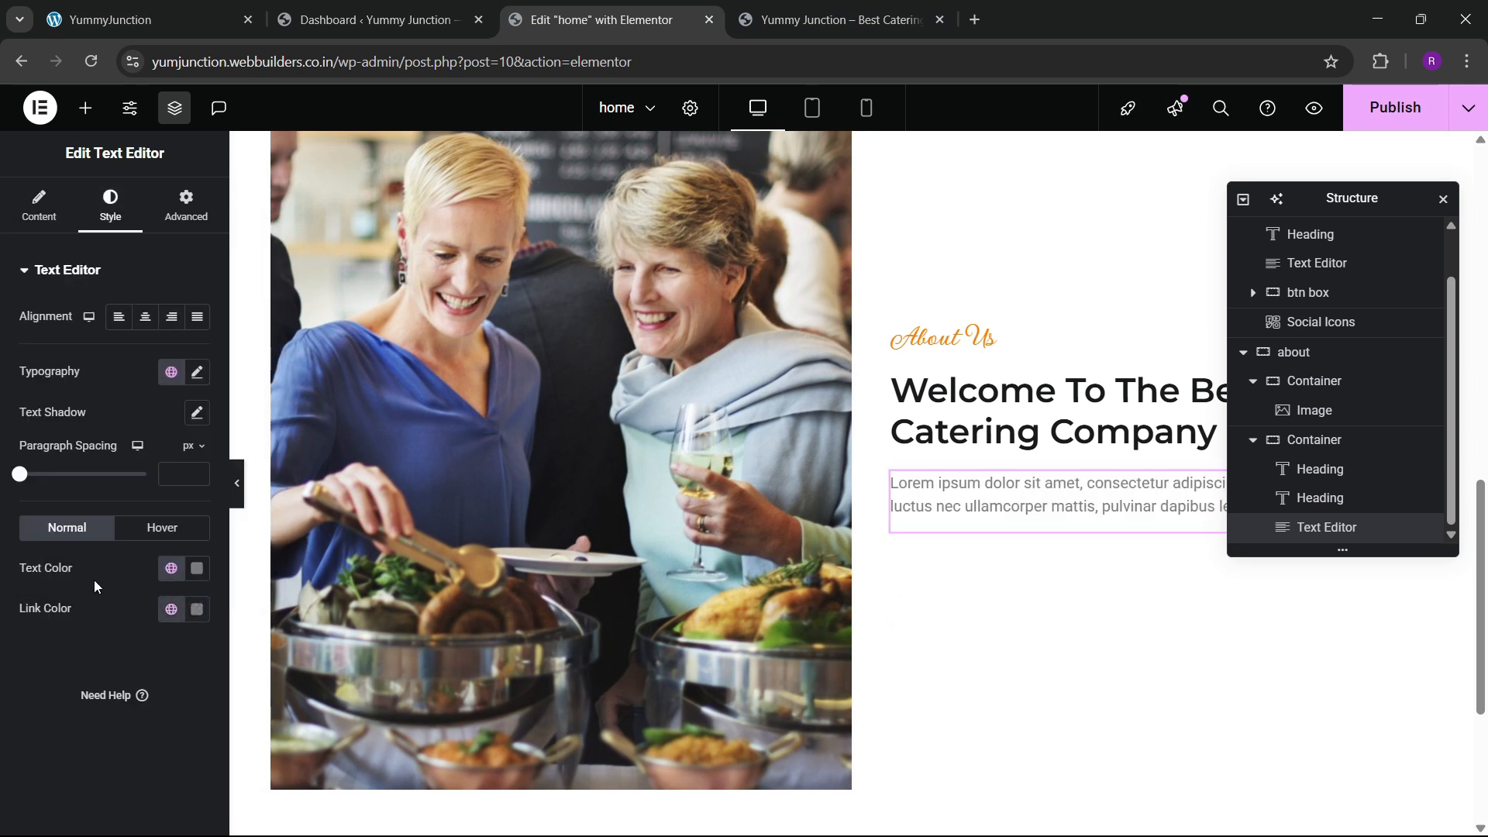
{"action": "left_click", "coordinate": [171, 610]}
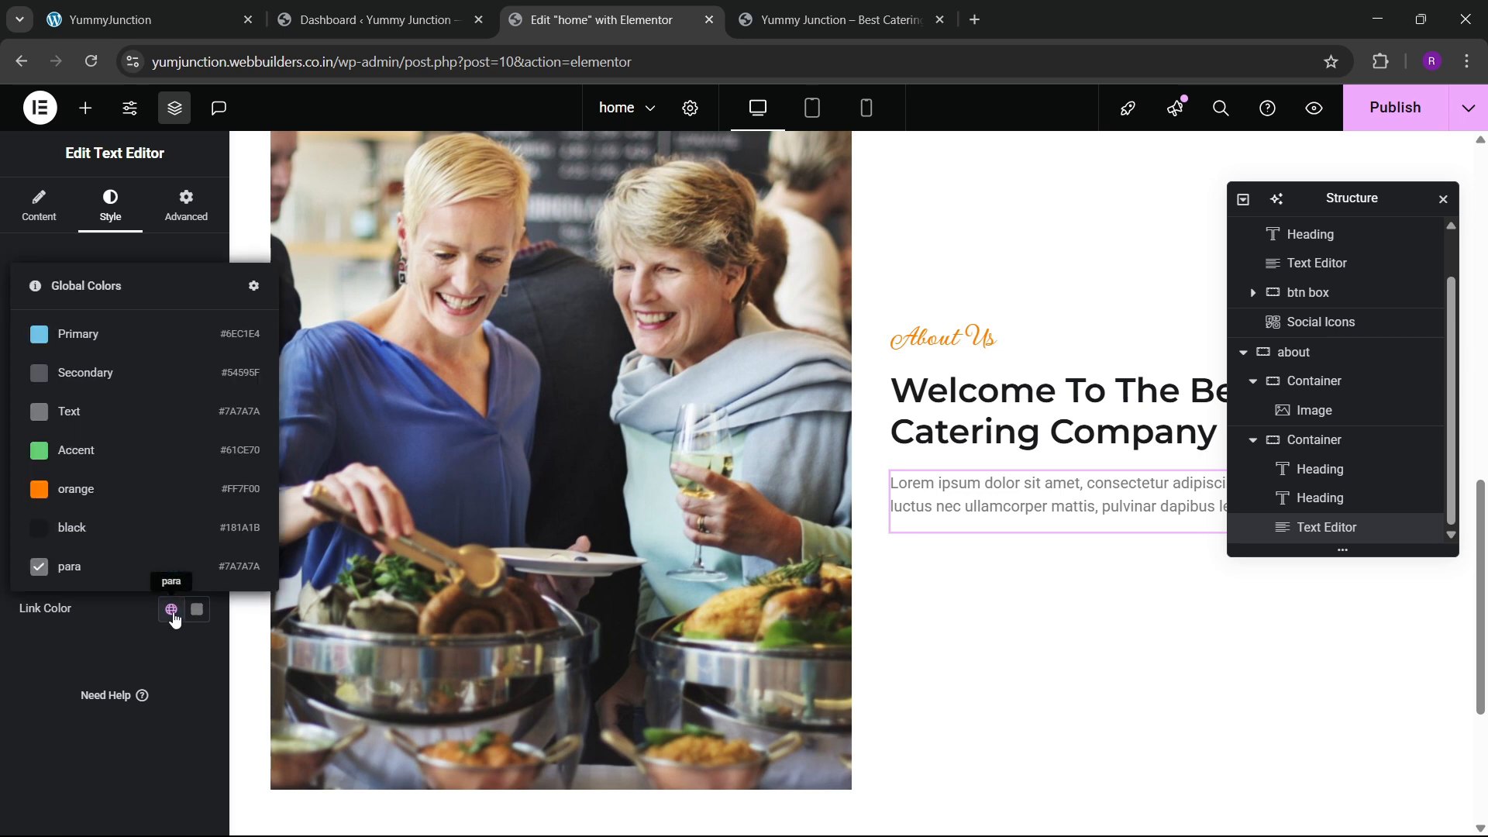
{"action": "left_click", "coordinate": [103, 653]}
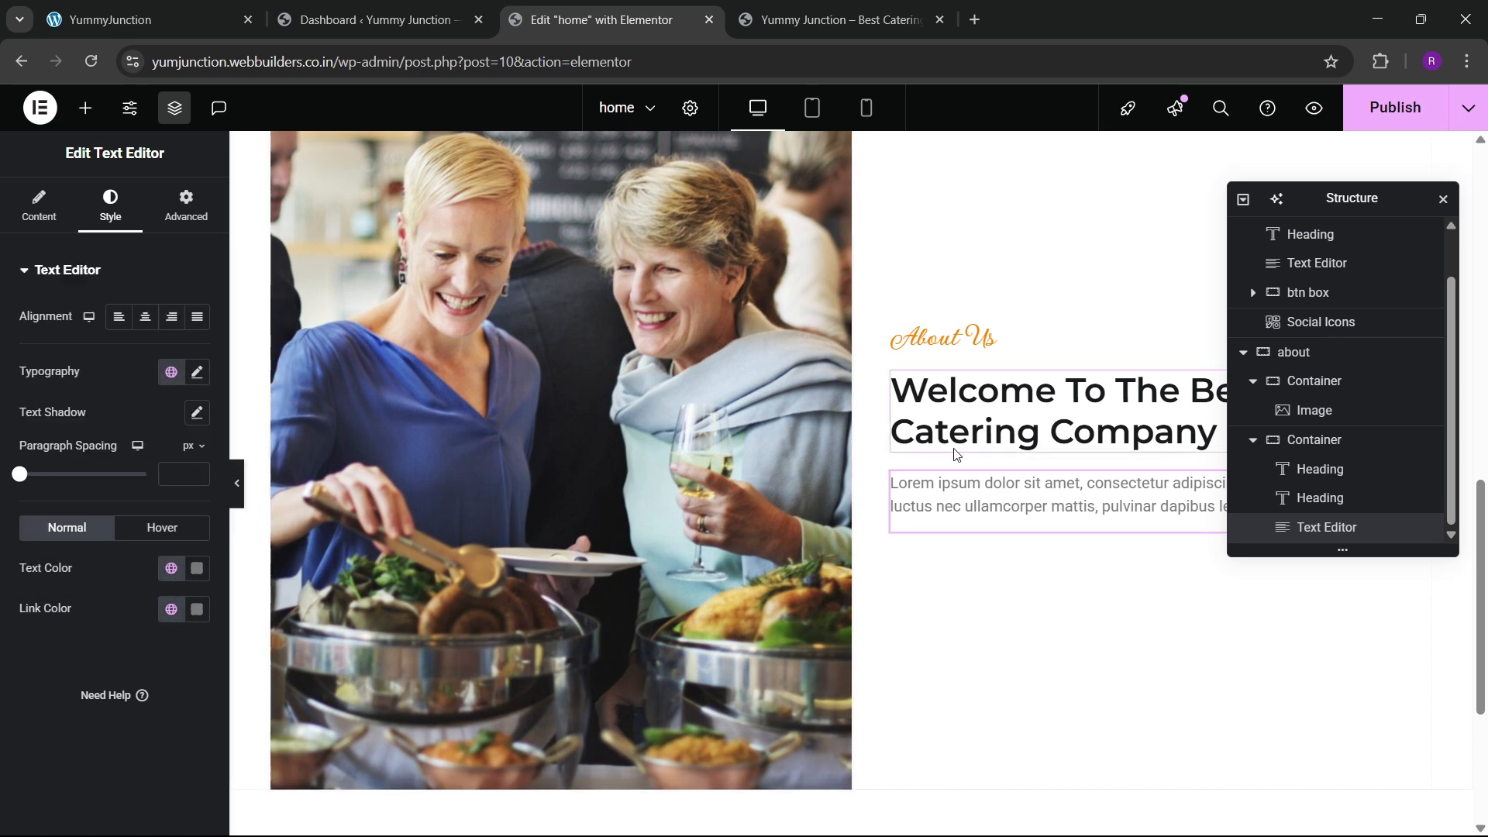
Check the rest of the reference's About Us section and paste a copy of the "Welcome To The Best Catering Company" heading below the paragraph
{"action": "key", "text": "ctrl+Page_Up"}
{"action": "key", "text": "ctrl+Page_Up"}
{"action": "scroll", "coordinate": [953, 532], "scroll_direction": "down", "scroll_amount": 2}
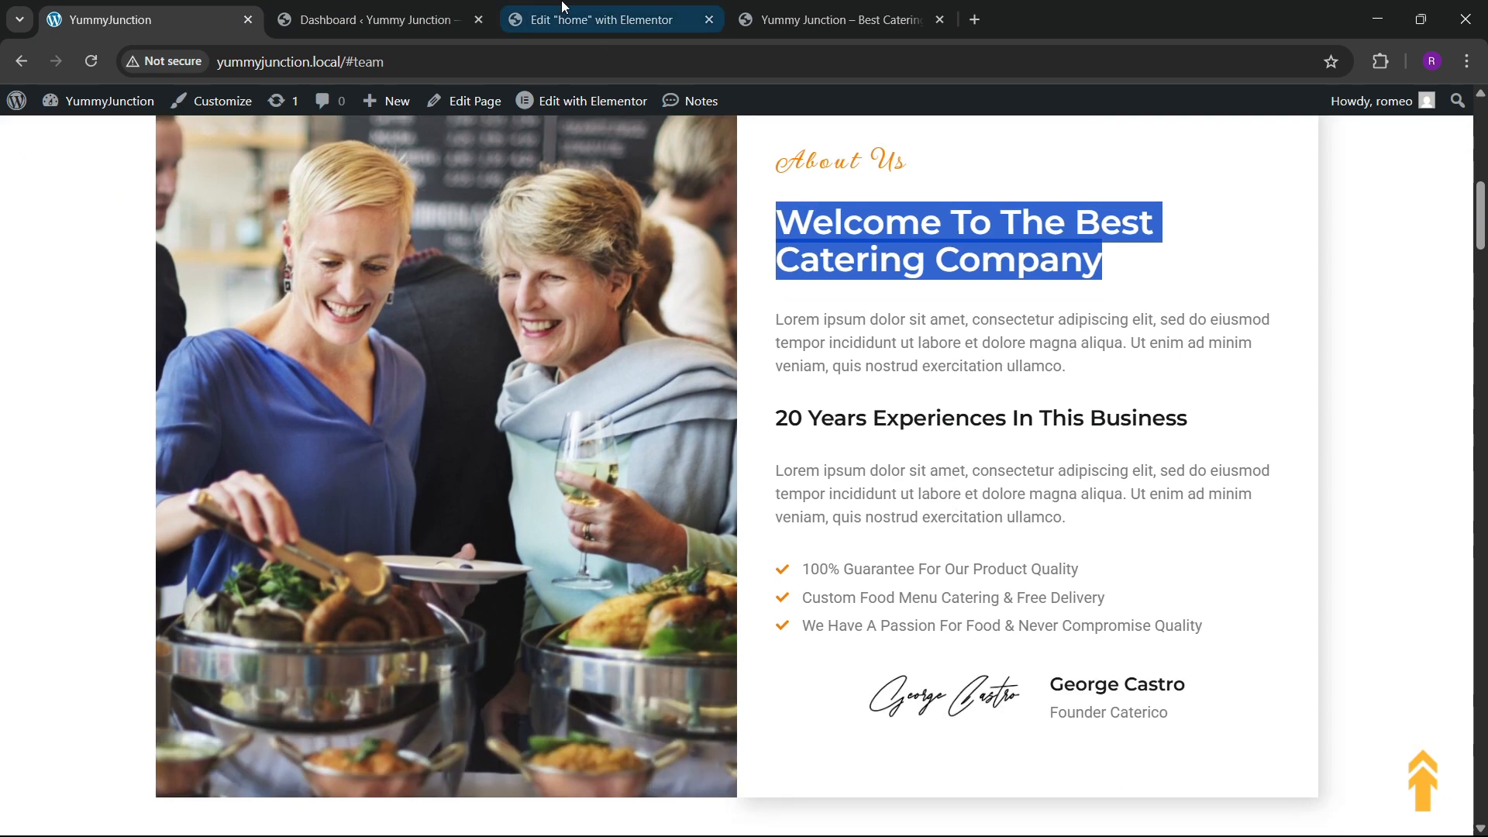
{"action": "left_click", "coordinate": [600, 20]}
{"action": "right_click", "coordinate": [1042, 387]}
{"action": "left_click", "coordinate": [1081, 480]}
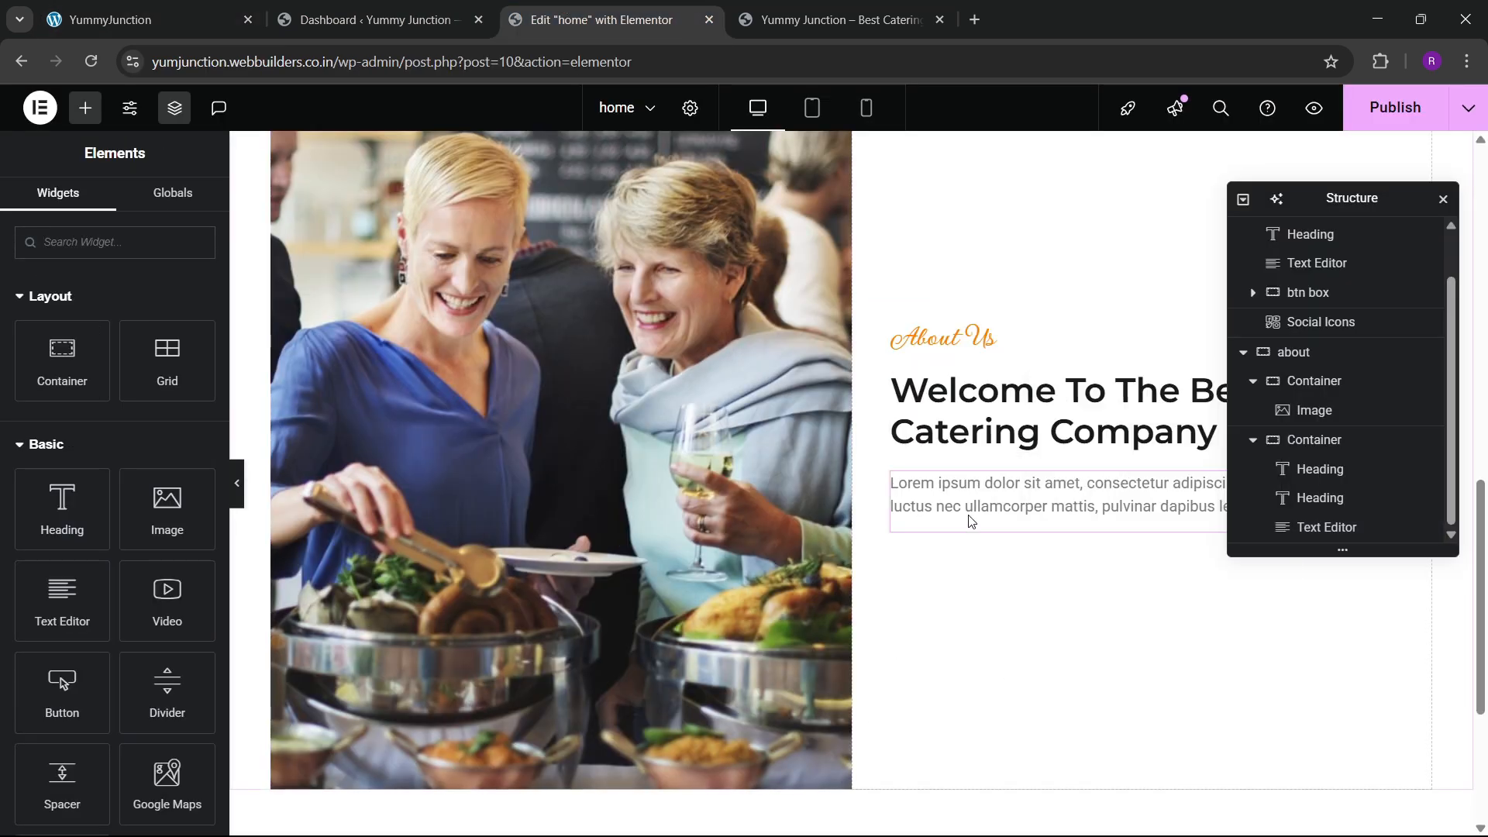
{"action": "right_click", "coordinate": [970, 521]}
{"action": "left_click", "coordinate": [1002, 515]}
Copy "20 Years Experiences In This Business" from the reference site and use it as the text of the pasted heading below the paragraph
{"action": "left_click", "coordinate": [142, 7]}
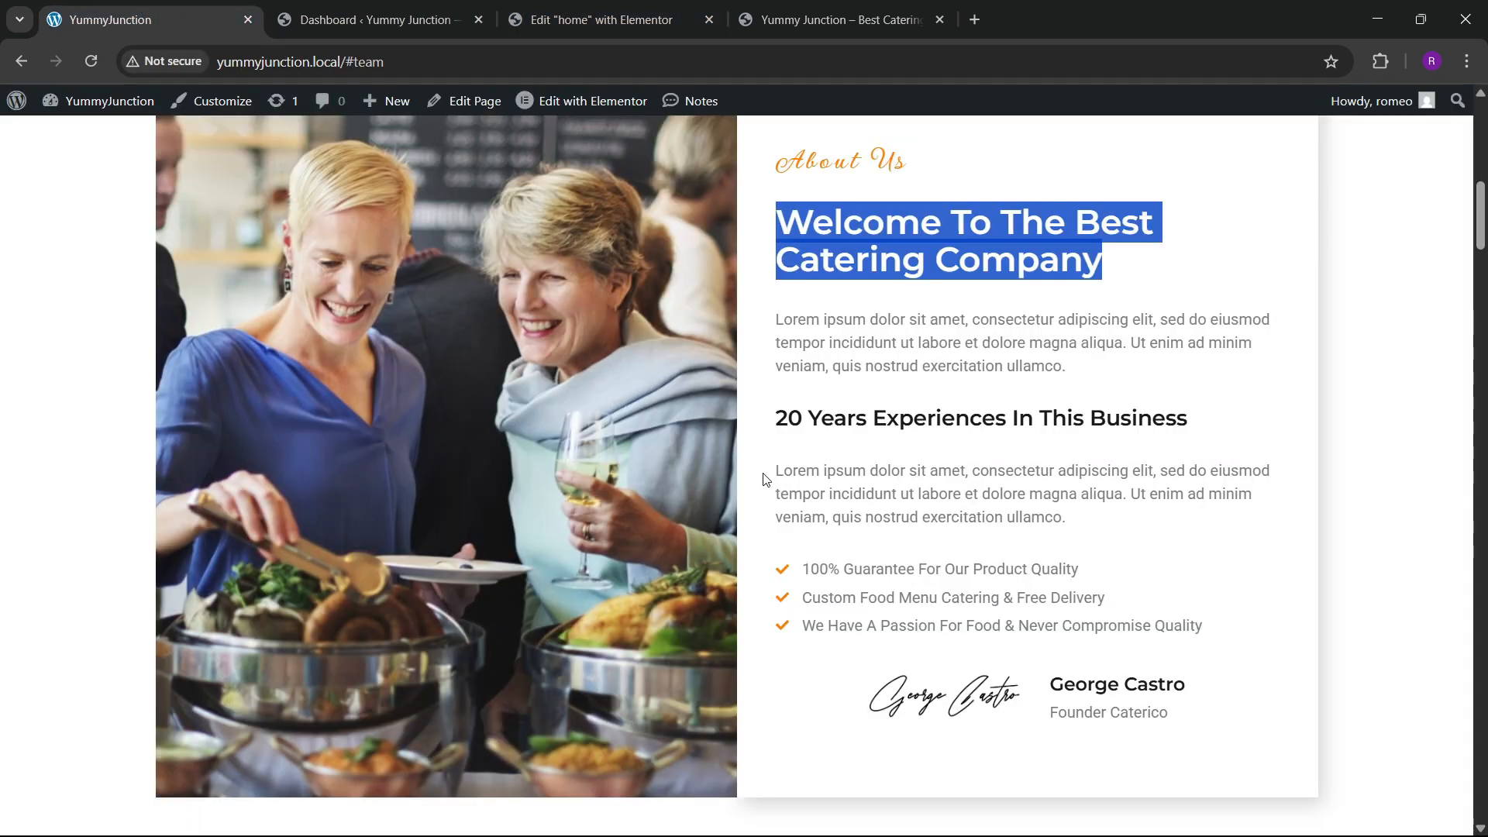
{"action": "left_click_drag", "start_coordinate": [779, 421], "coordinate": [1170, 439]}
{"action": "left_click", "coordinate": [779, 422]}
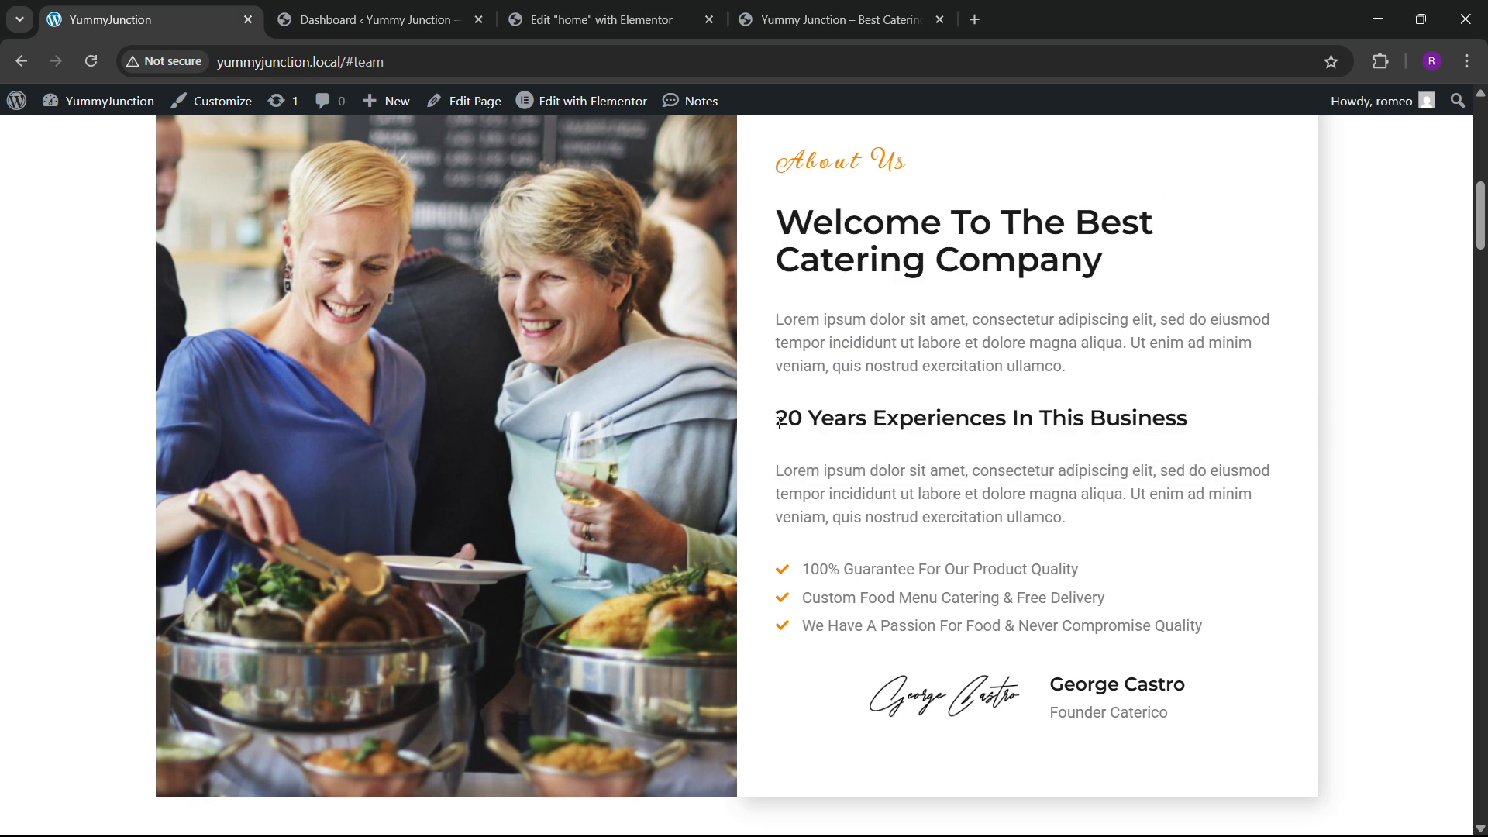
{"action": "left_click_drag", "start_coordinate": [814, 421], "coordinate": [869, 420]}
{"action": "left_click", "coordinate": [885, 421]}
{"action": "left_click_drag", "start_coordinate": [759, 430], "coordinate": [1206, 425]}
{"action": "left_click", "coordinate": [601, 20]}
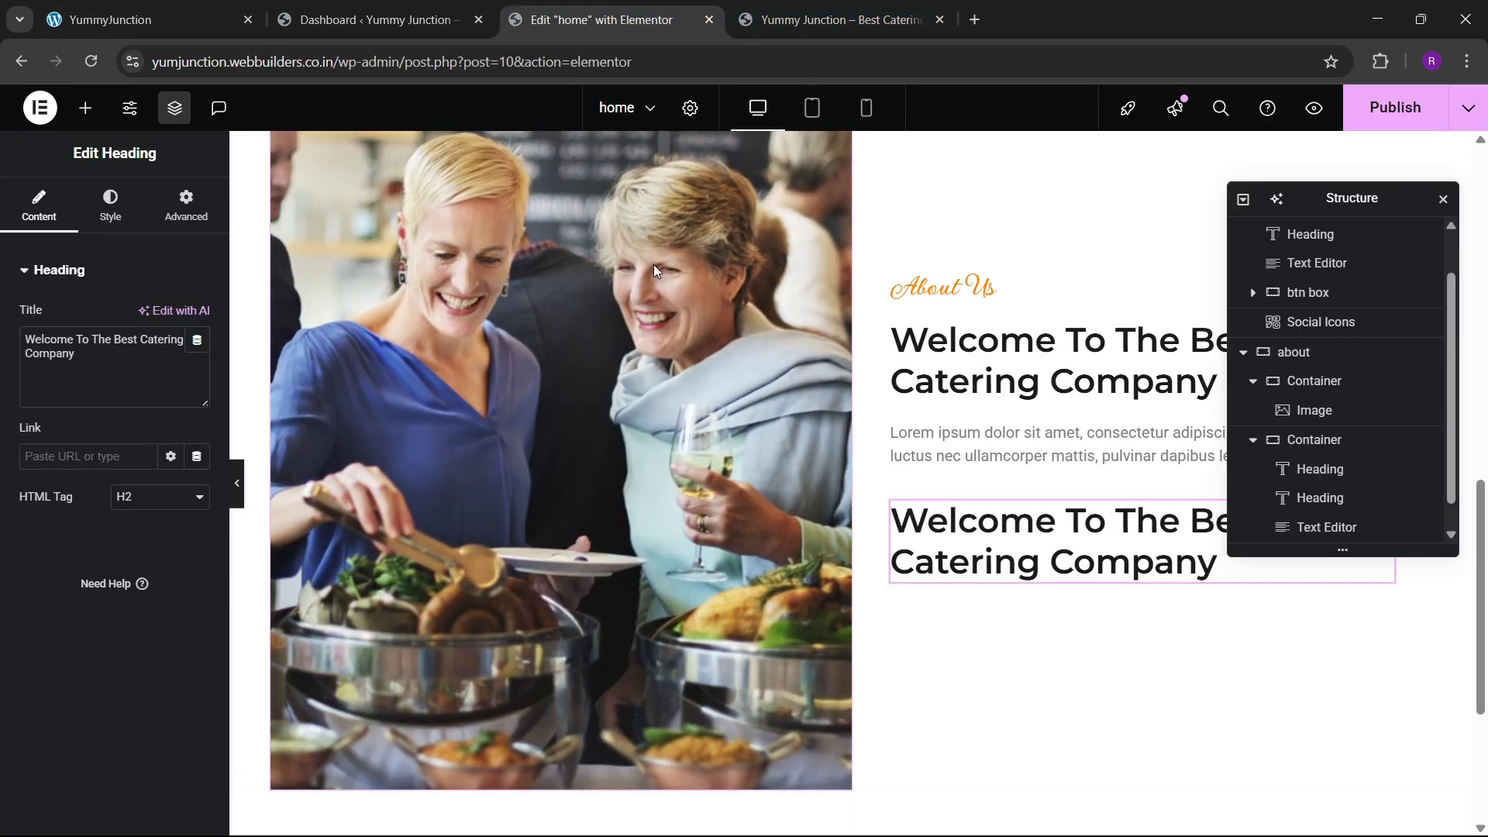
{"action": "triple_click", "coordinate": [48, 346]}
{"action": "type", "text": "20 Years Experience In This Business"}
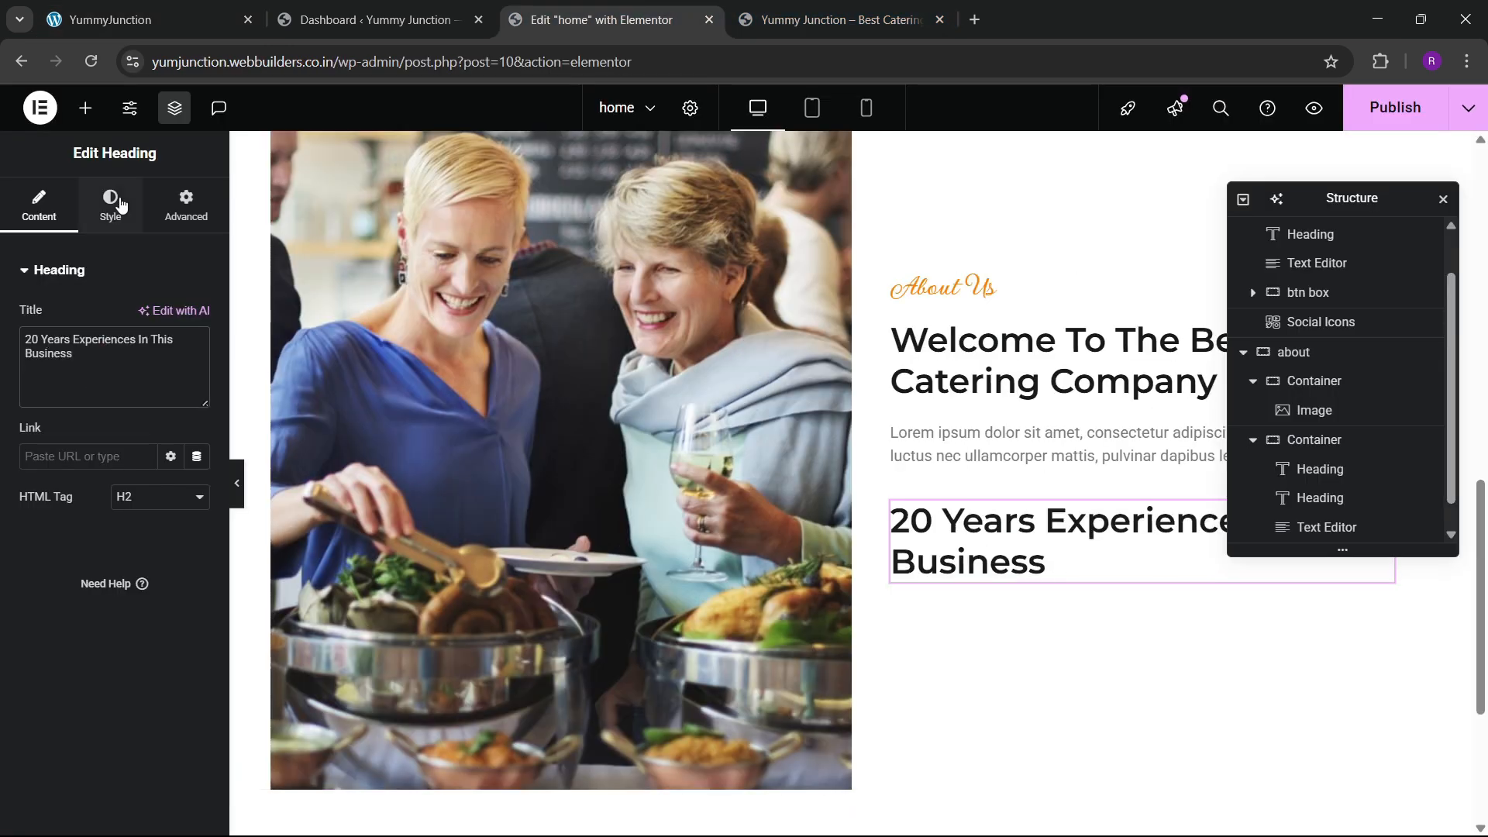
Set the "20 Years Experiences In This Business" heading's font size to 20 px and compare it with the reference
{"action": "left_click", "coordinate": [110, 203]}
{"action": "left_click", "coordinate": [197, 372]}
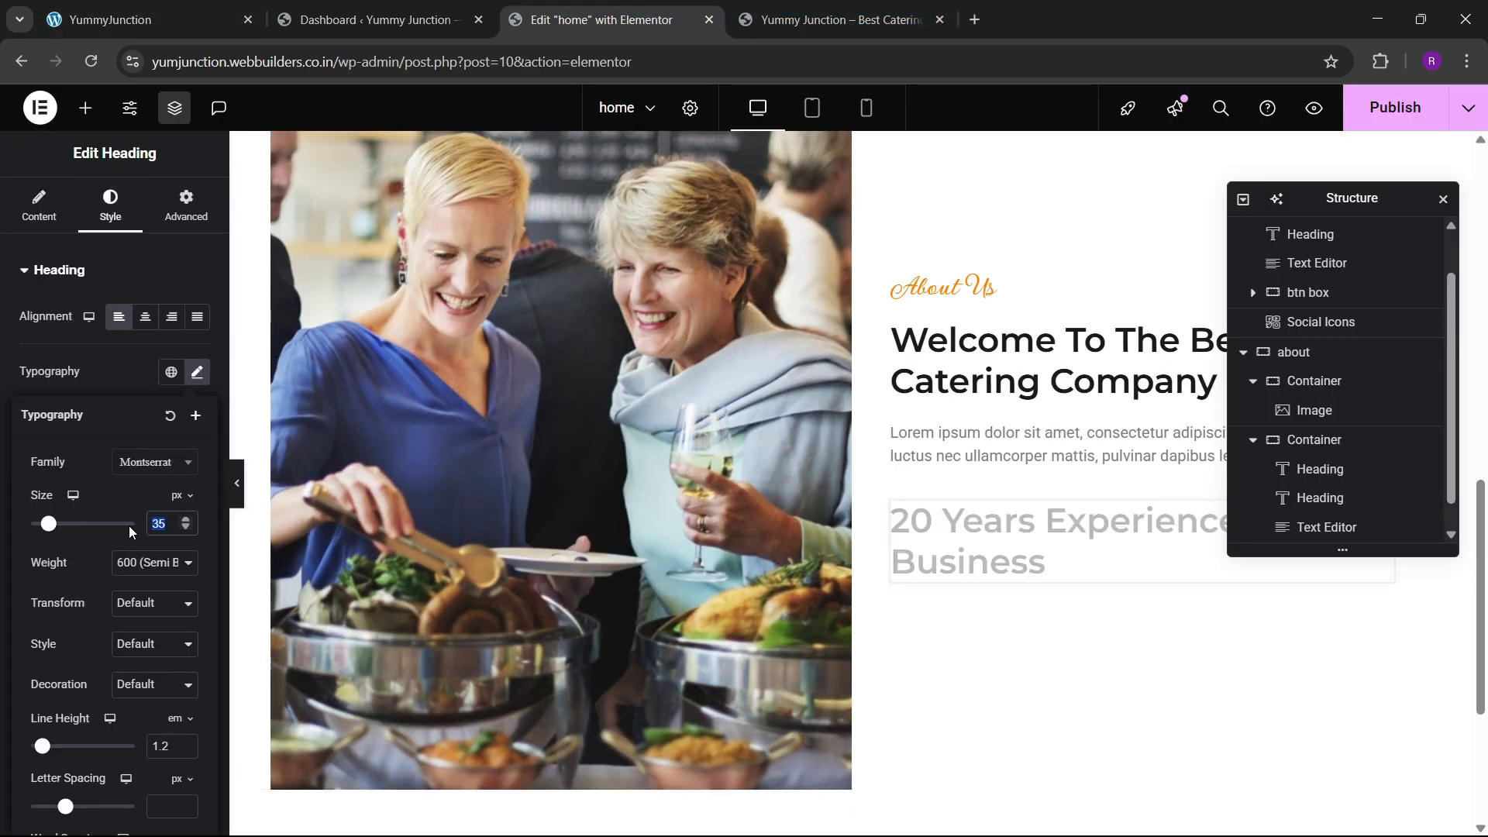
{"action": "type", "text": "25"}
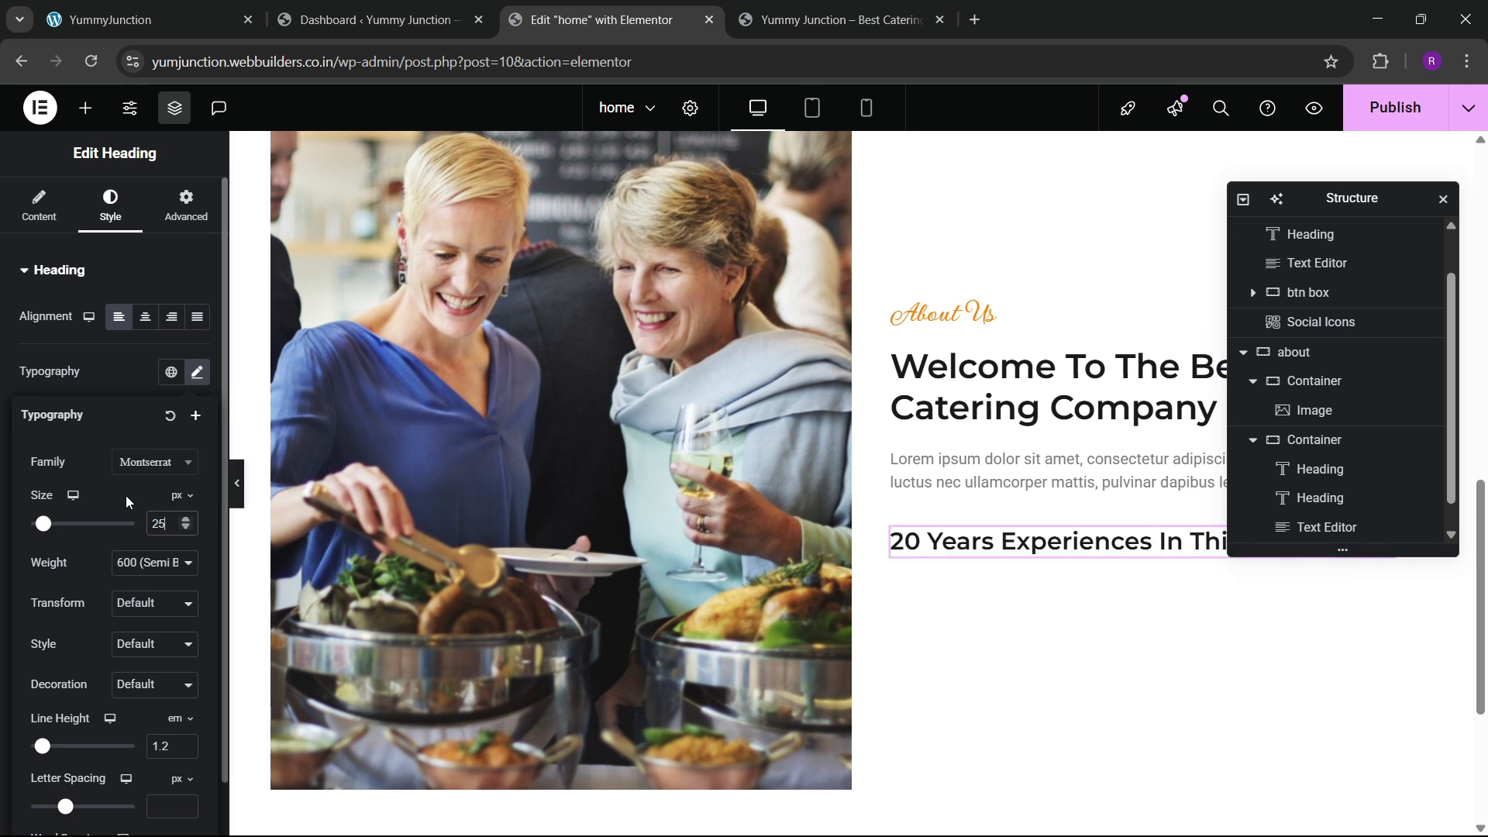
{"action": "key", "text": "BackSpace"}
{"action": "key", "text": "BackSpace"}
{"action": "type", "text": "20"}
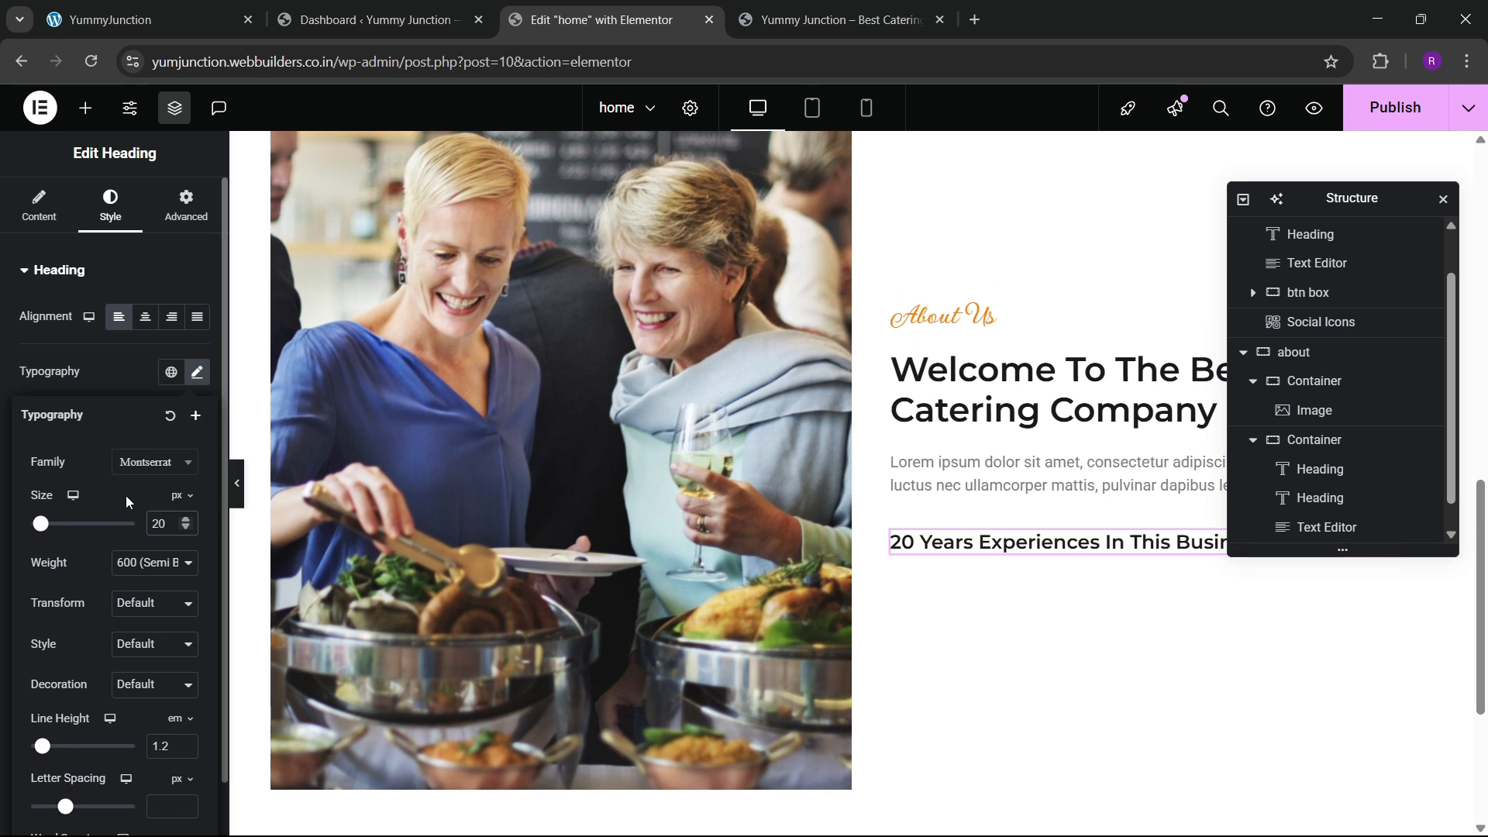
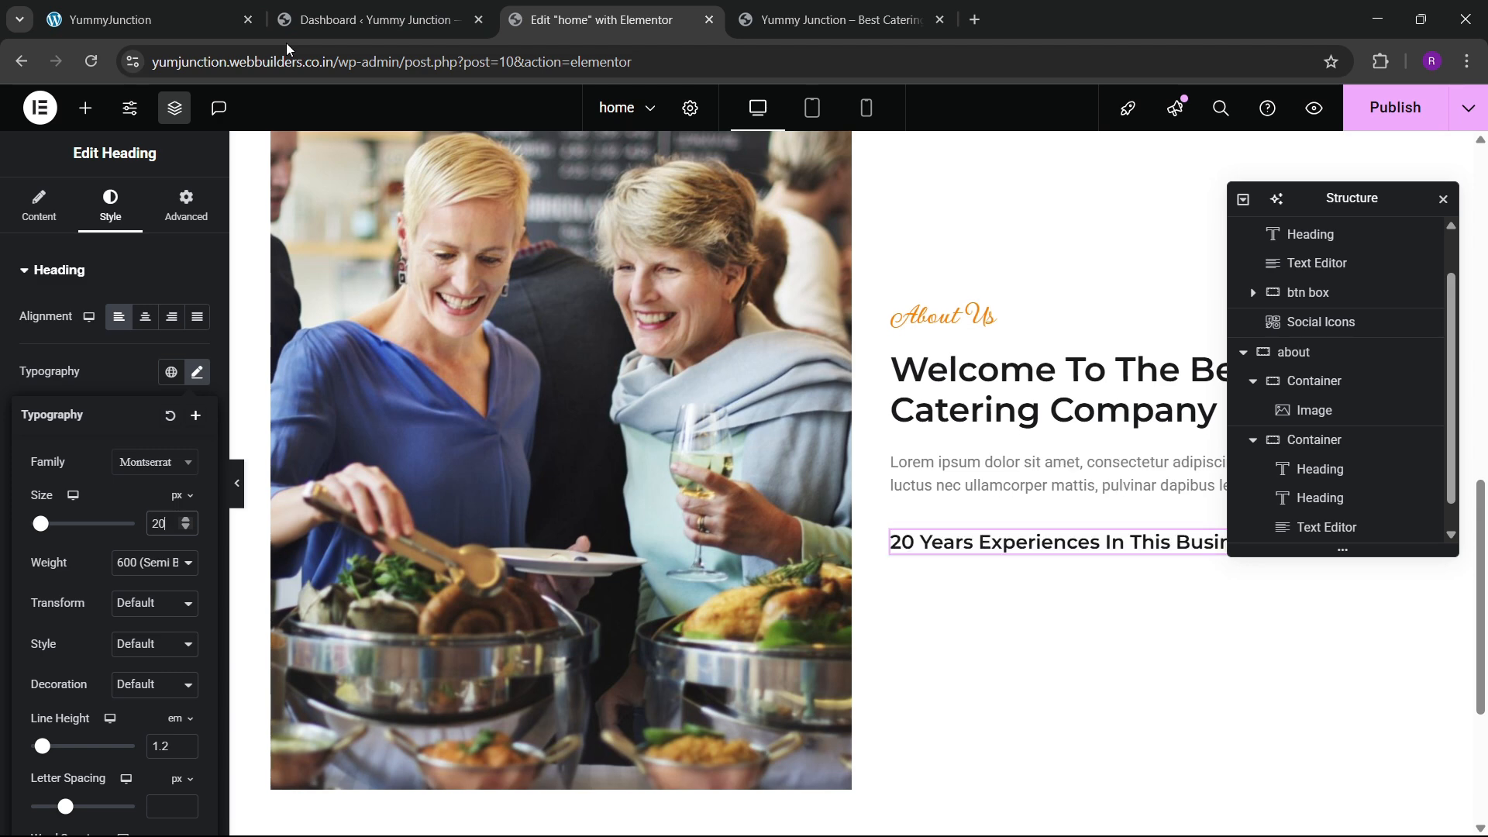
{"action": "left_click", "coordinate": [206, 27]}
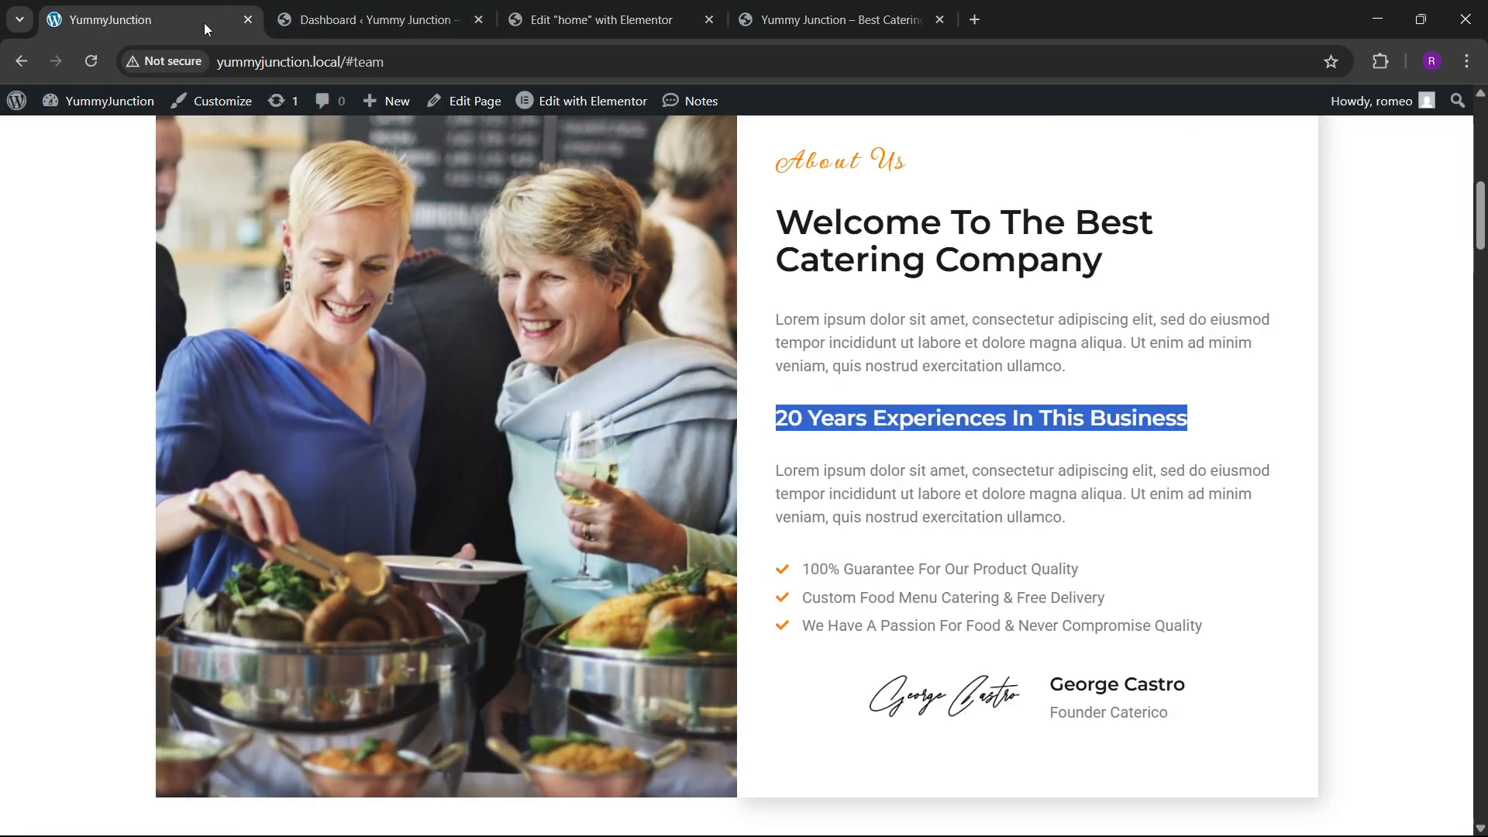
Paste a copy of the about paragraph below the "20 Years Experiences In This Business" heading and check the reference for the following element
{"action": "left_click", "coordinate": [518, 7]}
{"action": "right_click", "coordinate": [1064, 476]}
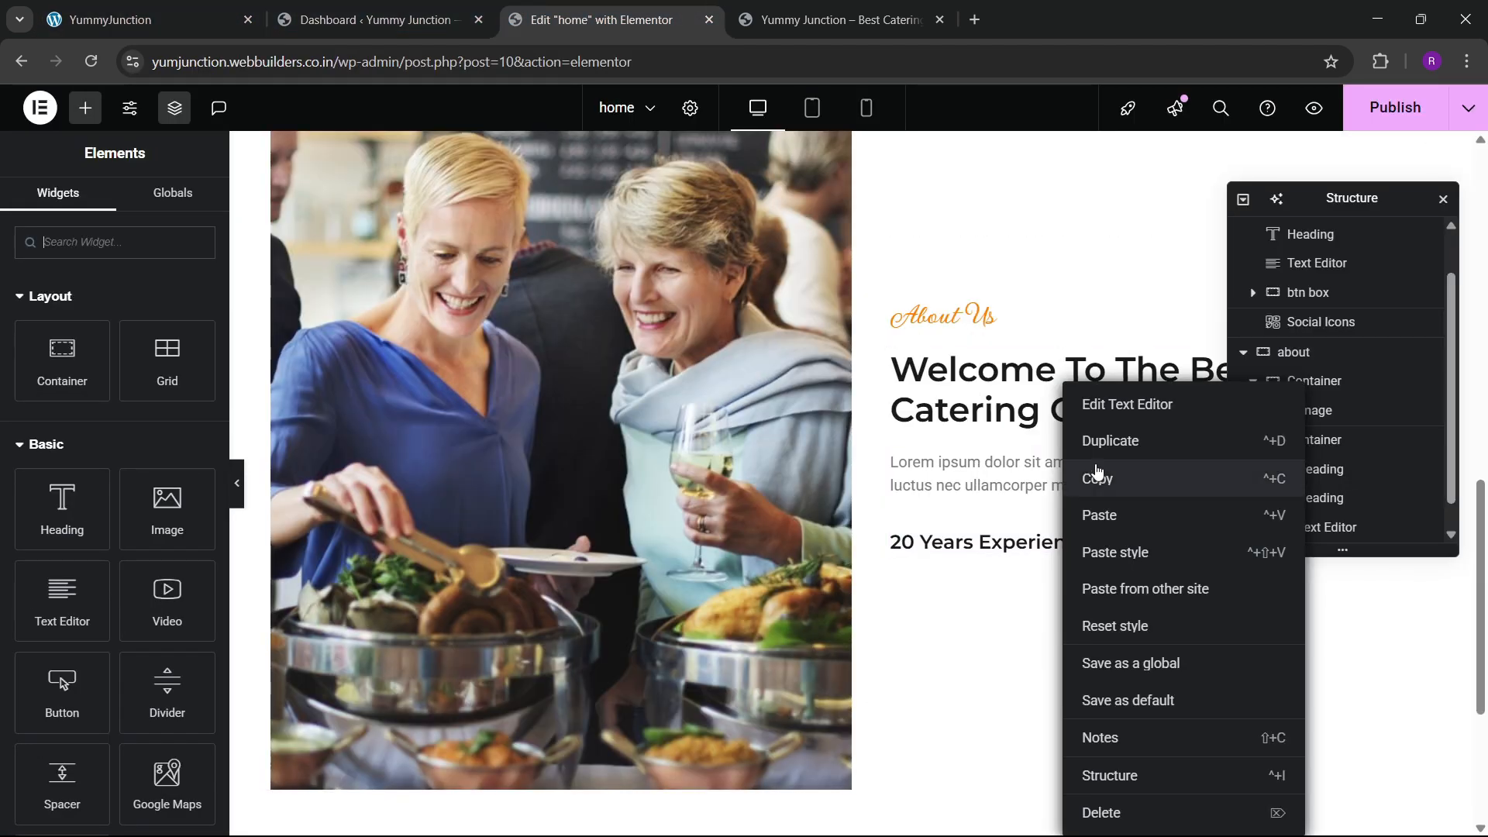
{"action": "left_click", "coordinate": [1089, 476]}
{"action": "right_click", "coordinate": [975, 543]}
{"action": "left_click", "coordinate": [1020, 524]}
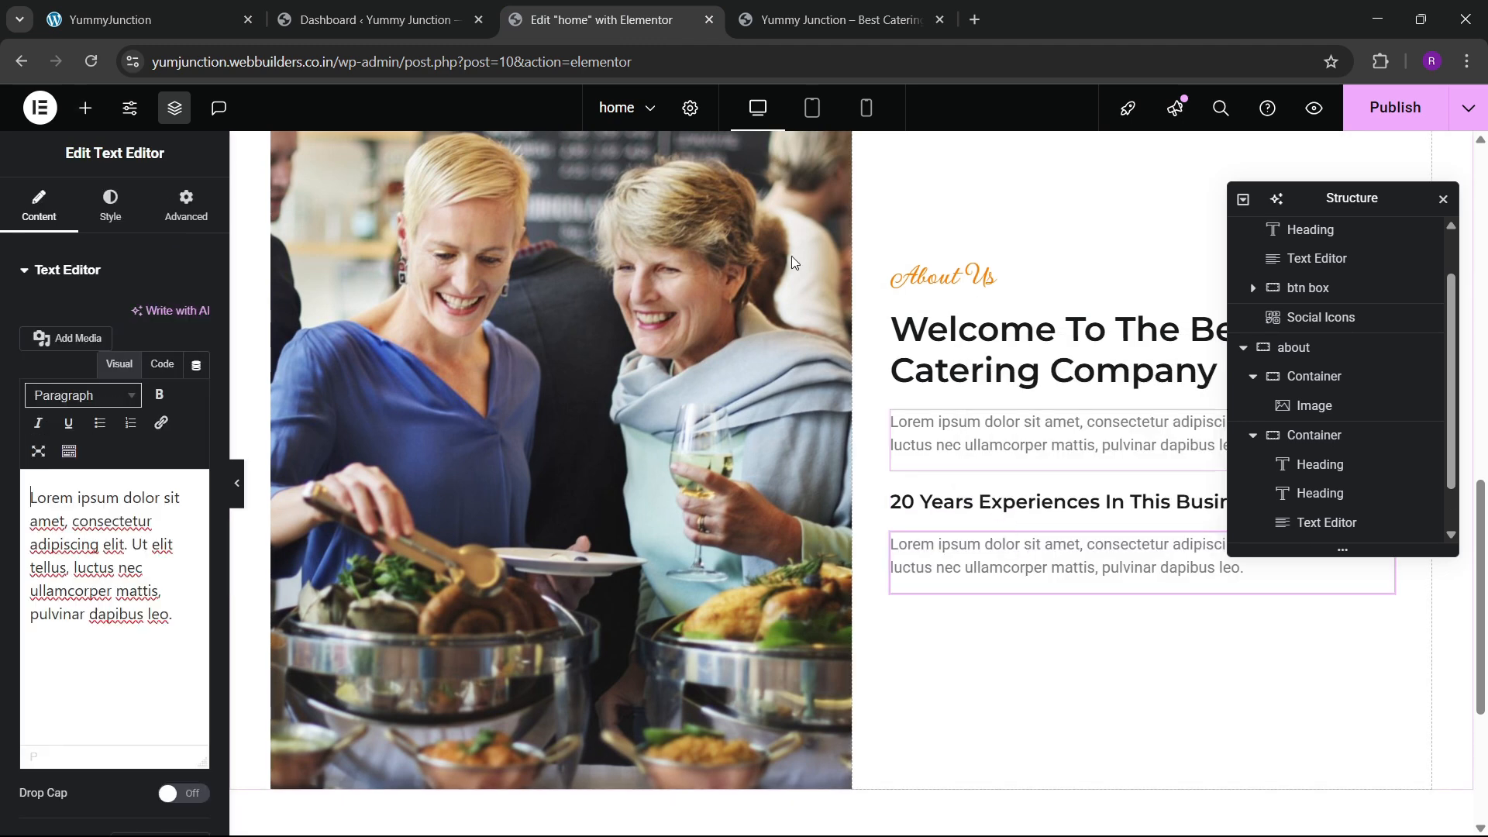
{"action": "left_click", "coordinate": [155, 19]}
{"action": "left_click", "coordinate": [636, 19]}
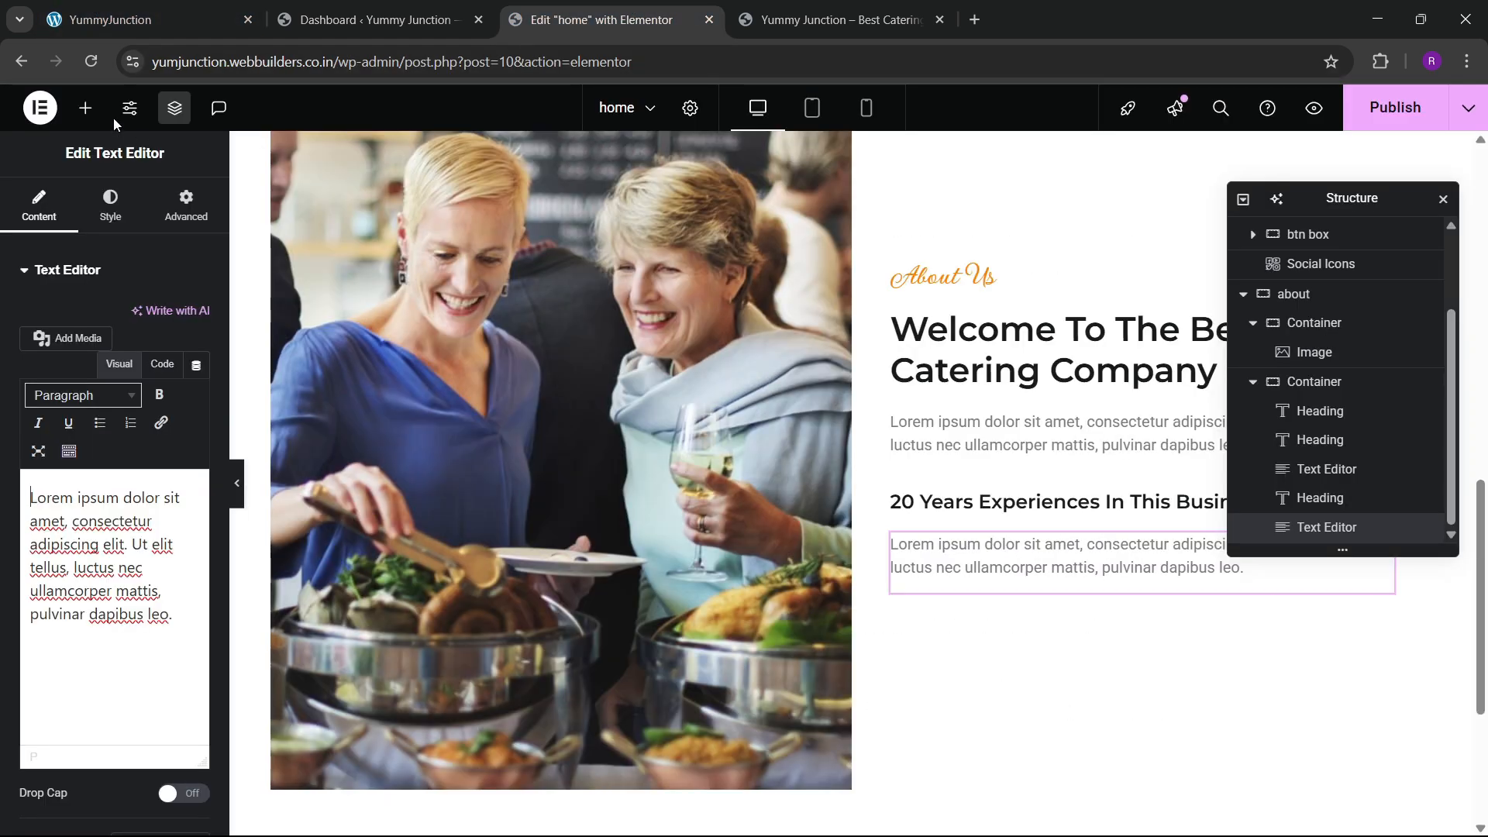
Add an Icon List widget below the second about paragraph and remove its second and third items
{"action": "left_click", "coordinate": [85, 108]}
{"action": "type", "text": "list"}
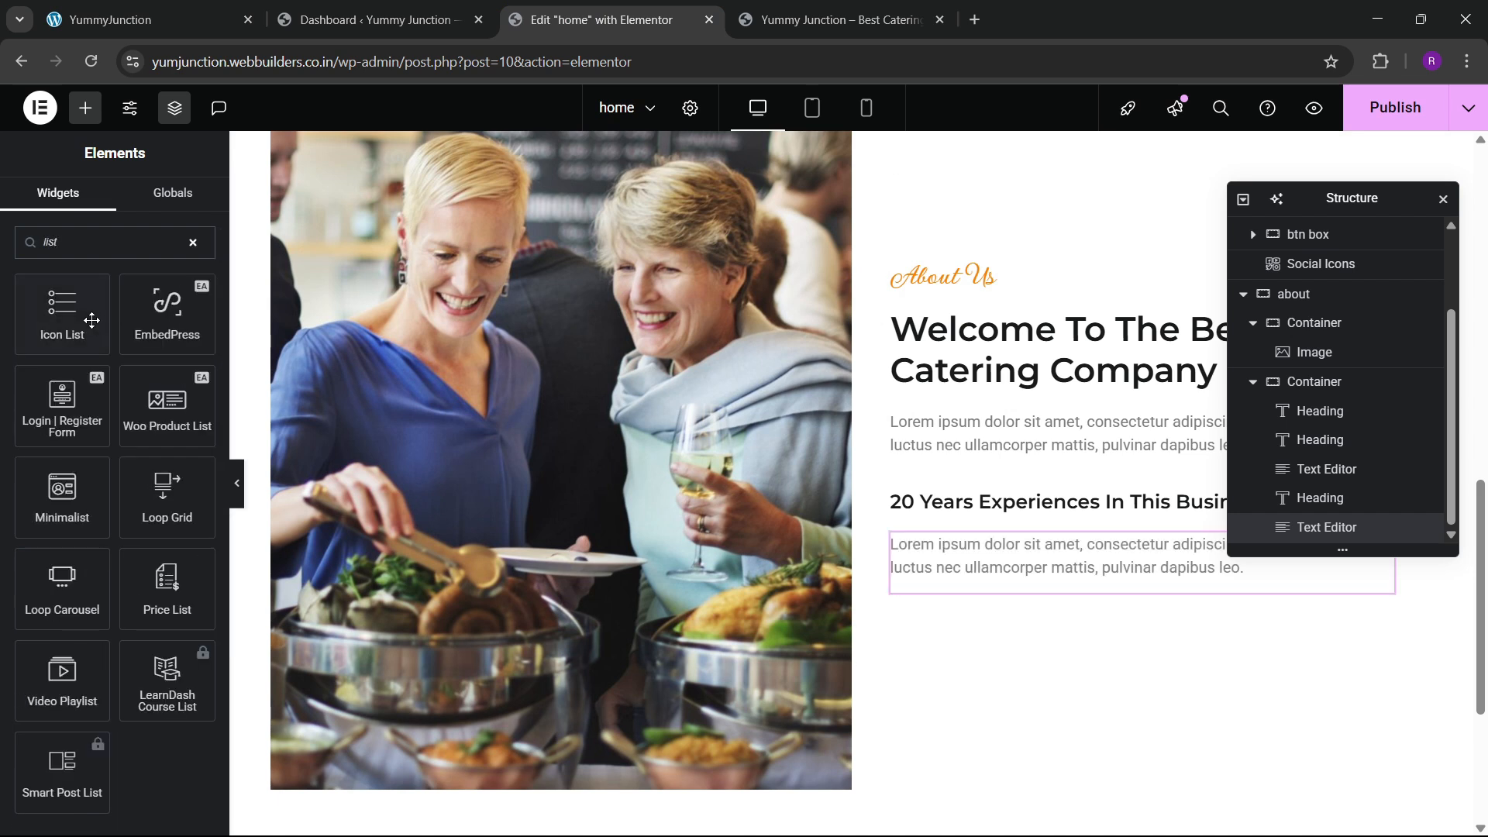
{"action": "left_click_drag", "start_coordinate": [91, 320], "coordinate": [1173, 554]}
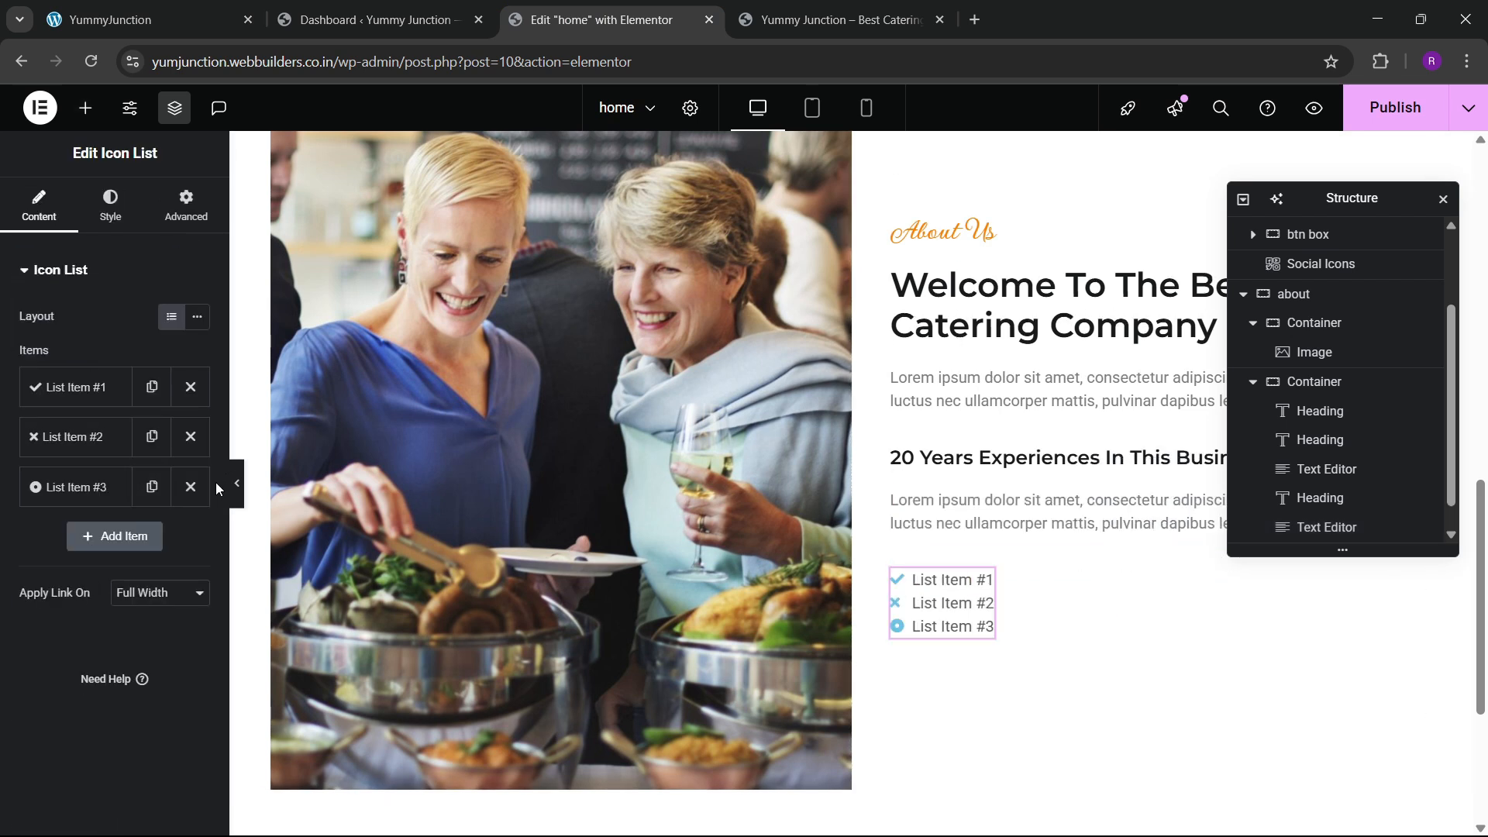
{"action": "left_click", "coordinate": [190, 487]}
{"action": "left_click", "coordinate": [190, 437]}
Copy "100% Guarantee For Our Product Quality" from the reference site into the icon list's remaining item
{"action": "left_click", "coordinate": [208, 6]}
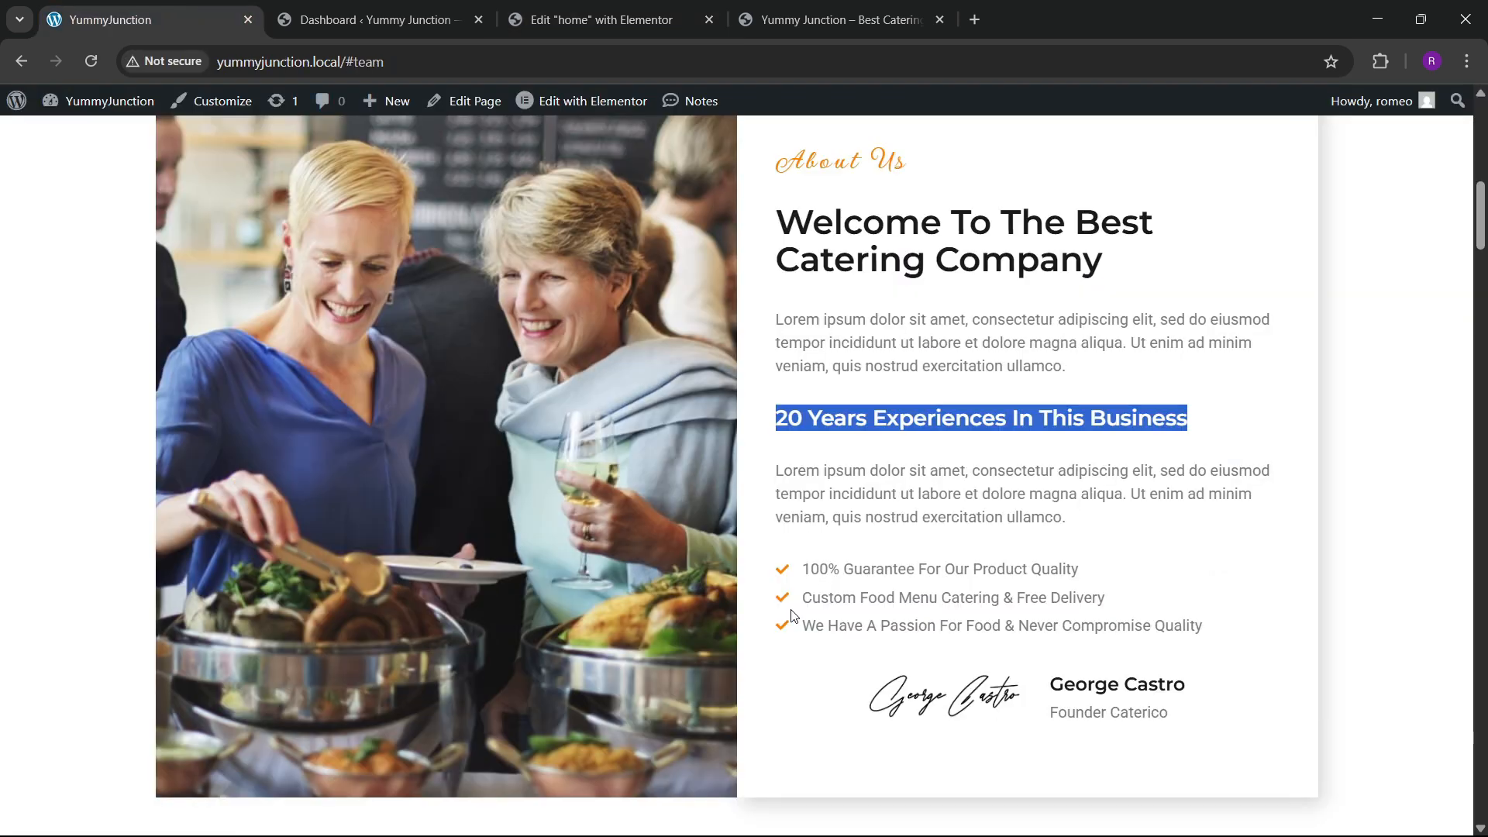
{"action": "left_click_drag", "start_coordinate": [795, 578], "coordinate": [1092, 582]}
{"action": "key", "text": "ctrl+c"}
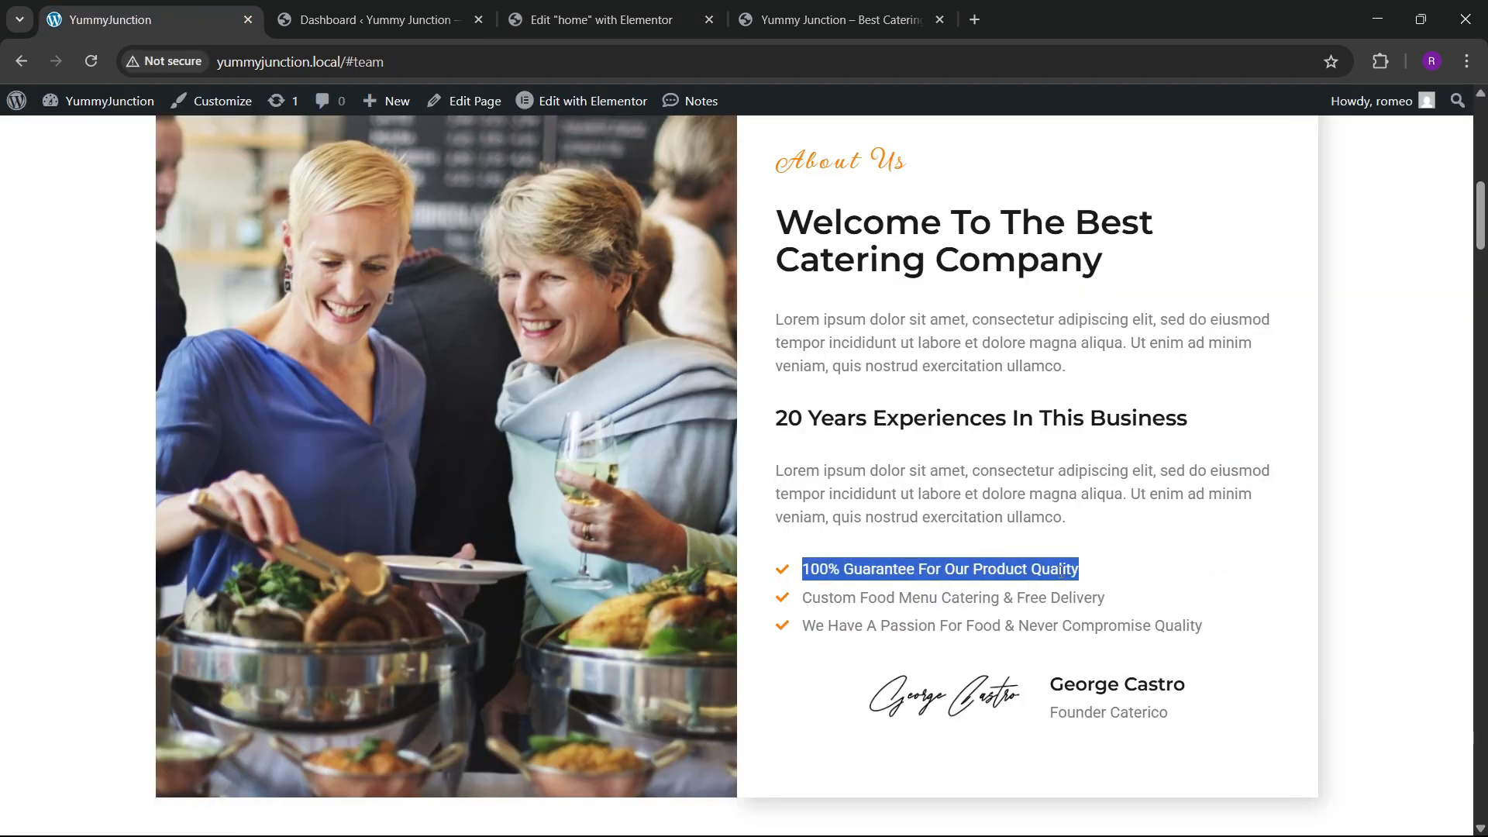
{"action": "left_click", "coordinate": [606, 7]}
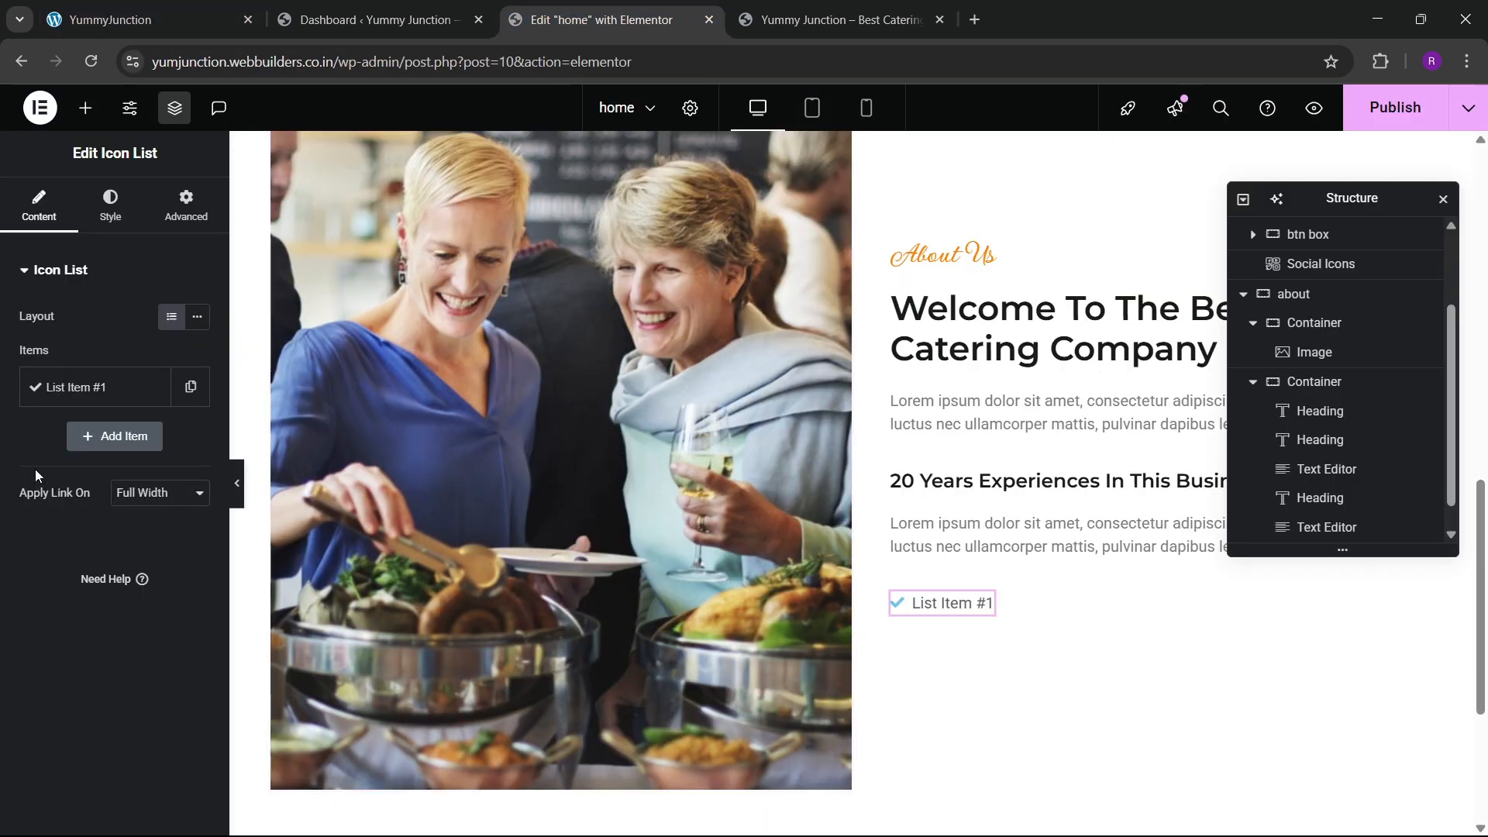
{"action": "left_click", "coordinate": [107, 389]}
{"action": "triple_click", "coordinate": [75, 456]}
{"action": "key", "text": "ctrl+v"}
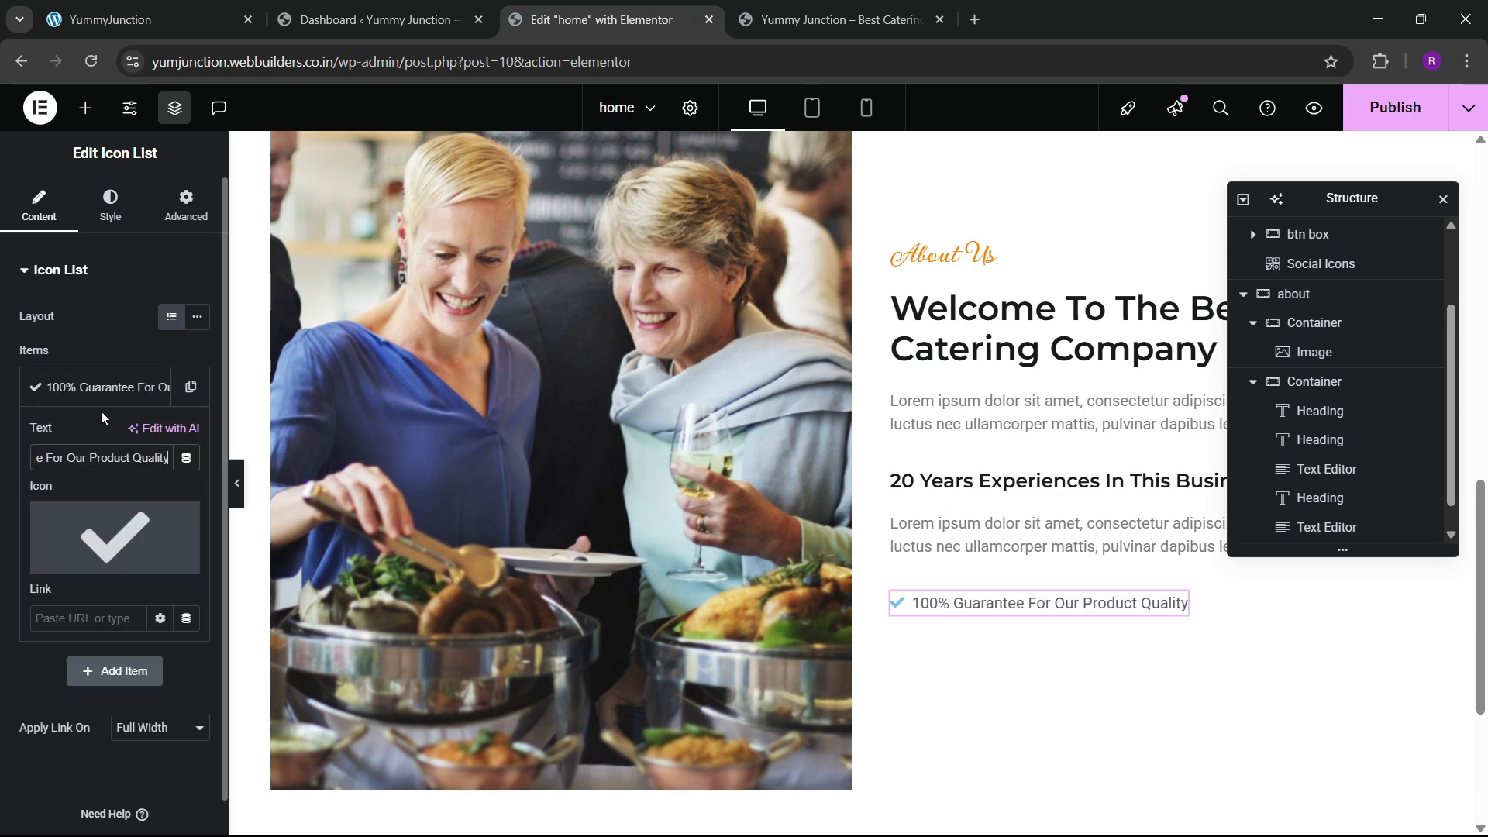
{"action": "left_click", "coordinate": [100, 387]}
Duplicate the first list item and change the copy's text to "Custom Food Menu Catering & Free Delivery" from the reference site
{"action": "left_click", "coordinate": [155, 7]}
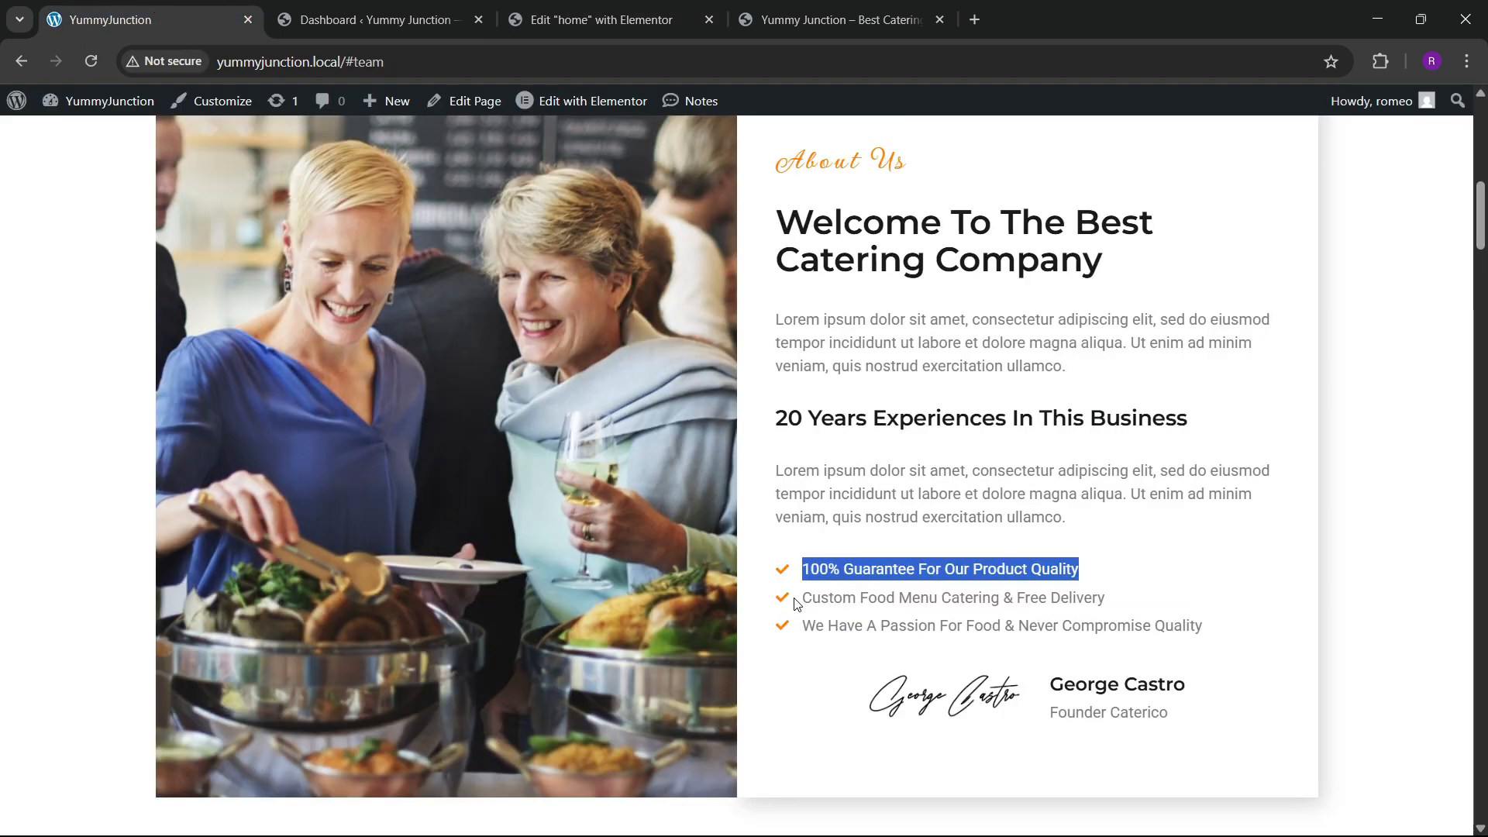
{"action": "left_click_drag", "start_coordinate": [794, 597], "coordinate": [1132, 608]}
{"action": "key", "text": "ctrl+c"}
{"action": "left_click", "coordinate": [682, 15]}
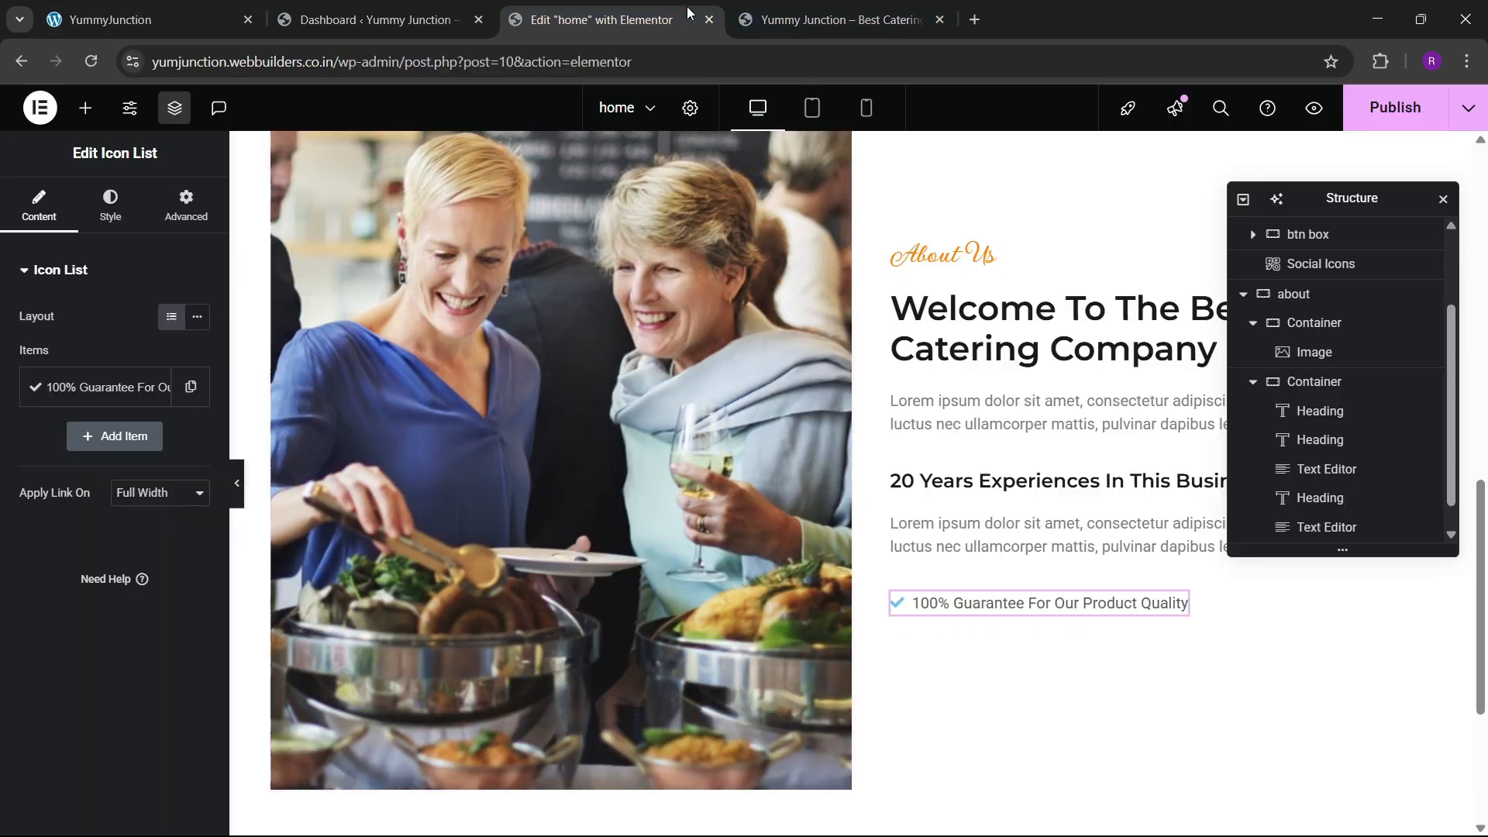
{"action": "left_click", "coordinate": [151, 387]}
{"action": "left_click", "coordinate": [85, 436]}
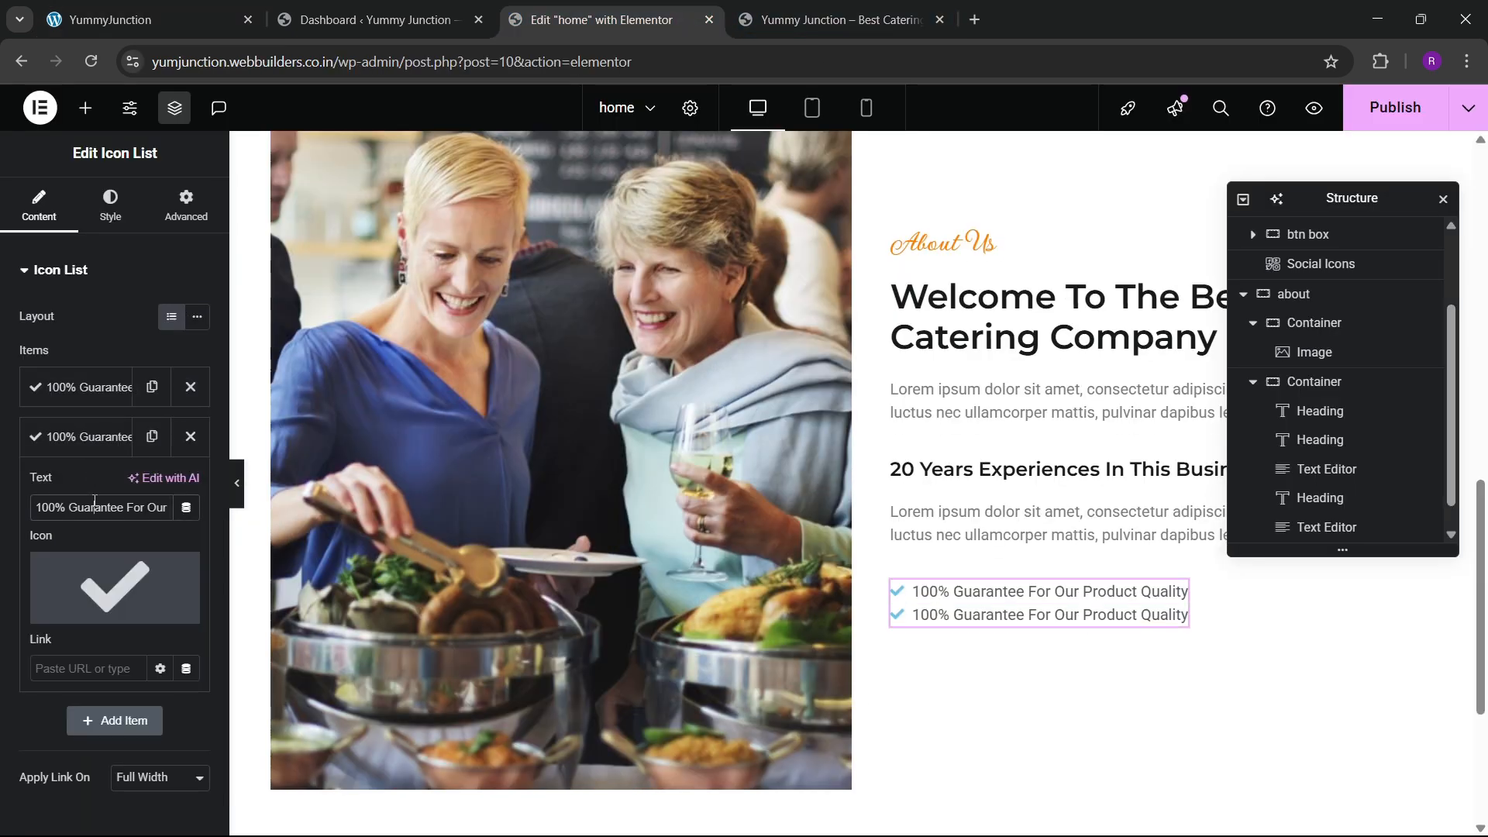
{"action": "triple_click", "coordinate": [94, 507]}
{"action": "key", "text": "ctrl+v"}
{"action": "left_click", "coordinate": [85, 436]}
Duplicate the second list item and change the copy's text to "We Have A Passion For Food & Never Compromise Quality" from the reference
{"action": "left_click", "coordinate": [154, 10]}
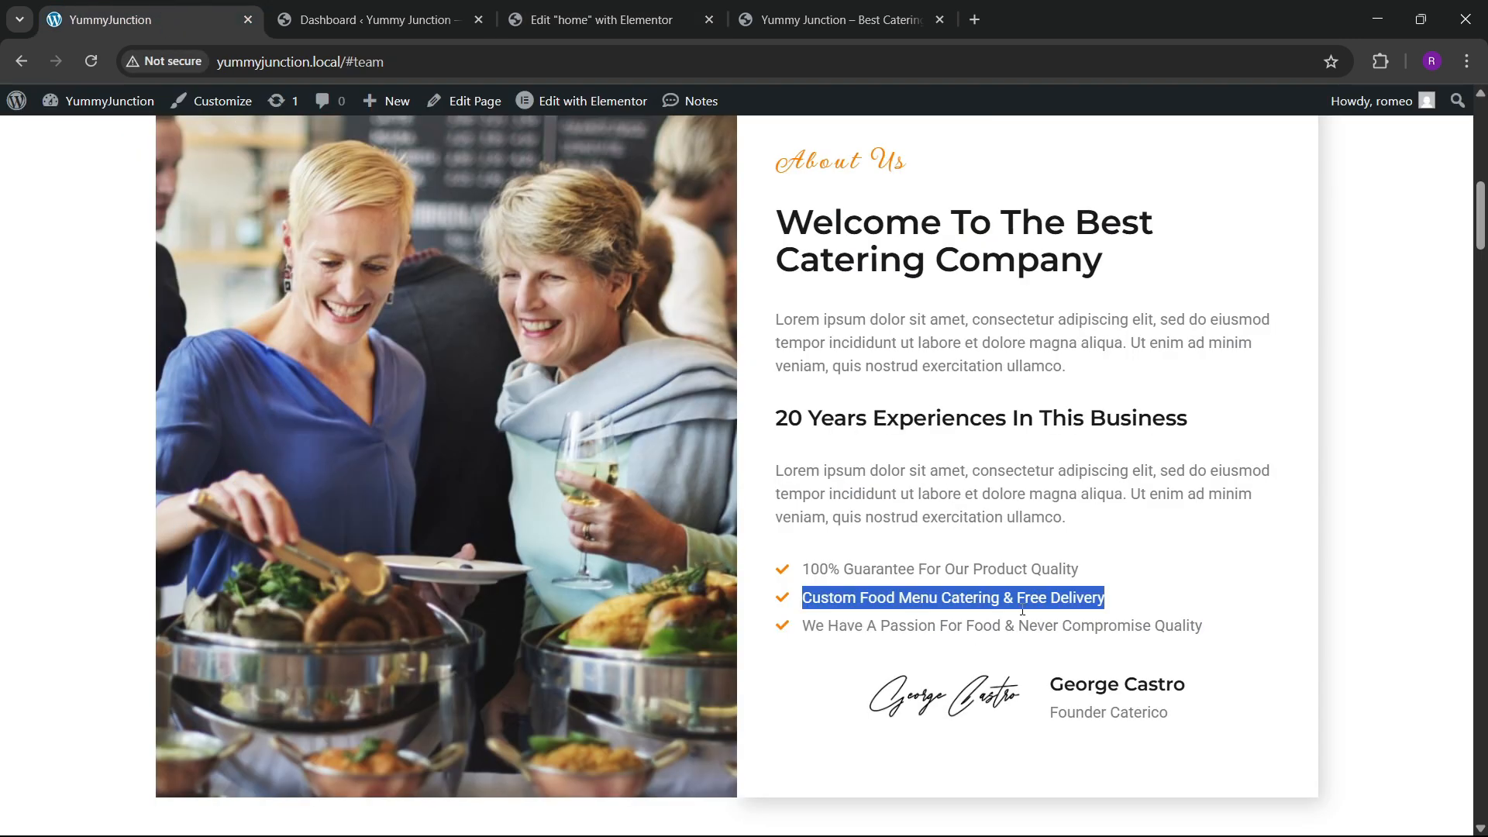
{"action": "left_click_drag", "start_coordinate": [795, 627], "coordinate": [1203, 627]}
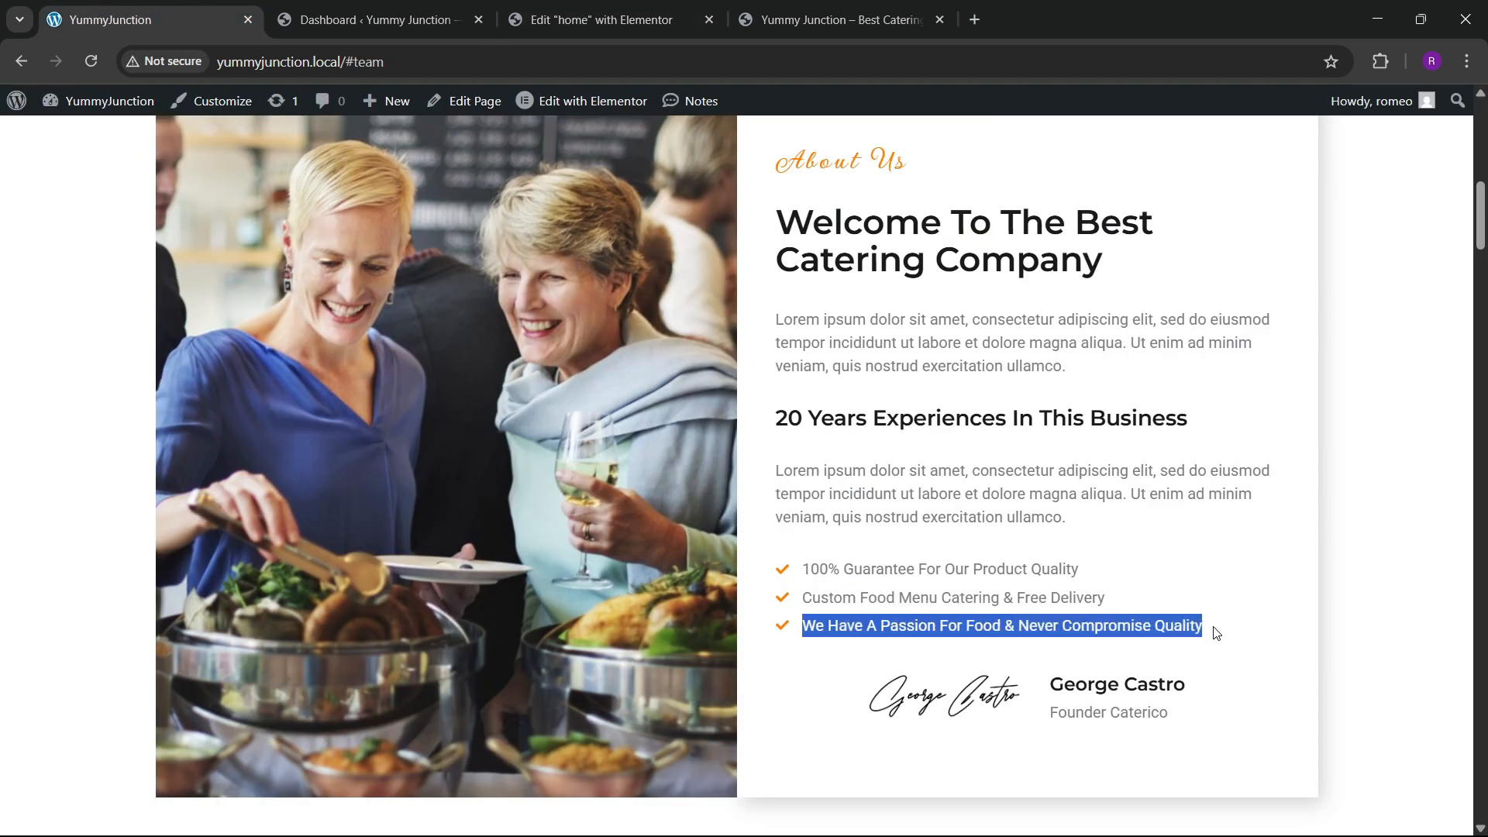
{"action": "left_click", "coordinate": [609, 19]}
{"action": "left_click", "coordinate": [152, 436]}
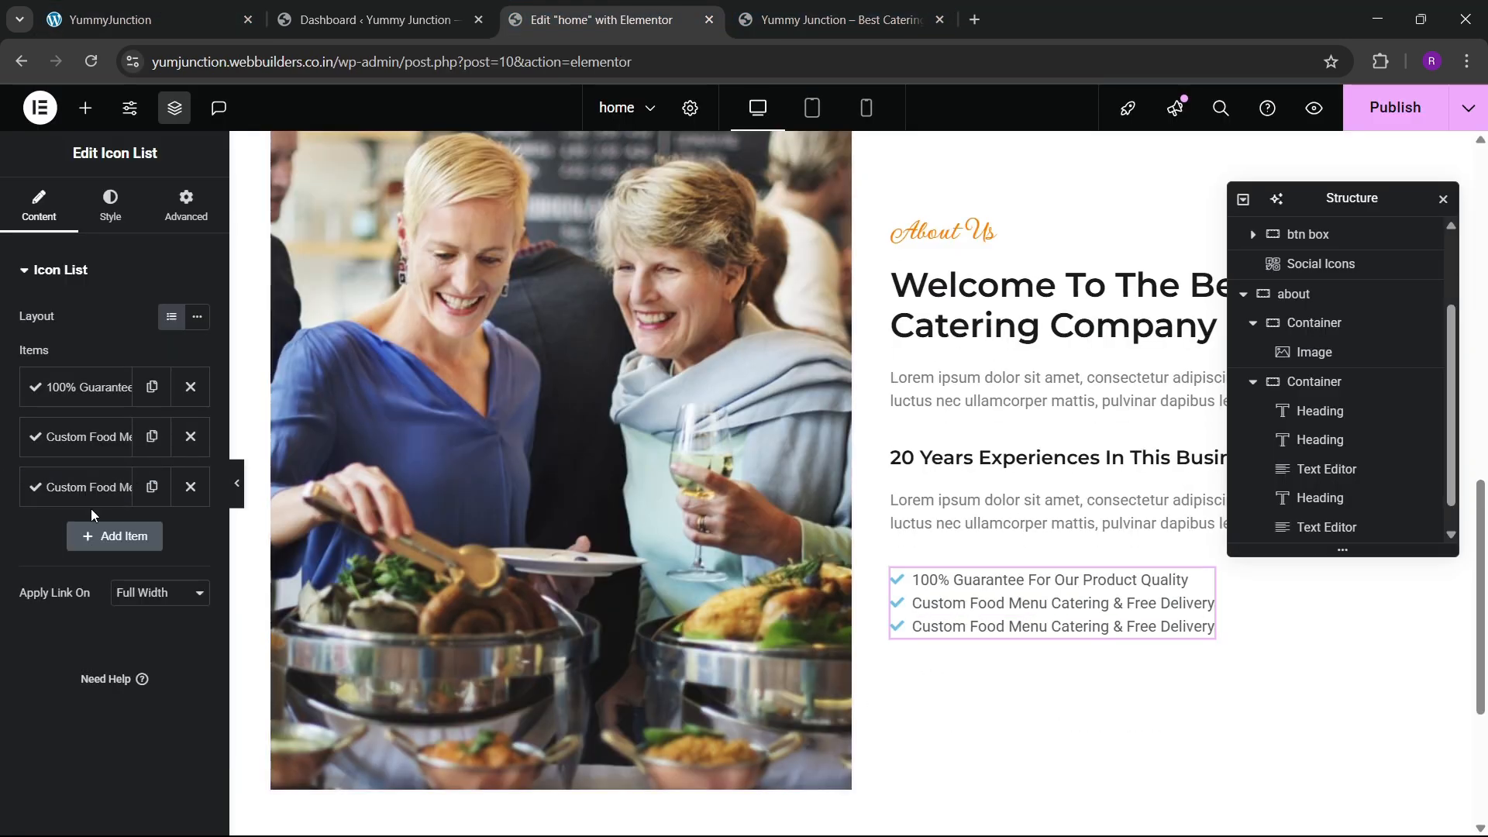
{"action": "left_click", "coordinate": [91, 489]}
{"action": "type", "text": "We Have A Passion For Food & Never Compromise Quality"}
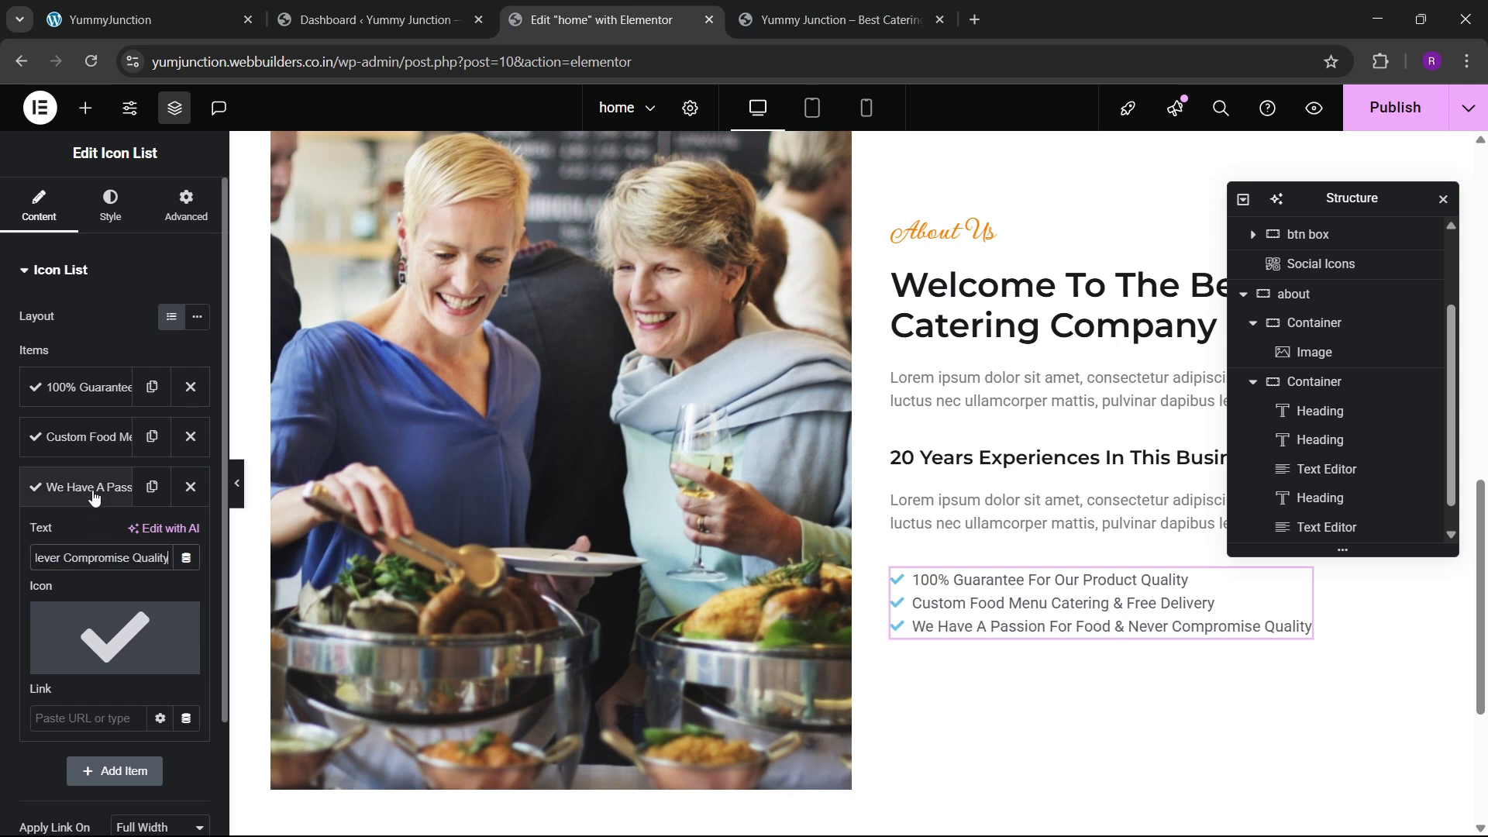
Apply the global orange colour to the icon list's check marks and set their size to 18 px
{"action": "left_click", "coordinate": [93, 207]}
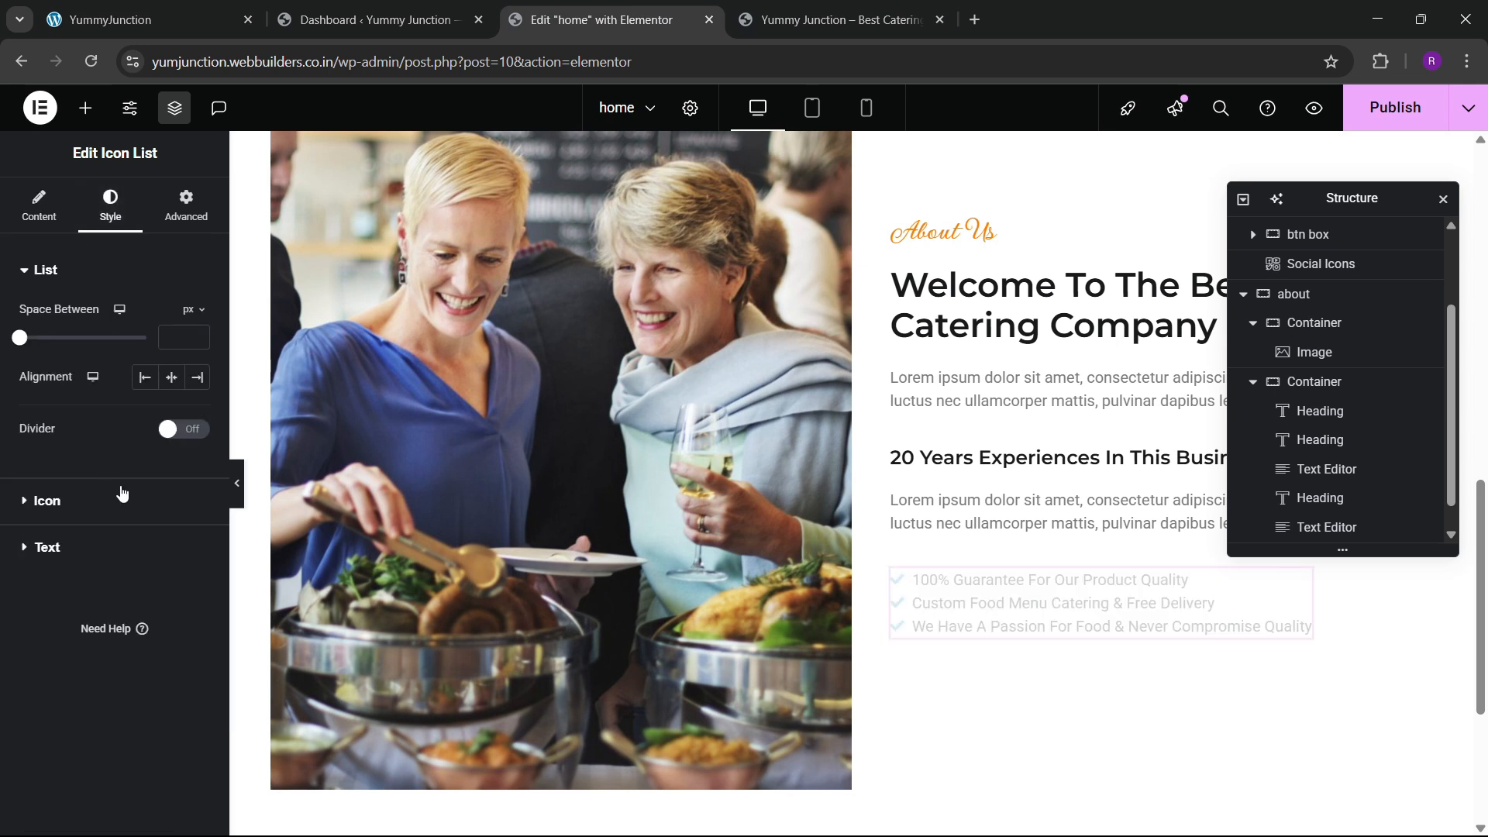
{"action": "left_click", "coordinate": [70, 503]}
{"action": "left_click", "coordinate": [172, 404]}
{"action": "left_click", "coordinate": [100, 649]}
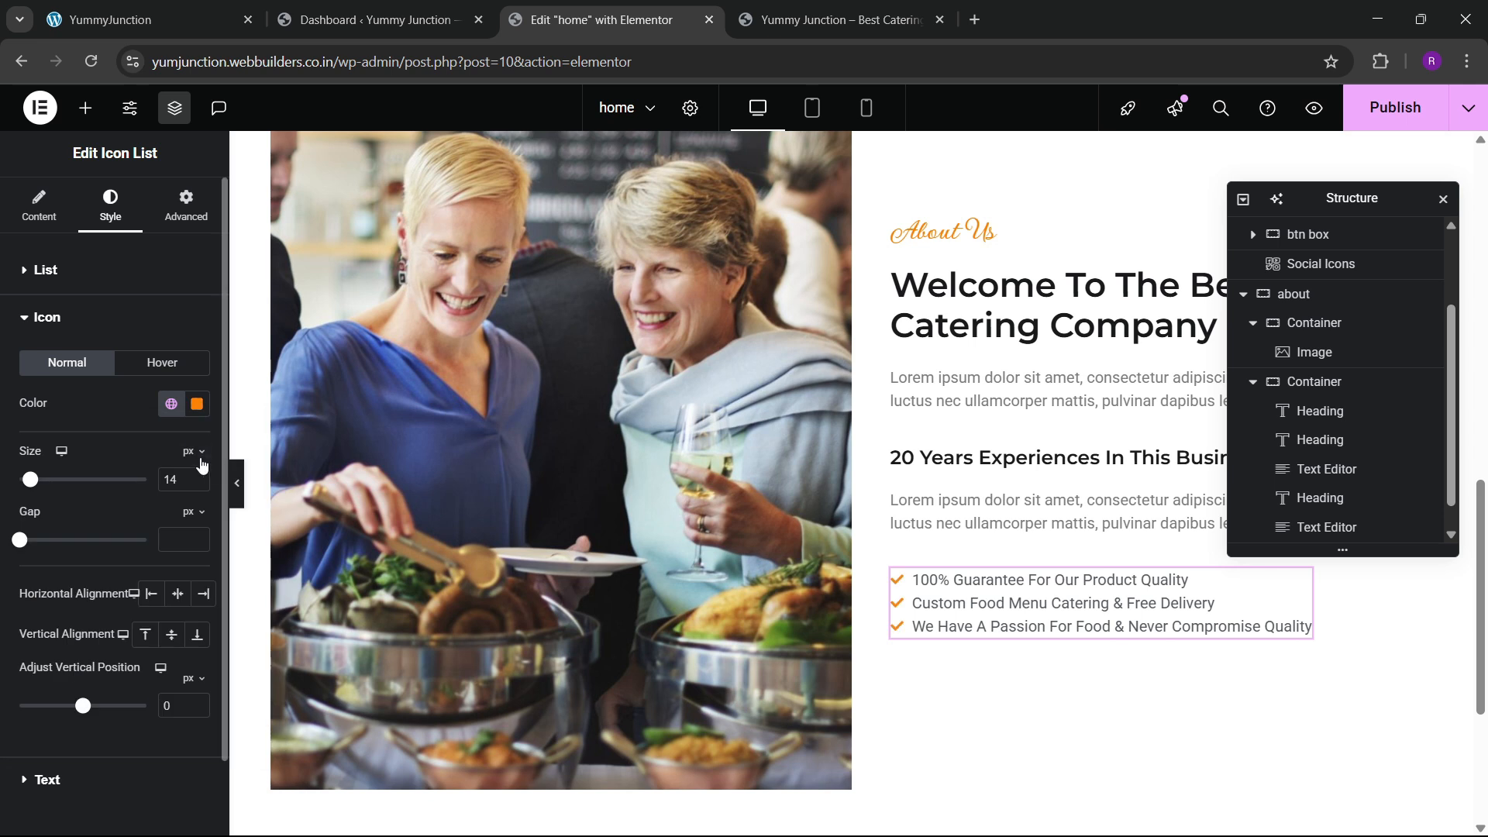
{"action": "left_click", "coordinate": [197, 475]}
{"action": "left_click", "coordinate": [197, 475]}
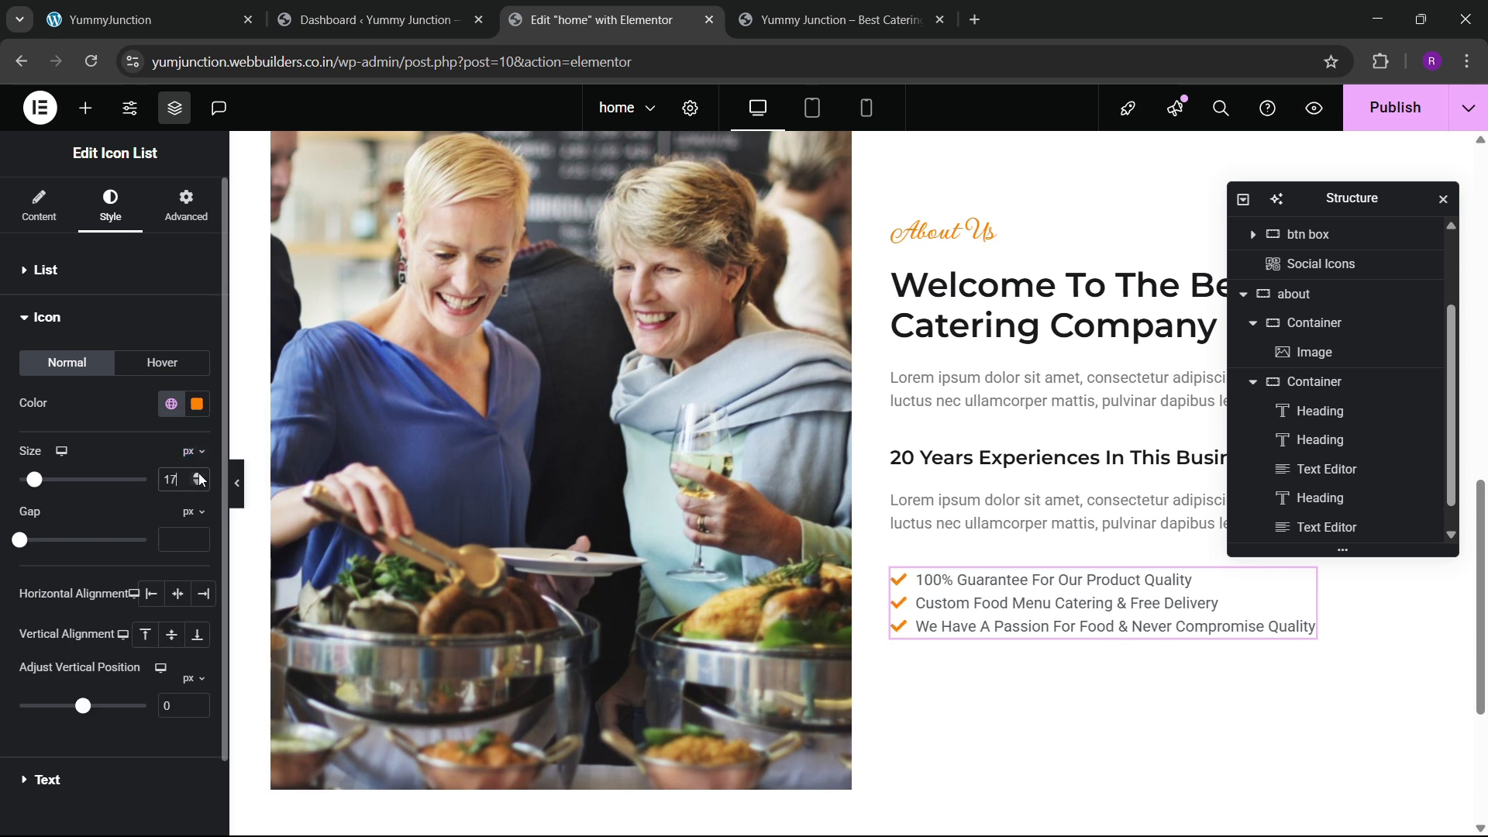
{"action": "left_click", "coordinate": [197, 475]}
{"action": "left_click", "coordinate": [197, 475]}
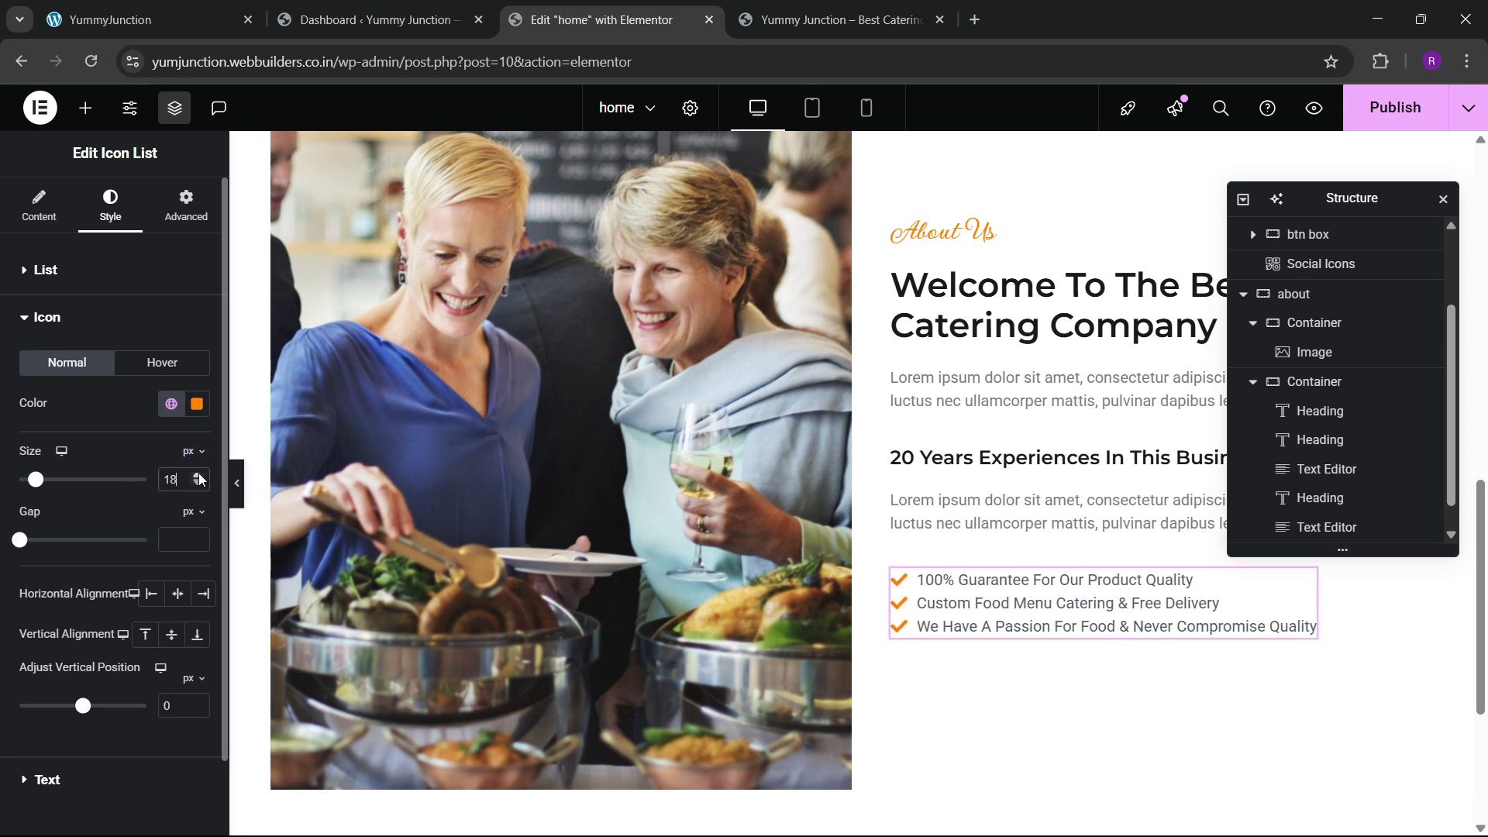
{"action": "left_click", "coordinate": [48, 318]}
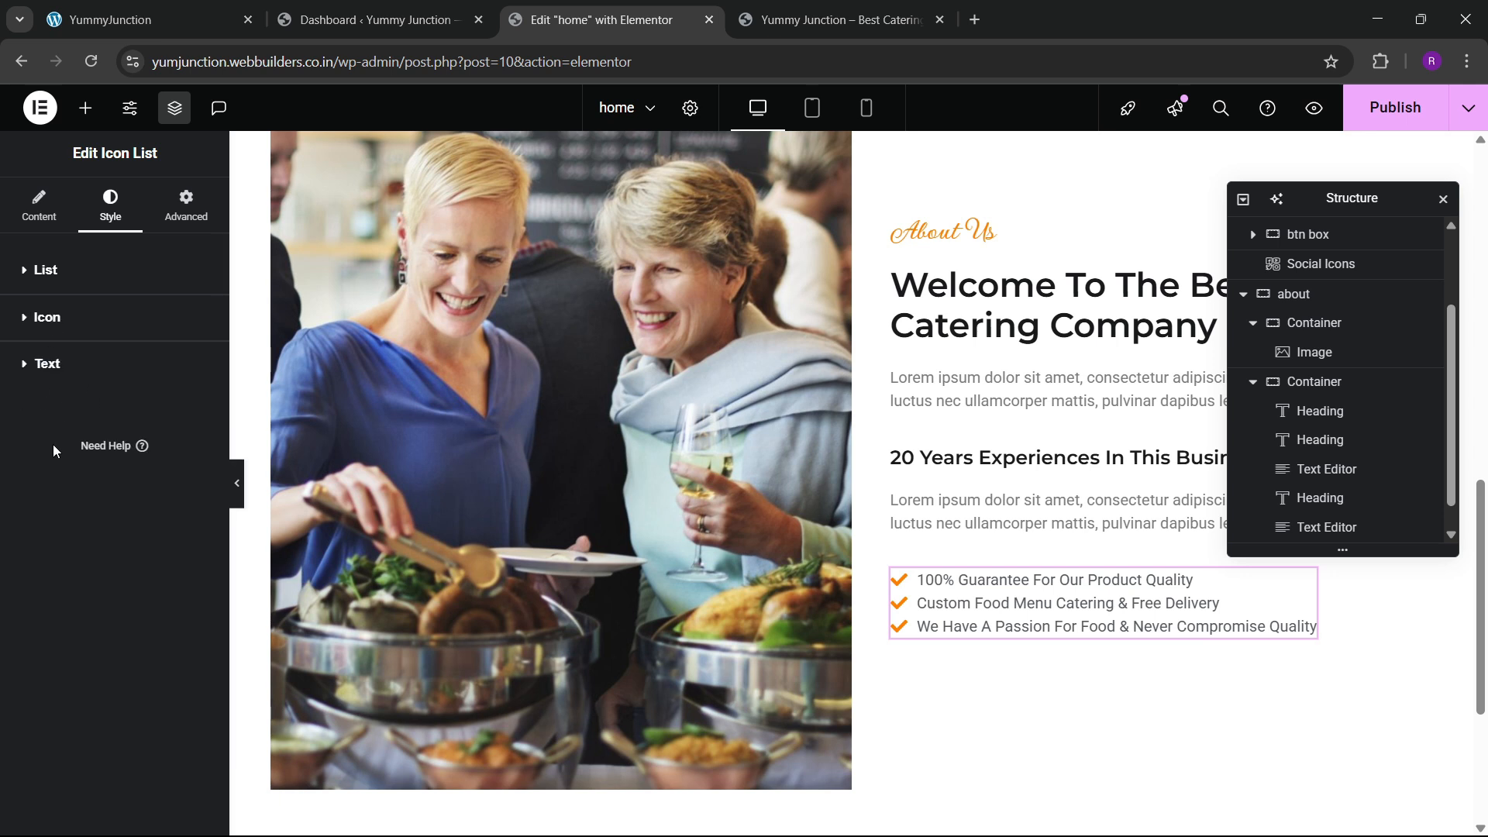
Apply the global grey paragraph colour to the icon list's text
{"action": "left_click", "coordinate": [60, 364]}
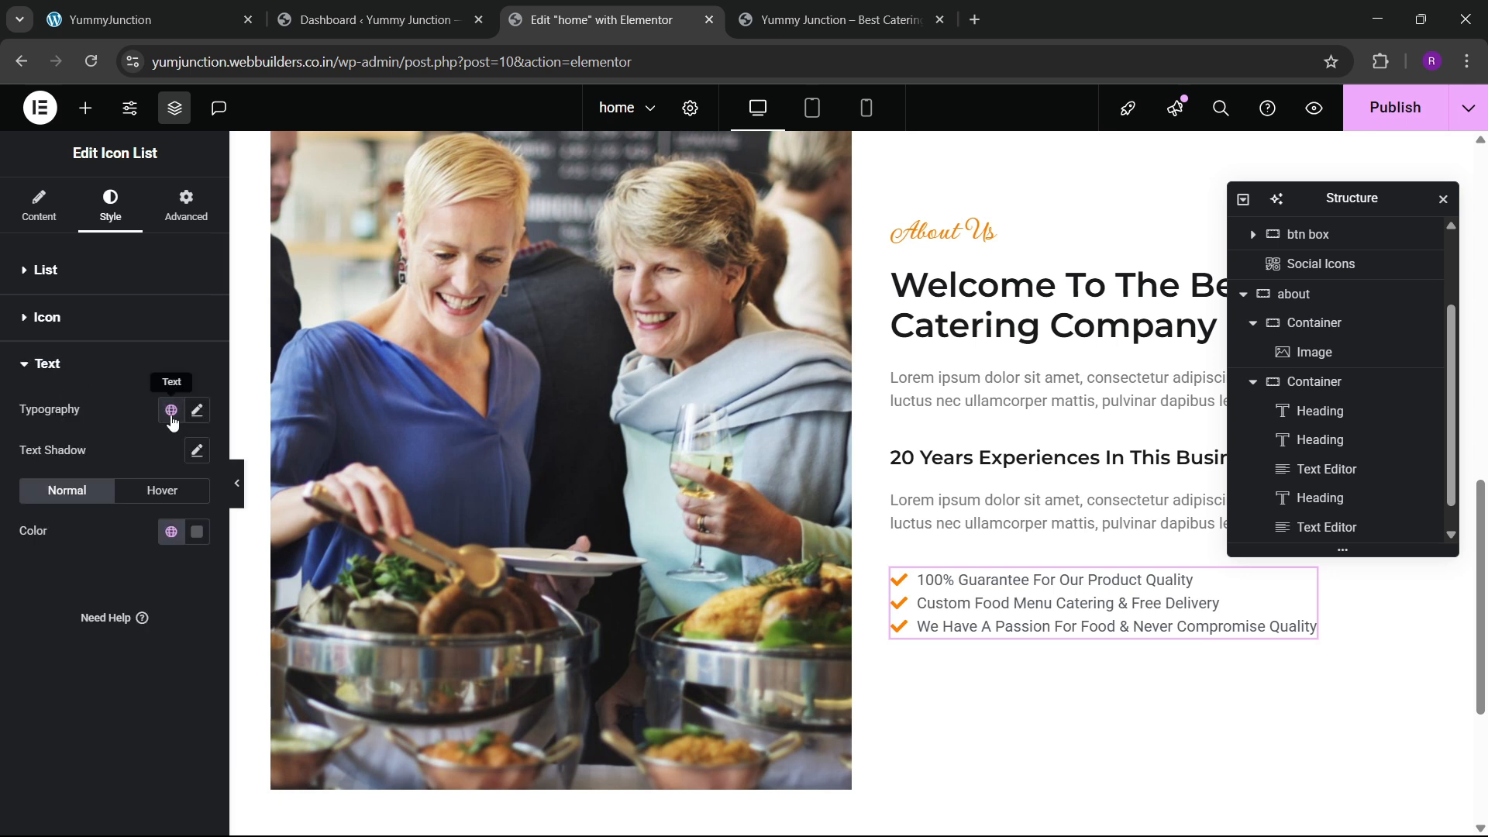
{"action": "left_click", "coordinate": [171, 532]}
{"action": "left_click", "coordinate": [49, 486]}
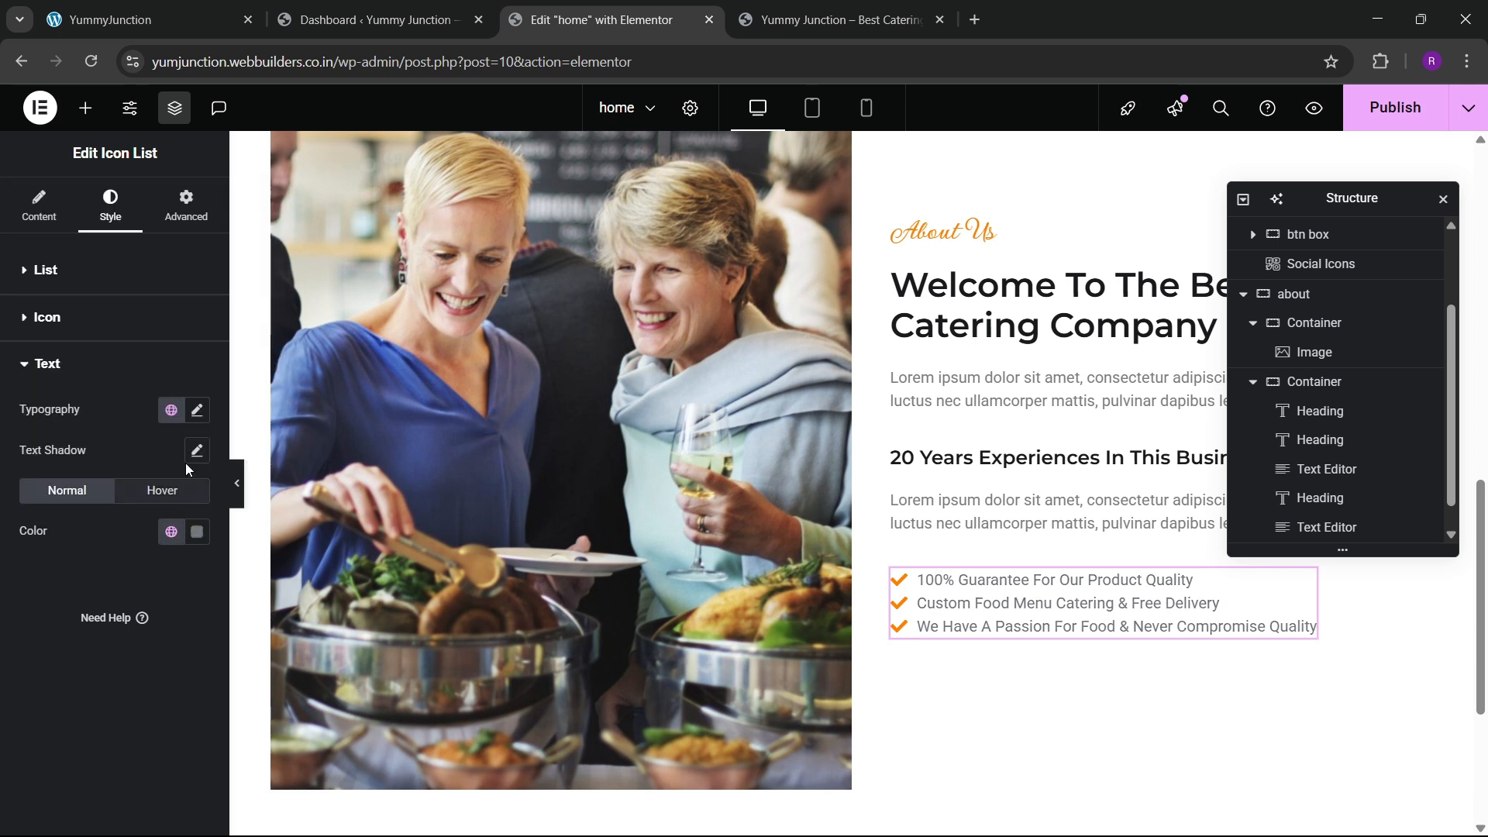
Set the space between the icon list's items to 9 px and compare the section with the reference site
{"action": "left_click", "coordinate": [48, 271]}
{"action": "left_click_drag", "start_coordinate": [19, 338], "coordinate": [42, 339]}
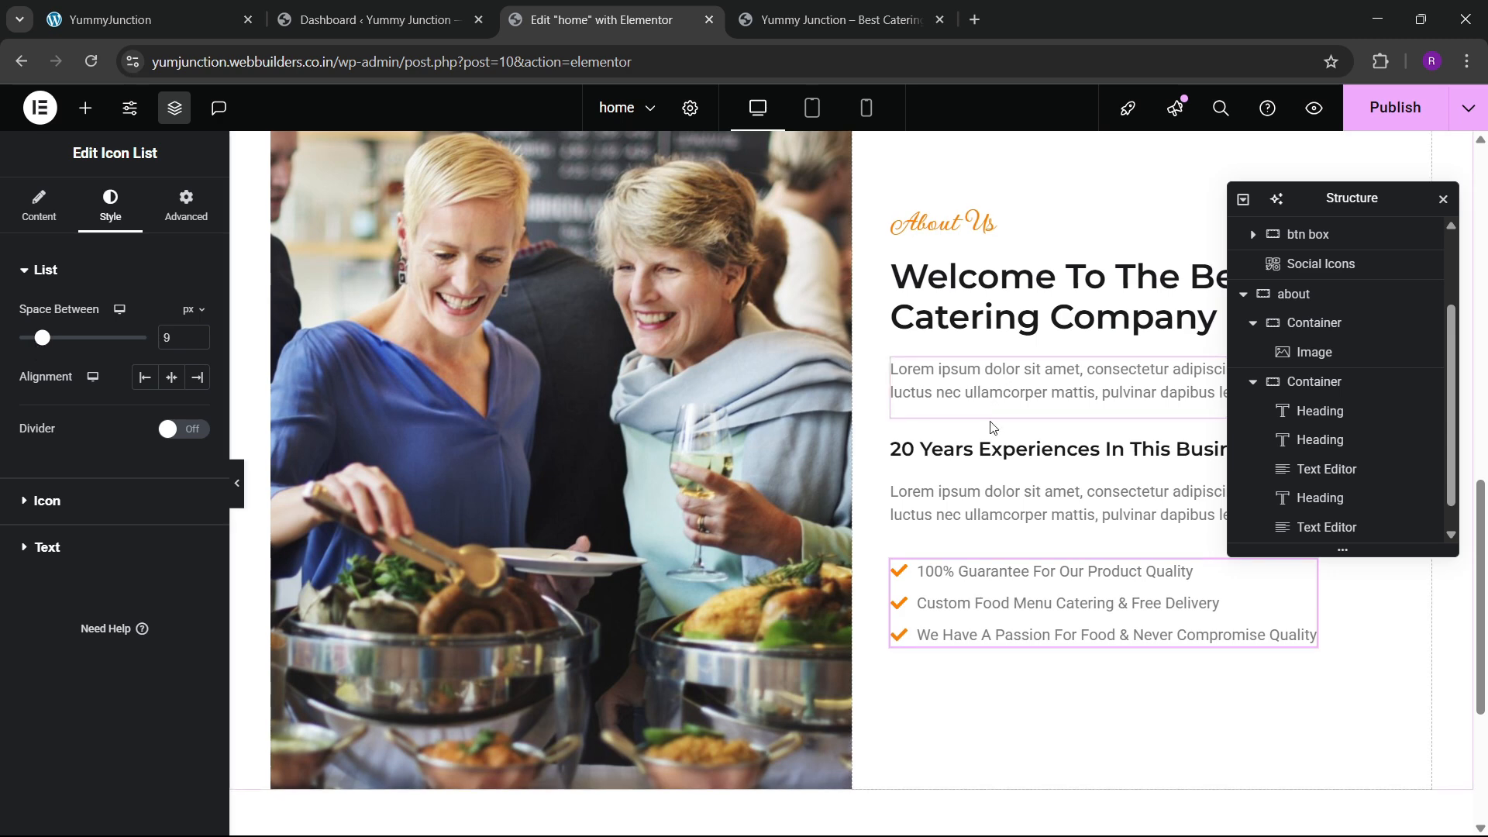
{"action": "scroll", "coordinate": [524, 390], "scroll_direction": "up", "scroll_amount": 3}
{"action": "left_click", "coordinate": [124, 19]}
{"action": "scroll", "coordinate": [933, 480], "scroll_direction": "up", "scroll_amount": 3}
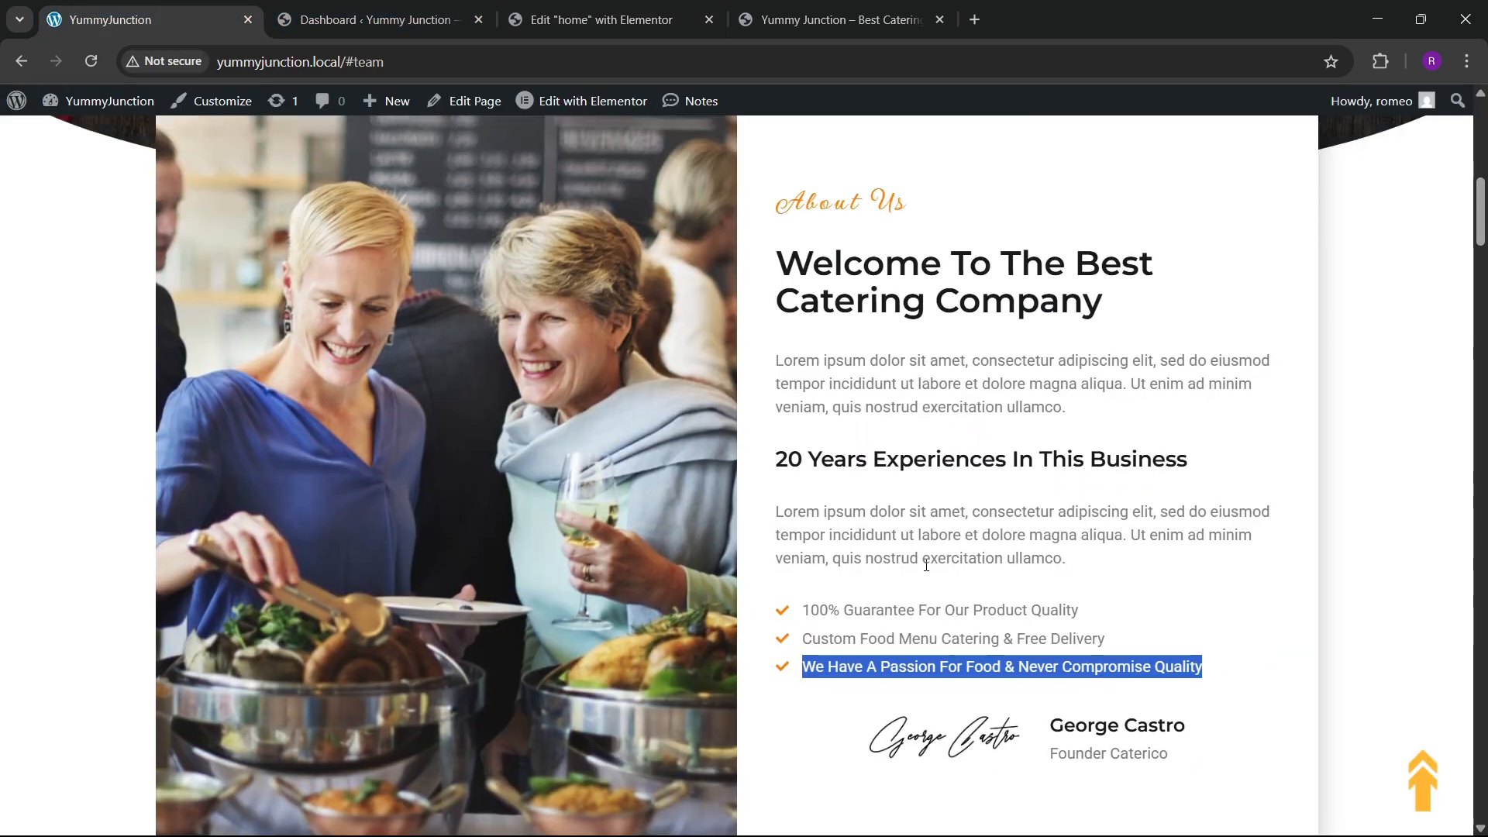
{"action": "scroll", "coordinate": [758, 529], "scroll_direction": "down", "scroll_amount": 3}
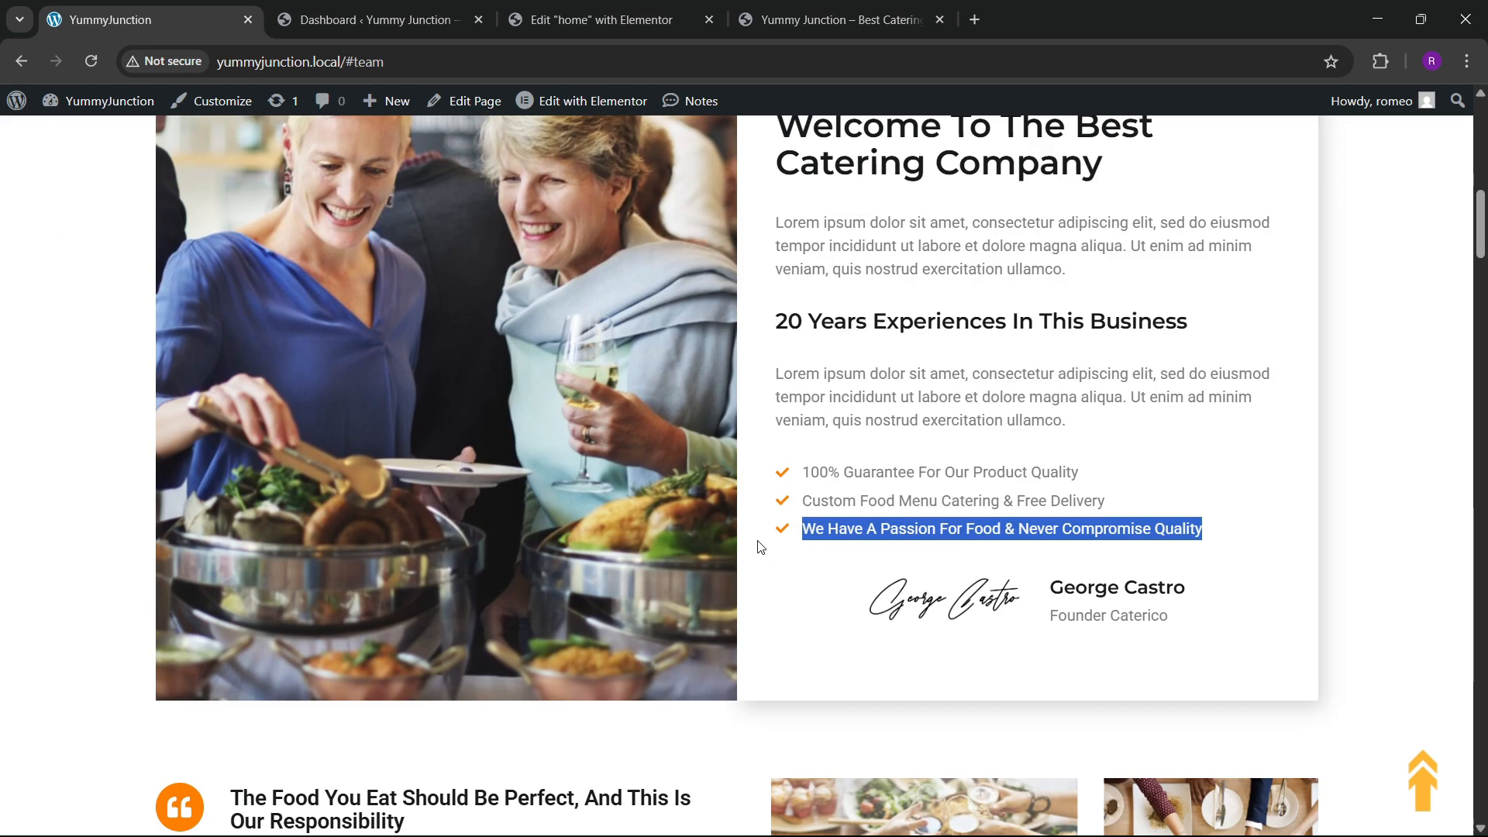
Add a container below the check-mark list in the About Us text column and check the signature row on the reference site
{"action": "scroll", "coordinate": [757, 531], "scroll_direction": "up", "scroll_amount": 2}
{"action": "left_click", "coordinate": [601, 20]}
{"action": "scroll", "coordinate": [763, 487], "scroll_direction": "down", "scroll_amount": 3}
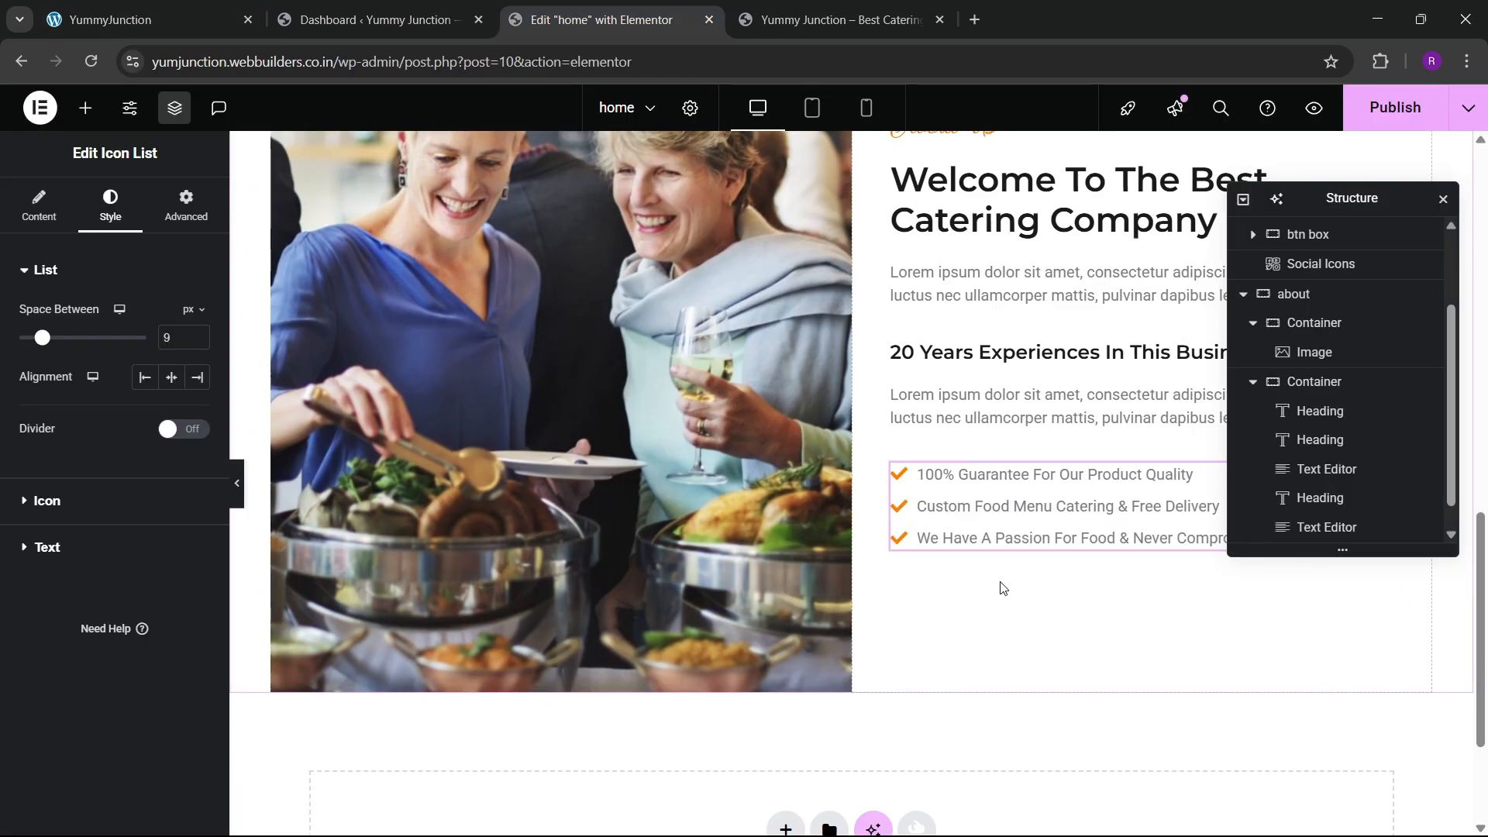
{"action": "left_click", "coordinate": [85, 108]}
{"action": "left_click_drag", "start_coordinate": [59, 380], "coordinate": [990, 586]}
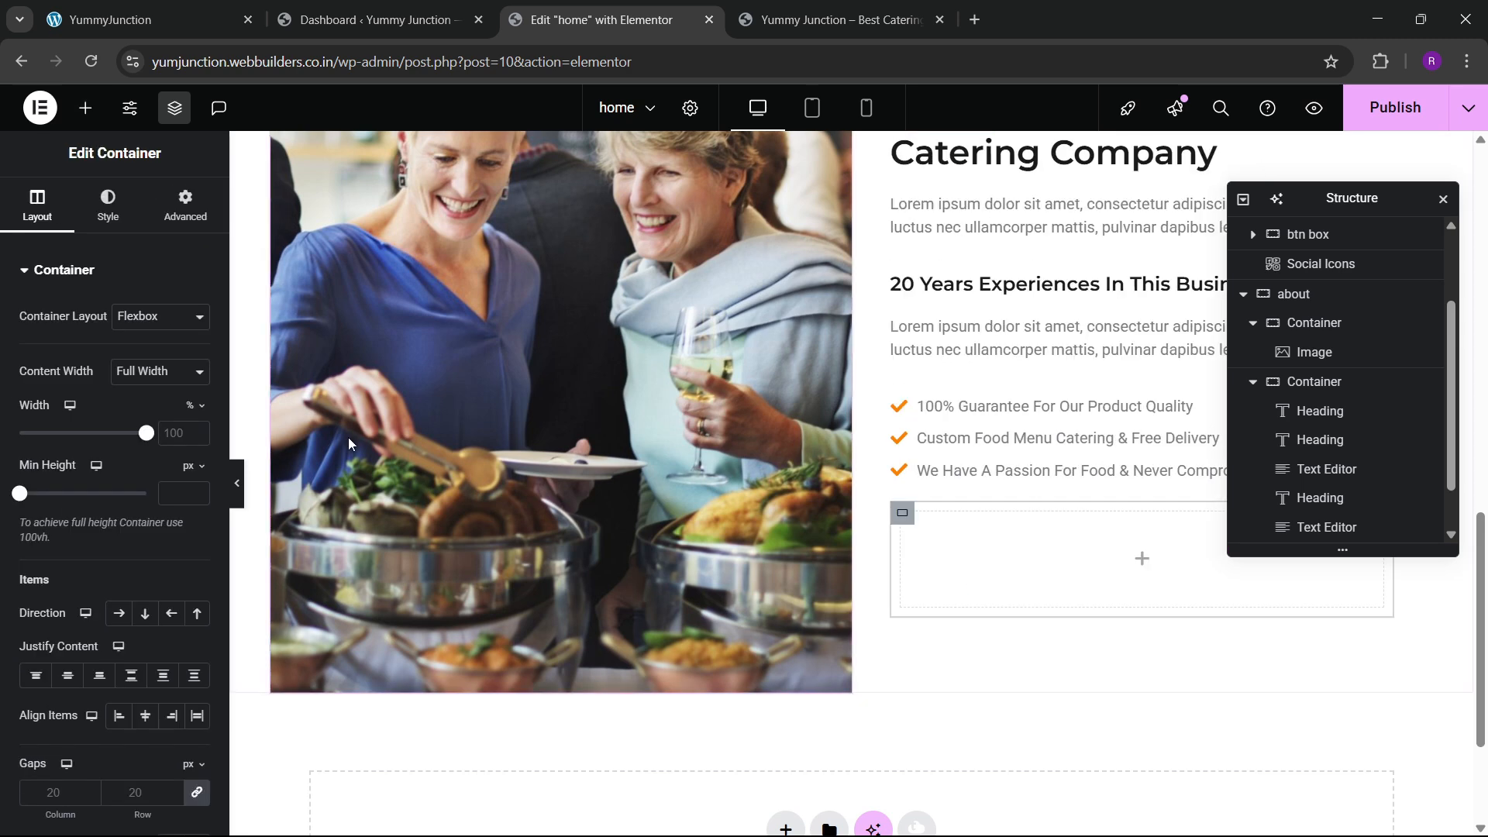
{"action": "left_click", "coordinate": [184, 206]}
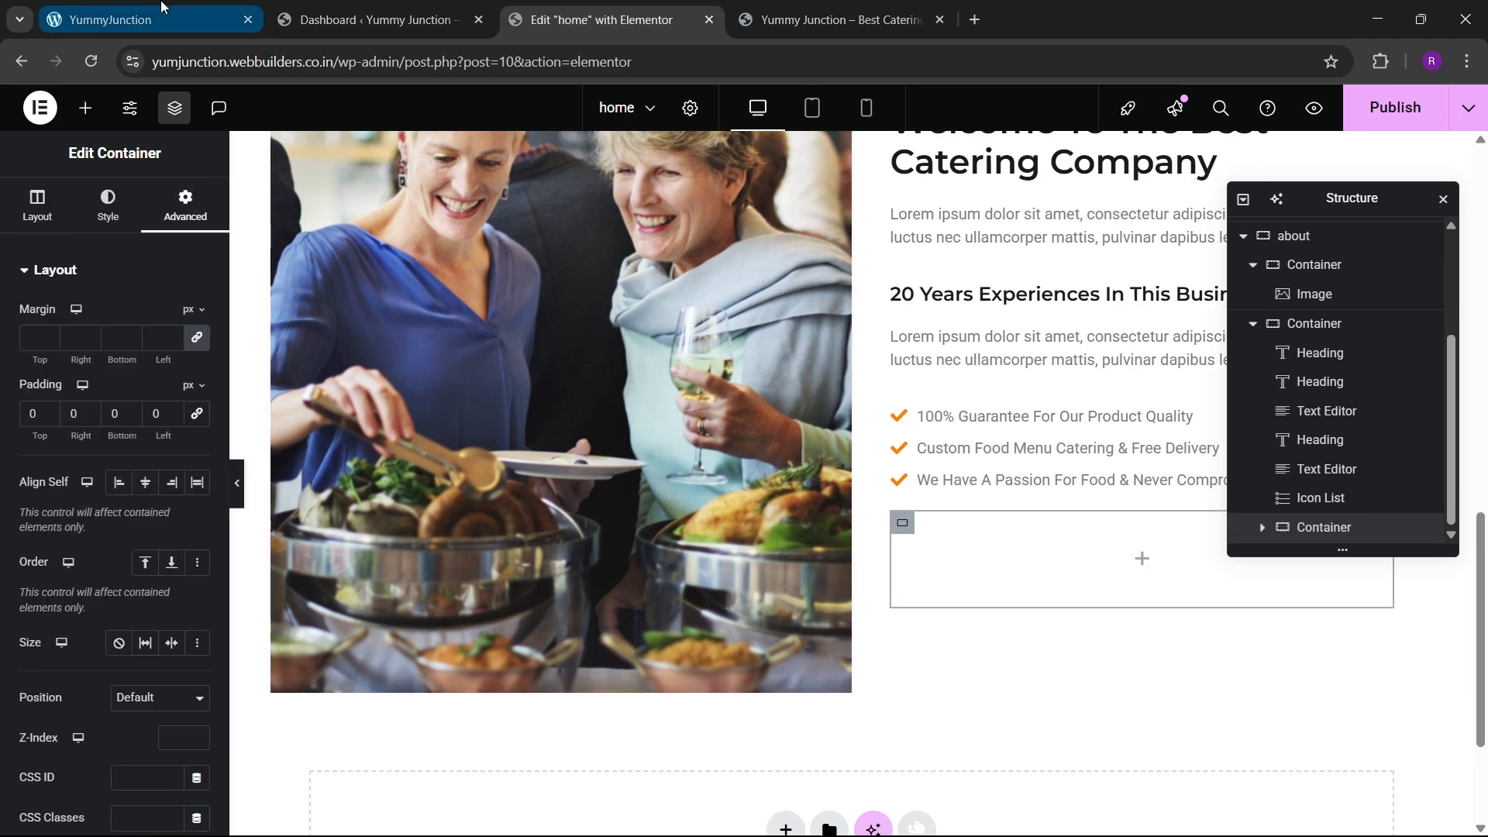
{"action": "left_click", "coordinate": [139, 19]}
{"action": "scroll", "coordinate": [1034, 473], "scroll_direction": "down", "scroll_amount": 2}
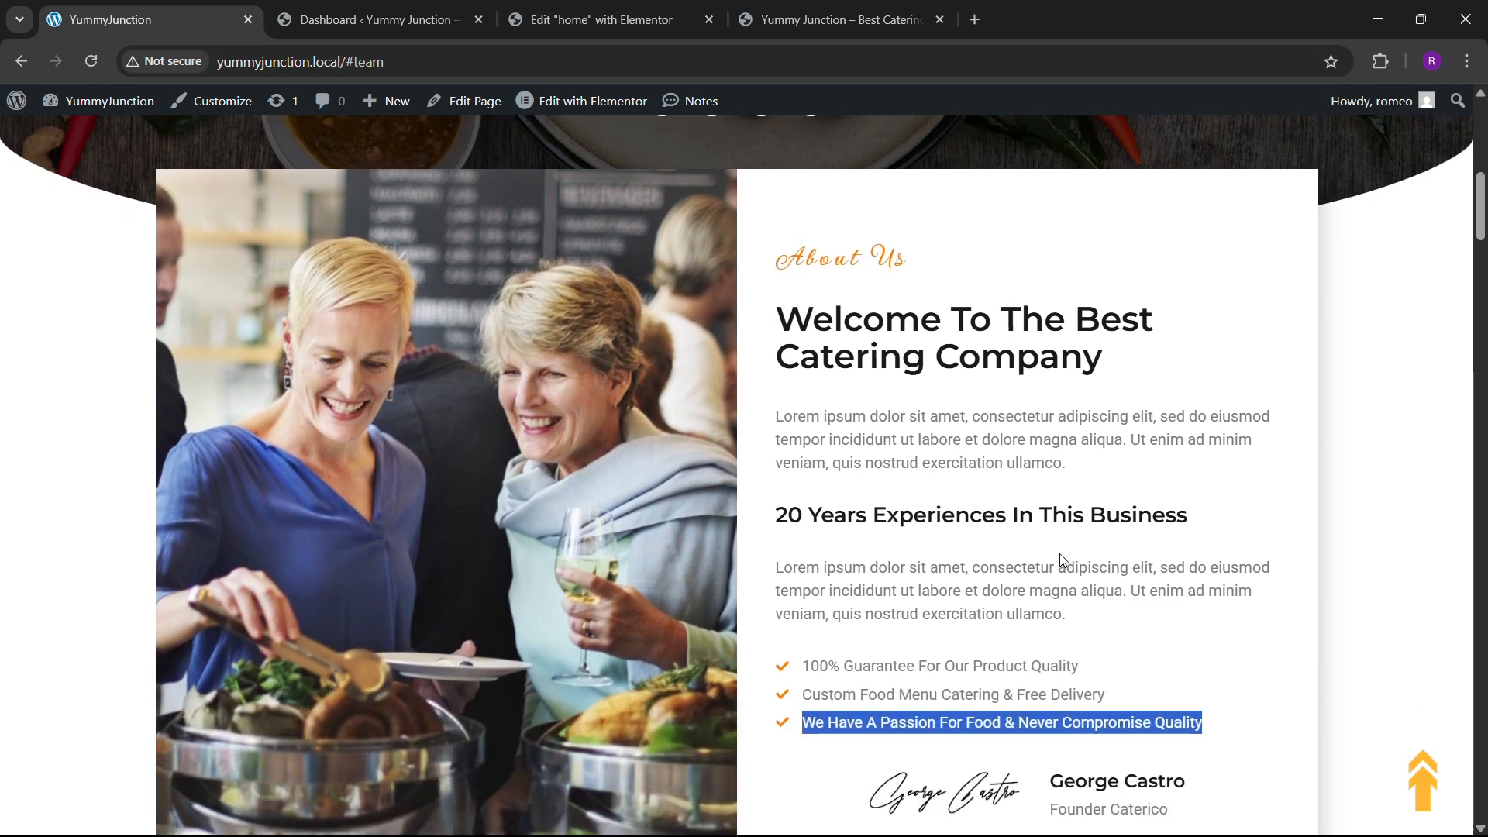
{"action": "scroll", "coordinate": [1060, 558], "scroll_direction": "up", "scroll_amount": 1}
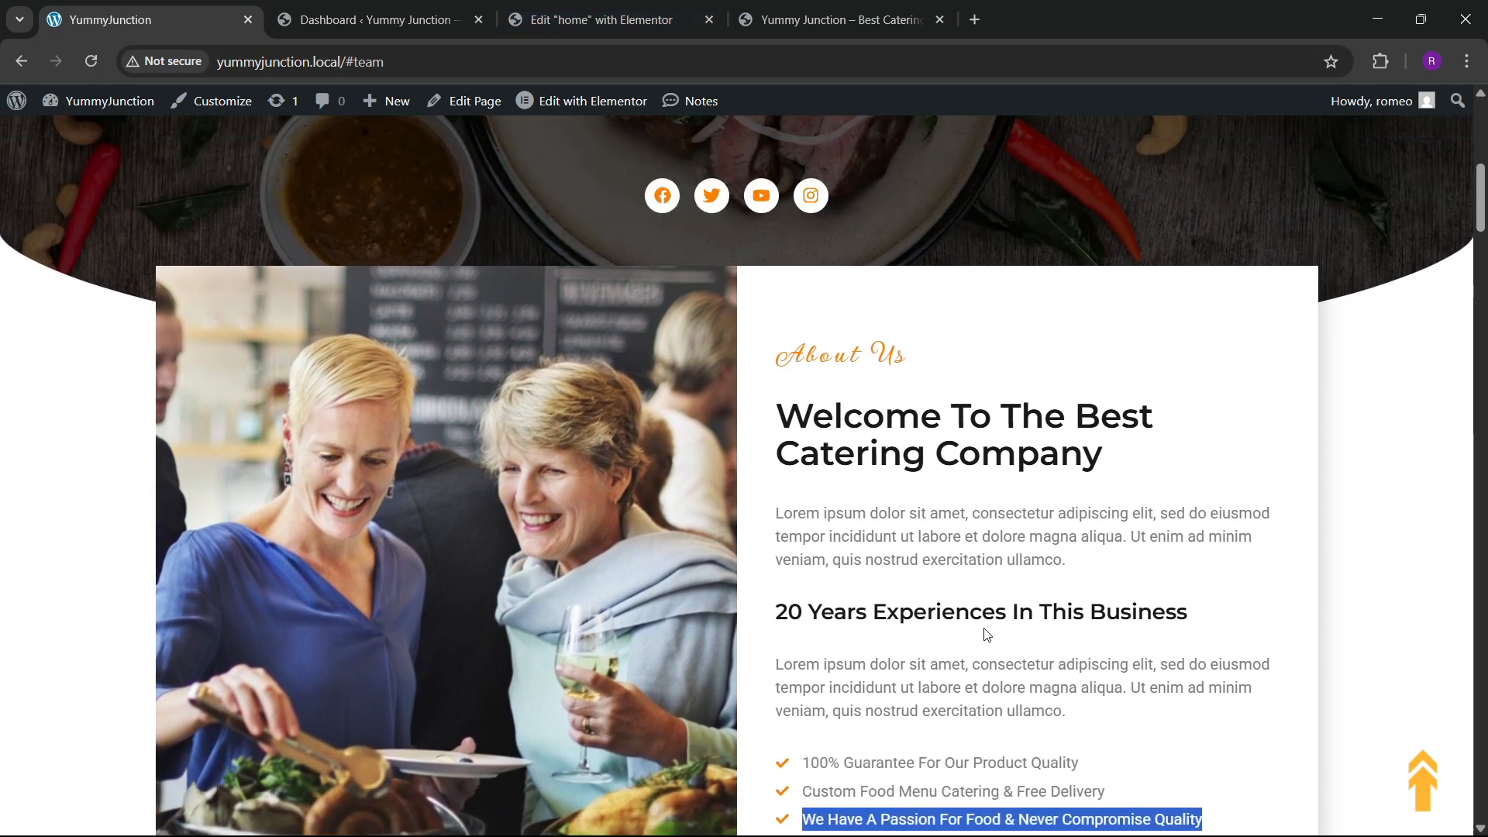
{"action": "scroll", "coordinate": [987, 635], "scroll_direction": "down", "scroll_amount": 3}
{"action": "left_click", "coordinate": [600, 19]}
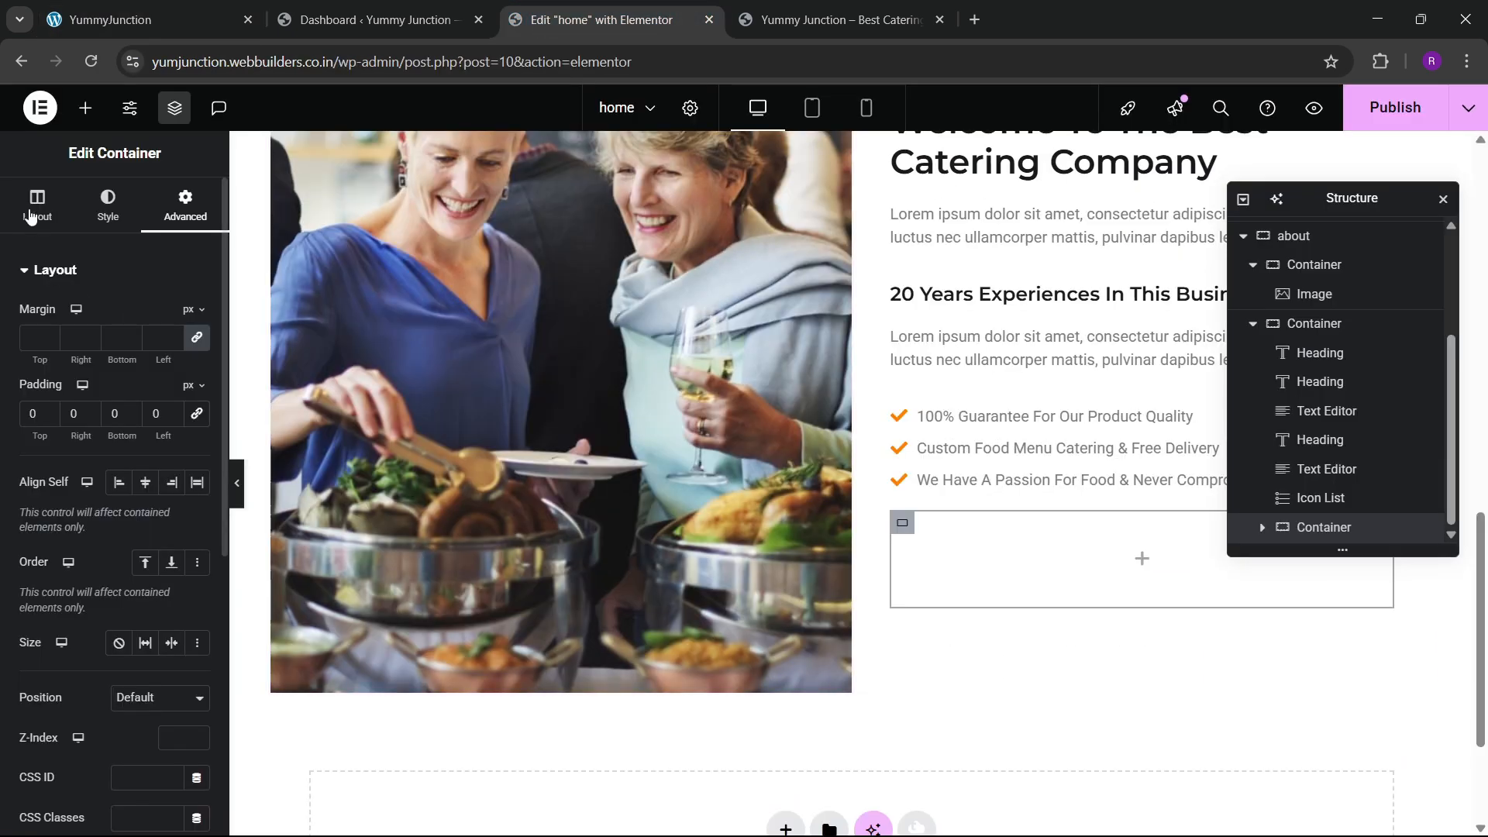
Add an Image widget to the new container and choose signature-1.png from the media library
{"action": "left_click", "coordinate": [84, 110]}
{"action": "left_click_drag", "start_coordinate": [159, 535], "coordinate": [1074, 599]}
{"action": "left_click", "coordinate": [135, 371]}
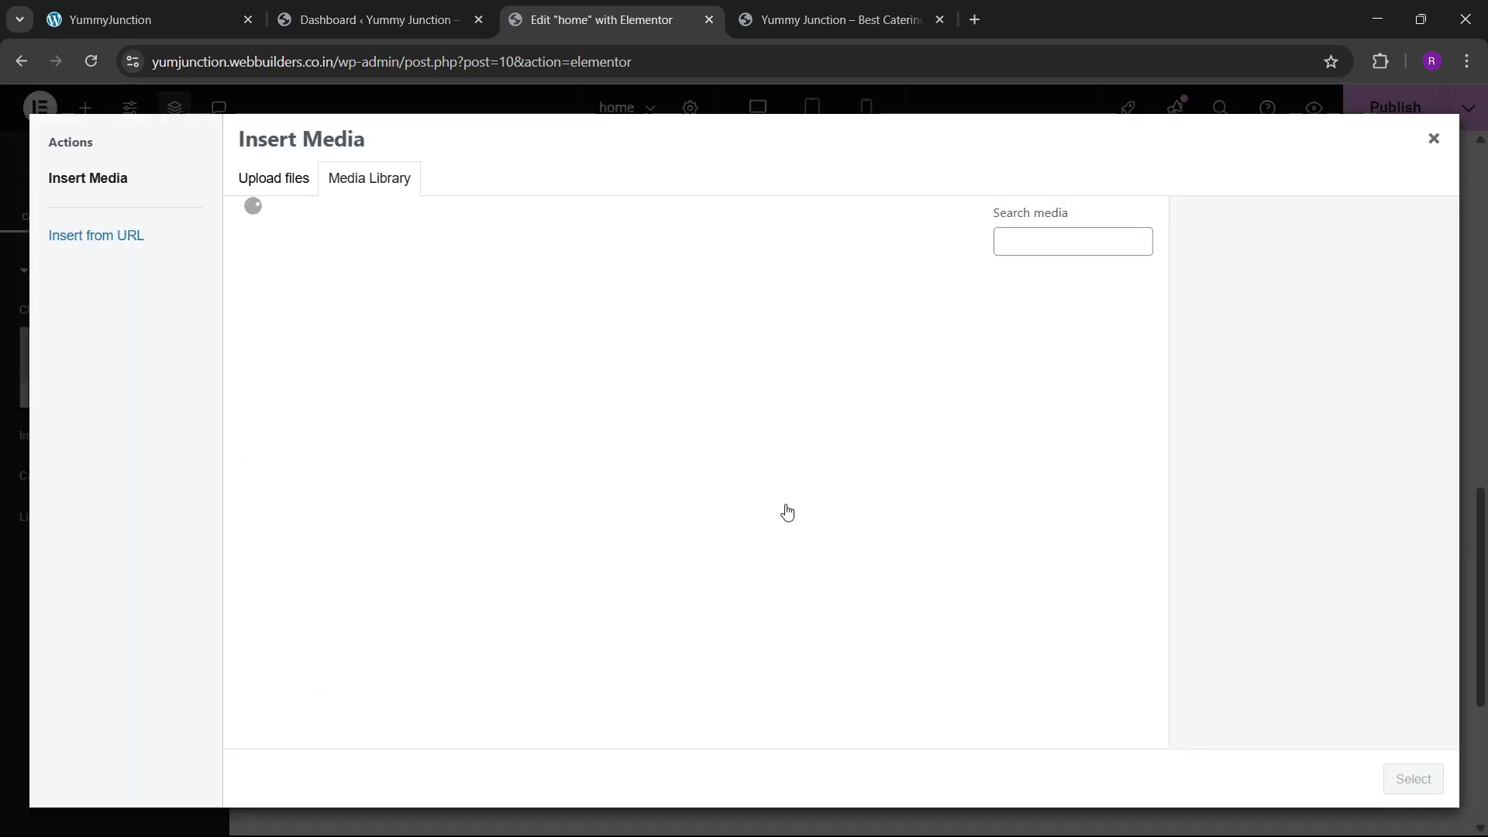
{"action": "left_click", "coordinate": [722, 406]}
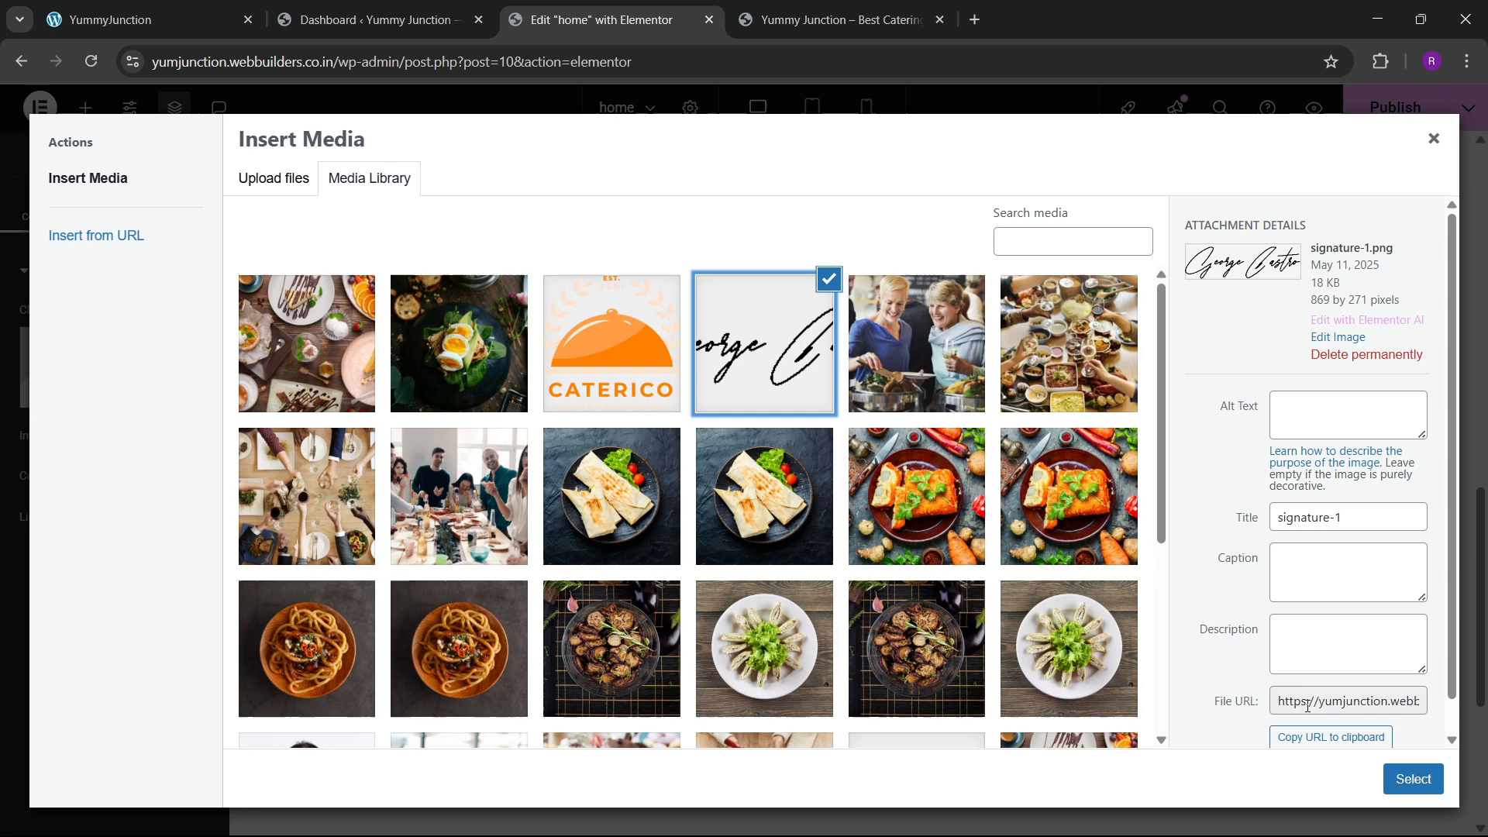
{"action": "left_click", "coordinate": [1412, 779]}
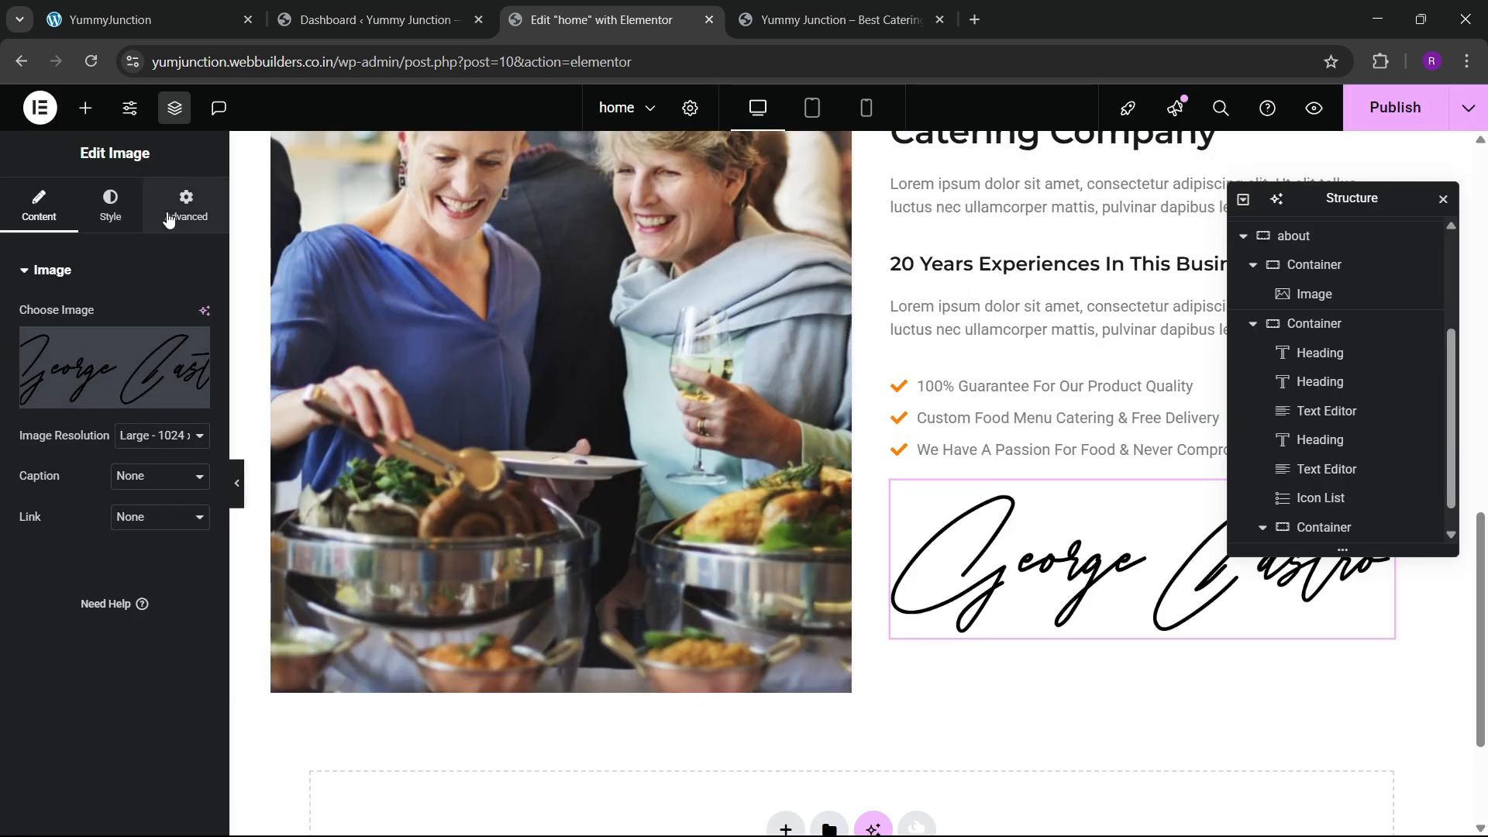
Find the Icon Box widget and add it below the signature image inside the same container
{"action": "left_click", "coordinate": [85, 109]}
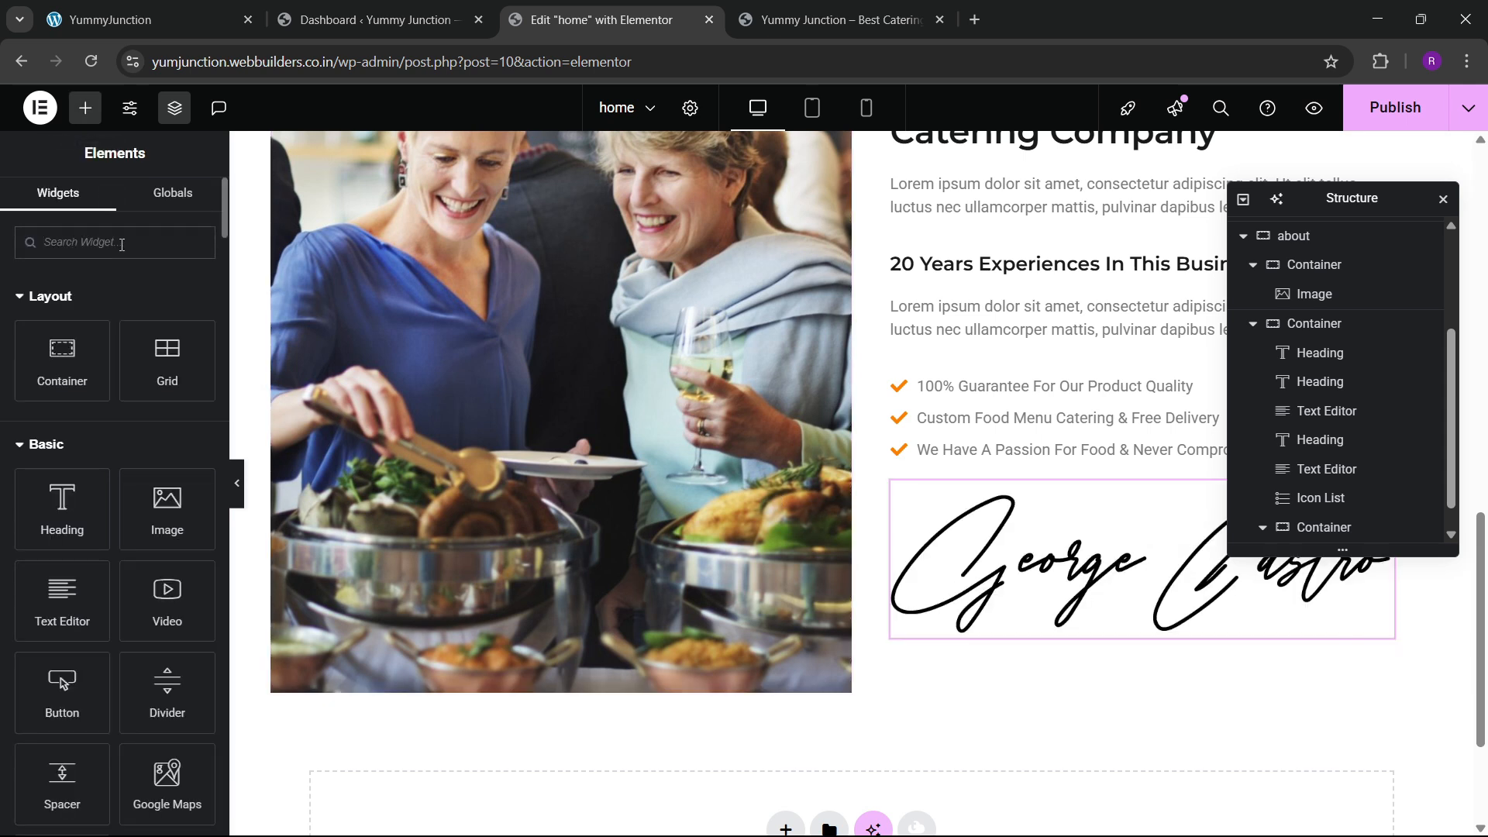
{"action": "type", "text": "icon b"}
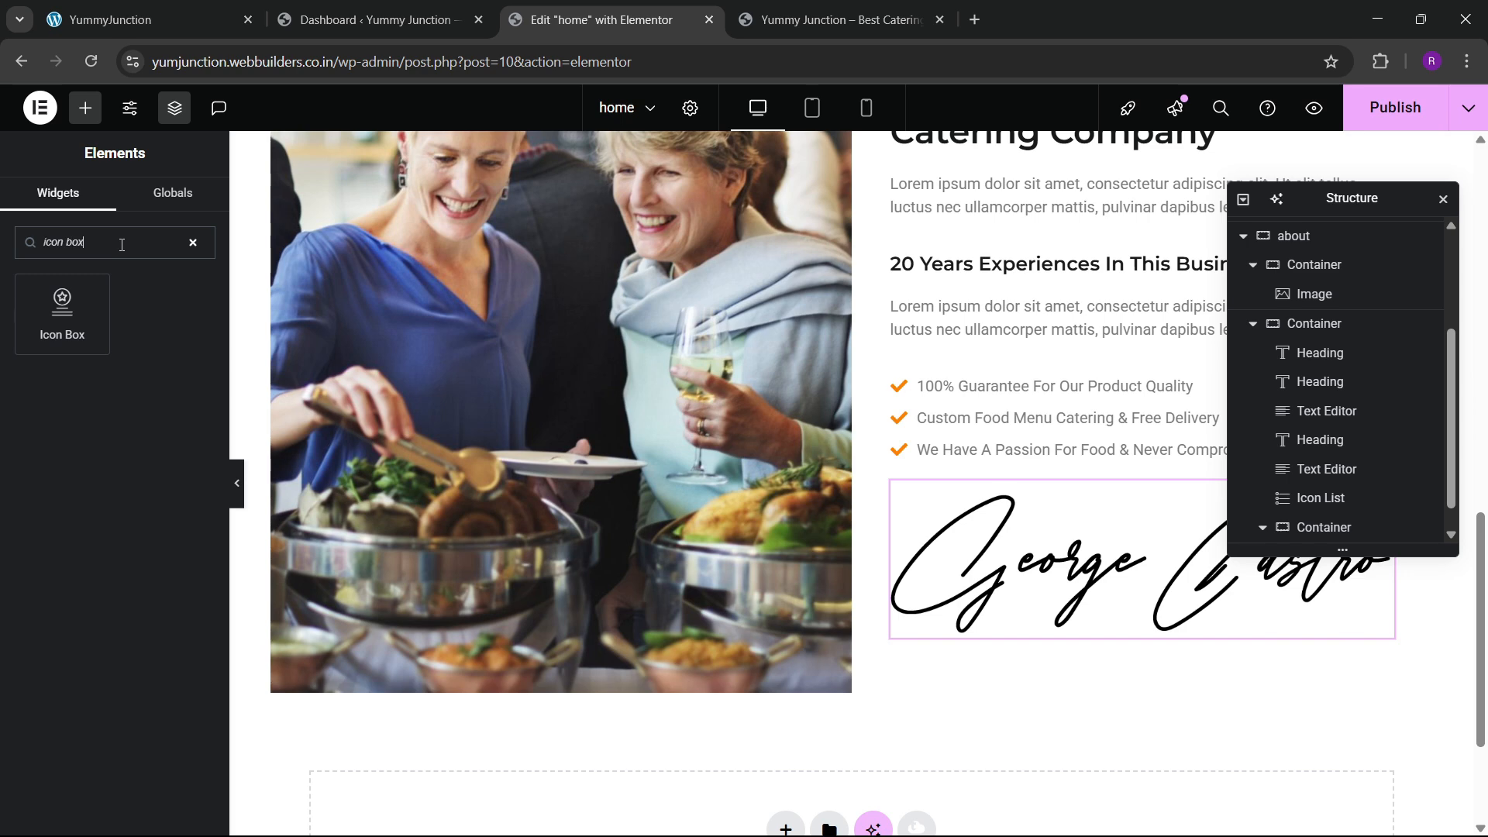
{"action": "type", "text": "ox"}
{"action": "mouse_move", "coordinate": [62, 310]}
{"action": "left_mouse_down"}
{"action": "mouse_move", "coordinate": [1156, 572]}
{"action": "mouse_move", "coordinate": [1155, 616]}
{"action": "left_mouse_up"}
Lay out the signature container as a row with space-between justification and centred item alignment
{"action": "left_click", "coordinate": [1317, 470]}
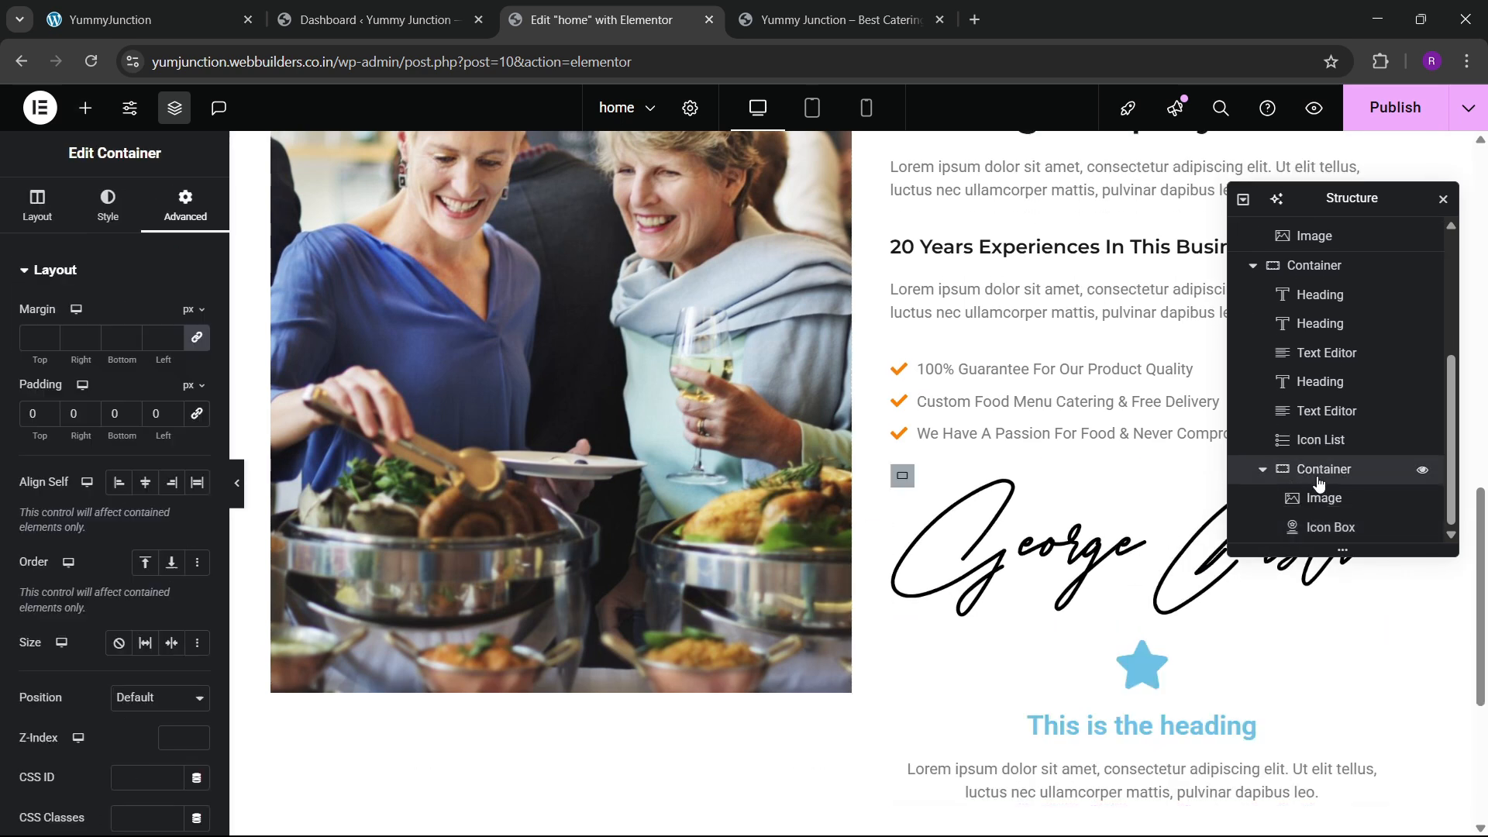
{"action": "left_click", "coordinate": [34, 216]}
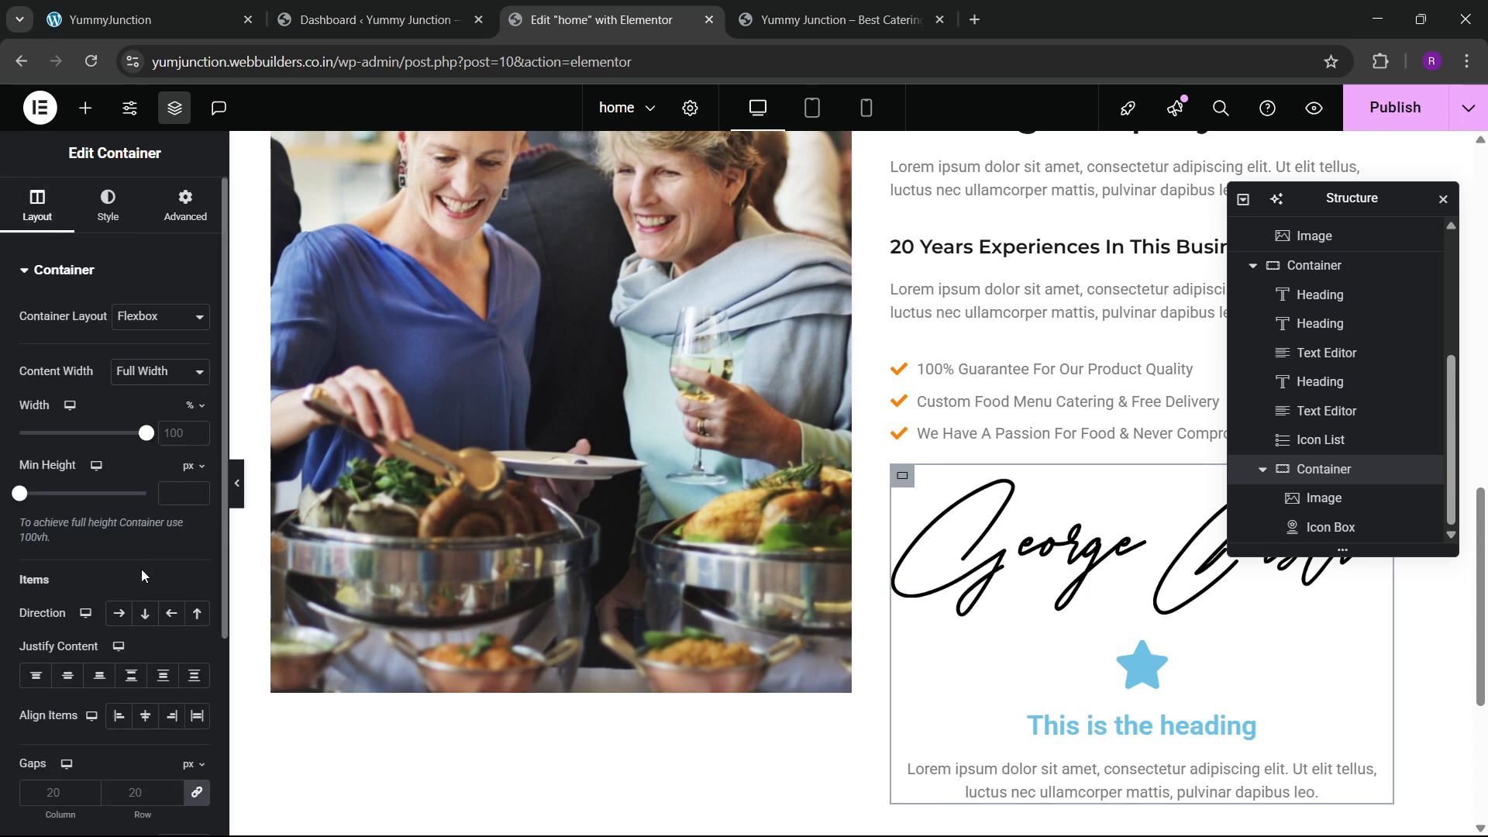
{"action": "left_click", "coordinate": [117, 613]}
{"action": "left_click", "coordinate": [131, 675]}
{"action": "left_click", "coordinate": [145, 716]}
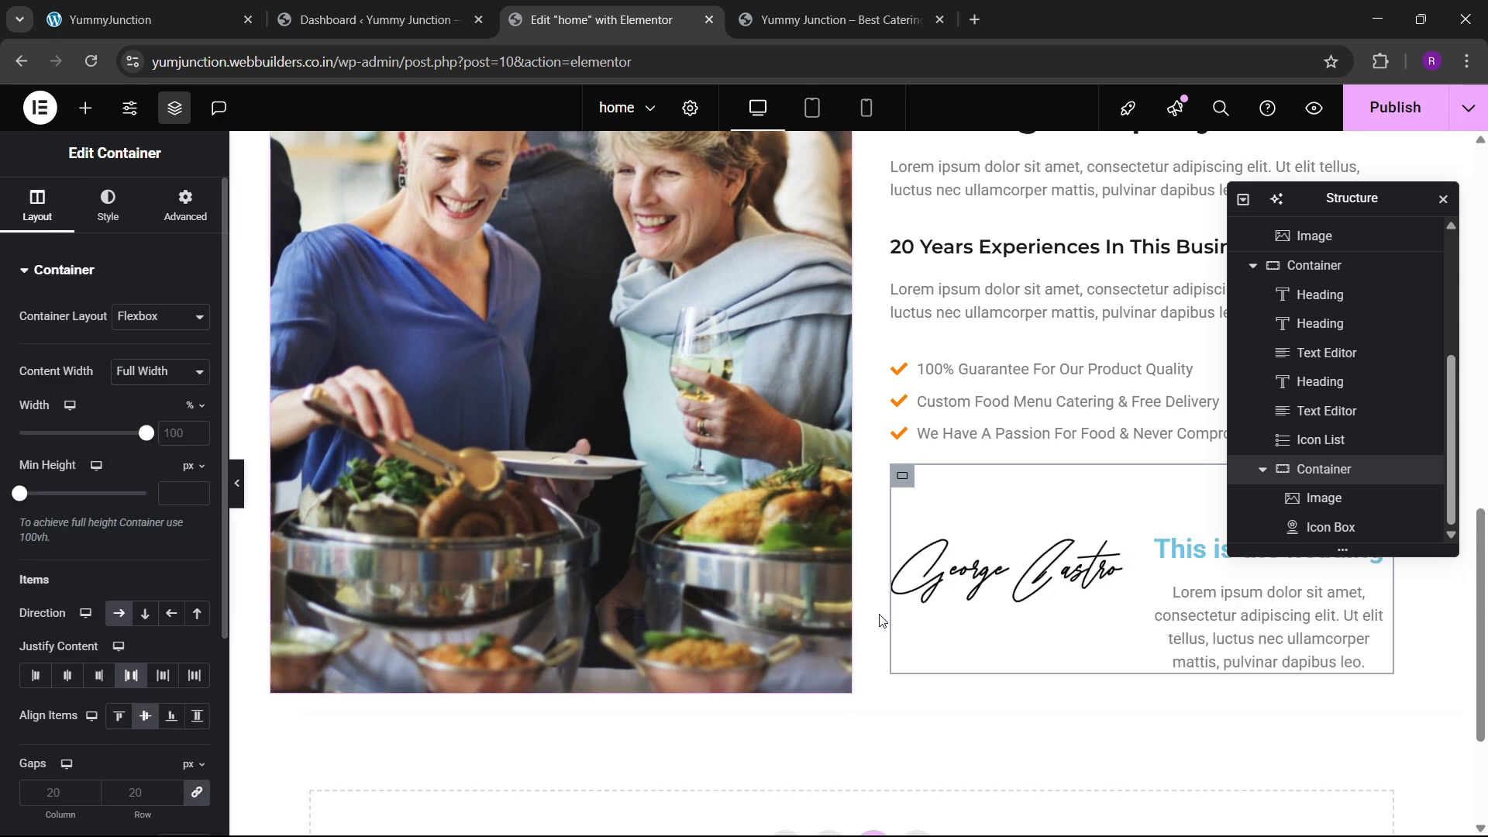
Remove the star icon from the icon box and align its content left
{"action": "left_click", "coordinate": [1171, 609]}
{"action": "mouse_move", "coordinate": [118, 381]}
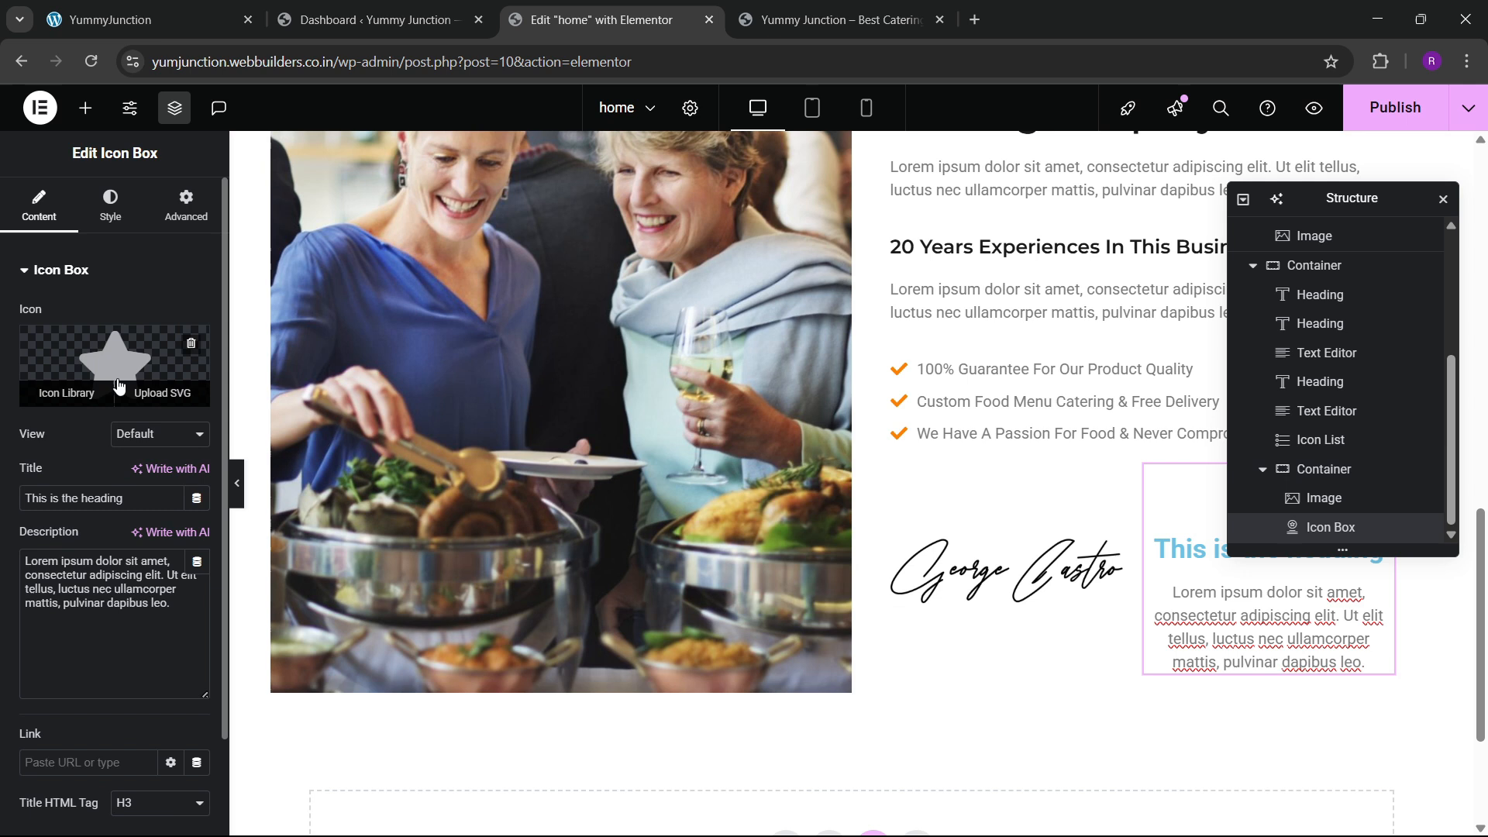
{"action": "left_click", "coordinate": [192, 346]}
{"action": "left_click", "coordinate": [106, 214]}
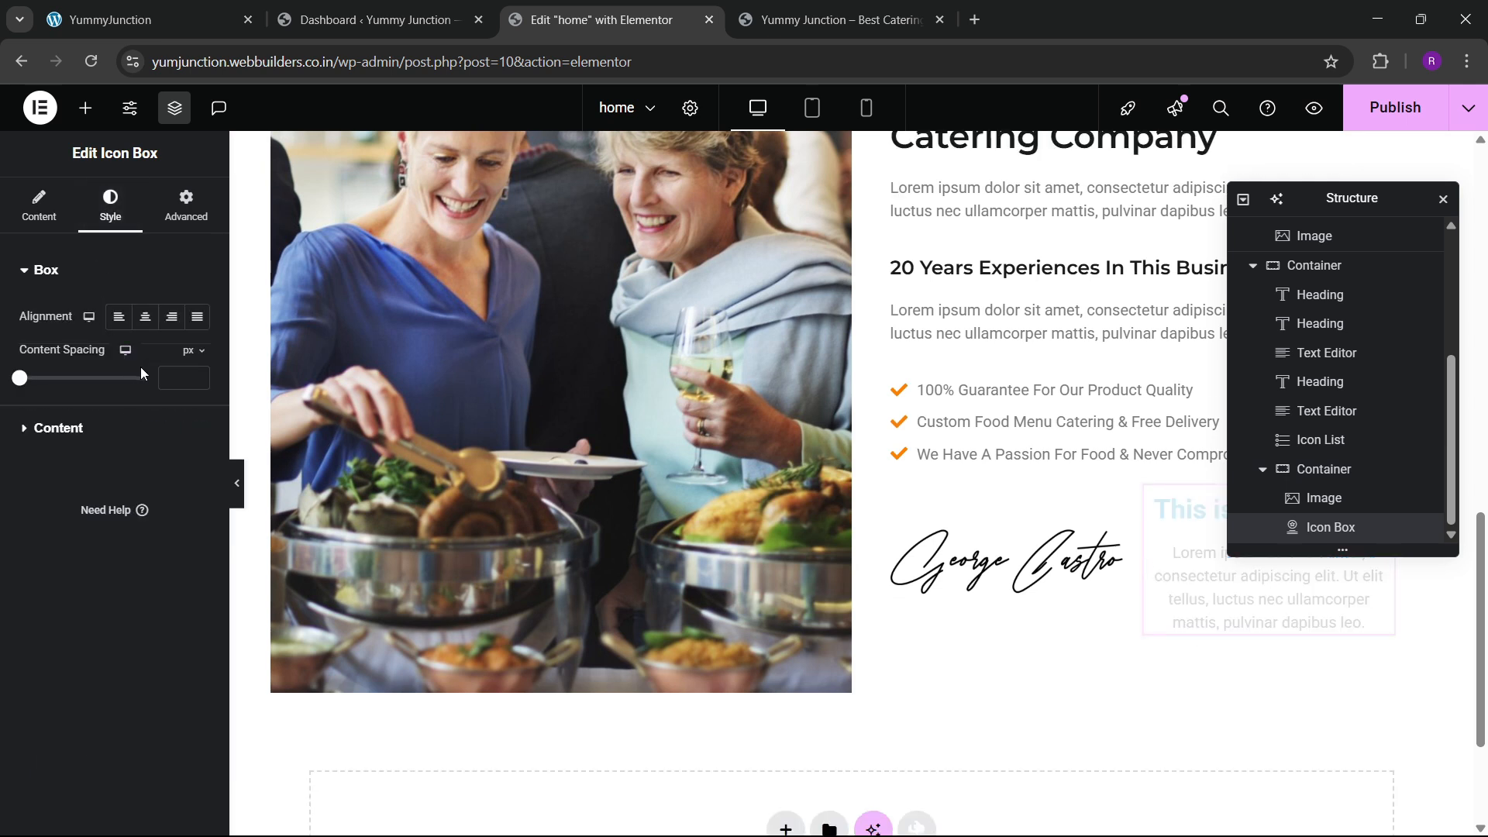
{"action": "left_click", "coordinate": [124, 323]}
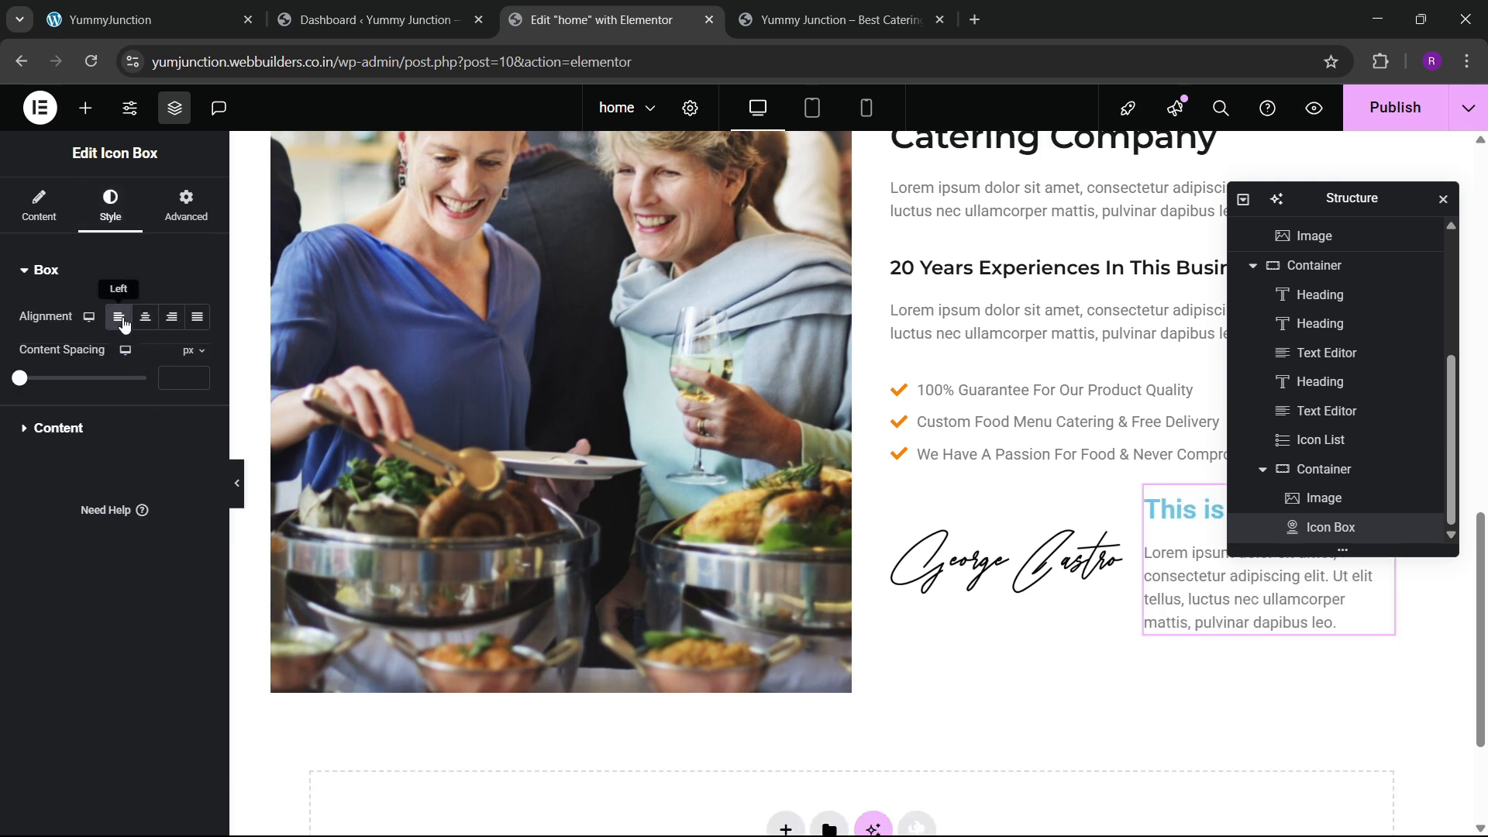
Copy the founder's name from the reference site and paste it as the icon box title
{"action": "left_click", "coordinate": [114, 10]}
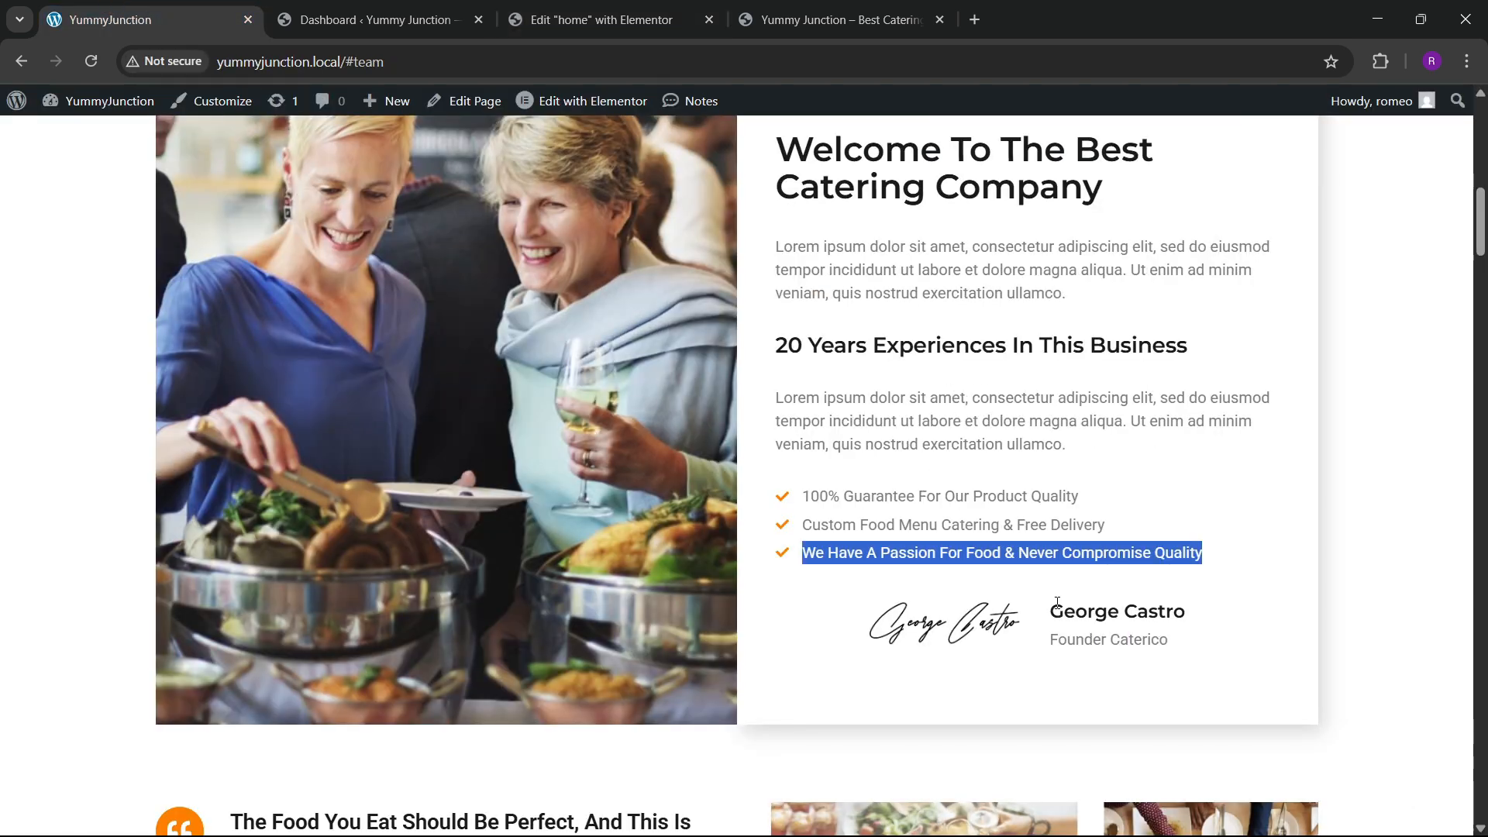
{"action": "left_click_drag", "start_coordinate": [1052, 612], "coordinate": [1213, 611]}
{"action": "key", "text": "ctrl+c"}
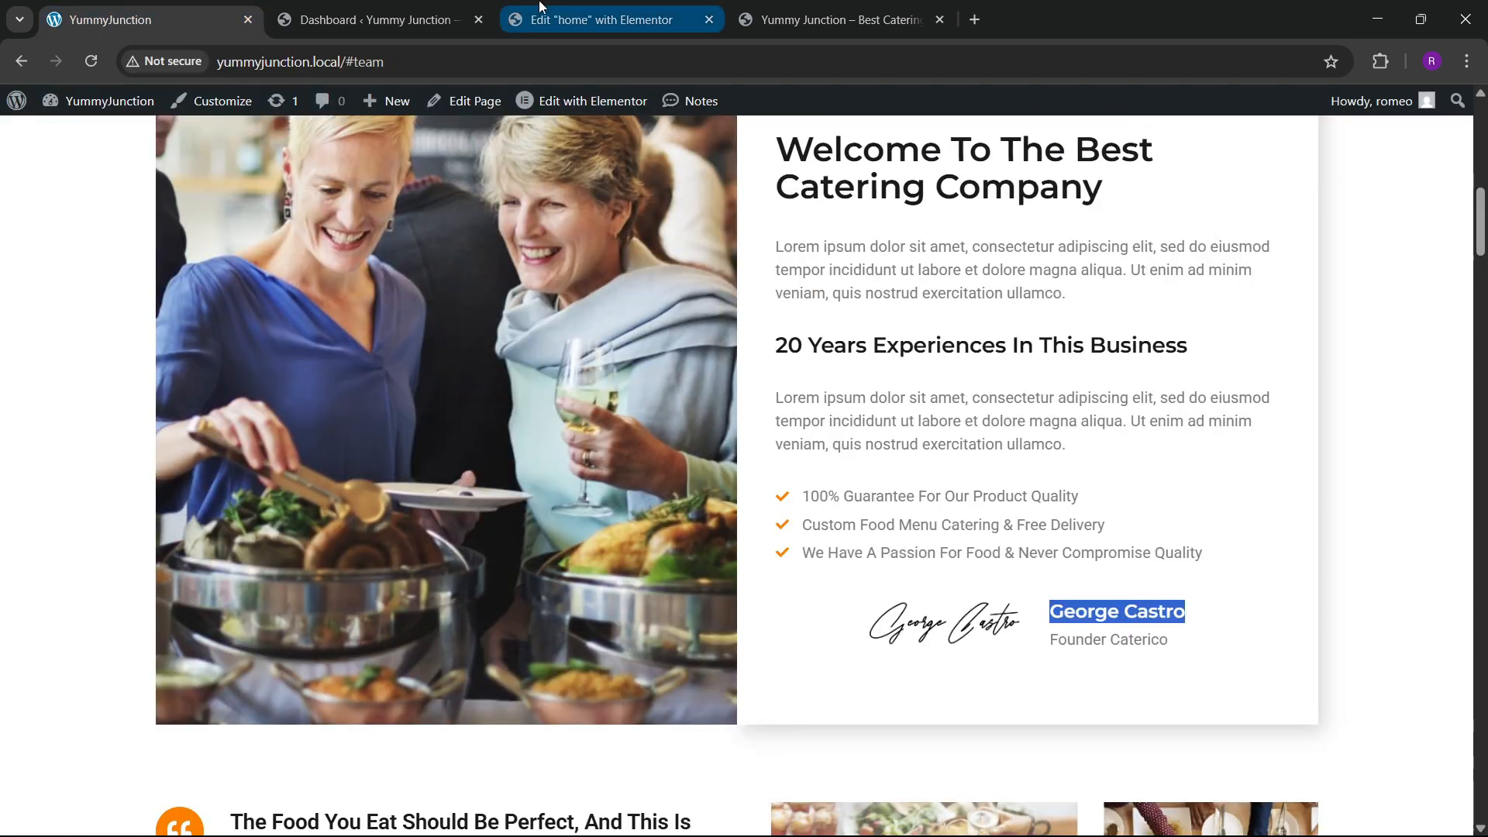
{"action": "left_click", "coordinate": [612, 20]}
{"action": "left_click", "coordinate": [39, 206]}
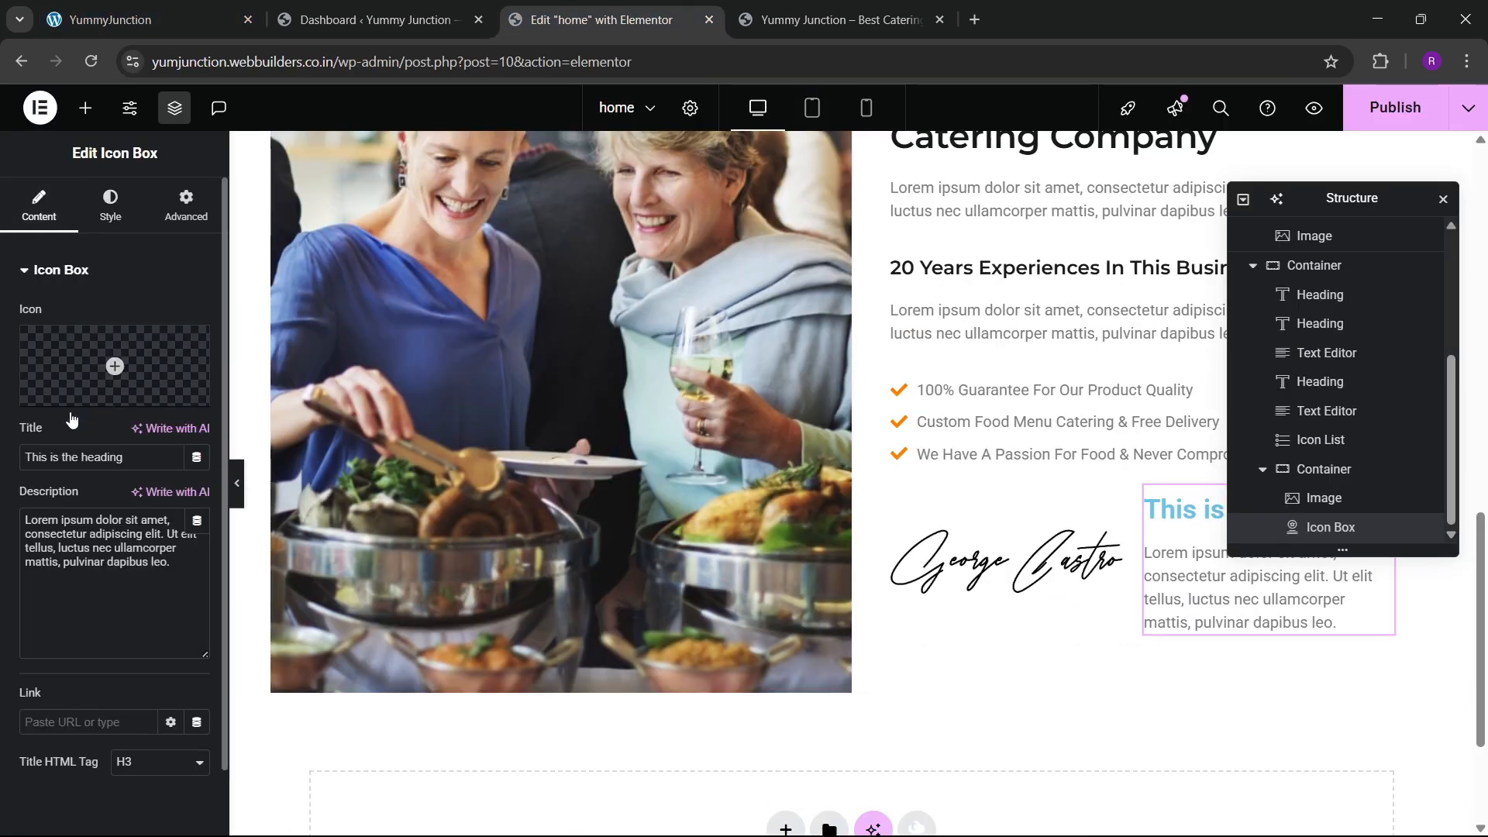
{"action": "triple_click", "coordinate": [97, 463]}
{"action": "key", "text": "ctrl+v"}
Replace the icon box description with "Founder Caterico" copied from the reference site
{"action": "left_click", "coordinate": [114, 19]}
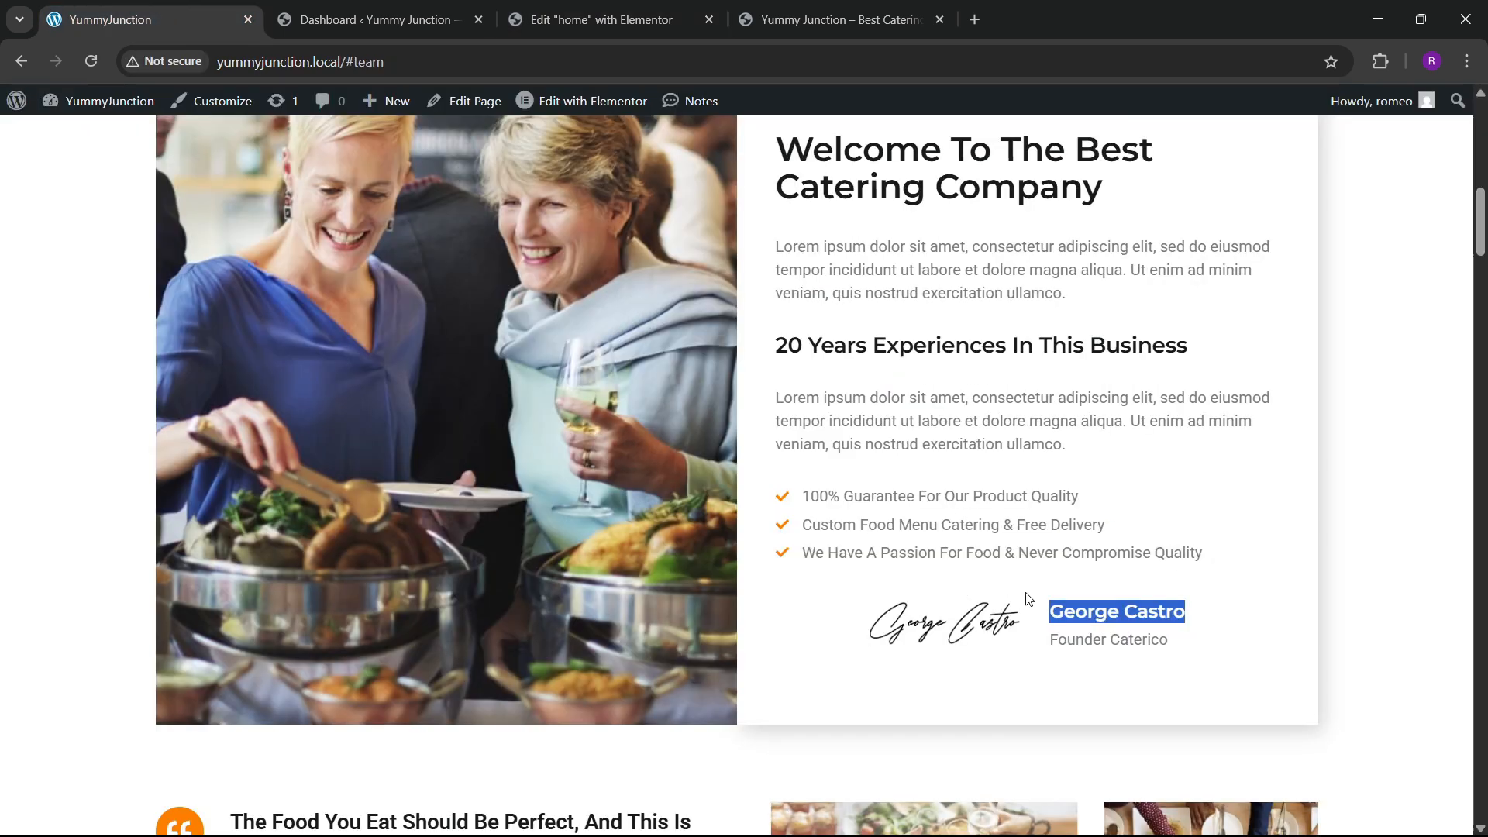
{"action": "left_click_drag", "start_coordinate": [1047, 640], "coordinate": [1170, 645]}
{"action": "key", "text": "ctrl+c"}
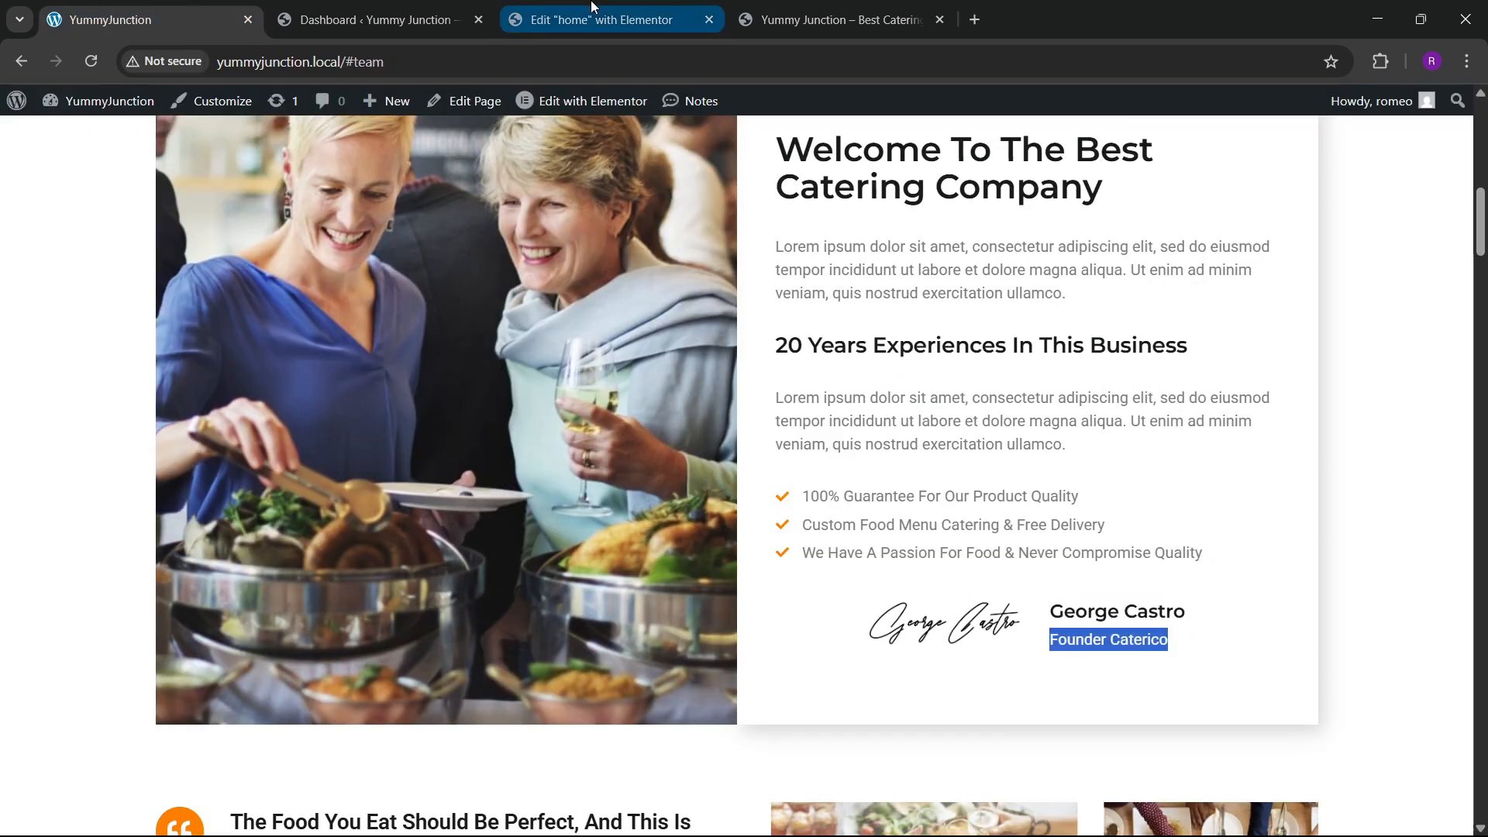
{"action": "left_click", "coordinate": [612, 19]}
{"action": "triple_click", "coordinate": [111, 547]}
{"action": "key", "text": "ctrl+v"}
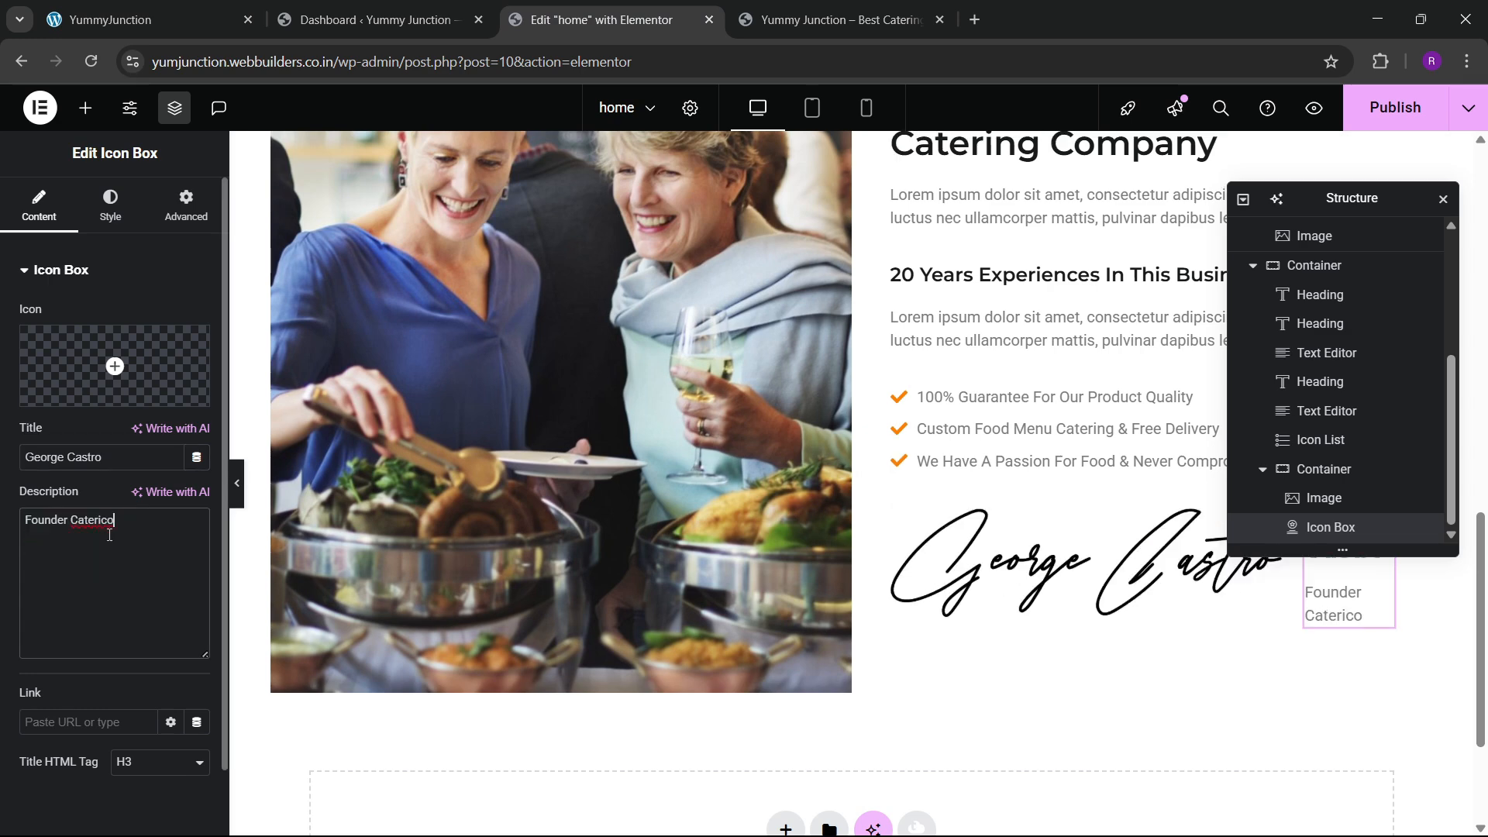
Move the Structure window off the text column and give the signature image a custom width of 33%
{"action": "left_click_drag", "start_coordinate": [1333, 214], "coordinate": [578, 403]}
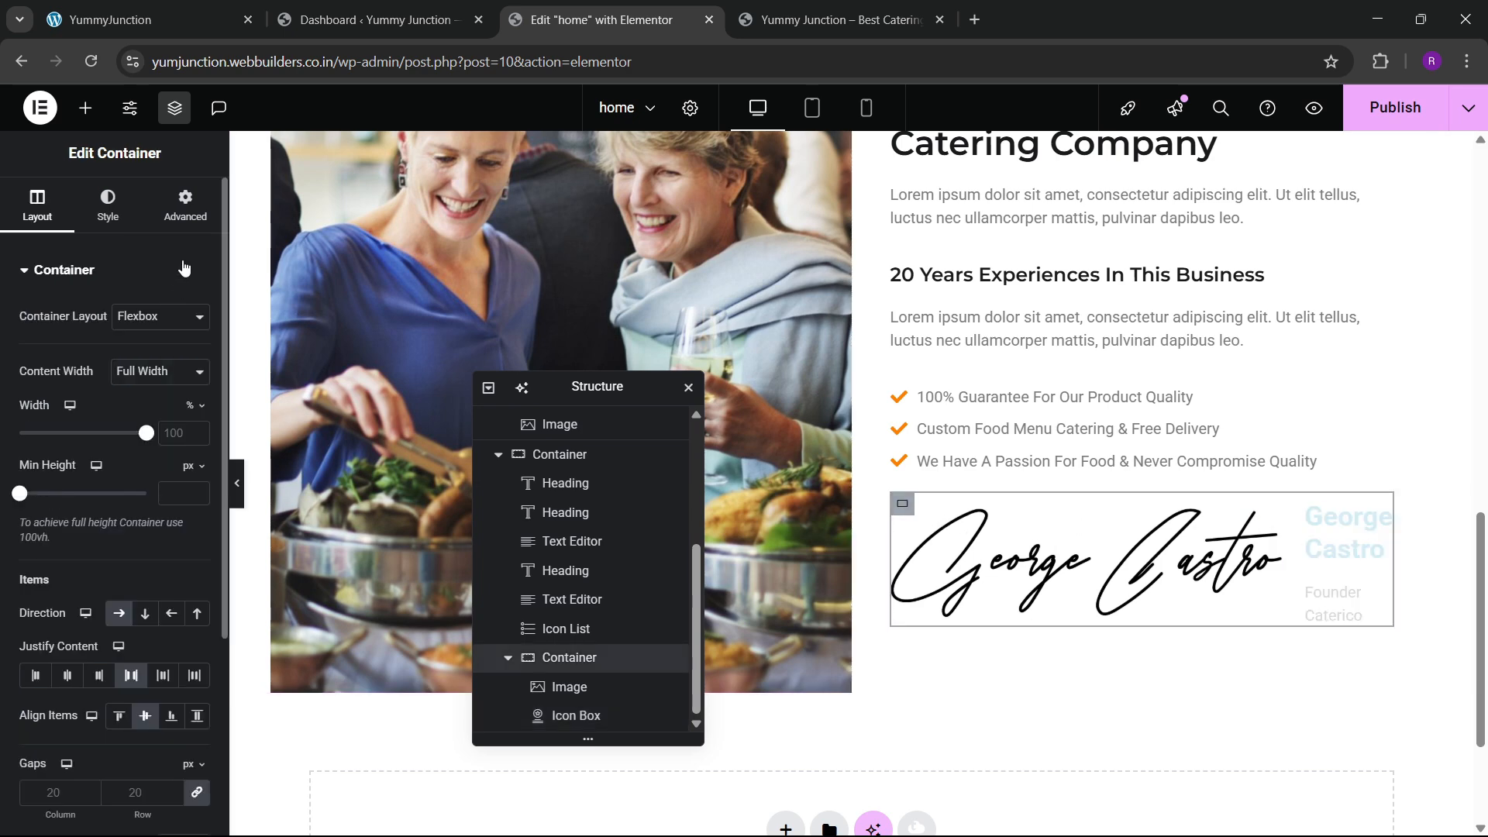
{"action": "left_click", "coordinate": [186, 206]}
{"action": "left_click", "coordinate": [1096, 578]}
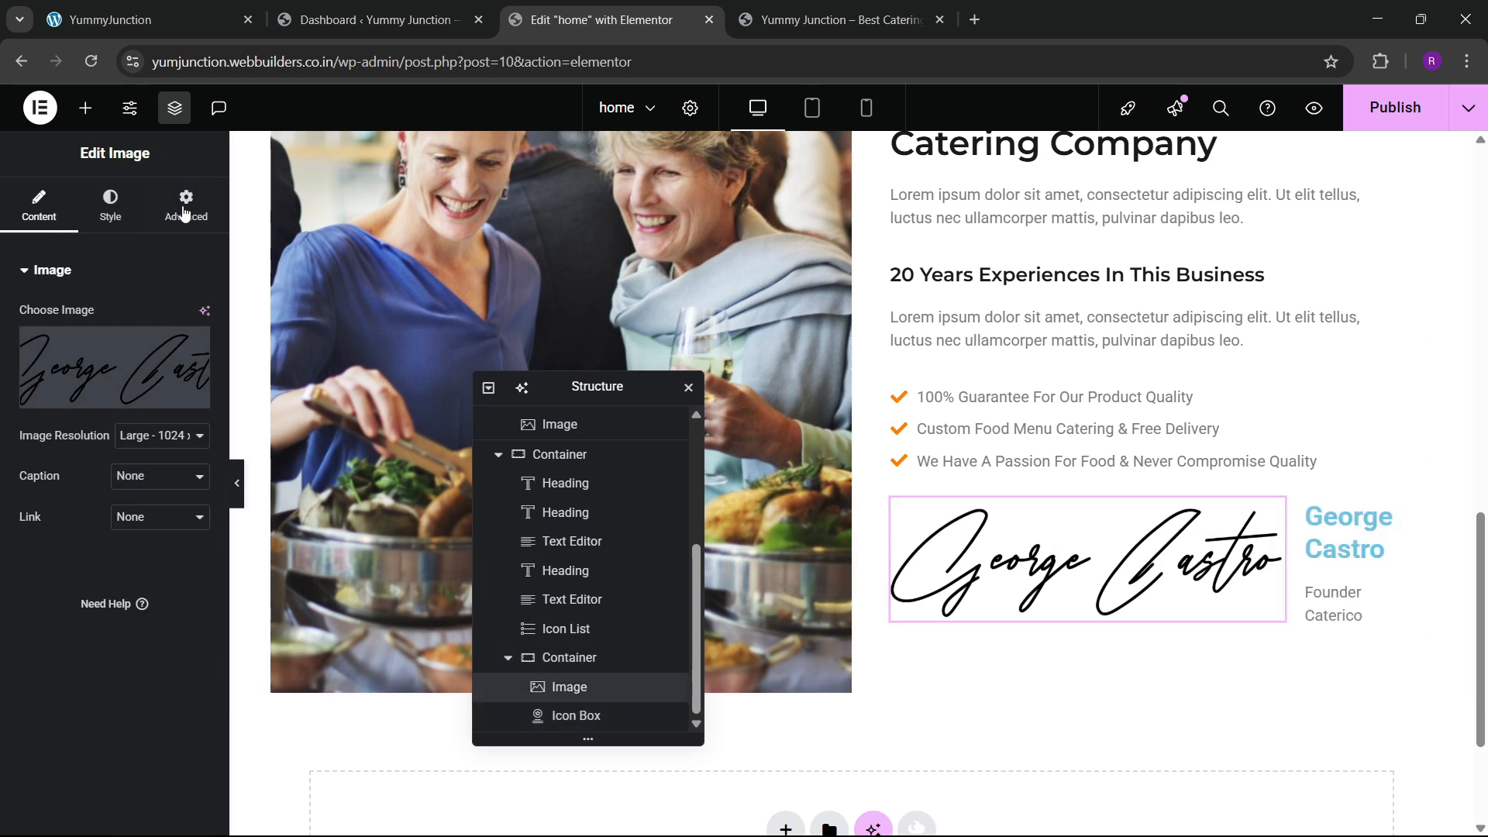
{"action": "left_click", "coordinate": [186, 208]}
{"action": "left_click", "coordinate": [163, 468]}
{"action": "left_click", "coordinate": [151, 565]}
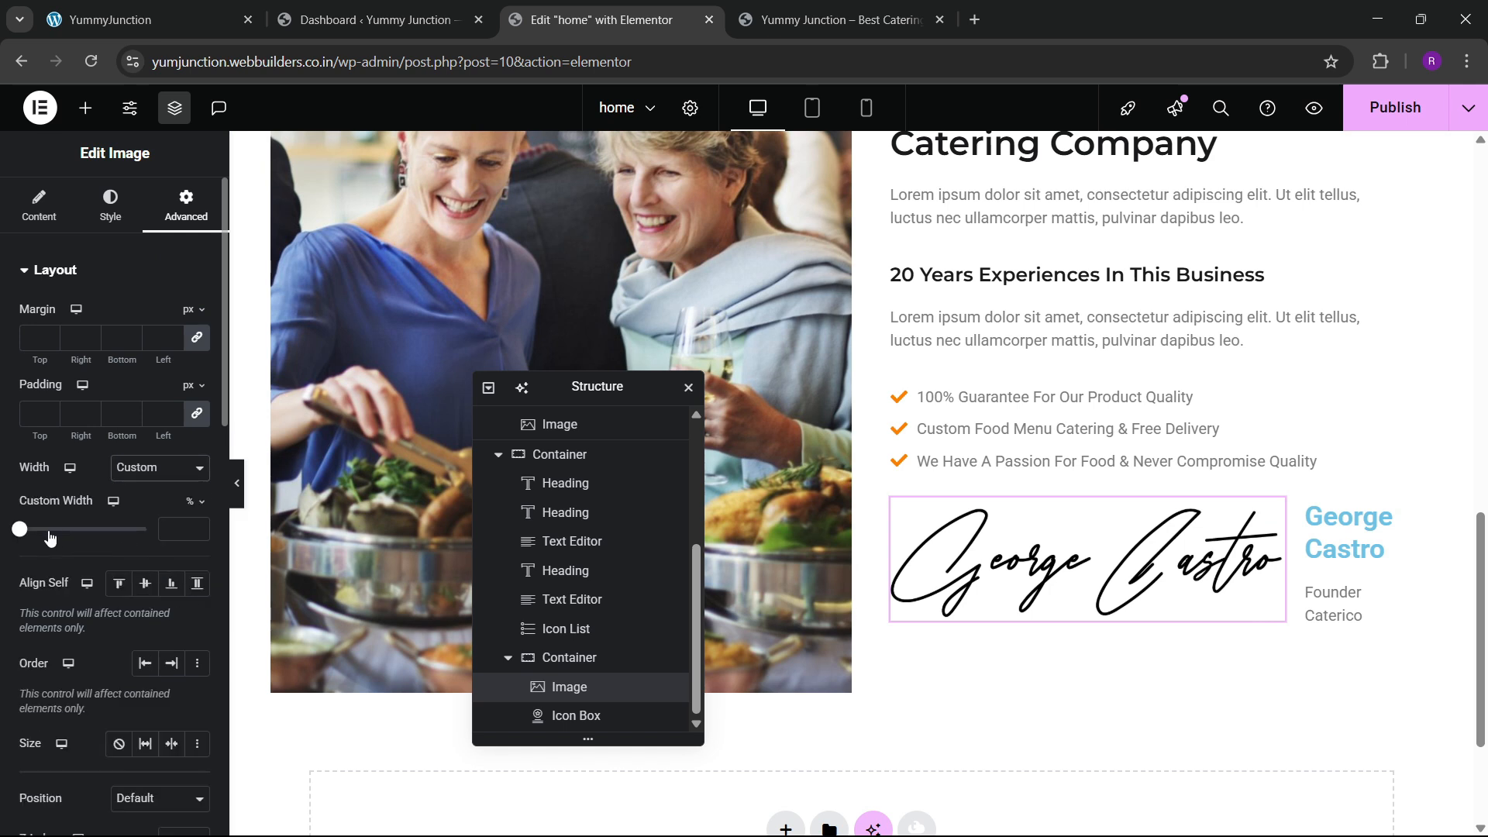
{"action": "left_click_drag", "start_coordinate": [23, 533], "coordinate": [66, 533]}
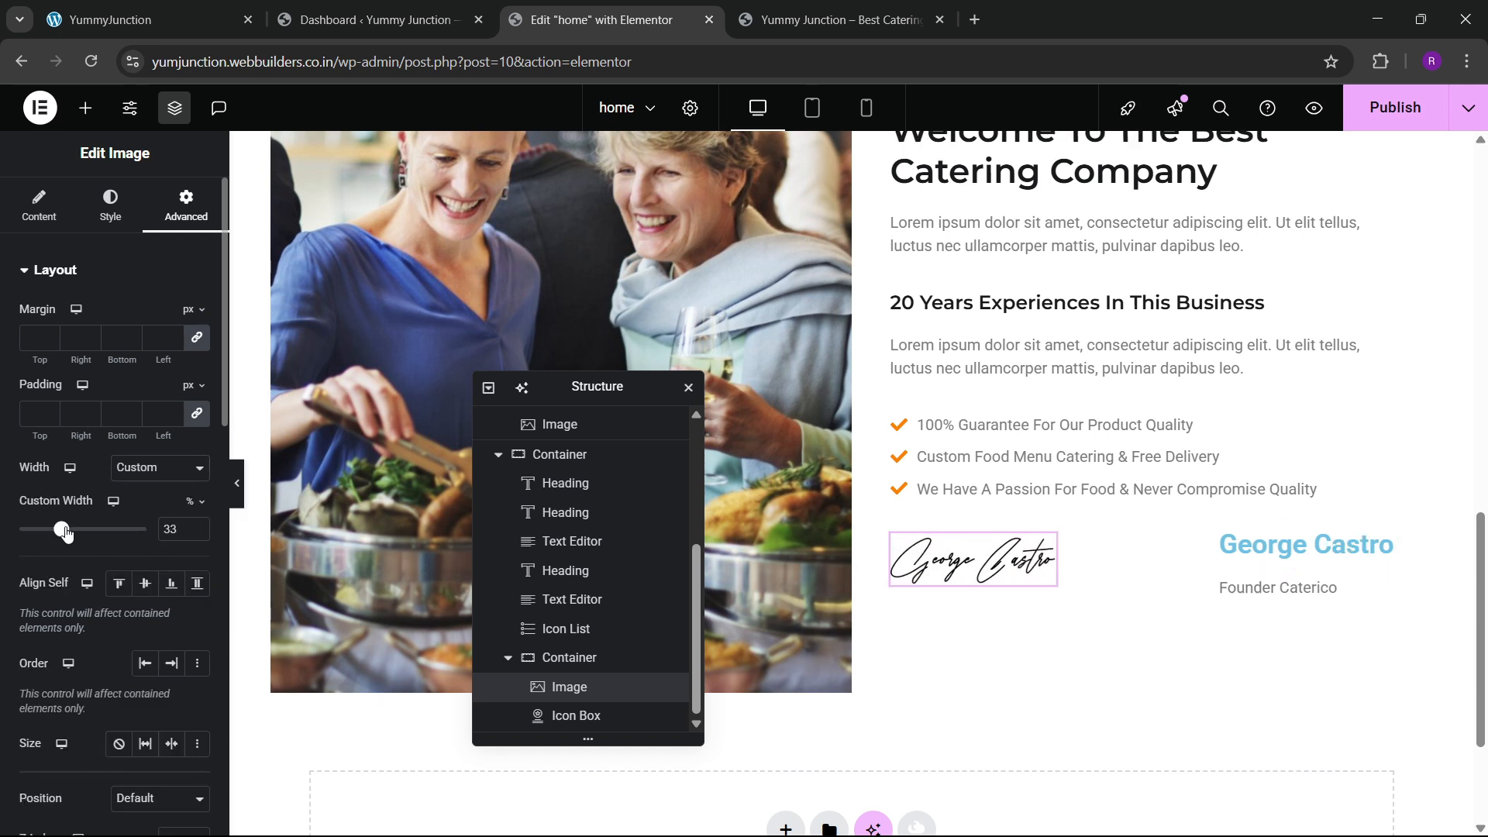
Apply the global black colour to the icon box title
{"action": "left_click", "coordinate": [1264, 551]}
{"action": "left_click", "coordinate": [110, 205]}
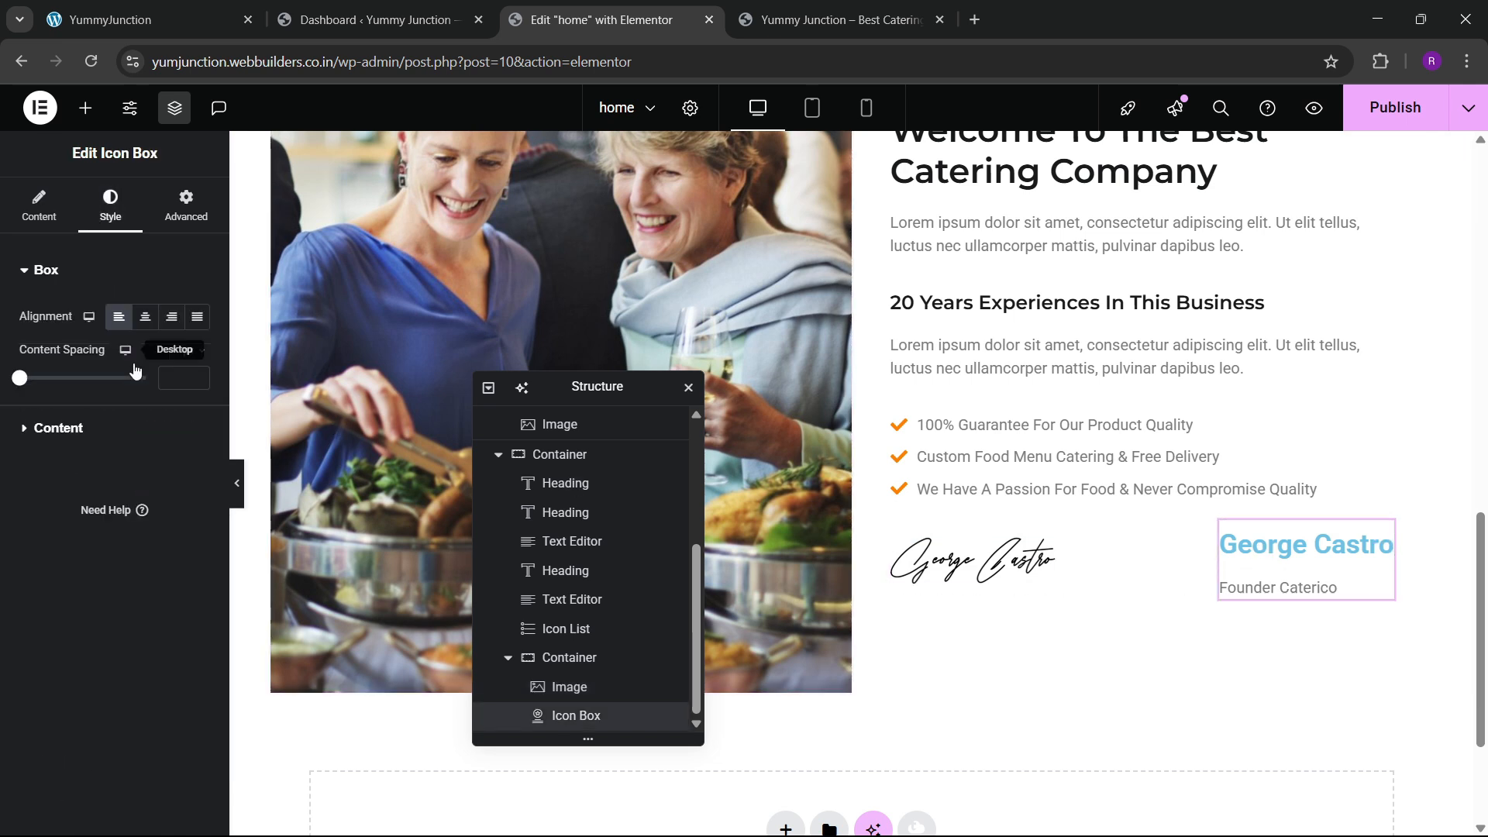
{"action": "left_click", "coordinate": [58, 429]}
{"action": "left_click", "coordinate": [172, 404]}
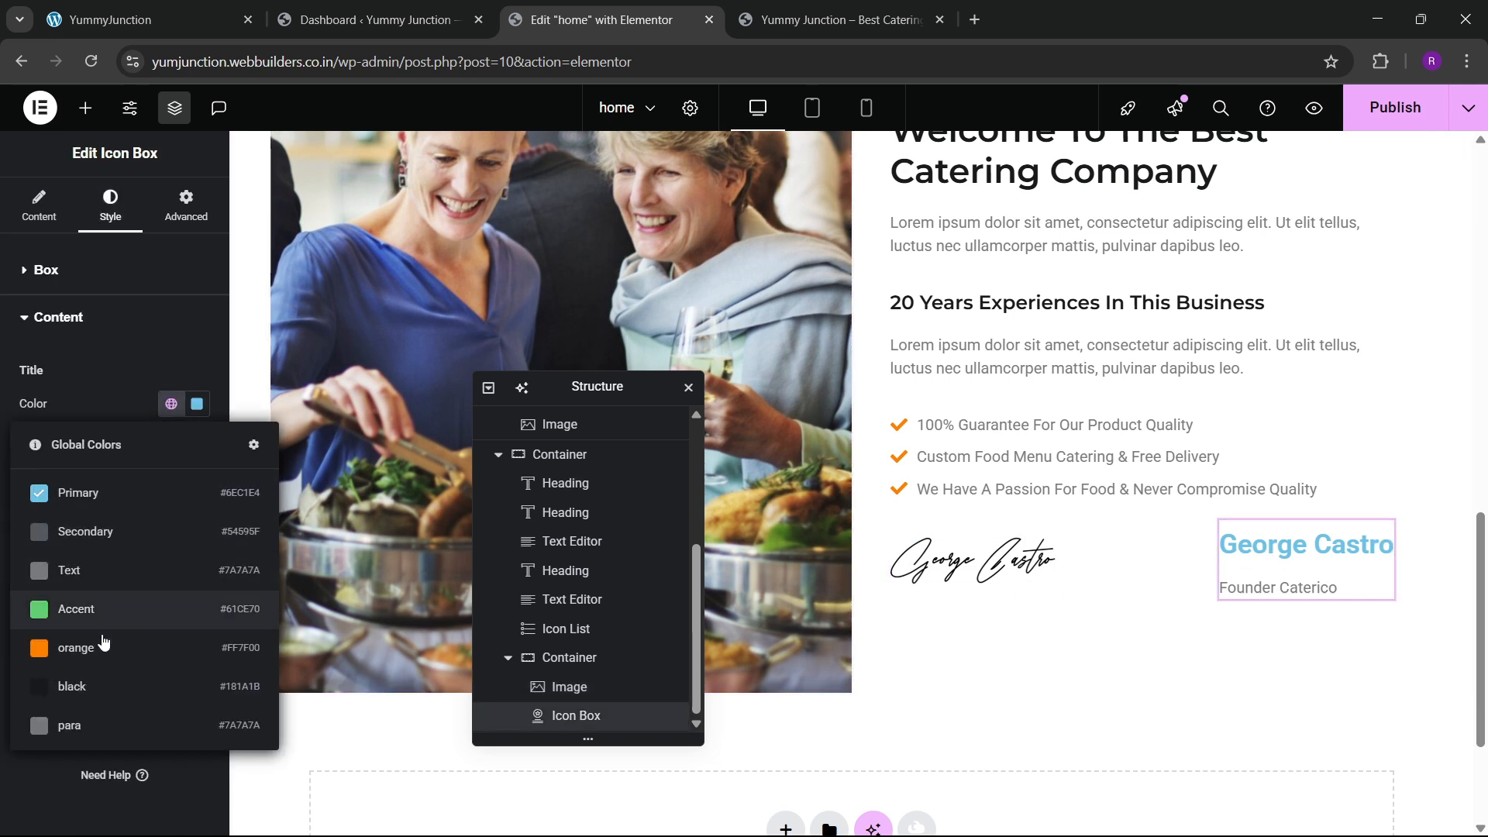
{"action": "left_click", "coordinate": [102, 682]}
Set the icon box title's font to Montserrat with a size just under 20 px
{"action": "left_click", "coordinate": [197, 444]}
{"action": "left_click", "coordinate": [152, 535]}
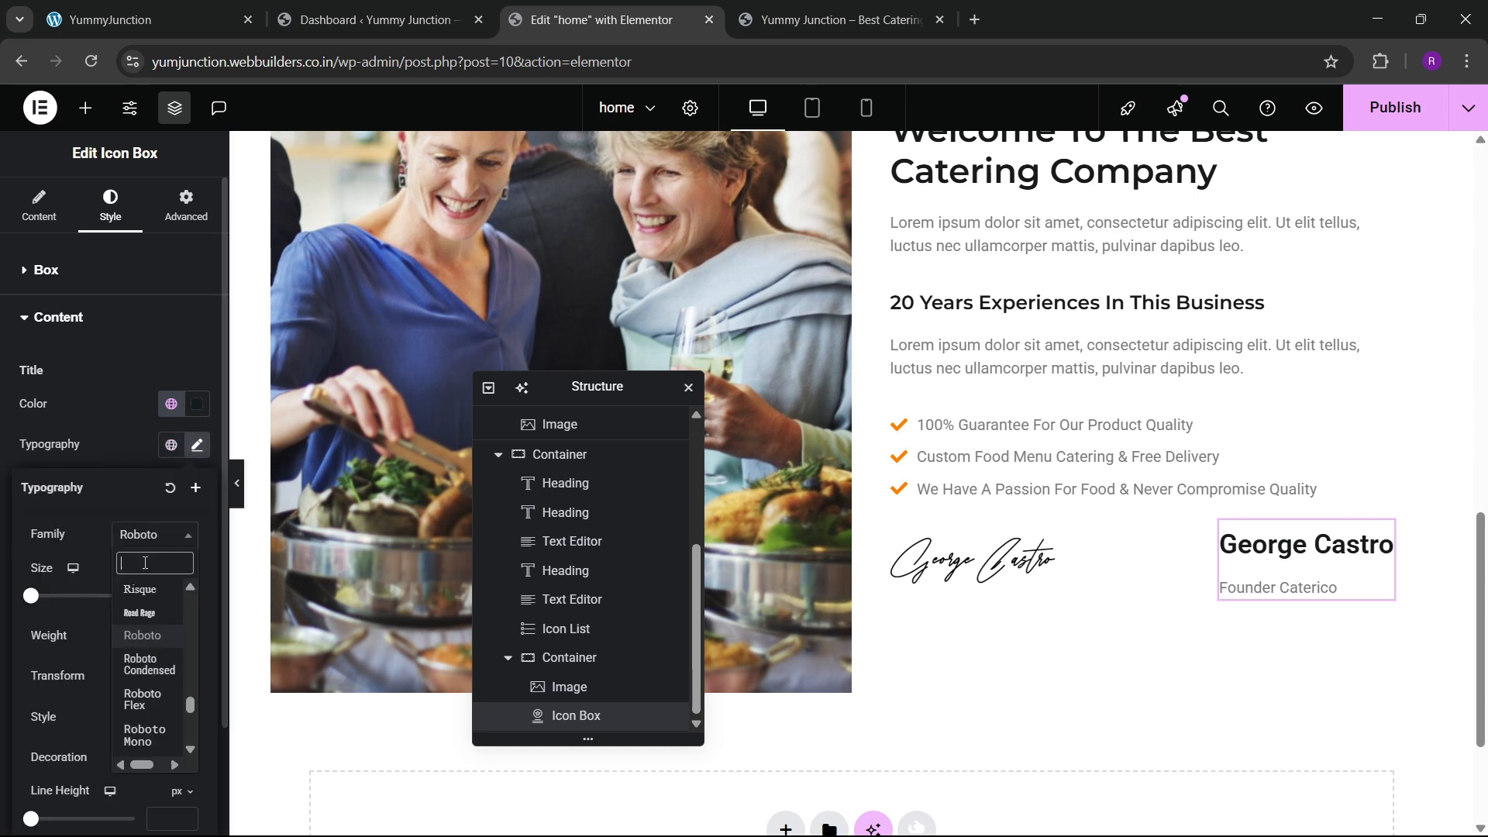
{"action": "type", "text": "monts"}
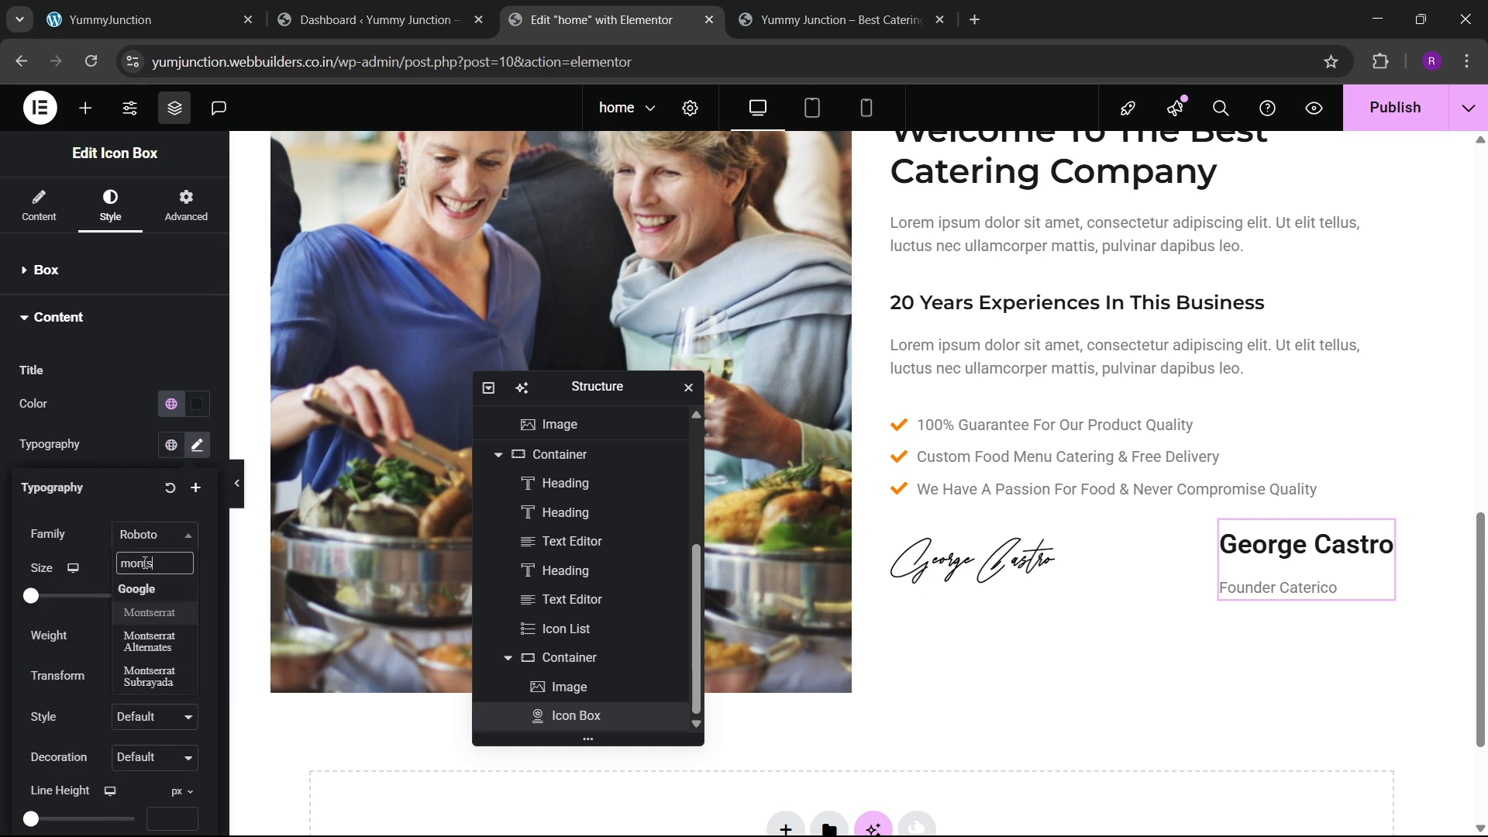
{"action": "key", "text": "Return"}
{"action": "left_click", "coordinate": [185, 591]}
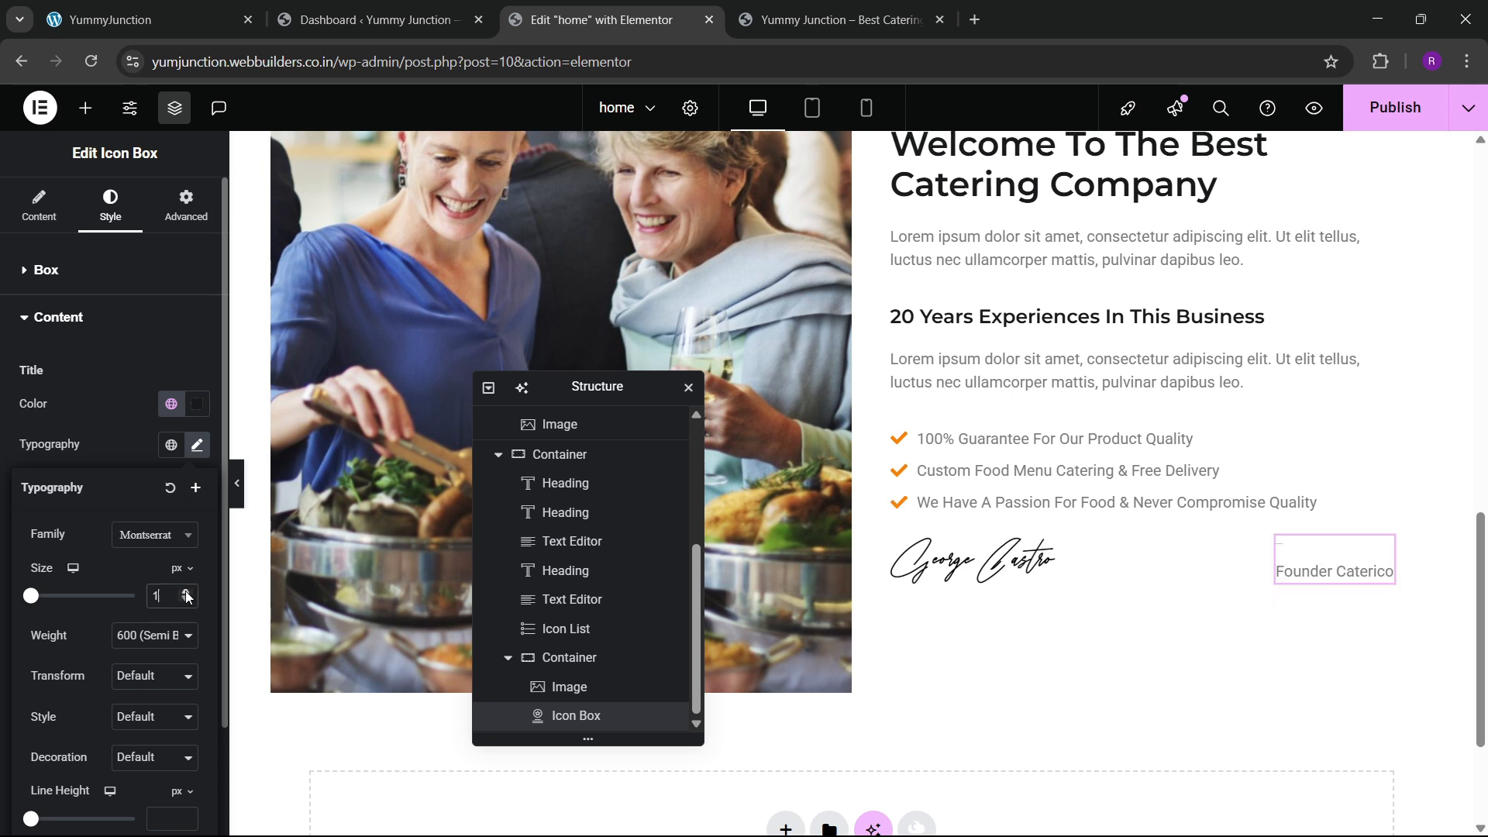
{"action": "left_click", "coordinate": [185, 592]}
{"action": "left_click", "coordinate": [185, 591]}
{"action": "left_click", "coordinate": [185, 591]}
{"action": "left_click", "coordinate": [185, 592]}
{"action": "left_click", "coordinate": [186, 592]}
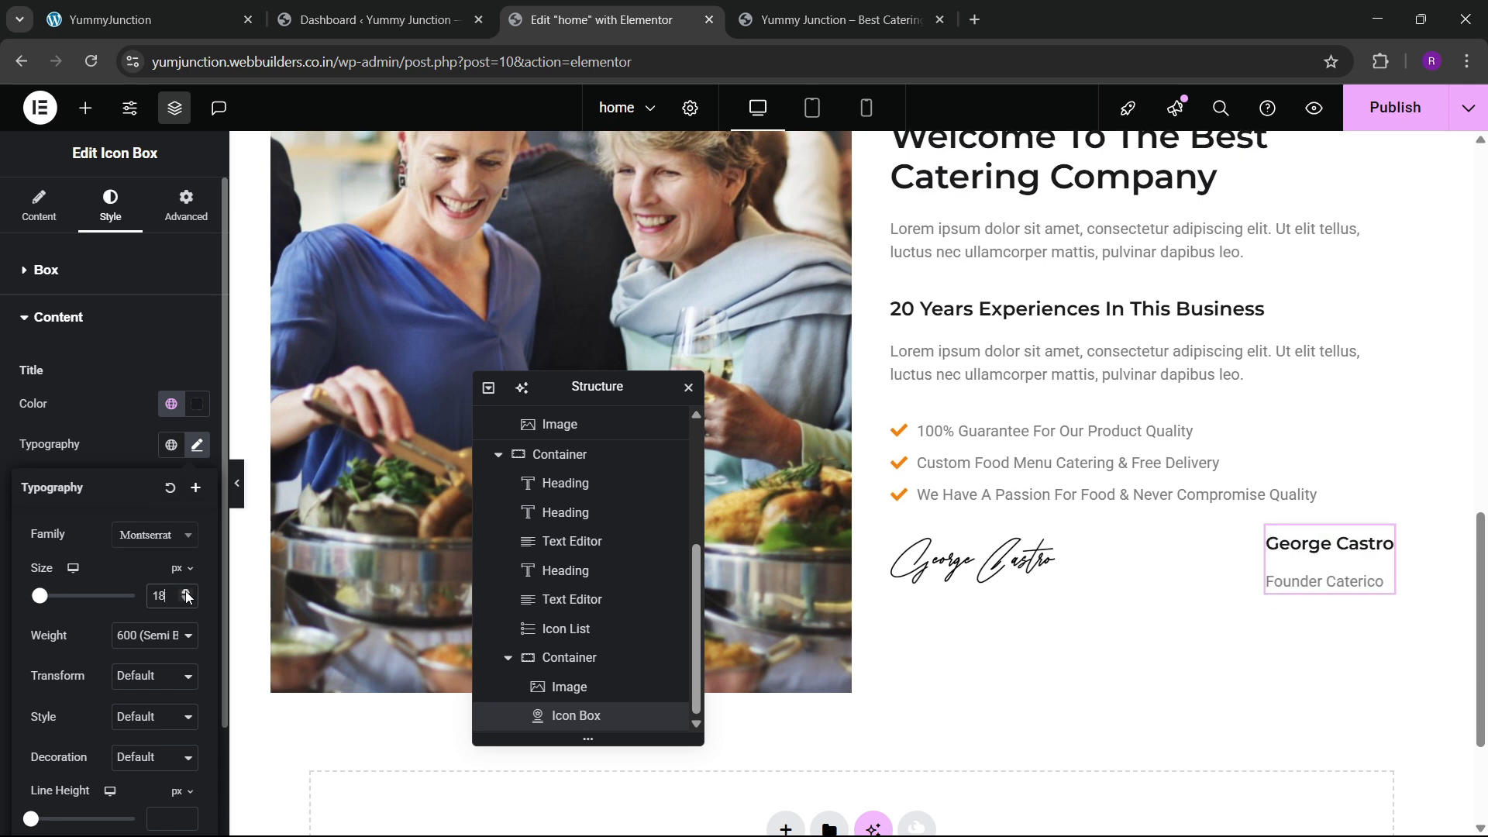
{"action": "left_click", "coordinate": [185, 591]}
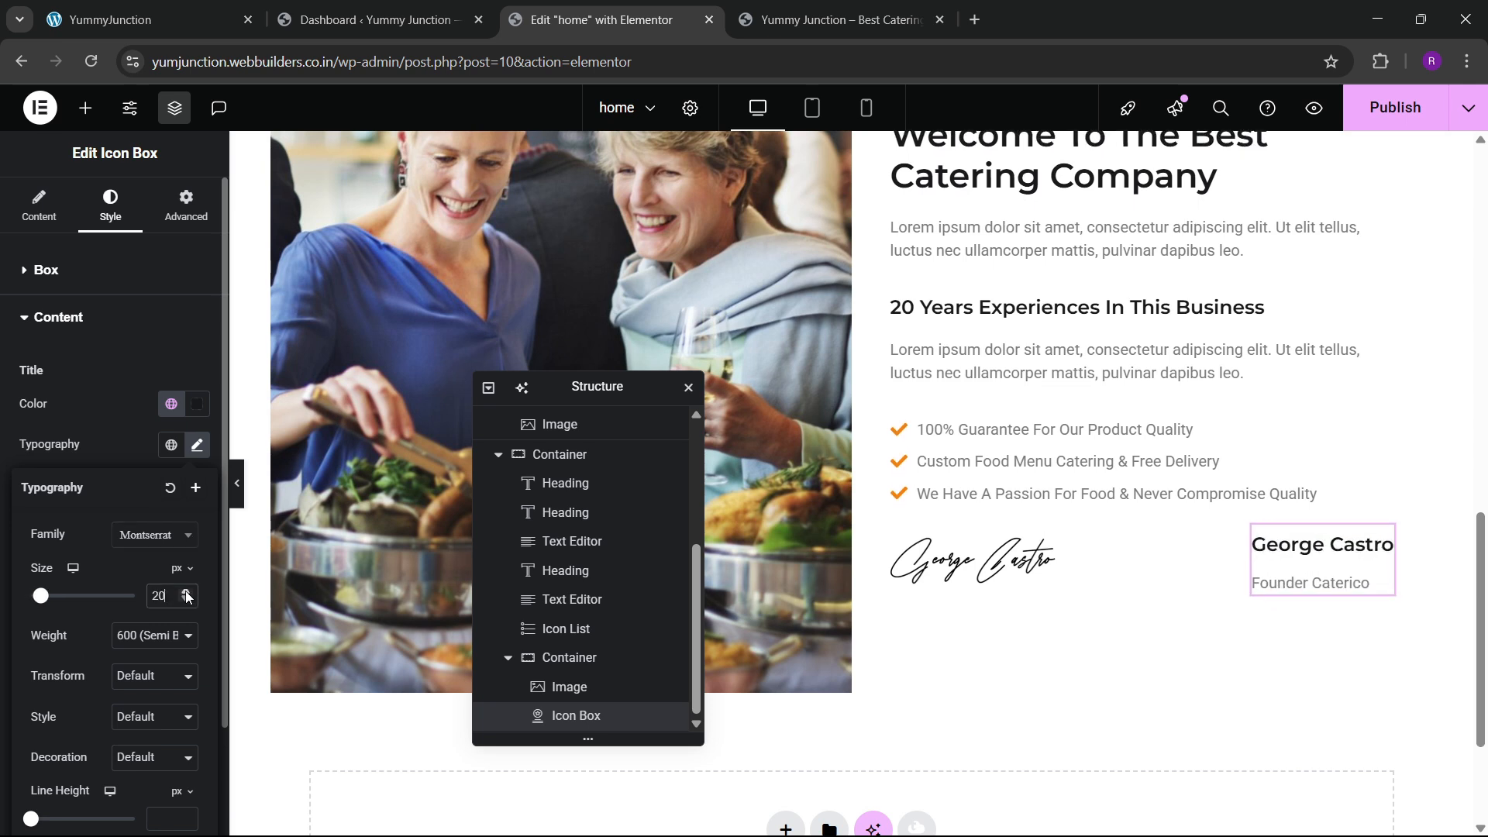
{"action": "left_click", "coordinate": [116, 413]}
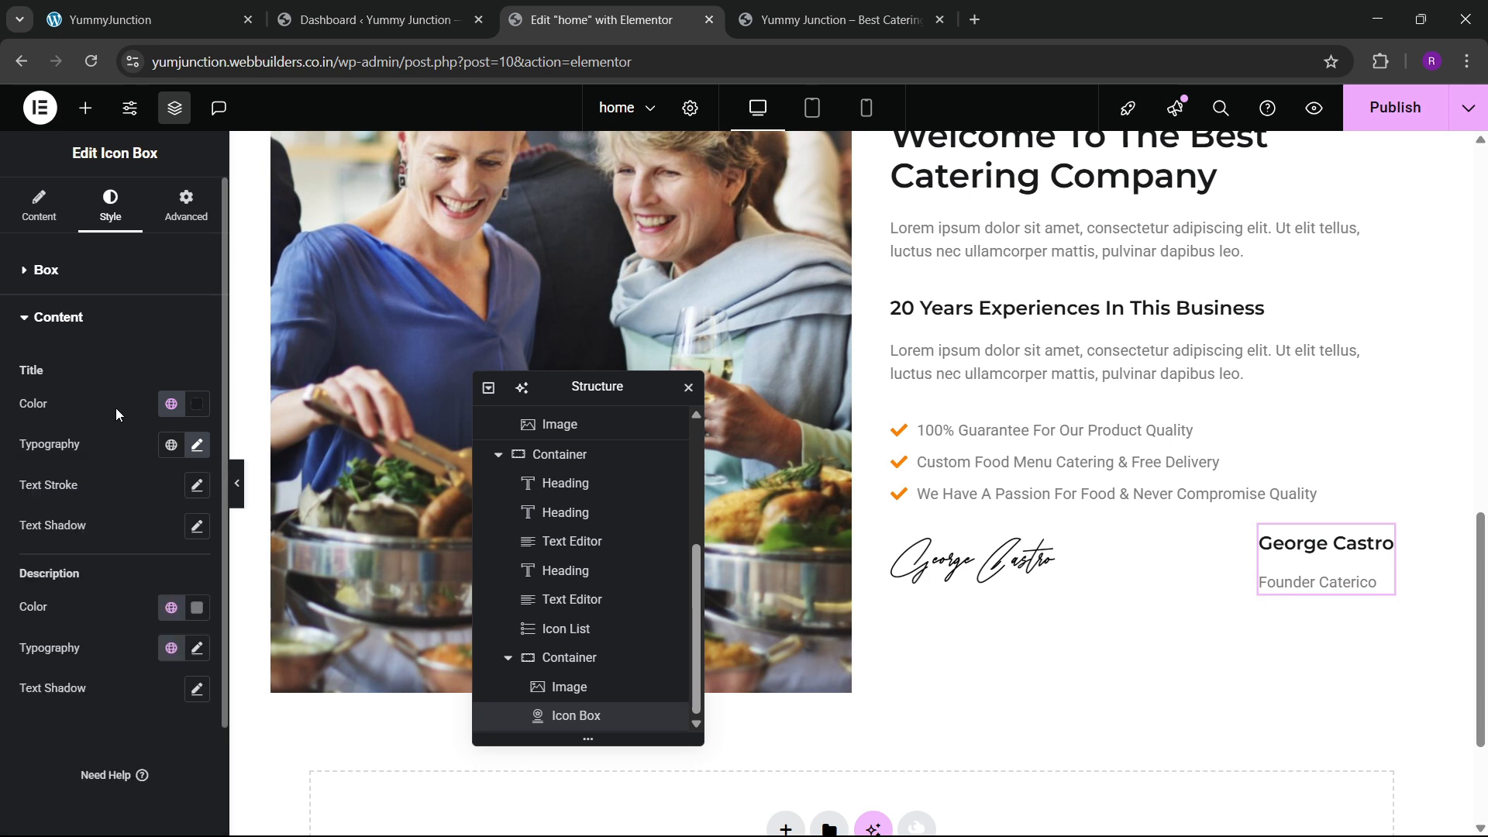
{"action": "left_click", "coordinate": [170, 612]}
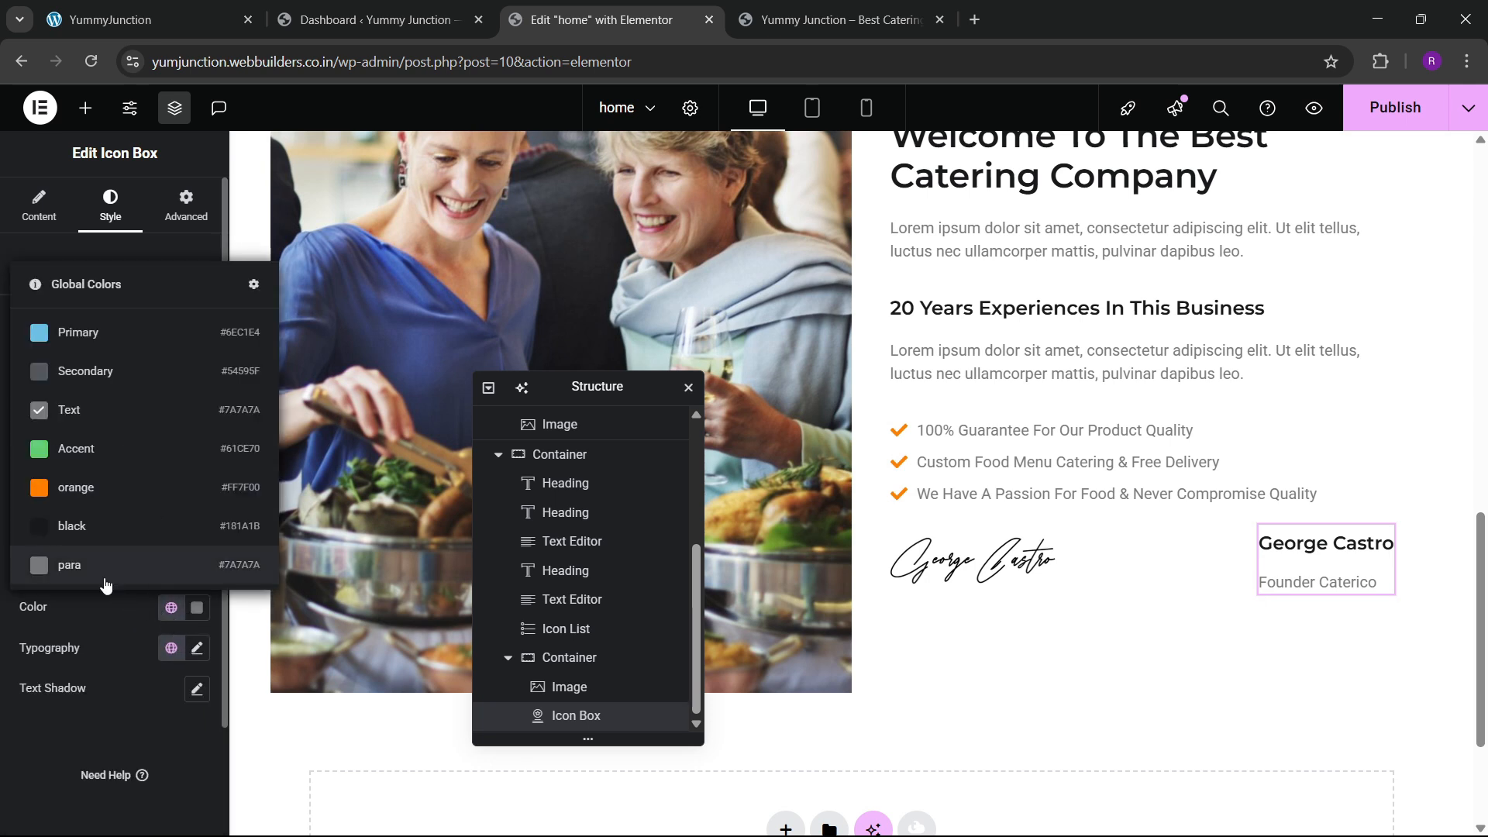
{"action": "left_click", "coordinate": [170, 613]}
{"action": "left_click", "coordinate": [171, 648]}
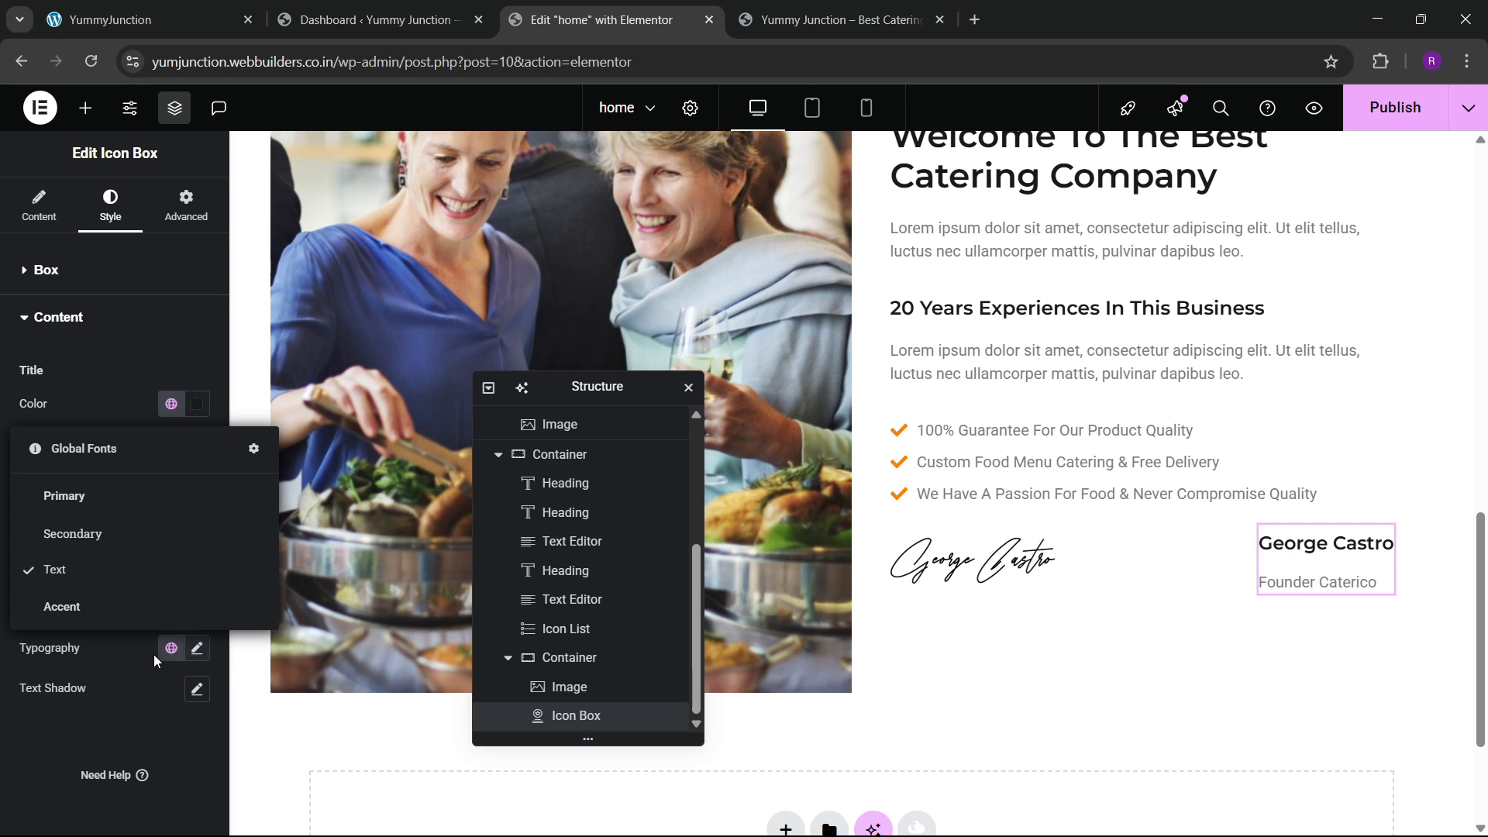
{"action": "left_click", "coordinate": [154, 655]}
Set the founder icon box's content spacing to 7 px
{"action": "left_click", "coordinate": [49, 271]}
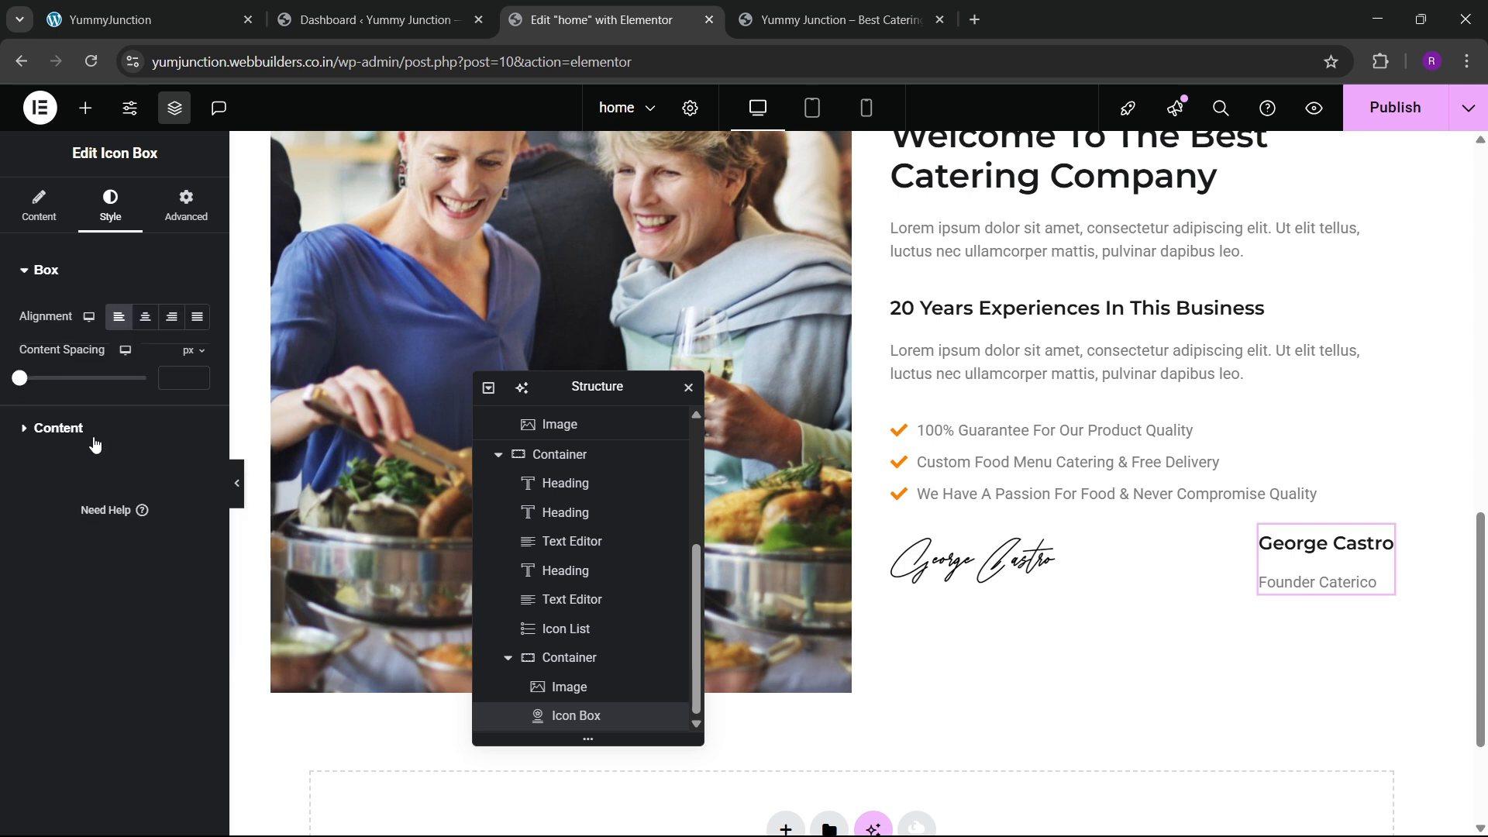
{"action": "left_click", "coordinate": [197, 375]}
{"action": "left_click", "coordinate": [198, 375]}
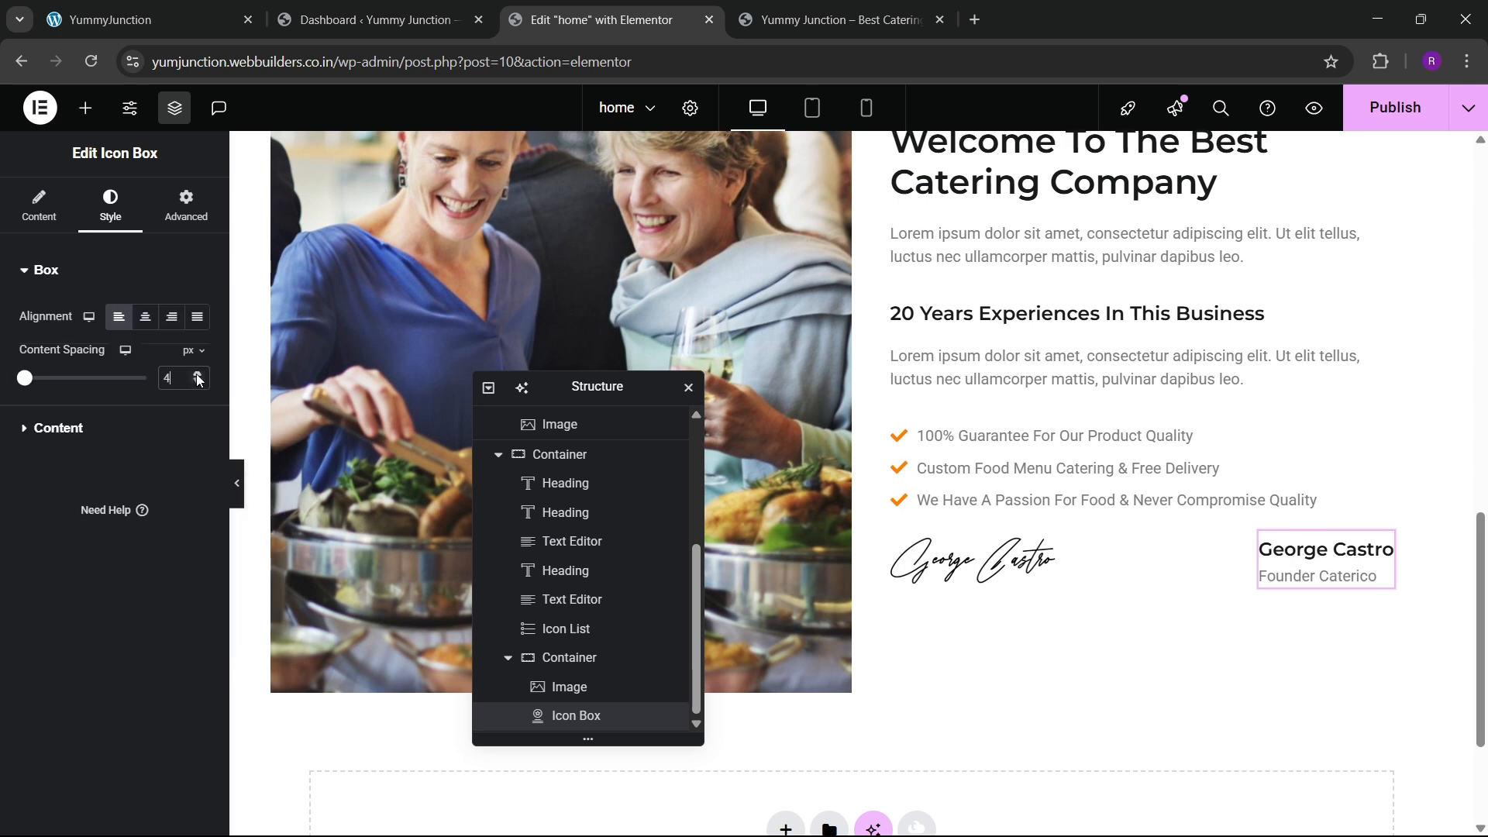
{"action": "left_click", "coordinate": [198, 375]}
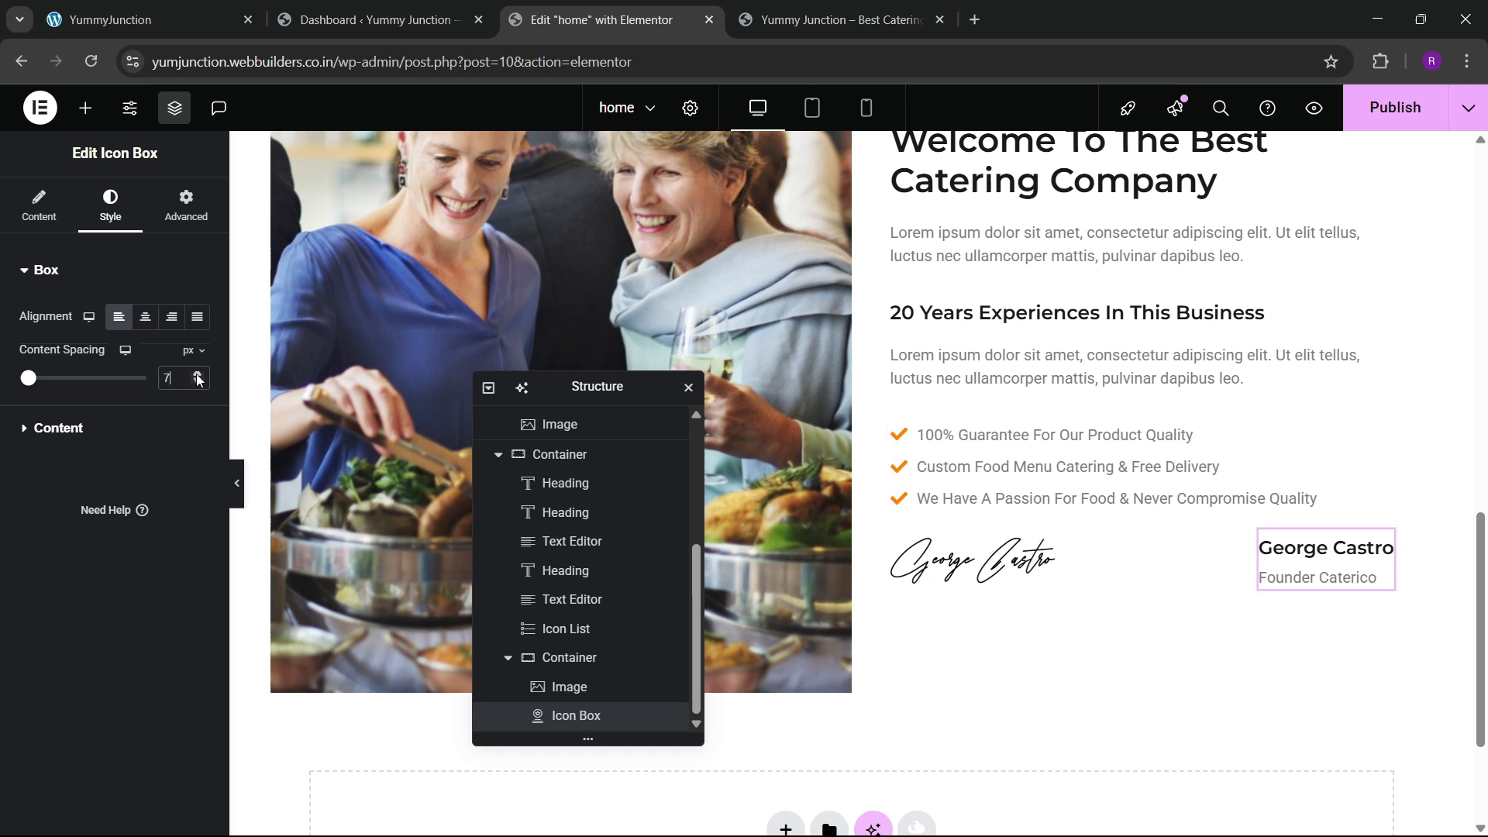
Center the contents of the signature row container horizontally and set its column and row gaps to 40 px
{"action": "left_click", "coordinate": [550, 658]}
{"action": "left_click", "coordinate": [37, 206]}
{"action": "scroll", "coordinate": [114, 465], "scroll_direction": "down", "scroll_amount": 4}
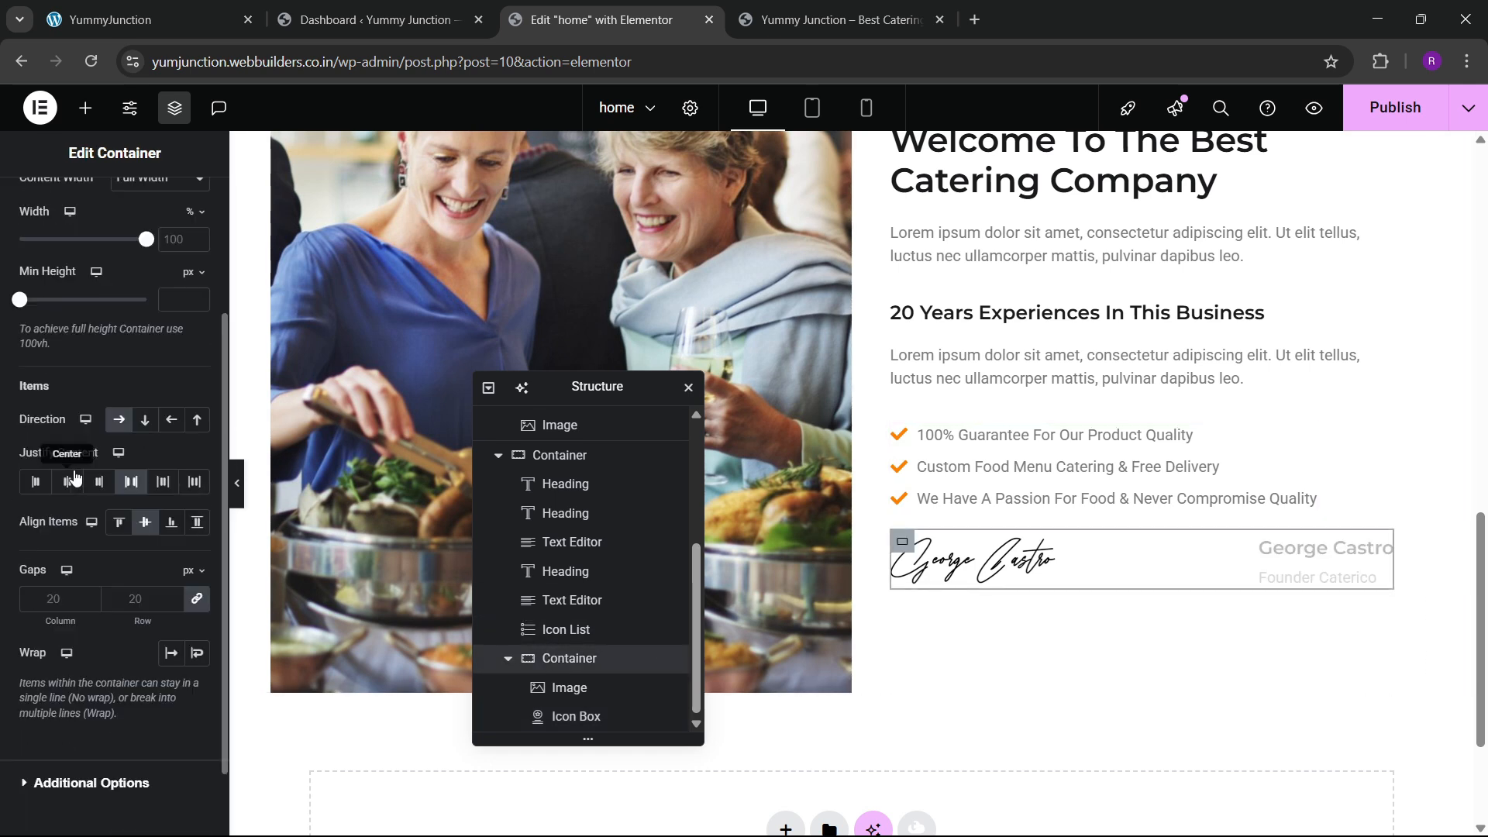
{"action": "left_click", "coordinate": [67, 482]}
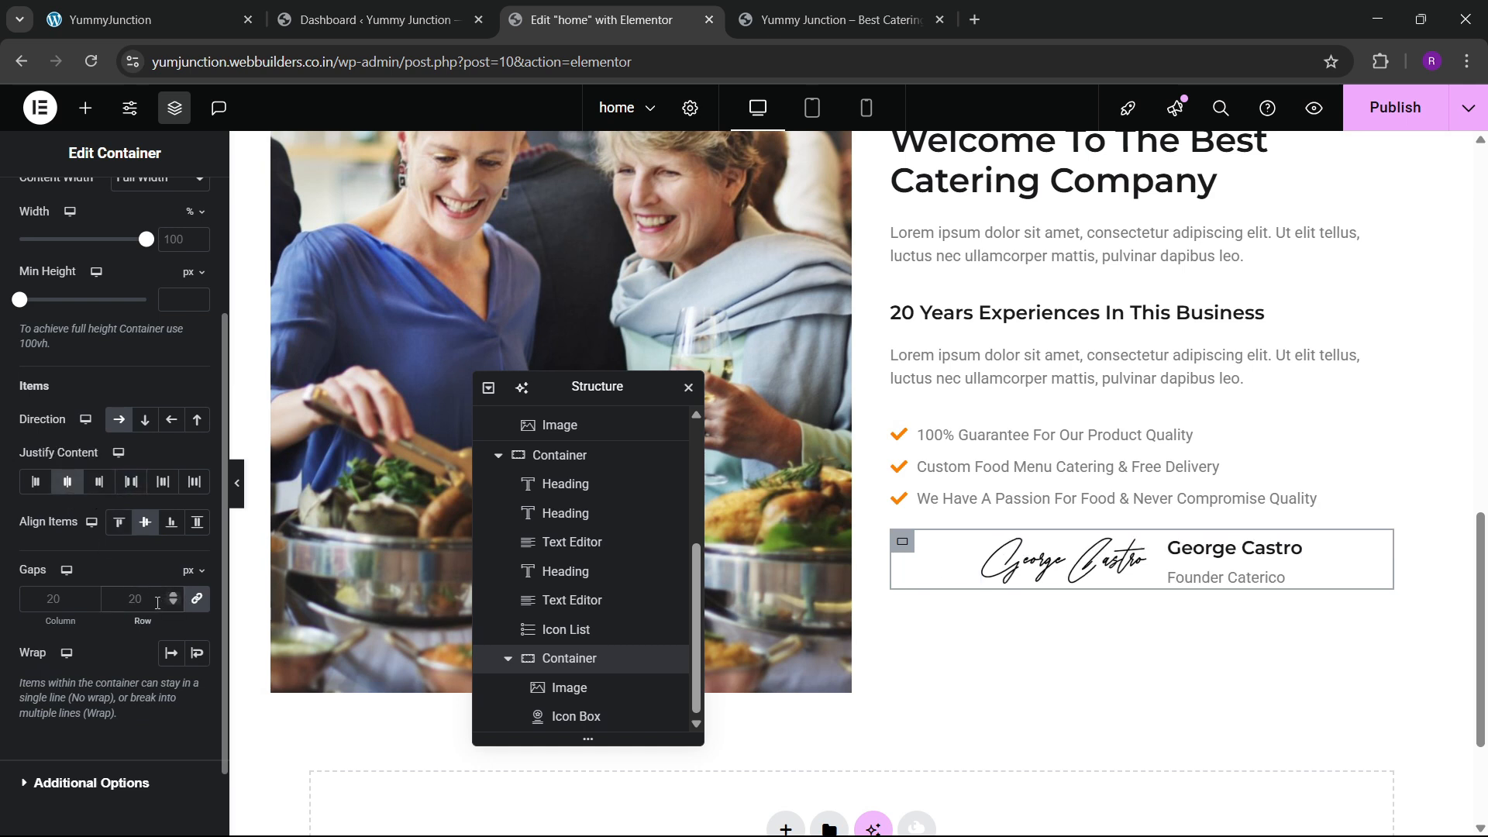
{"action": "type", "text": "40"}
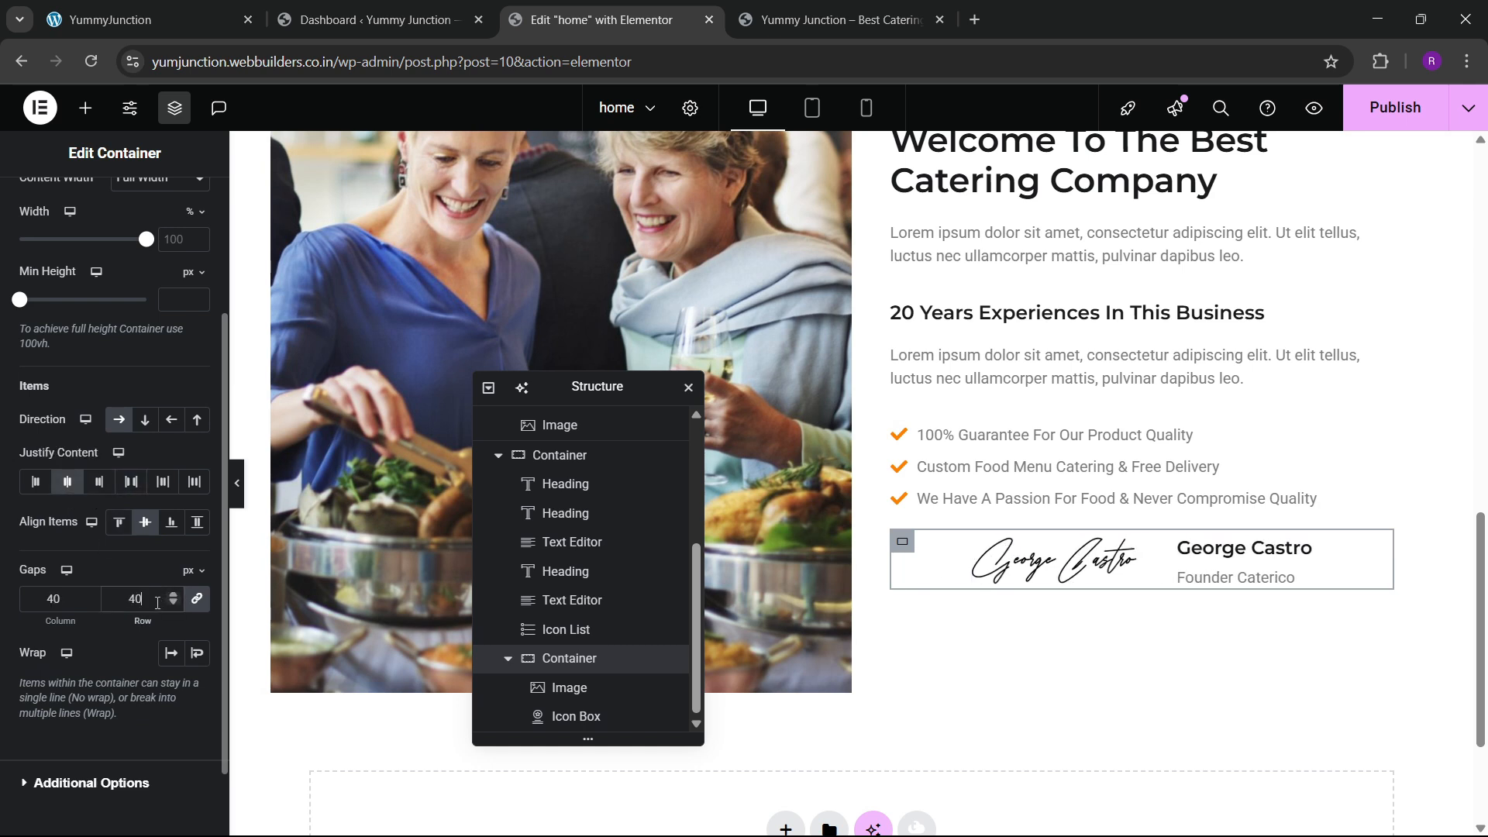
Set the column and row gaps of the About Us text column container to 30 px
{"action": "scroll", "coordinate": [1007, 426], "scroll_direction": "up", "scroll_amount": 3}
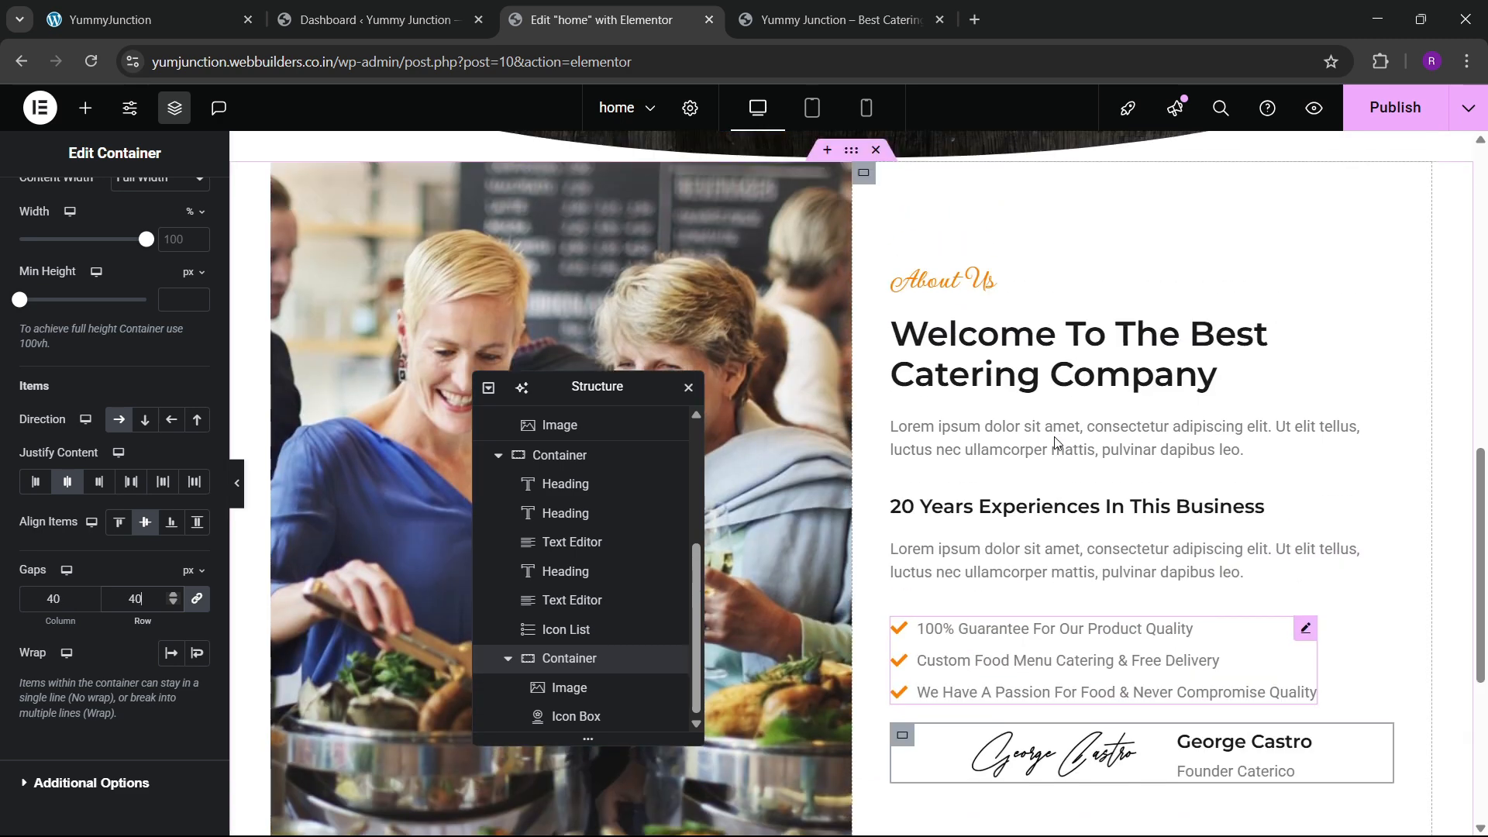
{"action": "left_click", "coordinate": [866, 175]}
{"action": "scroll", "coordinate": [115, 579], "scroll_direction": "down", "scroll_amount": 4}
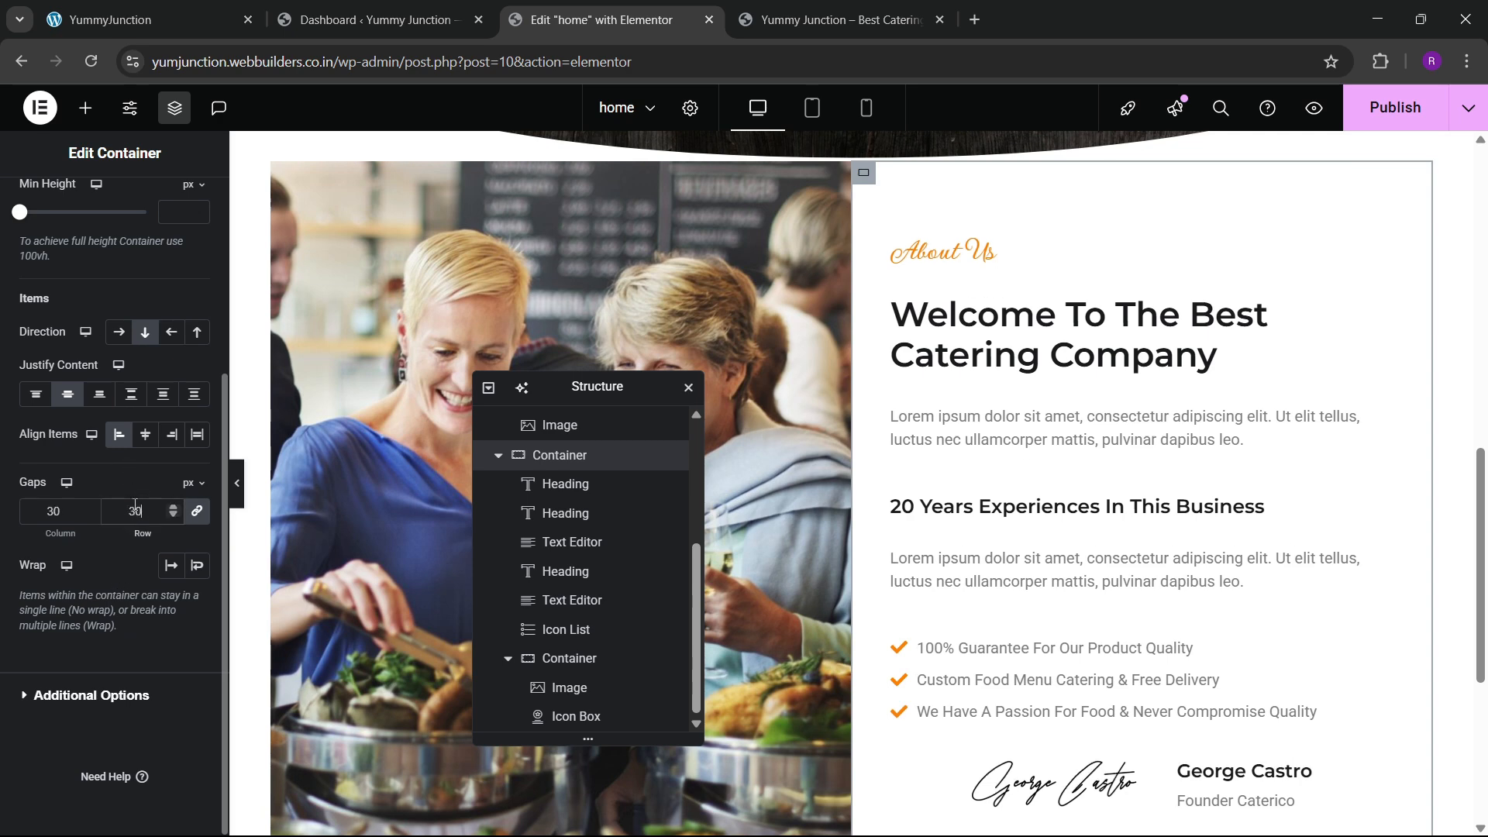
Compare with the reference site and give the About Us text column a box shadow with horizontal 5, vertical 7 and blur 20
{"action": "left_click", "coordinate": [165, 7]}
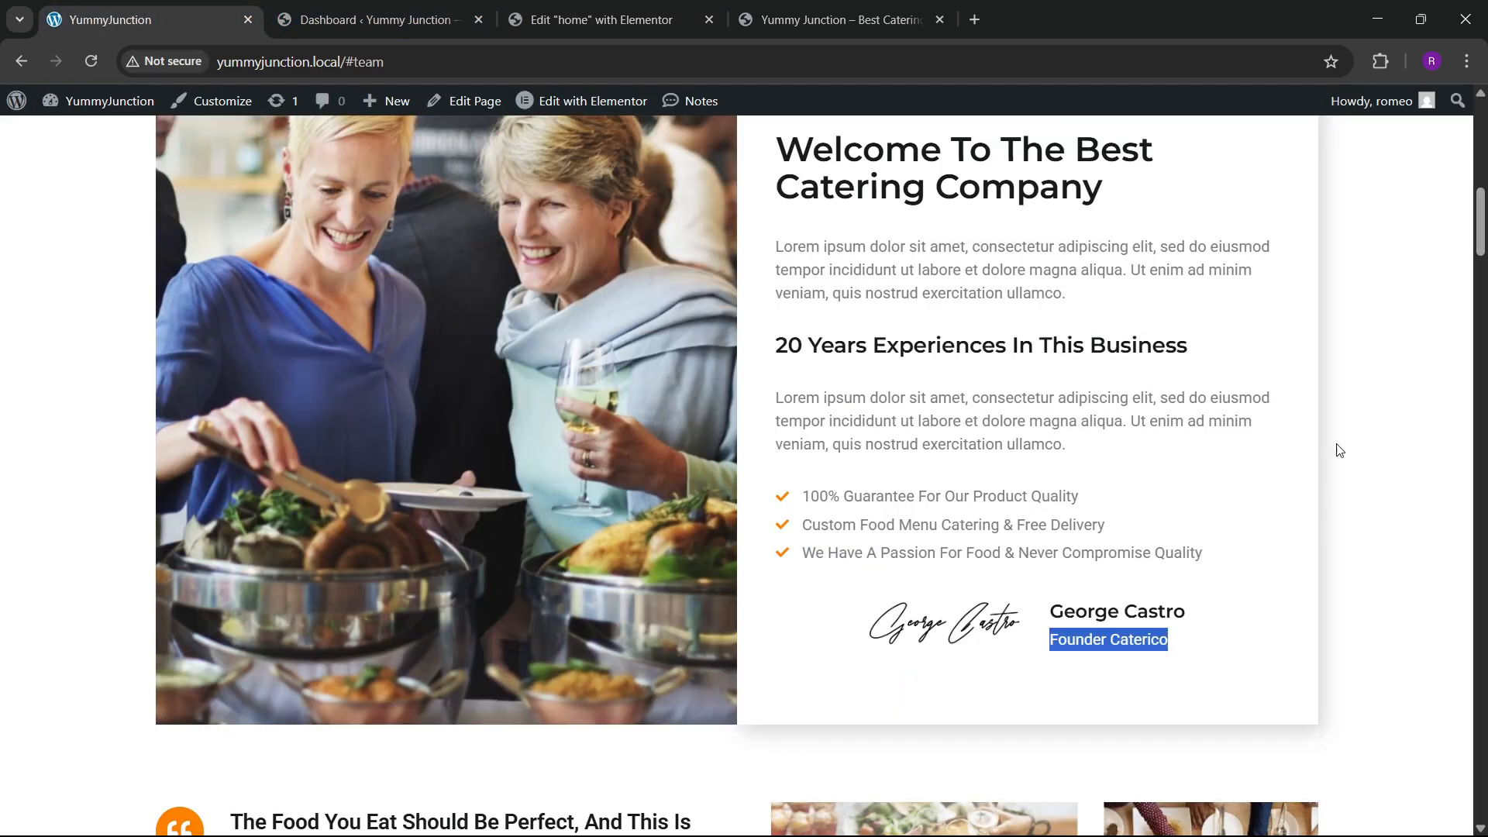
{"action": "left_click", "coordinate": [612, 19]}
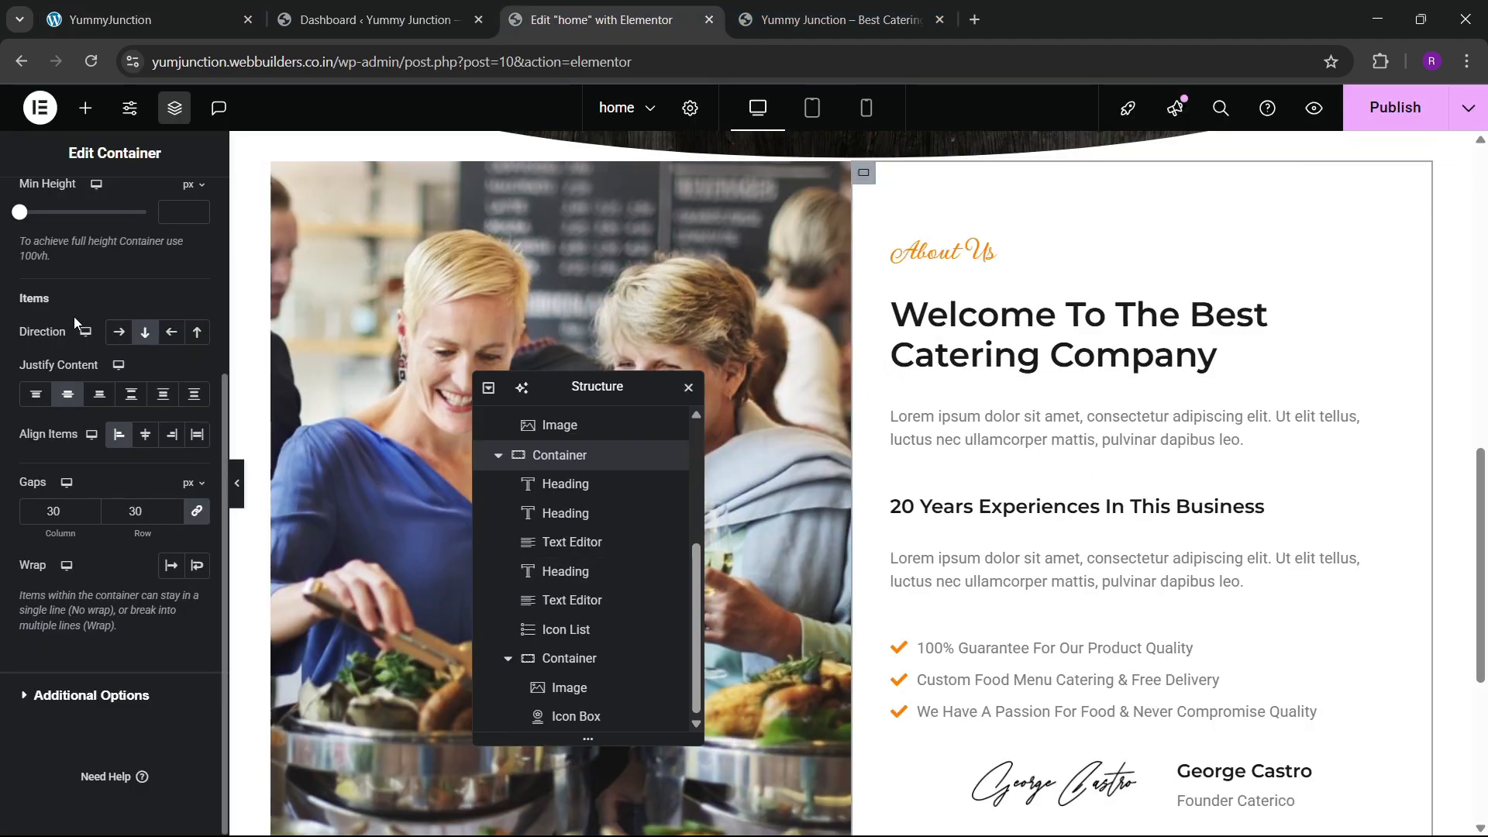
{"action": "scroll", "coordinate": [93, 349], "scroll_direction": "up", "scroll_amount": 4}
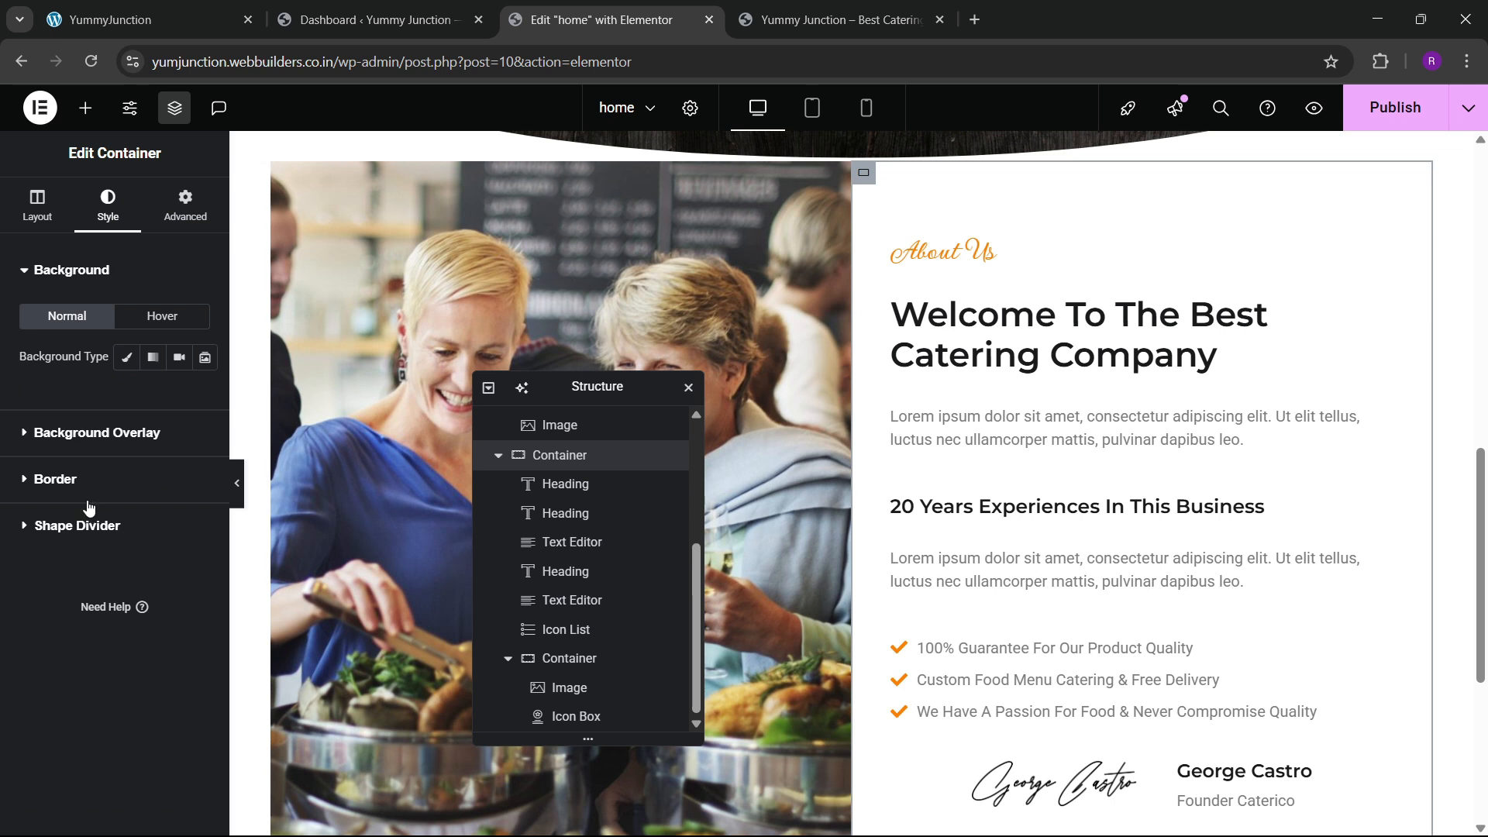
{"action": "left_click", "coordinate": [75, 481]}
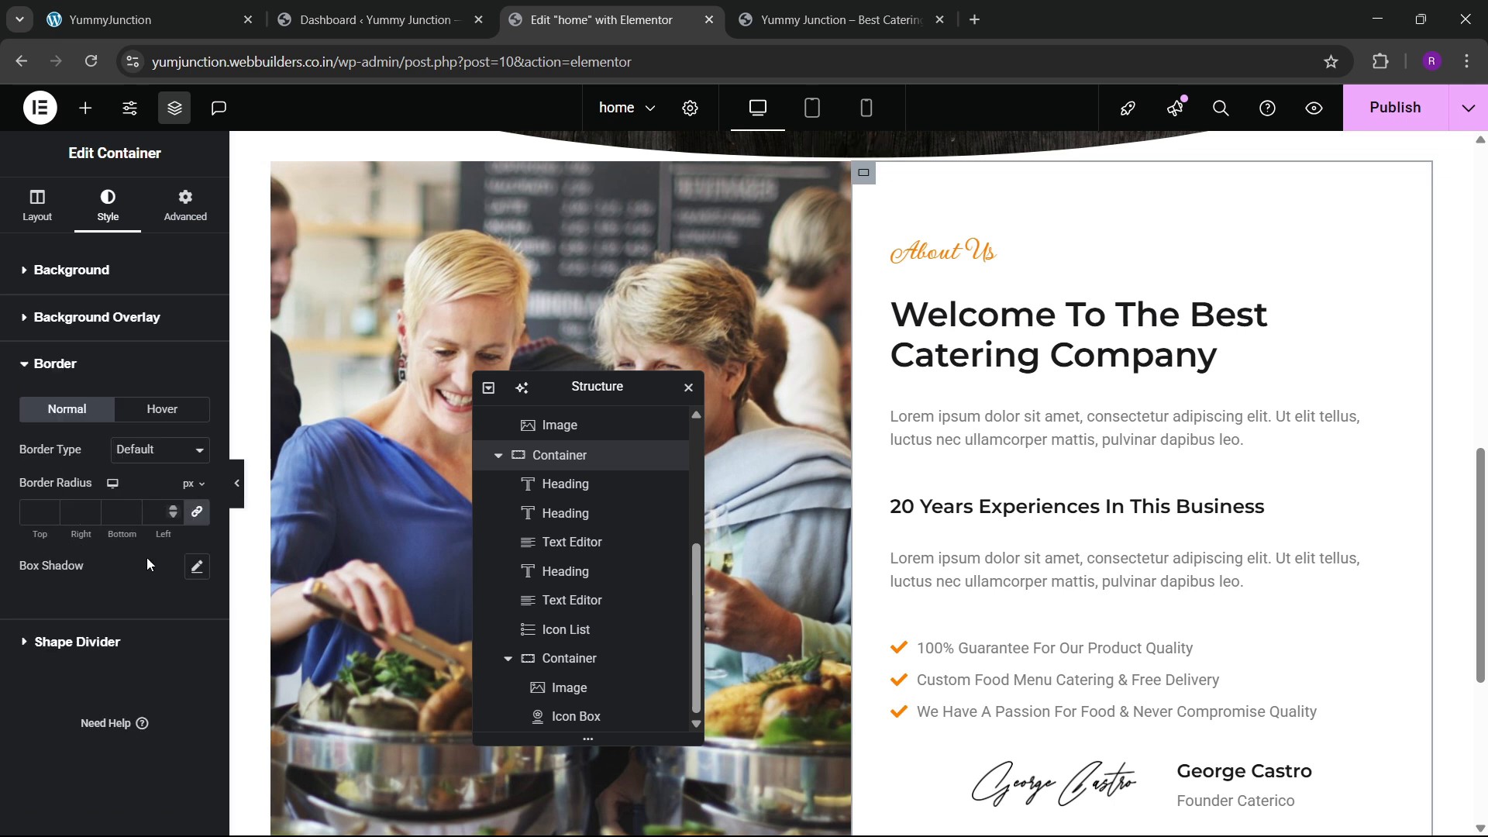
{"action": "left_click", "coordinate": [197, 568]}
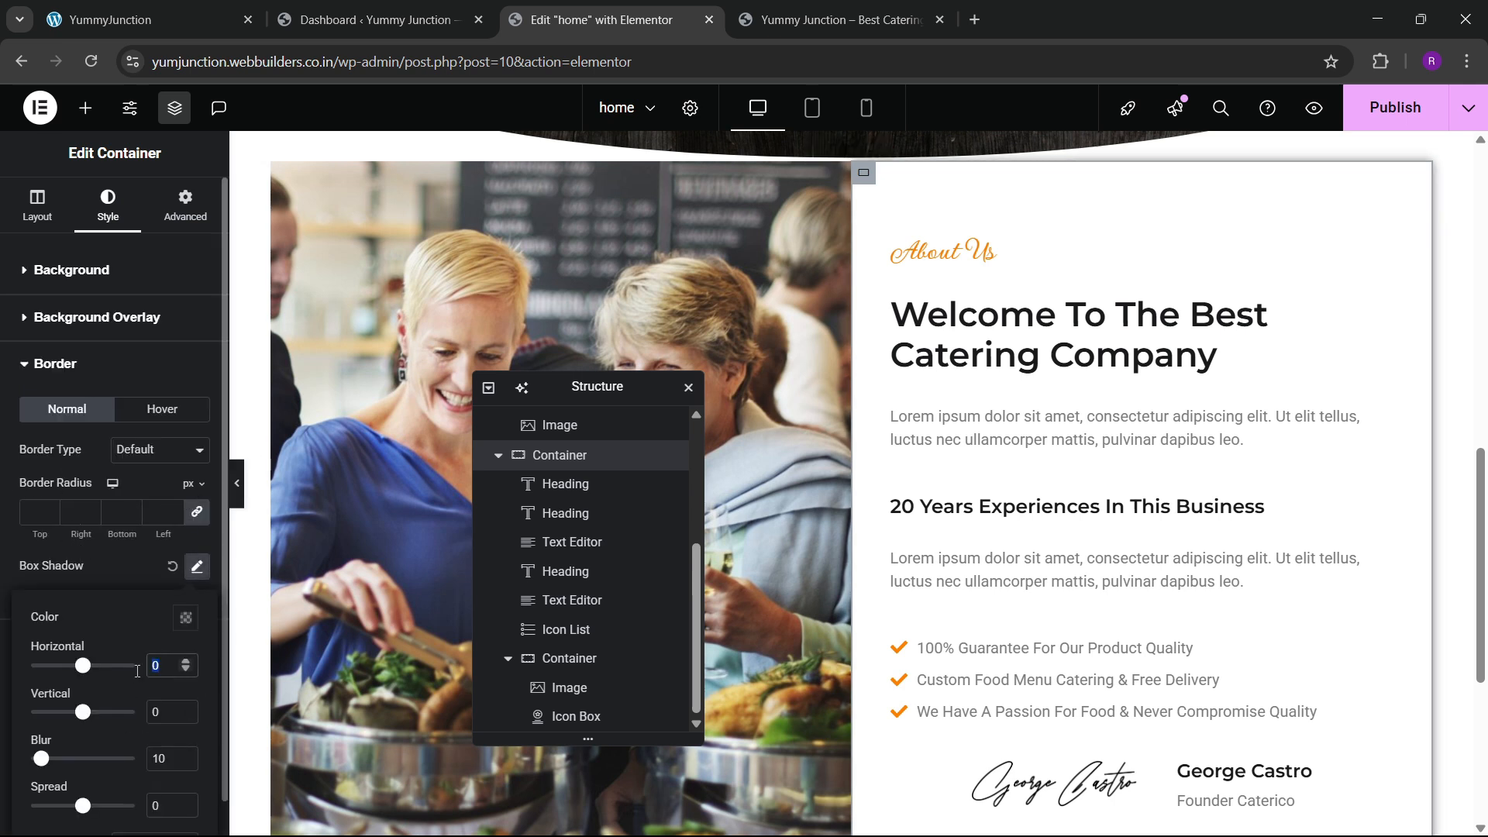
{"action": "type", "text": "5"}
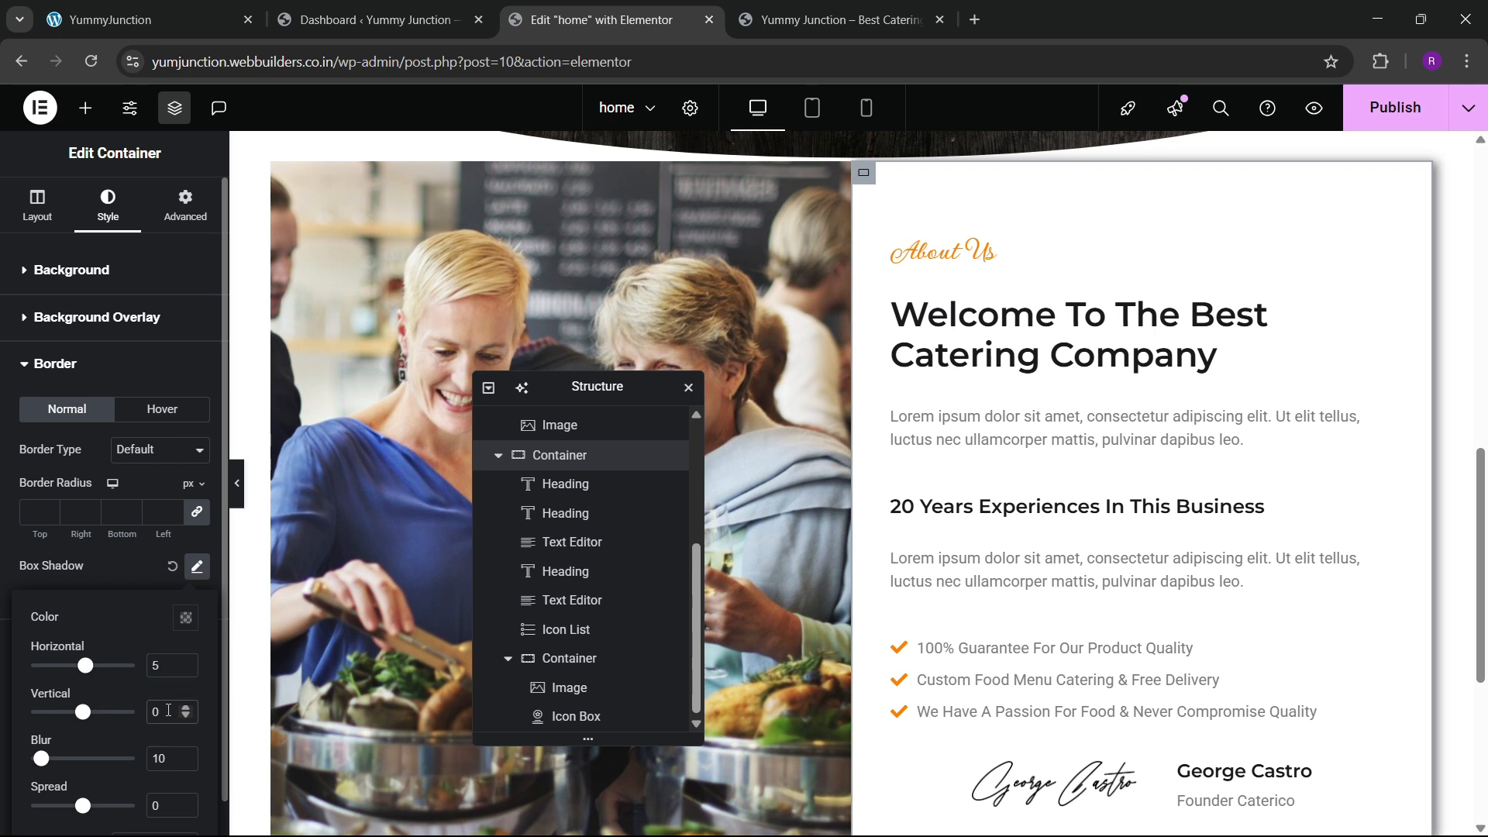
{"action": "type", "text": "7"}
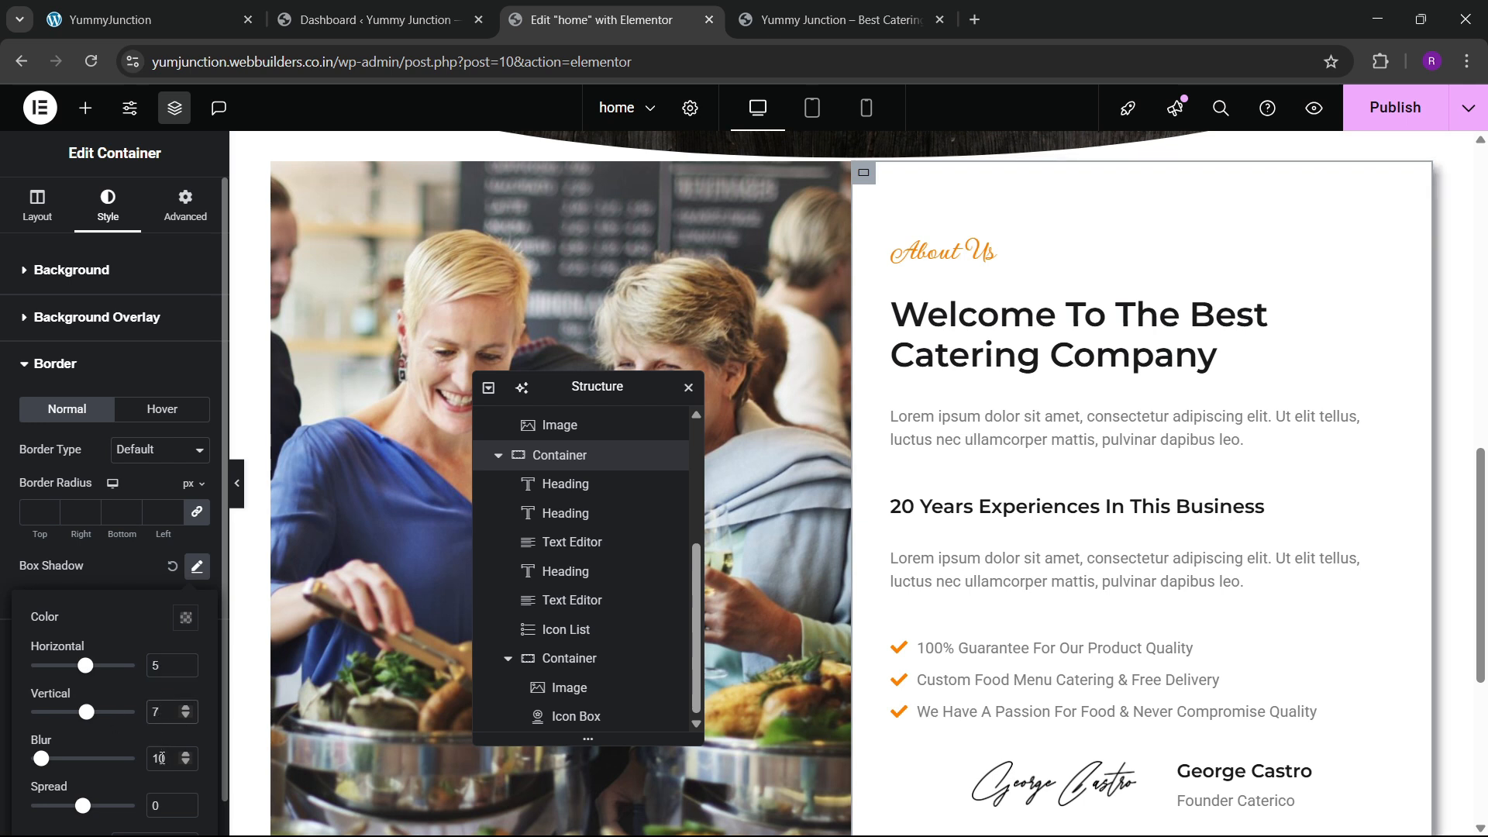
{"action": "type", "text": "20"}
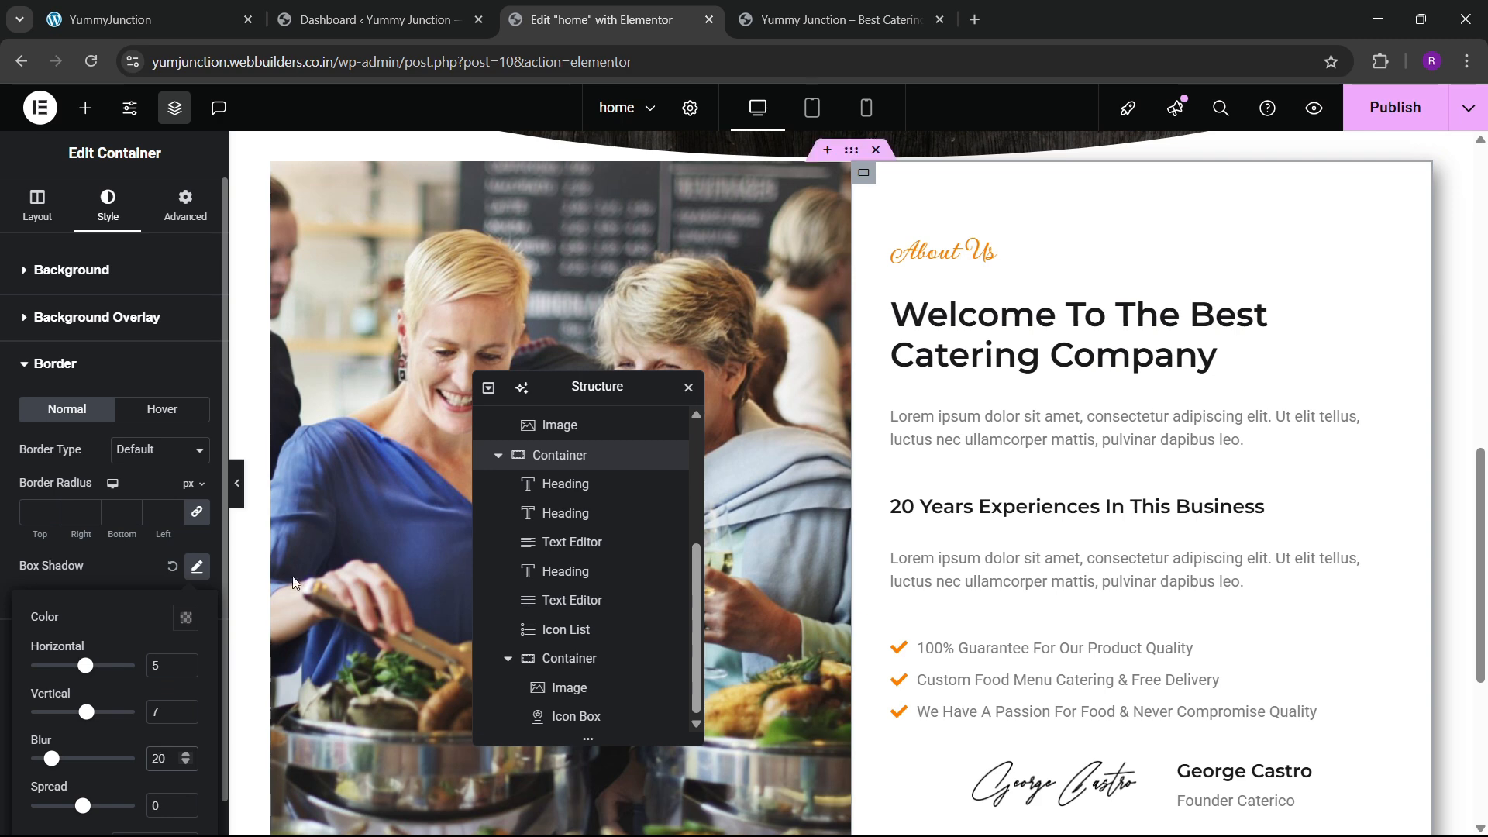
Lighten the text column's box shadow by lowering its black colour's opacity to about 0.24
{"action": "scroll", "coordinate": [876, 566], "scroll_direction": "down", "scroll_amount": 3}
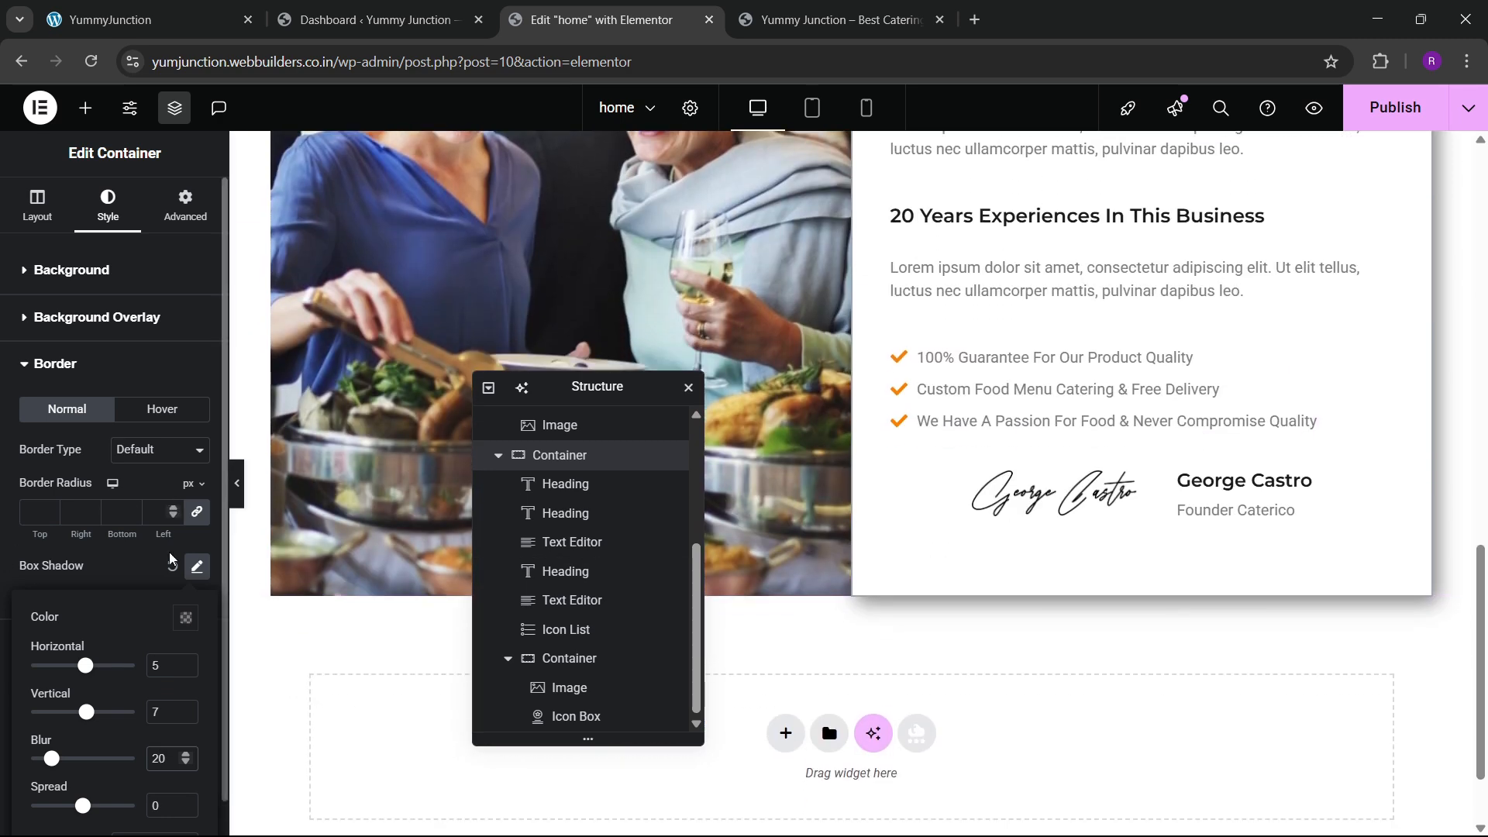
{"action": "left_click", "coordinate": [138, 583]}
{"action": "left_click", "coordinate": [196, 570]}
{"action": "left_click", "coordinate": [187, 618]}
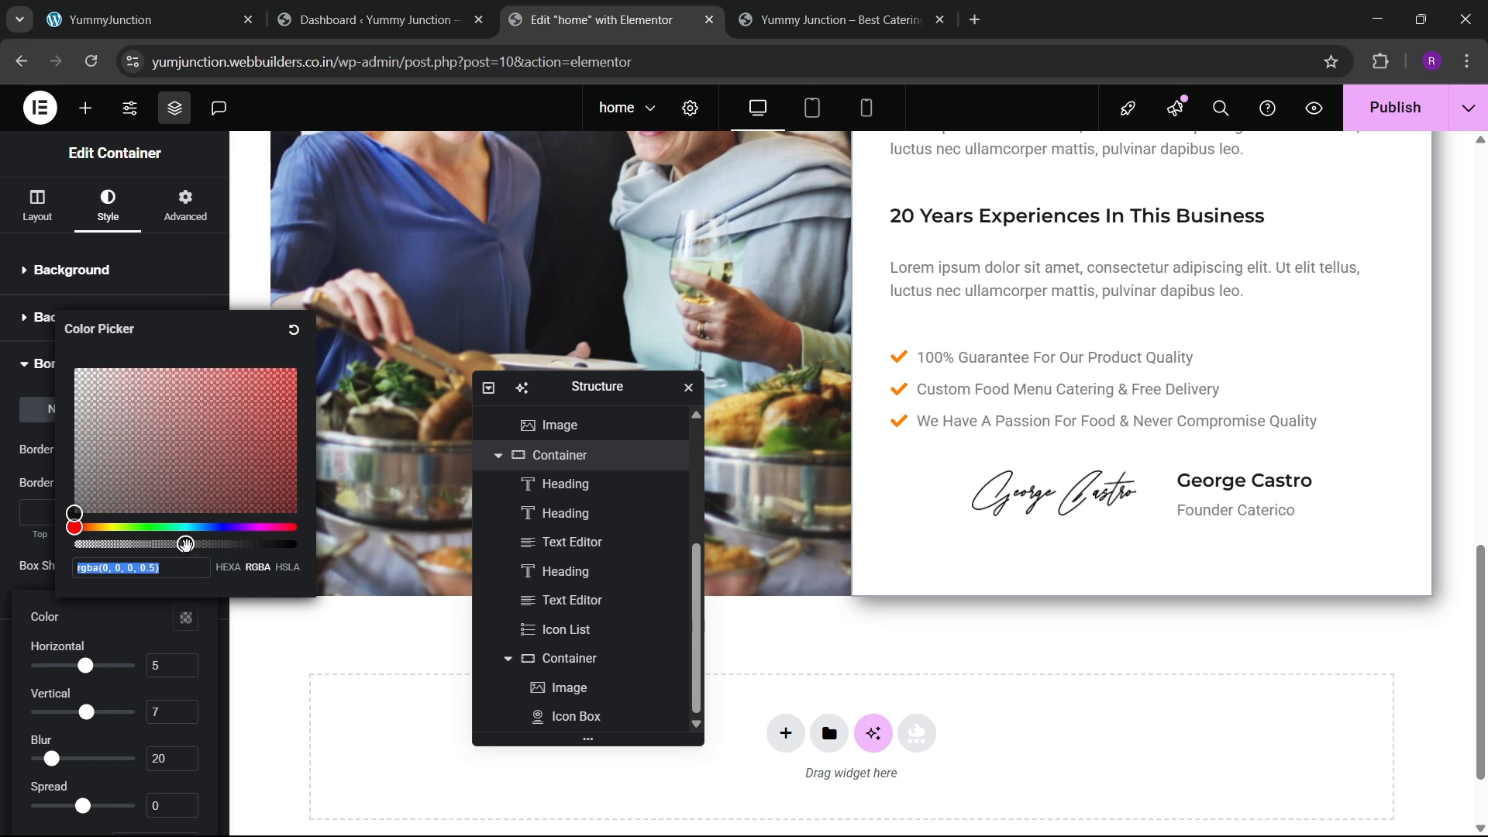
{"action": "left_click_drag", "start_coordinate": [185, 544], "coordinate": [138, 545]}
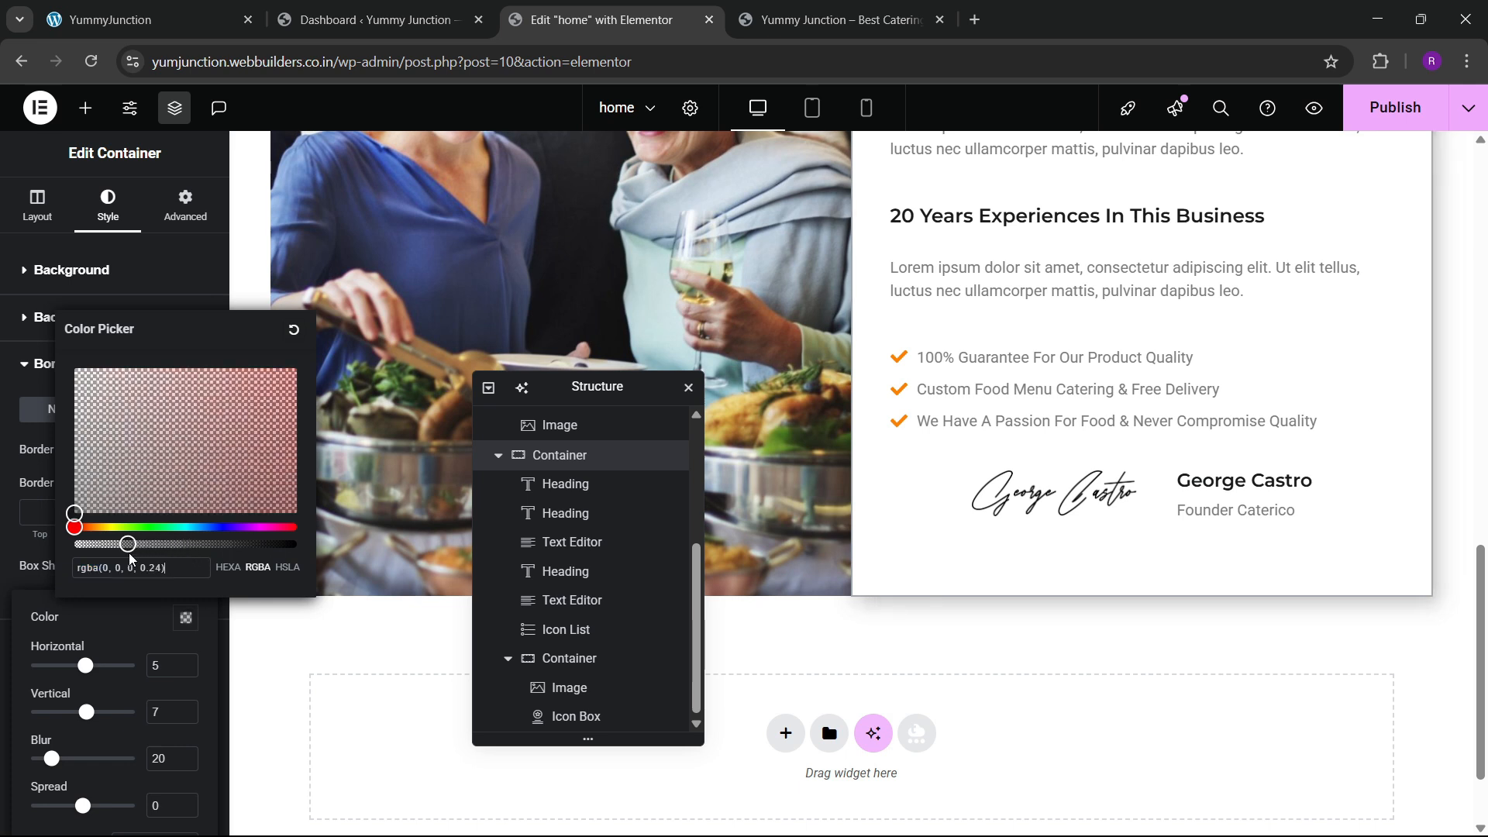
Publish the home page and review the About Us section on the live site
{"action": "left_click", "coordinate": [1395, 107]}
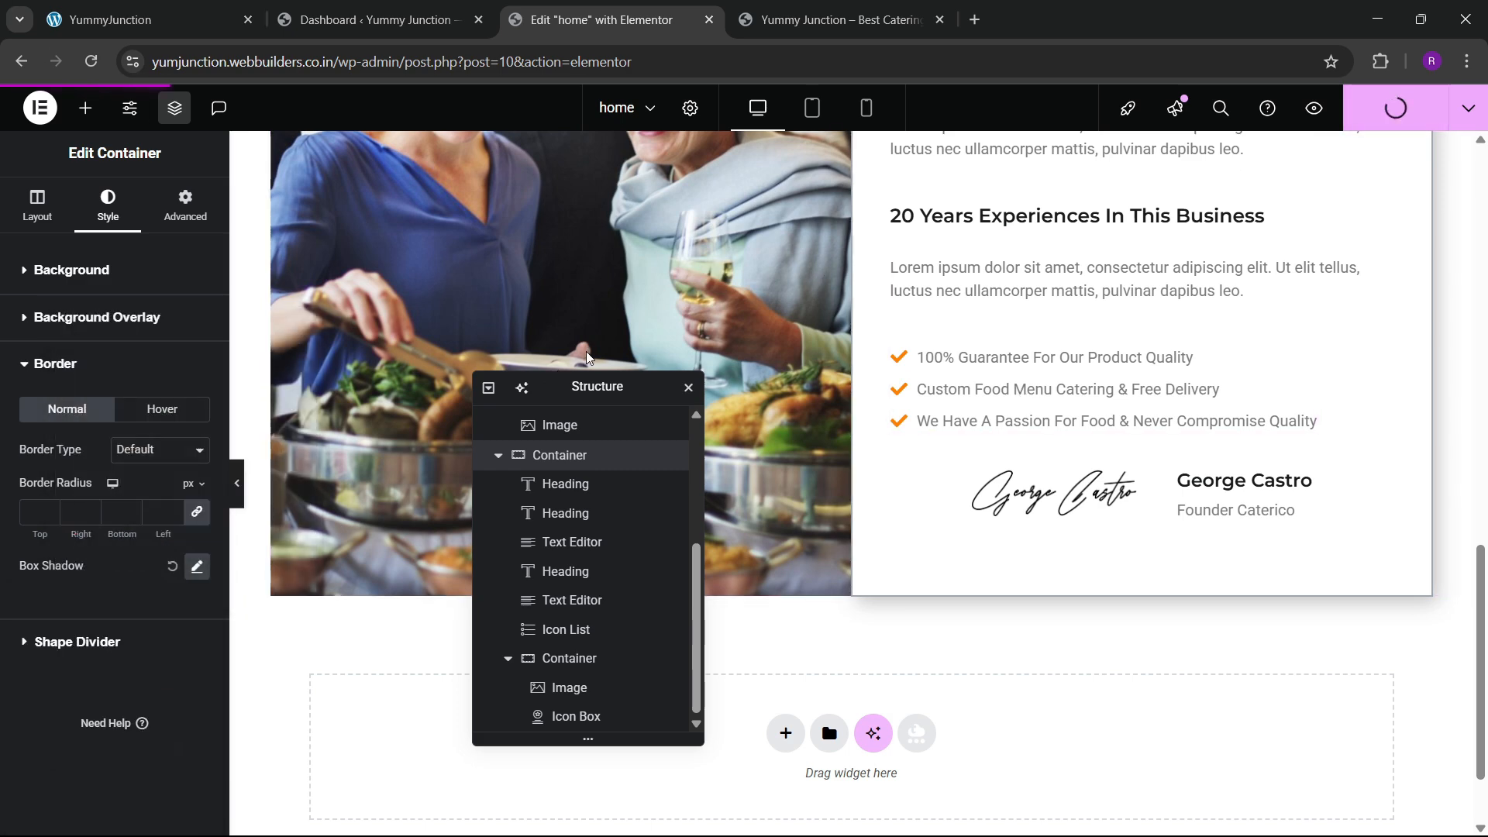
{"action": "left_click", "coordinate": [837, 19]}
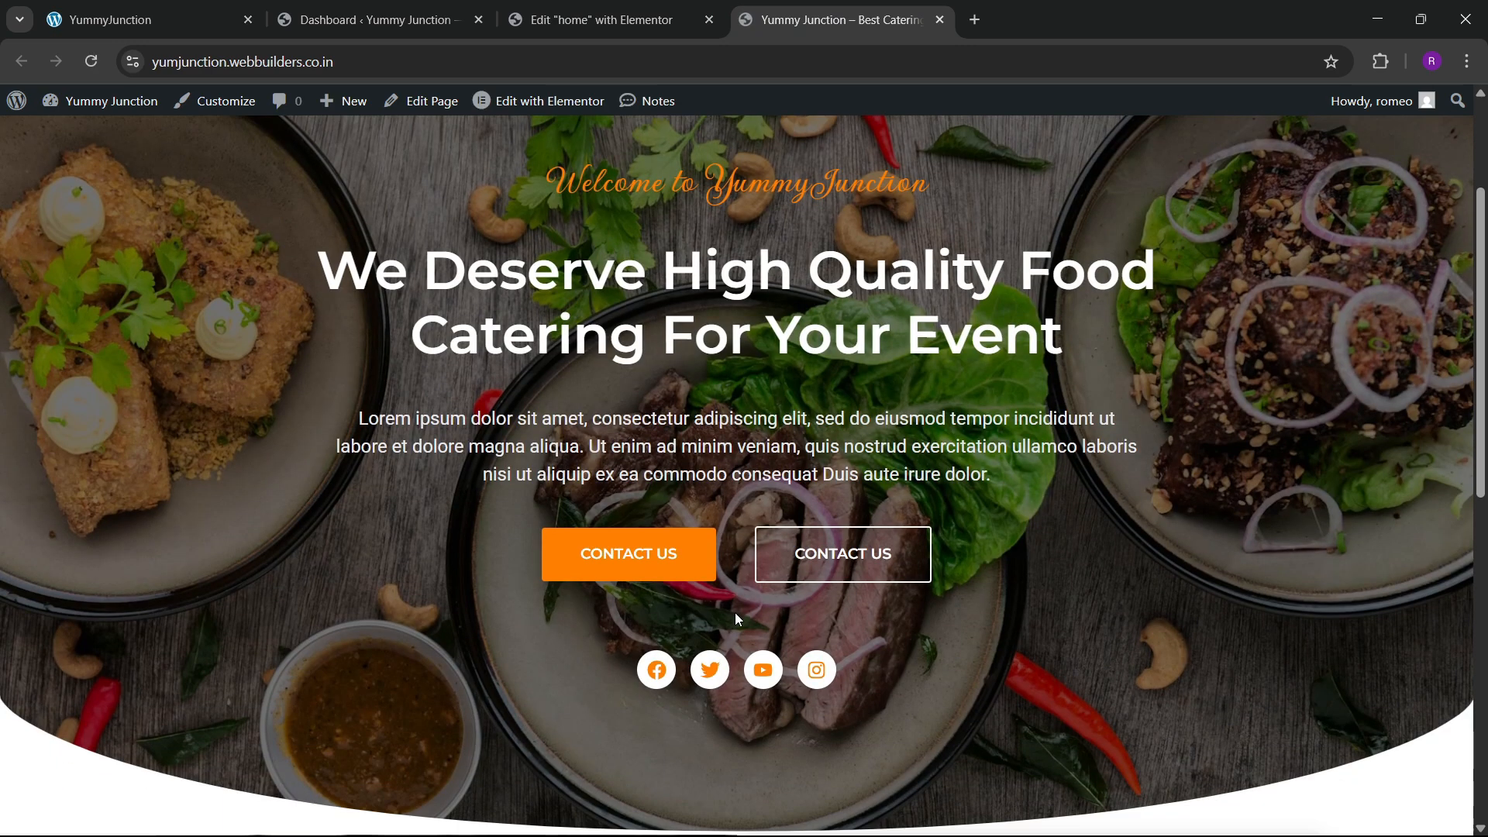
{"action": "scroll", "coordinate": [735, 612], "scroll_direction": "down", "scroll_amount": 8}
{"action": "scroll", "coordinate": [708, 590], "scroll_direction": "down", "scroll_amount": 2}
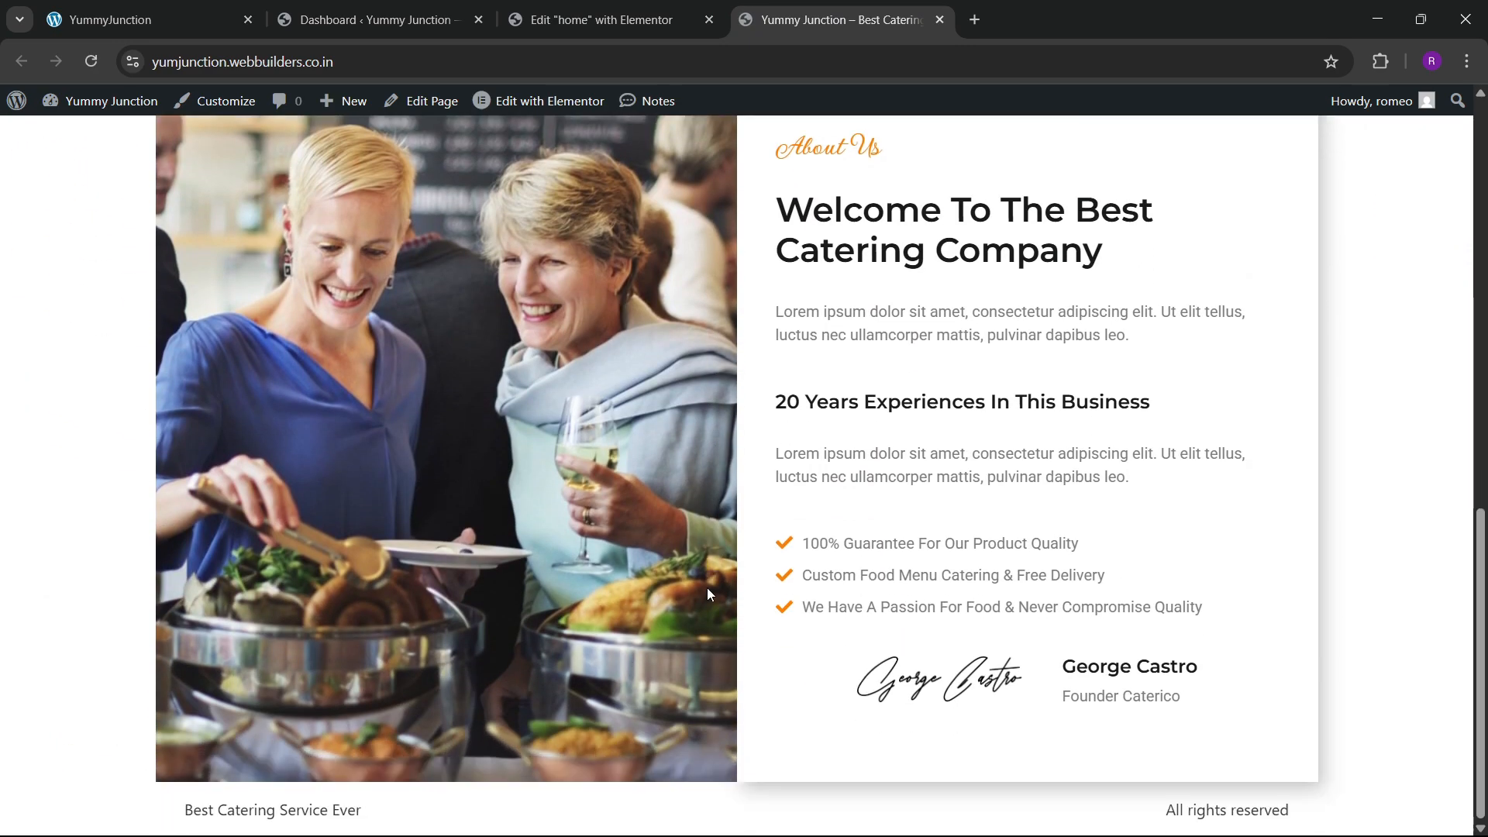
{"action": "scroll", "coordinate": [701, 566], "scroll_direction": "up", "scroll_amount": 5}
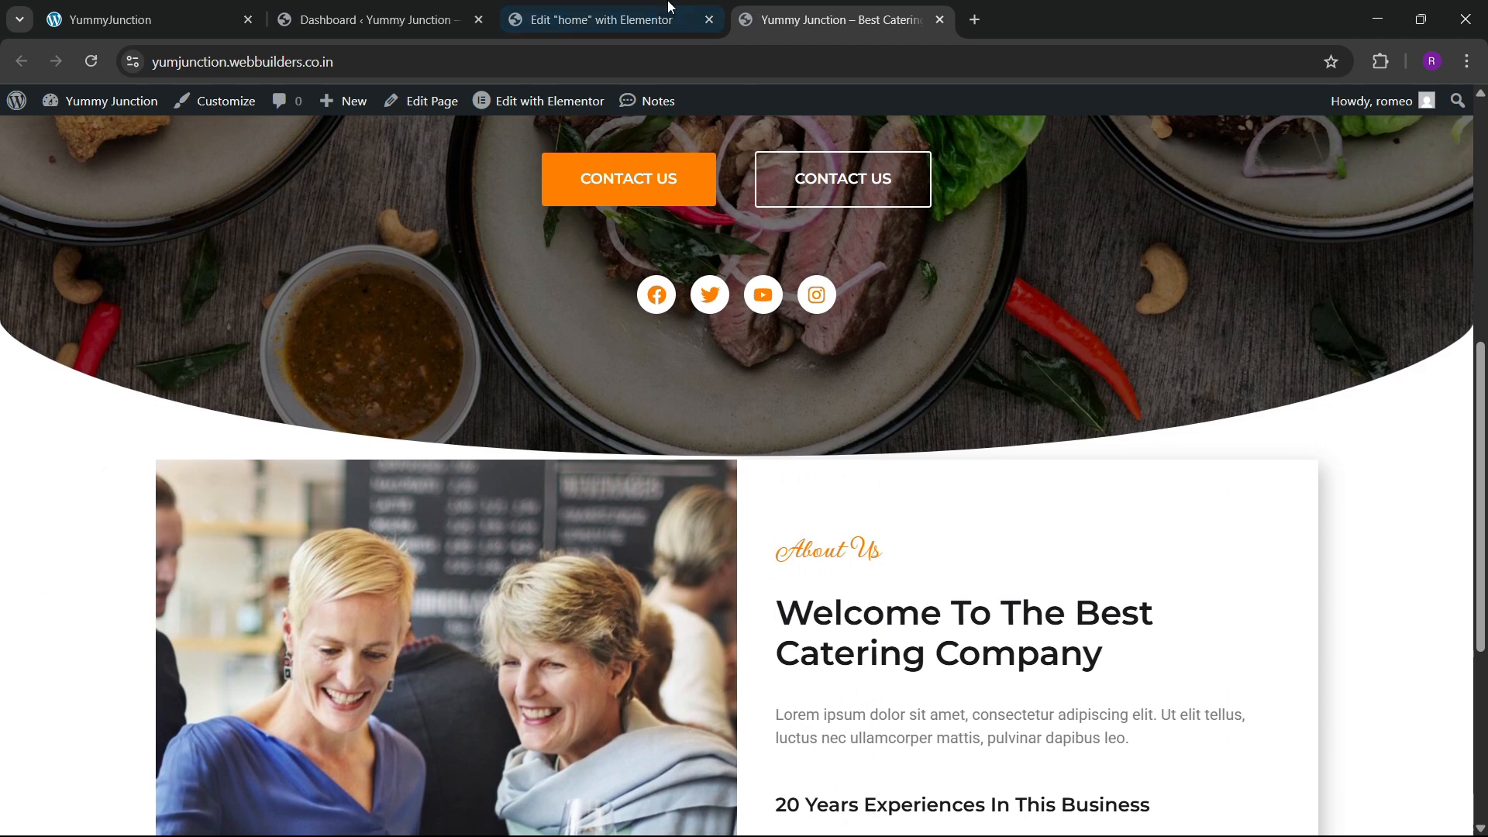
Back in the Elementor editor, set the about container's top margin to -5 em so it overlaps the hero section
{"action": "left_click", "coordinate": [670, 7]}
{"action": "scroll", "coordinate": [793, 546], "scroll_direction": "up", "scroll_amount": 5}
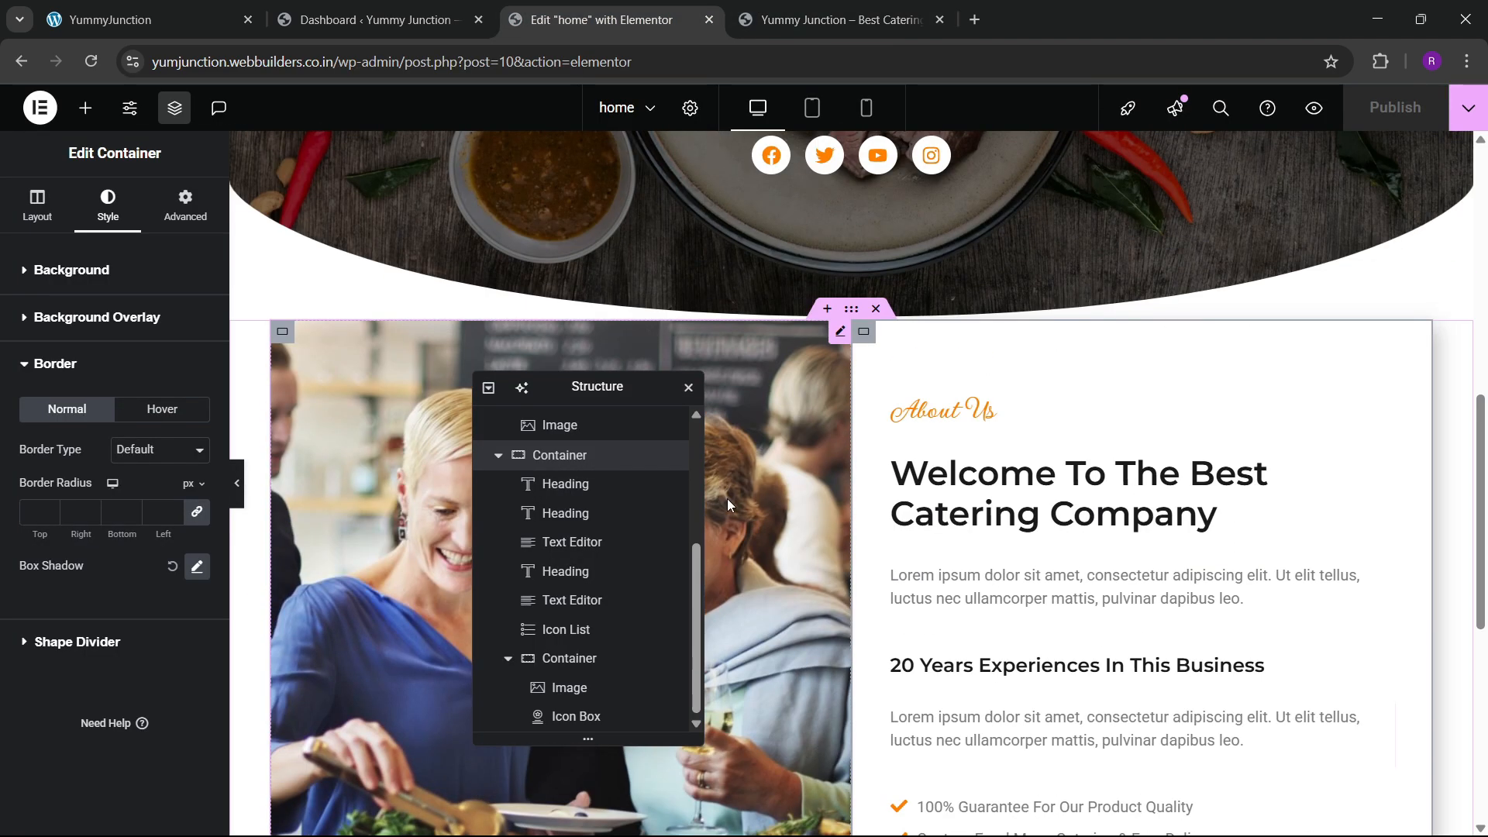
{"action": "left_click", "coordinate": [851, 309]}
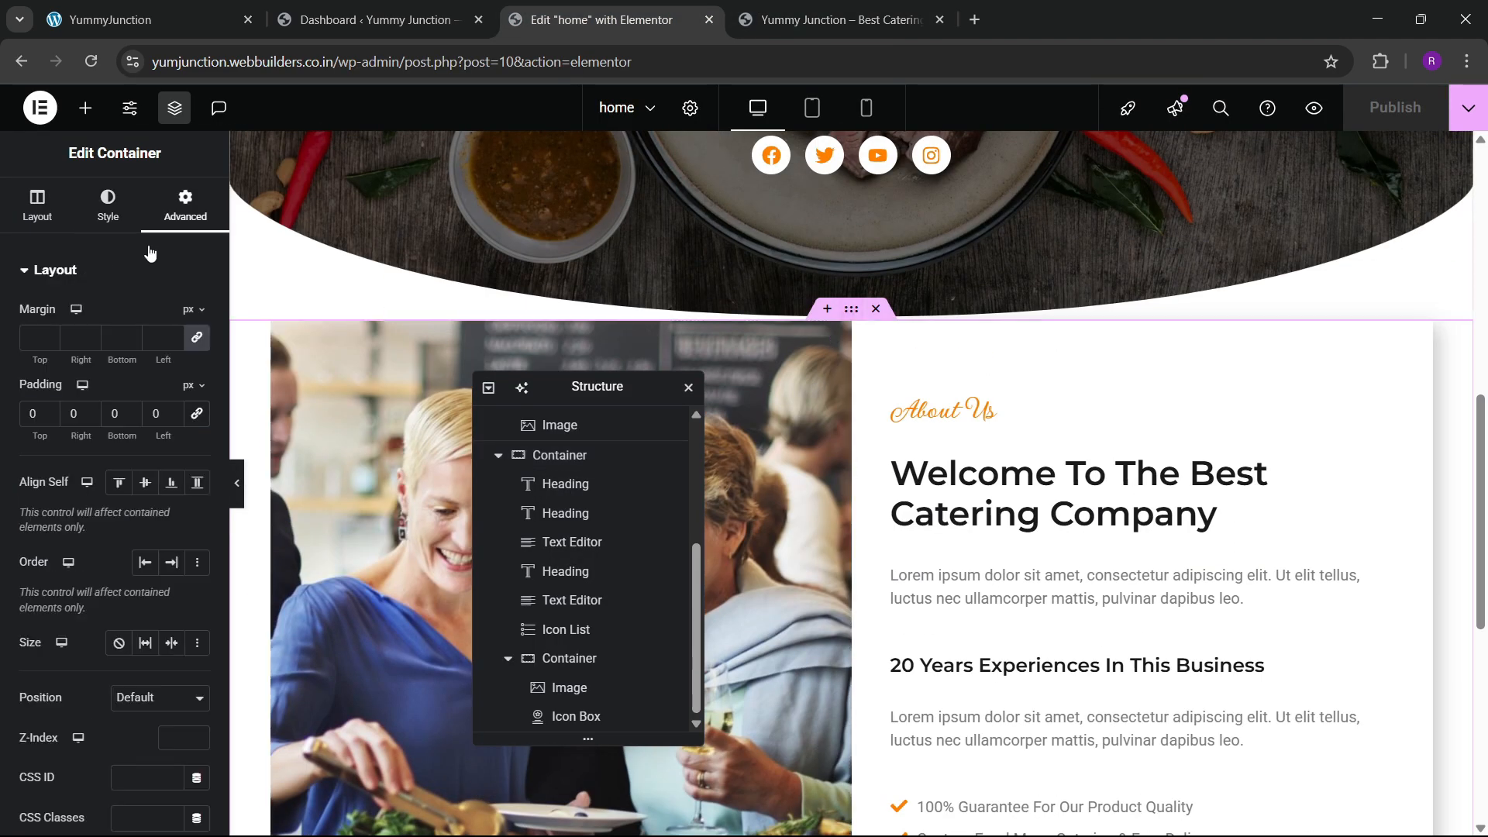
{"action": "left_click", "coordinate": [204, 310]}
{"action": "left_click", "coordinate": [198, 366]}
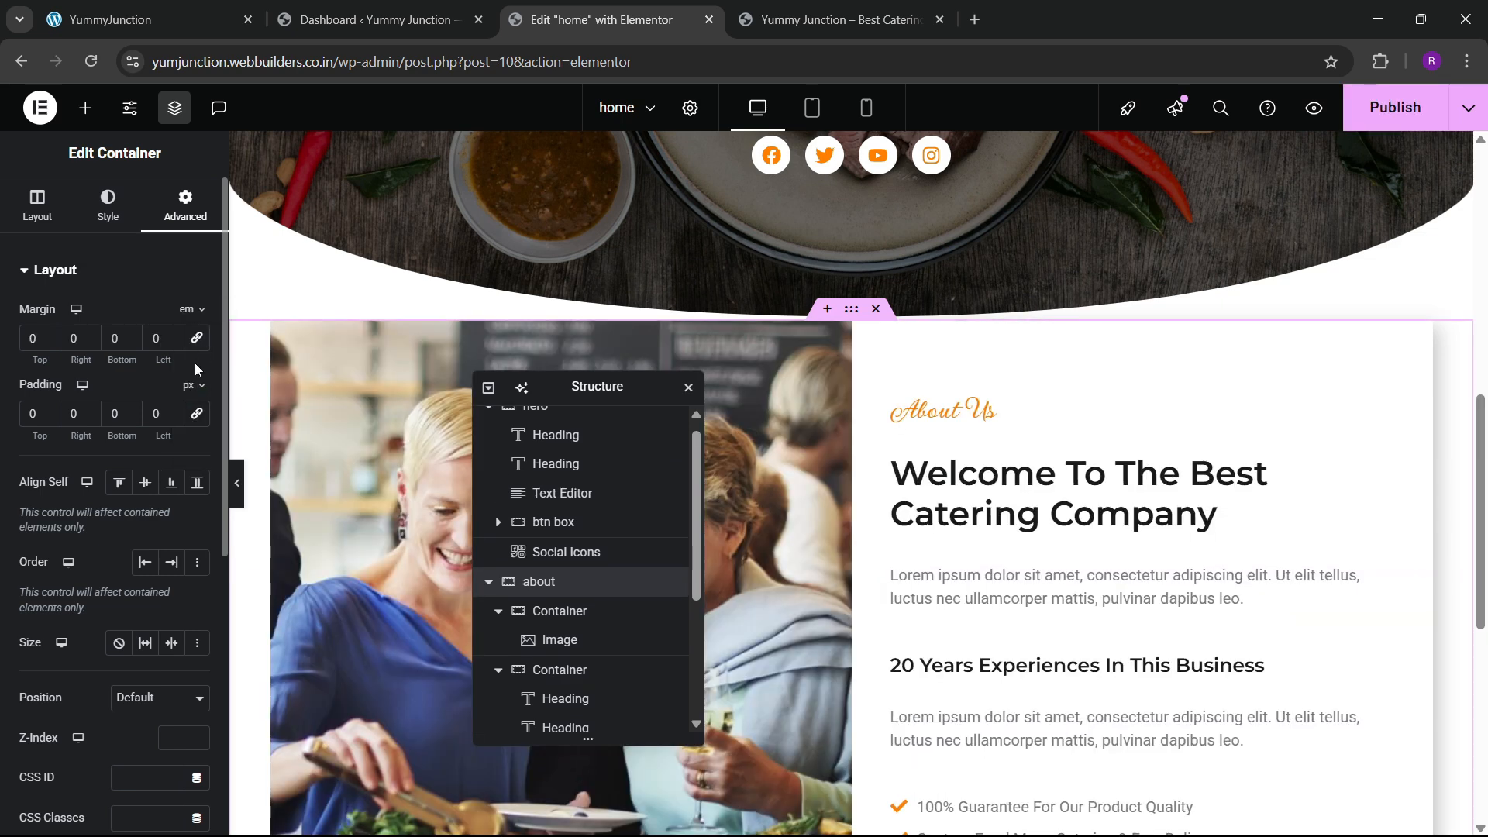
{"action": "left_click", "coordinate": [48, 342]}
{"action": "left_click", "coordinate": [48, 343]}
{"action": "left_click", "coordinate": [48, 342]}
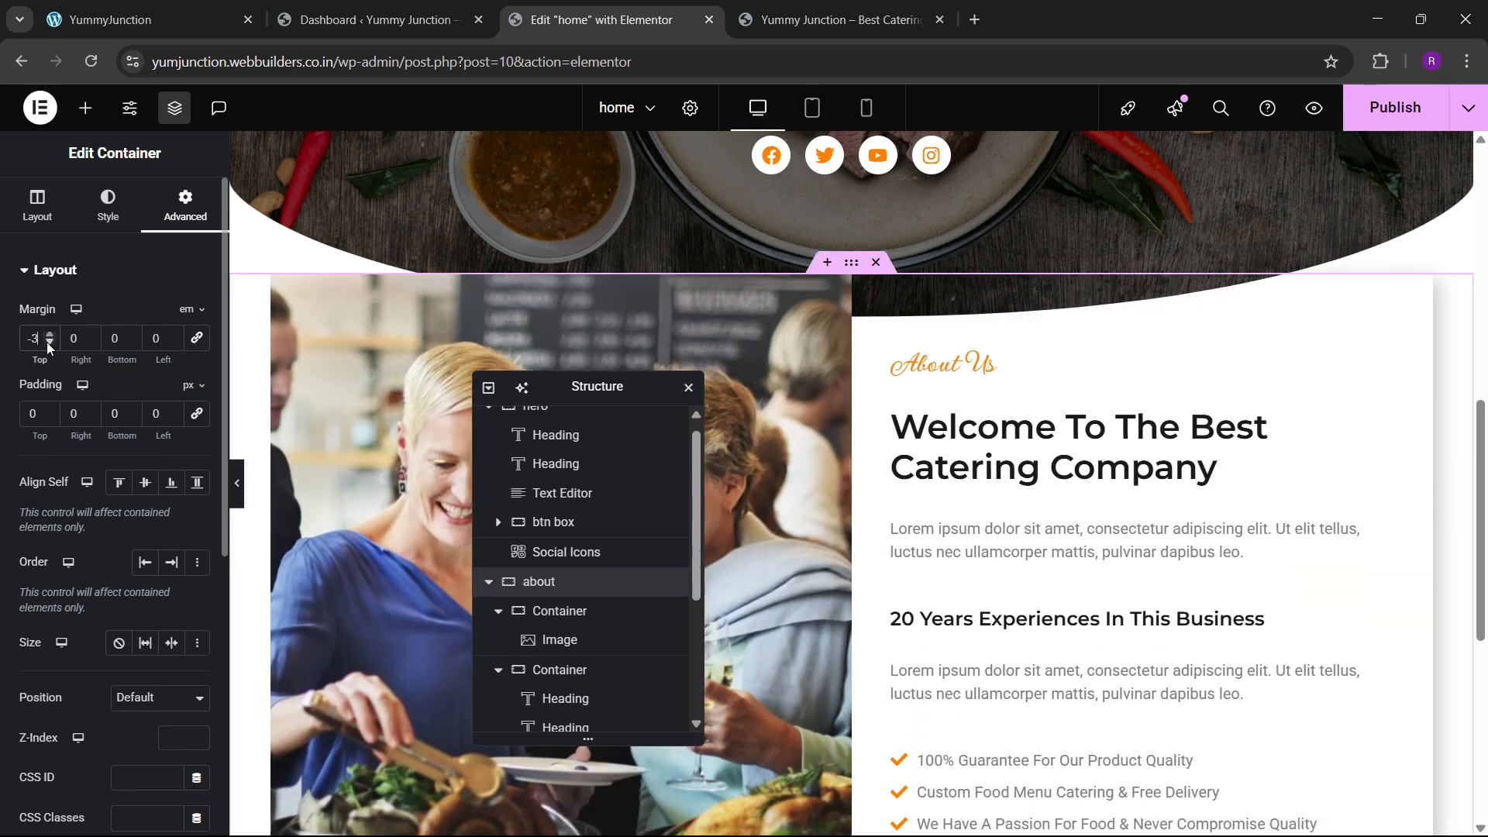
{"action": "left_click", "coordinate": [48, 343]}
{"action": "left_click", "coordinate": [48, 343]}
{"action": "left_click", "coordinate": [48, 342]}
{"action": "left_click", "coordinate": [48, 342]}
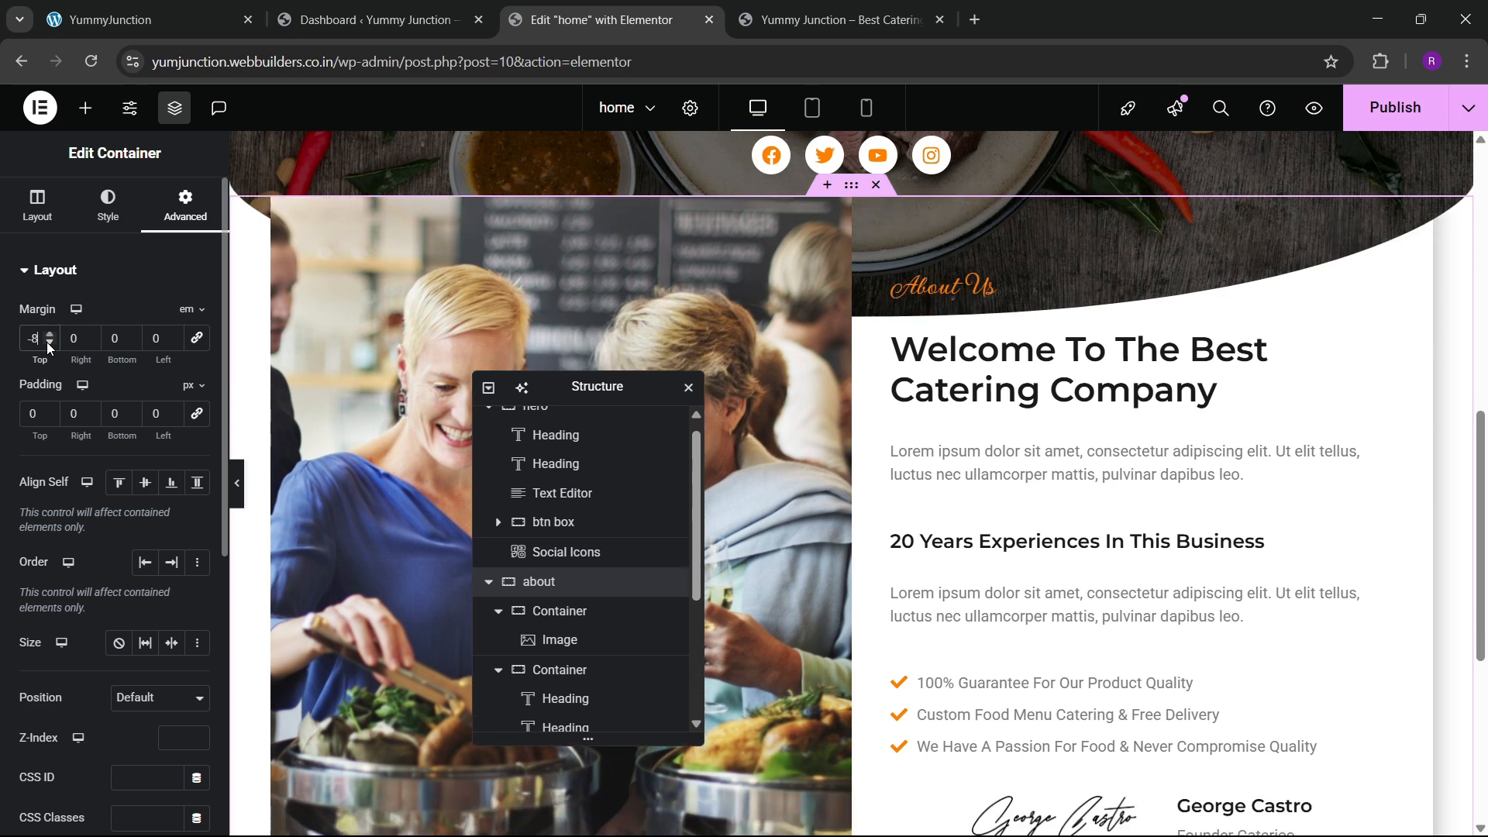
{"action": "left_click", "coordinate": [48, 342]}
{"action": "left_click", "coordinate": [48, 343]}
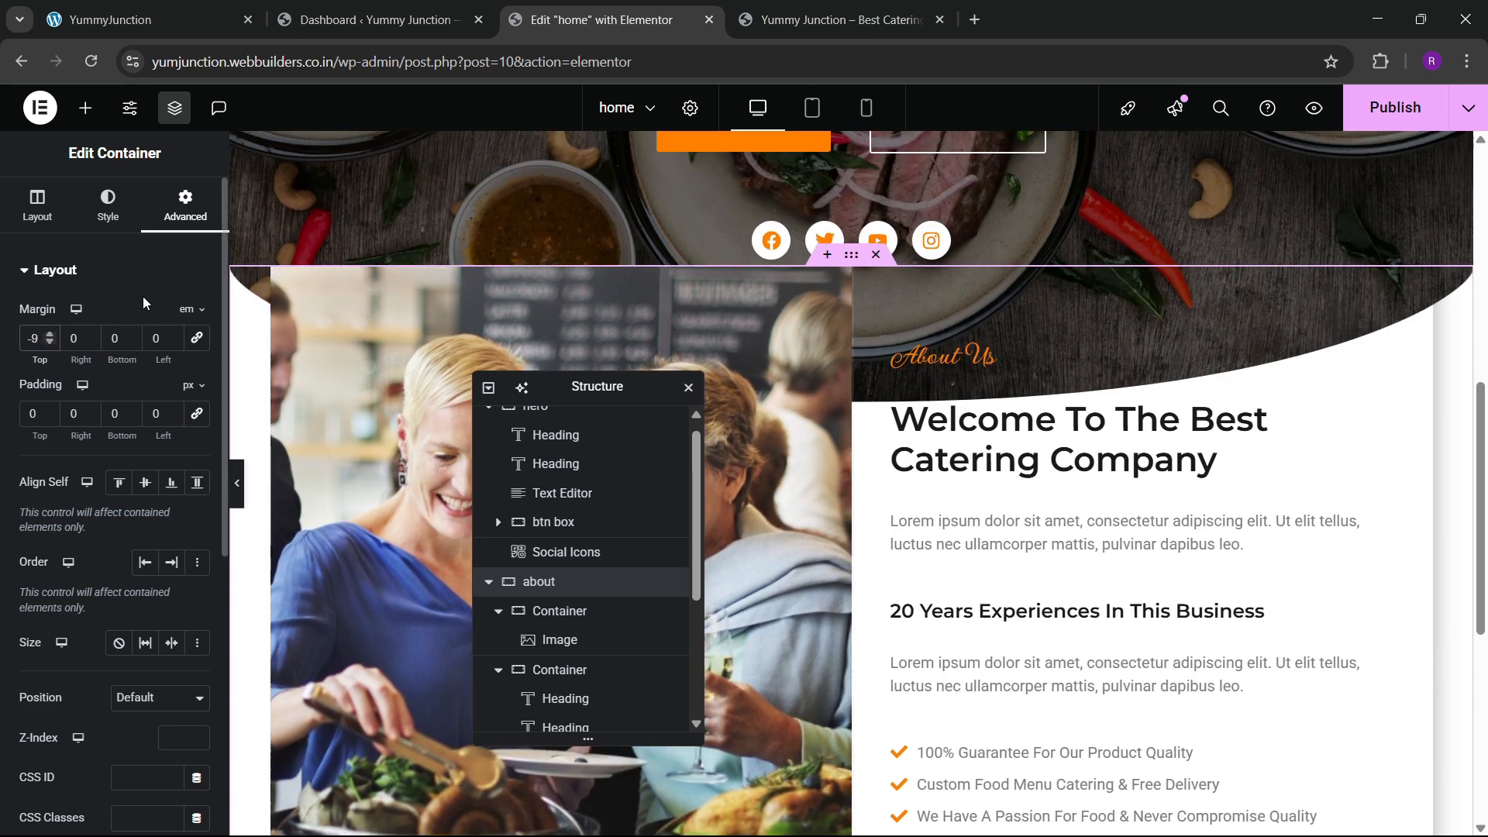
{"action": "left_click", "coordinate": [51, 334]}
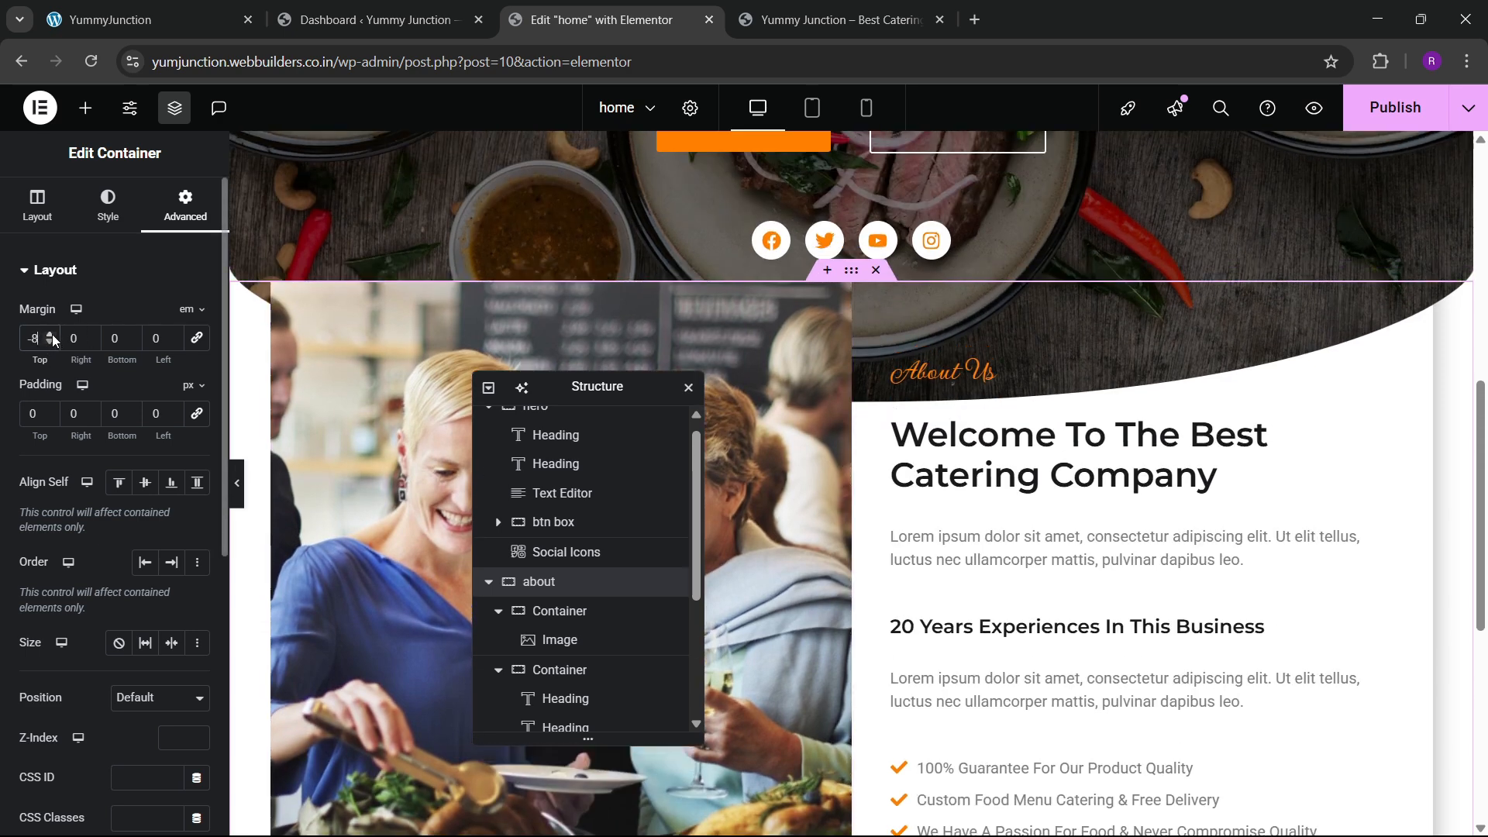
{"action": "left_click", "coordinate": [52, 334]}
{"action": "left_click", "coordinate": [52, 334]}
{"action": "left_click", "coordinate": [51, 334]}
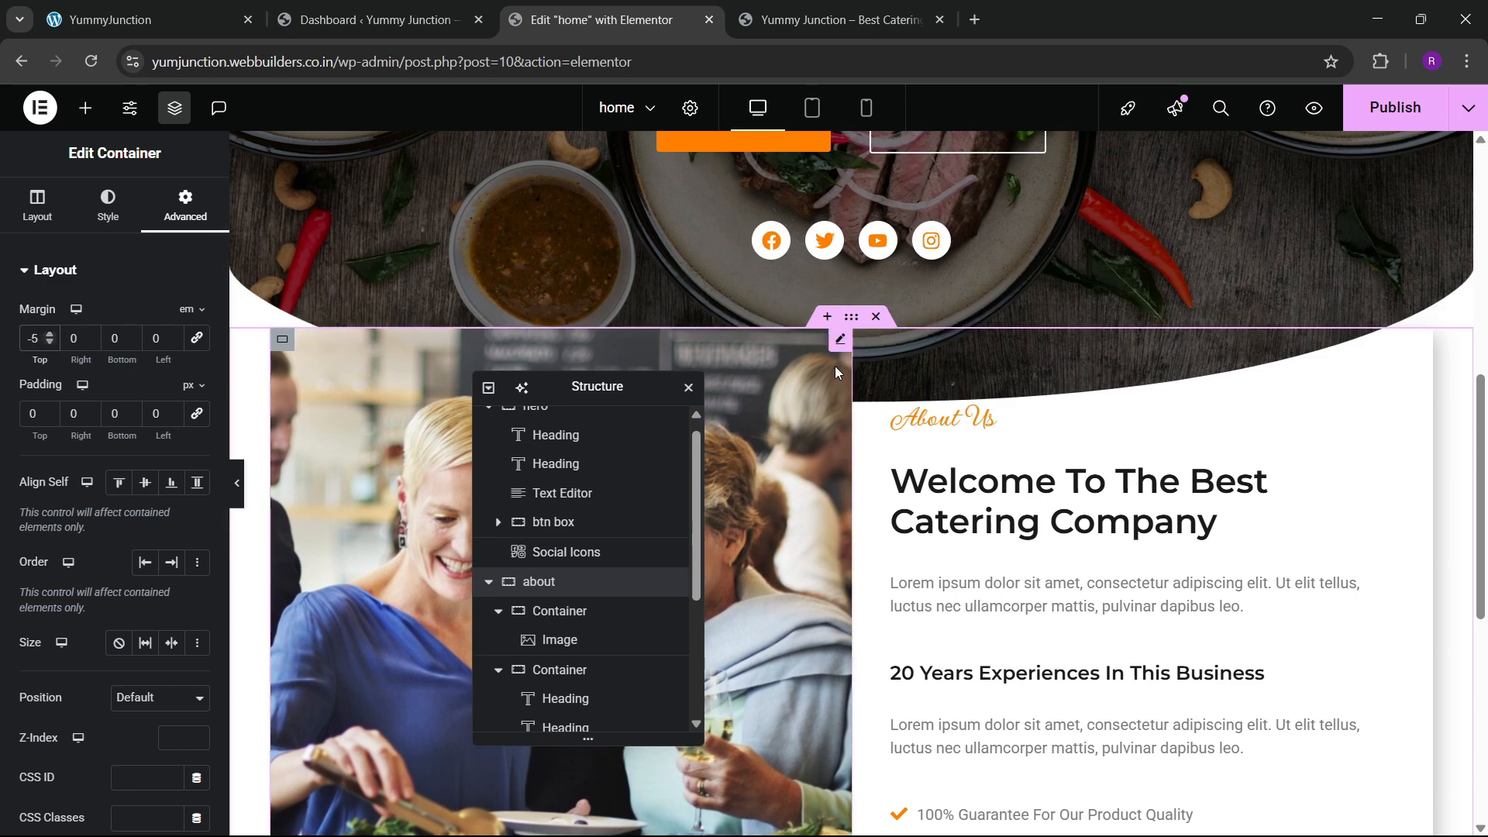
Give the About Us text column container a classic background in white (#FFFFFF)
{"action": "left_click", "coordinate": [863, 341]}
{"action": "left_click", "coordinate": [108, 205]}
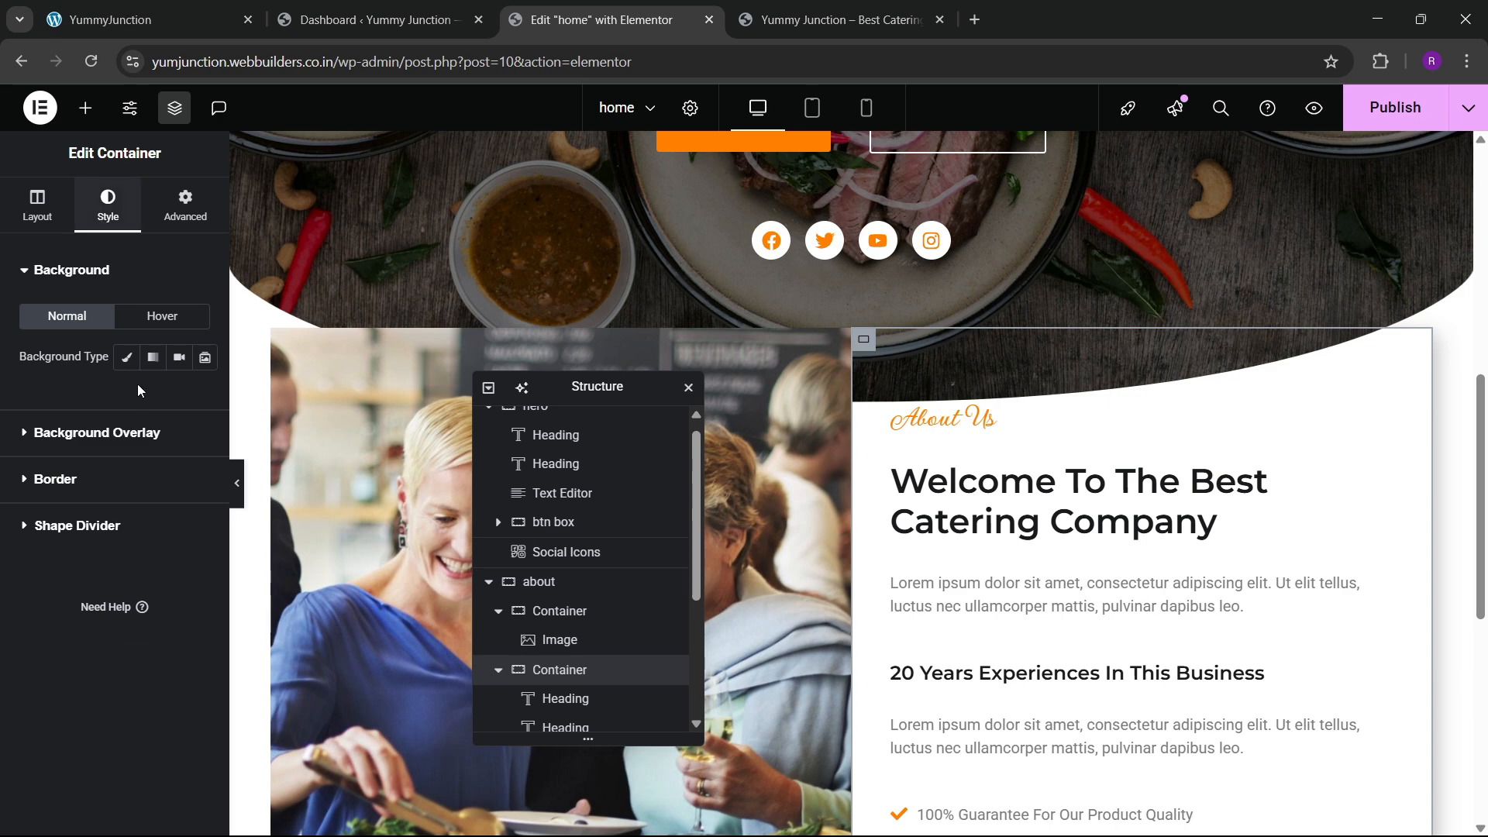
{"action": "left_click", "coordinate": [127, 358]}
{"action": "left_click", "coordinate": [197, 398]}
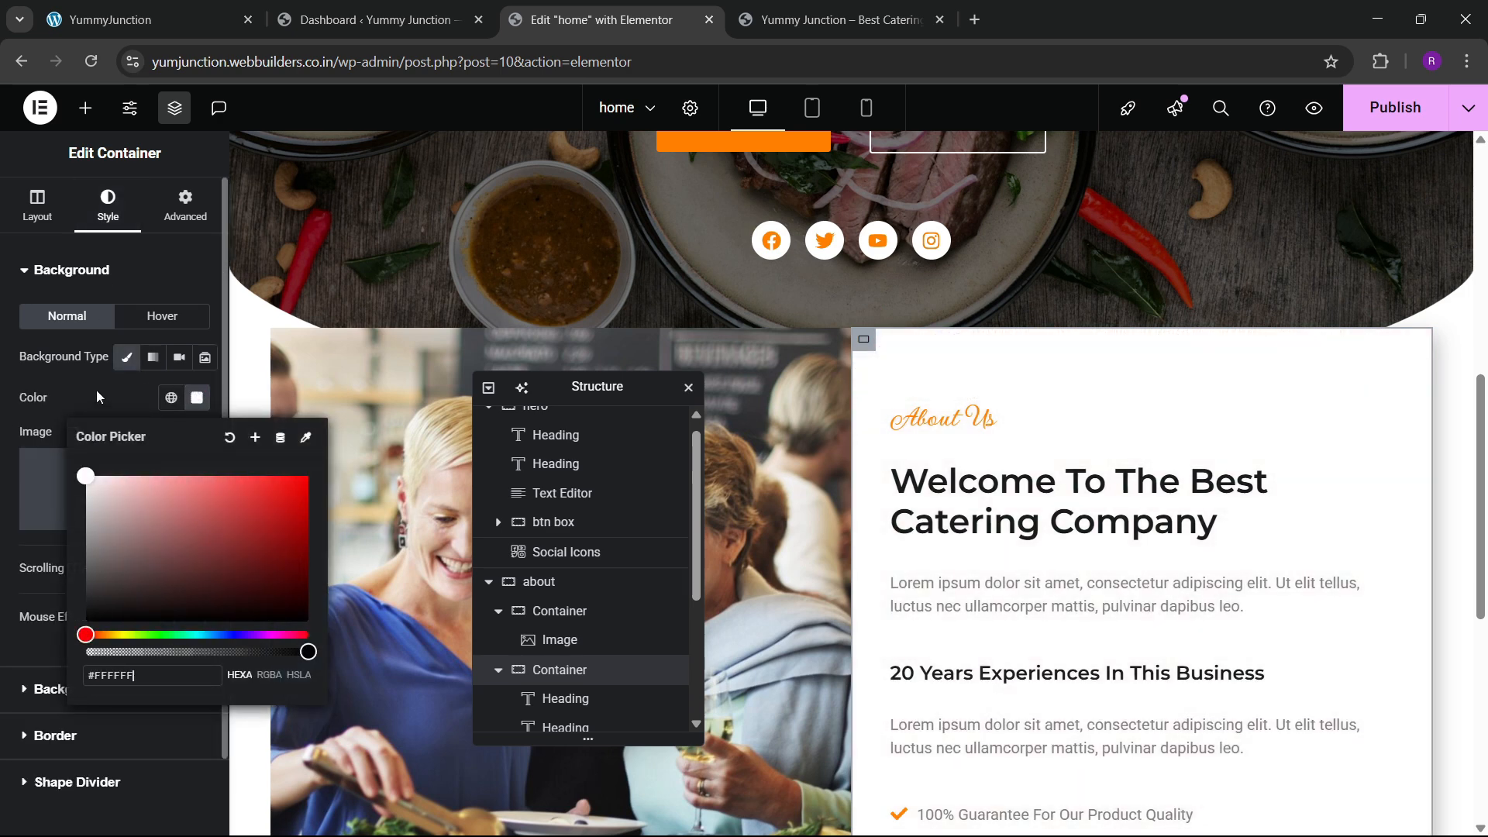
Preview the white About Us card without the editing panel and set the hero container's bottom padding to 180 px
{"action": "left_click", "coordinate": [97, 397]}
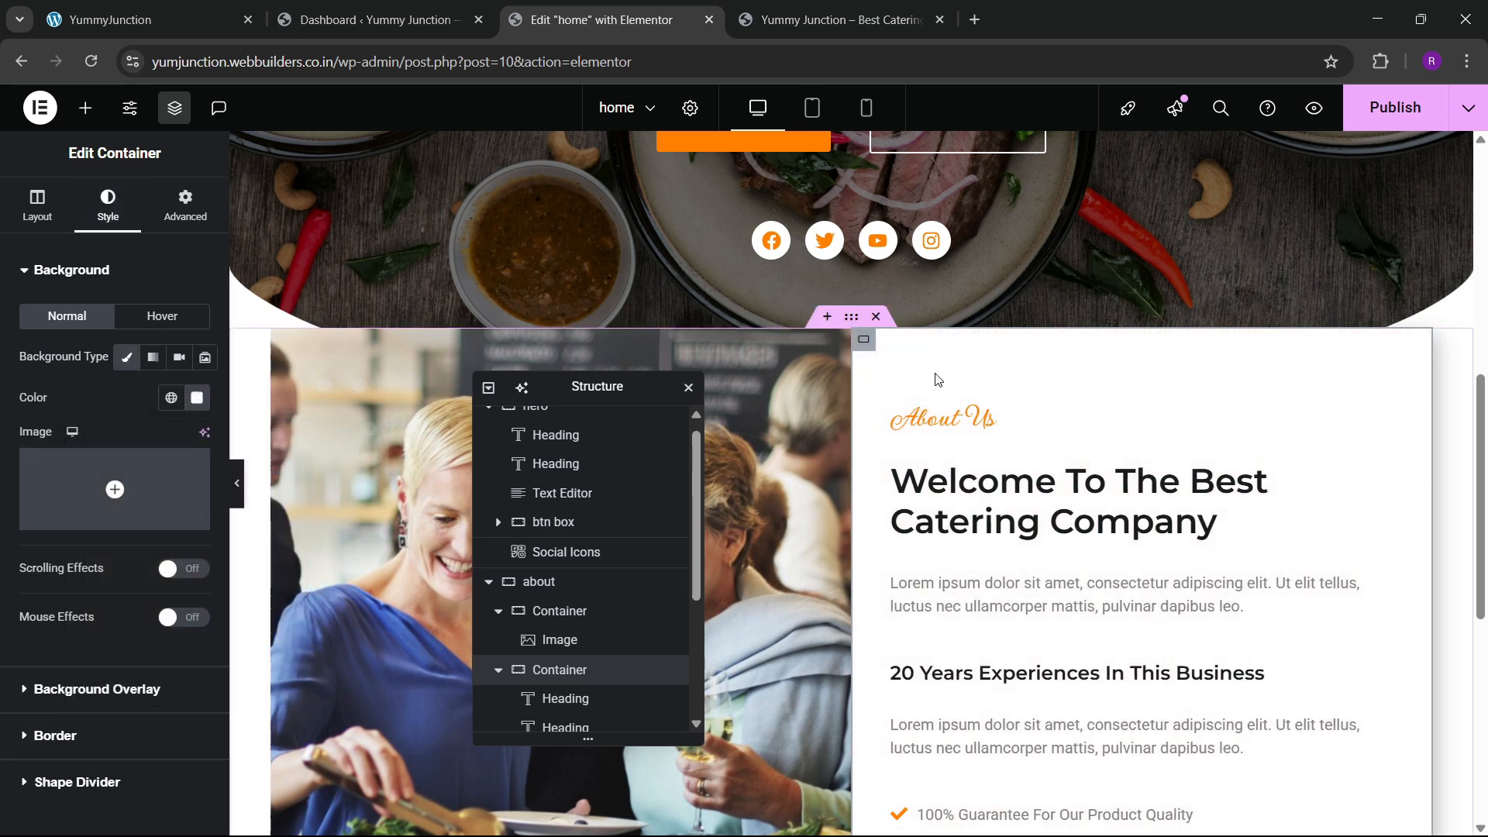
{"action": "left_click", "coordinate": [237, 483]}
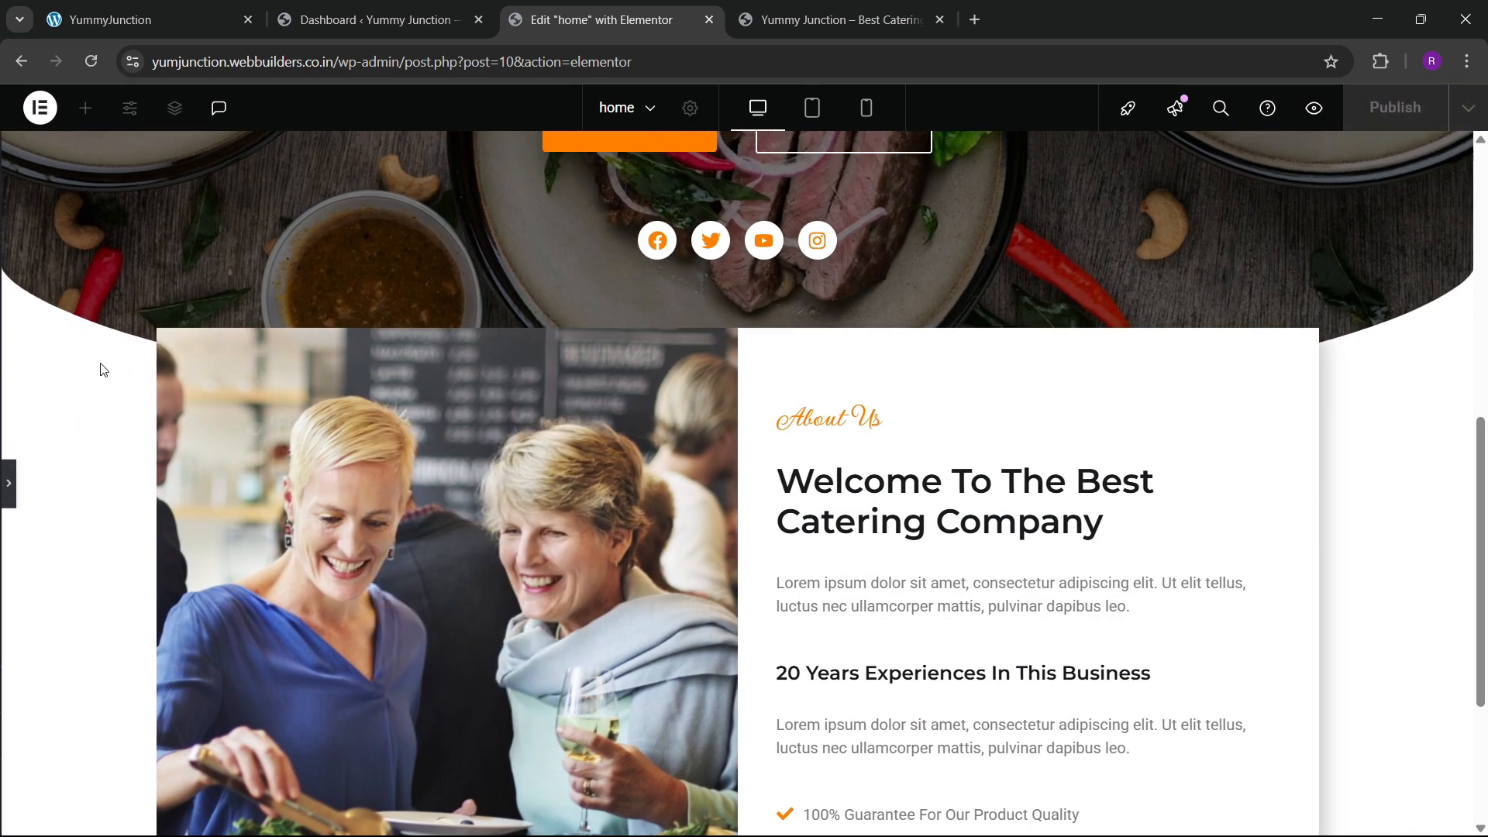
{"action": "left_click", "coordinate": [9, 486]}
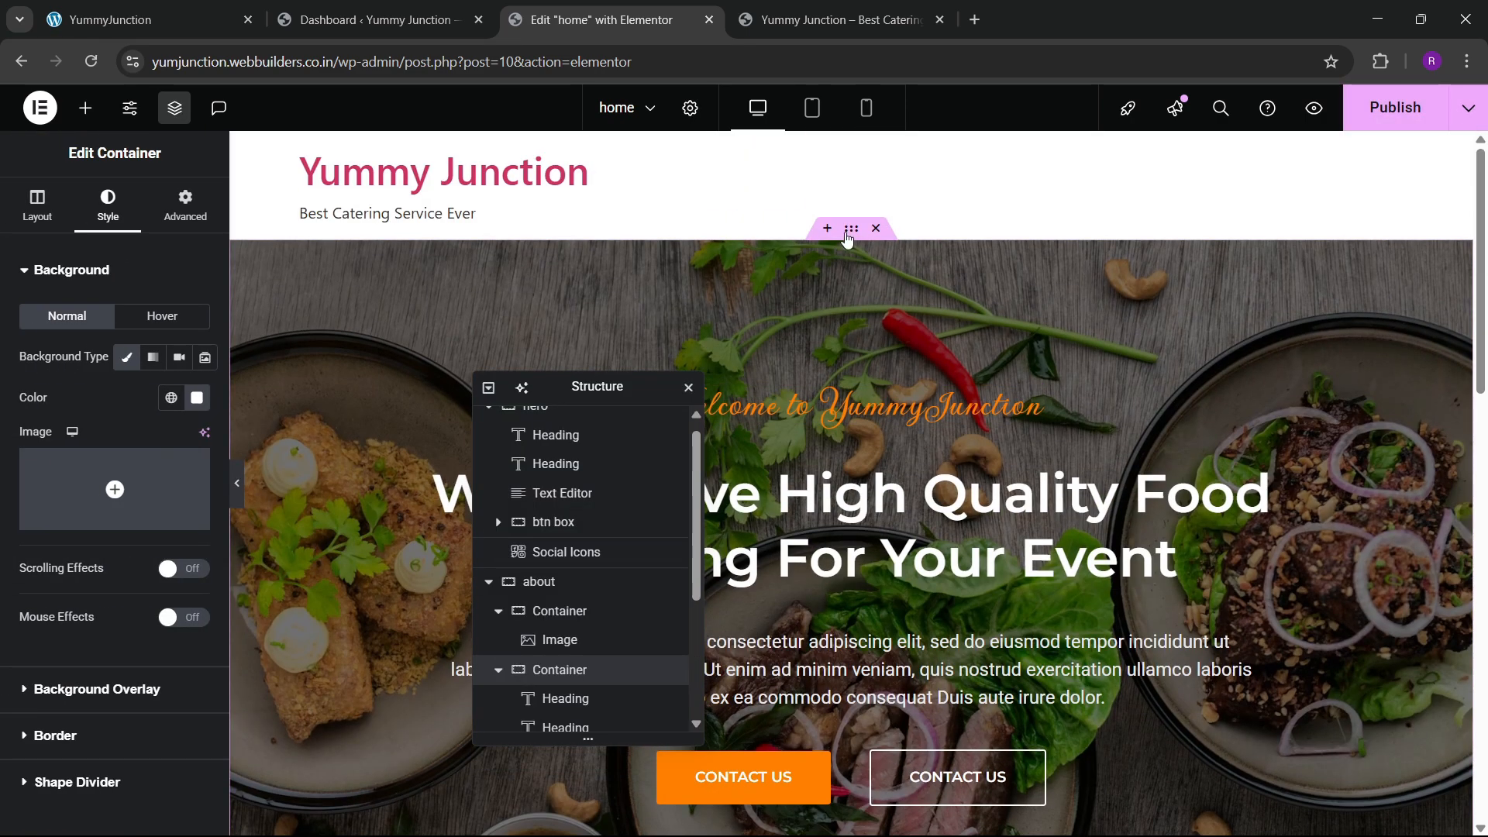
{"action": "left_click", "coordinate": [185, 206]}
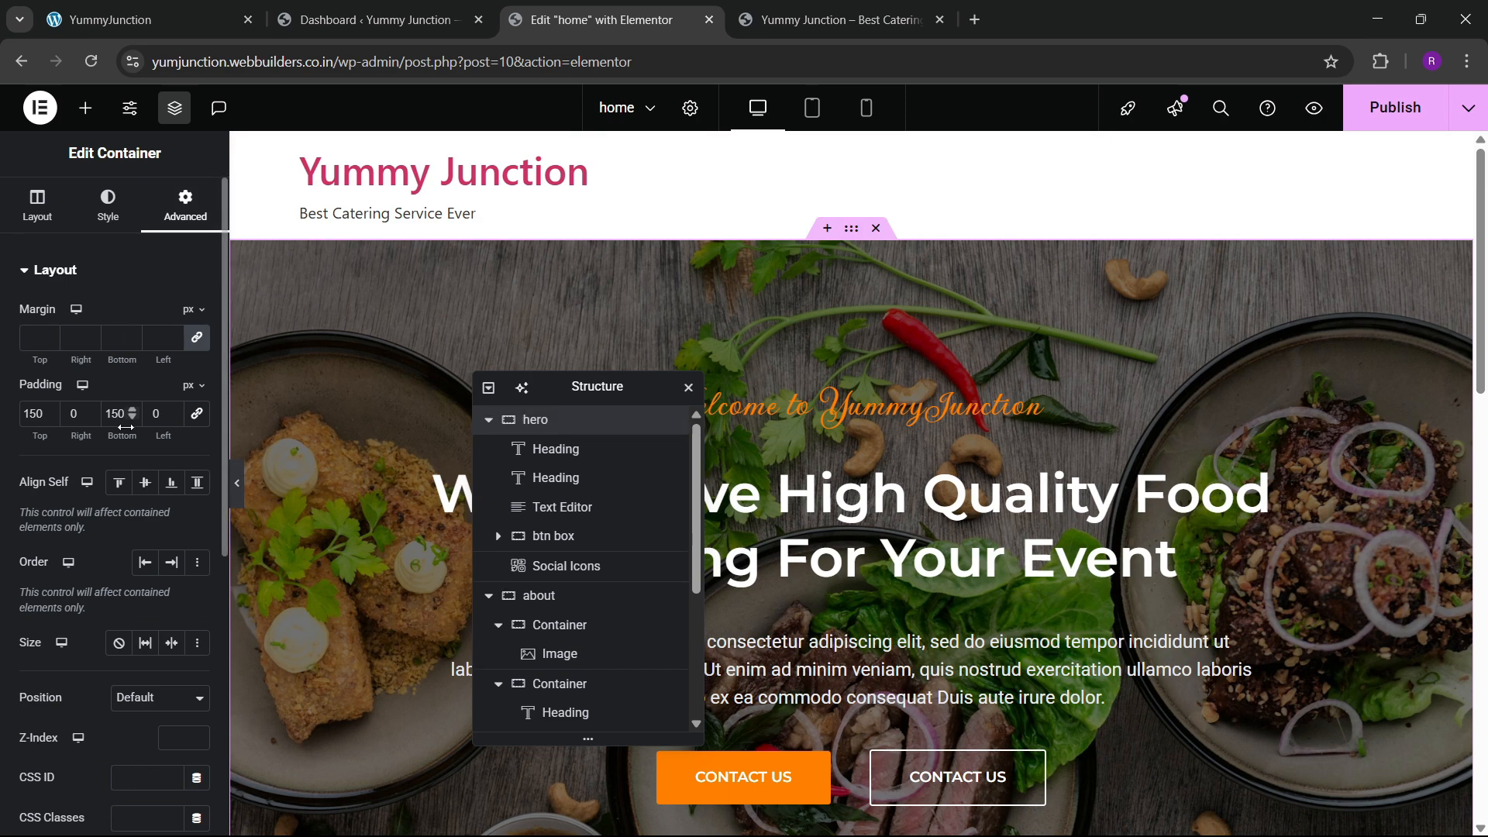
{"action": "key", "text": "BackSpace"}
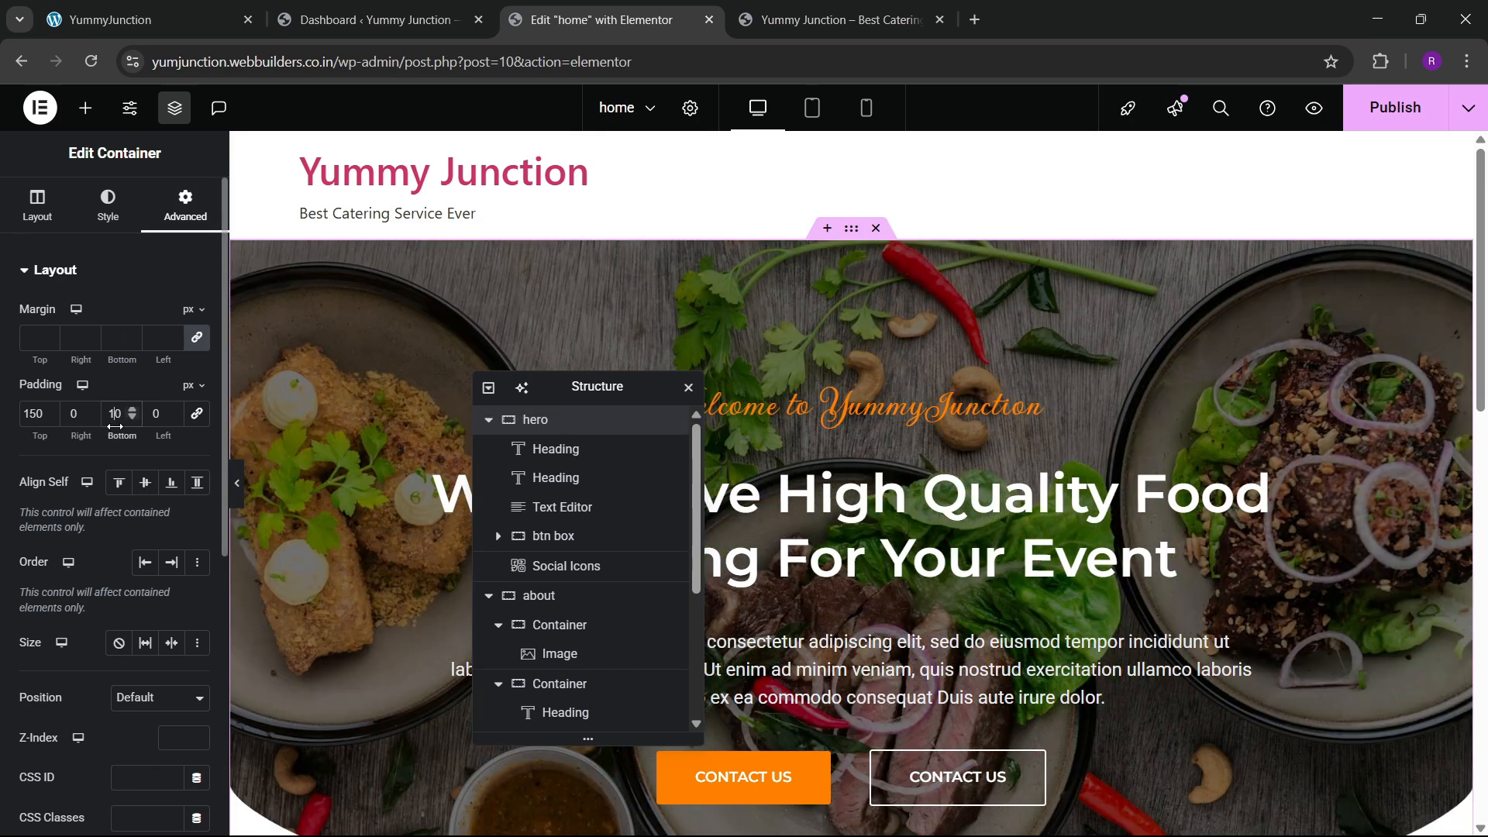
{"action": "type", "text": "8"}
Check the hero overlap in full-width preview and set the about container's top margin to -7 em
{"action": "left_click", "coordinate": [237, 483]}
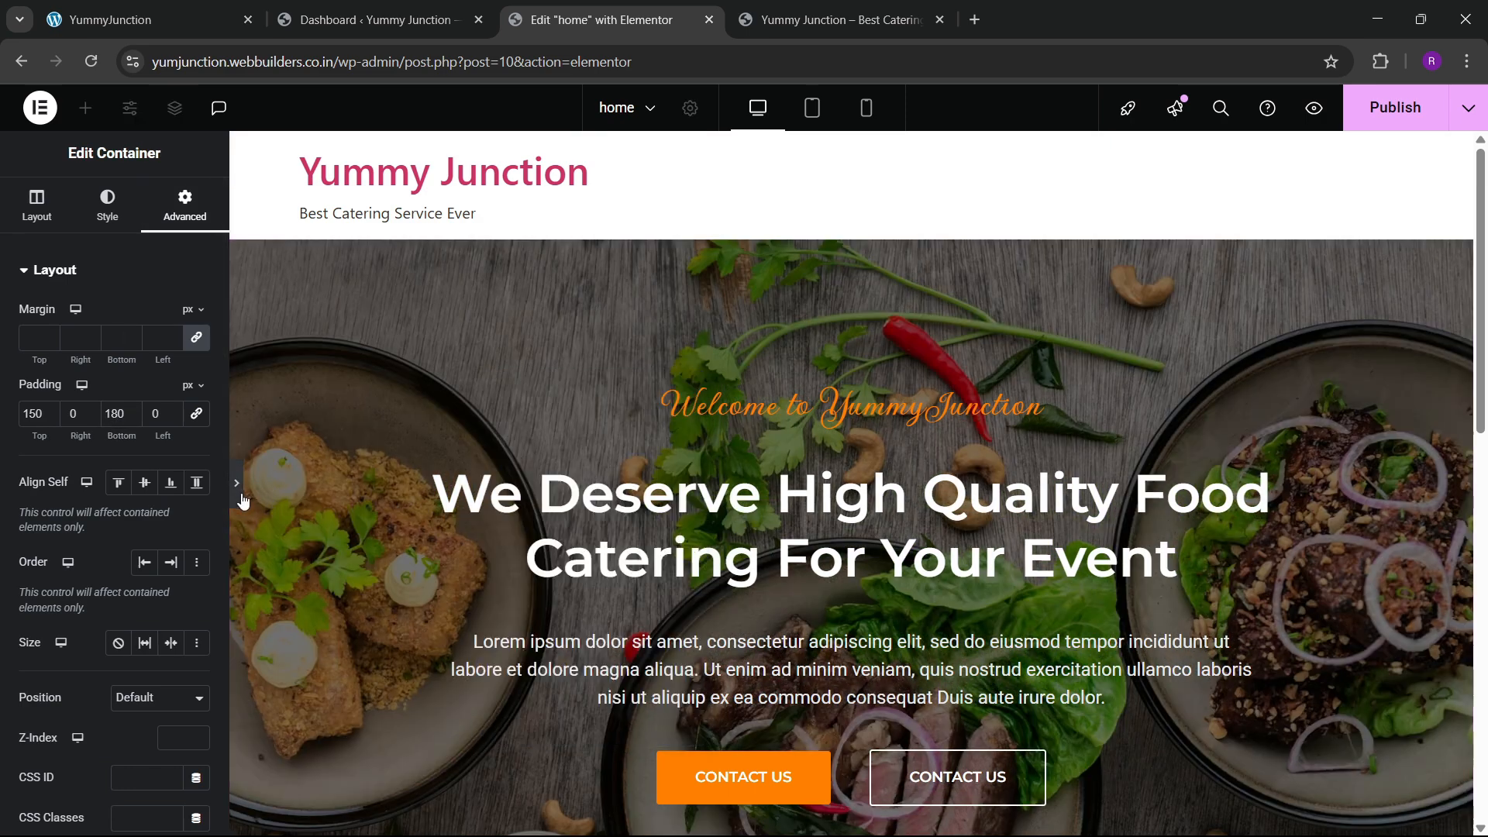
{"action": "scroll", "coordinate": [345, 513], "scroll_direction": "down", "scroll_amount": 3}
{"action": "scroll", "coordinate": [392, 541], "scroll_direction": "down", "scroll_amount": 2}
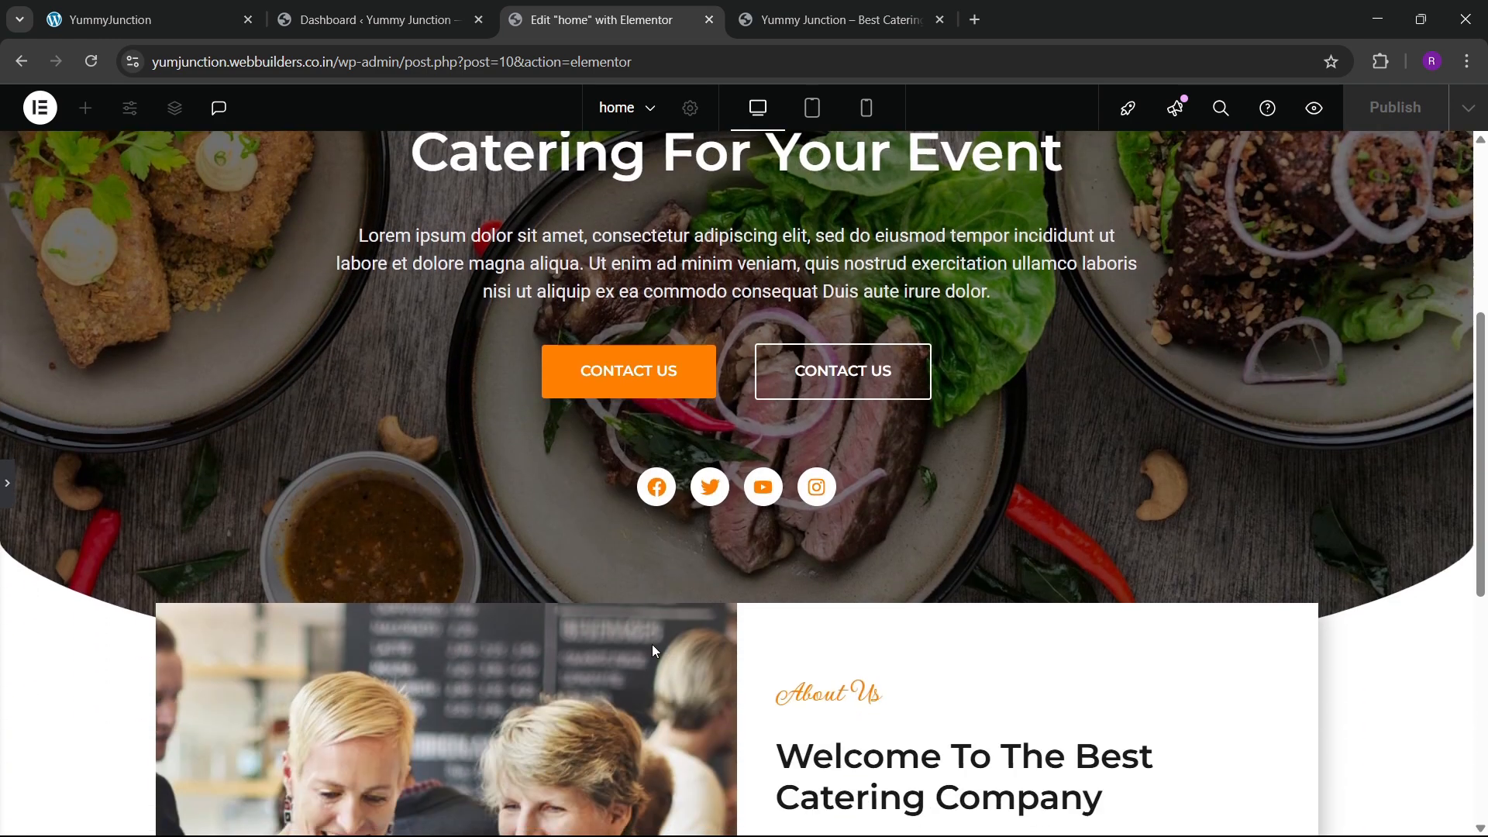
{"action": "left_click", "coordinate": [7, 481]}
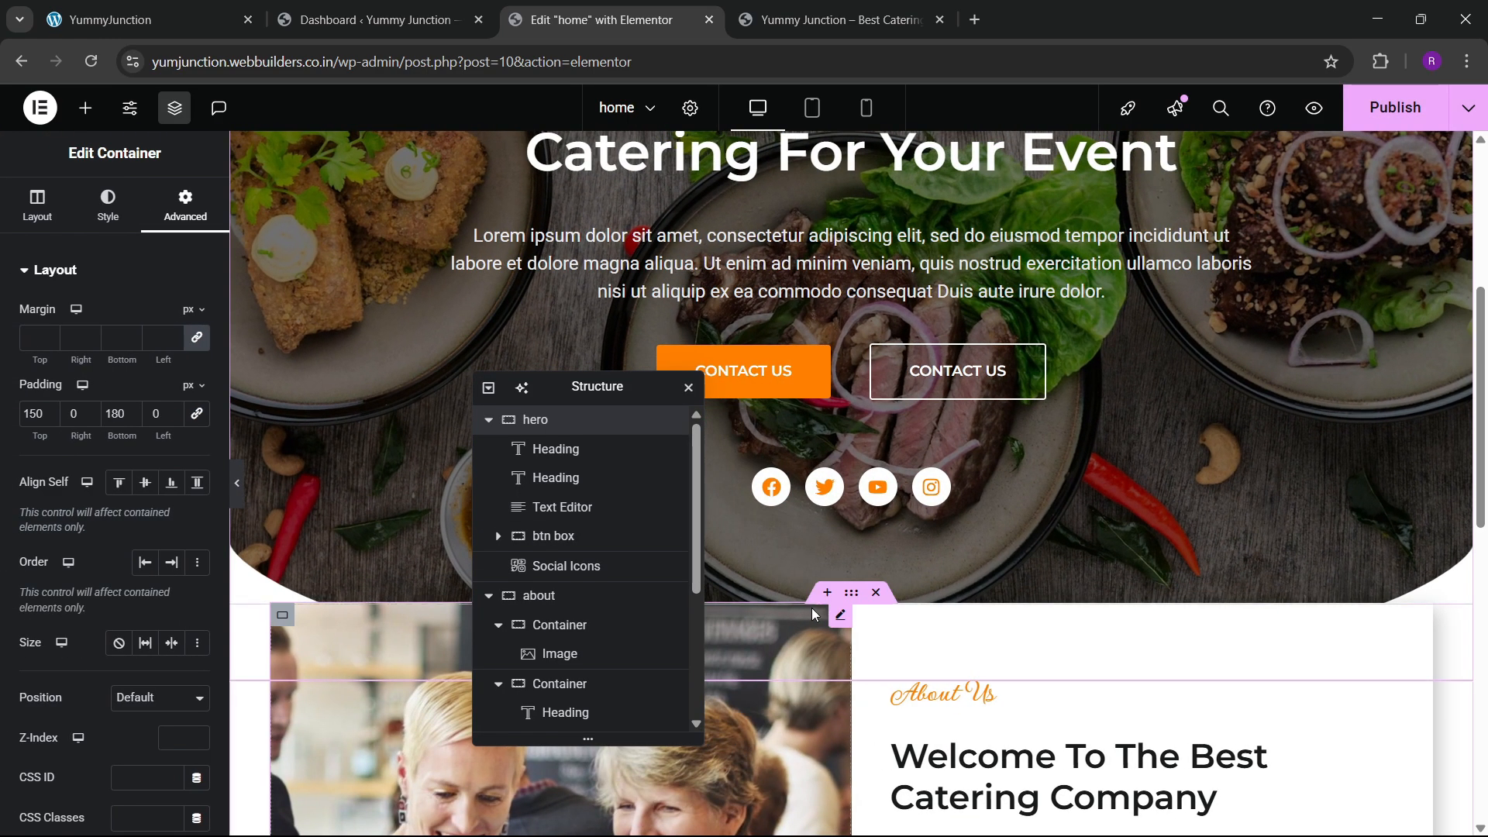
{"action": "left_click", "coordinate": [852, 595]}
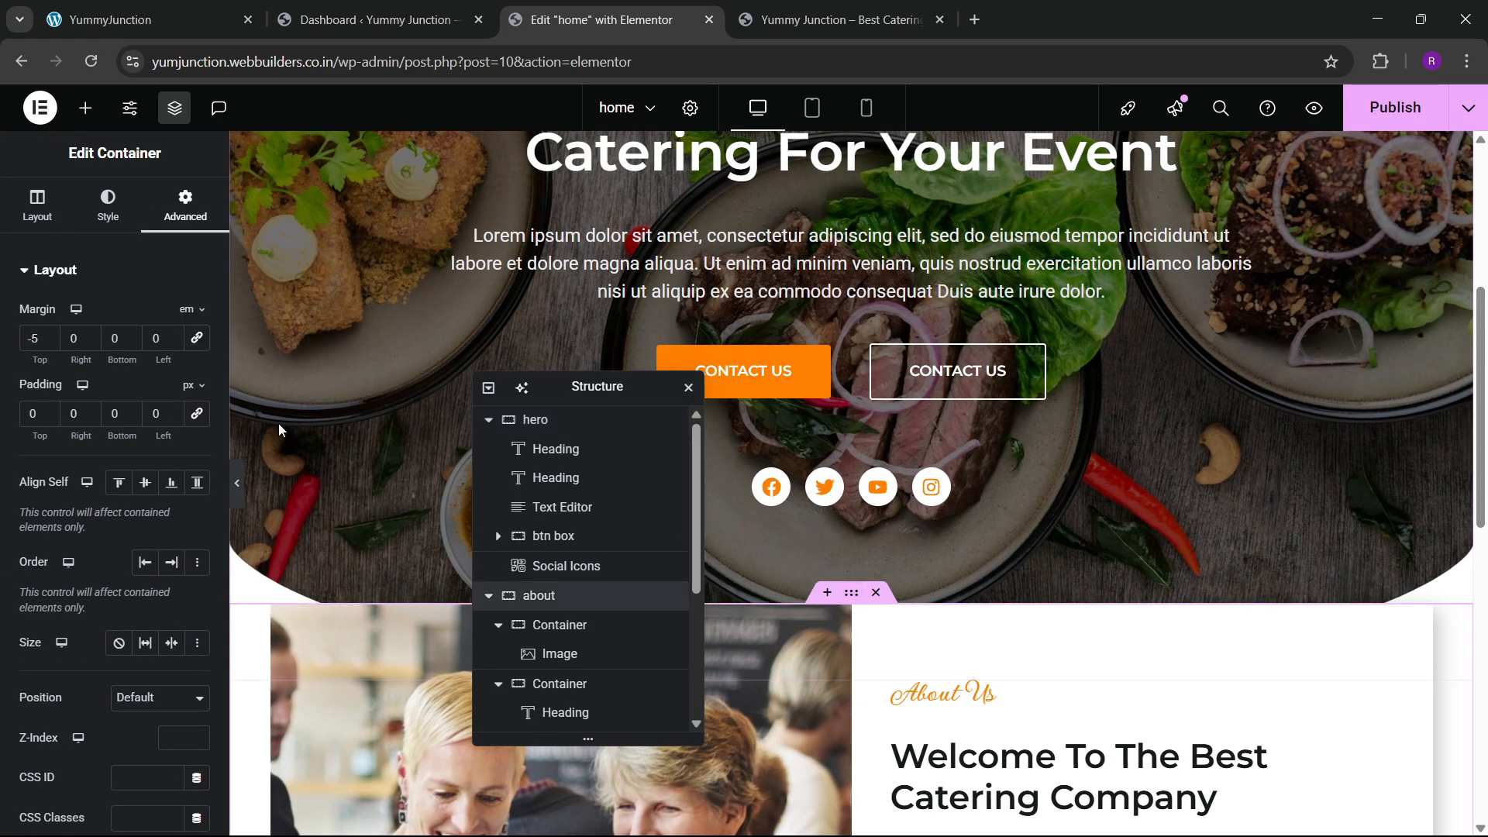
{"action": "left_click", "coordinate": [49, 342]}
{"action": "left_click", "coordinate": [49, 341]}
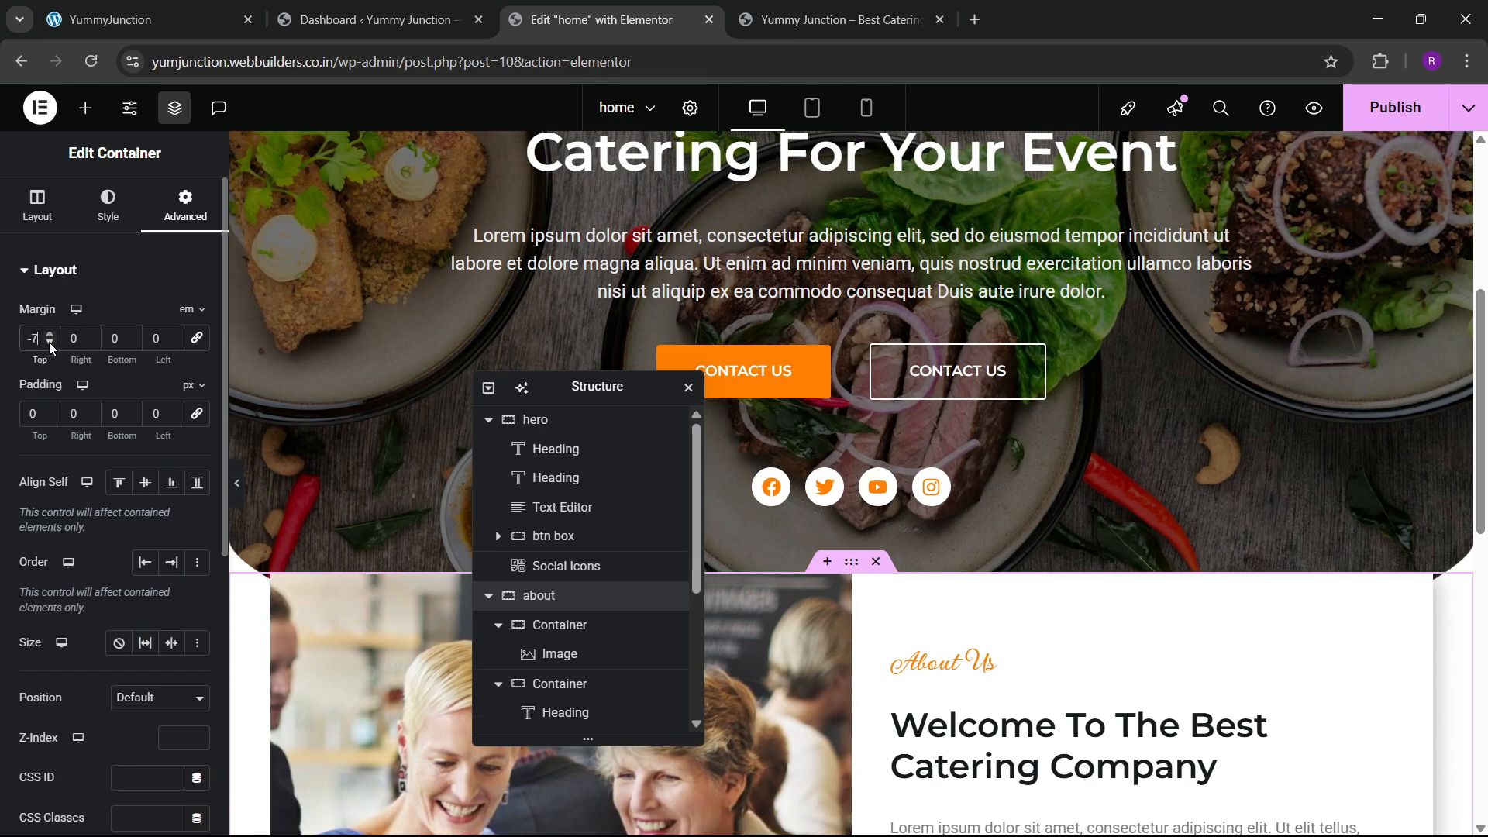
Preview the overlap, publish the page, and reload the live site to review the hero and About Us sections
{"action": "left_click", "coordinate": [237, 488]}
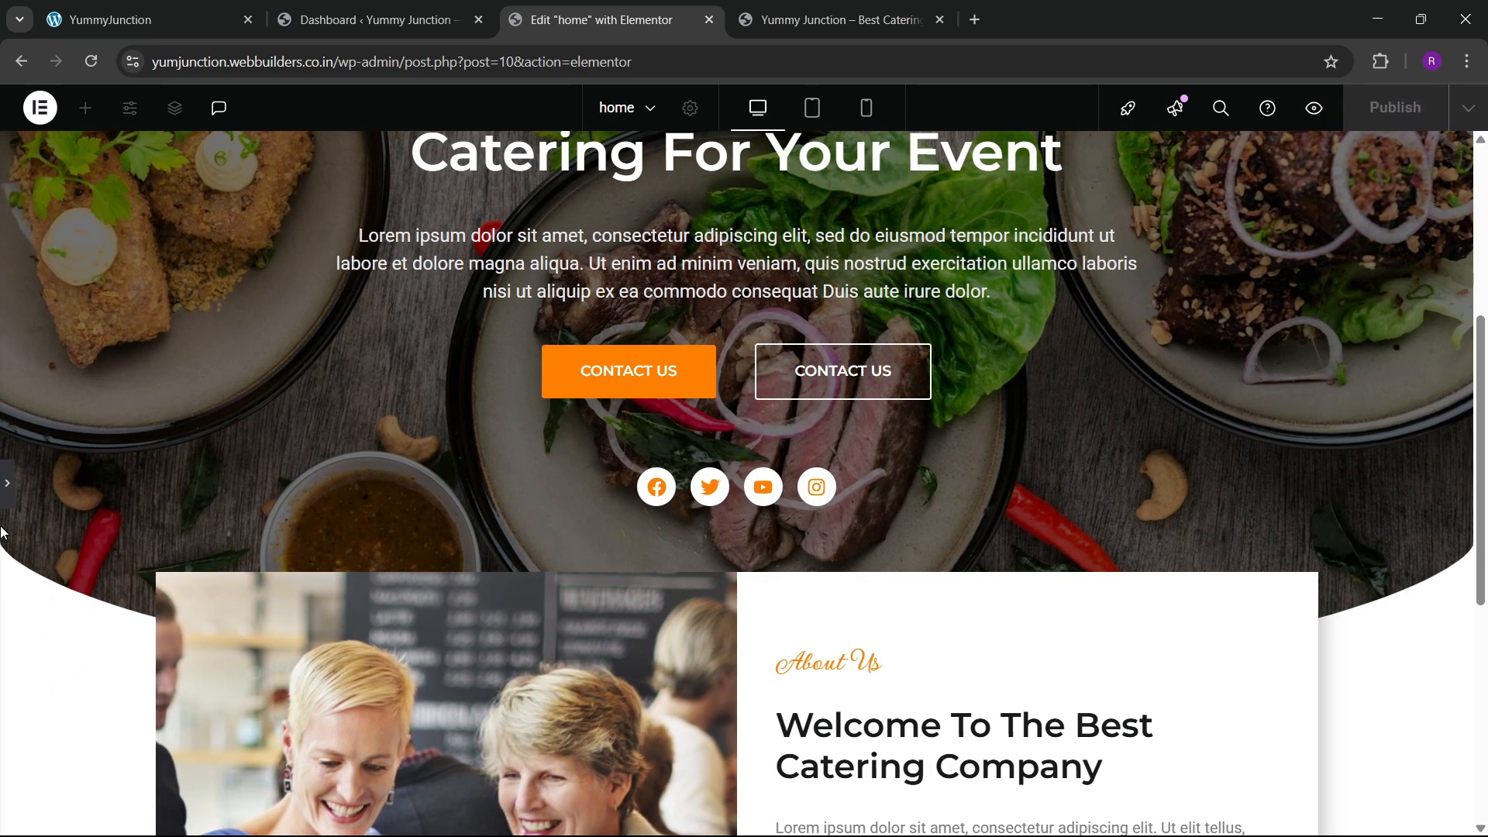
{"action": "left_click", "coordinate": [7, 489]}
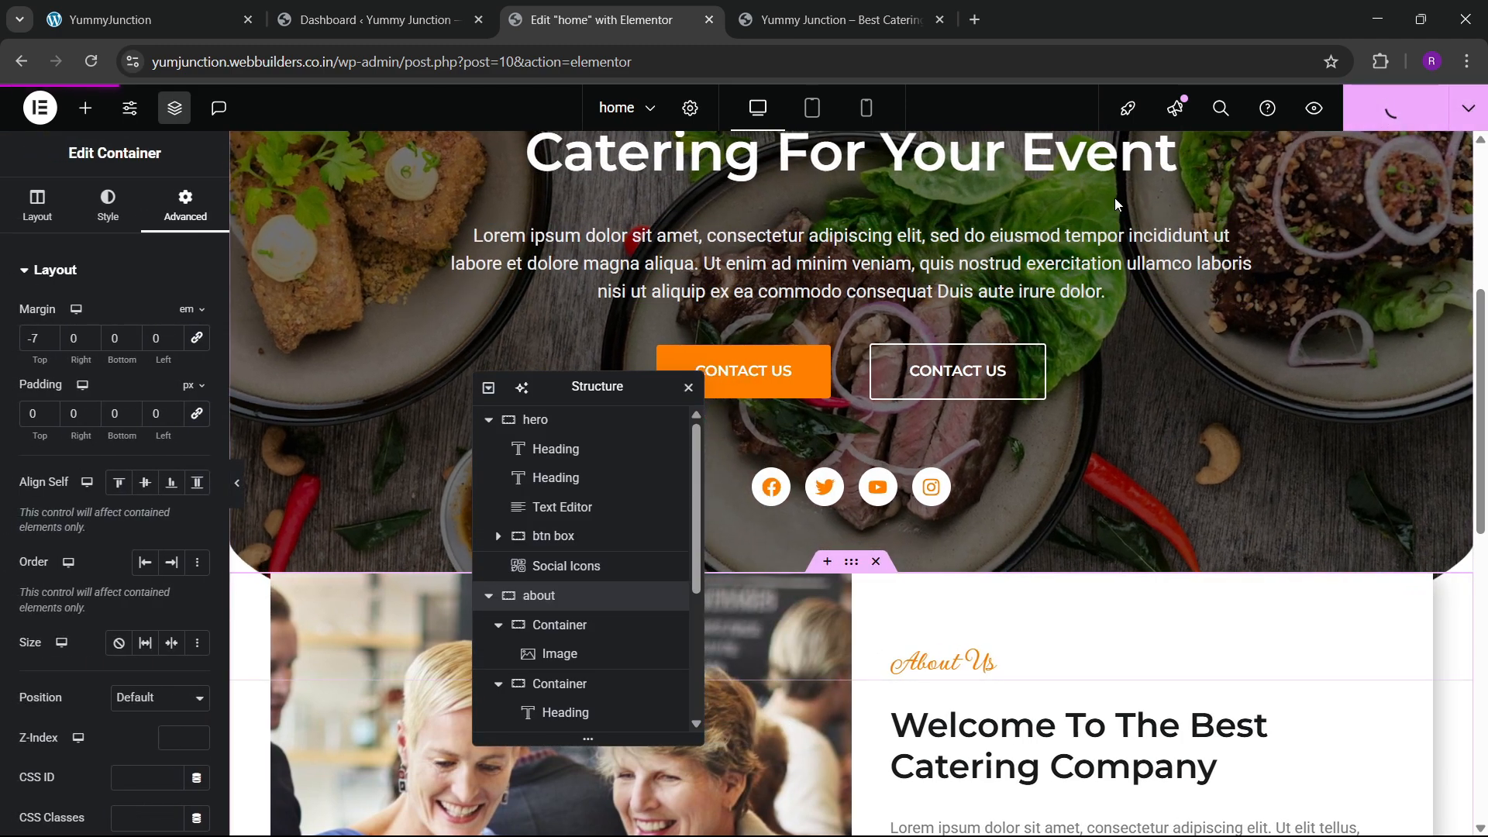
{"action": "left_click", "coordinate": [831, 11]}
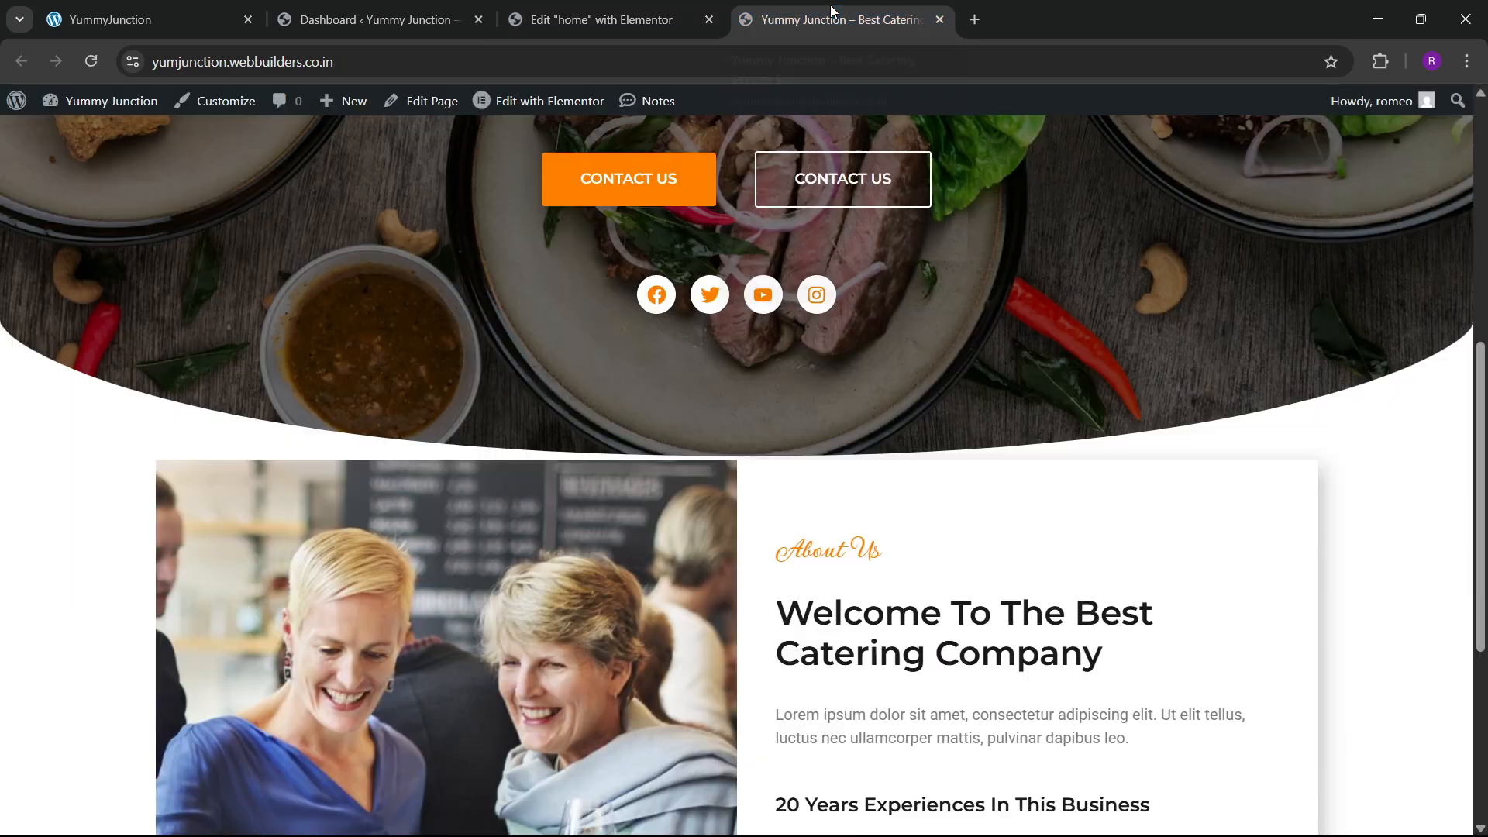
{"action": "left_click", "coordinate": [90, 65]}
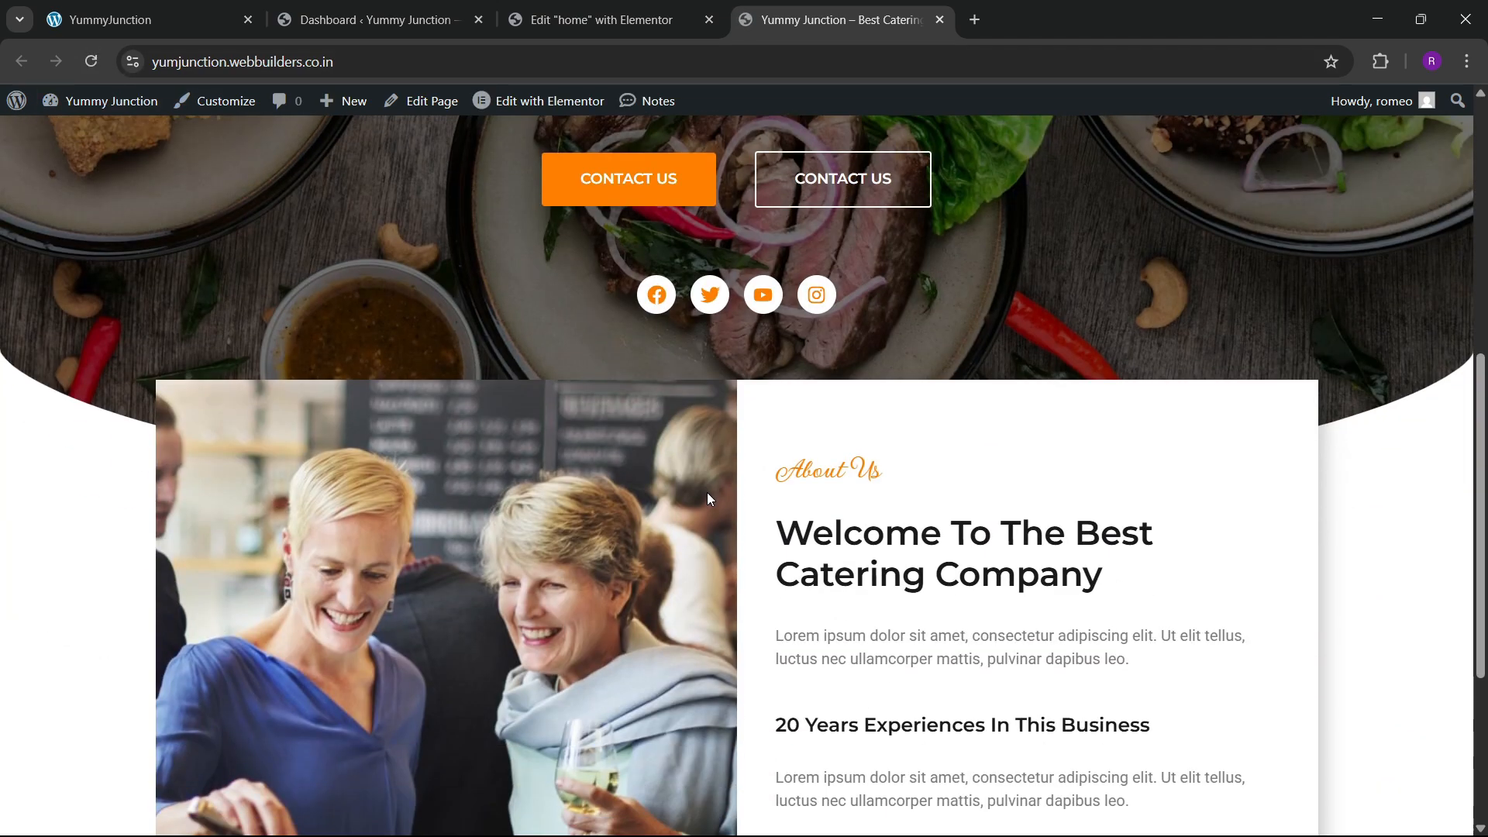
{"action": "scroll", "coordinate": [696, 542], "scroll_direction": "down", "scroll_amount": 4}
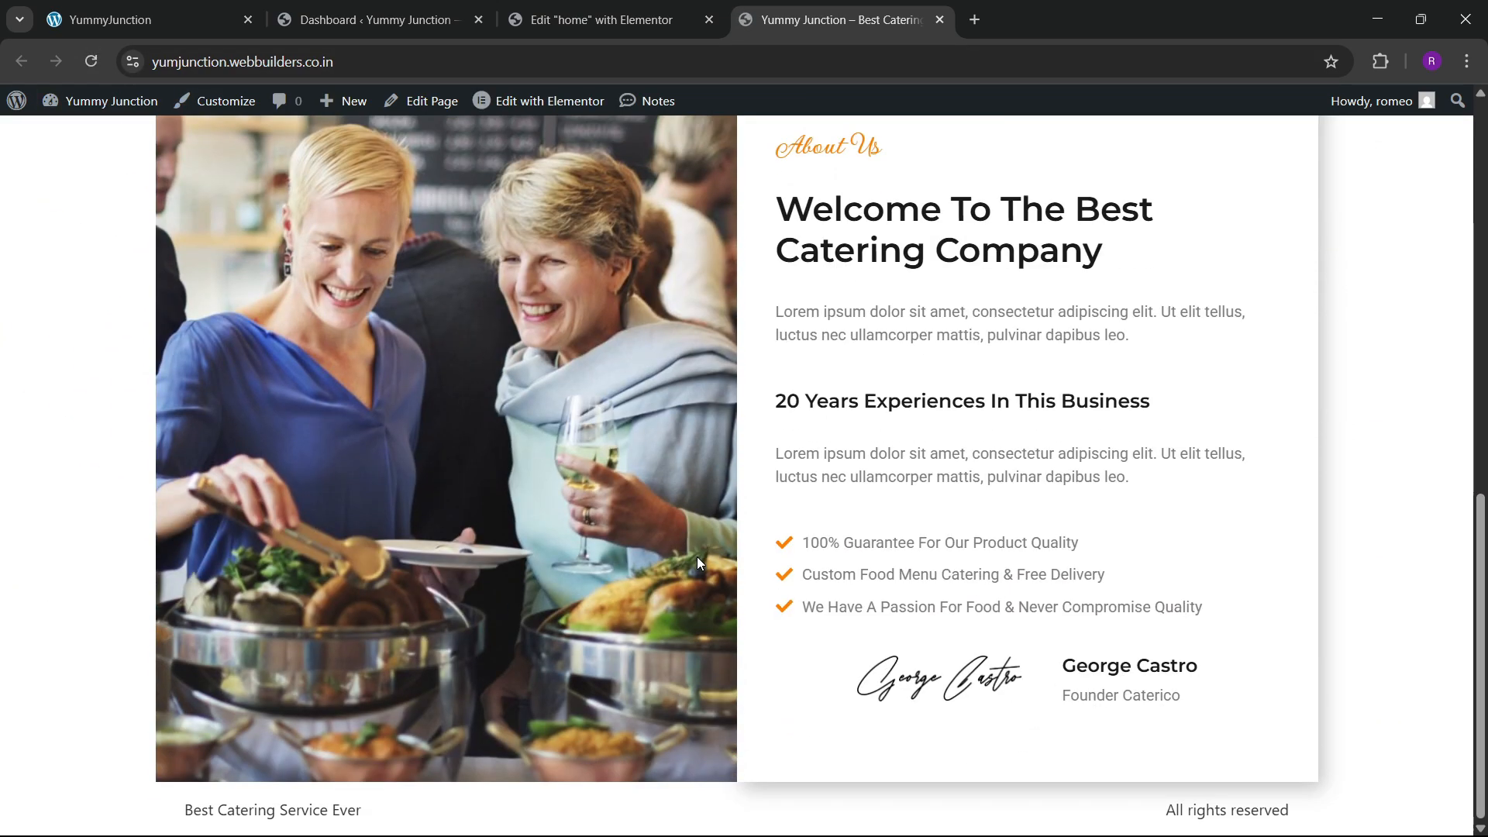
{"action": "scroll", "coordinate": [696, 556], "scroll_direction": "up", "scroll_amount": 3}
{"action": "scroll", "coordinate": [695, 568], "scroll_direction": "down", "scroll_amount": 1}
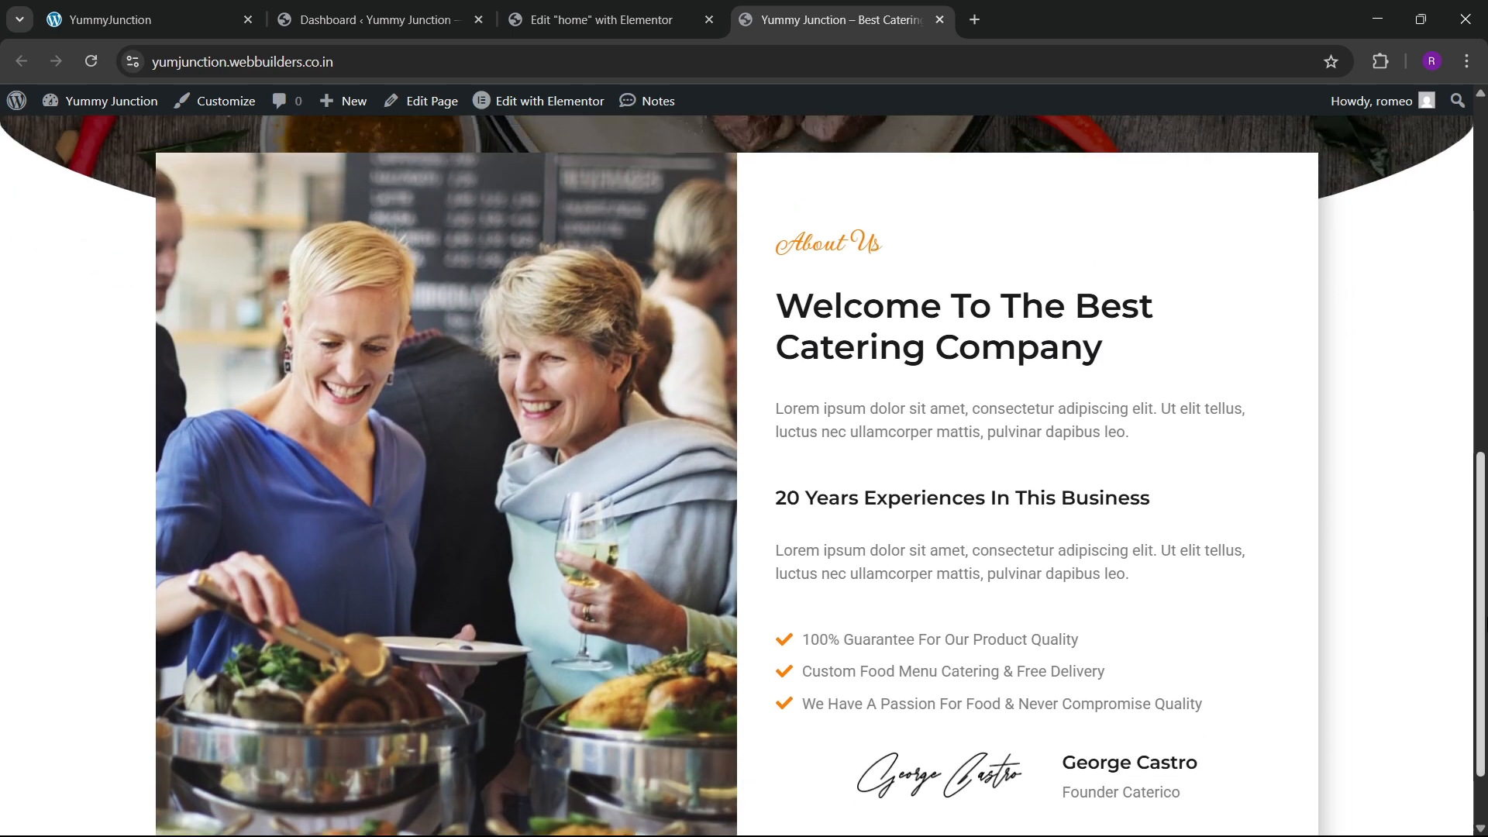
{"action": "left_click_drag", "start_coordinate": [1486, 618], "coordinate": [1427, 175]}
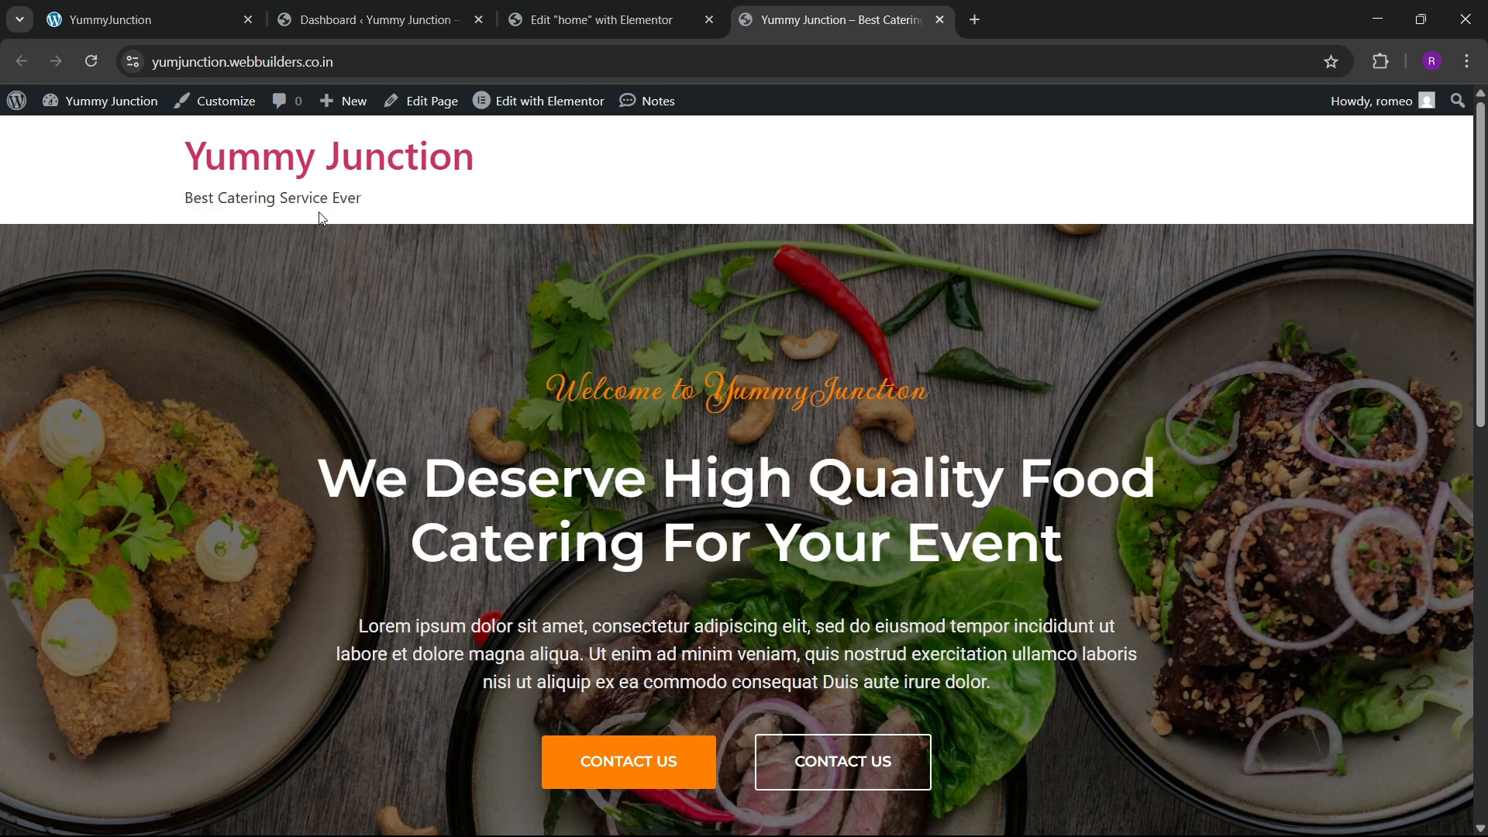
Consult the section after About Us on the reference site and add a two-column container below the about container in the Elementor editor
{"action": "left_click", "coordinate": [221, 10]}
{"action": "scroll", "coordinate": [692, 529], "scroll_direction": "down", "scroll_amount": 6}
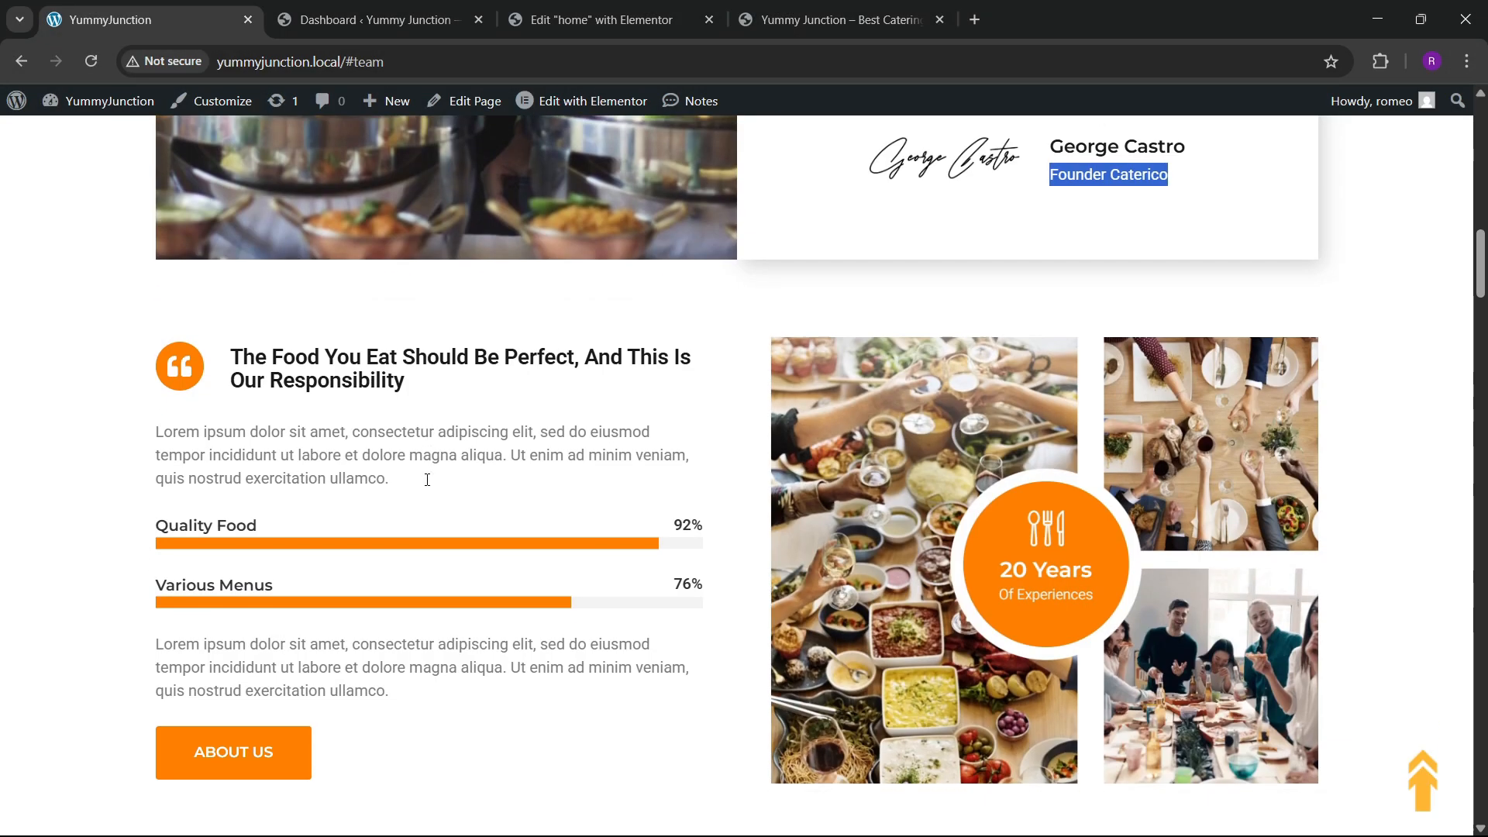
{"action": "scroll", "coordinate": [425, 478], "scroll_direction": "down", "scroll_amount": 1}
{"action": "left_click", "coordinate": [657, 10]}
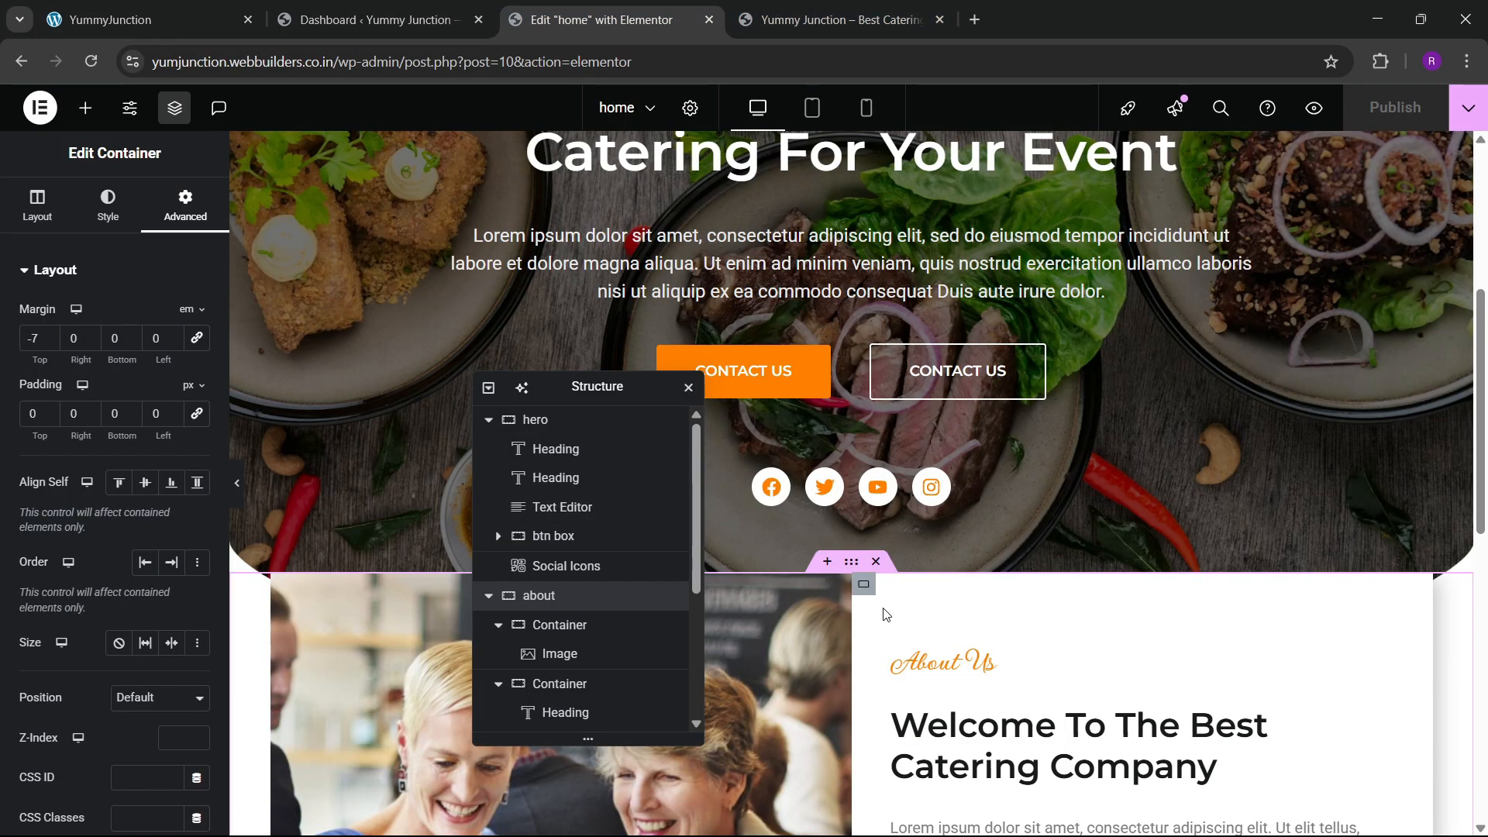
{"action": "scroll", "coordinate": [883, 612], "scroll_direction": "down", "scroll_amount": 8}
{"action": "left_click_drag", "start_coordinate": [601, 393], "coordinate": [1089, 342]}
{"action": "scroll", "coordinate": [784, 620], "scroll_direction": "down", "scroll_amount": 2}
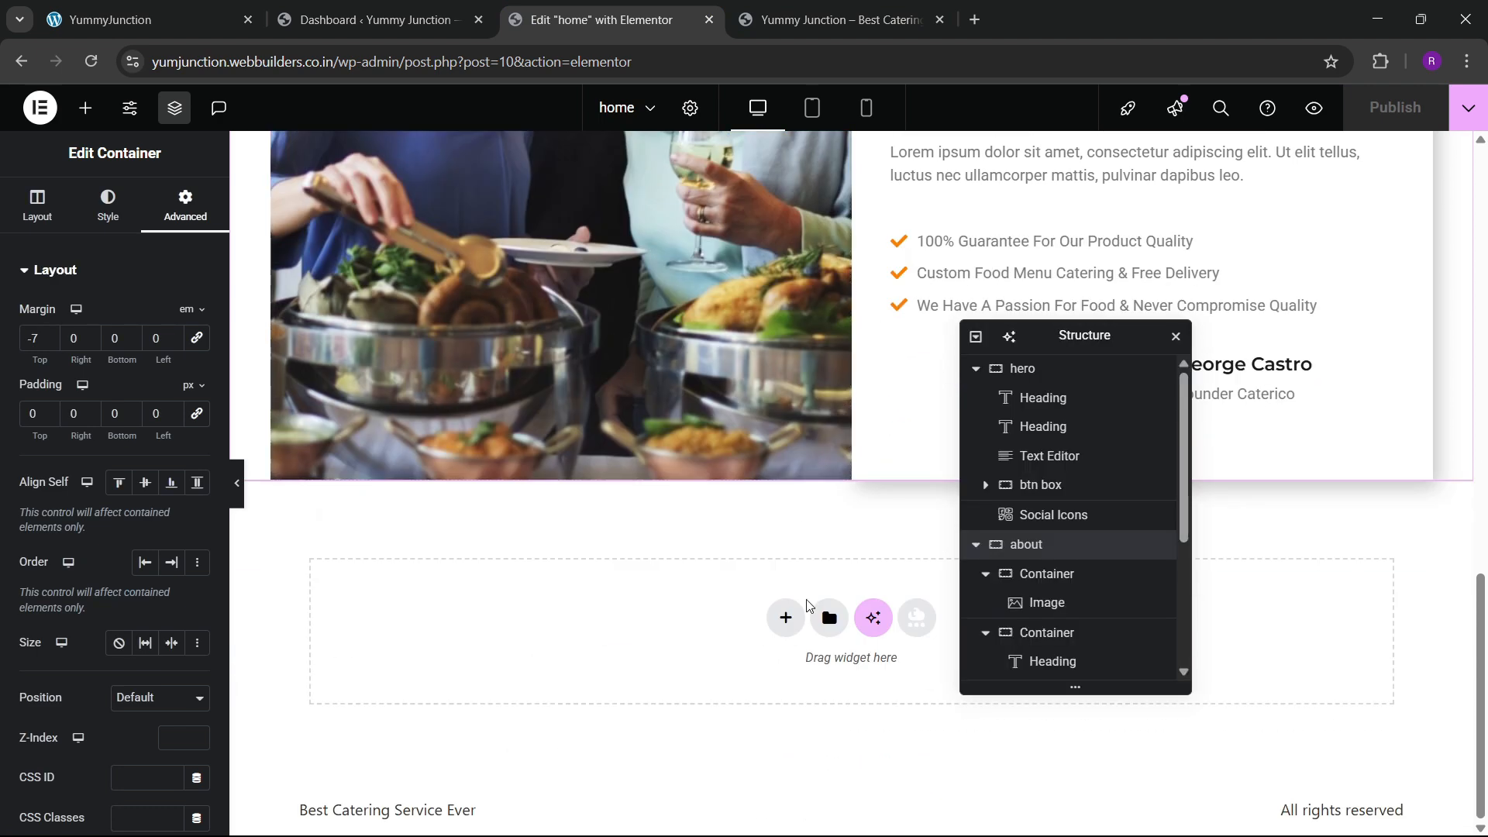
{"action": "left_click", "coordinate": [785, 616]}
{"action": "left_click", "coordinate": [784, 678]}
{"action": "left_click", "coordinate": [796, 668]}
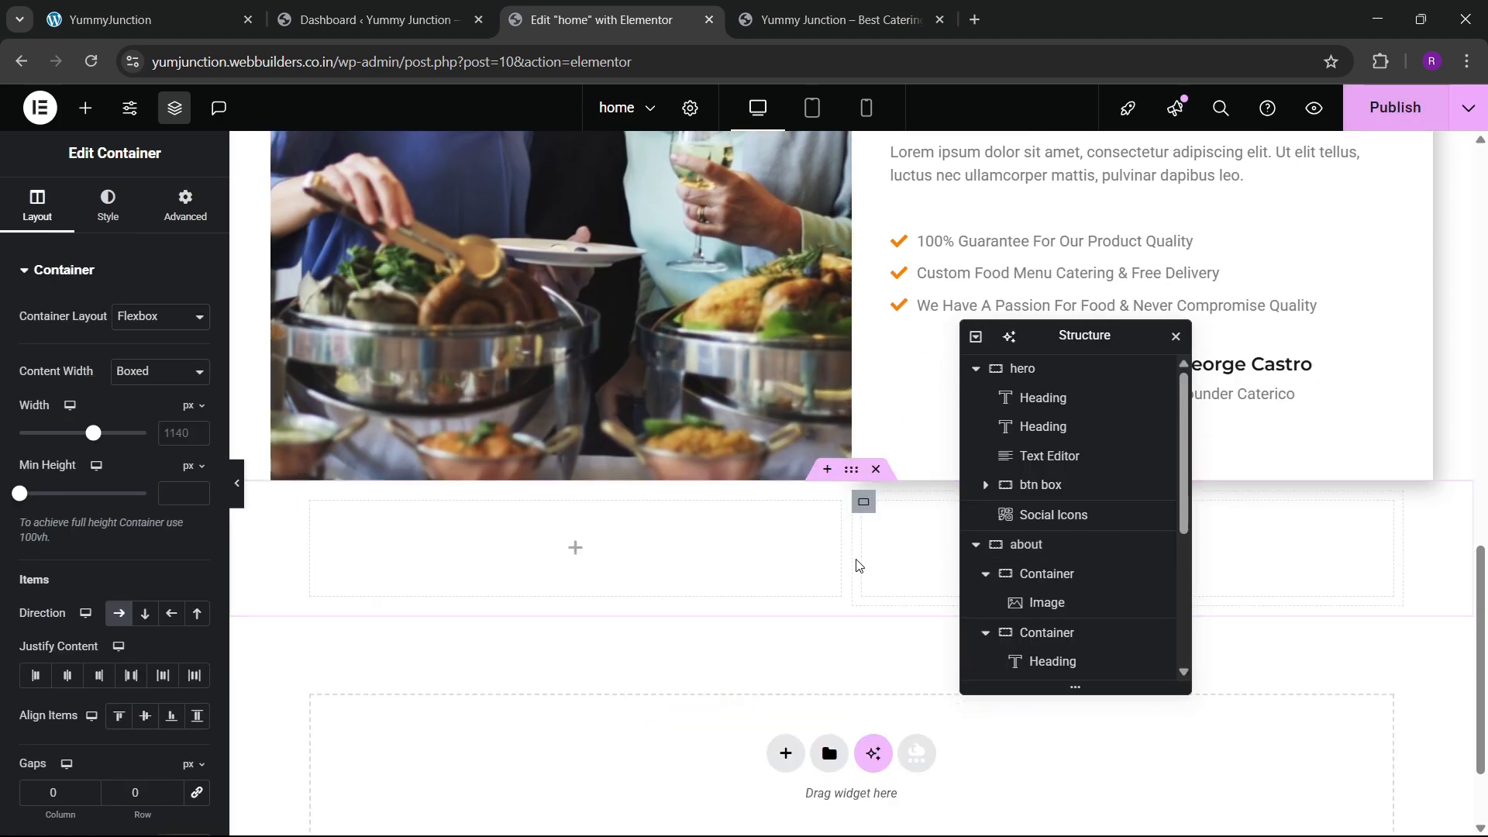
After checking the reference layout, configure the new container as exps, 1200 px wide, with 80 px top and bottom padding
{"action": "left_click", "coordinate": [139, 19]}
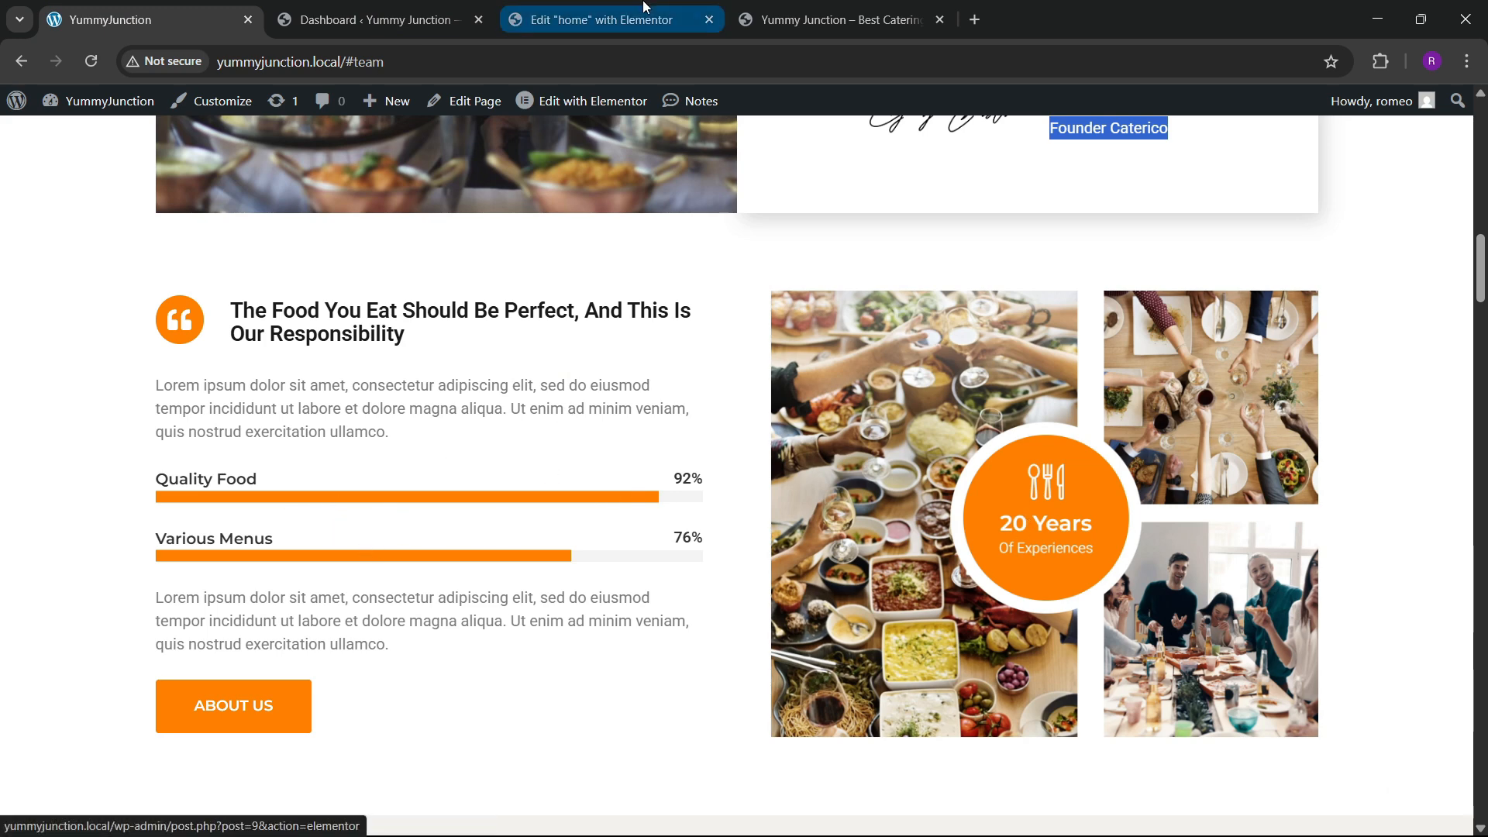
{"action": "left_click", "coordinate": [612, 19]}
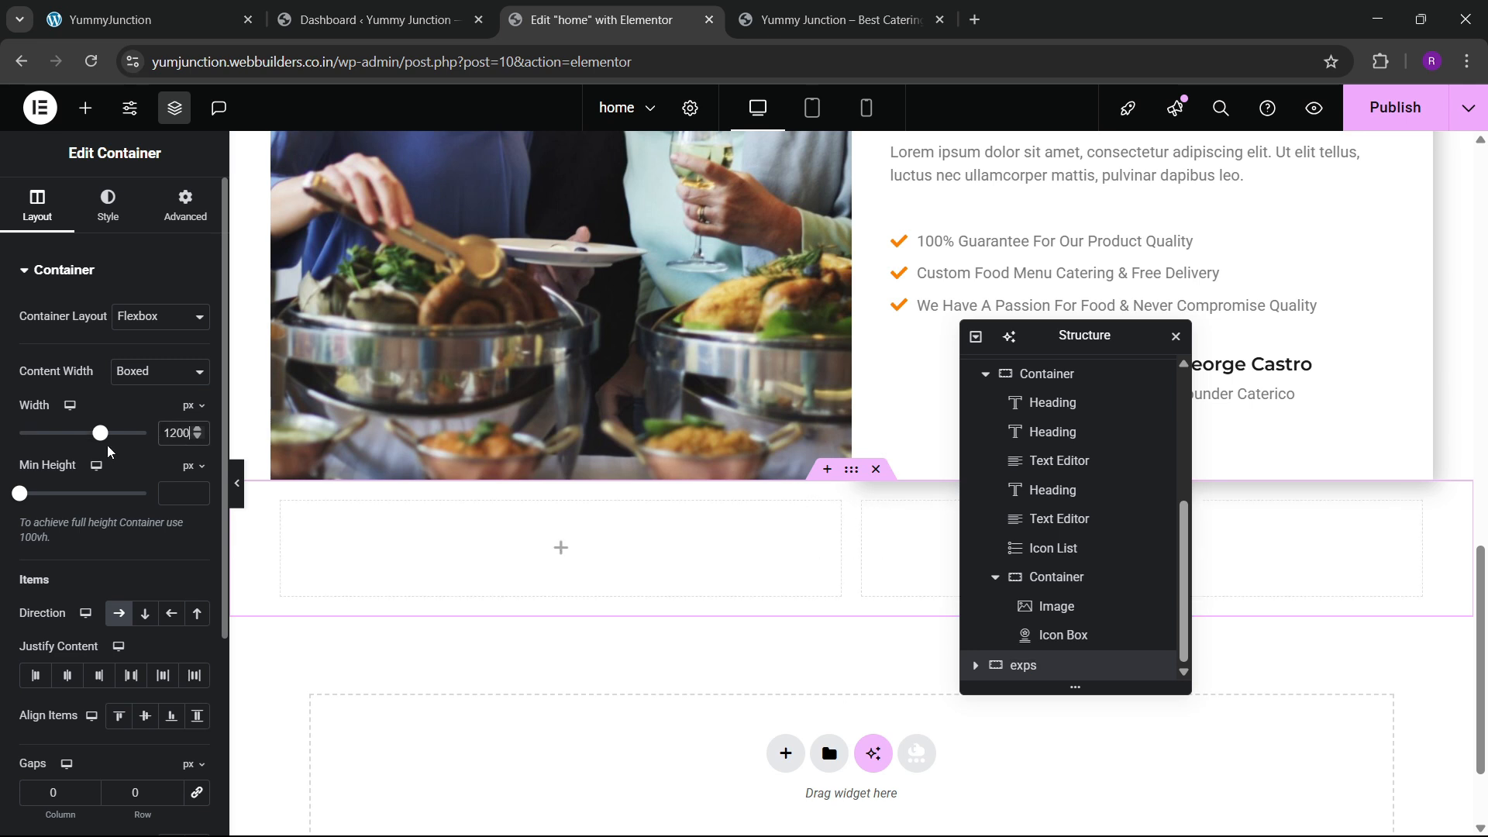
{"action": "left_click", "coordinate": [185, 205]}
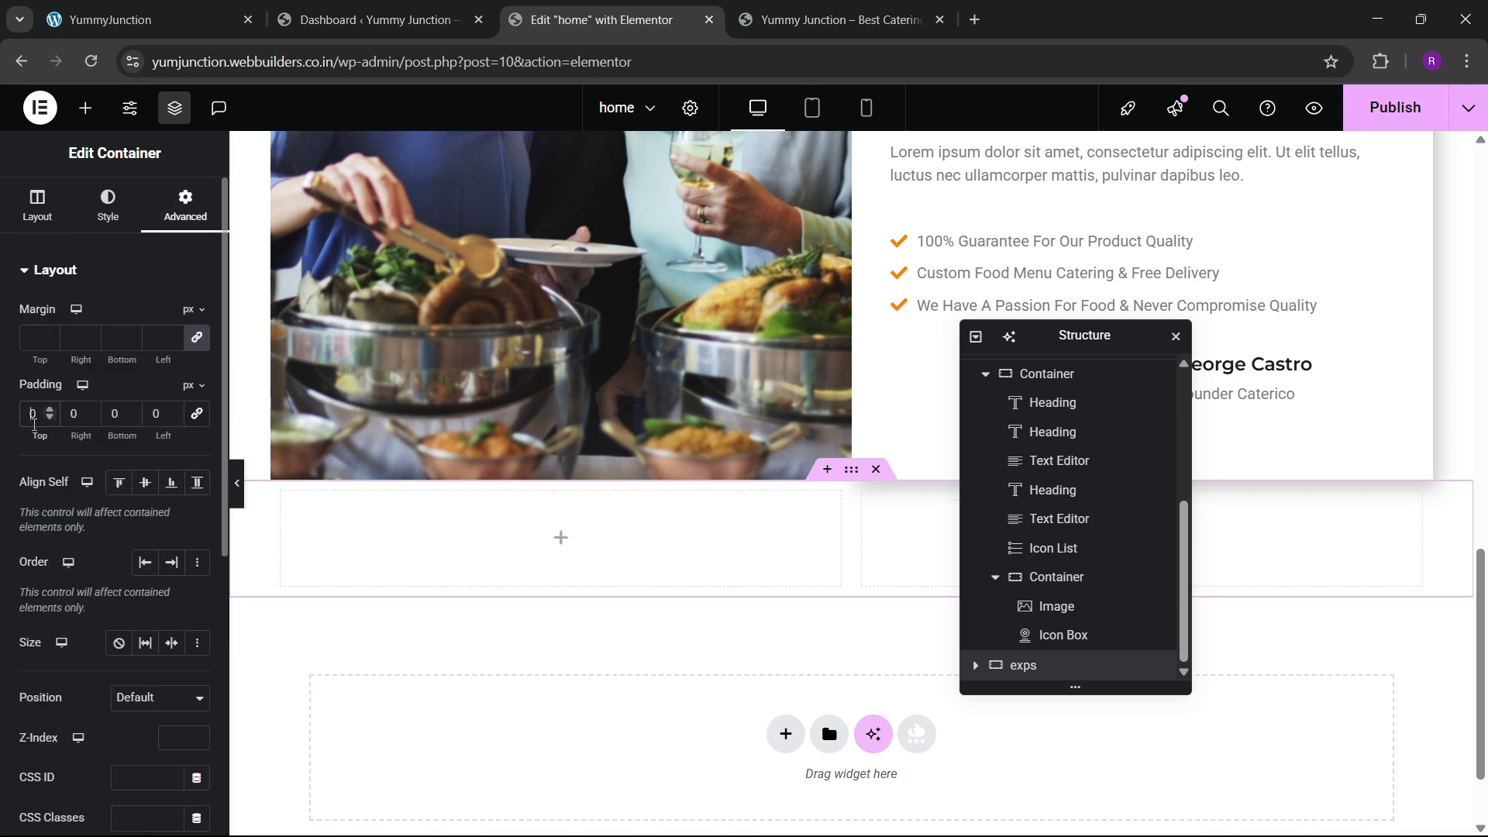
{"action": "type", "text": "8"}
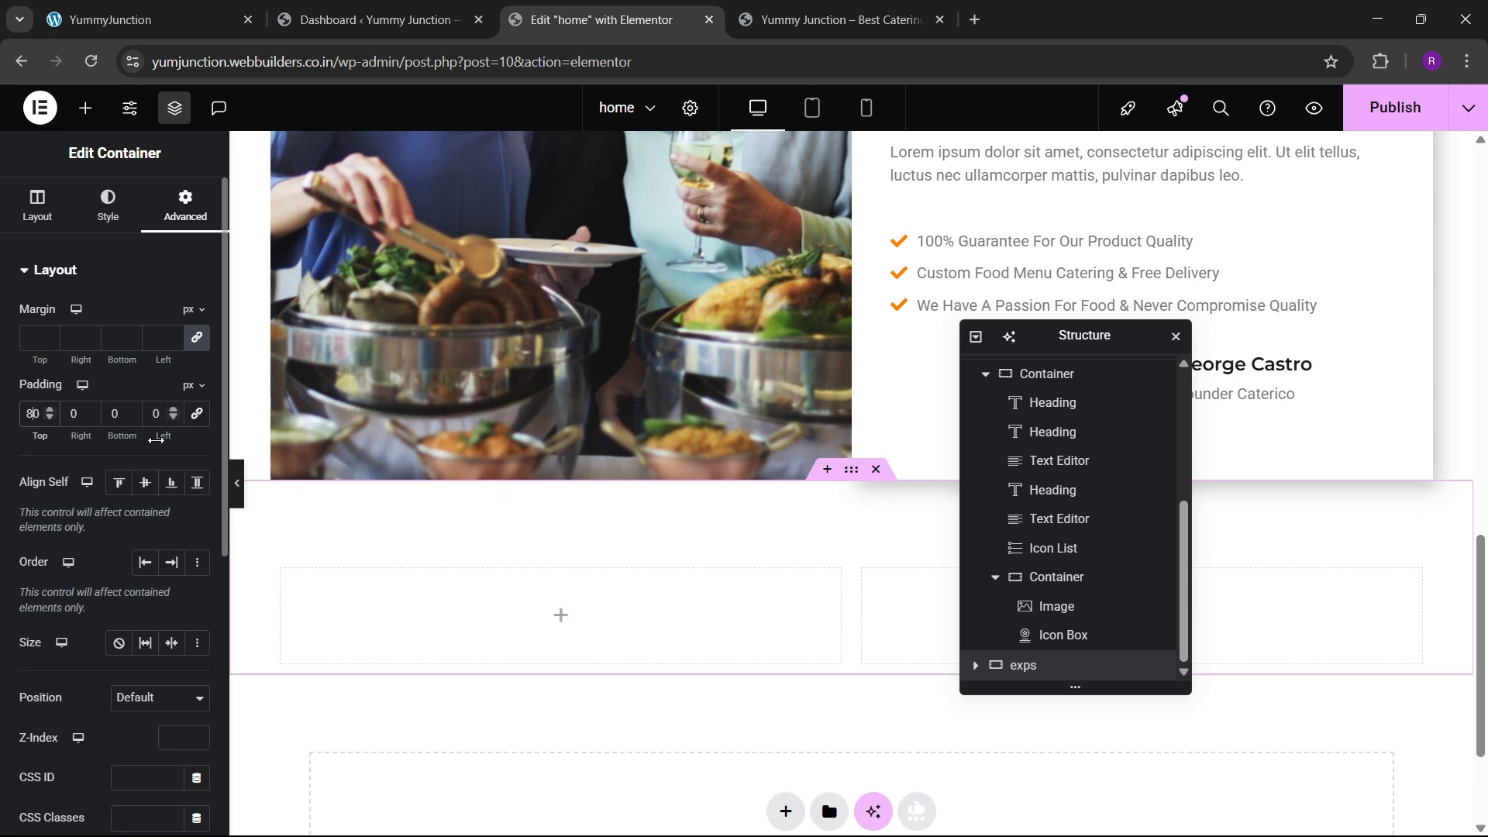
{"action": "type", "text": "8"}
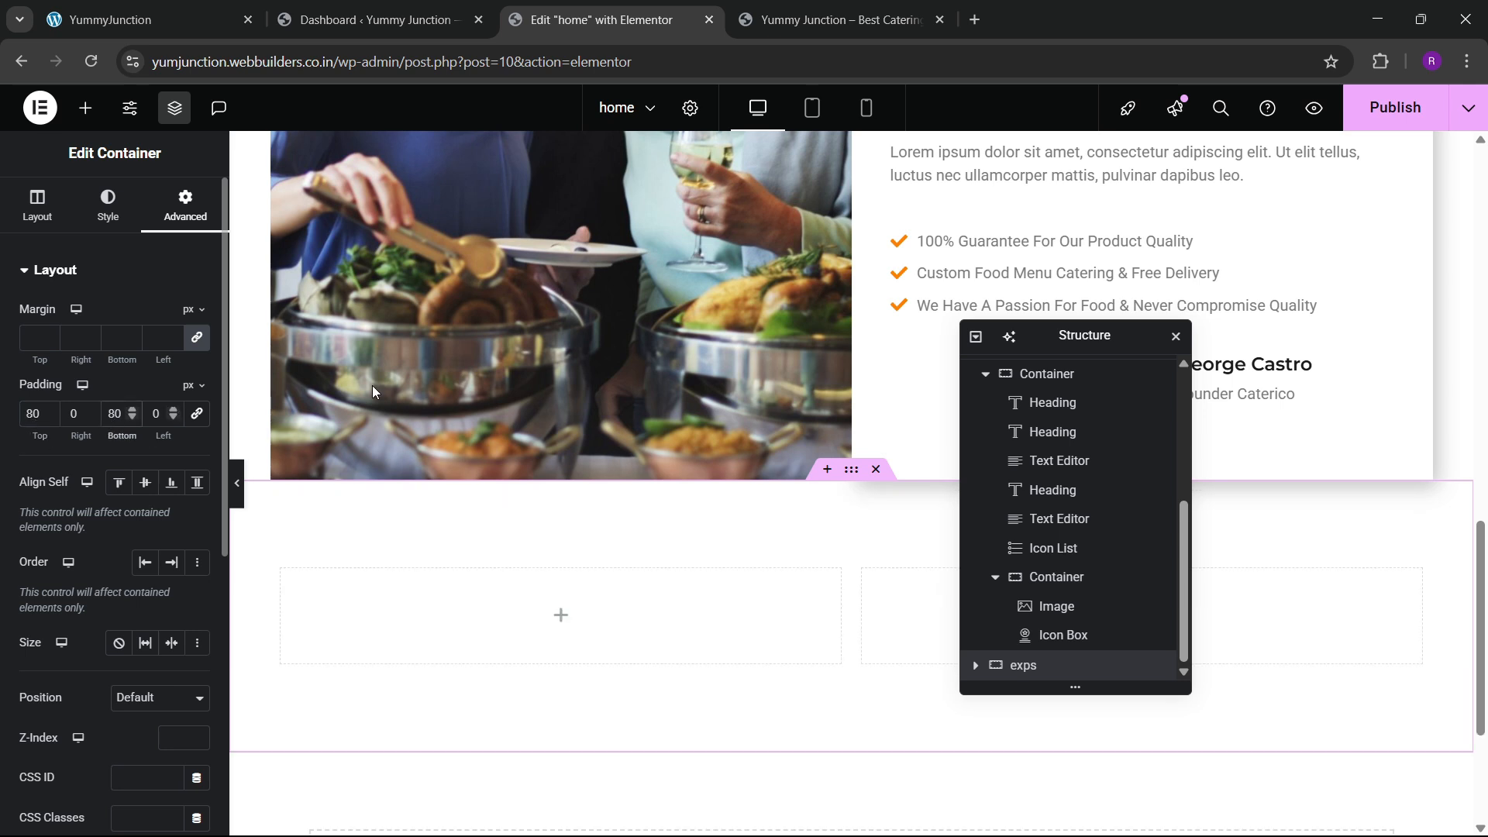
Set the padding of both inner column containers in exps to 0 on all sides
{"action": "scroll", "coordinate": [587, 563], "scroll_direction": "down", "scroll_amount": 1}
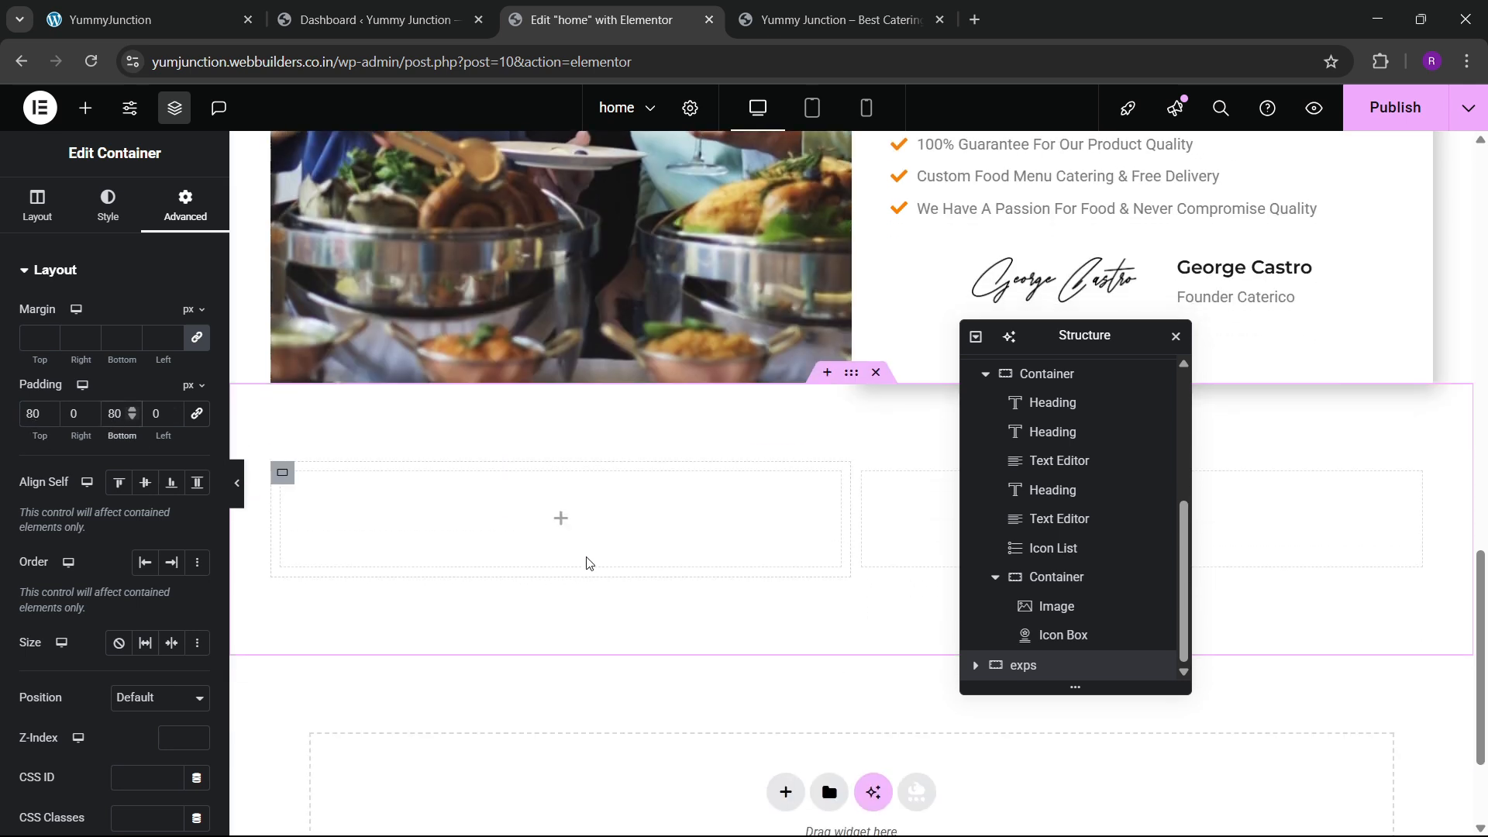
{"action": "left_click", "coordinate": [976, 667]}
{"action": "scroll", "coordinate": [1155, 607], "scroll_direction": "down", "scroll_amount": 1}
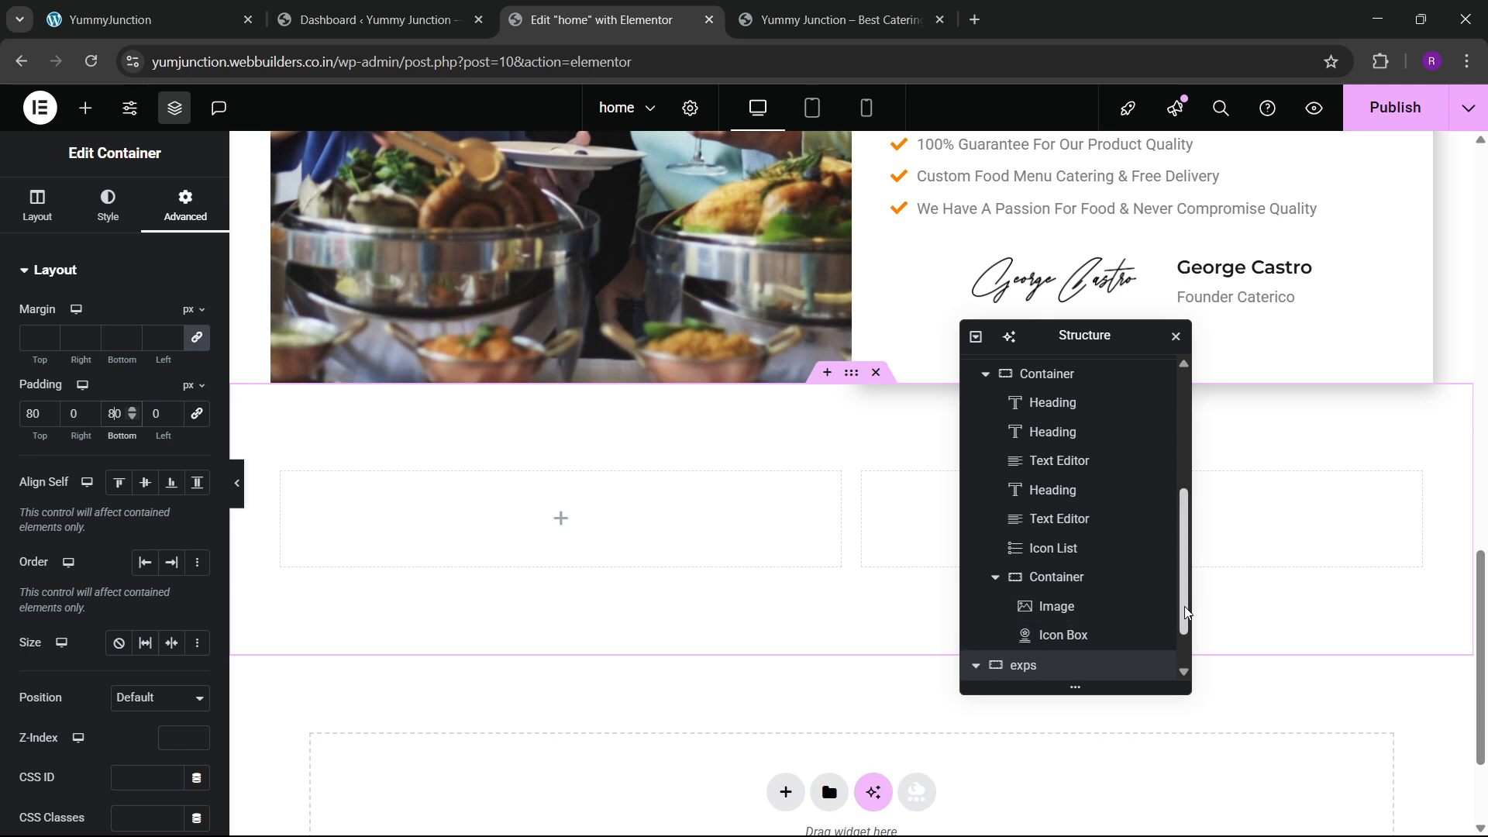
{"action": "left_click", "coordinate": [1078, 635]}
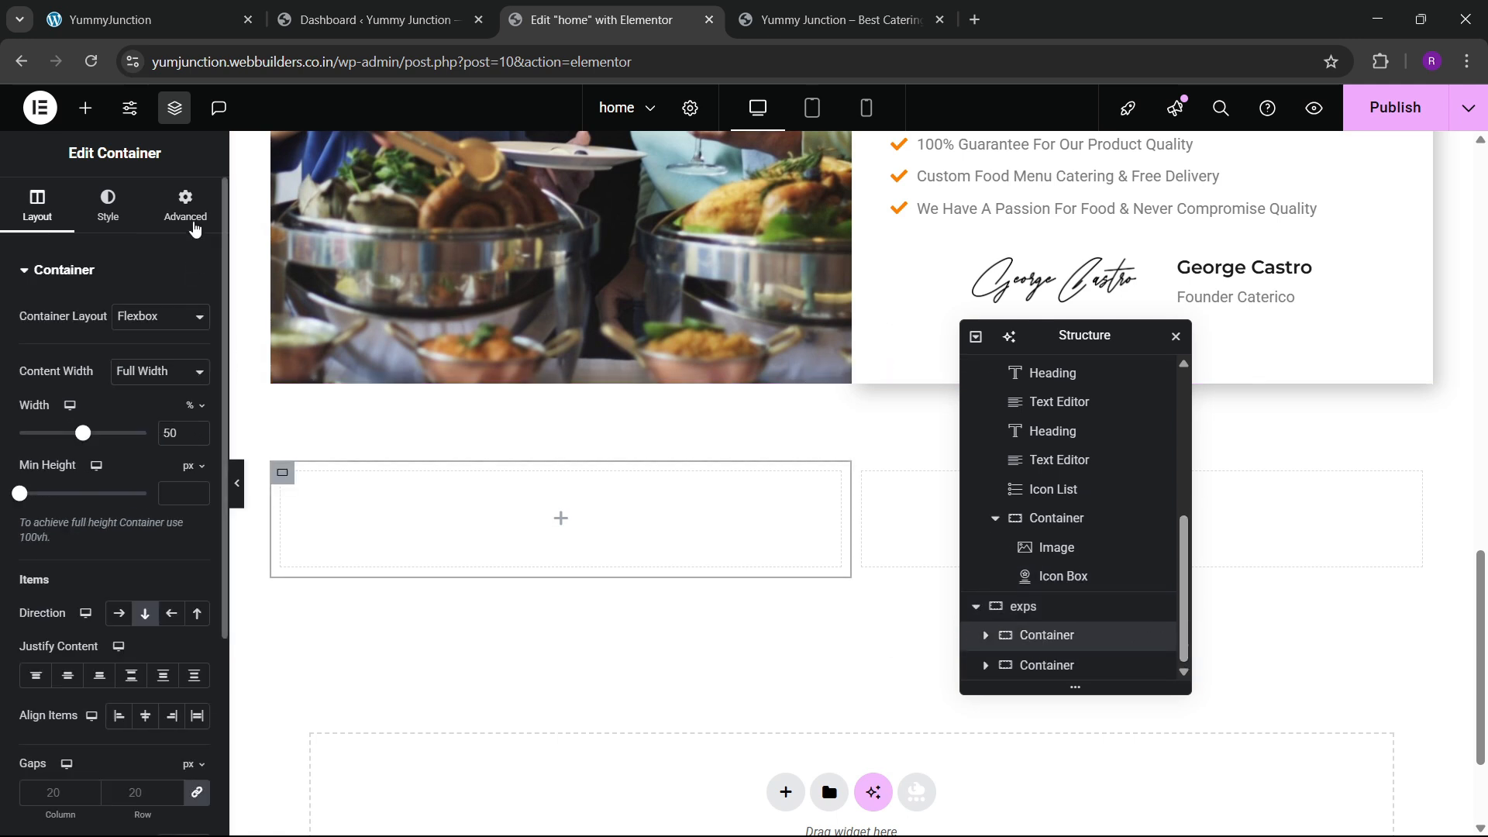
{"action": "left_click", "coordinate": [185, 206]}
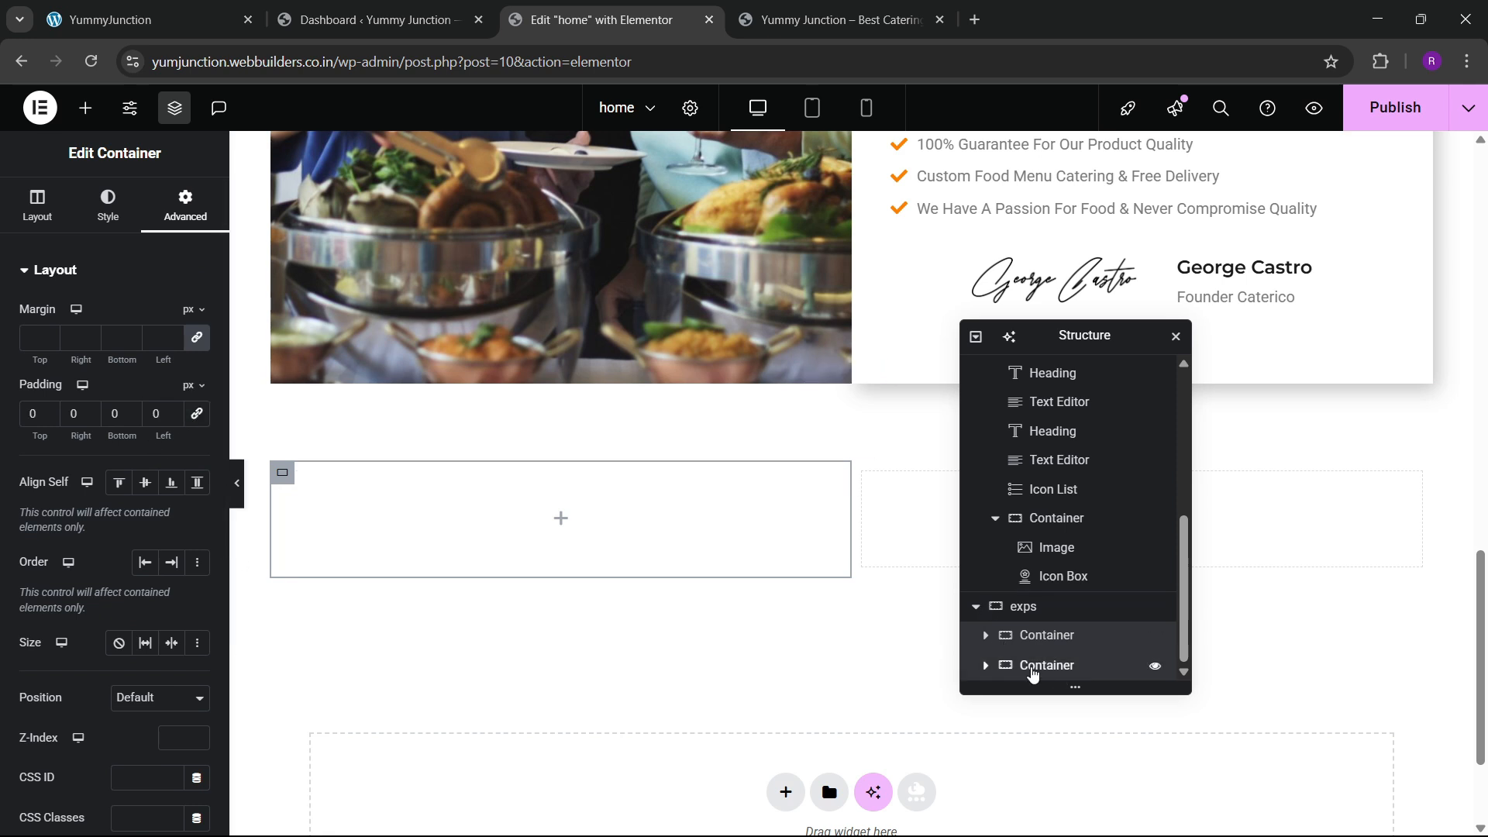
{"action": "left_click", "coordinate": [1039, 666]}
{"action": "left_click", "coordinate": [203, 211]}
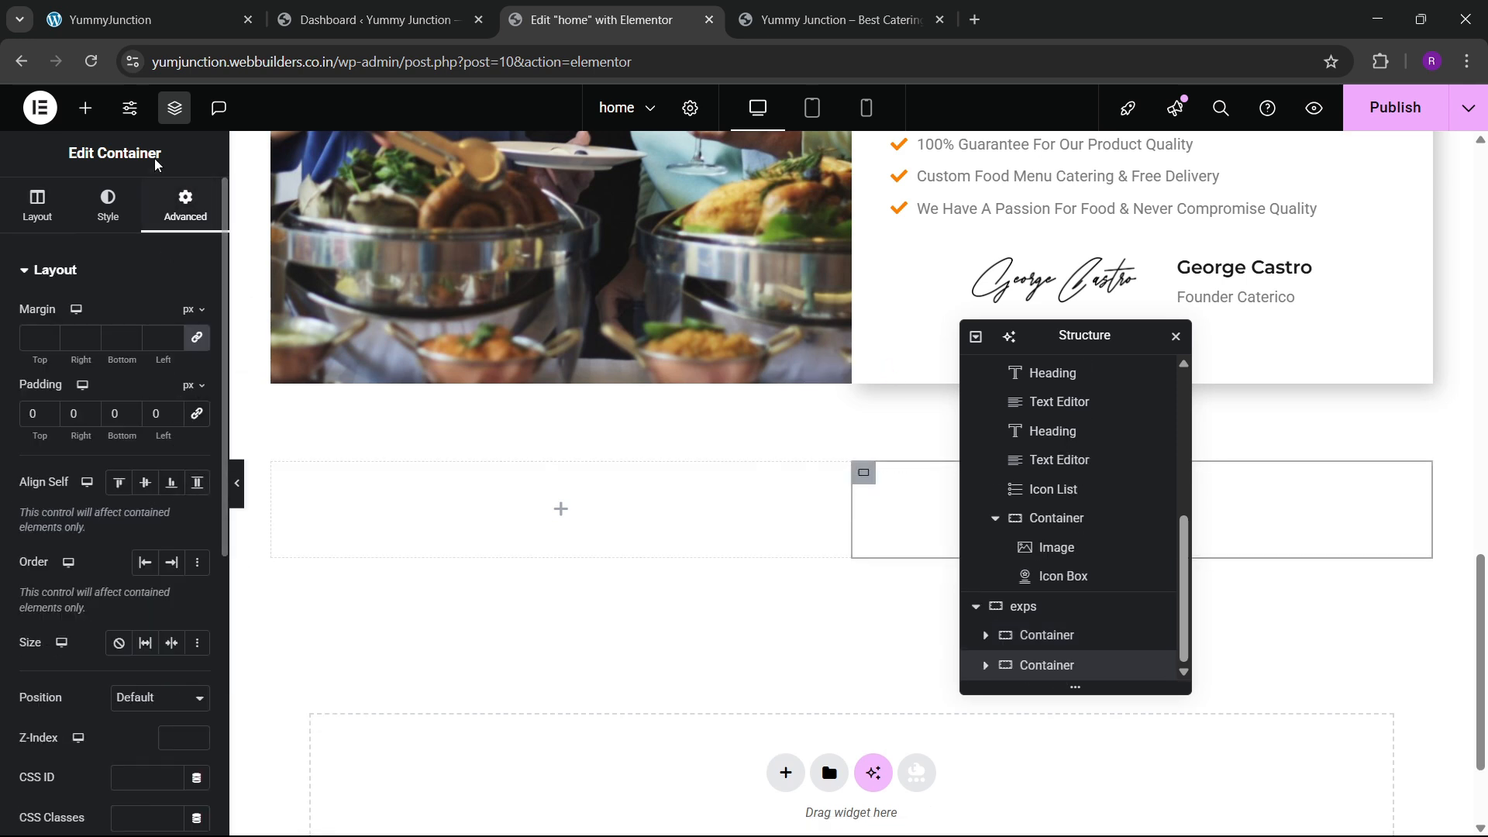
Add an Image widget to the second column of exps, moving the Structure window out of the way
{"action": "left_click", "coordinate": [80, 106]}
{"action": "left_click_drag", "start_coordinate": [165, 500], "coordinate": [101, 381]}
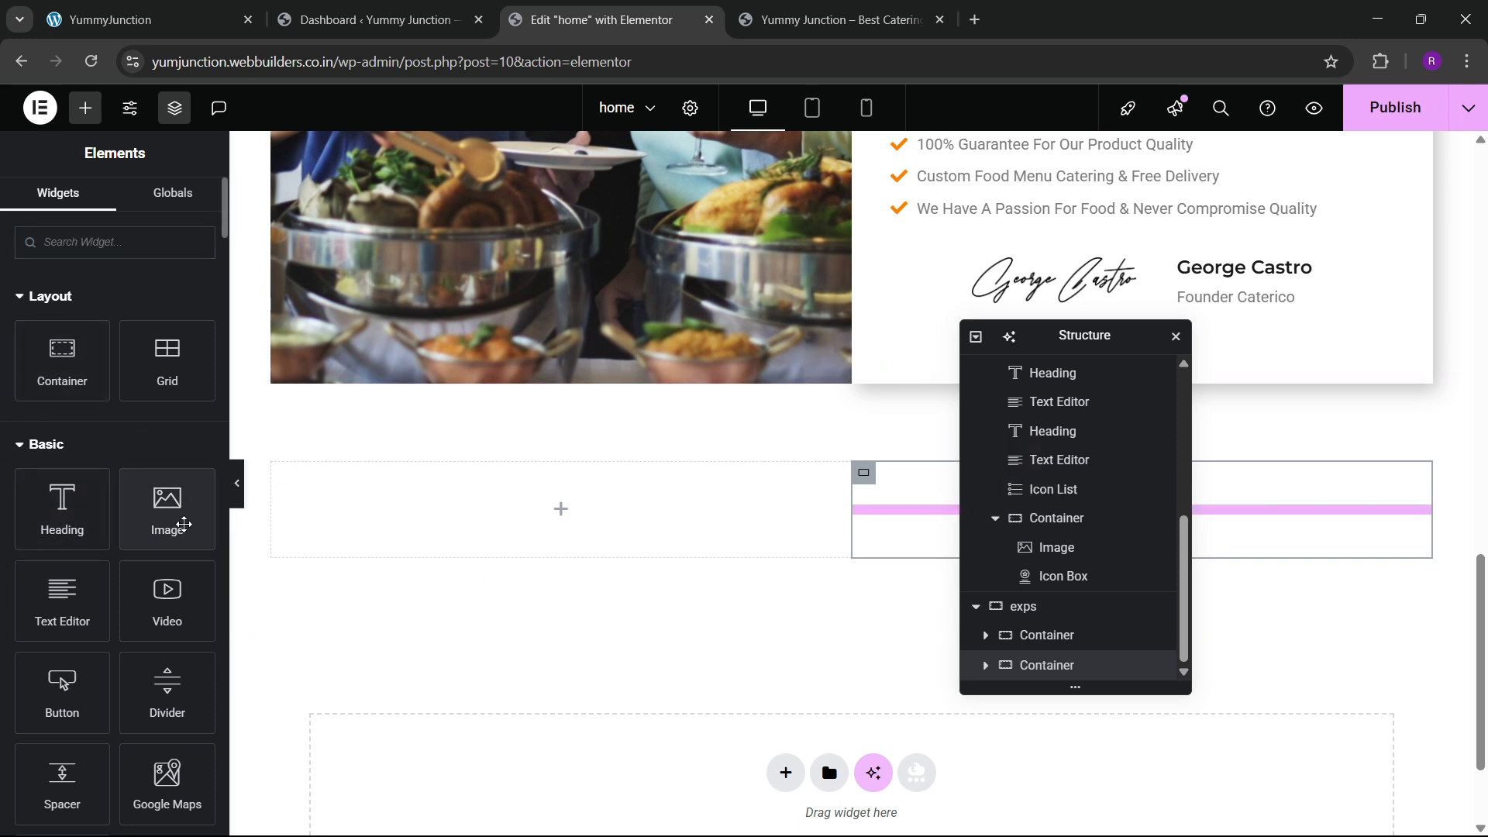
{"action": "left_click_drag", "start_coordinate": [183, 523], "coordinate": [1032, 555]}
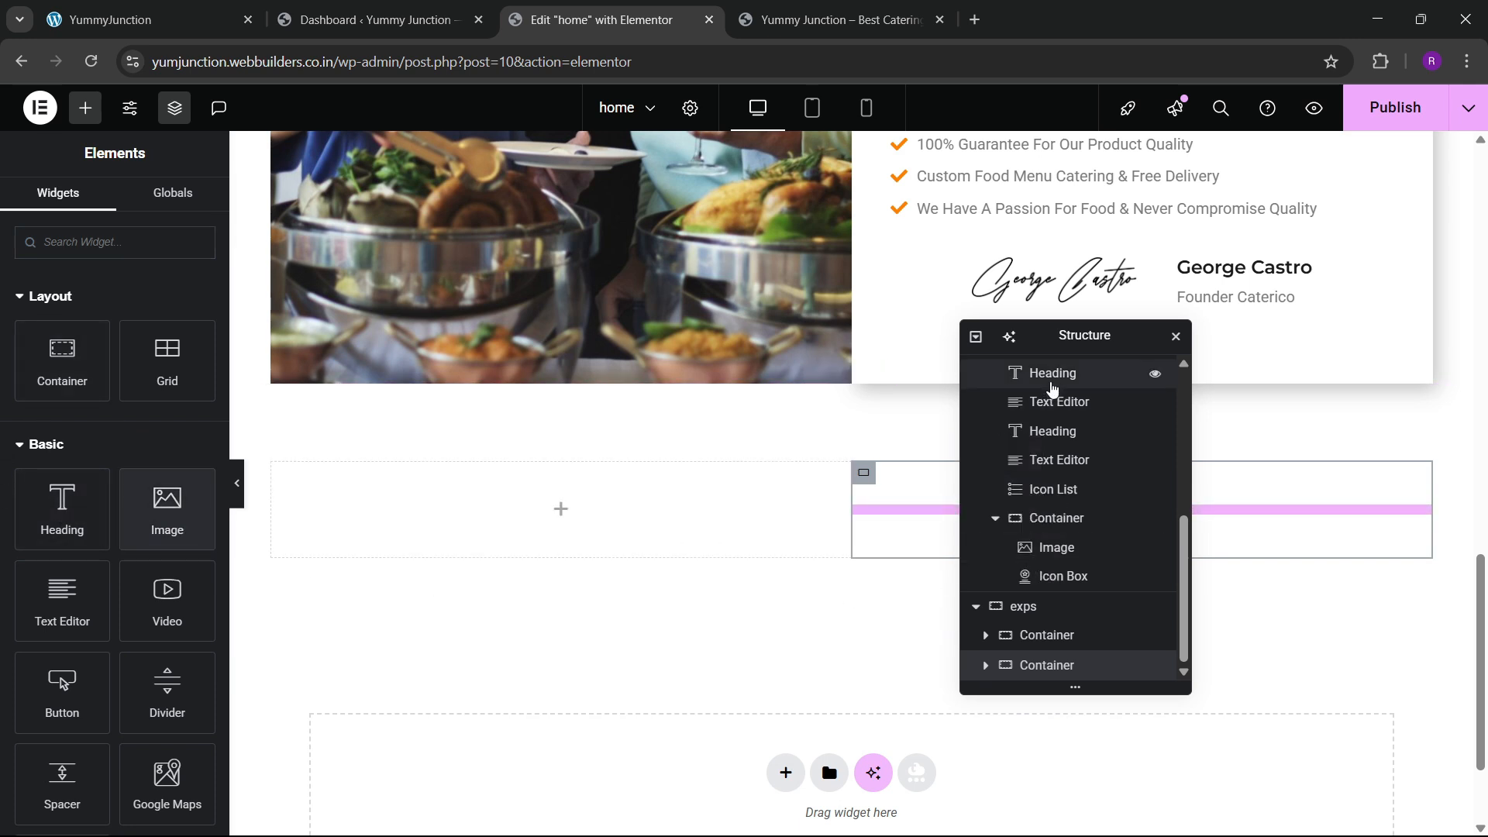
{"action": "left_click_drag", "start_coordinate": [1068, 338], "coordinate": [689, 381]}
{"action": "left_click_drag", "start_coordinate": [247, 533], "coordinate": [1021, 504]}
Fill the image widget in the second column of exps with chrome-capture-2025-5-10.png from the media library
{"action": "left_click", "coordinate": [113, 395]}
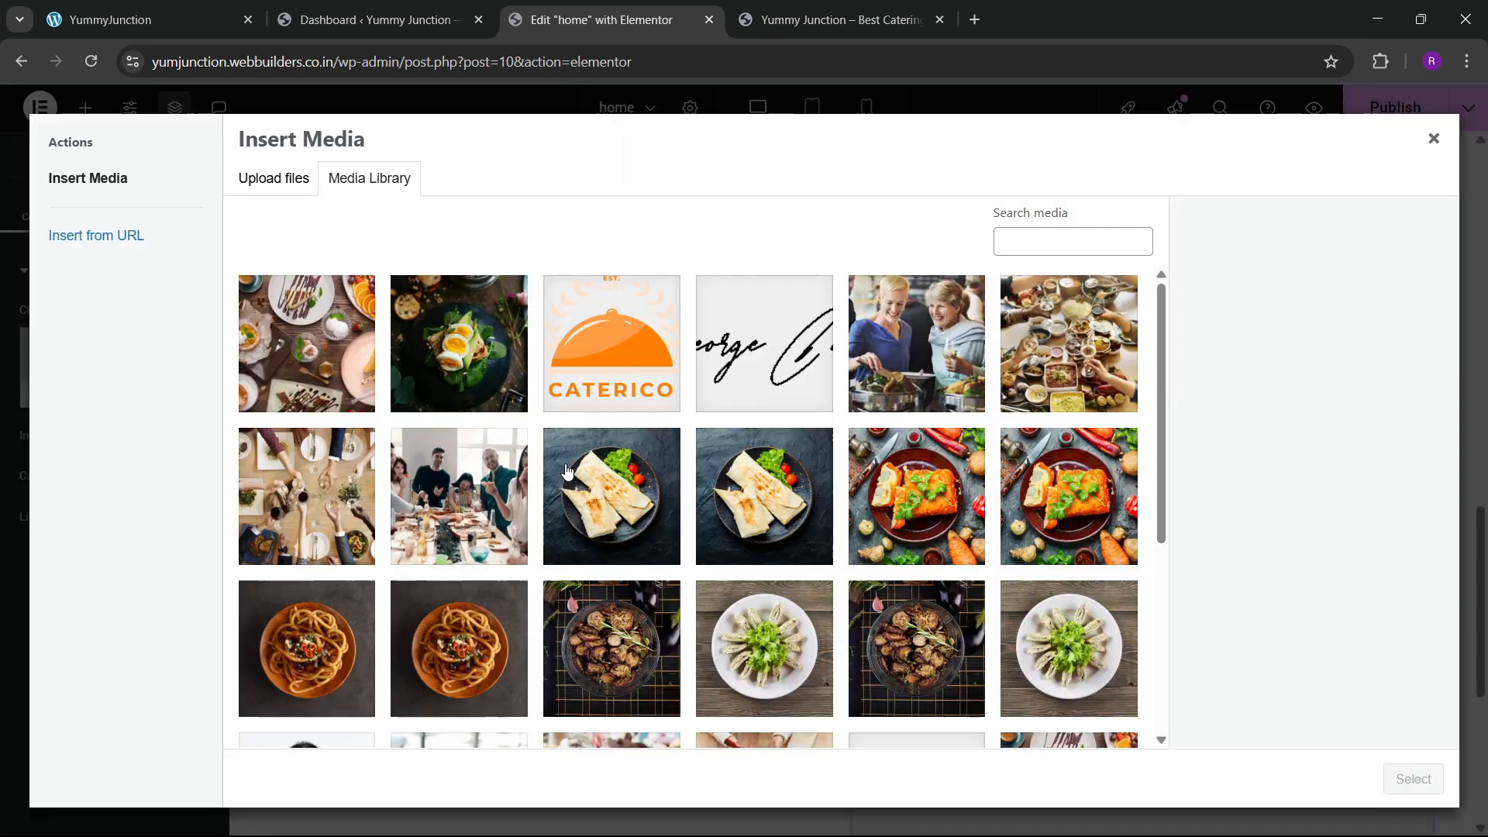
{"action": "scroll", "coordinate": [853, 556], "scroll_direction": "down", "scroll_amount": 4}
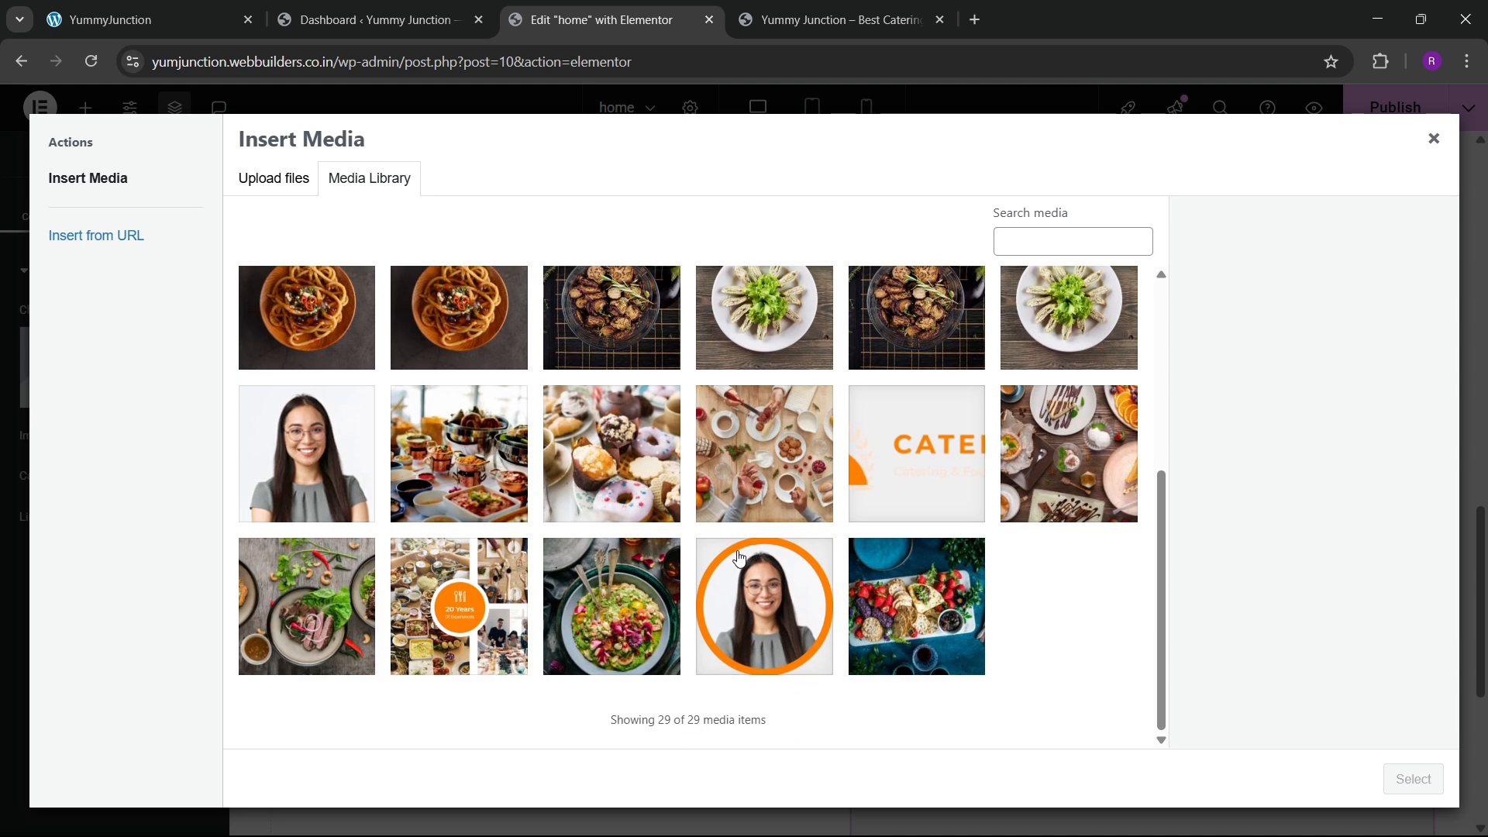
{"action": "left_click", "coordinate": [487, 593]}
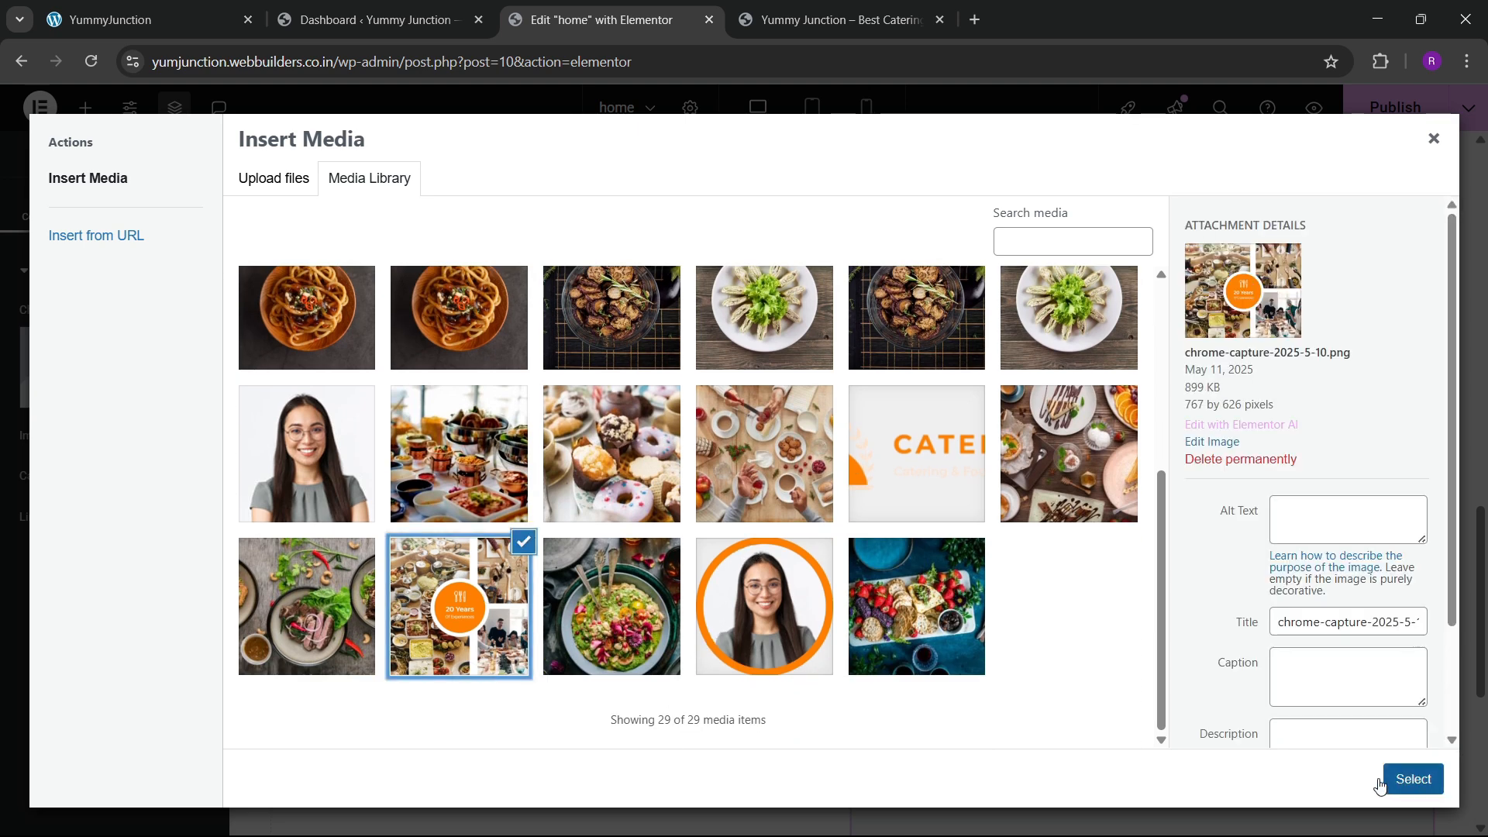
{"action": "left_click", "coordinate": [1409, 778]}
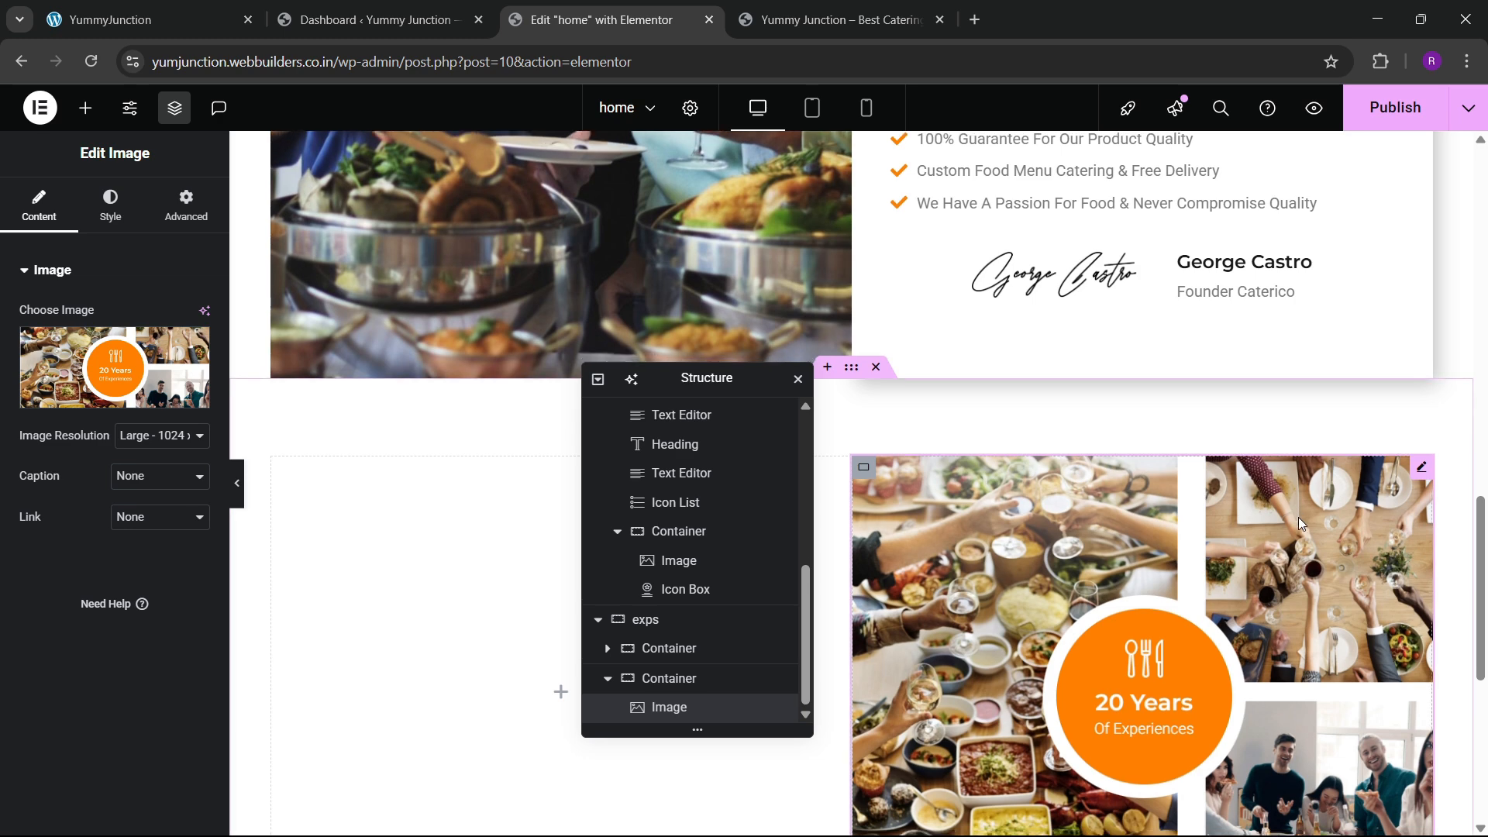
After consulting the section on the reference site, add a nested container to the first column of exps with 0 padding on all sides
{"action": "scroll", "coordinate": [1302, 519], "scroll_direction": "down", "scroll_amount": 3}
{"action": "left_click", "coordinate": [194, 7]}
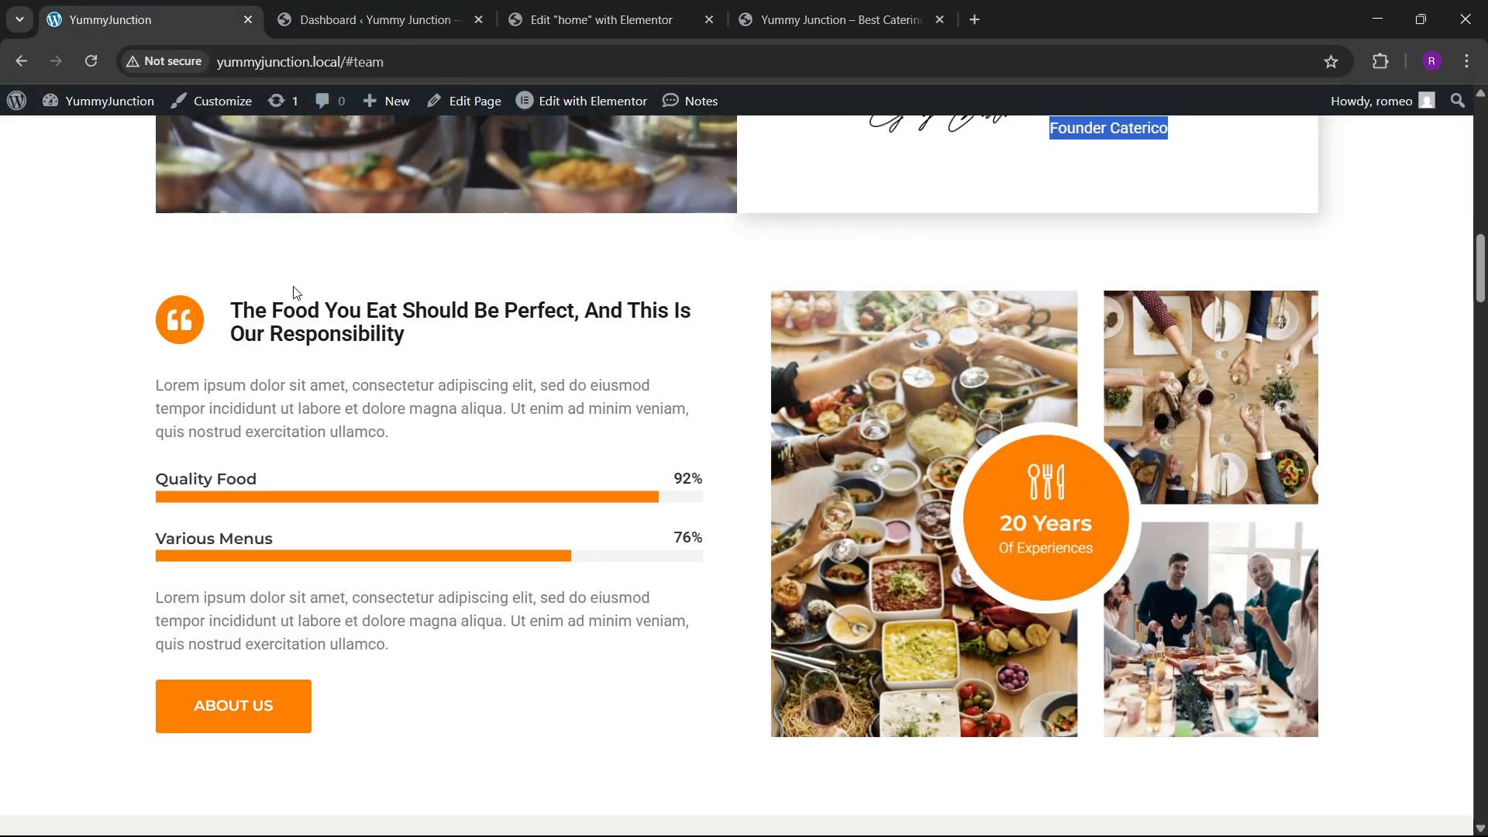
{"action": "left_click", "coordinate": [666, 9]}
{"action": "left_click", "coordinate": [158, 7]}
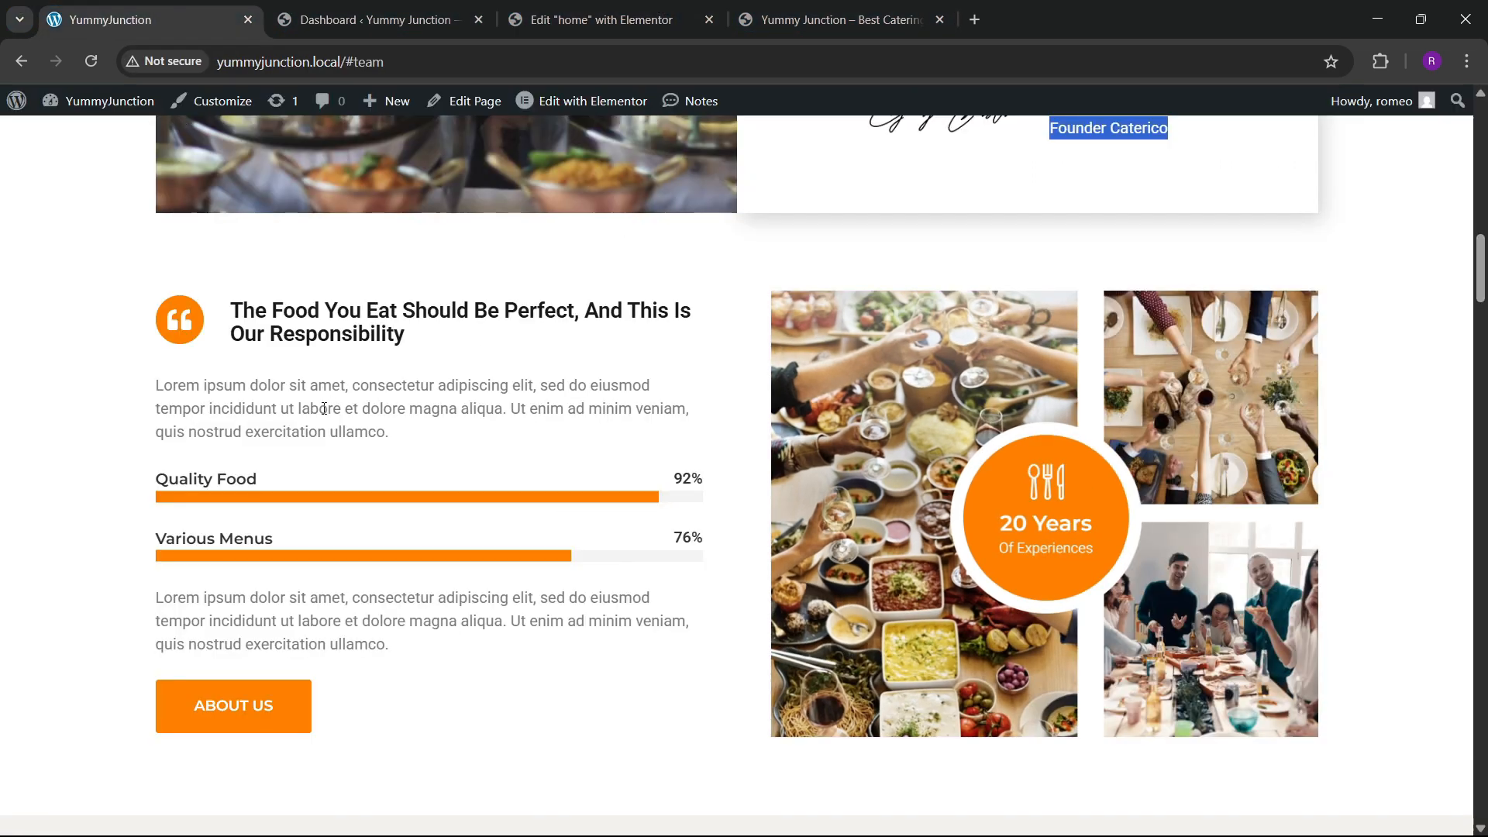
{"action": "left_click", "coordinate": [601, 4]}
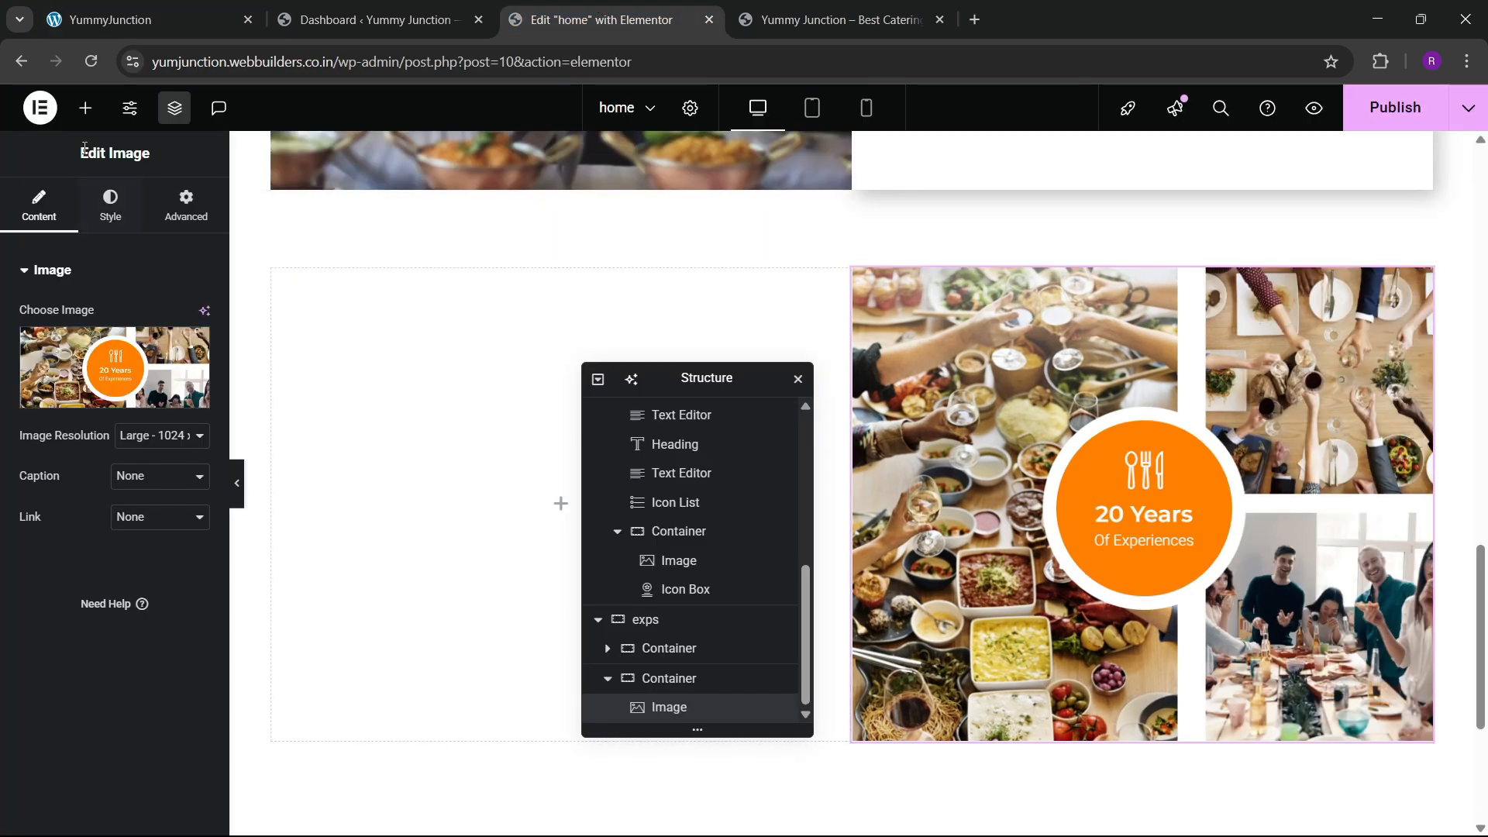
{"action": "left_click", "coordinate": [86, 108]}
{"action": "left_click_drag", "start_coordinate": [90, 366], "coordinate": [545, 475]}
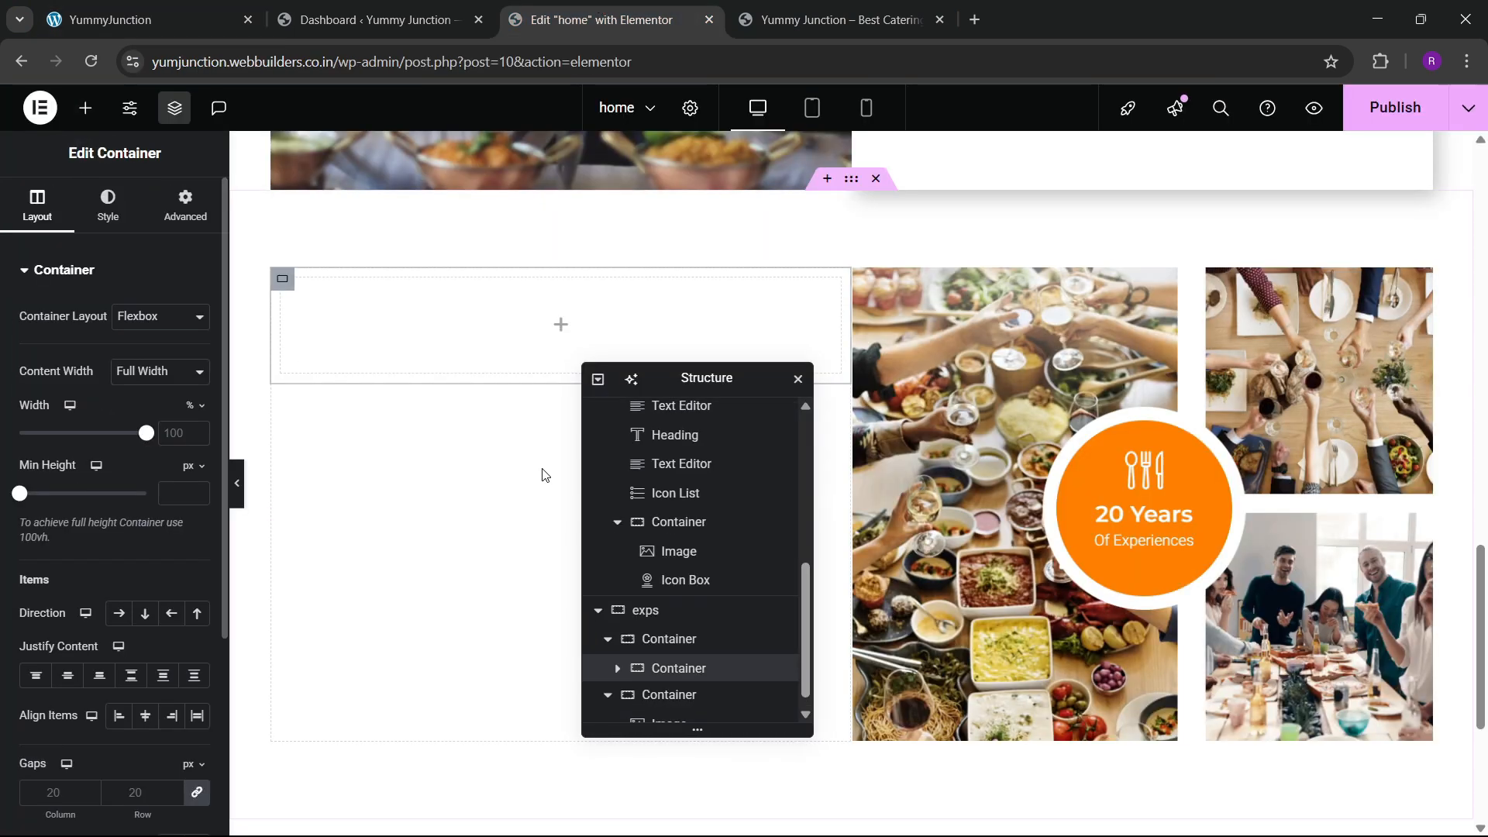
{"action": "left_click", "coordinate": [185, 203]}
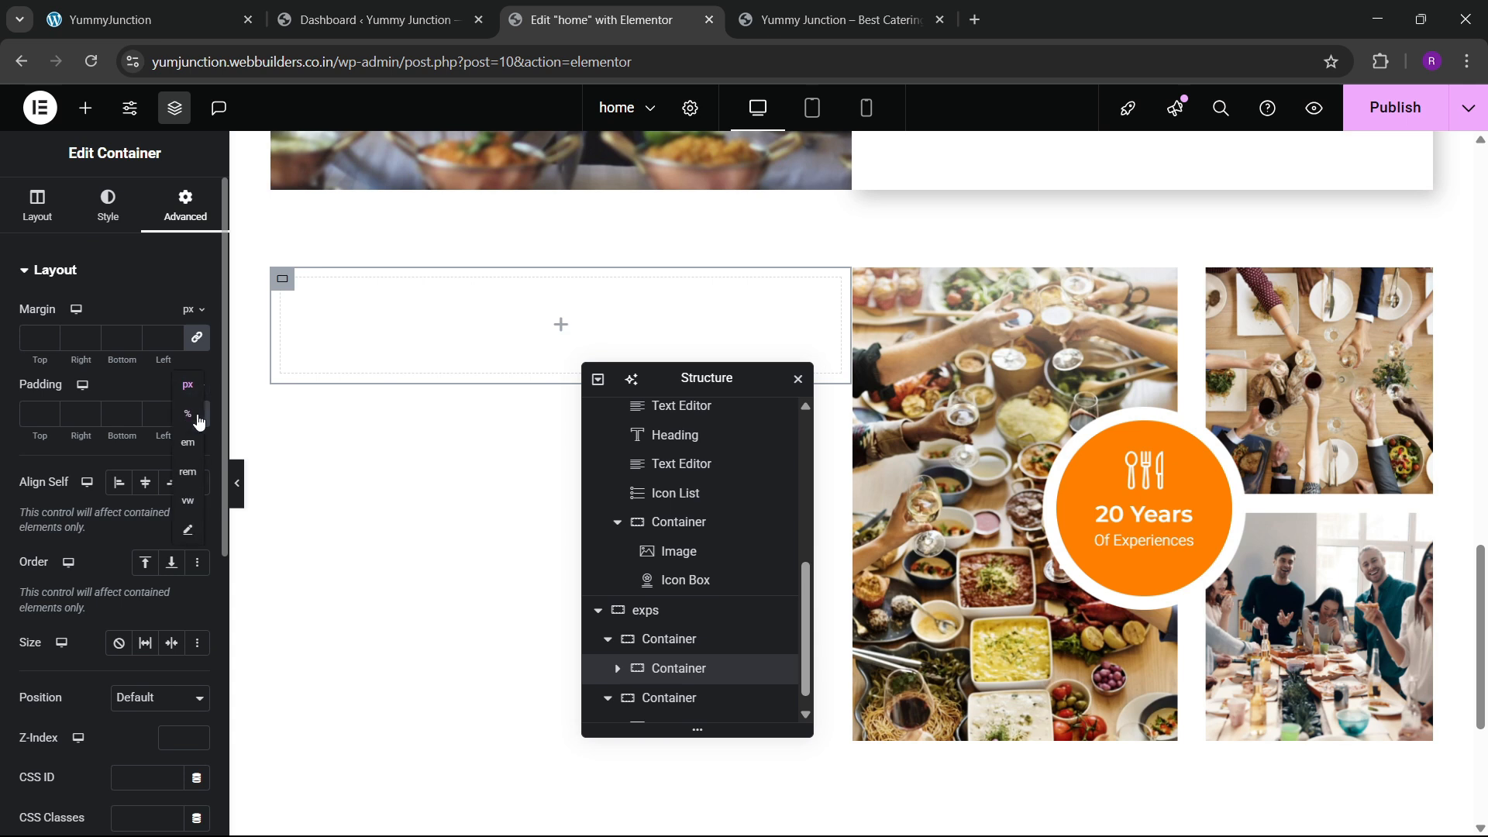
Add an Icon widget to the nested container and set its icon to the left quote from the icon library
{"action": "left_click", "coordinate": [85, 108]}
{"action": "type", "text": "icon"}
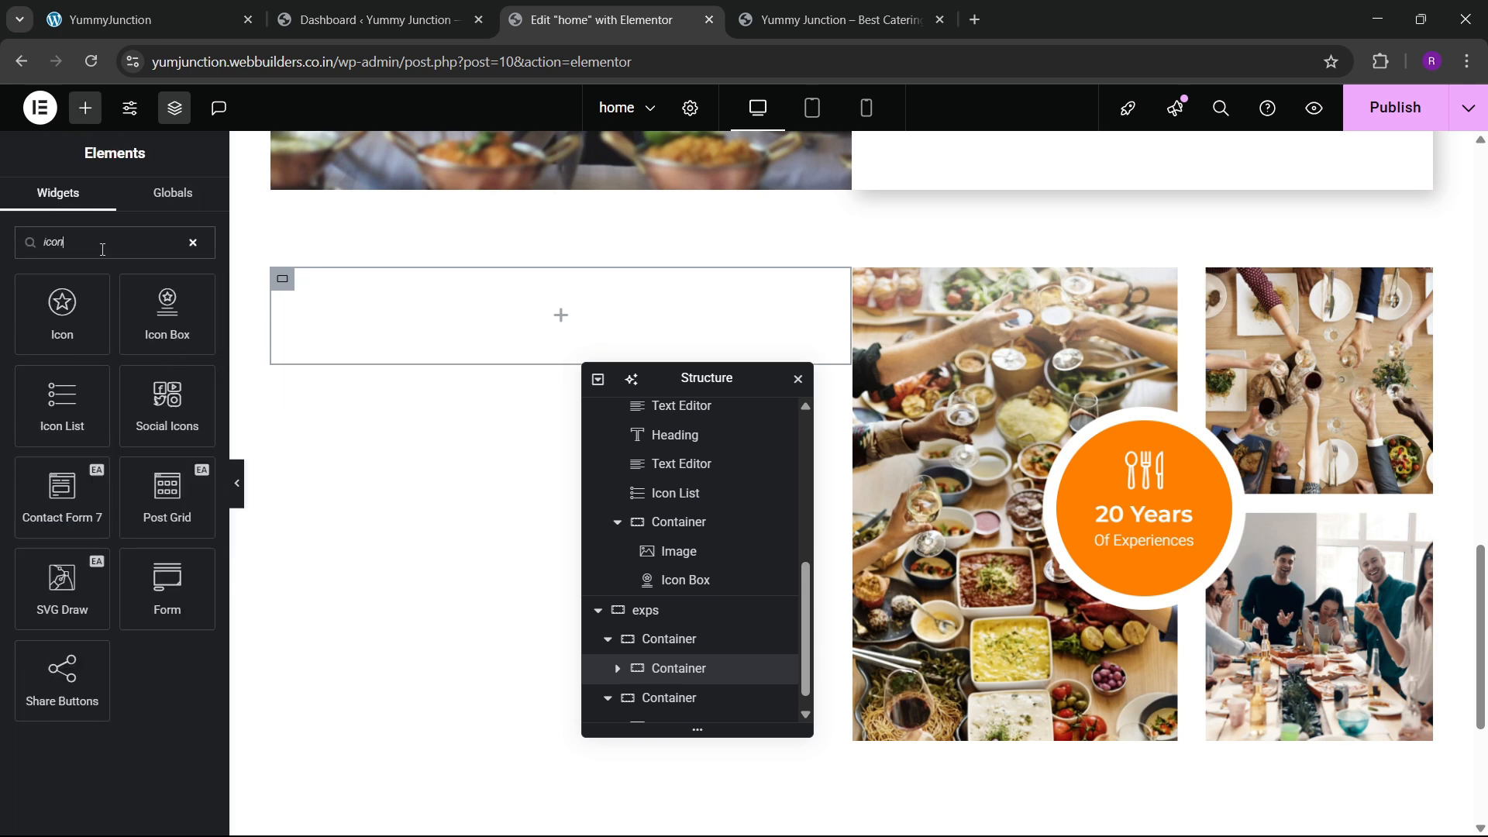
{"action": "left_click_drag", "start_coordinate": [75, 326], "coordinate": [392, 359]}
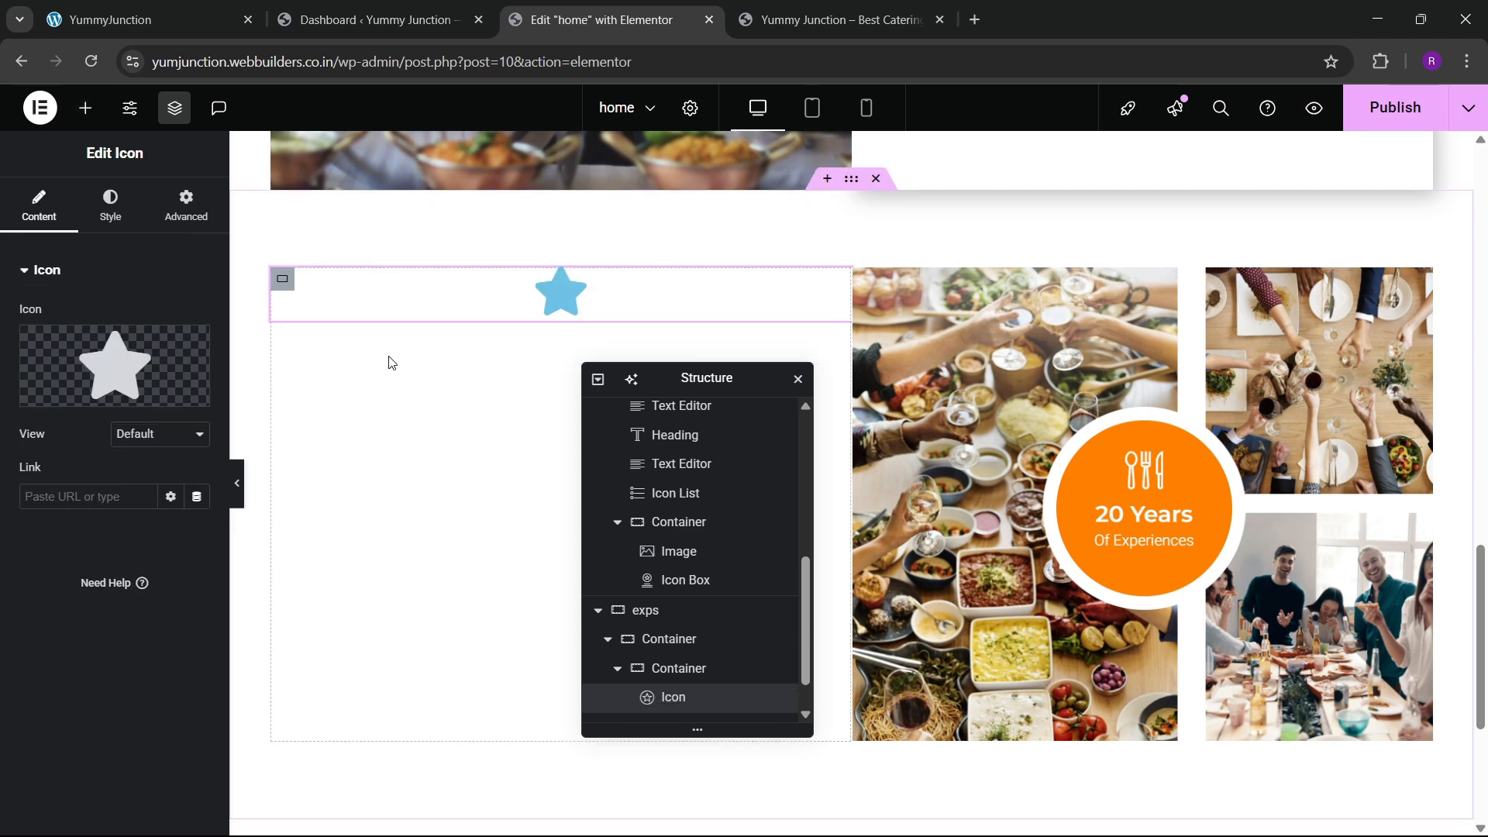
{"action": "left_click", "coordinate": [159, 367]}
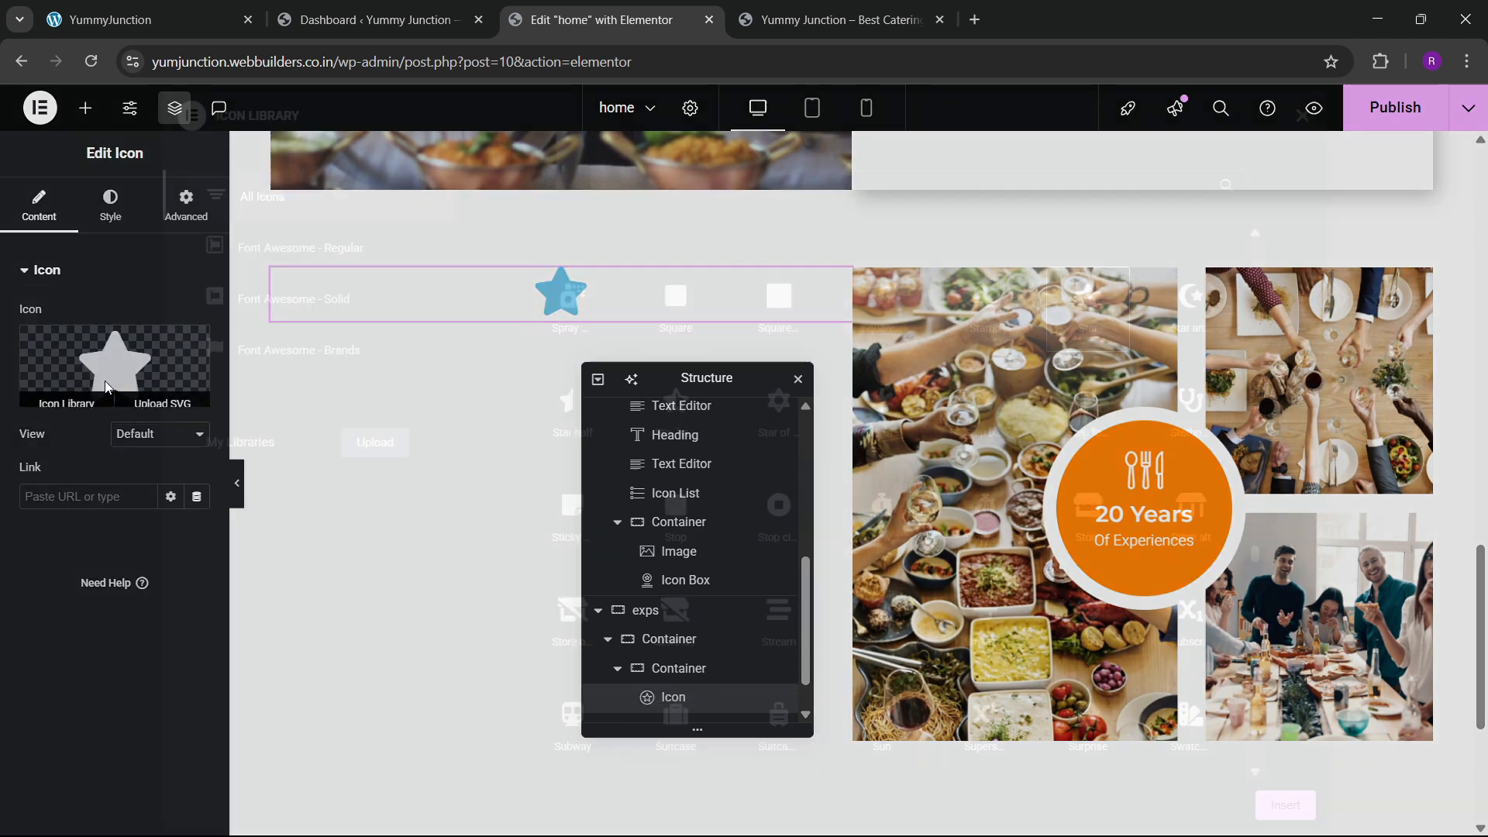
{"action": "type", "text": "quote"}
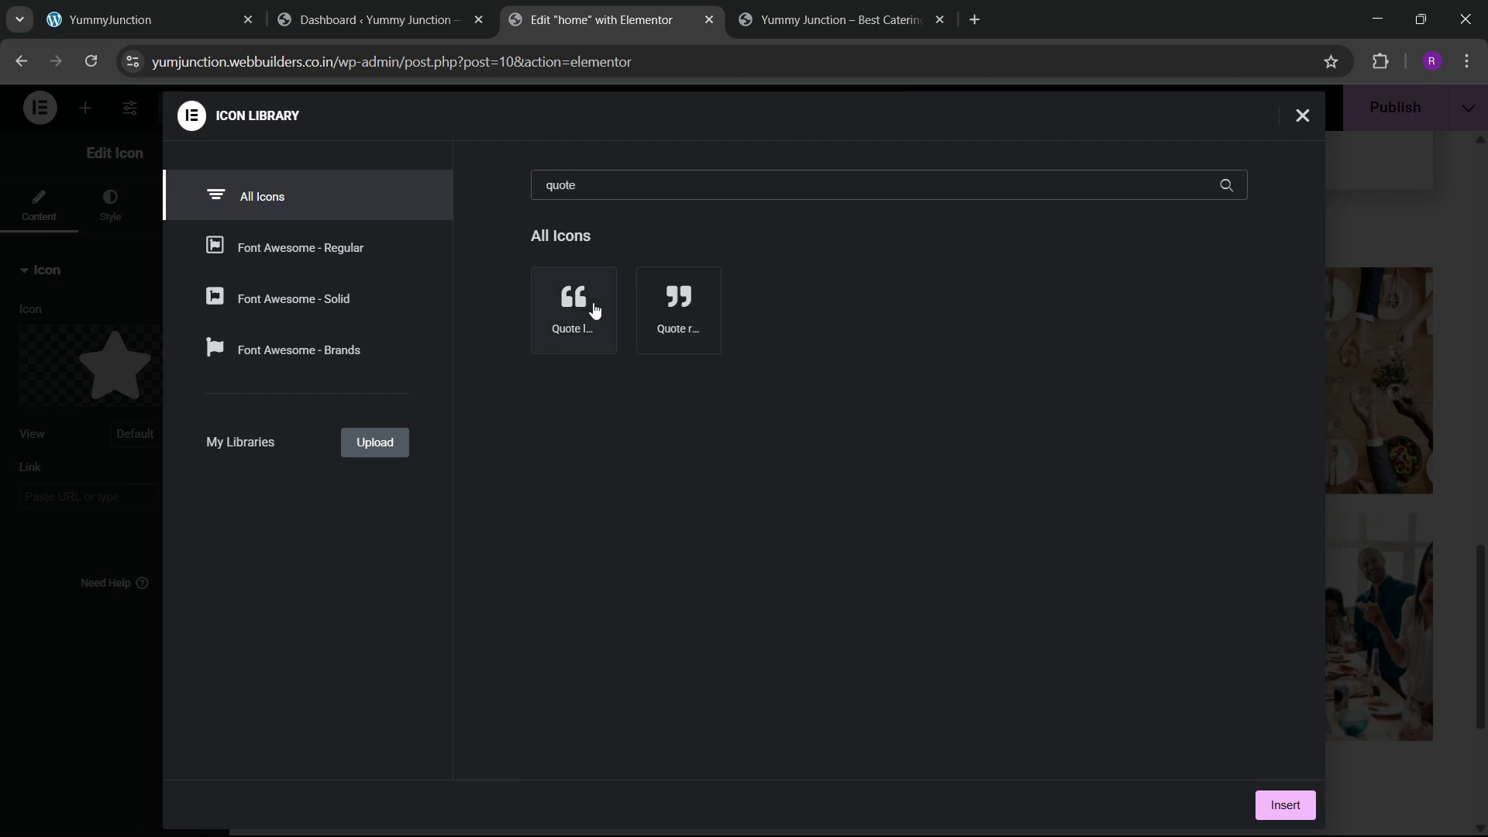
{"action": "left_click", "coordinate": [595, 310]}
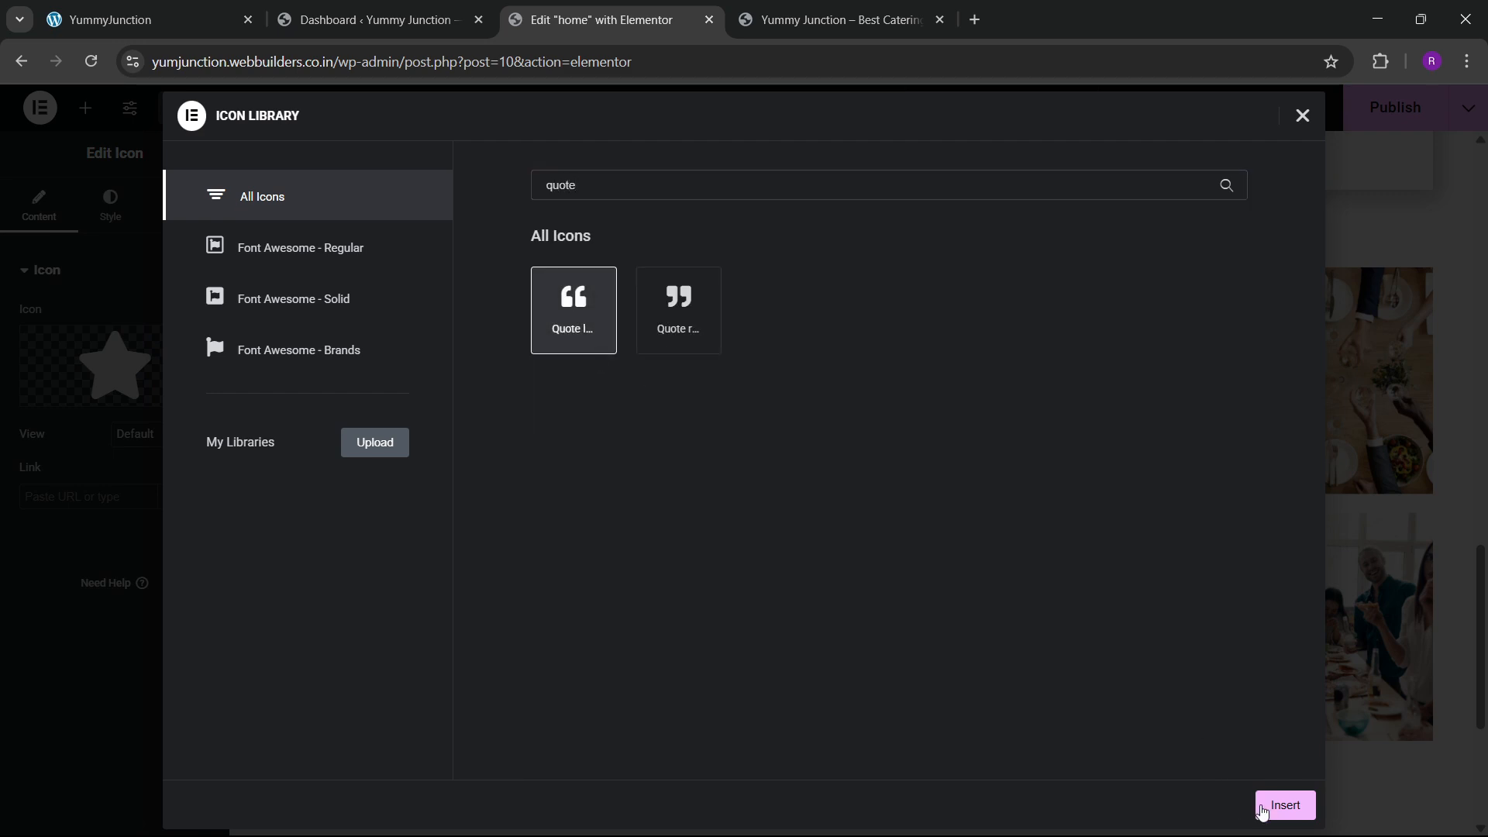
{"action": "left_click", "coordinate": [1262, 811]}
Give the quote icon a Stacked view, left alignment, the orange global primary color and a white secondary color
{"action": "left_click", "coordinate": [144, 438]}
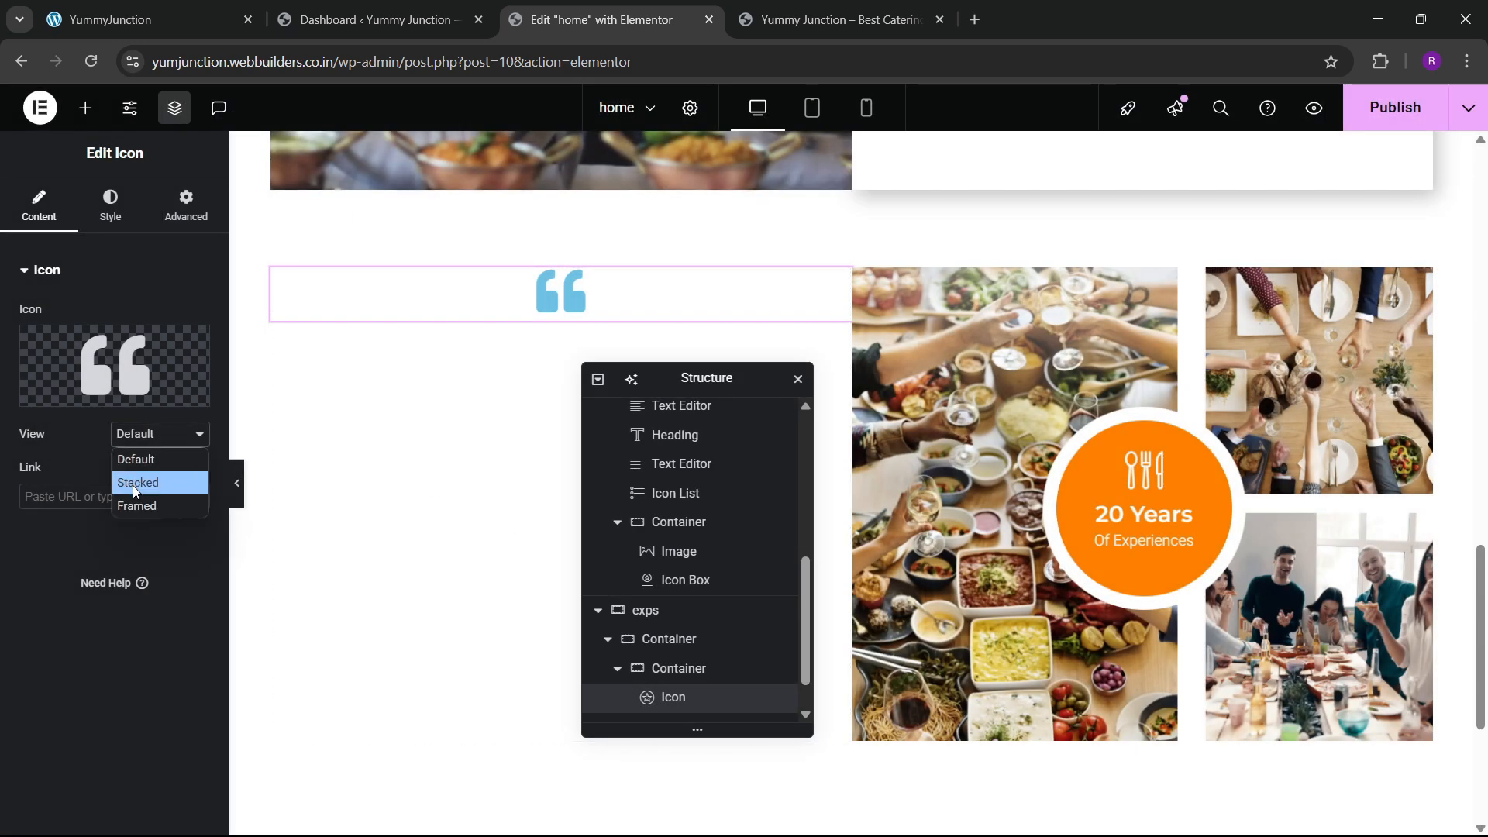
{"action": "left_click", "coordinate": [135, 484]}
{"action": "left_click", "coordinate": [111, 201]}
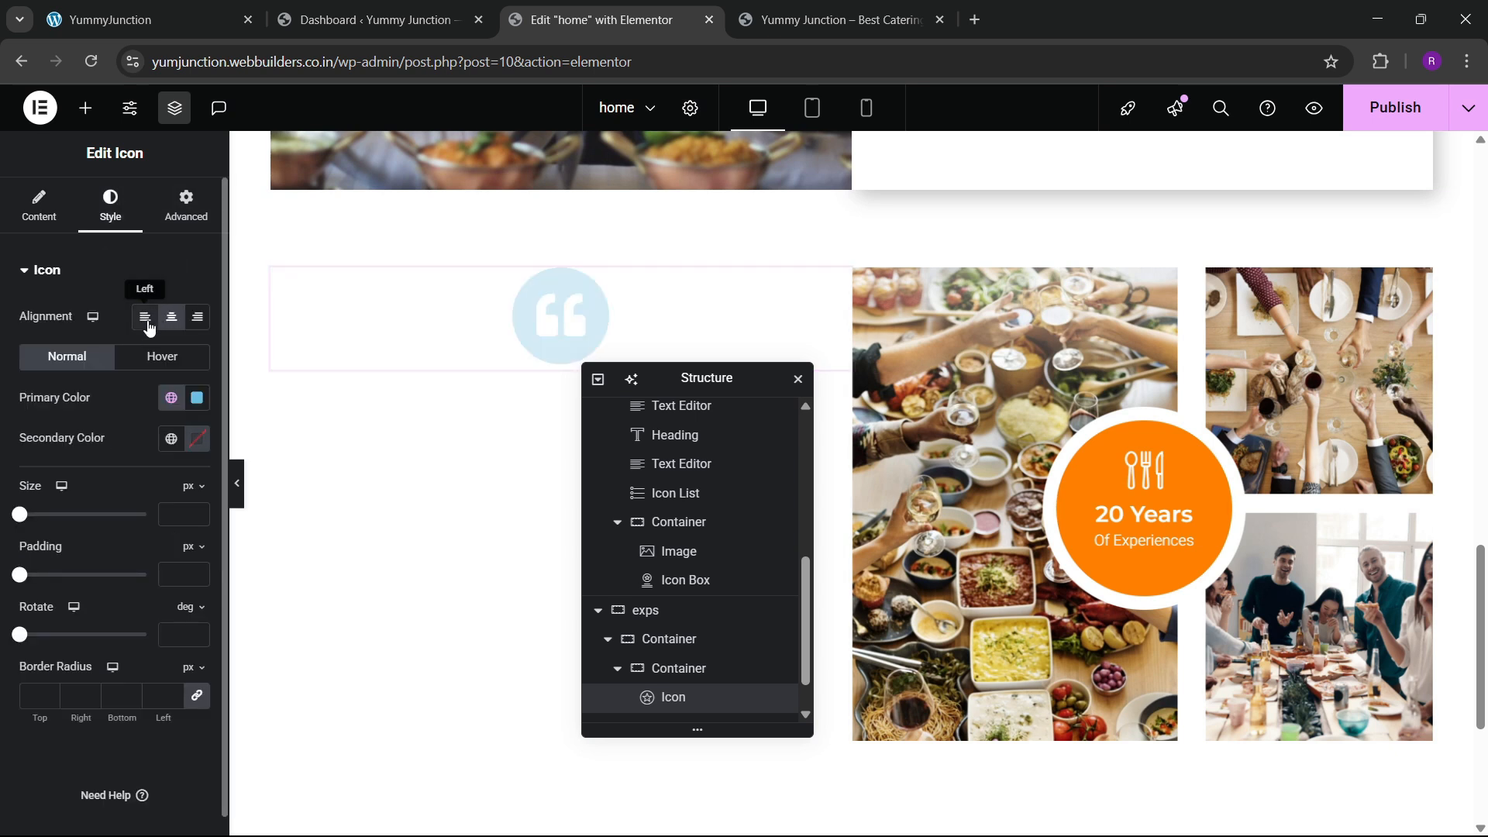
{"action": "left_click", "coordinate": [150, 328]}
{"action": "left_click", "coordinate": [171, 397]}
{"action": "left_click", "coordinate": [116, 642]}
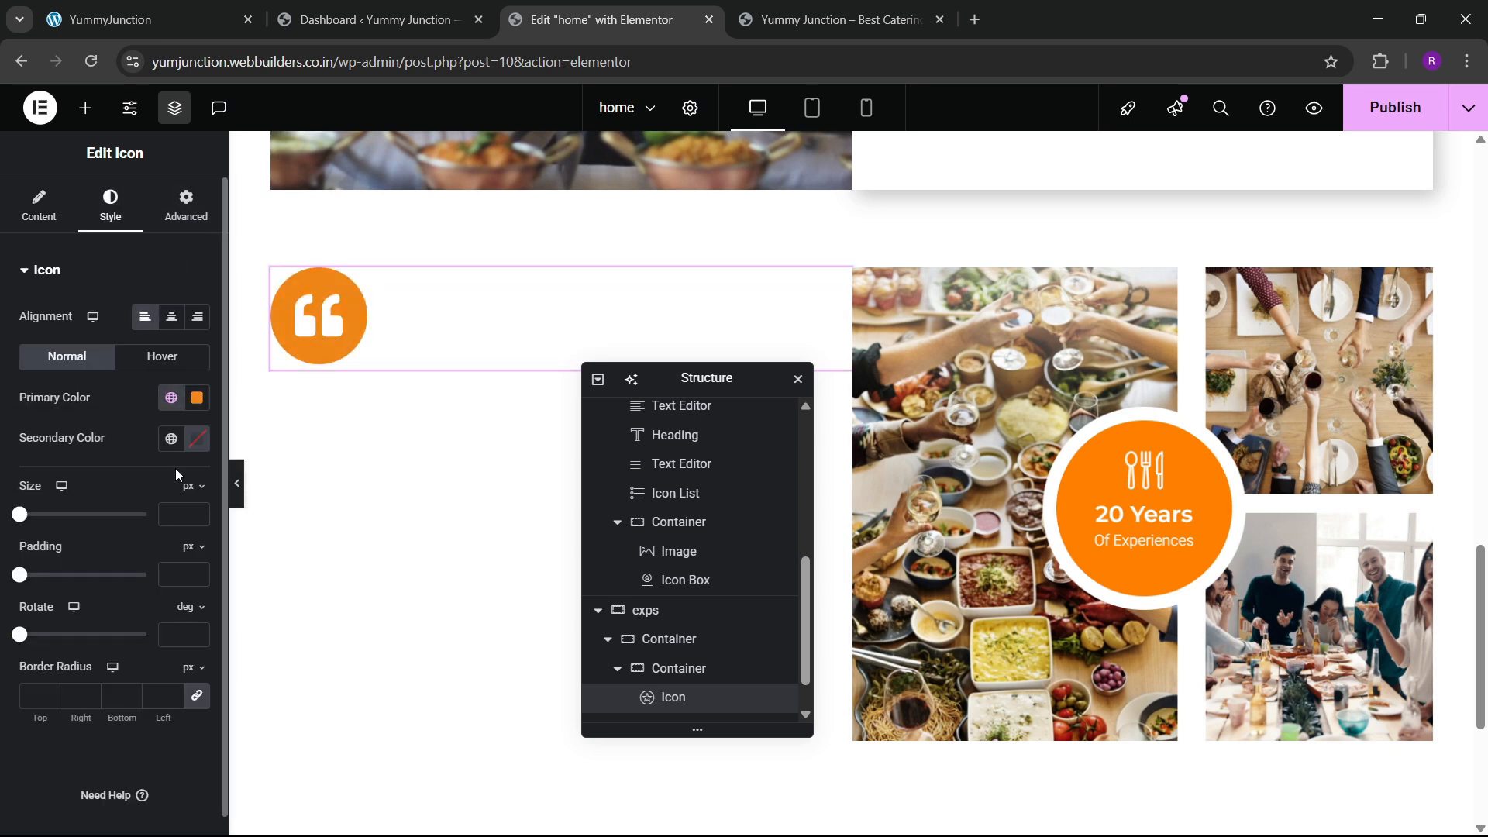
{"action": "left_click", "coordinate": [200, 439]}
Set the quote icon's size to 25 px
{"action": "left_click", "coordinate": [186, 514]}
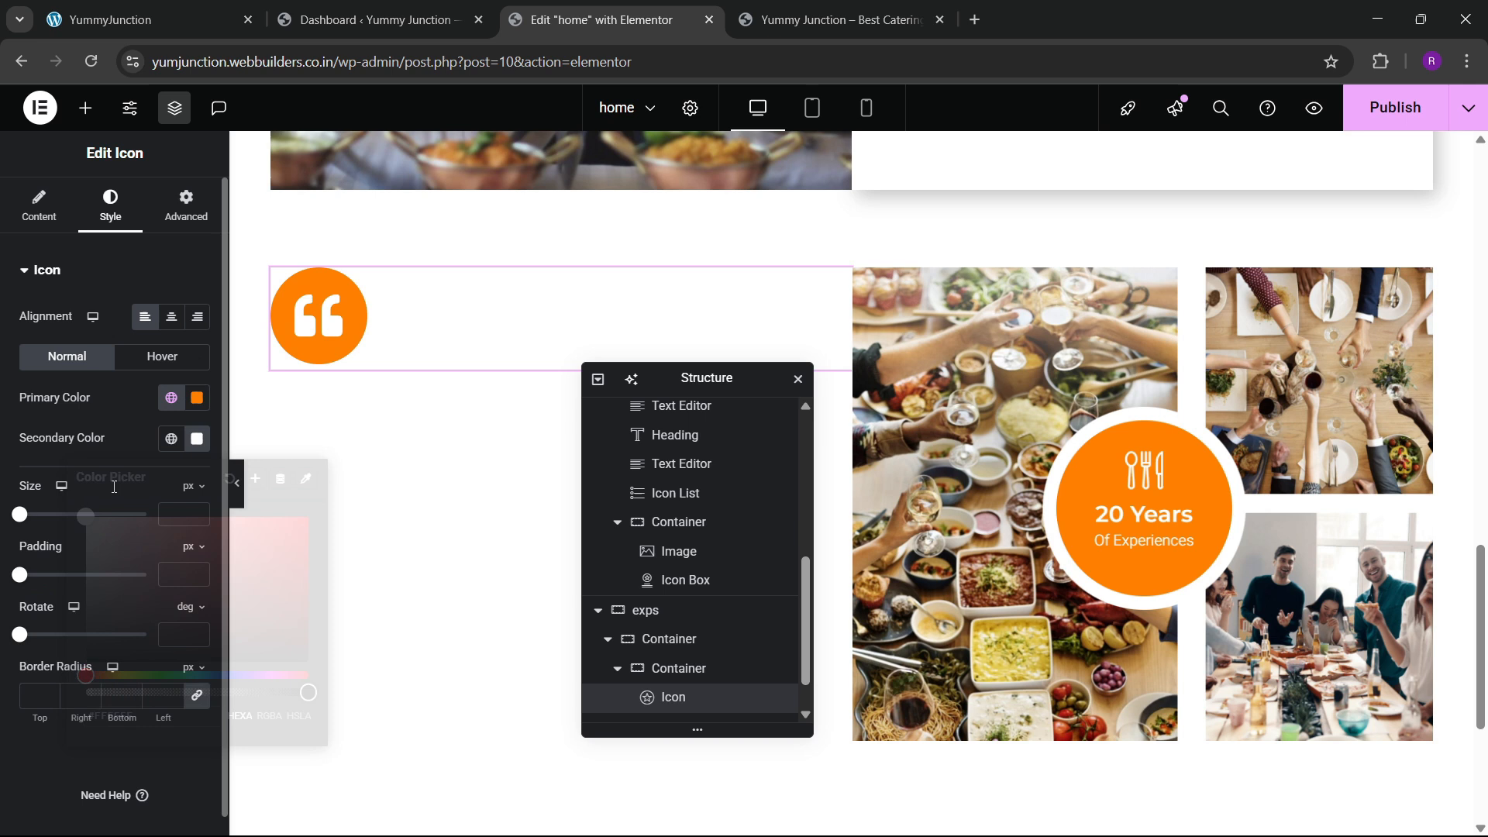
{"action": "type", "text": "6"}
{"action": "left_click", "coordinate": [194, 511]}
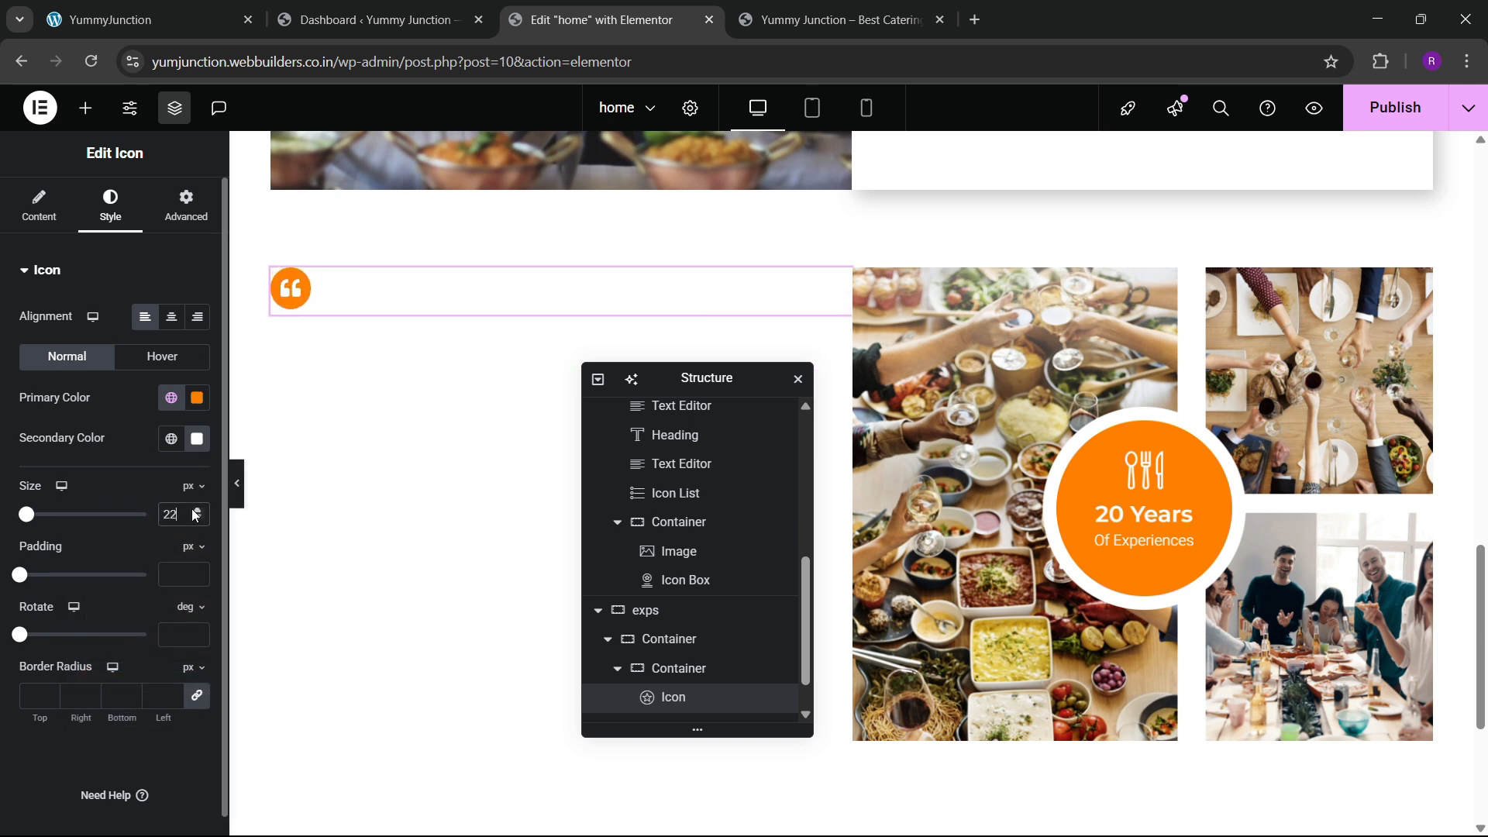
{"action": "left_click", "coordinate": [195, 511]}
{"action": "left_click", "coordinate": [195, 511]}
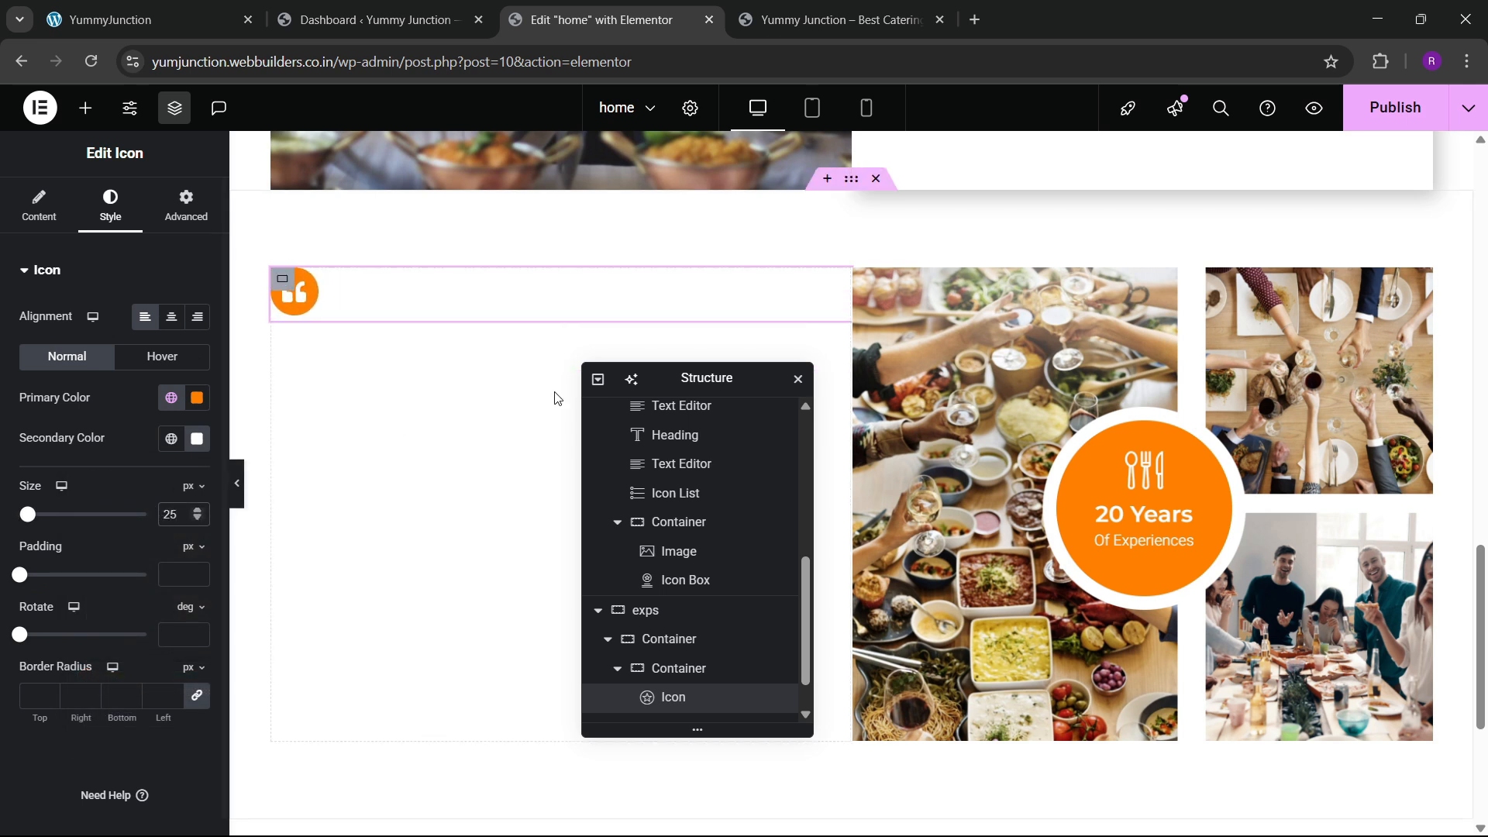
Try to copy the "Welcome To The Best Catering Company" heading into the container holding the quote icon
{"action": "left_click_drag", "start_coordinate": [1479, 633], "coordinate": [1484, 465]}
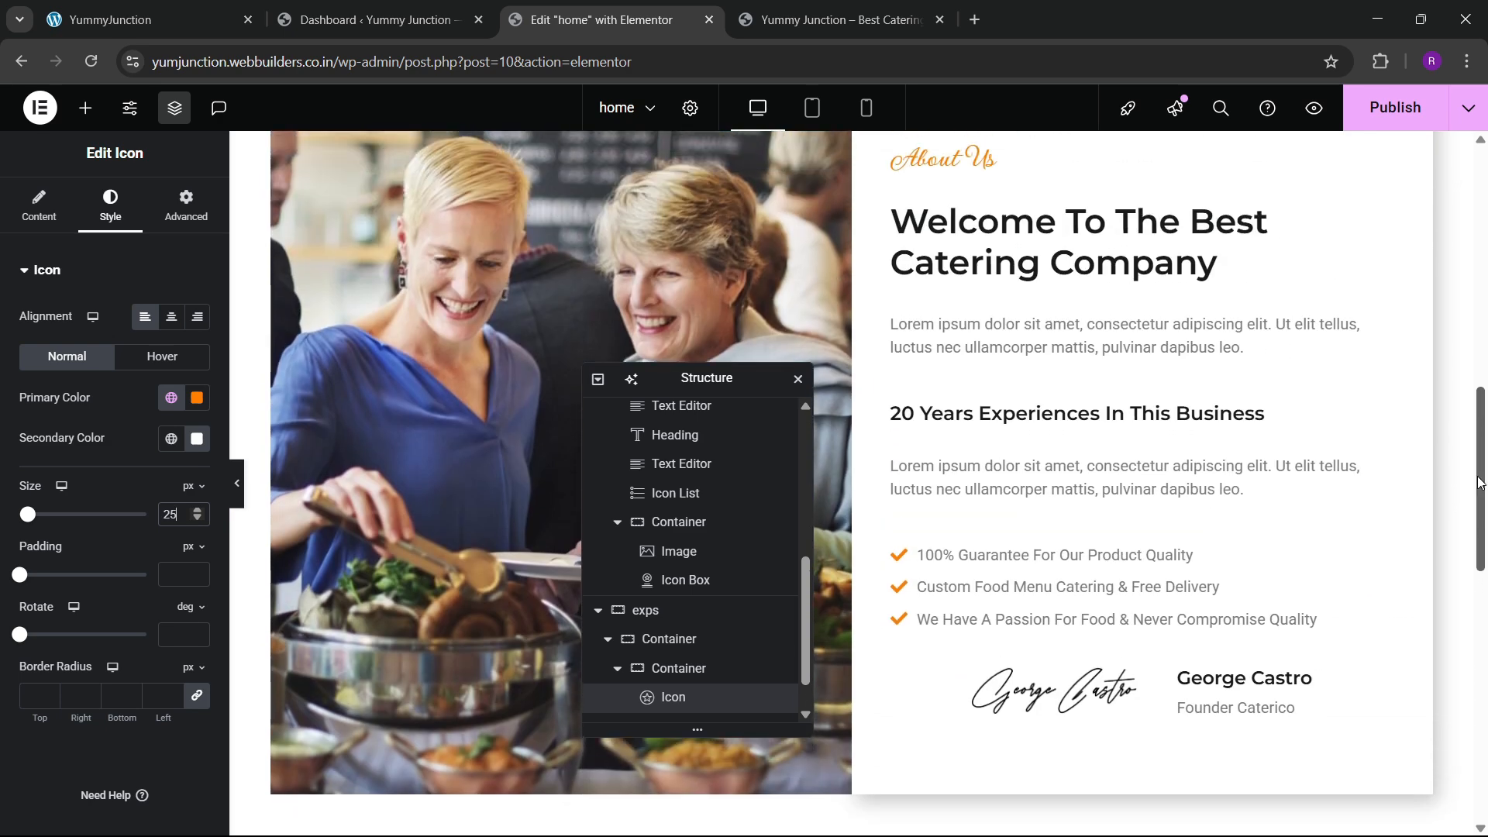
{"action": "right_click", "coordinate": [1115, 247]}
{"action": "left_click", "coordinate": [1454, 444]}
{"action": "scroll", "coordinate": [1446, 592], "scroll_direction": "down", "scroll_amount": 7}
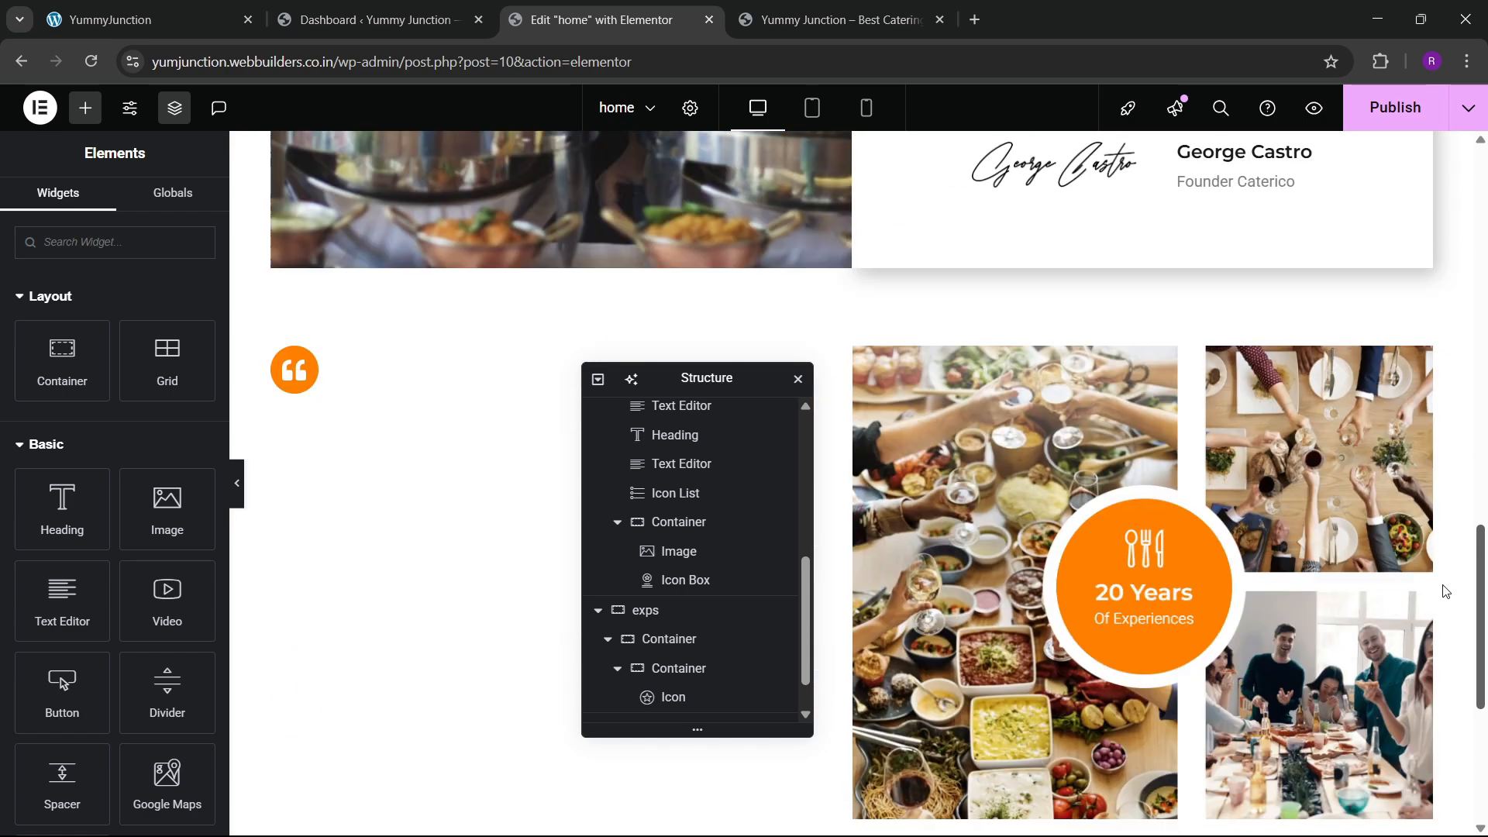
{"action": "right_click", "coordinate": [383, 366]}
{"action": "left_click", "coordinate": [421, 472]}
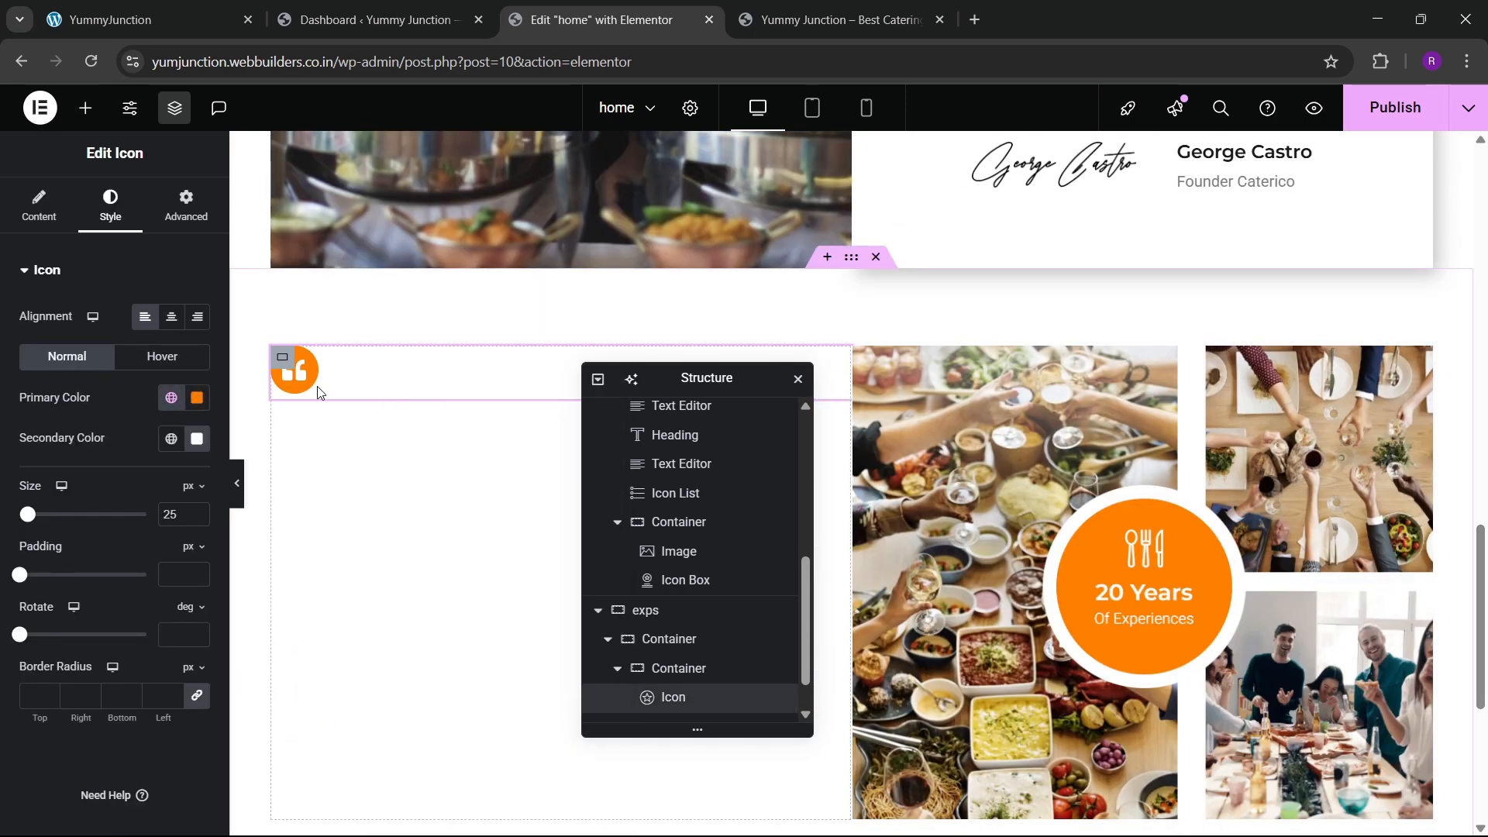
Copy the "Welcome To The Best Catering Company" heading from About Us and paste it into the quote icon's container
{"action": "scroll", "coordinate": [1129, 259], "scroll_direction": "down", "scroll_amount": 1}
{"action": "scroll", "coordinate": [1262, 319], "scroll_direction": "up", "scroll_amount": 2}
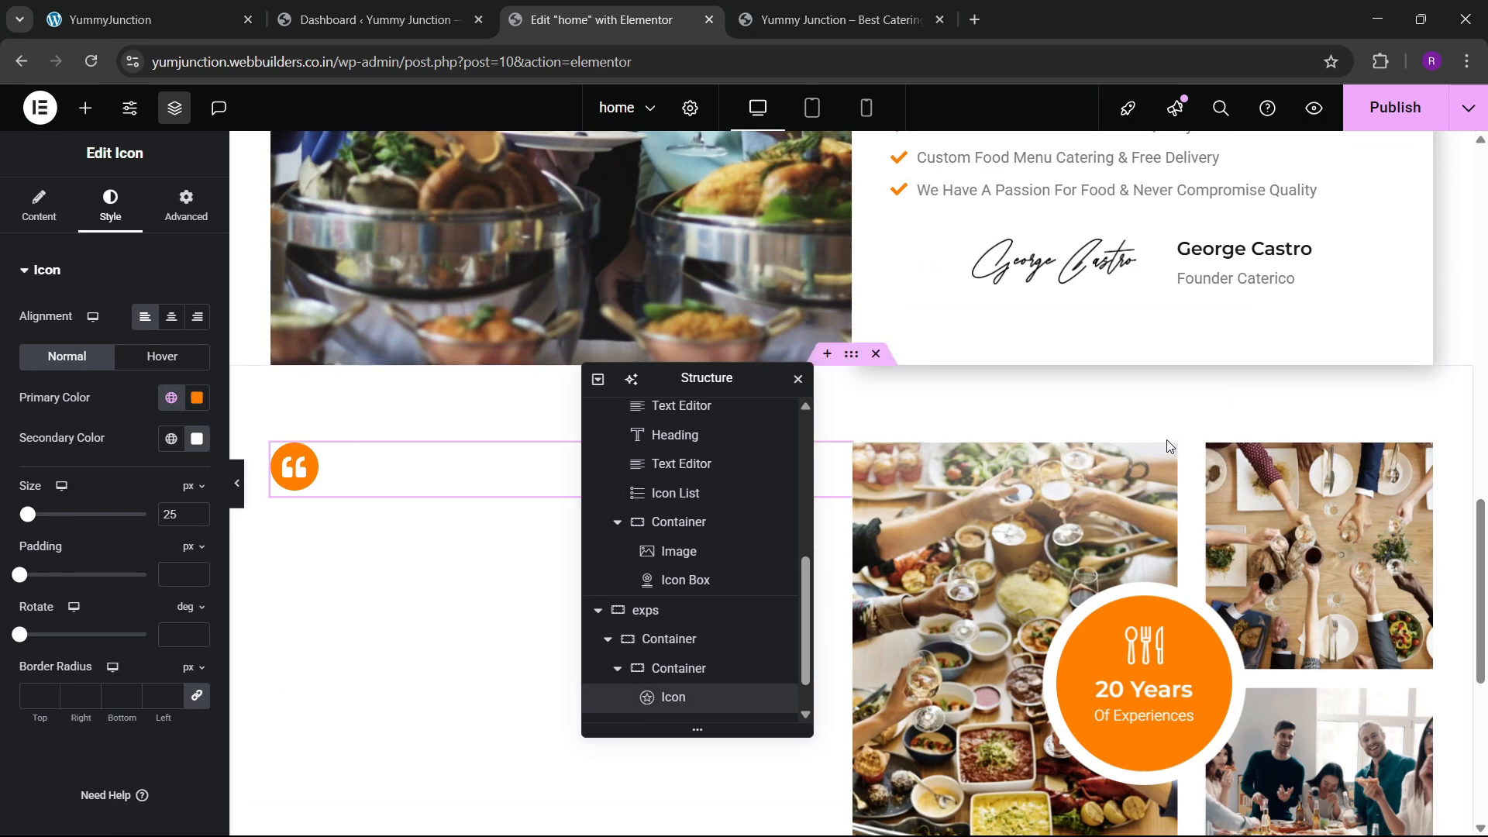
{"action": "scroll", "coordinate": [1167, 445], "scroll_direction": "up", "scroll_amount": 5}
{"action": "right_click", "coordinate": [1139, 226]}
{"action": "left_click", "coordinate": [1189, 326]}
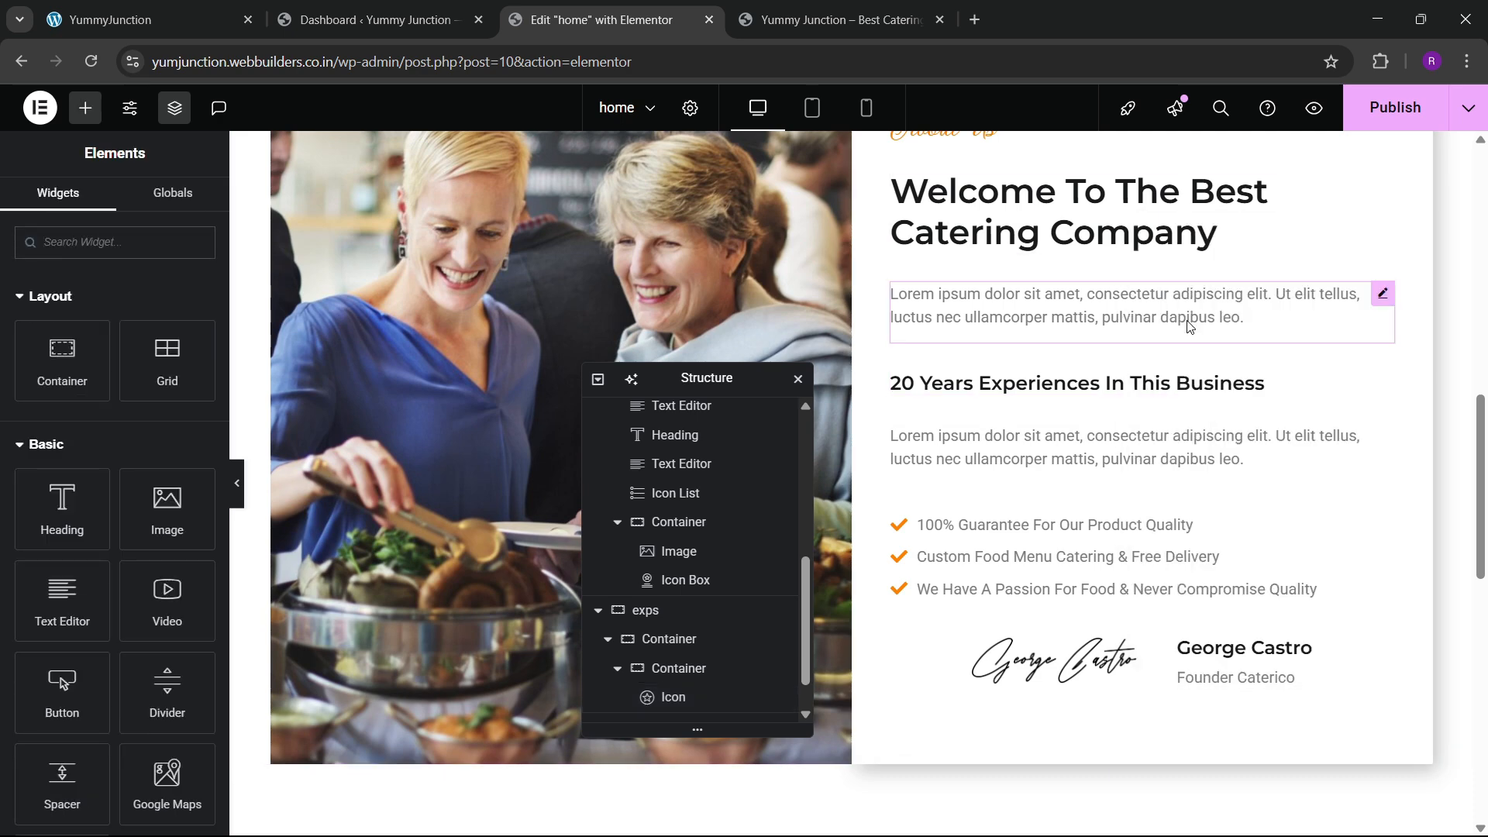
{"action": "scroll", "coordinate": [313, 444], "scroll_direction": "down", "scroll_amount": 6}
{"action": "left_click", "coordinate": [294, 356]}
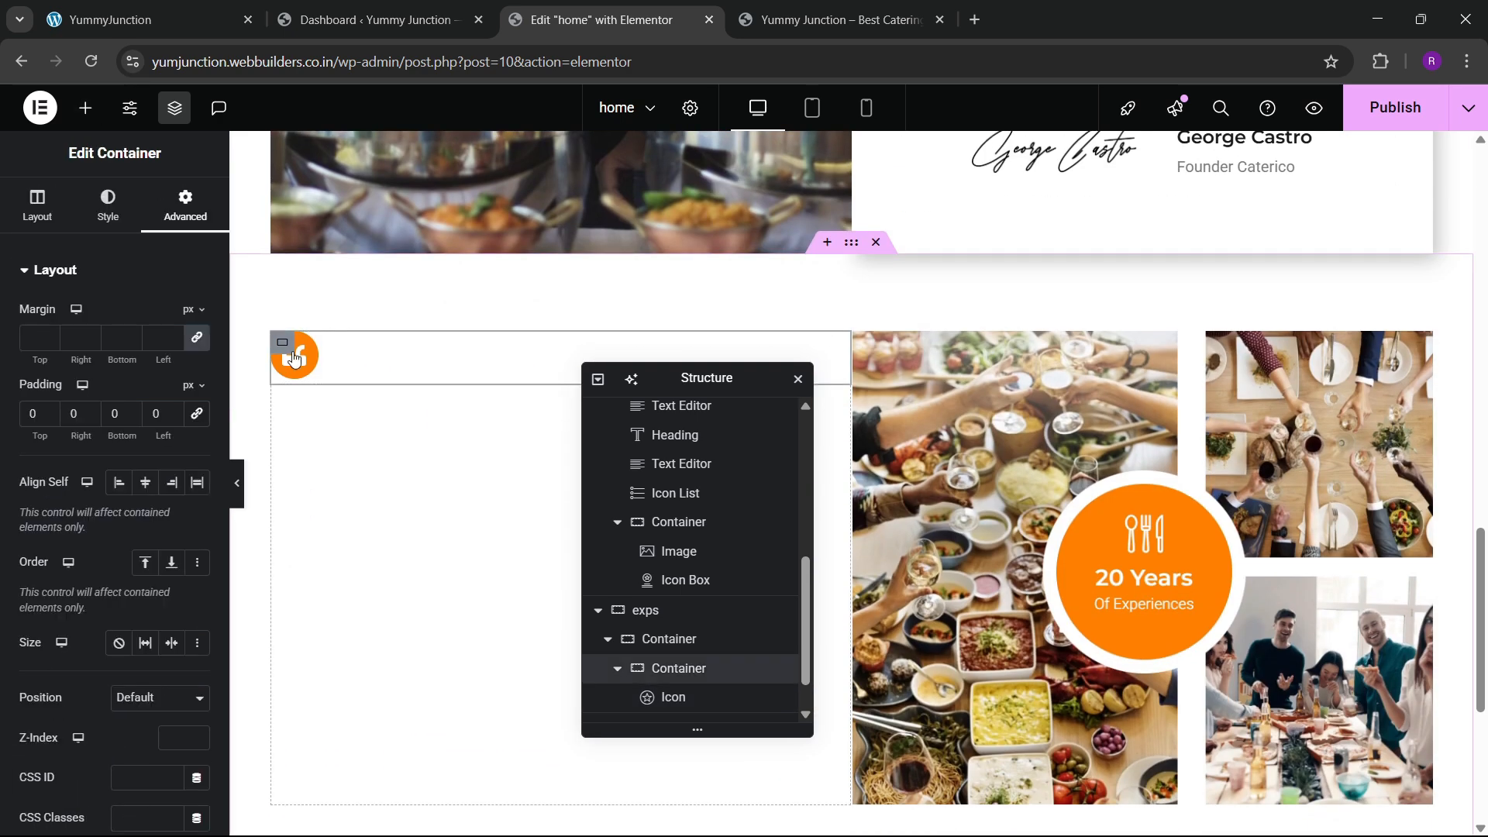
{"action": "right_click", "coordinate": [295, 358]}
{"action": "left_click", "coordinate": [341, 484]}
Lay out the container holding the icon and heading as a horizontal row with centered justification and centered item alignment
{"action": "scroll", "coordinate": [690, 589], "scroll_direction": "down", "scroll_amount": 2}
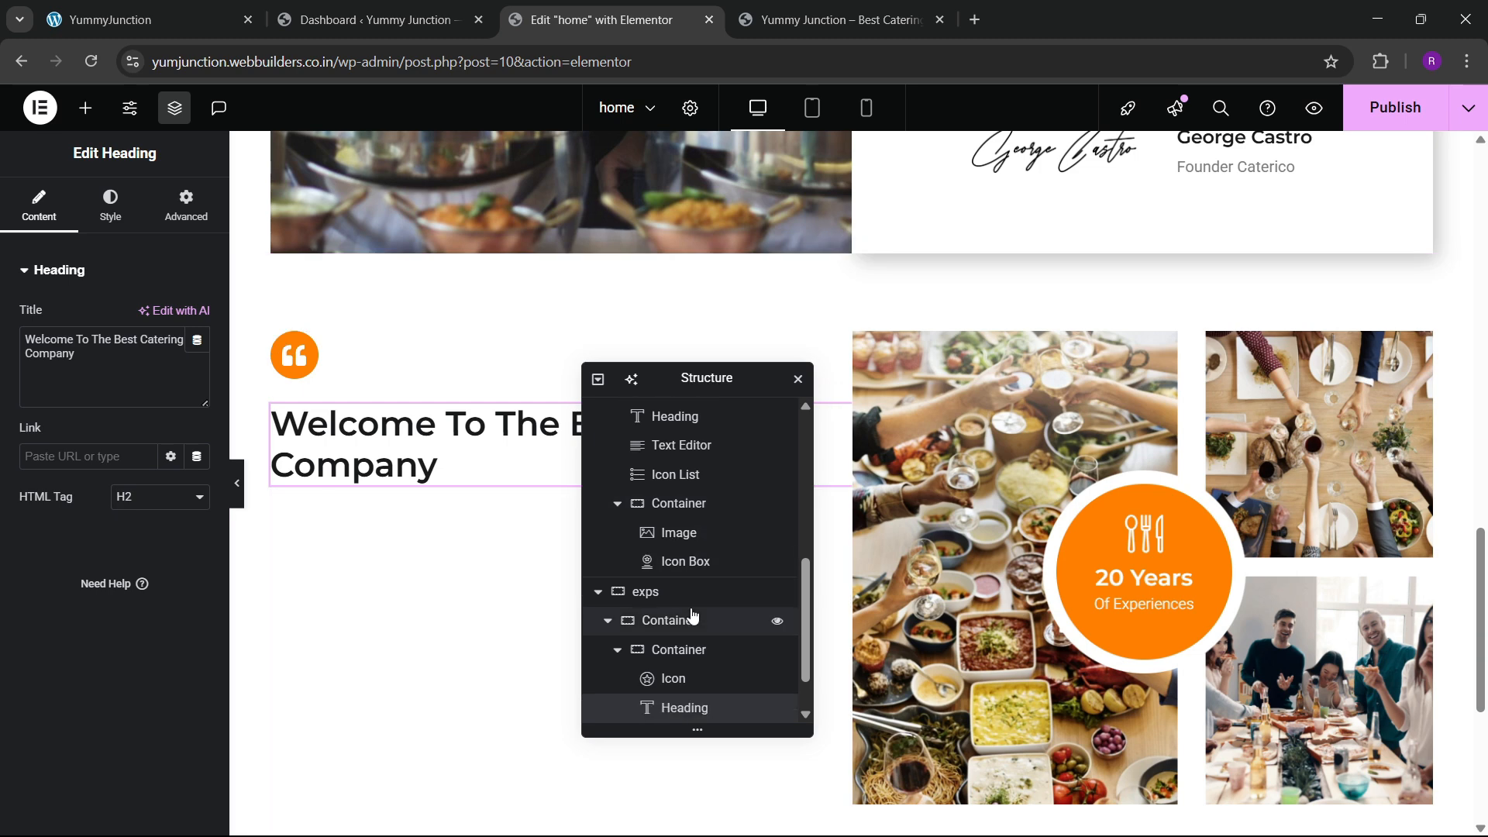
{"action": "left_click", "coordinate": [674, 591]}
{"action": "left_click", "coordinate": [37, 206]}
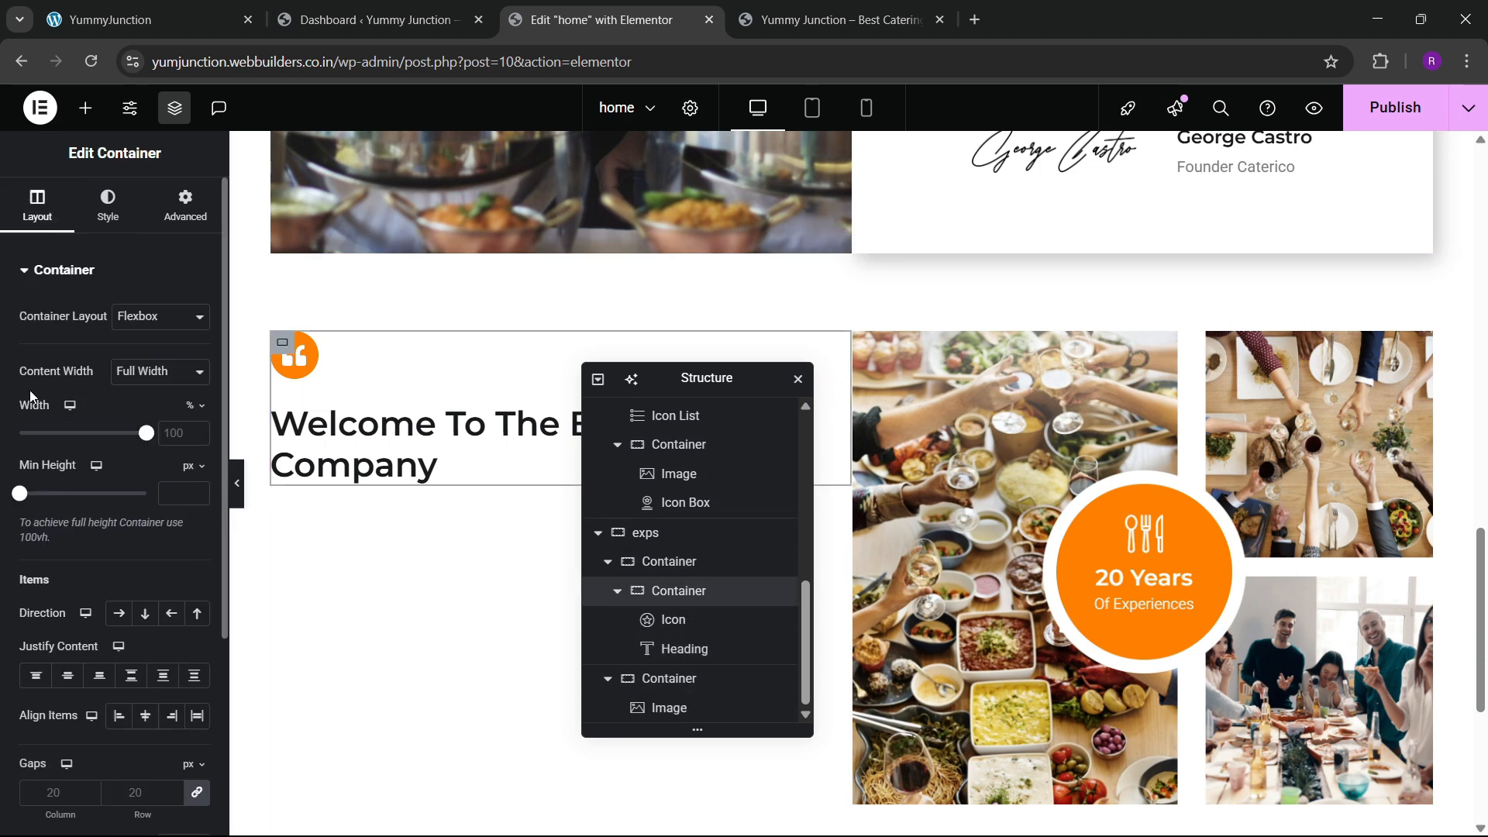
{"action": "left_click", "coordinate": [119, 613]}
{"action": "left_click", "coordinate": [67, 676]}
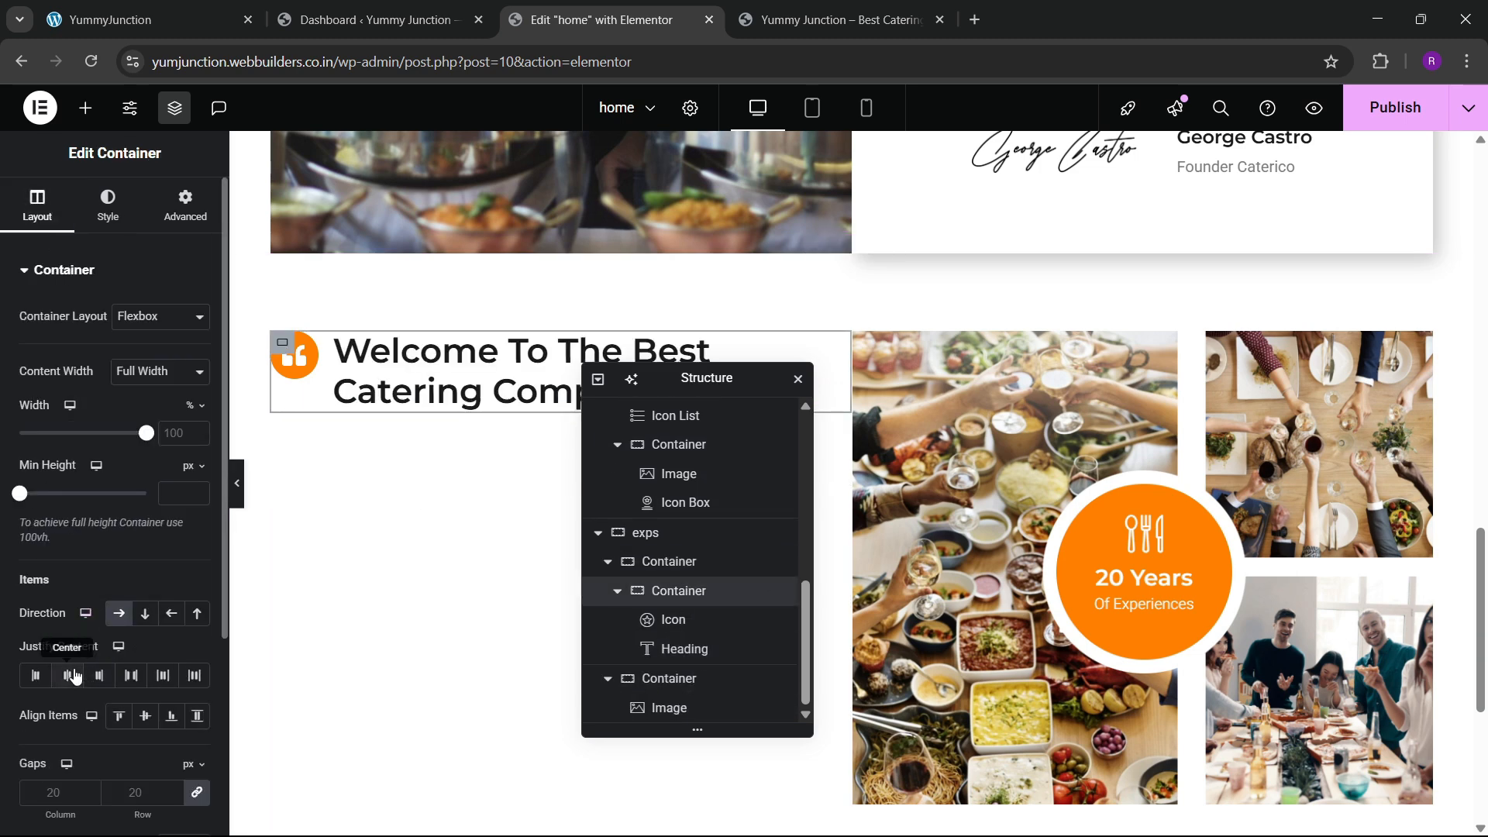
{"action": "left_click", "coordinate": [136, 718]}
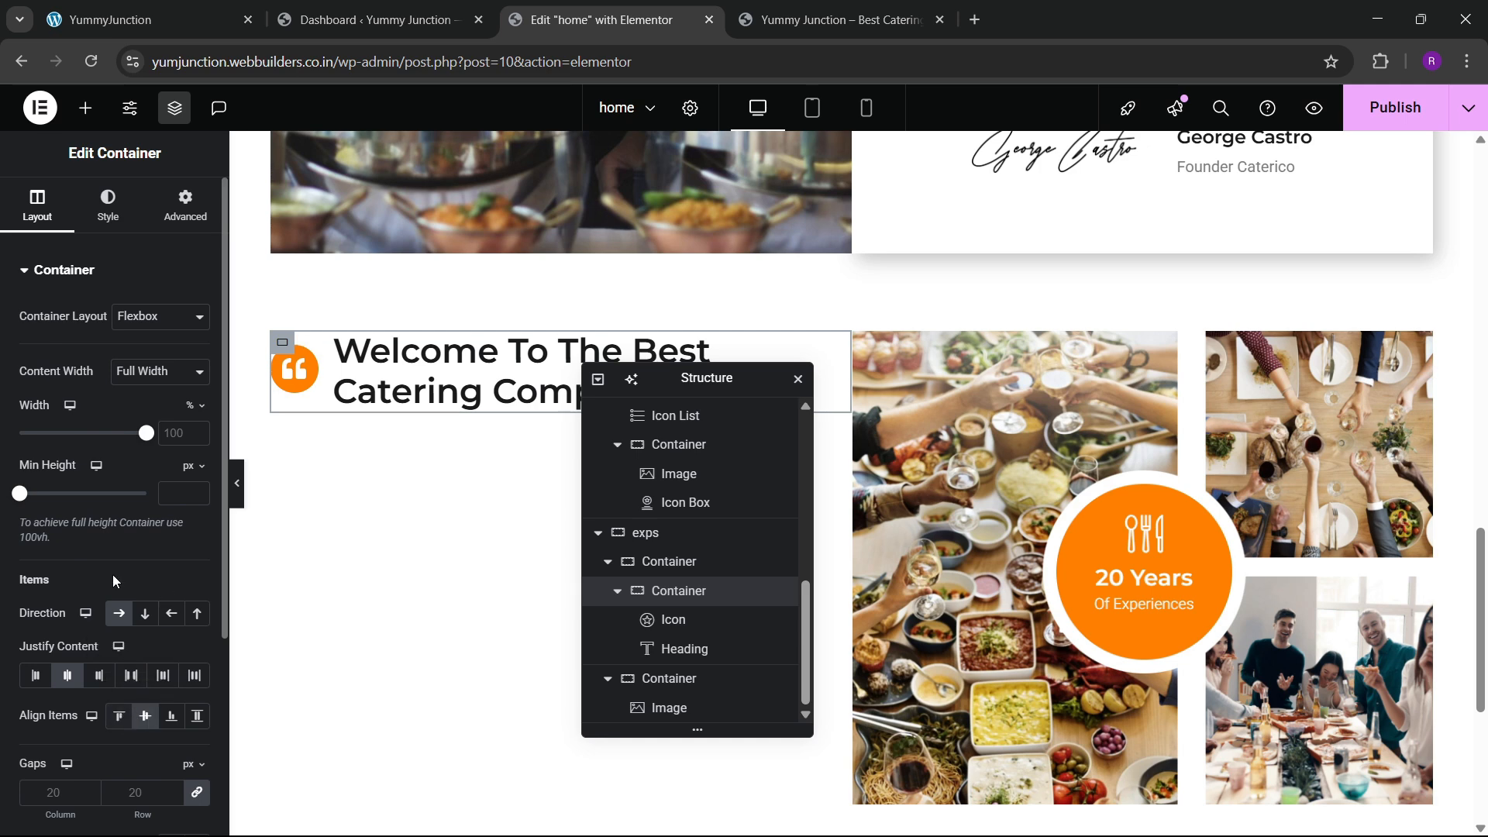
Replace the pasted heading's text with "The Food You Eat Should Be Perfect, And This Is Our Responsibility" copied from the reference site
{"action": "left_click", "coordinate": [459, 379]}
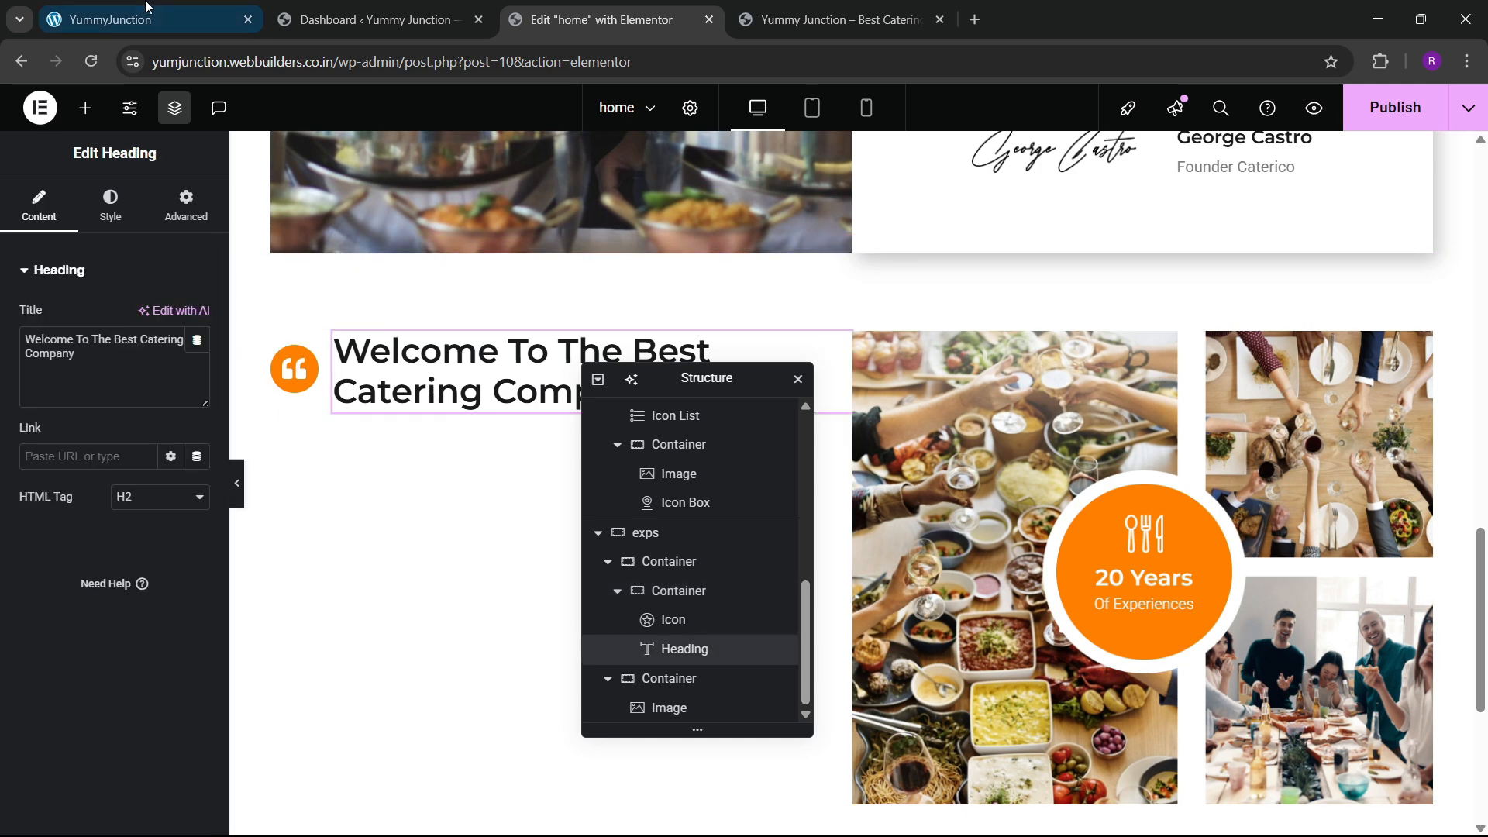
{"action": "left_click", "coordinate": [147, 19]}
{"action": "left_click_drag", "start_coordinate": [241, 314], "coordinate": [415, 339]}
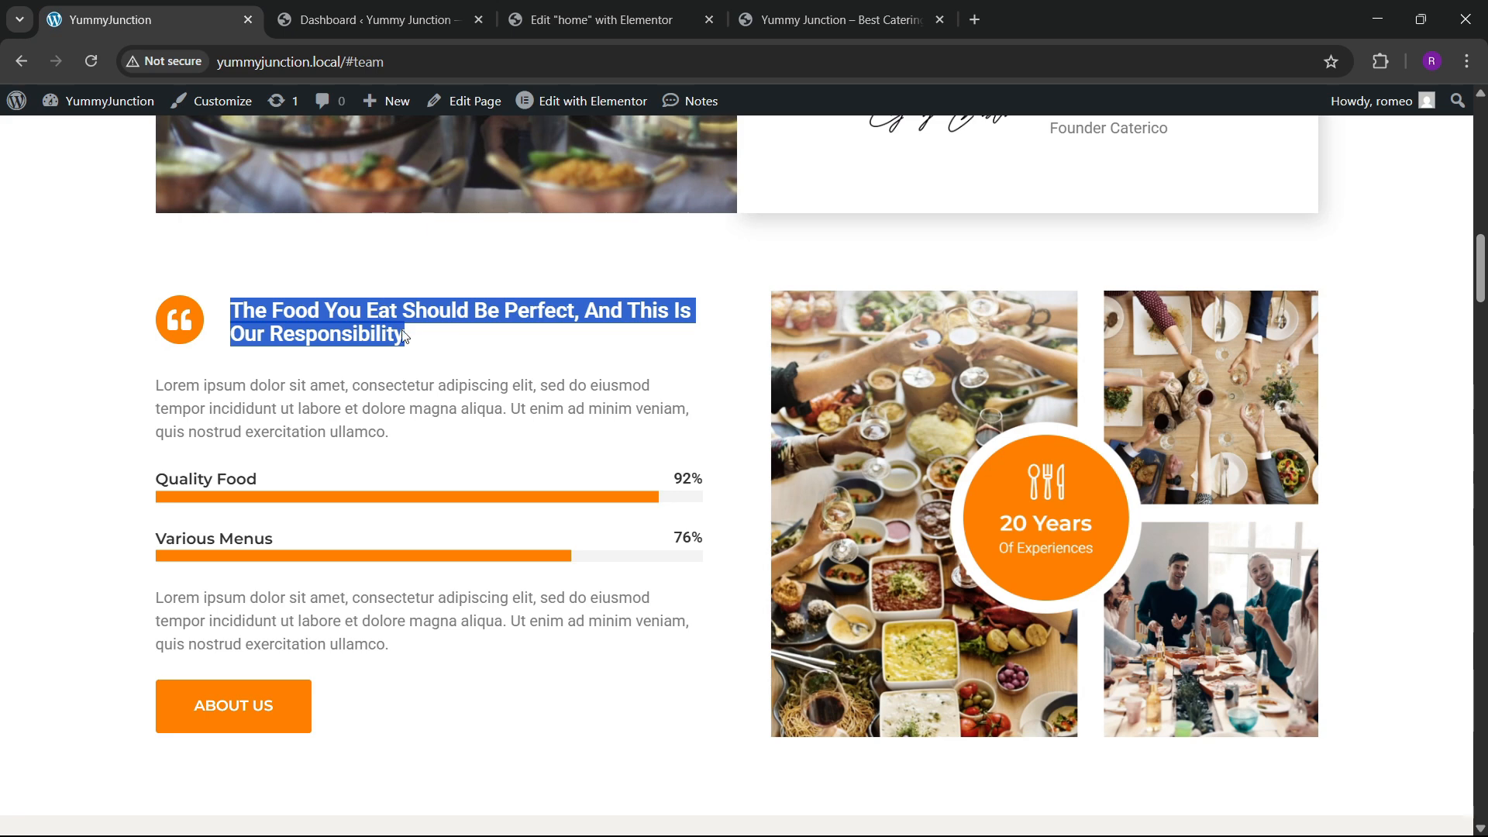
{"action": "left_click", "coordinate": [601, 19]}
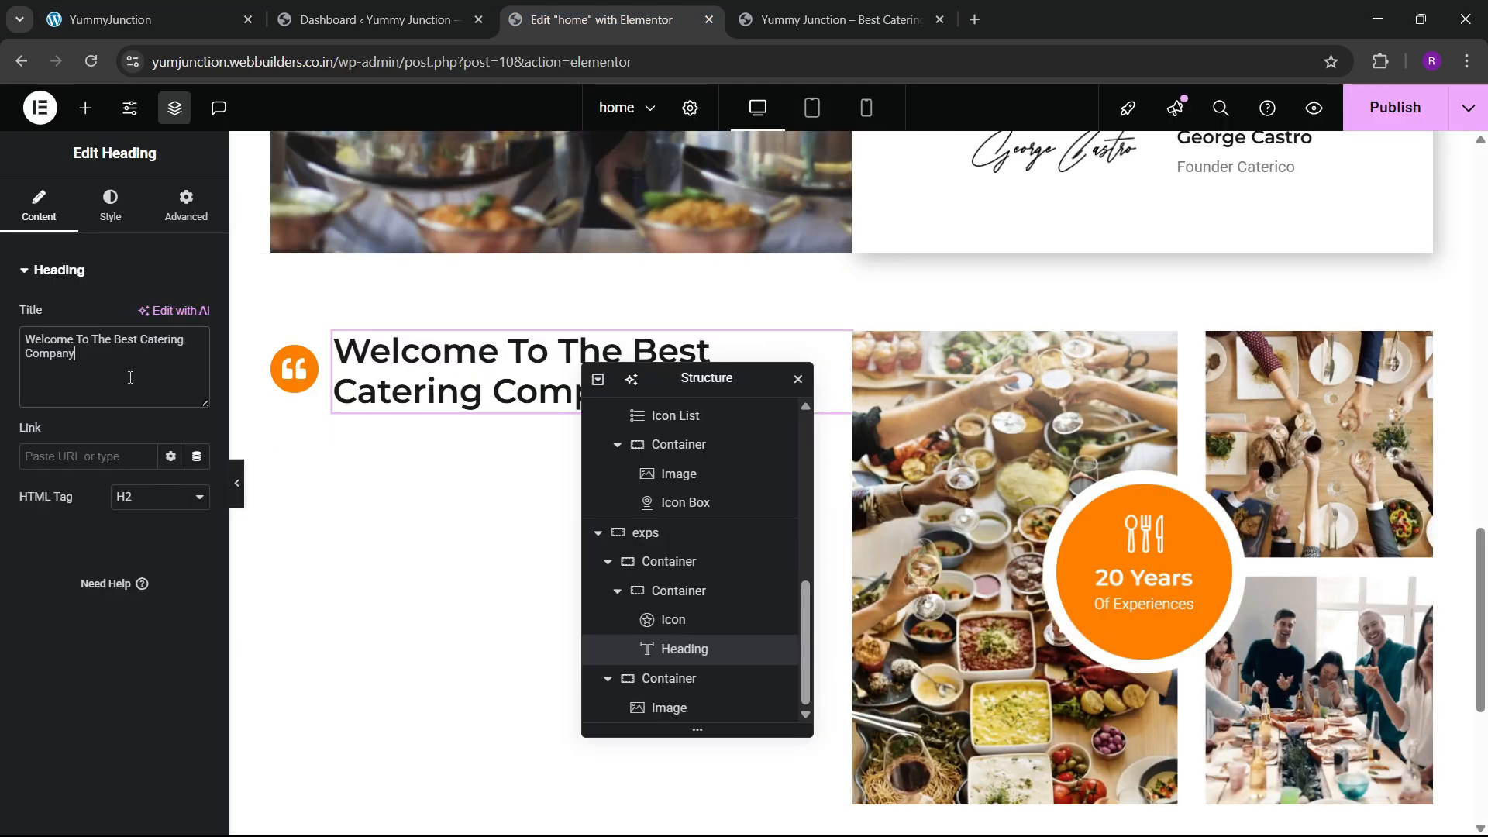
{"action": "key", "text": "ctrl+a"}
{"action": "key", "text": "ctrl+v"}
Set the font size of the heading beside the quote icon to 20 px
{"action": "left_click", "coordinate": [110, 205]}
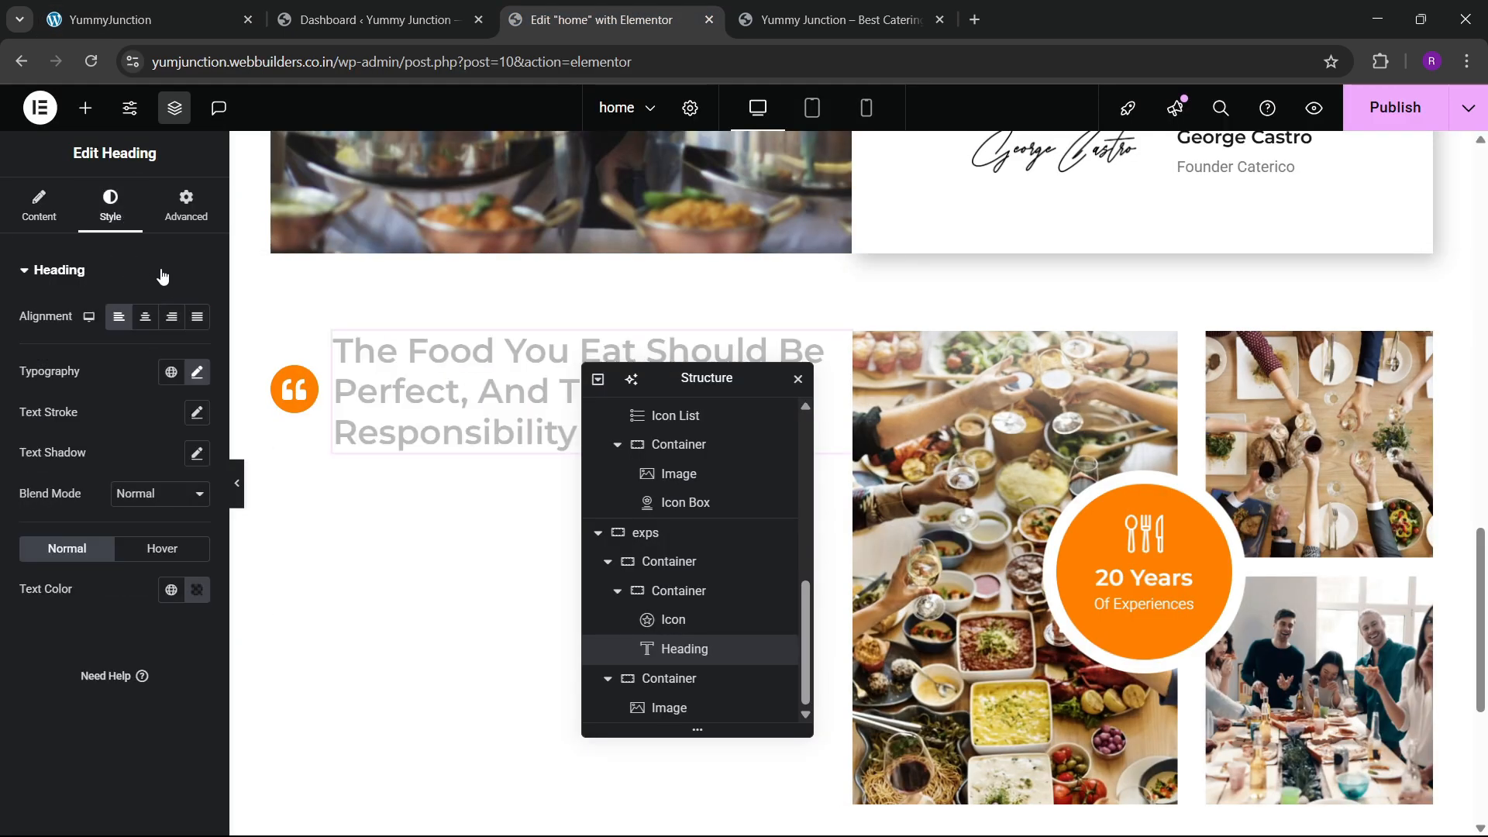
{"action": "left_click", "coordinate": [197, 373]}
{"action": "left_click", "coordinate": [185, 528]}
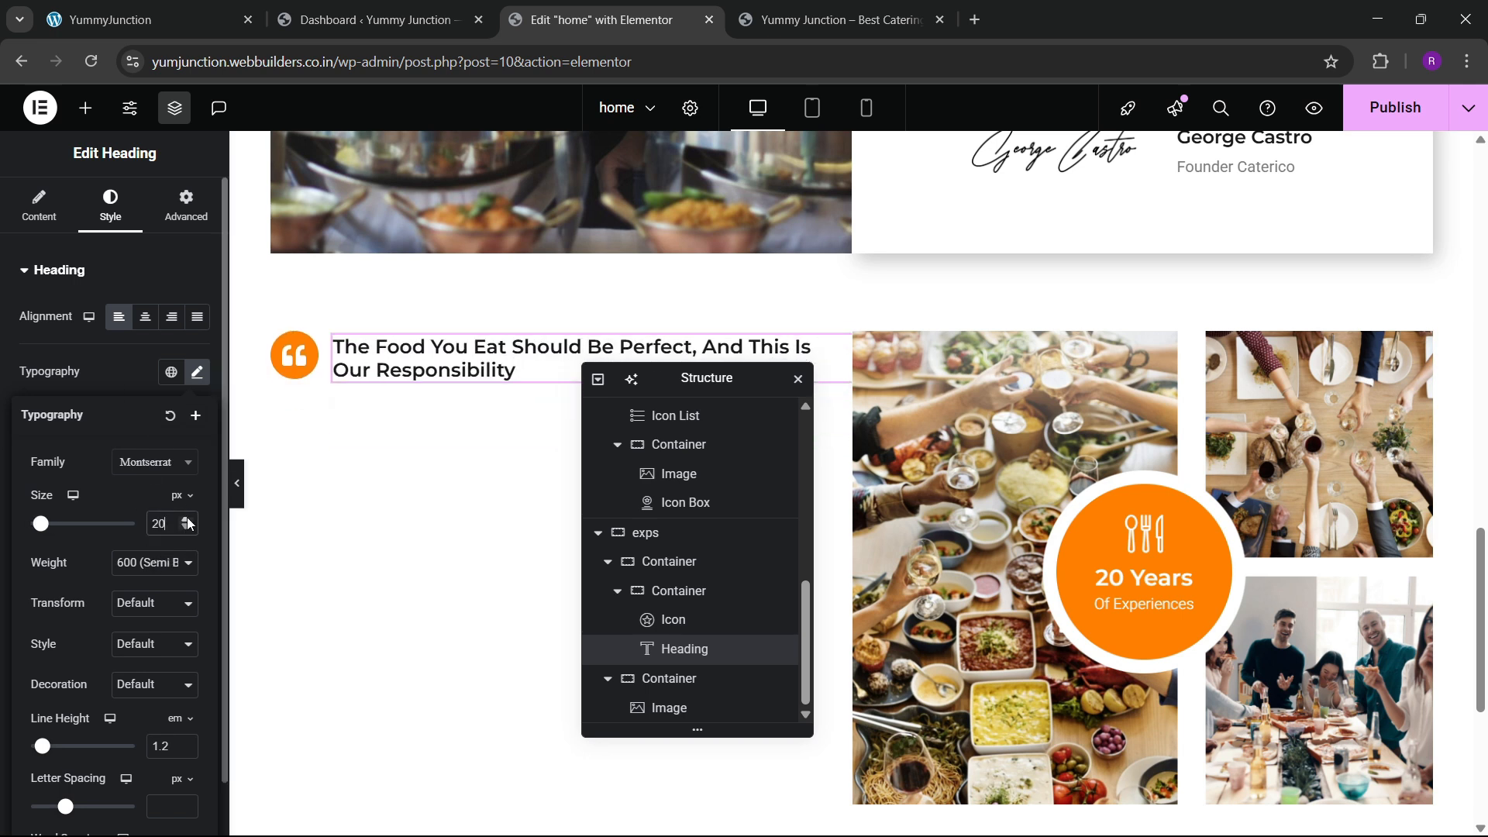
Set the heading's font size to 22 px and the gaps of the container holding the quote icon and heading to 40 px
{"action": "left_click", "coordinate": [186, 518]}
{"action": "left_click", "coordinate": [187, 518]}
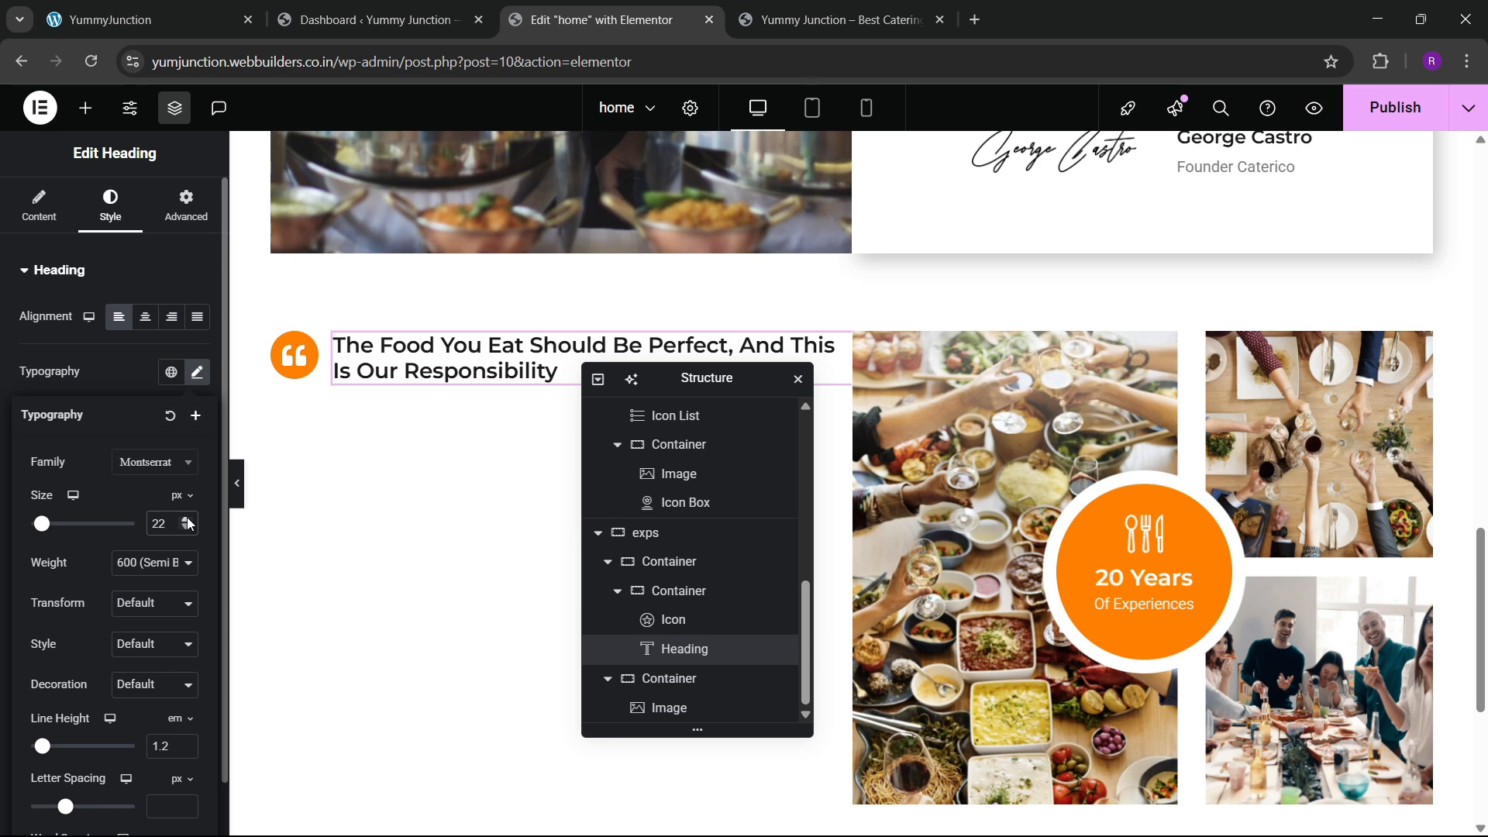
{"action": "left_click", "coordinate": [689, 604]}
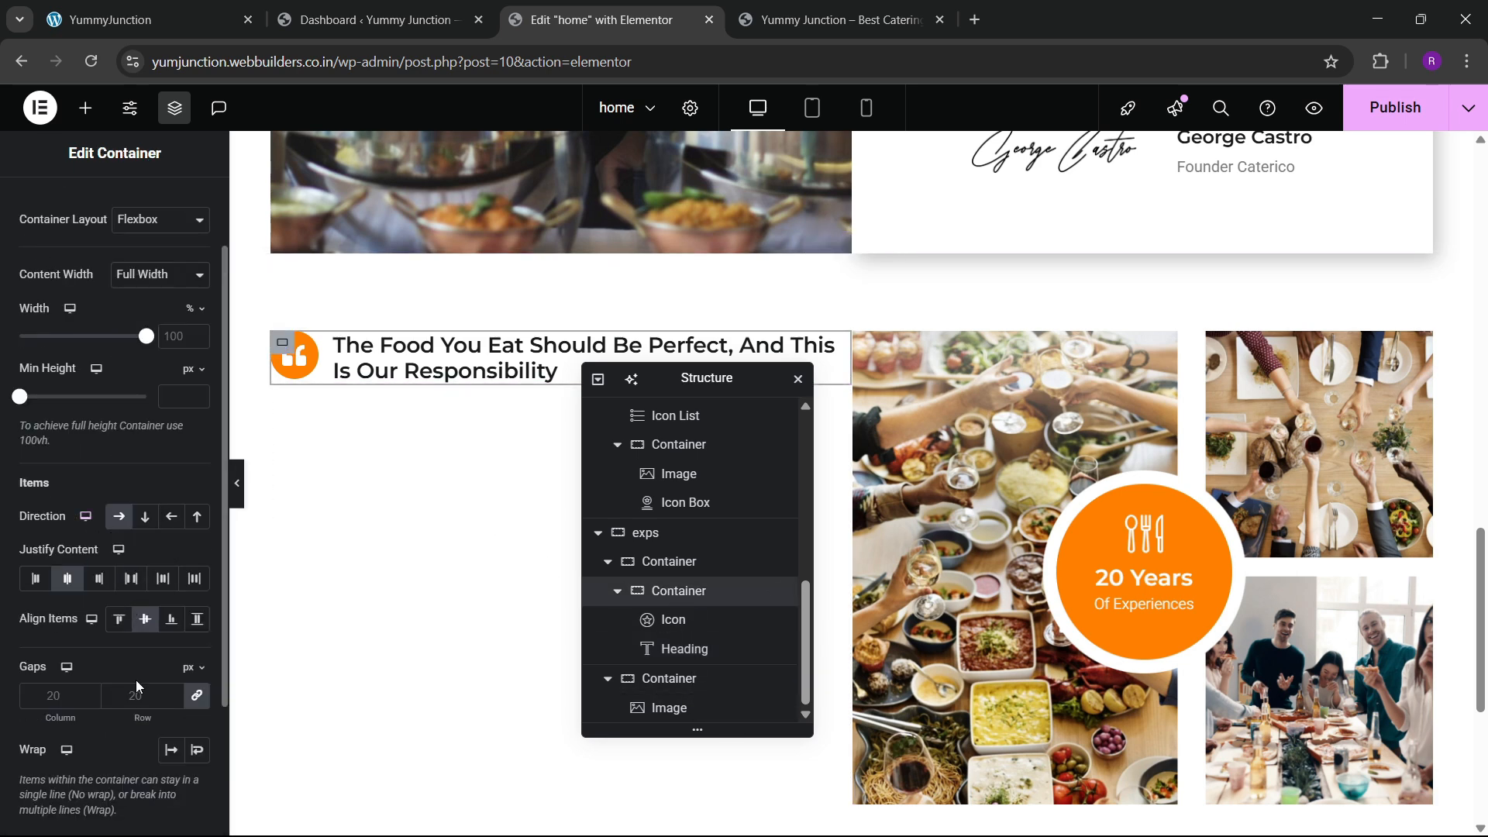
{"action": "left_click", "coordinate": [134, 683]}
{"action": "type", "text": "40"}
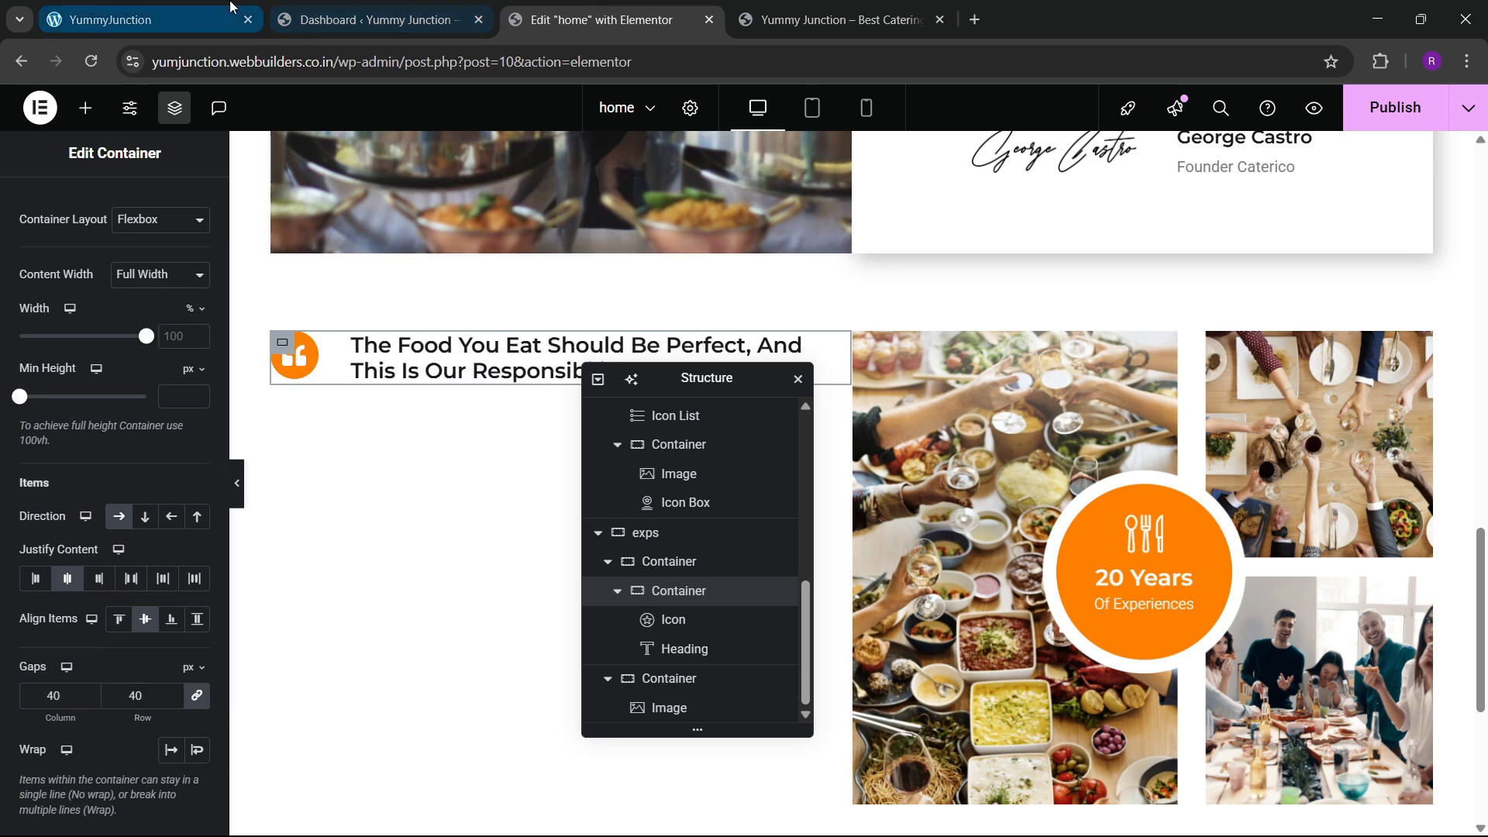
{"action": "left_click", "coordinate": [148, 19]}
{"action": "left_click", "coordinate": [720, 11]}
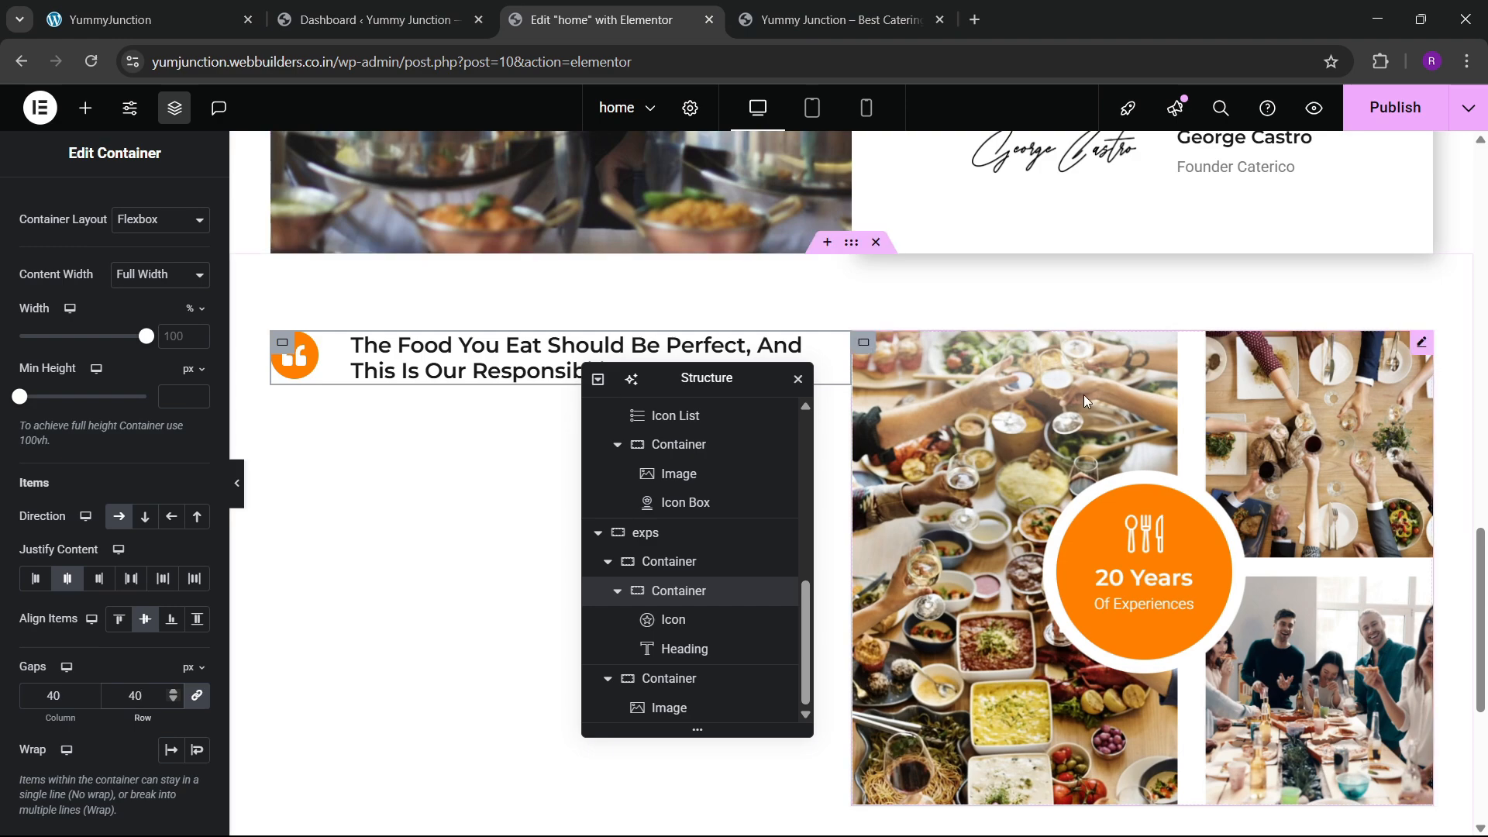
Copy a lorem ipsum paragraph from the About Us section and paste it below the quote heading in the exps column
{"action": "scroll", "coordinate": [1084, 394], "scroll_direction": "up", "scroll_amount": 2}
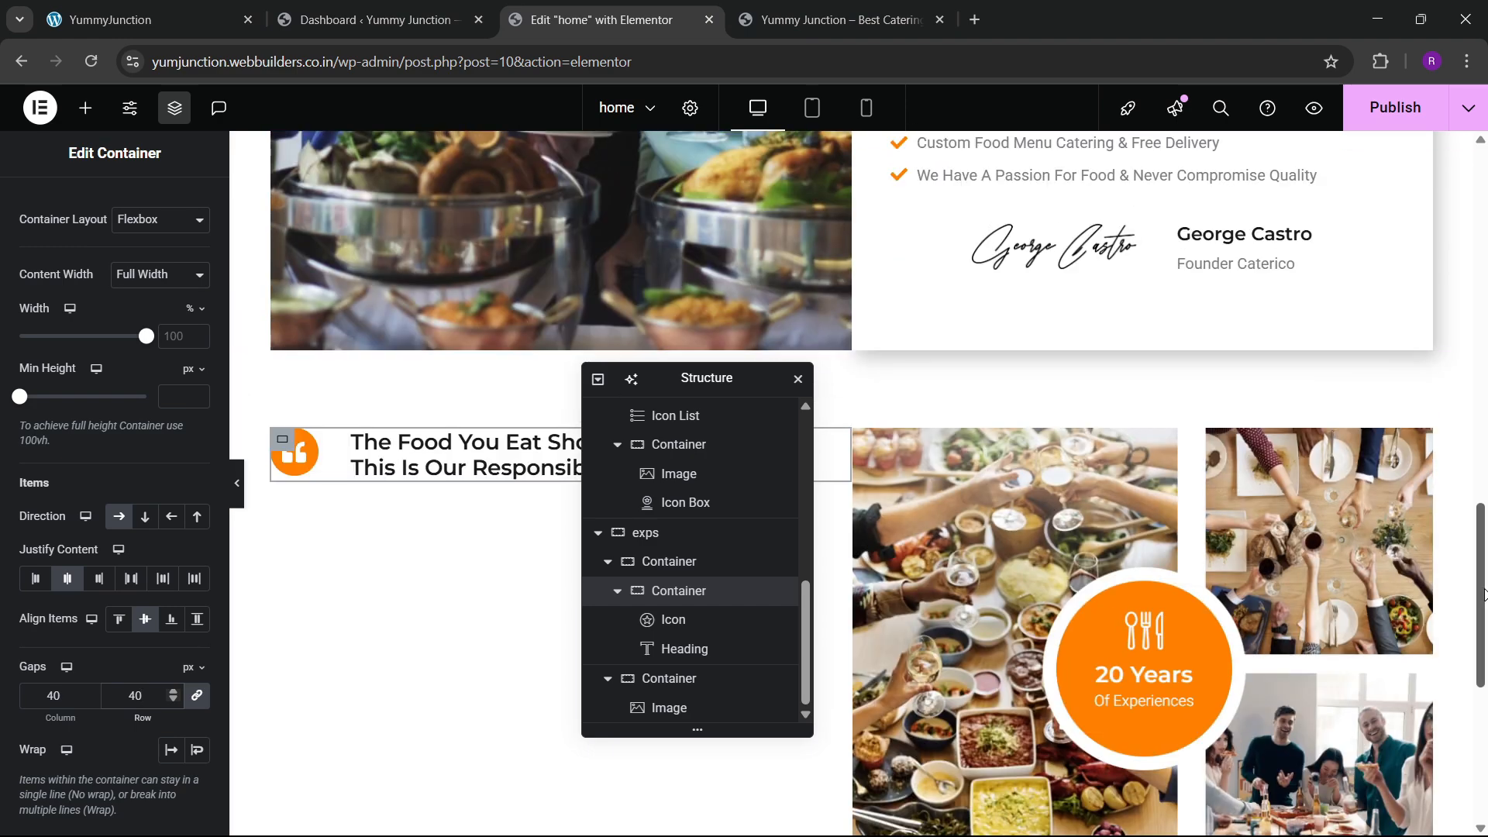
{"action": "scroll", "coordinate": [1465, 393], "scroll_direction": "up", "scroll_amount": 8}
{"action": "left_click_drag", "start_coordinate": [1467, 415], "coordinate": [1463, 467]}
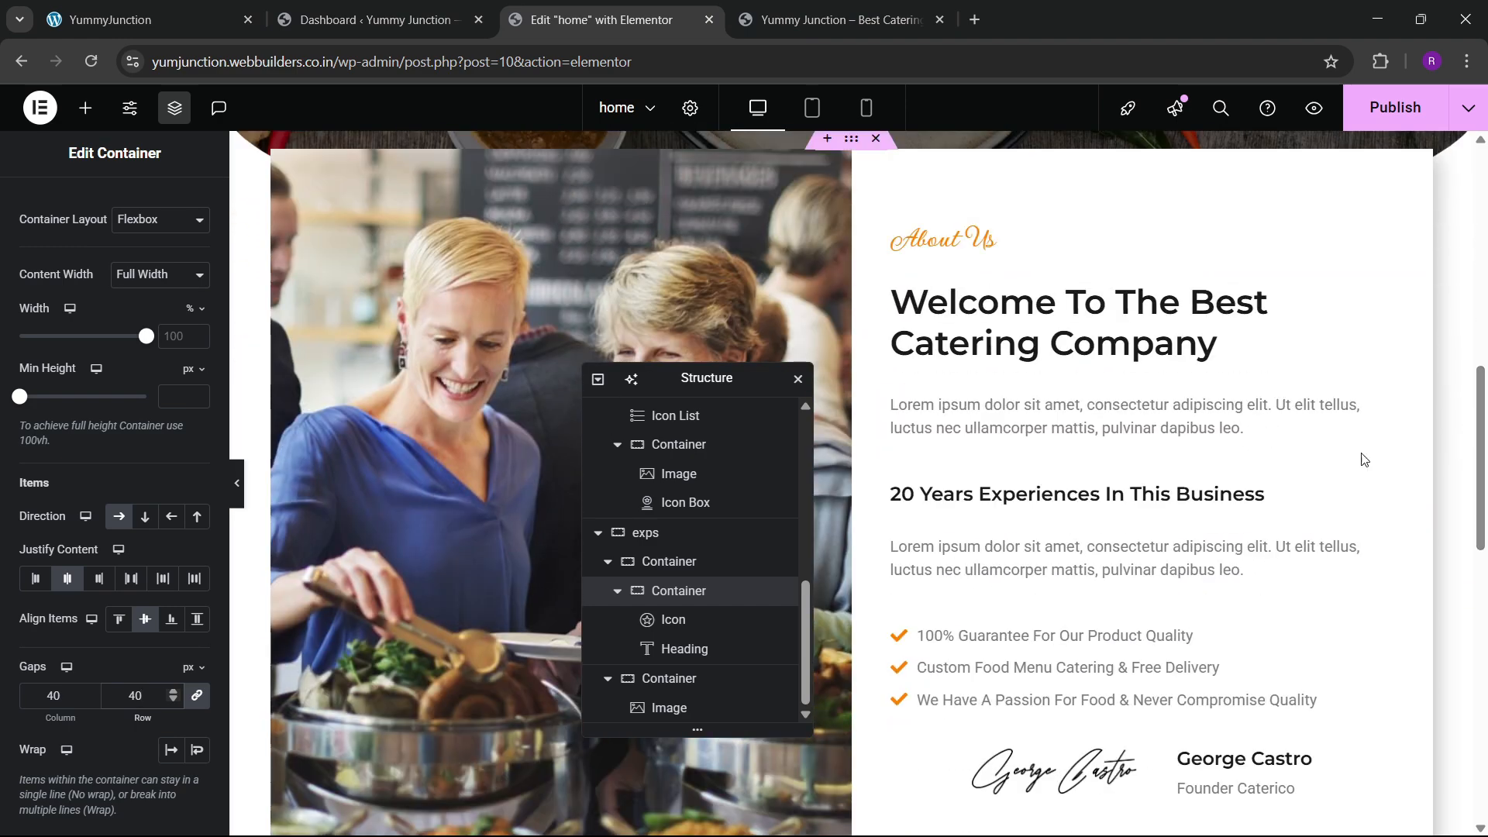
{"action": "right_click", "coordinate": [1083, 425]}
{"action": "left_click", "coordinate": [1119, 478]}
{"action": "scroll", "coordinate": [411, 295], "scroll_direction": "down", "scroll_amount": 9}
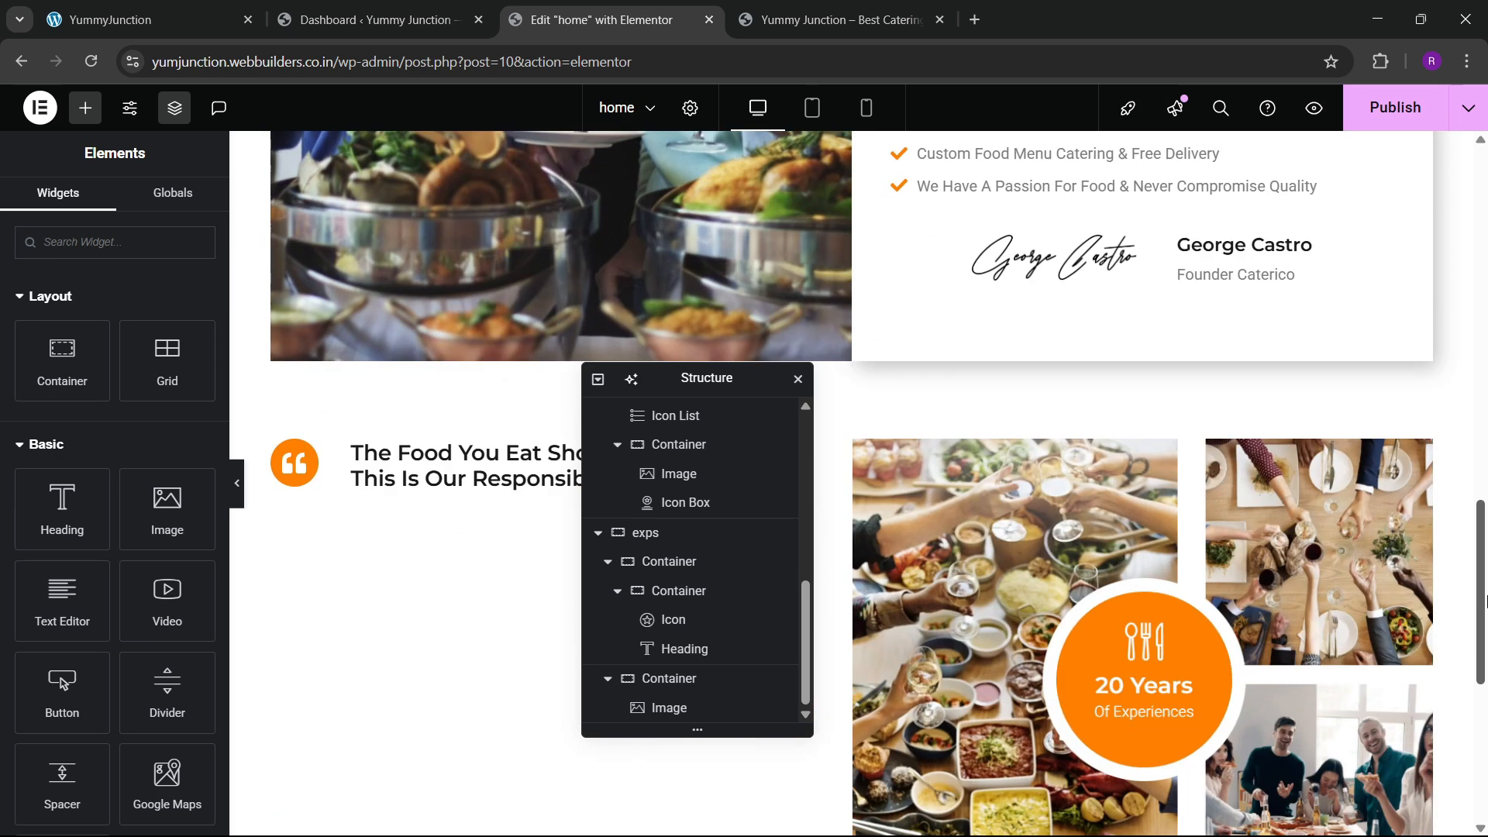
{"action": "right_click", "coordinate": [318, 334]}
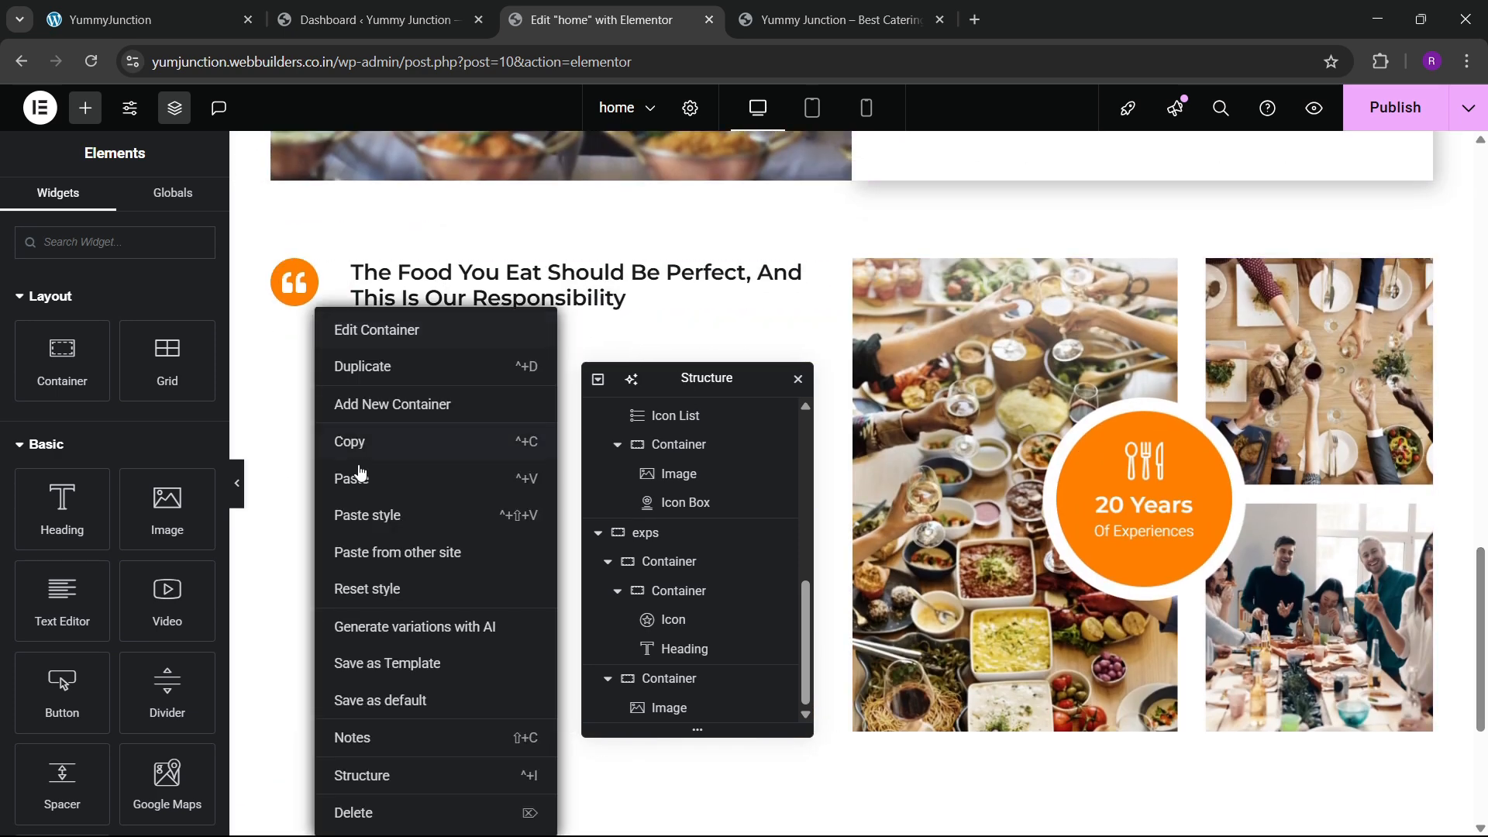
{"action": "left_click", "coordinate": [366, 493]}
Add the Essential Addons Progress Bar widget beneath the pasted paragraph, following the reference site
{"action": "left_click", "coordinate": [124, 20]}
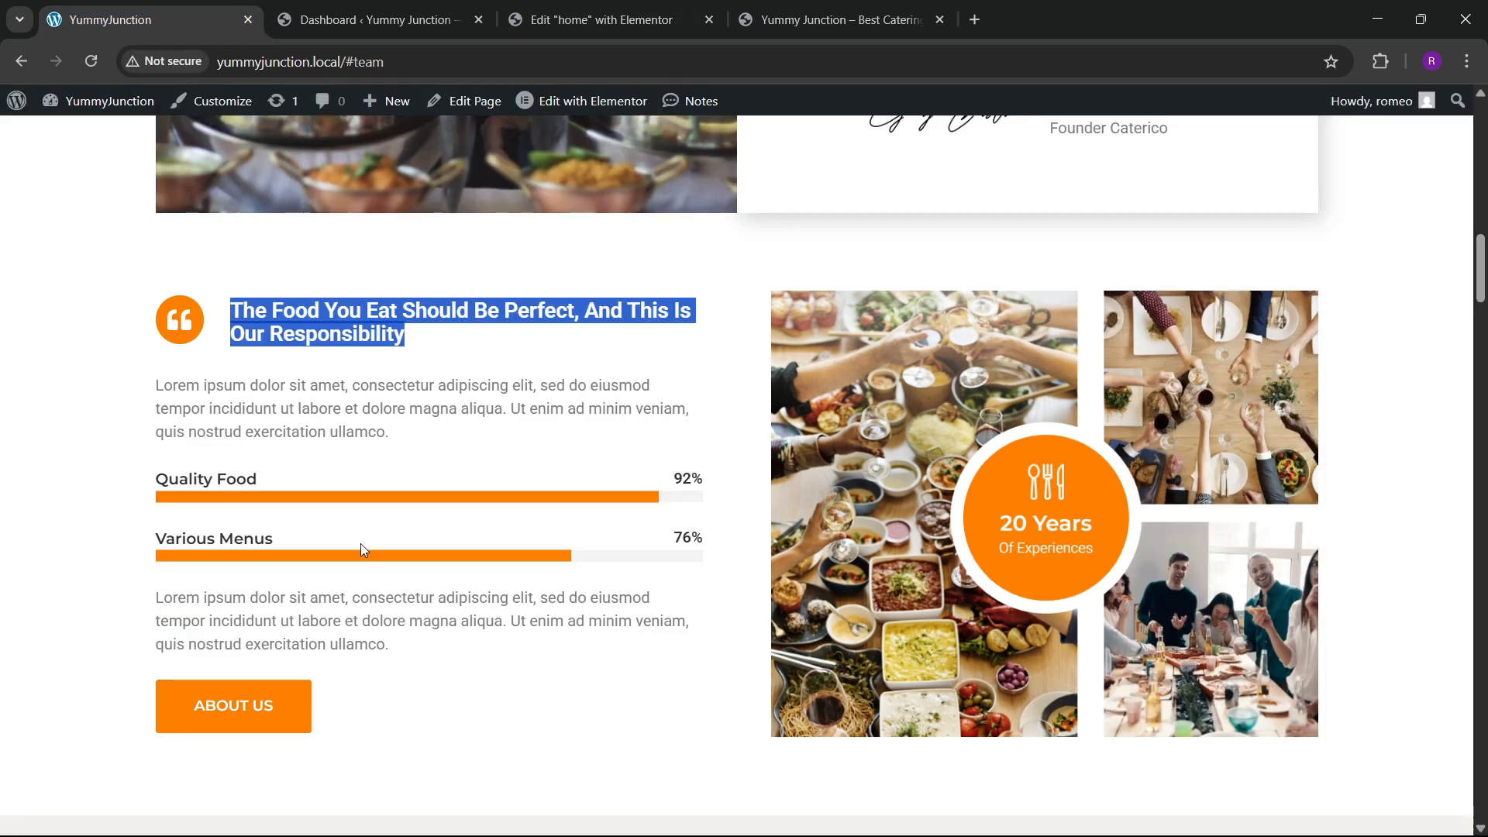
{"action": "left_click", "coordinate": [525, 7]}
{"action": "left_click", "coordinate": [86, 110]}
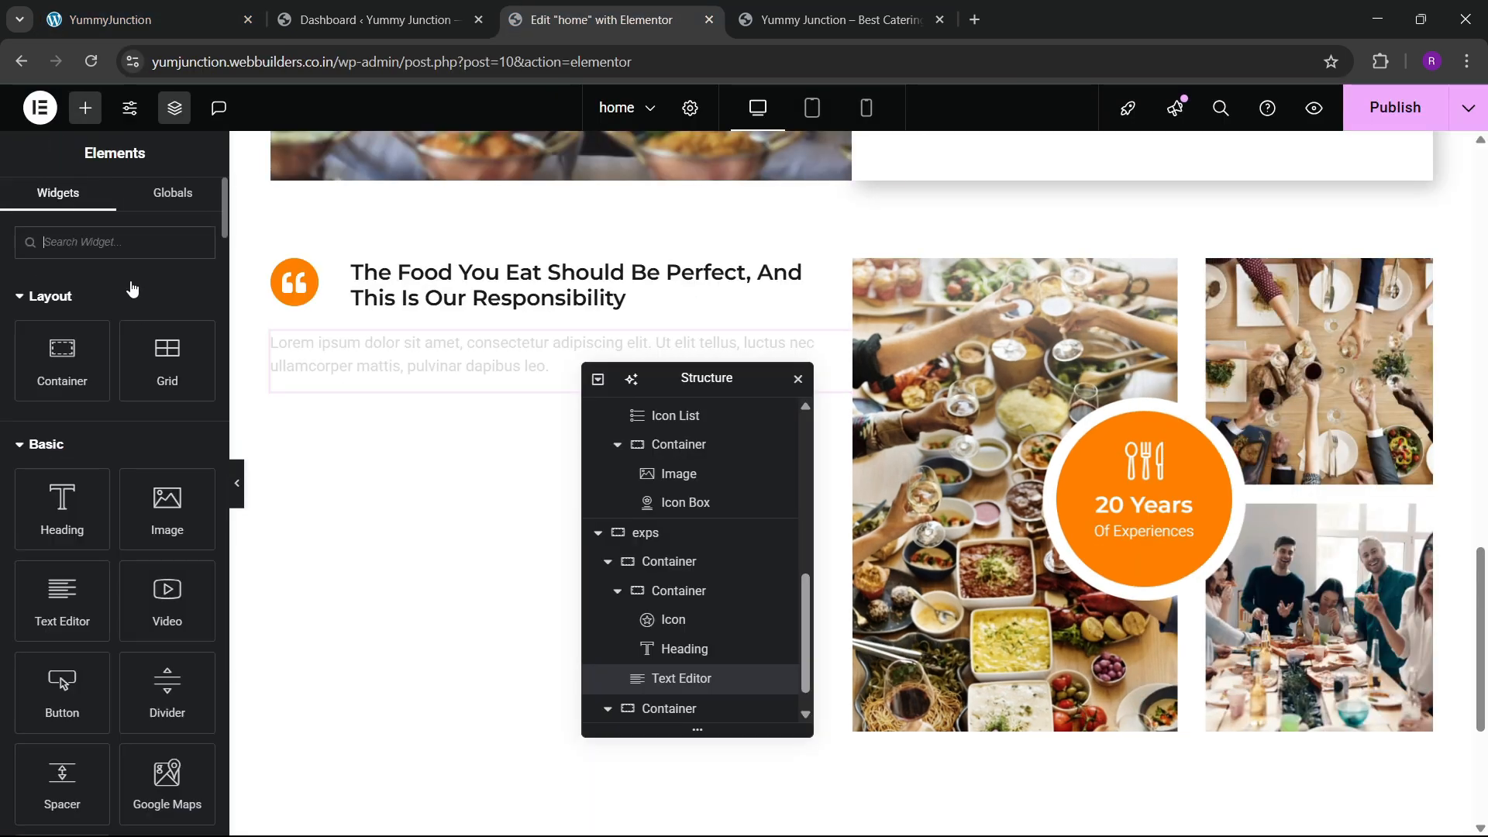
{"action": "type", "text": "progres"}
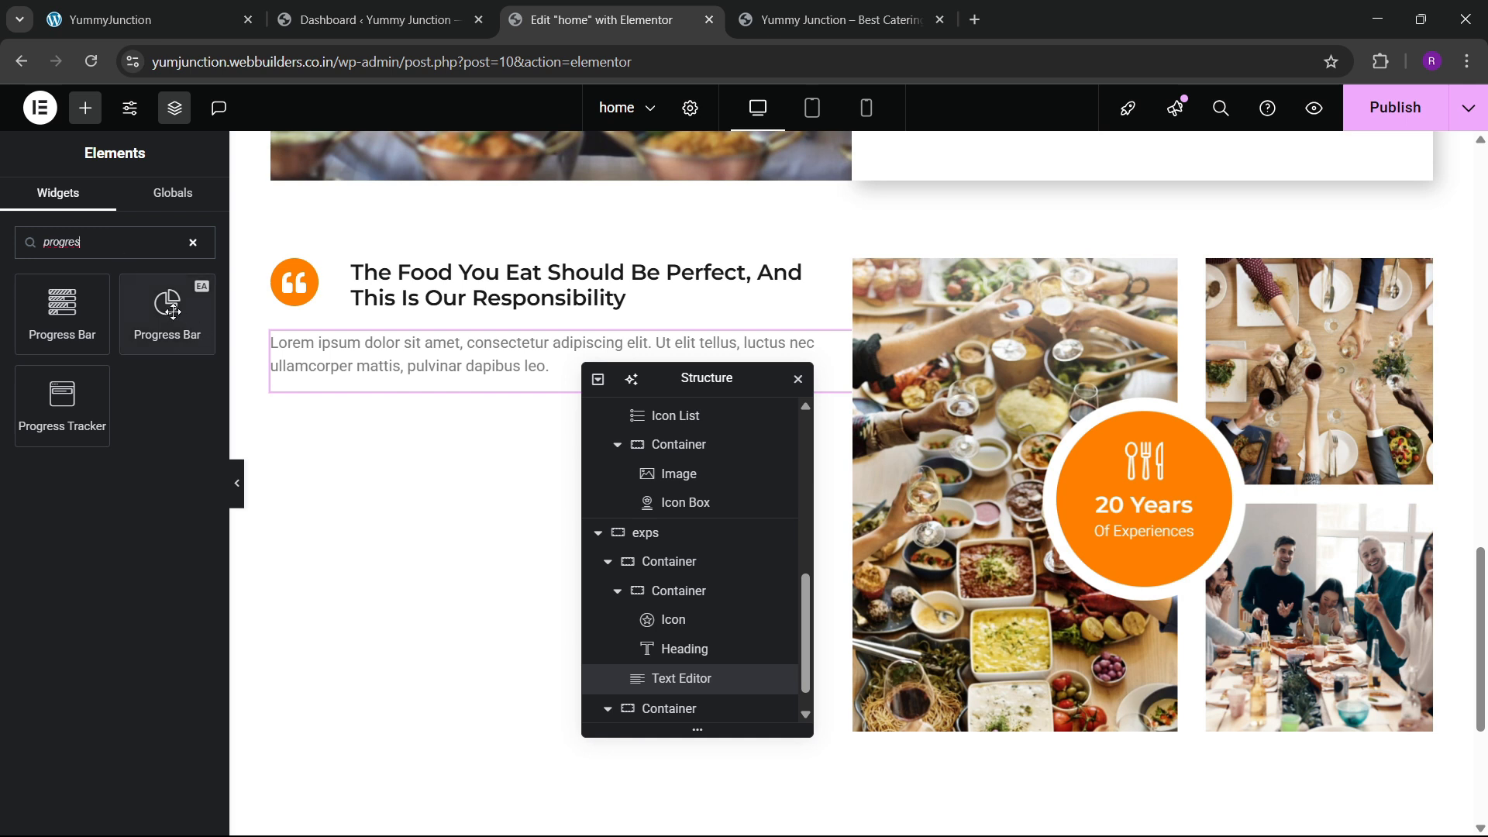
{"action": "left_click_drag", "start_coordinate": [173, 312], "coordinate": [366, 405]}
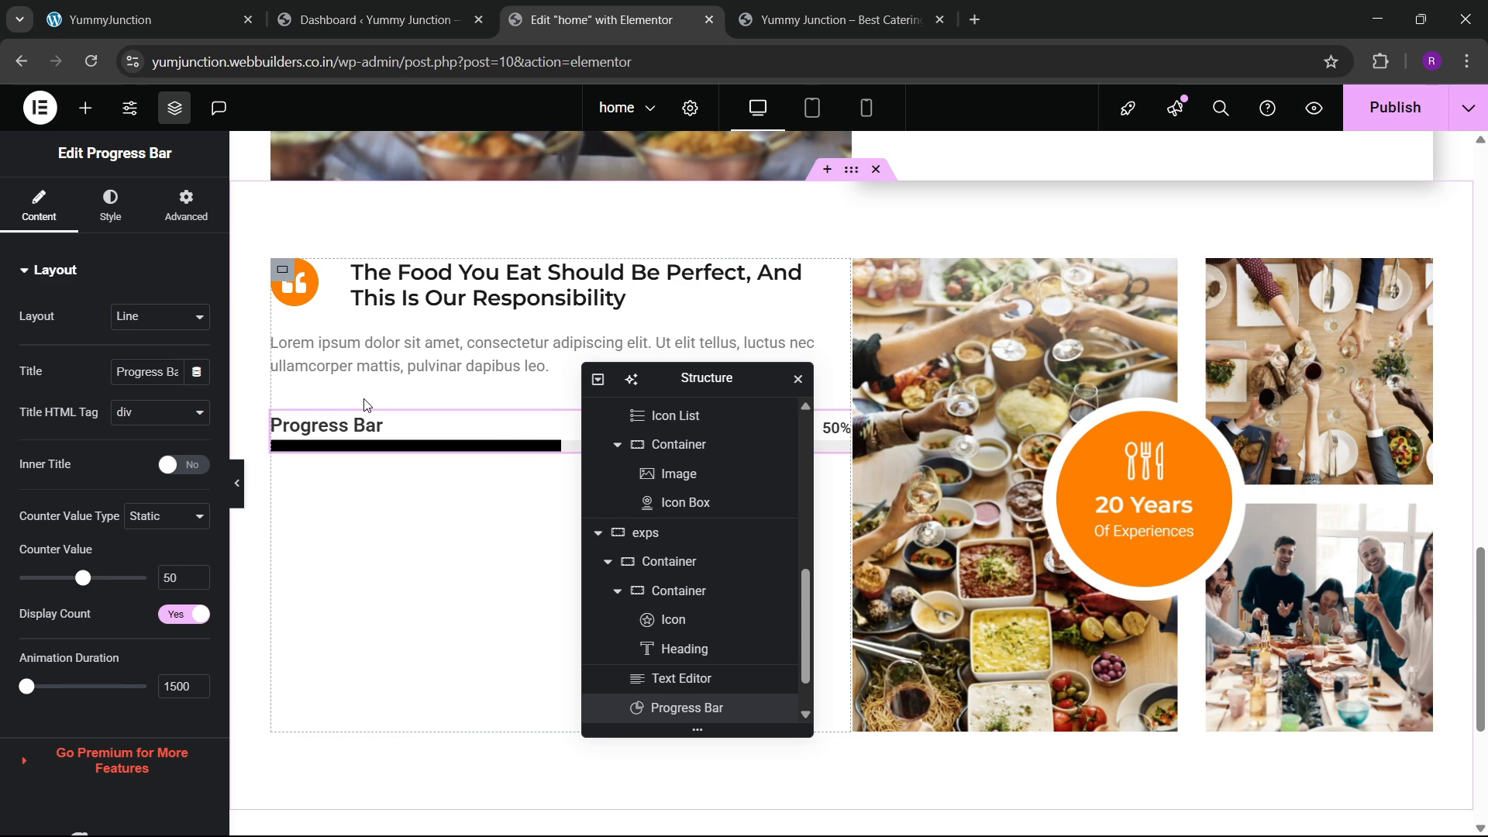
{"action": "mouse_move", "coordinate": [697, 380]}
{"action": "left_mouse_down"}
{"action": "mouse_move", "coordinate": [1014, 349]}
{"action": "mouse_move", "coordinate": [684, 392]}
{"action": "left_mouse_up"}
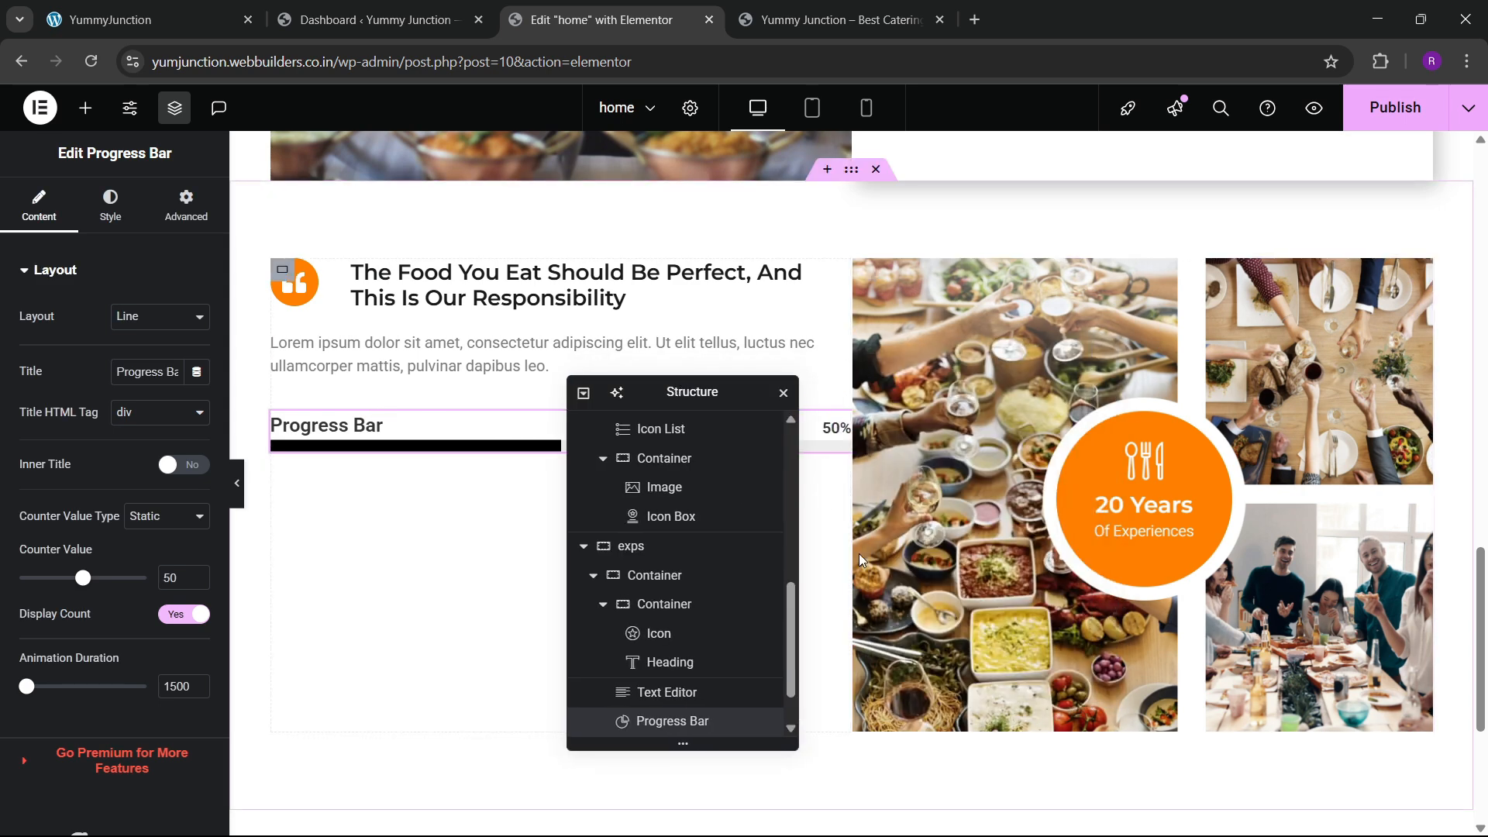
Set the exps container's linked column and row gaps to 60 px and align its items to the start, as on the reference site
{"action": "left_click", "coordinate": [852, 172]}
{"action": "left_click", "coordinate": [37, 206]}
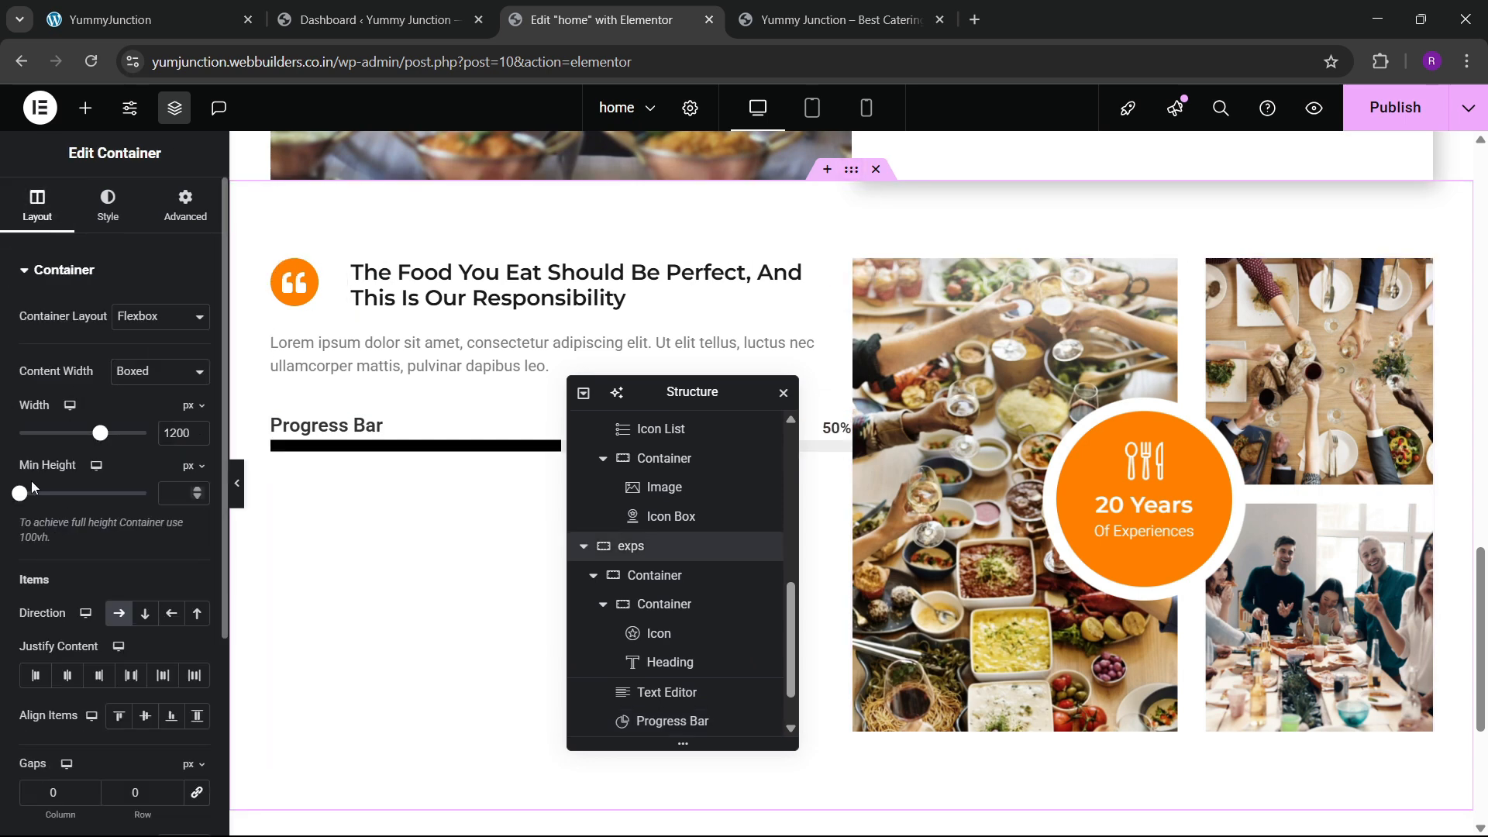
{"action": "left_click", "coordinate": [145, 716]}
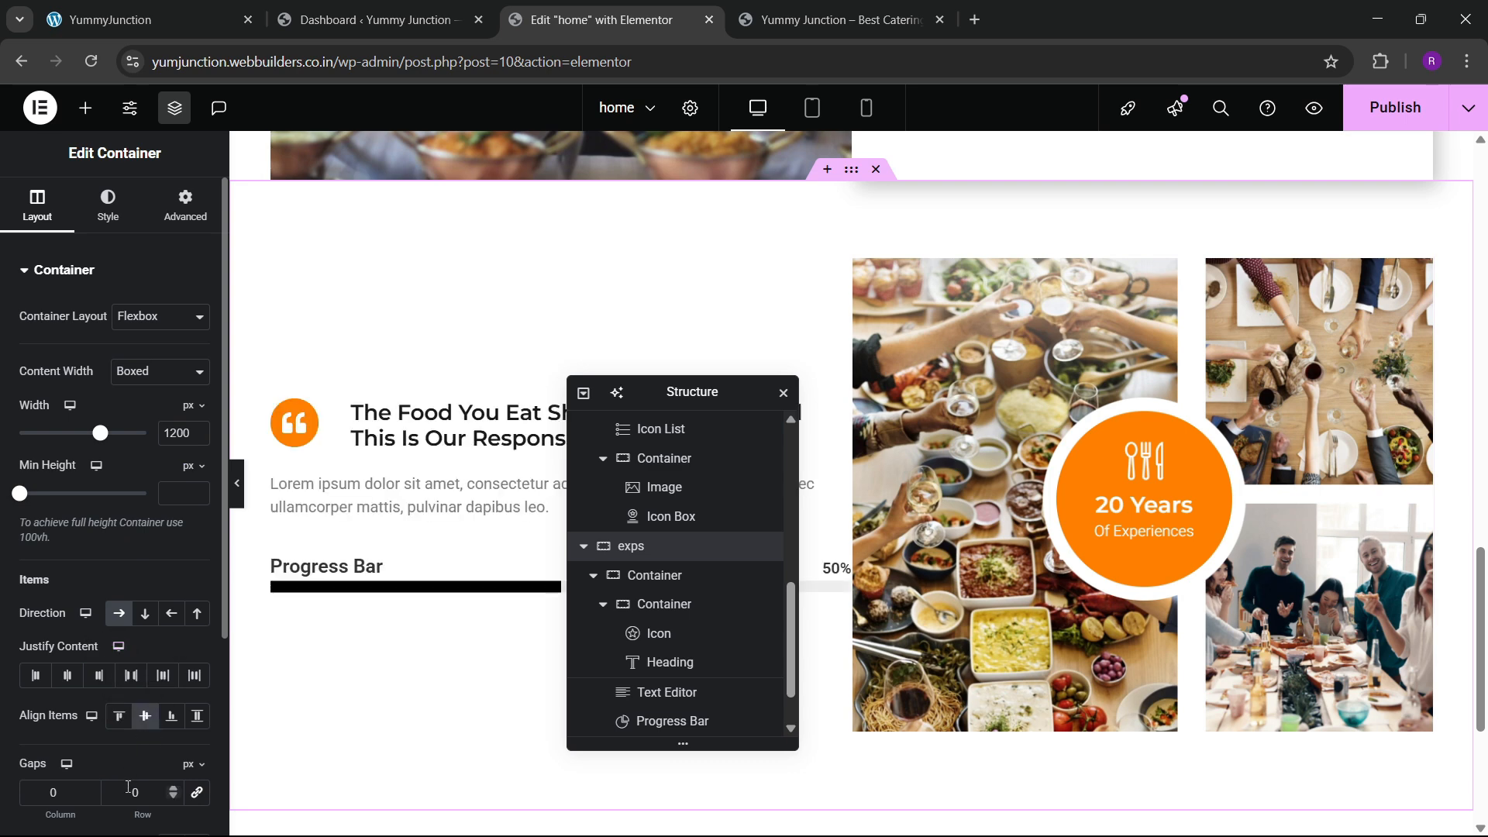
{"action": "left_click", "coordinate": [197, 792]}
{"action": "type", "text": "6"}
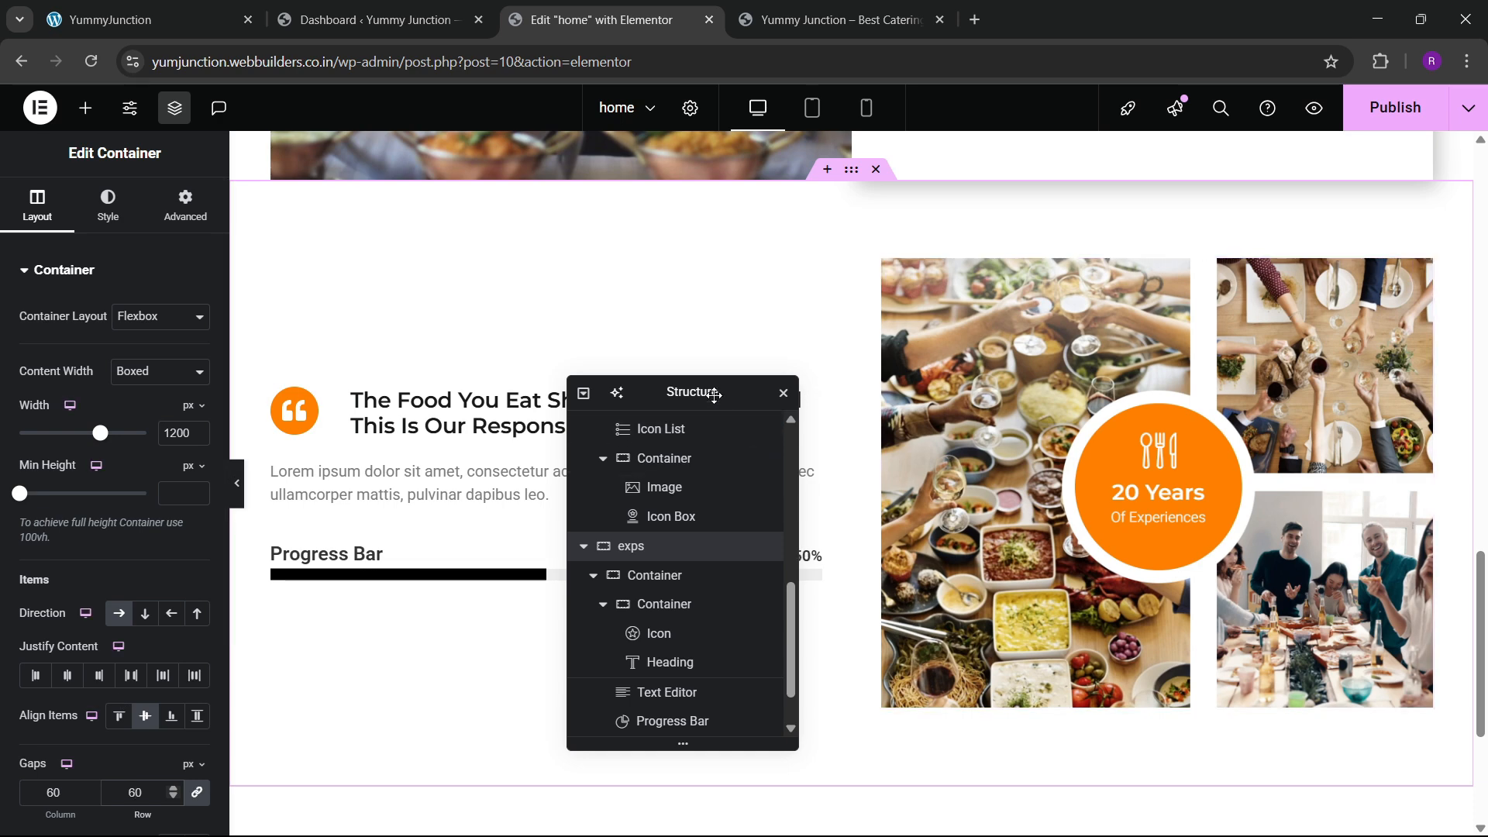
{"action": "left_click_drag", "start_coordinate": [728, 391], "coordinate": [1049, 330]}
{"action": "scroll", "coordinate": [151, 657], "scroll_direction": "down", "scroll_amount": 1}
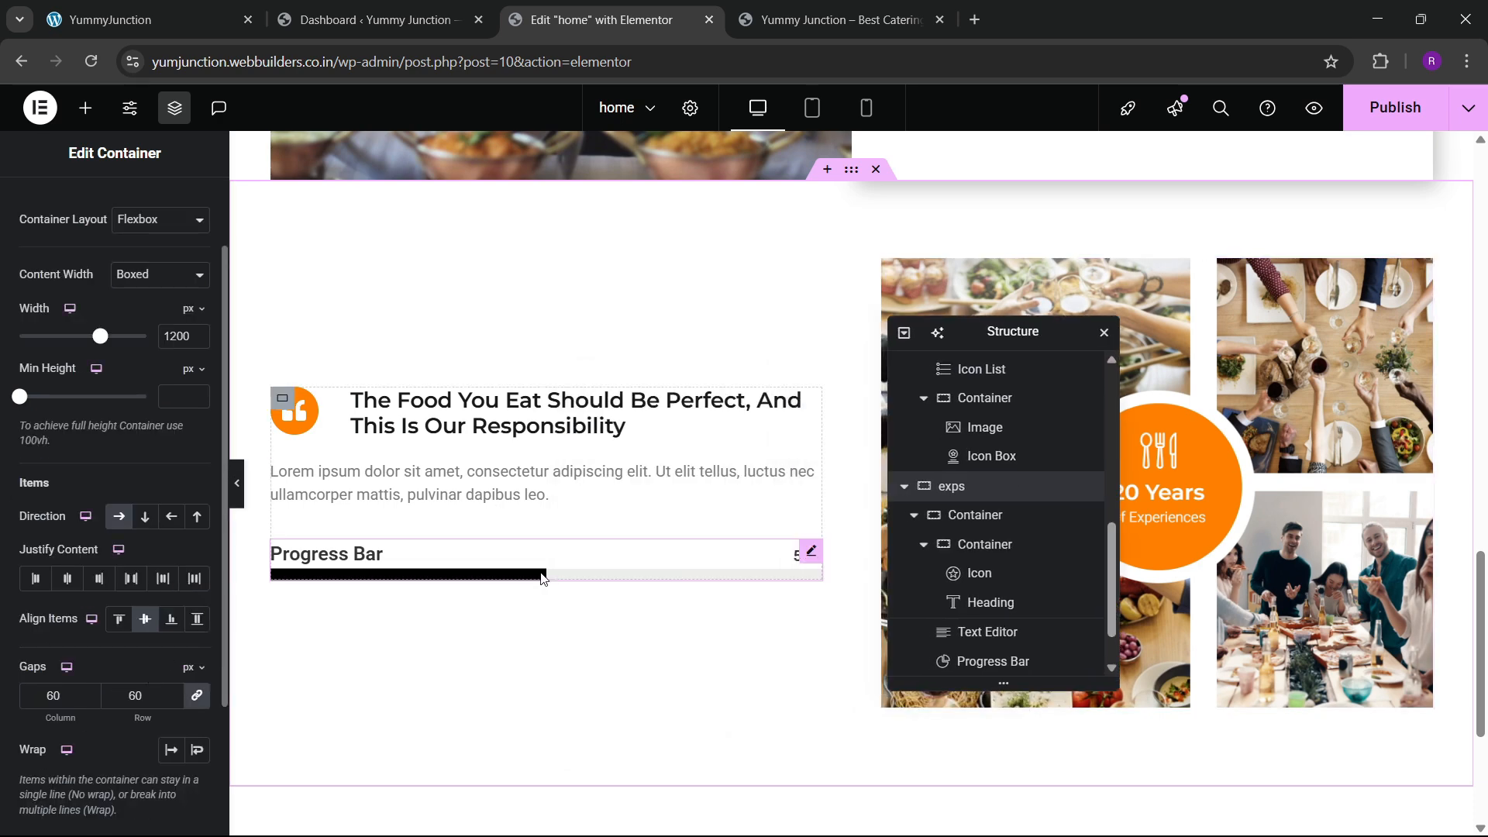
{"action": "left_click", "coordinate": [238, 15]}
{"action": "left_click", "coordinate": [655, 19]}
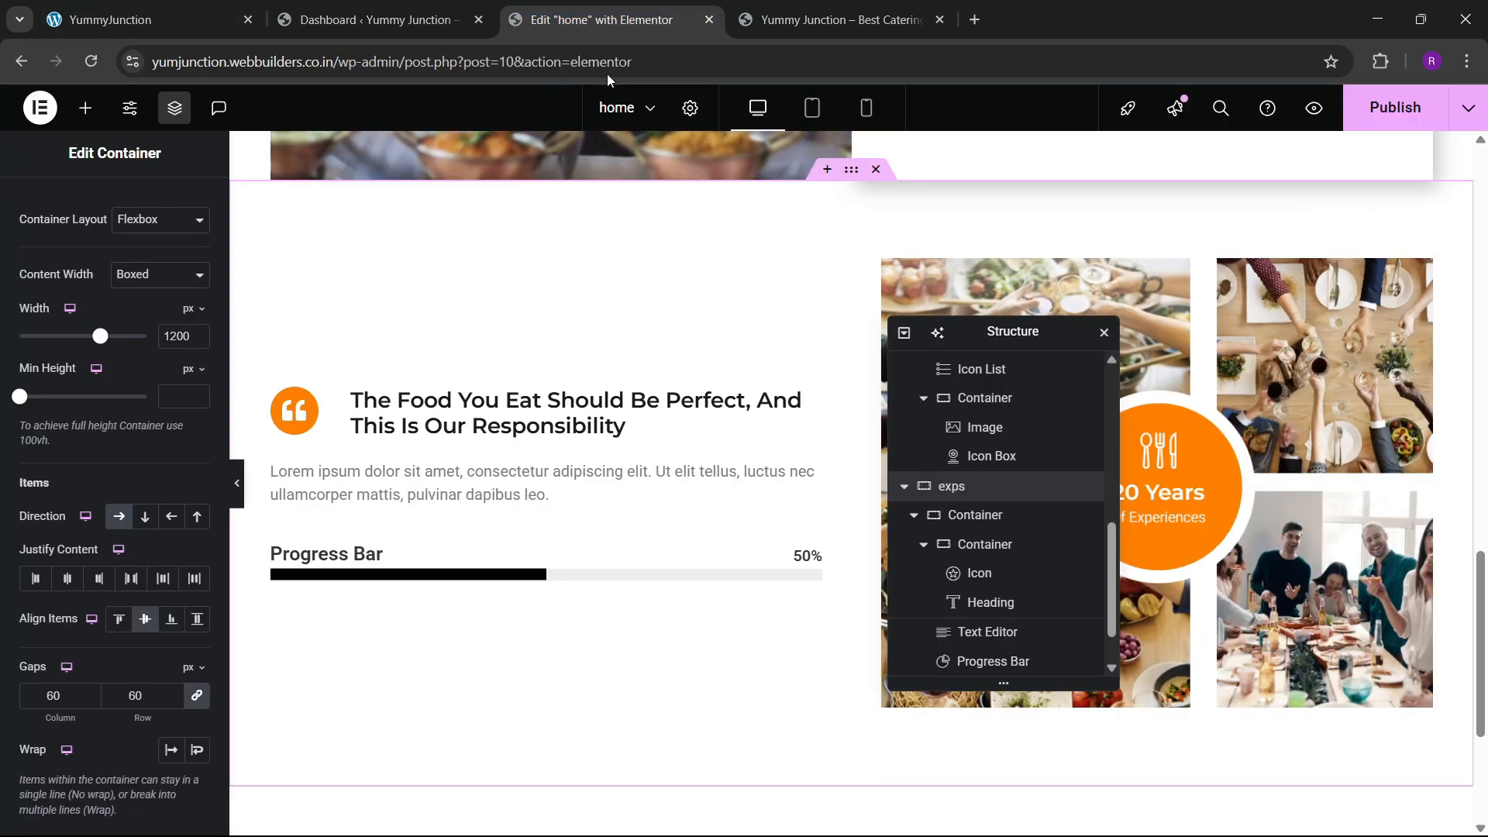
{"action": "left_click", "coordinate": [117, 622]}
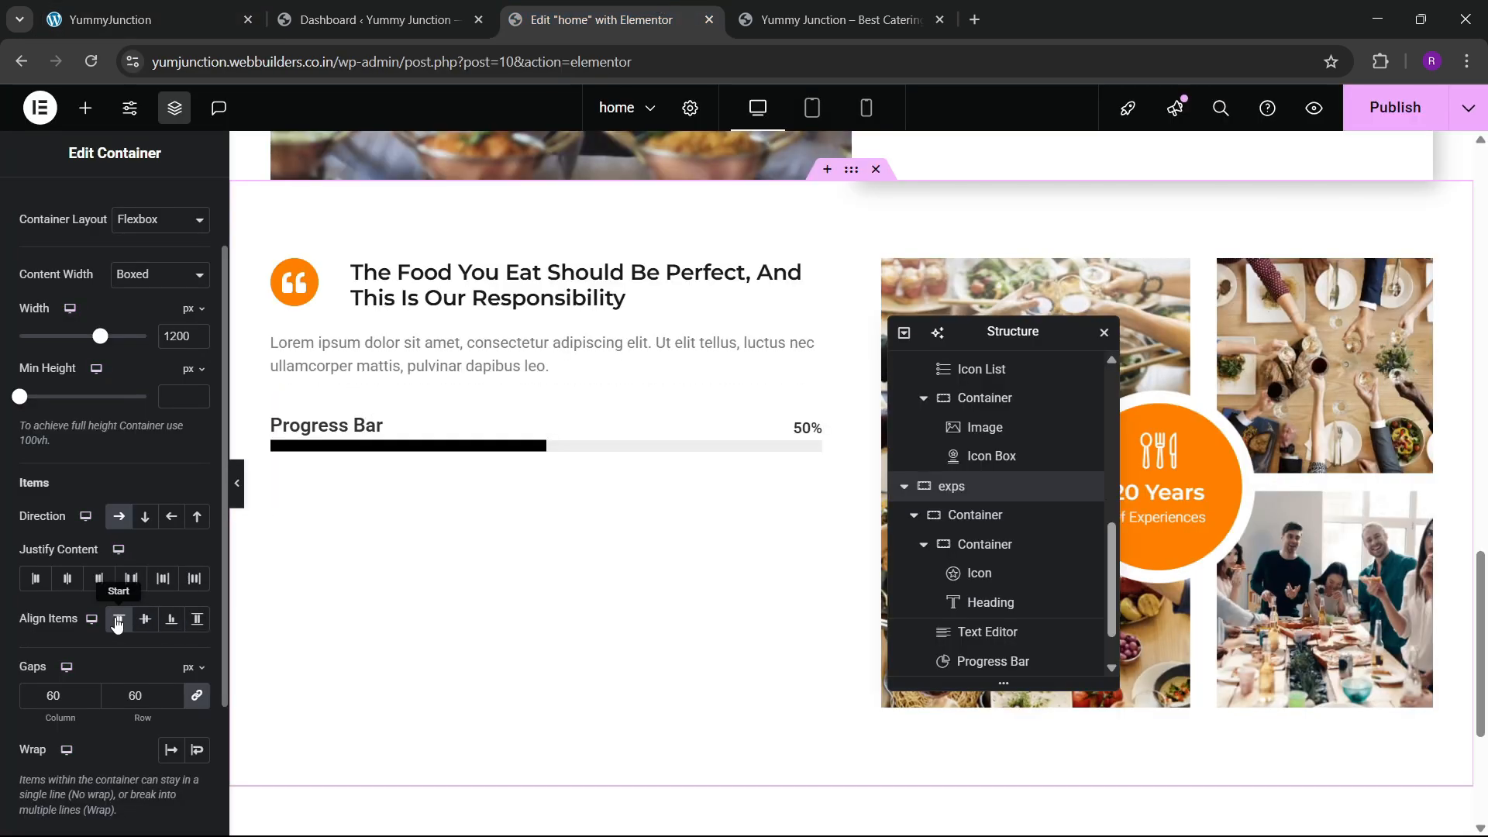
Title the progress bar "Quality Food" and set its counter value to 78
{"action": "left_click", "coordinate": [350, 501]}
{"action": "left_click", "coordinate": [208, 15]}
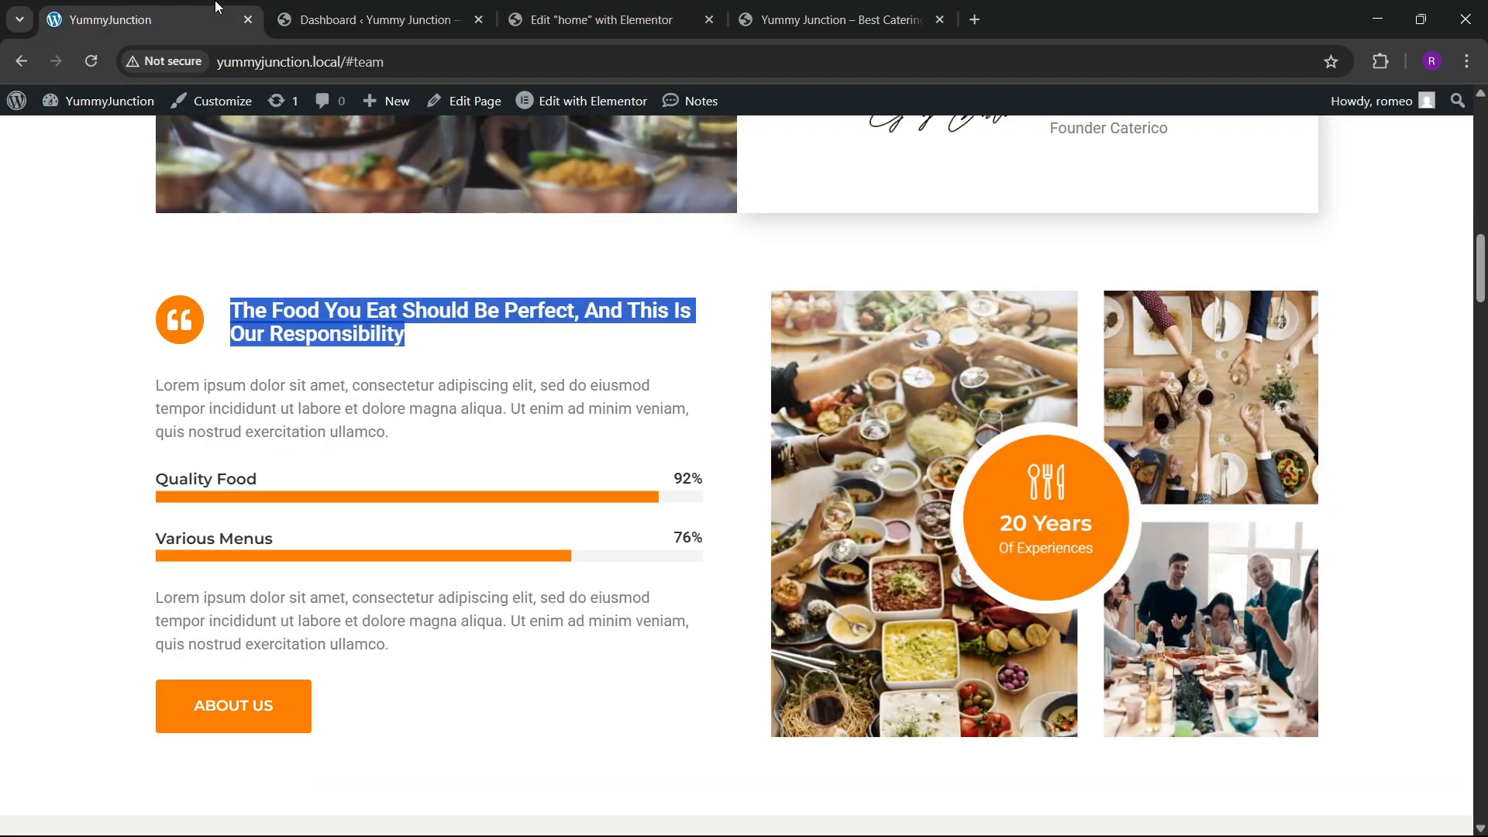
{"action": "left_click", "coordinate": [530, 7]}
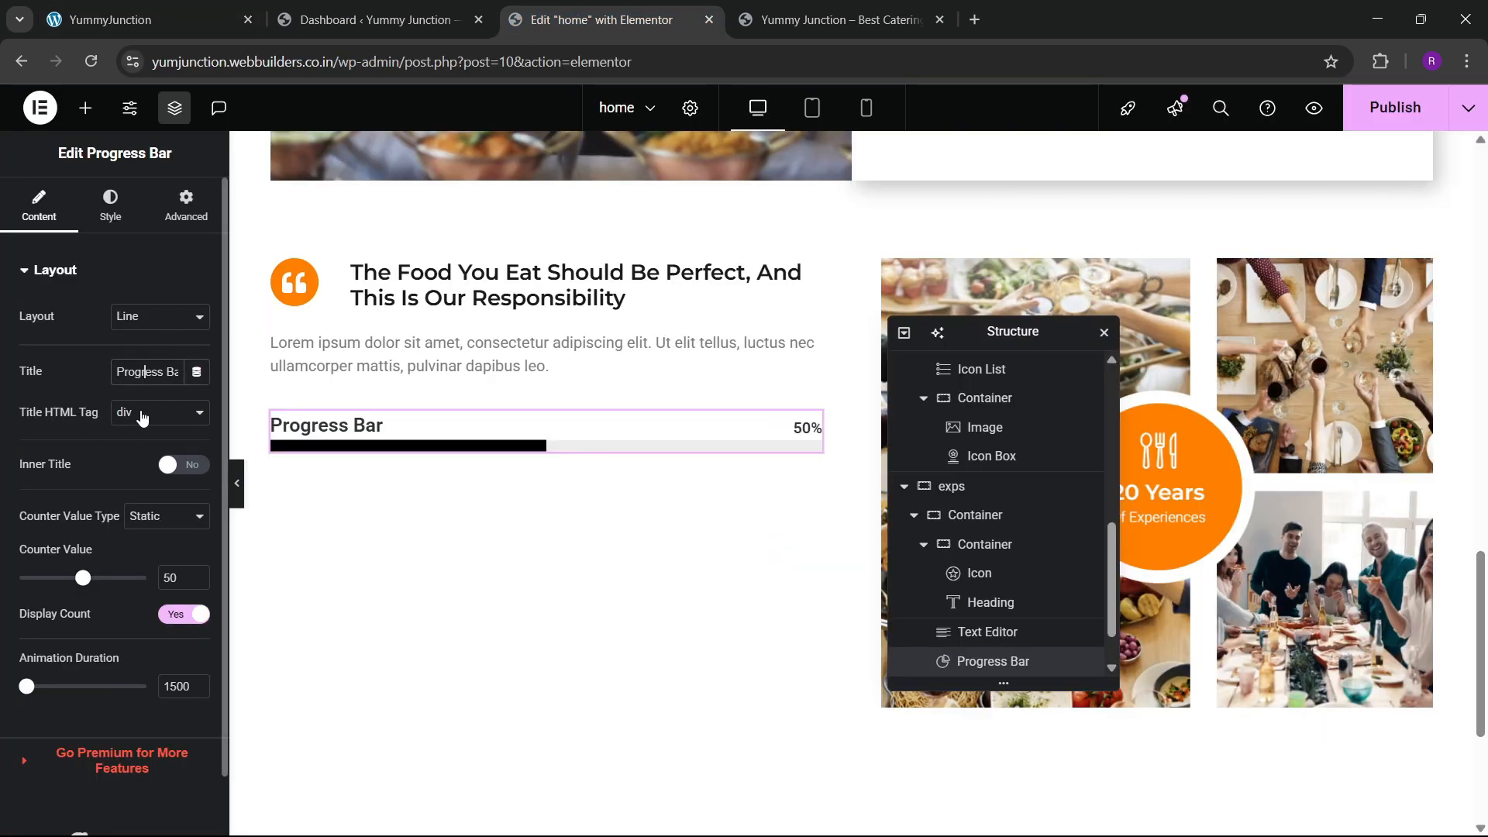
{"action": "key", "text": "ctrl+a"}
{"action": "type", "text": "Qu"}
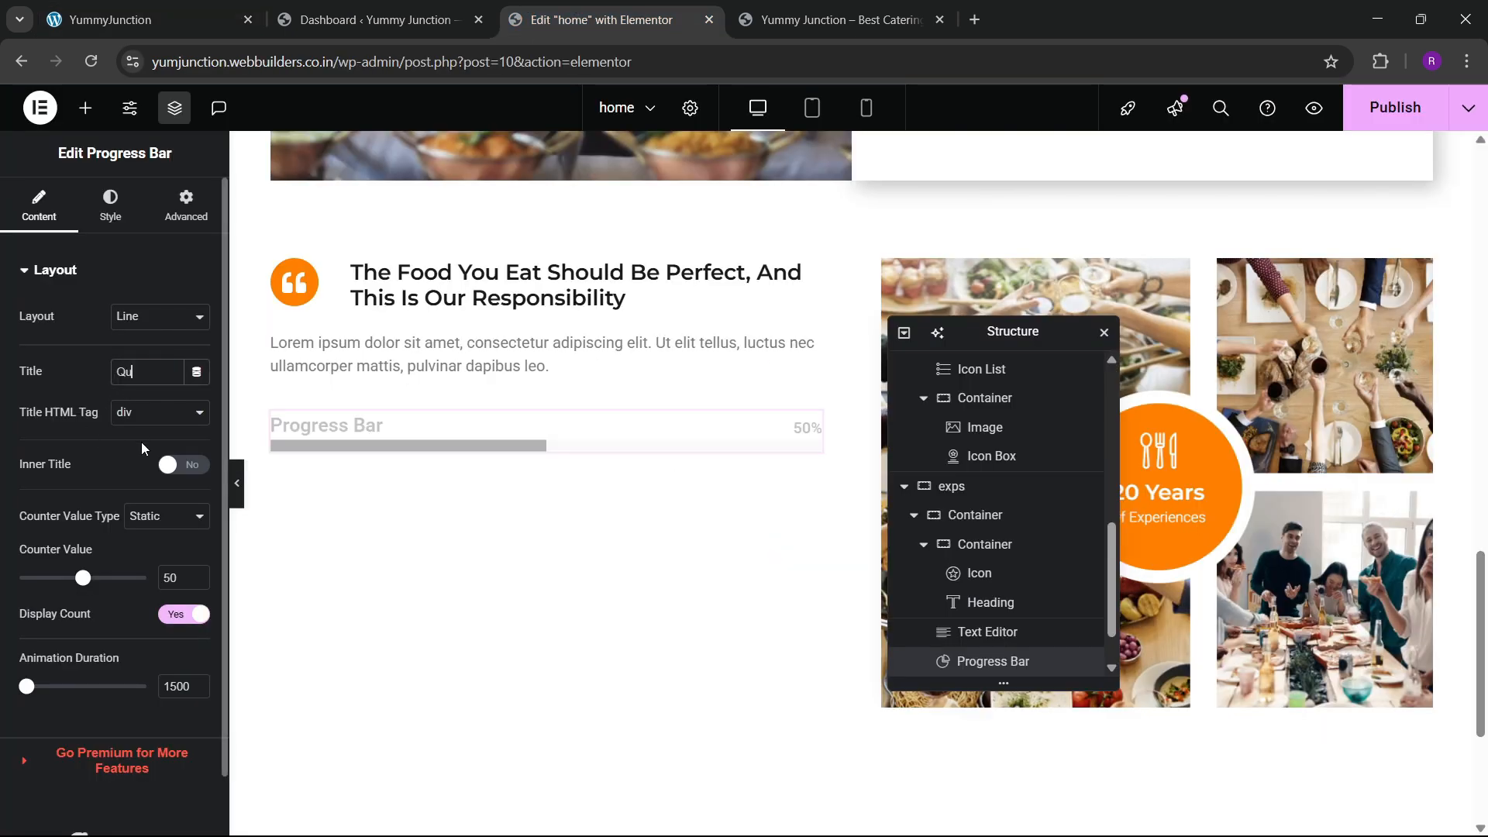
{"action": "type", "text": "ality Food"}
{"action": "left_click_drag", "start_coordinate": [83, 577], "coordinate": [123, 571]}
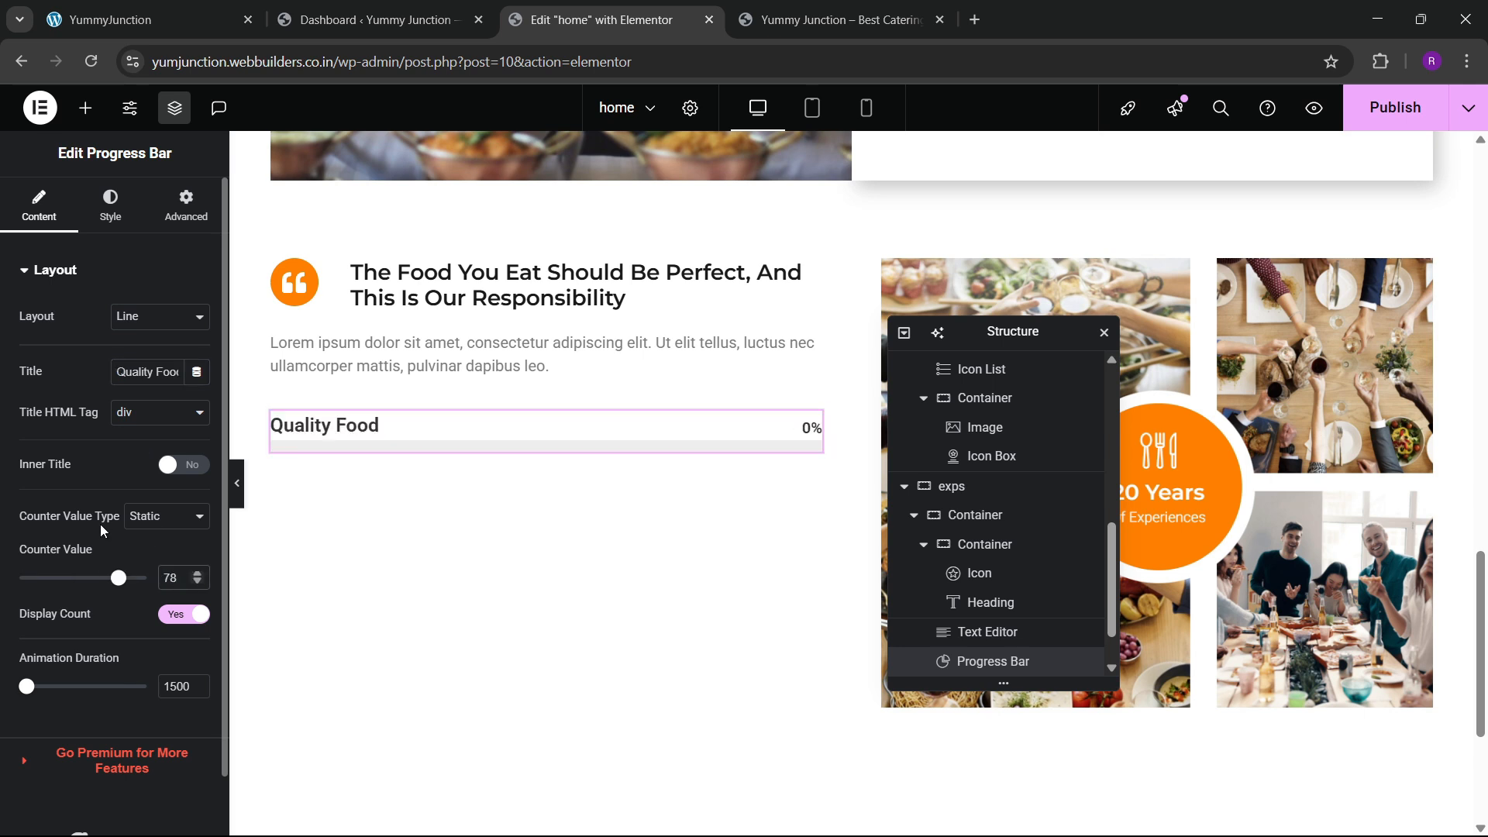
Give the progress bar's fill a classic background in the site's orange global color
{"action": "left_click", "coordinate": [113, 211]}
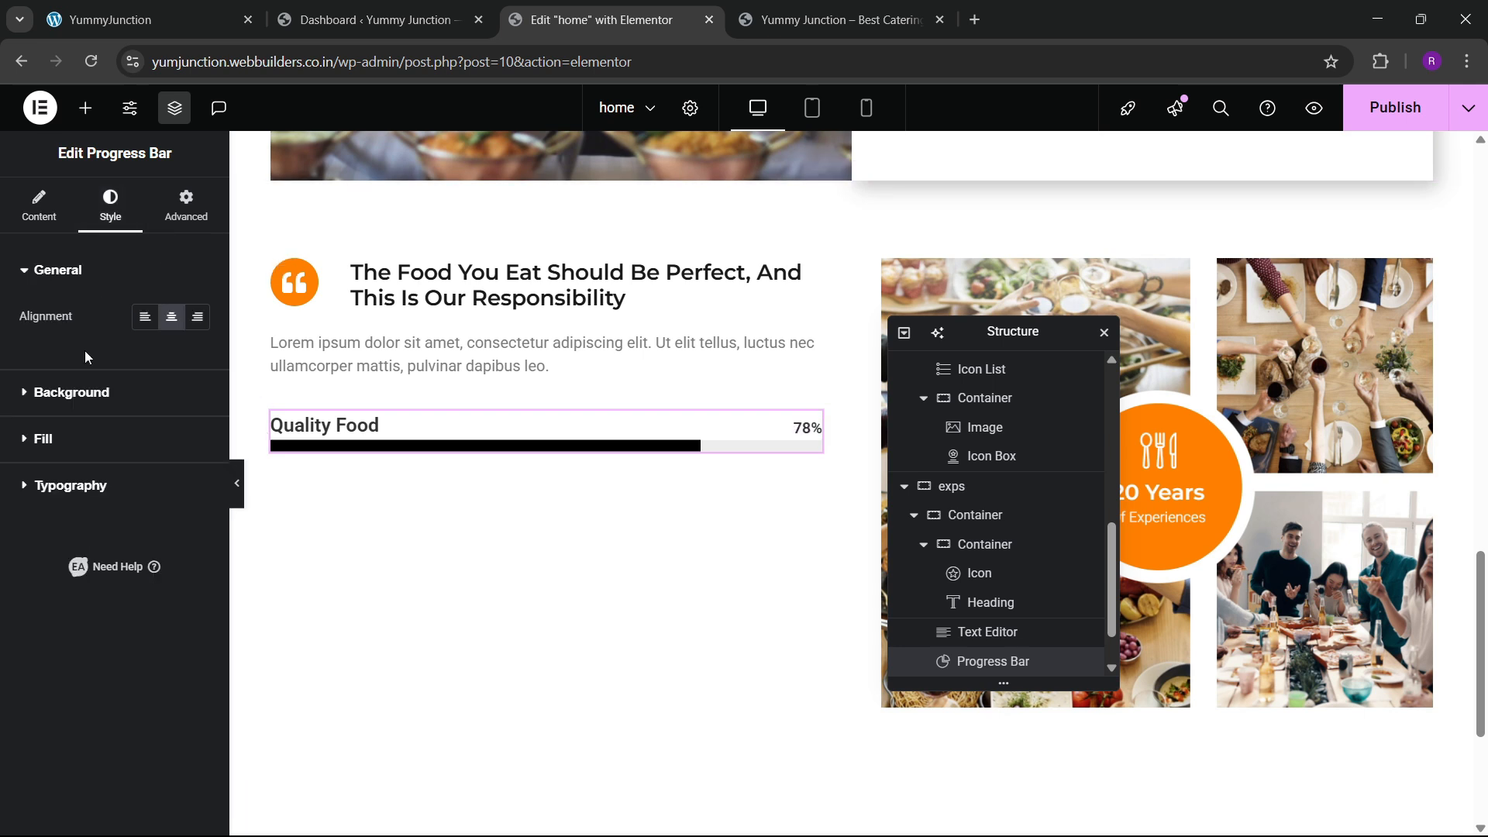
{"action": "left_click", "coordinate": [66, 449]}
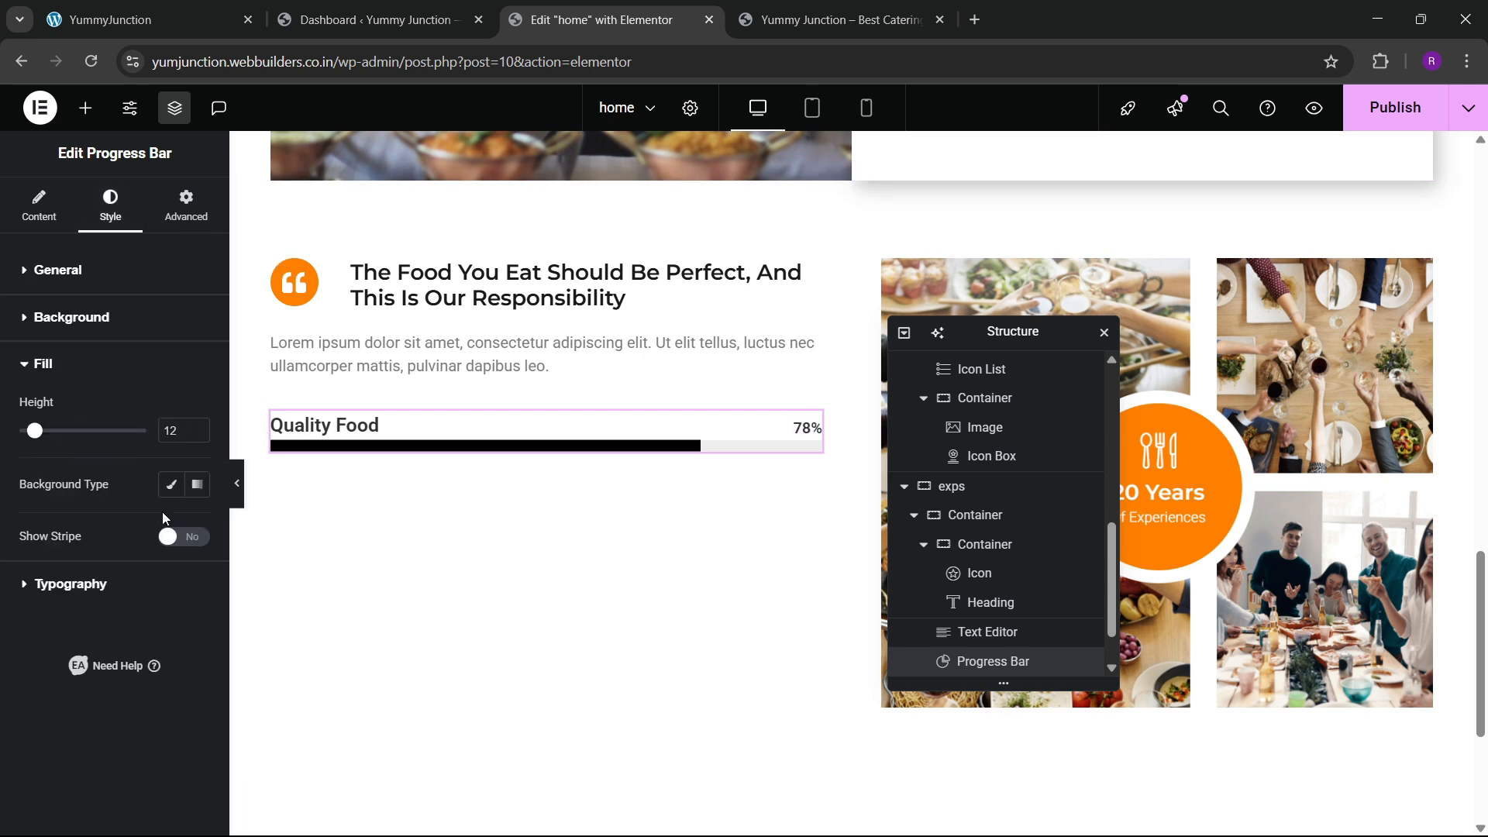
{"action": "left_click", "coordinate": [47, 320]}
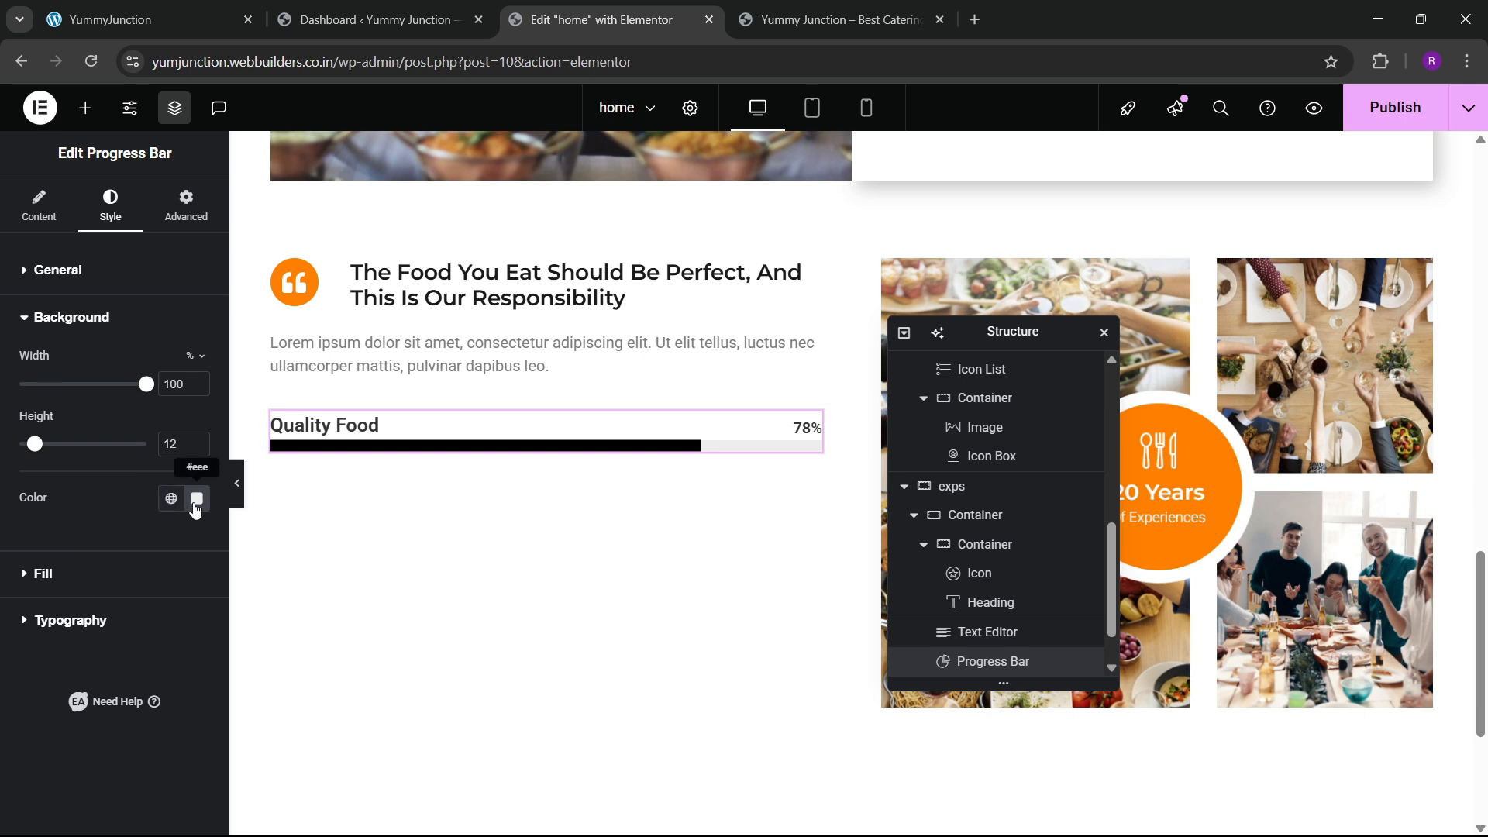
{"action": "left_click", "coordinate": [49, 572]}
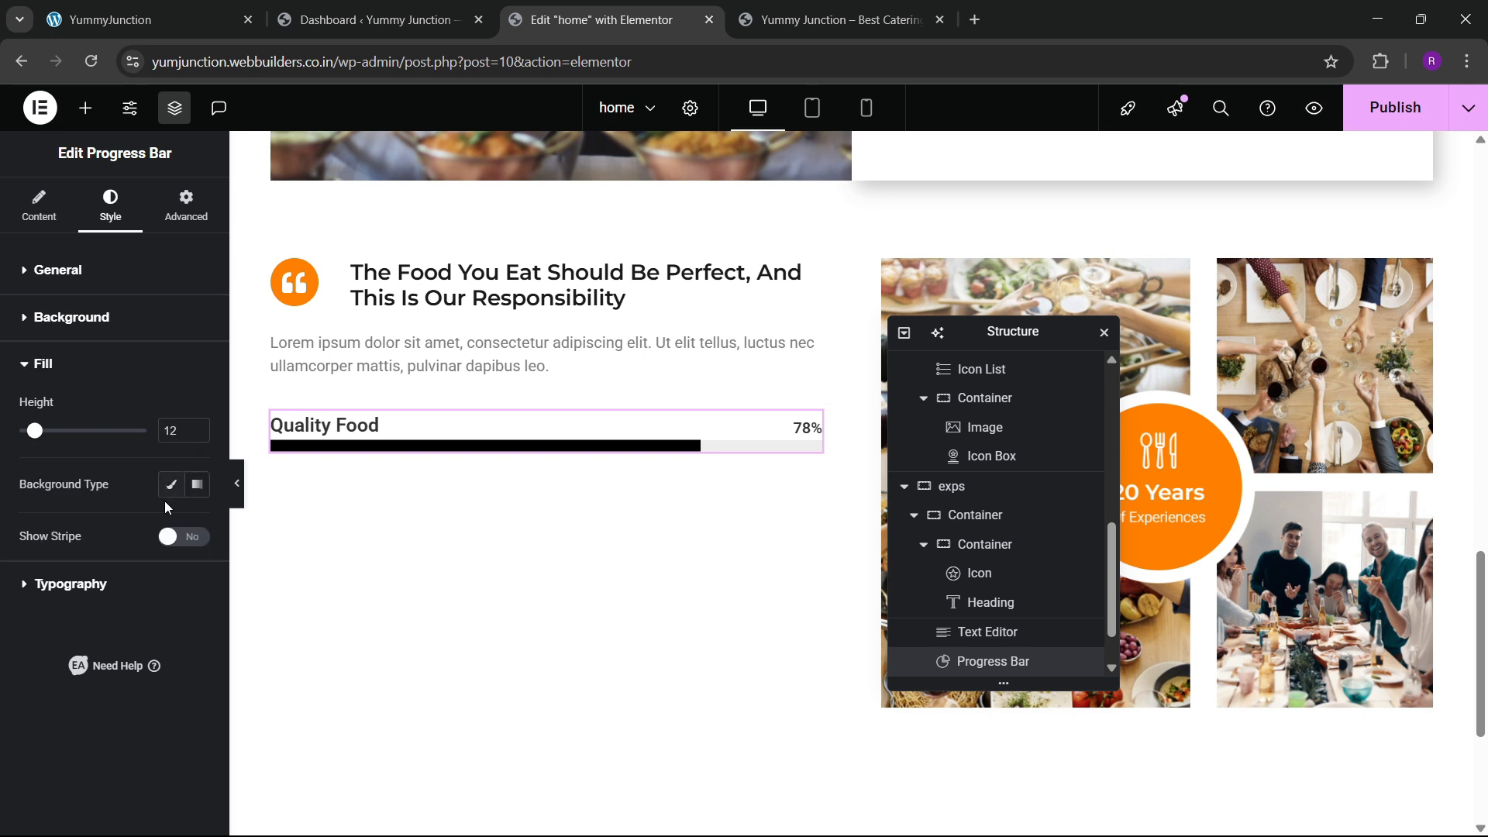
{"action": "left_click", "coordinate": [171, 484]}
{"action": "left_click", "coordinate": [171, 526]}
{"action": "left_click", "coordinate": [96, 410]}
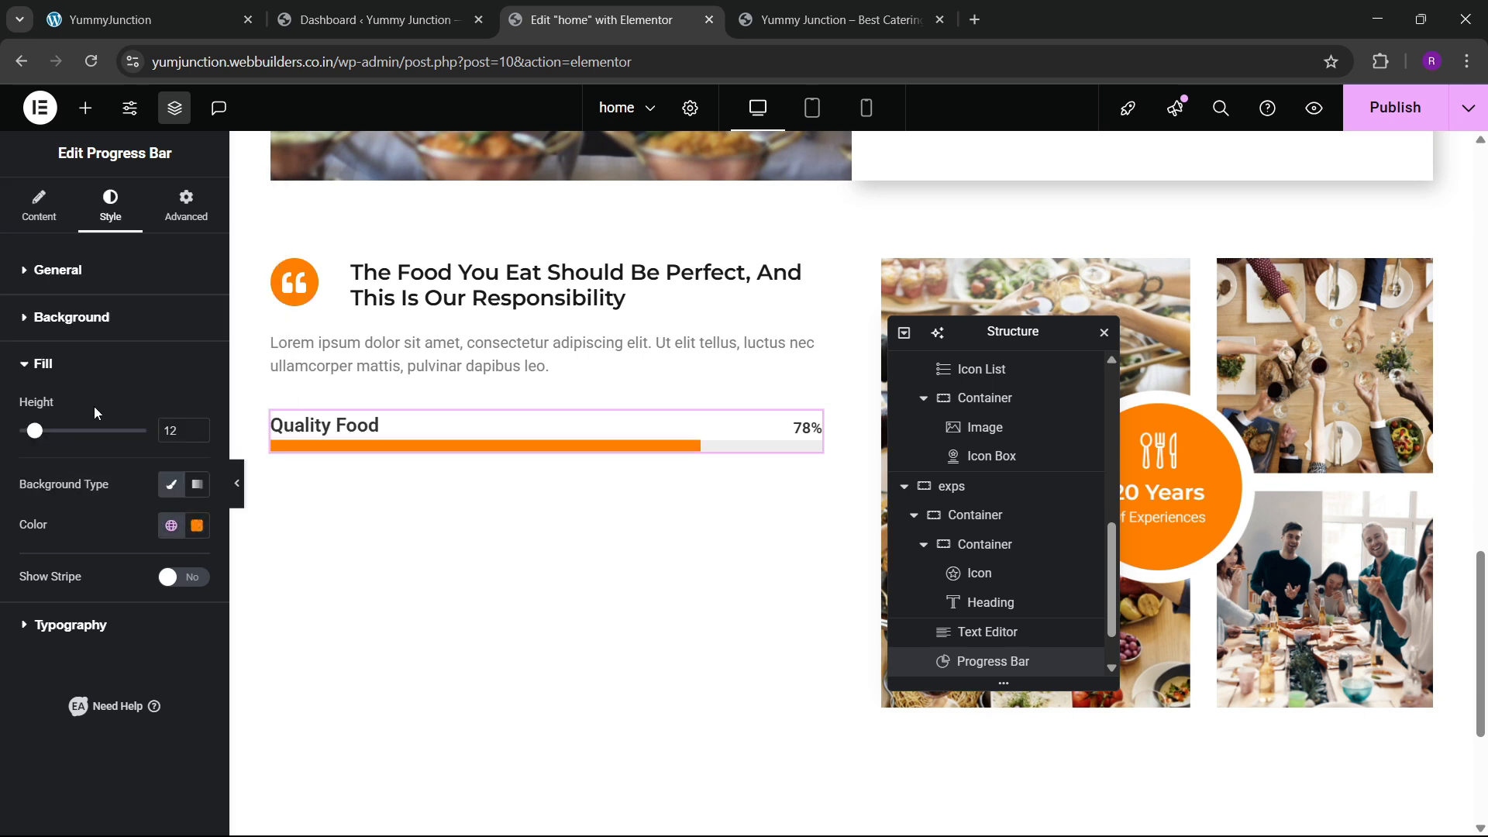
Set the progress bar title's typography to the Montserrat font family at a size of 17 px
{"action": "left_click", "coordinate": [82, 627]}
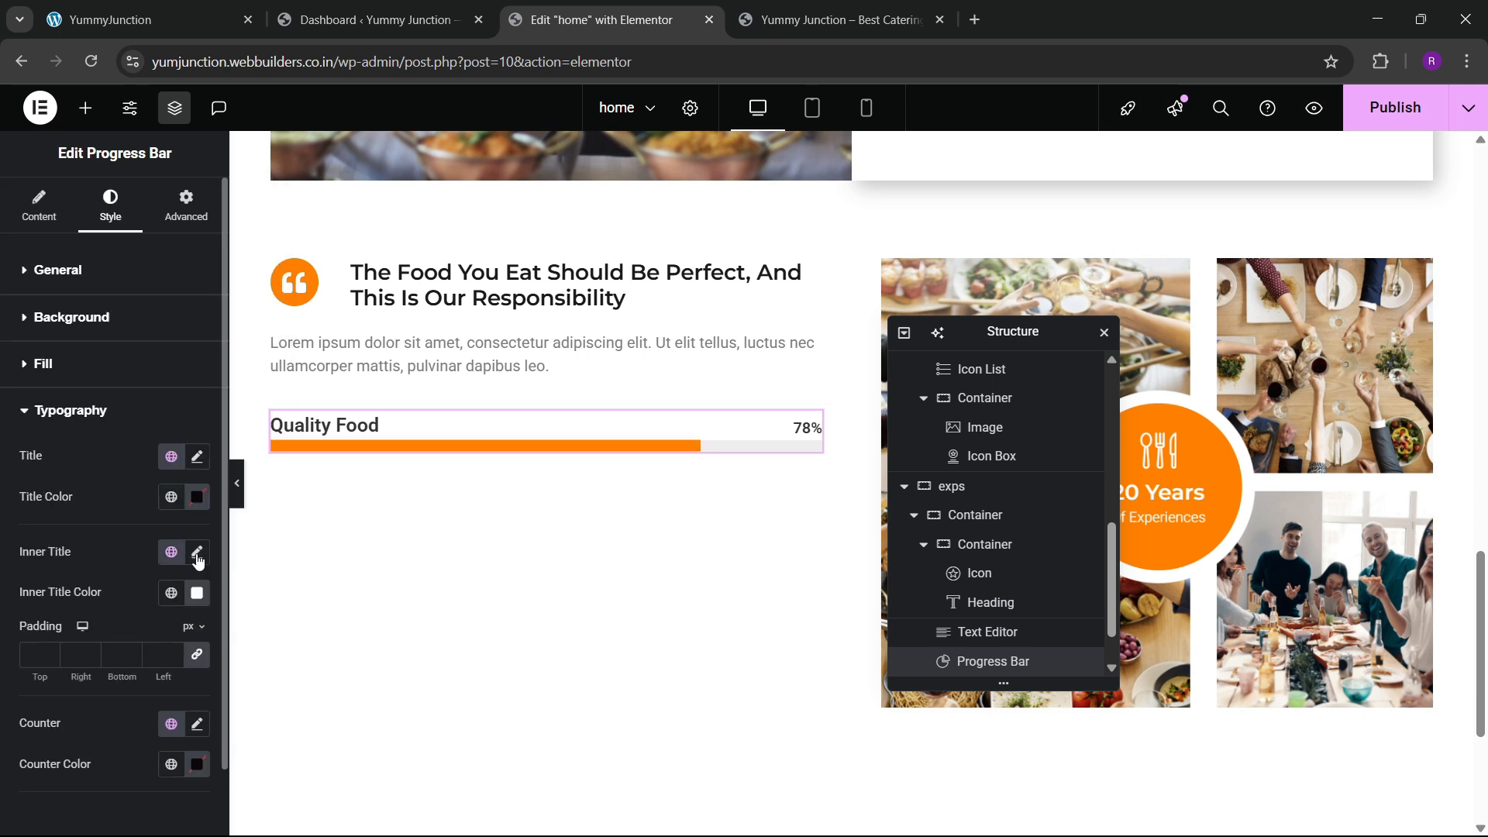
{"action": "left_click", "coordinate": [196, 456]}
{"action": "left_click", "coordinate": [151, 546]}
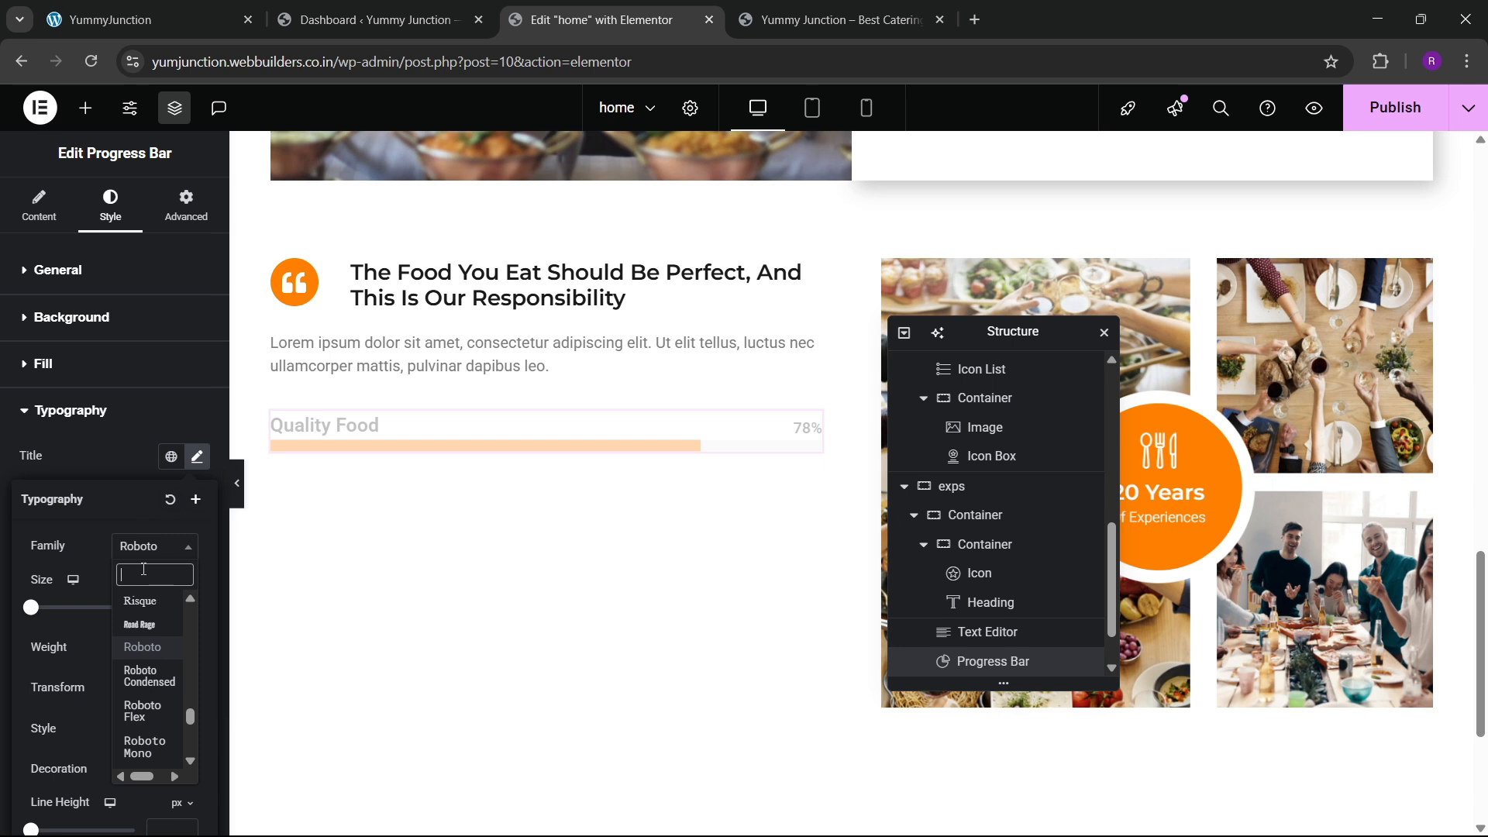
{"action": "type", "text": "monts"}
{"action": "key", "text": "Return"}
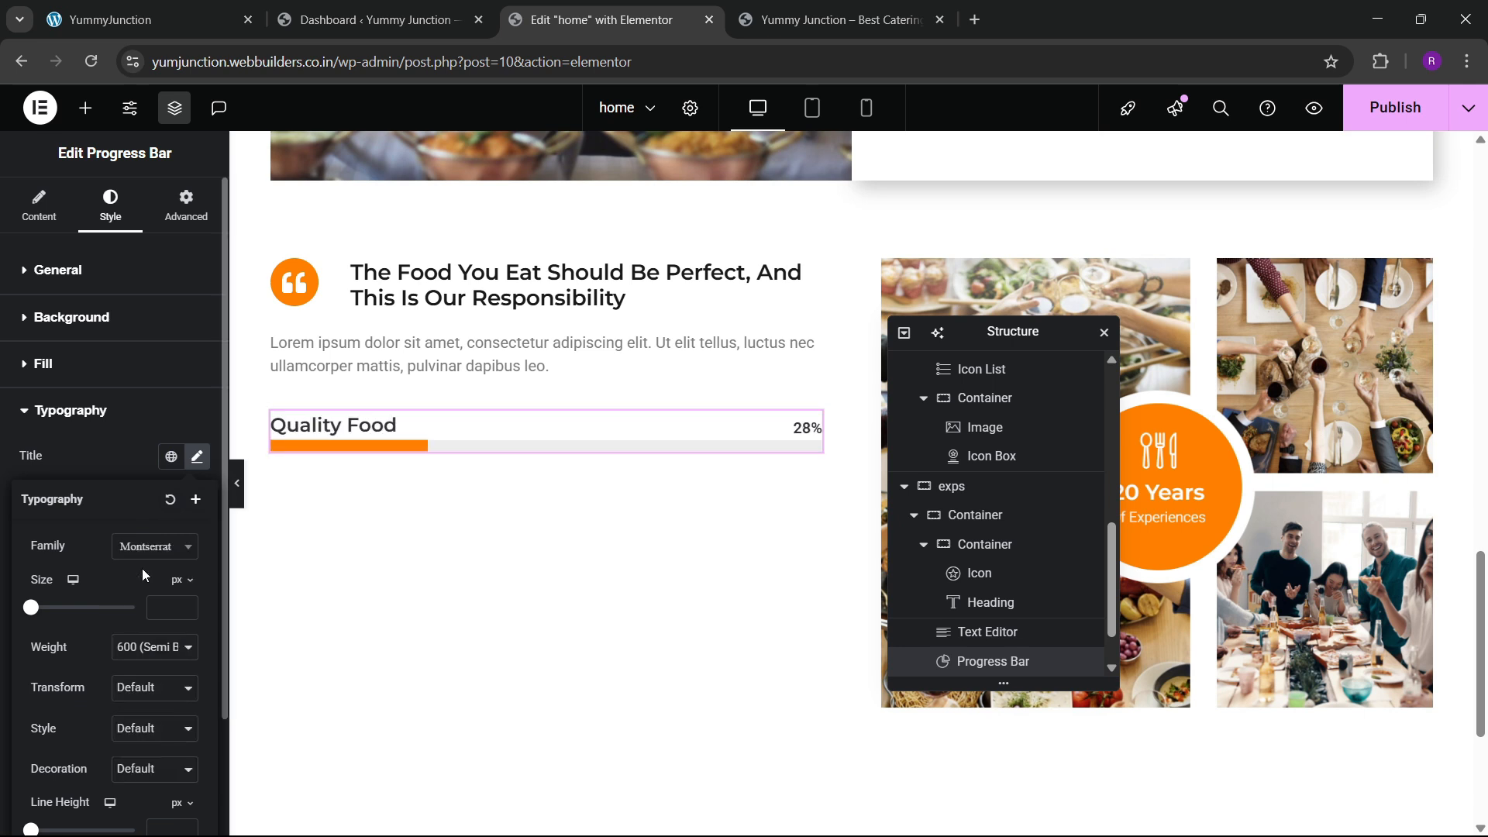
{"action": "left_click", "coordinate": [192, 604]}
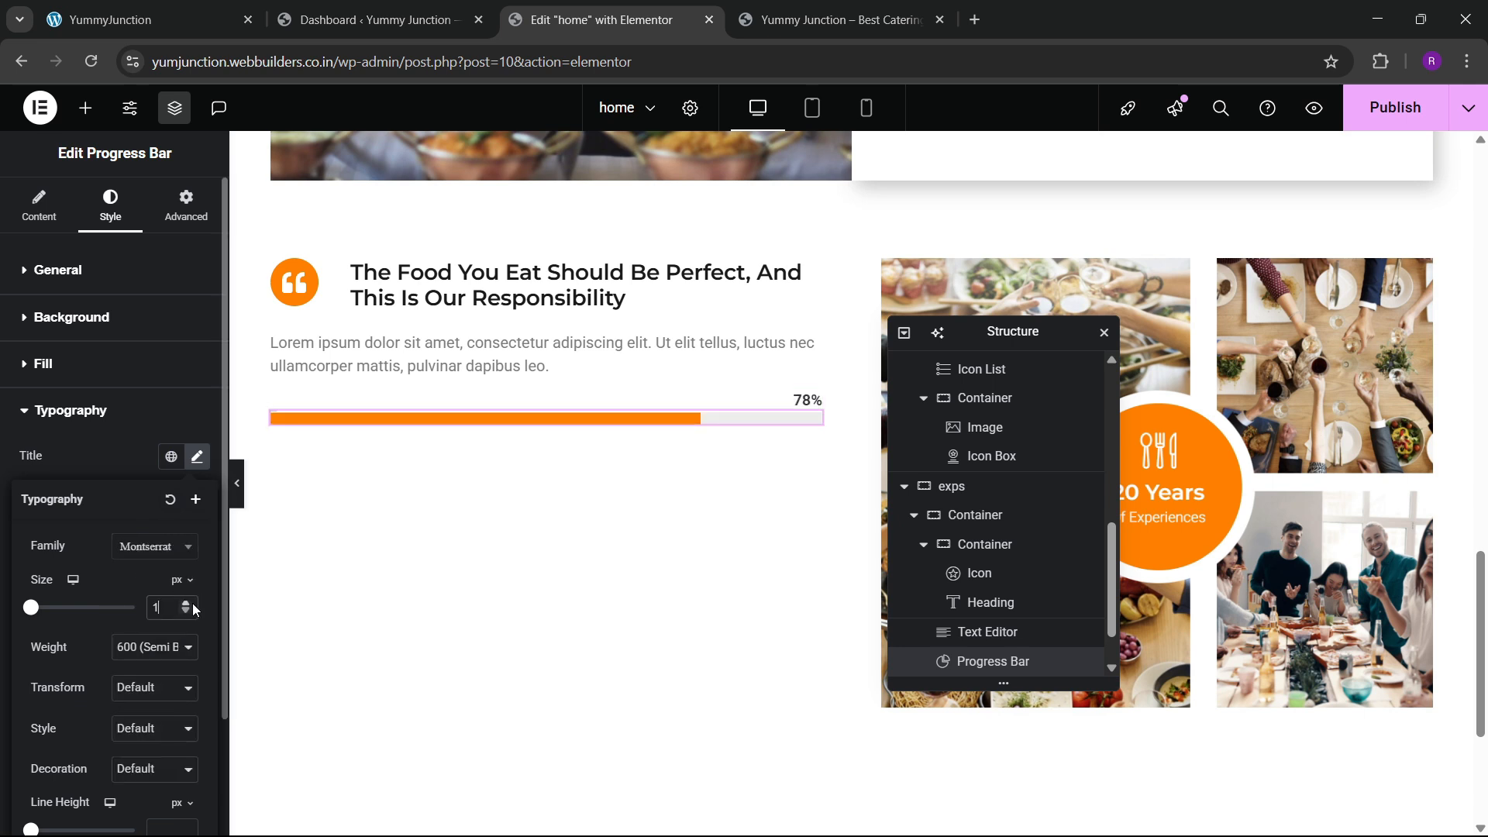
{"action": "left_click", "coordinate": [192, 604]}
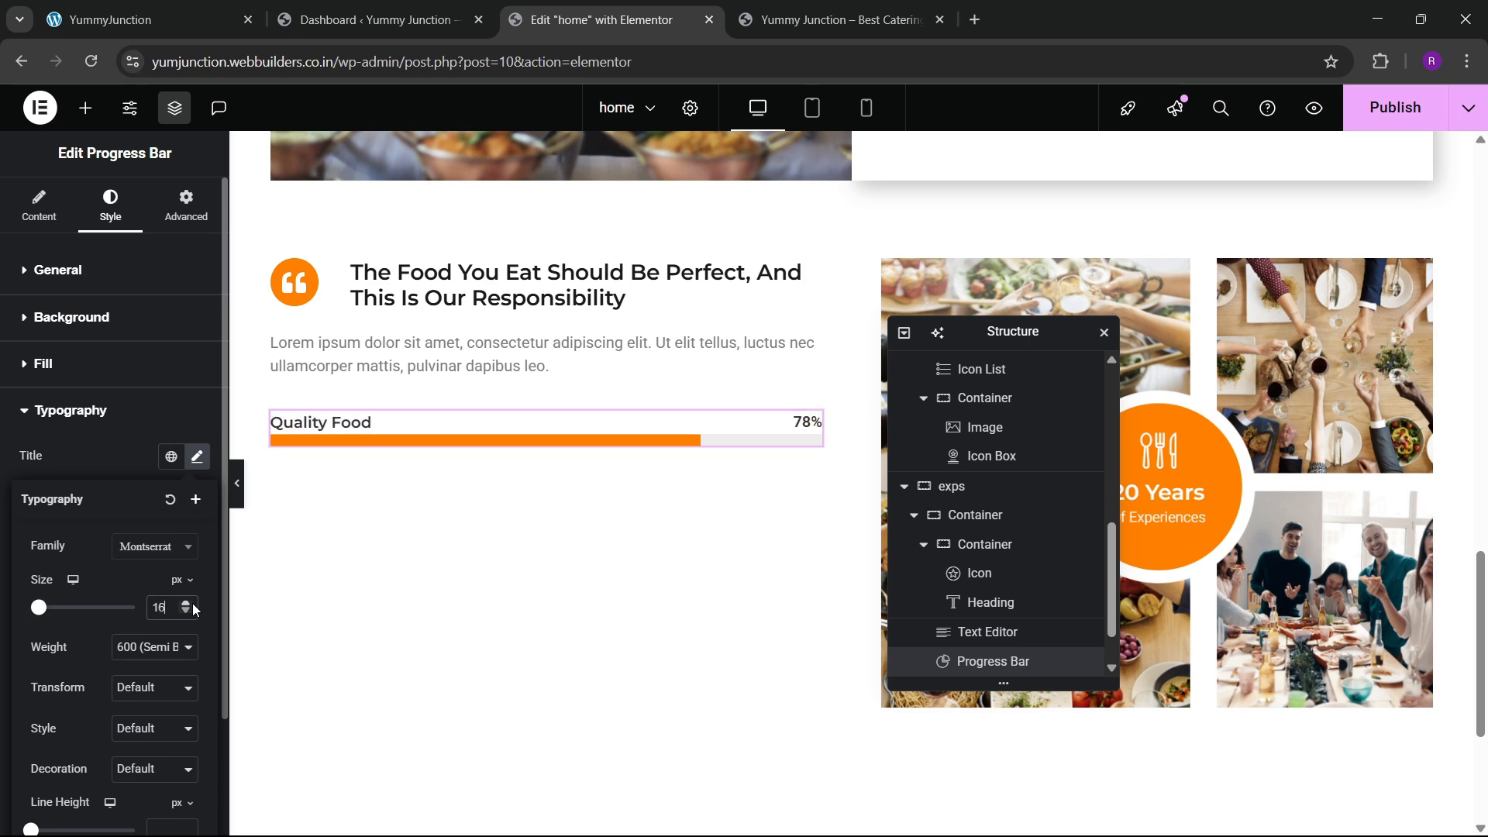
{"action": "left_click", "coordinate": [193, 604]}
Duplicate the "Quality Food" progress bar directly below the original, as on the reference site
{"action": "left_click", "coordinate": [166, 14]}
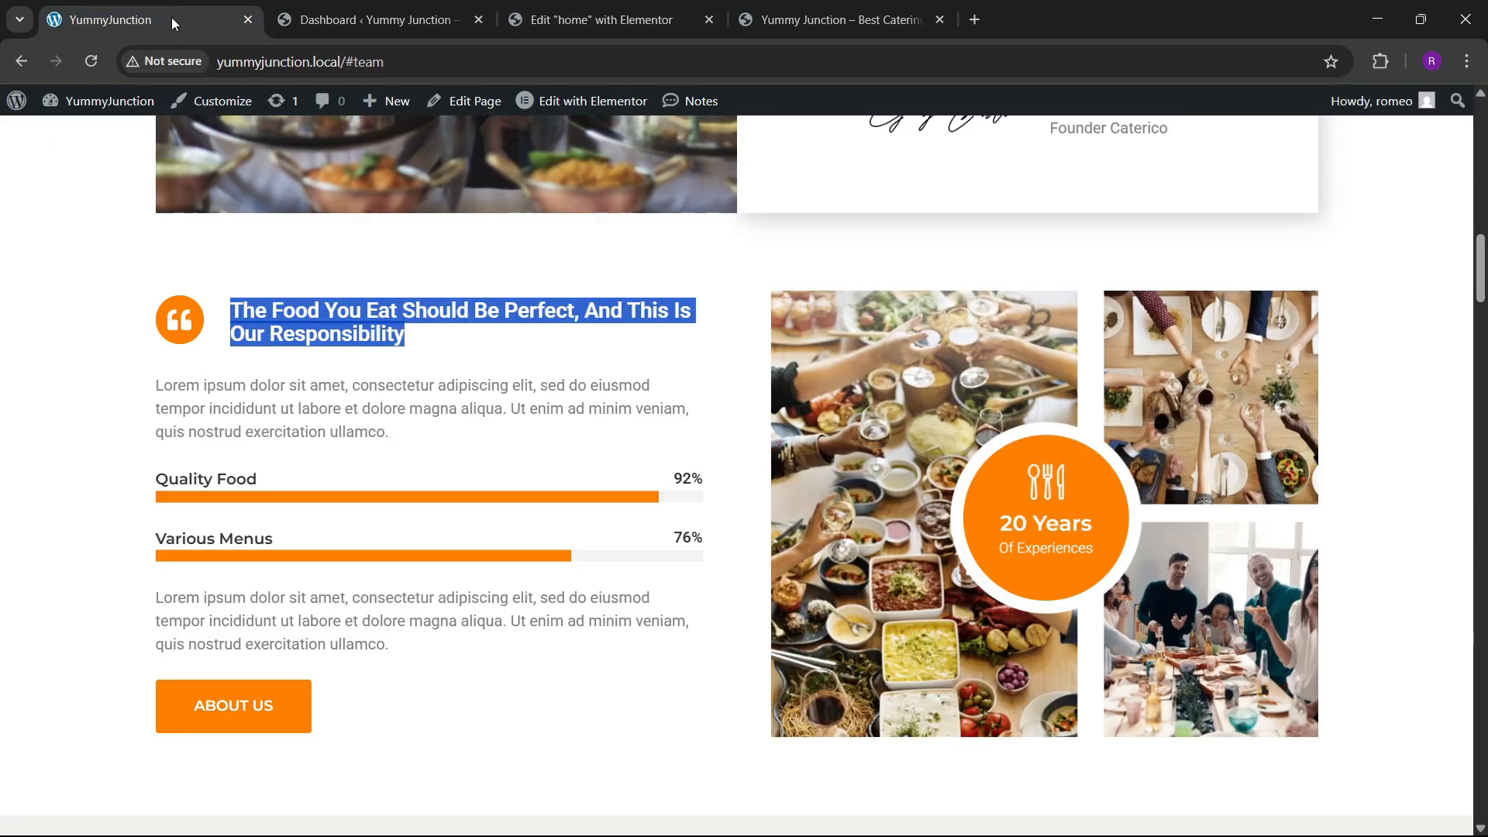
{"action": "left_click", "coordinate": [597, 19]}
{"action": "right_click", "coordinate": [423, 427]}
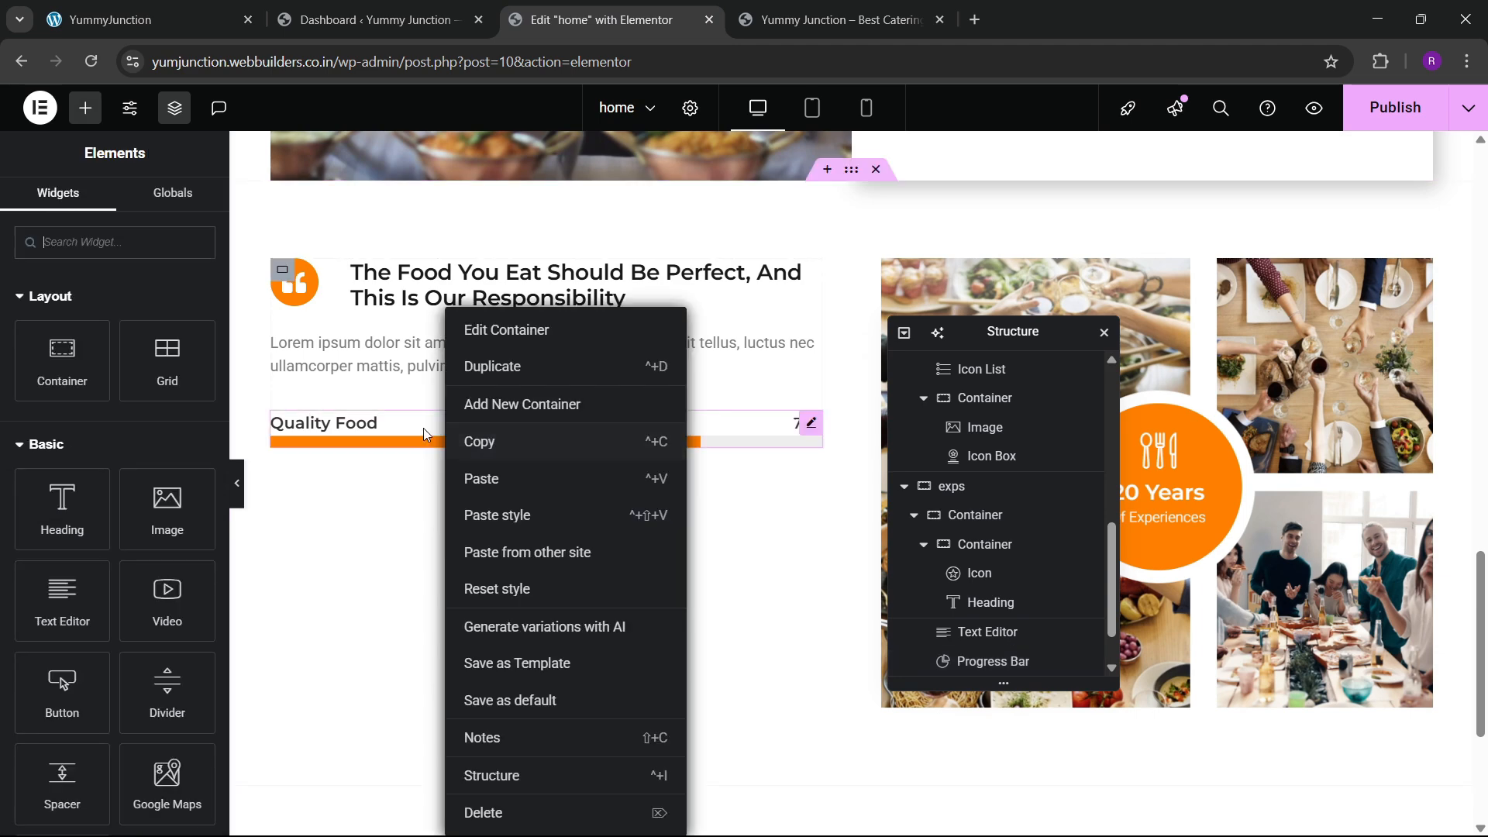
{"action": "right_click", "coordinate": [435, 428]}
{"action": "left_click", "coordinate": [468, 435]}
{"action": "left_click", "coordinate": [218, 8]}
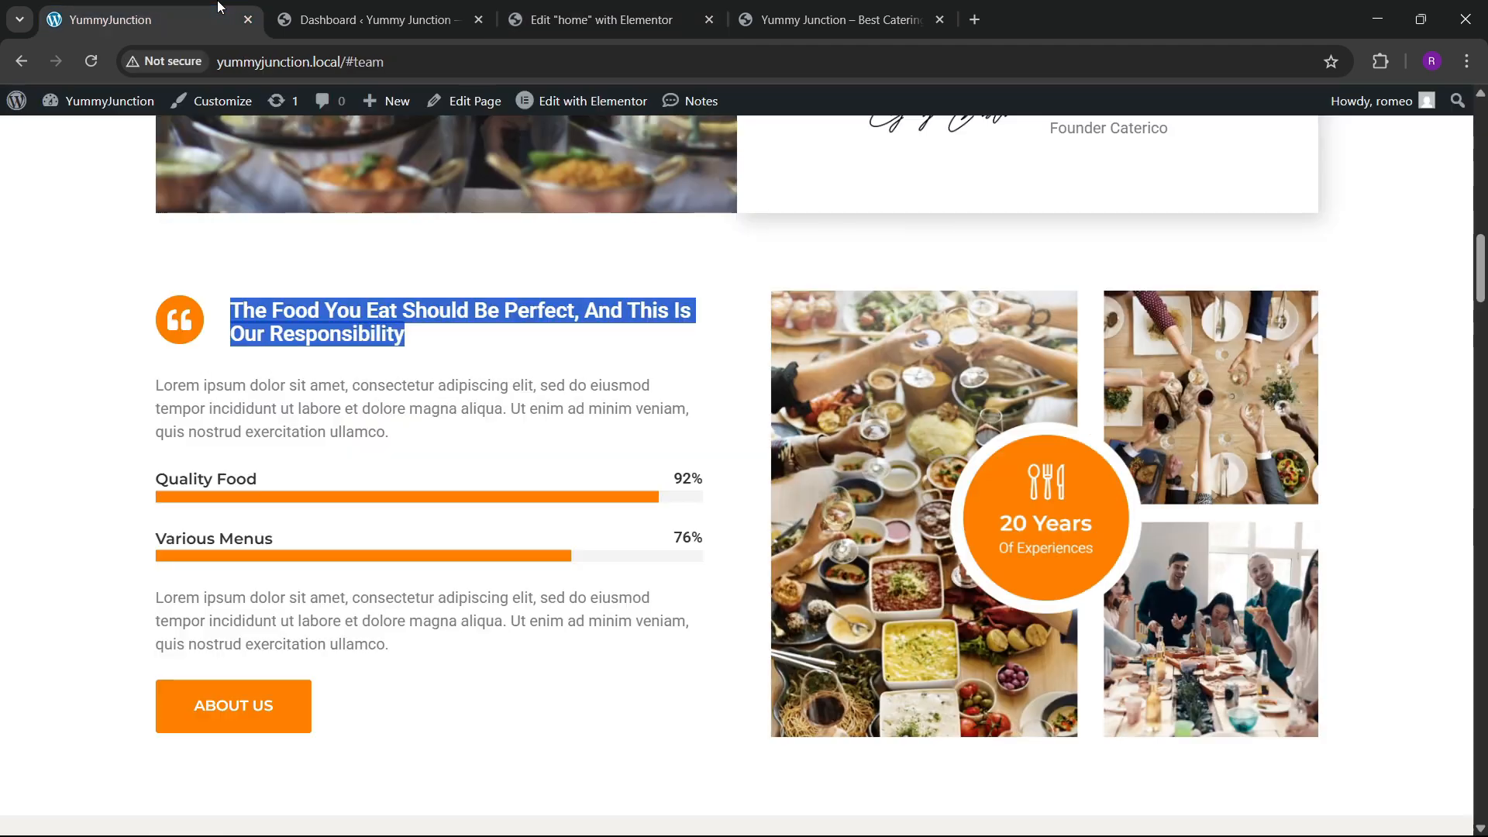
Title the duplicated progress bar "Various Menus"
{"action": "left_click", "coordinate": [601, 19]}
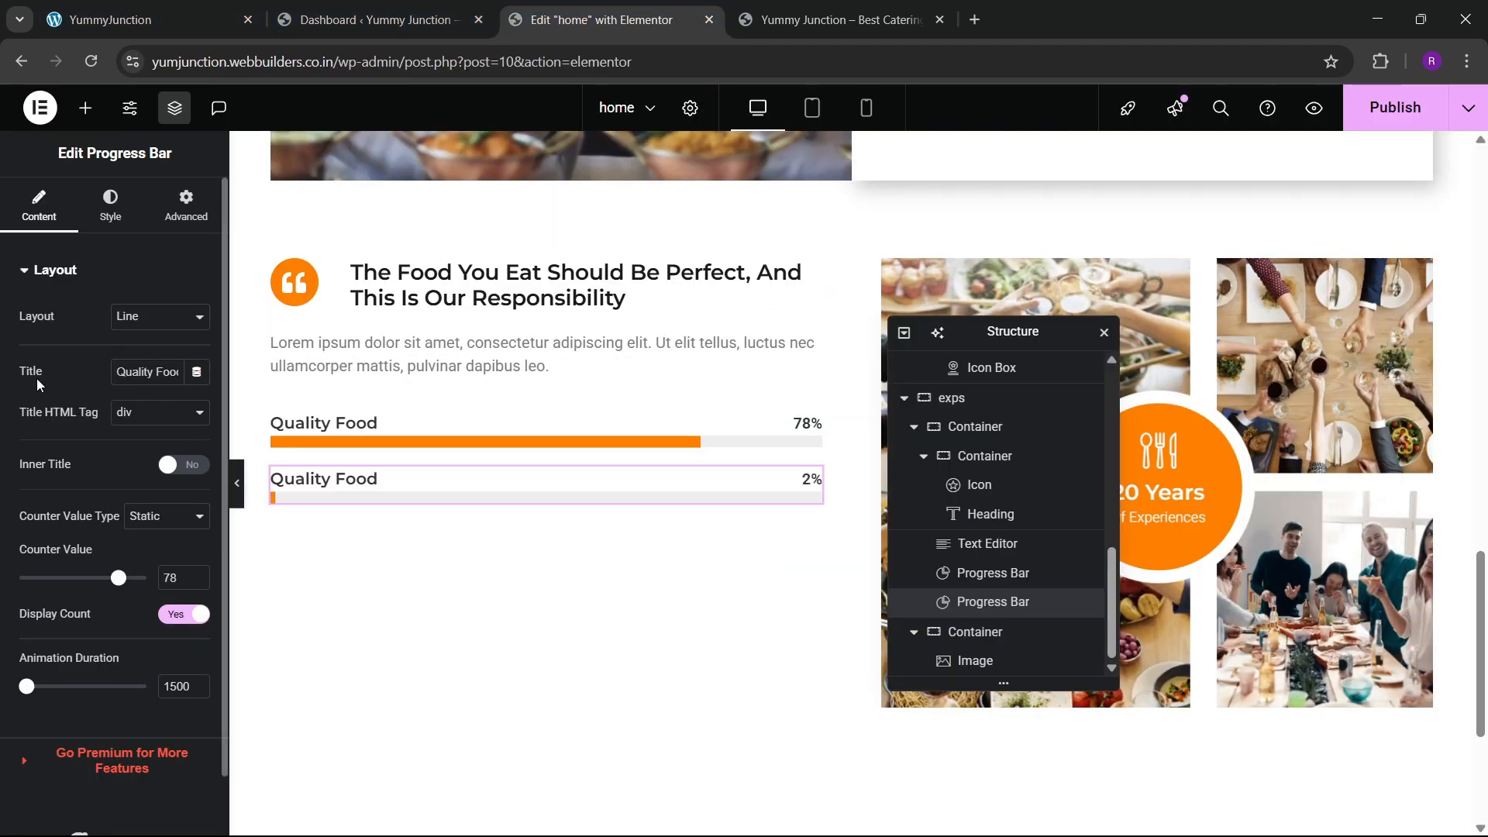
{"action": "triple_click", "coordinate": [138, 375]}
{"action": "key", "text": "BackSpace"}
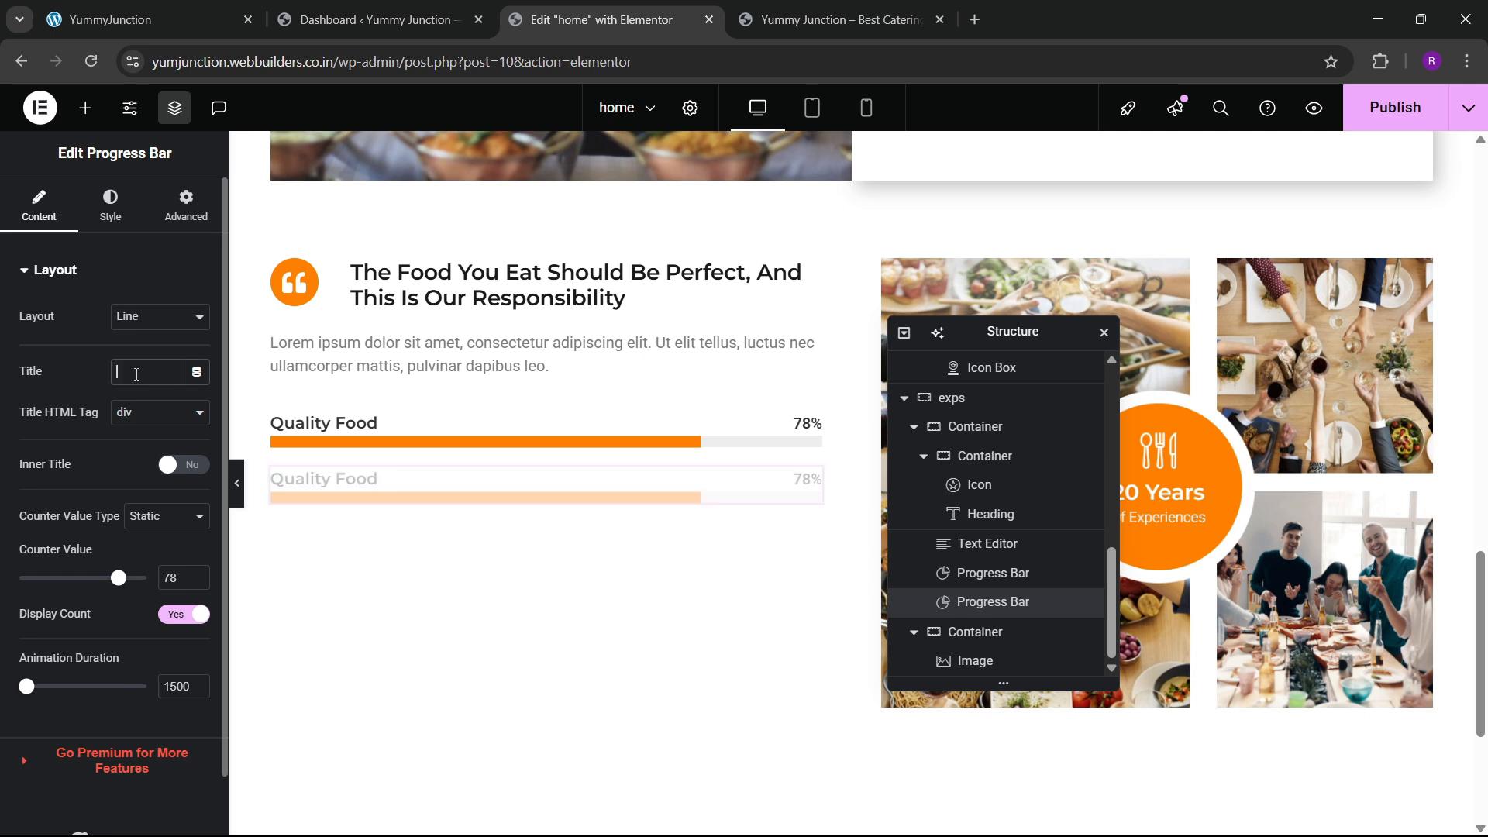
{"action": "type", "text": "Various Menus"}
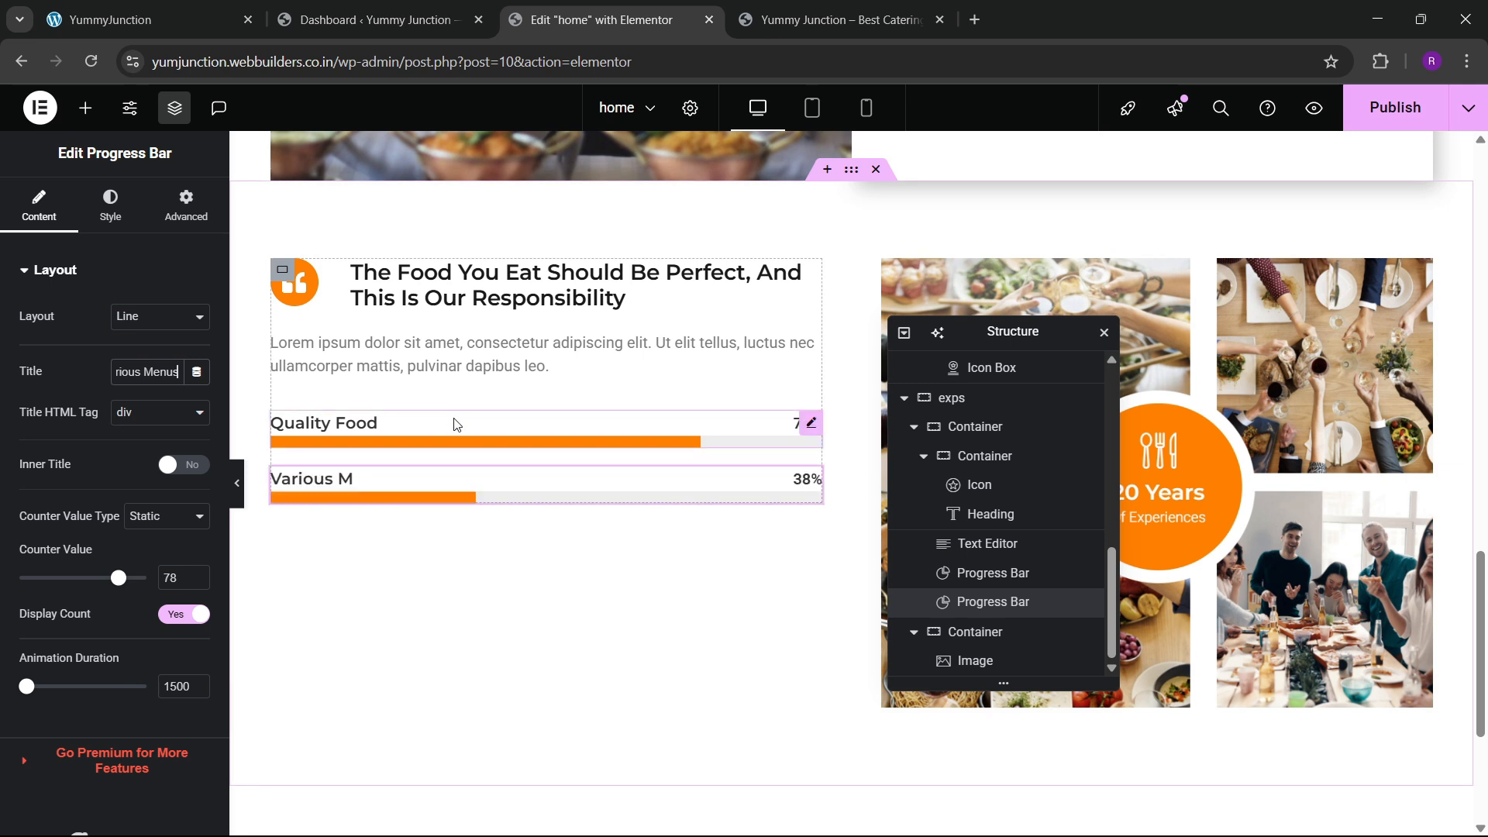
Unlink the "Various Menus" progress bar's margin values and increase its top margin, checking the spacing against the reference site
{"action": "left_click", "coordinate": [186, 205]}
{"action": "left_click", "coordinate": [195, 340]}
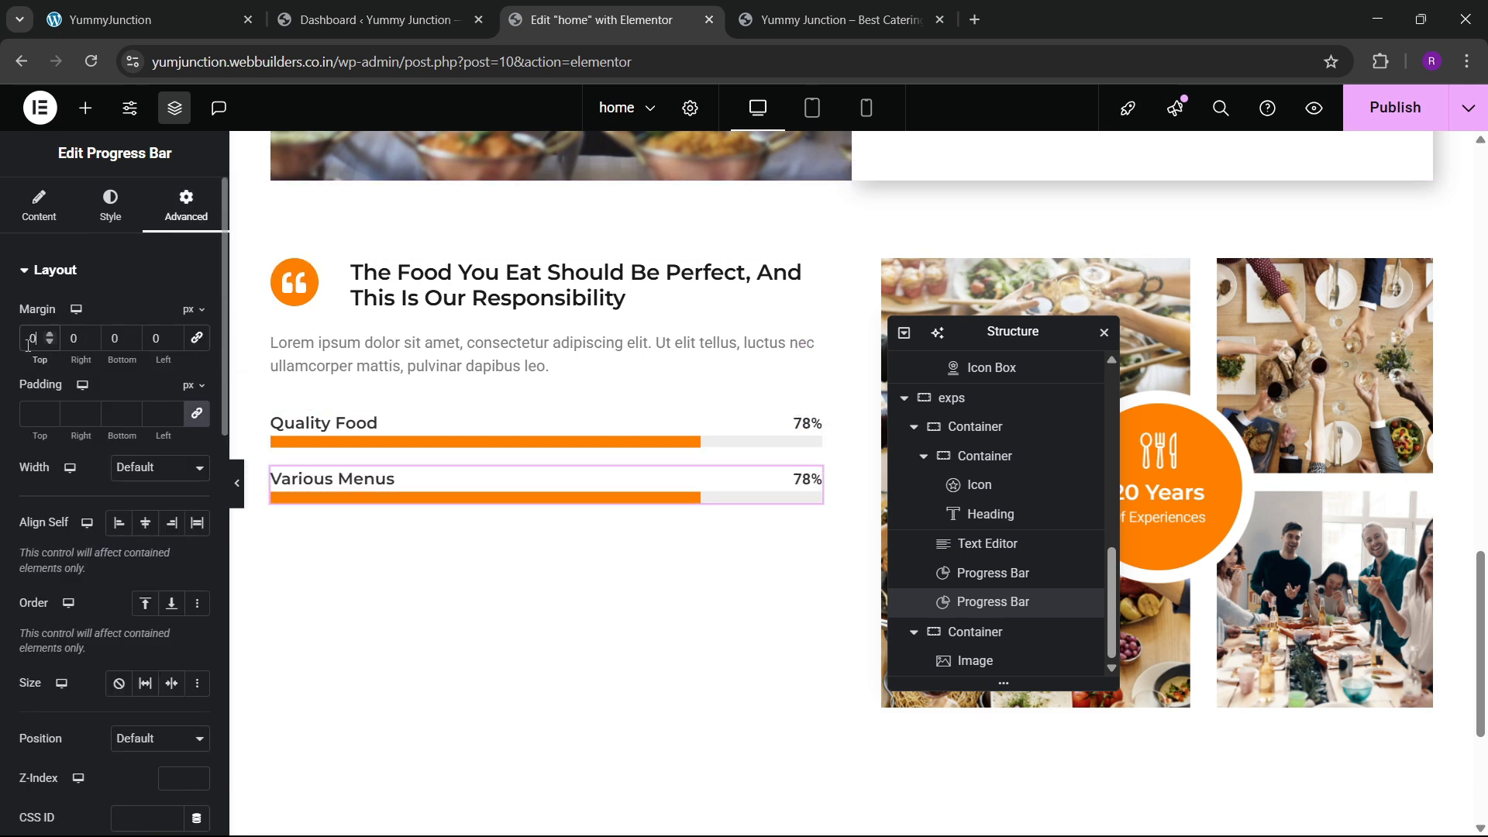
{"action": "left_click", "coordinate": [189, 6]}
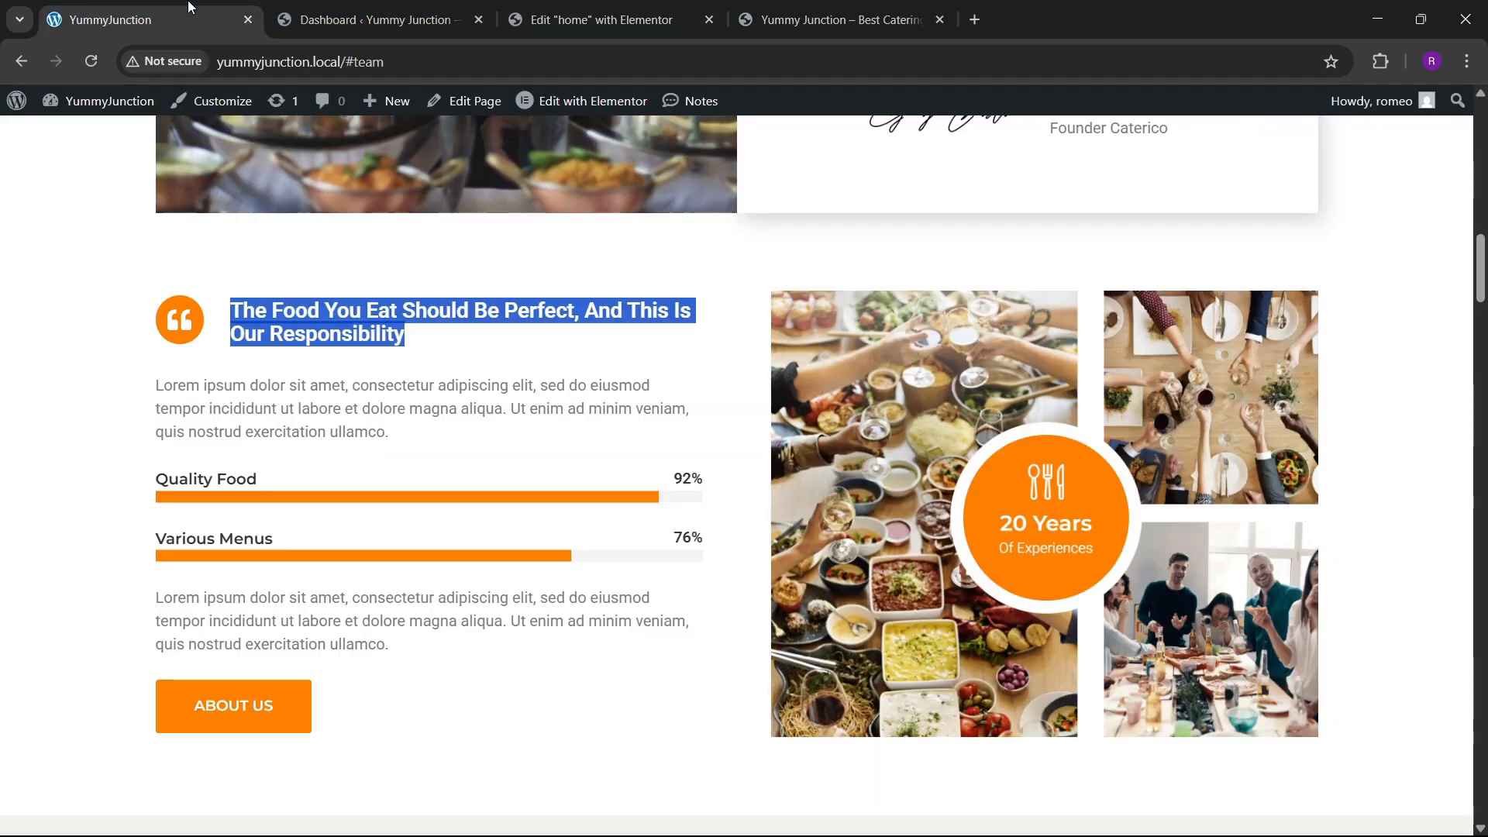
{"action": "left_click", "coordinate": [575, 7]}
Copy the lorem ipsum paragraph under the heading and paste it below the "Various Menus" progress bar
{"action": "right_click", "coordinate": [383, 353]}
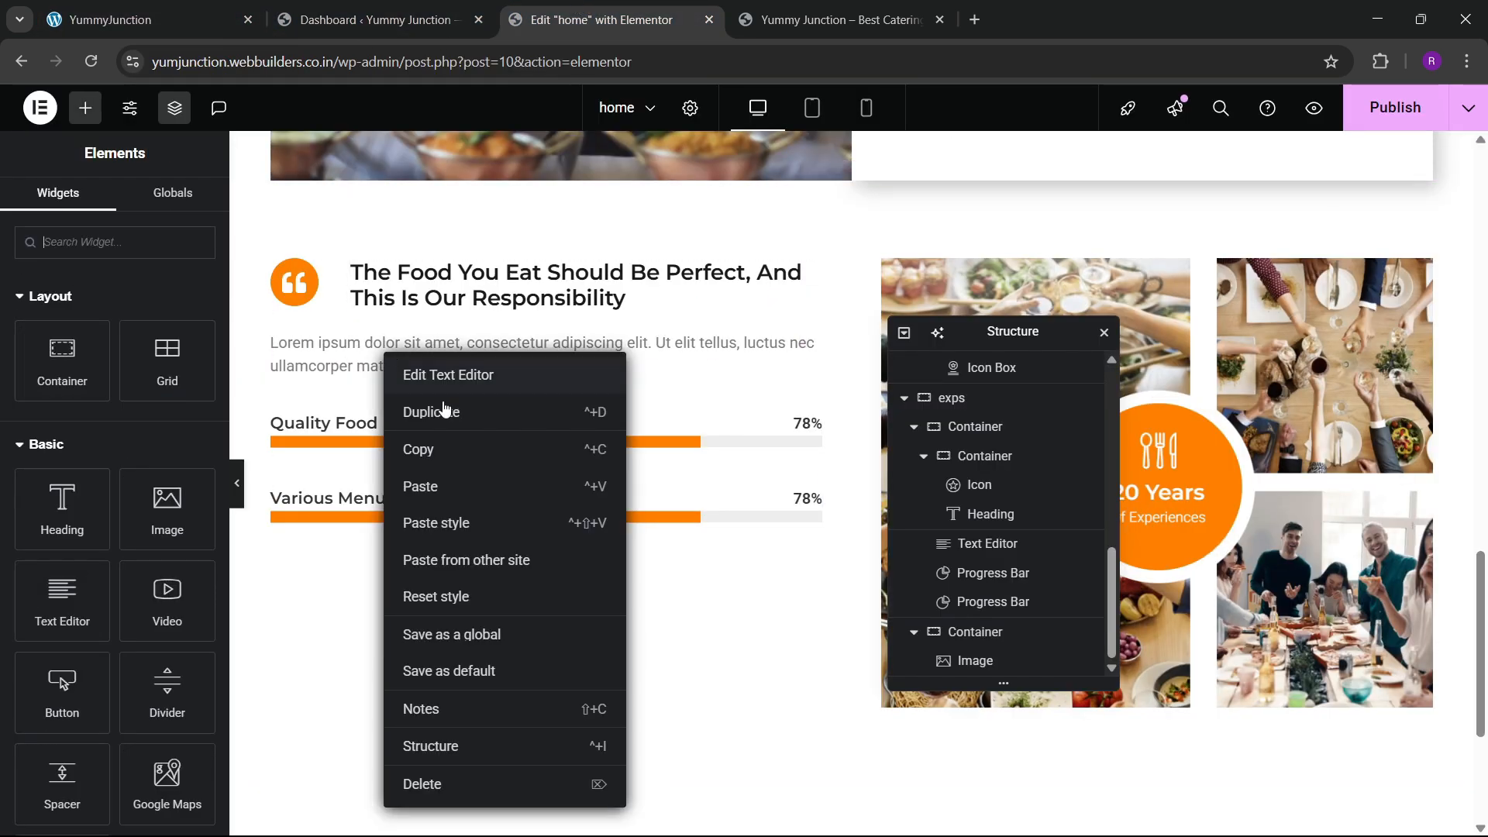
{"action": "left_click", "coordinate": [439, 442]}
{"action": "right_click", "coordinate": [397, 508]}
{"action": "left_click", "coordinate": [427, 516]}
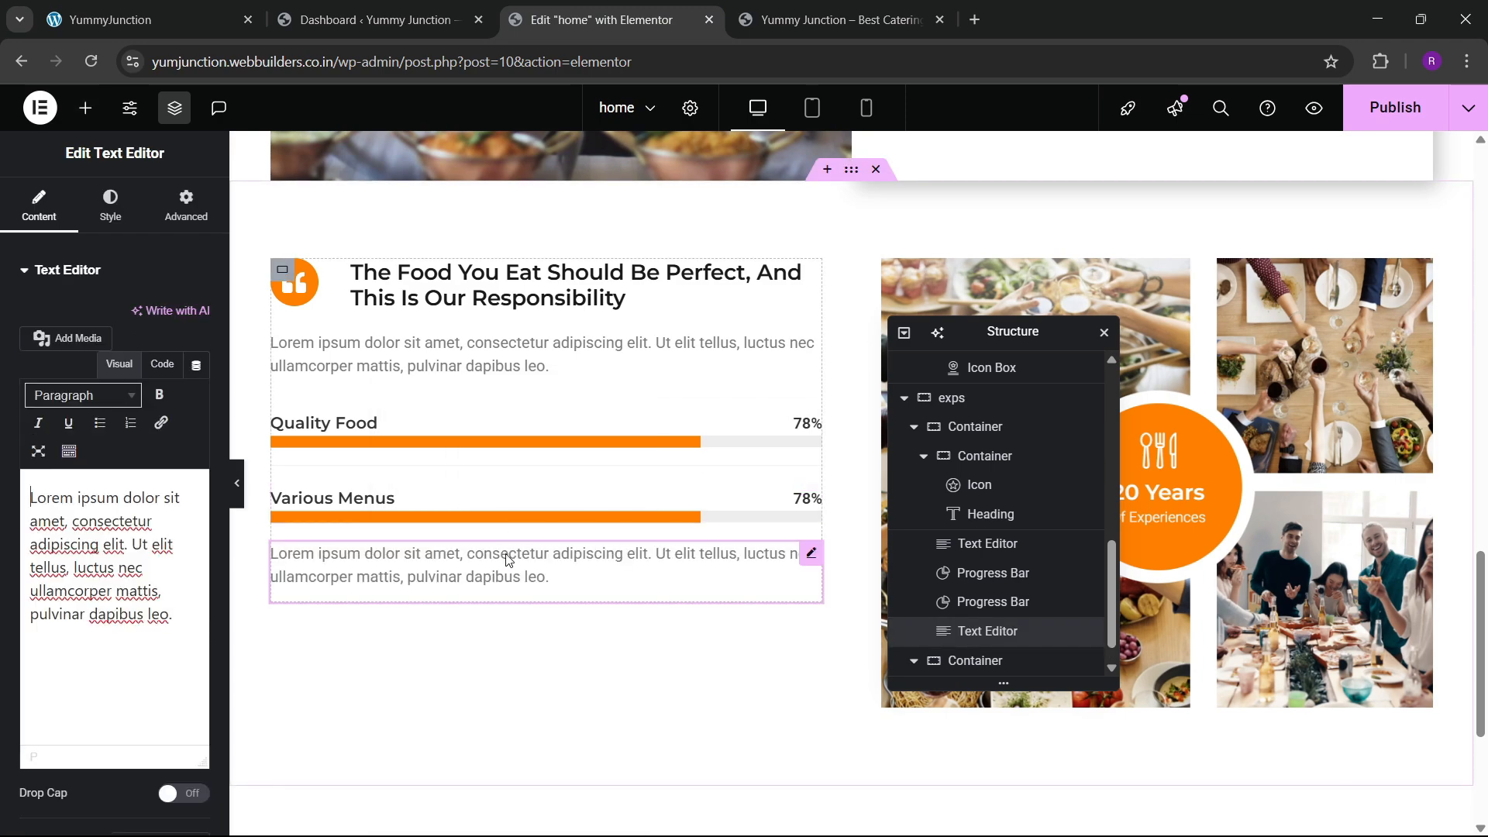
Copy the hero section's "CONTACT US" button and paste it below the second paragraph in the exps section
{"action": "left_click", "coordinate": [152, 8]}
{"action": "left_click", "coordinate": [564, 6]}
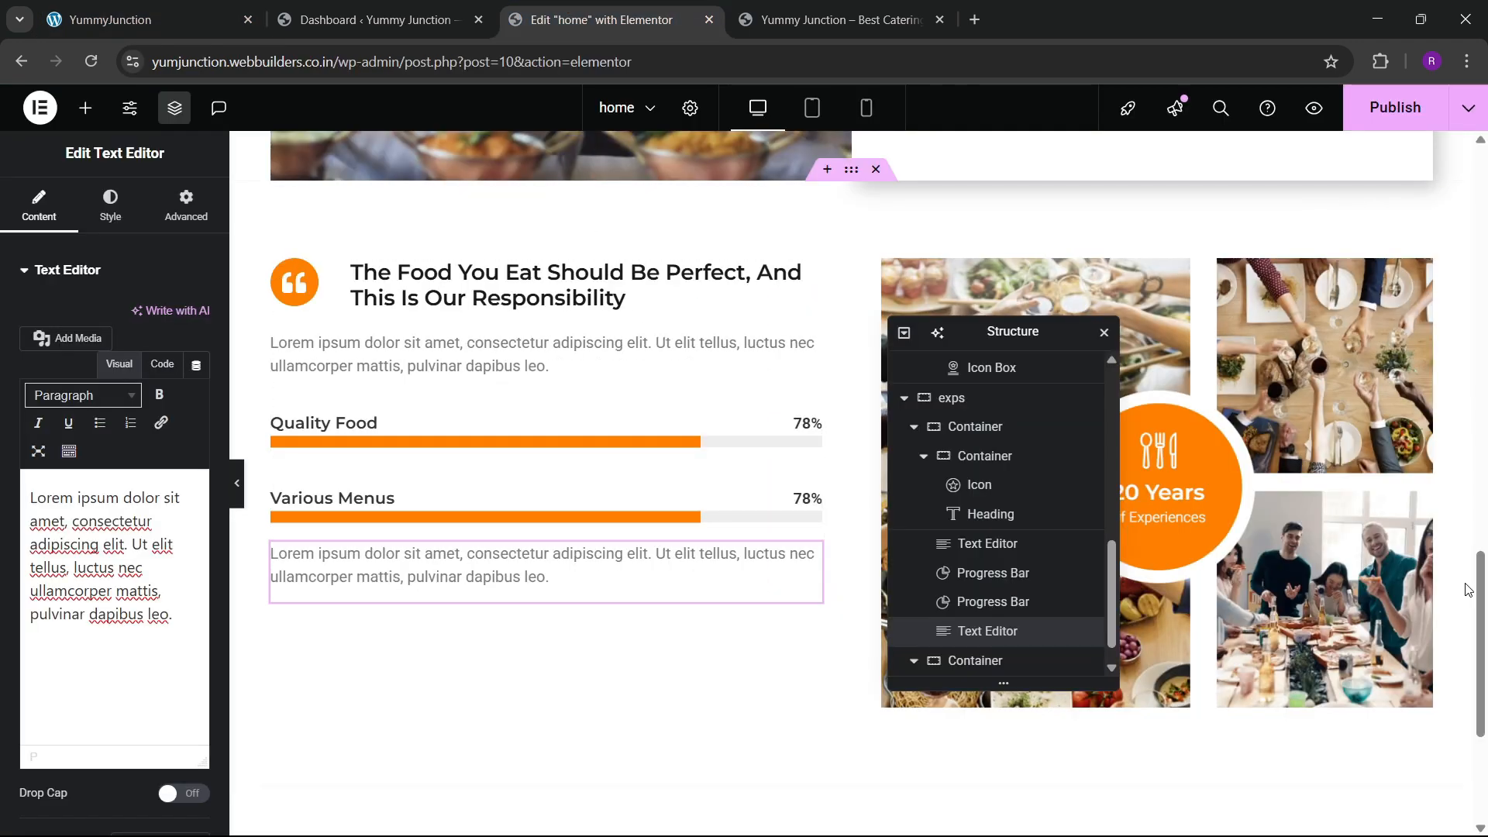
{"action": "scroll", "coordinate": [1482, 660], "scroll_direction": "up", "scroll_amount": 15}
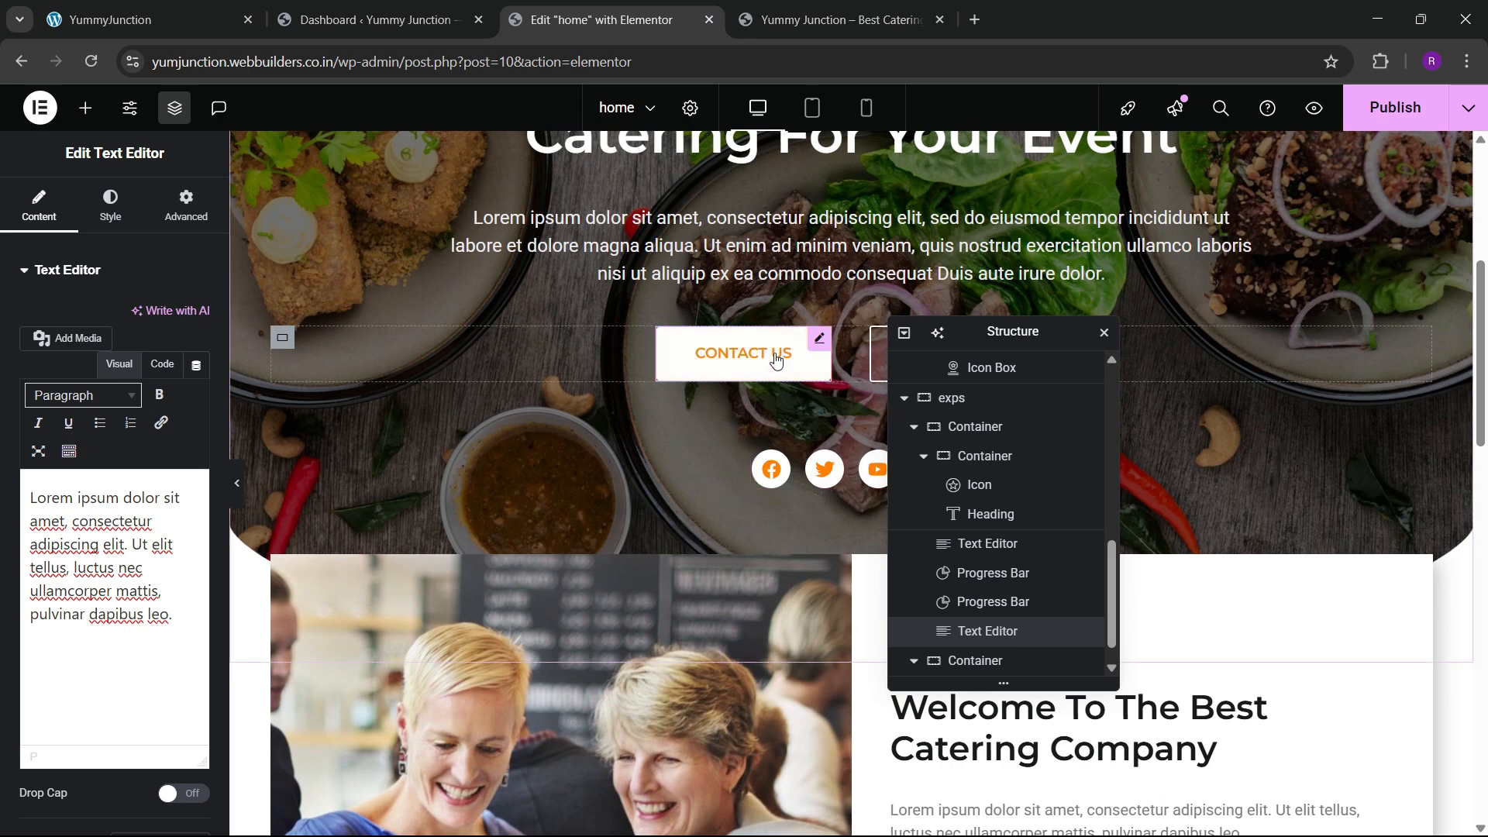
{"action": "right_click", "coordinate": [776, 358]}
{"action": "left_click", "coordinate": [812, 450]}
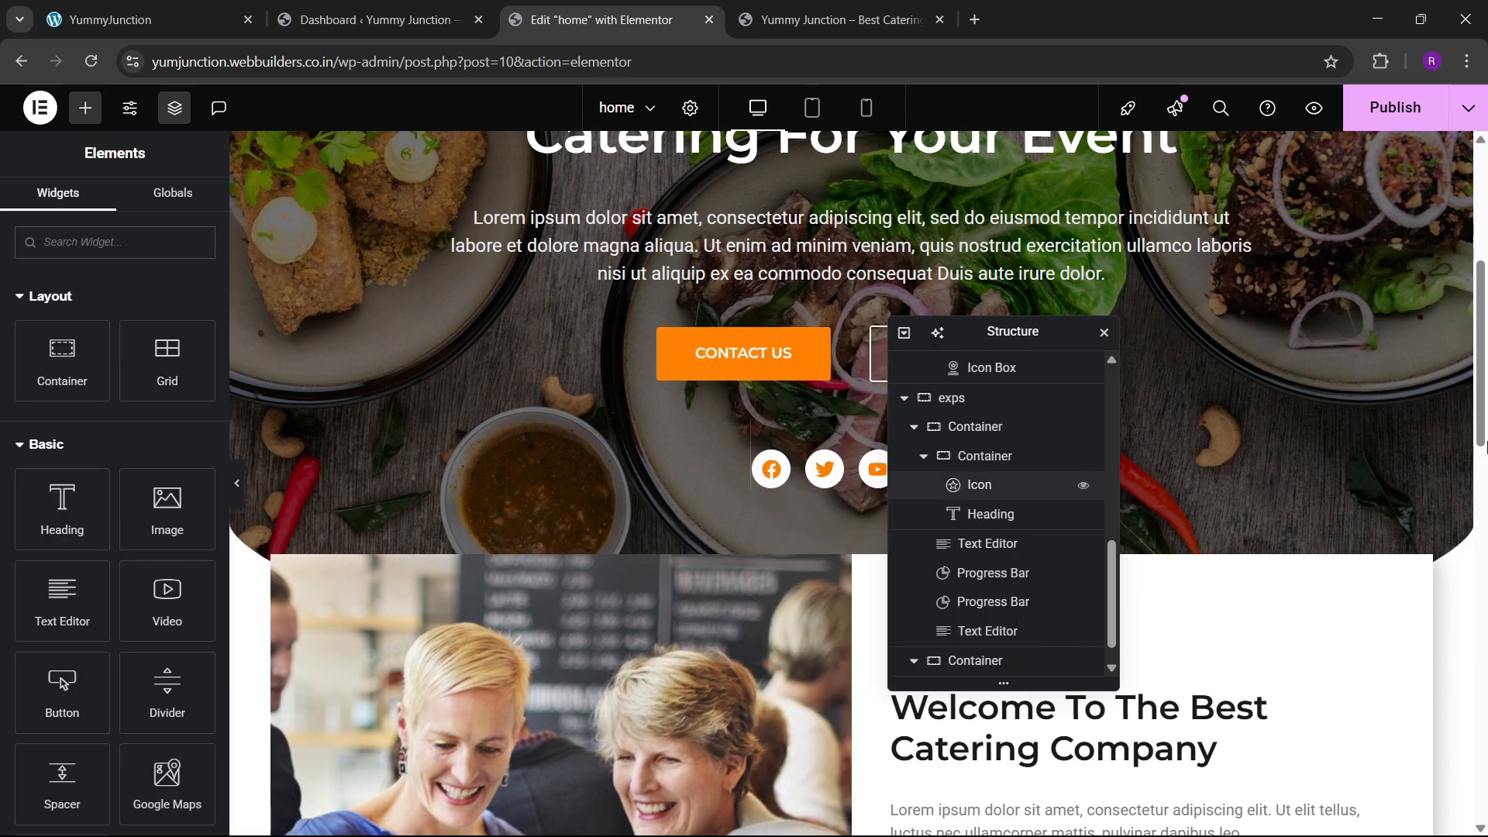
{"action": "left_click_drag", "start_coordinate": [1485, 438], "coordinate": [1486, 690]}
{"action": "scroll", "coordinate": [1485, 692], "scroll_direction": "down", "scroll_amount": 2}
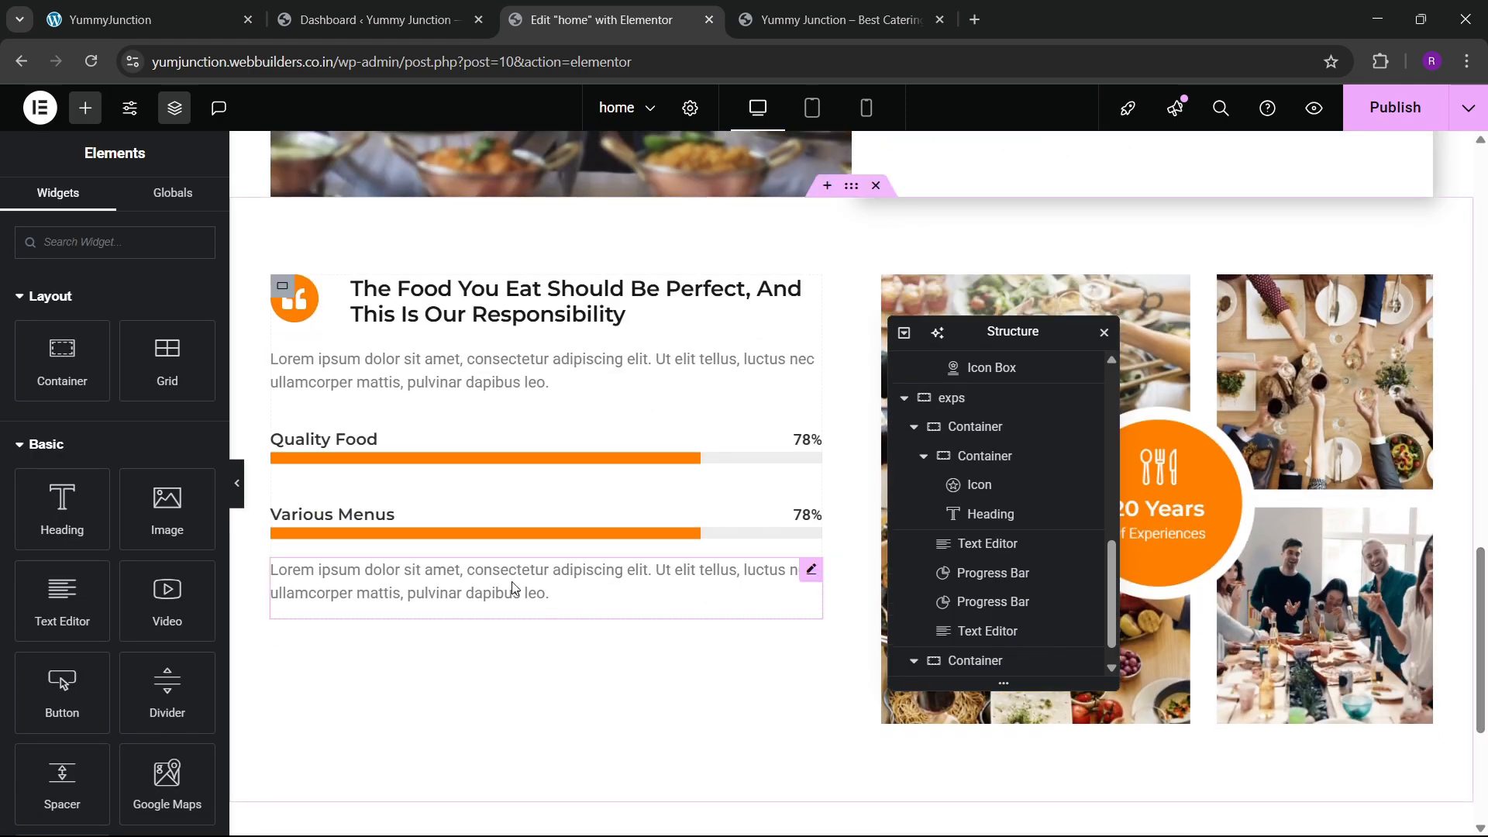
{"action": "right_click", "coordinate": [542, 571]}
{"action": "left_click", "coordinate": [551, 513]}
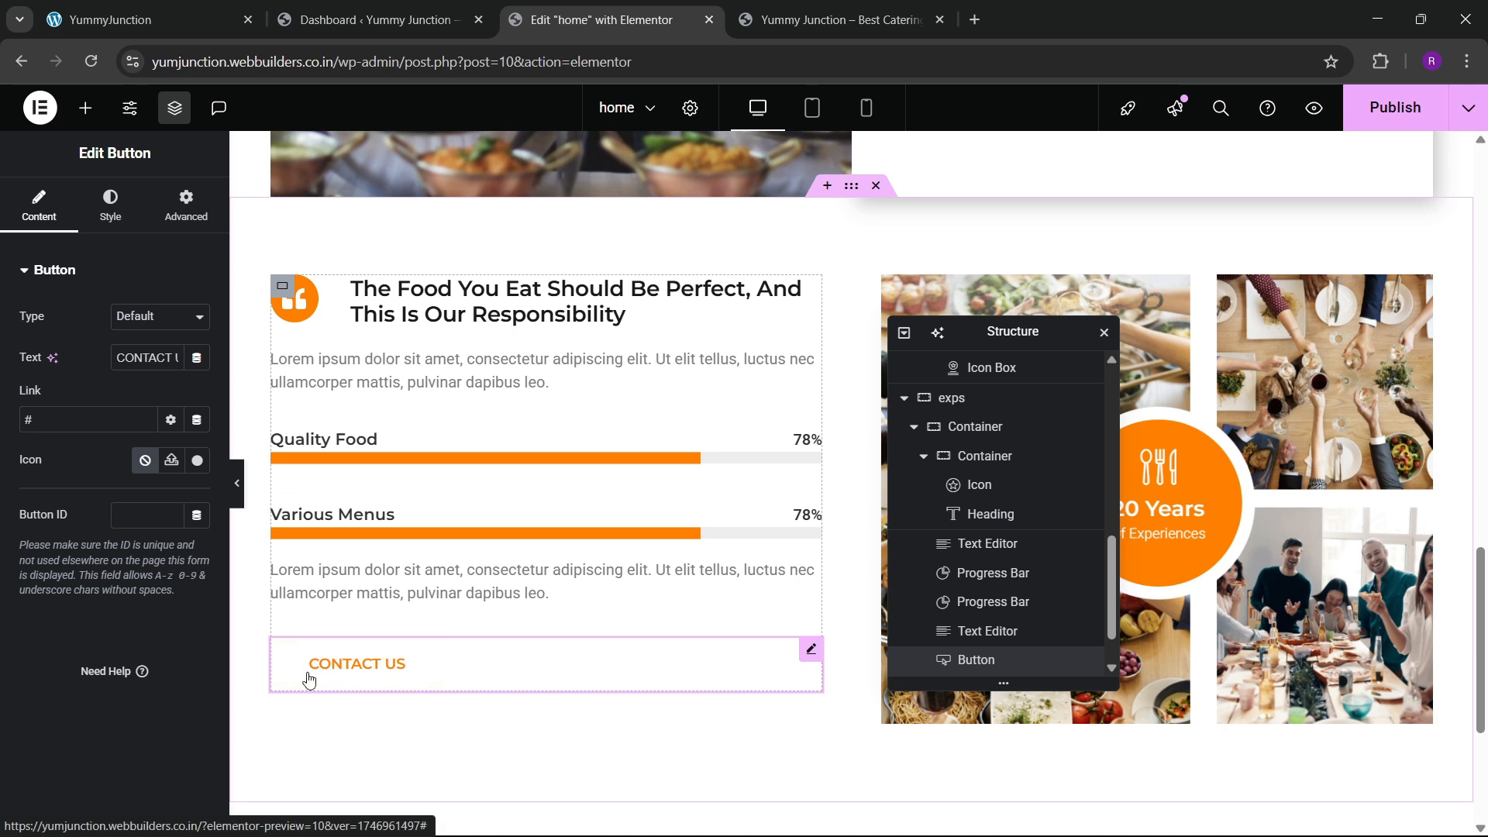
Set the pasted button's hover background color to black and its hover text color to white (#FFFFFF)
{"action": "left_click", "coordinate": [108, 206]}
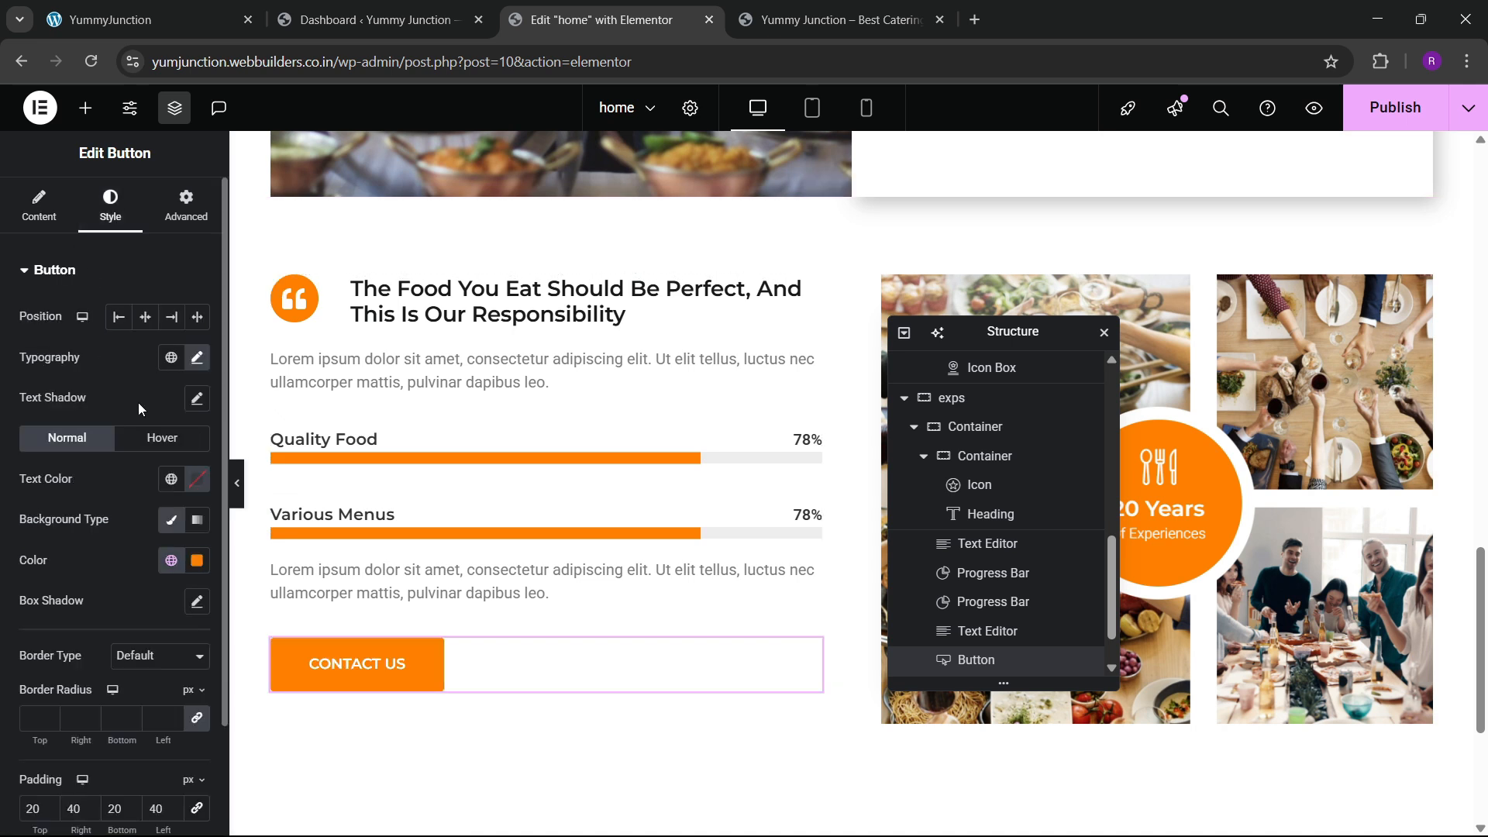
{"action": "left_click", "coordinate": [163, 440]}
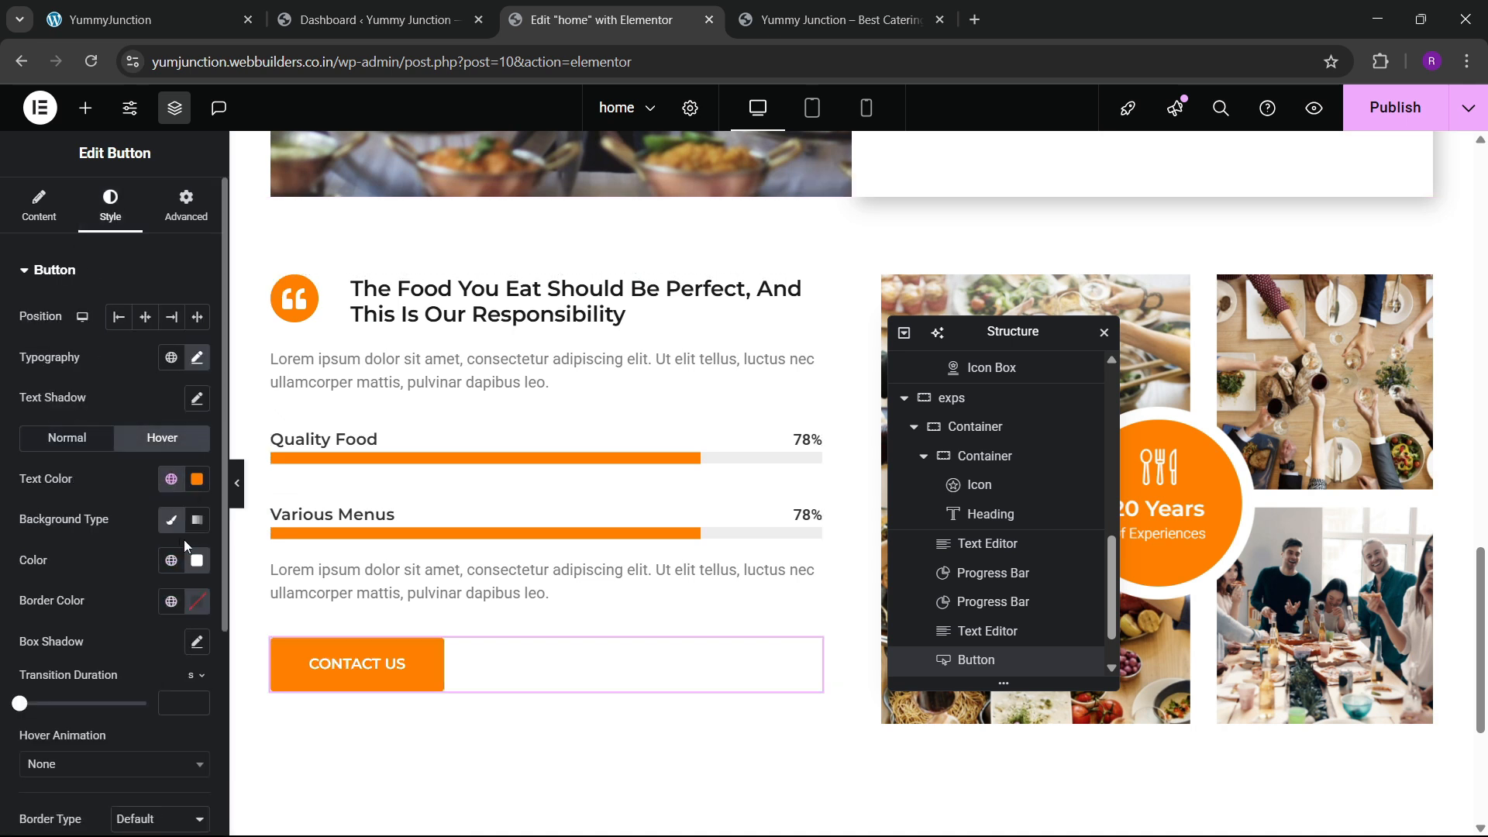
{"action": "left_click", "coordinate": [197, 560]}
{"action": "left_click_drag", "start_coordinate": [156, 388], "coordinate": [84, 462]}
{"action": "left_click", "coordinate": [124, 583]}
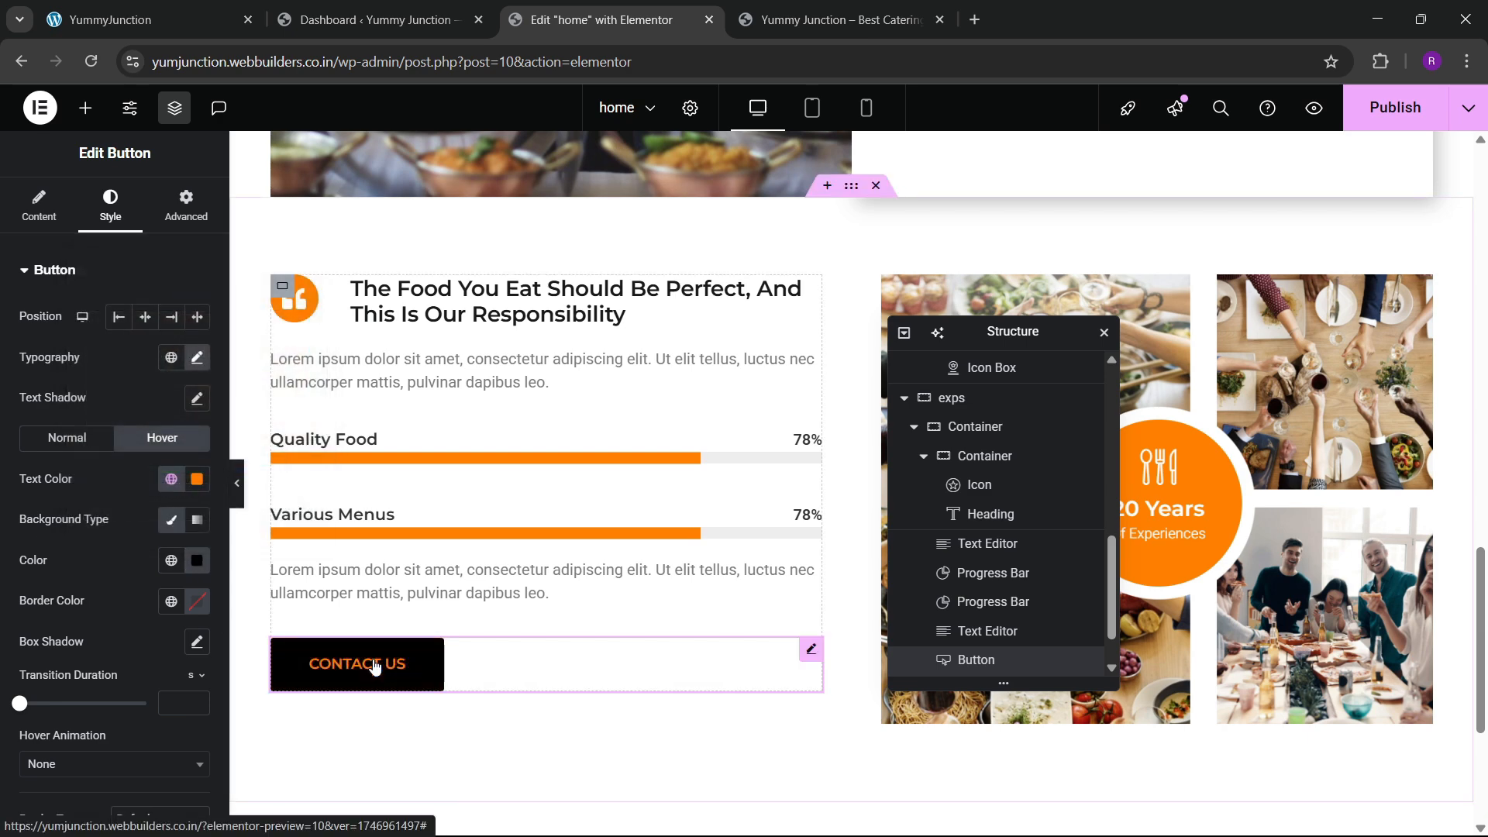
{"action": "left_click", "coordinate": [197, 479]}
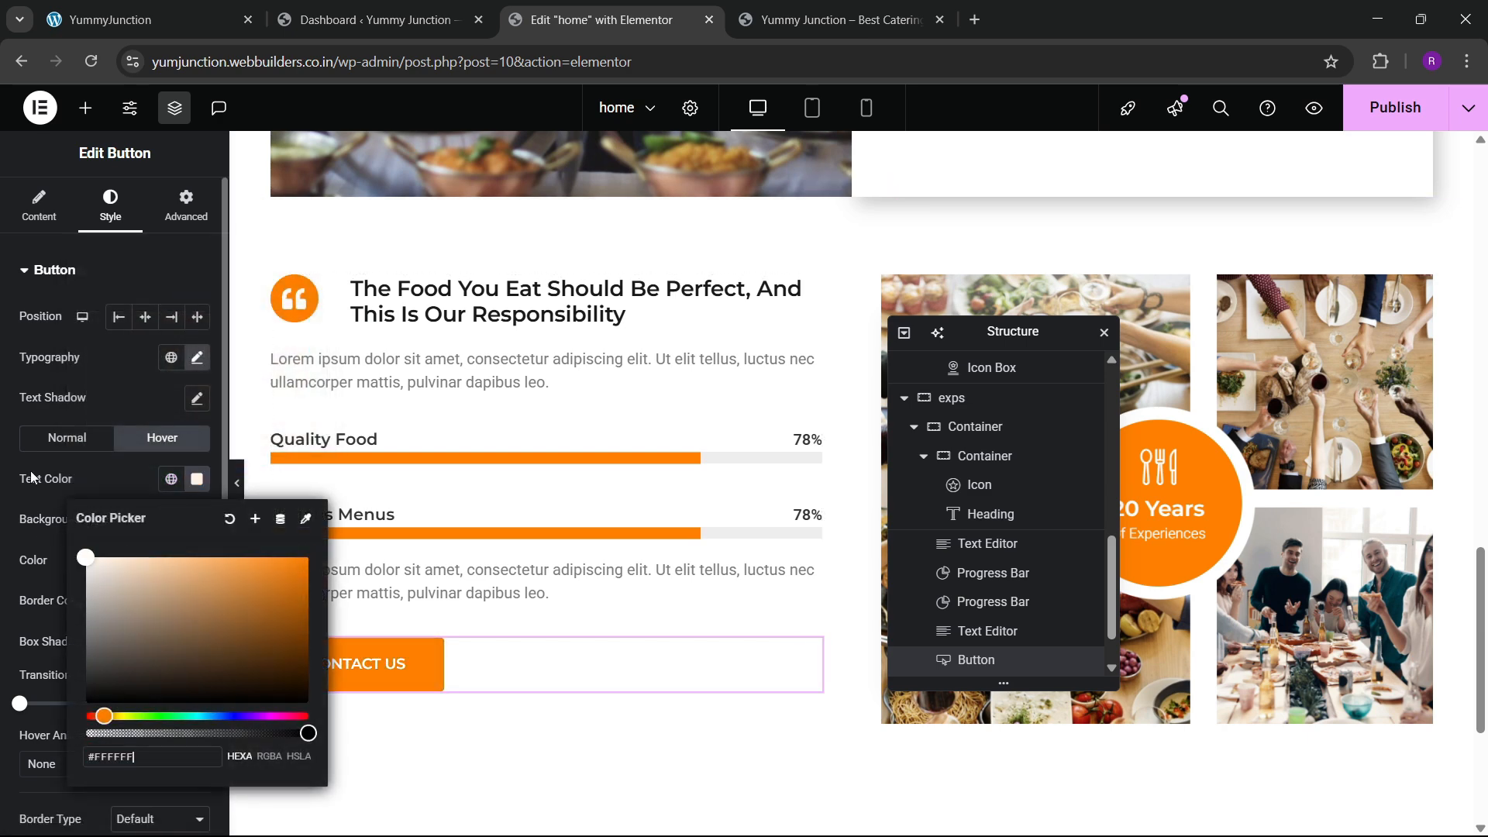
{"action": "left_click", "coordinate": [85, 558]}
Center the exps container's items with both justify content and align items
{"action": "left_click", "coordinate": [463, 715]}
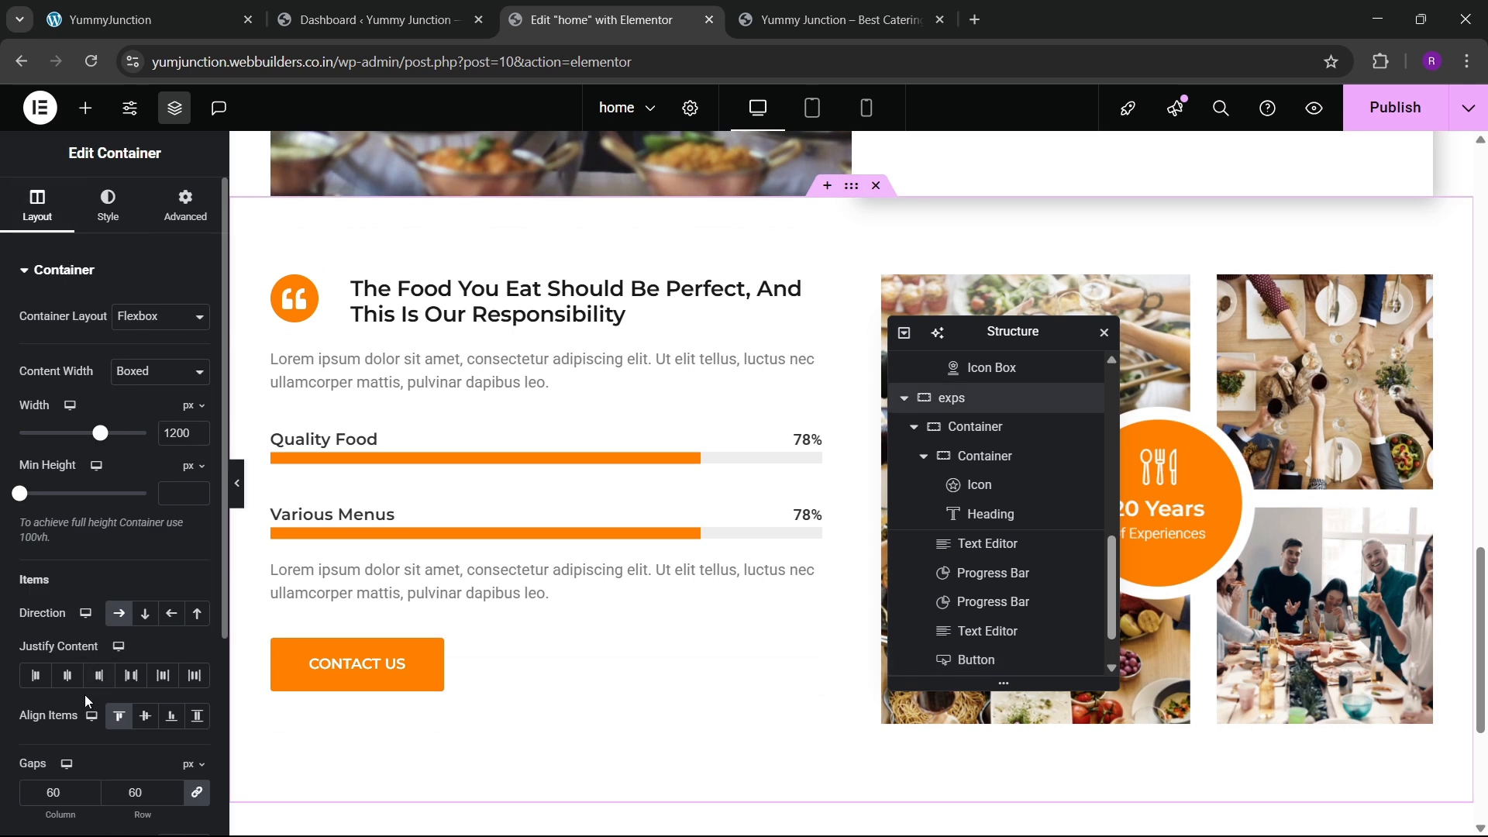
{"action": "left_click", "coordinate": [144, 719]}
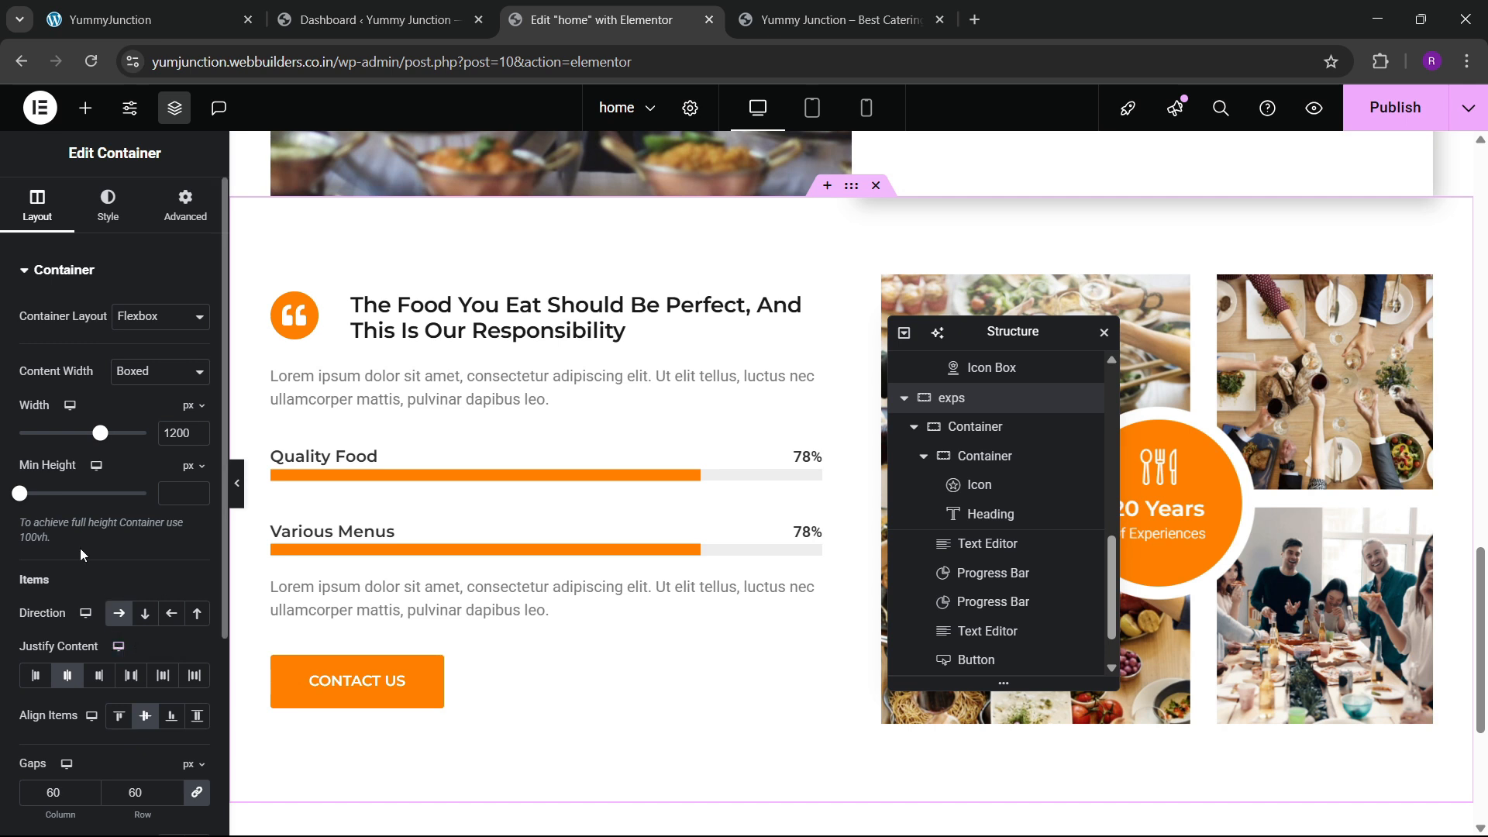
{"action": "scroll", "coordinate": [109, 628], "scroll_direction": "down", "scroll_amount": 1}
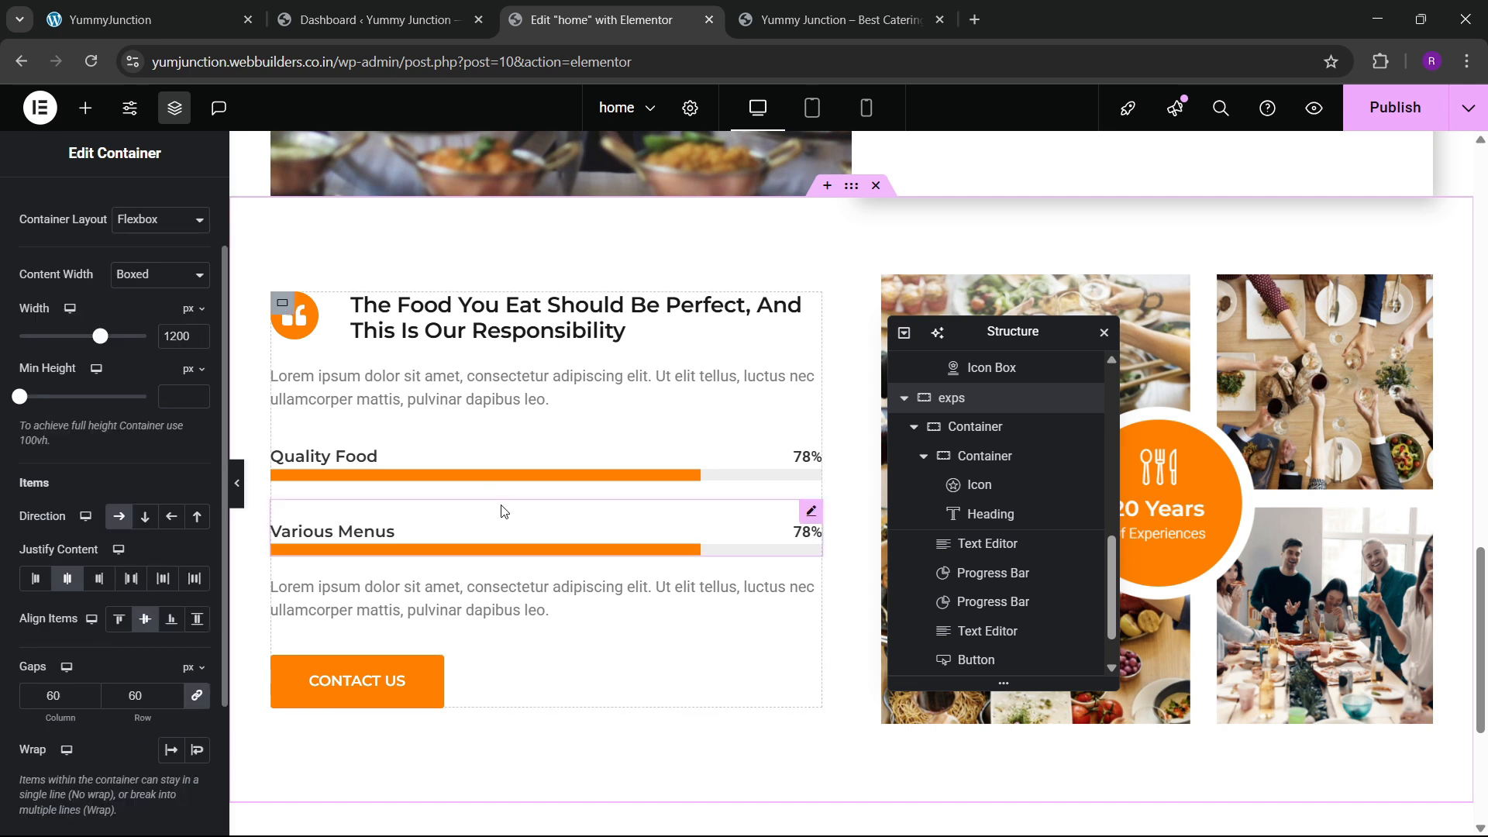
Publish the home page and compare its live version with the reference site, down to the services section with its event cards
{"action": "left_click", "coordinate": [291, 307]}
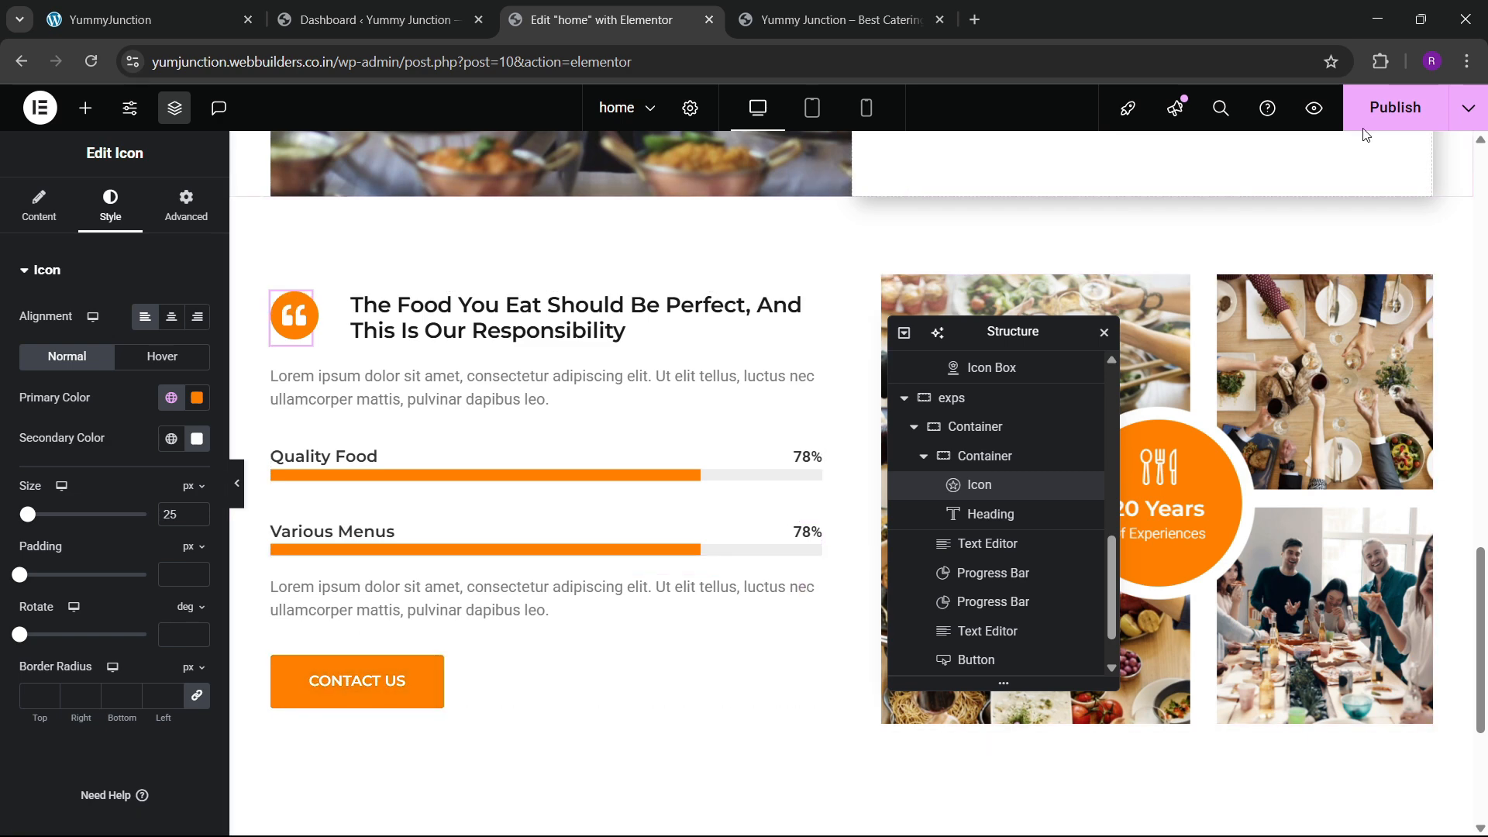
{"action": "left_click", "coordinate": [1395, 107]}
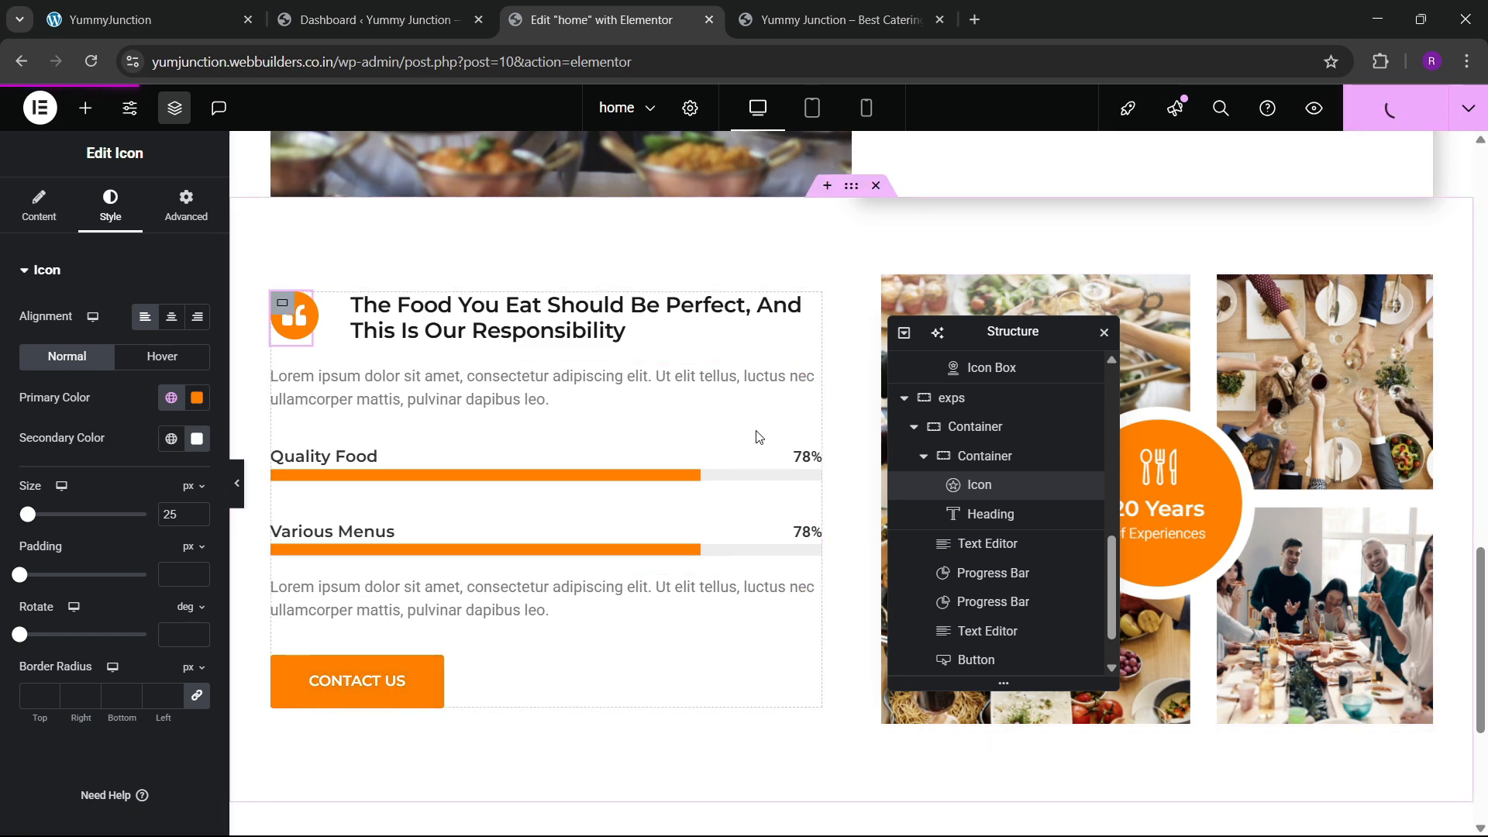
{"action": "left_click", "coordinate": [837, 19]}
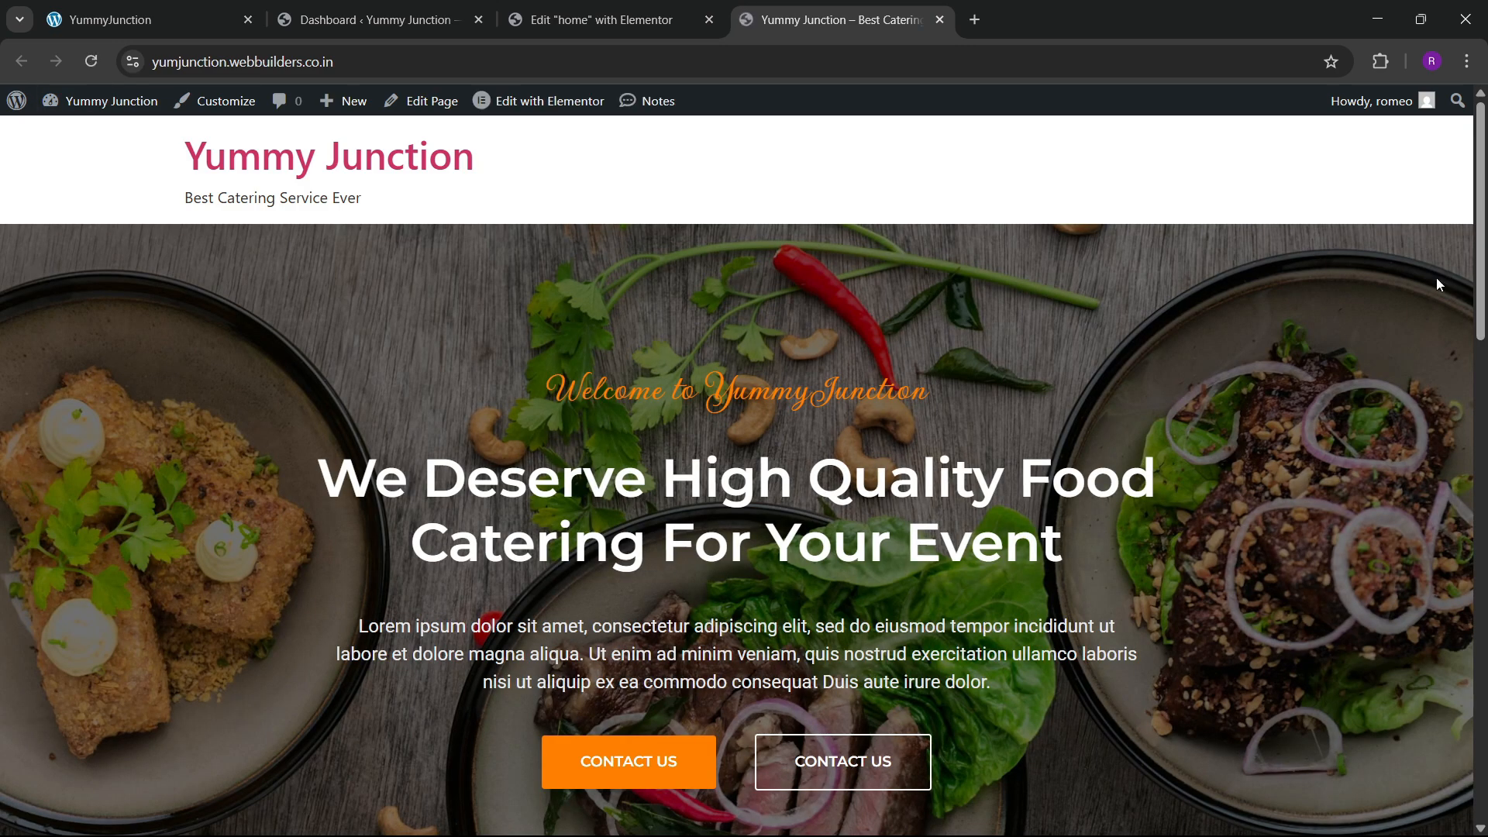
{"action": "scroll", "coordinate": [1481, 457], "scroll_direction": "down", "scroll_amount": 5}
{"action": "scroll", "coordinate": [1480, 457], "scroll_direction": "down", "scroll_amount": 12}
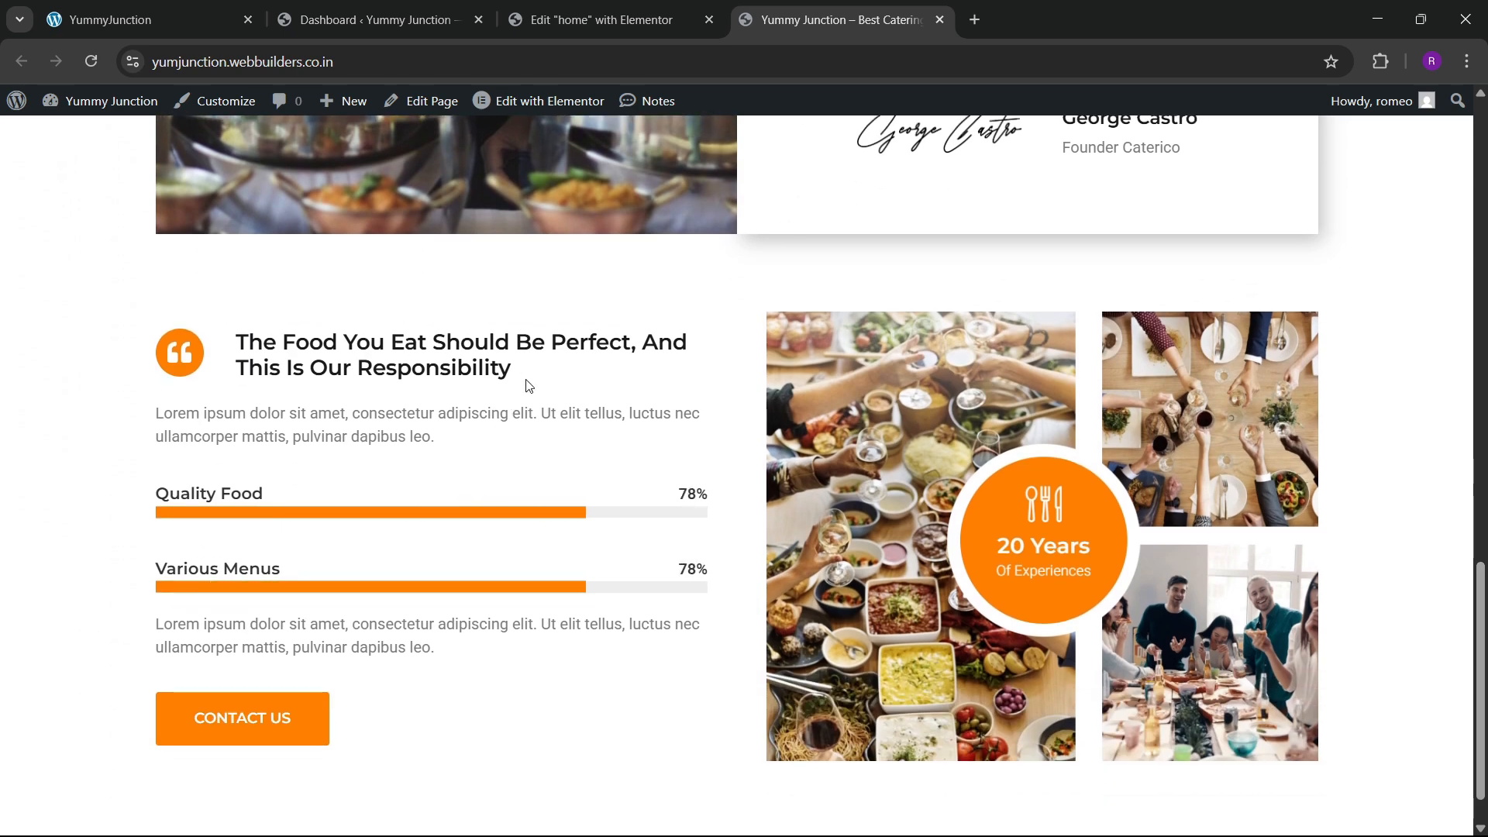
{"action": "key", "text": "ctrl+1"}
{"action": "scroll", "coordinate": [707, 581], "scroll_direction": "down", "scroll_amount": 4}
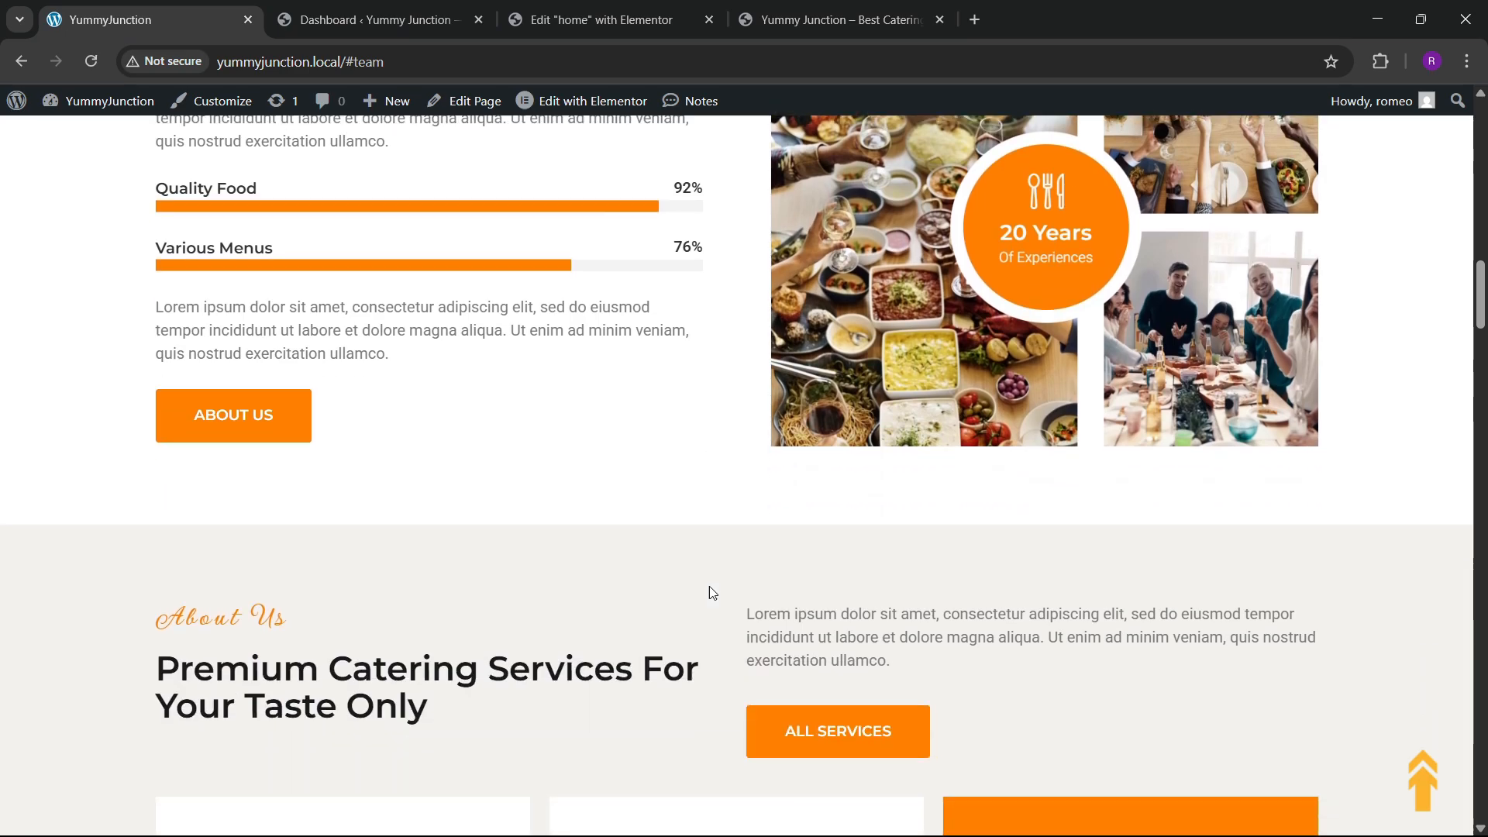
{"action": "scroll", "coordinate": [709, 586], "scroll_direction": "down", "scroll_amount": 5}
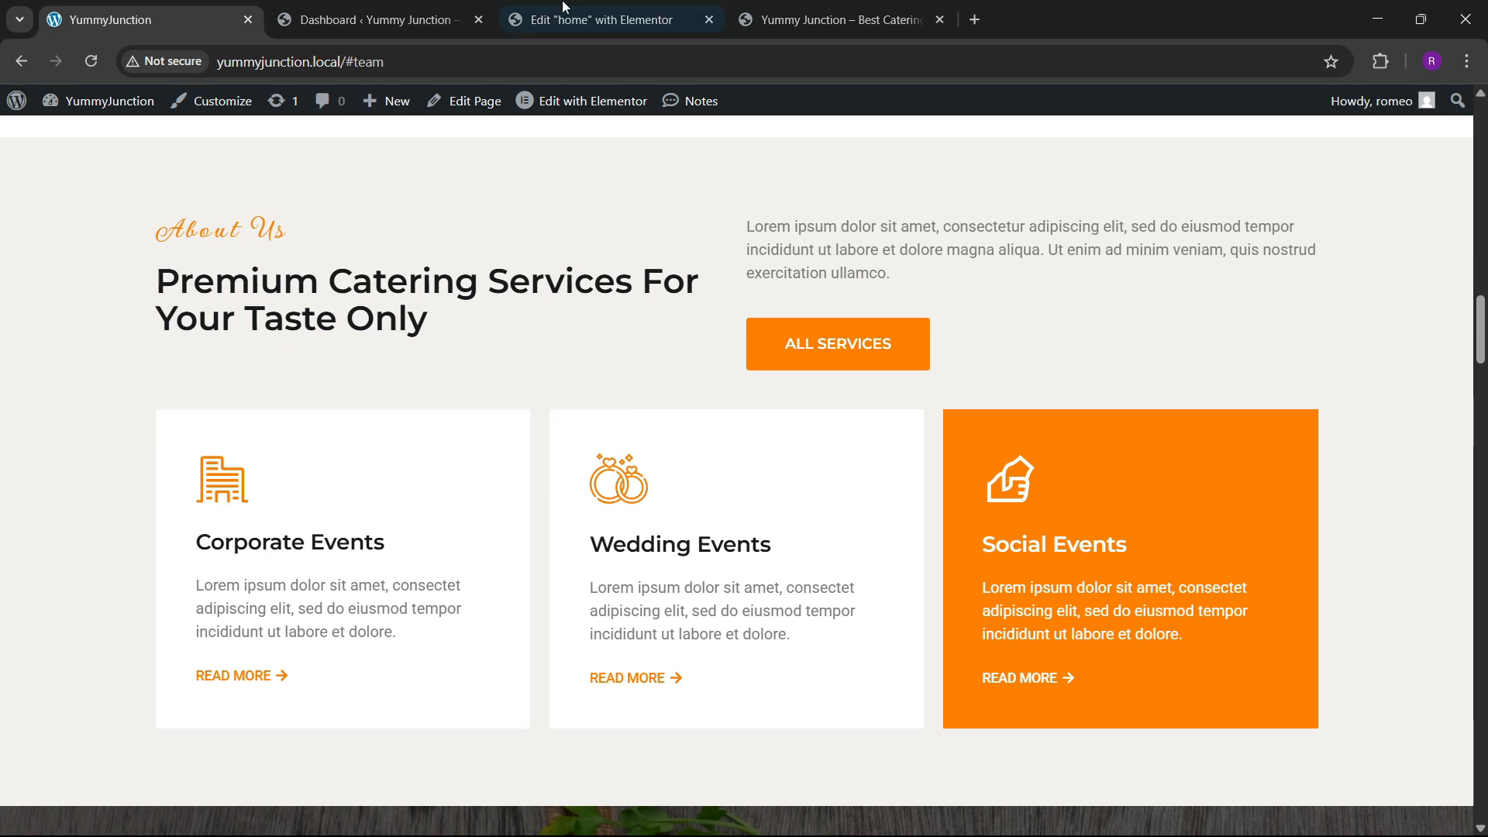
In the home page editor, add a column flexbox container below the exps section and name it service
{"action": "left_click", "coordinate": [586, 7]}
{"action": "scroll", "coordinate": [742, 473], "scroll_direction": "up", "scroll_amount": 2}
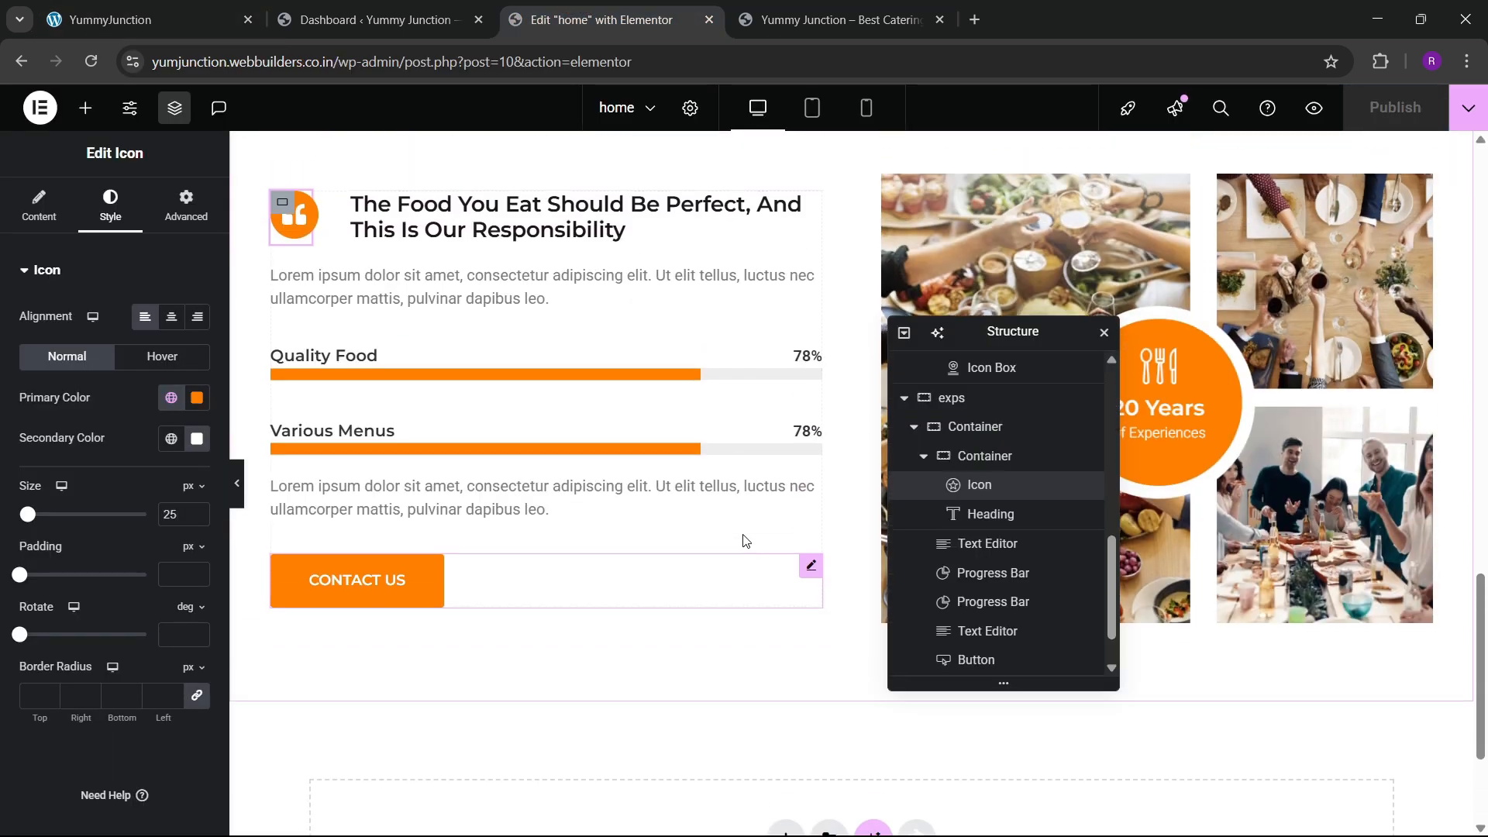
{"action": "left_click_drag", "start_coordinate": [1015, 336], "coordinate": [1162, 288]}
{"action": "scroll", "coordinate": [844, 415], "scroll_direction": "down", "scroll_amount": 2}
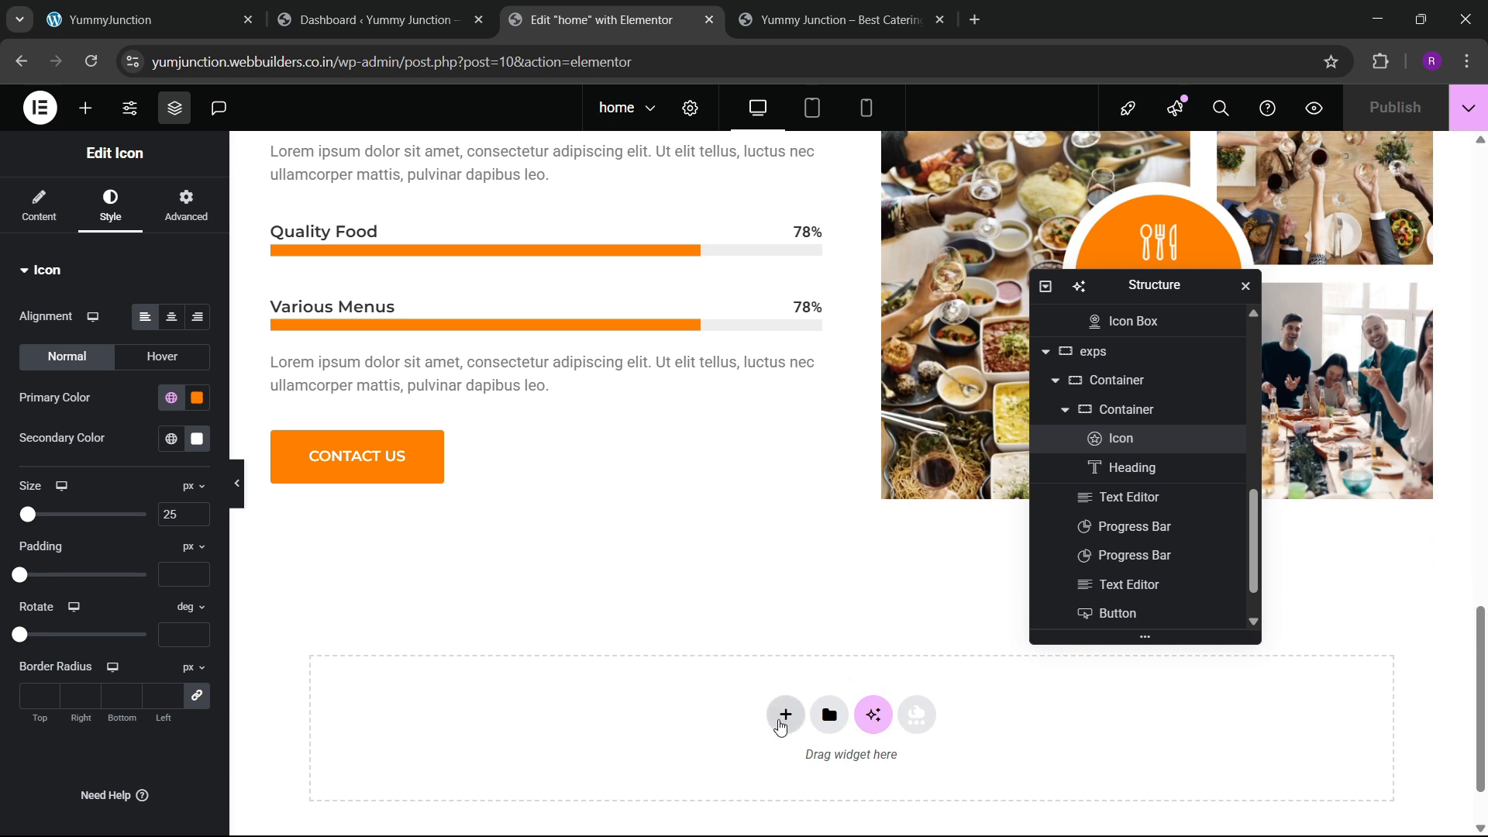
{"action": "left_click", "coordinate": [784, 714]}
{"action": "left_click", "coordinate": [791, 767]}
{"action": "left_click", "coordinate": [585, 760]}
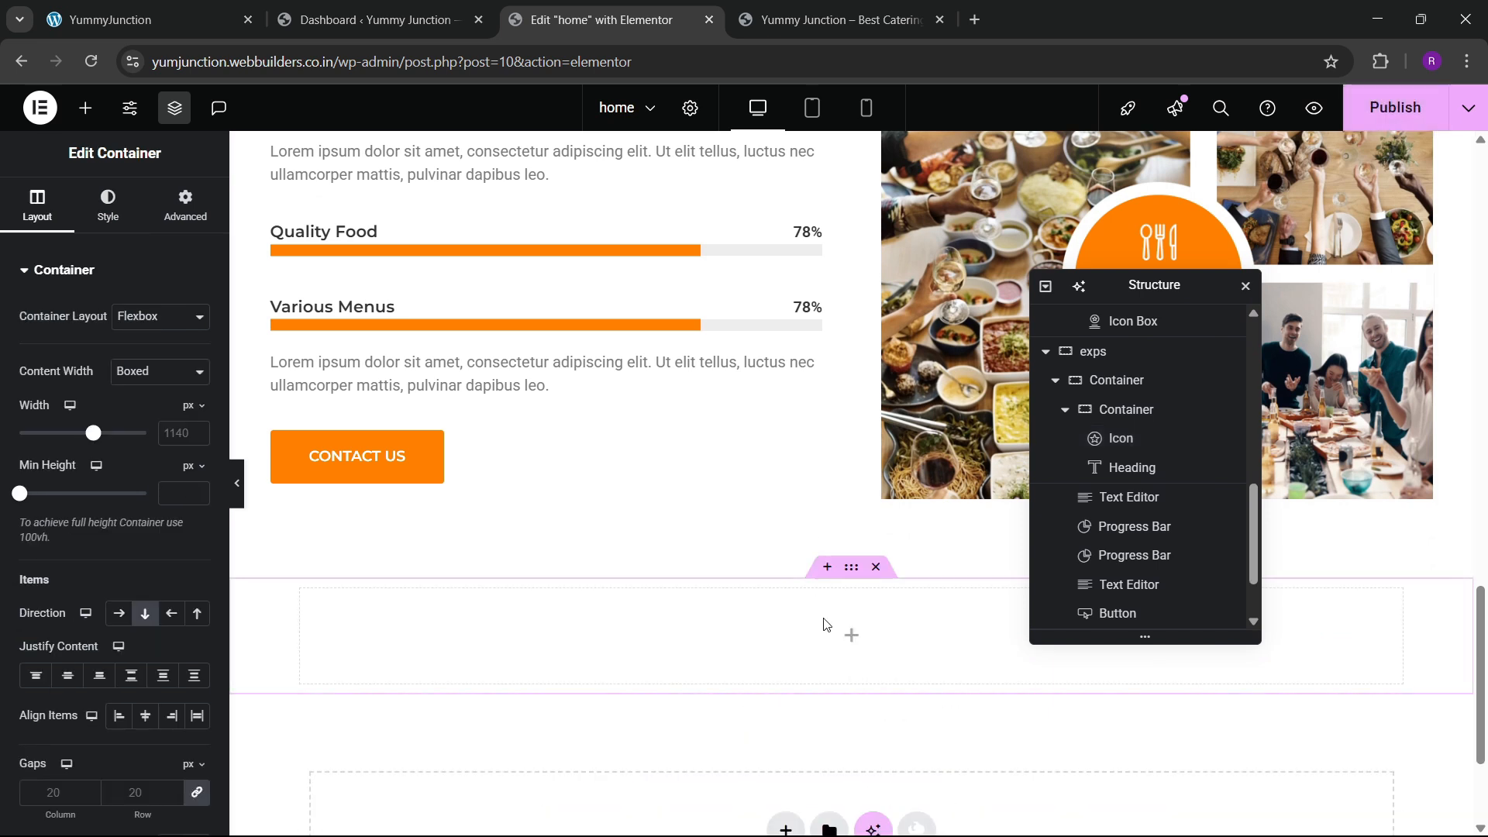
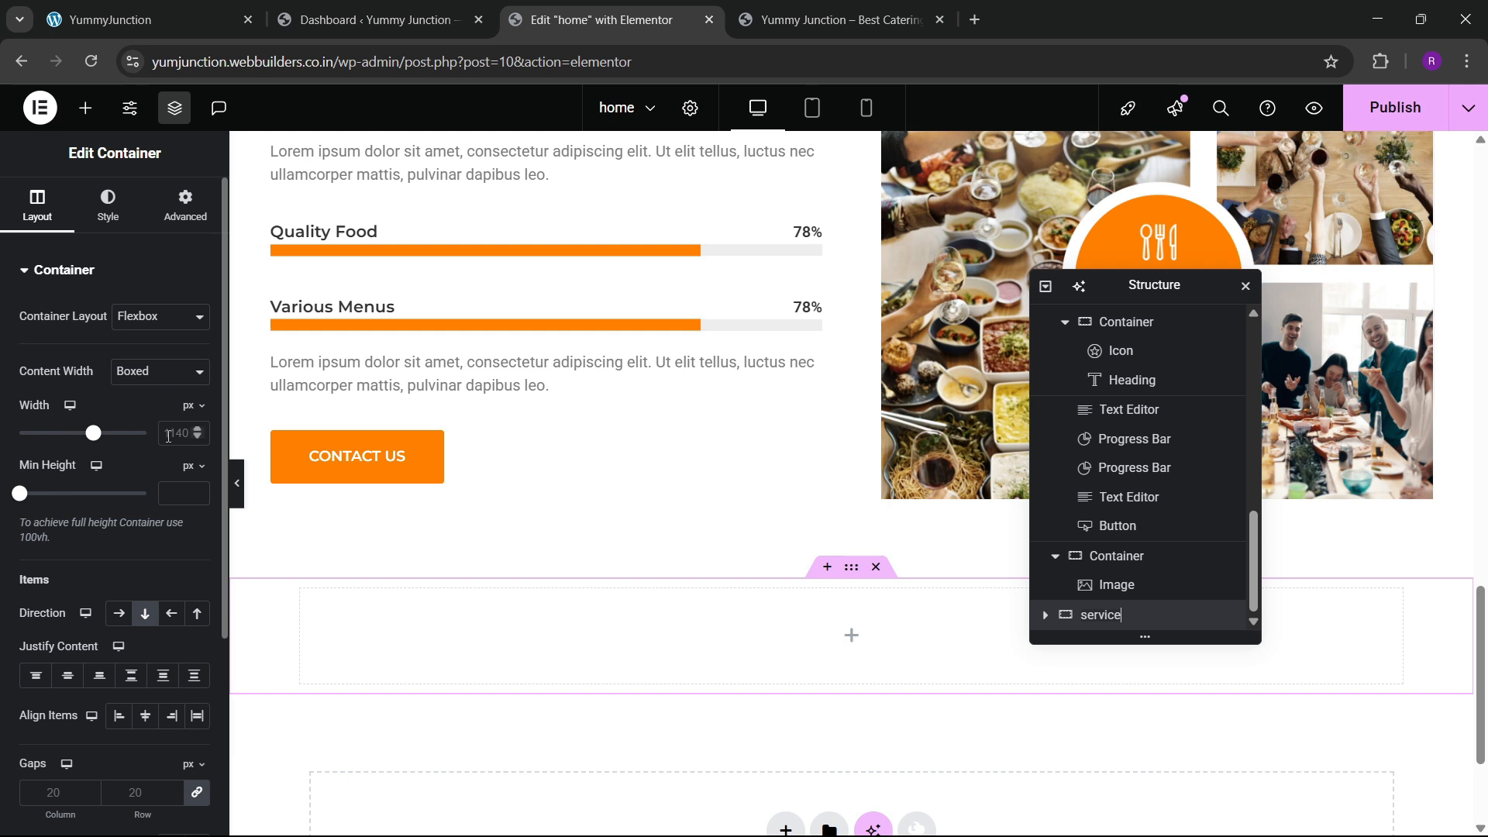
Set the service container's padding to 80 px at the bottom and 0 on the other sides
{"action": "left_click", "coordinate": [193, 208]}
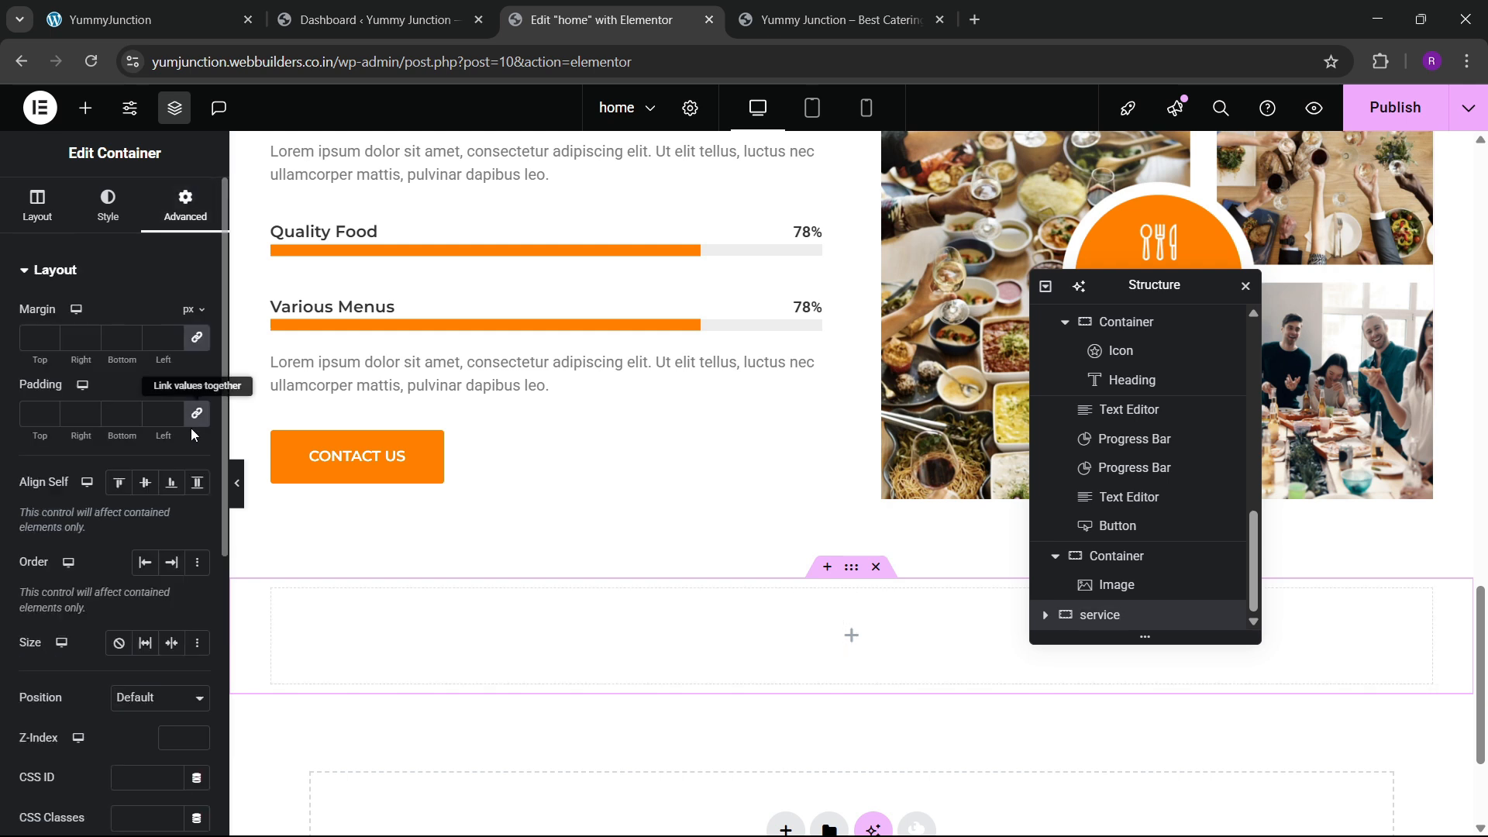
{"action": "left_click", "coordinate": [109, 415]}
{"action": "type", "text": "8"}
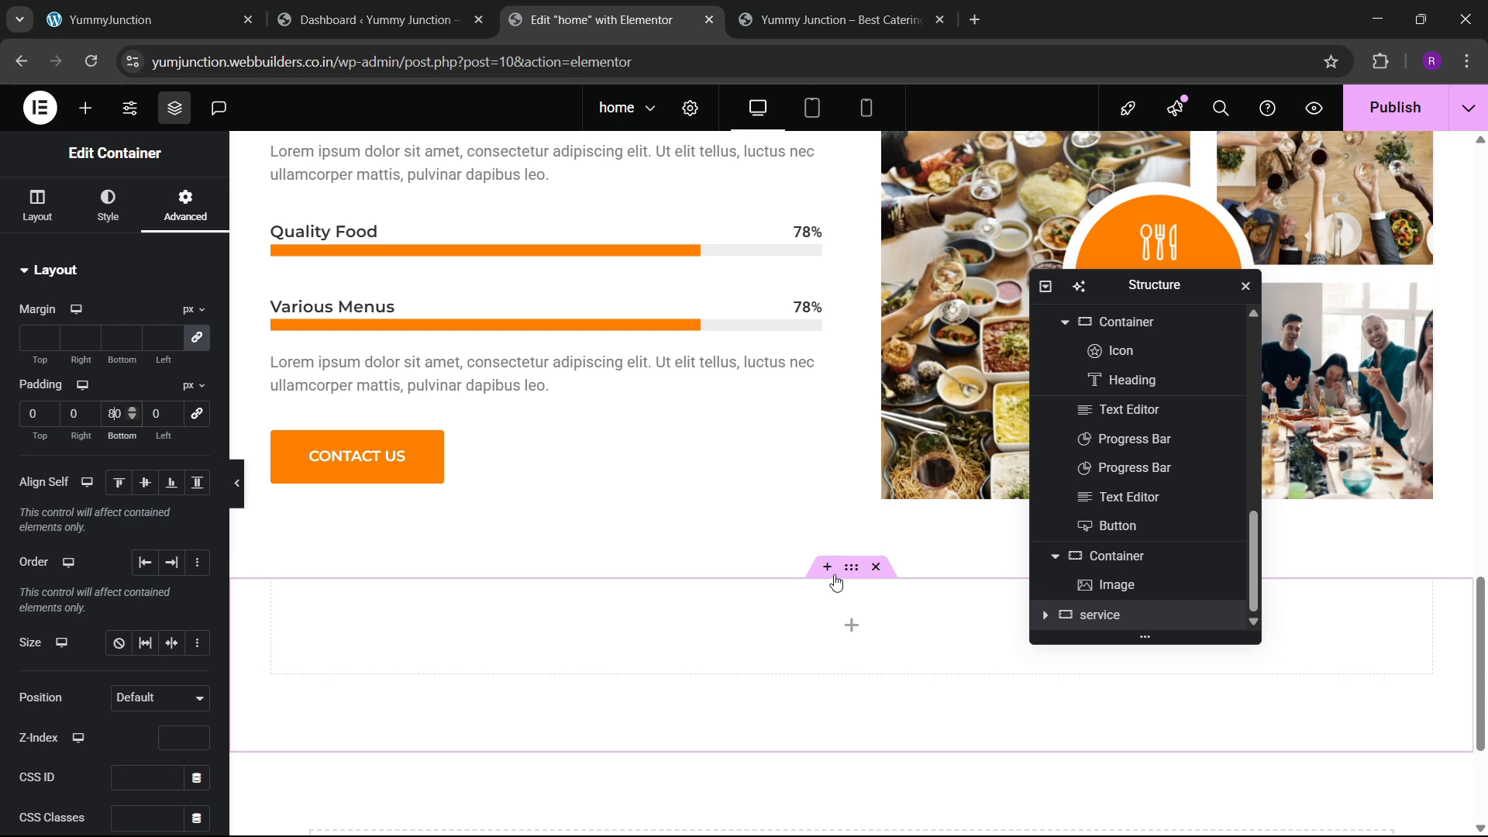
Add a container named inner 1 with zero padding inside the service container, using the reference site's services section as a guide
{"action": "scroll", "coordinate": [817, 522], "scroll_direction": "down", "scroll_amount": 3}
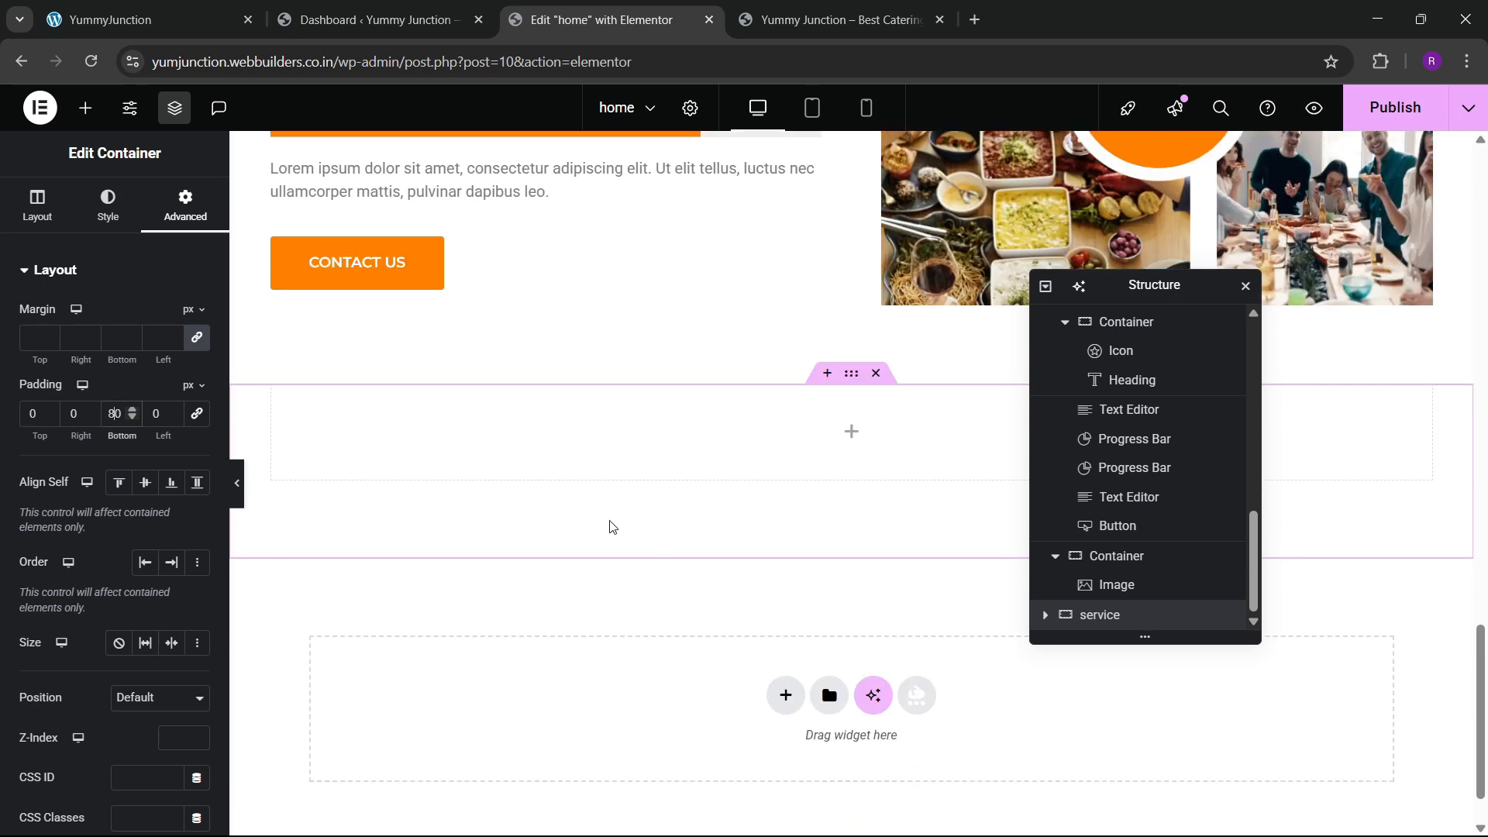
{"action": "left_click", "coordinate": [85, 107]}
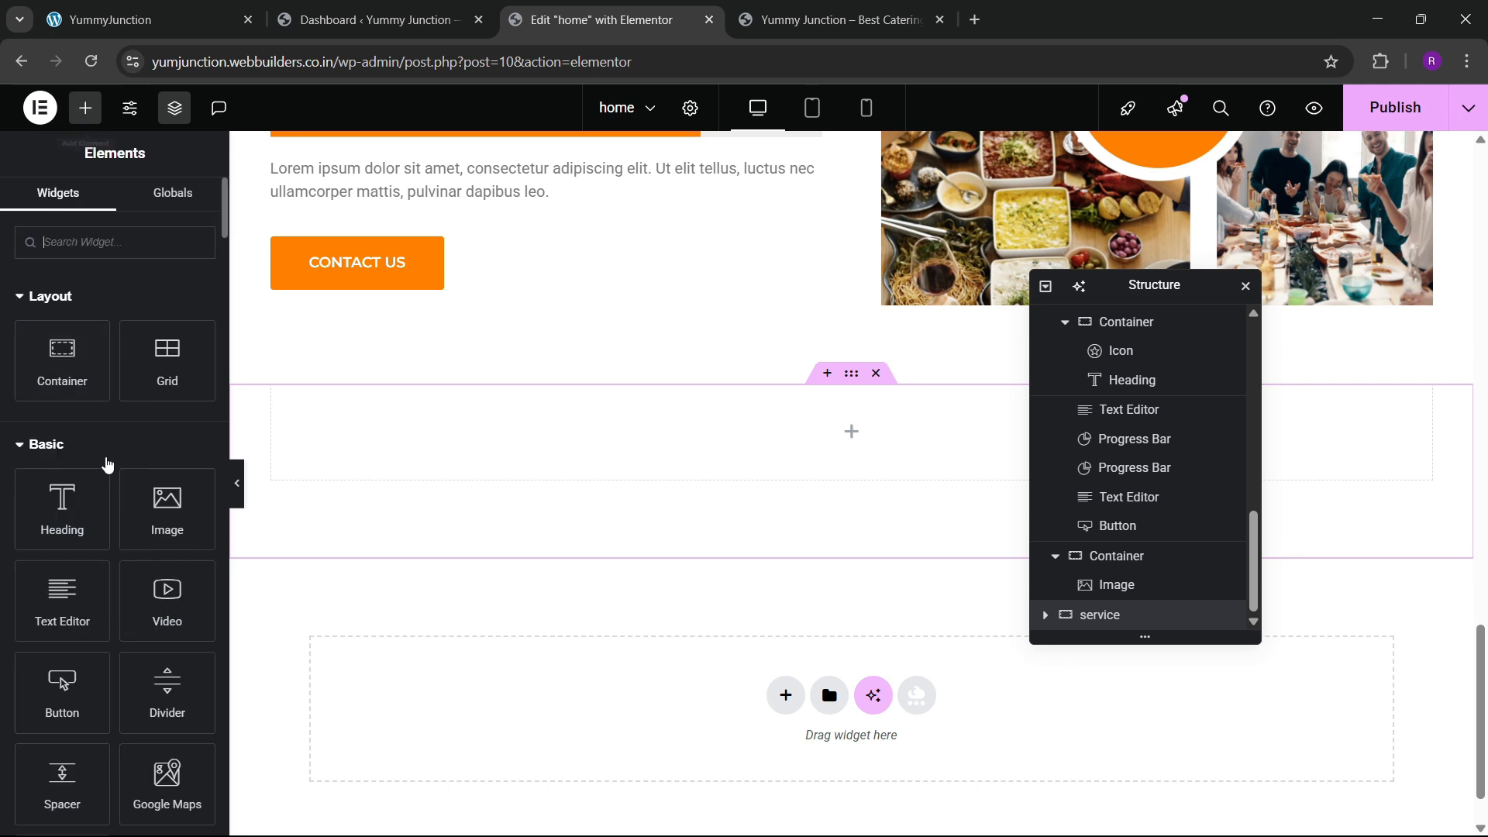
{"action": "left_click_drag", "start_coordinate": [78, 391], "coordinate": [571, 446]}
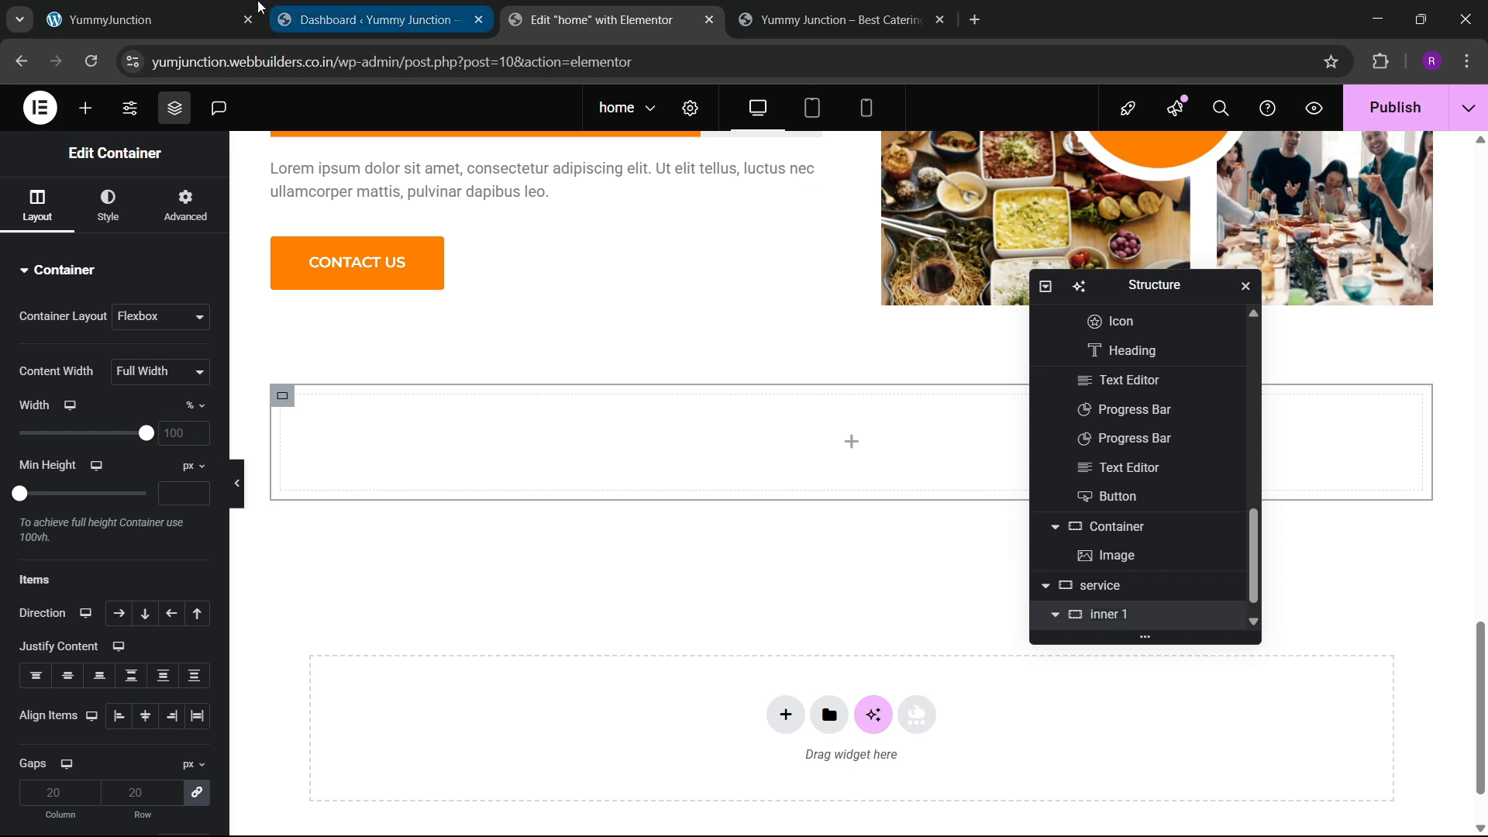
{"action": "left_click", "coordinate": [207, 8]}
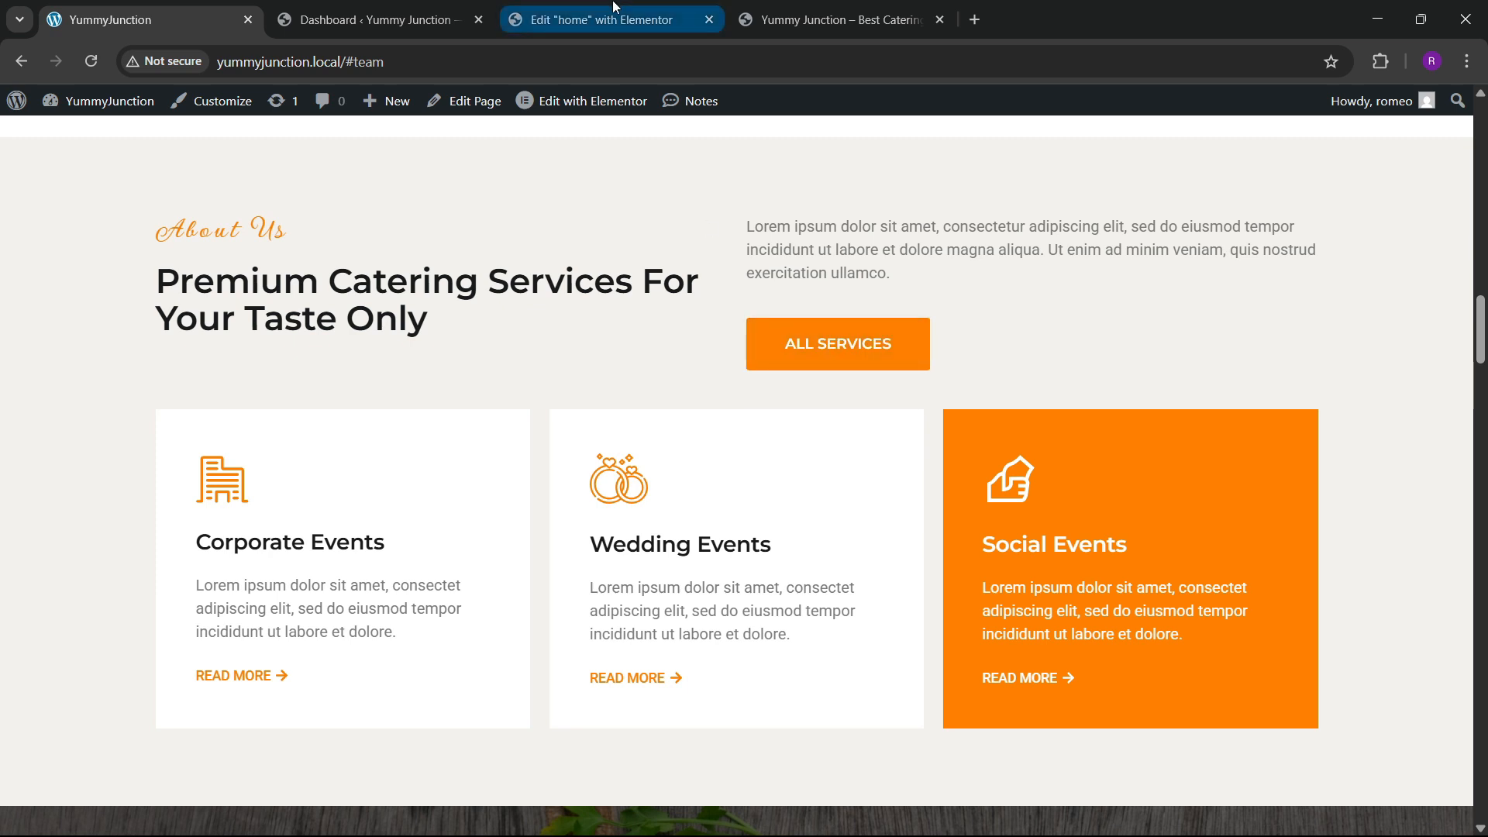
{"action": "left_click", "coordinate": [597, 19]}
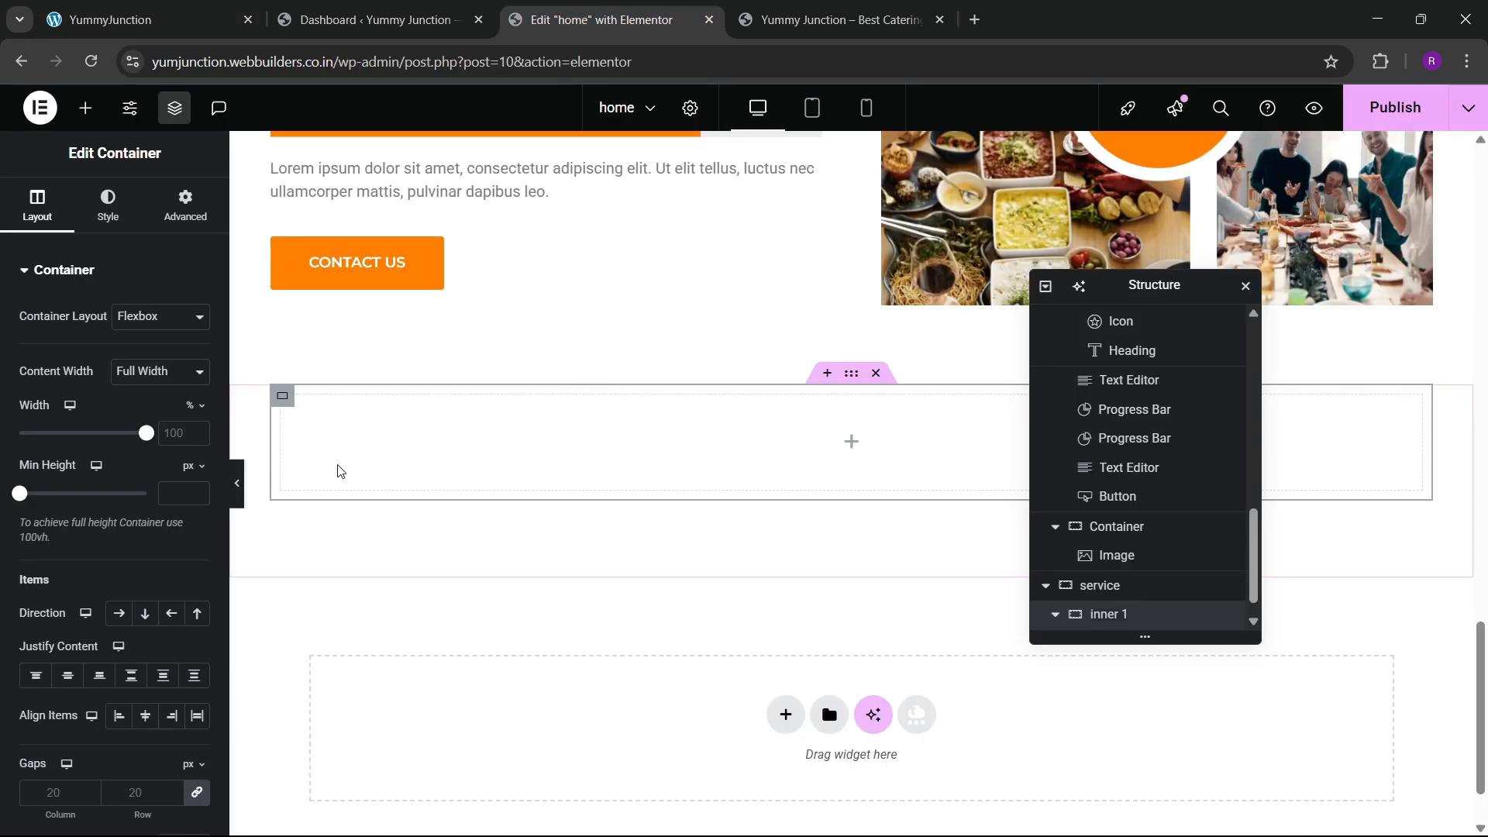
{"action": "left_click", "coordinate": [186, 205]}
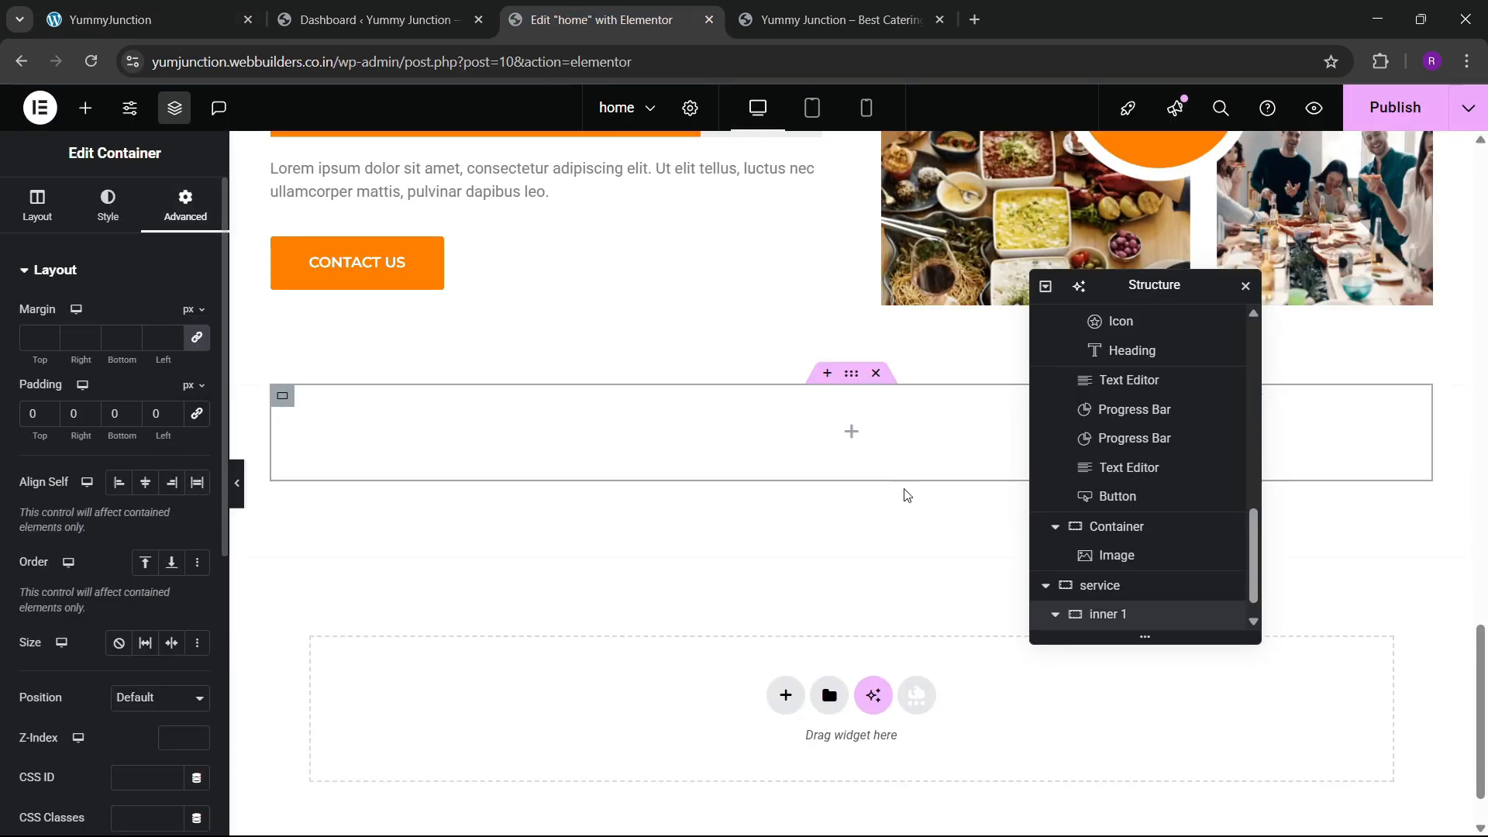
Add another container inside inner 1 and set its padding to 0 on all sides
{"action": "left_click", "coordinate": [85, 108]}
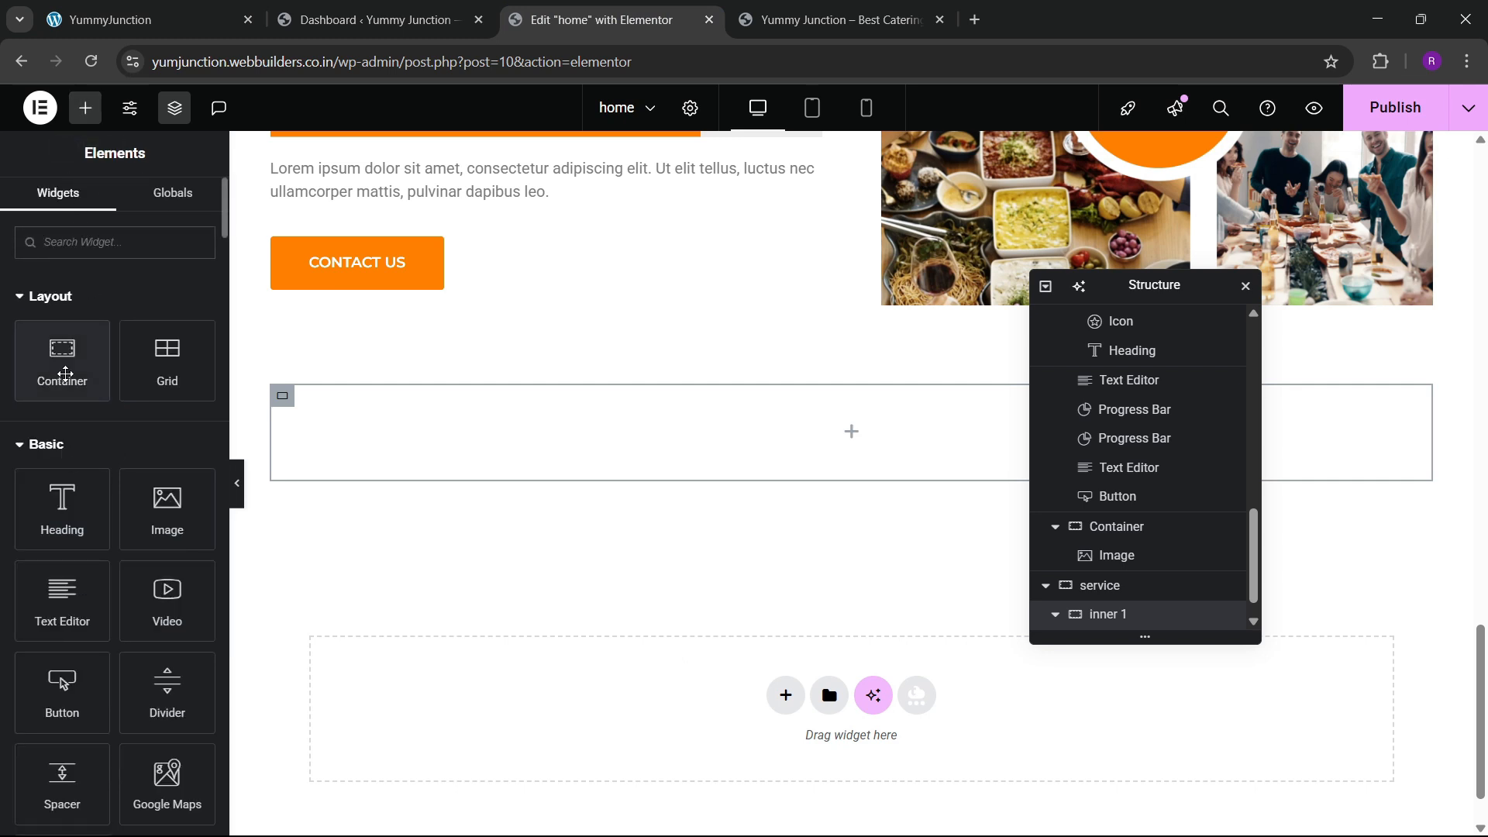
{"action": "left_click_drag", "start_coordinate": [62, 364], "coordinate": [434, 432]}
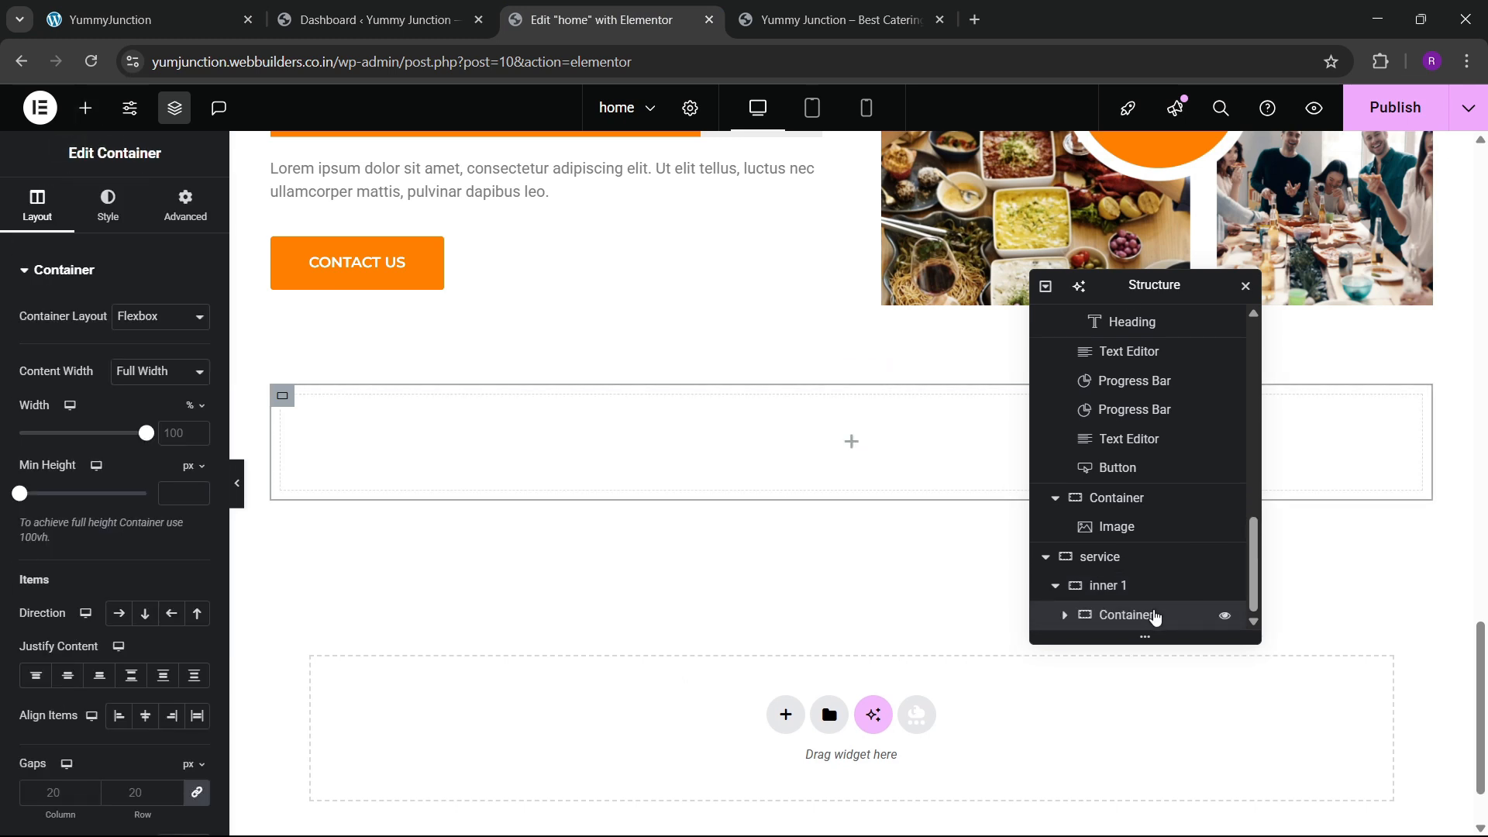
{"action": "right_click", "coordinate": [1136, 623]}
{"action": "left_click", "coordinate": [1113, 621]}
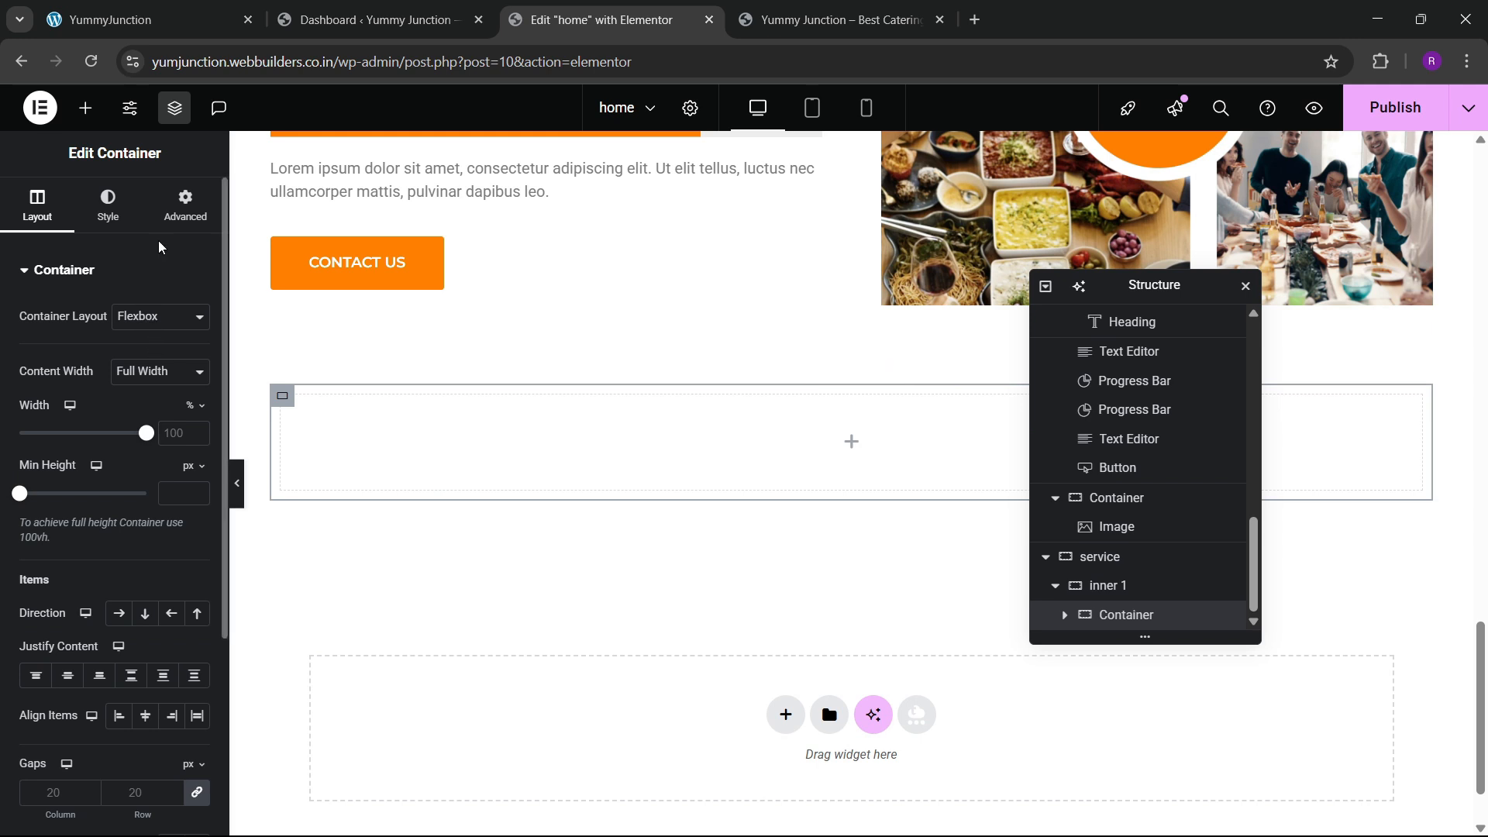
{"action": "left_click", "coordinate": [185, 206]}
{"action": "left_click", "coordinate": [197, 413]}
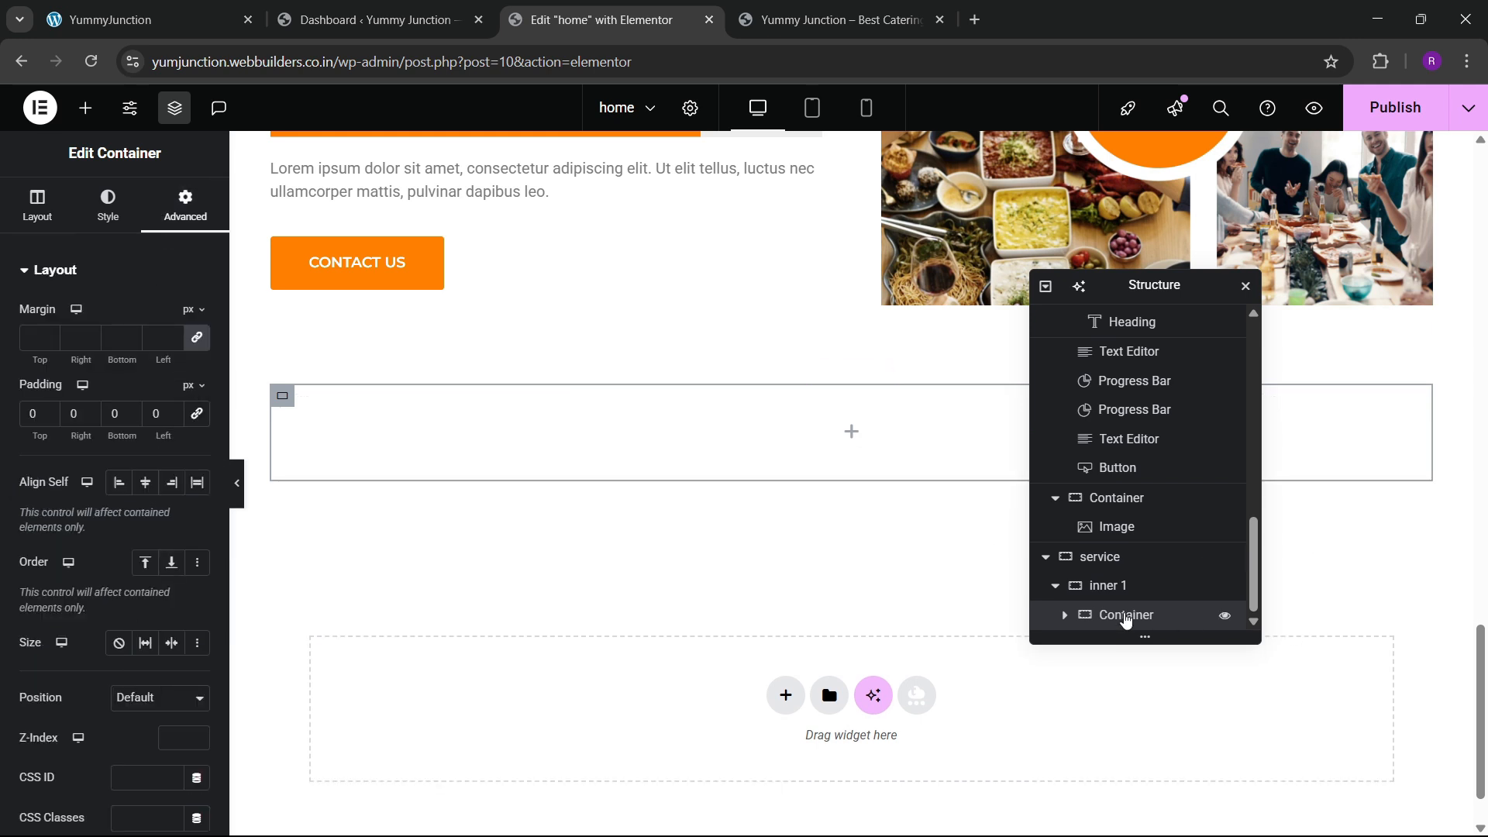
Name the container nested in inner 1 as 1, and duplicate it with the copy named 2
{"action": "right_click", "coordinate": [1150, 618]}
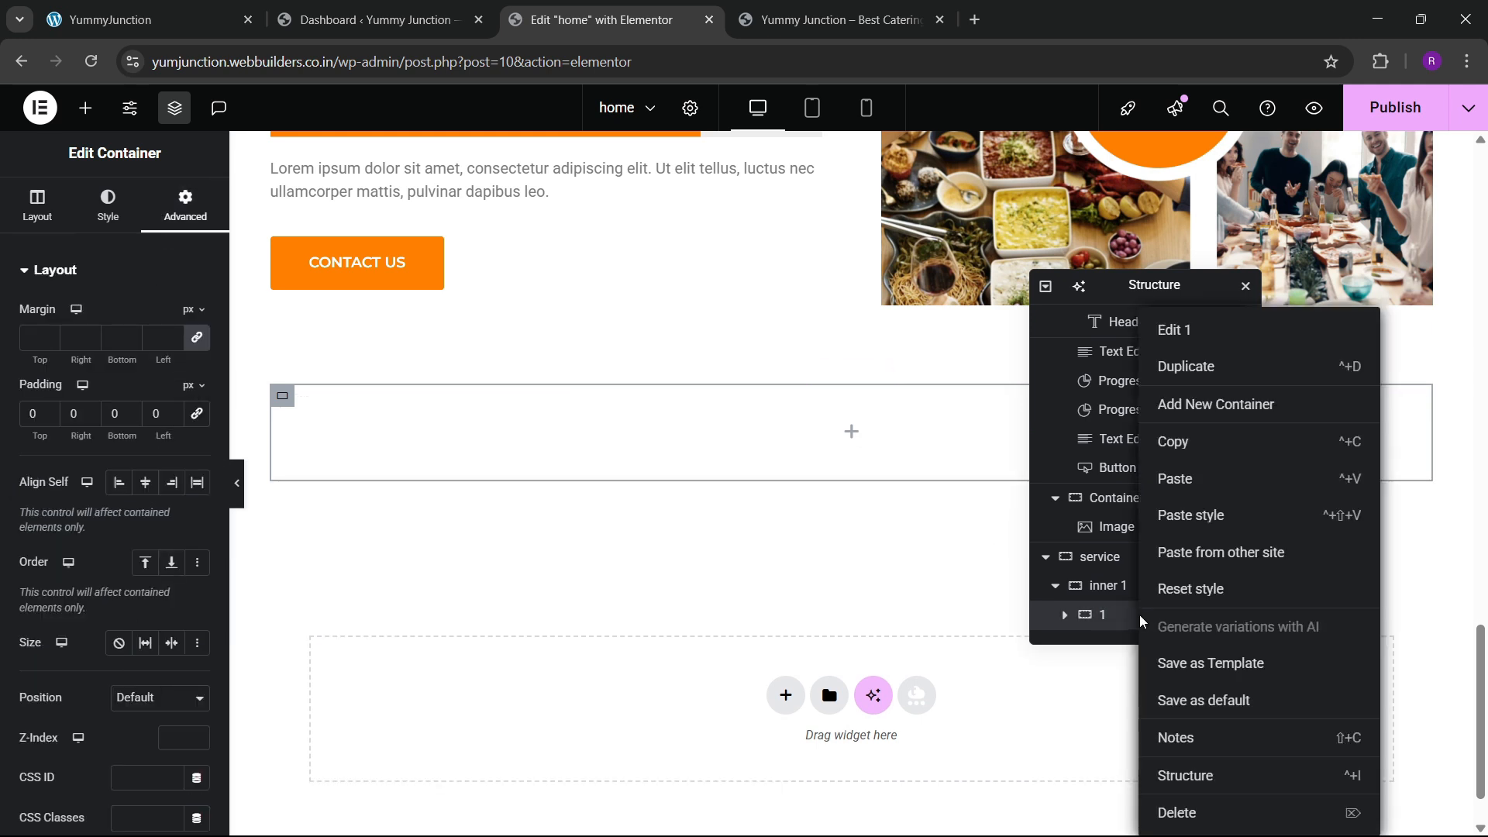
{"action": "left_click", "coordinate": [1178, 365]}
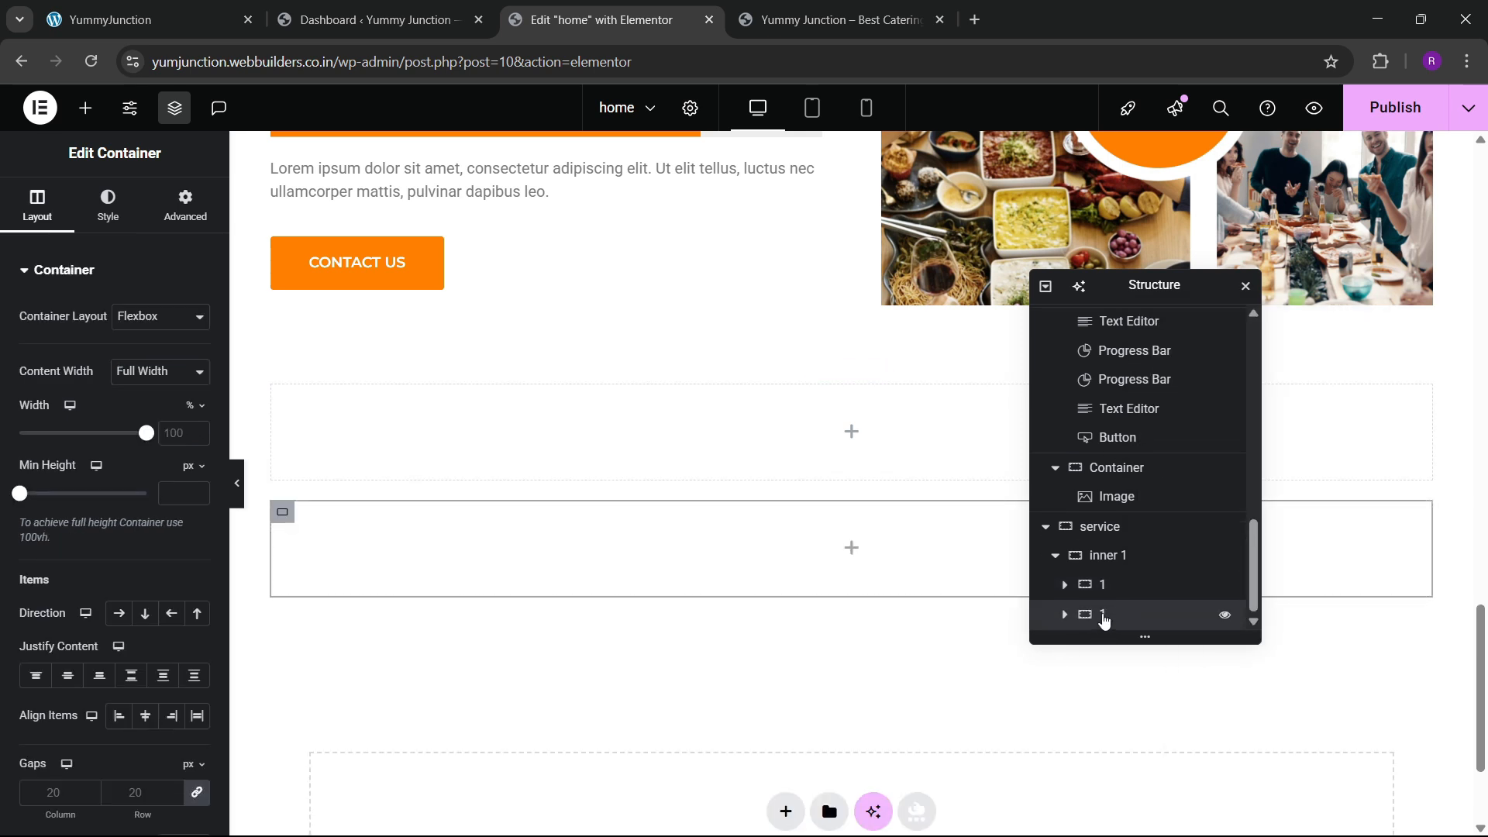
{"action": "type", "text": "2"}
Lay out inner 1's contents as a horizontal row with space-between justification and centered alignment
{"action": "left_click", "coordinate": [1109, 558]}
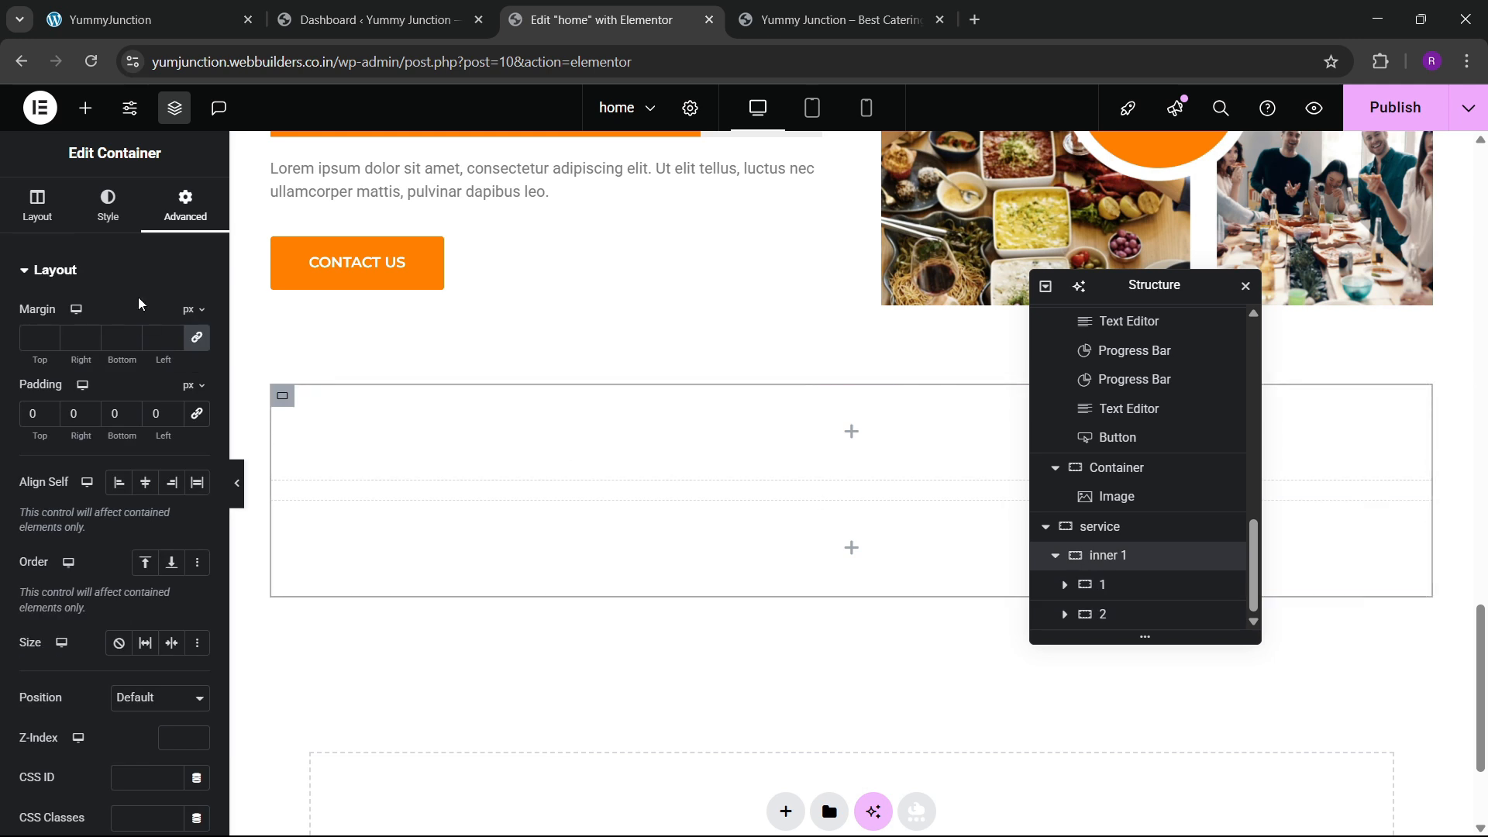
{"action": "left_click", "coordinate": [64, 220]}
{"action": "left_click", "coordinate": [118, 614]}
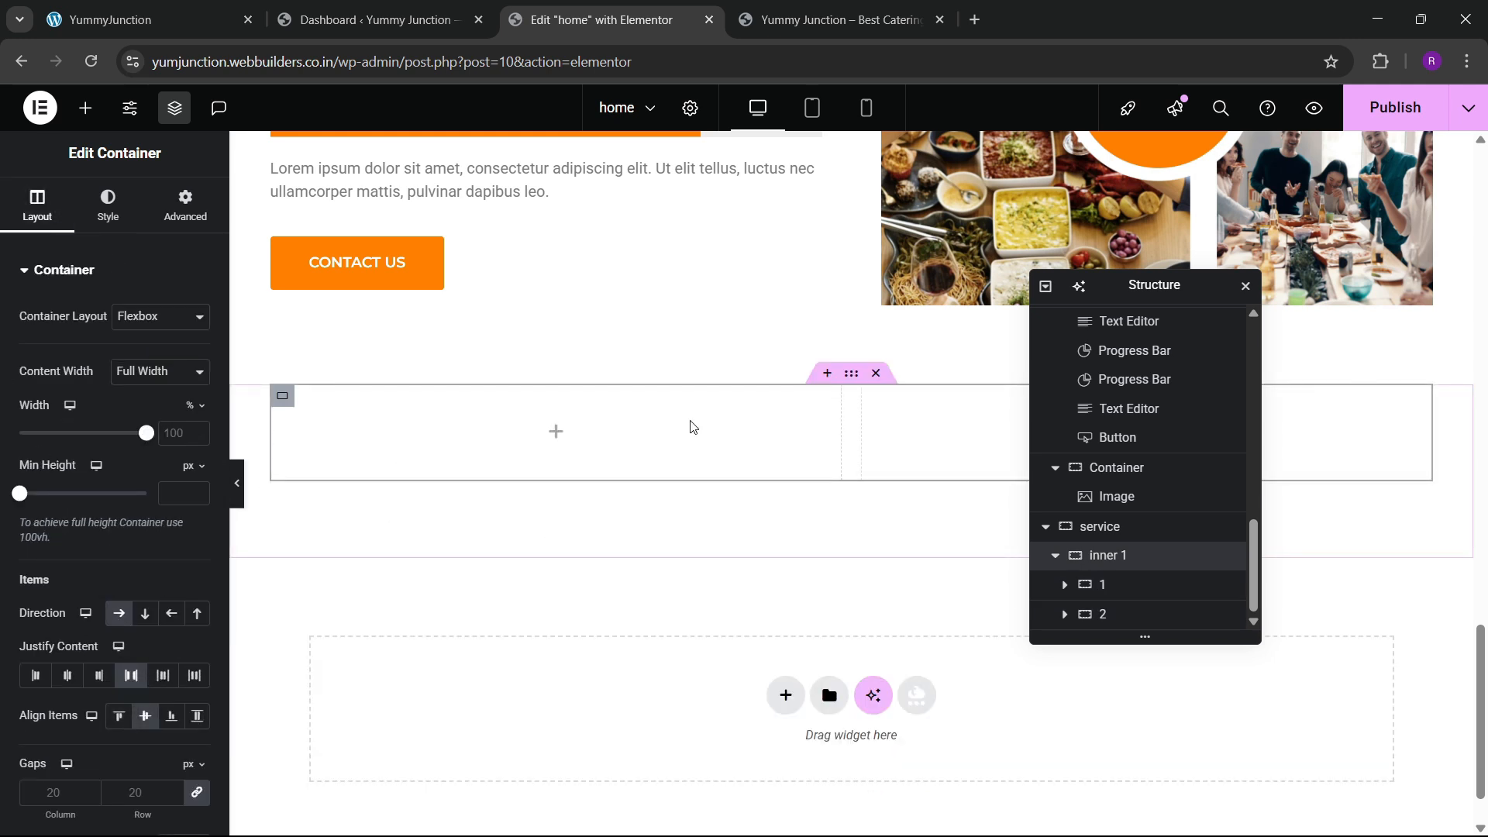
Check the reference section's background, and give the service container a classic background color of #E9E9E9
{"action": "left_click", "coordinate": [166, 8]}
{"action": "left_click", "coordinate": [688, 8]}
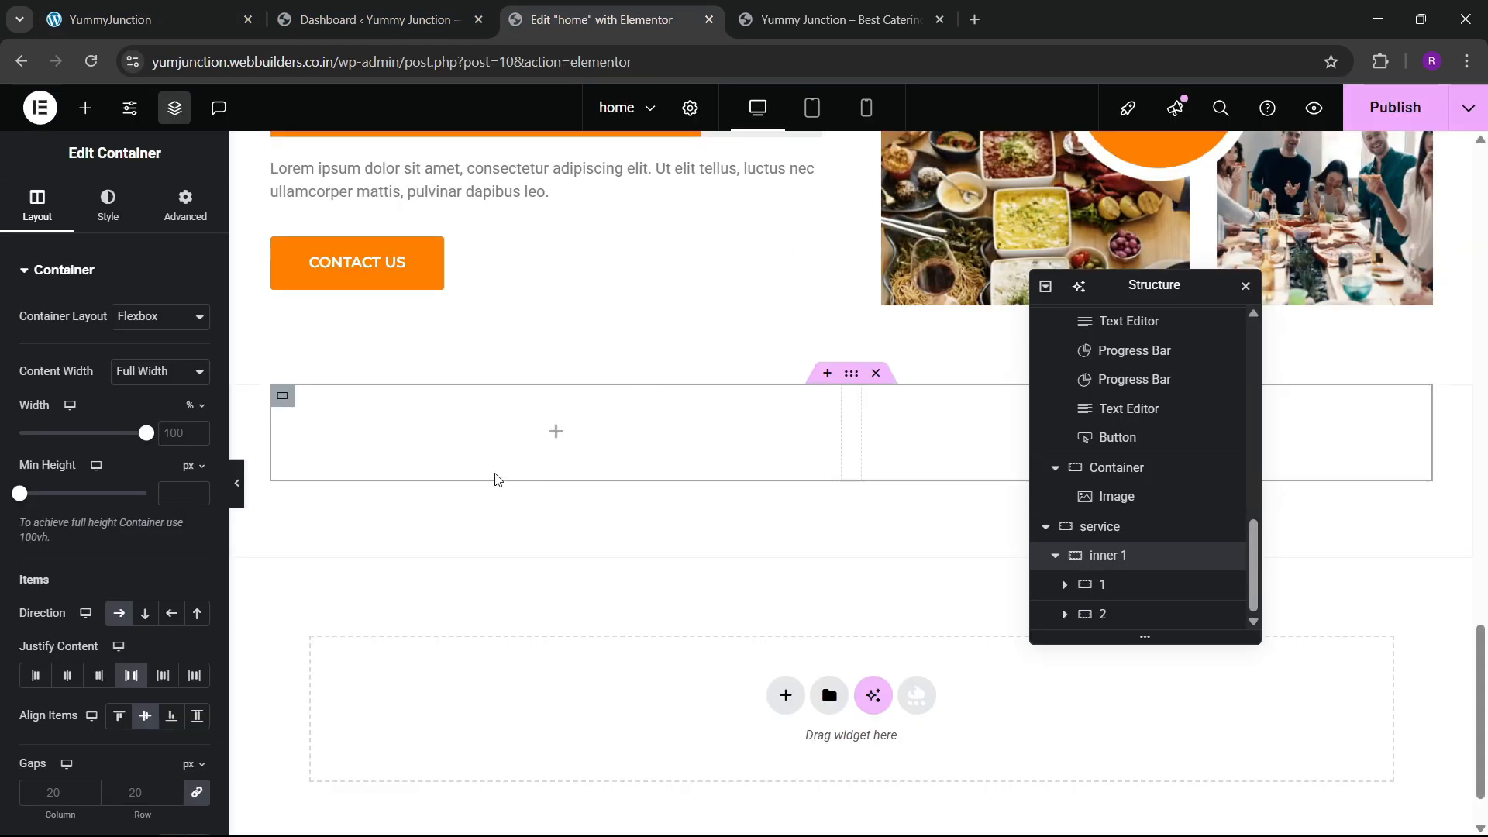
{"action": "left_click", "coordinate": [852, 375]}
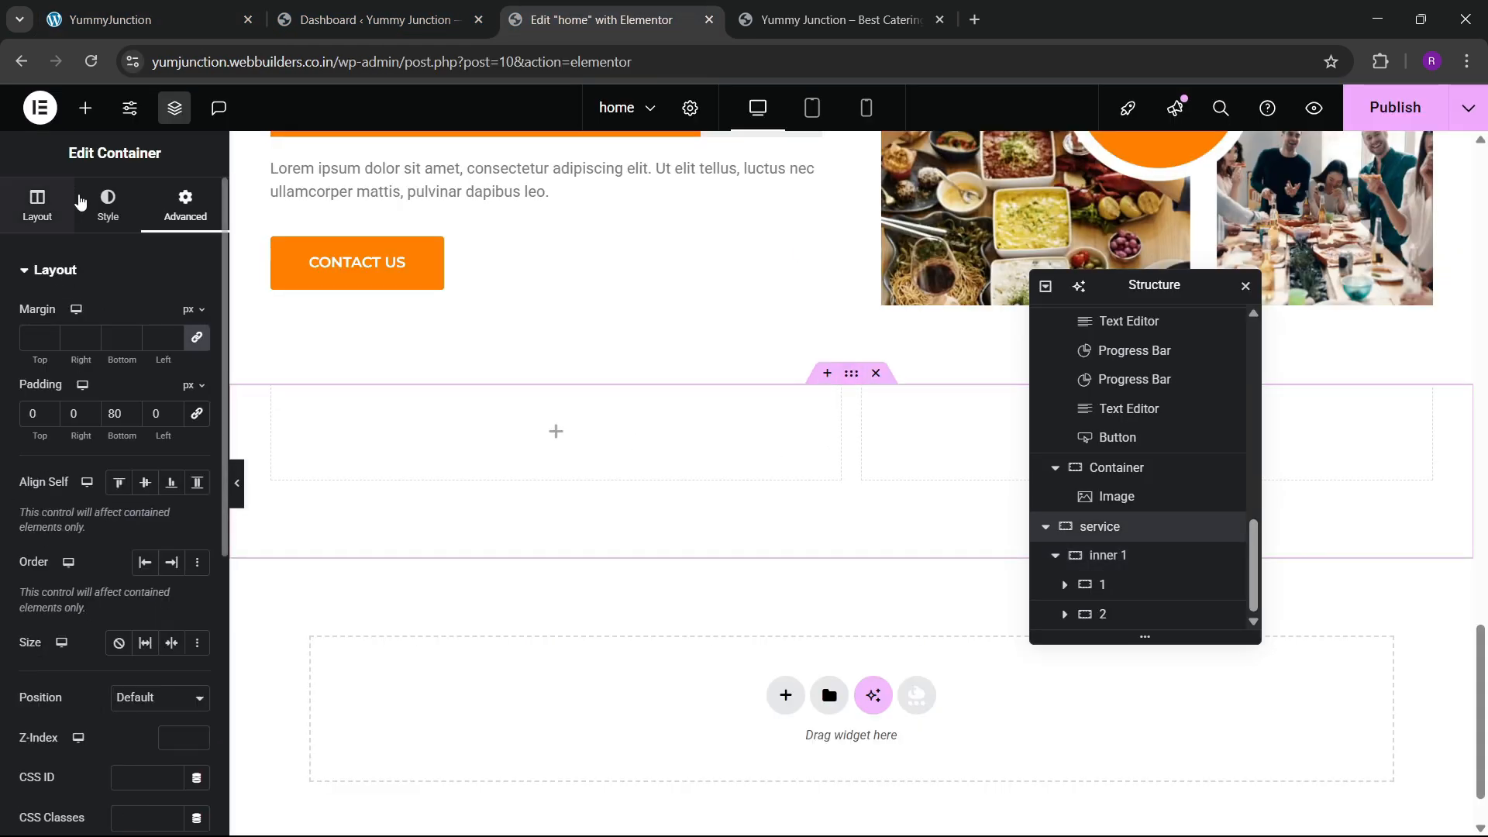
{"action": "left_click", "coordinate": [105, 203]}
{"action": "left_click", "coordinate": [128, 357]}
{"action": "left_click", "coordinate": [197, 397]}
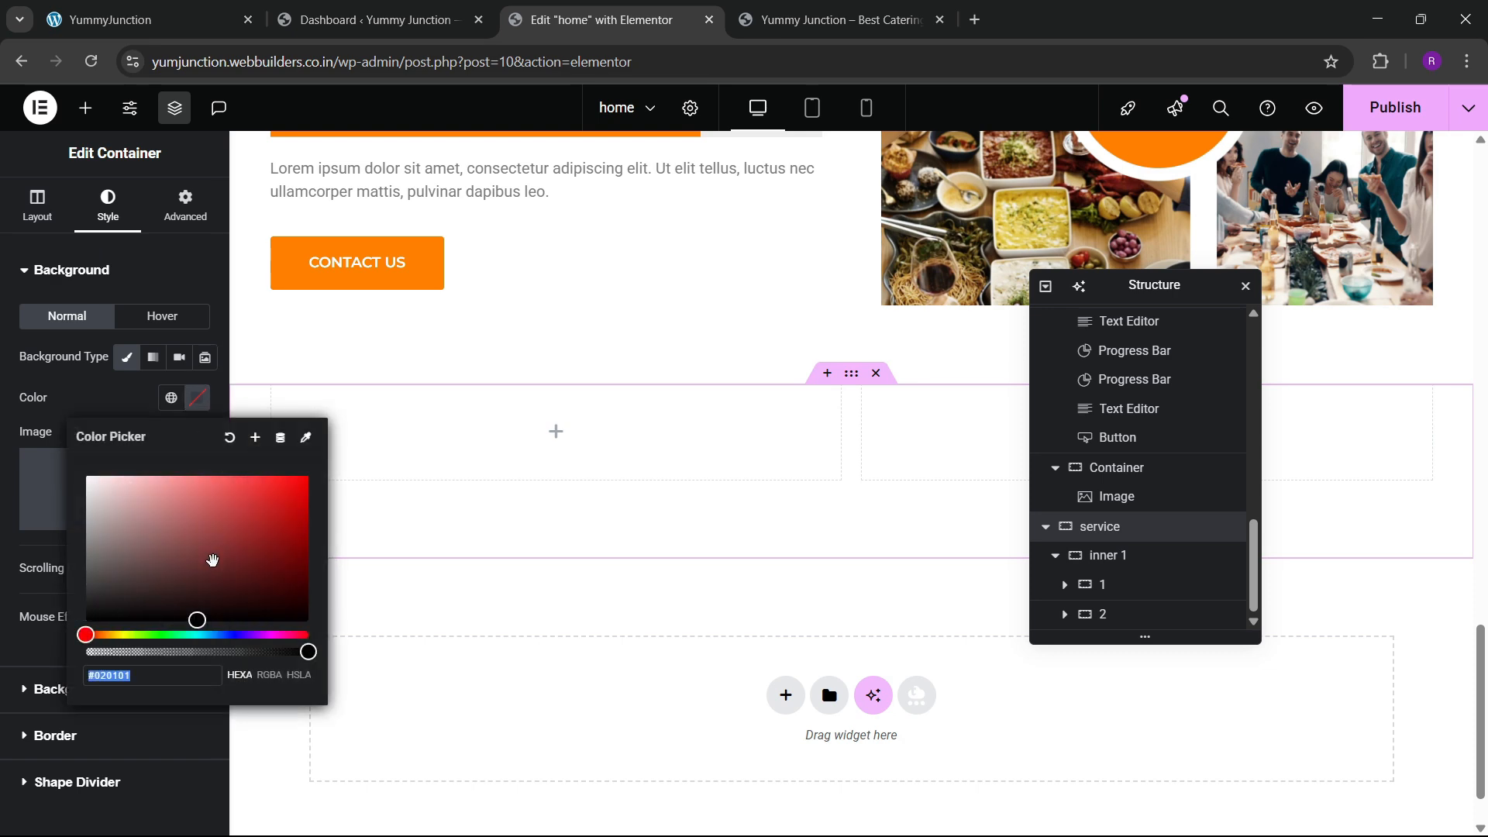
{"action": "type", "text": "#E9E9E9"}
{"action": "left_click_drag", "start_coordinate": [1, 491], "coordinate": [0, 491]}
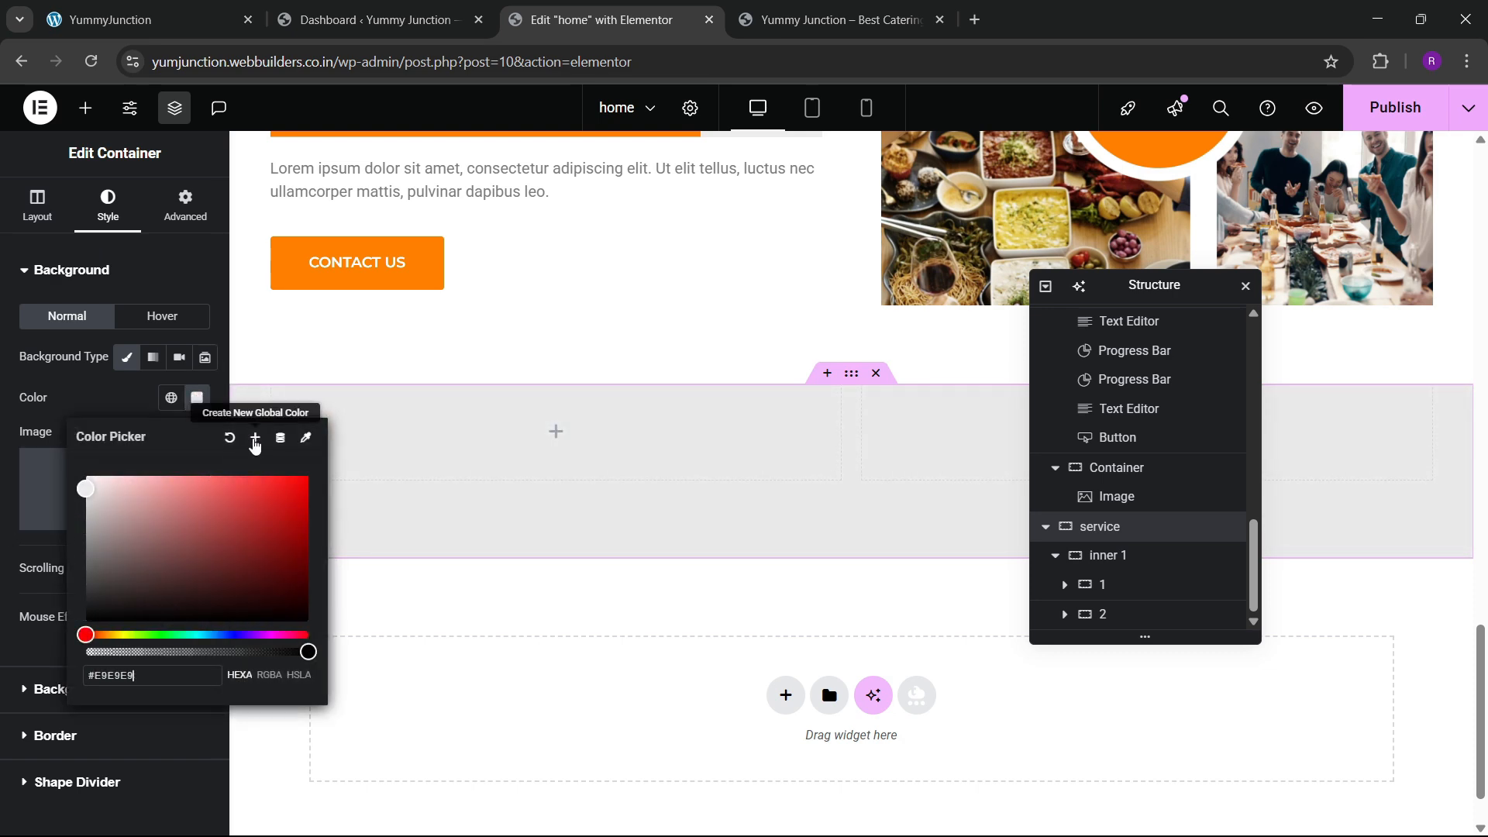
Save the service container's background color as a new global color named grey bg
{"action": "left_click", "coordinate": [255, 437]}
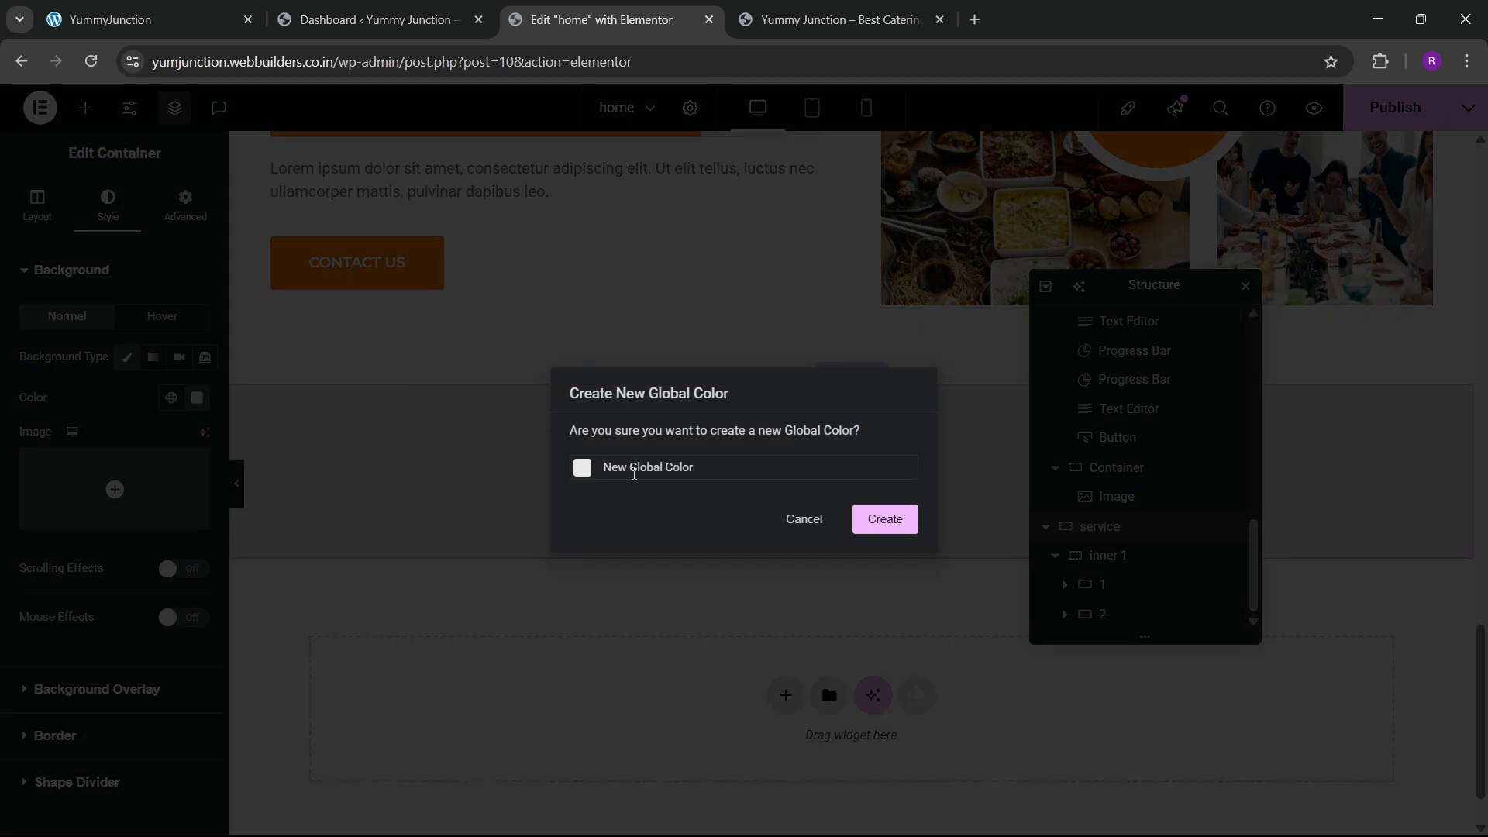
{"action": "type", "text": "grey bg"}
{"action": "left_click", "coordinate": [878, 527]}
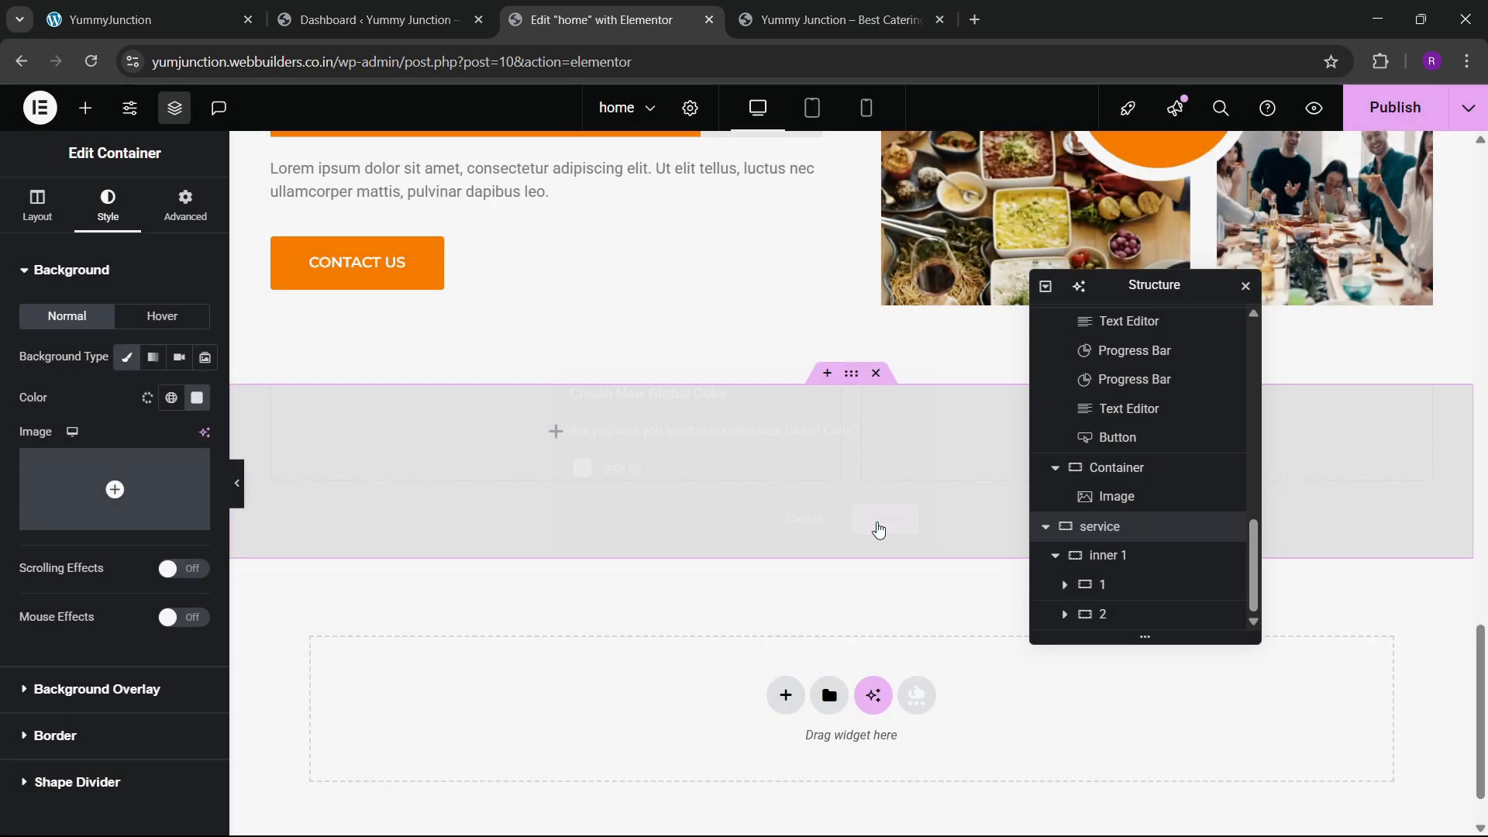
Compare the service section's background and layout with the services section on the reference site
{"action": "left_click", "coordinate": [140, 20]}
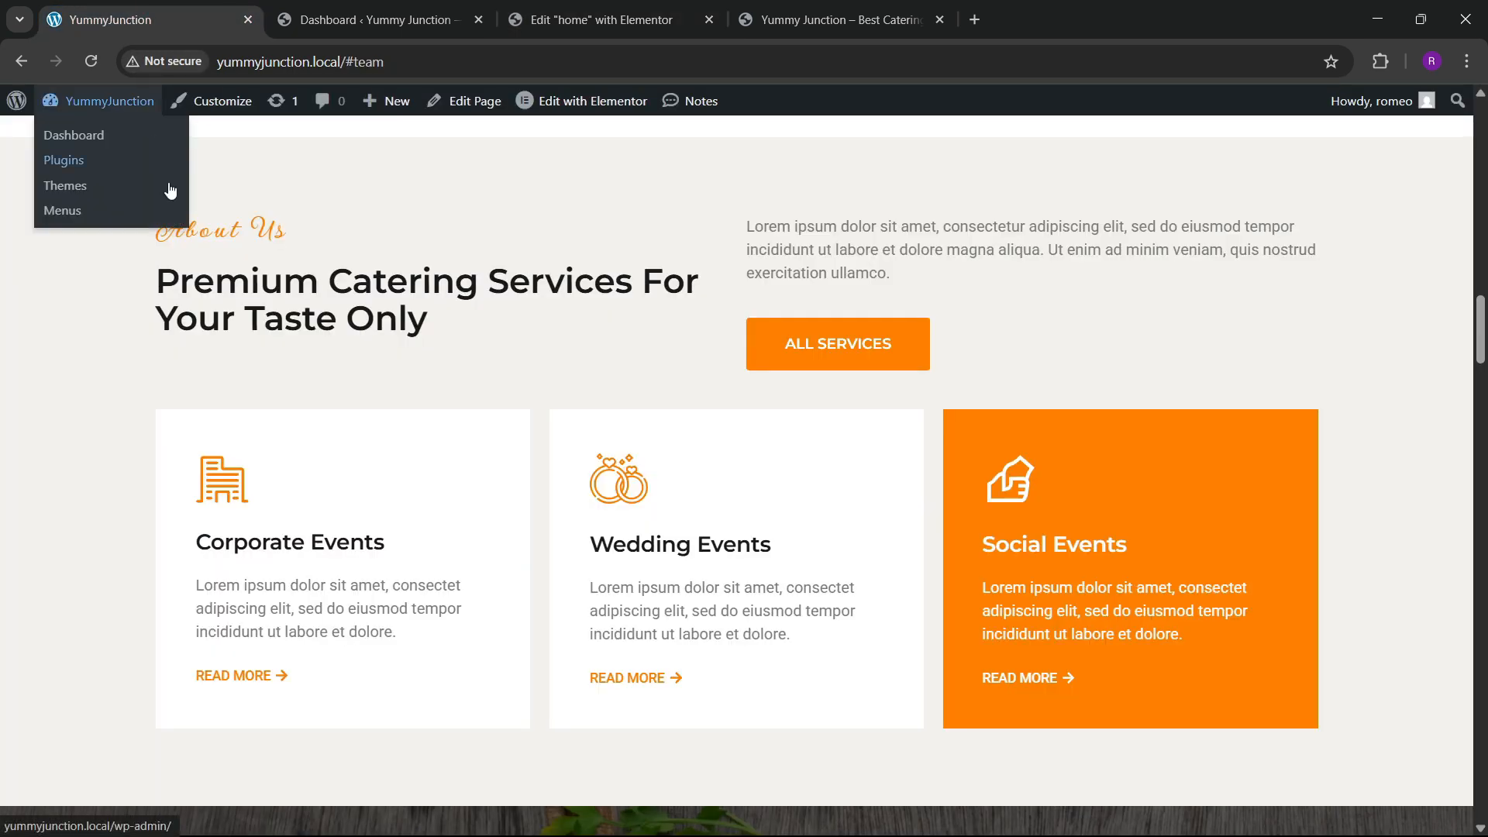
{"action": "left_click", "coordinate": [686, 7]}
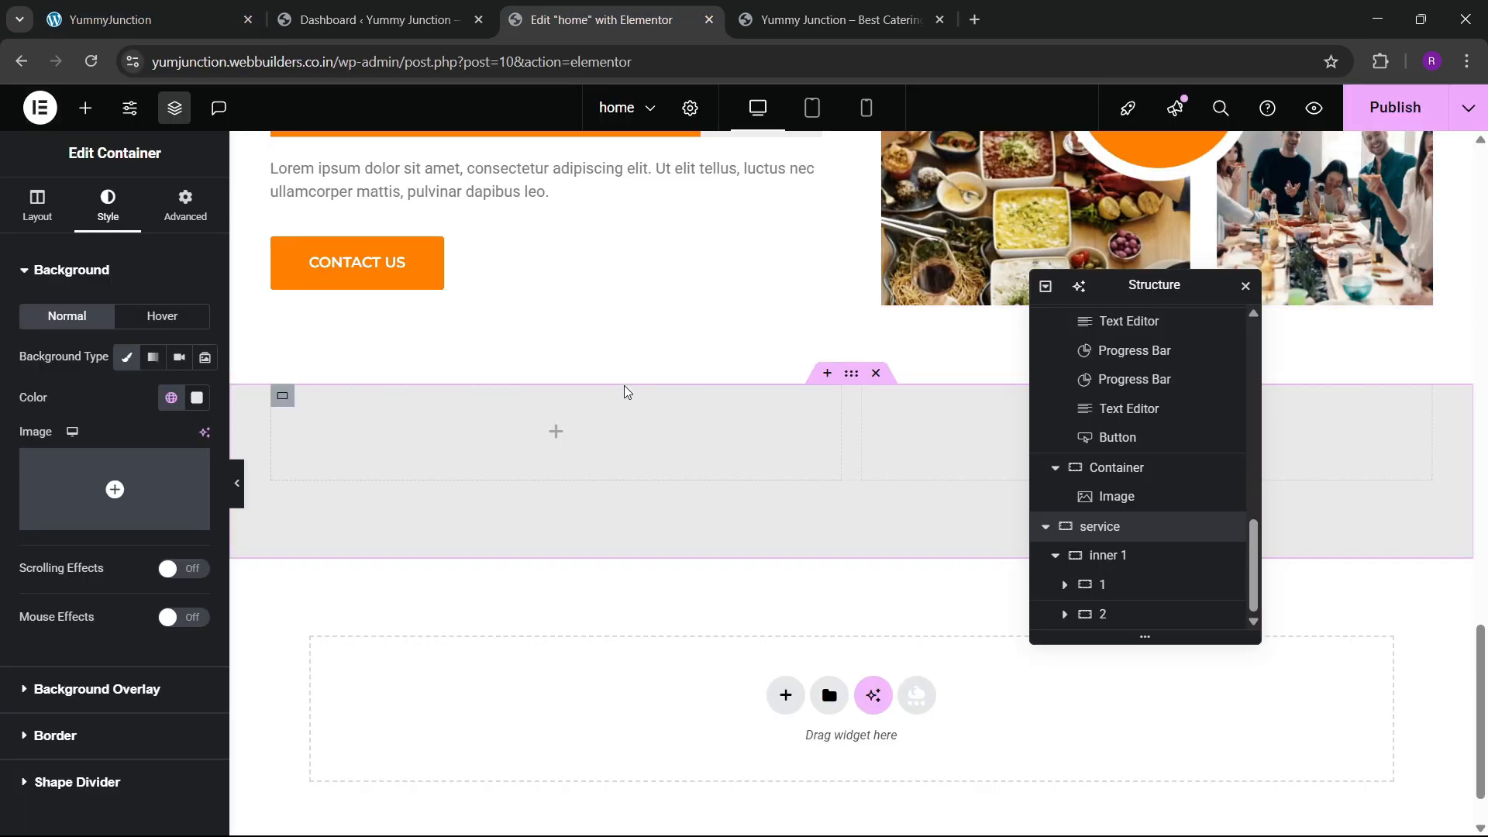
{"action": "scroll", "coordinate": [1451, 578], "scroll_direction": "up", "scroll_amount": 7}
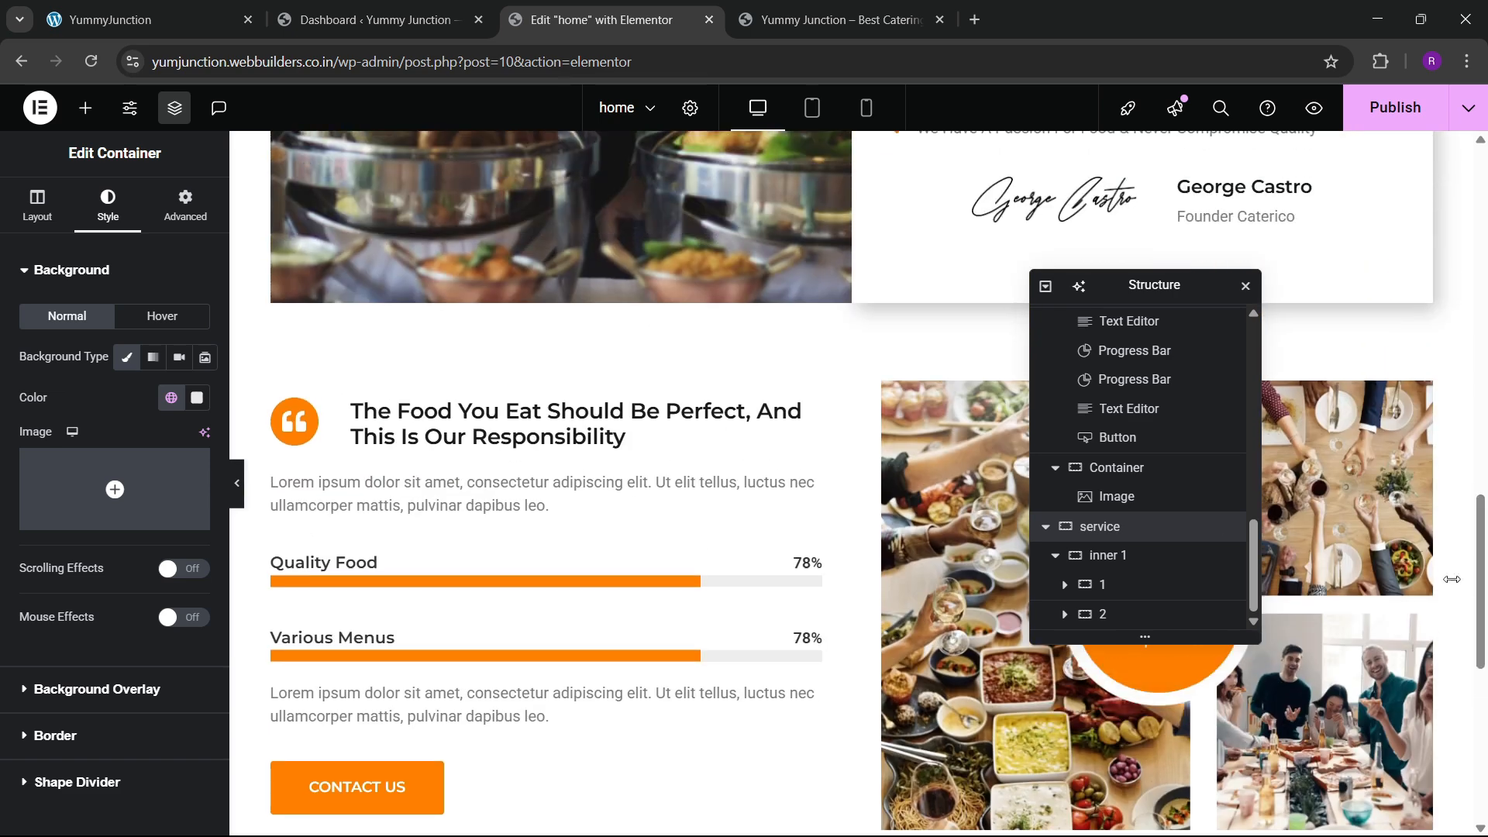
Copy the About Us heading into container 1 of the service section and change its title to Services
{"action": "scroll", "coordinate": [1483, 666], "scroll_direction": "up", "scroll_amount": 8}
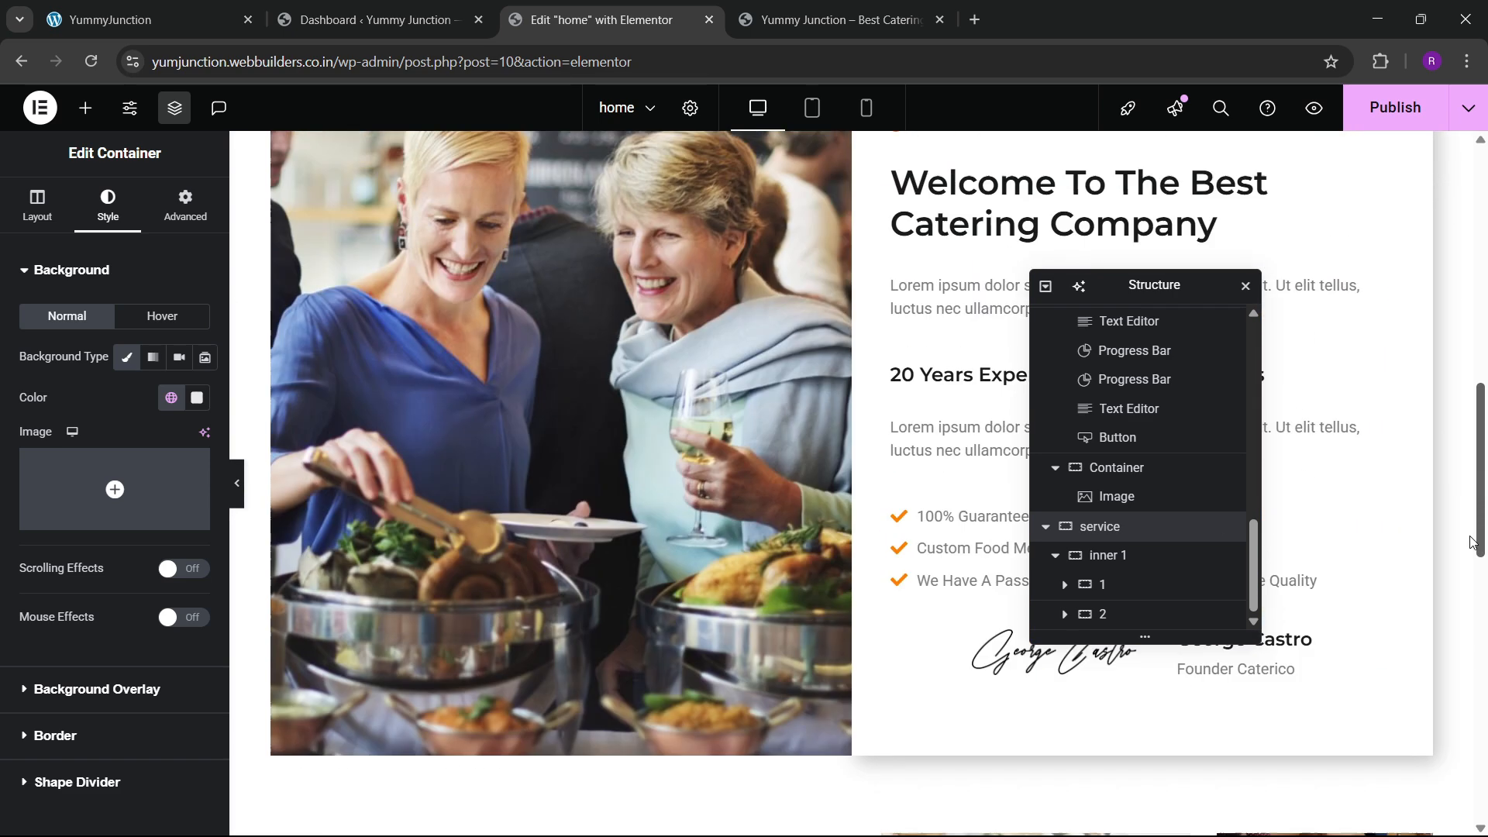
{"action": "right_click", "coordinate": [946, 332]}
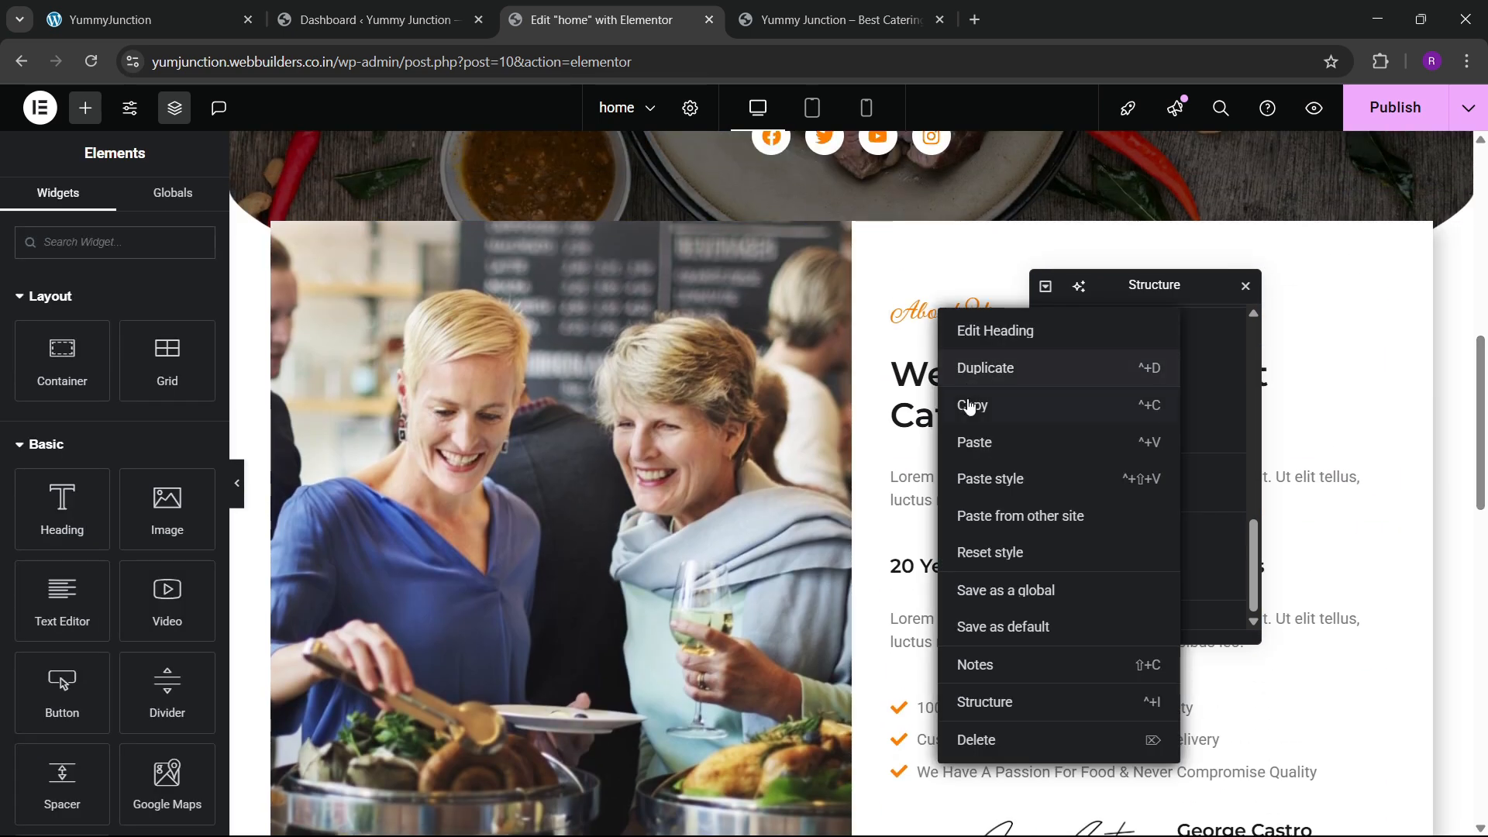
{"action": "left_click", "coordinate": [970, 404]}
{"action": "scroll", "coordinate": [1482, 437], "scroll_direction": "down", "scroll_amount": 10}
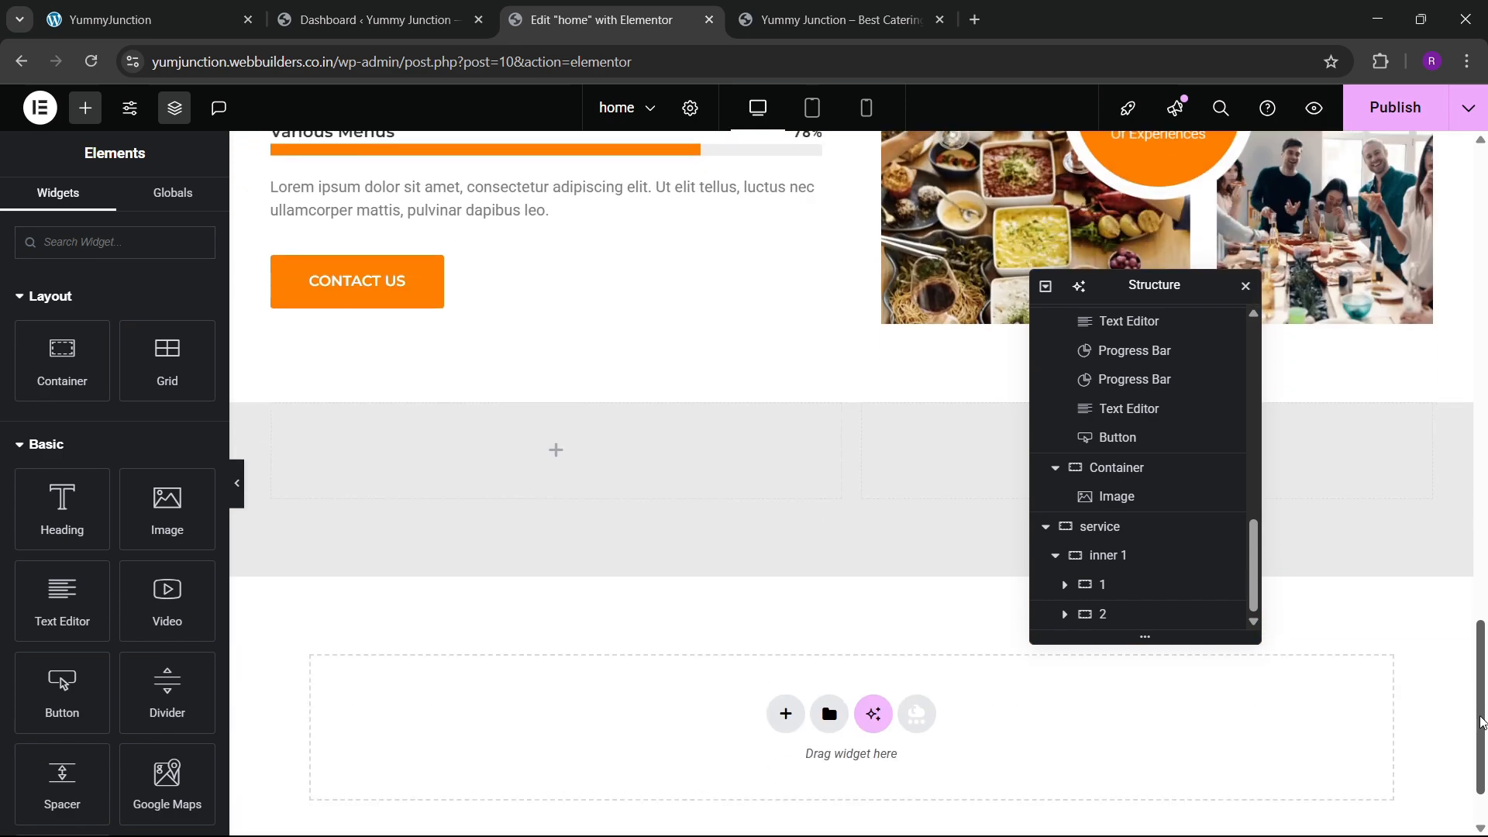
{"action": "right_click", "coordinate": [358, 440]}
{"action": "left_click", "coordinate": [388, 478]}
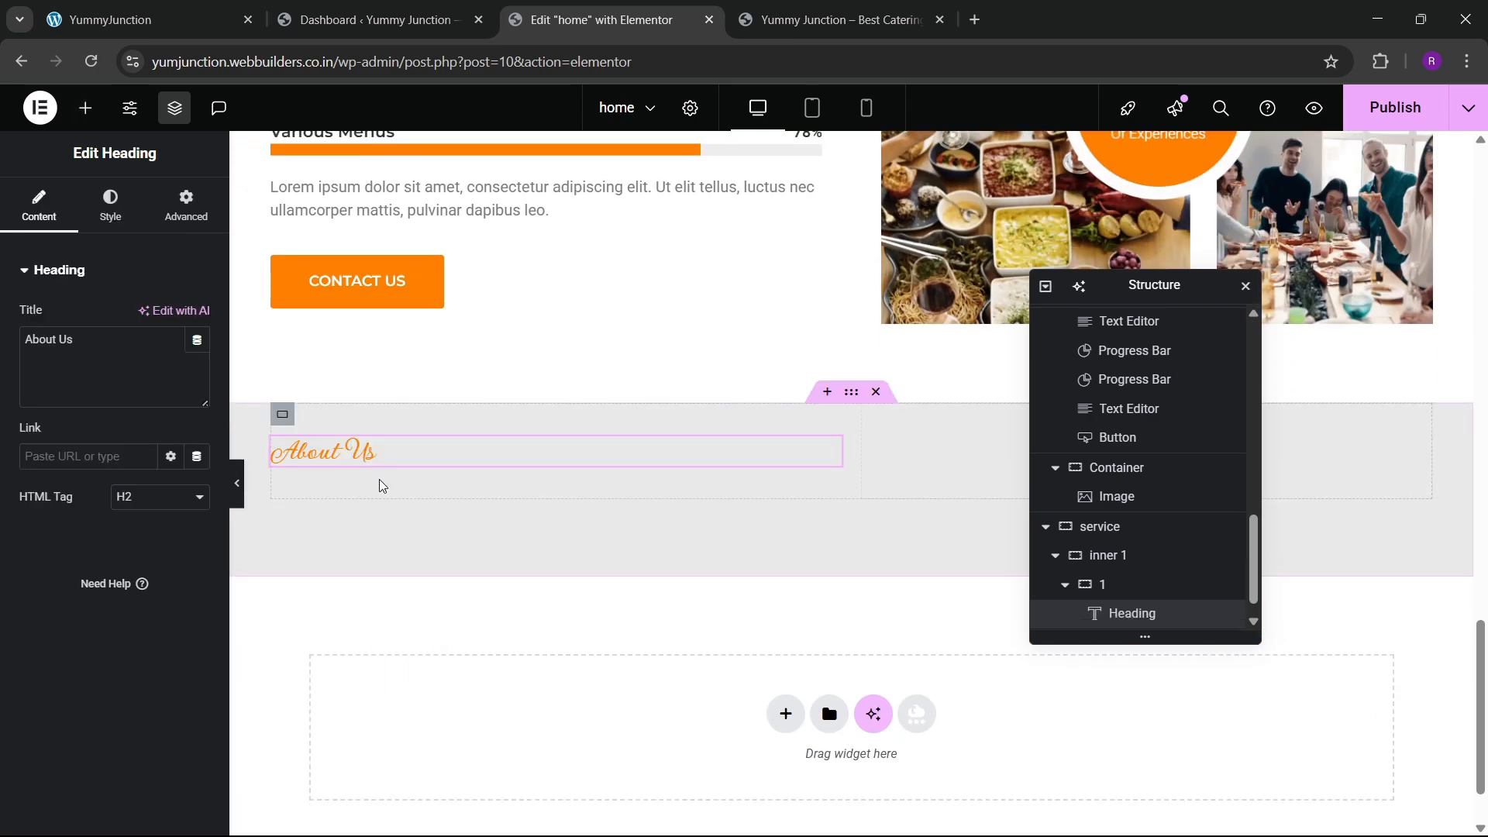
{"action": "key", "text": "BackSpace"}
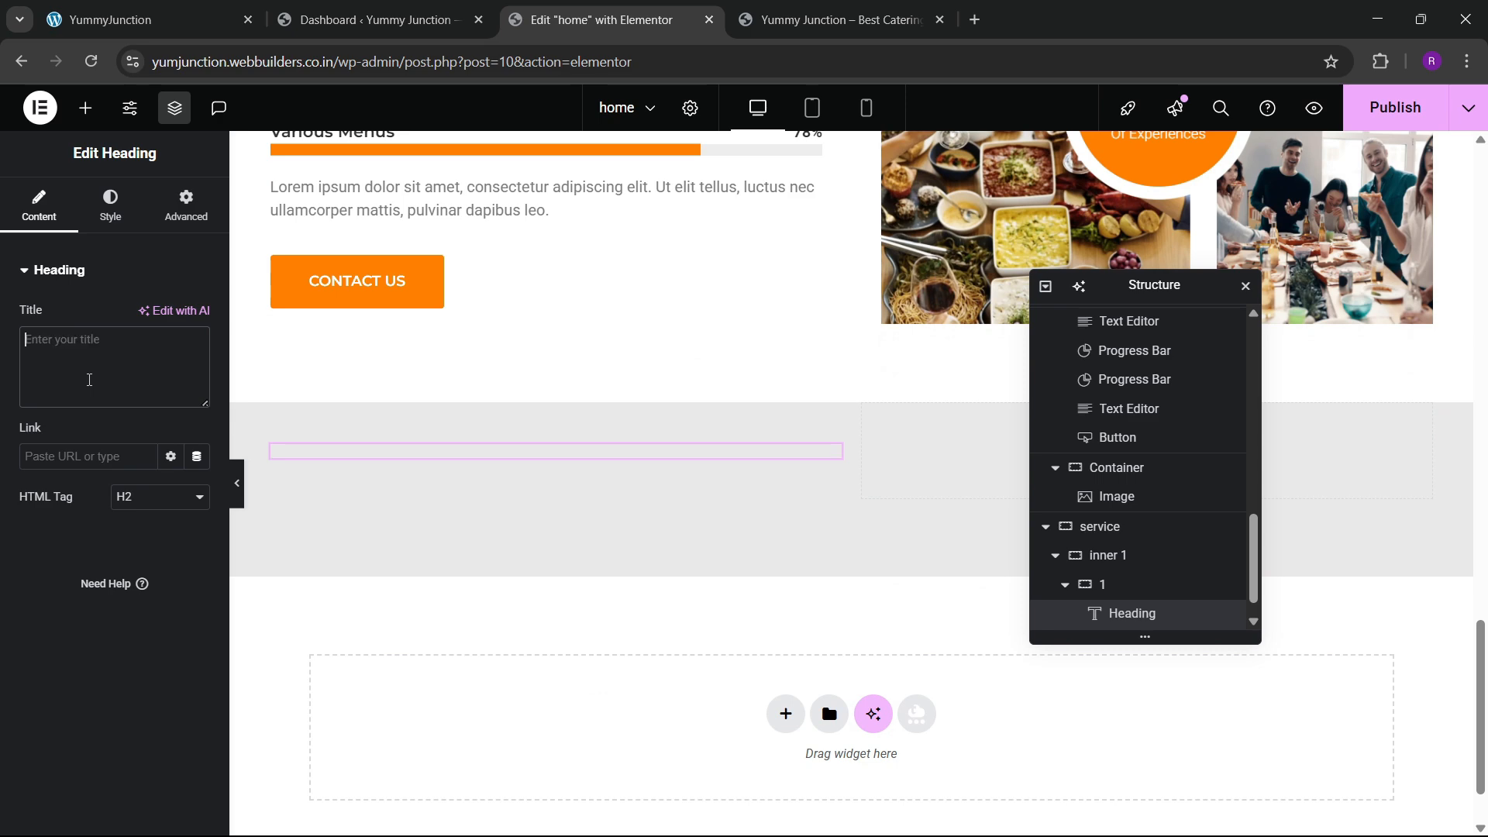
{"action": "type", "text": "Services"}
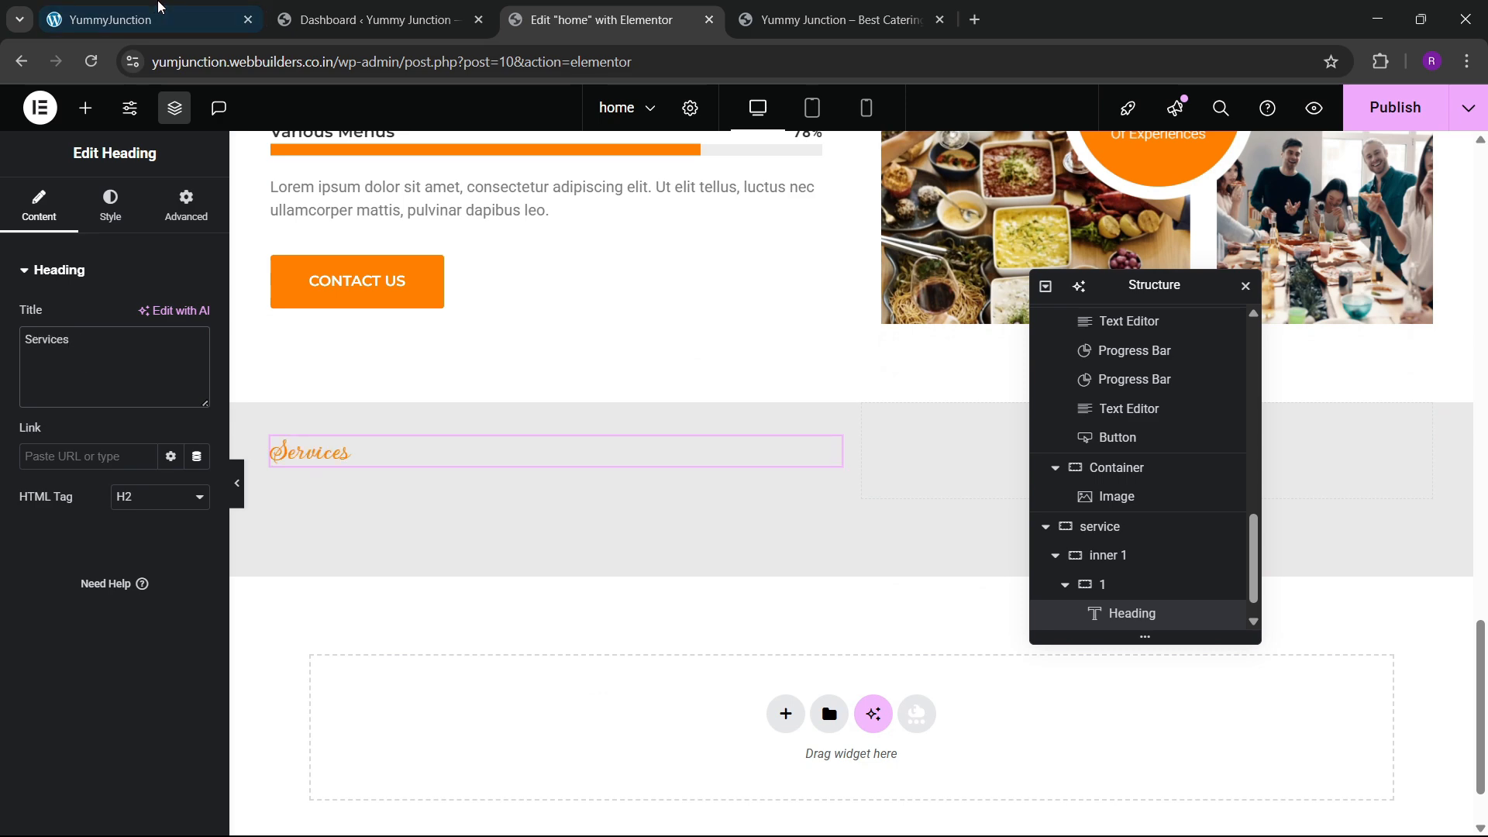
Copy the Welcome To The Best Catering Company heading and paste it below the Services heading
{"action": "left_click", "coordinate": [147, 19]}
{"action": "left_click", "coordinate": [604, 19]}
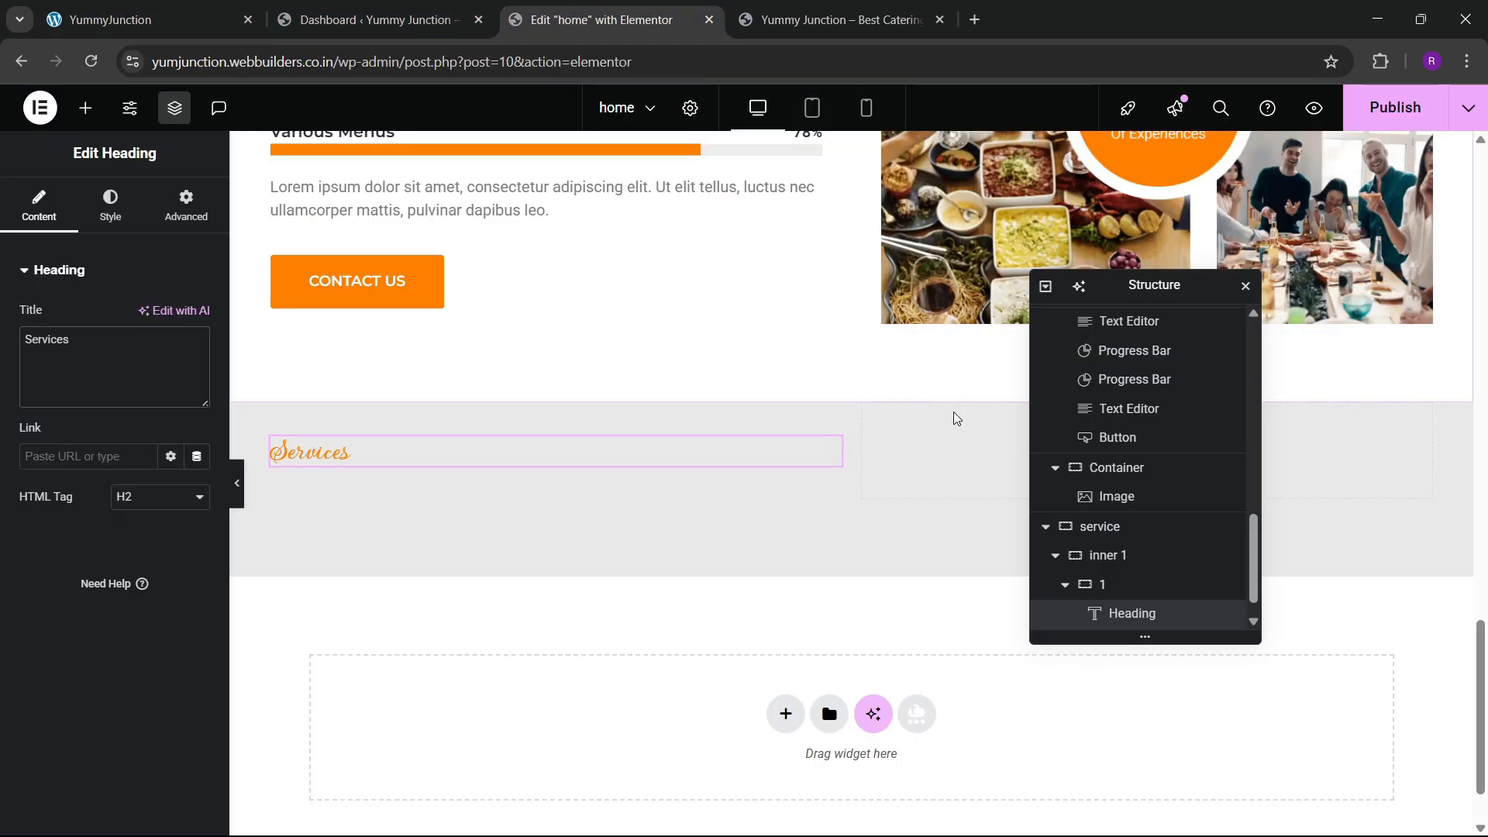
{"action": "scroll", "coordinate": [1460, 486], "scroll_direction": "up", "scroll_amount": 9}
{"action": "scroll", "coordinate": [1460, 486], "scroll_direction": "up", "scroll_amount": 5}
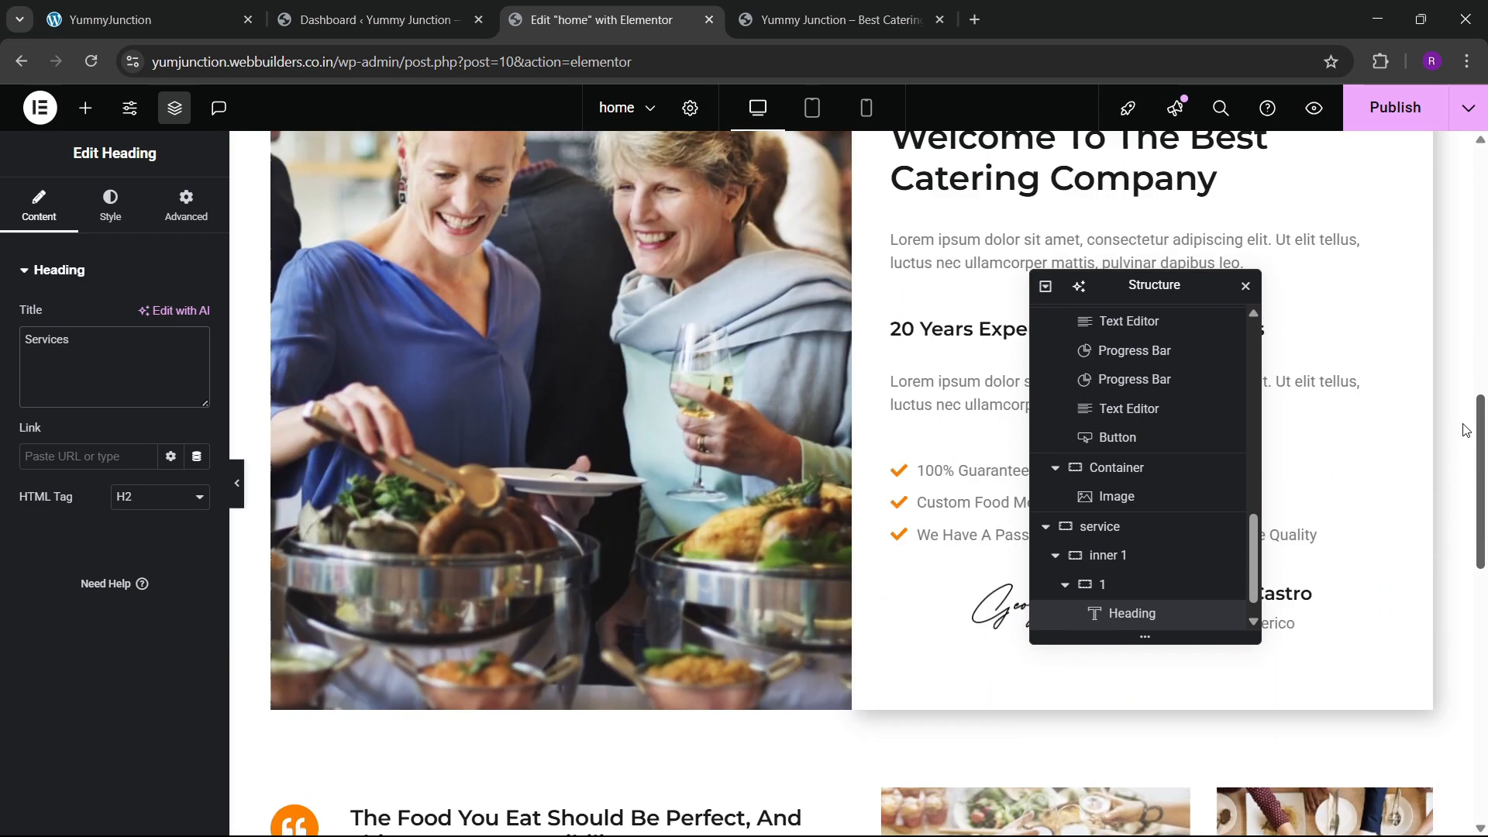
{"action": "right_click", "coordinate": [911, 285]}
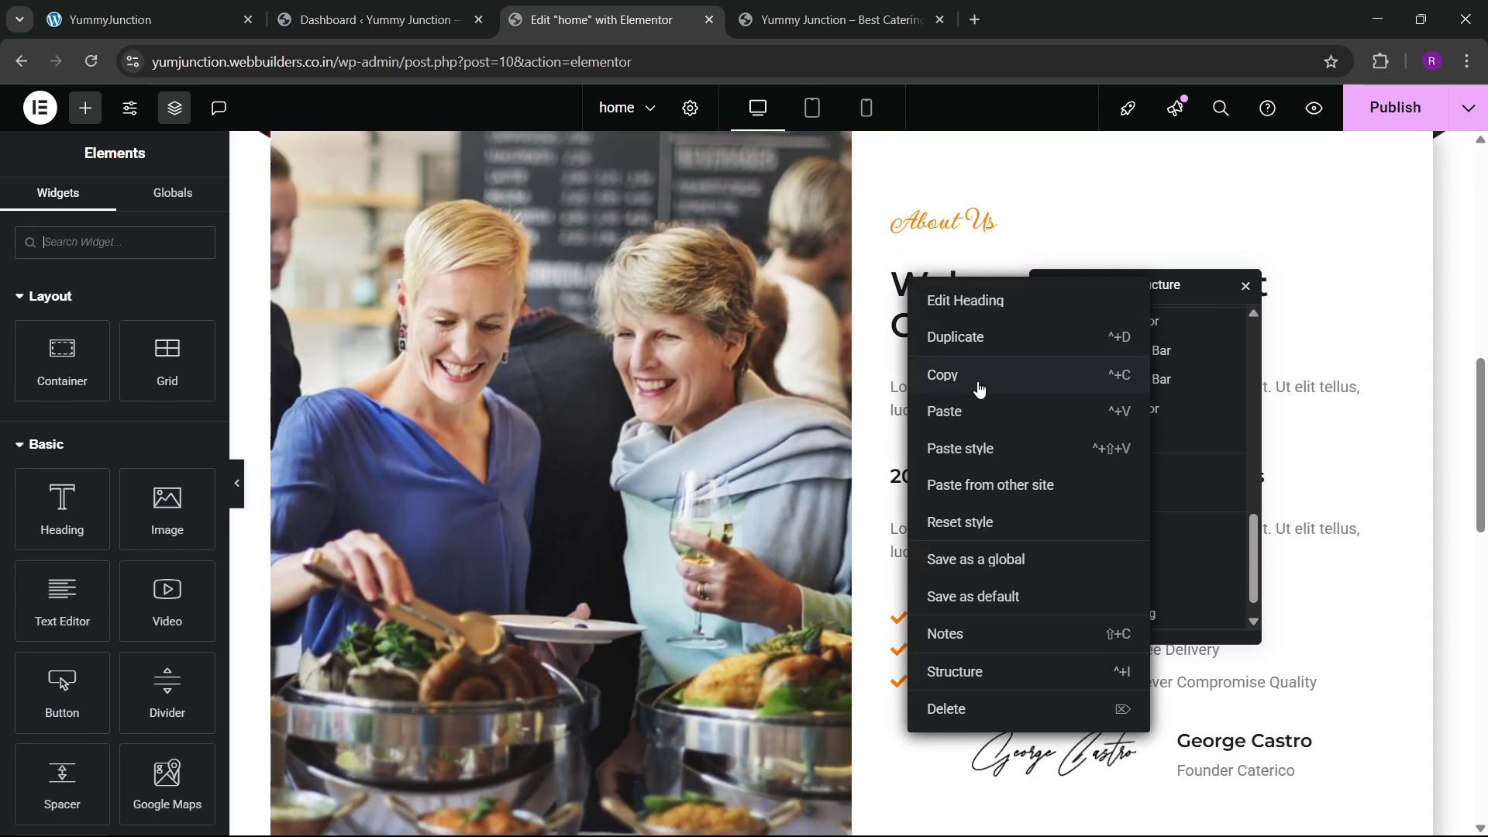
{"action": "left_click", "coordinate": [973, 378]}
{"action": "scroll", "coordinate": [1480, 492], "scroll_direction": "down", "scroll_amount": 11}
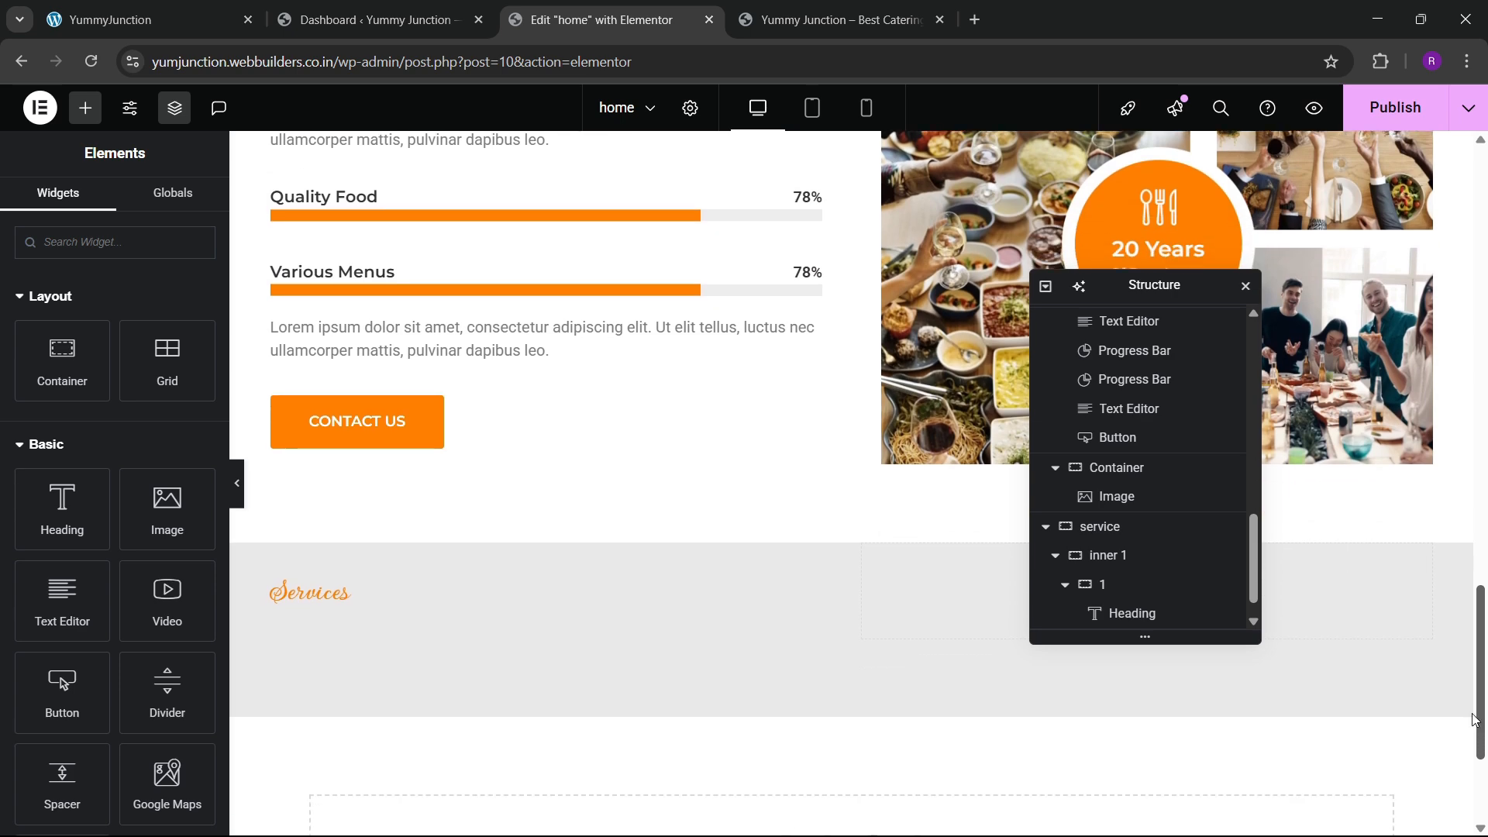
{"action": "right_click", "coordinate": [346, 598]}
{"action": "left_click", "coordinate": [402, 517]}
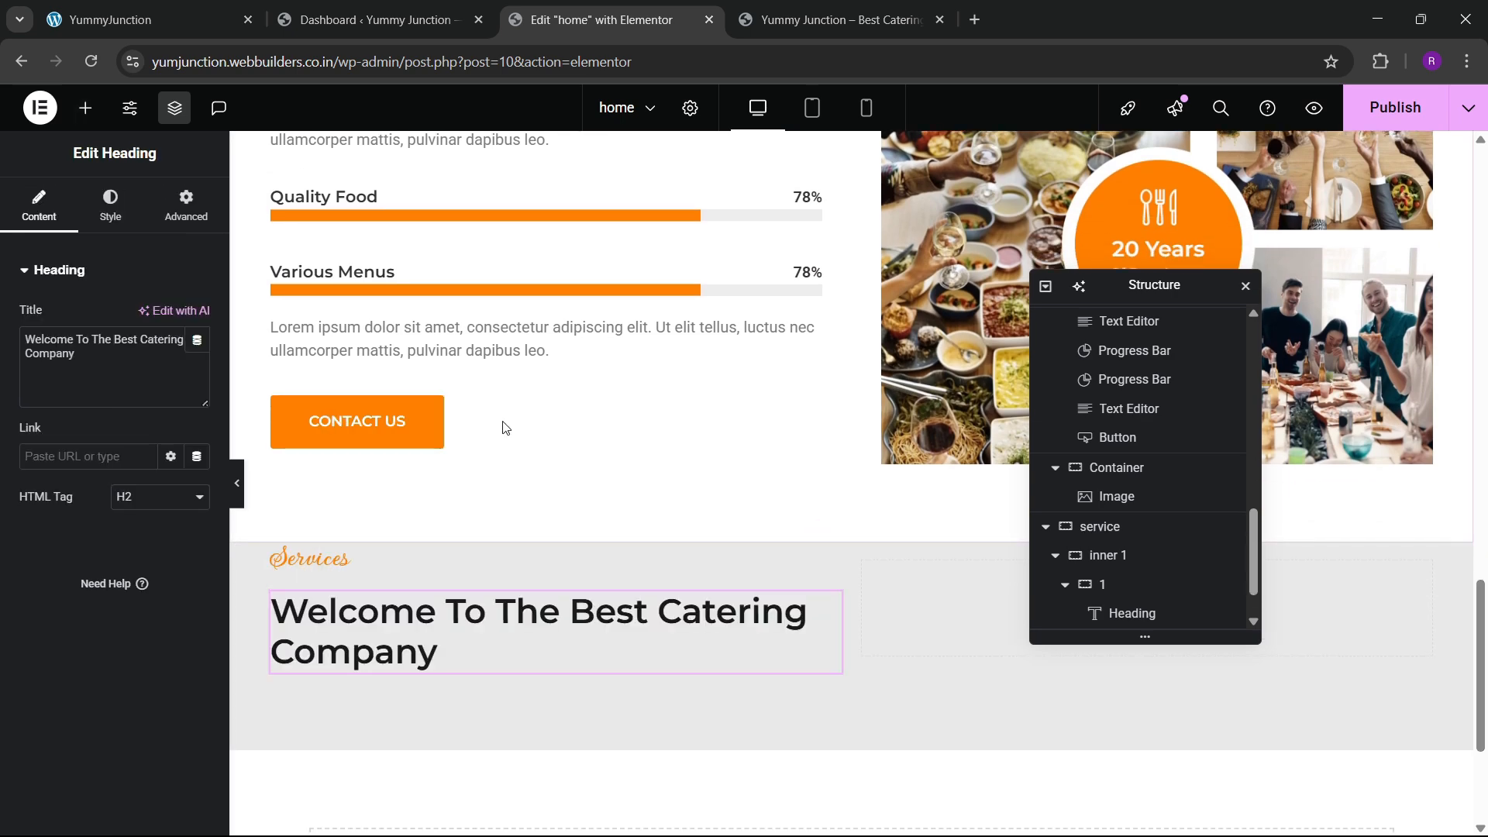
Change the pasted heading's title to the reference text Premium Catering Services For Your Taste Only
{"action": "left_click", "coordinate": [147, 19]}
{"action": "left_click_drag", "start_coordinate": [162, 286], "coordinate": [440, 328]}
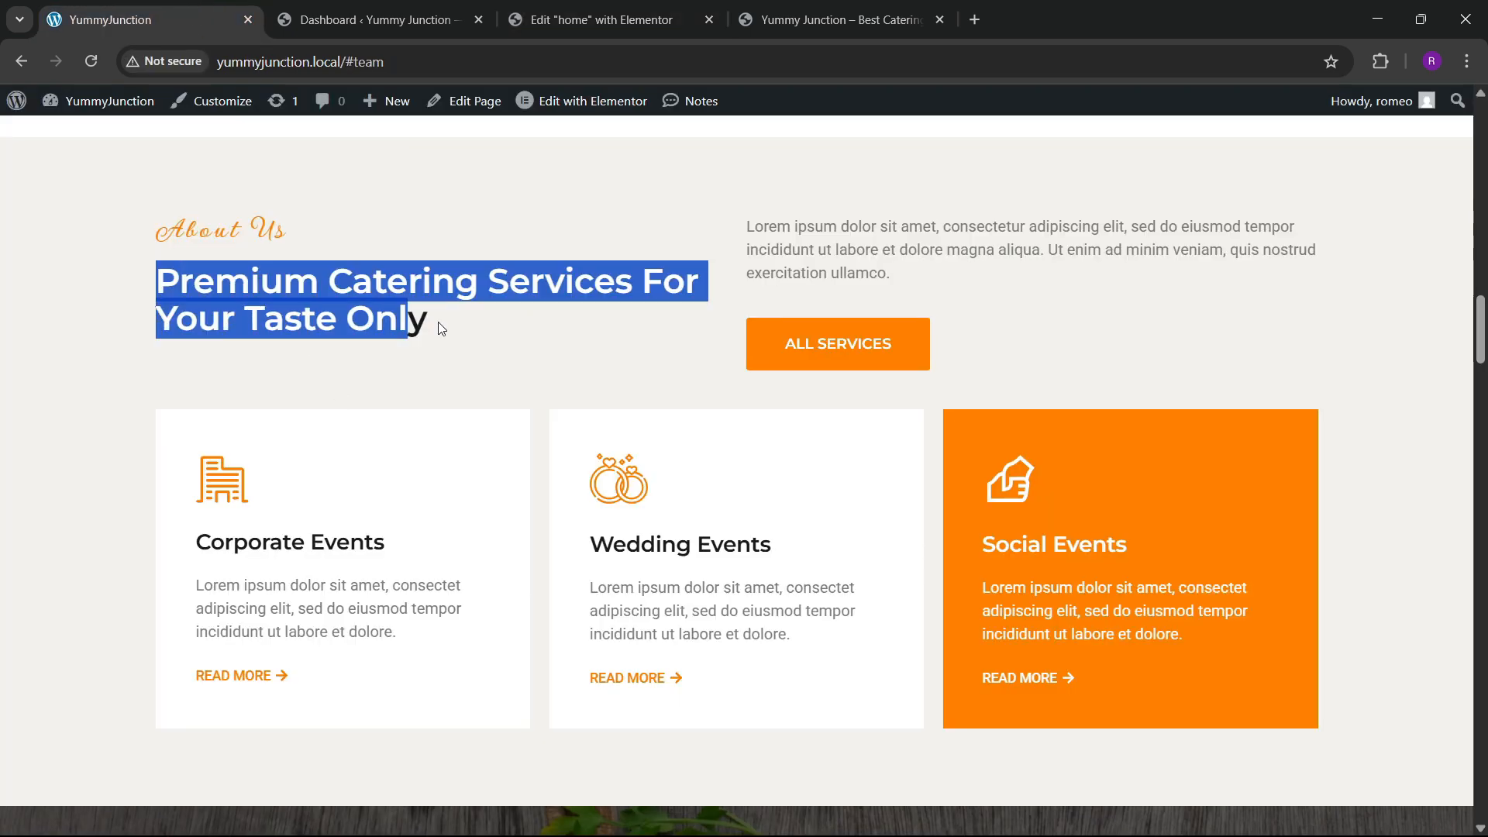
{"action": "left_click", "coordinate": [620, 20]}
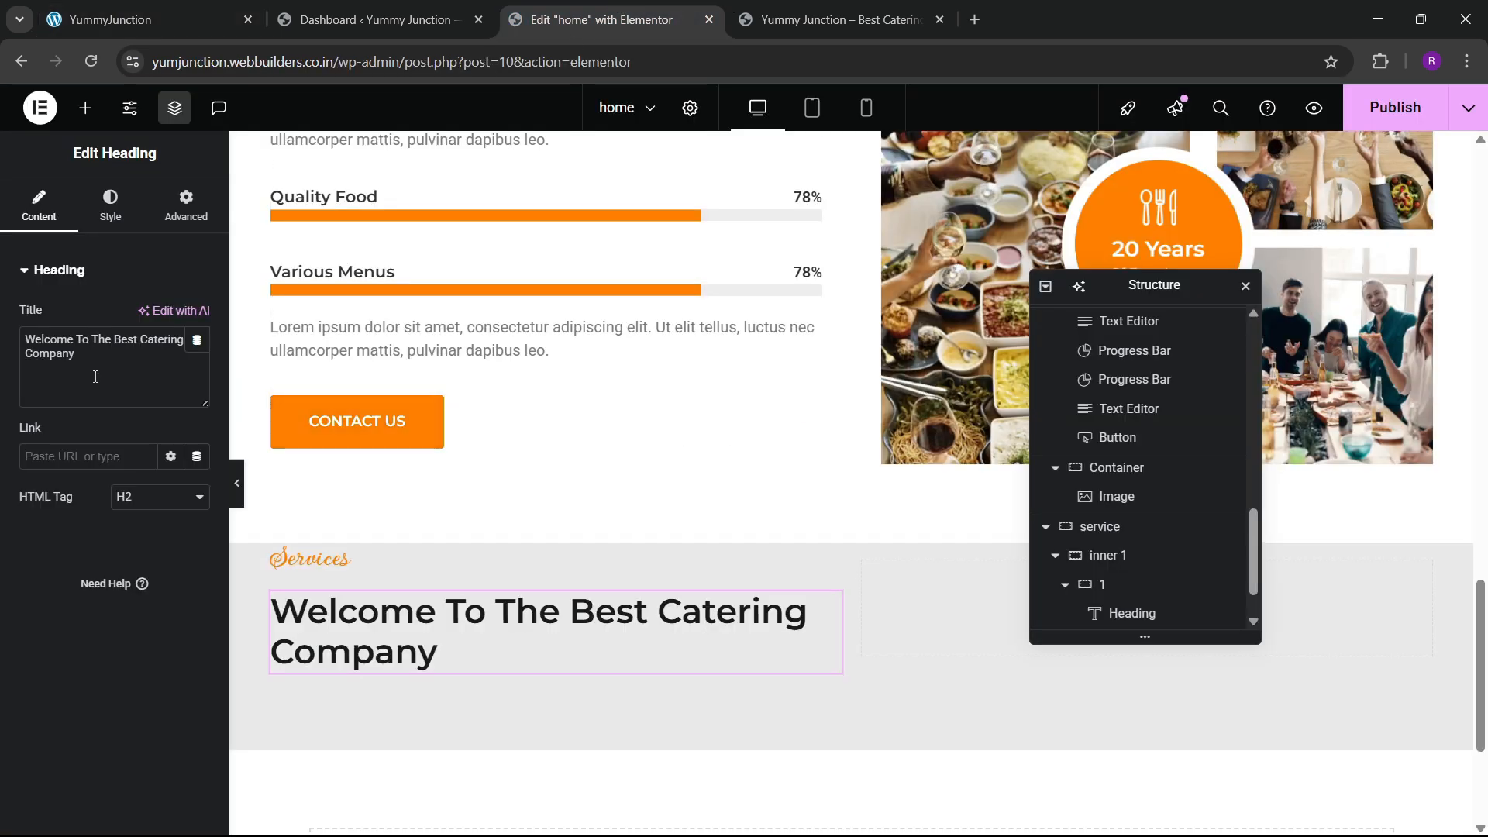
{"action": "key", "text": "ctrl+a"}
{"action": "type", "text": "Premium Catering Services For Your Taste Only"}
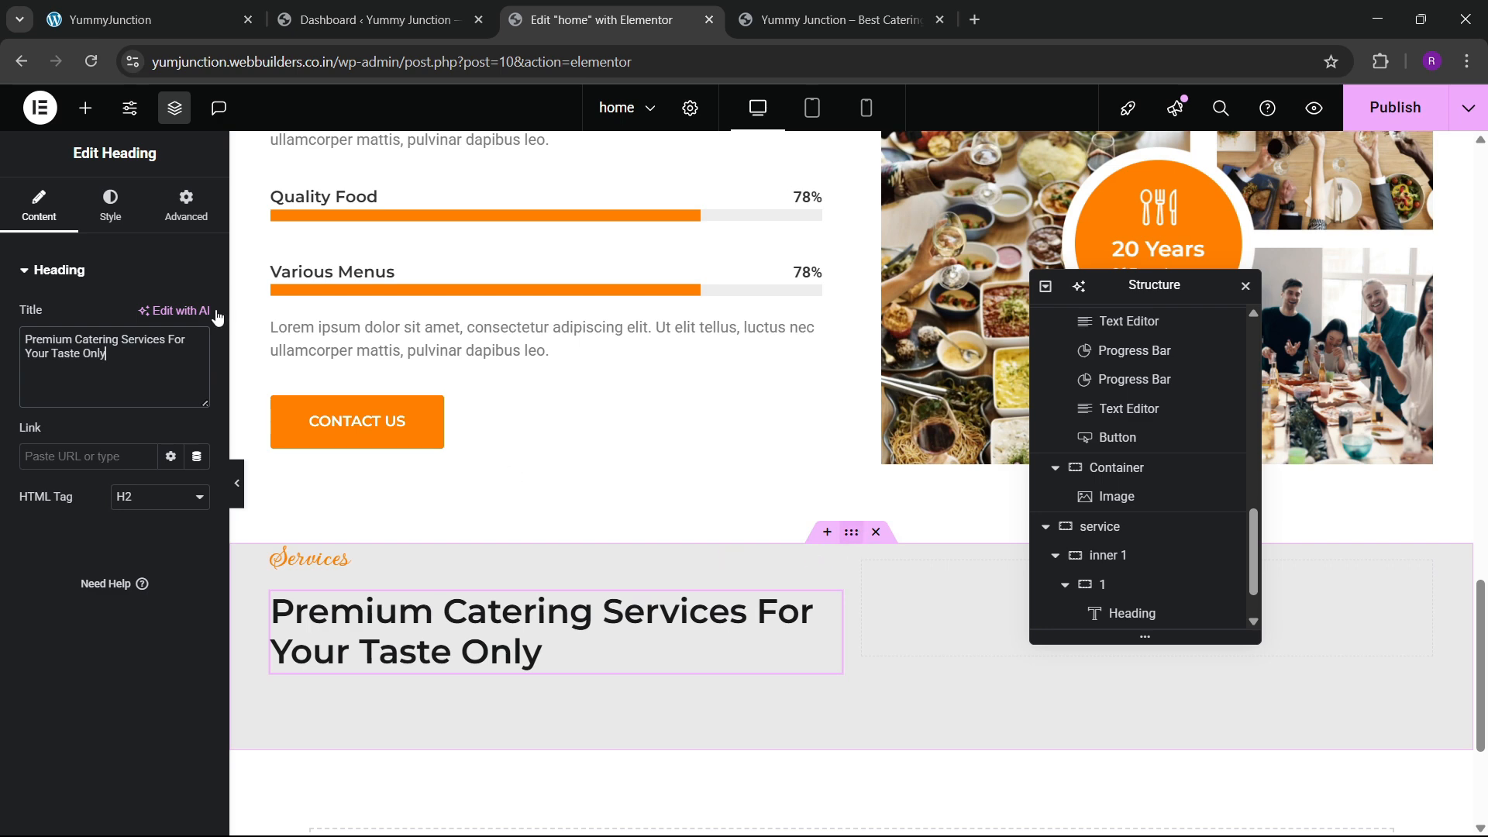
Set the service container's top padding to 80 px and compare the spacing with the reference site
{"action": "left_click", "coordinate": [186, 206]}
{"action": "left_click", "coordinate": [31, 414]}
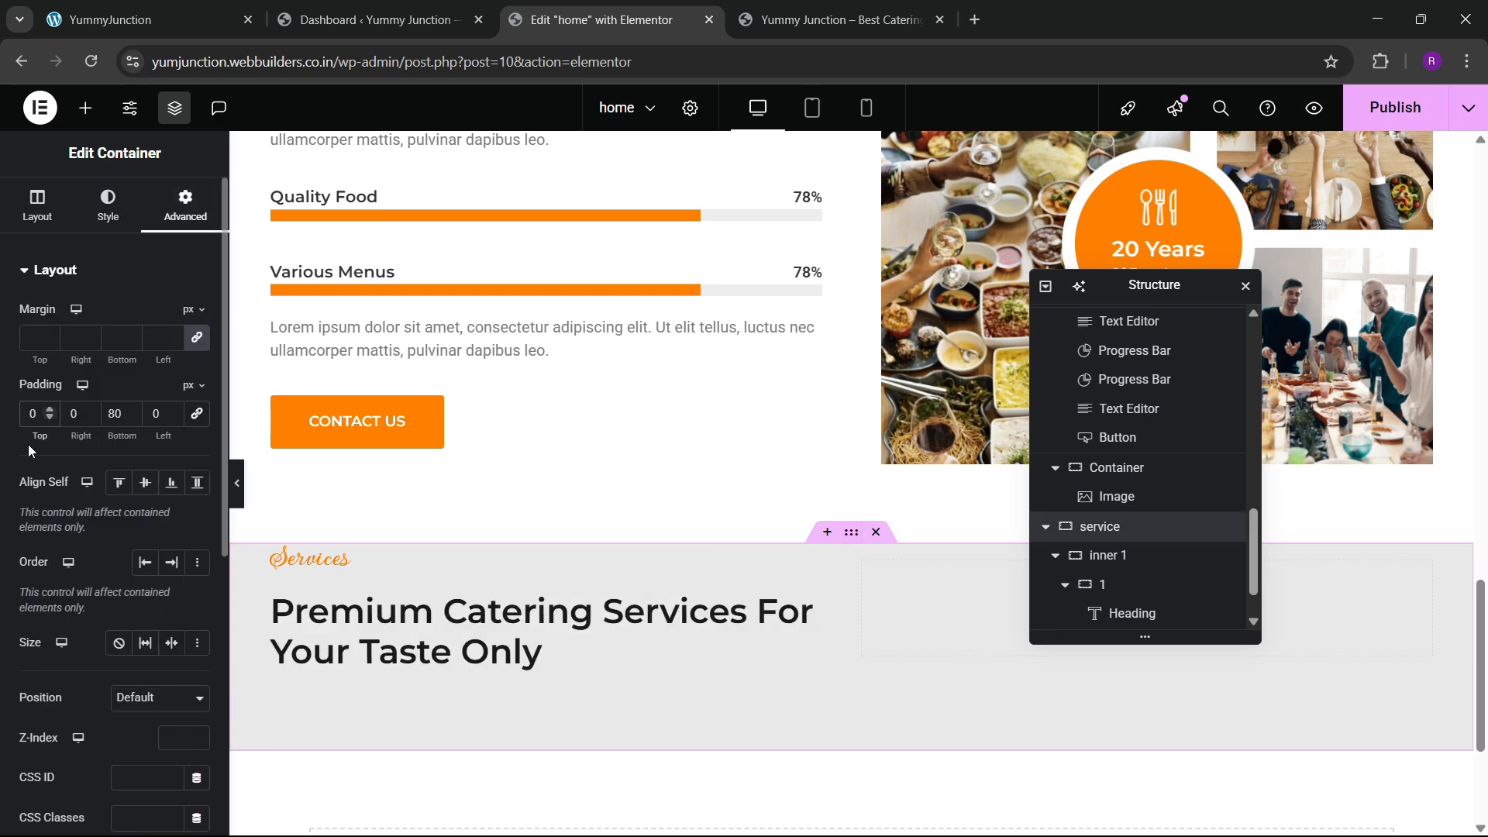
{"action": "left_click", "coordinate": [147, 19]}
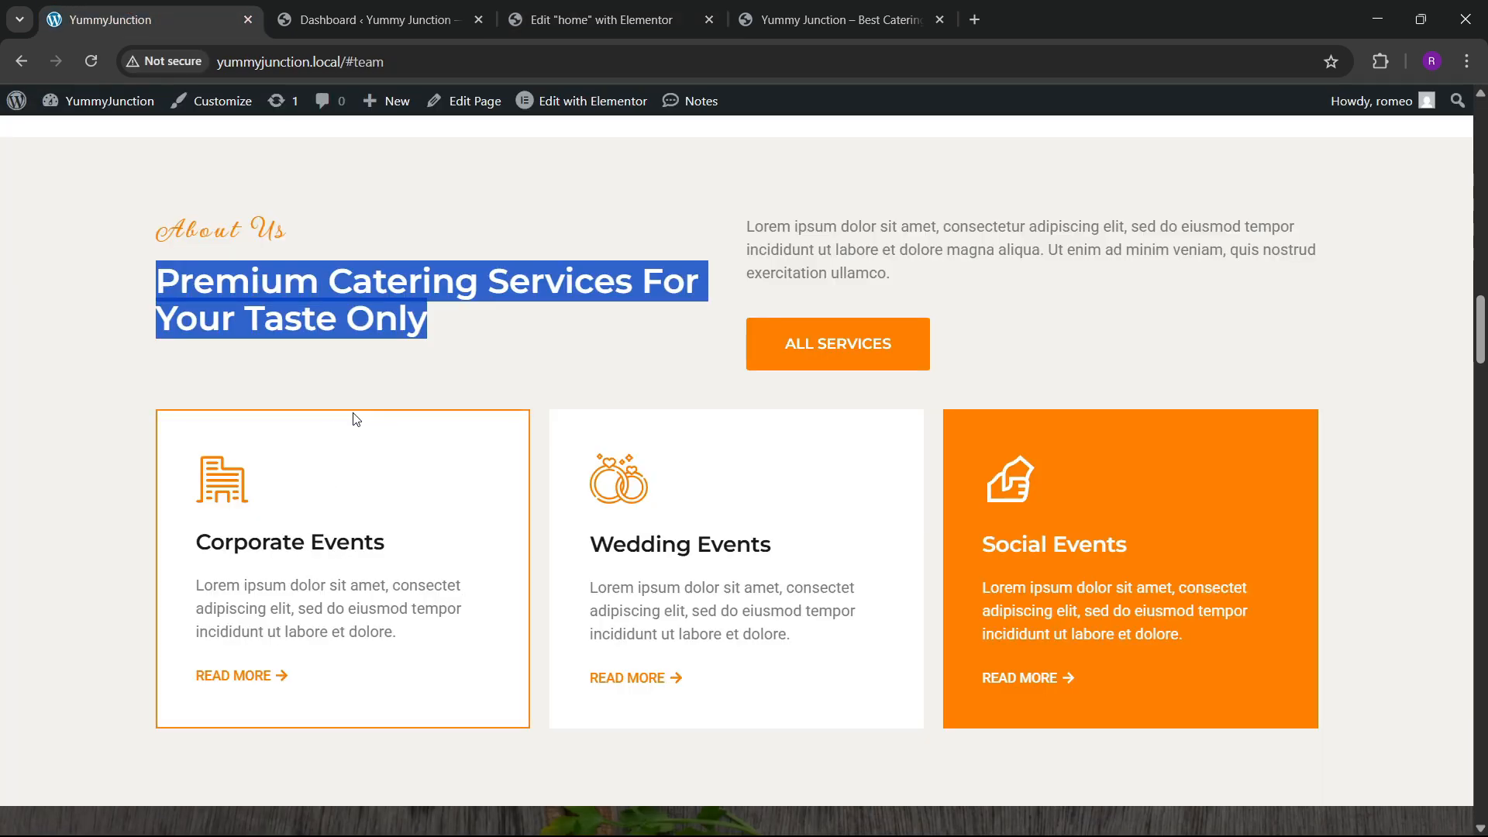
{"action": "left_click", "coordinate": [600, 19]}
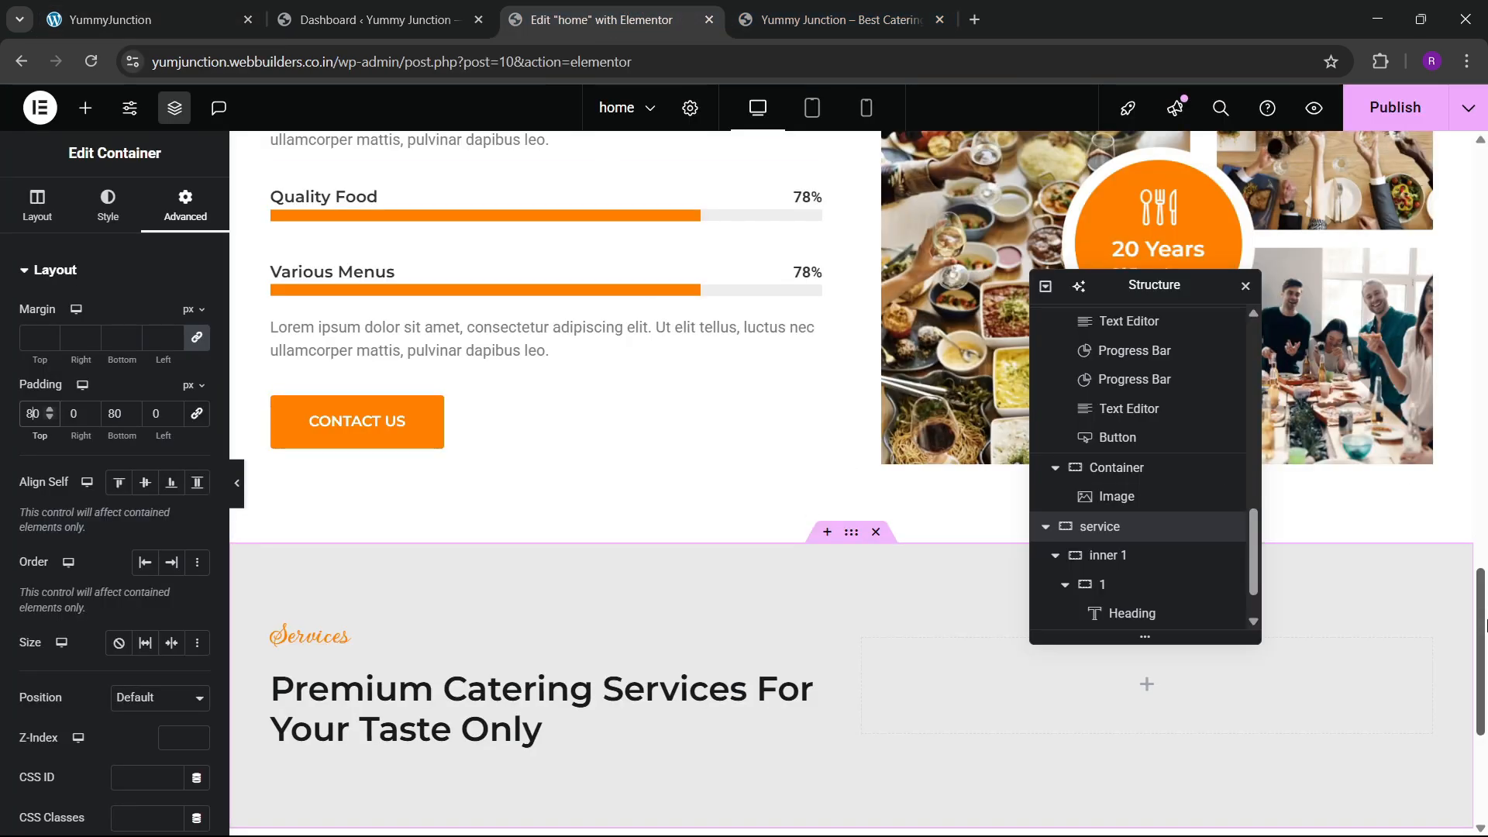
Copy the lorem ipsum paragraph from the Food You Eat section into container 2 of the service section
{"action": "scroll", "coordinate": [543, 465], "scroll_direction": "up", "scroll_amount": 6}
{"action": "scroll", "coordinate": [444, 509], "scroll_direction": "down", "scroll_amount": 3}
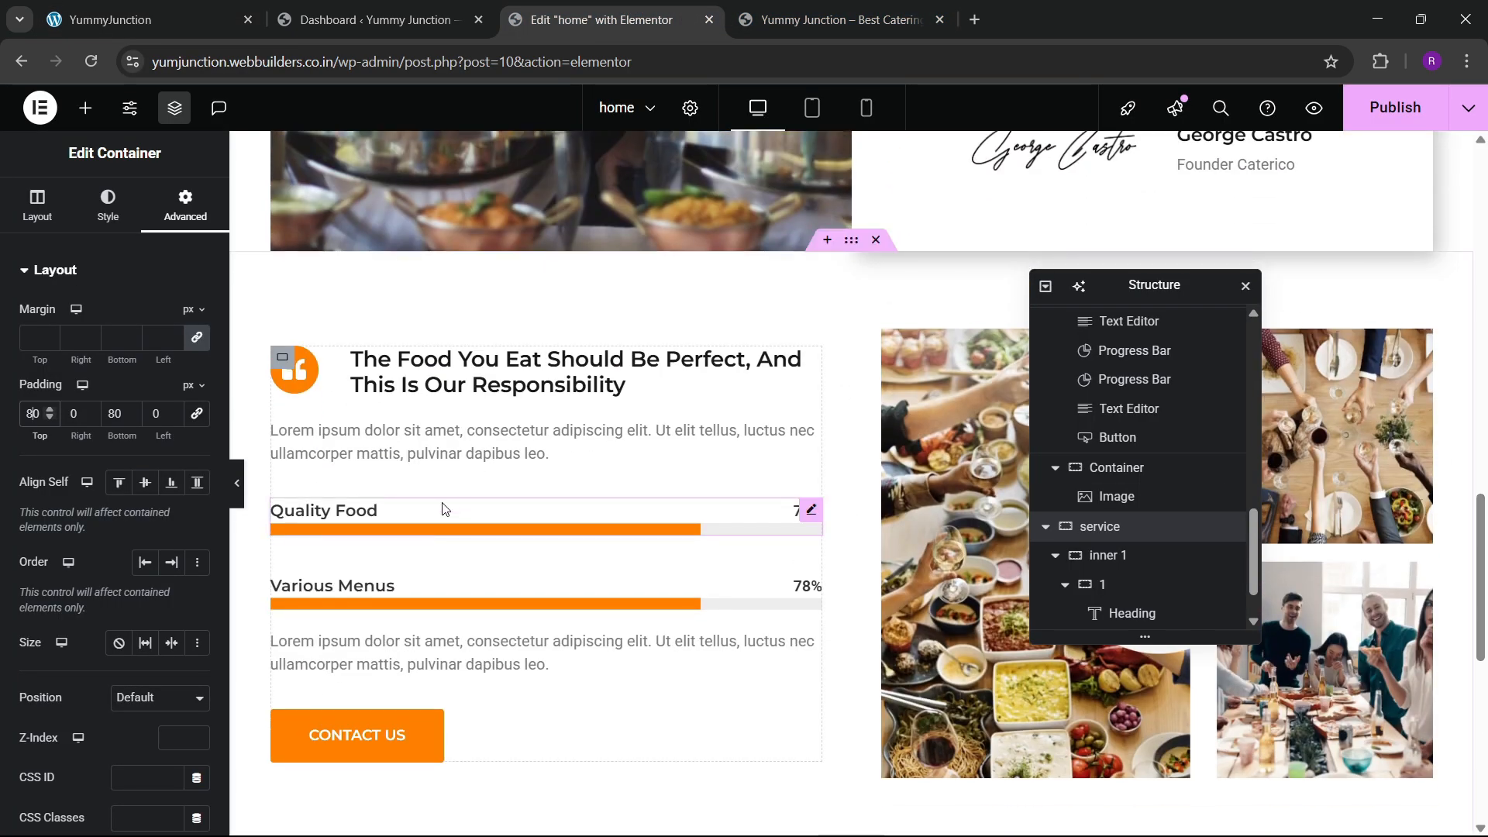
{"action": "right_click", "coordinate": [444, 509]}
{"action": "left_click", "coordinate": [512, 481]}
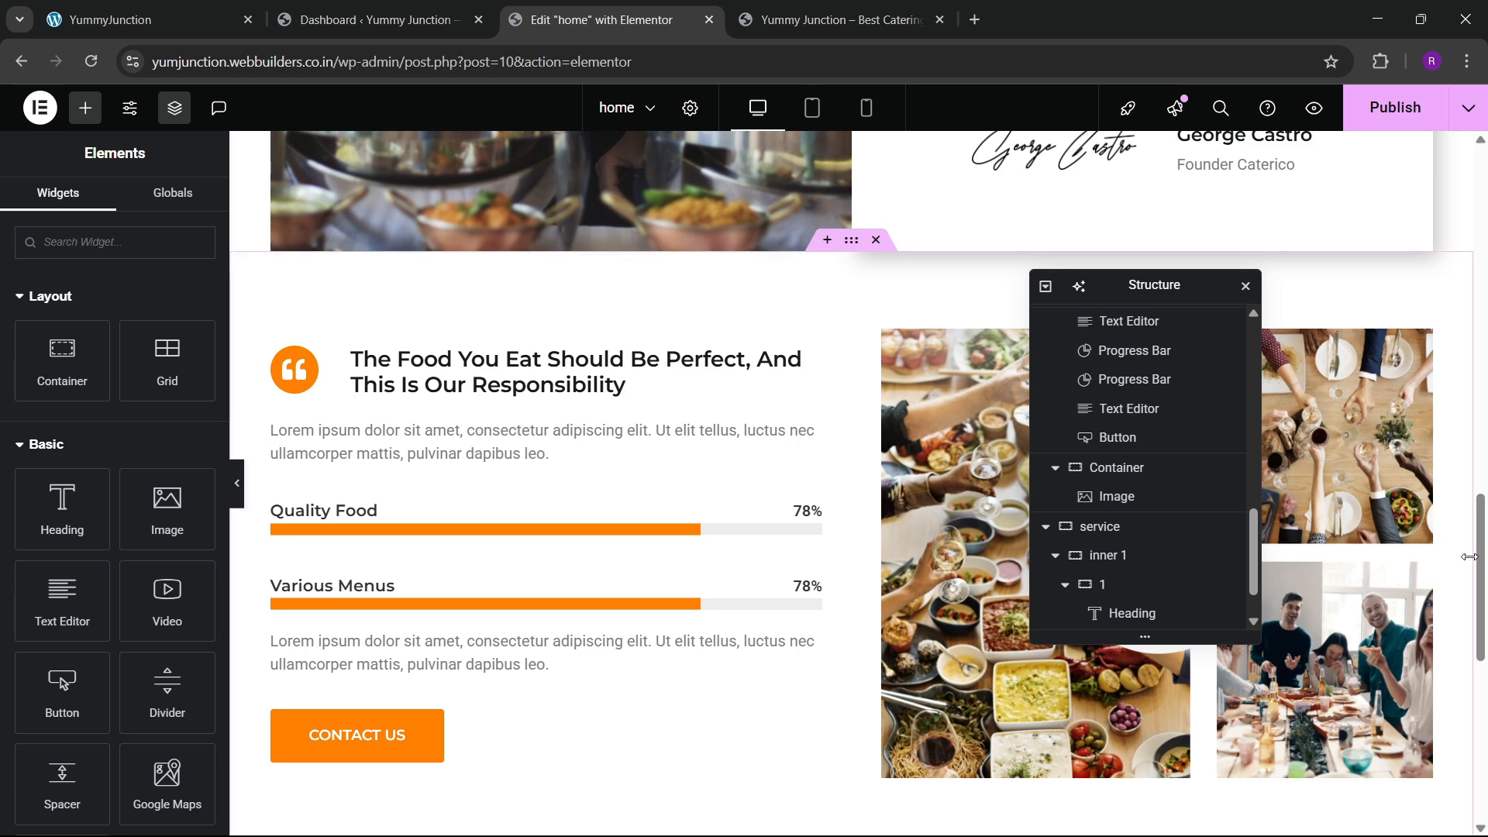
{"action": "scroll", "coordinate": [1469, 556], "scroll_direction": "down", "scroll_amount": 5}
{"action": "left_click_drag", "start_coordinate": [1178, 286], "coordinate": [350, 354]}
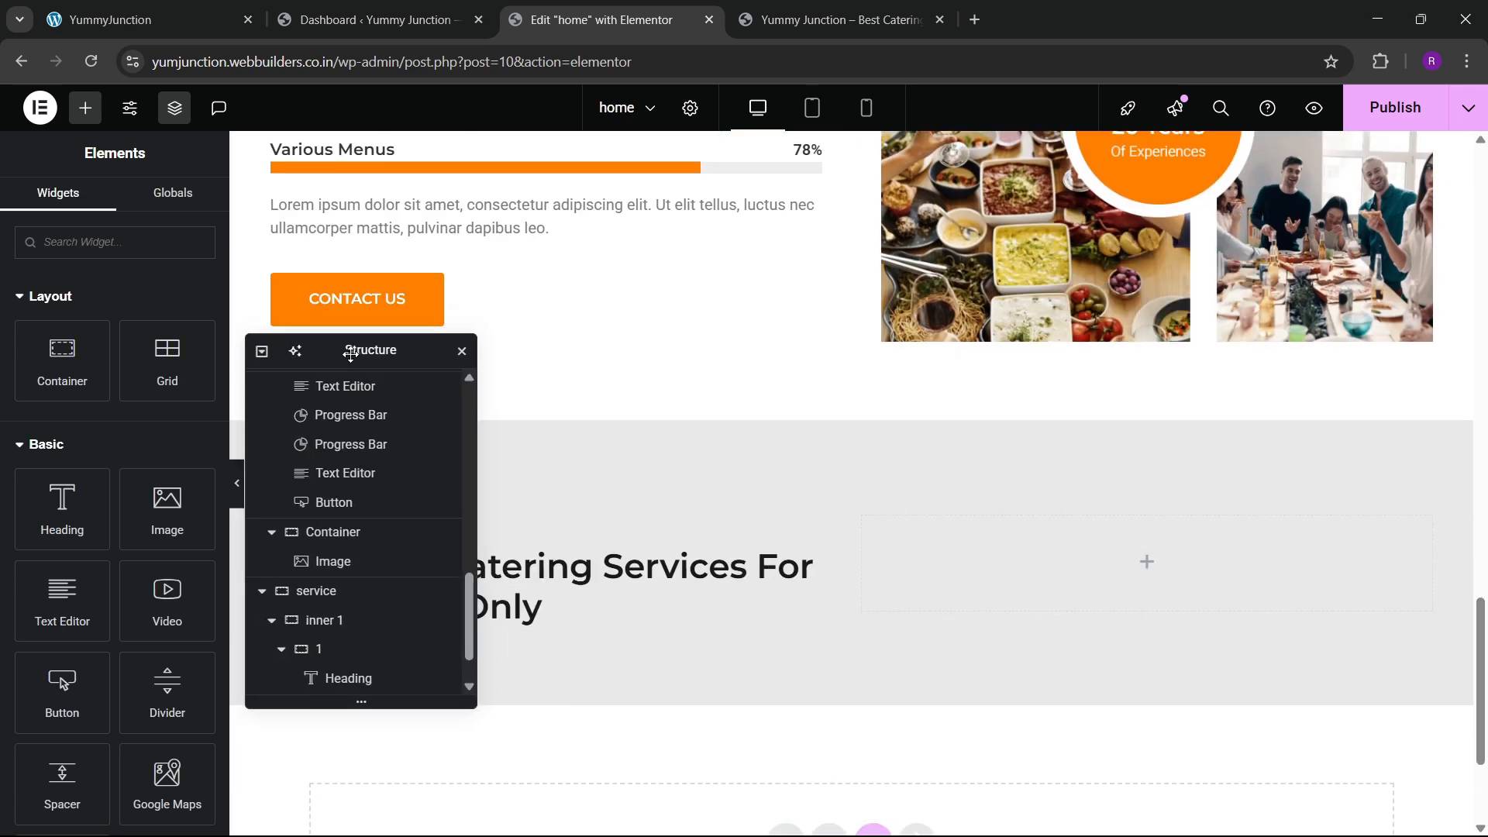
{"action": "right_click", "coordinate": [891, 543]}
{"action": "left_click", "coordinate": [940, 478]}
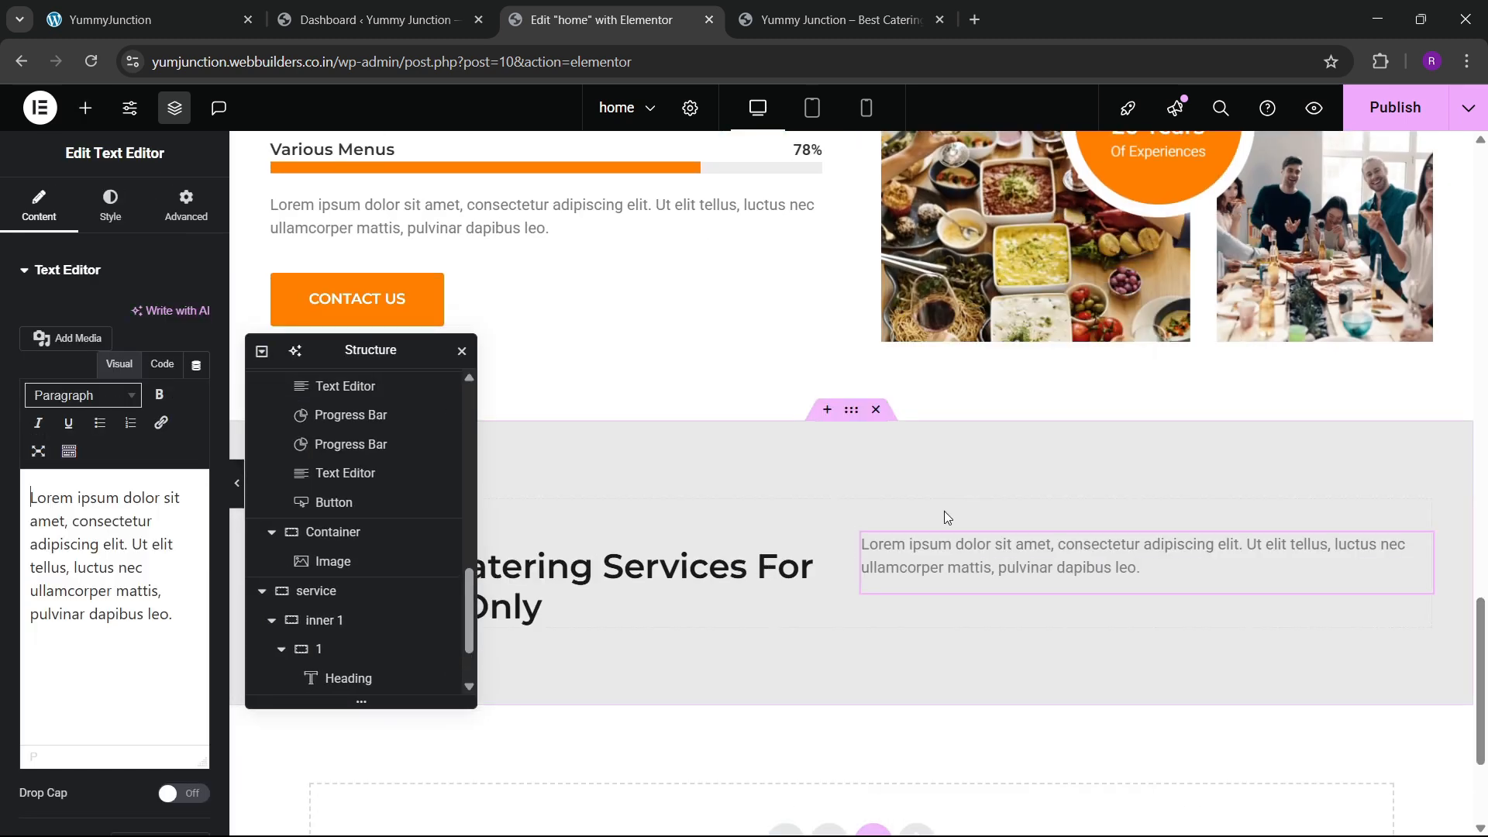
Copy the CONTACT US button below the paragraph in container 2 and change its text to ALL SERVICES
{"action": "right_click", "coordinate": [362, 300]}
{"action": "left_click", "coordinate": [401, 389]}
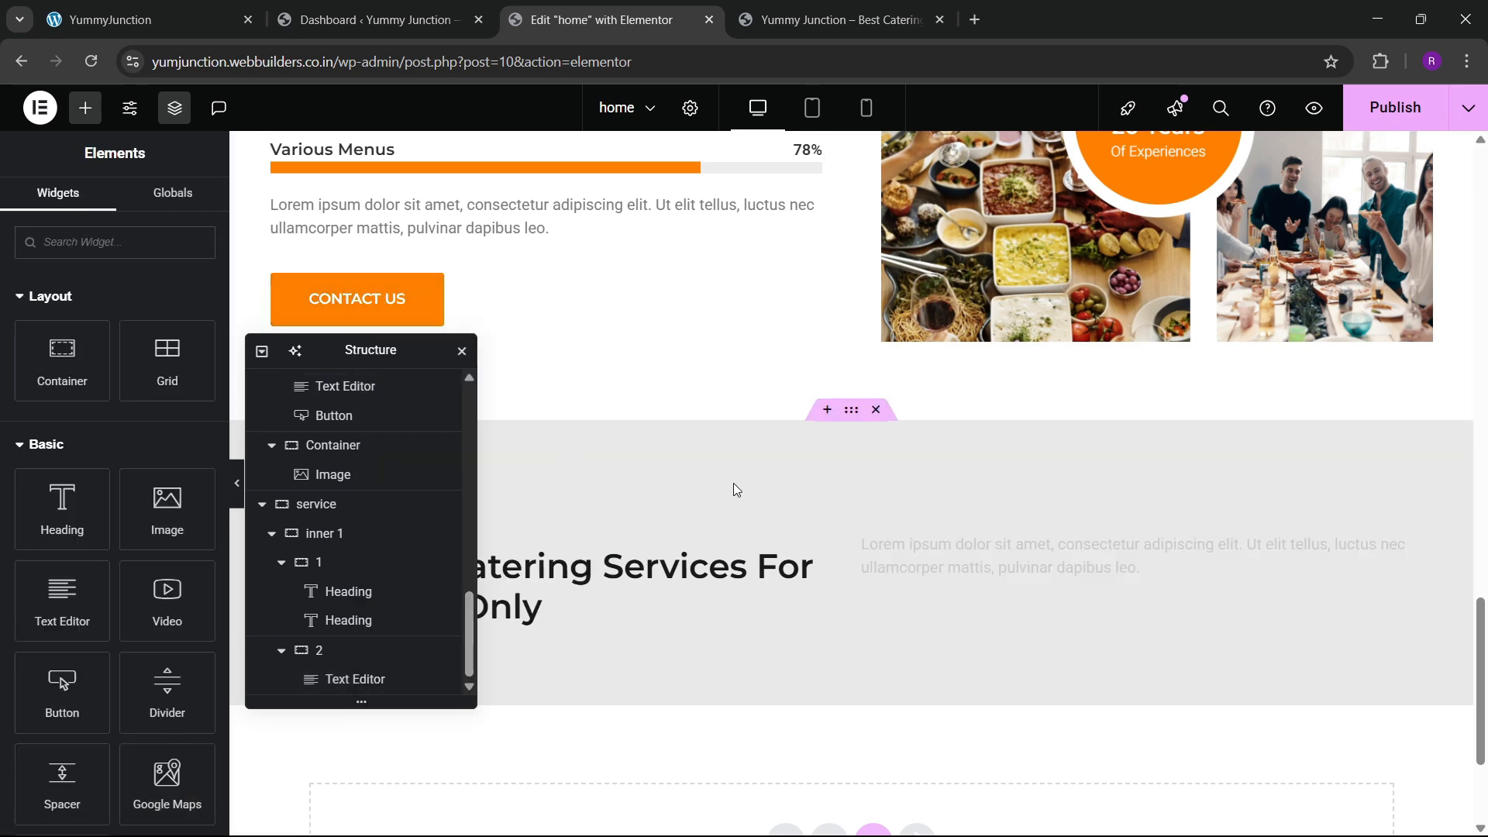
{"action": "right_click", "coordinate": [1018, 570]}
{"action": "left_click", "coordinate": [1037, 515]}
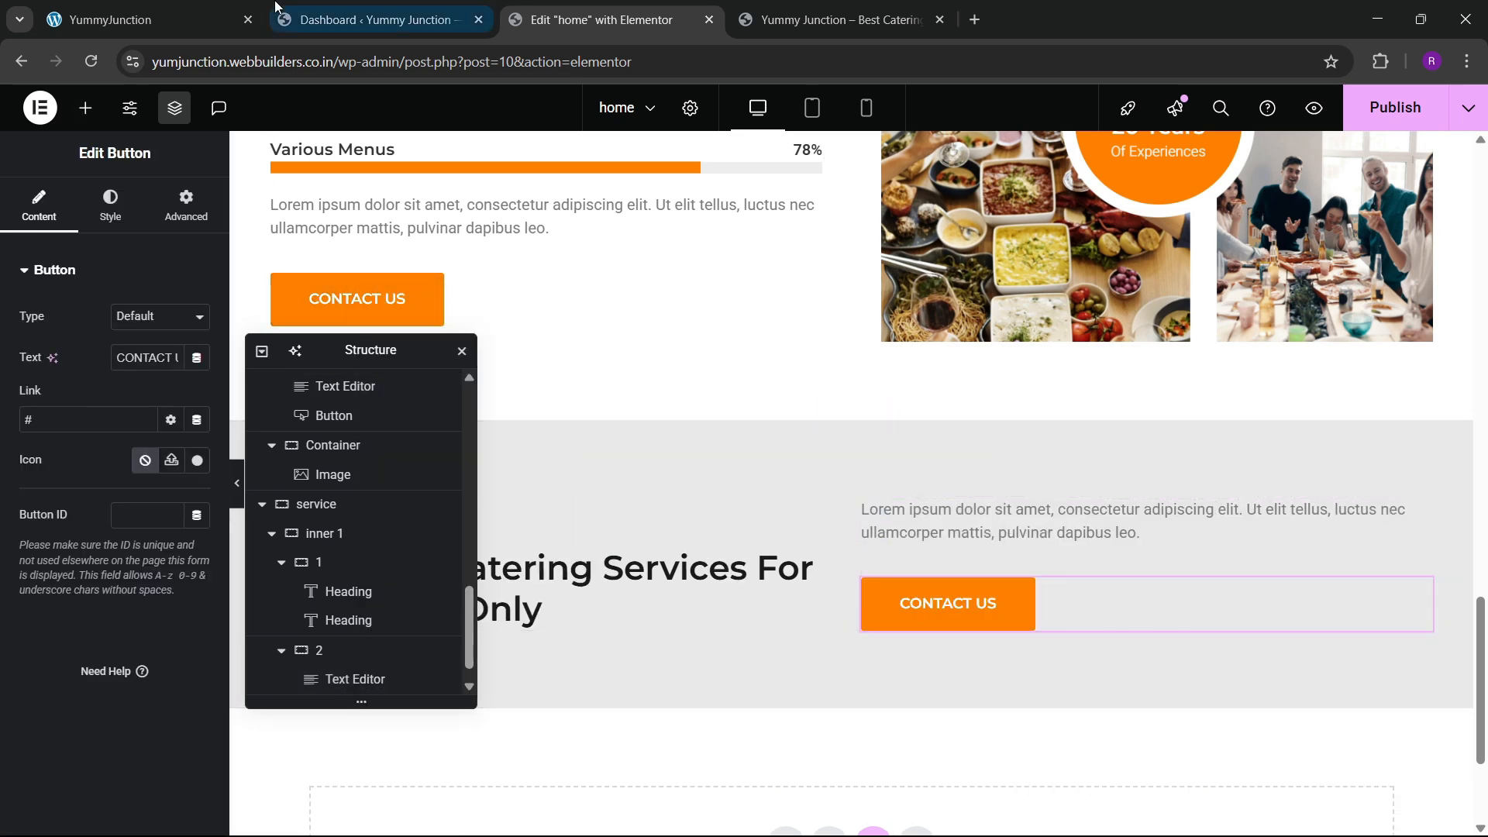
{"action": "left_click", "coordinate": [110, 20]}
{"action": "left_click", "coordinate": [597, 20]}
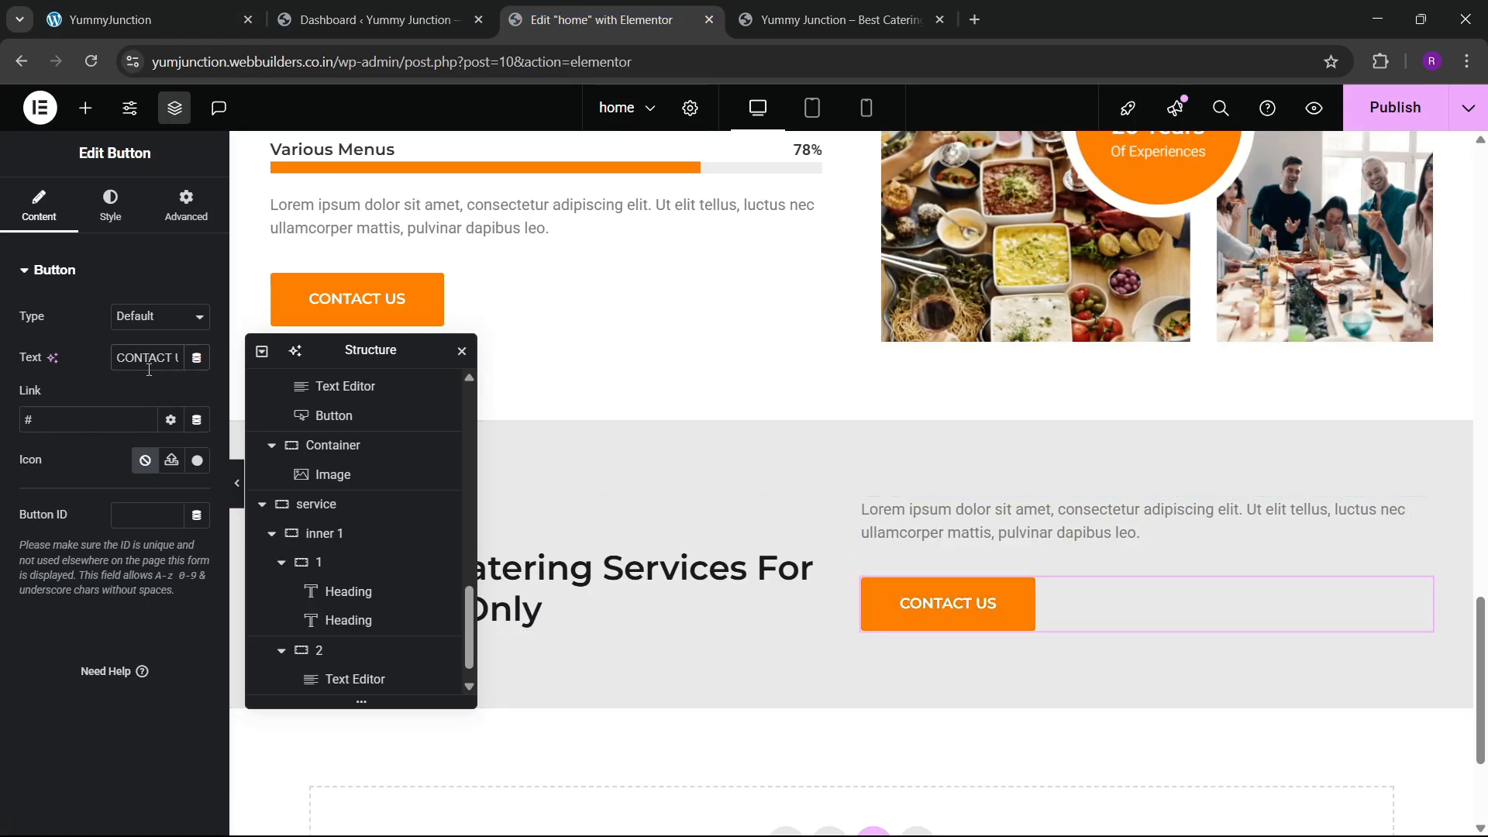
{"action": "type", "text": "ALL"}
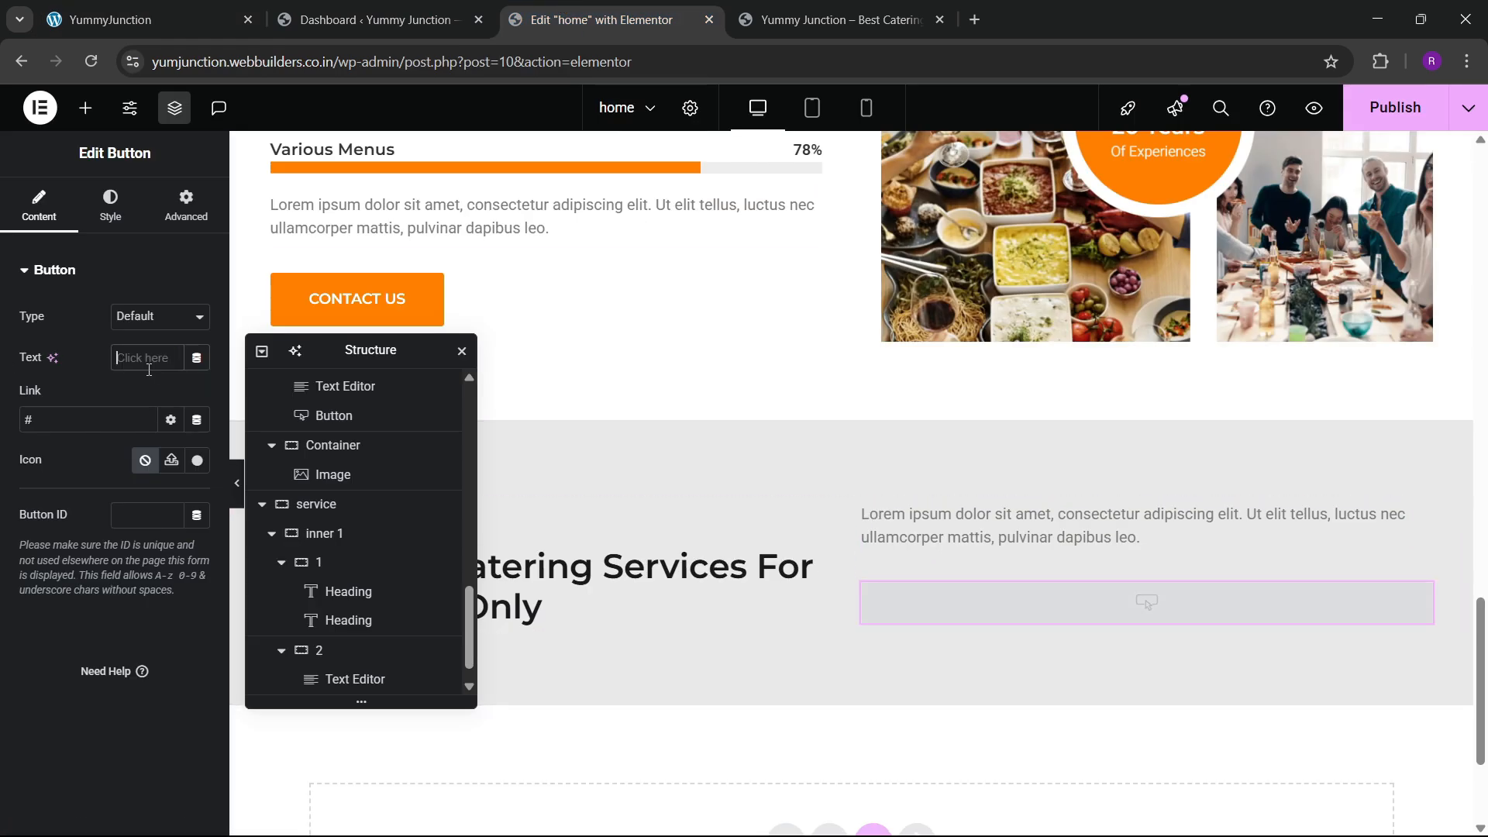
{"action": "type", "text": " SERVICES"}
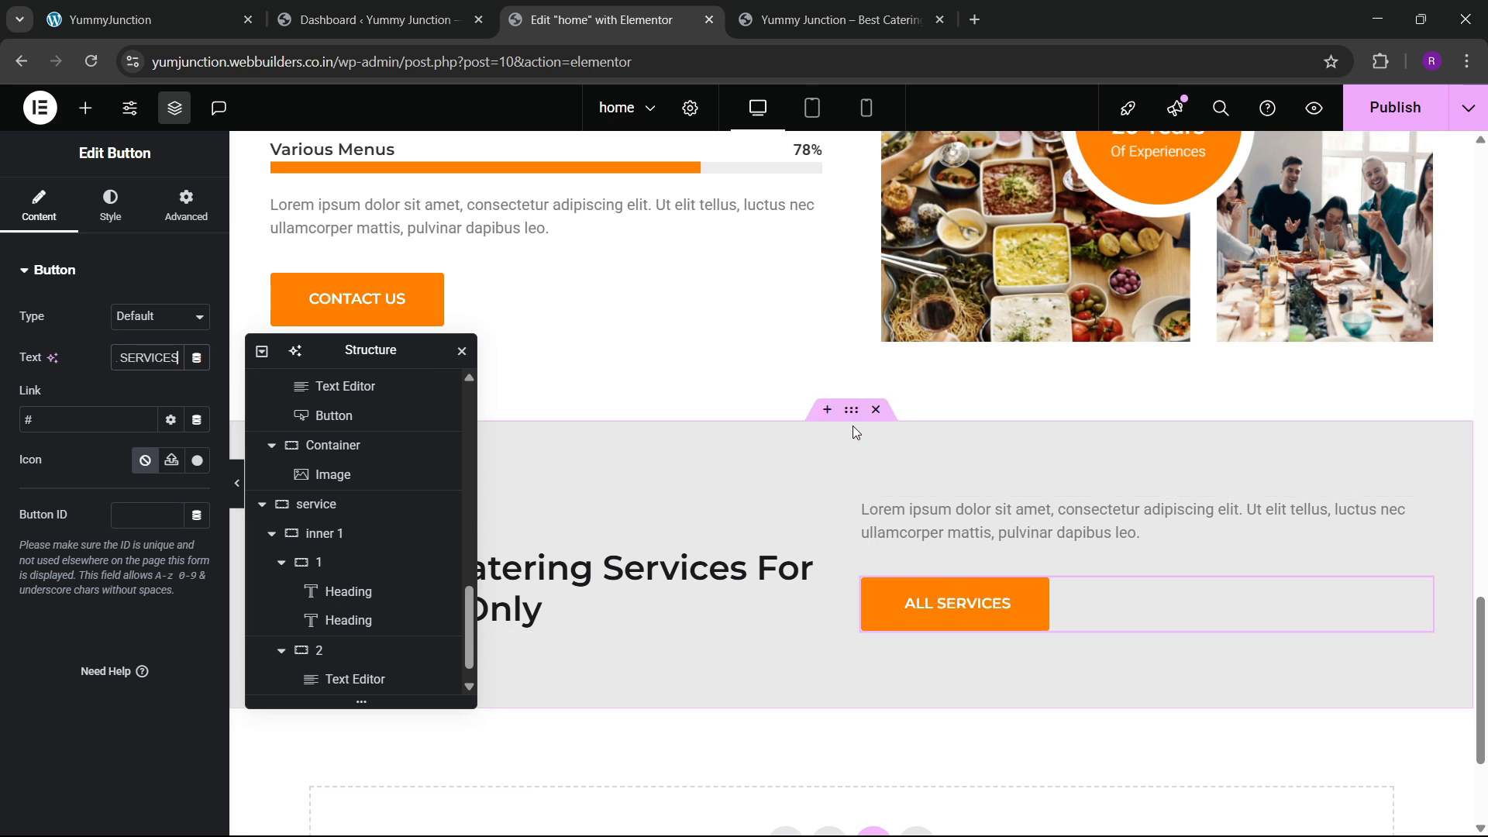
Set the column and row gaps of the inner 1 container to 30 px
{"action": "left_click", "coordinate": [851, 418]}
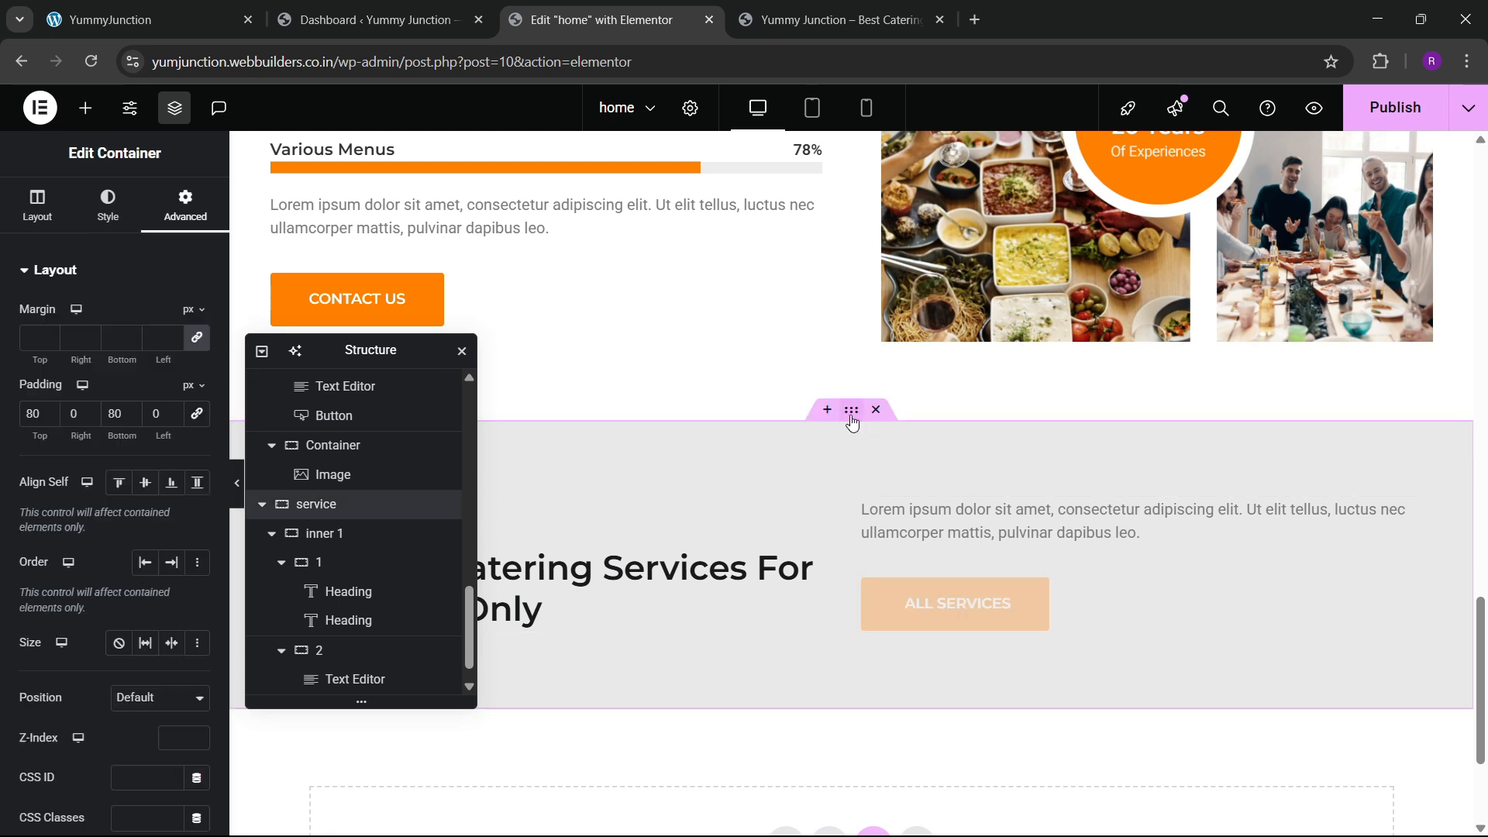
{"action": "left_click", "coordinate": [282, 564]}
{"action": "left_click", "coordinate": [283, 619]}
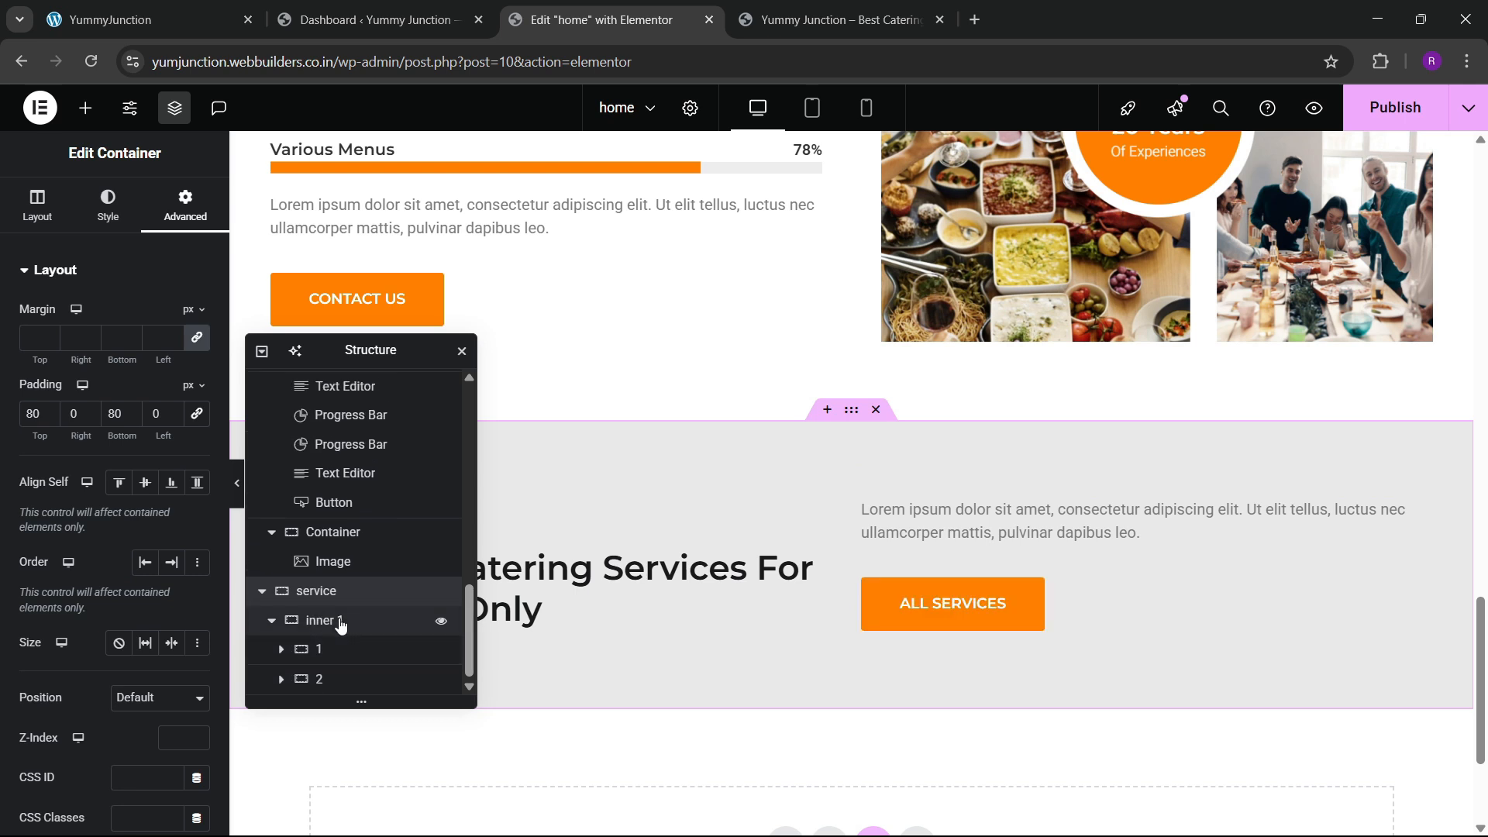
{"action": "left_click", "coordinate": [339, 623]}
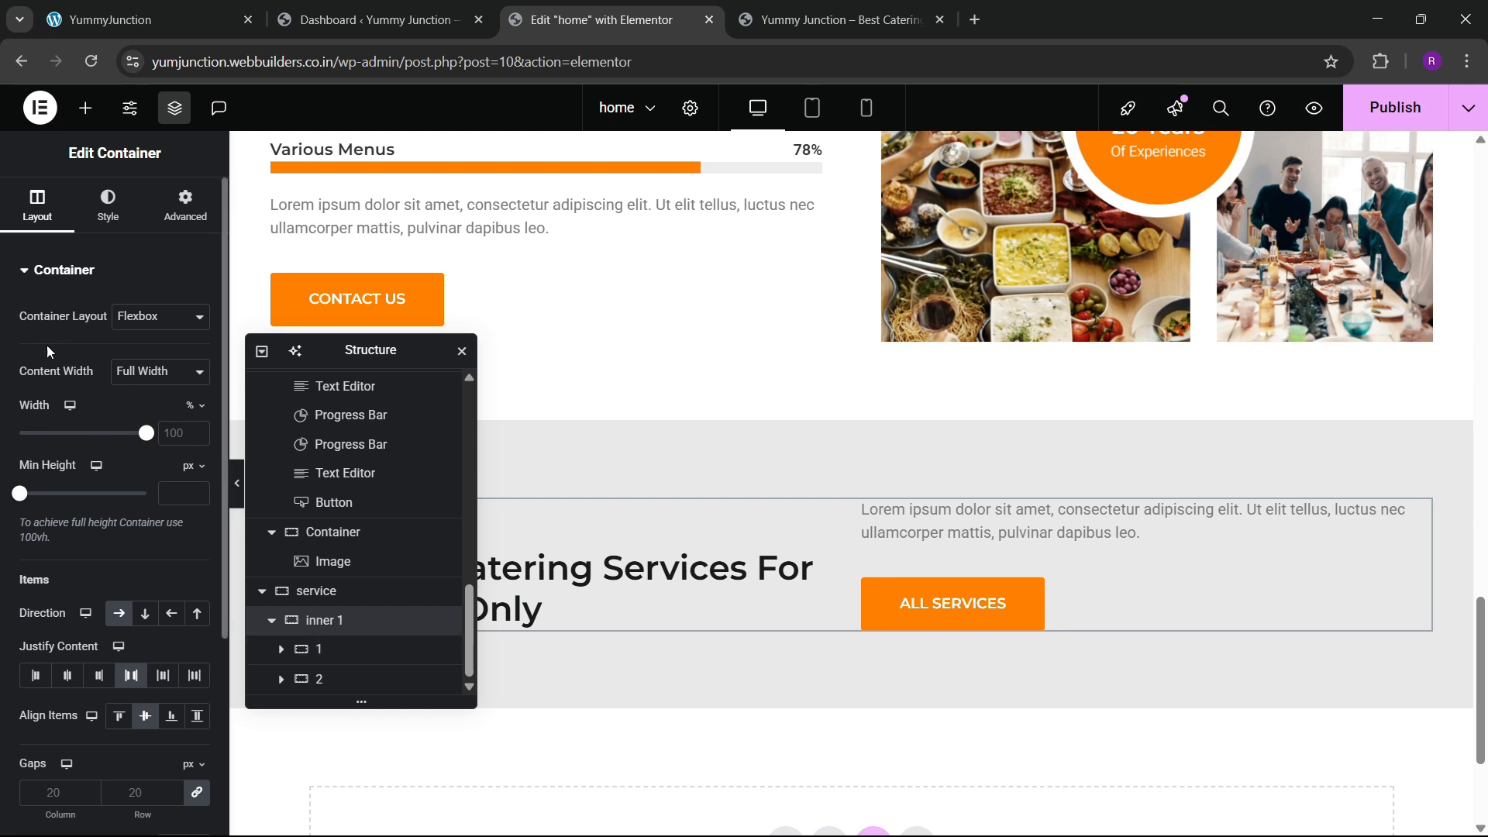
{"action": "scroll", "coordinate": [65, 555], "scroll_direction": "down", "scroll_amount": 3}
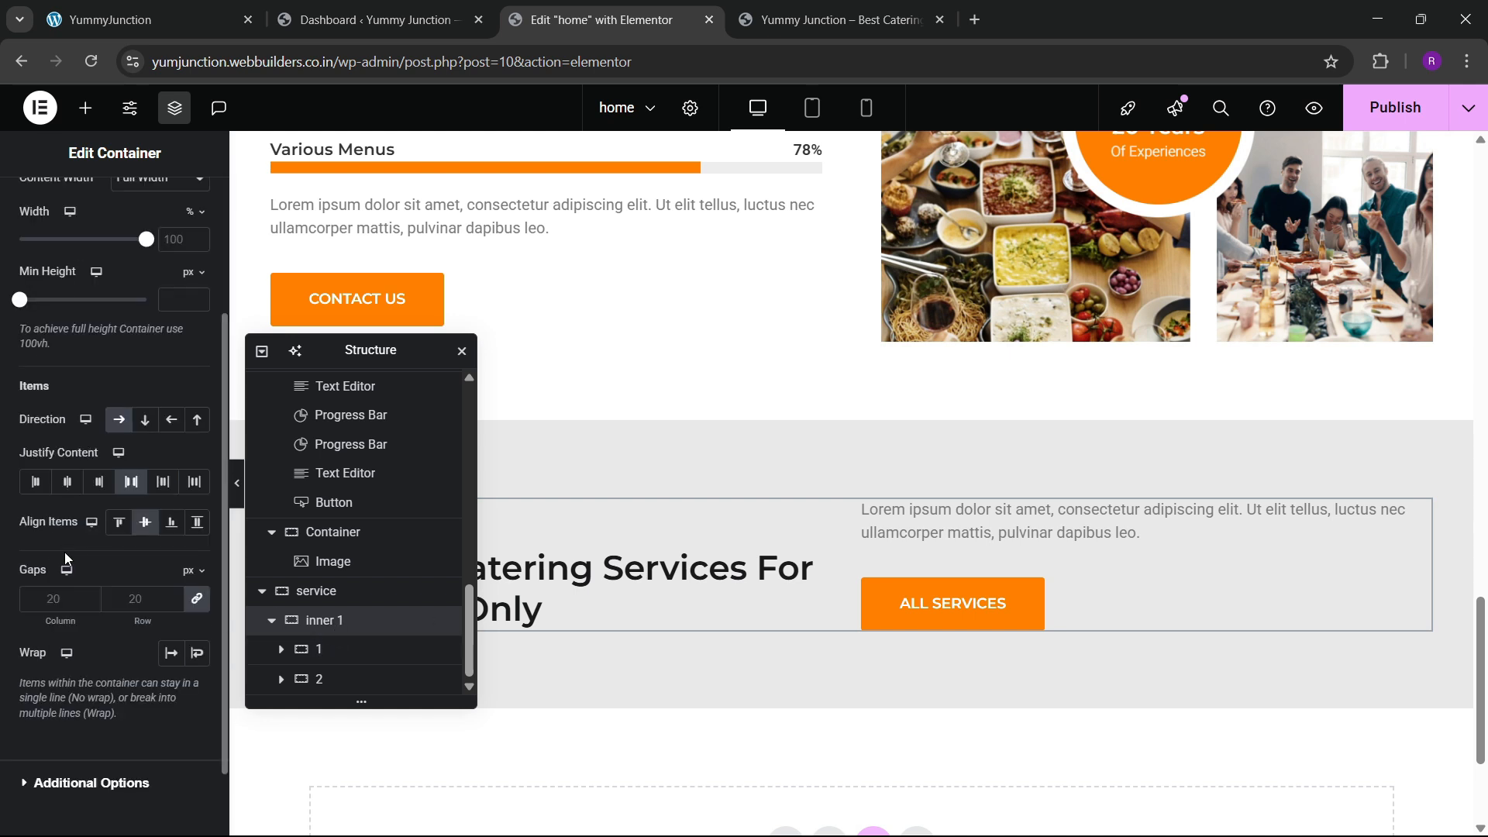
{"action": "left_click", "coordinate": [145, 588]}
{"action": "type", "text": "30"}
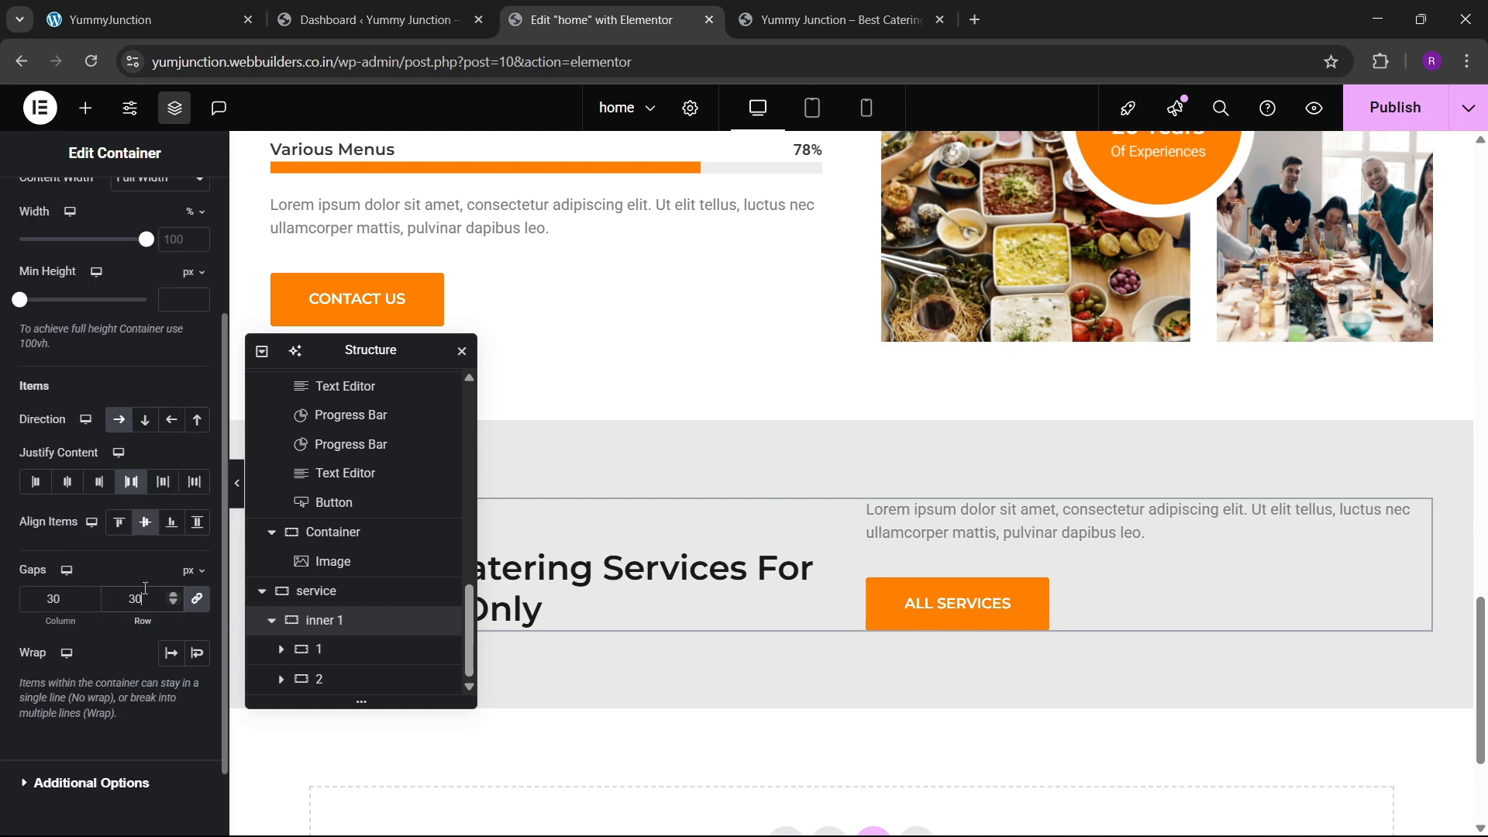
Check the reference site's services section, and add a container named values below inner 1 inside the service container
{"action": "left_click", "coordinate": [227, 9]}
{"action": "left_click", "coordinate": [602, 23]}
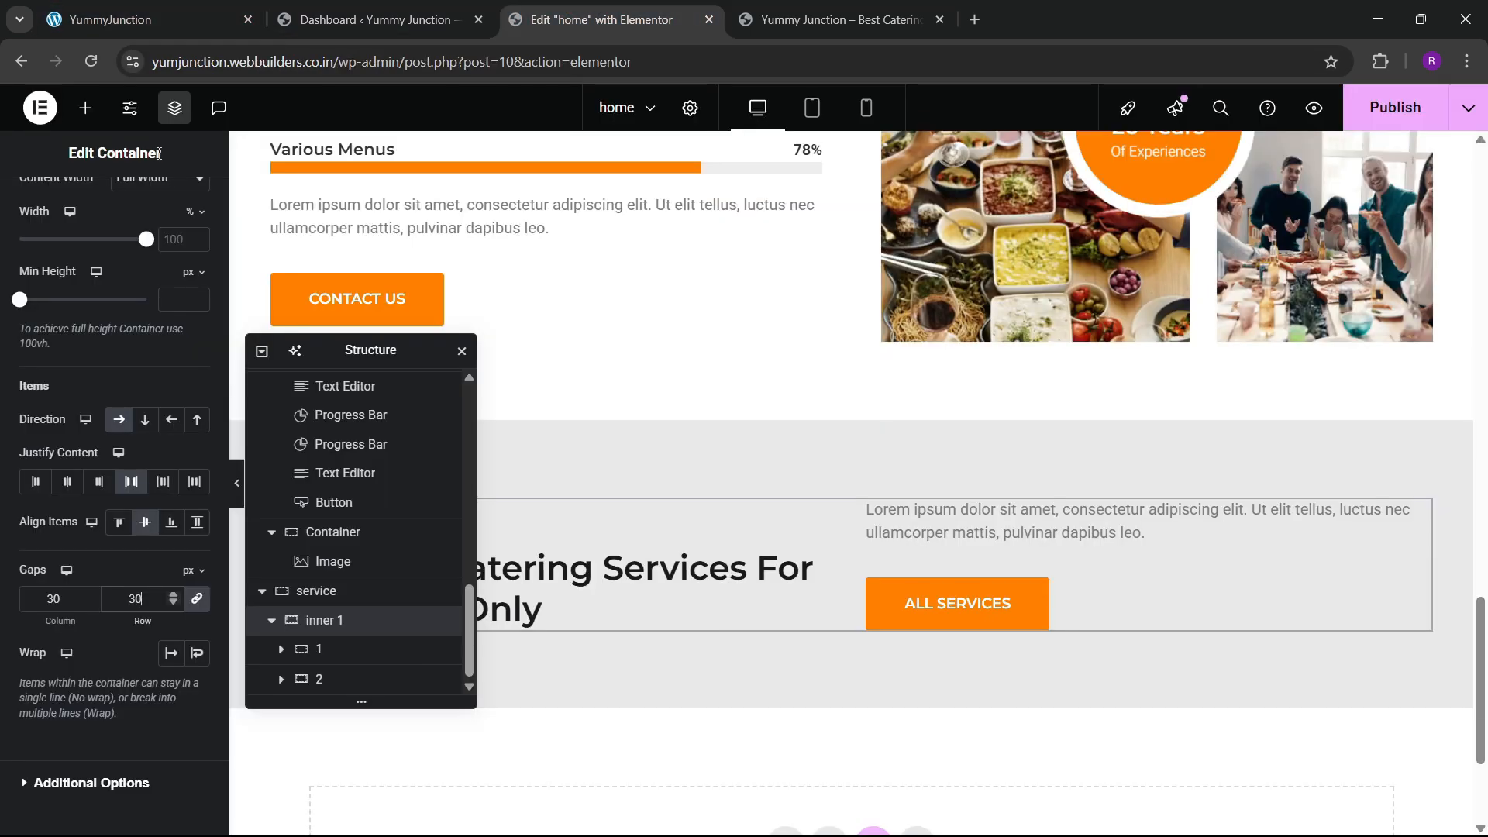
{"action": "left_click_drag", "start_coordinate": [343, 350], "coordinate": [857, 294]}
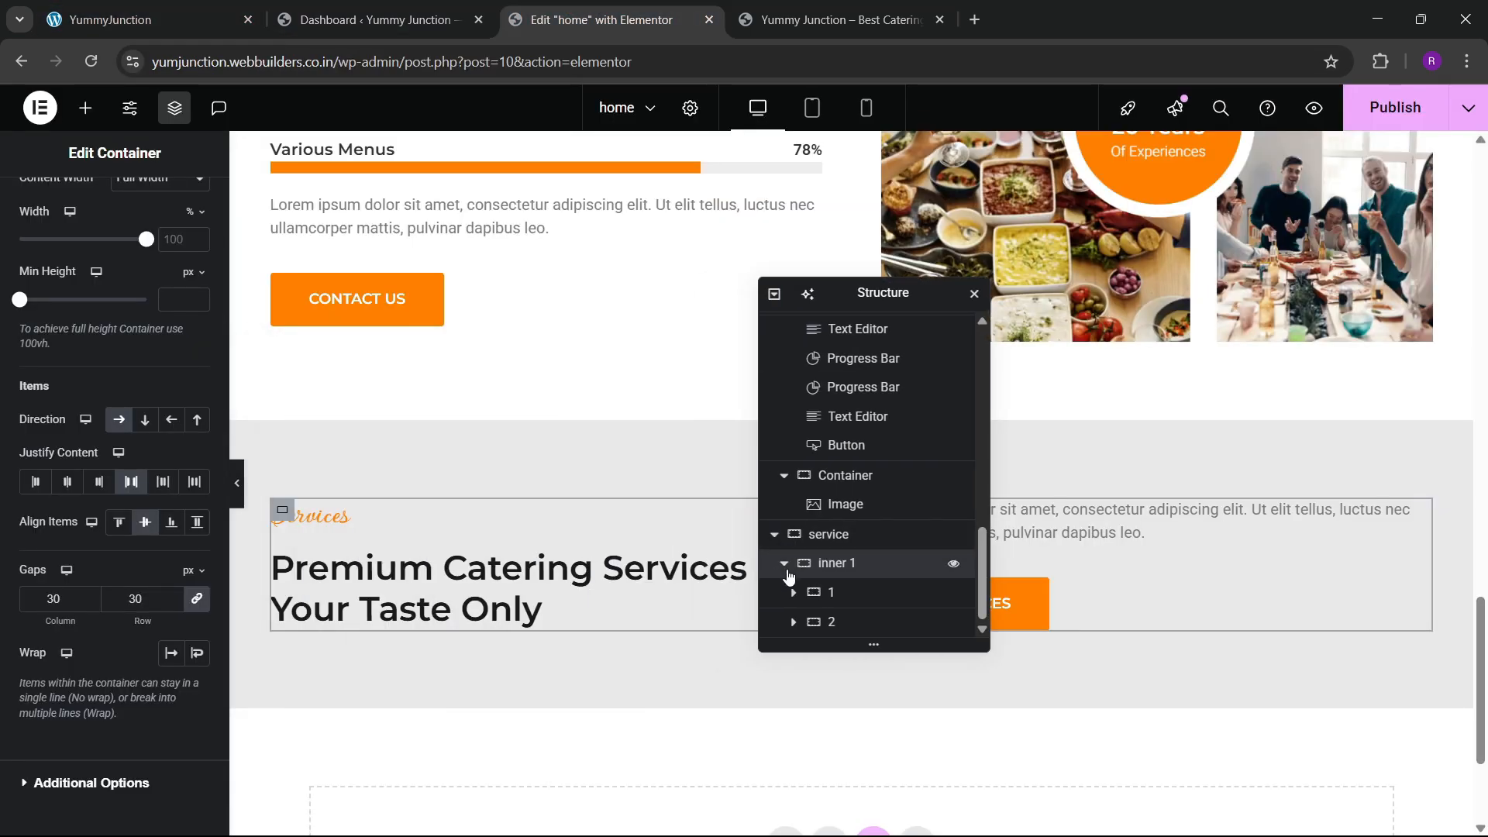
{"action": "left_click", "coordinate": [788, 575]}
{"action": "right_click", "coordinate": [842, 622]}
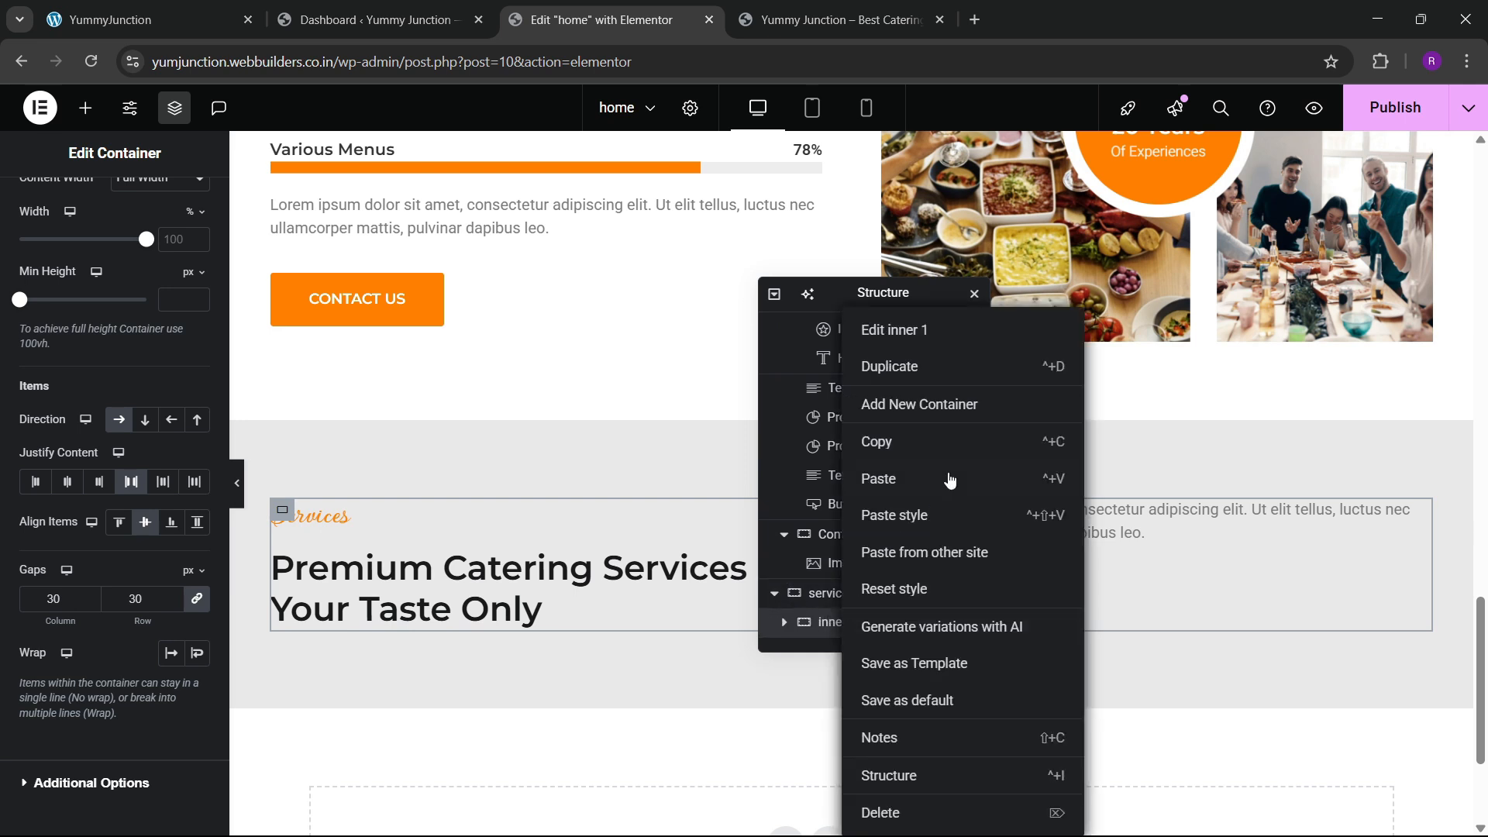
{"action": "left_click", "coordinate": [904, 469]}
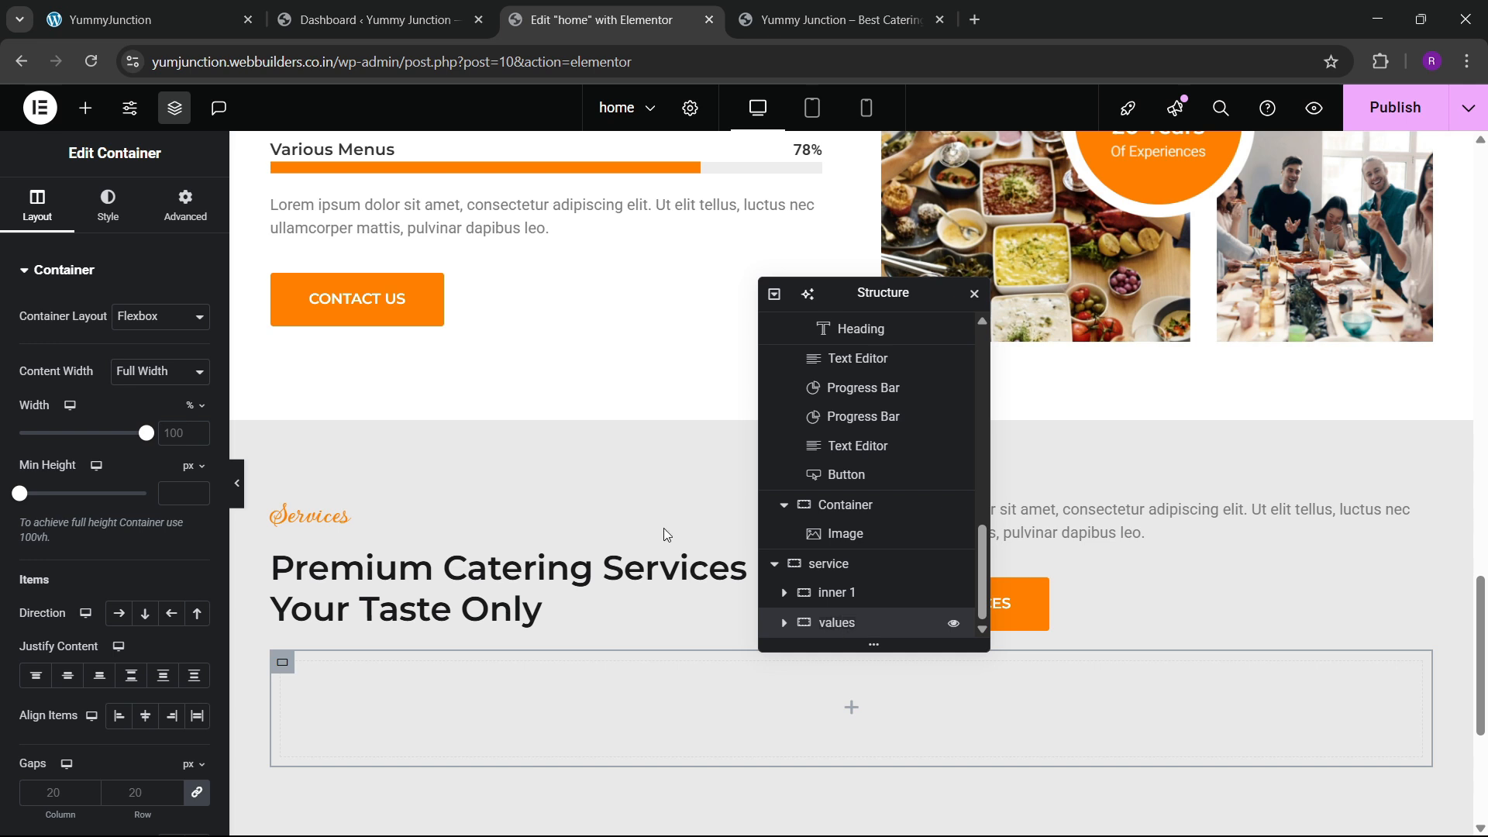
Remove the padding of the values container and add a Grid inside it
{"action": "scroll", "coordinate": [544, 416], "scroll_direction": "down", "scroll_amount": 3}
{"action": "left_click", "coordinate": [176, 221]}
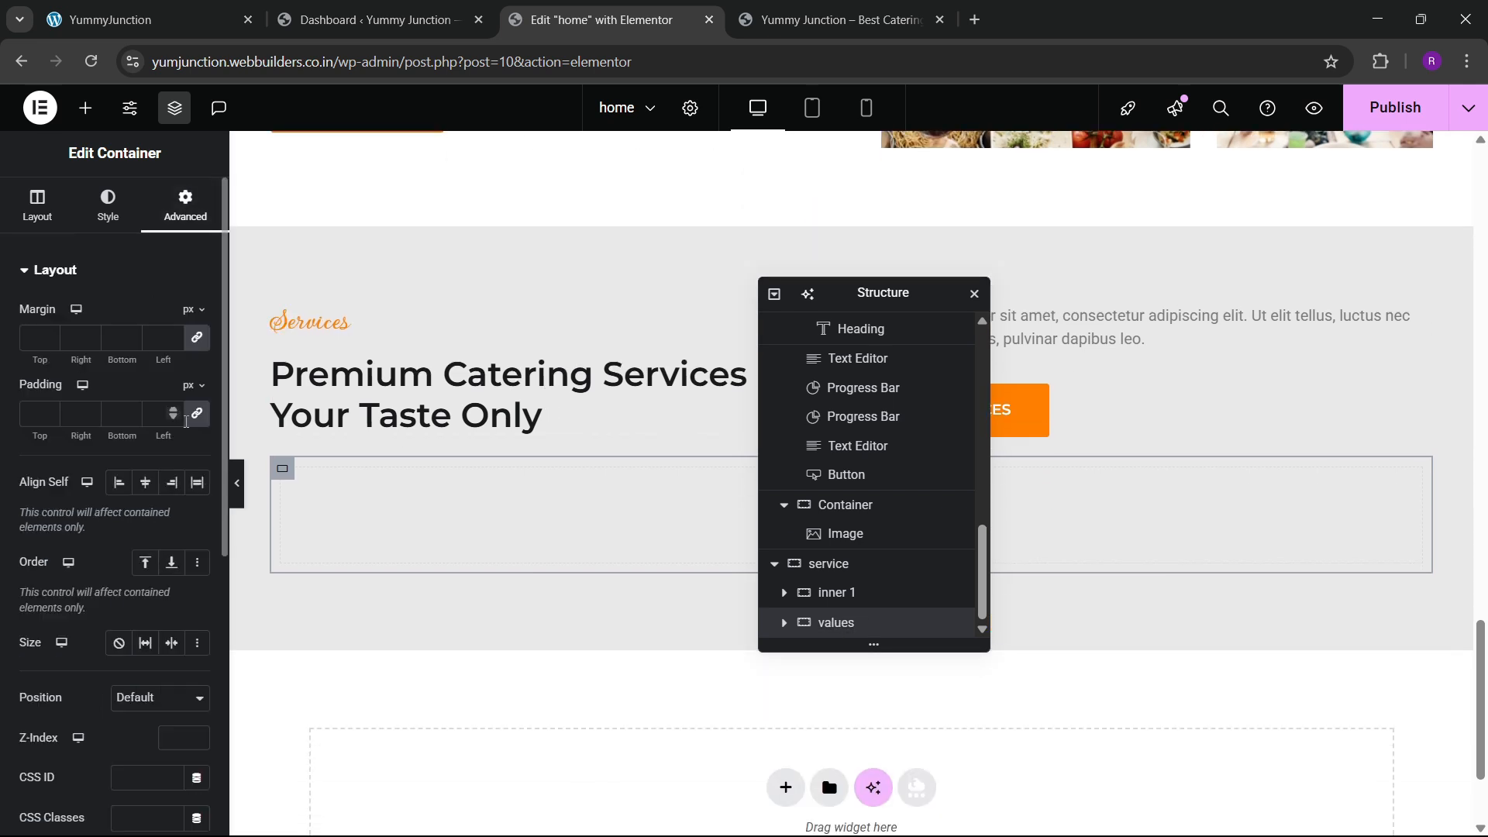
{"action": "left_click", "coordinate": [85, 107]}
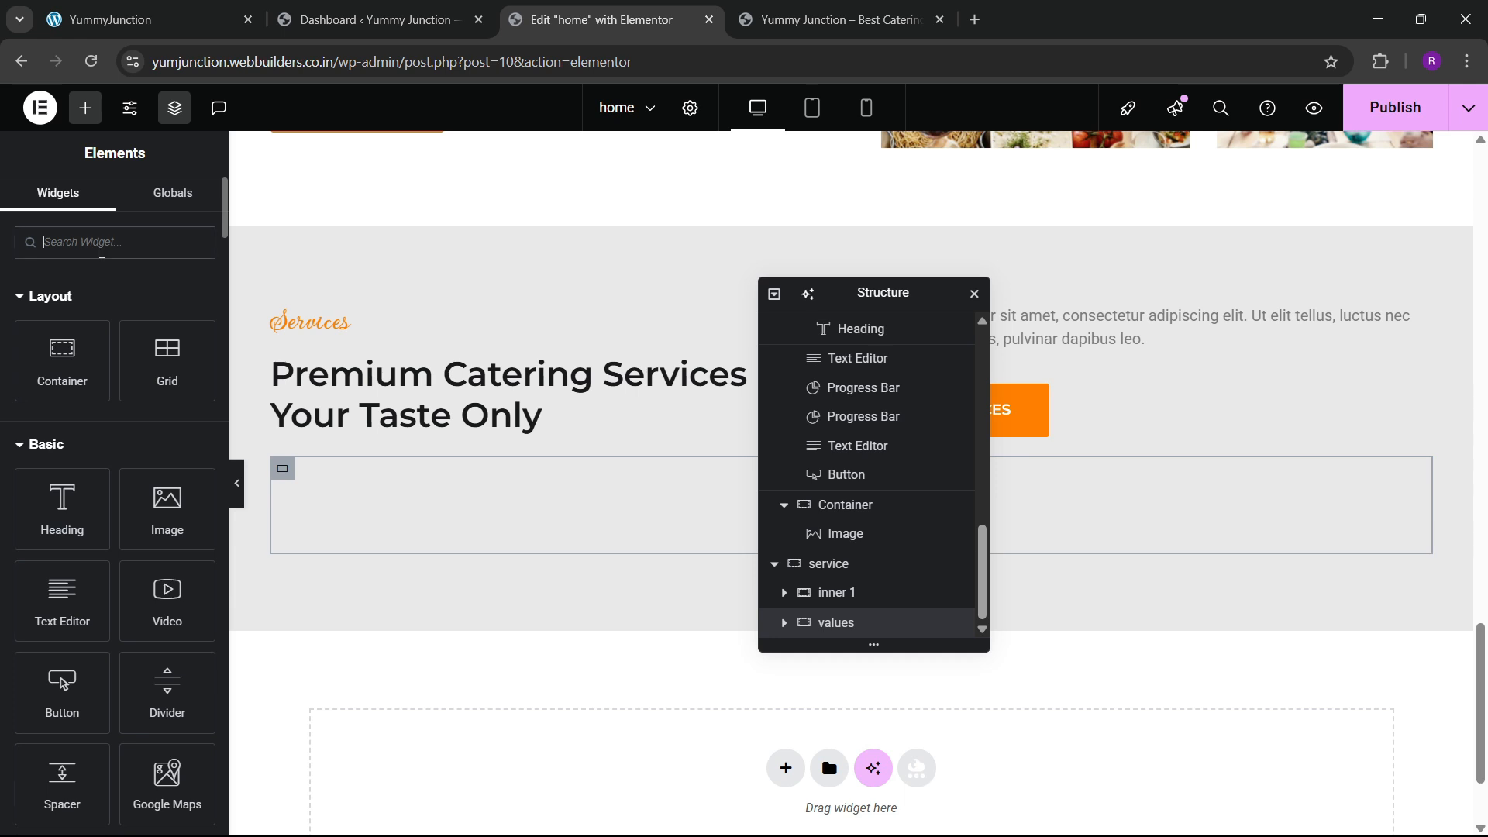
{"action": "type", "text": "grid"}
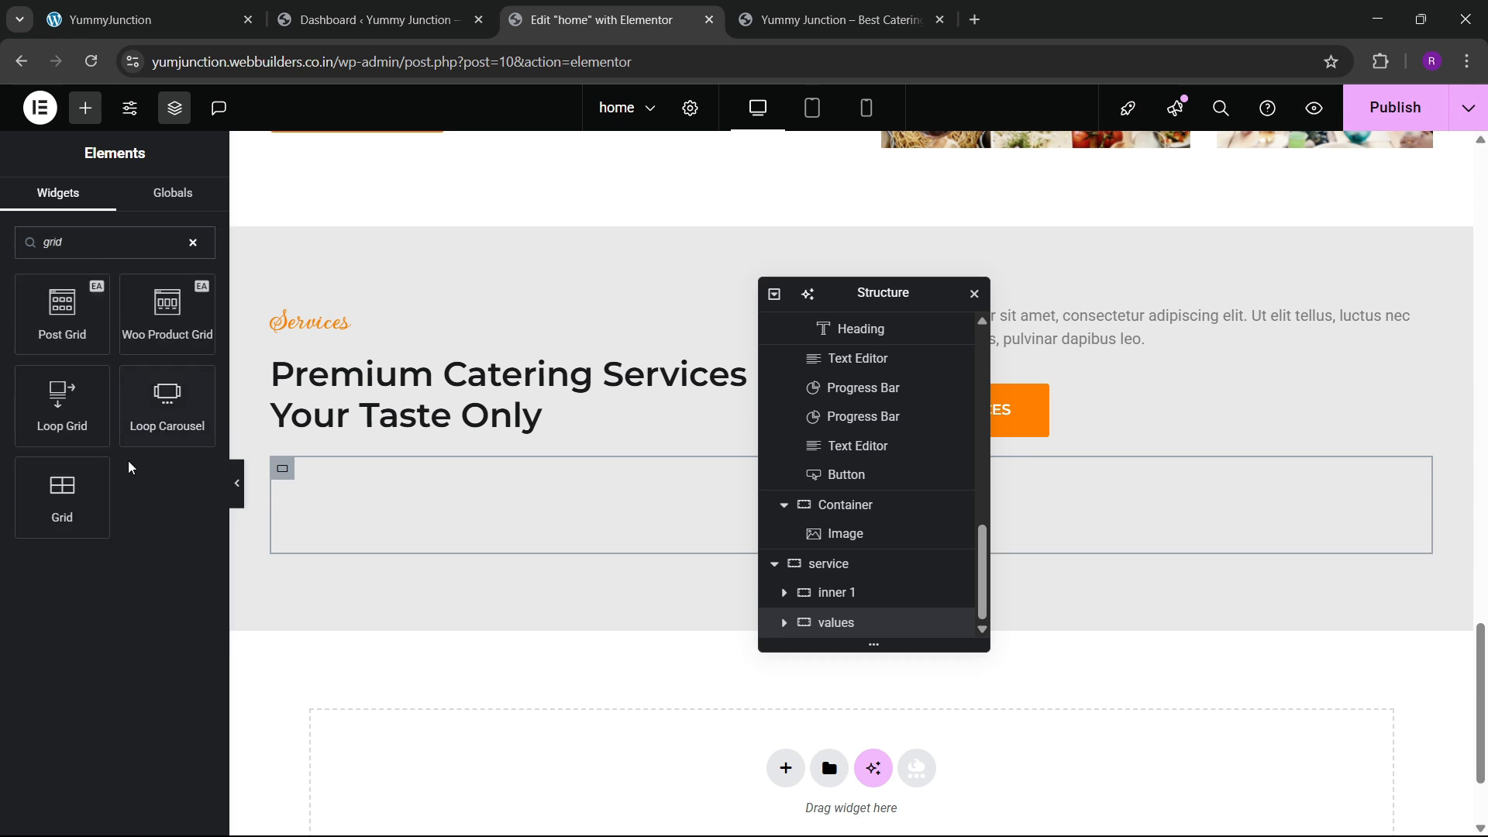
{"action": "left_click_drag", "start_coordinate": [62, 499], "coordinate": [421, 528]}
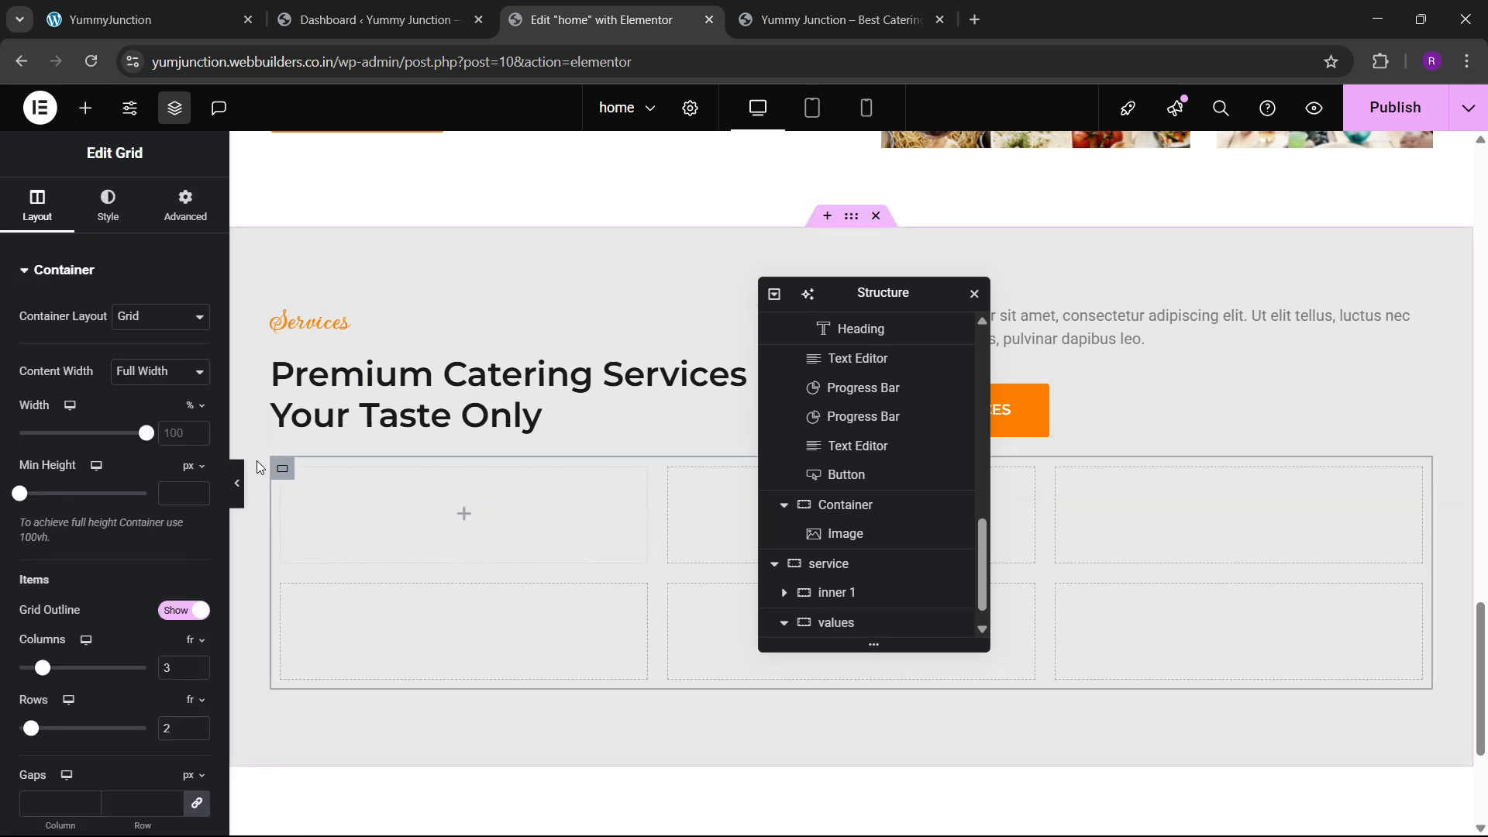
Reduce the new grid to 1 row, keeping 3 columns, and remove its padding
{"action": "left_click", "coordinate": [155, 6]}
{"action": "left_click", "coordinate": [597, 20]}
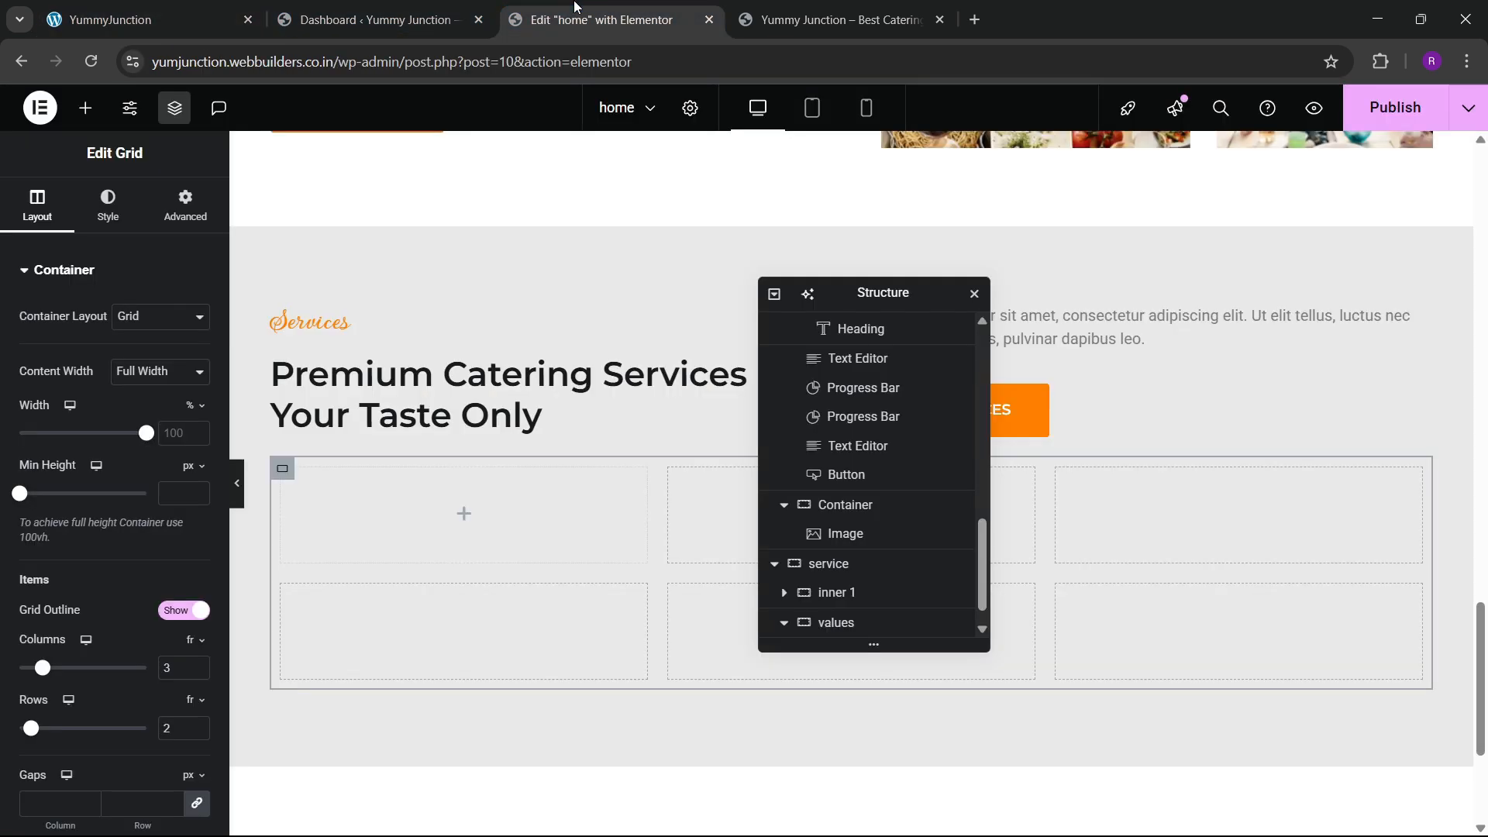
{"action": "scroll", "coordinate": [124, 441], "scroll_direction": "down", "scroll_amount": 4}
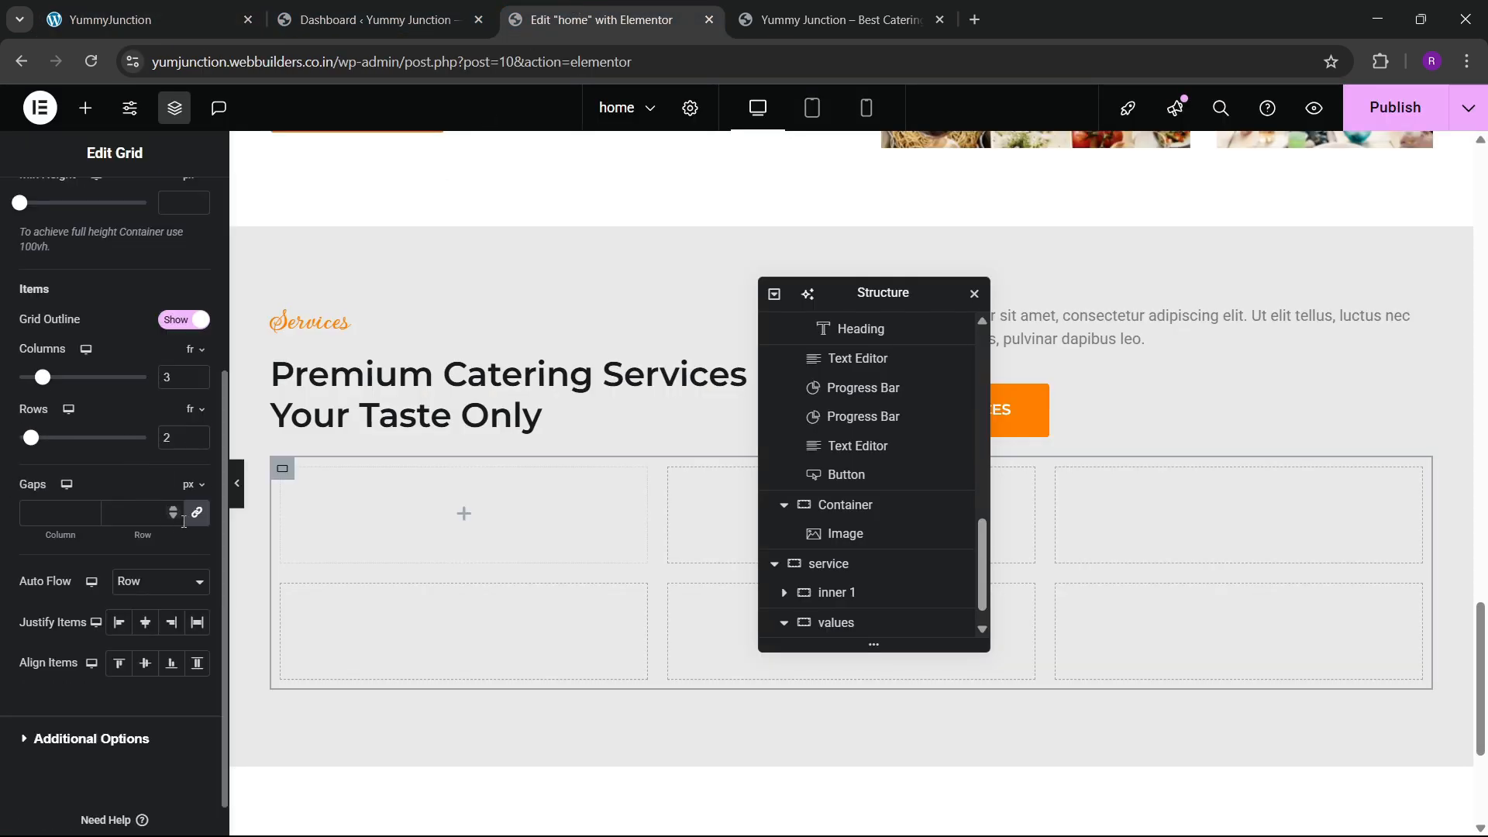
{"action": "left_click", "coordinate": [198, 442]}
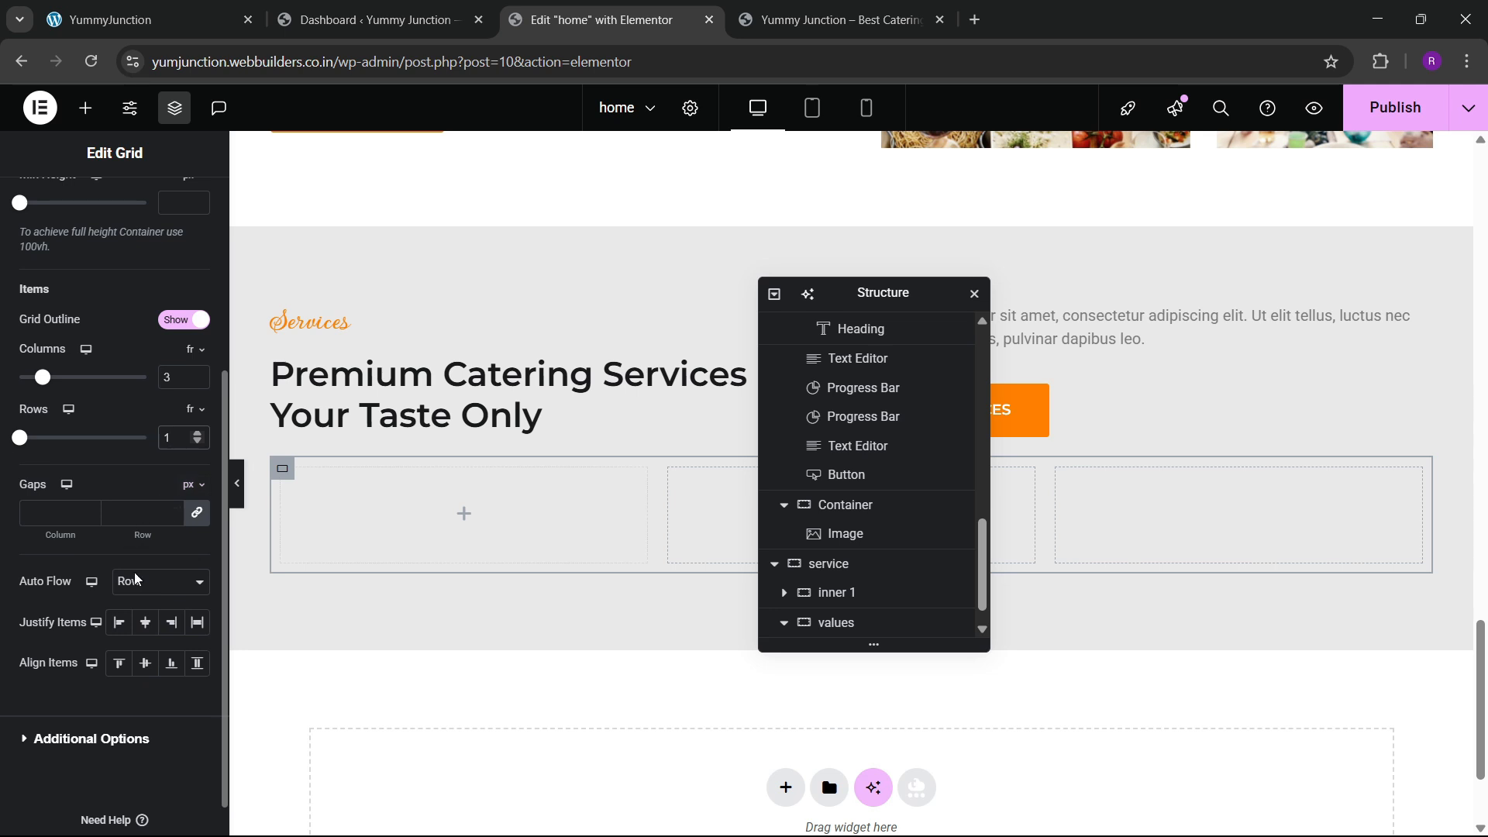
{"action": "scroll", "coordinate": [143, 291], "scroll_direction": "up", "scroll_amount": 4}
{"action": "left_click", "coordinate": [189, 218]}
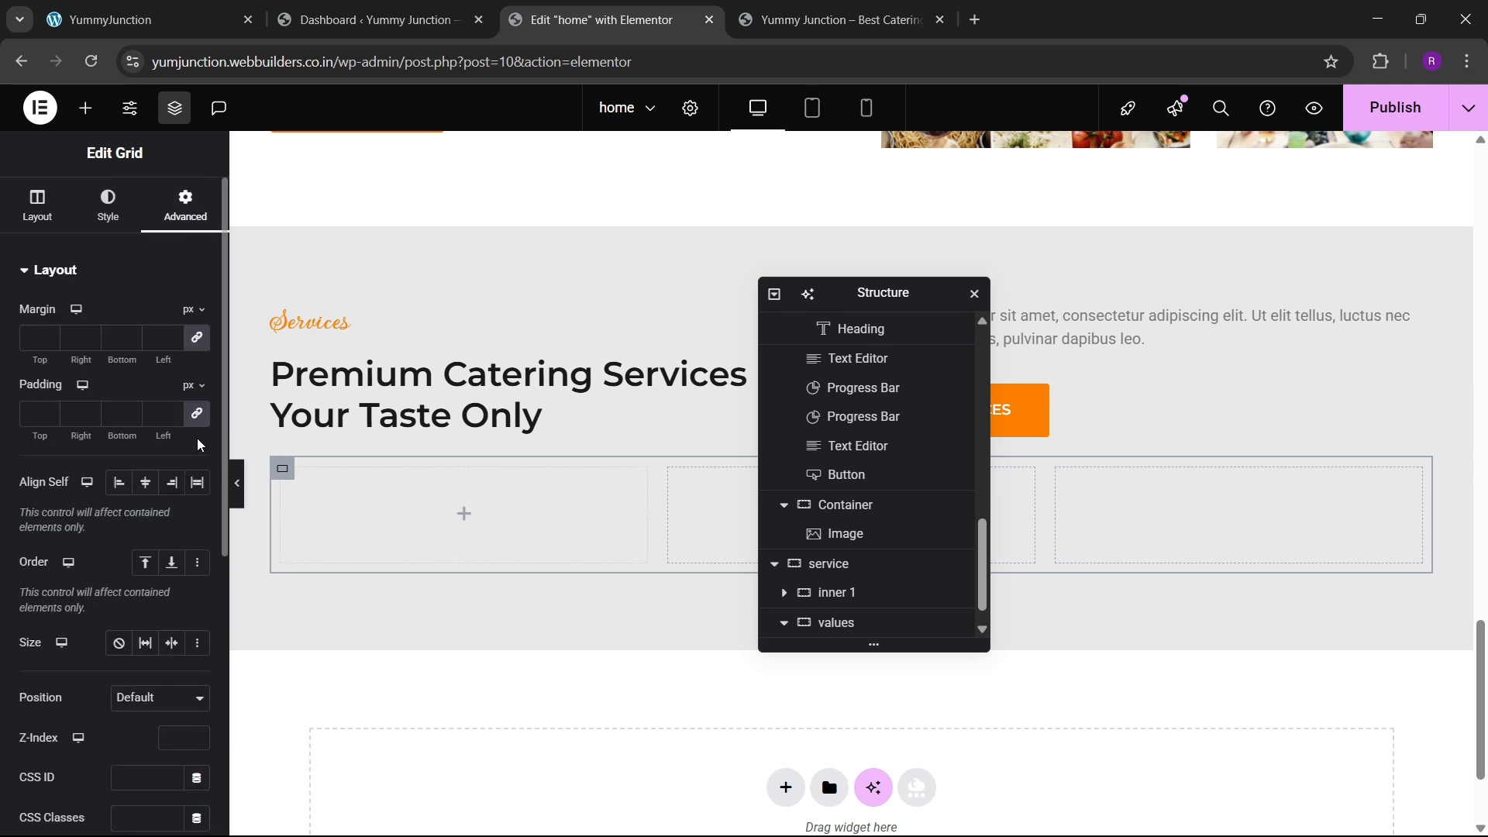
Add a container in the grid's first cell with 0 padding, and check the service cards on the reference site
{"action": "left_click", "coordinate": [86, 108]}
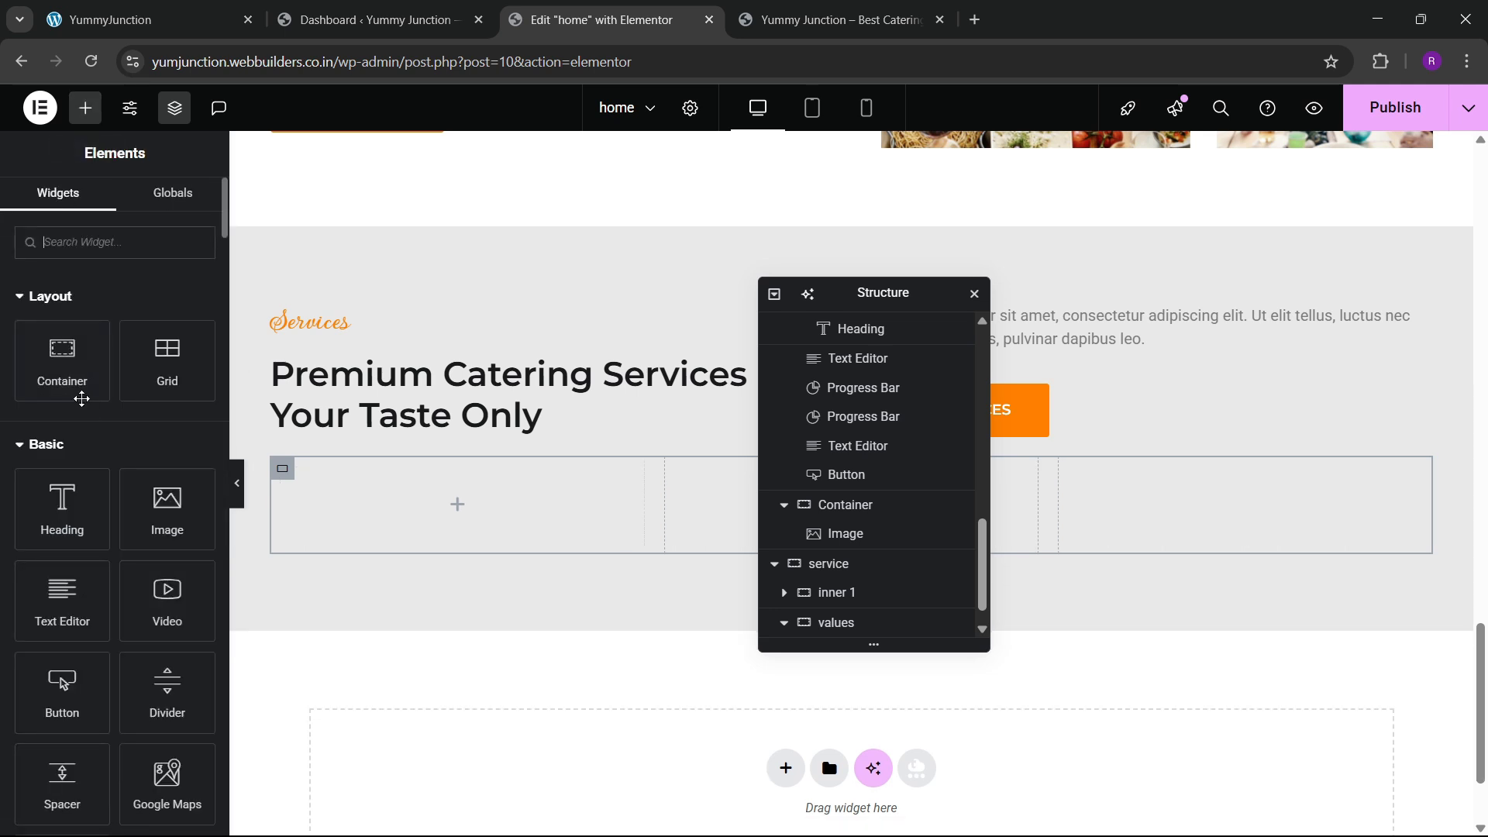
{"action": "left_click_drag", "start_coordinate": [82, 398], "coordinate": [453, 503]}
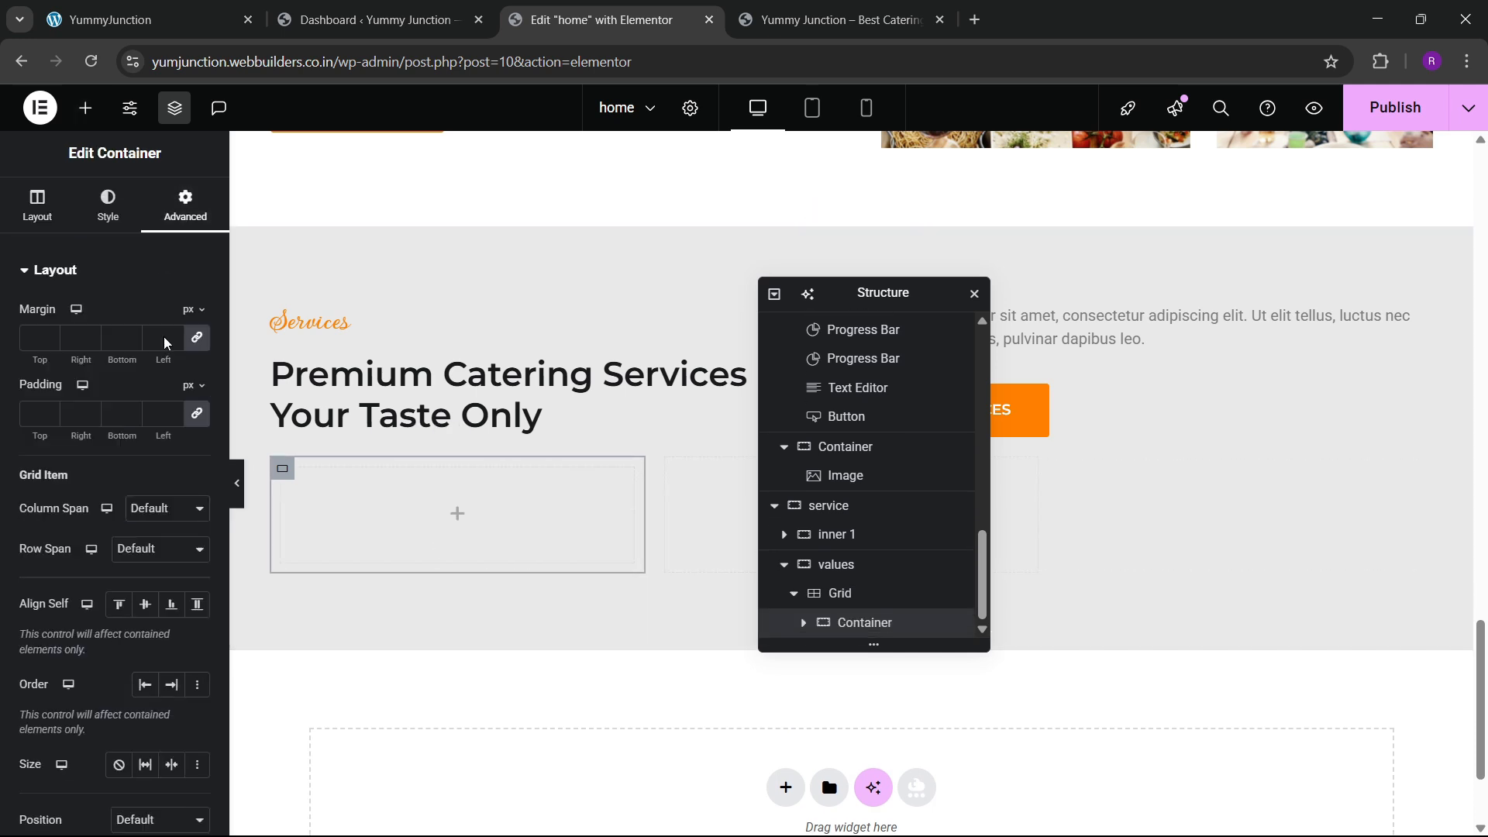
{"action": "left_click", "coordinate": [191, 14]}
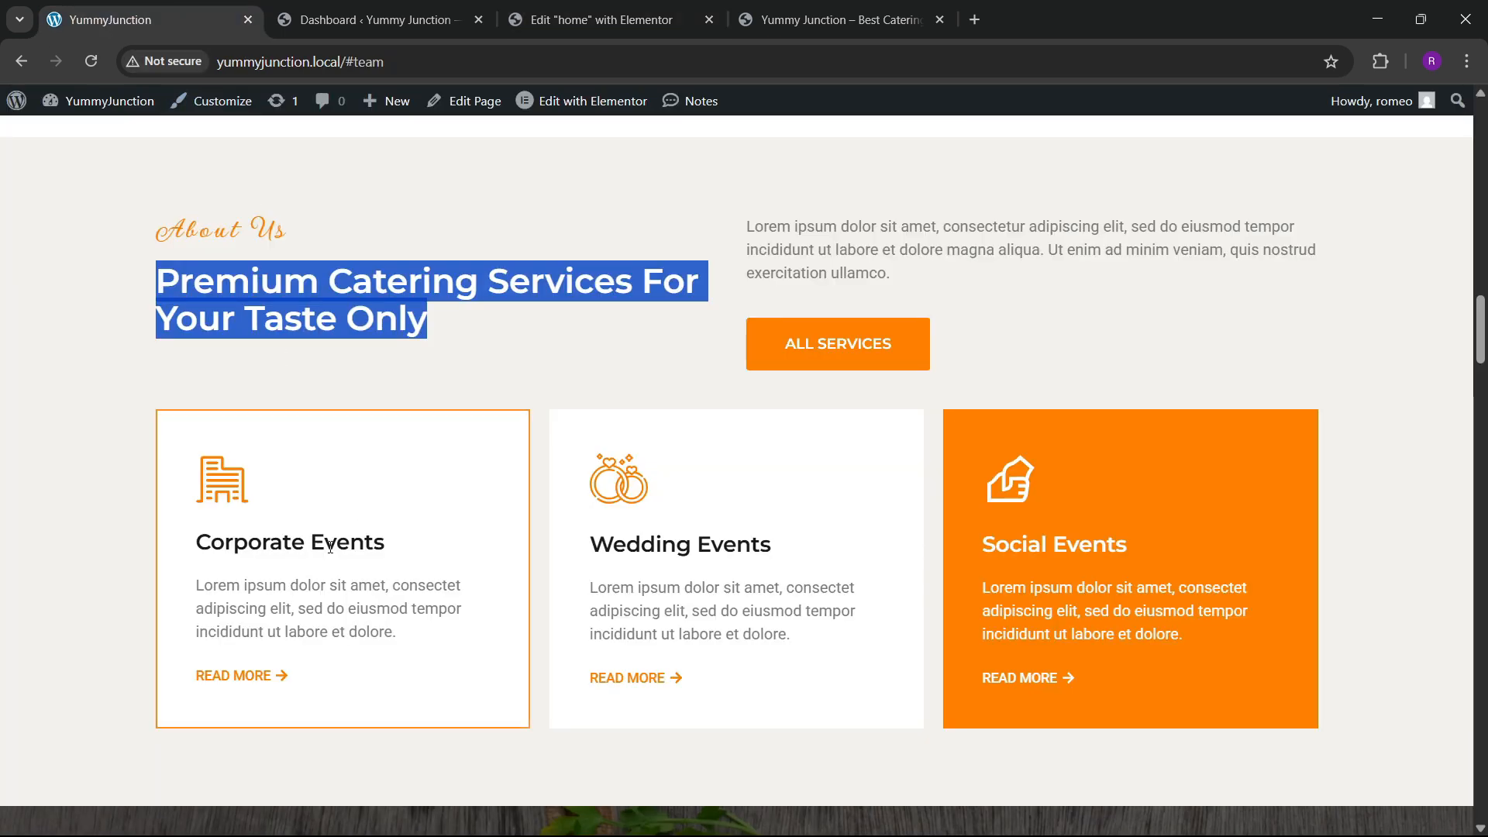
{"action": "left_click", "coordinate": [521, 8]}
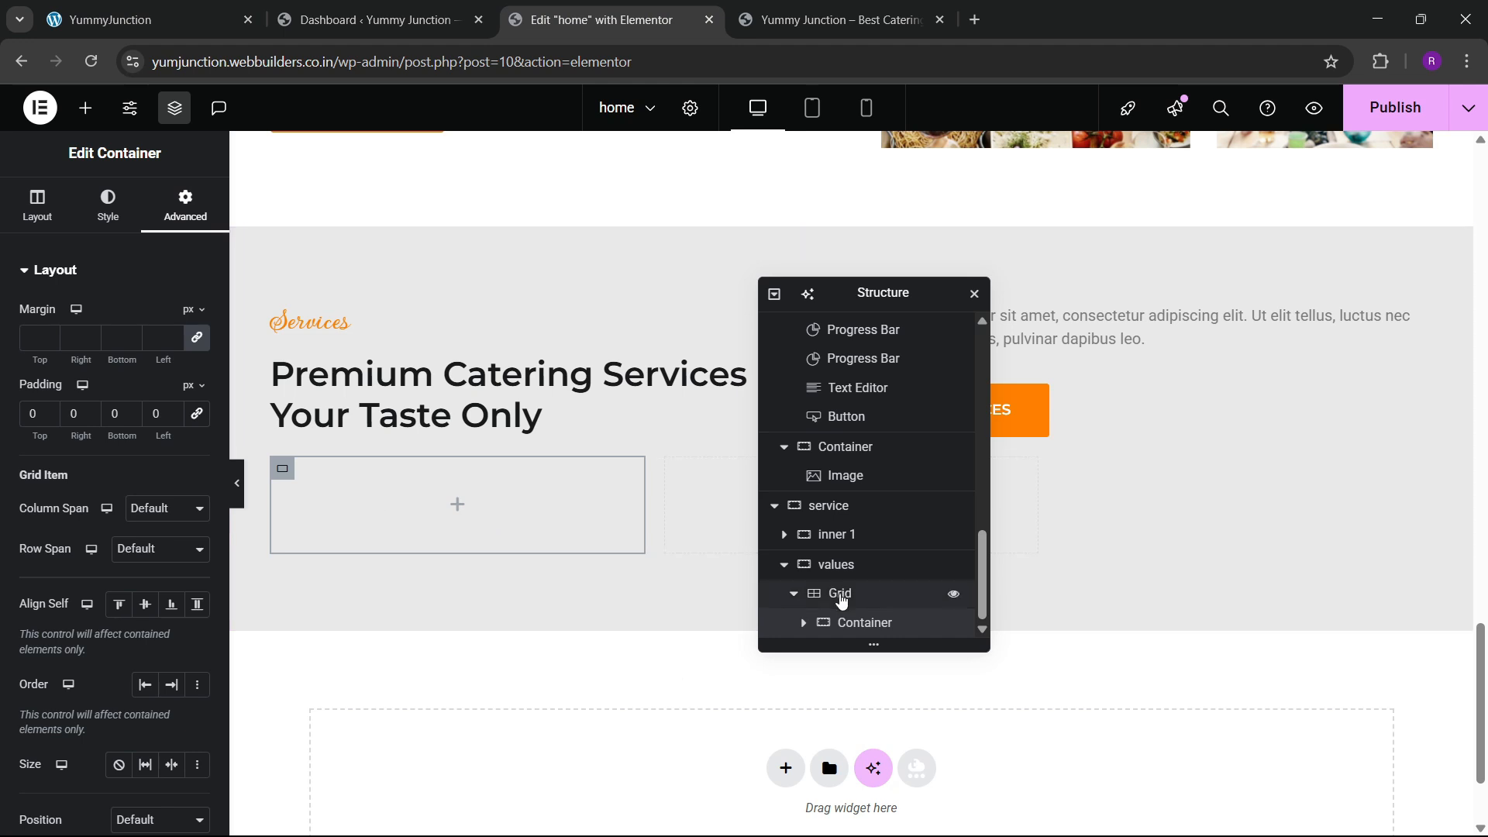
Give the card container in the first grid cell a white classic background
{"action": "left_click", "coordinate": [107, 205]}
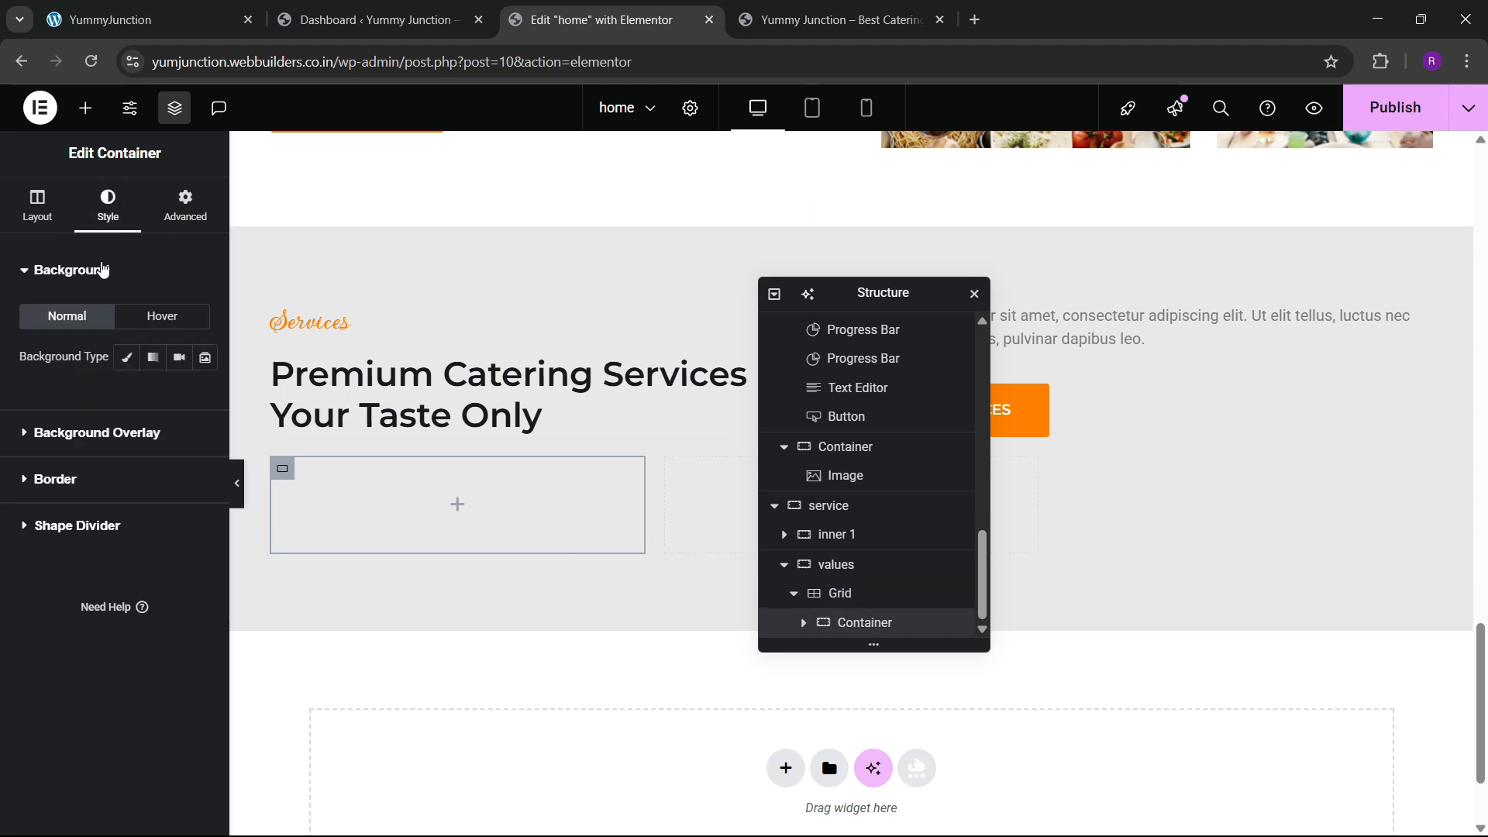
{"action": "left_click", "coordinate": [134, 361]}
{"action": "left_click", "coordinate": [197, 398]}
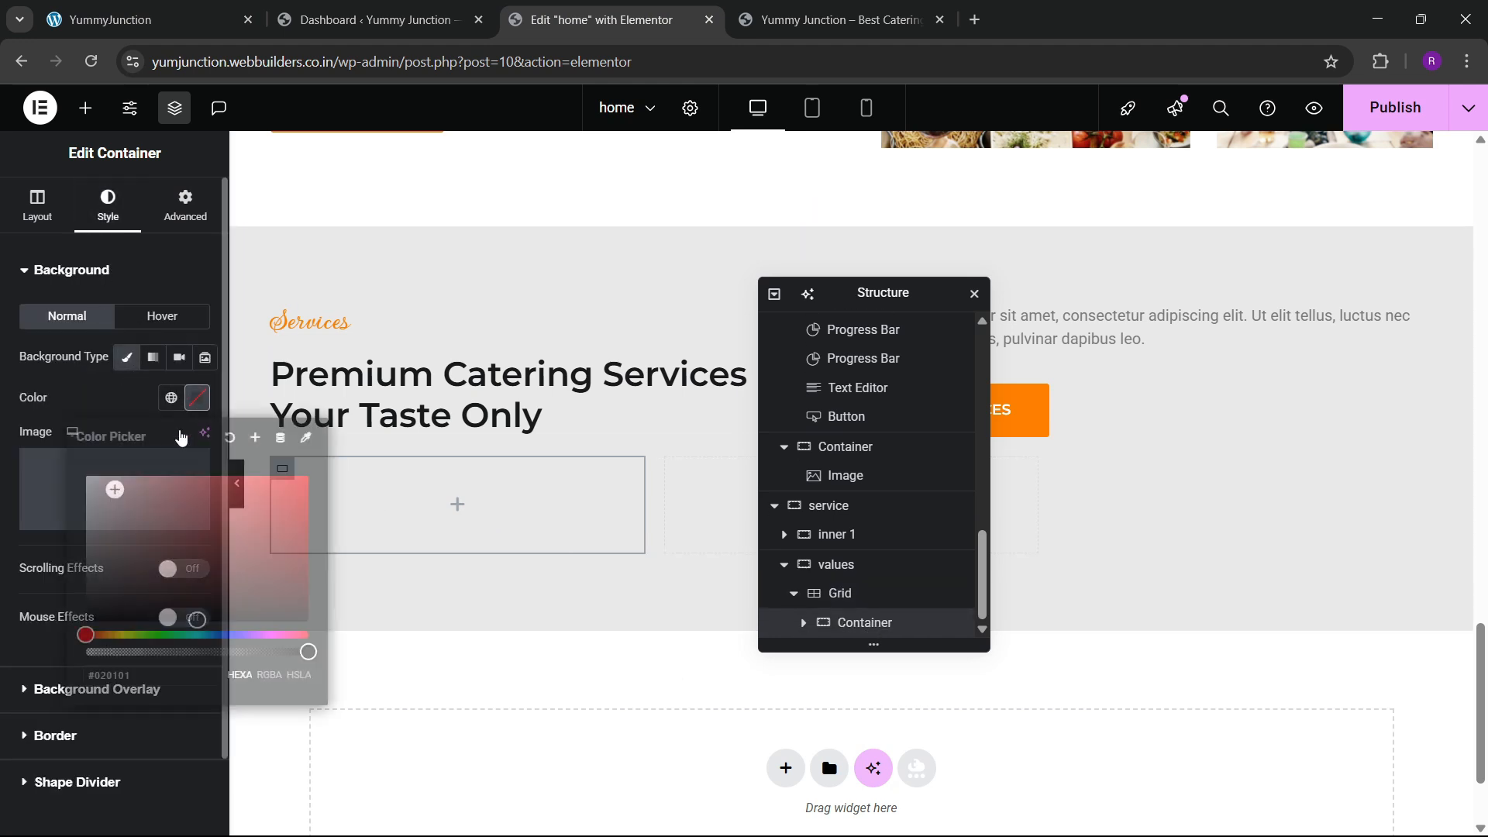
{"action": "left_click", "coordinate": [78, 402]}
Set the card container's padding to 40 px on all sides, comparing it with the reference site's cards
{"action": "left_click", "coordinate": [198, 207]}
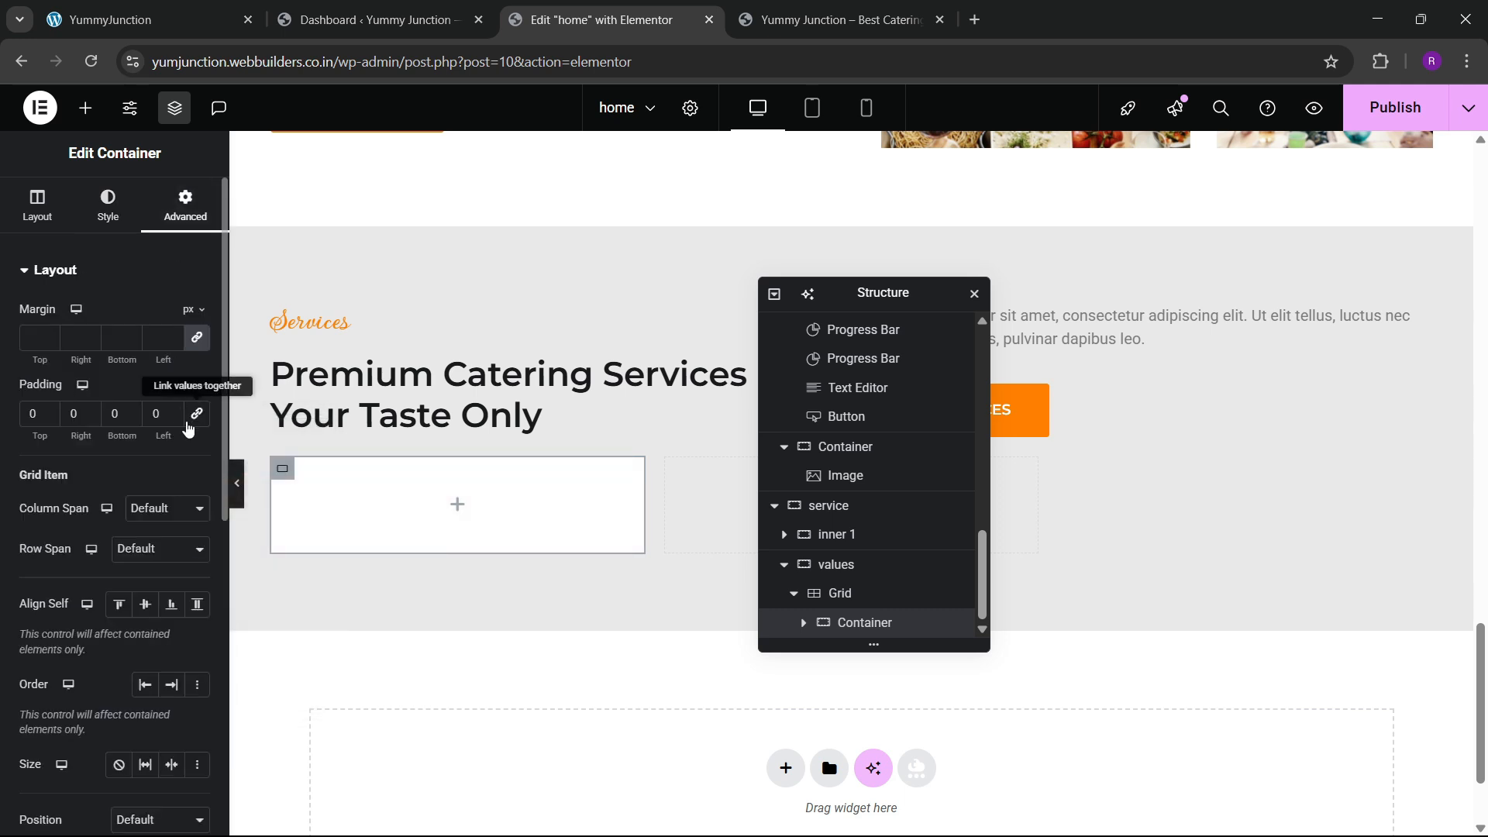
{"action": "left_click", "coordinate": [22, 420]}
{"action": "type", "text": "30"}
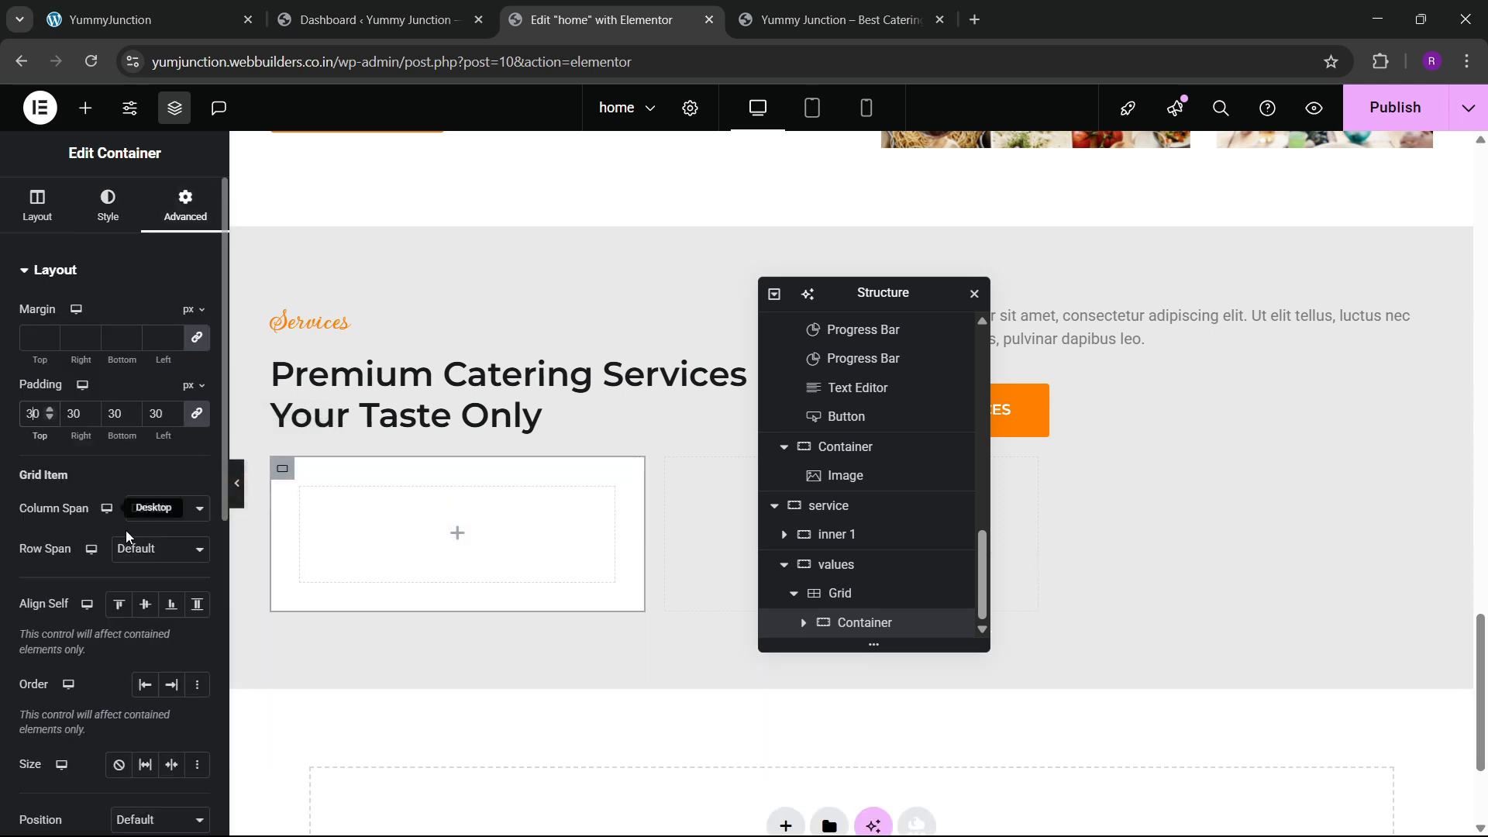
{"action": "left_click", "coordinate": [164, 8]}
{"action": "left_click", "coordinate": [527, 6]}
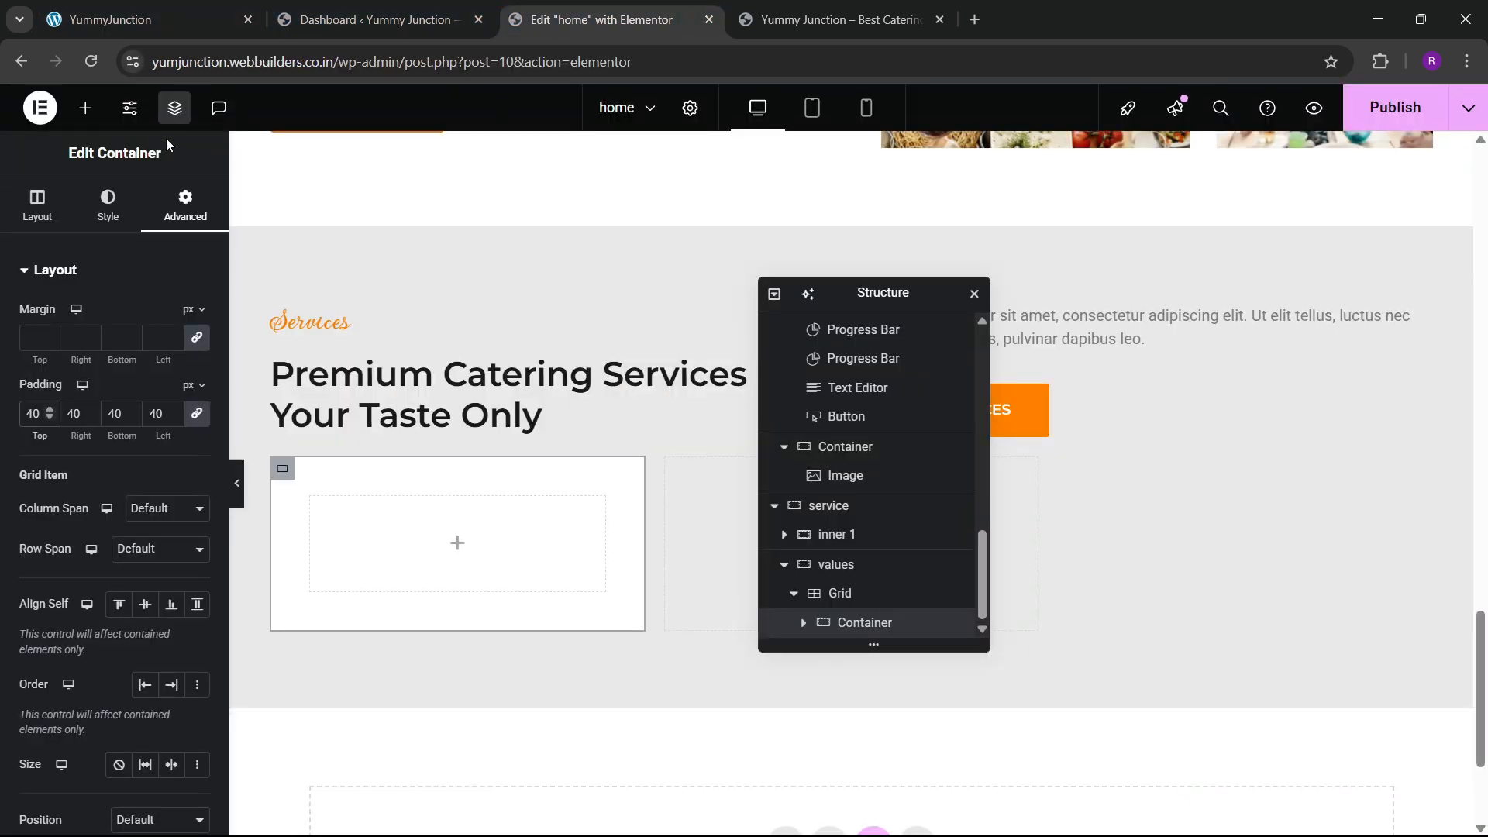
Find the Icon widget and place it inside the white card container
{"action": "left_click", "coordinate": [86, 108]}
{"action": "scroll", "coordinate": [136, 388], "scroll_direction": "down", "scroll_amount": 1}
{"action": "scroll", "coordinate": [128, 457], "scroll_direction": "up", "scroll_amount": 1}
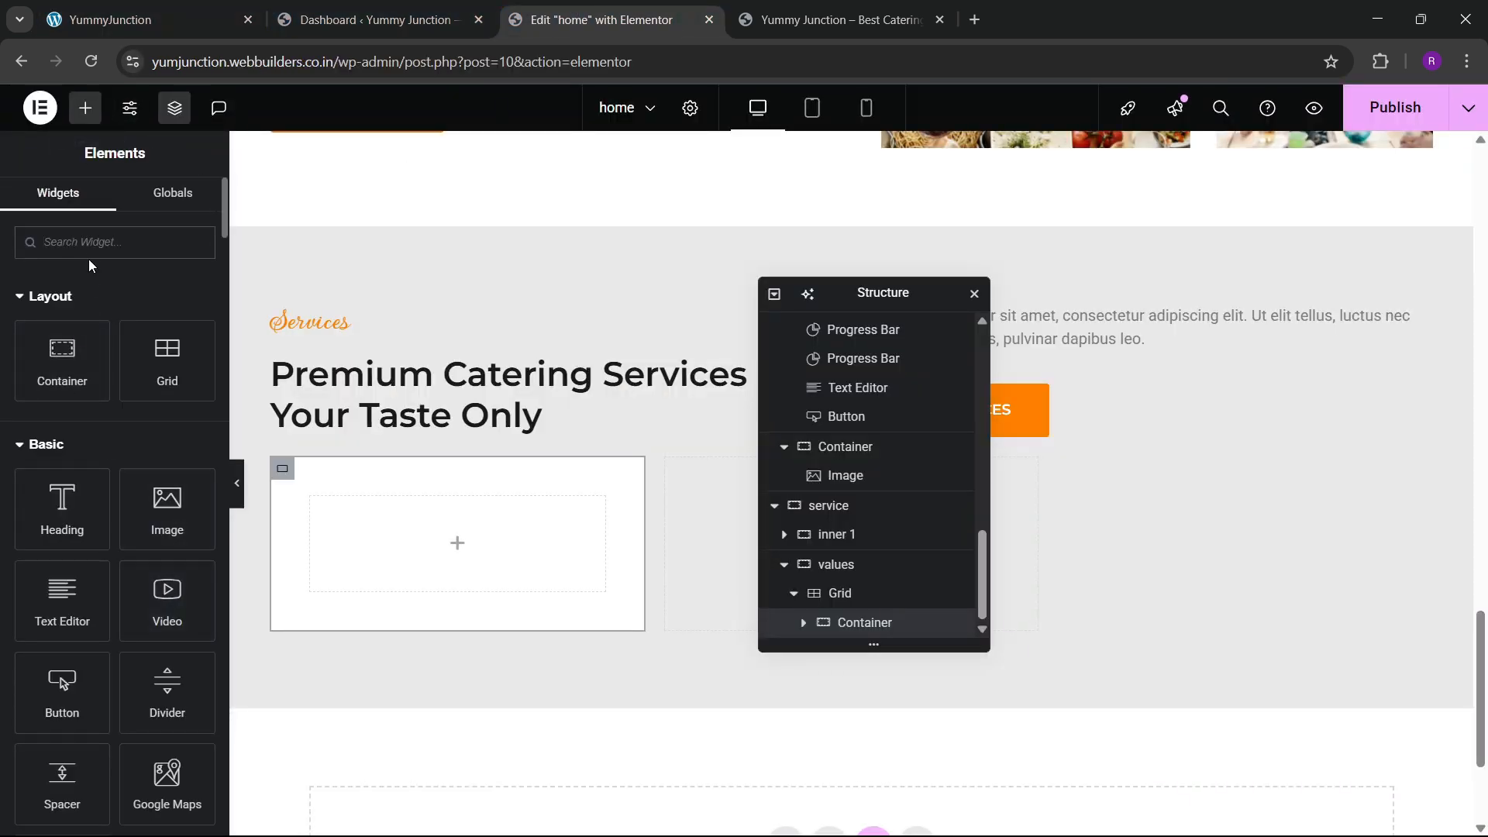
{"action": "type", "text": "icon"}
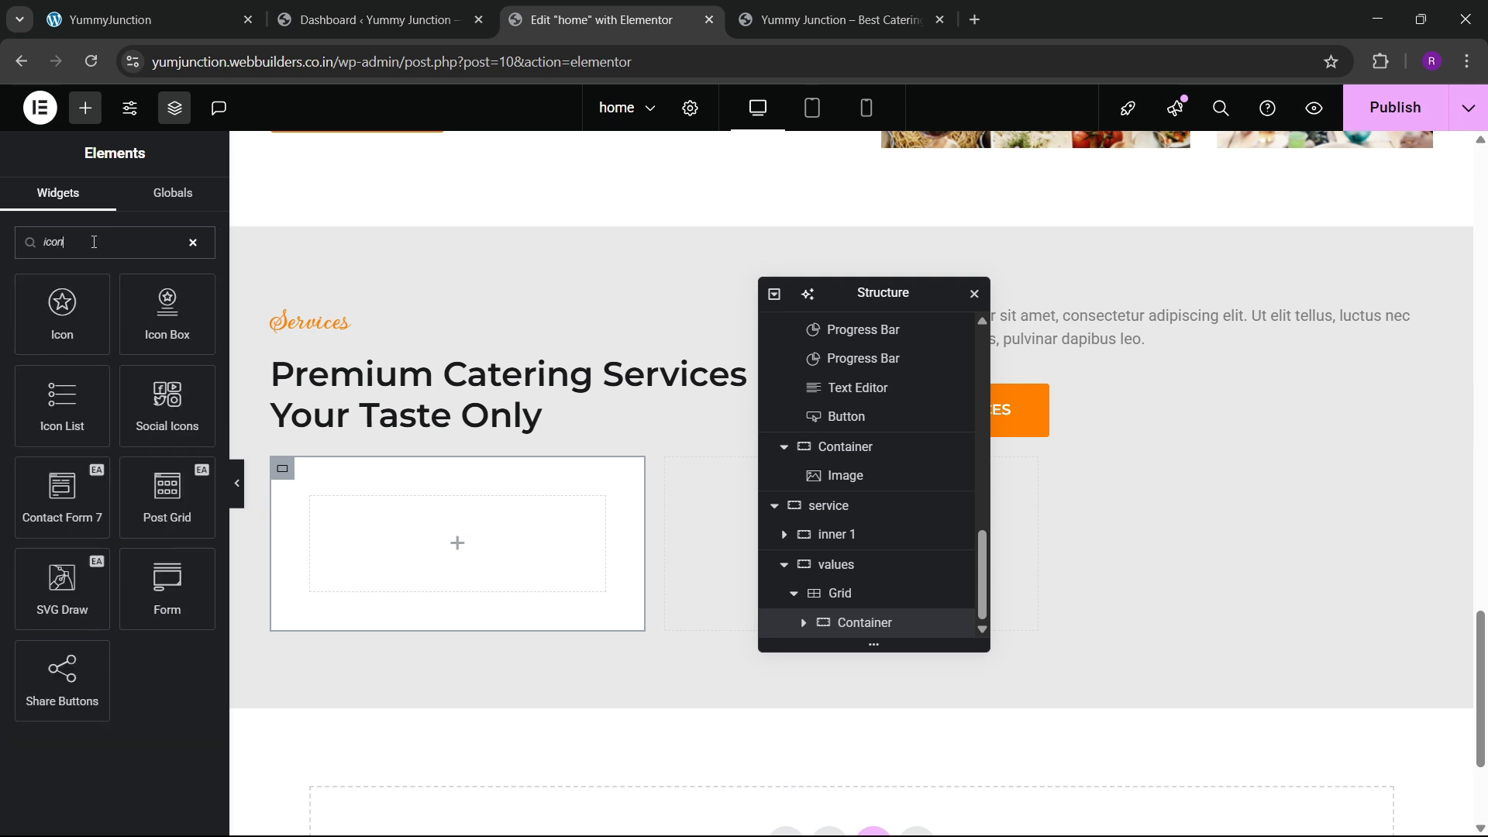
{"action": "left_click_drag", "start_coordinate": [62, 310], "coordinate": [458, 542]}
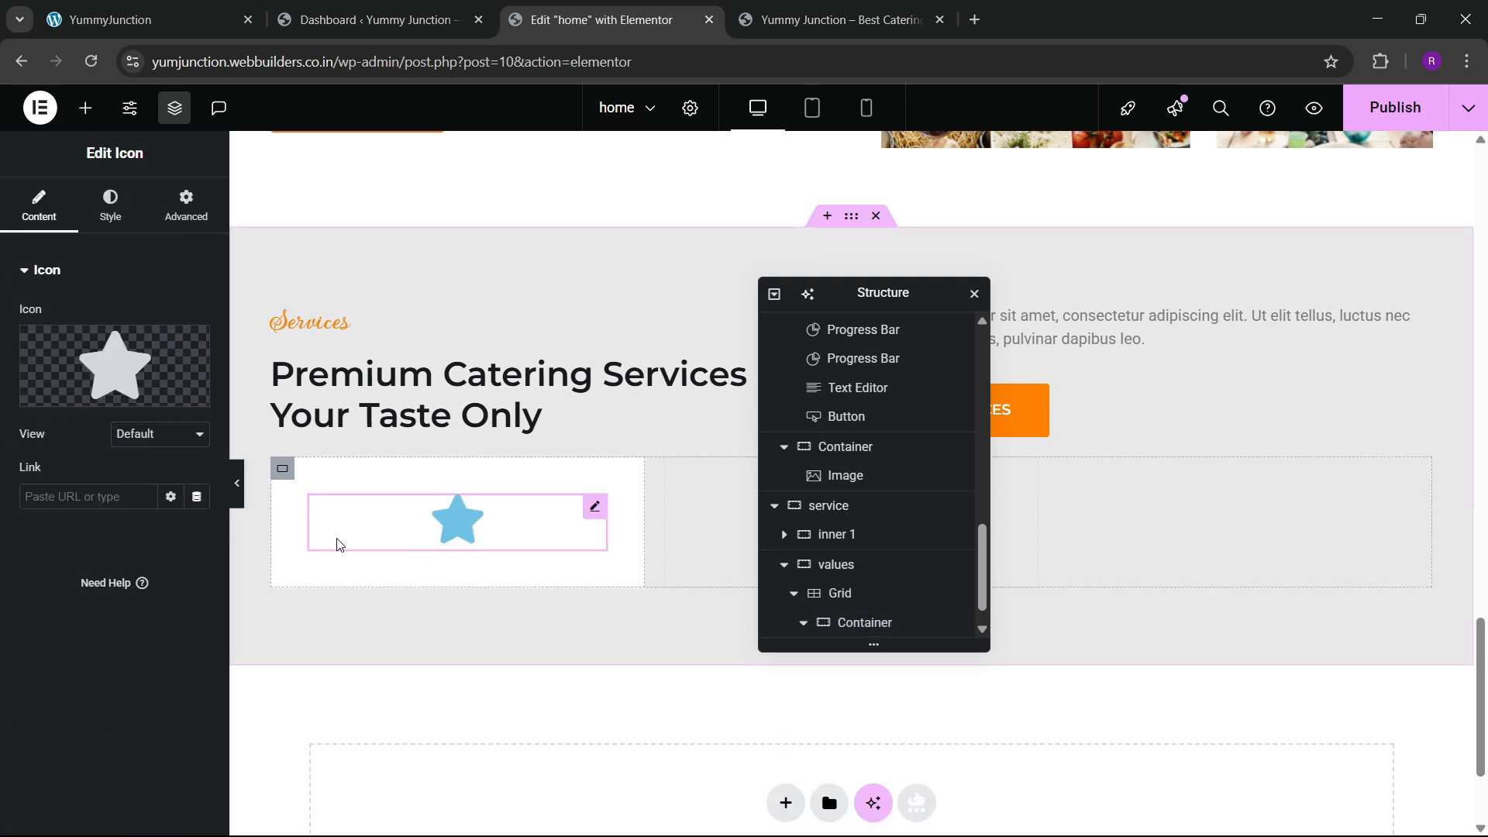
Check the reference card's icon, then align the star icon left and set its primary color to the global orange
{"action": "left_click", "coordinate": [196, 16]}
{"action": "left_click", "coordinate": [661, 10]}
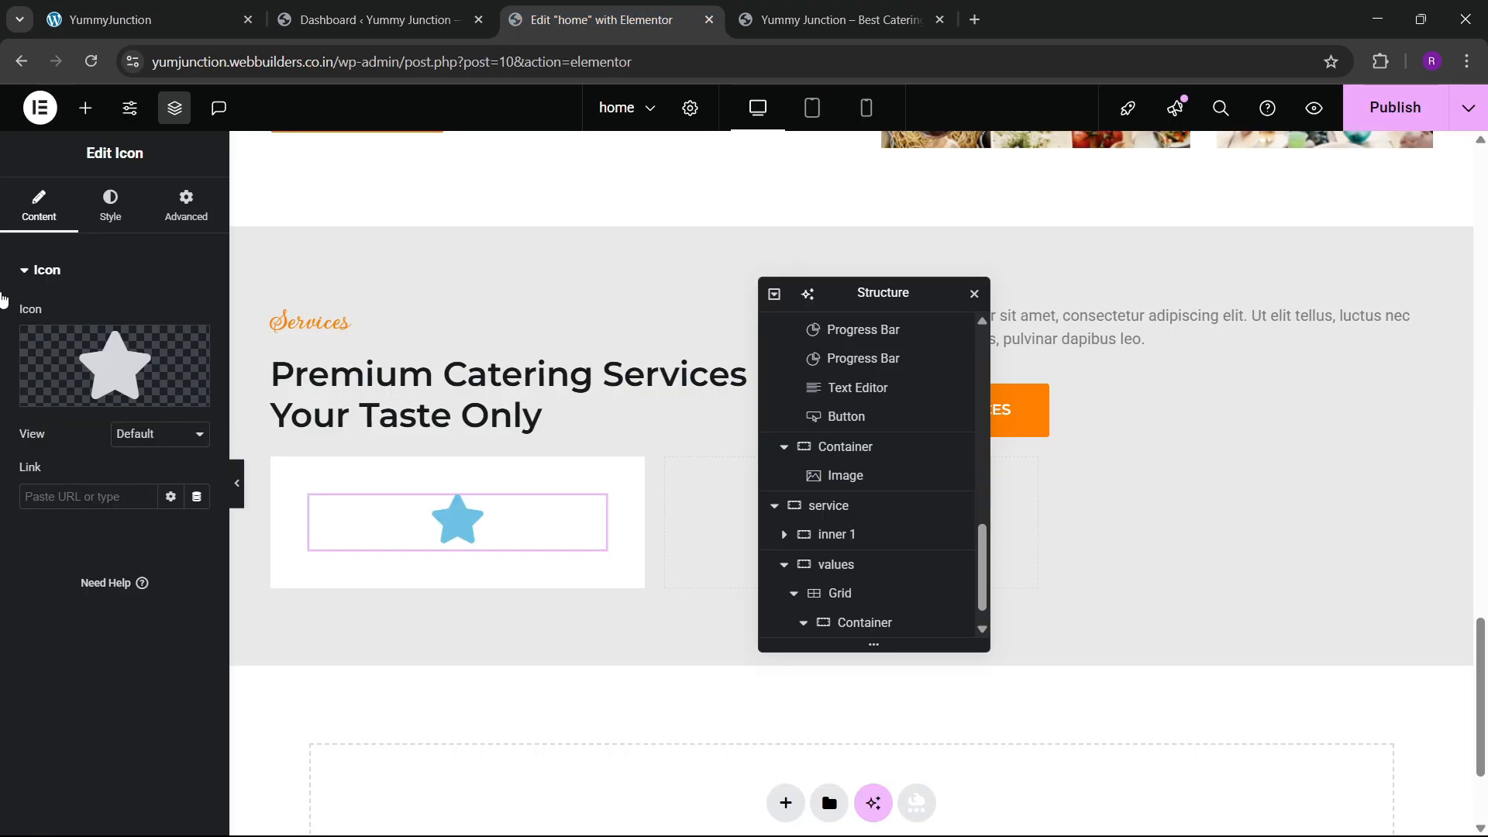
{"action": "left_click", "coordinate": [120, 219]}
{"action": "left_click", "coordinate": [145, 316]}
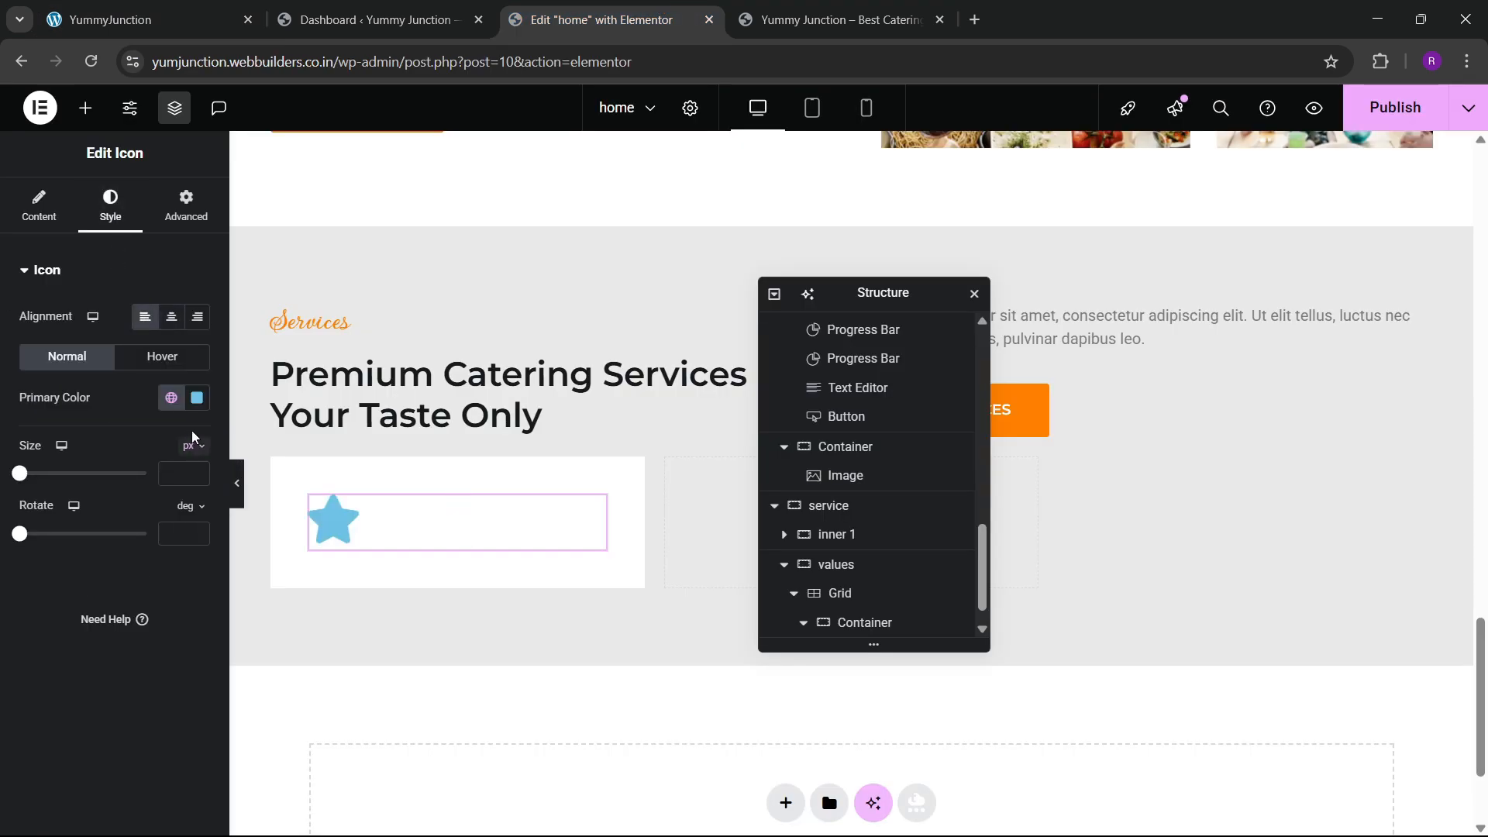
{"action": "left_click", "coordinate": [171, 398]}
{"action": "left_click", "coordinate": [109, 636]}
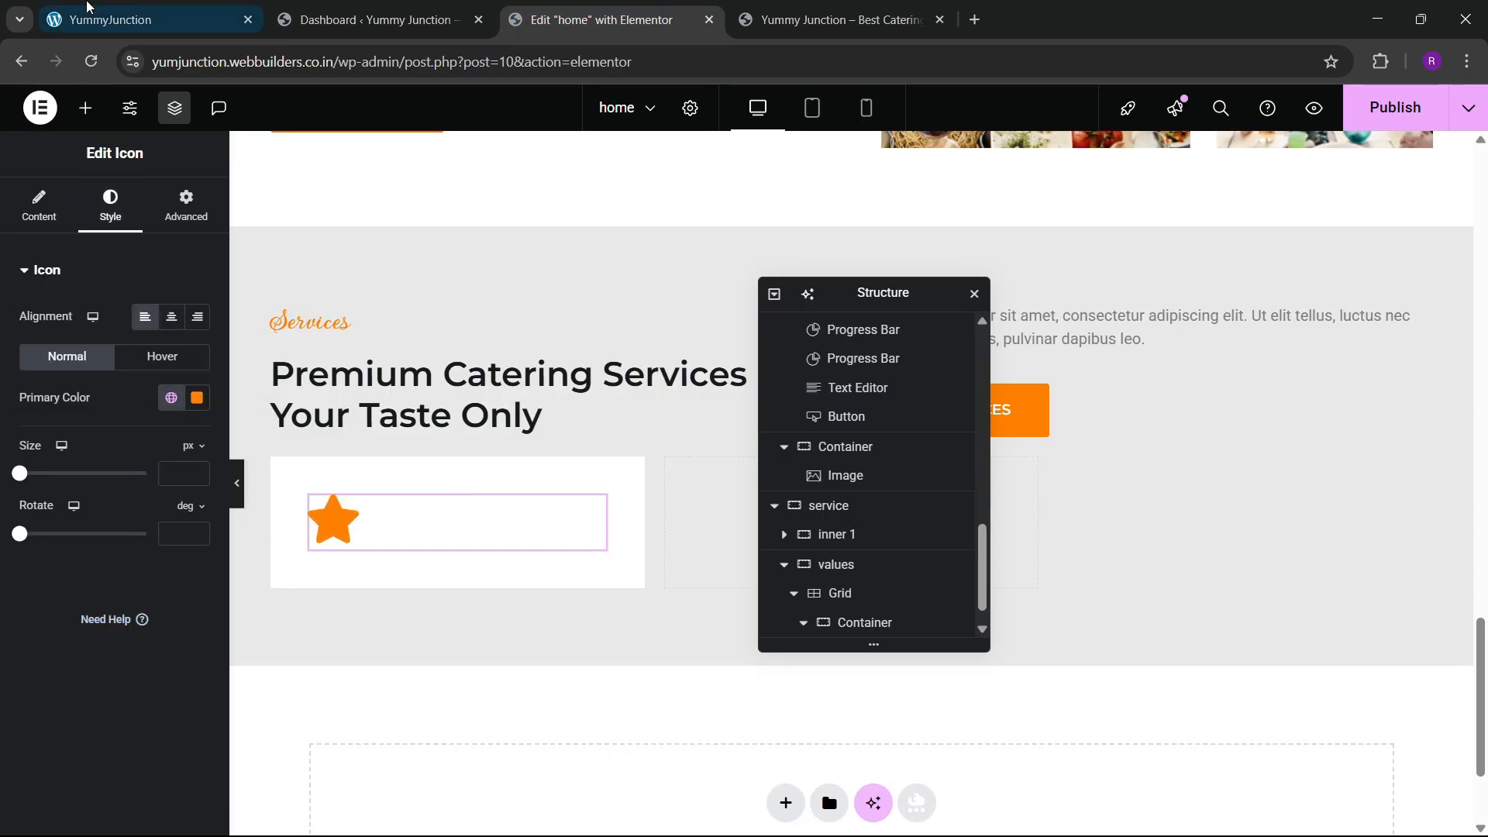
Check the reference card's icon again, and upload food-svgrepo-com (2) from Downloads to the media library through the icon's SVG option
{"action": "left_click", "coordinate": [116, 19]}
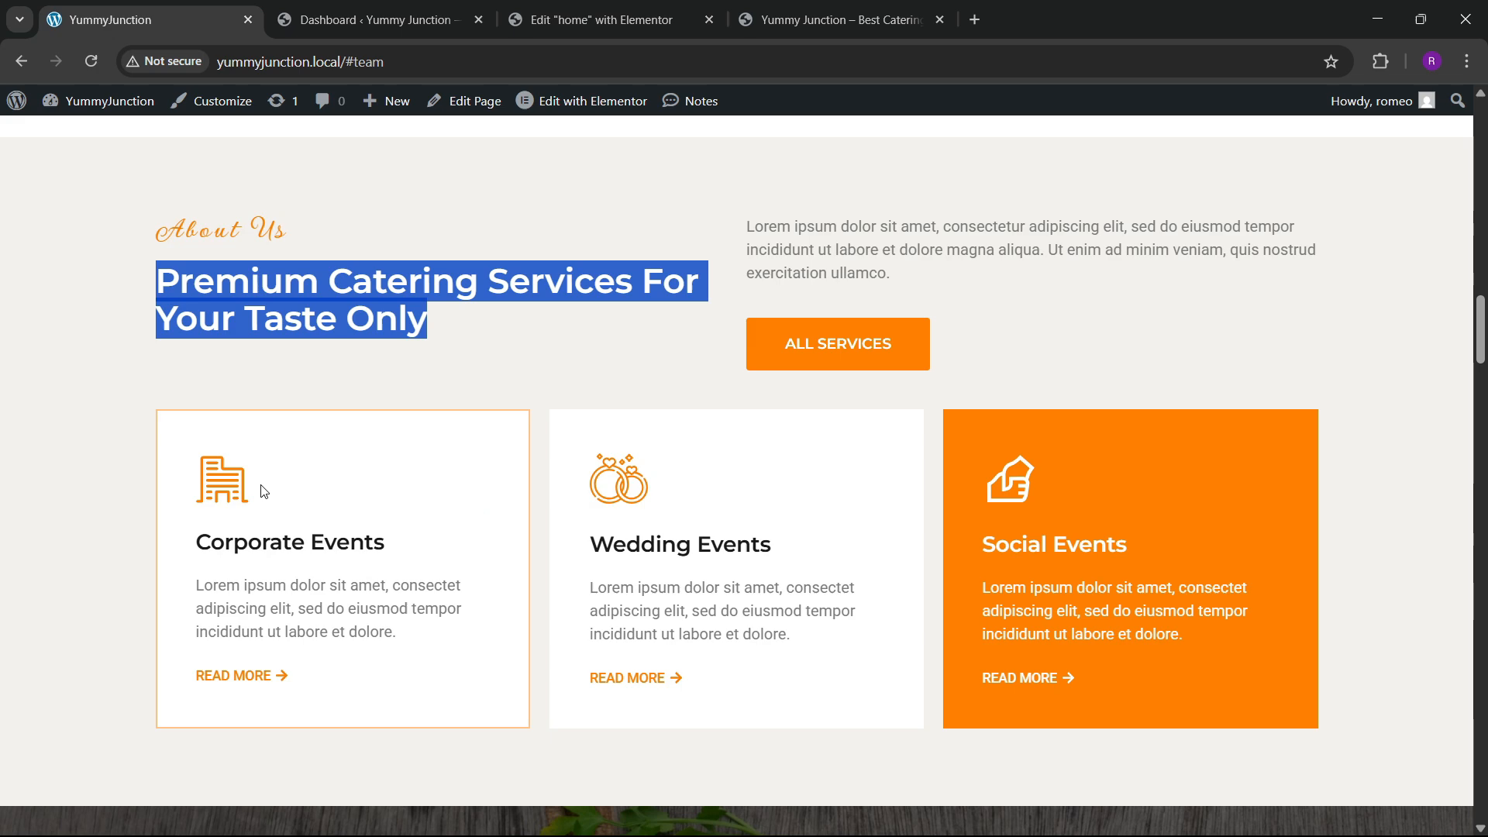
{"action": "left_click", "coordinate": [608, 6]}
{"action": "left_click", "coordinate": [39, 206]}
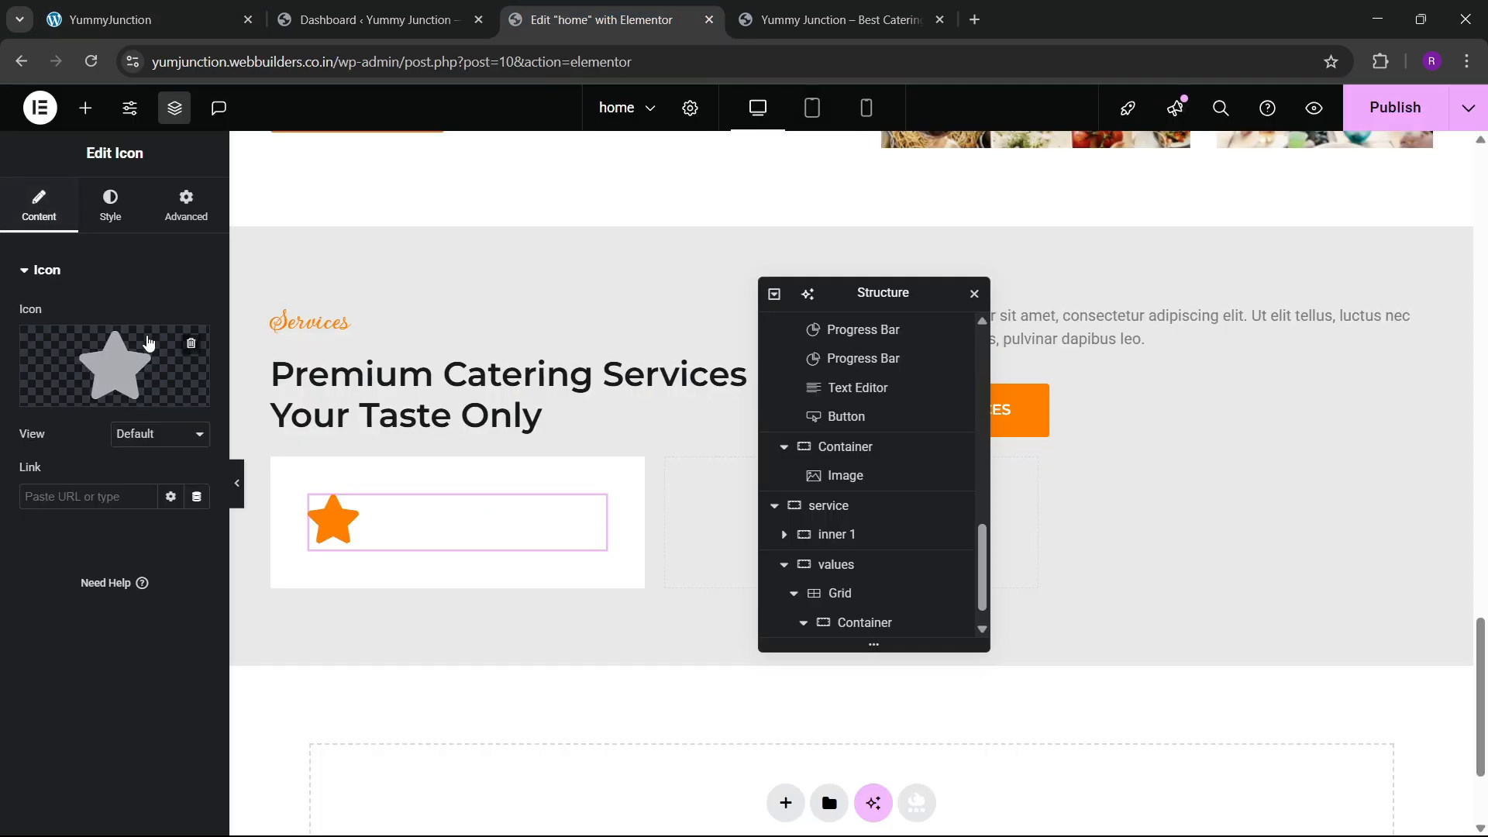
{"action": "left_click", "coordinate": [166, 392]}
{"action": "left_click", "coordinate": [877, 521]}
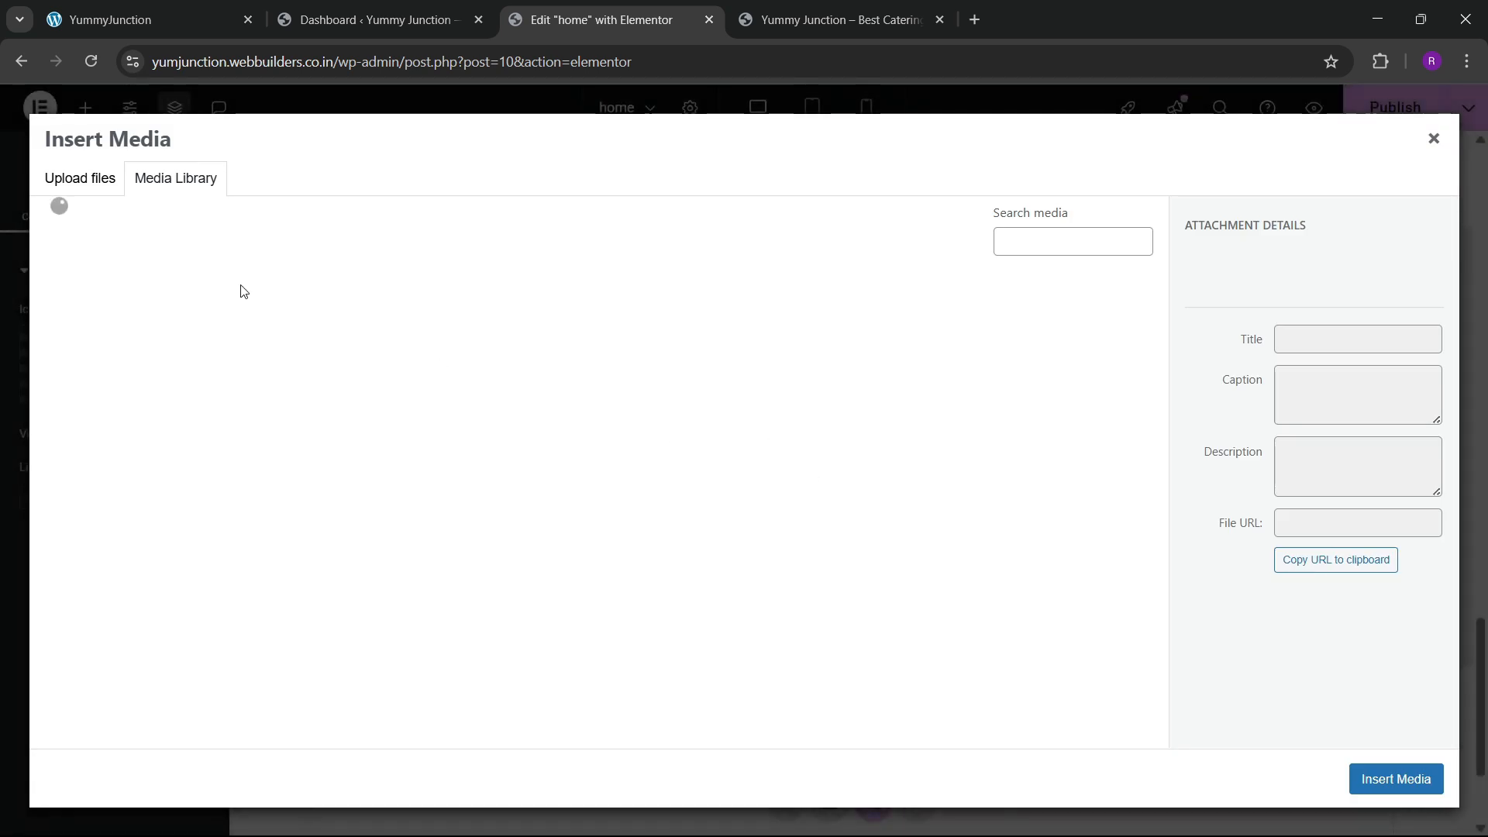
{"action": "left_click", "coordinate": [97, 179]}
{"action": "left_click", "coordinate": [724, 471]}
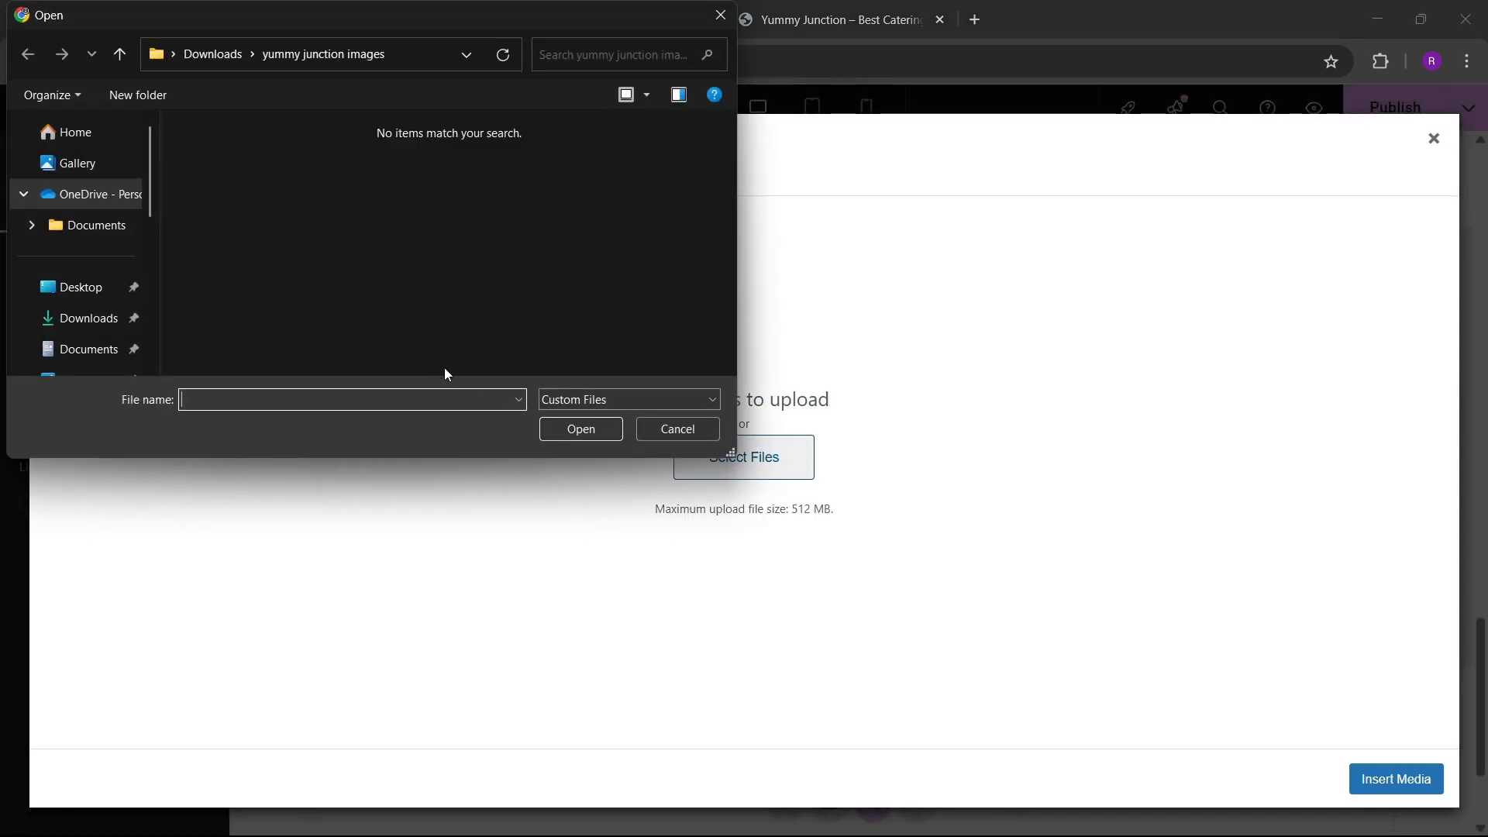
{"action": "left_click", "coordinate": [81, 318]}
{"action": "scroll", "coordinate": [382, 310], "scroll_direction": "down", "scroll_amount": 1}
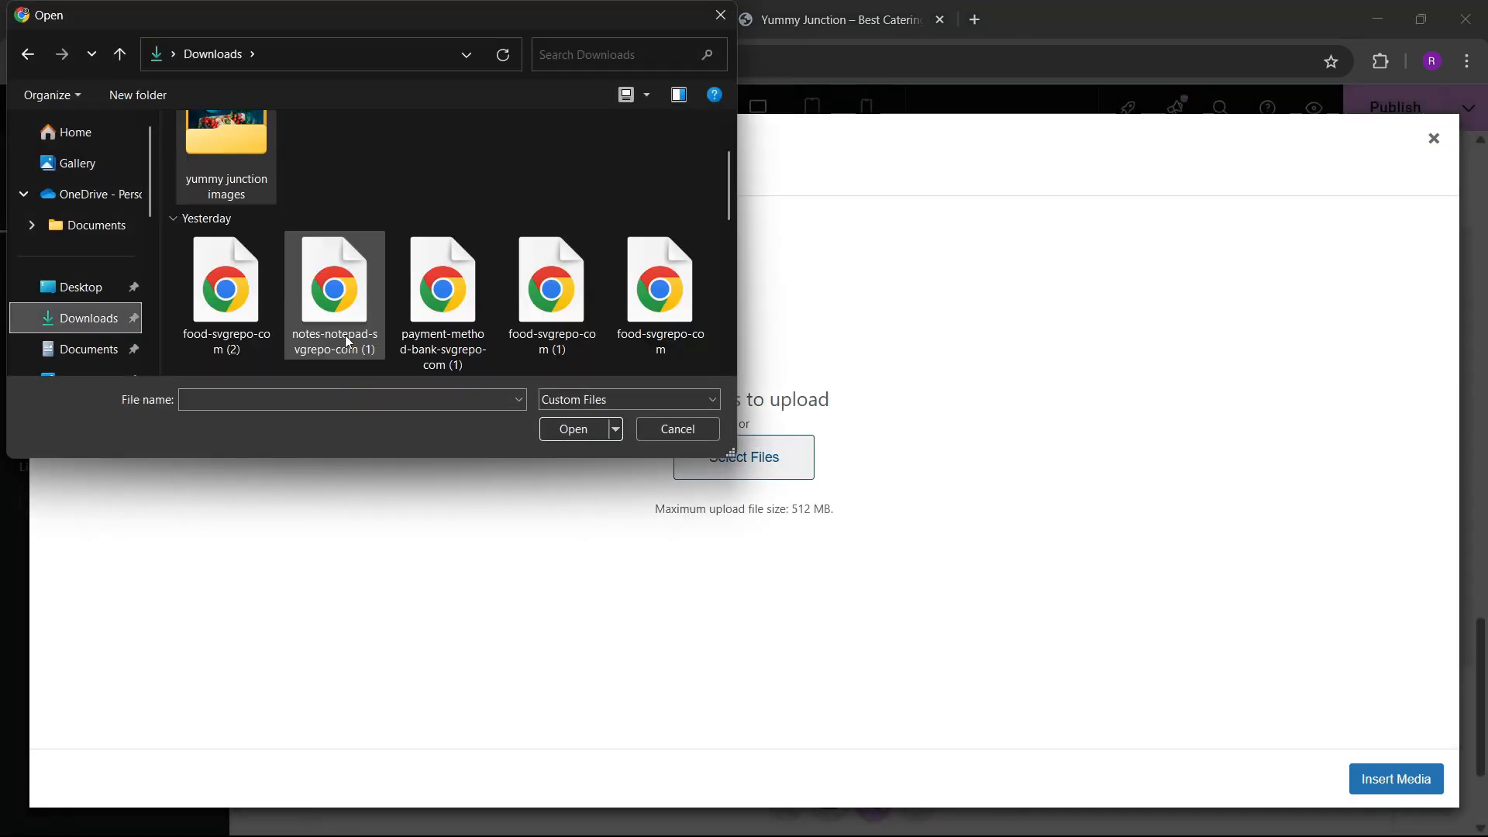
{"action": "left_click", "coordinate": [250, 342]}
{"action": "left_click", "coordinate": [574, 431]}
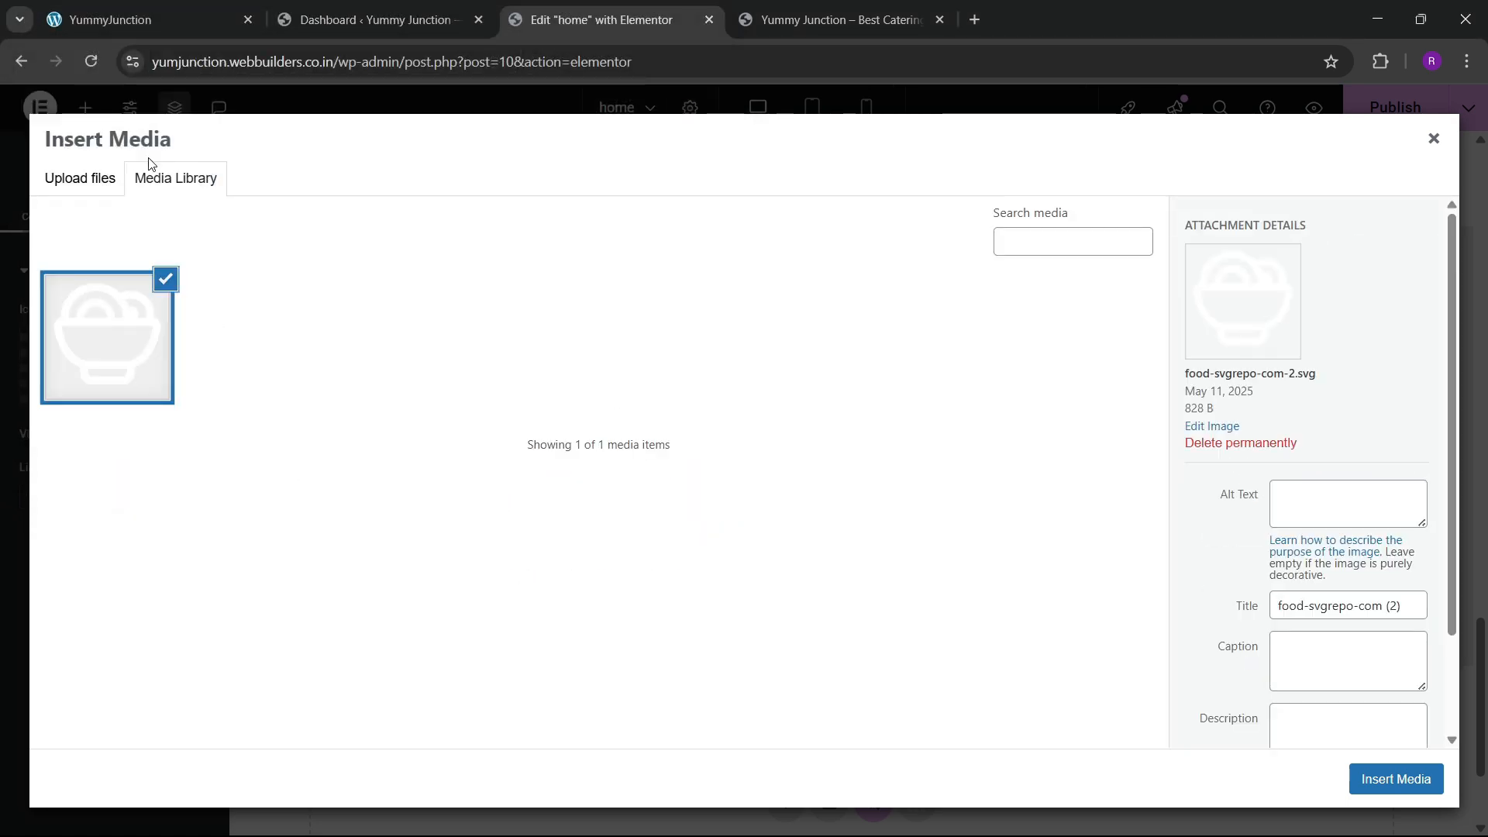
Upload notes-notepad-svgrepo-com (1), payment-method-bank-svgrepo-com (1), wedding-rings-jewel-svgrepo-com (1) and hands-helping-solid-svgrepo-com (2) from Downloads to the media library
{"action": "left_click", "coordinate": [92, 181]}
{"action": "left_click", "coordinate": [695, 482]}
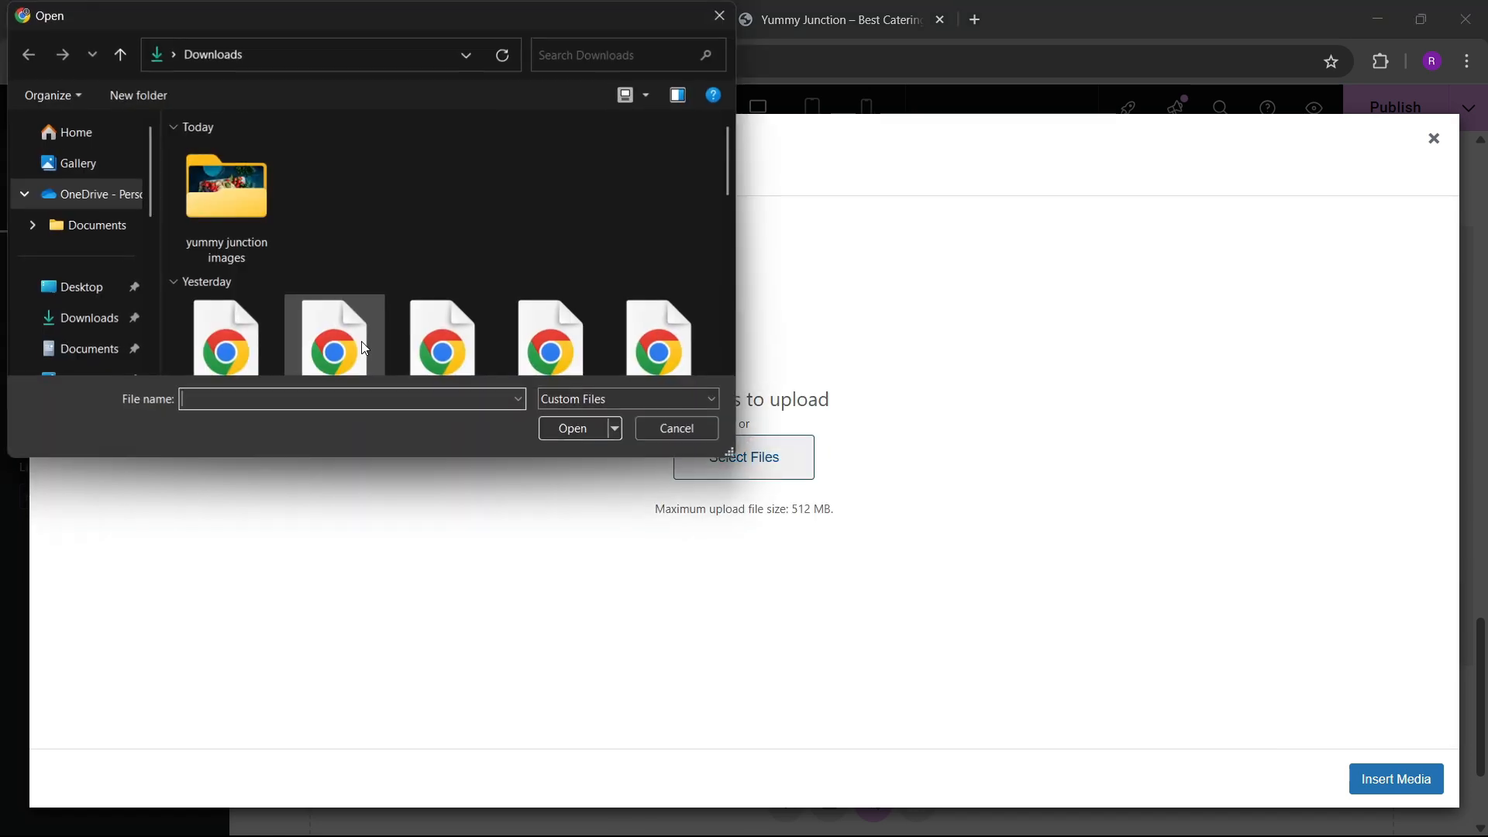
{"action": "scroll", "coordinate": [370, 315], "scroll_direction": "down", "scroll_amount": 1}
{"action": "left_click", "coordinate": [346, 357]}
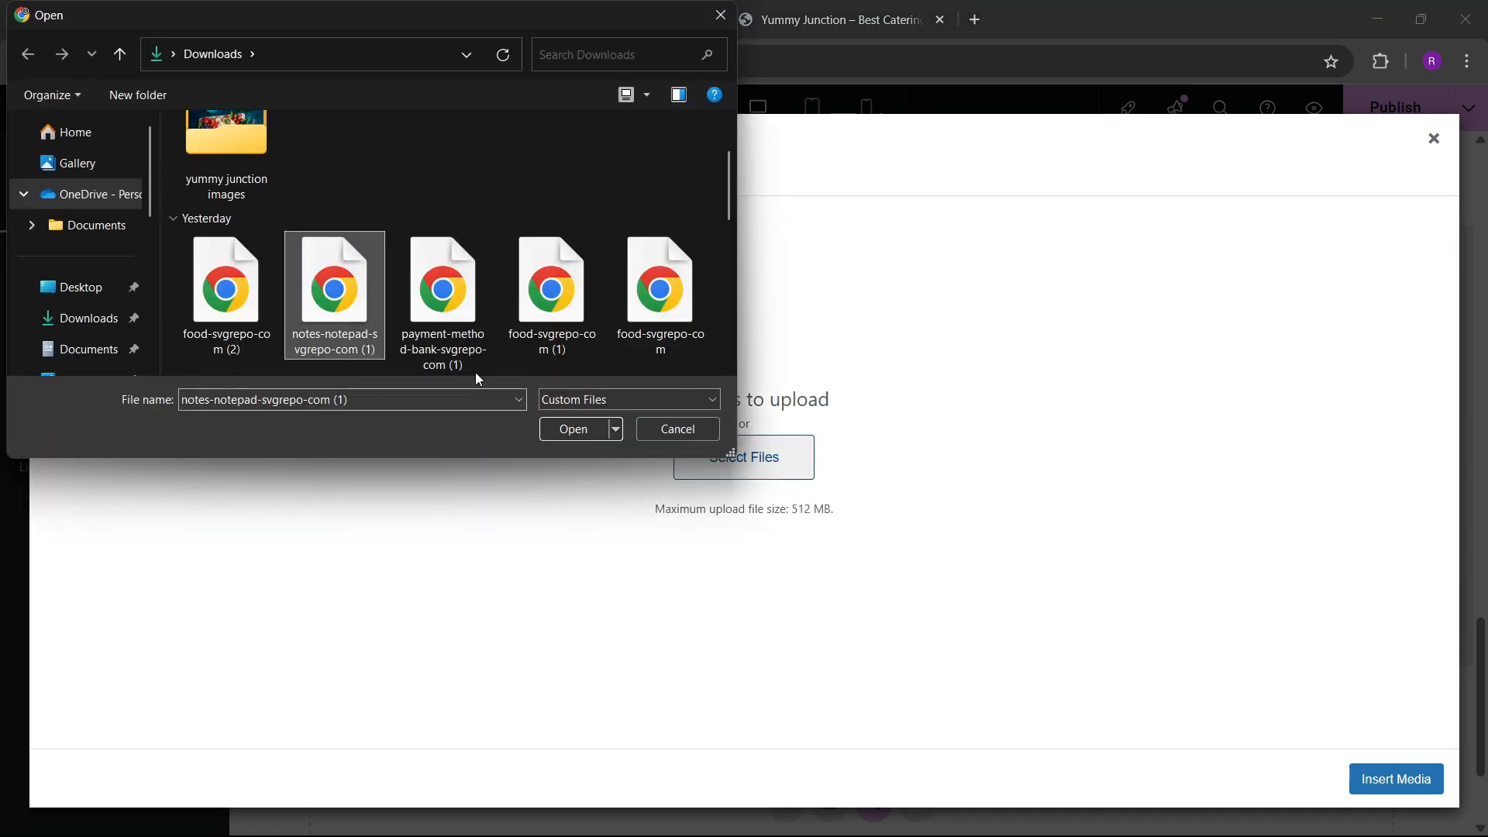
{"action": "left_click", "coordinate": [457, 324], "text": "ctrl"}
{"action": "scroll", "coordinate": [589, 360], "scroll_direction": "down", "scroll_amount": 3}
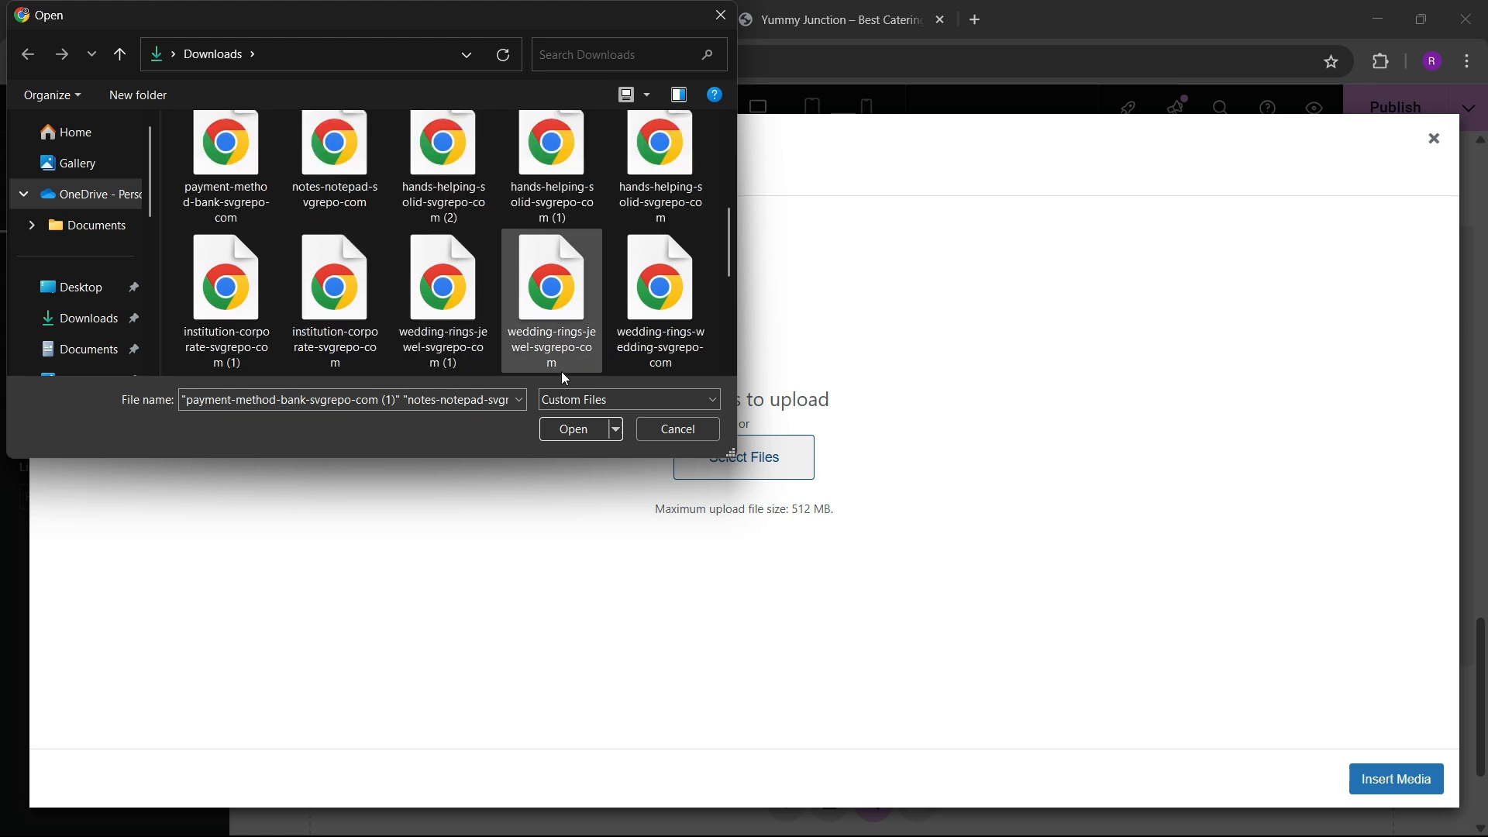
{"action": "left_click", "coordinate": [424, 363], "text": "ctrl"}
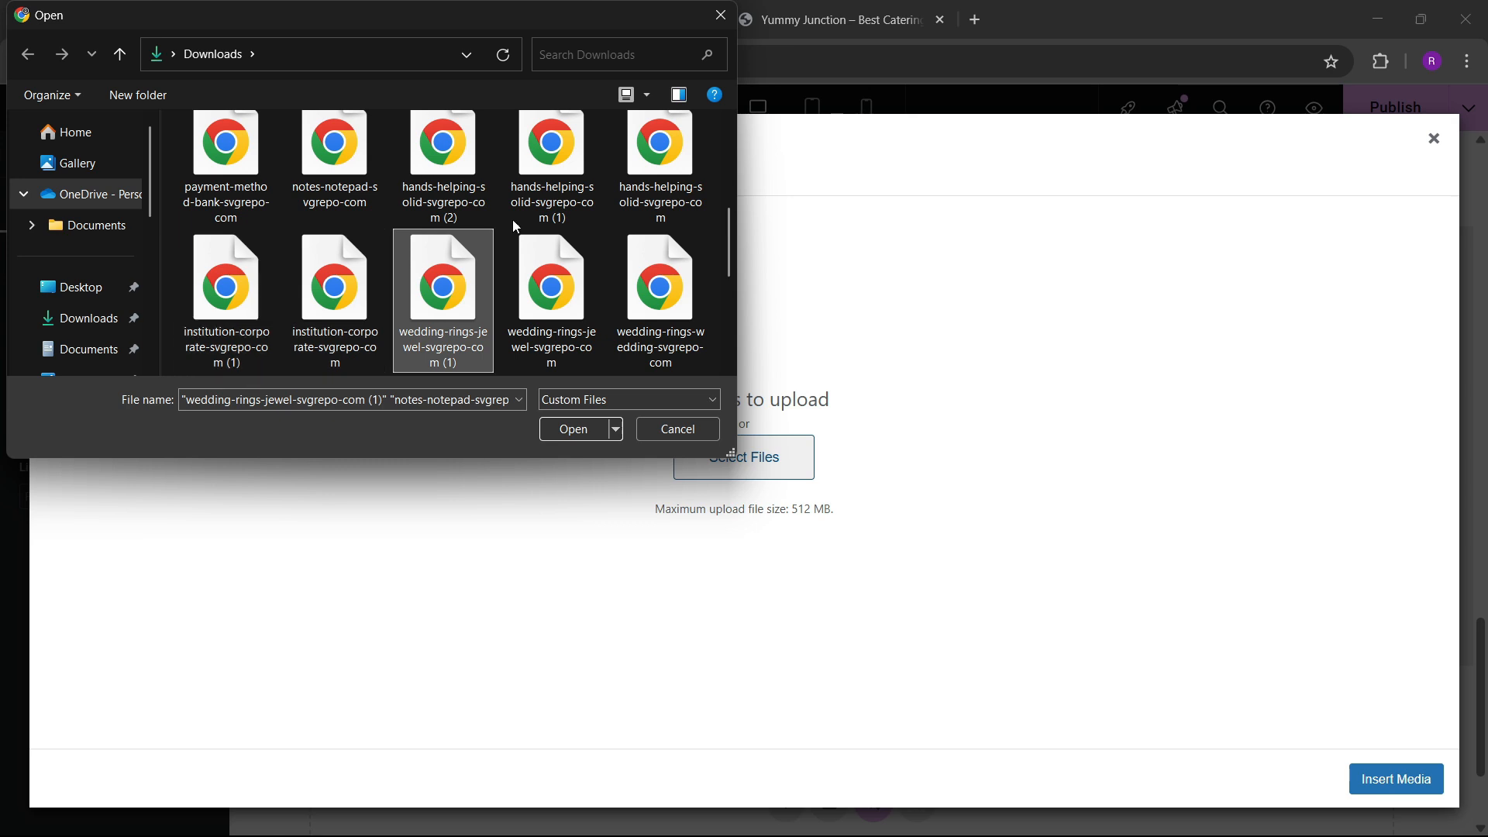
{"action": "left_click", "coordinate": [543, 186], "text": "ctrl"}
{"action": "left_click", "coordinate": [567, 215], "text": "ctrl"}
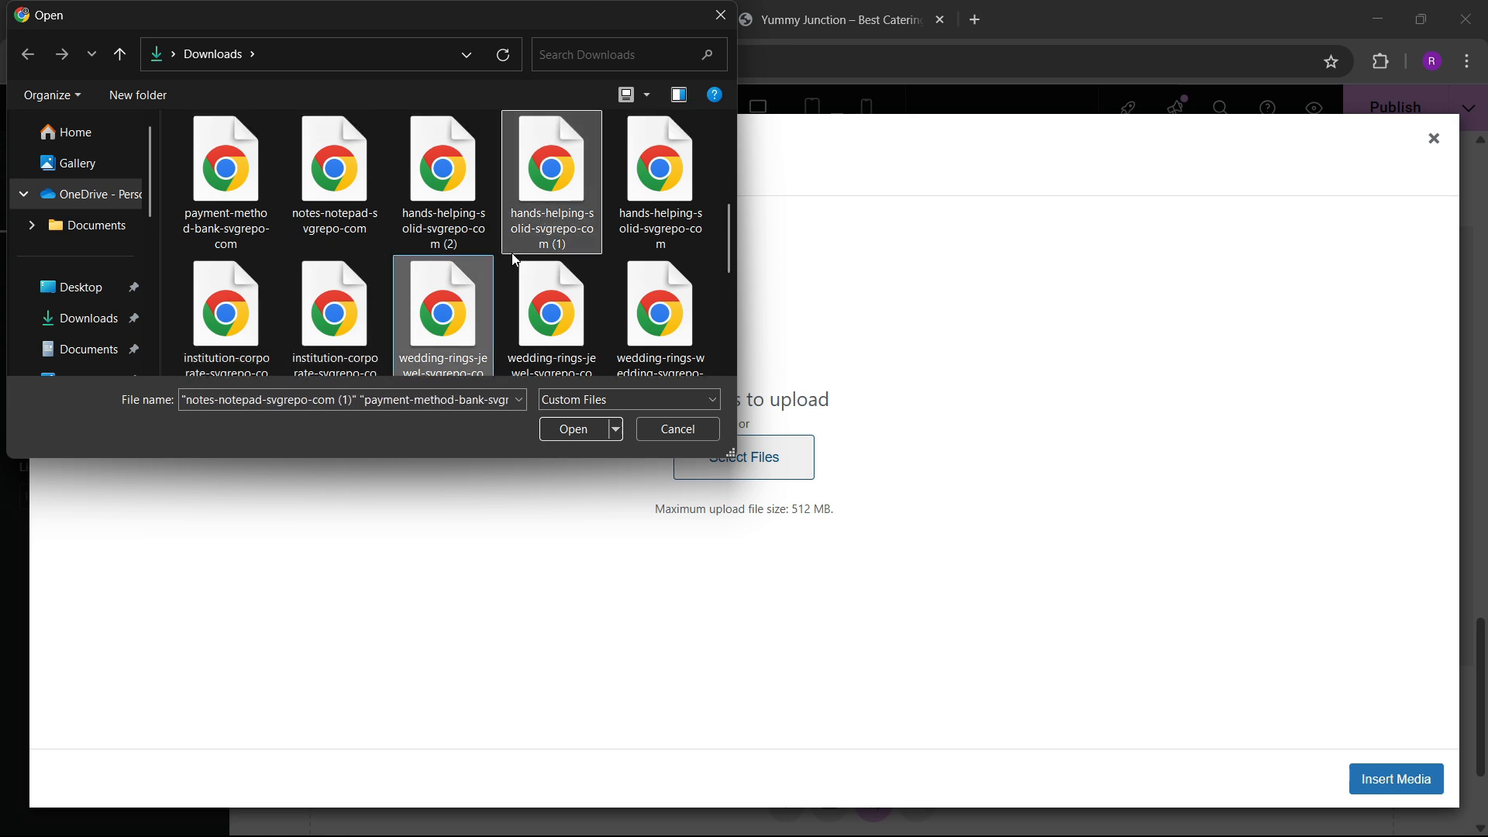
{"action": "left_click", "coordinate": [450, 209], "text": "ctrl"}
{"action": "left_click", "coordinate": [333, 349], "text": "ctrl"}
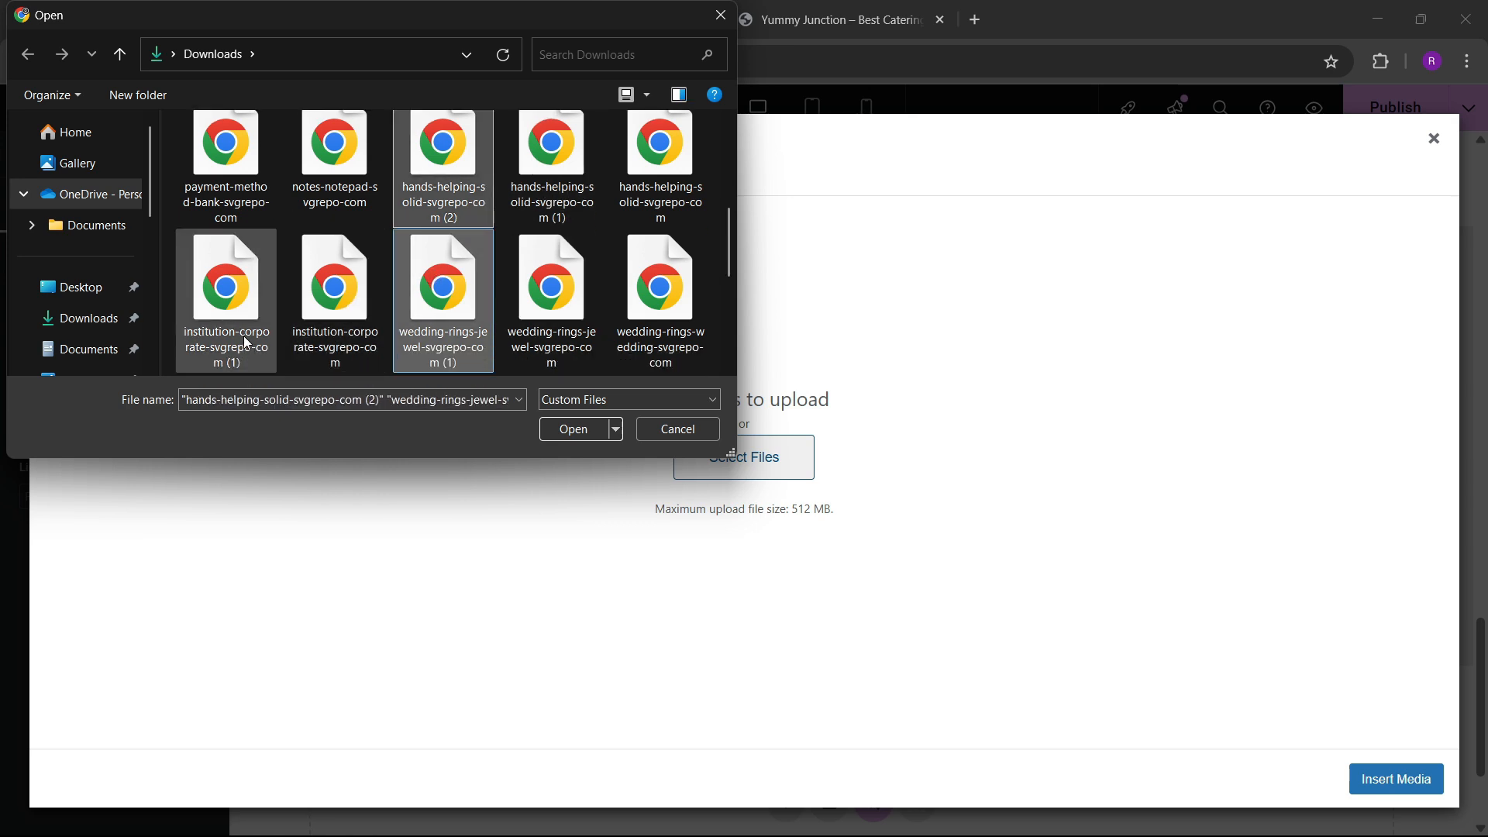
{"action": "scroll", "coordinate": [243, 336], "scroll_direction": "down", "scroll_amount": 2}
{"action": "scroll", "coordinate": [335, 335], "scroll_direction": "up", "scroll_amount": 1}
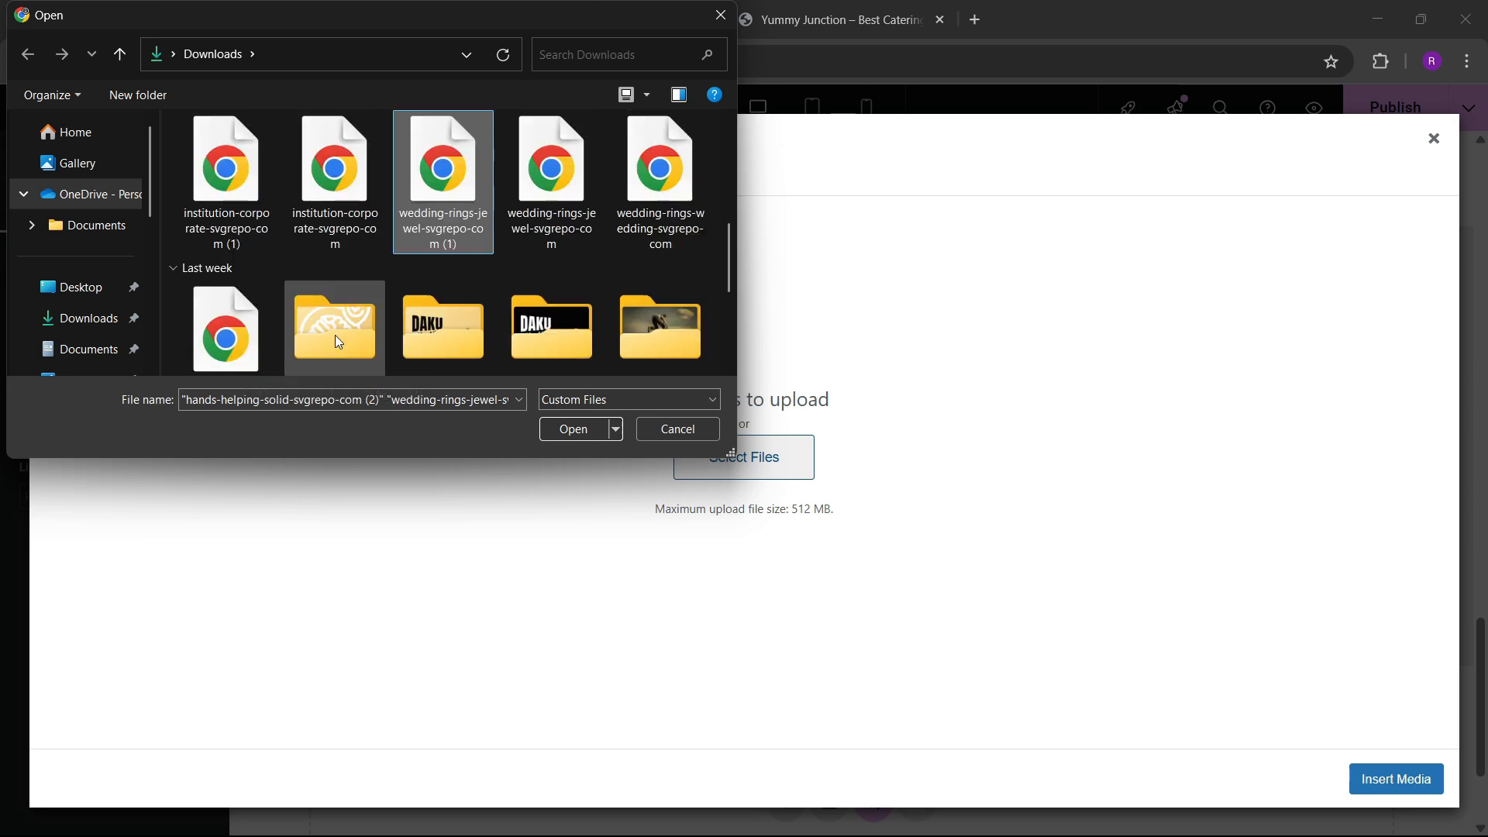
{"action": "left_click", "coordinate": [607, 431]}
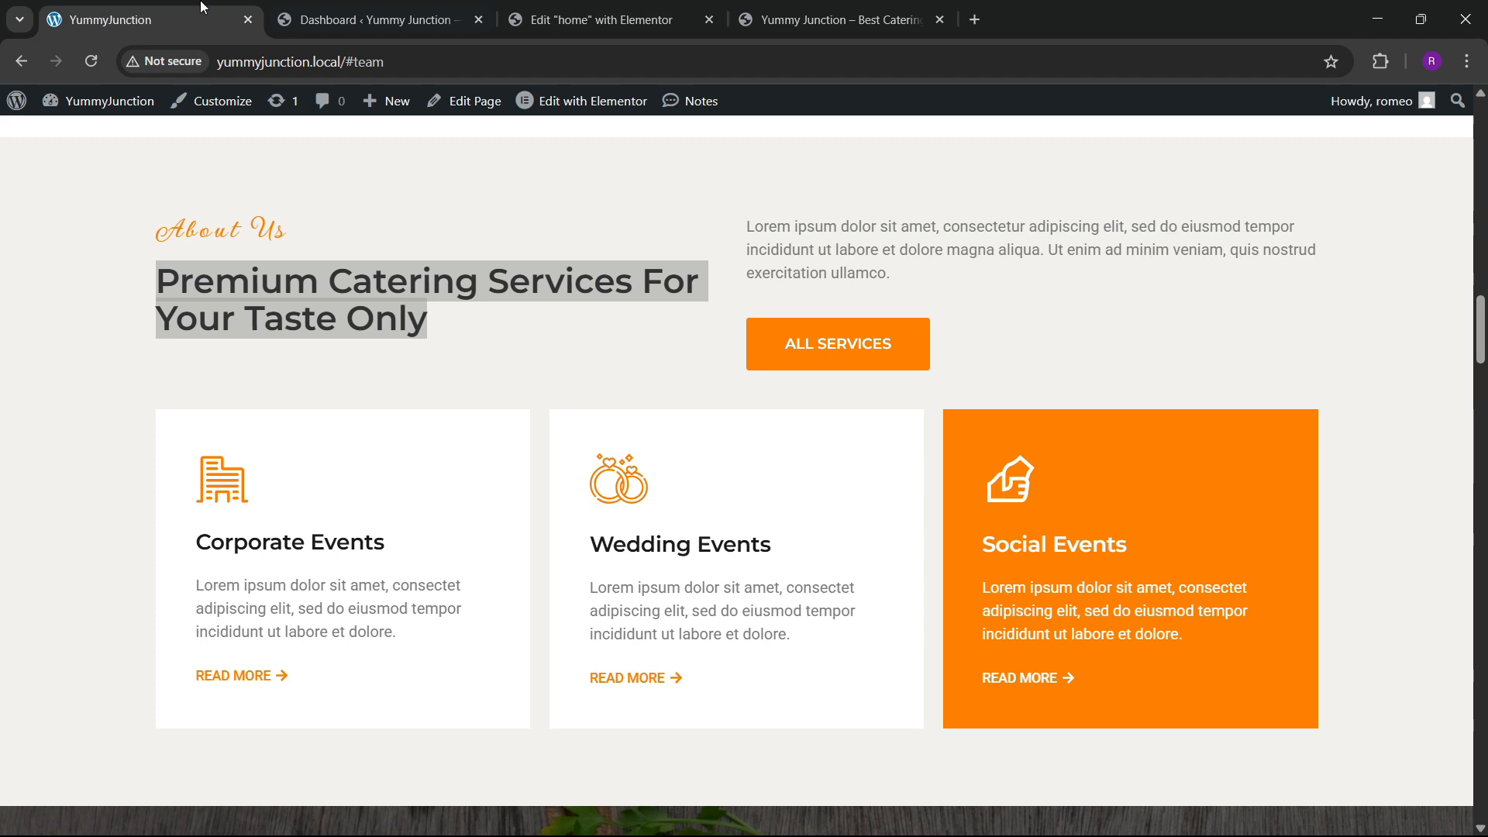
Check the icons on the reference site's cards, and upload institution-corporate-svgrepo-com (1) from Downloads to the media library
{"action": "left_click", "coordinate": [205, 11]}
{"action": "left_click", "coordinate": [594, 8]}
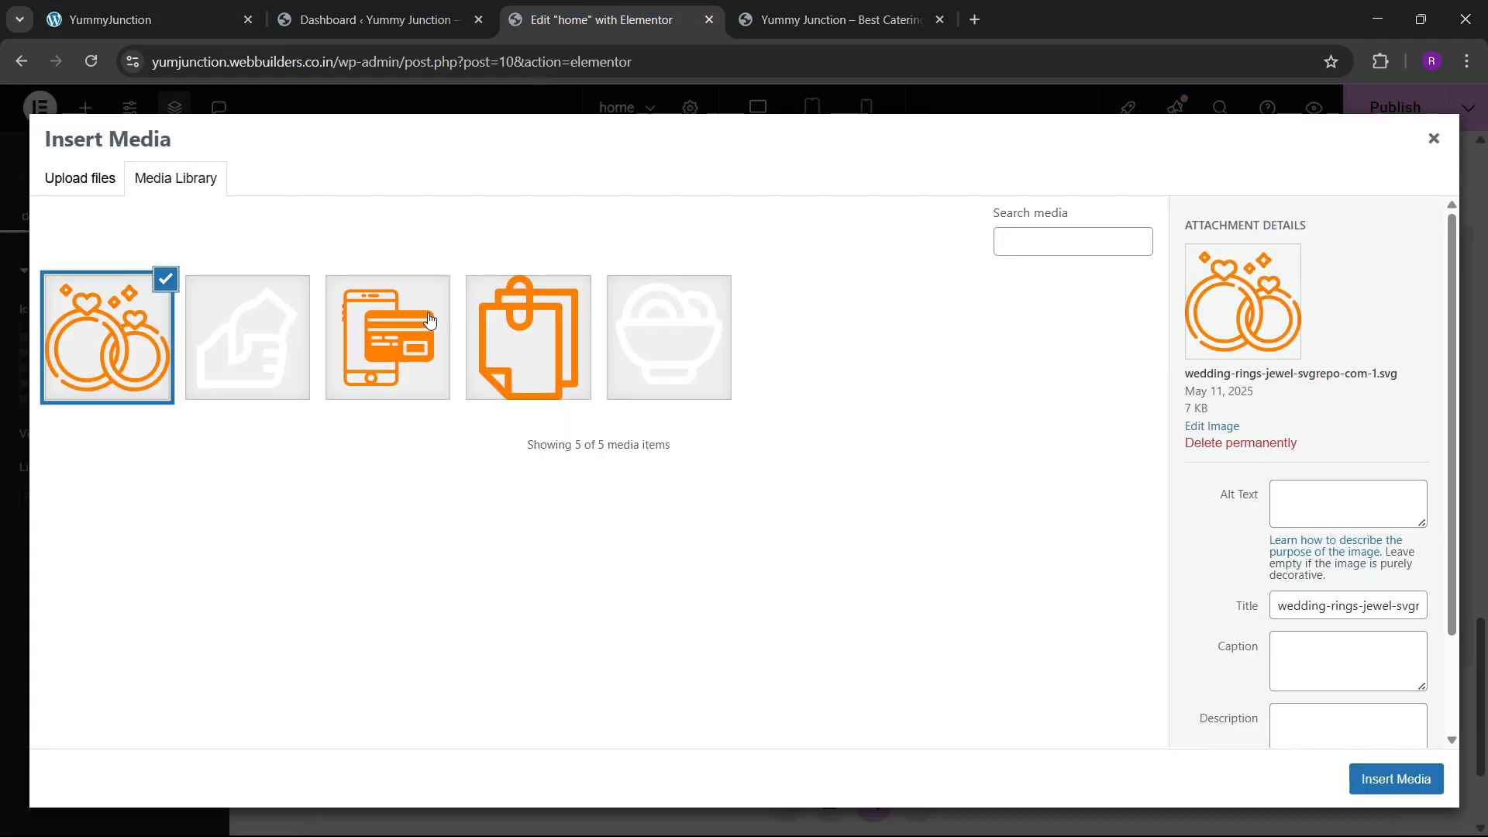
{"action": "left_click", "coordinate": [81, 186]}
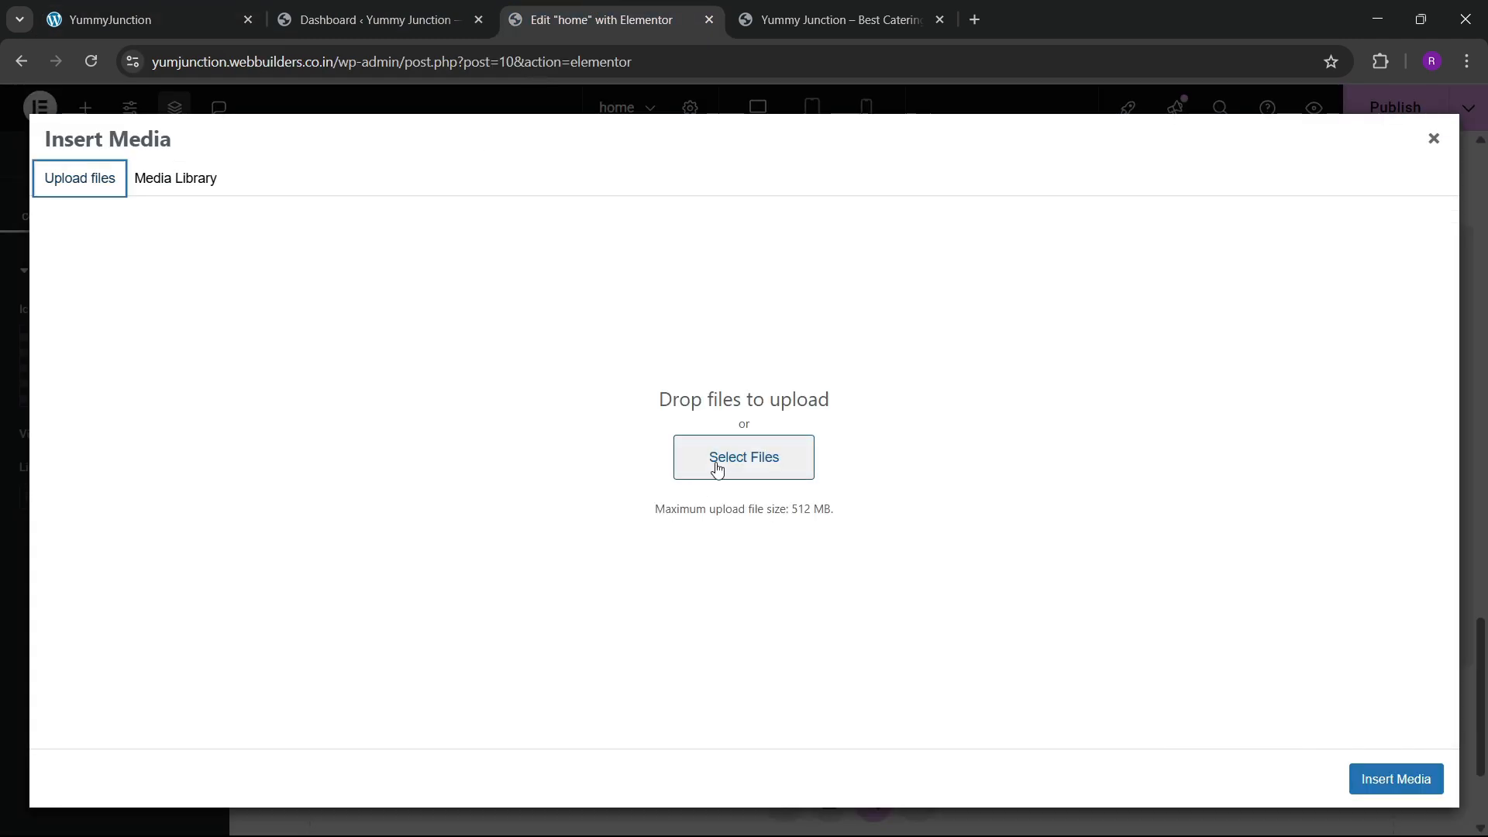
{"action": "left_click", "coordinate": [717, 469]}
{"action": "scroll", "coordinate": [372, 326], "scroll_direction": "down", "scroll_amount": 3}
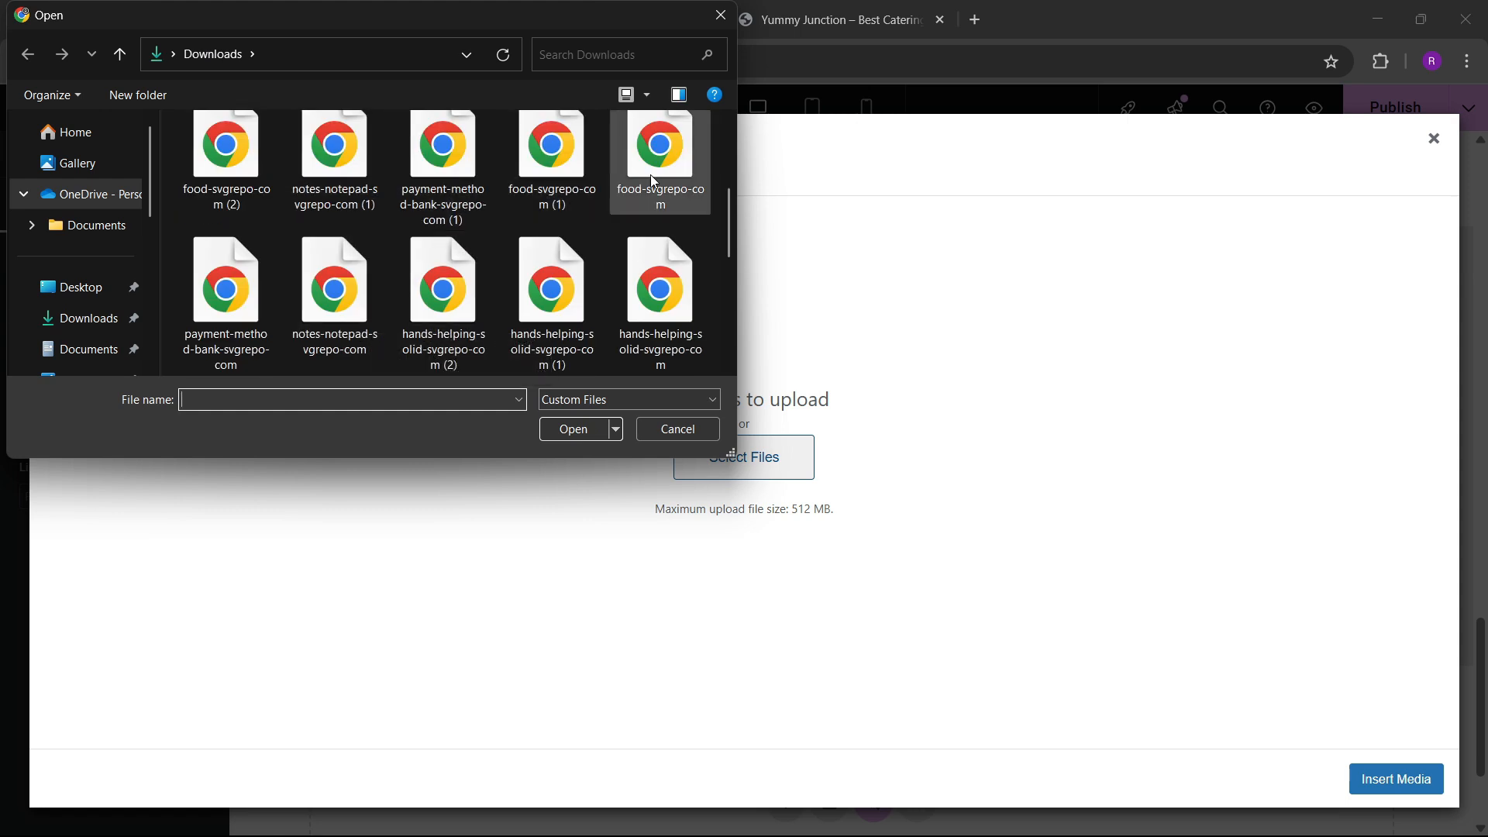
{"action": "scroll", "coordinate": [262, 339], "scroll_direction": "up", "scroll_amount": 1}
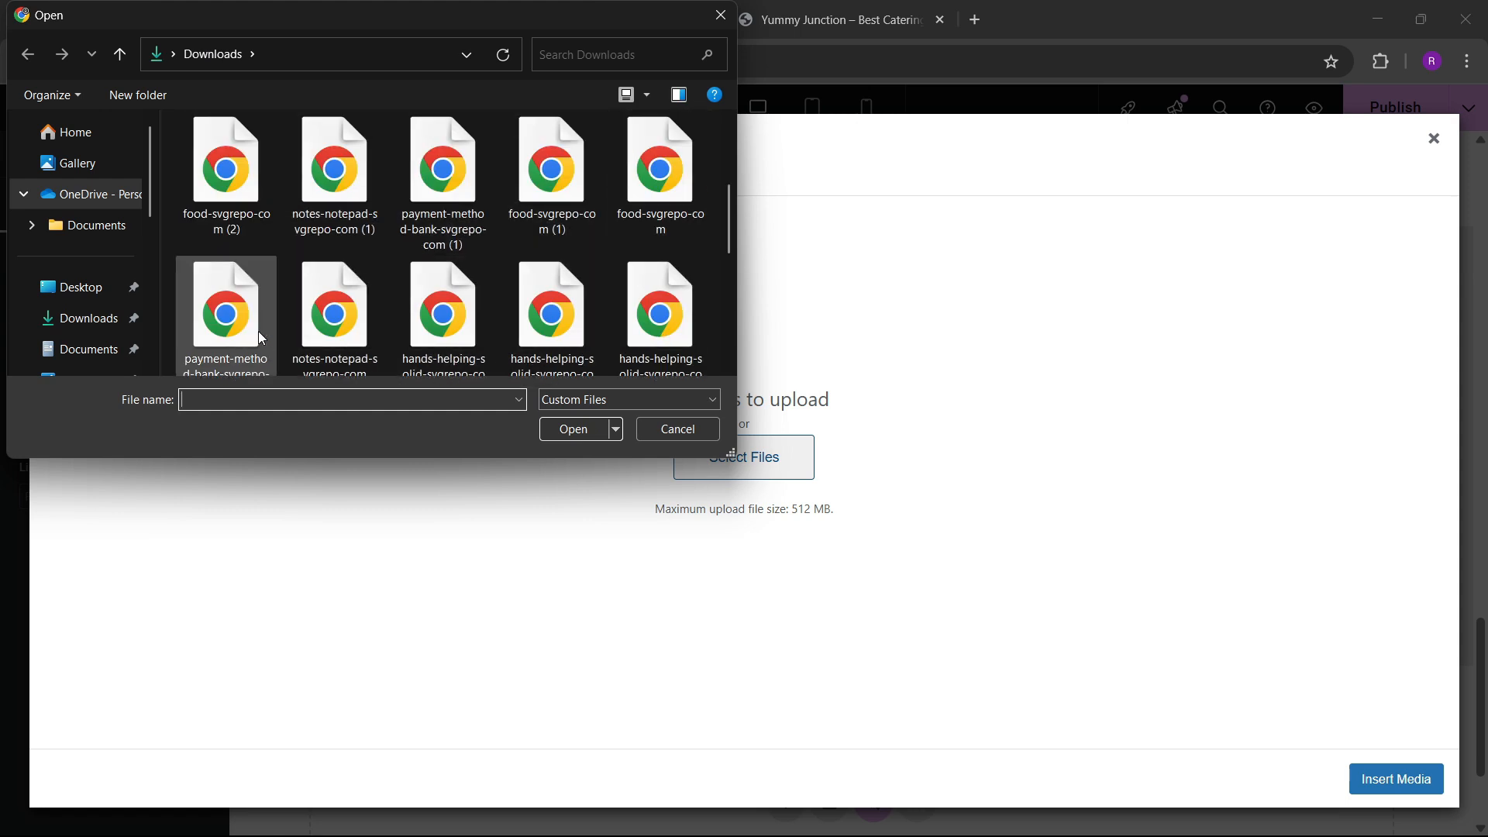
{"action": "scroll", "coordinate": [265, 352], "scroll_direction": "down", "scroll_amount": 2}
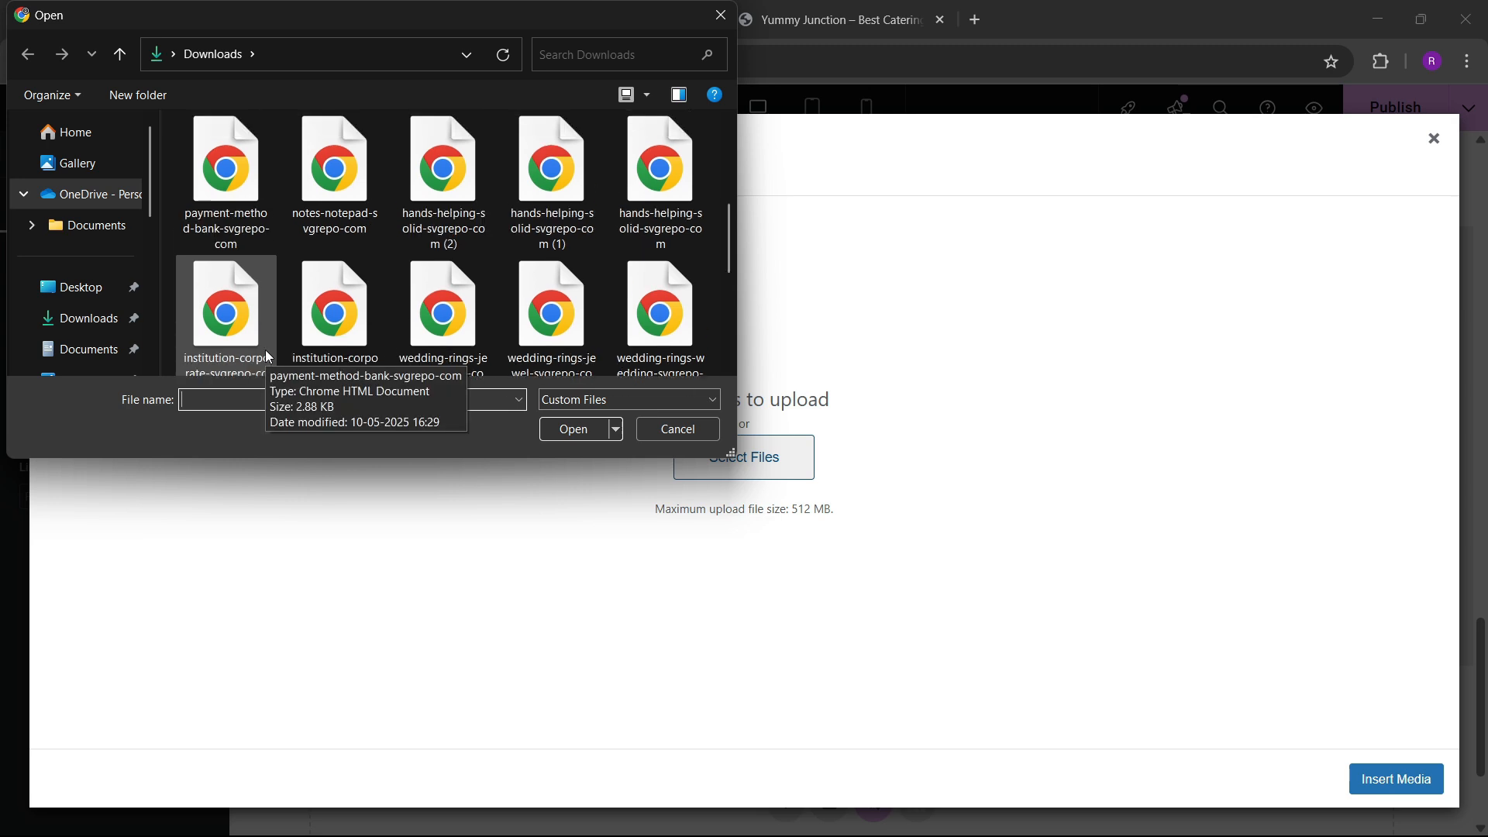
{"action": "left_click", "coordinate": [240, 313]}
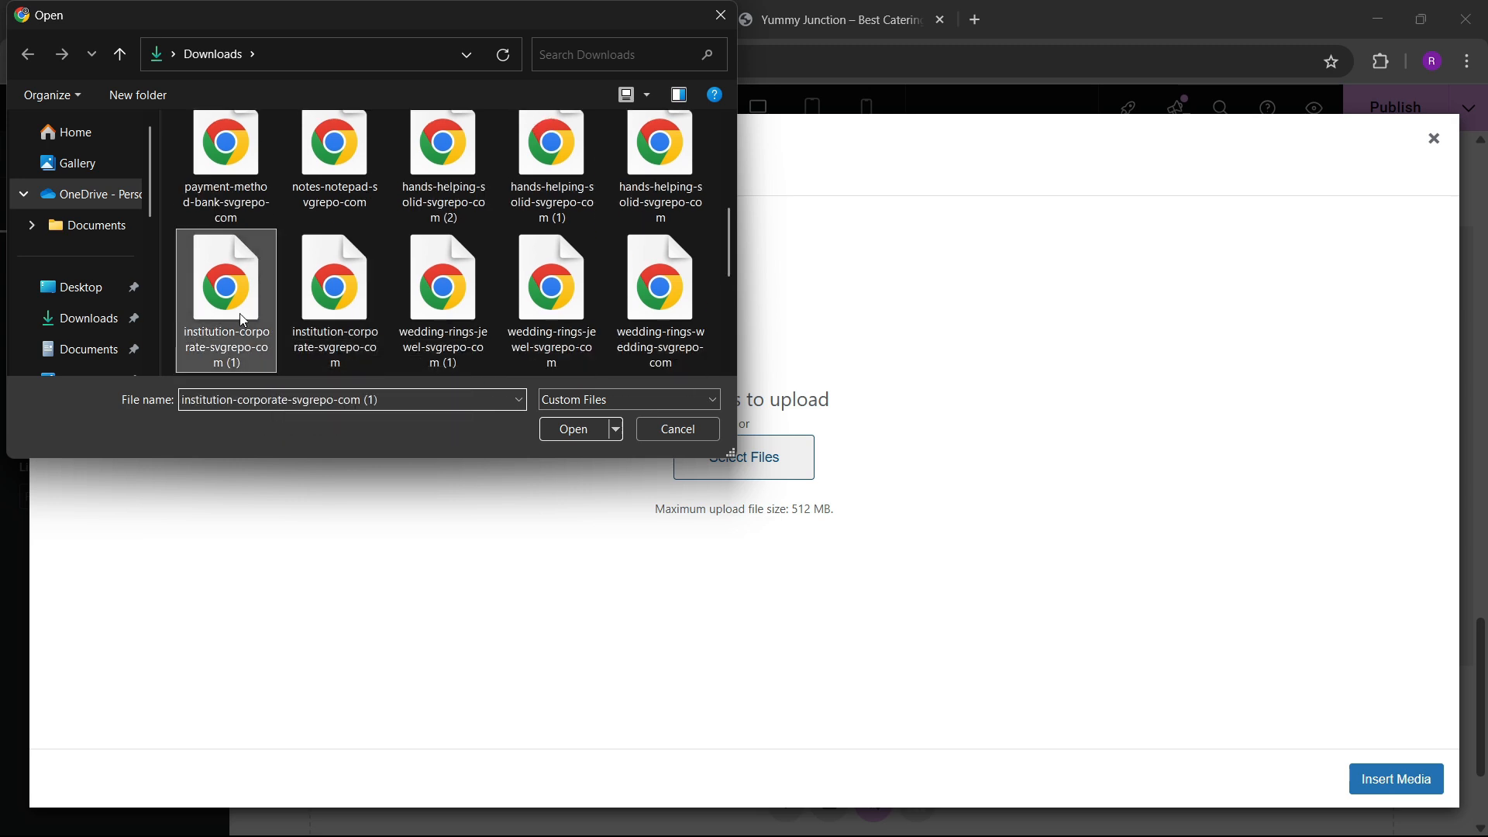
{"action": "left_click", "coordinate": [573, 435]}
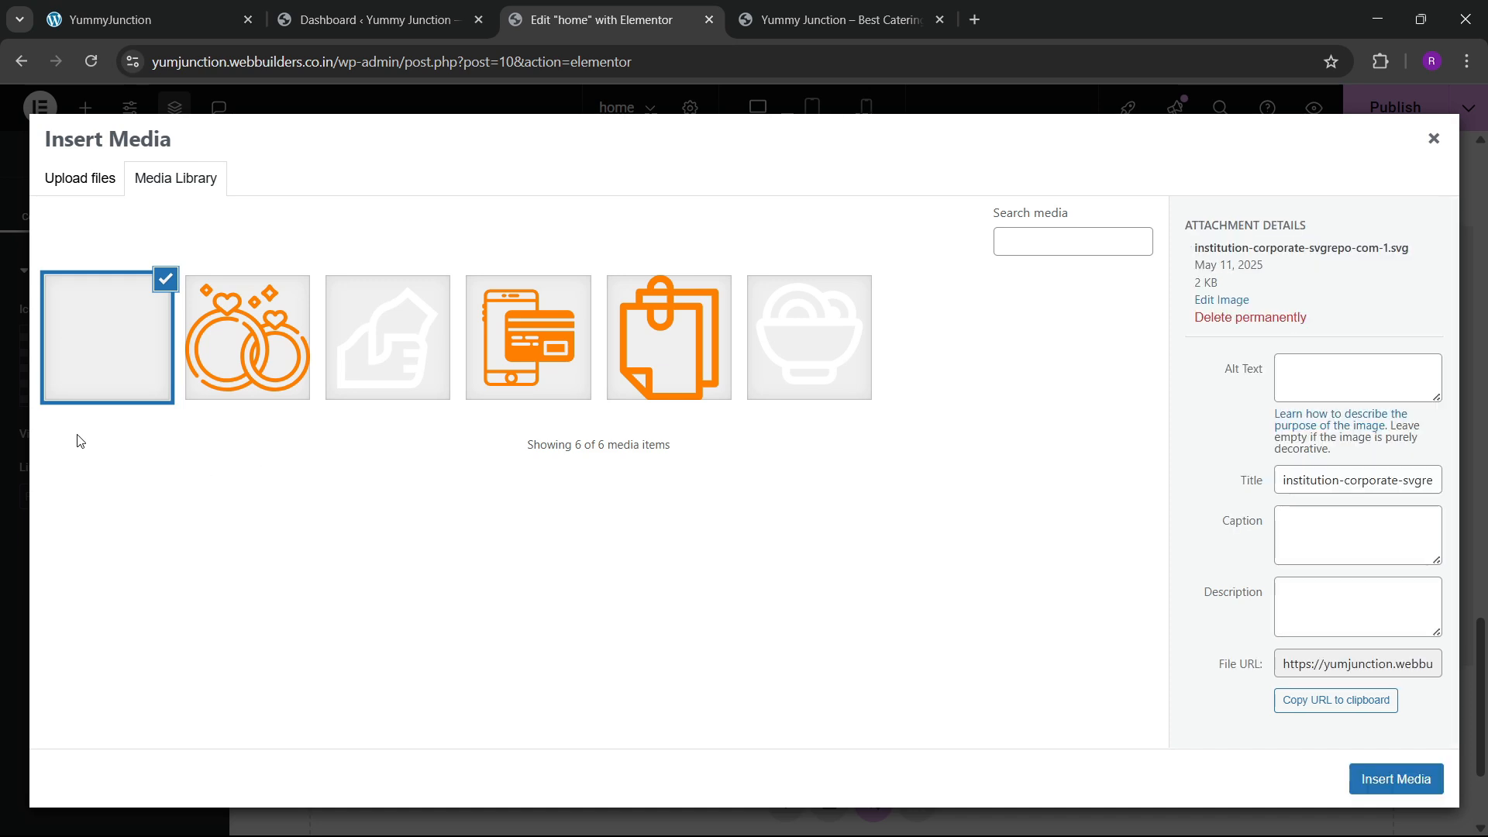
Insert the institution-corporate SVG as the first service card's icon, comparing it with the reference site's Corporate Events card
{"action": "left_click", "coordinate": [147, 19]}
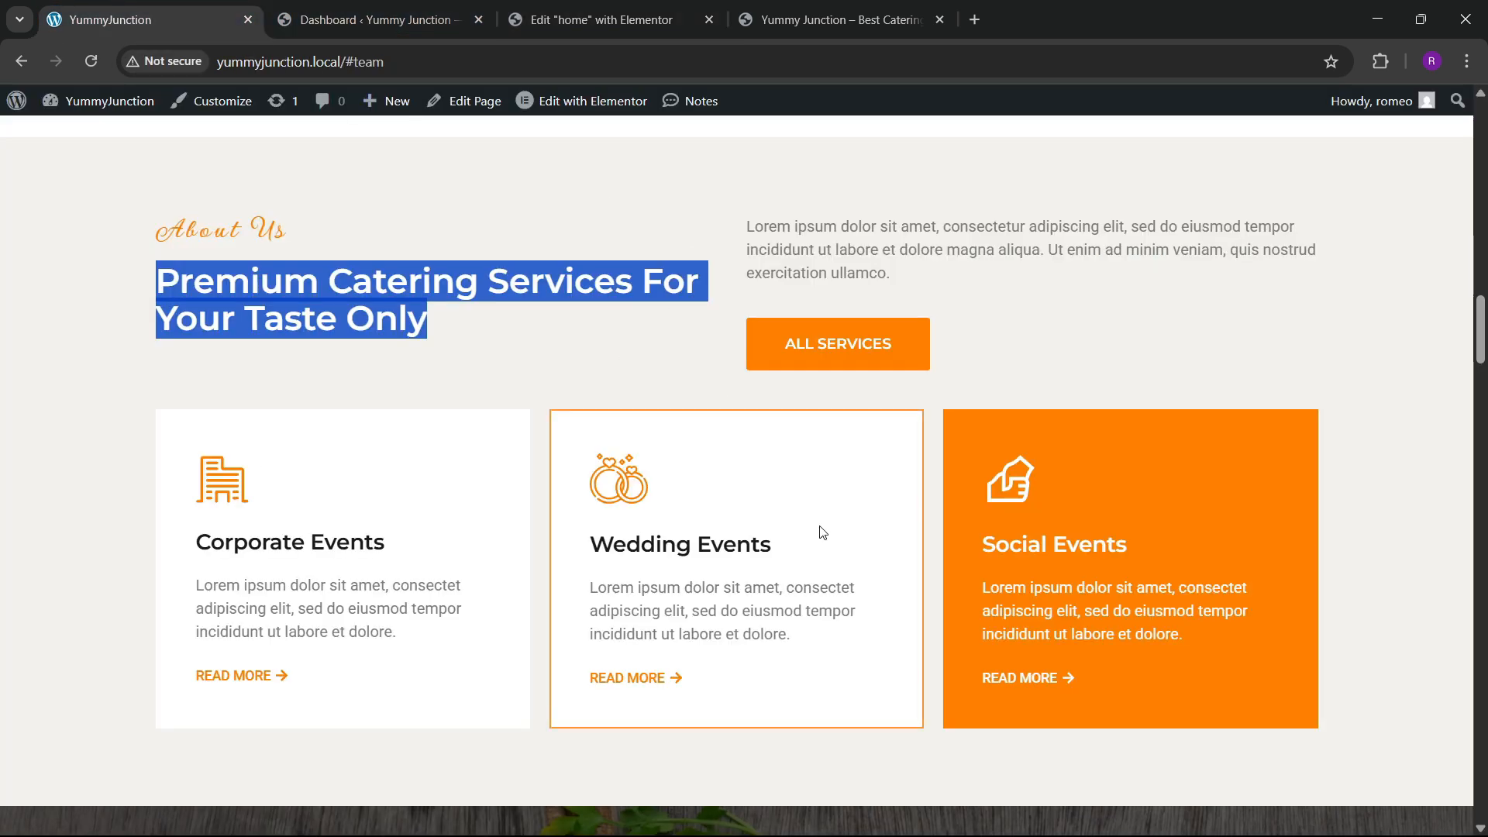
{"action": "left_click", "coordinate": [591, 12]}
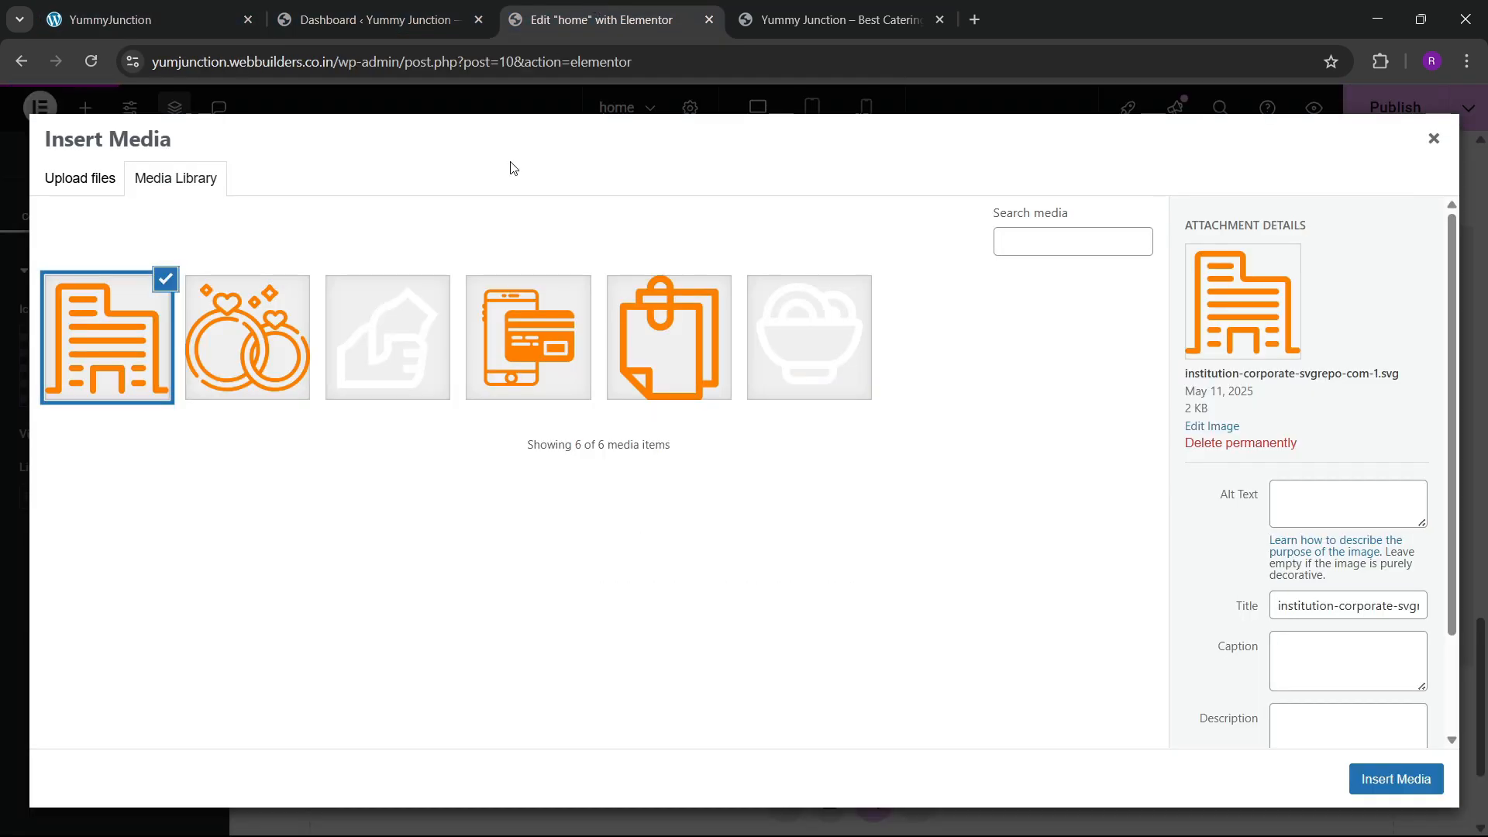
{"action": "left_click", "coordinate": [1404, 781]}
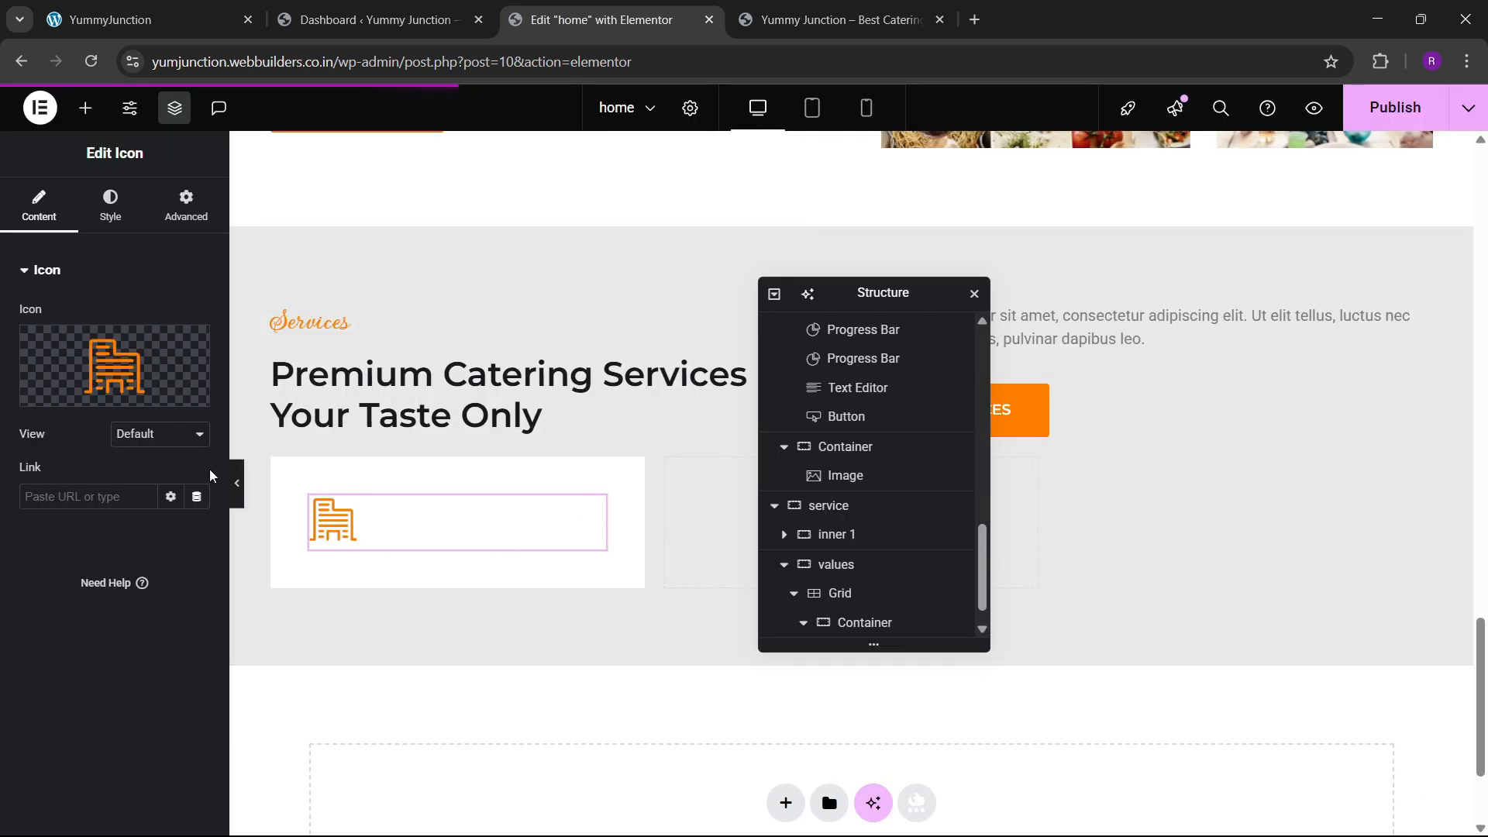
{"action": "left_click", "coordinate": [169, 8]}
{"action": "left_click", "coordinate": [597, 19]}
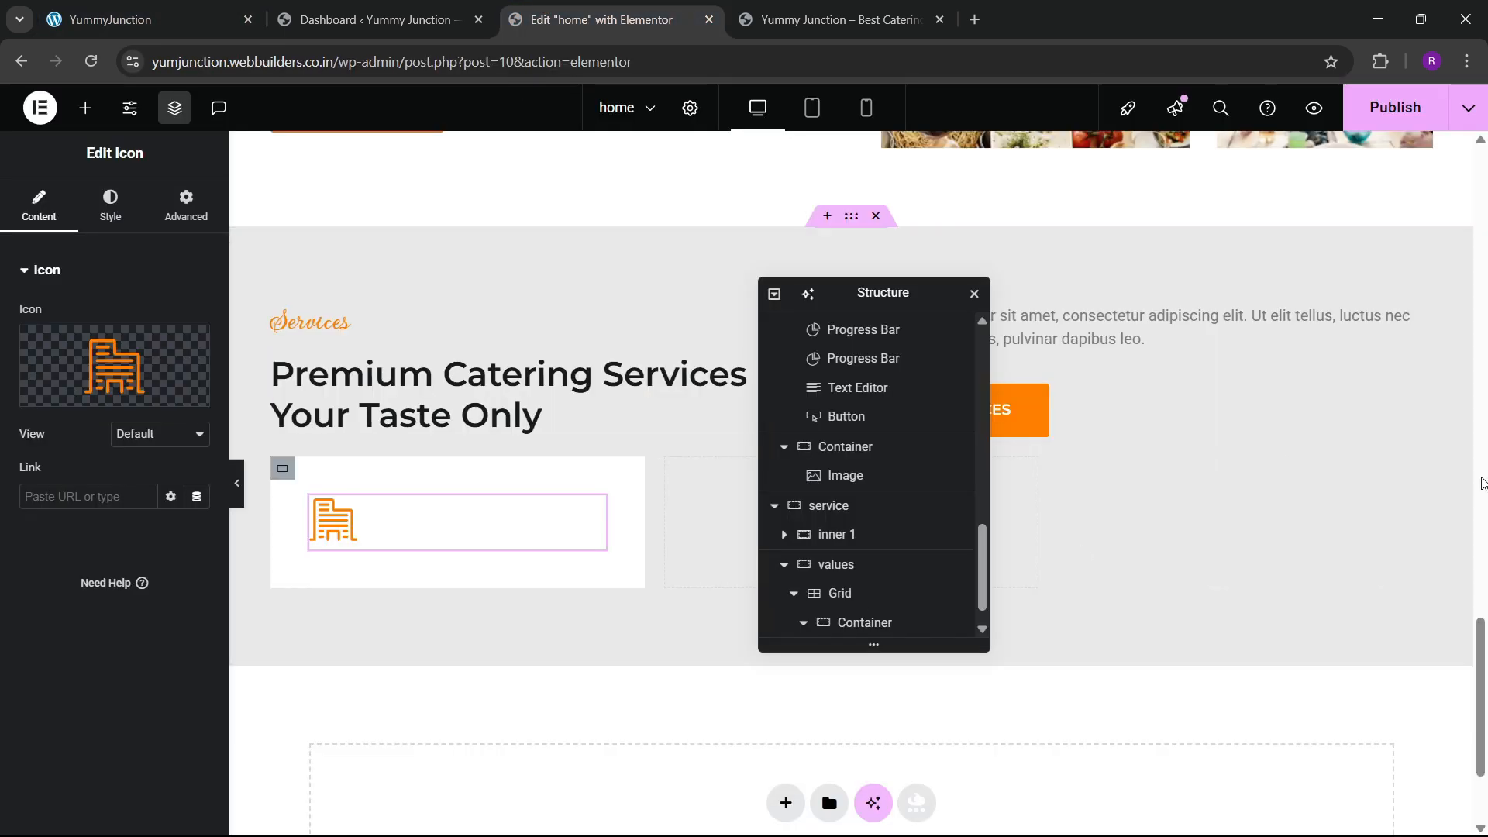
Copy the heading "The Food You Eat Should Be Perfect, And This Is Our Responsibility" and paste it below the service card's icon
{"action": "scroll", "coordinate": [1480, 644], "scroll_direction": "up", "scroll_amount": 7}
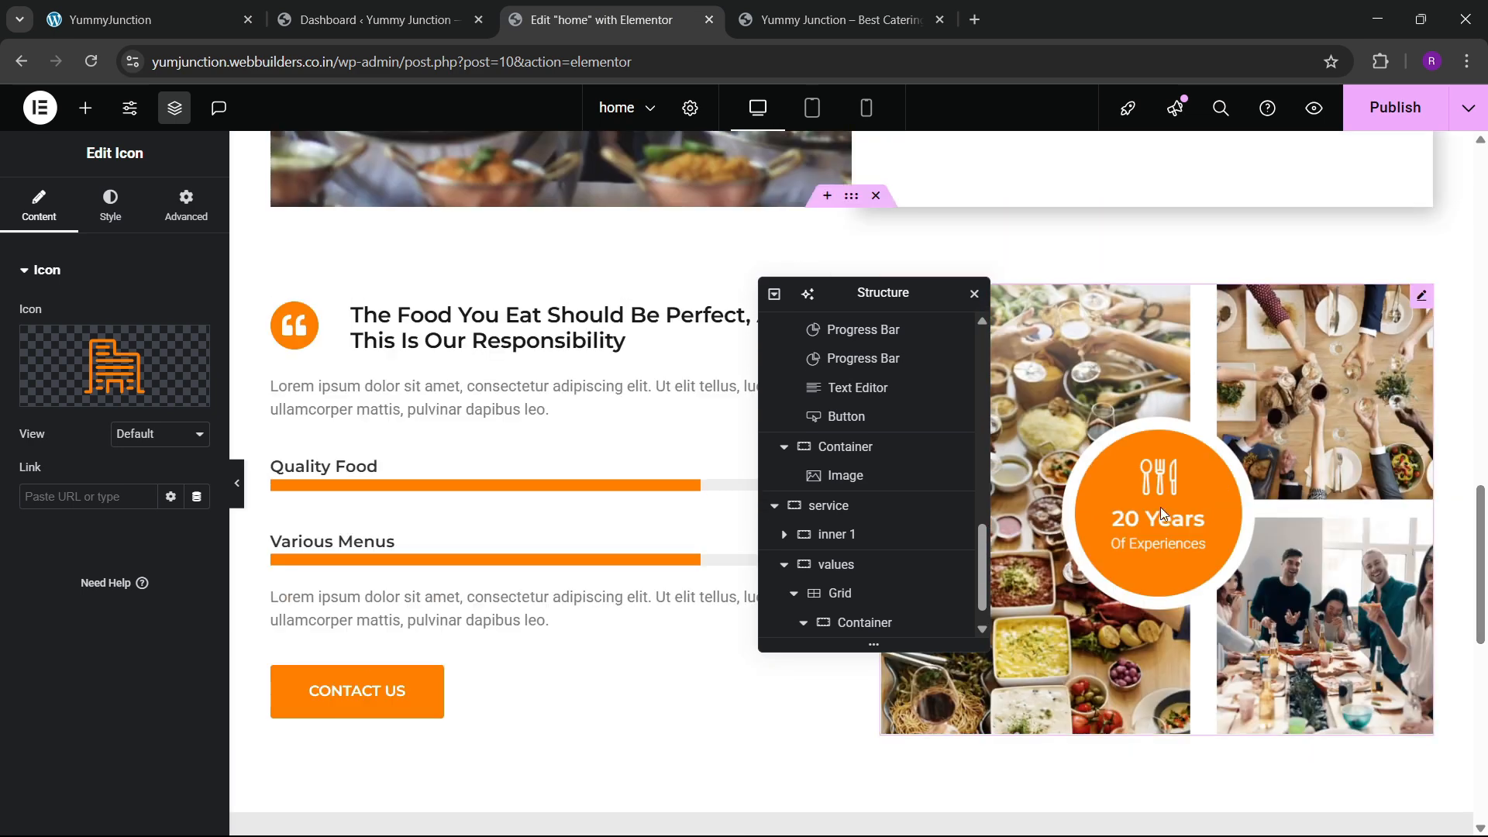
{"action": "right_click", "coordinate": [563, 319]}
{"action": "left_click", "coordinate": [608, 411]}
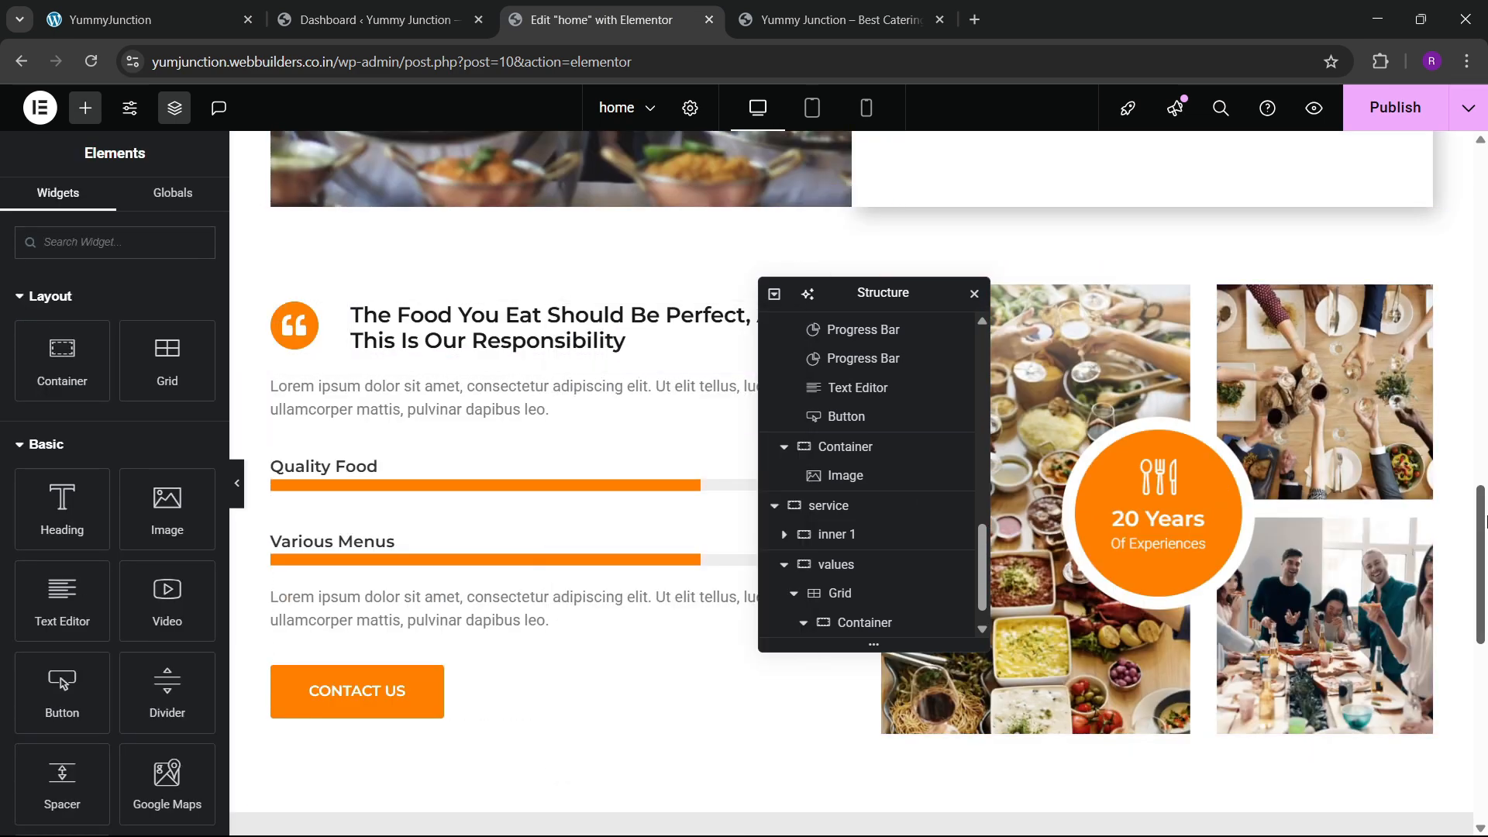
{"action": "left_click_drag", "start_coordinate": [1482, 531], "coordinate": [1484, 655]}
{"action": "right_click", "coordinate": [407, 574]}
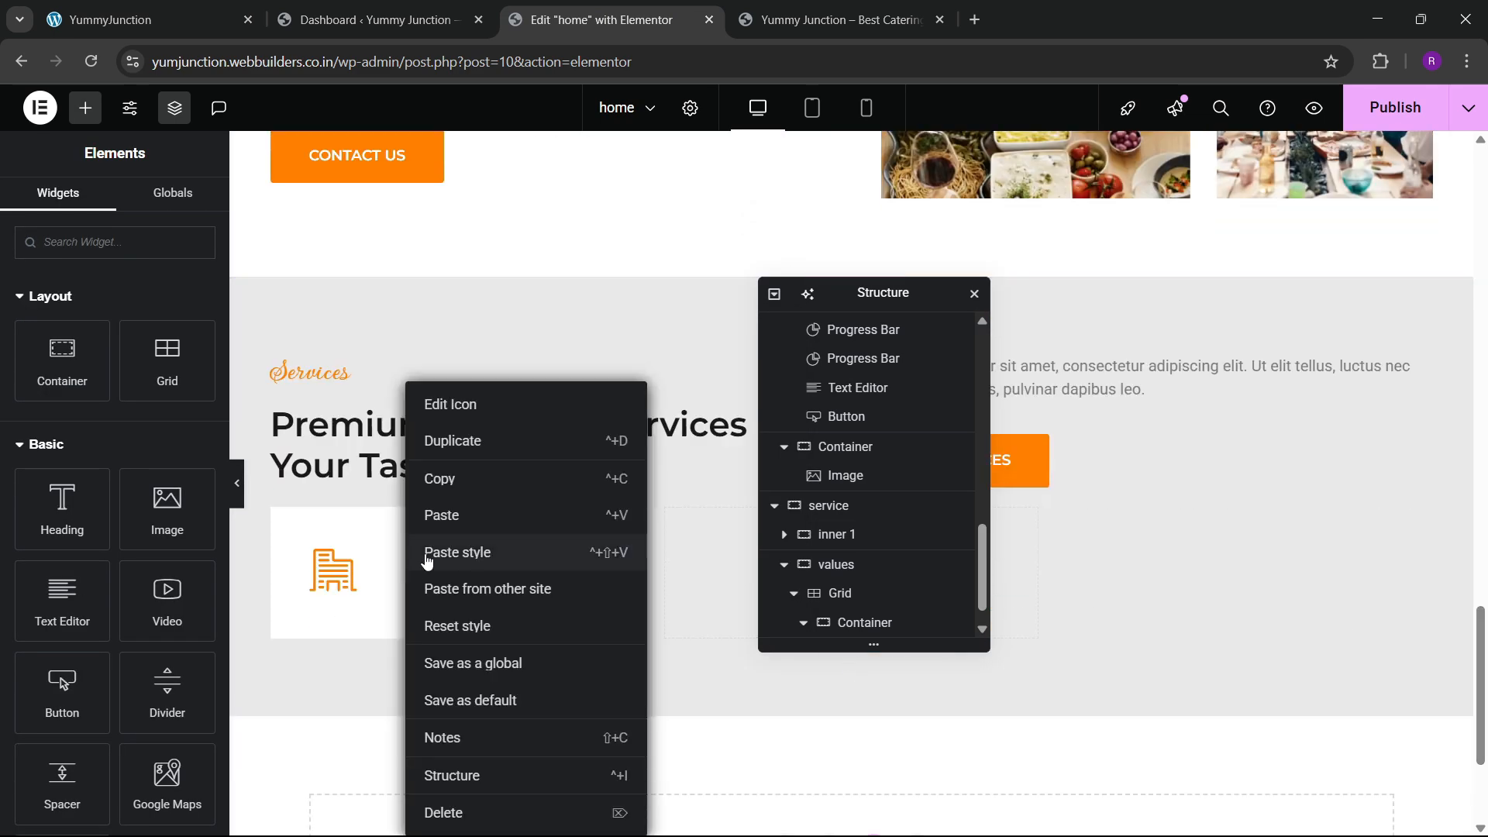
{"action": "left_click", "coordinate": [441, 519]}
Replace the pasted heading's text with "Corporate Events", copied from the reference site's first card
{"action": "left_click", "coordinate": [147, 17]}
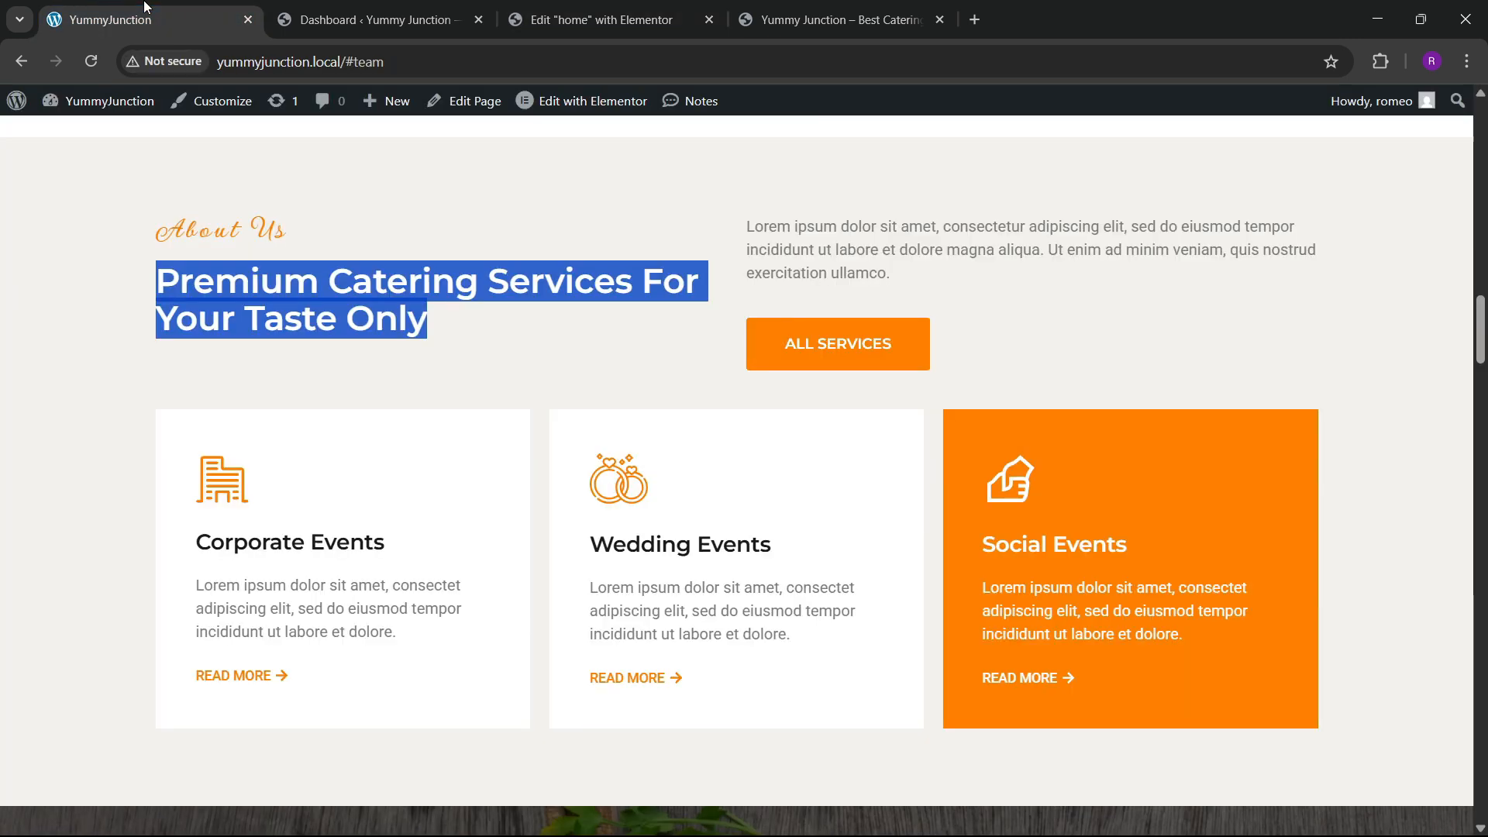
{"action": "left_click_drag", "start_coordinate": [186, 544], "coordinate": [384, 542]}
{"action": "key", "text": "ctrl+c"}
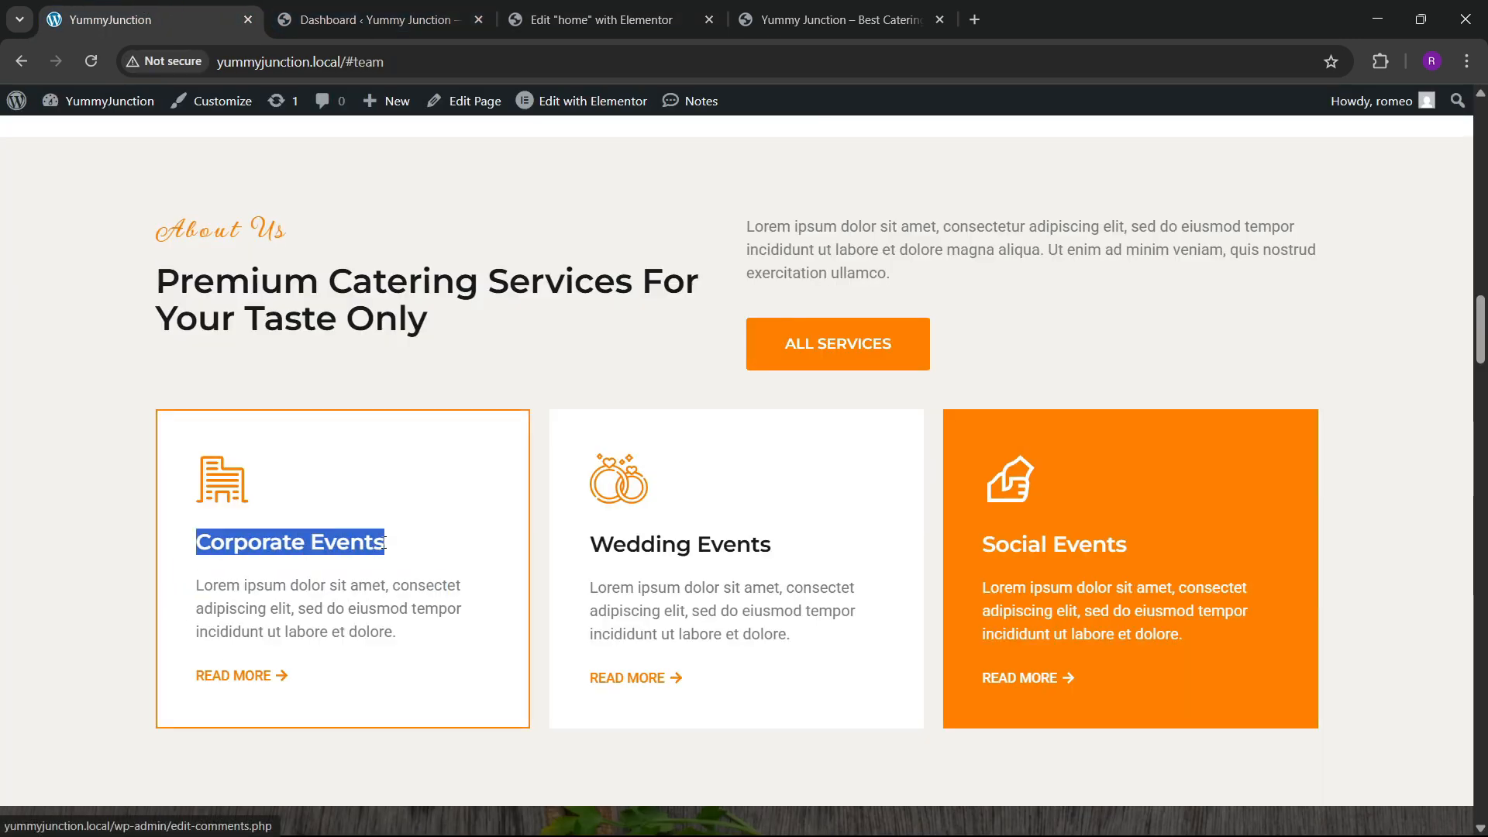
{"action": "left_click", "coordinate": [600, 20]}
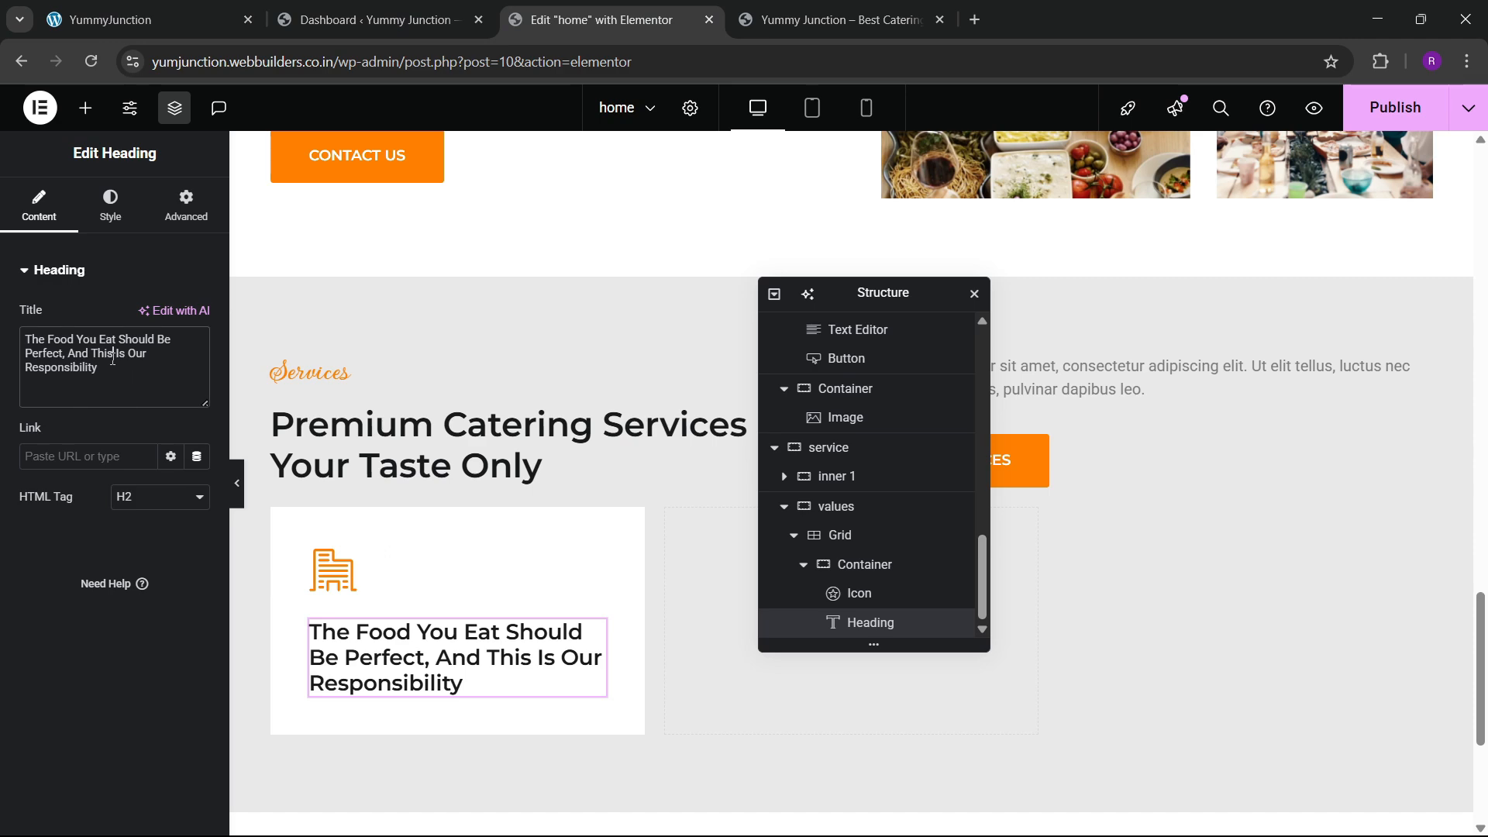
{"action": "key", "text": "ctrl+a"}
{"action": "key", "text": "ctrl+v"}
{"action": "left_click", "coordinate": [147, 17]}
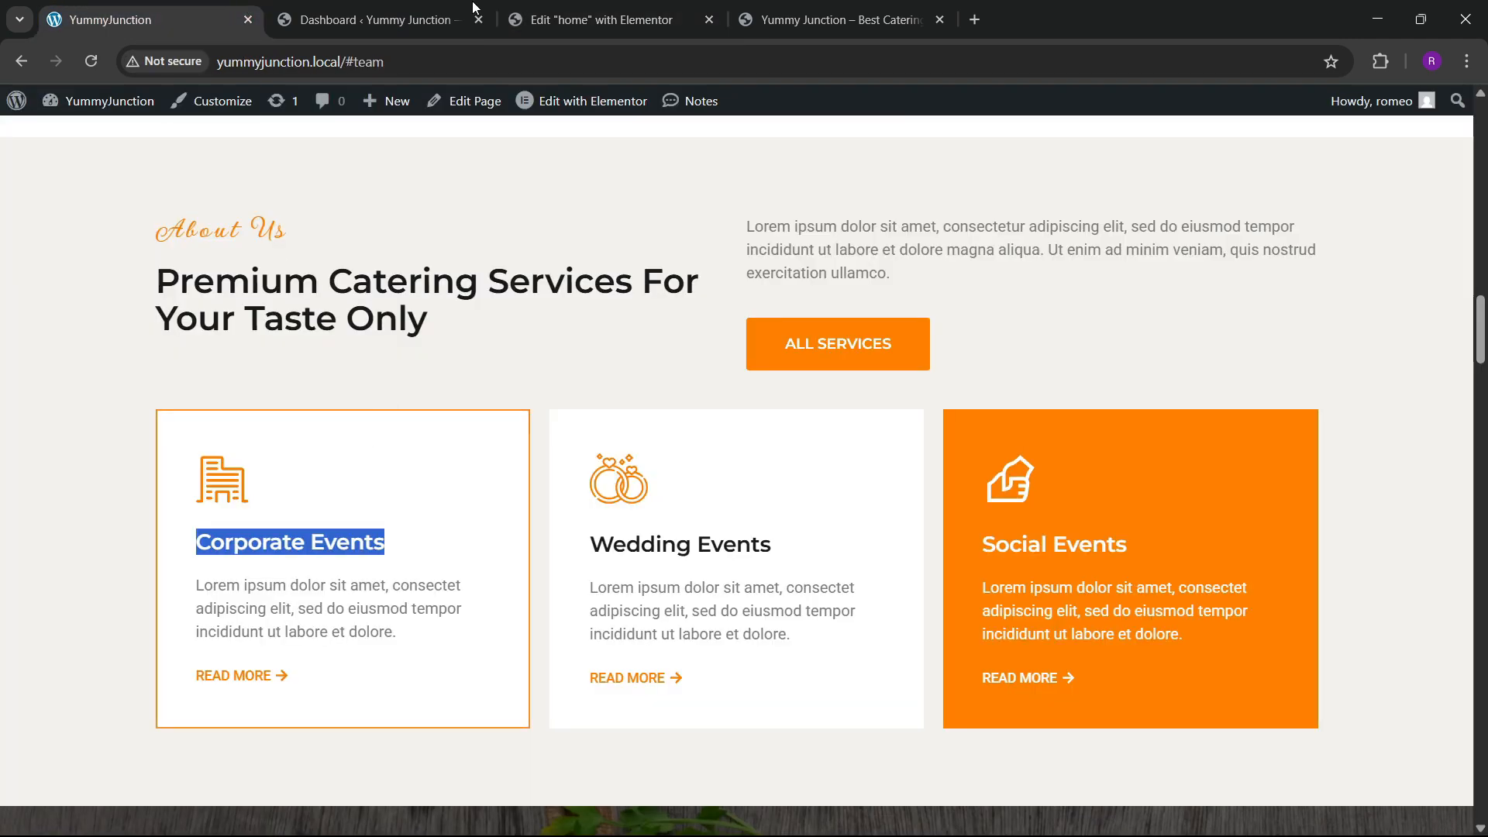
{"action": "left_click", "coordinate": [474, 8]}
{"action": "key", "text": "ctrl+Tab"}
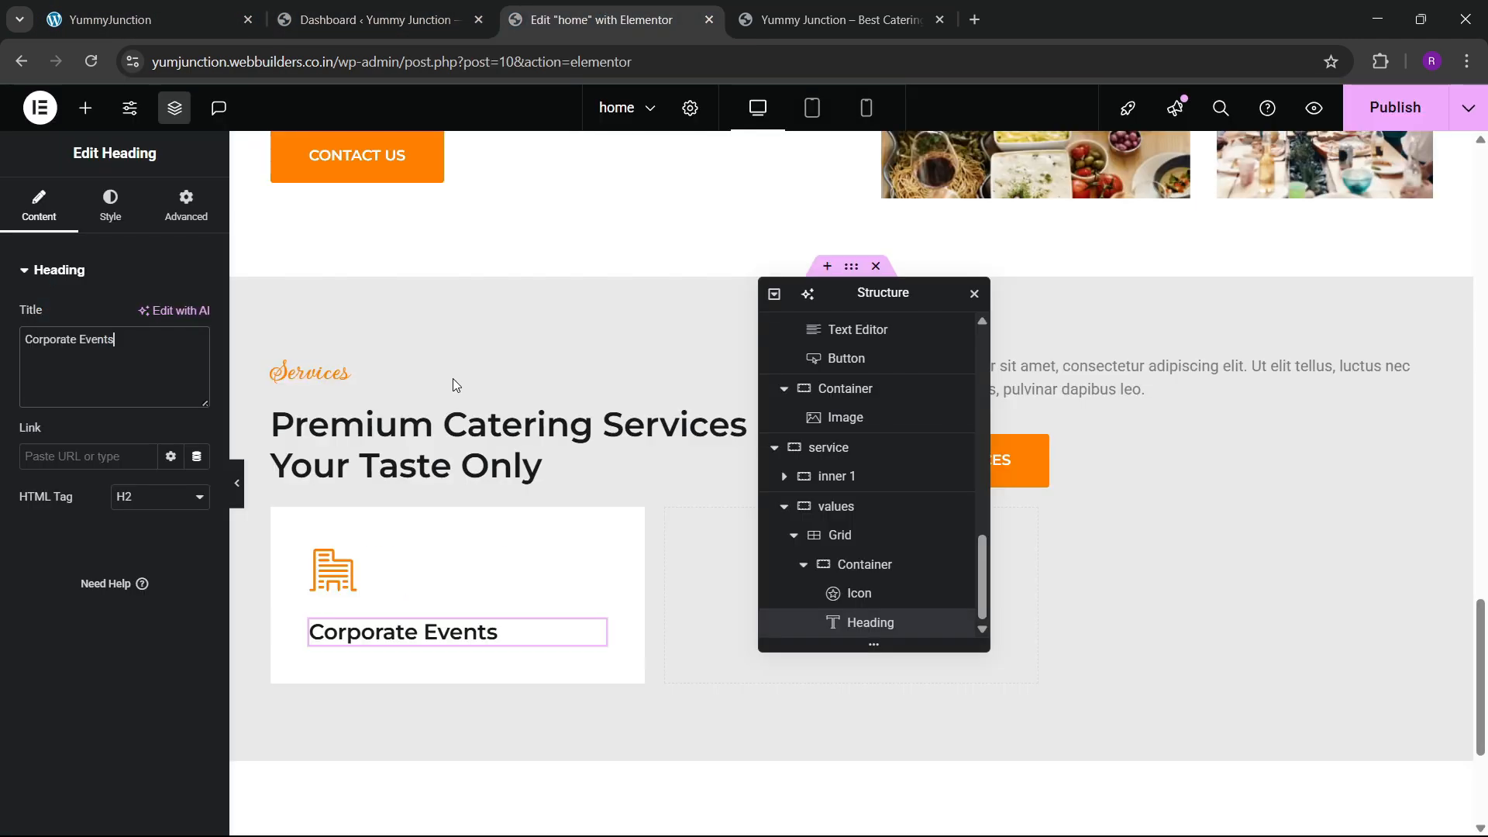
Copy the Services section's description paragraph and paste it below the Corporate Events heading, comparing the card with the reference site
{"action": "right_click", "coordinate": [1062, 391]}
{"action": "key", "text": "Escape"}
{"action": "right_click", "coordinate": [375, 641]}
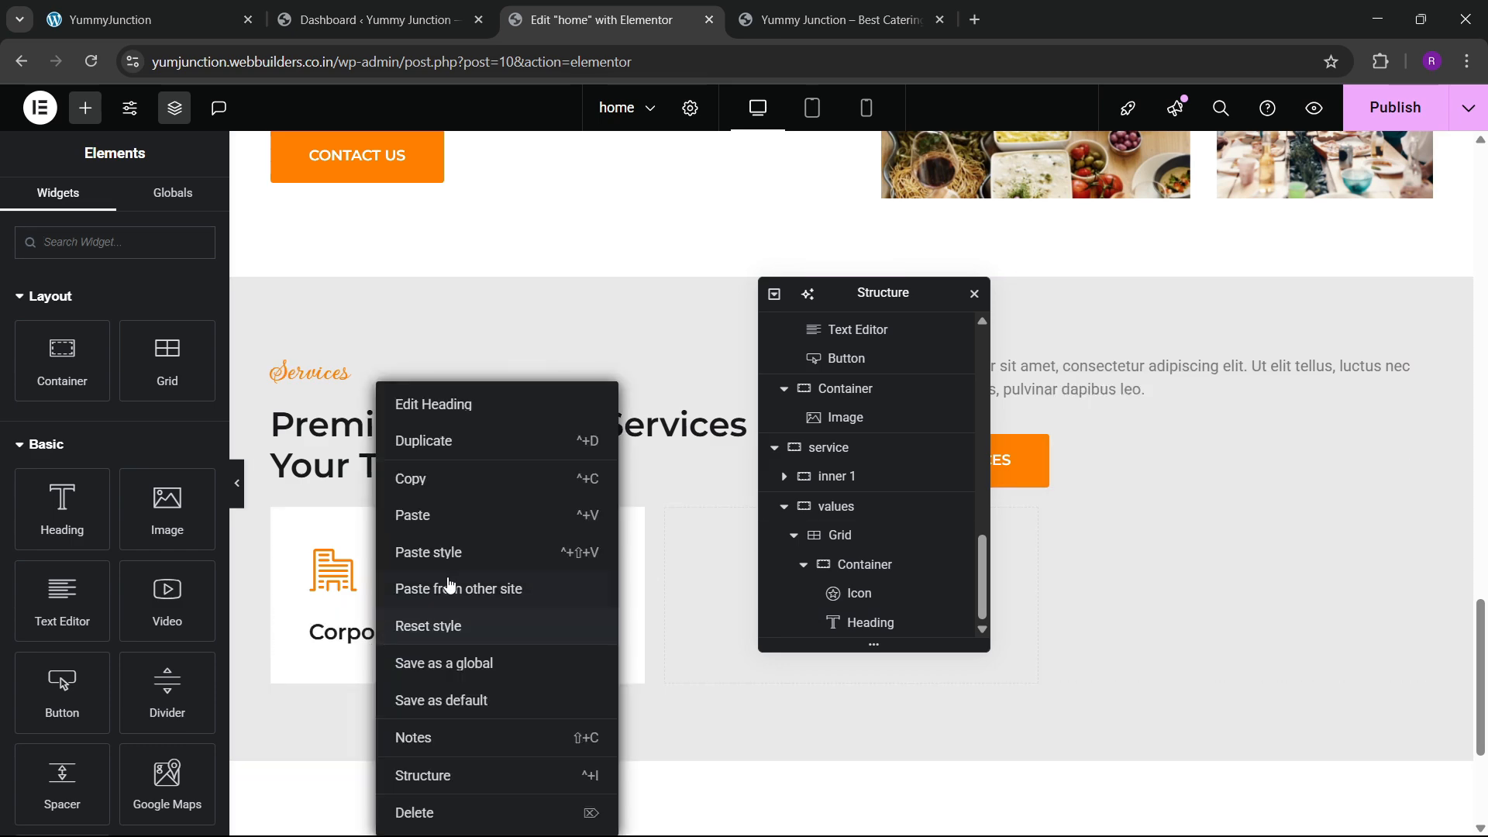
{"action": "left_click", "coordinate": [443, 520]}
{"action": "left_click", "coordinate": [203, 17]}
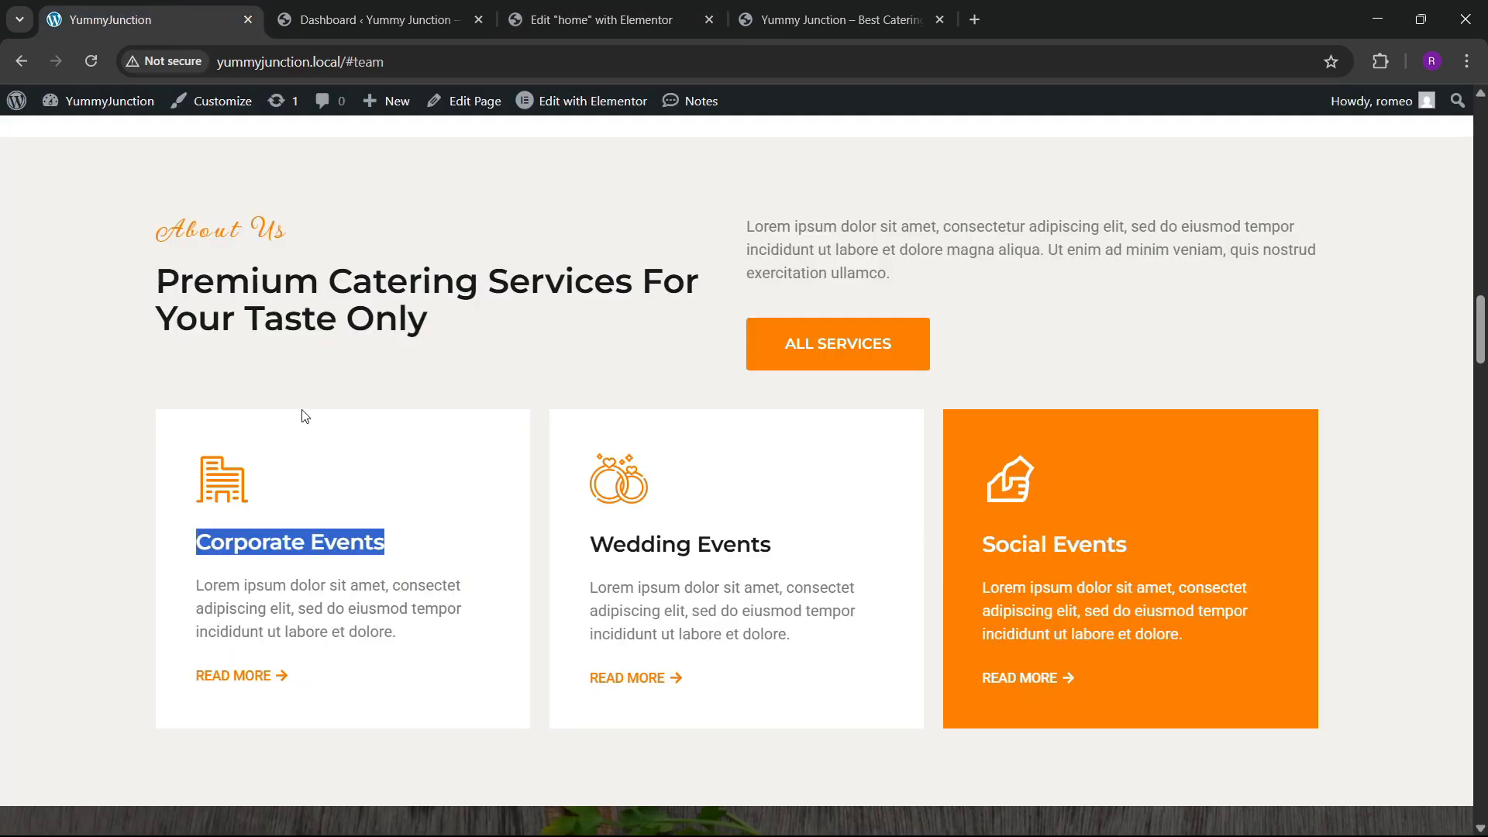
{"action": "left_click", "coordinate": [543, 6]}
Add a Button widget below the card's description text and set its text to "READ MORE"
{"action": "left_click", "coordinate": [85, 107]}
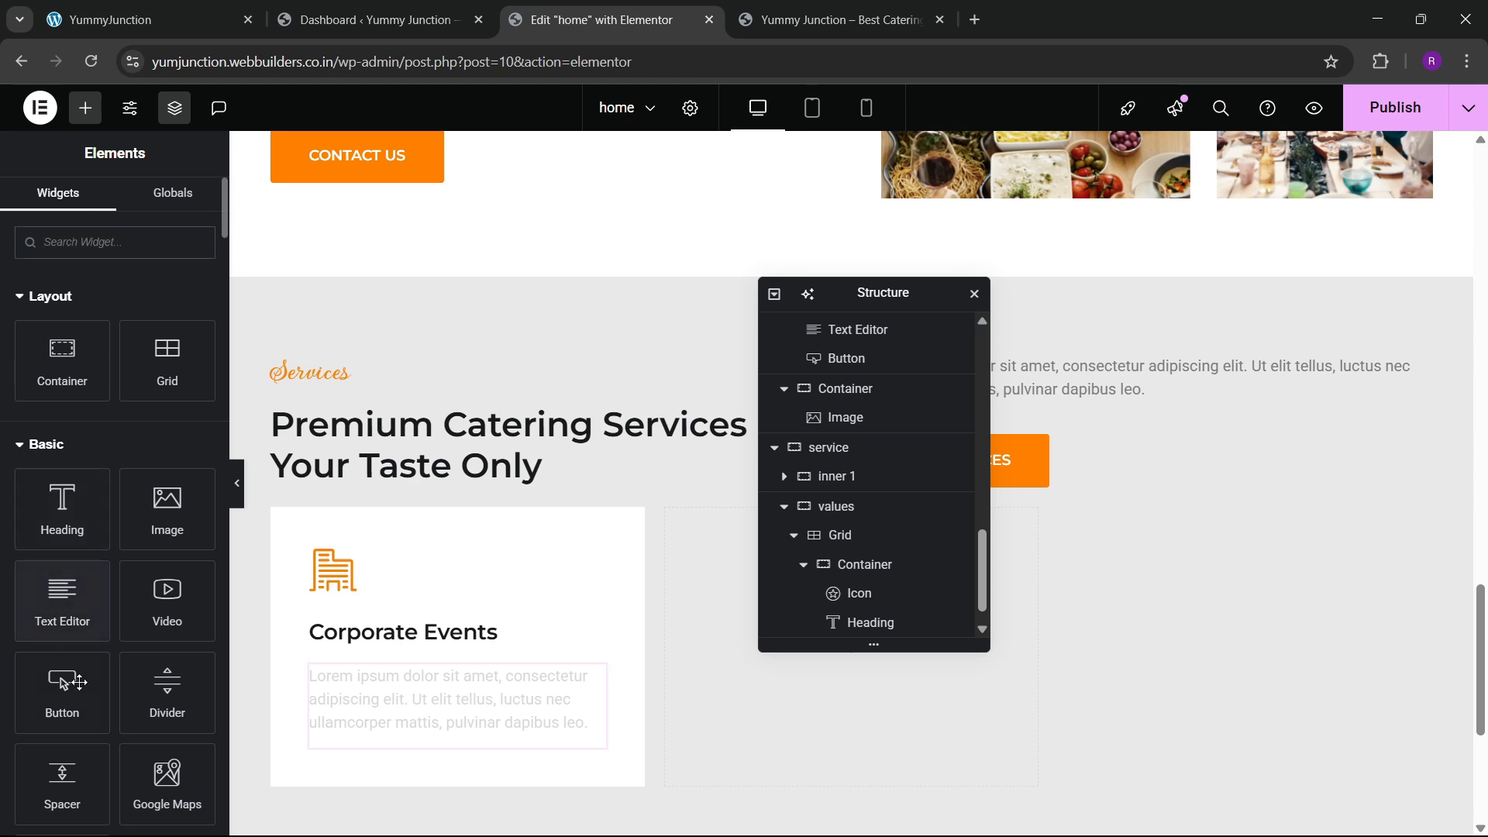
{"action": "left_click_drag", "start_coordinate": [79, 682], "coordinate": [426, 733]}
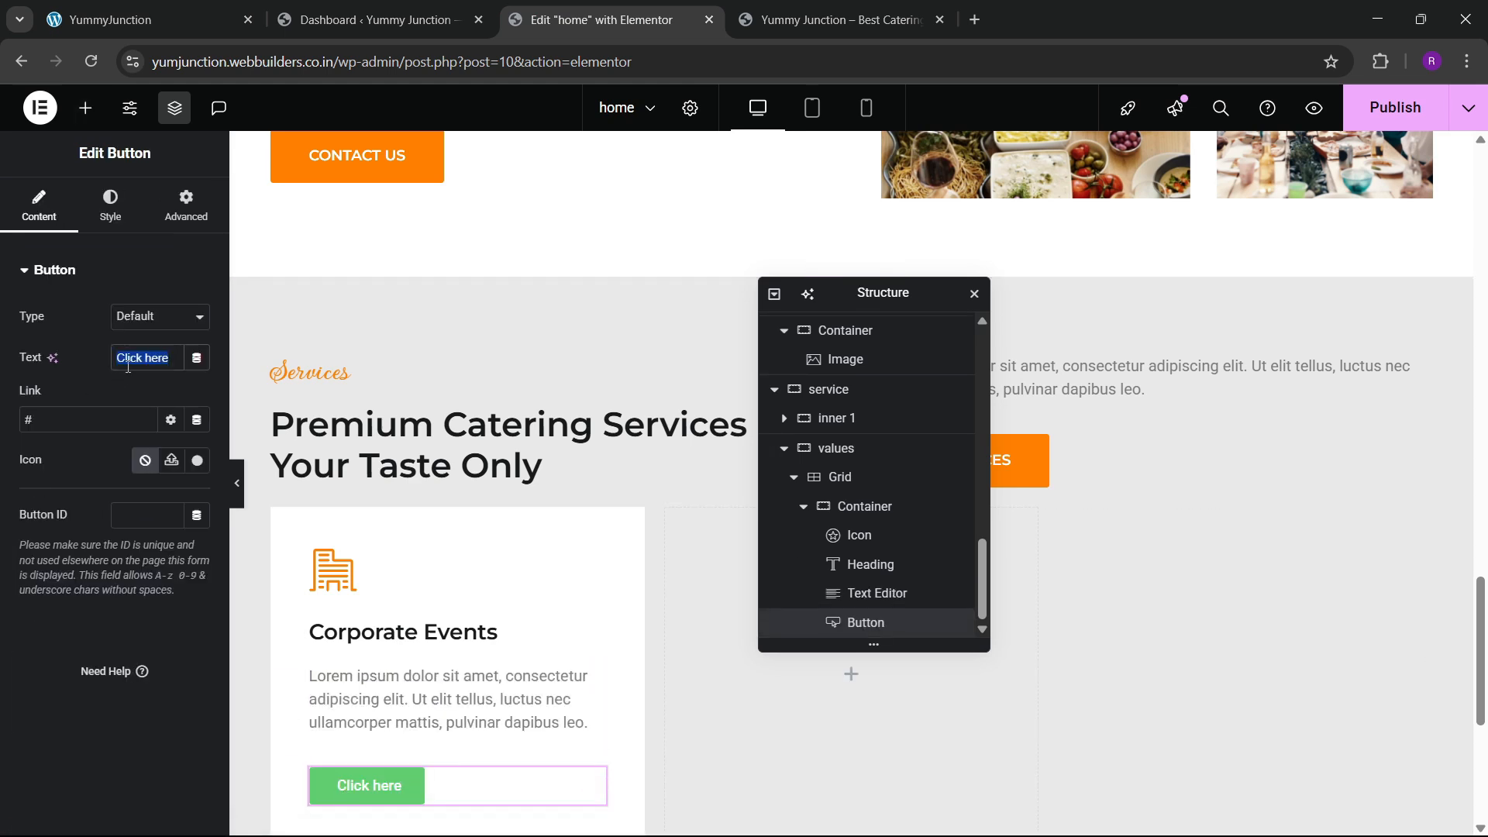
{"action": "key", "text": "BackSpace"}
{"action": "type", "text": "REA"}
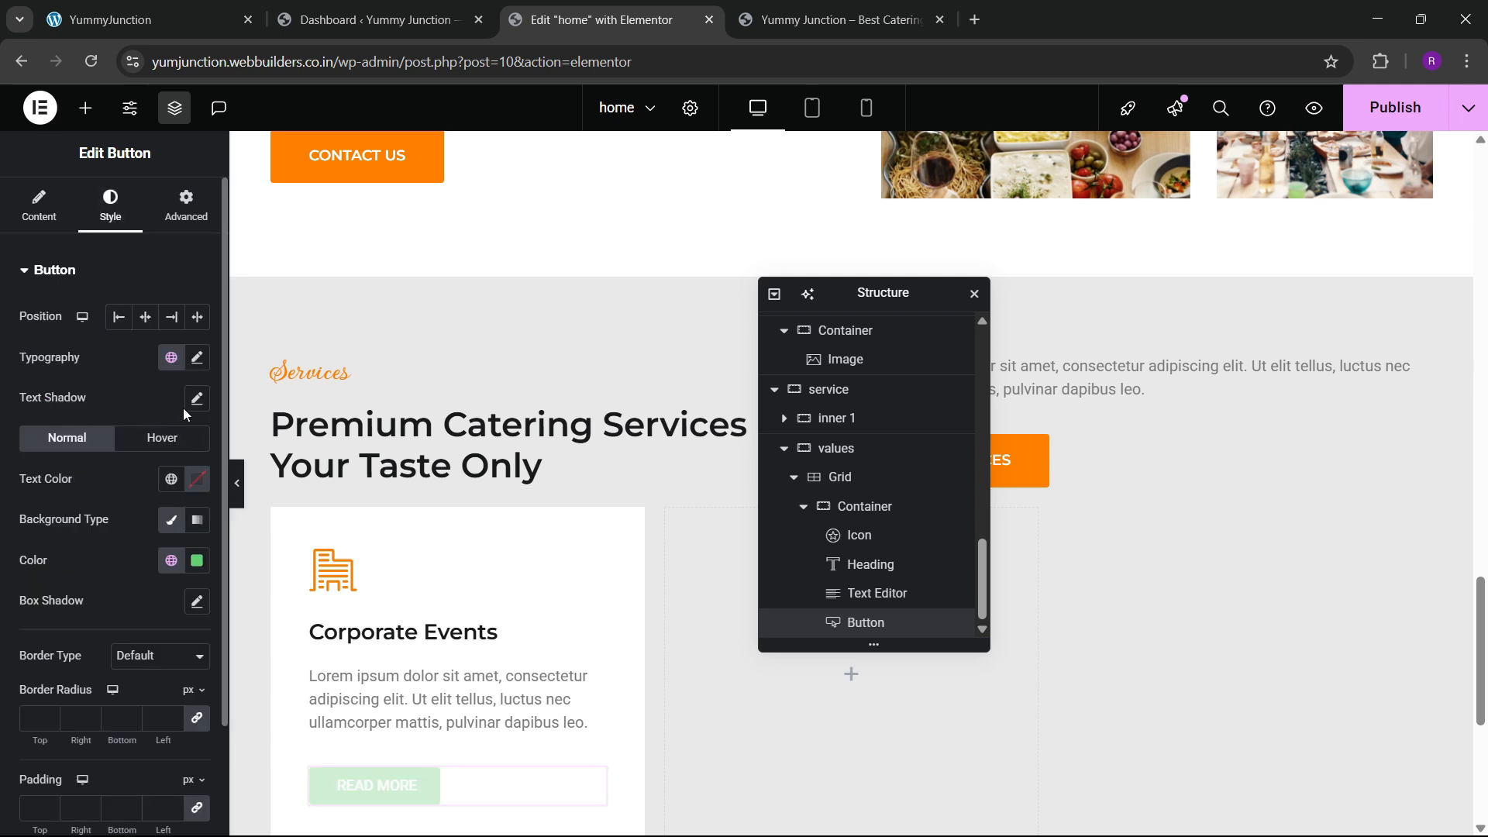
Make the READ MORE button's background color fully transparent, using #61CE7000
{"action": "left_click", "coordinate": [172, 562]}
{"action": "left_click", "coordinate": [172, 563]}
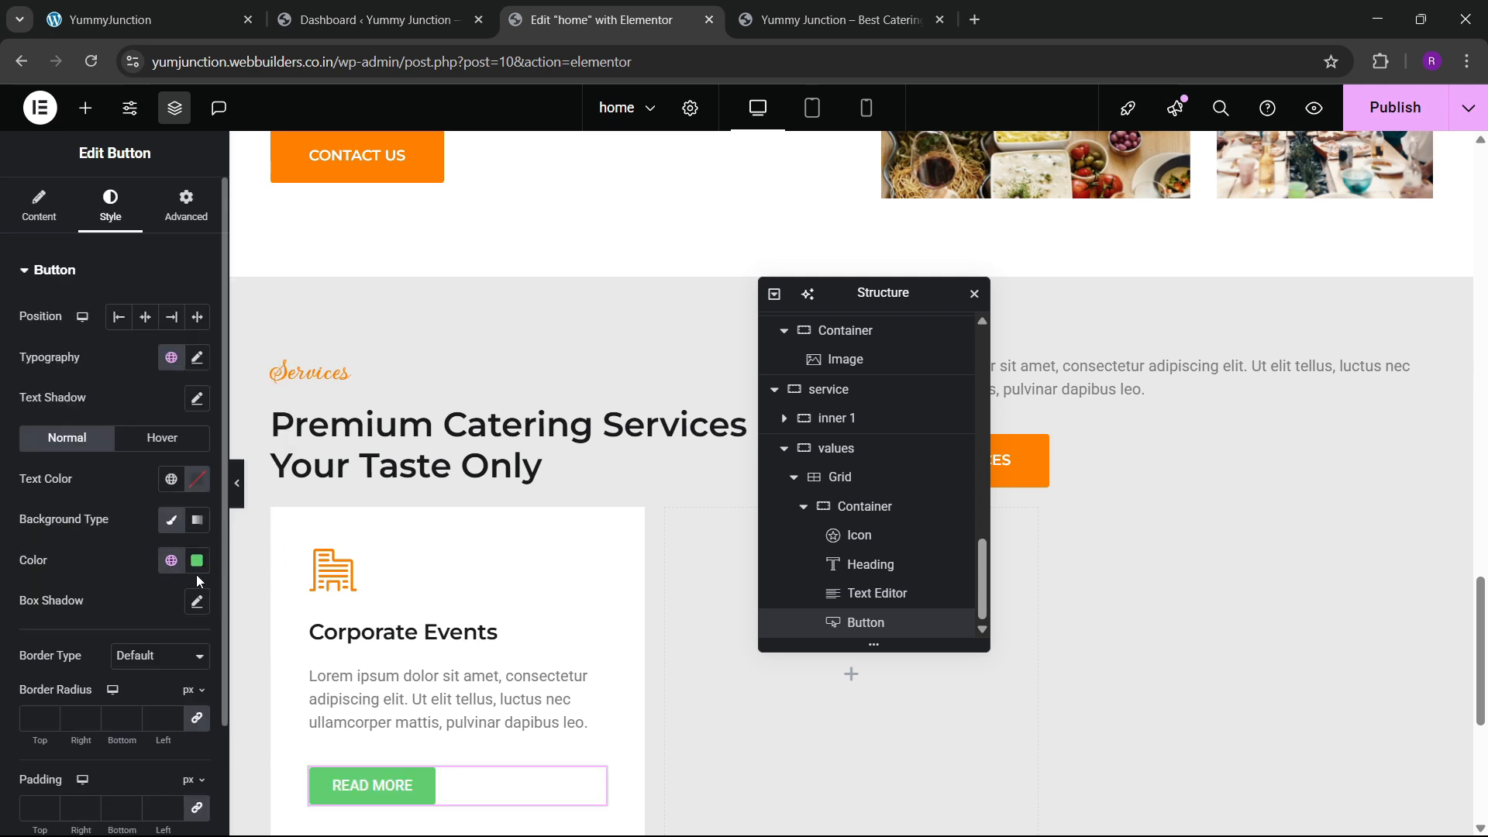
{"action": "left_click", "coordinate": [196, 562]}
{"action": "left_click_drag", "start_coordinate": [302, 489], "coordinate": [54, 513]}
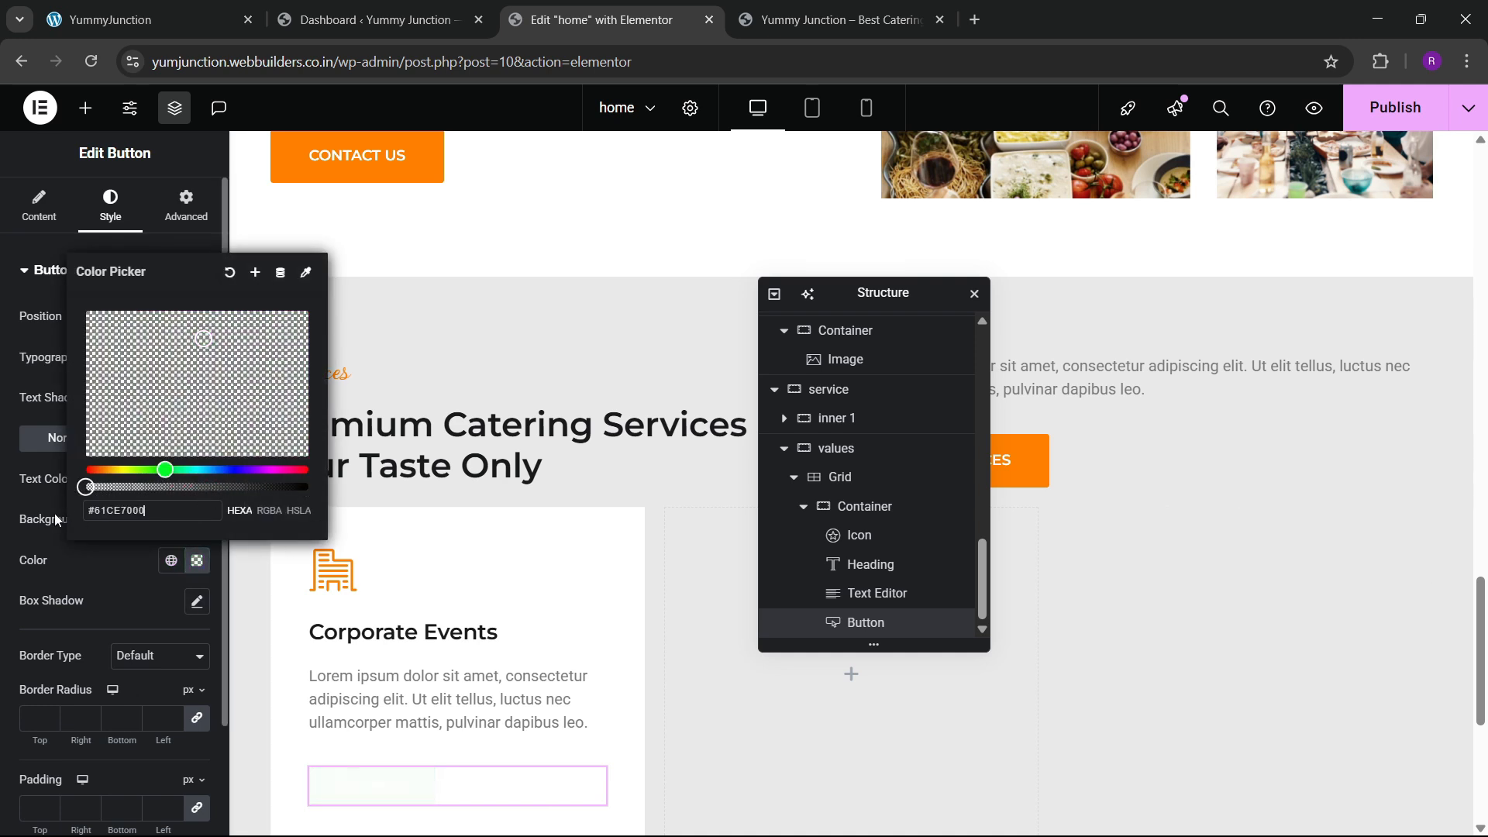
{"action": "left_click", "coordinate": [114, 565]}
Set the READ MORE button's padding to 0 px on all sides and its text color to the global orange
{"action": "scroll", "coordinate": [148, 604], "scroll_direction": "down", "scroll_amount": 2}
{"action": "left_click", "coordinate": [35, 677]}
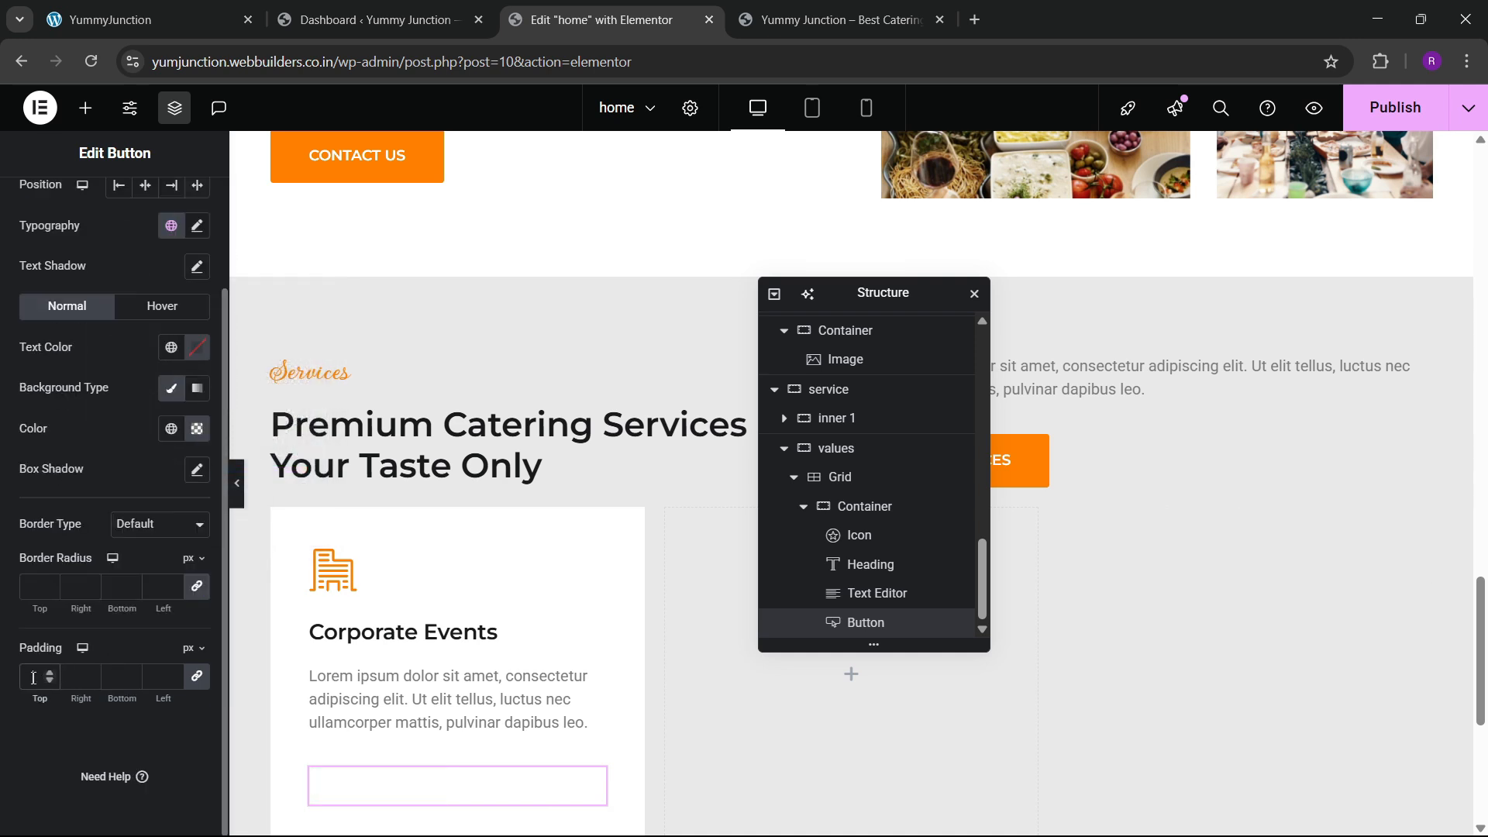
{"action": "type", "text": "0"}
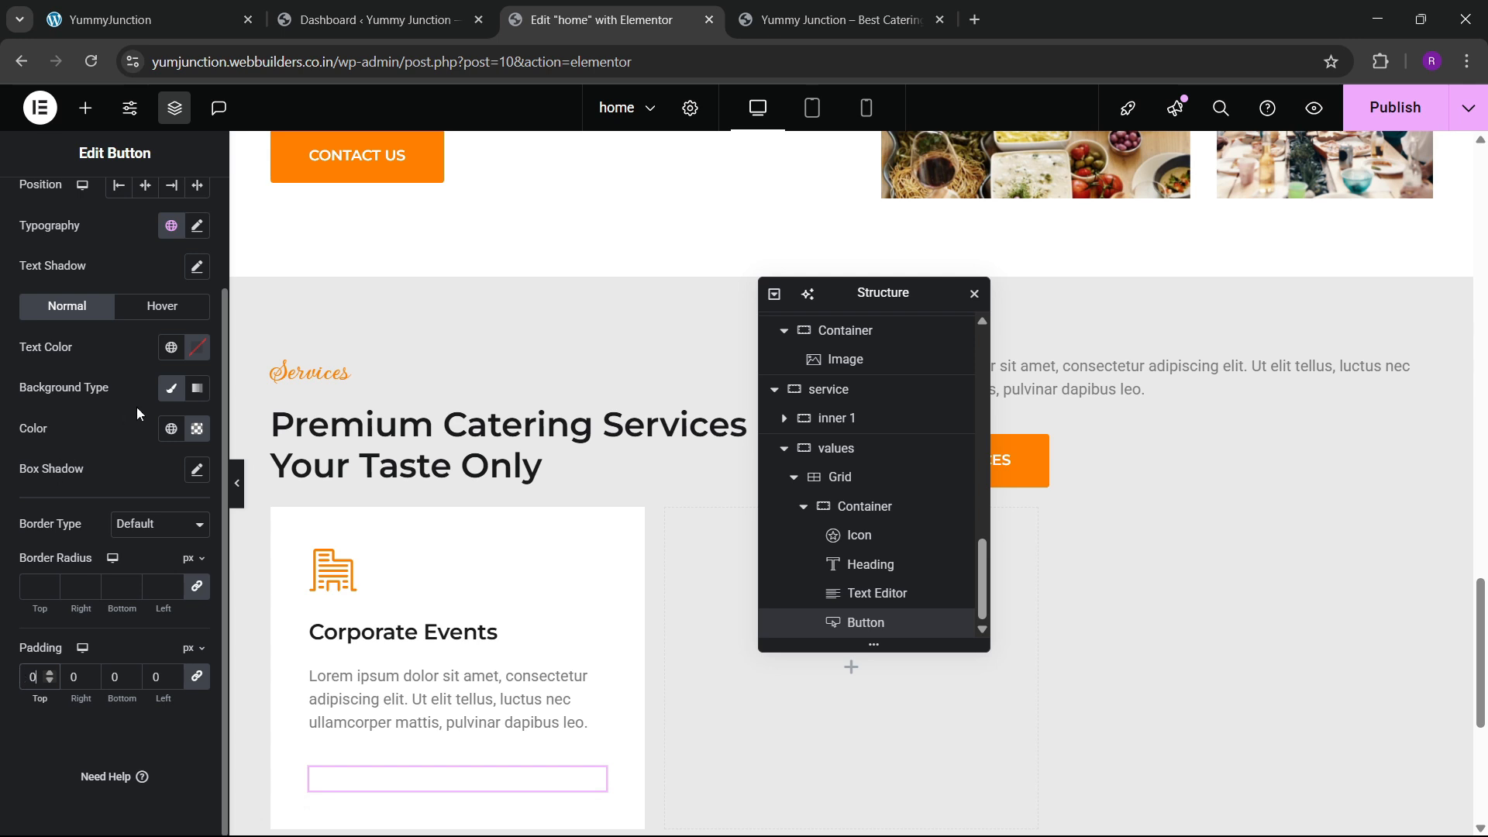
{"action": "left_click", "coordinate": [173, 347]}
{"action": "left_click", "coordinate": [95, 586]}
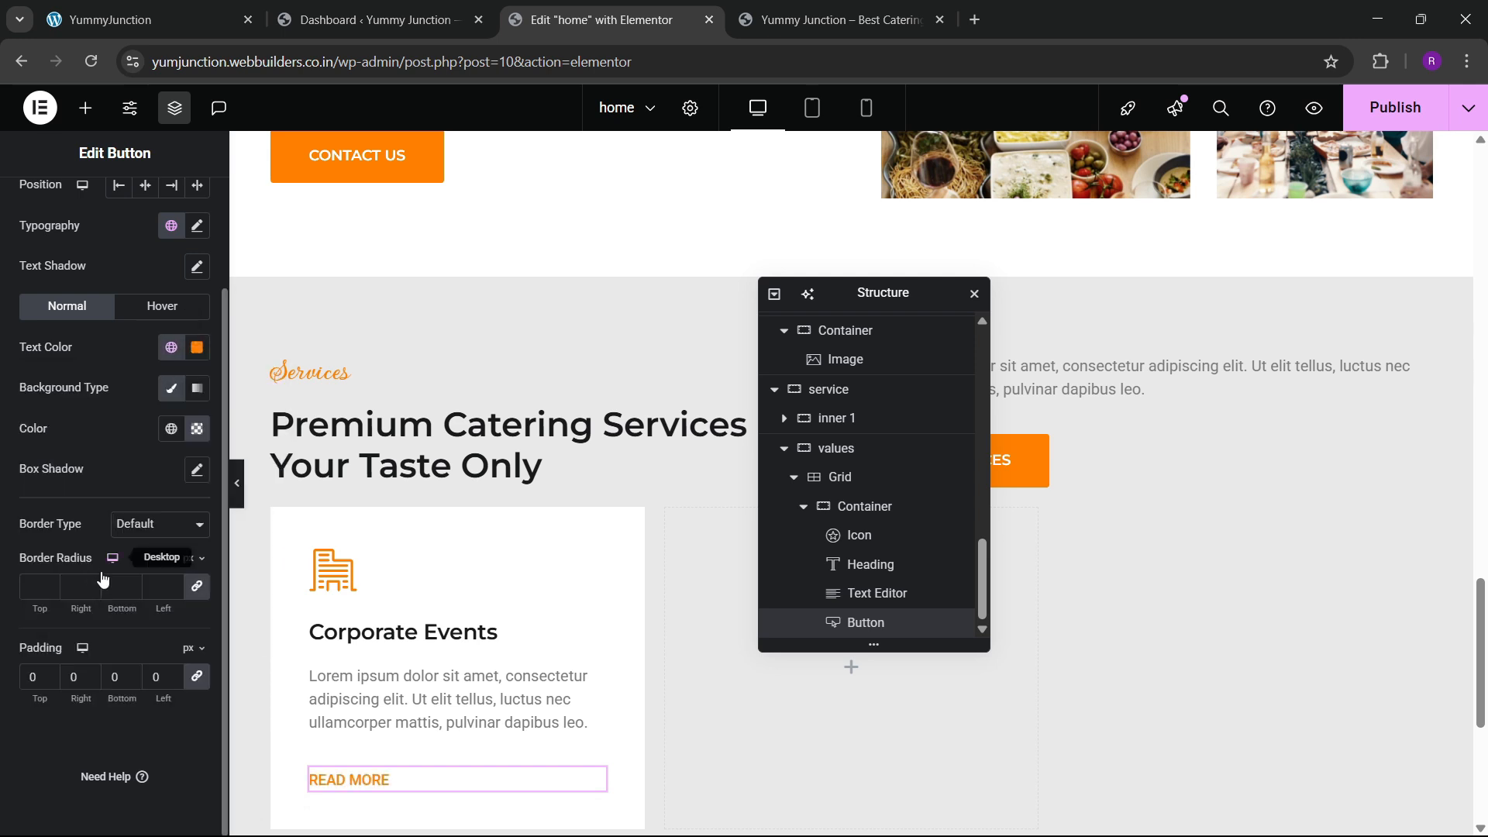
Set the READ MORE button's typography size to 14 px
{"action": "left_click", "coordinate": [197, 227]}
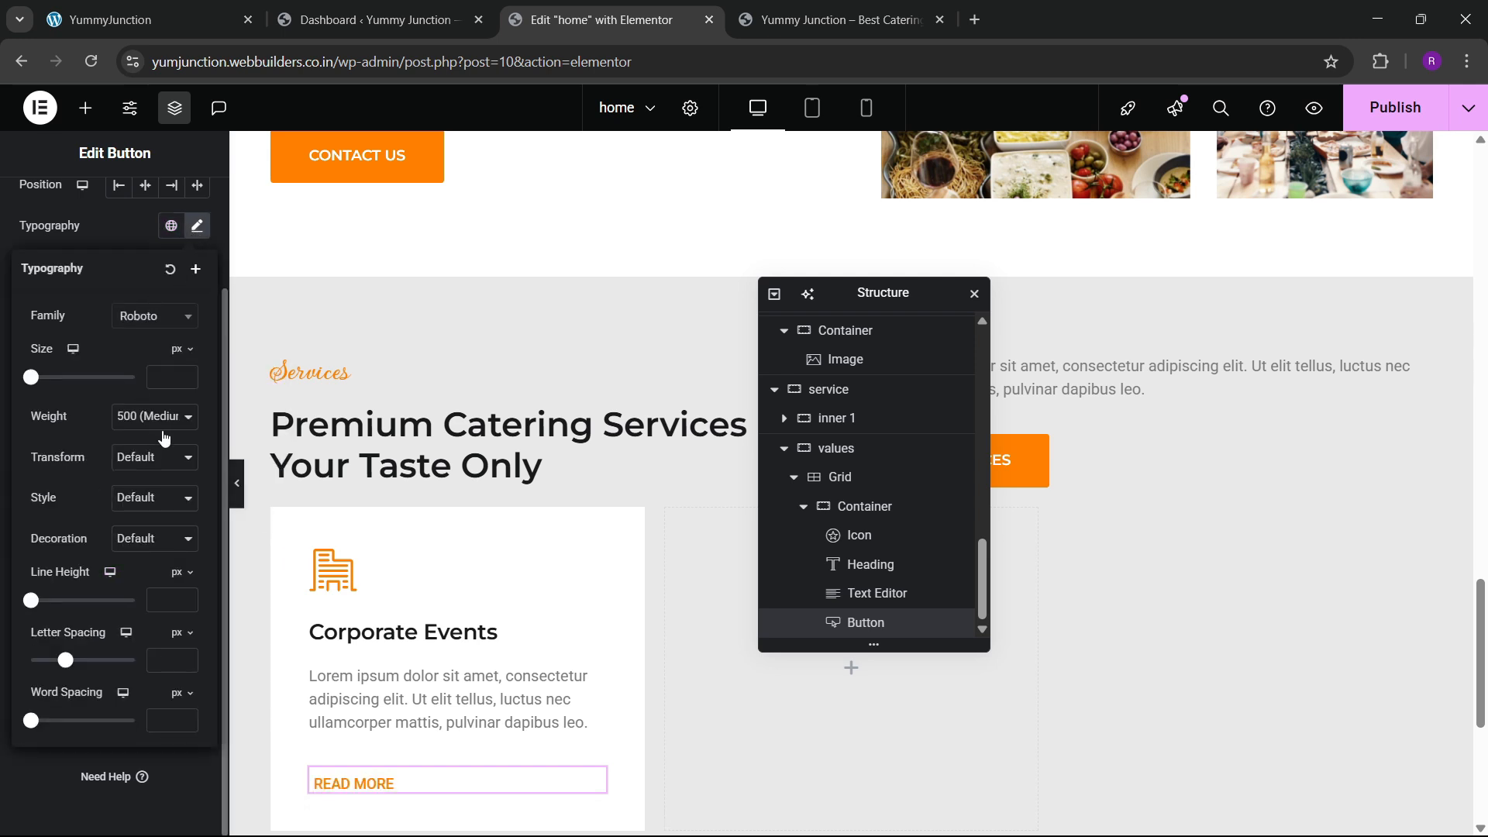
{"action": "type", "text": "2"}
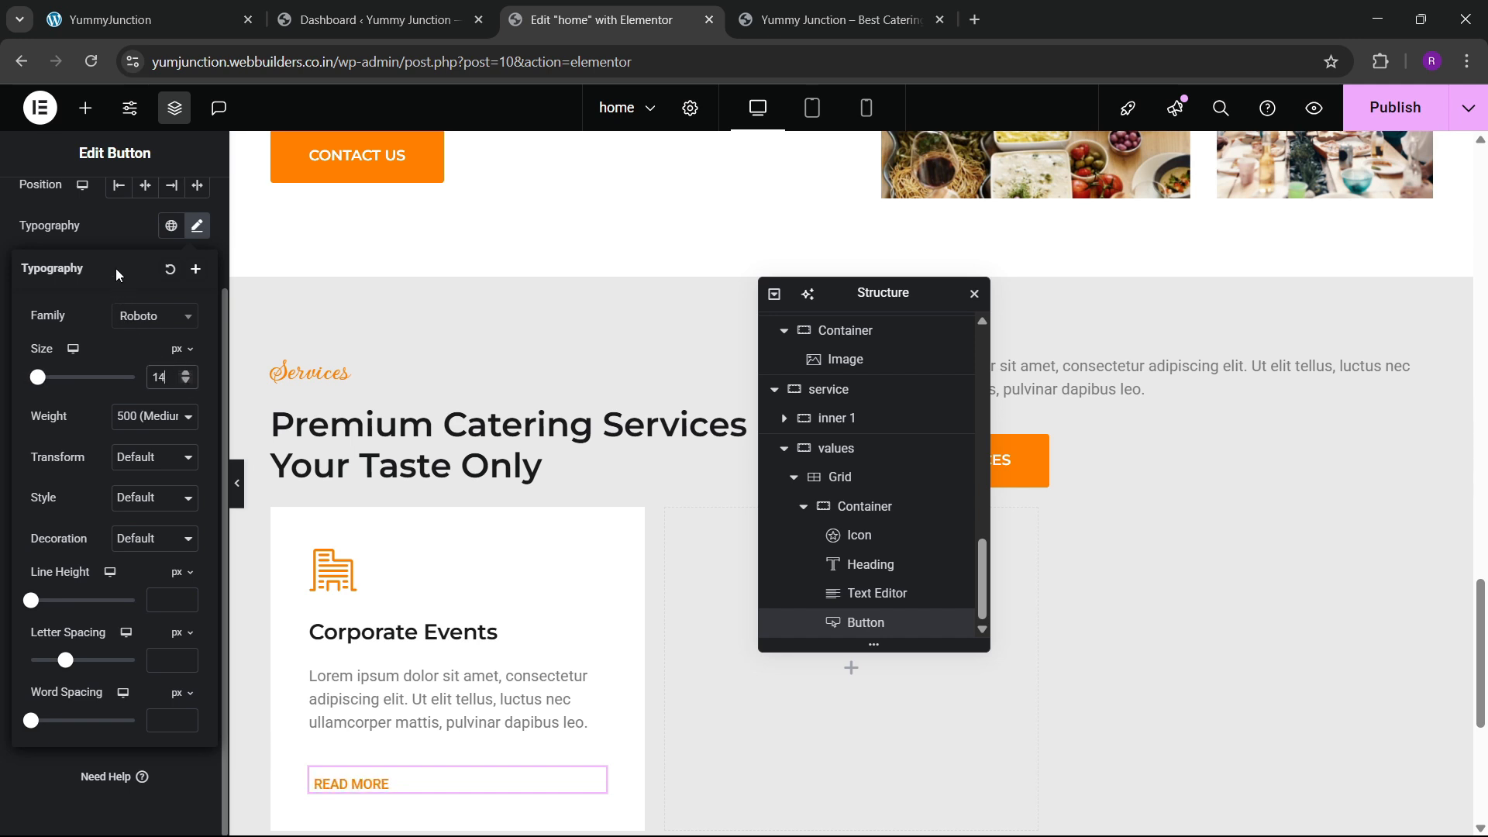
{"action": "left_click", "coordinate": [113, 242]}
{"action": "scroll", "coordinate": [63, 299], "scroll_direction": "up", "scroll_amount": 3}
Add the right arrow icon from the icon library to the READ MORE button and position it after the text
{"action": "left_click", "coordinate": [35, 217]}
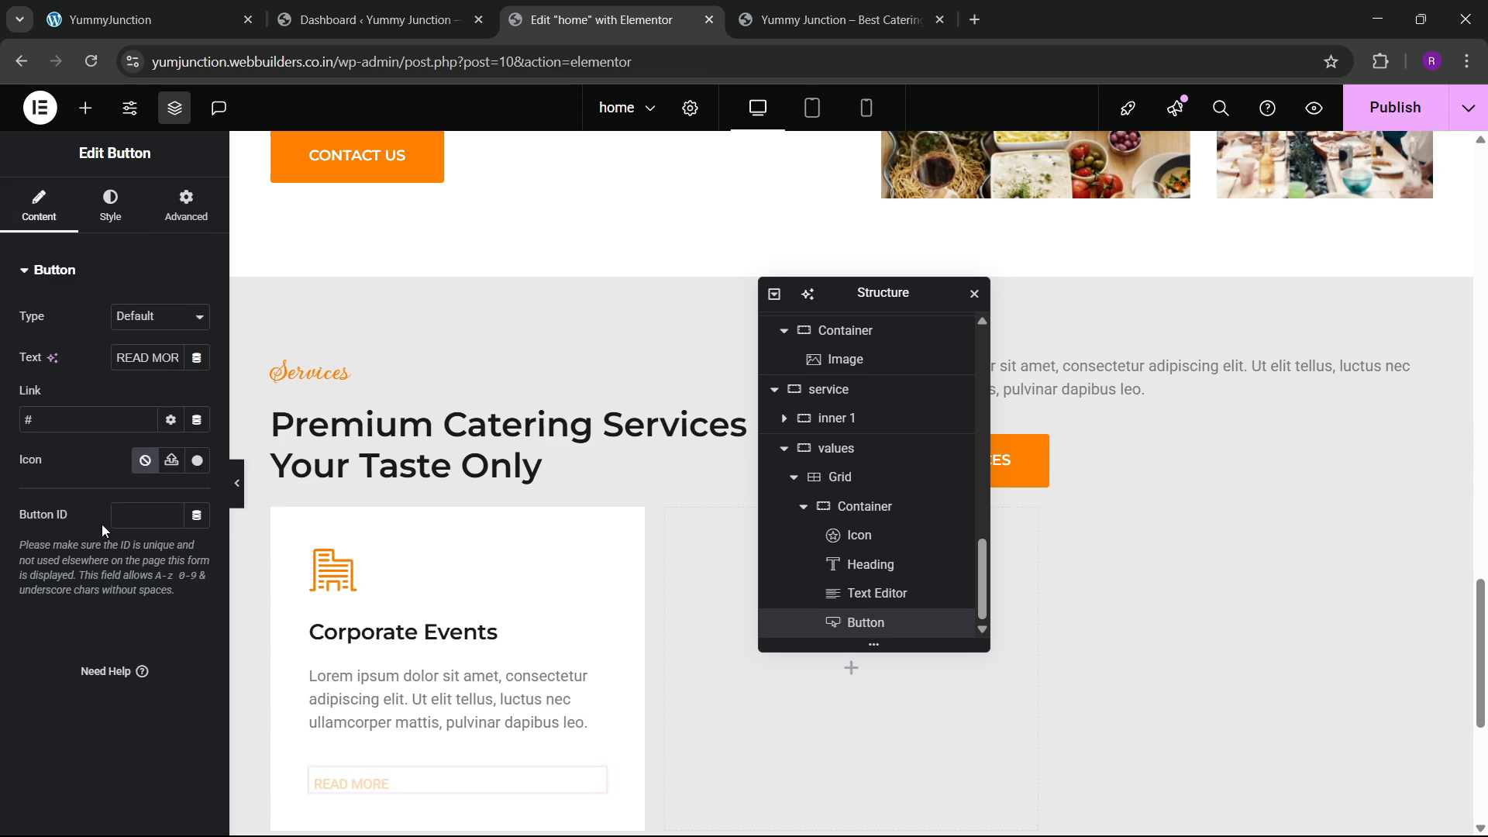
{"action": "left_click", "coordinate": [197, 461]}
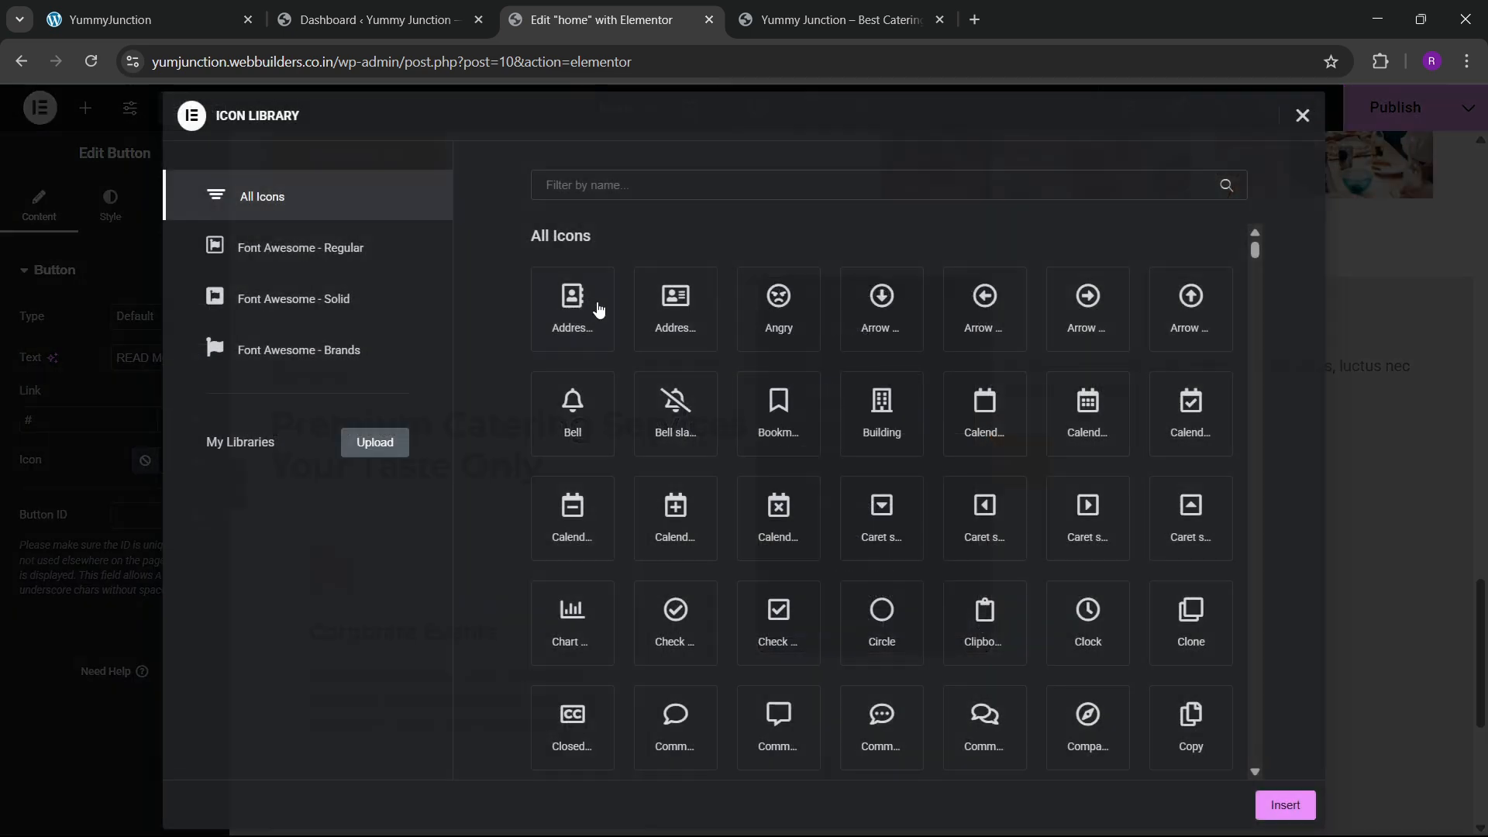
{"action": "left_click", "coordinate": [605, 184]}
{"action": "type", "text": "arrow"}
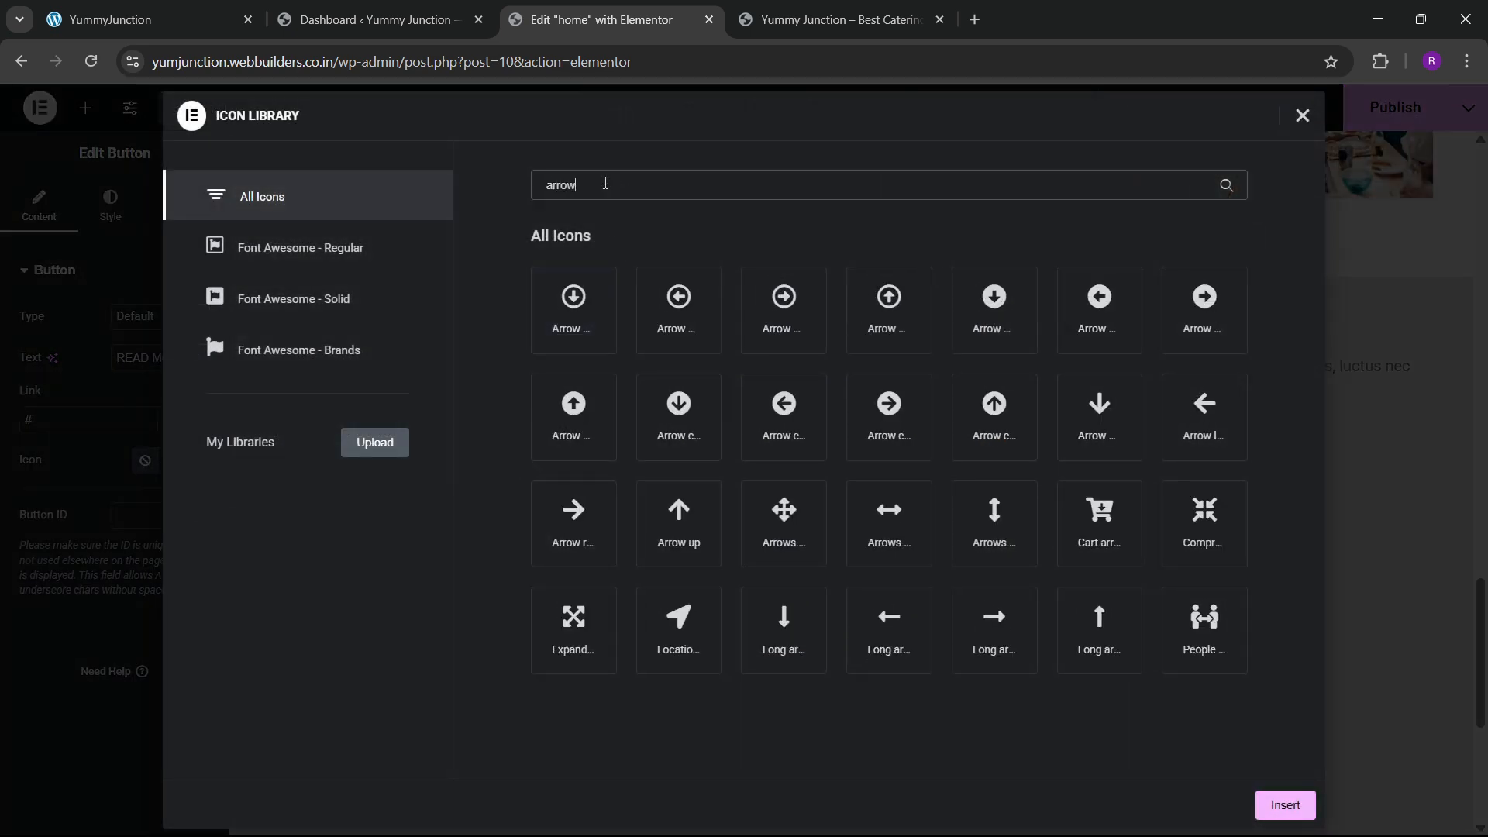
{"action": "left_click", "coordinate": [574, 521]}
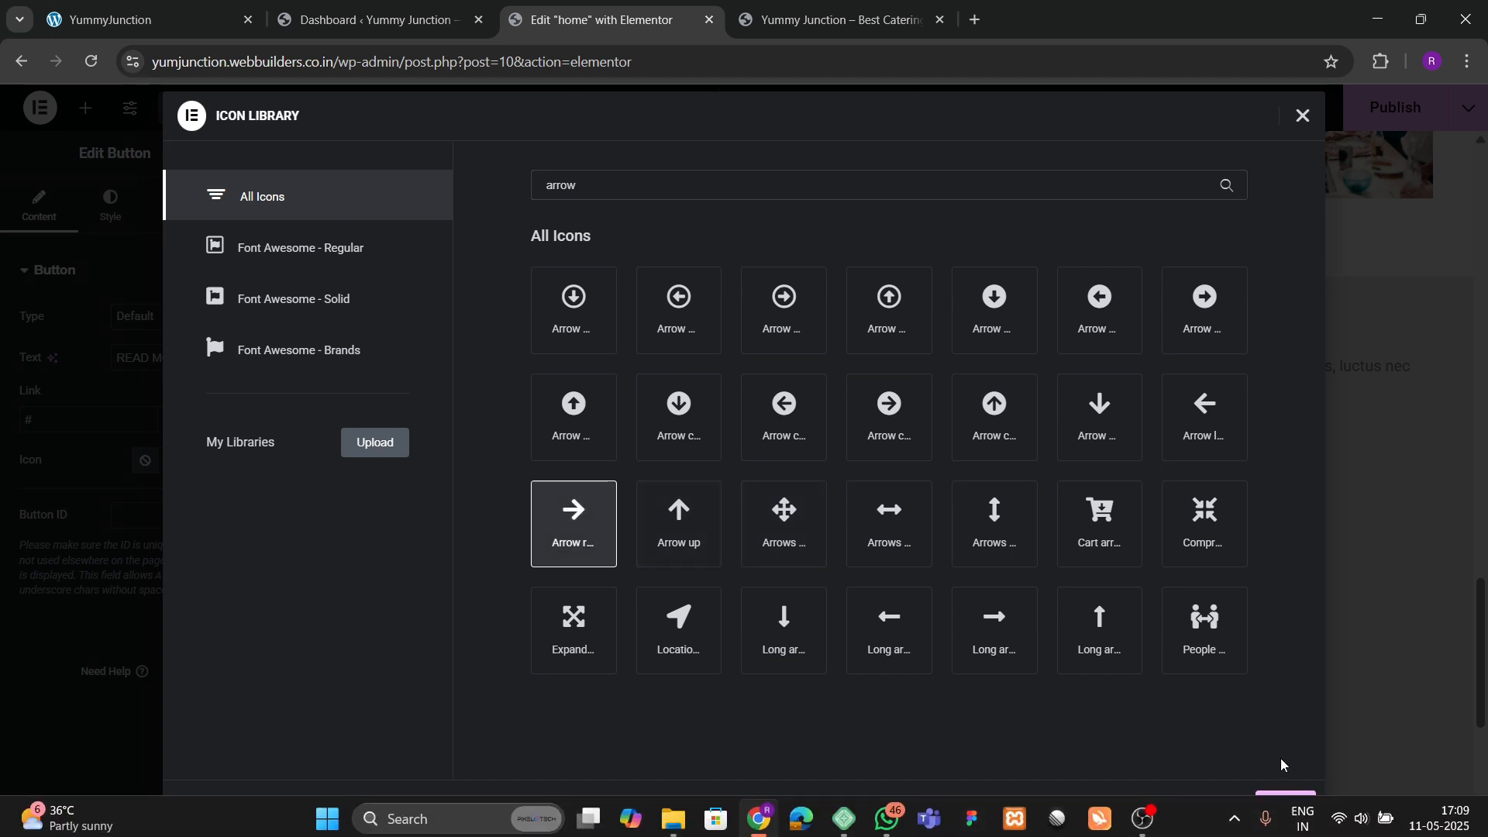
{"action": "left_click", "coordinate": [1286, 806]}
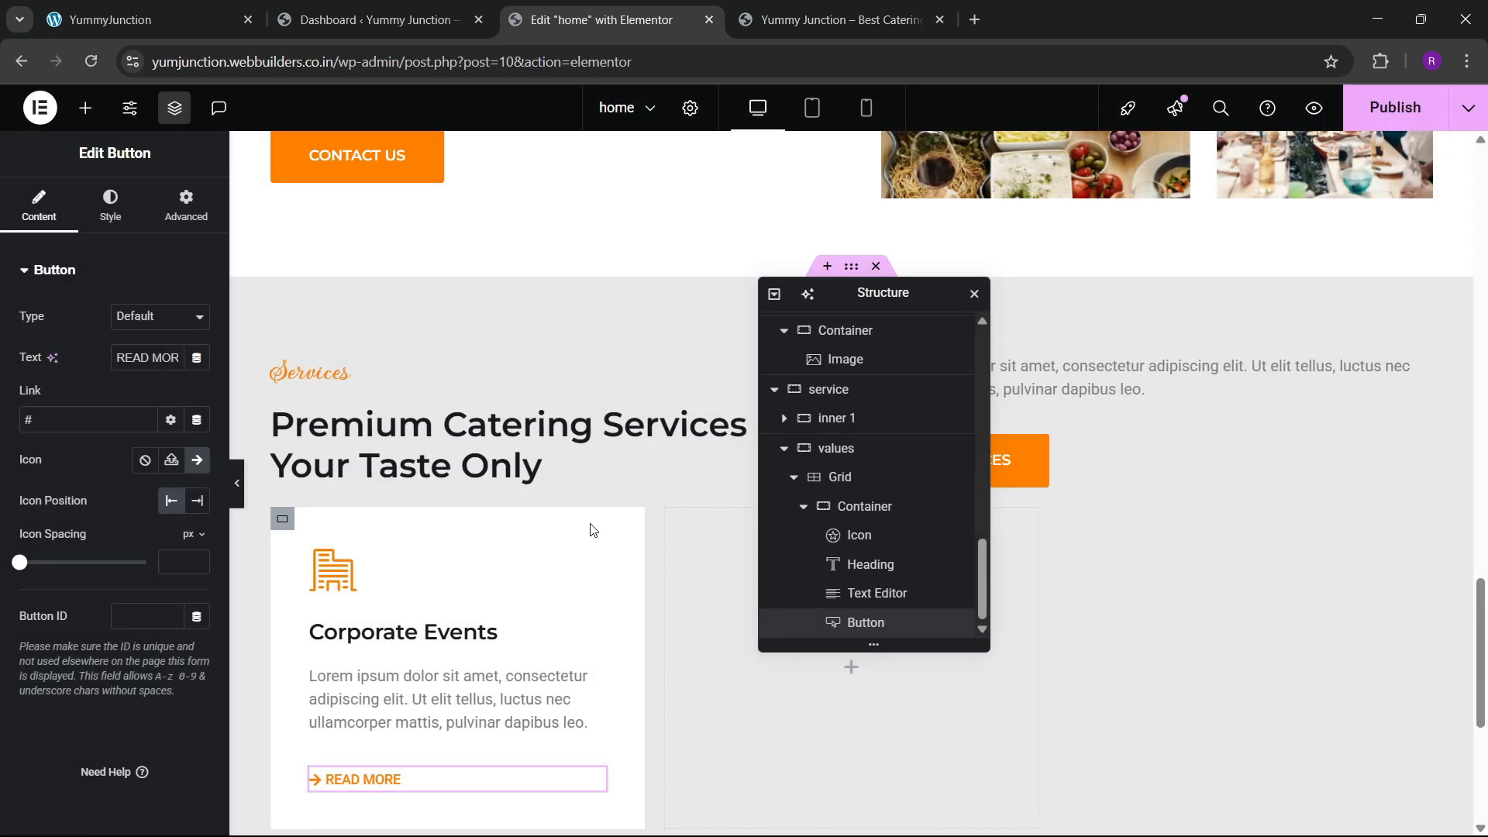
{"action": "left_click", "coordinate": [198, 500]}
Compare the card with the reference site and give the Corporate Events container a solid 2 px white border in its normal state
{"action": "scroll", "coordinate": [518, 651], "scroll_direction": "down", "scroll_amount": 1}
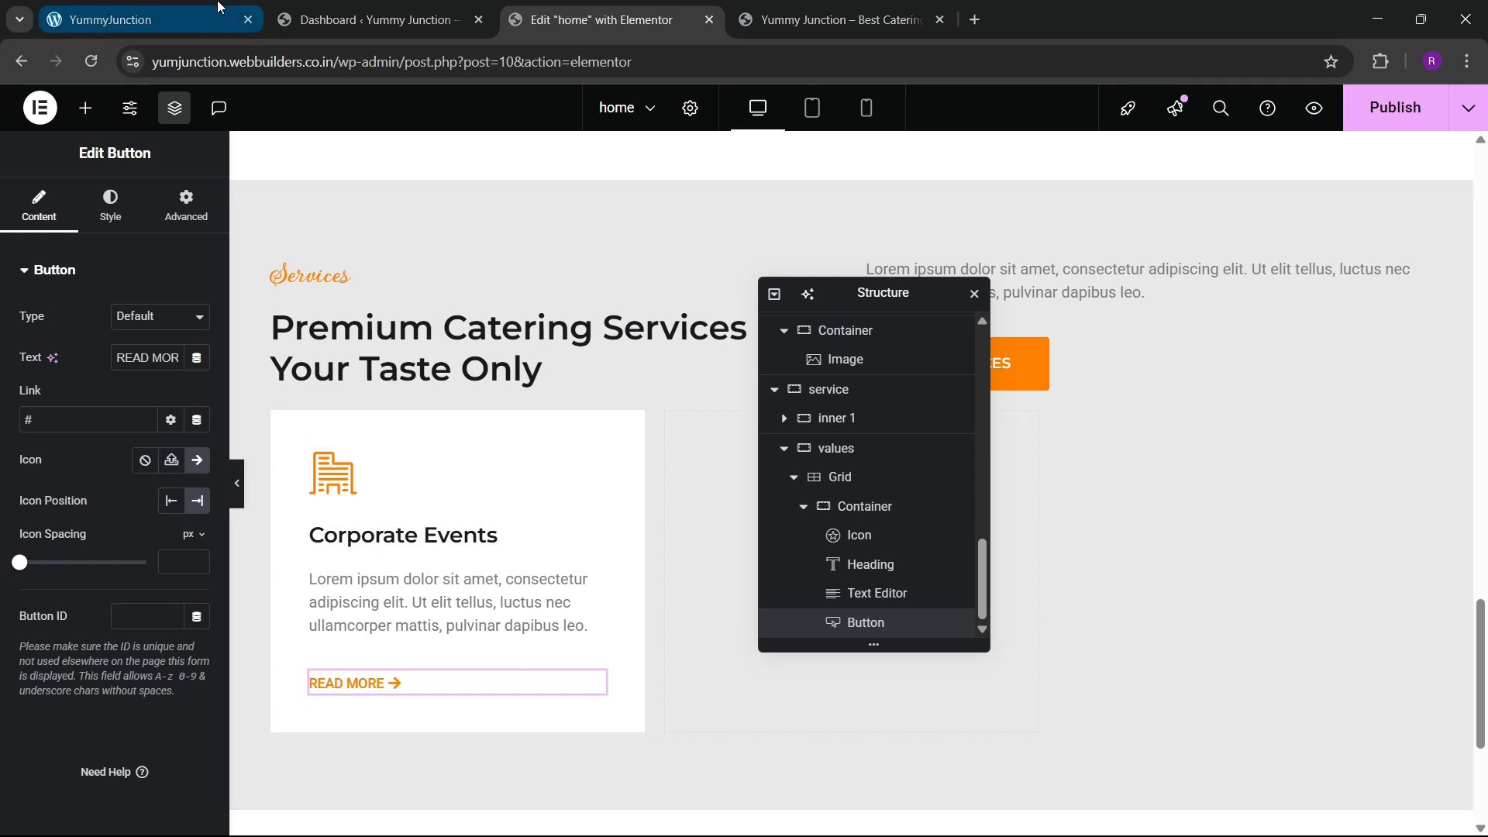
{"action": "left_click", "coordinate": [110, 19]}
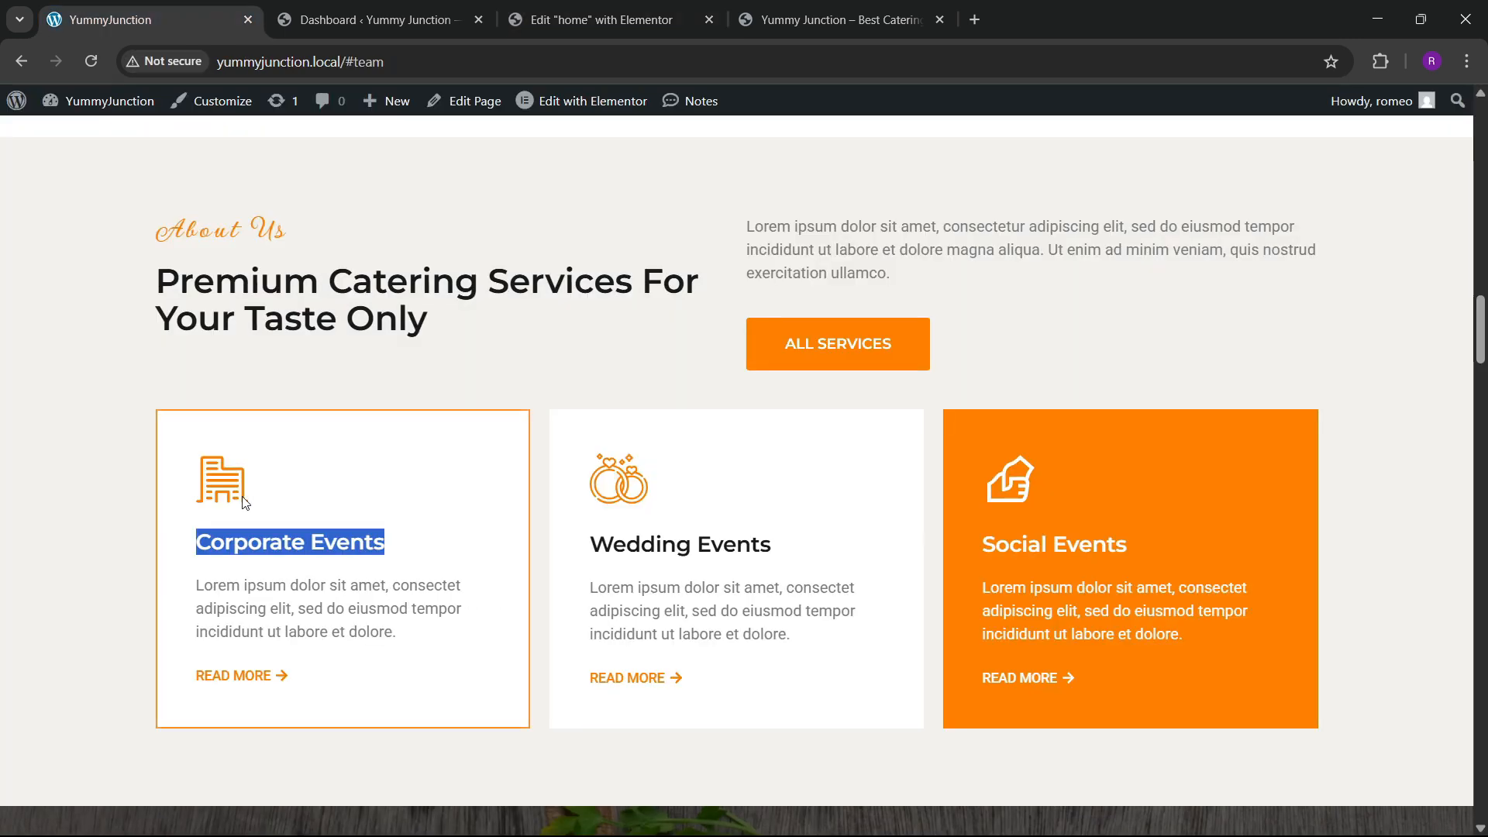
{"action": "left_click", "coordinate": [577, 17]}
{"action": "left_click", "coordinate": [880, 516]}
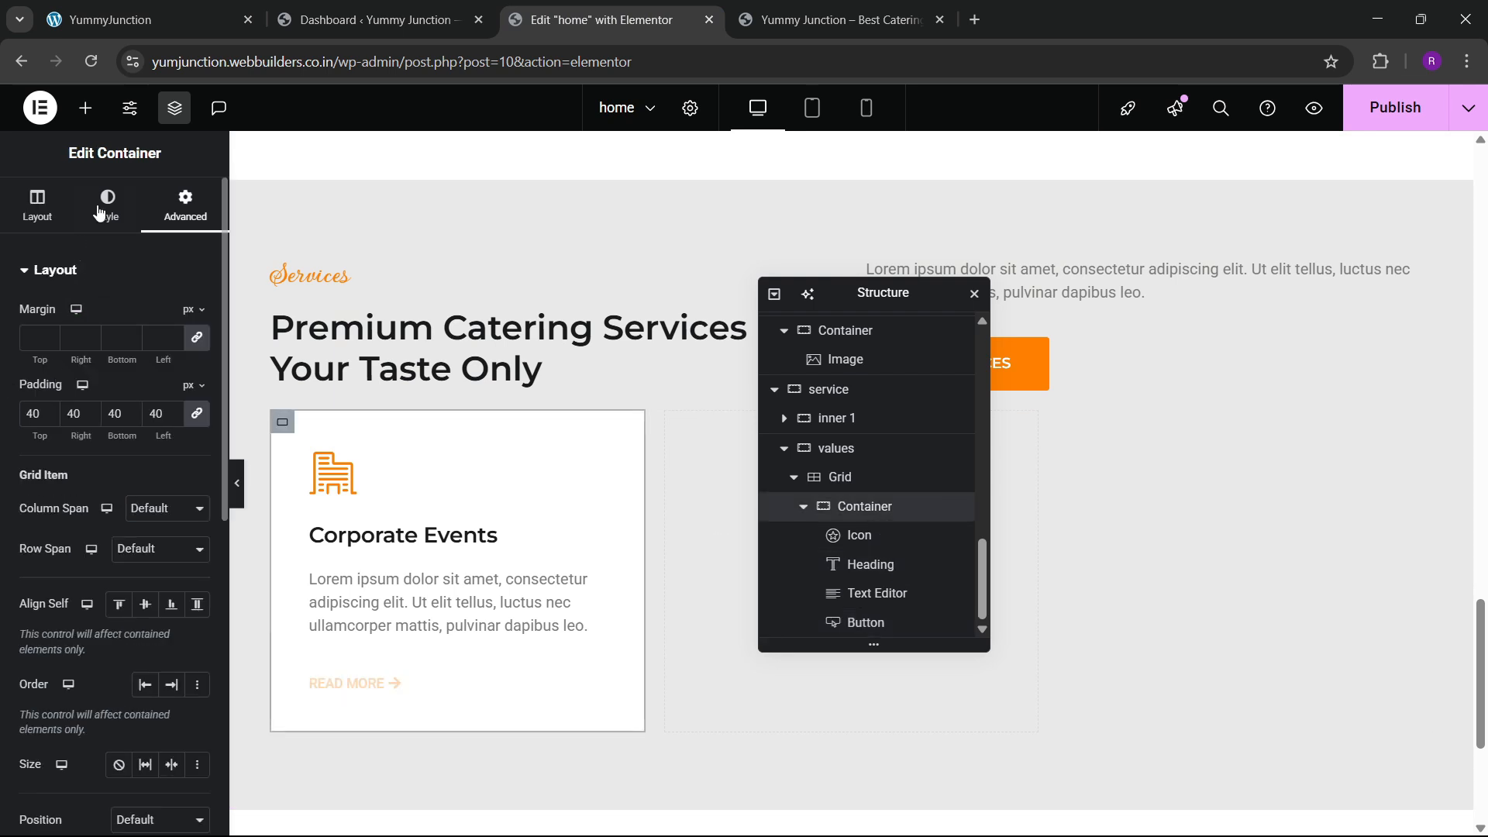
{"action": "left_click", "coordinate": [108, 205]}
{"action": "scroll", "coordinate": [107, 502], "scroll_direction": "down", "scroll_amount": 2}
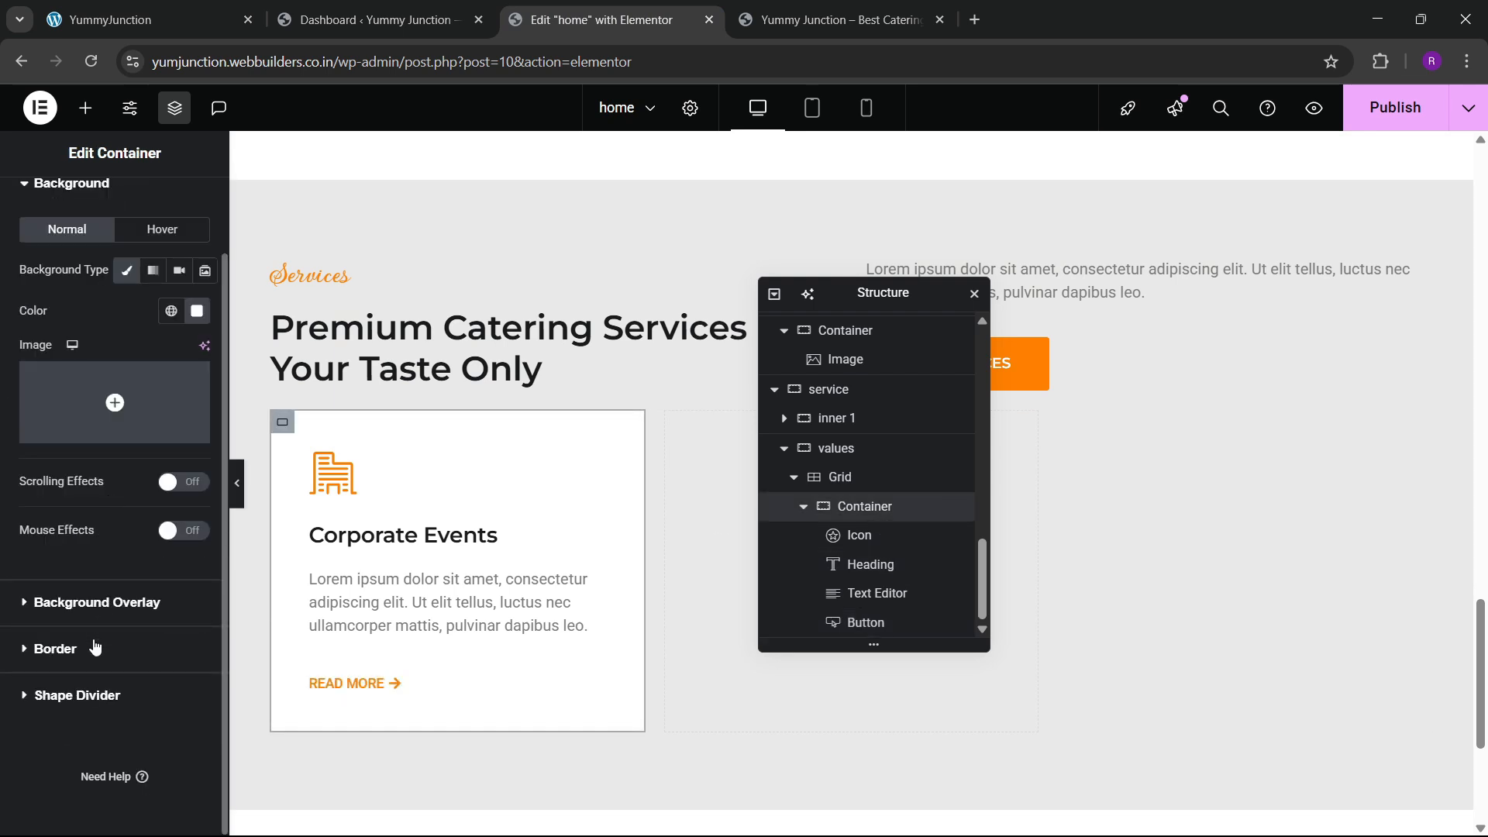
{"action": "left_click", "coordinate": [55, 649]}
{"action": "left_click", "coordinate": [142, 451]}
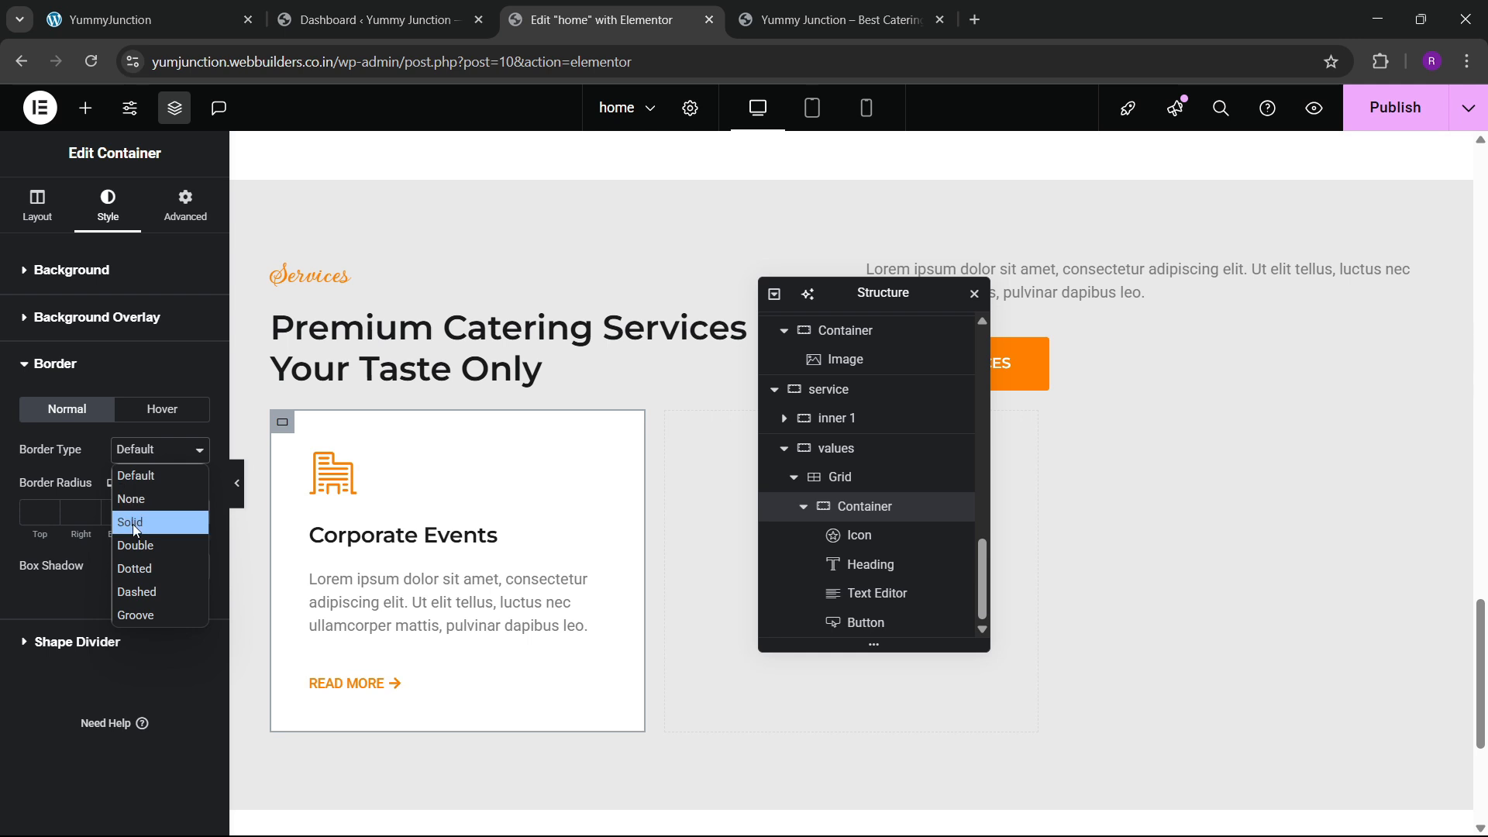
{"action": "left_click", "coordinate": [133, 522]}
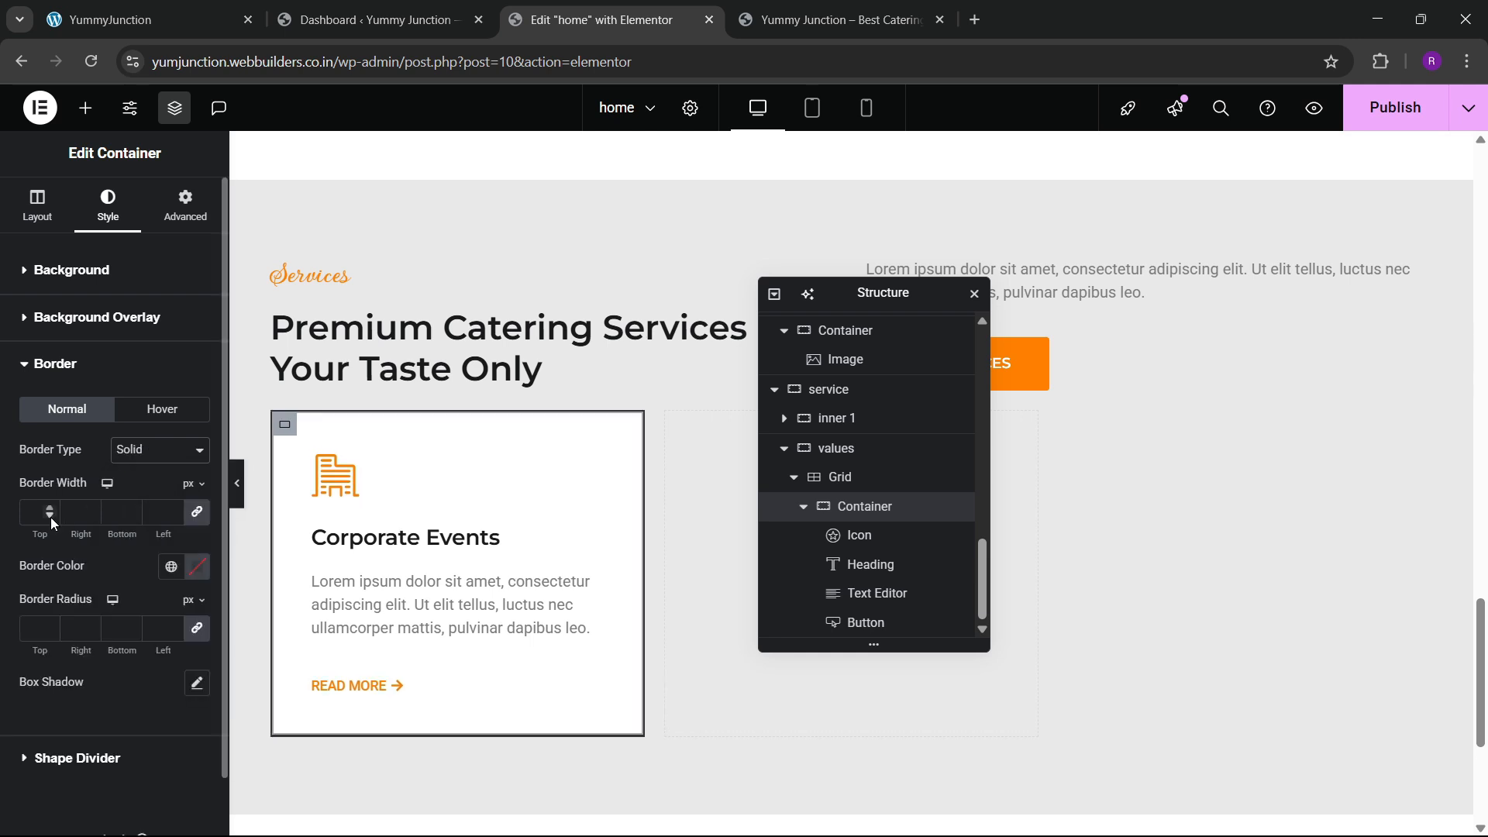
{"action": "left_click", "coordinate": [171, 566]}
{"action": "left_click", "coordinate": [196, 567]}
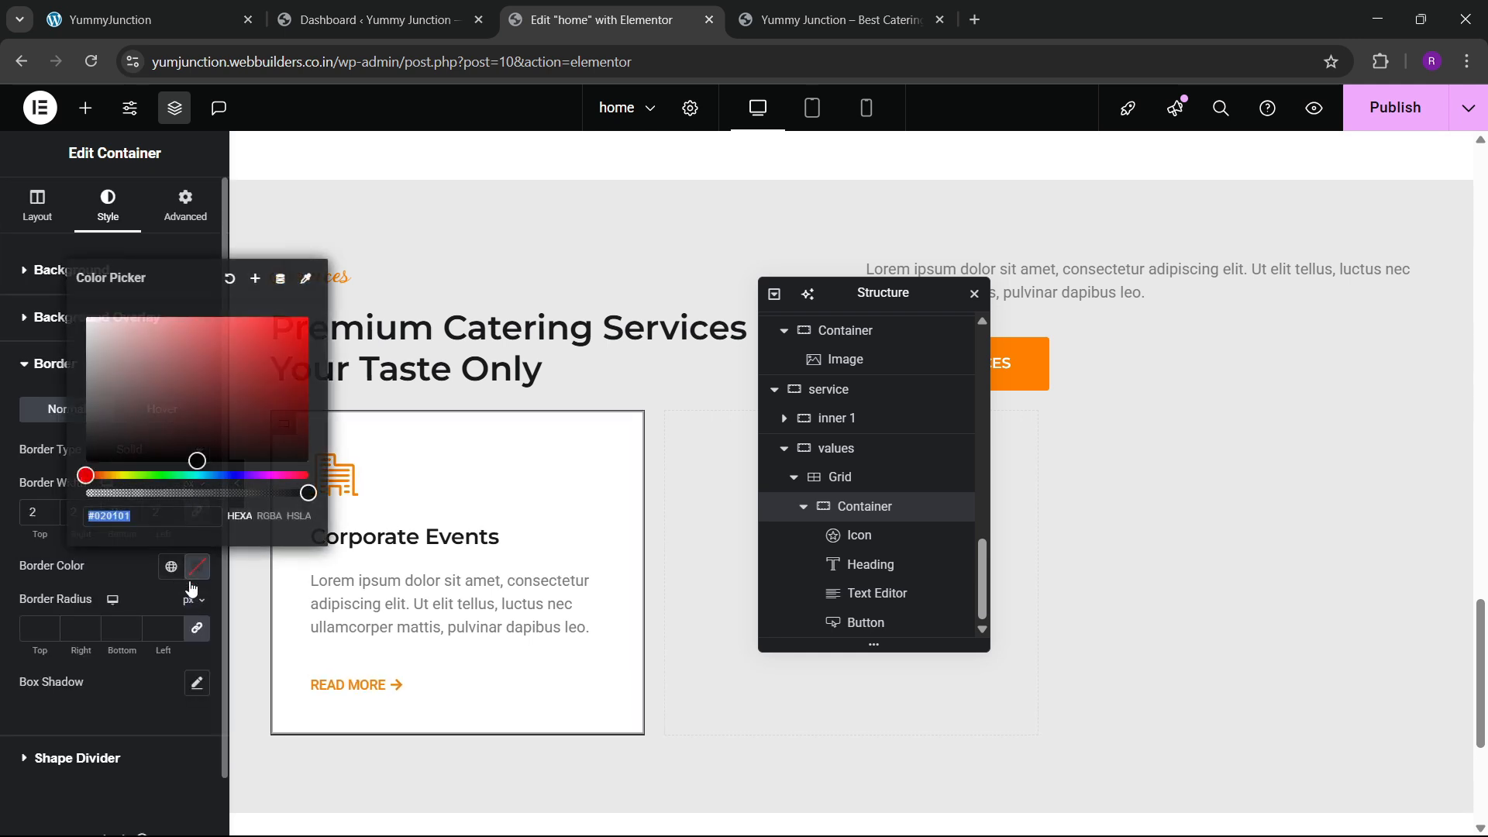
{"action": "left_click", "coordinate": [132, 585]}
Give the Corporate Events container a solid 2 px border in the global orange for its hover state
{"action": "left_click", "coordinate": [156, 422]}
{"action": "left_click", "coordinate": [149, 451]}
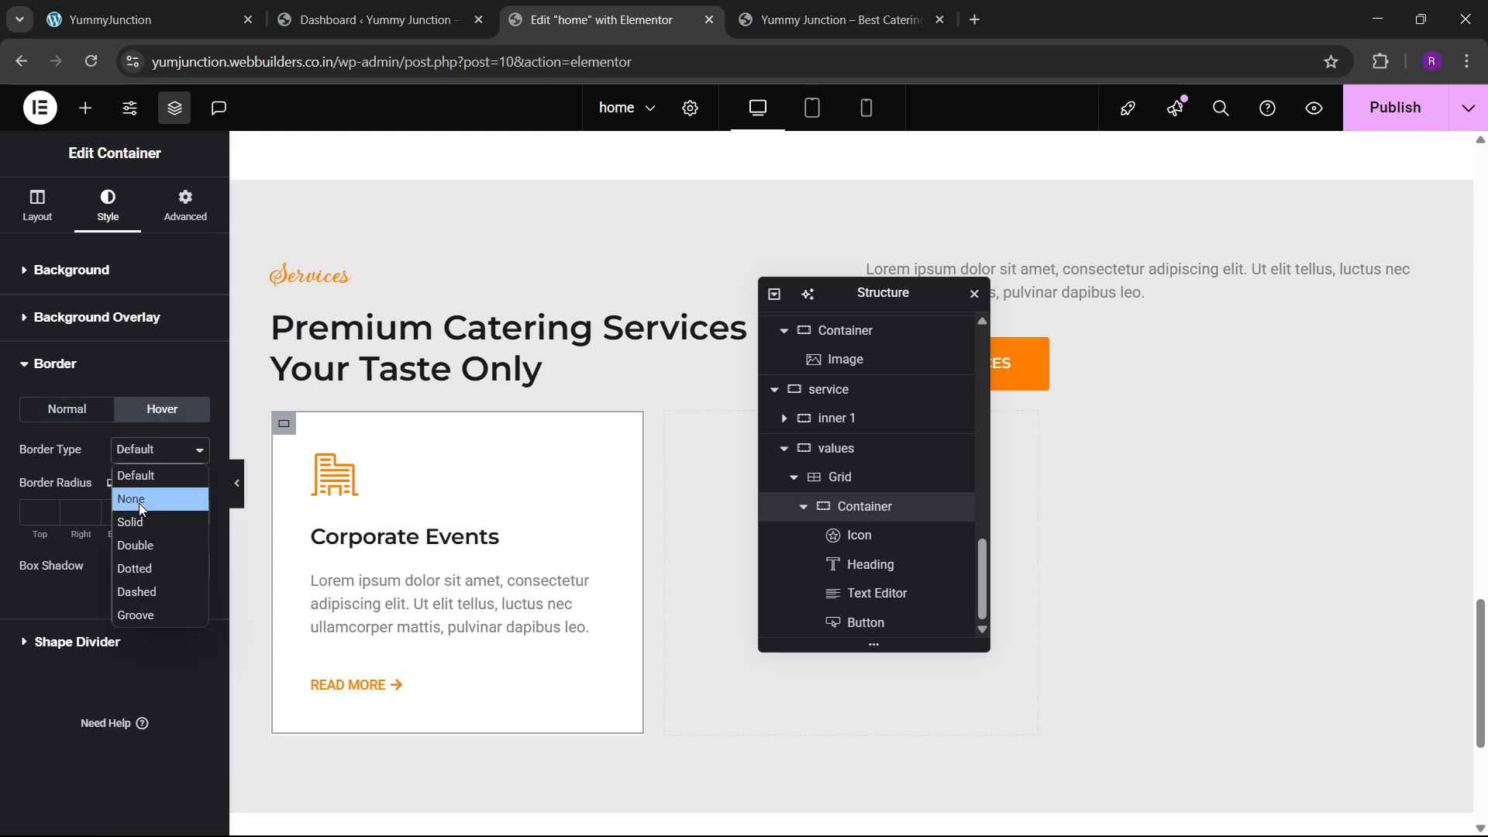
{"action": "left_click", "coordinate": [139, 514]}
{"action": "double_click", "coordinate": [51, 507]}
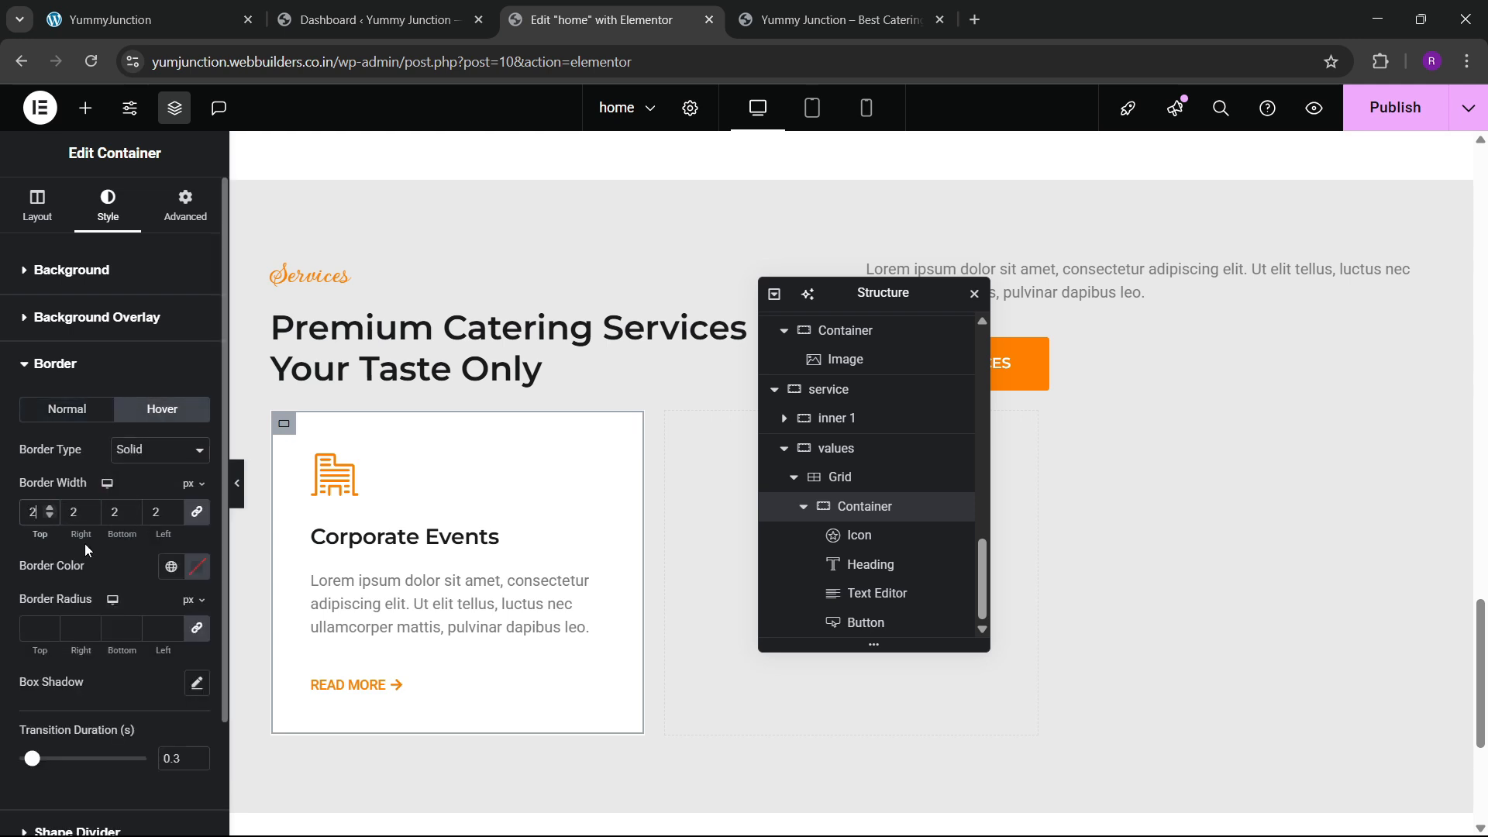
{"action": "left_click", "coordinate": [169, 566]}
{"action": "left_click", "coordinate": [73, 405]}
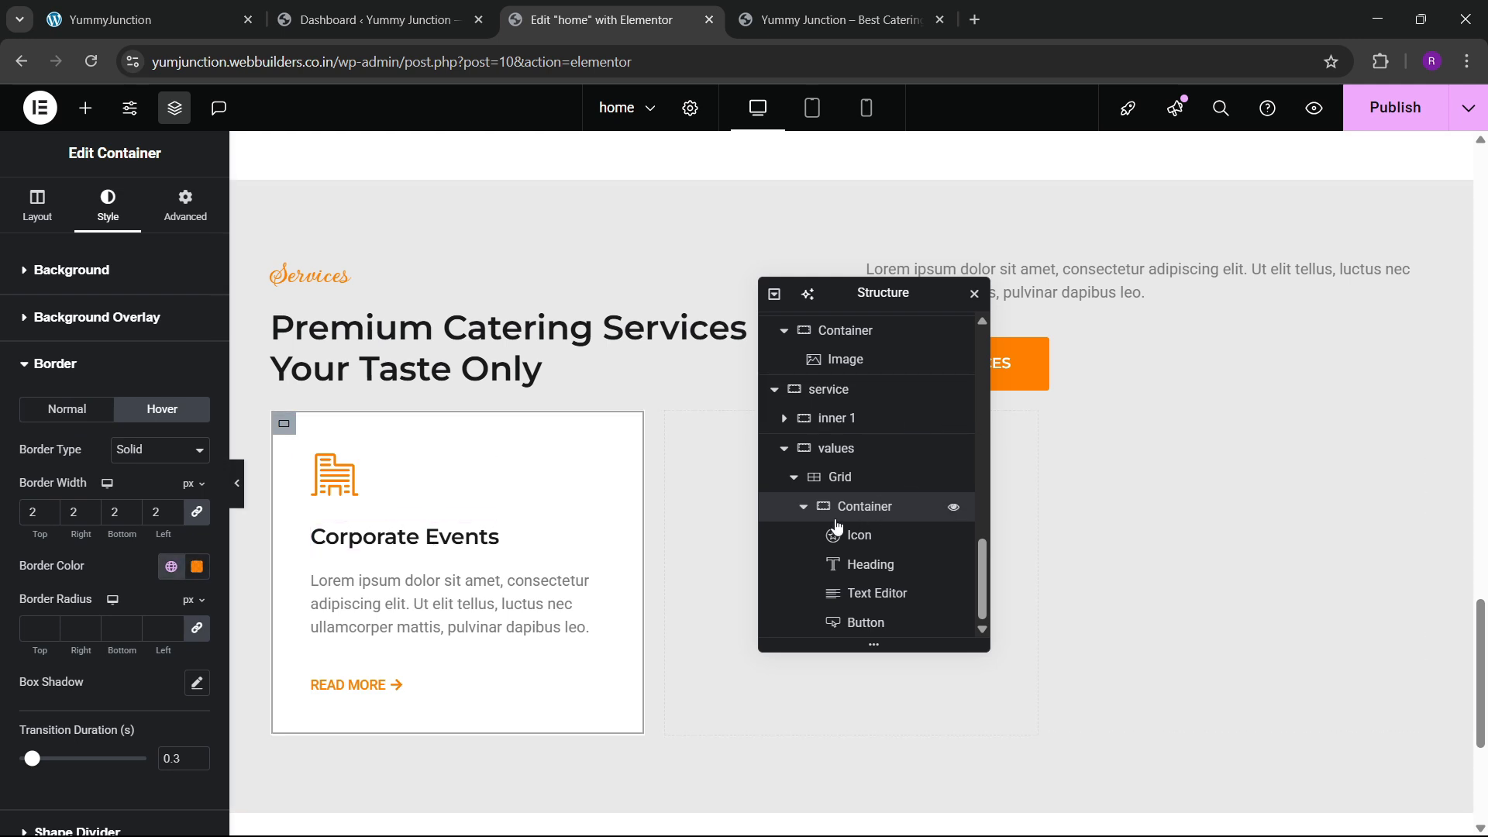
Collapse the card container in the structure tree and preview the card's hover border with the editing panel hidden
{"action": "left_click", "coordinate": [805, 507]}
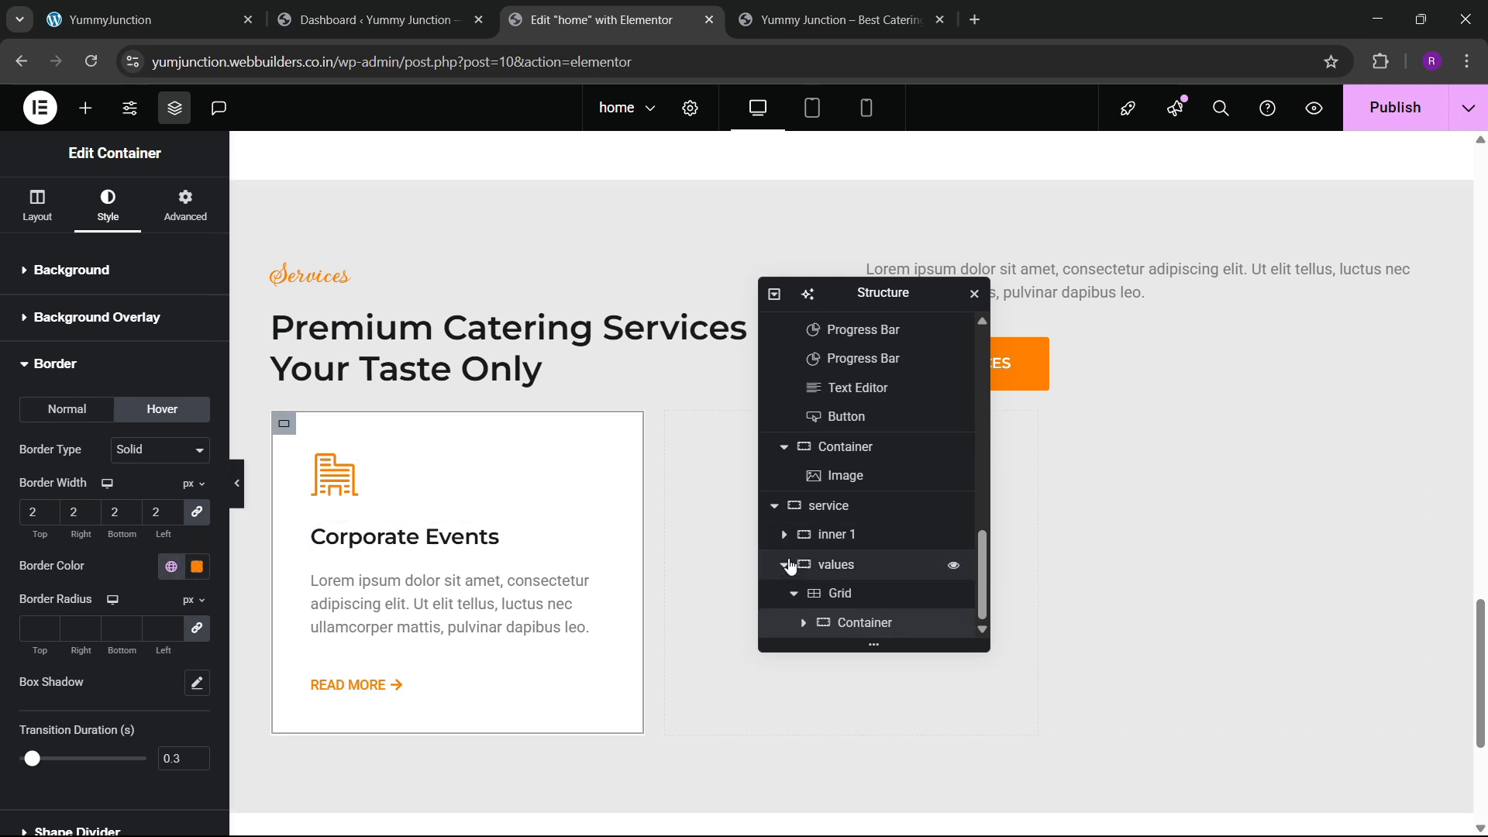
{"action": "left_click", "coordinate": [239, 504]}
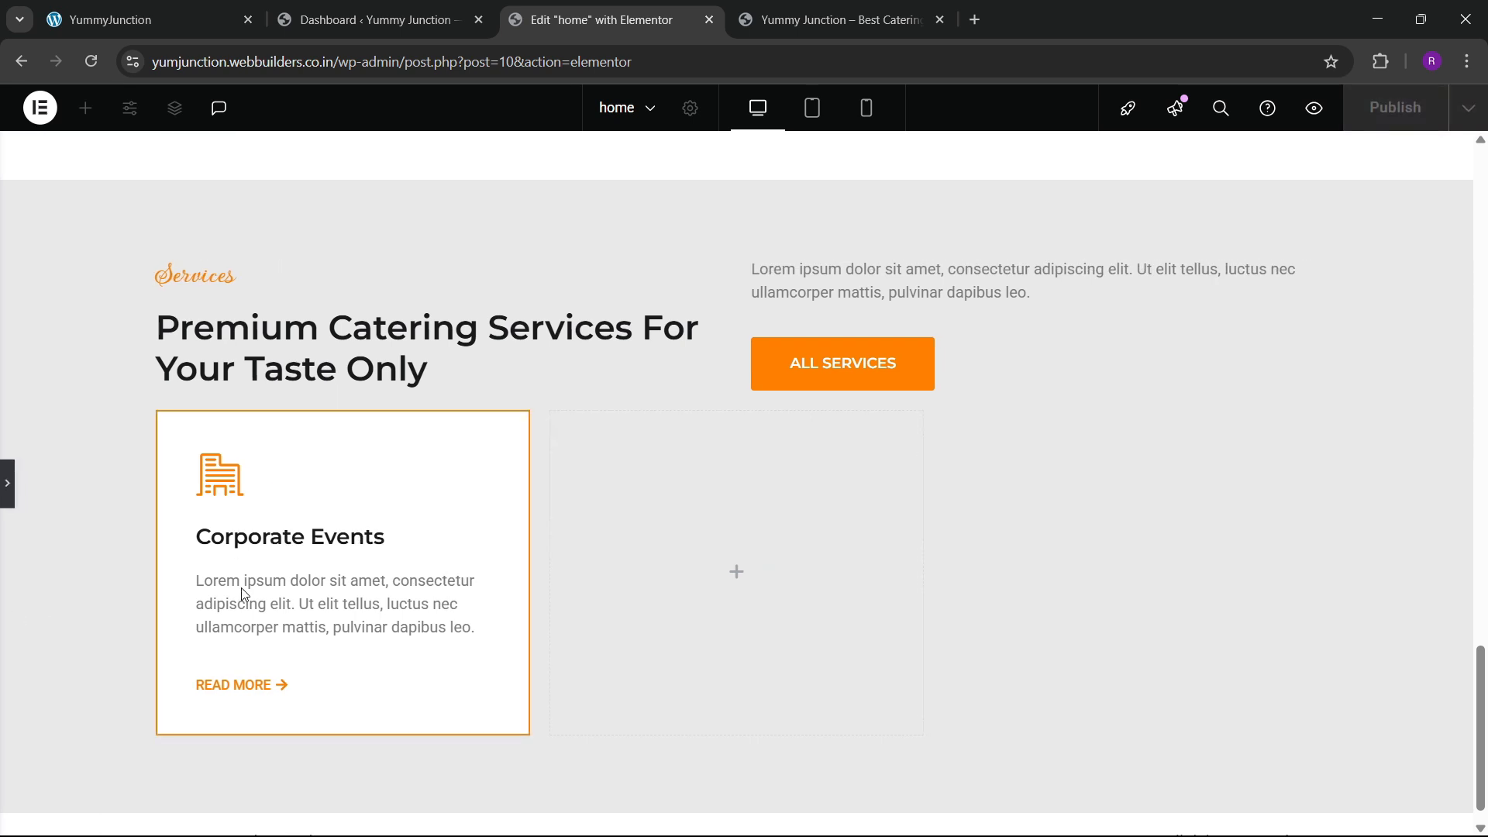
{"action": "left_click", "coordinate": [9, 500]}
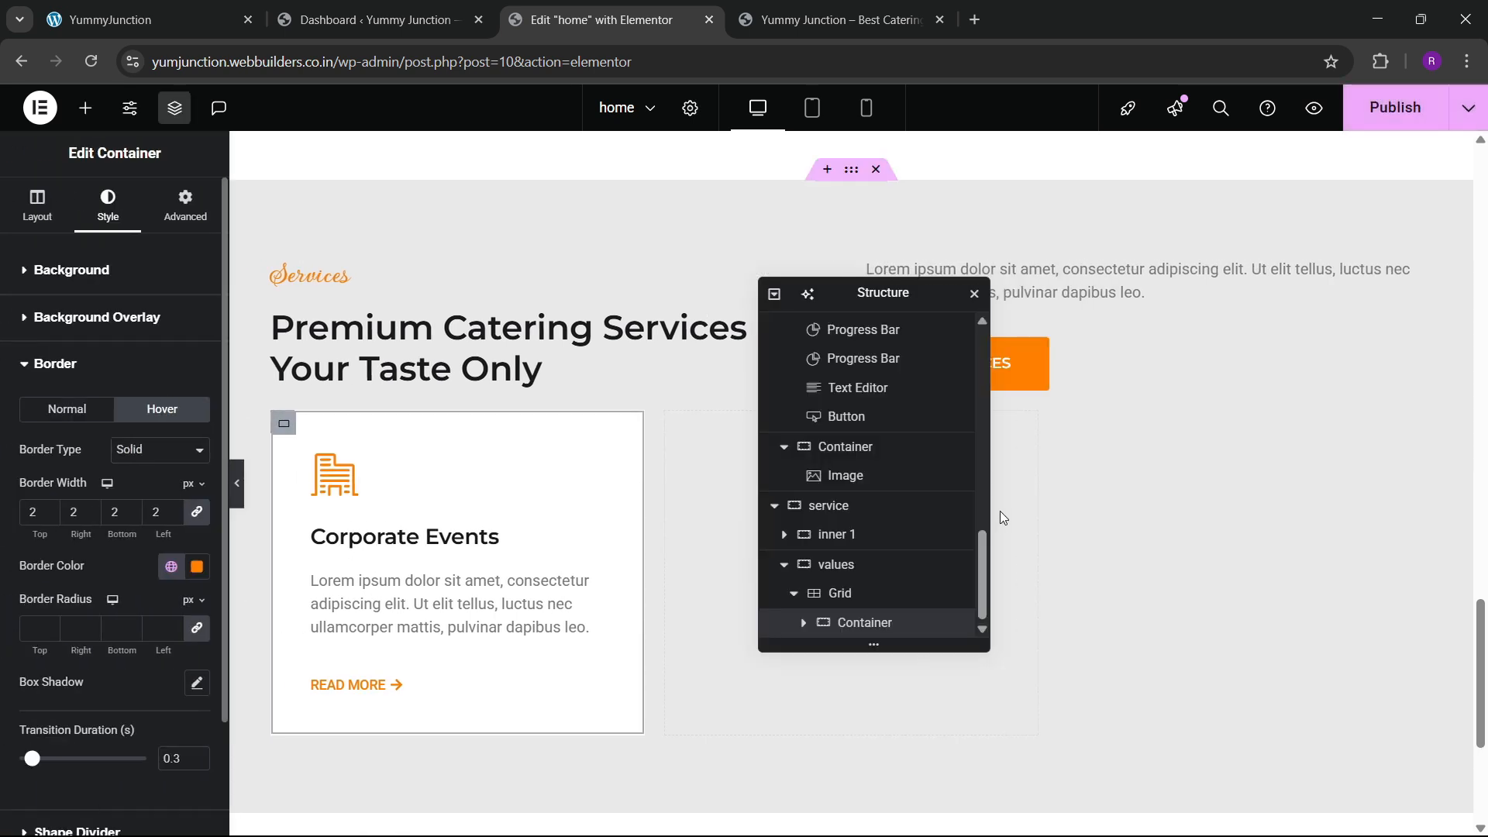
Duplicate the Corporate Events card container twice to fill the three-column services grid
{"action": "right_click", "coordinate": [844, 623]}
{"action": "left_click", "coordinate": [899, 366]}
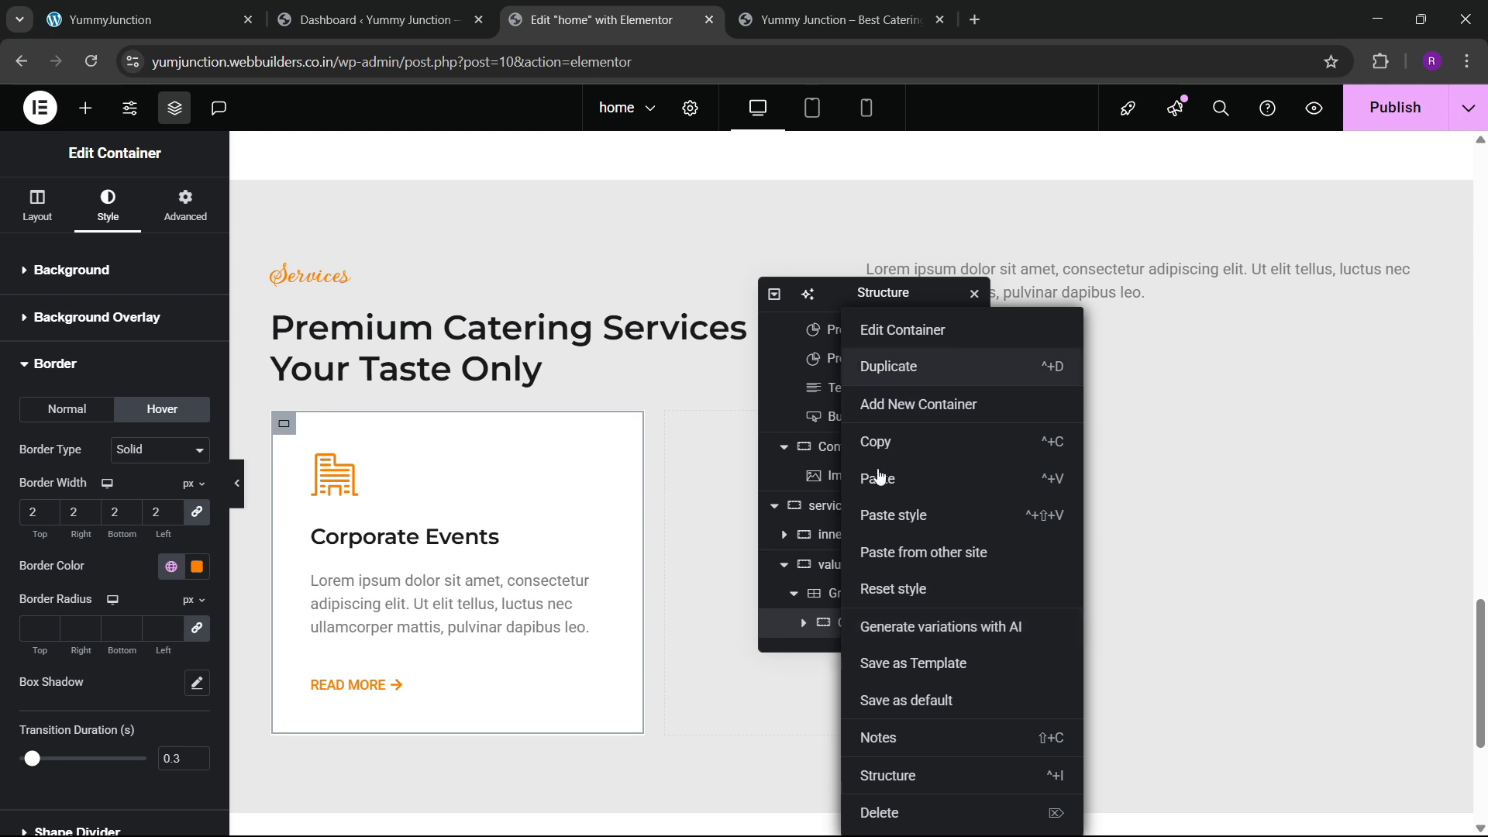
{"action": "right_click", "coordinate": [865, 624]}
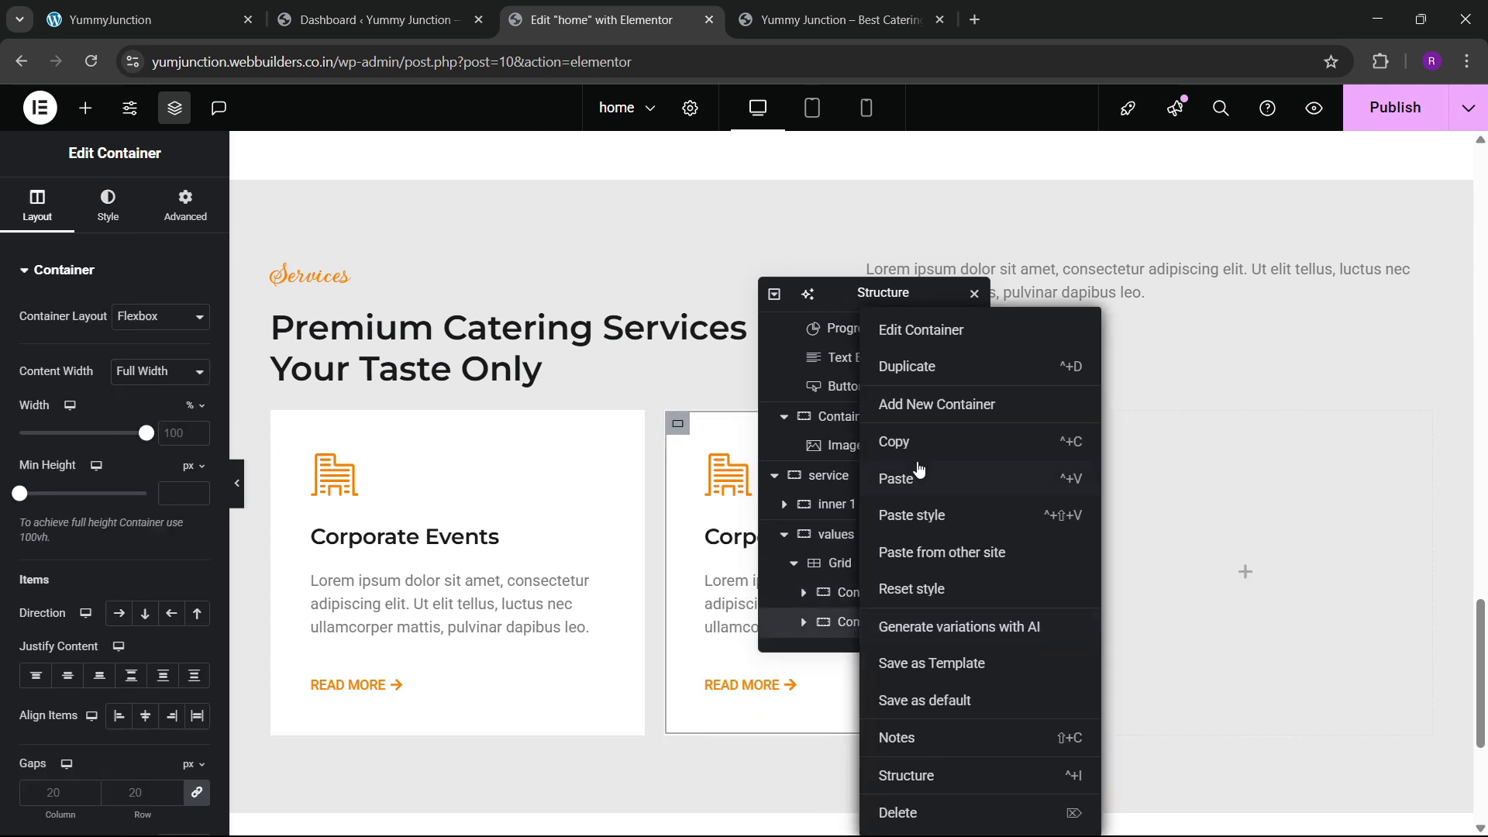
{"action": "left_click", "coordinate": [913, 367]}
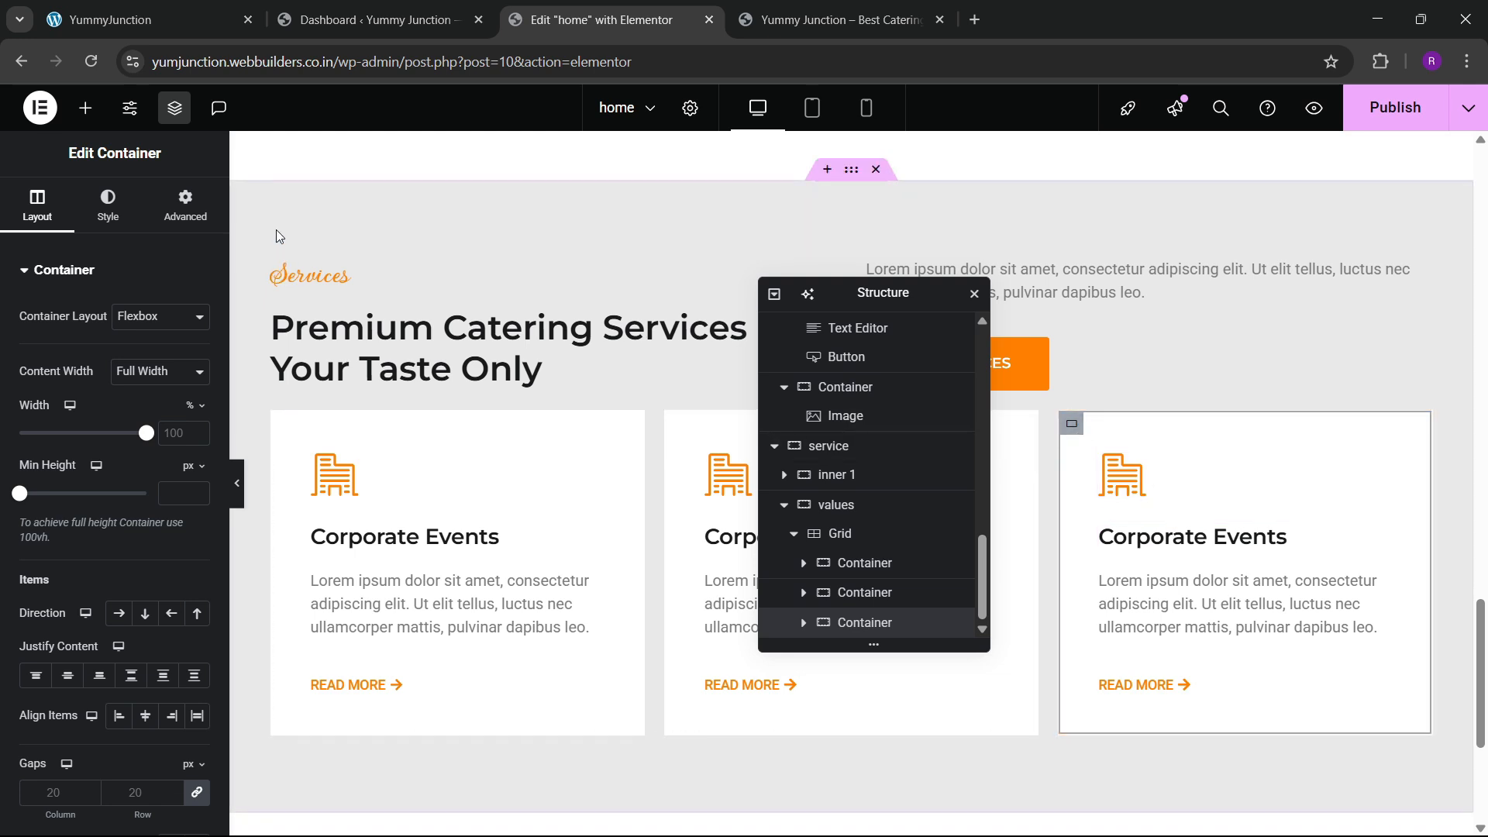
Set the third card container's background color to the global orange
{"action": "left_click", "coordinate": [108, 205]}
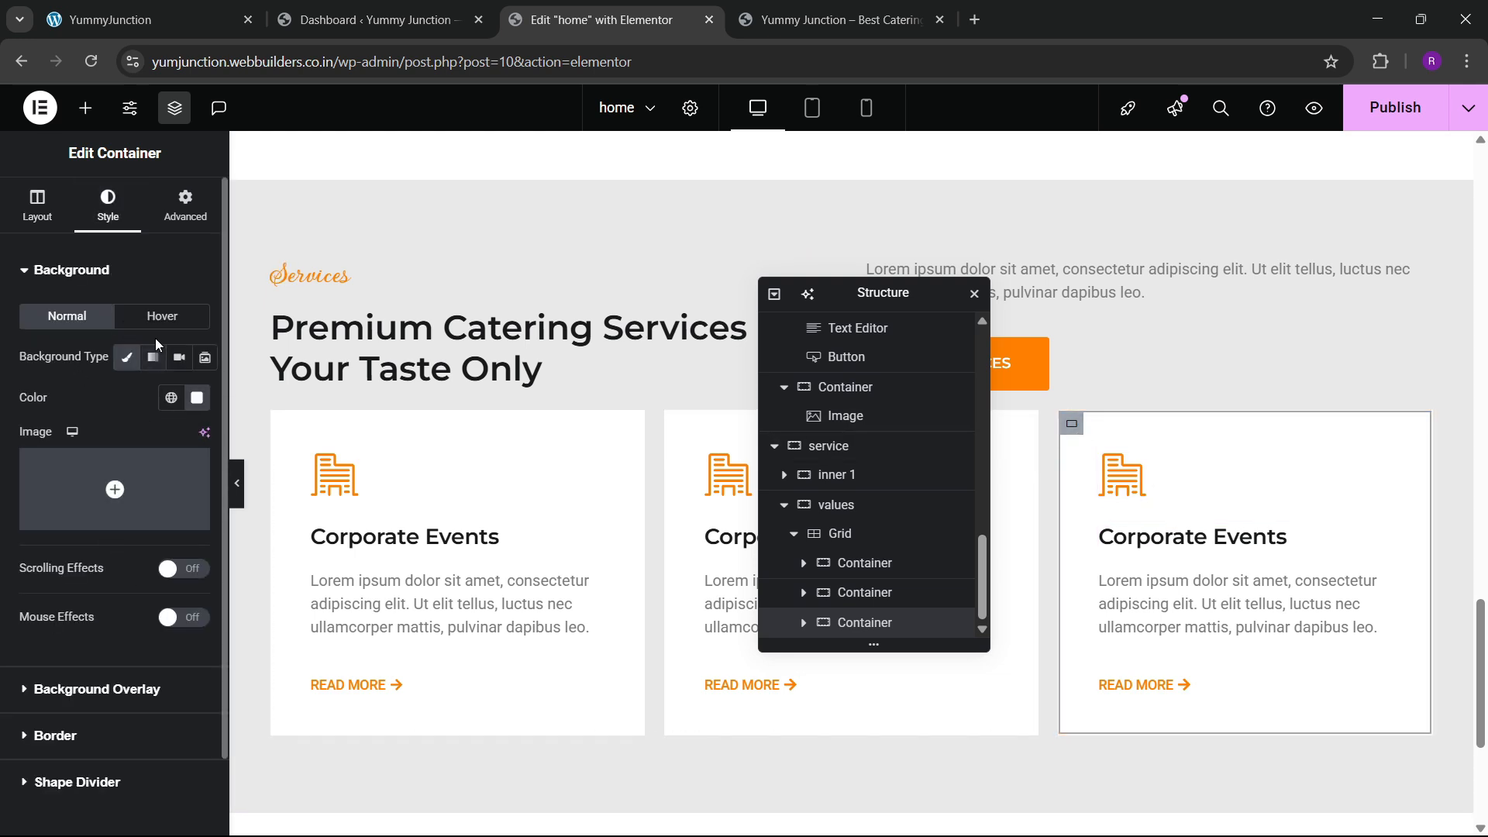
{"action": "left_click", "coordinate": [172, 396]}
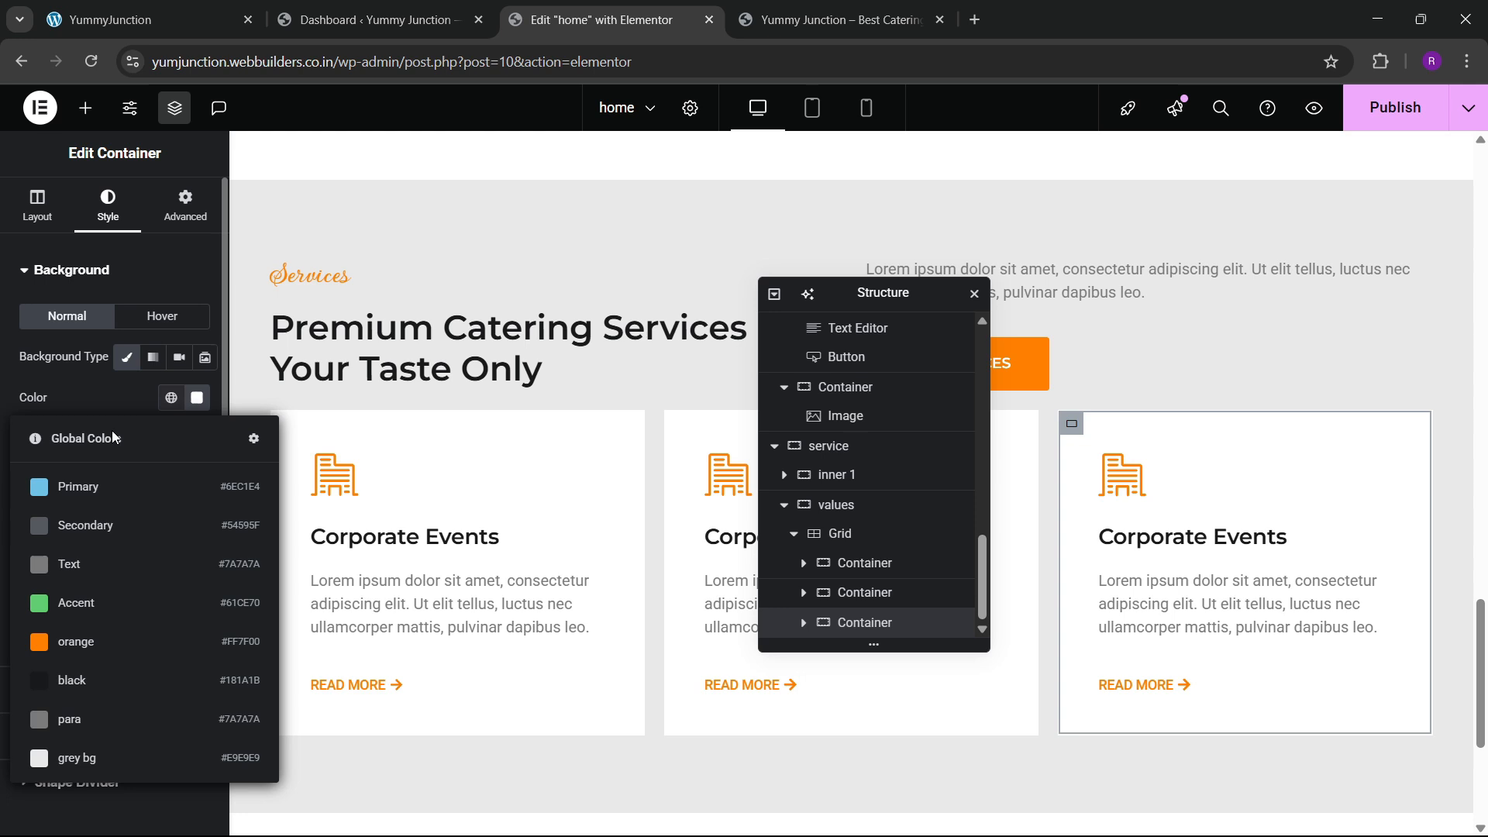
{"action": "left_click", "coordinate": [85, 643]}
Set the third card container's normal border color to the global orange and check its hover border color
{"action": "left_click", "coordinate": [56, 736]}
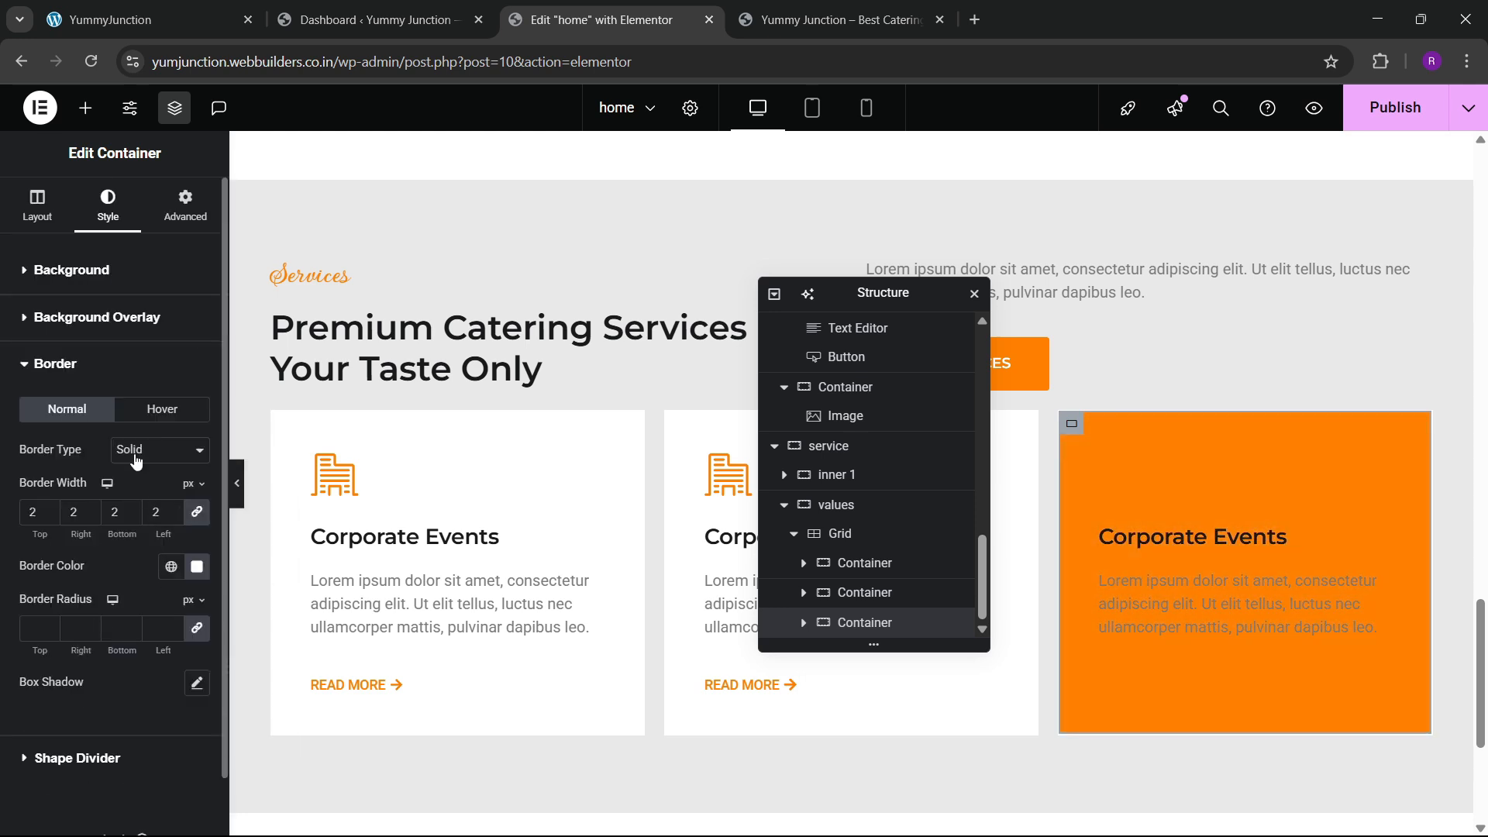
{"action": "left_click", "coordinate": [136, 461]}
{"action": "left_click", "coordinate": [144, 454]}
{"action": "left_click", "coordinate": [173, 568]}
{"action": "left_click", "coordinate": [99, 402]}
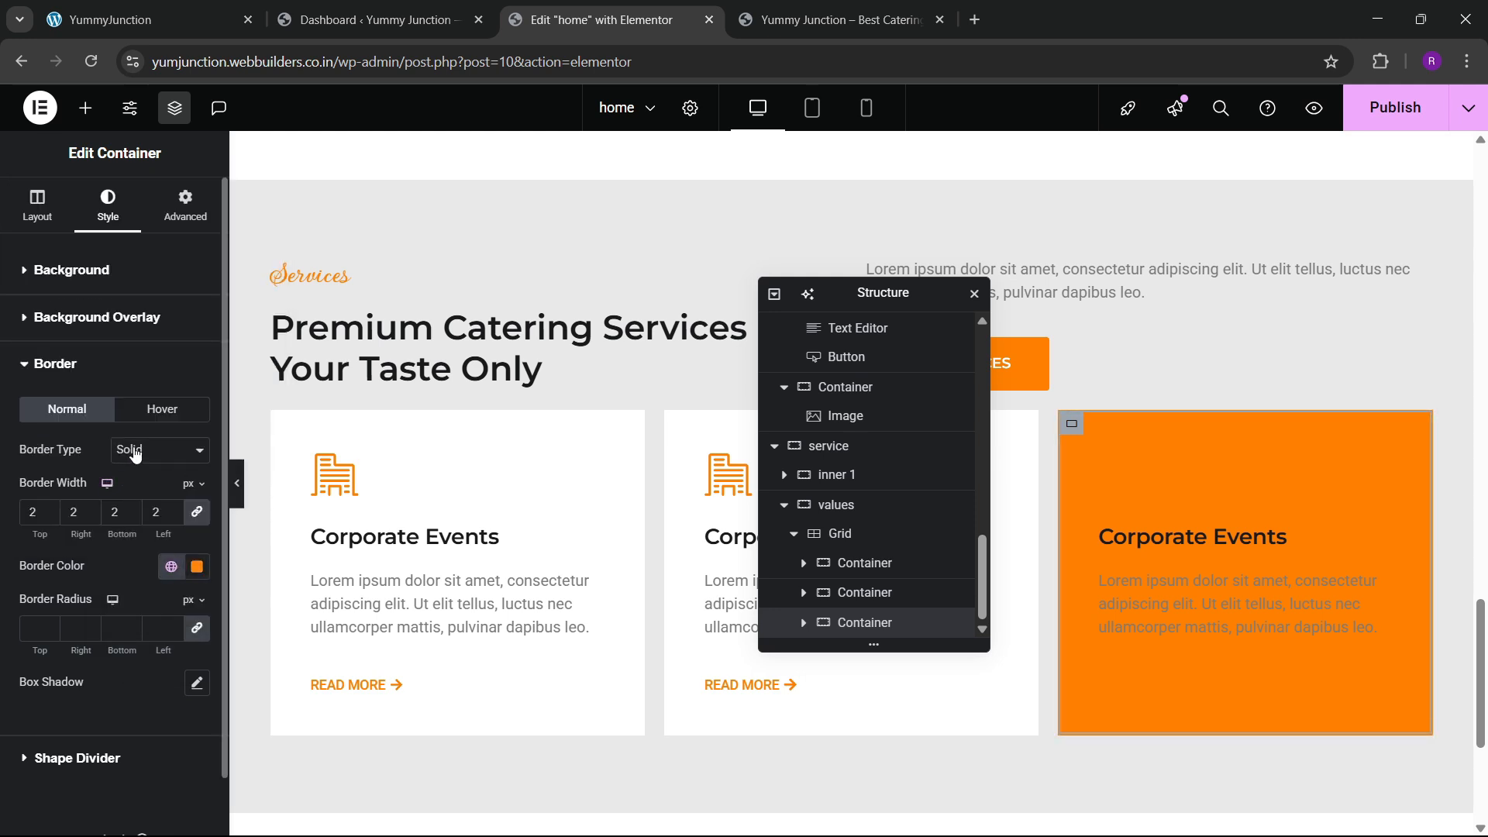
{"action": "left_click", "coordinate": [152, 418]}
{"action": "left_click", "coordinate": [172, 566]}
{"action": "left_click", "coordinate": [127, 580]}
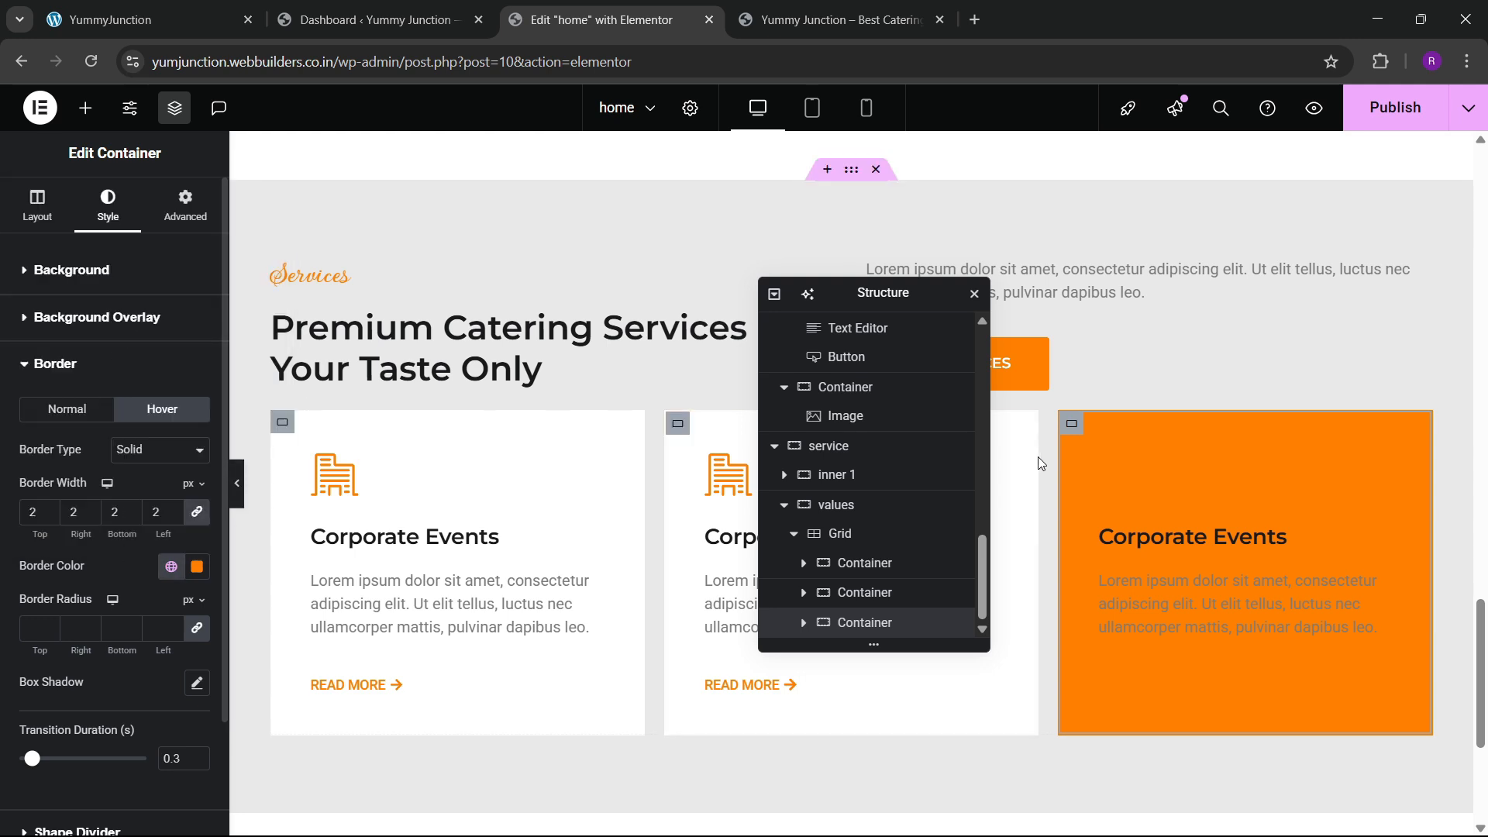
Replace the third card's icon with the white hands-helping-solid-svgrepo-com-2.svg from the media library
{"action": "left_click", "coordinate": [1155, 482]}
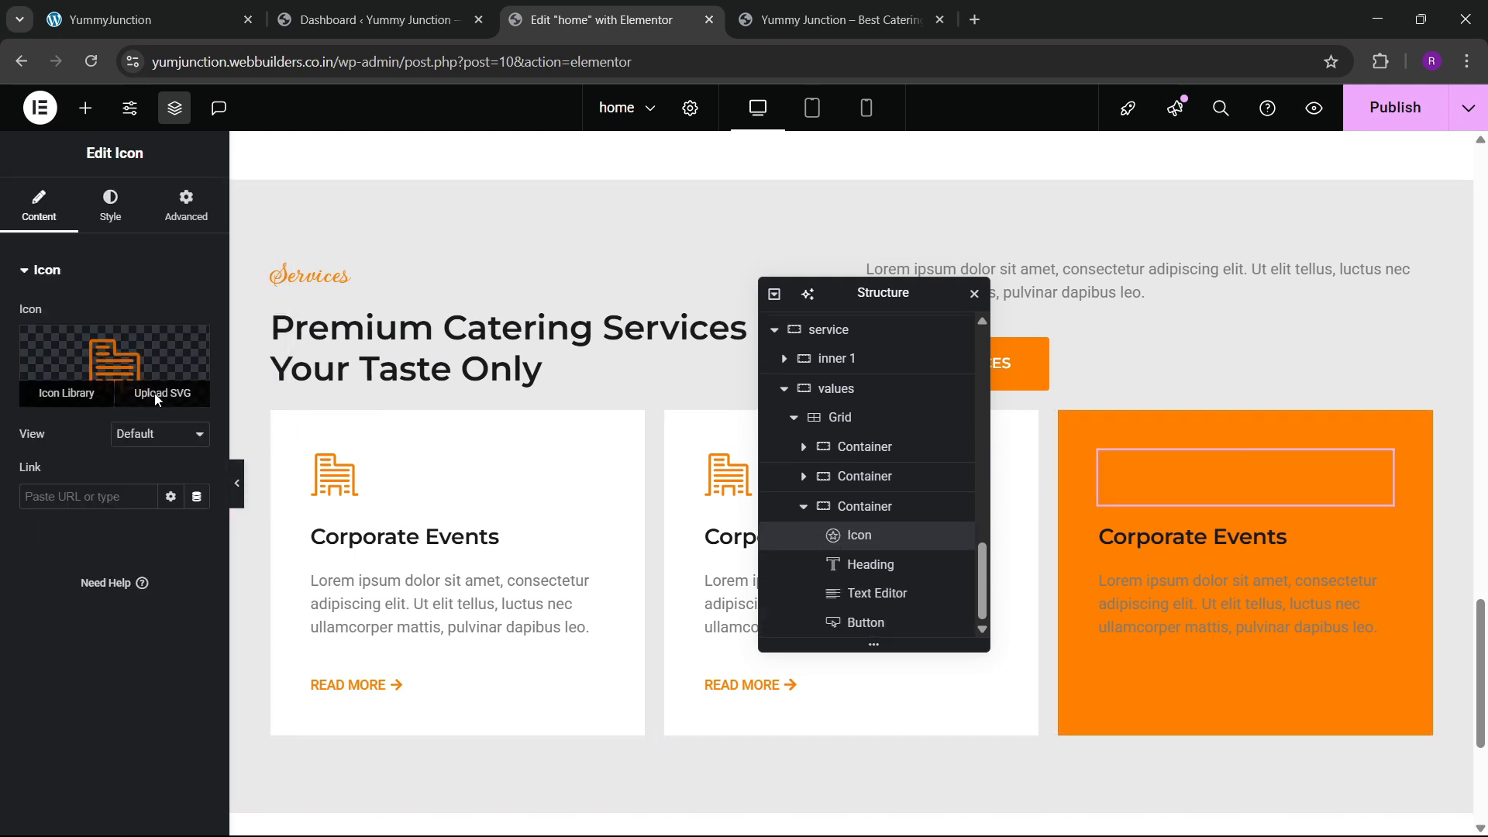
{"action": "left_click", "coordinate": [159, 393]}
{"action": "left_click", "coordinate": [401, 364]}
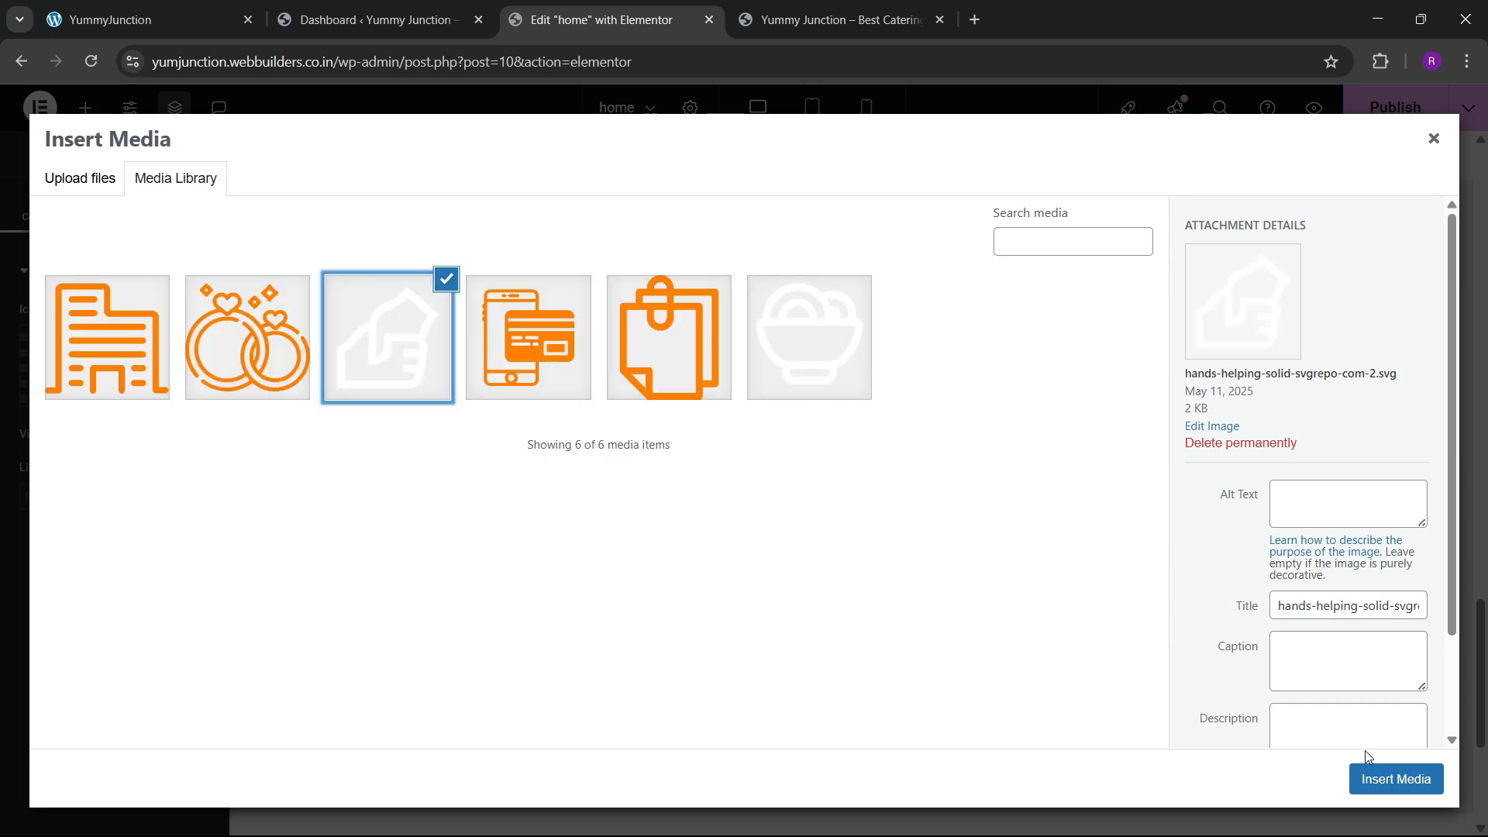
{"action": "left_click", "coordinate": [1387, 775]}
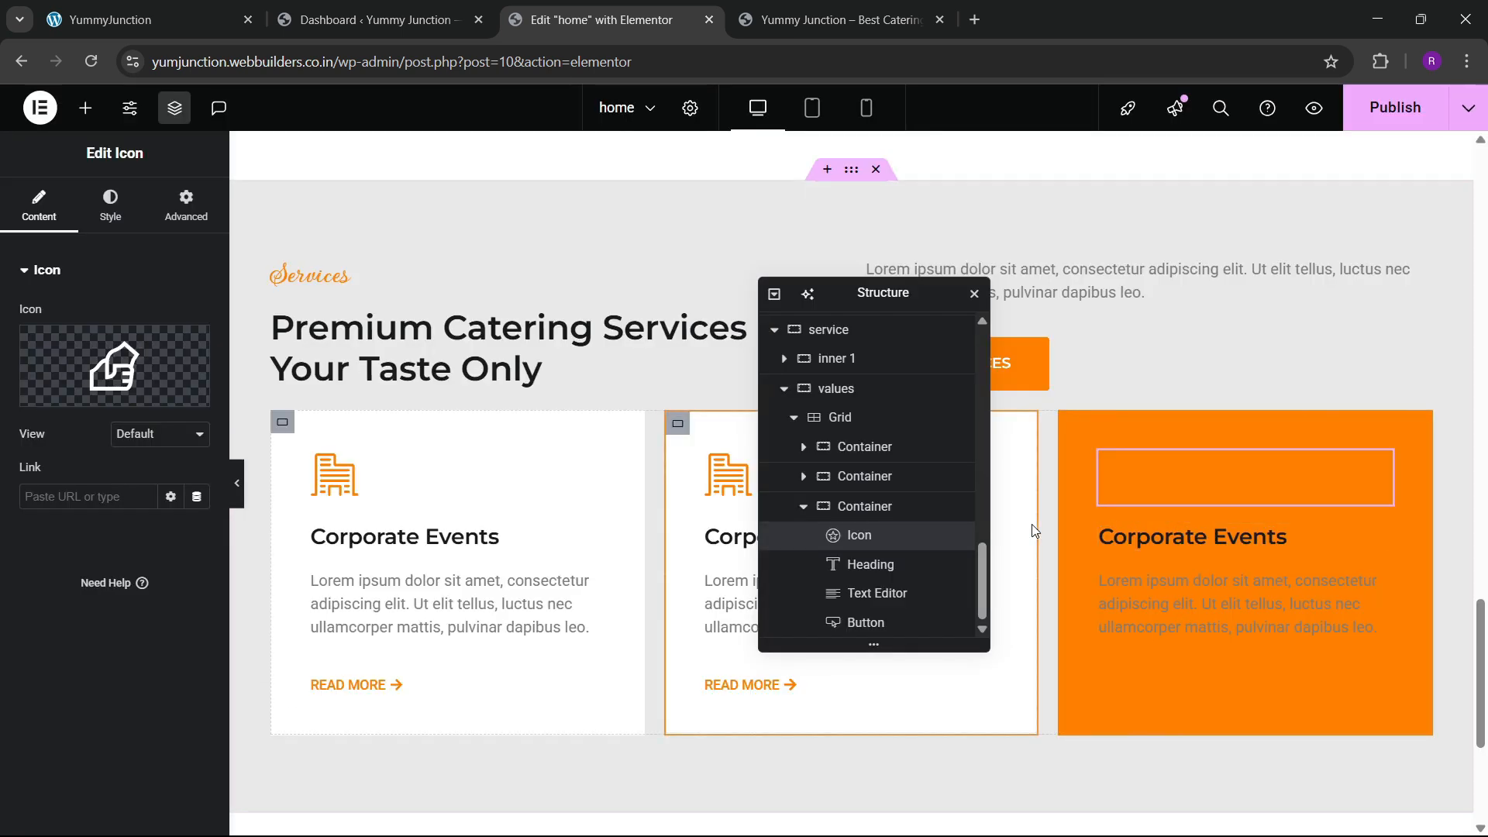
Set the text color of the third card's heading to white
{"action": "left_click", "coordinate": [1193, 536]}
{"action": "left_click", "coordinate": [87, 227]}
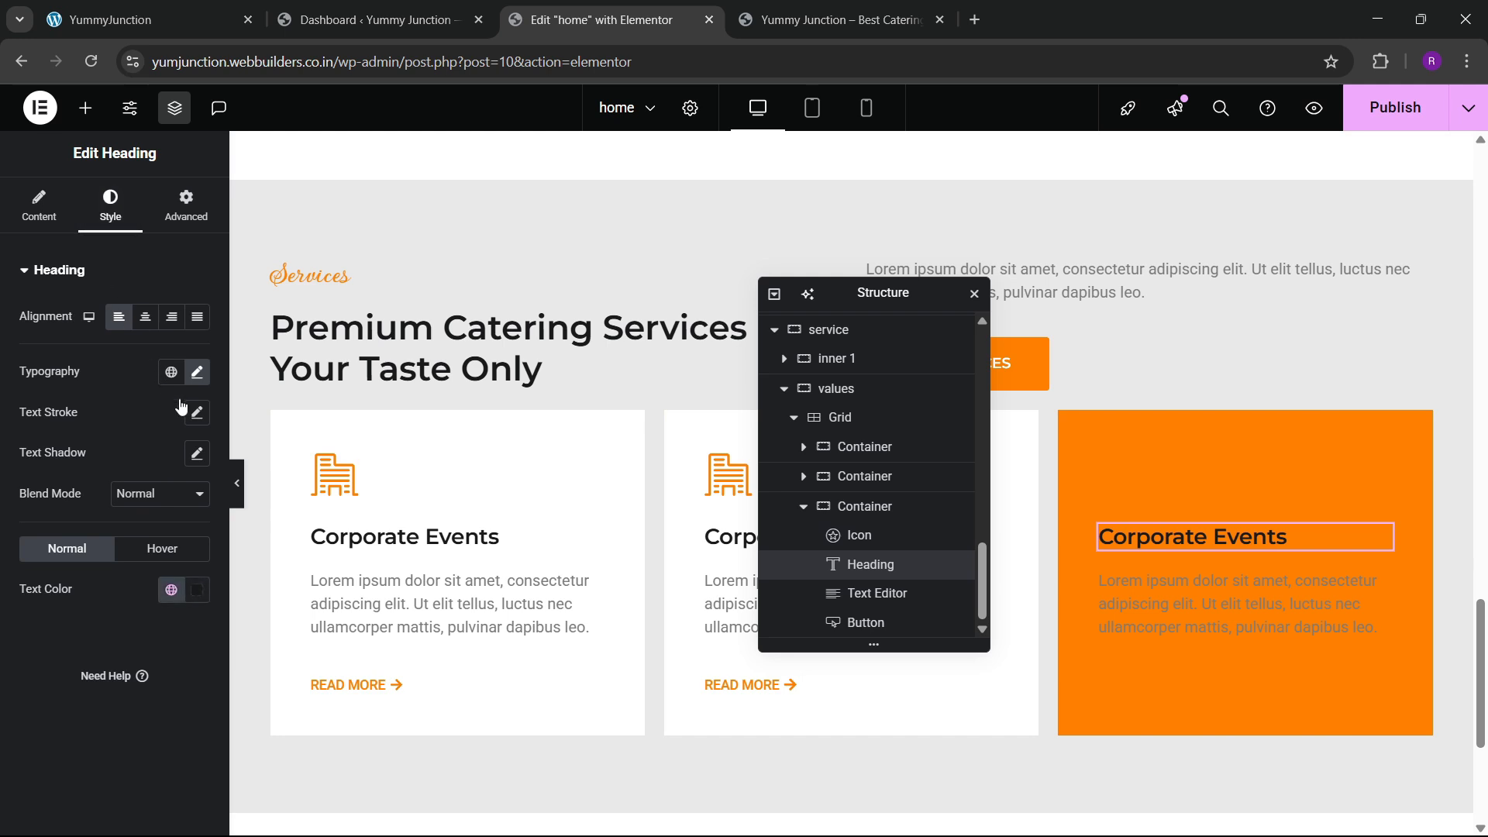
{"action": "left_click", "coordinate": [195, 590]}
{"action": "left_click", "coordinate": [108, 602]}
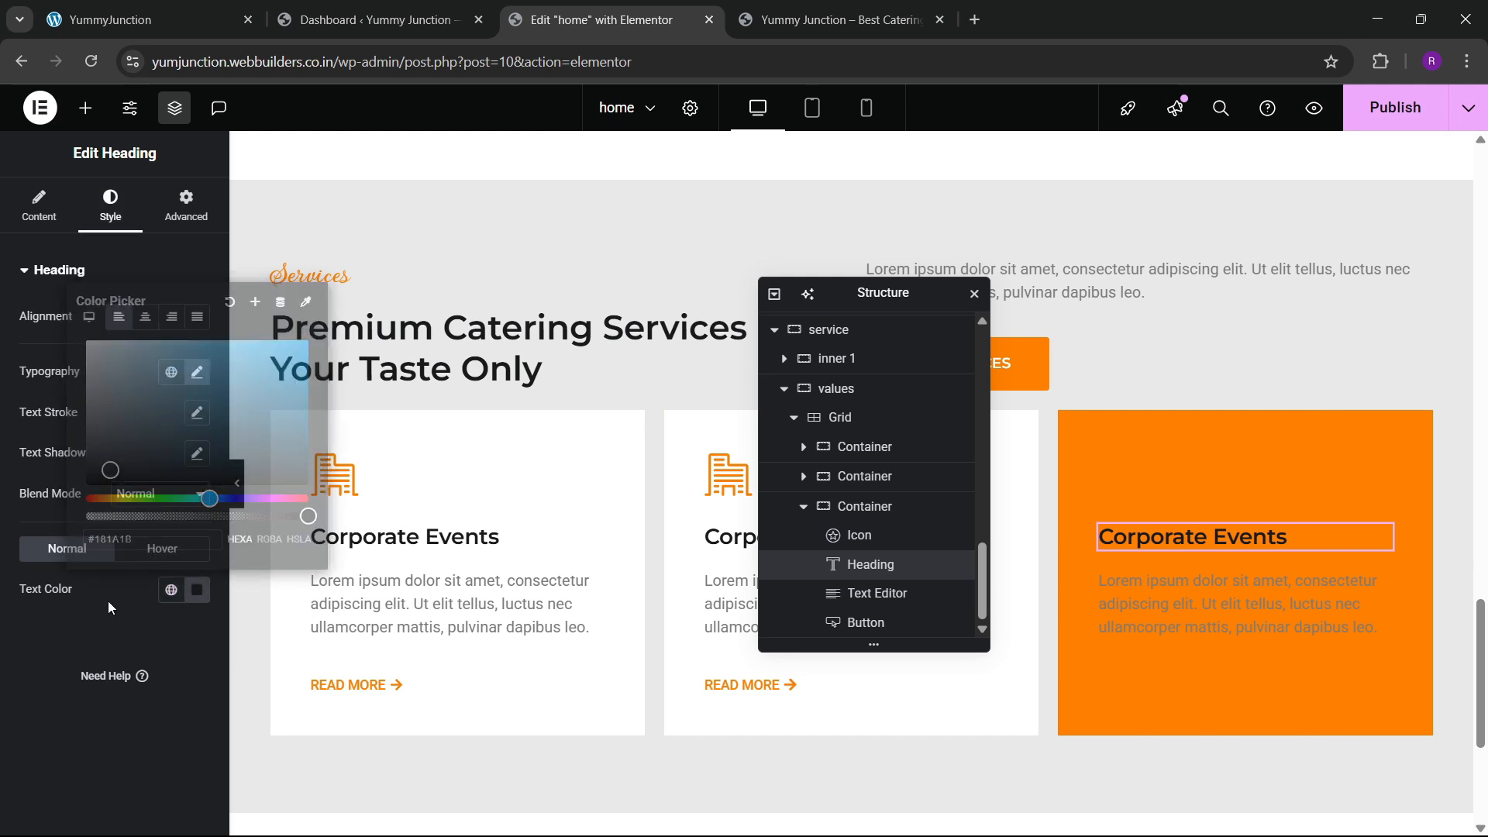
{"action": "left_click", "coordinate": [195, 590]}
{"action": "left_click_drag", "start_coordinate": [142, 429], "coordinate": [86, 342]}
{"action": "left_click", "coordinate": [21, 638]}
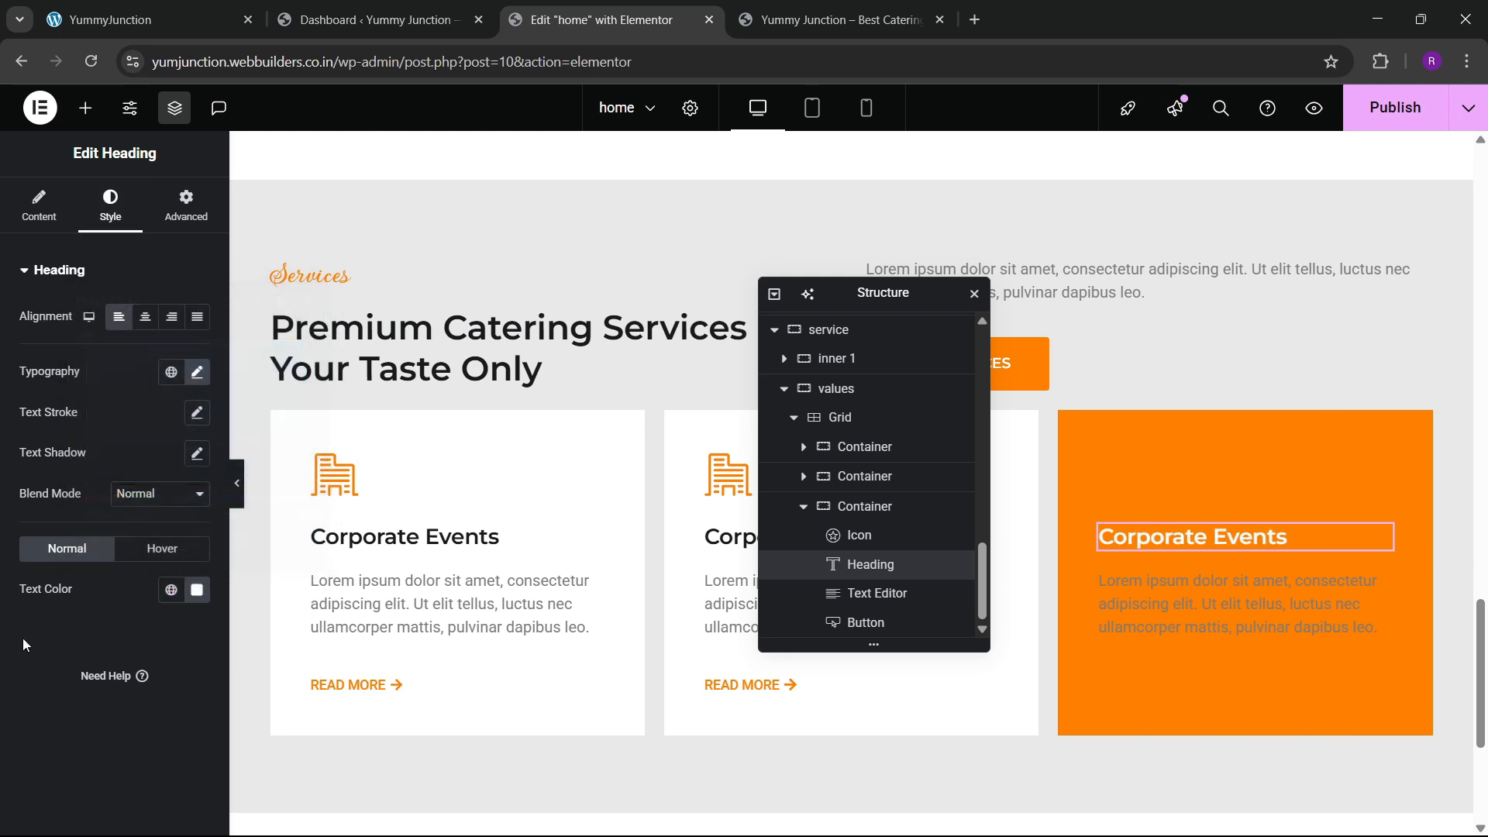
Set both the link color and the text color of the third card's description to white
{"action": "left_click", "coordinate": [1379, 580]}
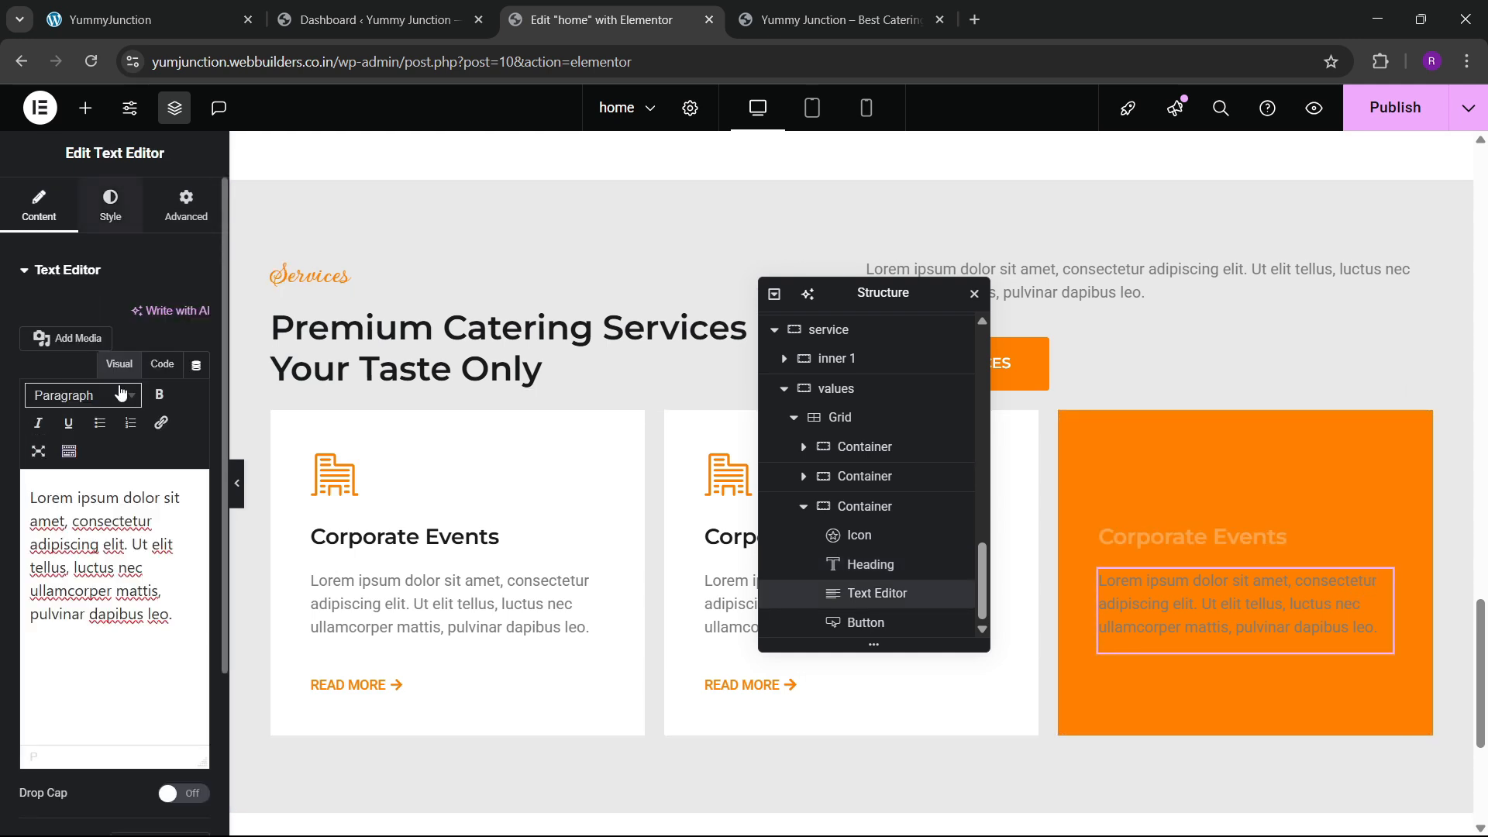
{"action": "left_click", "coordinate": [110, 205]}
{"action": "left_click", "coordinate": [197, 608]}
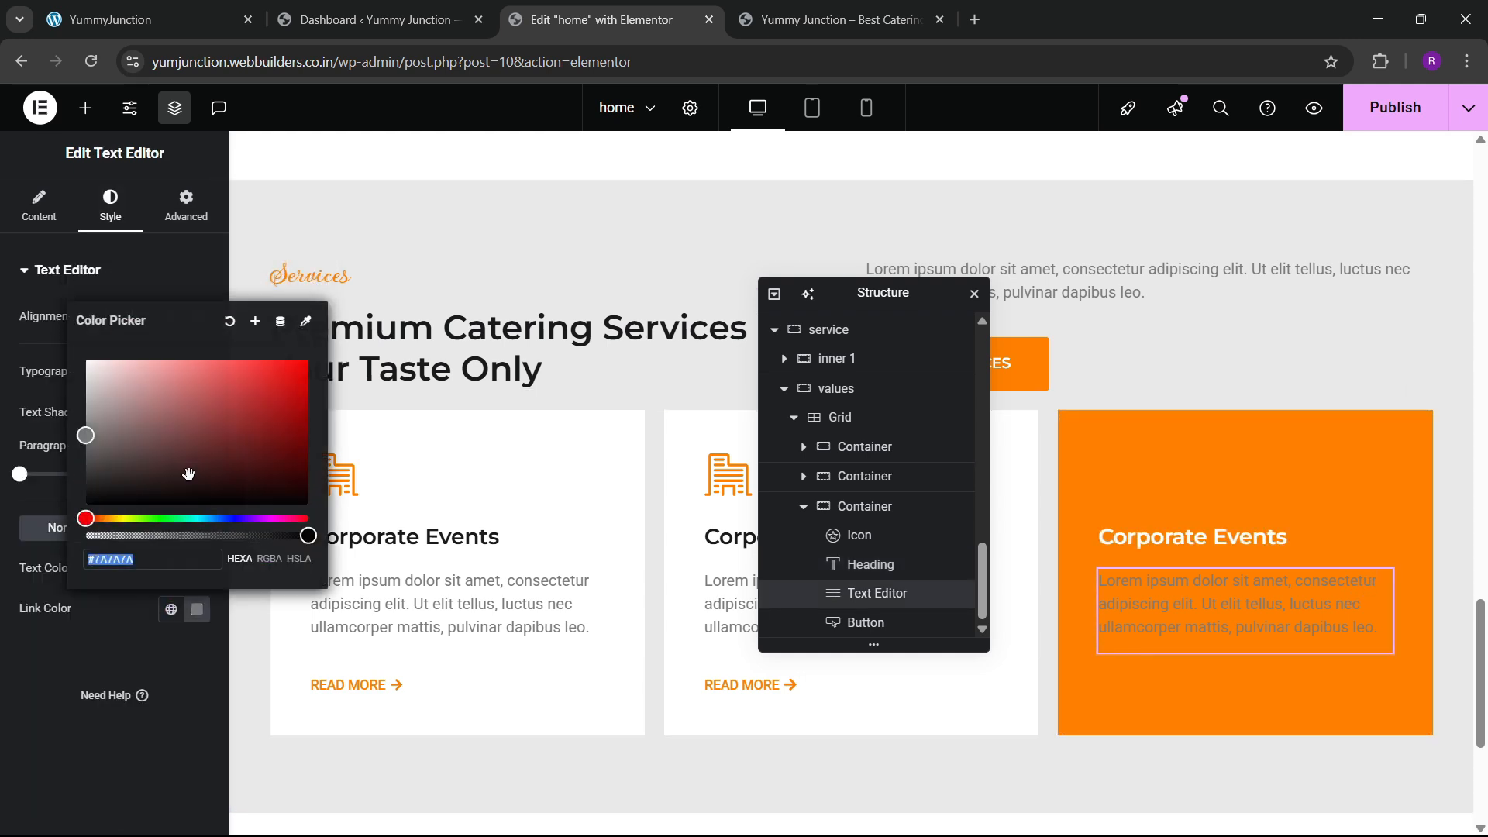
{"action": "left_click", "coordinate": [19, 695]}
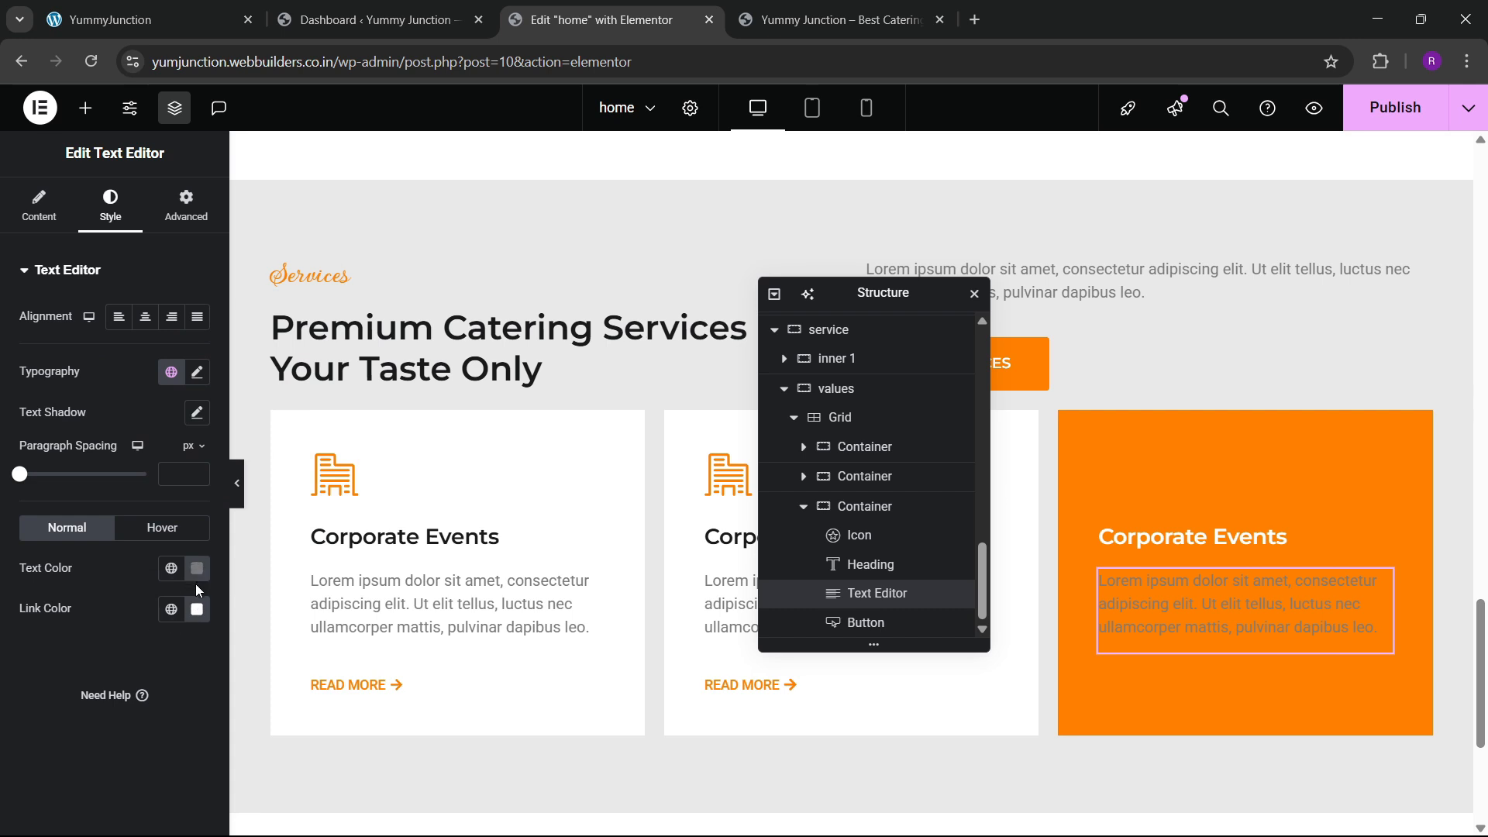
{"action": "left_click", "coordinate": [197, 568]}
{"action": "left_click", "coordinate": [78, 293]}
{"action": "left_click", "coordinate": [6, 712]}
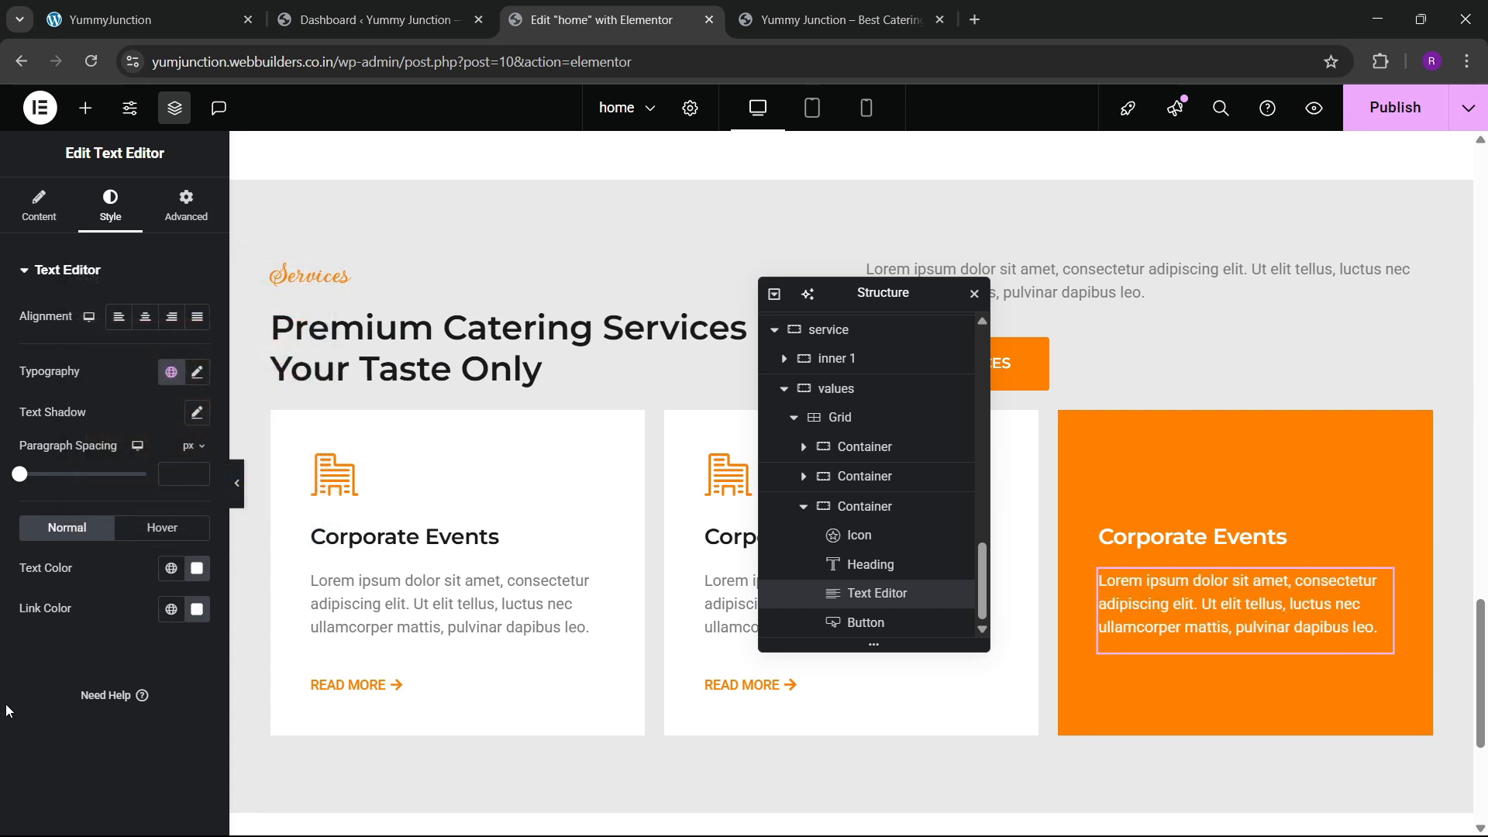
Set the text color of the third card's READ MORE button to white
{"action": "left_click", "coordinate": [1116, 688]}
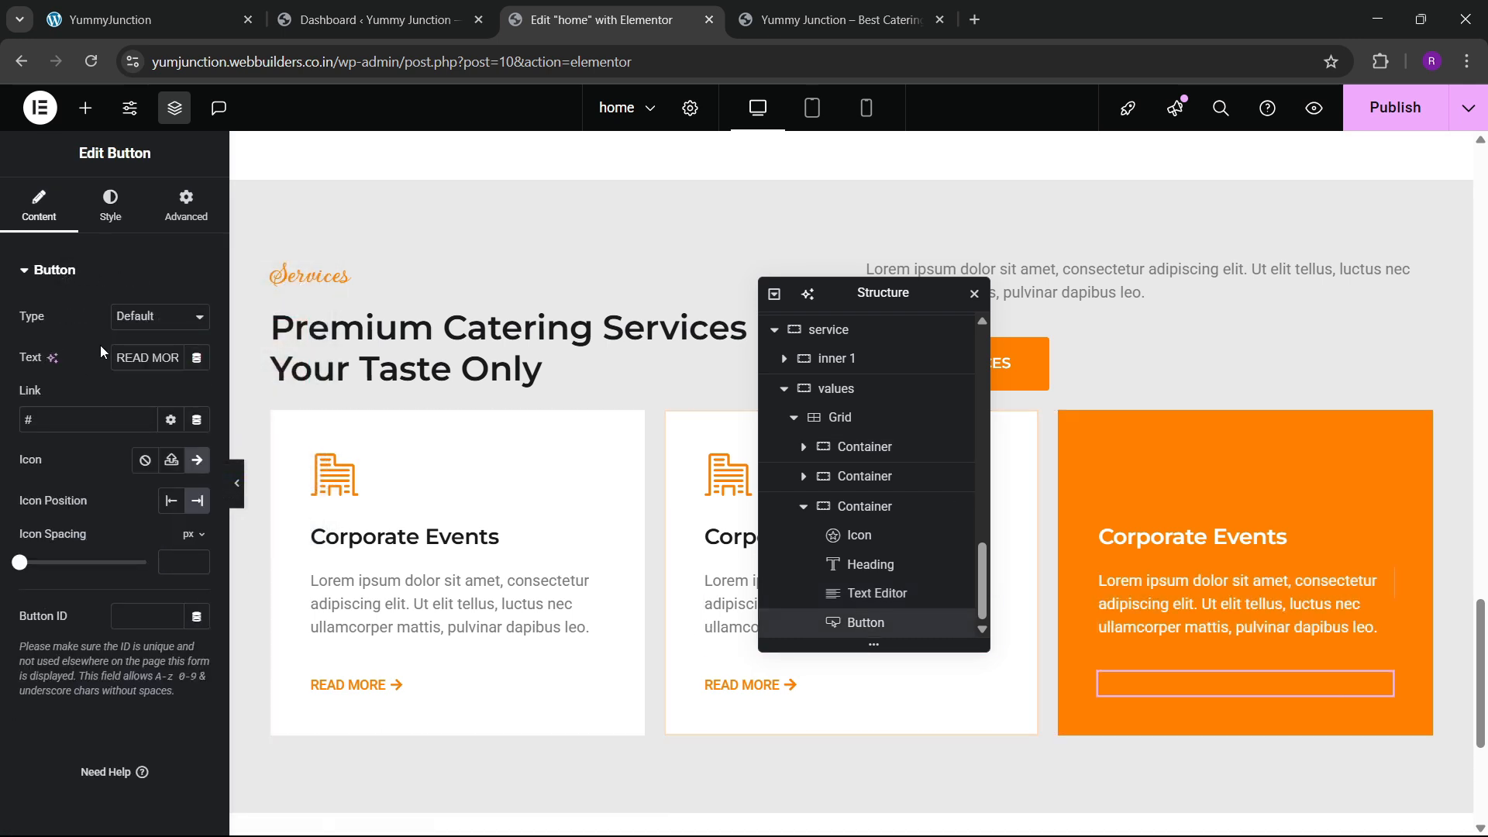
{"action": "left_click", "coordinate": [110, 204]}
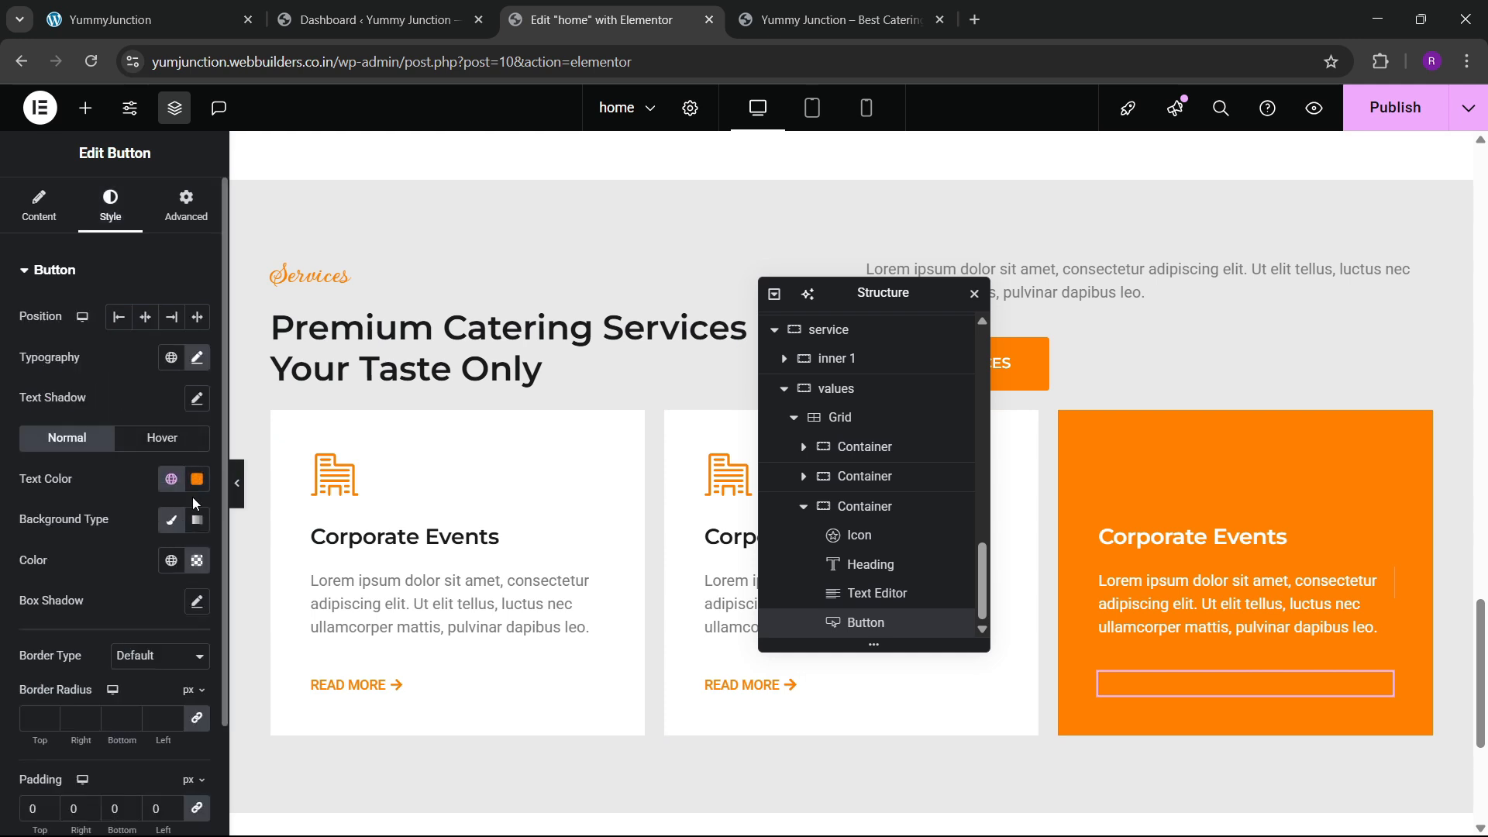
{"action": "left_click", "coordinate": [197, 479]}
{"action": "left_click", "coordinate": [81, 556]}
{"action": "left_click", "coordinate": [94, 479]}
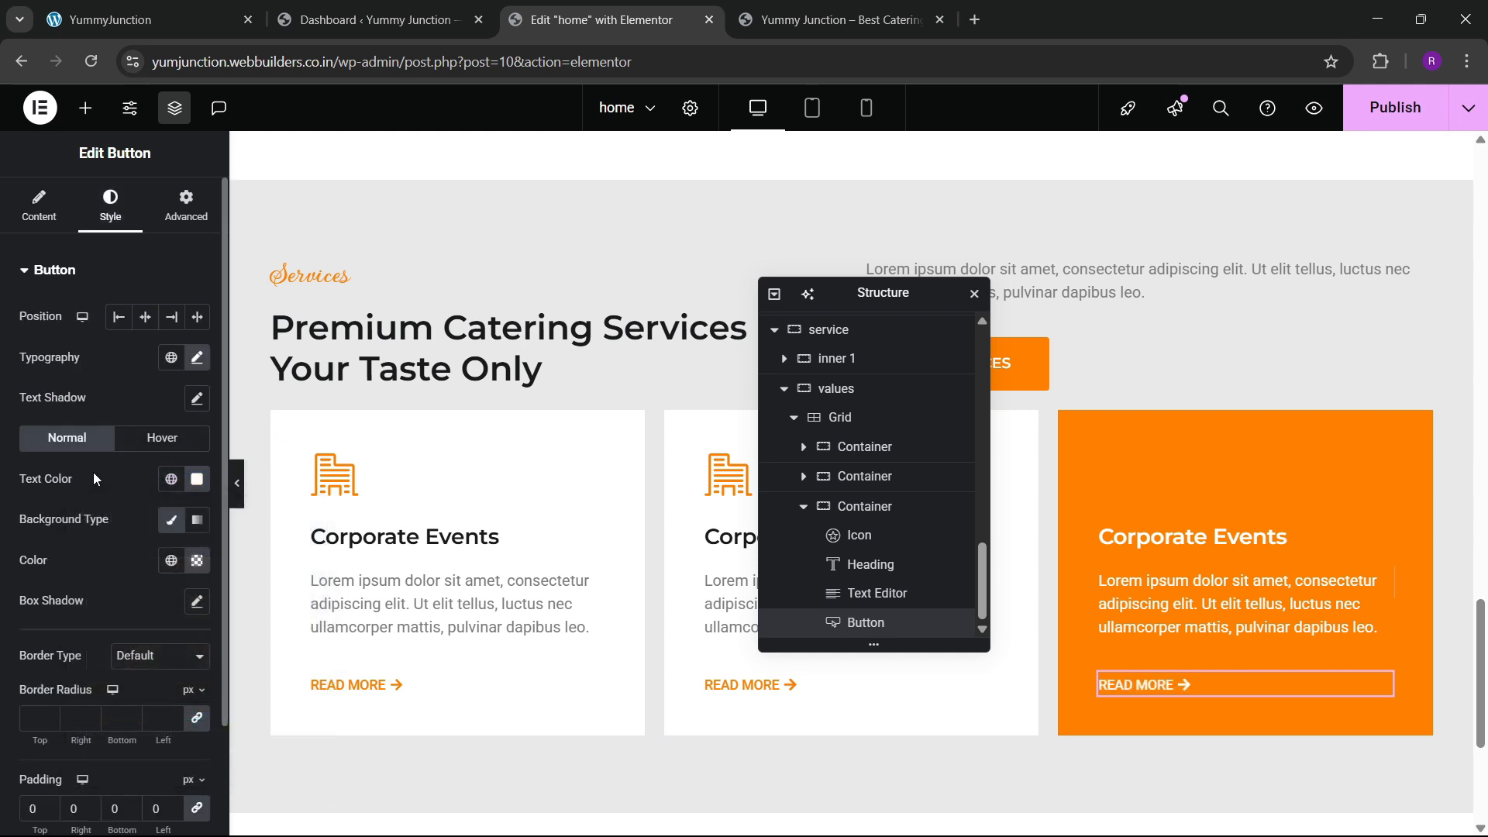
Try reinserting hands-helping-solid-svgrepo-com-2.svg from the media library into the third card's existing icon widget
{"action": "left_click", "coordinate": [1221, 499]}
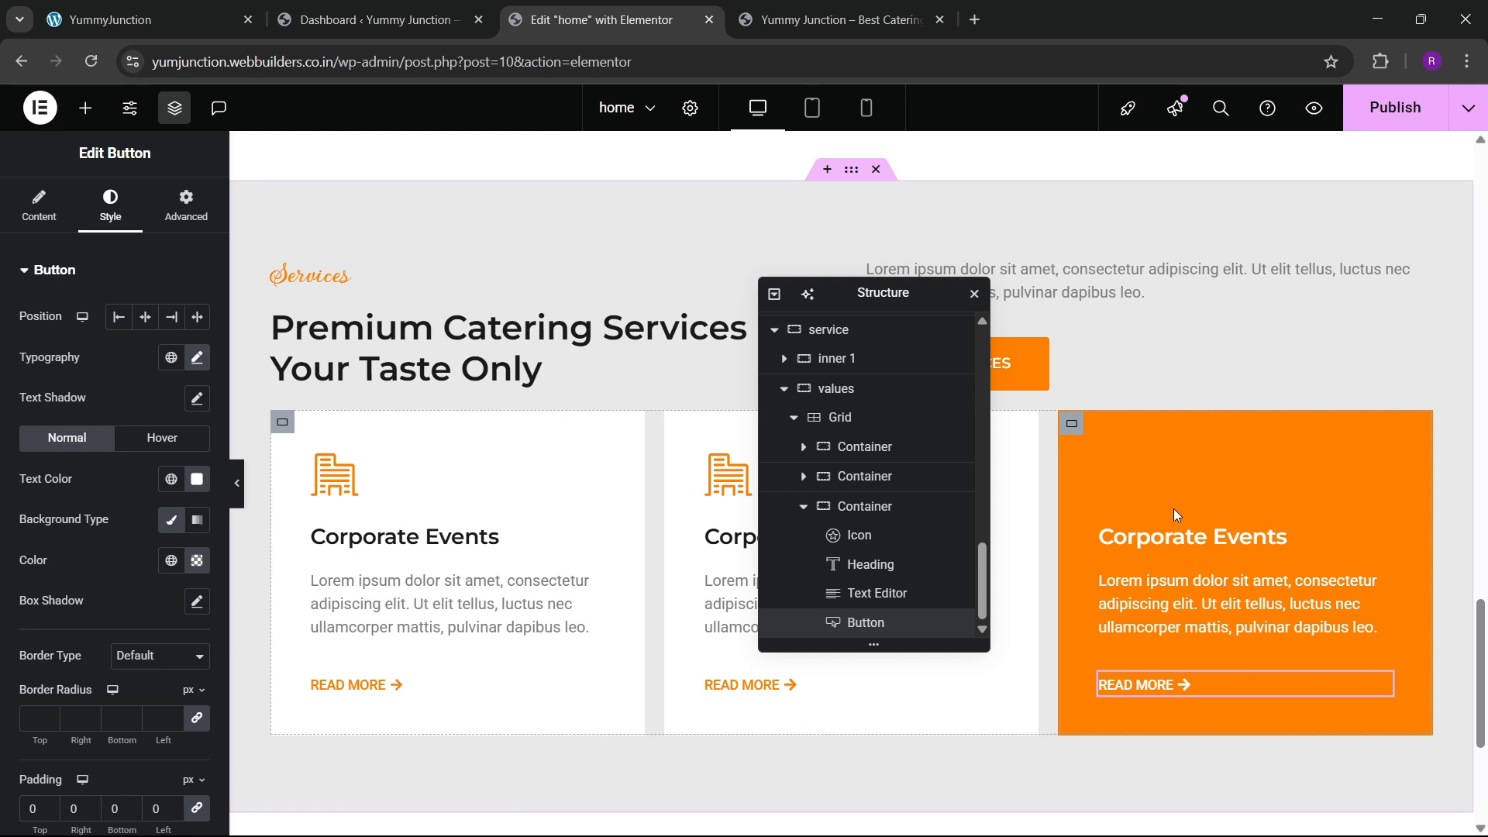
{"action": "left_click", "coordinate": [159, 392]}
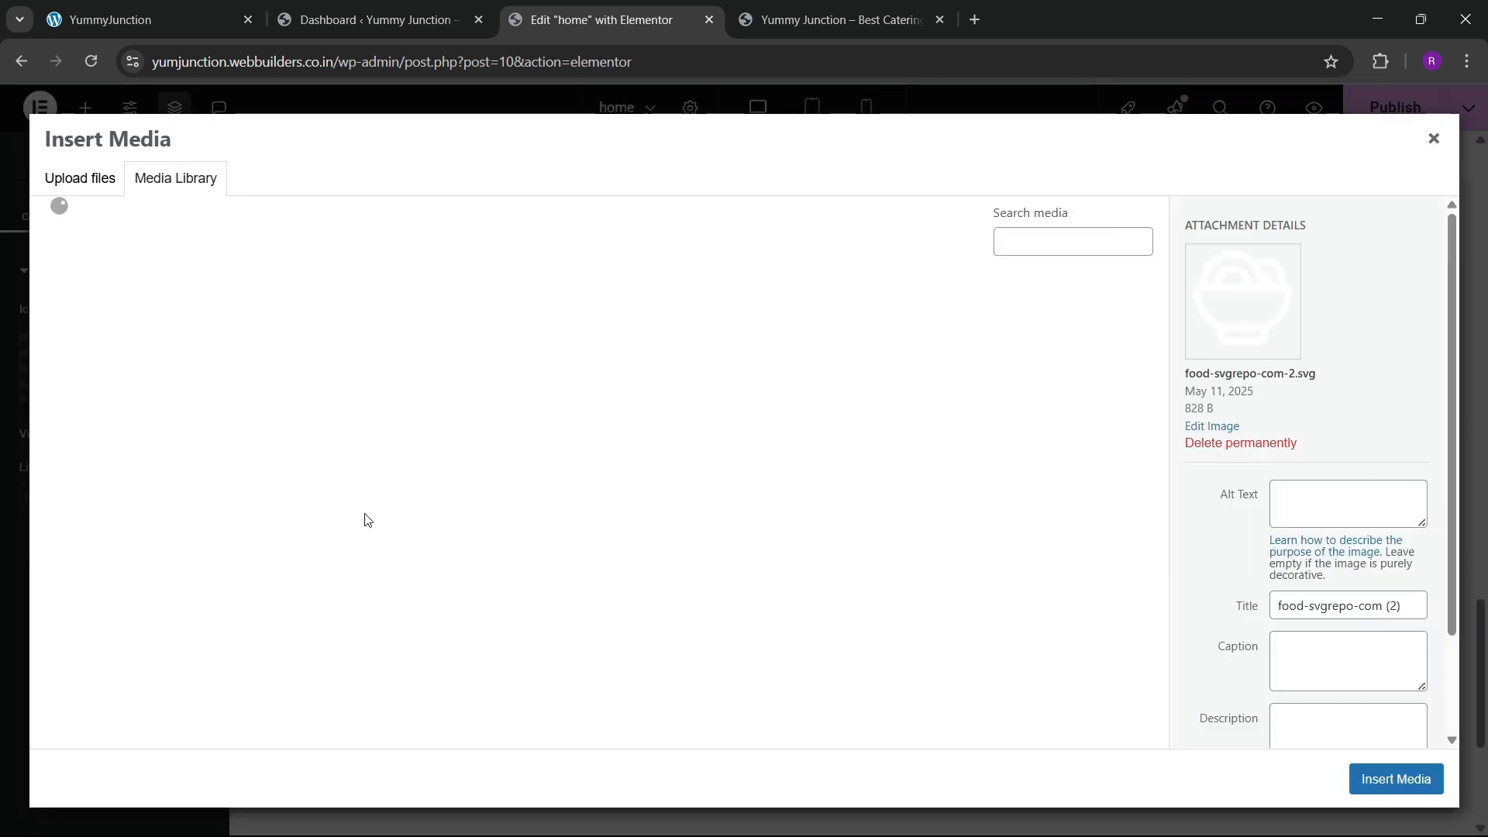
{"action": "left_click", "coordinate": [420, 390]}
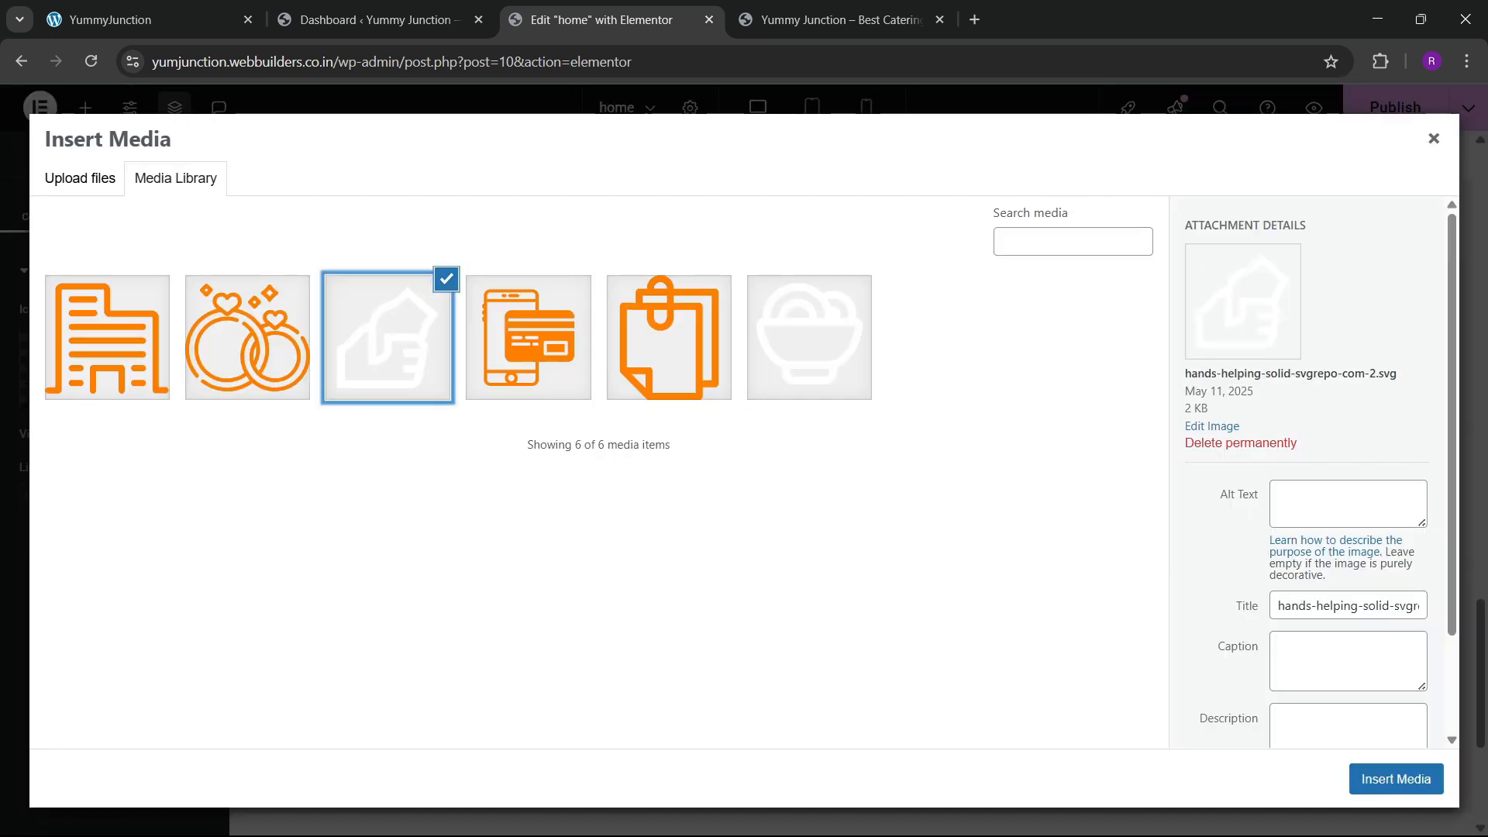
{"action": "left_click", "coordinate": [1399, 779]}
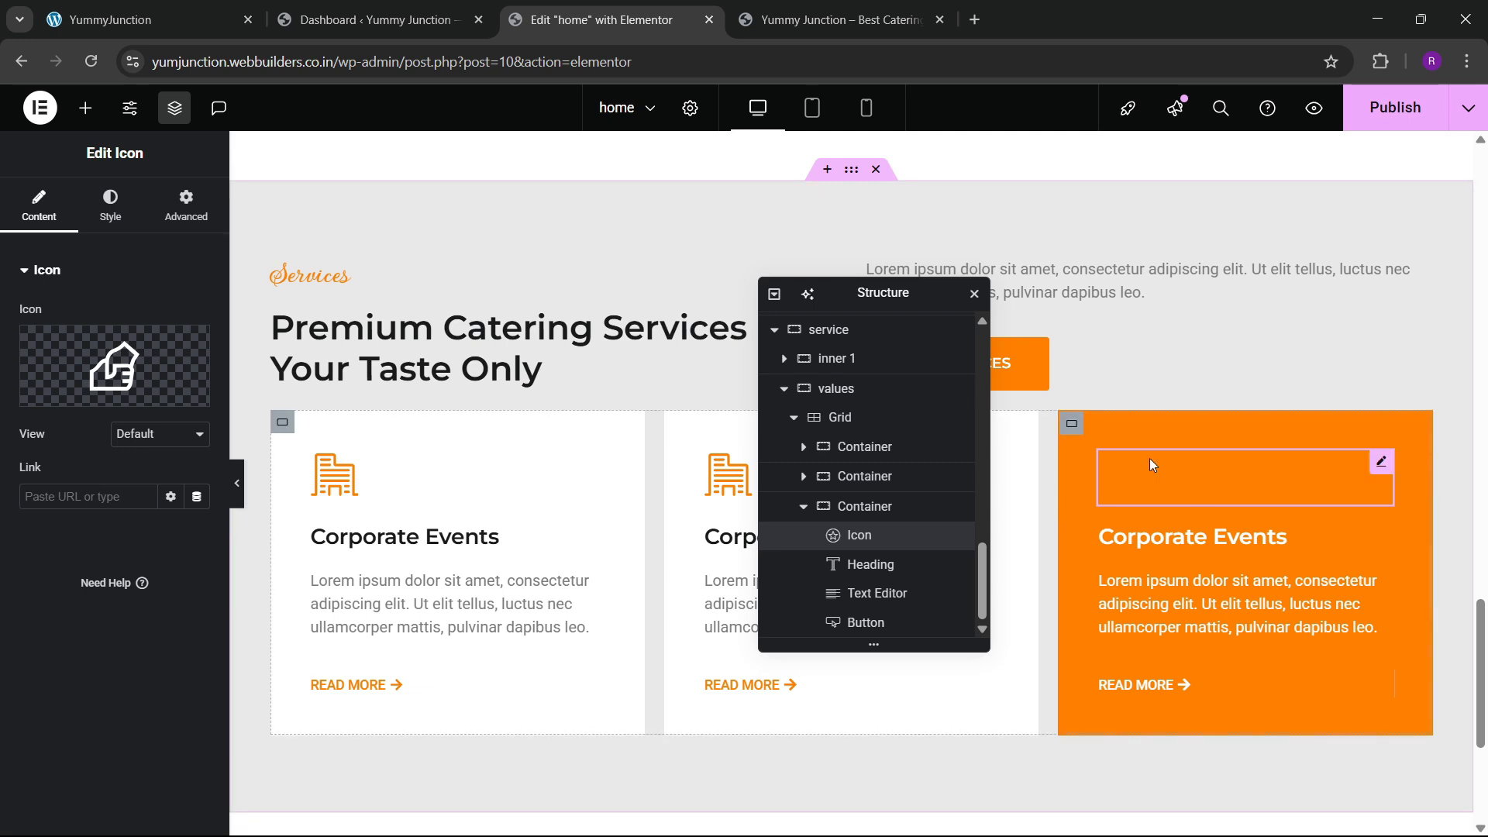
{"action": "left_click", "coordinate": [163, 392]}
{"action": "left_click", "coordinate": [423, 370]}
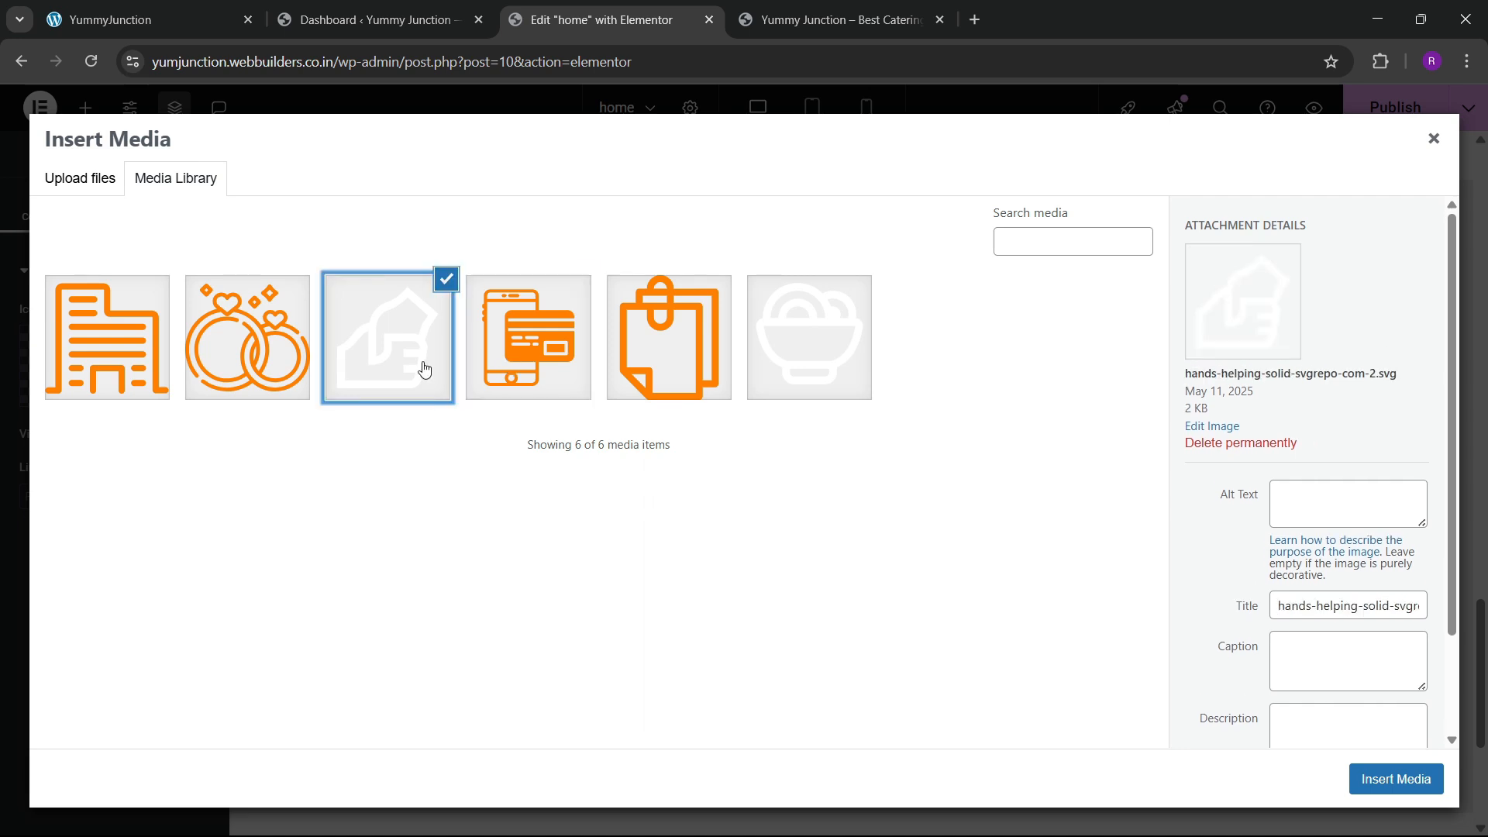
{"action": "left_click", "coordinate": [1393, 783]}
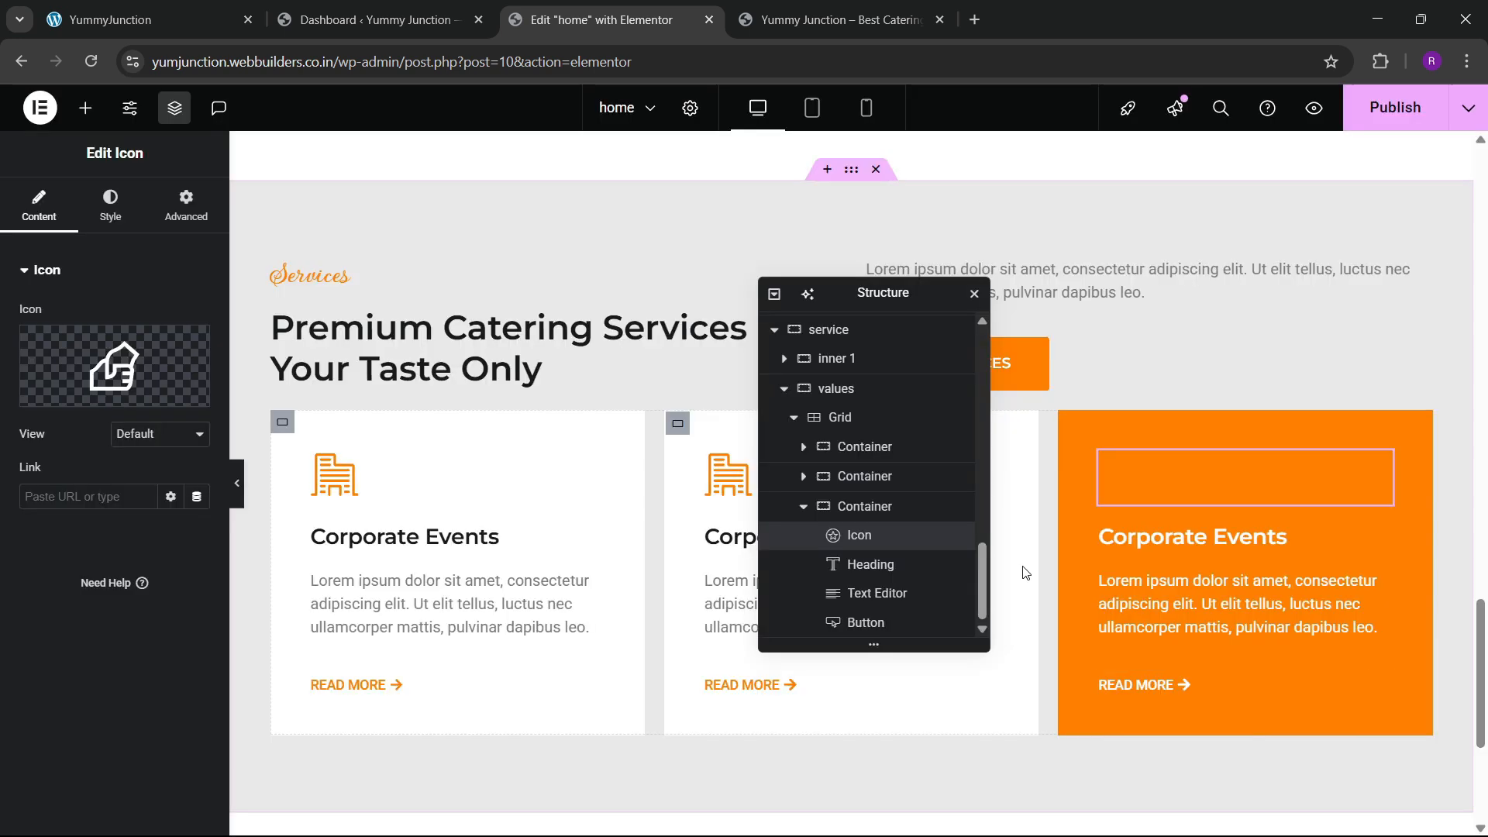
Delete the third card's icon widget and add a new Icon widget above that card's heading
{"action": "right_click", "coordinate": [1126, 486]}
{"action": "left_click", "coordinate": [1162, 812]}
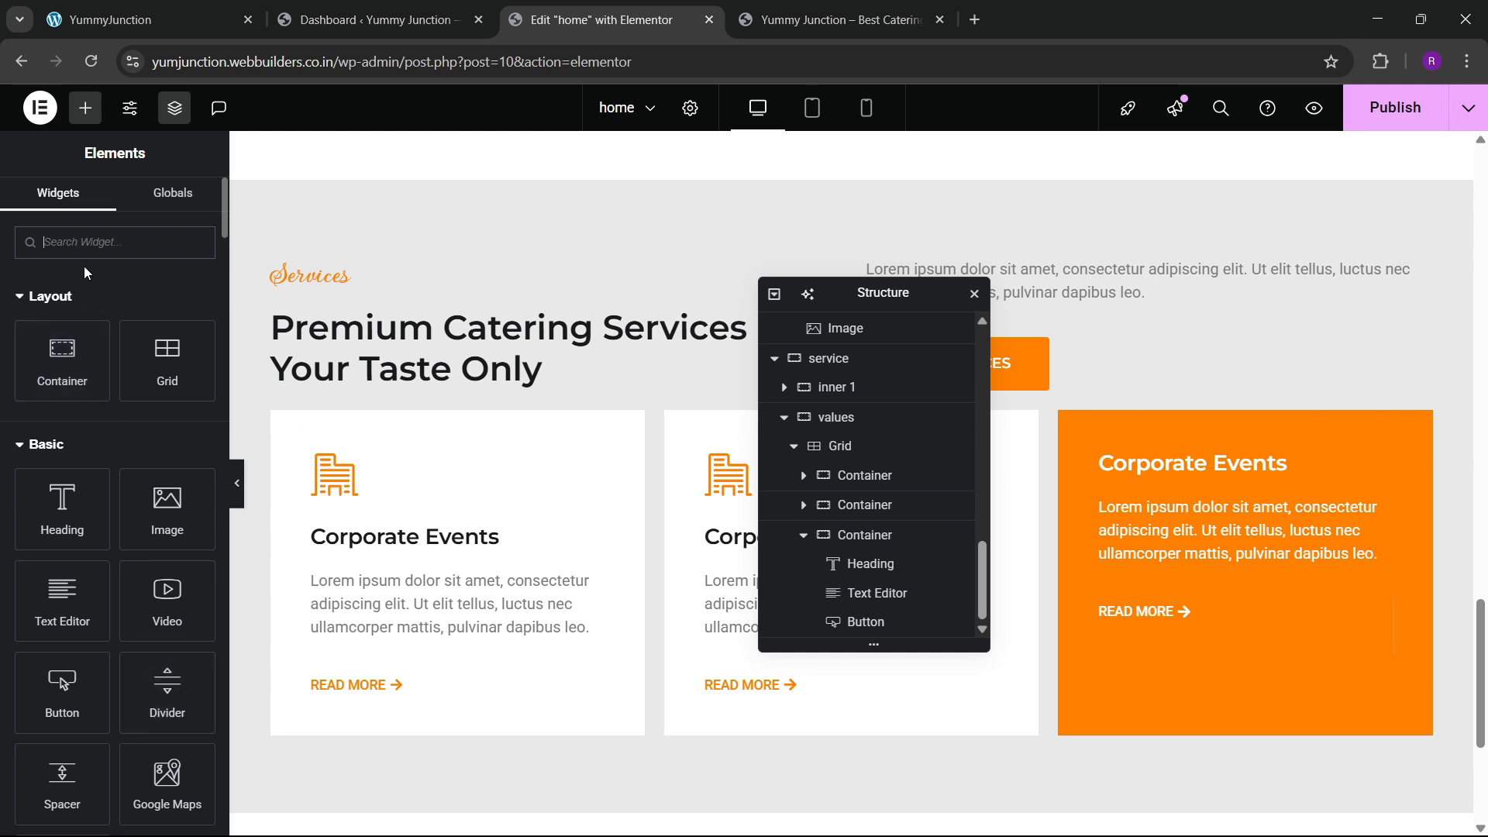
{"action": "left_click", "coordinate": [87, 243]}
{"action": "type", "text": "icon"}
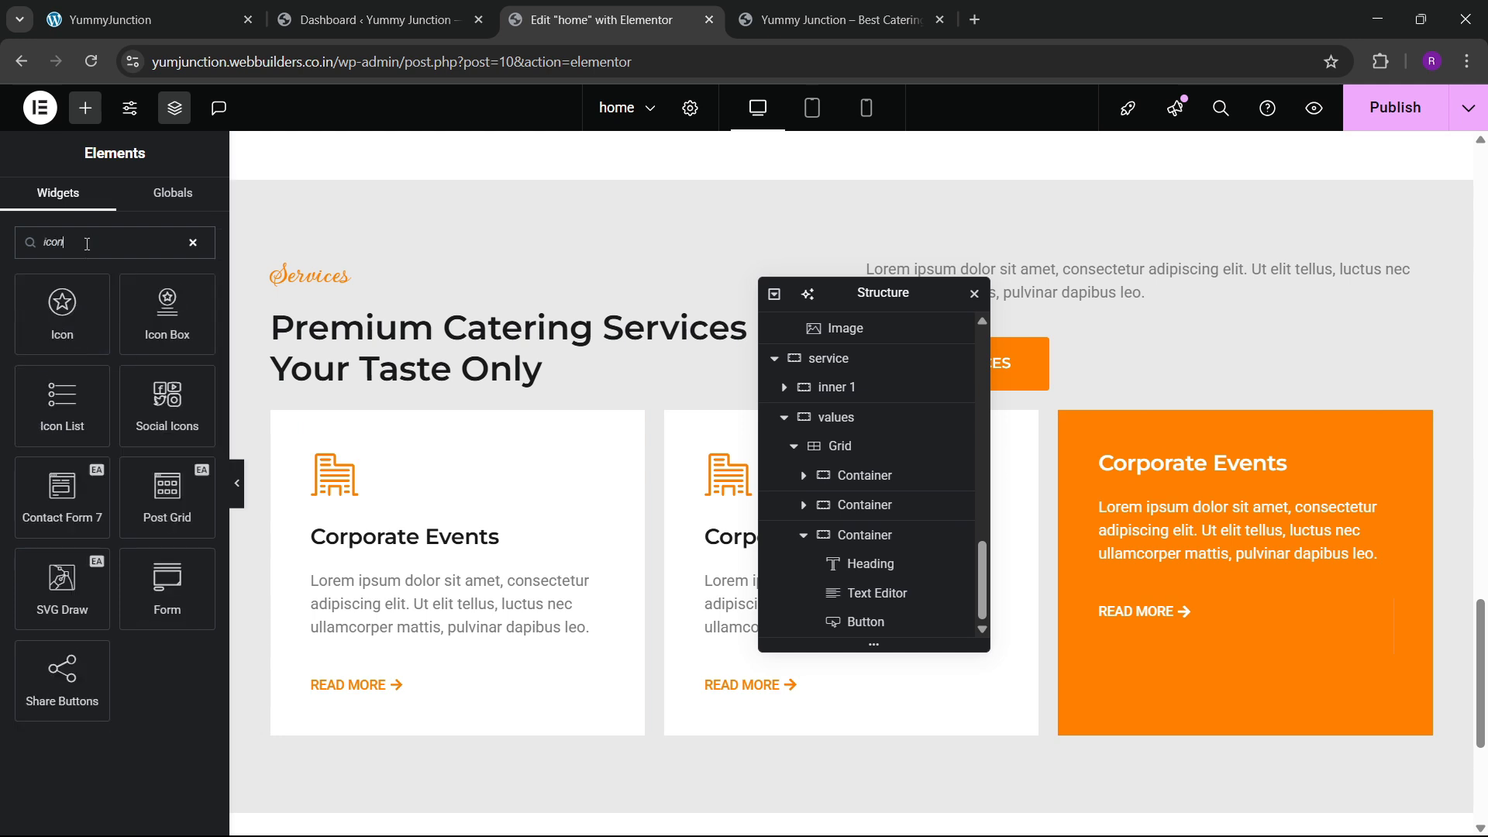
{"action": "left_click_drag", "start_coordinate": [62, 314], "coordinate": [1228, 455]}
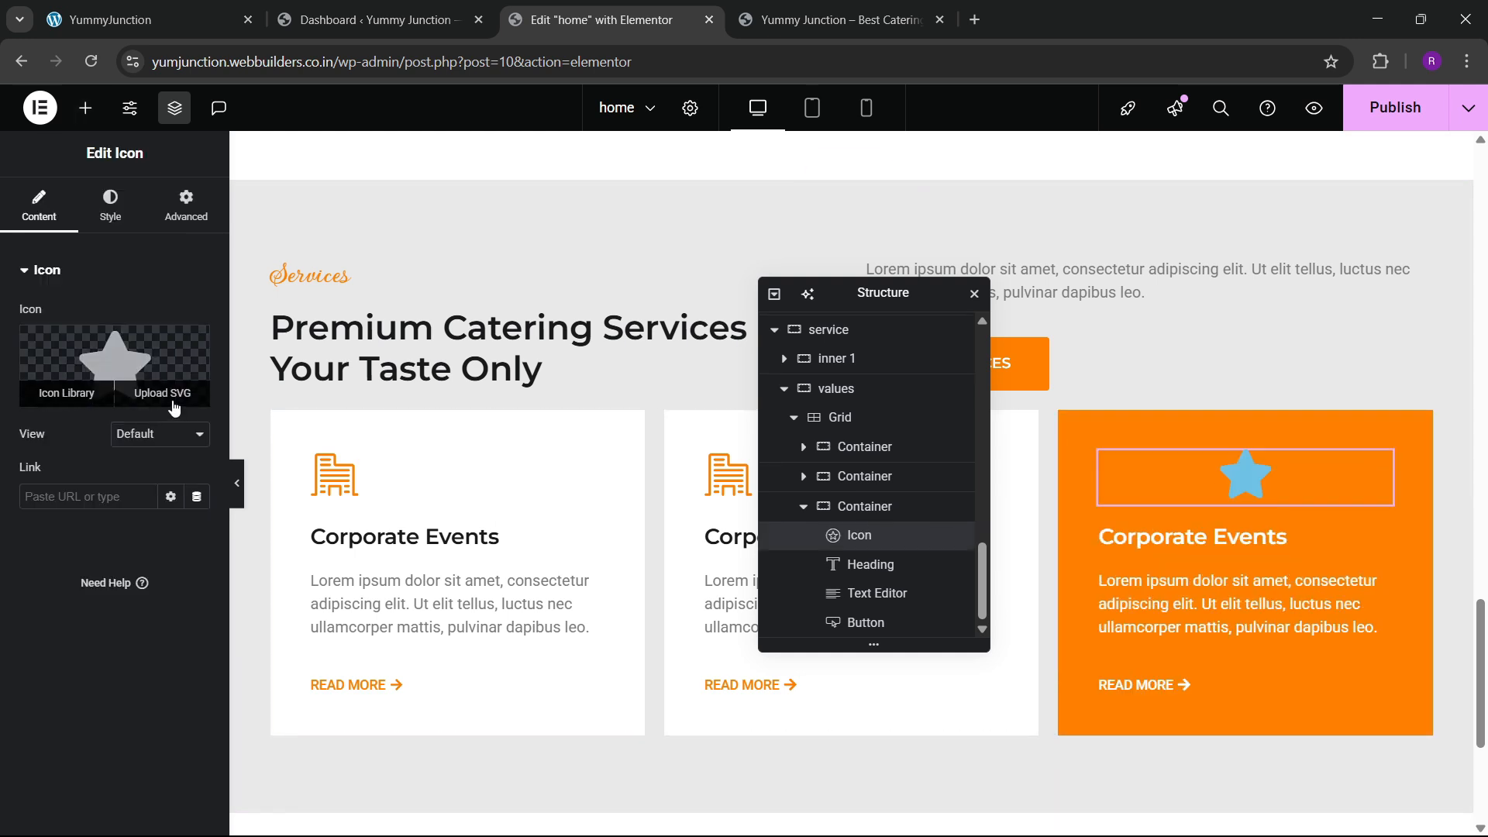
Use hands-helping-solid-svgrepo-com-2.svg from the media library as the third card's new icon
{"action": "left_click", "coordinate": [155, 397]}
{"action": "left_click", "coordinate": [388, 337]}
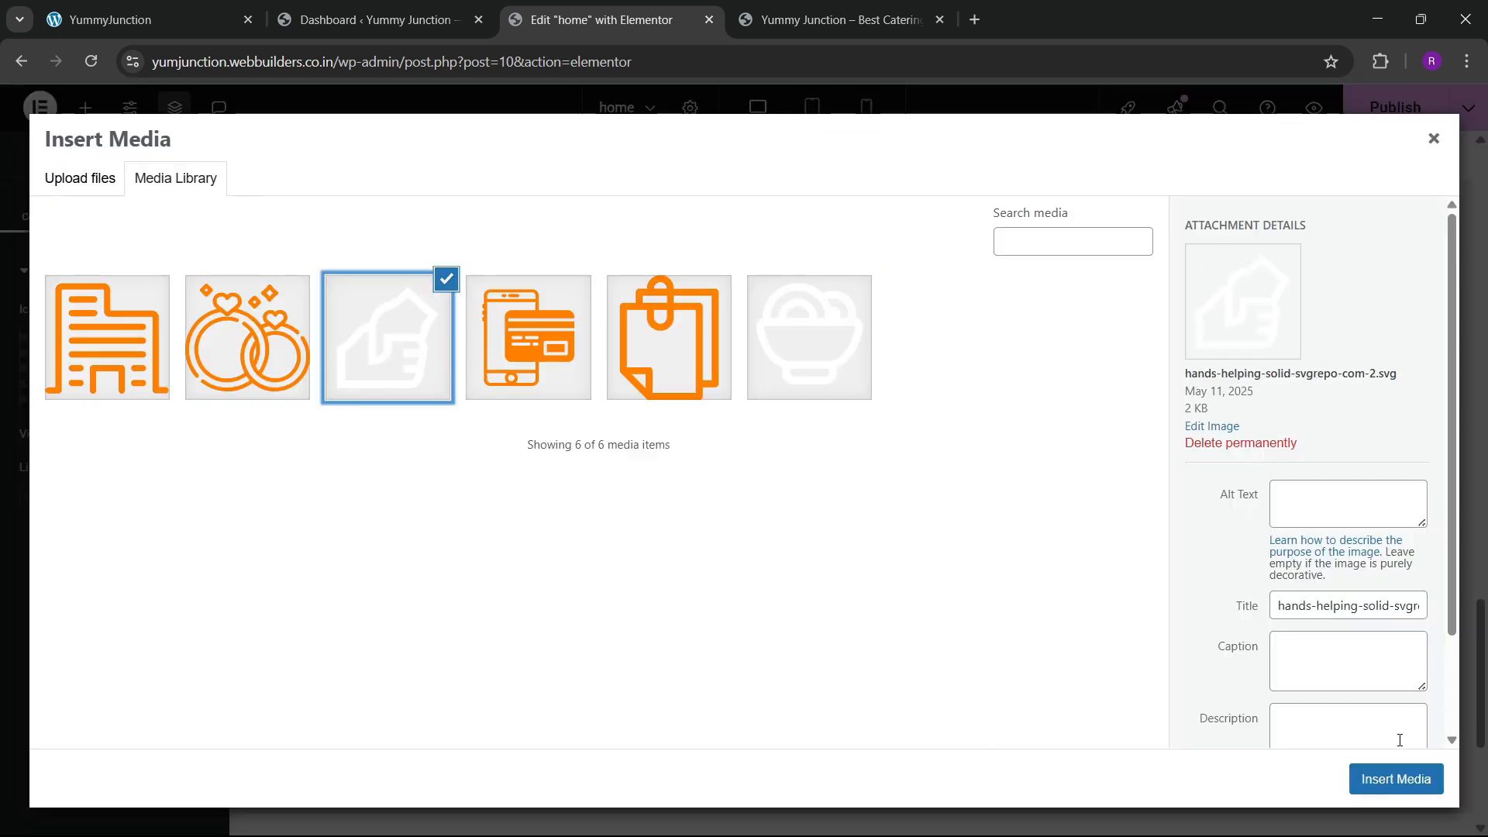
{"action": "left_click", "coordinate": [1395, 779]}
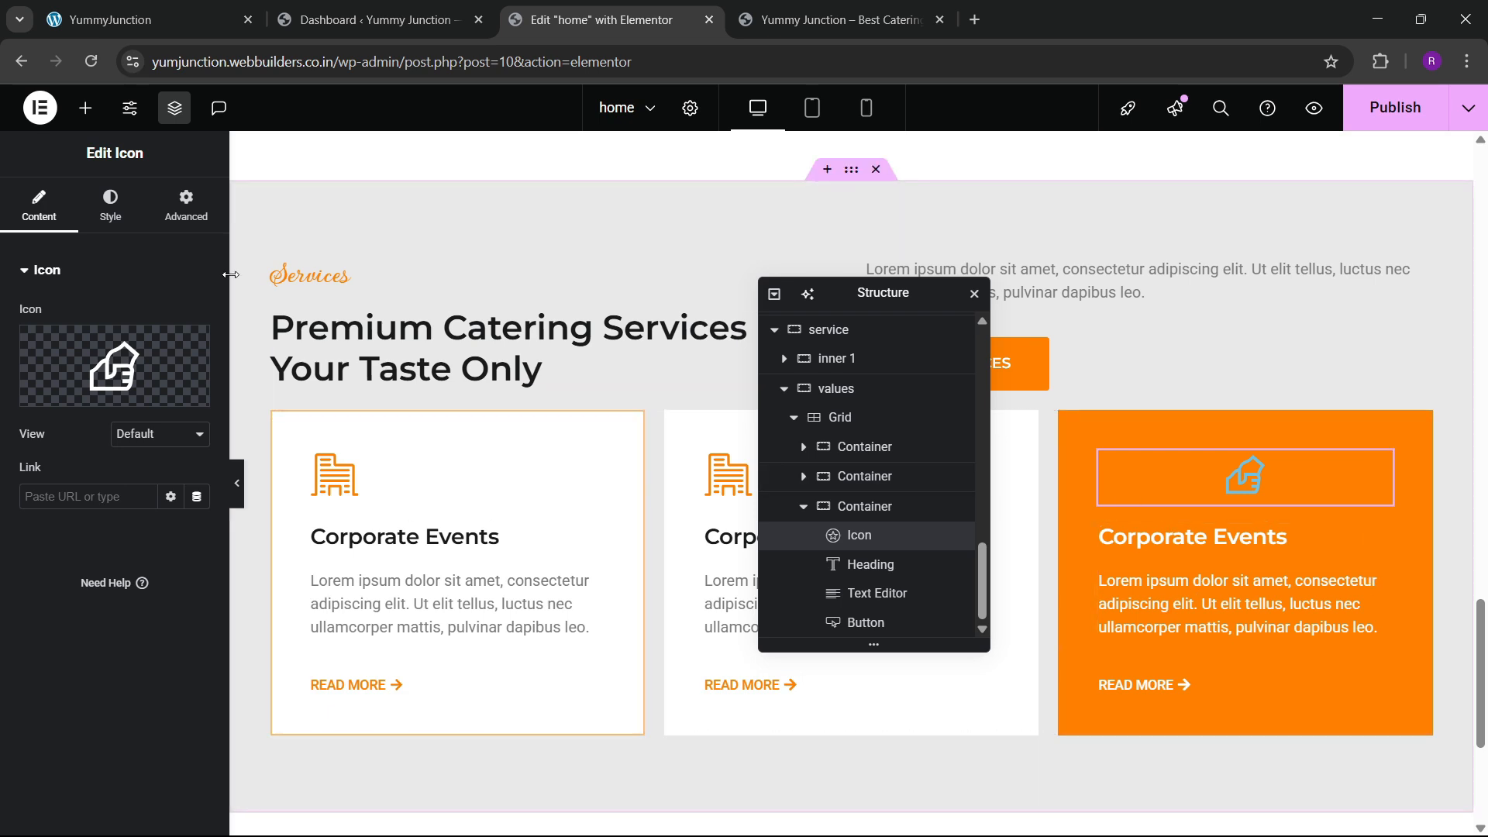
Align the third card's icon to the left and set its primary color to white
{"action": "left_click", "coordinate": [110, 205]}
{"action": "left_click", "coordinate": [144, 317]}
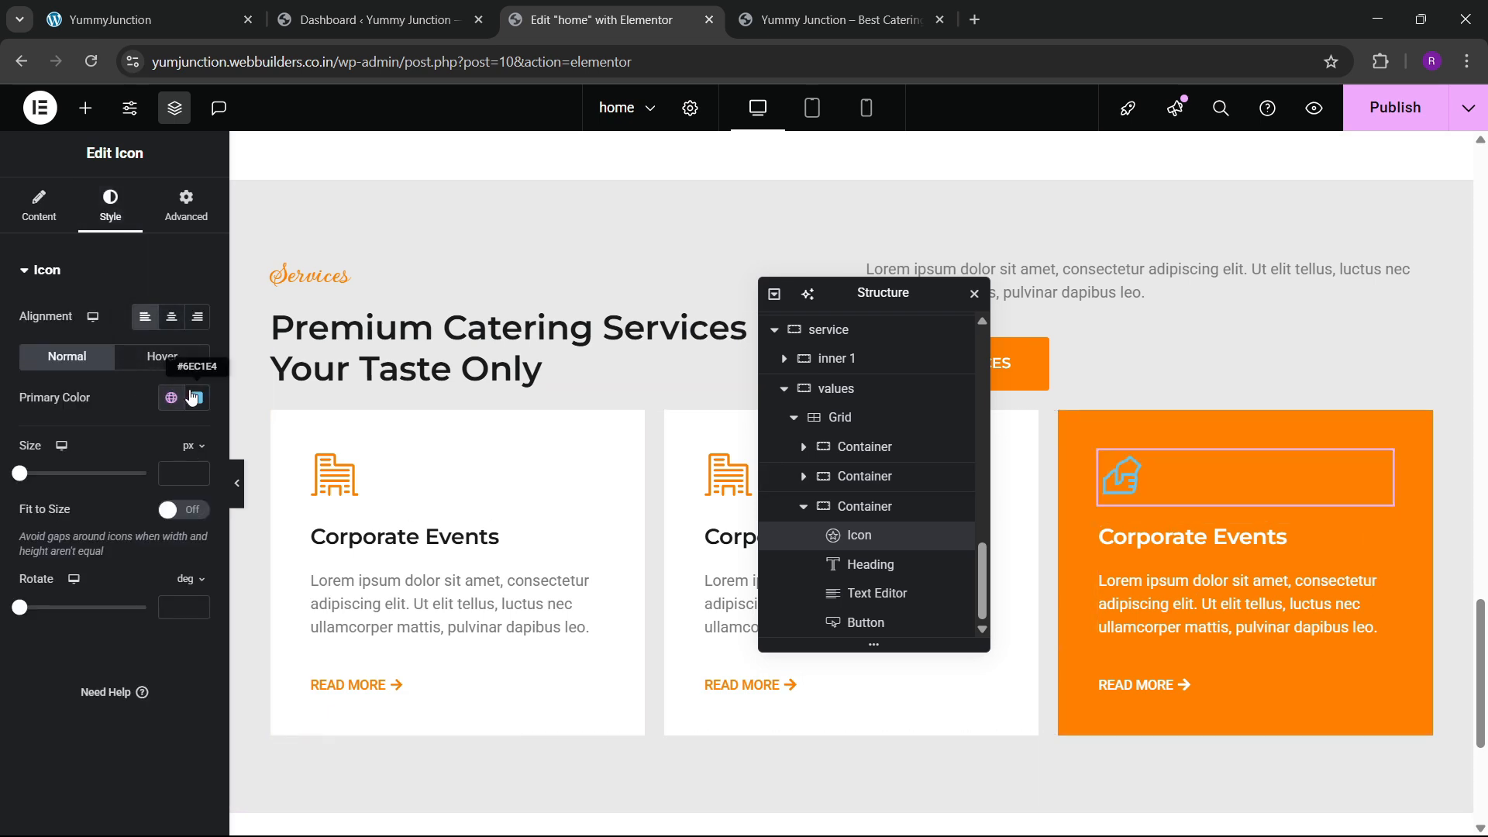
{"action": "left_click", "coordinate": [197, 397]}
{"action": "left_click", "coordinate": [13, 631]}
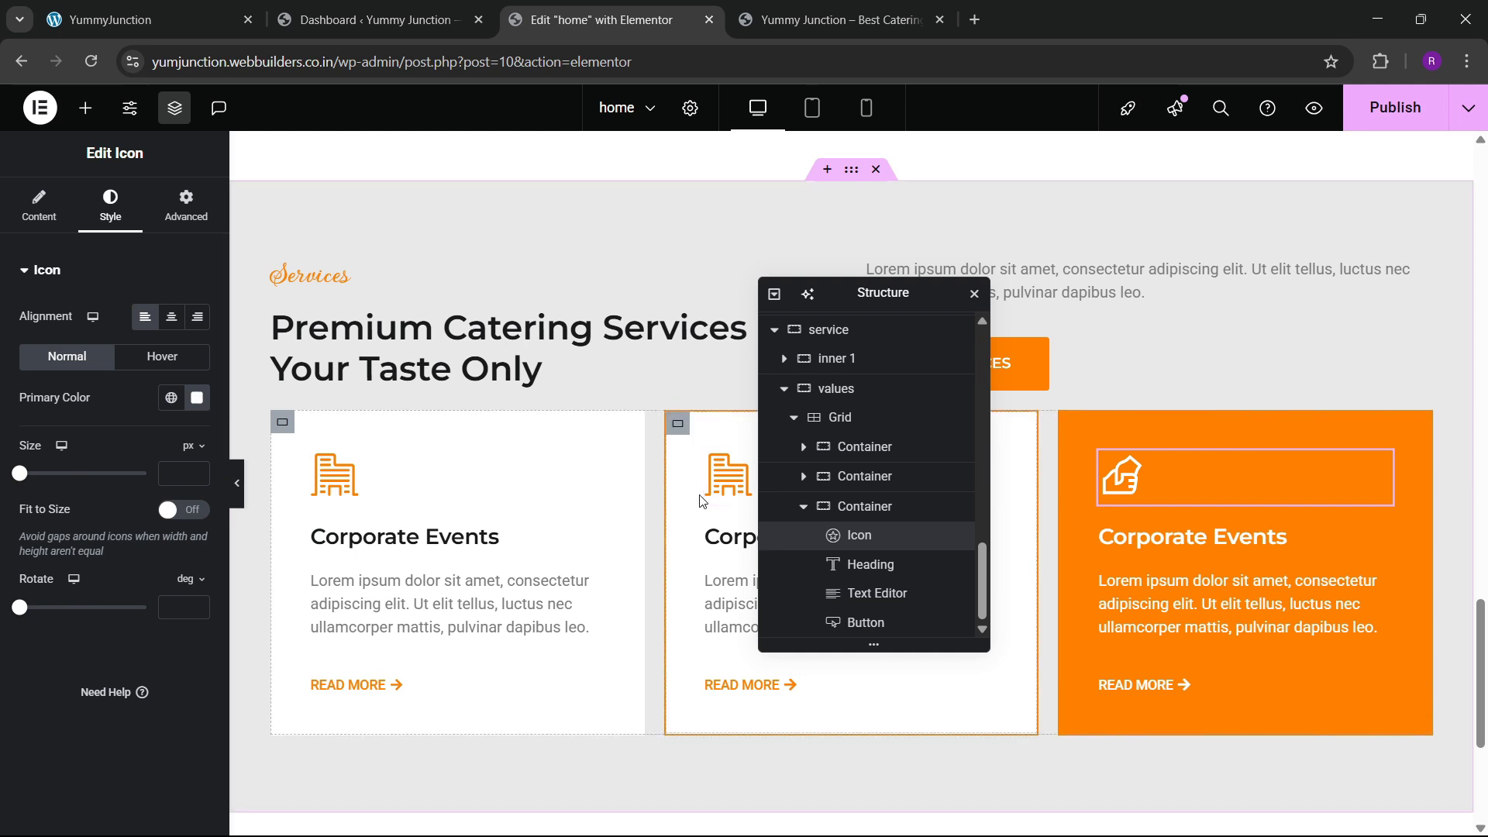
Replace the second card's icon with wedding-rings-jewel-svgrepo-com-1.svg from the media library
{"action": "left_click", "coordinate": [727, 474]}
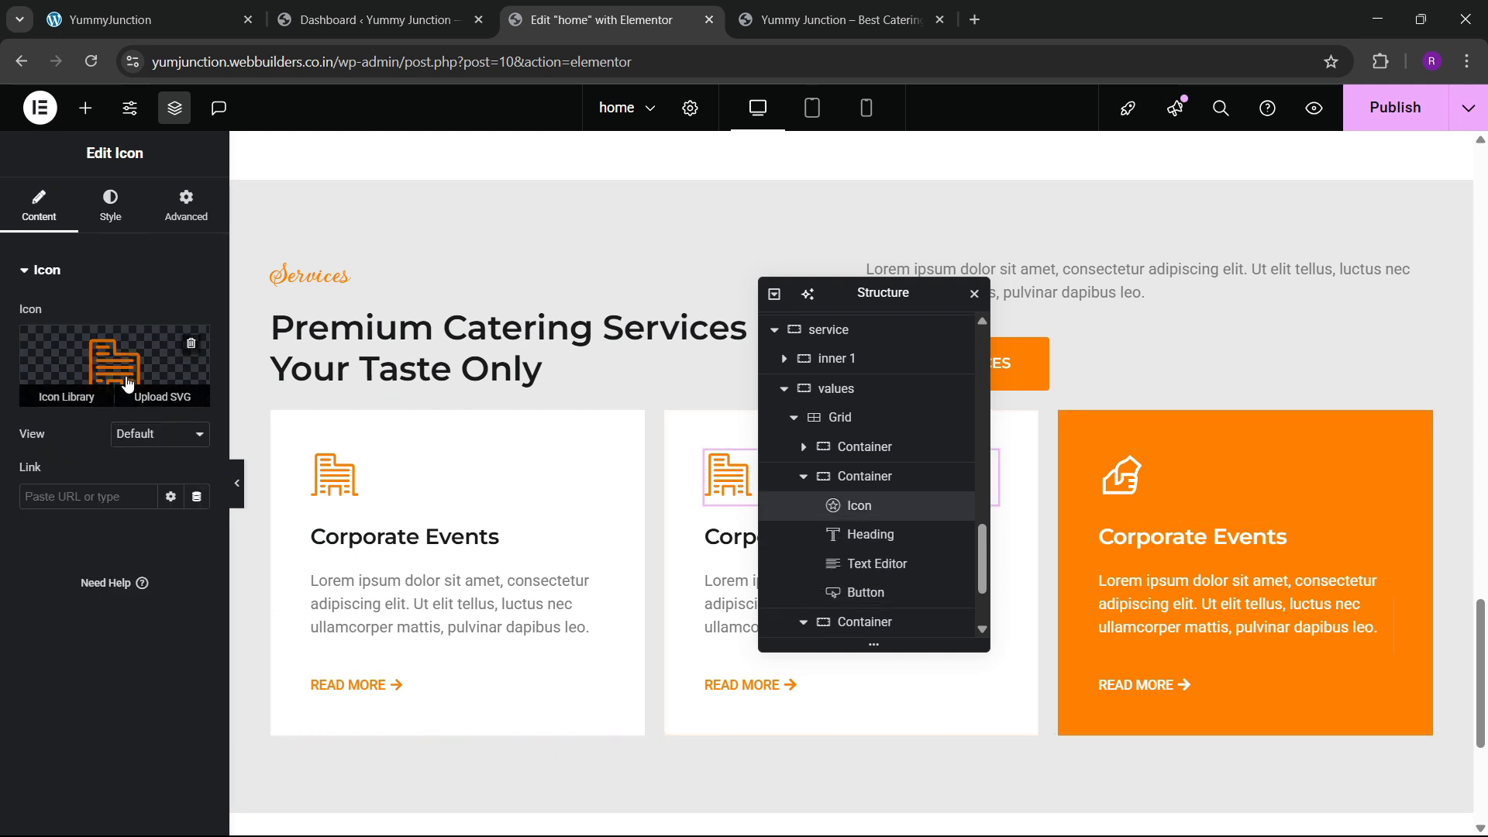
{"action": "left_click", "coordinate": [147, 397]}
{"action": "left_click", "coordinate": [308, 389]}
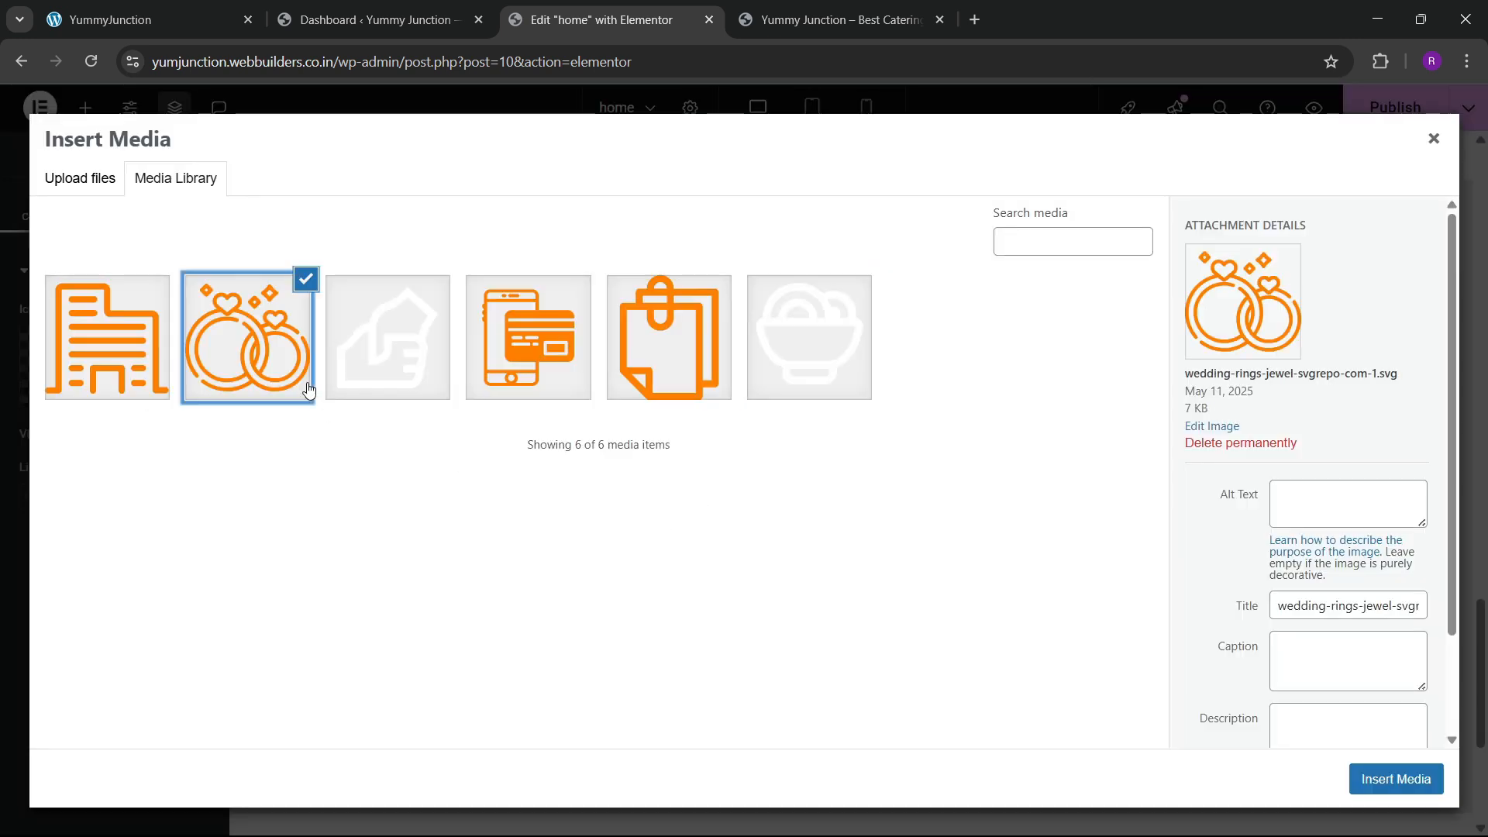
{"action": "left_click", "coordinate": [1395, 779]}
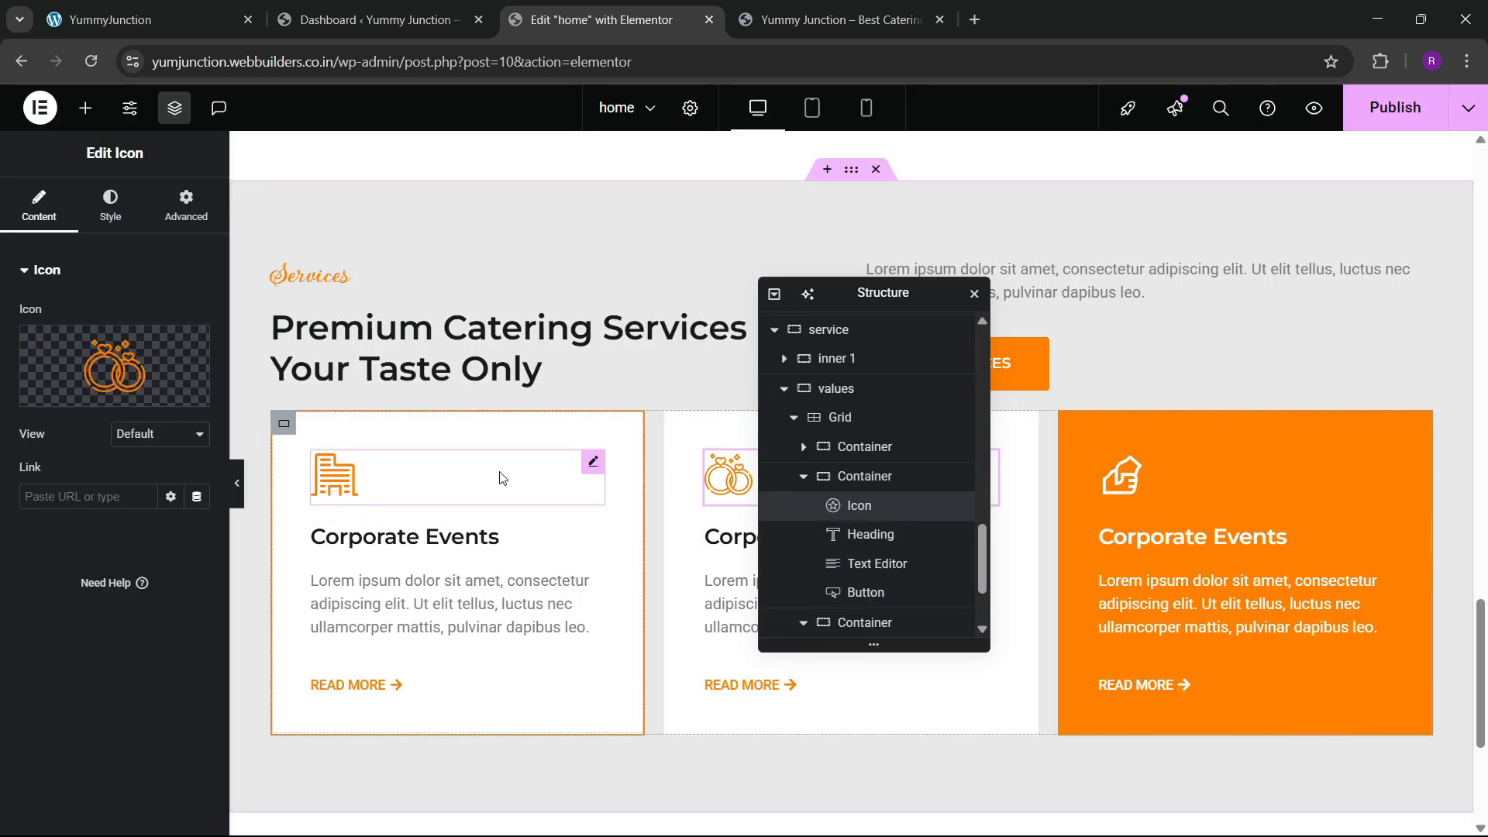
Check the service names on the reference site and change the second card's heading to "Wedding Events"
{"action": "left_click", "coordinate": [186, 8]}
{"action": "left_click", "coordinate": [600, 20]}
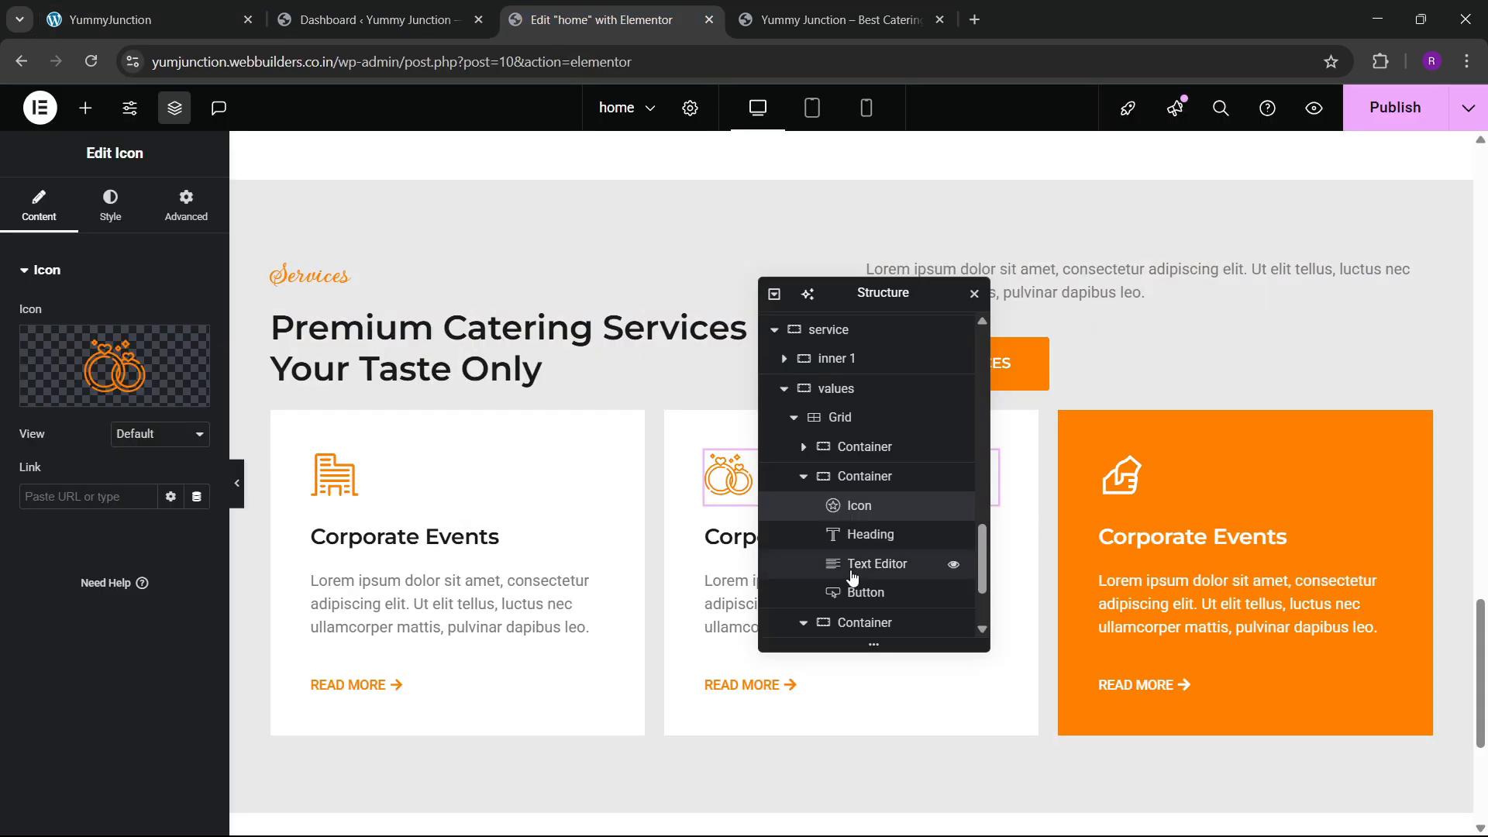
{"action": "left_click", "coordinate": [708, 535]}
{"action": "left_click_drag", "start_coordinate": [891, 293], "coordinate": [1203, 278]}
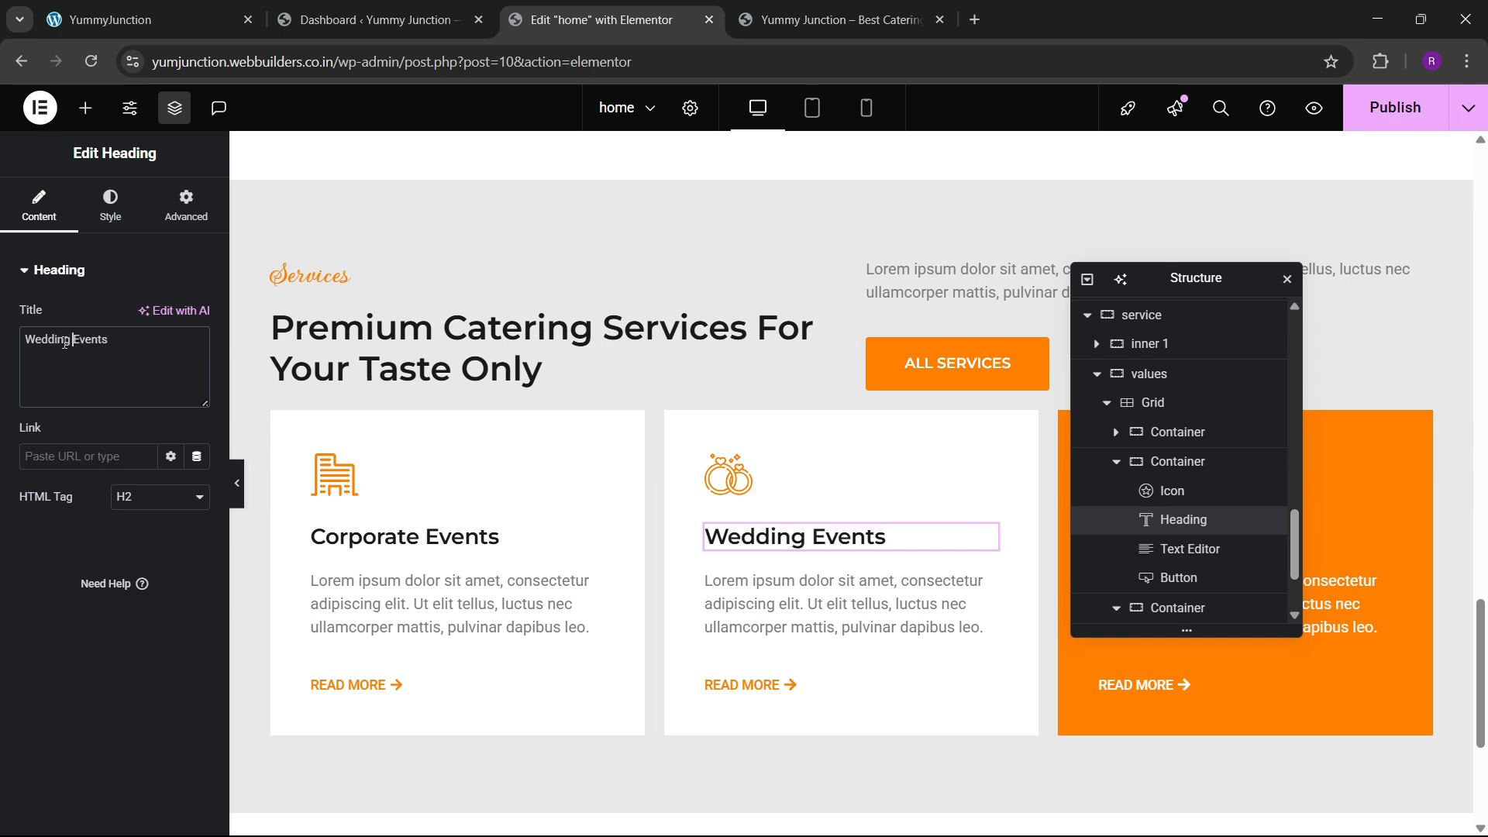
{"action": "left_click_drag", "start_coordinate": [1147, 276], "coordinate": [790, 352]}
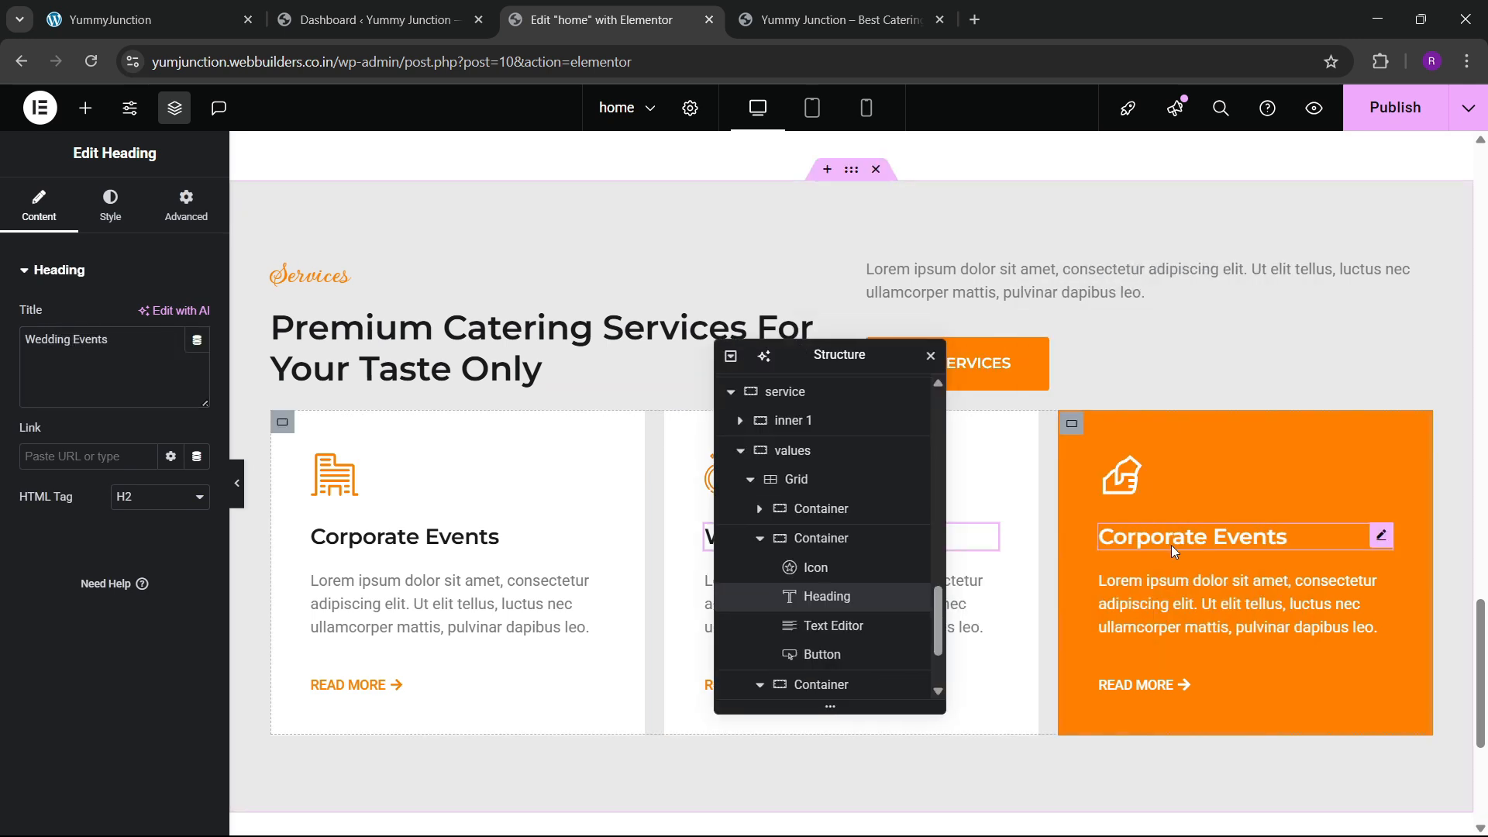
Change the third card's heading to "Social Events" and publish the page
{"action": "left_click", "coordinate": [1174, 550]}
{"action": "left_click", "coordinate": [39, 206]}
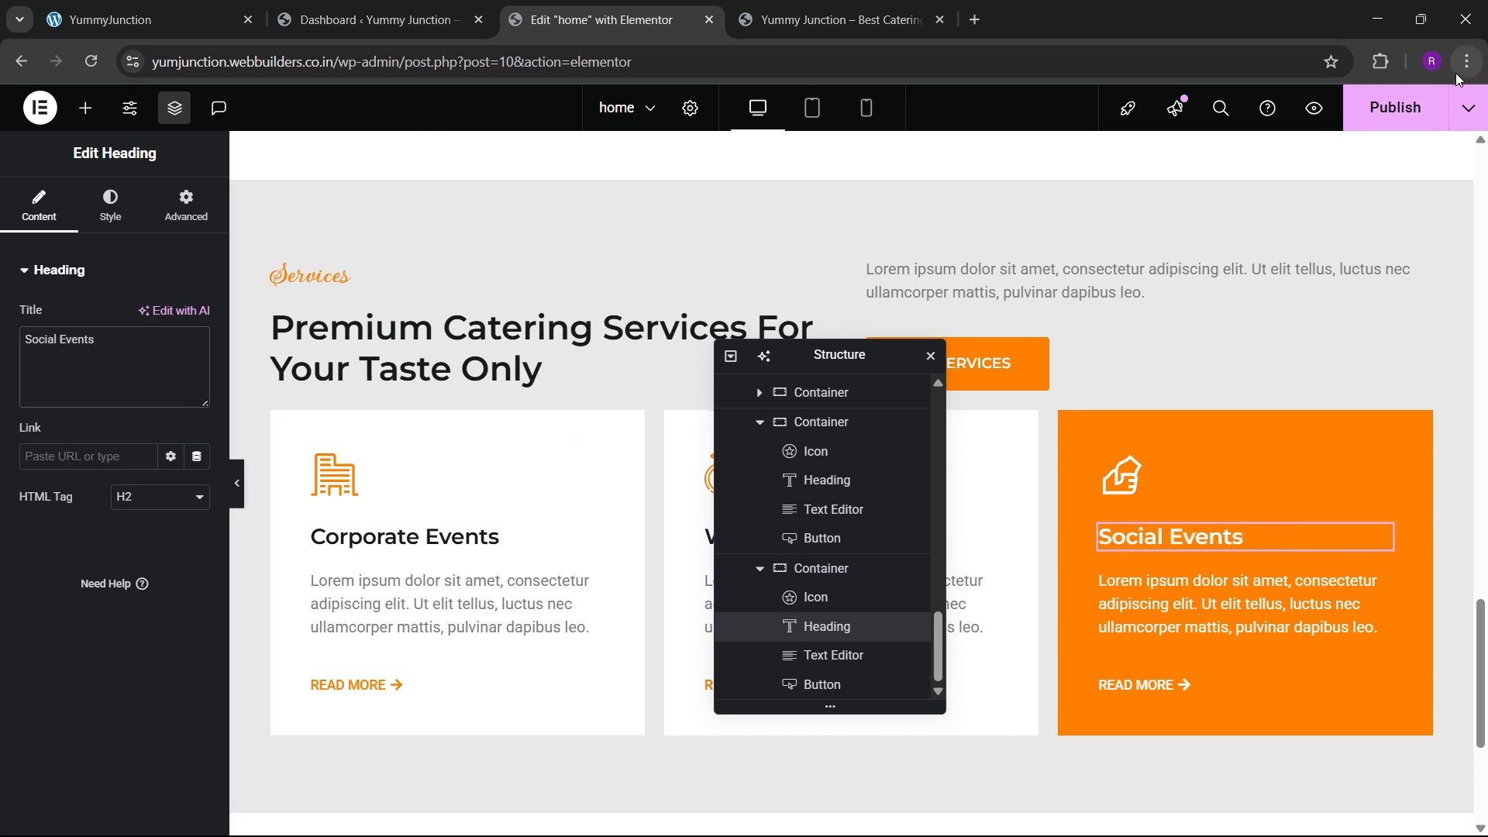
{"action": "left_click", "coordinate": [1415, 107]}
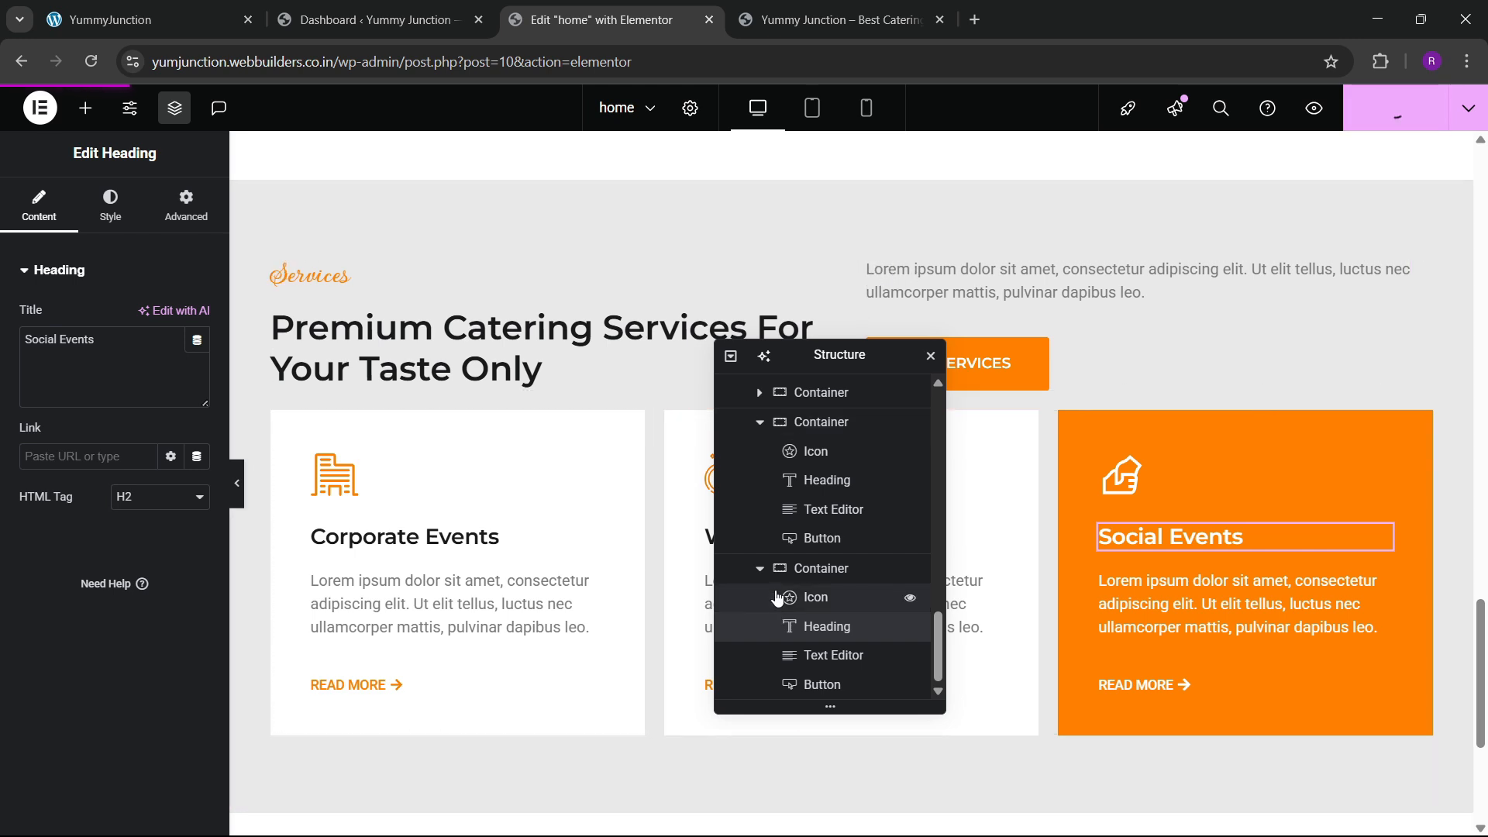
Give the values container a 40 px top margin, with 0 px margins on its other sides
{"action": "scroll", "coordinate": [786, 589], "scroll_direction": "up", "scroll_amount": 2}
{"action": "left_click", "coordinate": [791, 462]}
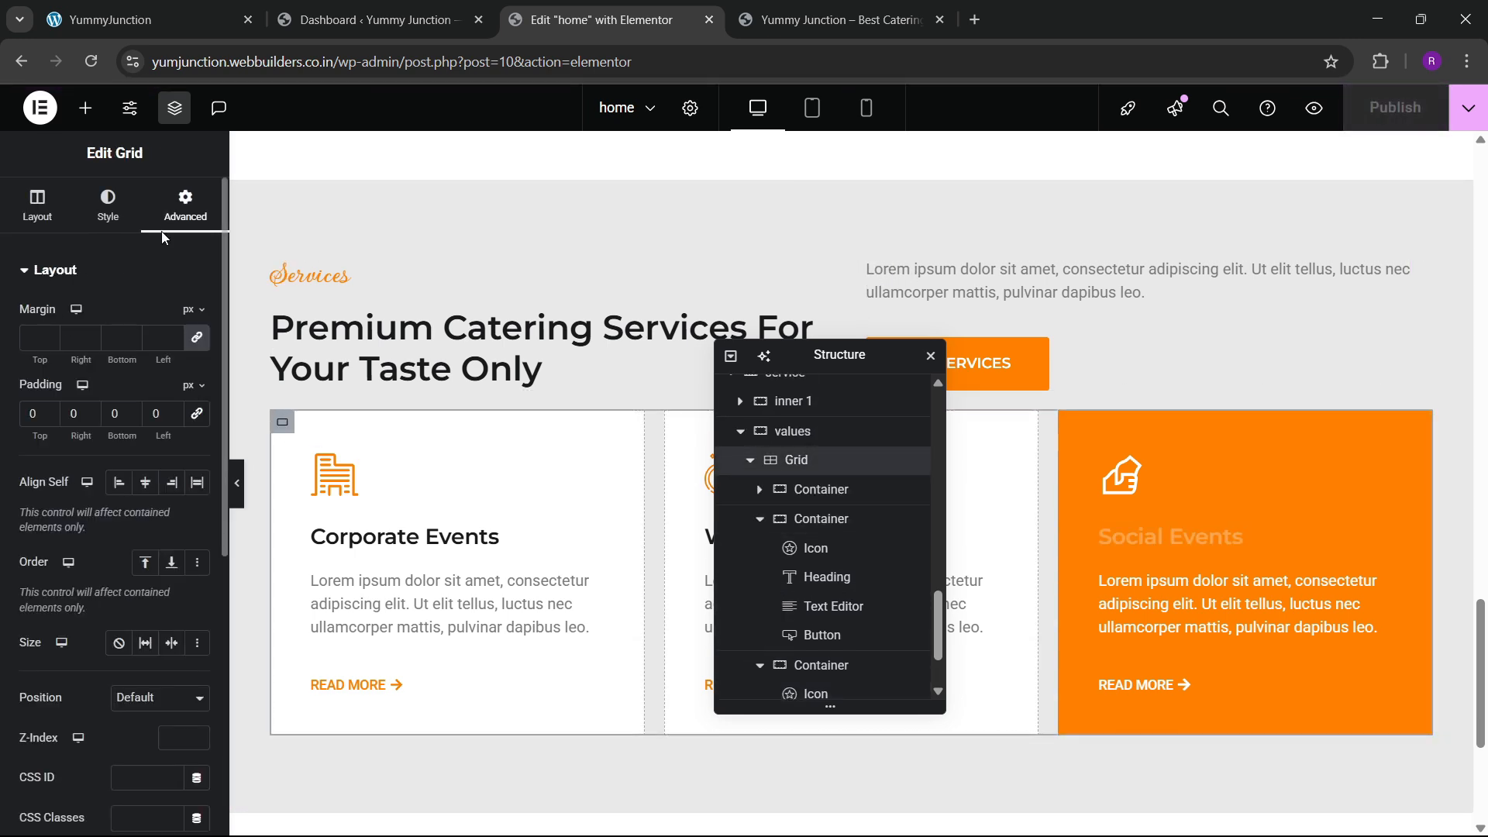
{"action": "left_click", "coordinate": [792, 431]}
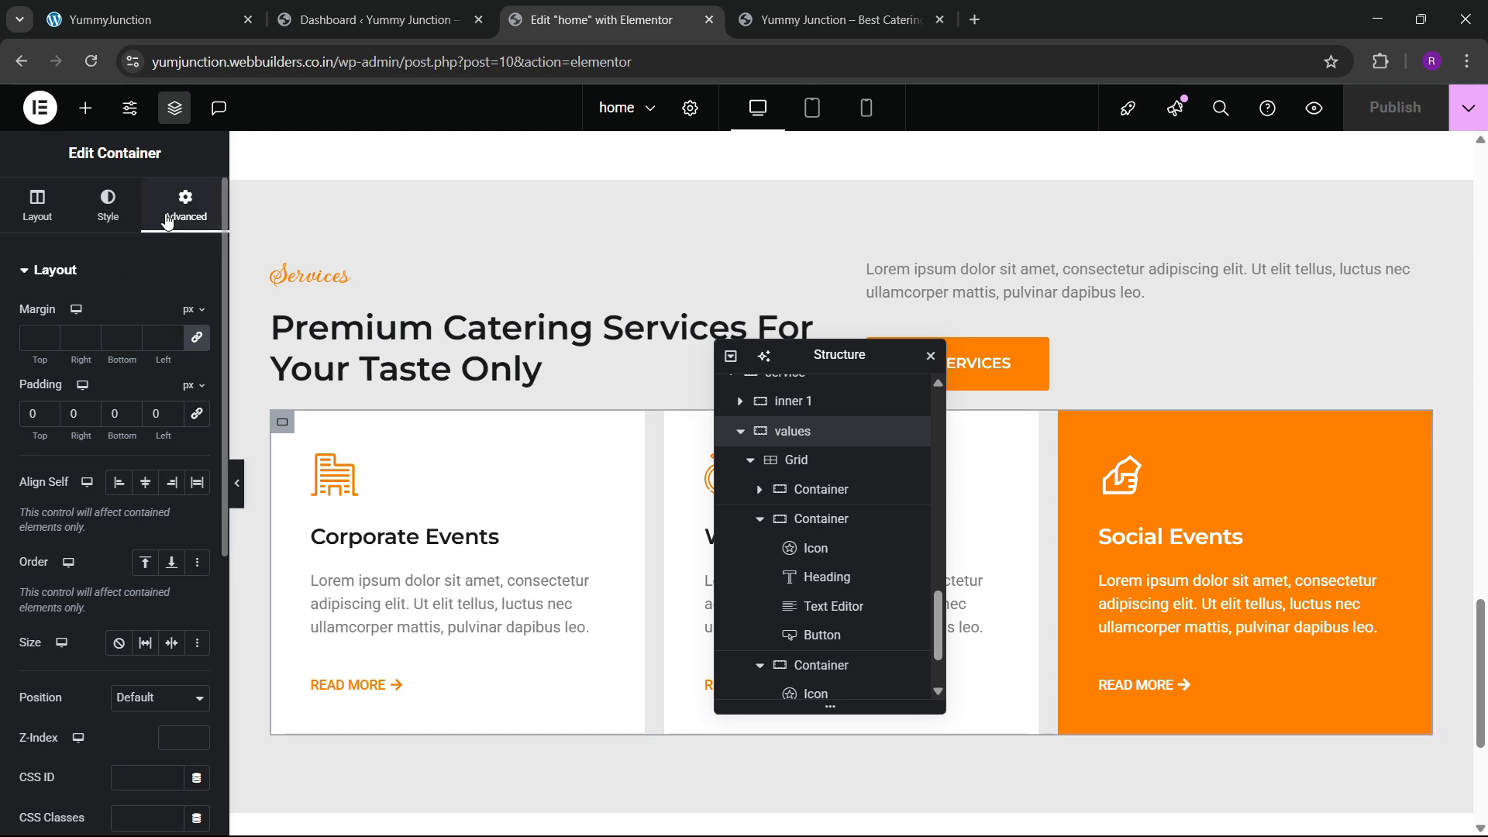
{"action": "left_click", "coordinate": [22, 337]}
{"action": "type", "text": "0"}
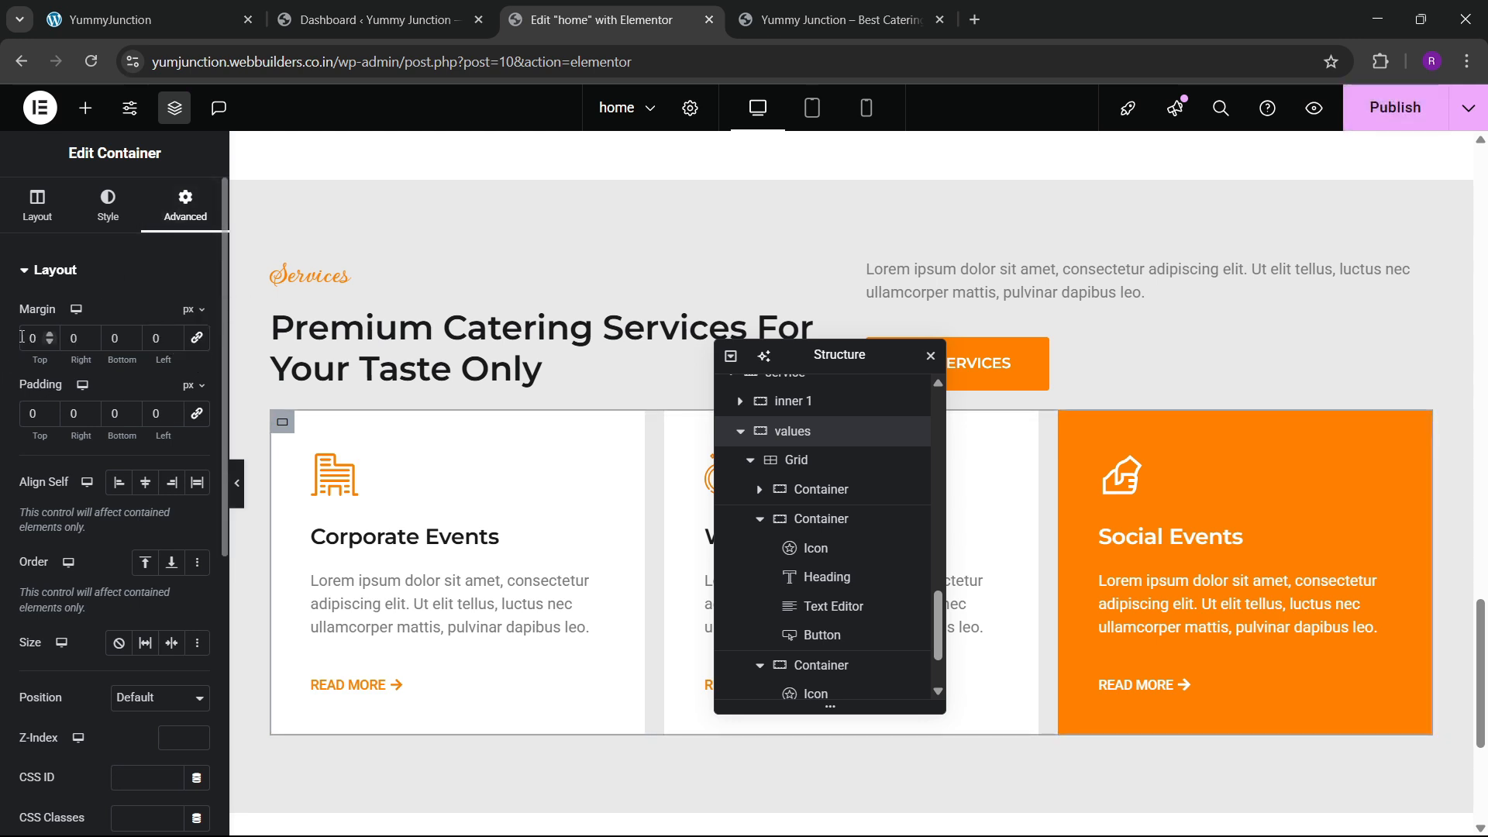
{"action": "type", "text": "4"}
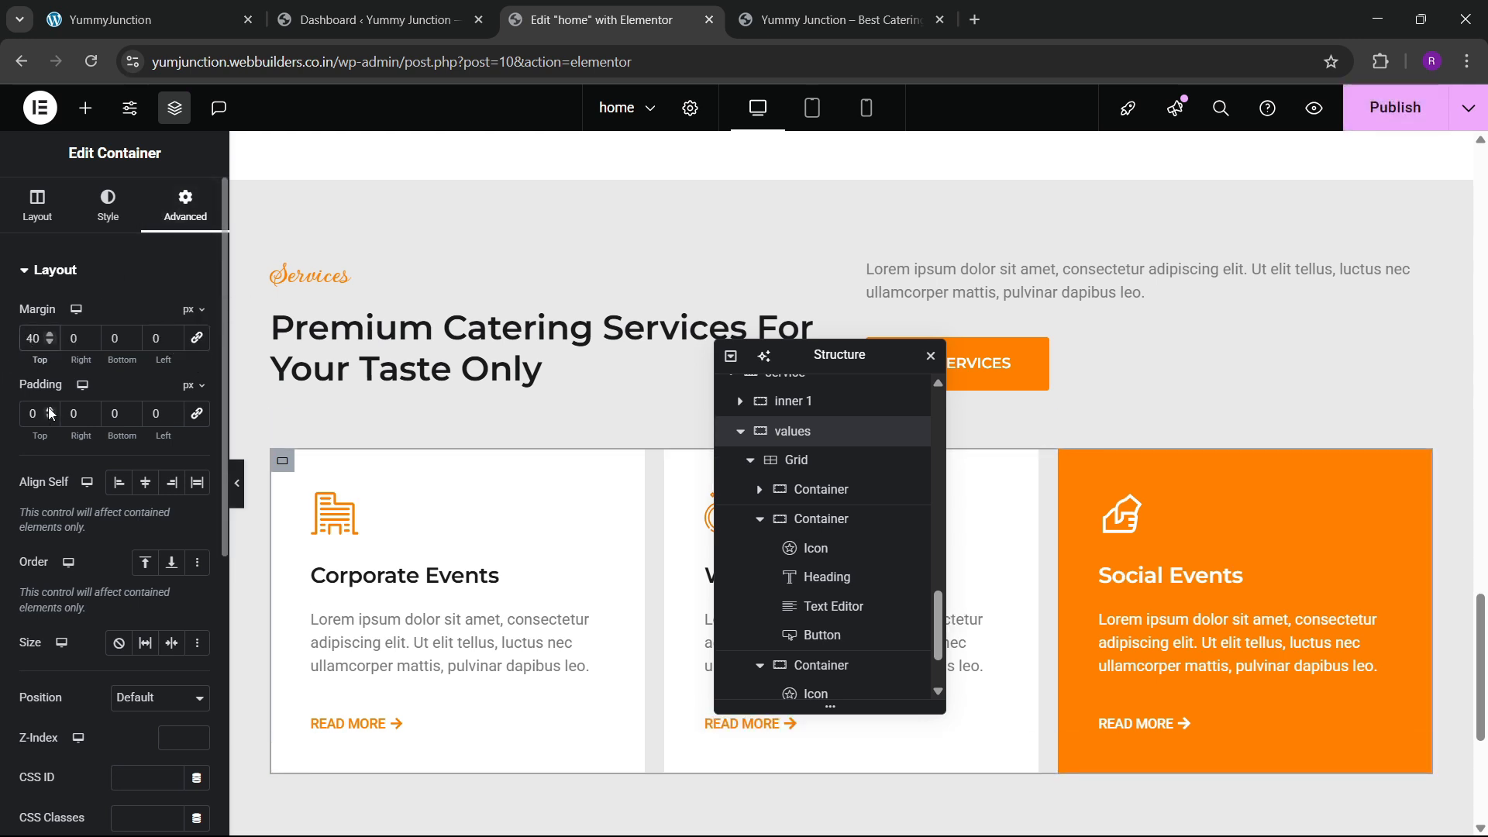
Set the values container's top margin to 30 px, publish the page and check the services section on the live site
{"action": "key", "text": "BackSpace"}
{"action": "type", "text": "3"}
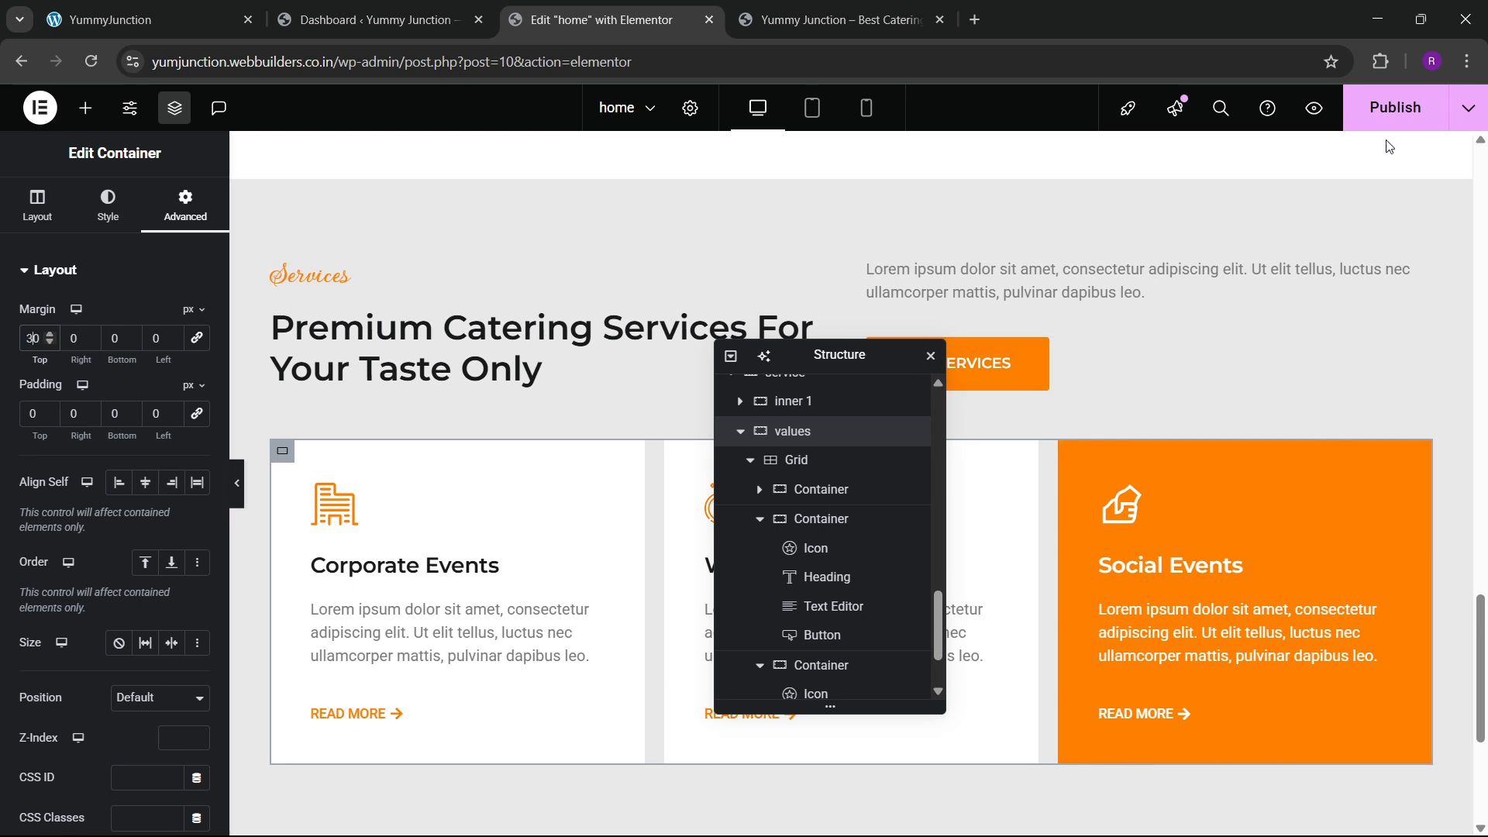
{"action": "left_click", "coordinate": [1394, 108]}
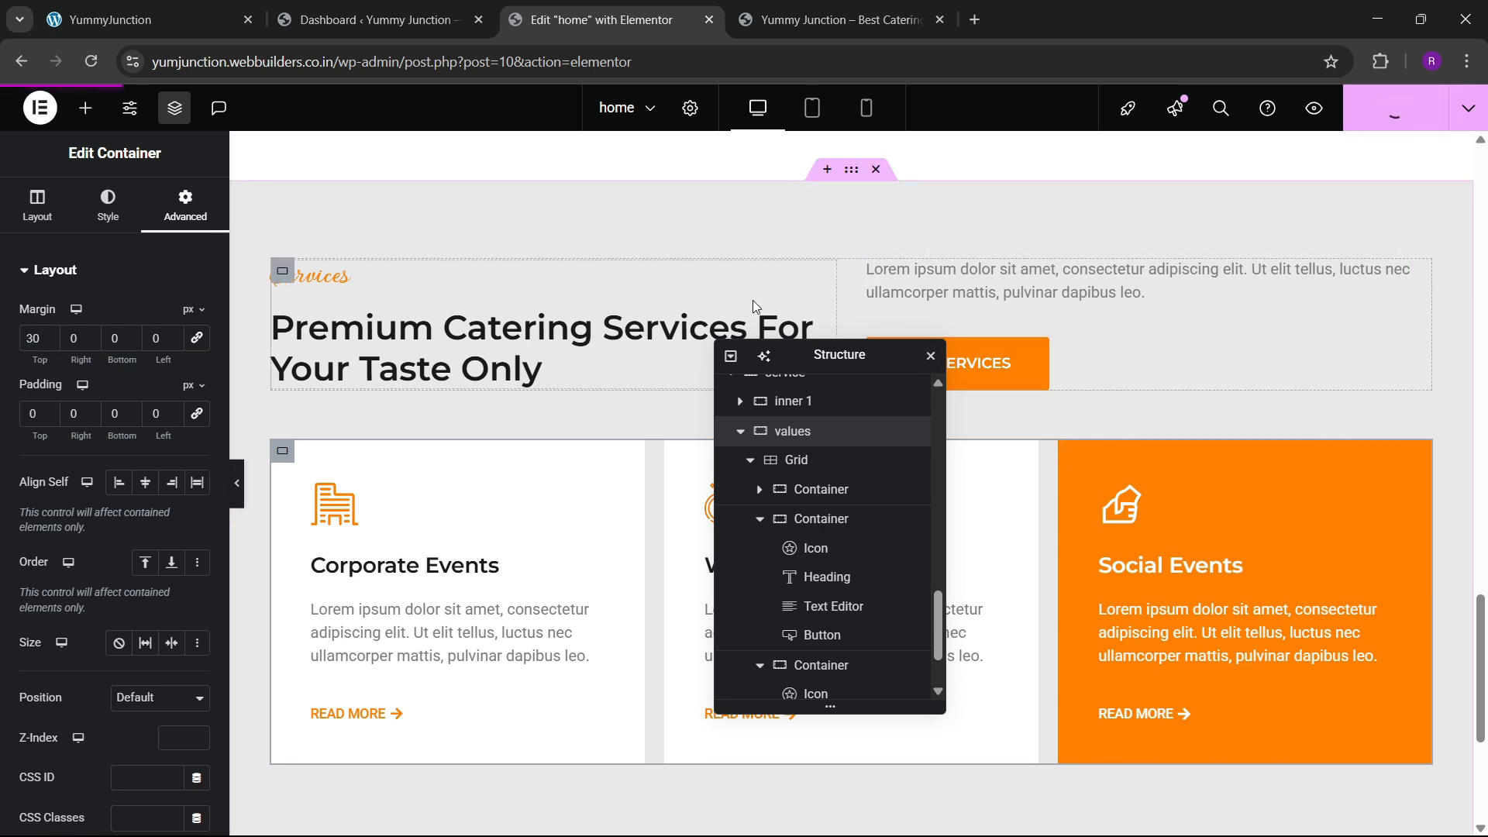
{"action": "left_click", "coordinate": [833, 19]}
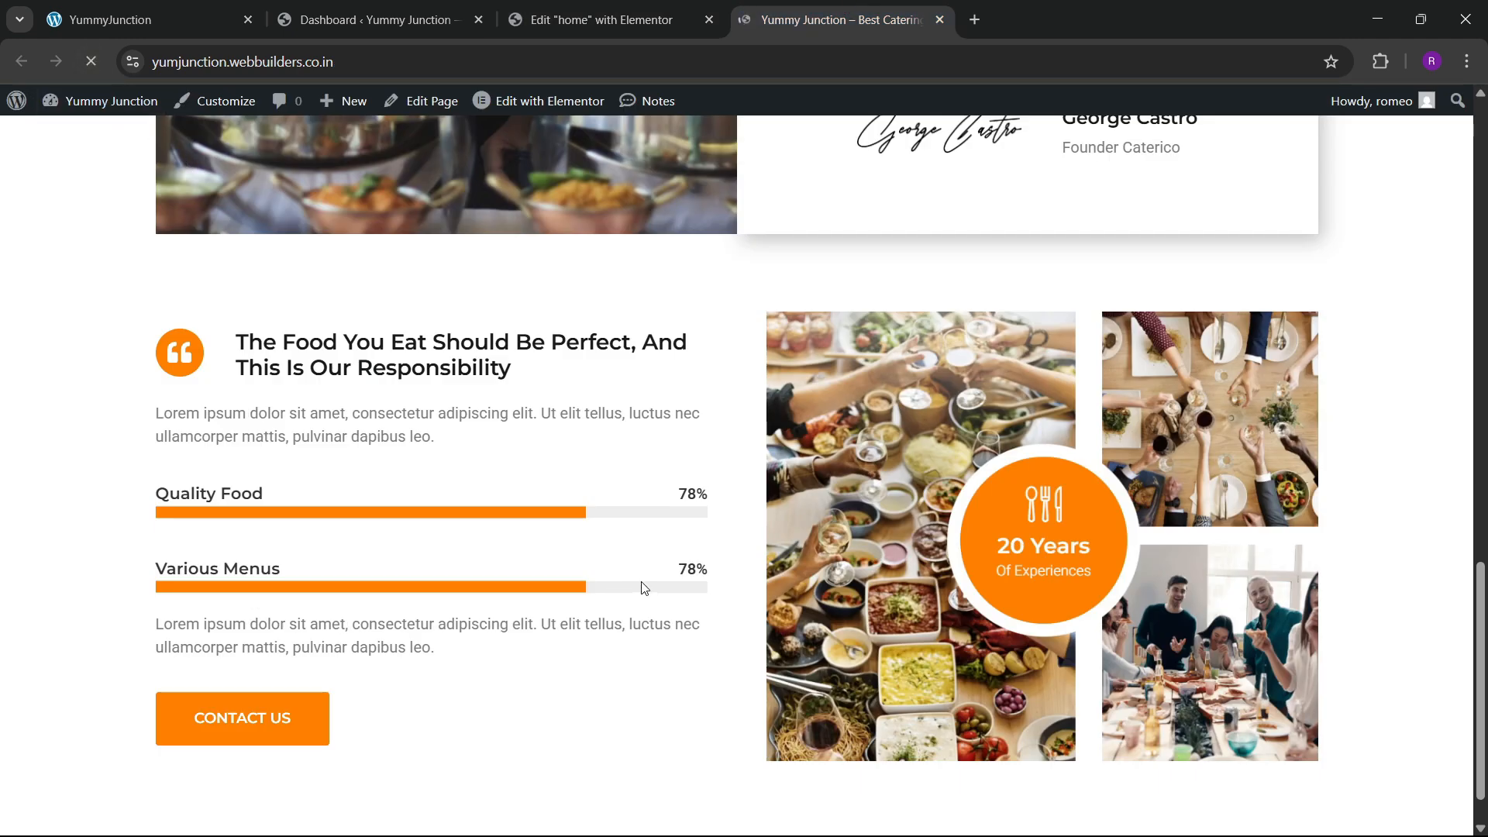
{"action": "scroll", "coordinate": [635, 585], "scroll_direction": "down", "scroll_amount": 9}
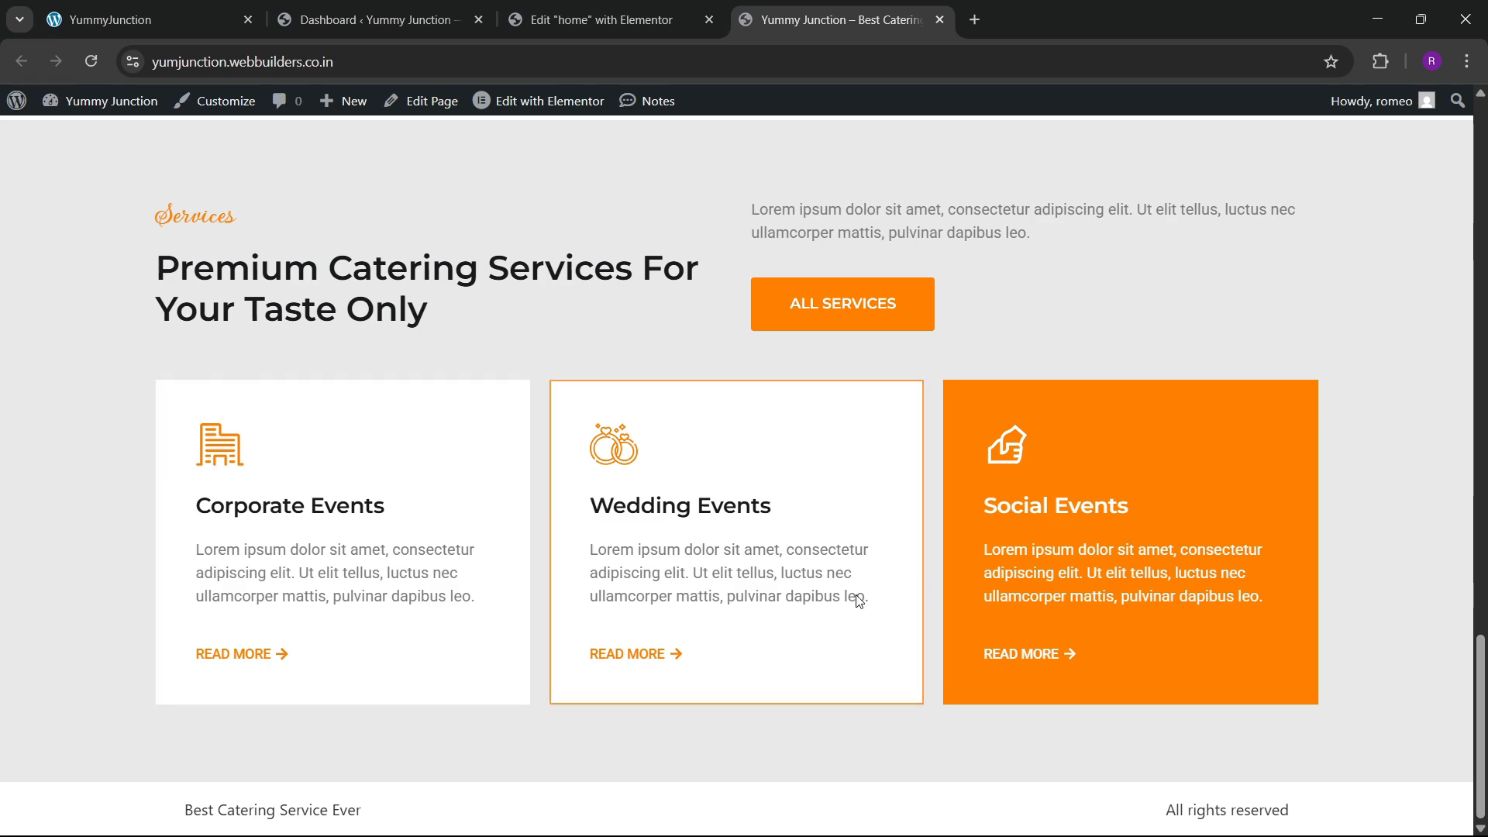
Examine the menu section on the reference site: its background image, centered headings, category tabs and two-column dish list
{"action": "left_click", "coordinate": [124, 19]}
{"action": "scroll", "coordinate": [517, 640], "scroll_direction": "down", "scroll_amount": 5}
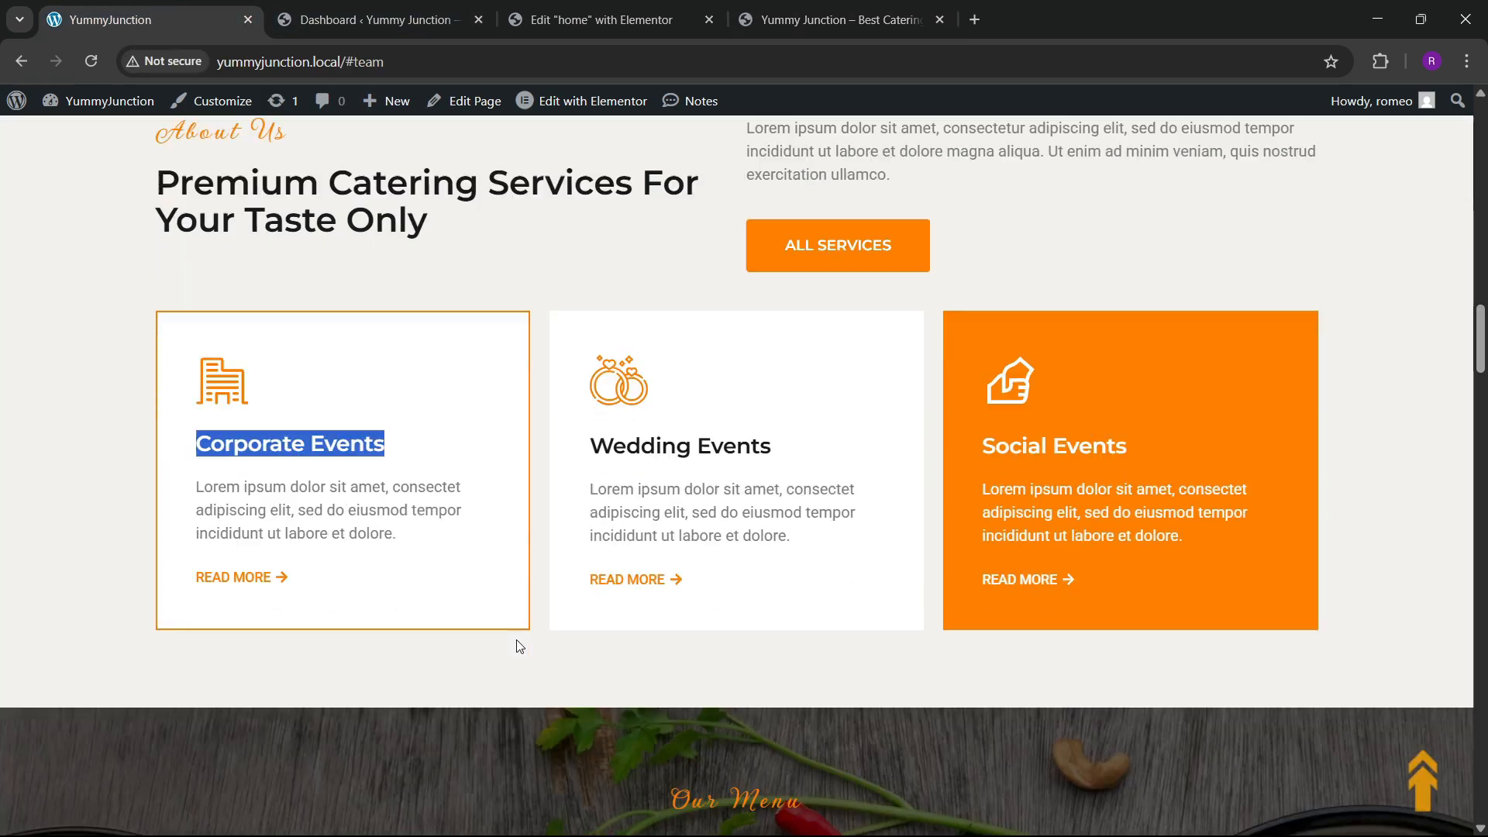
{"action": "scroll", "coordinate": [514, 635], "scroll_direction": "down", "scroll_amount": 4}
{"action": "scroll", "coordinate": [515, 628], "scroll_direction": "up", "scroll_amount": 2}
{"action": "scroll", "coordinate": [513, 632], "scroll_direction": "down", "scroll_amount": 3}
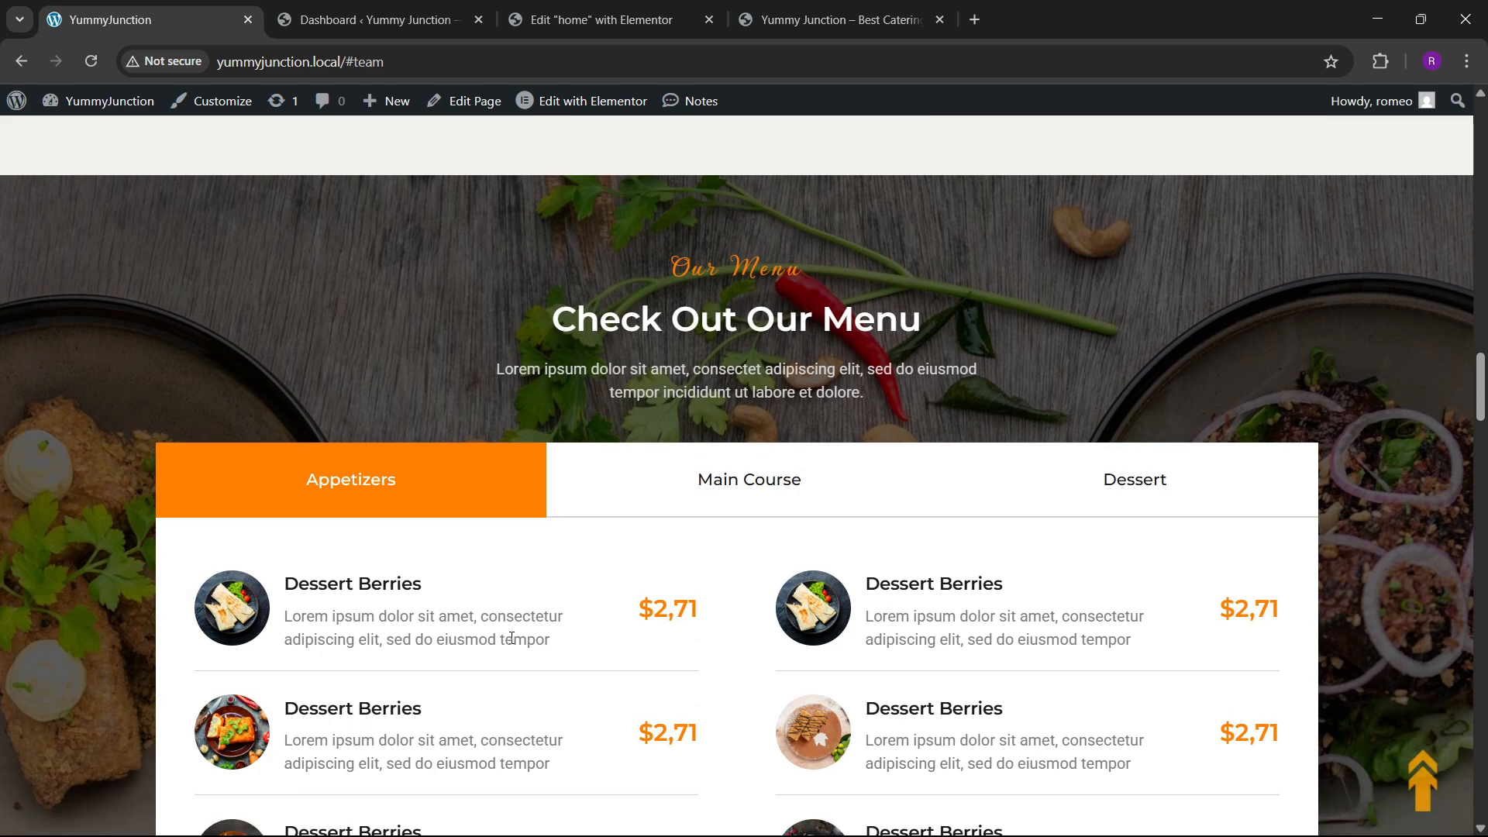
{"action": "scroll", "coordinate": [512, 643], "scroll_direction": "up", "scroll_amount": 3}
{"action": "scroll", "coordinate": [512, 643], "scroll_direction": "down", "scroll_amount": 1}
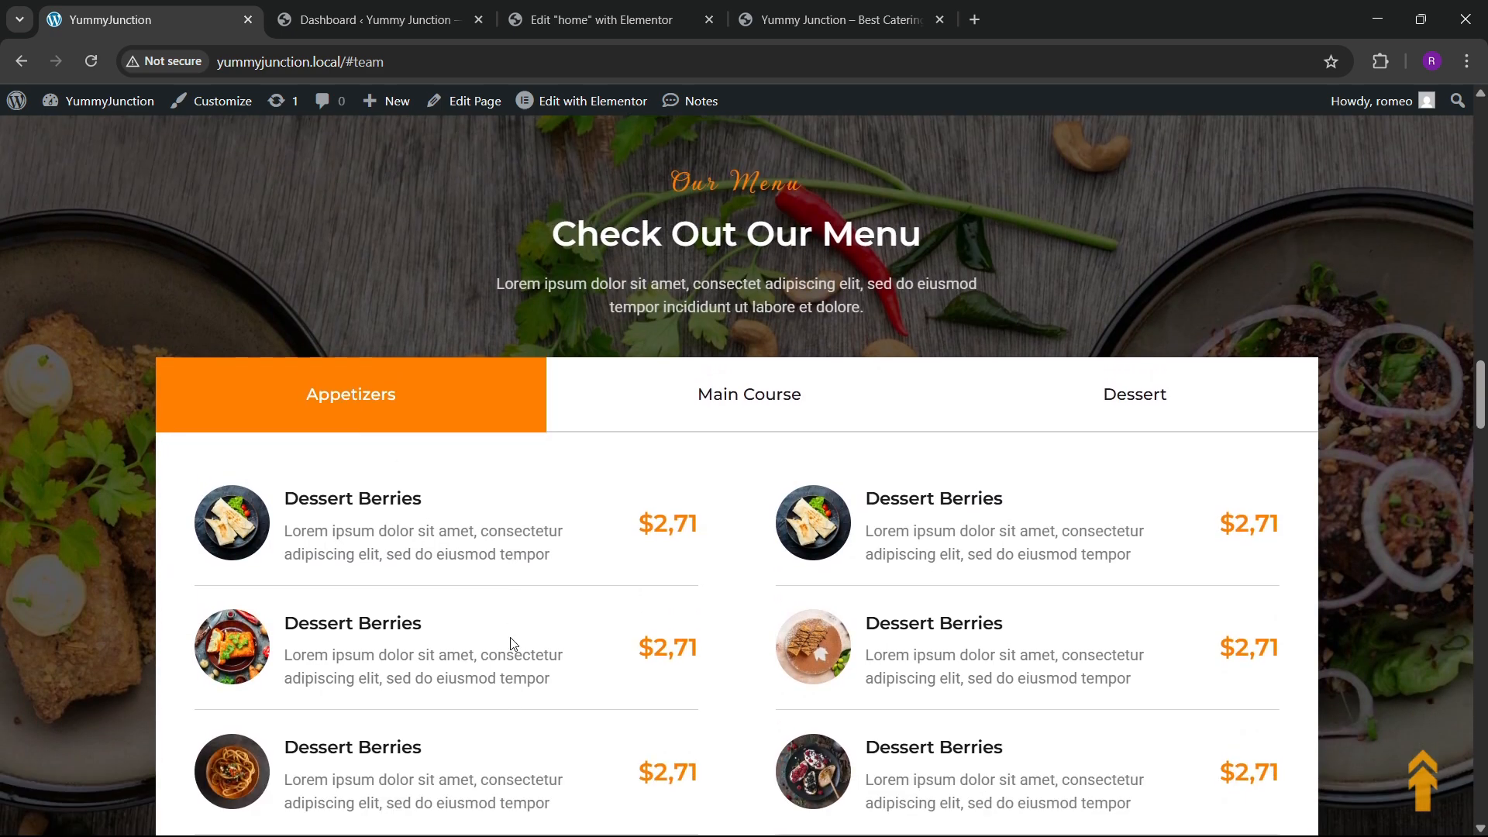
{"action": "scroll", "coordinate": [511, 643], "scroll_direction": "down", "scroll_amount": 3}
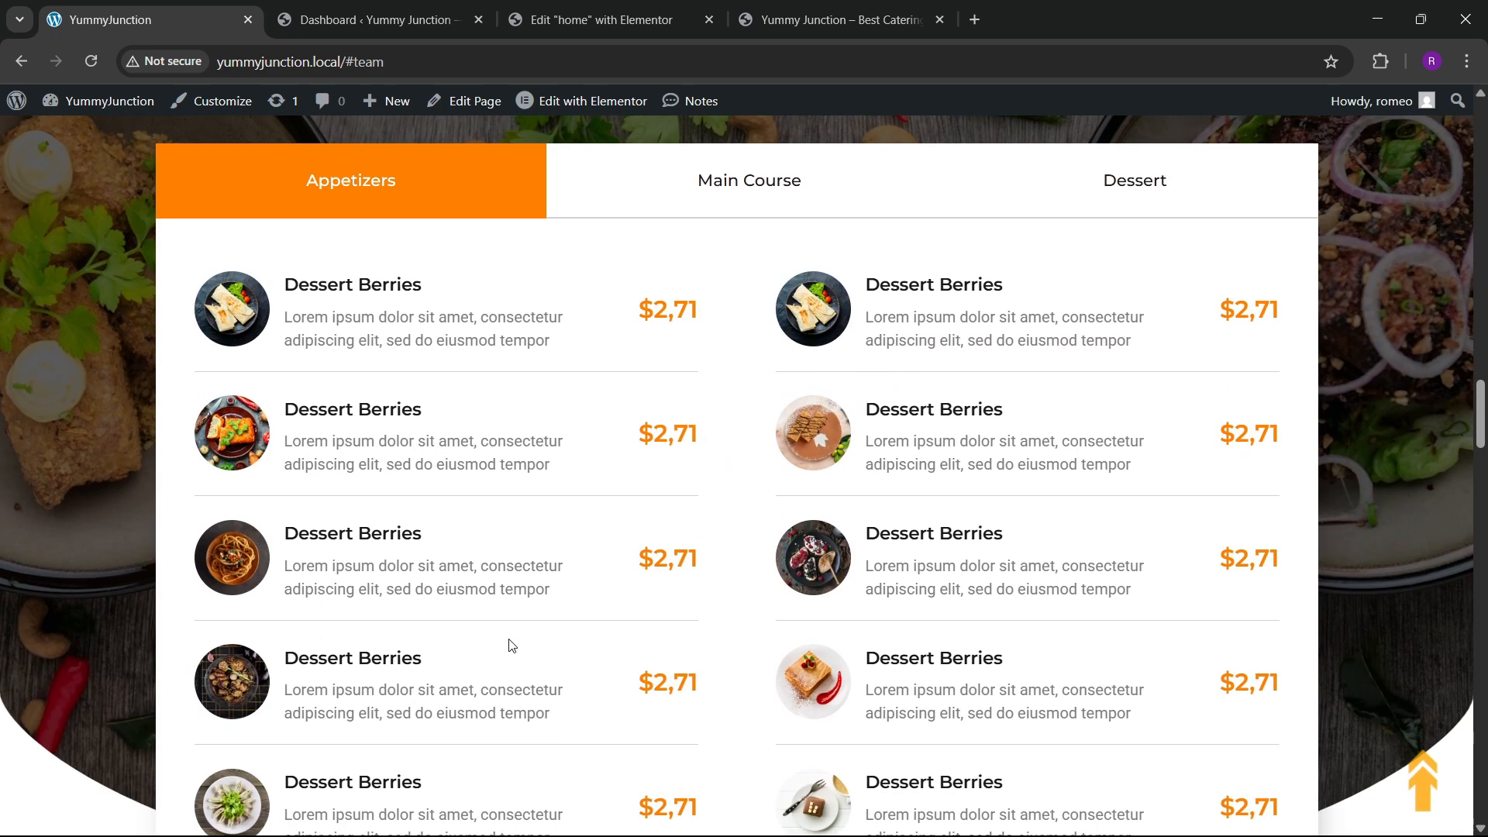
{"action": "scroll", "coordinate": [515, 641], "scroll_direction": "up", "scroll_amount": 2}
{"action": "scroll", "coordinate": [714, 564], "scroll_direction": "down", "scroll_amount": 1}
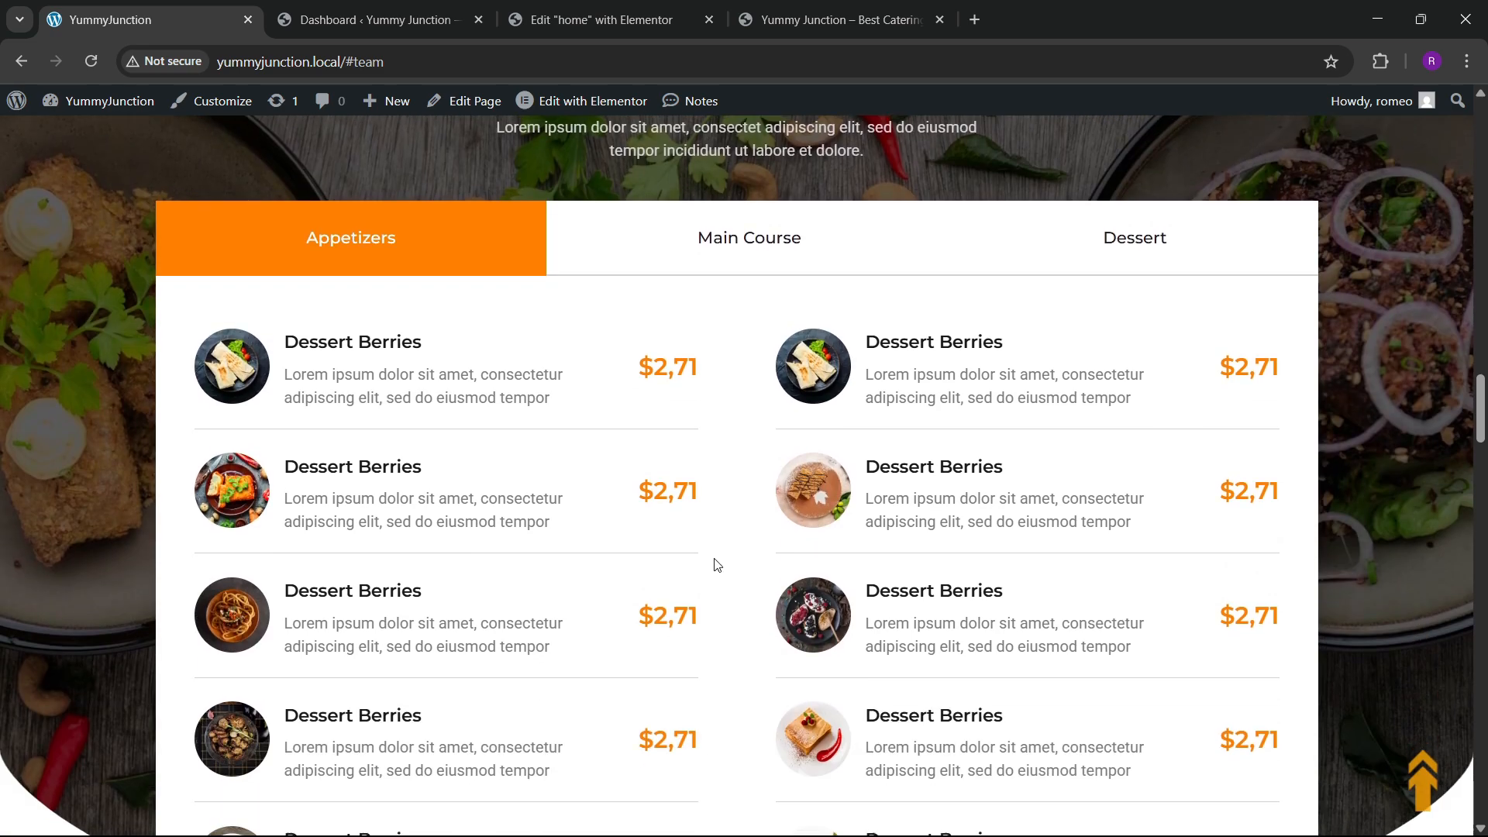
{"action": "scroll", "coordinate": [714, 565], "scroll_direction": "up", "scroll_amount": 1}
{"action": "scroll", "coordinate": [698, 558], "scroll_direction": "down", "scroll_amount": 2}
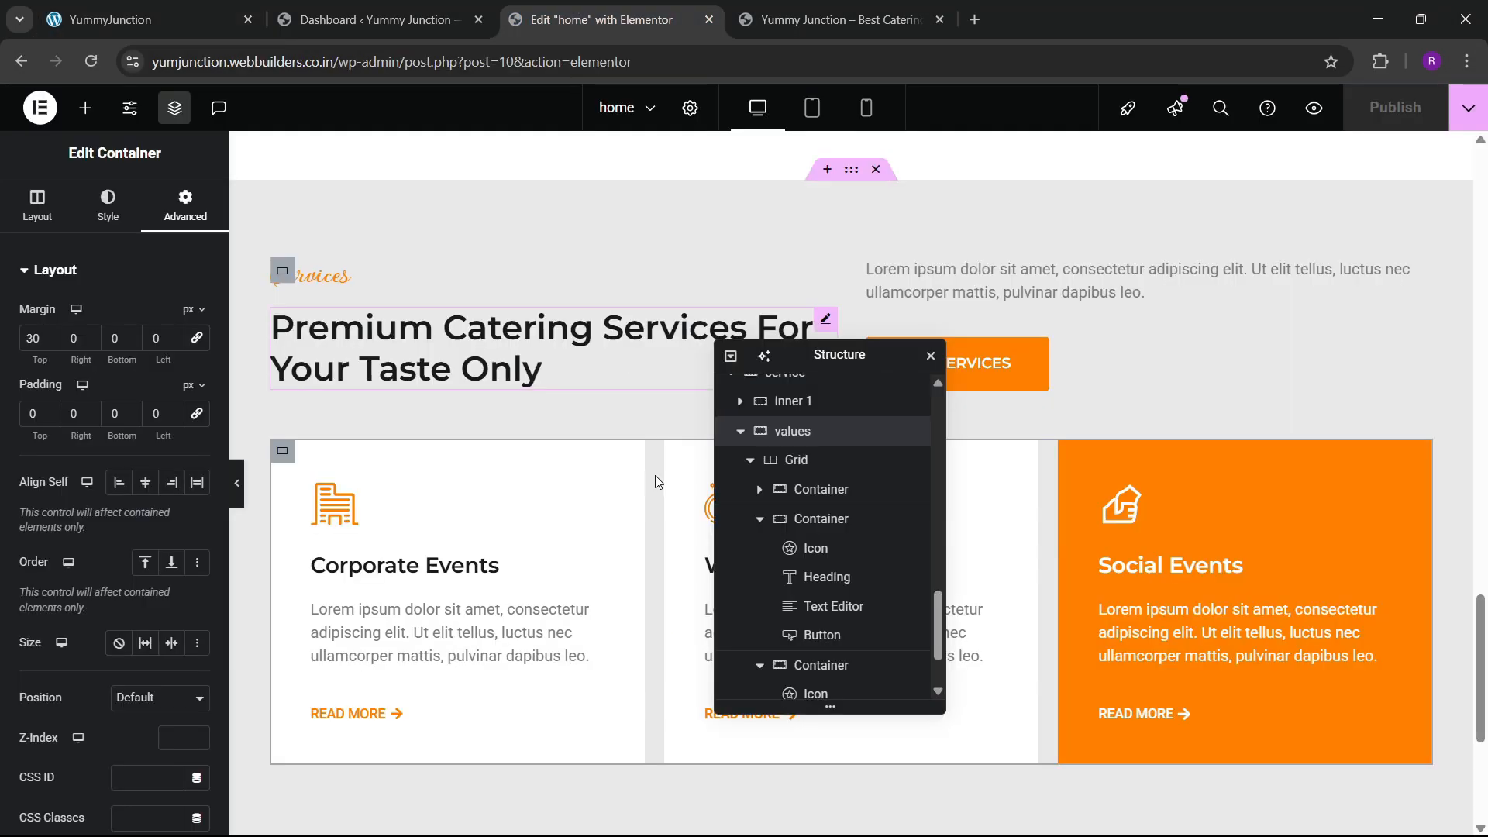
Add a vertical flexbox container below the services section, named menus, with a boxed content width of 1200 px
{"action": "scroll", "coordinate": [654, 476], "scroll_direction": "down", "scroll_amount": 5}
{"action": "left_click_drag", "start_coordinate": [814, 358], "coordinate": [1236, 264]}
{"action": "left_click", "coordinate": [791, 618]}
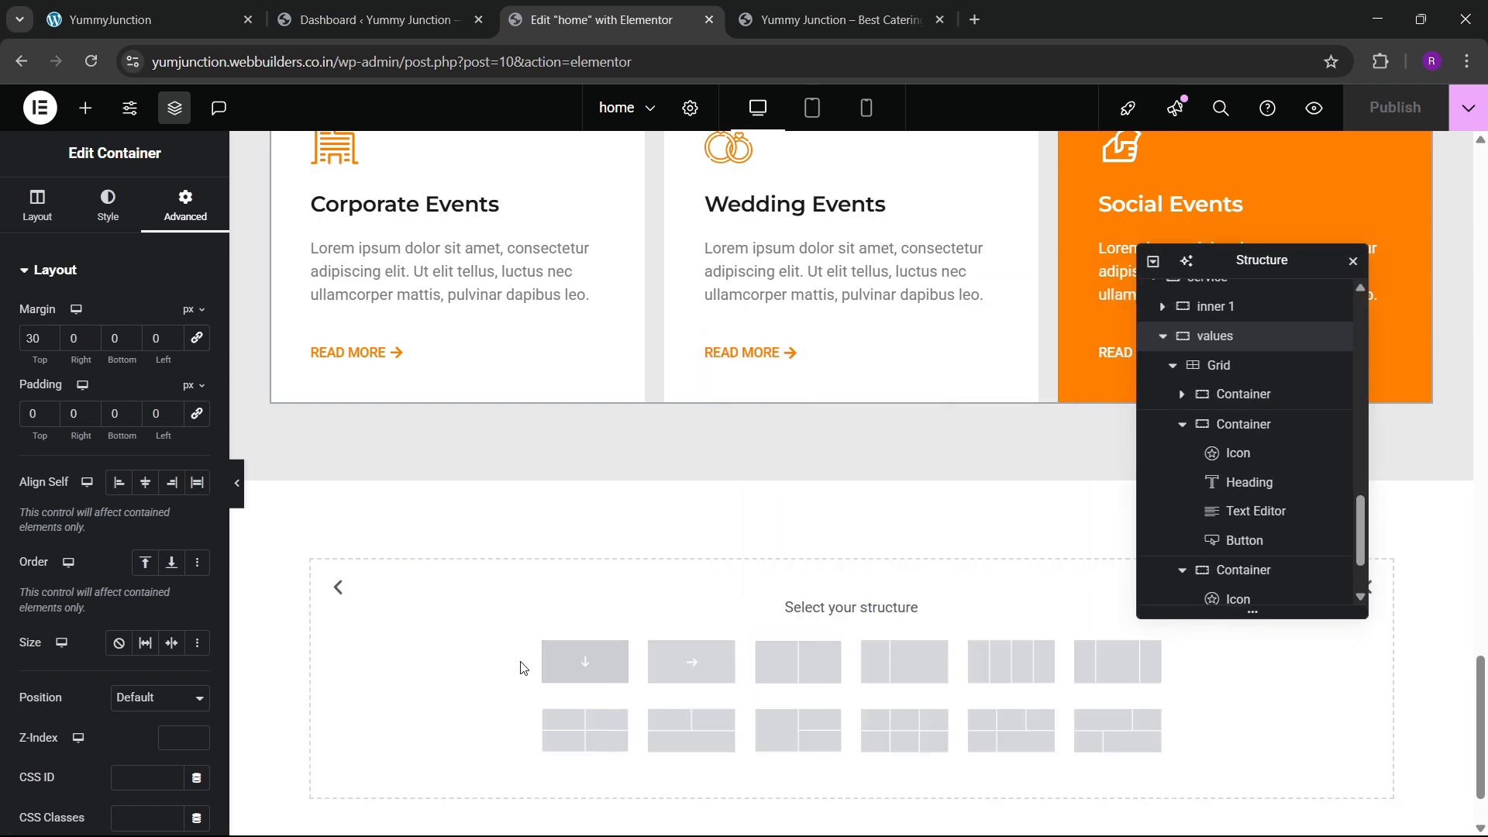
{"action": "left_click", "coordinate": [616, 671]}
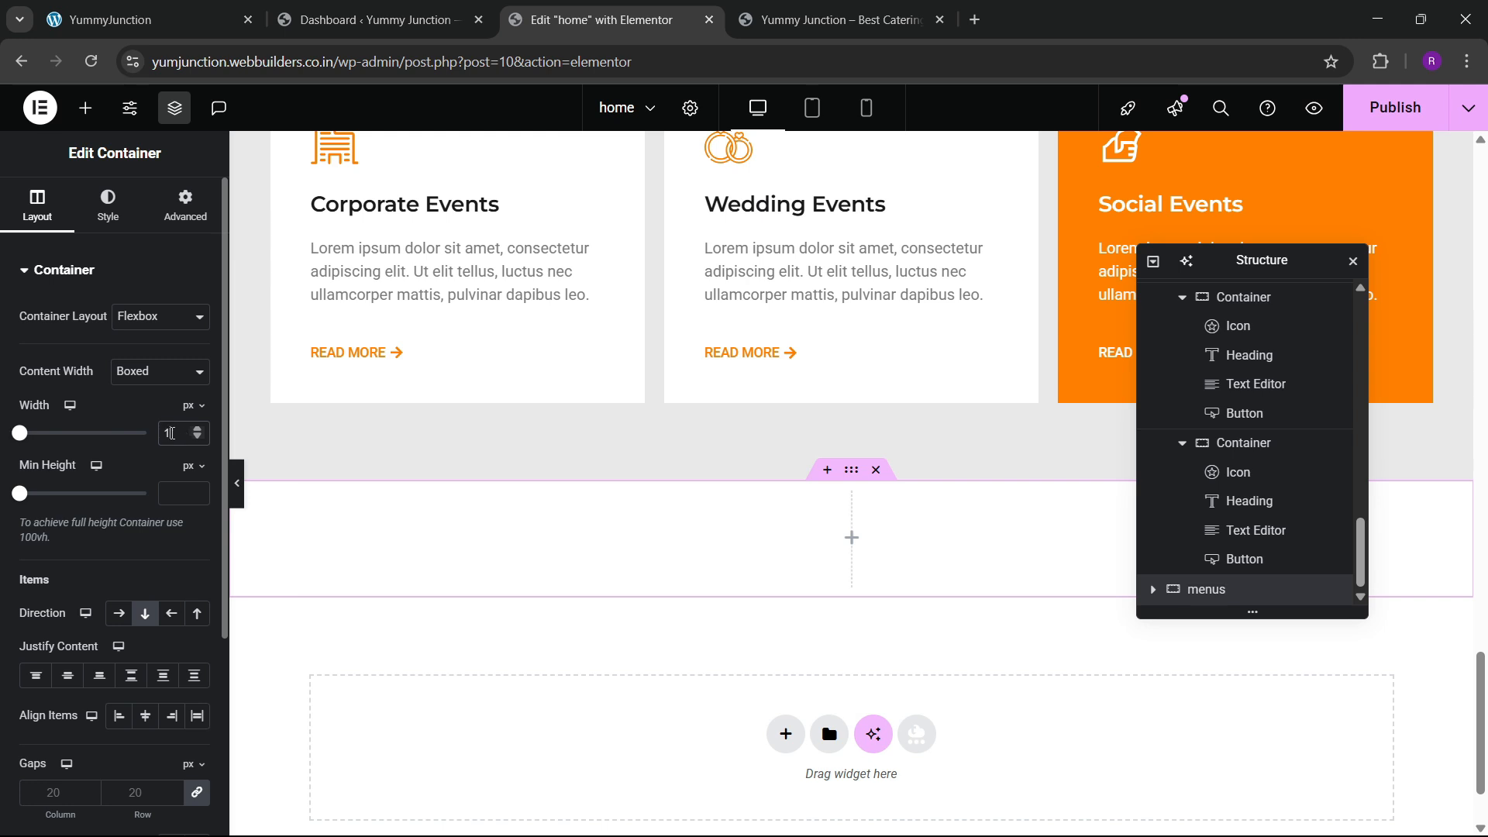
Give the menus container 80 px of padding above and below, with 0 px on its other two sides
{"action": "left_click", "coordinate": [183, 206]}
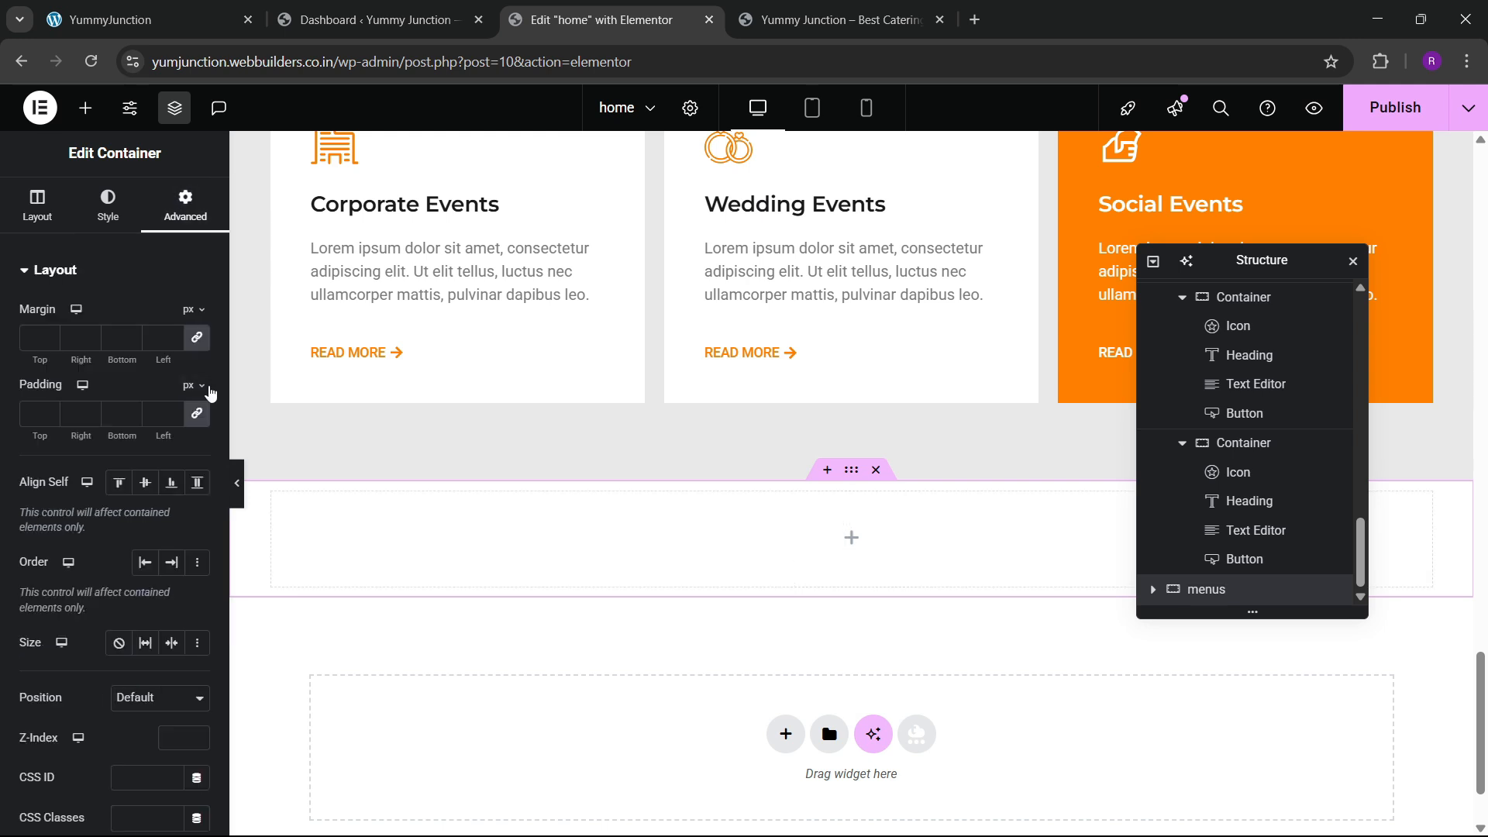
{"action": "left_click", "coordinate": [207, 422]}
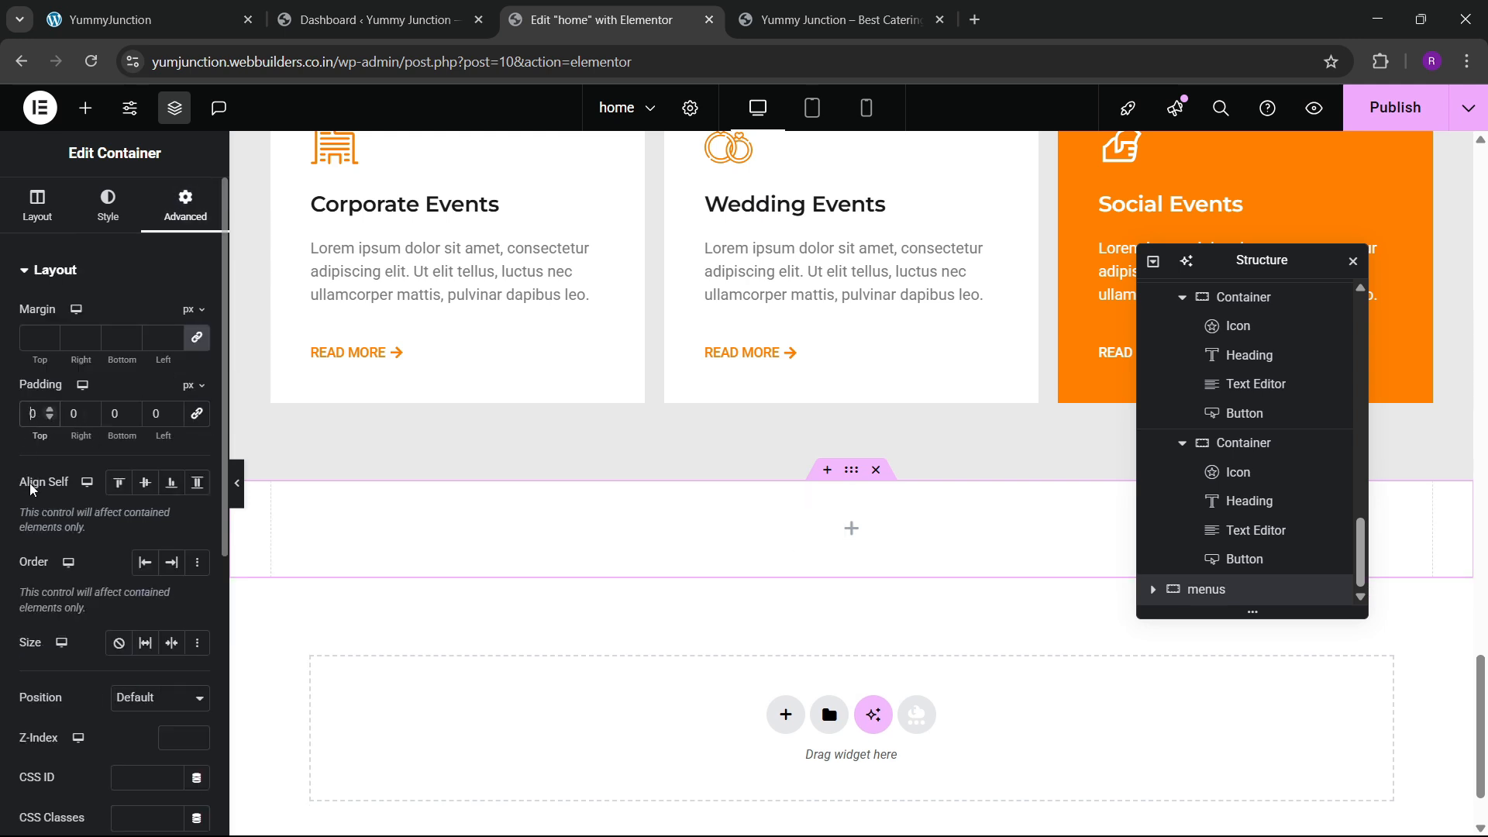
{"action": "type", "text": "8"}
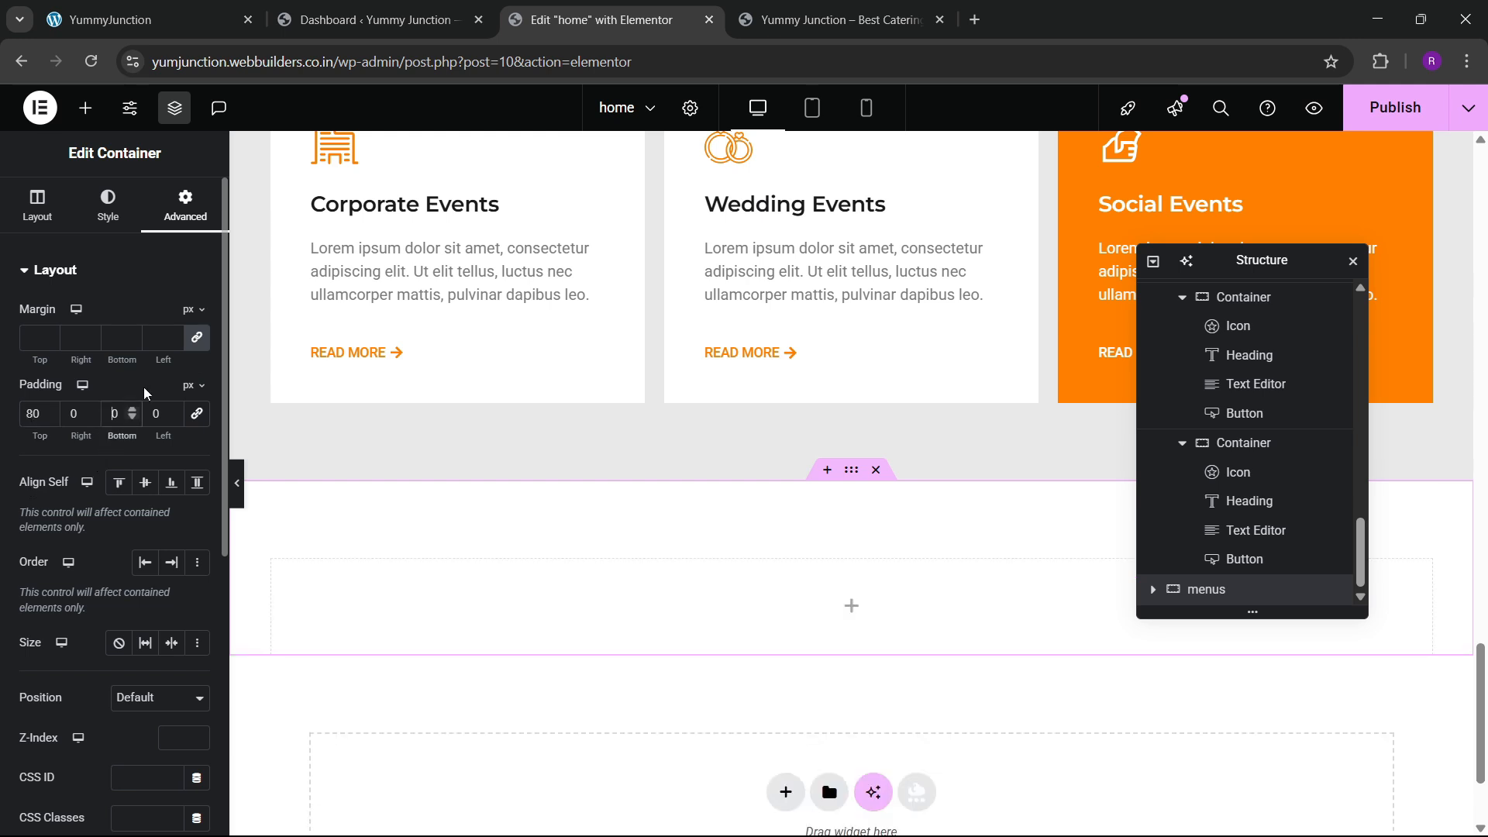
{"action": "type", "text": "8"}
Give the menus container a classic background with the image lily-banse-YHSwy6uqvk-unsplash.jpg from the media library
{"action": "left_click", "coordinate": [108, 203]}
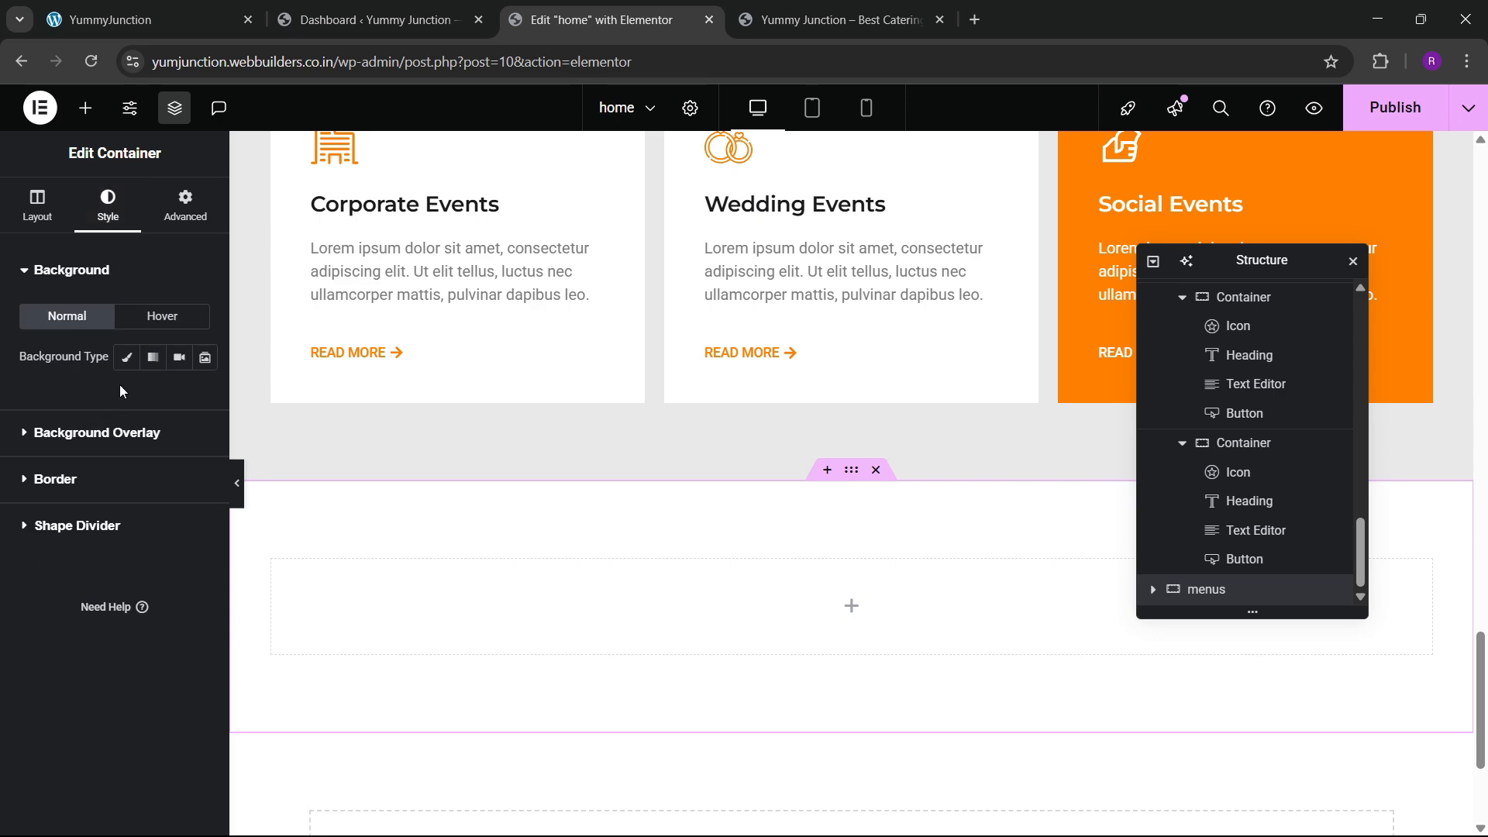
{"action": "left_click", "coordinate": [126, 350]}
{"action": "left_click", "coordinate": [74, 488]}
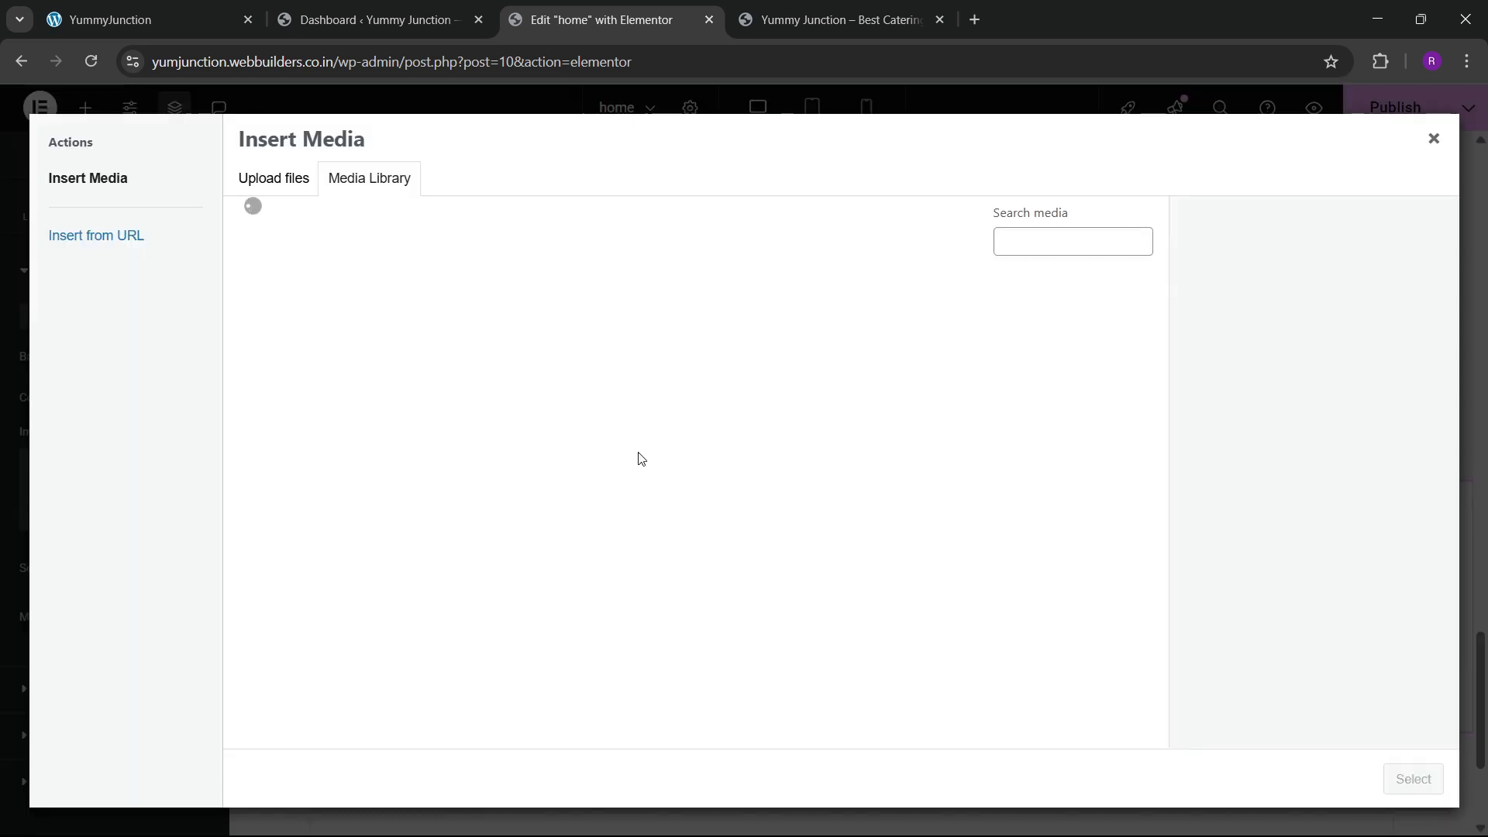
{"action": "left_click", "coordinate": [209, 8]}
{"action": "left_click", "coordinate": [593, 19]}
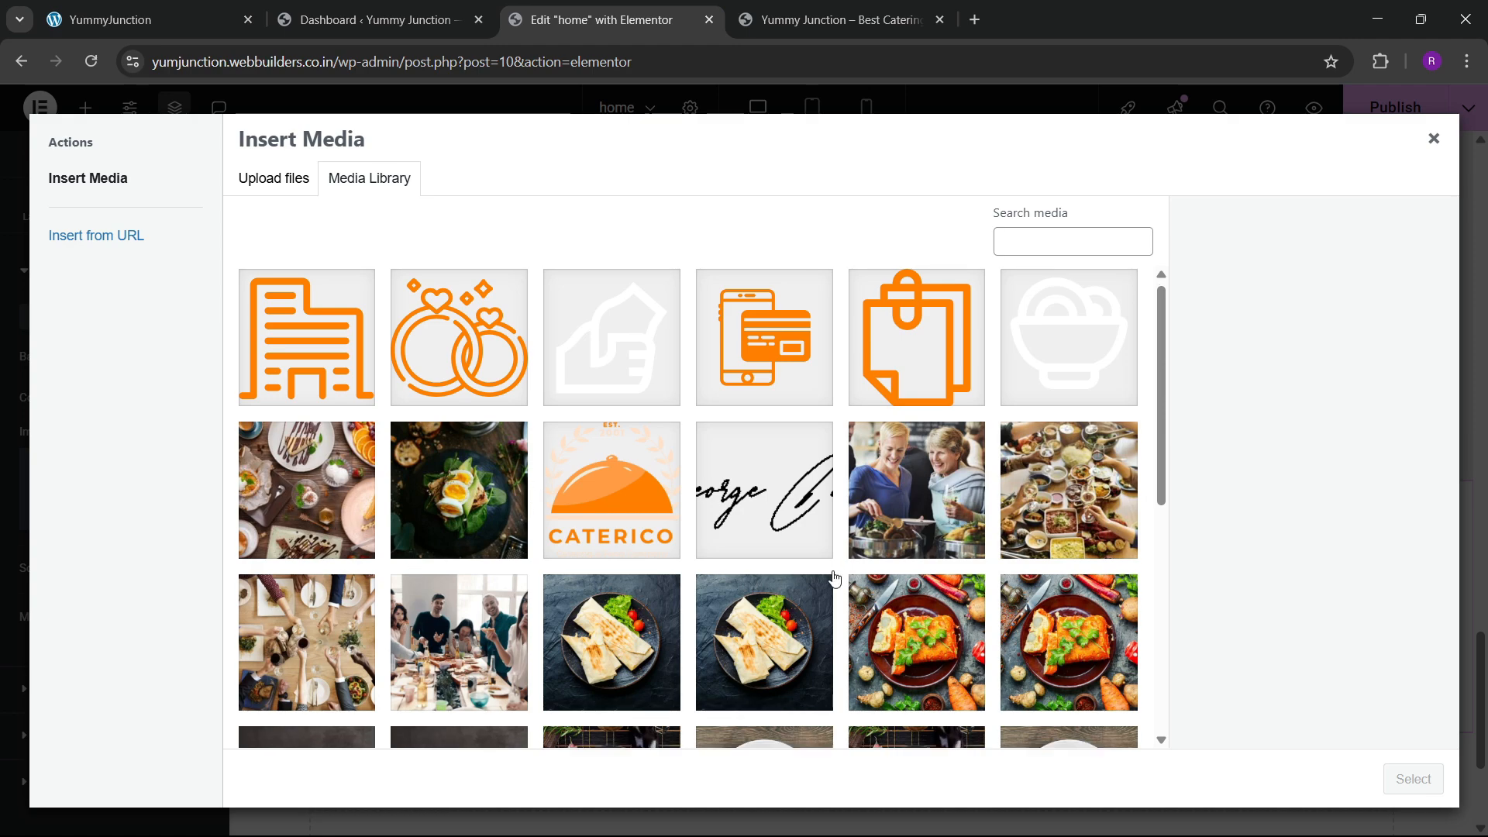
{"action": "scroll", "coordinate": [543, 620], "scroll_direction": "down", "scroll_amount": 2}
{"action": "scroll", "coordinate": [659, 604], "scroll_direction": "up", "scroll_amount": 2}
{"action": "scroll", "coordinate": [781, 591], "scroll_direction": "down", "scroll_amount": 2}
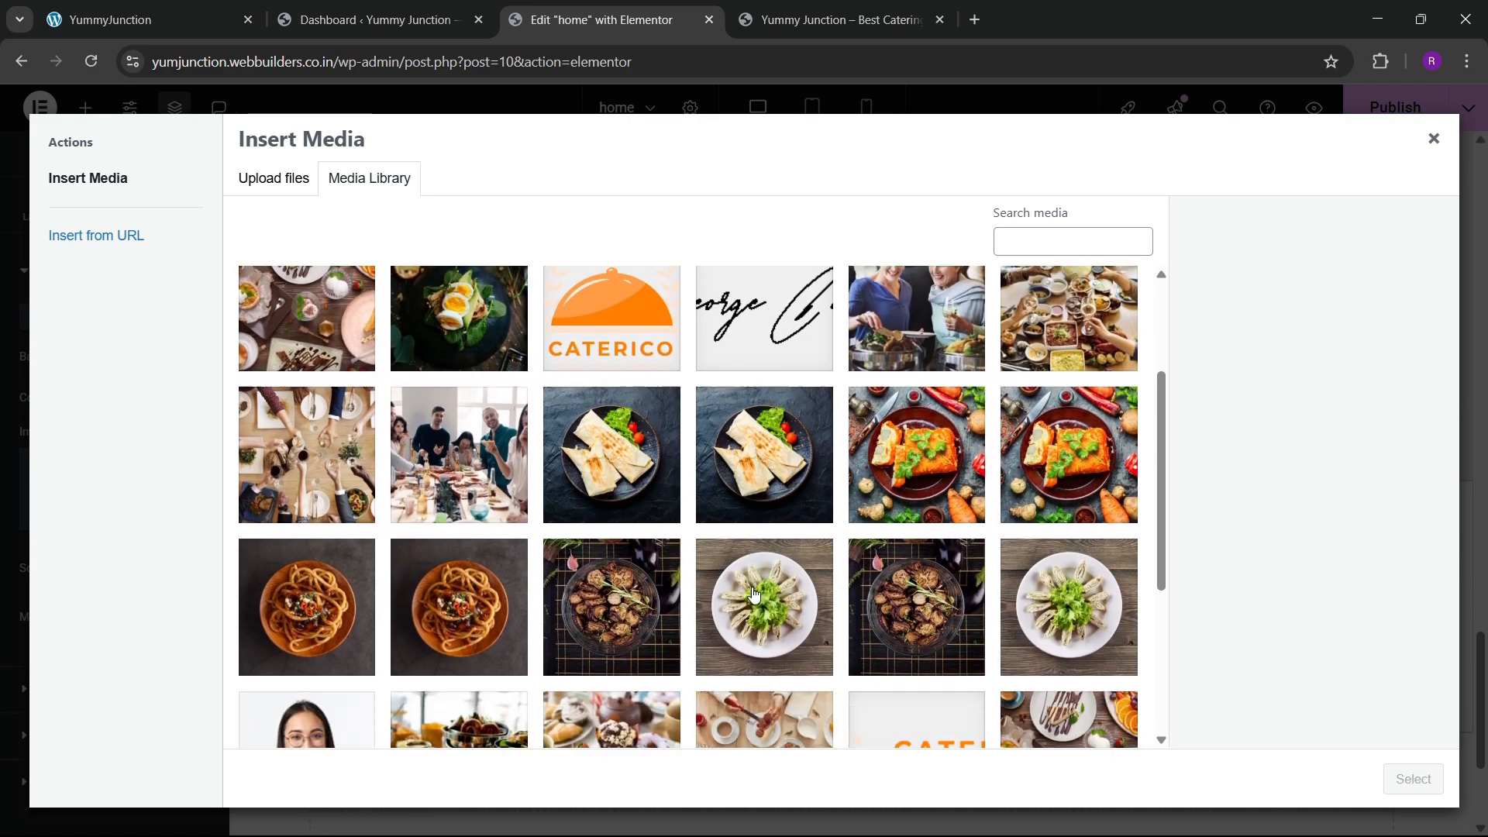
{"action": "scroll", "coordinate": [767, 593], "scroll_direction": "down", "scroll_amount": 3}
{"action": "left_click", "coordinate": [312, 632]}
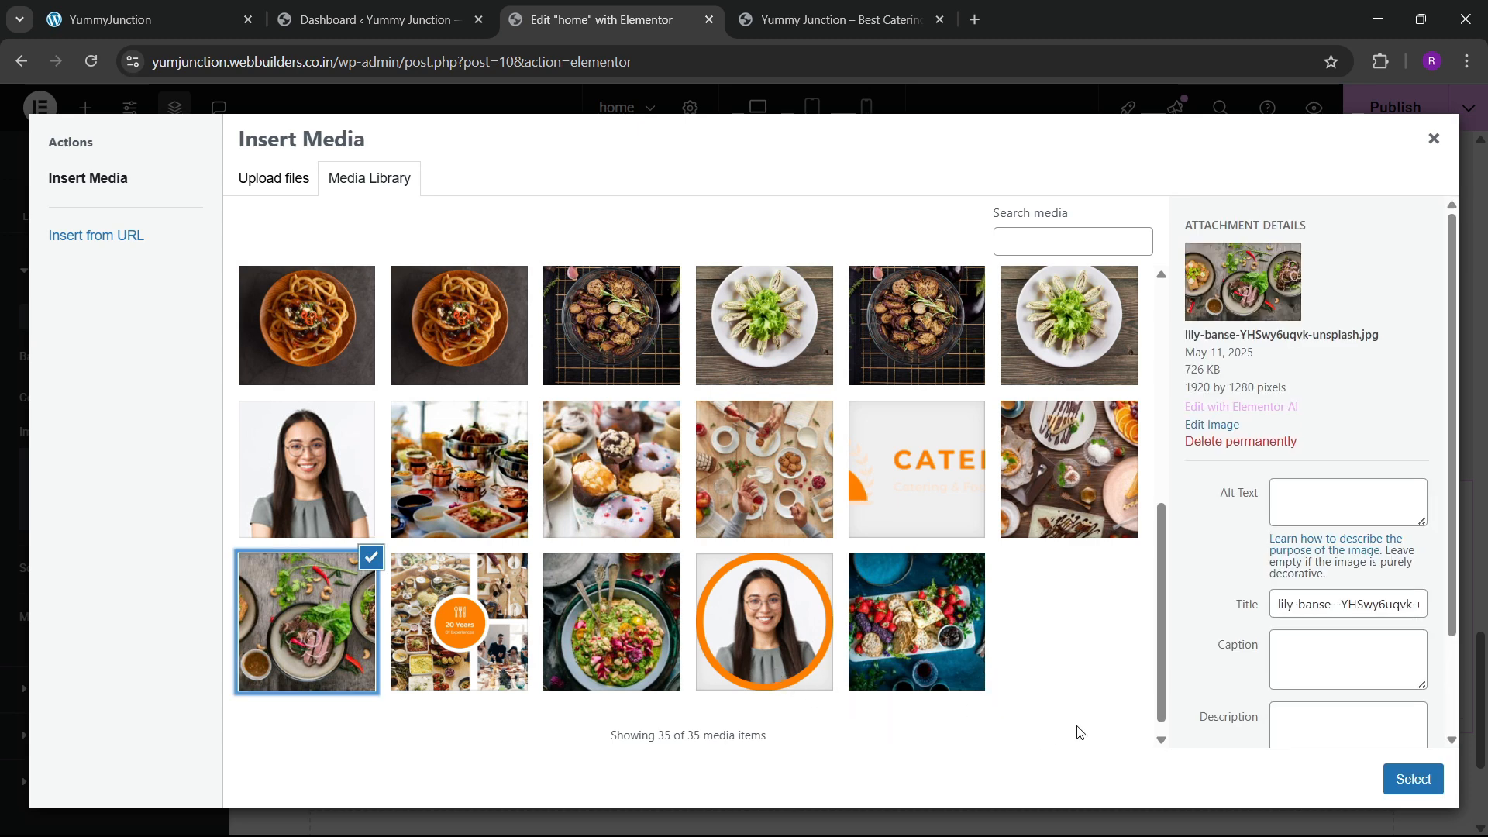
{"action": "left_click", "coordinate": [584, 634]}
{"action": "left_click", "coordinate": [310, 624]}
{"action": "left_click", "coordinate": [1414, 778]}
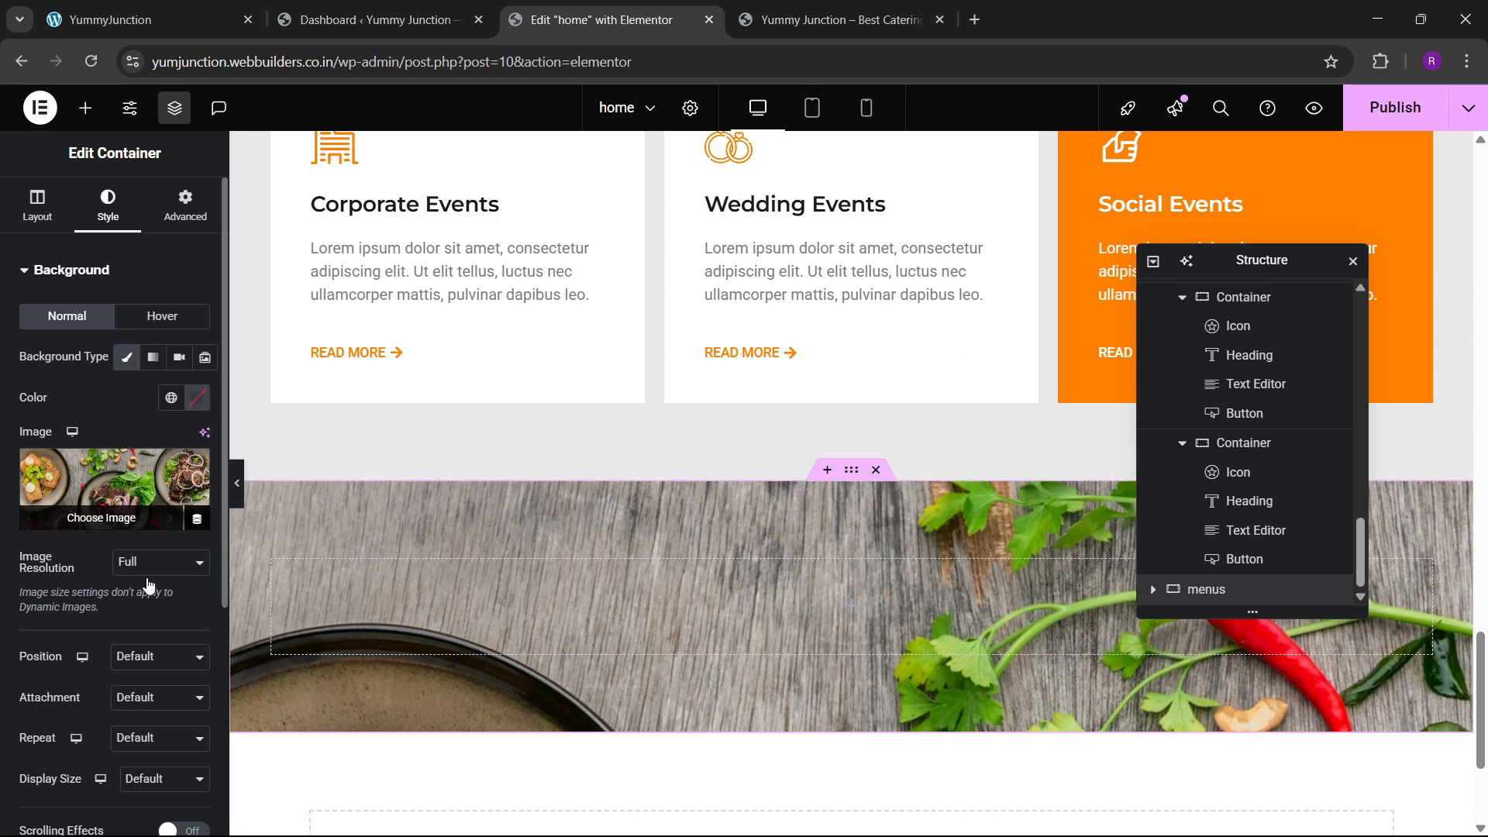
Set the menus background image's position to Center Center and its display size to Cover
{"action": "scroll", "coordinate": [140, 543], "scroll_direction": "down", "scroll_amount": 3}
{"action": "left_click", "coordinate": [155, 432]}
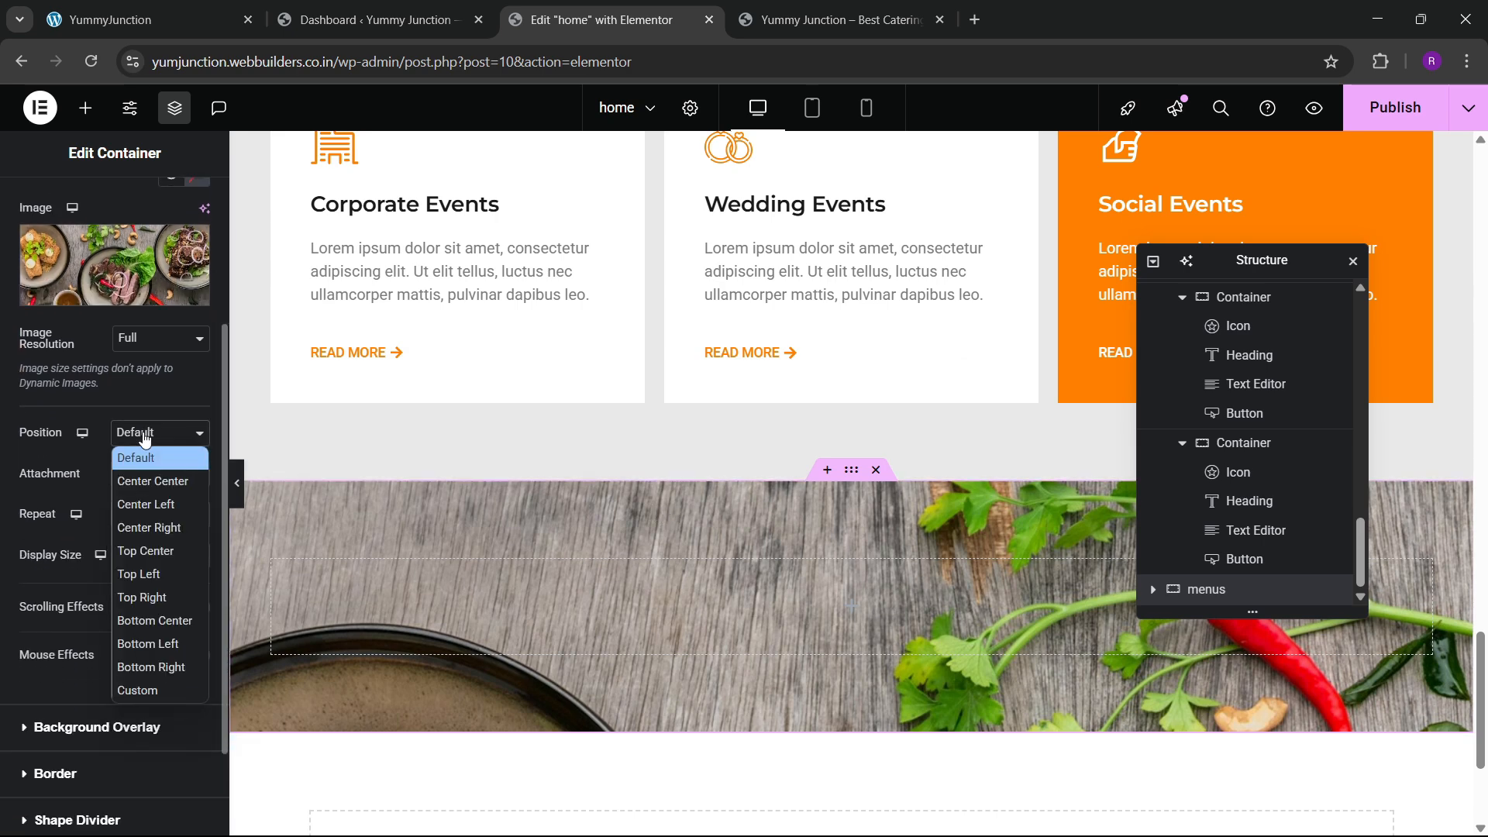
{"action": "left_click", "coordinate": [151, 478]}
{"action": "left_click", "coordinate": [138, 558]}
{"action": "left_click", "coordinate": [128, 620]}
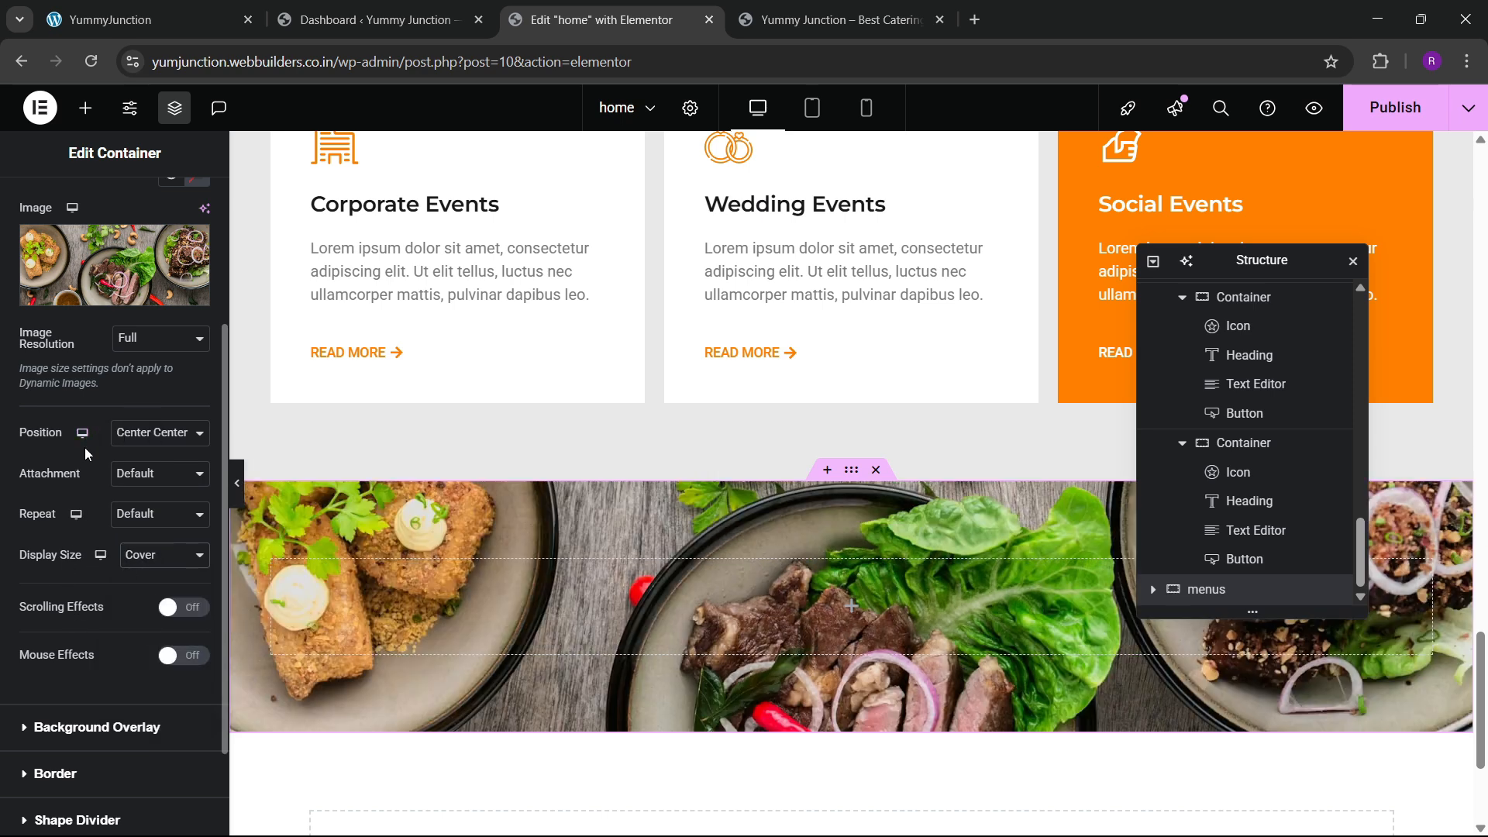
Add a classic black background overlay to the menus container and compare it with the reference menu section
{"action": "scroll", "coordinate": [85, 454], "scroll_direction": "up", "scroll_amount": 2}
{"action": "scroll", "coordinate": [77, 465], "scroll_direction": "down", "scroll_amount": 4}
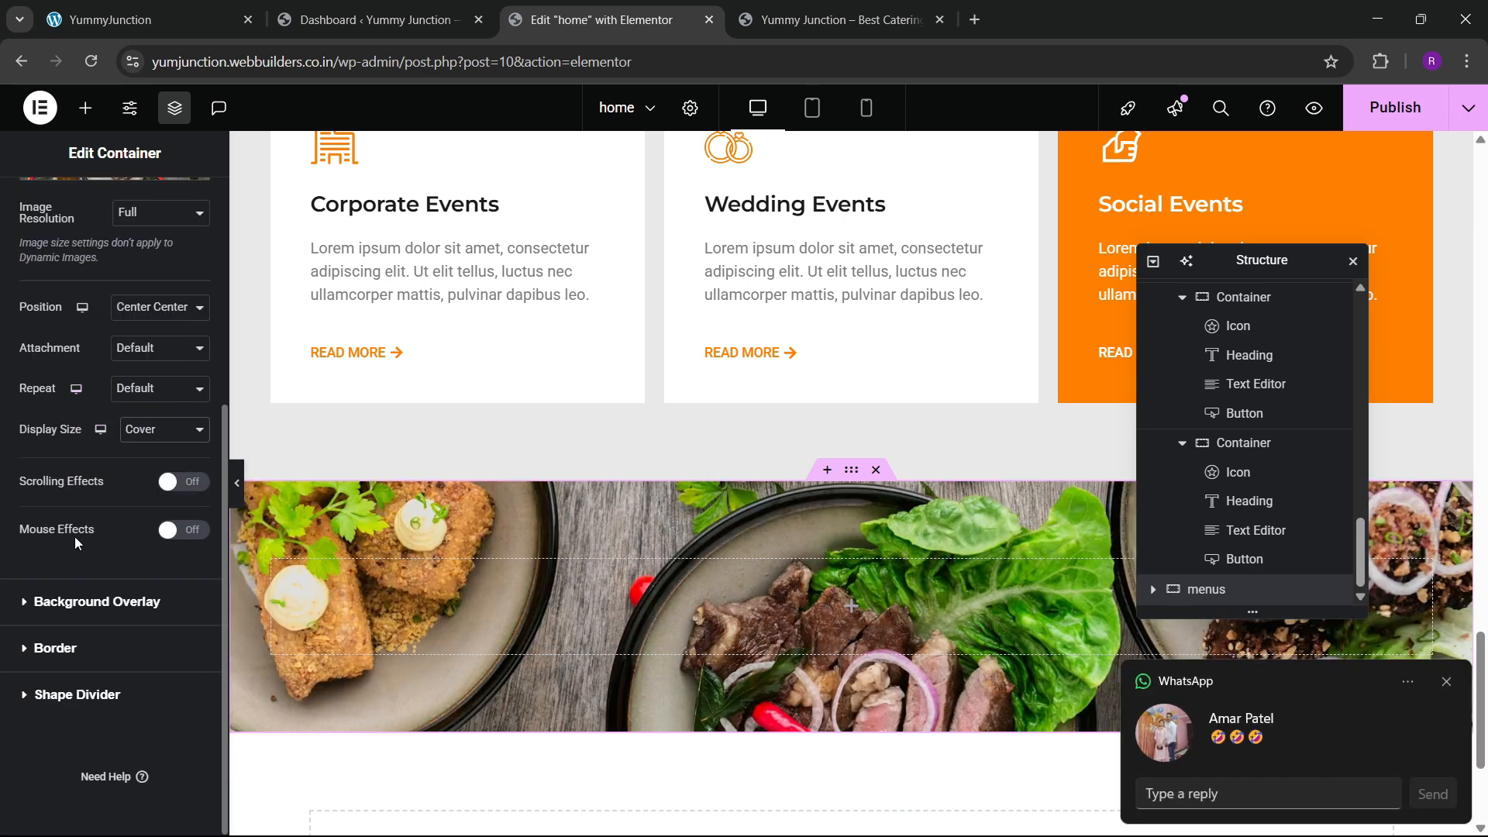
{"action": "left_click", "coordinate": [69, 603]}
{"action": "left_click", "coordinate": [1445, 685]}
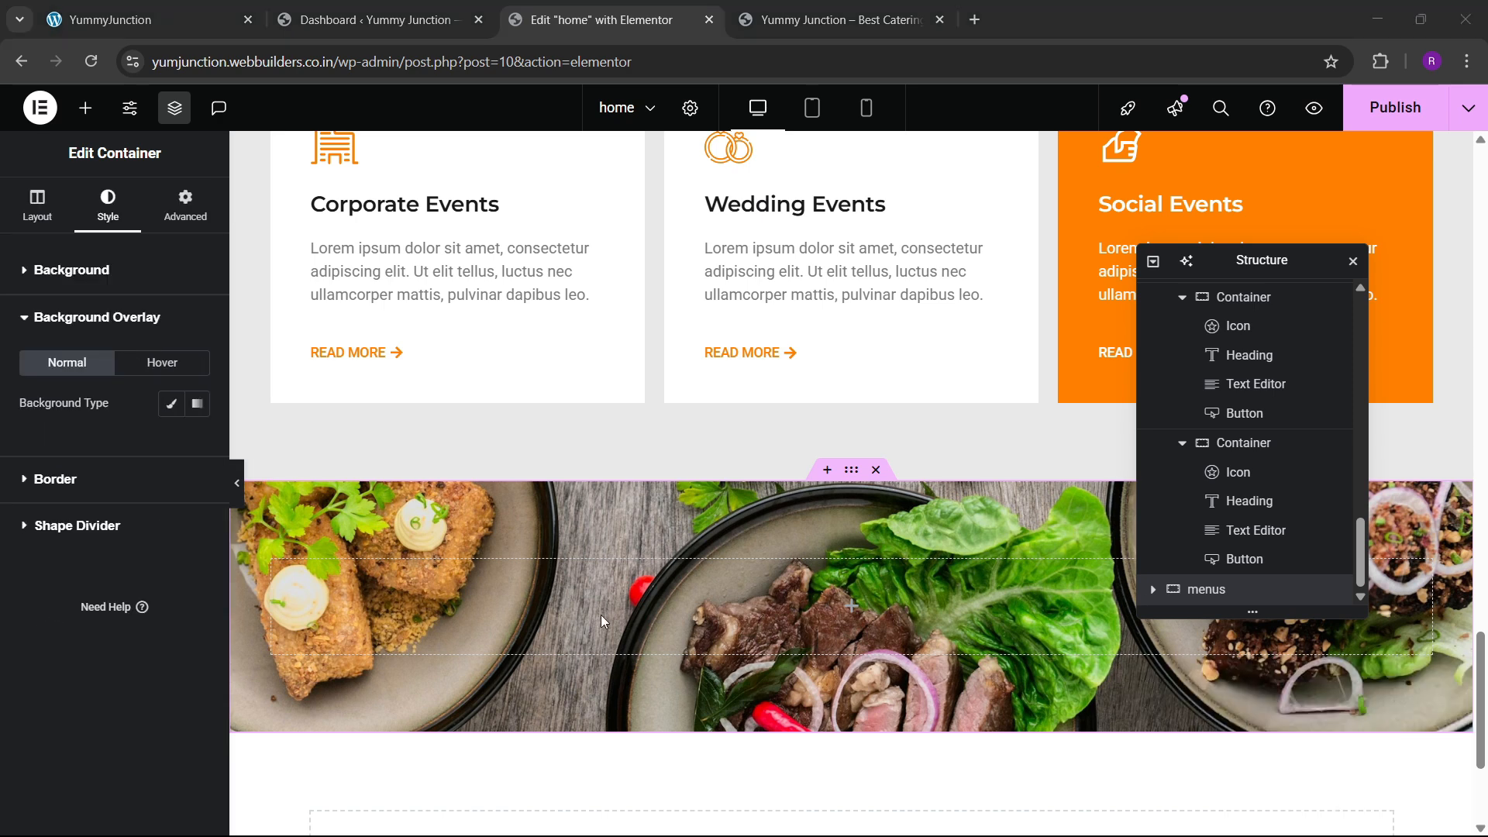
{"action": "left_click", "coordinate": [163, 404]}
{"action": "left_click", "coordinate": [197, 444]}
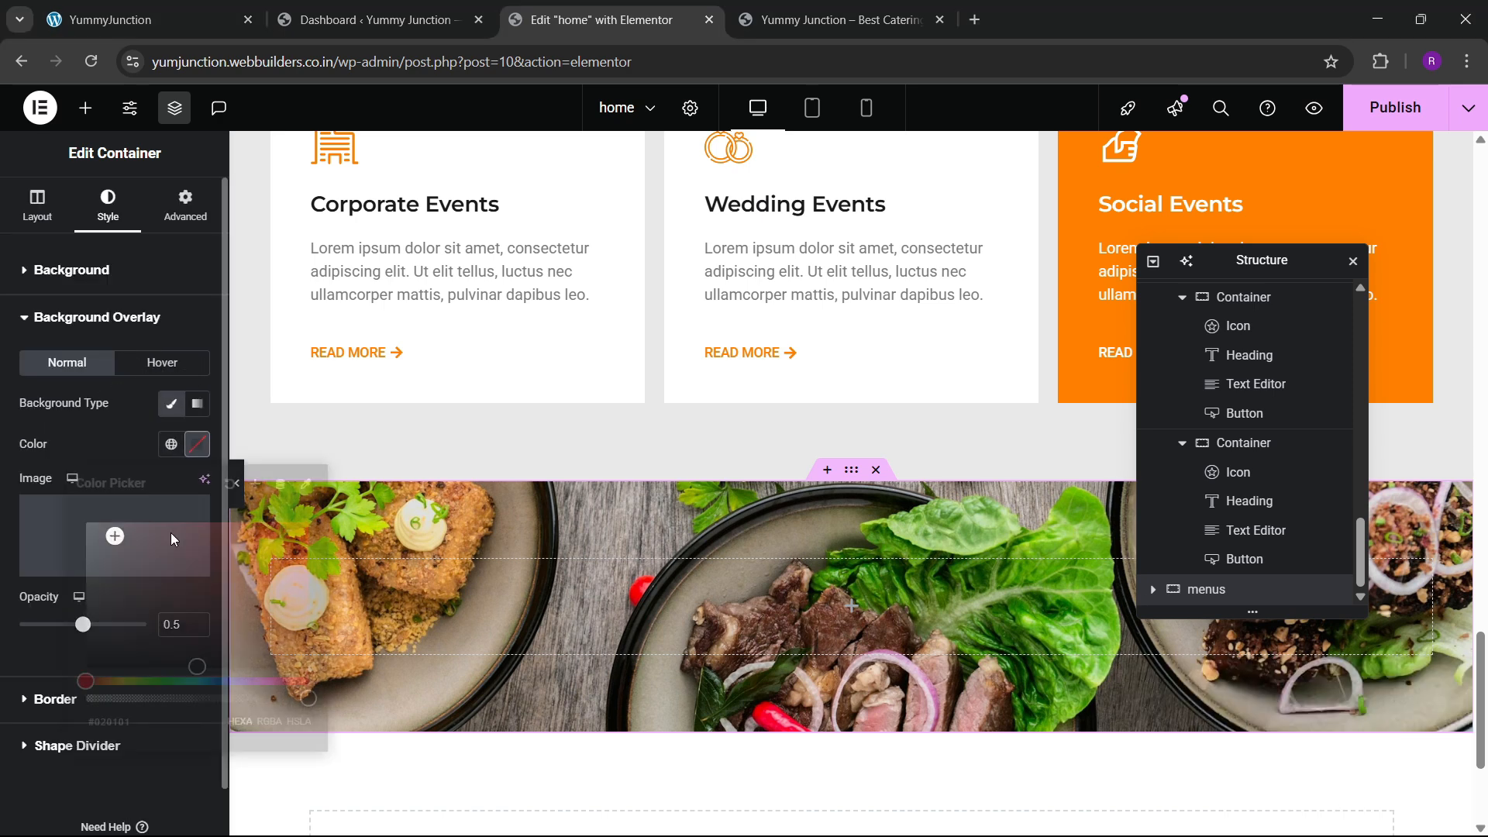
{"action": "left_click", "coordinate": [101, 441]}
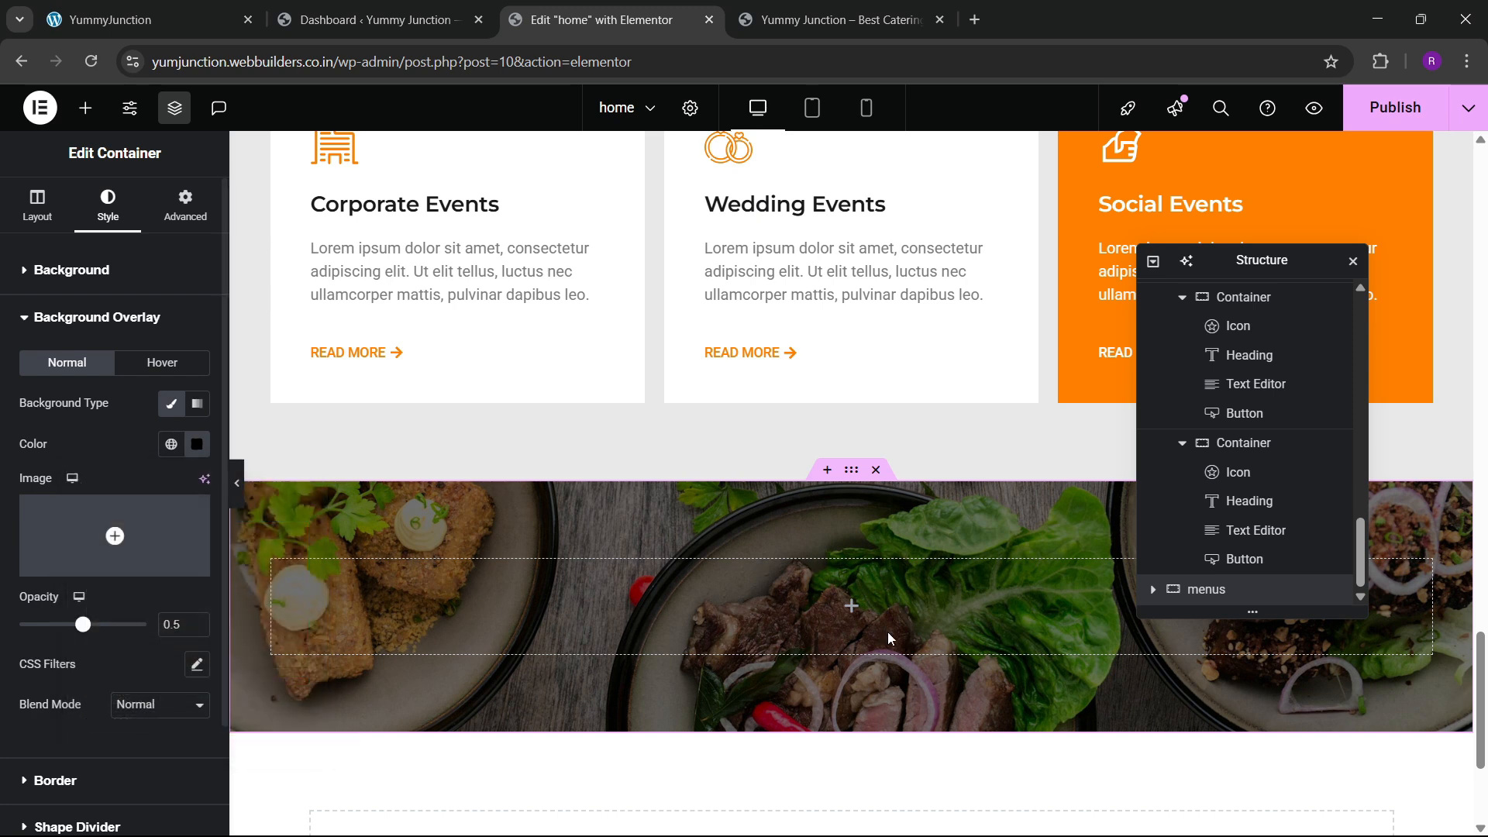
{"action": "left_click", "coordinate": [155, 19]}
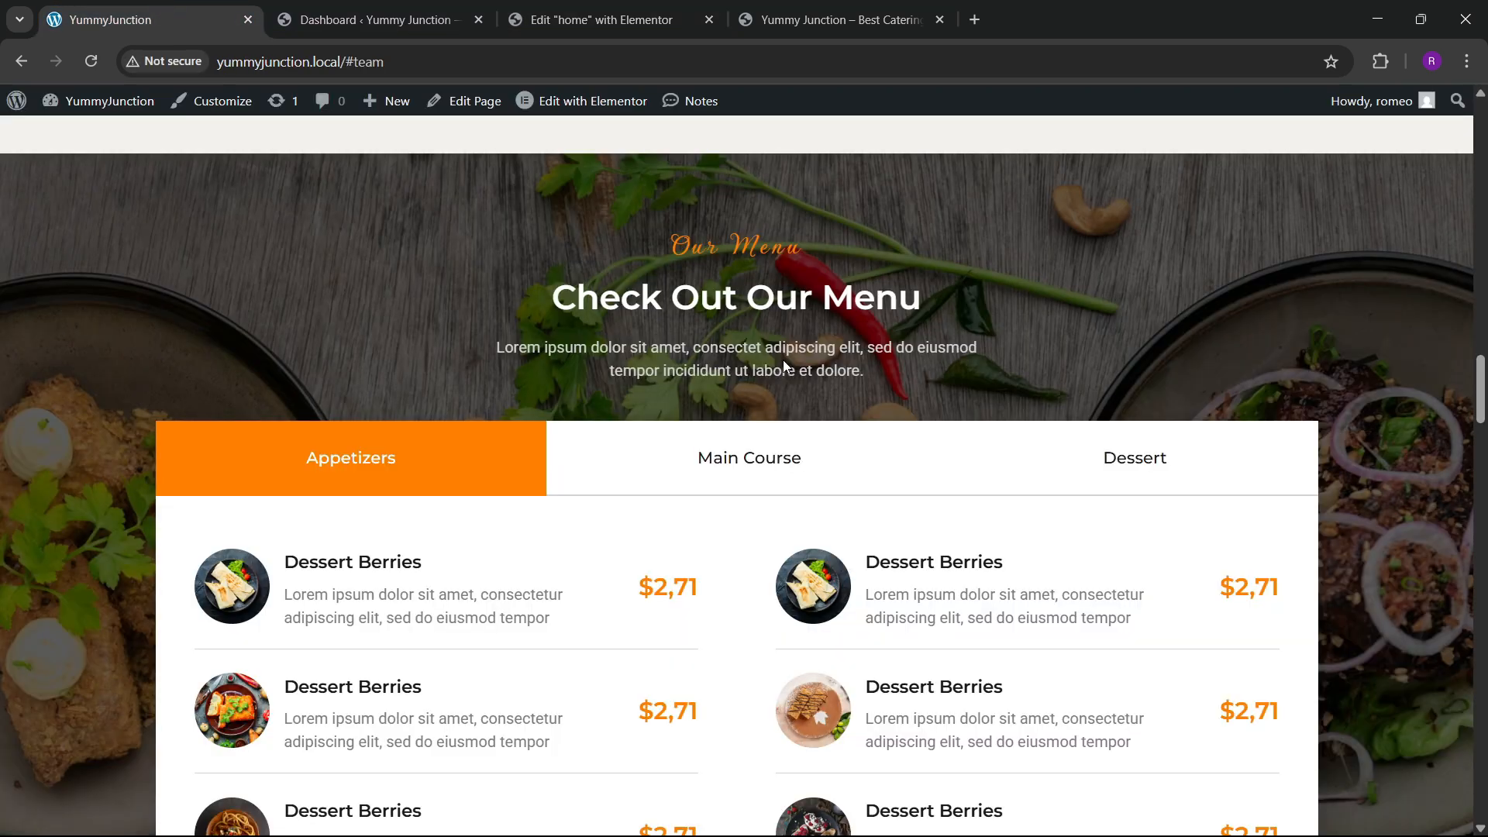
{"action": "left_click", "coordinate": [605, 19]}
Copy the "Services" heading from the services section into the menus container
{"action": "scroll", "coordinate": [935, 454], "scroll_direction": "up", "scroll_amount": 4}
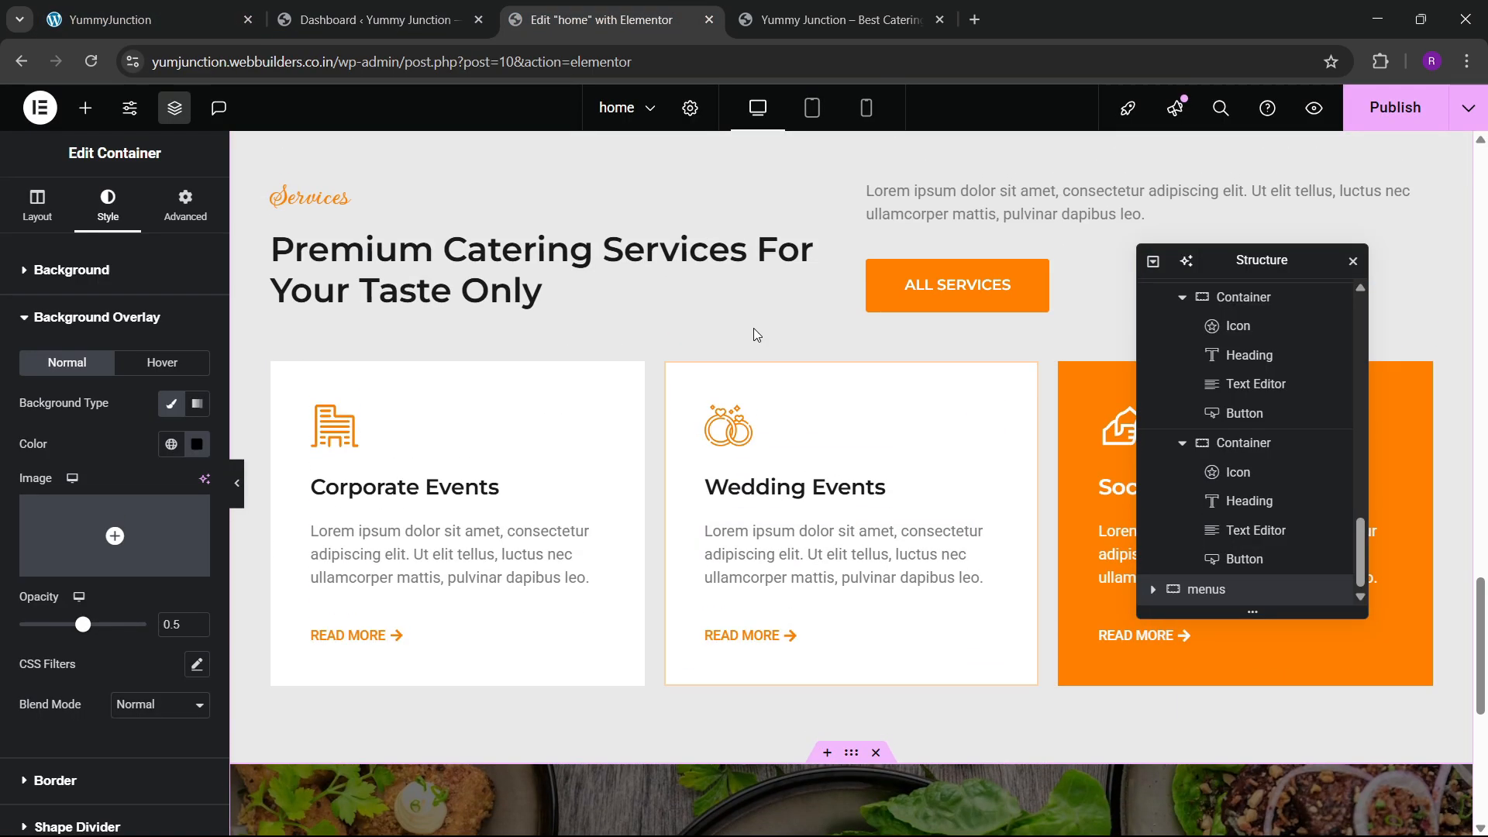
{"action": "right_click", "coordinate": [325, 238]}
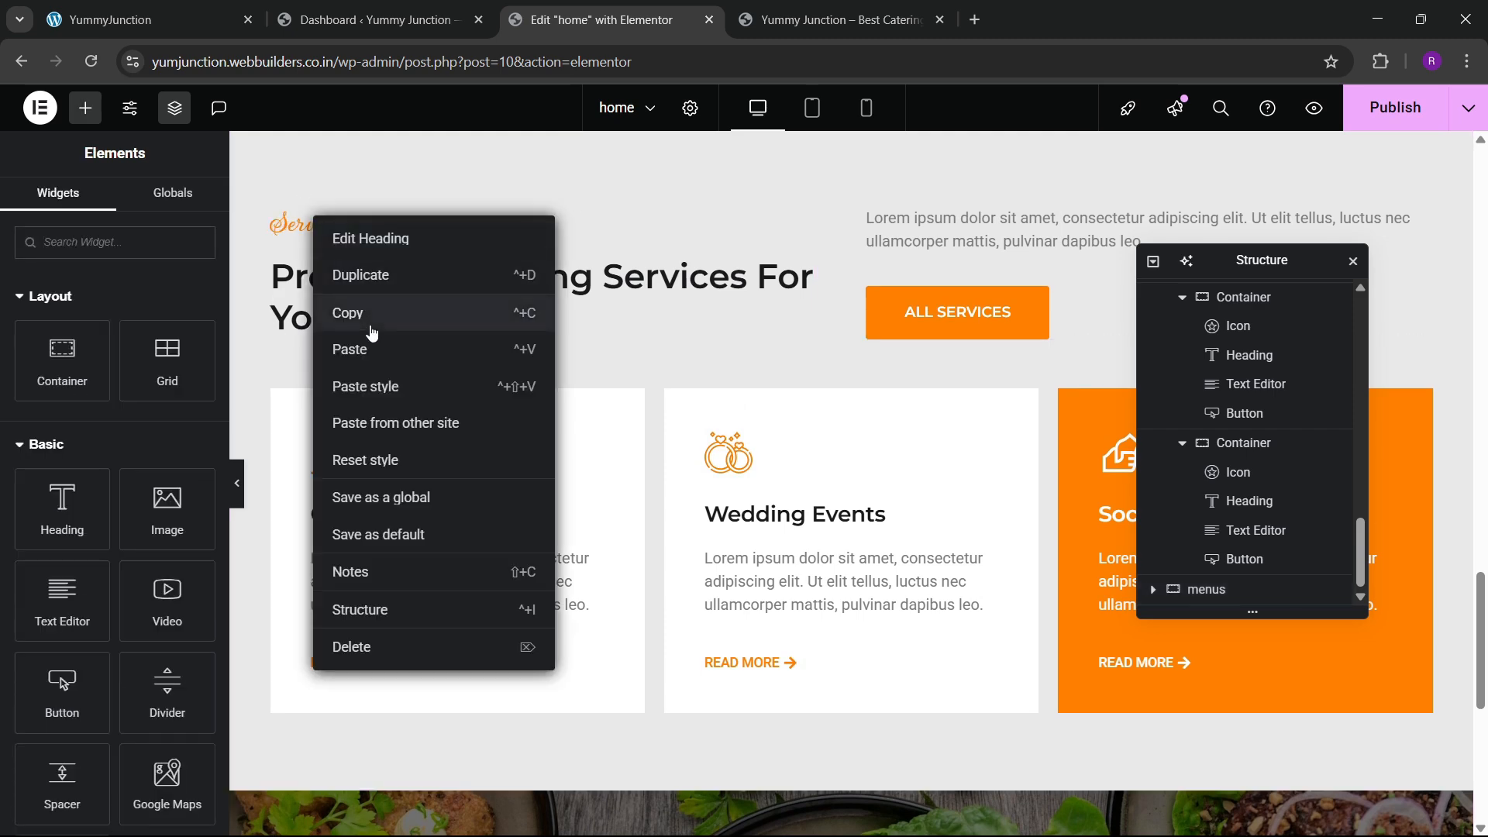
{"action": "left_click", "coordinate": [372, 331]}
{"action": "scroll", "coordinate": [639, 447], "scroll_direction": "down", "scroll_amount": 7}
{"action": "right_click", "coordinate": [710, 355]}
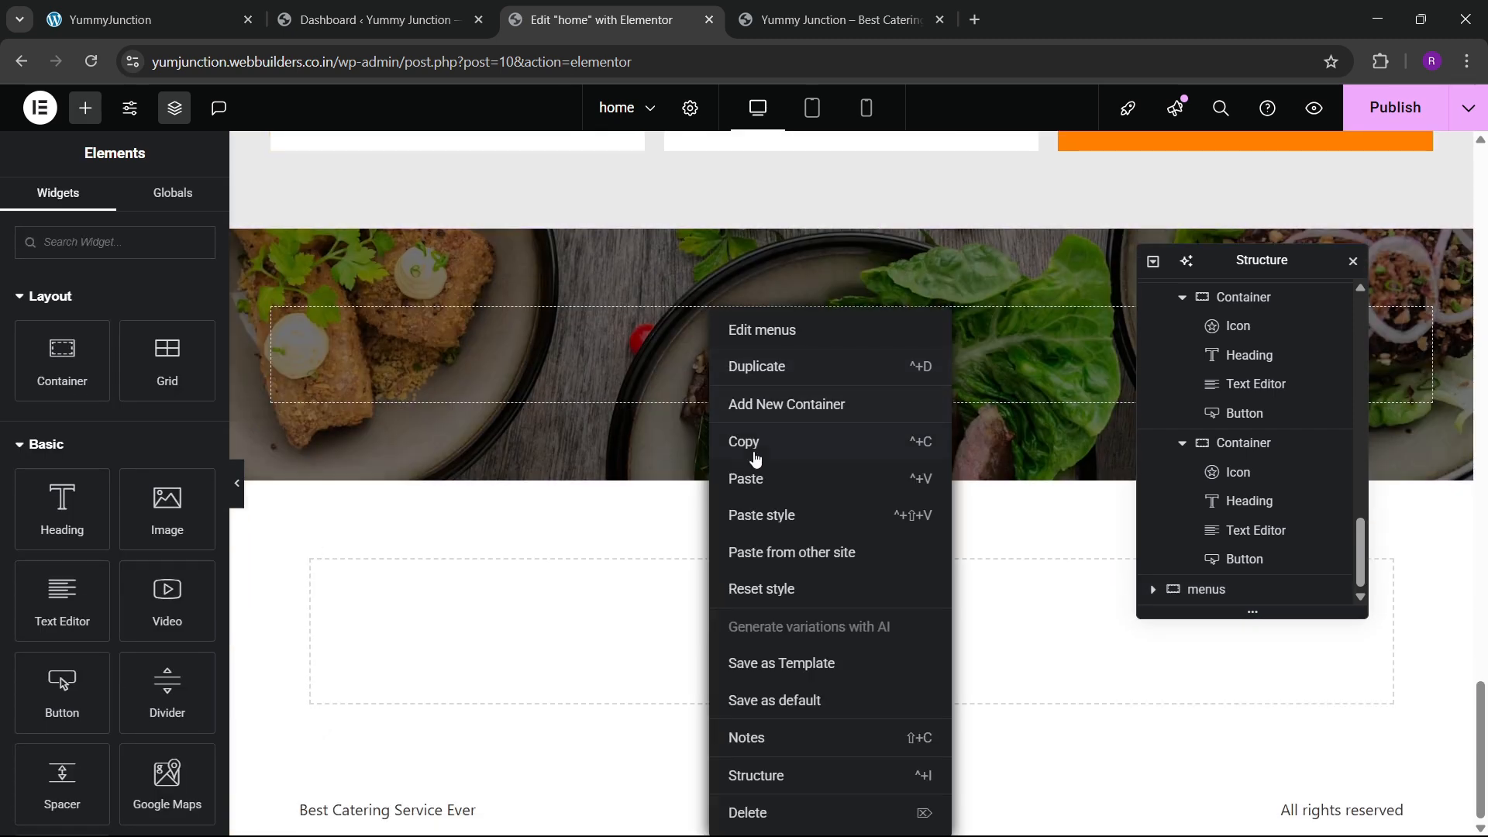
{"action": "left_click", "coordinate": [756, 475]}
Copy the "Premium Catering Services For Your Taste Only" heading into the menus container, below the "Services" heading
{"action": "scroll", "coordinate": [490, 445], "scroll_direction": "up", "scroll_amount": 6}
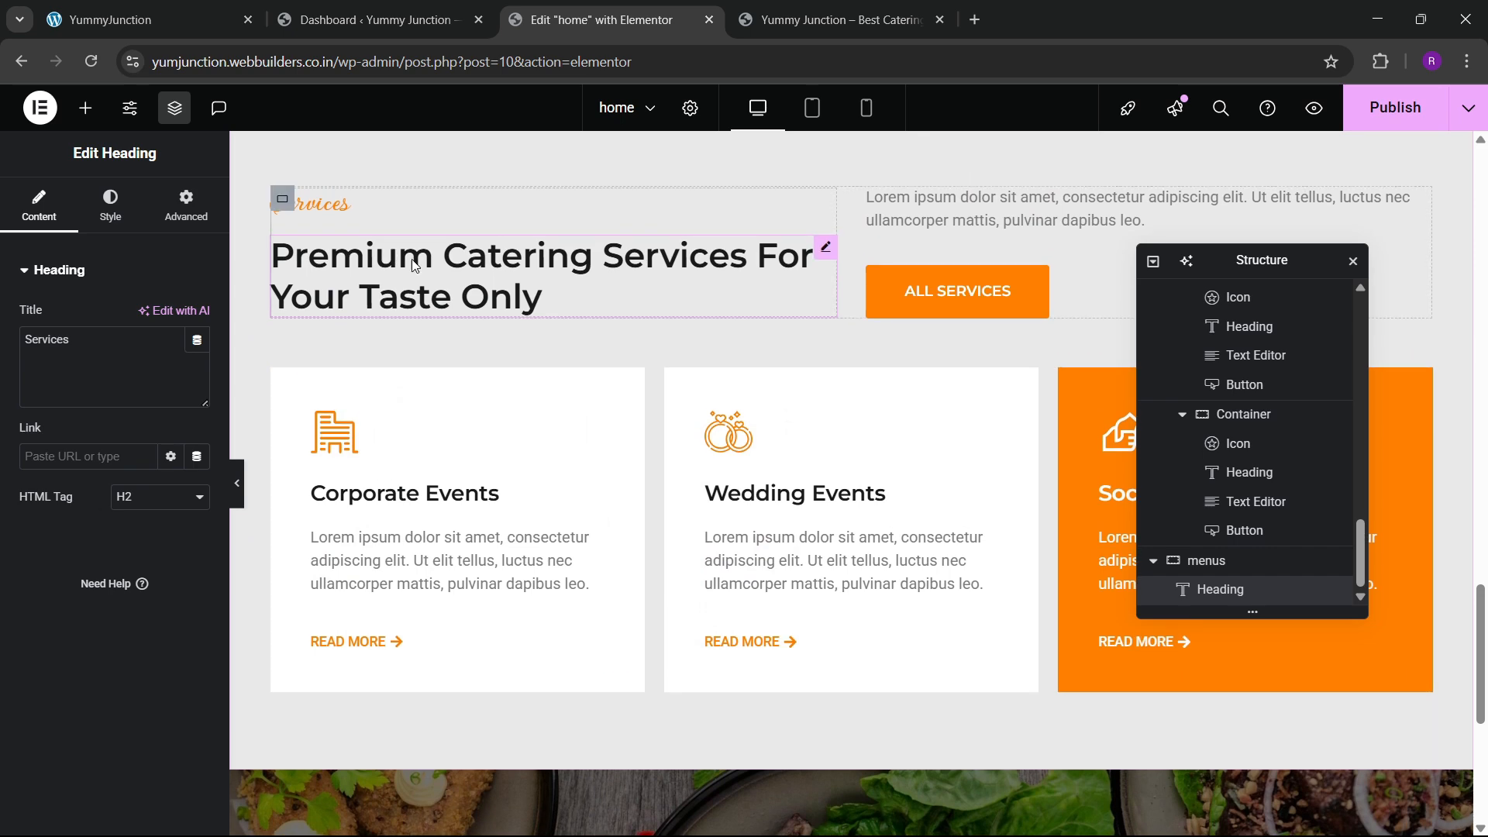
{"action": "right_click", "coordinate": [388, 265]}
{"action": "left_click", "coordinate": [426, 349]}
{"action": "scroll", "coordinate": [419, 505], "scroll_direction": "down", "scroll_amount": 5}
{"action": "left_click", "coordinate": [419, 472]}
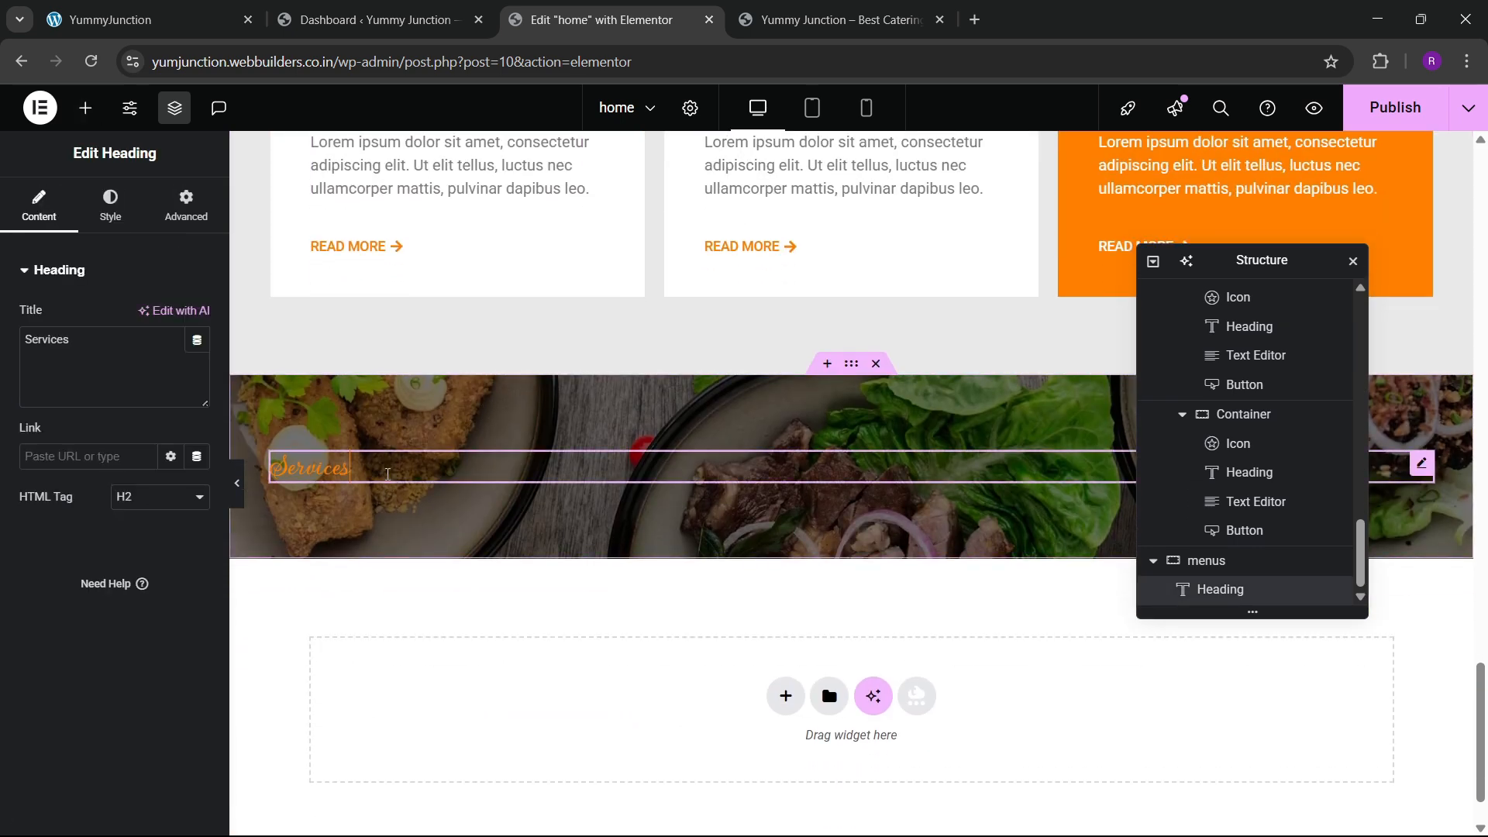
{"action": "right_click", "coordinate": [395, 473]}
{"action": "left_click", "coordinate": [411, 515]}
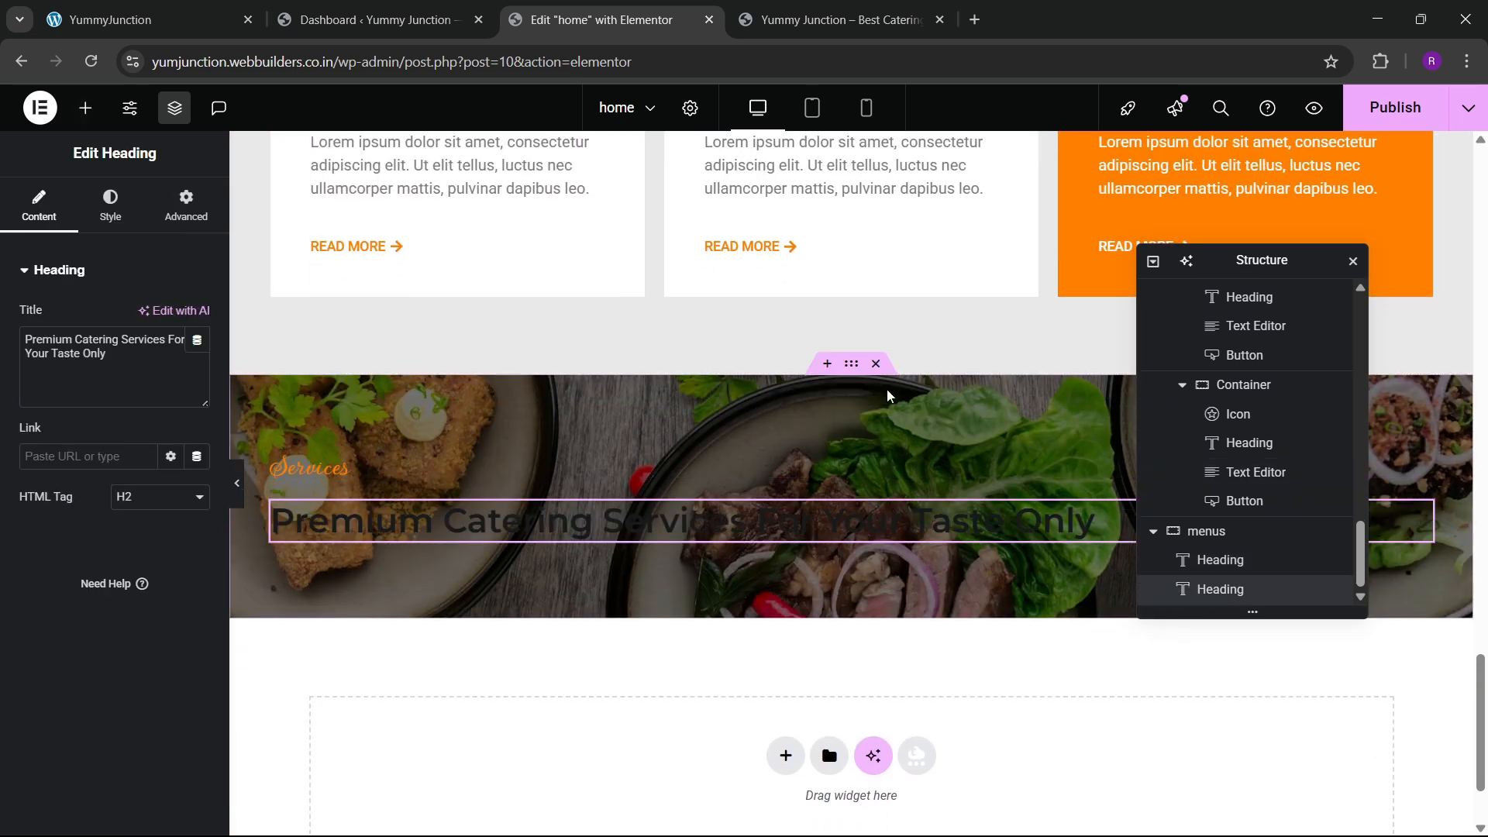
Center the items of the menus container horizontally
{"action": "left_click", "coordinate": [858, 370]}
{"action": "left_click", "coordinate": [37, 205]}
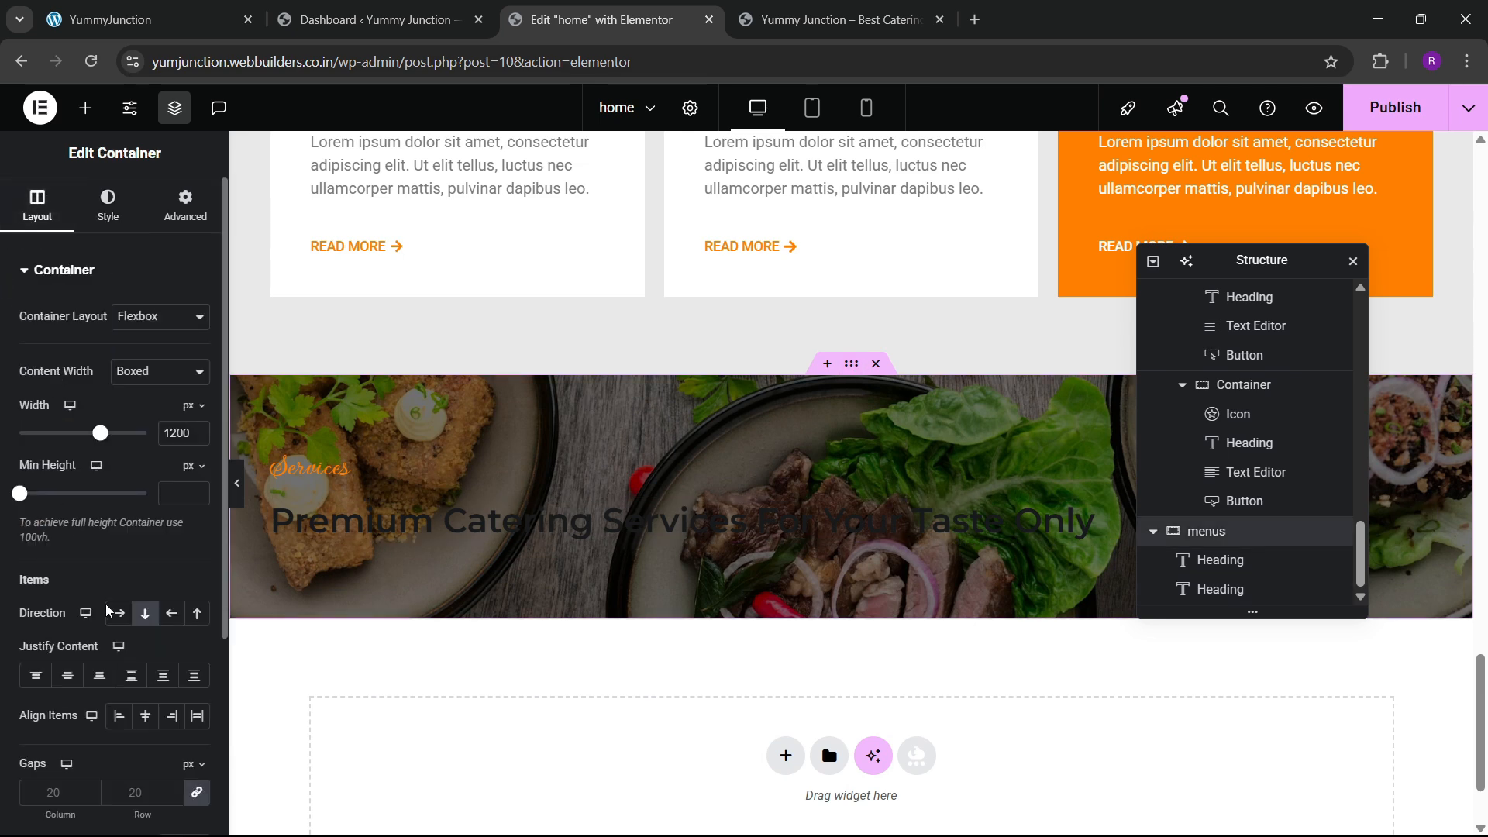
{"action": "left_click", "coordinate": [145, 715]}
Set the "Premium Catering Services For Your Taste Only" heading in the menus container to white text with center alignment
{"action": "left_click", "coordinate": [1423, 510]}
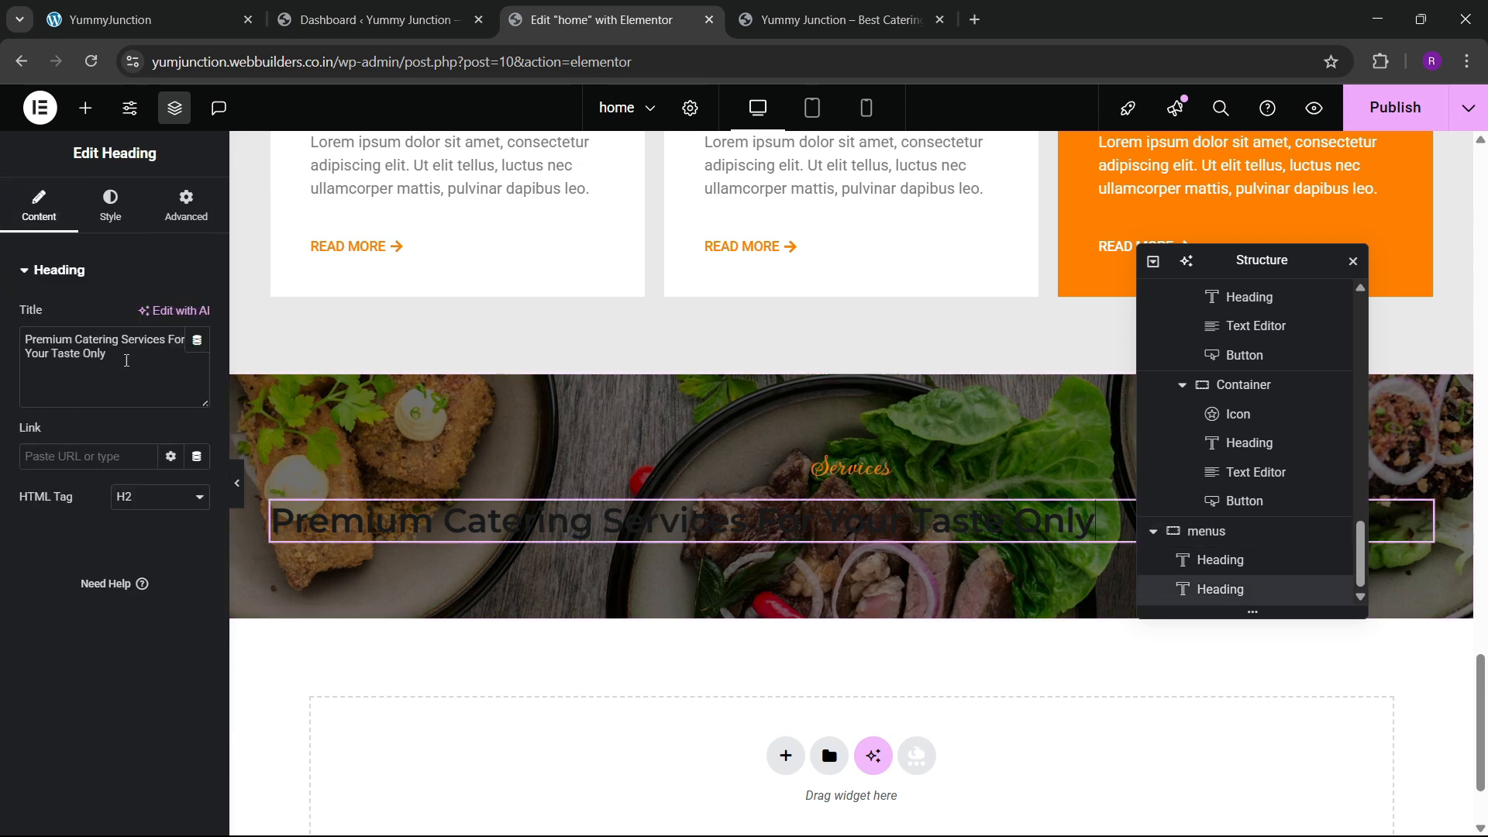
{"action": "left_click", "coordinate": [110, 205]}
{"action": "left_click", "coordinate": [194, 590]}
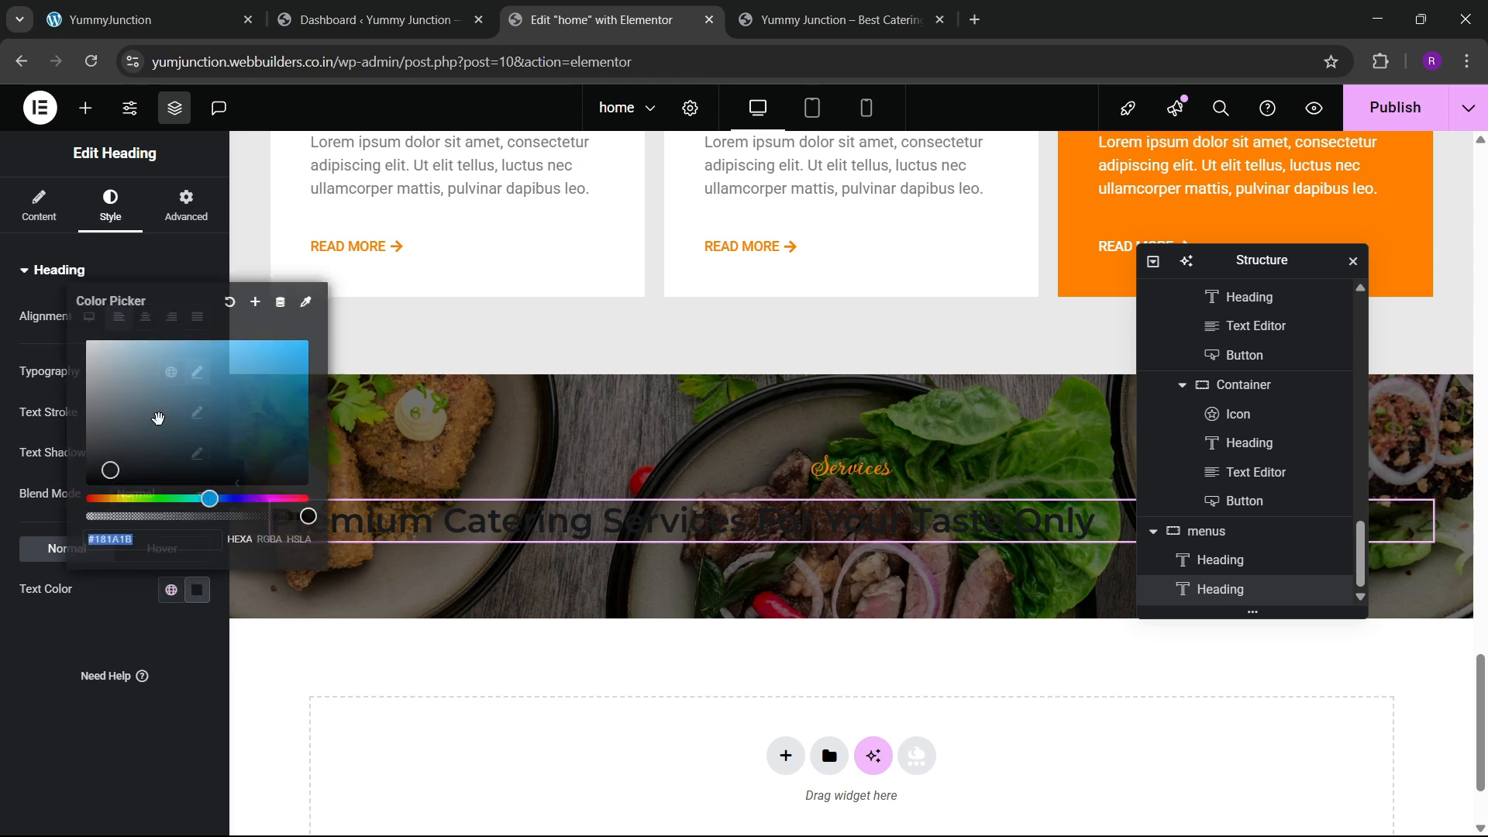
{"action": "left_click_drag", "start_coordinate": [156, 411], "coordinate": [86, 333]}
{"action": "left_click", "coordinate": [32, 314]}
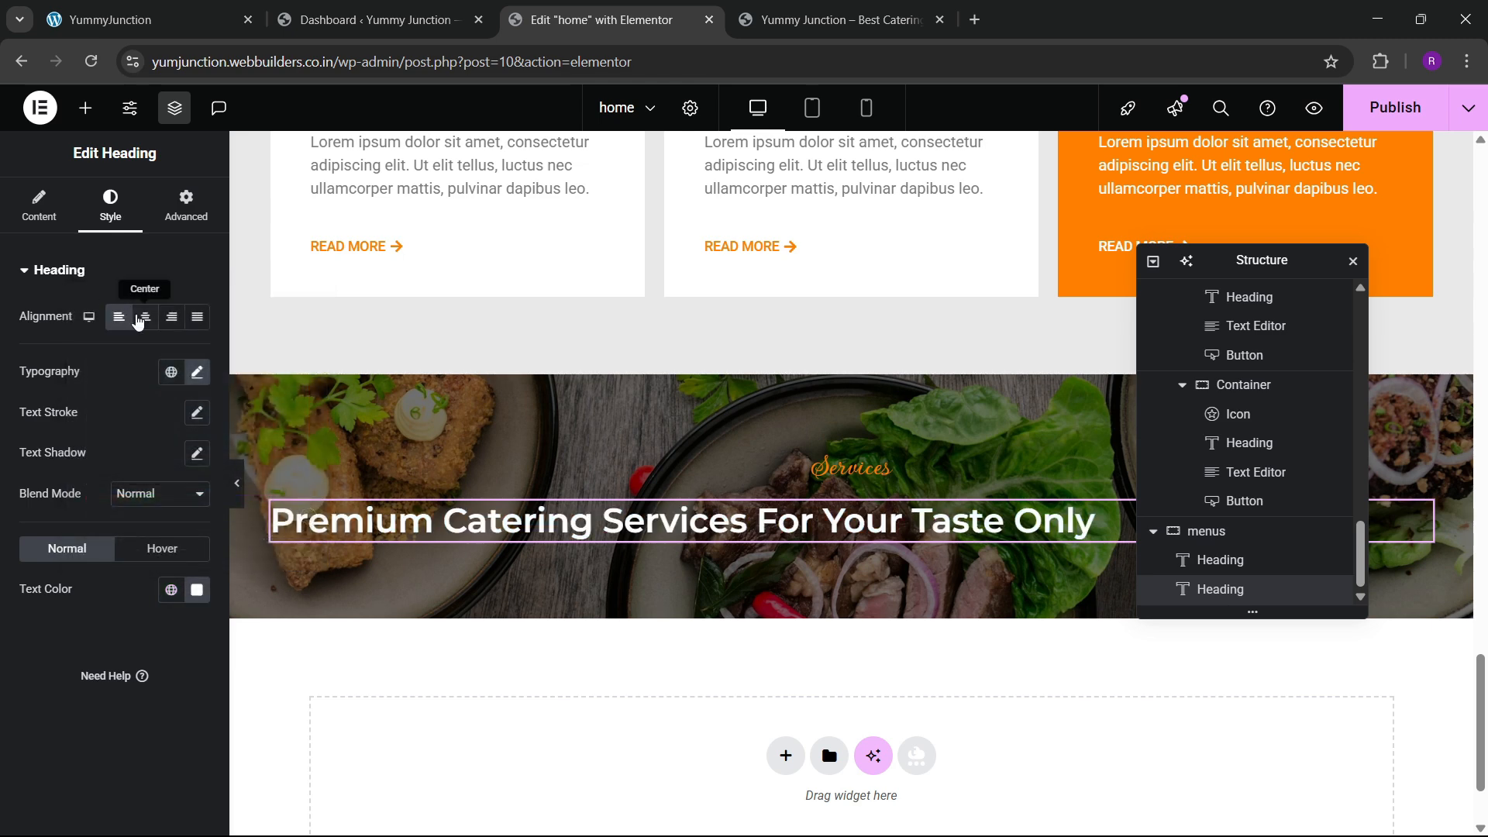
{"action": "left_click", "coordinate": [145, 317]}
Replace the white heading's text with "Check Out Our Menu", copied from the reference site's menu section
{"action": "left_click", "coordinate": [147, 19]}
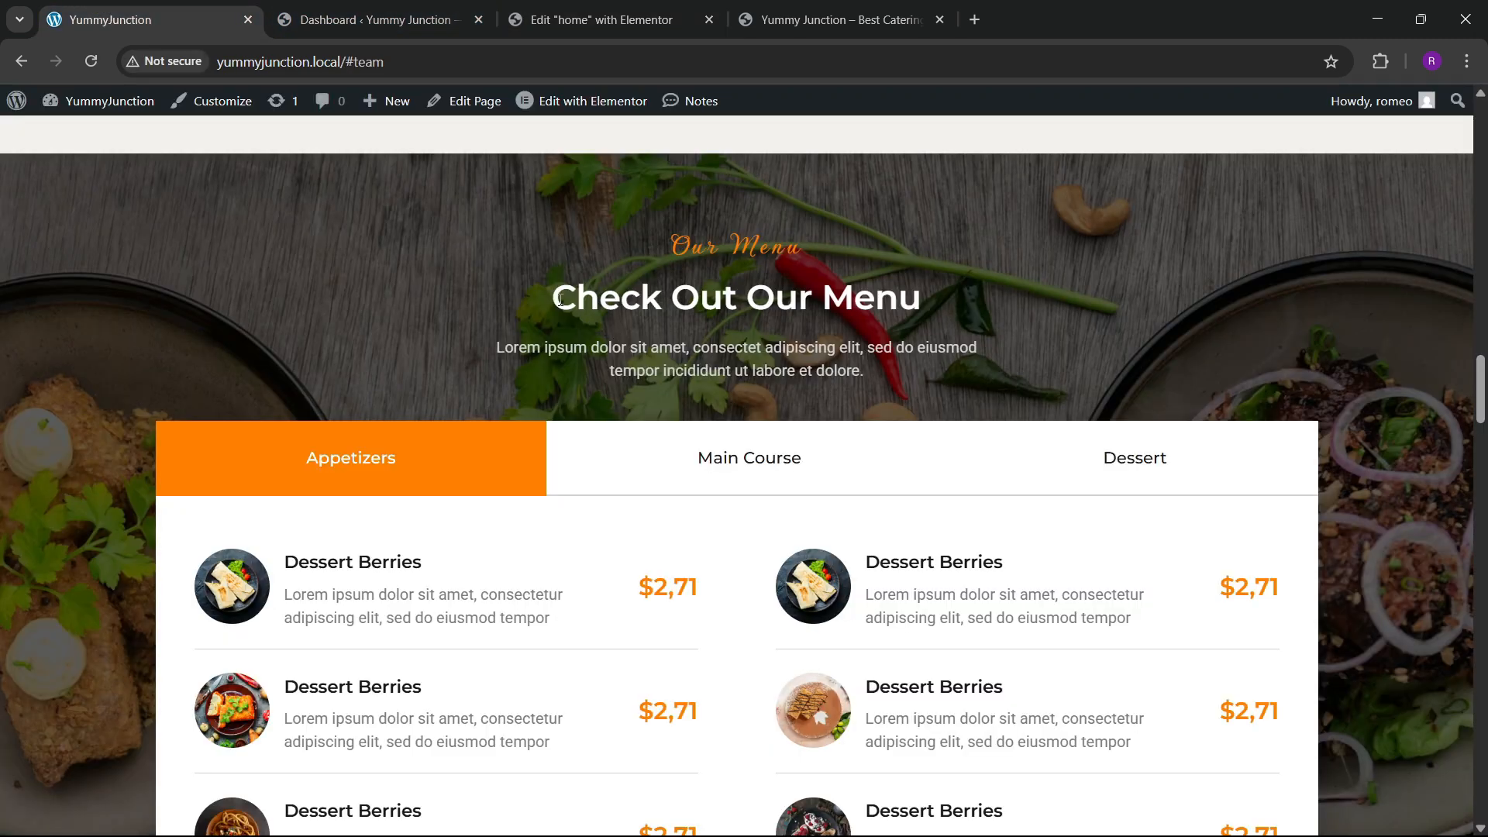
{"action": "left_click_drag", "start_coordinate": [550, 300], "coordinate": [880, 302]}
{"action": "left_click", "coordinate": [931, 308]}
{"action": "left_click_drag", "start_coordinate": [556, 313], "coordinate": [856, 297]}
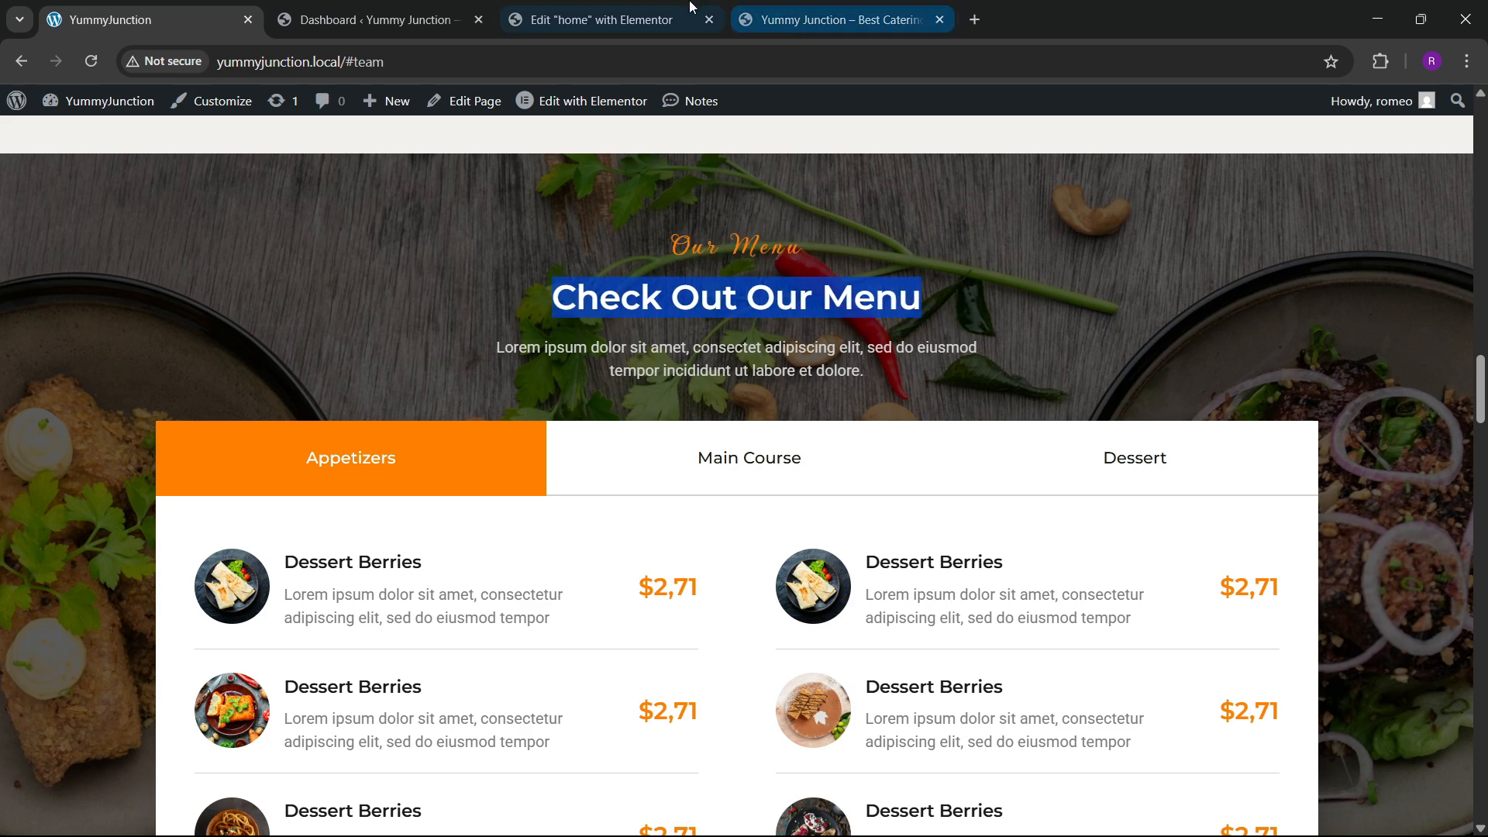
{"action": "left_click", "coordinate": [600, 19]}
{"action": "left_click", "coordinate": [31, 217]}
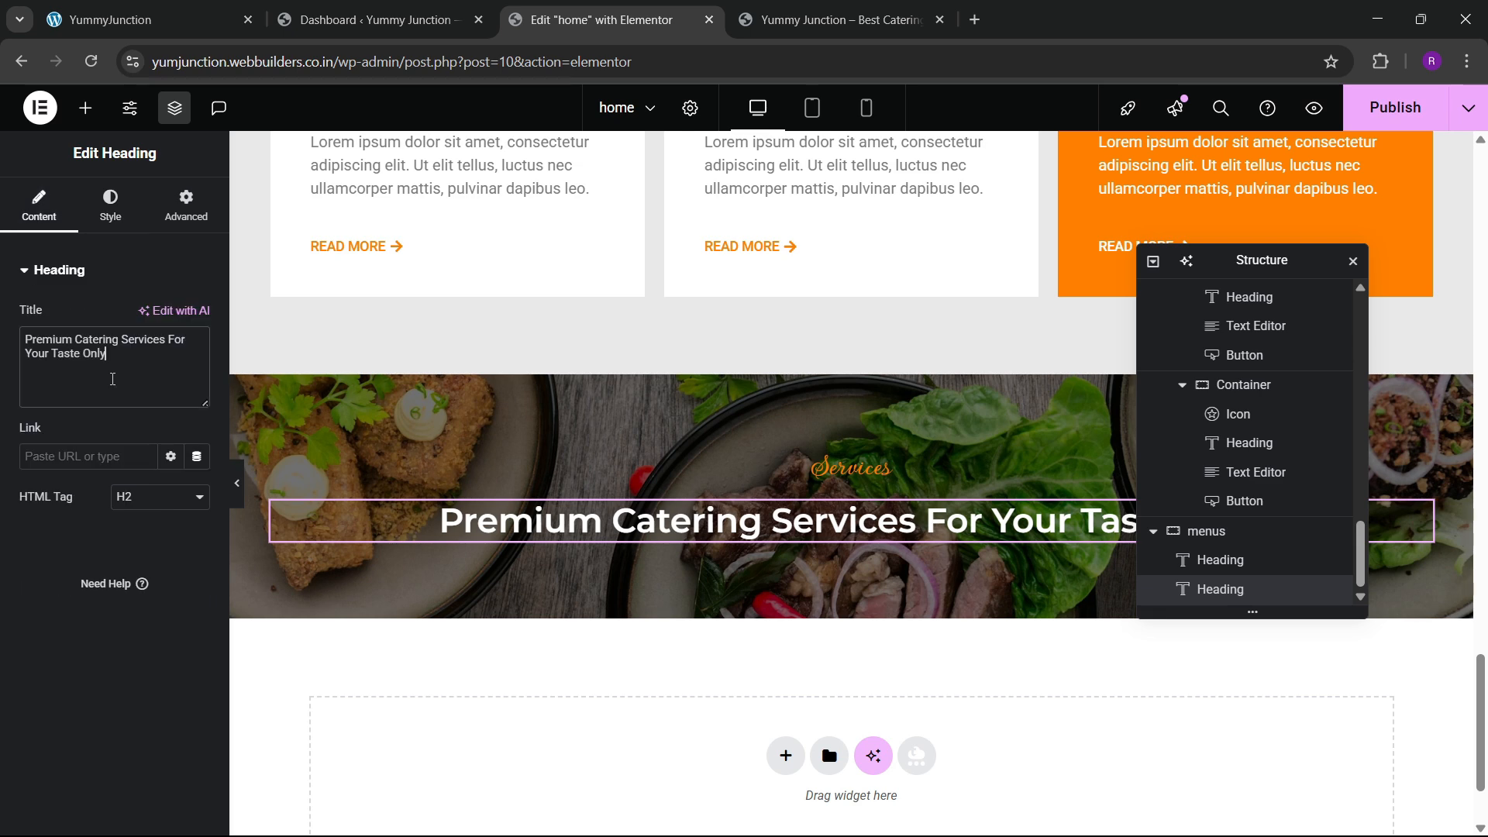
{"action": "triple_click", "coordinate": [110, 378]}
{"action": "key", "text": "ctrl+v"}
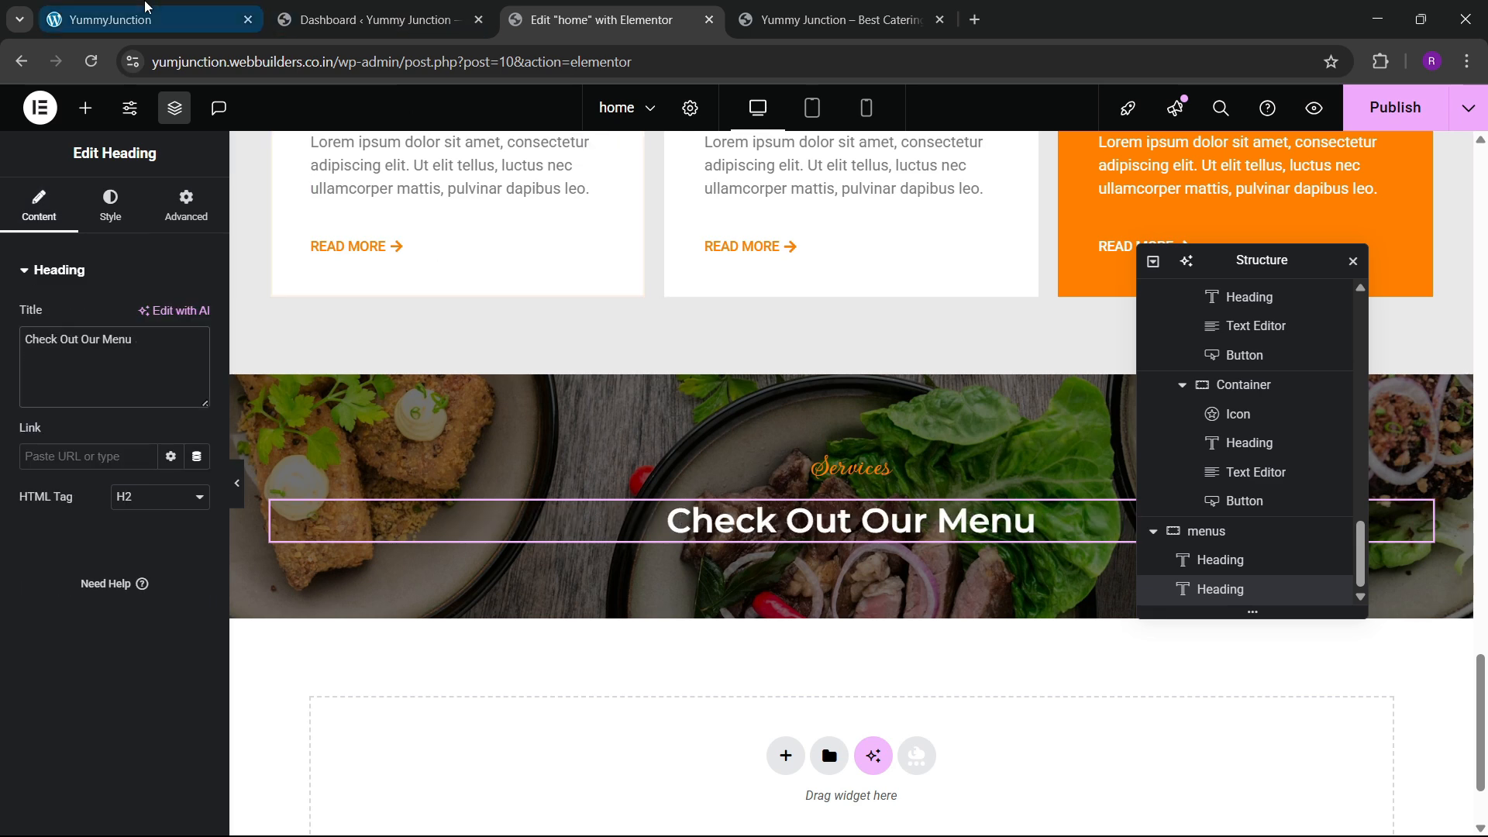
Check the reference menu section and change the menus container's "Services" heading to "Our Menu"
{"action": "left_click", "coordinate": [147, 19]}
{"action": "left_click", "coordinate": [604, 20]}
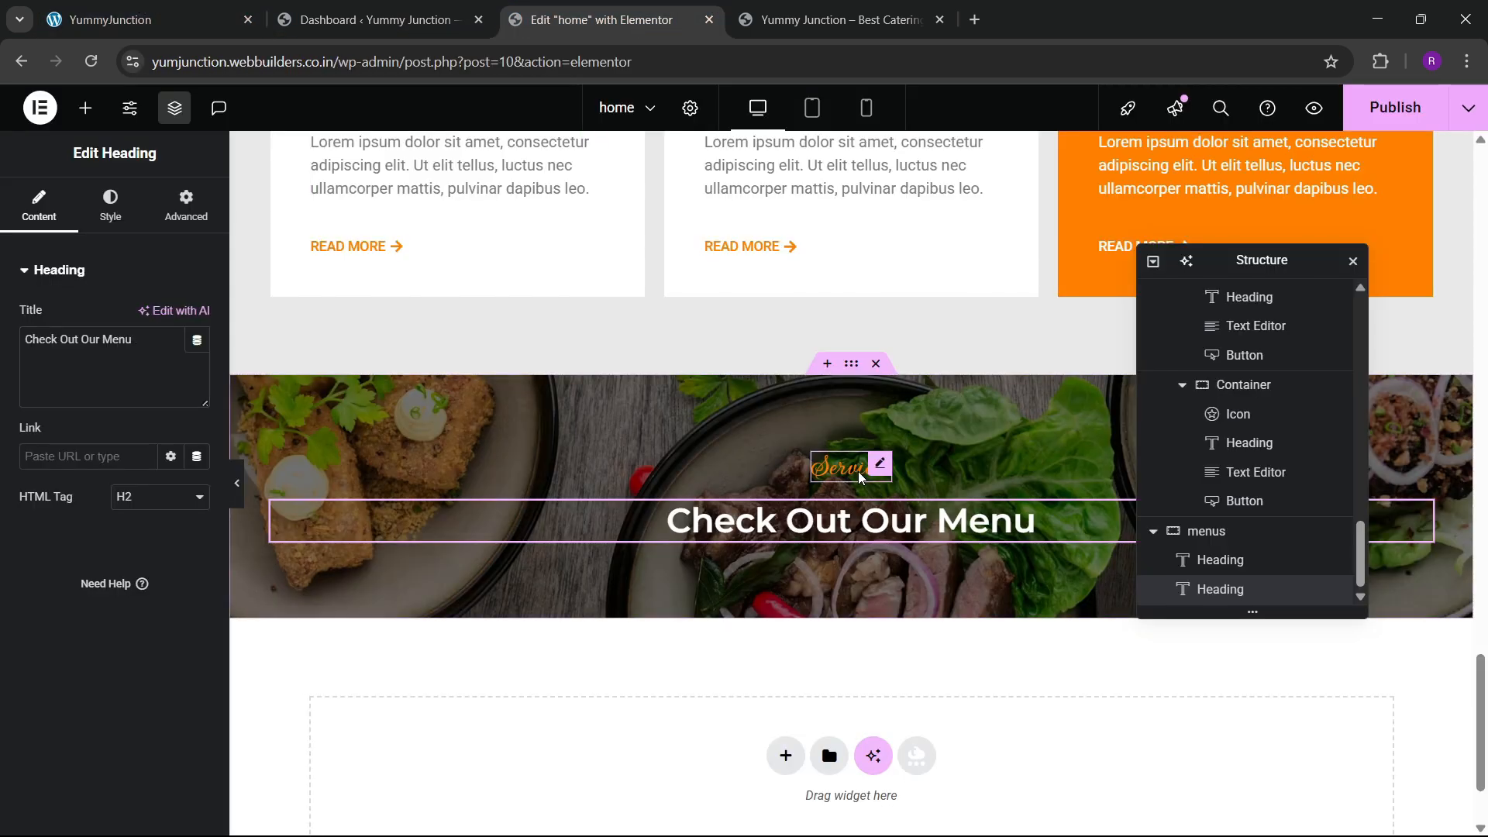
{"action": "left_click", "coordinate": [876, 463]}
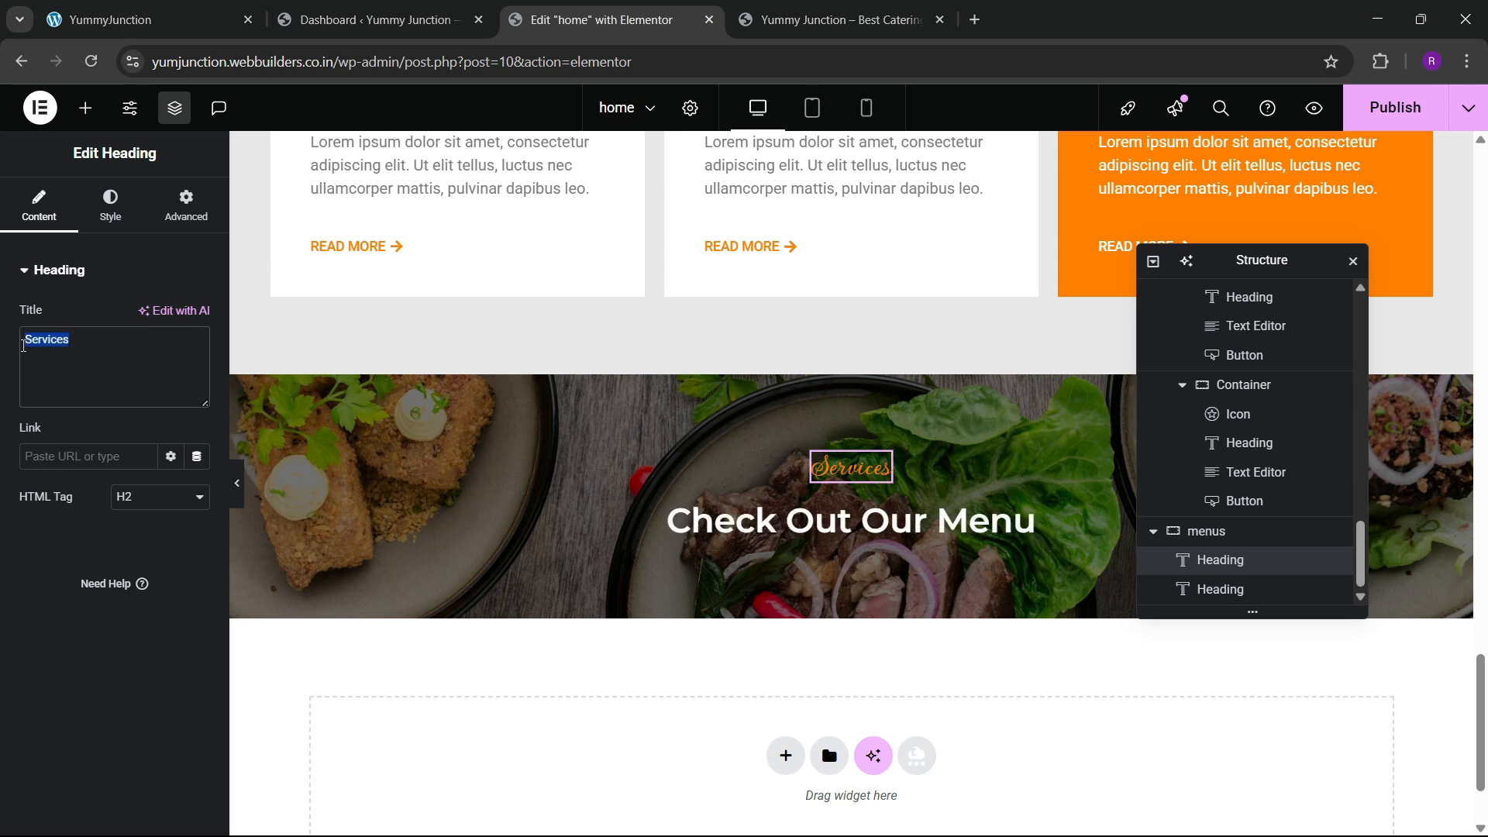
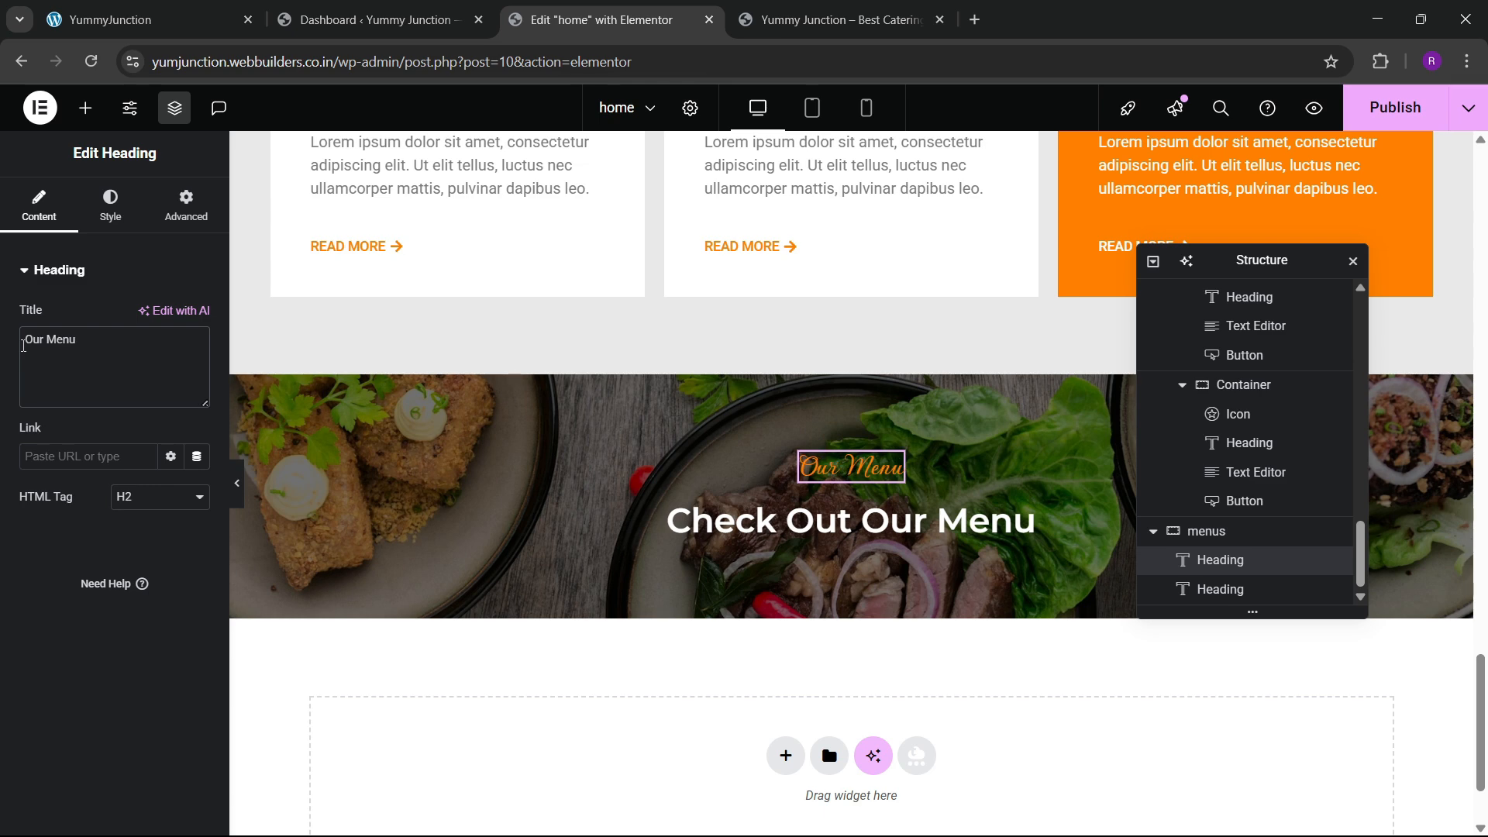
Copy the Wedding Events card's paragraph into the menus container, below the "Check Out Our Menu" heading
{"action": "left_click", "coordinate": [230, 13]}
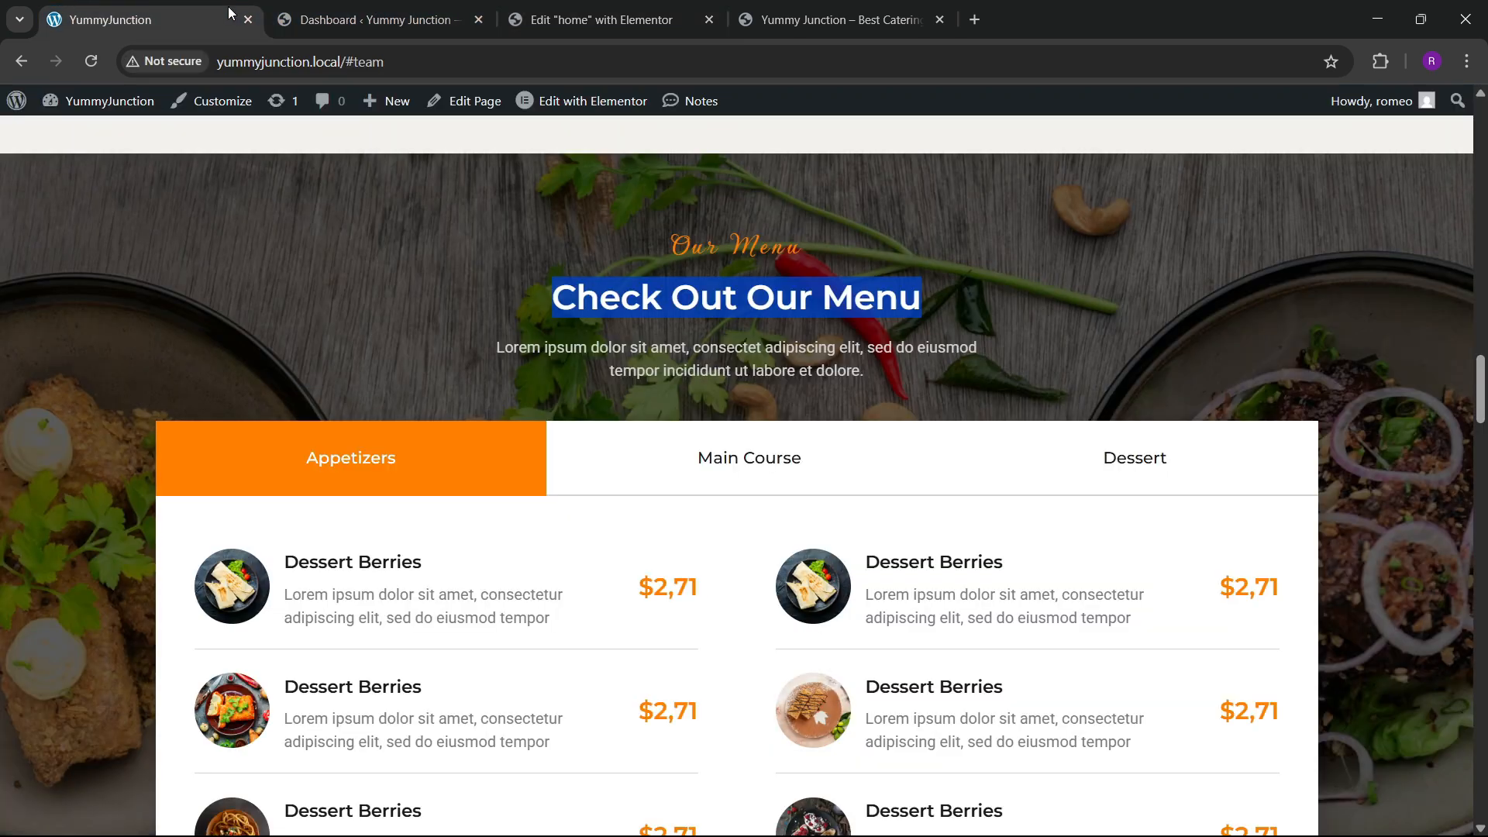
{"action": "left_click", "coordinate": [601, 20]}
{"action": "scroll", "coordinate": [784, 454], "scroll_direction": "up", "scroll_amount": 1}
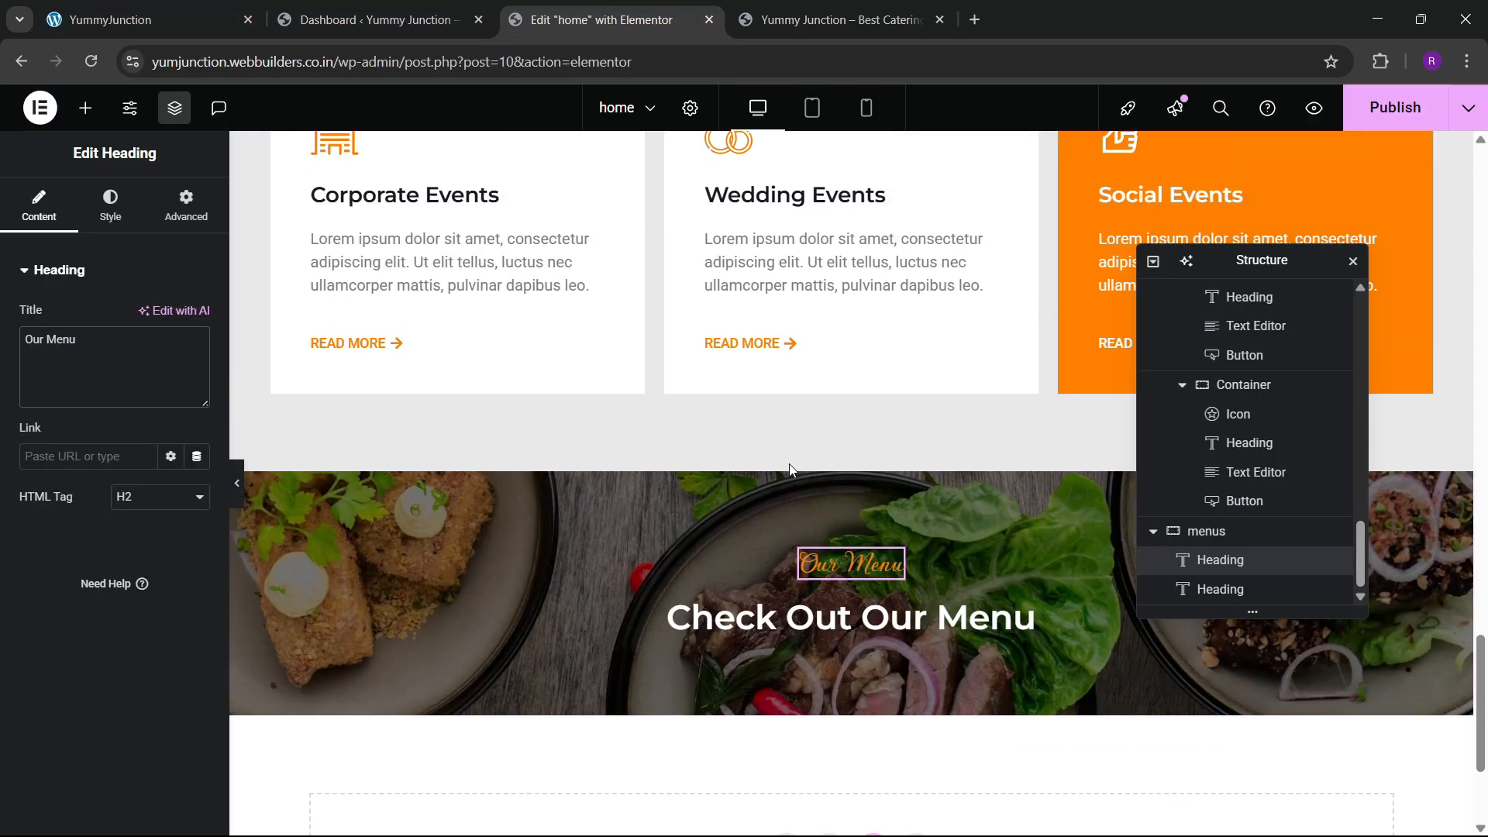
{"action": "right_click", "coordinate": [790, 260]}
{"action": "left_click", "coordinate": [856, 366]}
{"action": "right_click", "coordinate": [833, 617]}
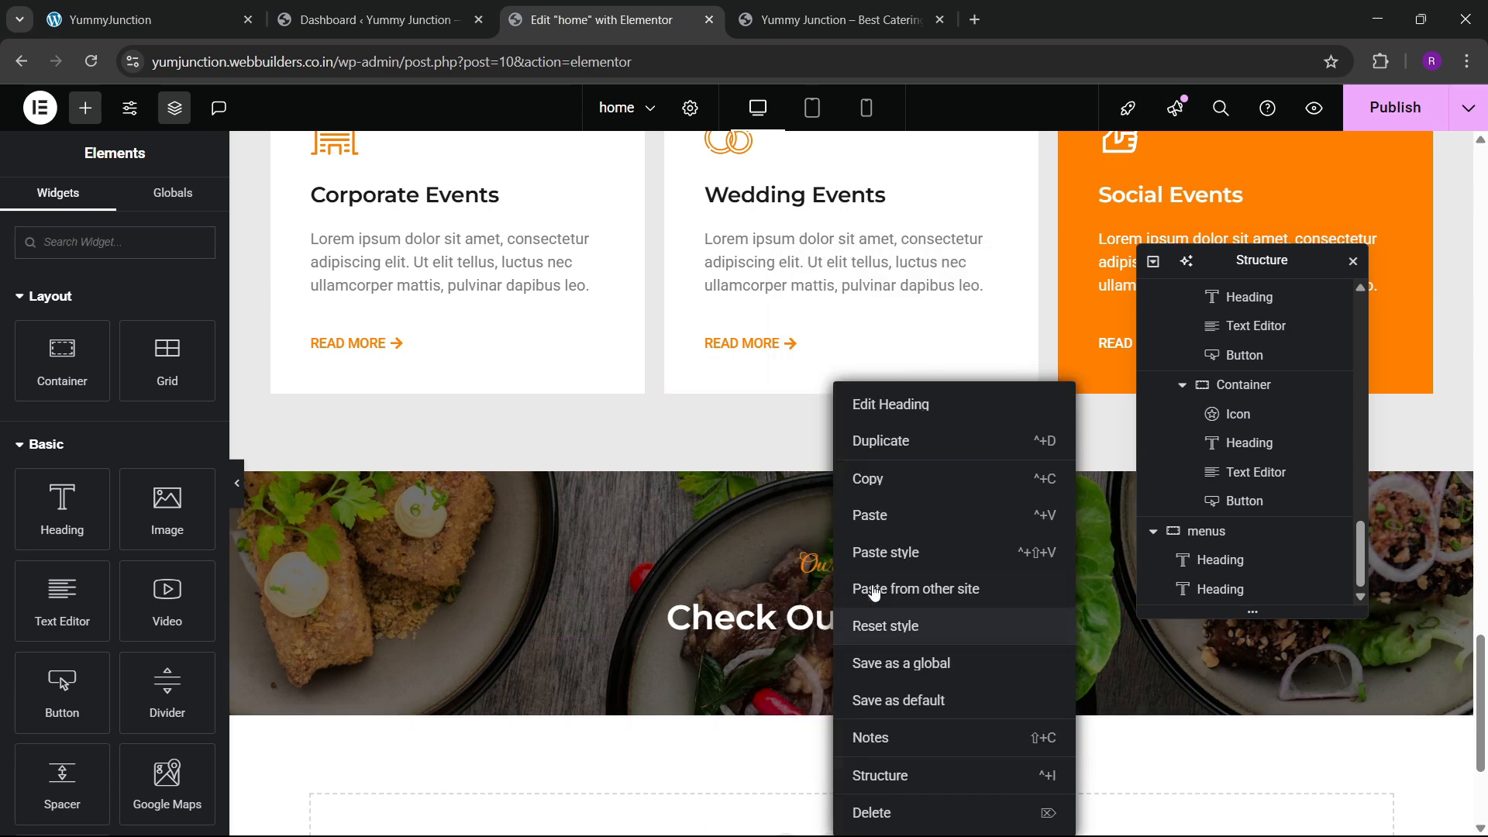
{"action": "left_click", "coordinate": [861, 511]}
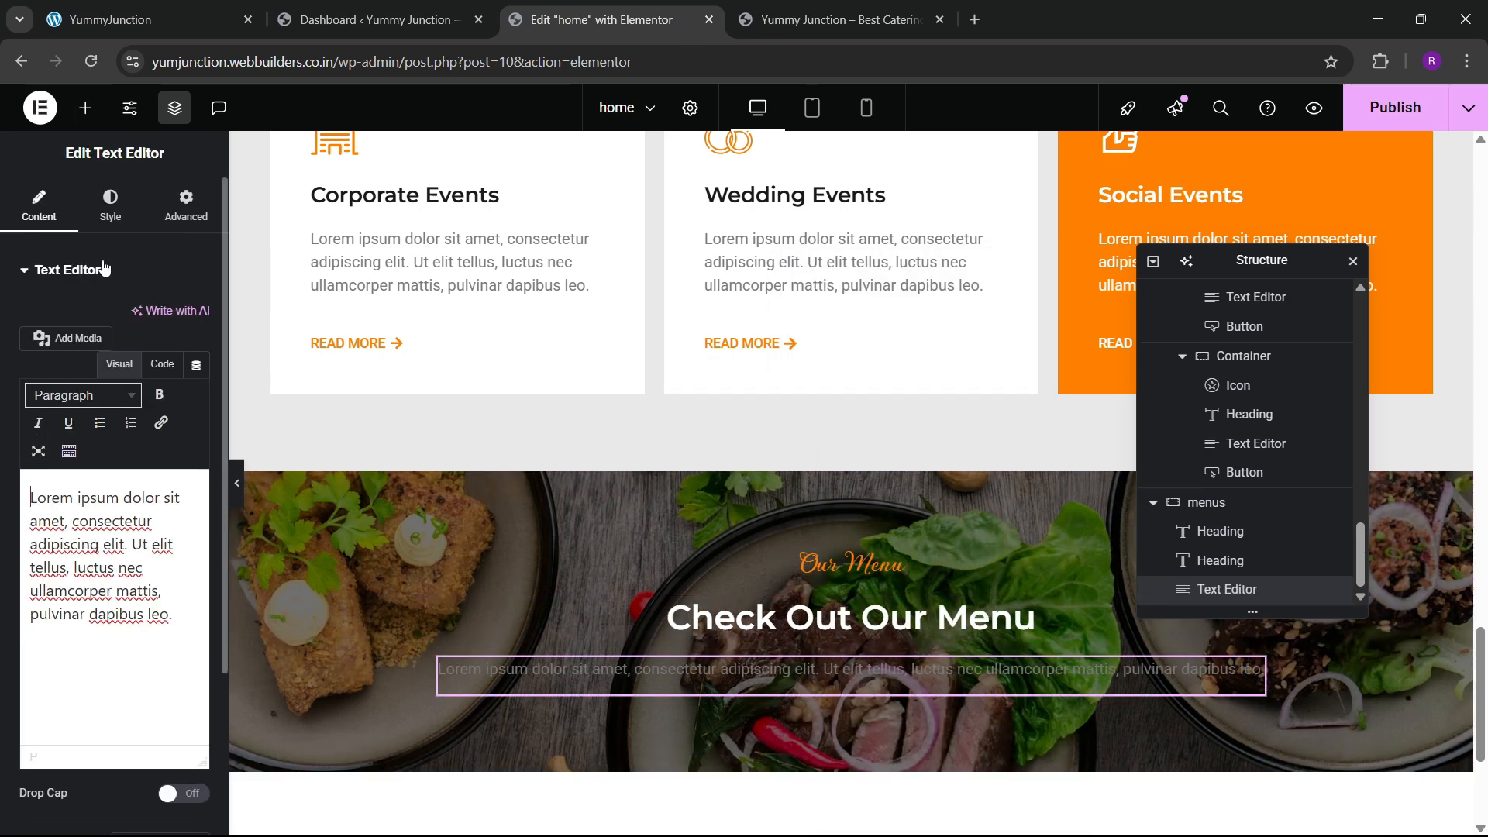
Set the menus paragraph's text color to light gray #E5E5E5 and compare it with the reference menu section
{"action": "left_click", "coordinate": [110, 207]}
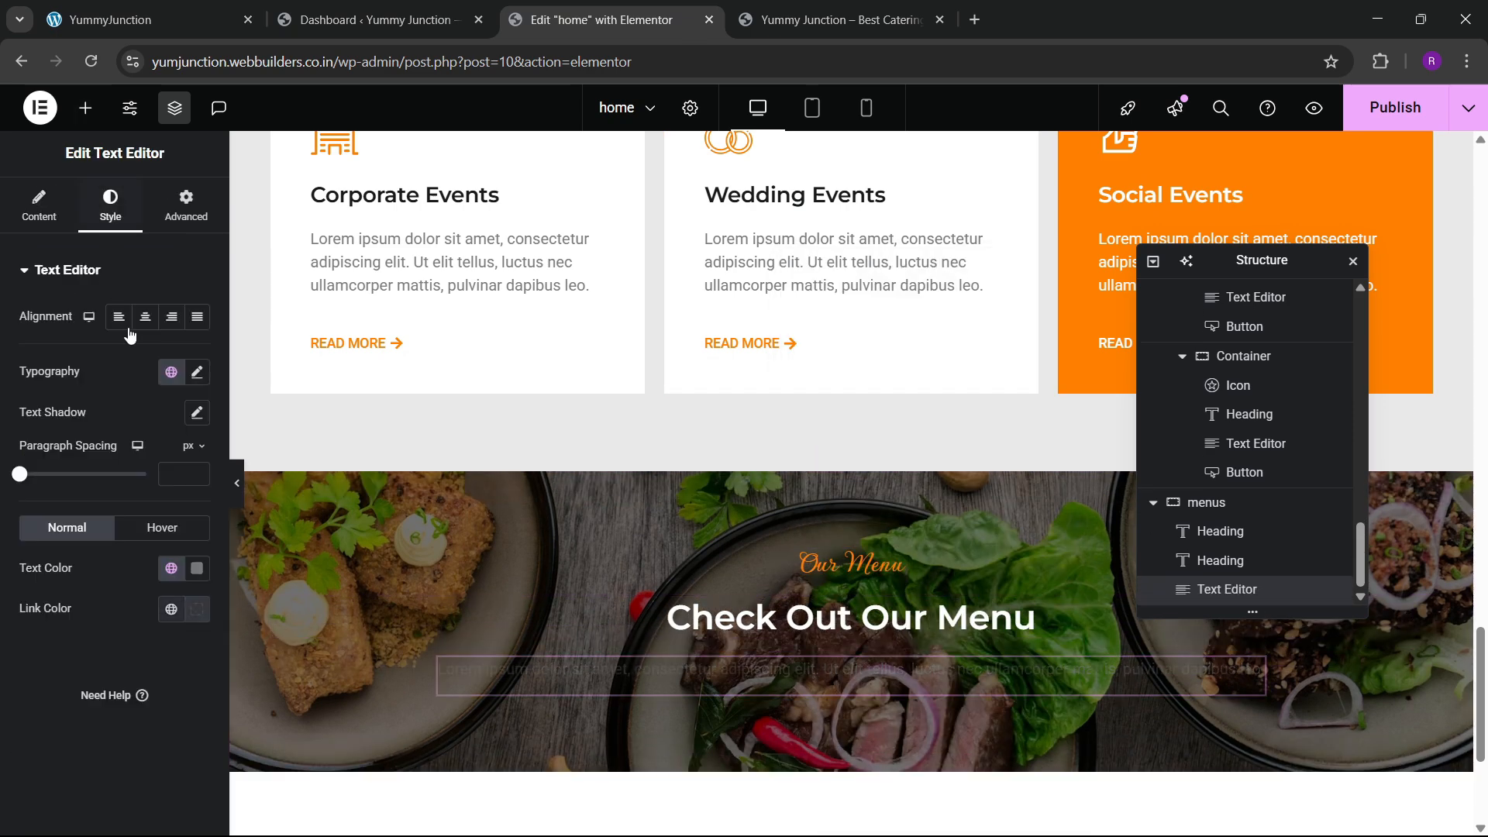
{"action": "left_click", "coordinate": [198, 581]}
{"action": "left_click_drag", "start_coordinate": [85, 394], "coordinate": [70, 346]}
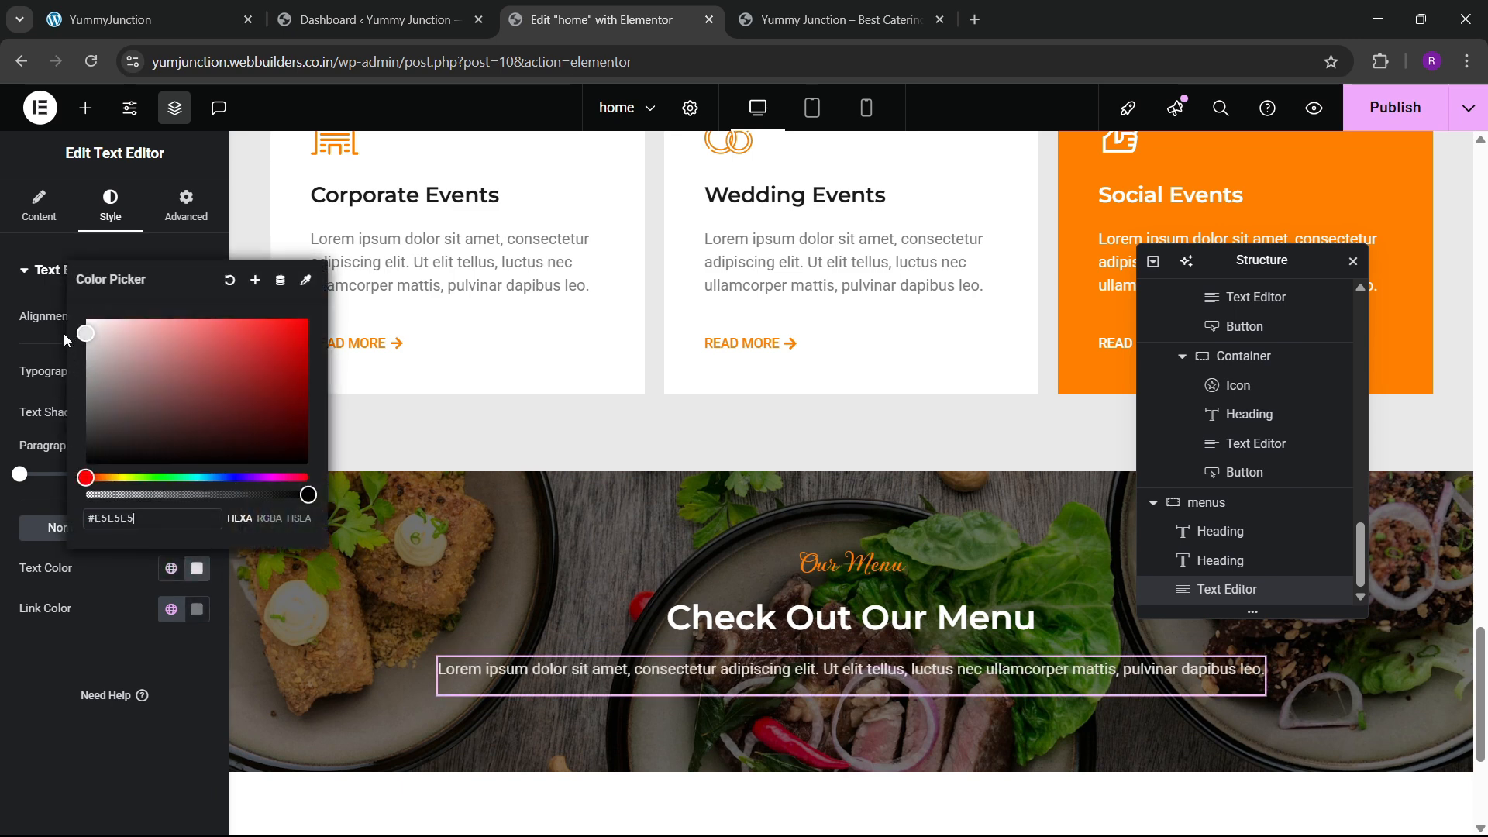
{"action": "left_click", "coordinate": [45, 563]}
{"action": "left_click", "coordinate": [224, 20]}
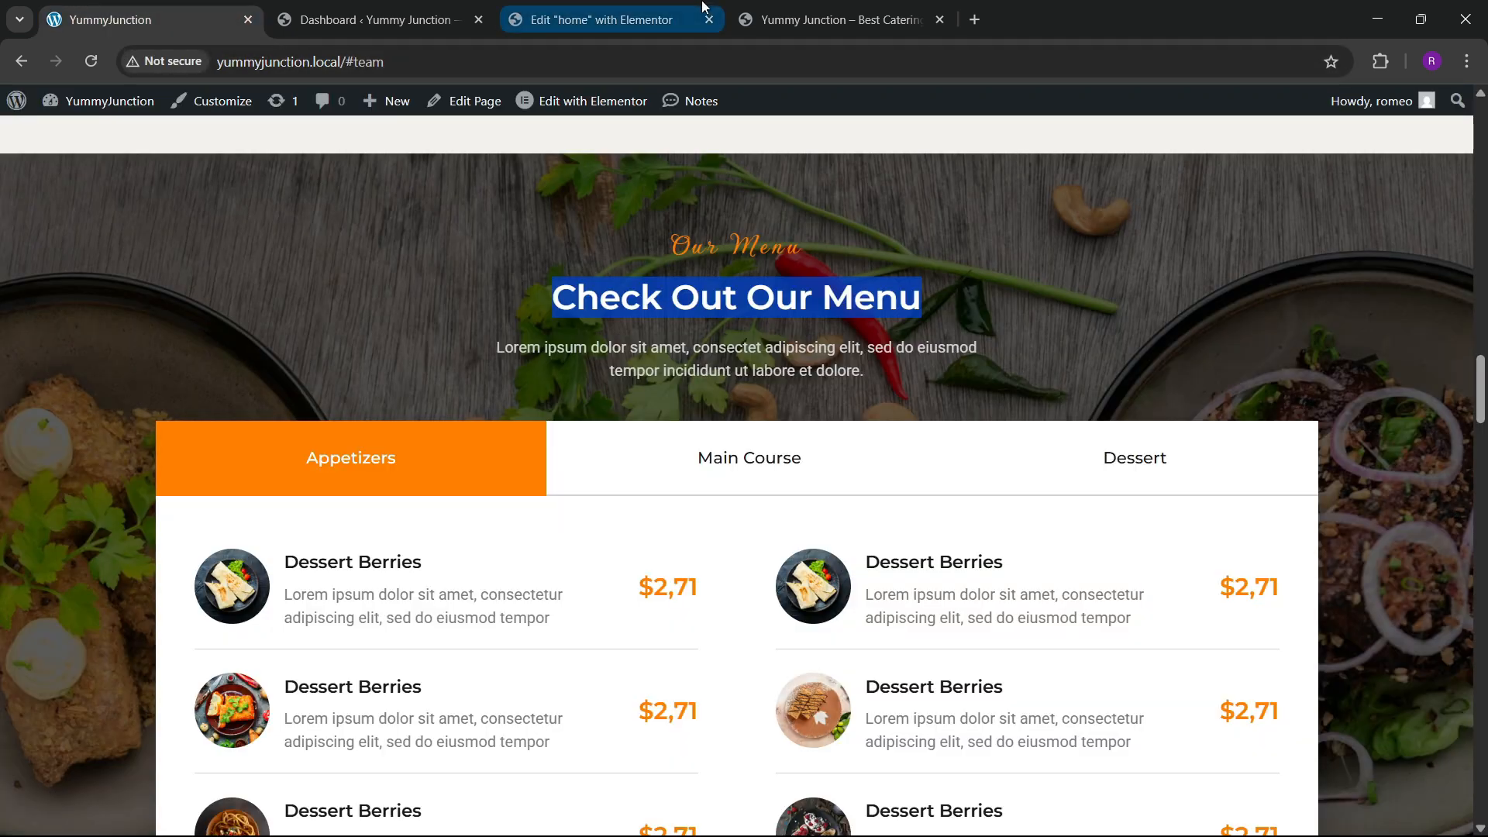
{"action": "left_click", "coordinate": [601, 21]}
Search the widgets for "grid", then clear the search and add a container below the menus paragraph instead
{"action": "left_click", "coordinate": [85, 108]}
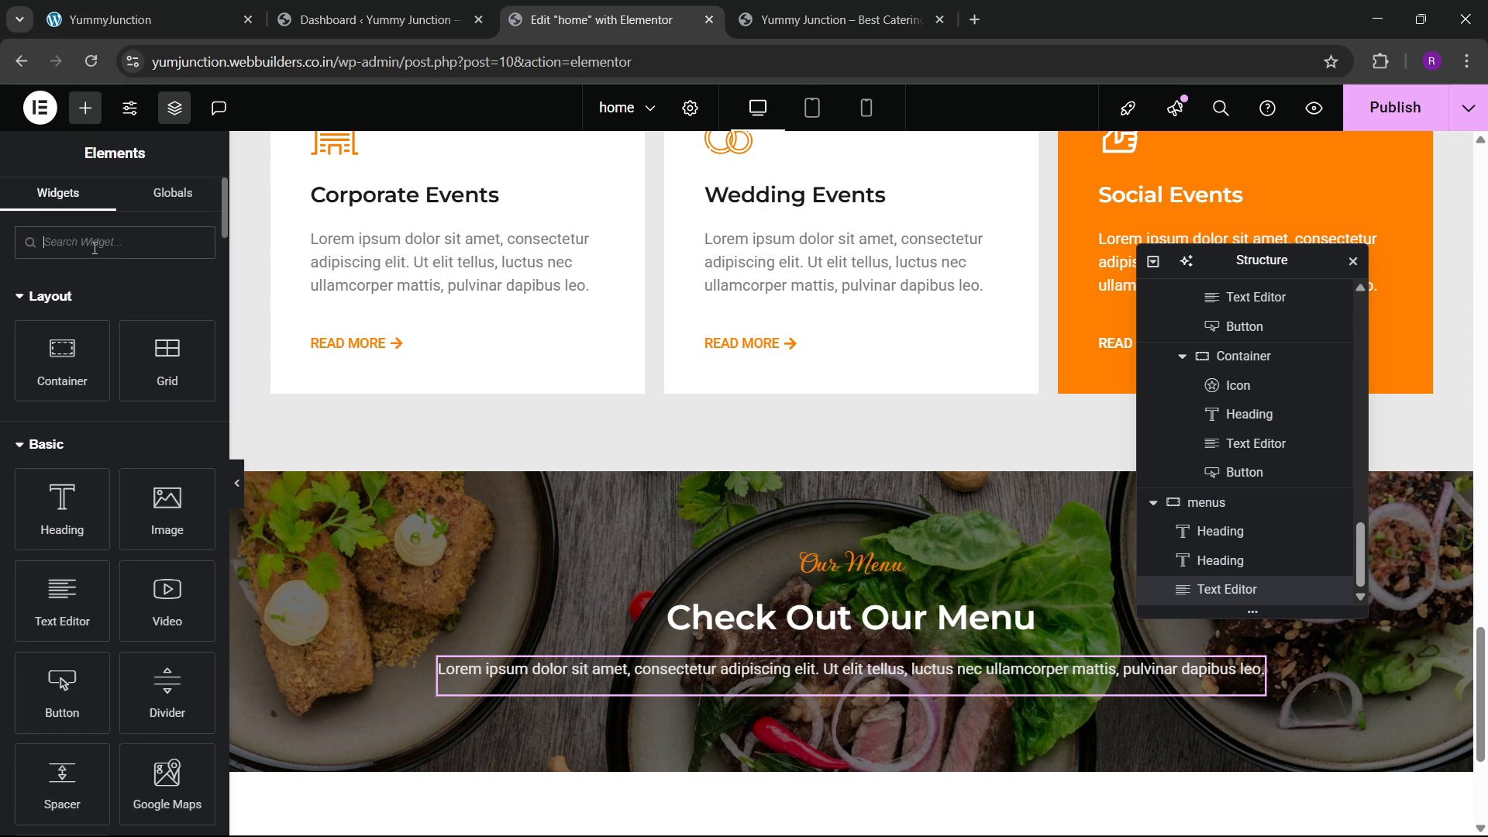
{"action": "type", "text": "grid"}
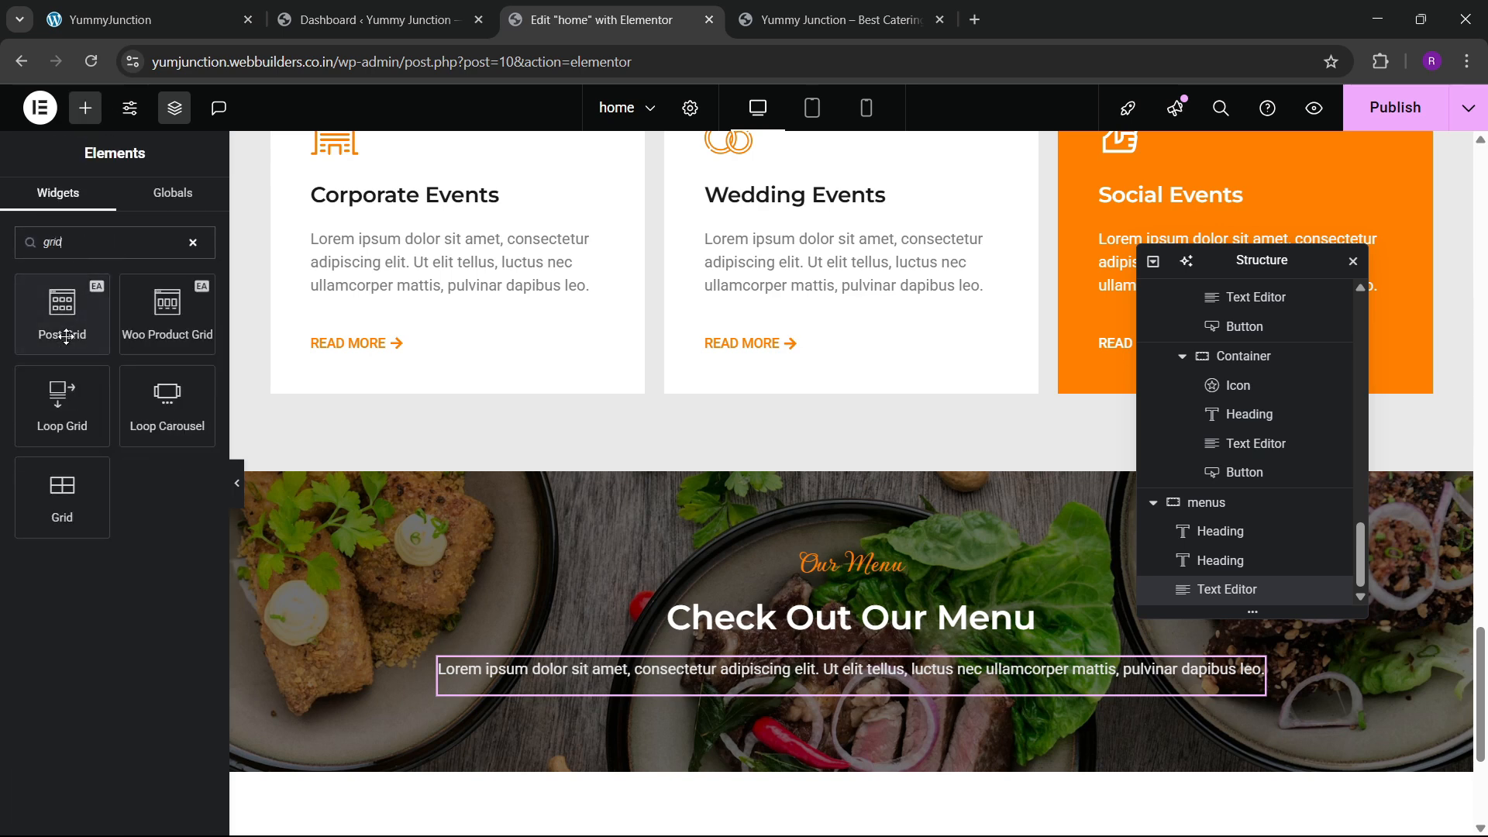
{"action": "key", "text": "BackSpace"}
{"action": "key", "text": "BackSpace"}
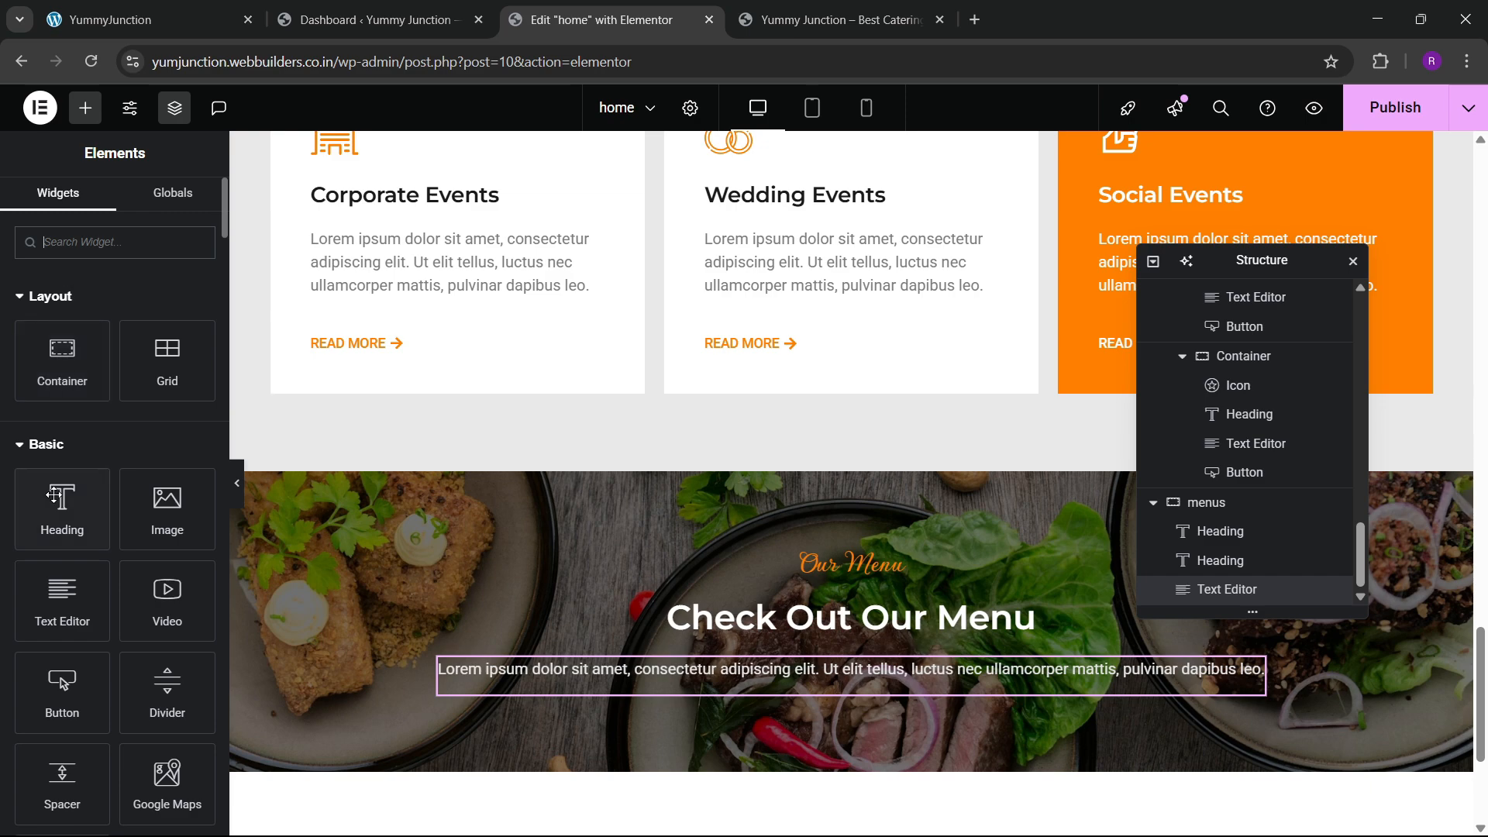
{"action": "left_click_drag", "start_coordinate": [67, 369], "coordinate": [845, 689]}
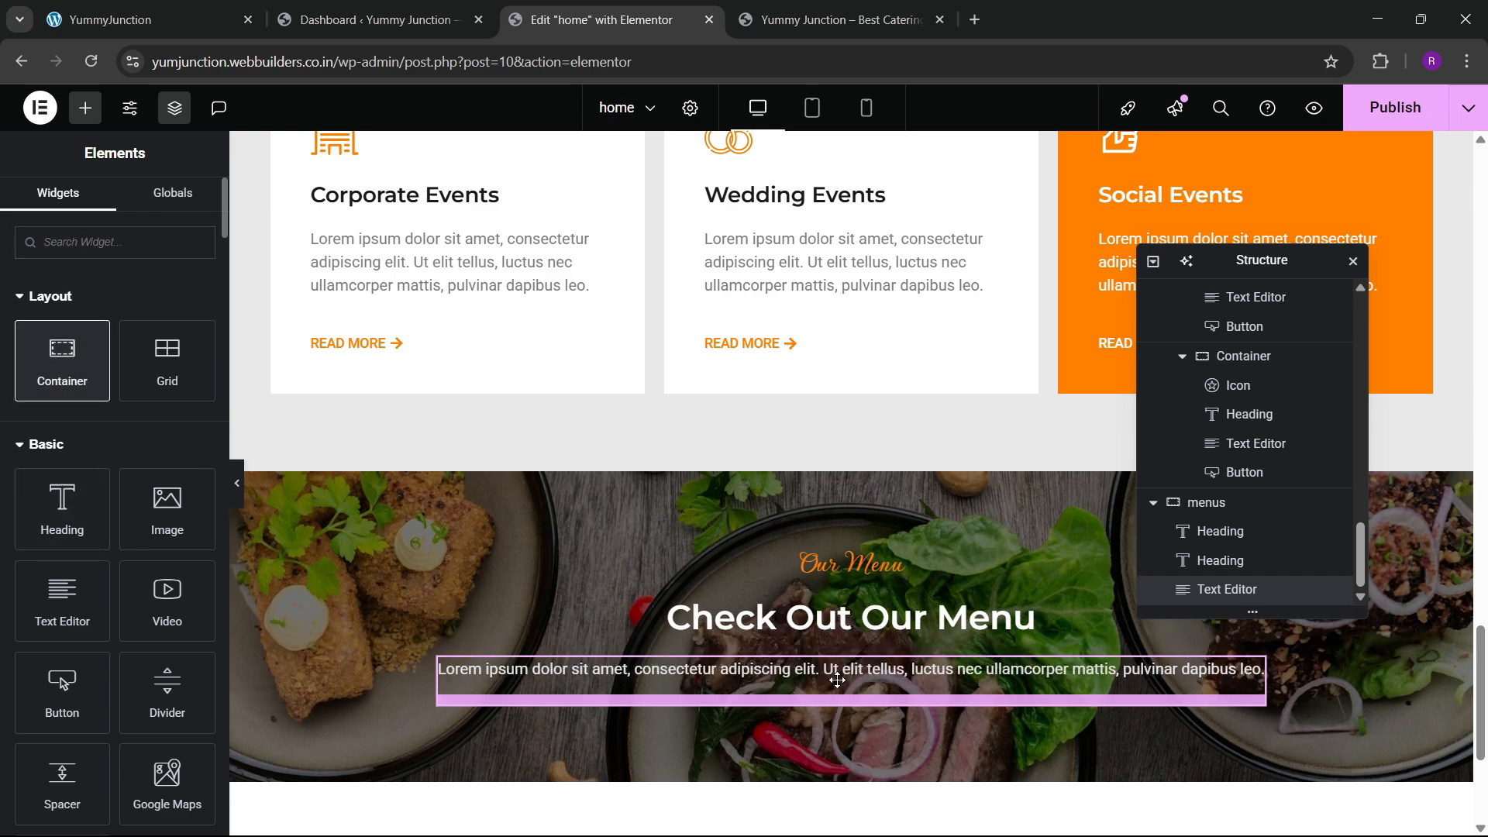
Set the new inner container's padding to 0 on all sides and its background color to white
{"action": "scroll", "coordinate": [668, 551], "scroll_direction": "down", "scroll_amount": 2}
{"action": "scroll", "coordinate": [667, 550], "scroll_direction": "down", "scroll_amount": 3}
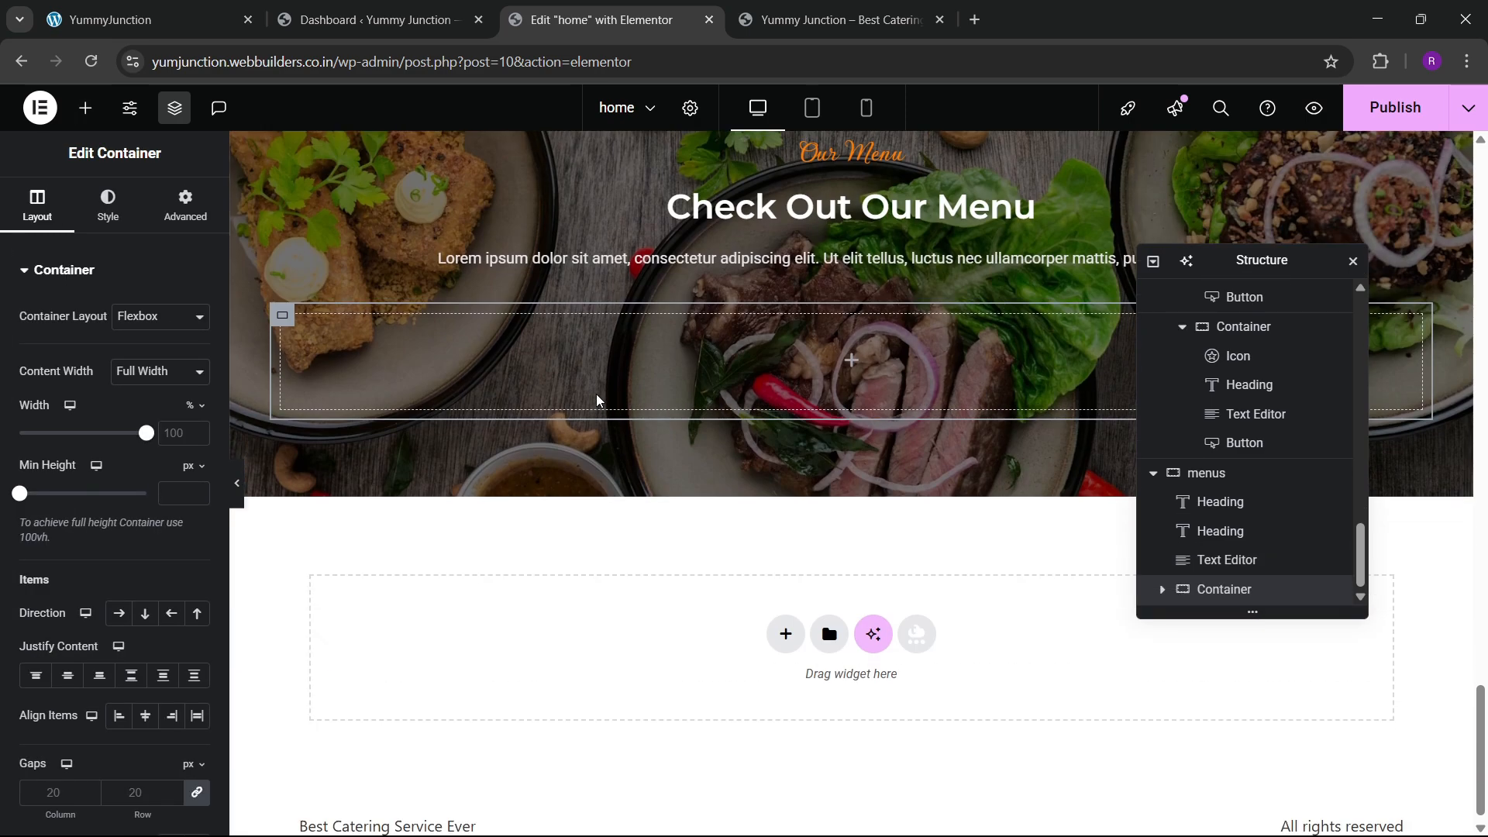
{"action": "left_click", "coordinate": [186, 205]}
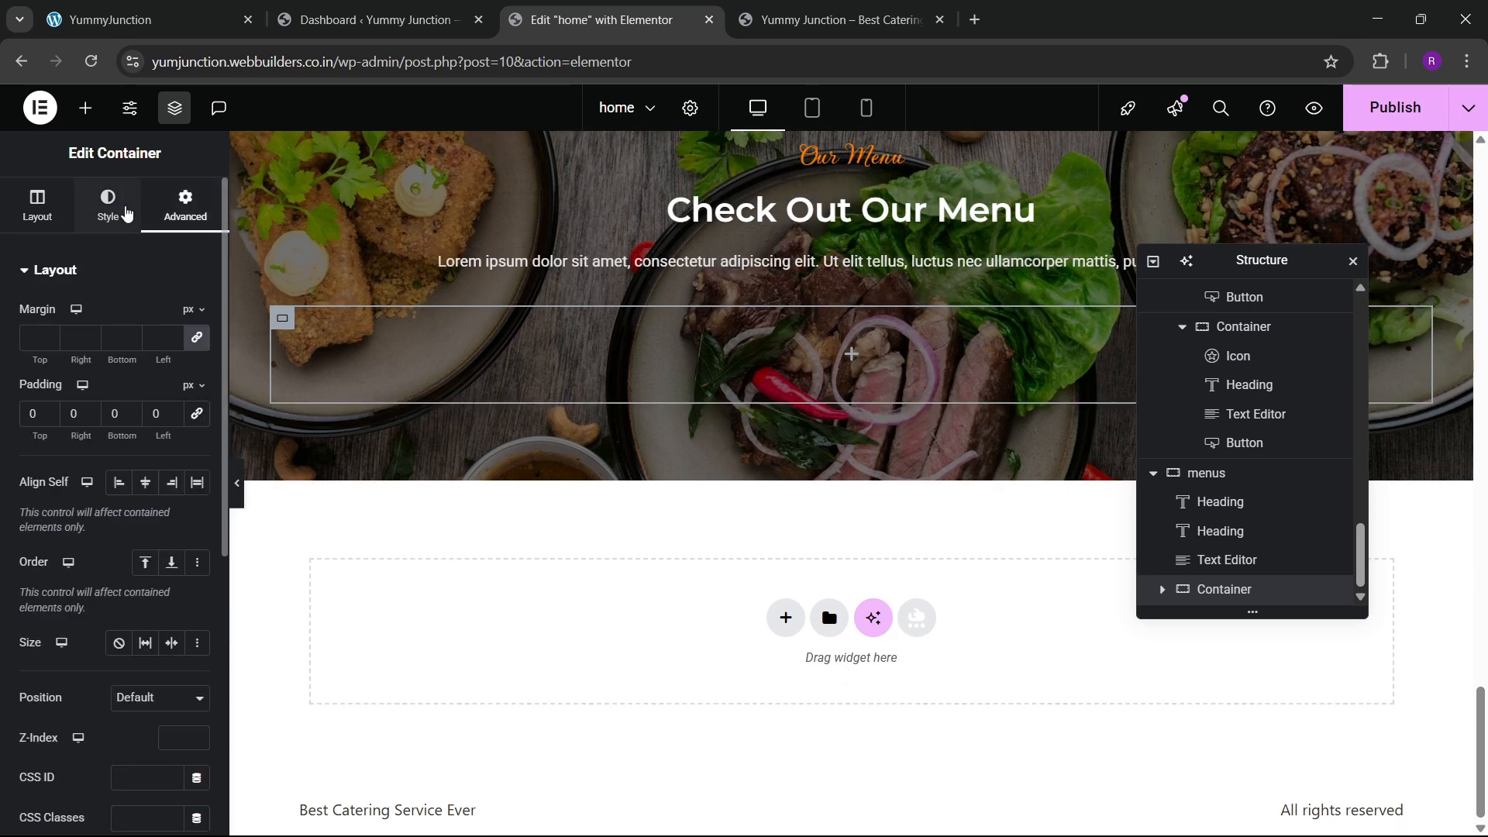
{"action": "left_click", "coordinate": [108, 205]}
{"action": "left_click", "coordinate": [198, 398]}
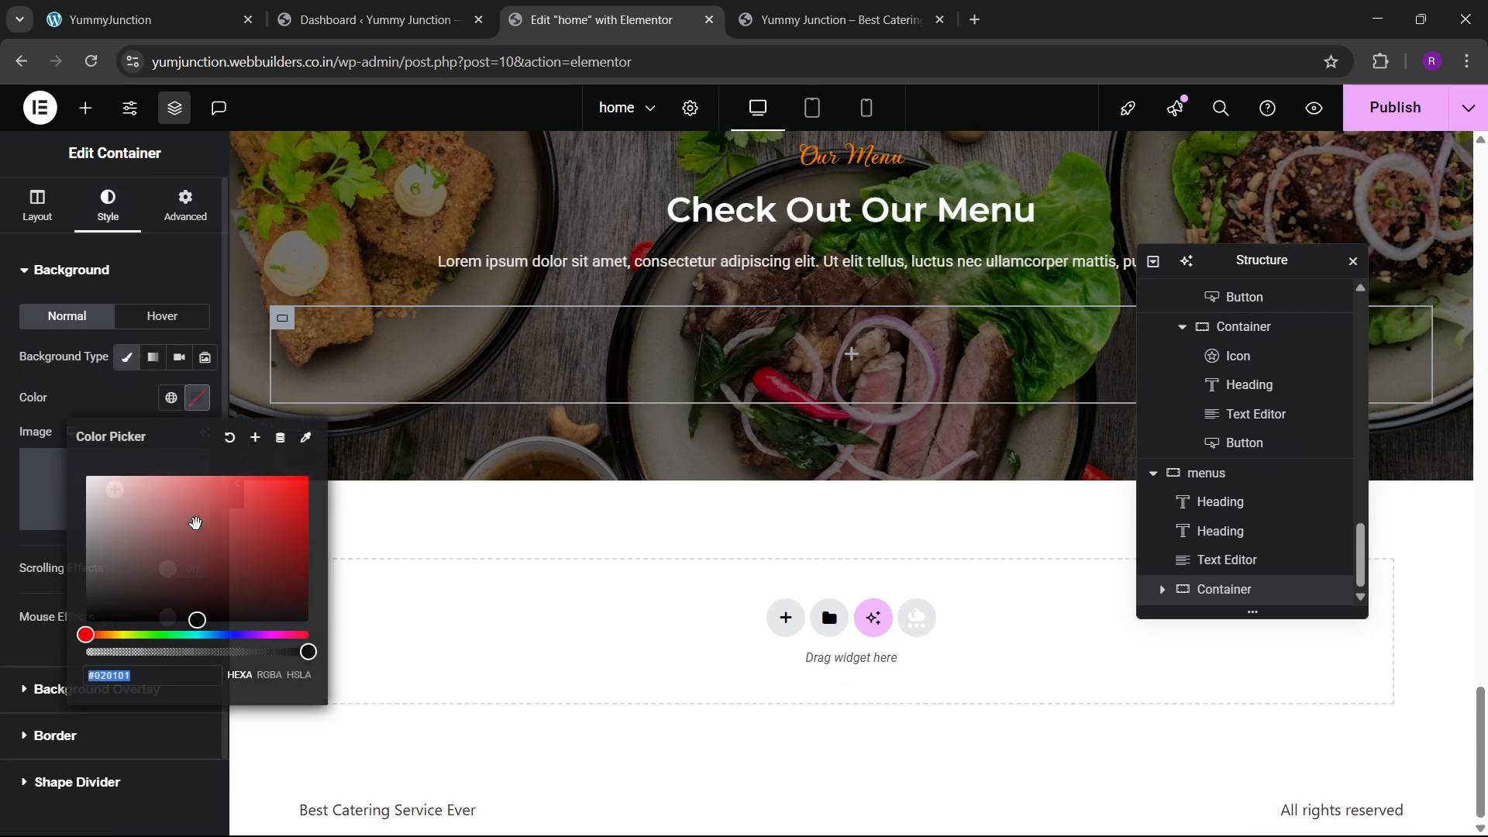
{"action": "left_click", "coordinate": [86, 476]}
Find the Tabs widget and add it inside the white container
{"action": "left_click", "coordinate": [104, 258]}
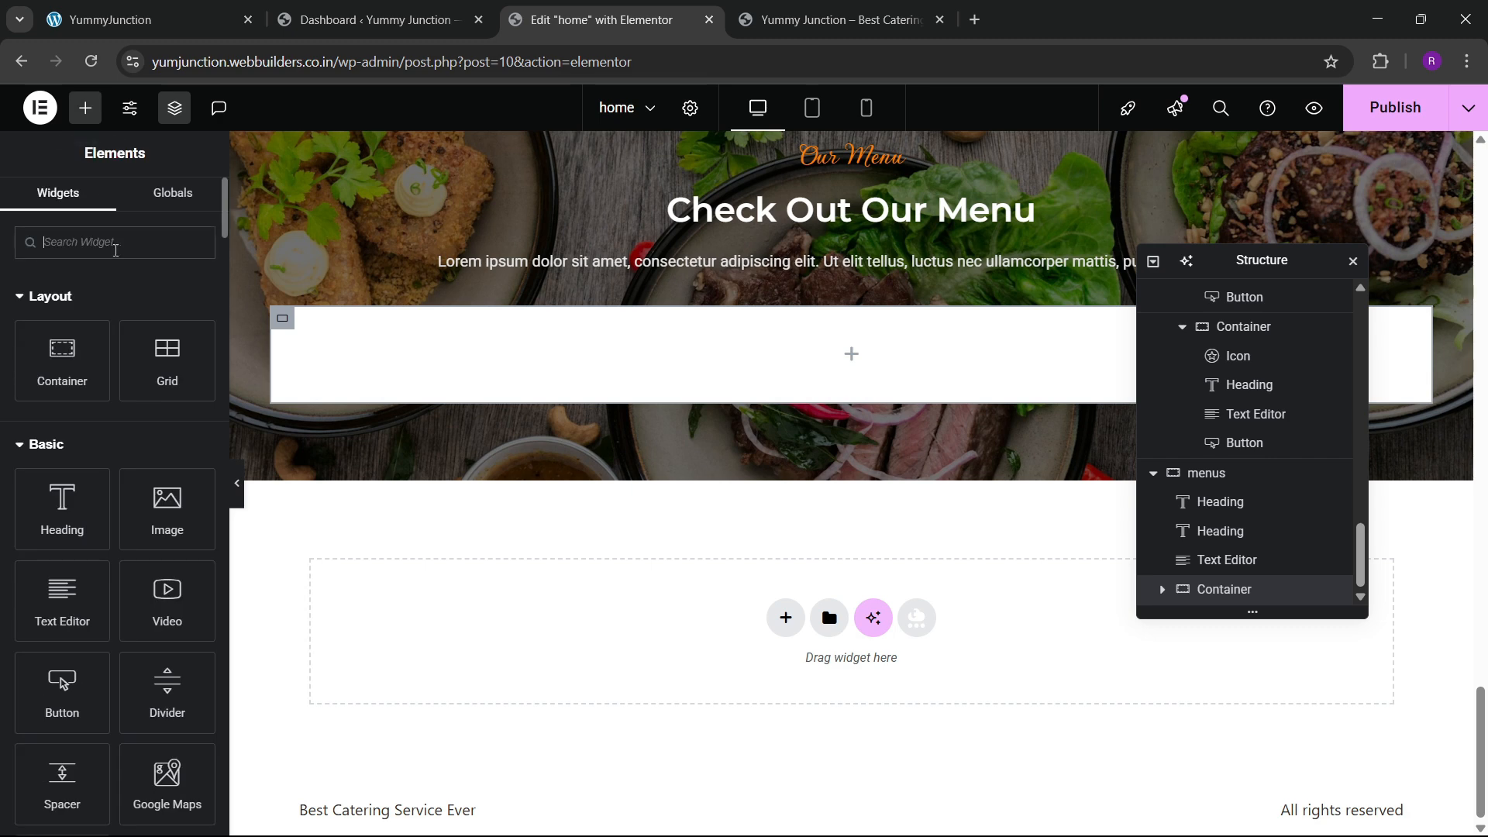
{"action": "type", "text": "tabs"}
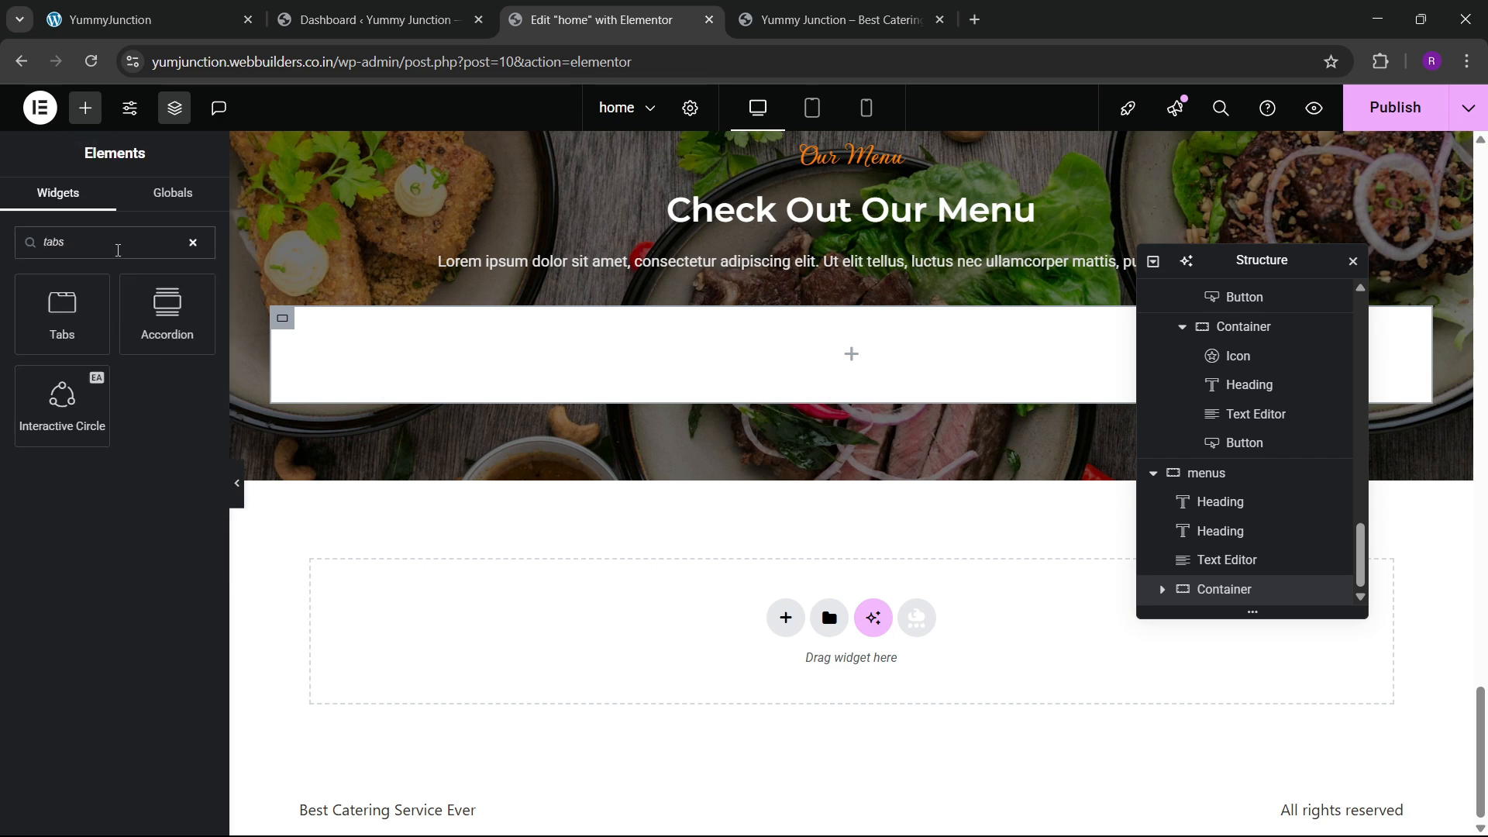
{"action": "left_click_drag", "start_coordinate": [62, 314], "coordinate": [615, 357]}
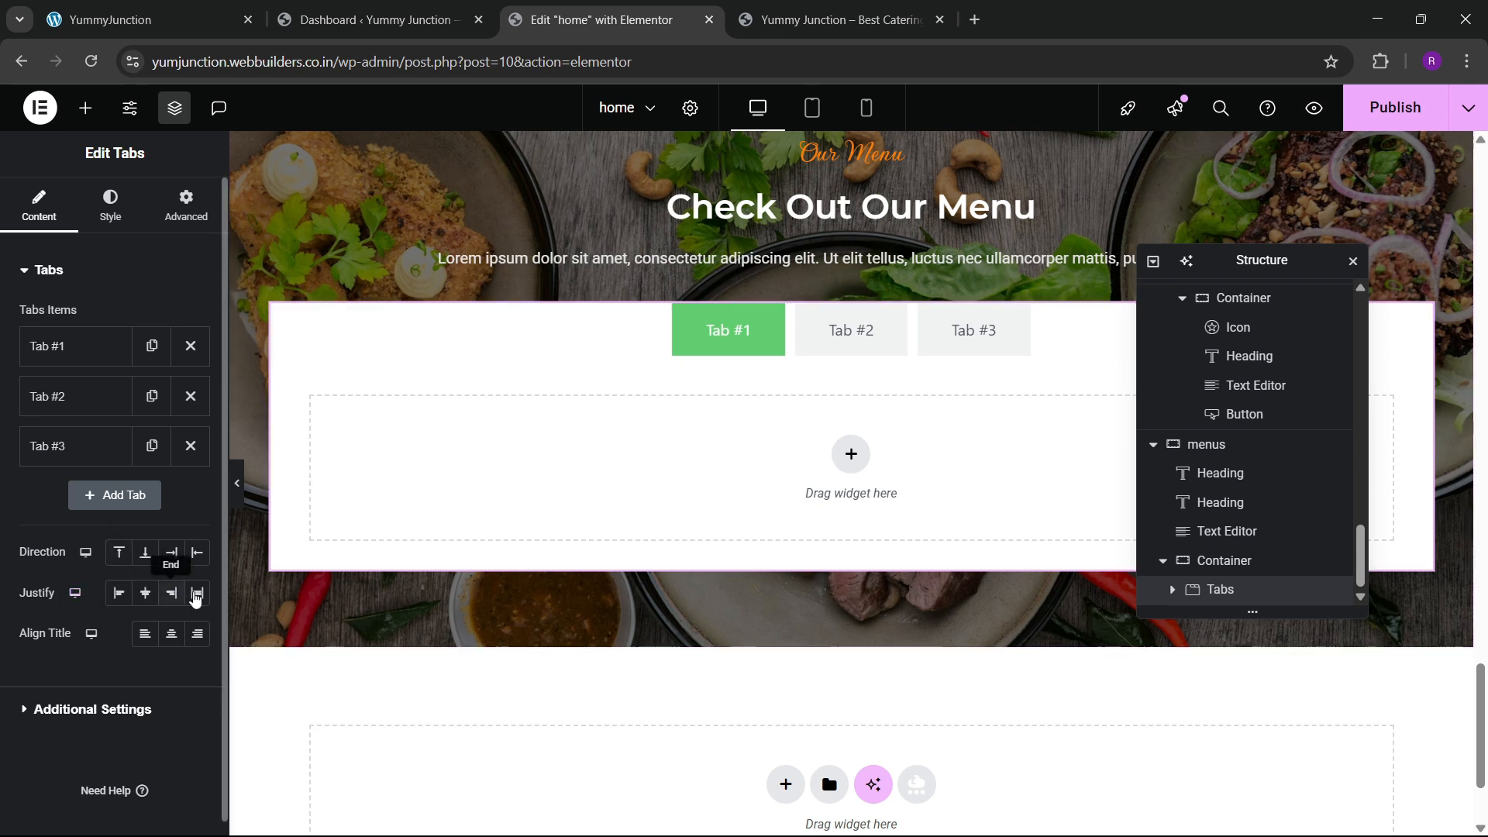
Stretch the tabs across the full widget width and set the gap between tabs to 0 px
{"action": "left_click", "coordinate": [197, 593]}
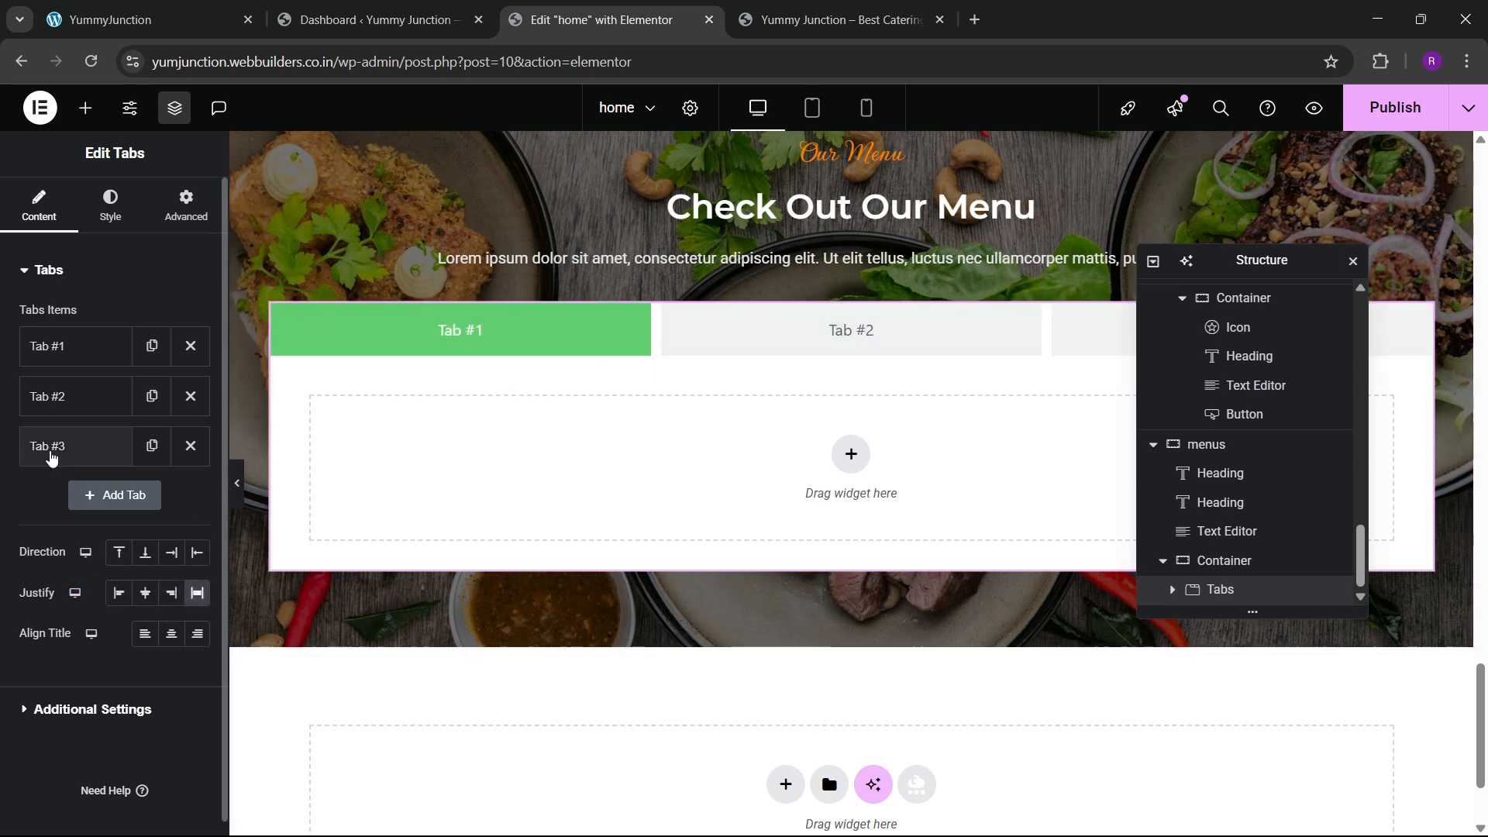
{"action": "left_click", "coordinate": [110, 204]}
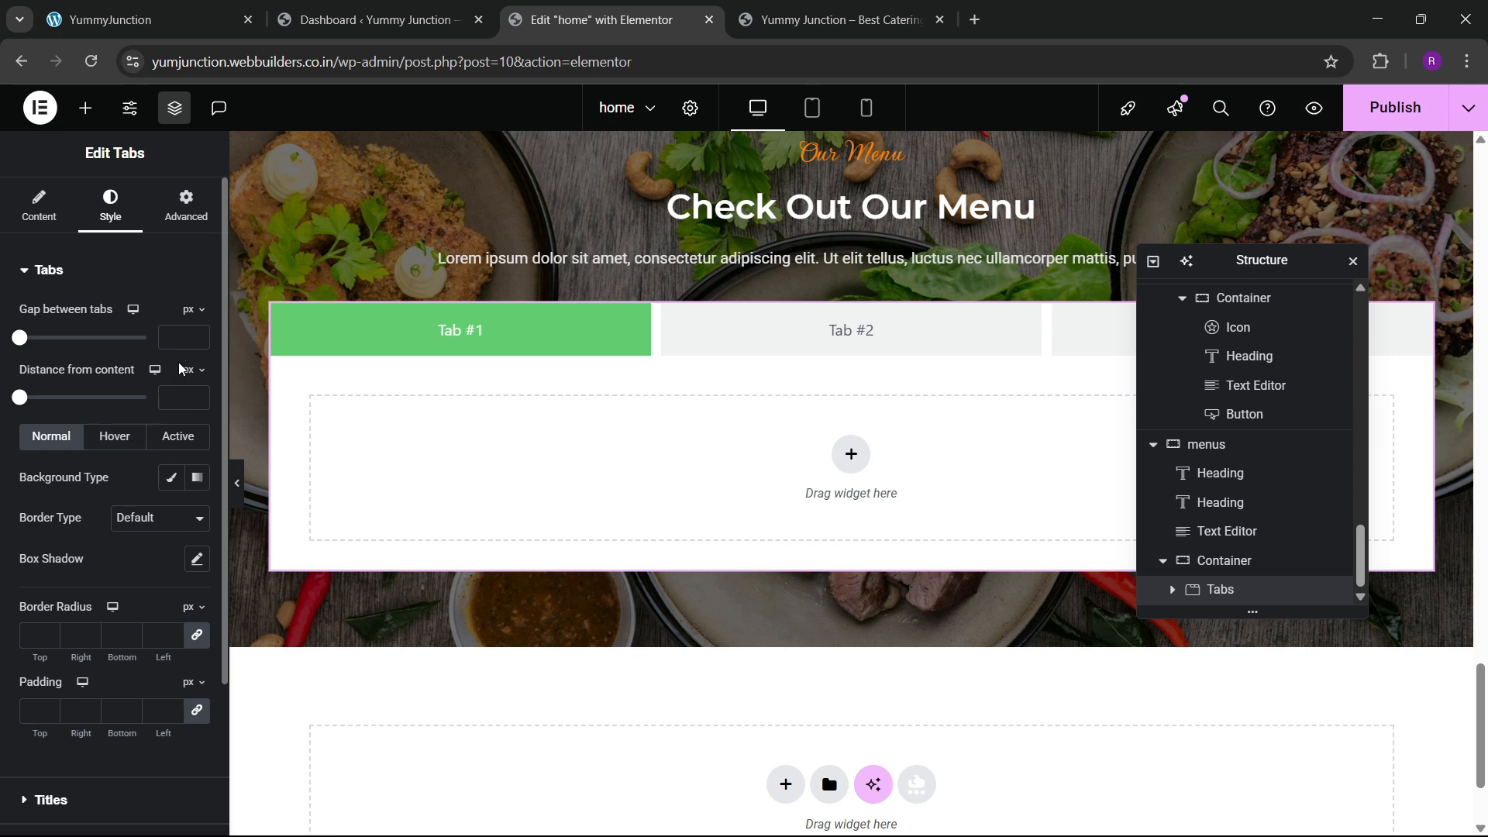
{"action": "type", "text": "0"}
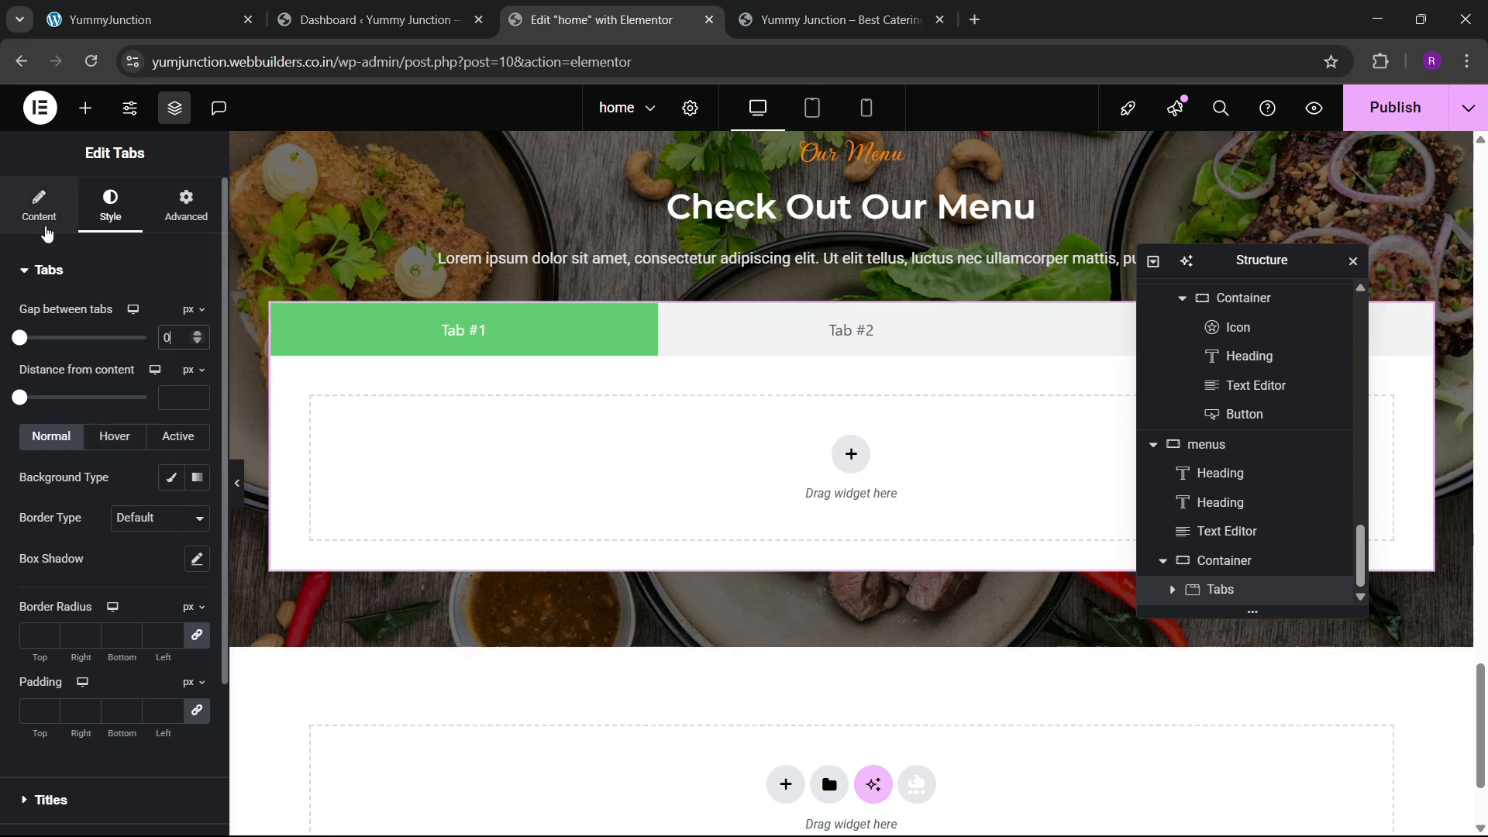
Check the tab names on the reference site and rename the first tab "Appetizers"
{"action": "left_click", "coordinate": [39, 208]}
{"action": "left_click", "coordinate": [190, 15]}
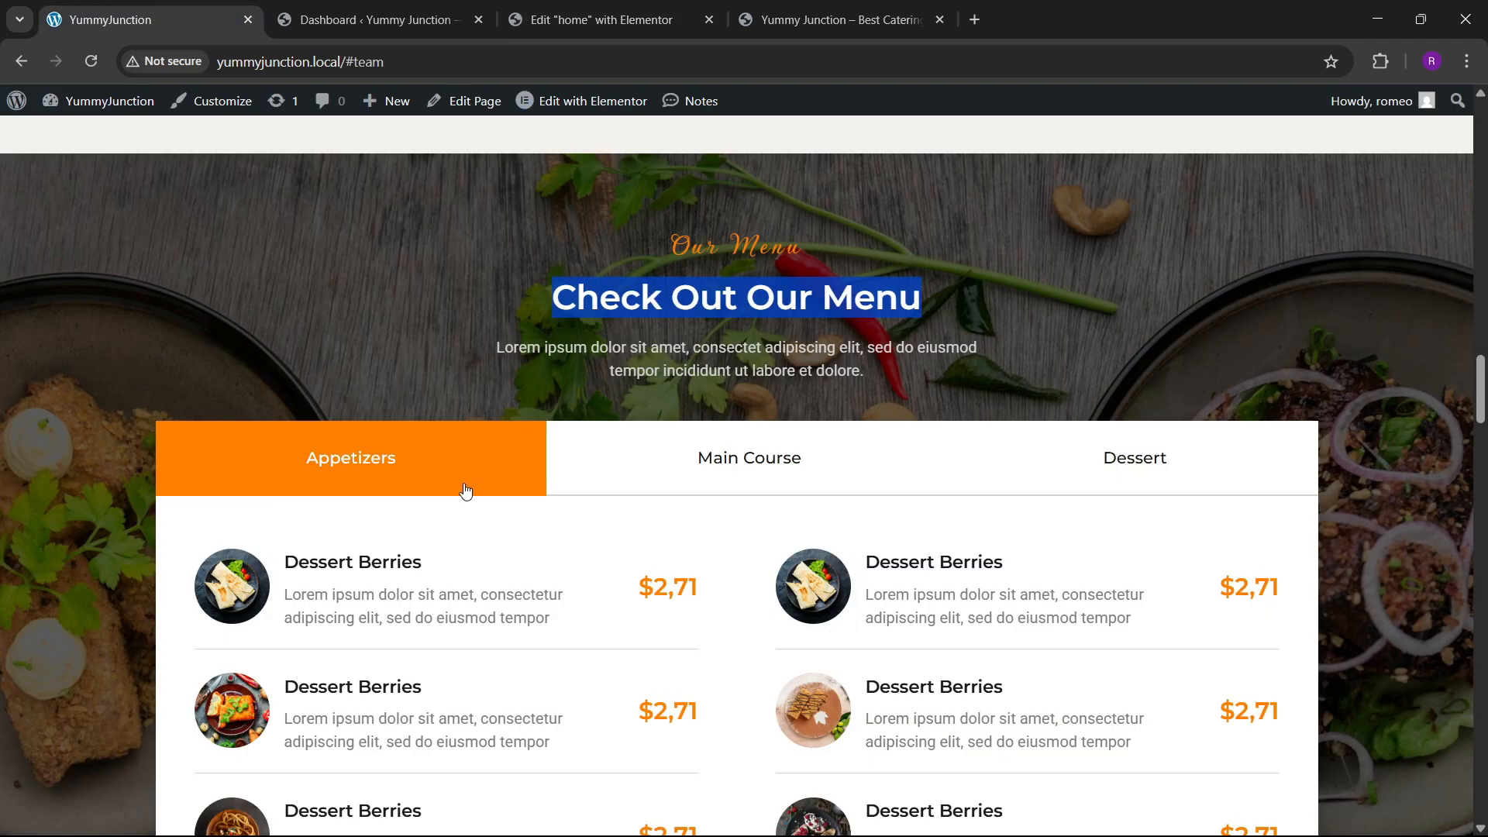
{"action": "left_click", "coordinate": [601, 19]}
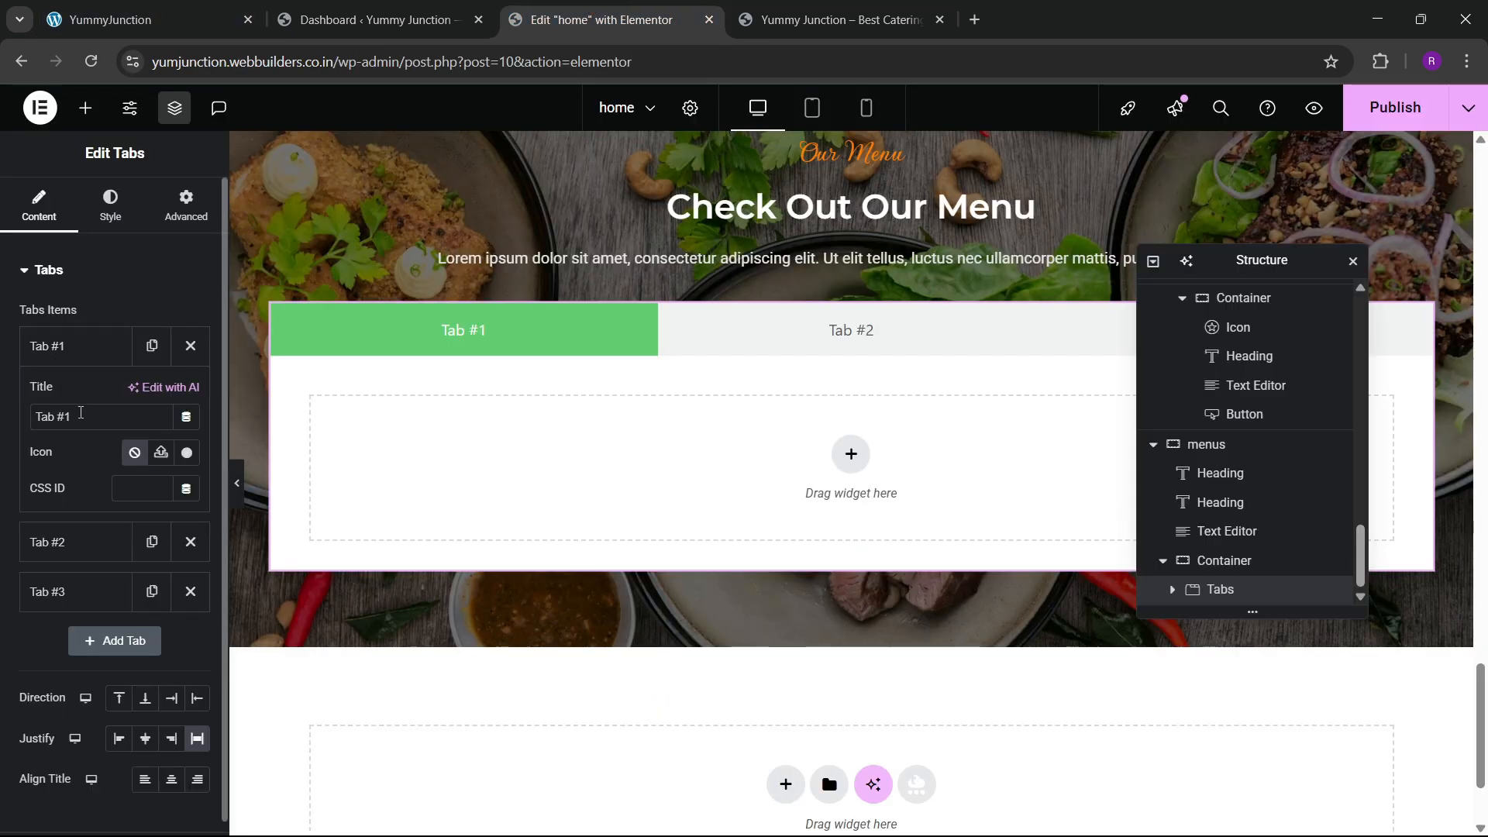
{"action": "key", "text": "BackSpace"}
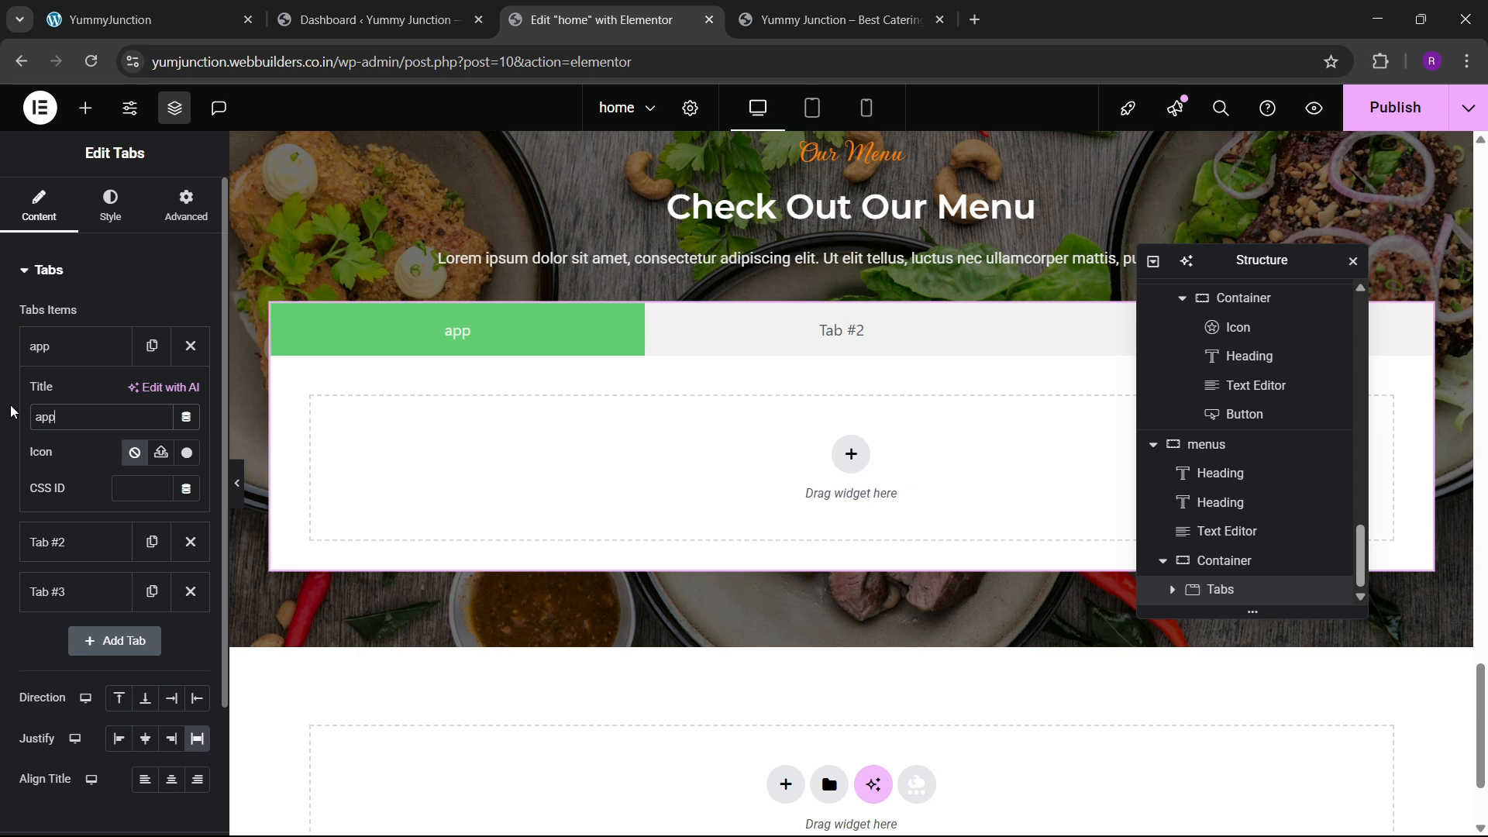
{"action": "type", "text": "Appetizers"}
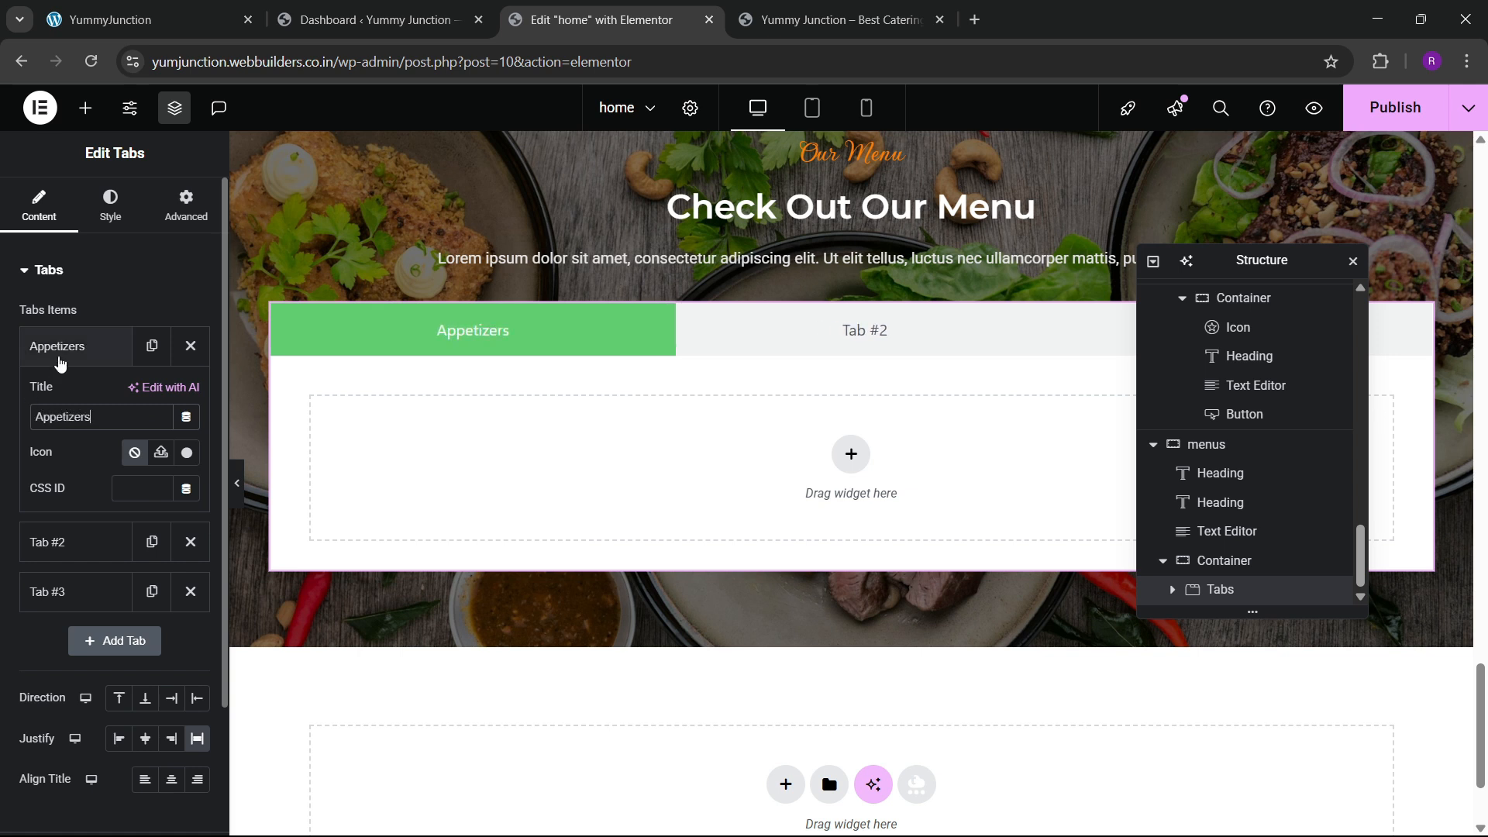
Rename the second tab "Dessert"
{"action": "left_click", "coordinate": [55, 350]}
{"action": "left_click", "coordinate": [48, 396]}
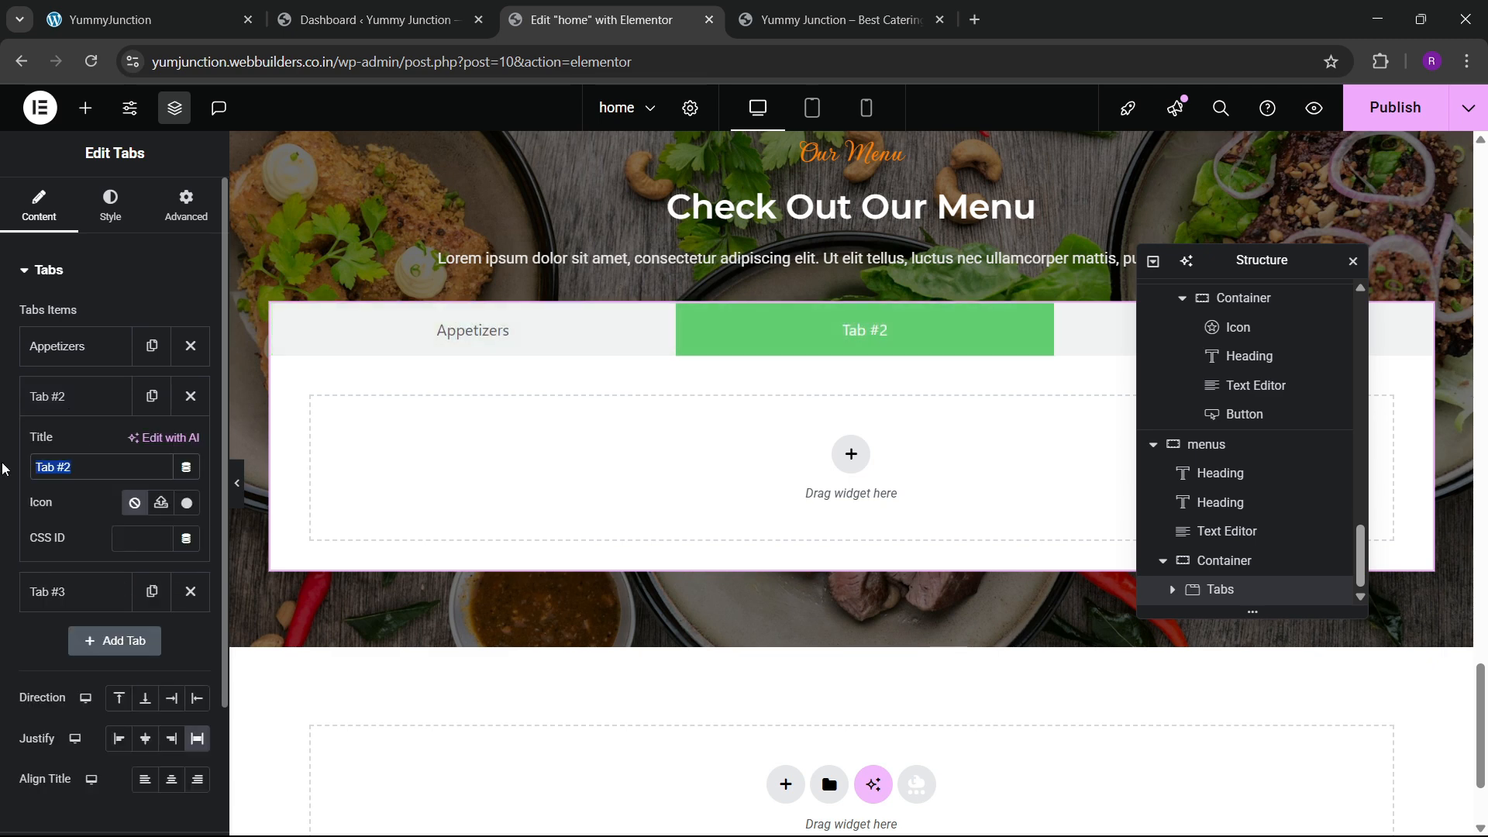
{"action": "type", "text": "Dessert"}
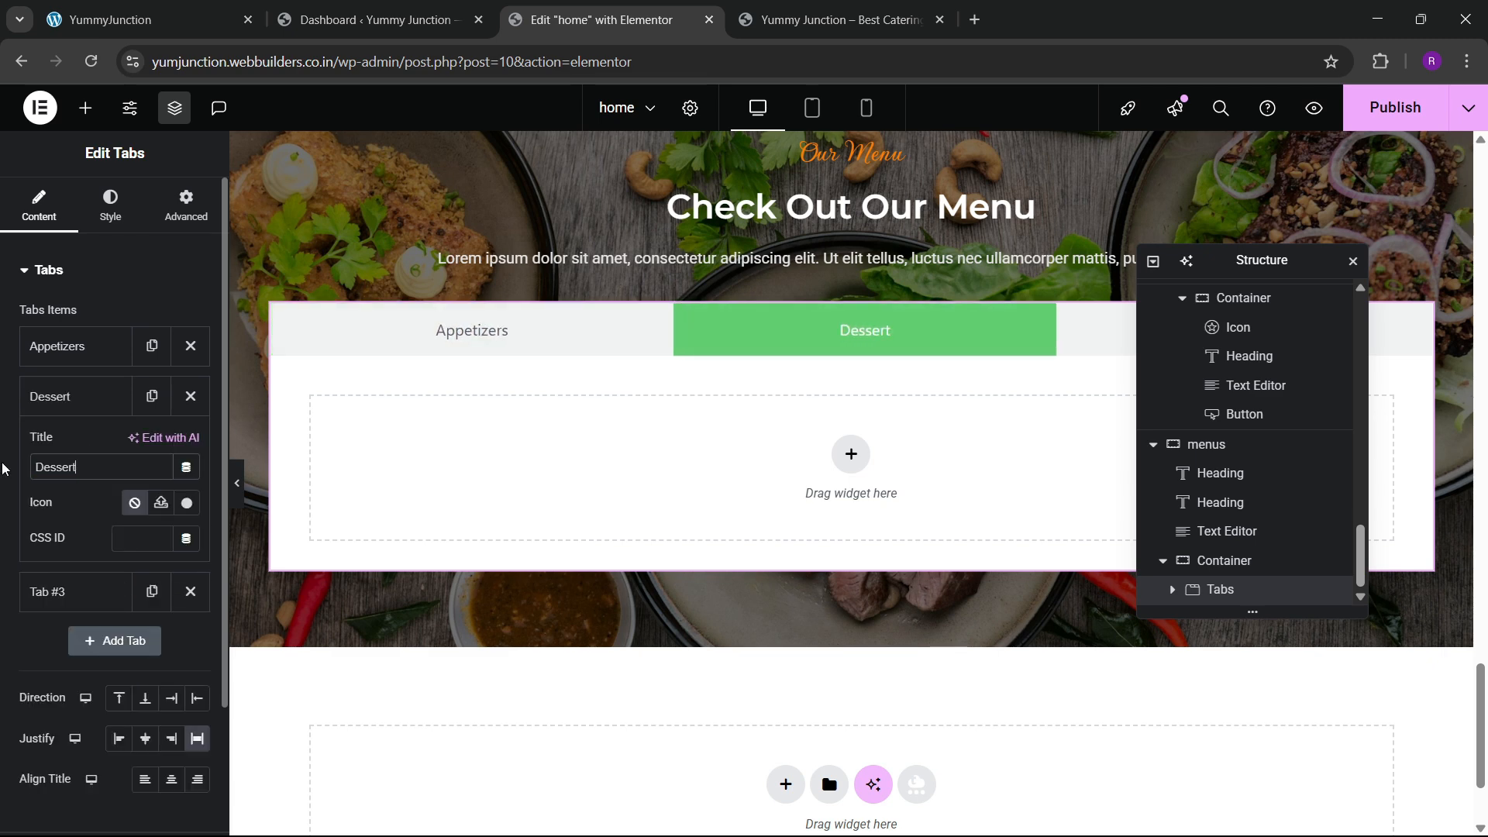
Check the tab names on the reference site and rename the third tab "Main Course"
{"action": "left_click", "coordinate": [148, 19]}
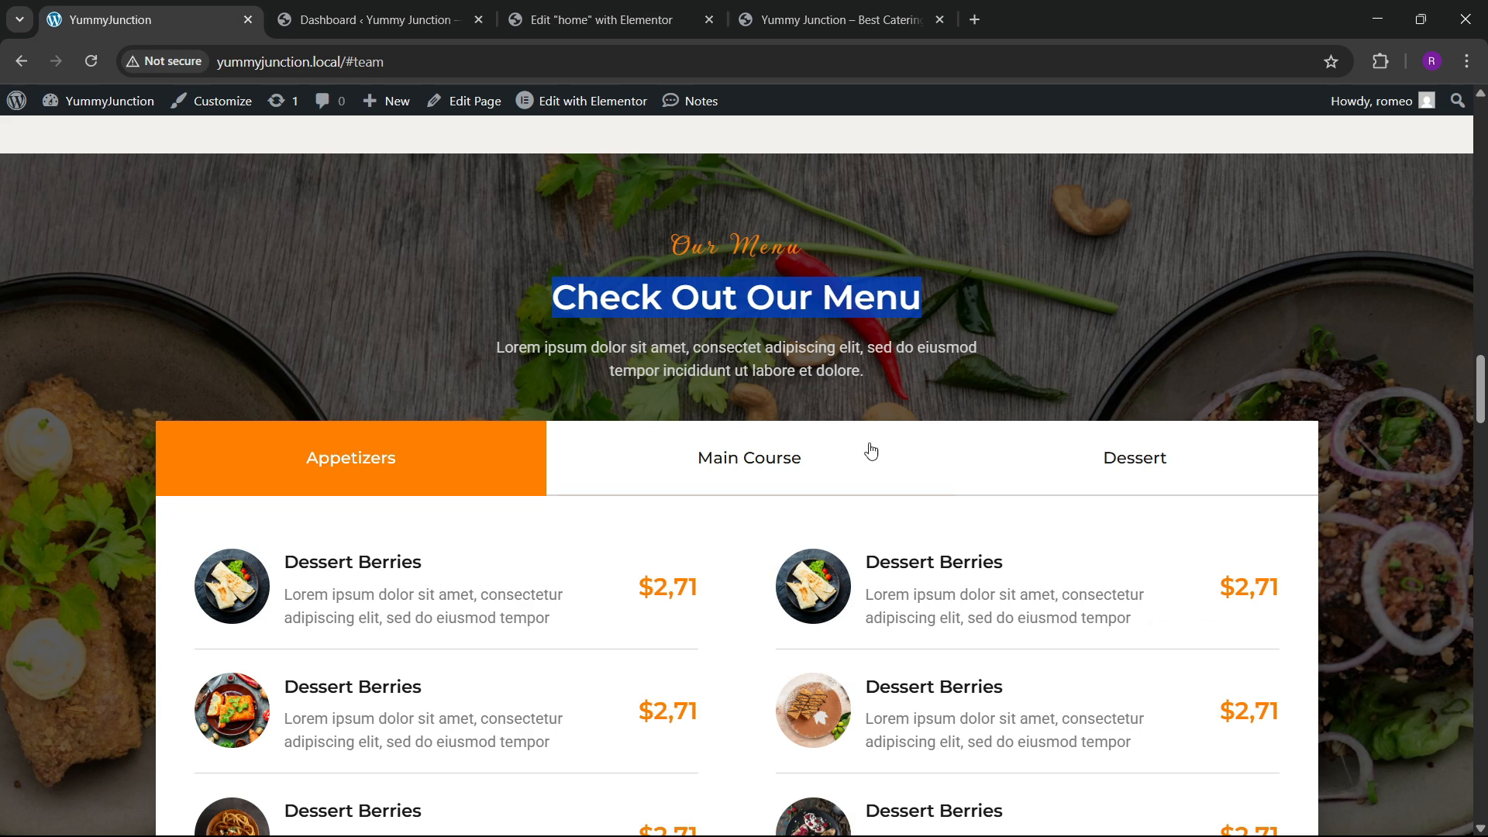
{"action": "left_click", "coordinate": [600, 19]}
{"action": "left_click", "coordinate": [76, 398]}
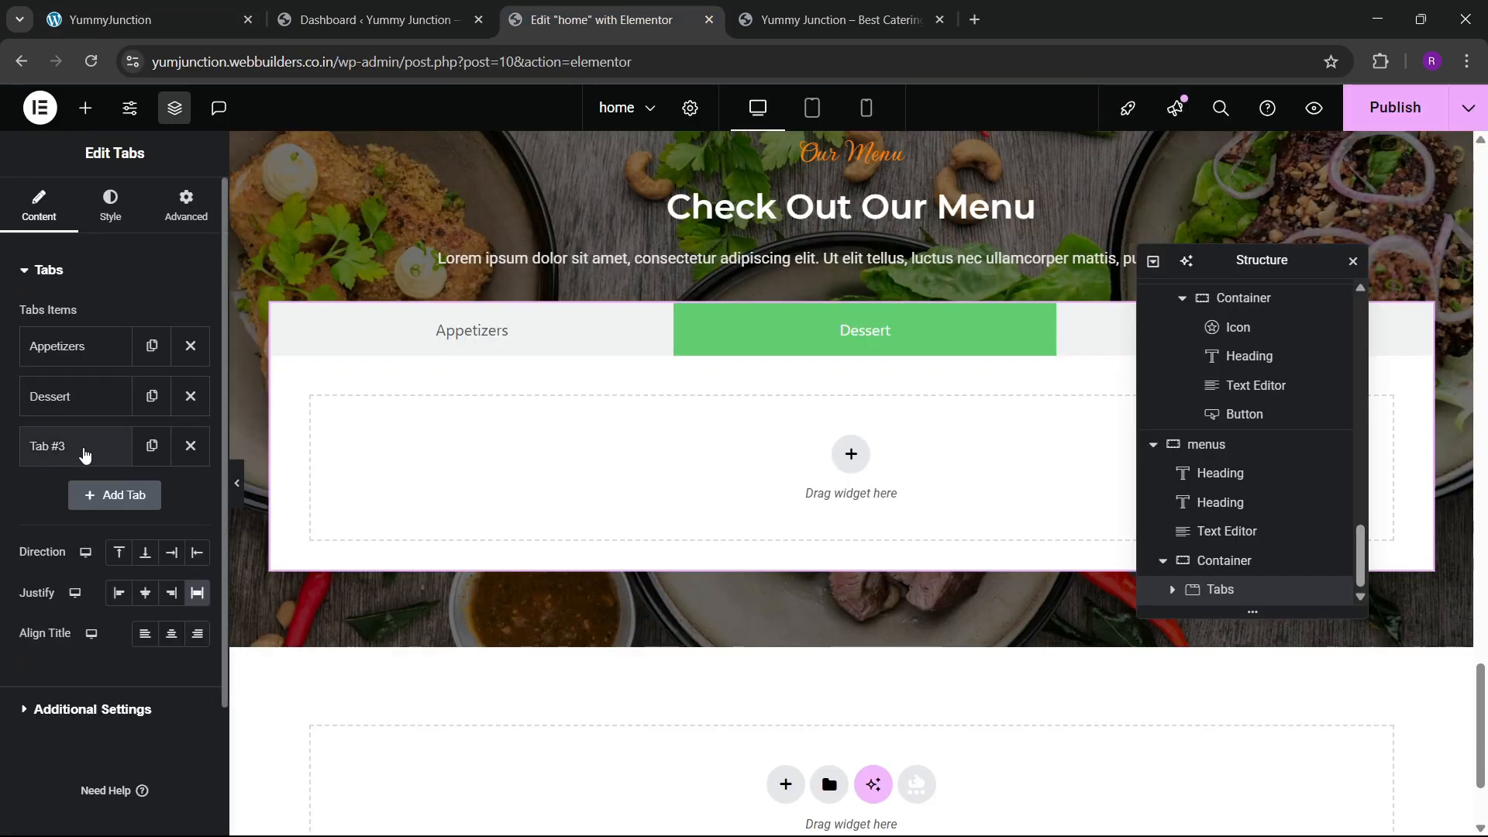
{"action": "left_click", "coordinate": [85, 455]}
{"action": "type", "text": "Mai"}
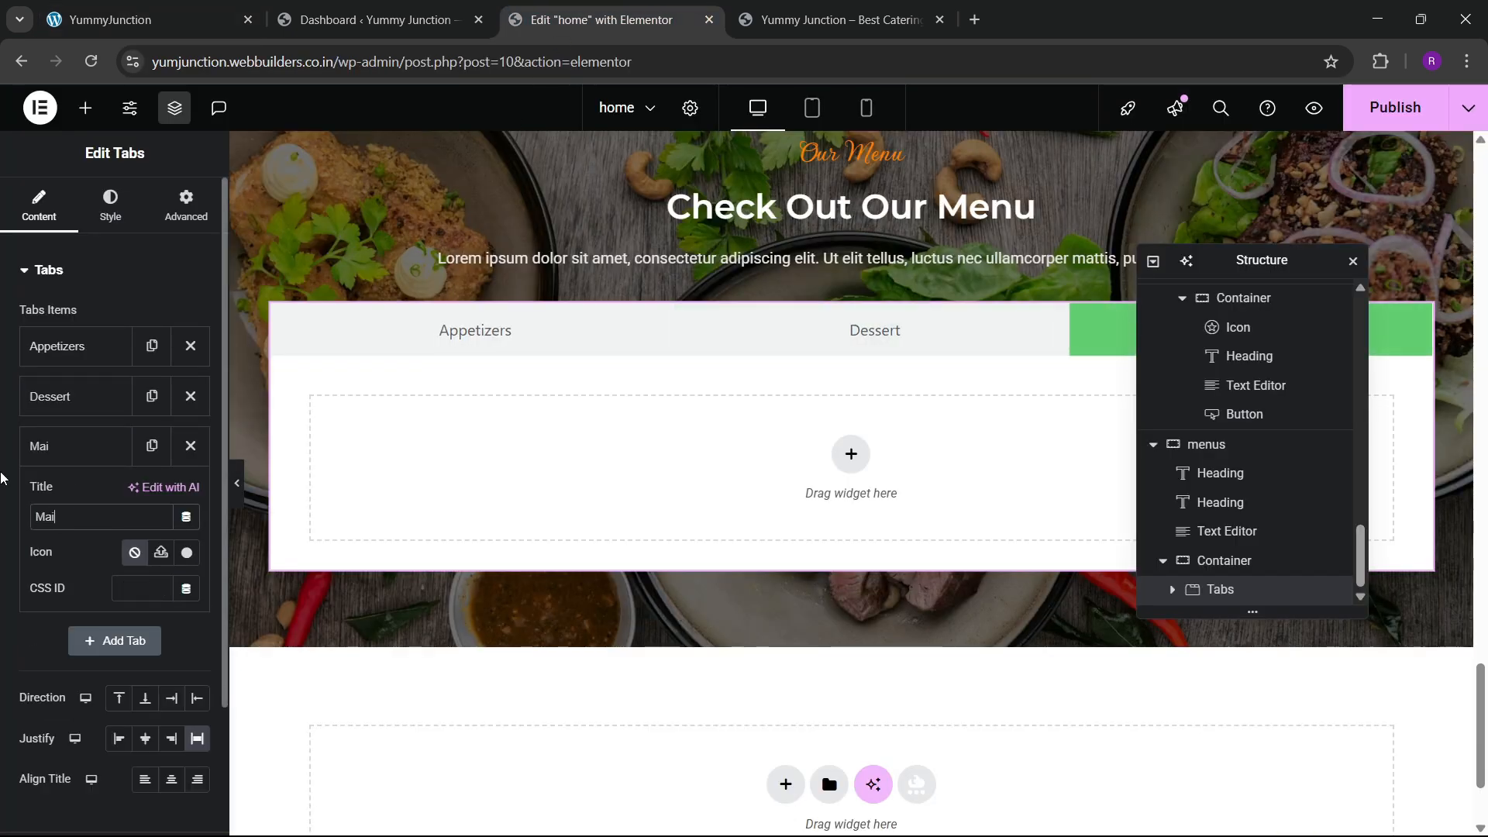
{"action": "type", "text": "n Course"}
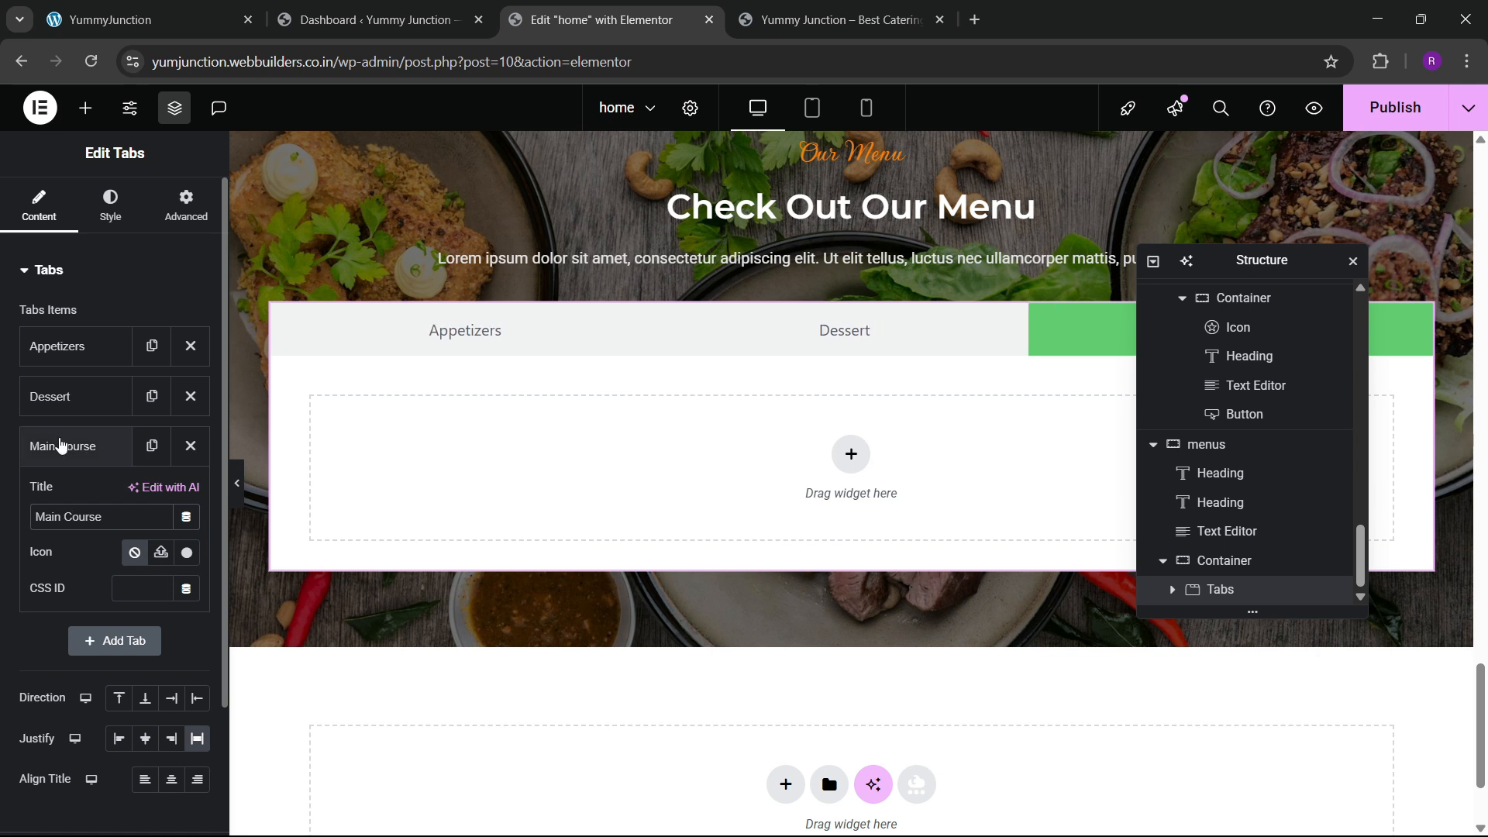
{"action": "left_click", "coordinate": [69, 440]}
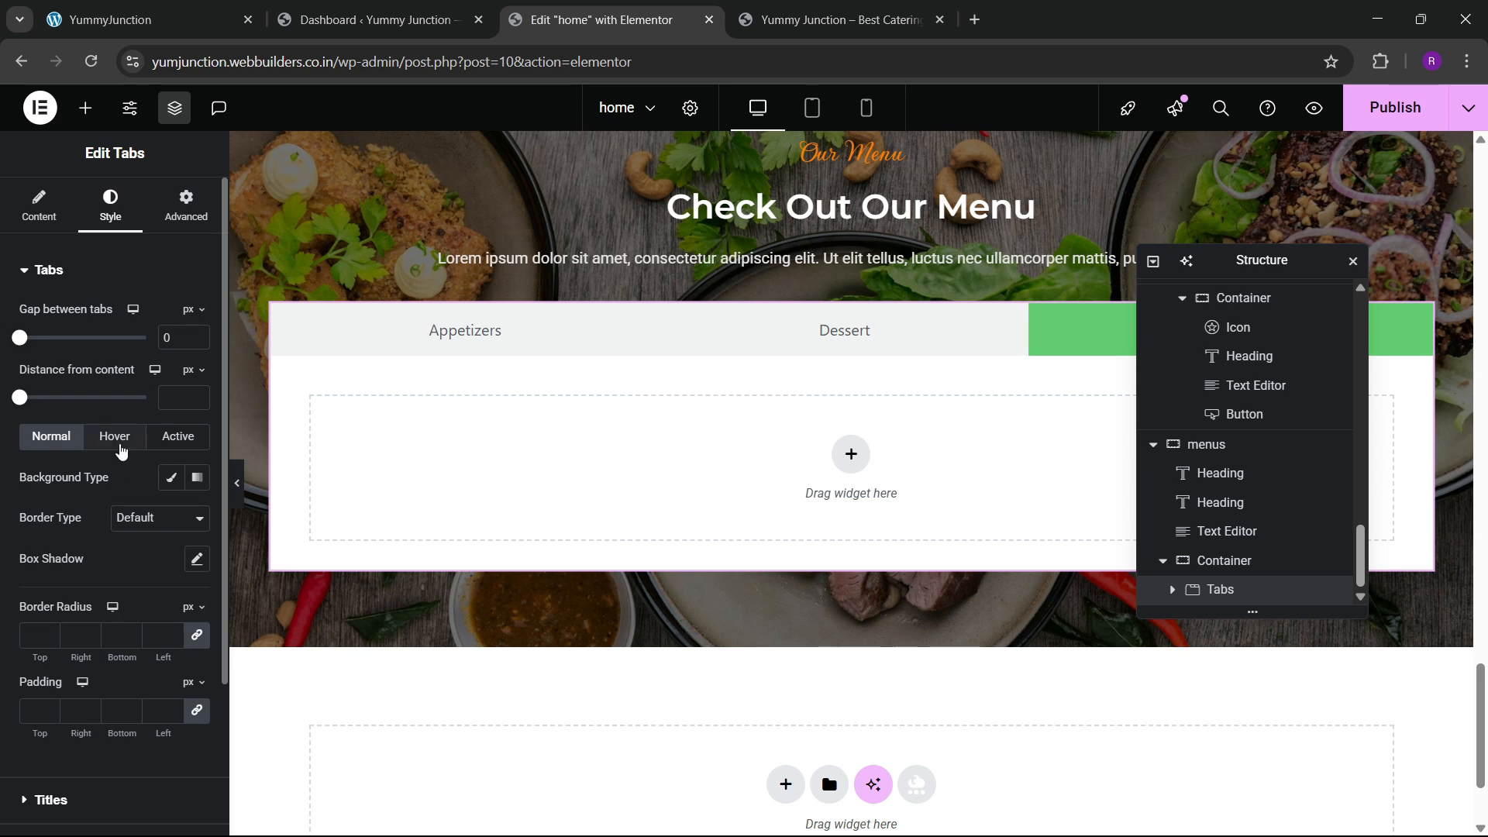
Compare the tab styling with the reference site and set the tabs' normal-state background color to white
{"action": "left_click", "coordinate": [155, 7]}
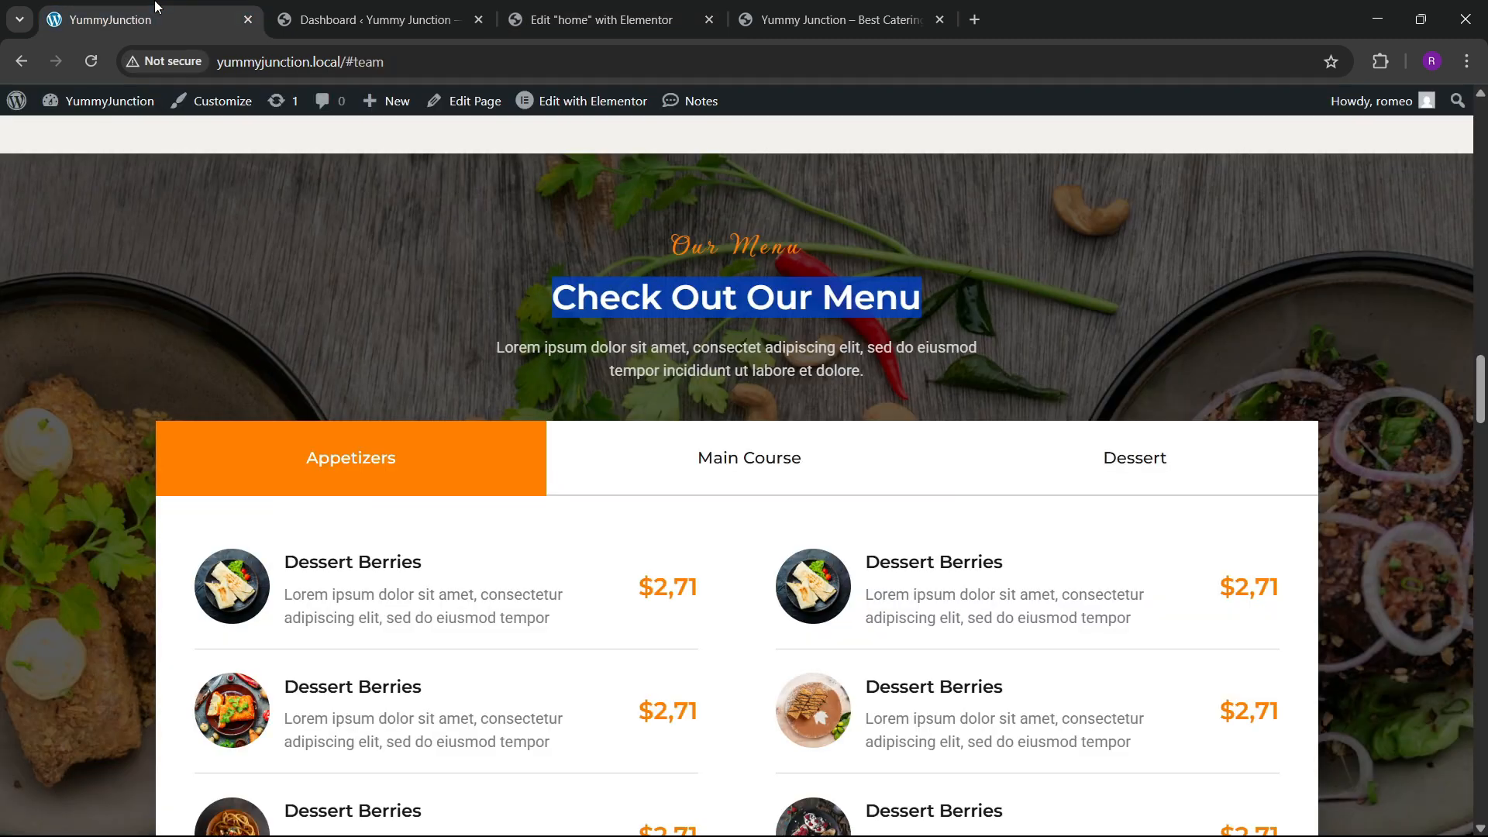
{"action": "left_click", "coordinate": [589, 19]}
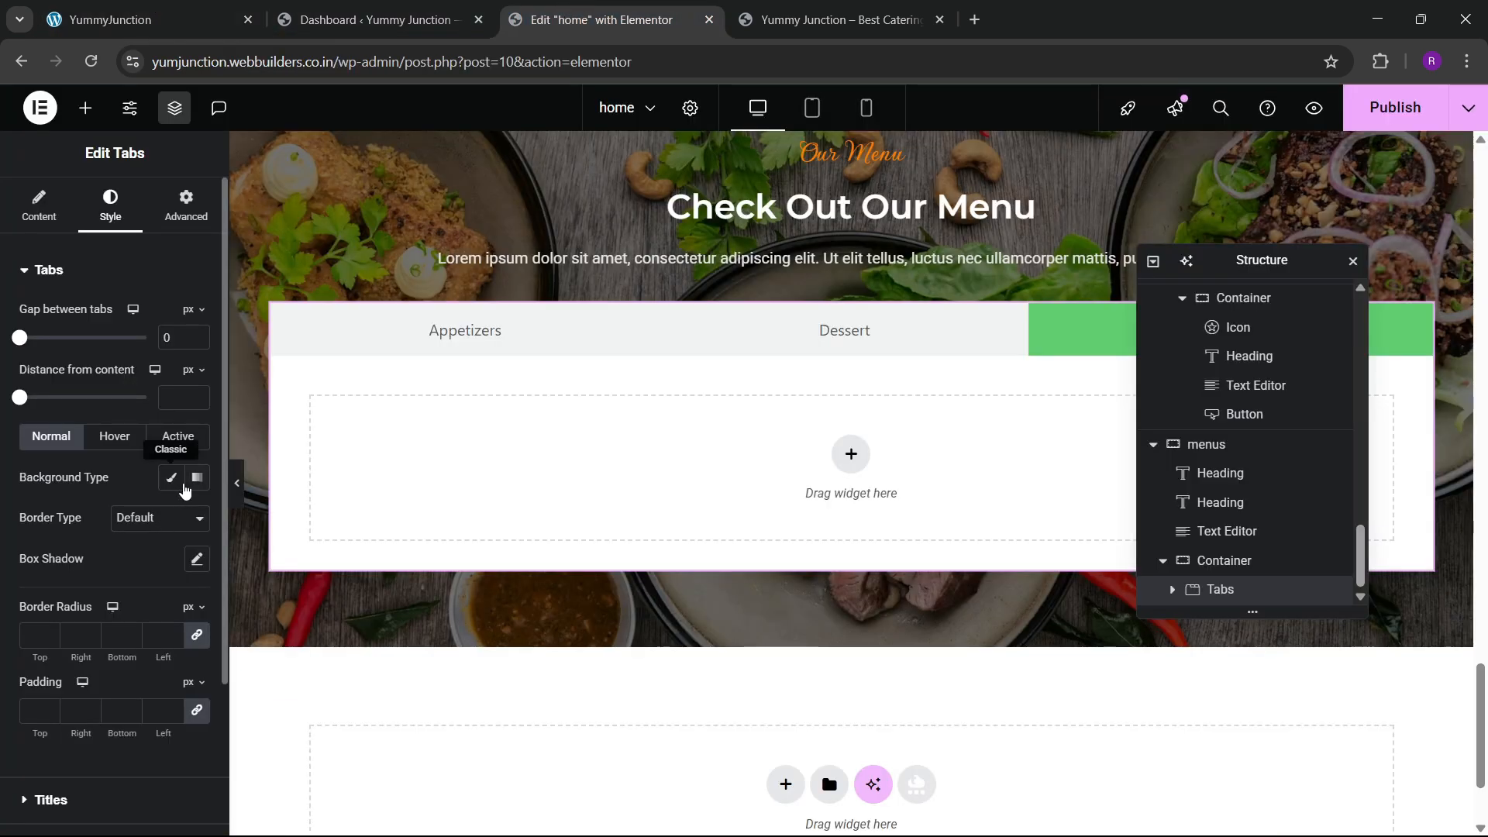
{"action": "left_click", "coordinate": [171, 477]}
{"action": "left_click", "coordinate": [197, 519]}
{"action": "left_click", "coordinate": [86, 598]}
{"action": "left_click", "coordinate": [149, 521]}
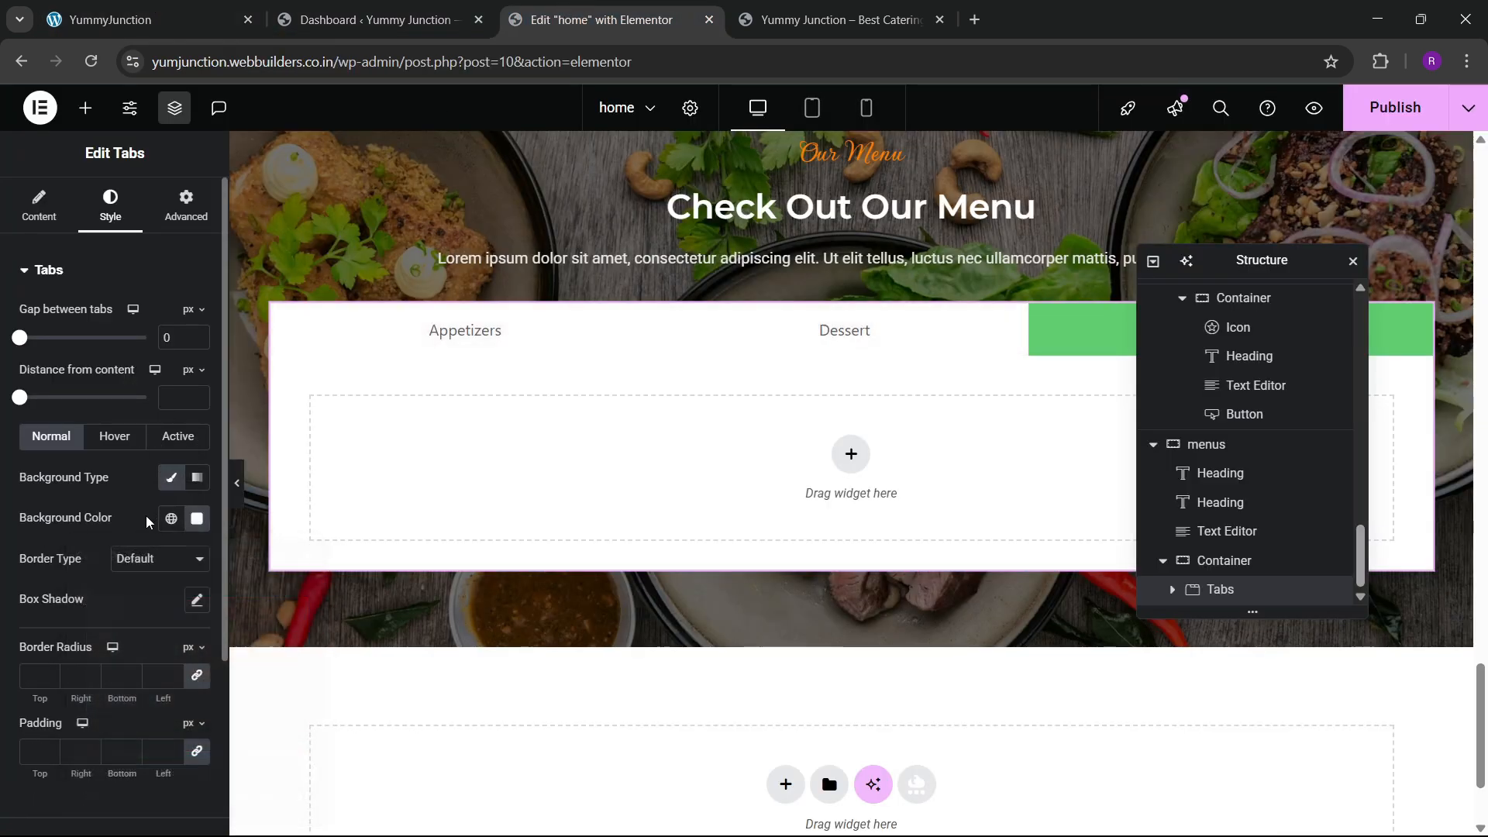
Set the tabs' background to the global orange color for both the hover and active states
{"action": "left_click", "coordinate": [115, 437]}
{"action": "left_click", "coordinate": [171, 519]}
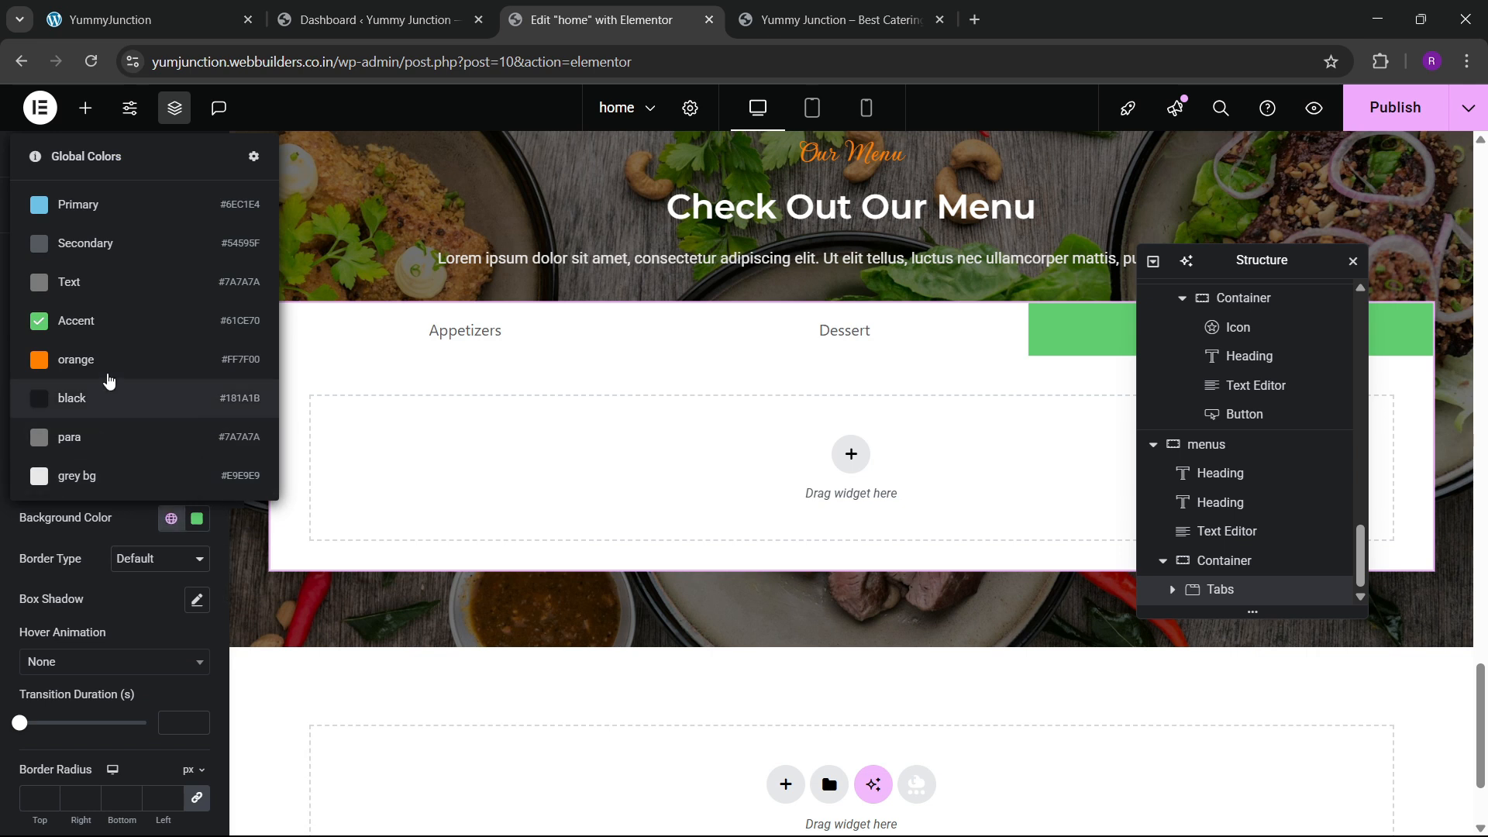
{"action": "left_click", "coordinate": [110, 358]}
{"action": "left_click", "coordinate": [178, 436]}
{"action": "left_click", "coordinate": [171, 519]}
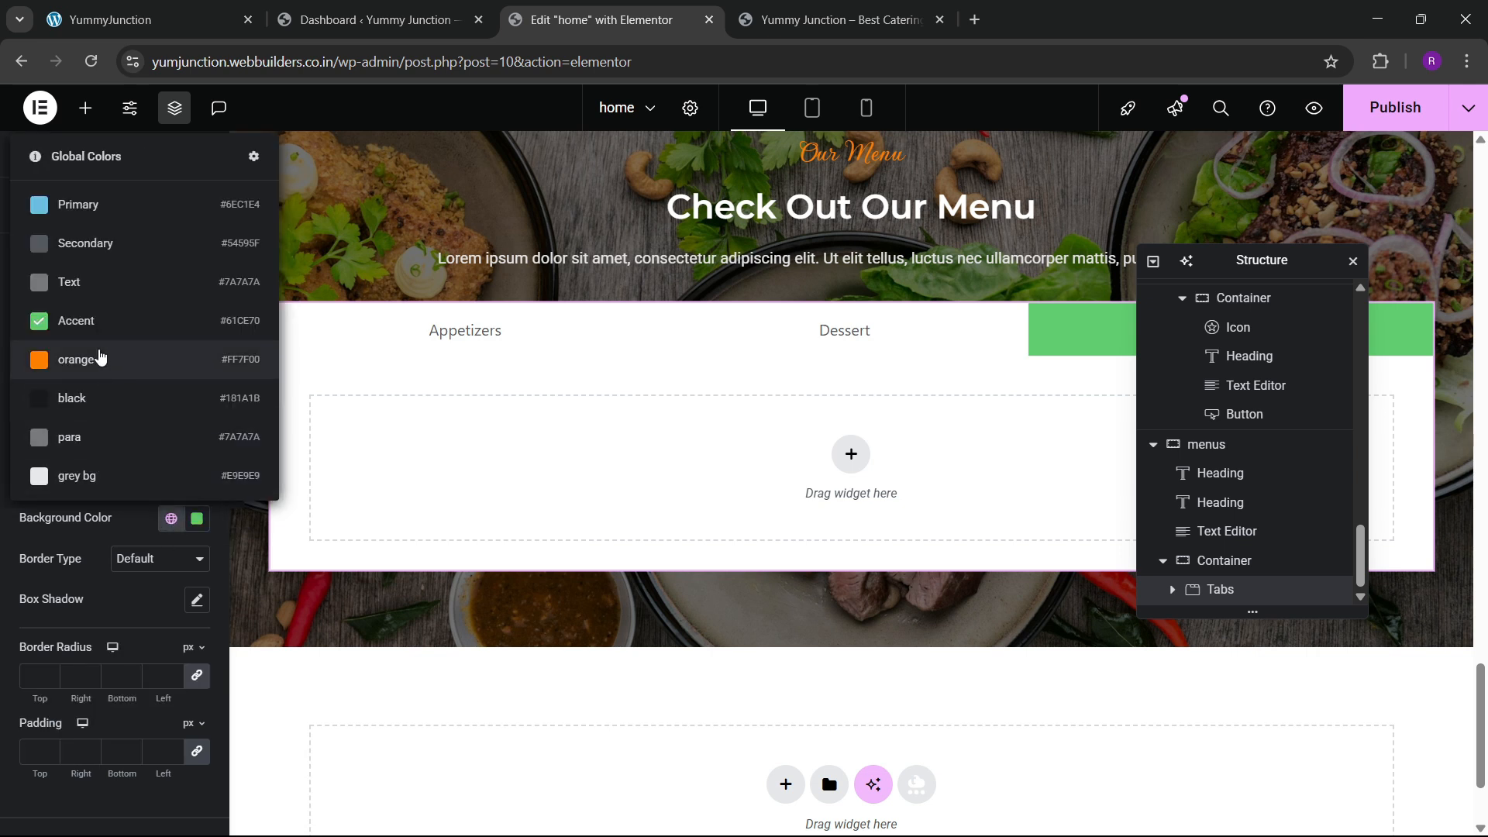
{"action": "left_click", "coordinate": [104, 359]}
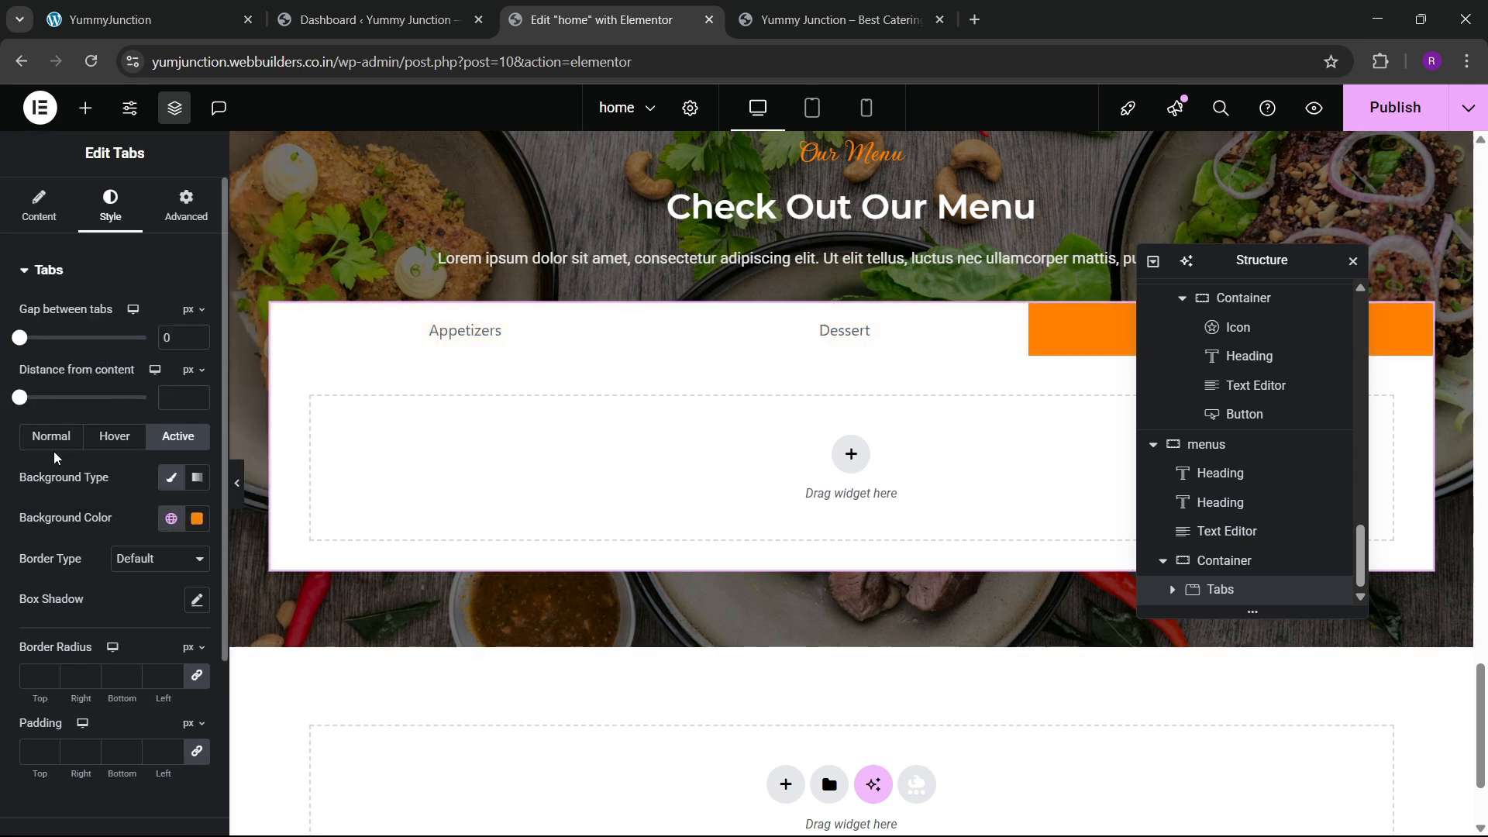
Change the tab titles' font family to Montserrat
{"action": "scroll", "coordinate": [103, 616], "scroll_direction": "down", "scroll_amount": 3}
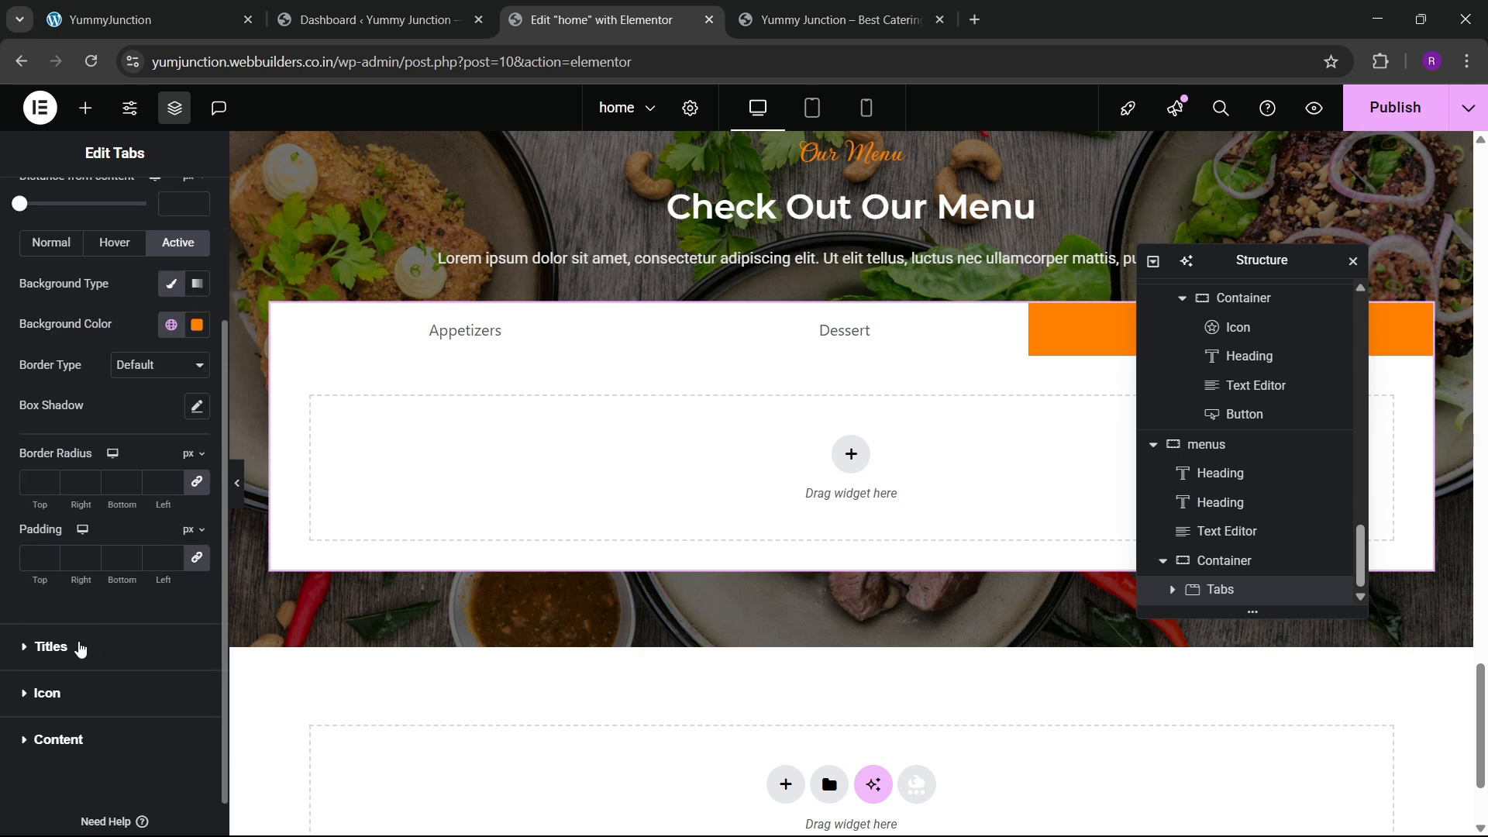
{"action": "left_click", "coordinate": [81, 646]}
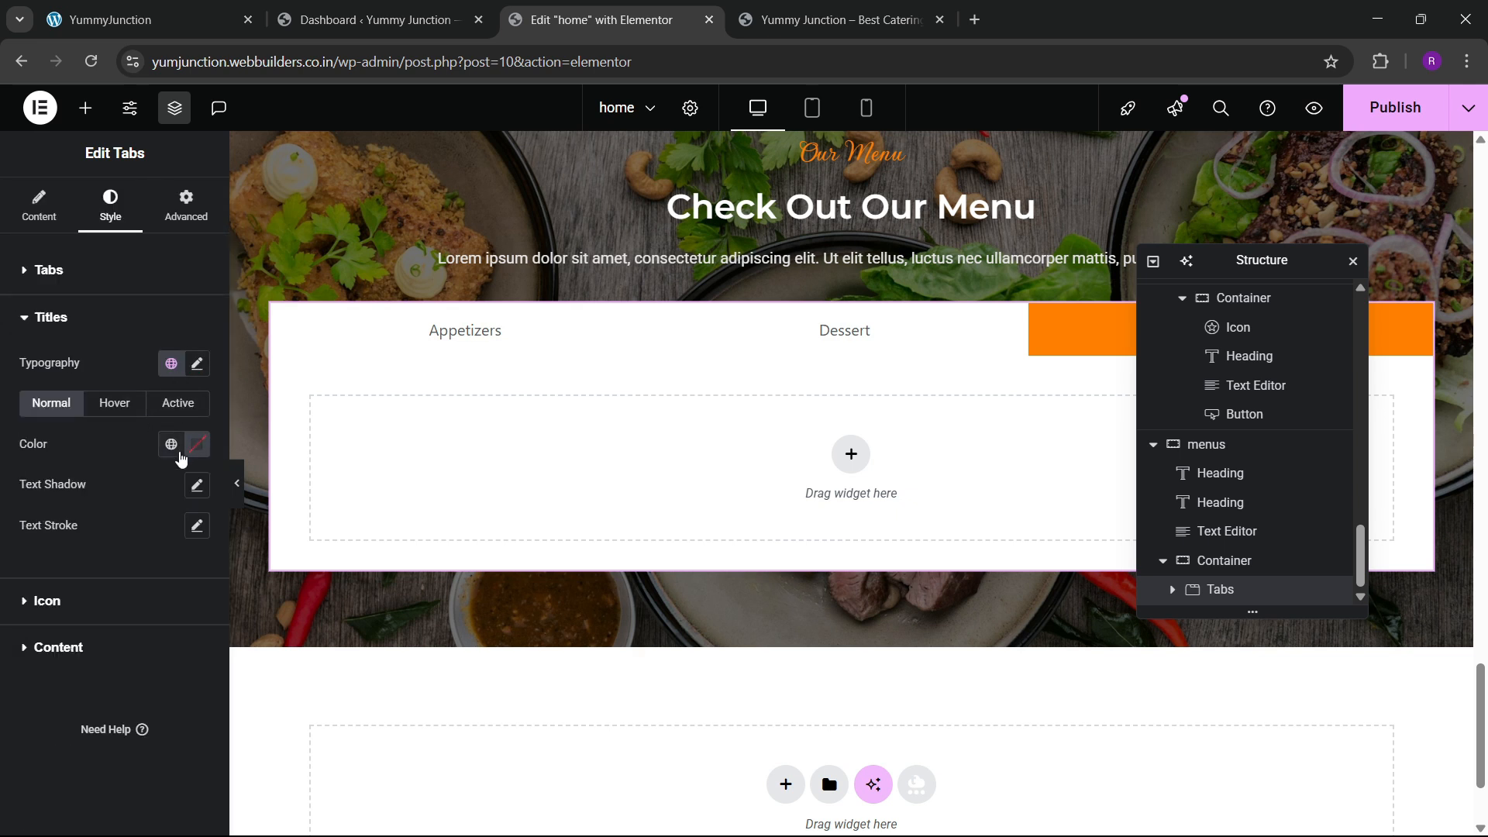
{"action": "left_click", "coordinate": [197, 366]}
{"action": "left_click", "coordinate": [145, 458]}
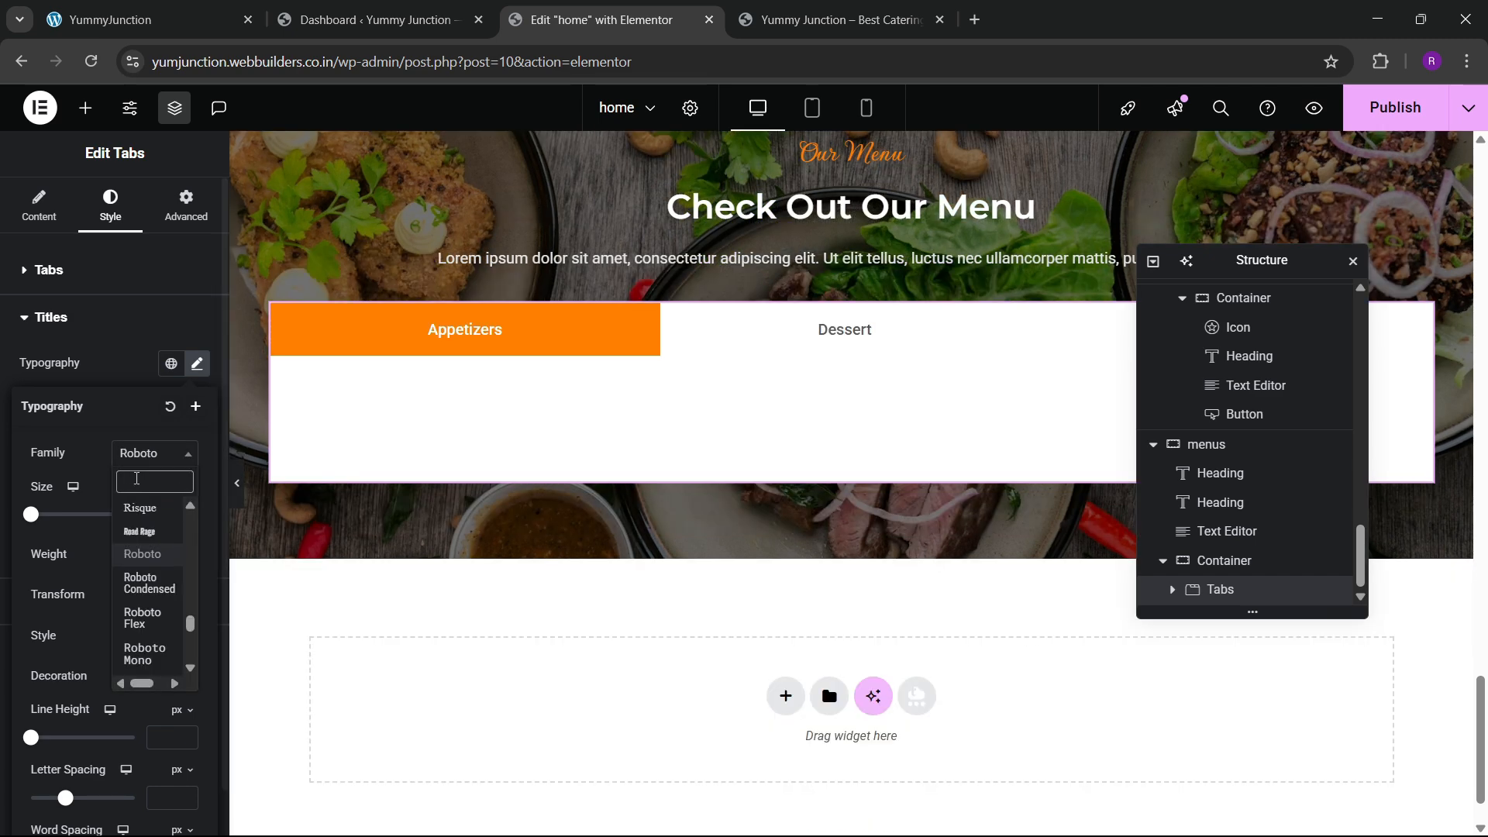
{"action": "type", "text": "monts"}
{"action": "key", "text": "Return"}
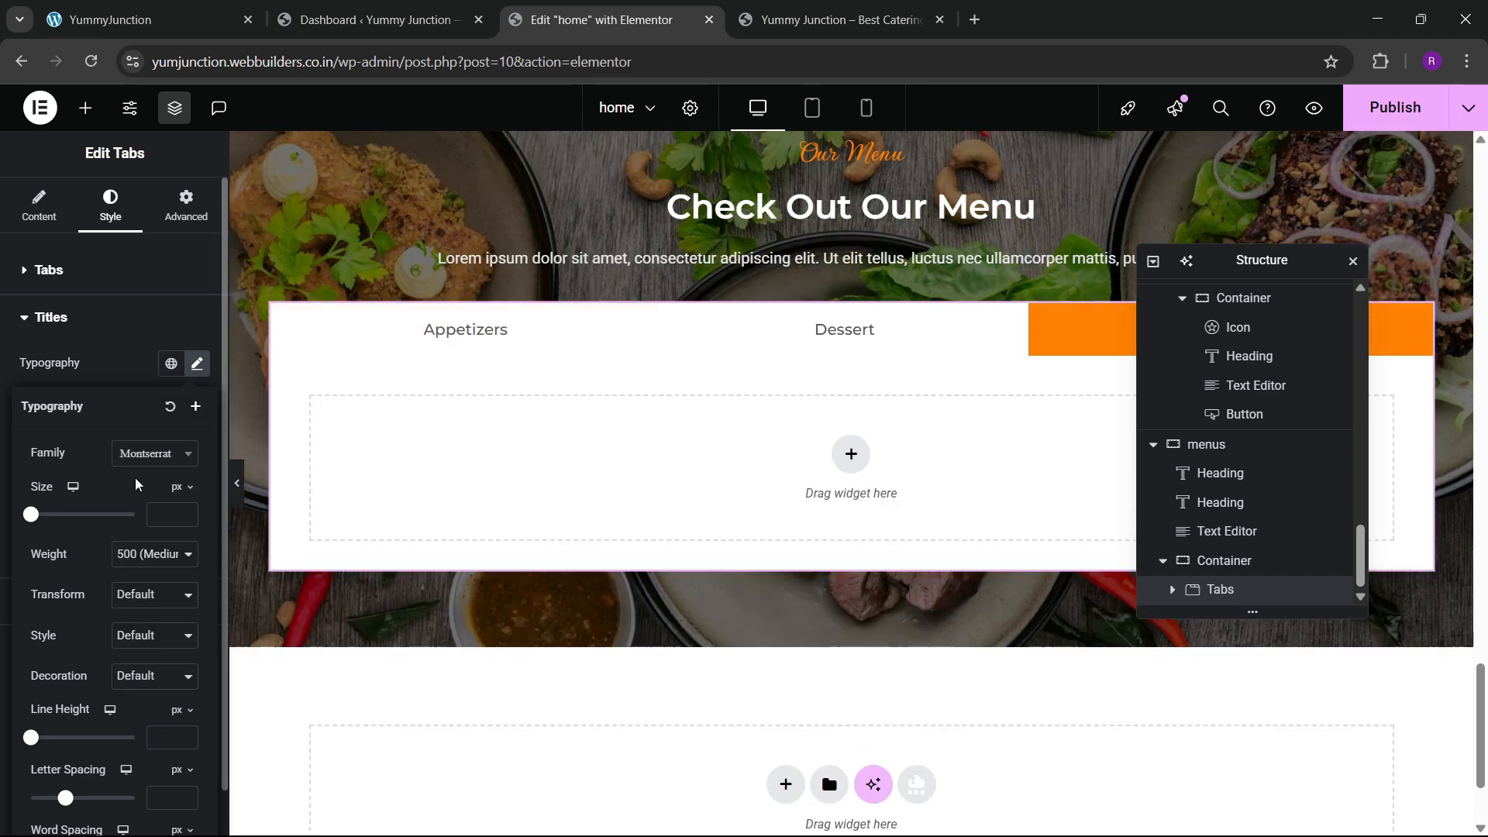
{"action": "left_click", "coordinate": [186, 511]}
{"action": "left_click", "coordinate": [101, 364]}
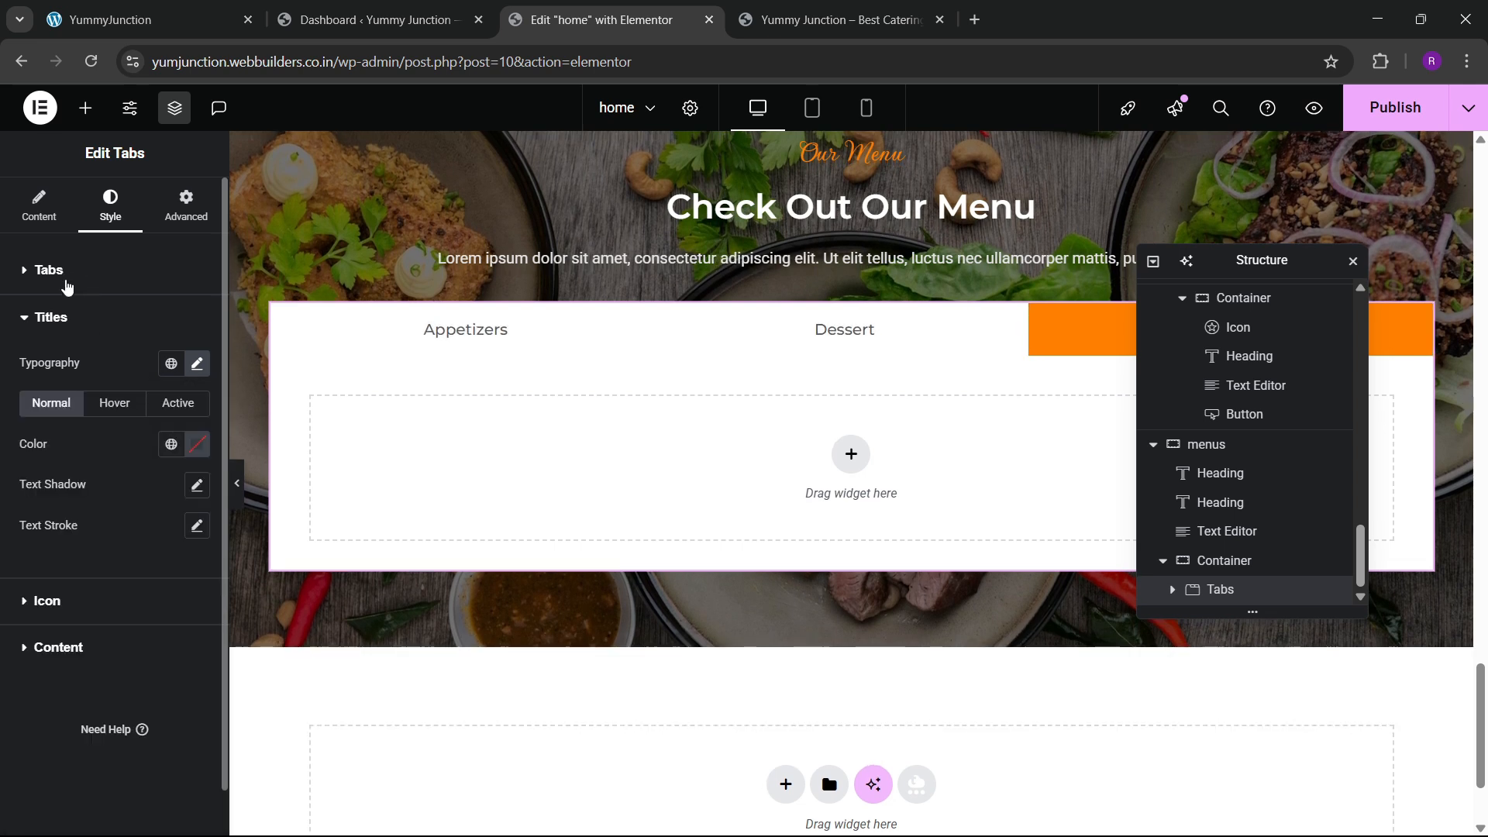
Set the tabs' padding to 20 px on all sides and add a solid 1 px border in light grey #C7C2C2
{"action": "left_click", "coordinate": [67, 279]}
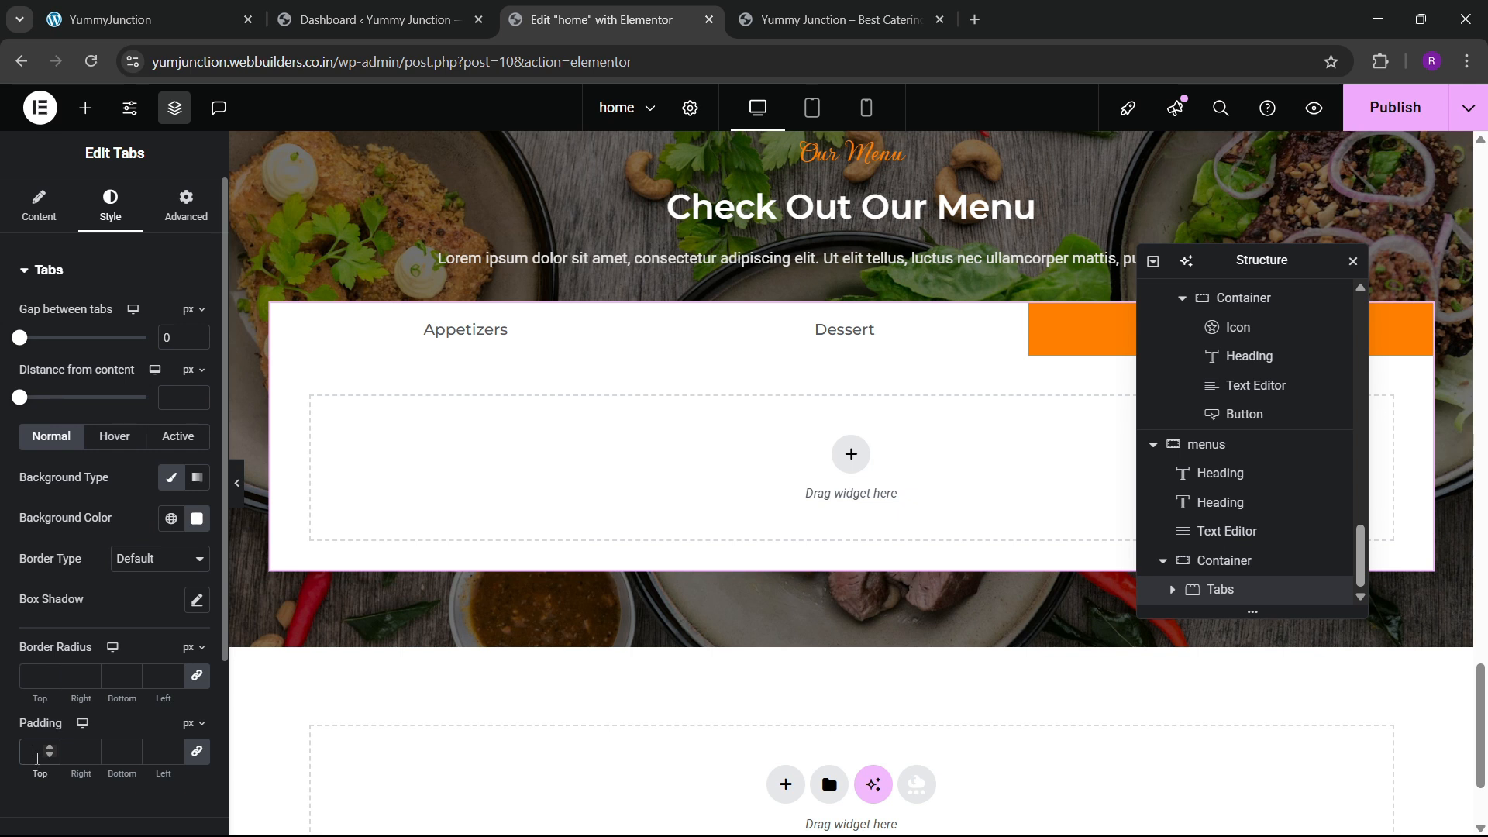
{"action": "type", "text": "20"}
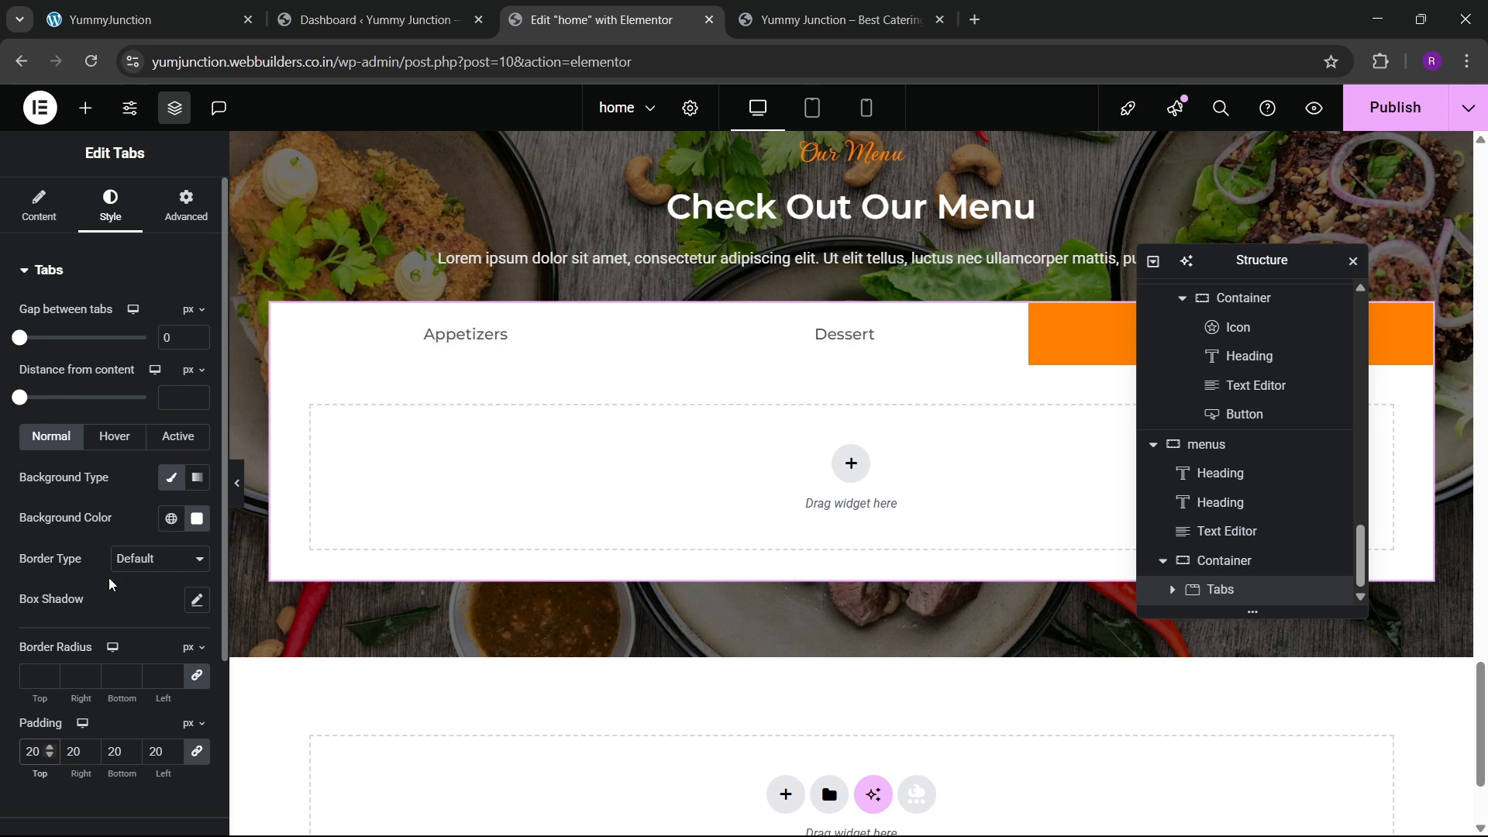
{"action": "left_click", "coordinate": [124, 559]}
{"action": "left_click", "coordinate": [136, 626]}
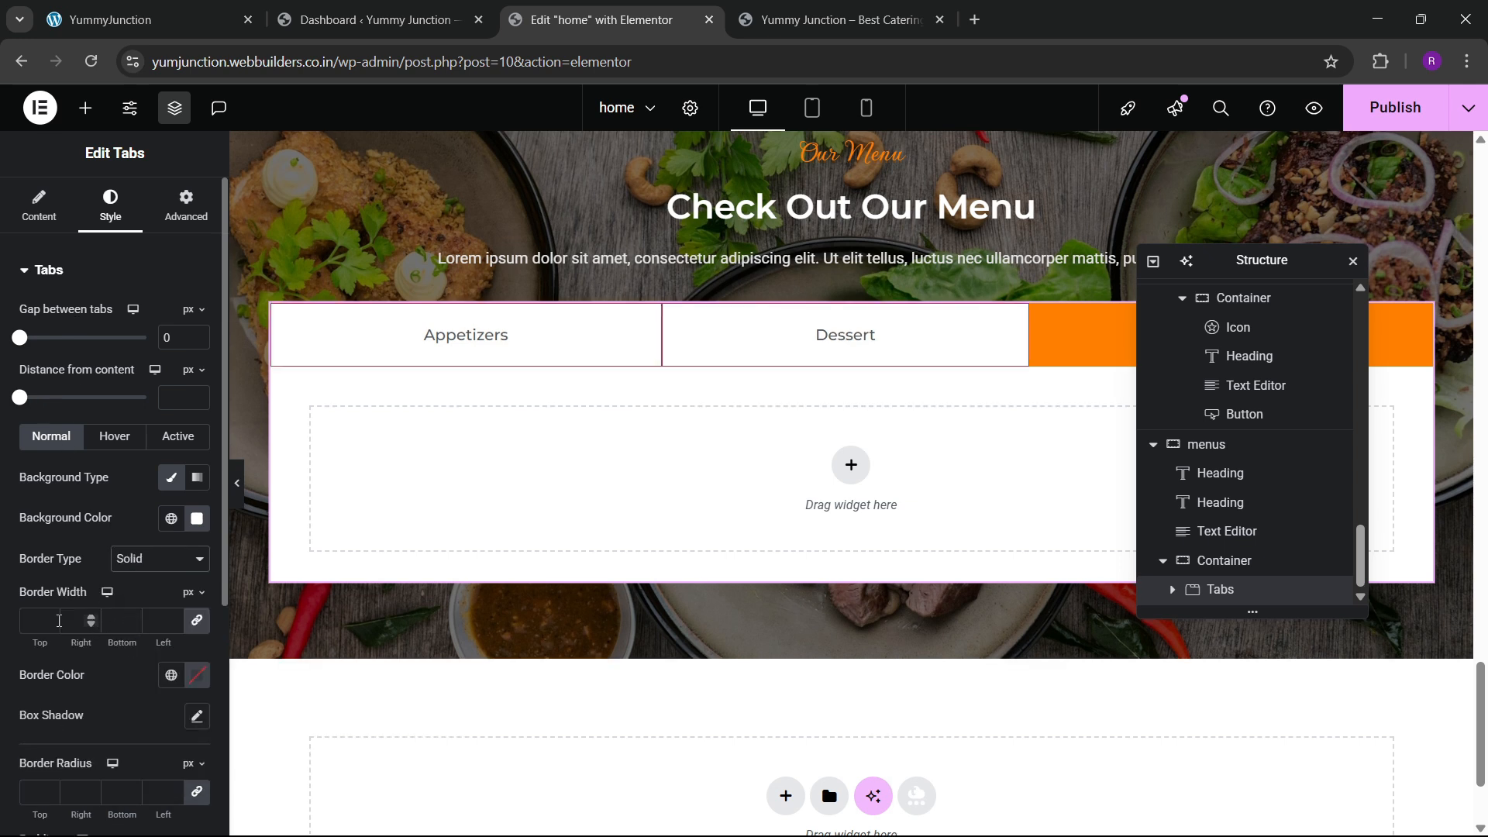
{"action": "left_click", "coordinate": [197, 675]}
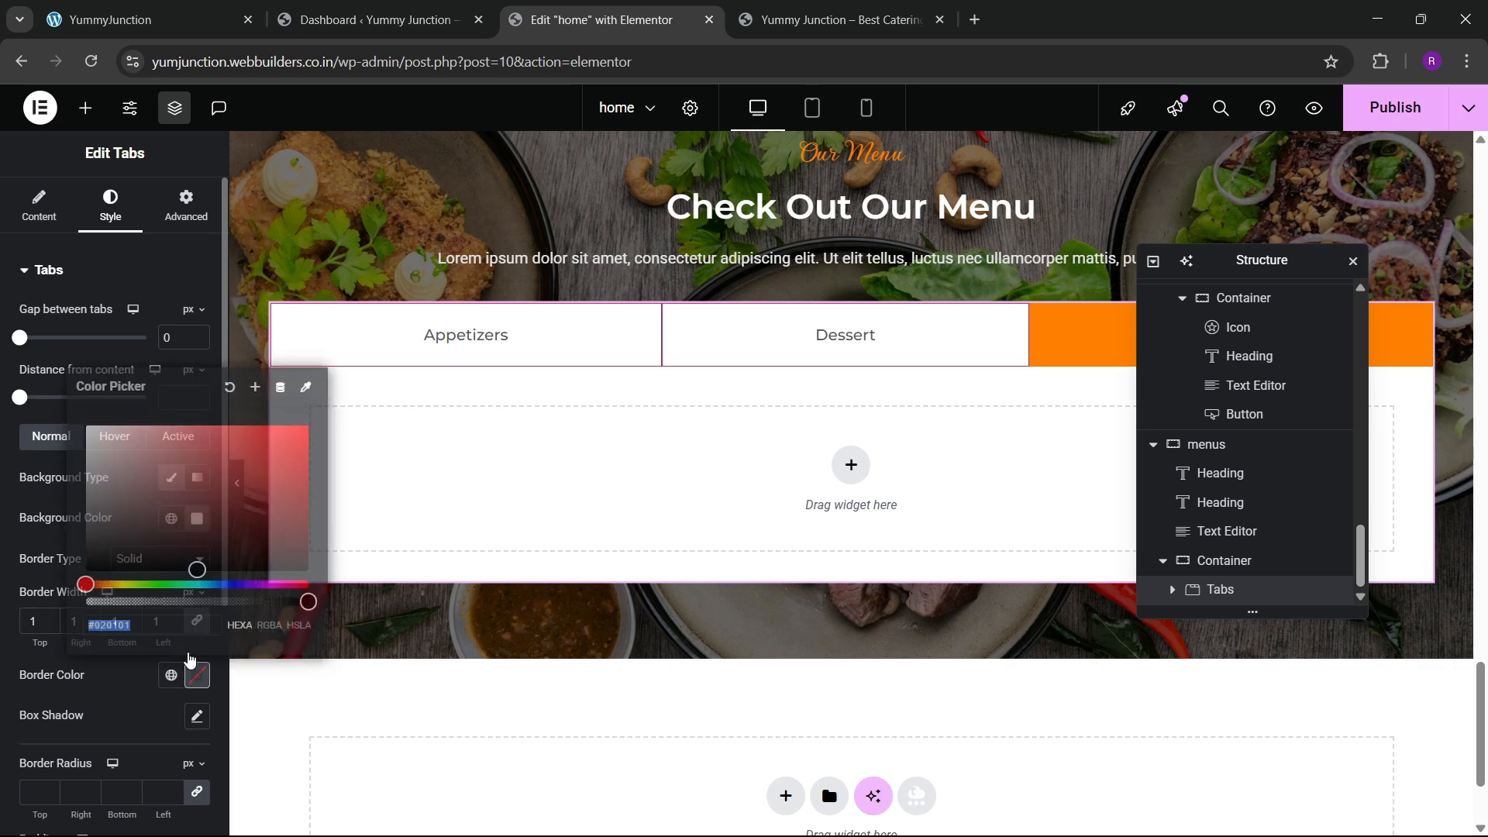
{"action": "left_click_drag", "start_coordinate": [220, 522], "coordinate": [90, 455]}
{"action": "left_click", "coordinate": [103, 680]}
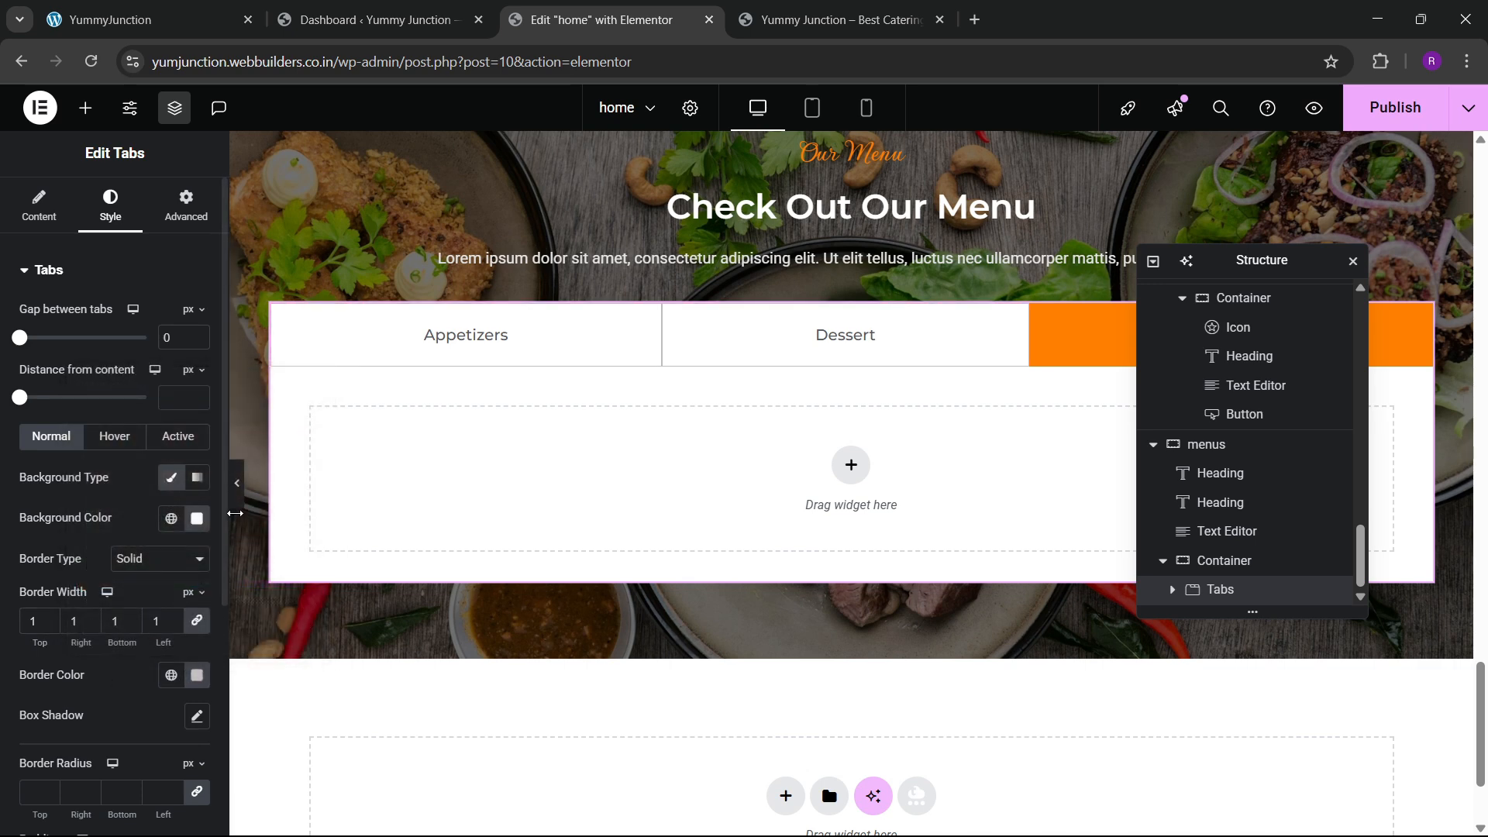
Preview the tabs, limit their border to 1 px on the bottom side only, and lighten the border color to #D5CDCD
{"action": "left_click", "coordinate": [239, 505]}
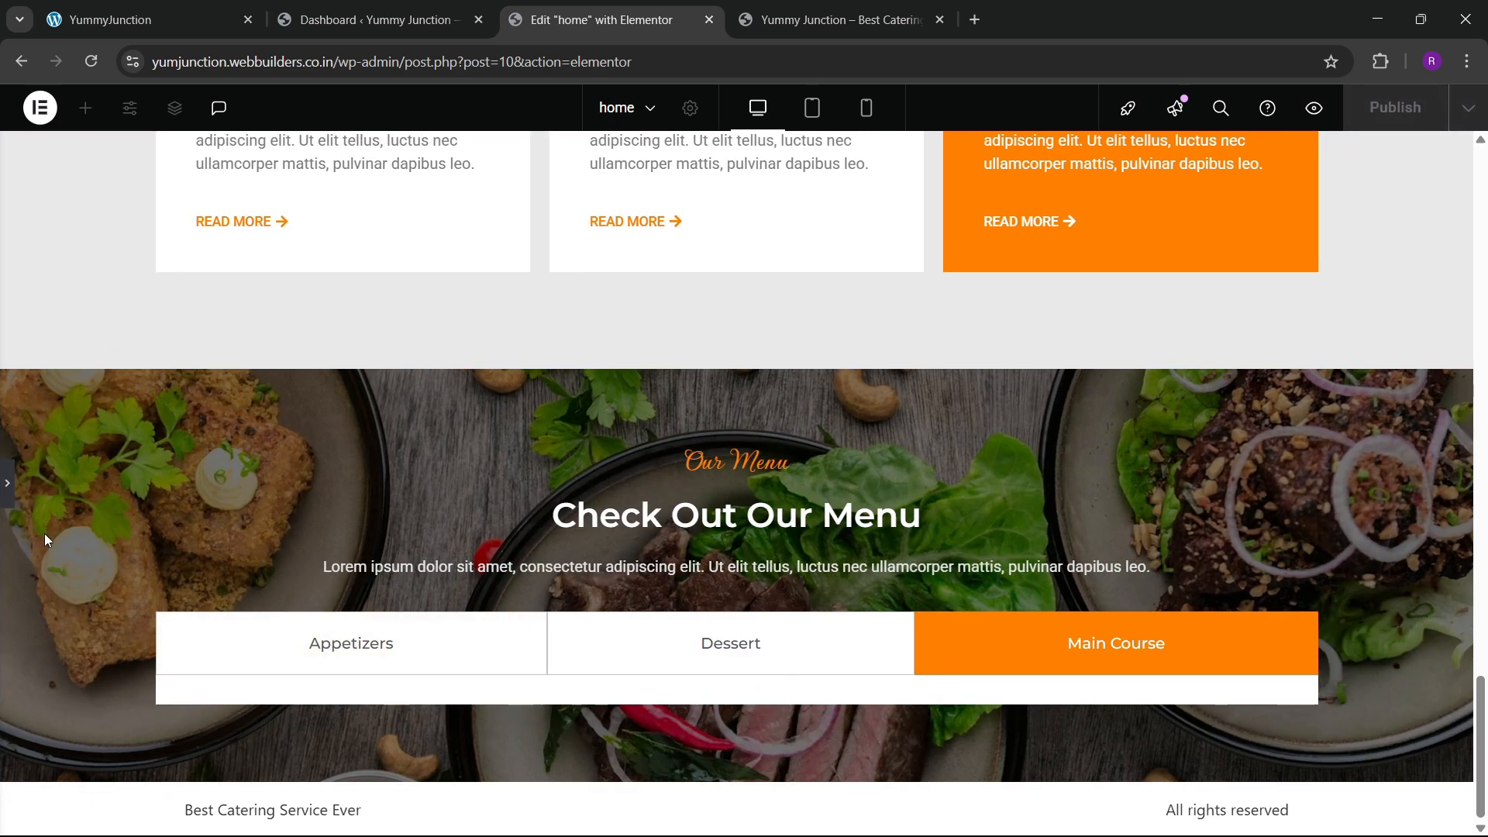
{"action": "left_click", "coordinate": [9, 487]}
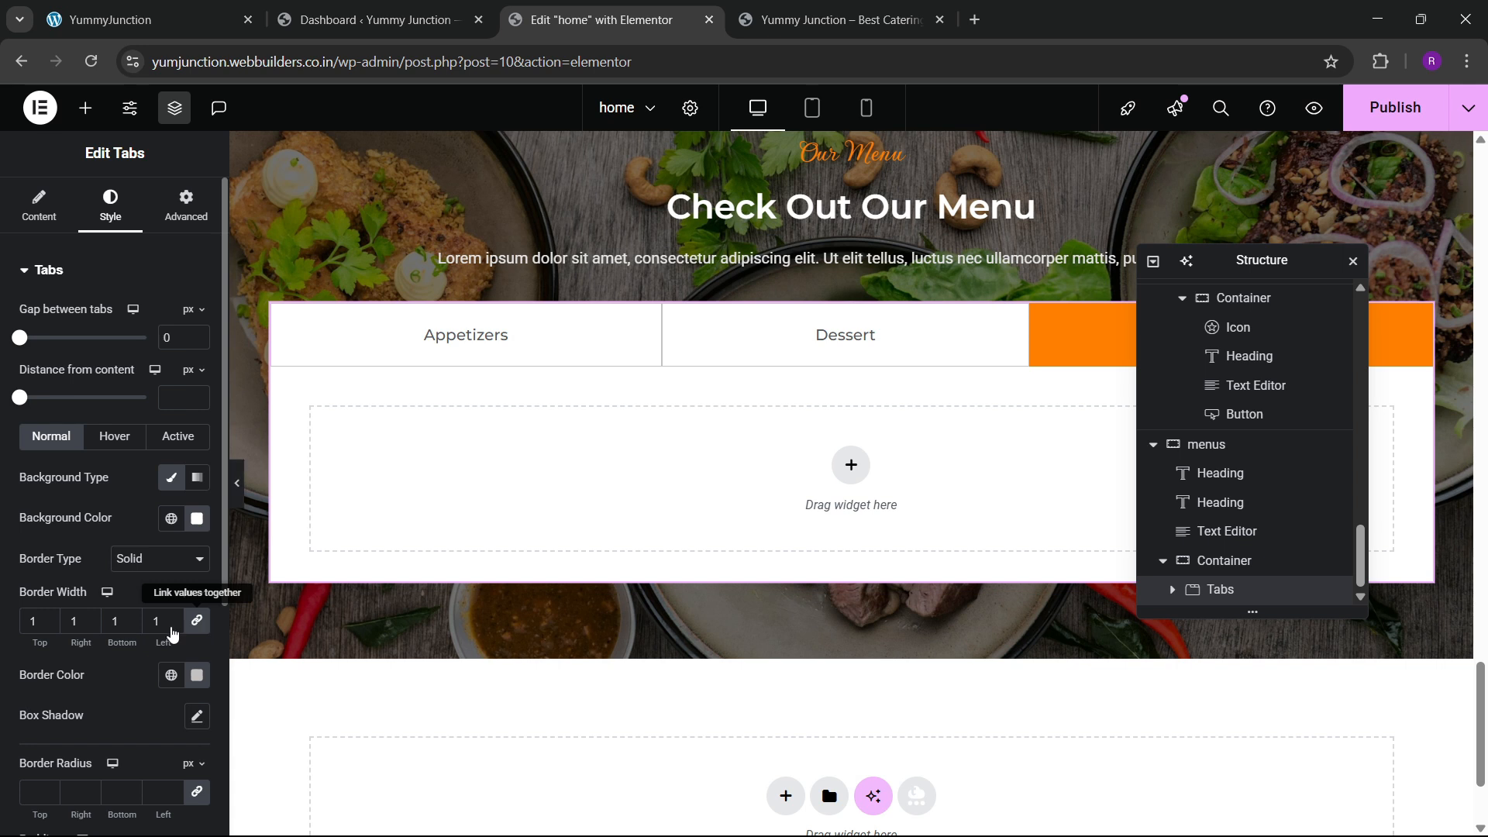
{"action": "left_click", "coordinate": [195, 622]}
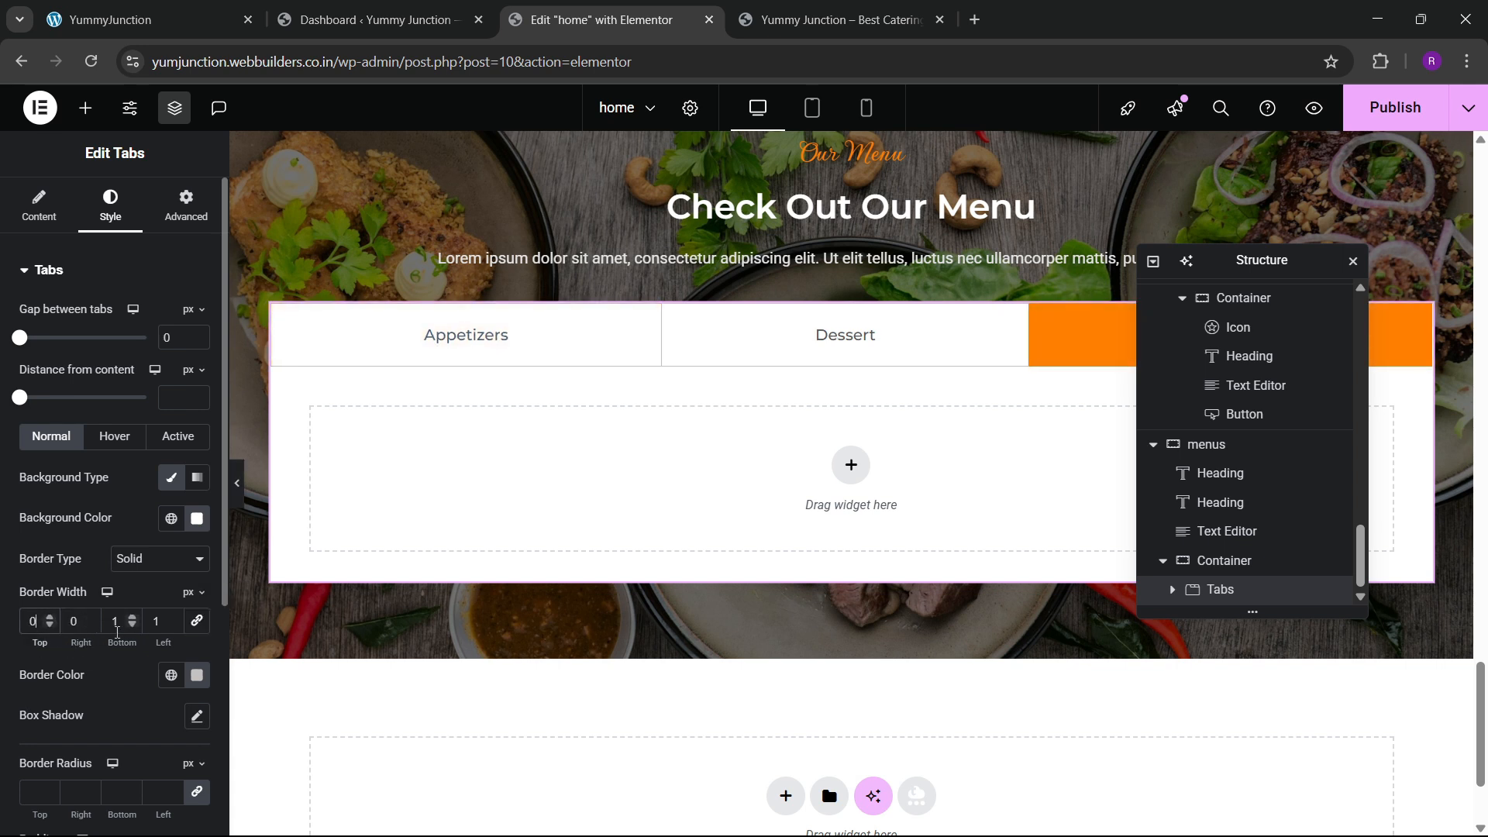
{"action": "left_click", "coordinate": [197, 675]}
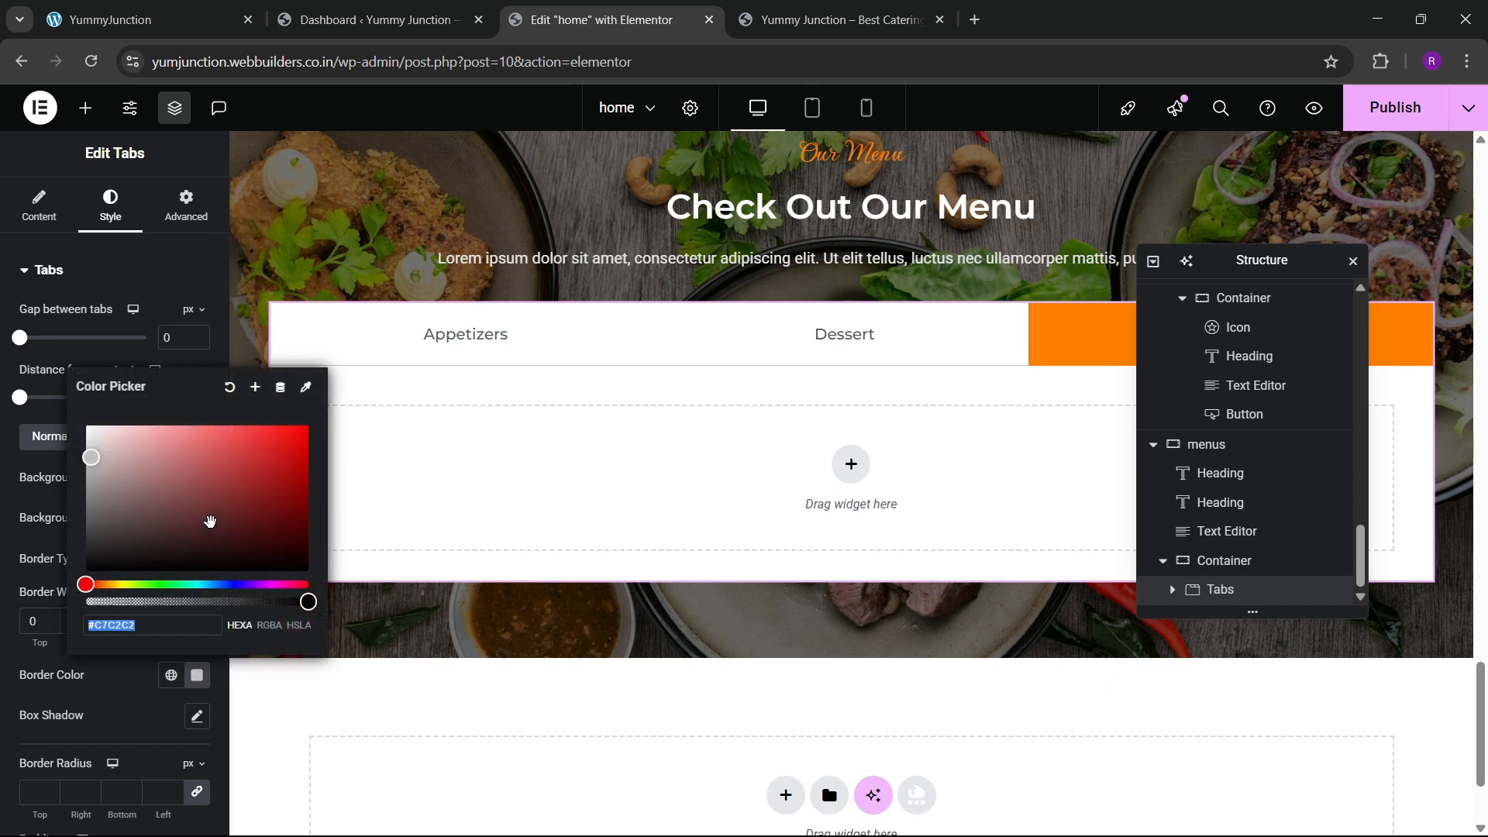
{"action": "left_click_drag", "start_coordinate": [109, 500], "coordinate": [94, 451]}
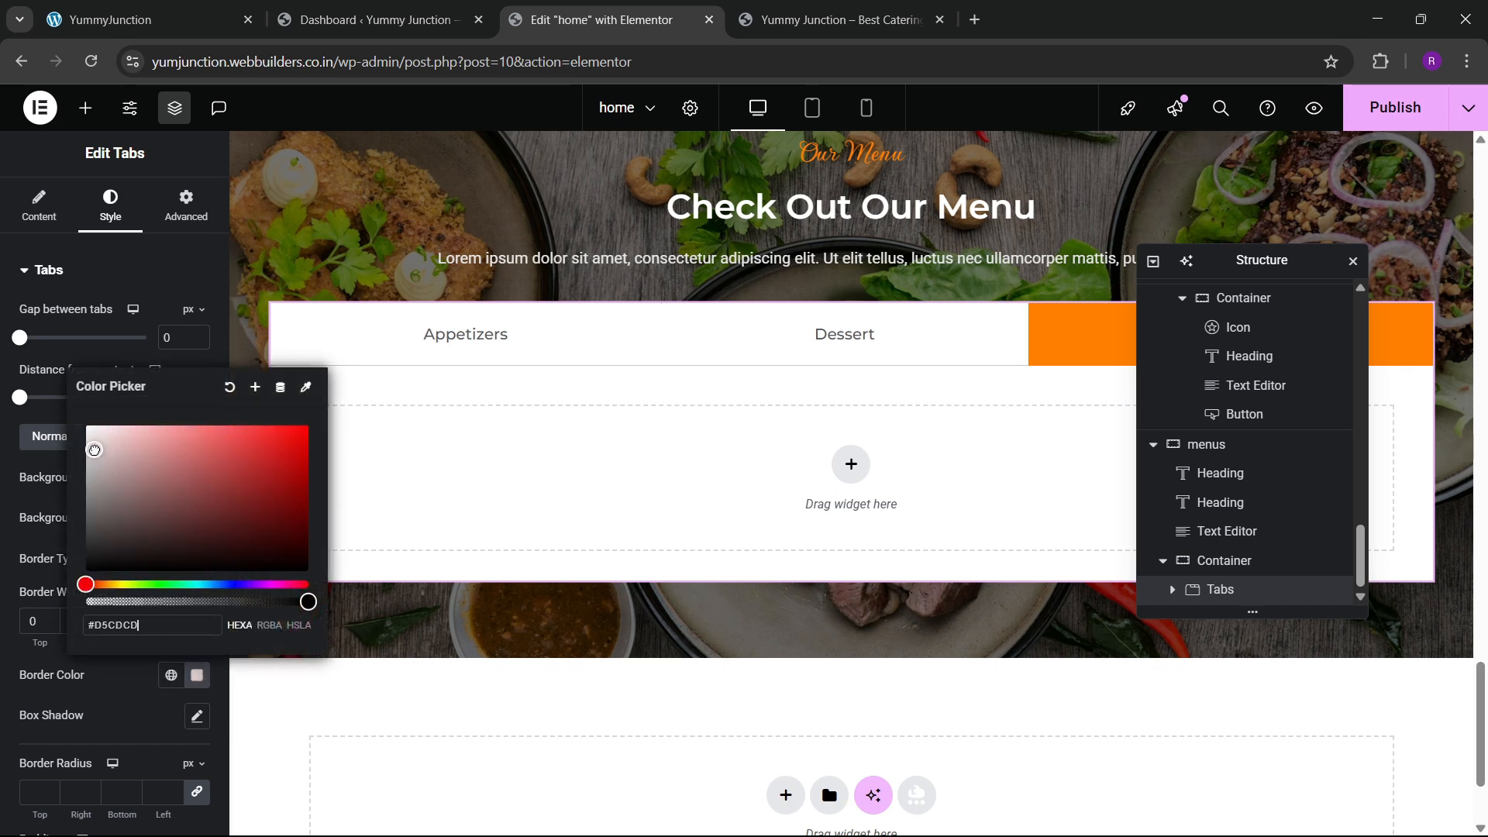
{"action": "left_click", "coordinate": [120, 687]}
Preview the restyled tabs, switch to the Appetizers tab, and save the page
{"action": "left_click", "coordinate": [238, 485]}
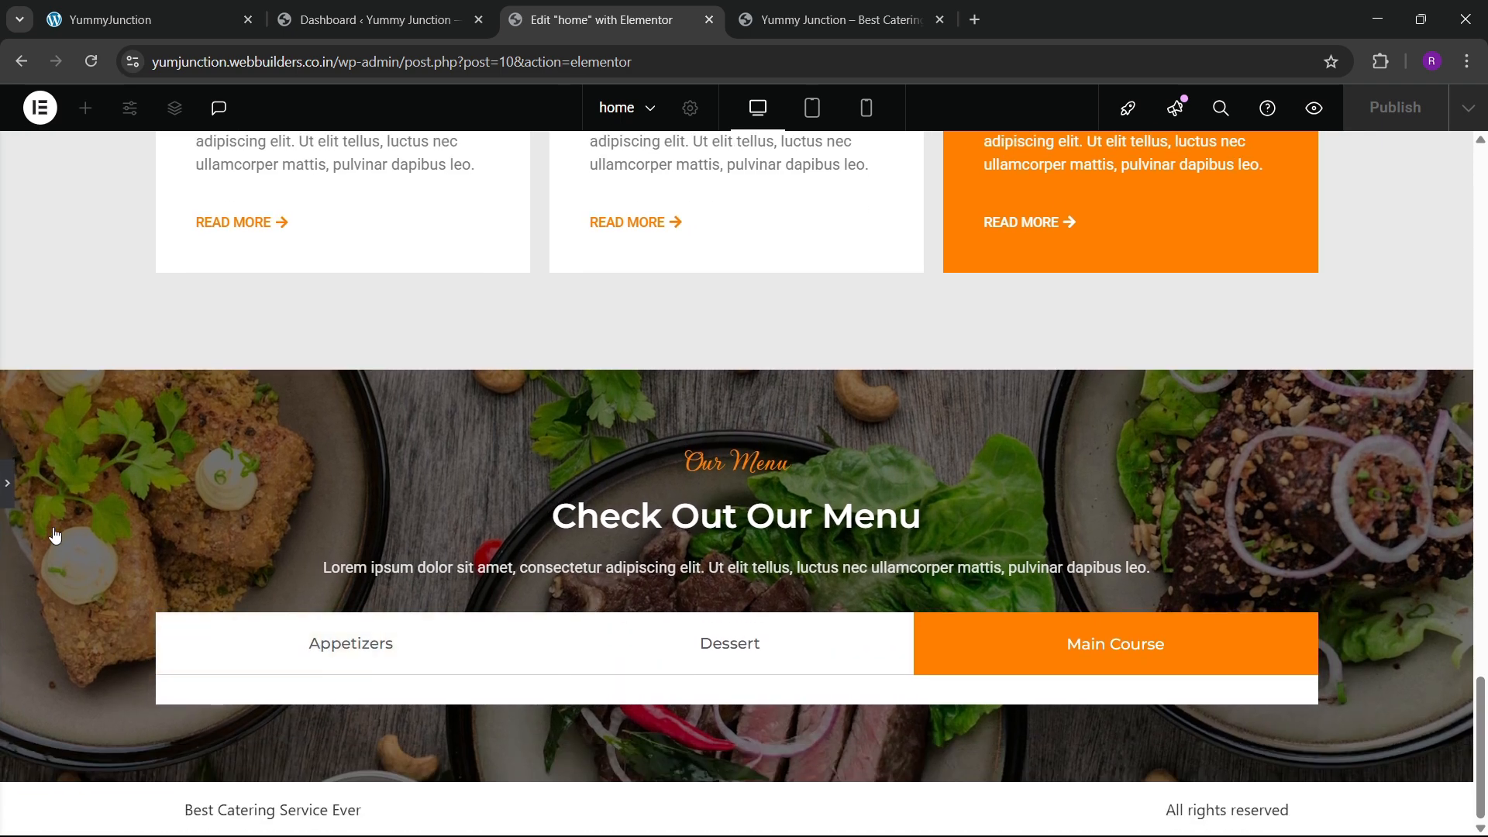
{"action": "left_click", "coordinate": [7, 483]}
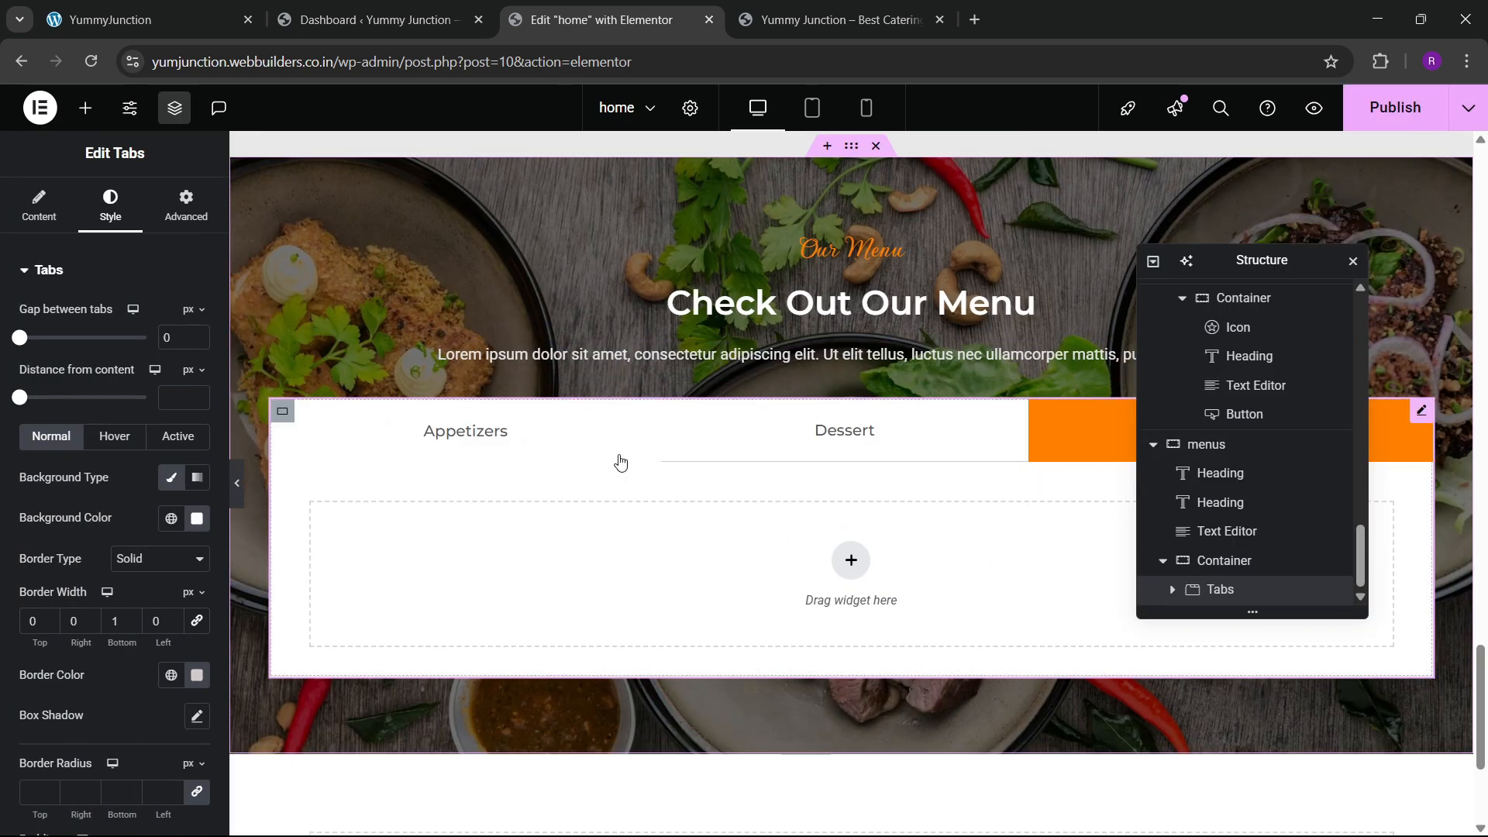
{"action": "left_click", "coordinate": [620, 459]}
{"action": "key", "text": "ctrl+s"}
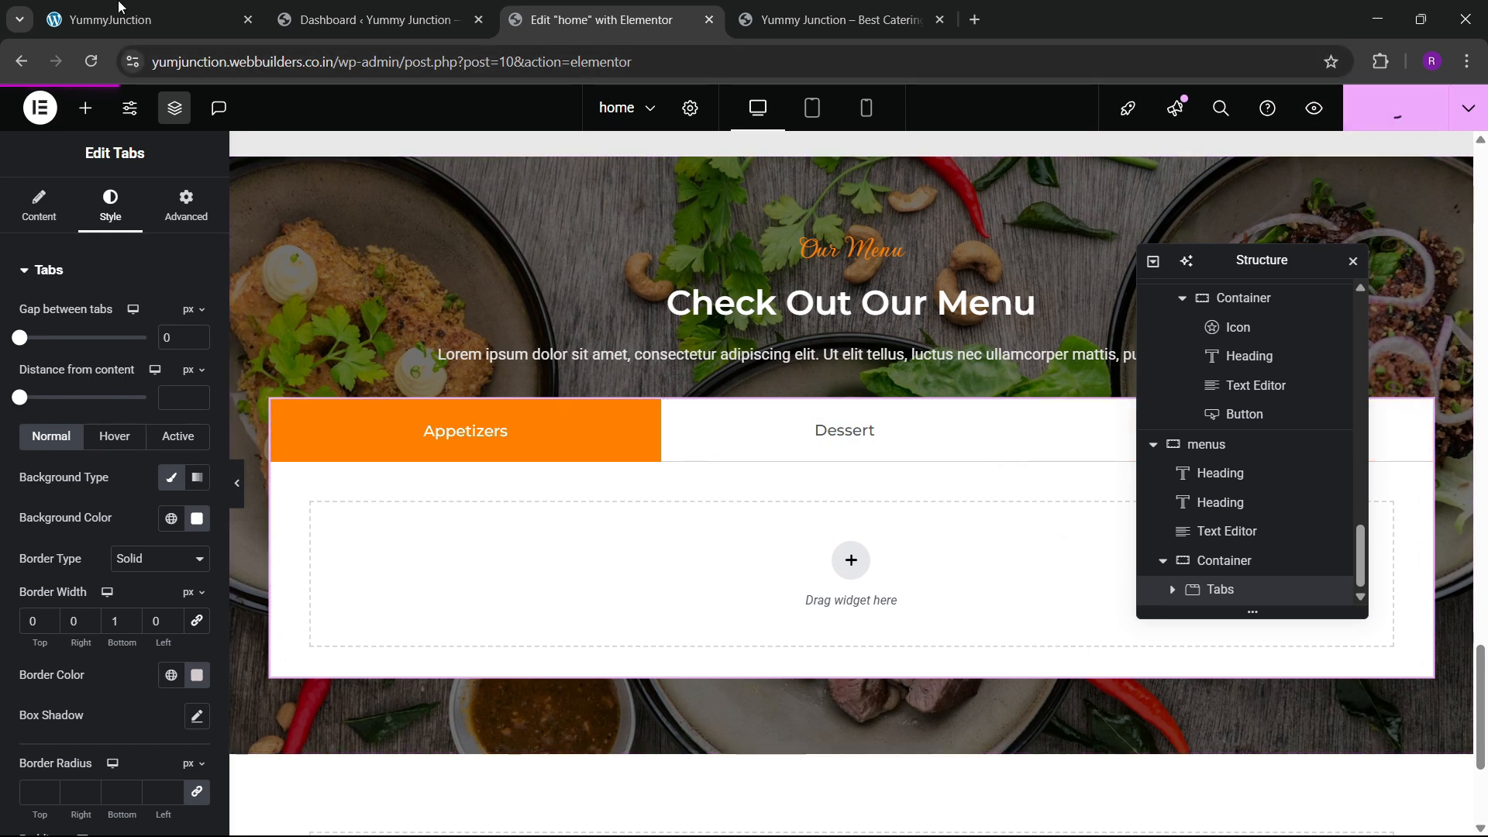
Check the reference menu section, and set the padding of the Appetizers tab's container to 0 px on all sides
{"action": "left_click", "coordinate": [120, 6]}
{"action": "scroll", "coordinate": [548, 608], "scroll_direction": "down", "scroll_amount": 1}
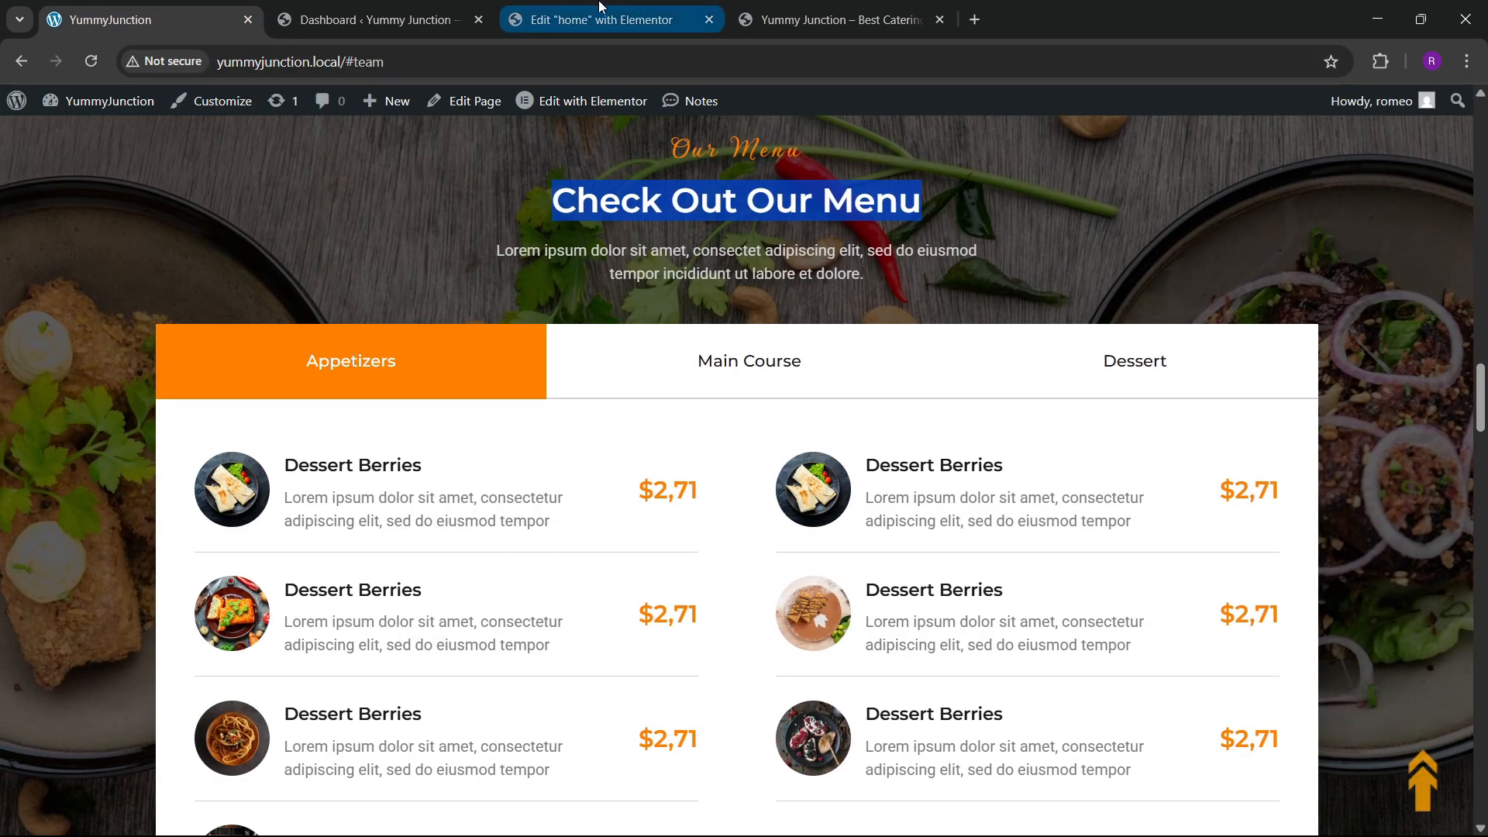
{"action": "left_click", "coordinate": [601, 6]}
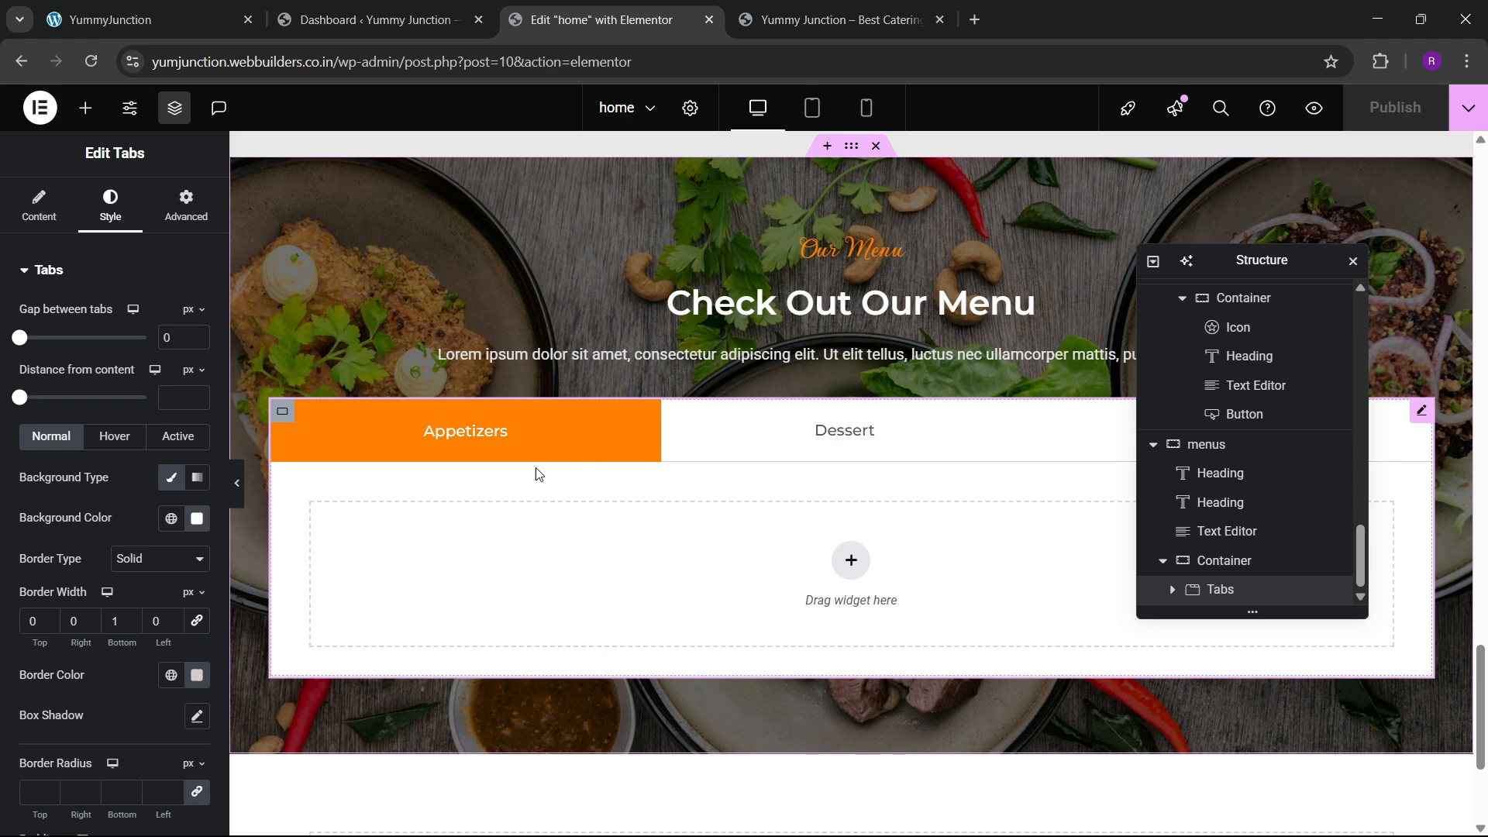
{"action": "left_click", "coordinate": [86, 107]}
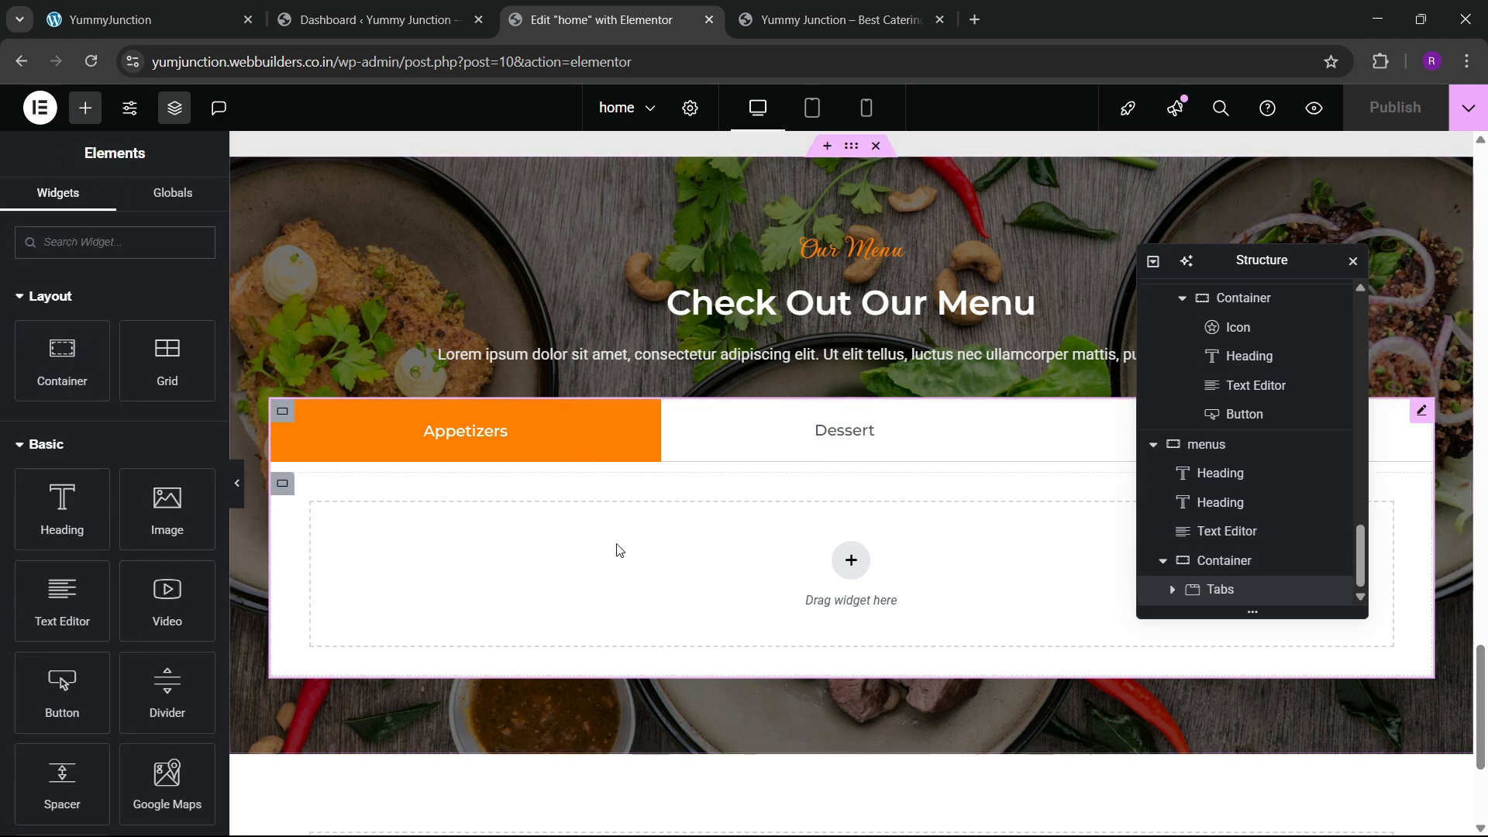
{"action": "left_click", "coordinate": [282, 483]}
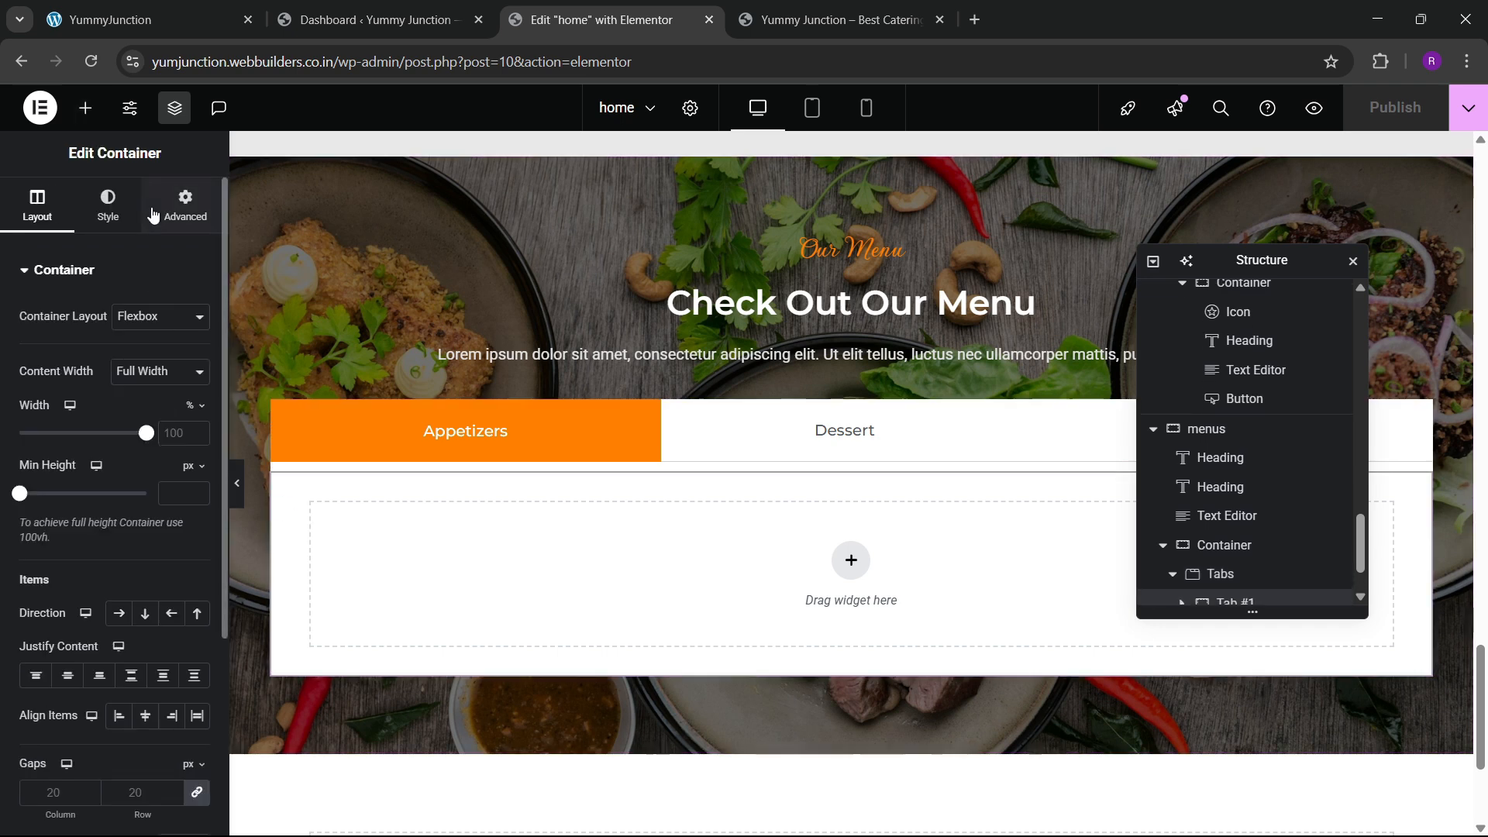
{"action": "left_click", "coordinate": [185, 205]}
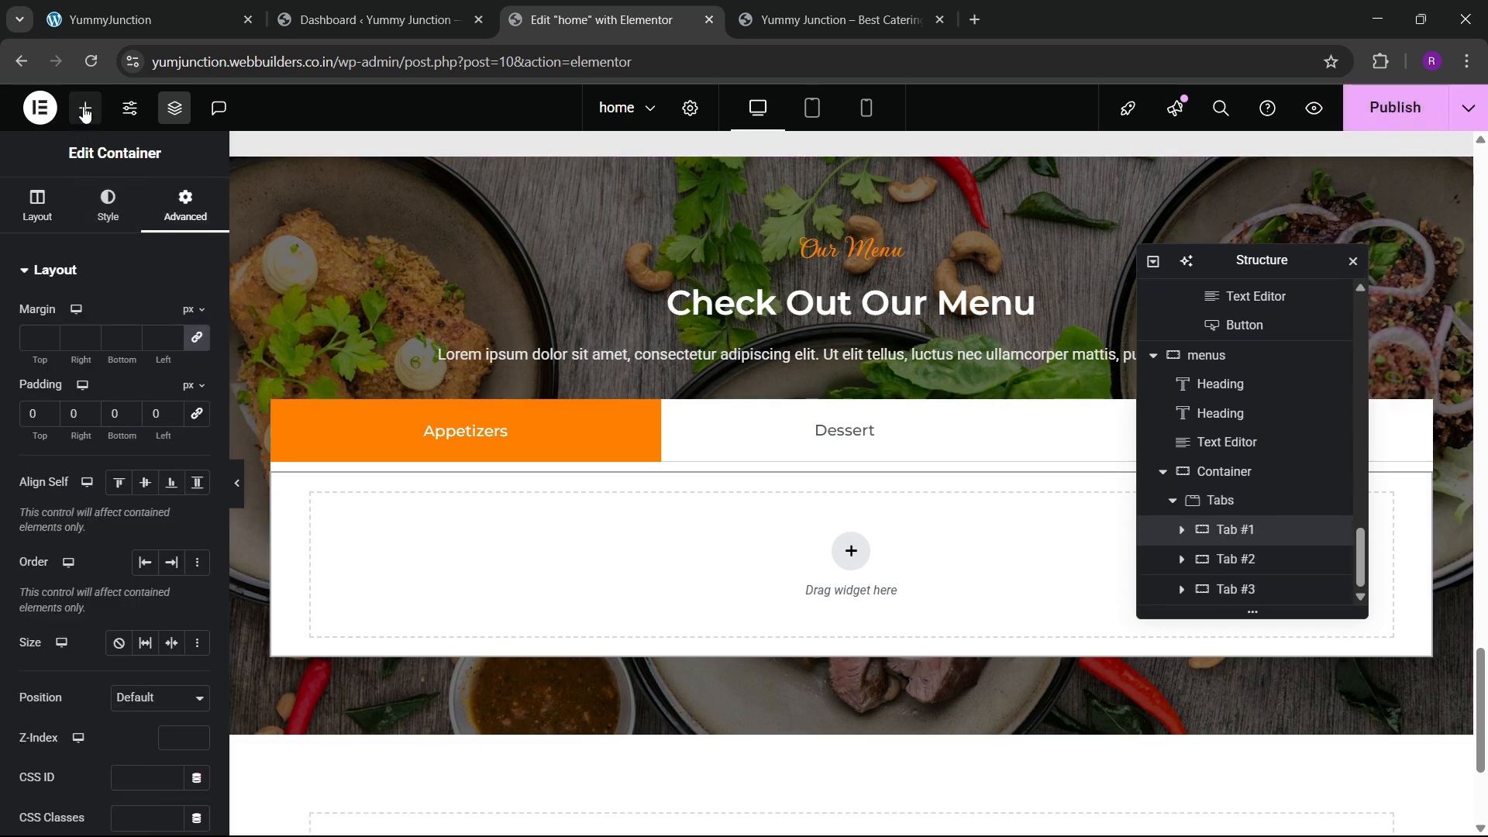
Add a nested container inside the Appetizers tab and set its content width to Full Width
{"action": "left_click", "coordinate": [86, 107]}
{"action": "left_click_drag", "start_coordinate": [63, 363], "coordinate": [631, 588]}
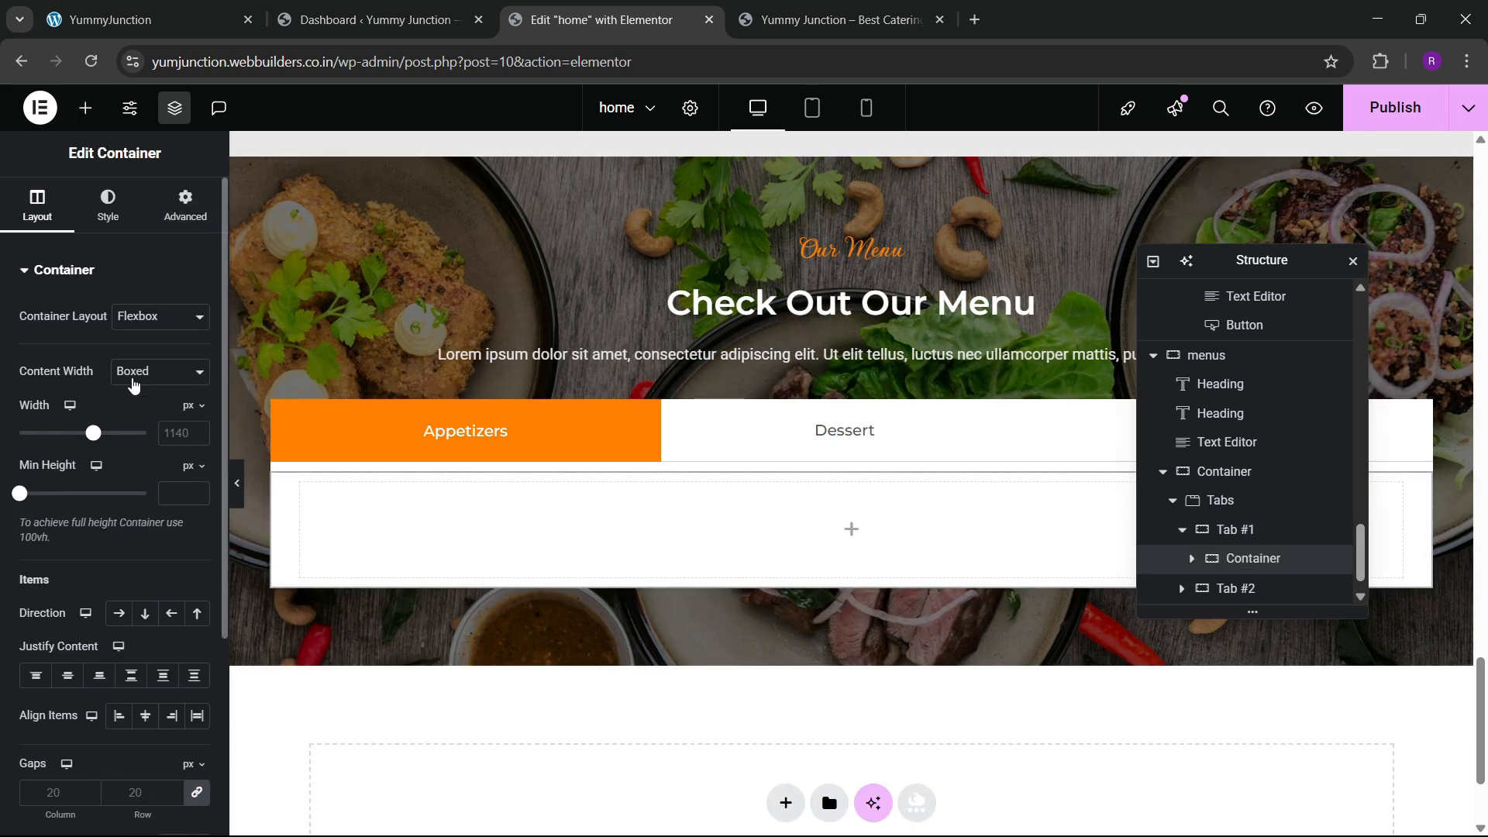
{"action": "left_click", "coordinate": [133, 372]}
{"action": "left_click", "coordinate": [133, 422]}
Set the nested container's padding to 40 px on all sides
{"action": "left_click", "coordinate": [185, 205]}
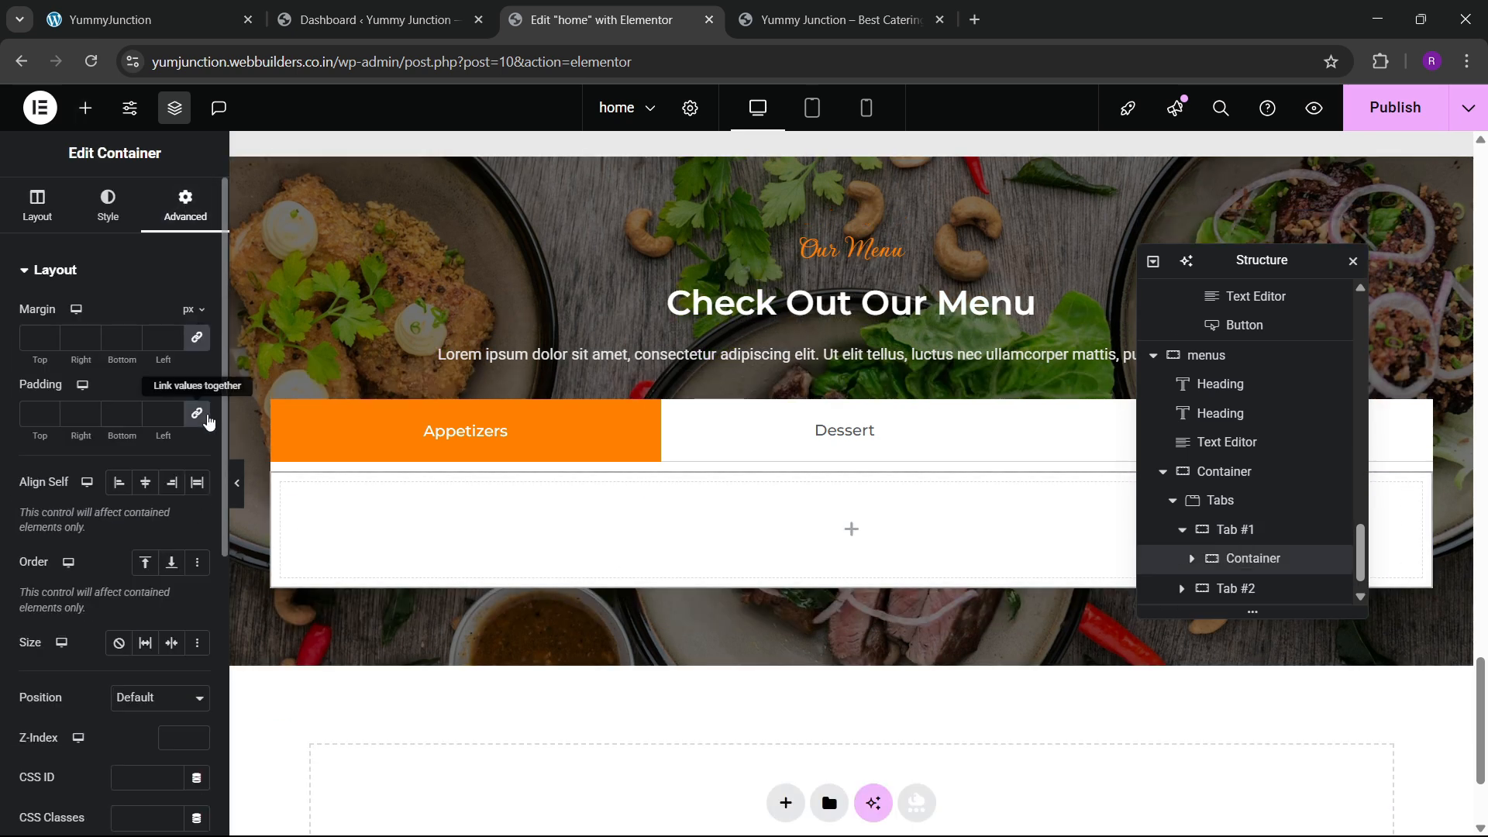
{"action": "left_click", "coordinate": [205, 419]}
{"action": "scroll", "coordinate": [1318, 551], "scroll_direction": "up", "scroll_amount": 1}
{"action": "scroll", "coordinate": [1232, 555], "scroll_direction": "down", "scroll_amount": 2}
{"action": "scroll", "coordinate": [1213, 556], "scroll_direction": "up", "scroll_amount": 1}
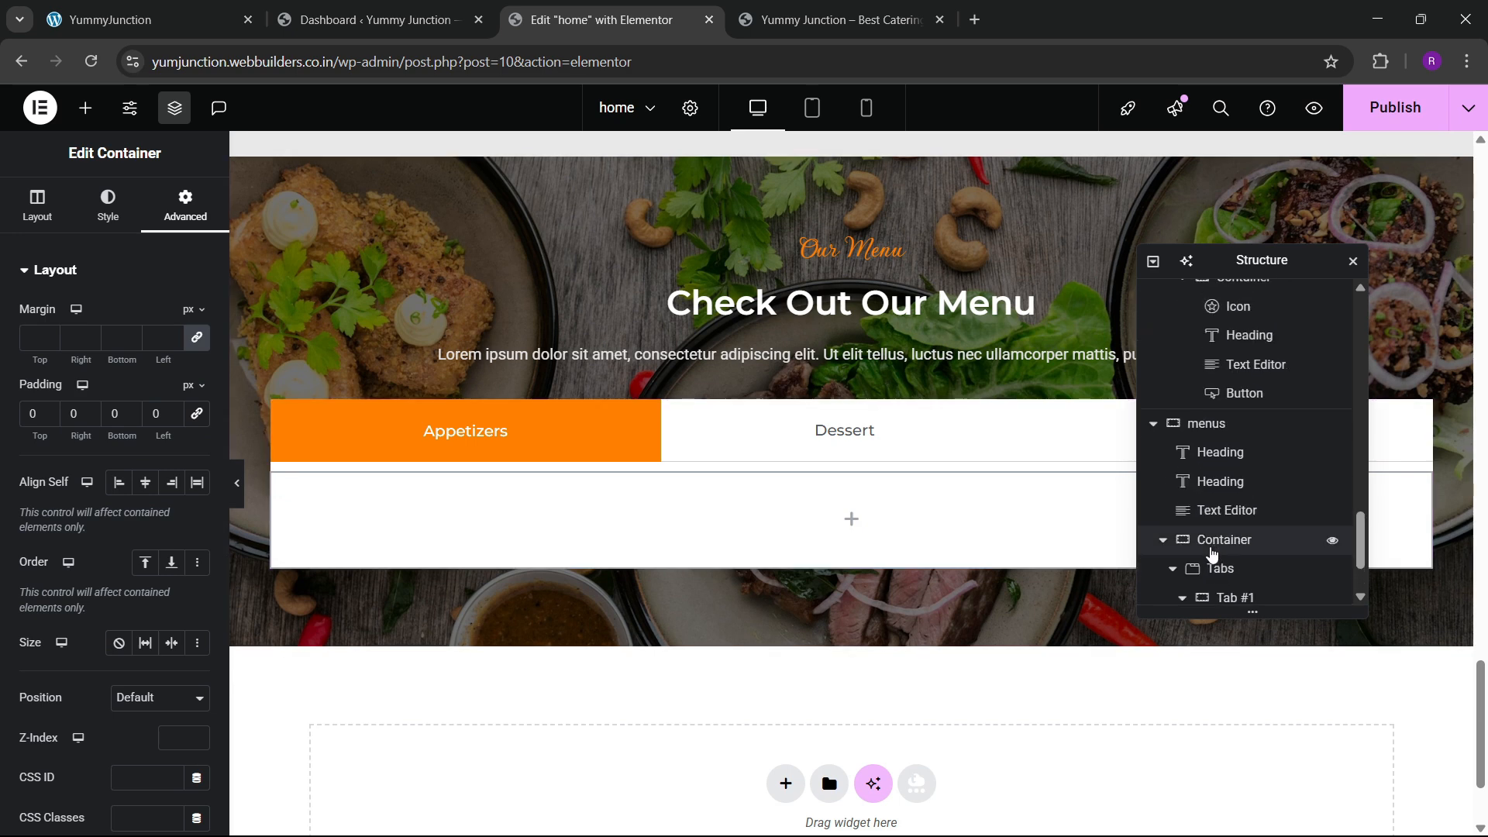
{"action": "scroll", "coordinate": [1209, 549], "scroll_direction": "down", "scroll_amount": 1}
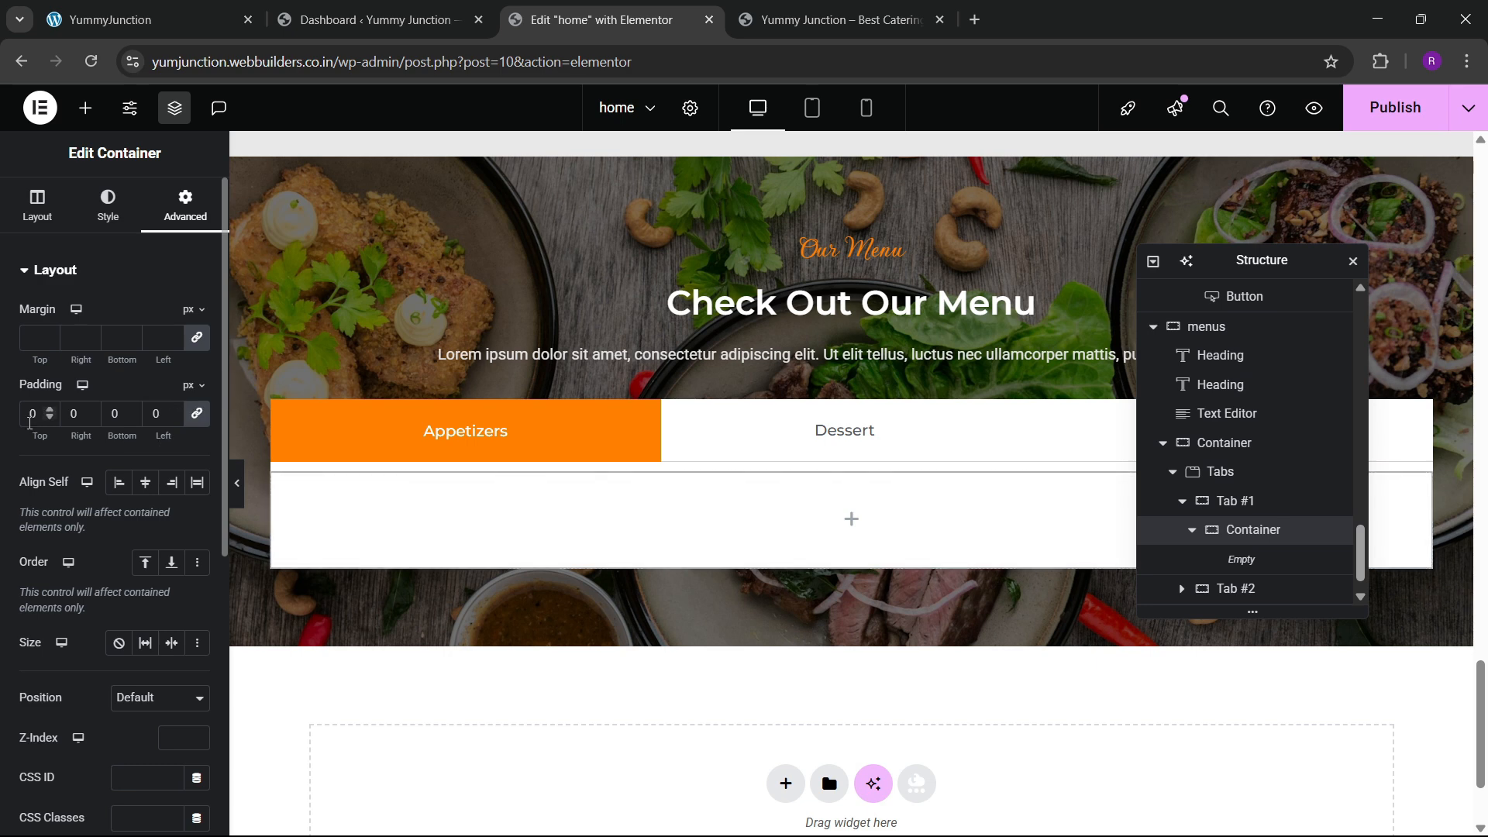
{"action": "left_click", "coordinate": [30, 422]}
{"action": "type", "text": "40"}
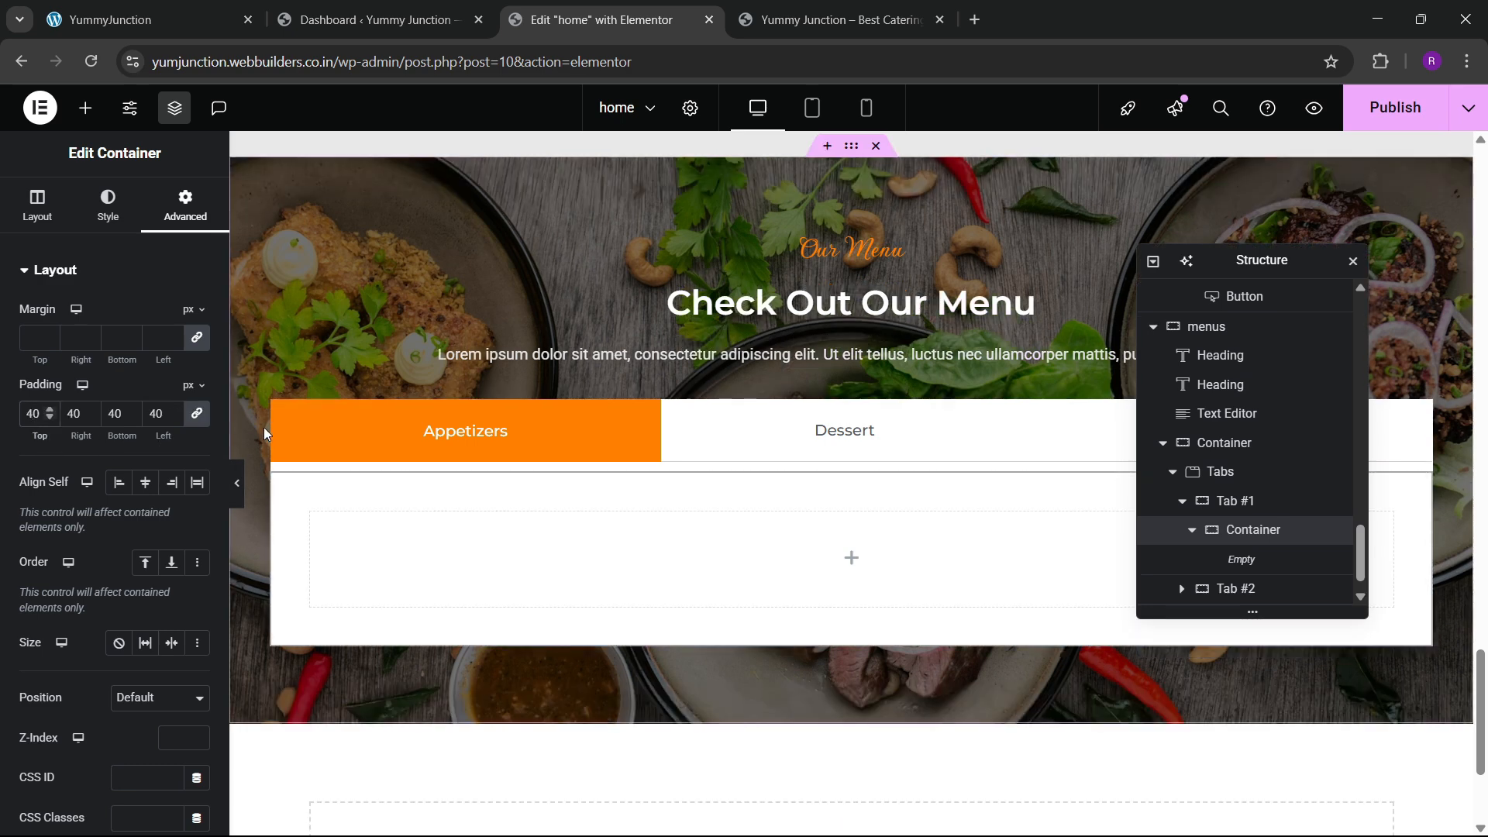
Compare with the reference menu's two-column item layout and add a Grid inside the nested Appetizers container
{"action": "left_click", "coordinate": [183, 17]}
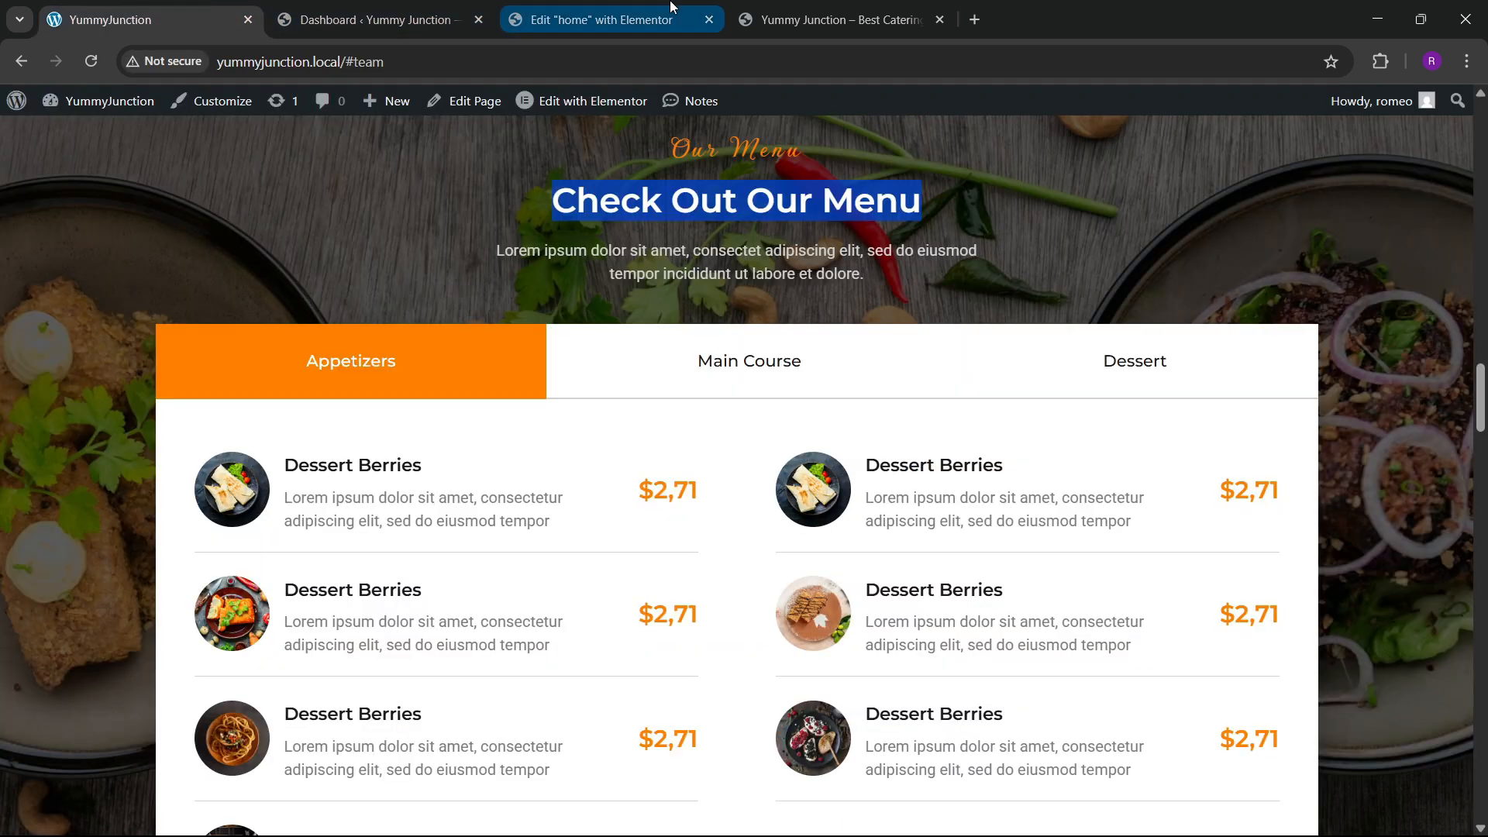
{"action": "left_click", "coordinate": [628, 14]}
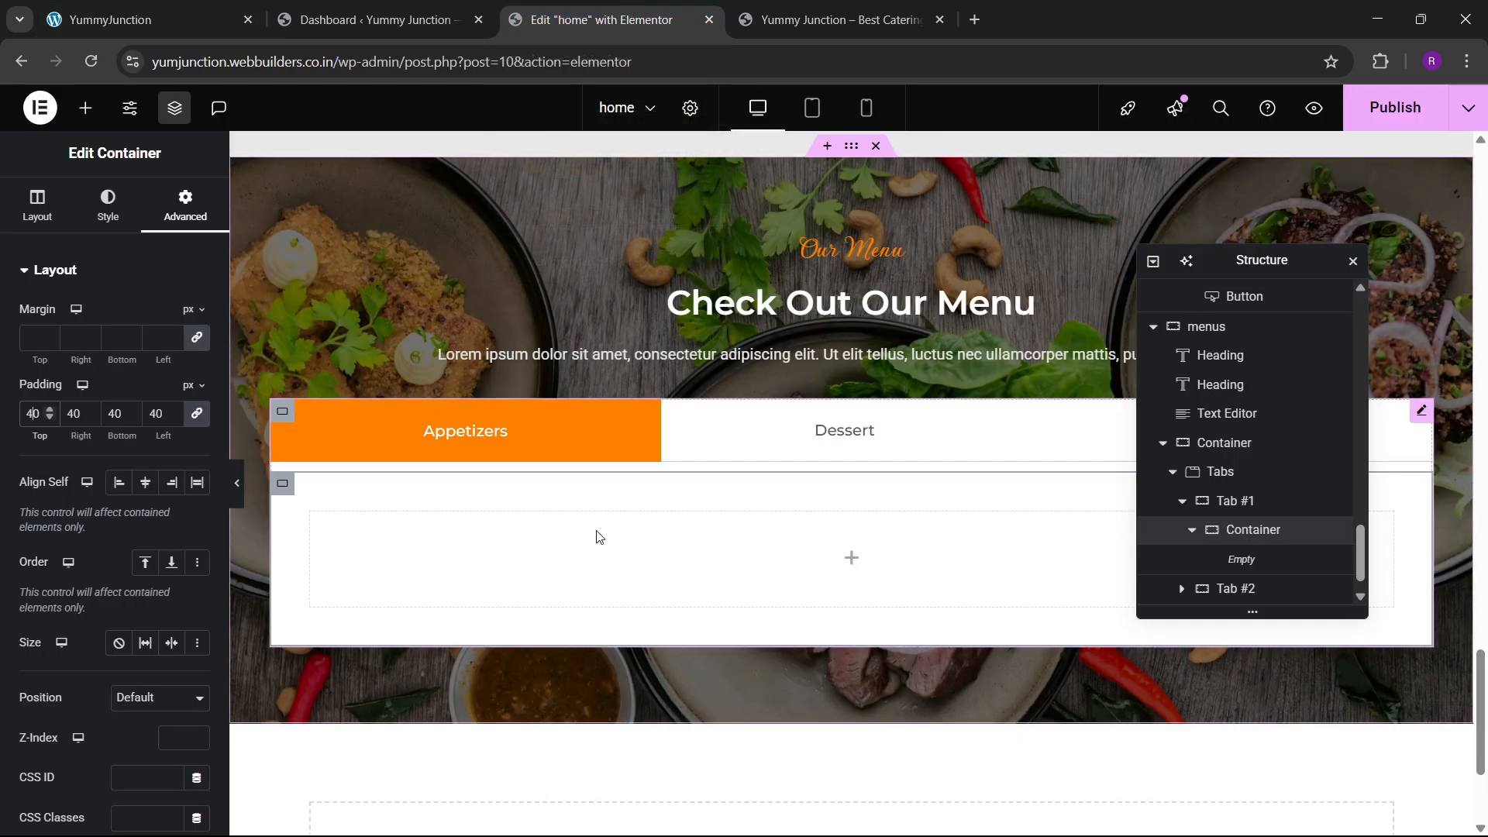
{"action": "left_click", "coordinate": [142, 6]}
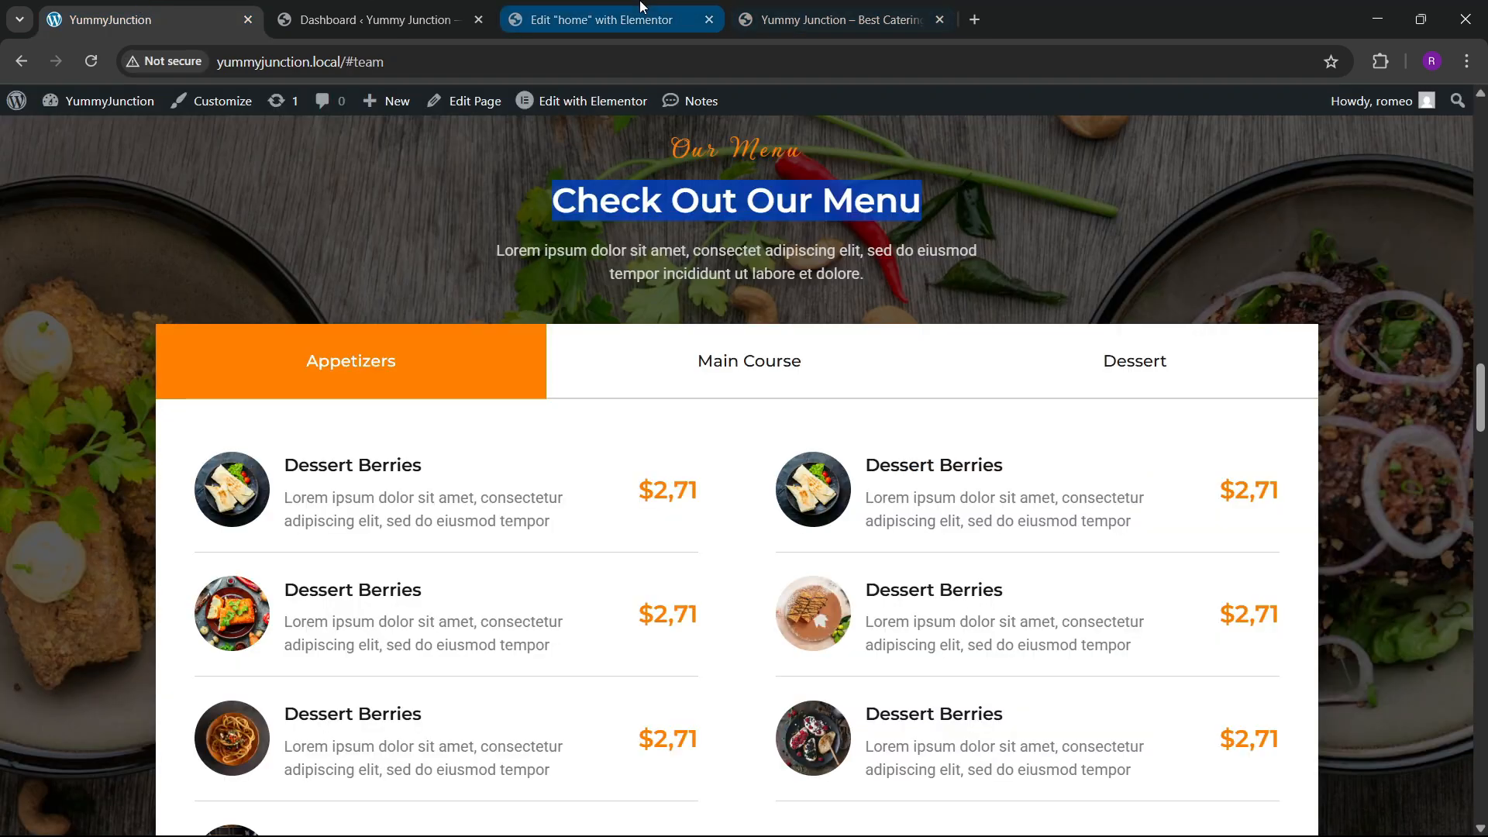
{"action": "mouse_move", "coordinate": [606, 5]}
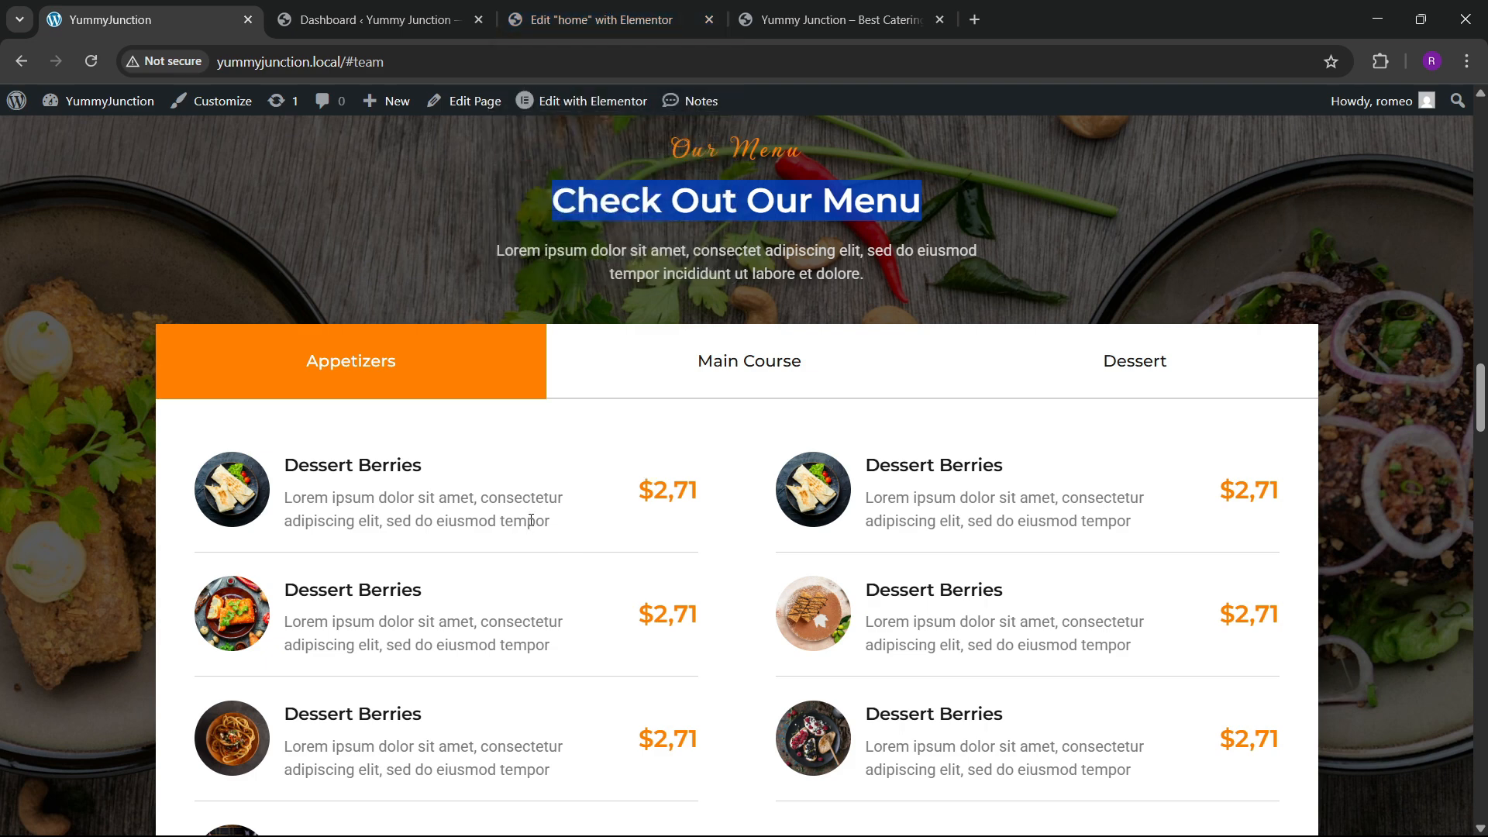
{"action": "left_click", "coordinate": [570, 8]}
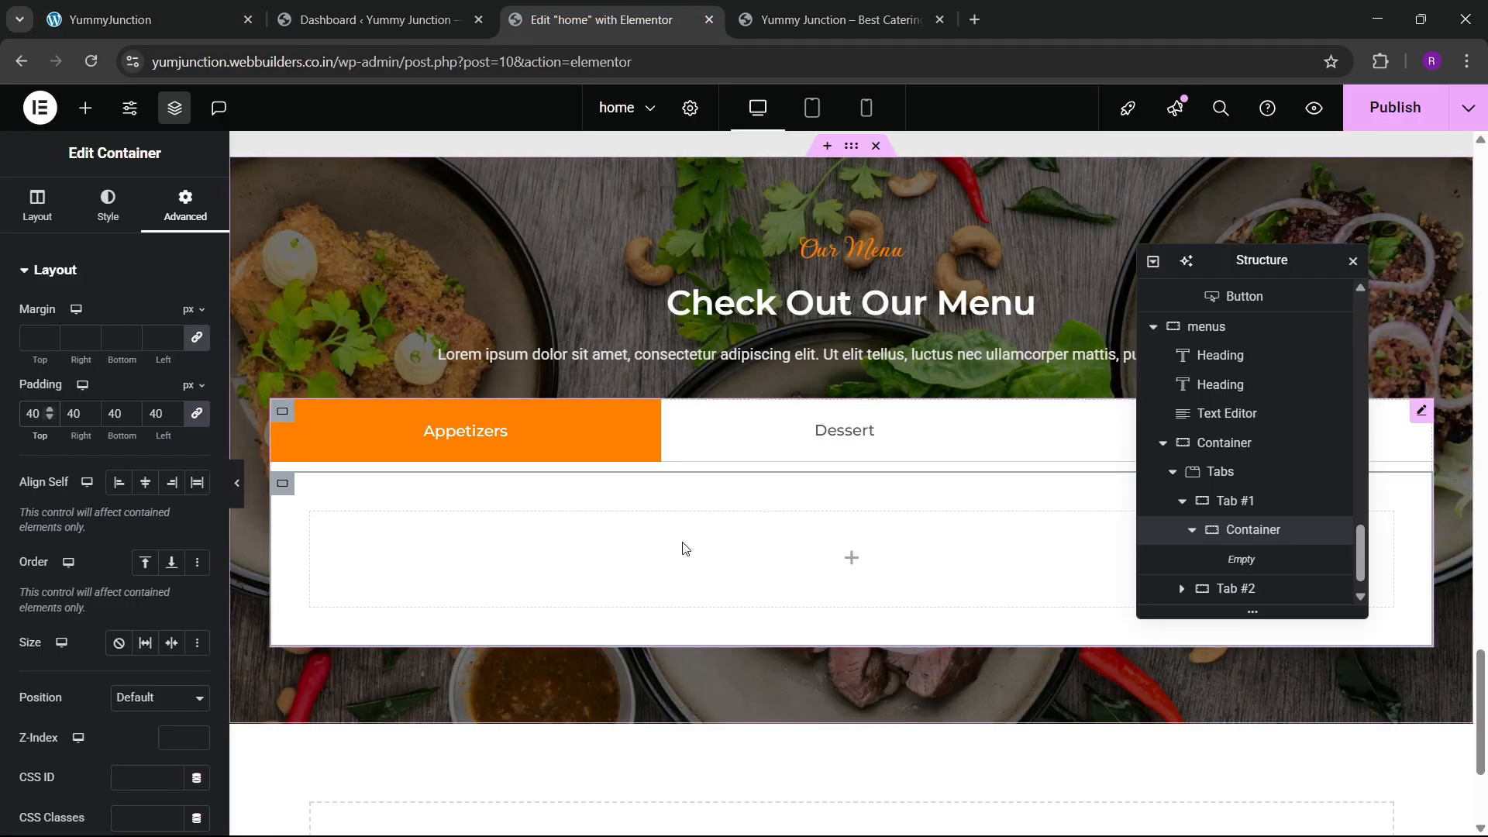
{"action": "left_click", "coordinate": [1193, 535]}
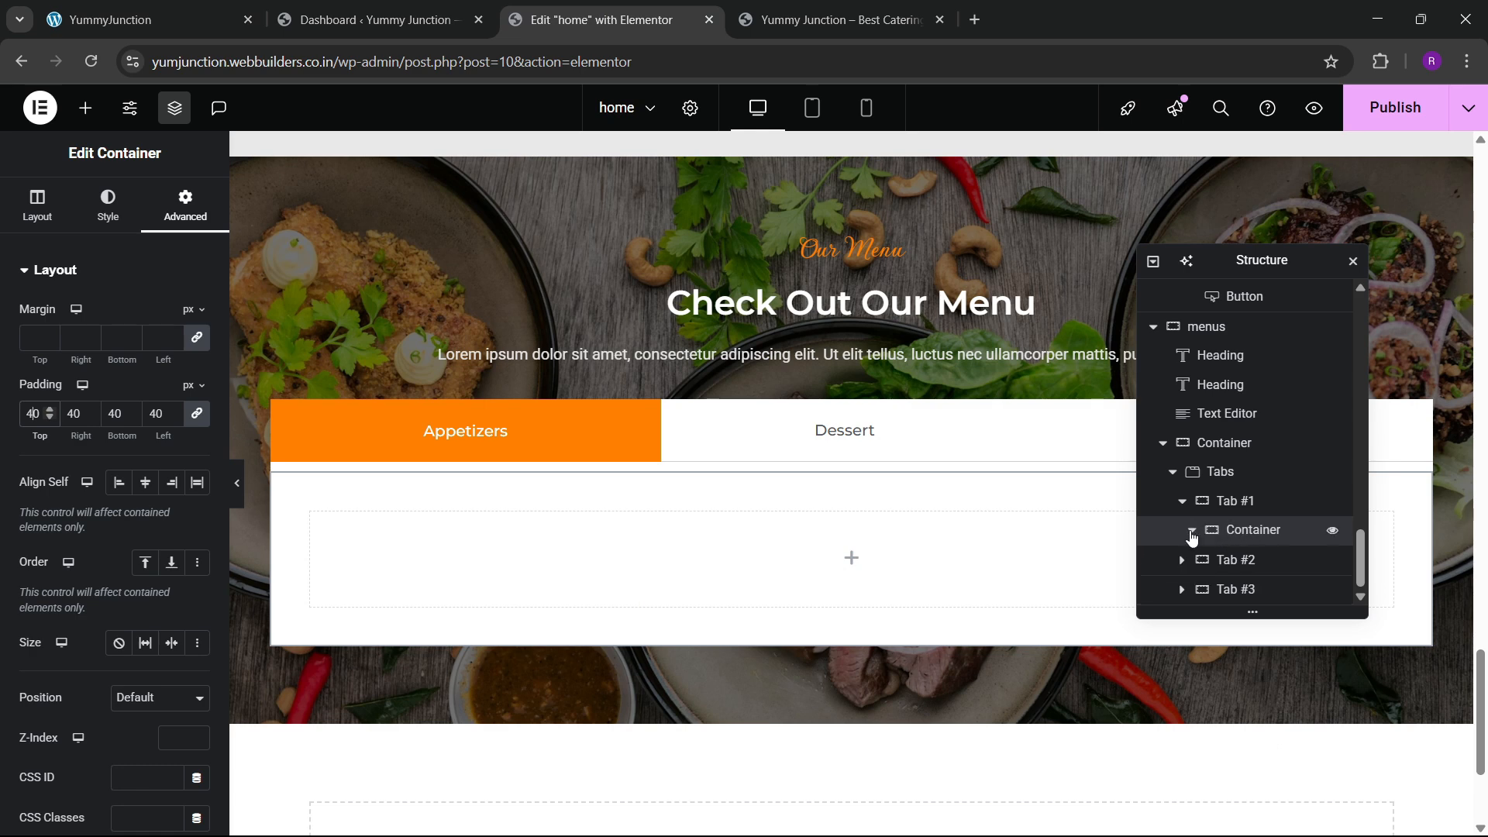
{"action": "left_click", "coordinate": [1191, 534]}
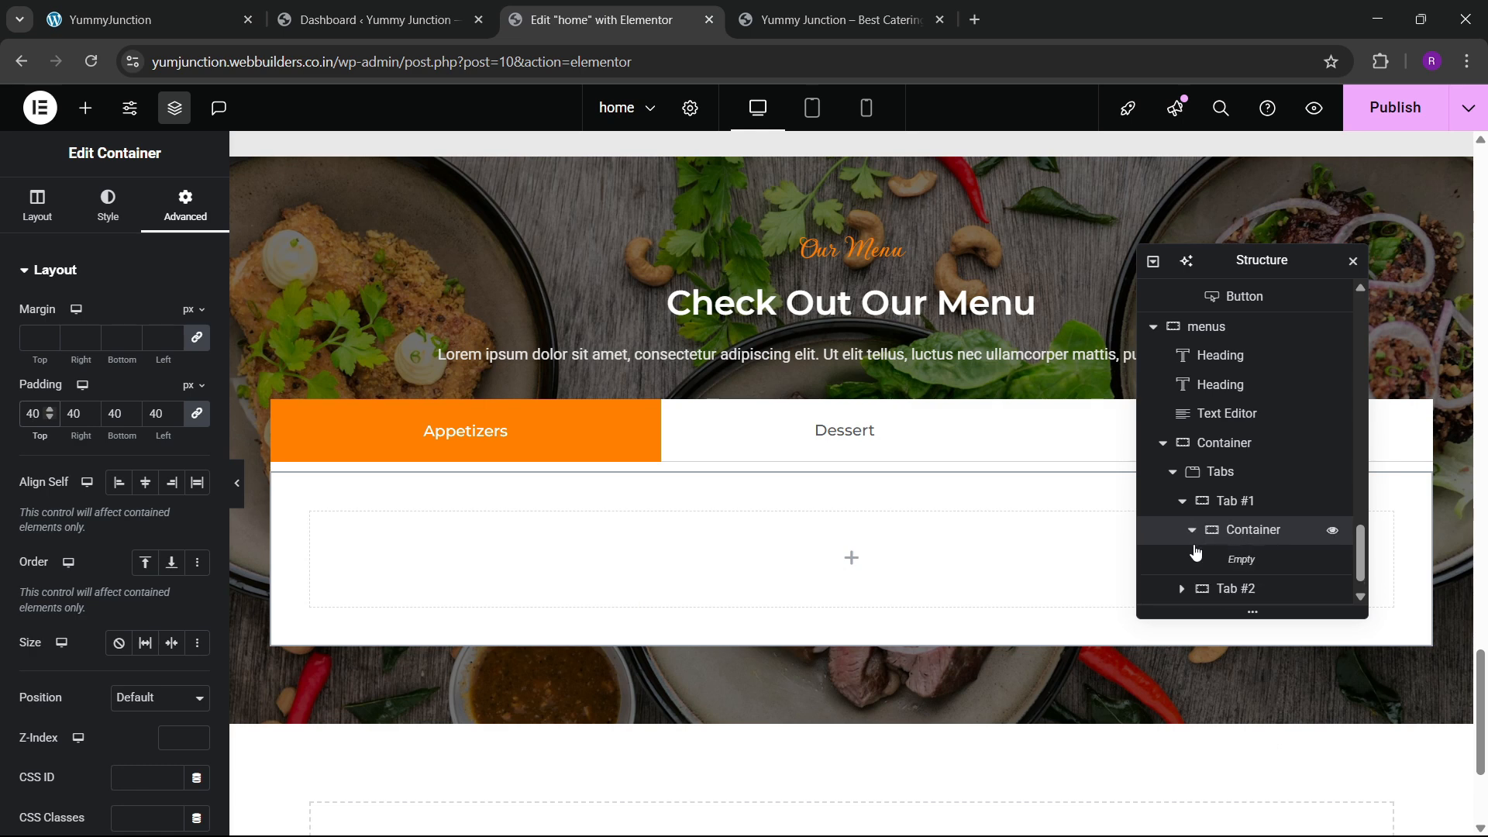
{"action": "left_click", "coordinate": [92, 116]}
{"action": "type", "text": "grid"}
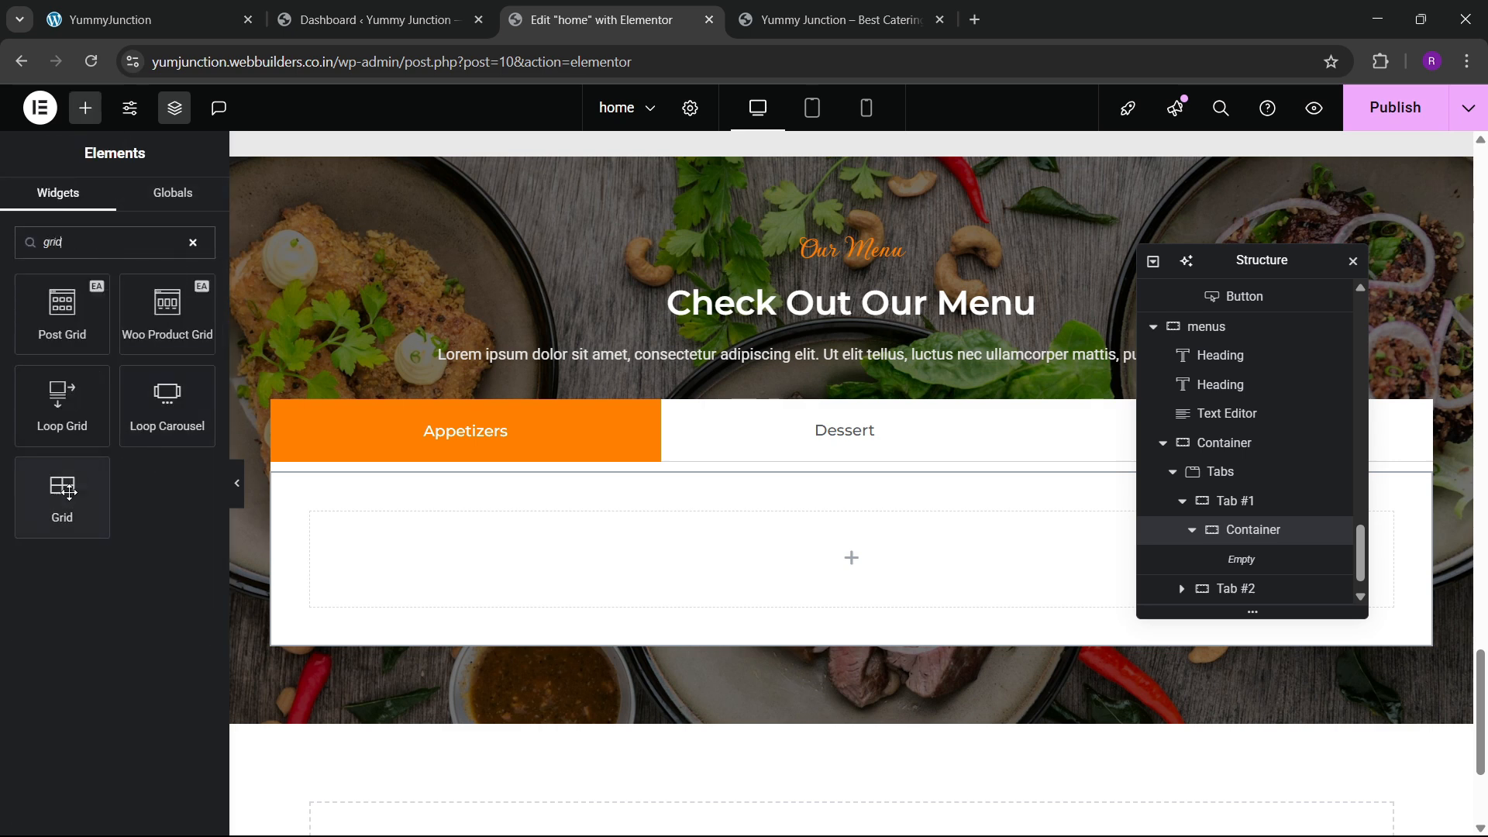
{"action": "left_click_drag", "start_coordinate": [62, 496], "coordinate": [547, 565]}
Set the grid to 2 columns to match the reference and its padding to 0 px on all sides
{"action": "left_click", "coordinate": [147, 19]}
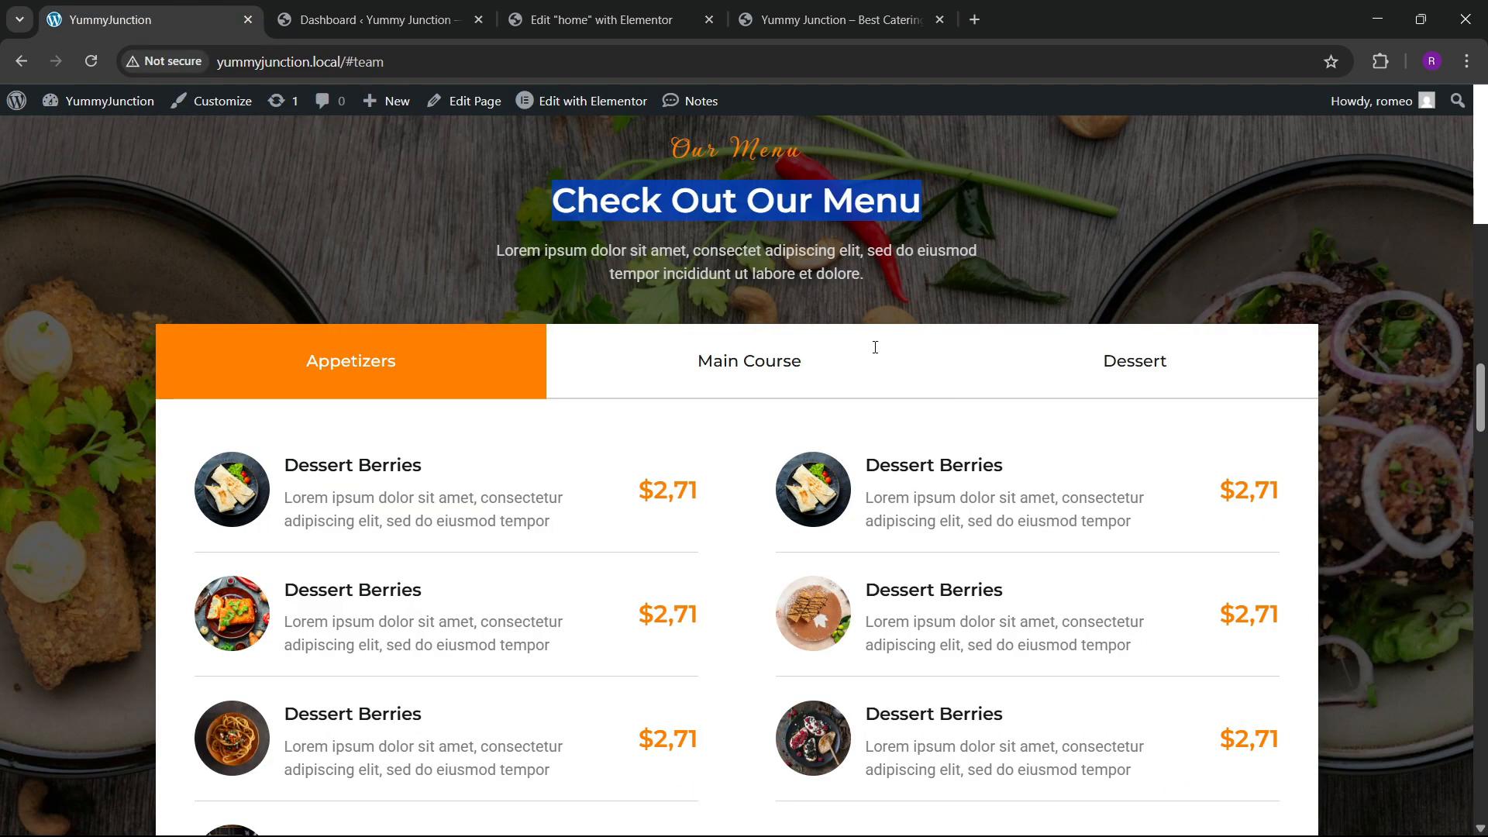
{"action": "left_click", "coordinate": [601, 9]}
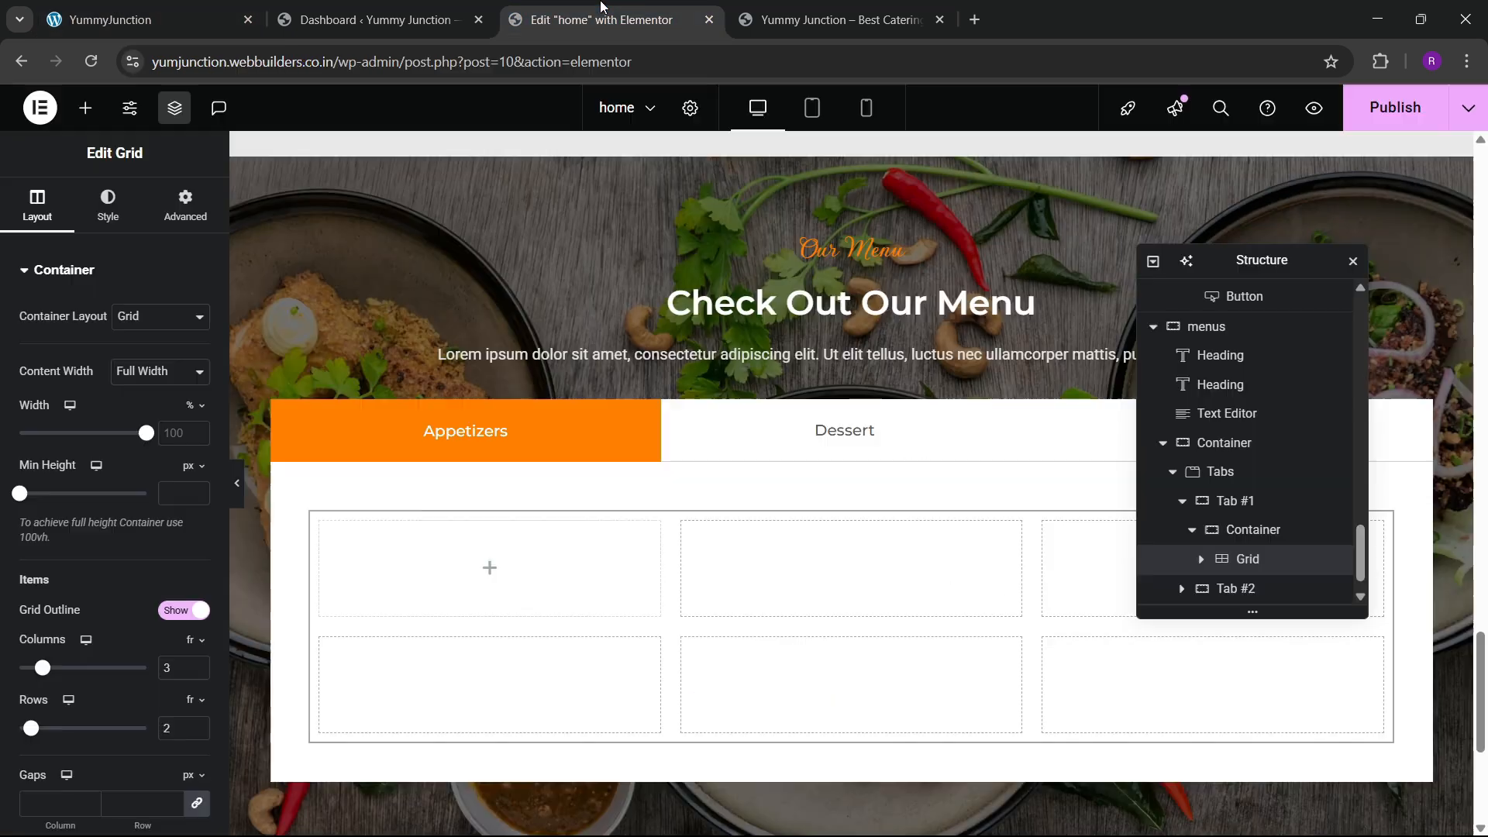
{"action": "left_click", "coordinate": [196, 664]}
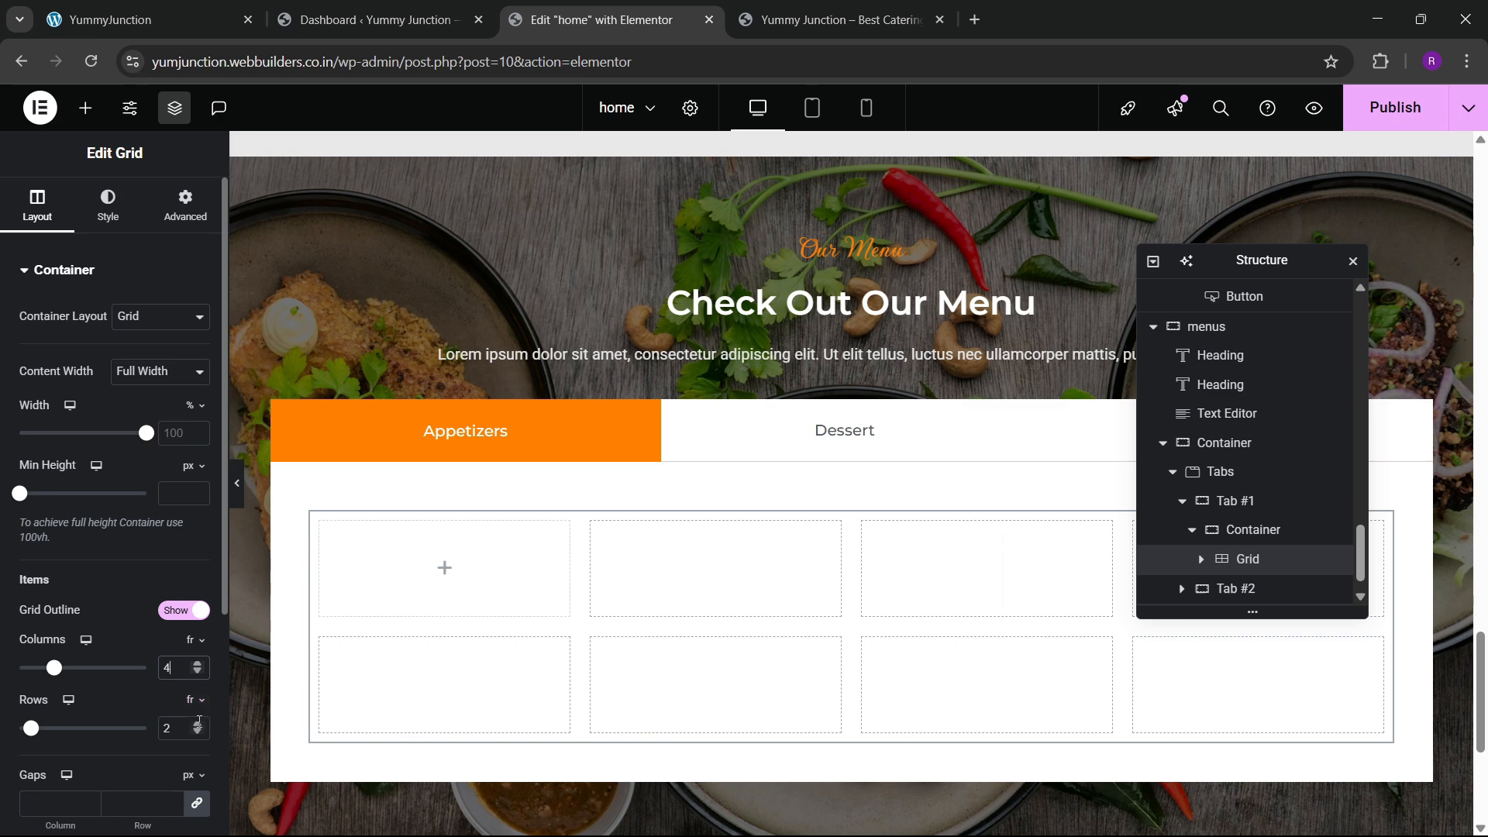
{"action": "left_click", "coordinate": [197, 672]}
{"action": "left_click", "coordinate": [197, 674]}
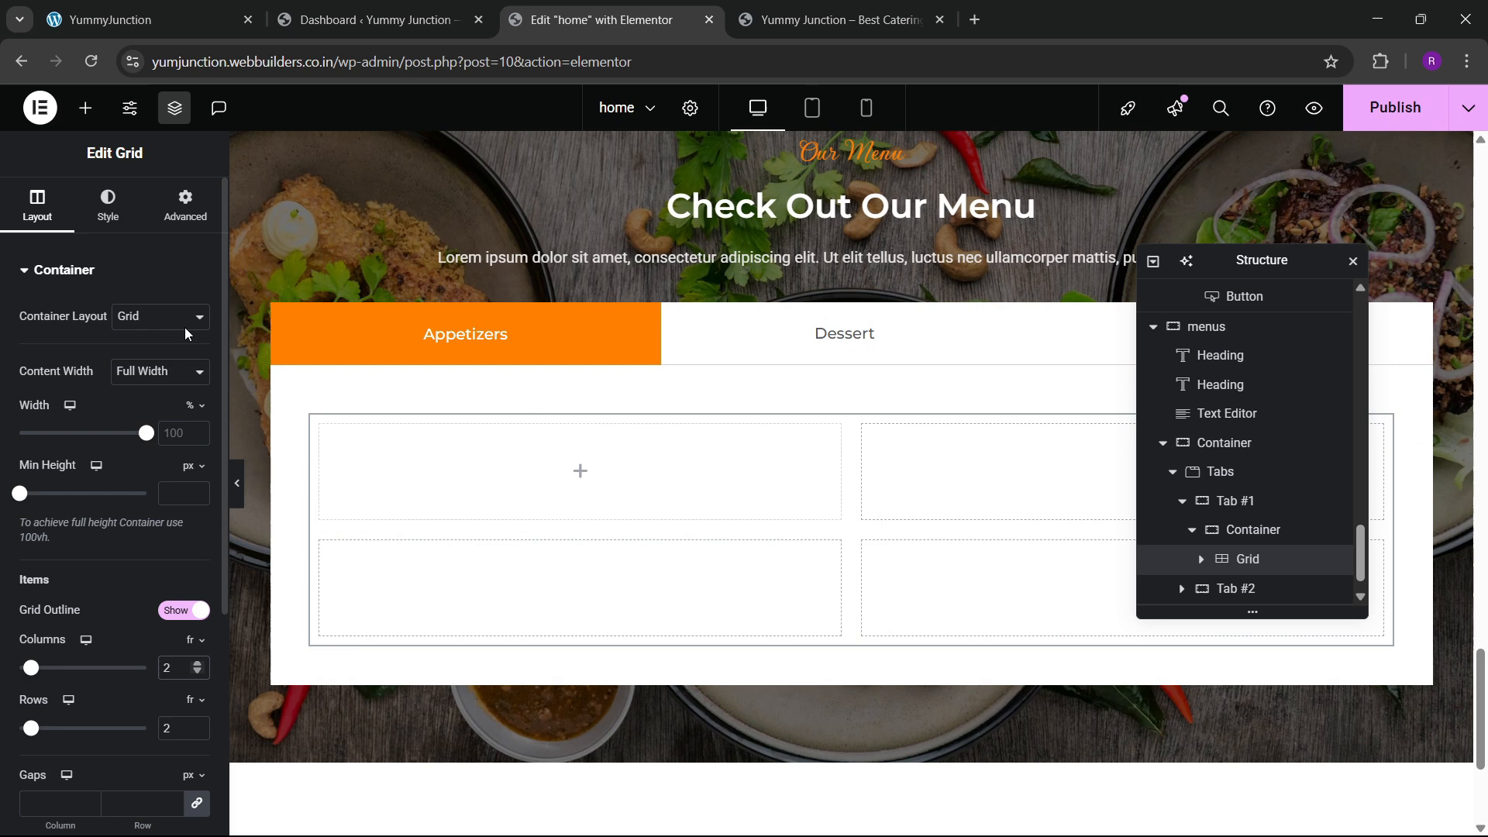
{"action": "left_click", "coordinate": [185, 205]}
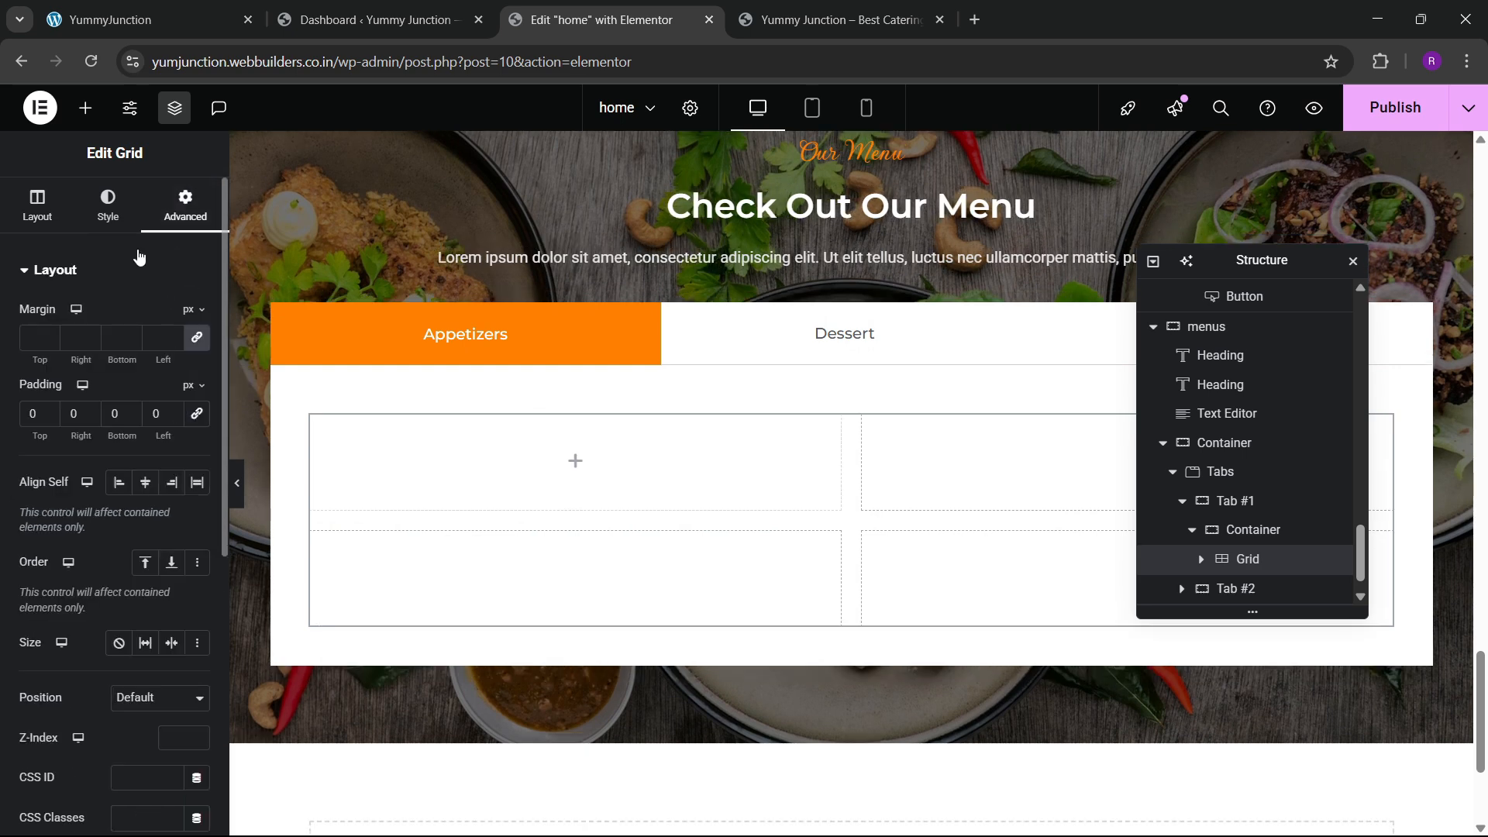
Add a container to the grid's first cell with 0 px padding, and compare it with the reference menu items
{"action": "left_click", "coordinate": [85, 108]}
{"action": "left_click_drag", "start_coordinate": [70, 384], "coordinate": [336, 501]}
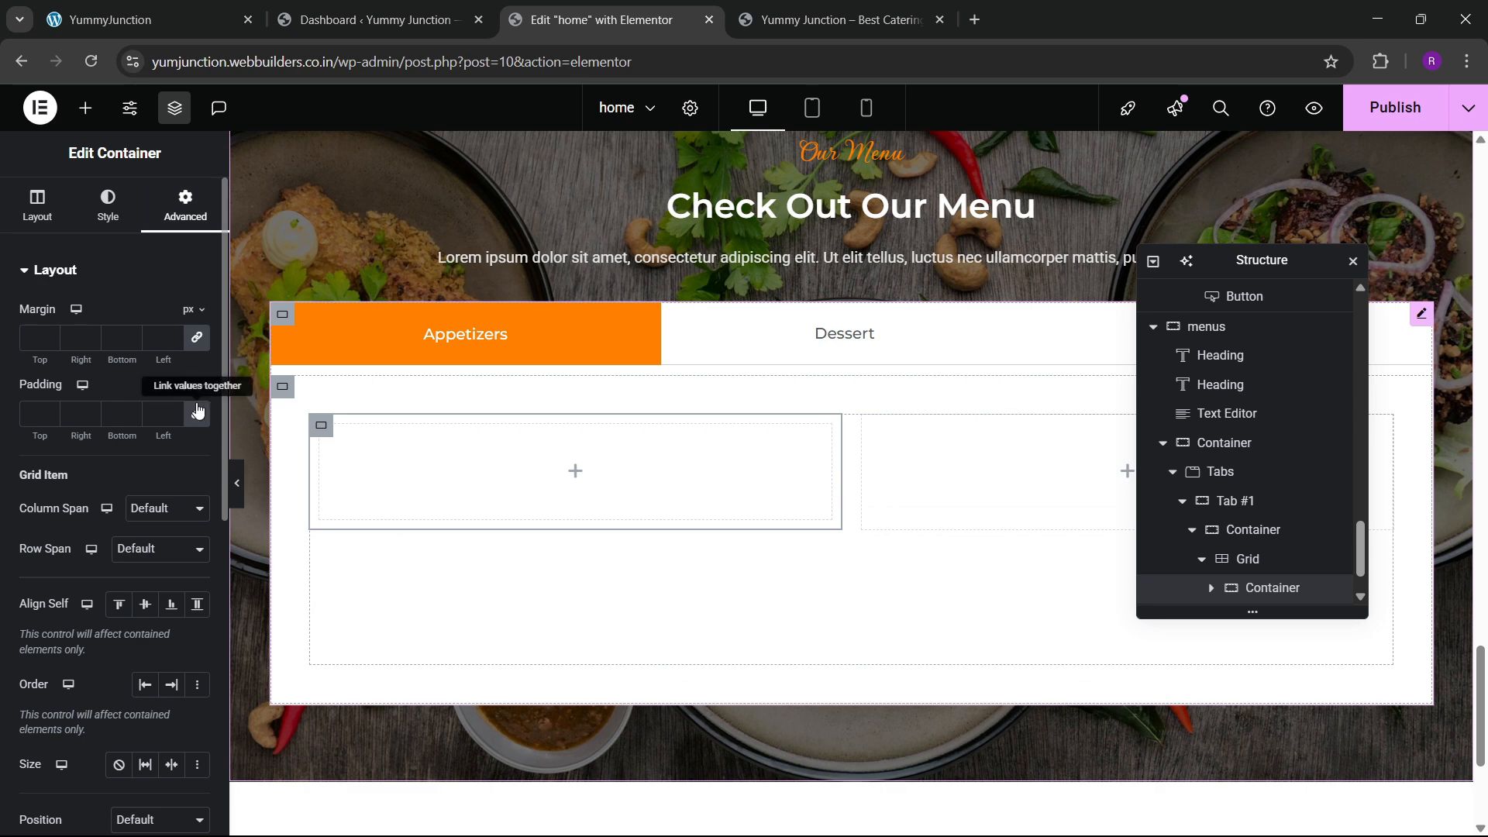
{"action": "key", "text": "ctrl+1"}
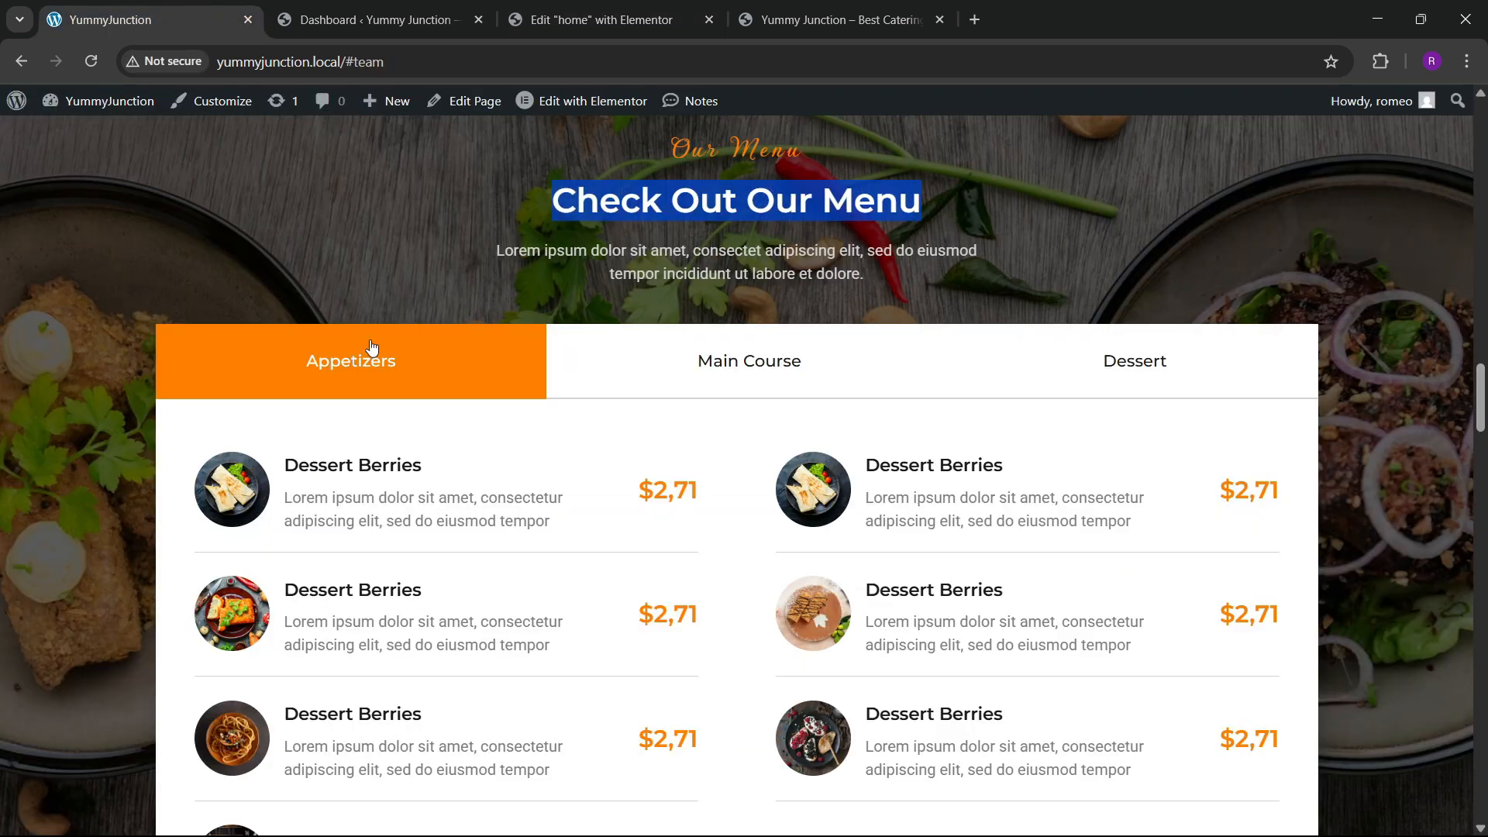
{"action": "left_click", "coordinate": [659, 14]}
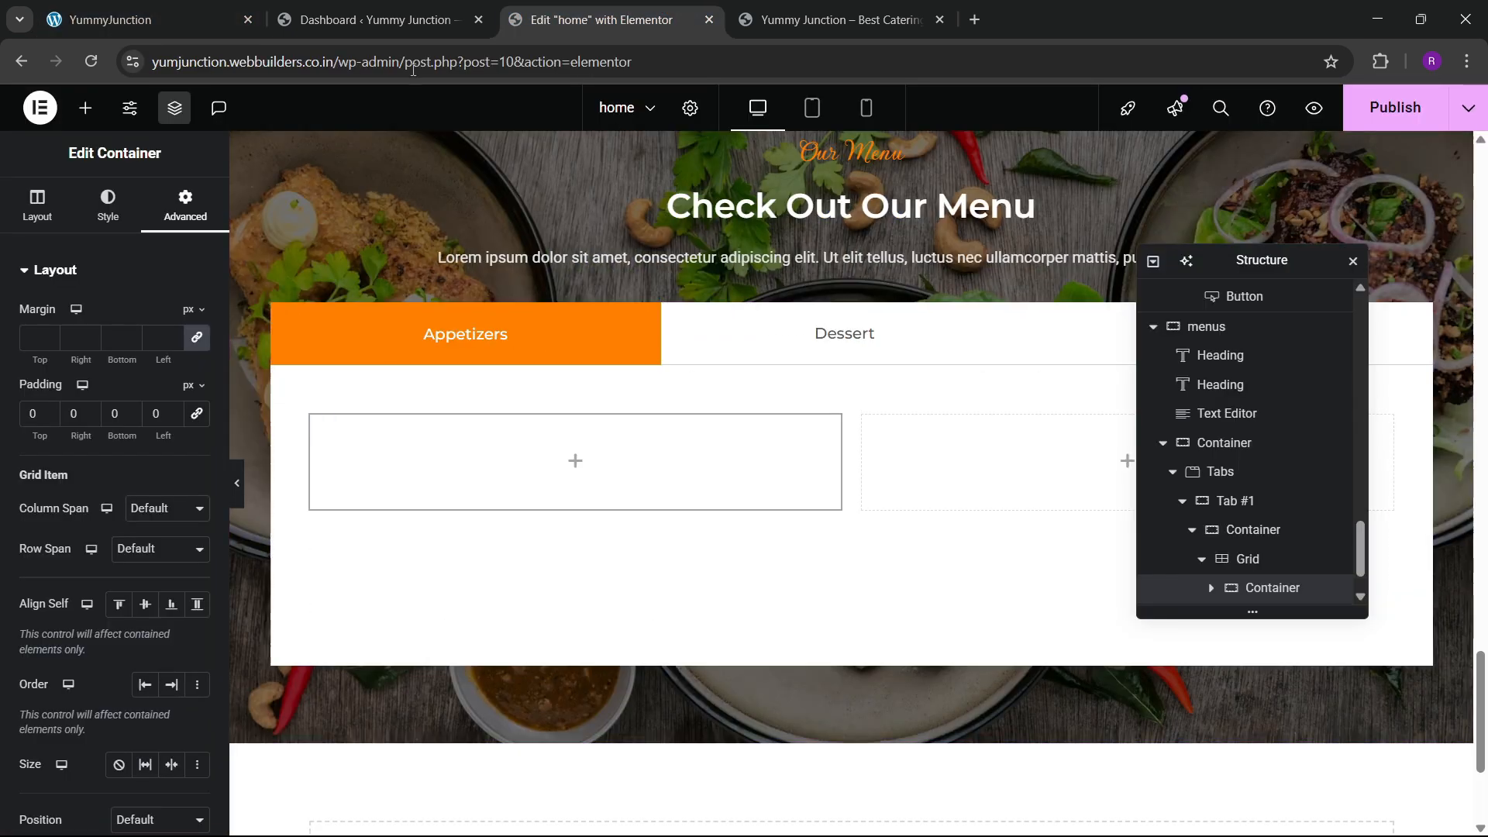
{"action": "left_click", "coordinate": [193, 8]}
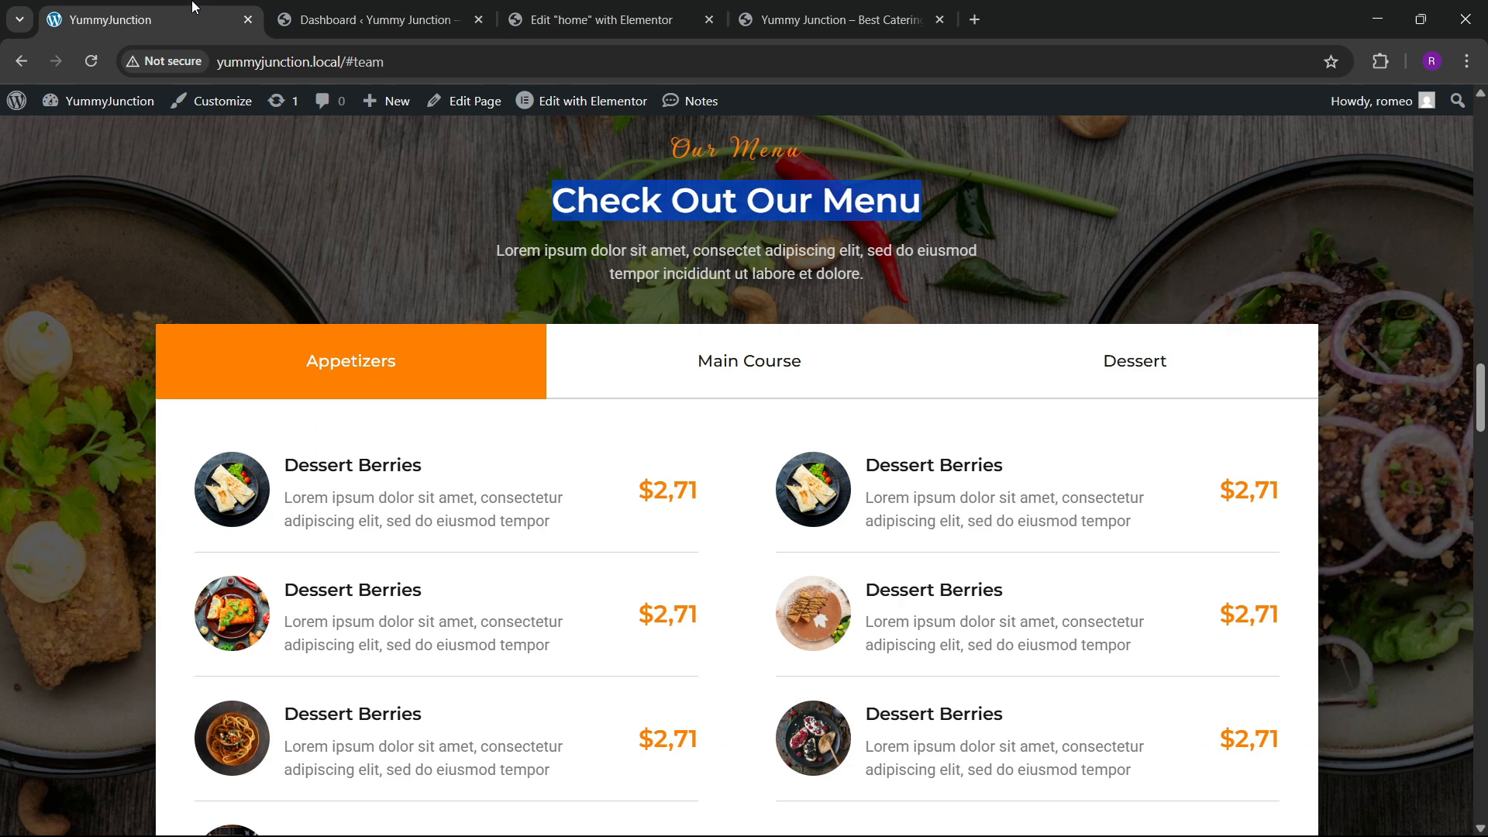
{"action": "left_click", "coordinate": [601, 20]}
{"action": "left_click", "coordinate": [84, 110]}
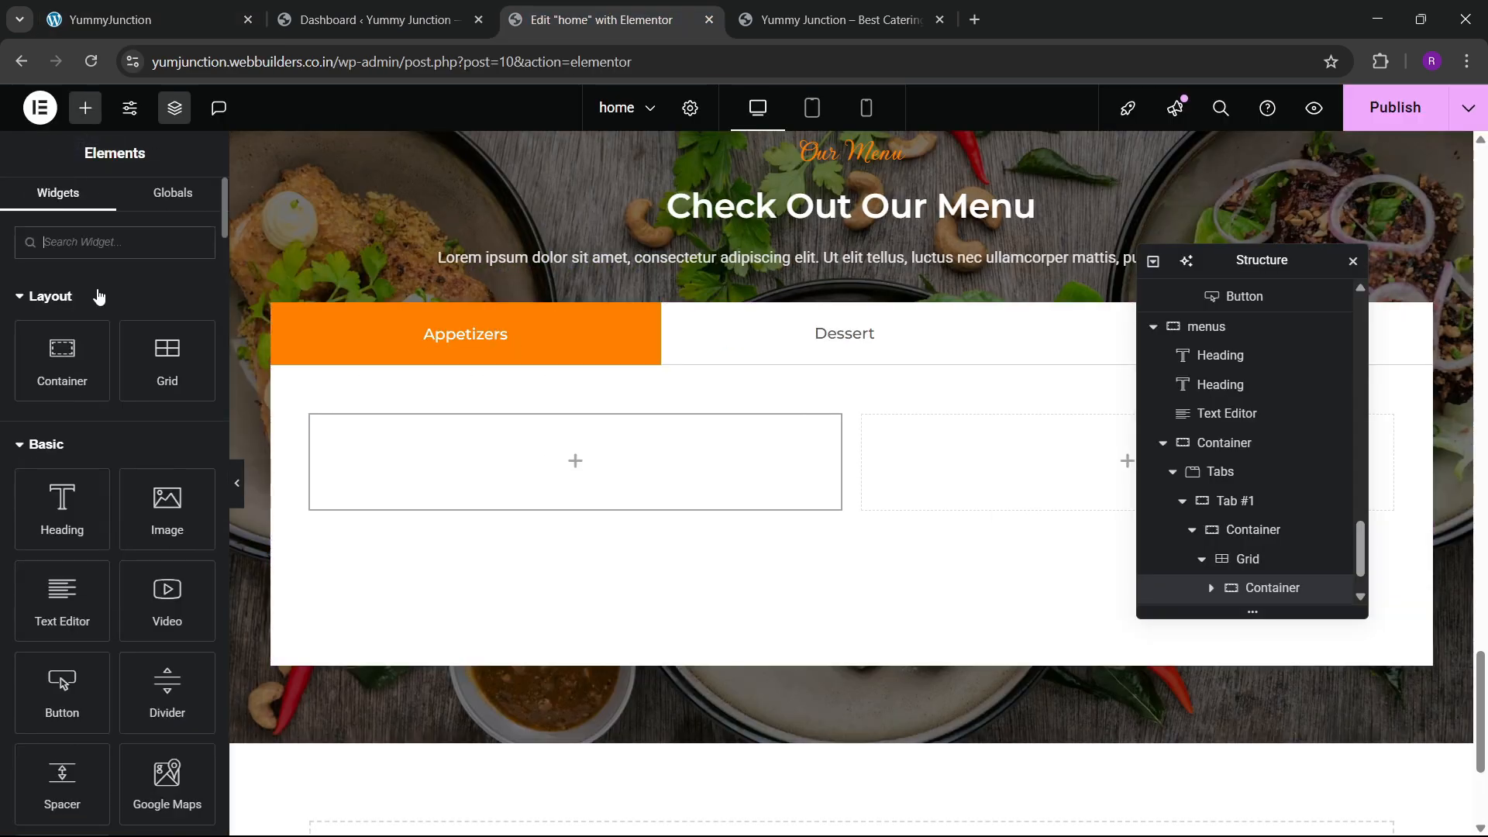
{"action": "type", "text": "icon box"}
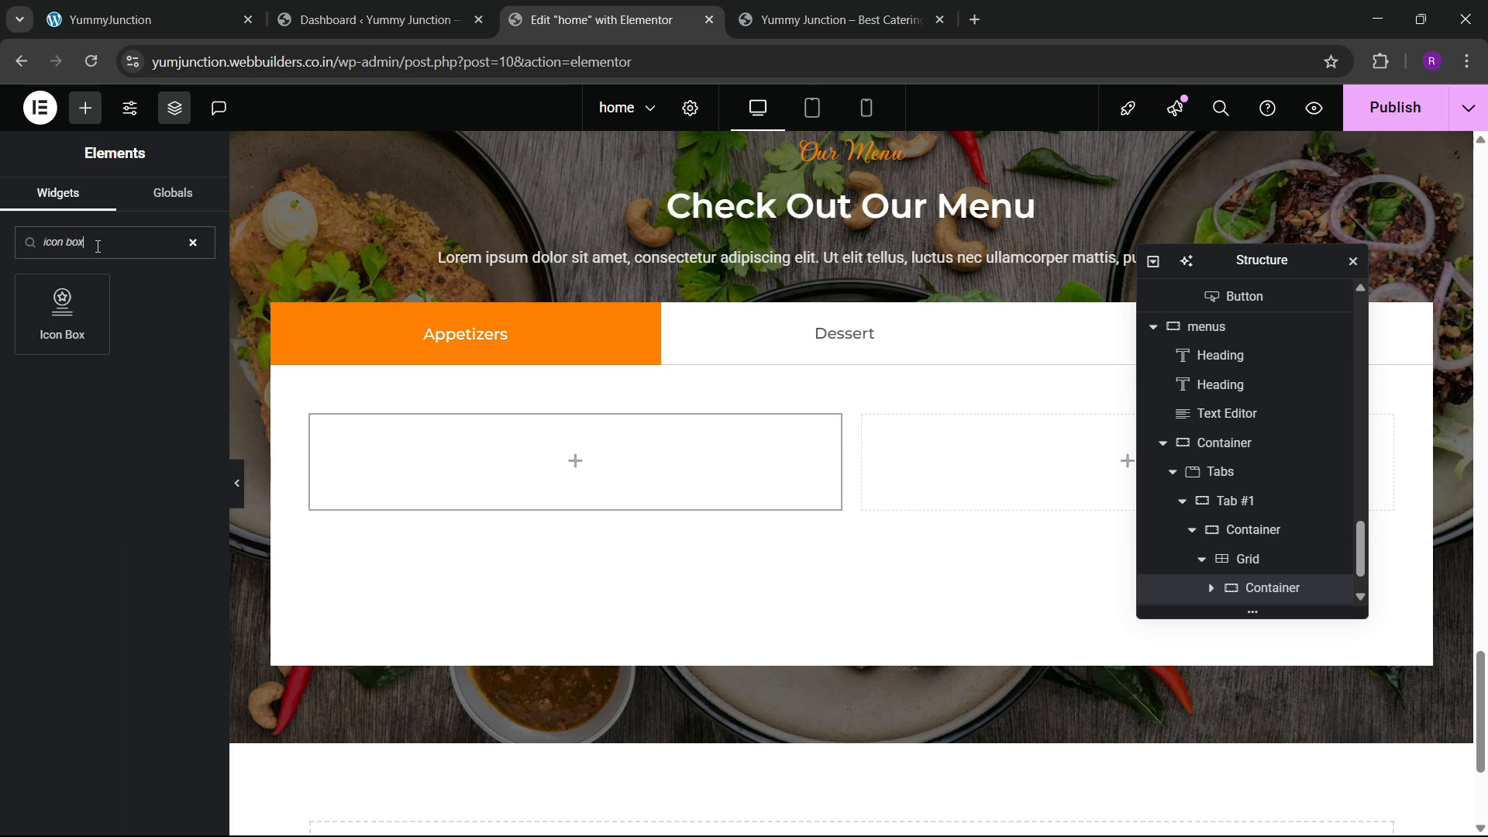
{"action": "left_click_drag", "start_coordinate": [62, 310], "coordinate": [558, 465]}
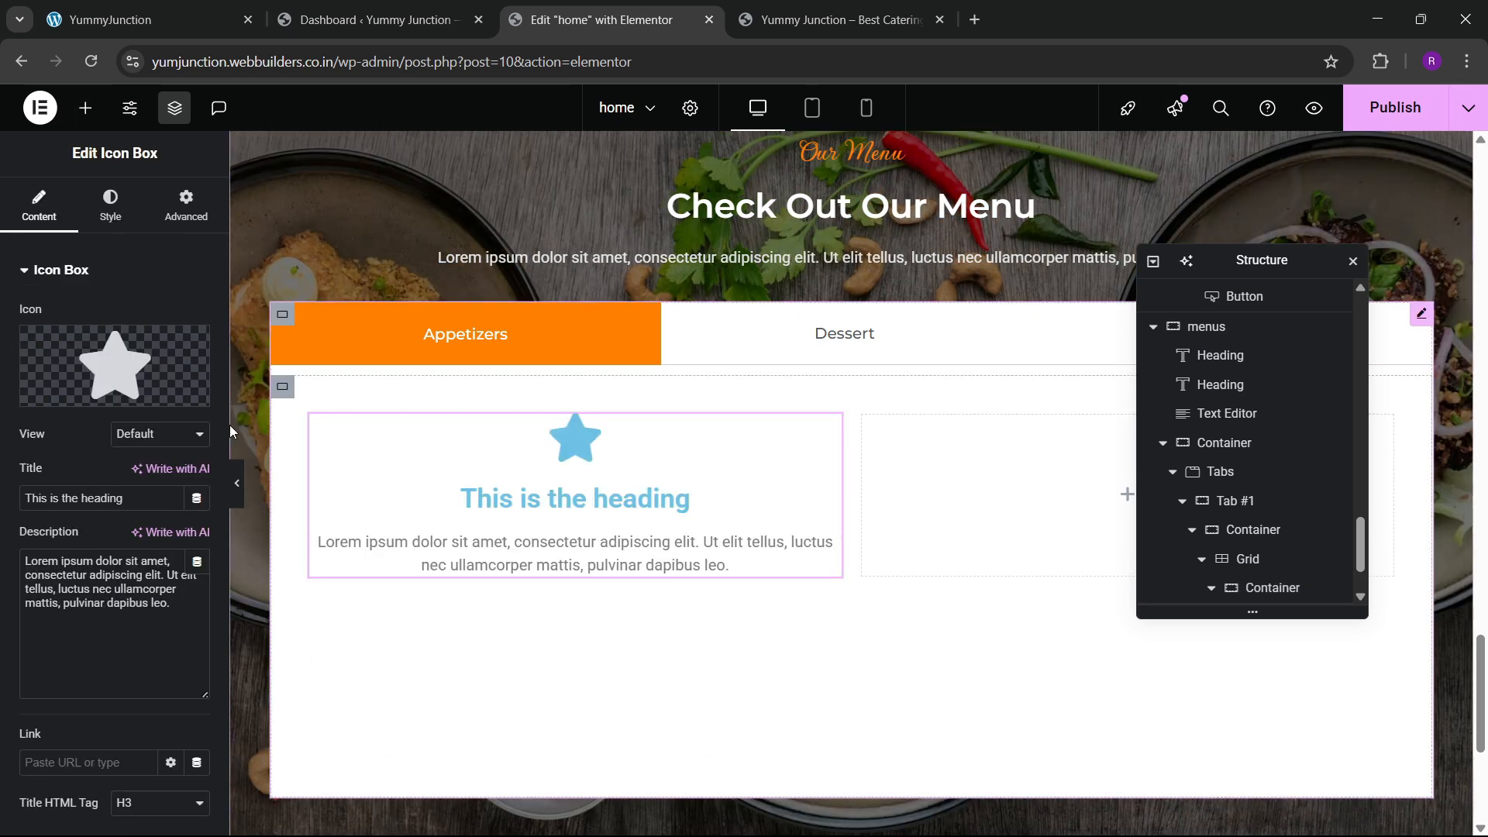
{"action": "left_click", "coordinate": [110, 206]}
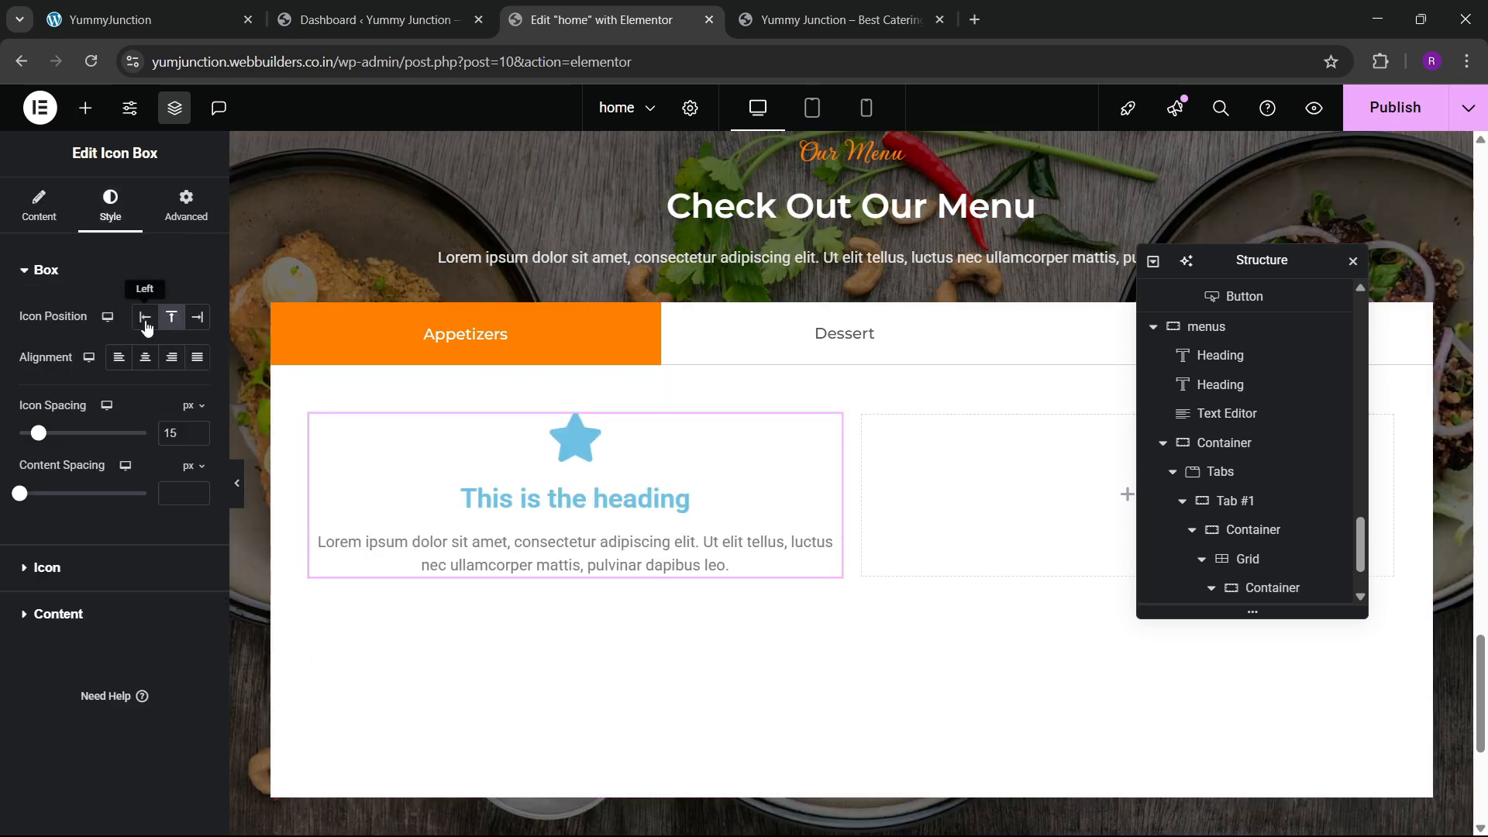
{"action": "left_click", "coordinate": [145, 317]}
{"action": "right_click", "coordinate": [552, 499]}
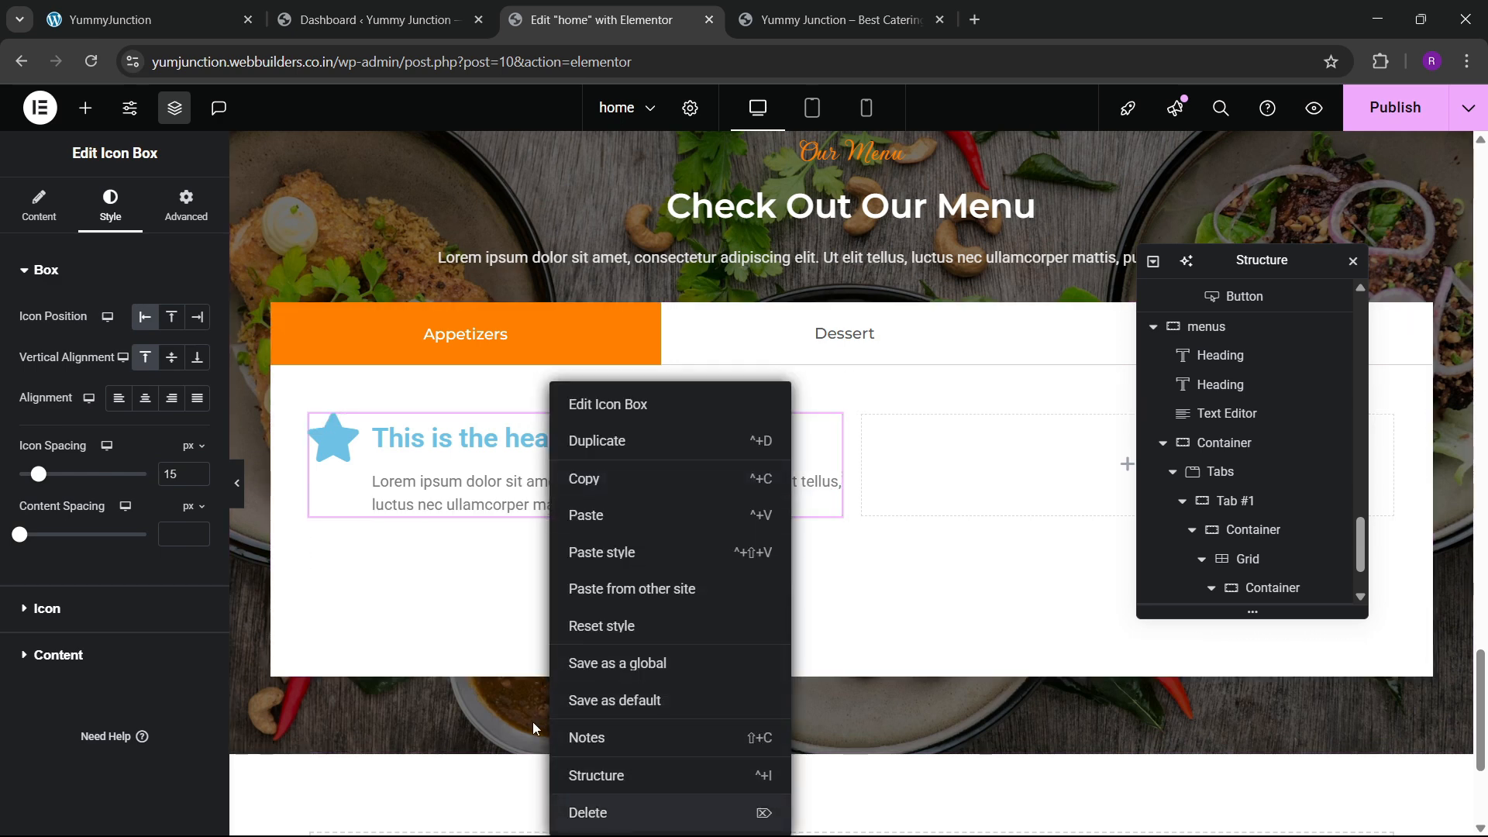
{"action": "left_click", "coordinate": [594, 813]}
Add an Image Box to the first grid cell's container and set its image position to Left
{"action": "type", "text": "image"}
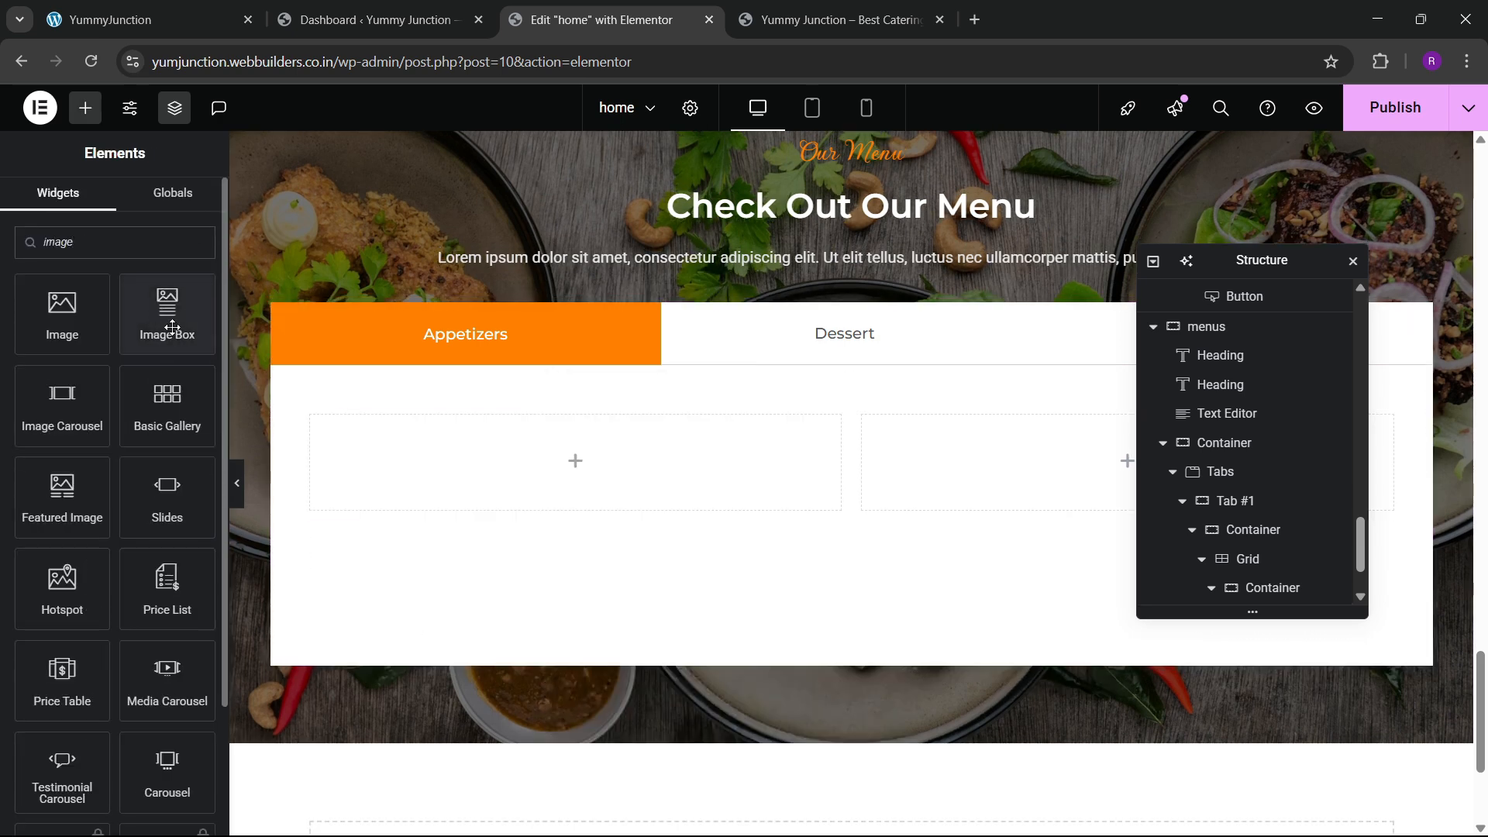
{"action": "left_click_drag", "start_coordinate": [172, 326], "coordinate": [405, 451]}
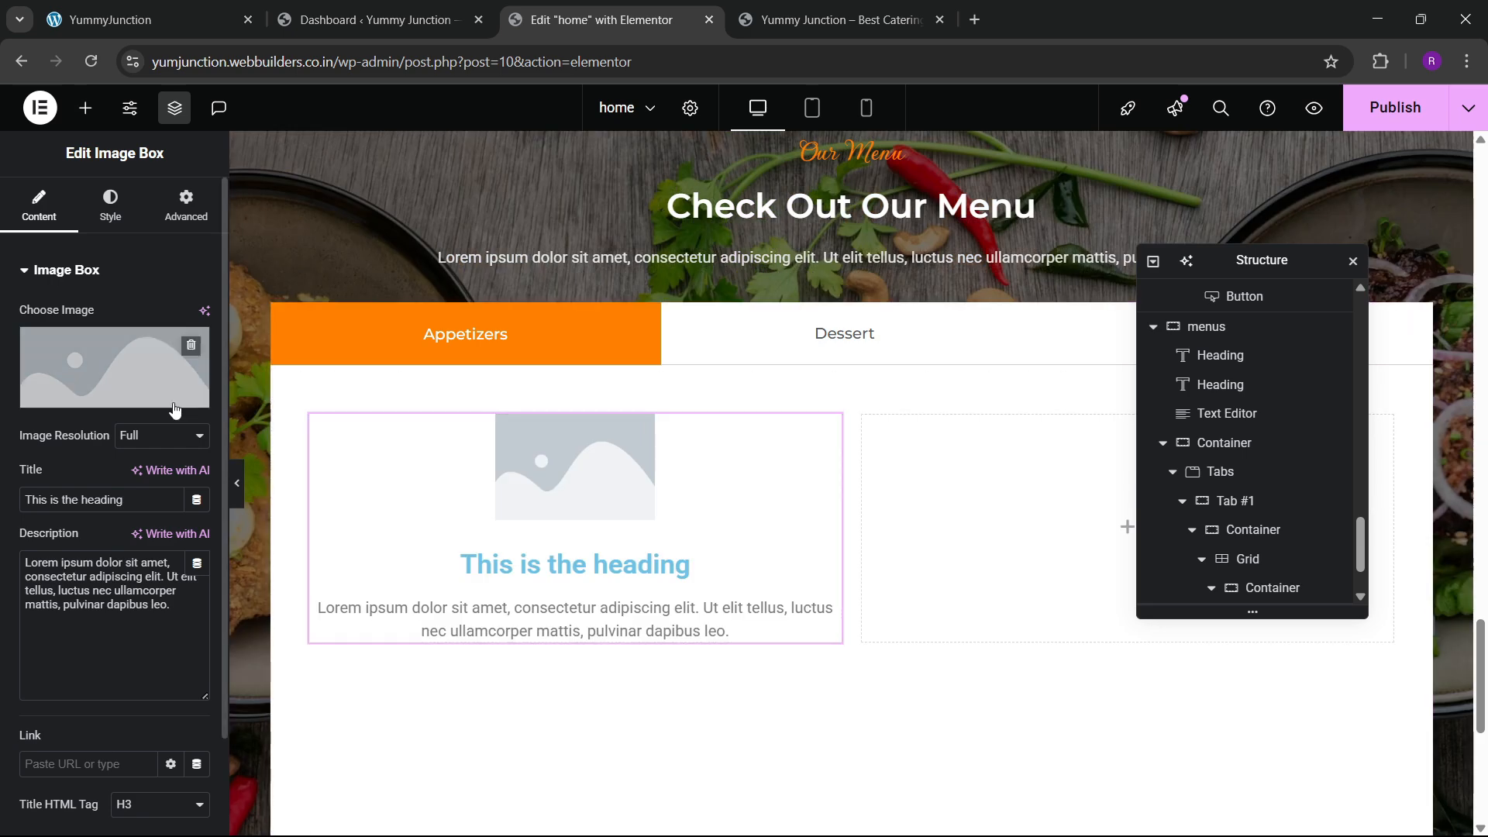
{"action": "left_click", "coordinate": [108, 207]}
{"action": "left_click", "coordinate": [145, 317]}
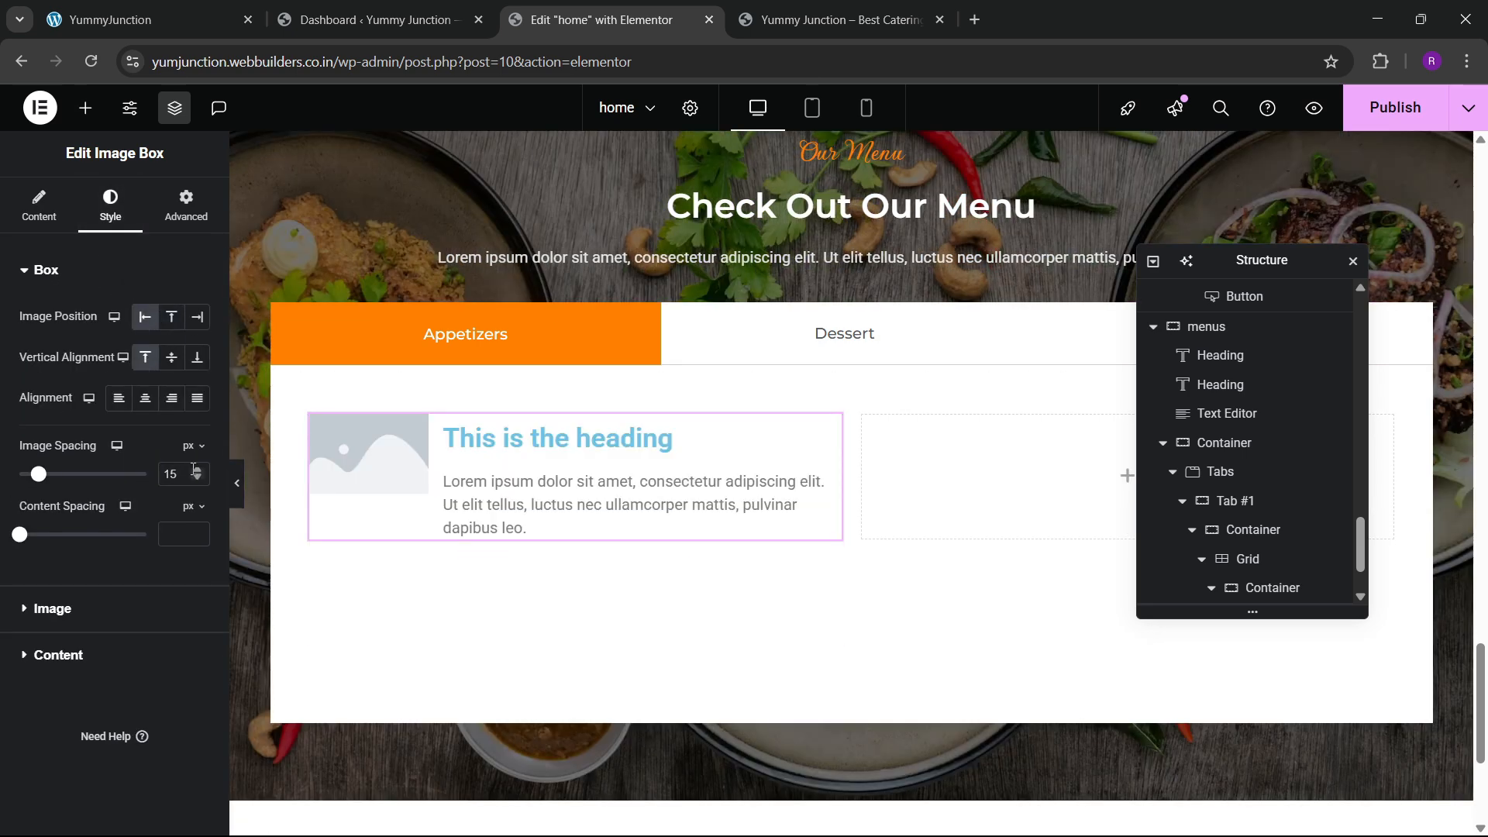
Use the media library photo appetizing-turkish-QZGZJS3.jpg as the Image Box's image
{"action": "left_click", "coordinate": [58, 221]}
{"action": "left_click", "coordinate": [121, 374]}
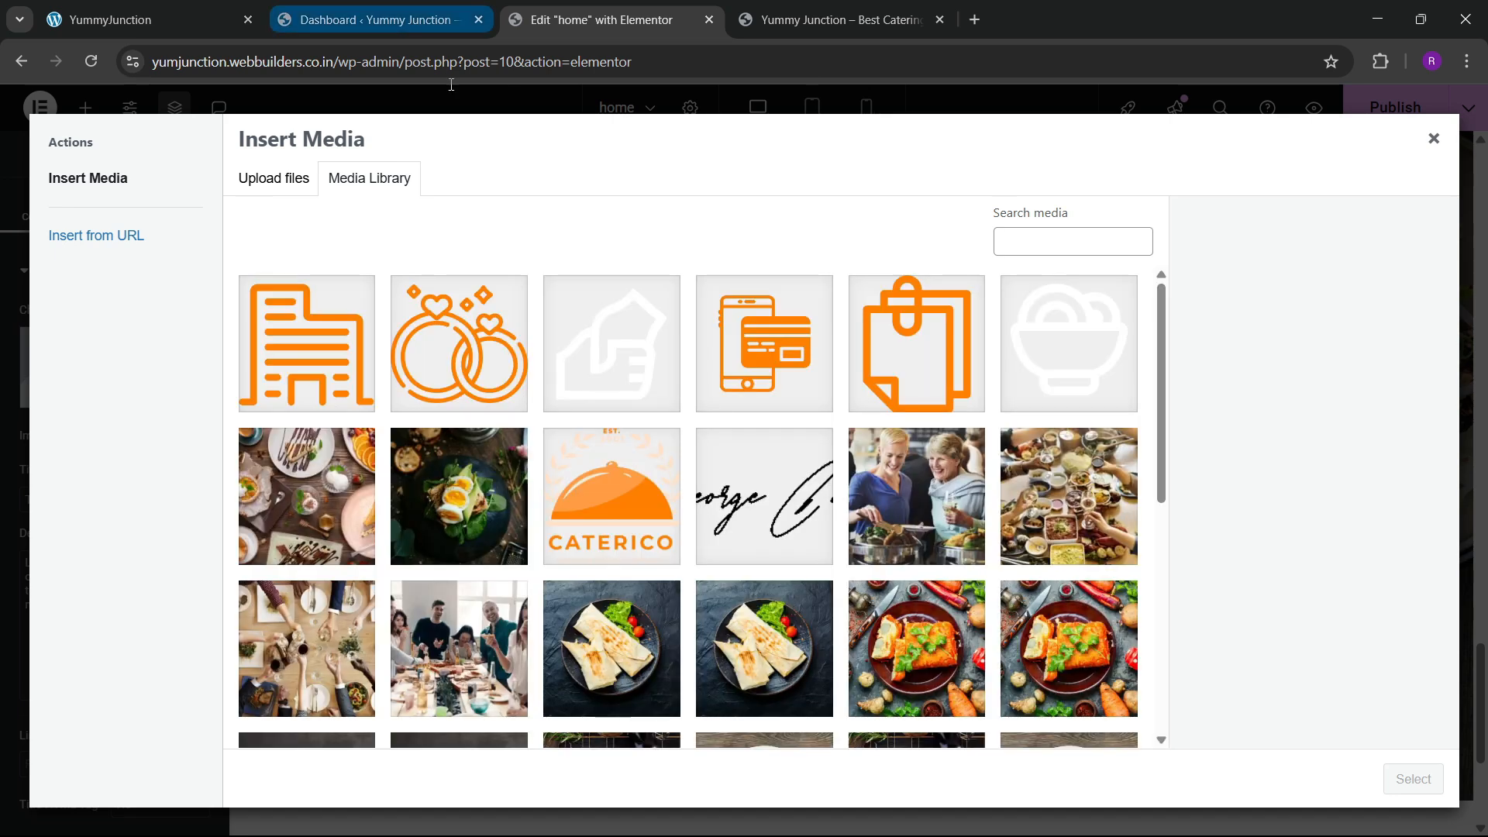
{"action": "scroll", "coordinate": [885, 618], "scroll_direction": "down", "scroll_amount": 2}
{"action": "left_click", "coordinate": [622, 523]}
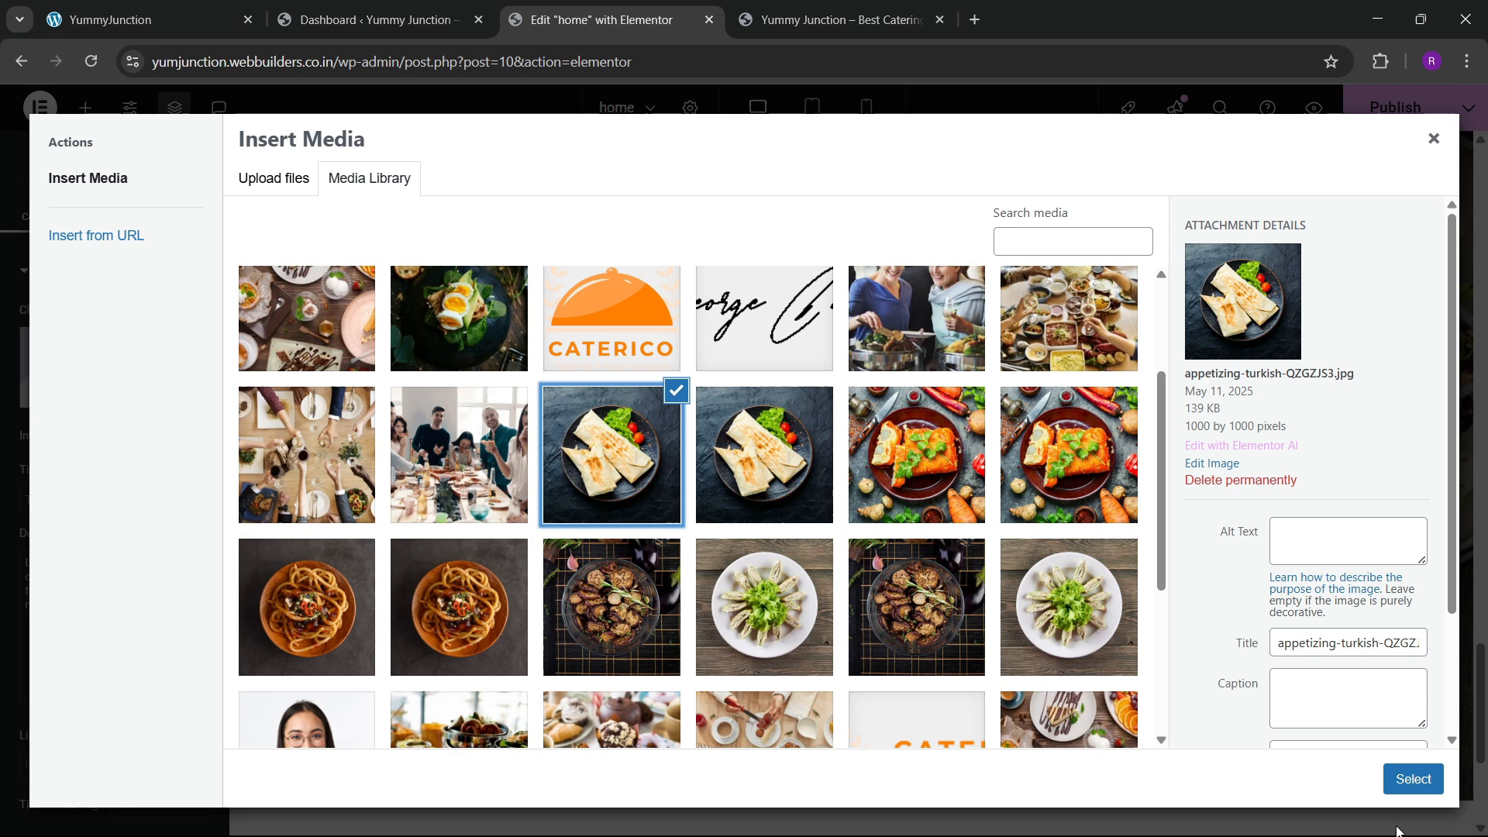
{"action": "left_click", "coordinate": [1411, 782]}
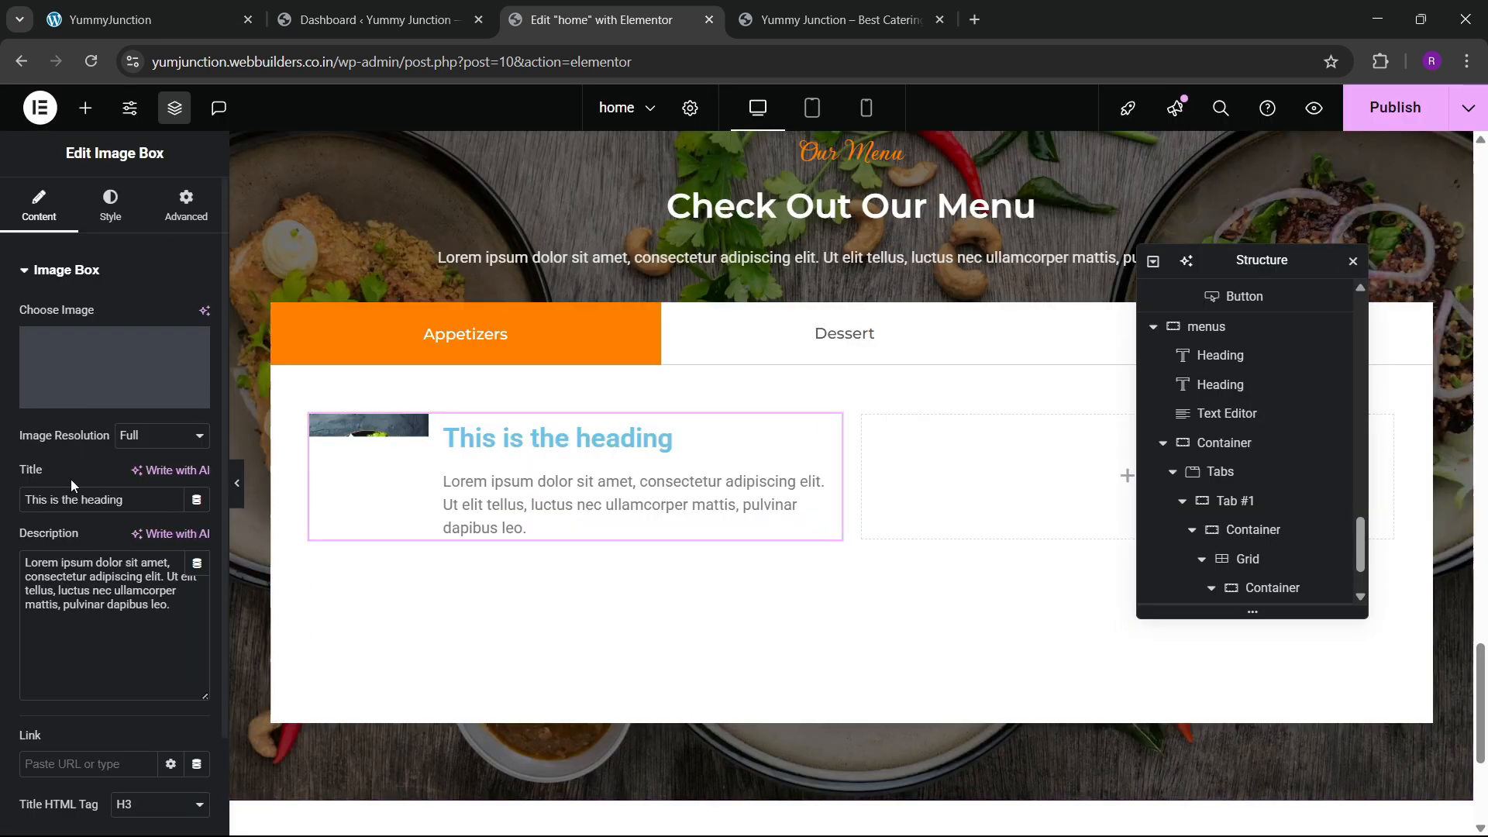
Round the Image Box's image with a border radius of 100 px
{"action": "left_click", "coordinate": [111, 205]}
{"action": "left_click", "coordinate": [67, 607]}
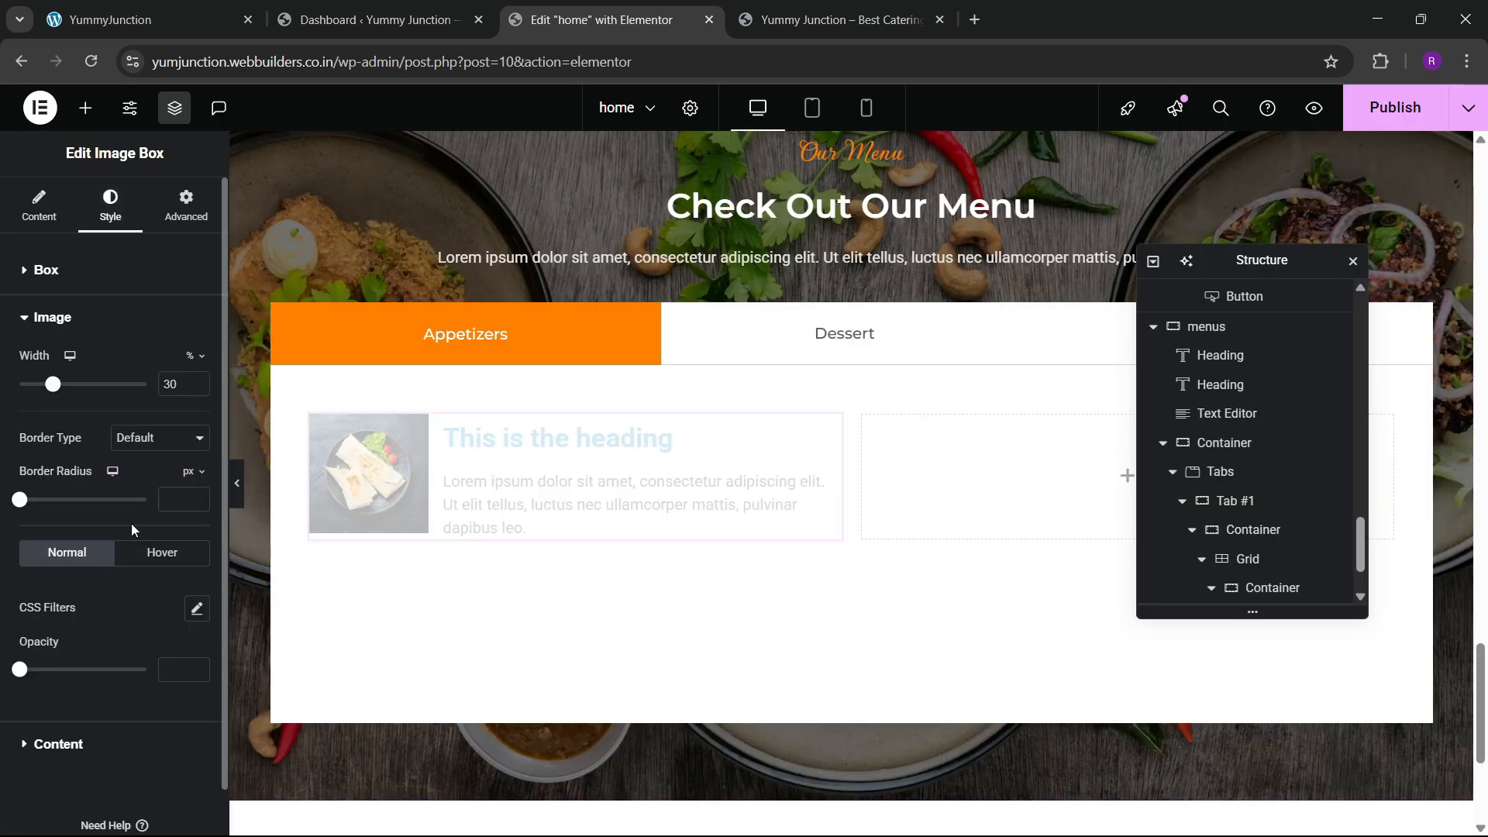
{"action": "left_click", "coordinate": [175, 505]}
{"action": "type", "text": "100"}
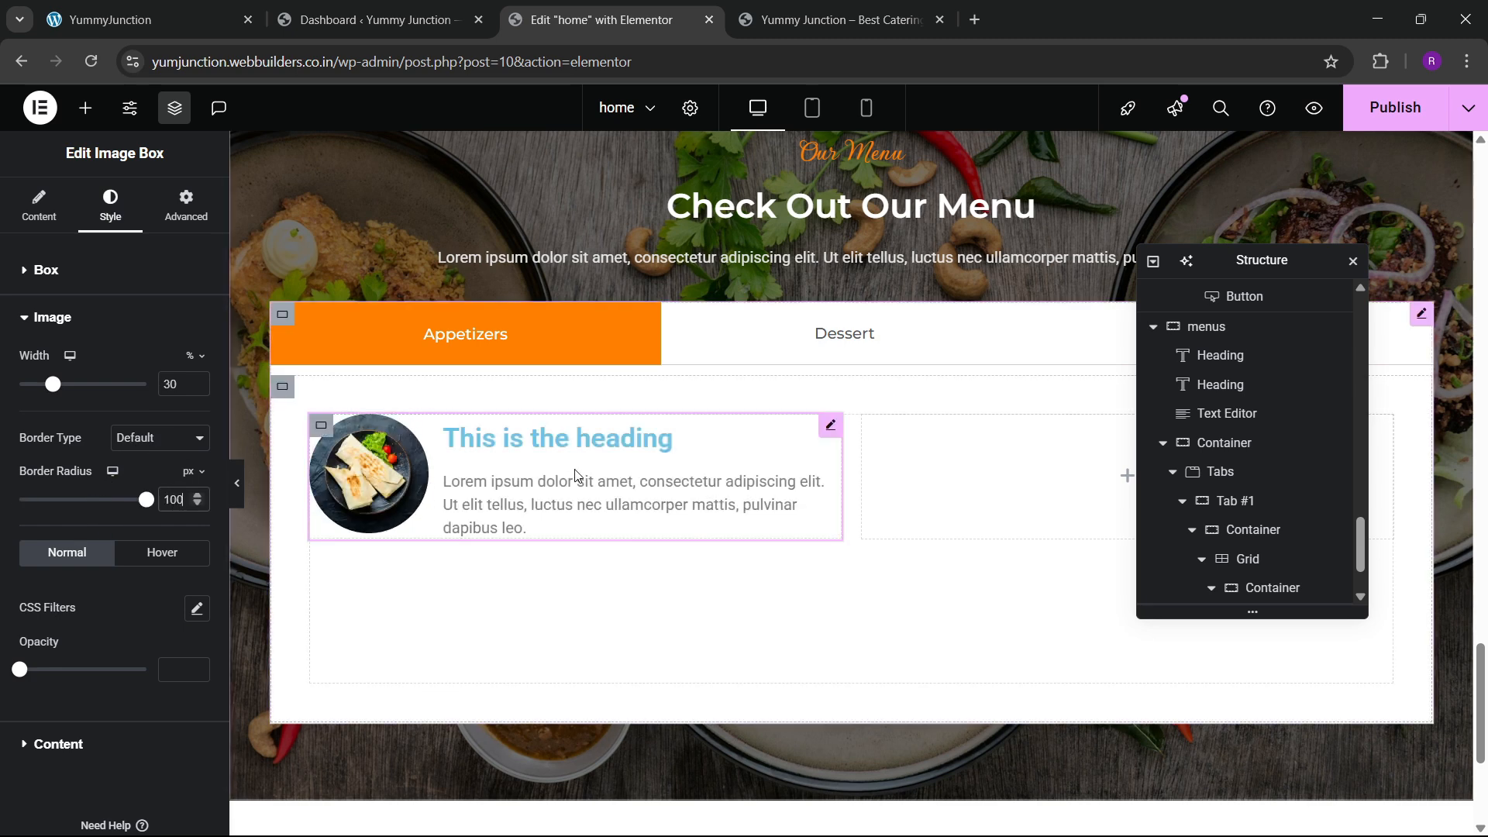
Compare the item image with the reference menu and set its width to 22%
{"action": "left_click", "coordinate": [70, 8]}
{"action": "left_click", "coordinate": [601, 20]}
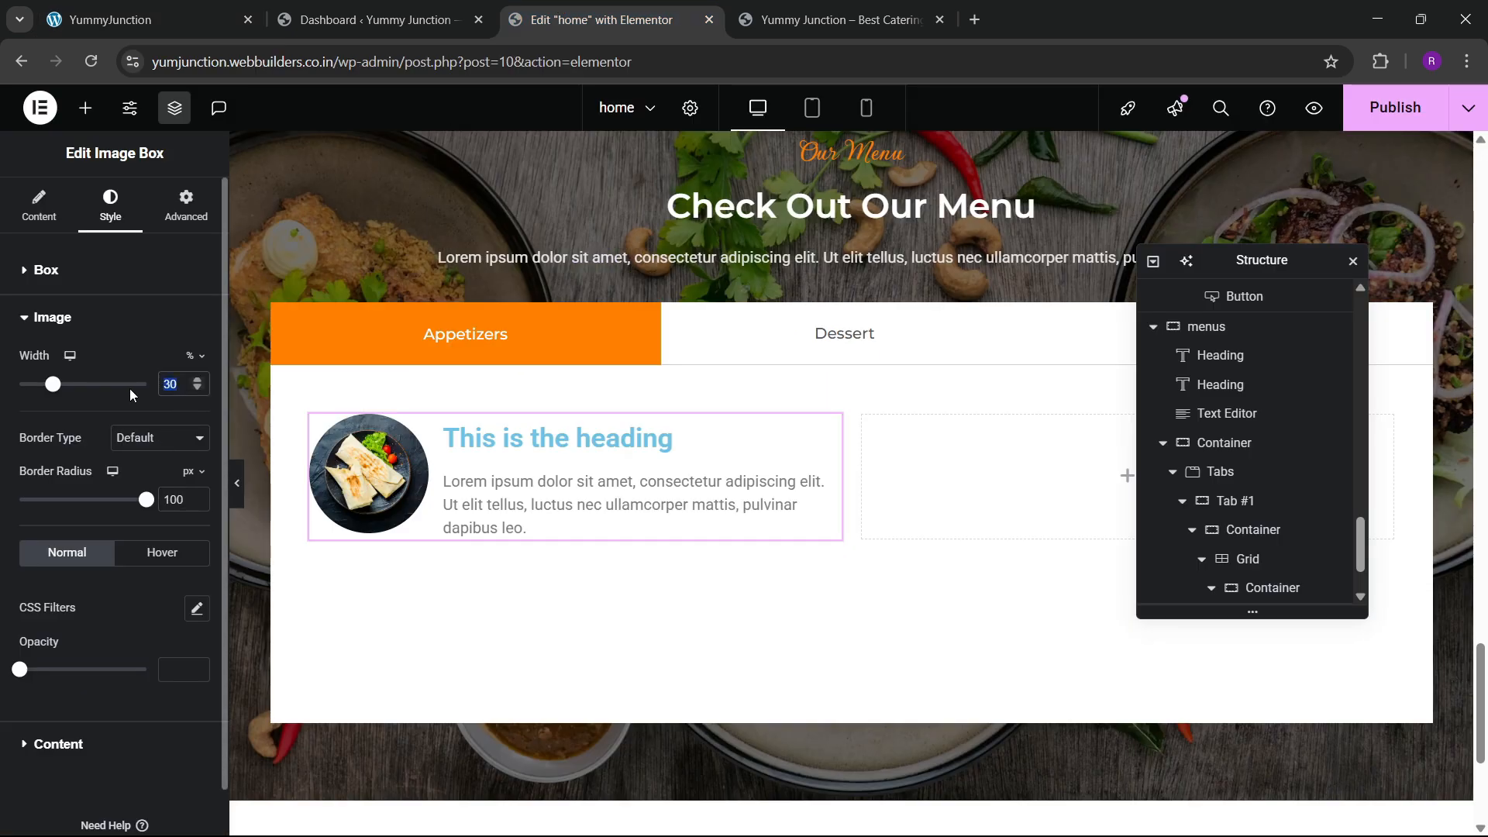
{"action": "key", "text": "BackSpace"}
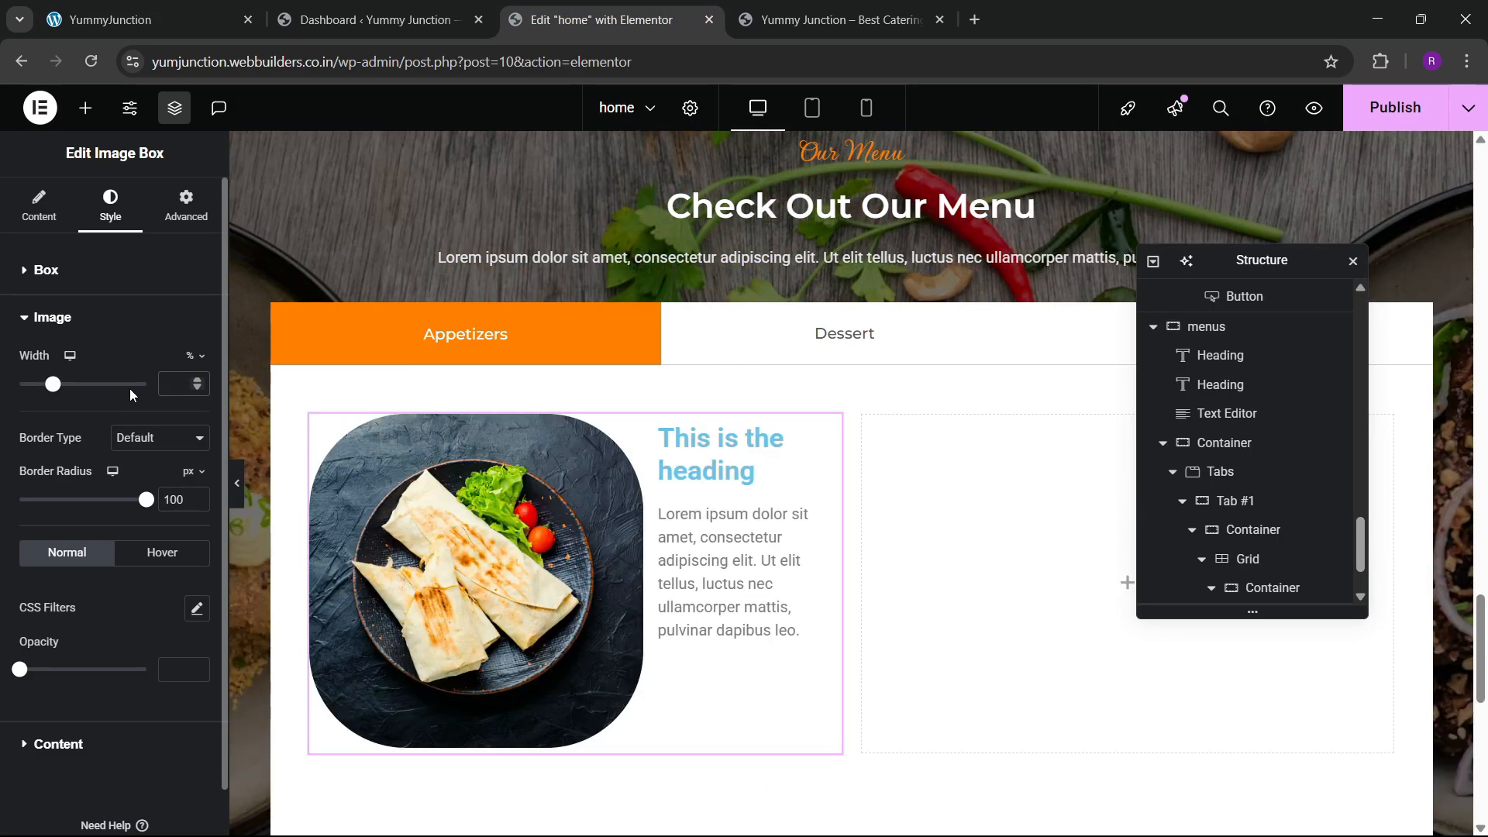
{"action": "type", "text": "25"}
{"action": "key", "text": "BackSpace"}
{"action": "key", "text": "BackSpace"}
{"action": "type", "text": "22"}
Copy the first item's title from the reference menu and set the Image Box title to "Dessert Berries"
{"action": "left_click", "coordinate": [147, 19]}
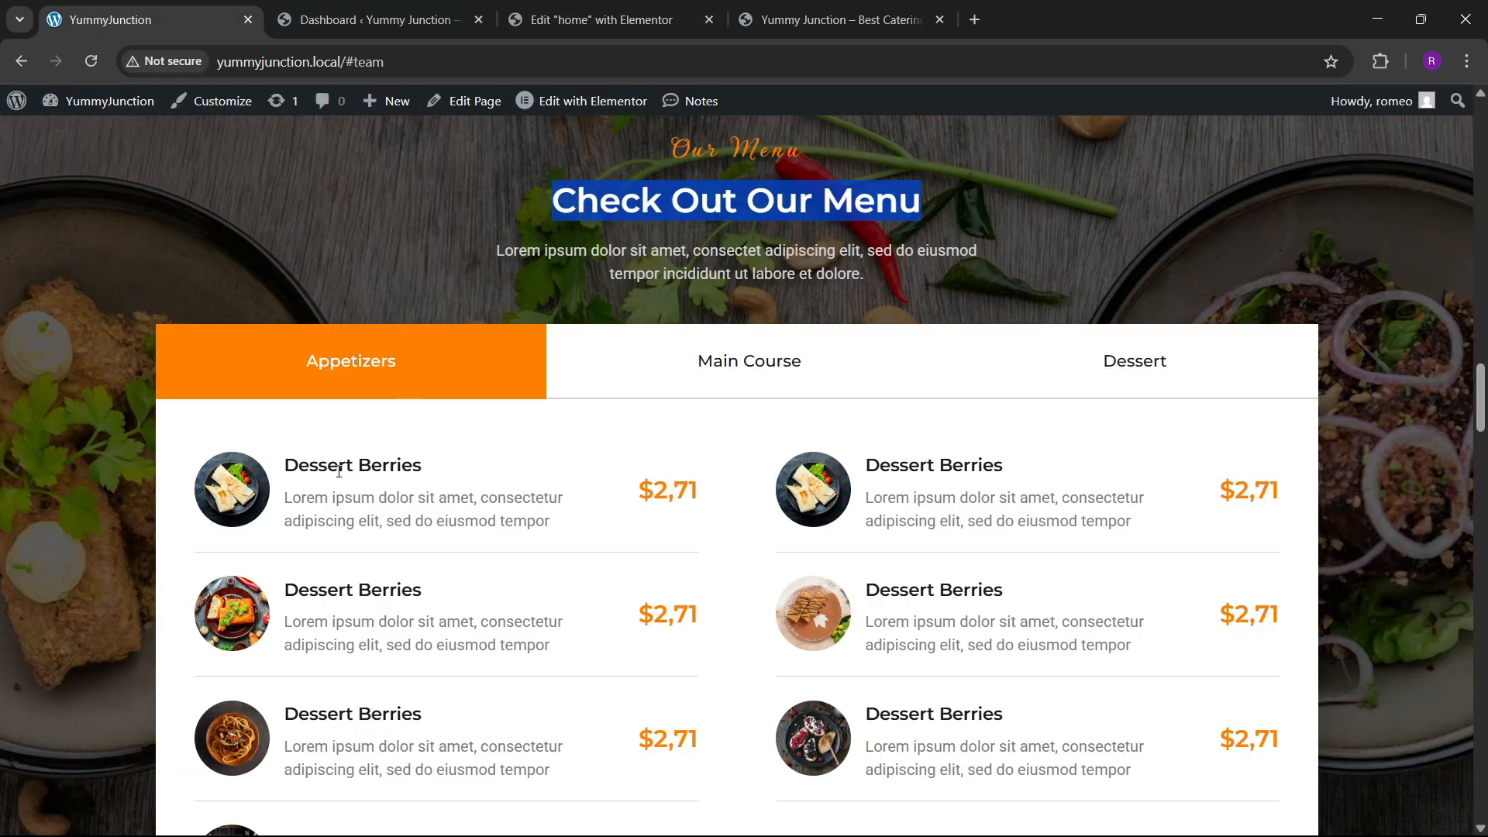
{"action": "left_click_drag", "start_coordinate": [282, 471], "coordinate": [410, 465]}
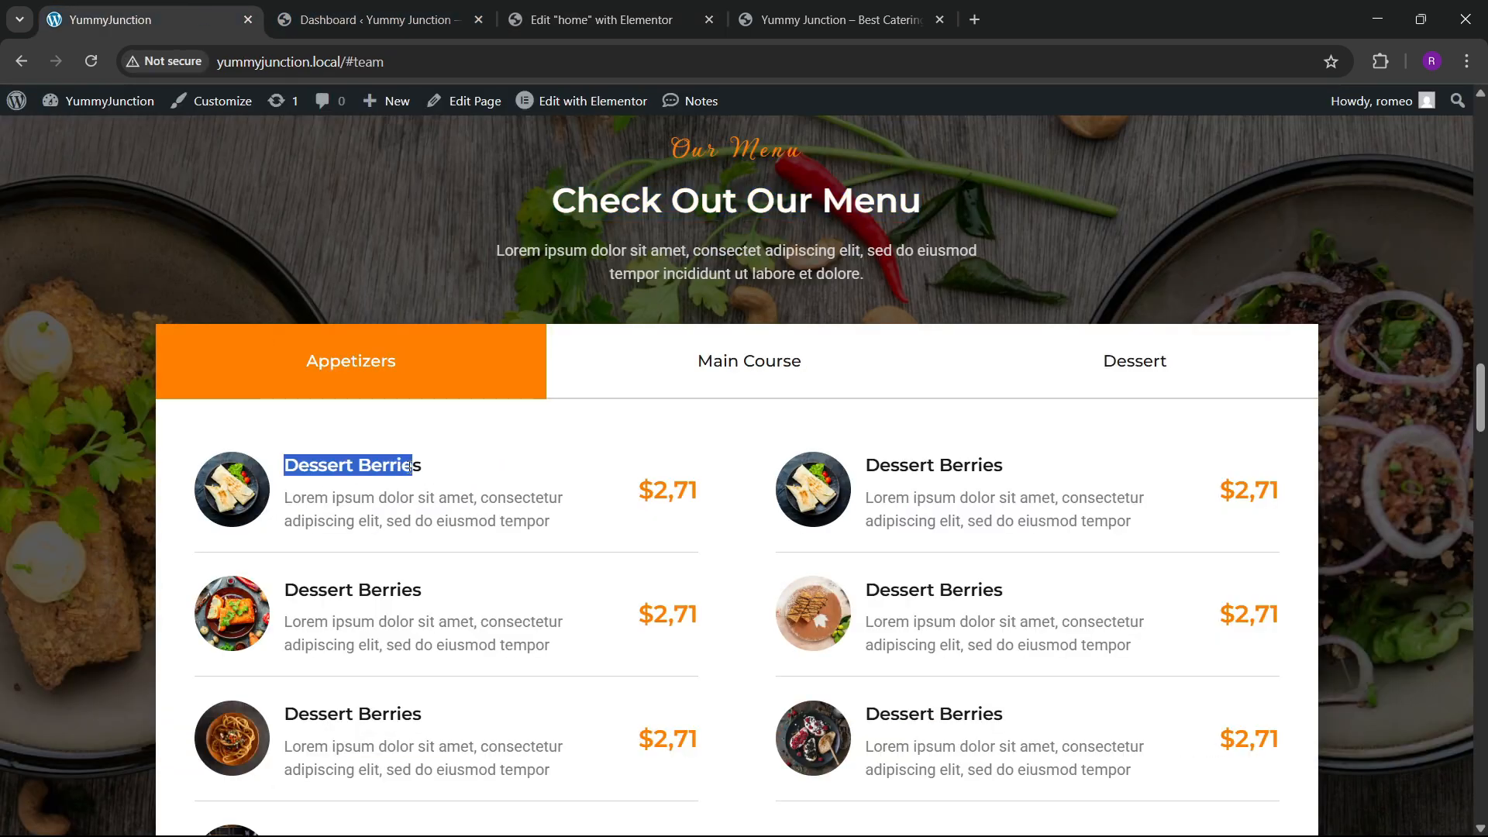
{"action": "left_click", "coordinate": [570, 20]}
{"action": "left_click", "coordinate": [55, 215]}
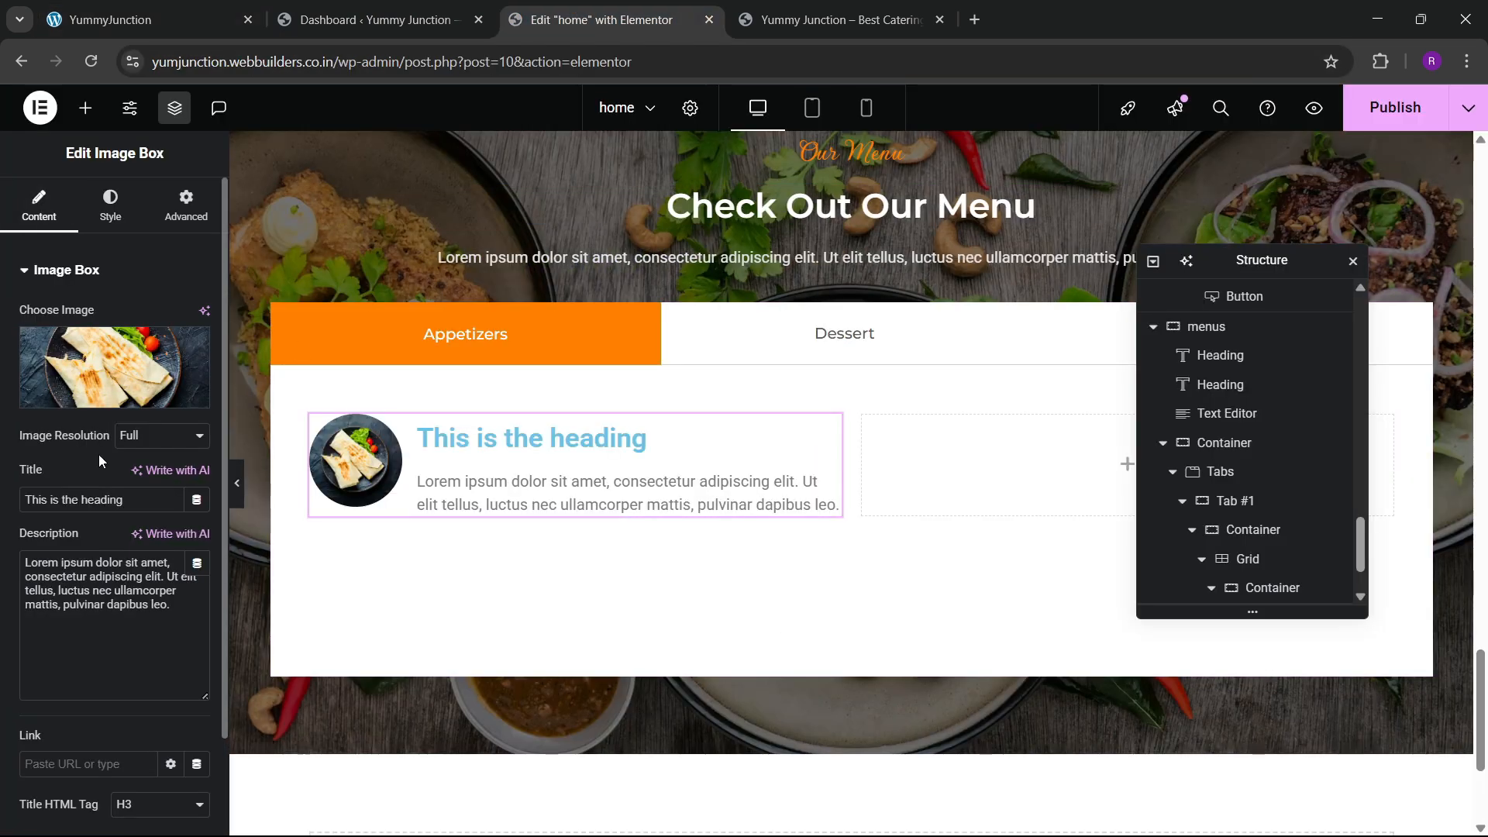
{"action": "triple_click", "coordinate": [95, 500]}
{"action": "type", "text": "Dessert Berries"}
Replace the Image Box description with the reference item's text, "Lorem ipsum dolor sit amet, consectetur adipiscing elit, sed do eiusmod tempor"
{"action": "left_click", "coordinate": [147, 20]}
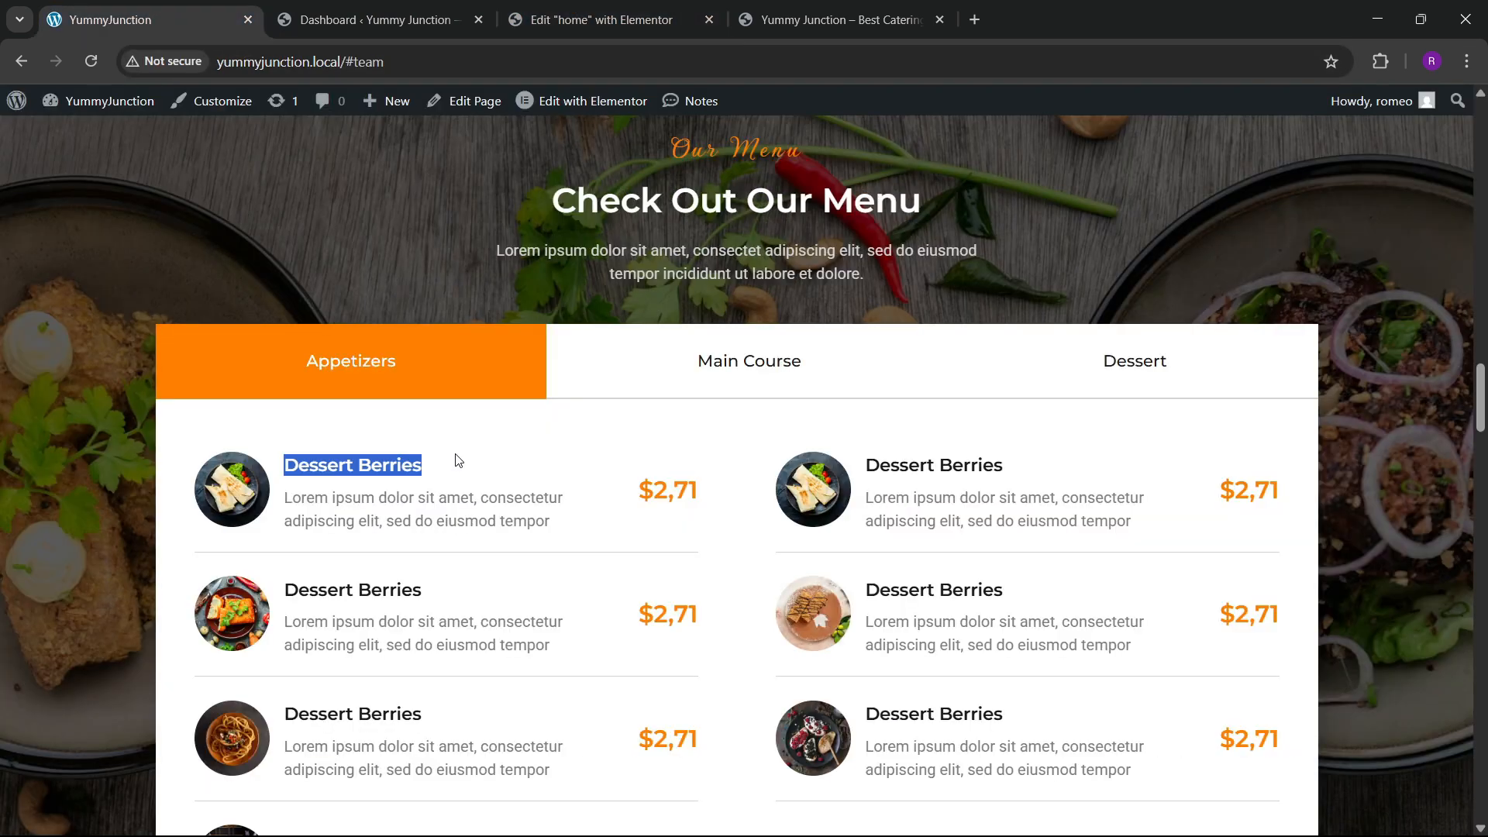
{"action": "left_click_drag", "start_coordinate": [284, 498], "coordinate": [559, 533]}
{"action": "key", "text": "ctrl+c"}
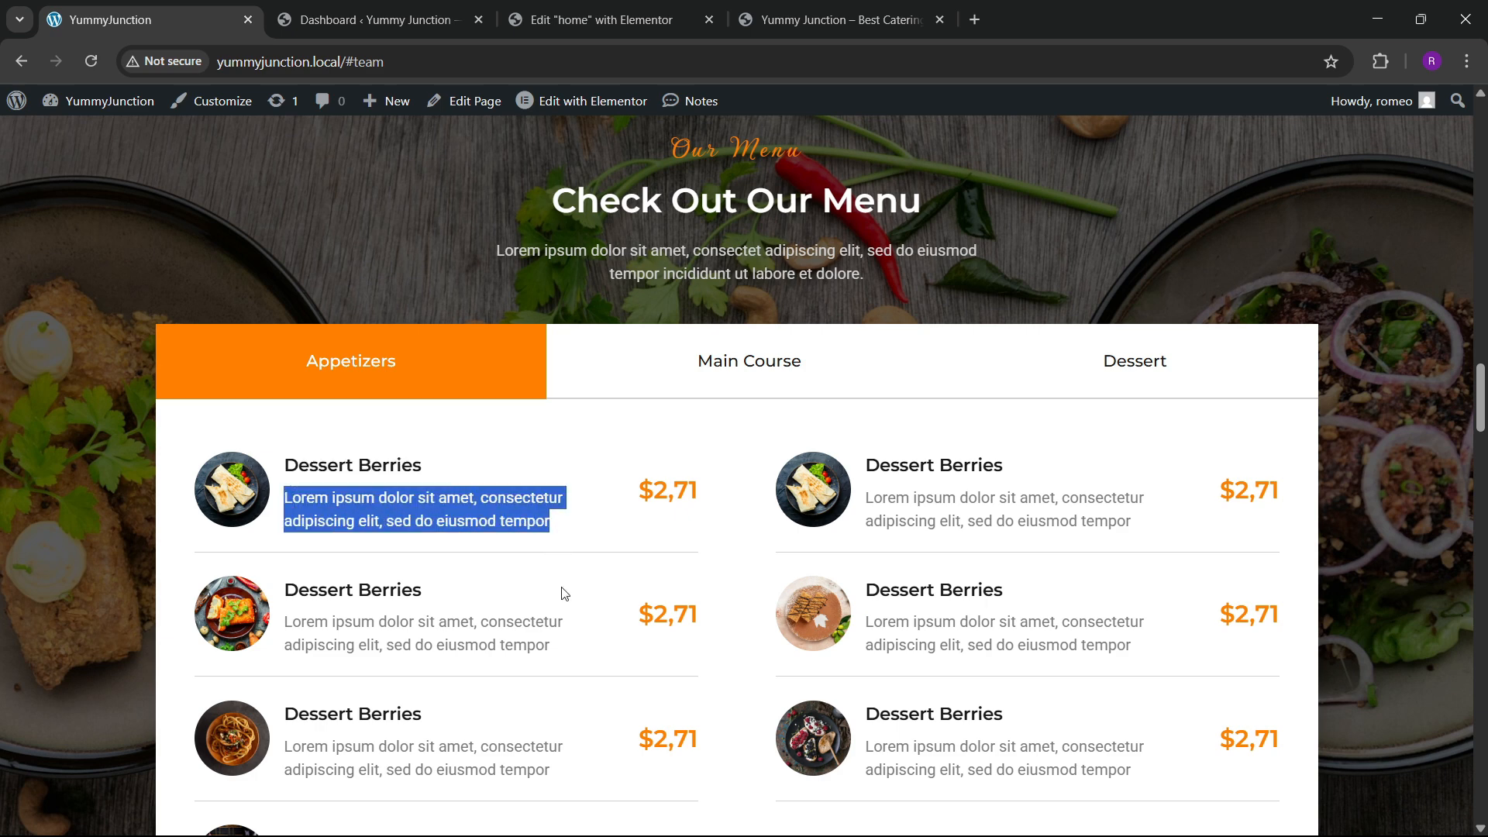
{"action": "left_click", "coordinate": [601, 19]}
{"action": "key", "text": "ctrl+a"}
{"action": "key", "text": "ctrl+v"}
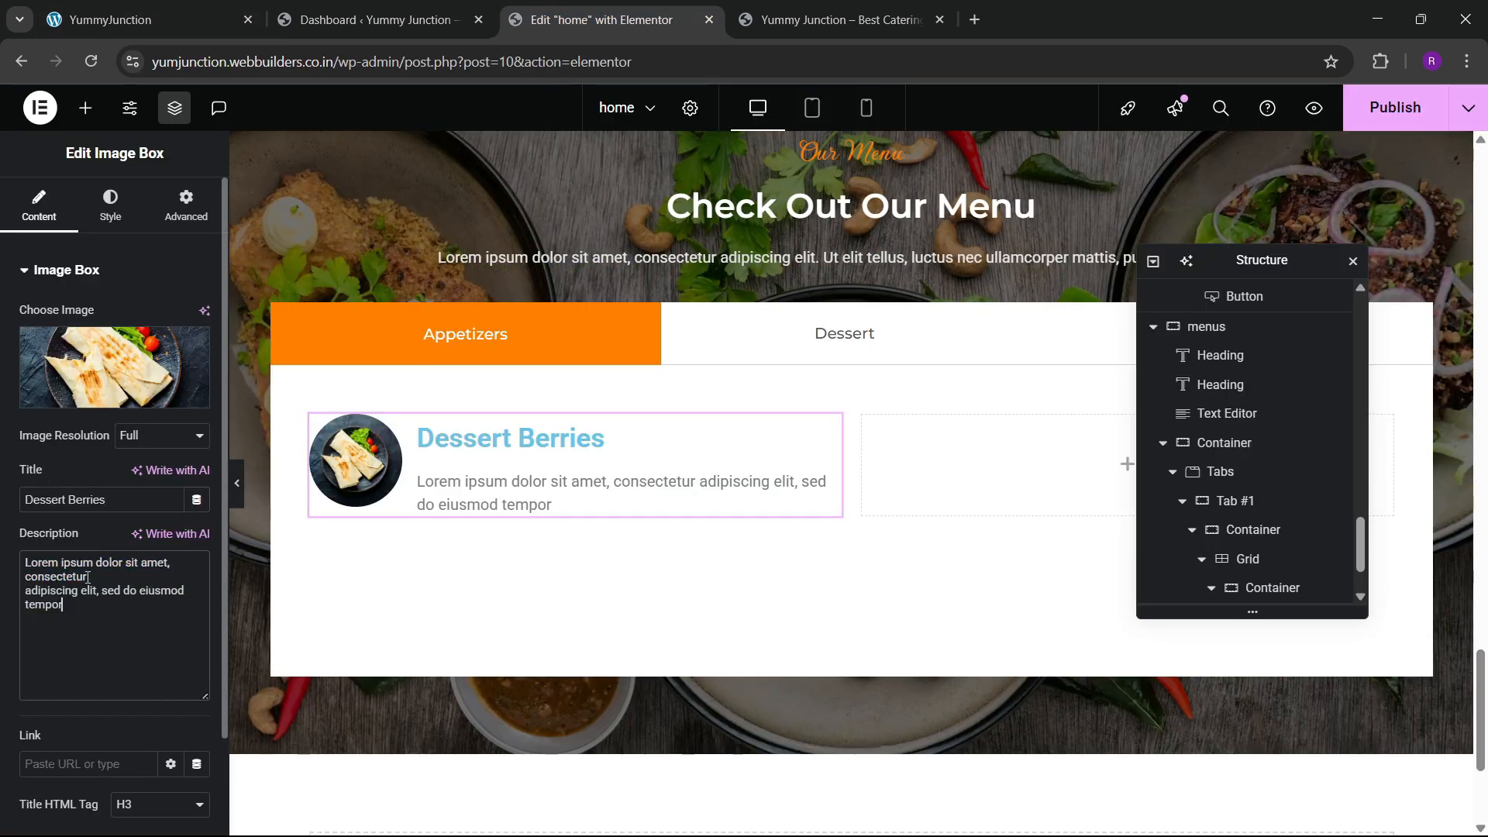
Set the Image Box's content spacing to 5 px
{"action": "left_click", "coordinate": [110, 206]}
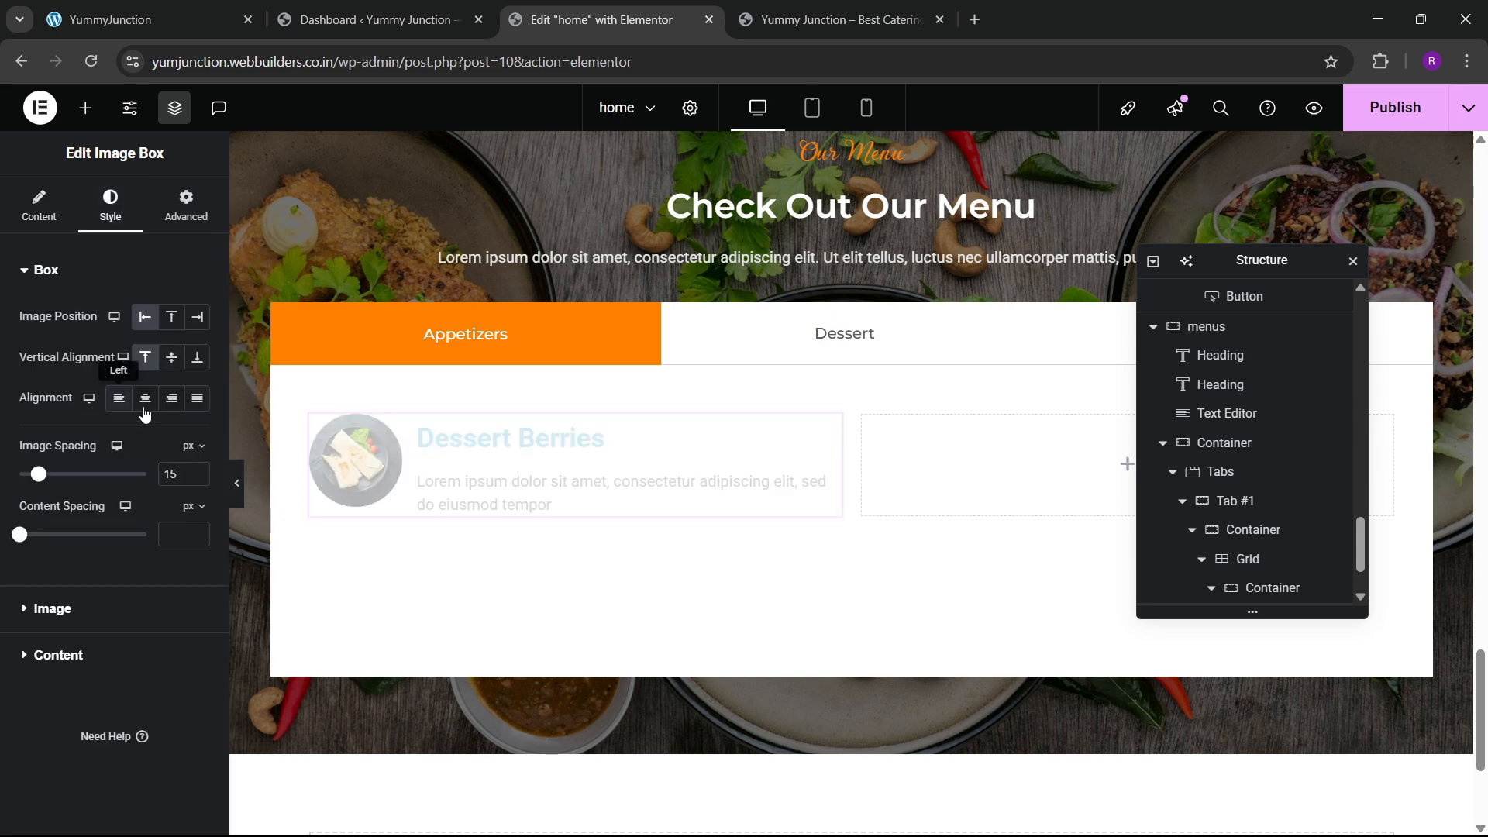
{"action": "left_click", "coordinate": [184, 529]}
{"action": "type", "text": "0"}
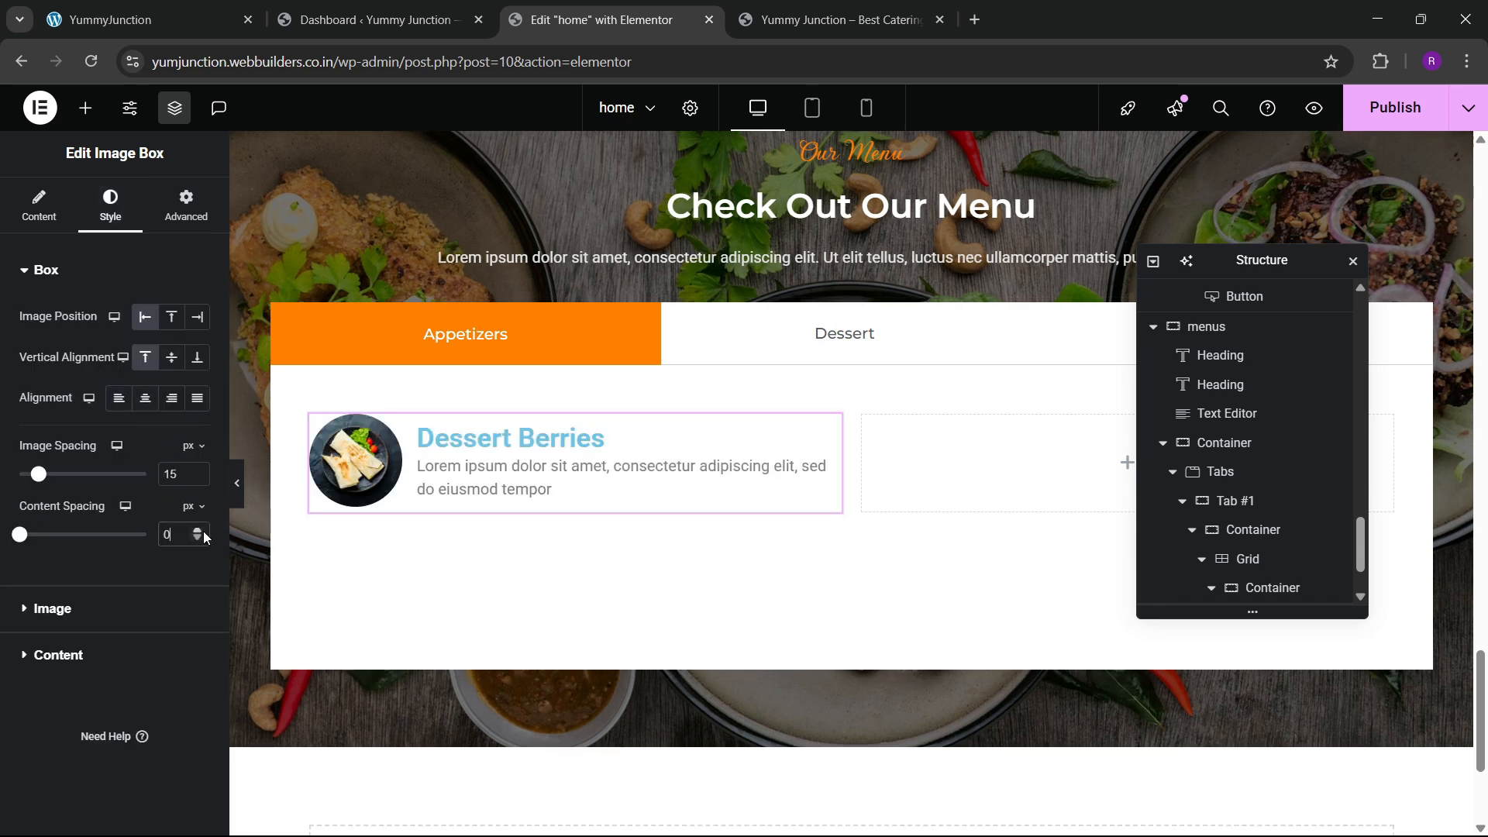
{"action": "left_click", "coordinate": [203, 532]}
{"action": "left_click", "coordinate": [203, 532]}
{"action": "left_click", "coordinate": [203, 532]}
{"action": "left_click", "coordinate": [203, 532]}
{"action": "left_click", "coordinate": [203, 532]}
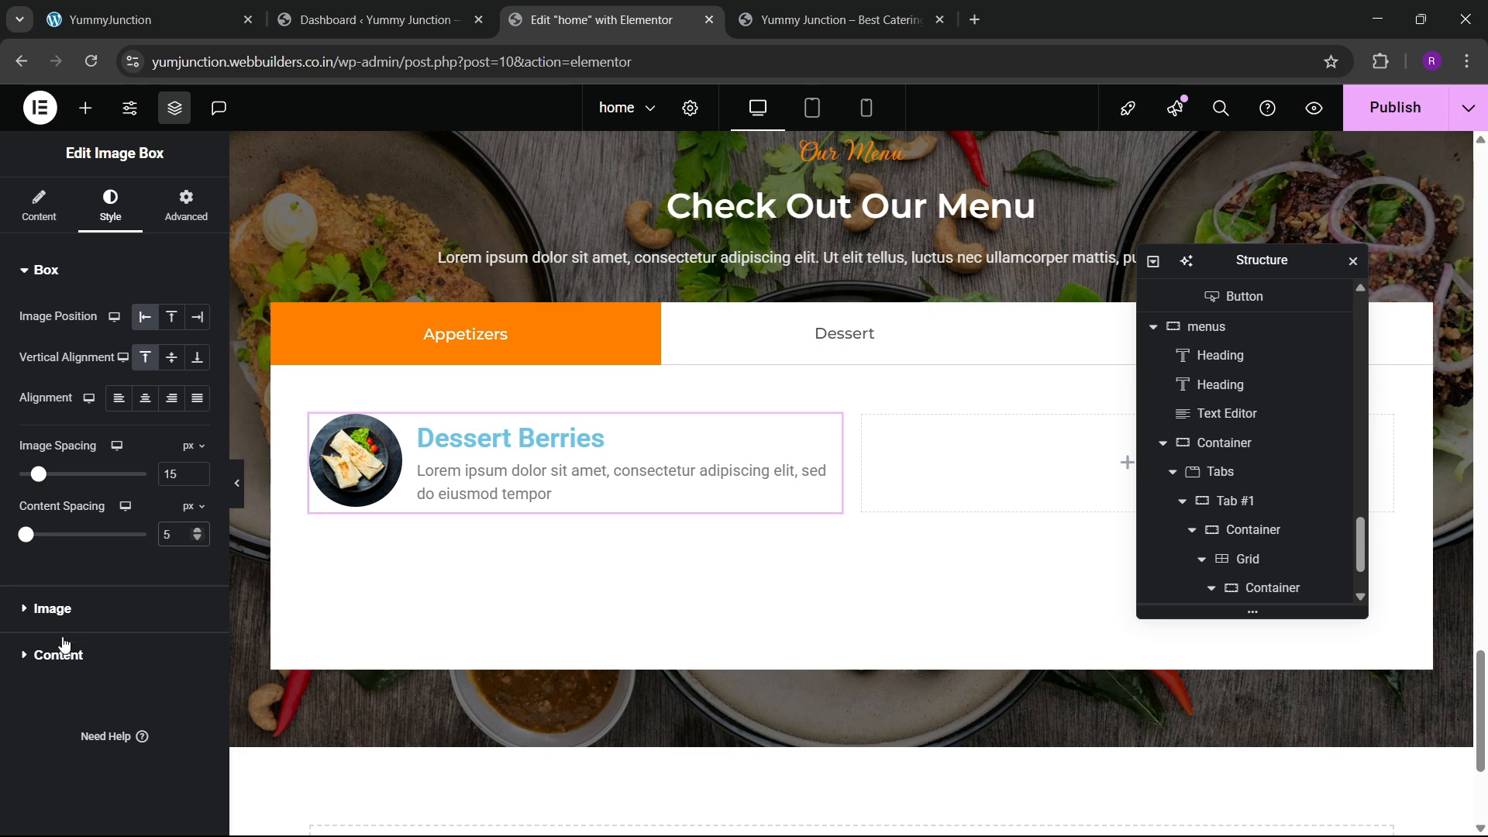
Set the Image Box title's color to the global color black
{"action": "left_click", "coordinate": [66, 614]}
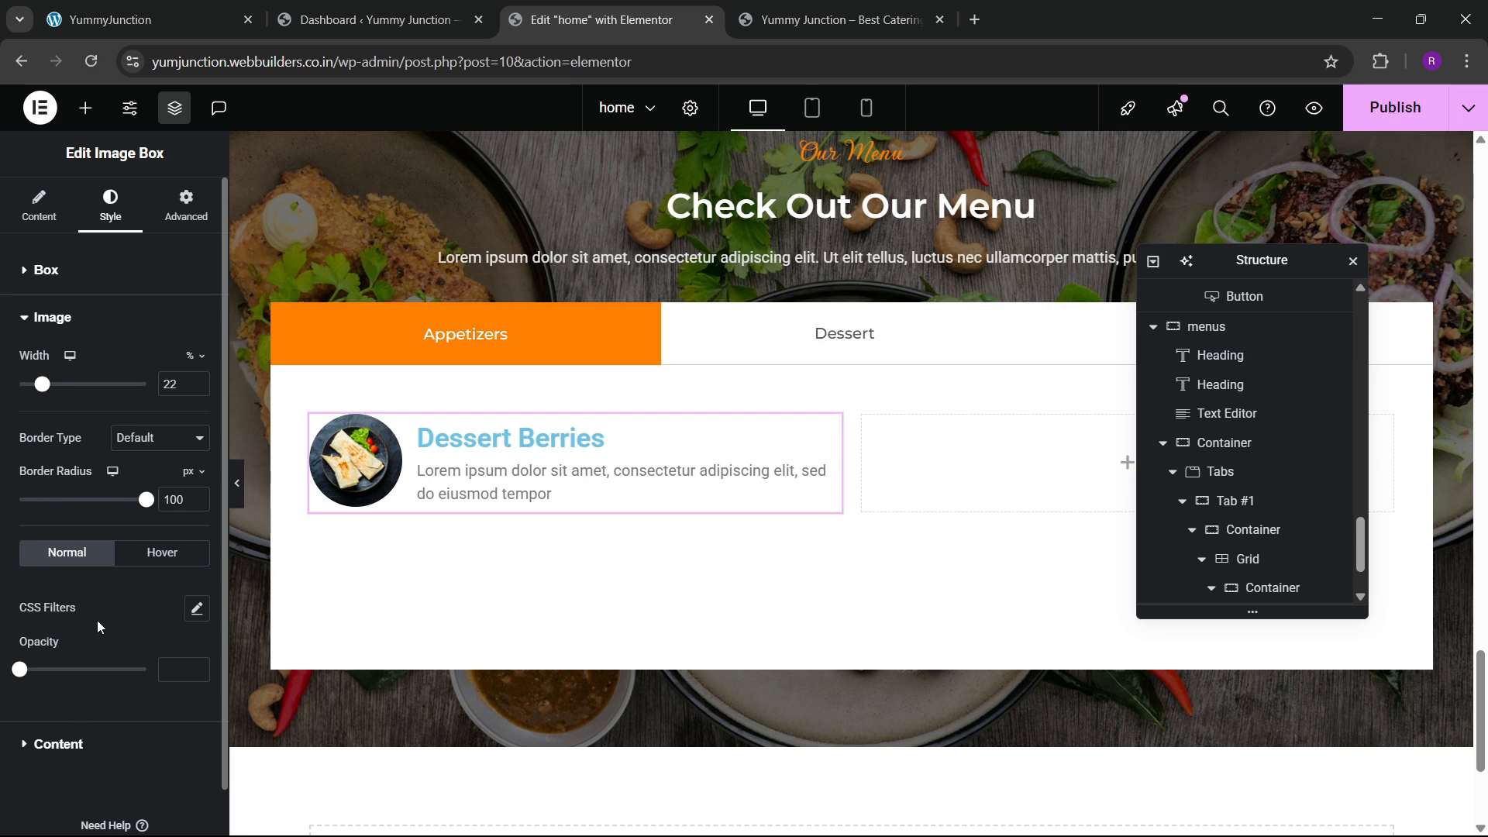
{"action": "left_click", "coordinate": [58, 743]}
{"action": "left_click", "coordinate": [171, 450]}
{"action": "left_click", "coordinate": [87, 726]}
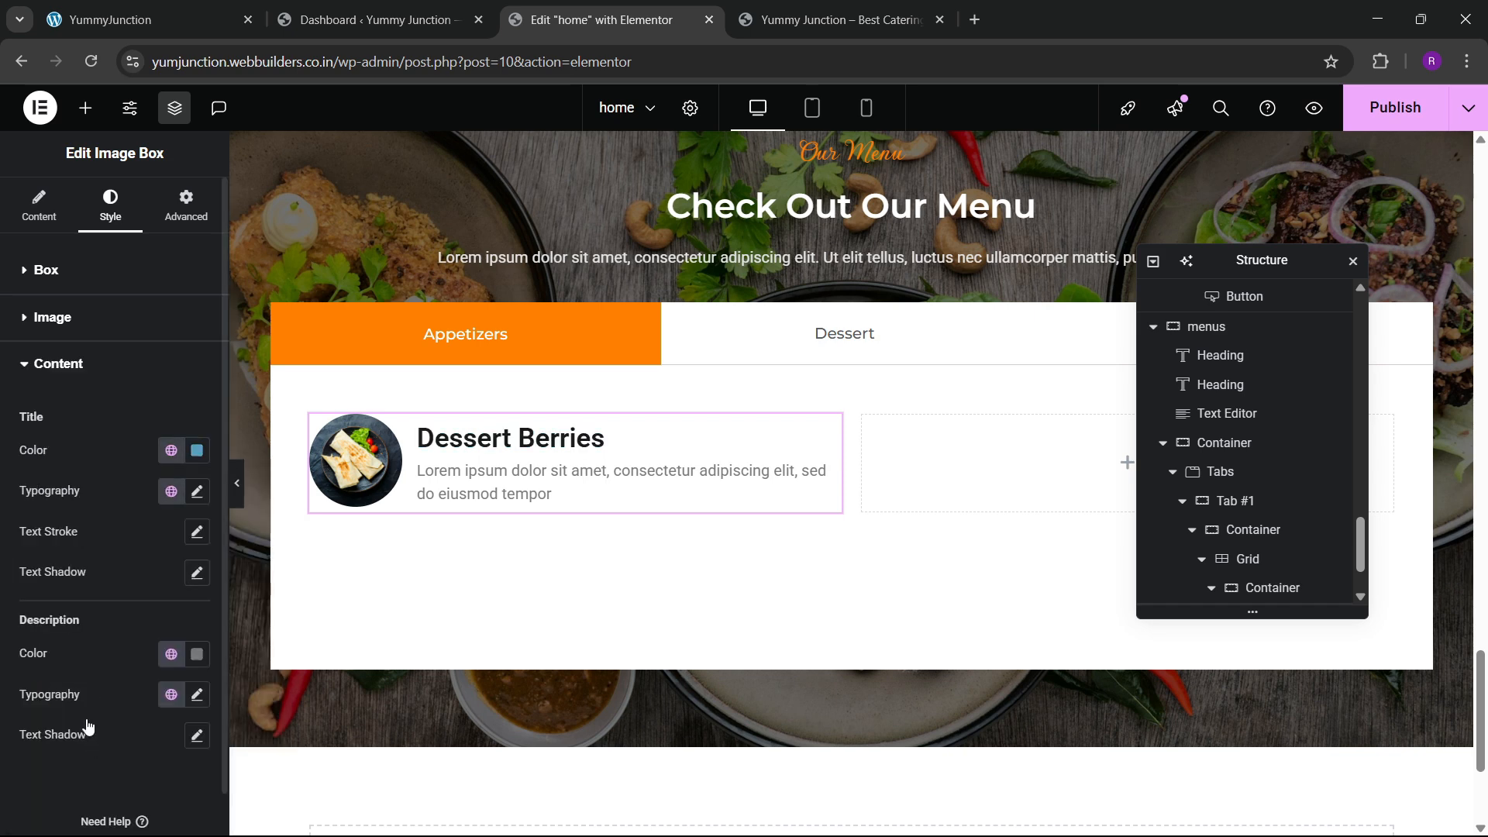
Set the Image Box title's typography to the Montserrat font at a size of about 20 px
{"action": "left_click", "coordinate": [197, 495]}
{"action": "left_click", "coordinate": [143, 580]}
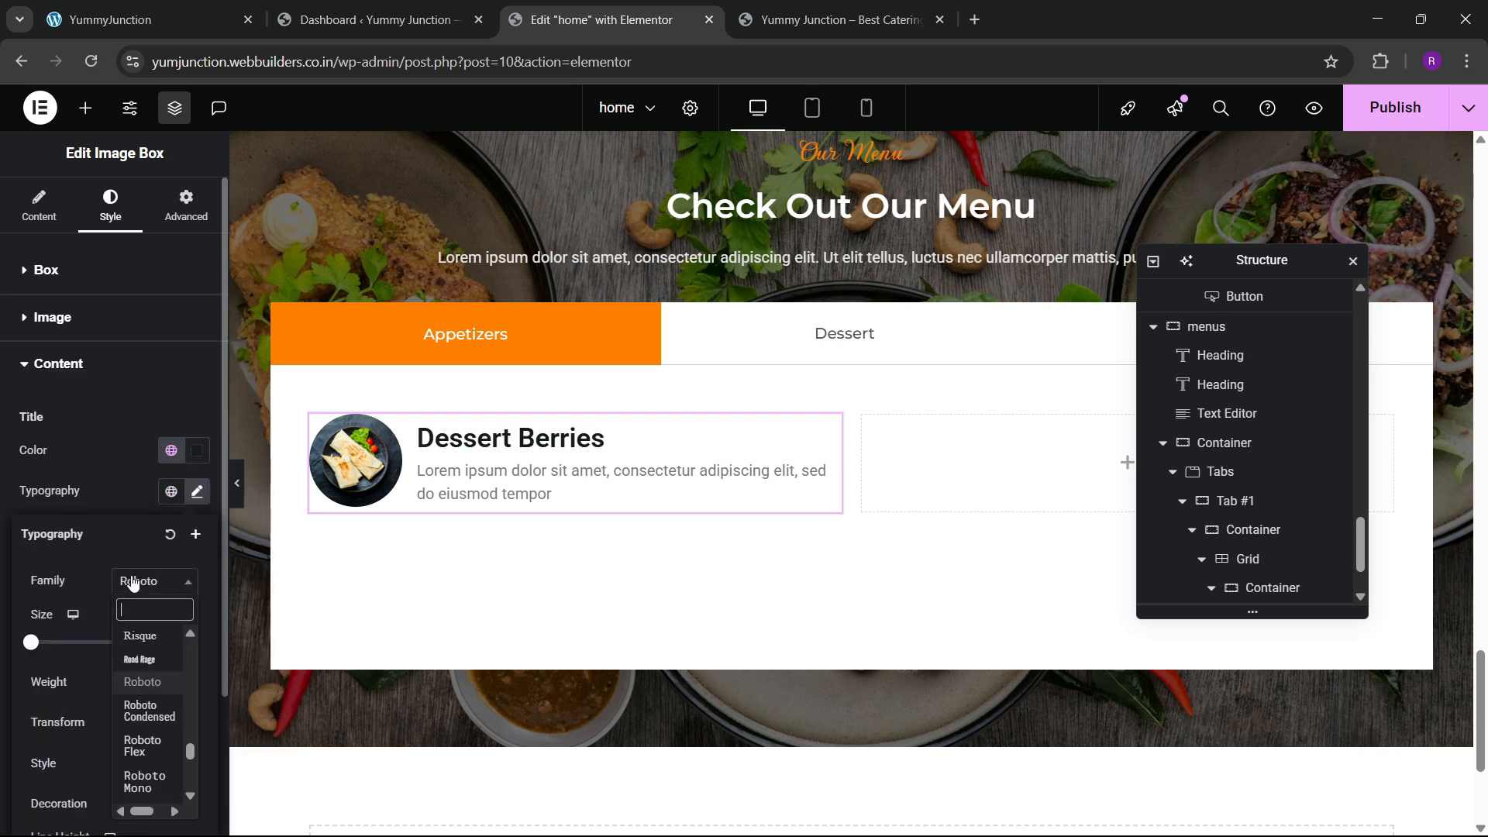
{"action": "type", "text": "montse"}
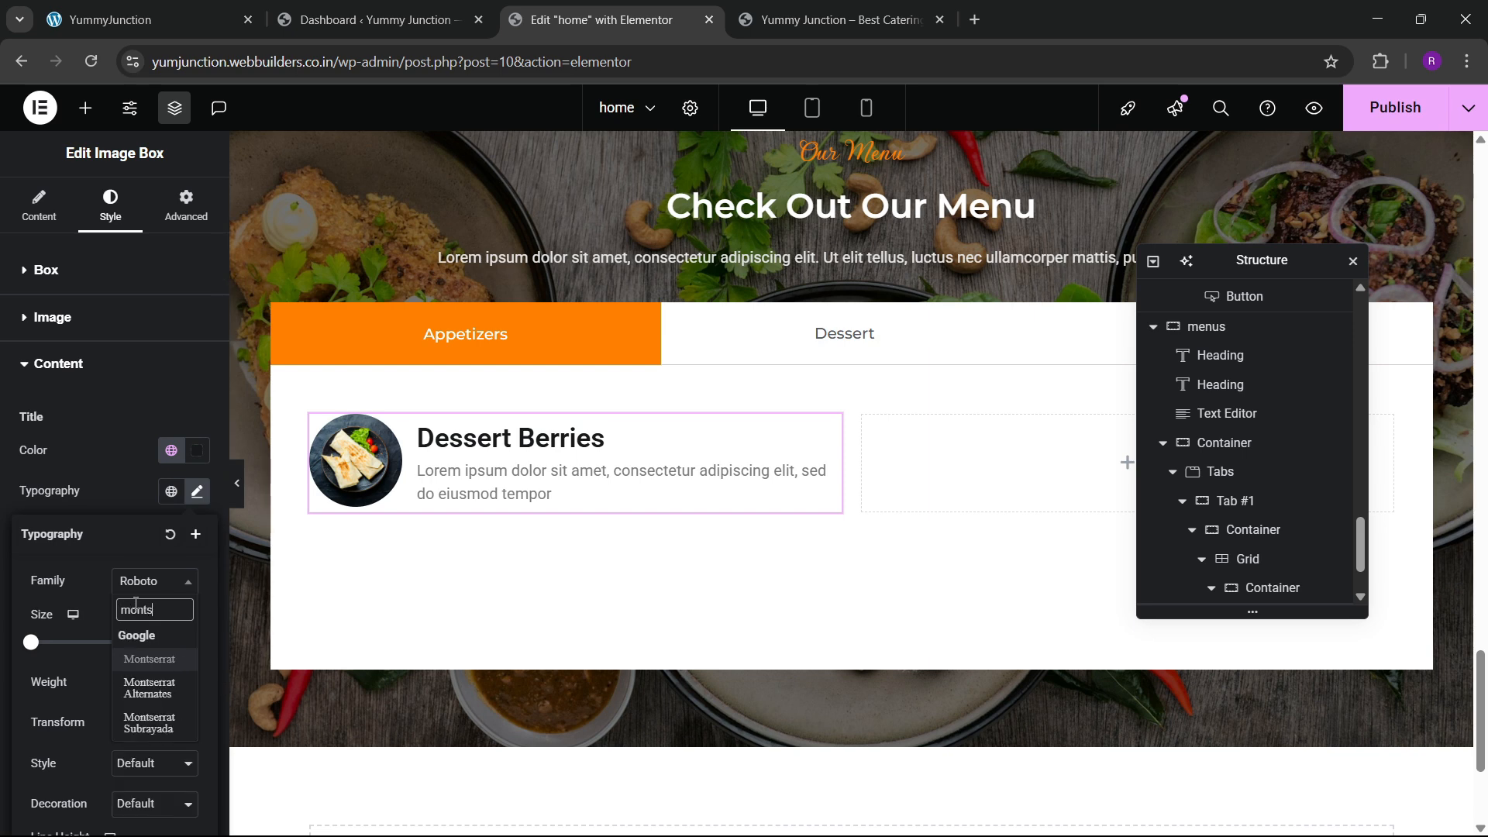
{"action": "key", "text": "Return"}
{"action": "scroll", "coordinate": [135, 609], "scroll_direction": "down", "scroll_amount": 1}
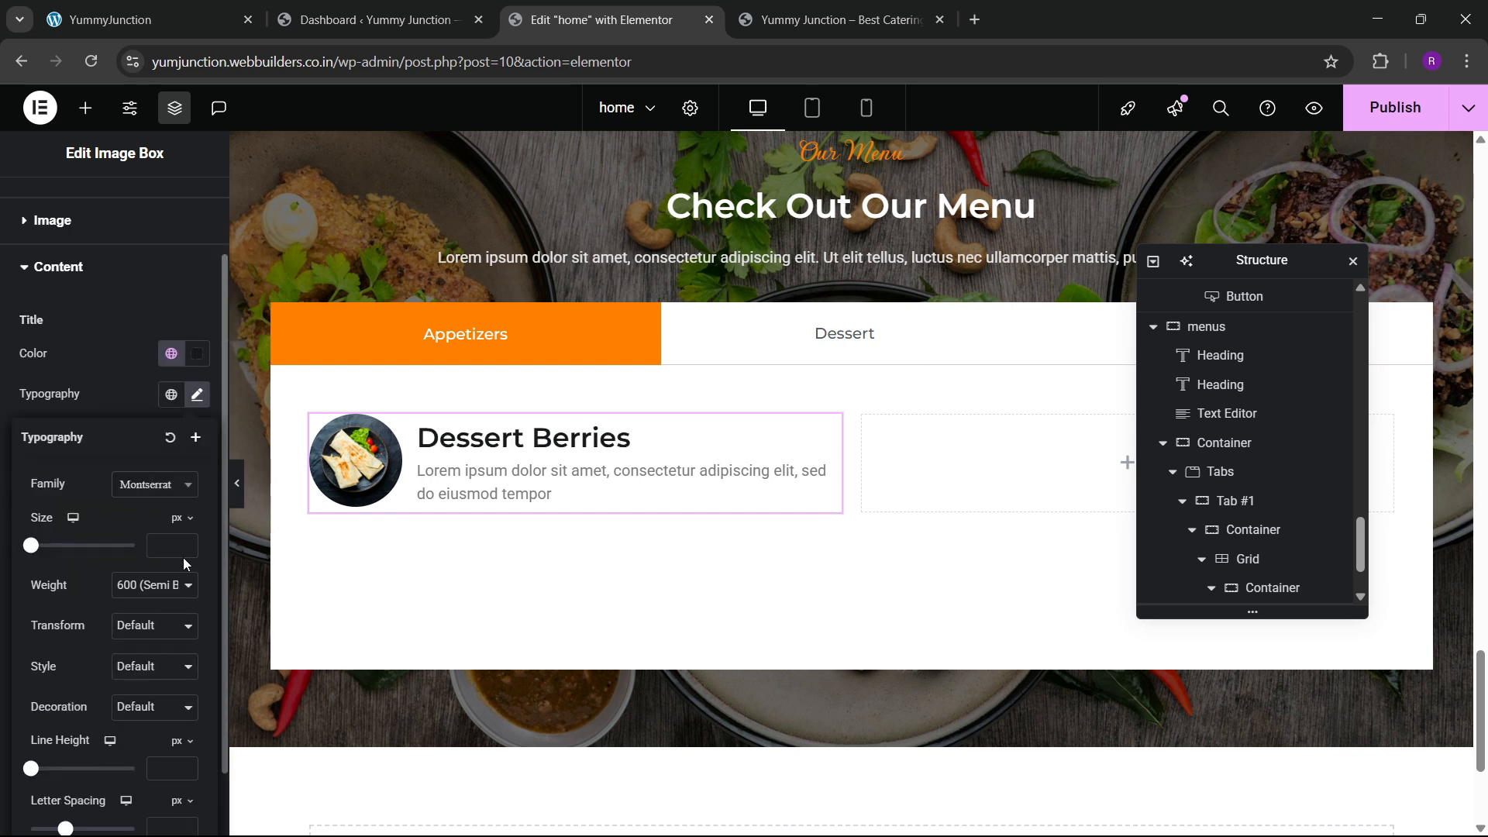
{"action": "left_click", "coordinate": [183, 540]}
{"action": "left_click", "coordinate": [183, 539]}
{"action": "left_click", "coordinate": [183, 540]}
{"action": "left_click", "coordinate": [183, 540]}
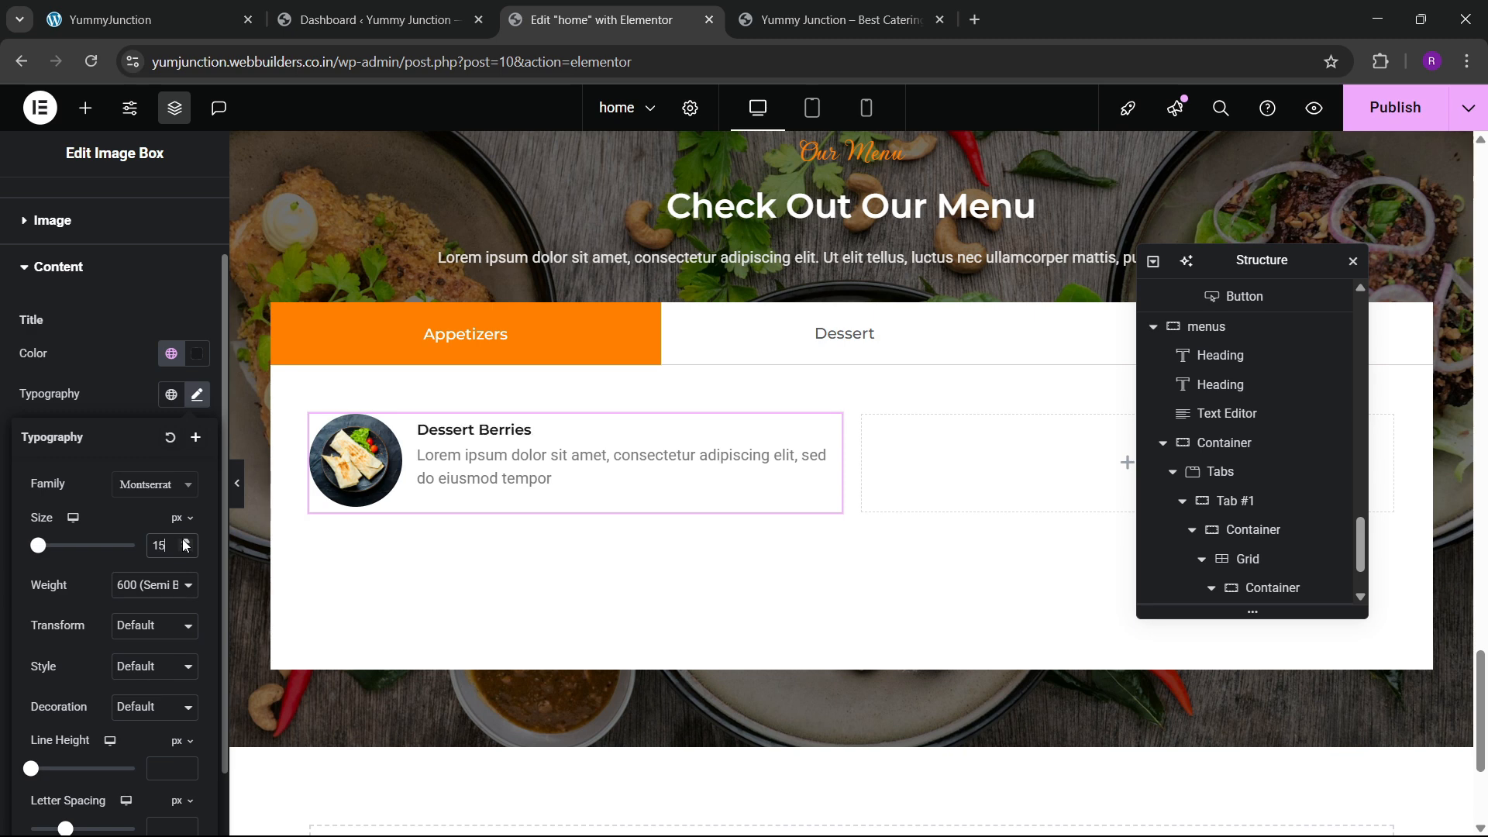
{"action": "left_click", "coordinate": [182, 539]}
{"action": "left_click", "coordinate": [183, 540]}
{"action": "left_click", "coordinate": [183, 539]}
{"action": "left_click", "coordinate": [183, 539]}
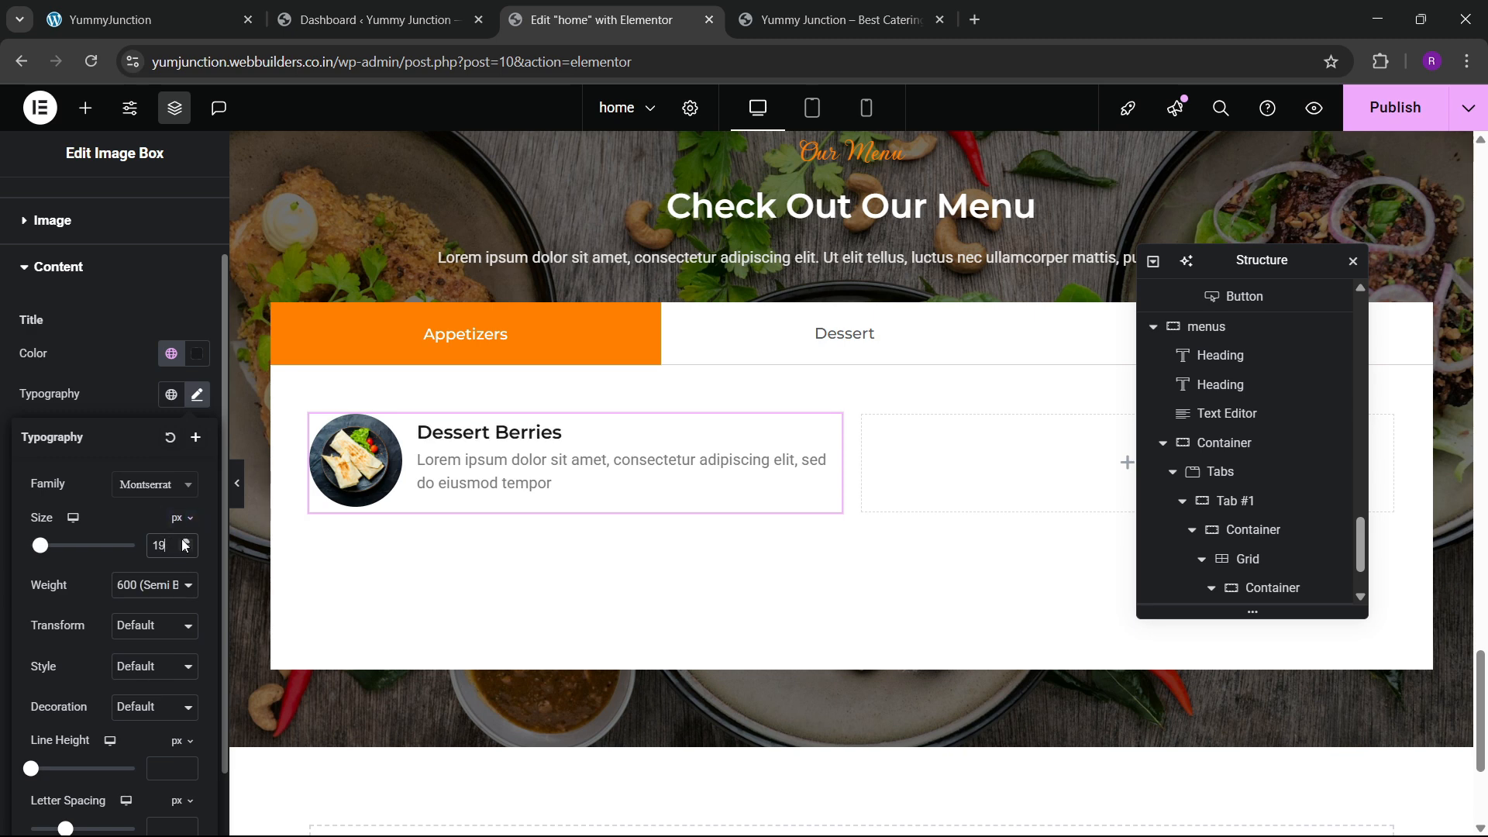
Set the Image Box description's color to the global color para
{"action": "left_click", "coordinate": [122, 369]}
{"action": "left_click", "coordinate": [172, 563]}
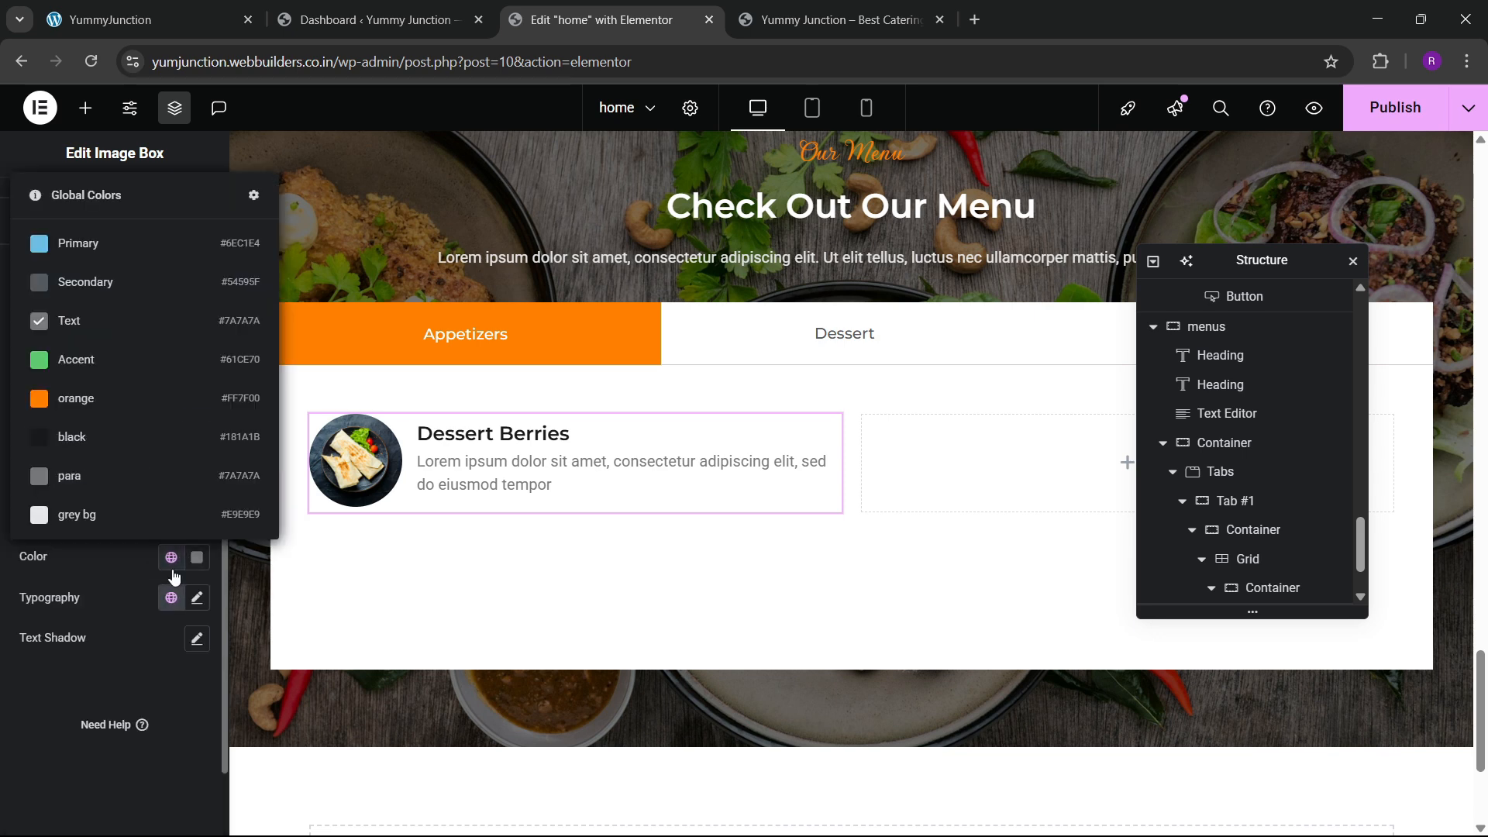
{"action": "left_click", "coordinate": [135, 482]}
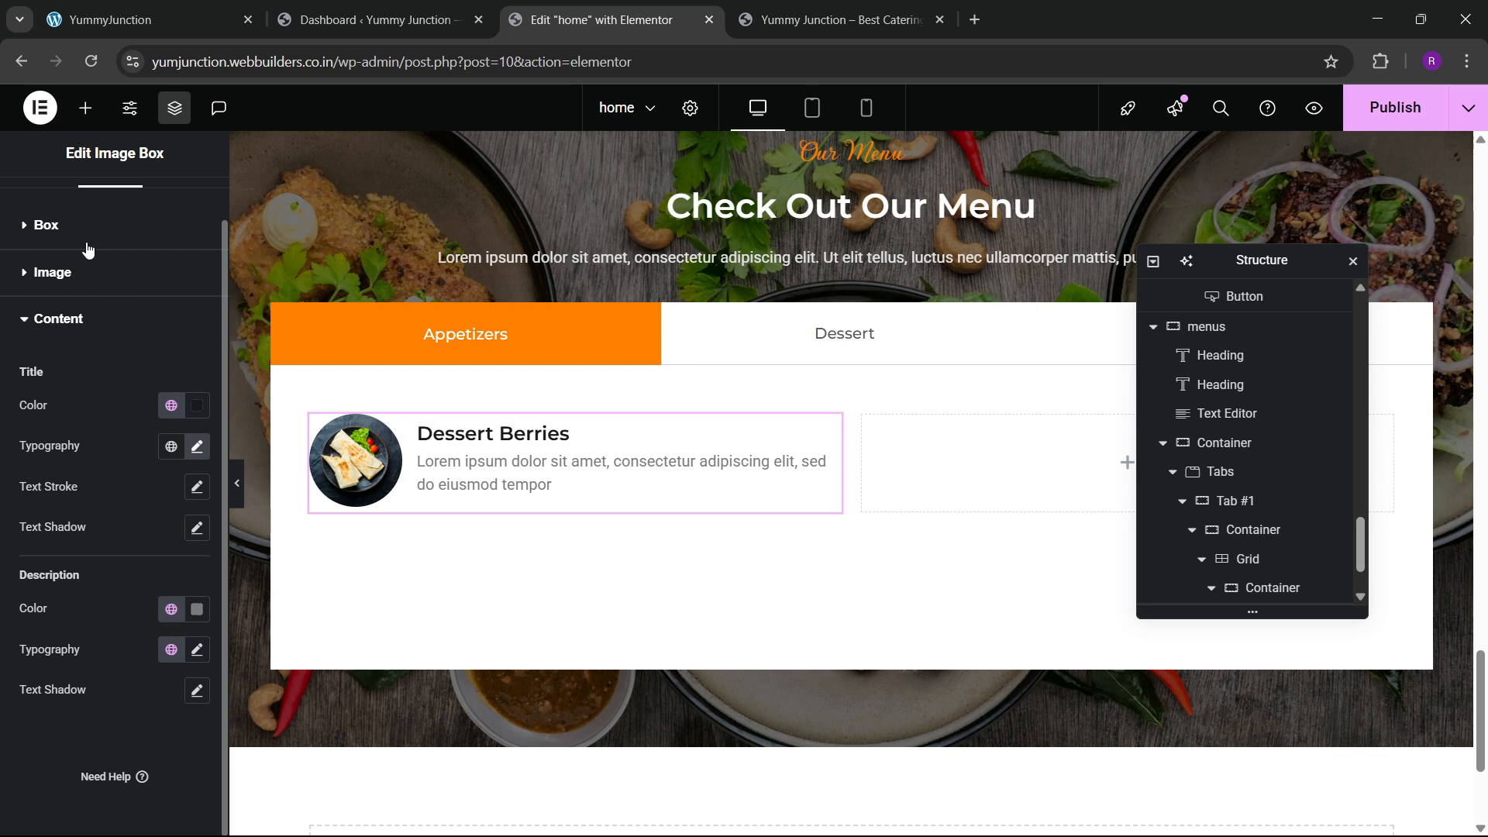
Add a Heading widget after the Image Box in the first grid cell's container
{"action": "left_click", "coordinate": [85, 108]}
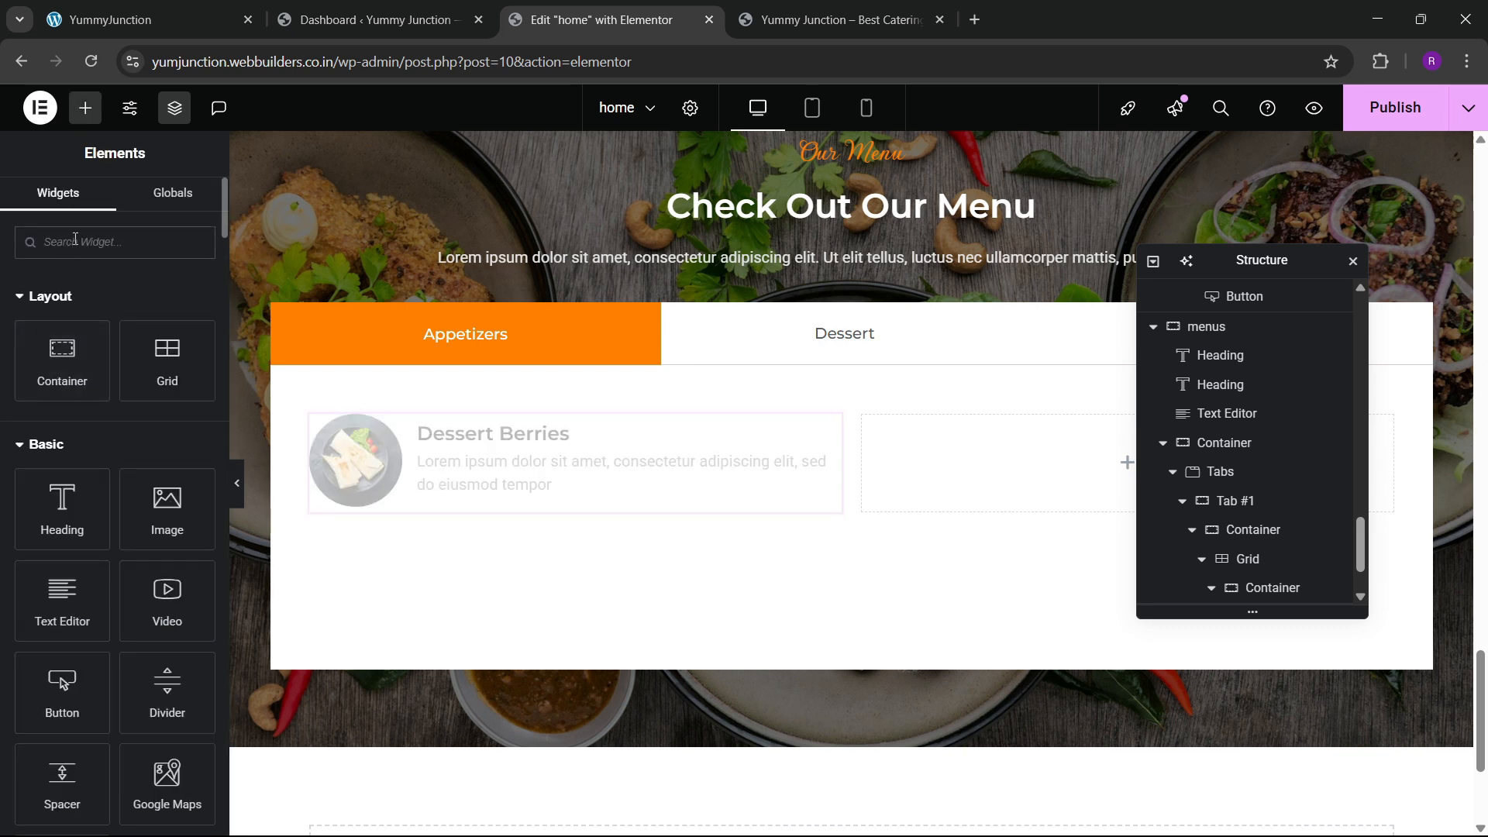
{"action": "left_click_drag", "start_coordinate": [65, 482], "coordinate": [708, 485]}
{"action": "scroll", "coordinate": [1240, 519], "scroll_direction": "down", "scroll_amount": 1}
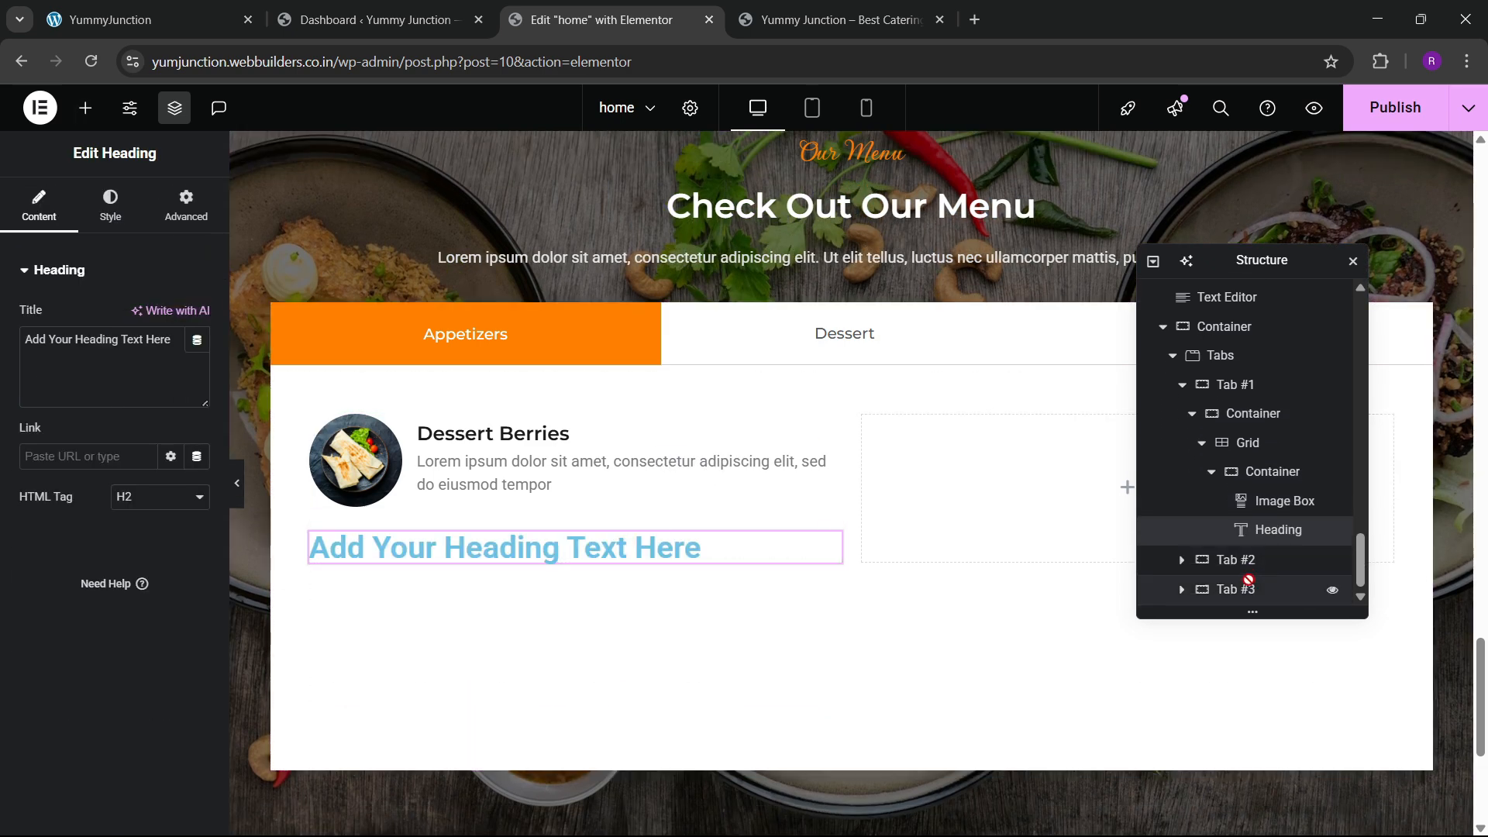
Set the direction of the container holding the Image Box and Heading to a horizontal row
{"action": "left_click", "coordinate": [1264, 472]}
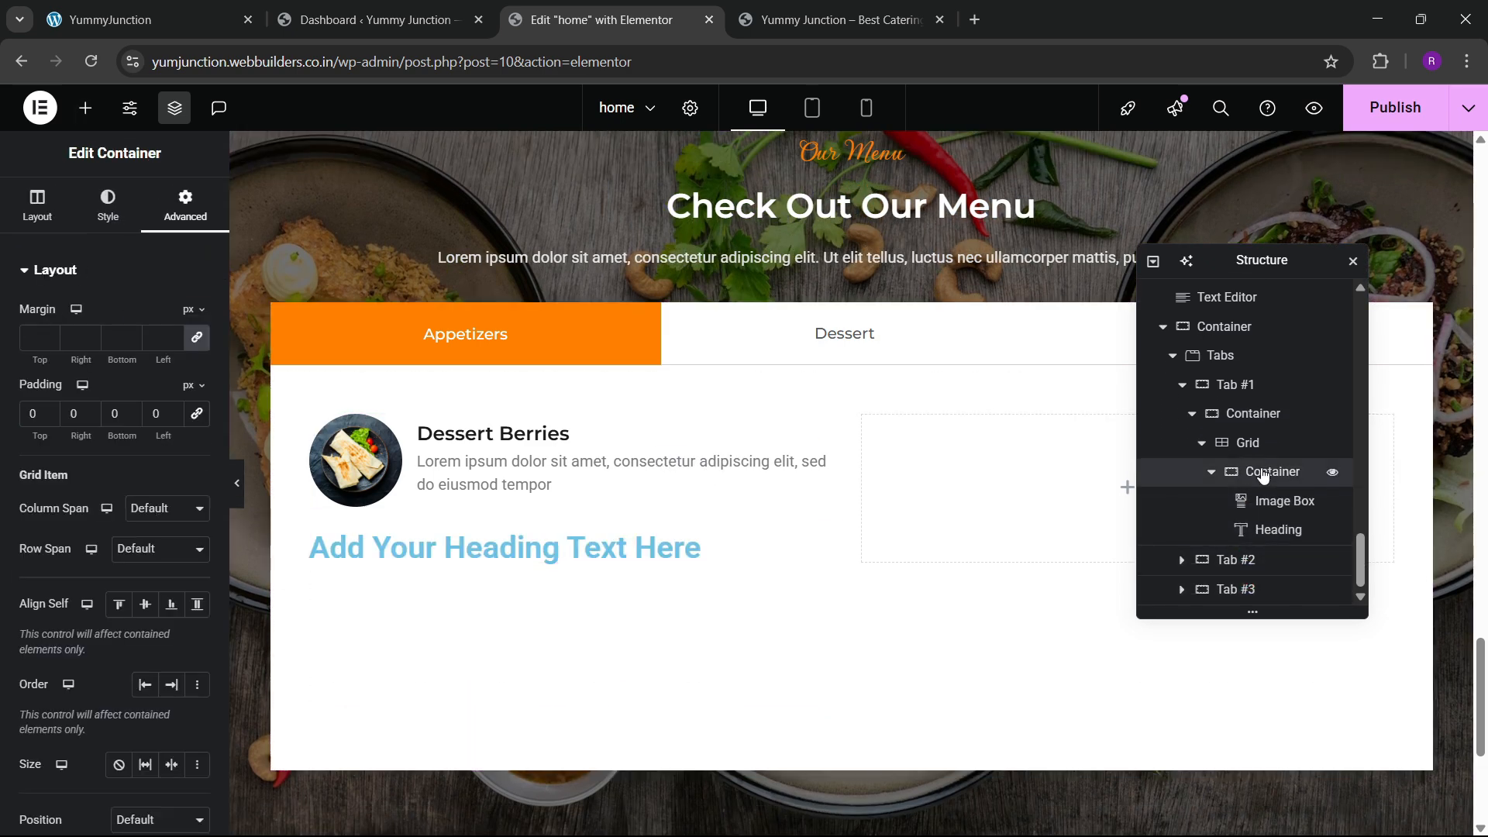
{"action": "left_click", "coordinate": [36, 204]}
{"action": "left_click", "coordinate": [119, 613]}
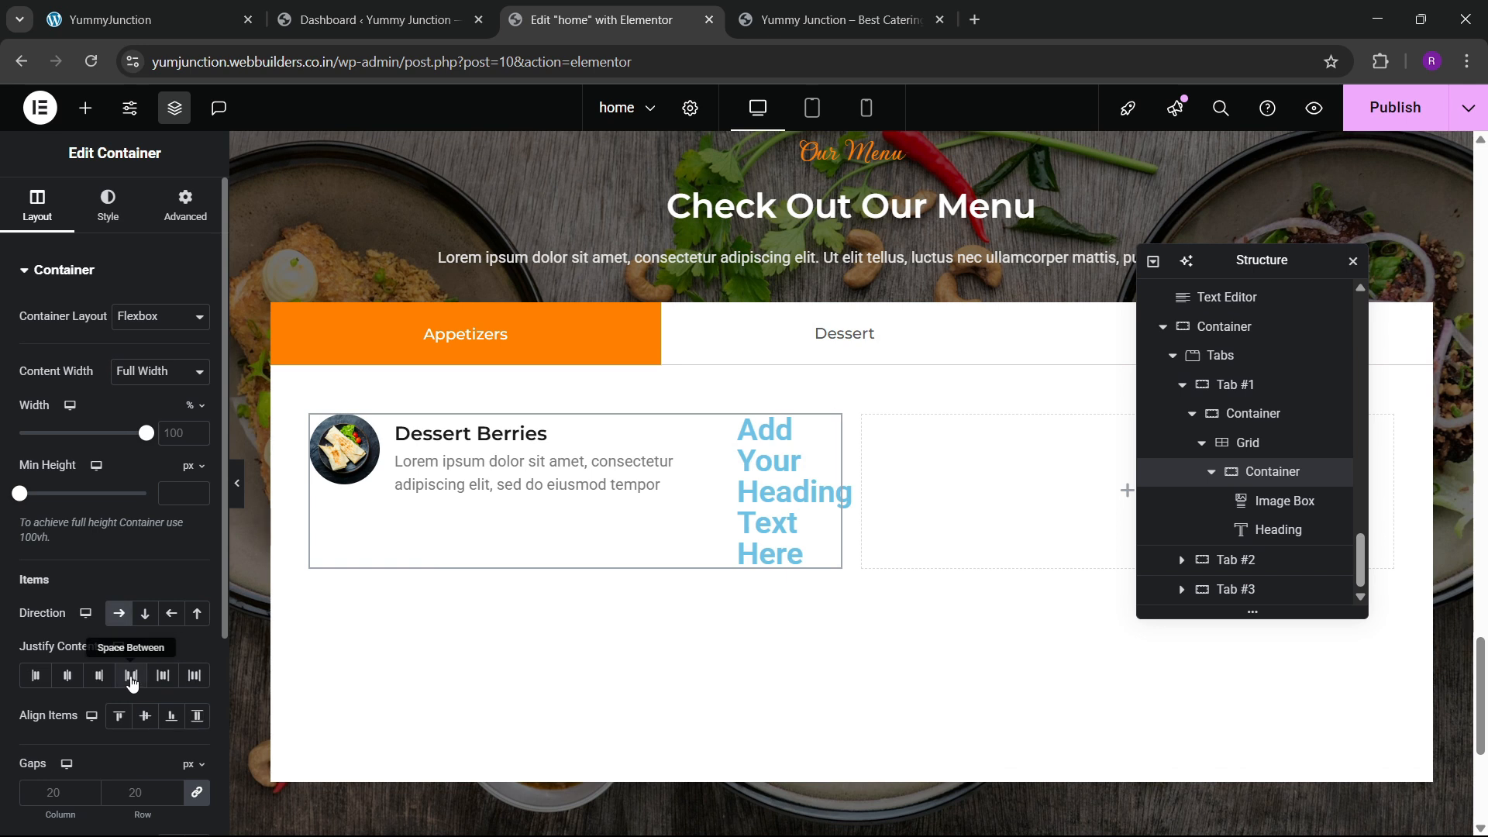
Justify the menu item container's content with Space Between and align its items to the center
{"action": "left_click", "coordinate": [132, 677]}
{"action": "left_click", "coordinate": [141, 717]}
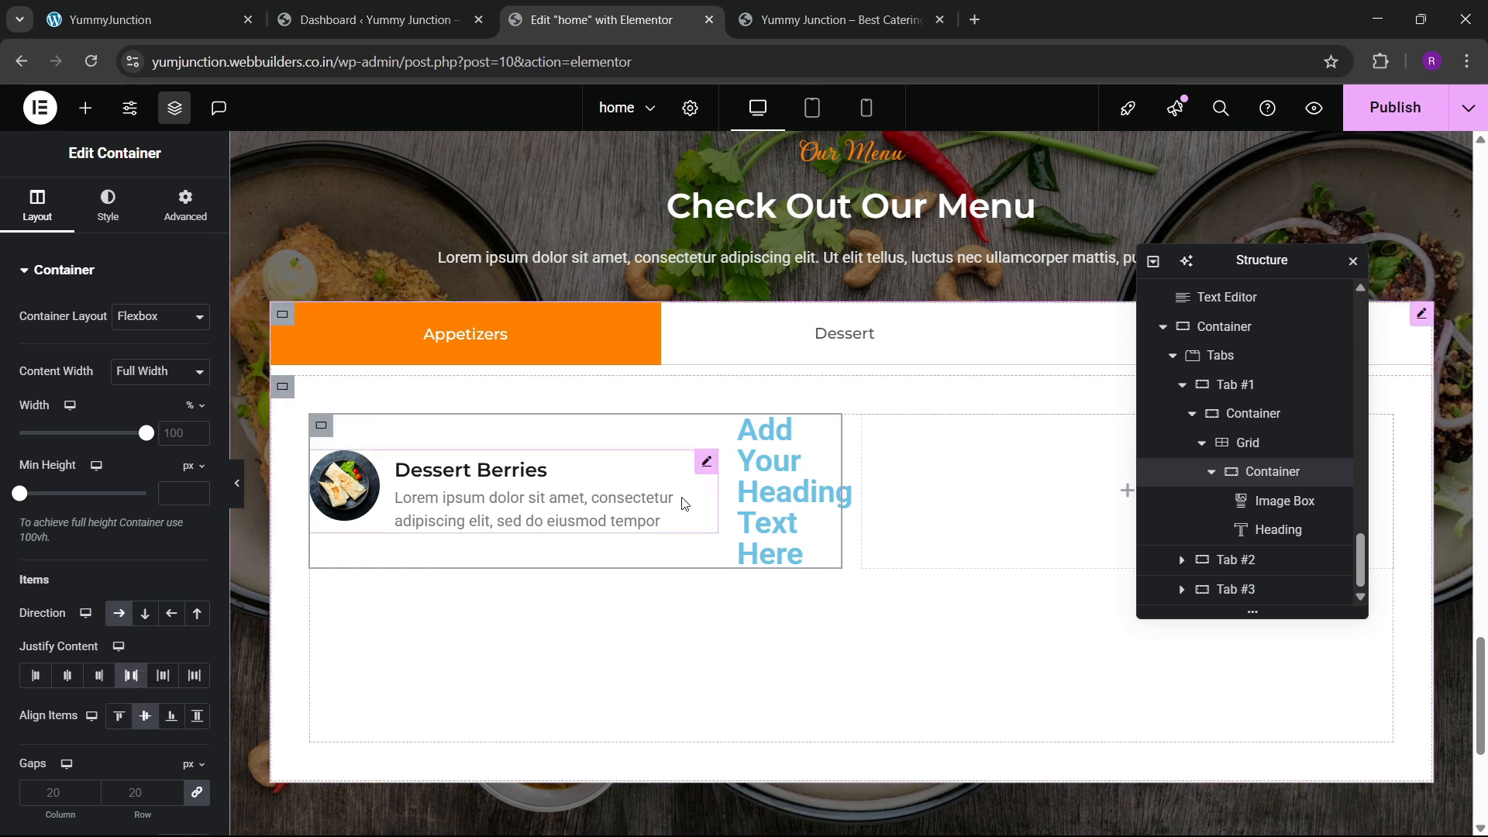
Replace the placeholder heading text beside Dessert Berries with the price $2,81
{"action": "left_click", "coordinate": [786, 474]}
{"action": "left_click", "coordinate": [97, 349]}
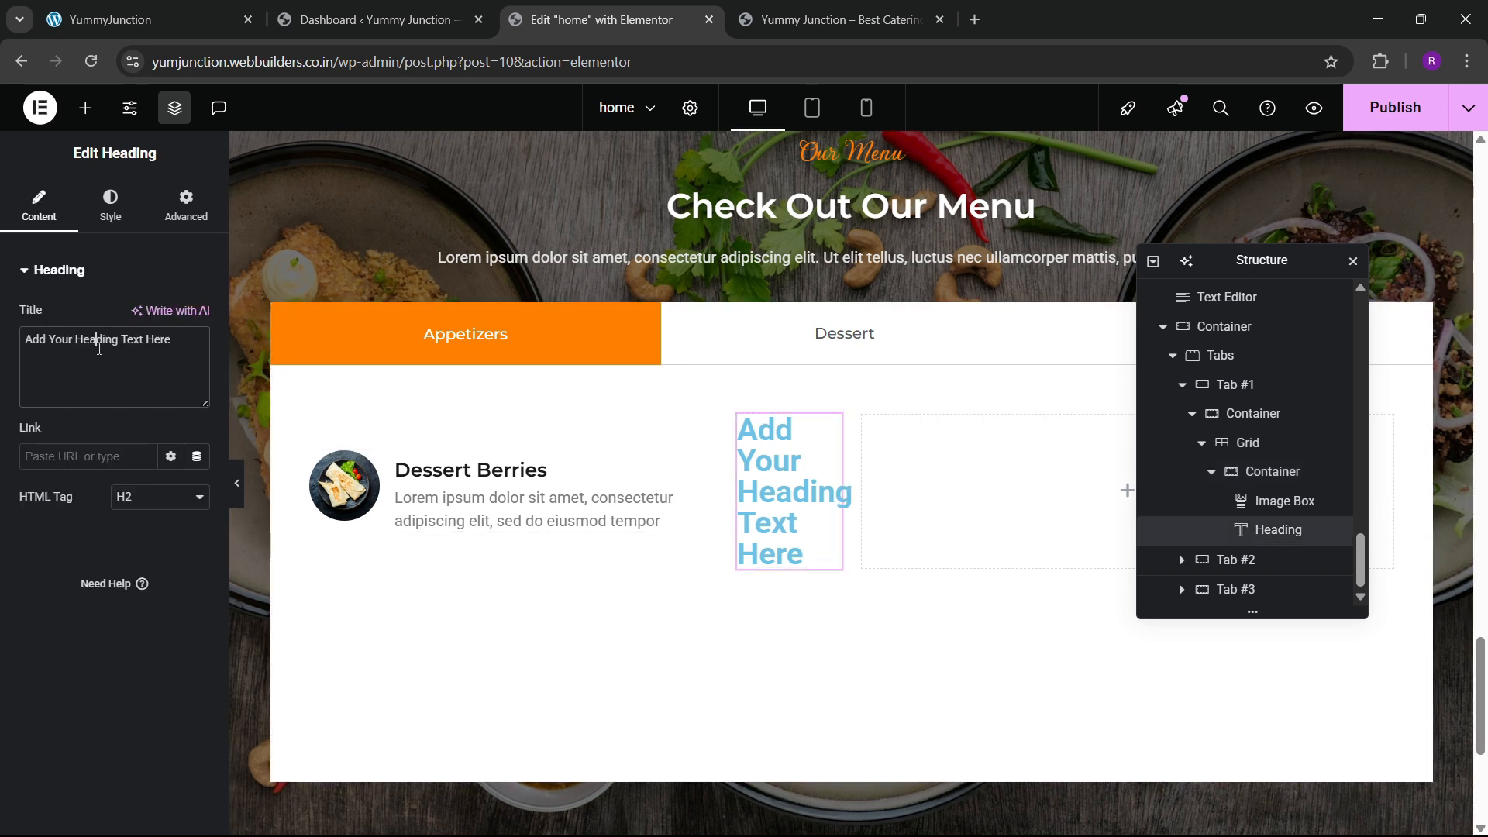
{"action": "key", "text": "ctrl+a"}
{"action": "key", "text": "BackSpace"}
{"action": "type", "text": "%"}
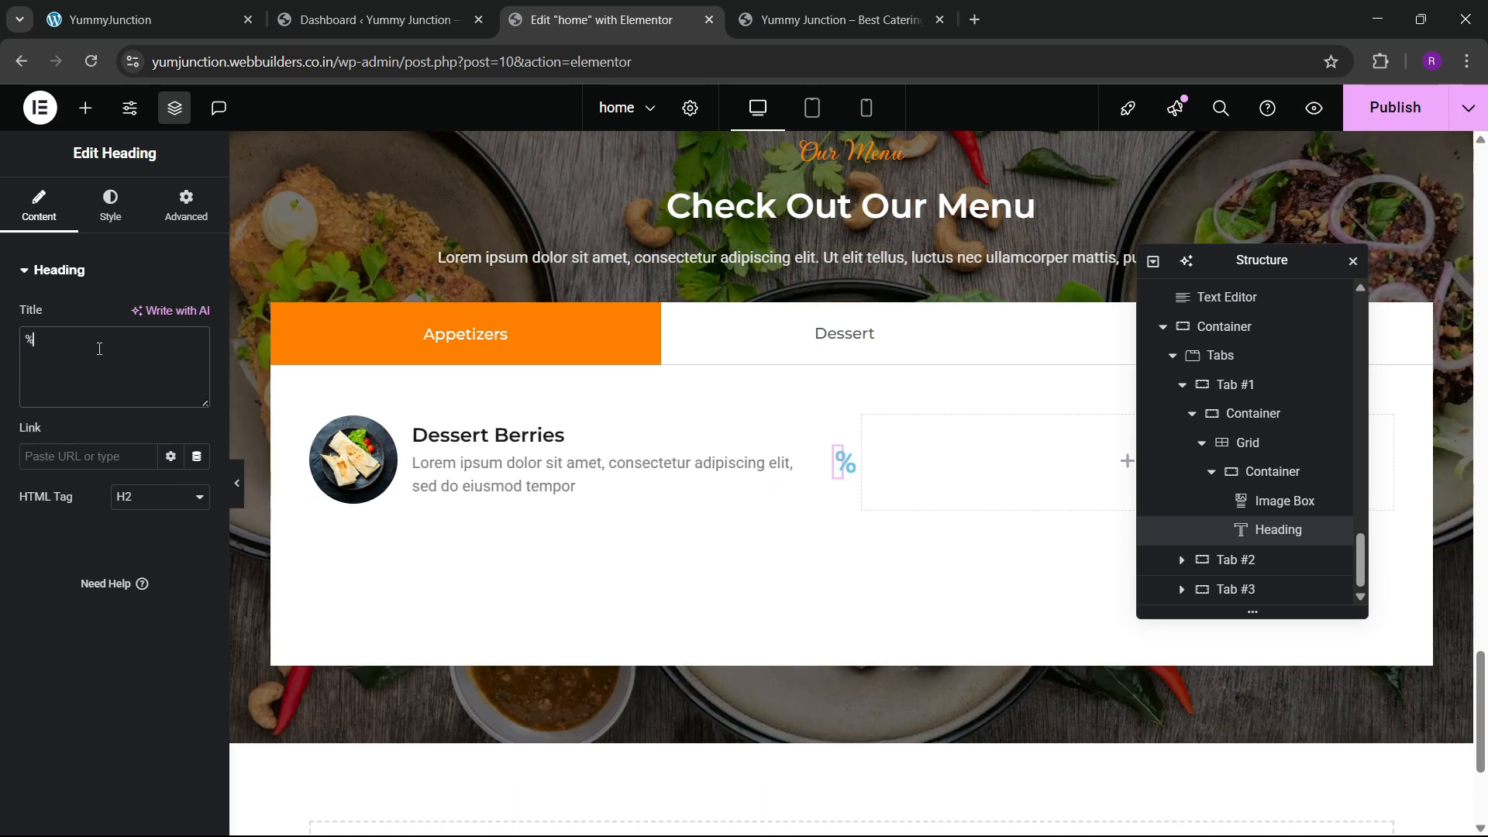
{"action": "key", "text": "BackSpace"}
{"action": "type", "text": "$2."}
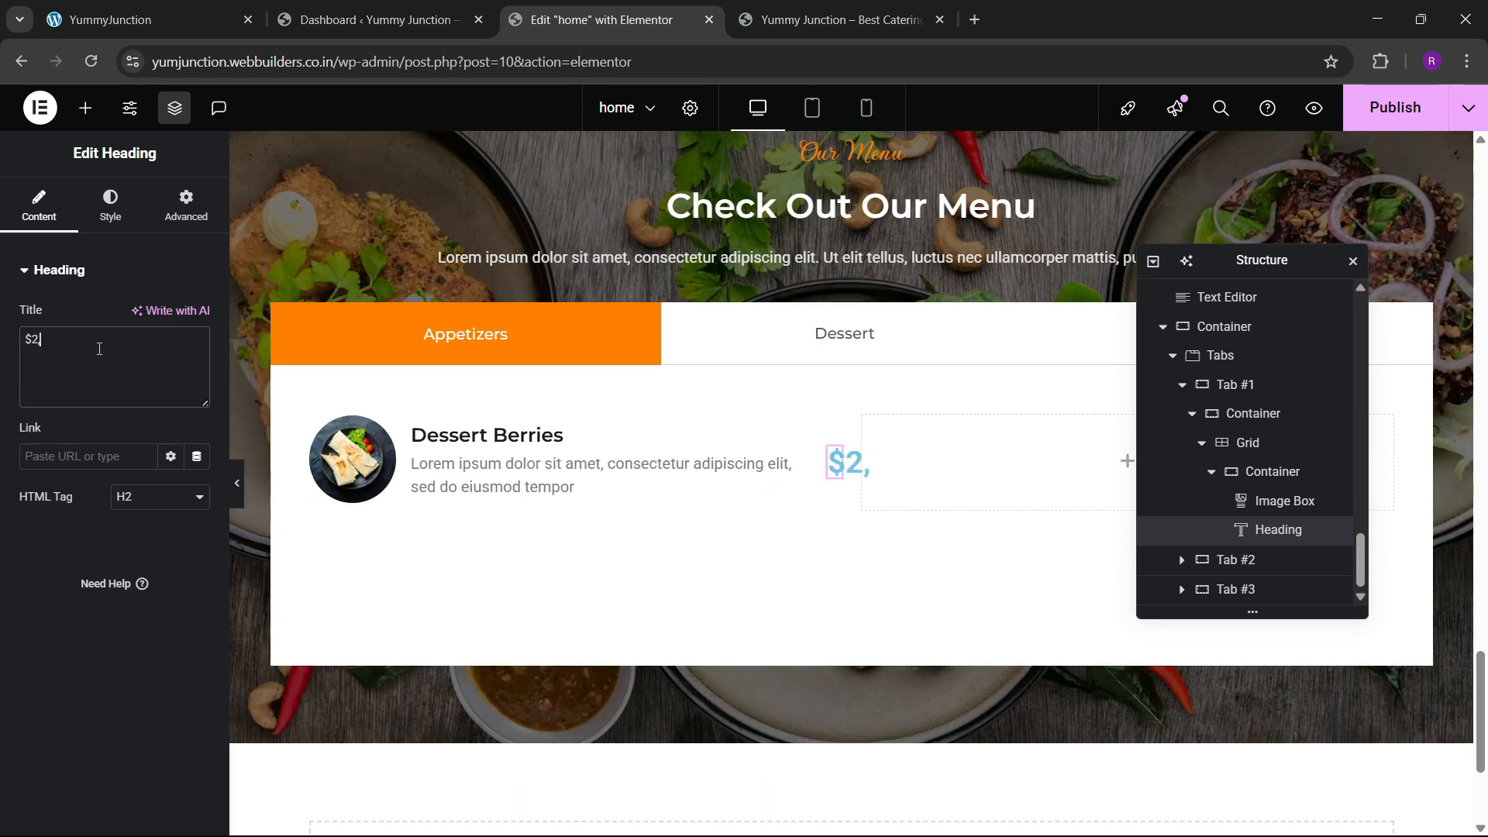
{"action": "key", "text": "BackSpace"}
{"action": "type", "text": ".81"}
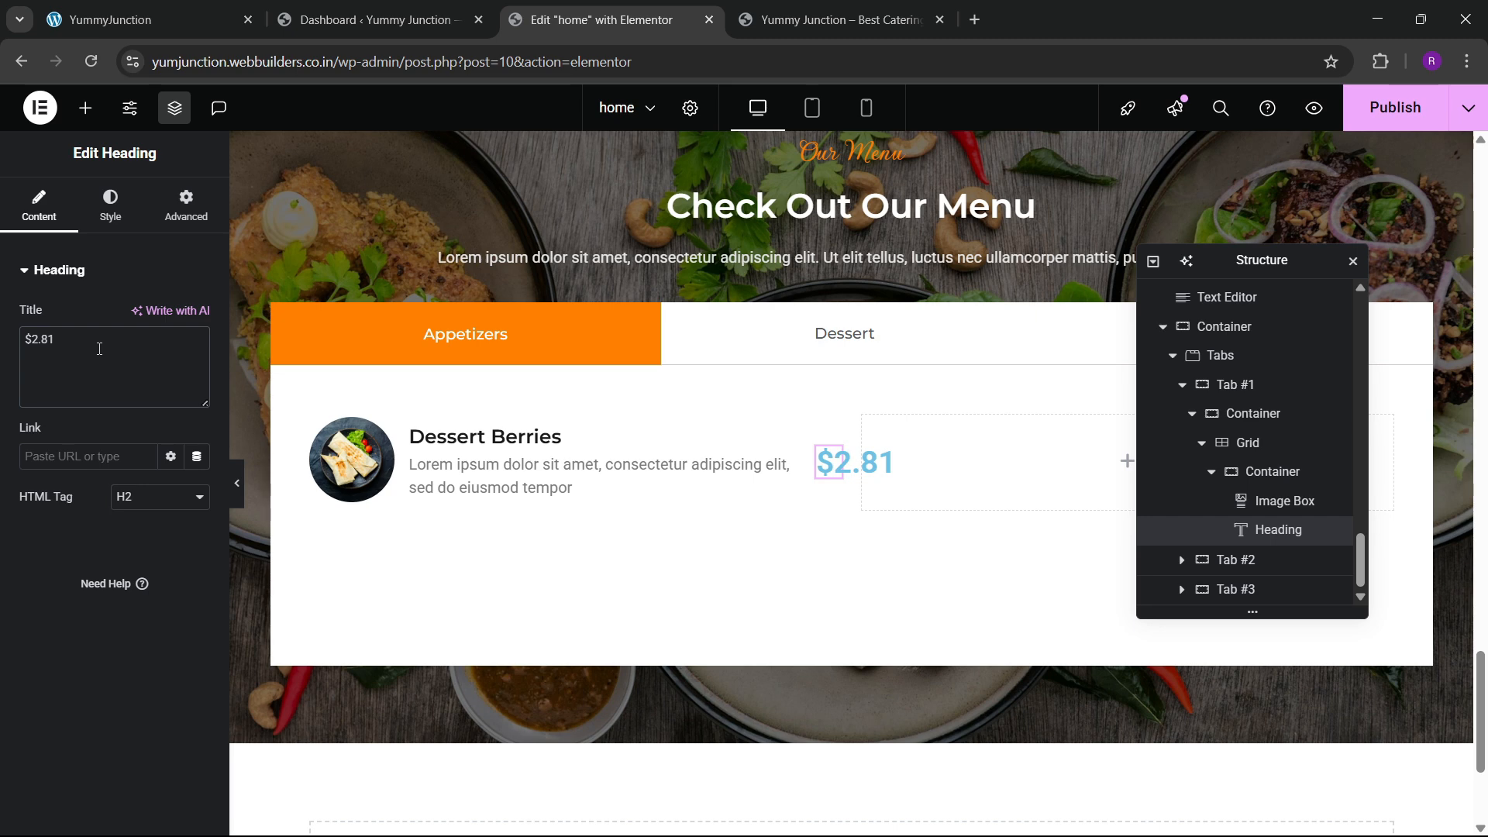
{"action": "key", "text": "BackSpace"}
{"action": "key", "text": "BackSpace"}
{"action": "key", "text": "BackSpace"}
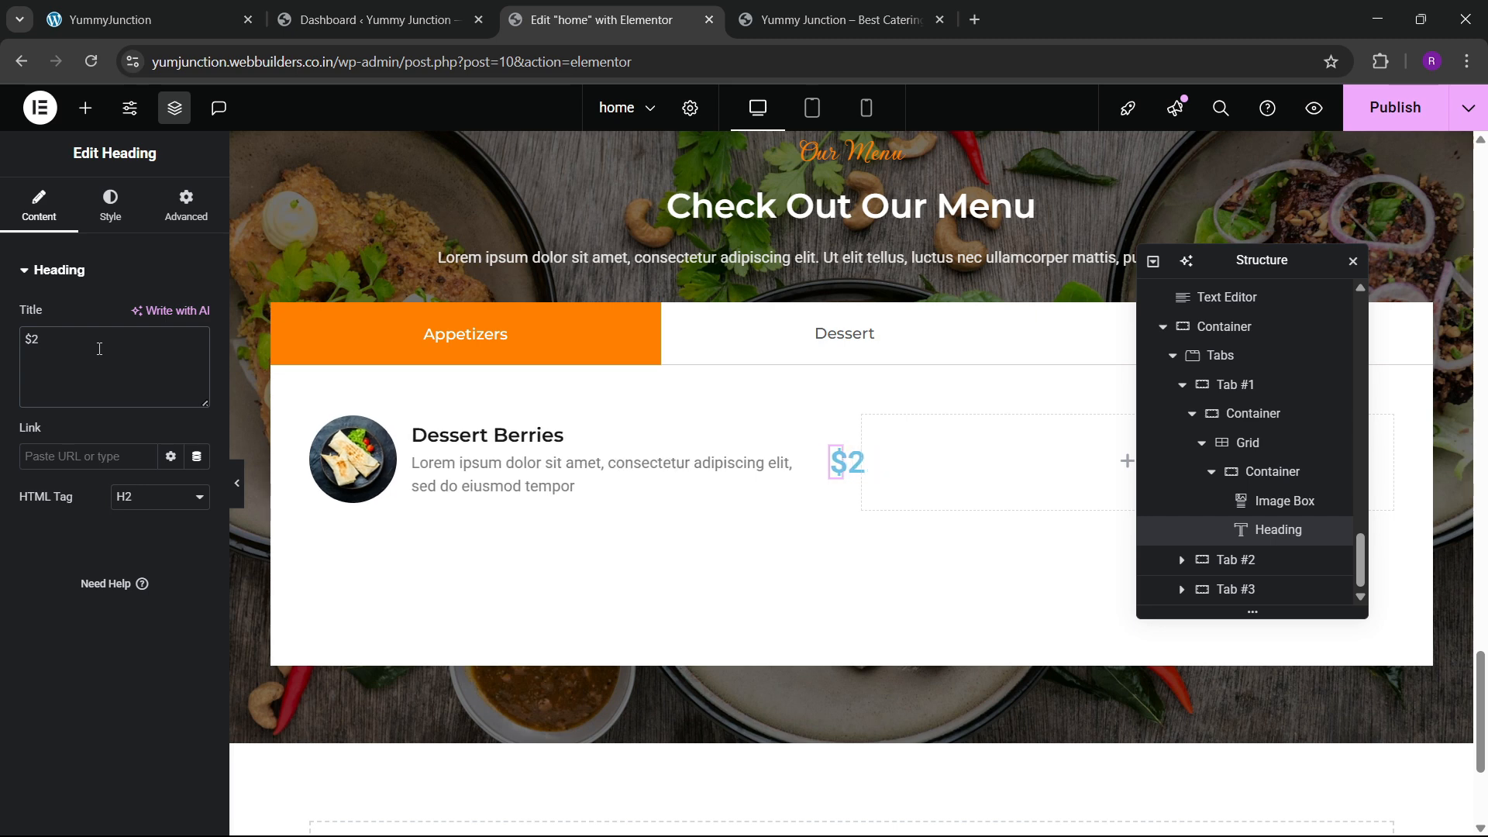
{"action": "type", "text": "2"}
{"action": "key", "text": "BackSpace"}
{"action": "type", "text": ",81"}
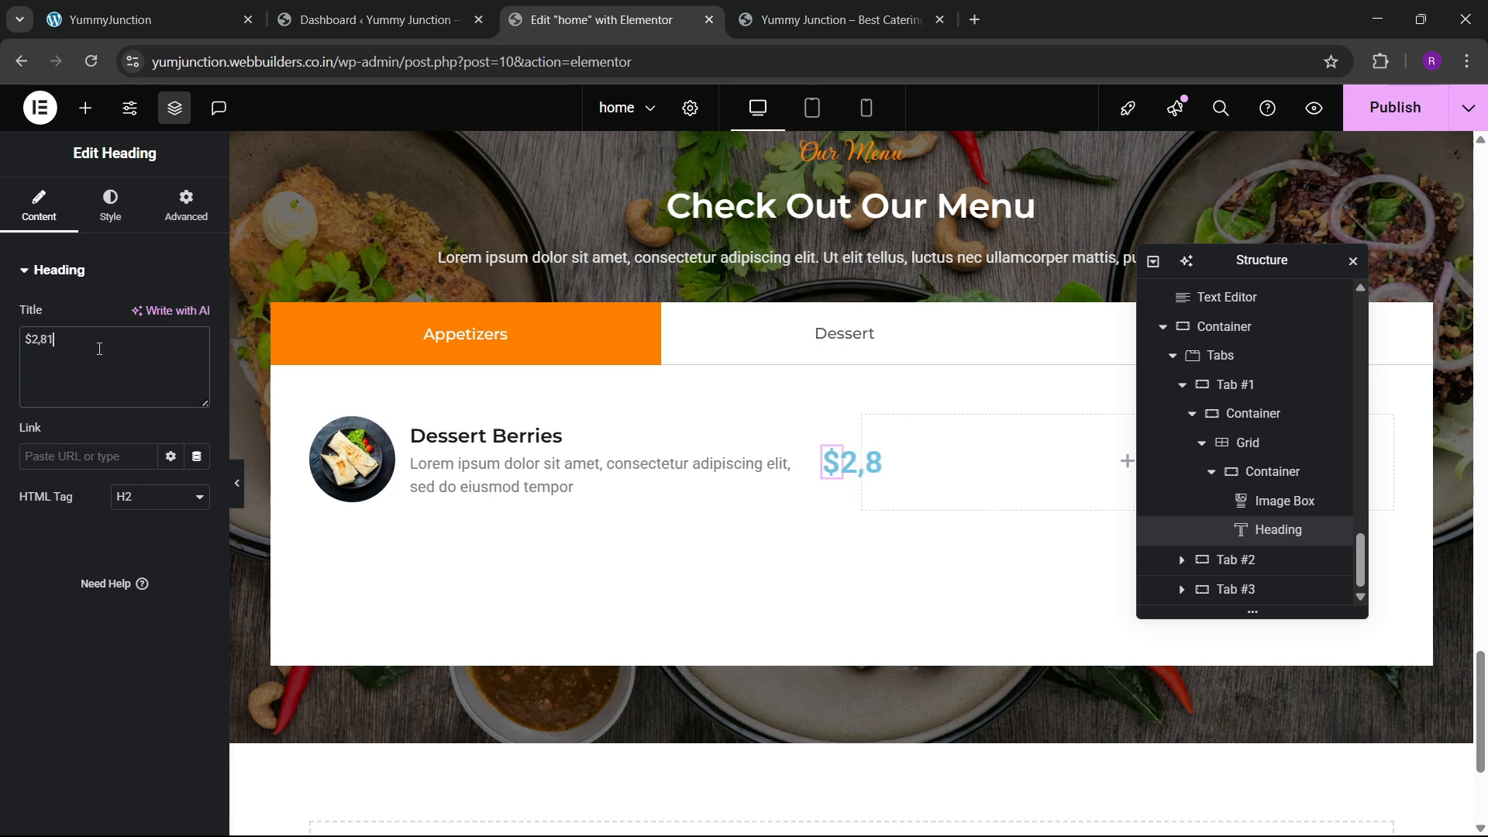
Apply the orange global color to the price heading and set its font family to Montserrat
{"action": "left_click", "coordinate": [110, 204]}
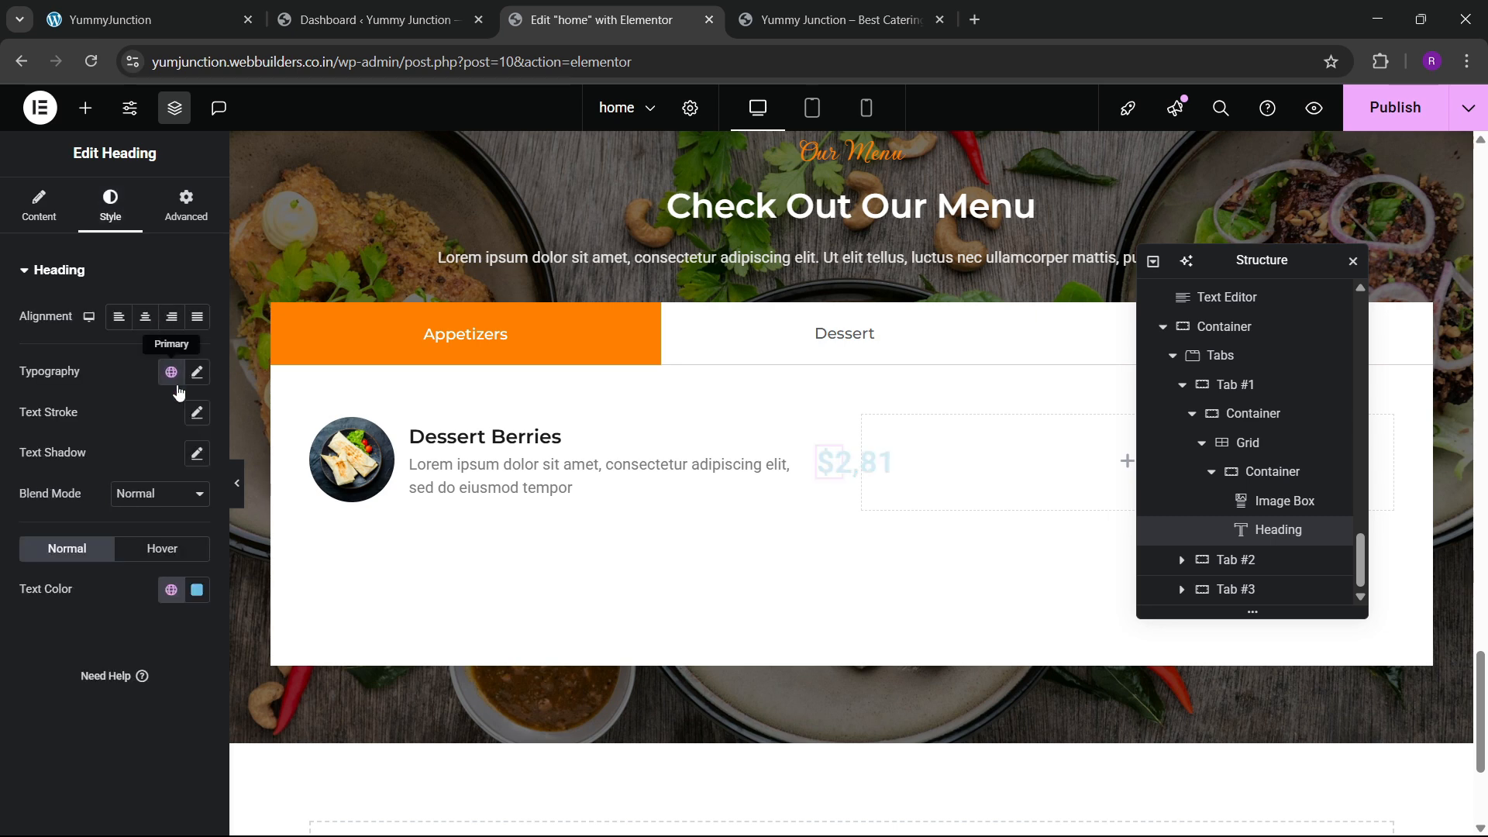
{"action": "left_click", "coordinate": [172, 590]}
{"action": "left_click", "coordinate": [118, 438]}
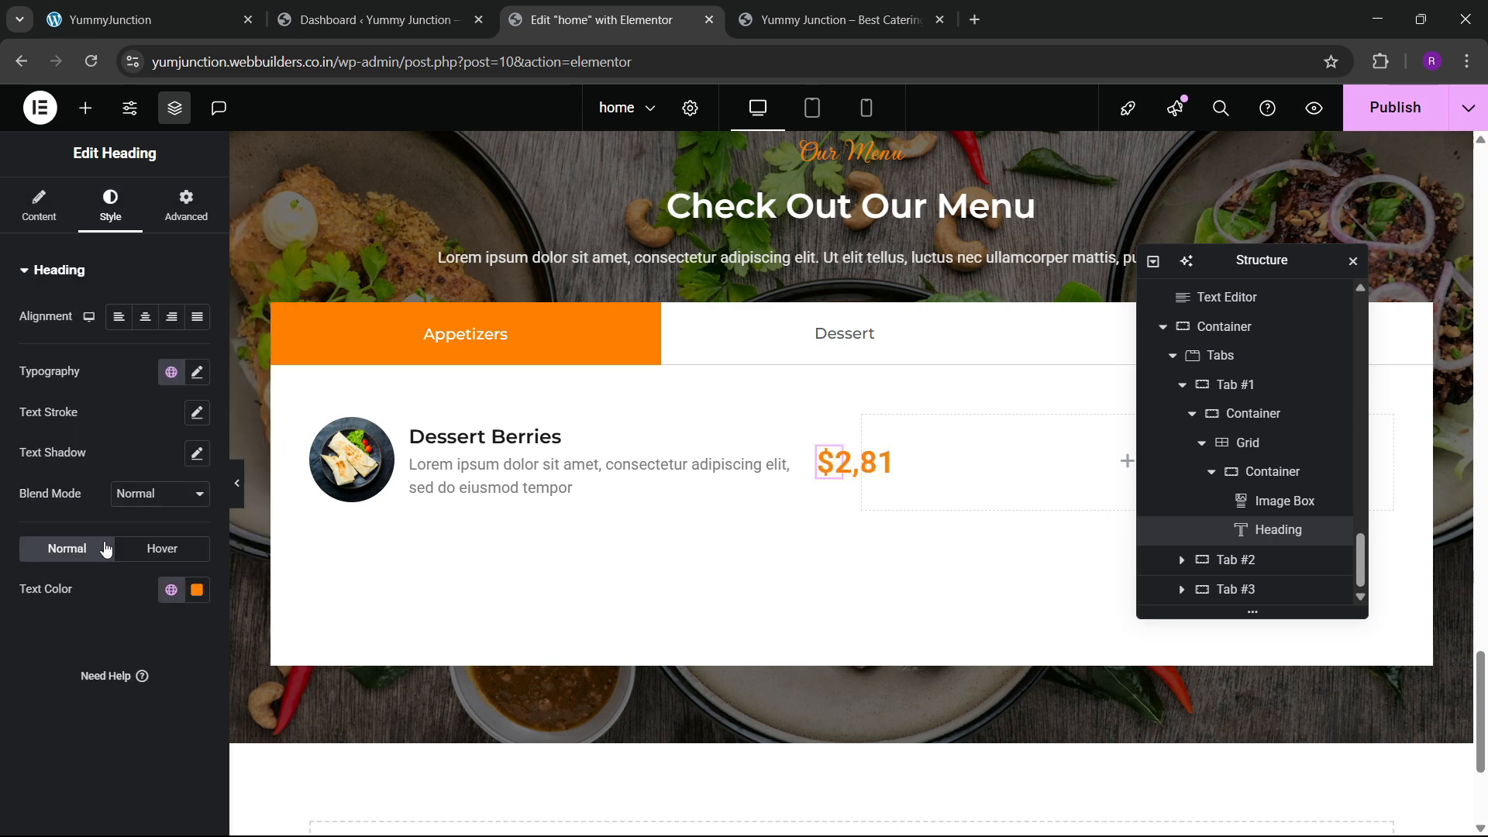
{"action": "left_click", "coordinate": [197, 372]}
{"action": "left_click", "coordinate": [154, 462]}
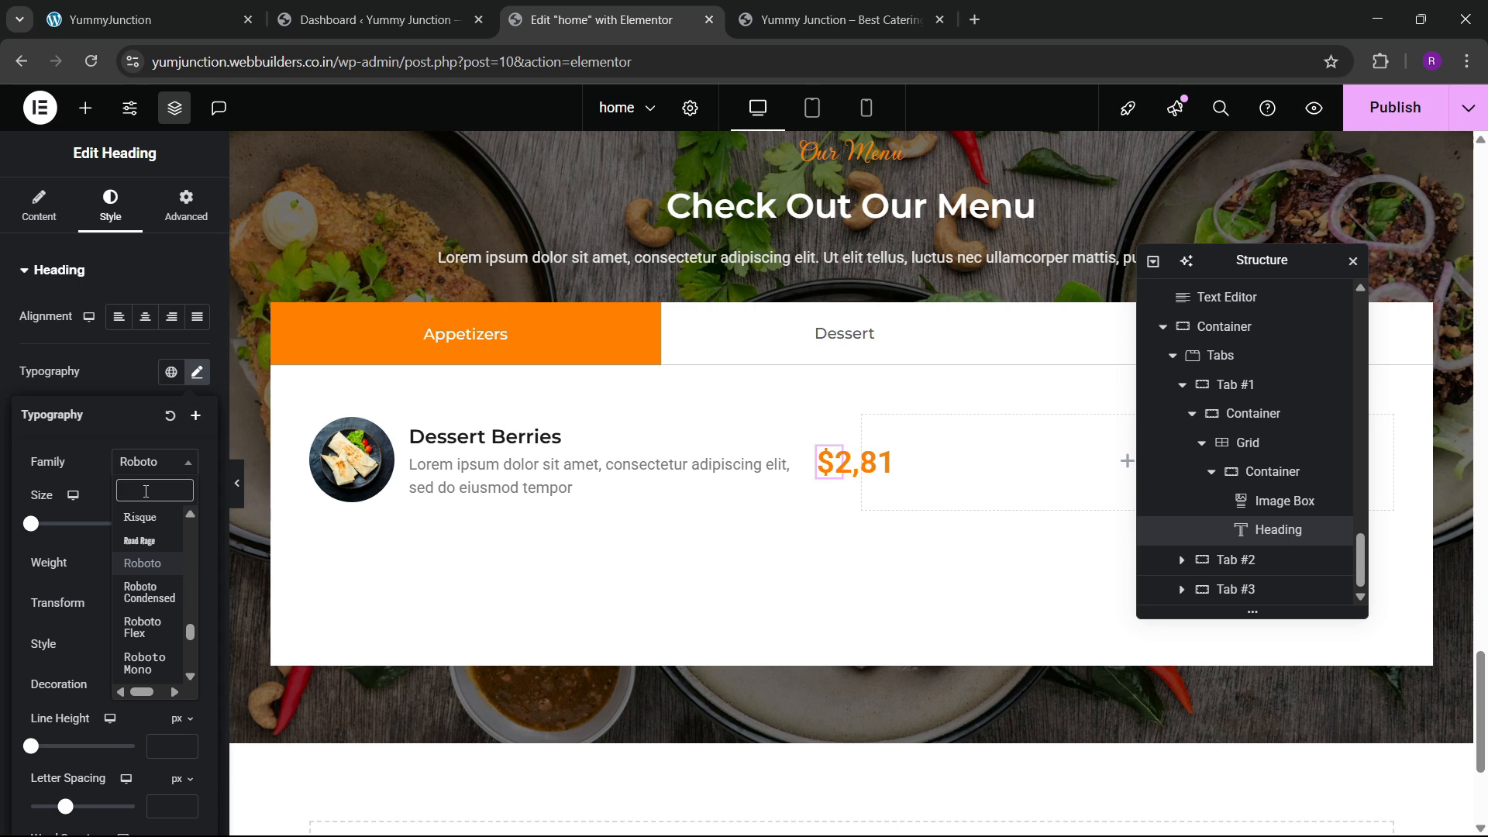
{"action": "type", "text": "monts"}
{"action": "key", "text": "Return"}
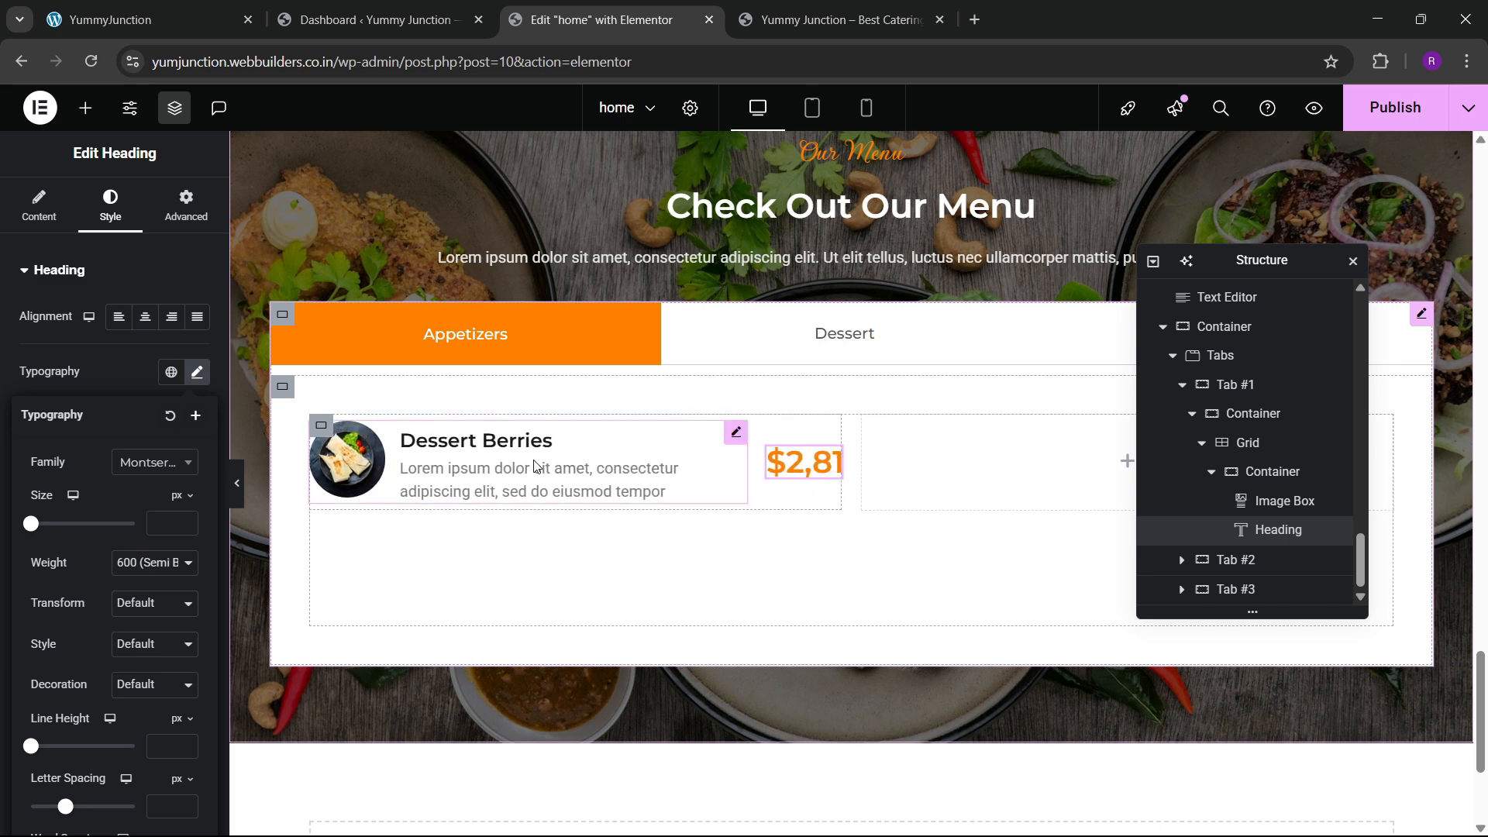
Set the custom width of the Dessert Berries image box to 80%
{"action": "left_click", "coordinate": [1279, 501]}
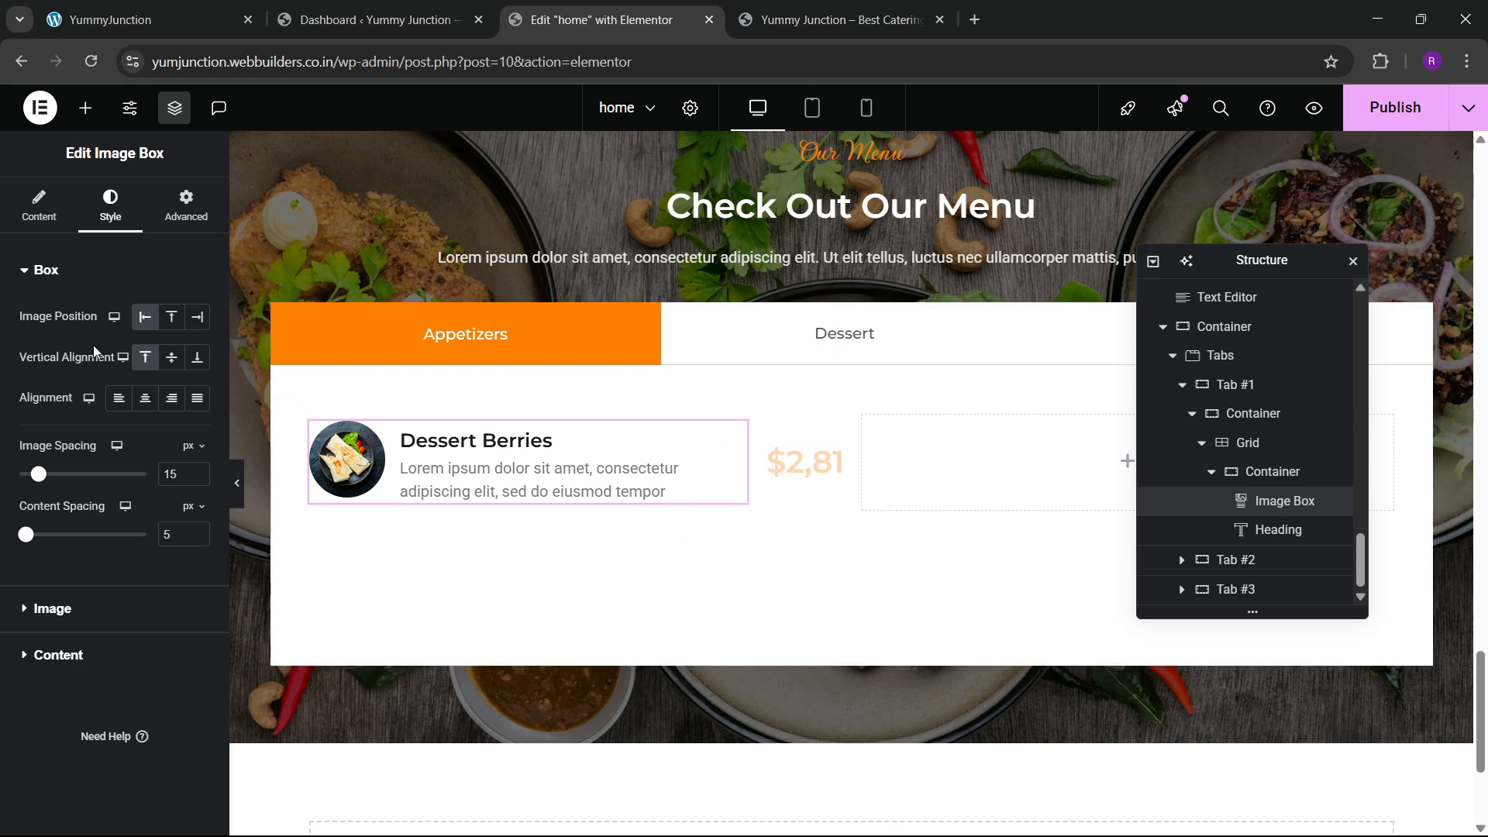
{"action": "left_click", "coordinate": [186, 205]}
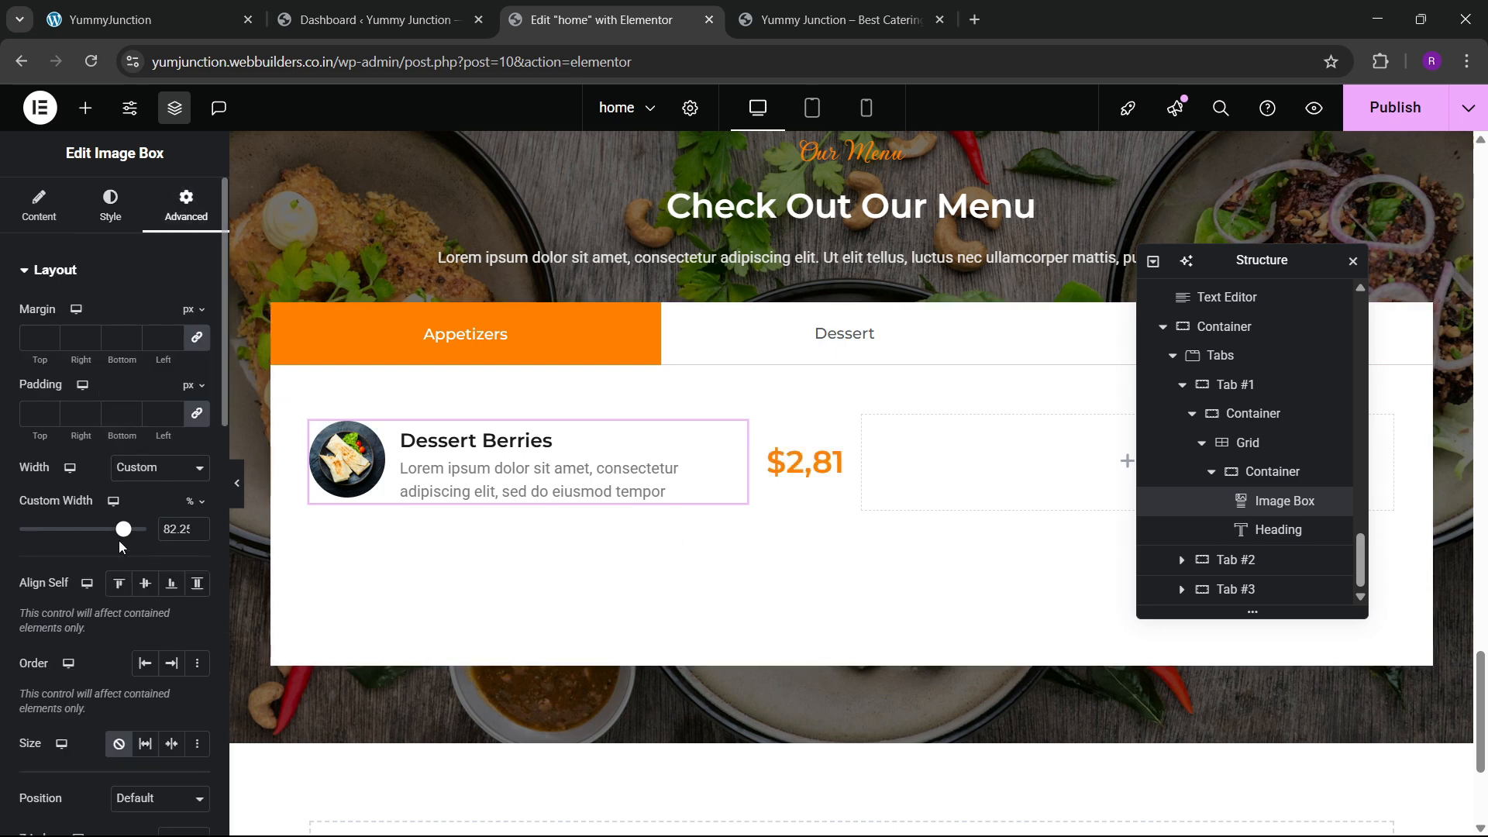
{"action": "mouse_move", "coordinate": [118, 541]}
{"action": "left_mouse_down"}
{"action": "mouse_move", "coordinate": [94, 543]}
{"action": "mouse_move", "coordinate": [118, 552]}
{"action": "left_mouse_up"}
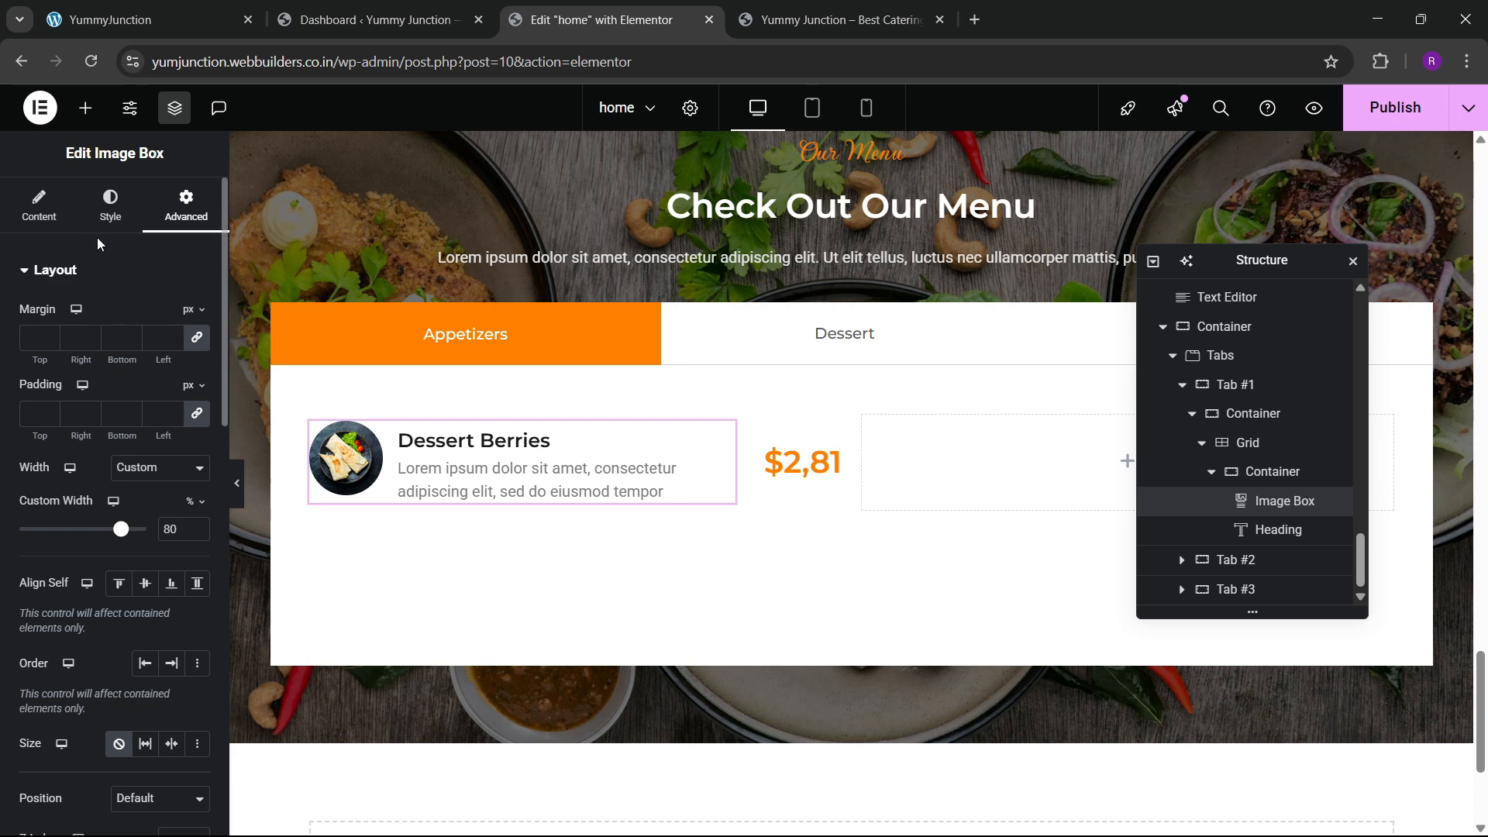
Try an image spacing of 21 px on the Dessert Berries image box and return it to 15 px
{"action": "left_click", "coordinate": [109, 206]}
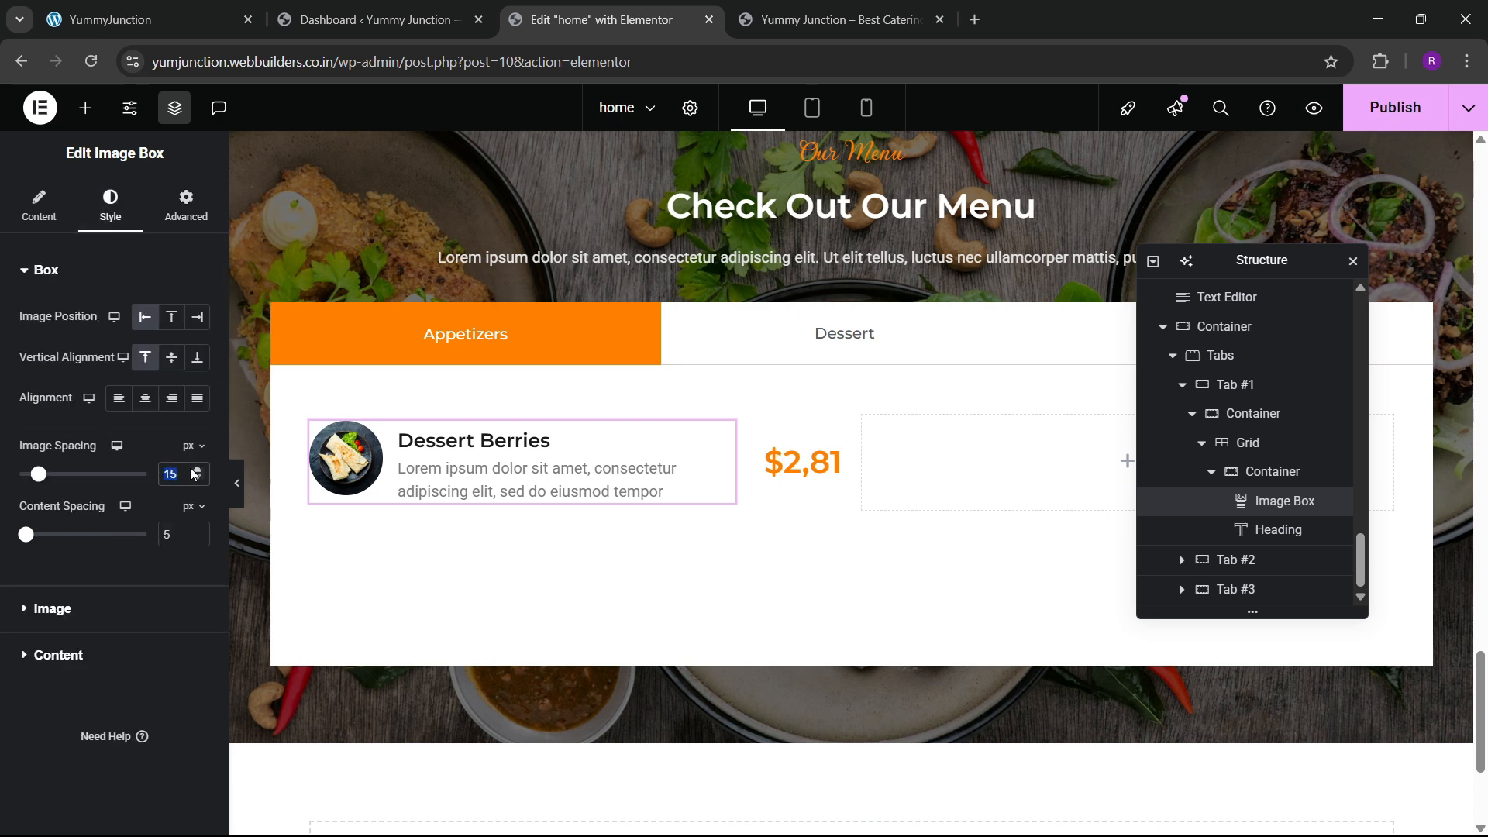
{"action": "key", "text": "Up"}
{"action": "key", "text": "Up"}
{"action": "key", "text": "Up"}
{"action": "key", "text": "Up"}
{"action": "key", "text": "Up"}
{"action": "key", "text": "Up"}
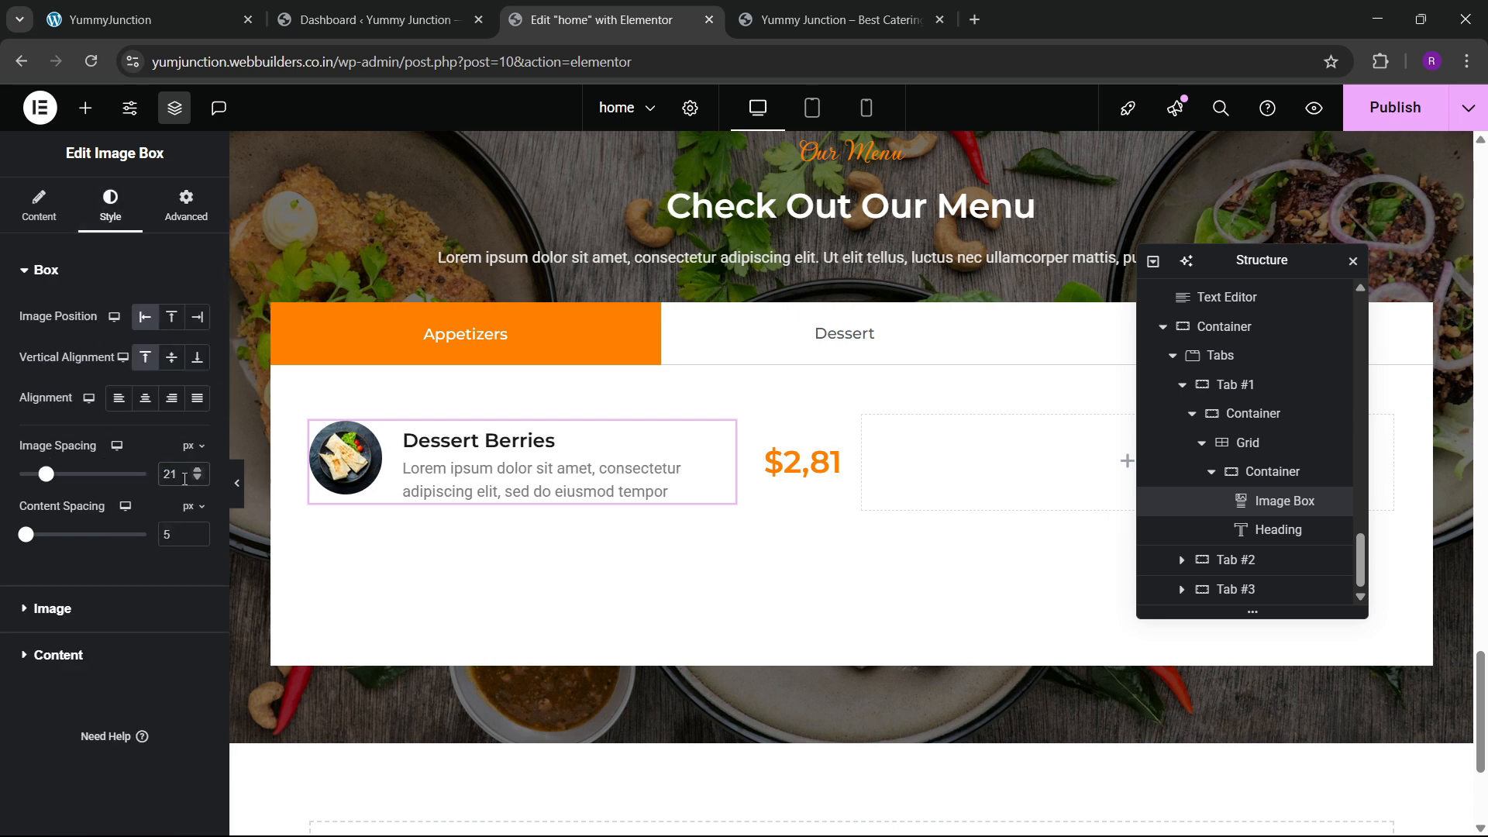
{"action": "key", "text": "Down"}
{"action": "key", "text": "Down"}
{"action": "key", "text": "Down"}
{"action": "key", "text": "Down"}
{"action": "key", "text": "Down"}
{"action": "key", "text": "Down"}
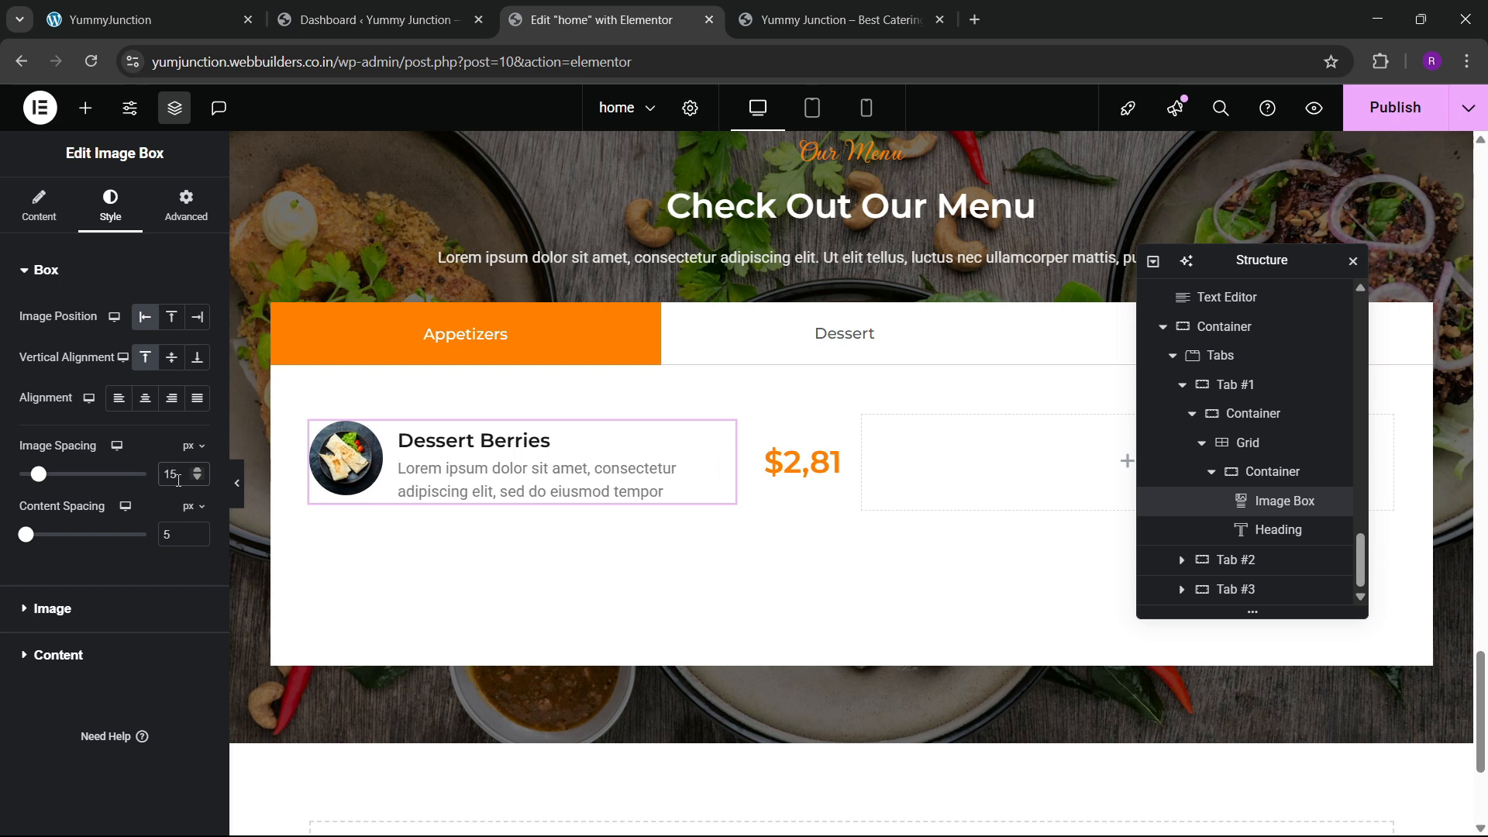
Set the image width in the Dessert Berries image box to 26% and save the page
{"action": "left_click", "coordinate": [73, 609]}
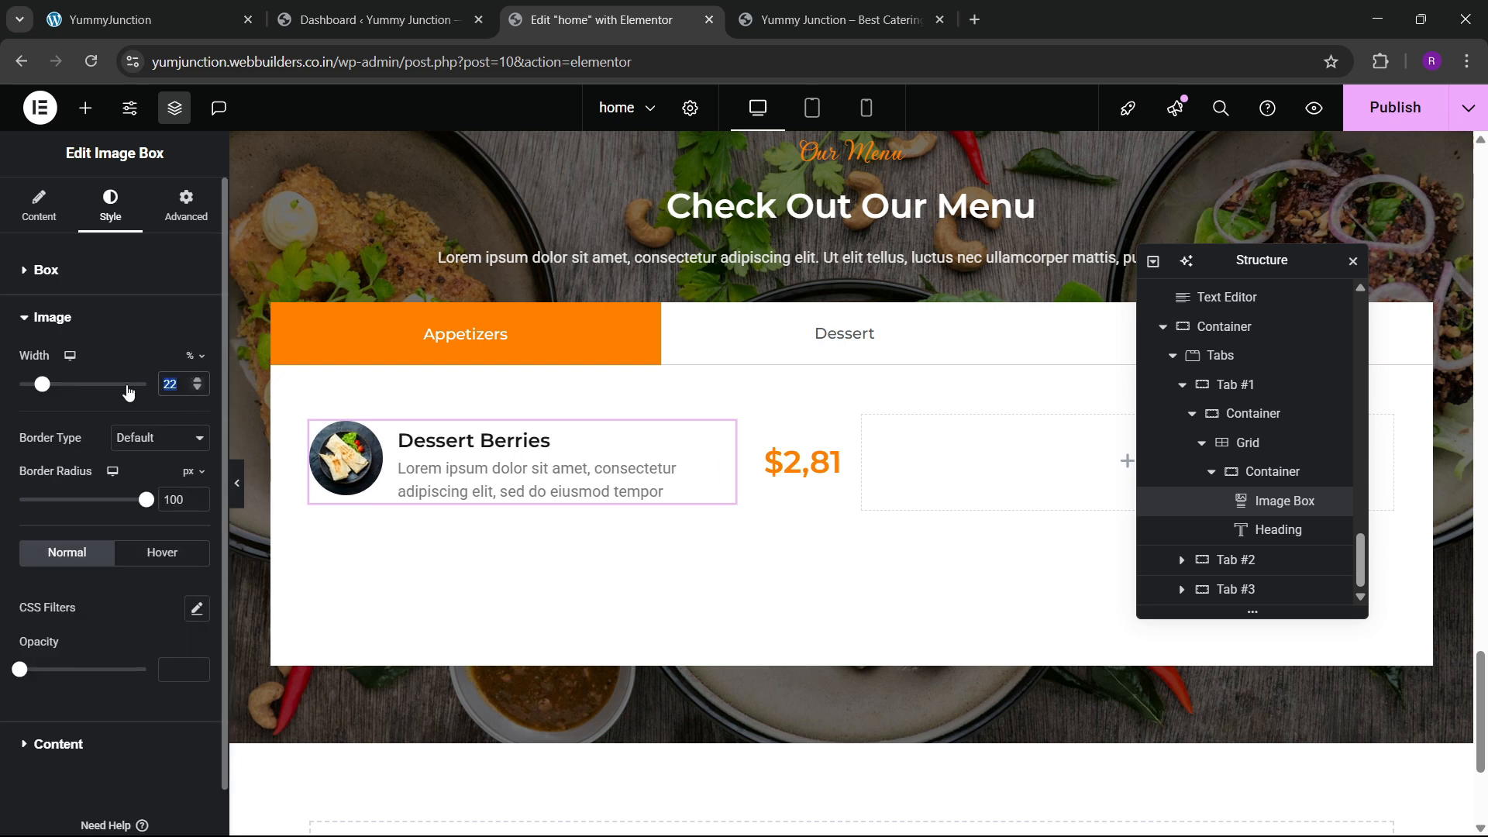
{"action": "key", "text": "Up"}
{"action": "key", "text": "Up"}
{"action": "key", "text": "Up"}
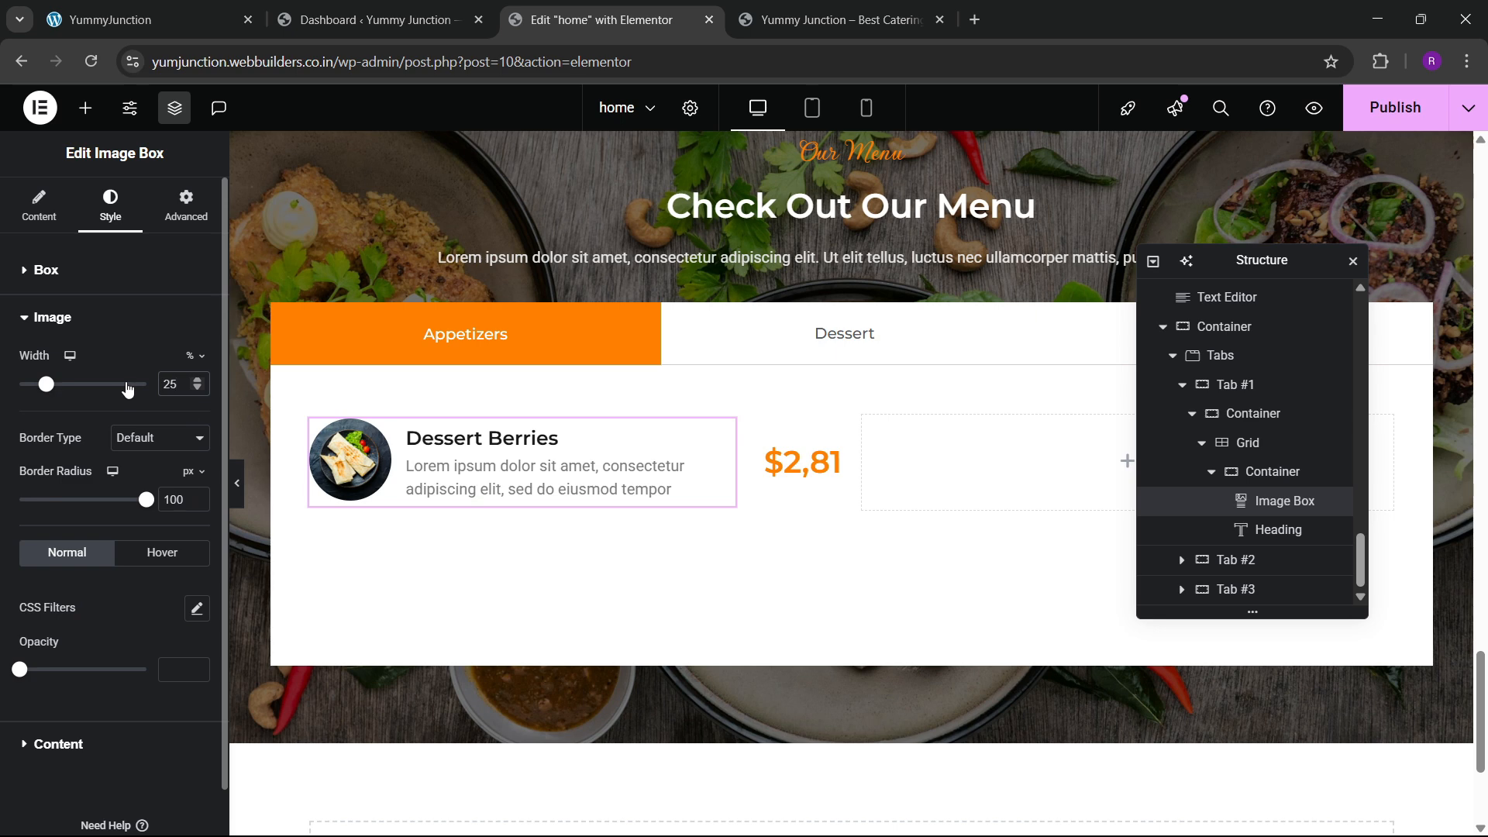
{"action": "key", "text": "Up"}
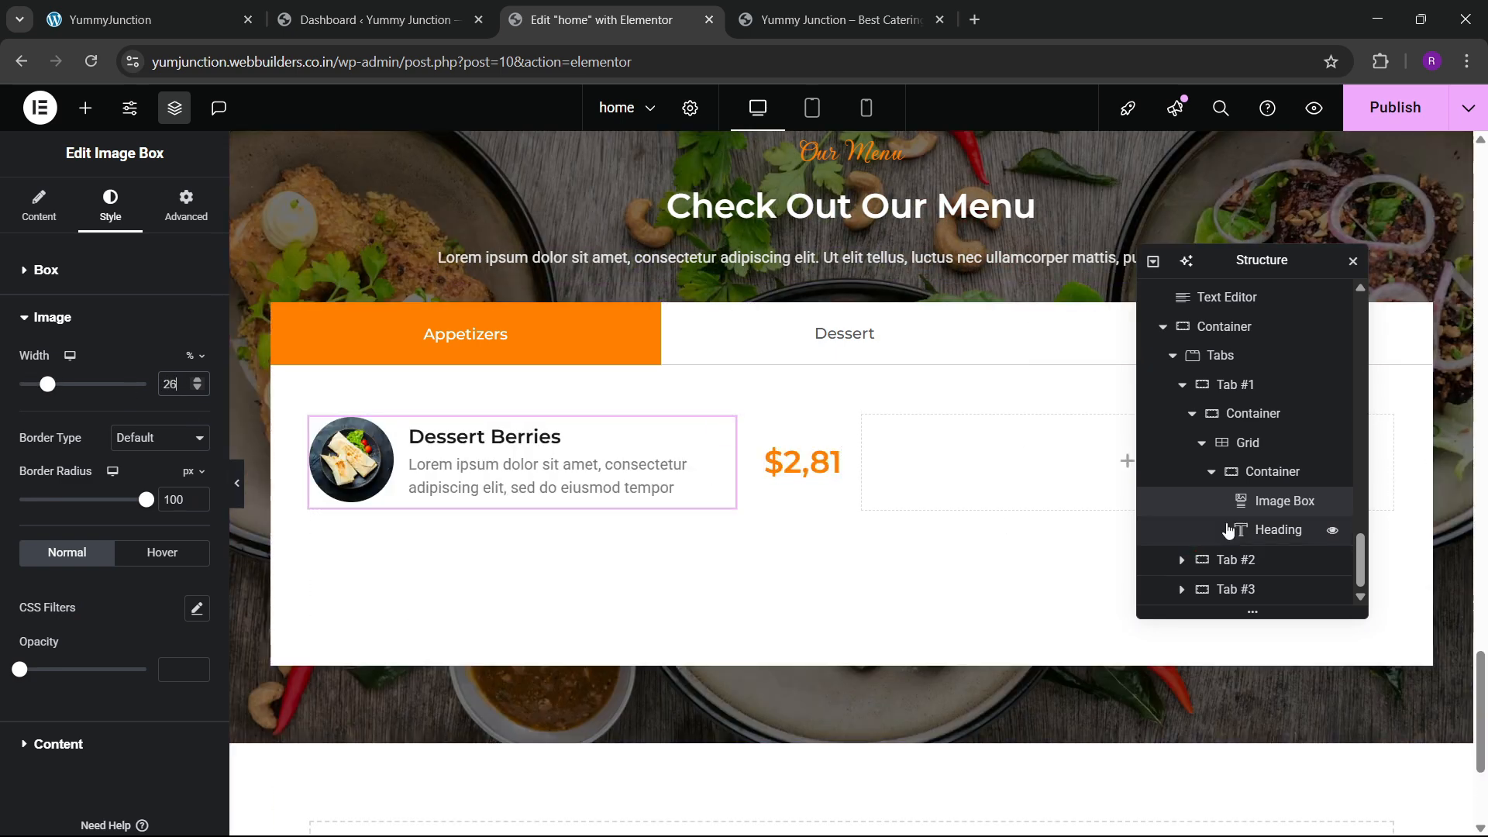
{"action": "key", "text": "ctrl+s"}
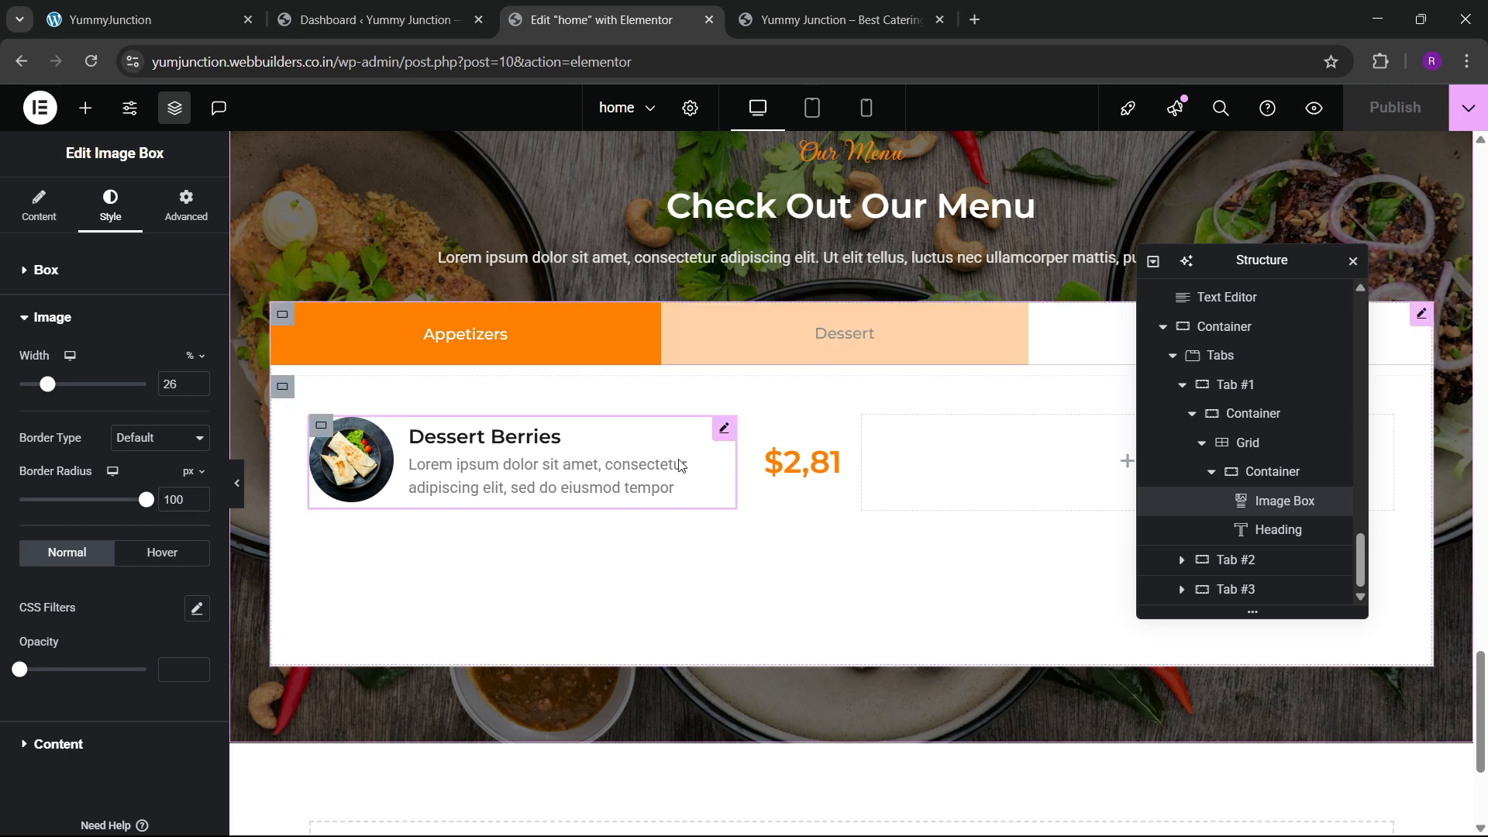
Set the font size of the $2,81 price heading to 28 px
{"action": "left_click", "coordinate": [793, 474]}
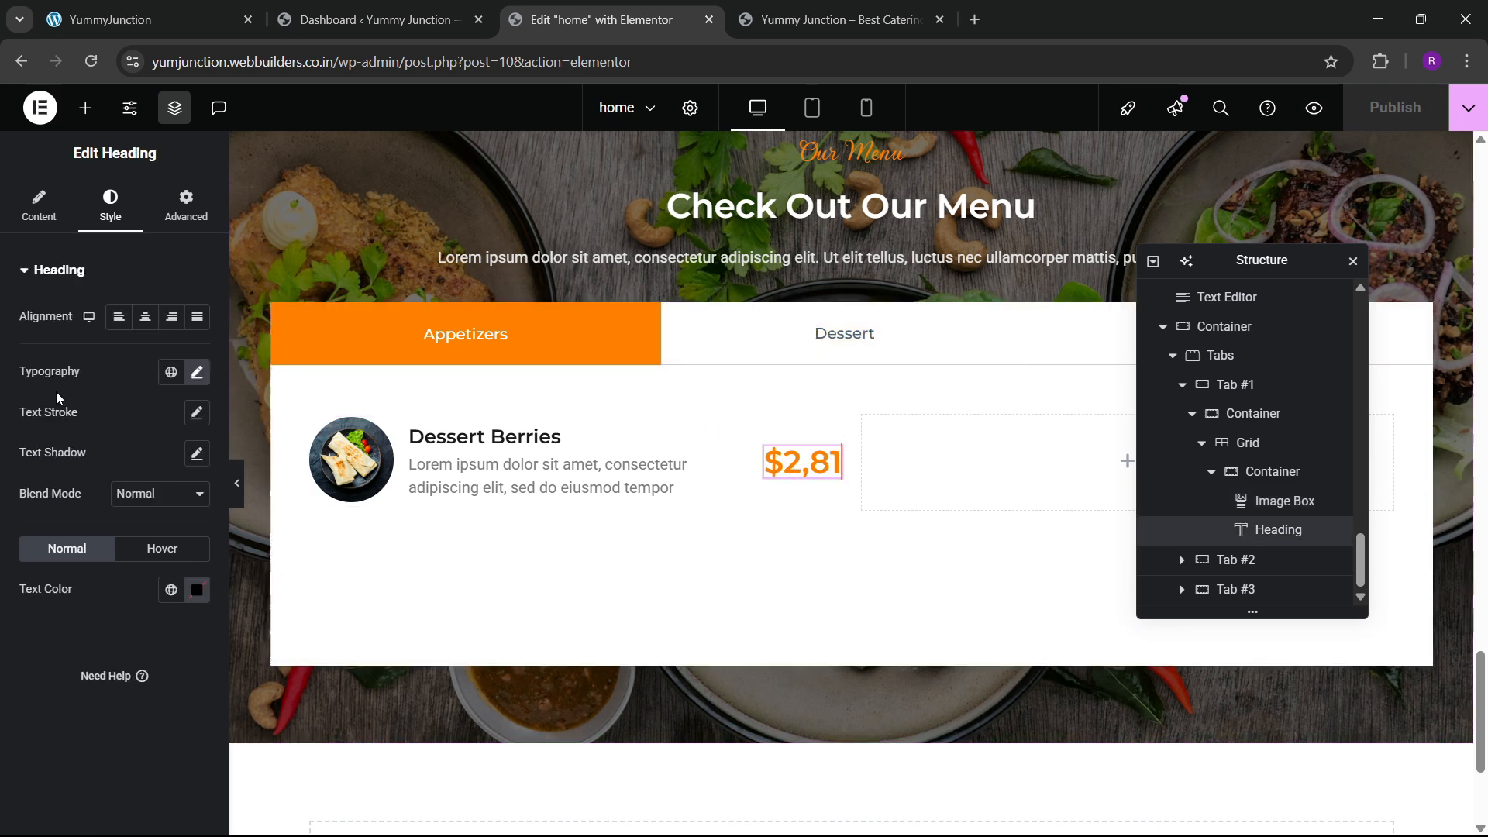
{"action": "left_click", "coordinate": [197, 372]}
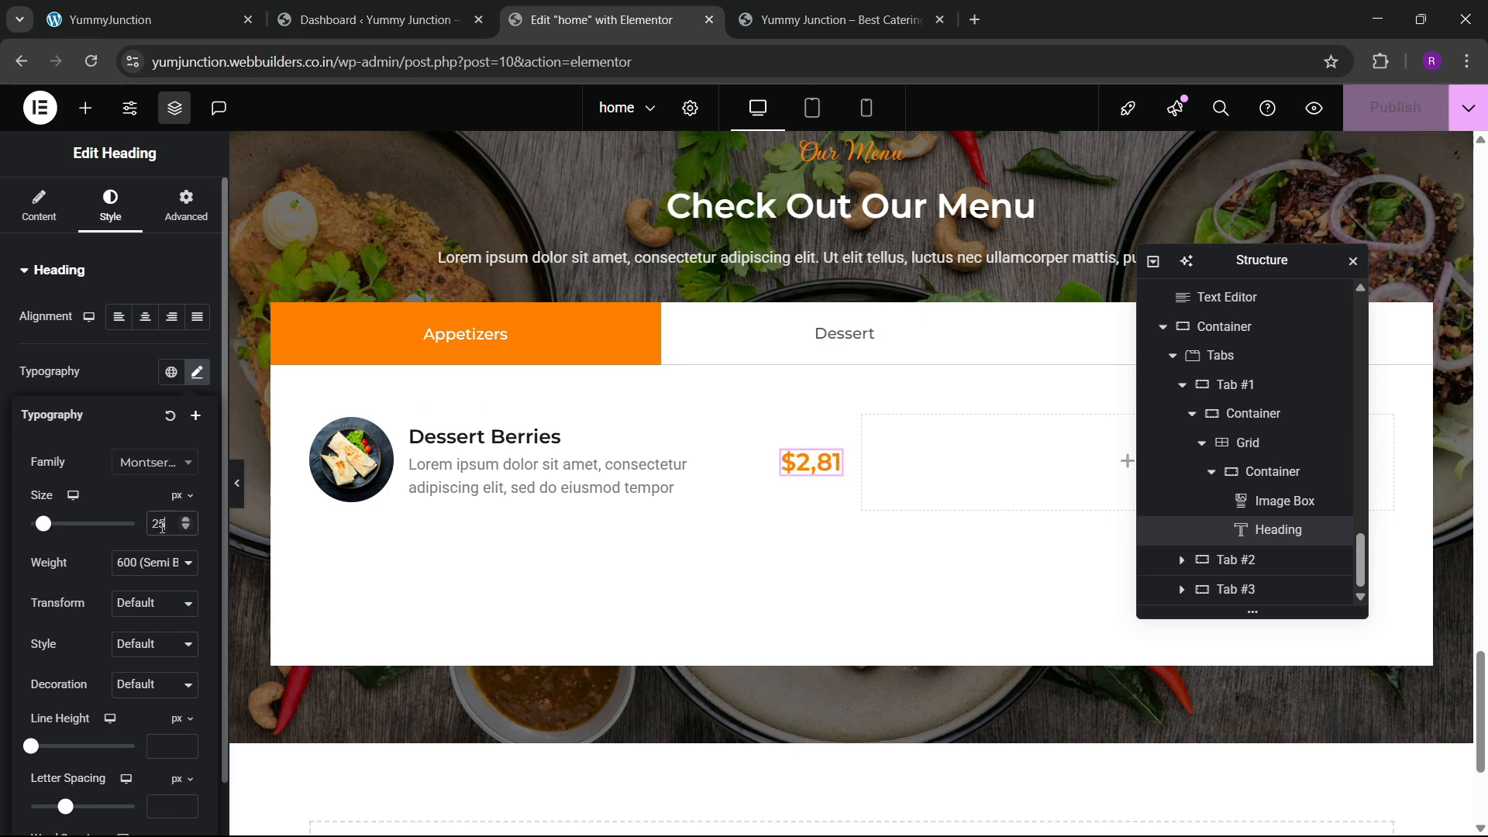
{"action": "type", "text": "30"}
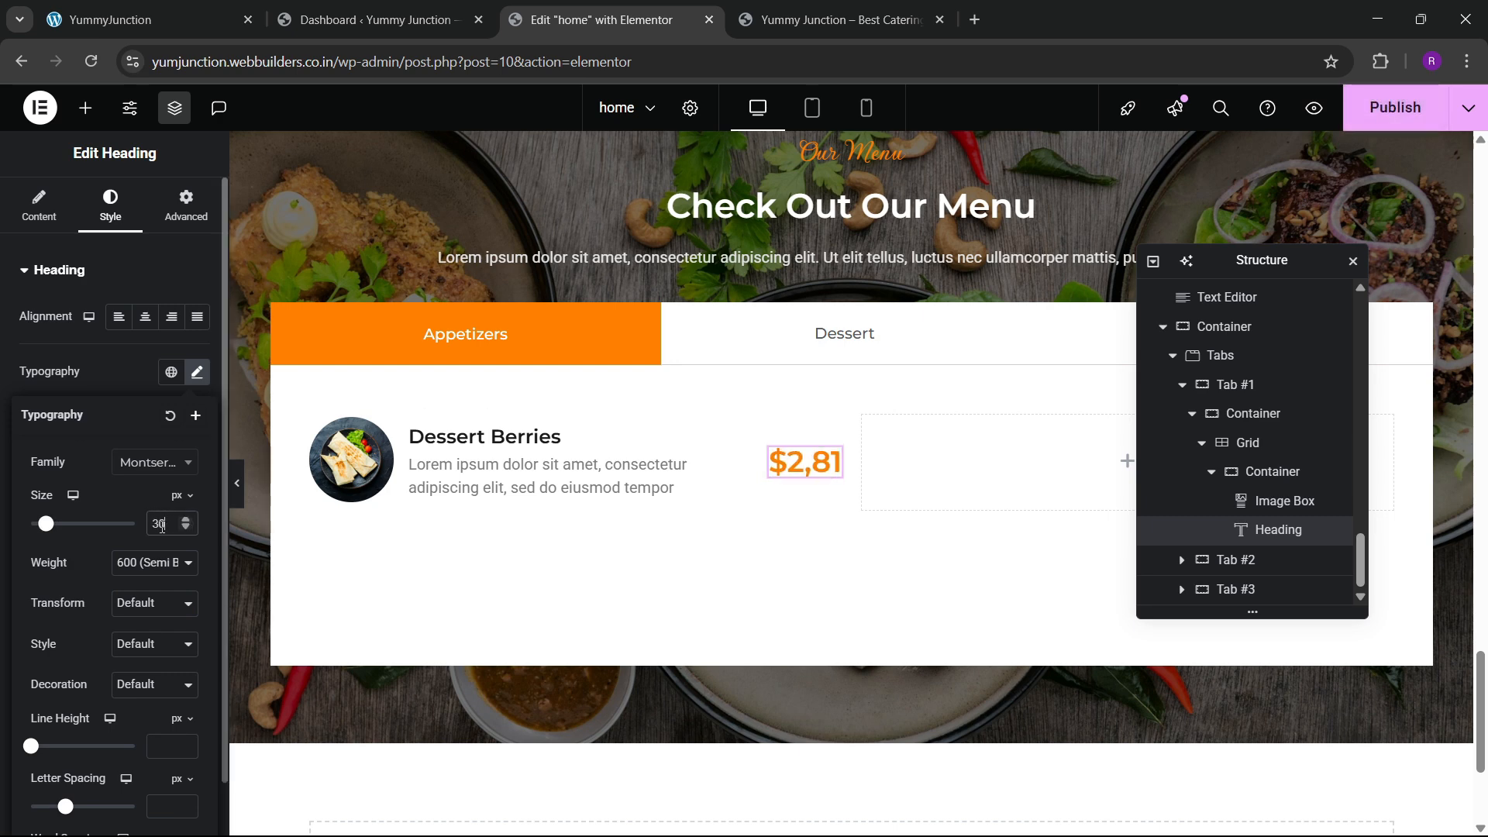
{"action": "key", "text": "BackSpace"}
{"action": "key", "text": "BackSpace"}
{"action": "type", "text": "28"}
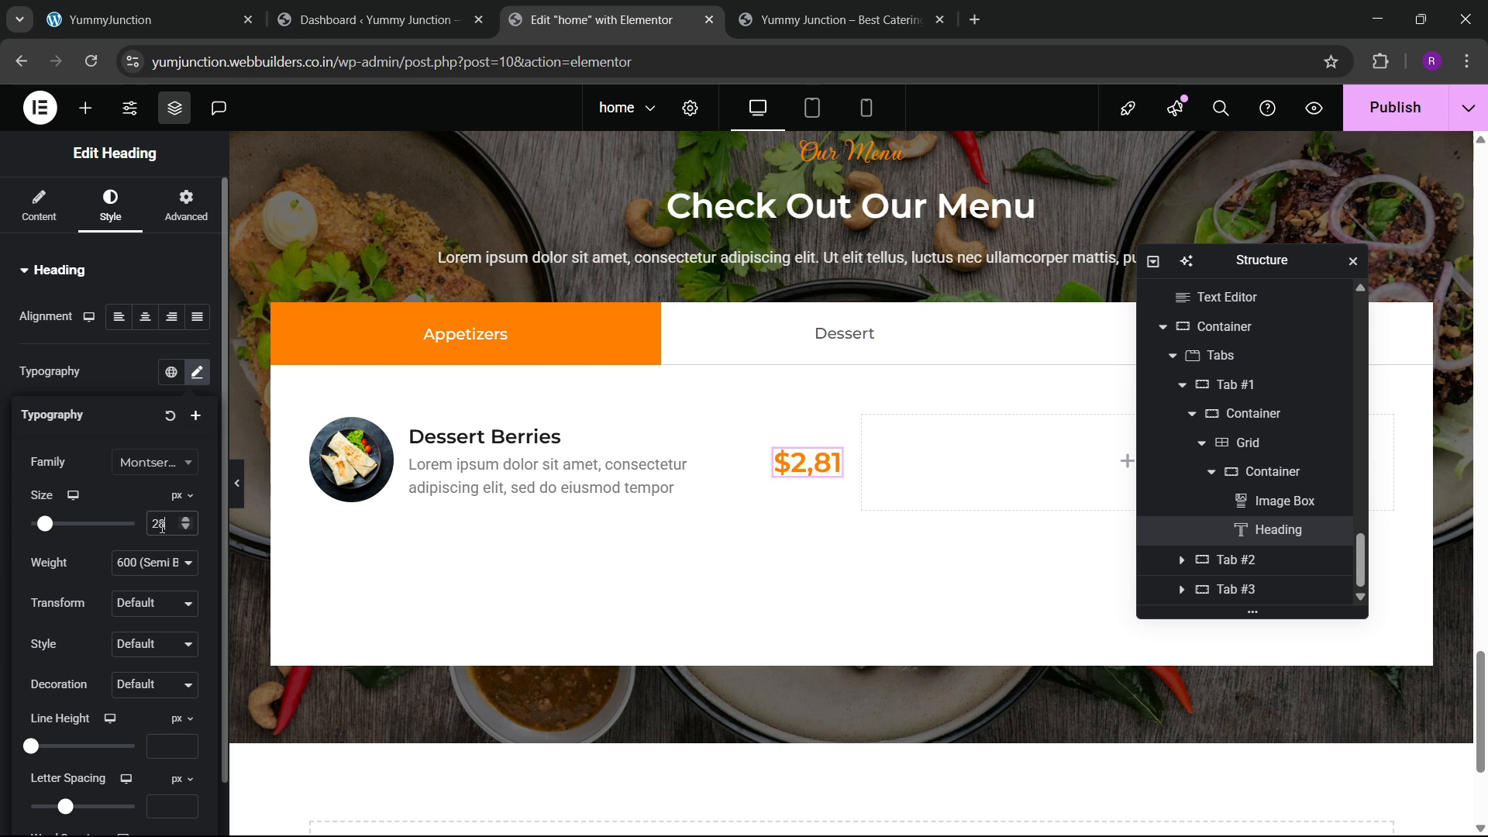
Duplicate the Dessert Berries menu item container into the second cell of the Appetizers grid
{"action": "left_click", "coordinate": [1211, 471]}
{"action": "left_click", "coordinate": [1218, 540]}
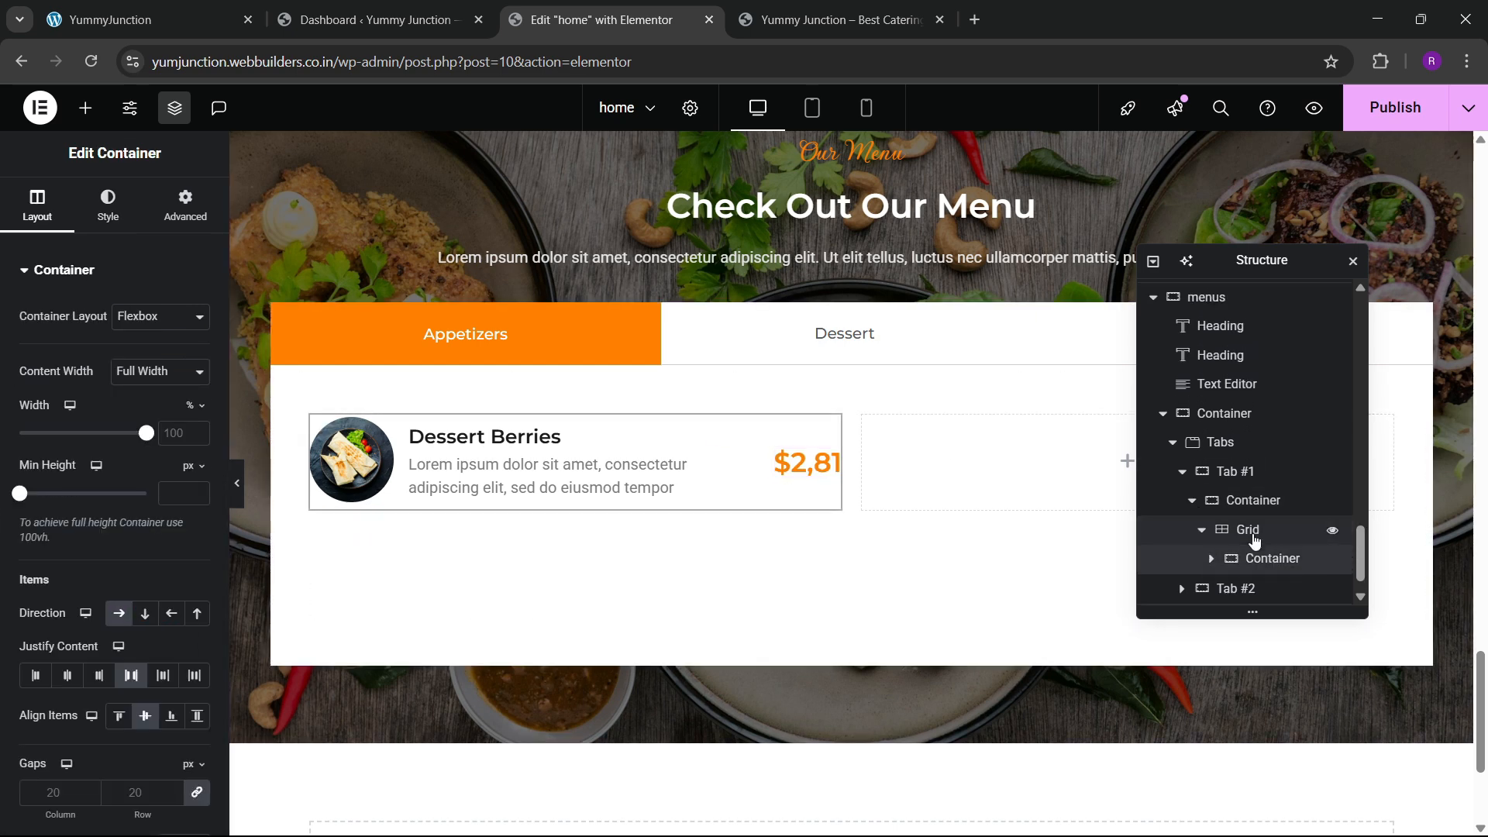
{"action": "right_click", "coordinate": [1266, 556]}
{"action": "left_click", "coordinate": [1279, 367]}
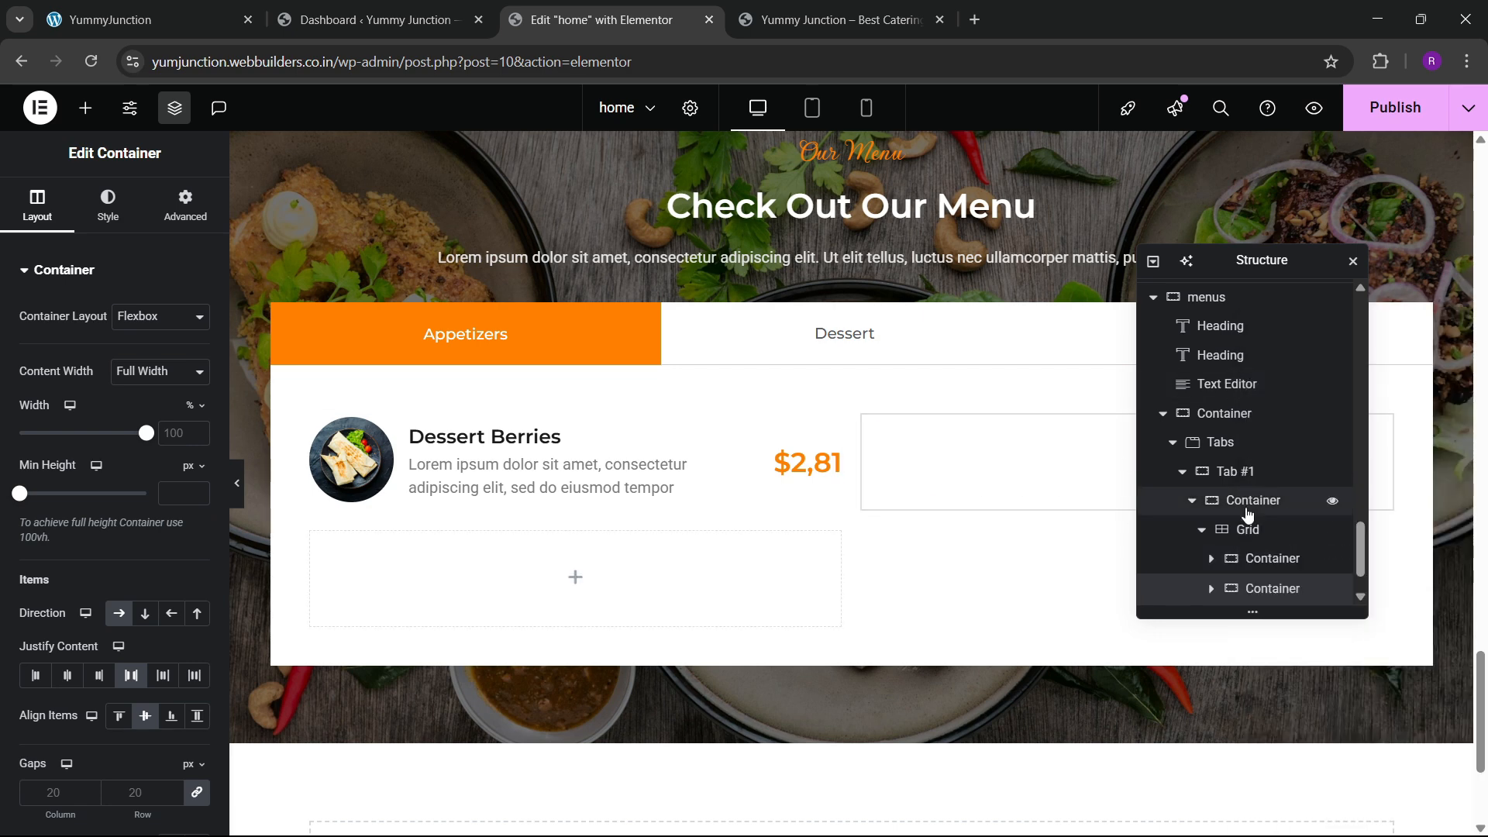
{"action": "scroll", "coordinate": [1256, 603], "scroll_direction": "up", "scroll_amount": 1}
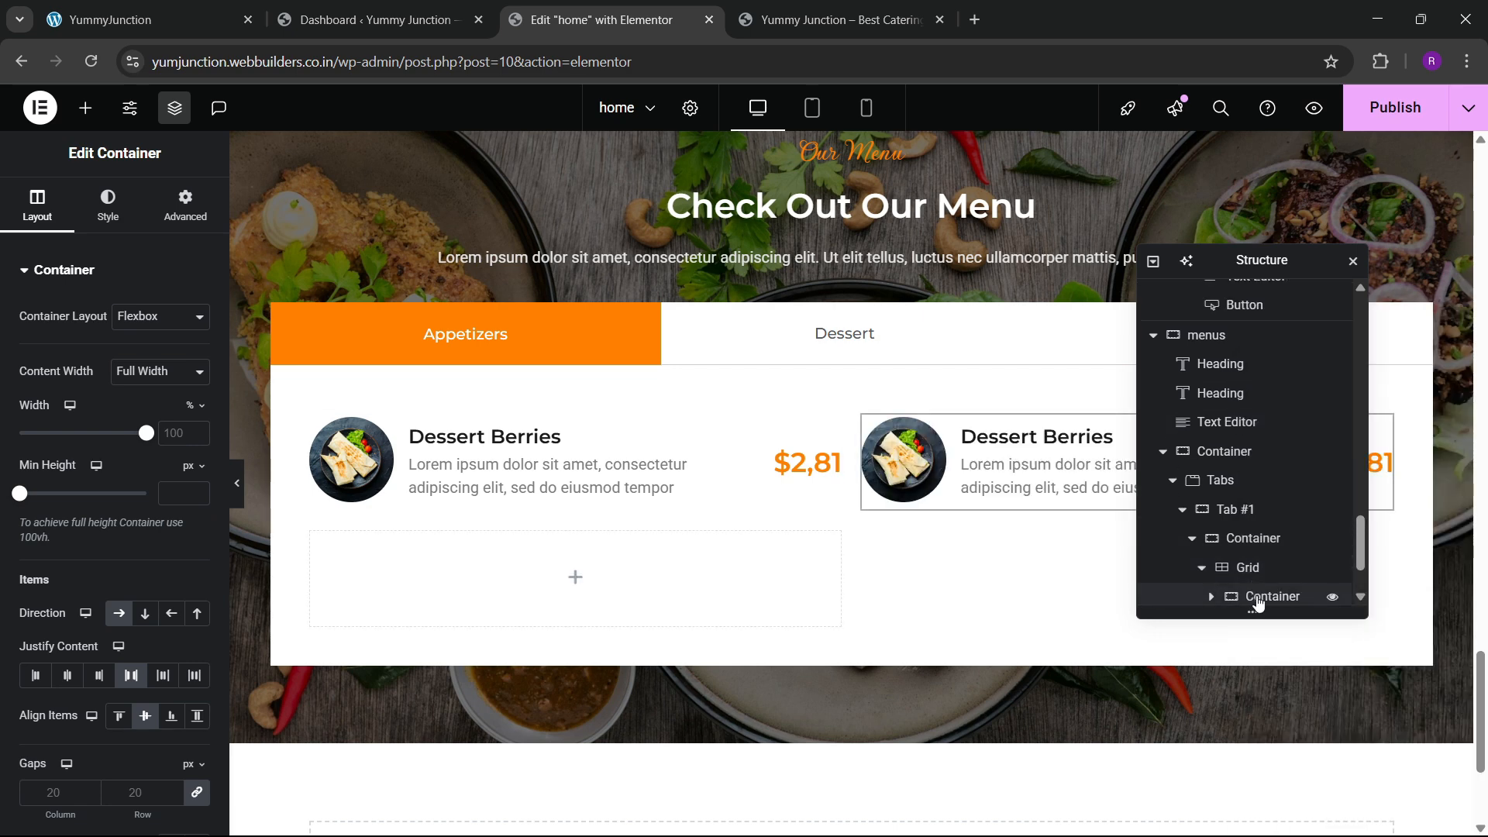
{"action": "scroll", "coordinate": [1263, 593], "scroll_direction": "down", "scroll_amount": 3}
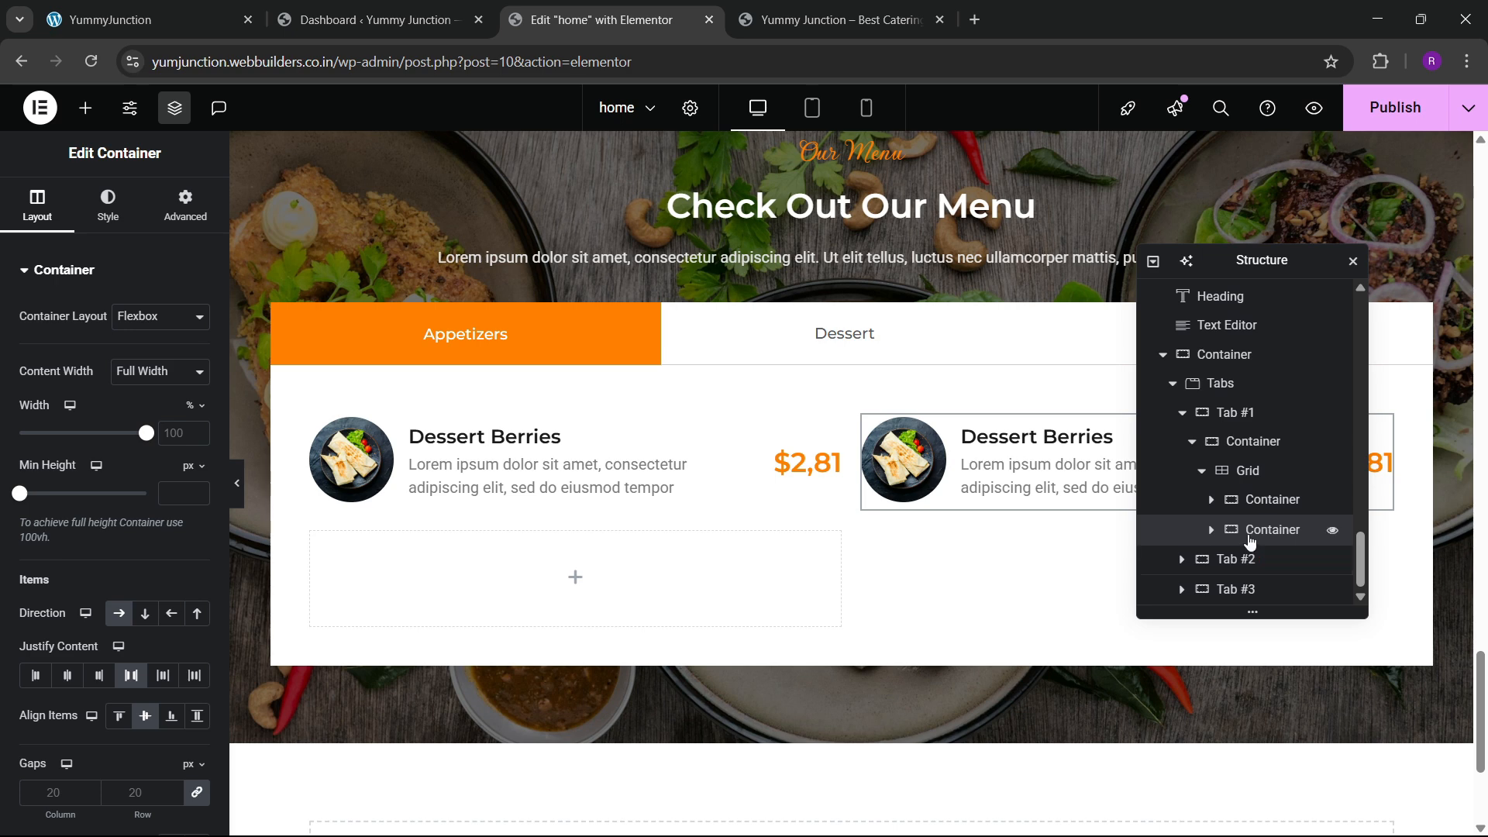
{"action": "right_click", "coordinate": [1250, 537]}
{"action": "left_click", "coordinate": [1303, 402]}
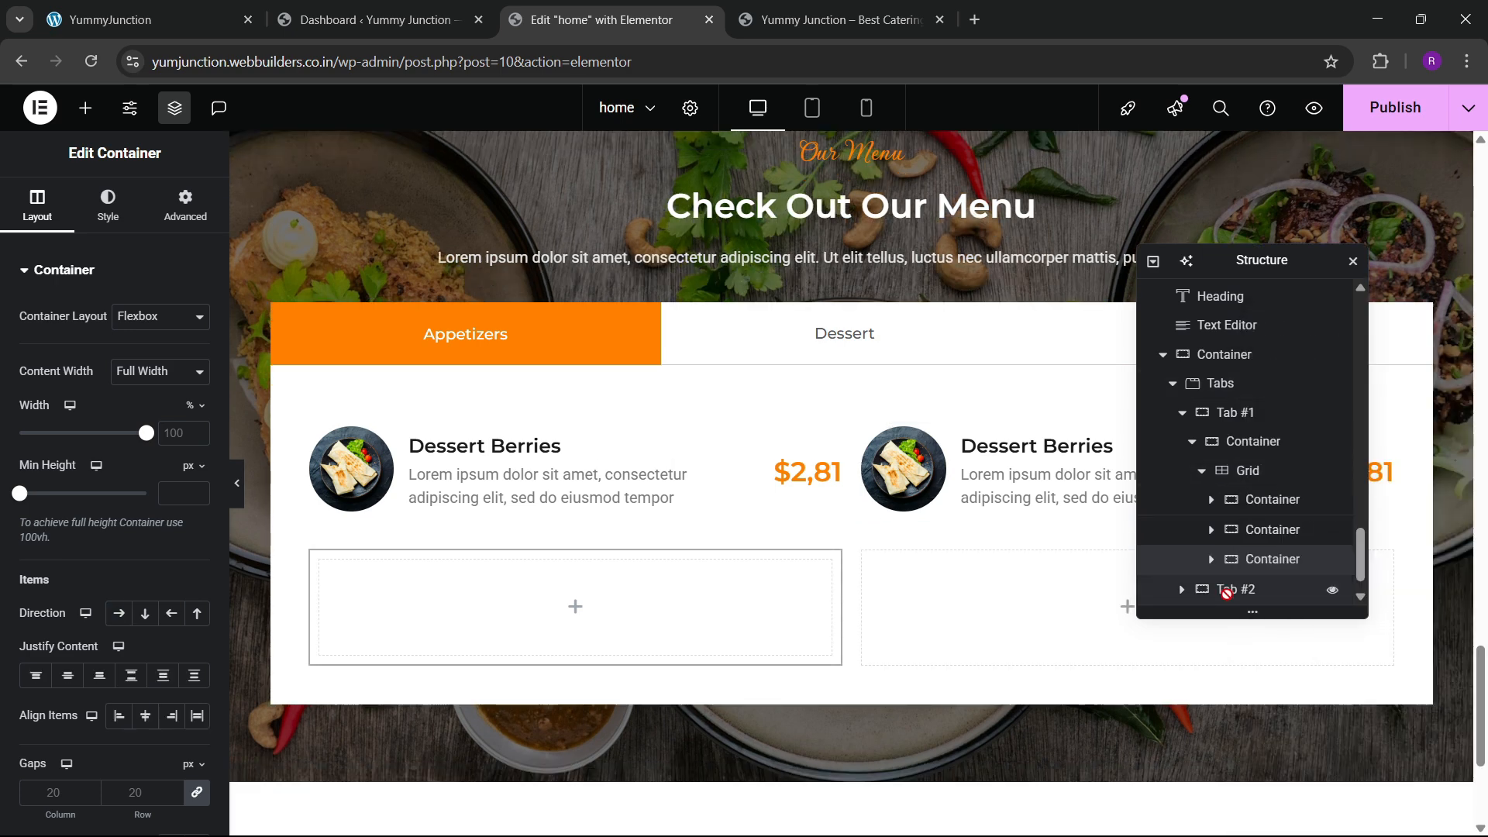
{"action": "scroll", "coordinate": [1233, 542], "scroll_direction": "down", "scroll_amount": 1}
{"action": "right_click", "coordinate": [1269, 535]}
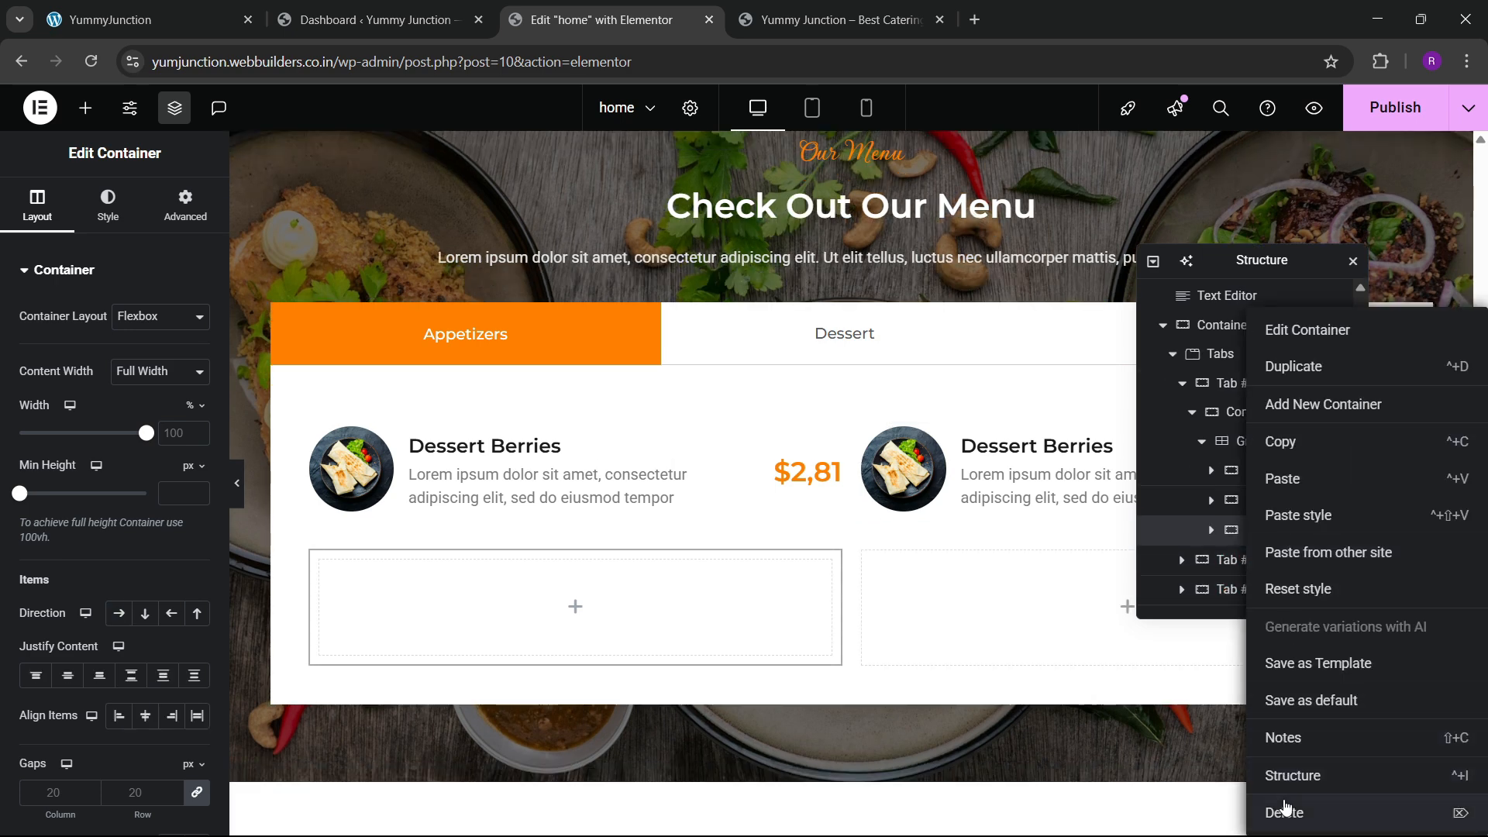
{"action": "left_click", "coordinate": [1284, 810]}
Duplicate the Dessert Berries menu item container until the Appetizers grid holds eight items in four rows
{"action": "right_click", "coordinate": [1262, 527]}
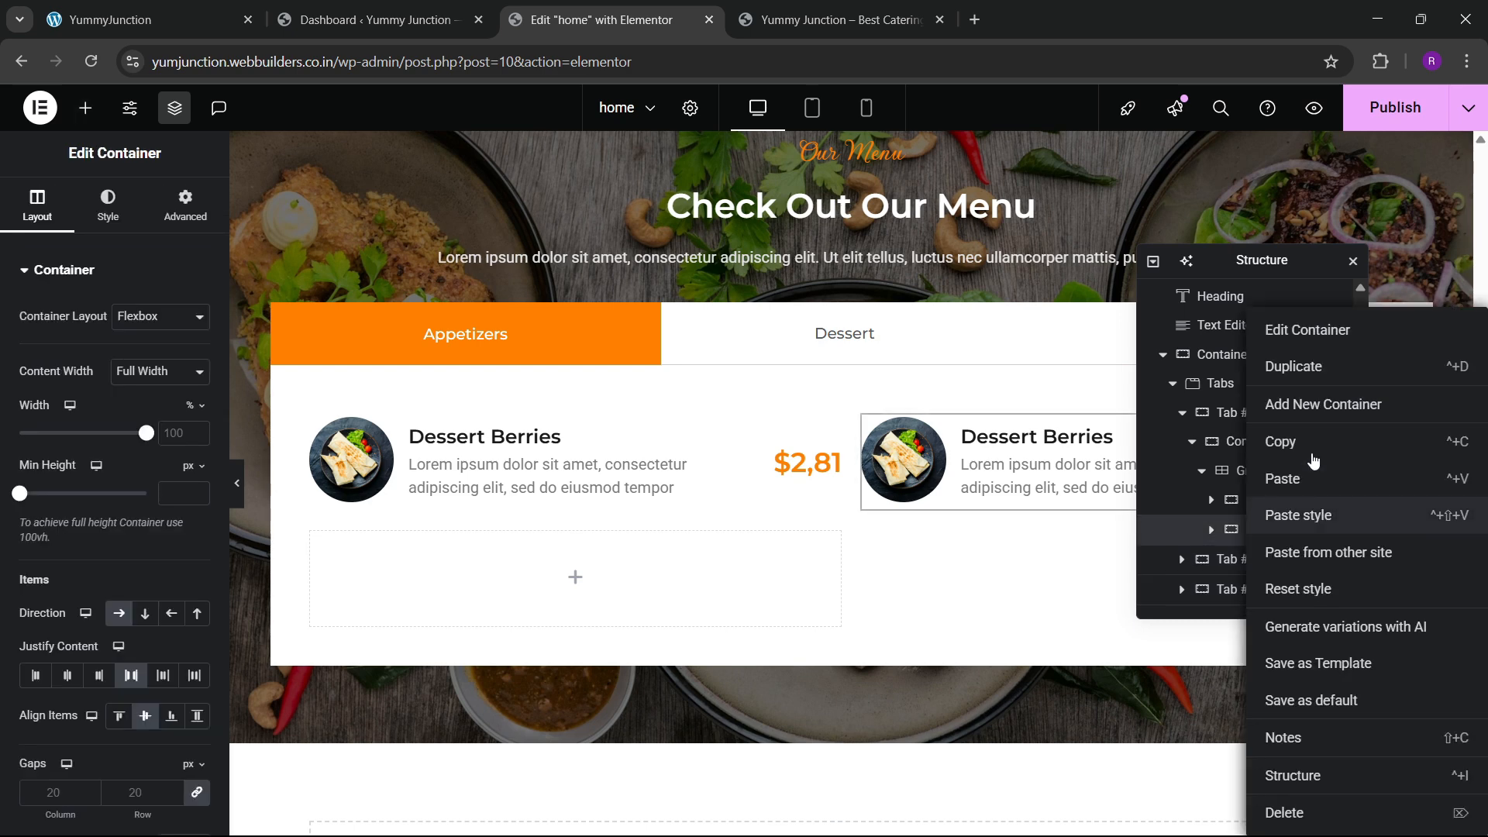
{"action": "left_click", "coordinate": [1294, 386]}
{"action": "right_click", "coordinate": [1327, 559]}
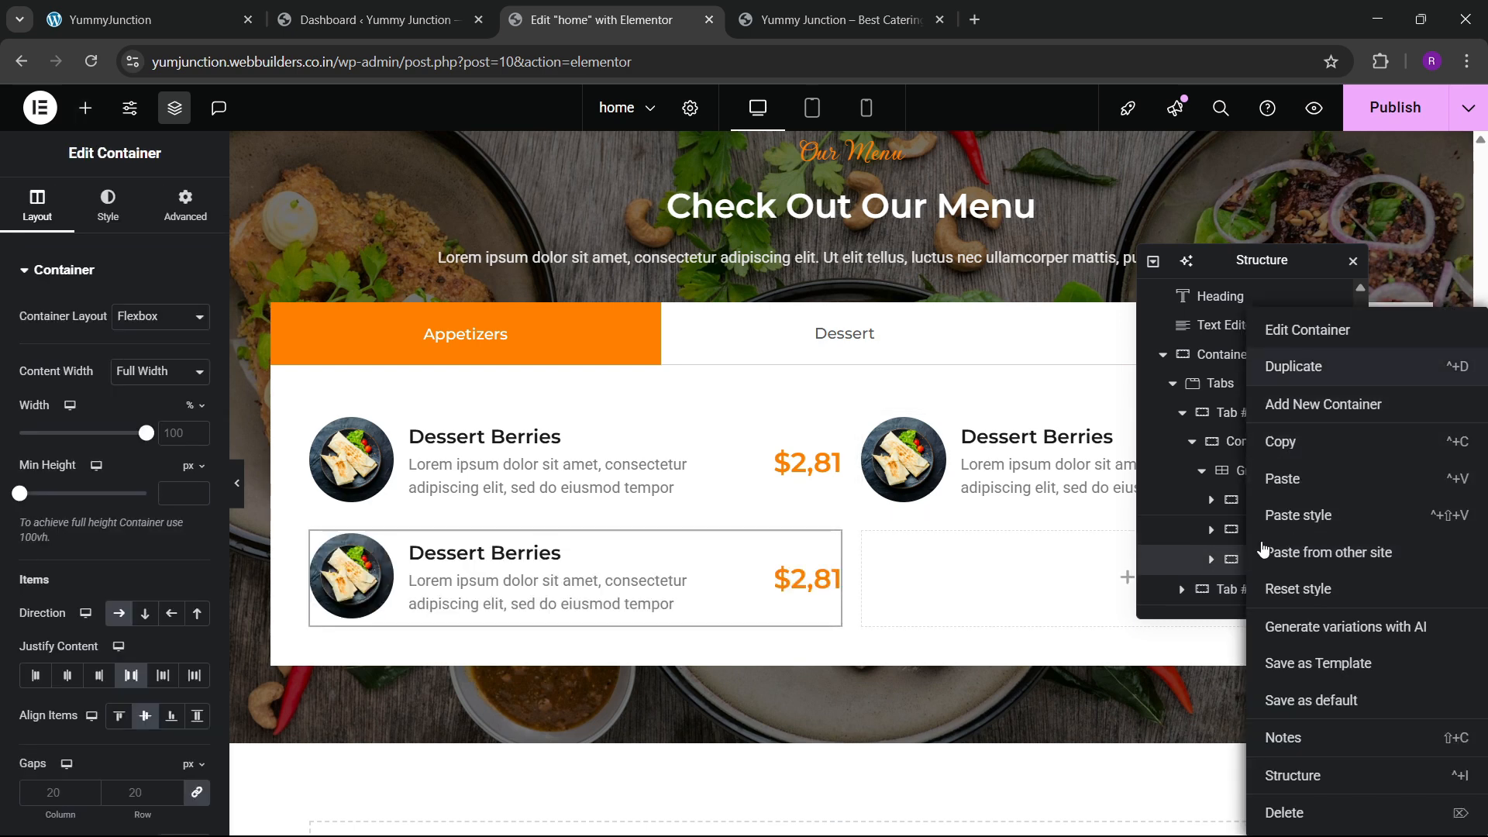
{"action": "left_click", "coordinate": [1293, 367]}
{"action": "right_click", "coordinate": [1273, 591]}
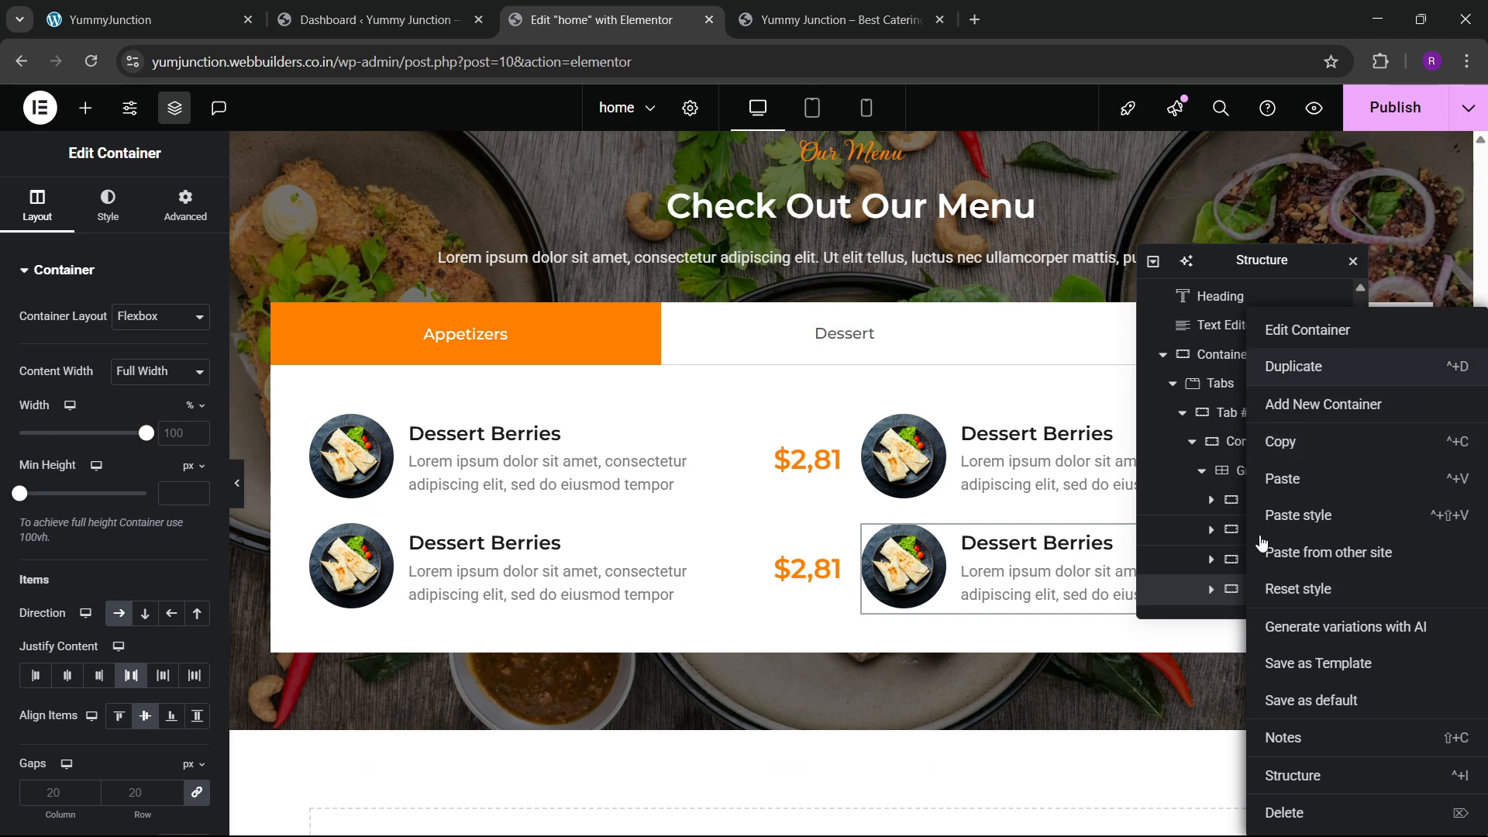
{"action": "left_click", "coordinate": [1261, 541]}
{"action": "scroll", "coordinate": [1264, 538], "scroll_direction": "down", "scroll_amount": 1}
{"action": "right_click", "coordinate": [1265, 535]}
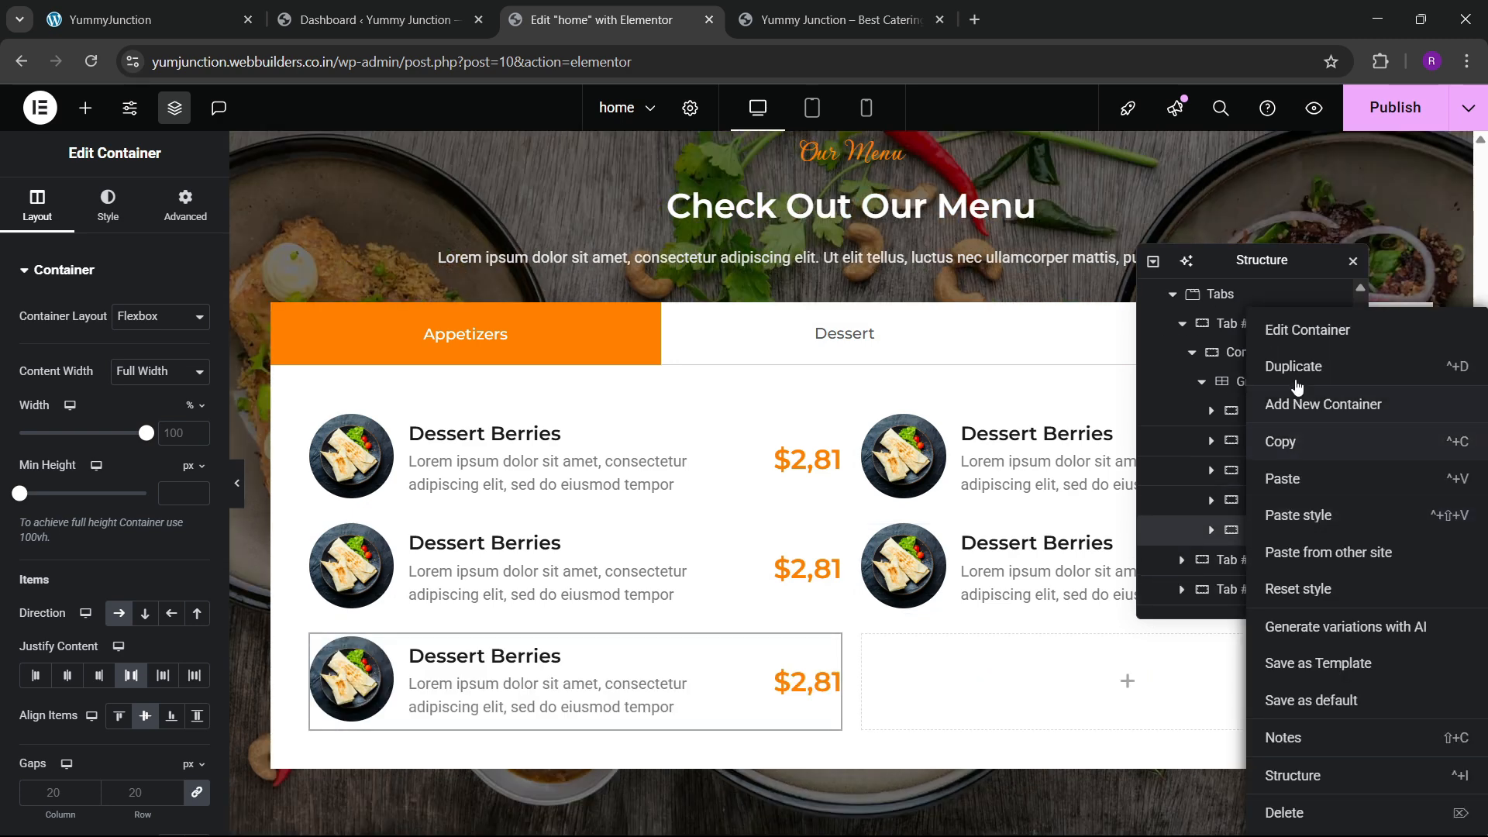
{"action": "left_click", "coordinate": [1294, 367]}
{"action": "scroll", "coordinate": [1266, 532], "scroll_direction": "down", "scroll_amount": 1}
{"action": "right_click", "coordinate": [1265, 532]}
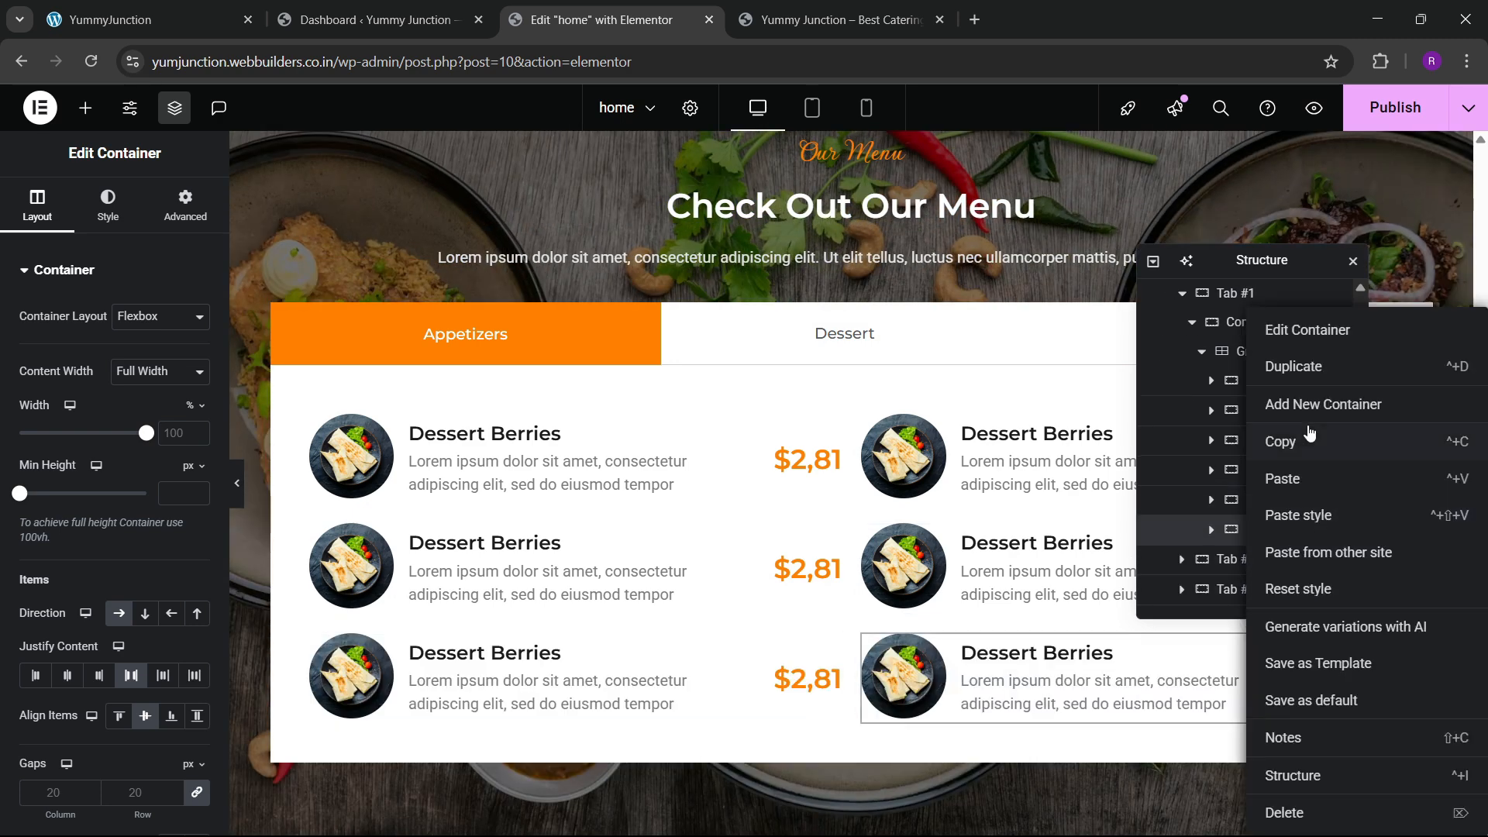
{"action": "left_click", "coordinate": [1293, 367]}
{"action": "scroll", "coordinate": [1266, 542], "scroll_direction": "down", "scroll_amount": 1}
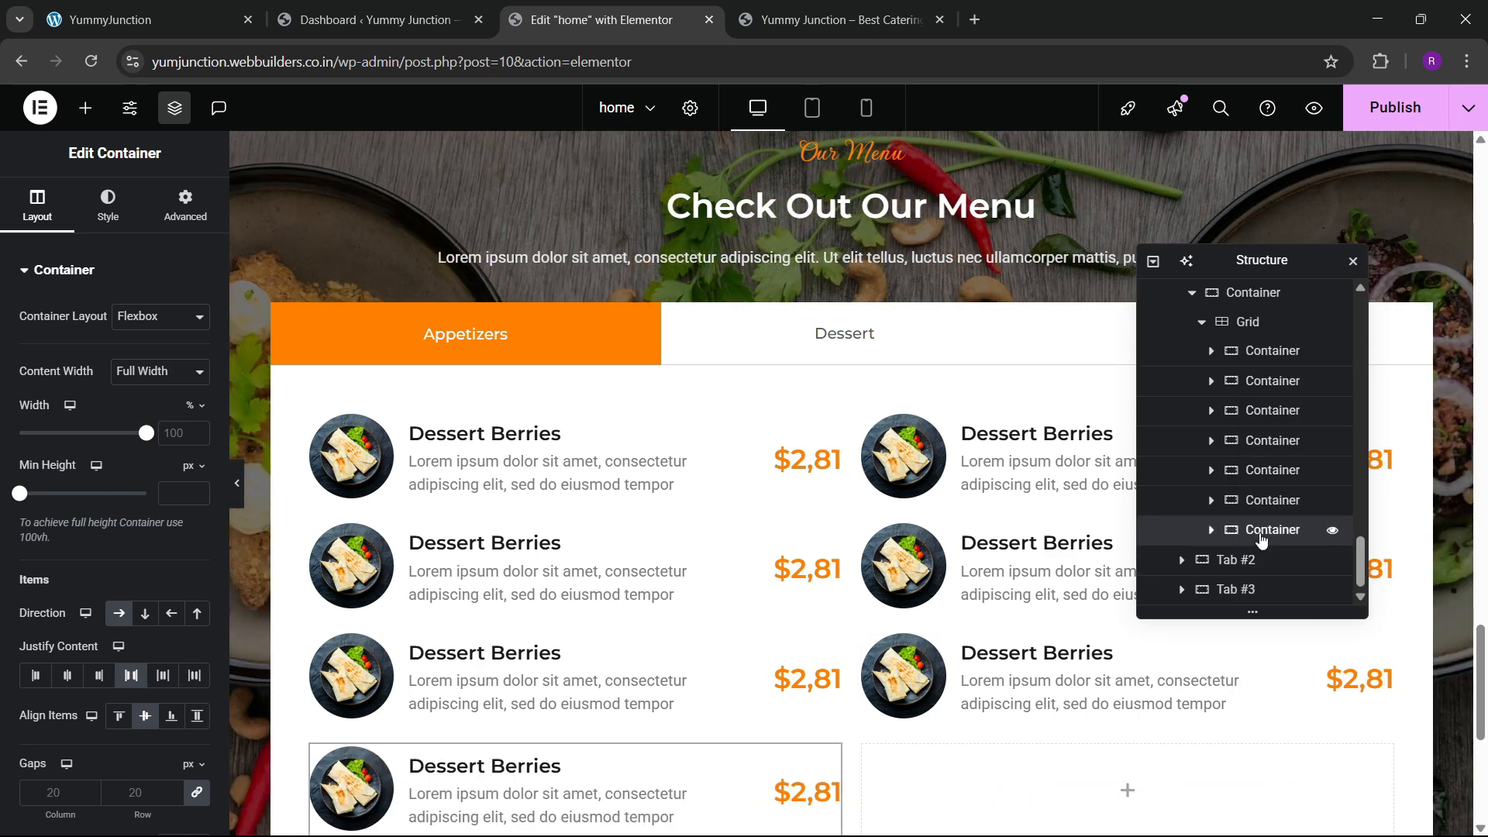
{"action": "right_click", "coordinate": [1263, 532]}
{"action": "left_click", "coordinate": [1293, 367]}
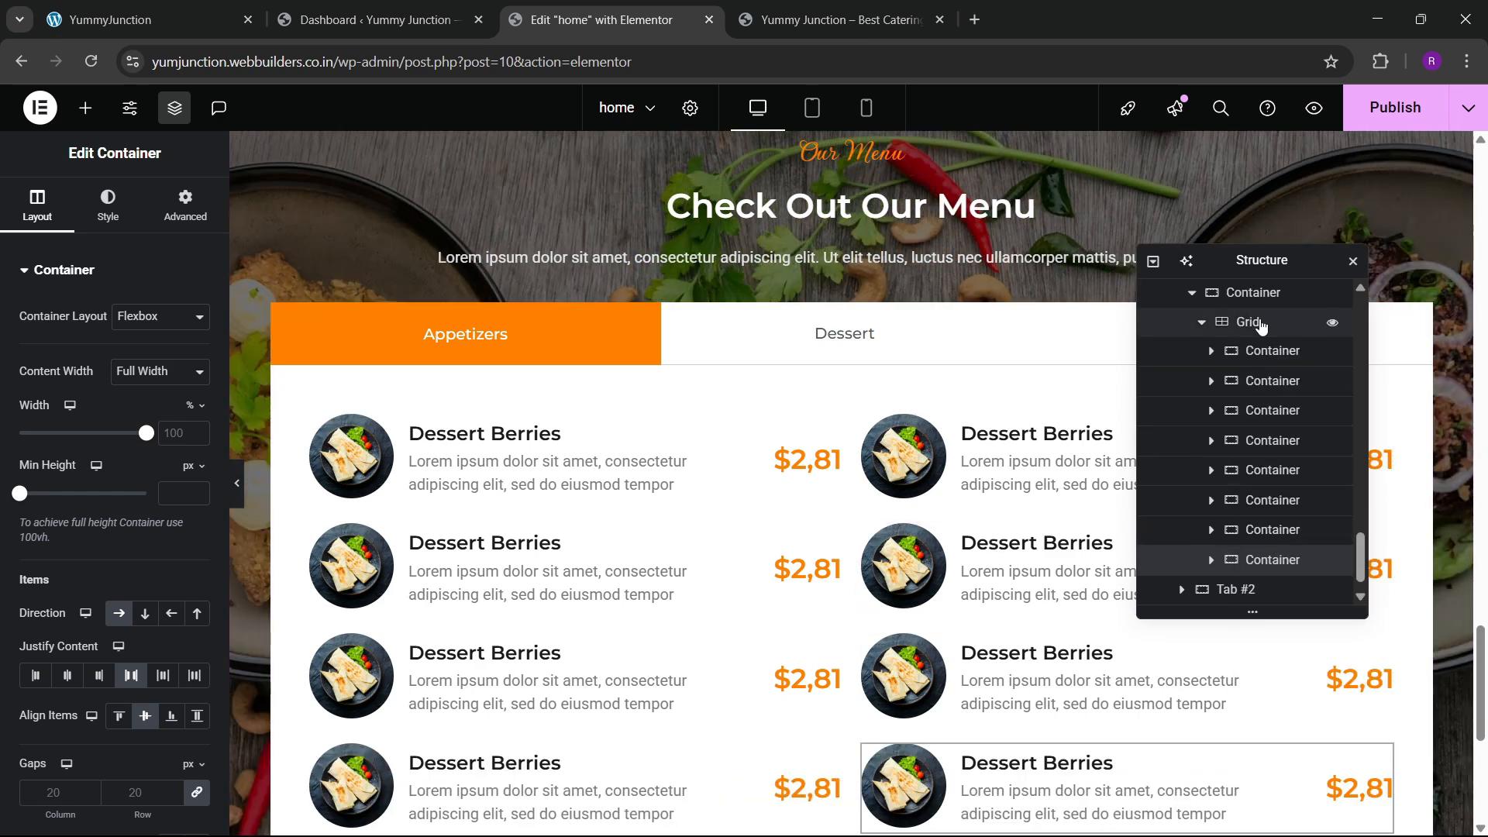
Set the column and row gaps of the Appetizers grid to 40 px
{"action": "left_click", "coordinate": [1247, 323]}
{"action": "scroll", "coordinate": [110, 652], "scroll_direction": "down", "scroll_amount": 3}
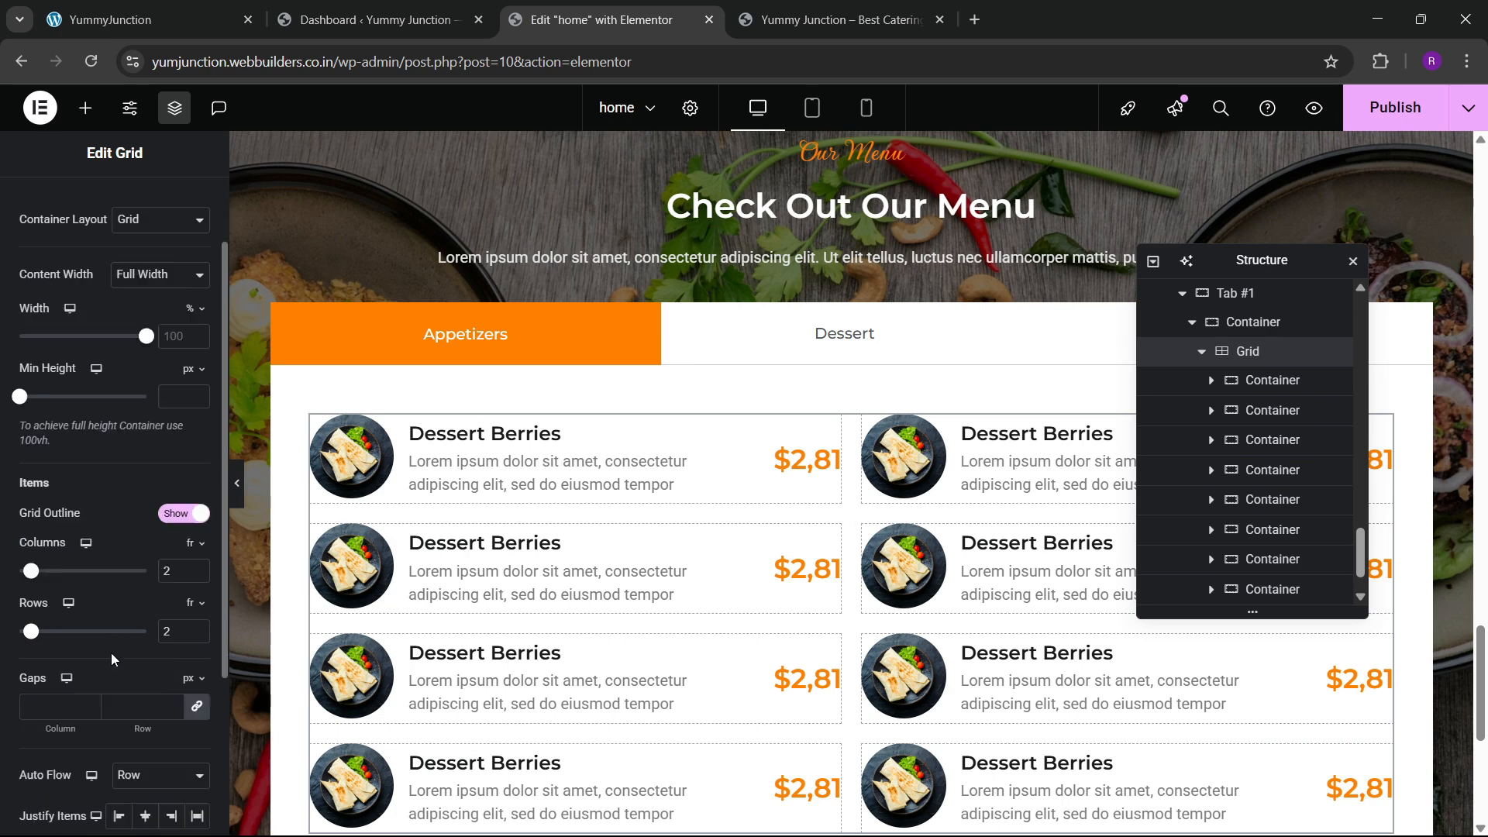
{"action": "left_click", "coordinate": [129, 611]}
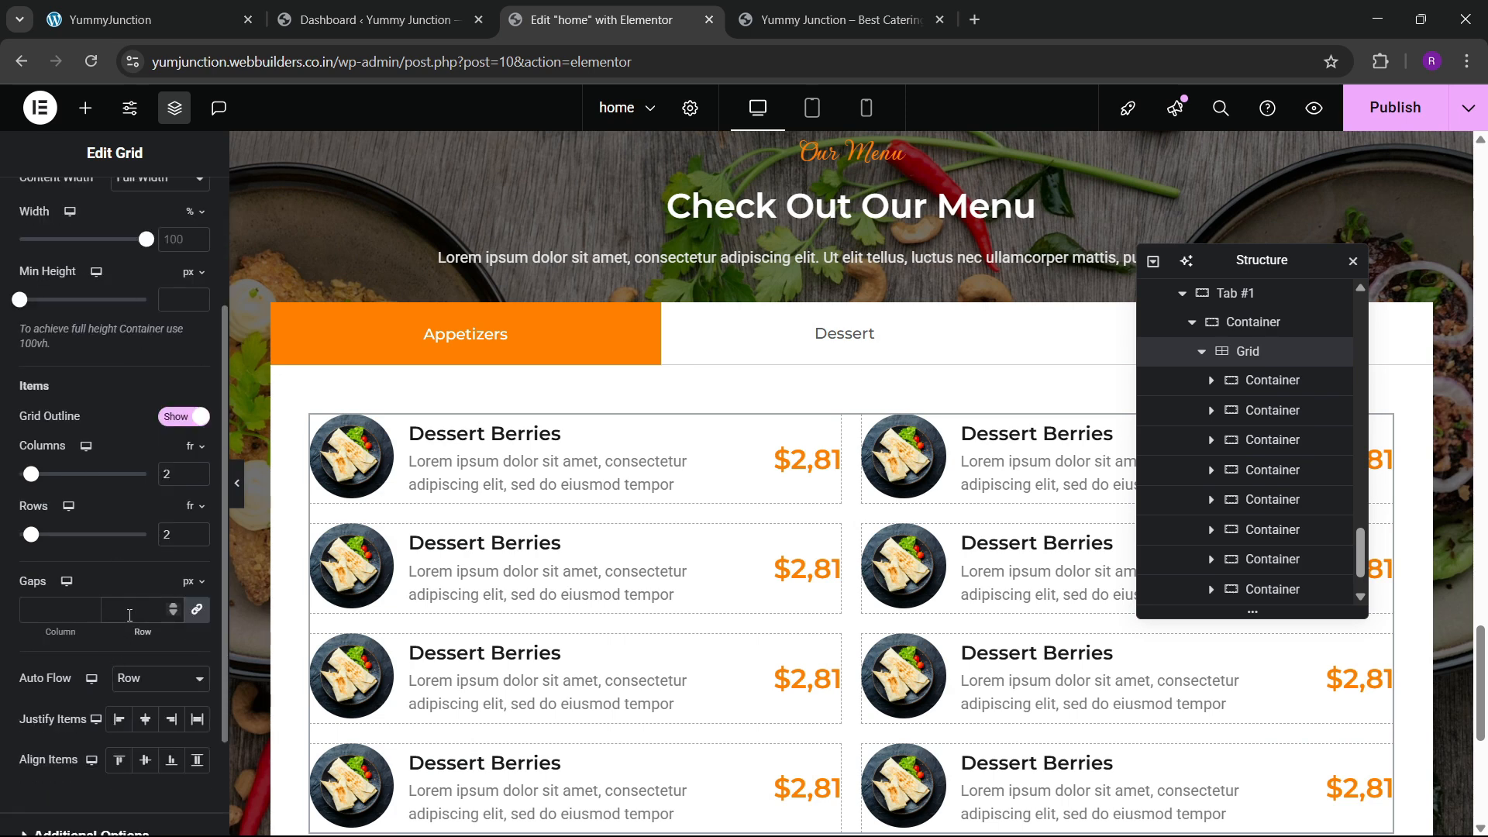
{"action": "type", "text": "40"}
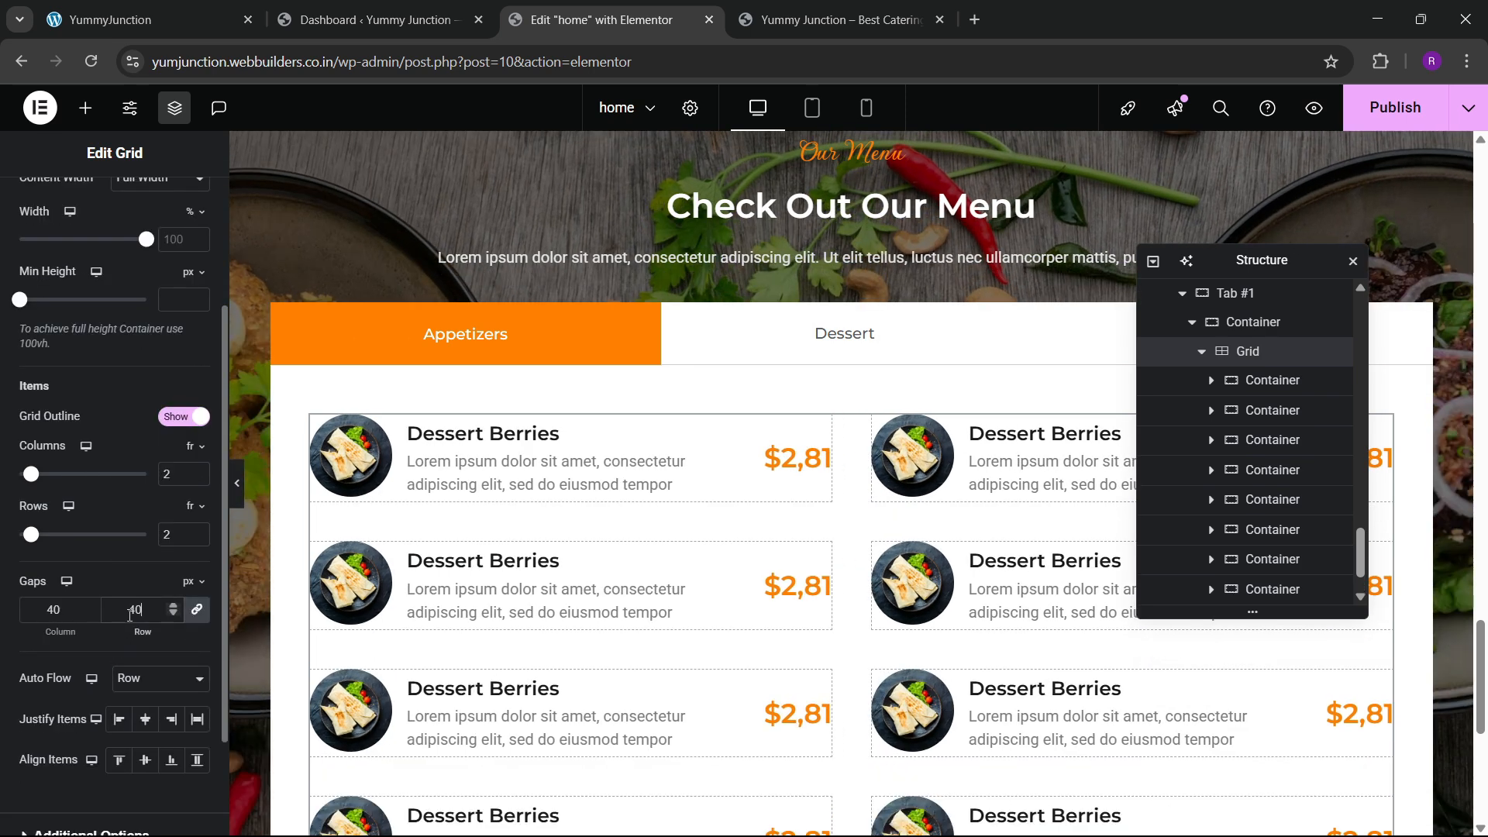
{"action": "scroll", "coordinate": [657, 574], "scroll_direction": "up", "scroll_amount": 1}
{"action": "scroll", "coordinate": [701, 606], "scroll_direction": "down", "scroll_amount": 2}
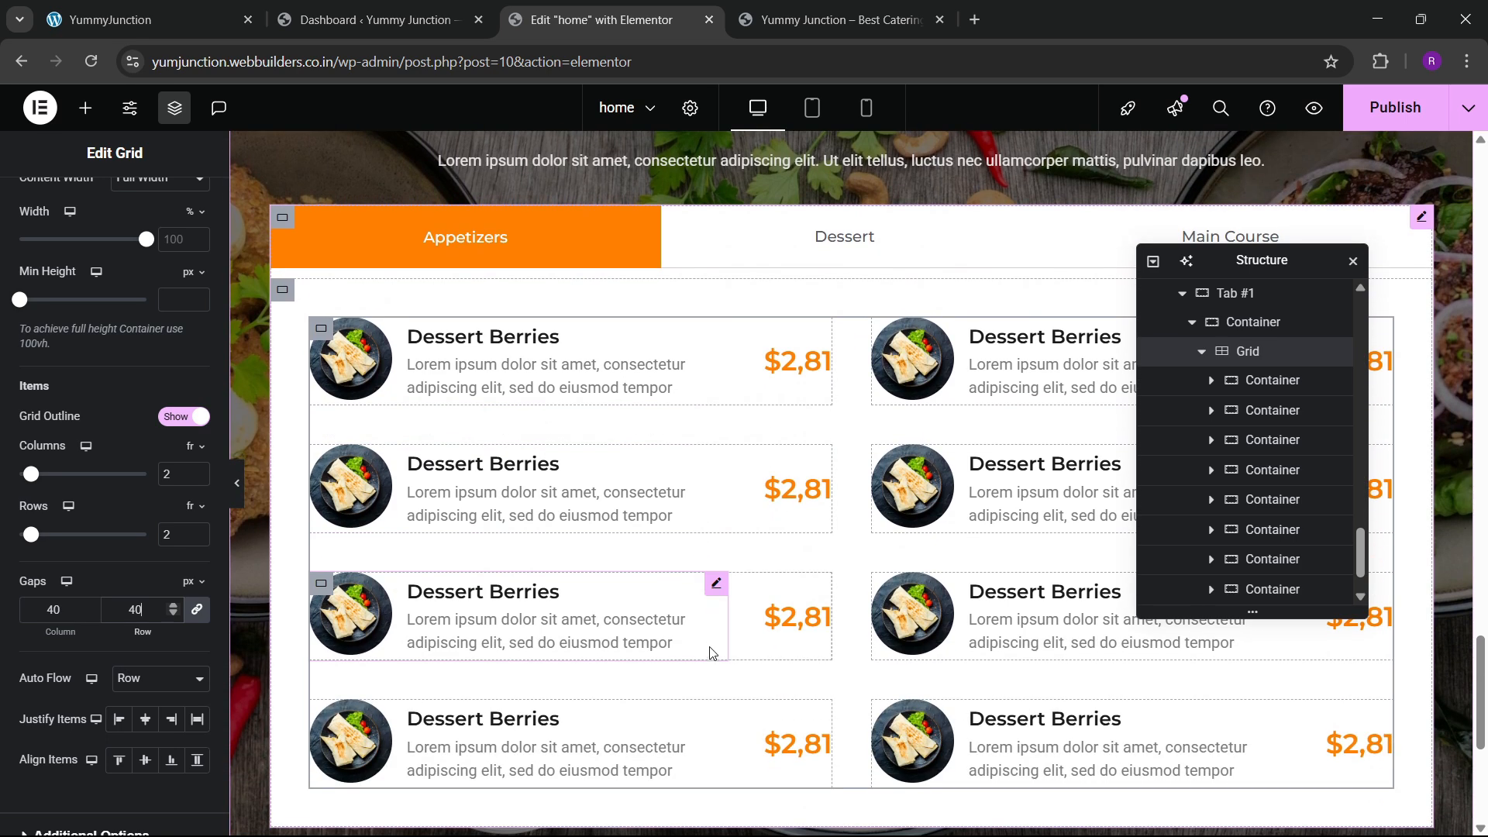
Give the first menu item container a solid 1 px border on its bottom side only, following the YummyJunction reference page
{"action": "key", "text": "ctrl+shift+Tab"}
{"action": "key", "text": "ctrl+shift+Tab"}
{"action": "left_click", "coordinate": [417, 560]}
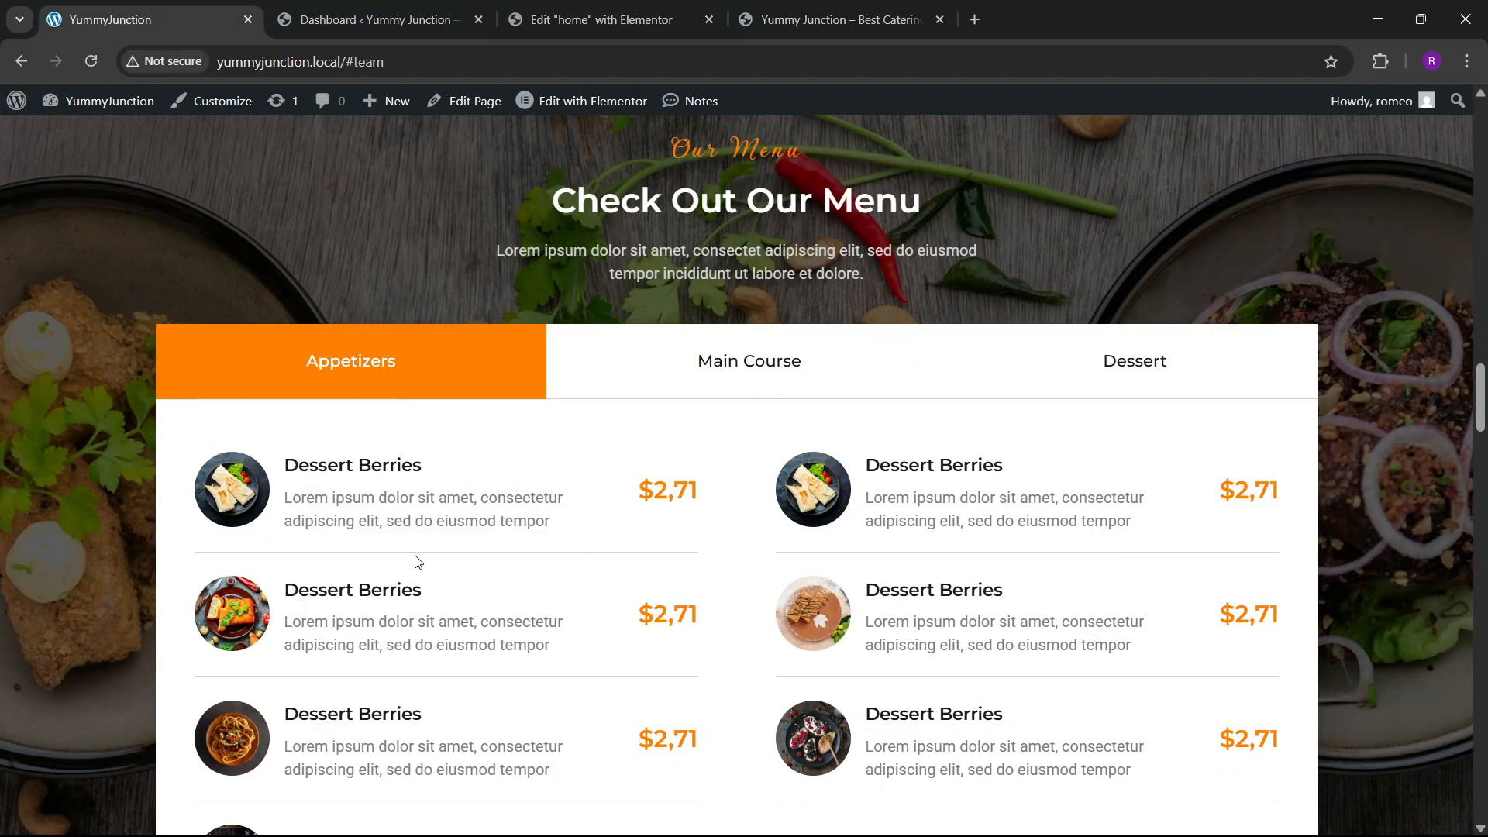
{"action": "key", "text": "ctrl+Tab"}
{"action": "key", "text": "ctrl+Tab"}
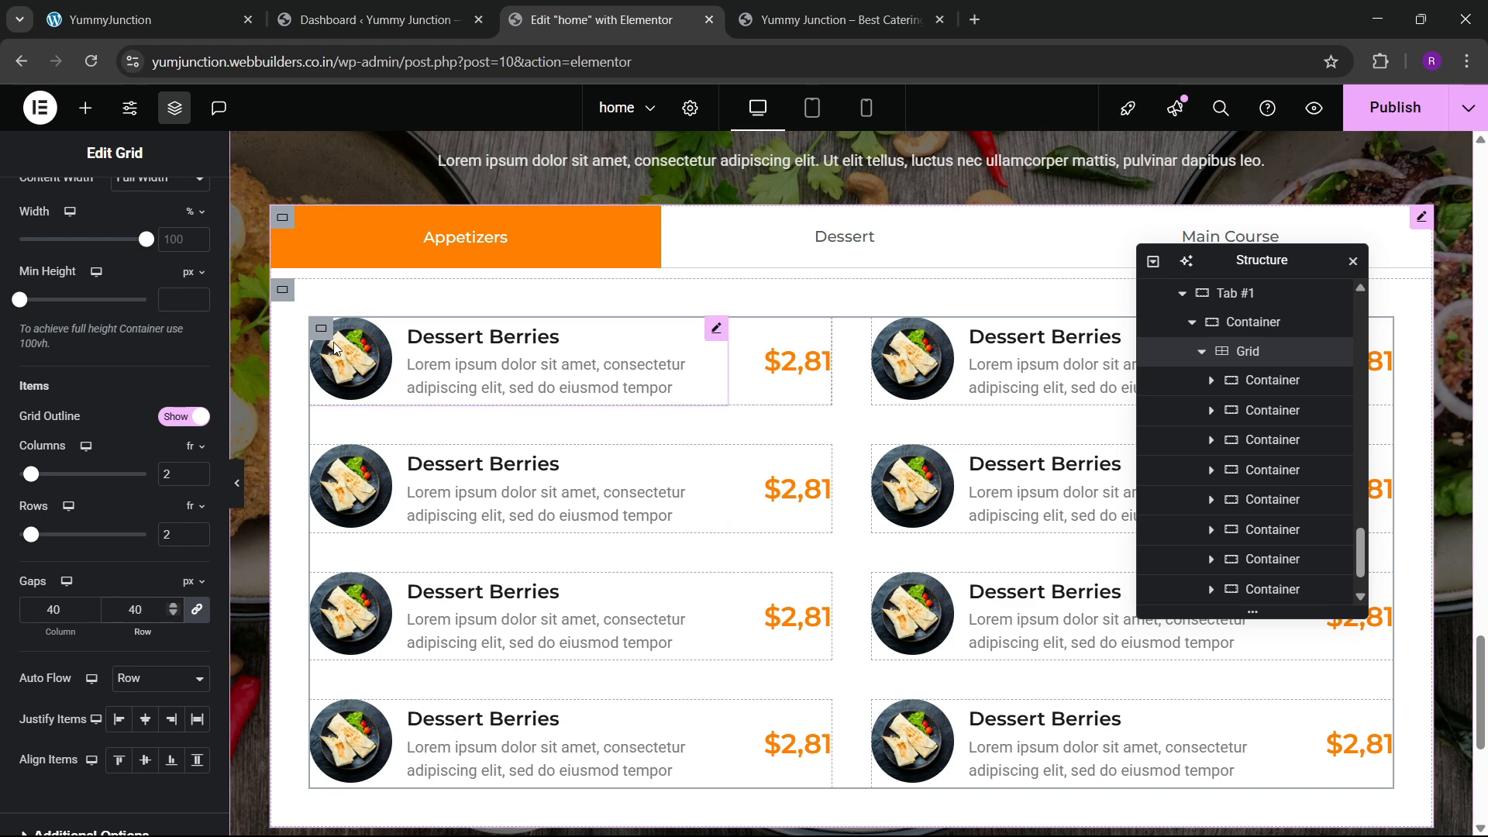
{"action": "left_click", "coordinate": [322, 329]}
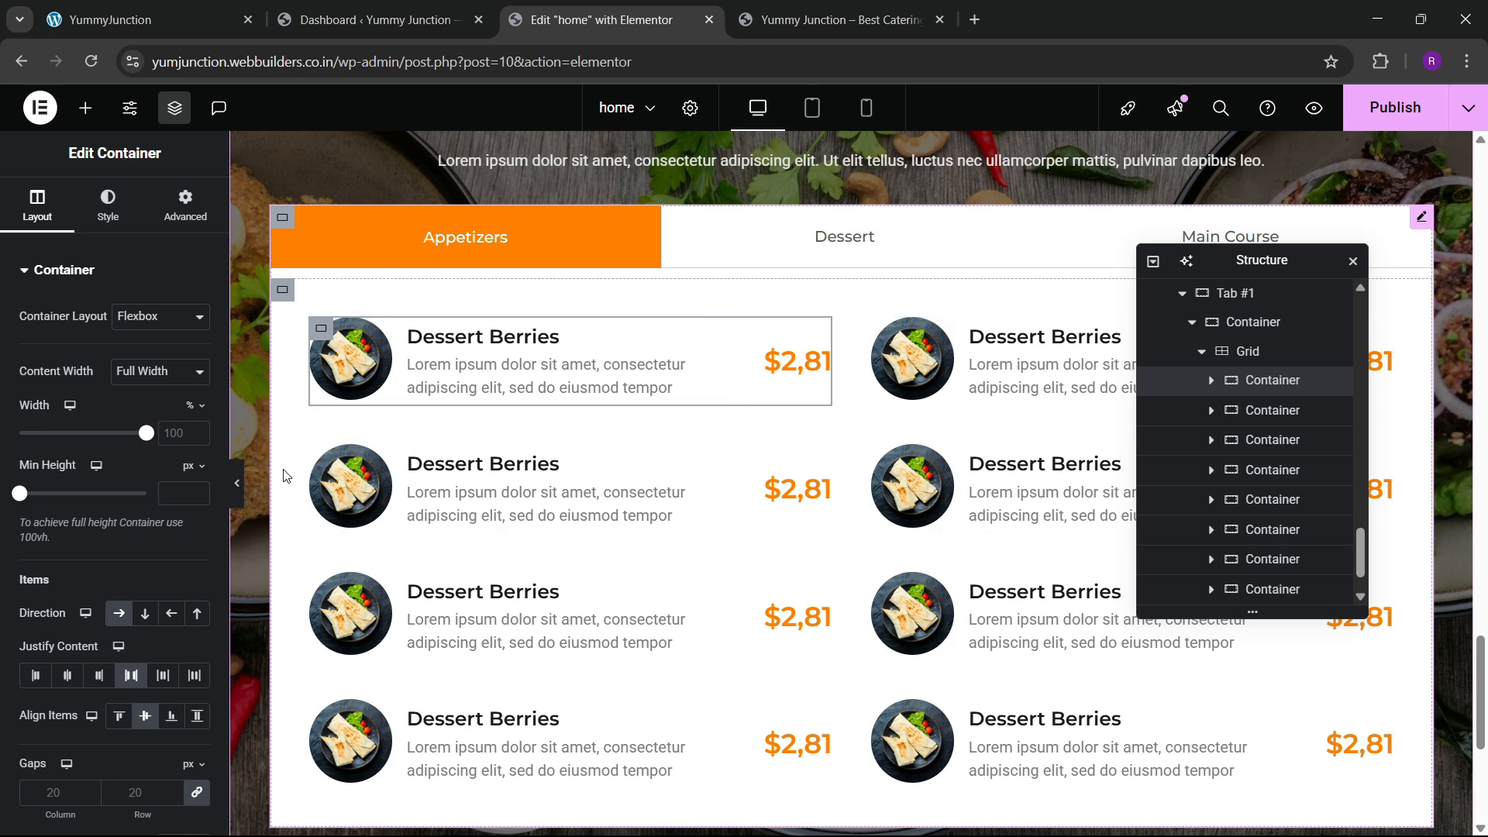
{"action": "left_click", "coordinate": [106, 208]}
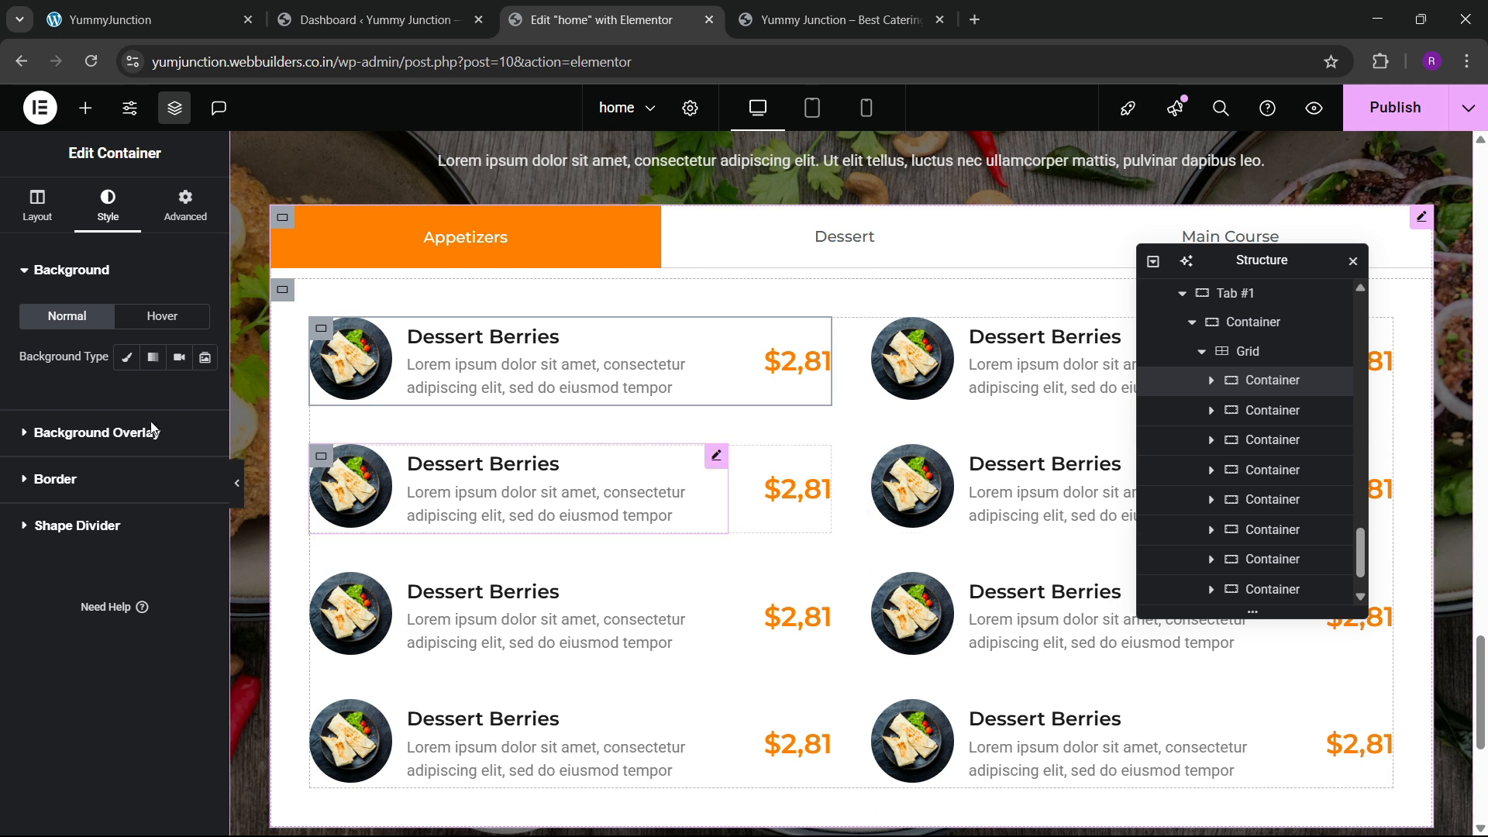
{"action": "left_click", "coordinate": [54, 482]}
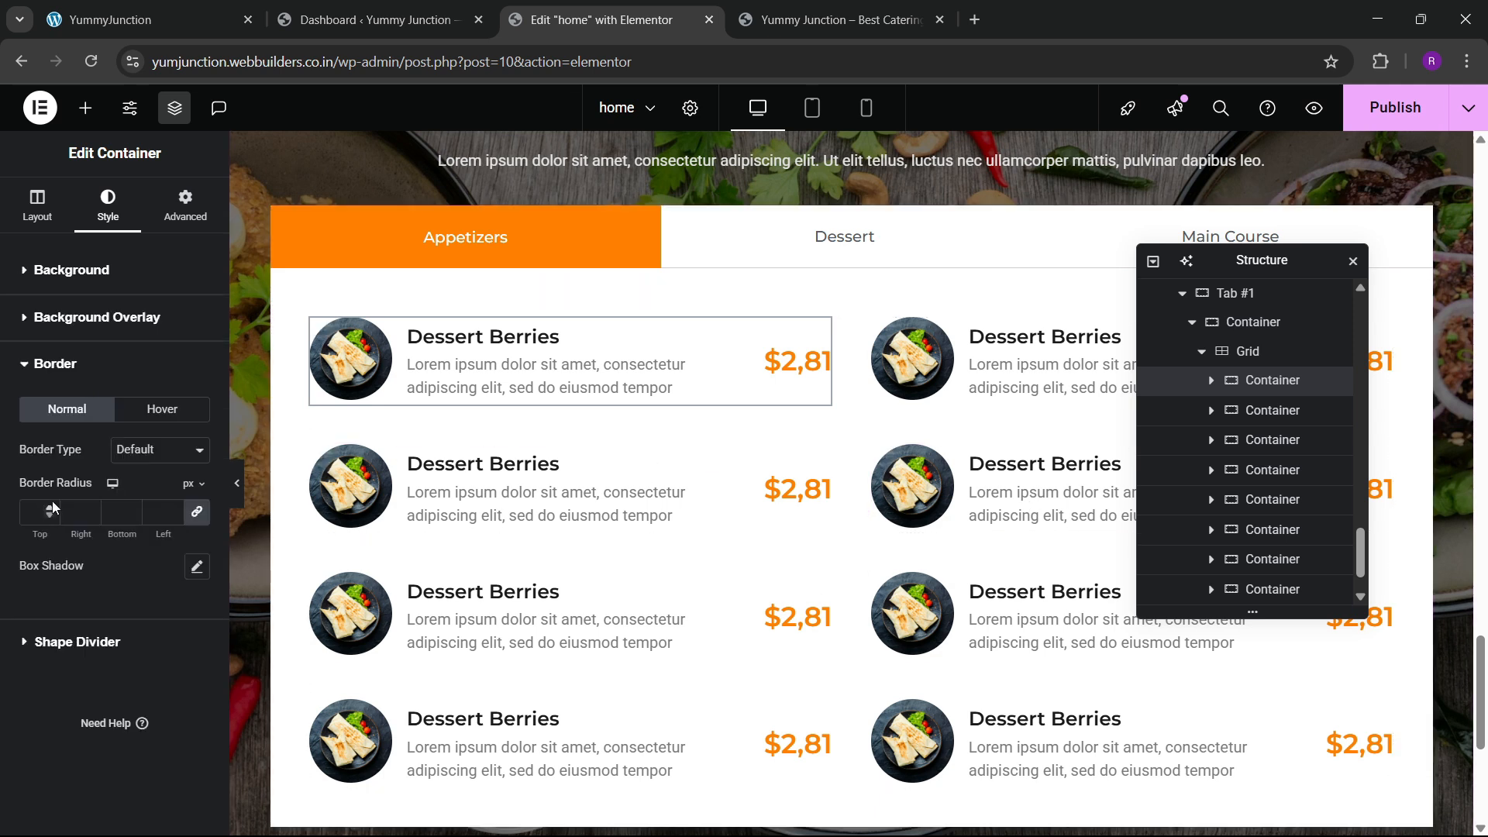
{"action": "left_click", "coordinate": [142, 455]}
{"action": "left_click", "coordinate": [141, 515]}
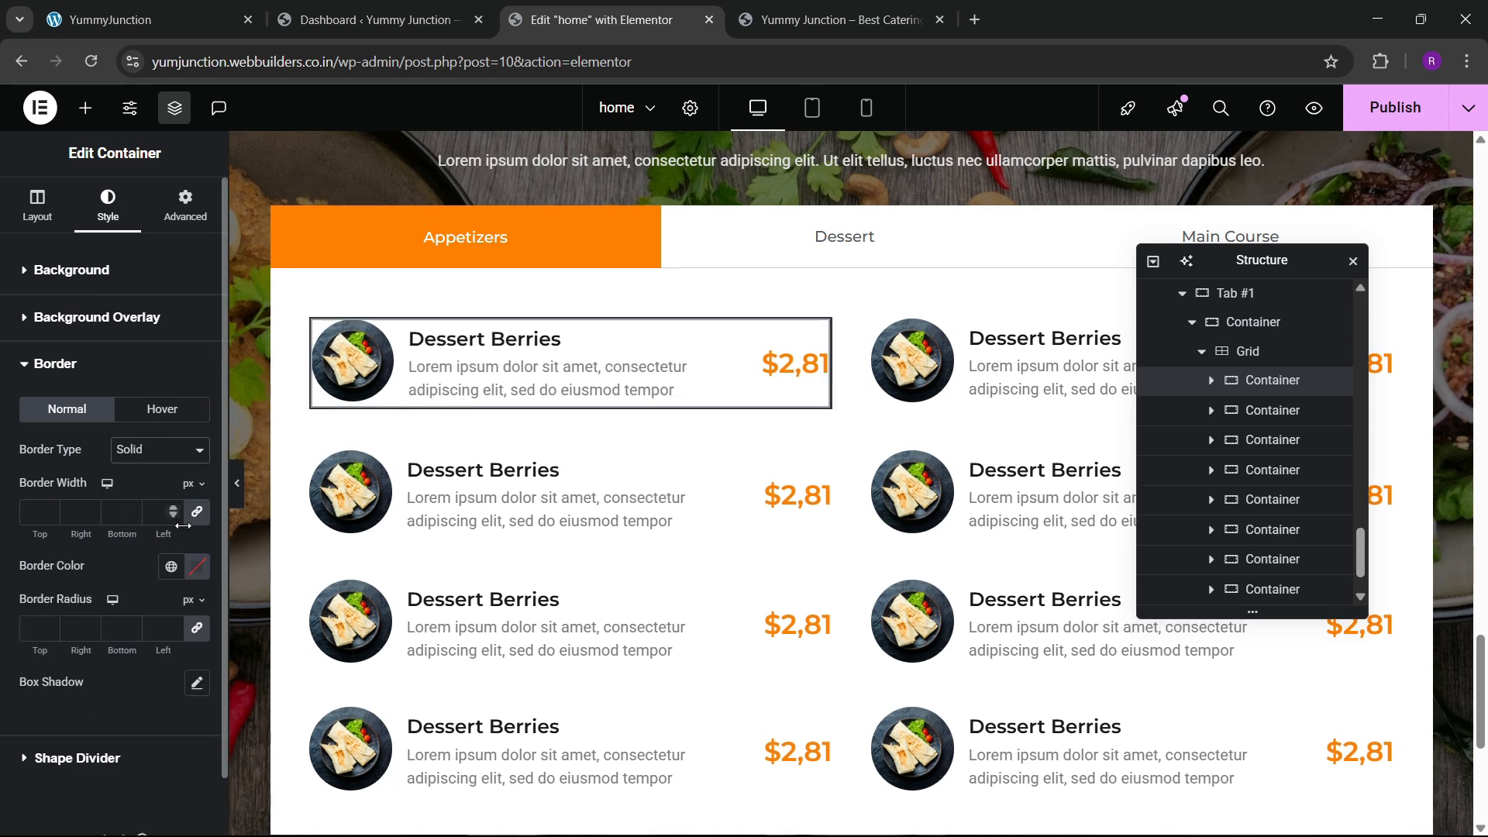
{"action": "left_click", "coordinate": [132, 505]}
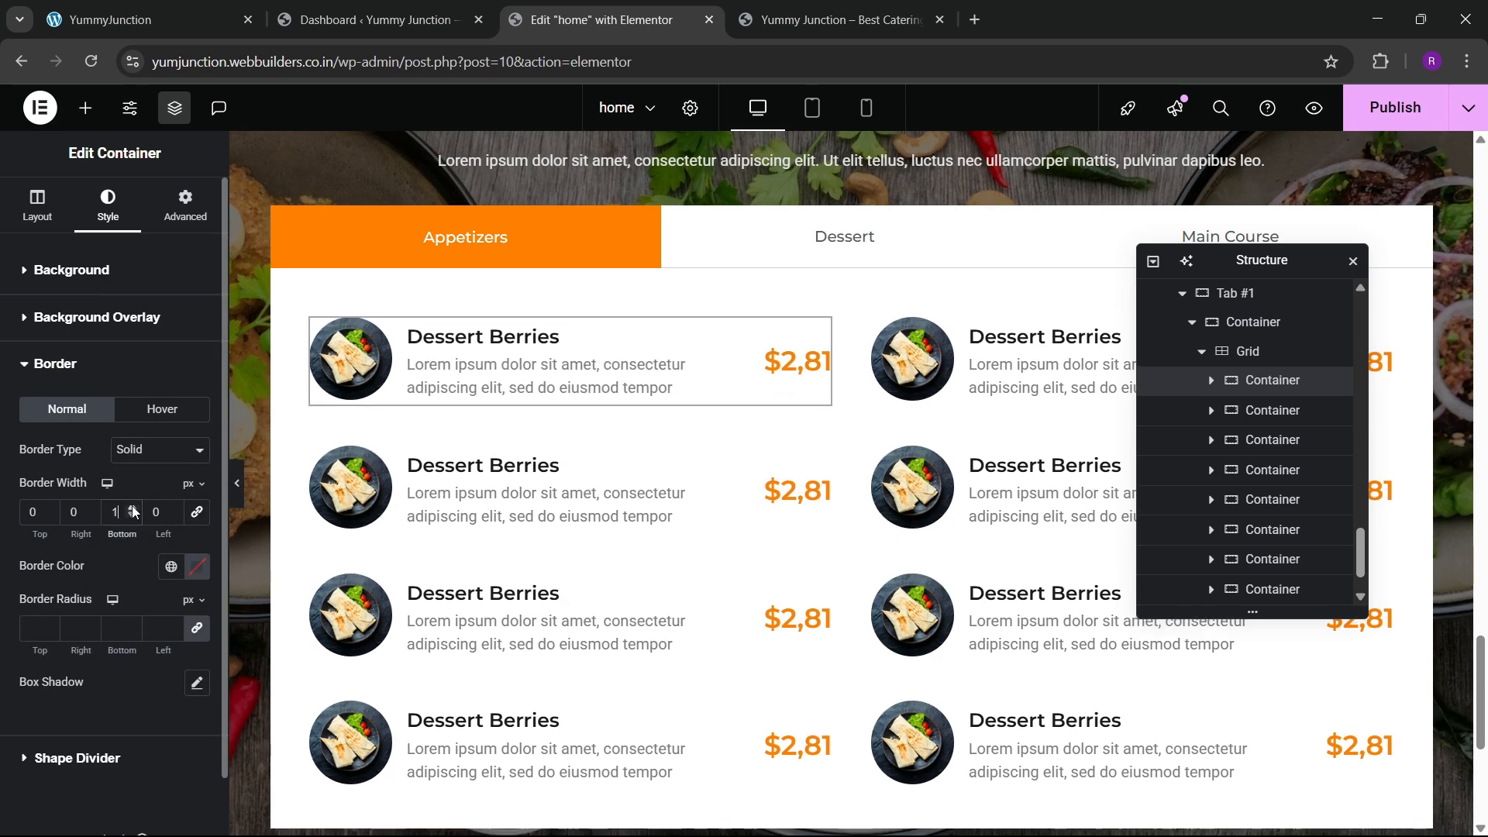
Set the first menu item's border color to a light grey and preview the divider without the editing panel
{"action": "left_click", "coordinate": [195, 572]}
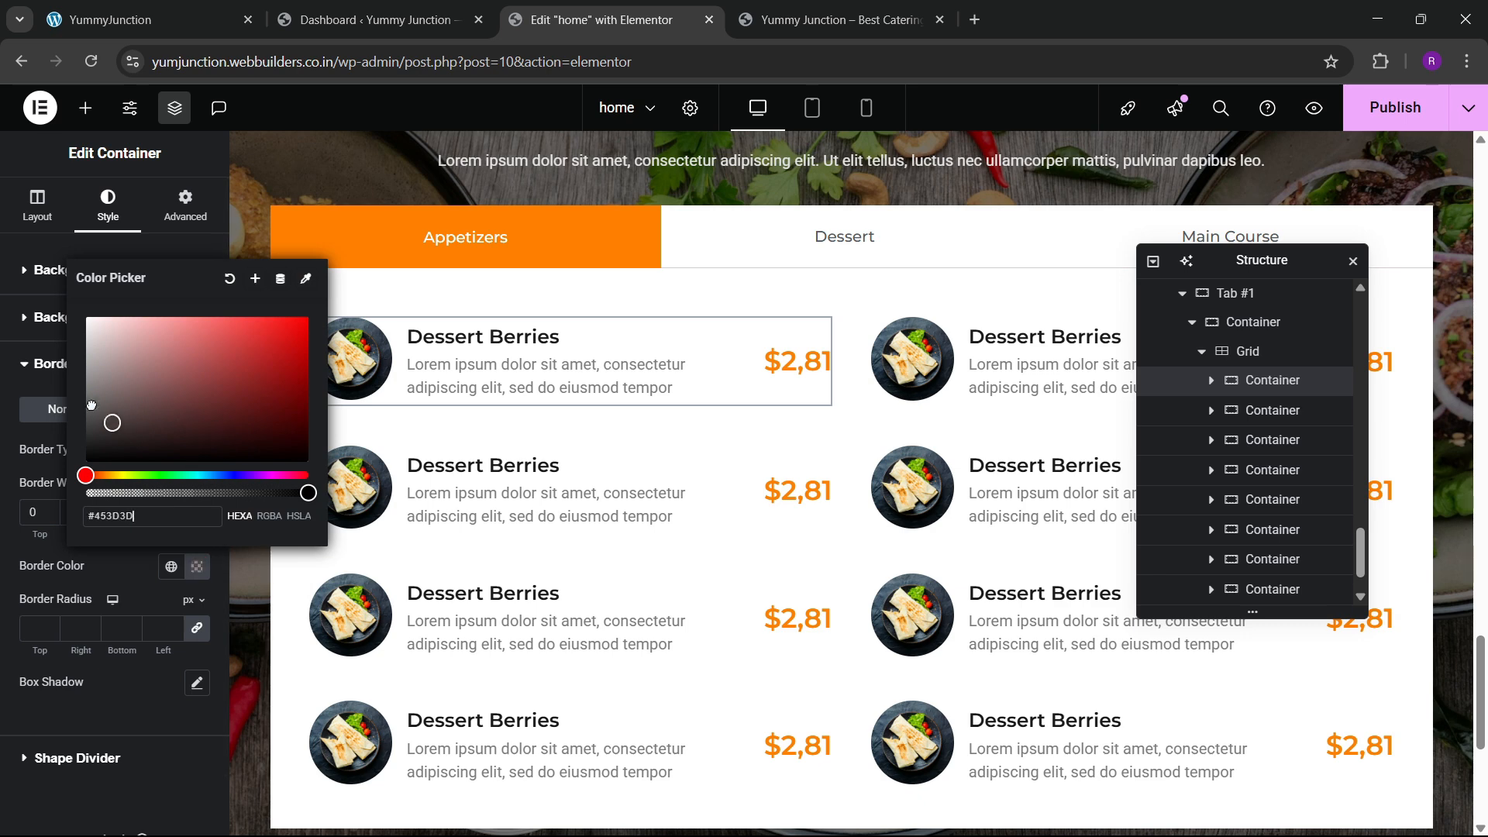
{"action": "left_click", "coordinate": [116, 597]}
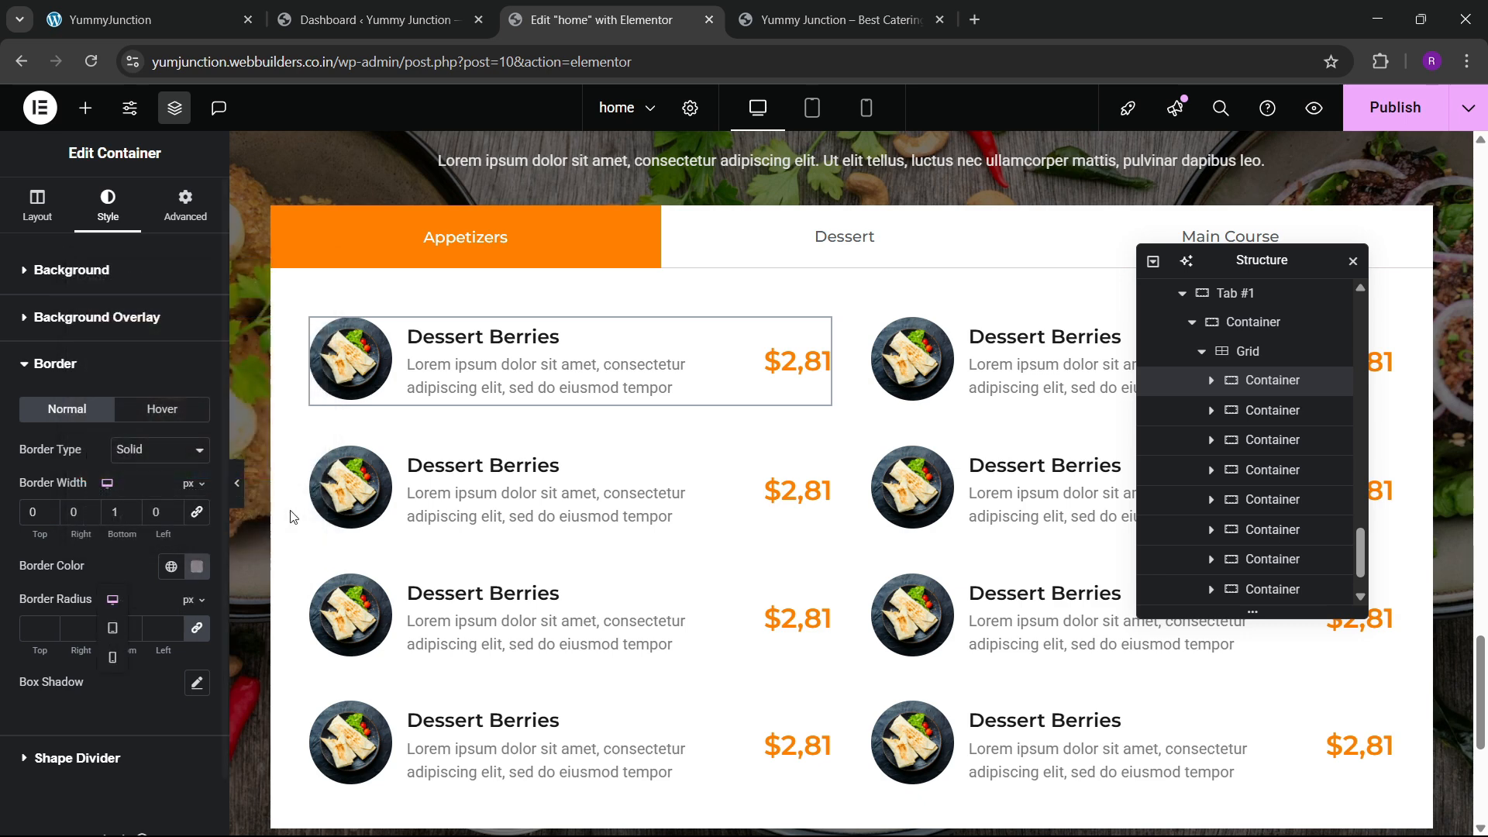
{"action": "left_click", "coordinate": [239, 502]}
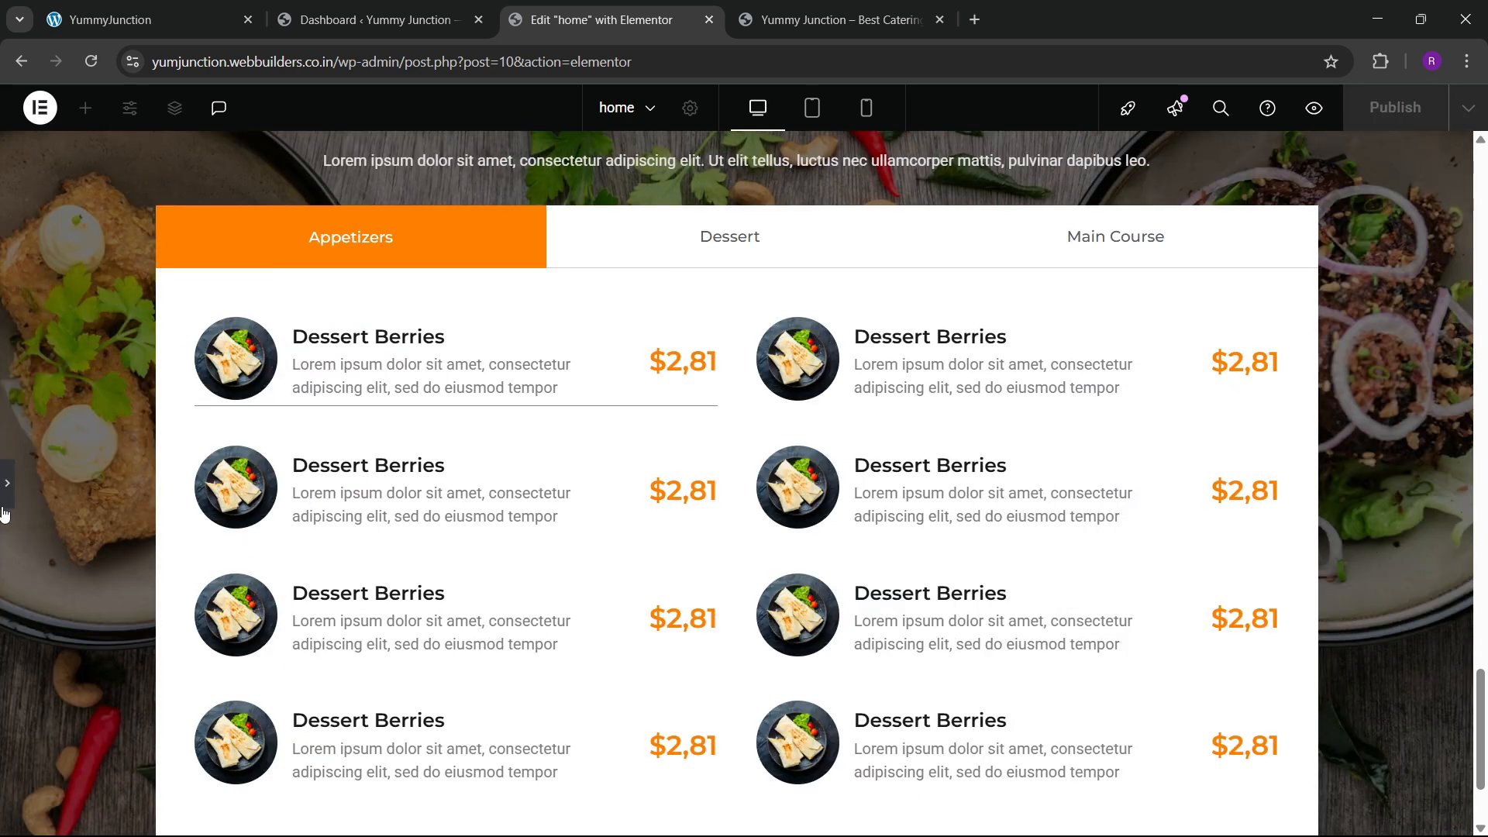
{"action": "left_click", "coordinate": [5, 512]}
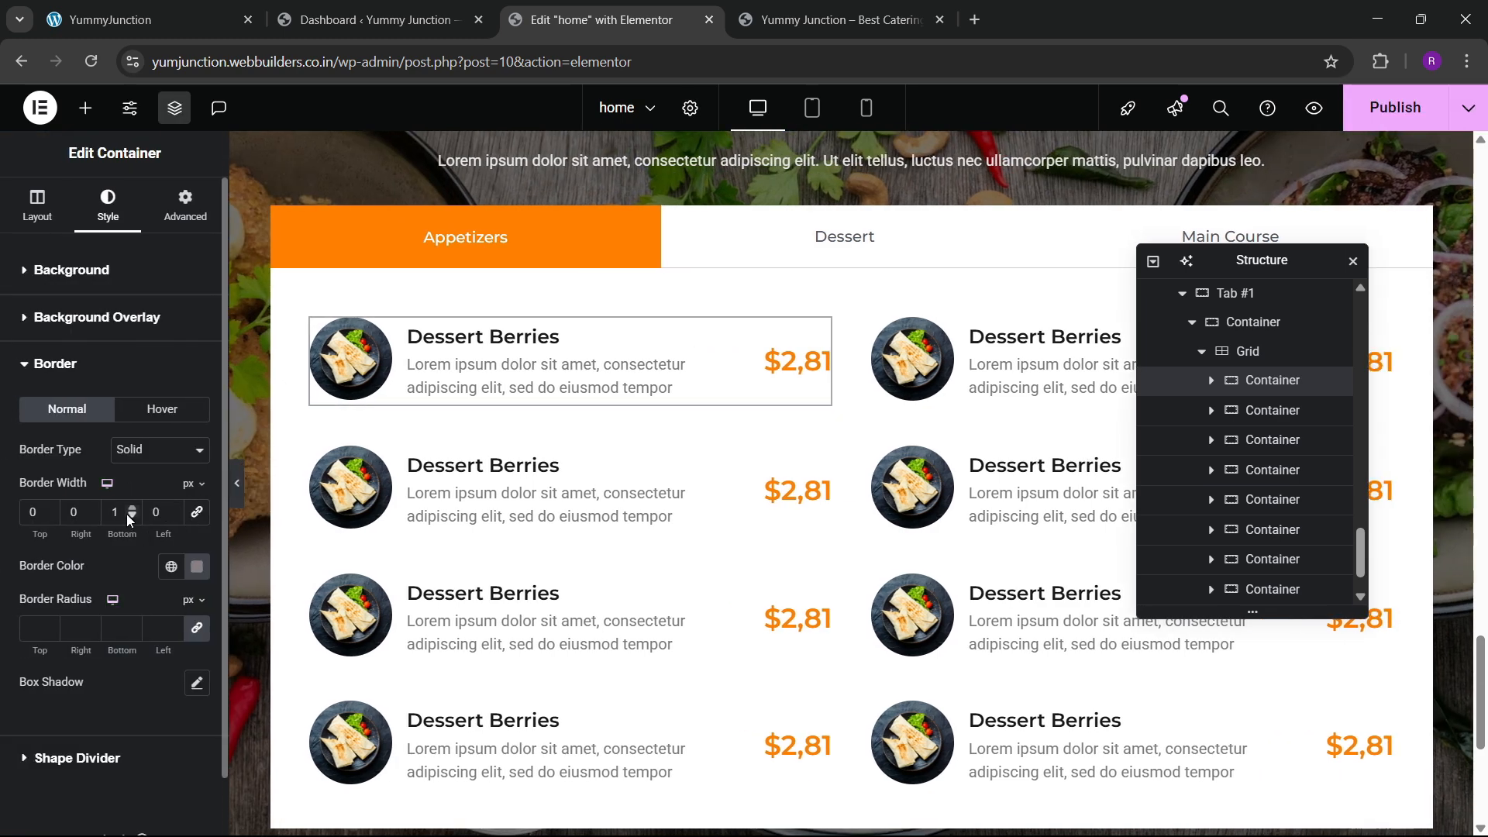
{"action": "left_click", "coordinate": [196, 566]}
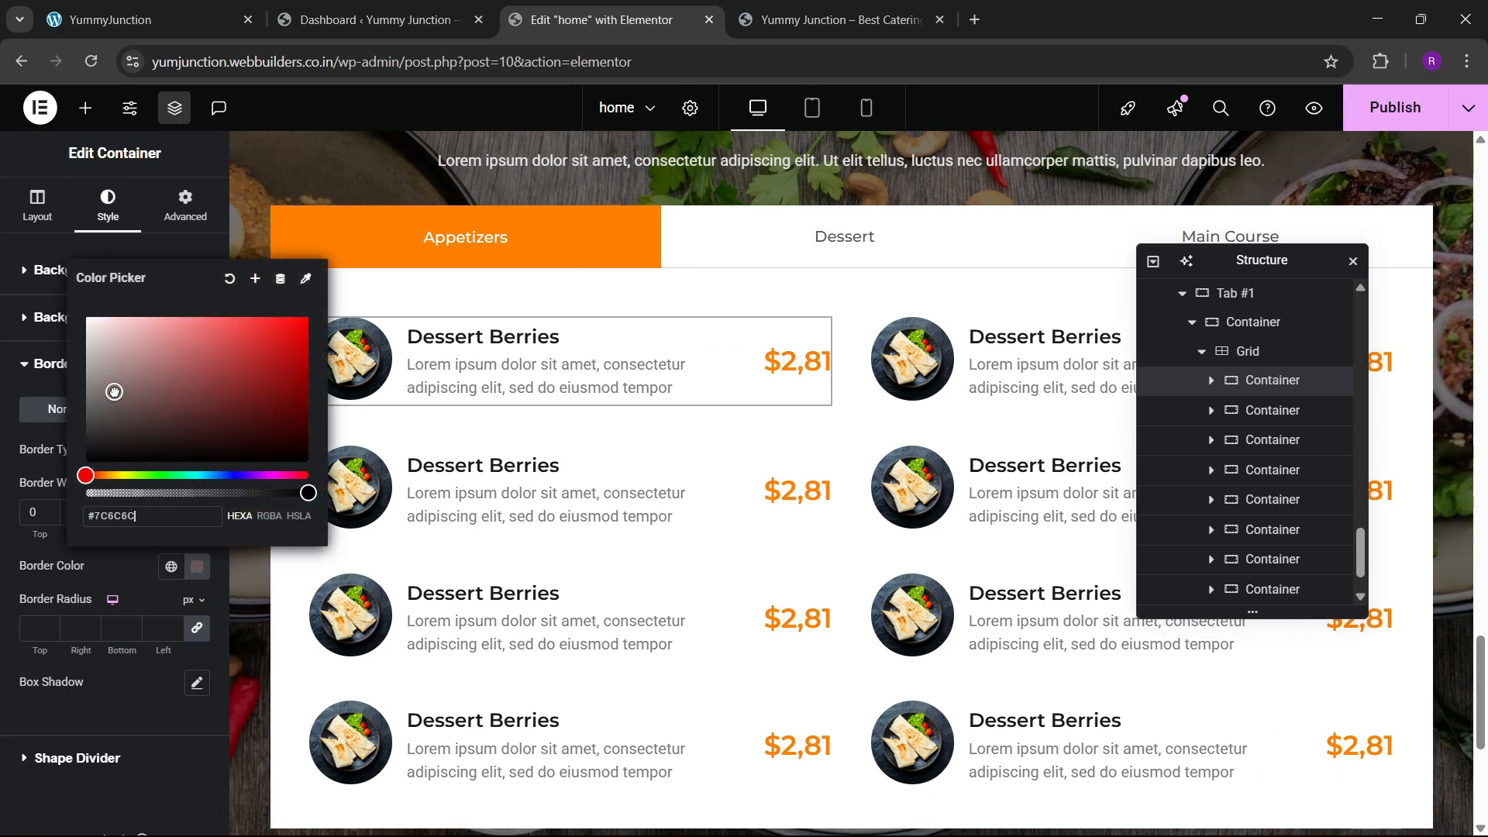
{"action": "left_click", "coordinate": [119, 563]}
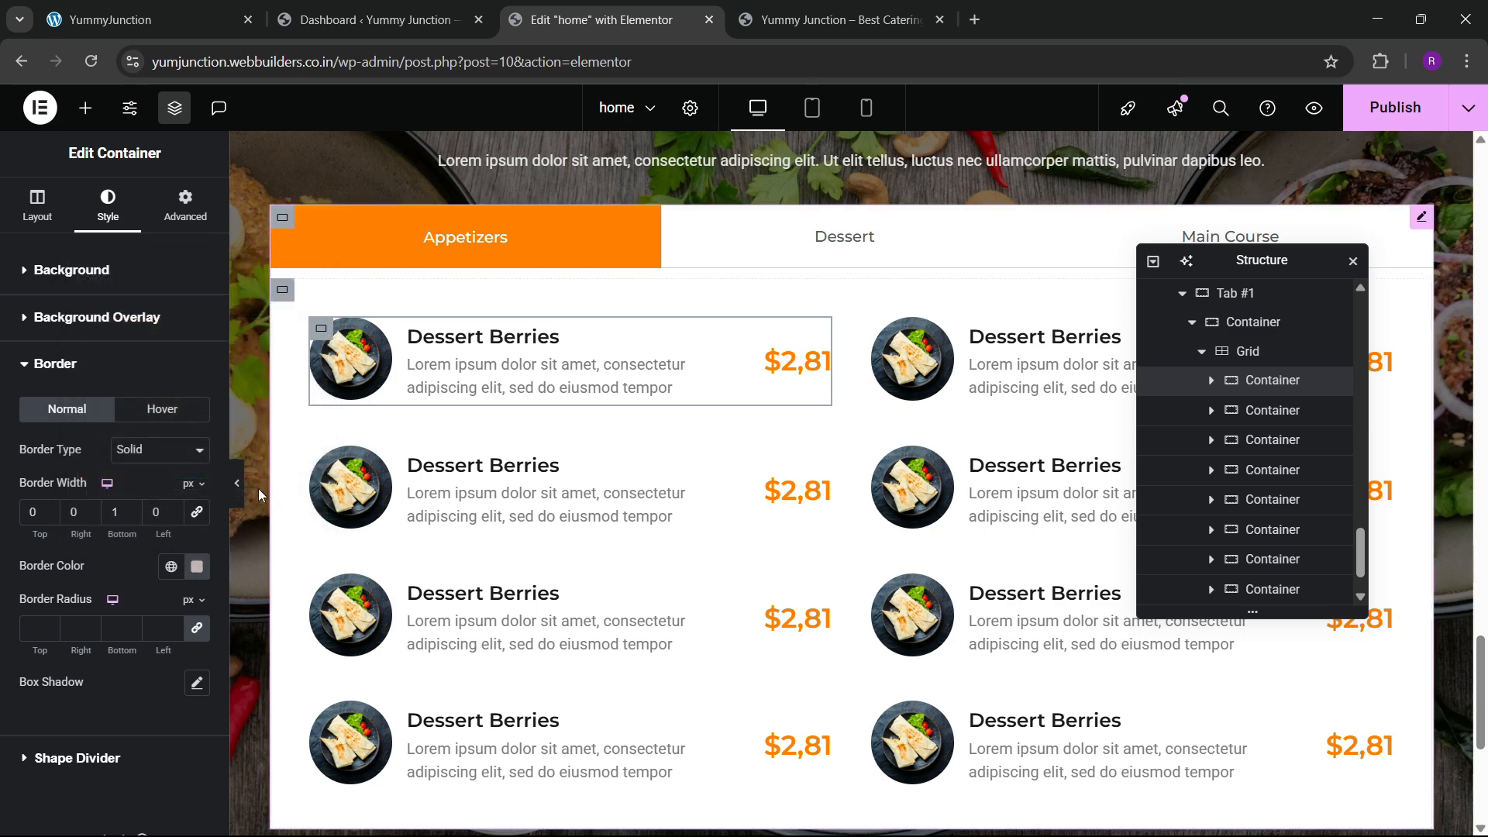
{"action": "left_click", "coordinate": [238, 496]}
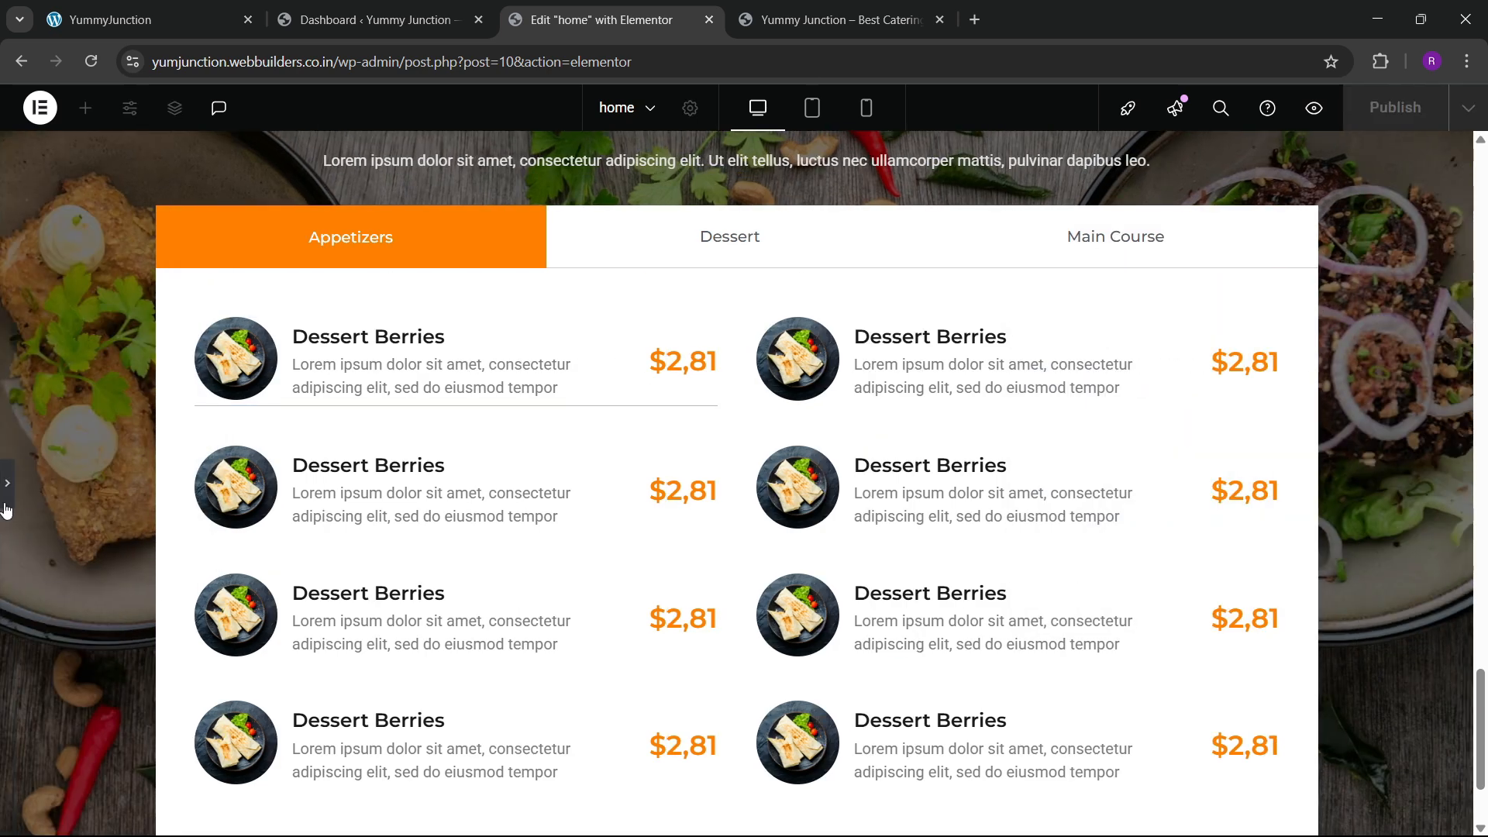
{"action": "left_click", "coordinate": [8, 505]}
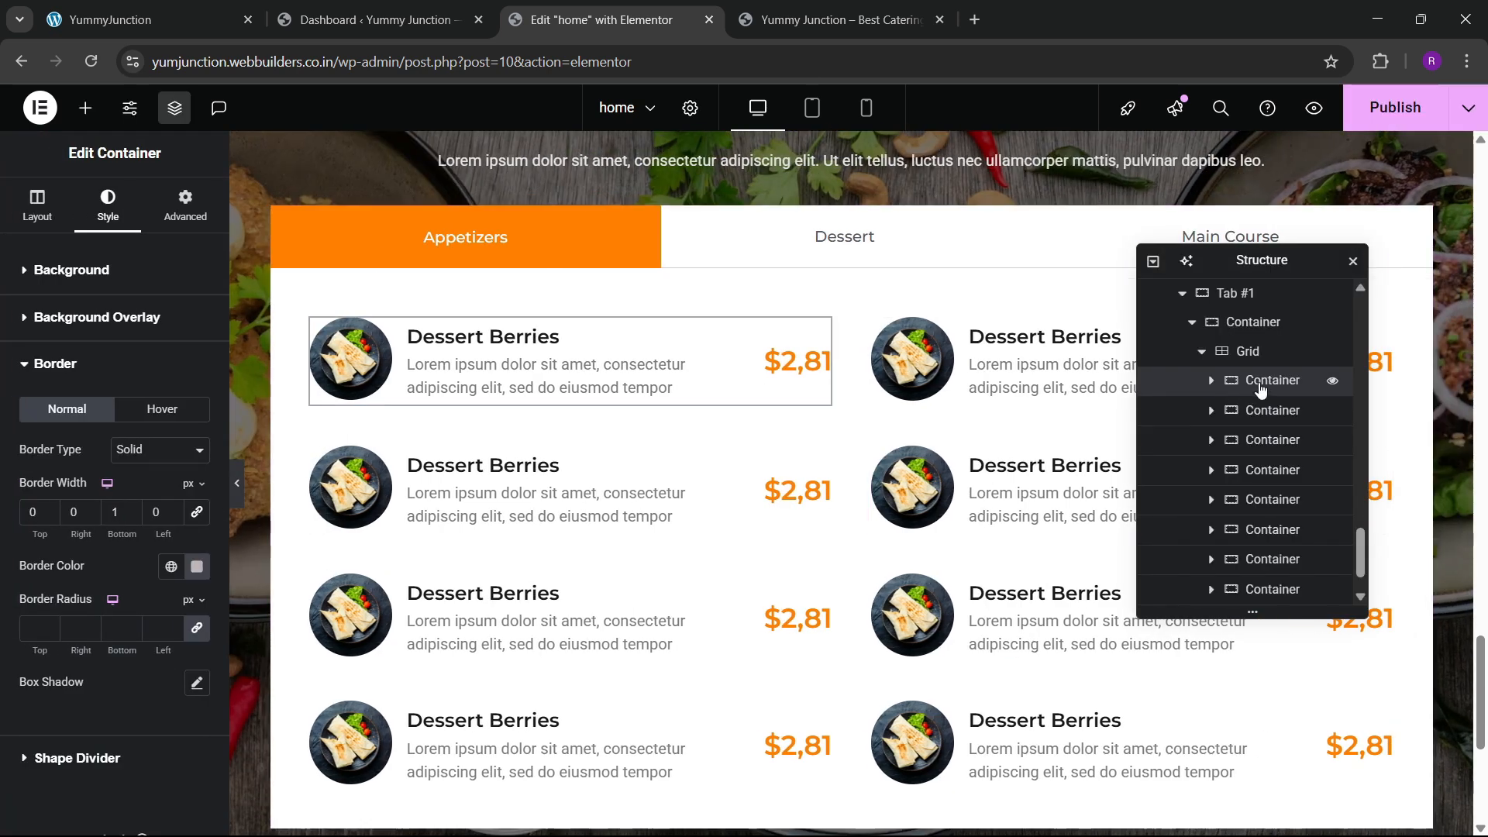
Set the bottom padding of the first menu item container to 13 px
{"action": "left_click", "coordinate": [174, 221]}
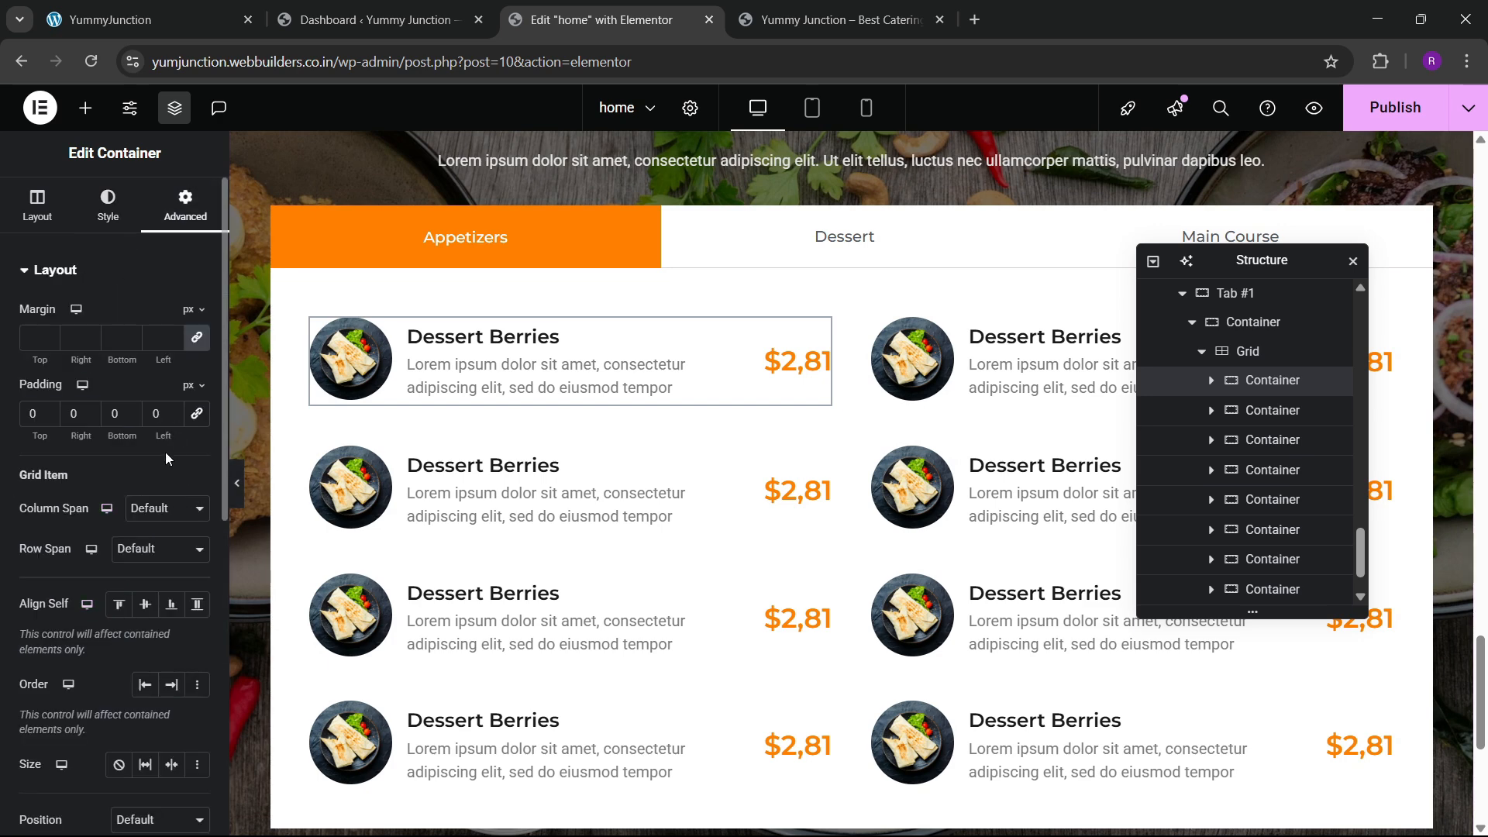
{"action": "left_click", "coordinate": [128, 410]}
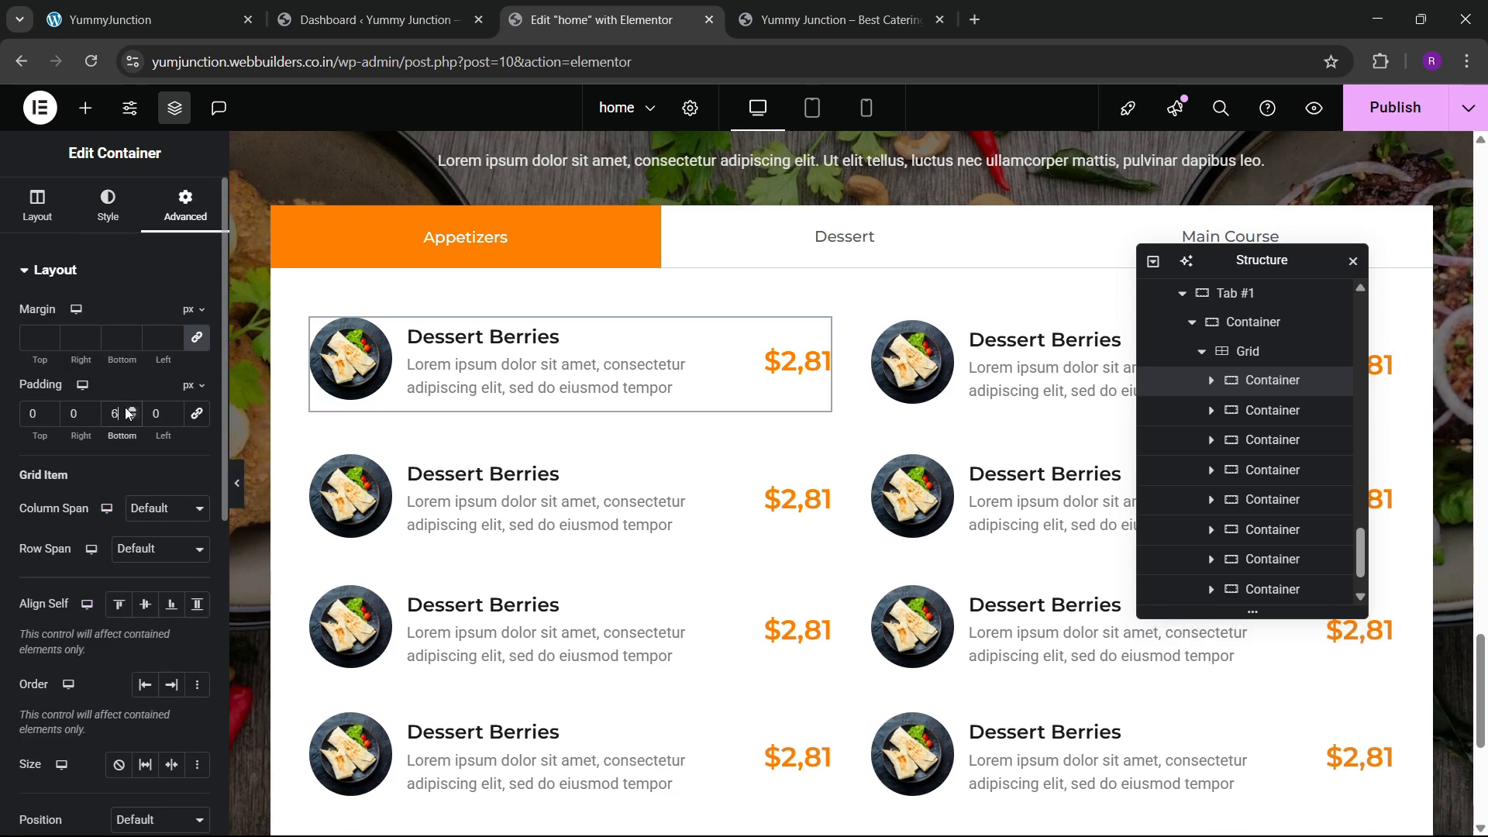
{"action": "left_click", "coordinate": [129, 410]}
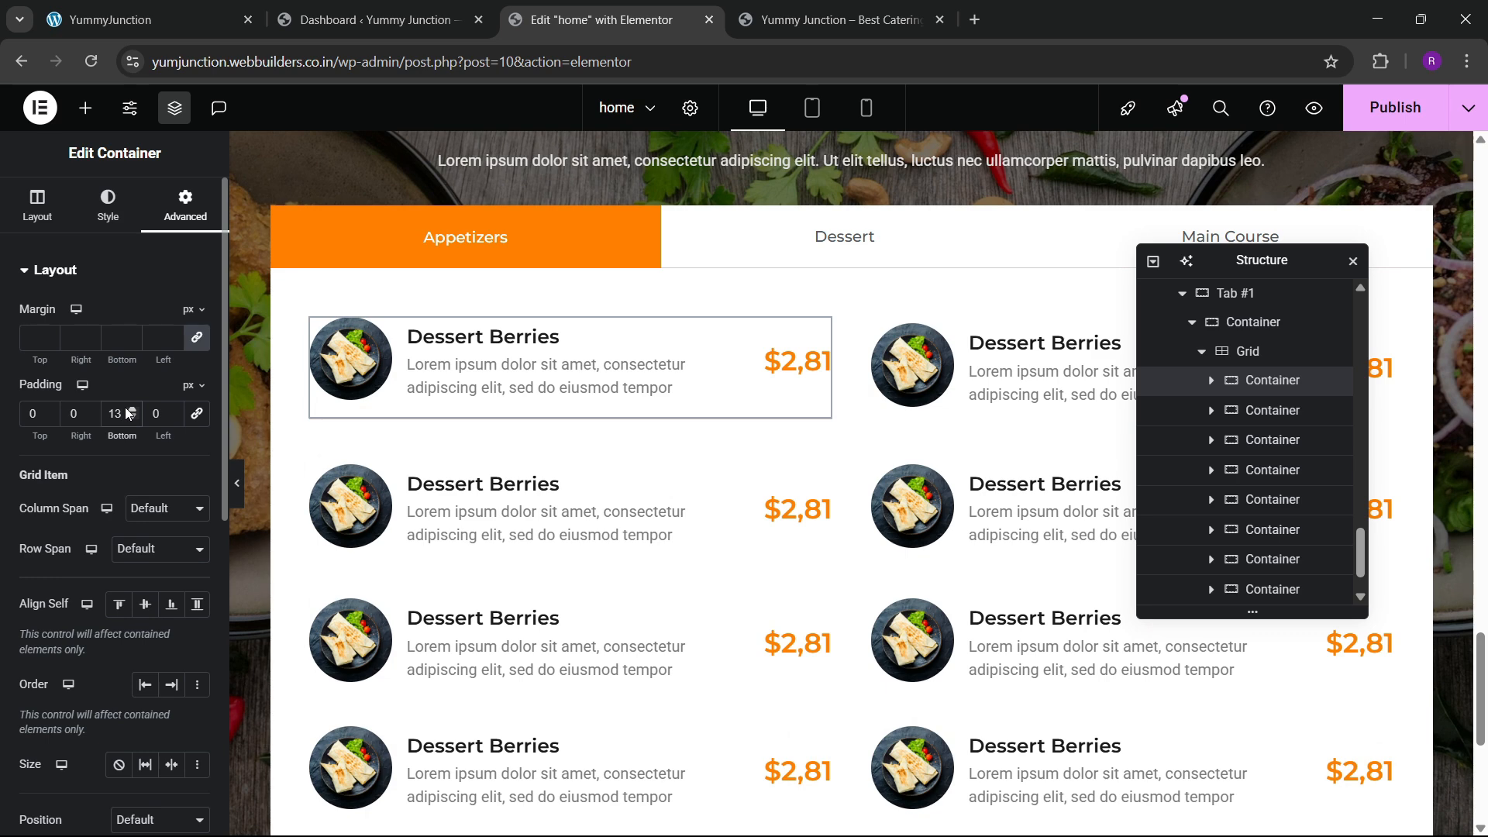
Copy the first menu item container and paste its style onto the second item container
{"action": "right_click", "coordinate": [1276, 382]}
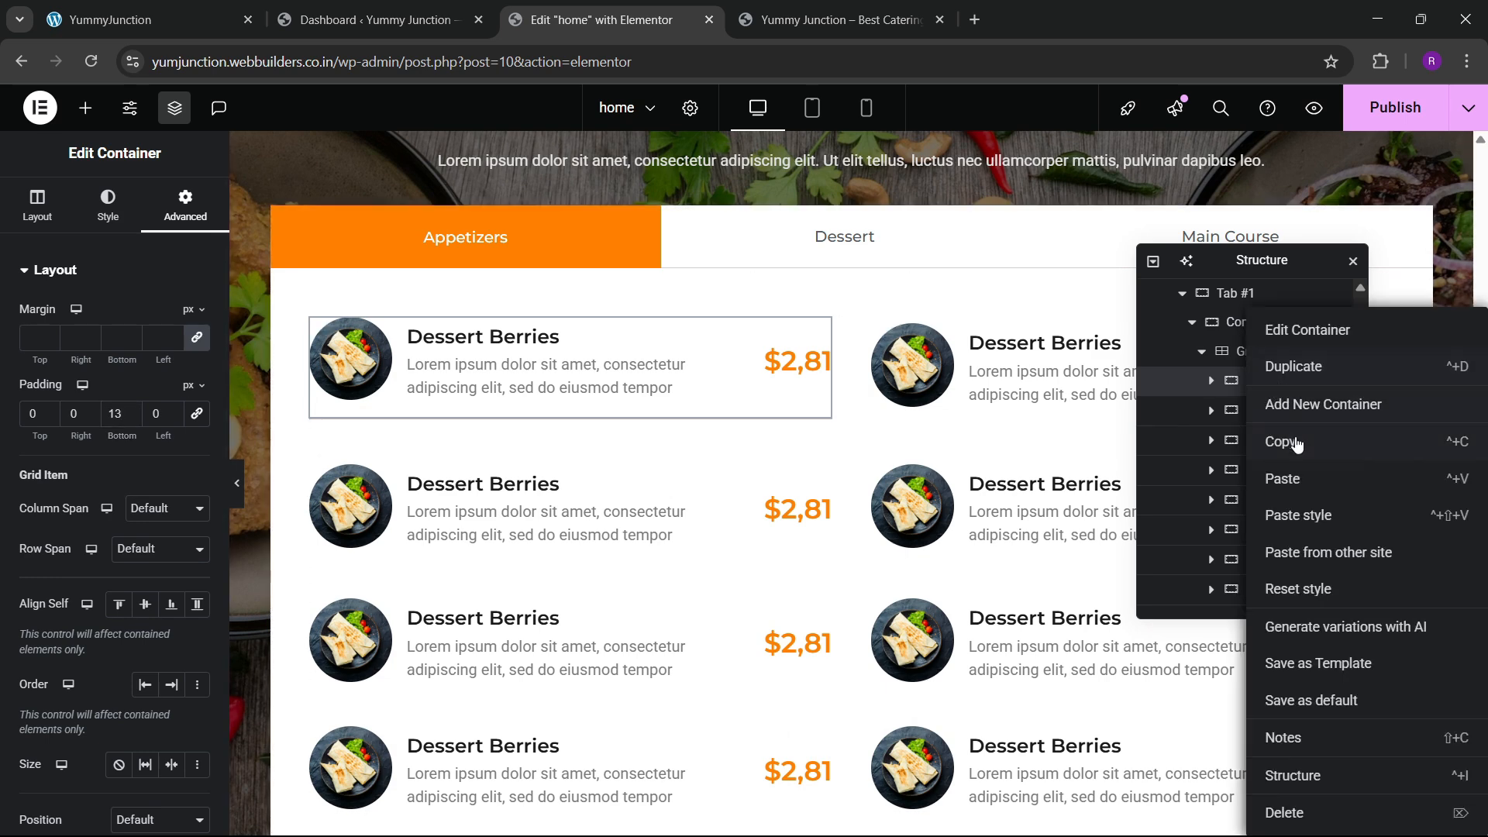
{"action": "left_click", "coordinate": [1297, 444]}
{"action": "left_click", "coordinate": [1282, 412]}
{"action": "right_click", "coordinate": [1281, 412]}
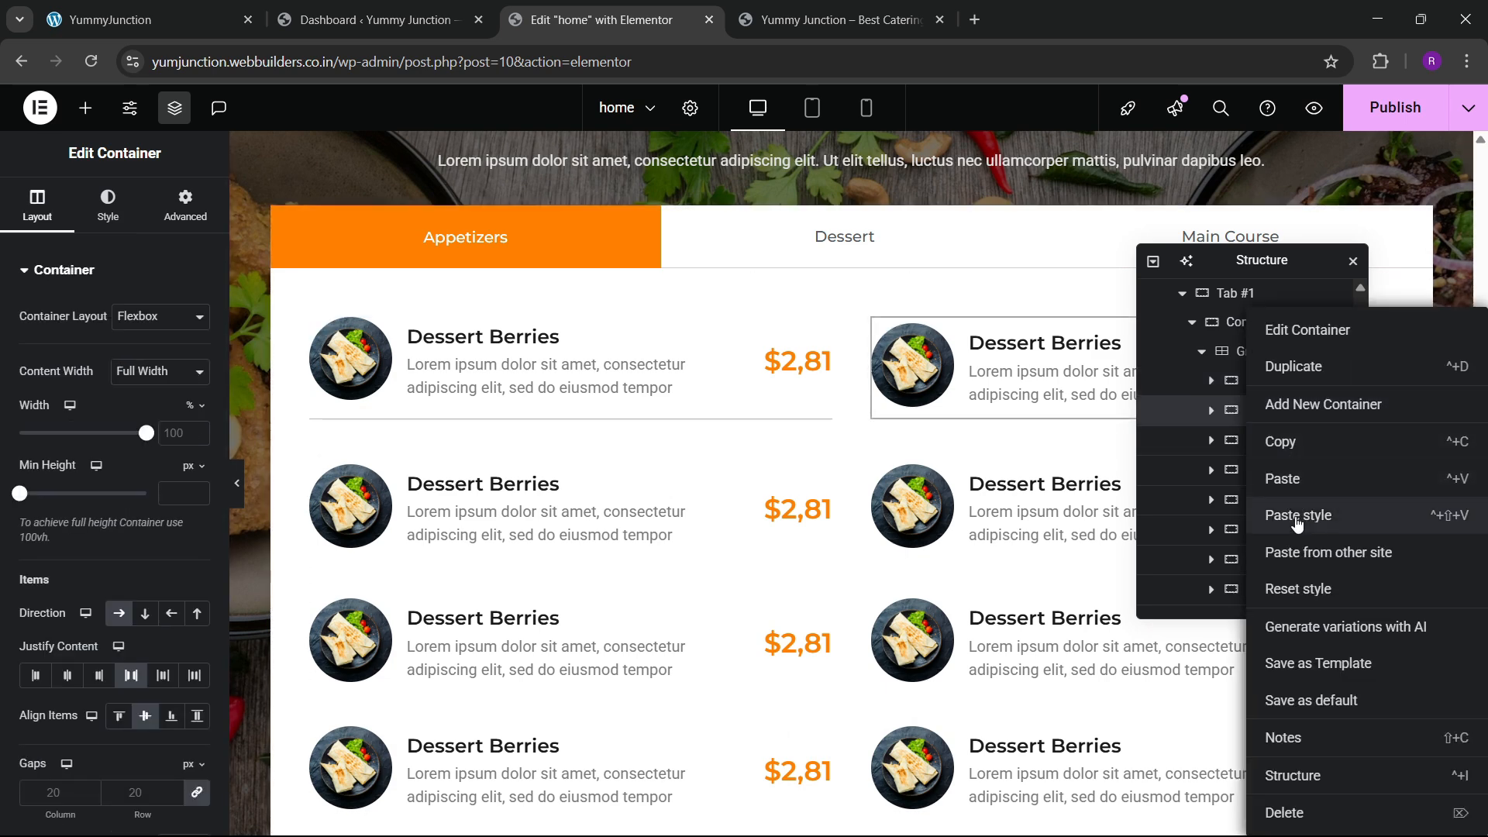
{"action": "left_click", "coordinate": [1297, 525]}
Paste the copied container style onto the third, fourth and sixth menu item containers in the Appetizers grid
{"action": "right_click", "coordinate": [1276, 440]}
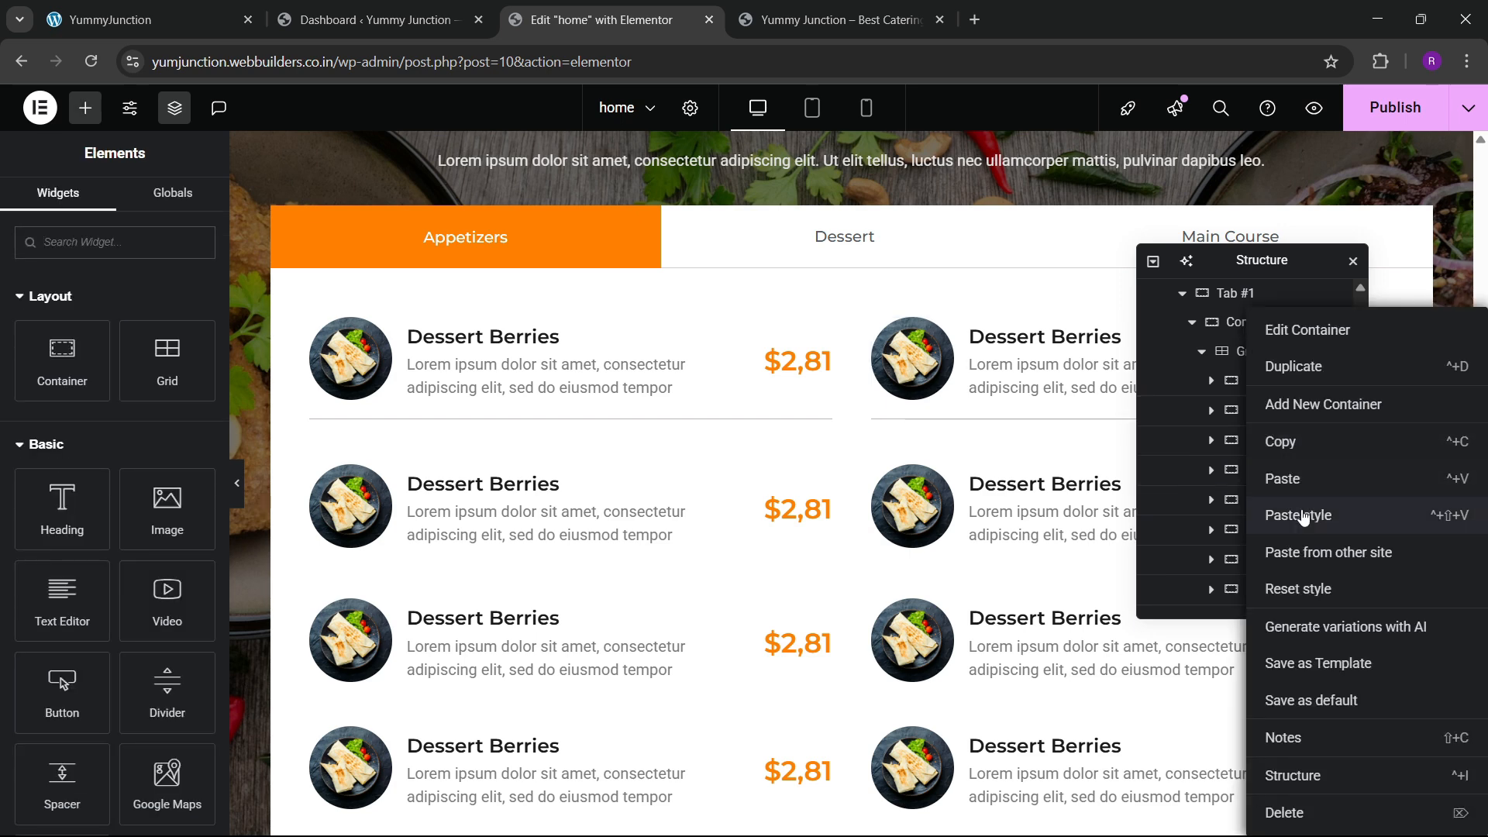
{"action": "left_click", "coordinate": [1304, 515]}
{"action": "right_click", "coordinate": [1275, 470]}
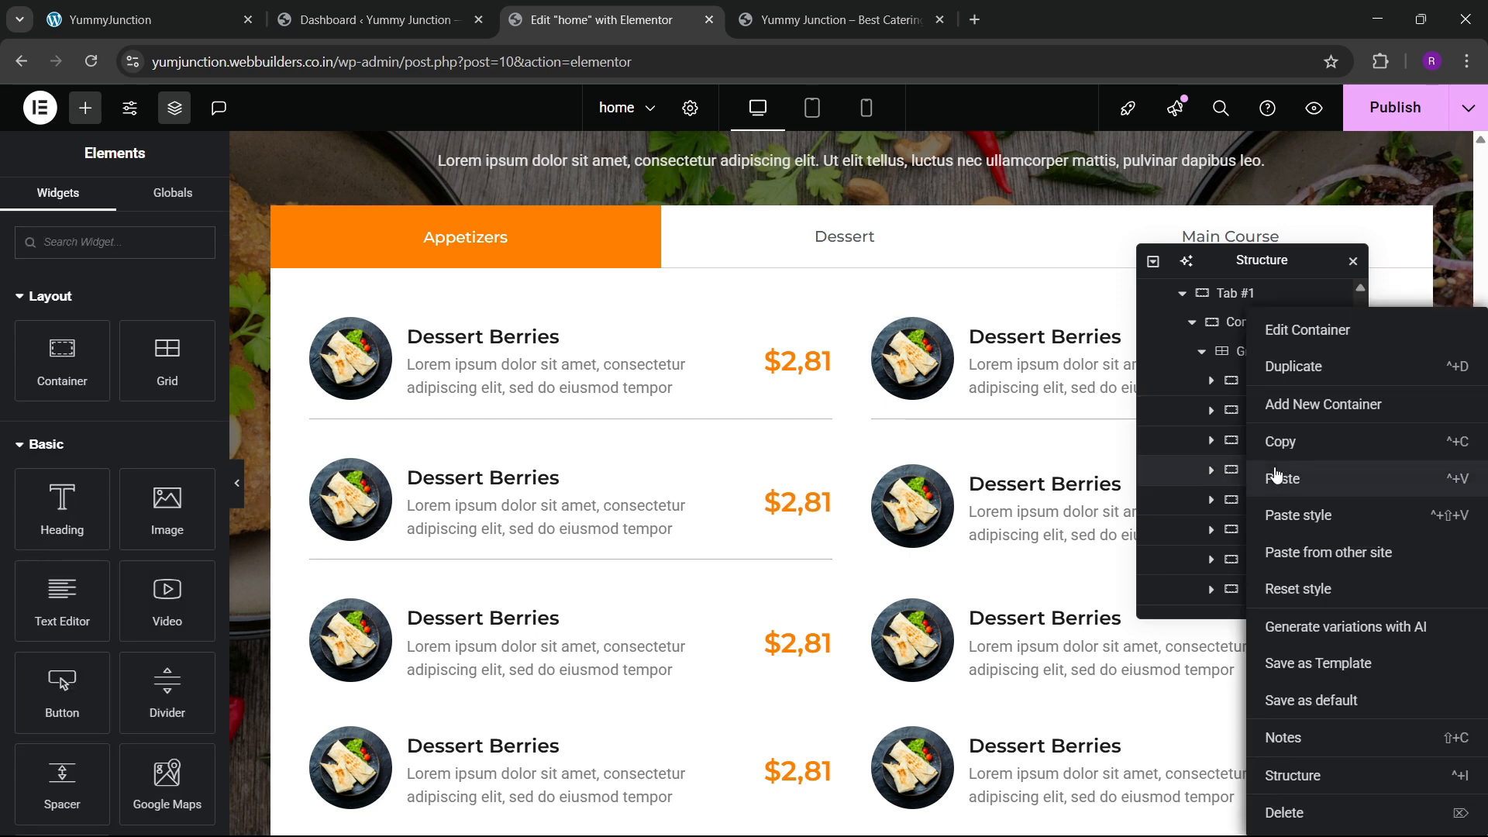
{"action": "left_click", "coordinate": [1278, 517]}
{"action": "right_click", "coordinate": [1268, 534]}
{"action": "left_click", "coordinate": [1280, 515]}
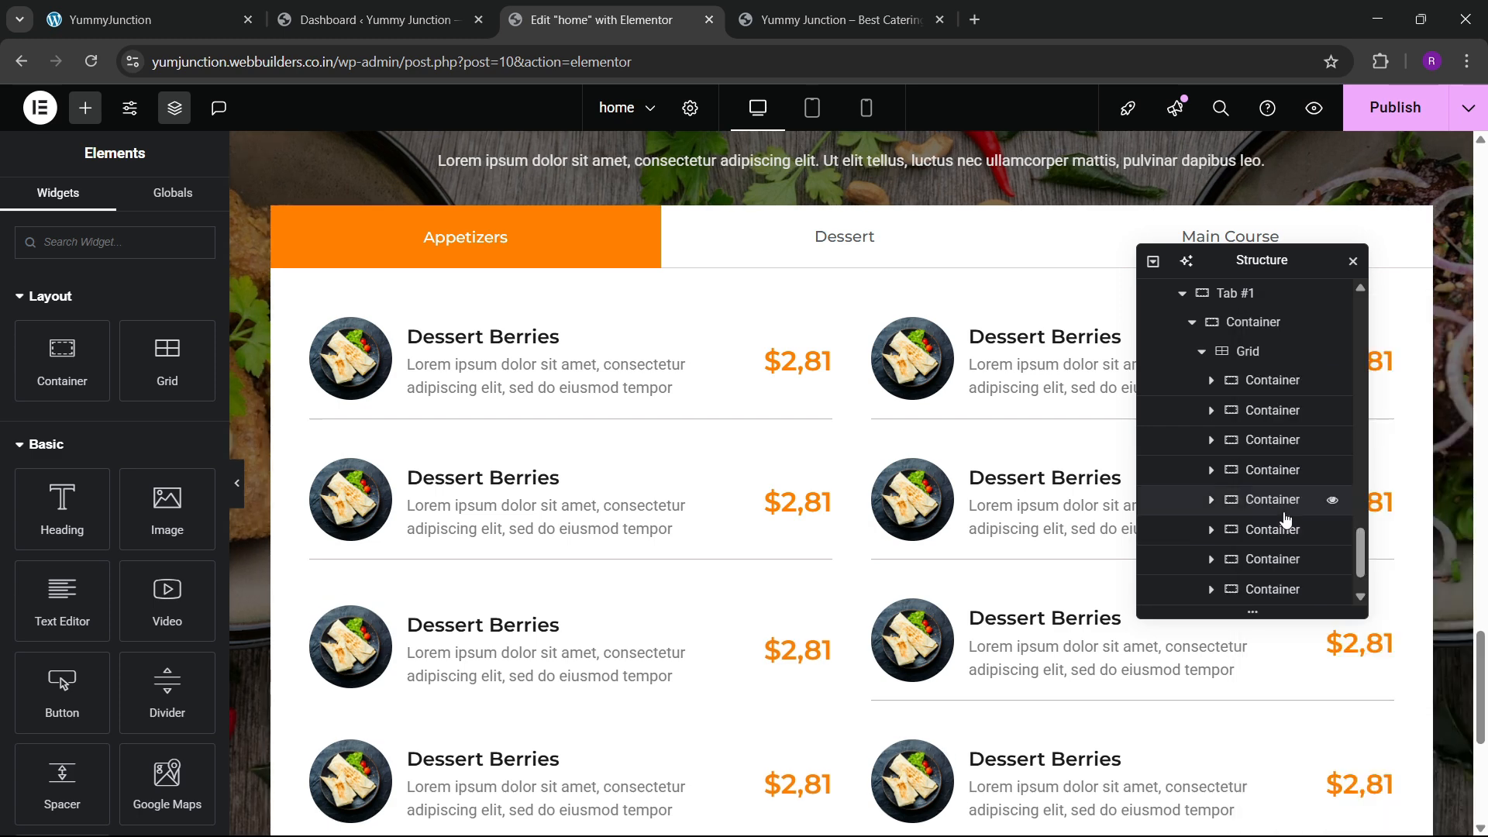
{"action": "right_click", "coordinate": [1271, 474]}
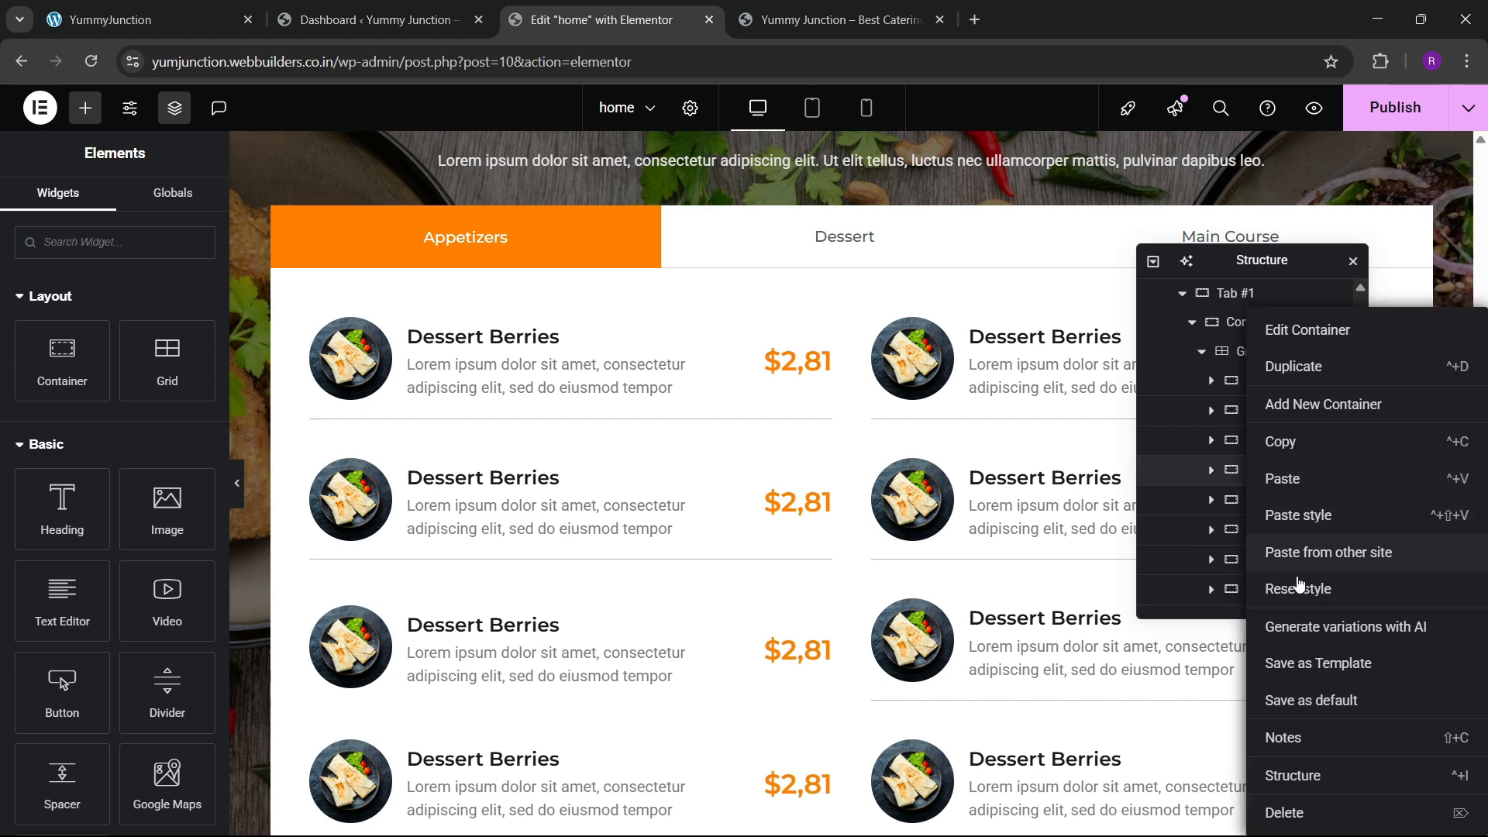
{"action": "left_click", "coordinate": [1288, 516]}
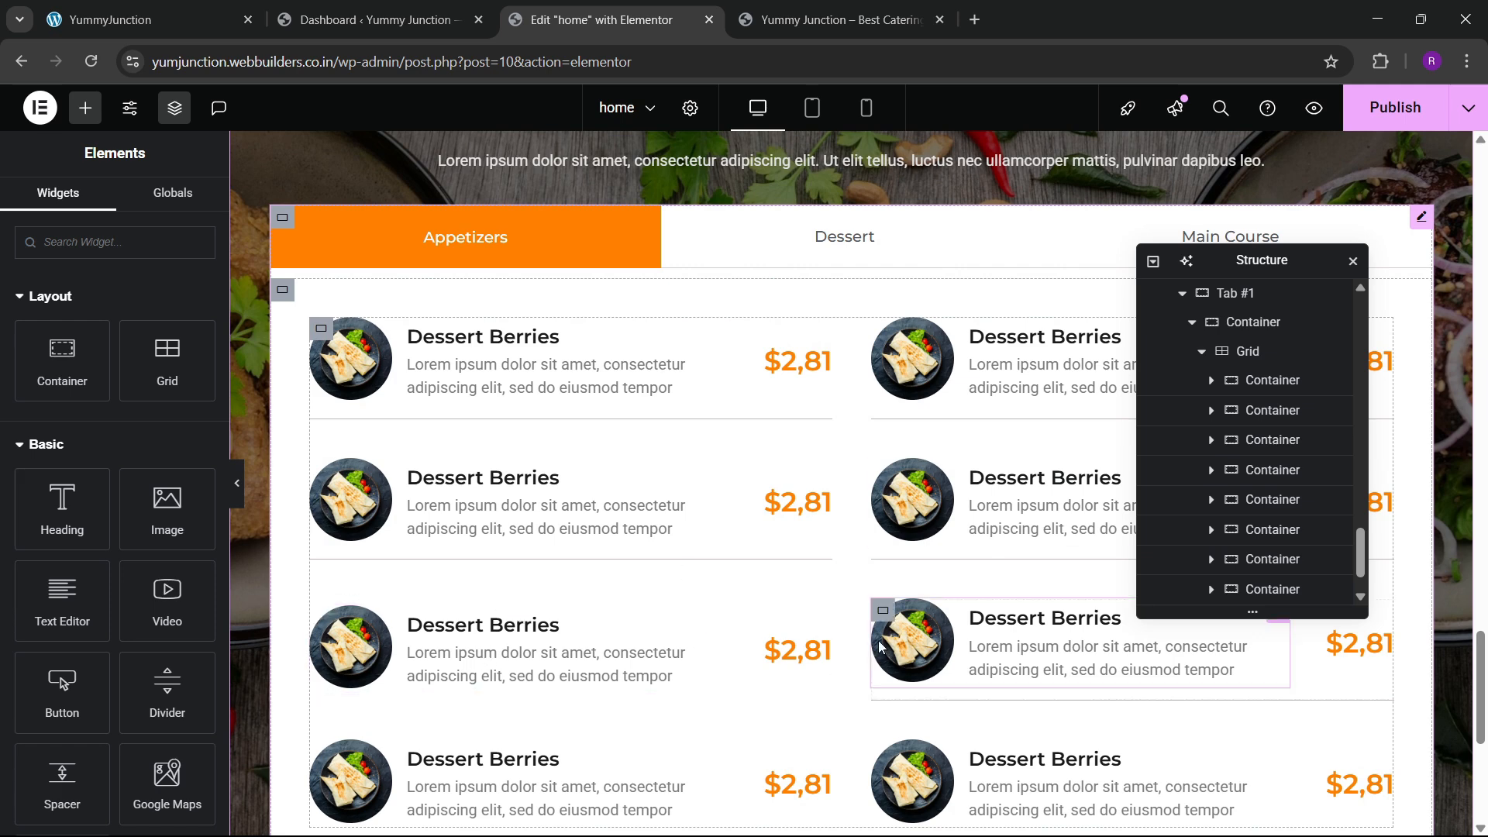
Paste the copied divider style onto the eighth, seventh, sixth and fifth menu item containers
{"action": "scroll", "coordinate": [876, 609], "scroll_direction": "down", "scroll_amount": 4}
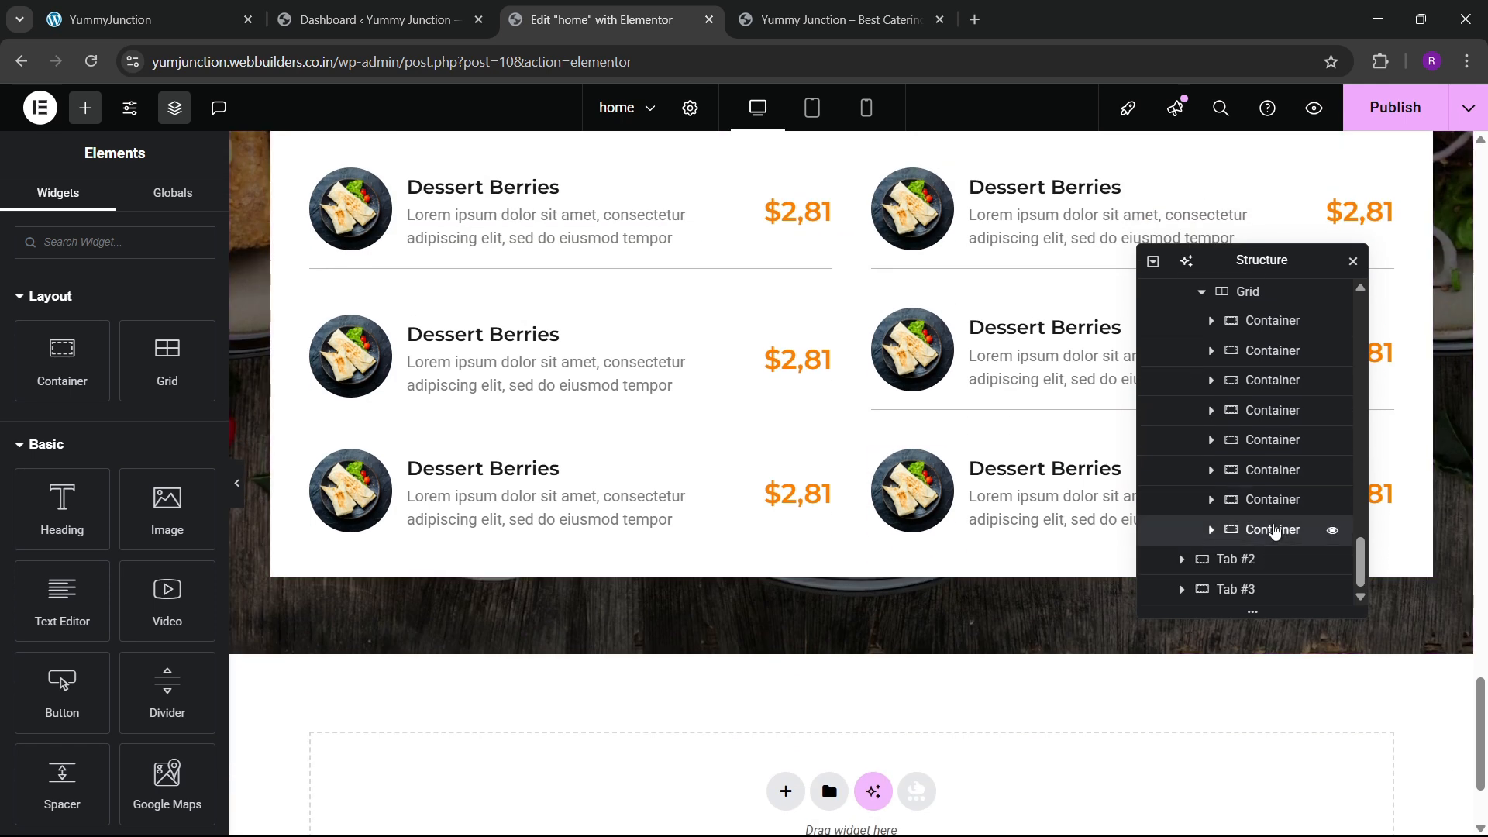
{"action": "right_click", "coordinate": [1271, 529]}
{"action": "left_click", "coordinate": [1290, 515]}
{"action": "right_click", "coordinate": [1283, 502]}
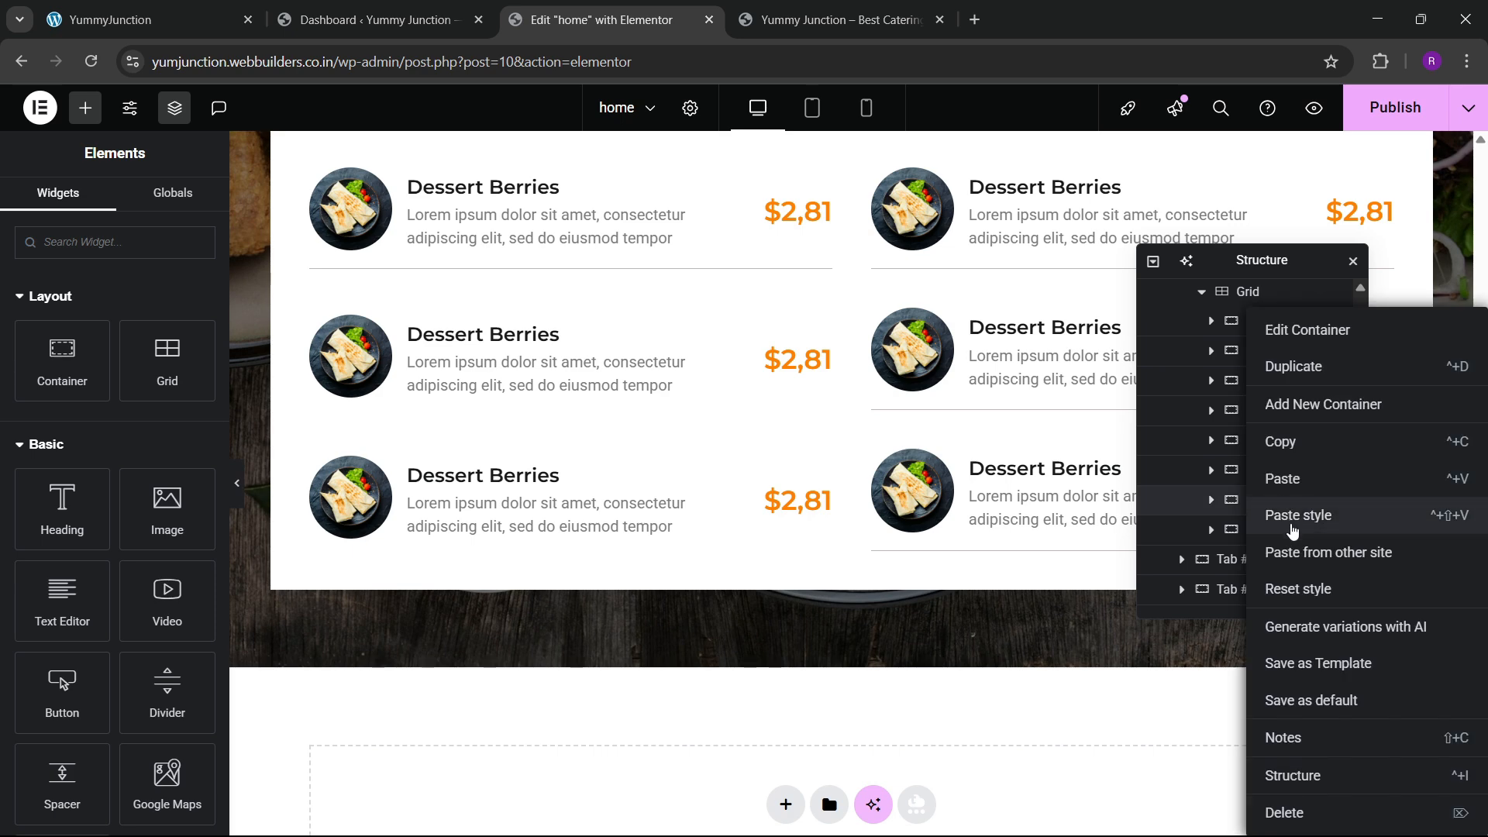
{"action": "left_click", "coordinate": [1286, 514]}
{"action": "right_click", "coordinate": [1270, 473]}
{"action": "left_click", "coordinate": [1290, 514]}
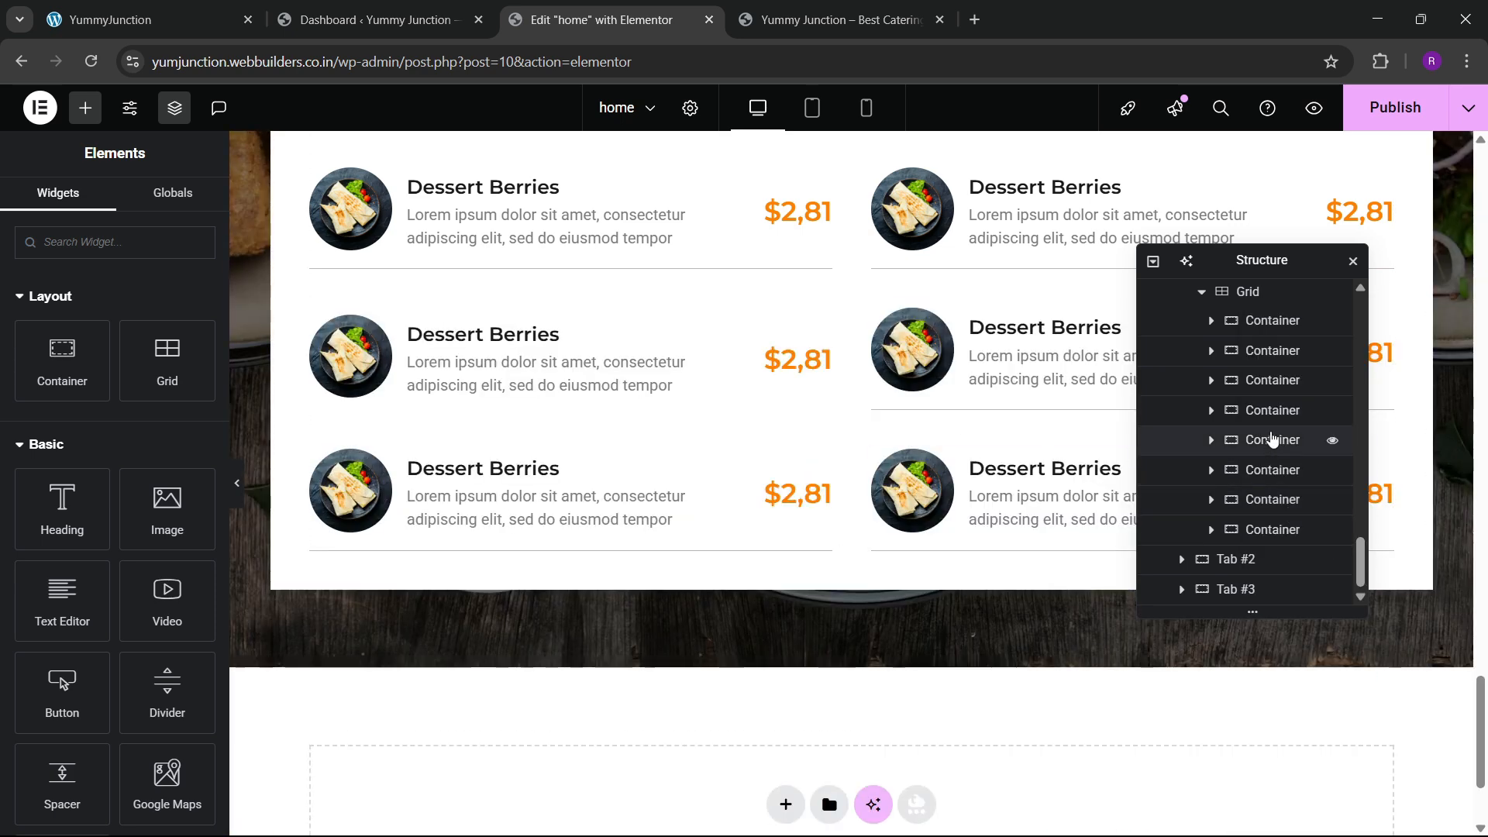
{"action": "right_click", "coordinate": [1268, 439]}
{"action": "left_click", "coordinate": [1305, 518]}
{"action": "scroll", "coordinate": [971, 420], "scroll_direction": "up", "scroll_amount": 2}
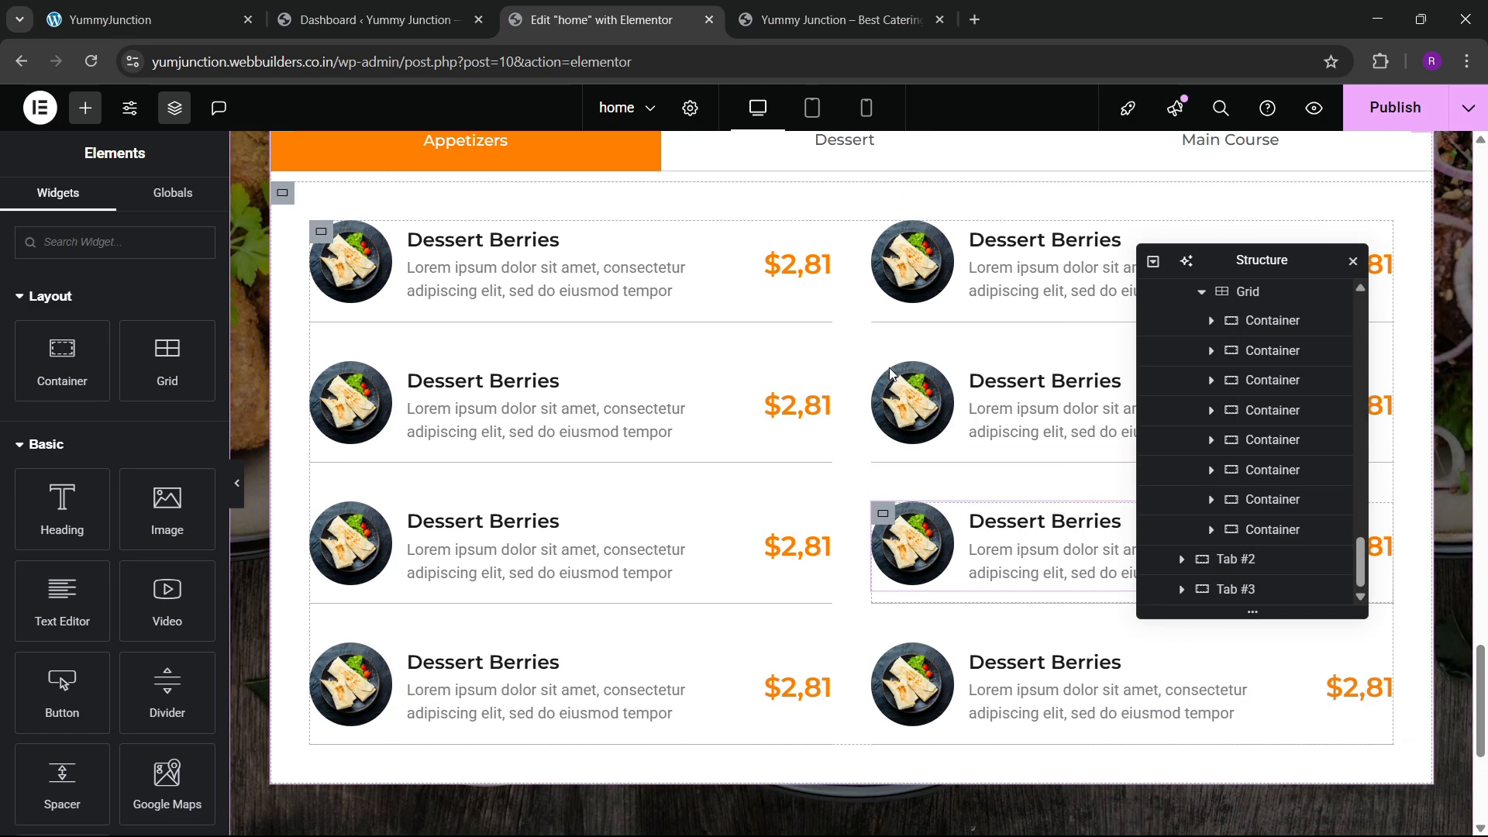
Save the page and check the Our Menu section's Appetizers and Dessert tabs on the live site
{"action": "scroll", "coordinate": [892, 440], "scroll_direction": "up", "scroll_amount": 2}
{"action": "scroll", "coordinate": [887, 442], "scroll_direction": "down", "scroll_amount": 3}
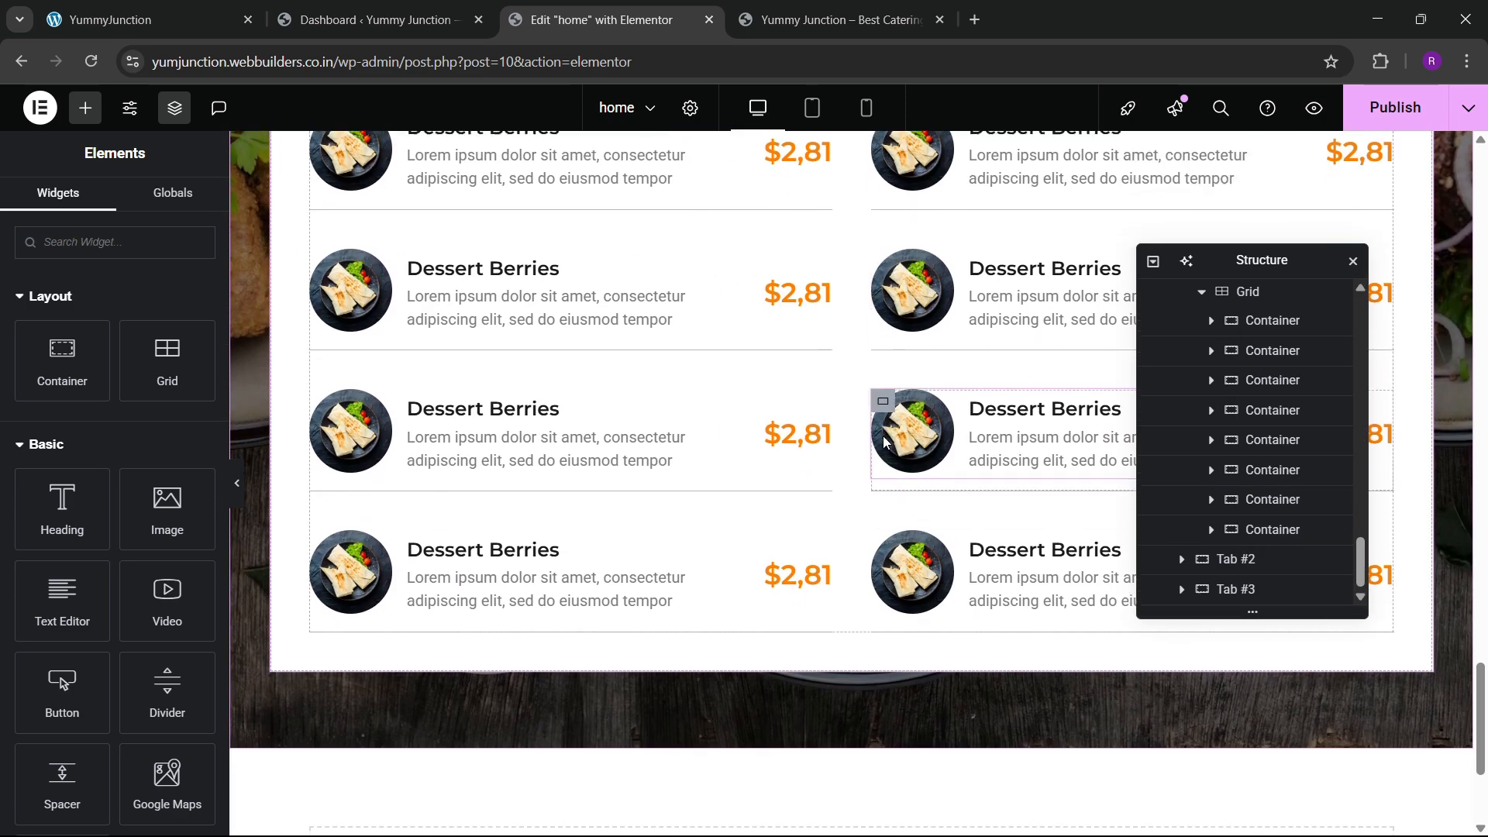
{"action": "scroll", "coordinate": [775, 403], "scroll_direction": "up", "scroll_amount": 2}
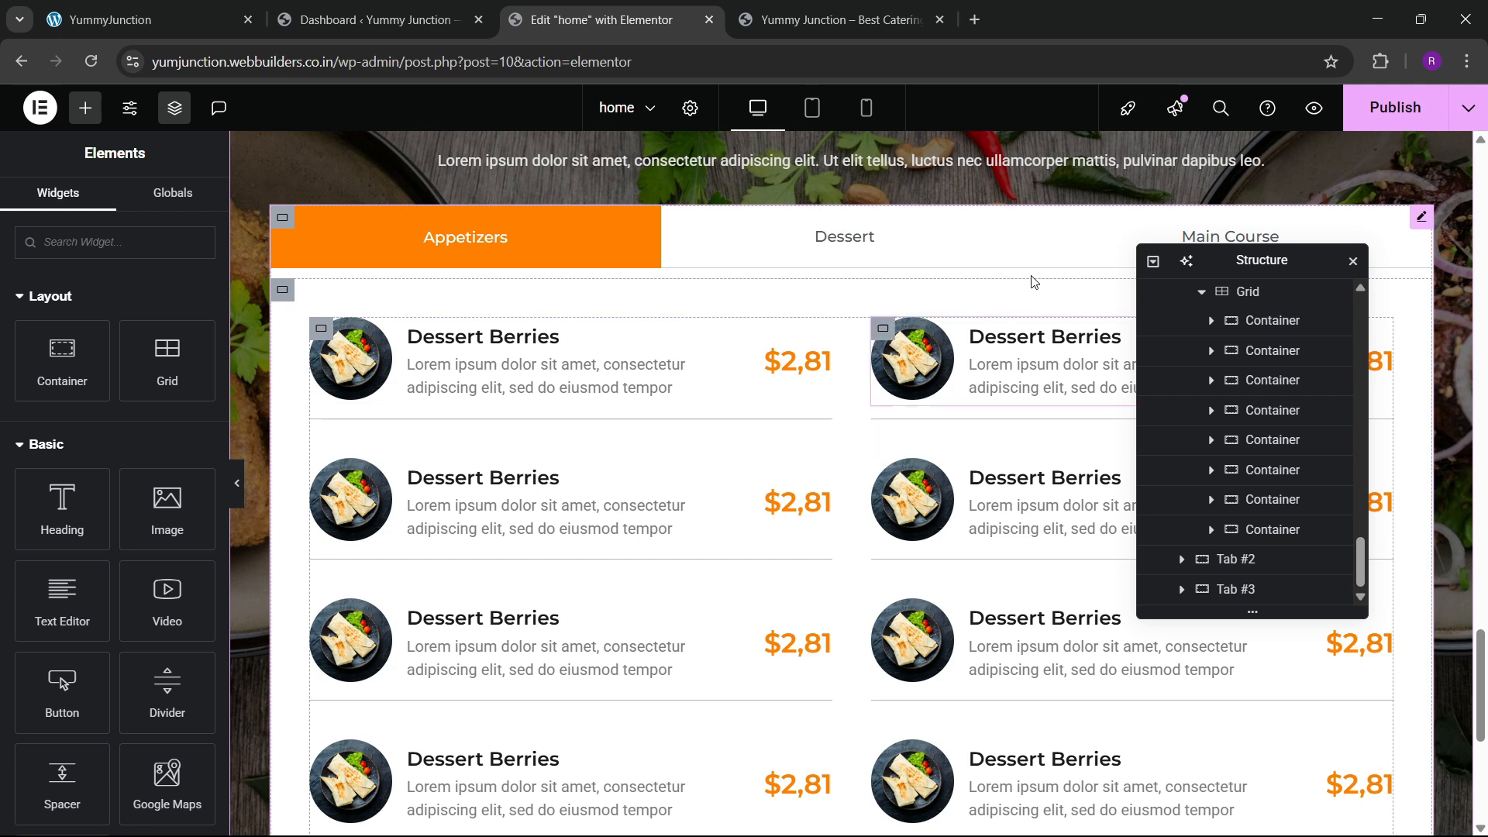
{"action": "key", "text": "ctrl+s"}
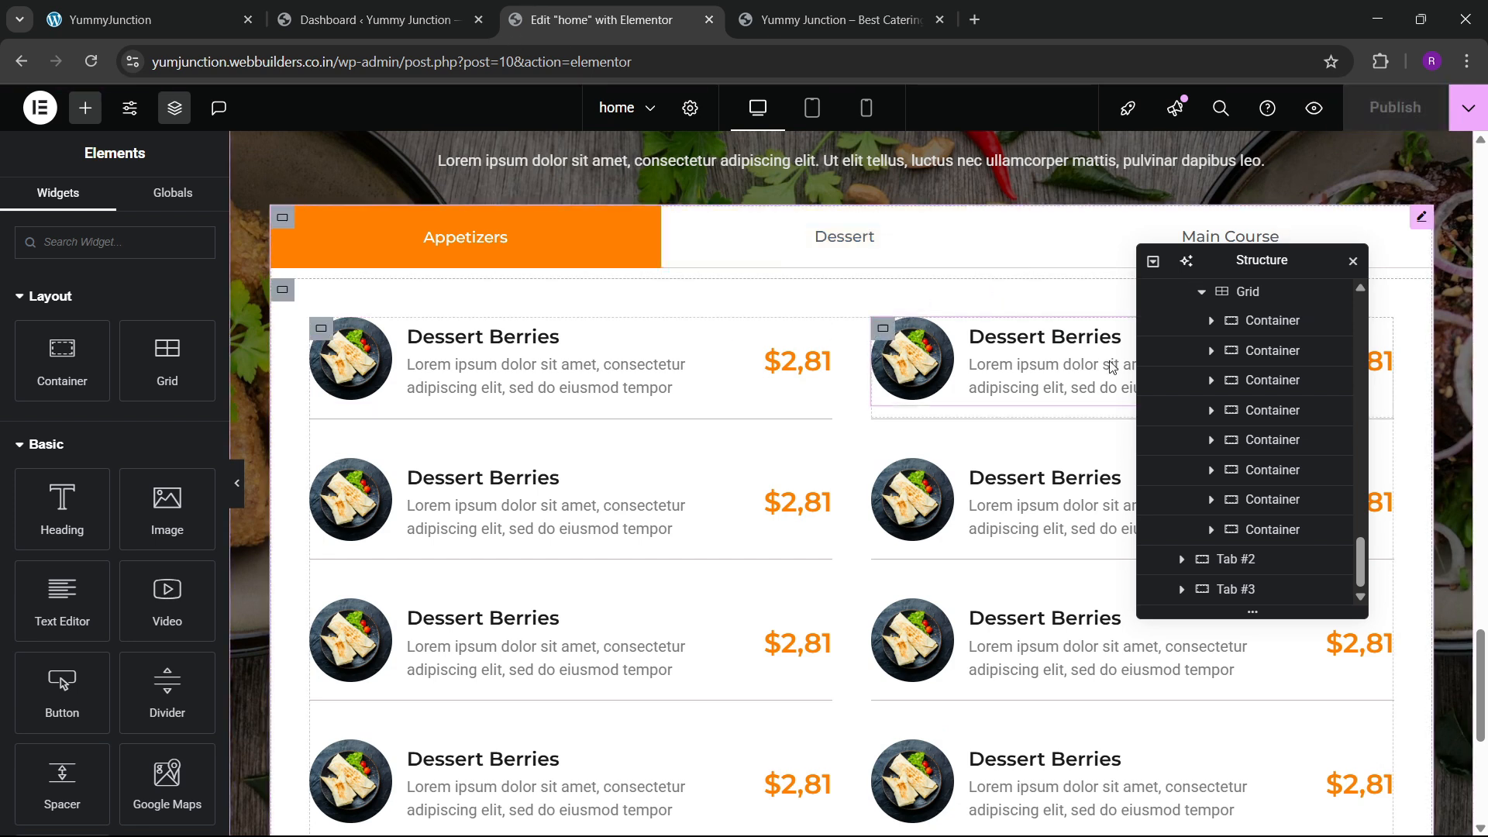
{"action": "left_click", "coordinate": [833, 19]}
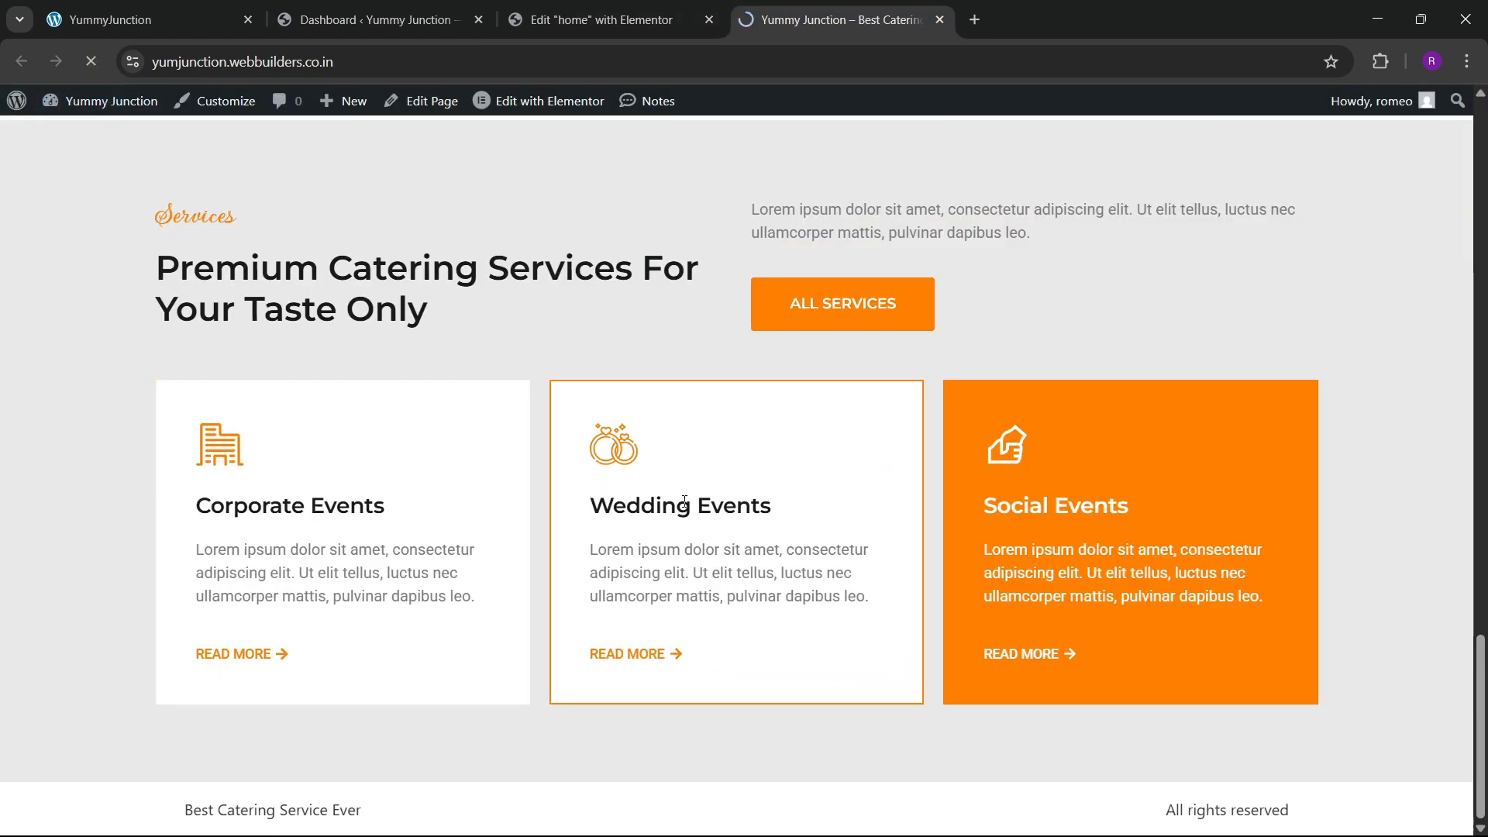
{"action": "scroll", "coordinate": [671, 531], "scroll_direction": "down", "scroll_amount": 10}
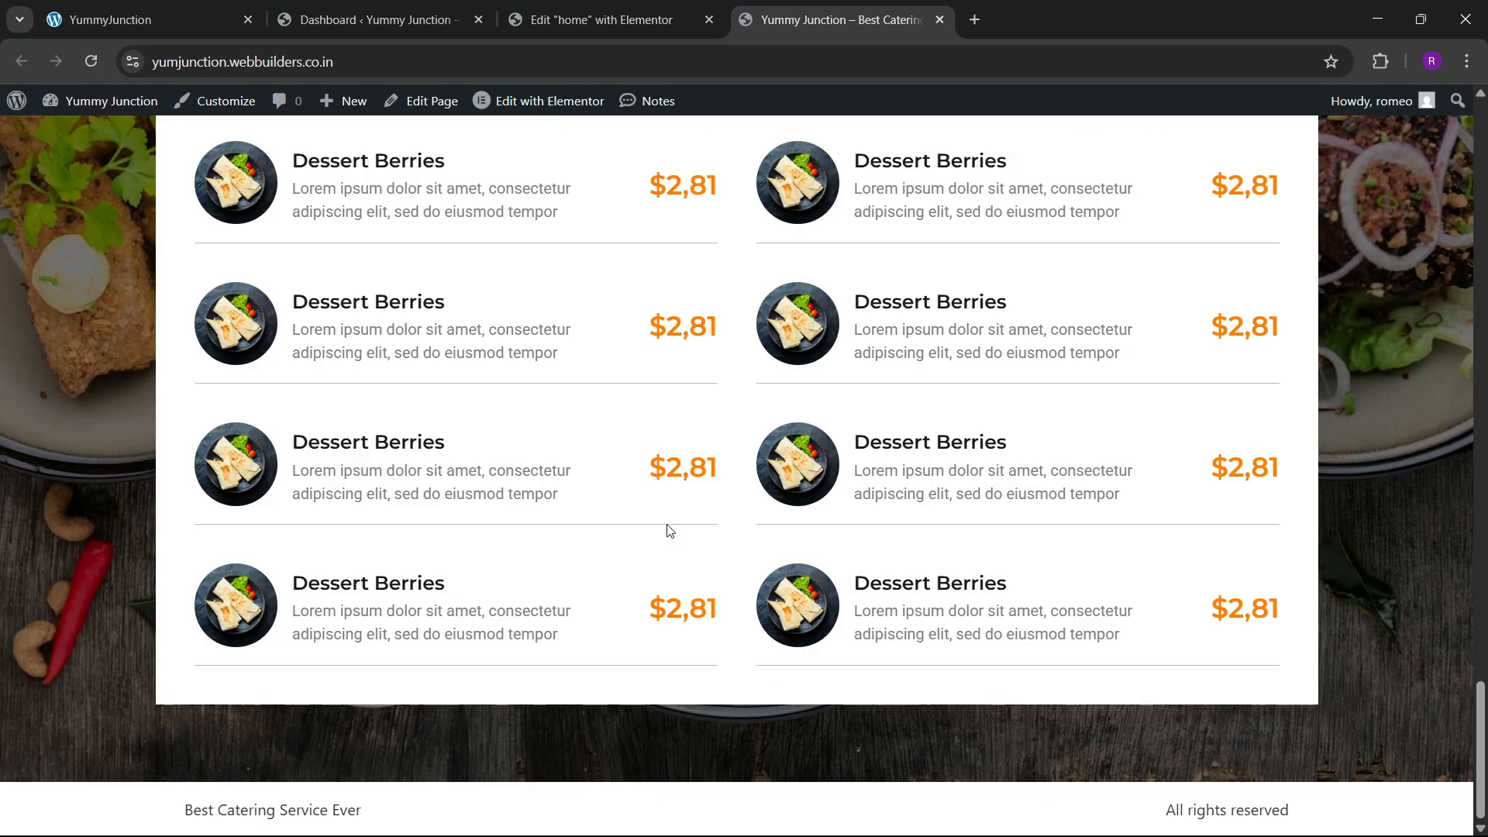
{"action": "scroll", "coordinate": [671, 531], "scroll_direction": "up", "scroll_amount": 3}
{"action": "left_click", "coordinate": [667, 317]}
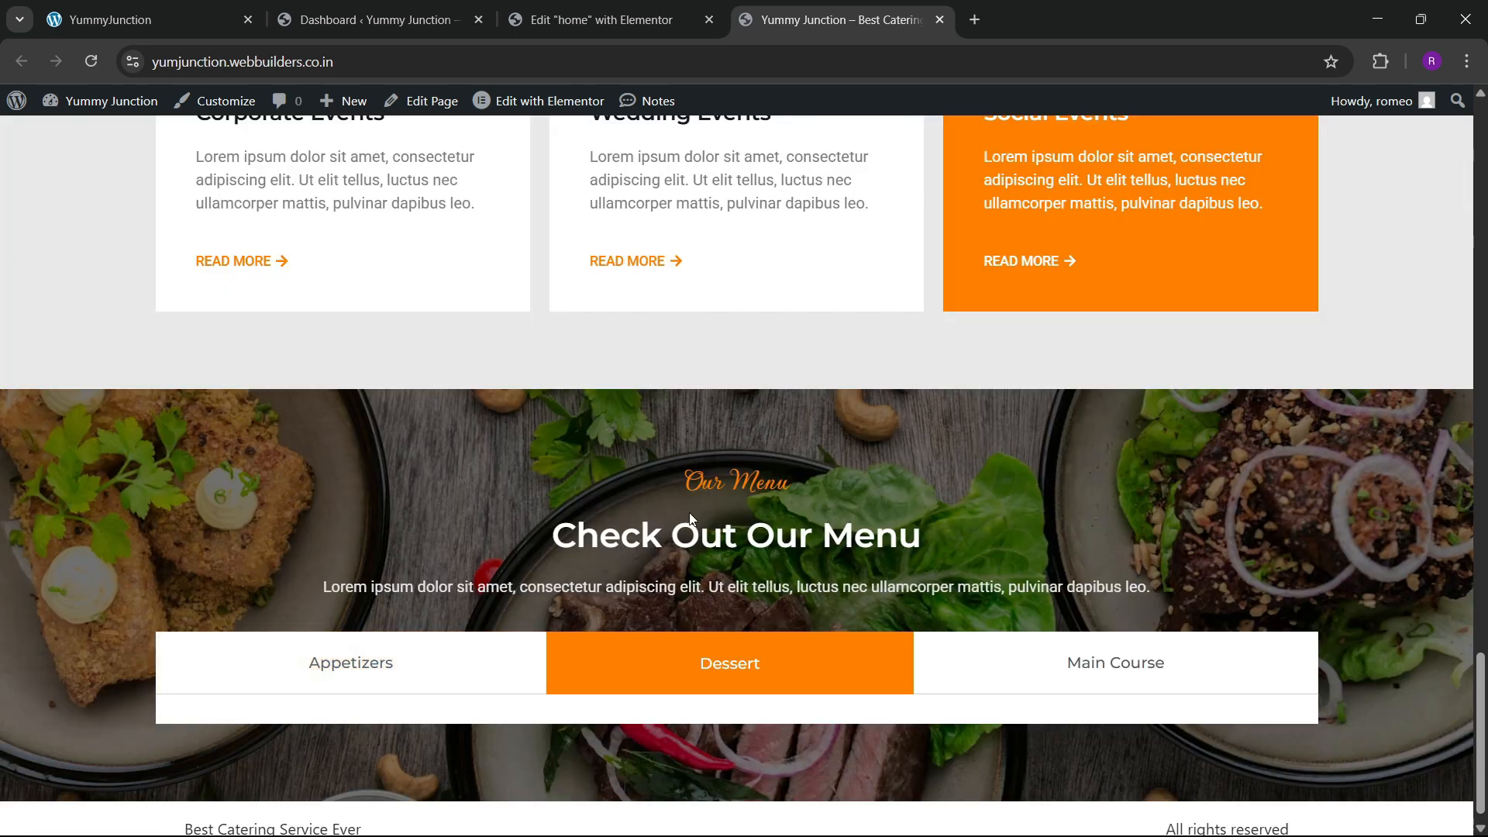
{"action": "left_click", "coordinate": [479, 657]}
{"action": "scroll", "coordinate": [658, 272], "scroll_direction": "down", "scroll_amount": 8}
{"action": "left_click", "coordinate": [613, 20]}
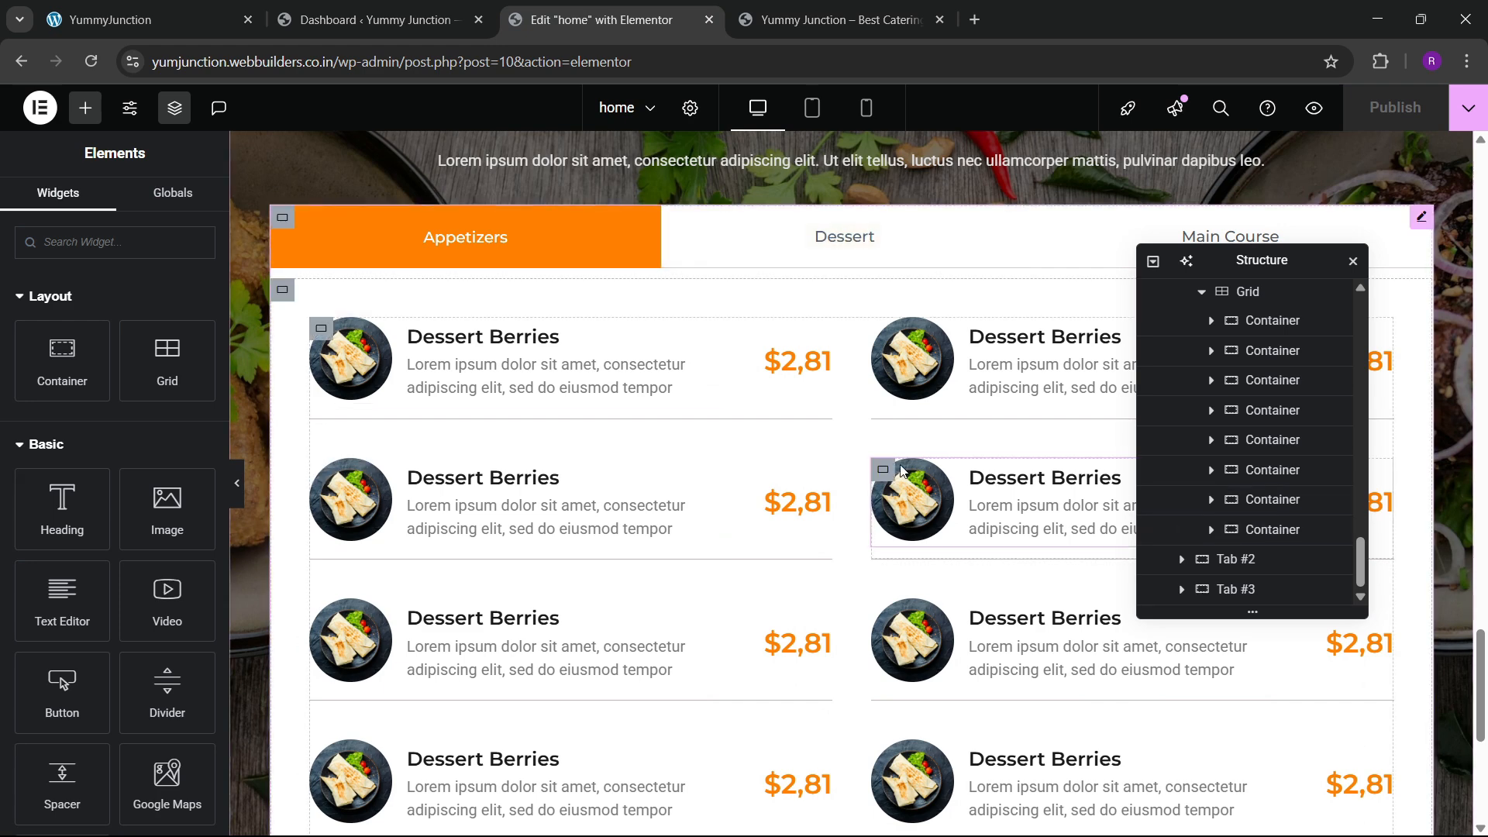
Delete the Dessert and Main Course tabs from the Tabs widget and duplicate the Appetizers tab twice
{"action": "scroll", "coordinate": [1085, 488], "scroll_direction": "up", "scroll_amount": 1}
{"action": "scroll", "coordinate": [1229, 464], "scroll_direction": "up", "scroll_amount": 1}
{"action": "scroll", "coordinate": [1229, 434], "scroll_direction": "down", "scroll_amount": 1}
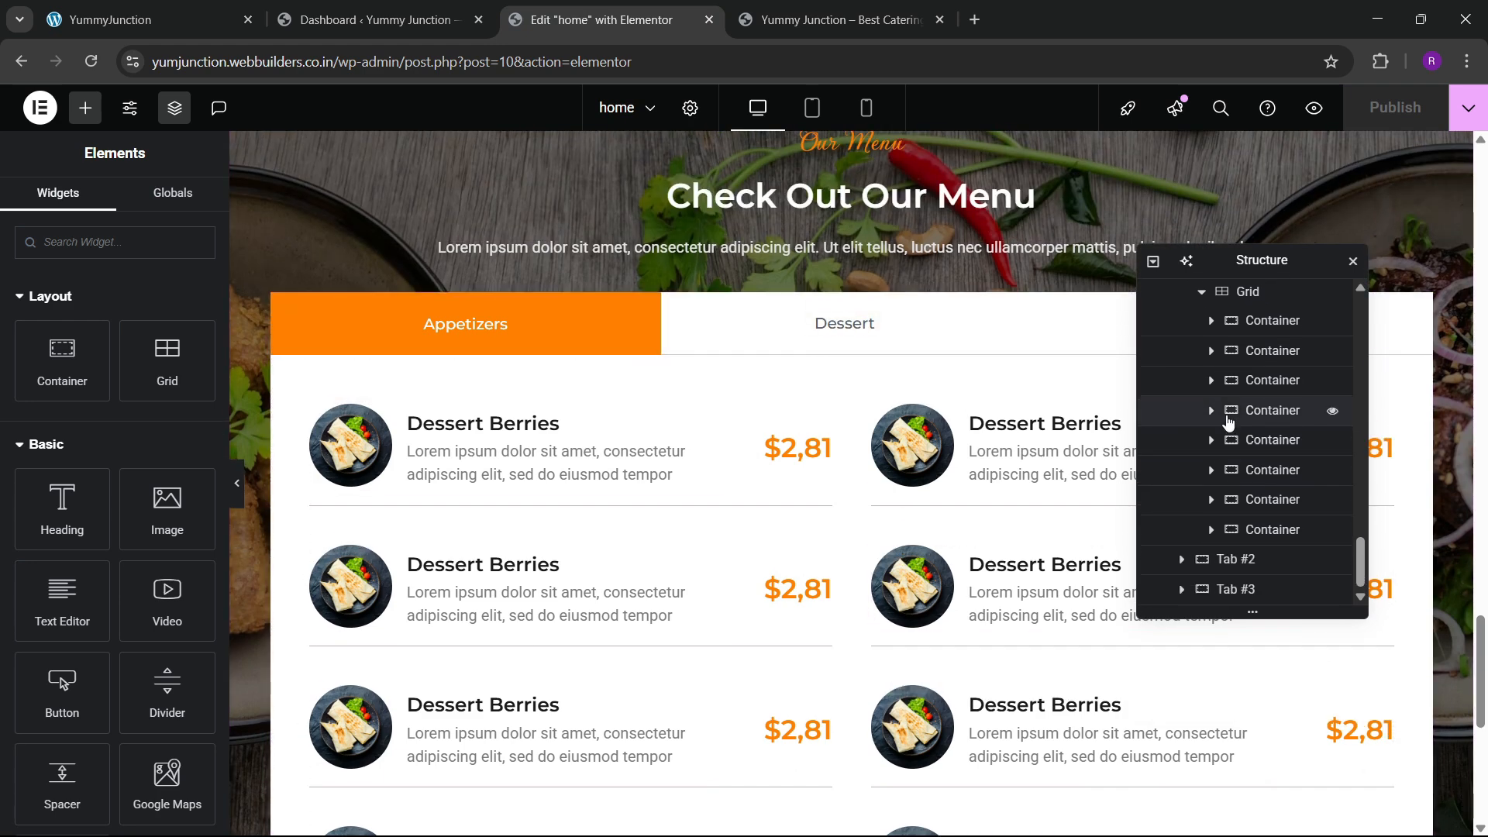
{"action": "scroll", "coordinate": [1226, 423], "scroll_direction": "up", "scroll_amount": 2}
{"action": "left_click", "coordinate": [1221, 395]}
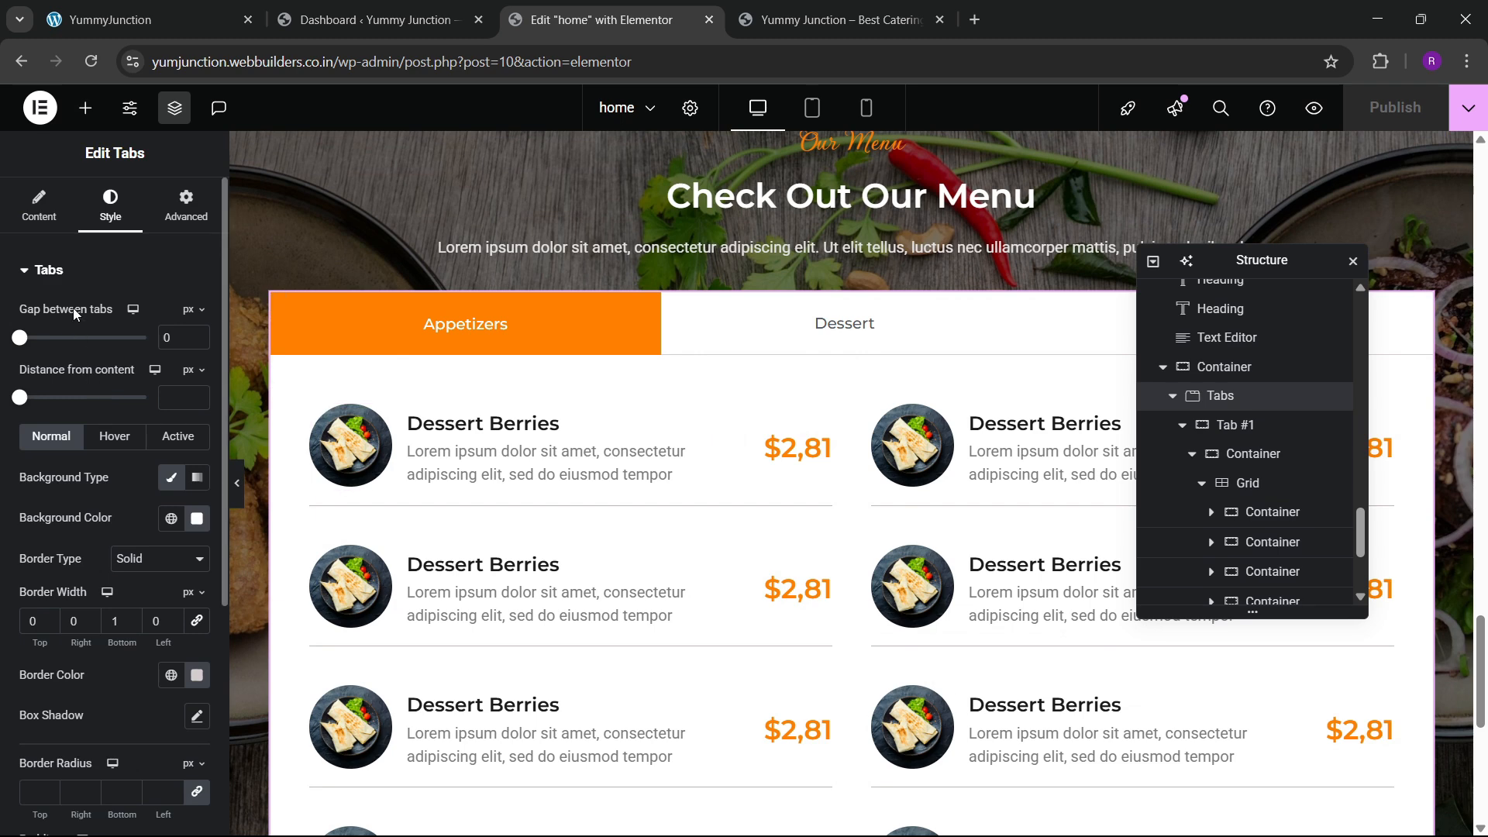
{"action": "left_click", "coordinate": [40, 221]}
{"action": "left_click", "coordinate": [190, 396]}
{"action": "left_click", "coordinate": [189, 396]}
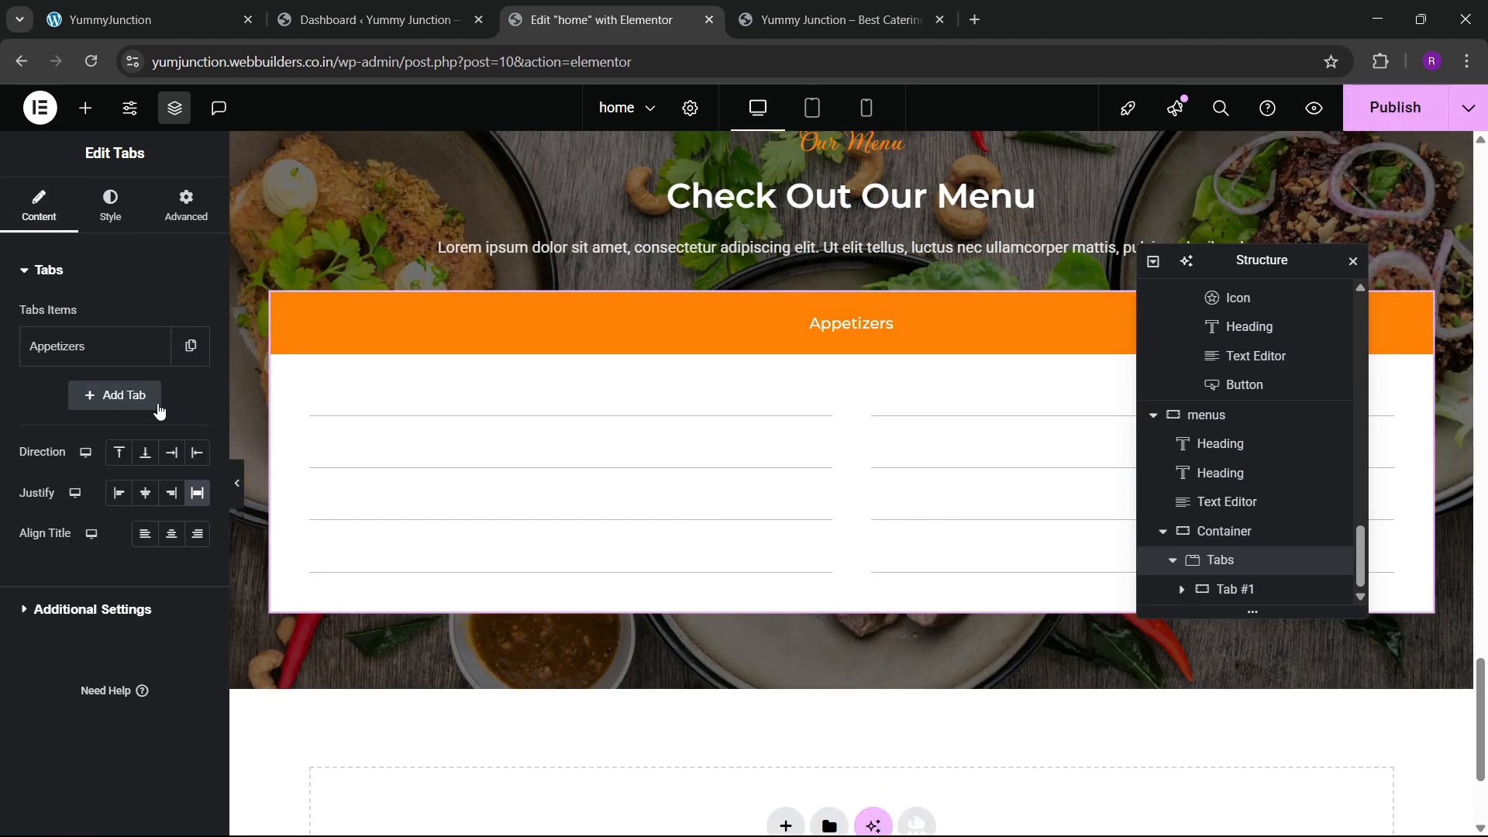
{"action": "left_click", "coordinate": [190, 346]}
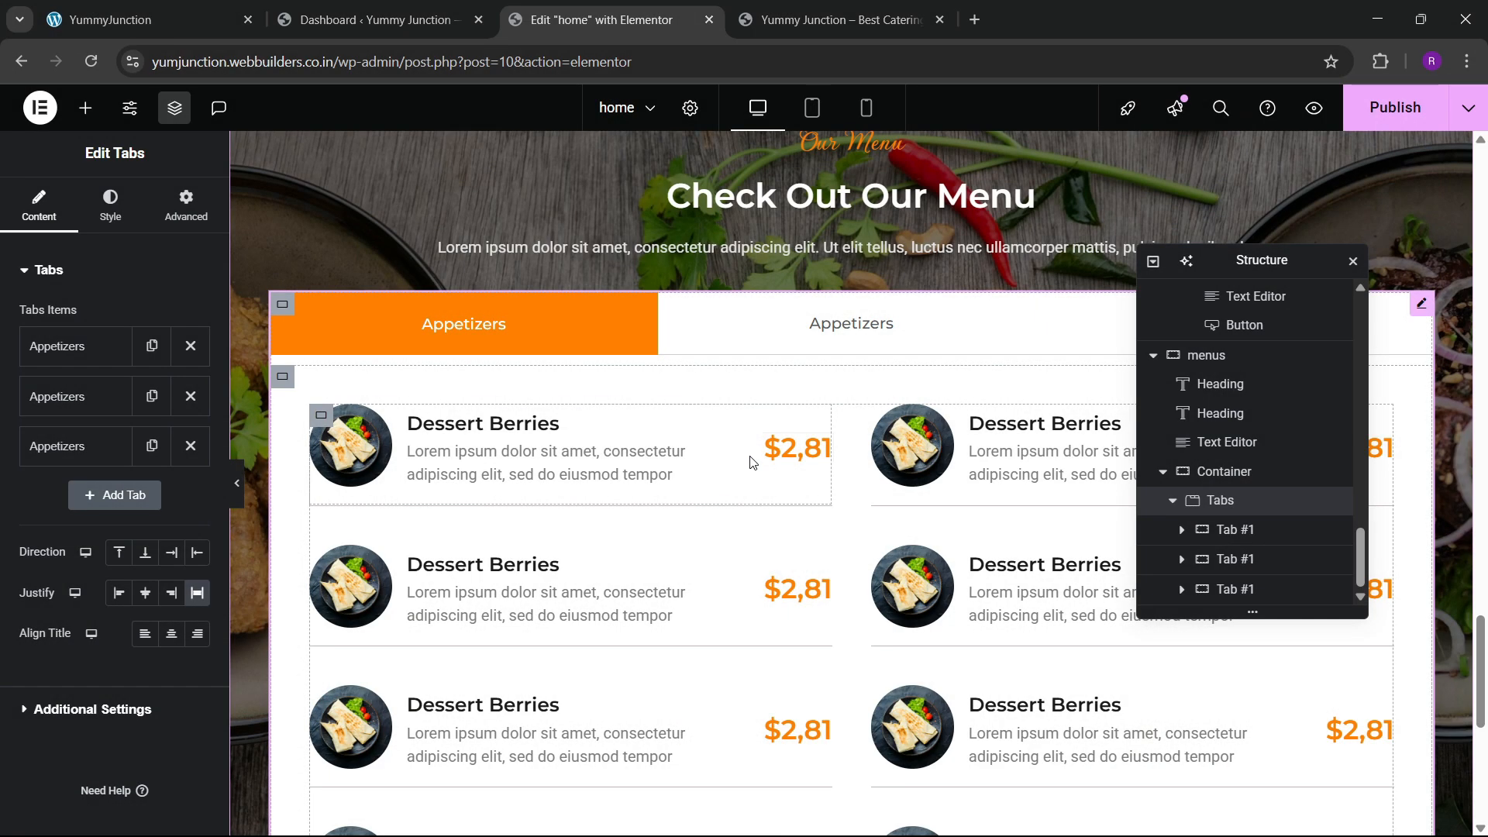
Rename the second tab Dessert and the third tab Main Course
{"action": "left_click", "coordinate": [64, 404]}
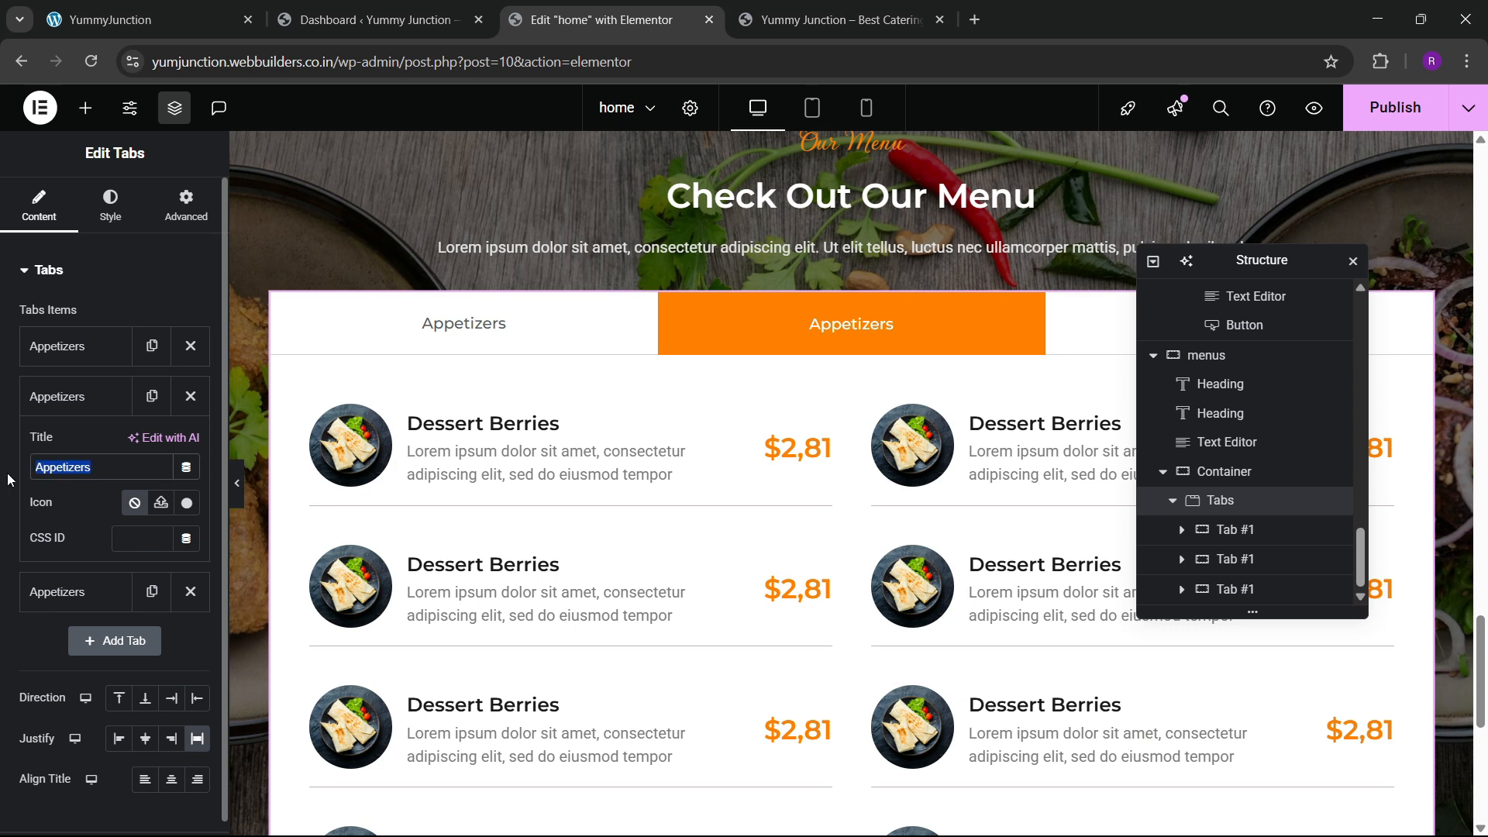
{"action": "type", "text": "Dessert"}
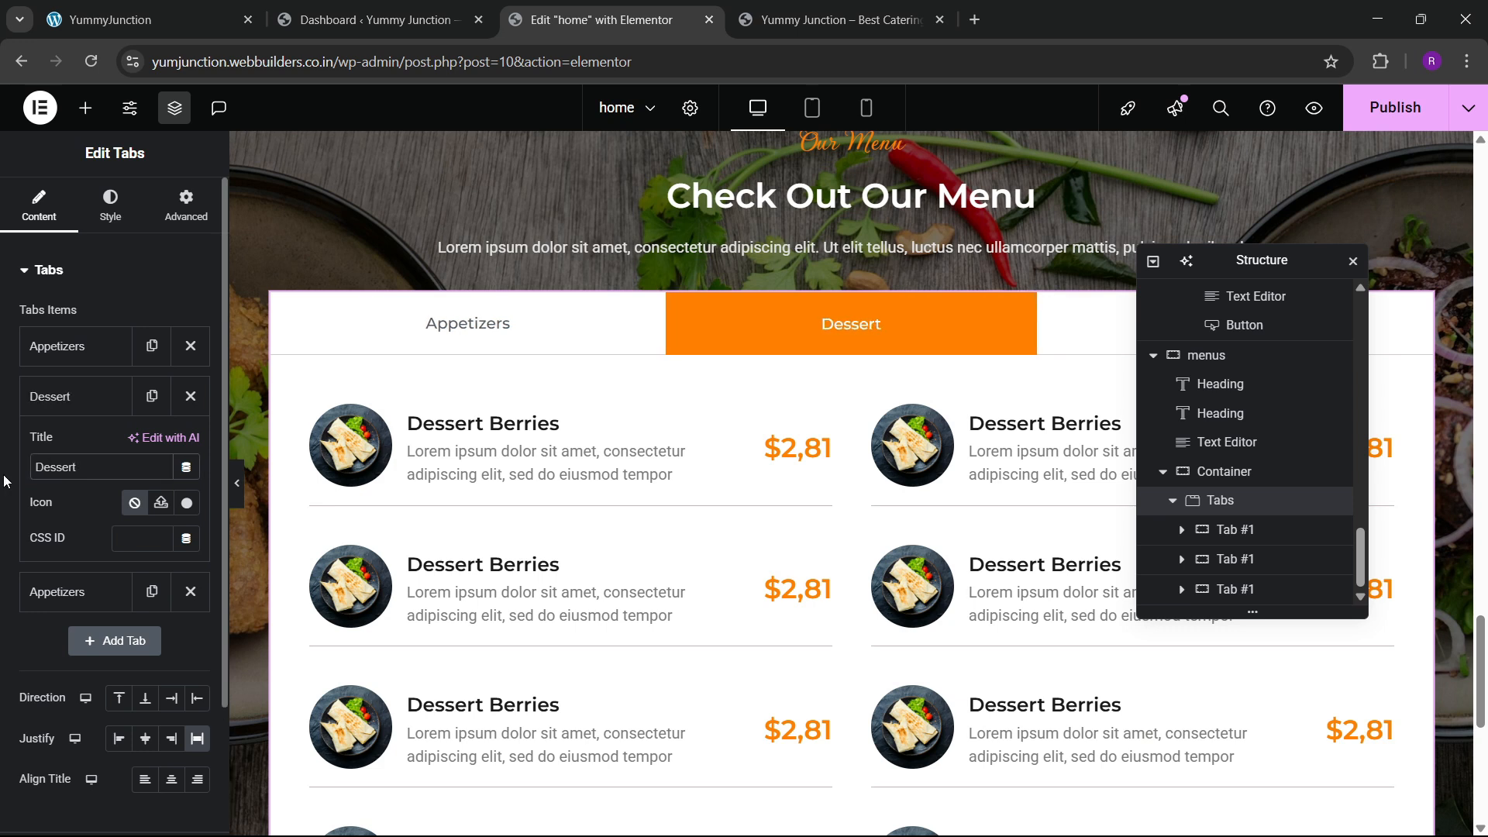
{"action": "left_click", "coordinate": [54, 396]}
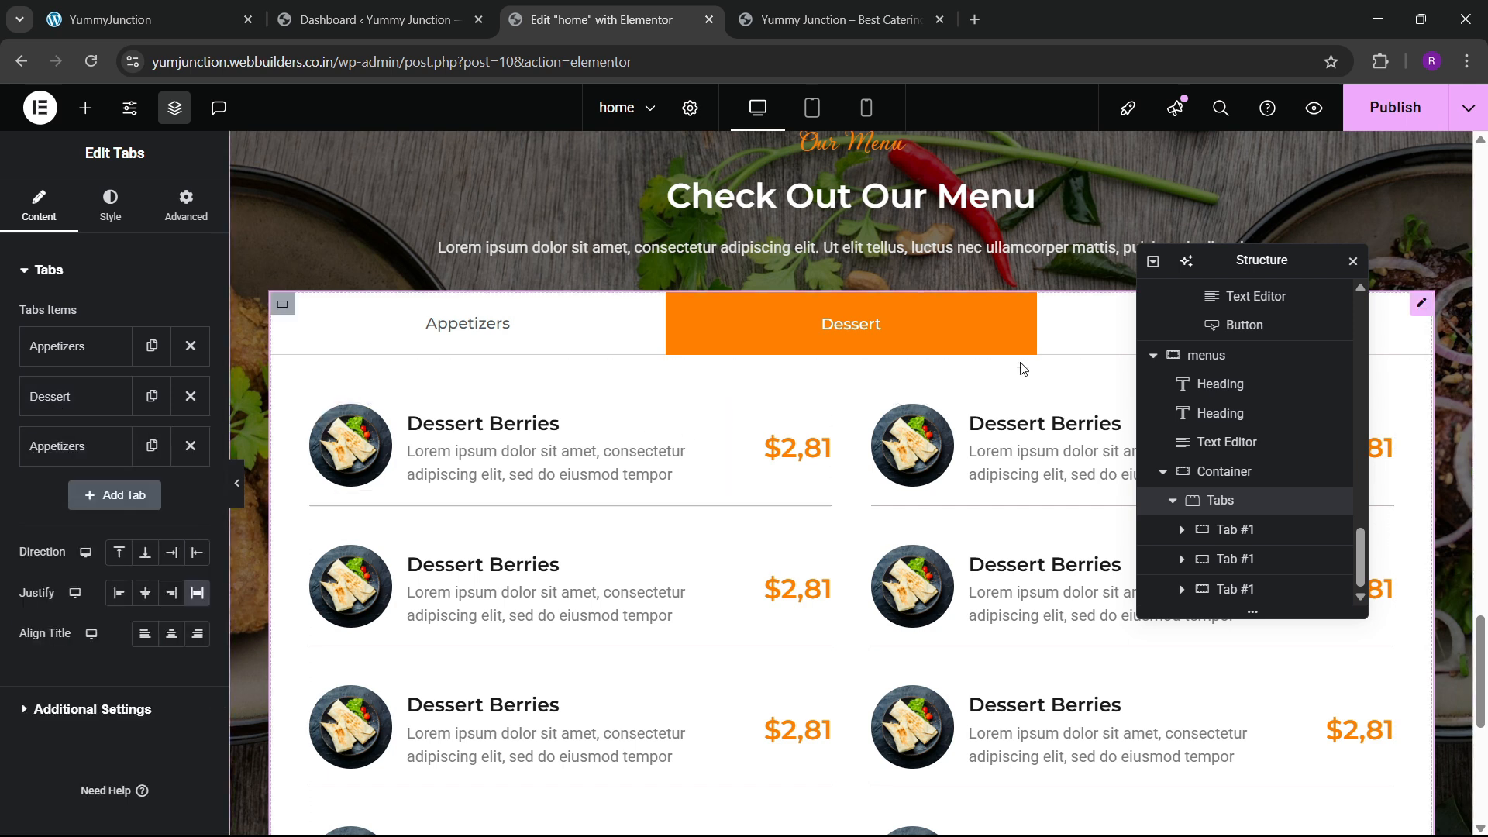
{"action": "left_click", "coordinate": [70, 446]}
{"action": "left_click_drag", "start_coordinate": [91, 517], "coordinate": [2, 527]}
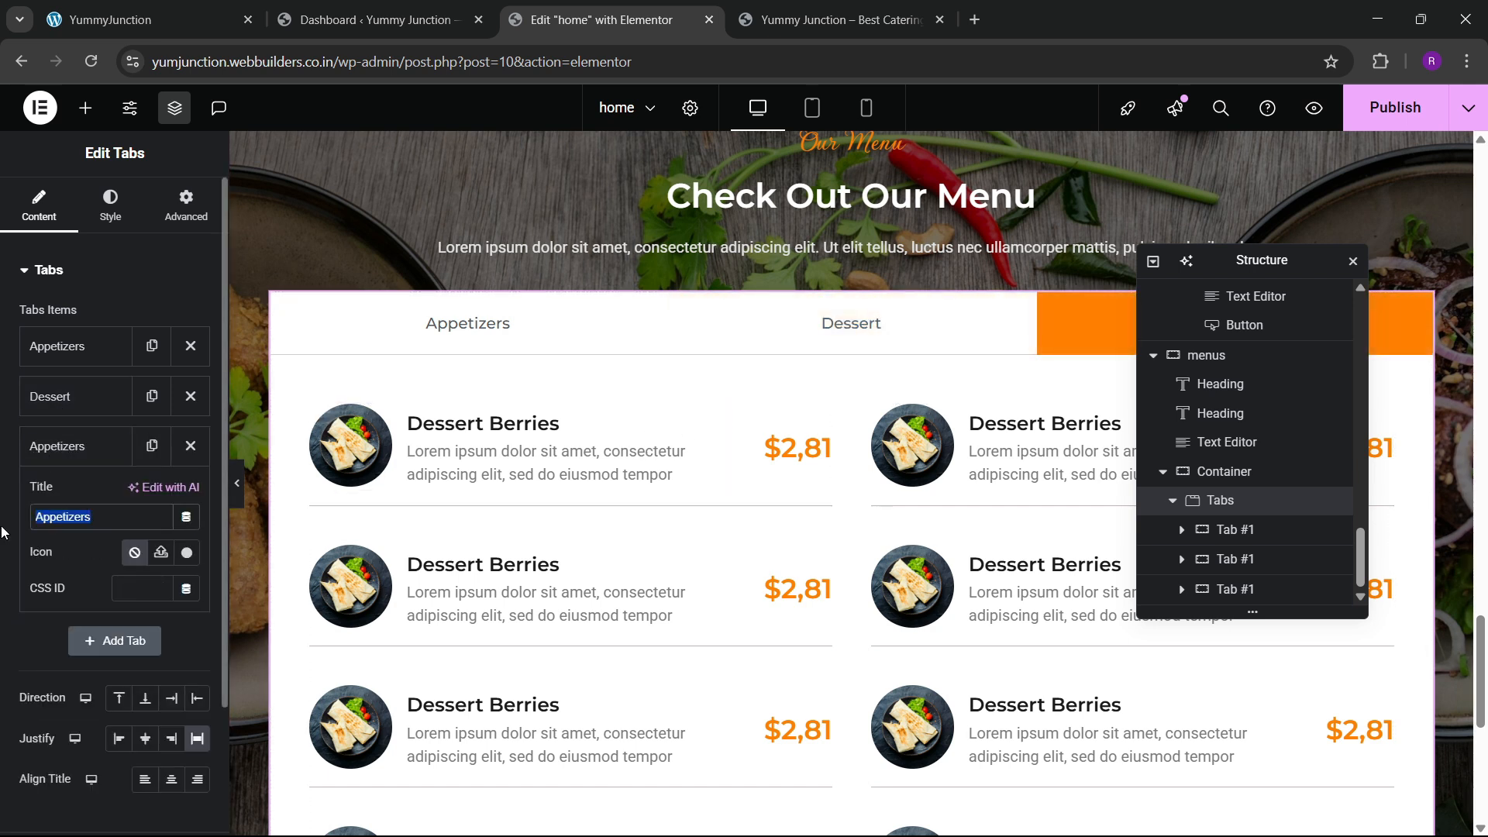
{"action": "type", "text": "Main Course"}
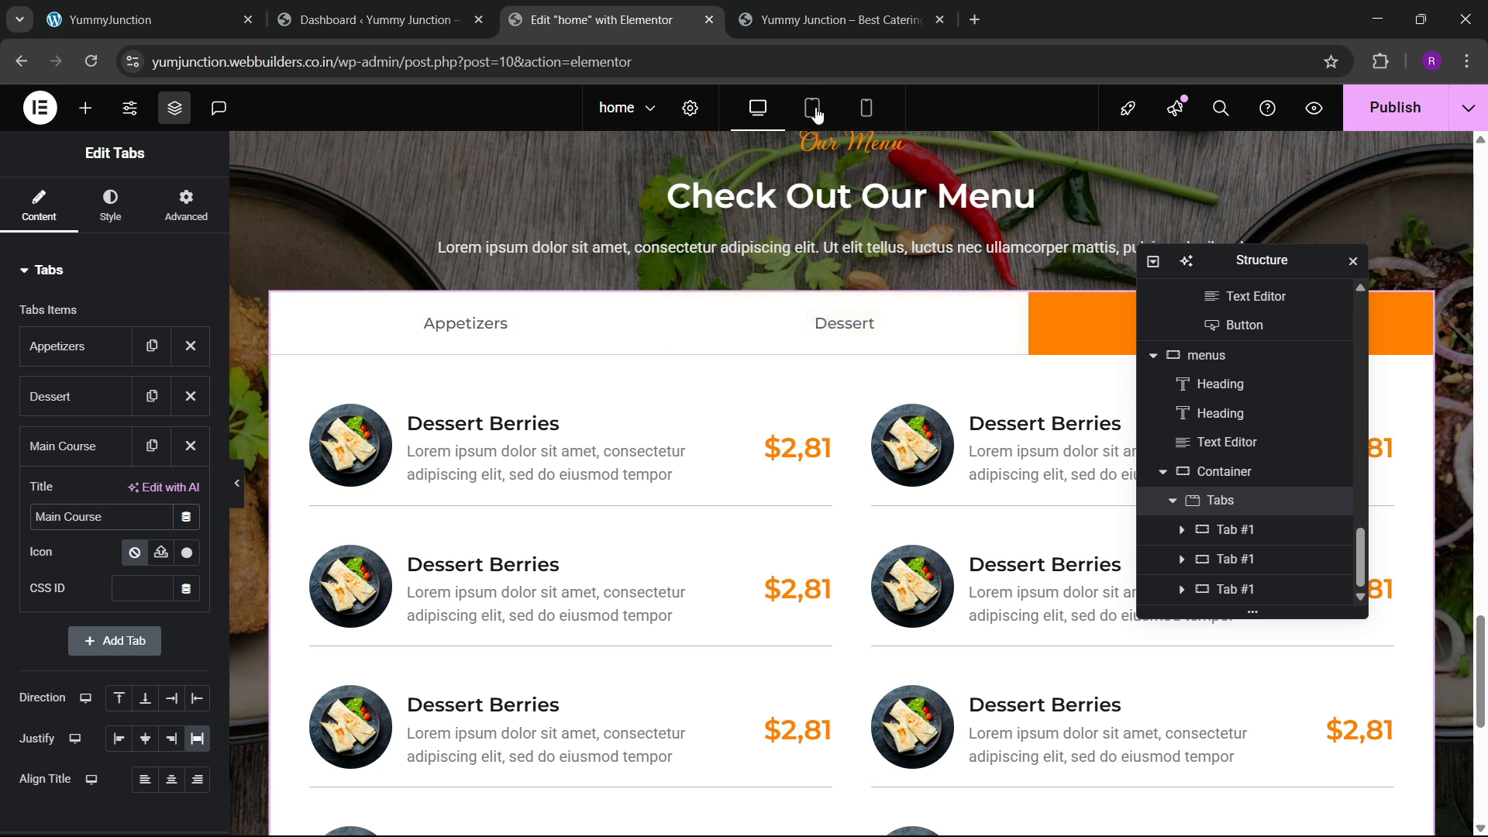
Publish the page and check the Dessert, Main Course and Appetizers tabs on the live site
{"action": "left_click", "coordinate": [1385, 126]}
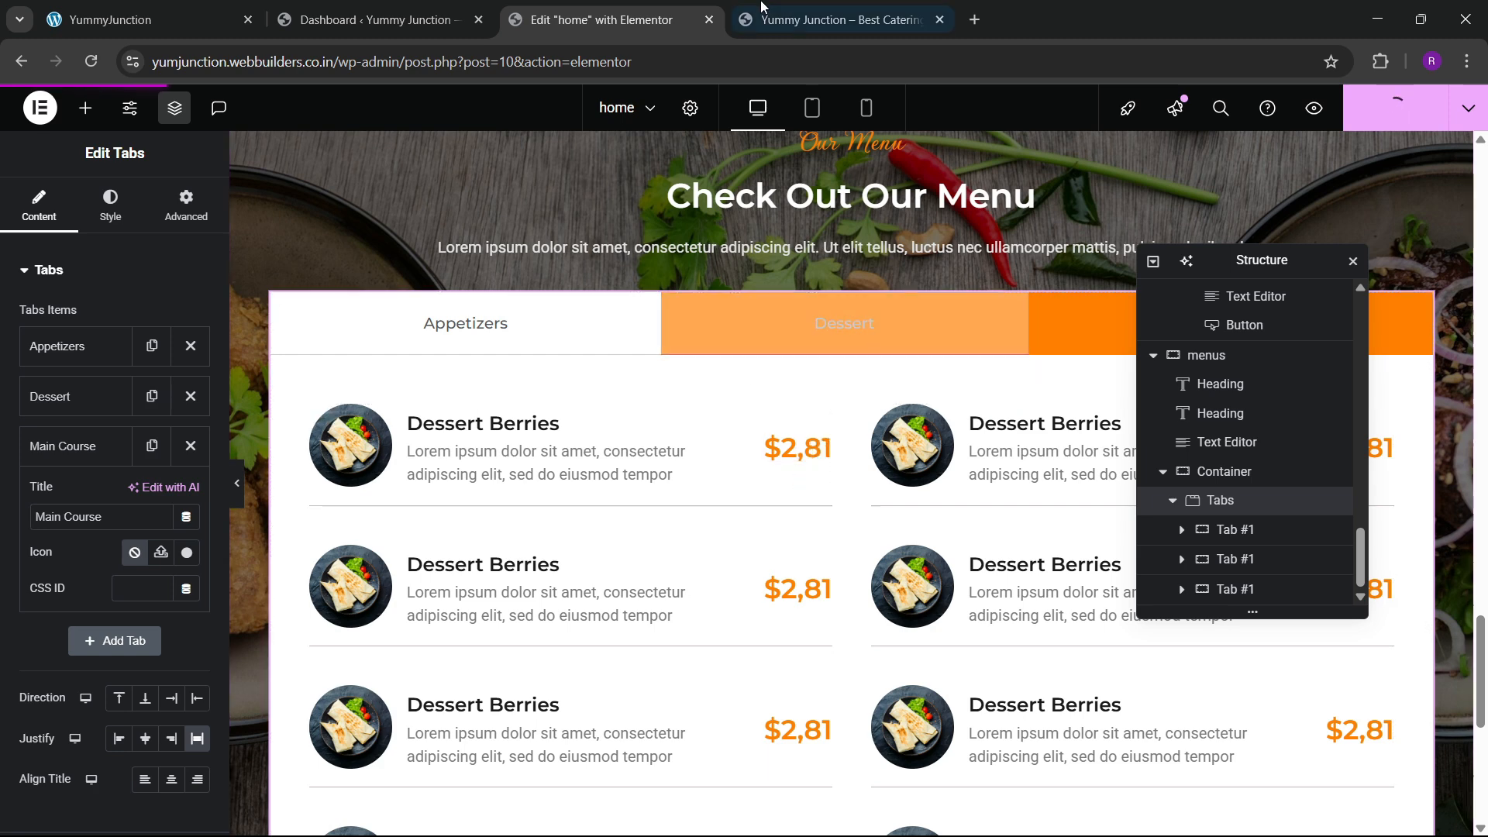
{"action": "left_click", "coordinate": [791, 15]}
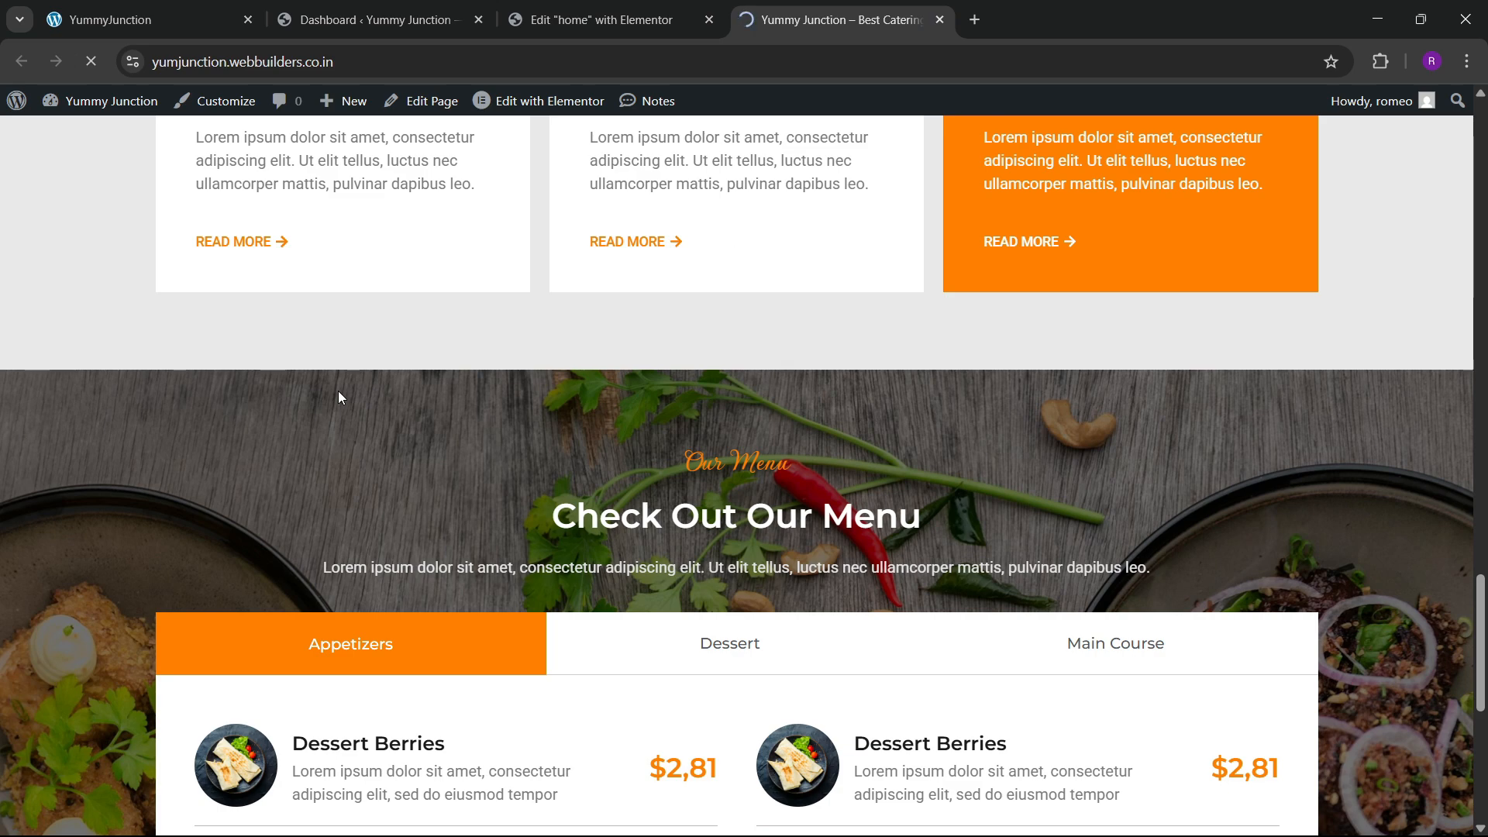
{"action": "scroll", "coordinate": [705, 500], "scroll_direction": "down", "scroll_amount": 4}
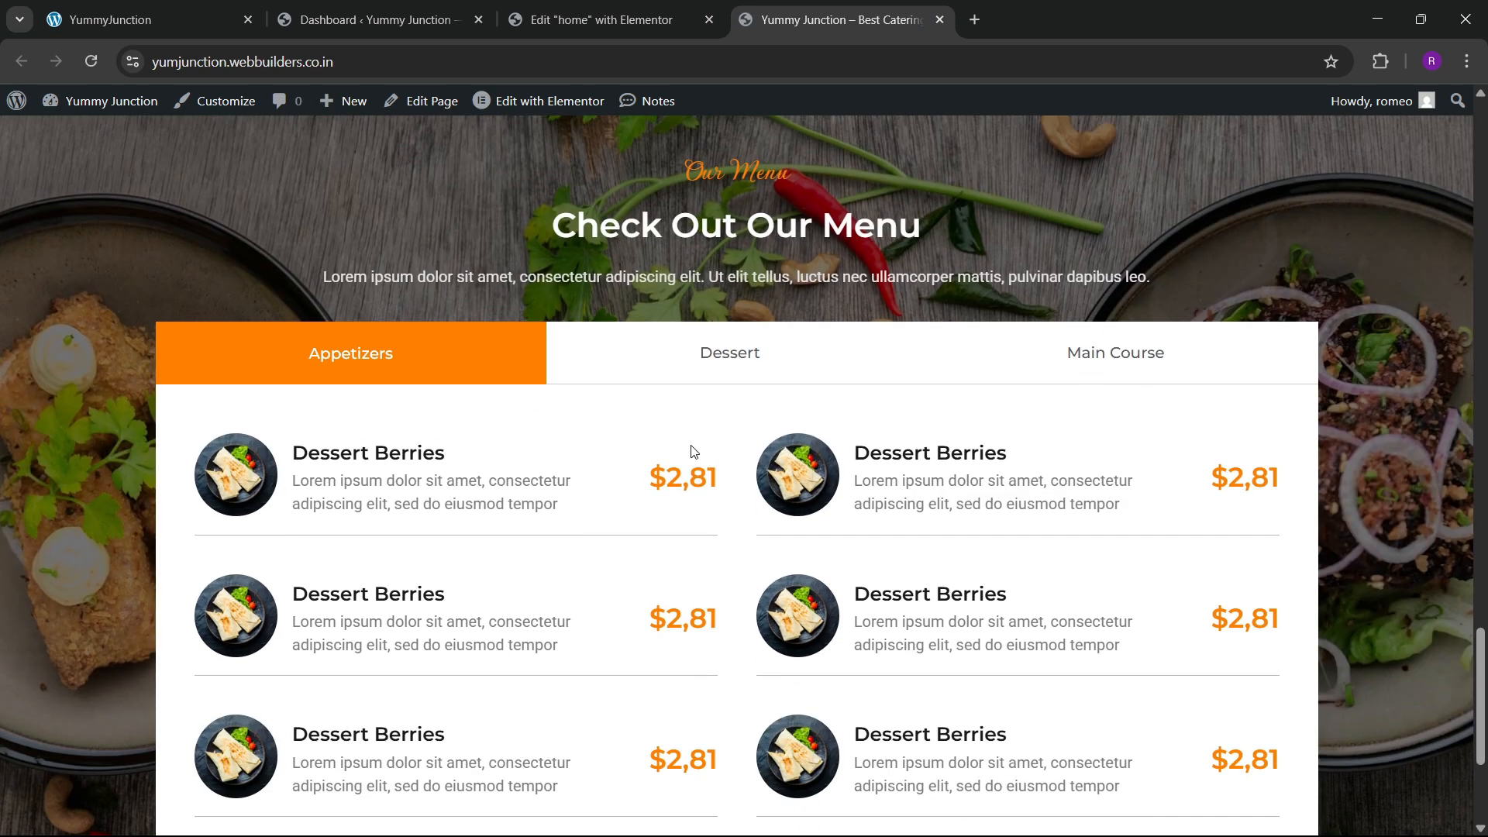
{"action": "left_click", "coordinate": [734, 364]}
{"action": "scroll", "coordinate": [1123, 351], "scroll_direction": "up", "scroll_amount": 4}
{"action": "scroll", "coordinate": [1008, 457], "scroll_direction": "down", "scroll_amount": 5}
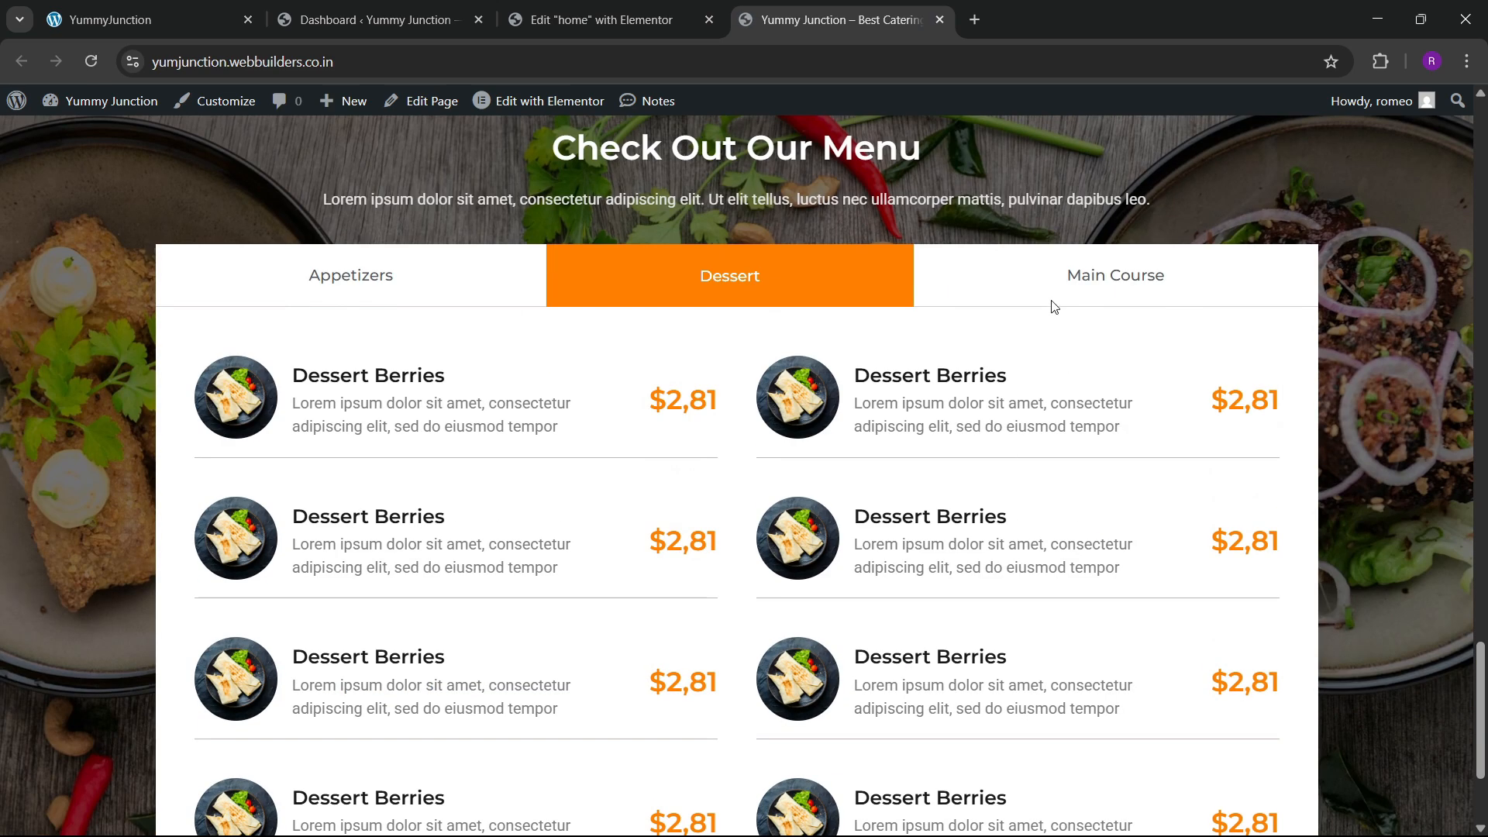
{"action": "left_click", "coordinate": [1054, 301]}
{"action": "left_click", "coordinate": [378, 304]}
{"action": "scroll", "coordinate": [711, 430], "scroll_direction": "down", "scroll_amount": 1}
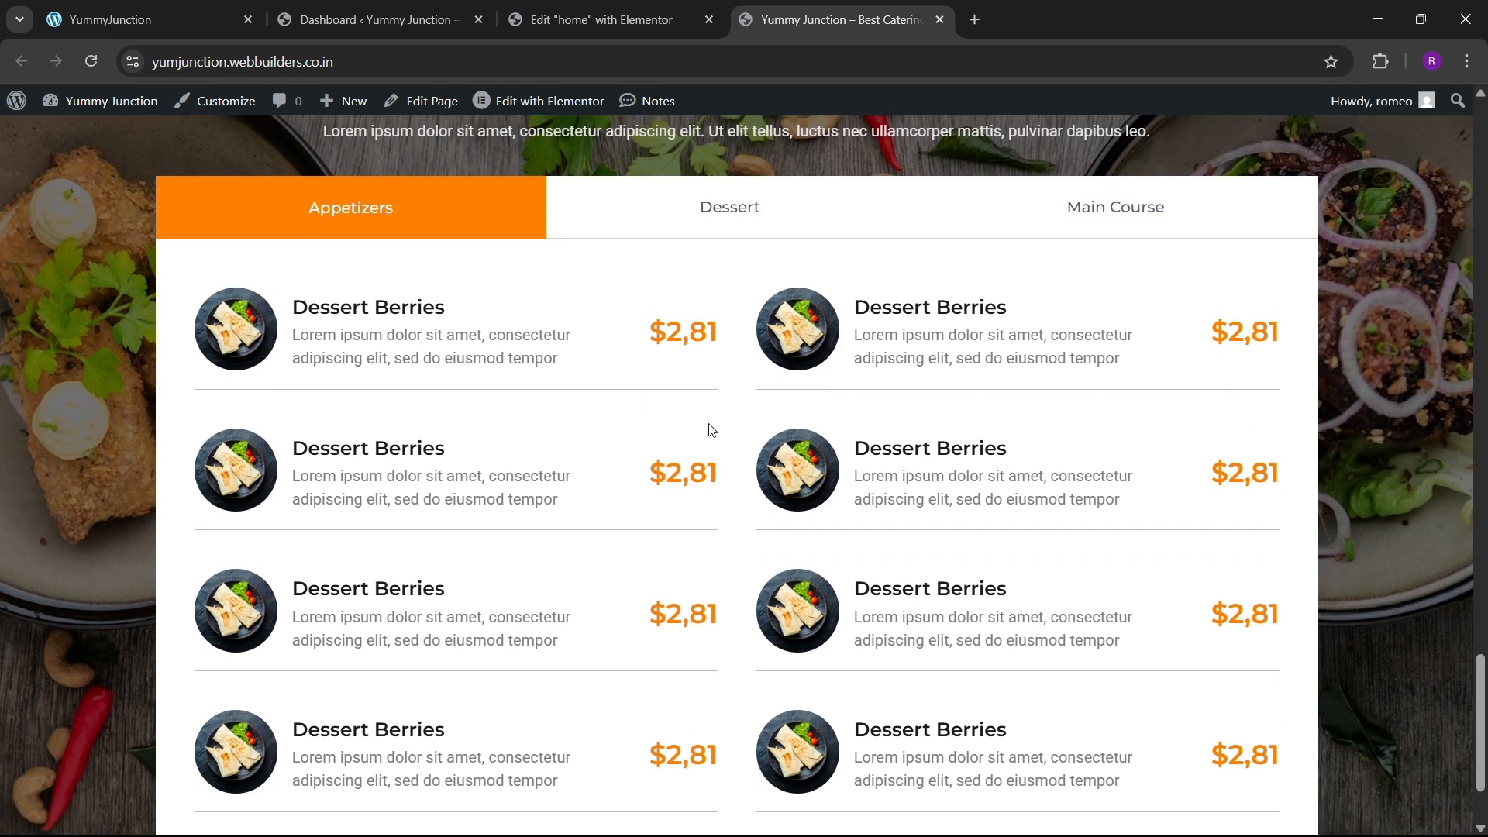
{"action": "scroll", "coordinate": [711, 430], "scroll_direction": "down", "scroll_amount": 2}
Examine the Our Menu section and the content below it on the YummyJunction reference page
{"action": "left_click", "coordinate": [203, 11]}
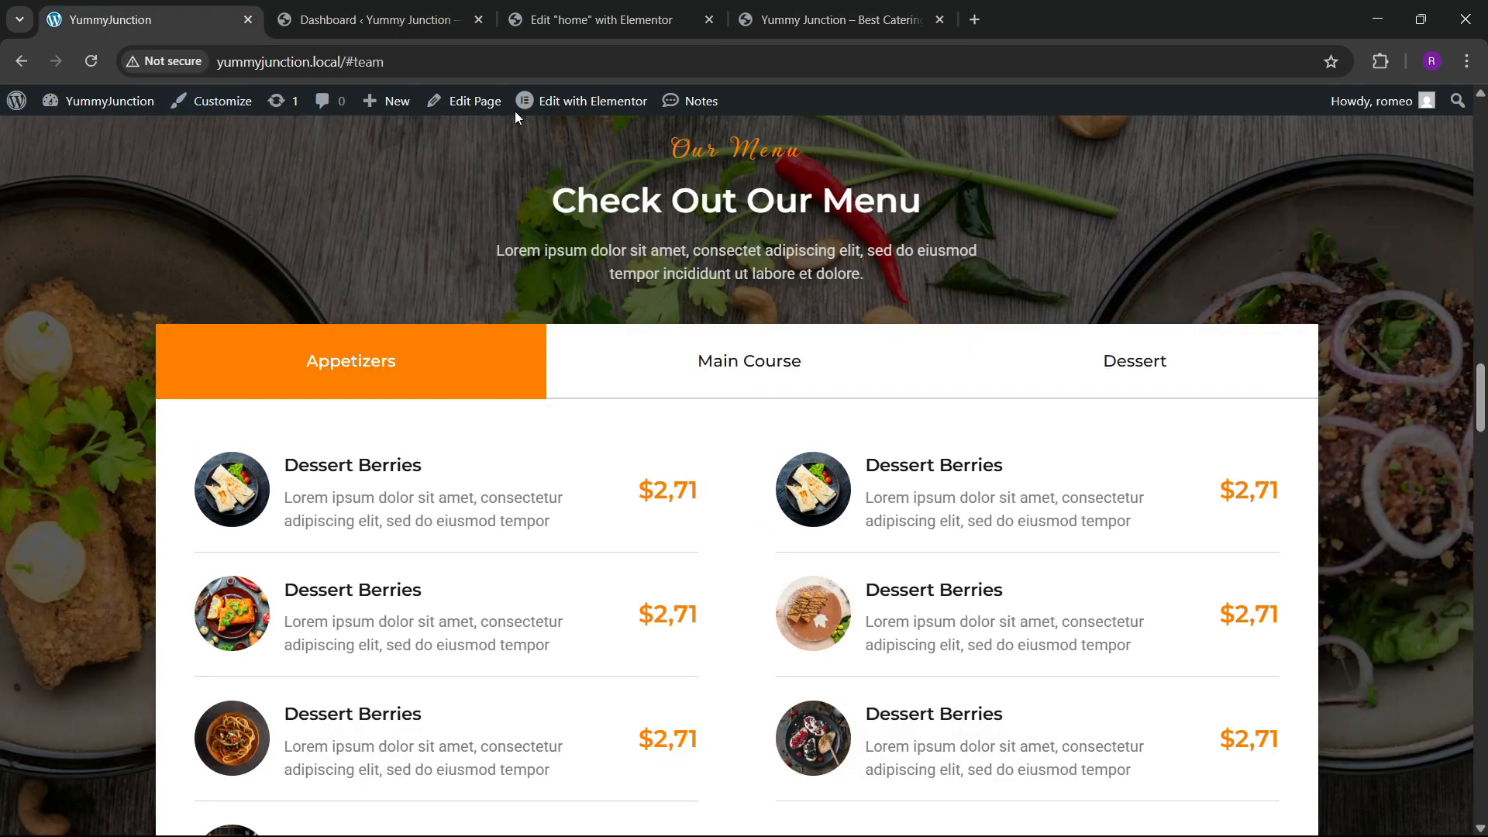
{"action": "left_click", "coordinate": [558, 19]}
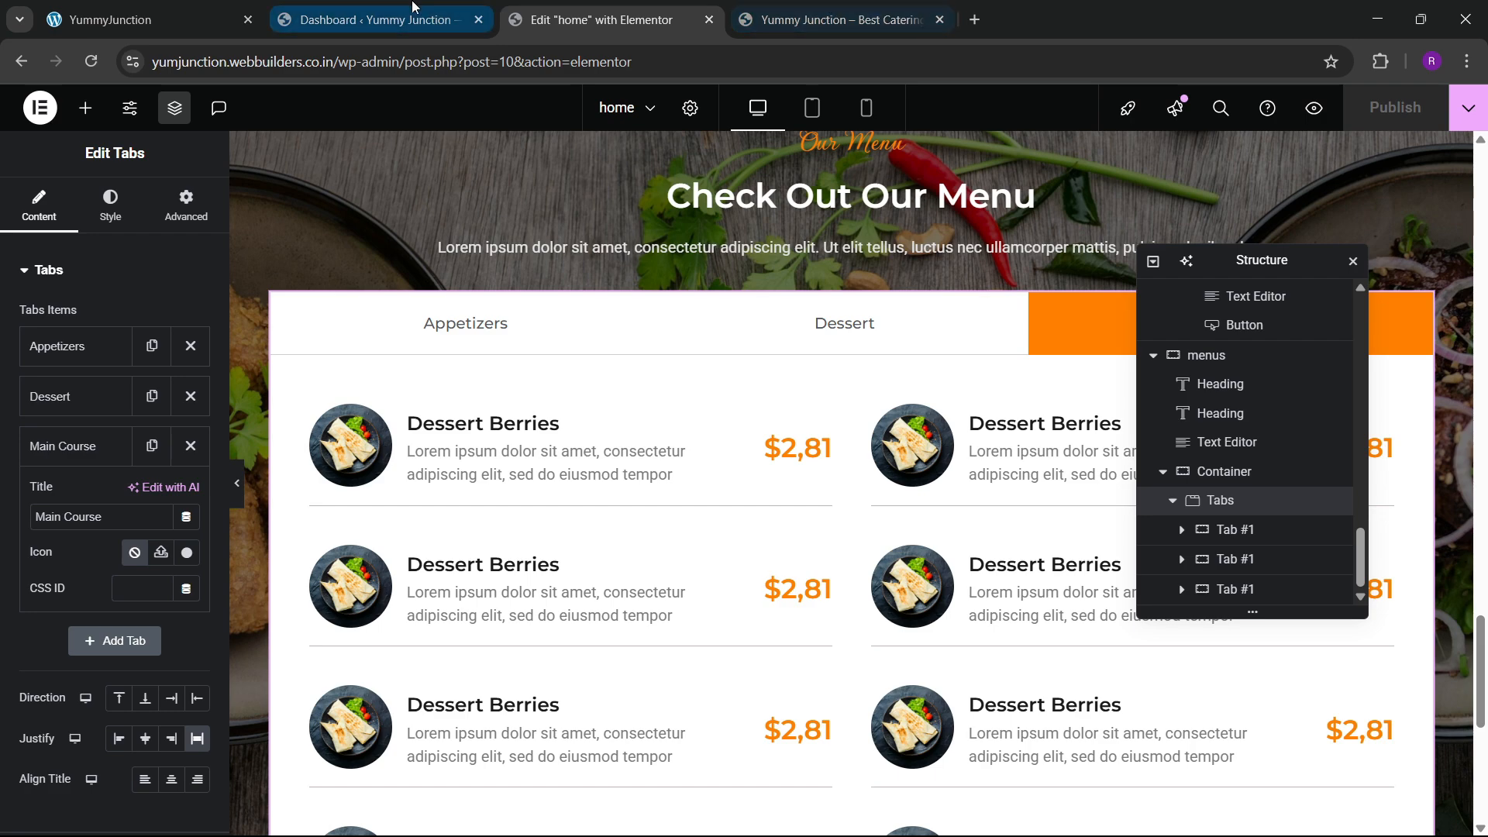
{"action": "left_click", "coordinate": [155, 20]}
{"action": "left_click_drag", "start_coordinate": [1478, 372], "coordinate": [1480, 413]}
{"action": "left_click", "coordinate": [667, 19]}
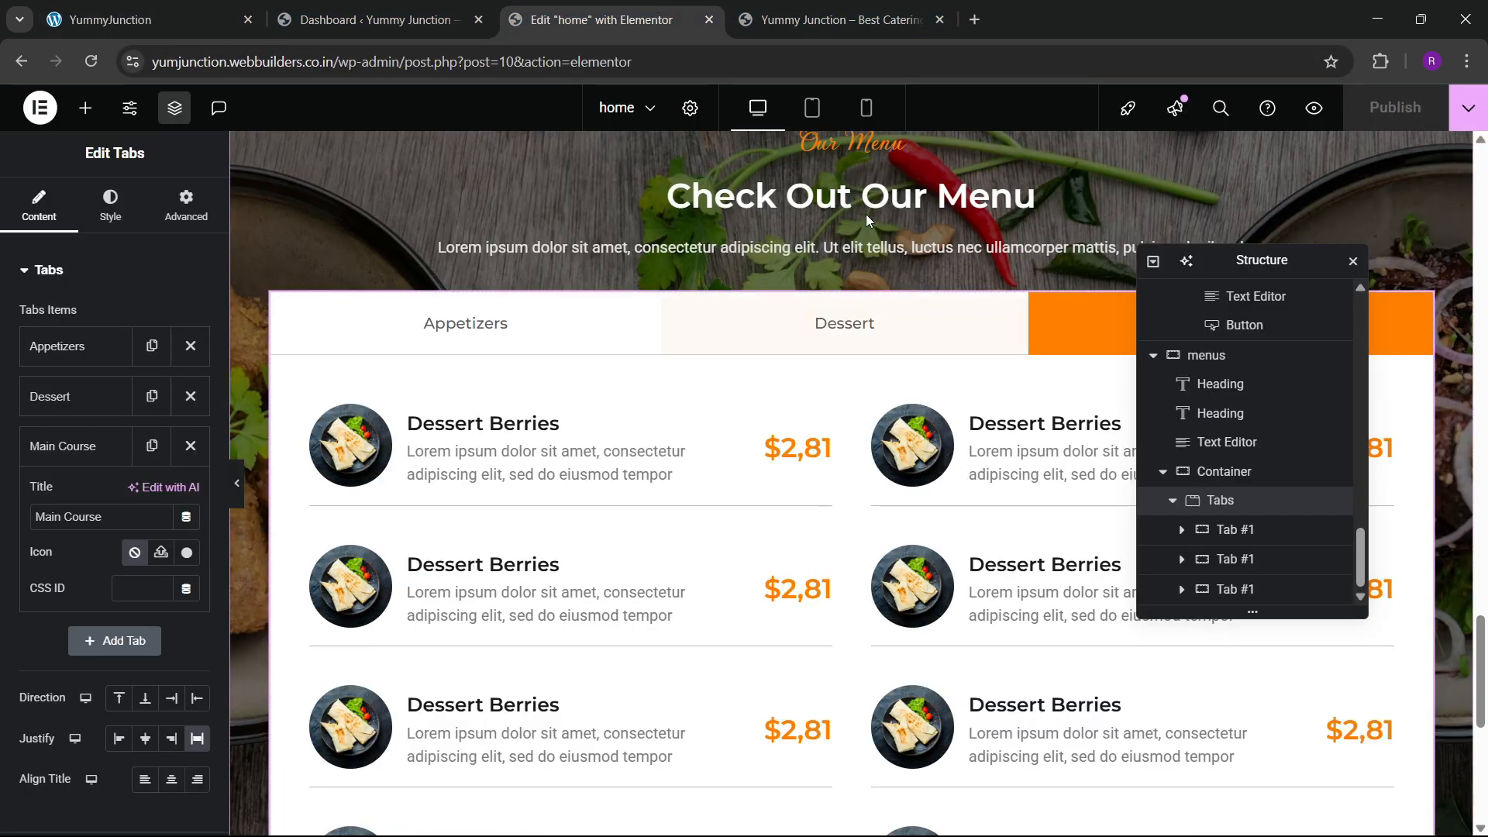
Add a bottom shape divider of type Curve to the menus container and invert it
{"action": "scroll", "coordinate": [866, 214], "scroll_direction": "up", "scroll_amount": 1}
{"action": "scroll", "coordinate": [839, 212], "scroll_direction": "up", "scroll_amount": 1}
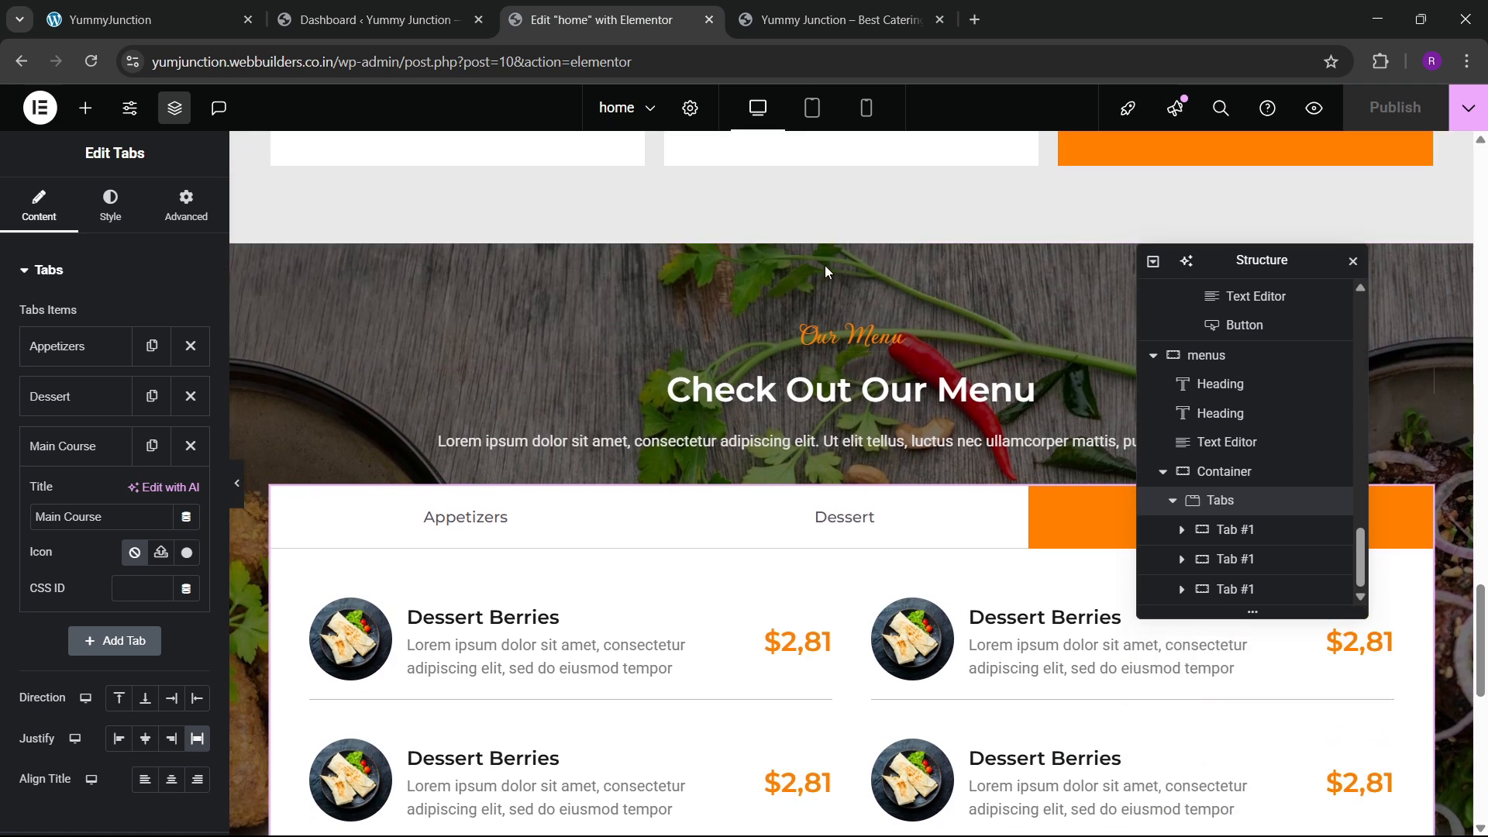
{"action": "left_click", "coordinate": [502, 285]}
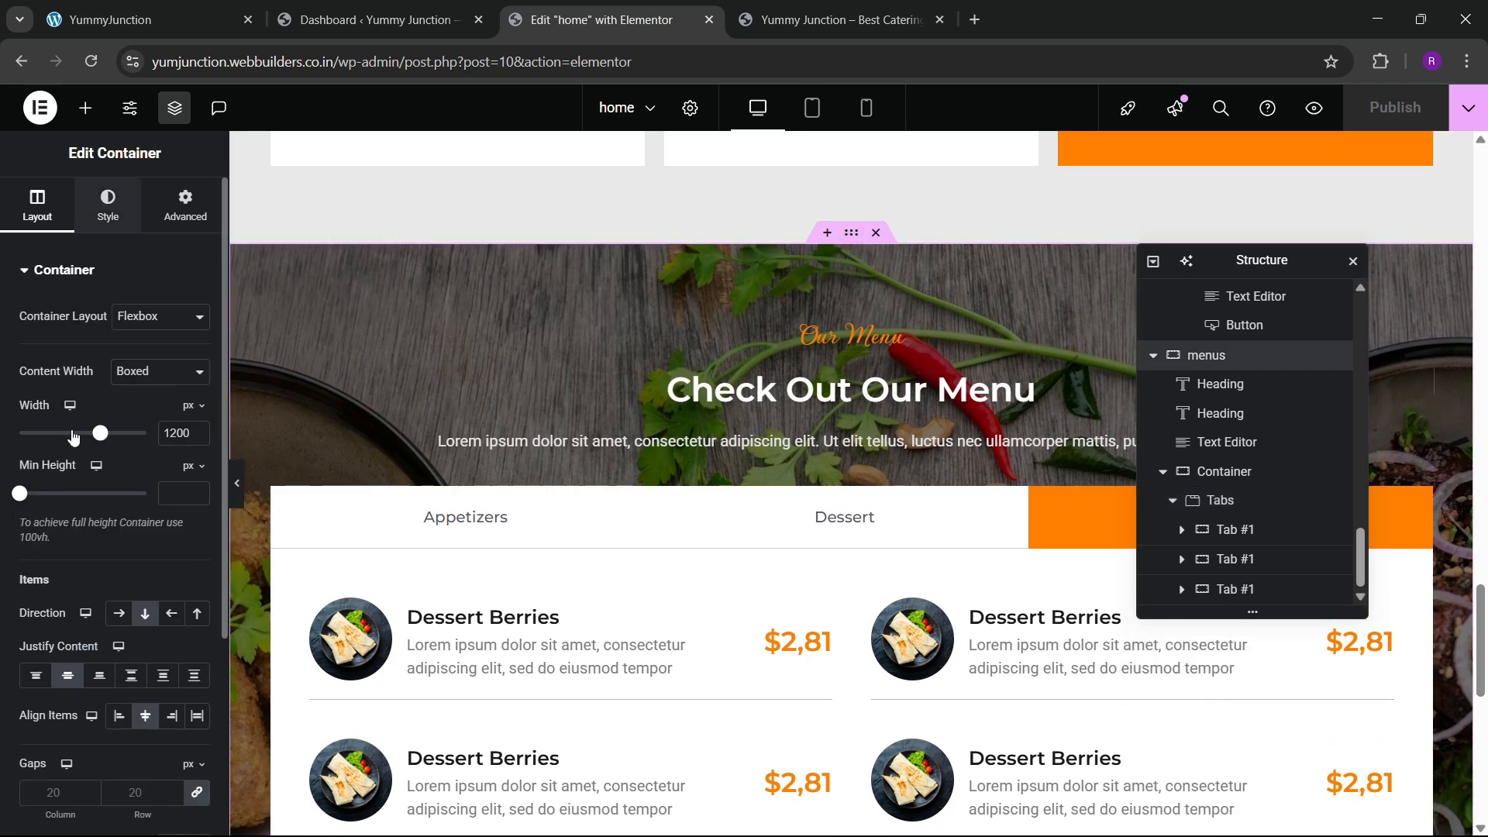
{"action": "scroll", "coordinate": [96, 503], "scroll_direction": "down", "scroll_amount": 4}
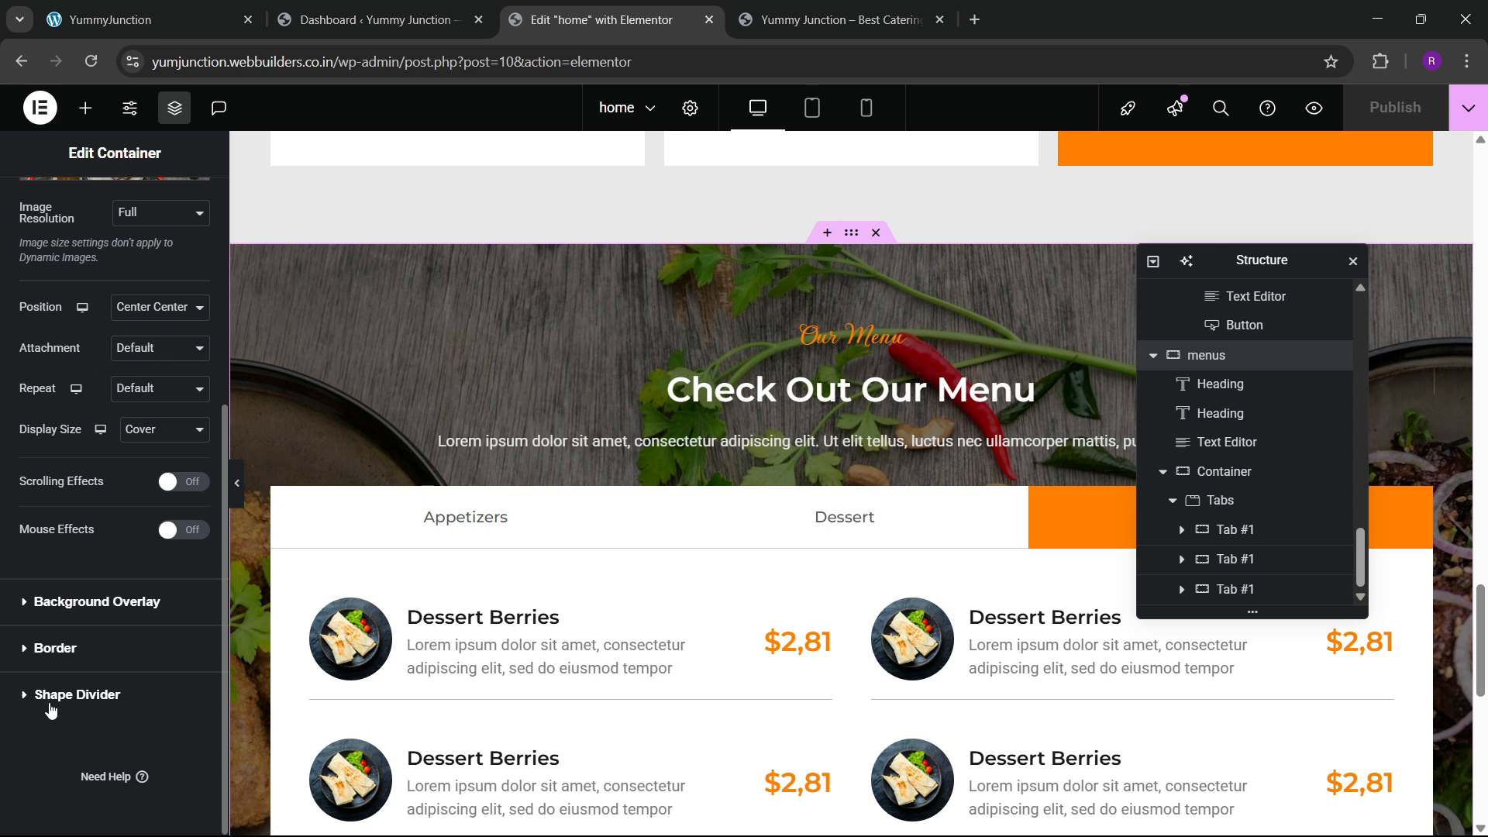
{"action": "left_click", "coordinate": [49, 703]}
{"action": "left_click", "coordinate": [155, 457]}
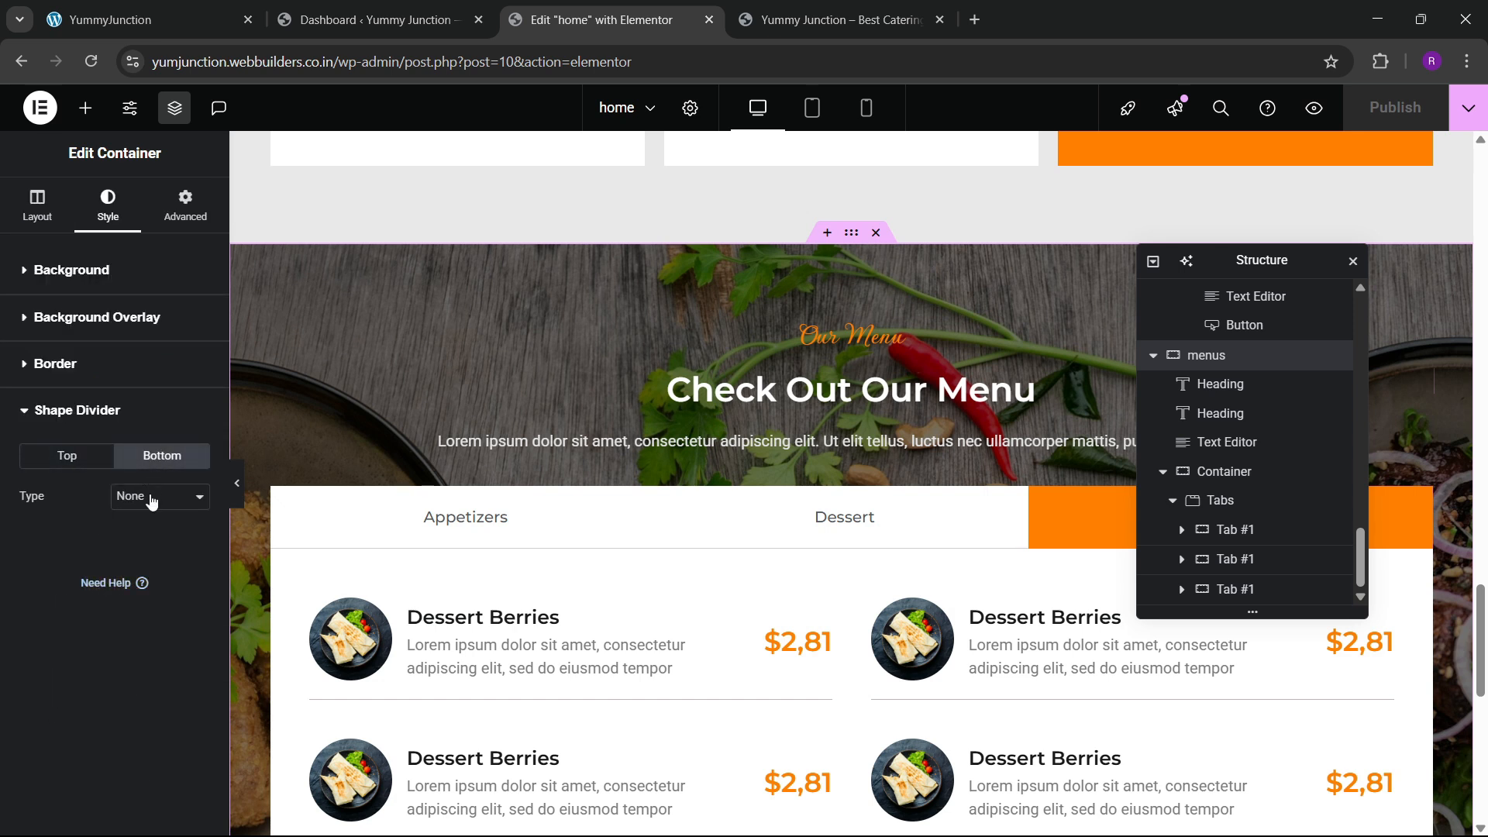
{"action": "left_click", "coordinate": [147, 497]}
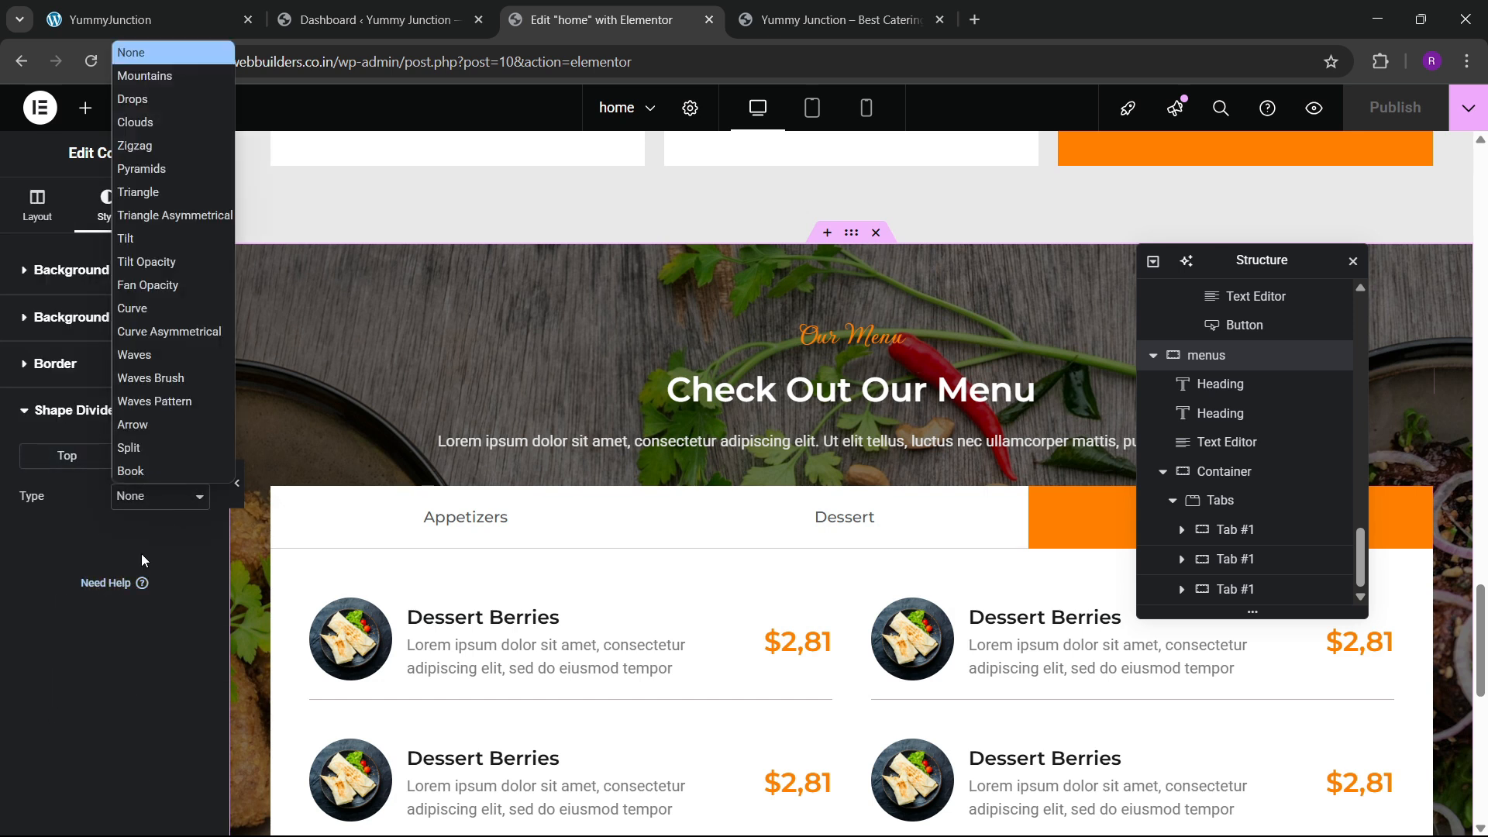
{"action": "left_click", "coordinate": [131, 239]}
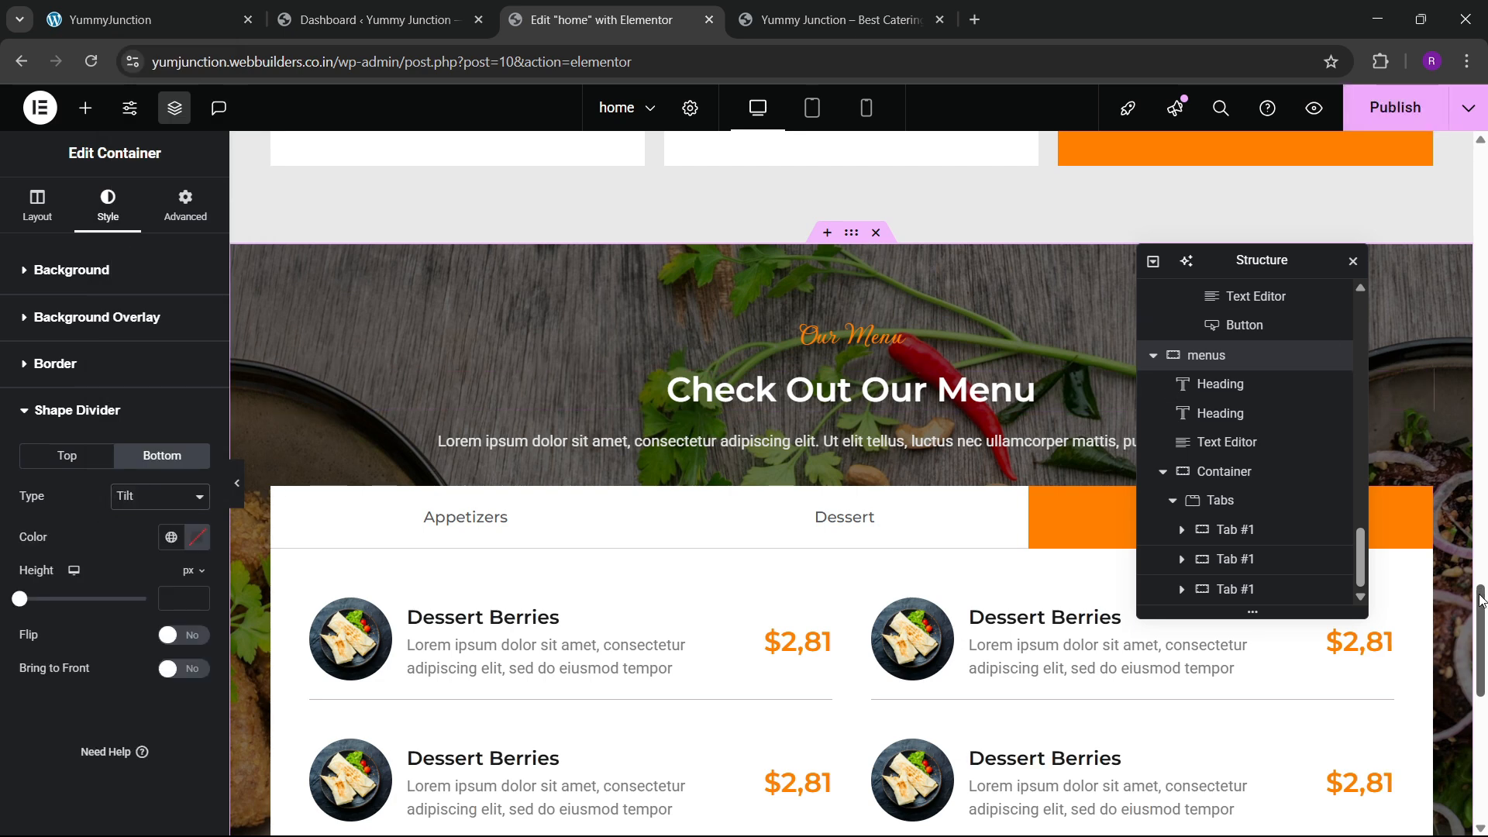
{"action": "left_click_drag", "start_coordinate": [1482, 600], "coordinate": [1484, 684]}
{"action": "left_click", "coordinate": [142, 500]}
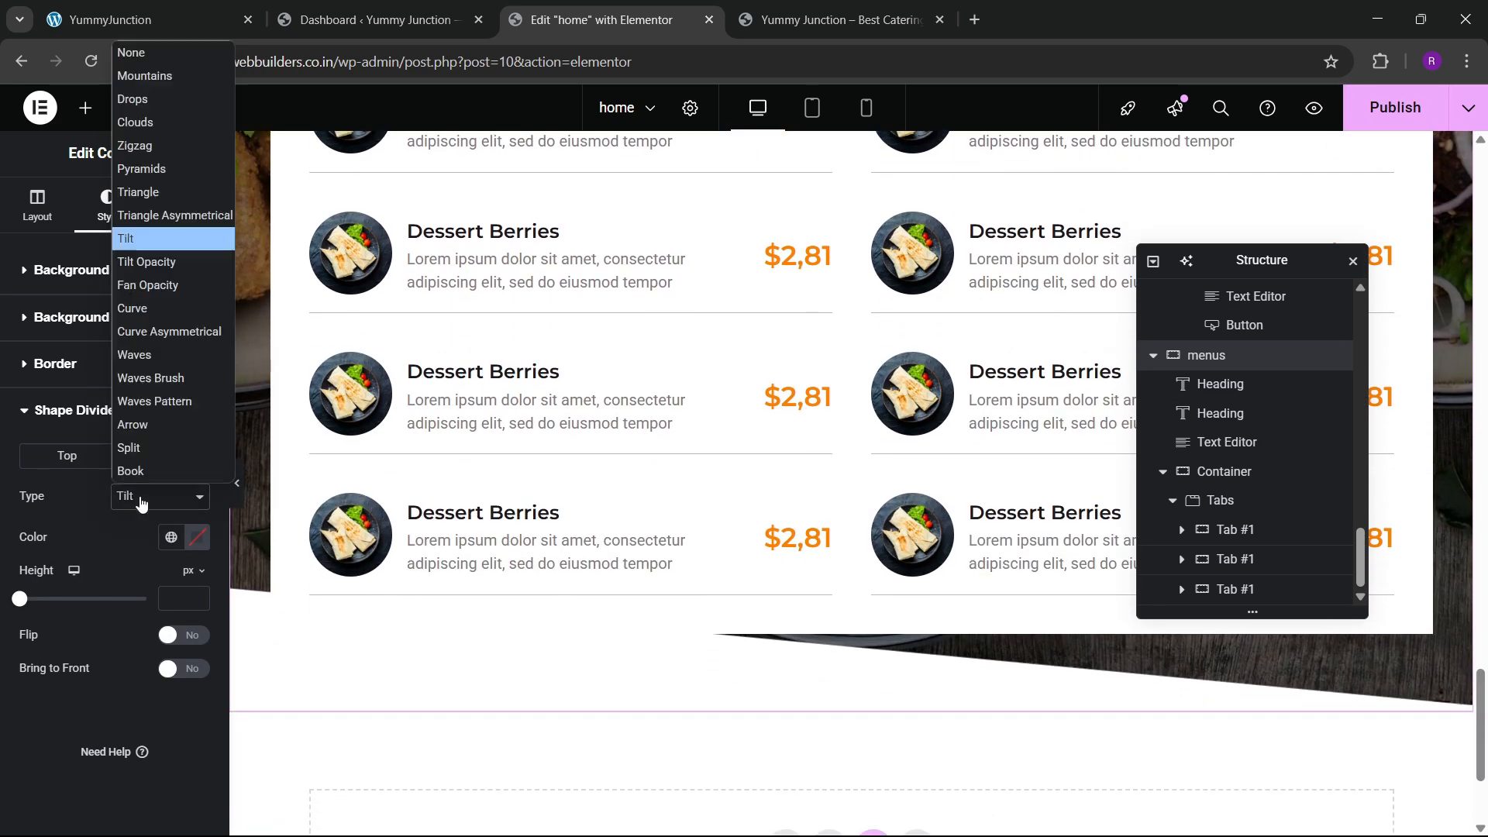
{"action": "left_click", "coordinate": [129, 313]}
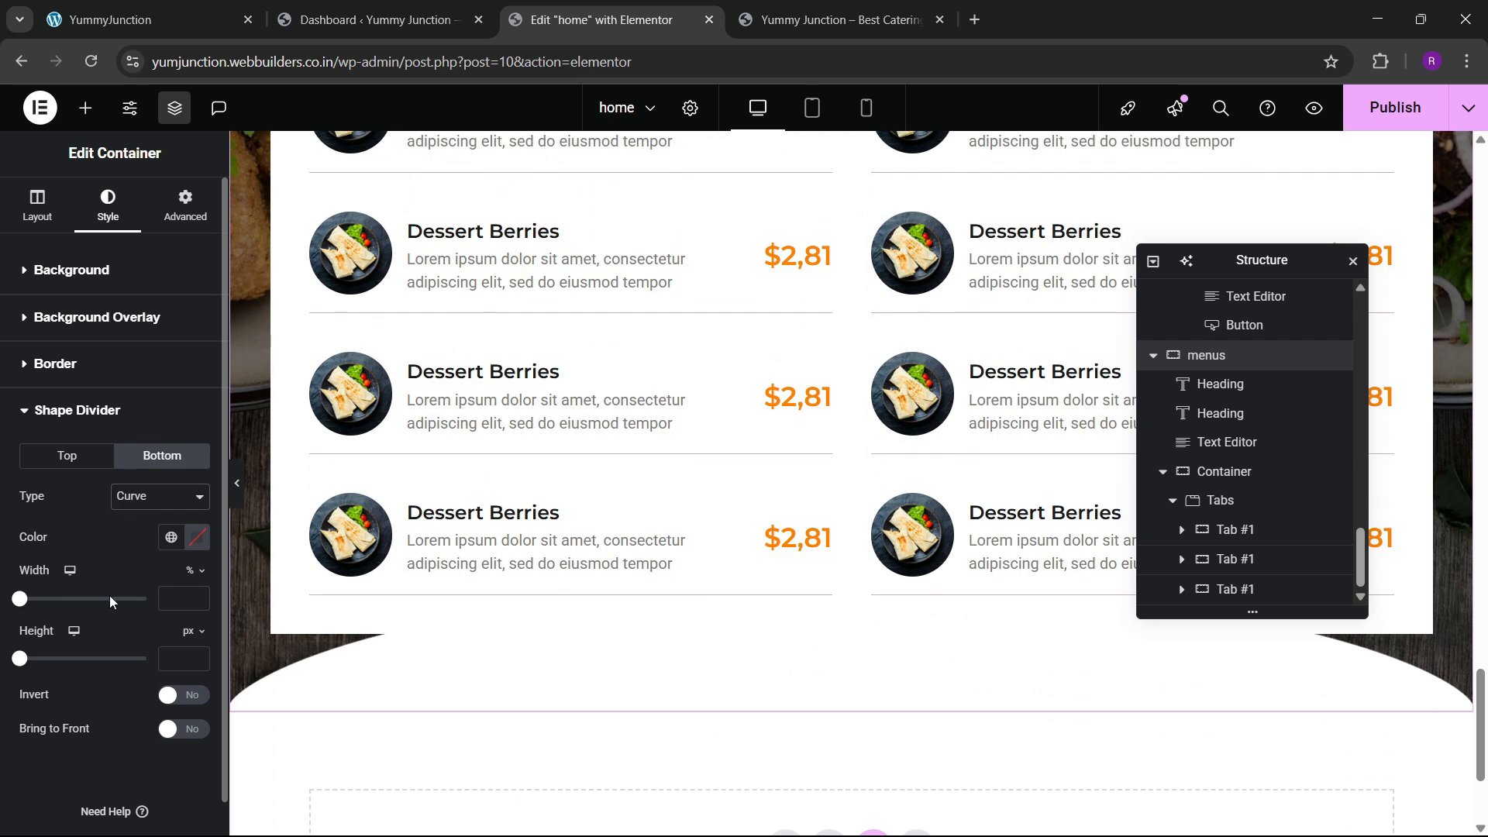
{"action": "left_click", "coordinate": [175, 702]}
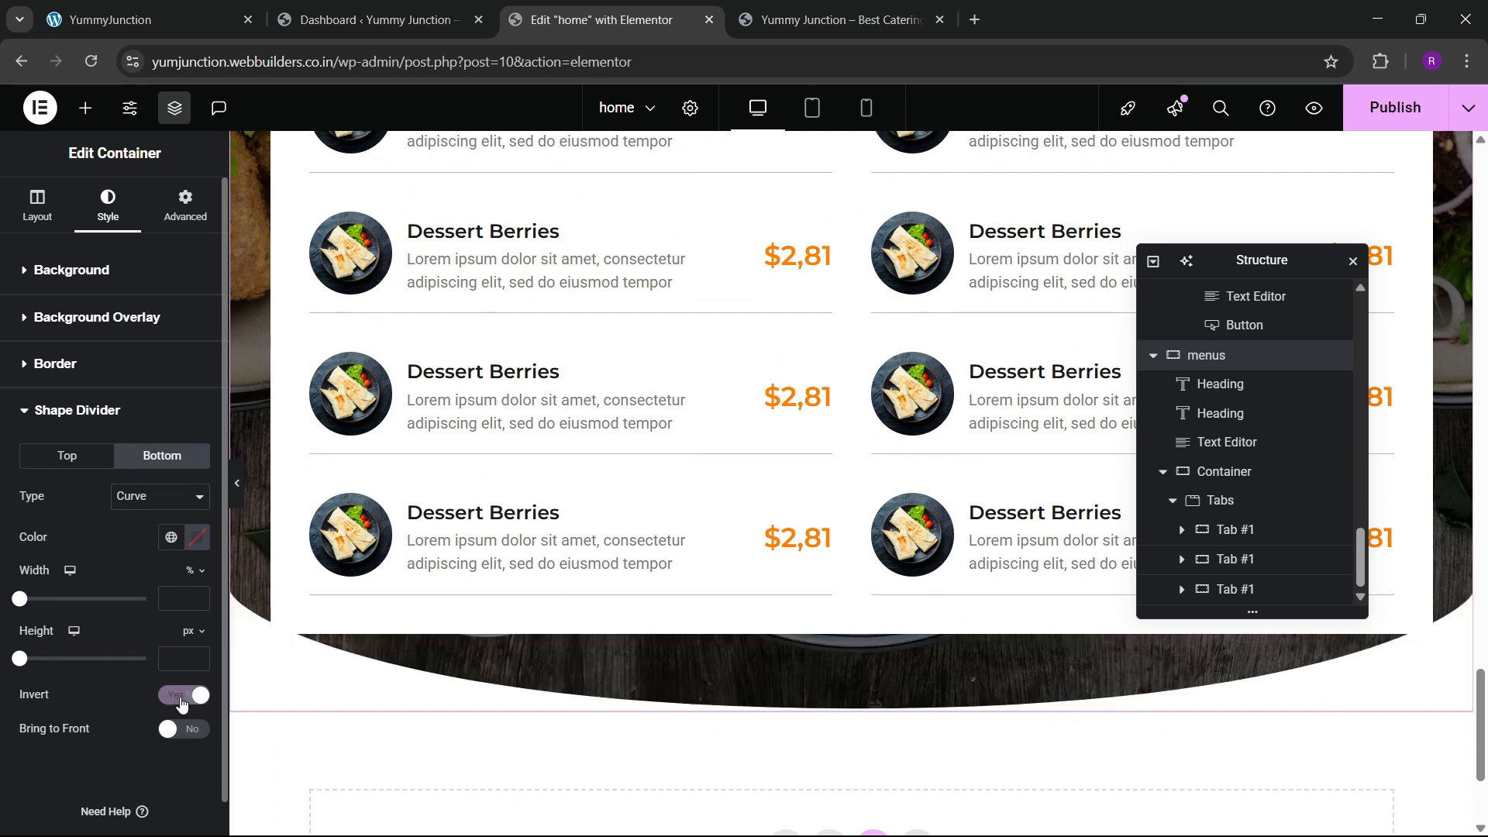
Set the bottom curve divider's height to 237 px and preview the section at full width
{"action": "left_click", "coordinate": [237, 489]}
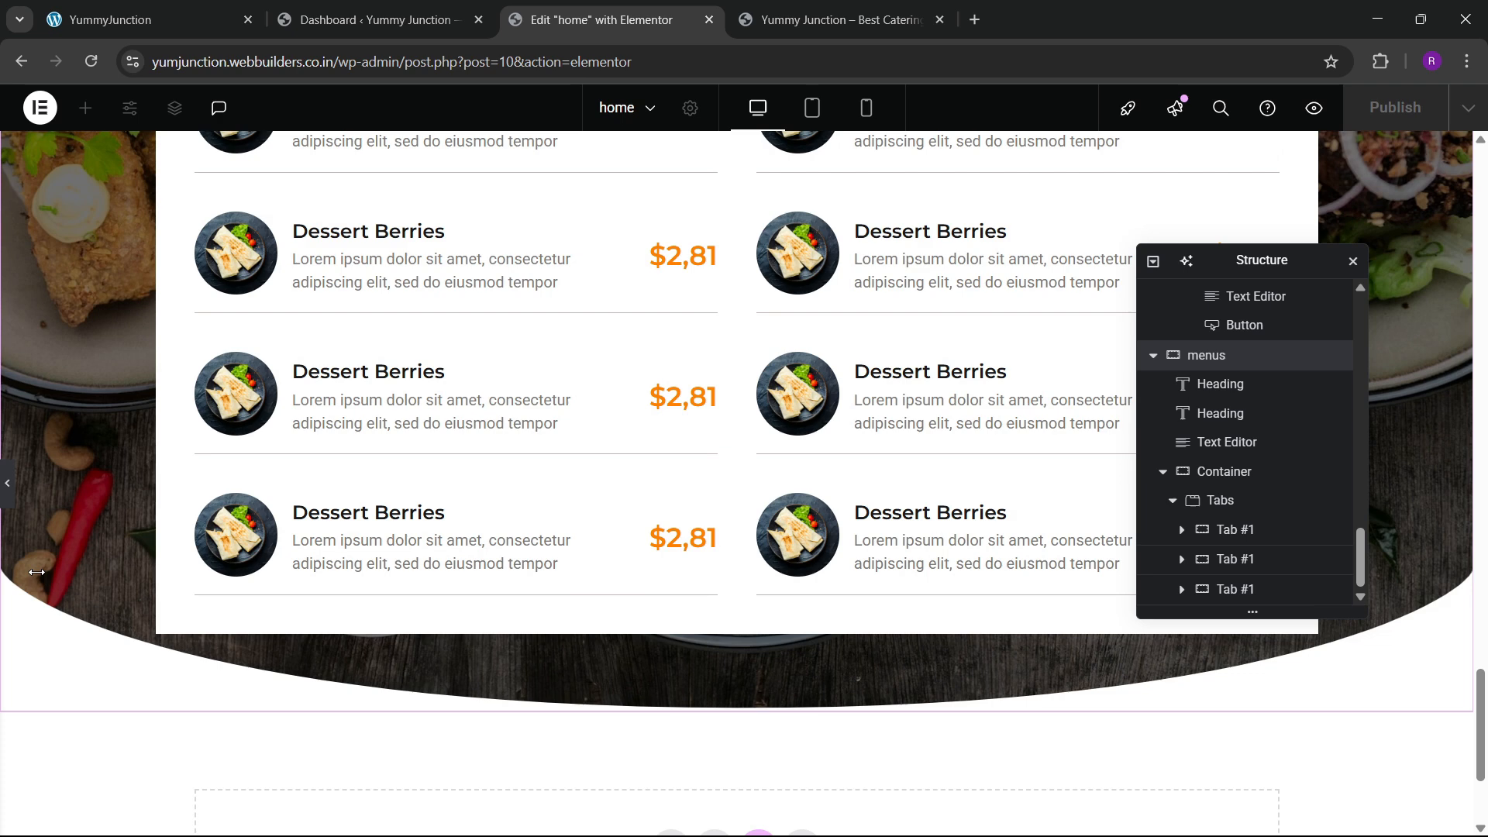
{"action": "left_click", "coordinate": [37, 572]}
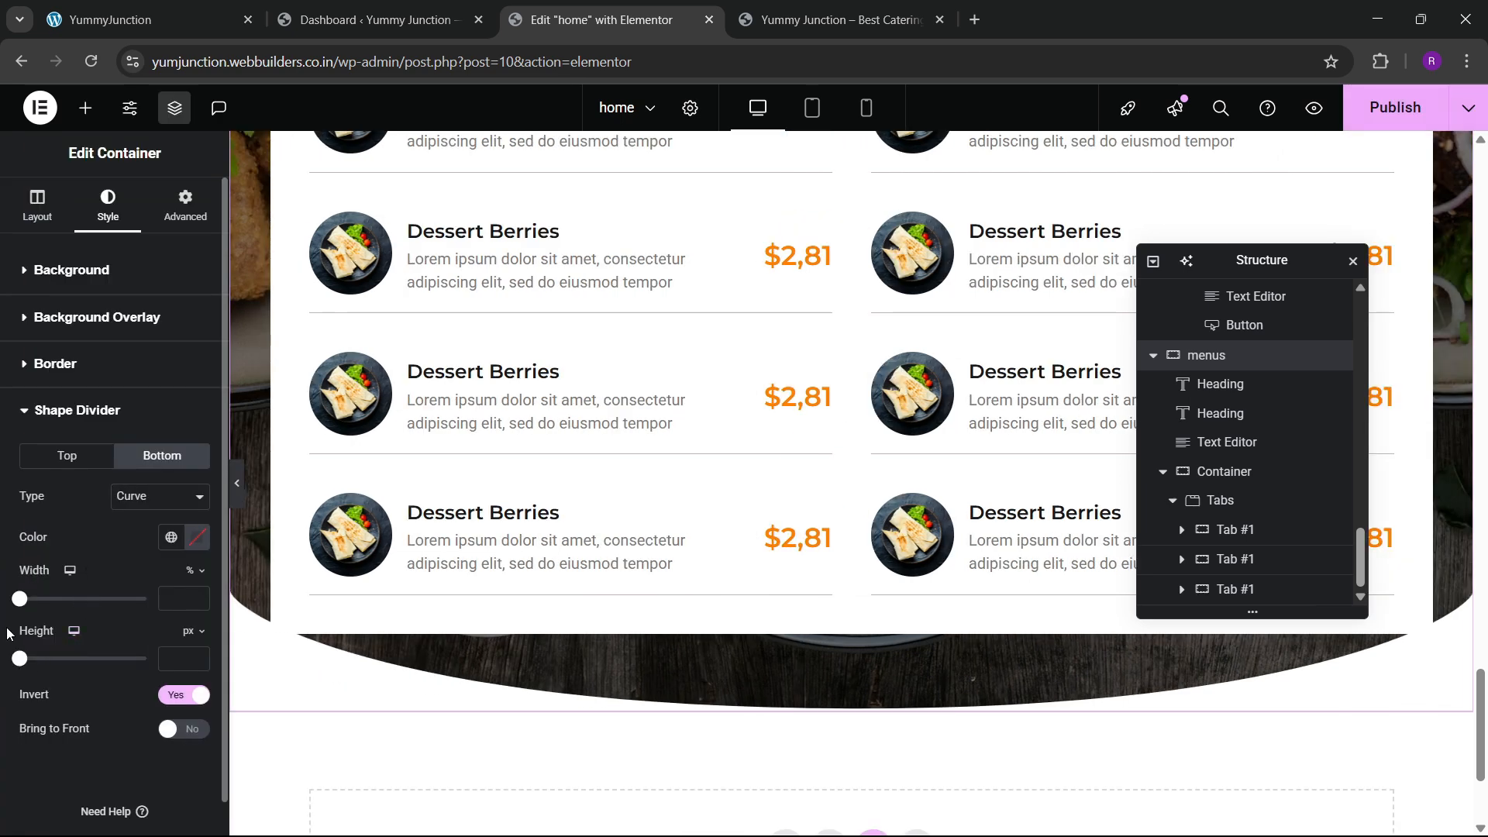
{"action": "left_click_drag", "start_coordinate": [25, 664], "coordinate": [80, 667]}
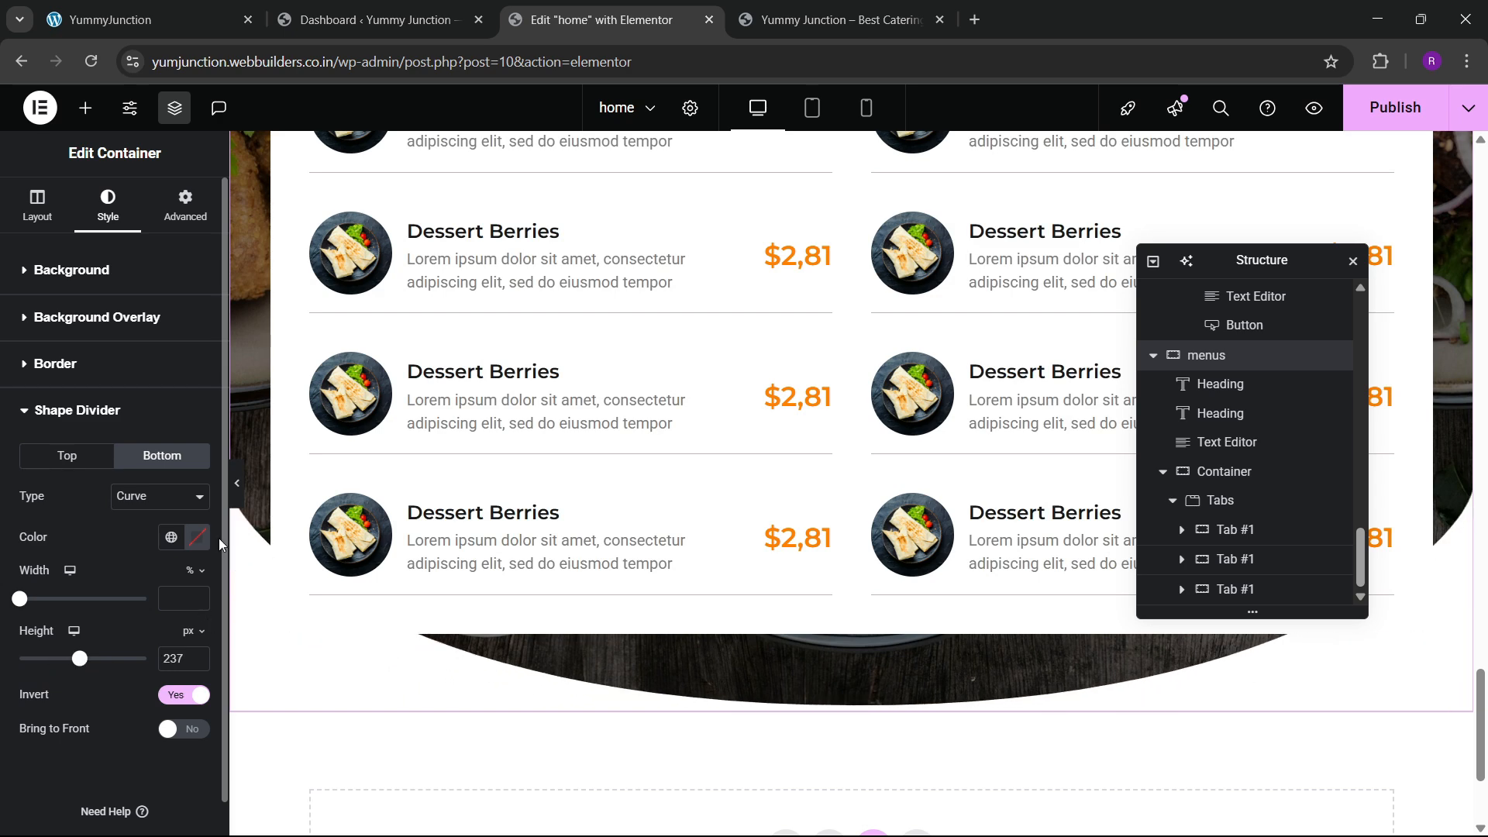
{"action": "left_click", "coordinate": [236, 482]}
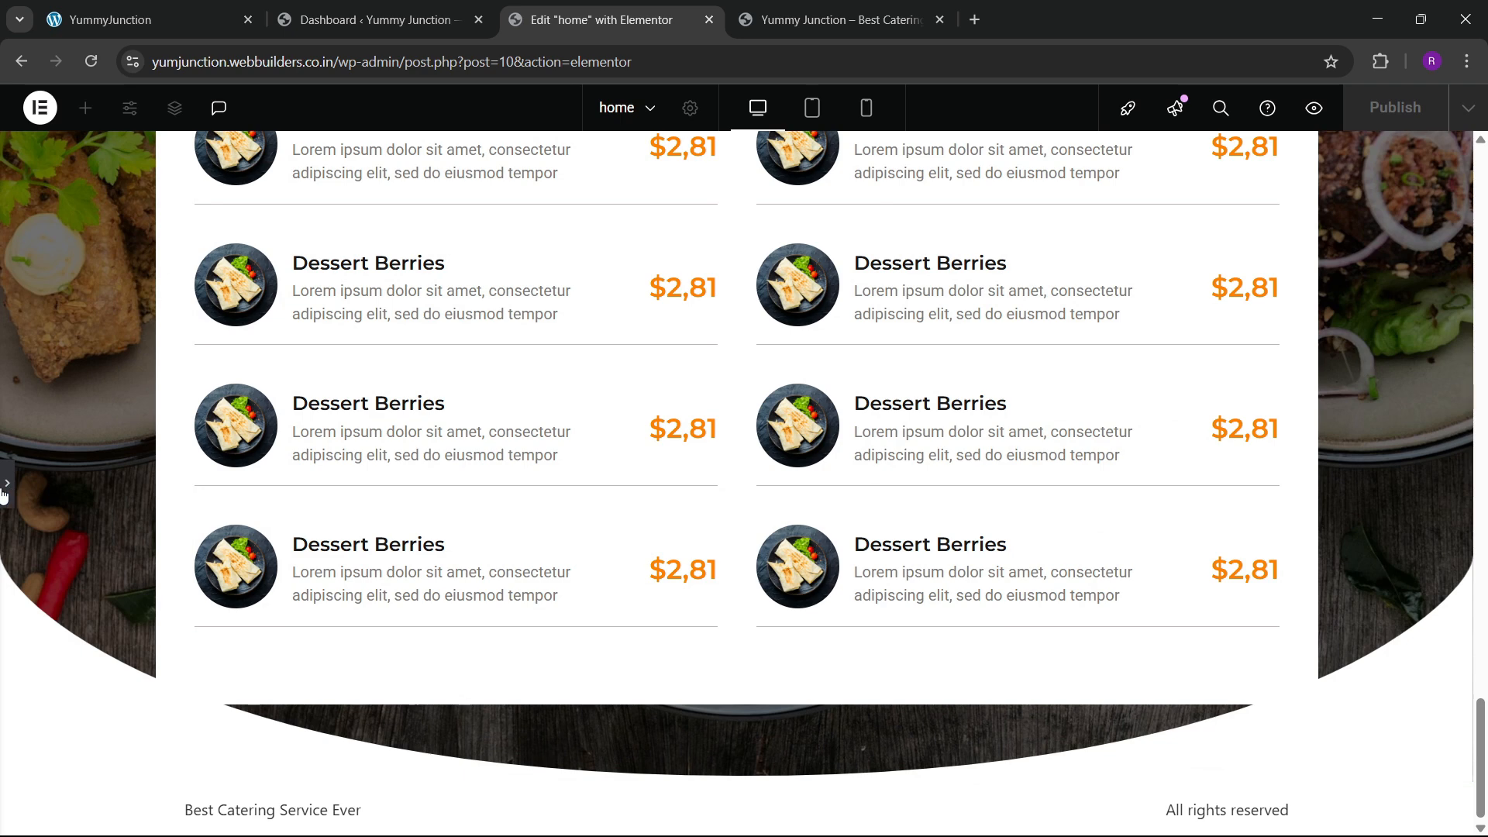
{"action": "key", "text": "ctrl+p"}
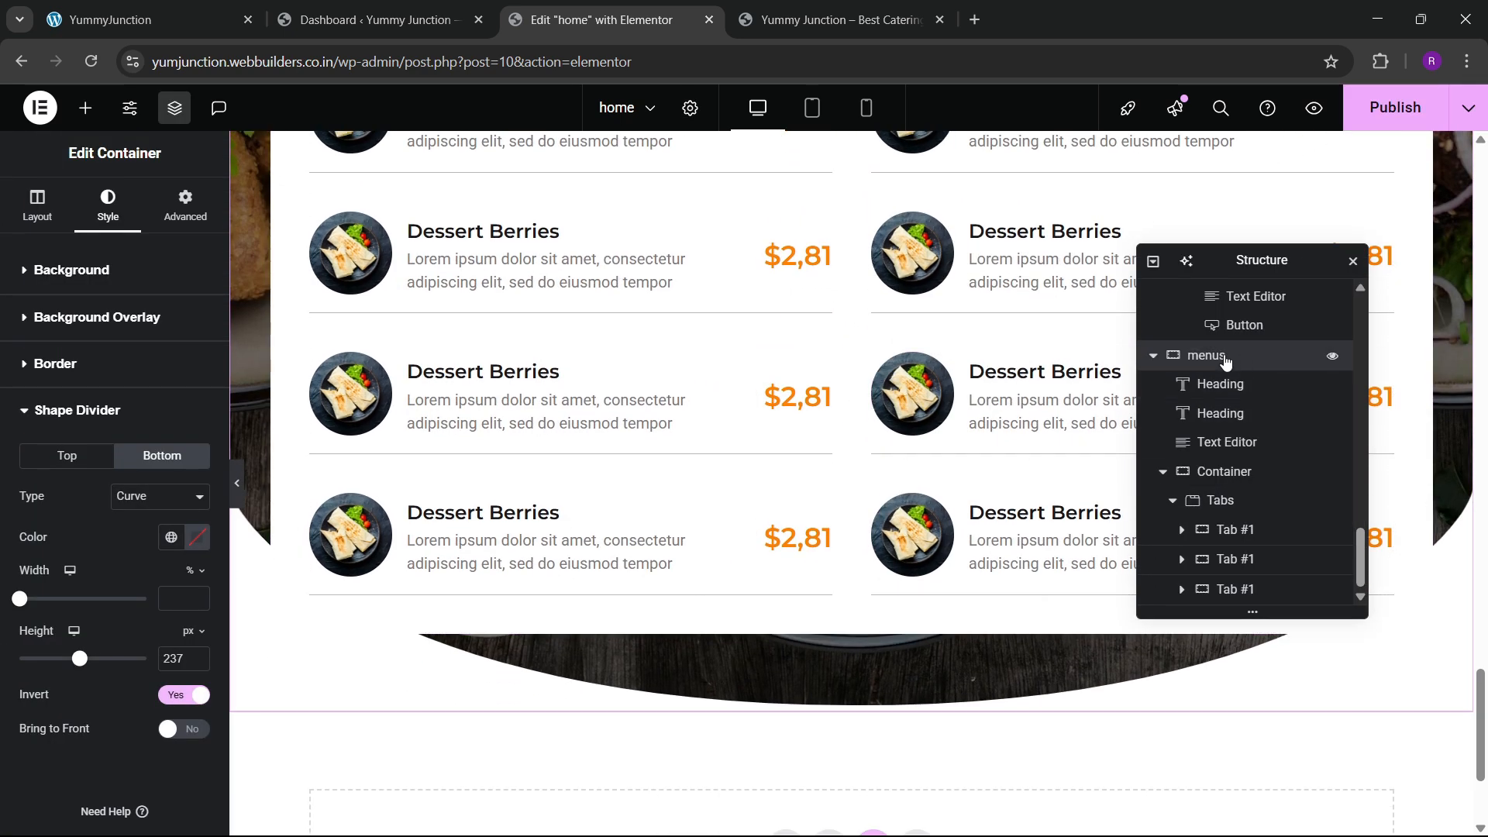
Set the menus container's bottom padding to 0 and compare its lower edge with the YummyJunction reference page
{"action": "left_click", "coordinate": [38, 206]}
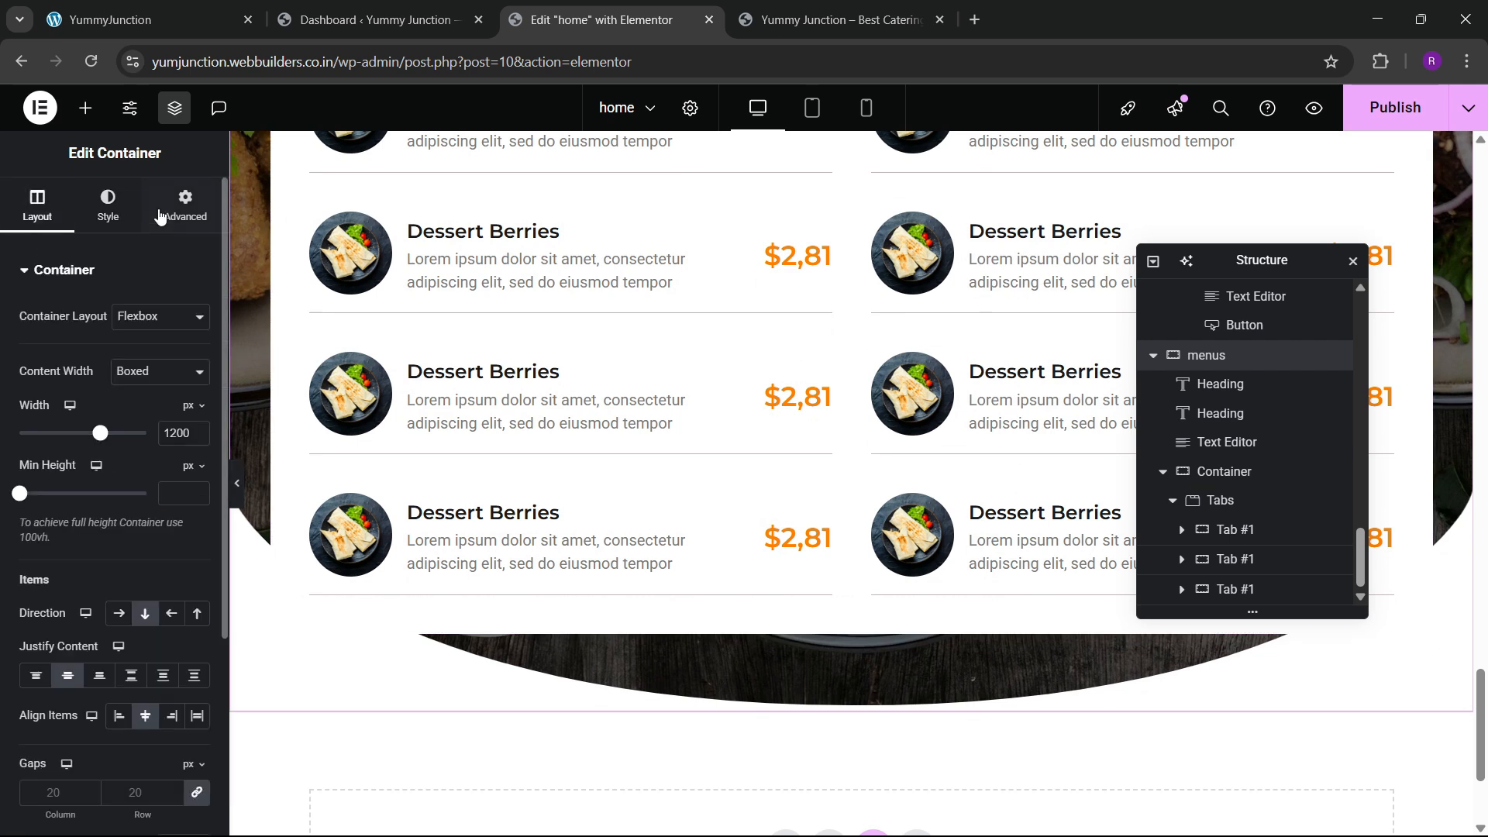
{"action": "left_click", "coordinate": [186, 206]}
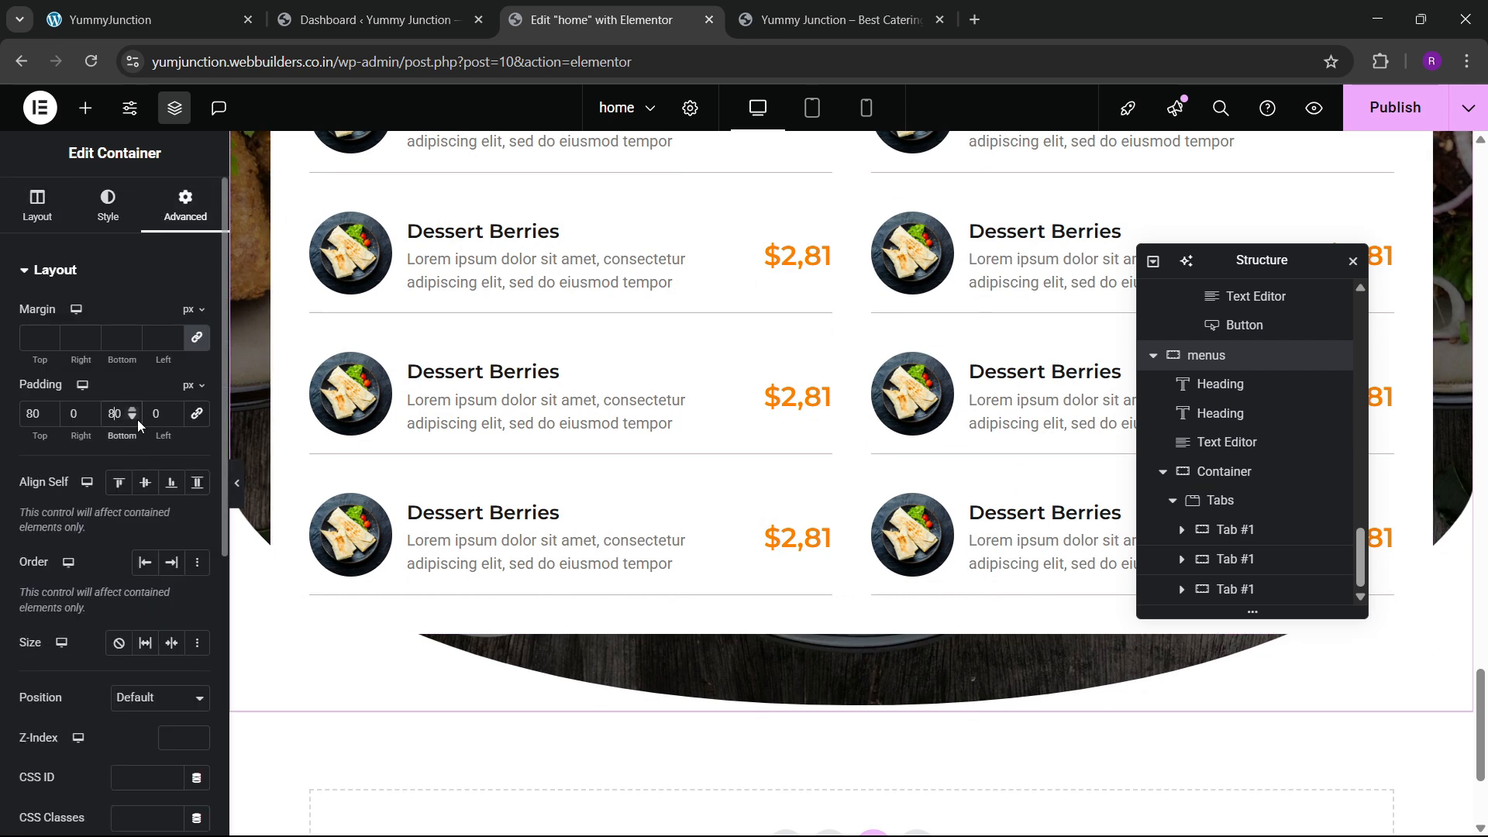
{"action": "key", "text": "BackSpace"}
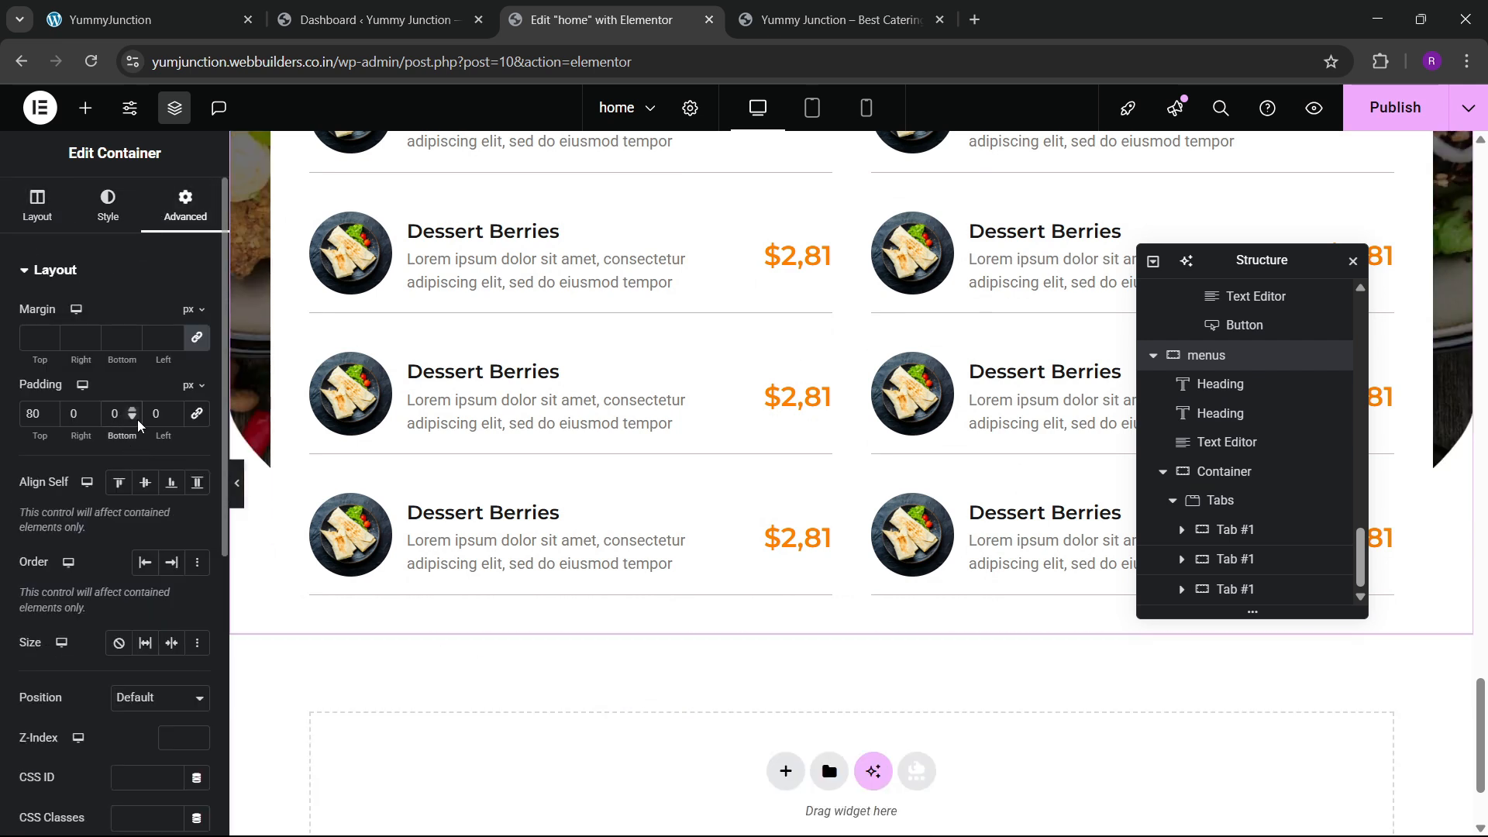
{"action": "left_click", "coordinate": [239, 496]}
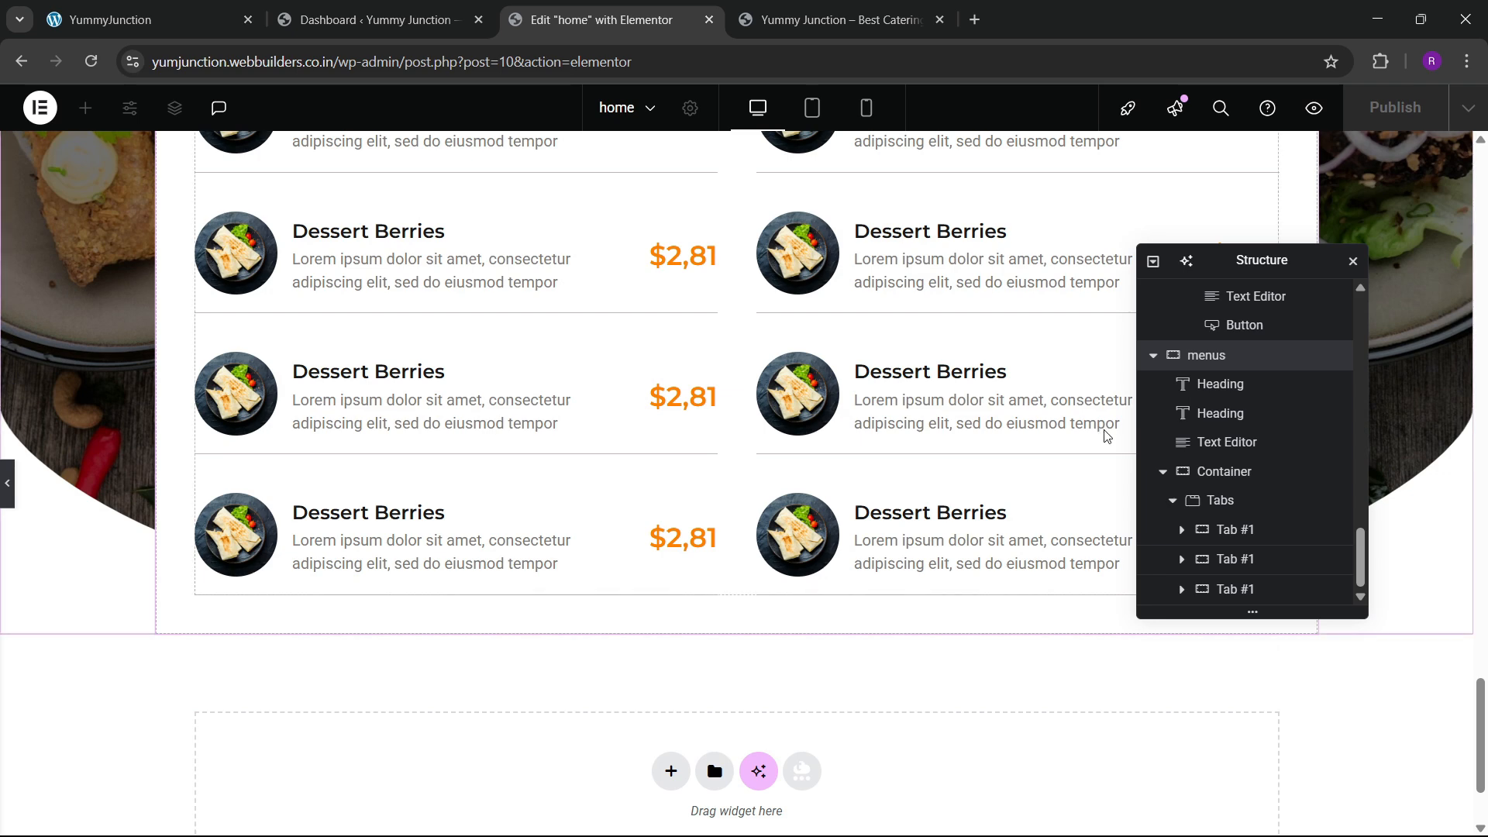
{"action": "left_click", "coordinate": [1194, 473]}
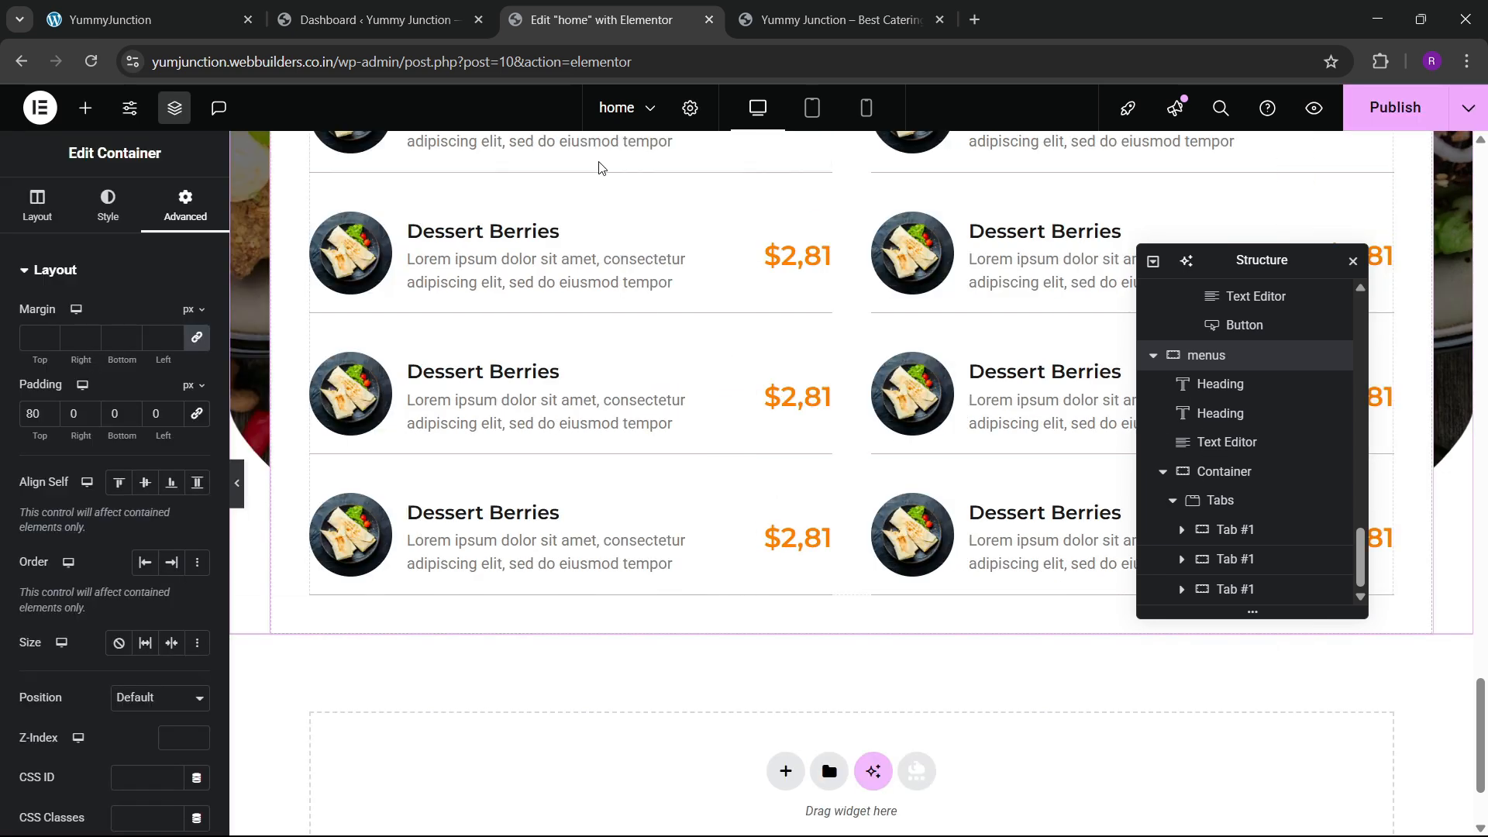
{"action": "left_click", "coordinate": [418, 19]}
{"action": "left_click", "coordinate": [147, 19]}
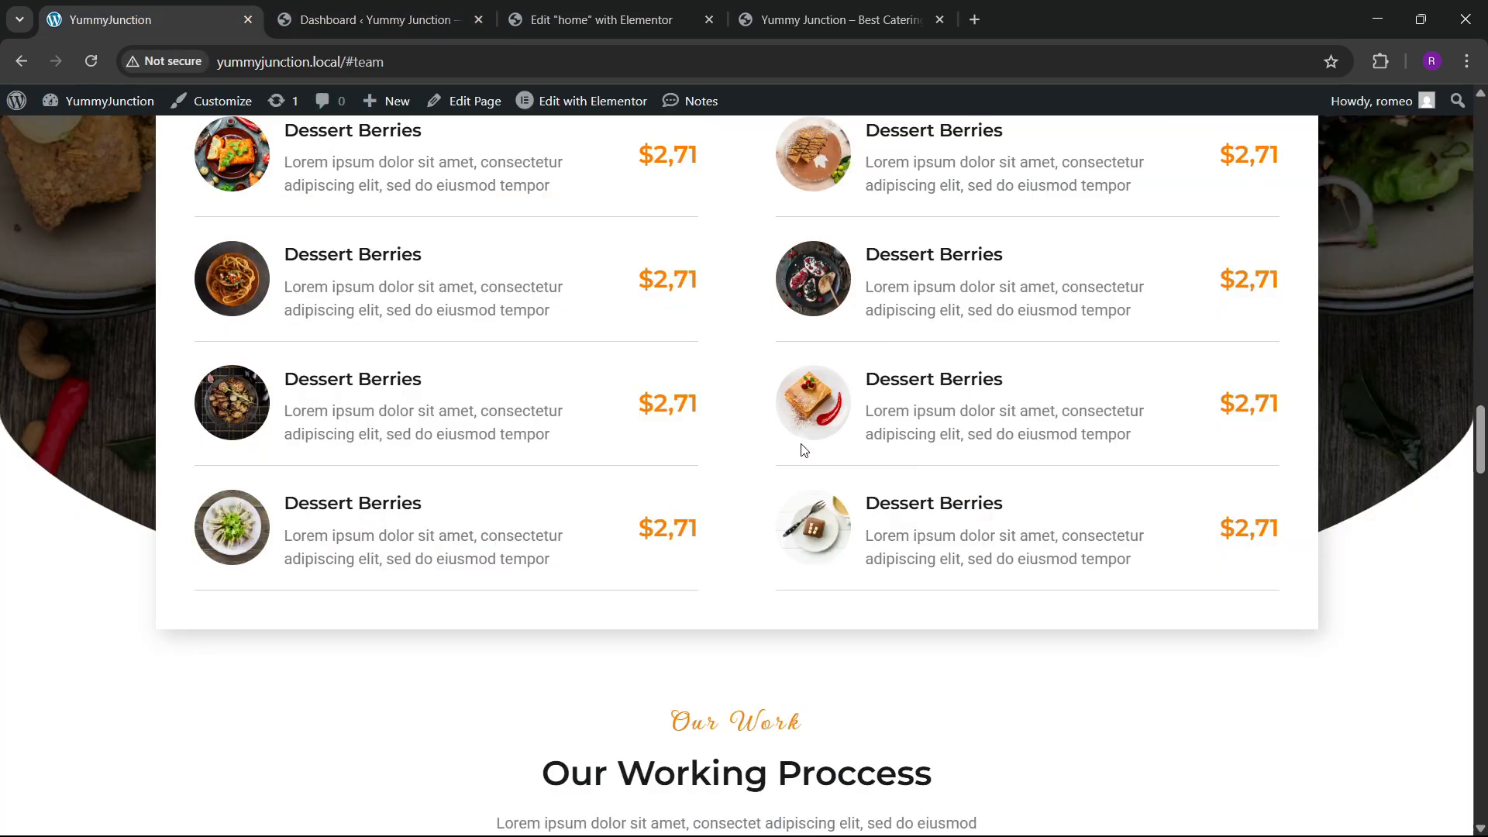
{"action": "left_click", "coordinate": [570, 20]}
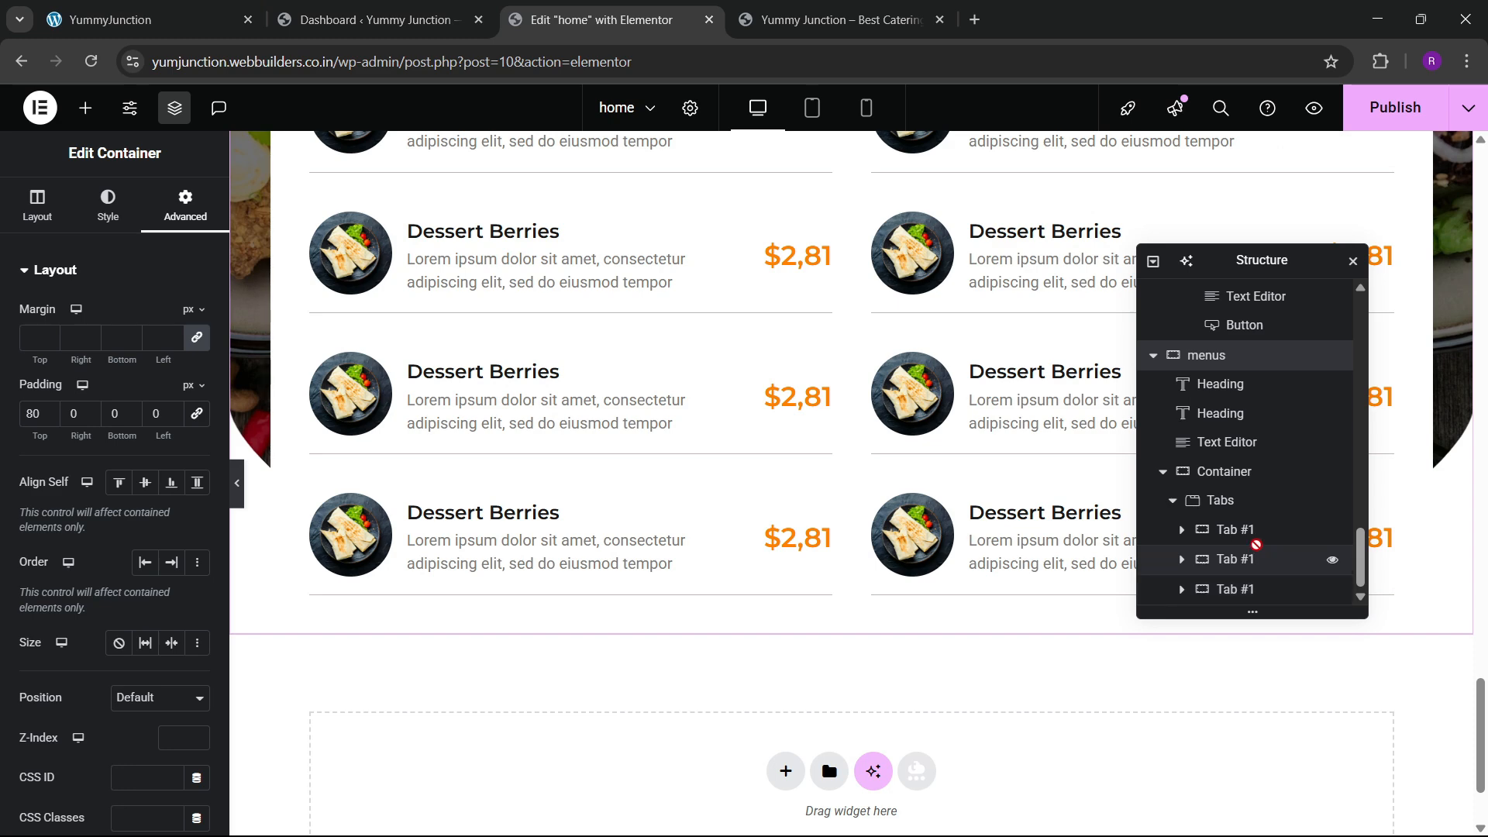
Give the container around the Tabs widget a box shadow with horizontal 5, vertical 7, blur 20 and colour rgba(0, 0, 0, 0.29)
{"action": "left_click", "coordinate": [1235, 480]}
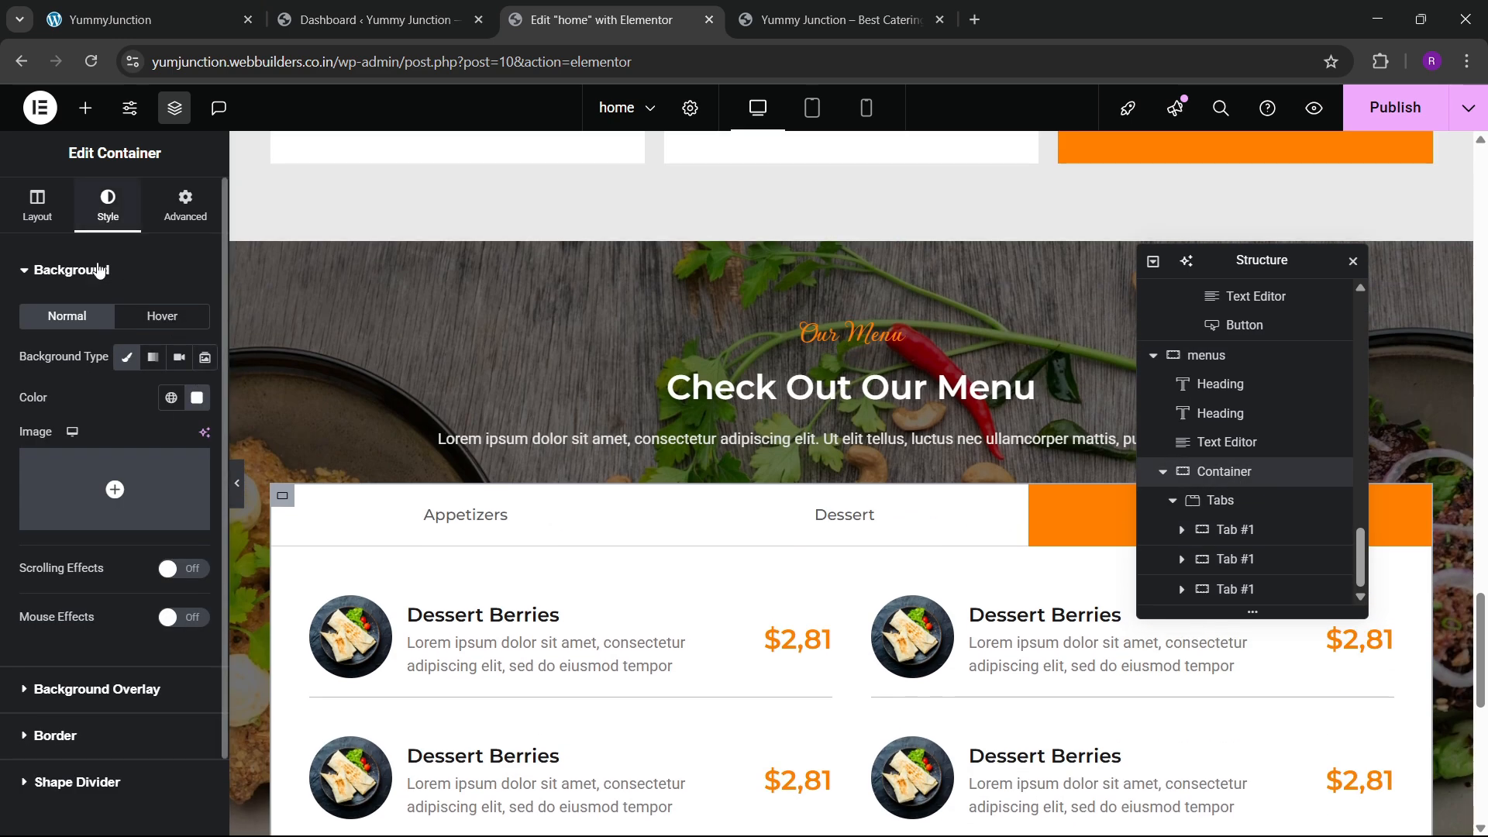
{"action": "left_click", "coordinate": [74, 738]}
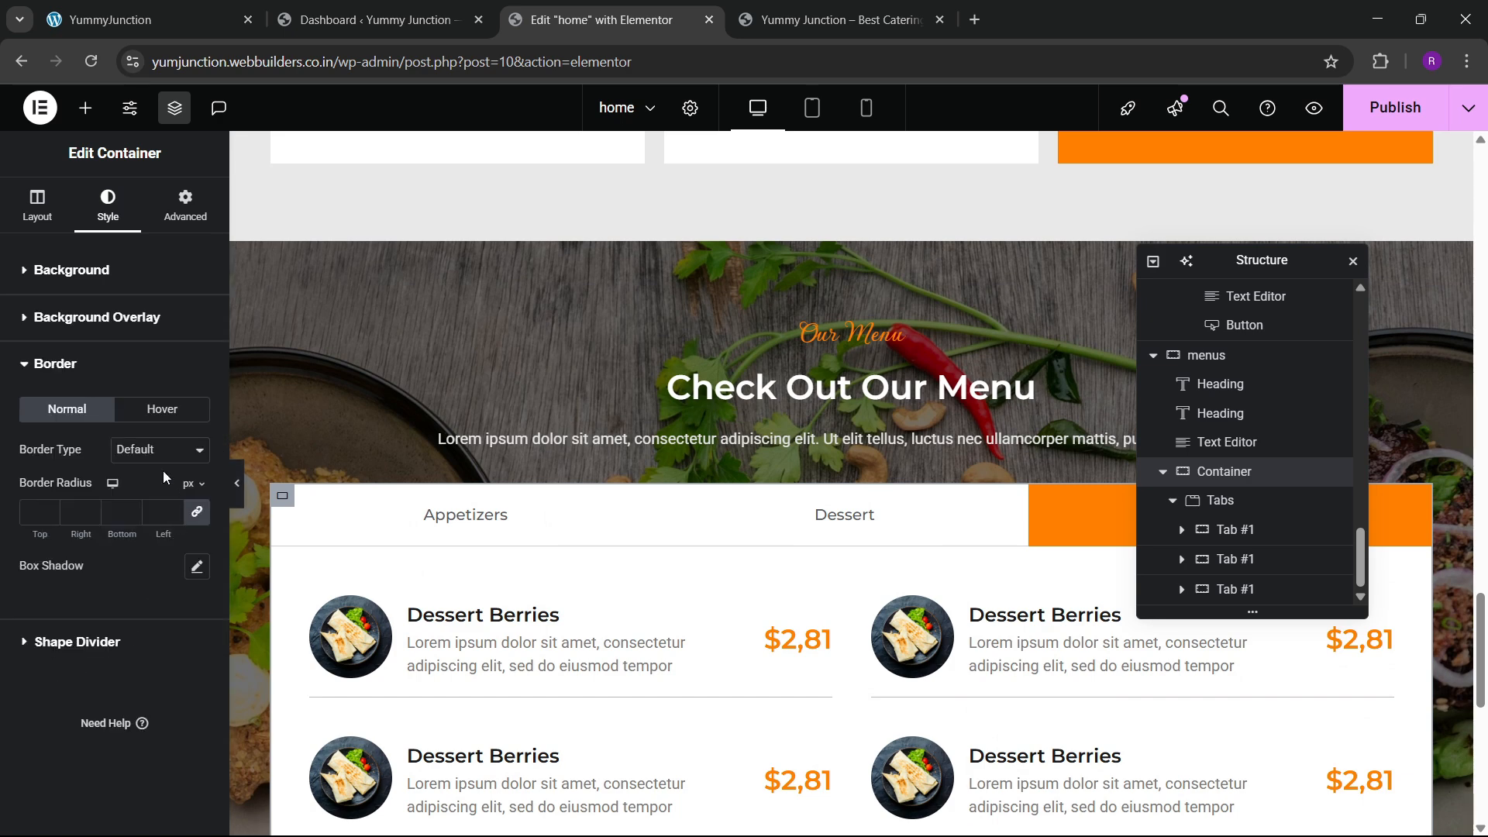
{"action": "left_click", "coordinate": [199, 568]}
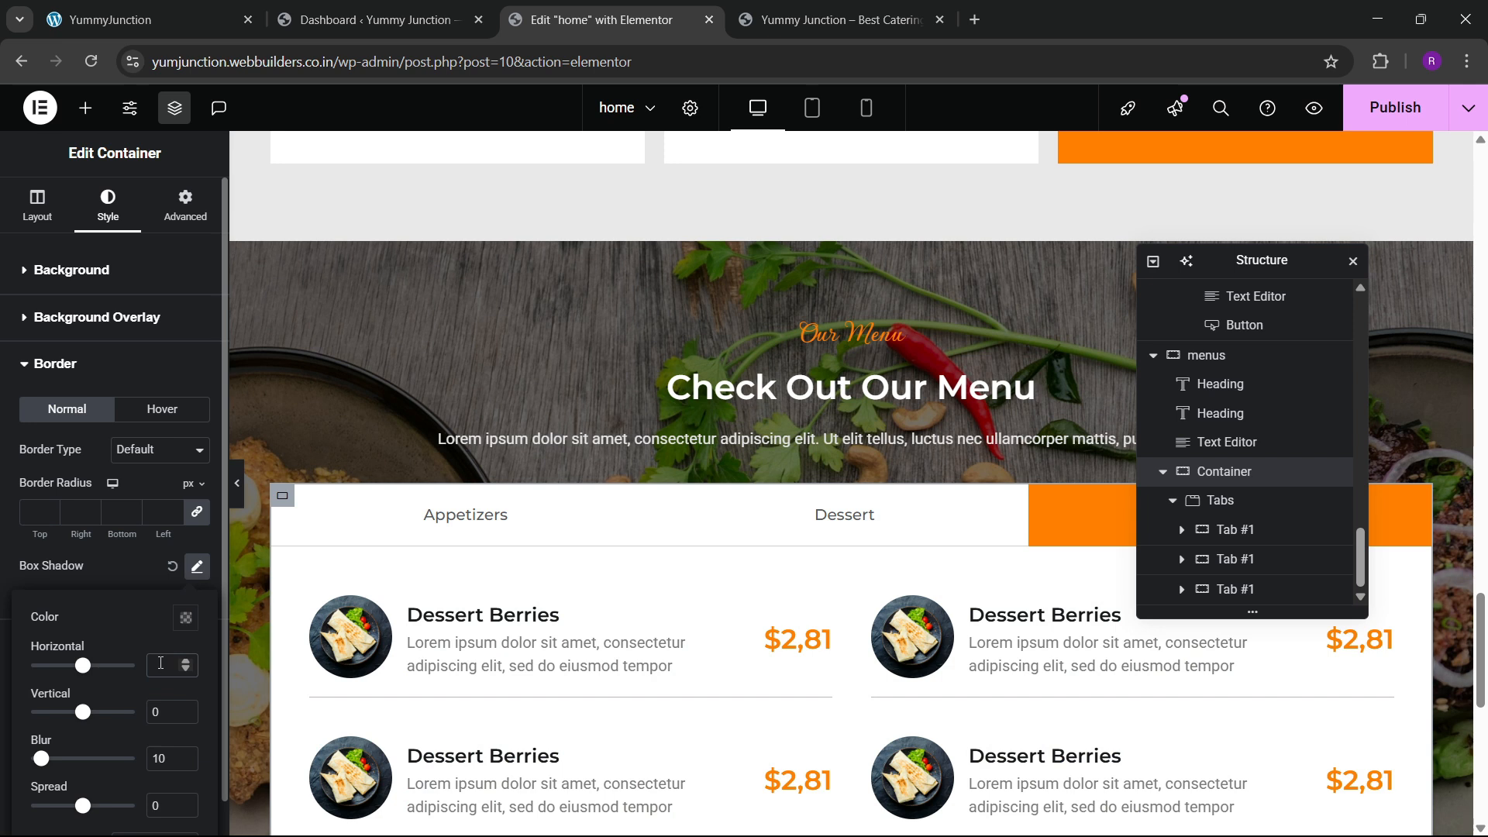
{"action": "type", "text": "5"}
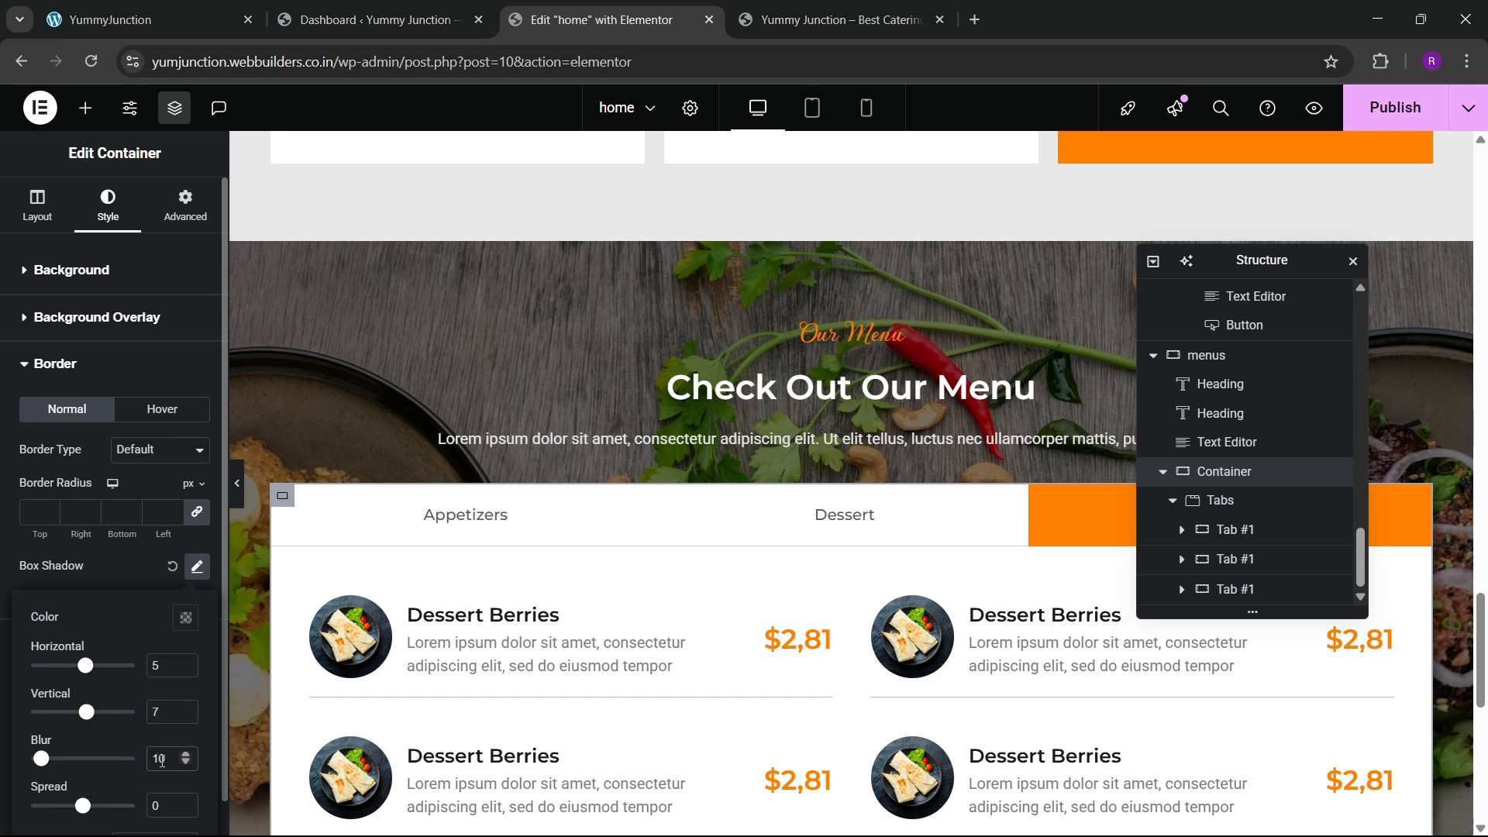
{"action": "scroll", "coordinate": [667, 531], "scroll_direction": "down", "scroll_amount": 8}
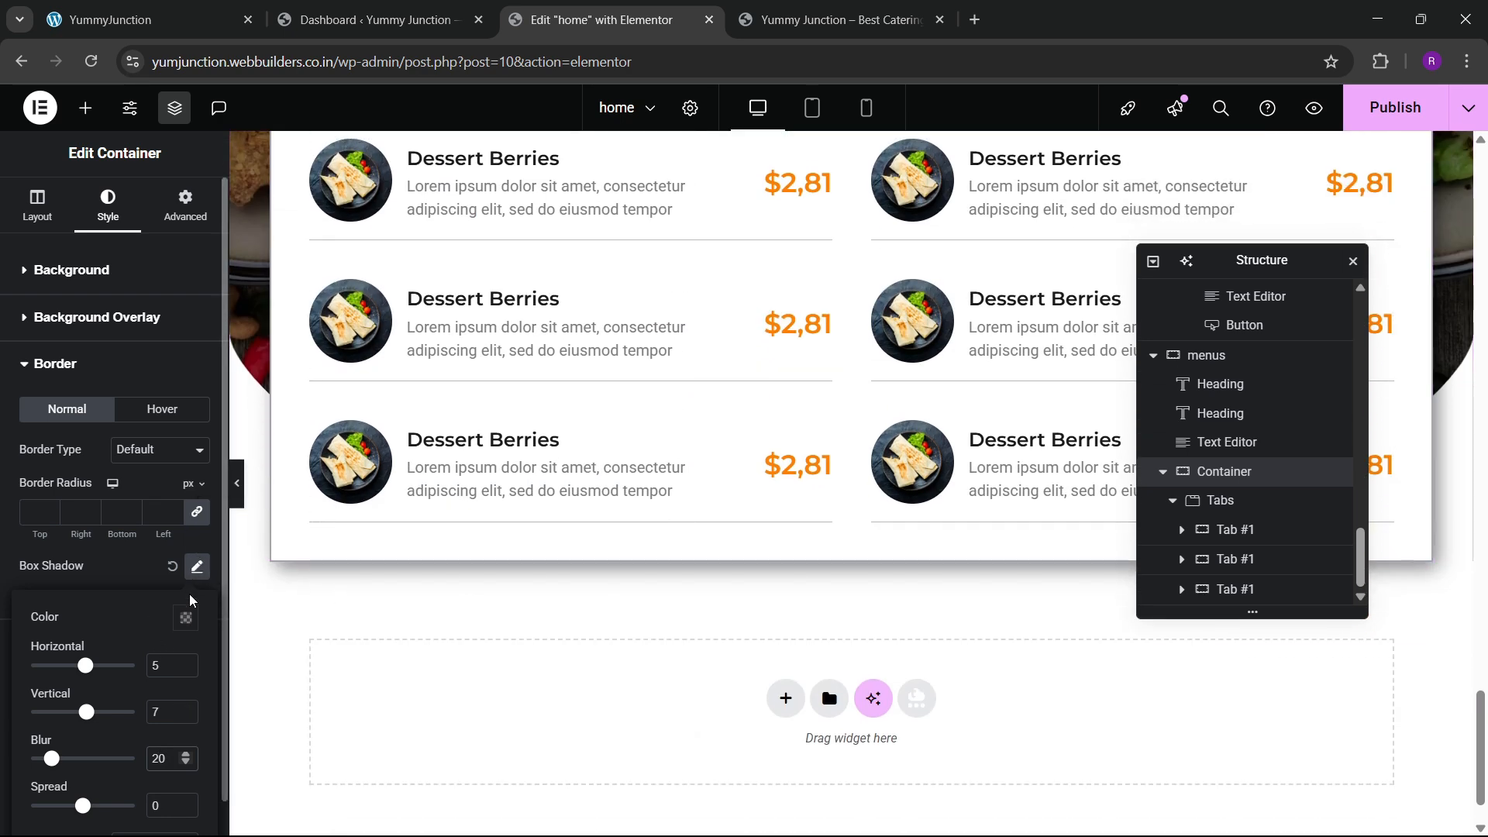
{"action": "left_click", "coordinate": [186, 618]}
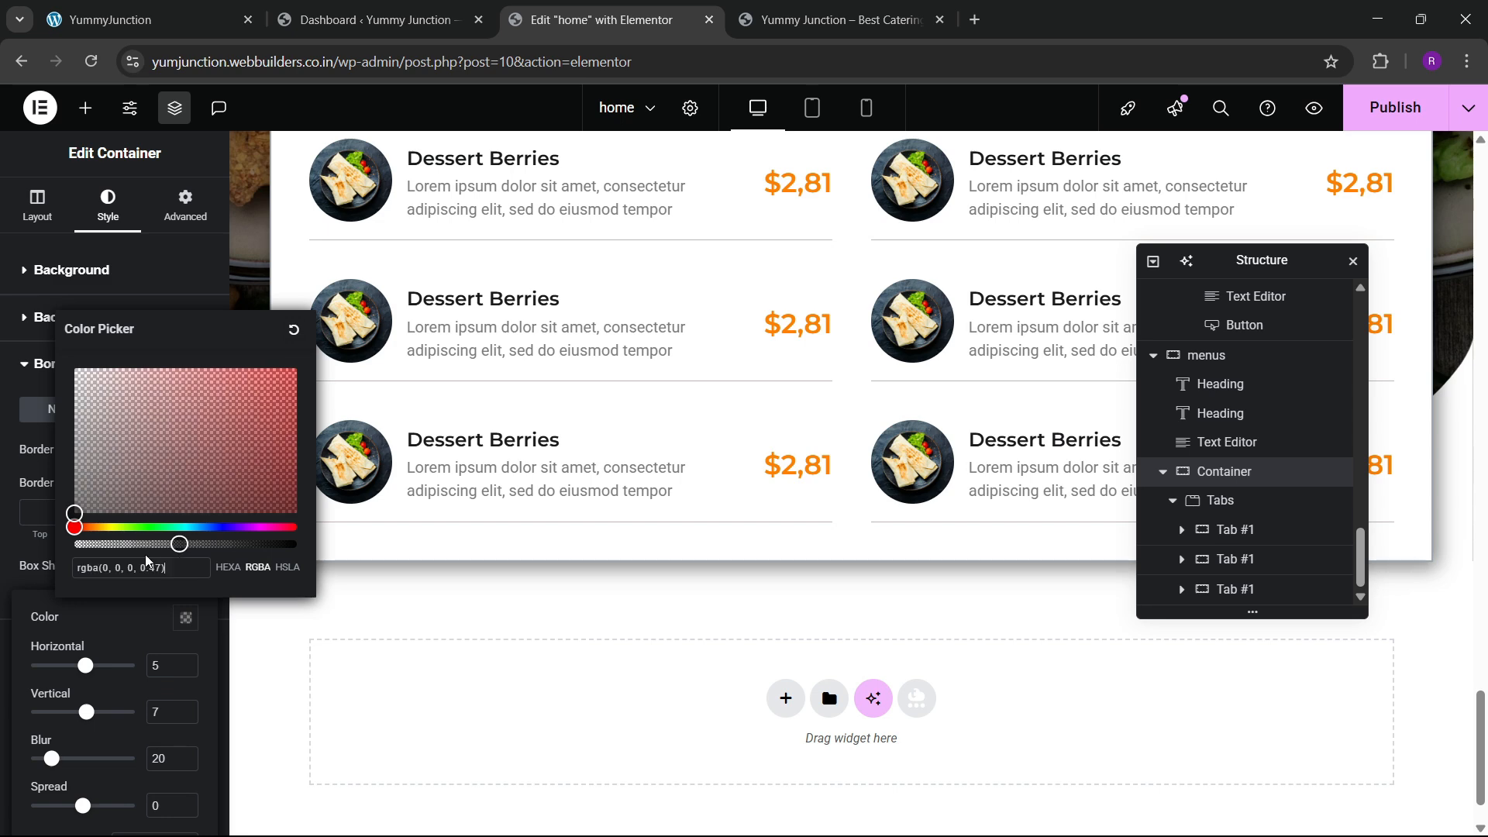
{"action": "left_click_drag", "start_coordinate": [146, 560], "coordinate": [130, 559]}
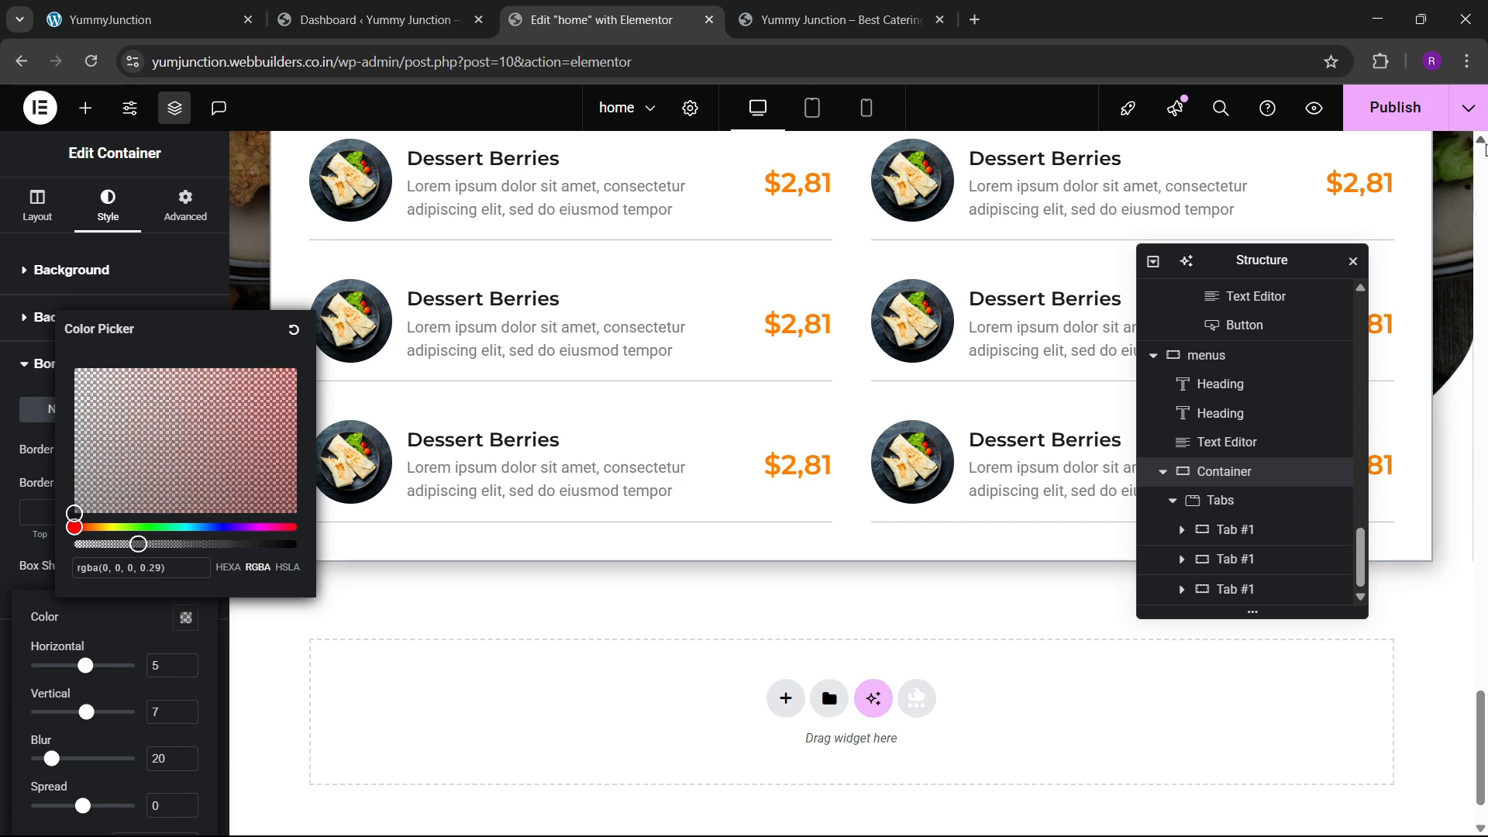
Publish the page and compare the Our Menu section on the live site with the reference page
{"action": "left_click", "coordinate": [1395, 107]}
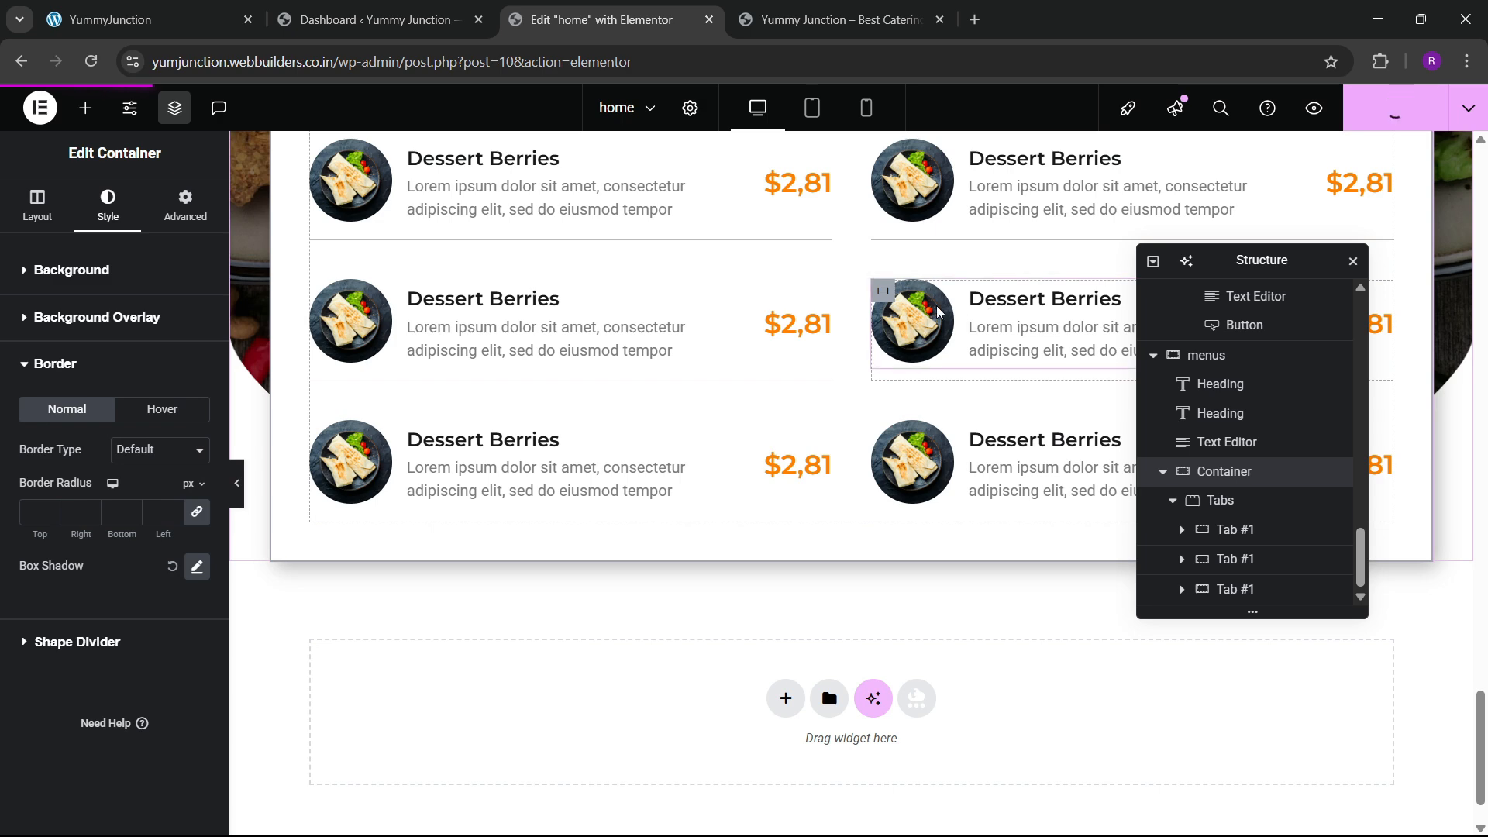
{"action": "left_click", "coordinate": [837, 19]}
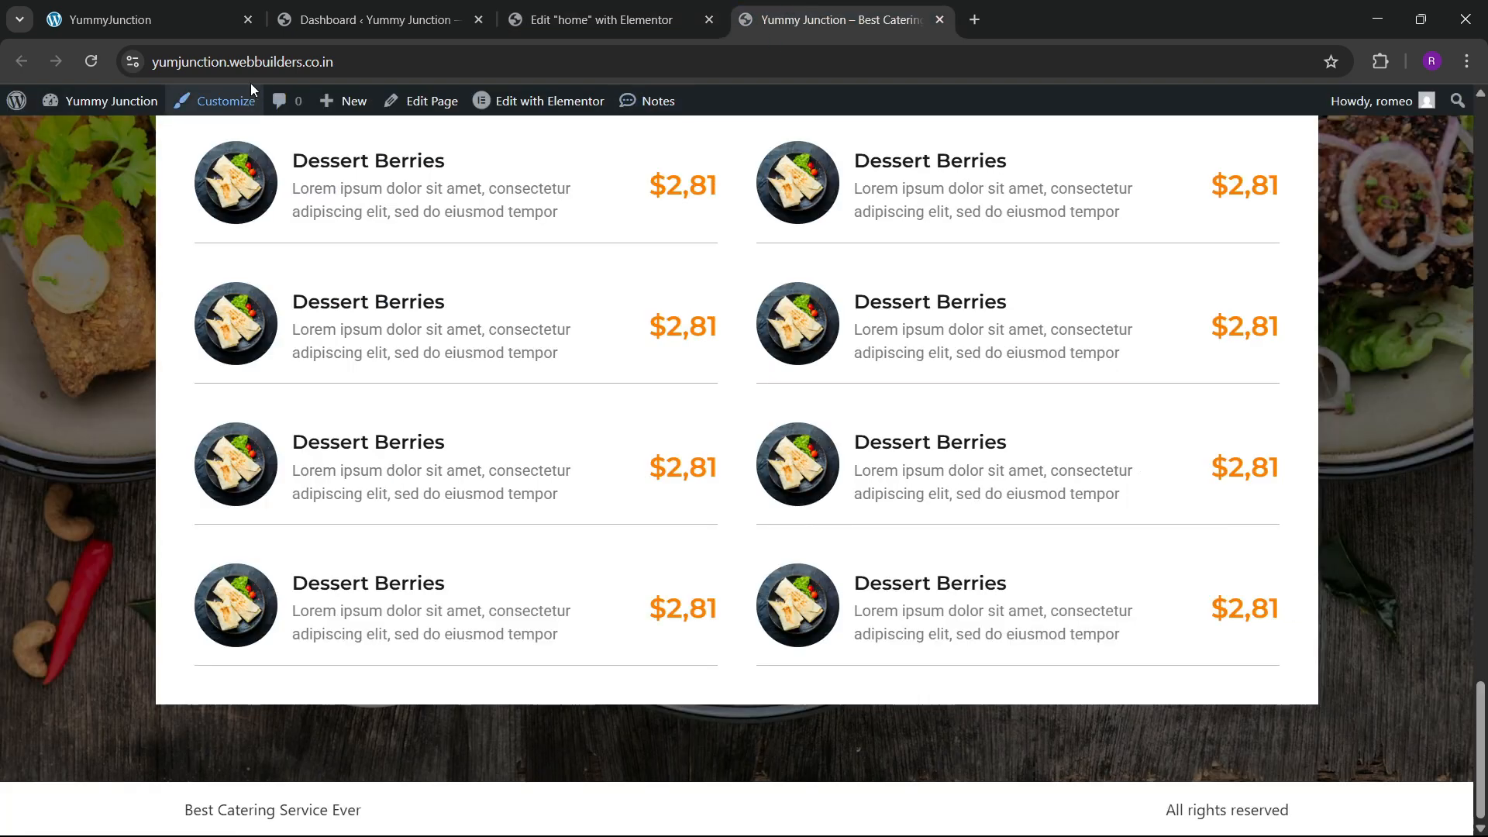
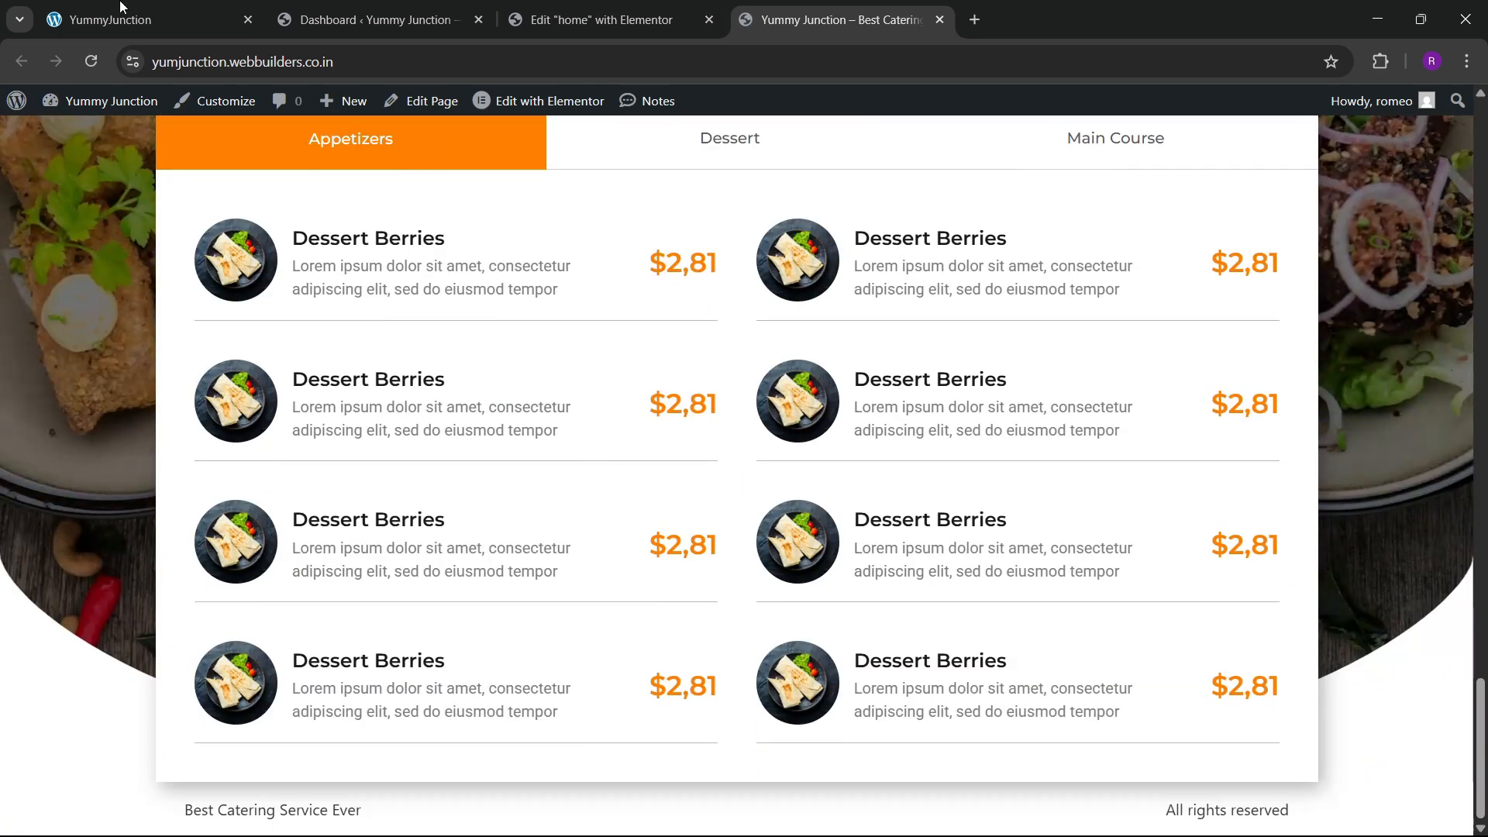
{"action": "left_click", "coordinate": [120, 15]}
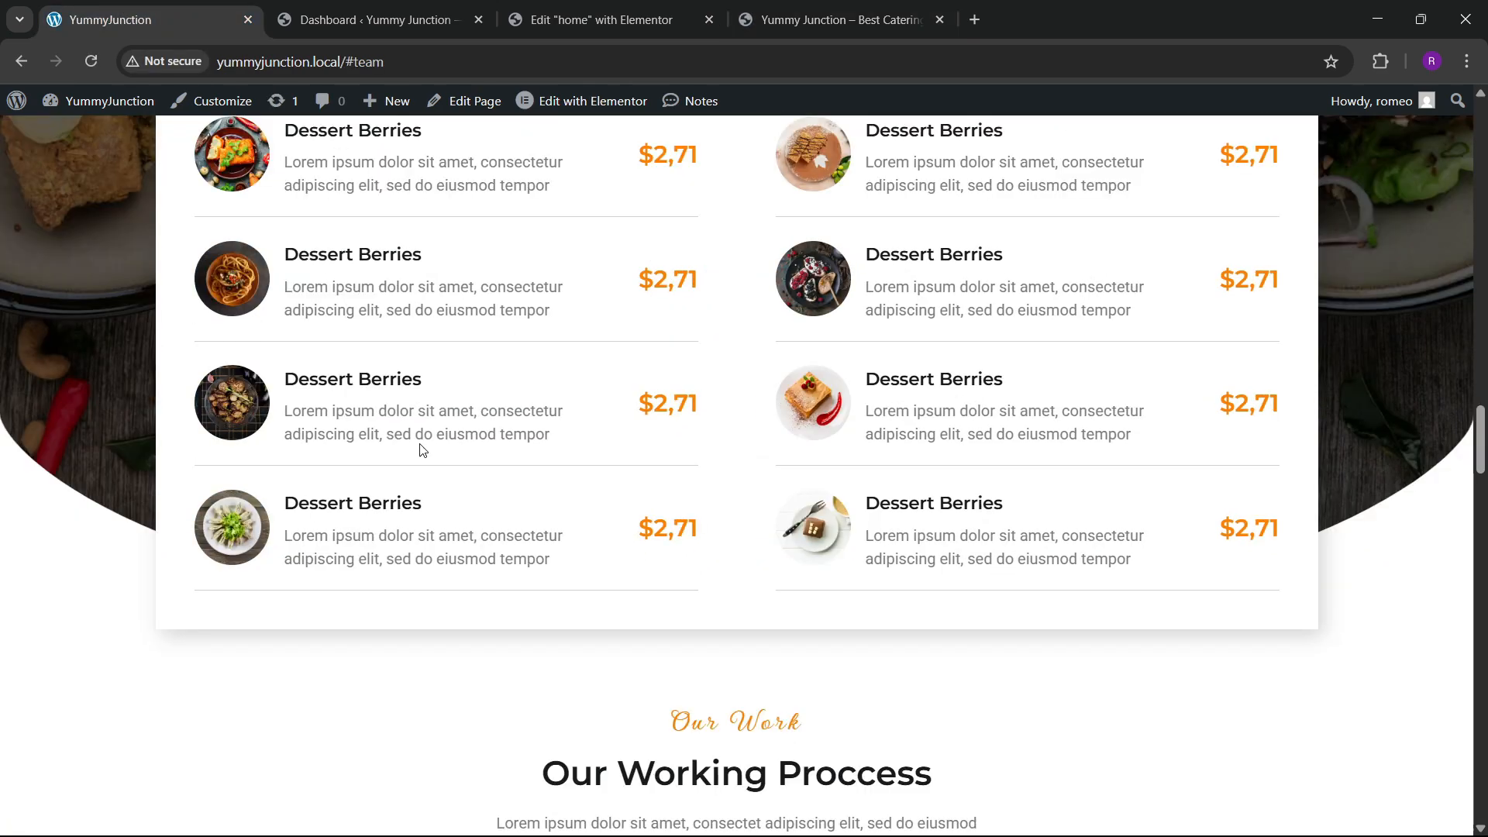
Examine the Our Working Proccess section on the reference page and return to the empty area below the menu in the editor
{"action": "scroll", "coordinate": [687, 519], "scroll_direction": "down", "scroll_amount": 5}
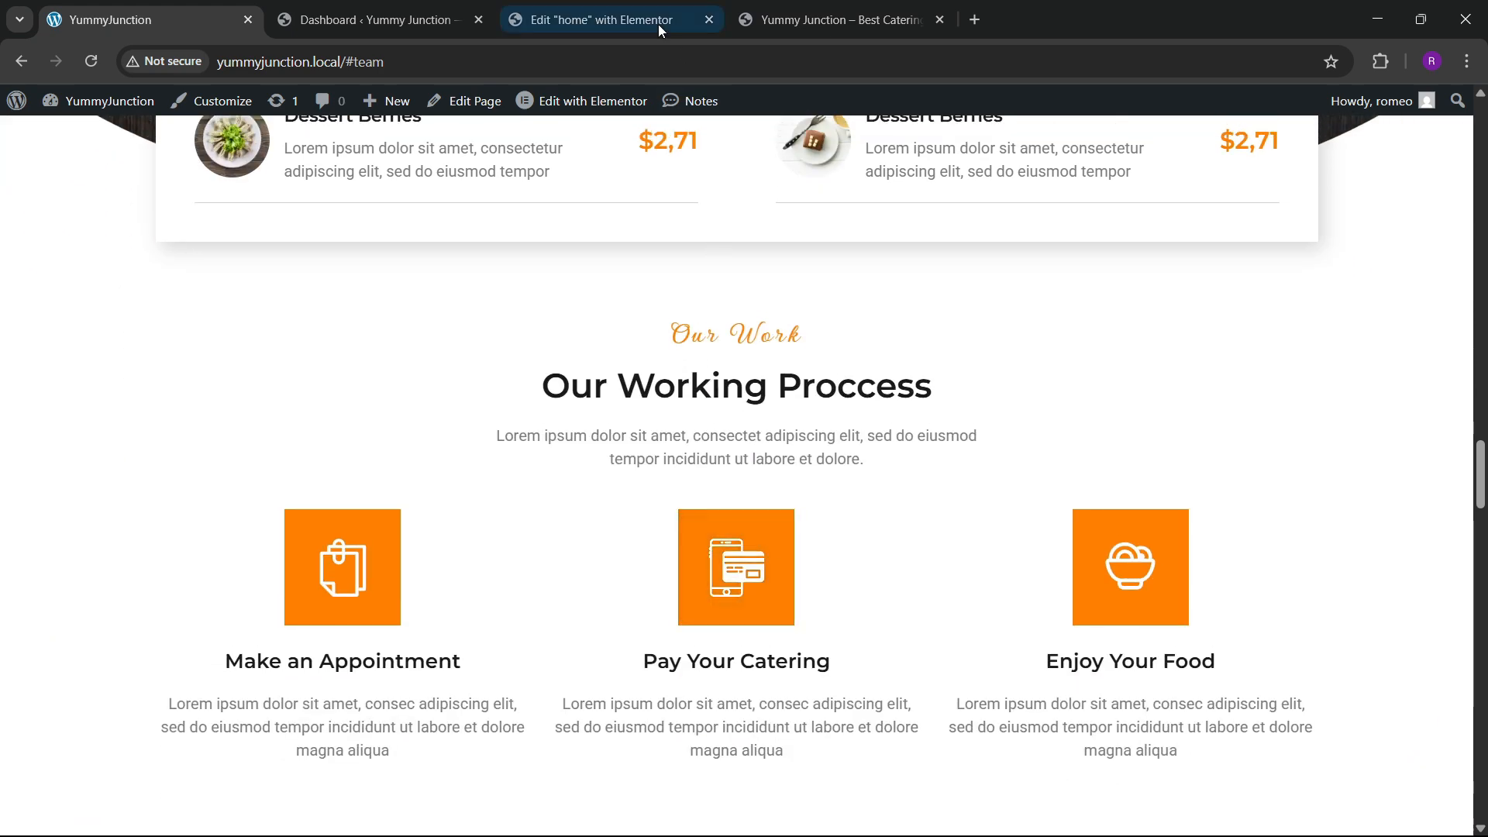
{"action": "left_click", "coordinate": [604, 19]}
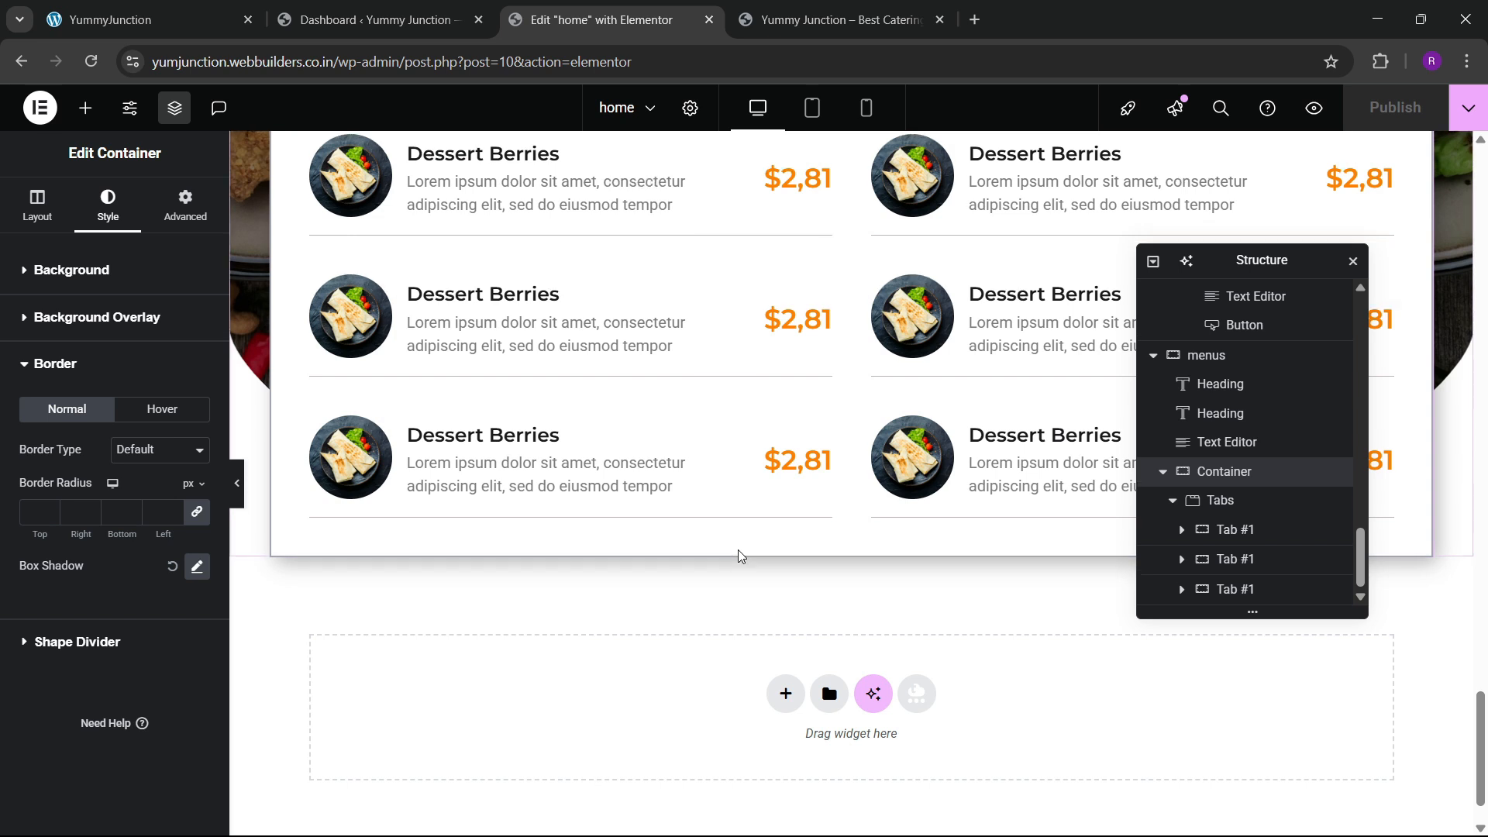
{"action": "scroll", "coordinate": [741, 554], "scroll_direction": "down", "scroll_amount": 1}
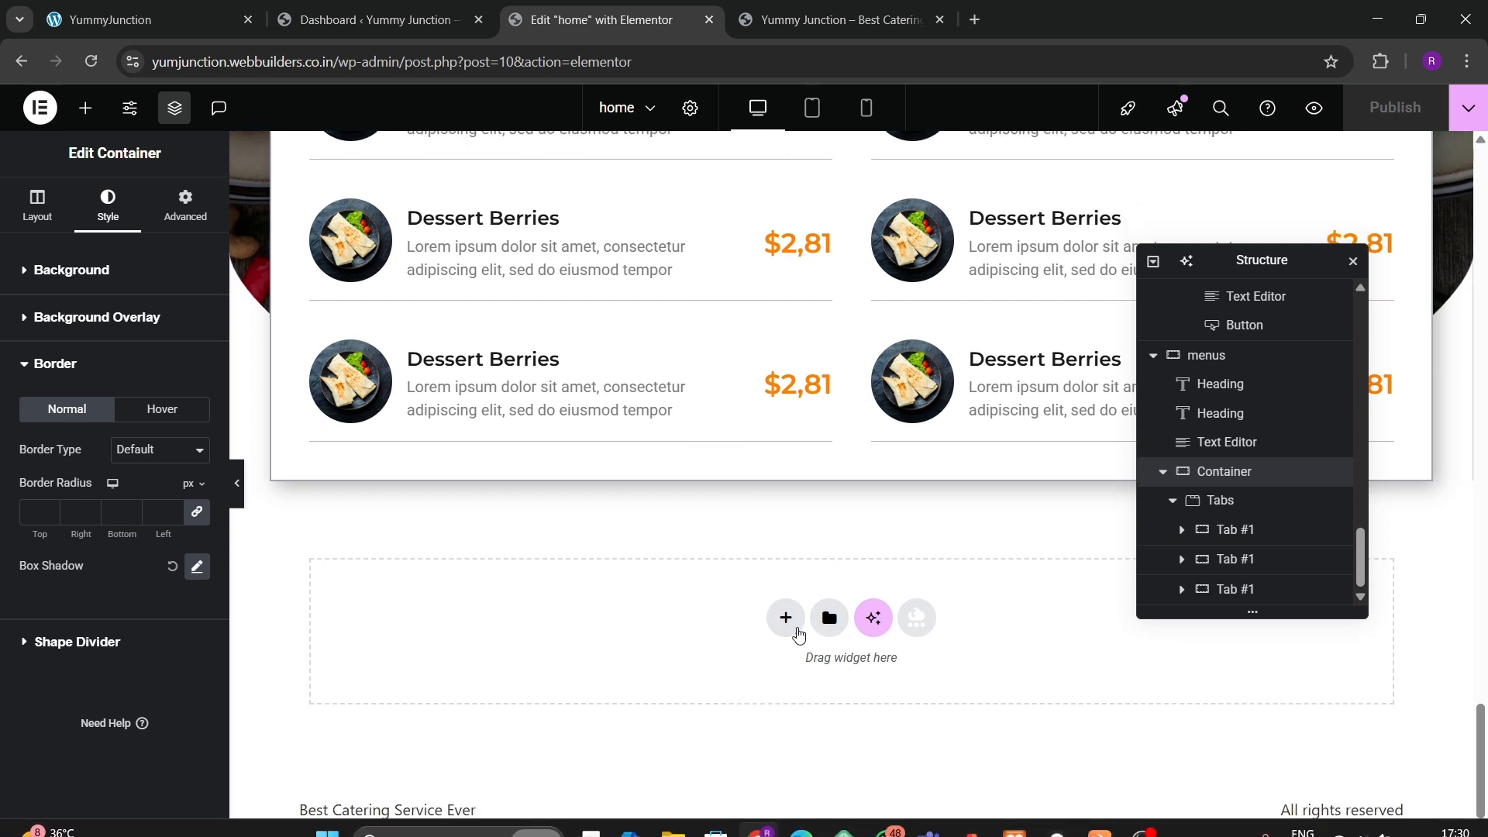
Add a boxed Flexbox container below the menu section, 1200 px wide with padding 80 top, 0 right, 80 bottom and 0 left
{"action": "left_click", "coordinate": [786, 618]}
{"action": "left_click", "coordinate": [789, 666]}
{"action": "left_click", "coordinate": [593, 665]}
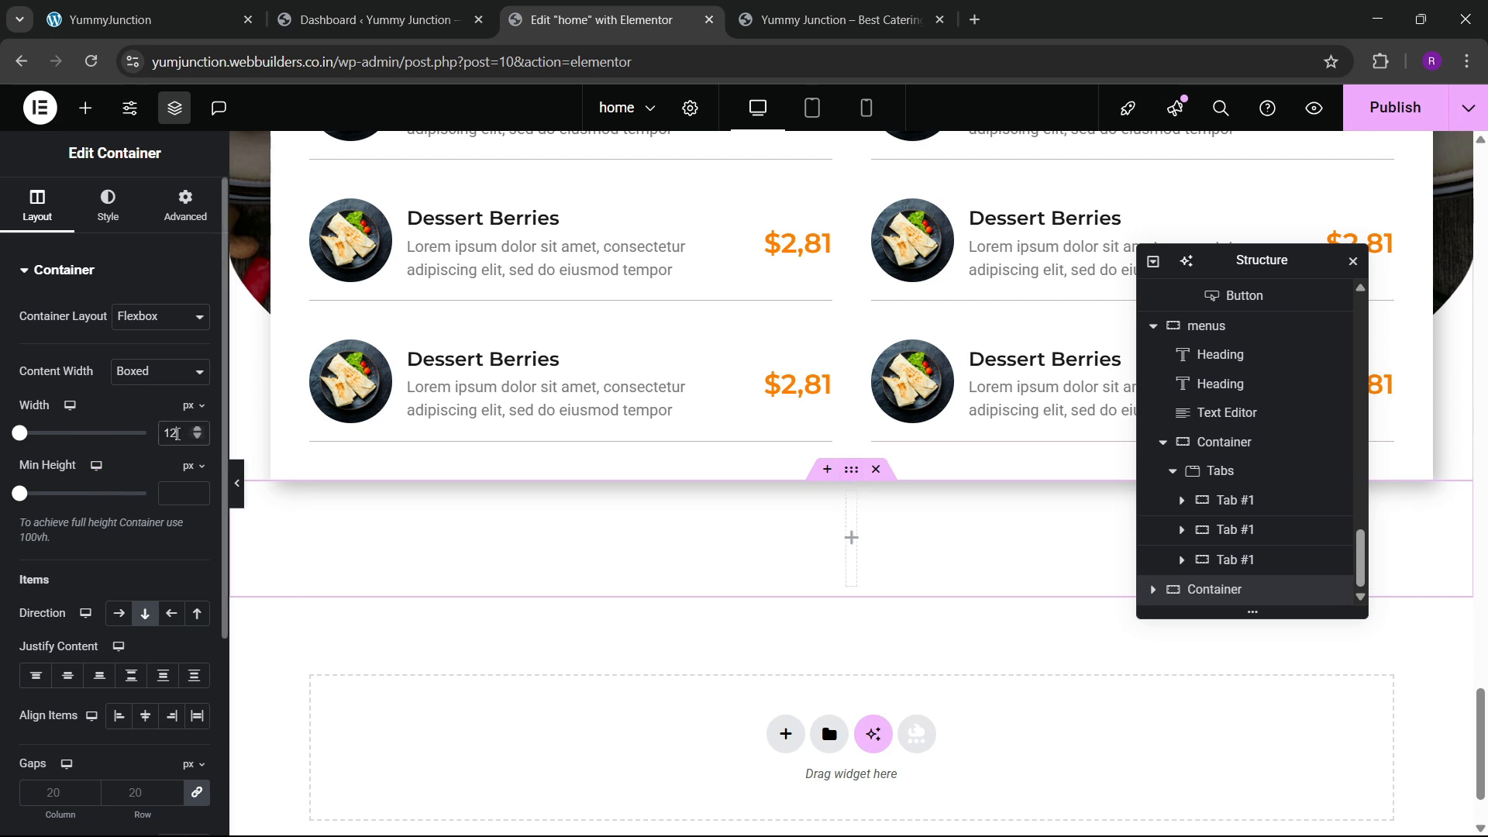
{"action": "left_click", "coordinate": [185, 205]}
{"action": "left_click", "coordinate": [195, 414]}
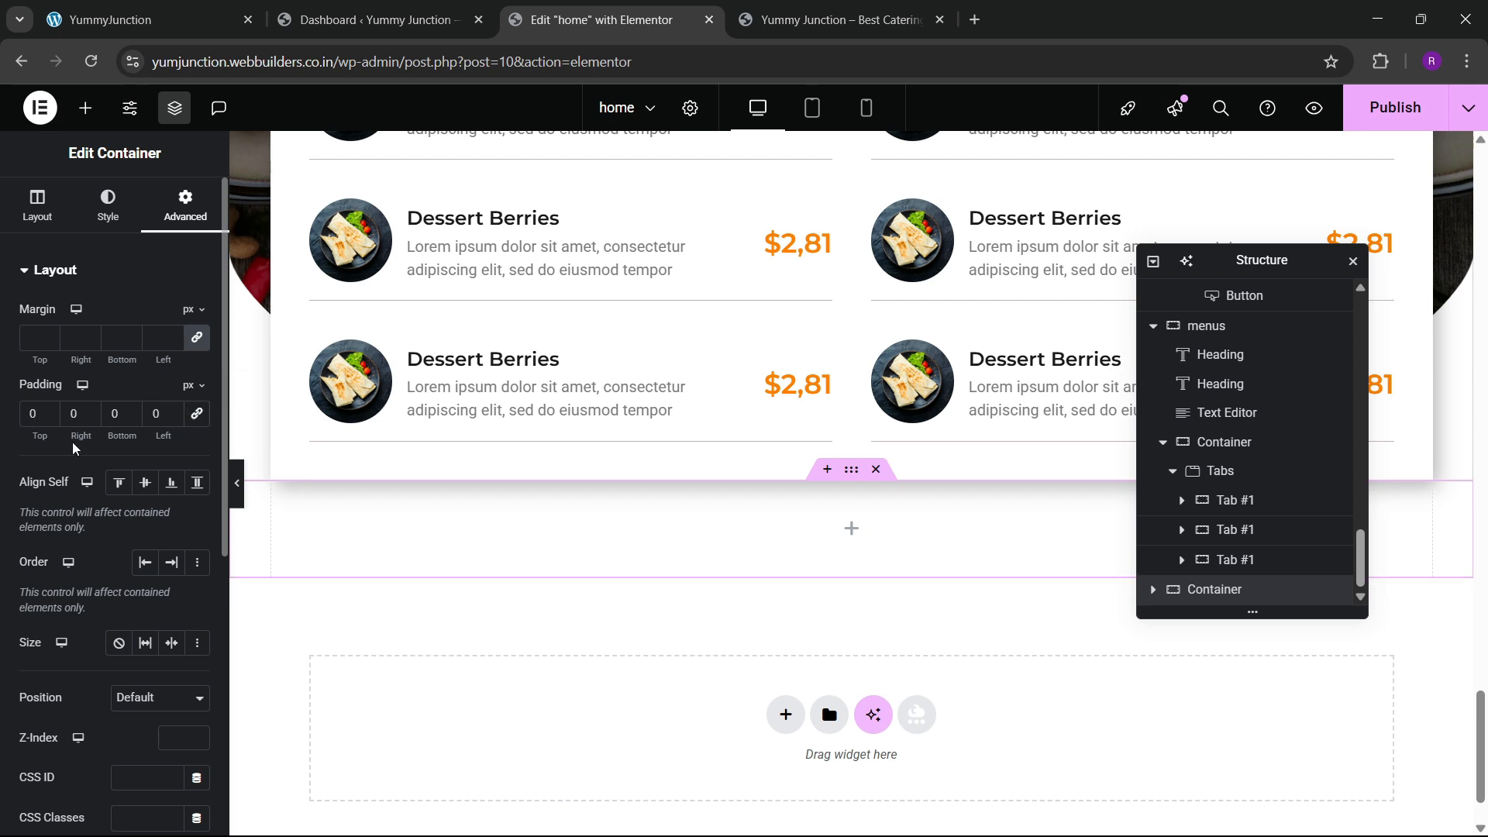
{"action": "type", "text": "8"}
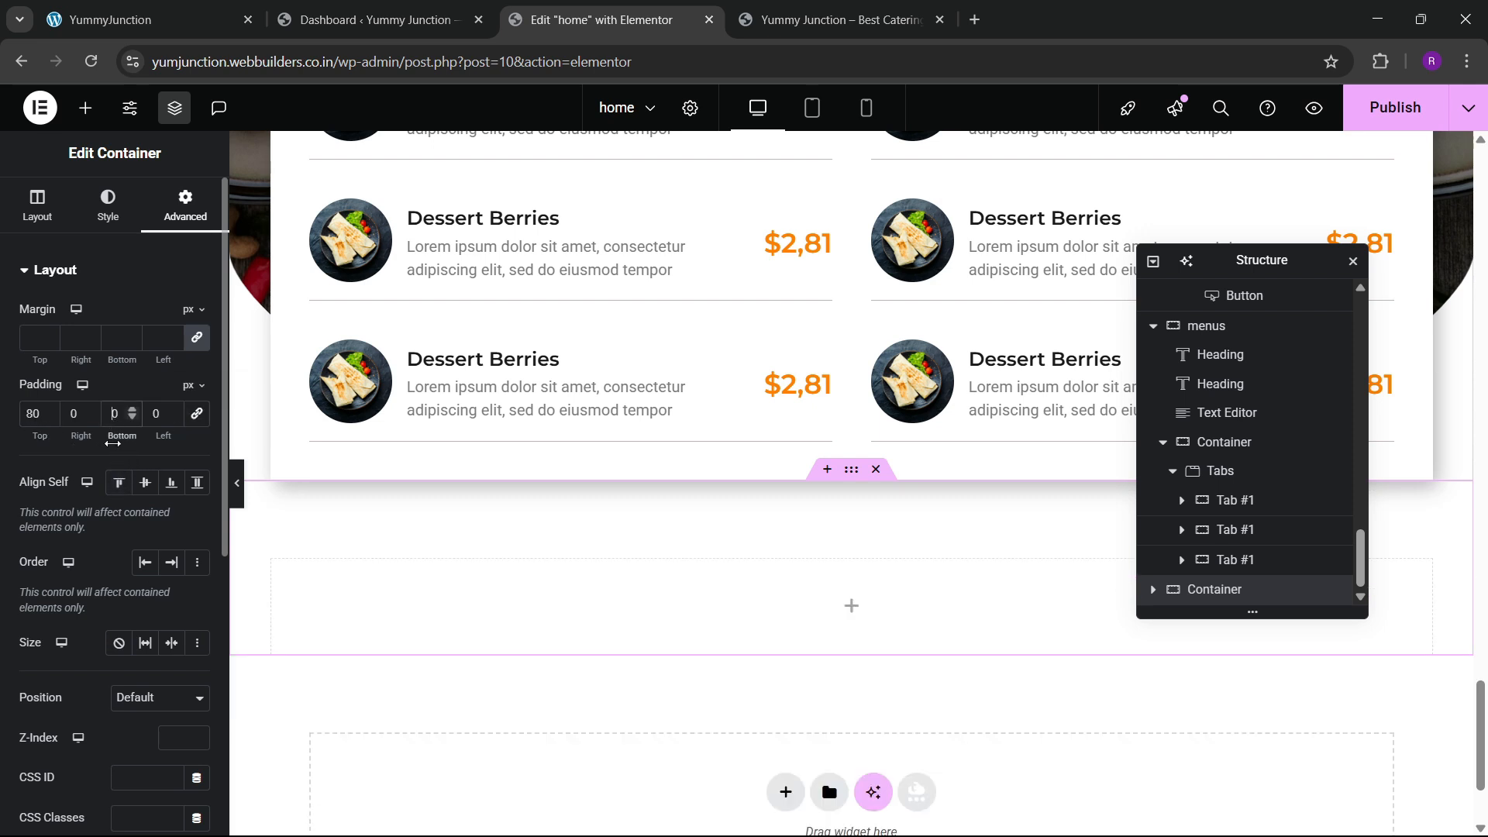
{"action": "type", "text": "8"}
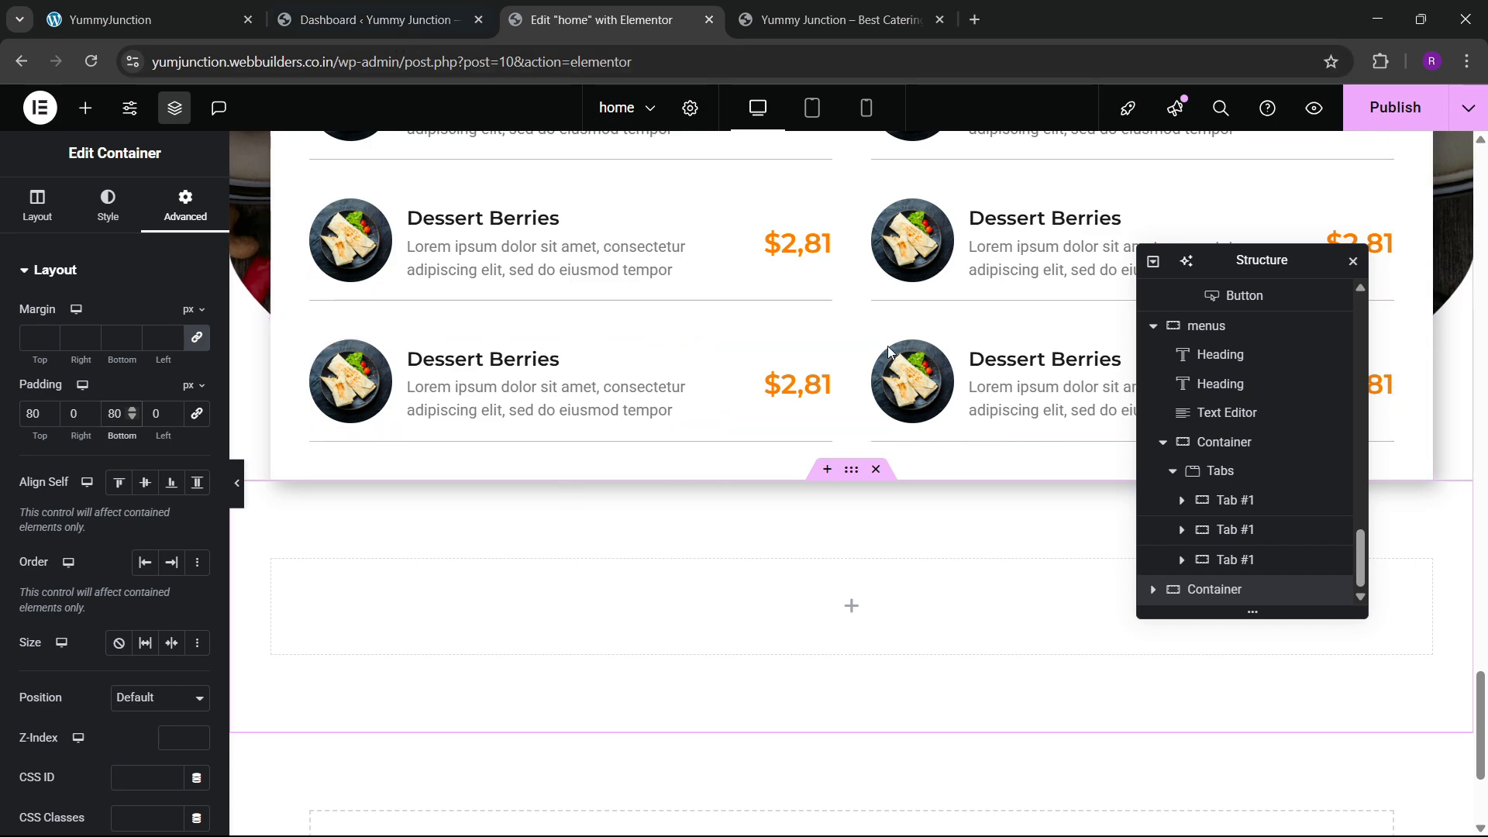
Copy the small Services heading from the services section and paste it into the new container below the menu
{"action": "left_click_drag", "start_coordinate": [1479, 740], "coordinate": [1482, 550]}
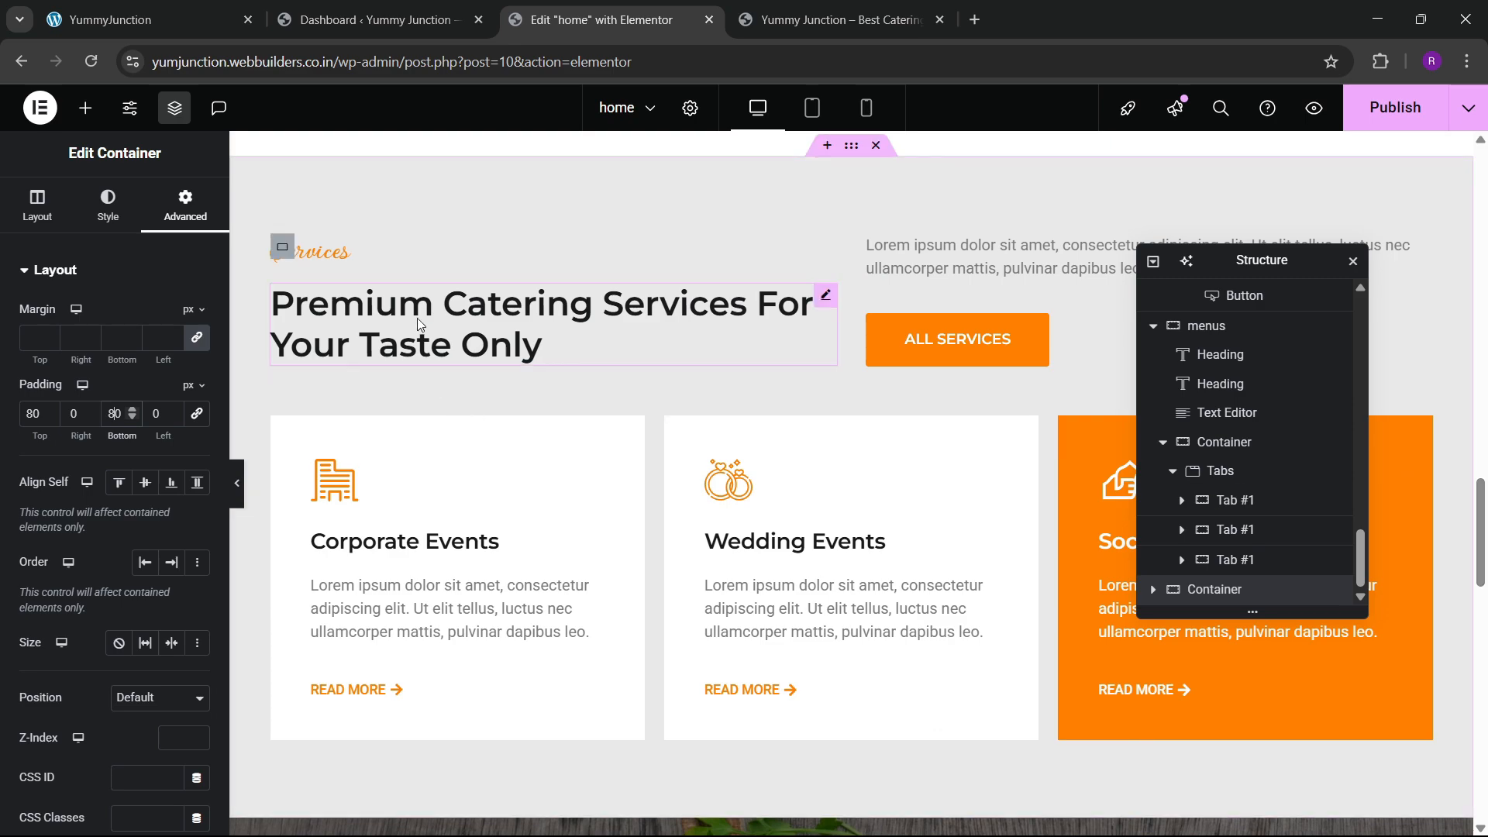
{"action": "right_click", "coordinate": [341, 244]}
{"action": "left_click", "coordinate": [387, 348]}
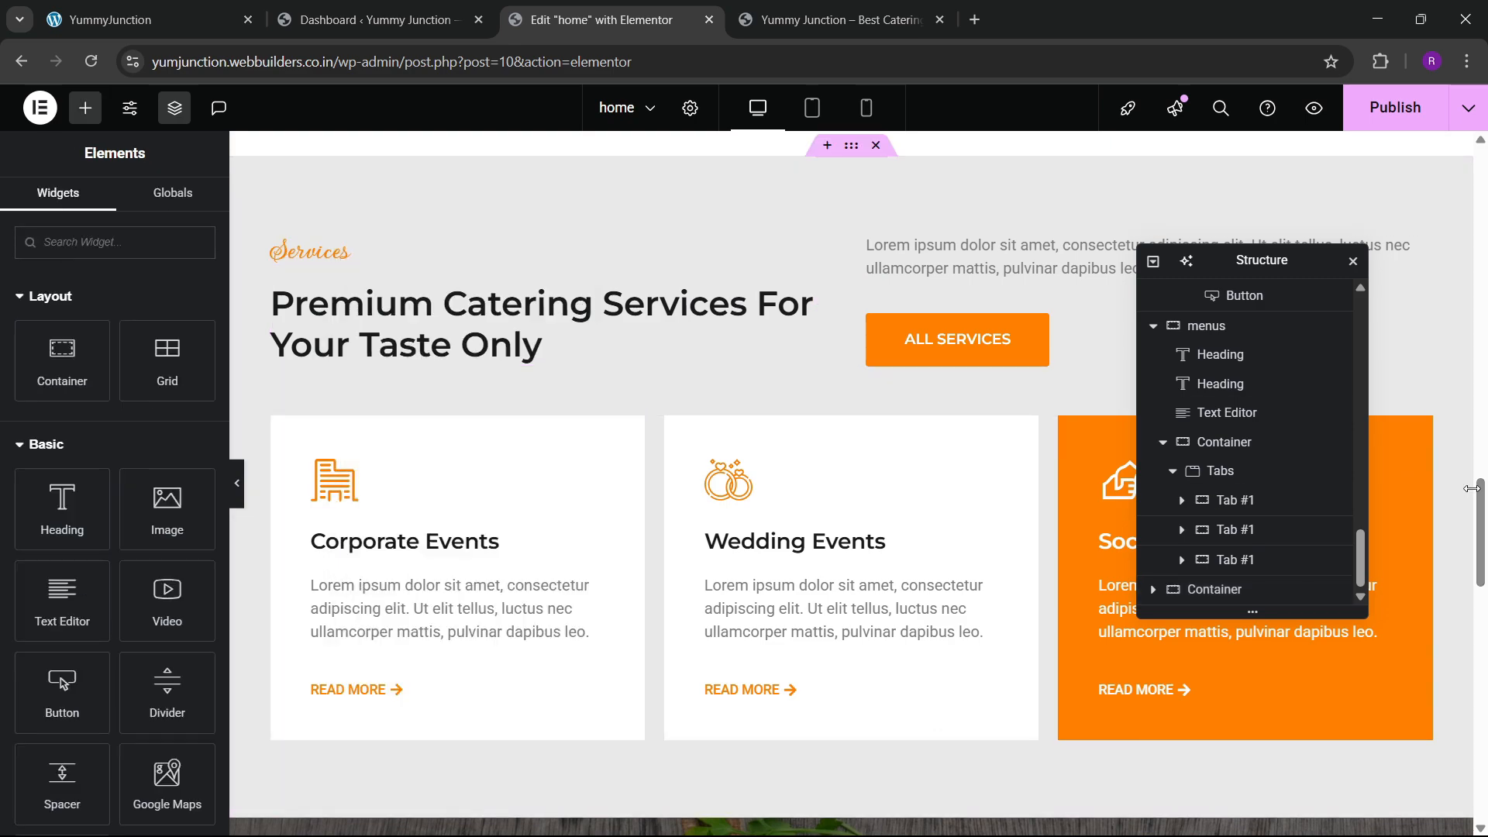
{"action": "left_click_drag", "start_coordinate": [1483, 535], "coordinate": [1483, 733]}
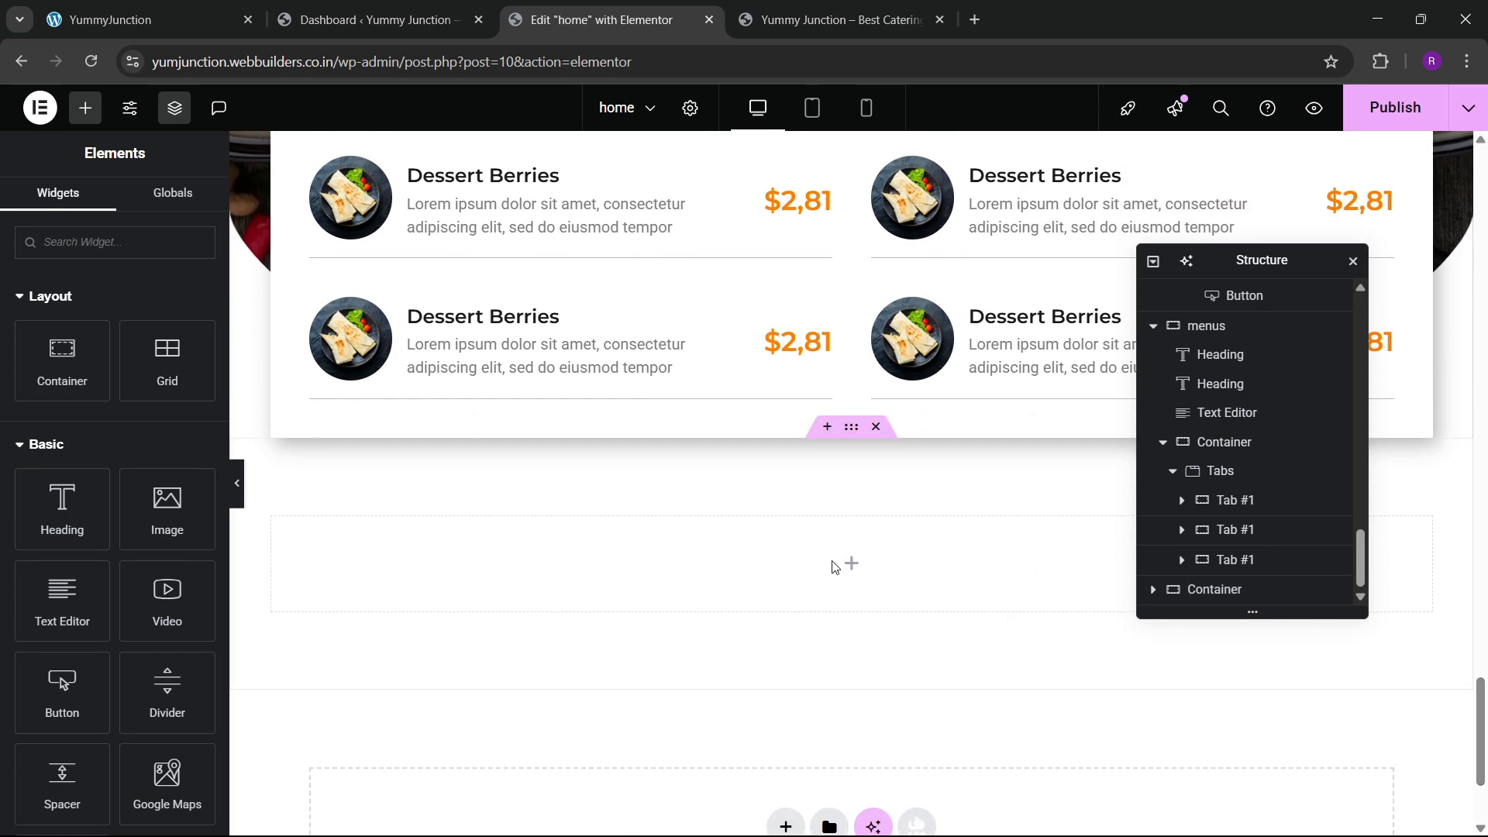
{"action": "right_click", "coordinate": [814, 558]}
{"action": "left_click", "coordinate": [855, 479]}
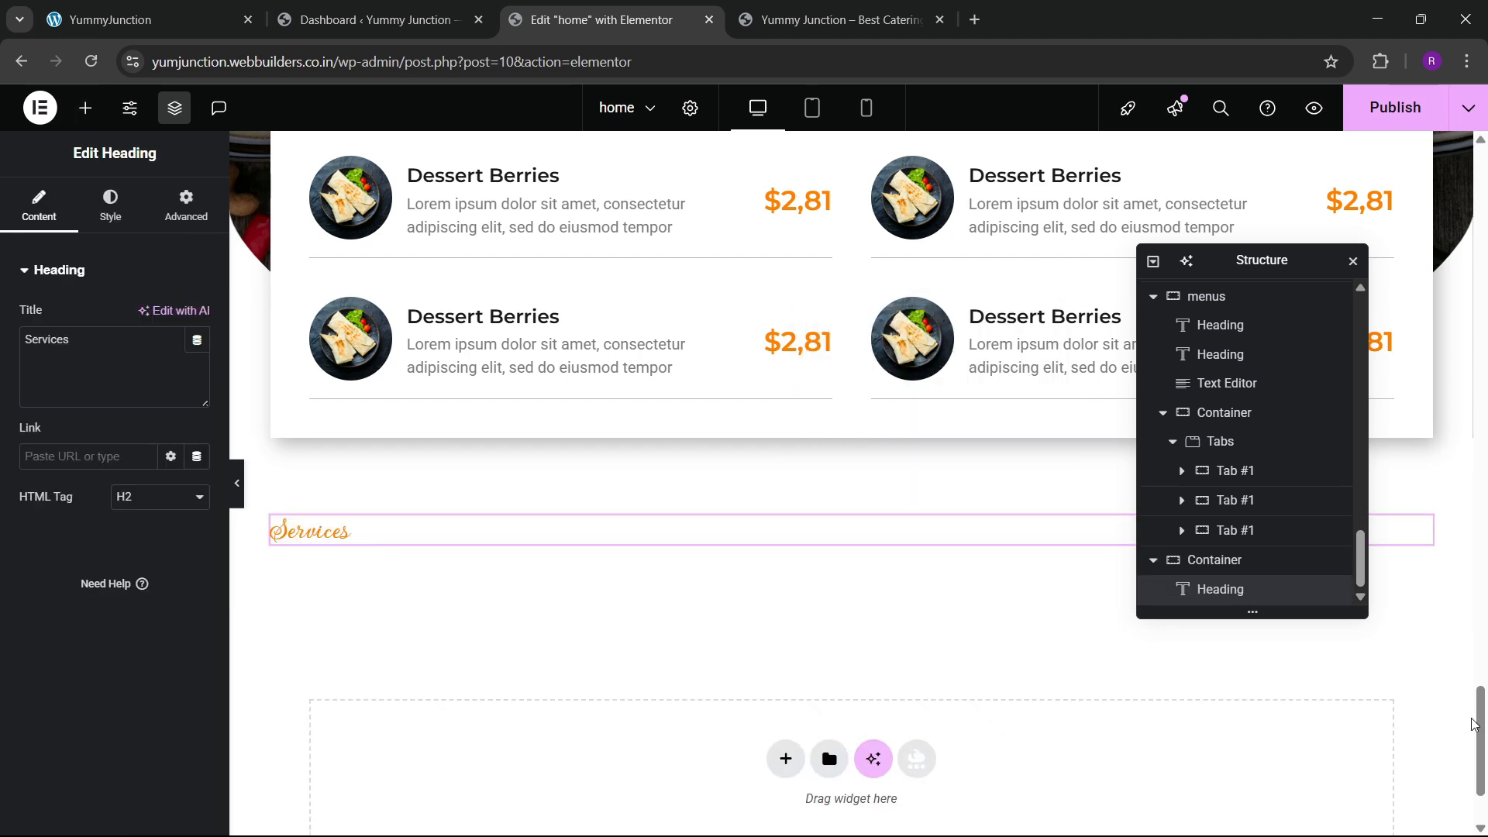
Copy the Premium Catering Services For Your Taste Only heading and paste it beneath the Services heading in the new container
{"action": "left_click_drag", "start_coordinate": [1476, 705], "coordinate": [1476, 487]}
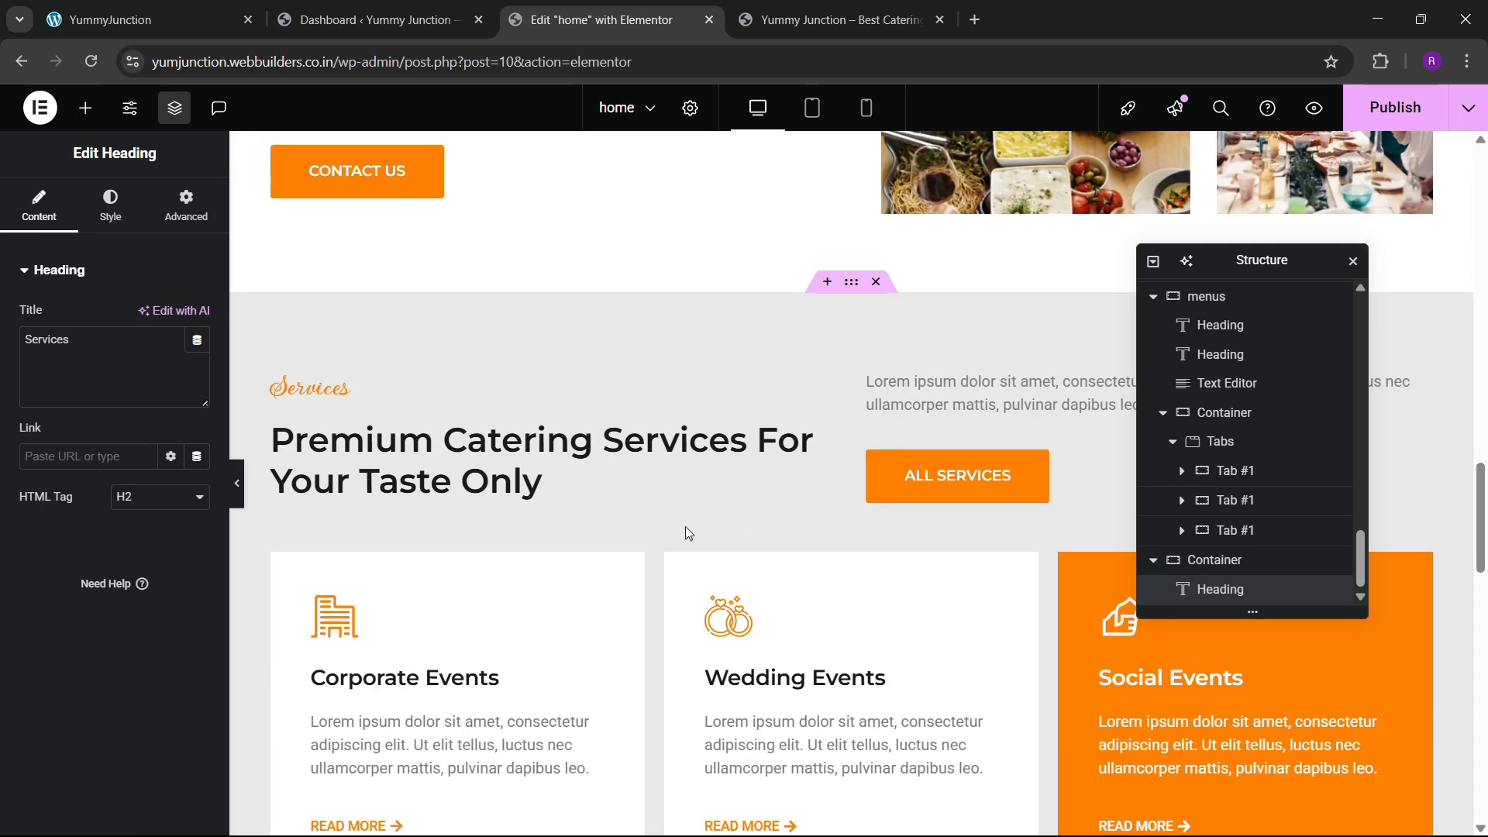
{"action": "right_click", "coordinate": [523, 482]}
{"action": "left_click", "coordinate": [561, 480]}
{"action": "scroll", "coordinate": [647, 618], "scroll_direction": "down", "scroll_amount": 15}
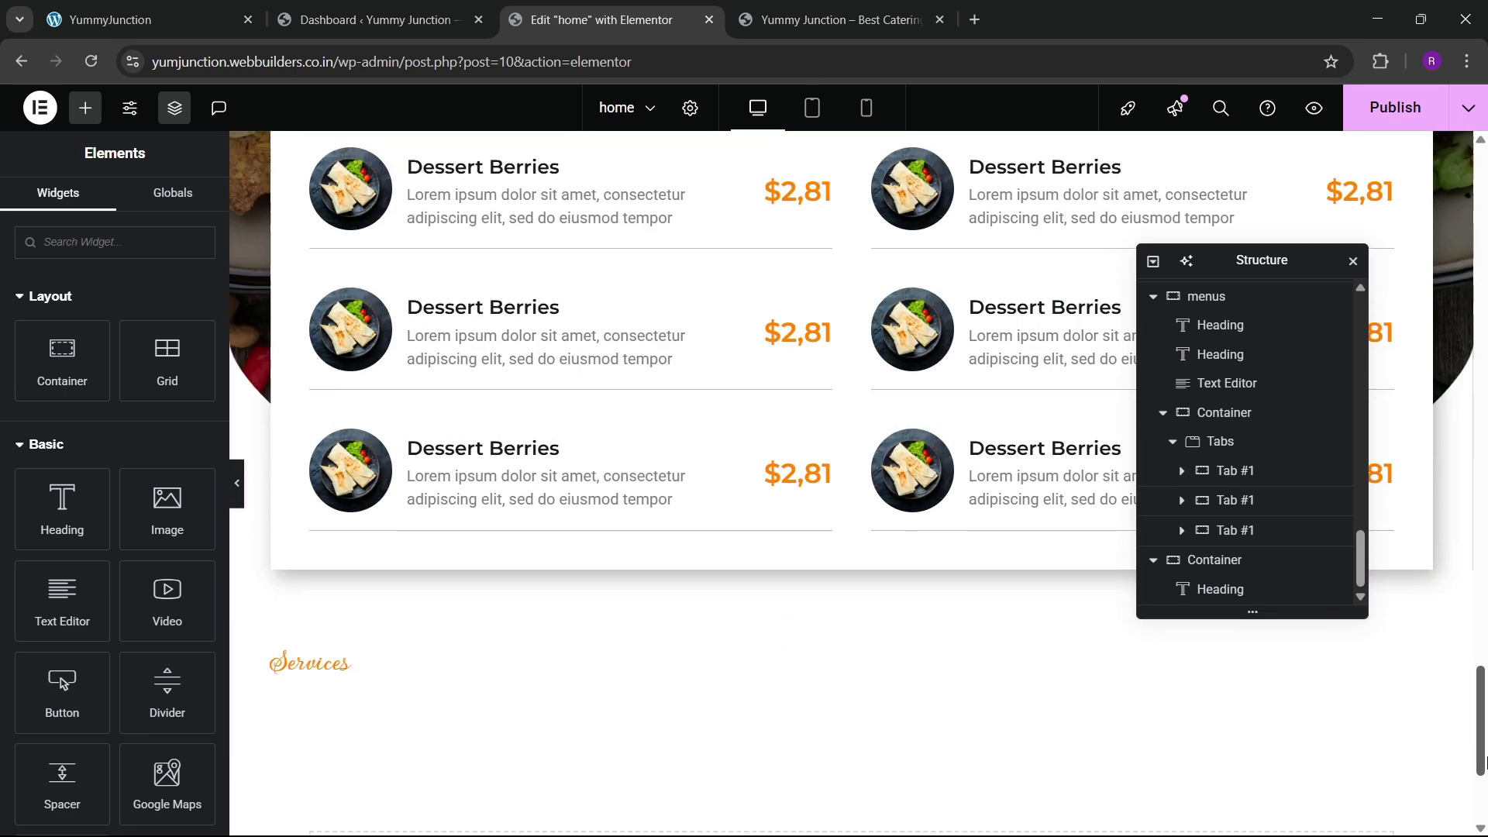
{"action": "right_click", "coordinate": [326, 535]}
{"action": "left_click", "coordinate": [356, 508]}
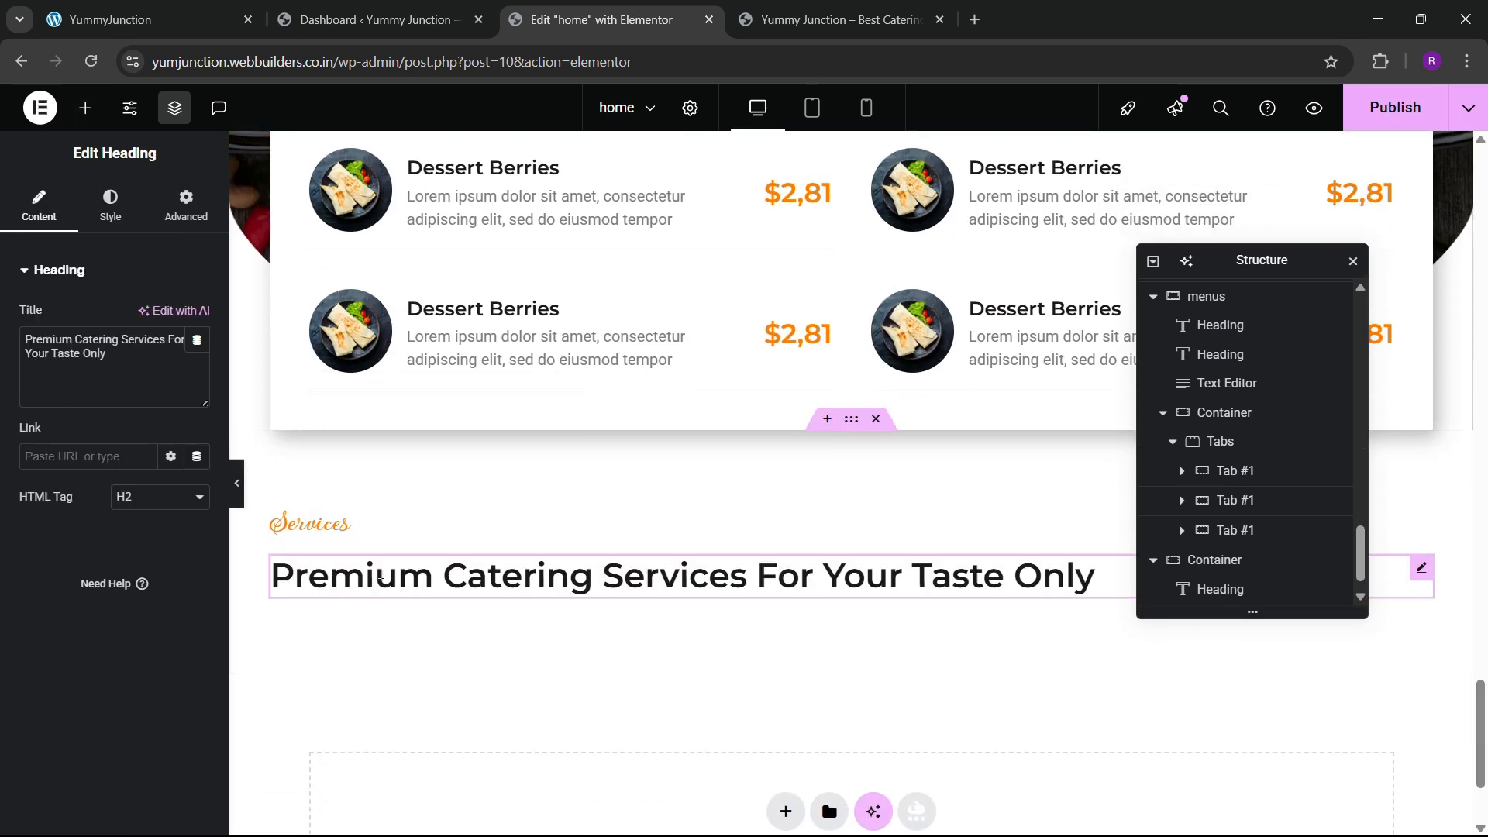
Centre the new container's justification and item alignment, and centre-align the text of its large heading
{"action": "mouse_move", "coordinate": [817, 470]}
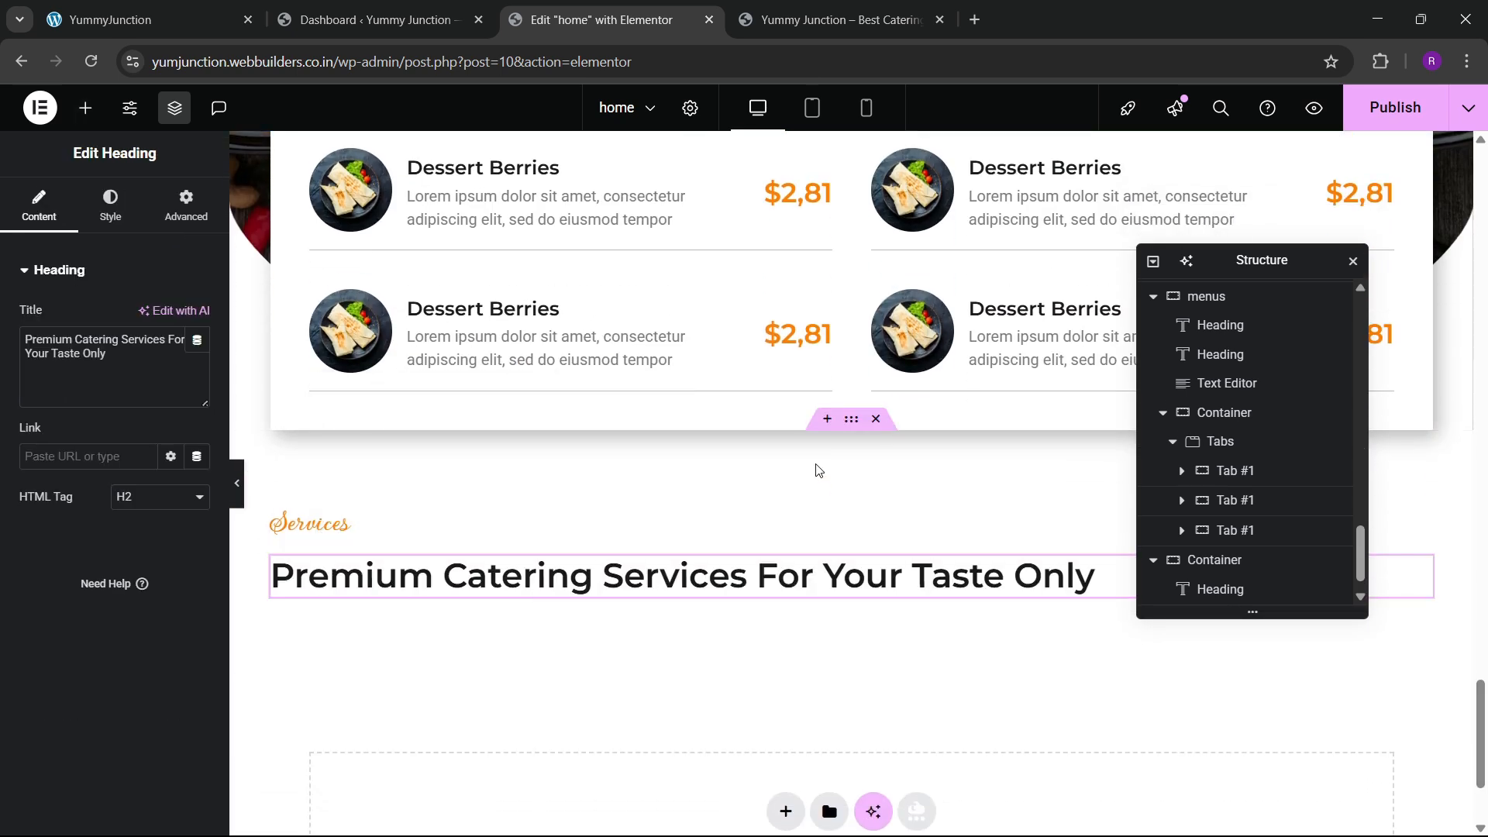
{"action": "left_click", "coordinate": [11, 220]}
{"action": "left_click", "coordinate": [67, 675]}
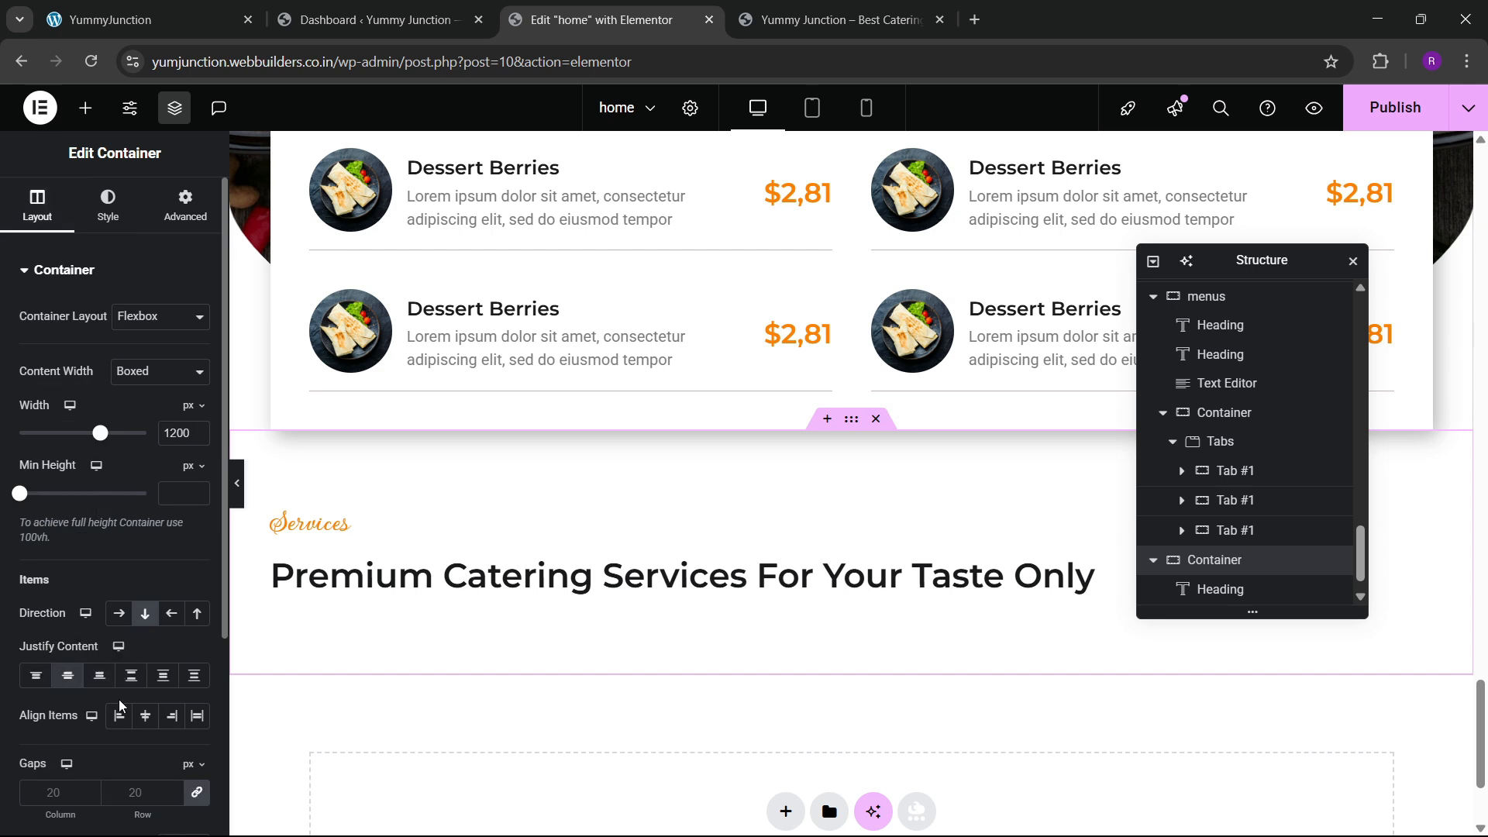
{"action": "left_click", "coordinate": [145, 715]}
{"action": "left_click", "coordinate": [1095, 577]}
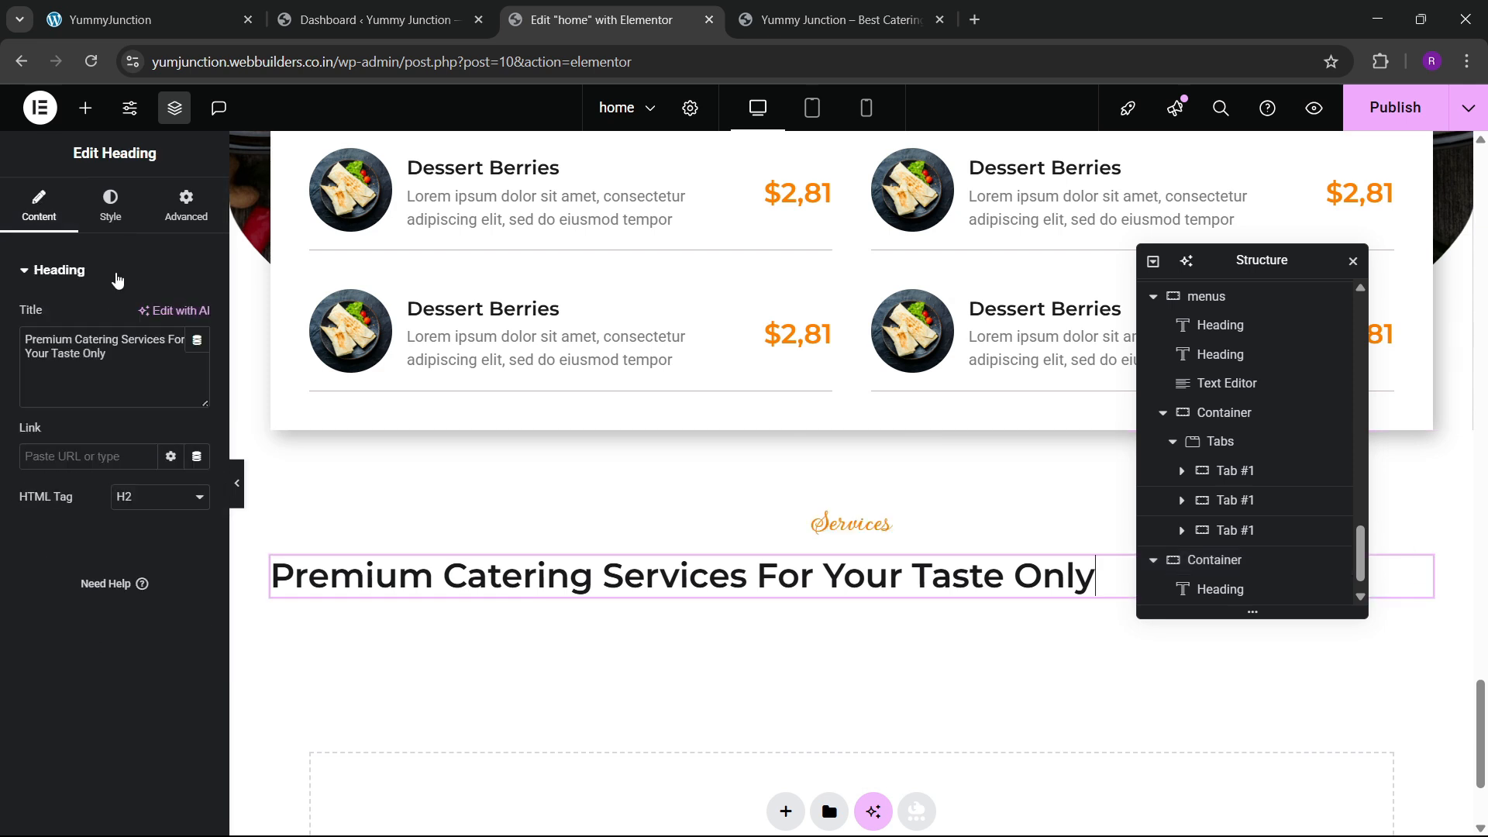
{"action": "left_click", "coordinate": [110, 205]}
{"action": "left_click", "coordinate": [142, 317]}
Replace the large heading's title with "Our Working Proccess" copied from the YummyJunction reference page
{"action": "key", "text": "ctrl+1"}
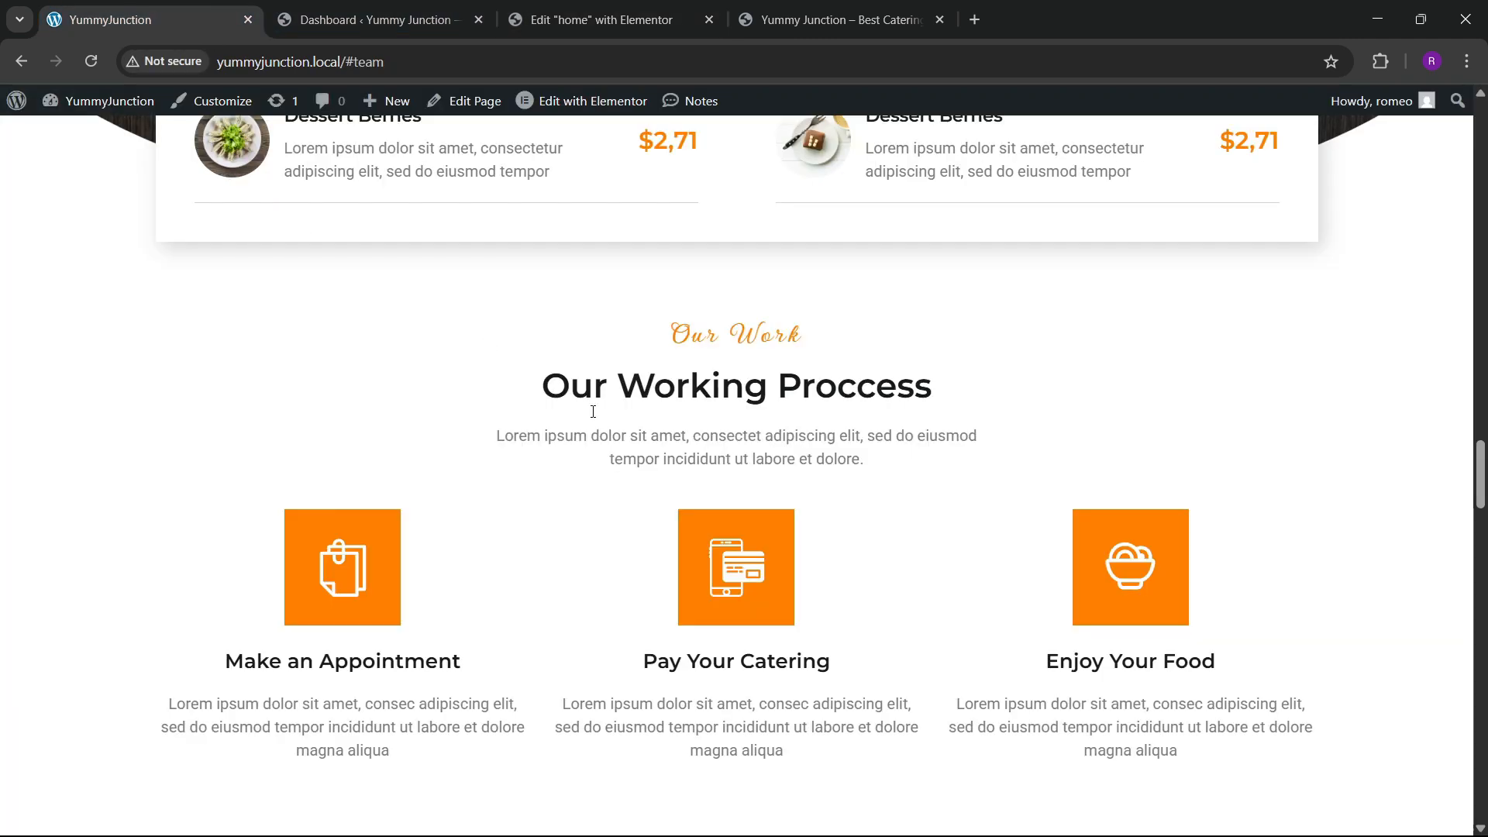
{"action": "left_click_drag", "start_coordinate": [548, 398], "coordinate": [849, 388]}
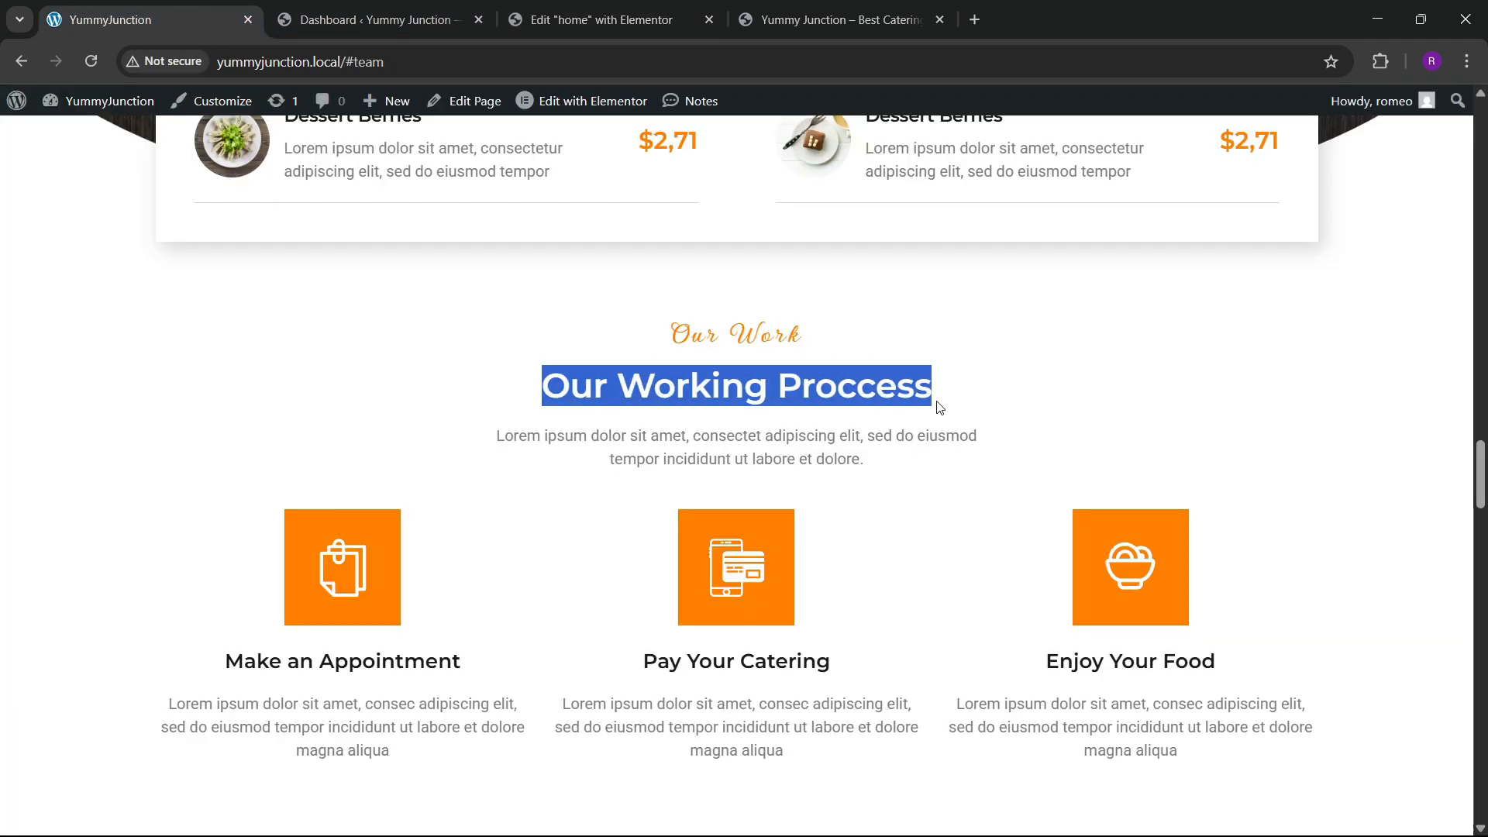
{"action": "left_click", "coordinate": [651, 16]}
{"action": "left_click", "coordinate": [39, 206]}
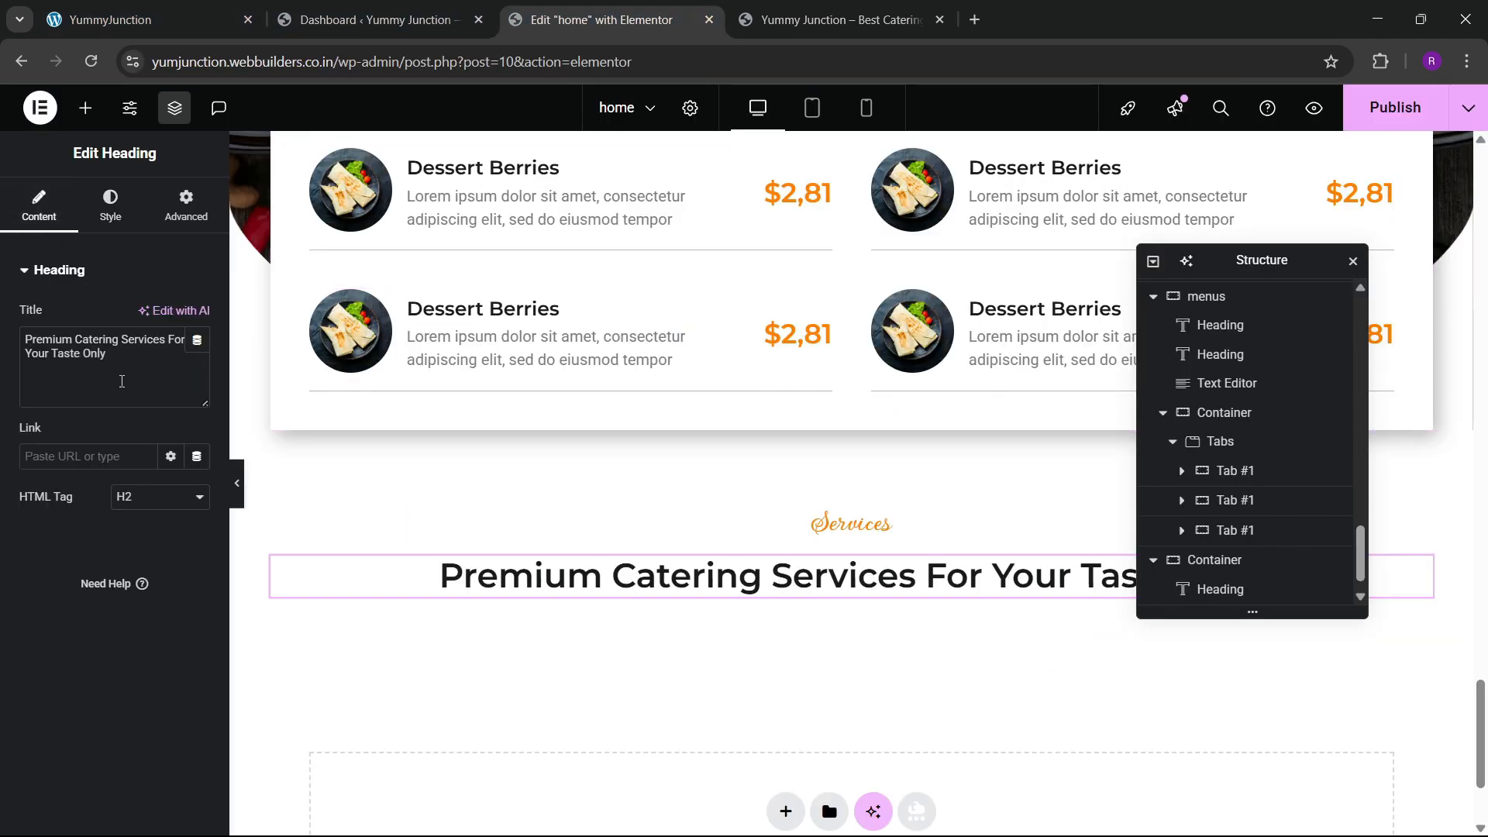
{"action": "key", "text": "ctrl+a"}
{"action": "key", "text": "ctrl+v"}
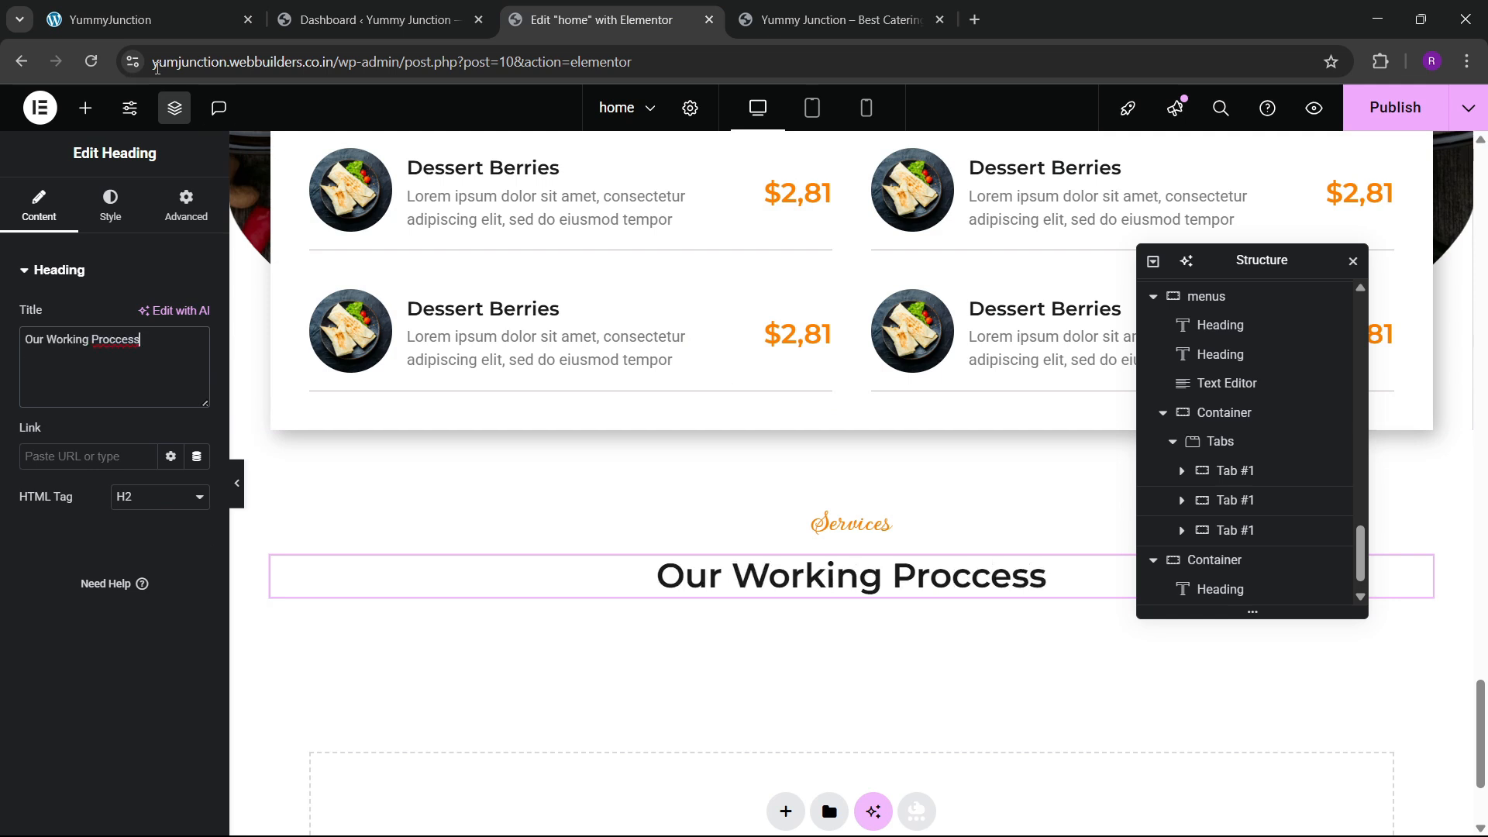
Replace the small Services heading's title in the new container with "Our Work" copied from the reference page
{"action": "left_click", "coordinate": [147, 29]}
{"action": "left_click_drag", "start_coordinate": [758, 358], "coordinate": [857, 349]}
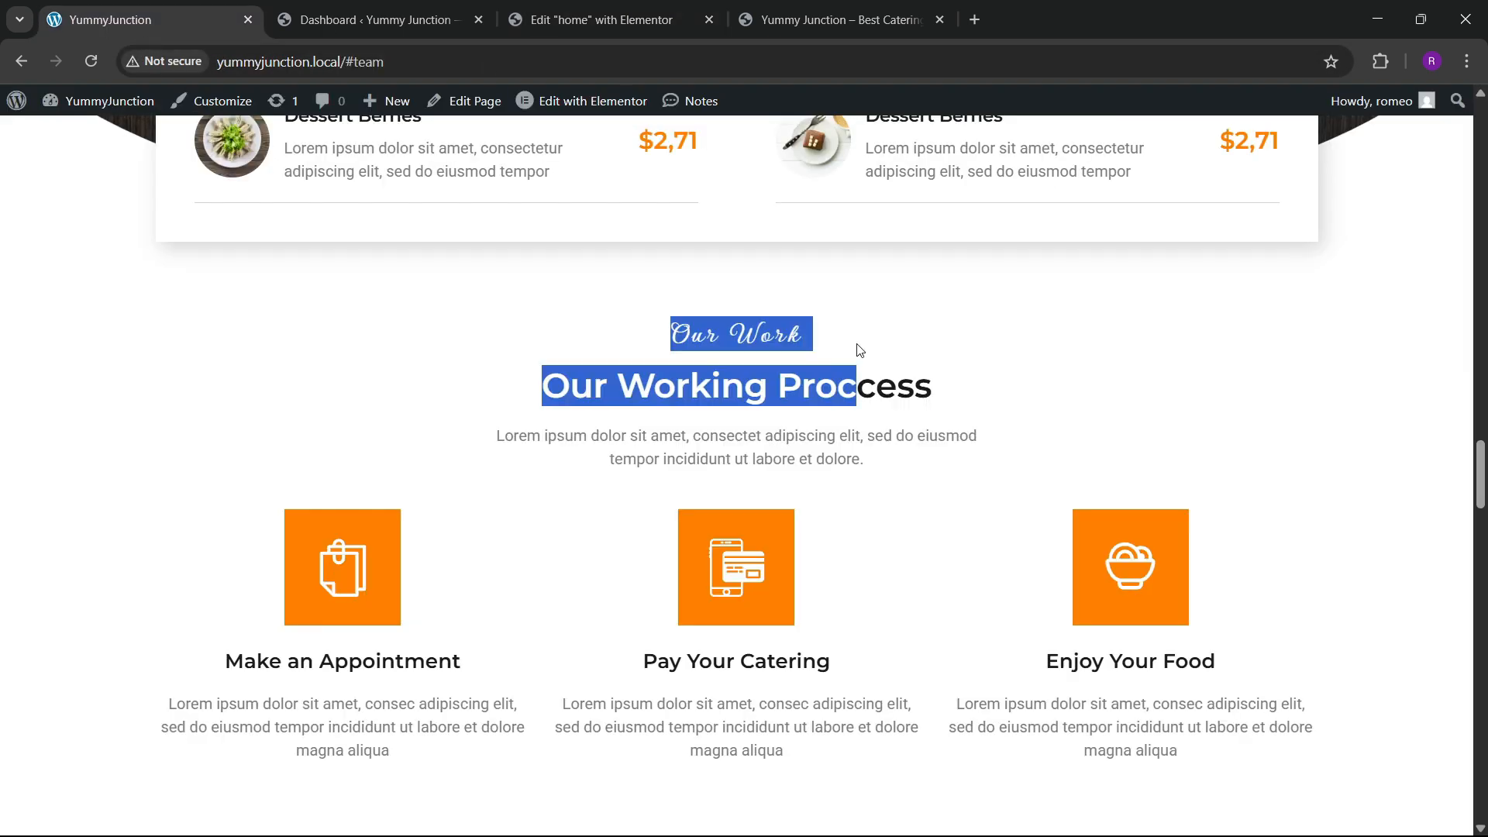
{"action": "left_click", "coordinate": [698, 341]}
{"action": "left_click_drag", "start_coordinate": [680, 334], "coordinate": [817, 343]}
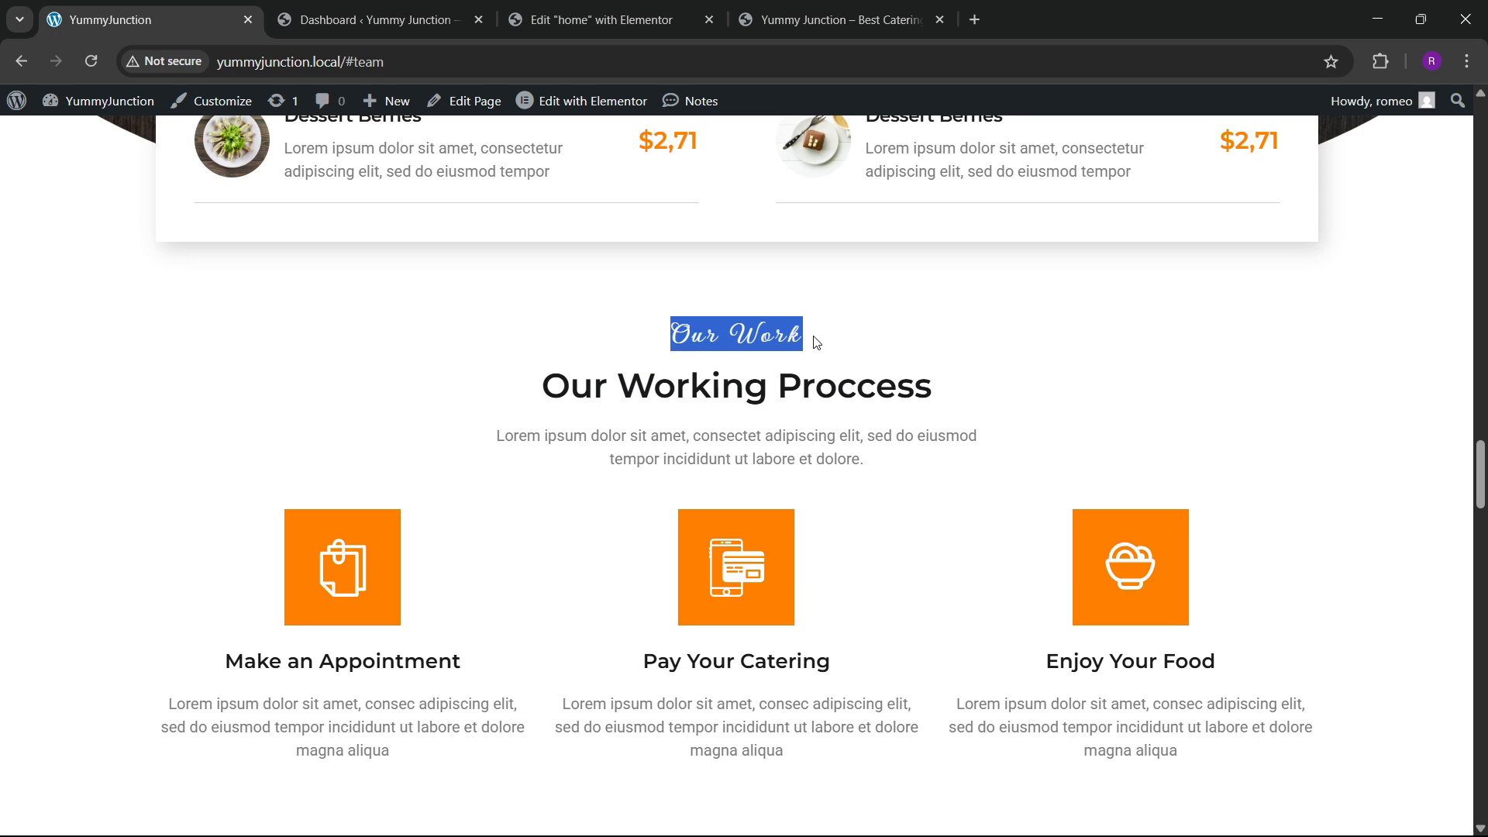
{"action": "left_click", "coordinate": [587, 6]}
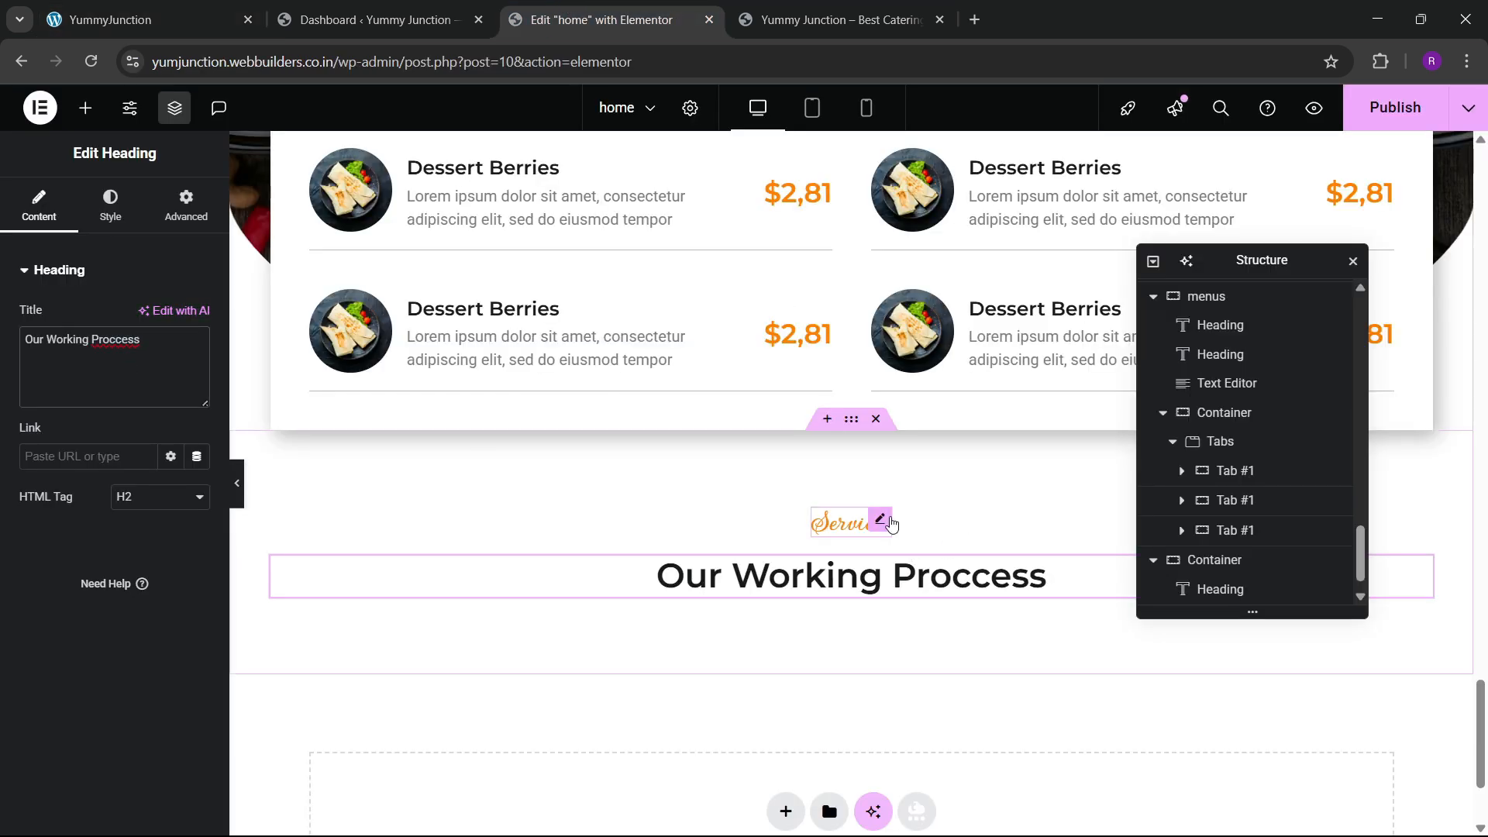
{"action": "left_click", "coordinate": [888, 520]}
{"action": "double_click", "coordinate": [75, 358]}
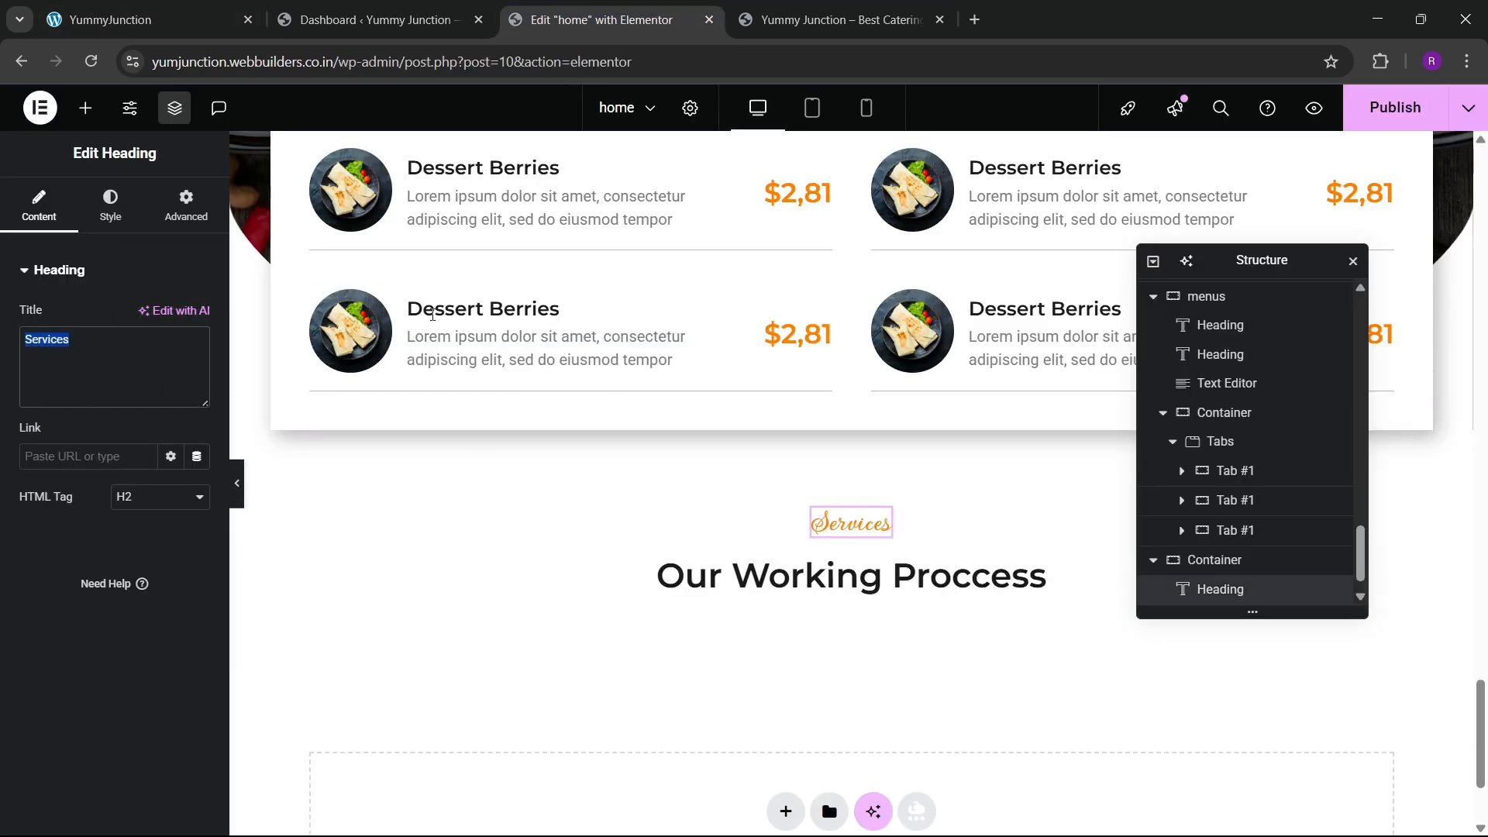
{"action": "key", "text": "ctrl+v"}
Copy the description text from the Wedding Events card and paste it beneath the Our Working Proccess heading
{"action": "left_click", "coordinate": [147, 19]}
{"action": "scroll", "coordinate": [623, 434], "scroll_direction": "up", "scroll_amount": 1}
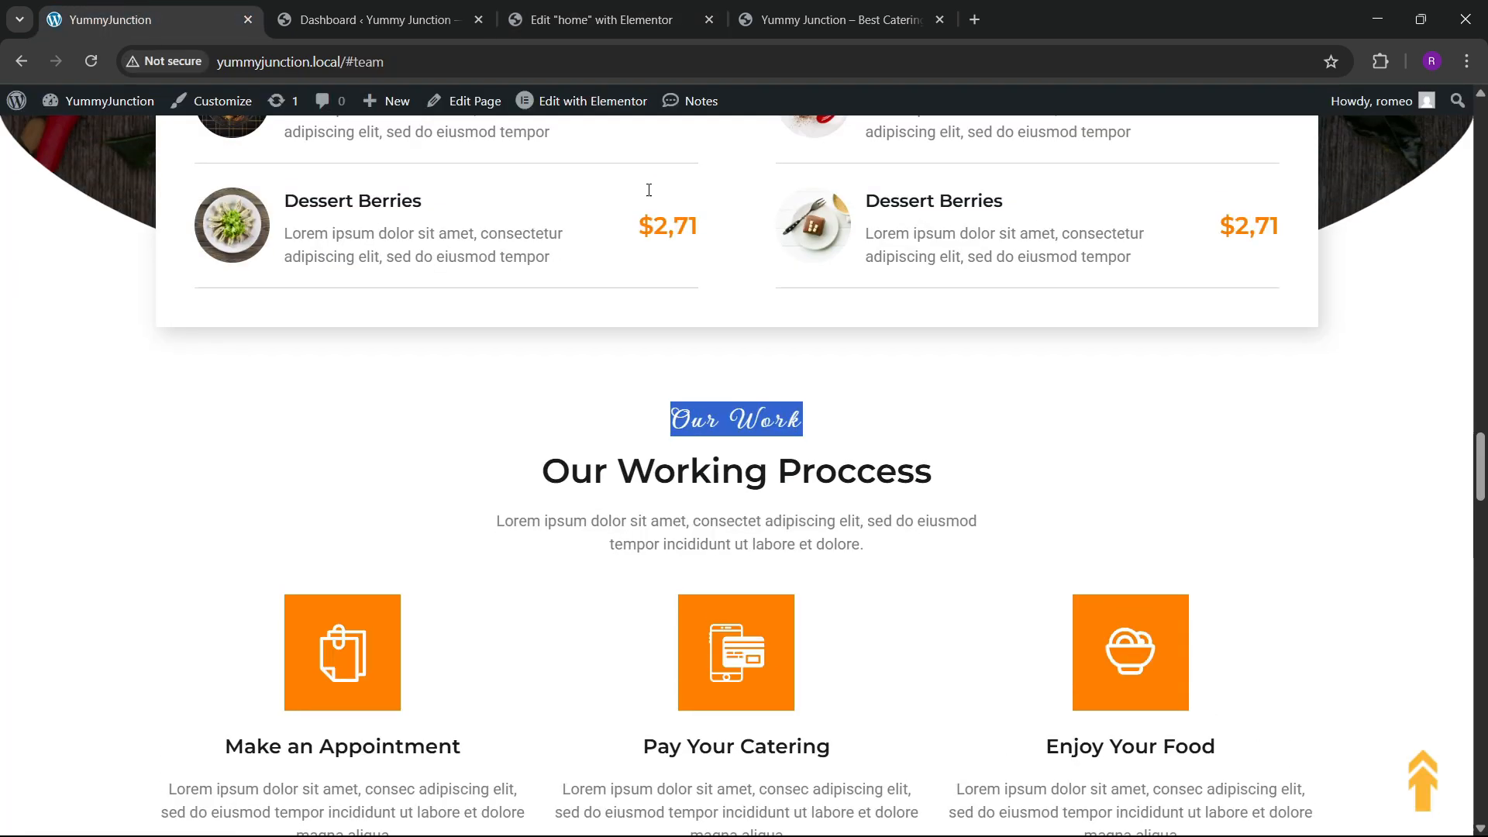
{"action": "left_click", "coordinate": [612, 20]}
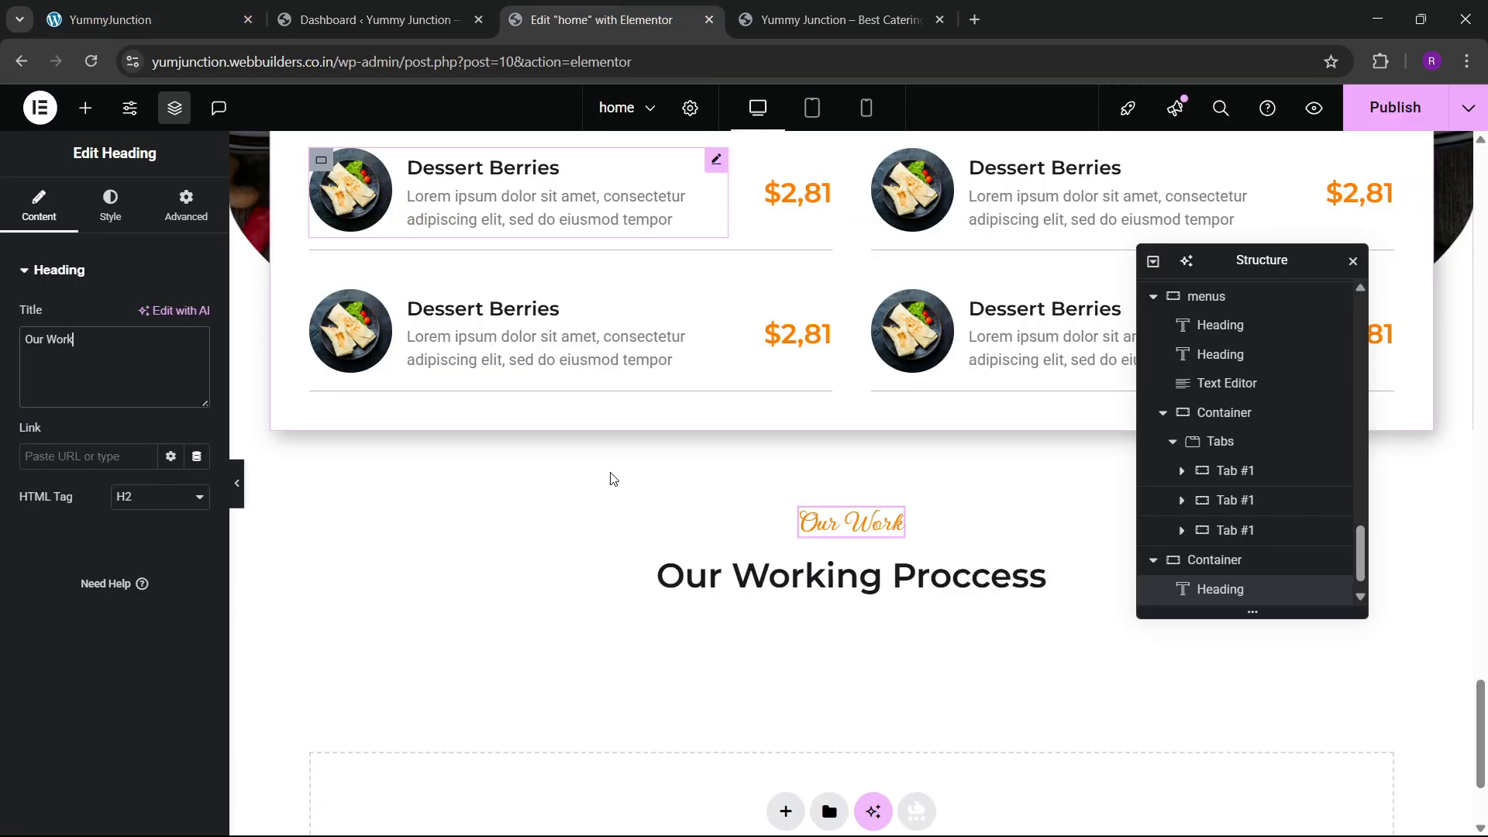
{"action": "right_click", "coordinate": [555, 354]}
{"action": "left_click_drag", "start_coordinate": [1481, 728], "coordinate": [1464, 573]}
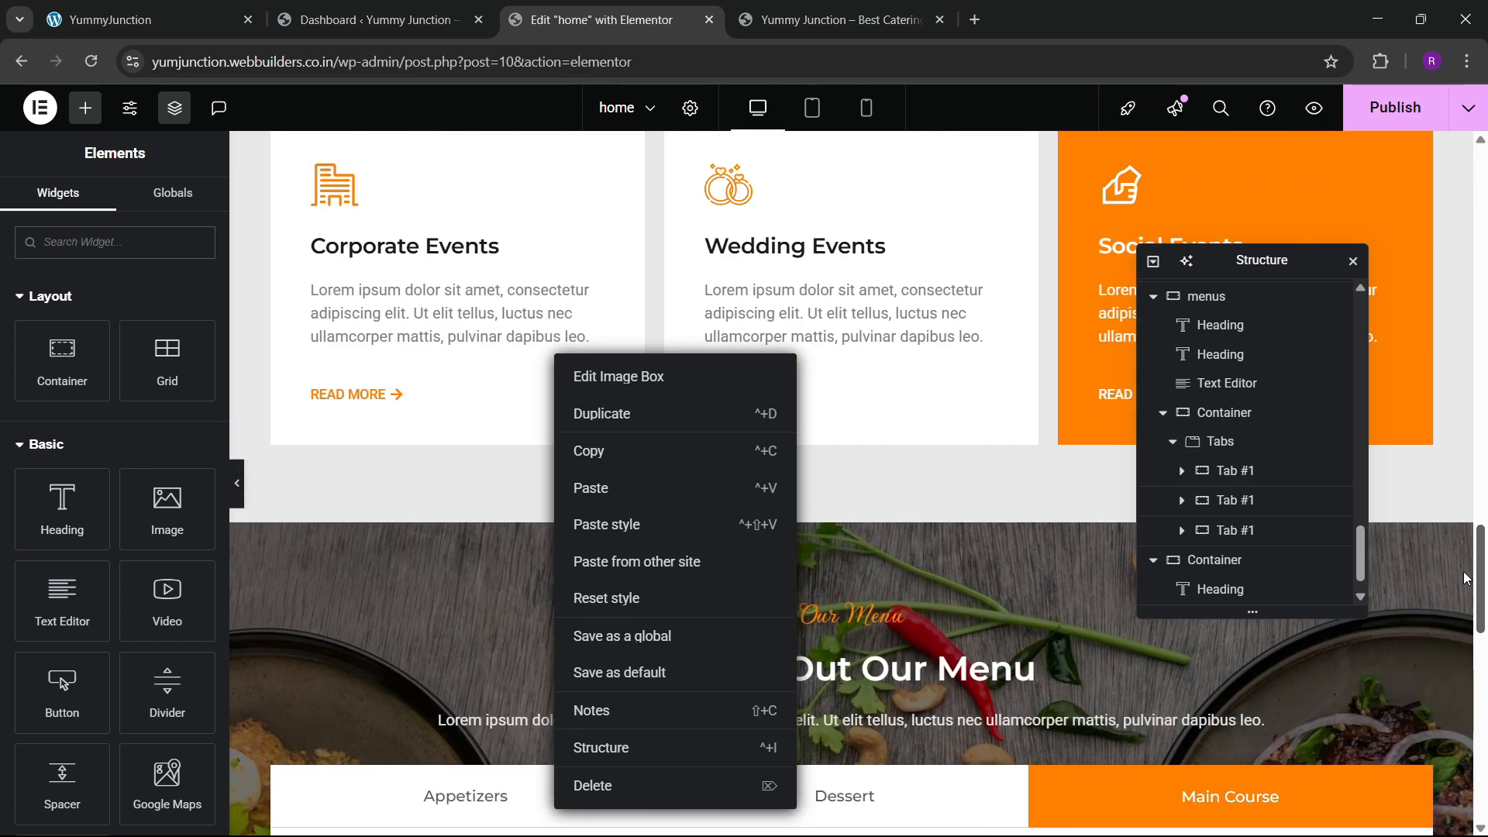
{"action": "right_click", "coordinate": [837, 333]}
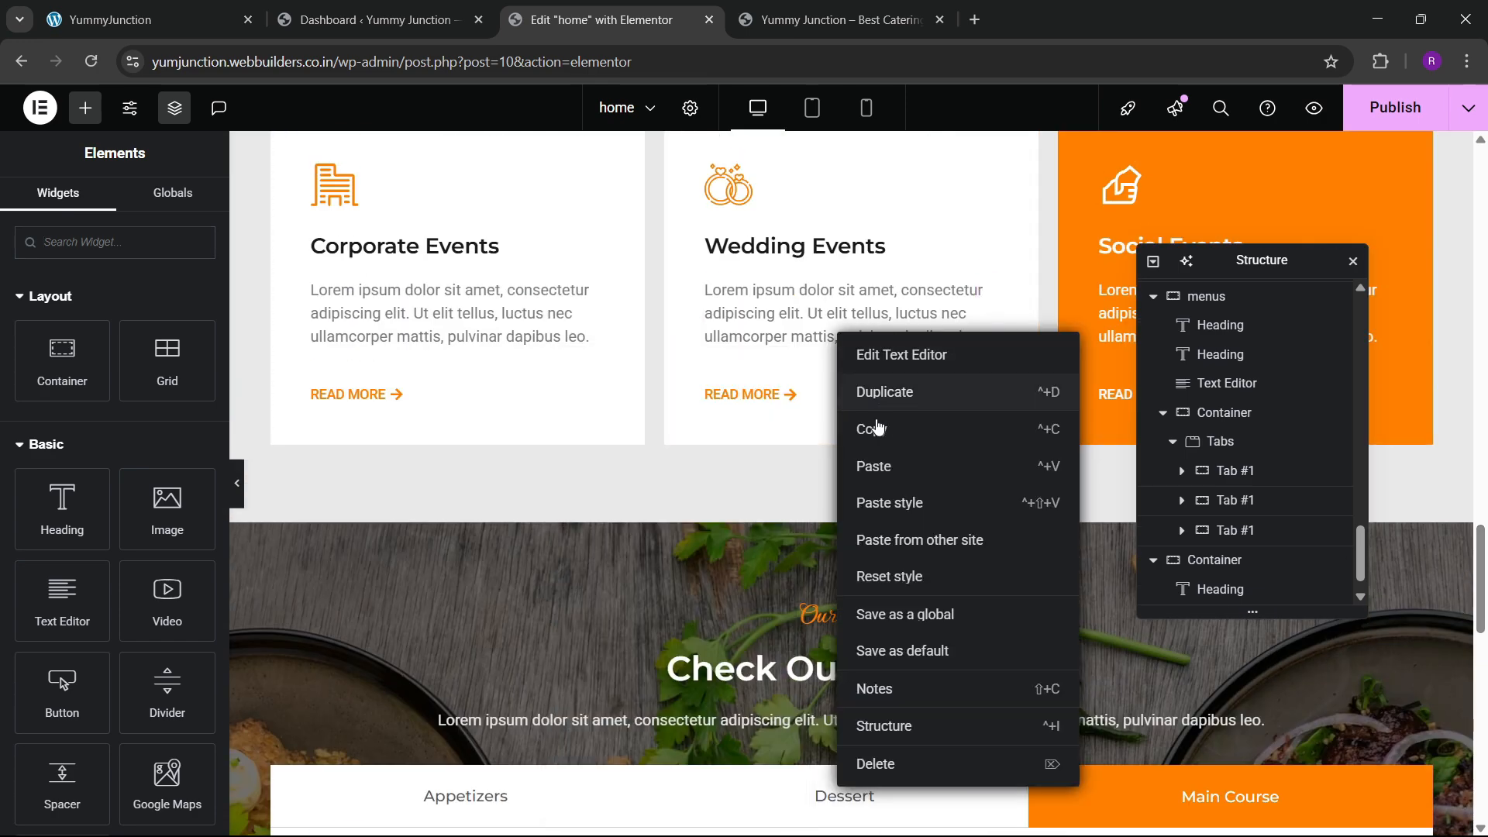
{"action": "left_click", "coordinate": [881, 429]}
{"action": "scroll", "coordinate": [866, 547], "scroll_direction": "down", "scroll_amount": 10}
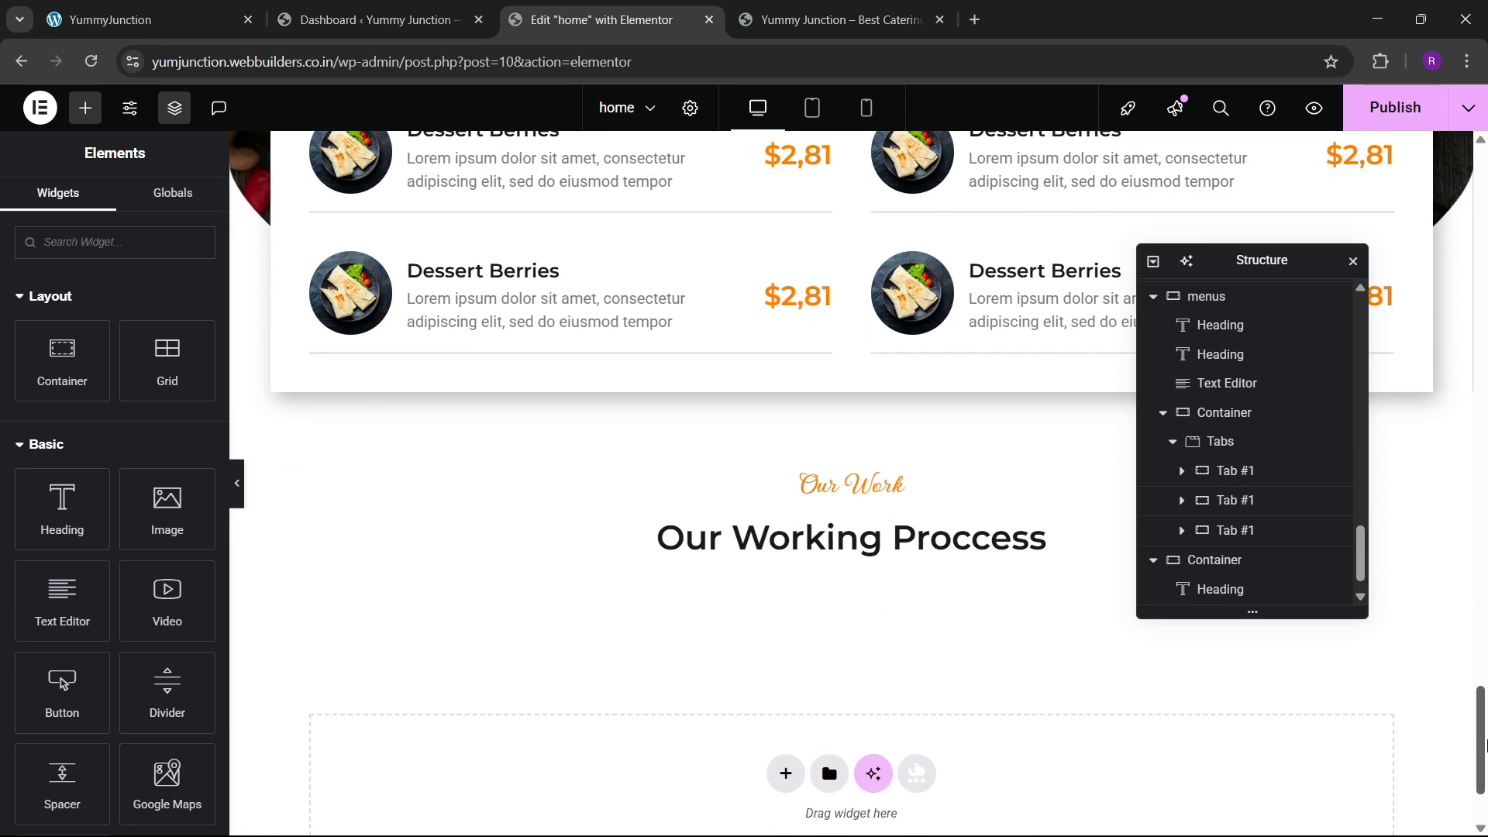
{"action": "right_click", "coordinate": [867, 547]}
{"action": "left_click", "coordinate": [892, 516]}
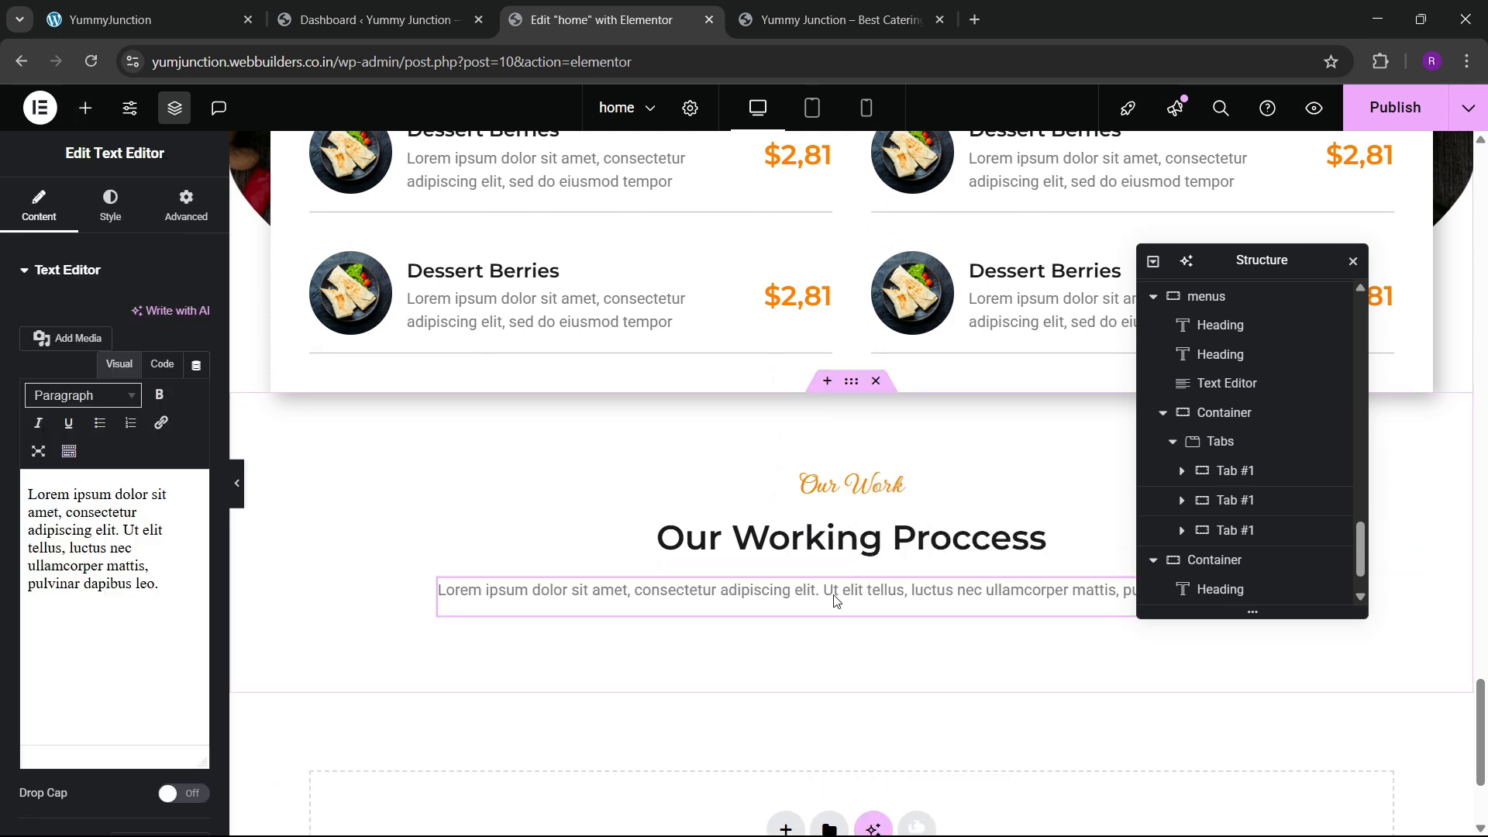
Set the pasted paragraph to a custom width of 46%, centre its text and compare the section with the reference page
{"action": "left_click", "coordinate": [186, 205]}
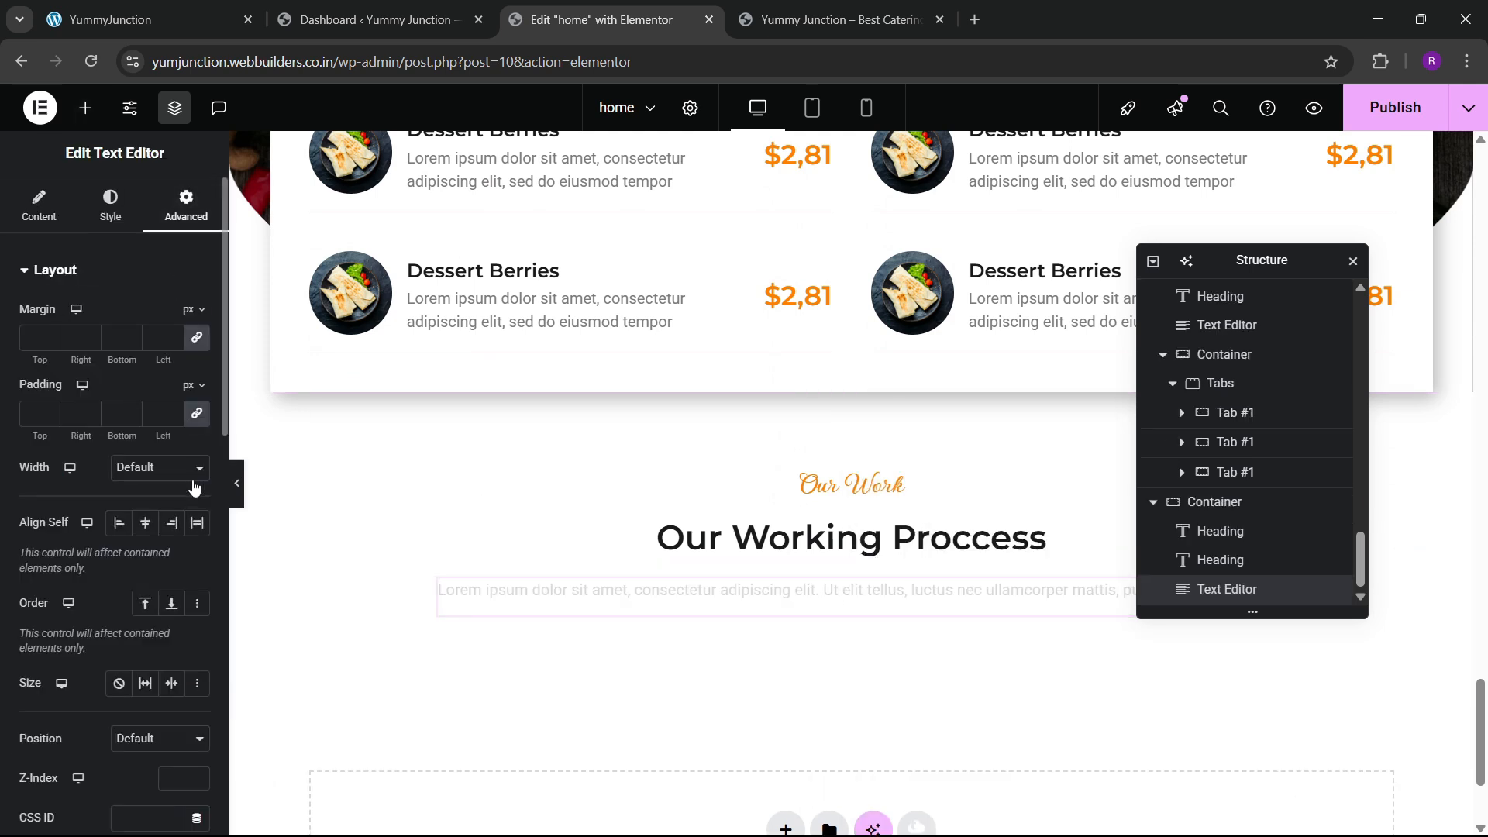
{"action": "left_click", "coordinate": [152, 559]}
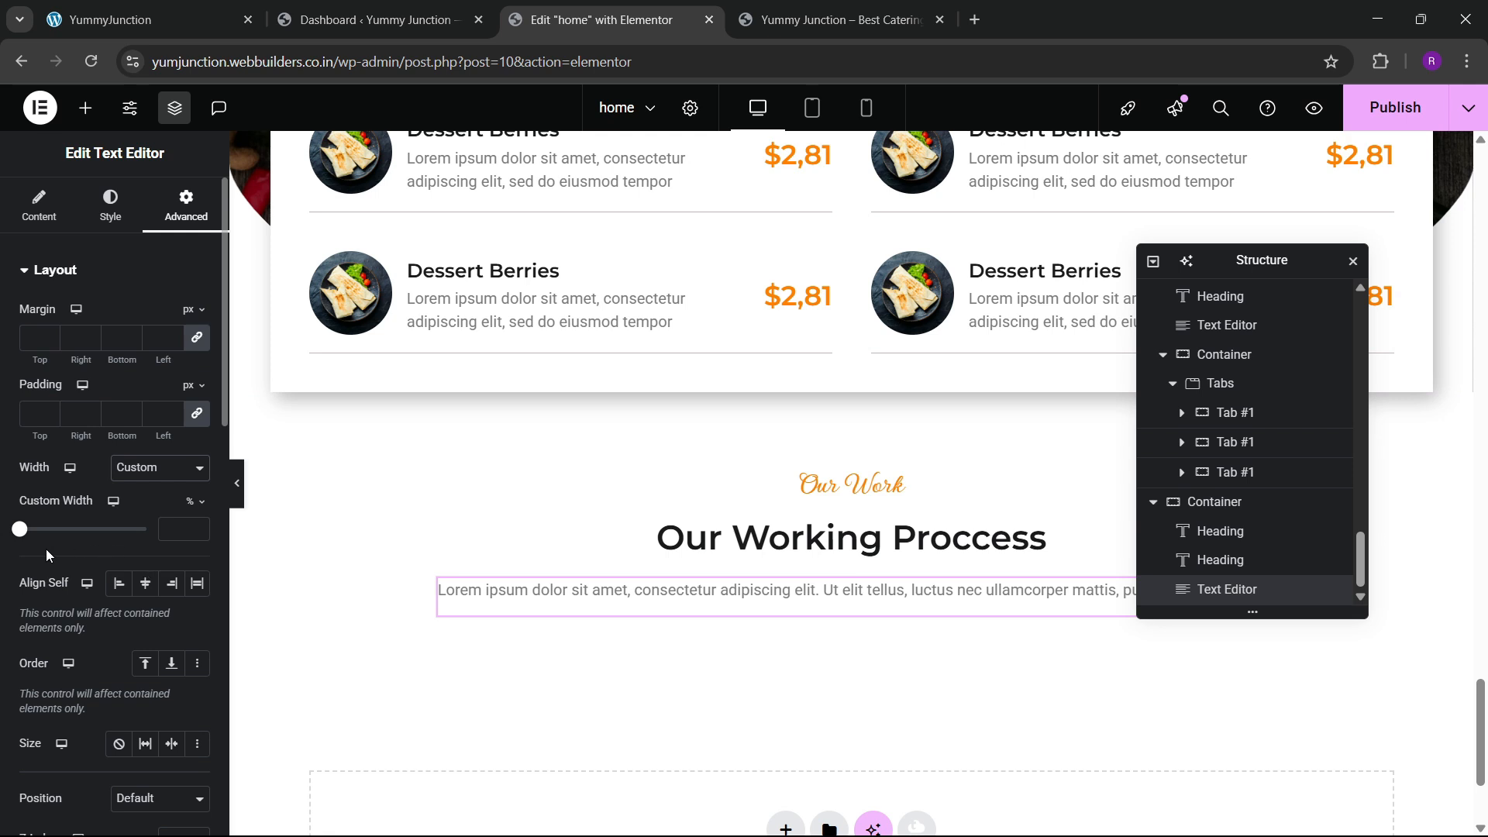
{"action": "left_click_drag", "start_coordinate": [21, 540], "coordinate": [81, 545]}
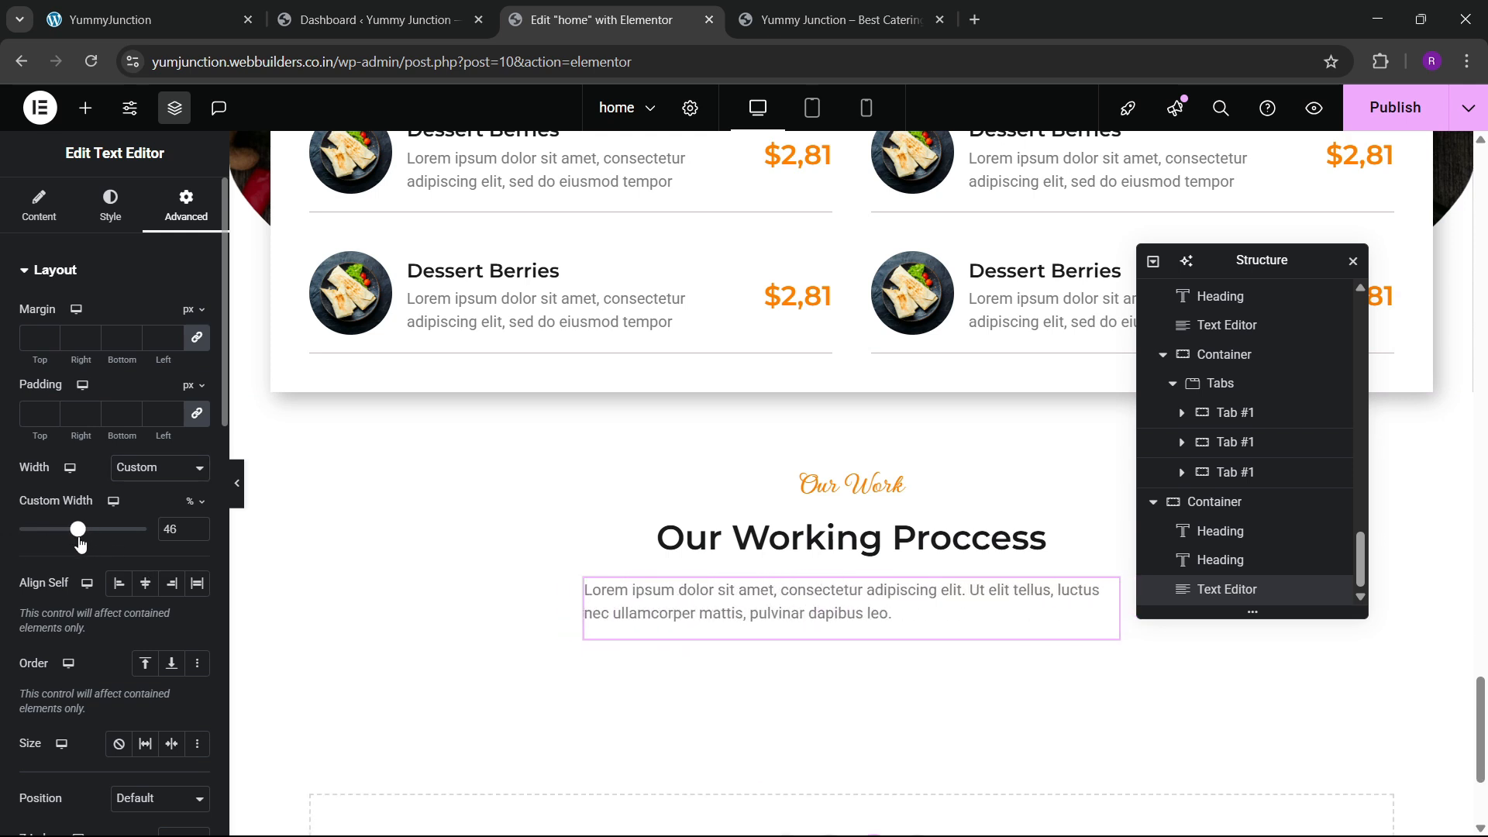
{"action": "left_click", "coordinate": [110, 205]}
{"action": "left_click", "coordinate": [145, 316]}
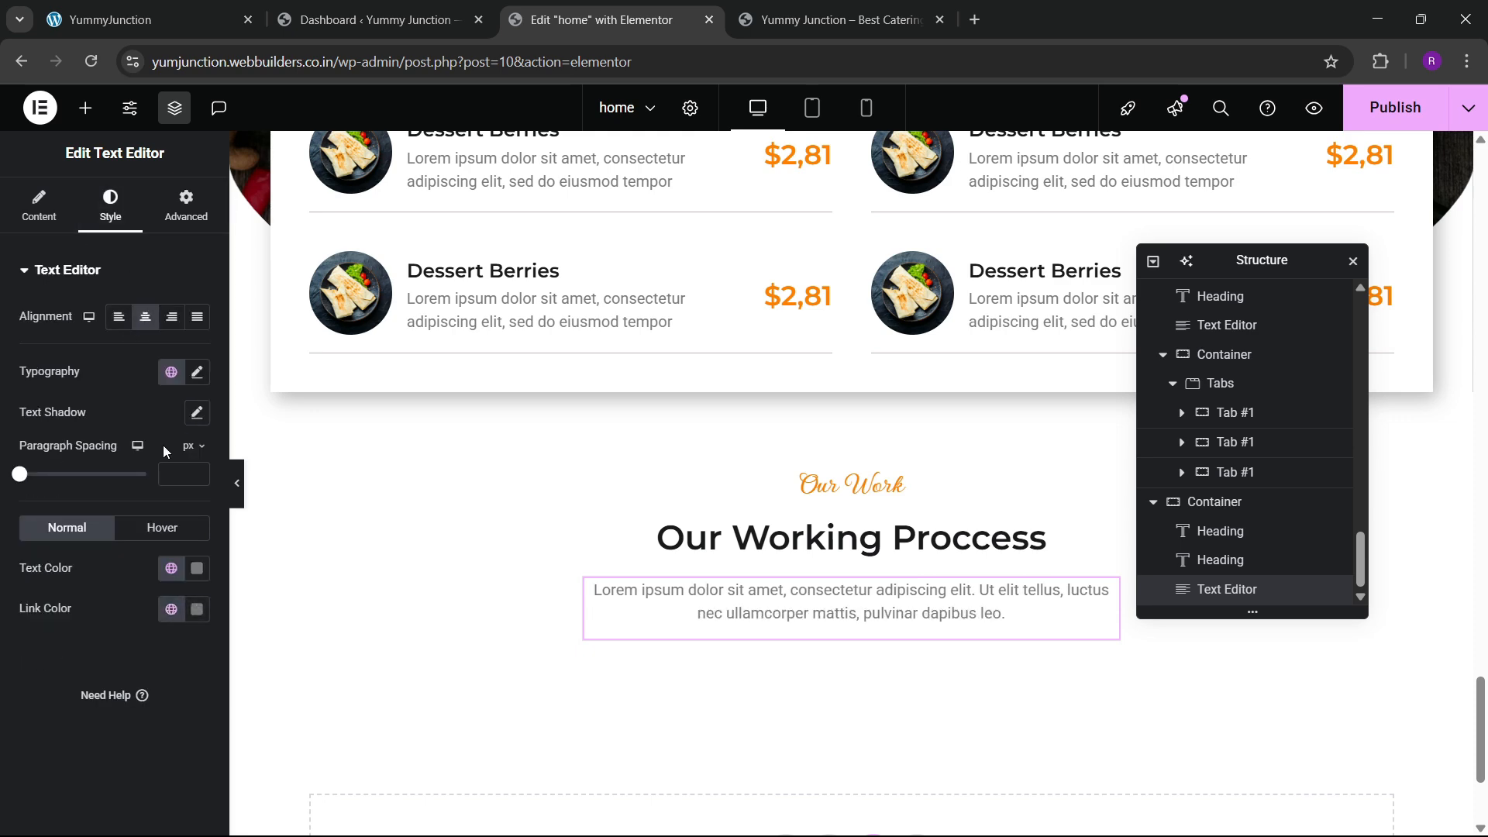
{"action": "key", "text": "ctrl+1"}
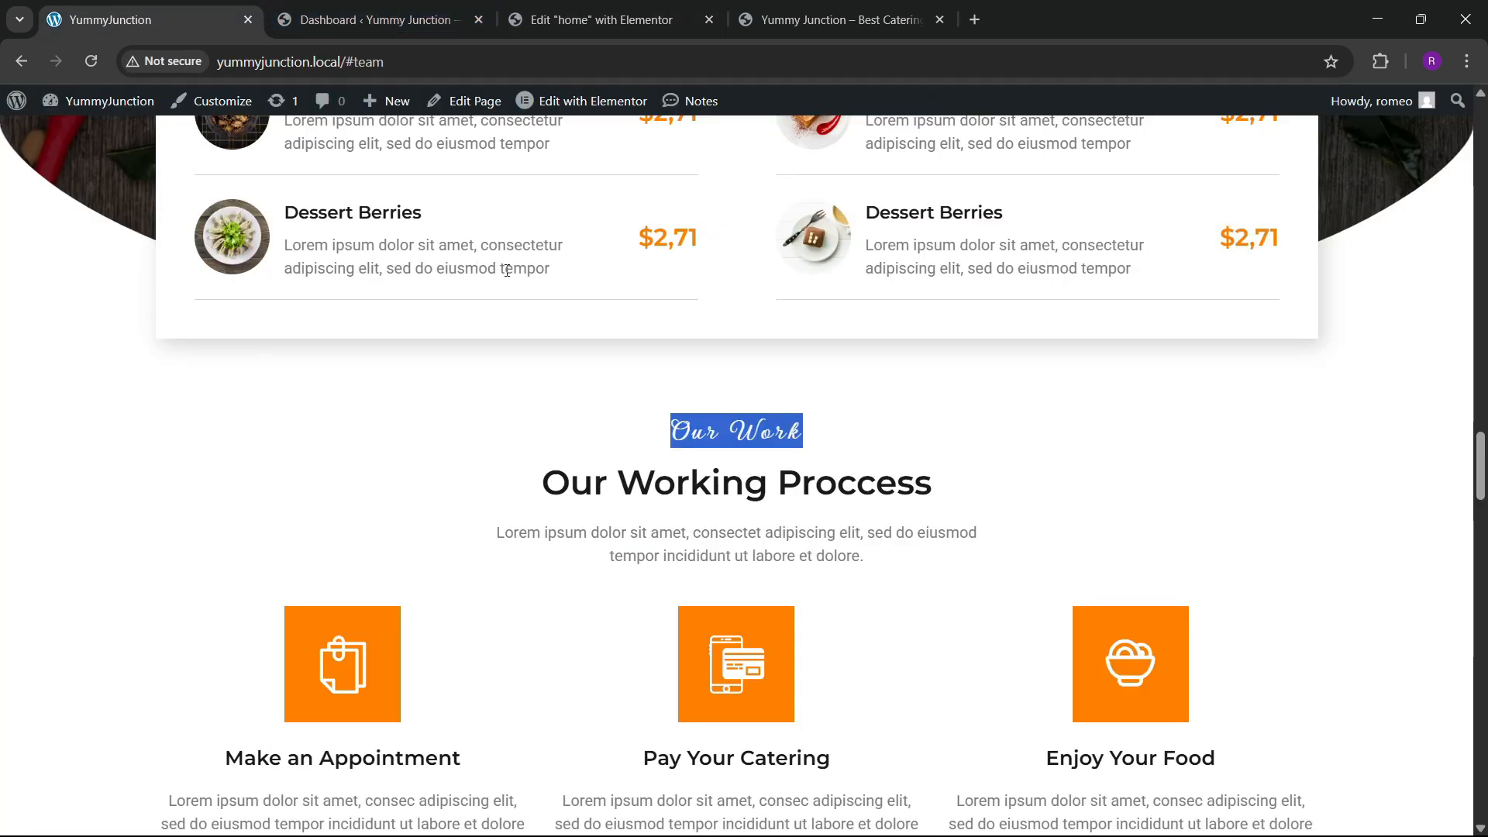
{"action": "scroll", "coordinate": [543, 520], "scroll_direction": "down", "scroll_amount": 3}
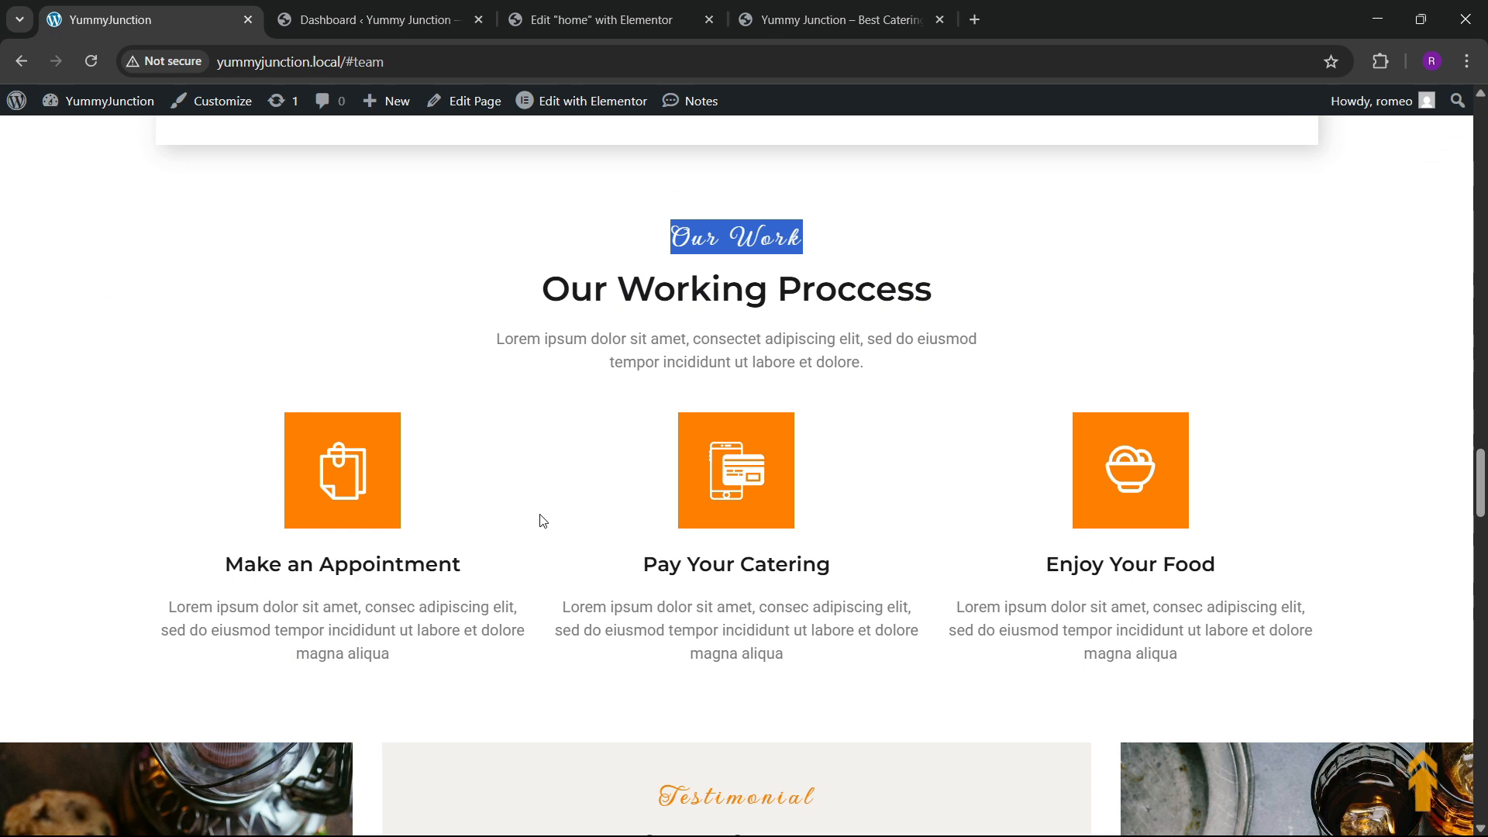
{"action": "key", "text": "ctrl+3"}
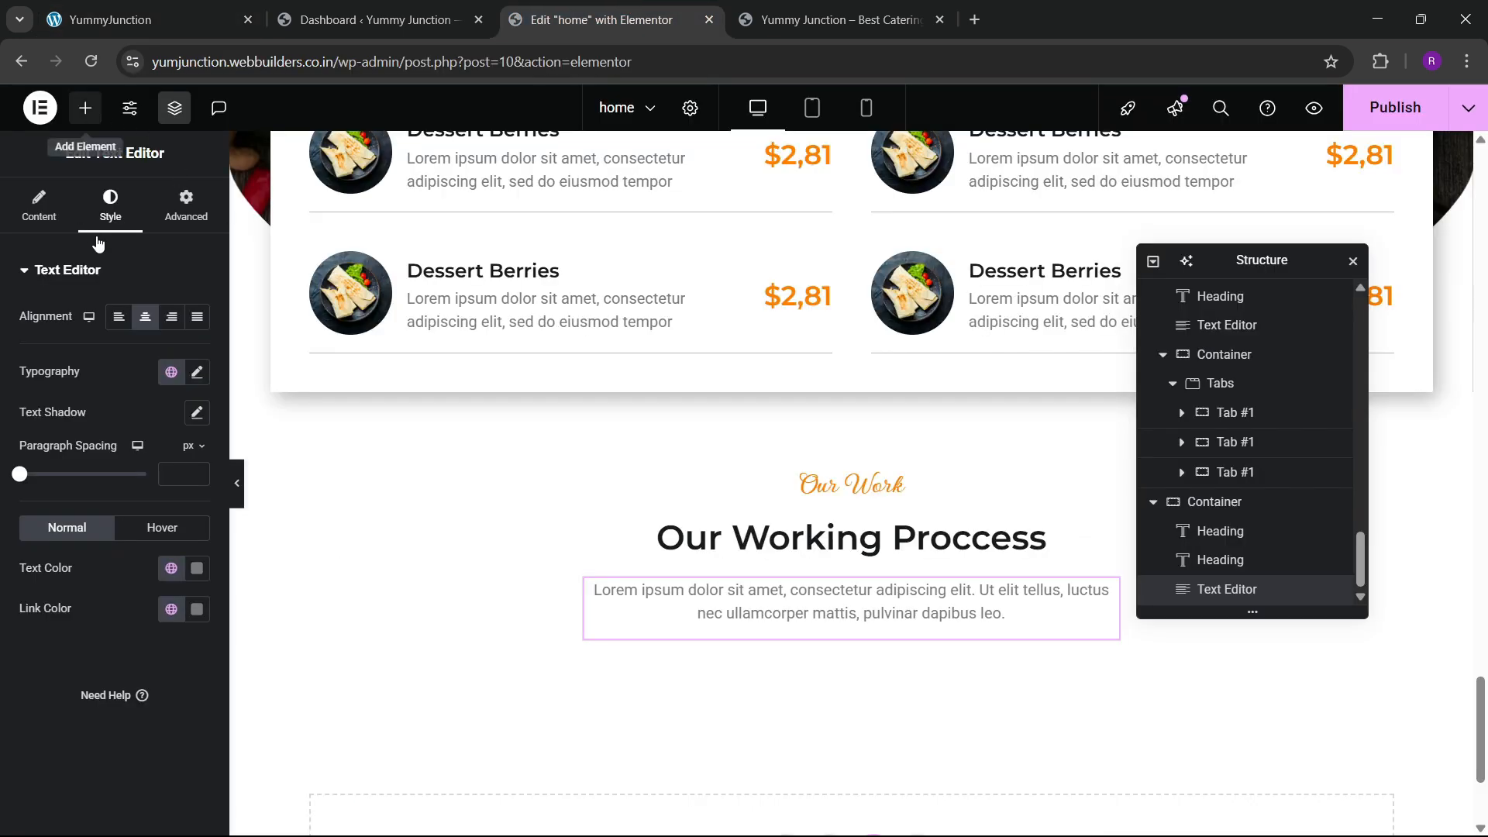
Add a grid beneath the Our Working Proccess paragraph with three columns, one row and zero padding
{"action": "type", "text": "grid"}
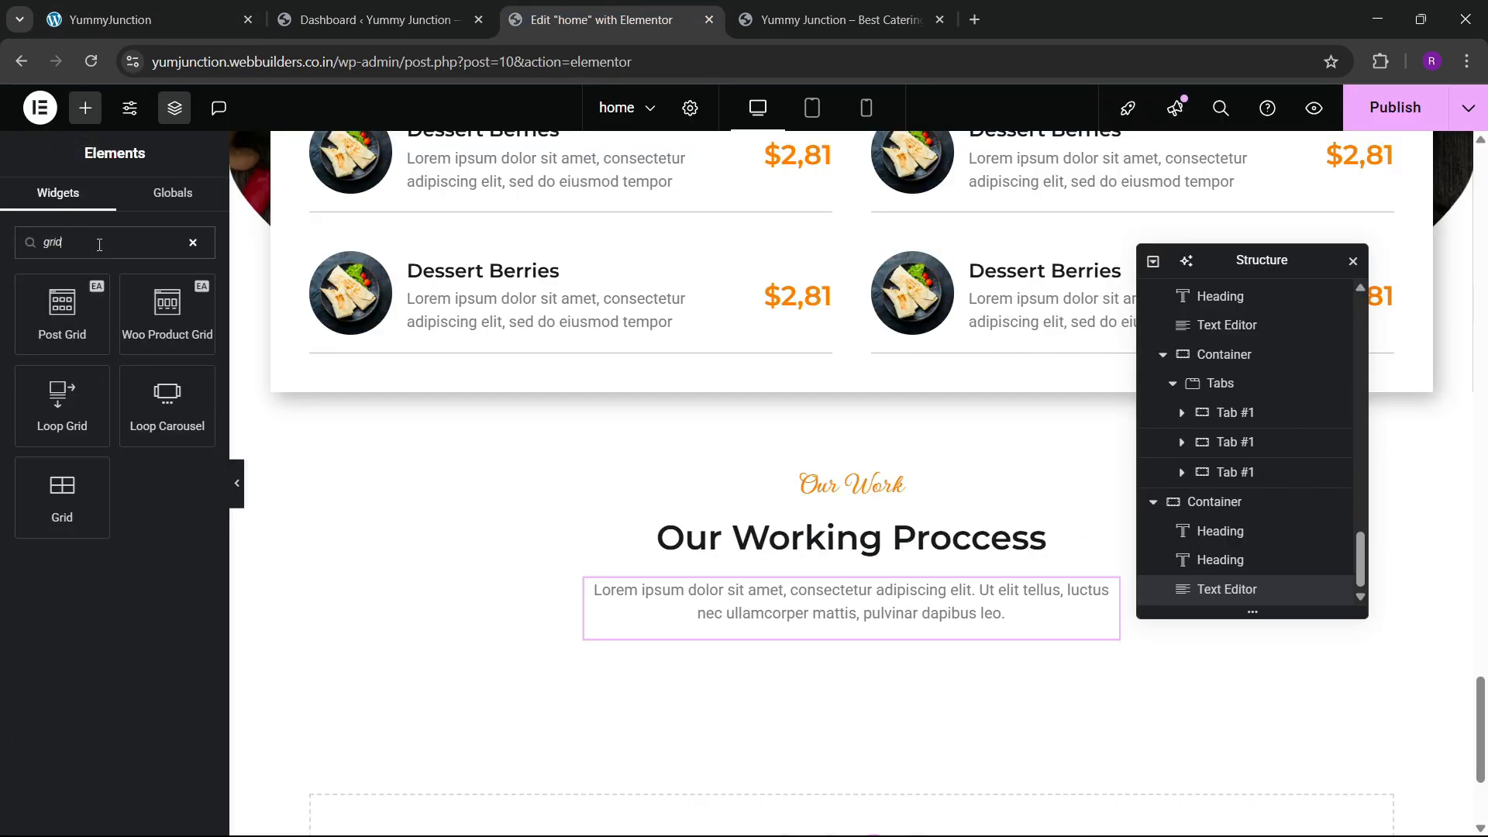
{"action": "left_click_drag", "start_coordinate": [62, 496], "coordinate": [798, 628]}
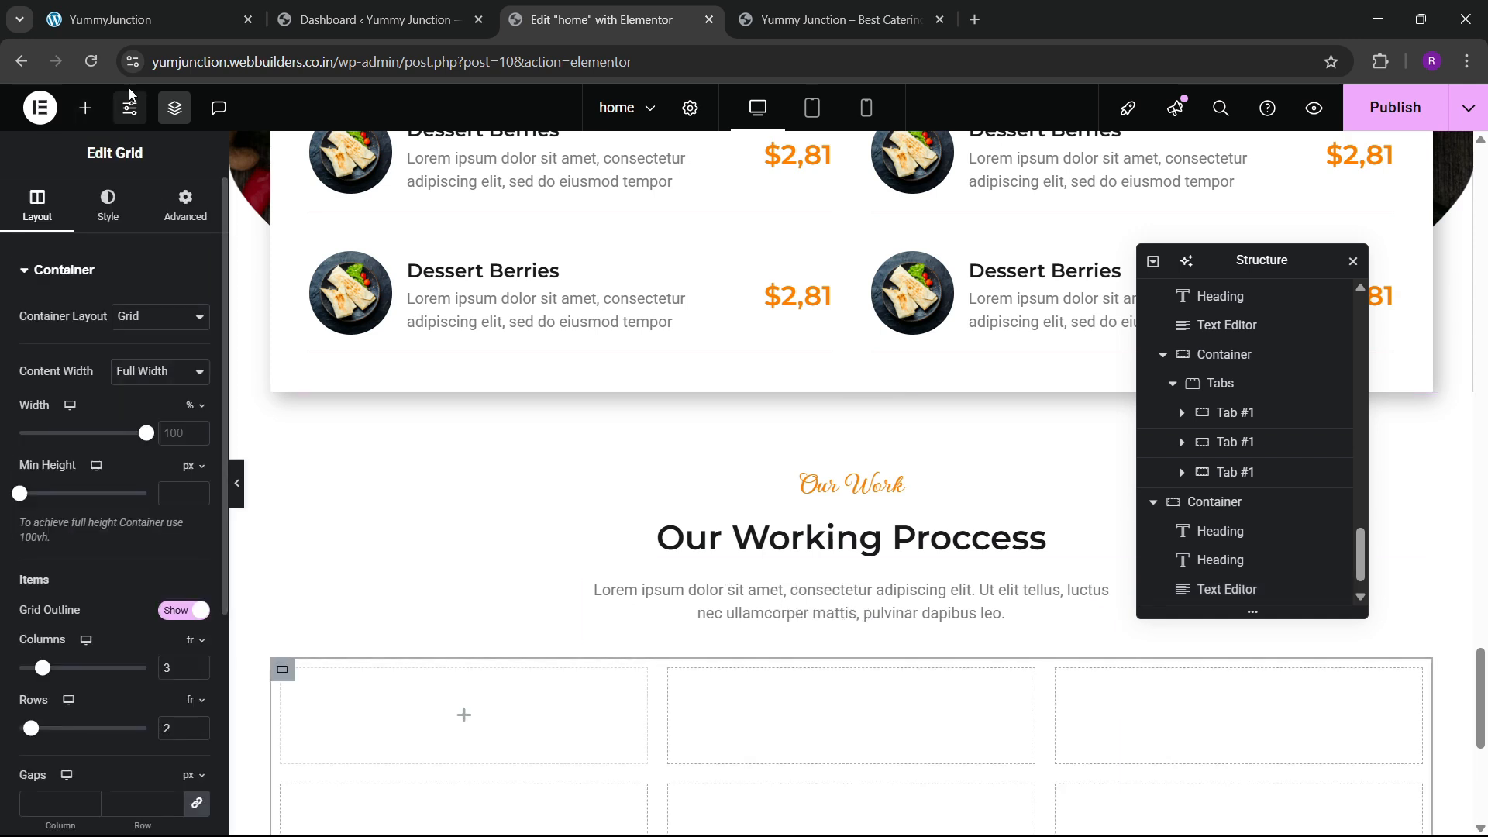
{"action": "left_click", "coordinate": [145, 13]}
{"action": "left_click", "coordinate": [597, 19]}
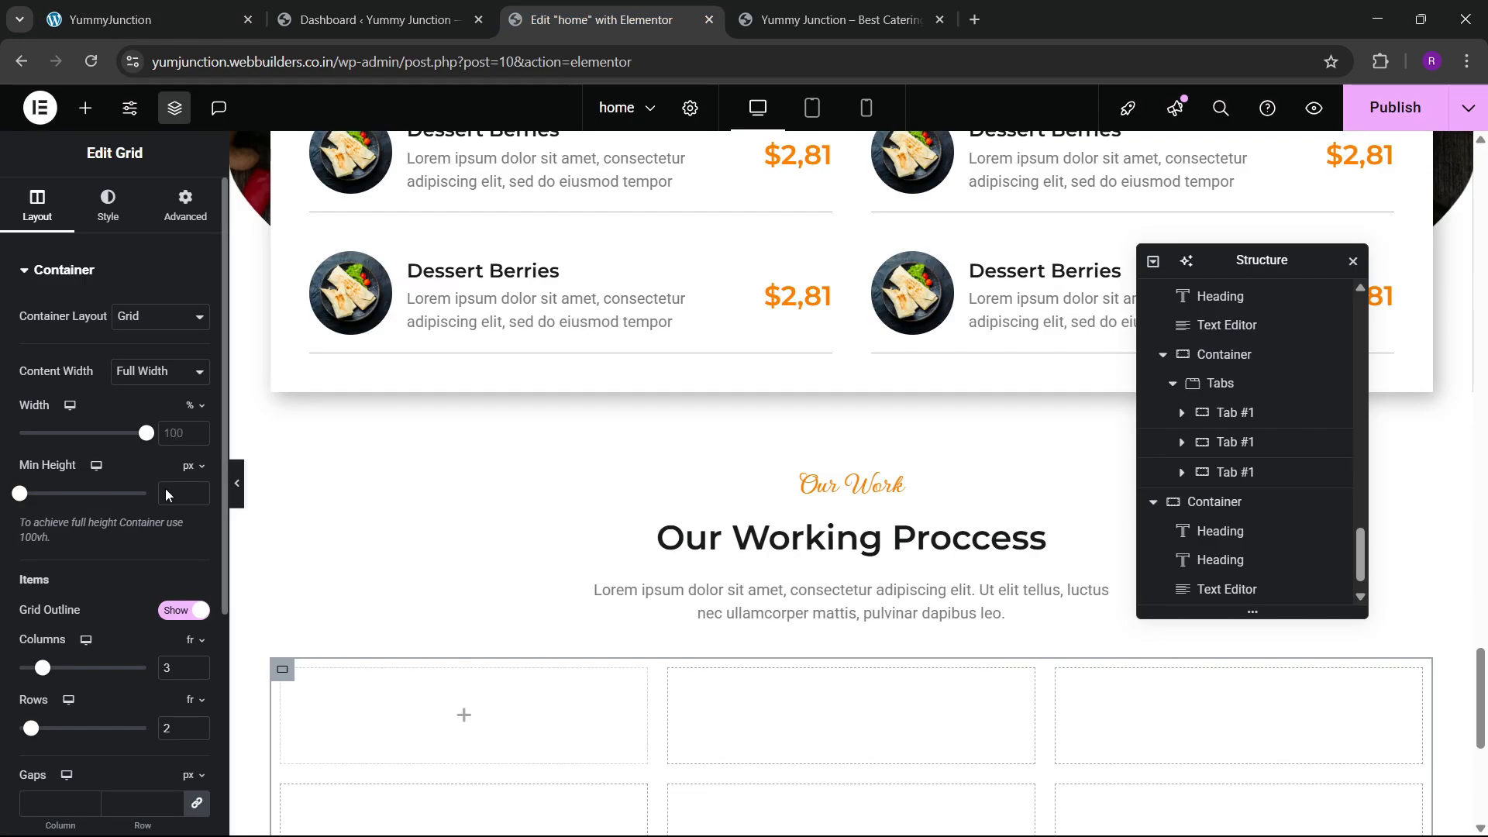
{"action": "left_click", "coordinate": [200, 636]}
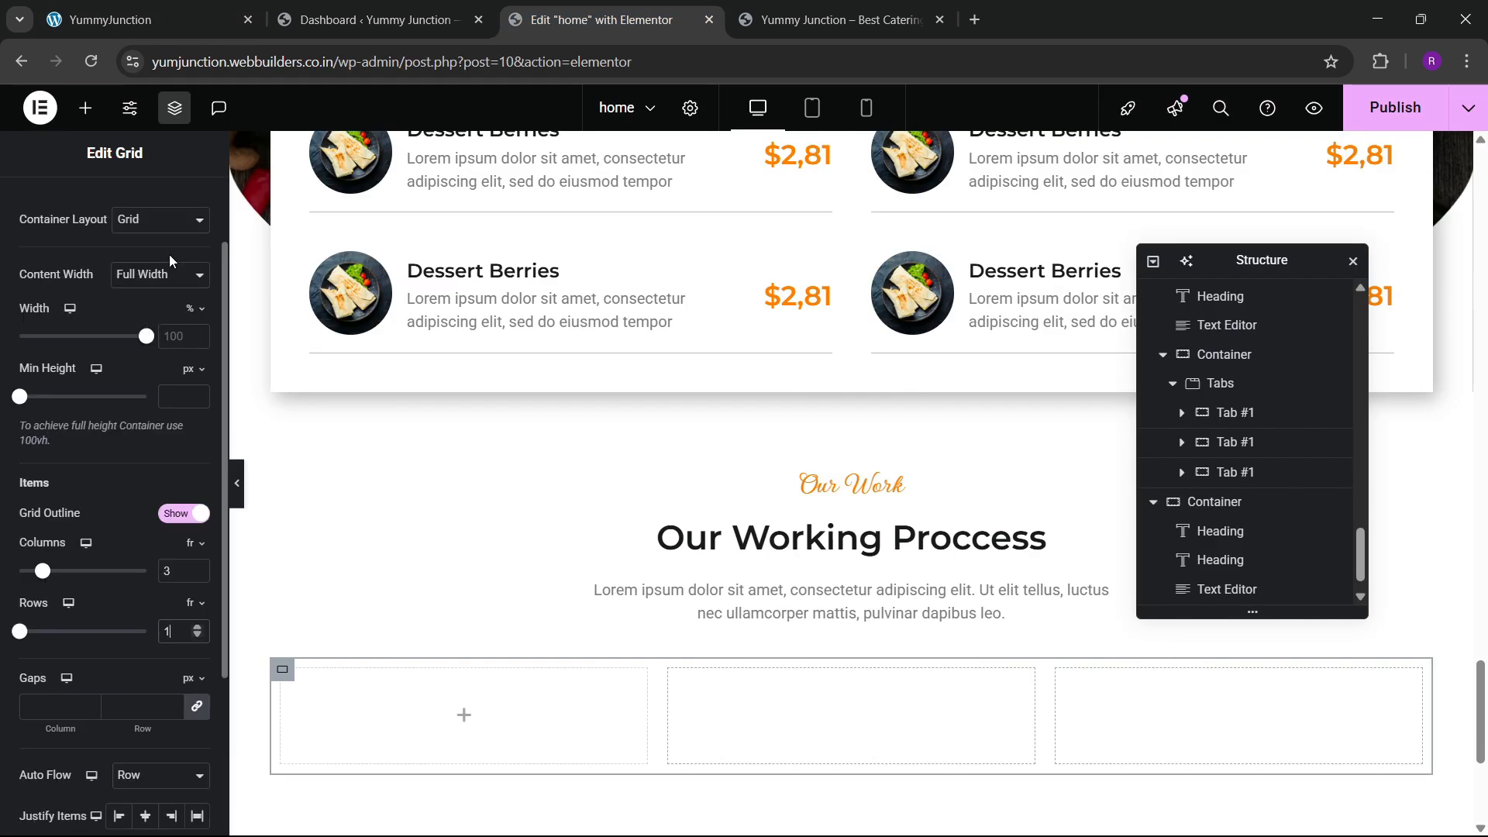
{"action": "scroll", "coordinate": [94, 375], "scroll_direction": "up", "scroll_amount": 2}
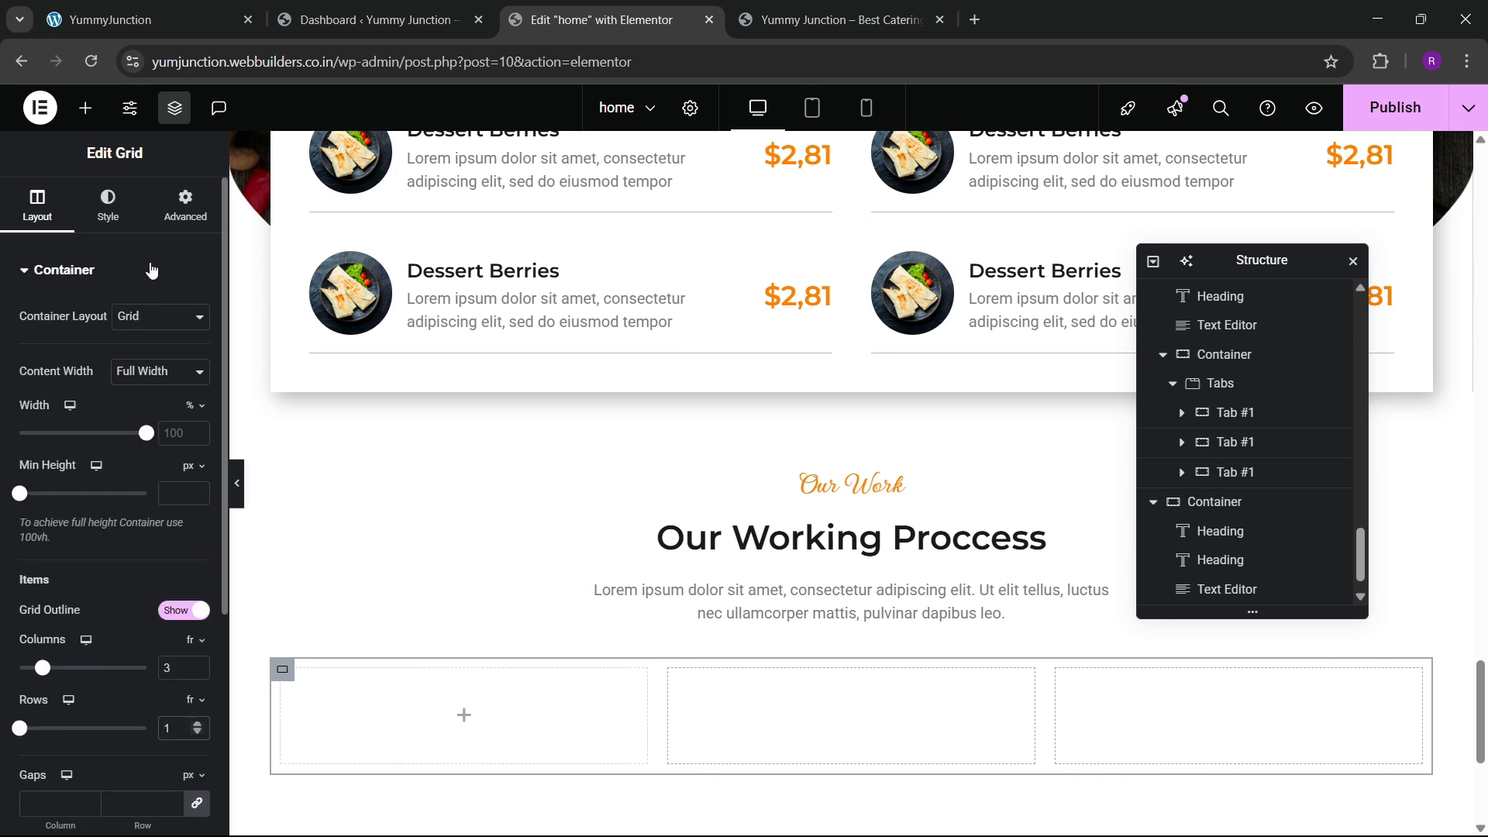
{"action": "left_click", "coordinate": [185, 204]}
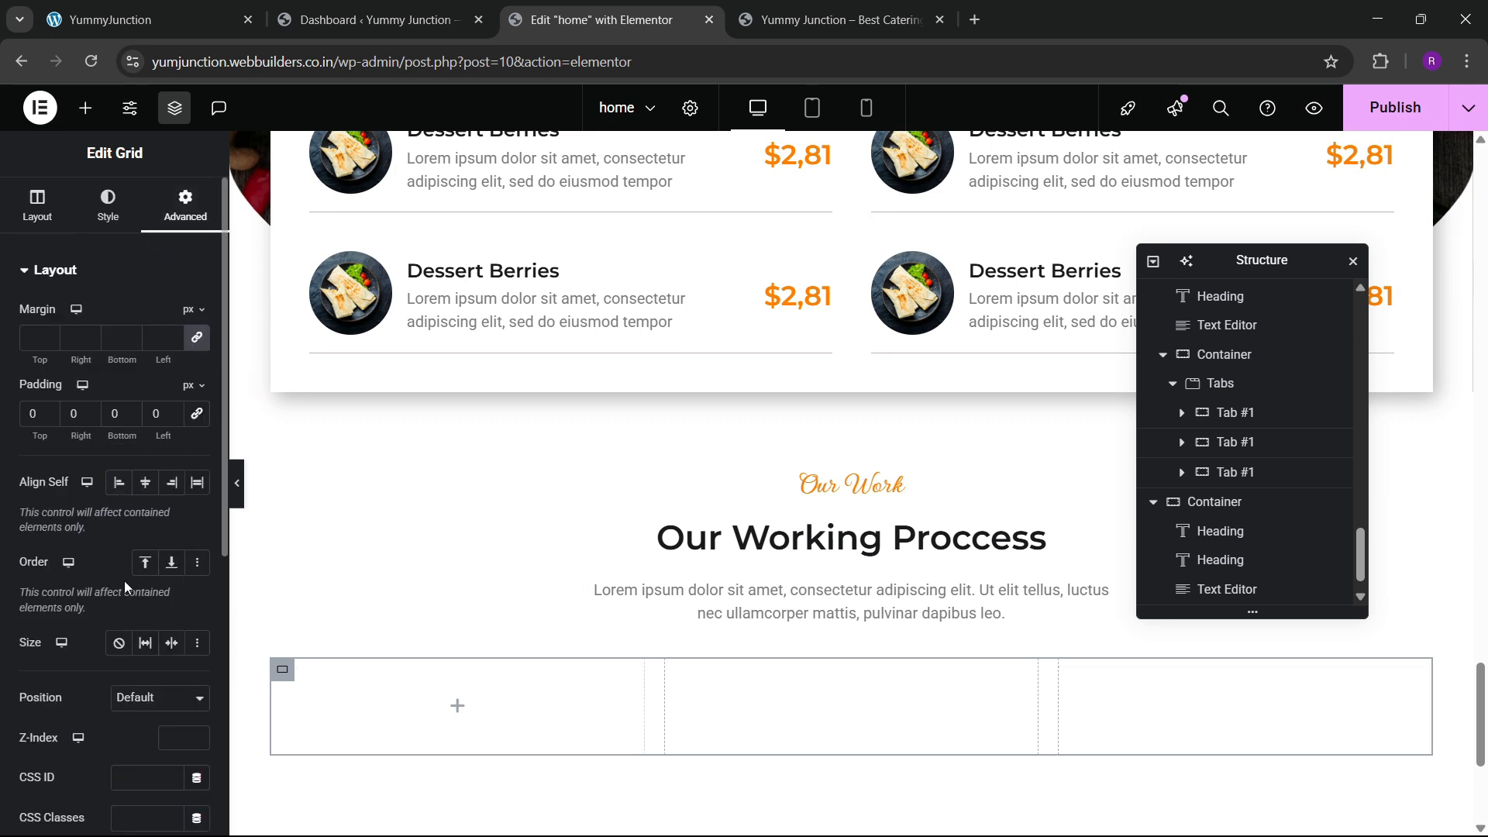
Place a container in the grid's first cell, set equal padding on all its sides and check the reference page
{"action": "left_click", "coordinate": [86, 108]}
{"action": "left_click_drag", "start_coordinate": [63, 372], "coordinate": [375, 714]}
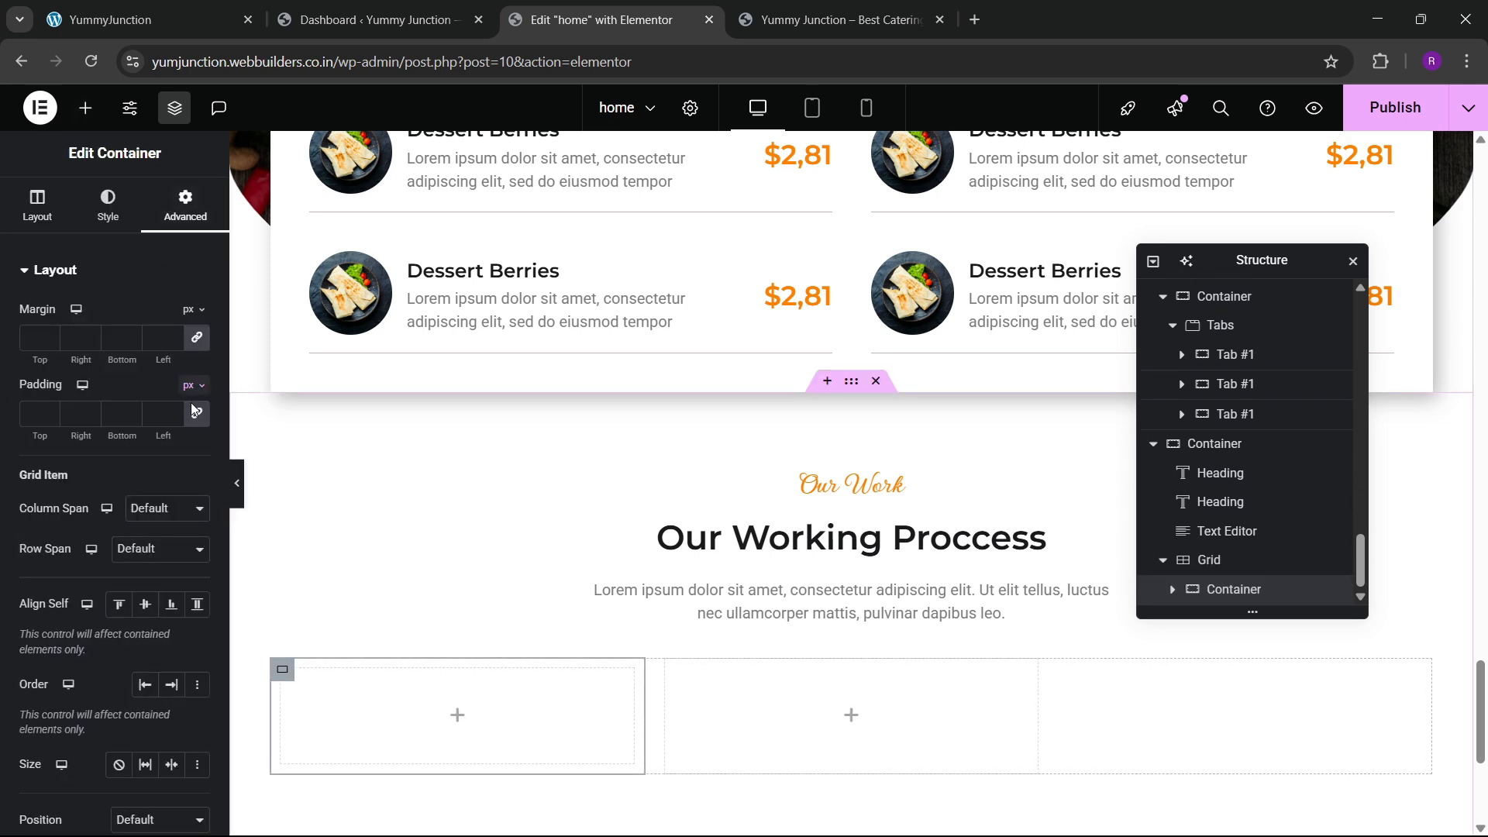
{"action": "left_click", "coordinate": [194, 413]}
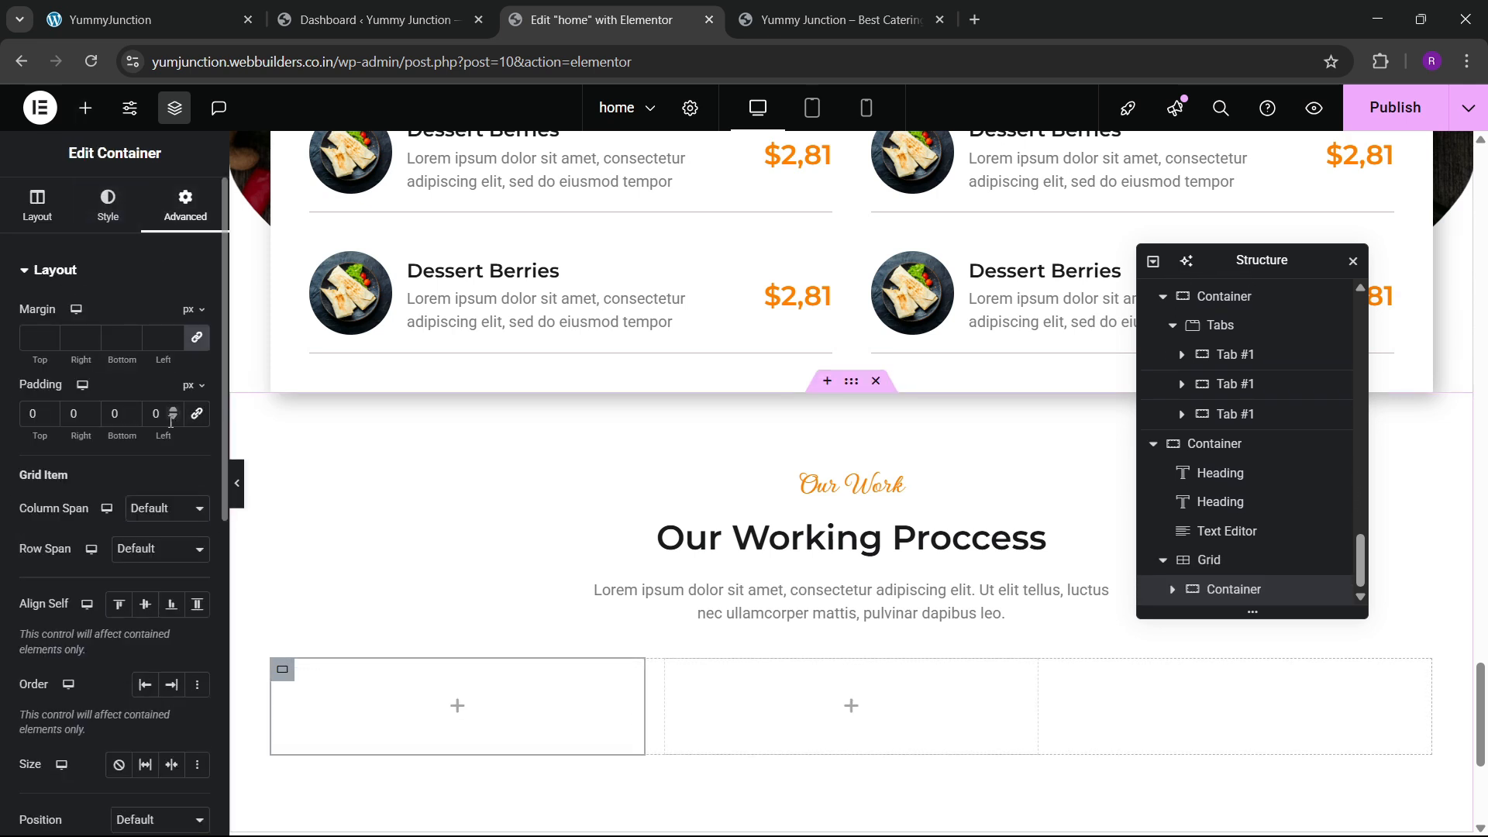
{"action": "left_click", "coordinate": [197, 414]}
{"action": "left_click", "coordinate": [147, 19]}
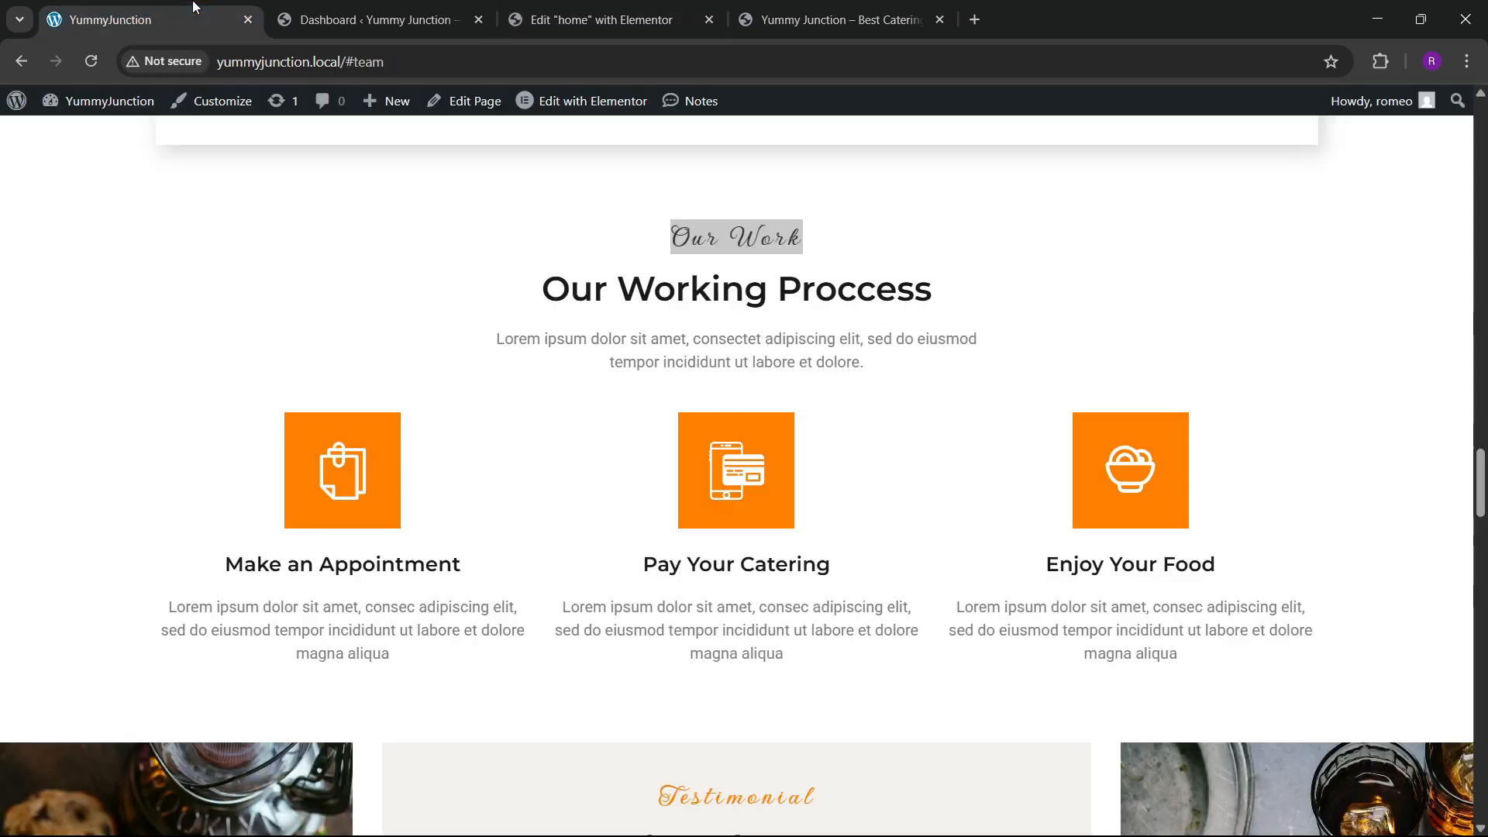
{"action": "left_click", "coordinate": [650, 6]}
Add an Icon widget inside the first cell's container and compare it with the reference page
{"action": "left_click", "coordinate": [85, 107]}
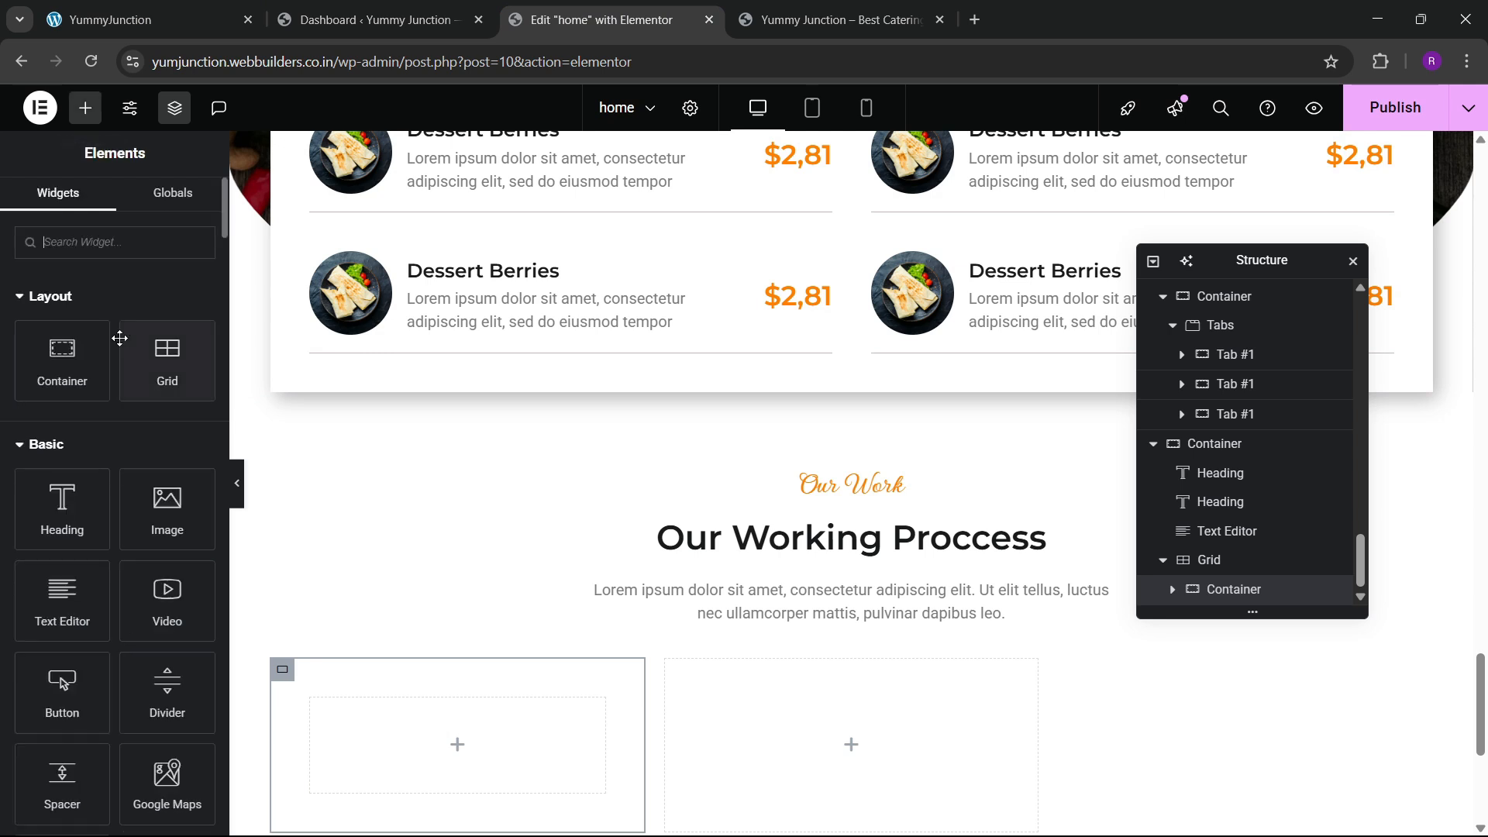
{"action": "left_click", "coordinate": [97, 241]}
{"action": "type", "text": "icon"}
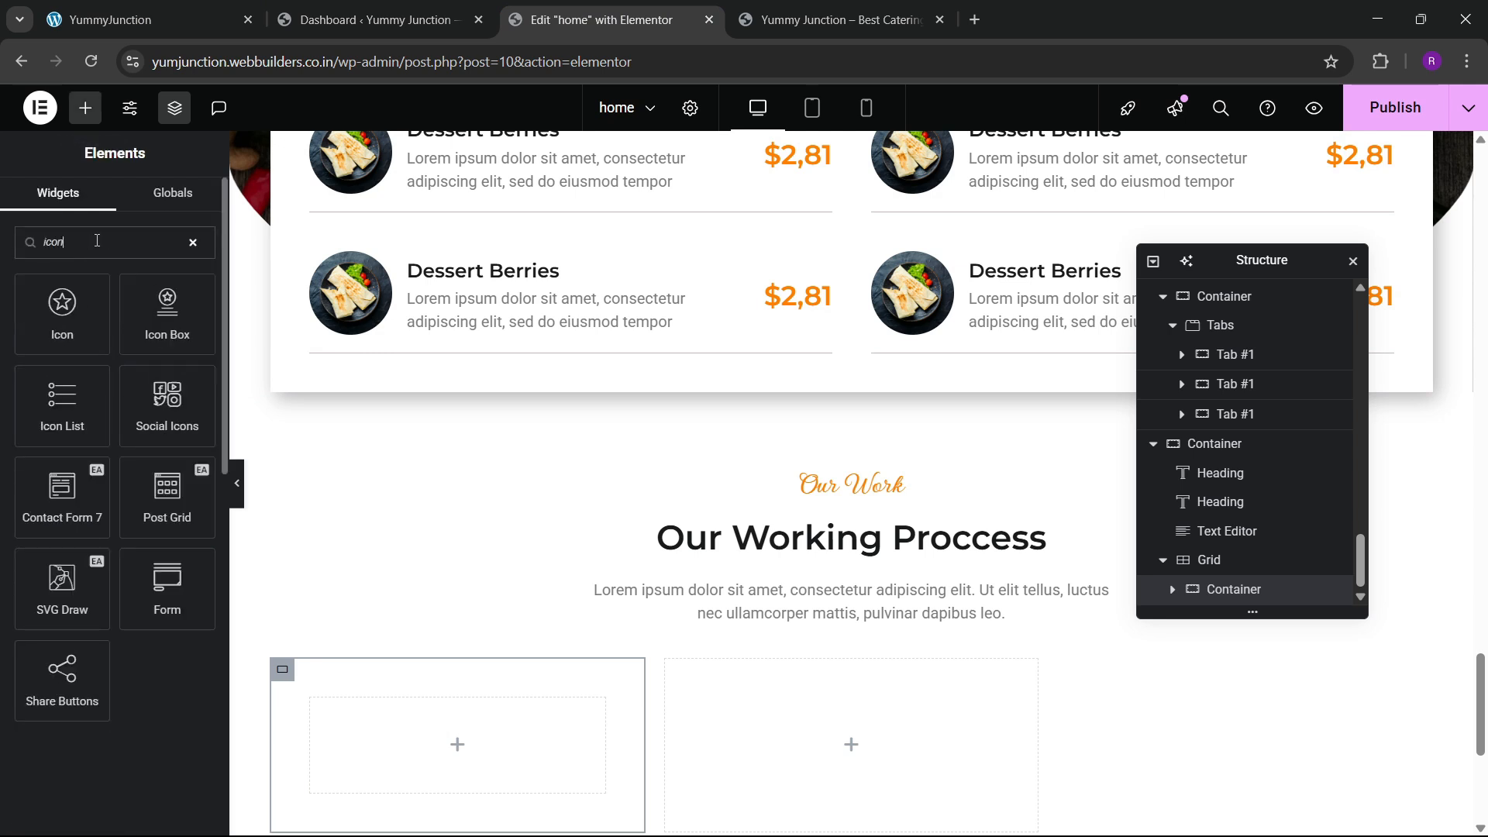
{"action": "left_click_drag", "start_coordinate": [61, 301], "coordinate": [435, 751]}
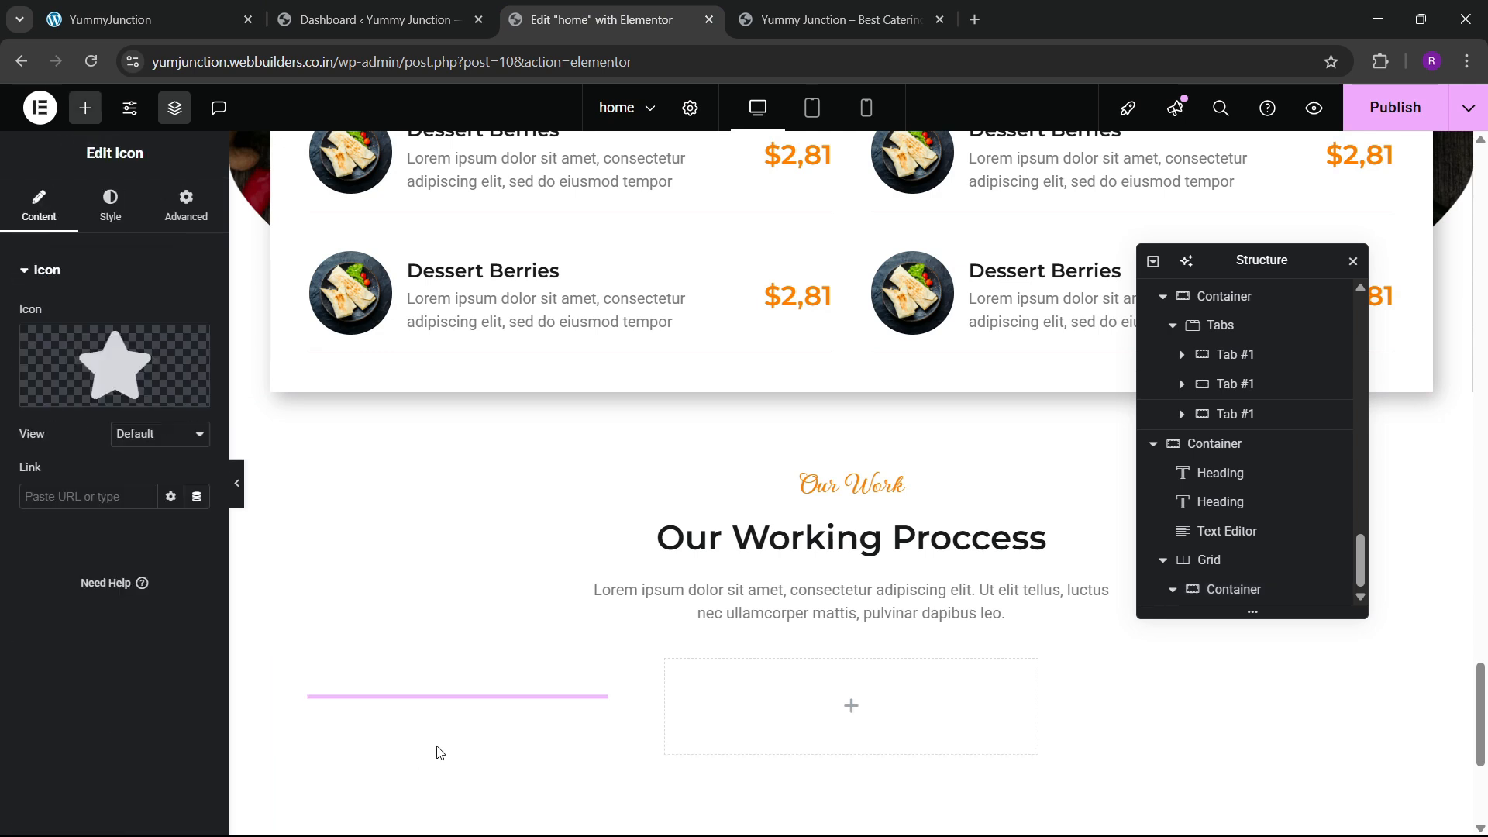
{"action": "left_click", "coordinate": [147, 20]}
{"action": "left_click", "coordinate": [600, 19]}
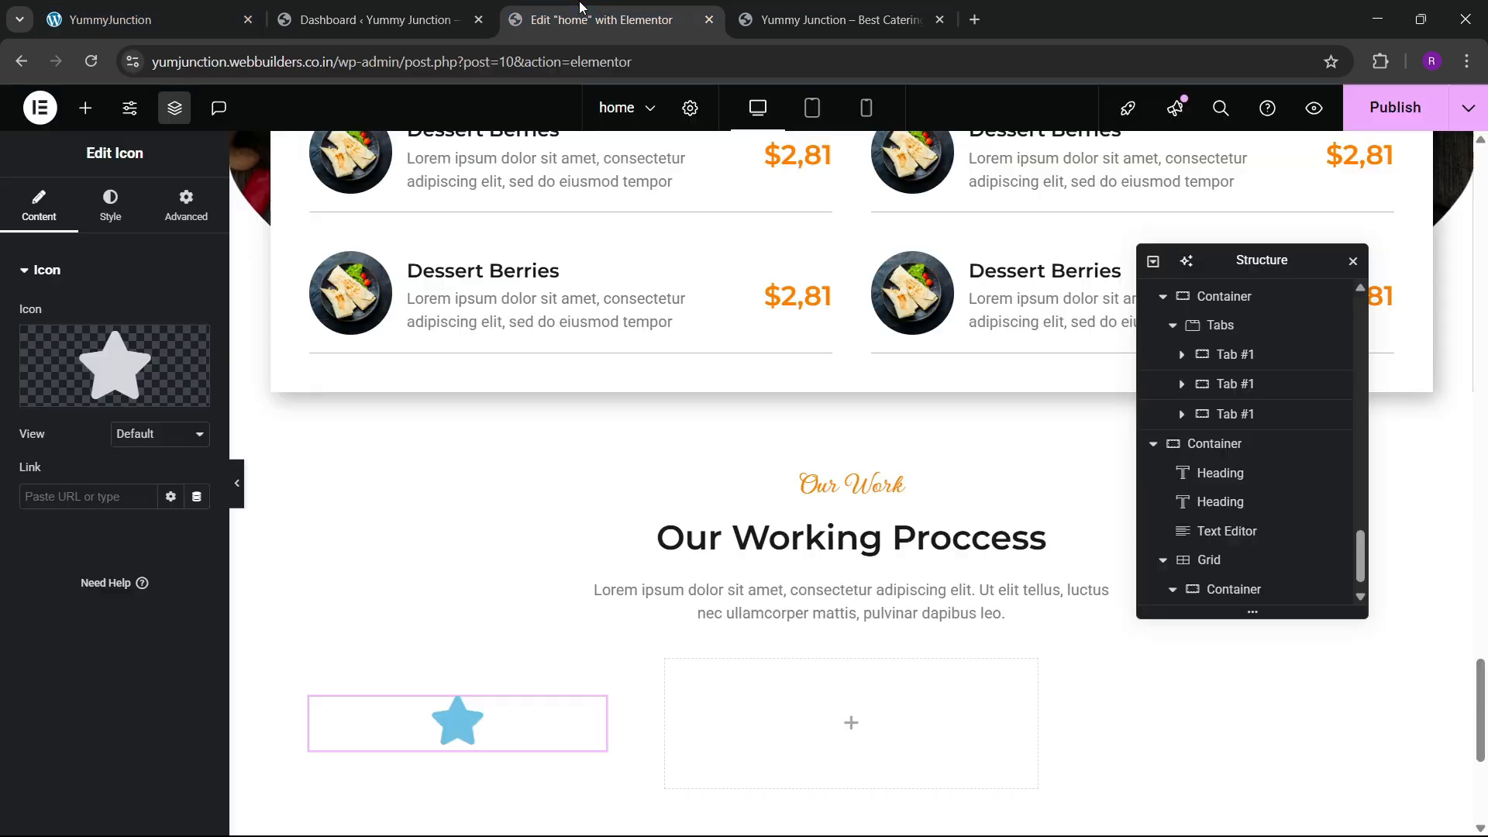
Replace the star icon with notes-notepad-svgrepo-com-1.svg from the media library, matching the reference's first process item
{"action": "left_click", "coordinate": [147, 20]}
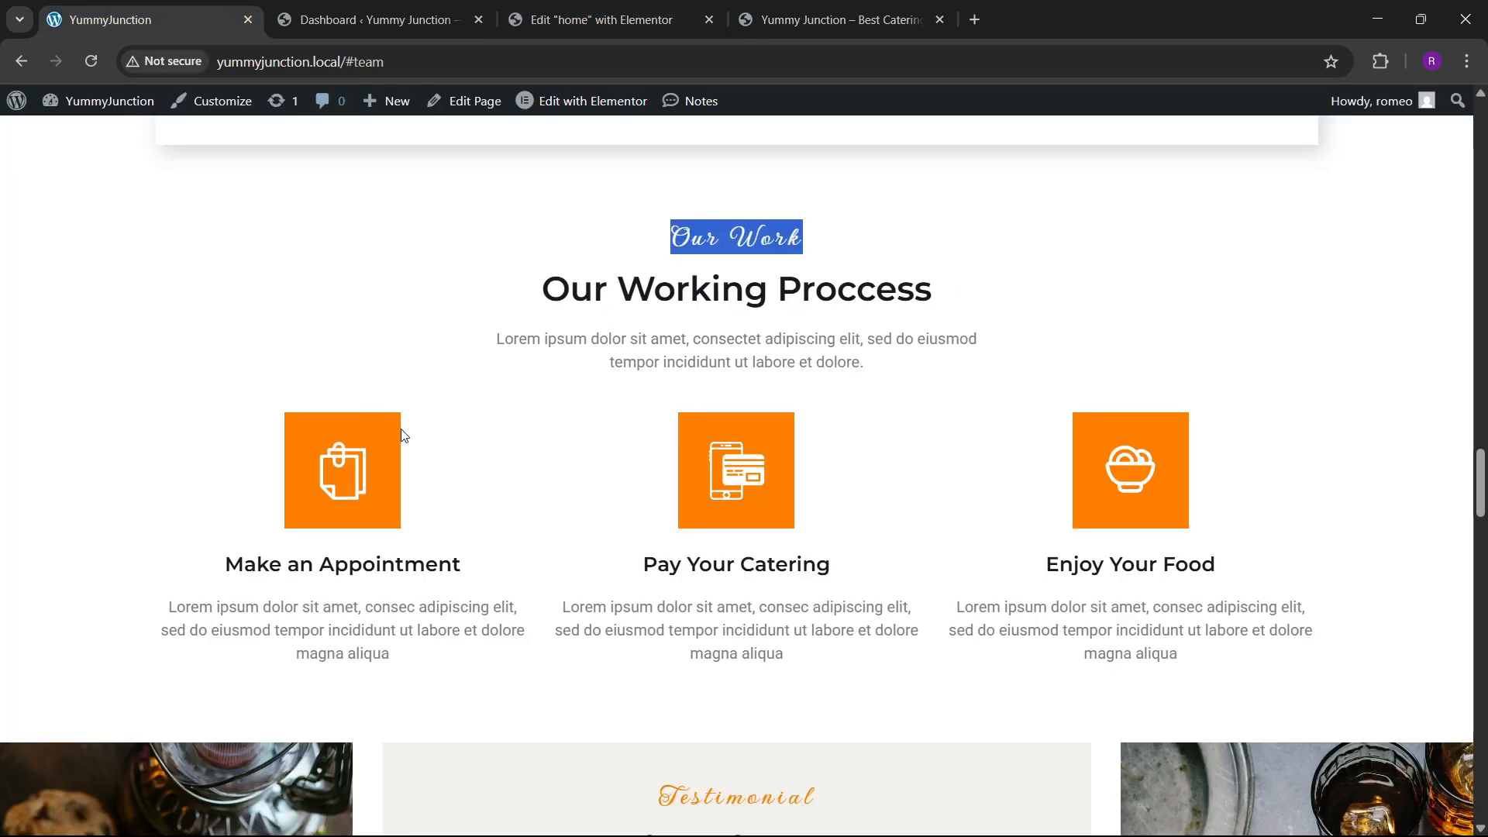
{"action": "left_click", "coordinate": [601, 19]}
{"action": "left_click", "coordinate": [175, 401]}
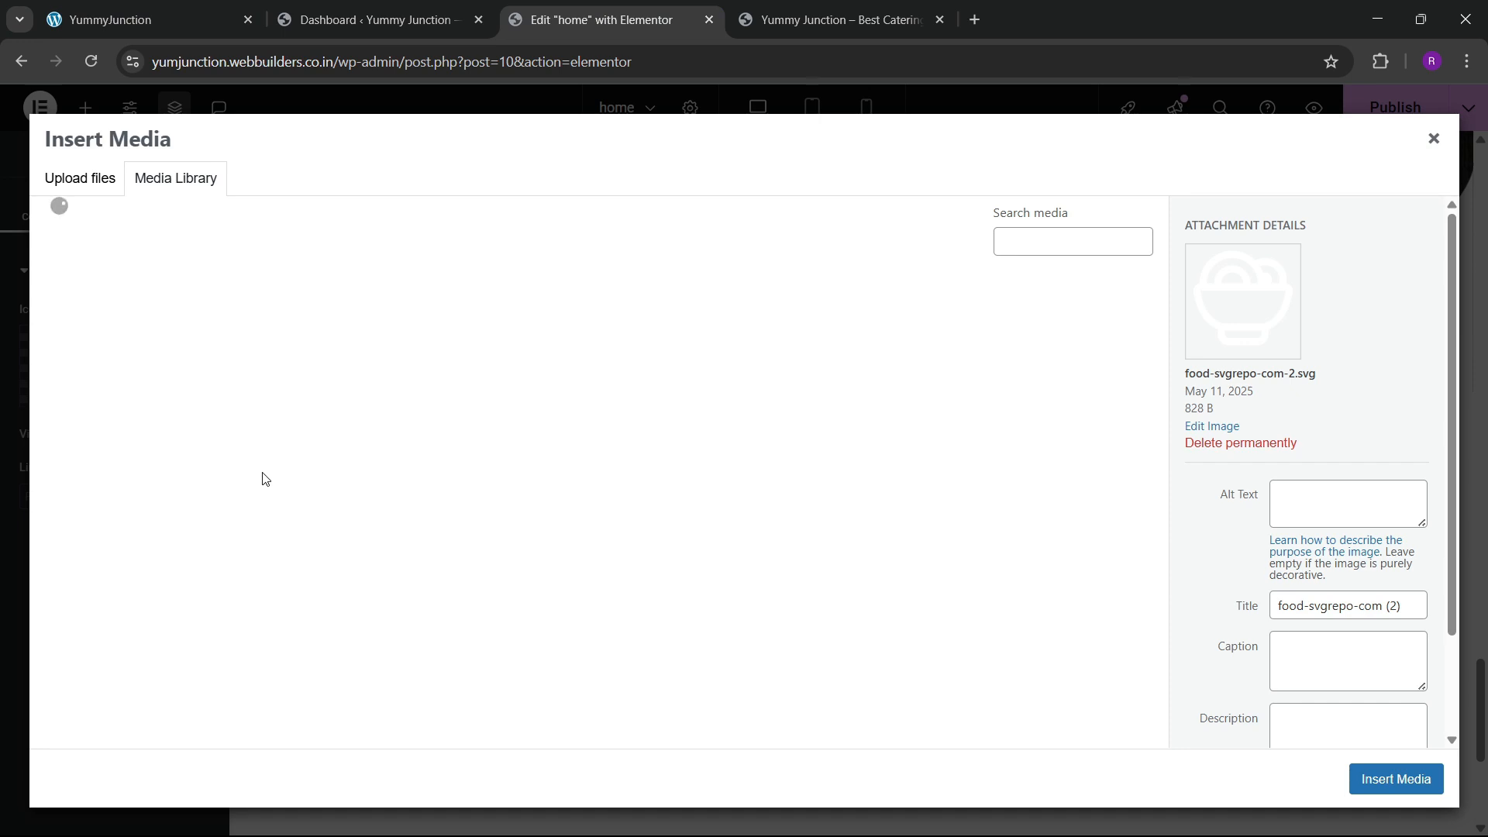
{"action": "left_click", "coordinate": [629, 364]}
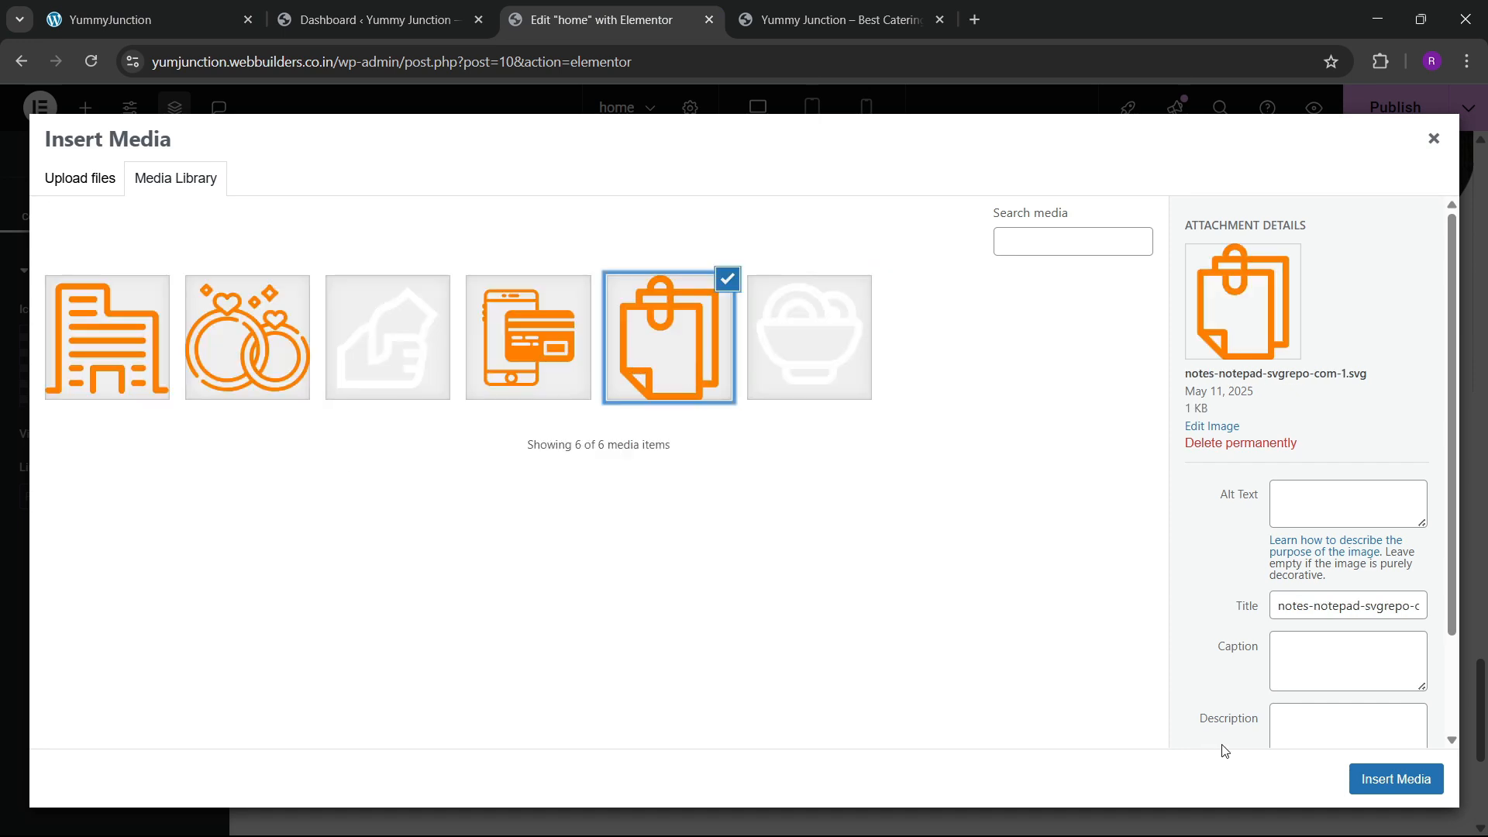
{"action": "left_click", "coordinate": [1358, 780]}
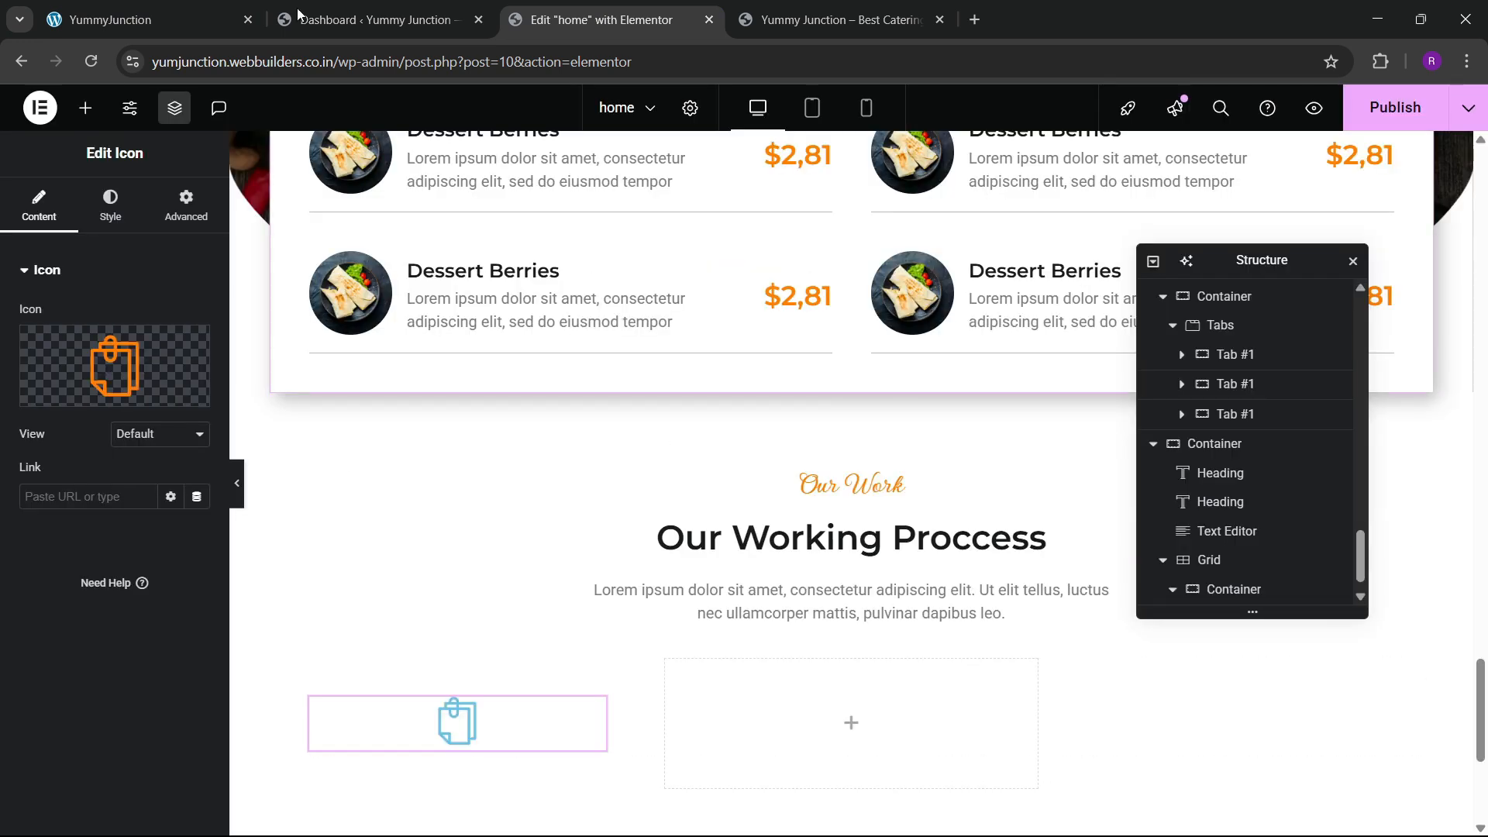
Set the notepad icon's view to Stacked with a Square shape, following the reference page
{"action": "left_click", "coordinate": [179, 8]}
{"action": "left_click", "coordinate": [577, 8]}
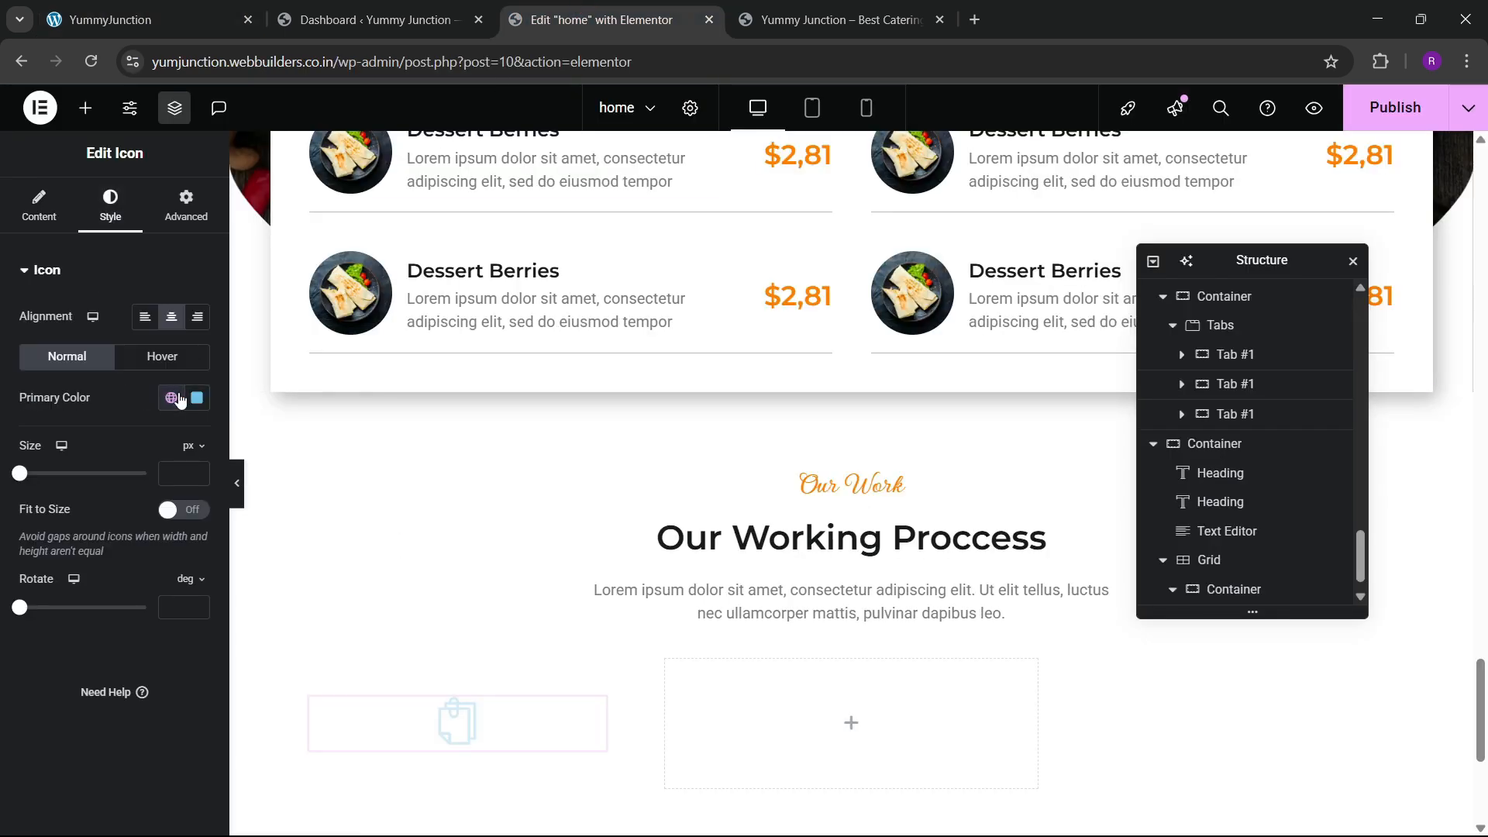
{"action": "left_click", "coordinate": [39, 206]}
{"action": "left_click", "coordinate": [136, 434]}
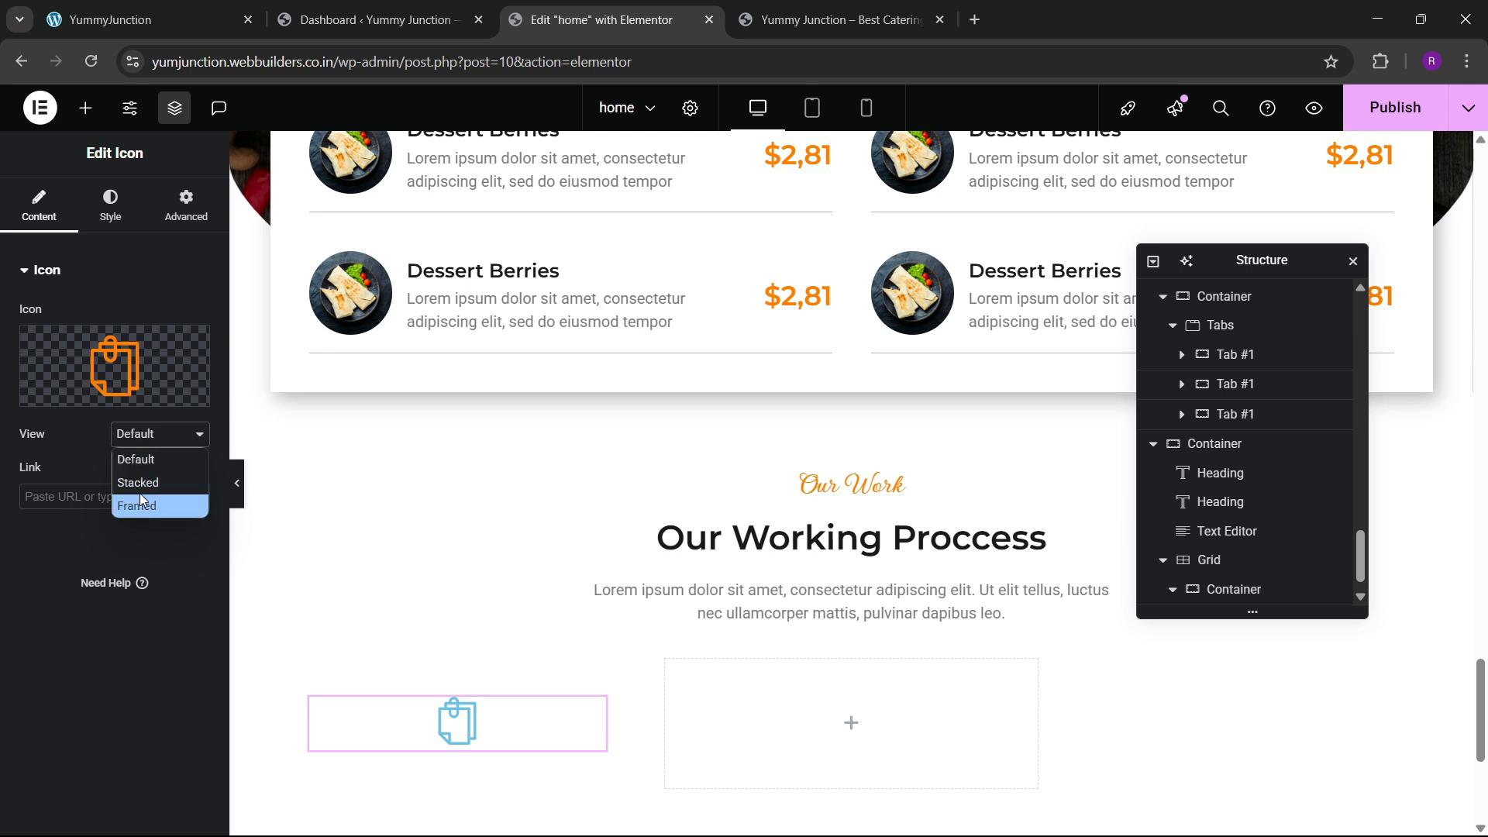
{"action": "left_click", "coordinate": [141, 505]}
{"action": "left_click", "coordinate": [143, 436]}
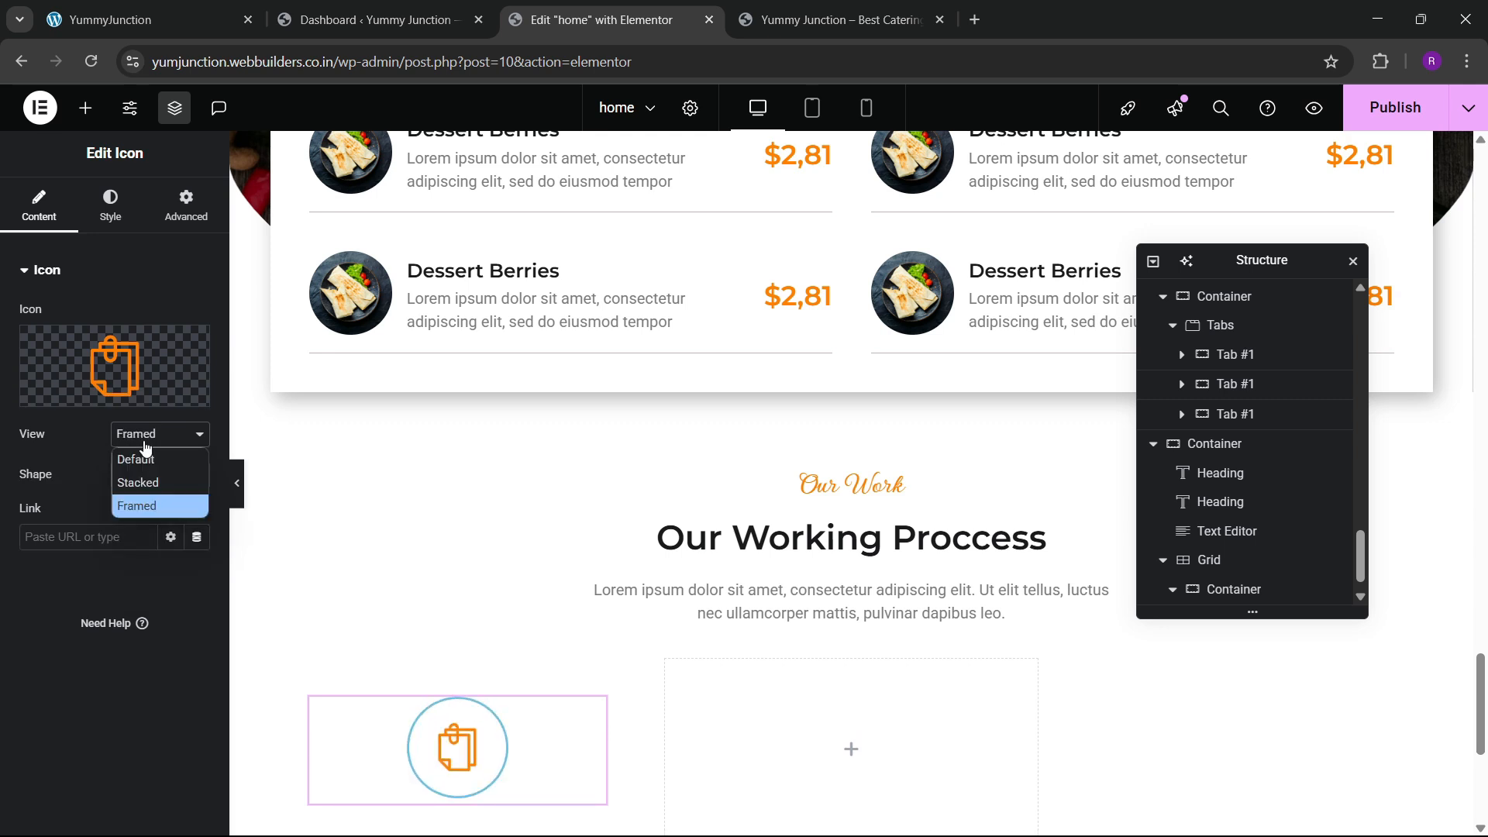
{"action": "left_click", "coordinate": [139, 481]}
{"action": "left_click", "coordinate": [139, 481]}
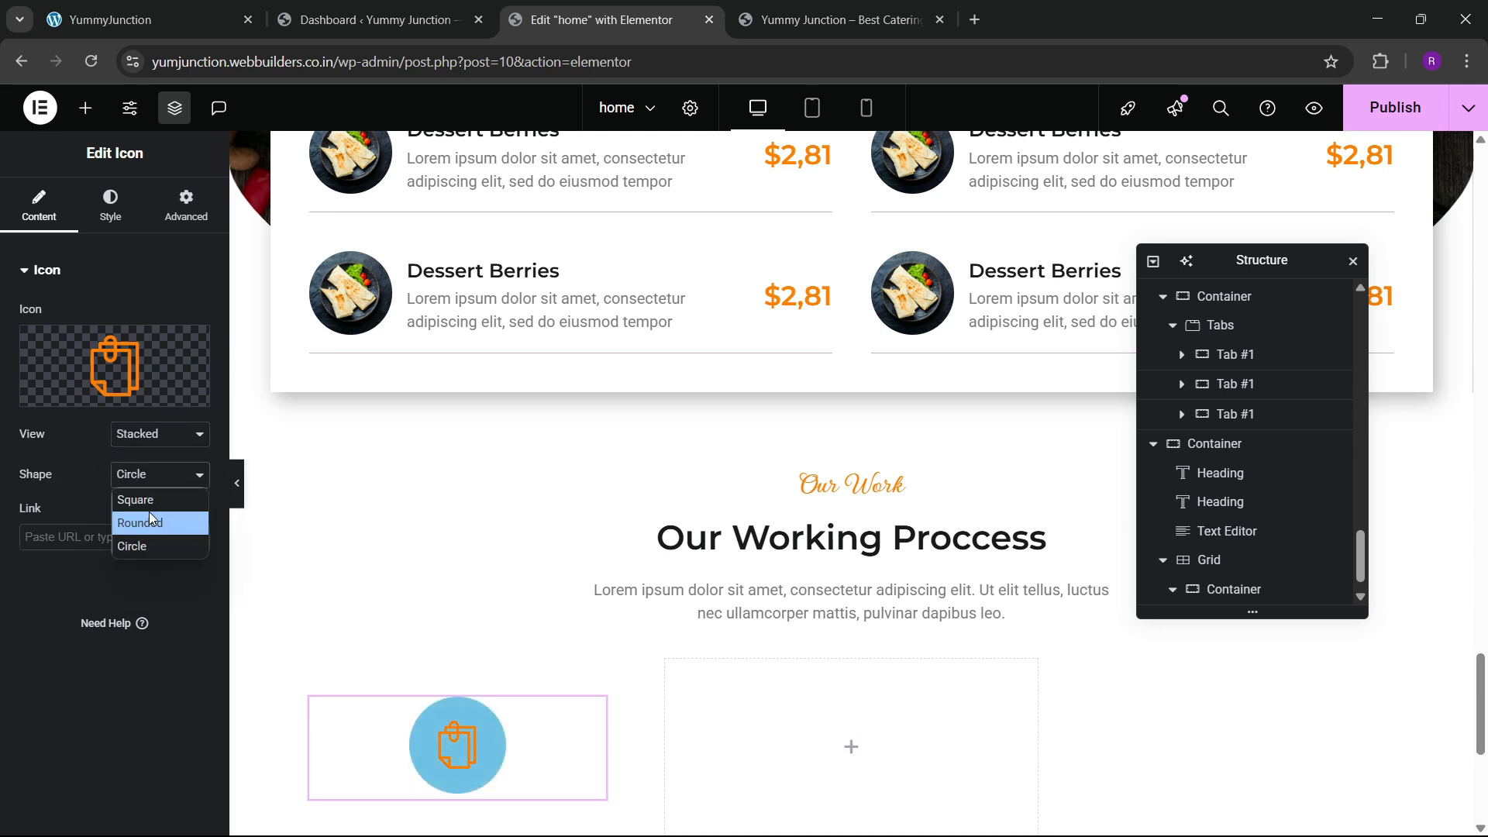
{"action": "left_click", "coordinate": [147, 496]}
Set the icon's normal primary color to the global orange and its secondary color to white
{"action": "left_click", "coordinate": [110, 205]}
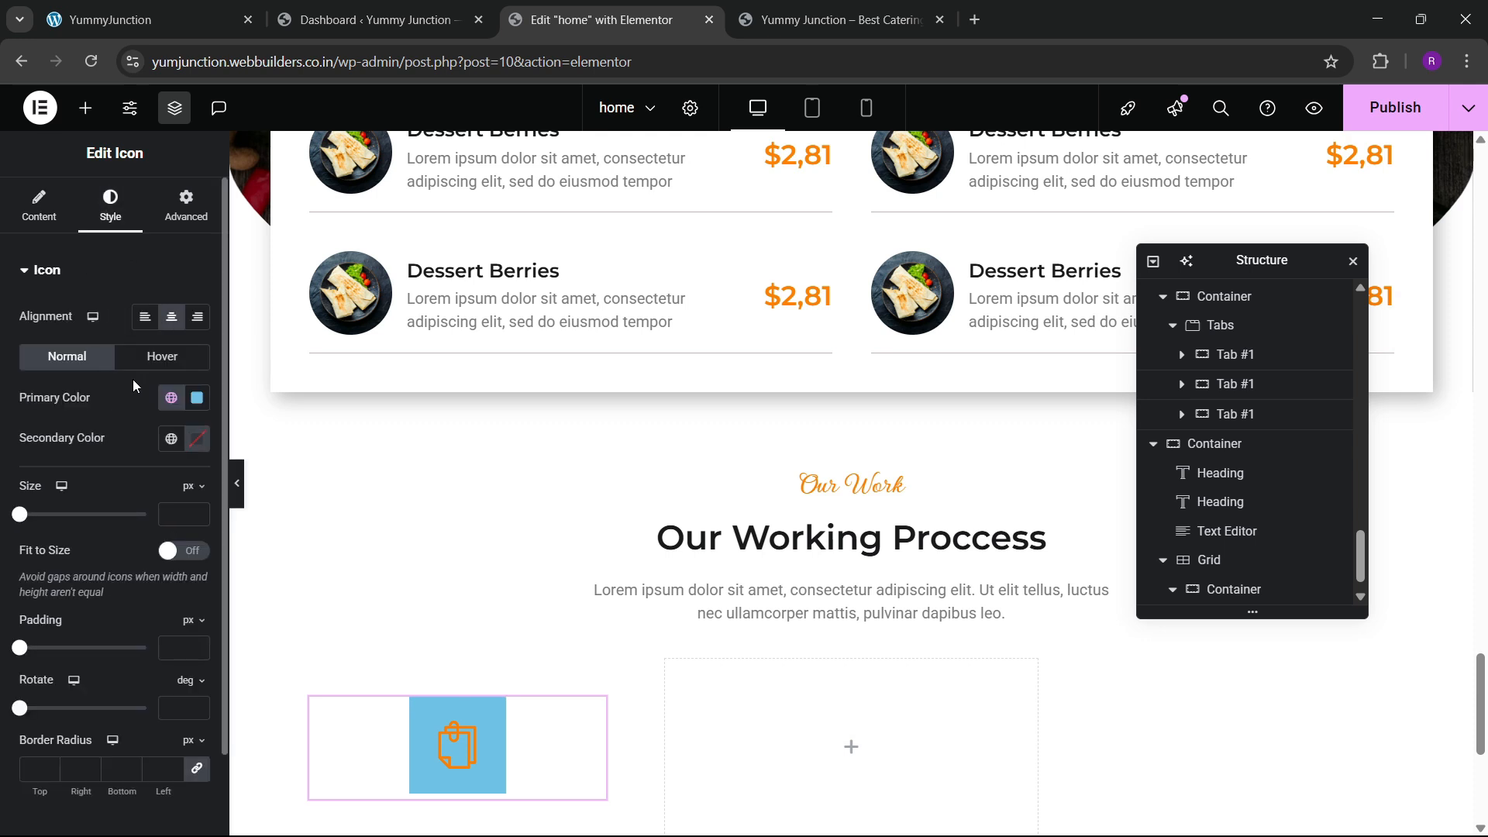
{"action": "left_click", "coordinate": [197, 398]}
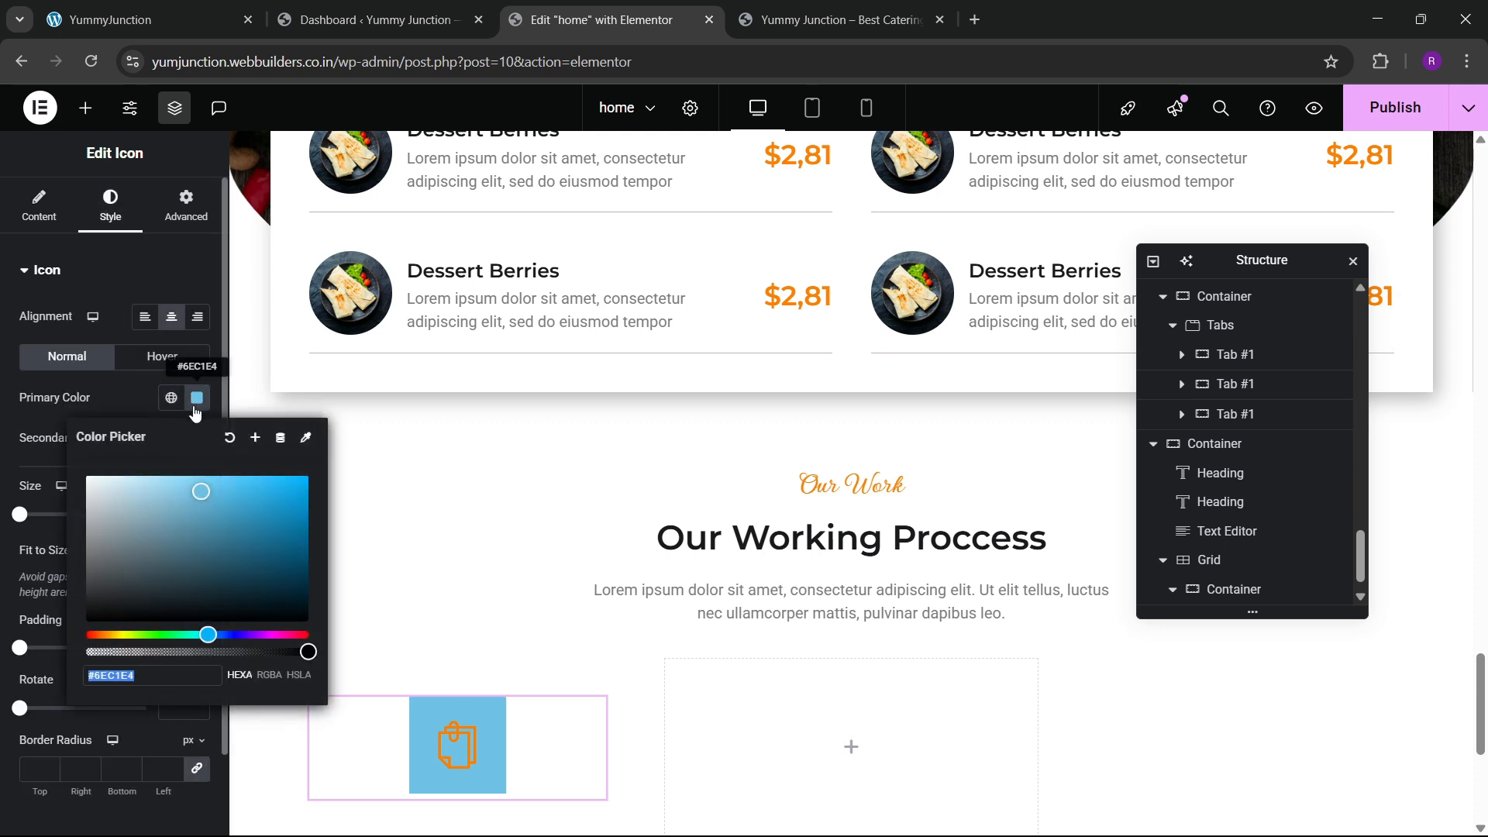
{"action": "left_click", "coordinate": [171, 398]}
{"action": "left_click", "coordinate": [86, 641]}
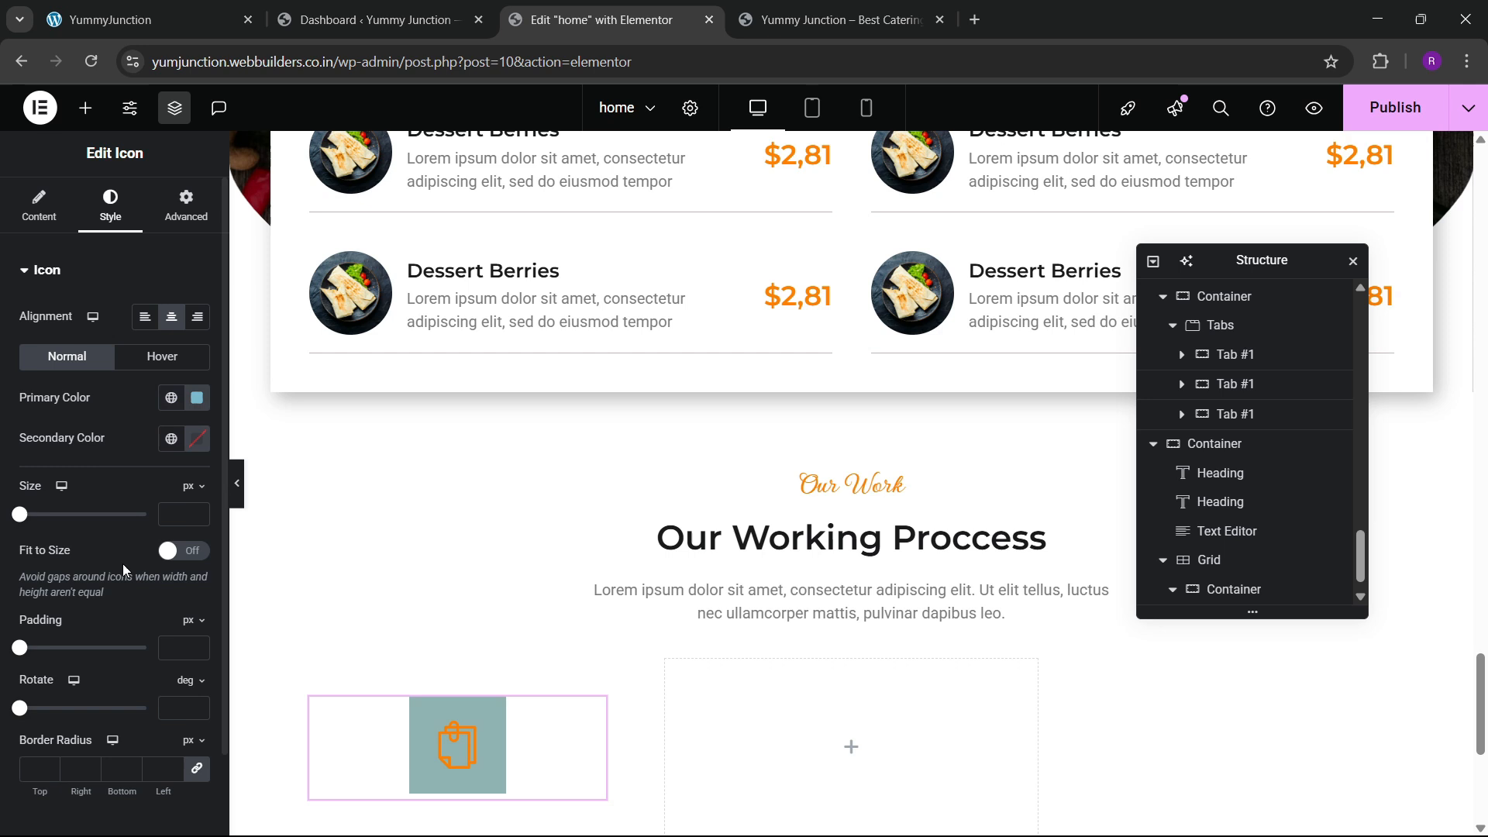
{"action": "left_click", "coordinate": [197, 439]}
{"action": "left_click", "coordinate": [122, 438]}
{"action": "scroll", "coordinate": [115, 435], "scroll_direction": "down", "scroll_amount": 2}
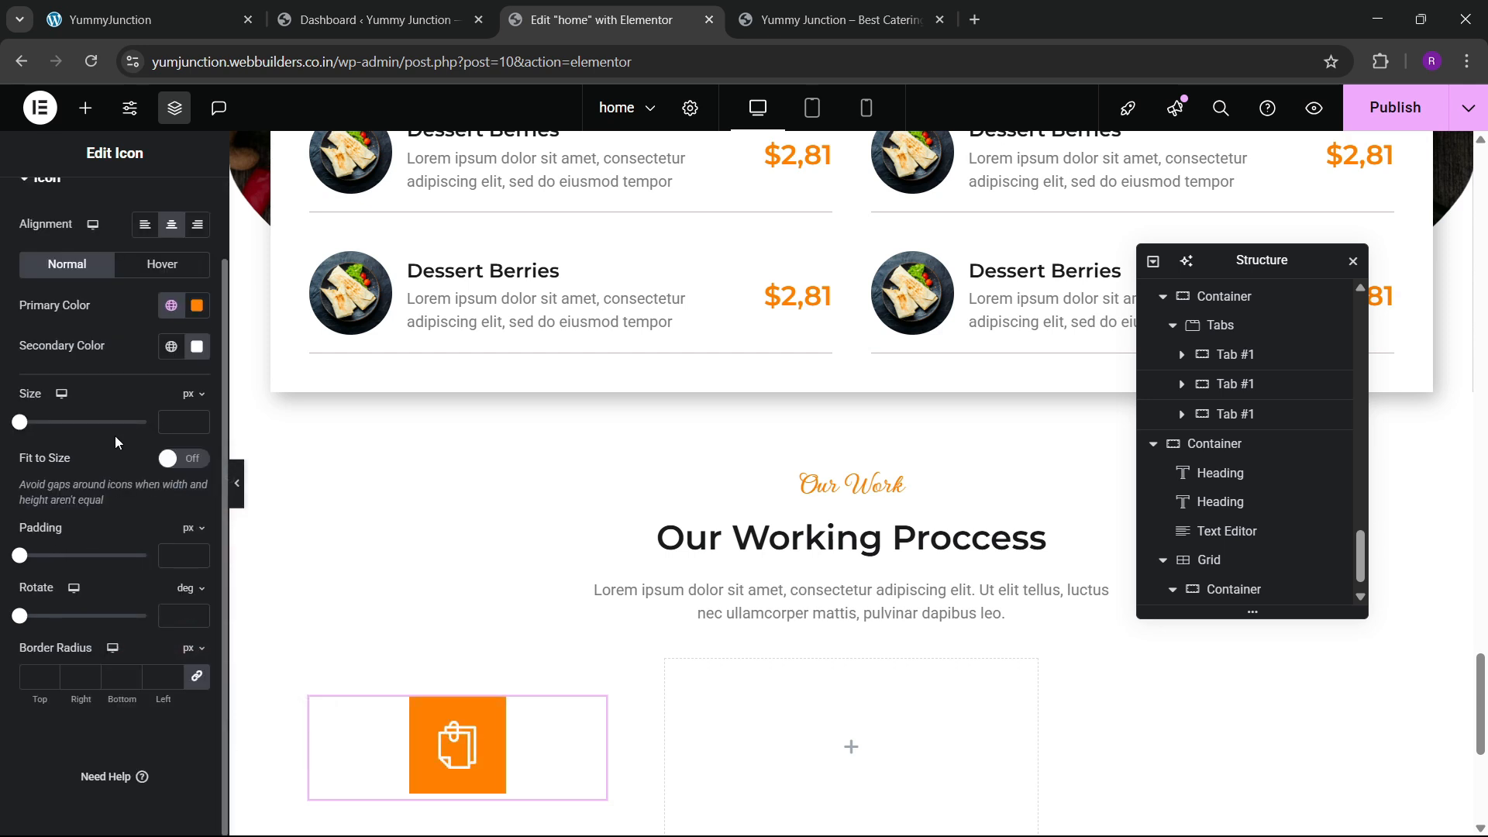
Set the icon's hover primary color to the global near-black and its hover secondary color to white
{"action": "scroll", "coordinate": [542, 504], "scroll_direction": "down", "scroll_amount": 2}
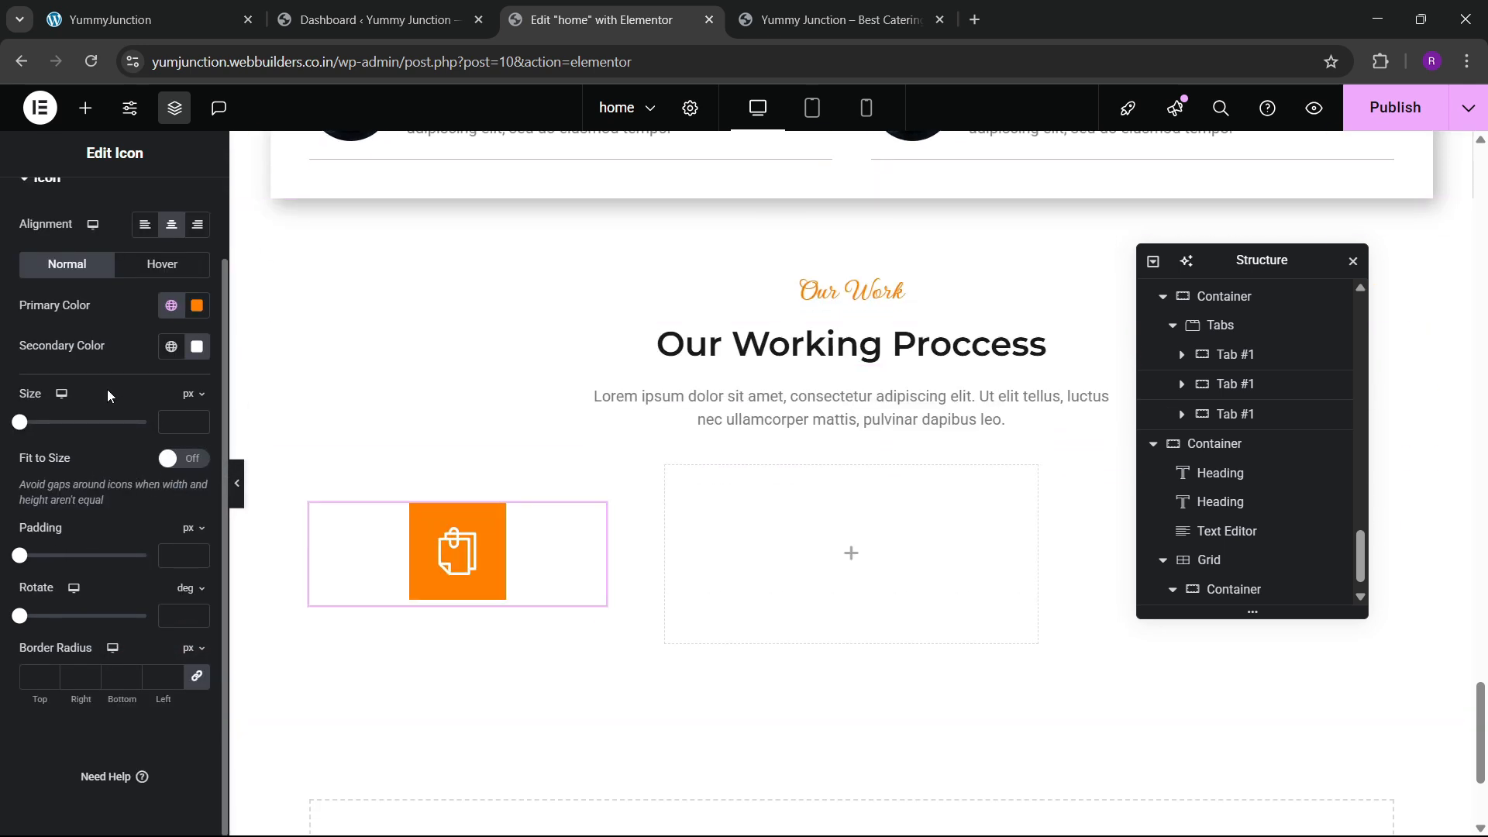
{"action": "left_click", "coordinate": [155, 266]}
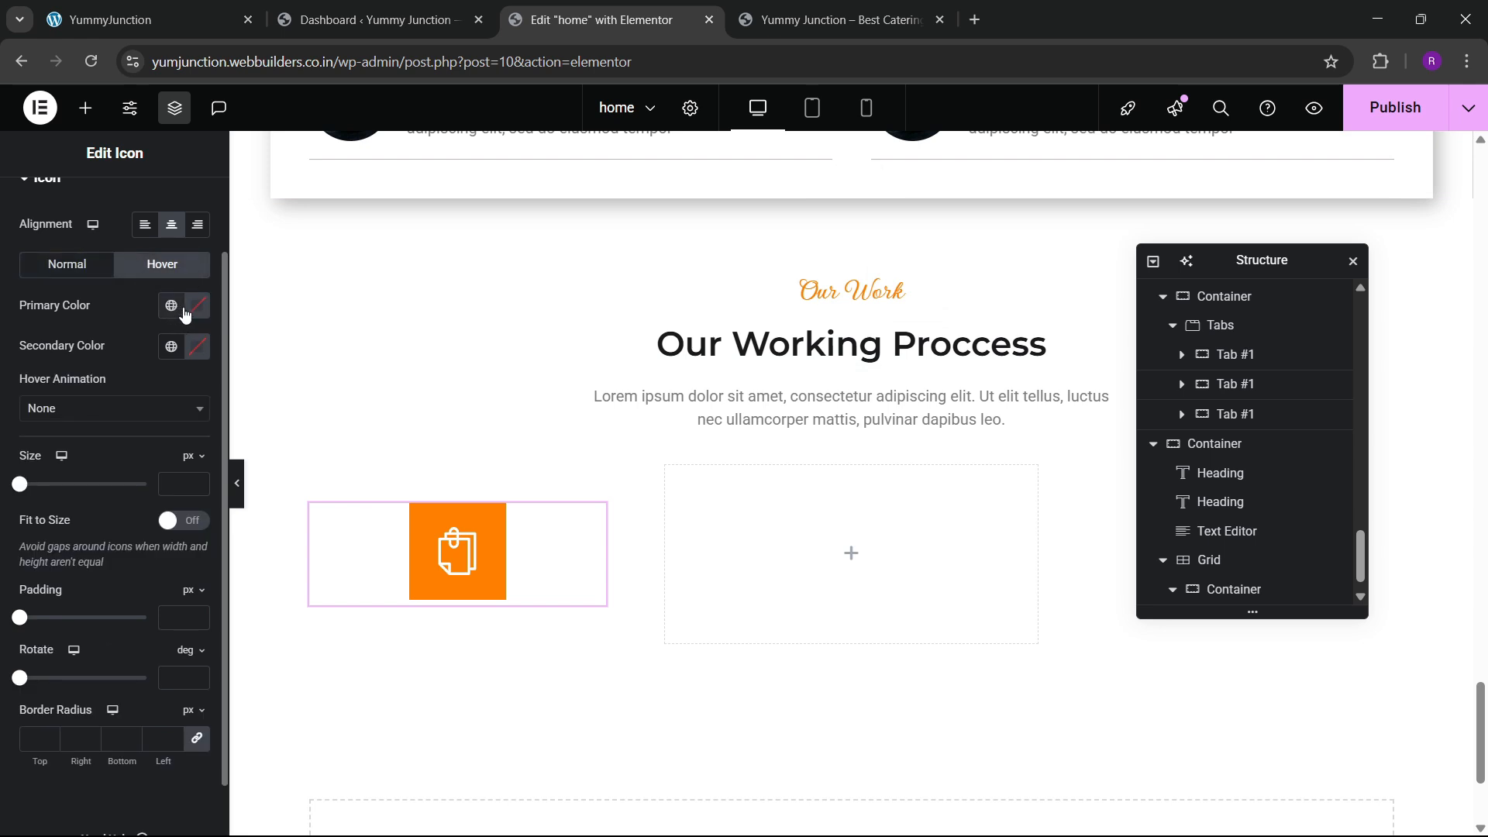
{"action": "left_click", "coordinate": [172, 307]}
{"action": "left_click", "coordinate": [116, 589]}
{"action": "left_click", "coordinate": [197, 305]}
{"action": "left_click_drag", "start_coordinate": [184, 498], "coordinate": [67, 387]}
{"action": "left_click", "coordinate": [356, 542]}
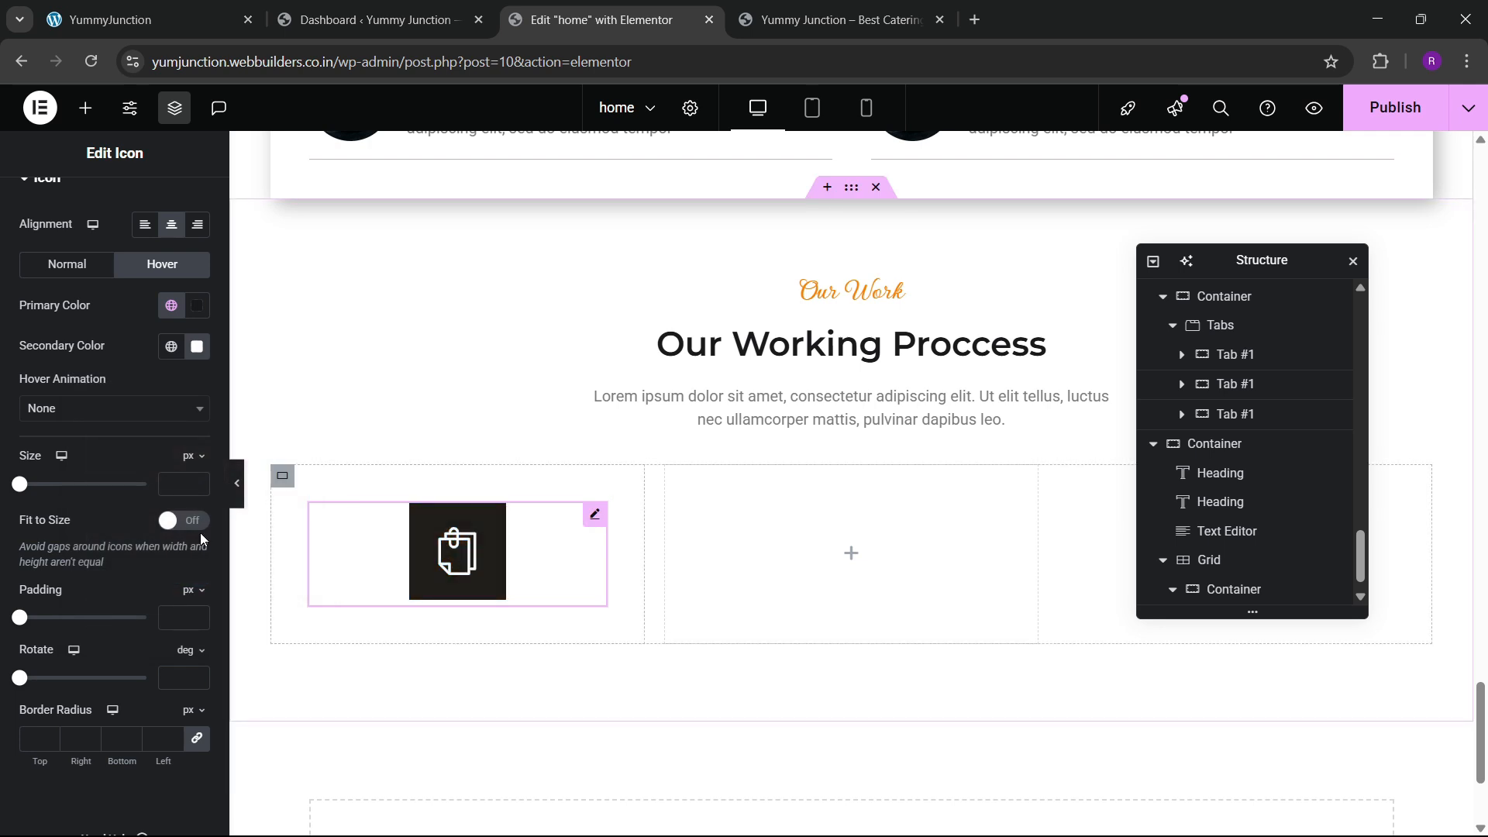
Give the notepad icon the Bounce In hover animation
{"action": "left_click", "coordinate": [85, 409]}
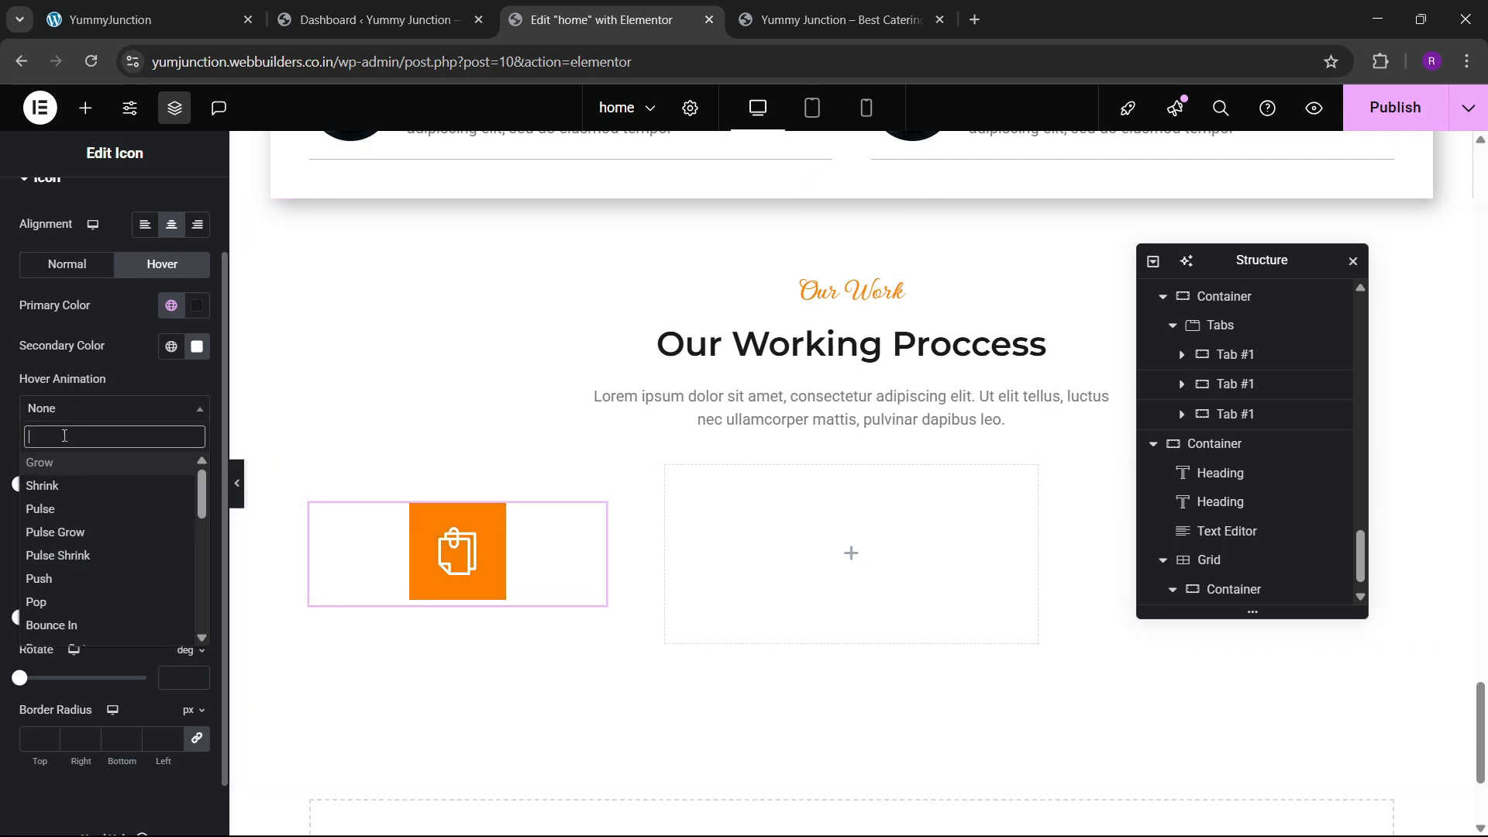
{"action": "scroll", "coordinate": [73, 604], "scroll_direction": "down", "scroll_amount": 2}
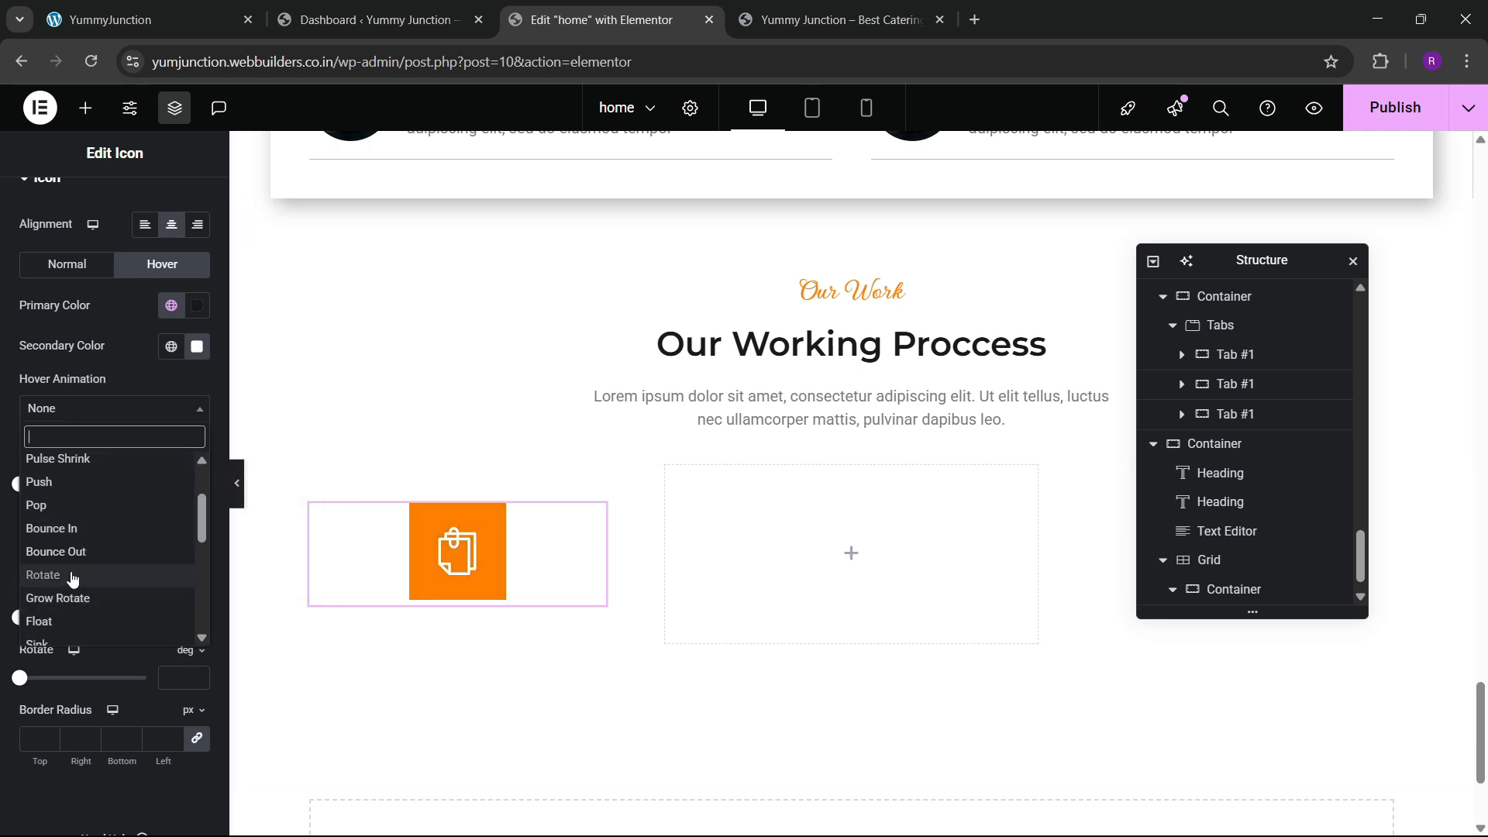
{"action": "left_click", "coordinate": [72, 527]}
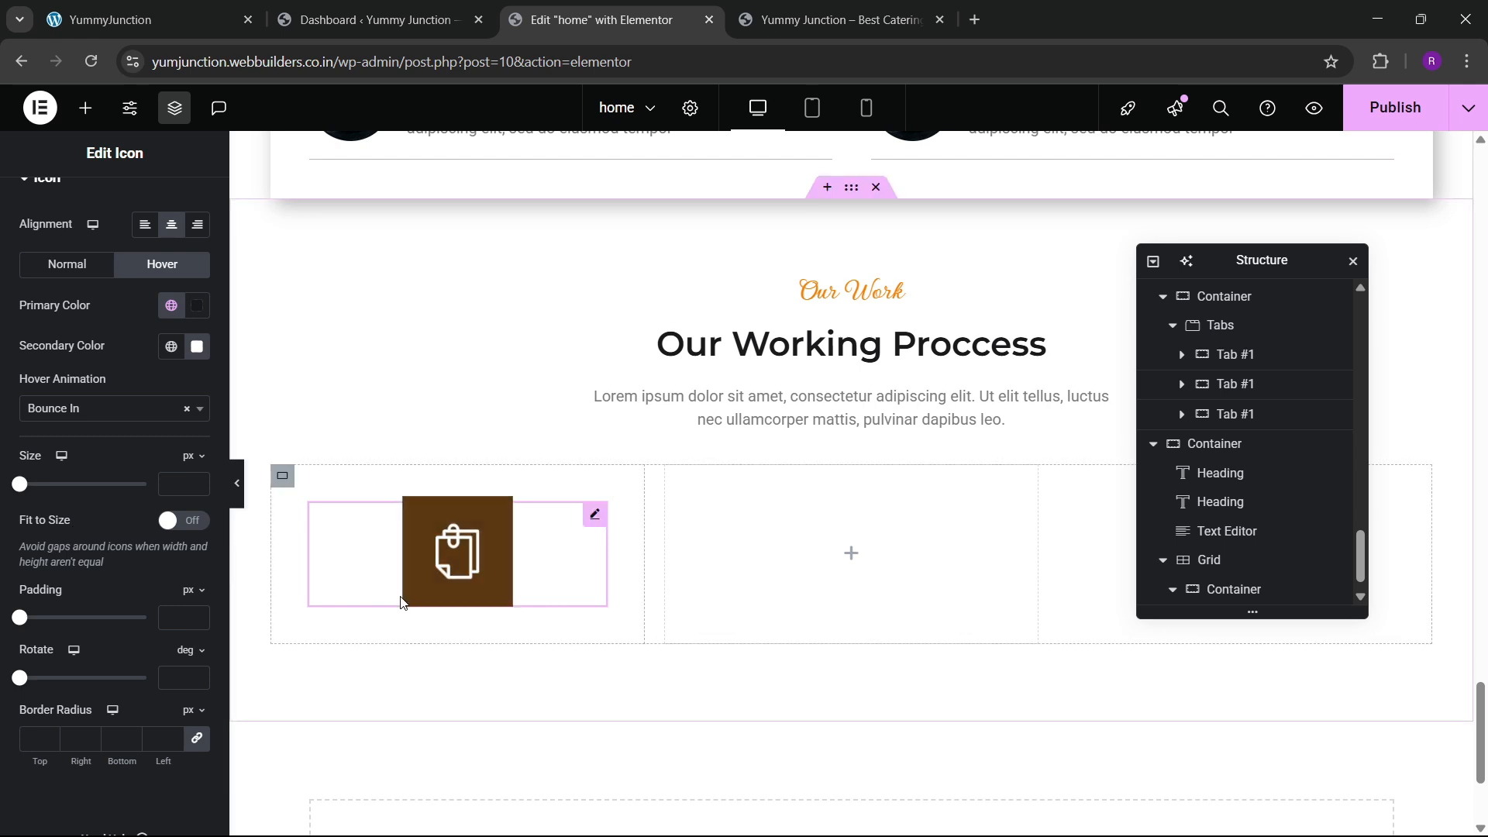
Try a notepad icon size of 20 px, clear the value again and compare with the reference page
{"action": "left_click", "coordinate": [235, 8]}
{"action": "left_click", "coordinate": [601, 19]}
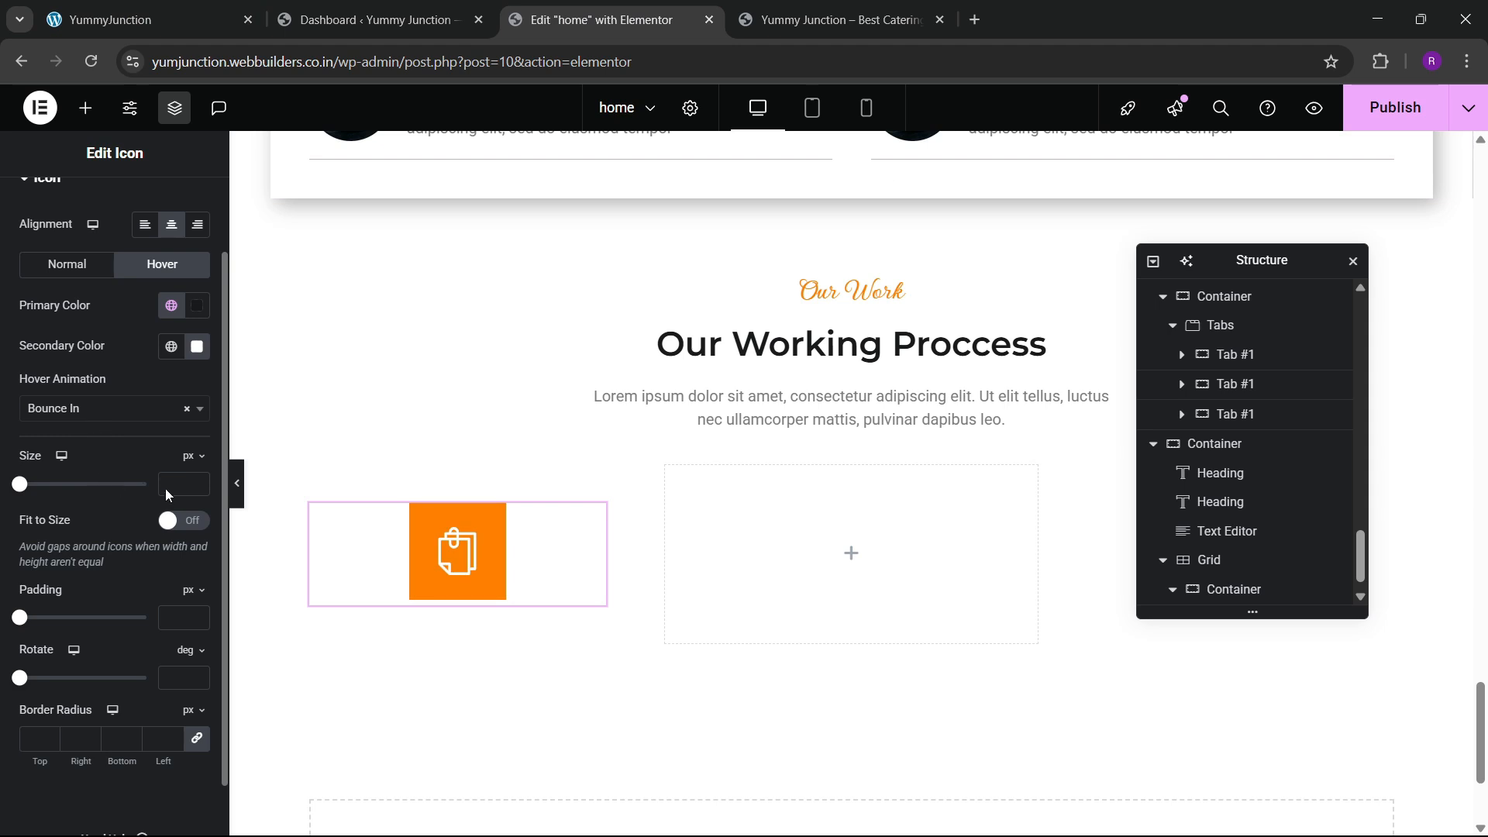
{"action": "type", "text": "20"}
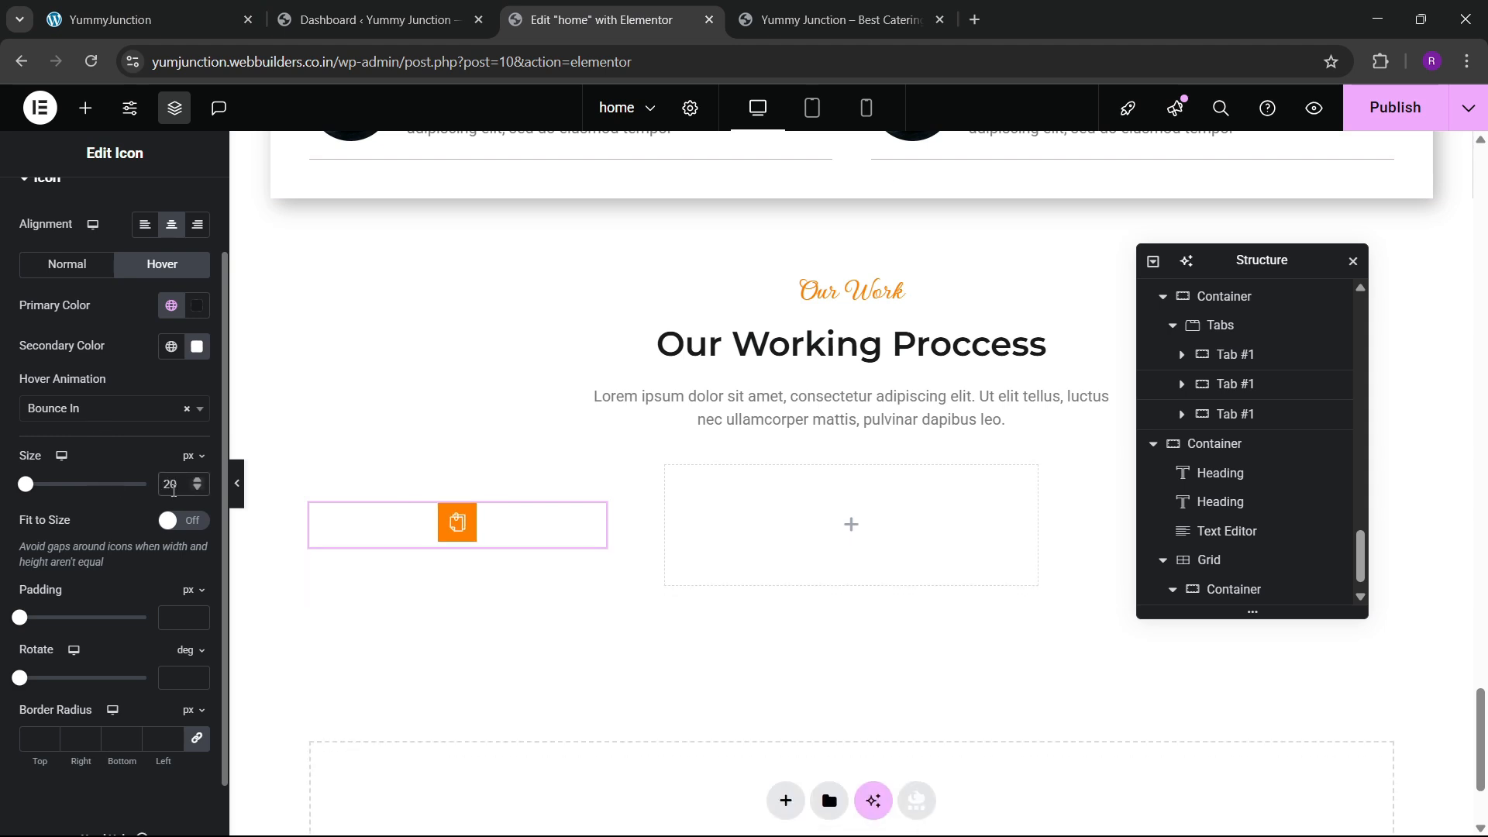
{"action": "key", "text": "BackSpace"}
{"action": "key", "text": "BackSpace"}
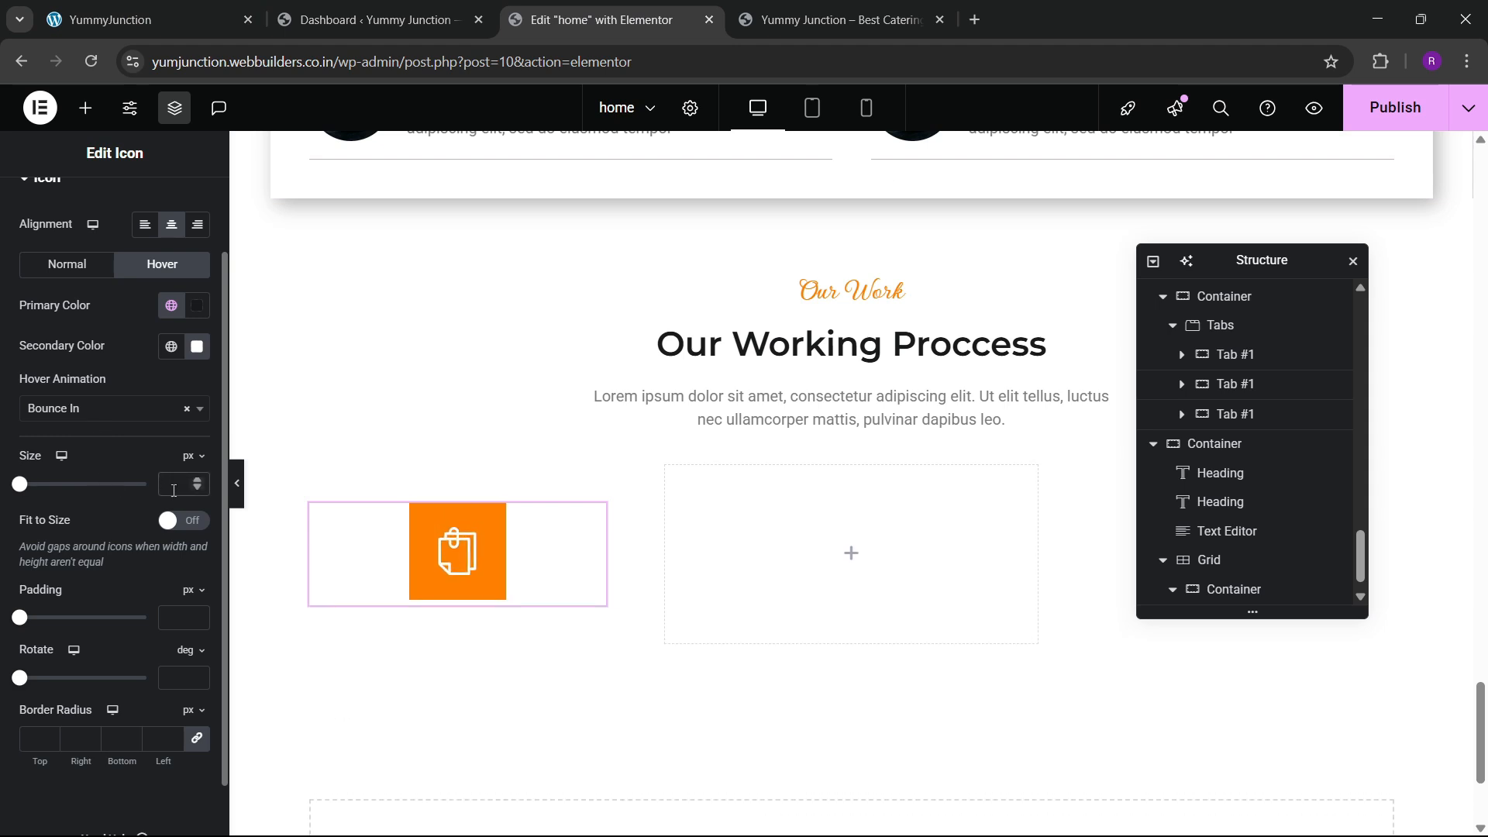
{"action": "left_click", "coordinate": [228, 6]}
{"action": "left_click", "coordinate": [710, 5]}
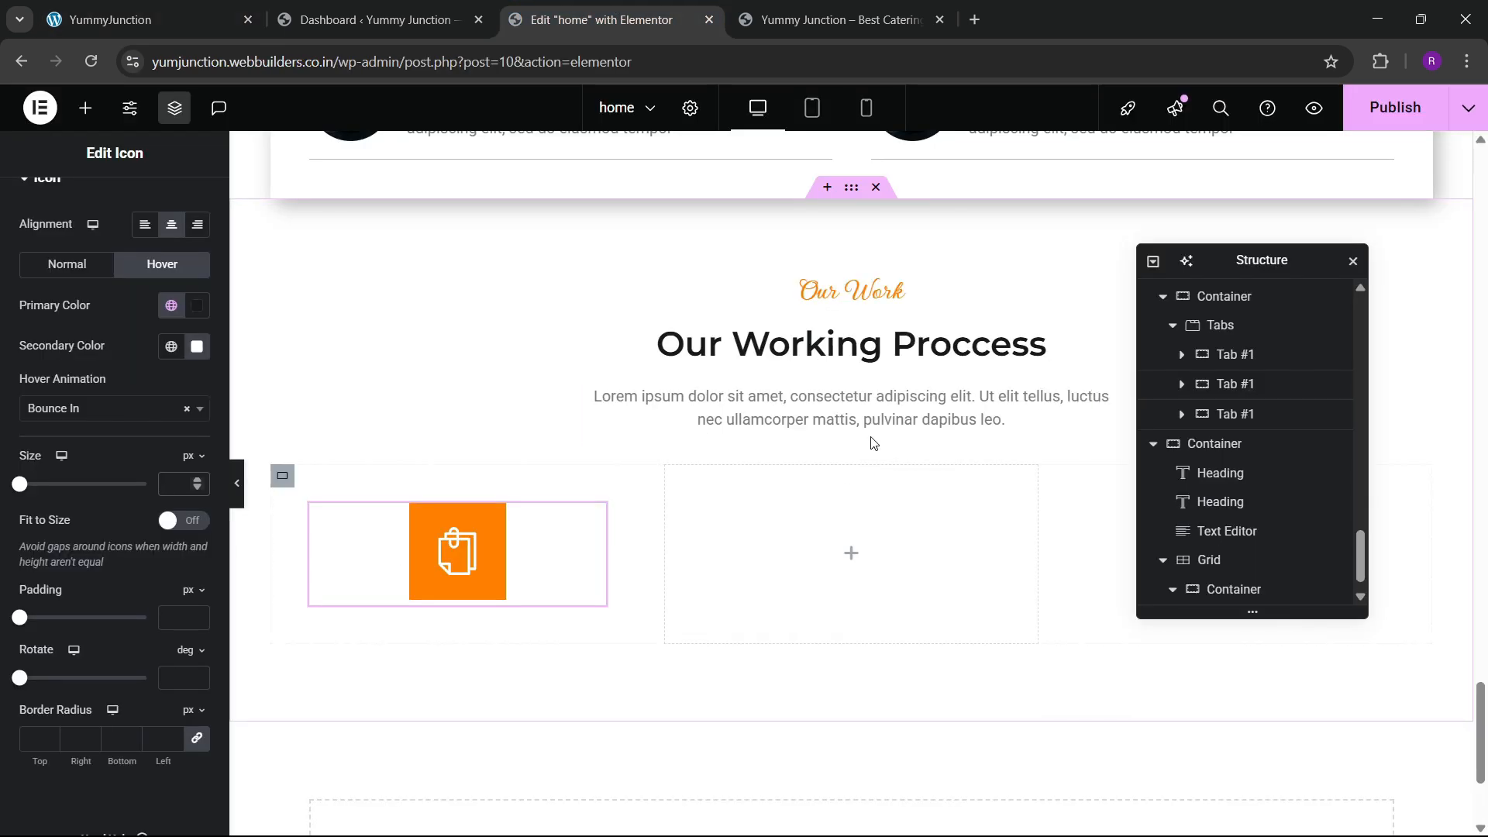
Copy the Our Working Proccess heading into the first grid column beneath the notepad icon
{"action": "right_click", "coordinate": [875, 343]}
{"action": "left_click", "coordinate": [940, 452]}
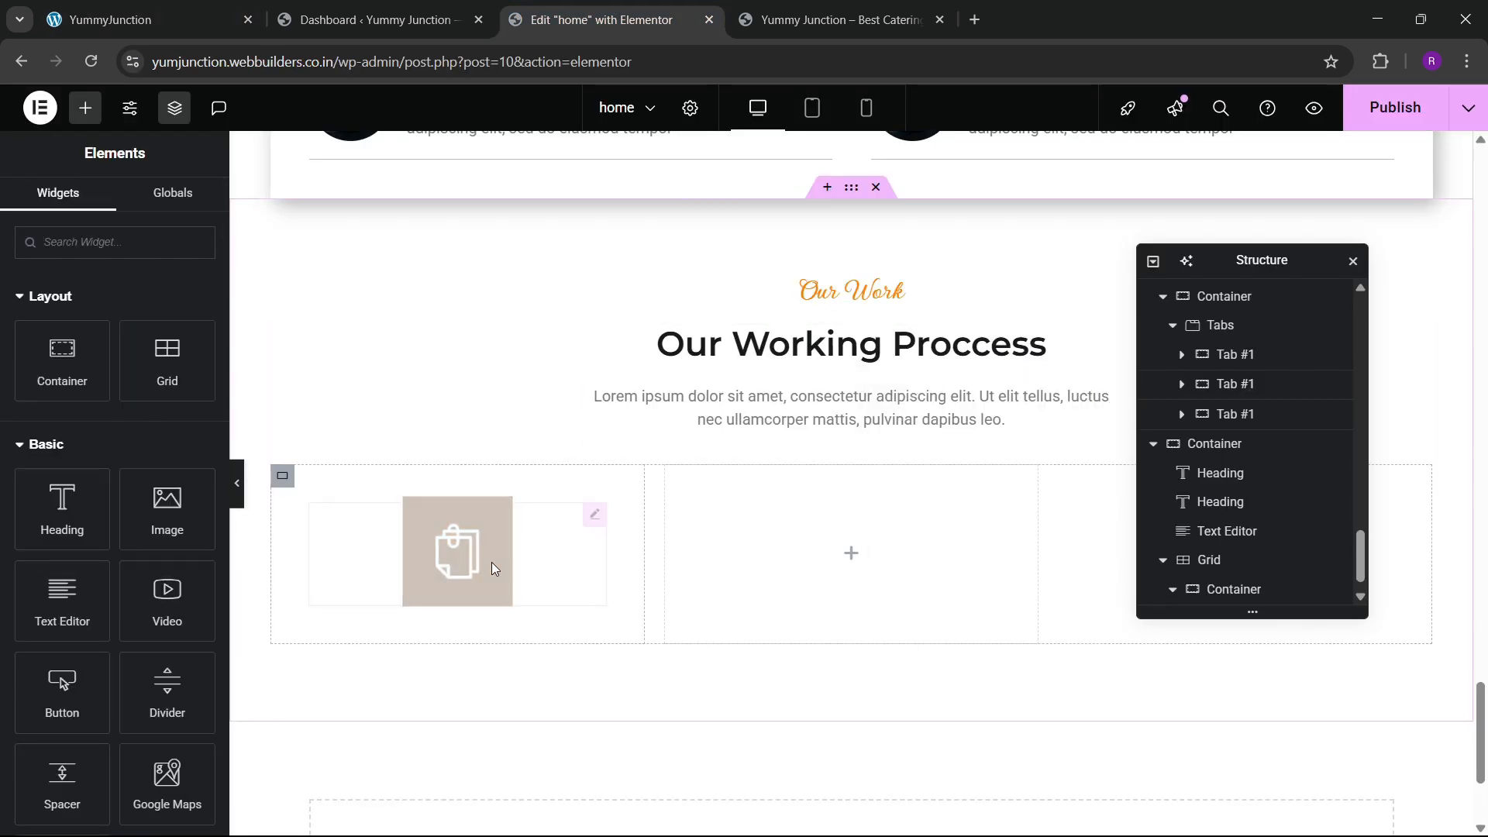
{"action": "right_click", "coordinate": [491, 561]}
{"action": "left_click", "coordinate": [527, 515]}
Copy the first process item's title from the reference page and set the new heading's text to Make an Appointment
{"action": "left_click", "coordinate": [174, 7]}
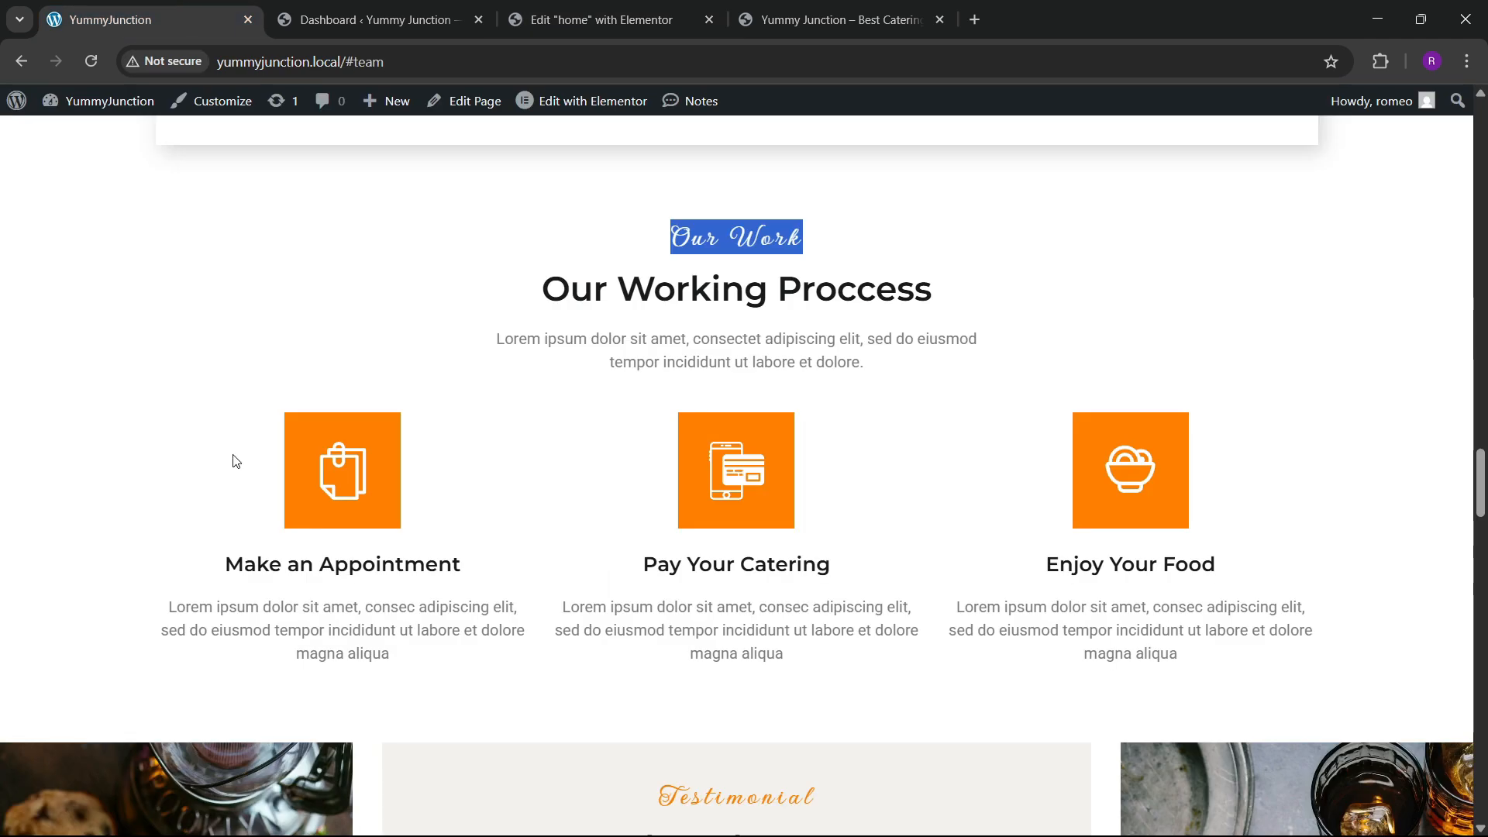
{"action": "left_click_drag", "start_coordinate": [224, 569], "coordinate": [505, 587]}
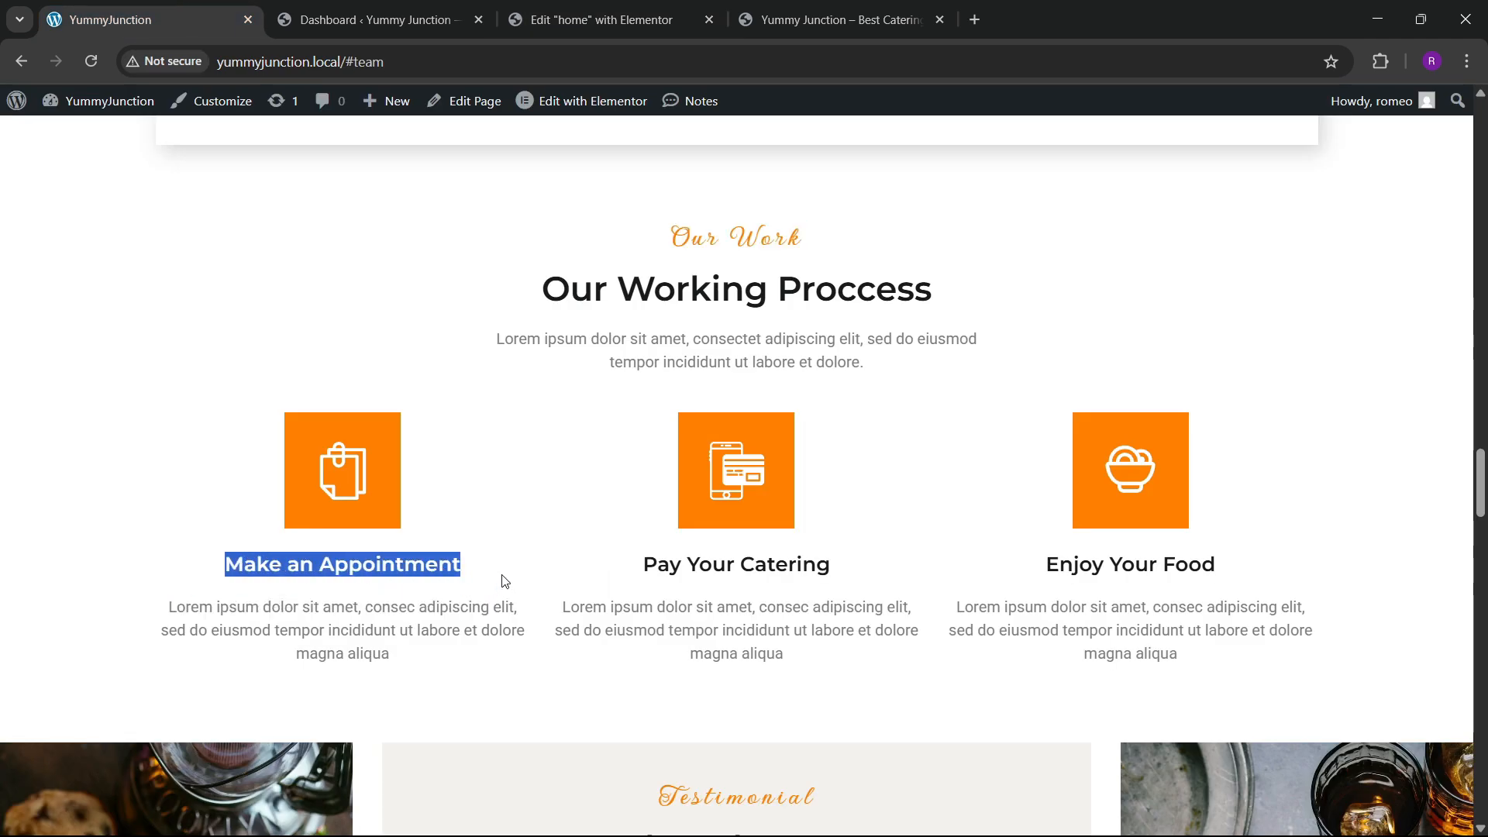
{"action": "left_click", "coordinate": [542, 20]}
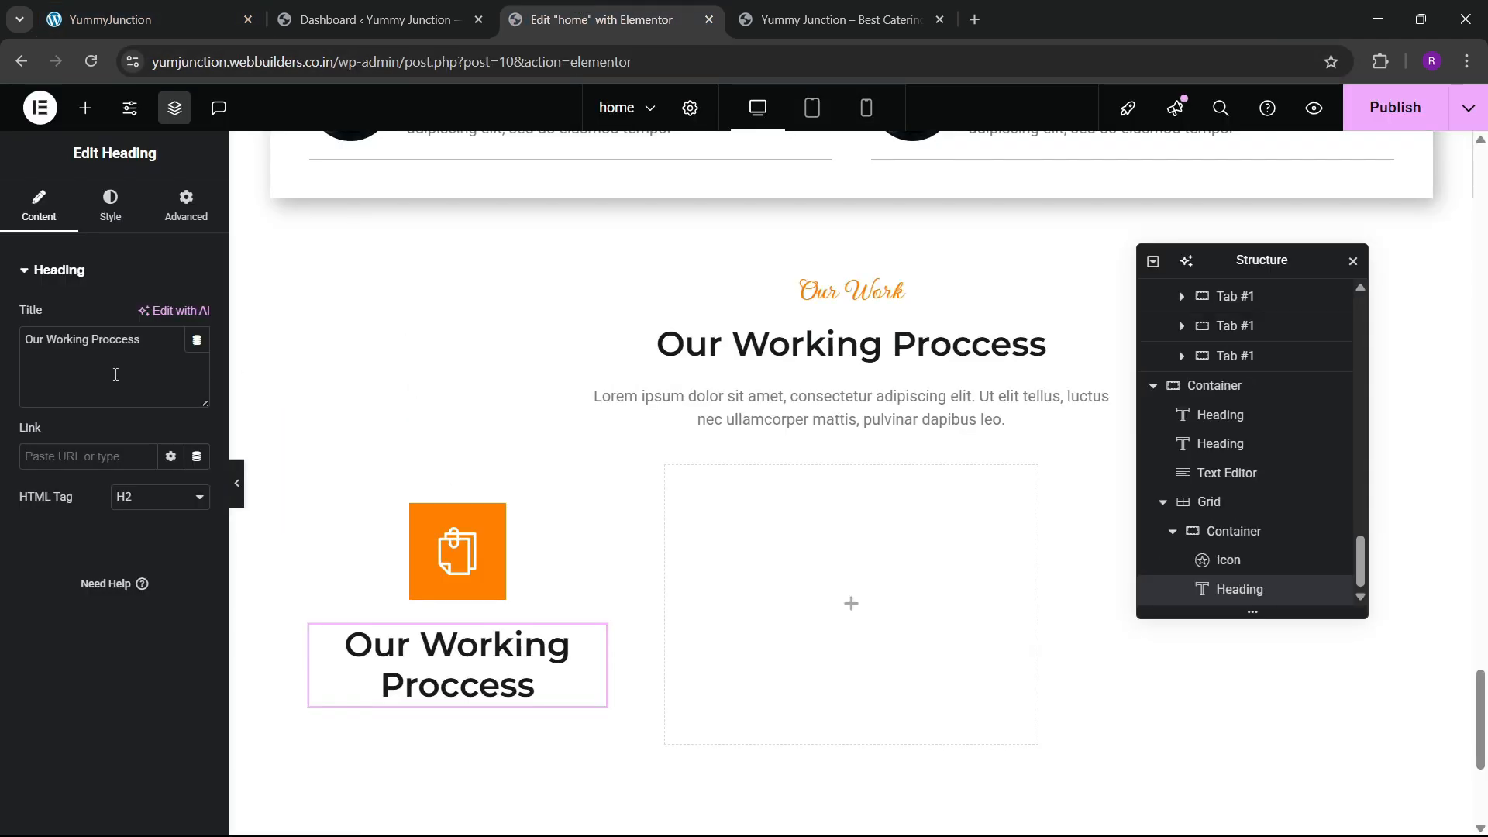
{"action": "key", "text": "ctrl+a"}
{"action": "key", "text": "ctrl+v"}
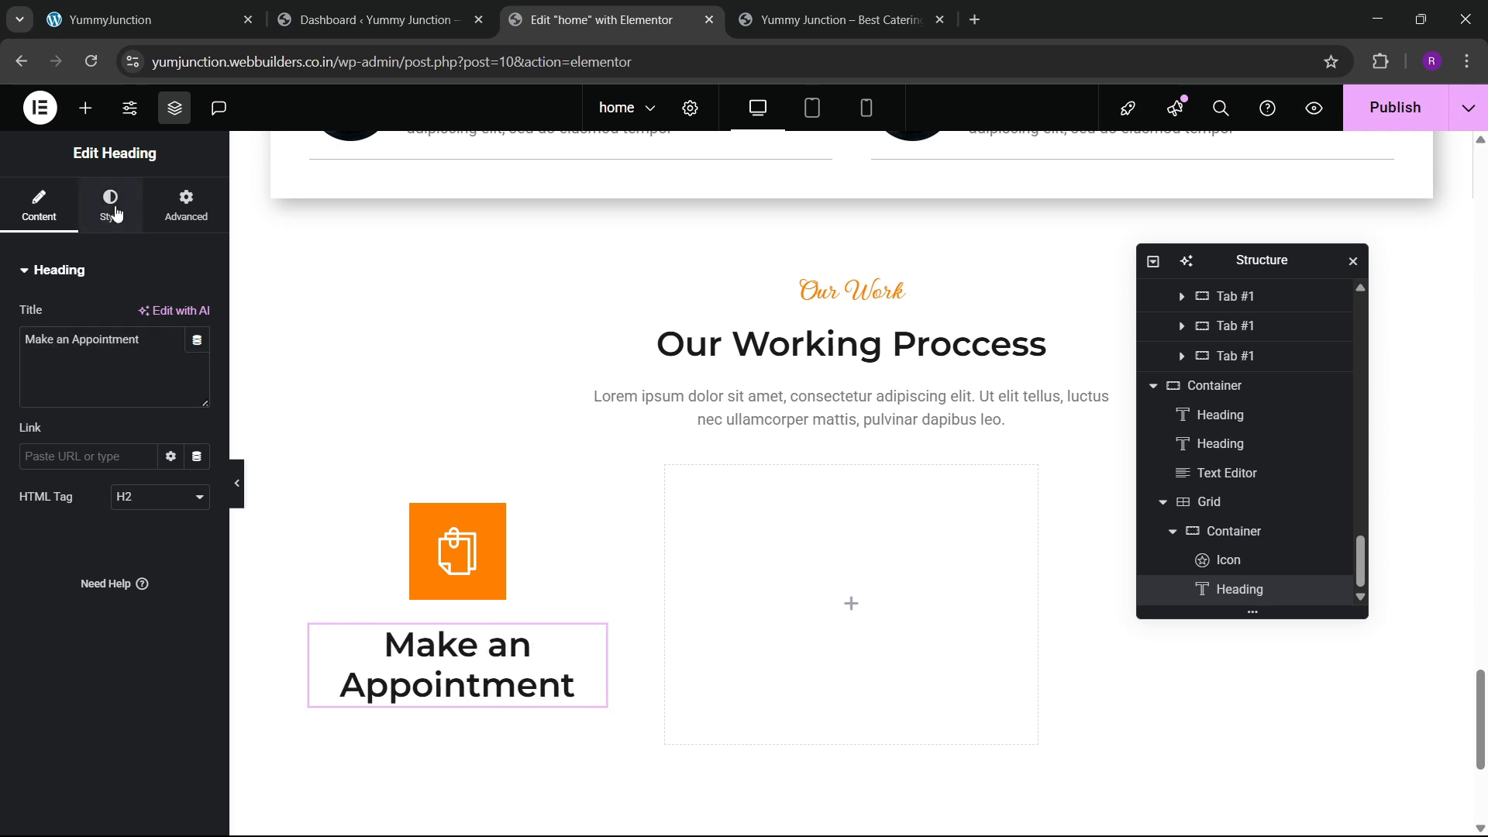
Set the Make an Appointment heading's font size to 21 px and compare it with the reference page
{"action": "left_click", "coordinate": [113, 208]}
{"action": "left_click", "coordinate": [197, 372]}
{"action": "left_click", "coordinate": [186, 531]}
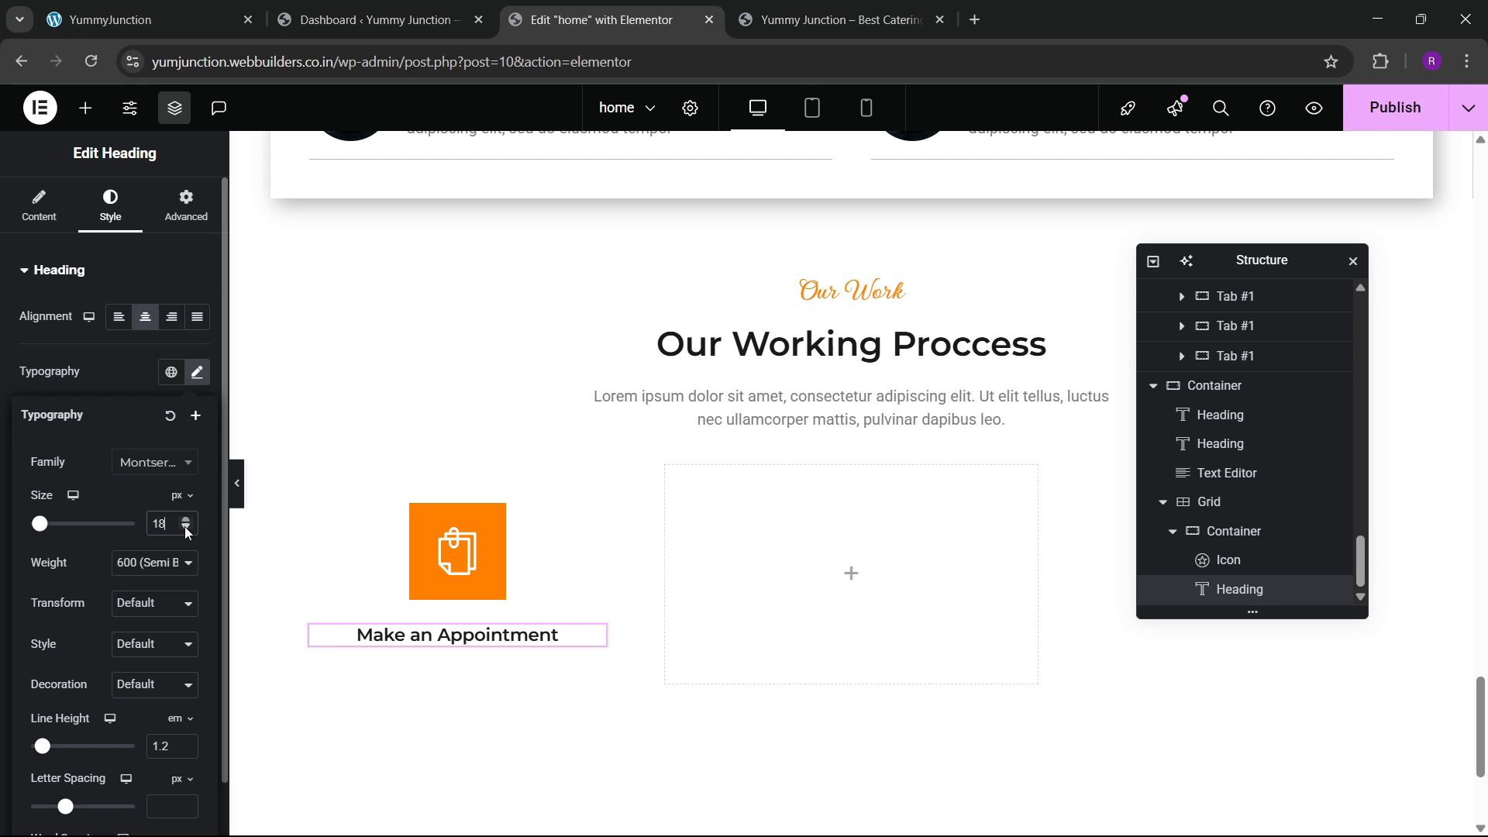
{"action": "left_click", "coordinate": [188, 519]}
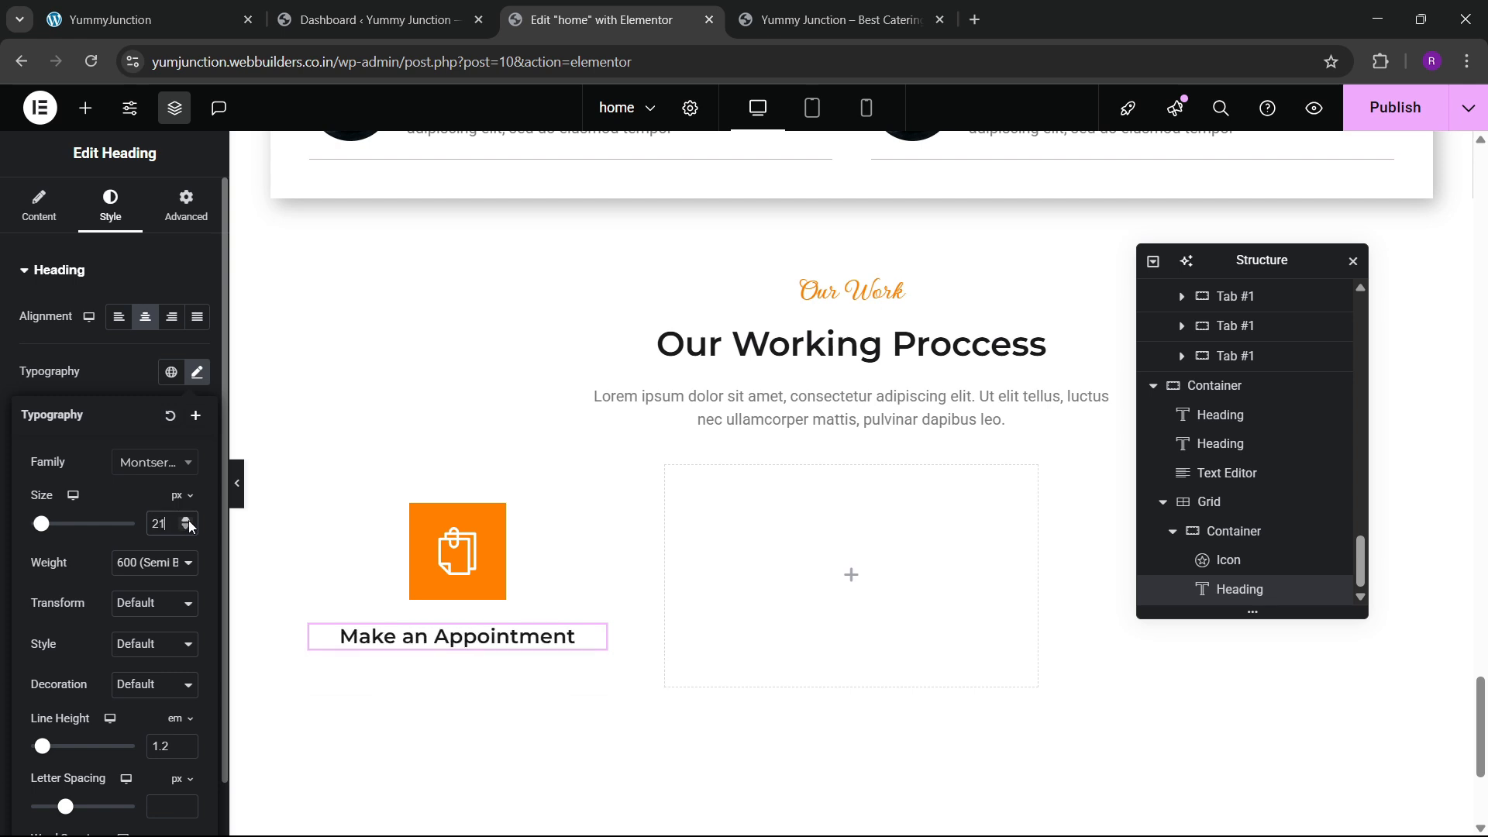
{"action": "left_click", "coordinate": [225, 23]}
{"action": "left_click", "coordinate": [503, 20]}
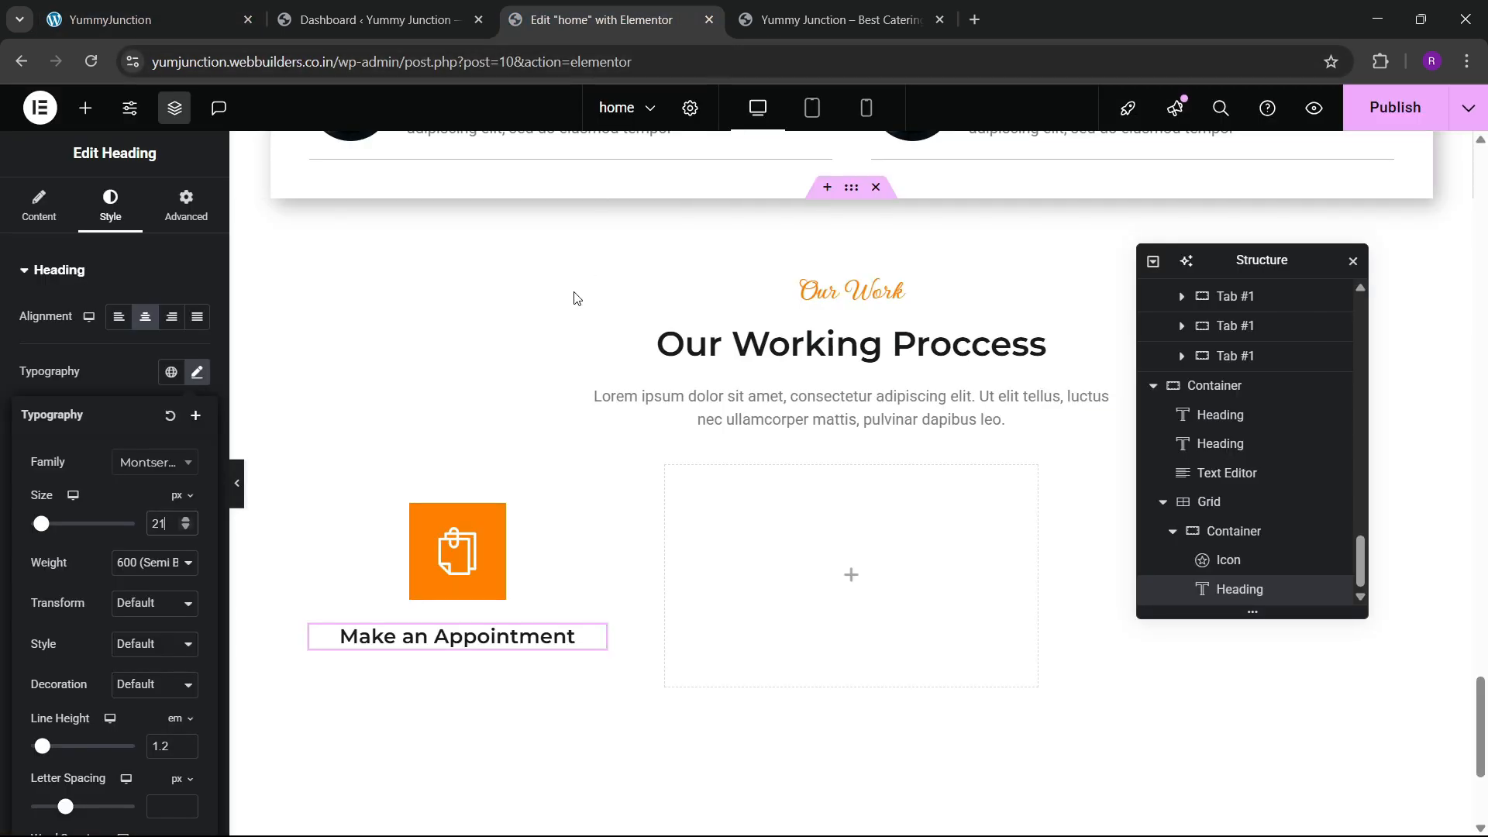
Copy the section's intro paragraph into the first grid column beneath the Make an Appointment heading
{"action": "right_click", "coordinate": [708, 417]}
{"action": "left_click", "coordinate": [751, 479]}
{"action": "right_click", "coordinate": [476, 634]}
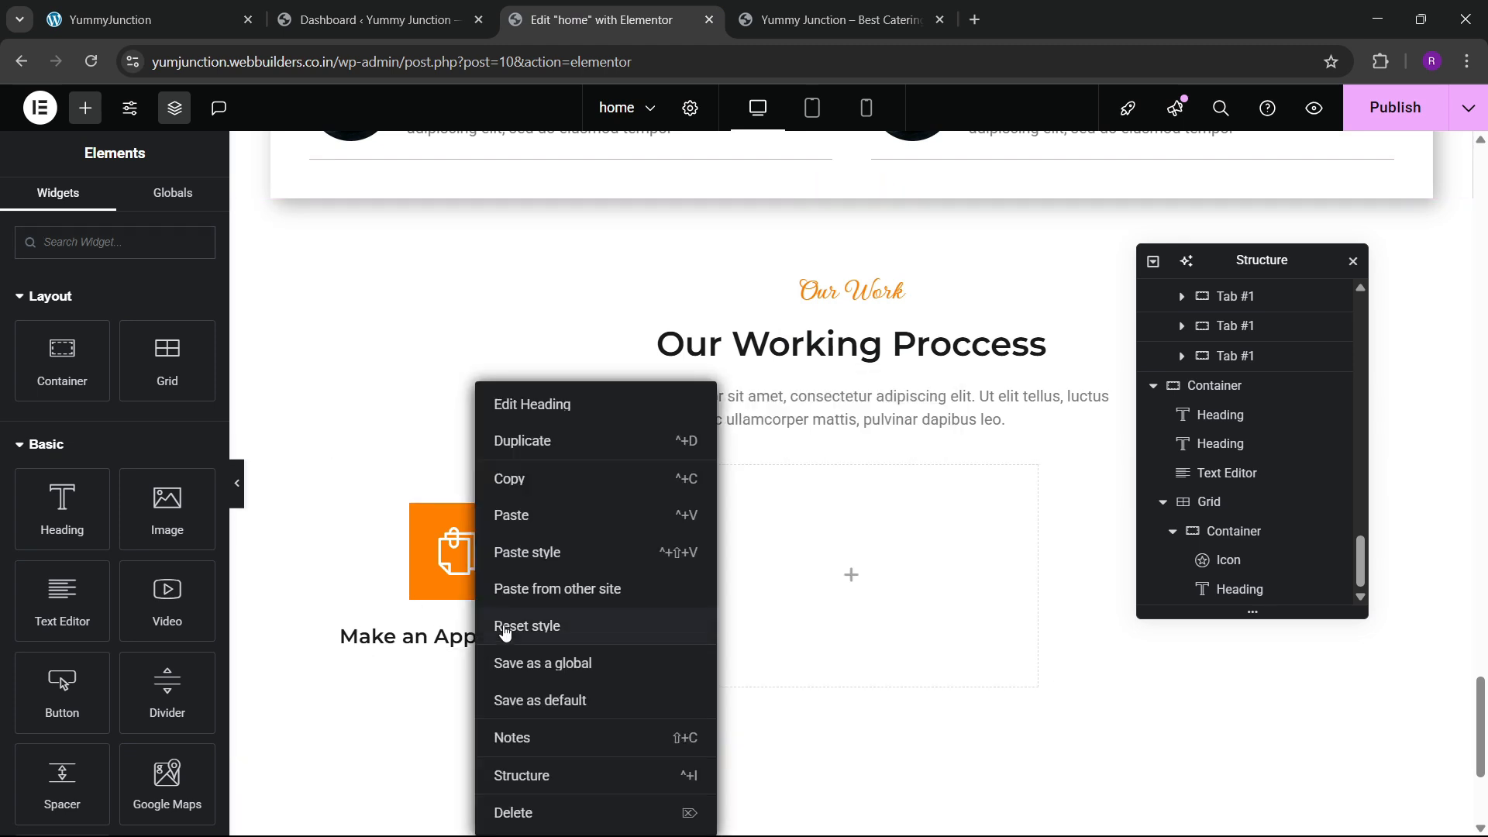
{"action": "left_click", "coordinate": [532, 518]}
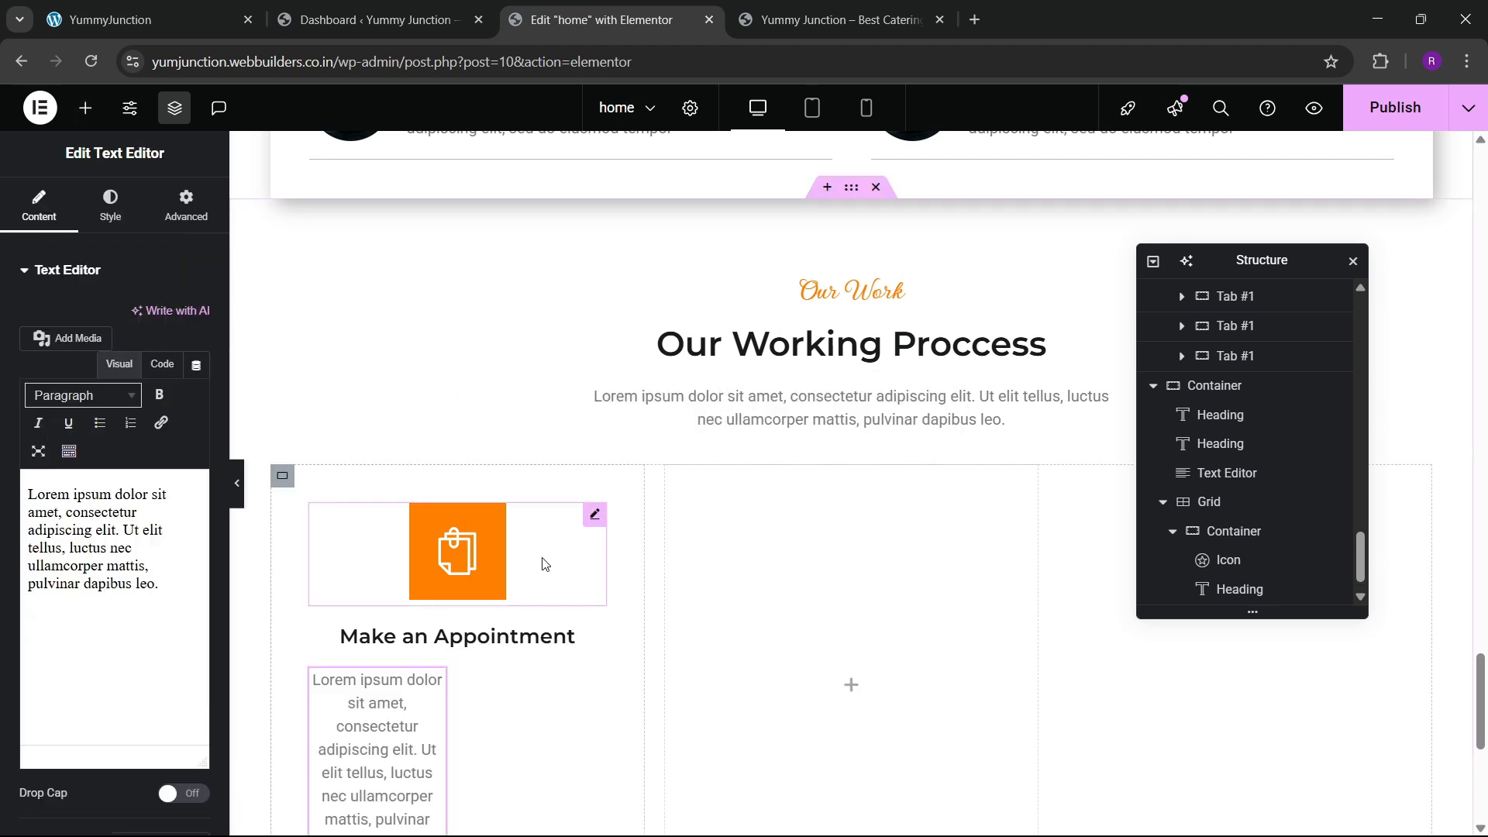
Set the pasted paragraph's width to Full Width (100%) and compare it with the reference page
{"action": "left_click", "coordinate": [186, 206]}
{"action": "left_click", "coordinate": [149, 469]}
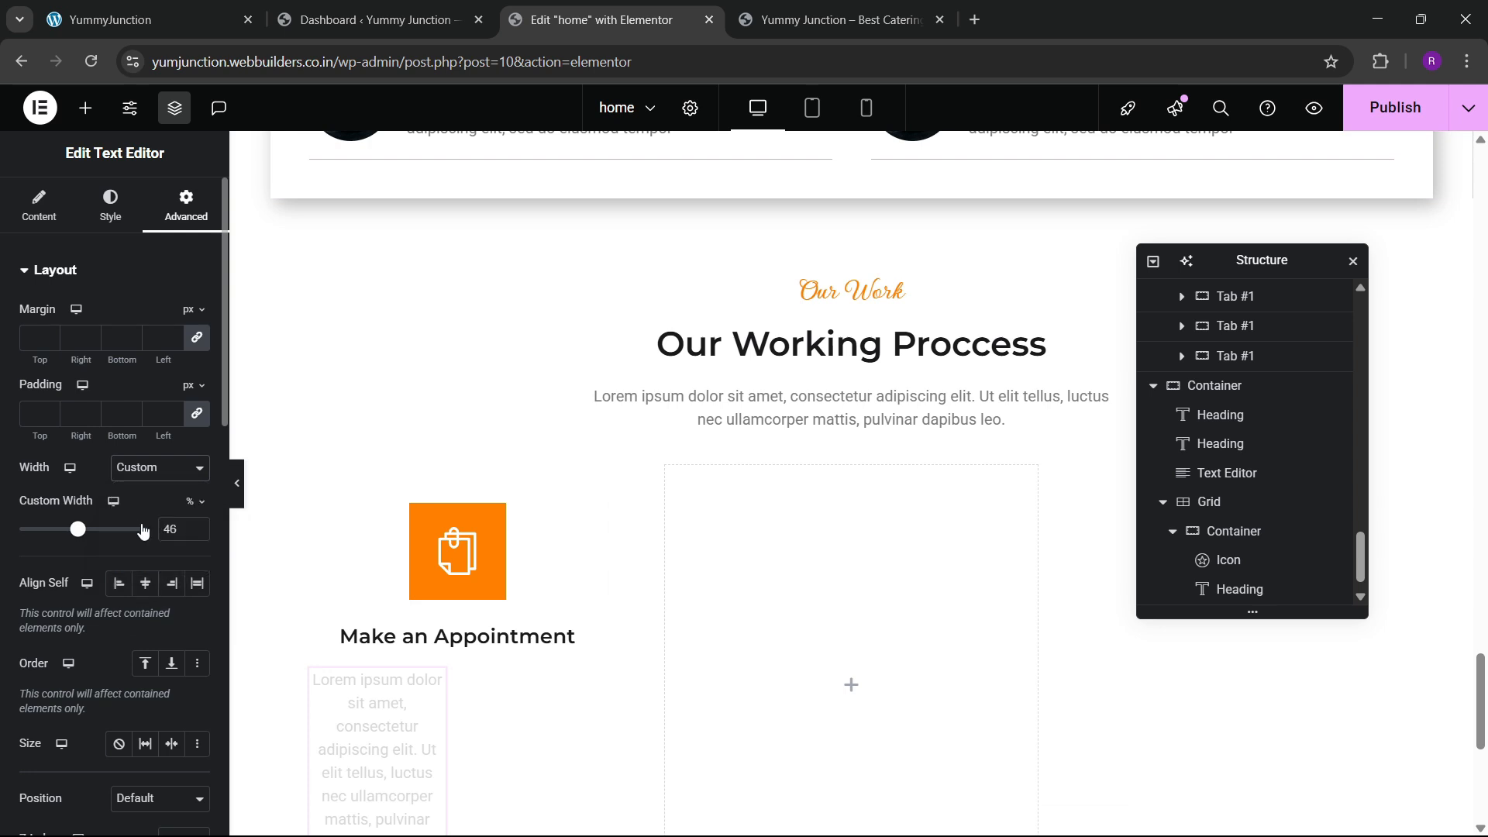
{"action": "left_click", "coordinate": [142, 530]}
{"action": "left_click", "coordinate": [199, 16]}
{"action": "left_click", "coordinate": [645, 19]}
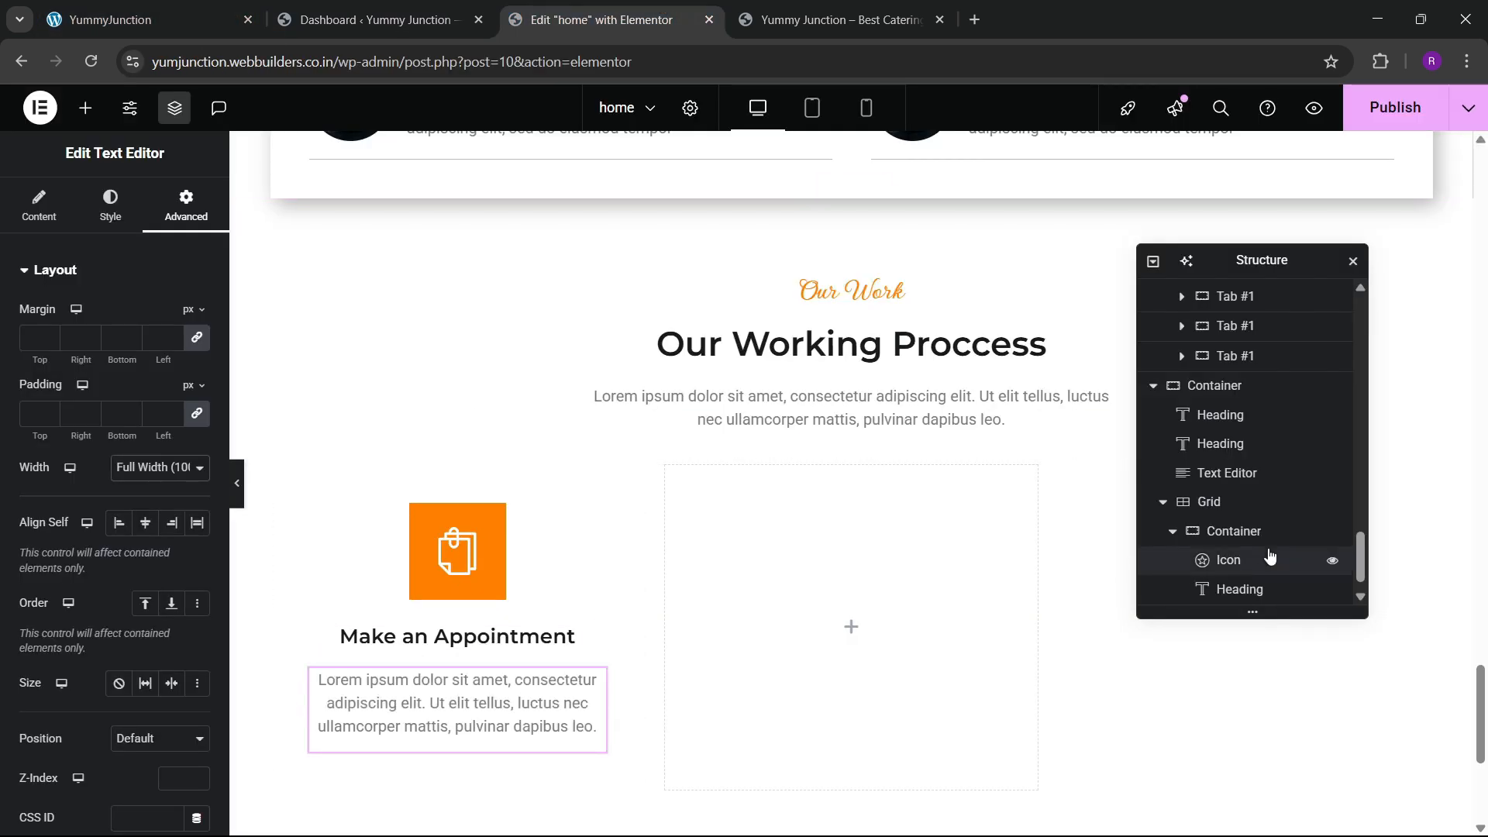
Duplicate the finished Make an Appointment container twice to fill all three grid columns
{"action": "scroll", "coordinate": [1165, 550], "scroll_direction": "up", "scroll_amount": 1}
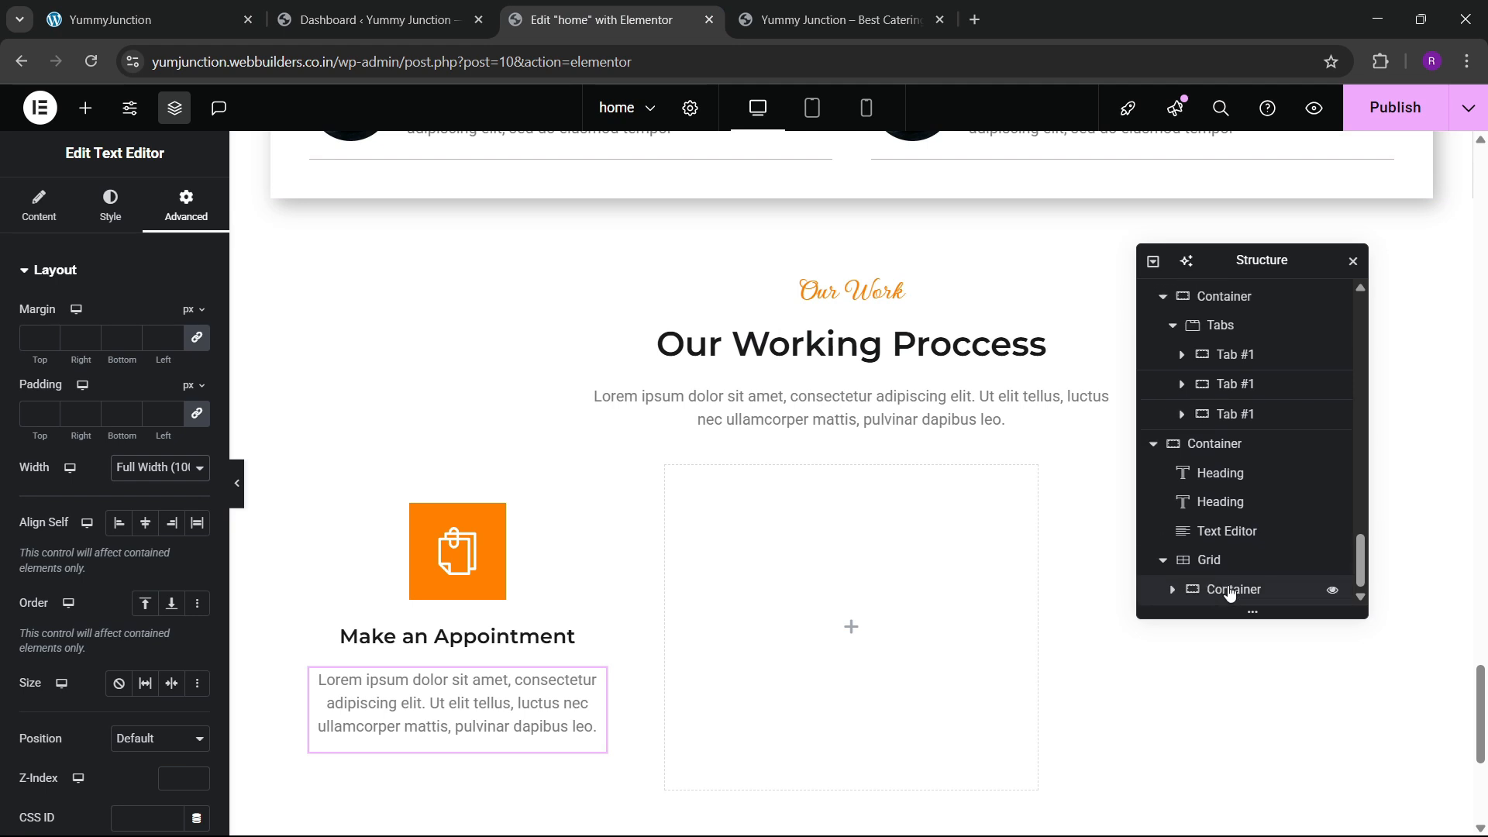
{"action": "left_click", "coordinate": [1229, 593]}
{"action": "right_click", "coordinate": [1229, 590]}
{"action": "left_click", "coordinate": [1309, 369]}
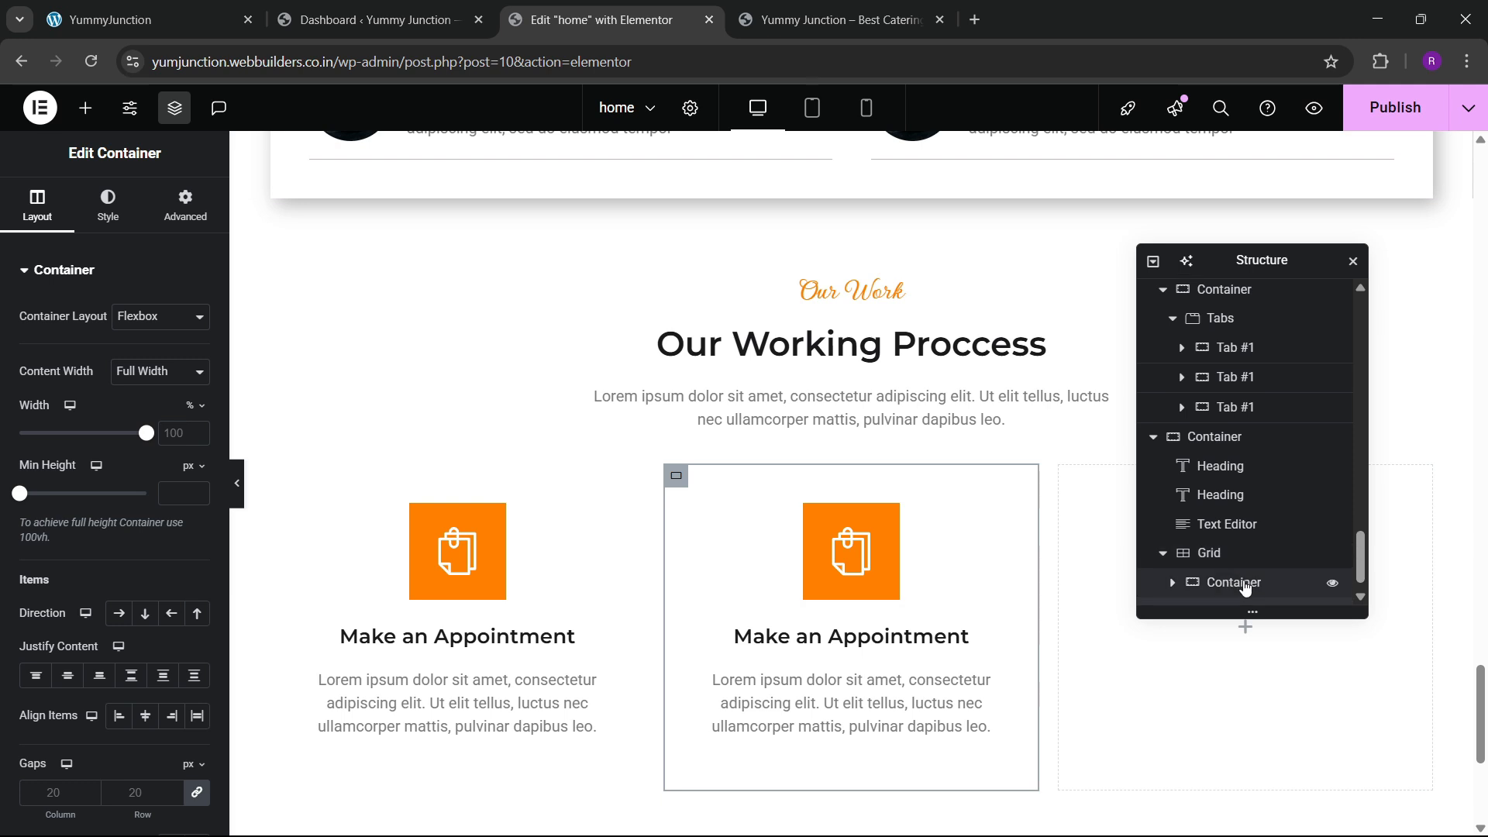
{"action": "scroll", "coordinate": [1233, 586], "scroll_direction": "down", "scroll_amount": 1}
{"action": "right_click", "coordinate": [1242, 593]}
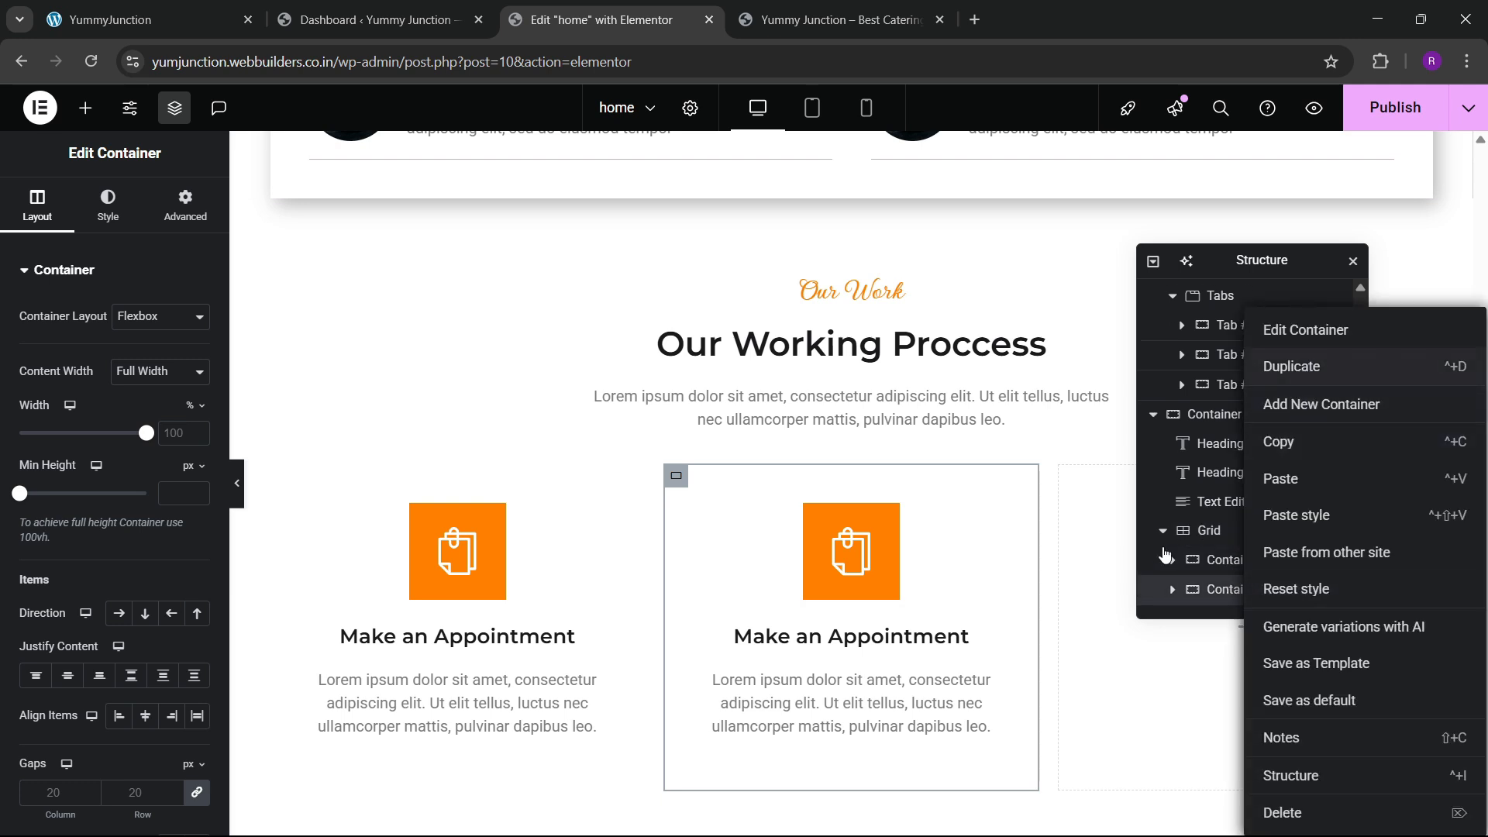
{"action": "left_click", "coordinate": [1305, 372]}
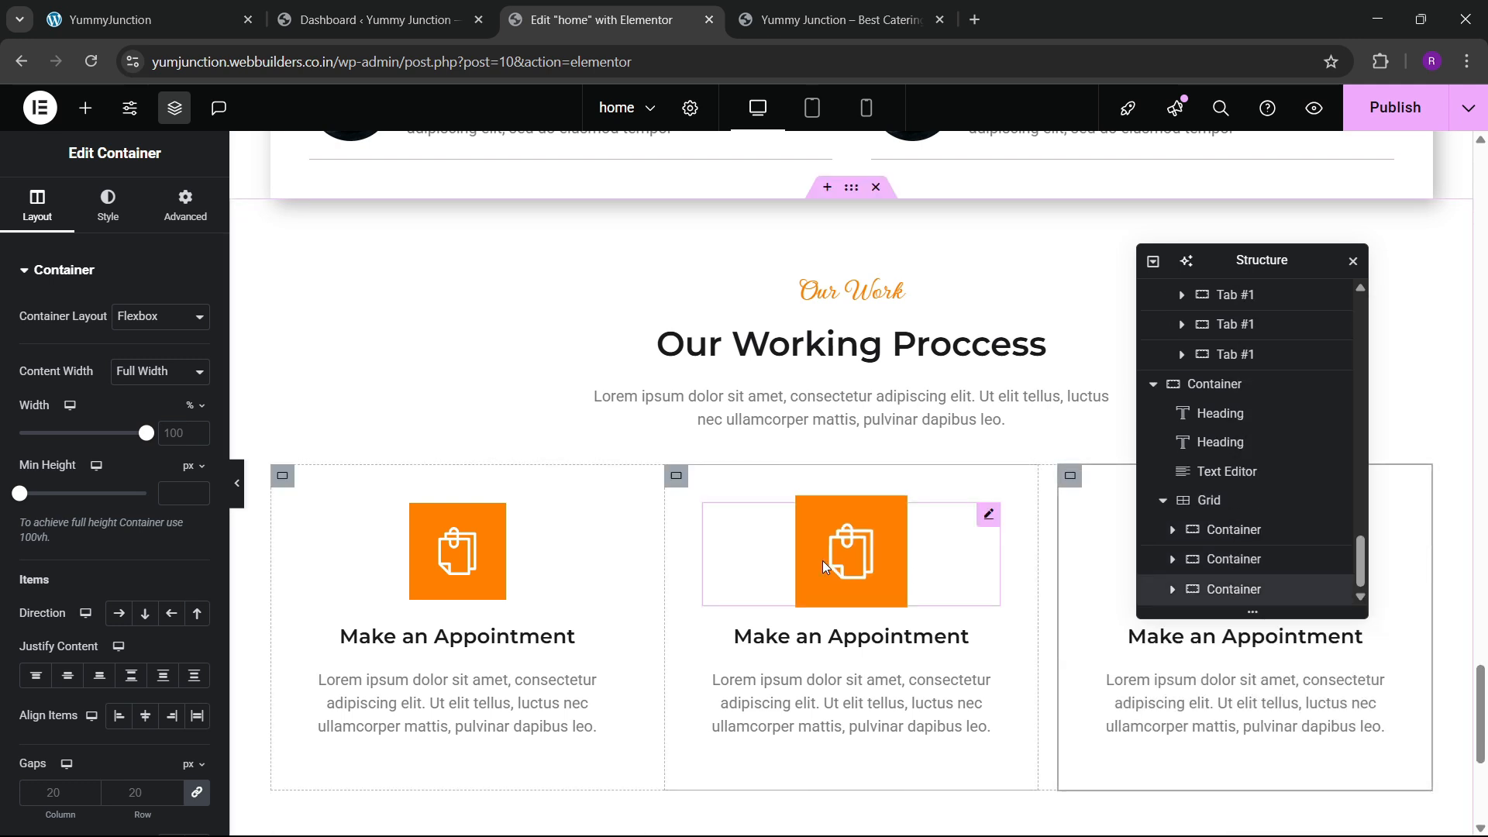
Compare the process items with the reference page, save the home page and reload the live site to review it
{"action": "left_click", "coordinate": [108, 19]}
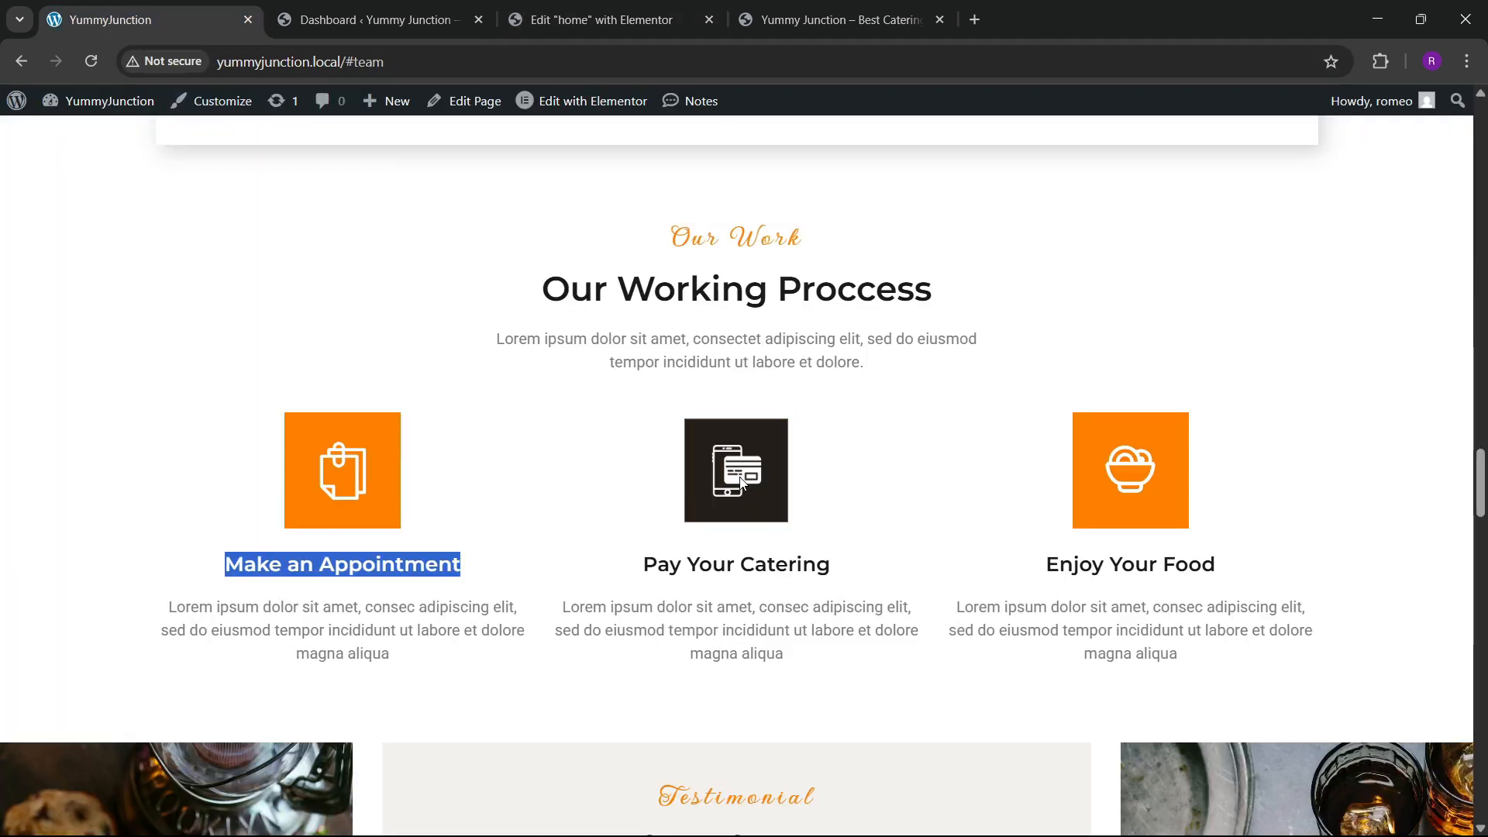
{"action": "scroll", "coordinate": [721, 465], "scroll_direction": "down", "scroll_amount": 1}
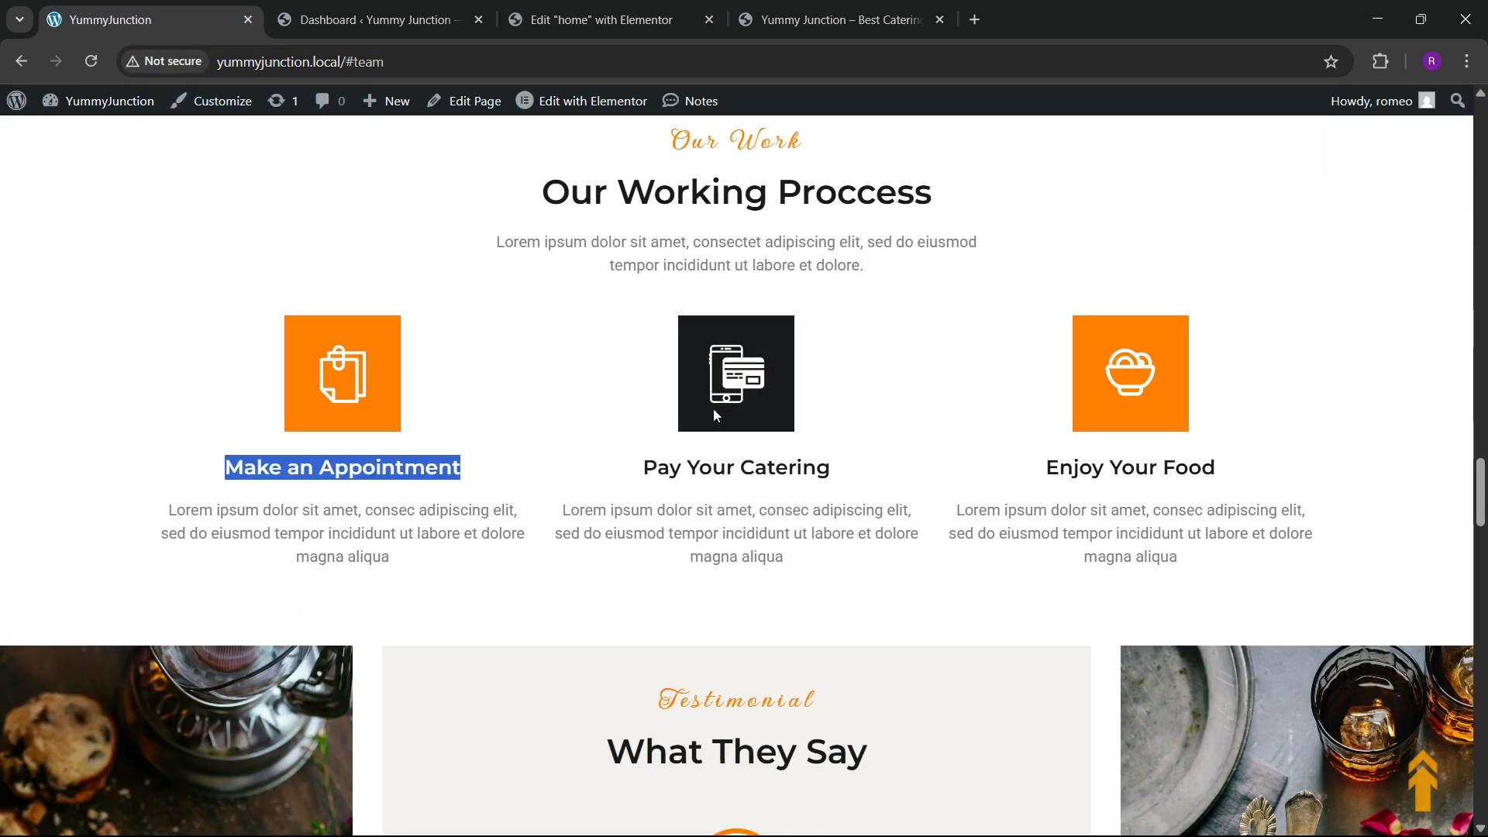
{"action": "scroll", "coordinate": [620, 395], "scroll_direction": "down", "scroll_amount": 2}
{"action": "left_click", "coordinate": [597, 19]}
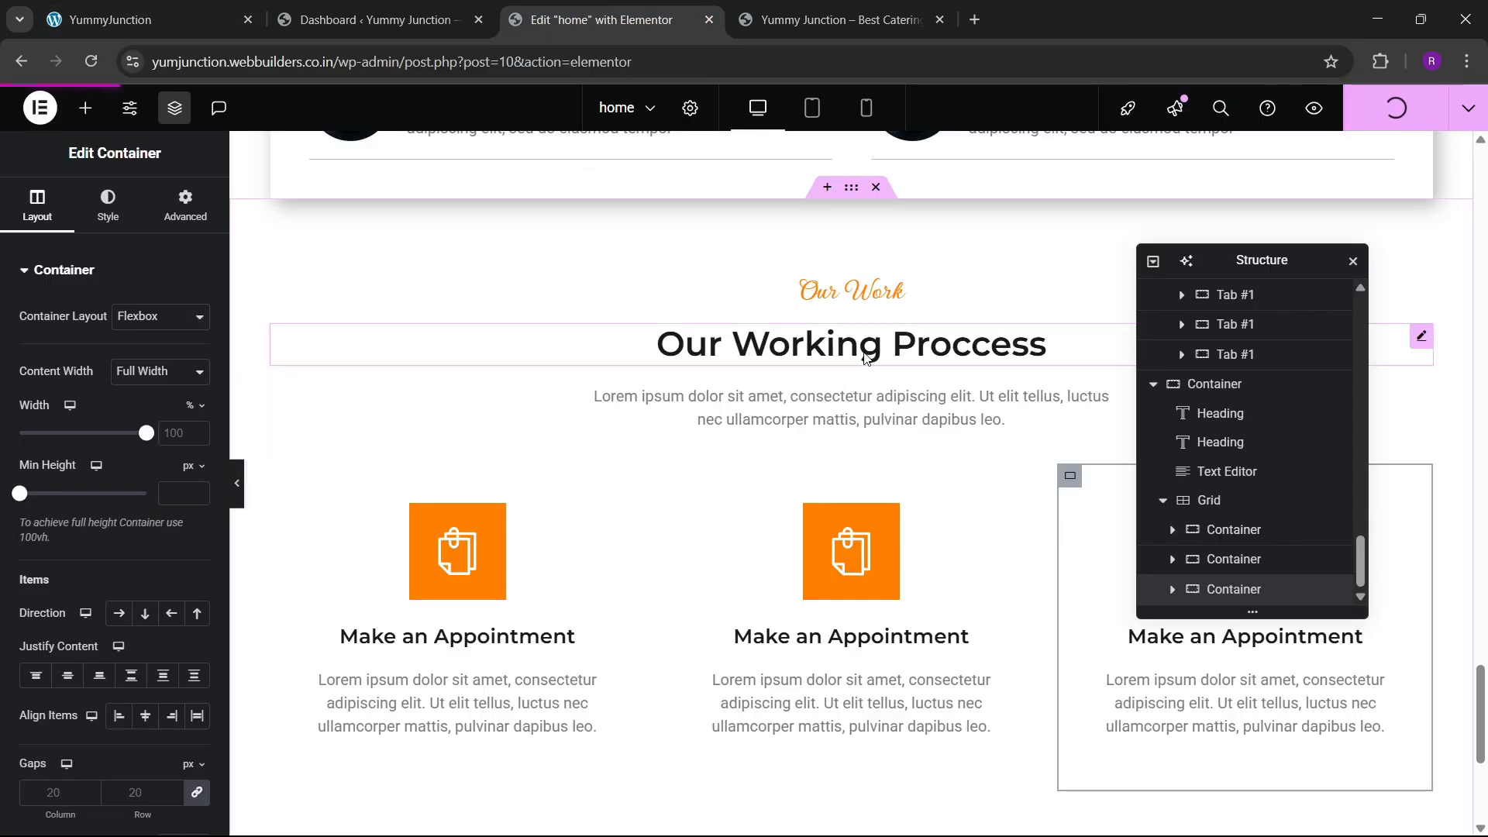
{"action": "left_click", "coordinate": [811, 15]}
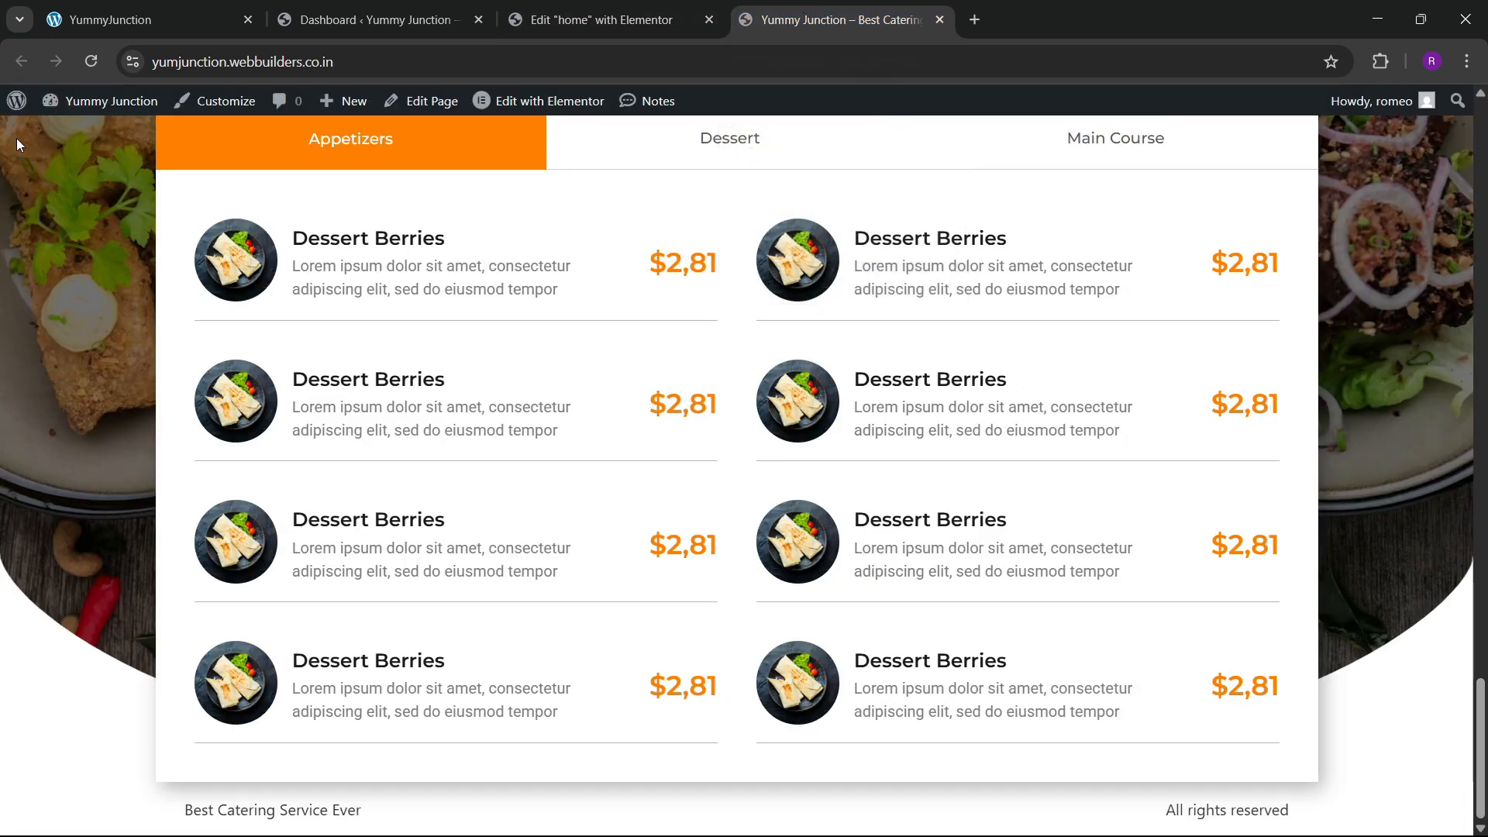
{"action": "left_click", "coordinate": [91, 61]}
{"action": "scroll", "coordinate": [762, 538], "scroll_direction": "down", "scroll_amount": 8}
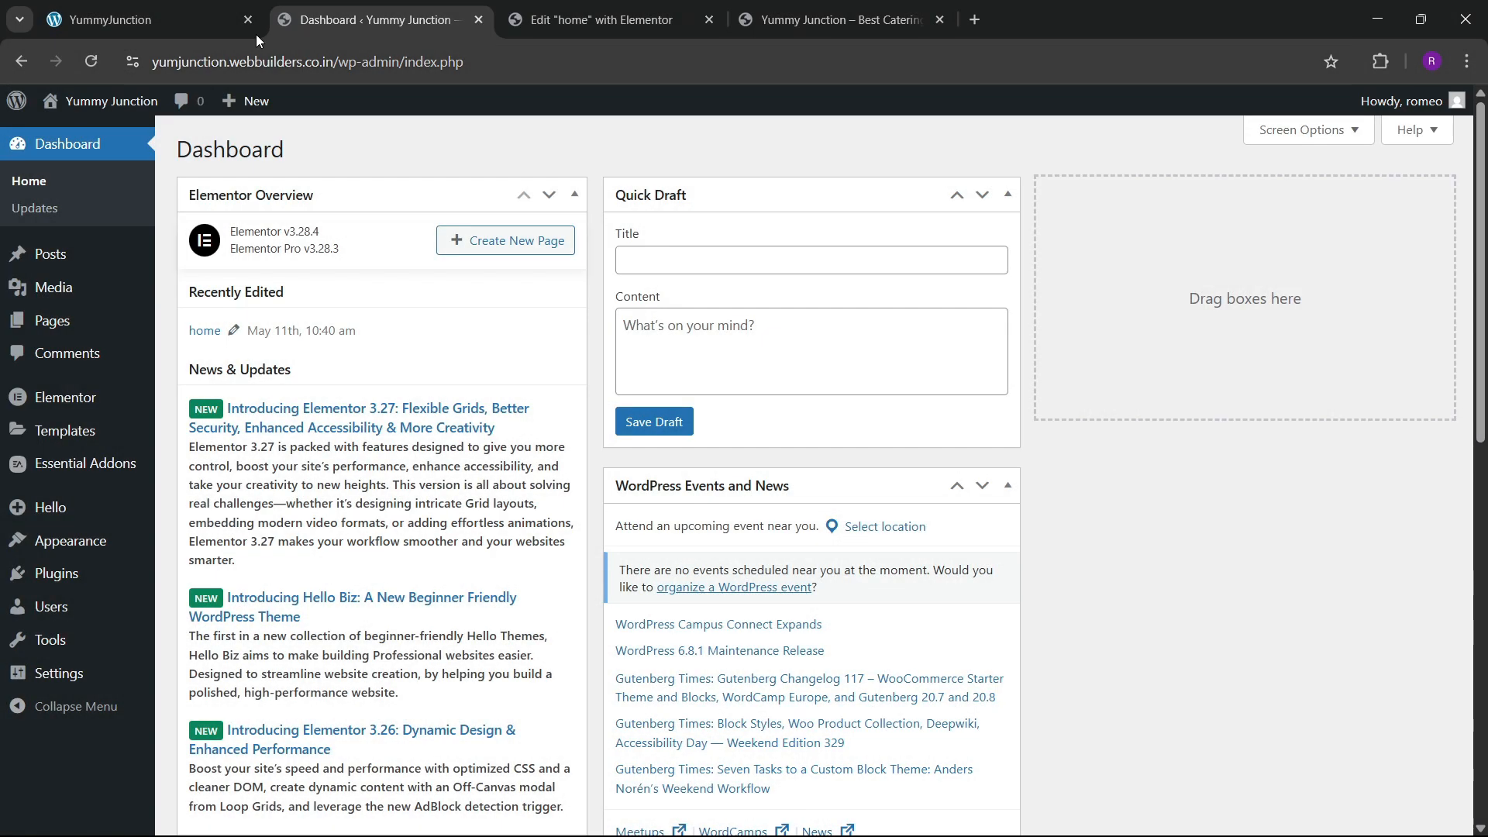
Check the reference's Testimonial section and add a container with narrow, wide and narrow columns below the Our Work section
{"action": "left_click", "coordinate": [255, 31]}
{"action": "scroll", "coordinate": [471, 421], "scroll_direction": "down", "scroll_amount": 4}
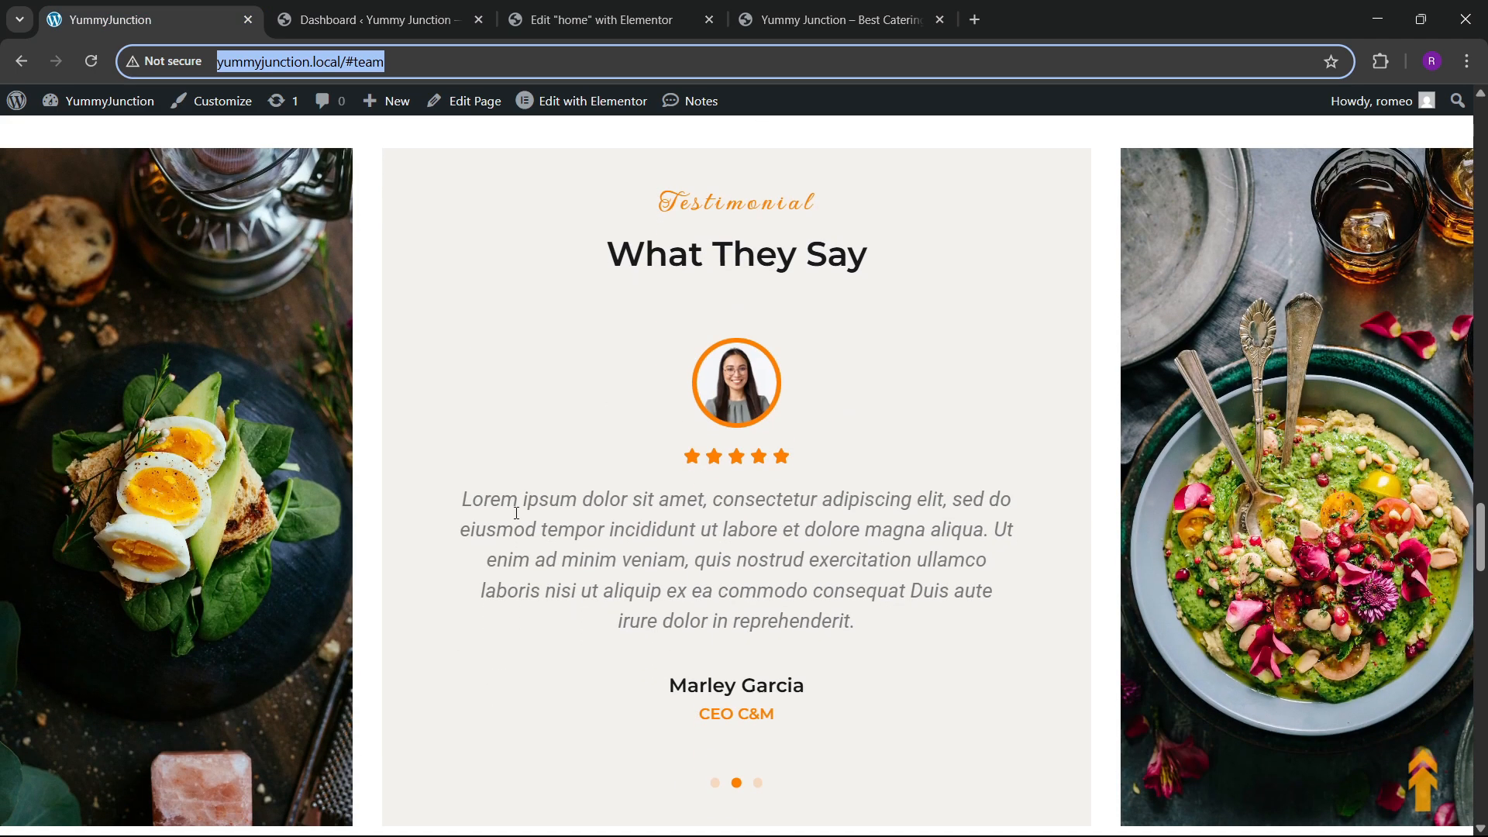
{"action": "left_click", "coordinate": [601, 20]}
{"action": "scroll", "coordinate": [765, 554], "scroll_direction": "down", "scroll_amount": 5}
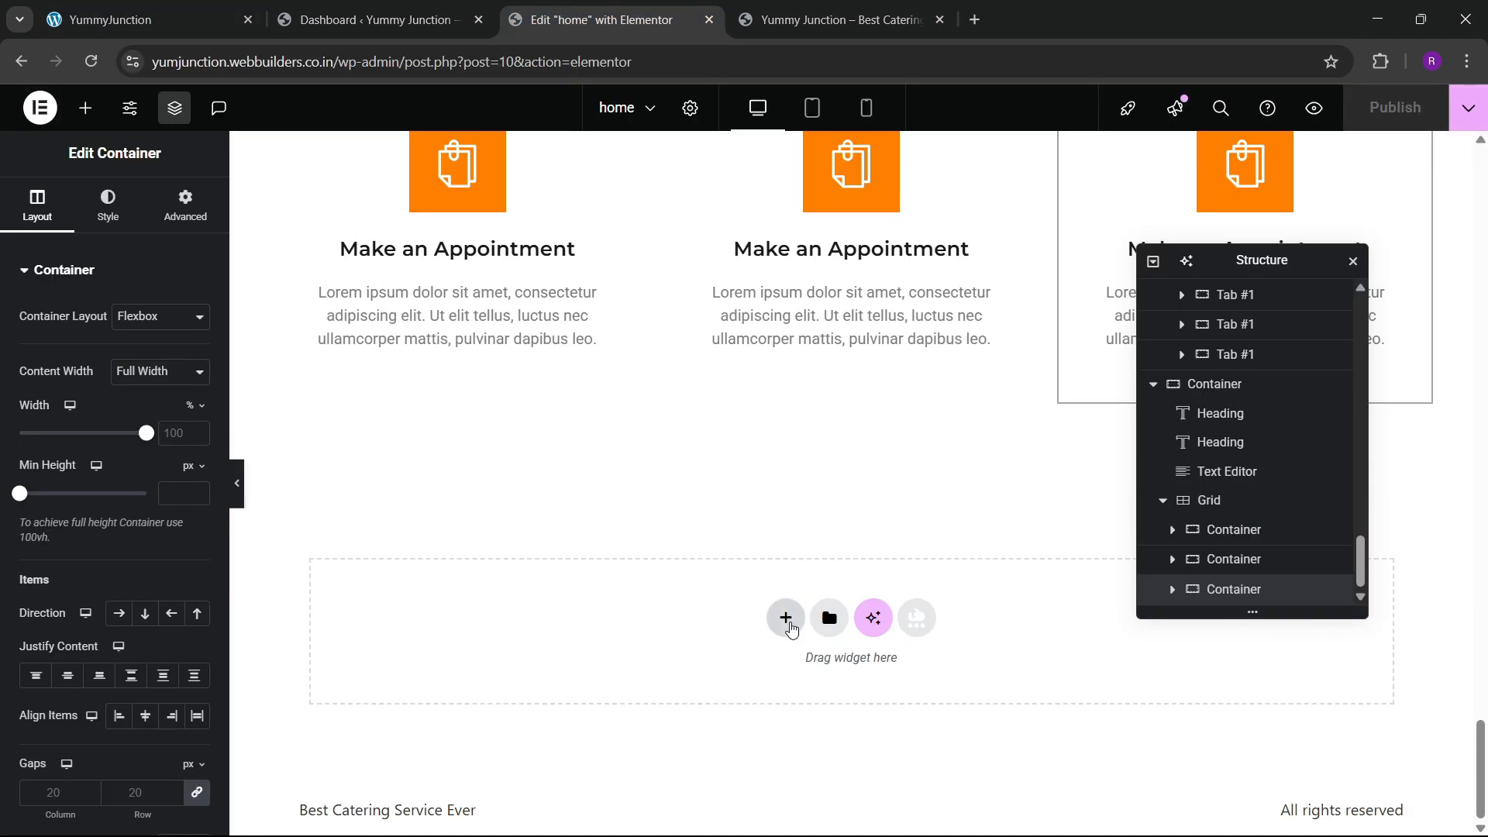
{"action": "left_click", "coordinate": [786, 619]}
{"action": "left_click", "coordinate": [787, 666]}
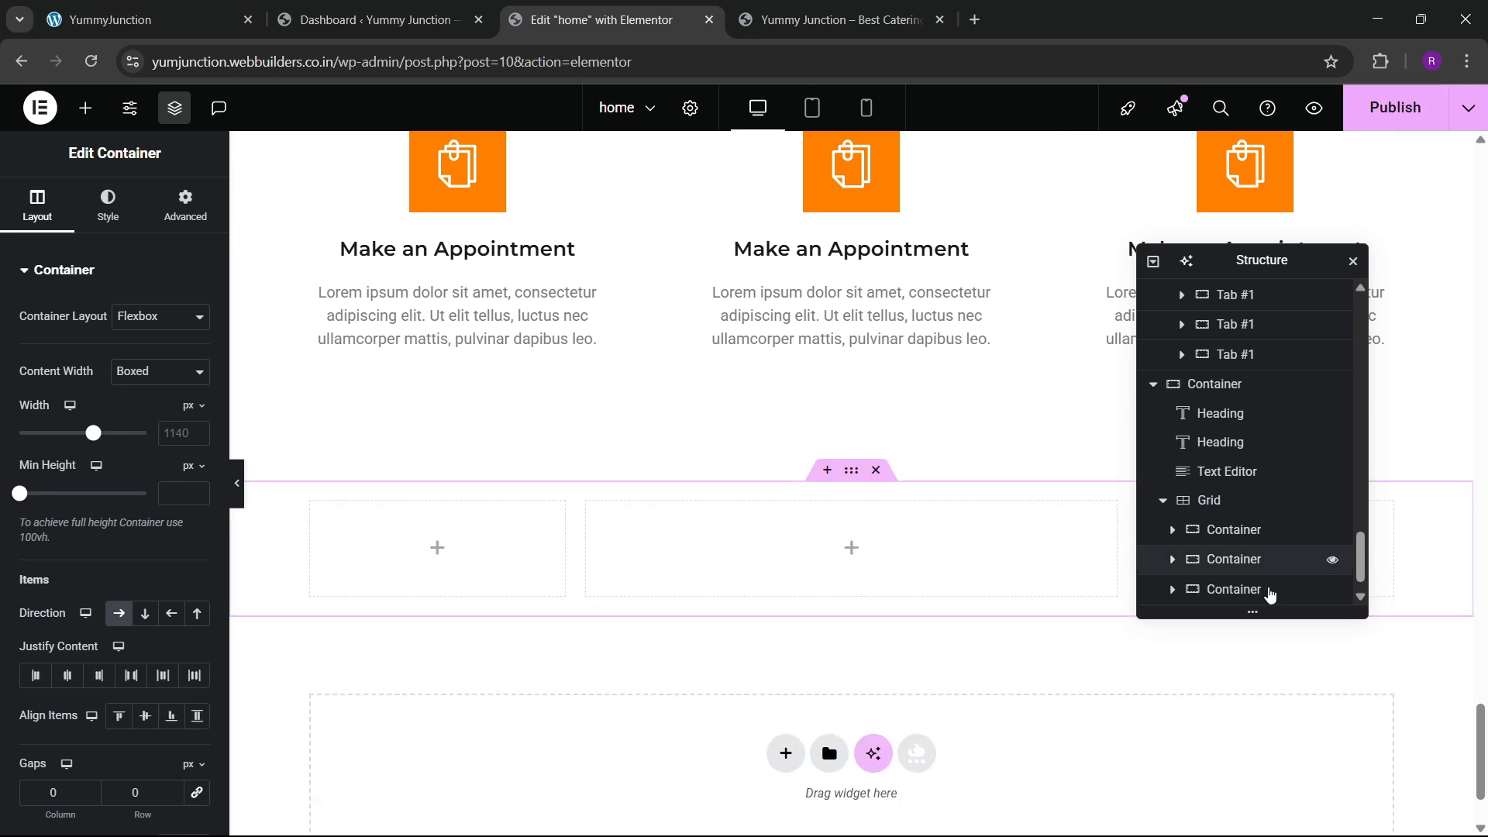
Rename the new three-column container reviews and set its content width to Full Width
{"action": "scroll", "coordinate": [1287, 577], "scroll_direction": "down", "scroll_amount": 1}
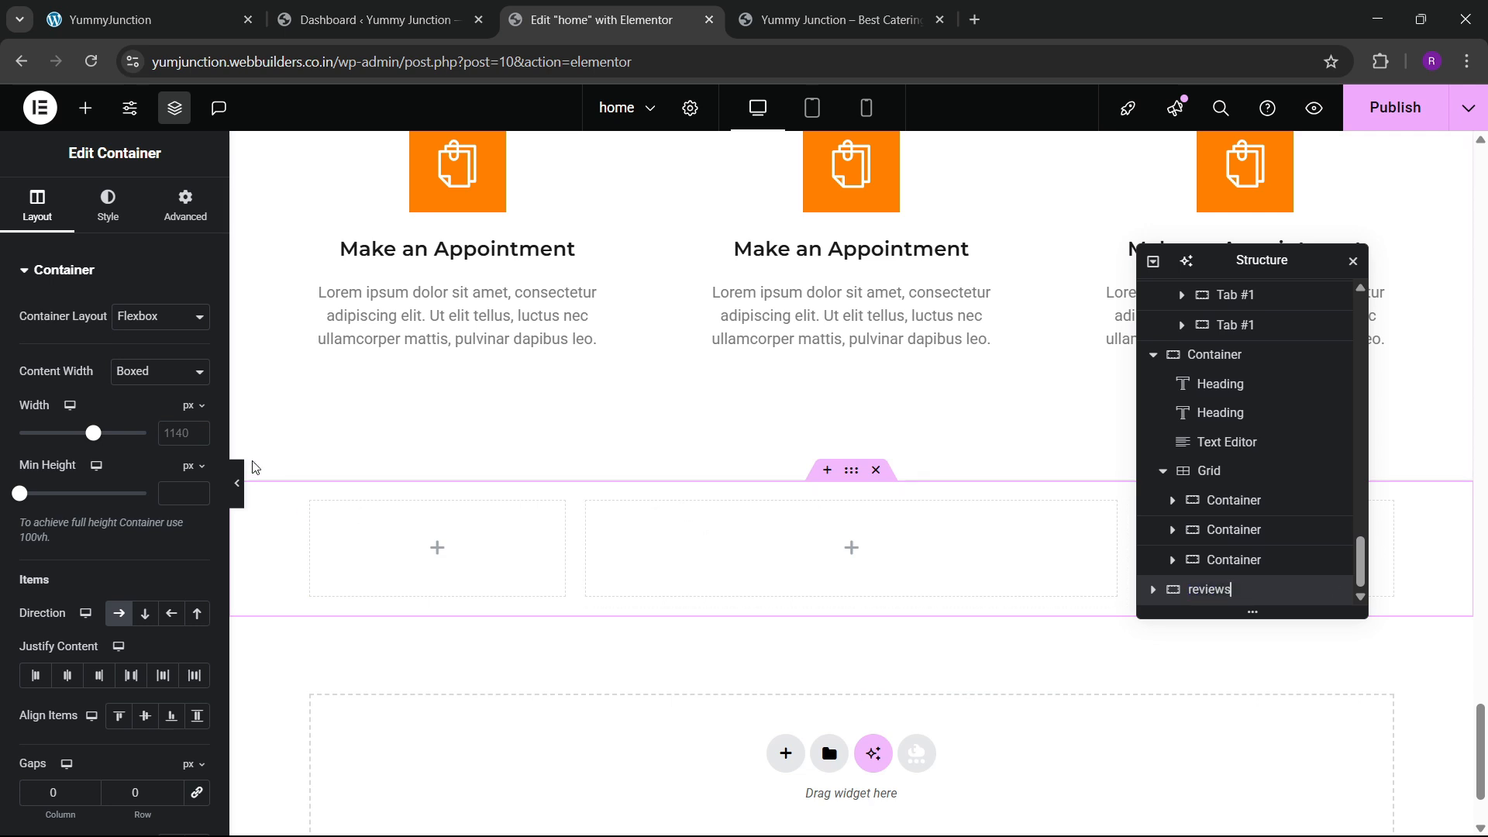
{"action": "left_click", "coordinate": [147, 373]}
{"action": "left_click", "coordinate": [145, 425]}
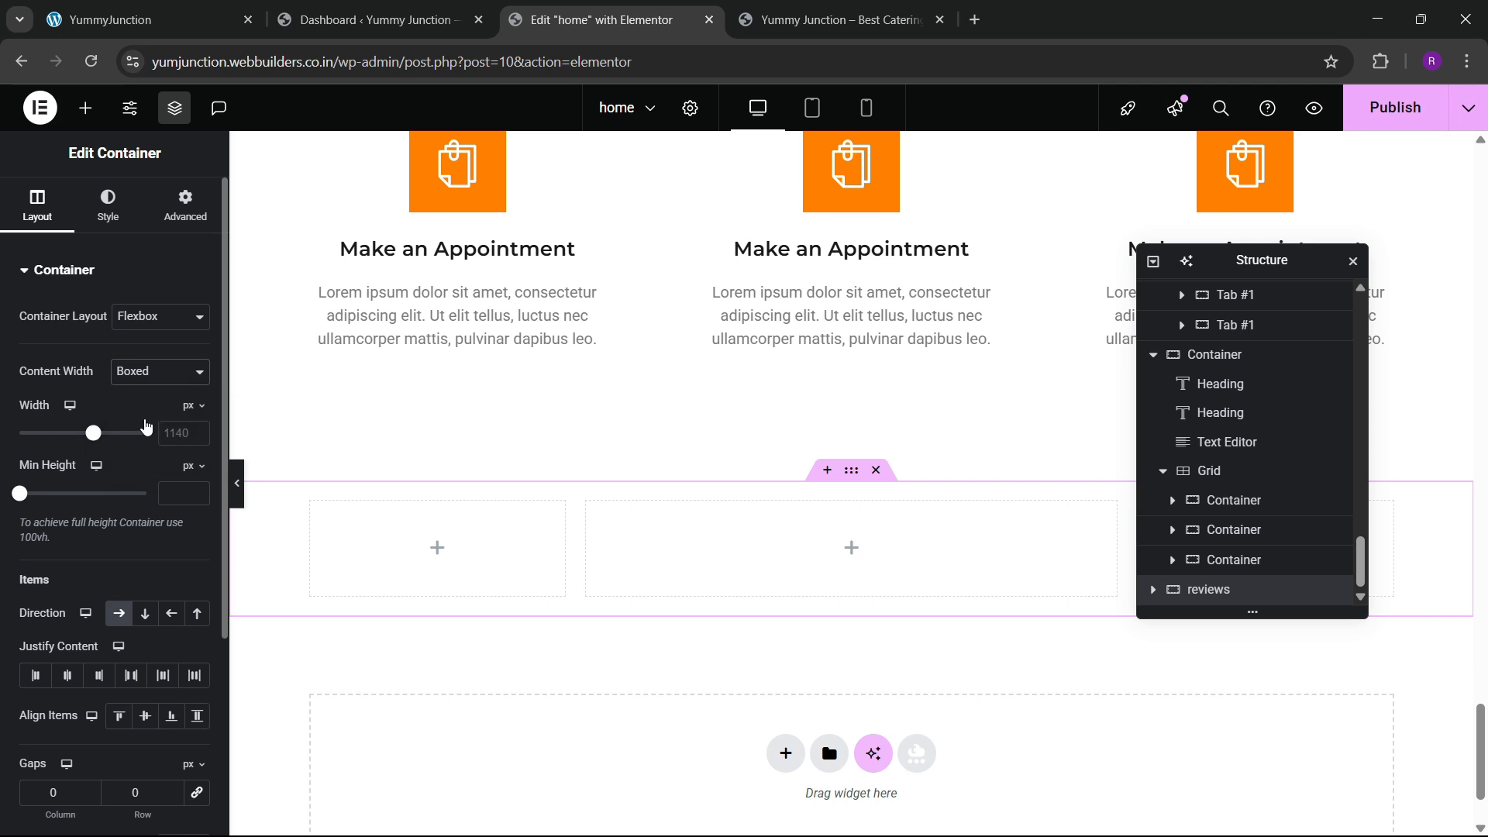
Set the reviews container's padding to 0 on all sides and check the Testimonial layout on the reference page
{"action": "left_click", "coordinate": [185, 205]}
{"action": "key", "text": "ctrl+1"}
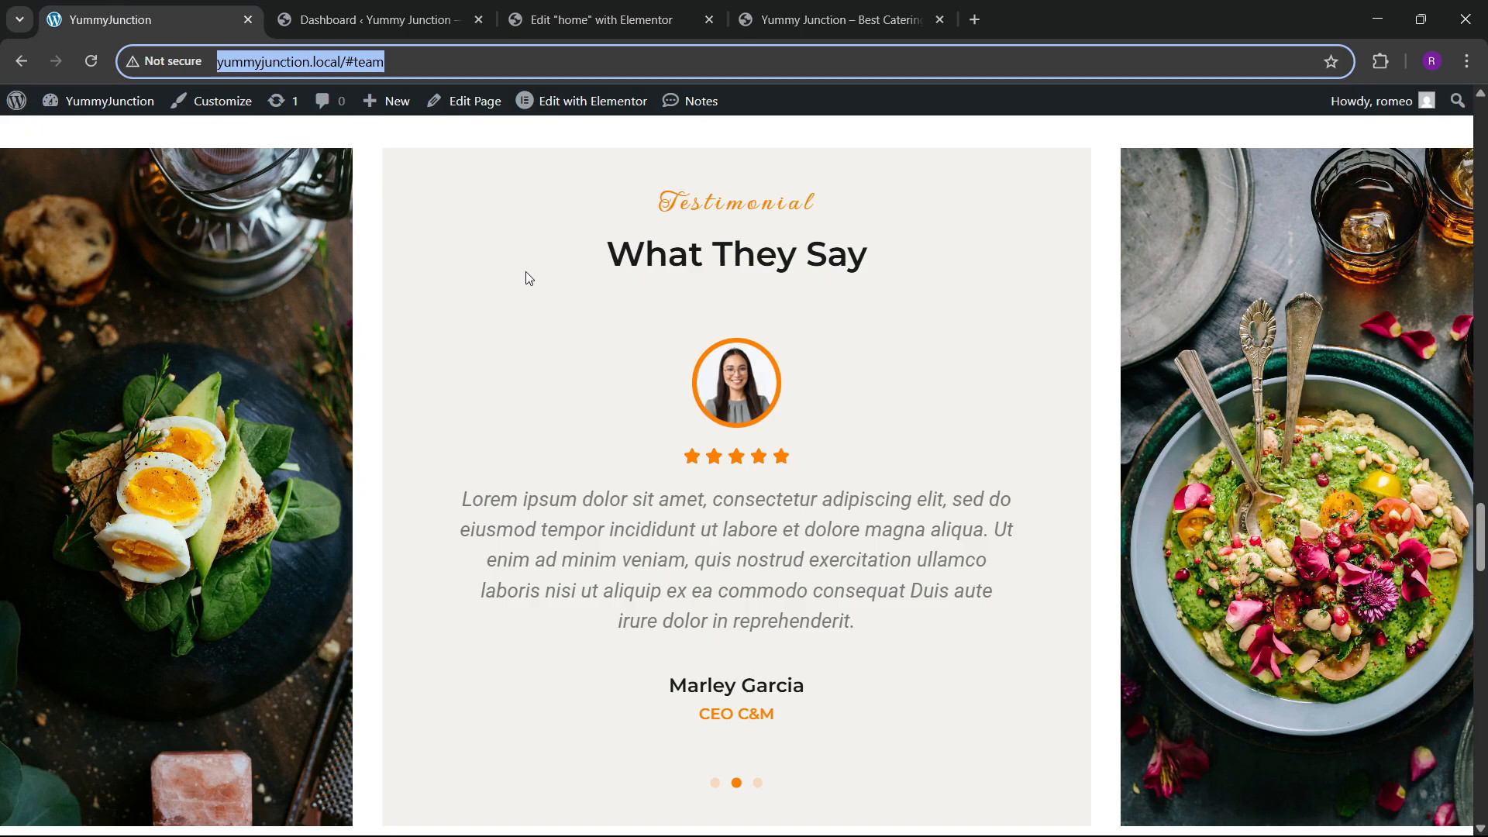
{"action": "scroll", "coordinate": [523, 419], "scroll_direction": "up", "scroll_amount": 2}
{"action": "left_click", "coordinate": [597, 19]}
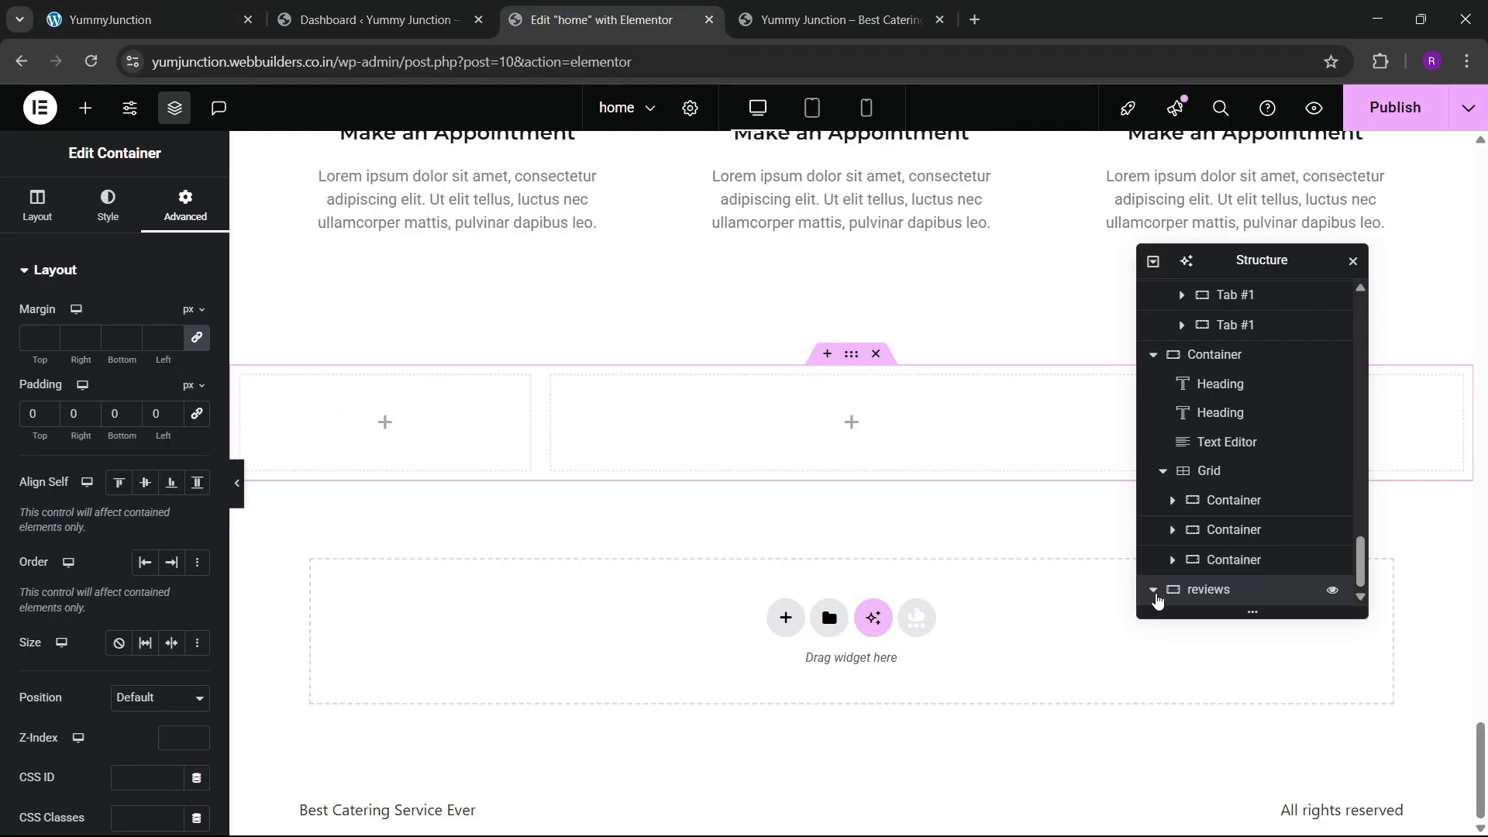
Rename the two outer columns of the reviews container img and the middle column main
{"action": "scroll", "coordinate": [1155, 599], "scroll_direction": "down", "scroll_amount": 3}
{"action": "left_click", "coordinate": [1203, 540]}
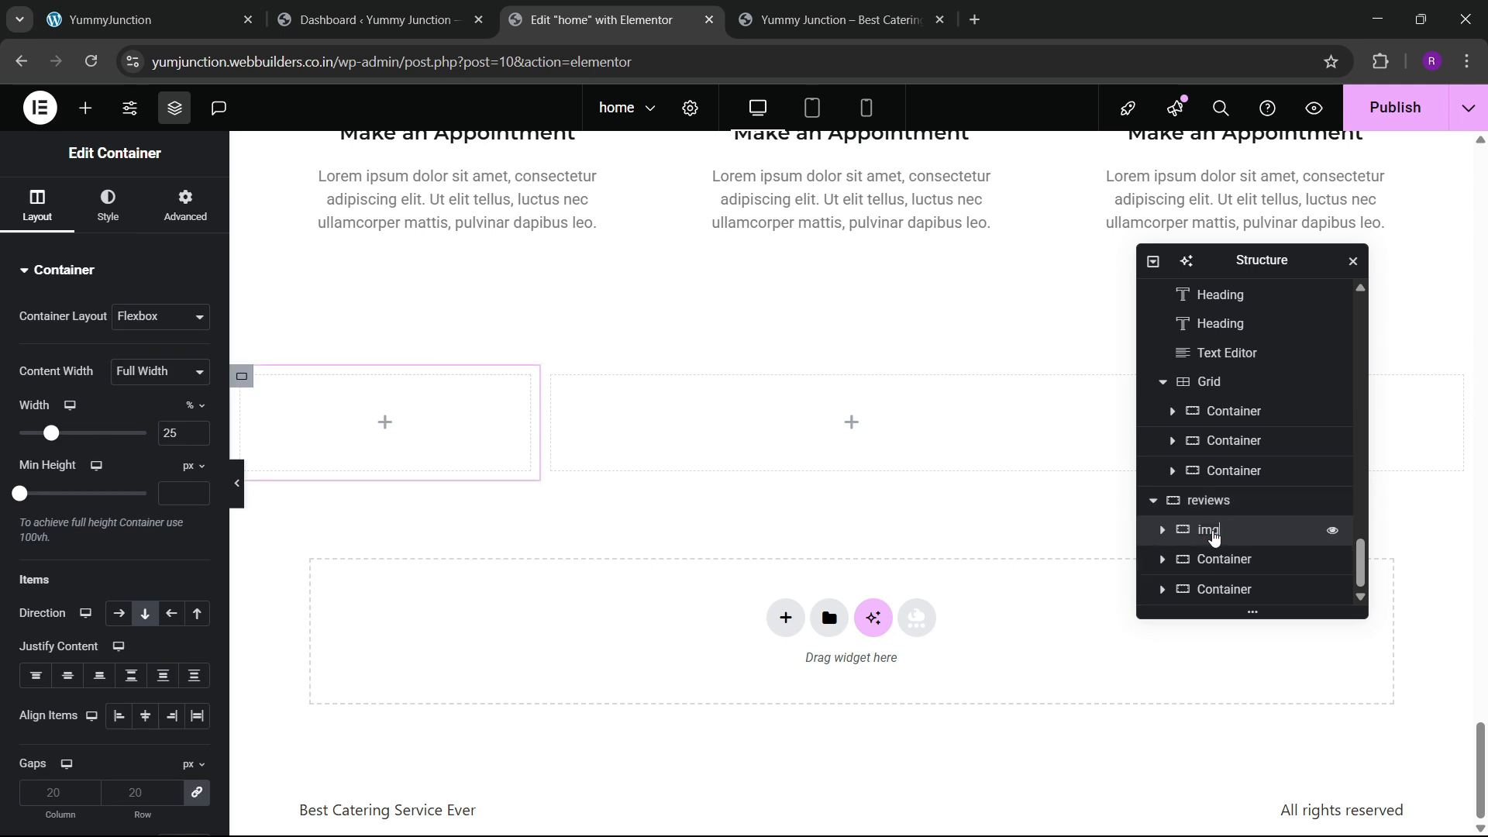
{"action": "double_click", "coordinate": [1226, 589]}
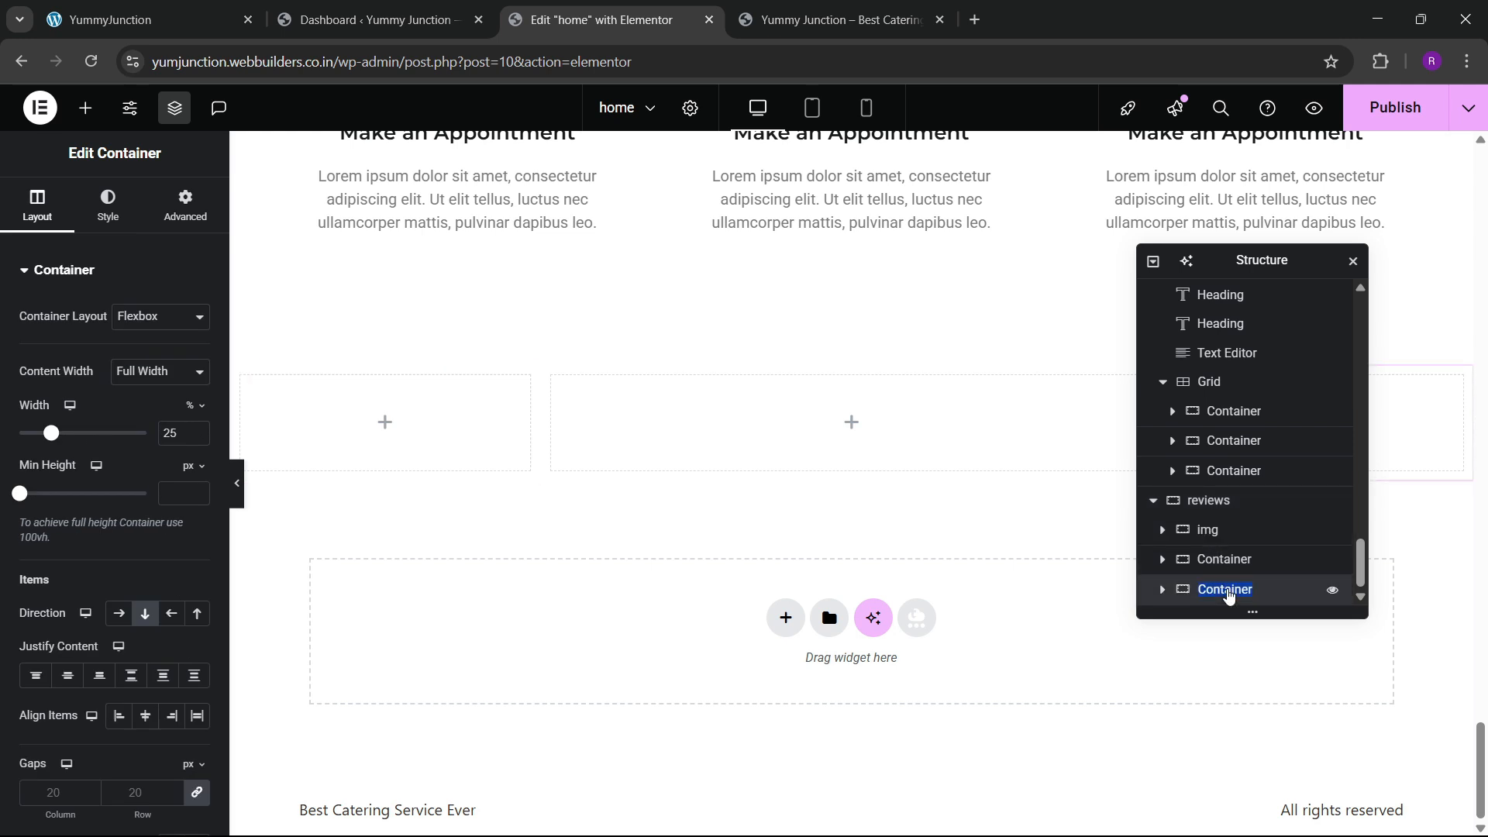
{"action": "key", "text": "Return"}
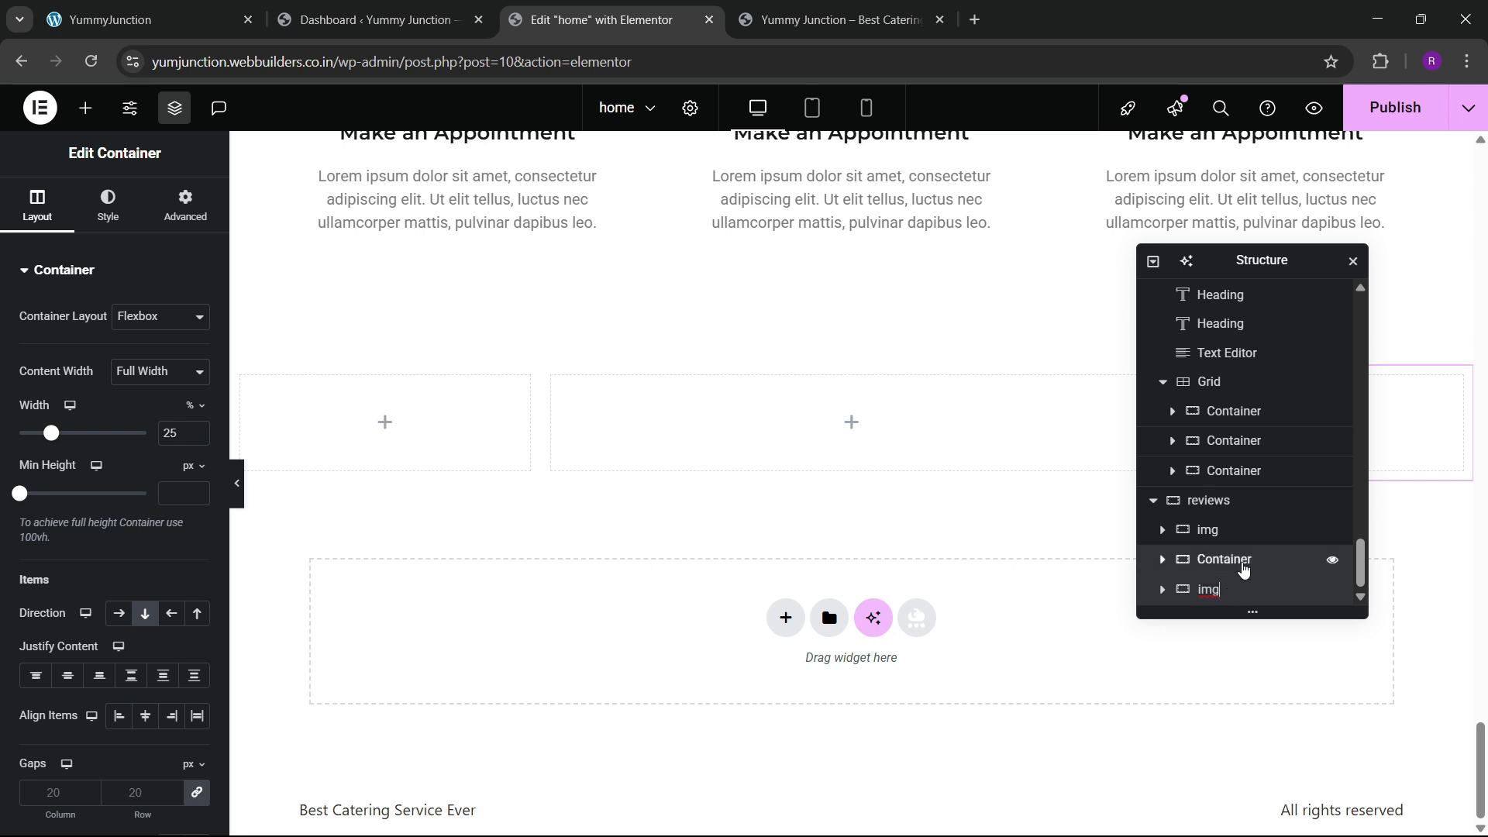
{"action": "double_click", "coordinate": [1244, 568]}
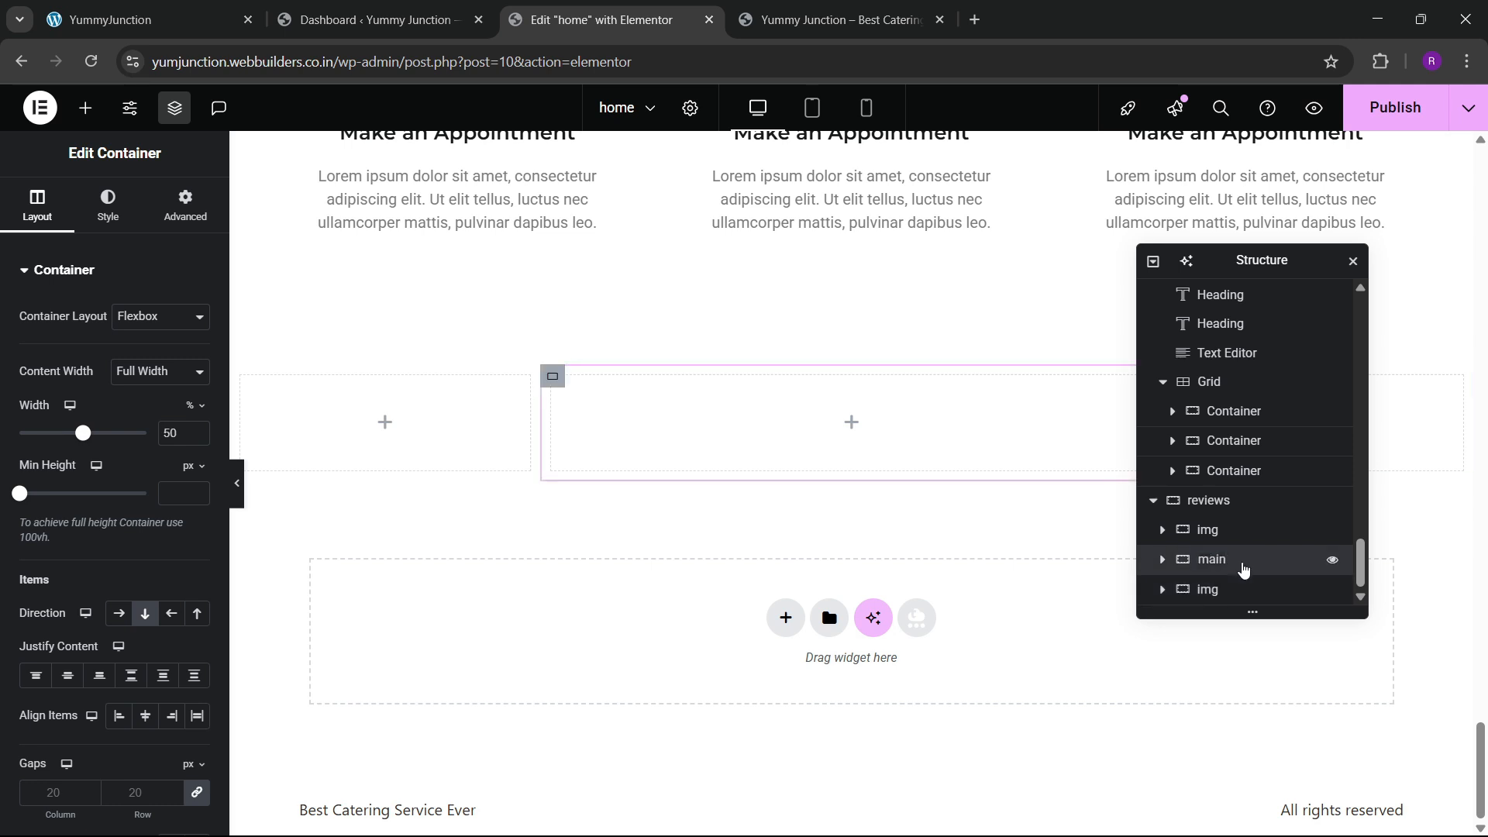
Set the padding of the first img column and the main column to 0 on all sides
{"action": "left_click", "coordinate": [1229, 532]}
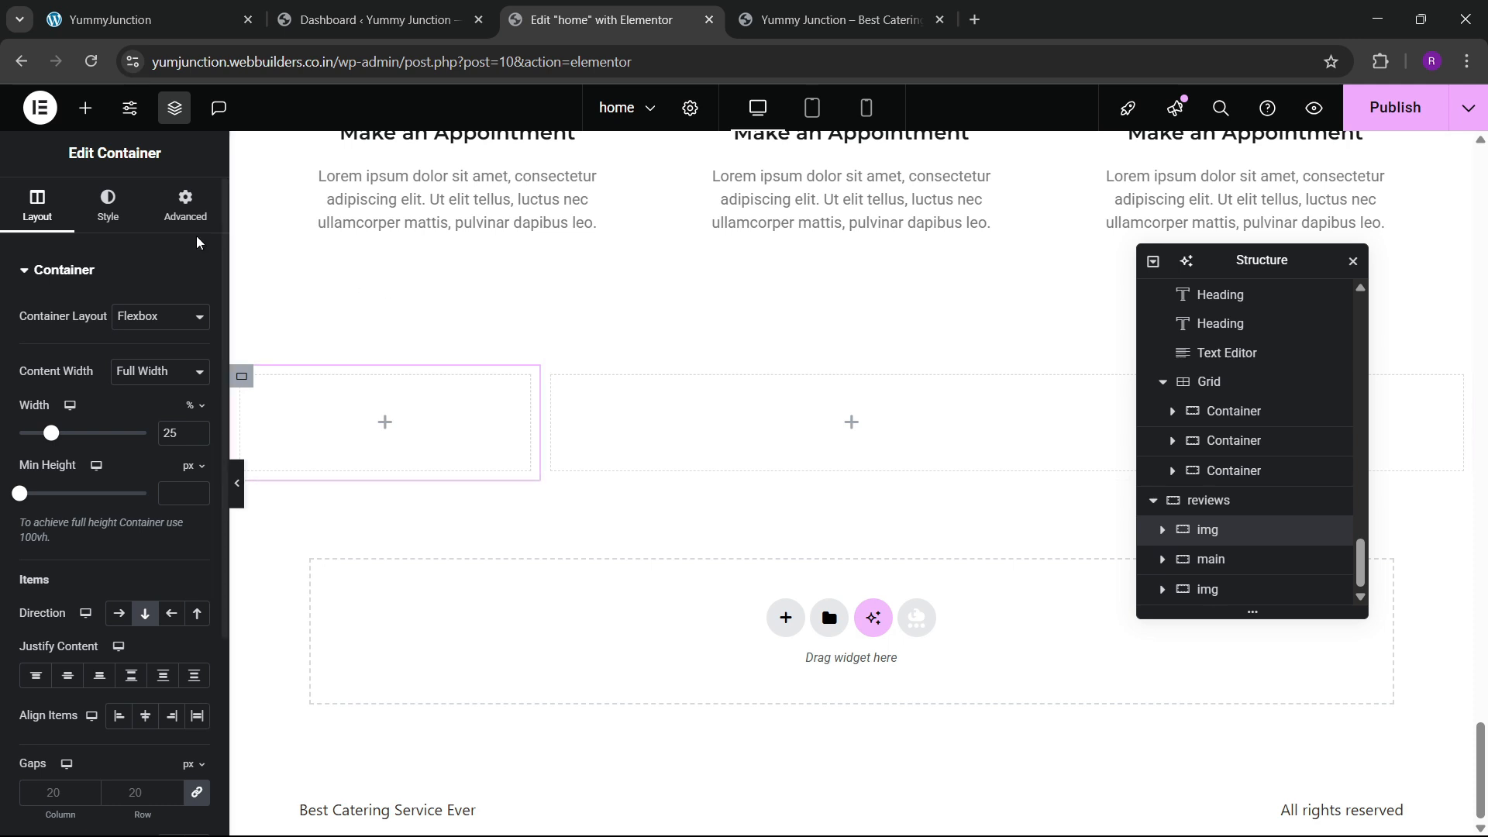
{"action": "left_click", "coordinate": [186, 207]}
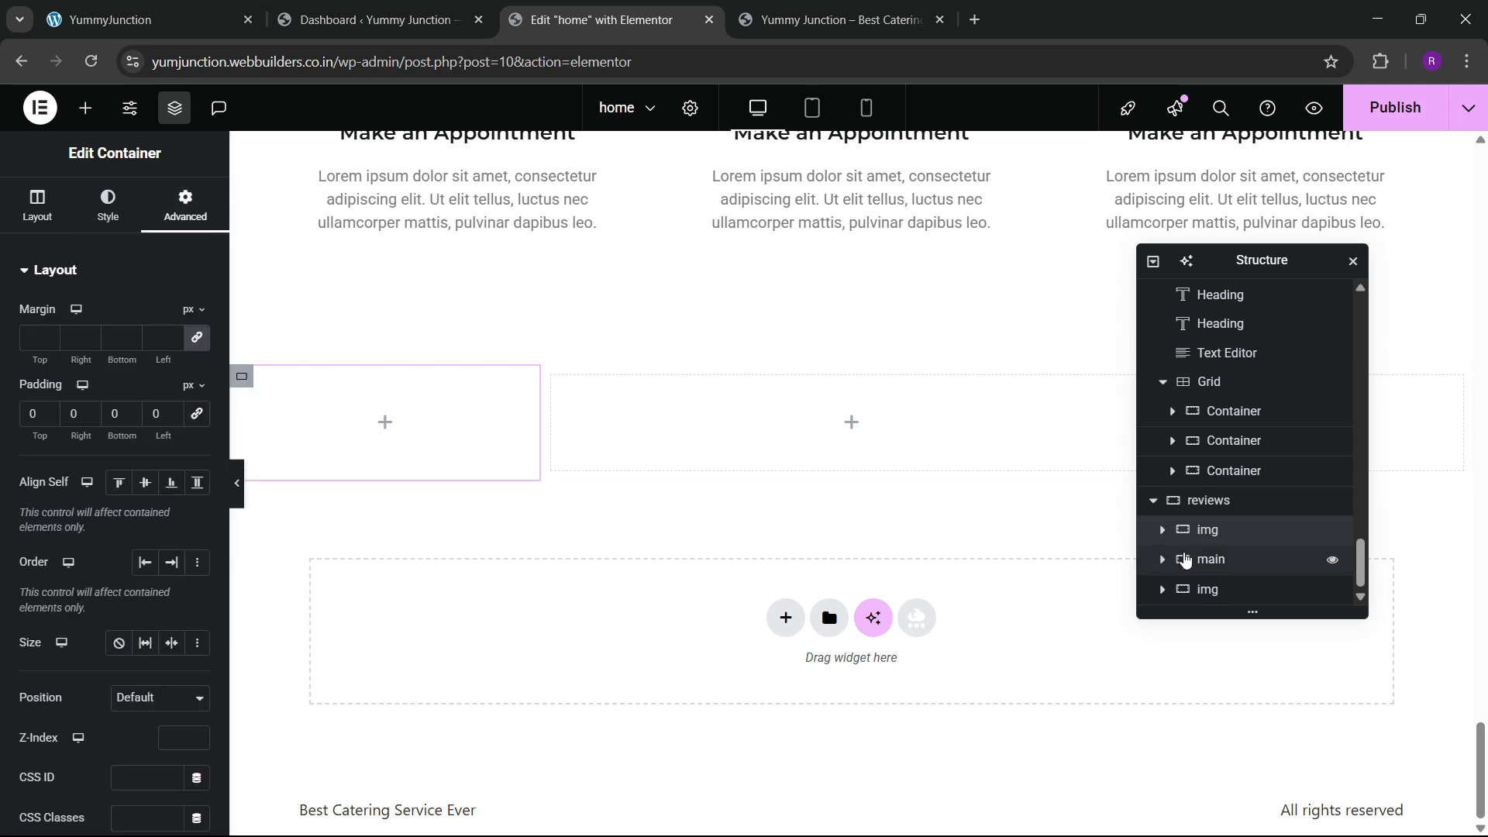
{"action": "left_click", "coordinate": [1185, 560]}
{"action": "left_click", "coordinate": [180, 213]}
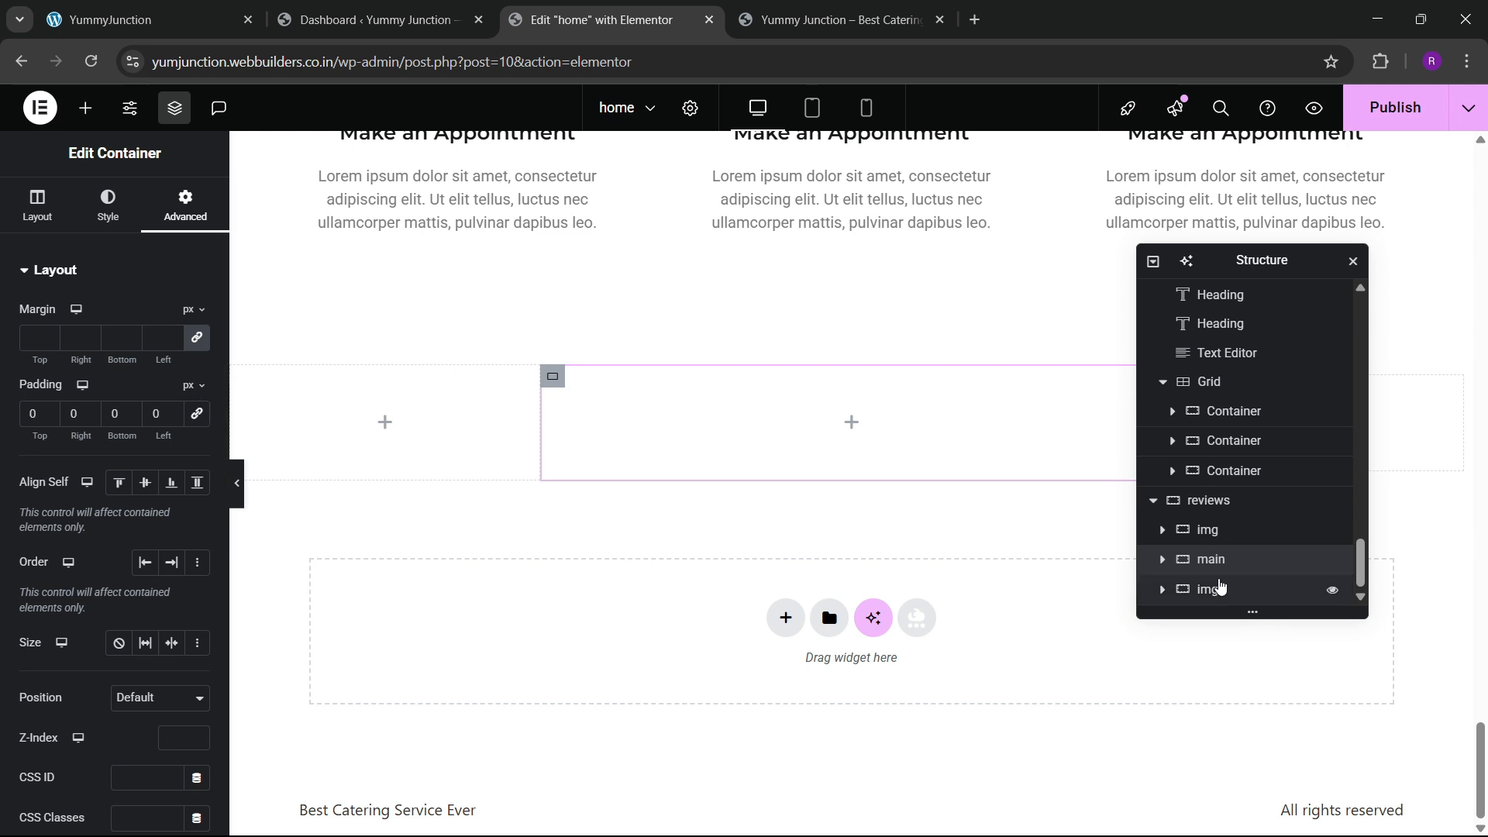
Set the padding of the second img column in the reviews container to 0 on all sides
{"action": "left_click", "coordinate": [1329, 589]}
{"action": "left_click", "coordinate": [186, 207]}
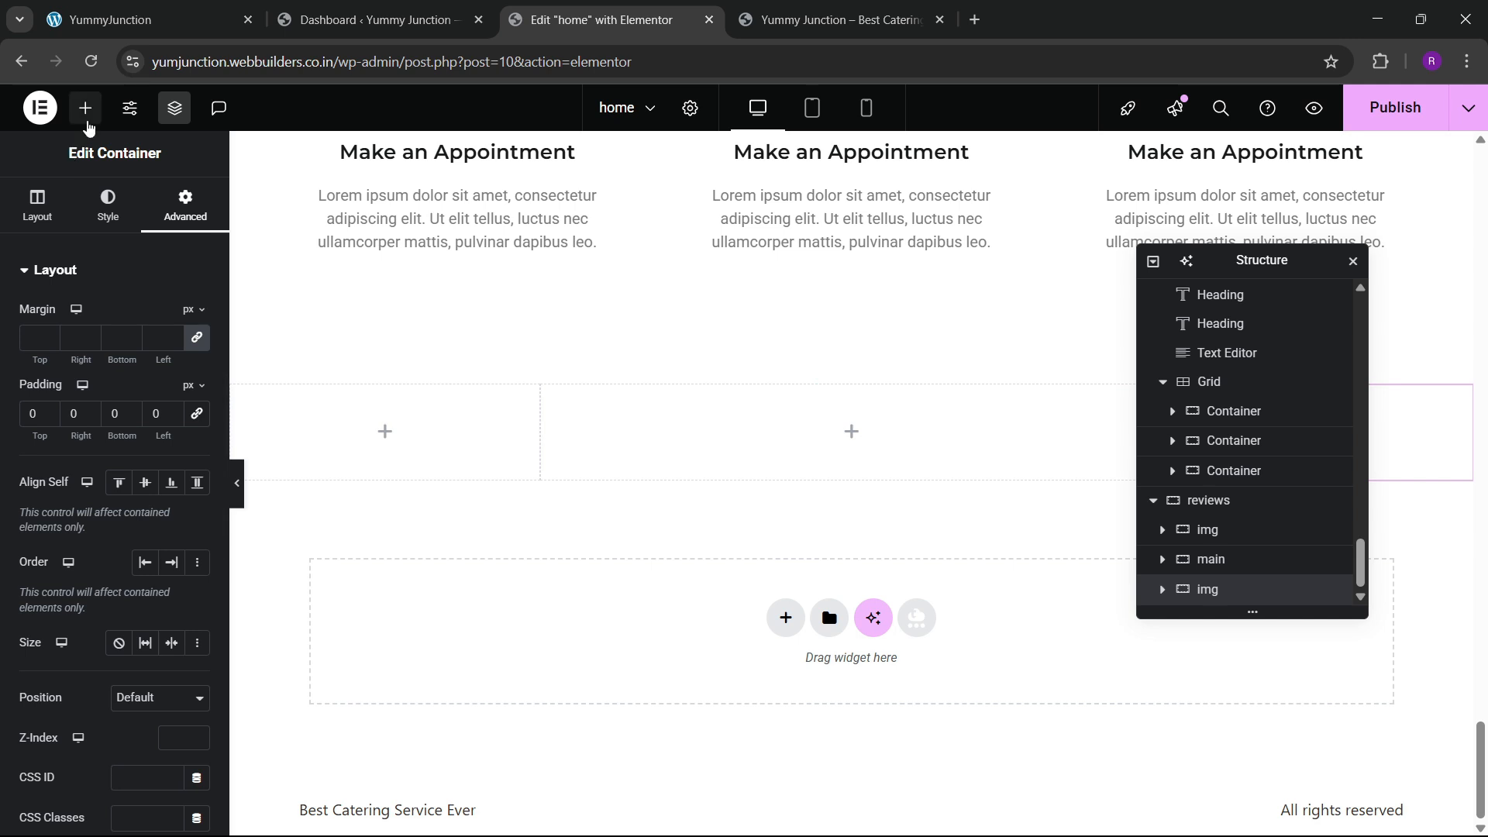
{"action": "left_click", "coordinate": [86, 116]}
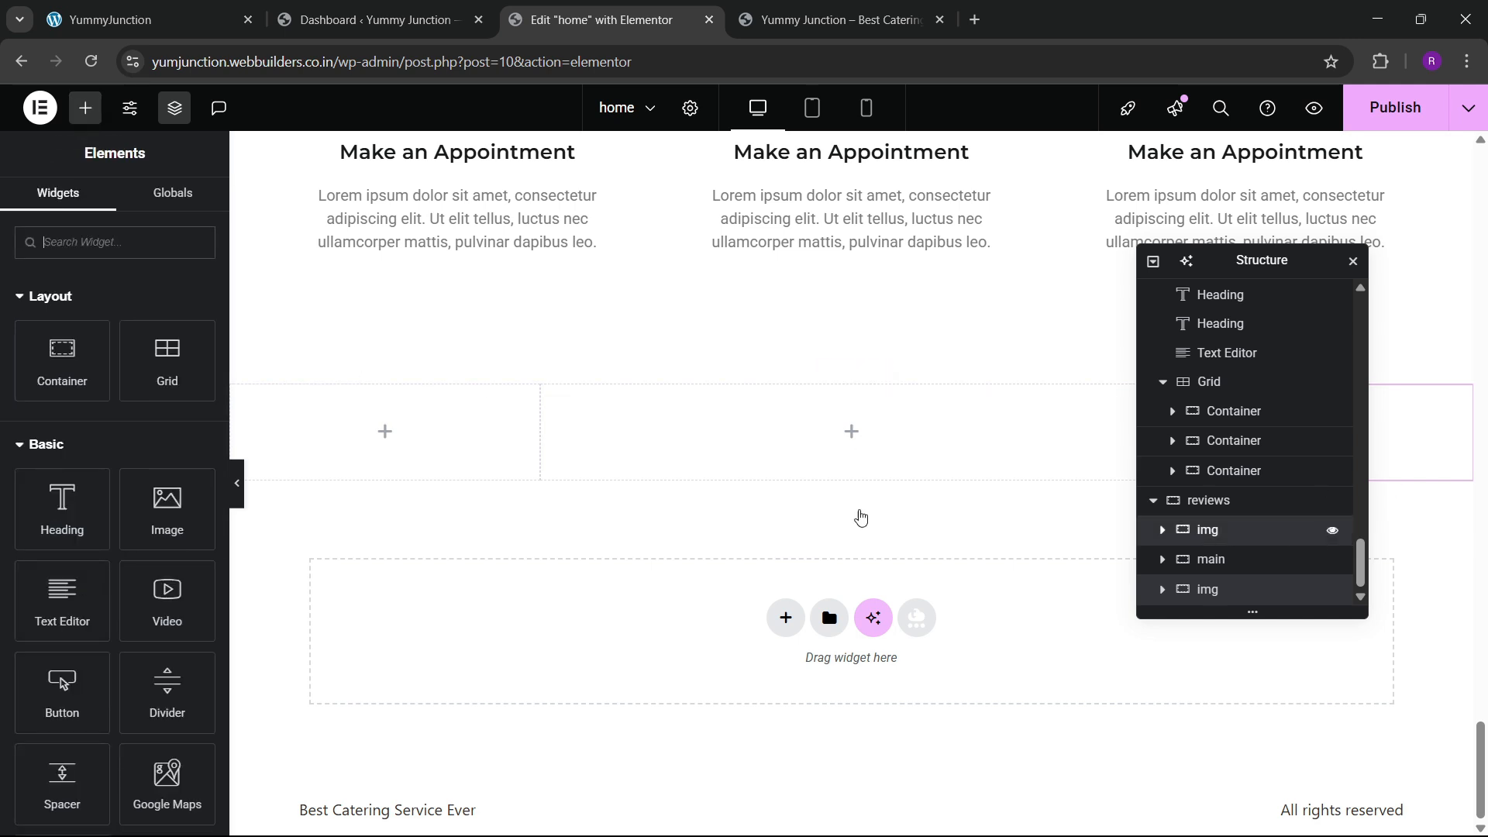
Give the first img column a classic background using the colourful salad bowl photo from the media library
{"action": "left_click", "coordinate": [307, 417]}
{"action": "left_click", "coordinate": [50, 207]}
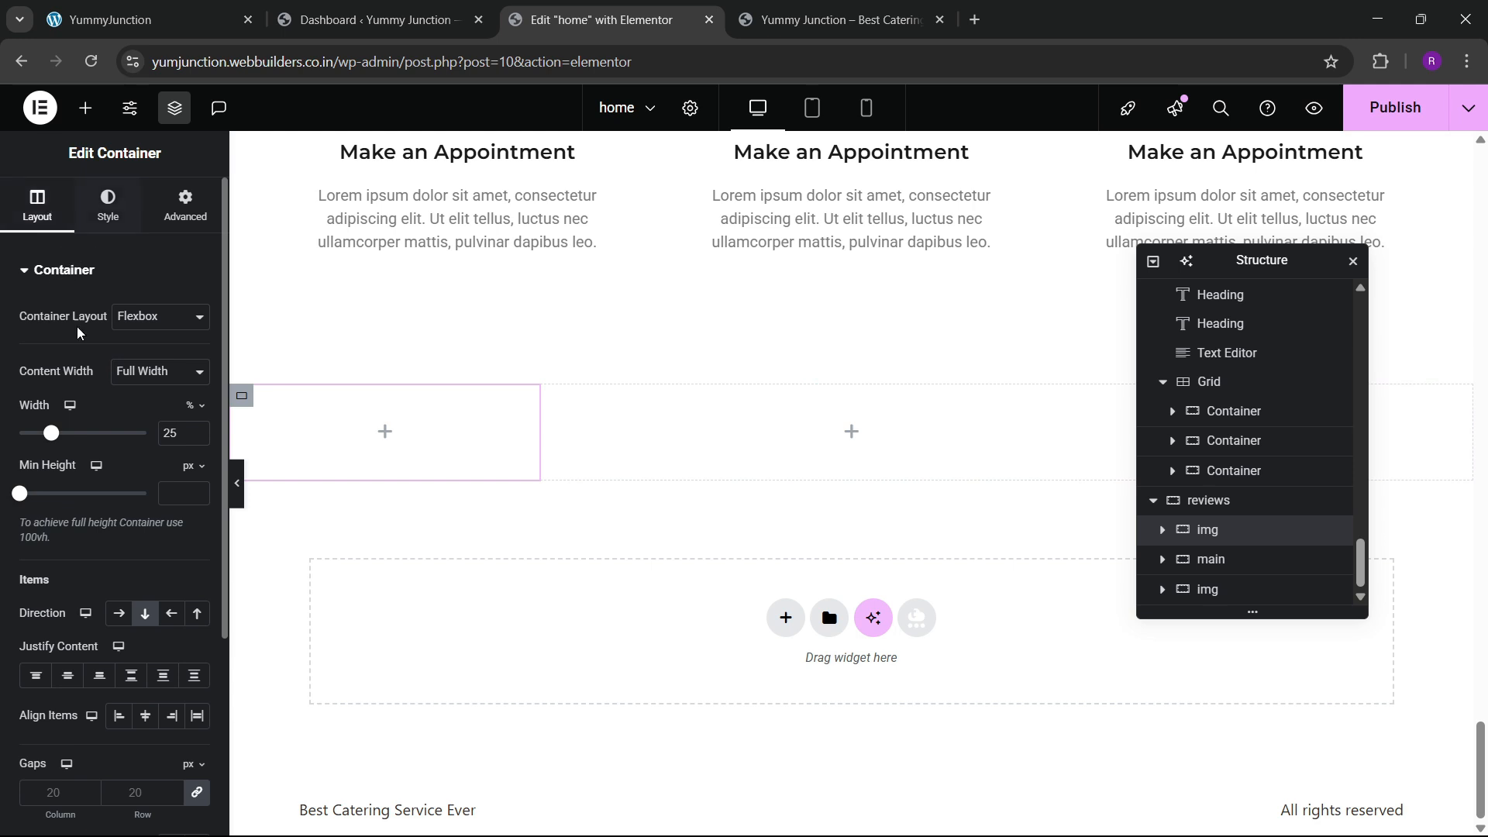
{"action": "left_click", "coordinate": [110, 219]}
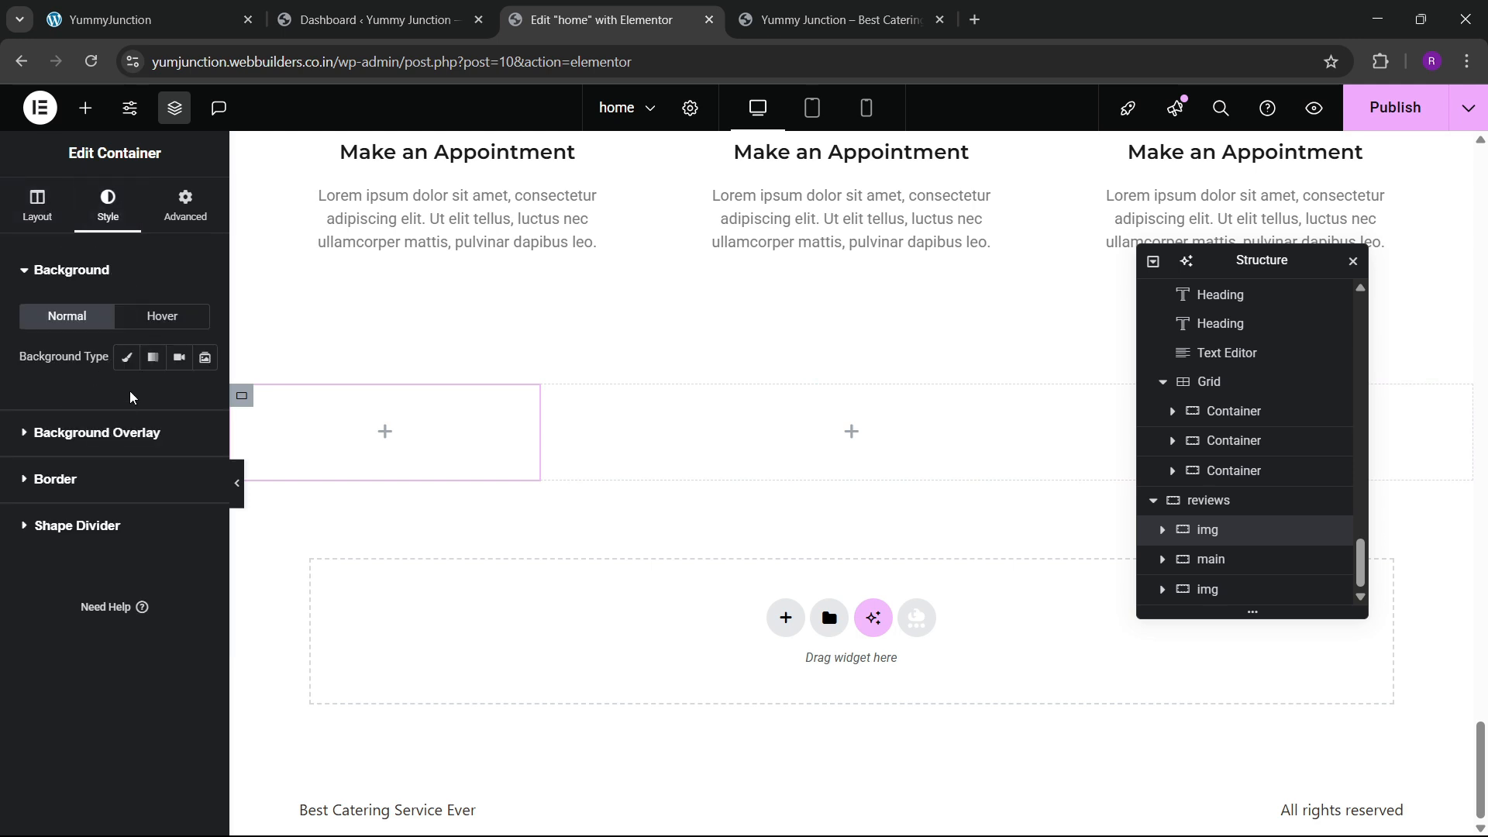
{"action": "left_click", "coordinate": [128, 358]}
{"action": "left_click", "coordinate": [107, 483]}
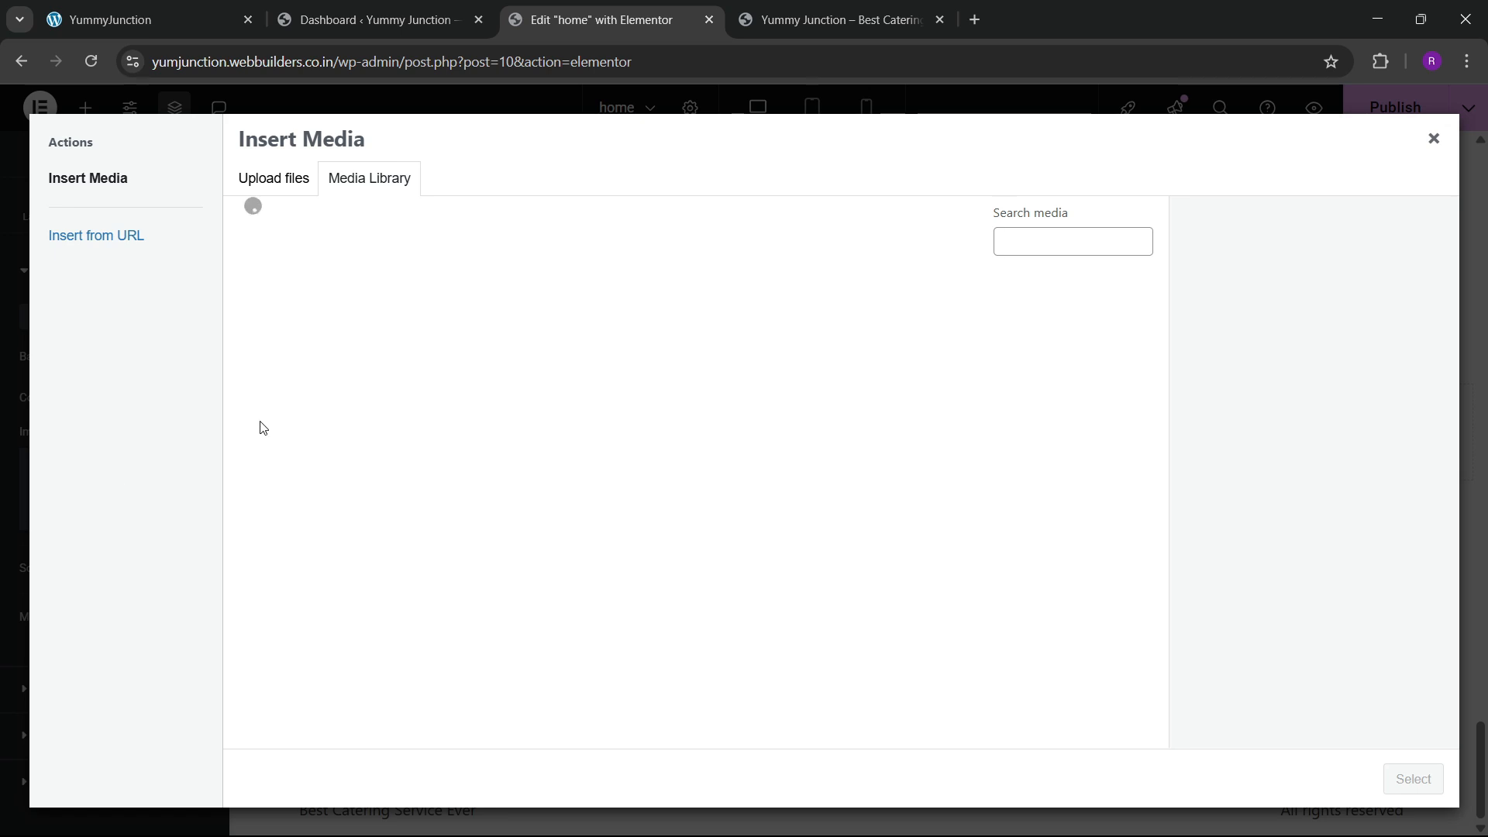
{"action": "scroll", "coordinate": [476, 577], "scroll_direction": "down", "scroll_amount": 4}
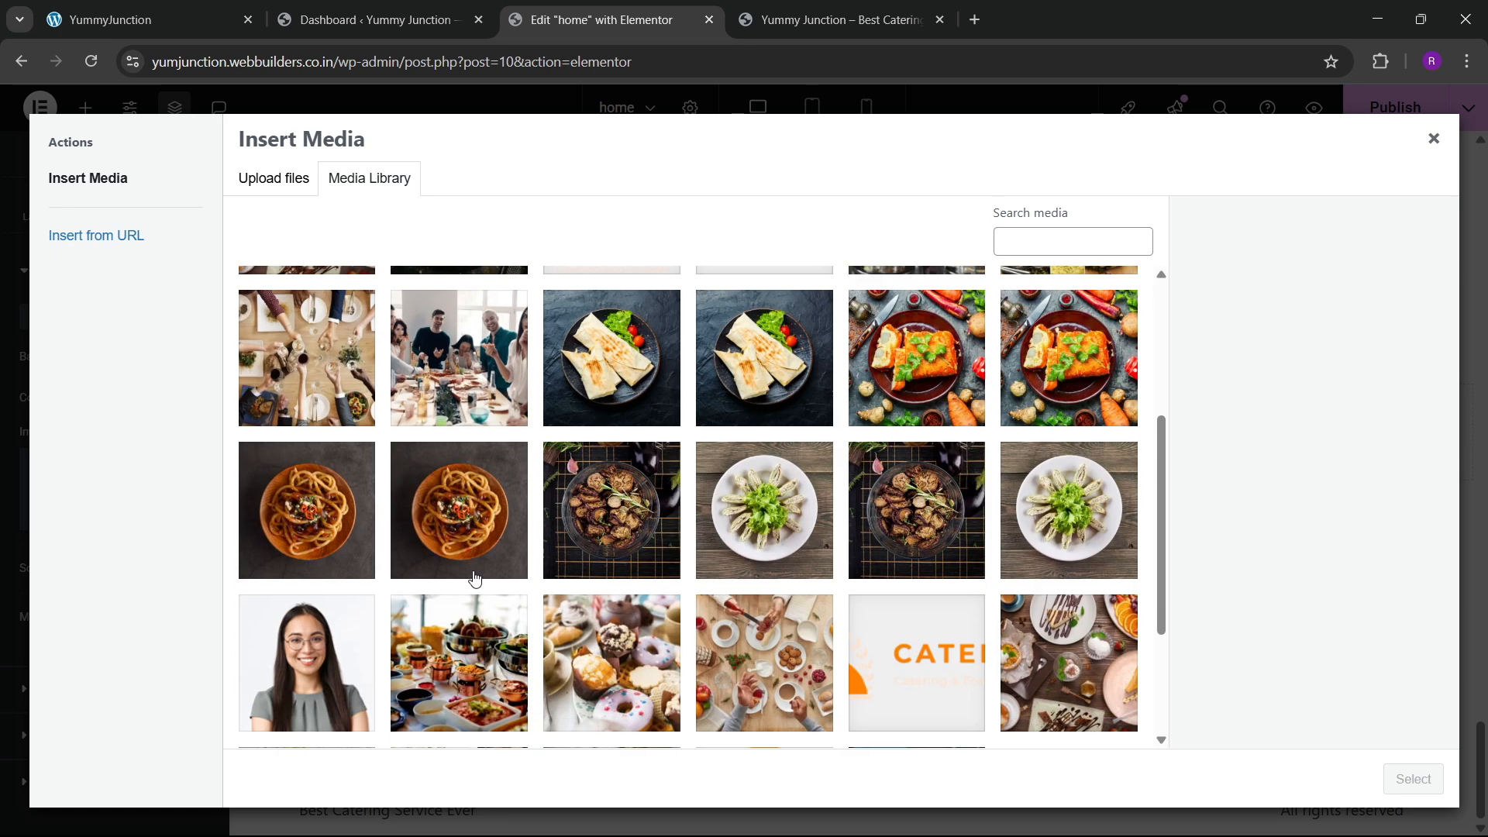
{"action": "left_click", "coordinate": [372, 406]}
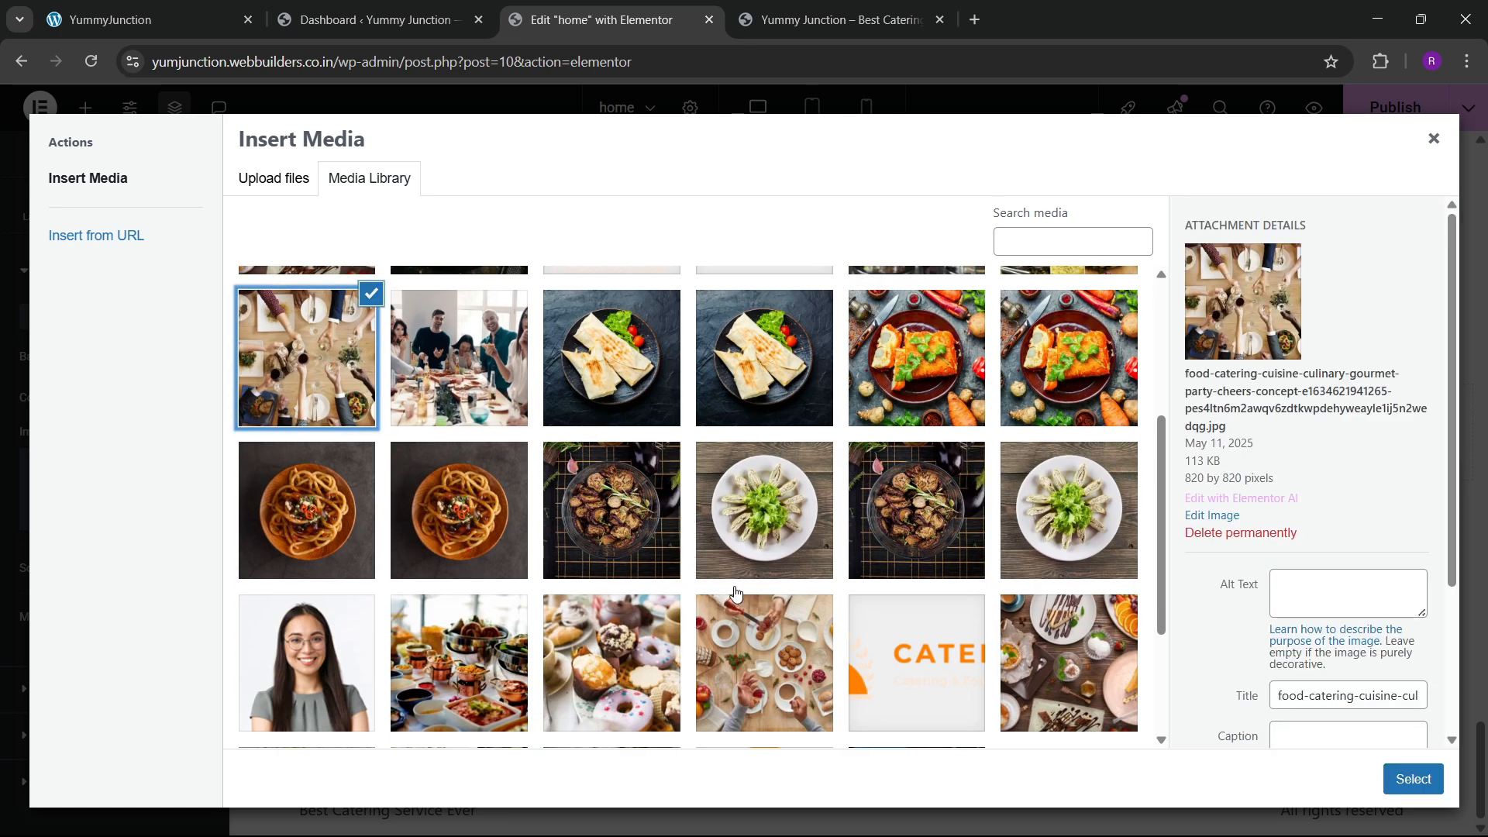
{"action": "scroll", "coordinate": [996, 632], "scroll_direction": "up", "scroll_amount": 1}
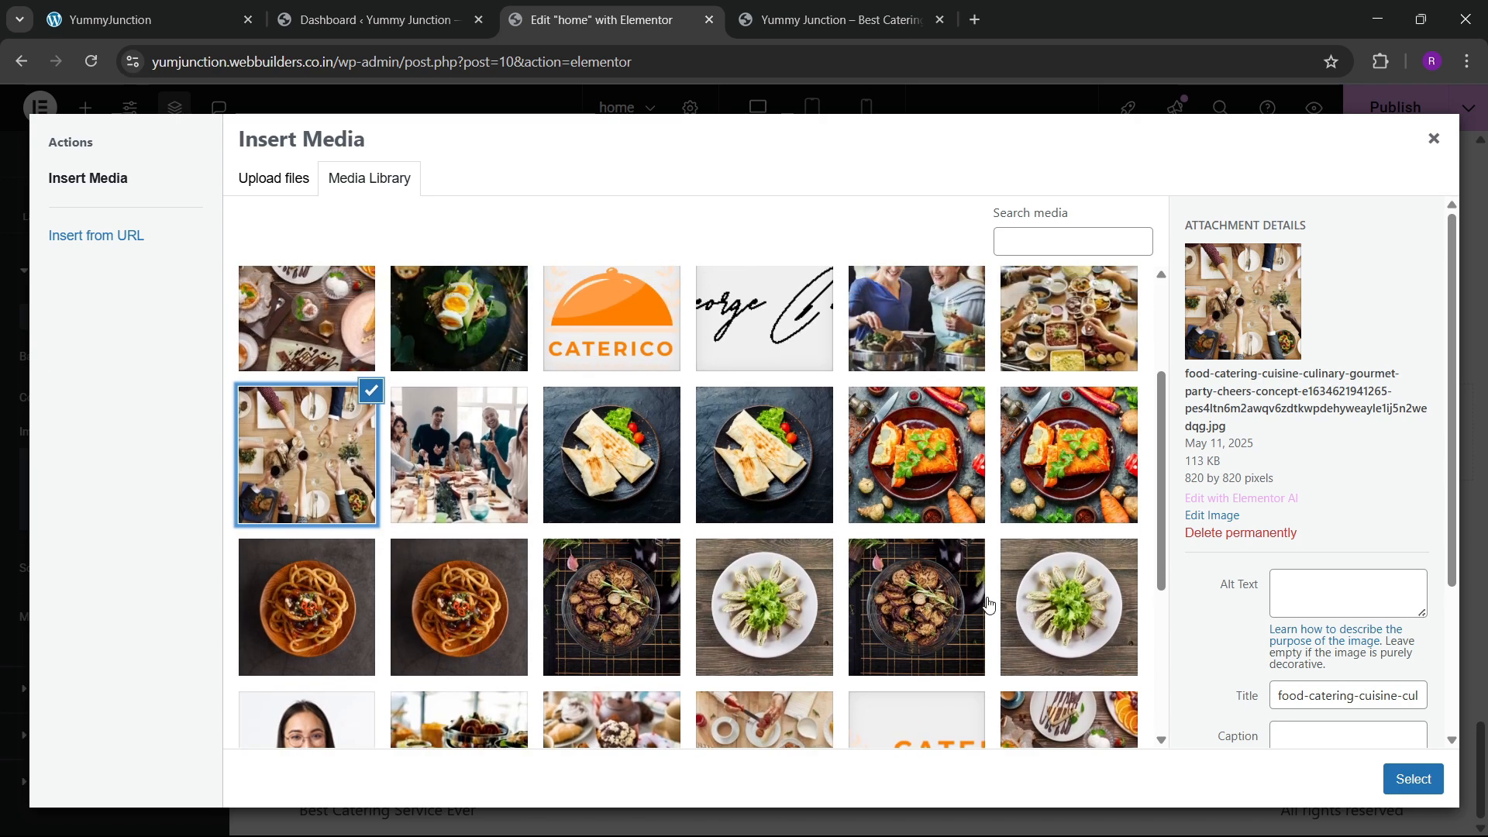
{"action": "scroll", "coordinate": [959, 604], "scroll_direction": "down", "scroll_amount": 3}
{"action": "scroll", "coordinate": [564, 616], "scroll_direction": "down", "scroll_amount": 1}
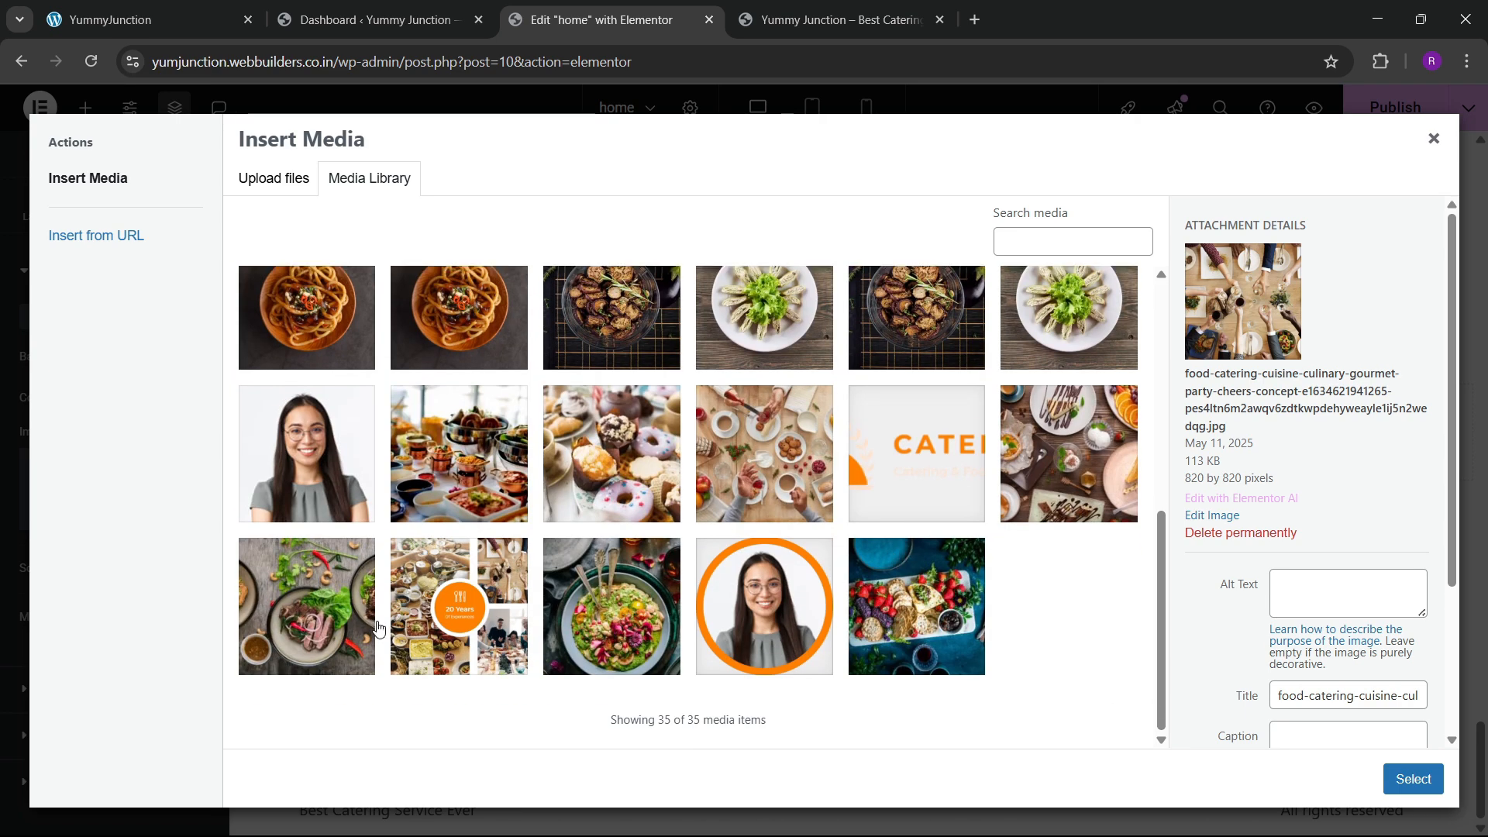
{"action": "left_click", "coordinate": [370, 624]}
{"action": "left_click", "coordinate": [458, 620]}
{"action": "left_click", "coordinate": [637, 624]}
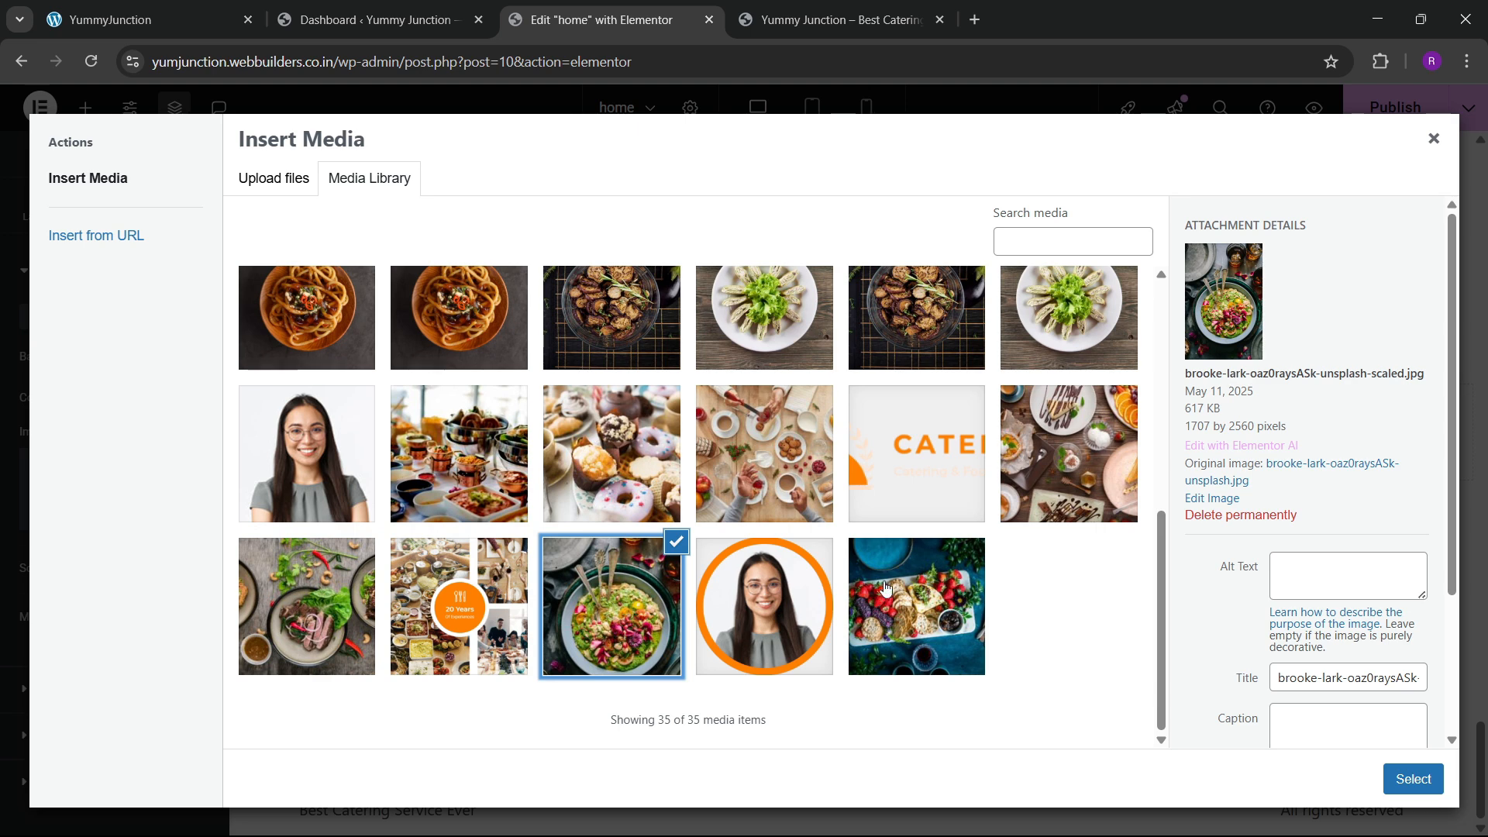
{"action": "left_click", "coordinate": [1414, 779]}
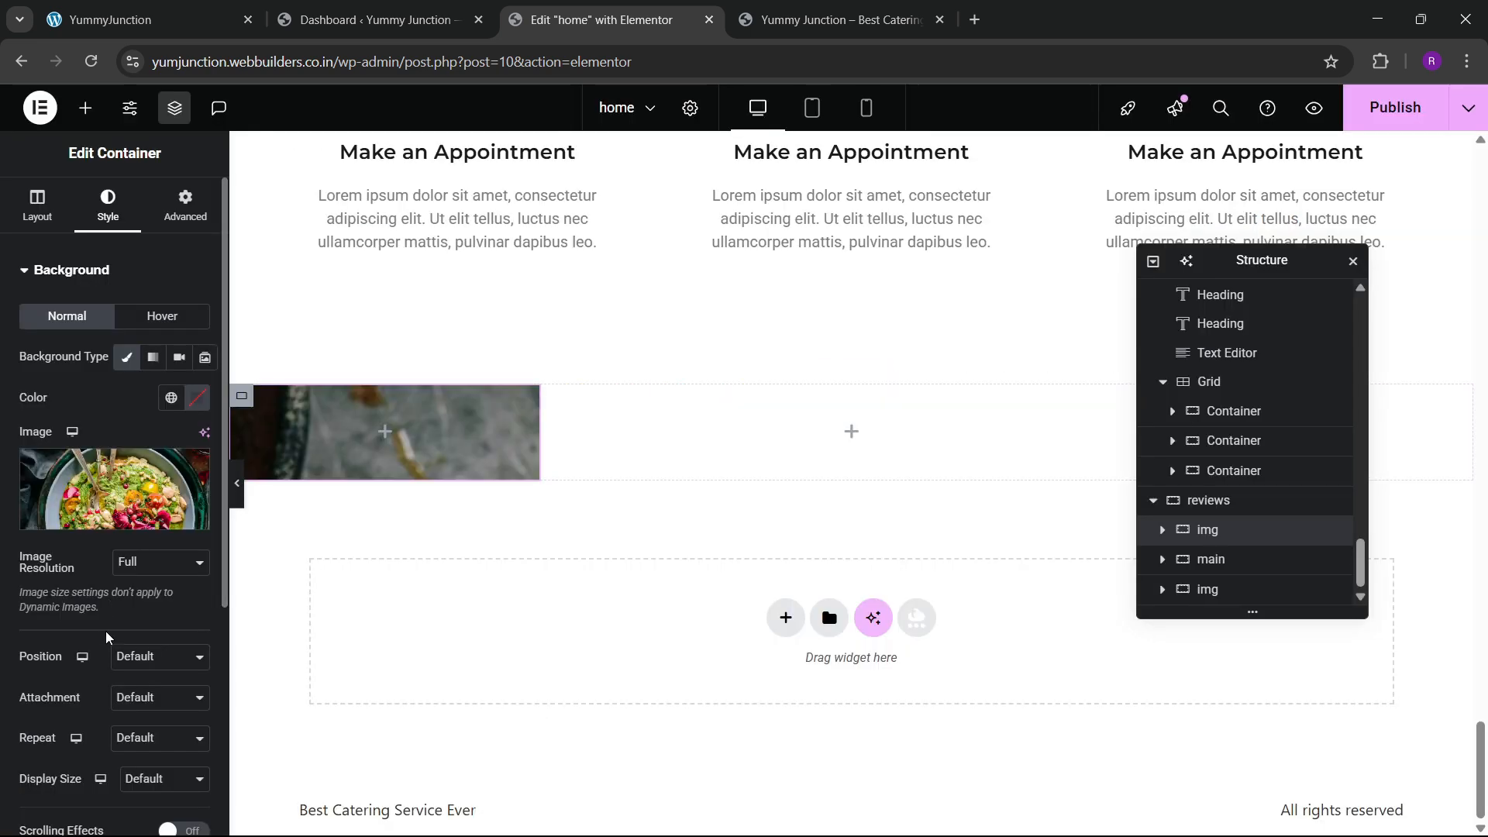
Set the first img column's background image position to Center Center and its display size to Cover
{"action": "left_click", "coordinate": [135, 657]}
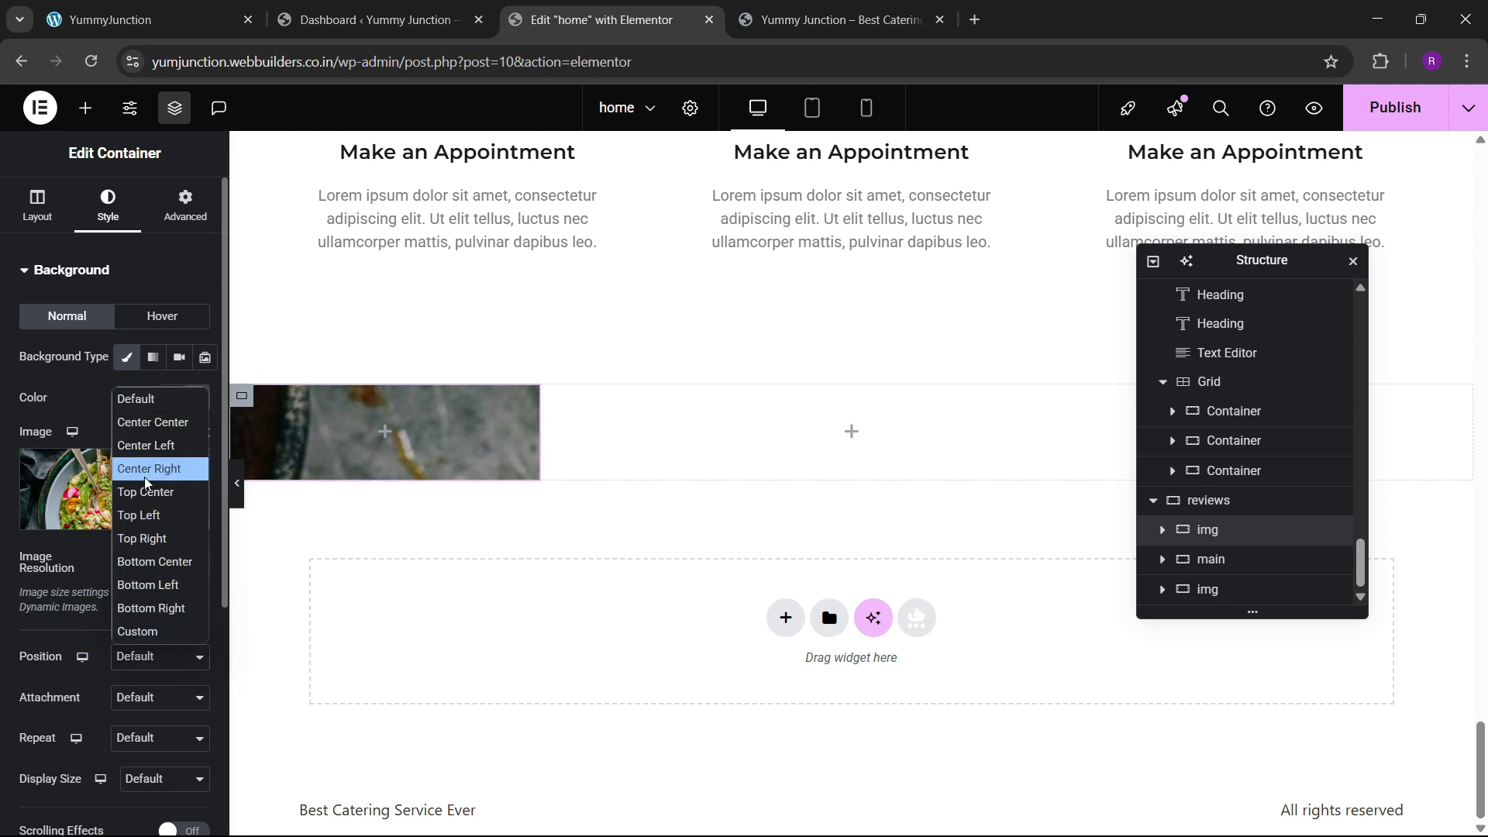
{"action": "left_click", "coordinate": [144, 430]}
{"action": "scroll", "coordinate": [70, 601], "scroll_direction": "down", "scroll_amount": 3}
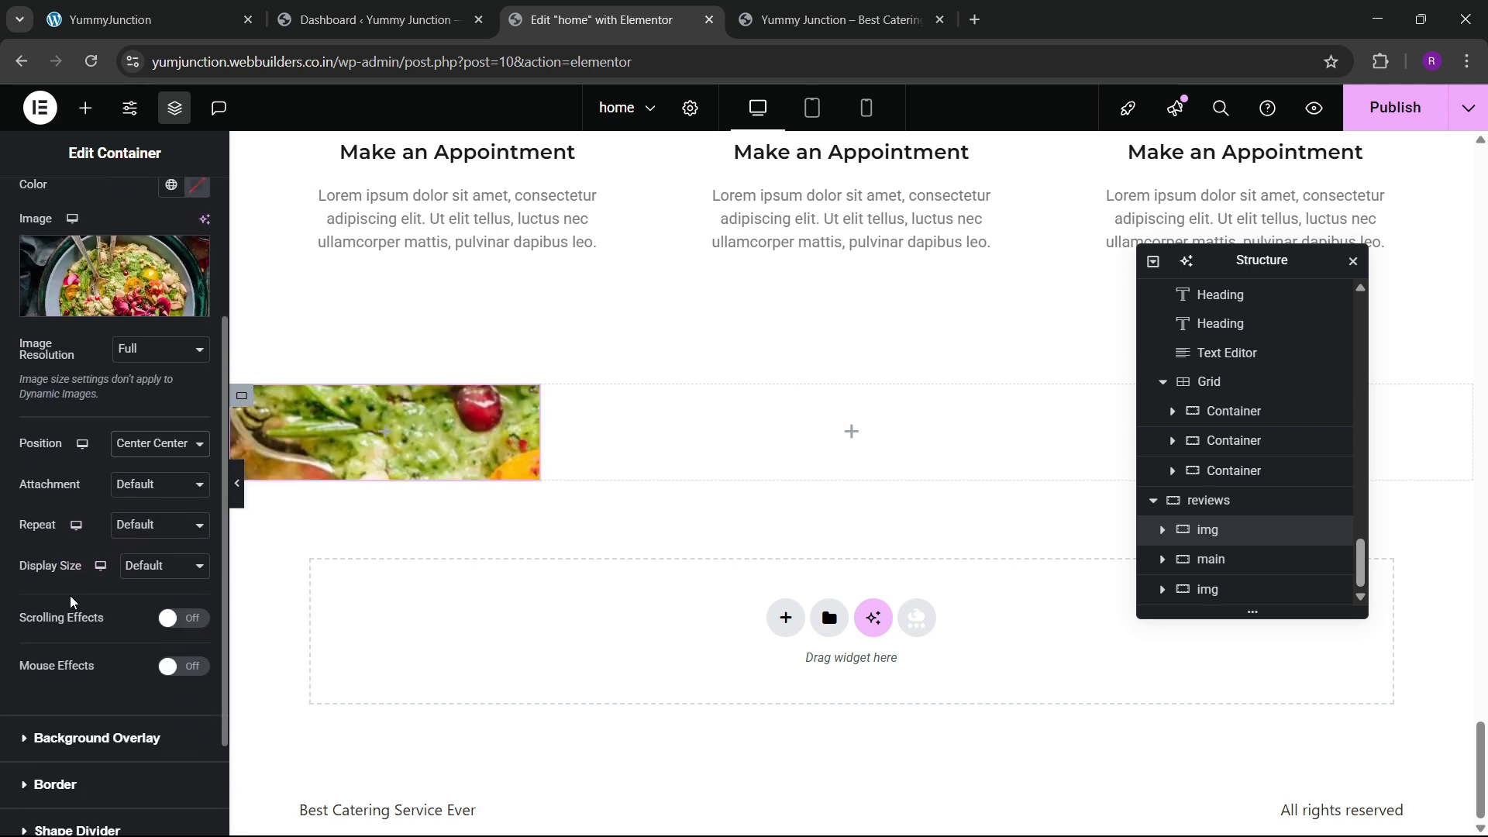
{"action": "left_click", "coordinate": [122, 565]}
{"action": "left_click", "coordinate": [149, 644]}
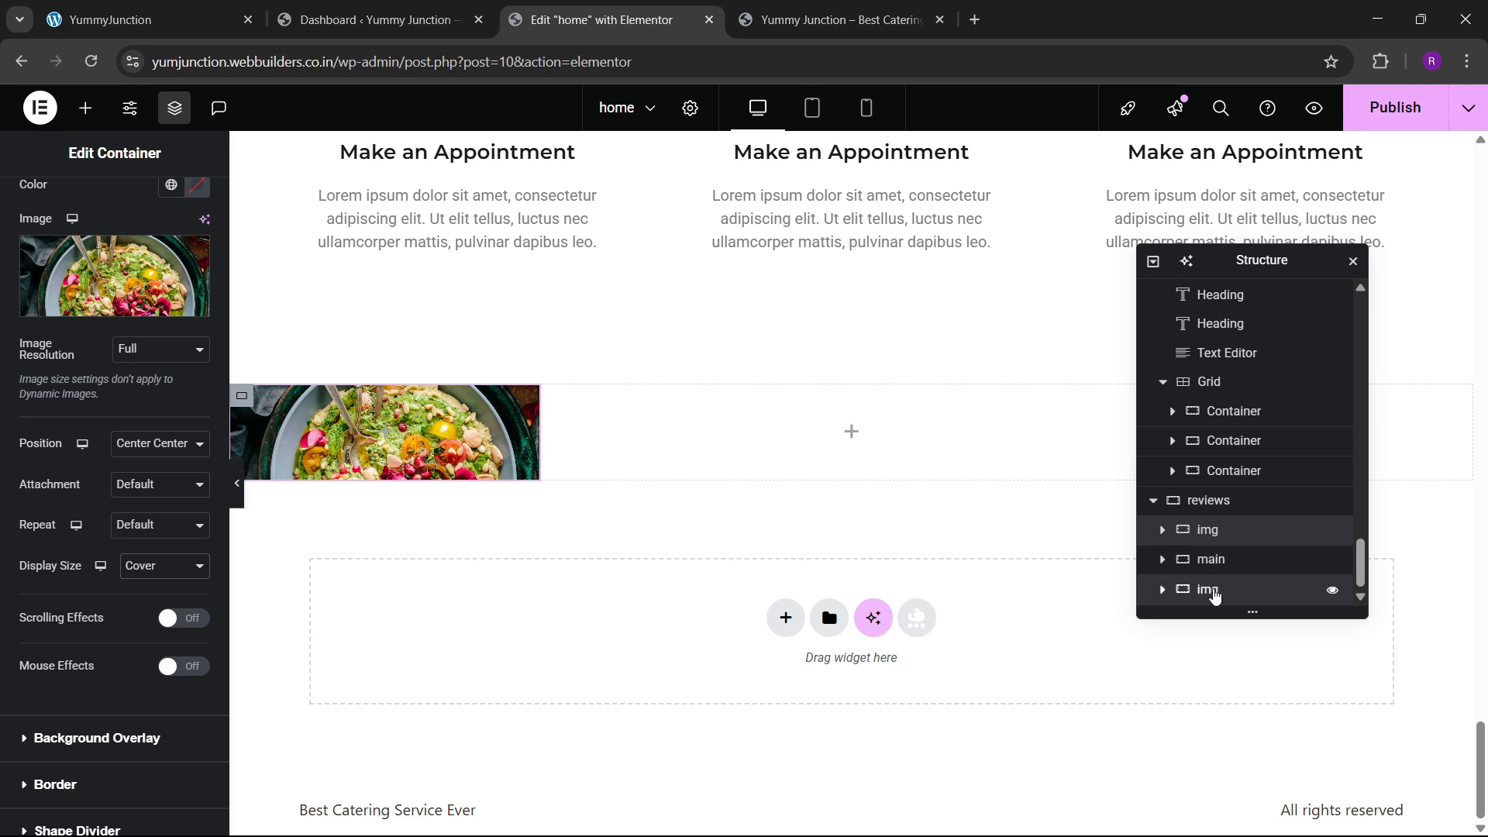
{"action": "left_click", "coordinate": [1215, 594]}
{"action": "left_click", "coordinate": [1209, 531]}
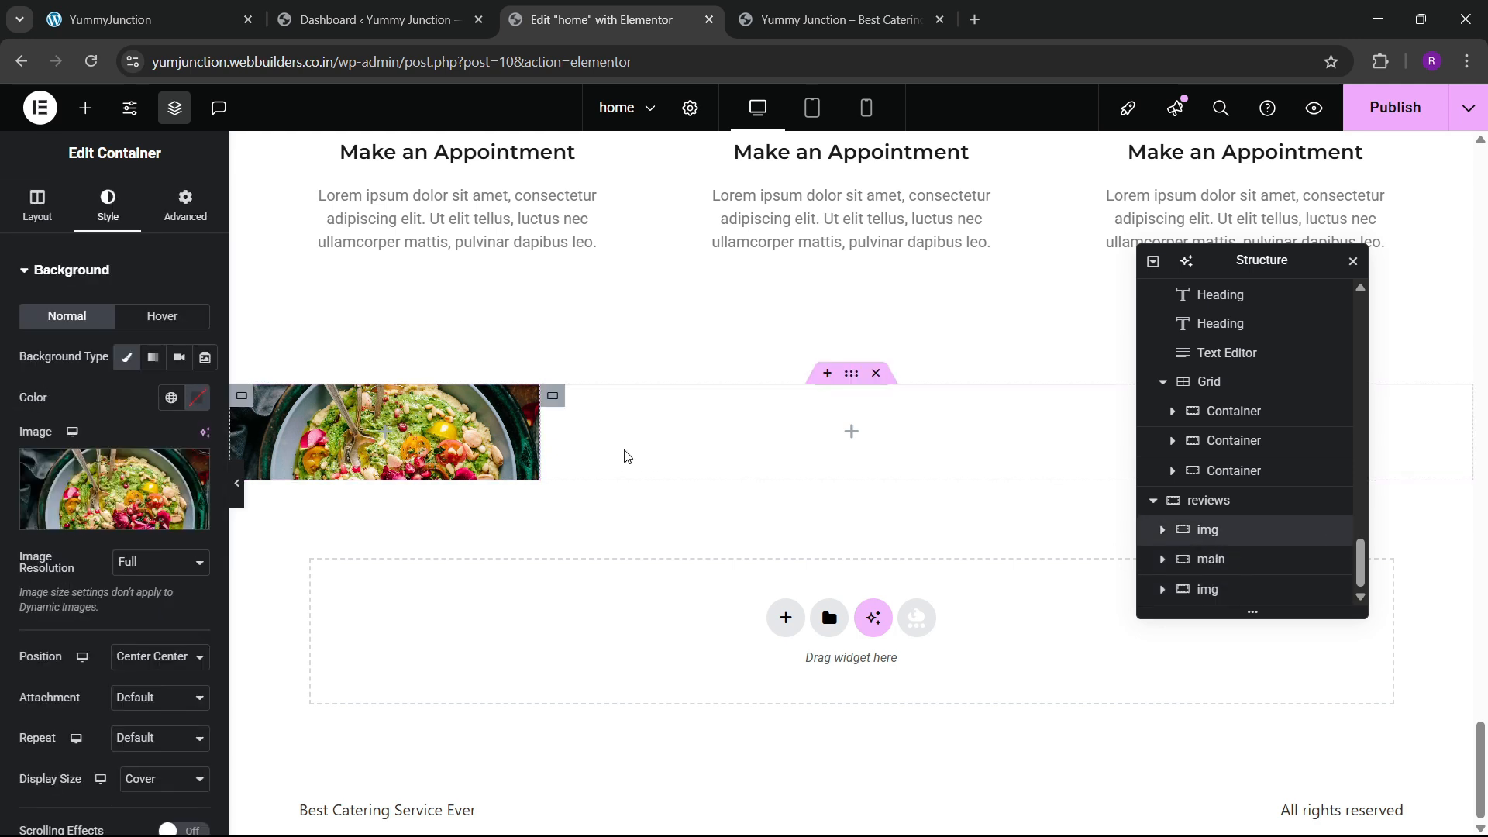
Give the main column of the reviews container a classic background in light grey #E6E6E6
{"action": "left_click", "coordinate": [1162, 560]}
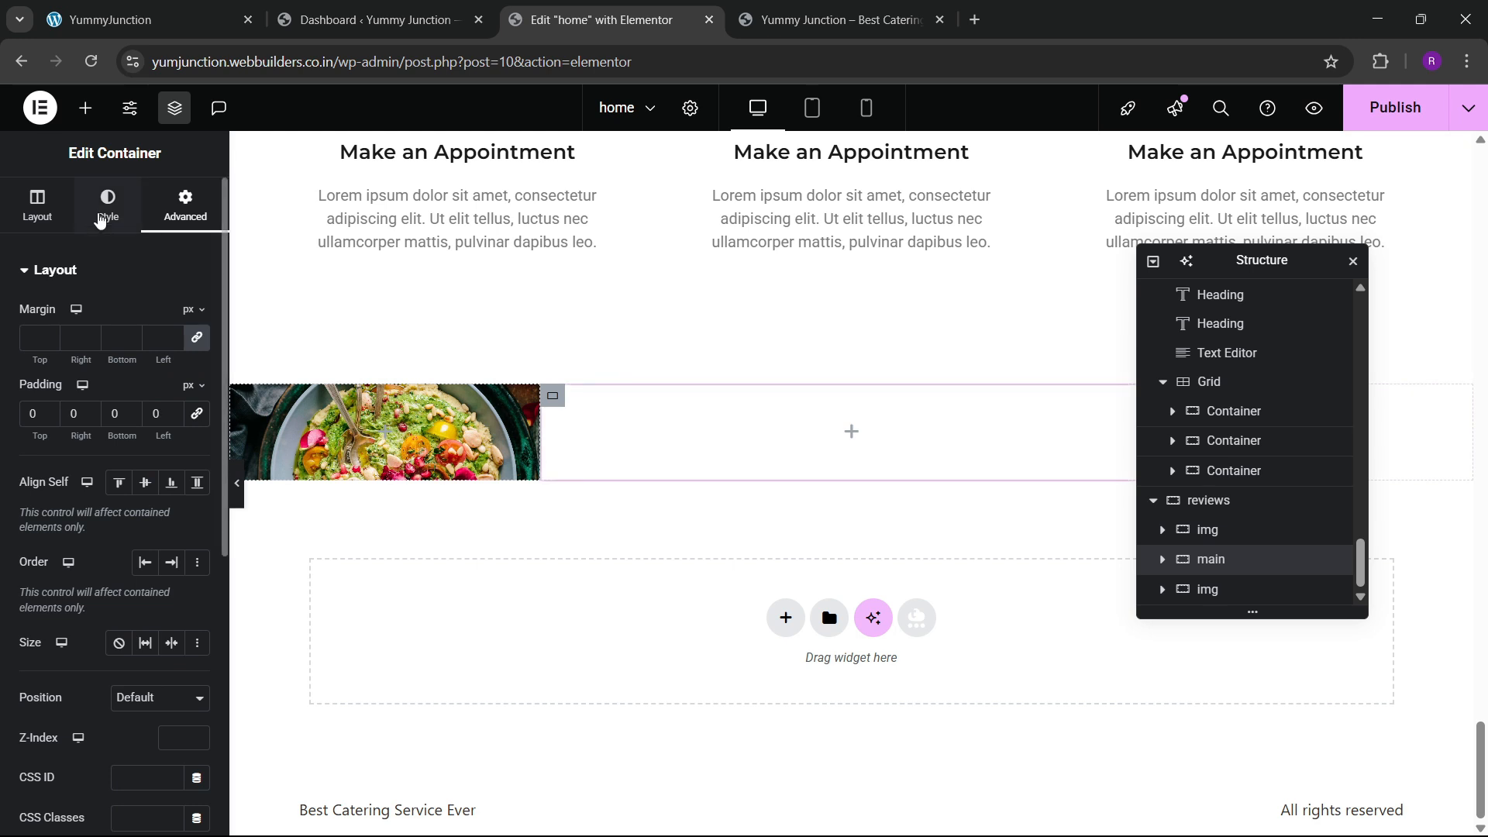
{"action": "left_click", "coordinate": [108, 205]}
{"action": "left_click", "coordinate": [126, 357]}
{"action": "left_click", "coordinate": [198, 397]}
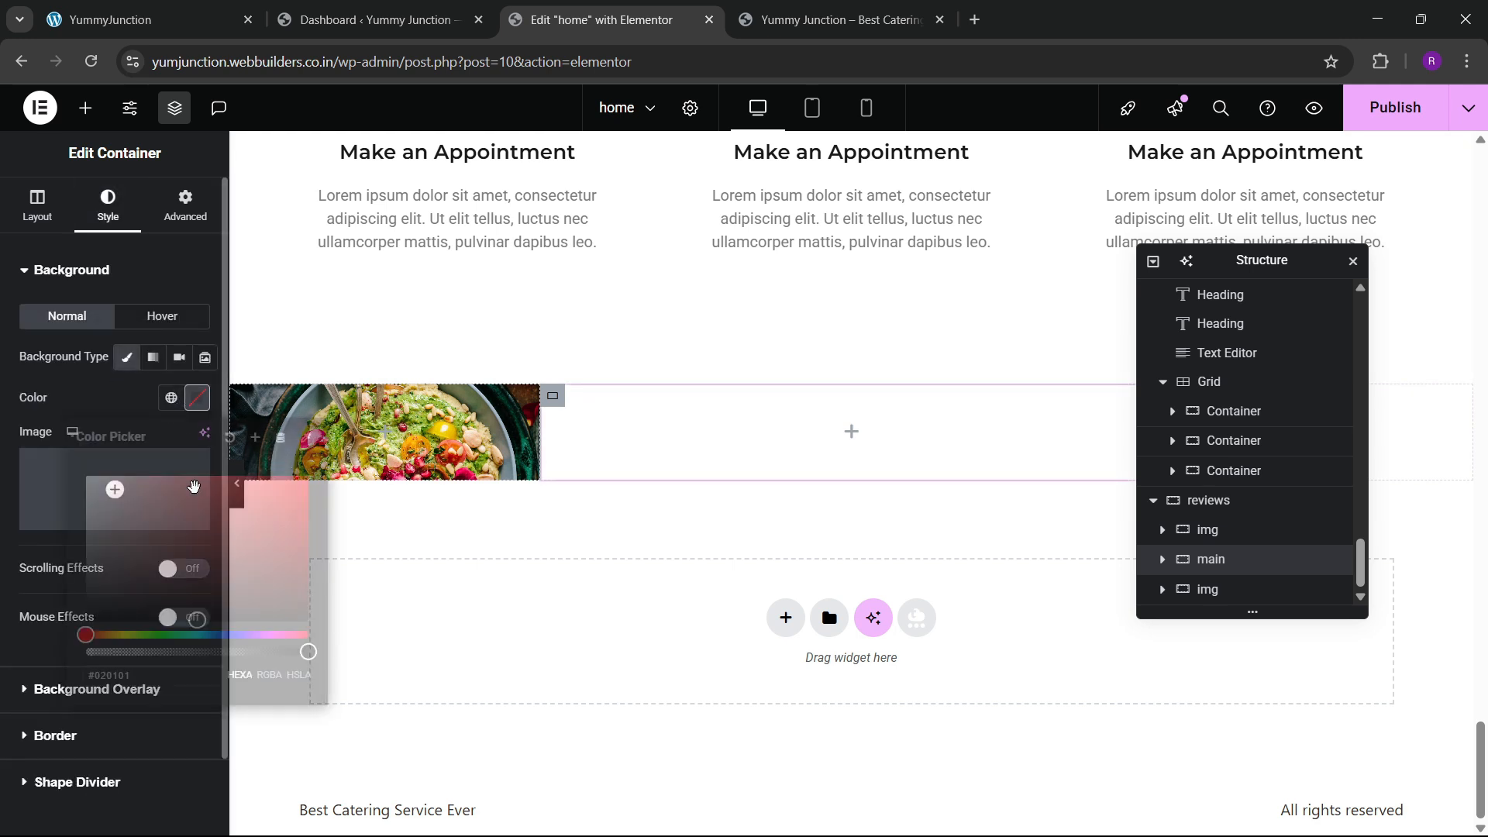
{"action": "left_click_drag", "start_coordinate": [147, 570], "coordinate": [75, 500]}
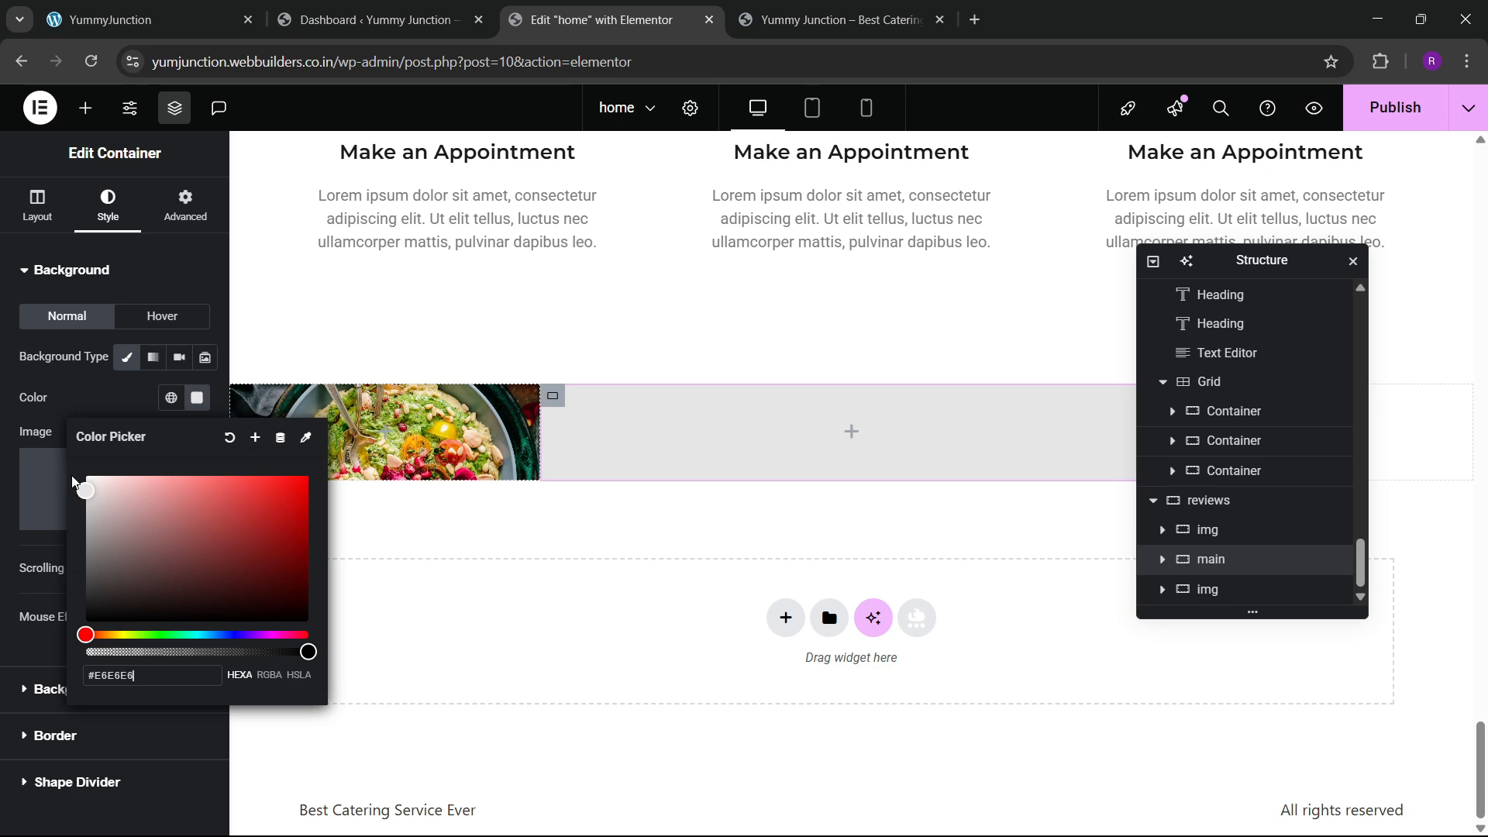
Set the main column's padding to 40 px on all sides, comparing it with the Testimonial block on the reference page
{"action": "left_click", "coordinate": [108, 19]}
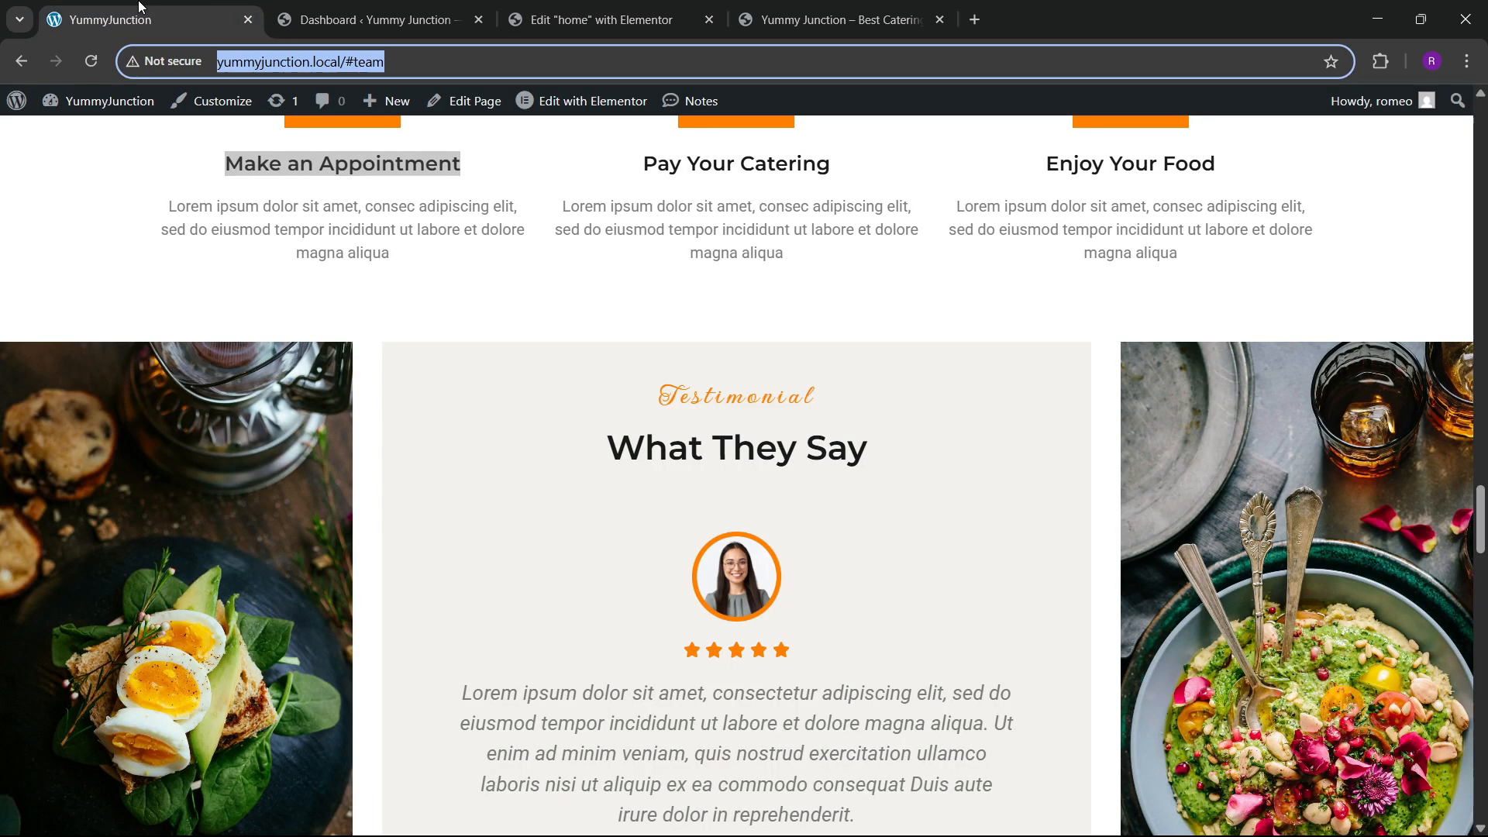
{"action": "left_click", "coordinate": [583, 9]}
{"action": "left_click", "coordinate": [185, 206]}
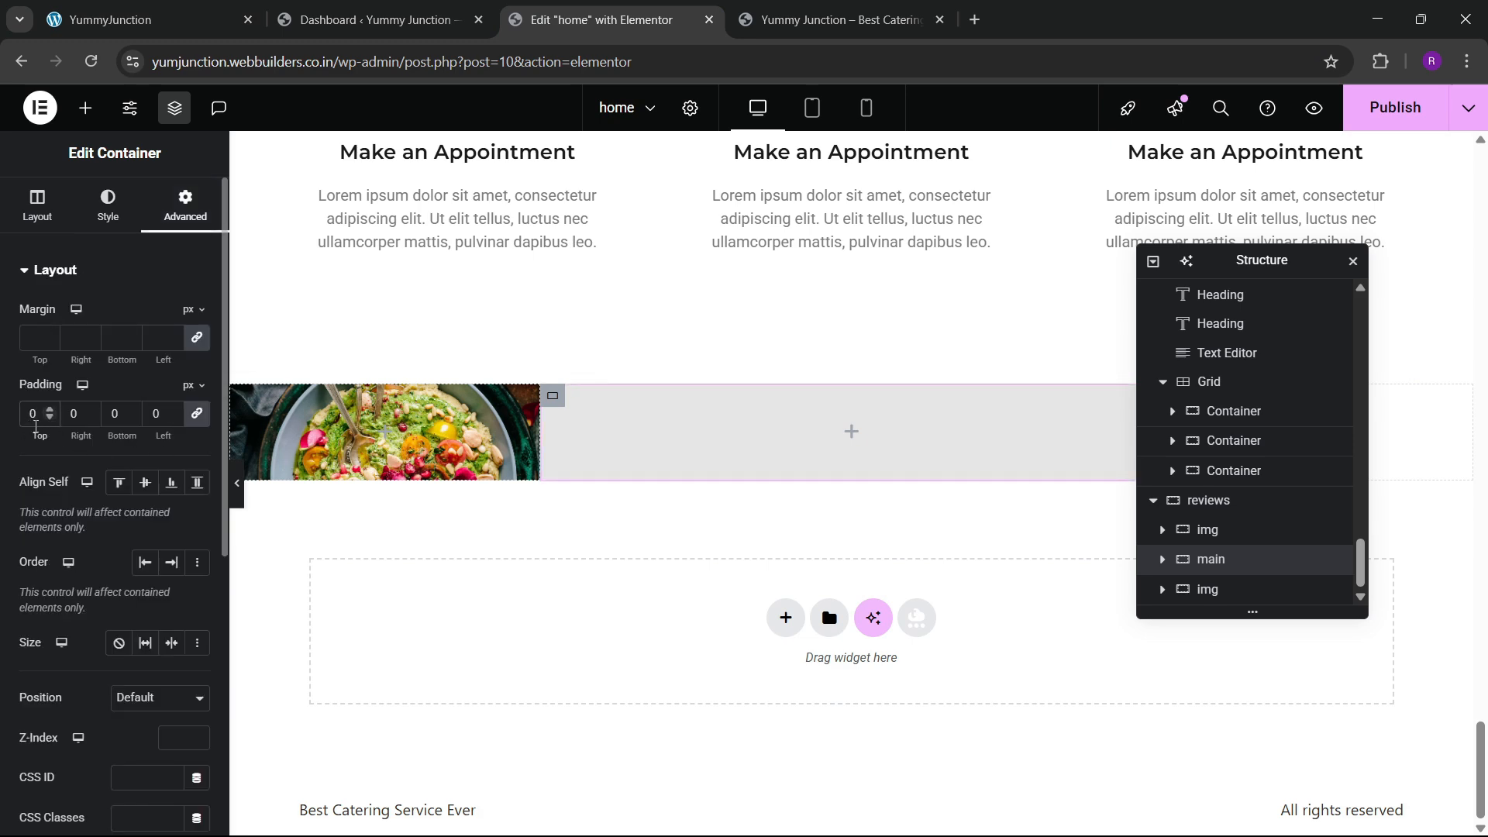
{"action": "double_click", "coordinate": [35, 426]}
{"action": "type", "text": "40"}
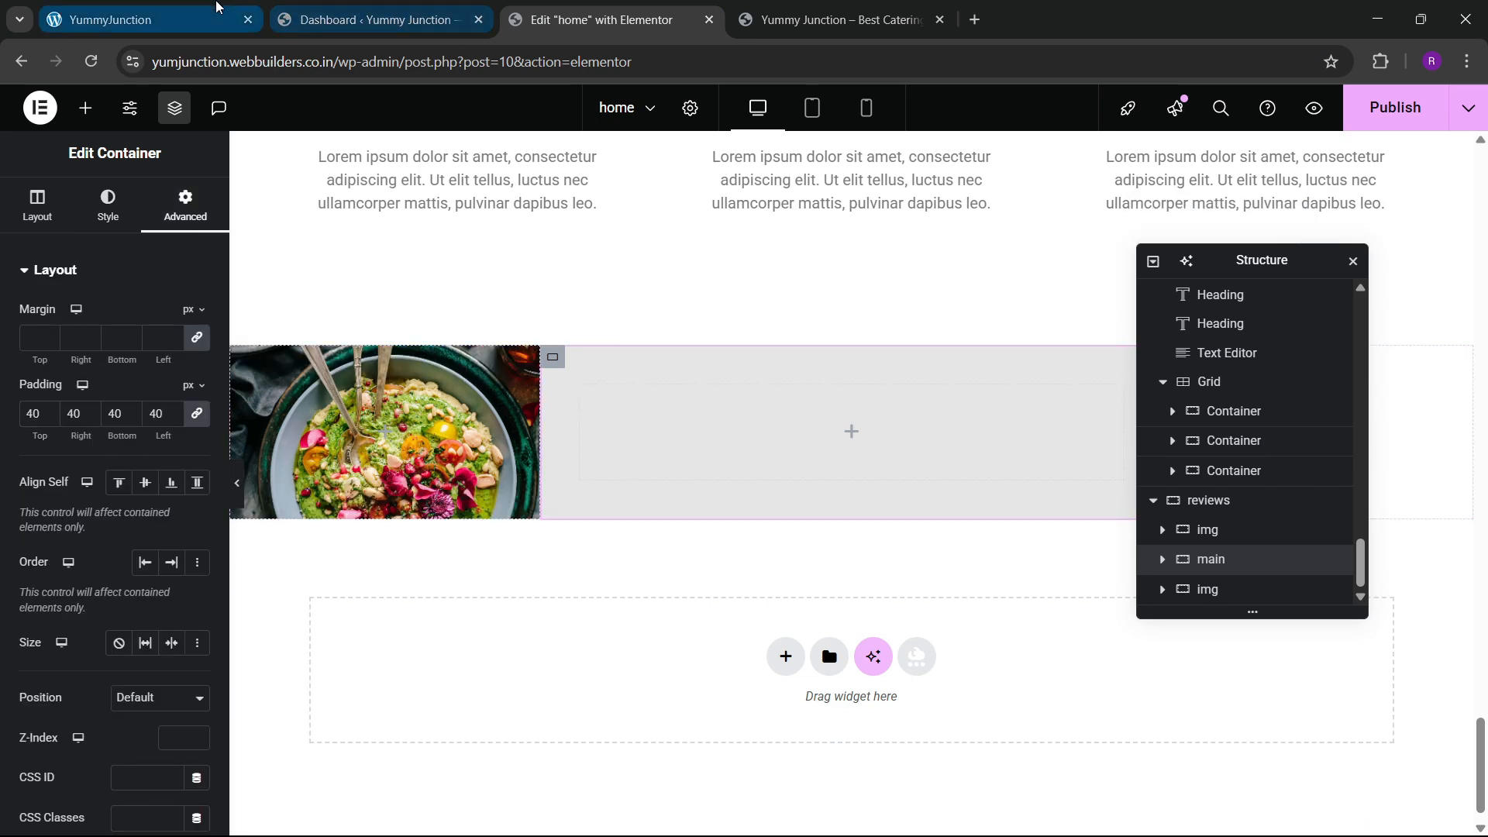
{"action": "left_click", "coordinate": [216, 6]}
{"action": "left_click", "coordinate": [597, 19]}
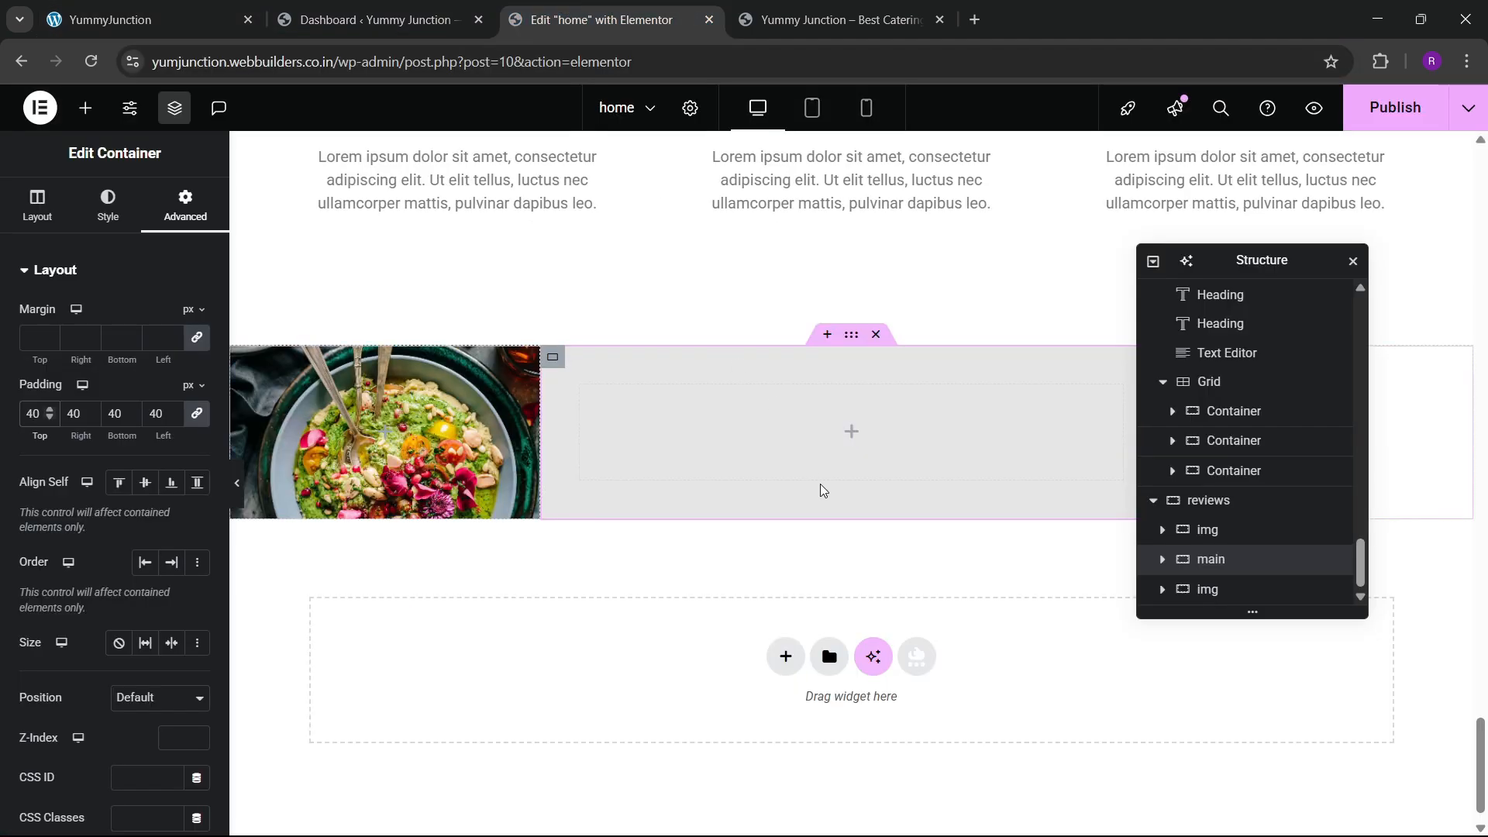
Copy the orange Our Work heading from the working process section into the main column of the reviews container
{"action": "scroll", "coordinate": [823, 491], "scroll_direction": "up", "scroll_amount": 8}
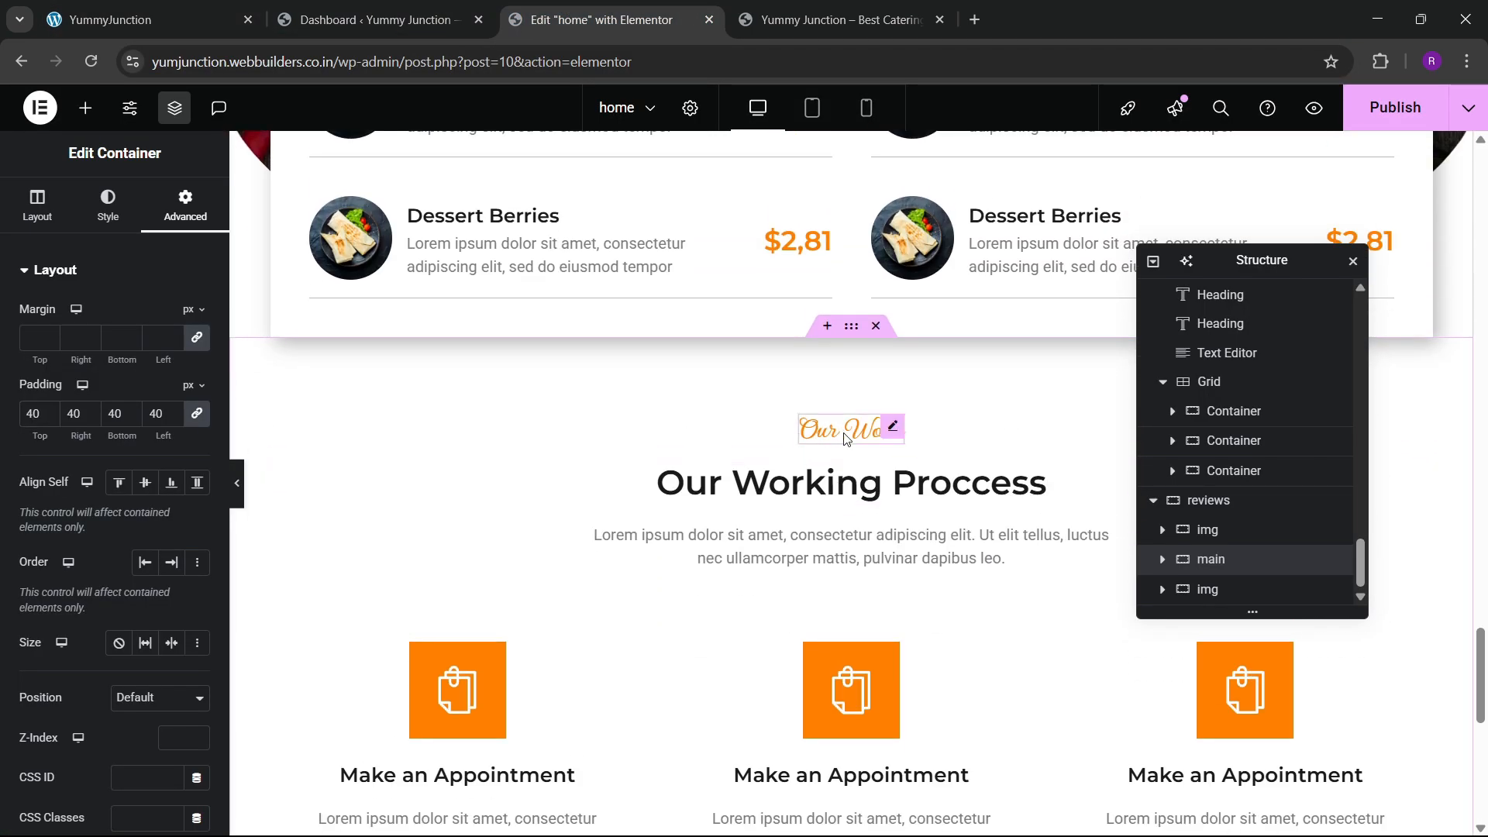
{"action": "right_click", "coordinate": [844, 438]}
{"action": "left_click", "coordinate": [877, 482]}
{"action": "scroll", "coordinate": [785, 491], "scroll_direction": "down", "scroll_amount": 8}
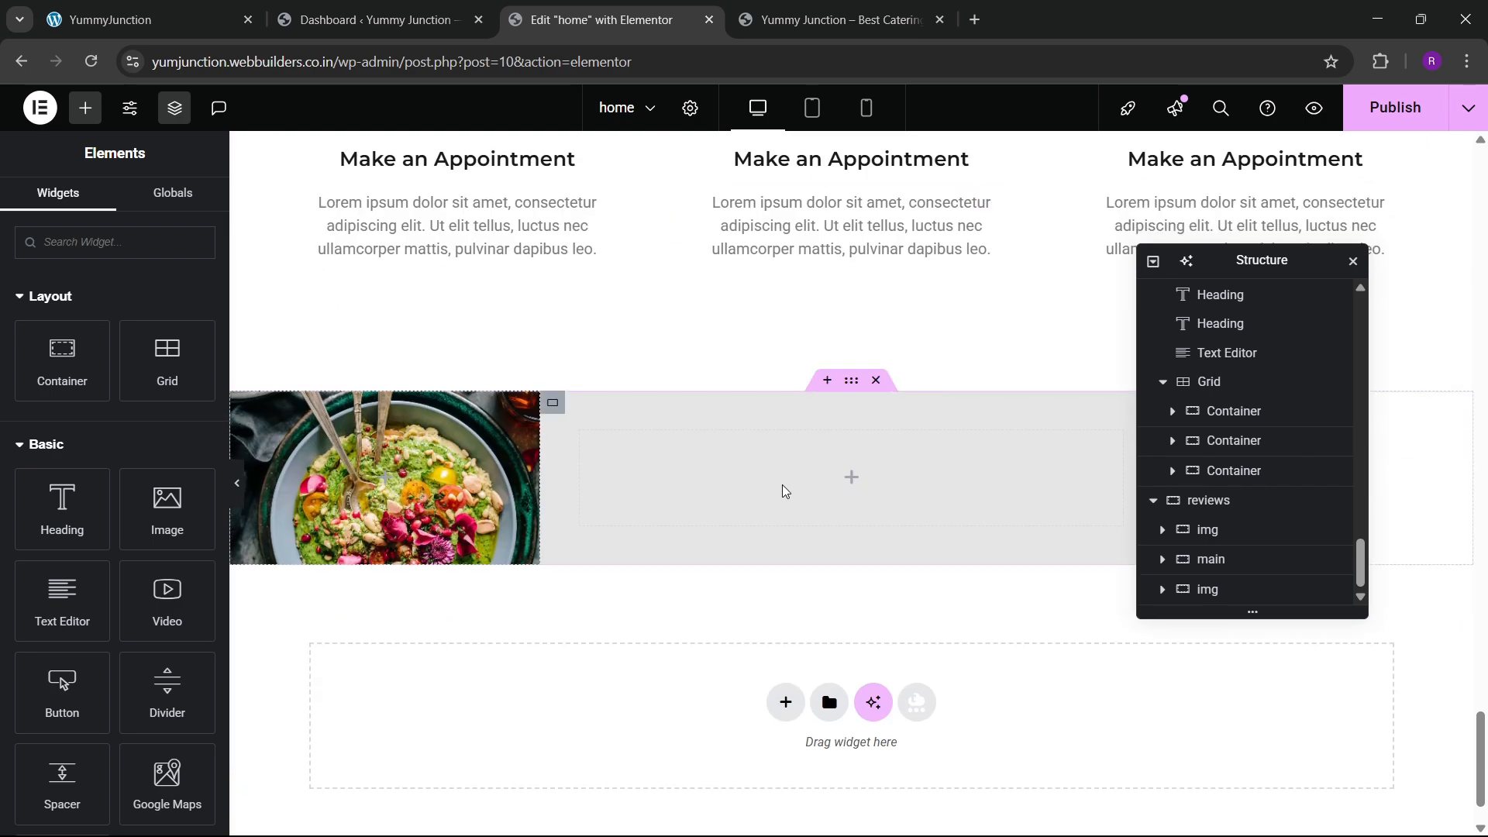
{"action": "right_click", "coordinate": [785, 491]}
{"action": "left_click", "coordinate": [805, 478]}
Copy the Our Working Proccess heading into the main column below Our Work and compare with the reference page's Testimonial block
{"action": "scroll", "coordinate": [818, 571], "scroll_direction": "up", "scroll_amount": 8}
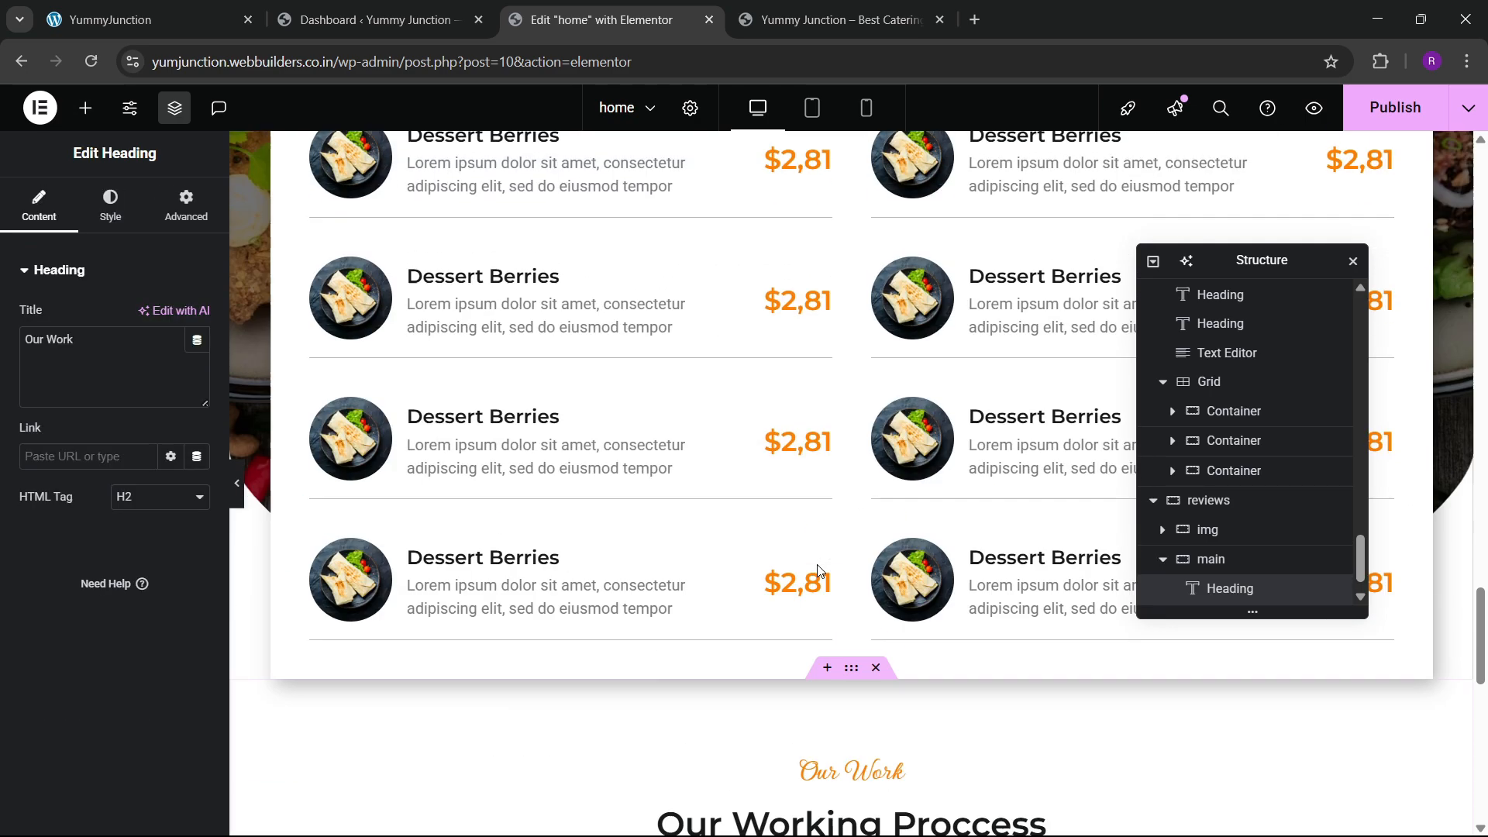
{"action": "scroll", "coordinate": [818, 572], "scroll_direction": "down", "scroll_amount": 5}
{"action": "right_click", "coordinate": [826, 388]}
{"action": "left_click", "coordinate": [853, 488]}
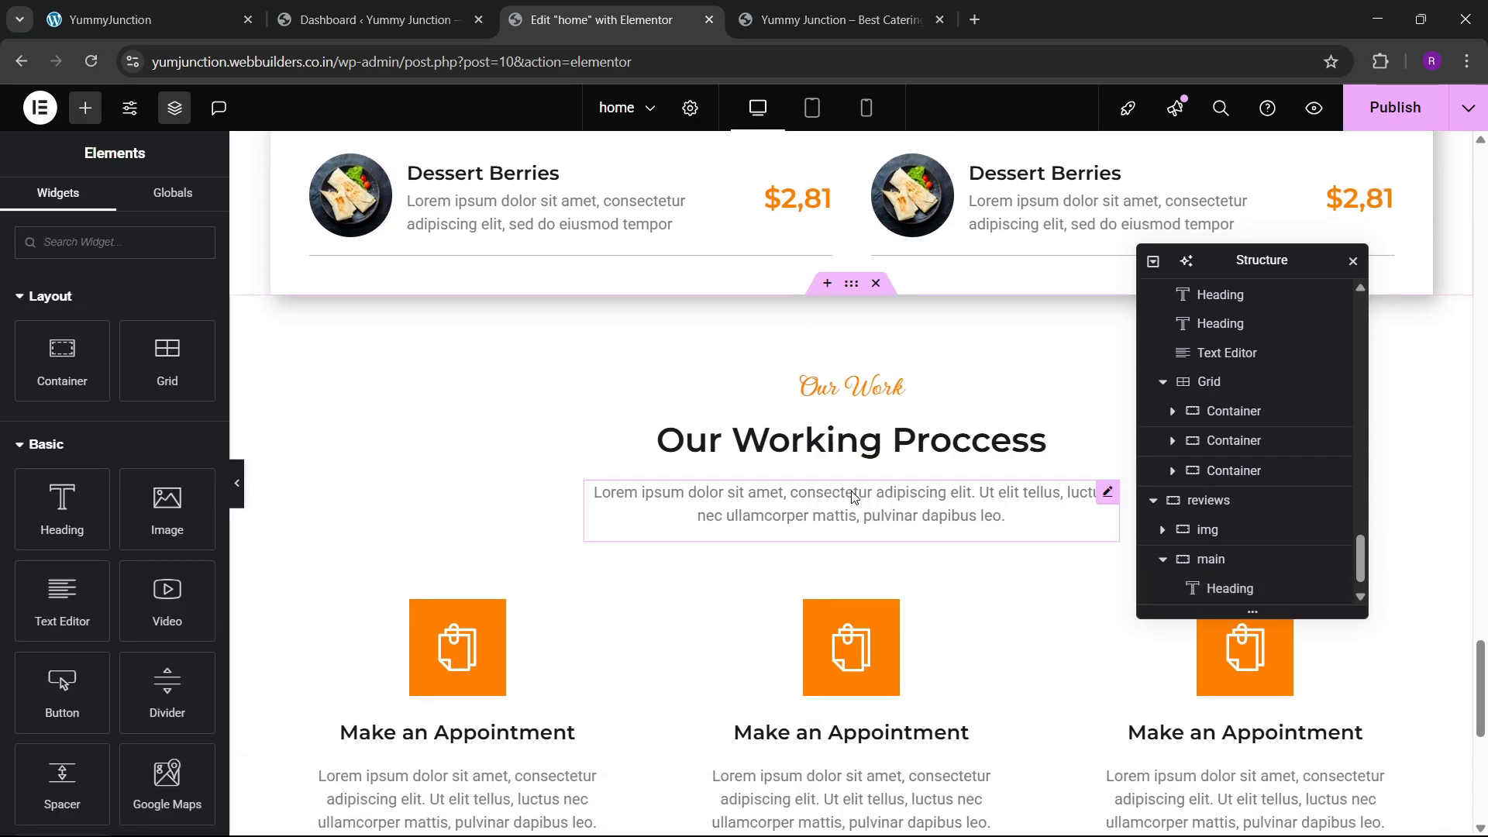
{"action": "scroll", "coordinate": [853, 496], "scroll_direction": "down", "scroll_amount": 8}
{"action": "right_click", "coordinate": [685, 436]}
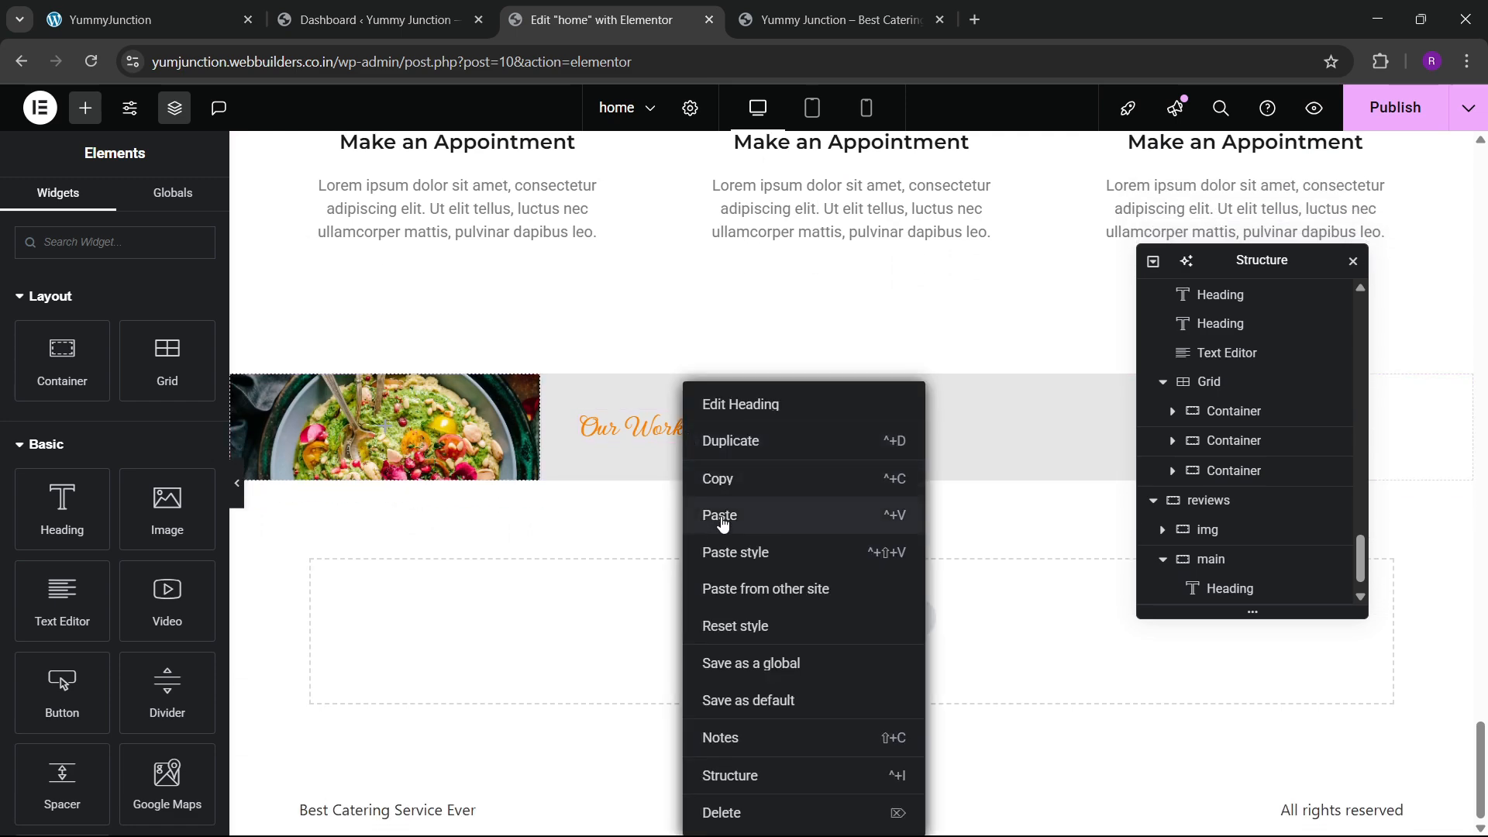
{"action": "left_click", "coordinate": [723, 515]}
{"action": "left_click", "coordinate": [116, 19]}
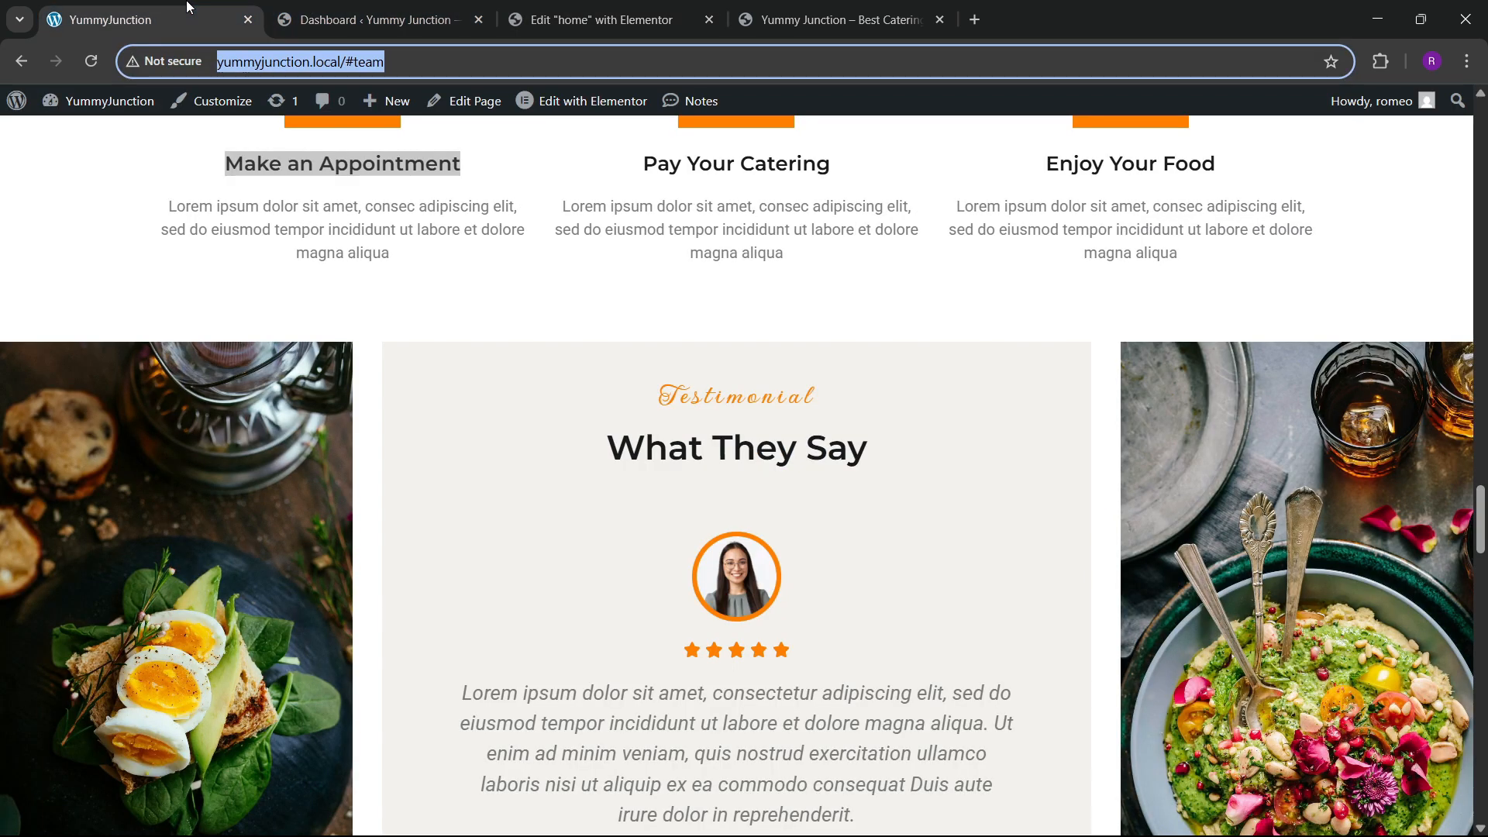
{"action": "left_click", "coordinate": [589, 9]}
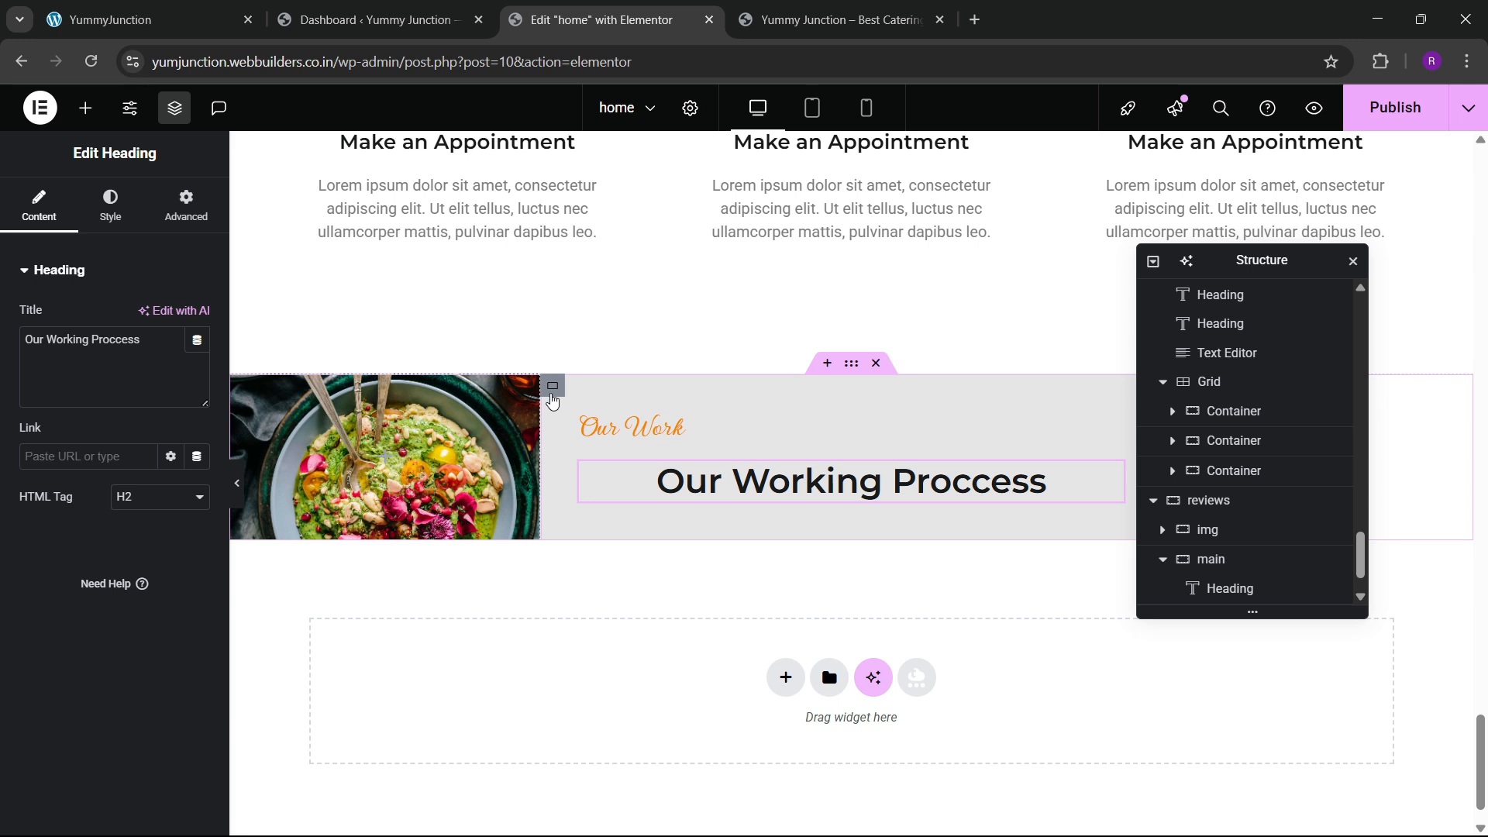
Set both Justify Content and Align Items of the main column to Center
{"action": "left_click", "coordinate": [552, 397]}
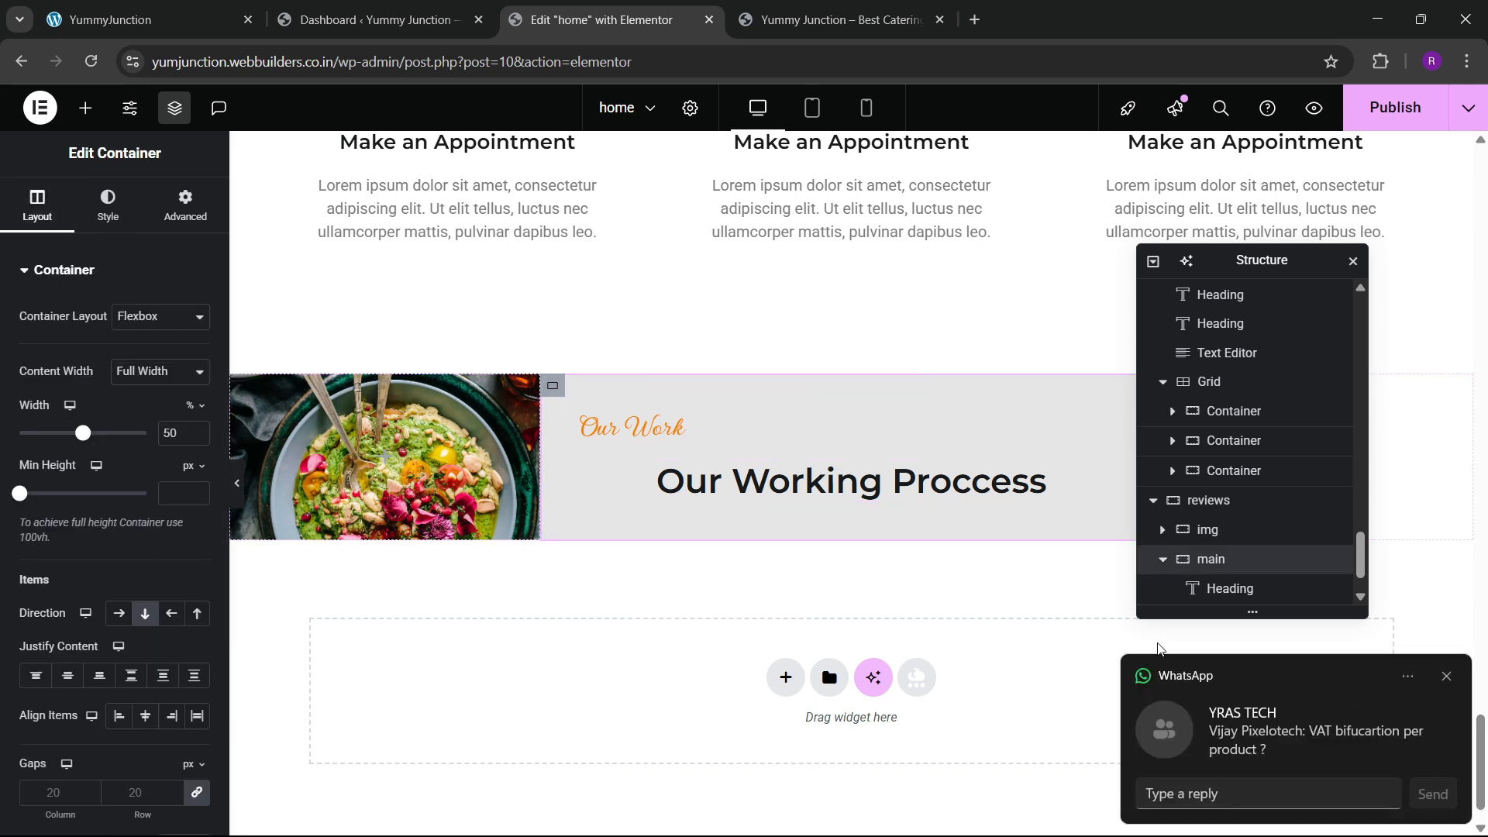
{"action": "left_click", "coordinate": [1446, 680]}
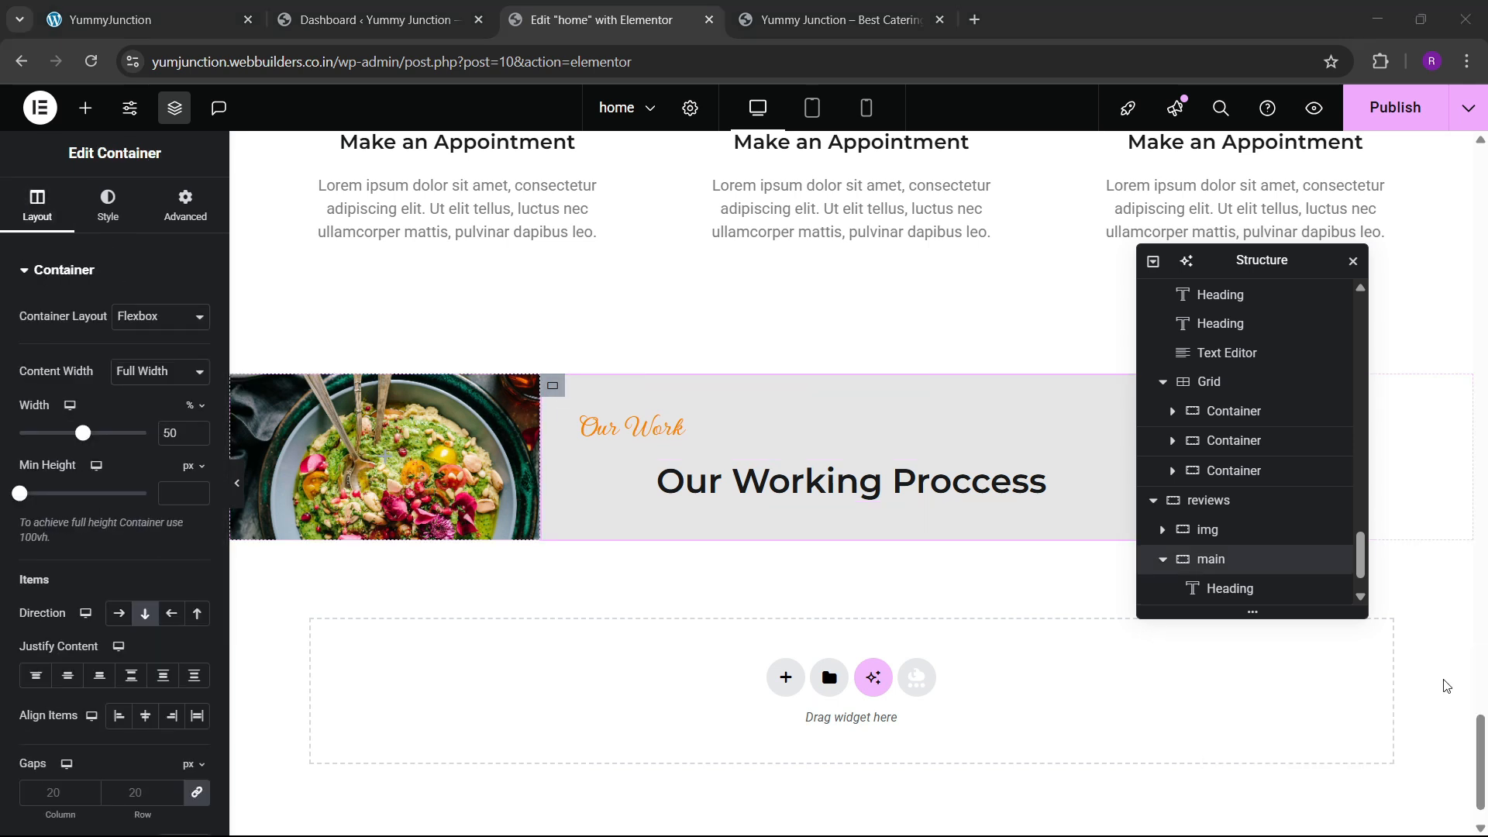
{"action": "left_click", "coordinate": [68, 675]}
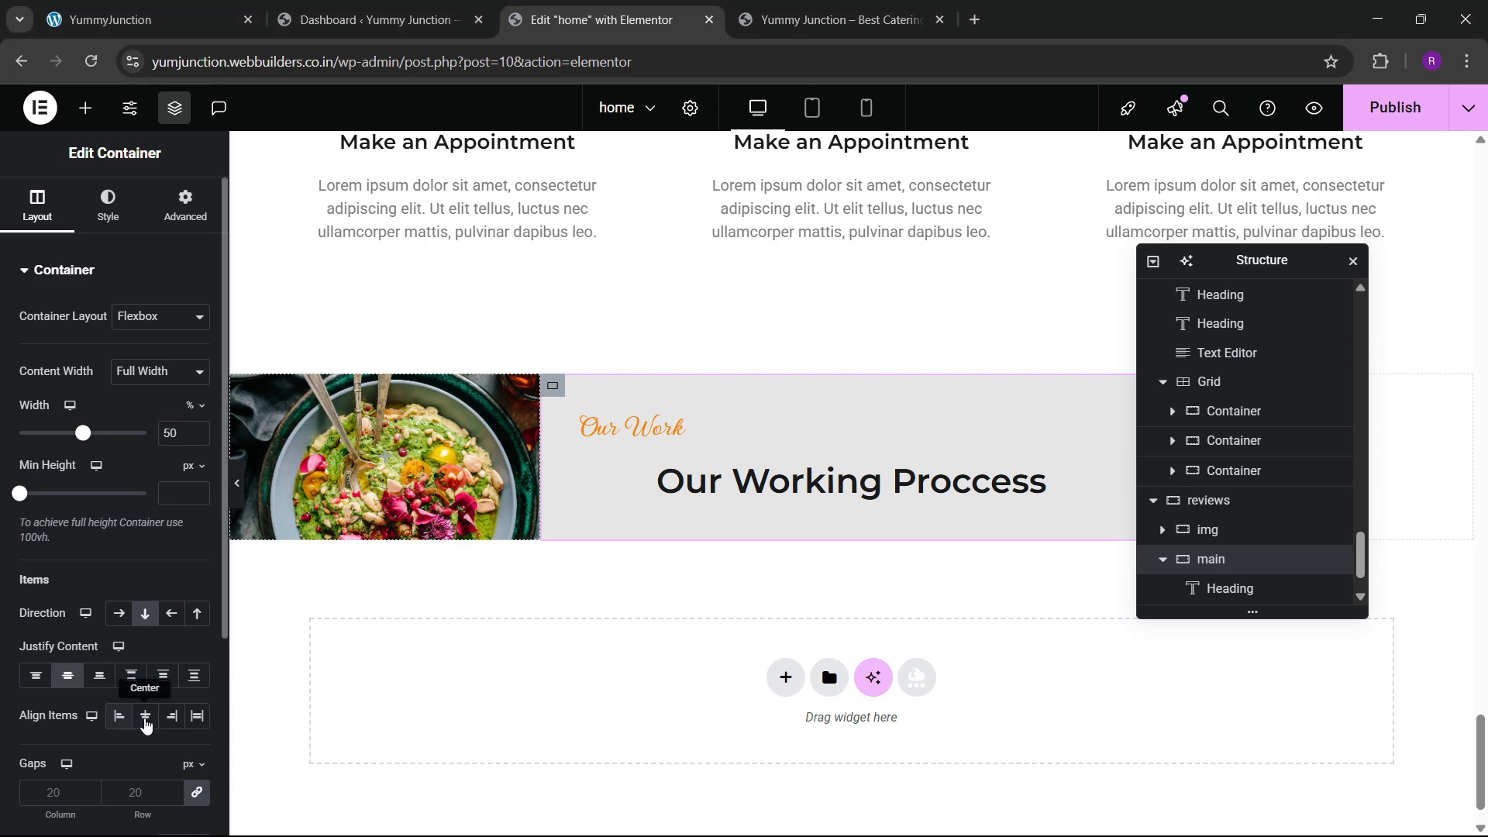
{"action": "left_click", "coordinate": [145, 715]}
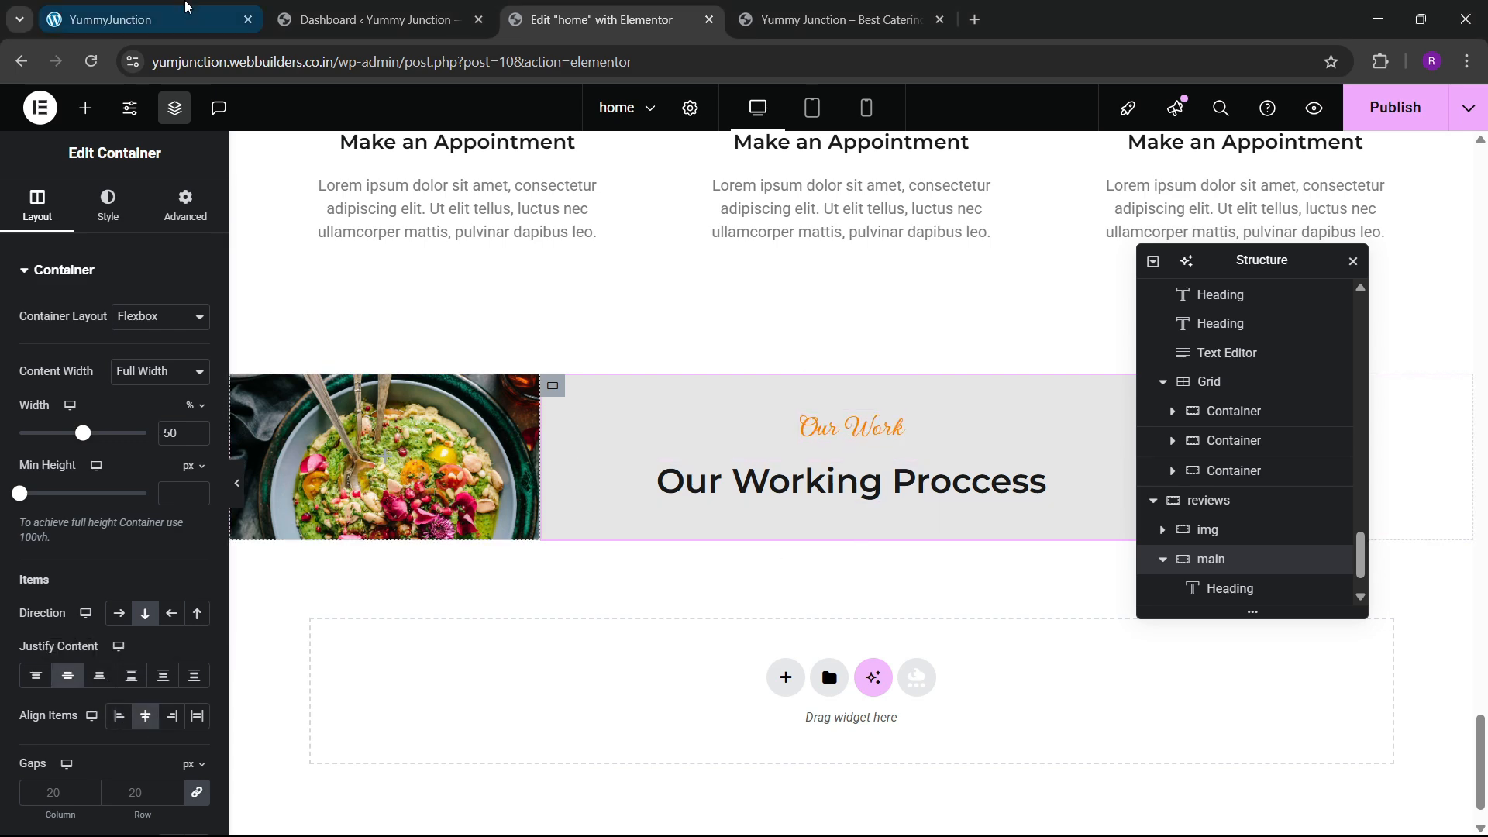
Replace the Our Work heading text in the main column with Testimonial, copied from the reference page
{"action": "left_click", "coordinate": [116, 19]}
{"action": "left_click", "coordinate": [601, 19]}
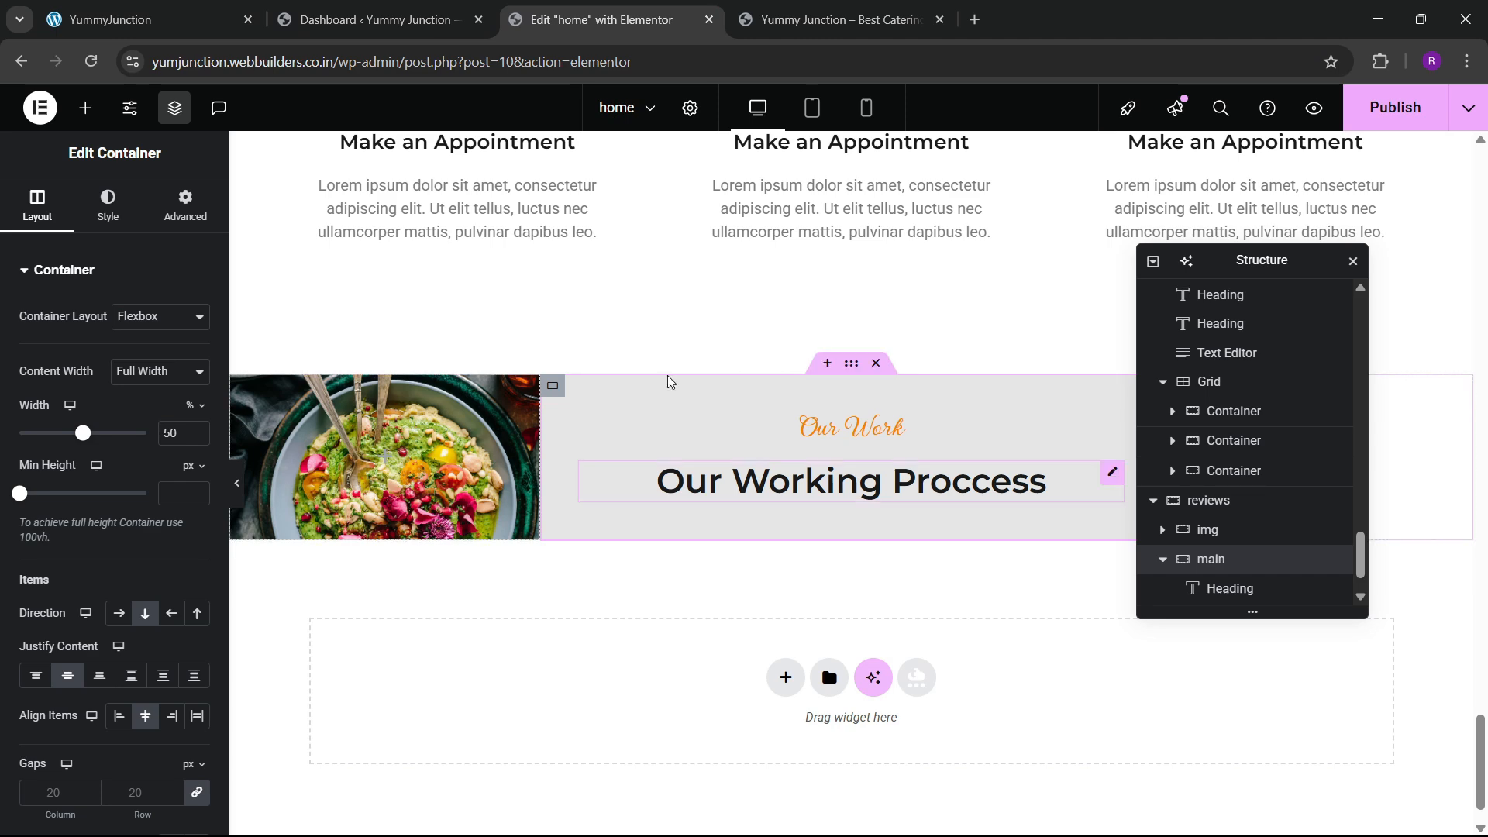
{"action": "left_click", "coordinate": [140, 19]}
{"action": "left_click_drag", "start_coordinate": [660, 397], "coordinate": [792, 404]}
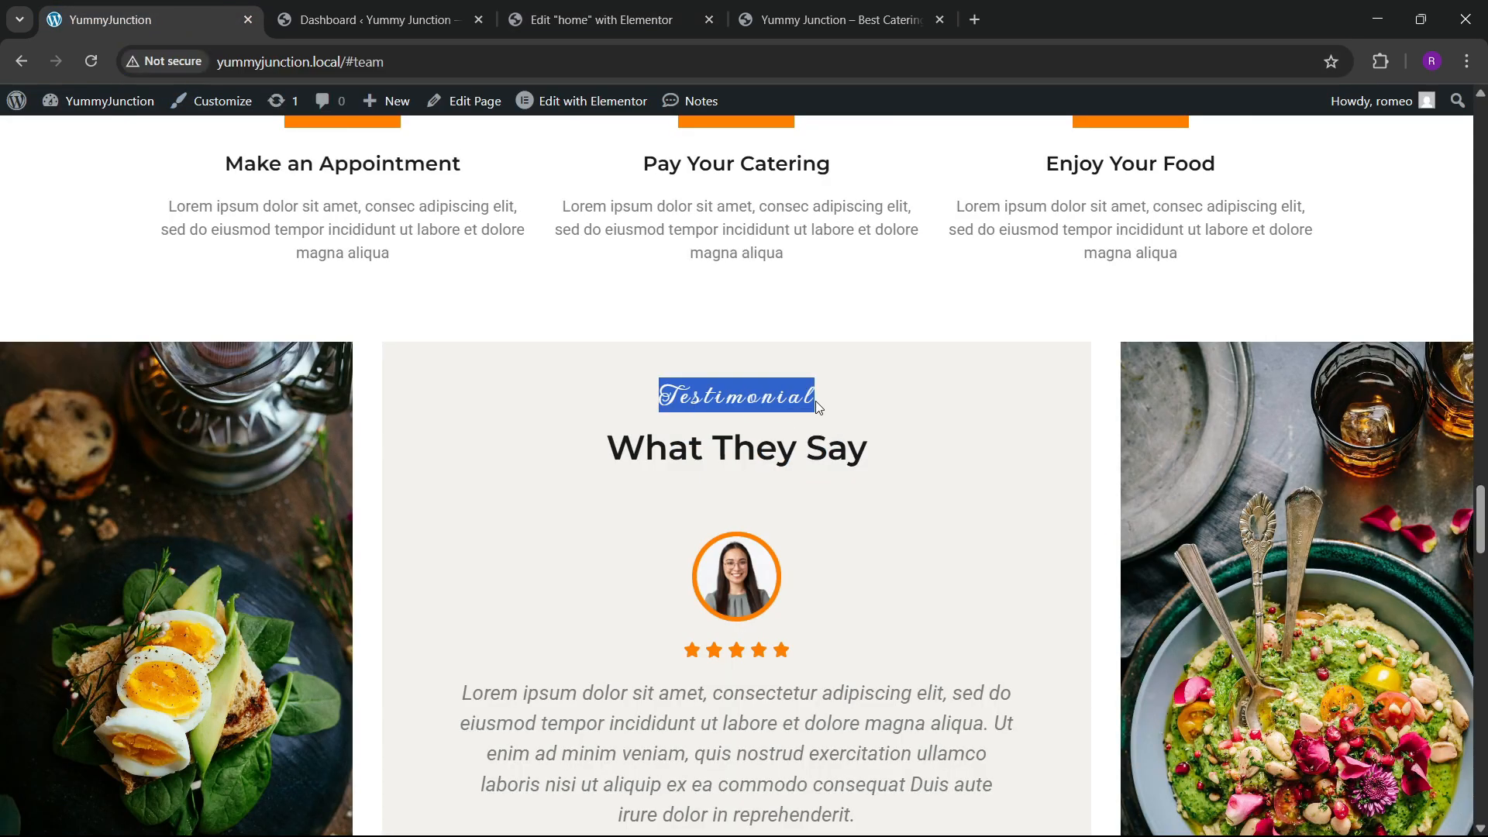
{"action": "left_click", "coordinate": [601, 20]}
{"action": "left_click", "coordinate": [852, 428]}
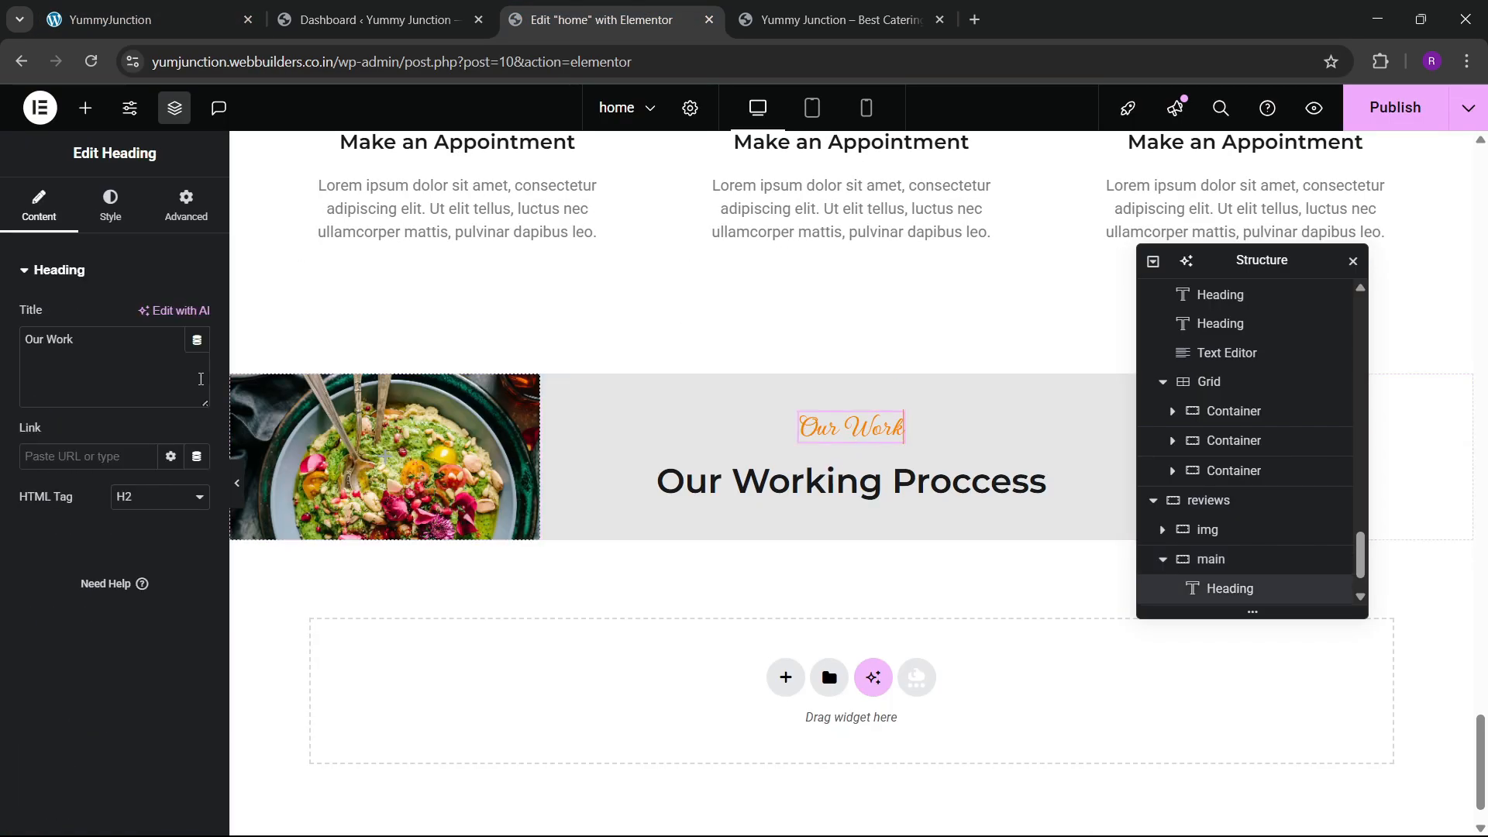
{"action": "left_click", "coordinate": [84, 368]}
{"action": "key", "text": "ctrl+v"}
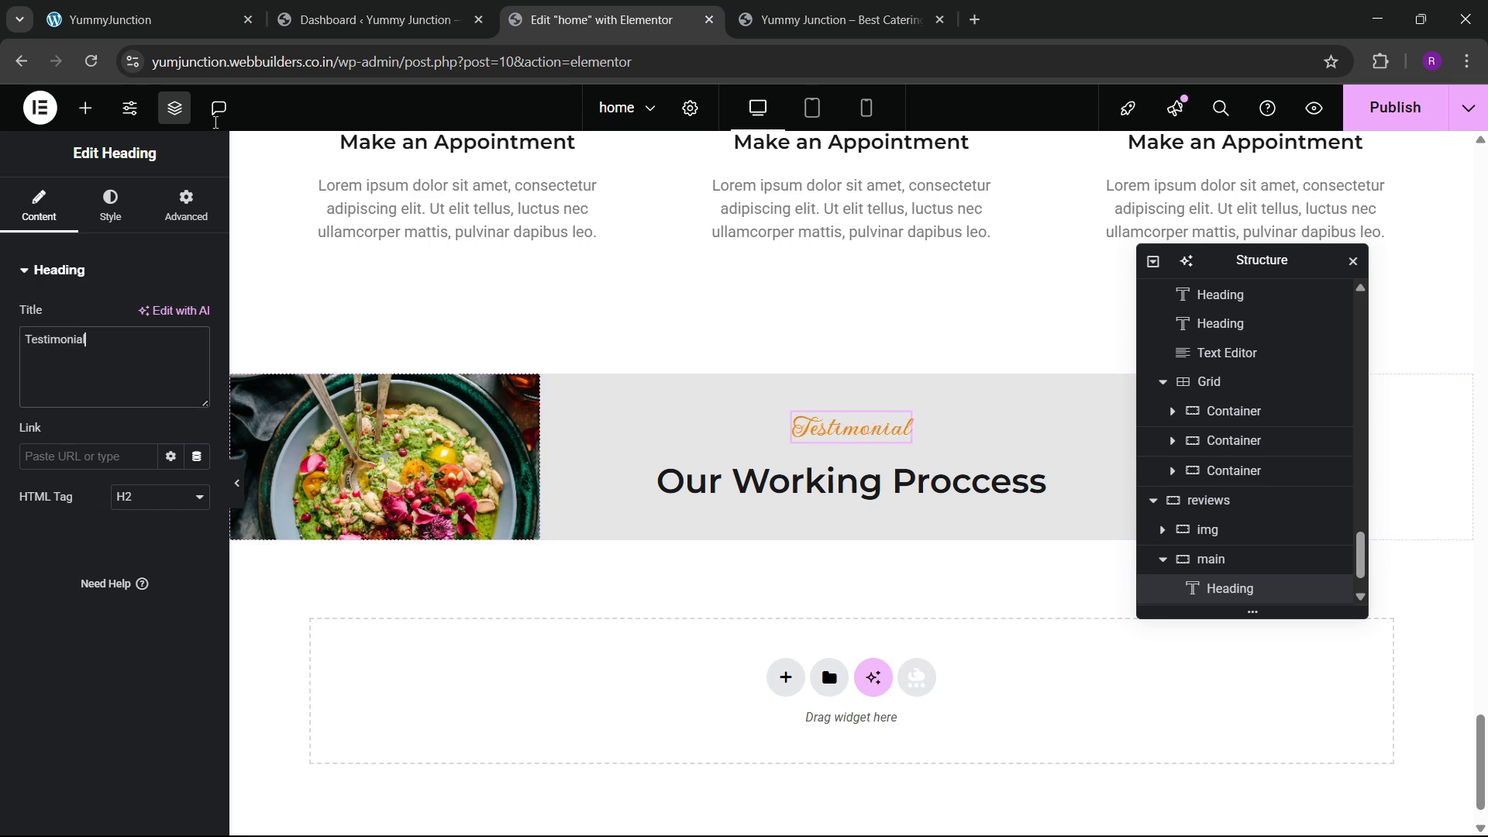
Replace the Our Working Proccess heading text in the main column with What They Say from the reference page
{"action": "left_click", "coordinate": [139, 20]}
{"action": "left_click_drag", "start_coordinate": [586, 448], "coordinate": [885, 449]}
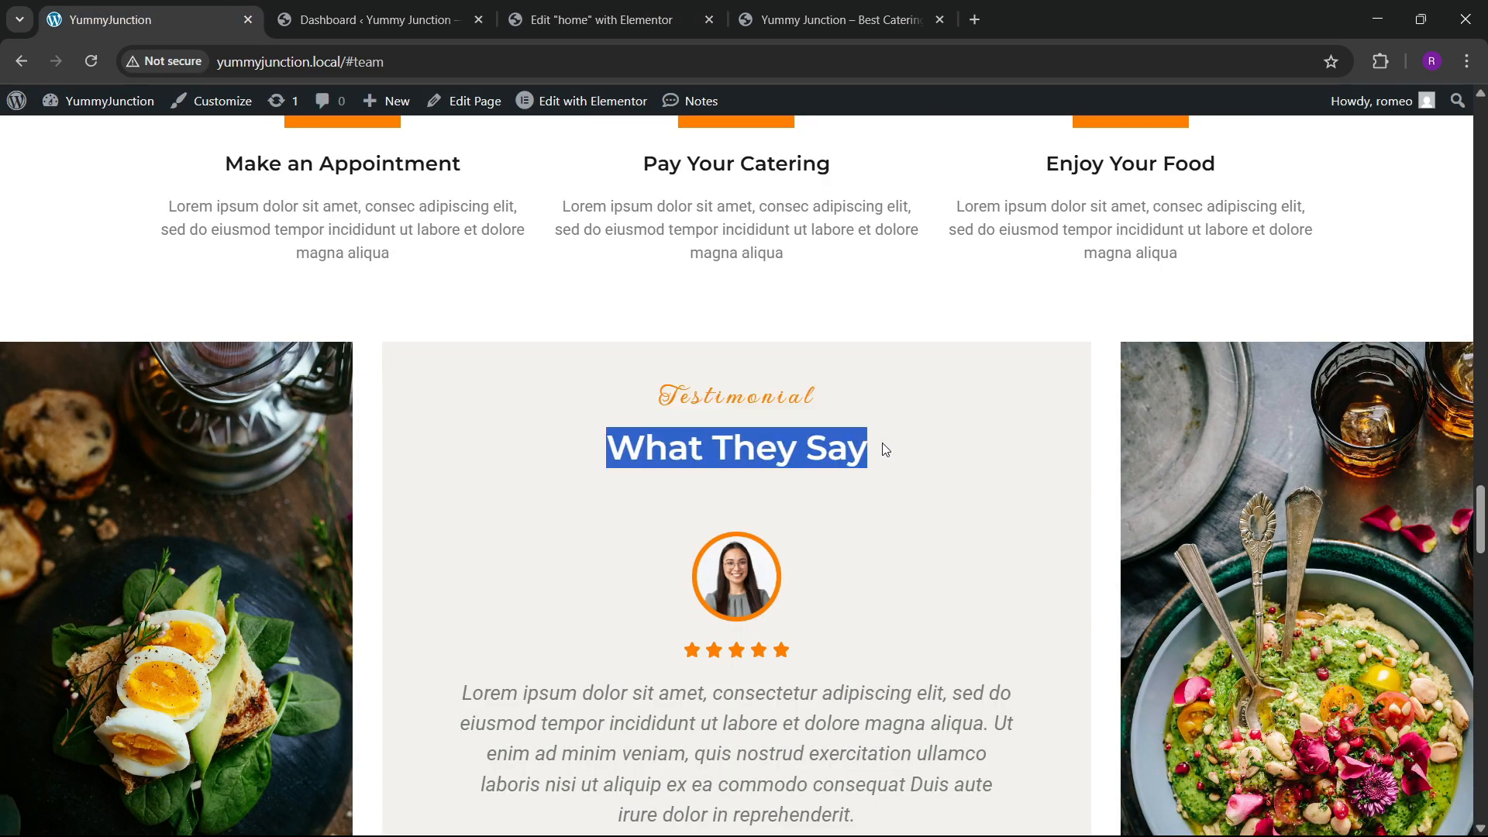
{"action": "left_click", "coordinate": [612, 19]}
{"action": "left_click", "coordinate": [831, 488]}
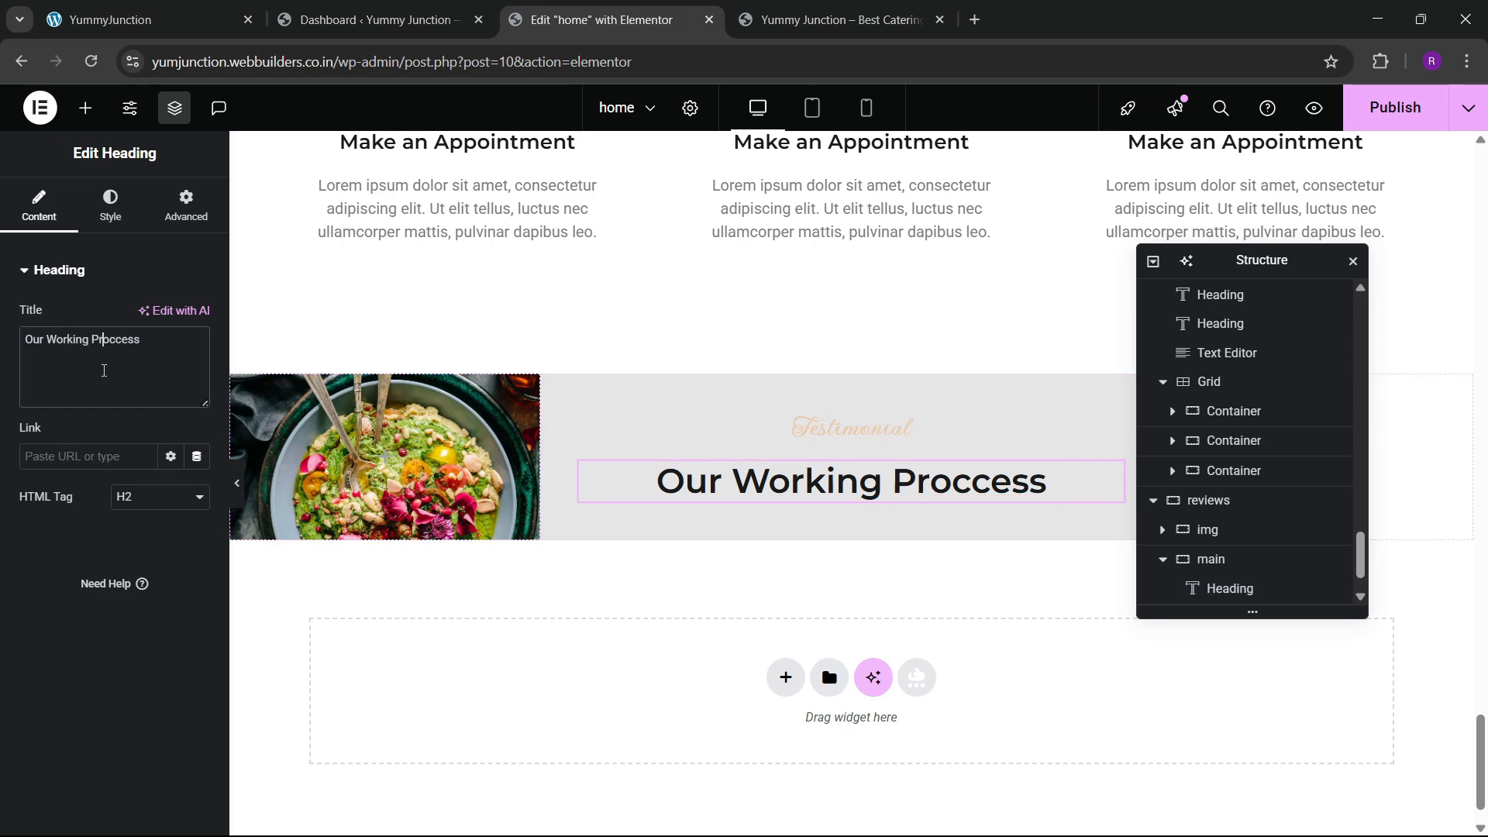
{"action": "triple_click", "coordinate": [117, 353]}
{"action": "type", "text": "What They Say"}
Check the reference page's Testimonial block and add a Carousel widget below the What They Say heading
{"action": "left_click", "coordinate": [64, 8]}
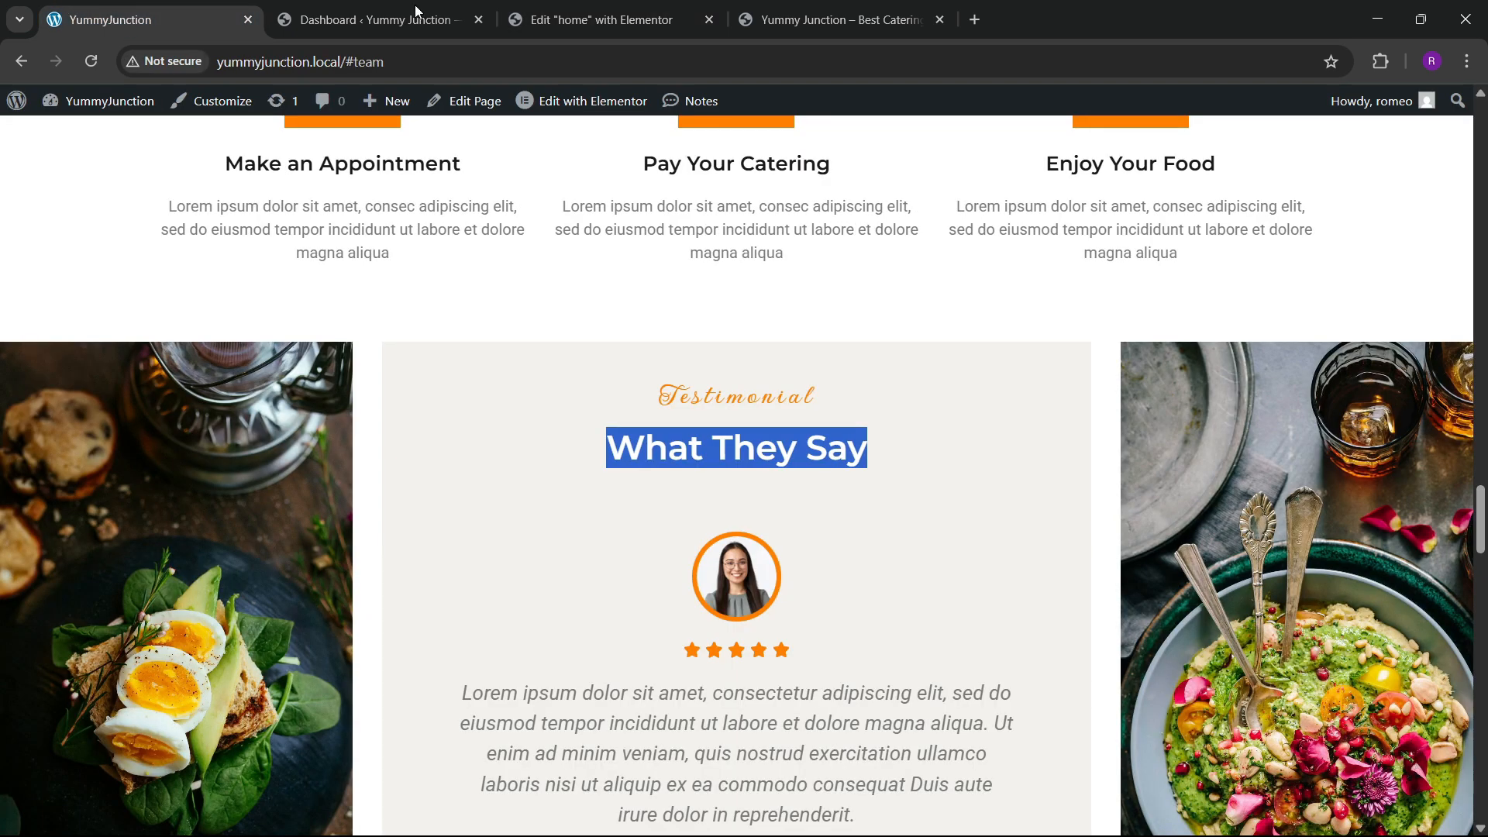
{"action": "left_click", "coordinate": [597, 19]}
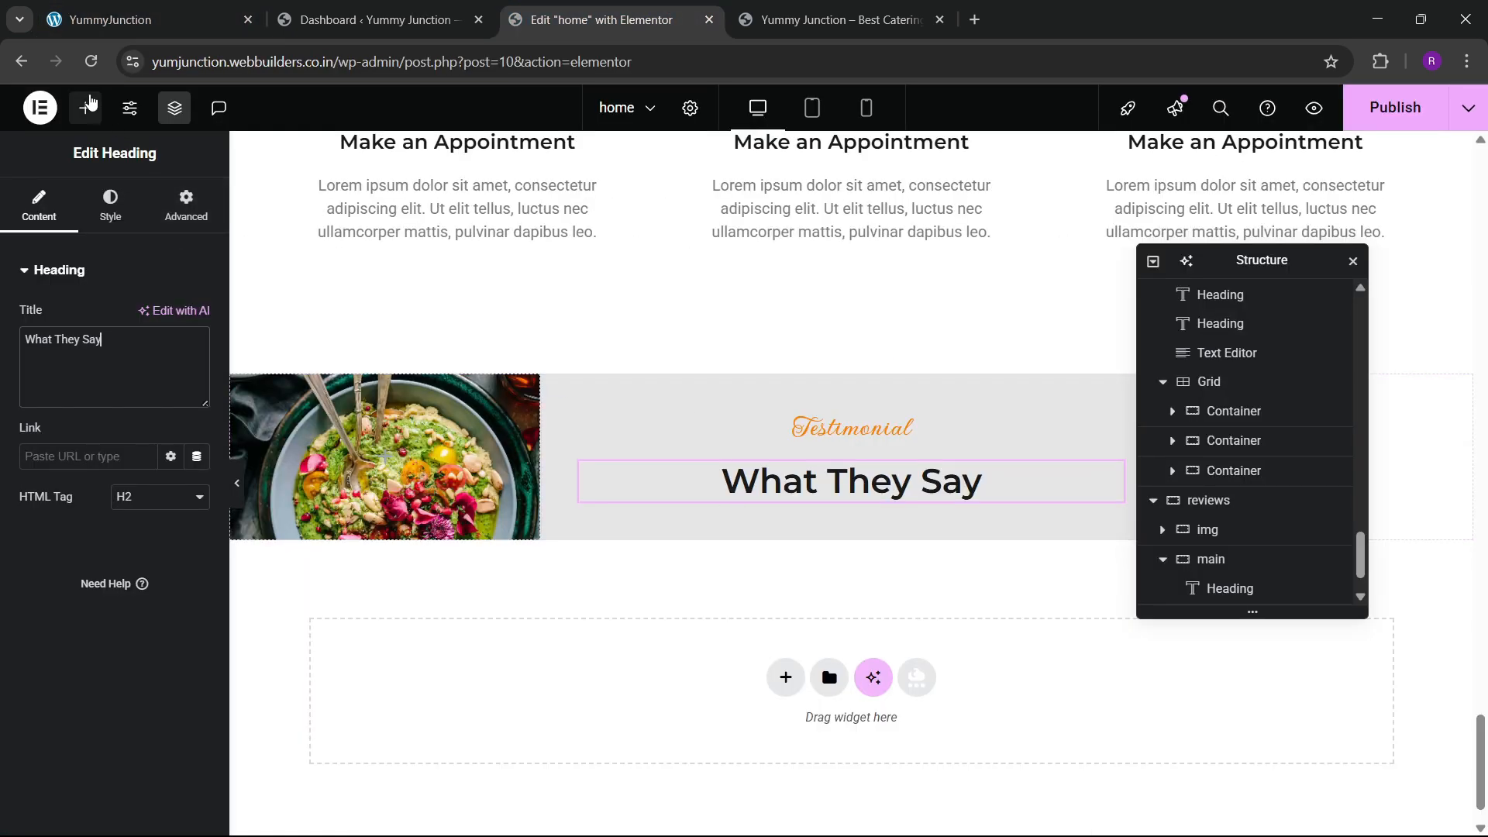
{"action": "left_click", "coordinate": [86, 108]}
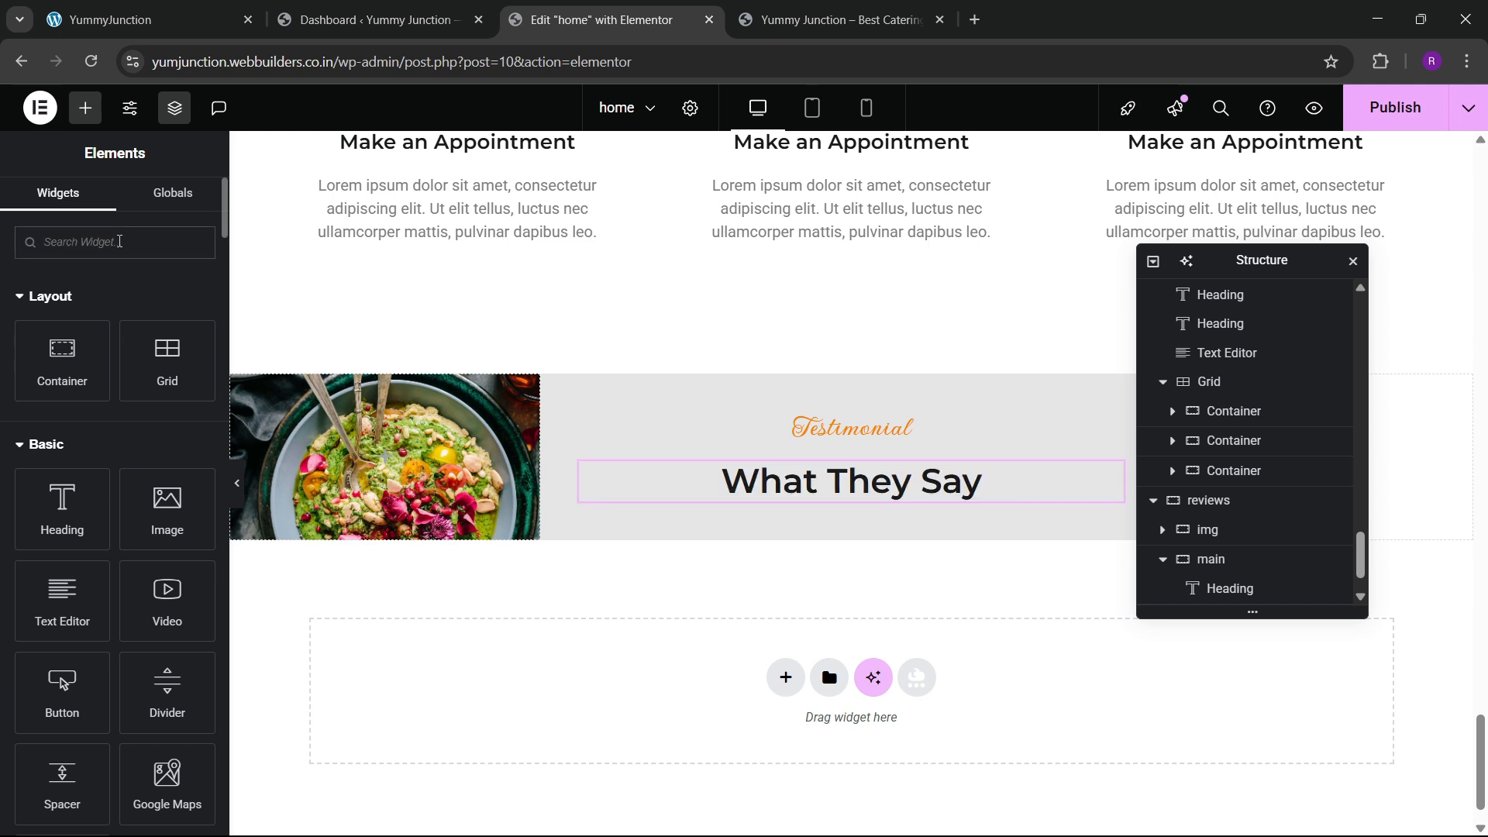
{"action": "type", "text": "car"}
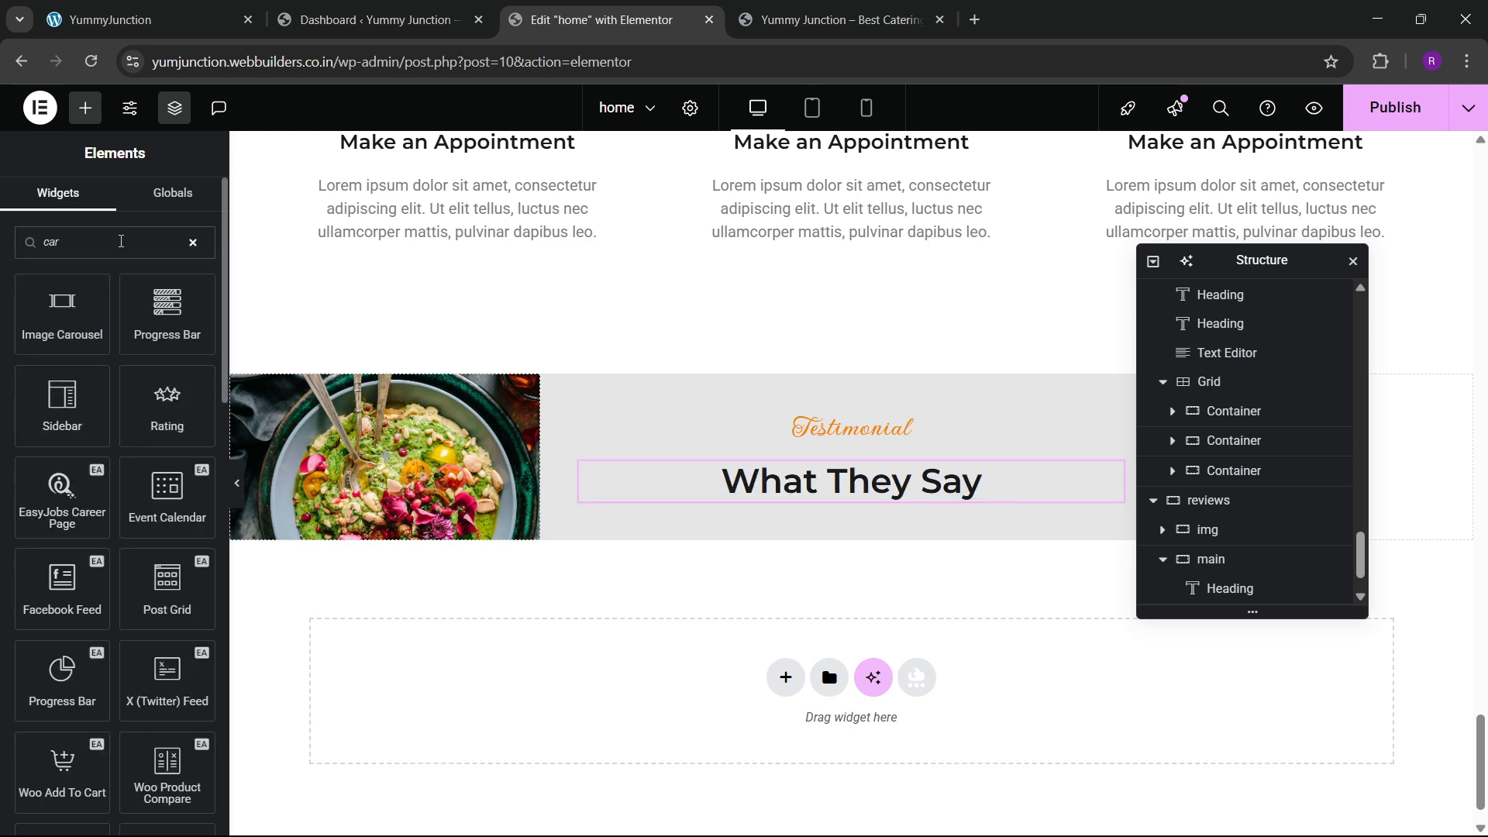
{"action": "type", "text": "p"}
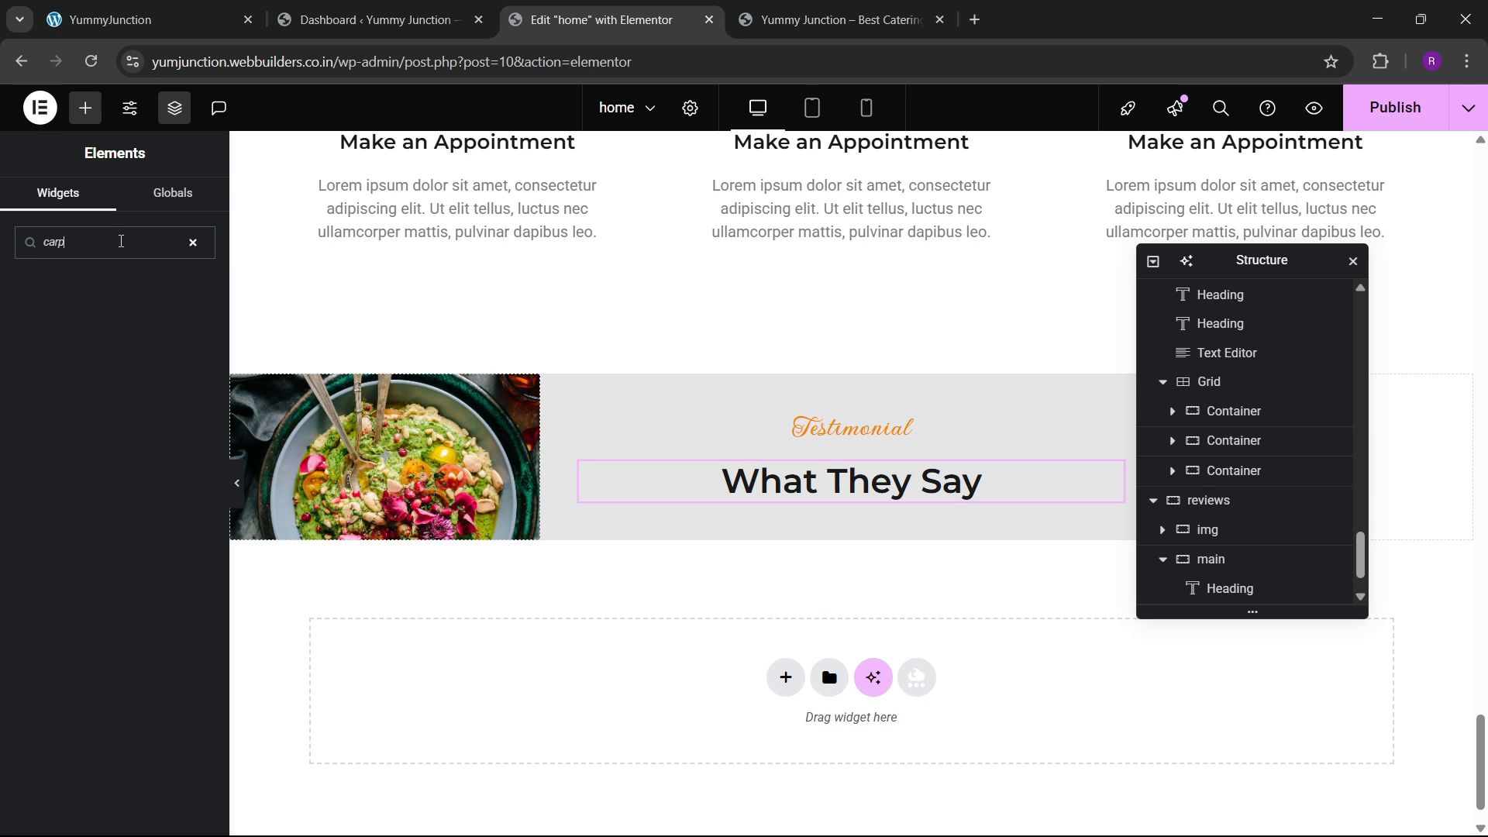
{"action": "type", "text": "irouse"}
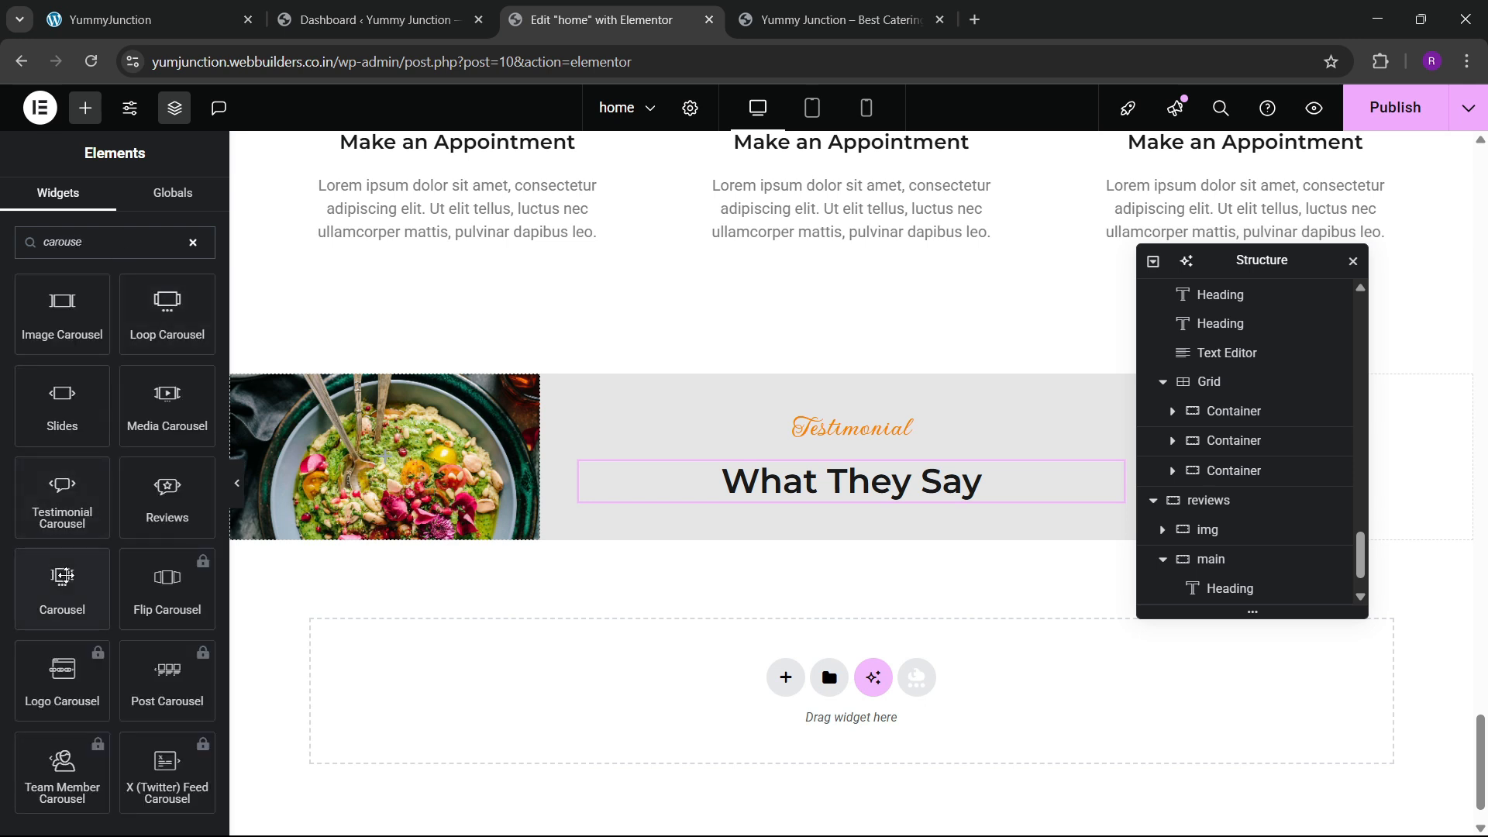
{"action": "left_click_drag", "start_coordinate": [65, 575], "coordinate": [838, 470]}
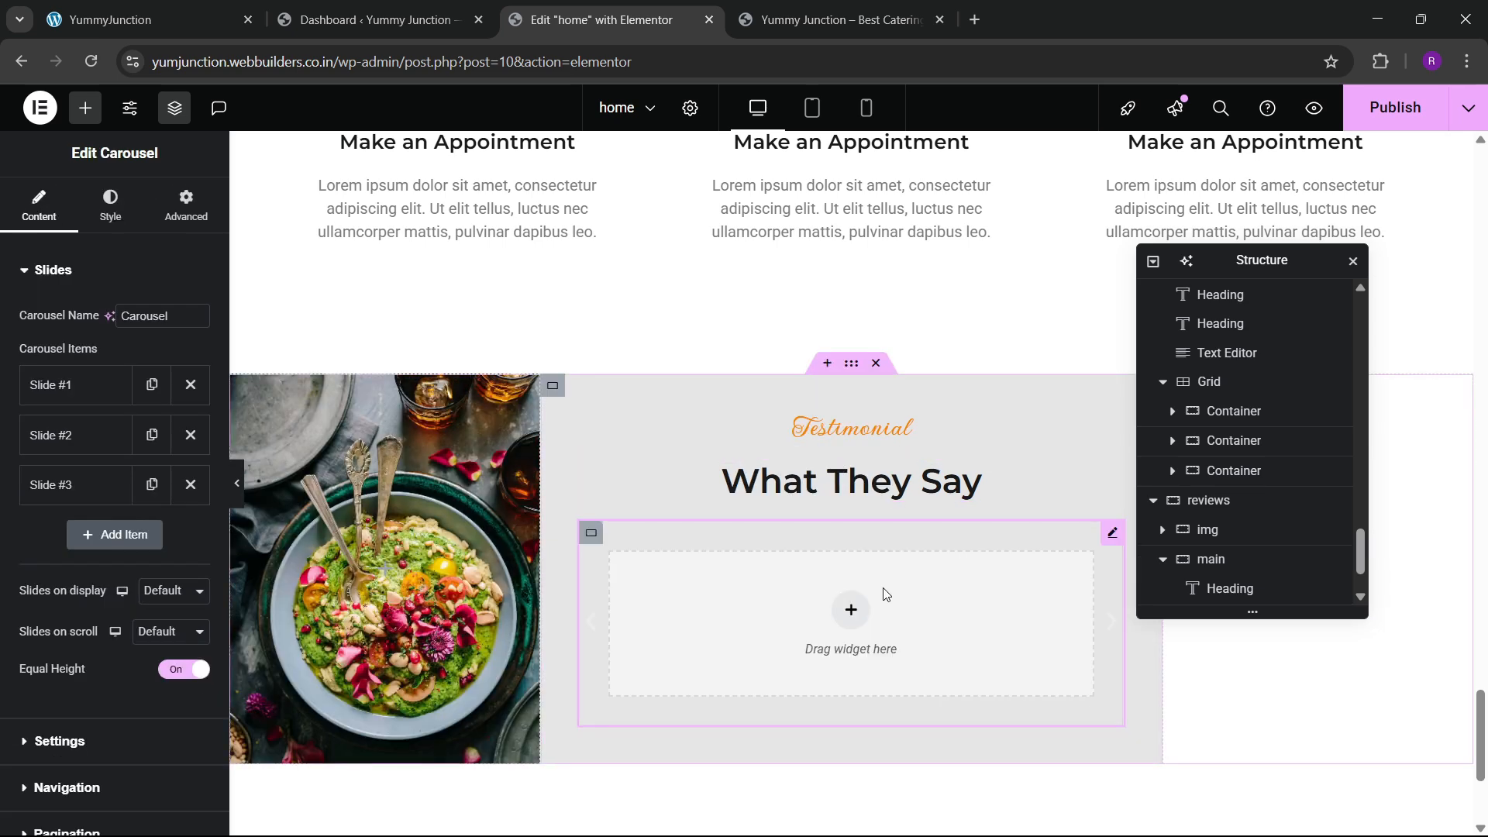
Reduce the carousel to a single slide and set both Slides on display and Slides on scroll to 1
{"action": "left_click", "coordinate": [257, 9]}
{"action": "left_click", "coordinate": [597, 19]}
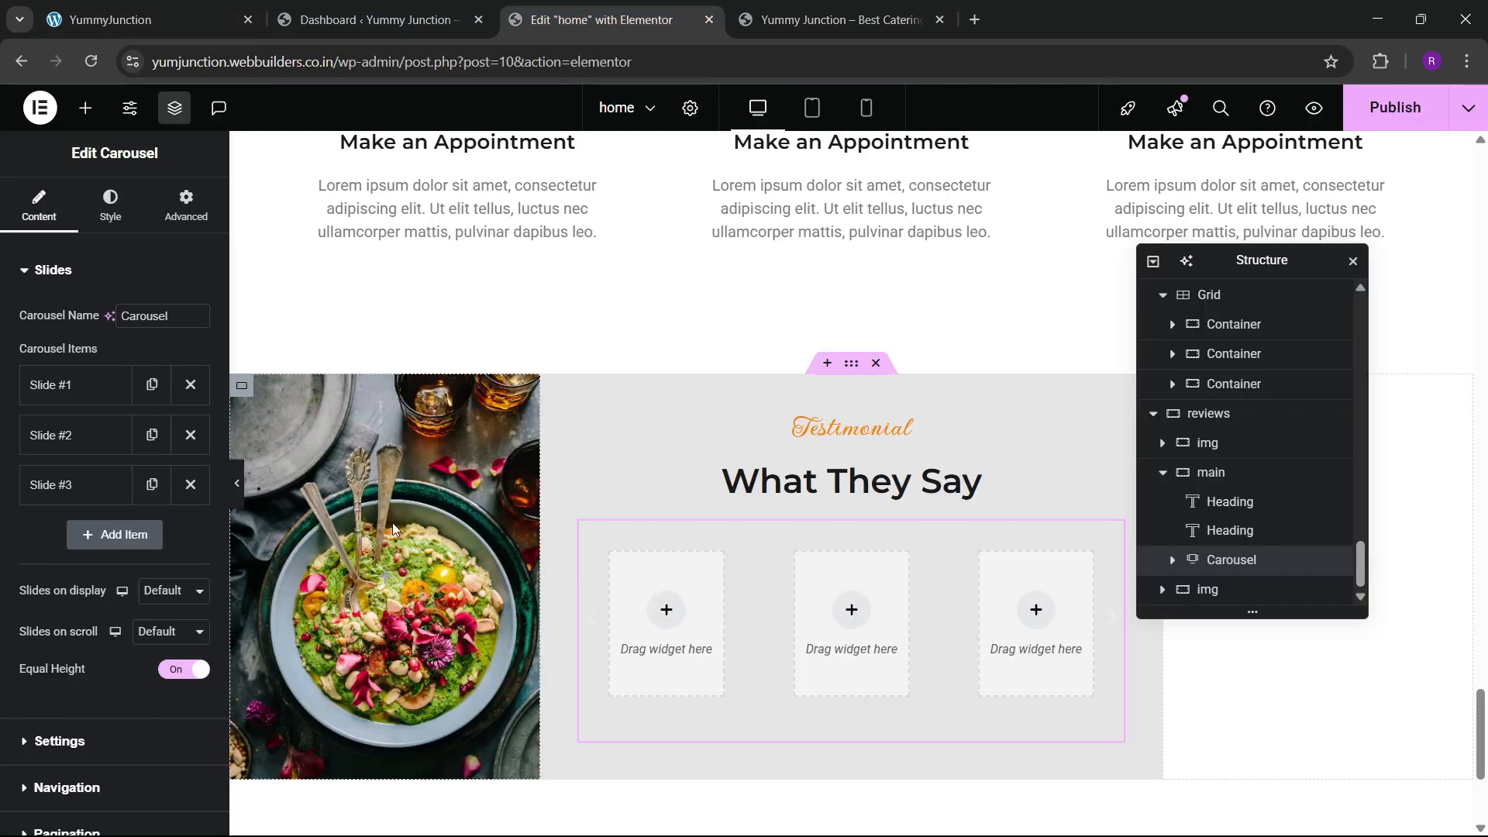
{"action": "left_click", "coordinate": [191, 435]}
{"action": "left_click", "coordinate": [191, 435]}
{"action": "left_click", "coordinate": [174, 491]}
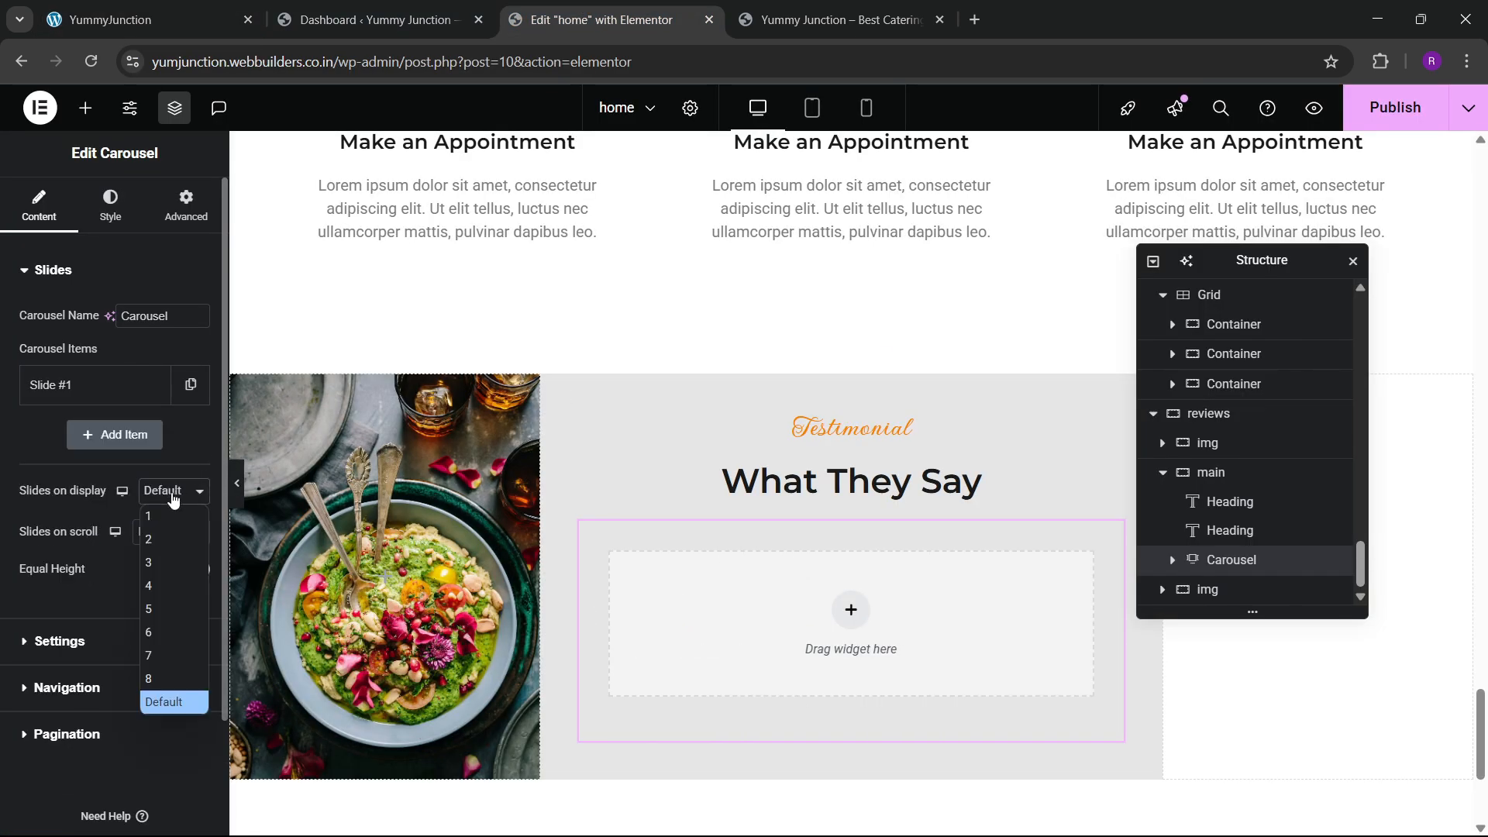
{"action": "left_click", "coordinate": [164, 517]}
{"action": "left_click", "coordinate": [164, 531]}
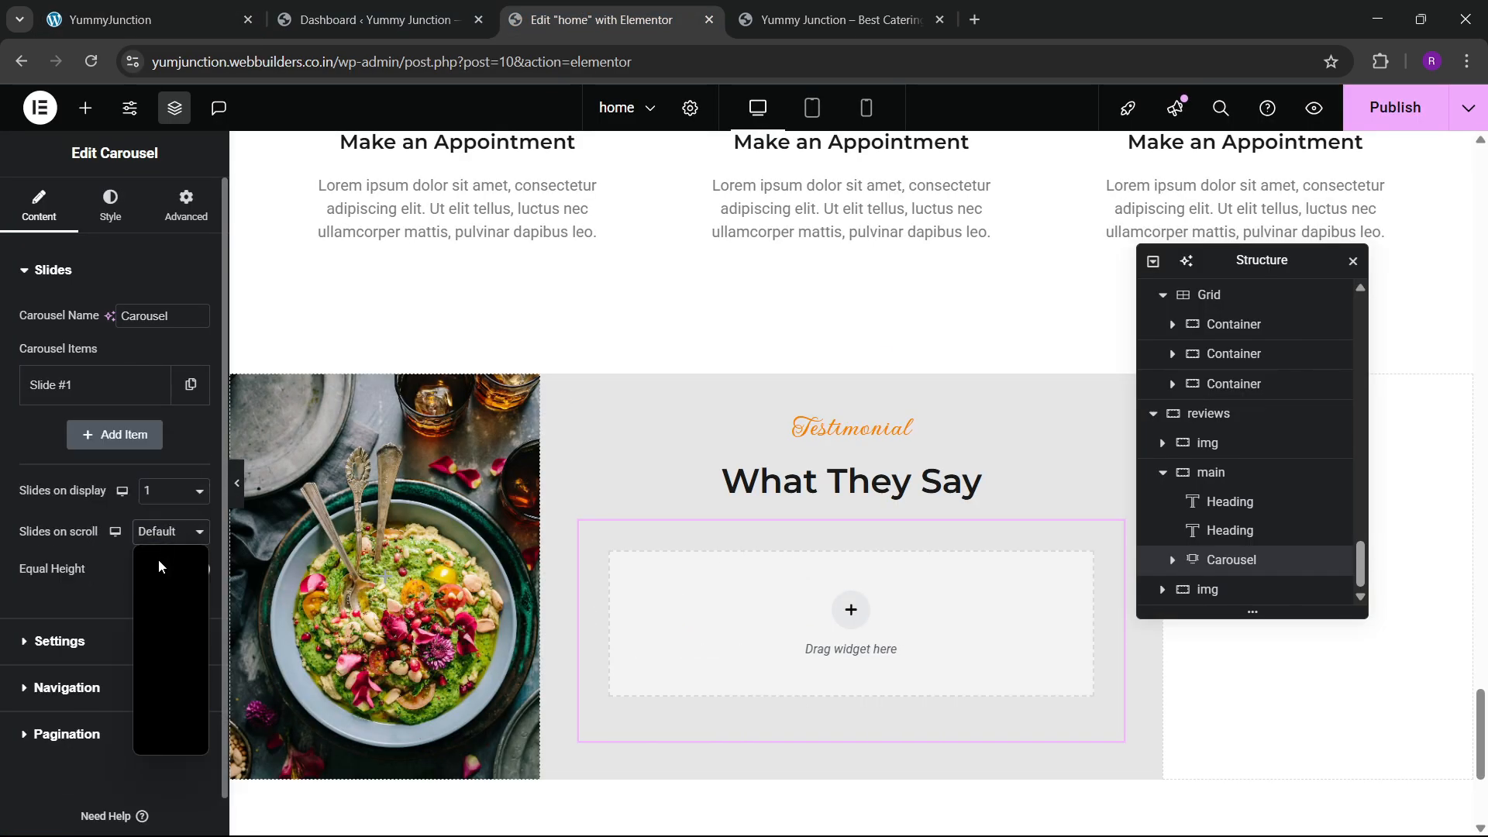
{"action": "left_click", "coordinate": [159, 567]}
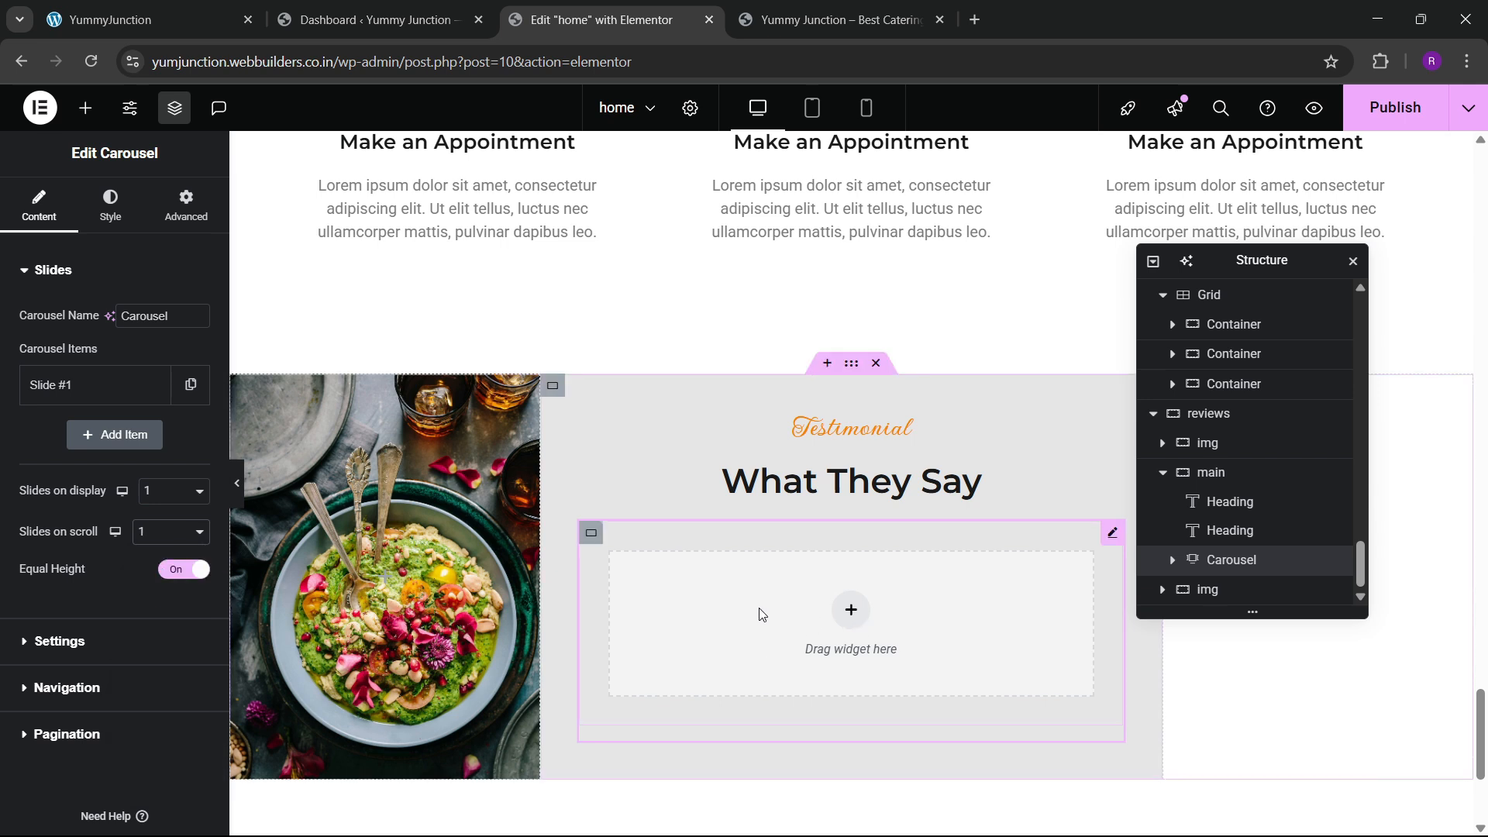
{"action": "mouse_move", "coordinate": [1237, 263]}
{"action": "left_mouse_down"}
{"action": "mouse_move", "coordinate": [814, 280]}
{"action": "mouse_move", "coordinate": [1248, 289]}
{"action": "left_mouse_up"}
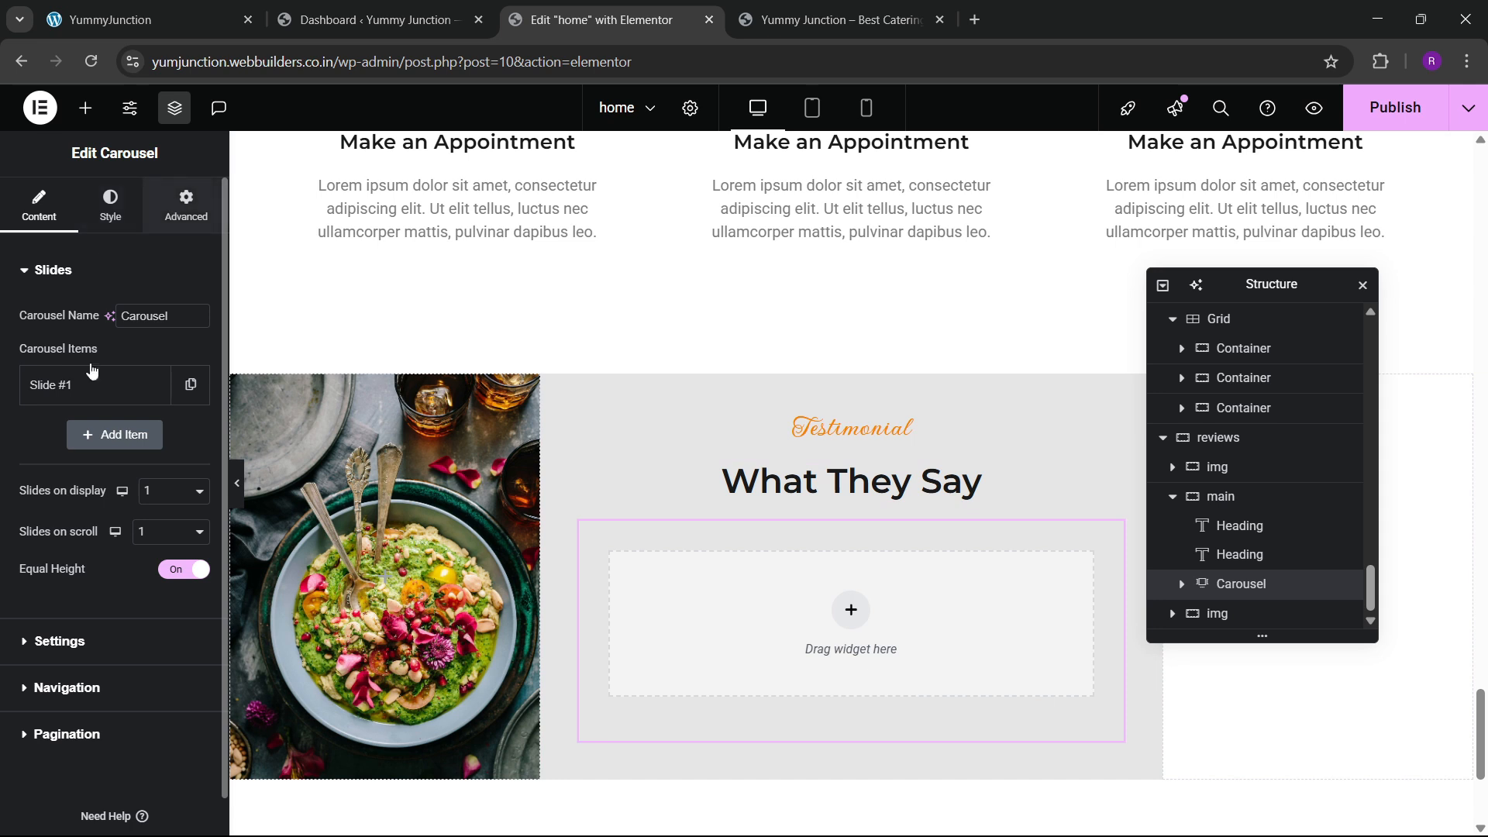
Add a container inside the carousel's Slide #1 and set its padding to 40 px on all sides
{"action": "left_click", "coordinate": [186, 205]}
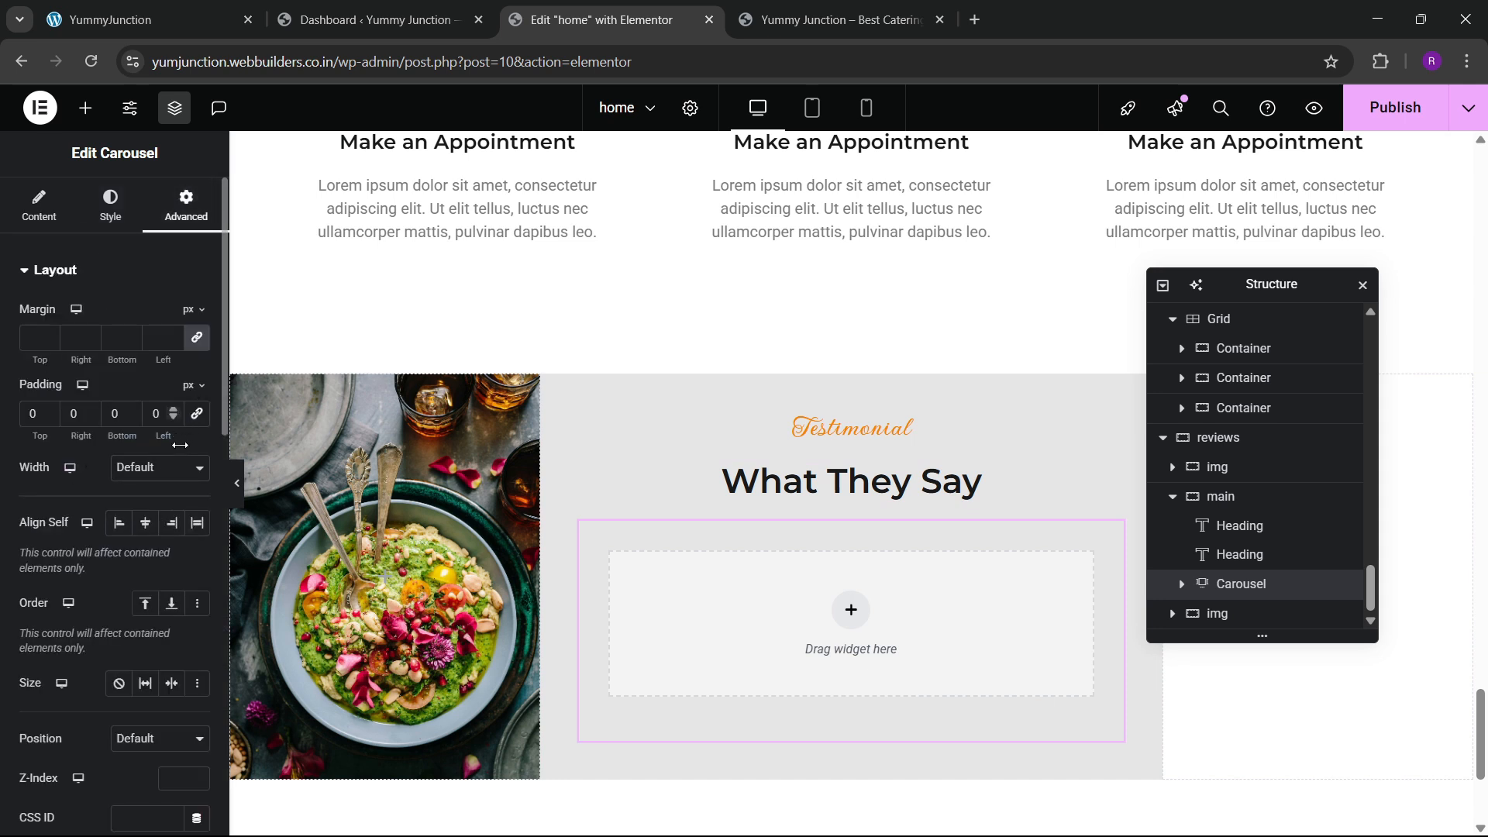
{"action": "left_click", "coordinate": [85, 108]}
{"action": "left_click_drag", "start_coordinate": [62, 361], "coordinate": [830, 636]}
{"action": "left_click", "coordinate": [186, 203]}
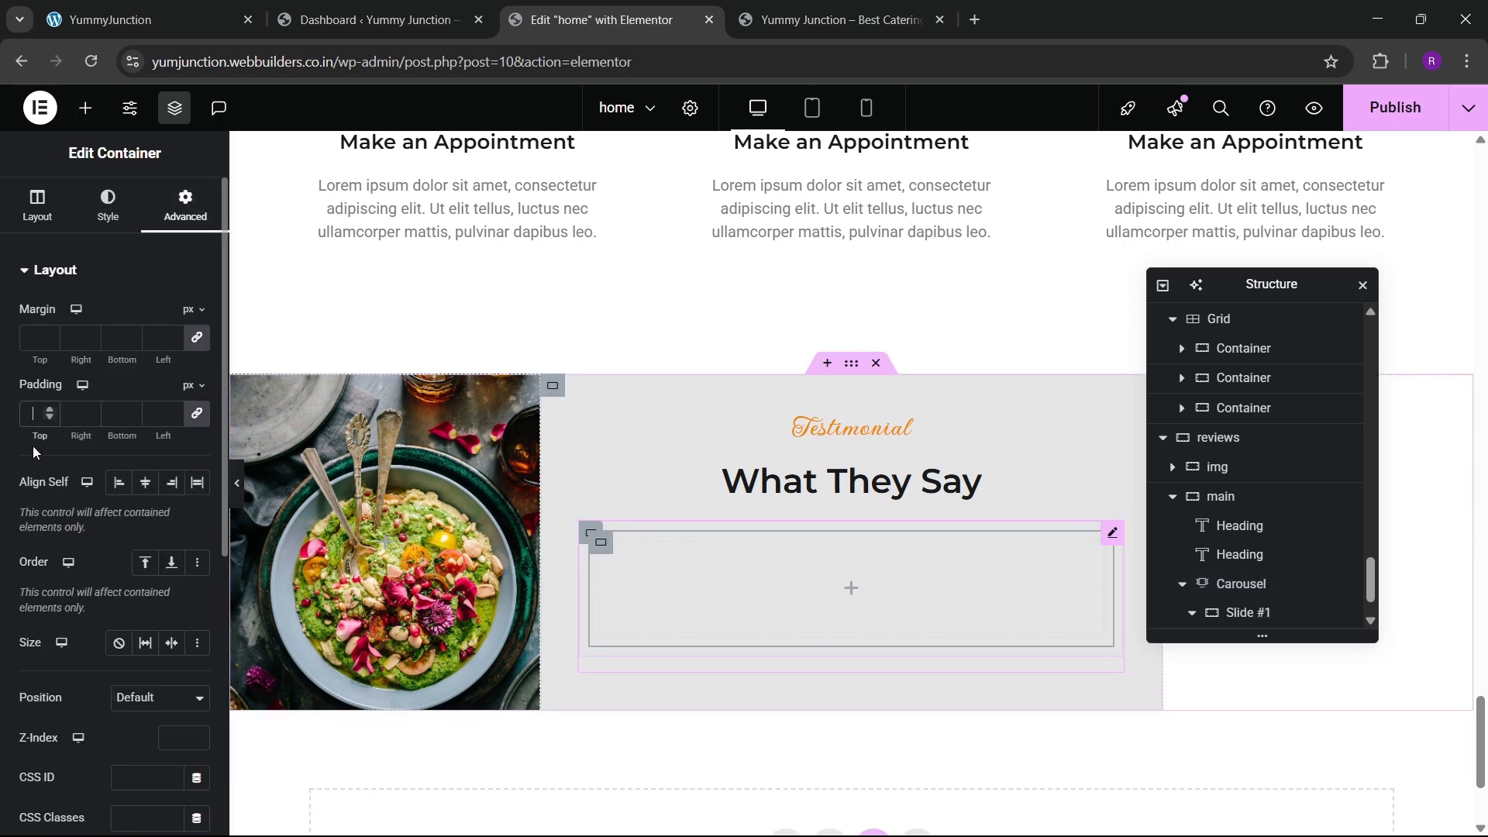
{"action": "type", "text": "40"}
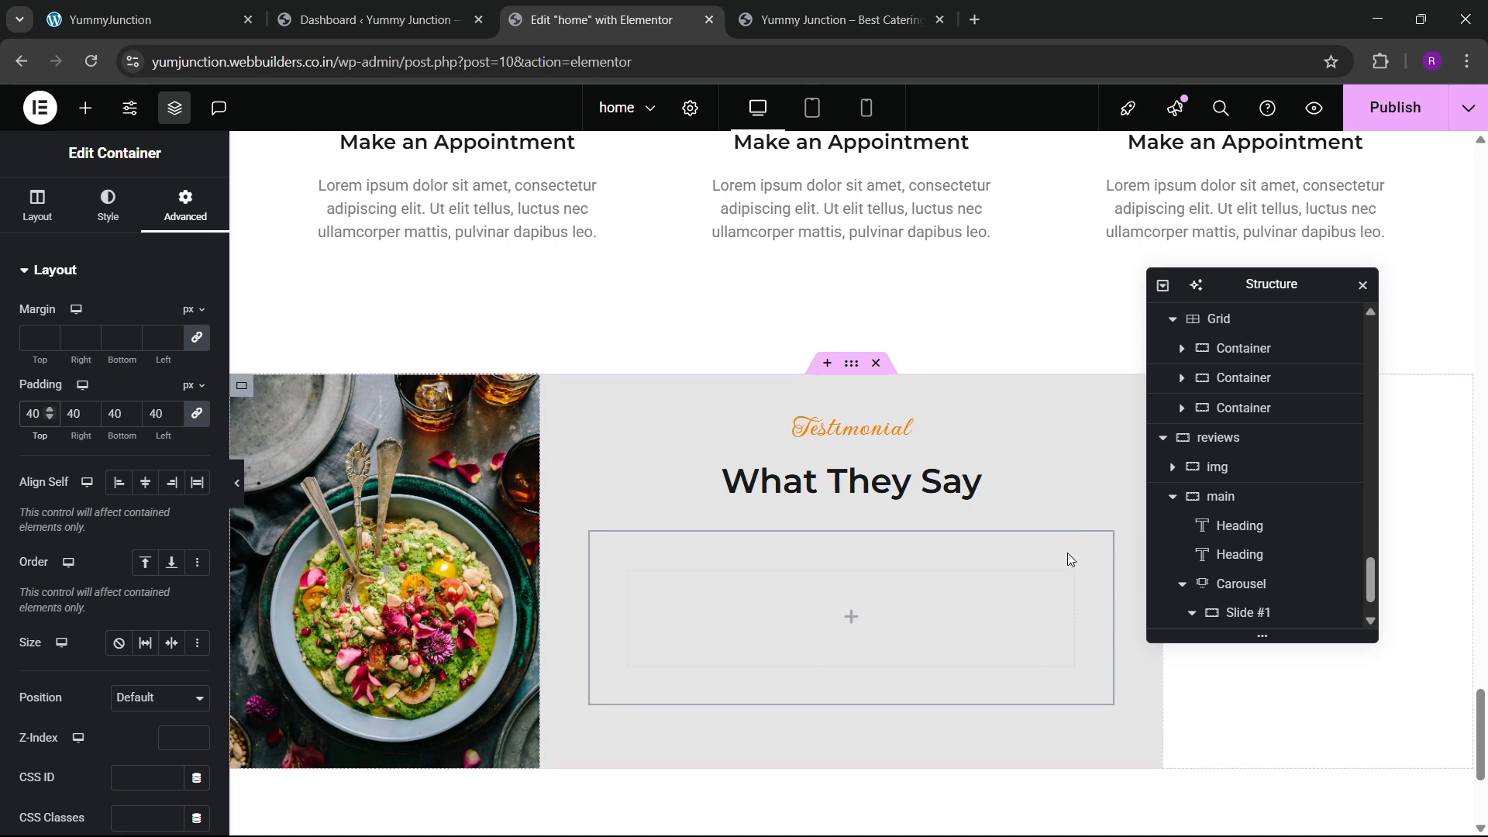
Set the Content Width of the carousel's Slide #1 container to Full Width
{"action": "scroll", "coordinate": [1246, 601], "scroll_direction": "down", "scroll_amount": 1}
{"action": "left_click", "coordinate": [1244, 554]}
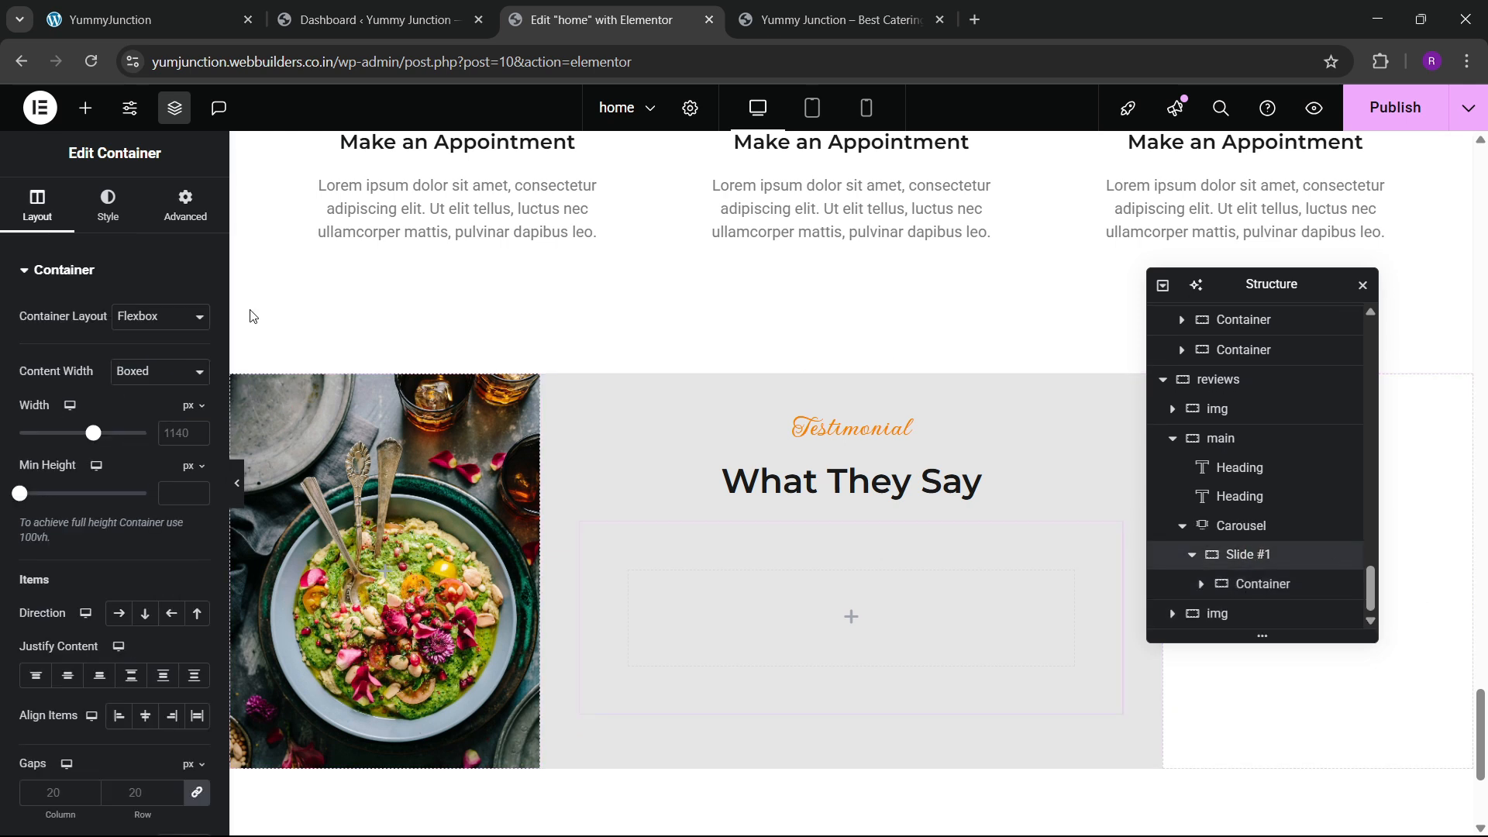
{"action": "left_click", "coordinate": [179, 220]}
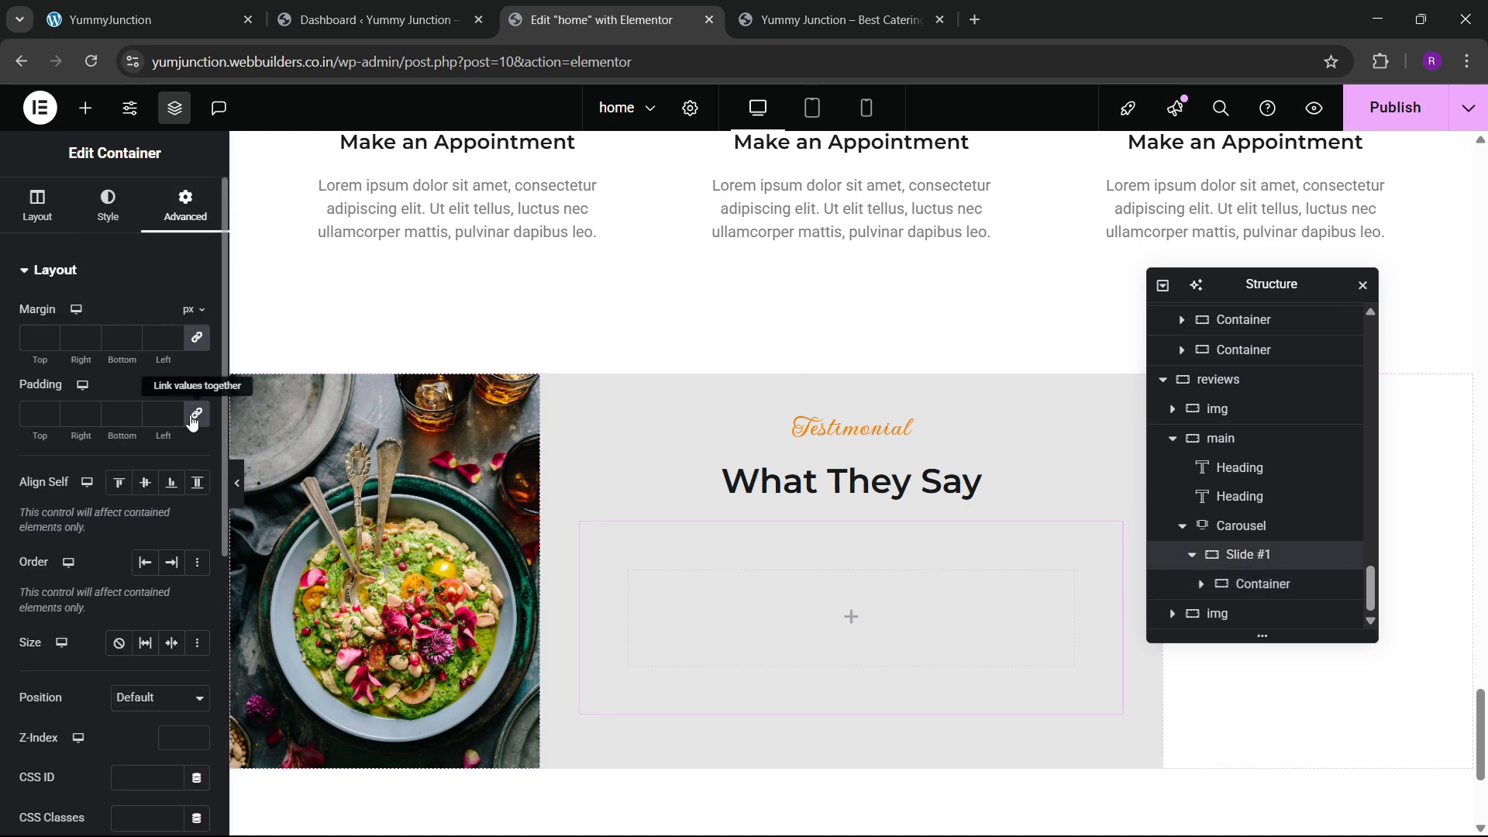
{"action": "left_click", "coordinate": [37, 205]}
{"action": "left_click", "coordinate": [145, 385]}
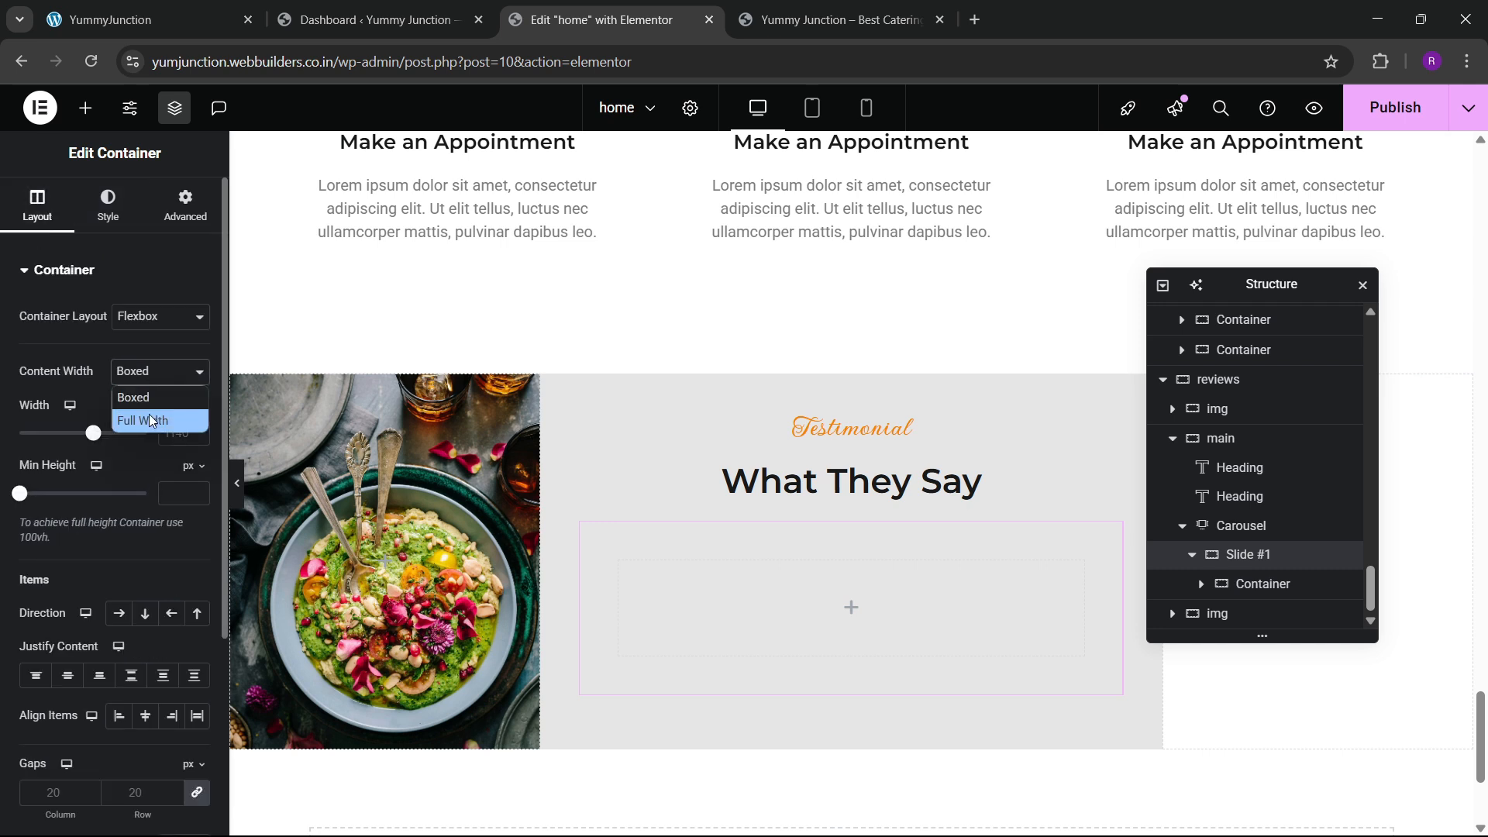
{"action": "left_click", "coordinate": [152, 426]}
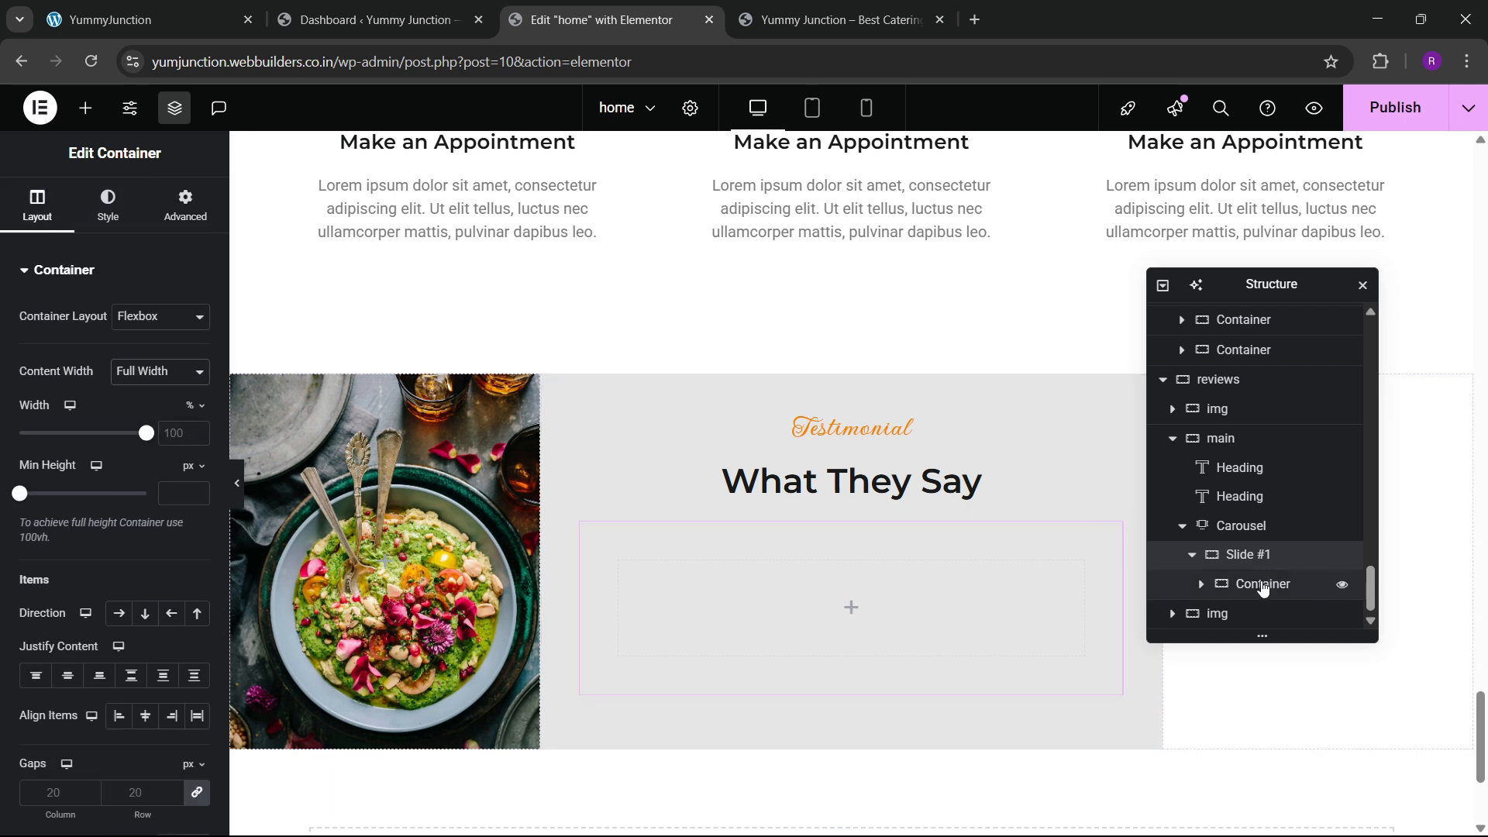
Add an Image widget to the slide's inner container, using testimonial-83S5W35-150x150-1.png from the media library
{"action": "left_click", "coordinate": [947, 623]}
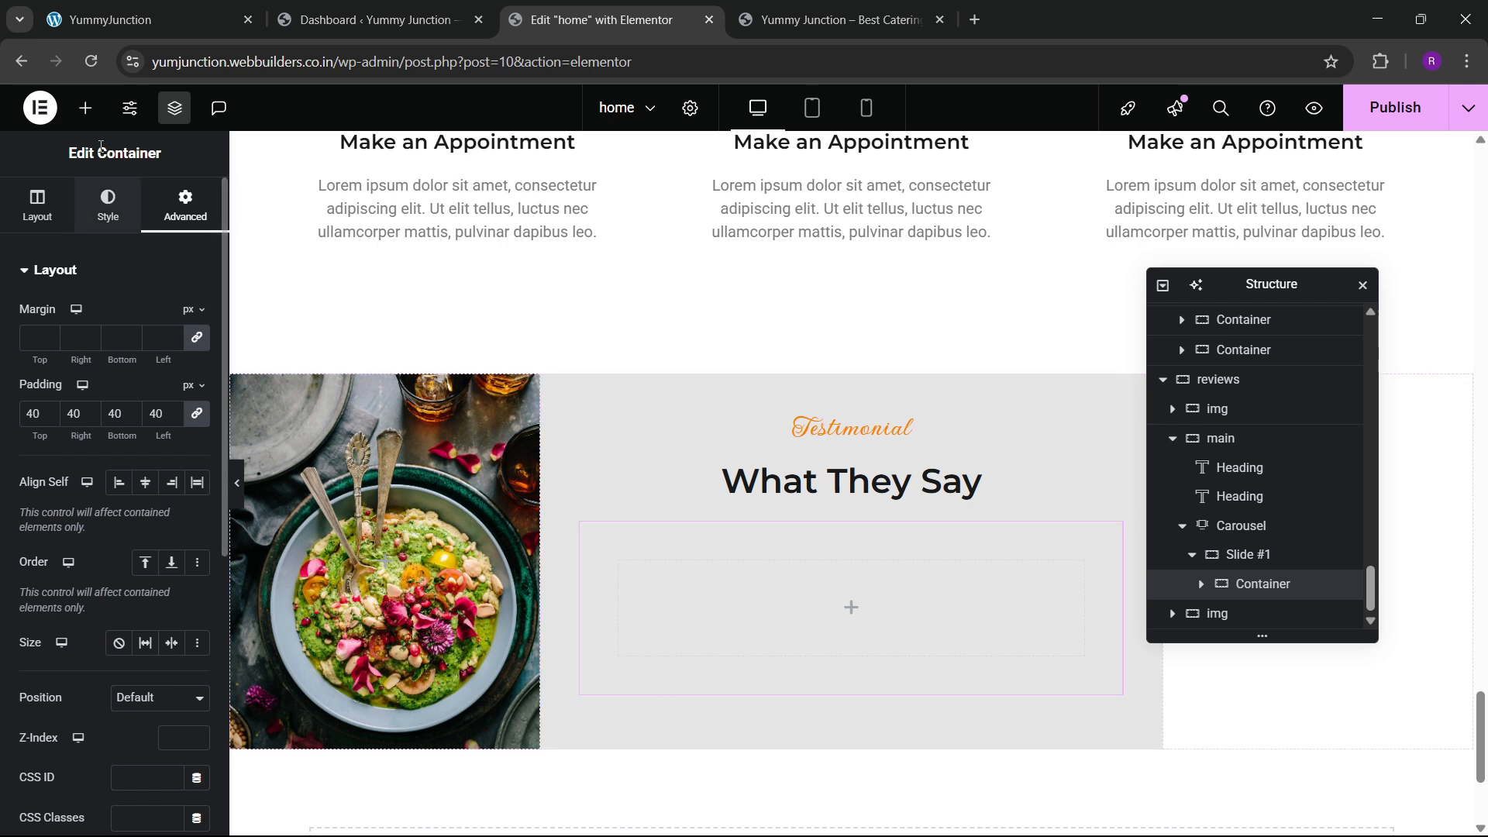
{"action": "left_click", "coordinate": [85, 108]}
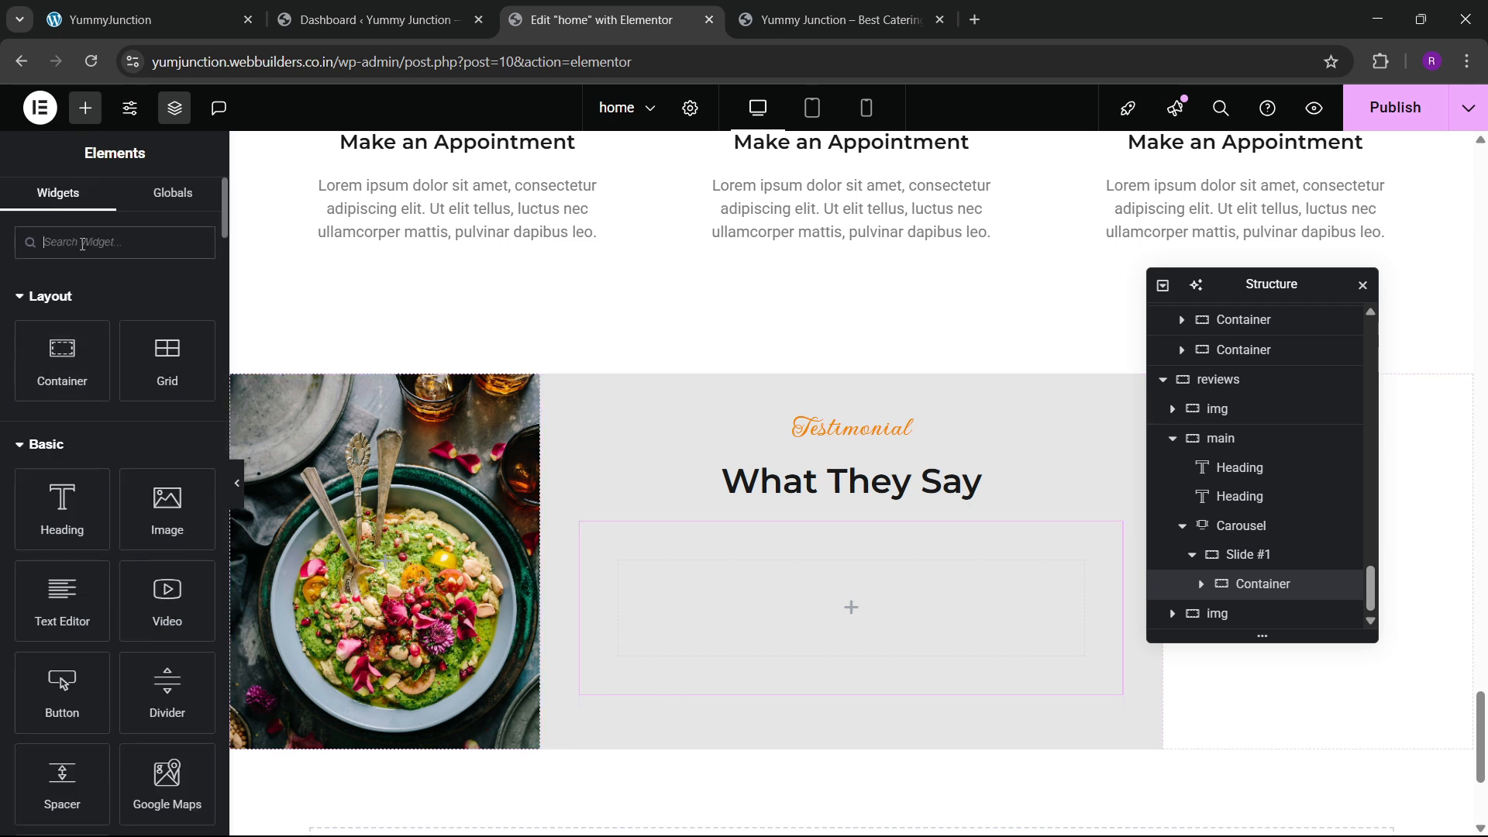
{"action": "type", "text": "image"}
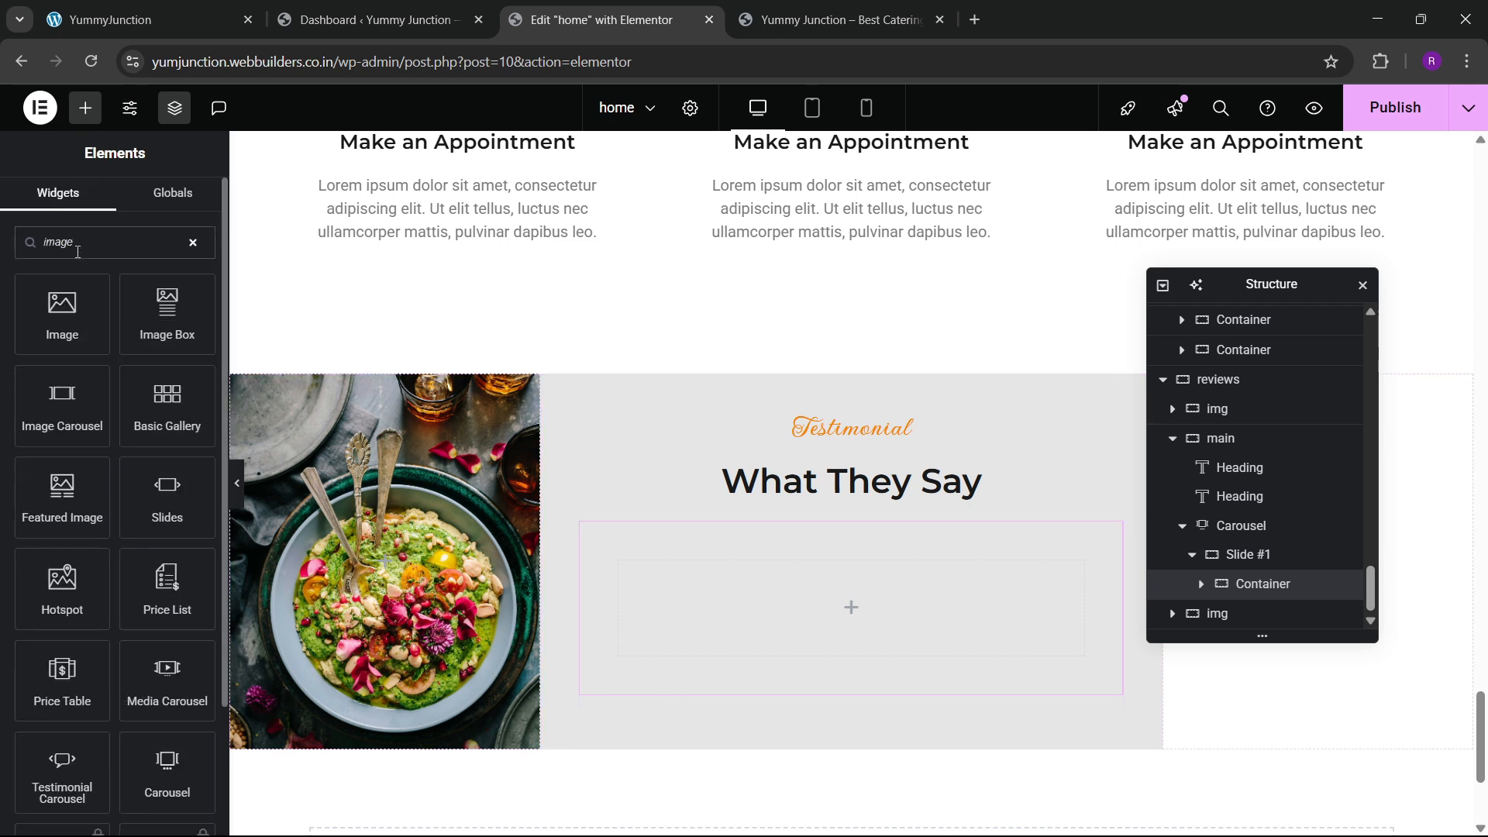
{"action": "left_click_drag", "start_coordinate": [62, 314], "coordinate": [869, 579]}
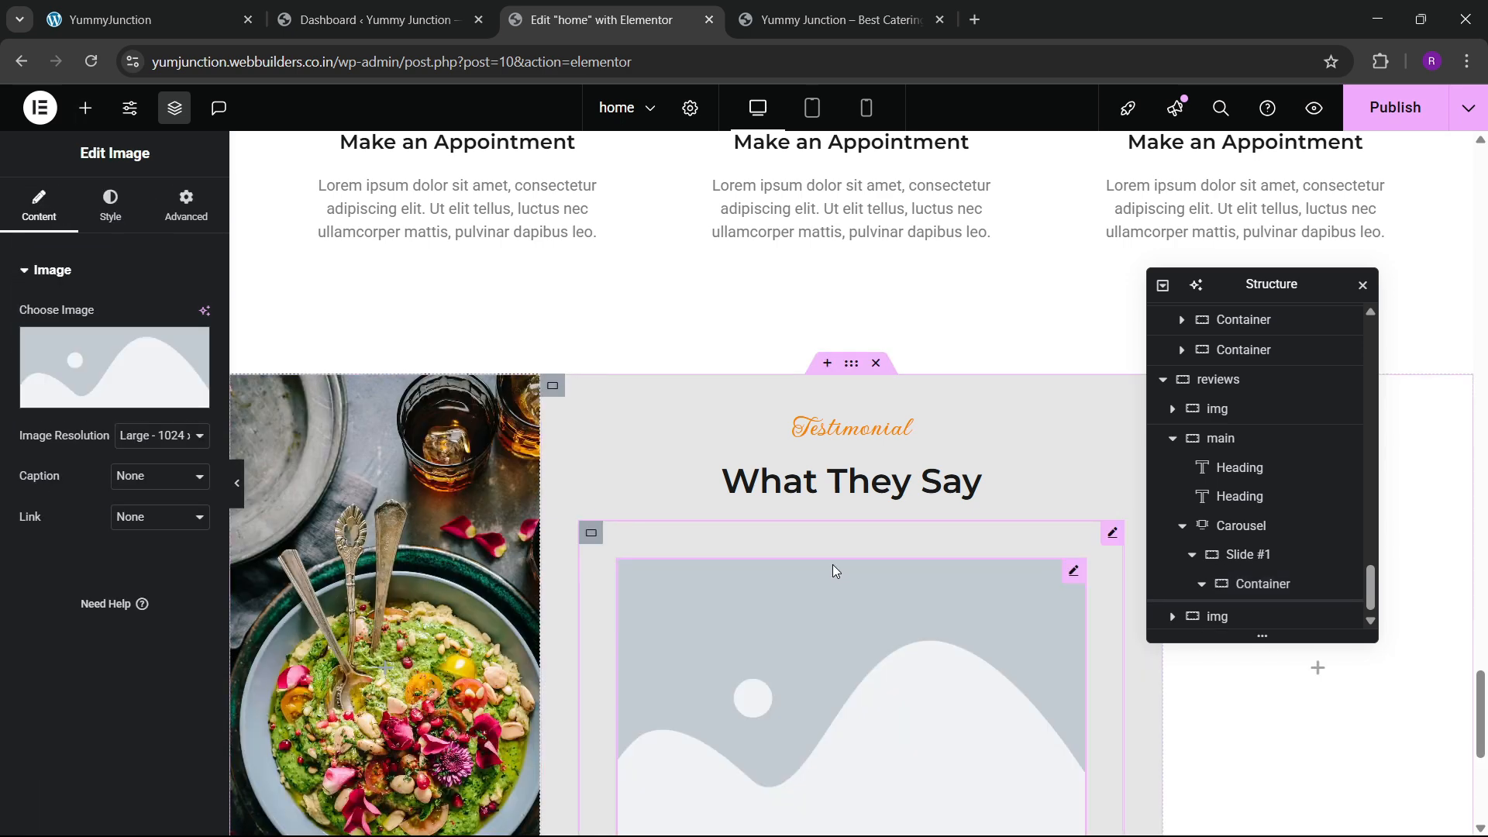
{"action": "left_click", "coordinate": [155, 384]}
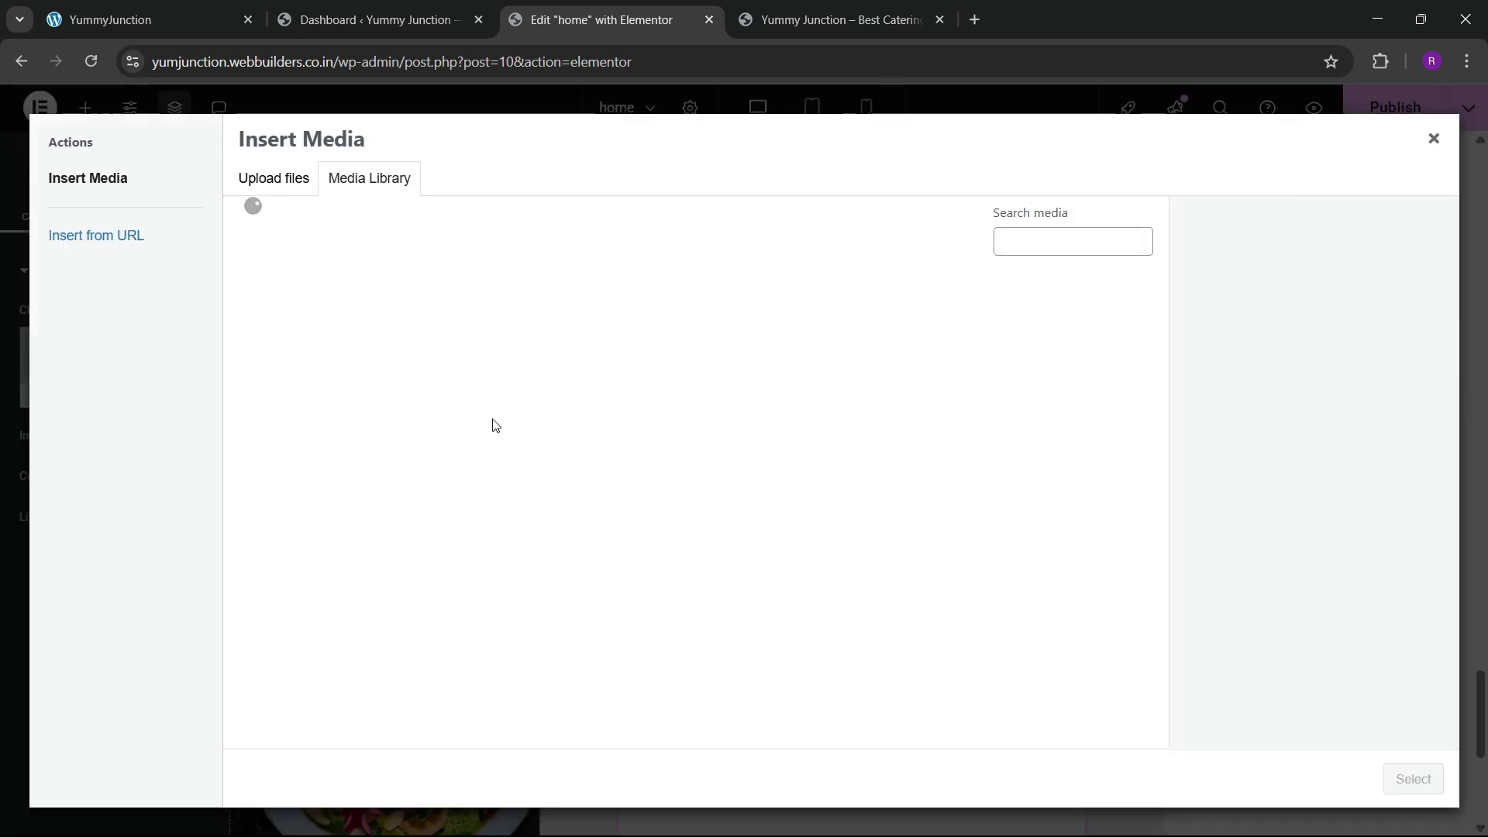
{"action": "scroll", "coordinate": [744, 566], "scroll_direction": "down", "scroll_amount": 5}
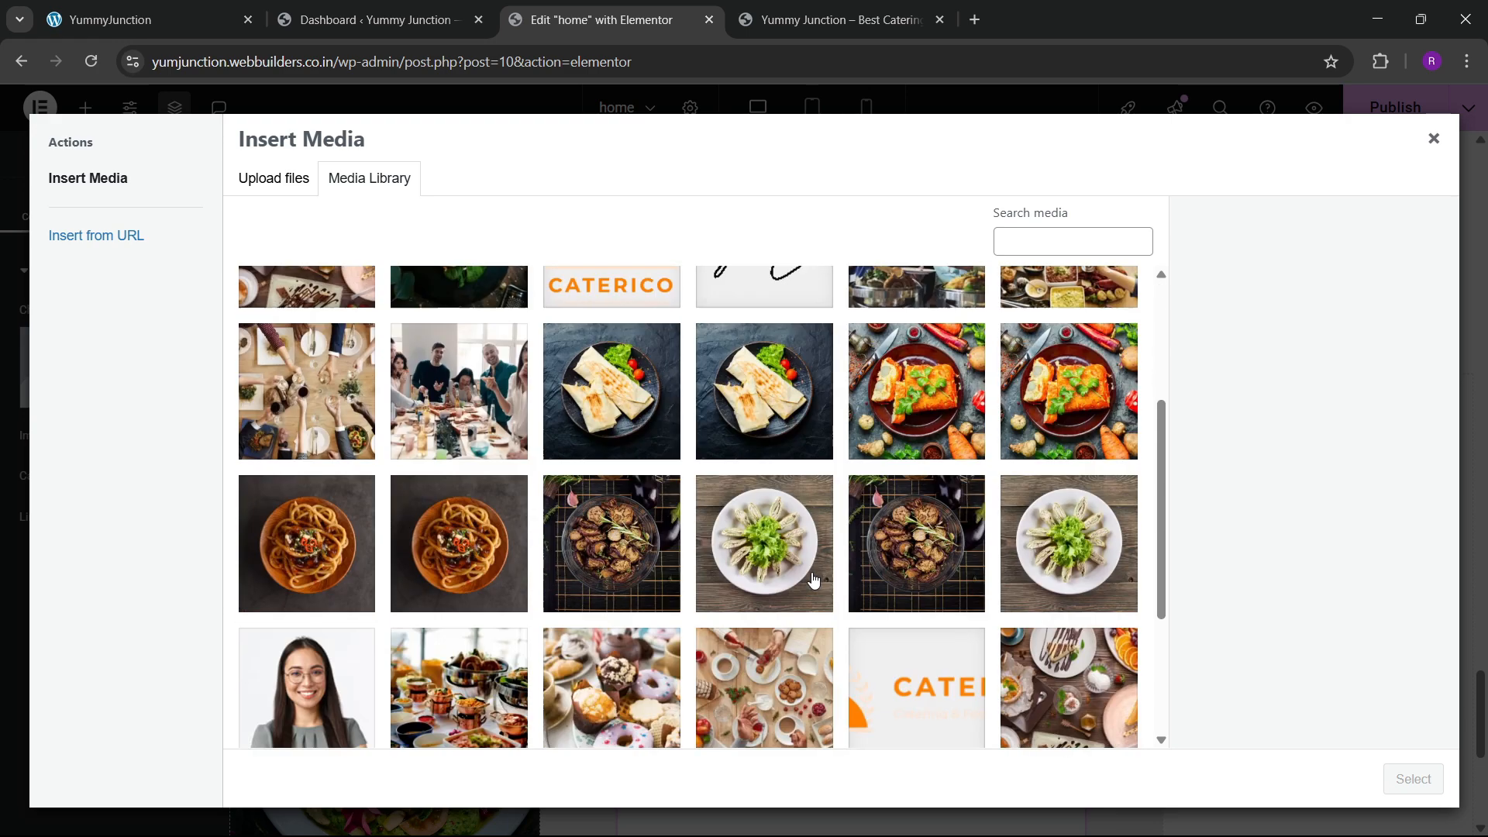
{"action": "scroll", "coordinate": [813, 580], "scroll_direction": "down", "scroll_amount": 2}
{"action": "left_click", "coordinate": [764, 606]}
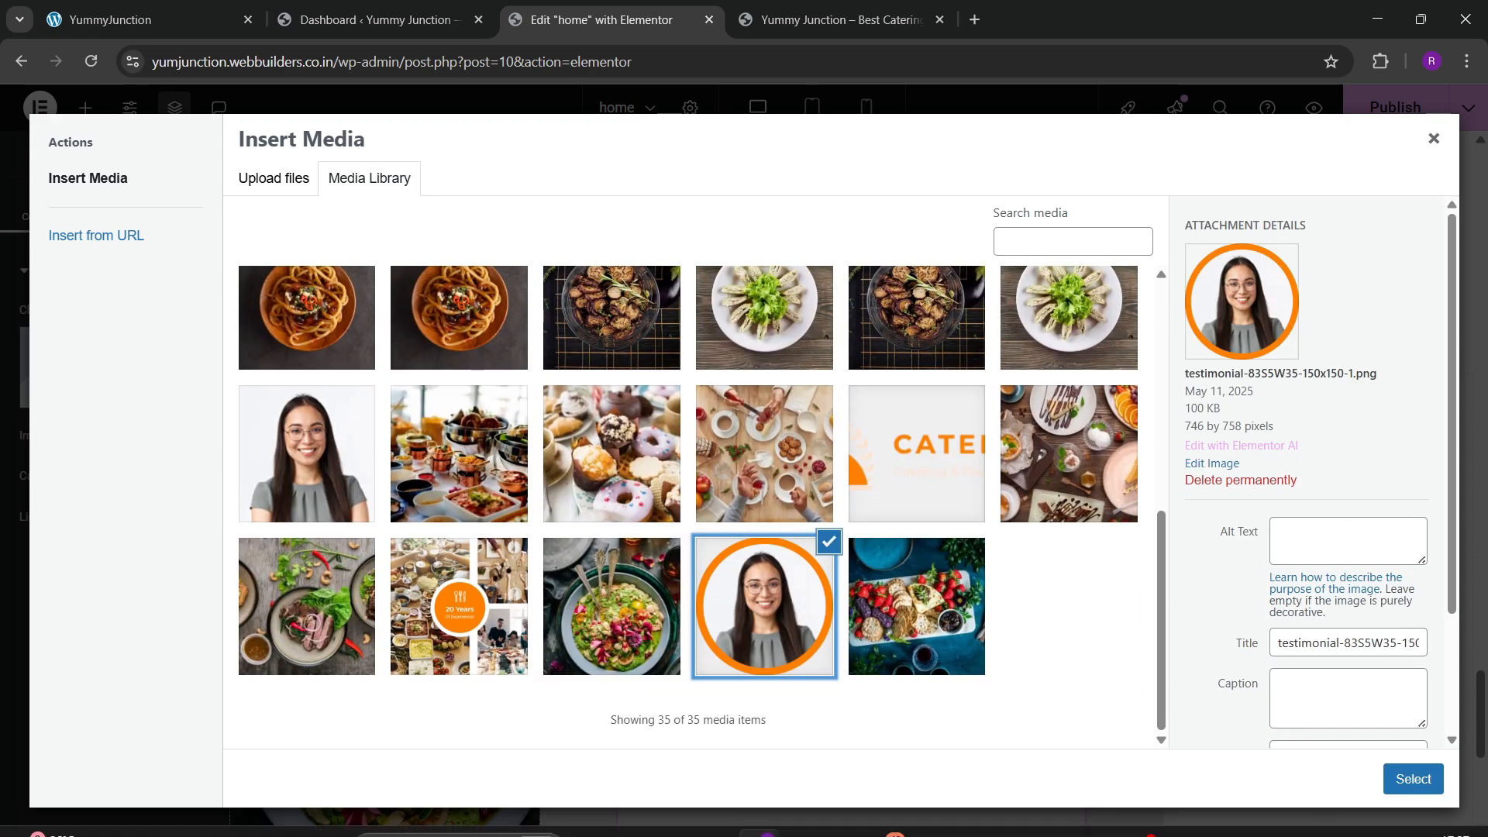
{"action": "left_click", "coordinate": [1413, 779]}
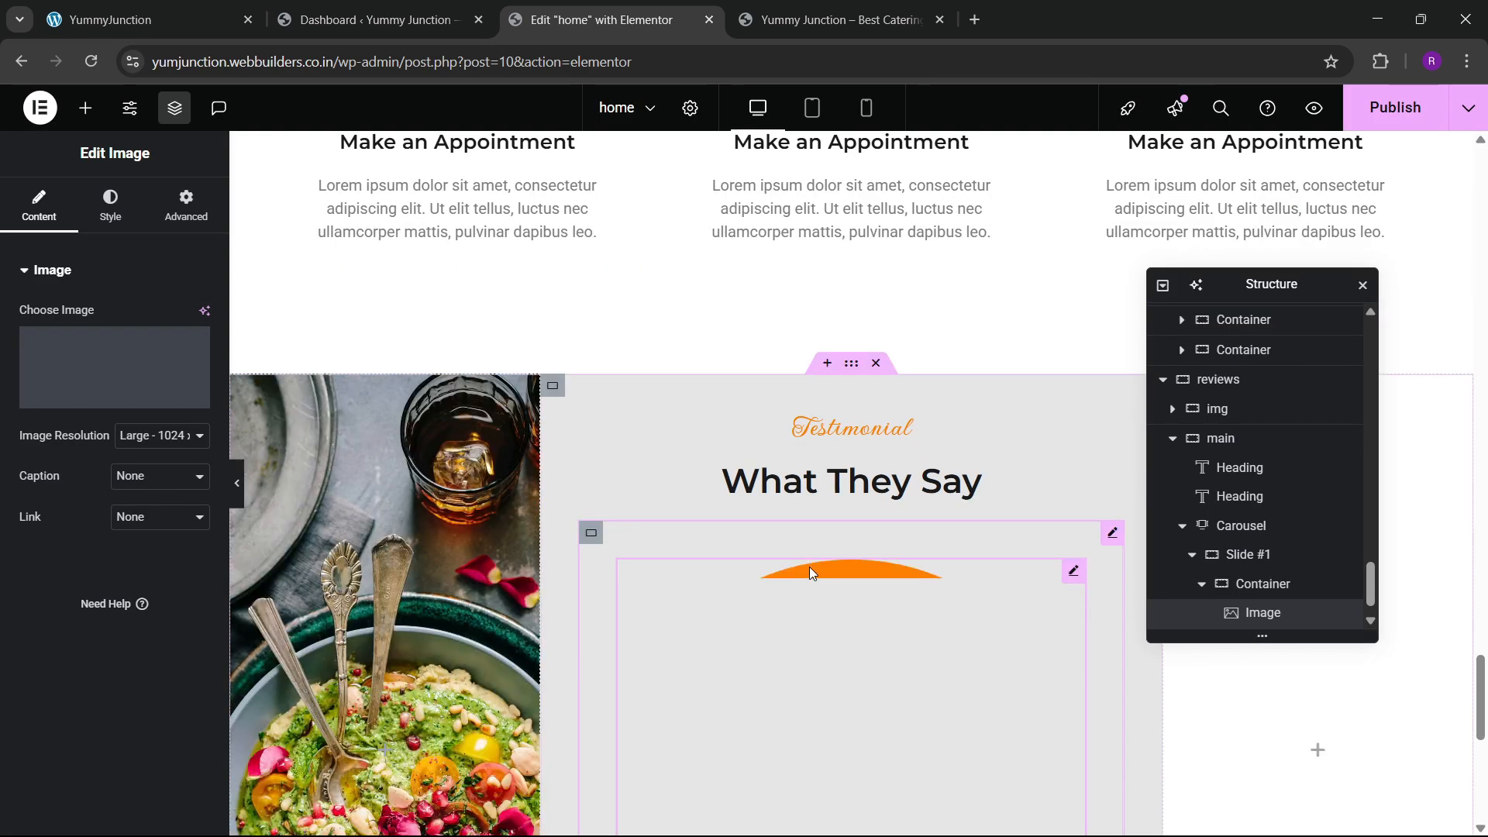
Give the slide's portrait image a Custom width of 14%
{"action": "left_click", "coordinate": [186, 205]}
{"action": "left_click", "coordinate": [161, 466]}
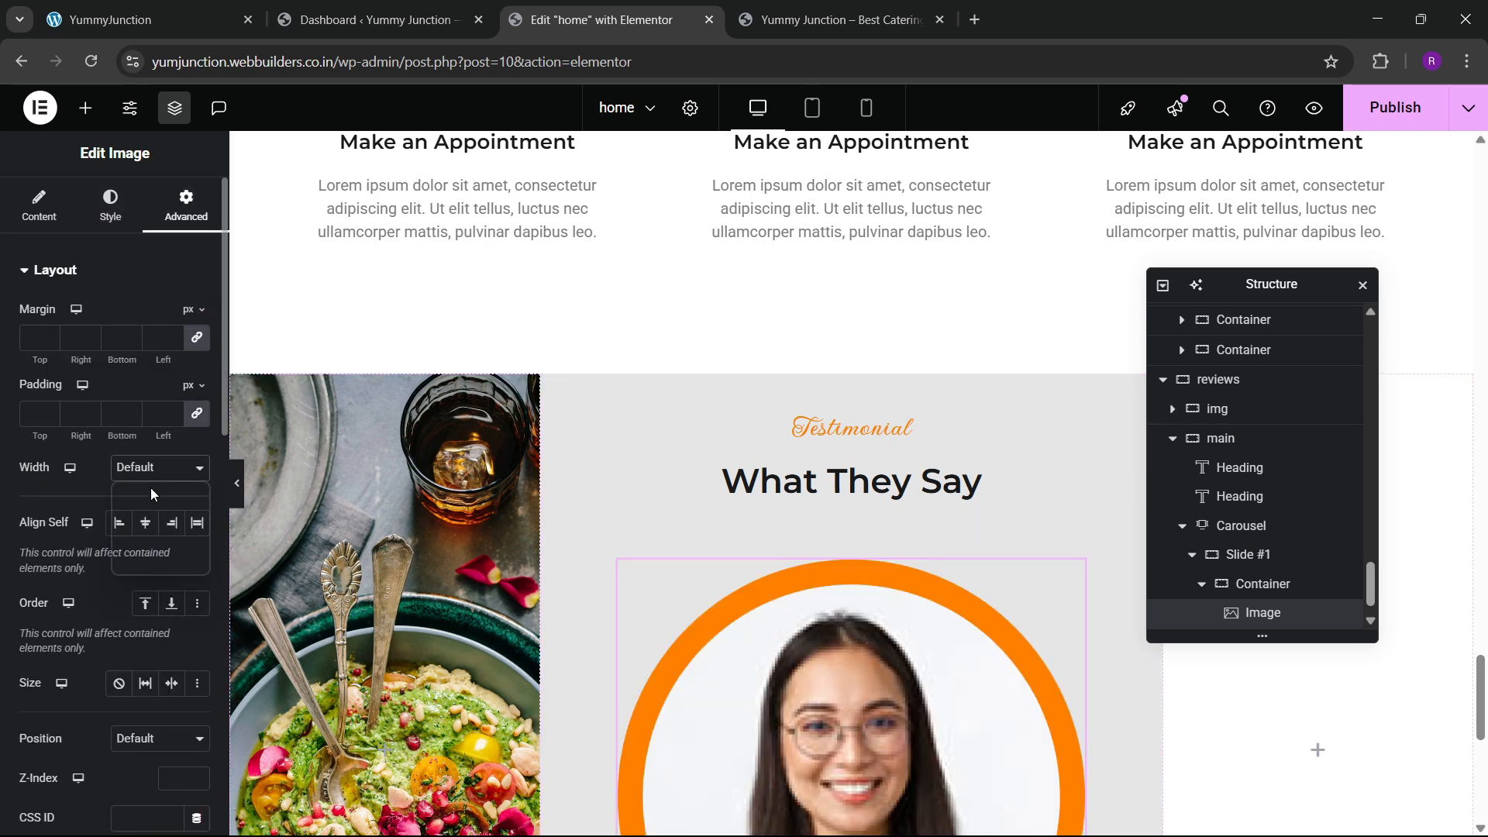
{"action": "left_click", "coordinate": [132, 561]}
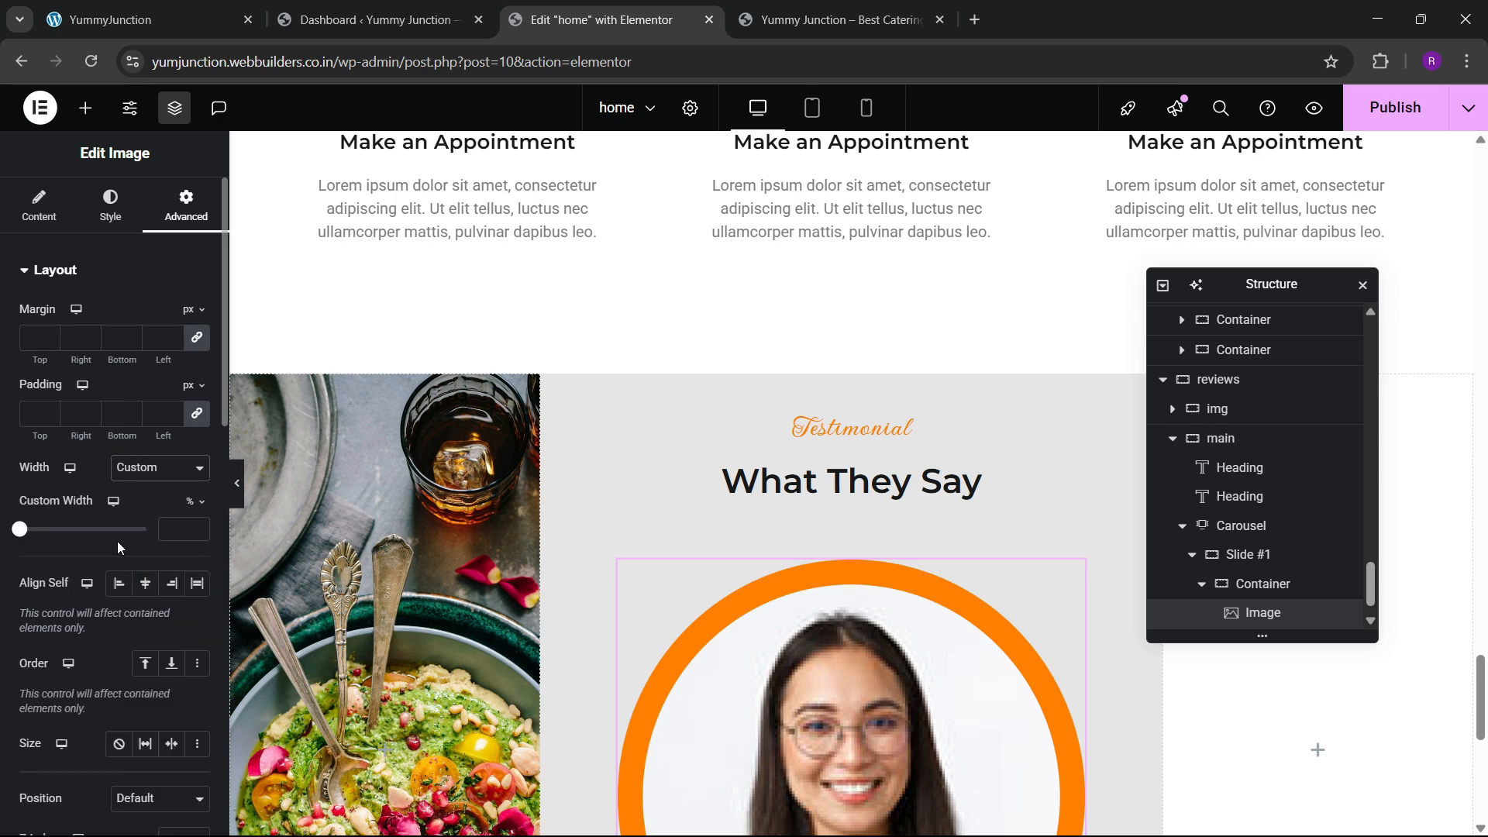
{"action": "left_click_drag", "start_coordinate": [22, 532], "coordinate": [38, 532]}
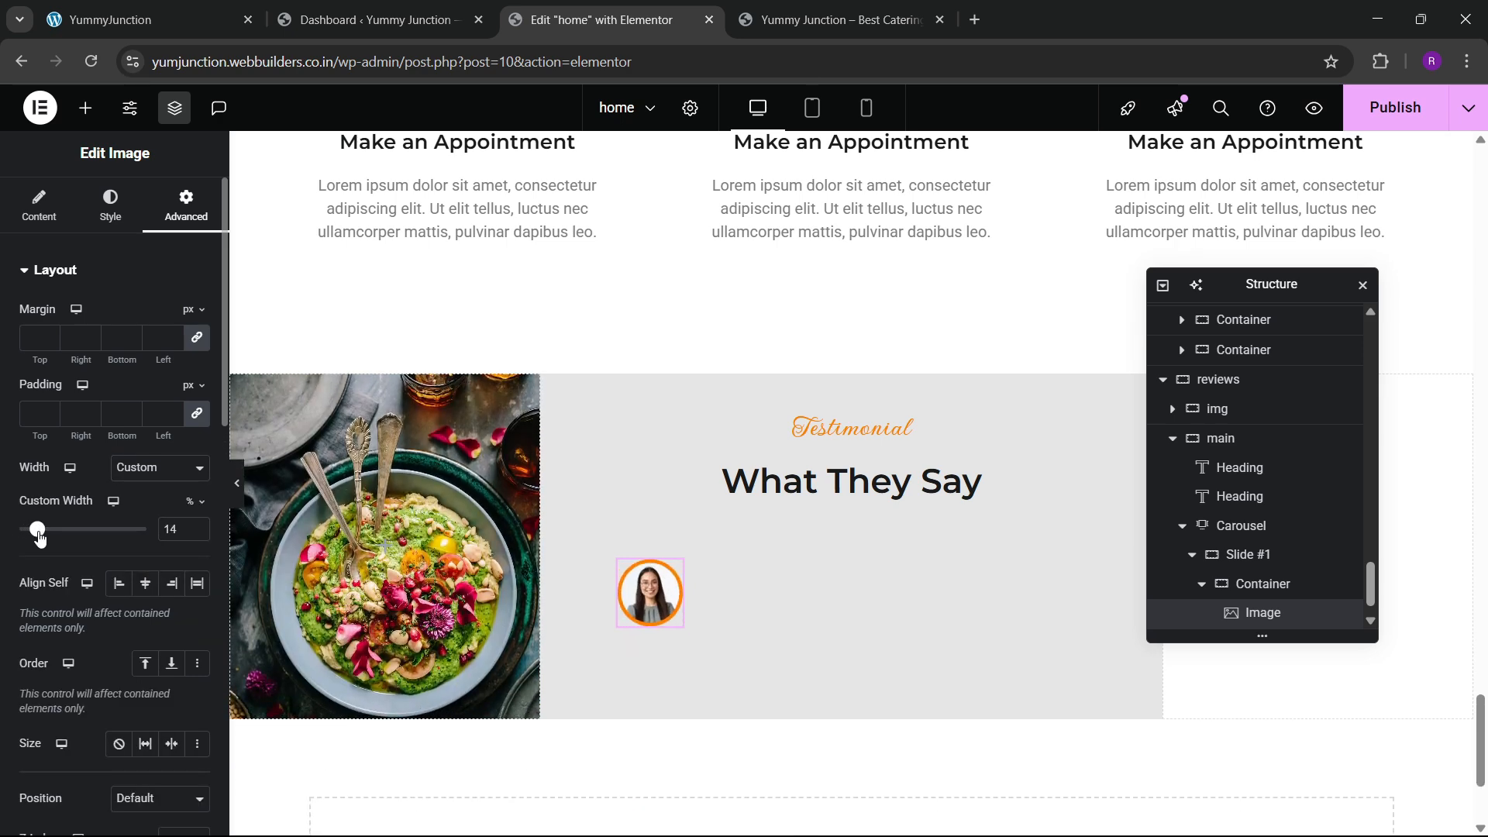
Center the contents of the slide's inner container with both Justify Content and Align Items
{"action": "left_click", "coordinate": [1240, 593]}
{"action": "left_click", "coordinate": [37, 203]}
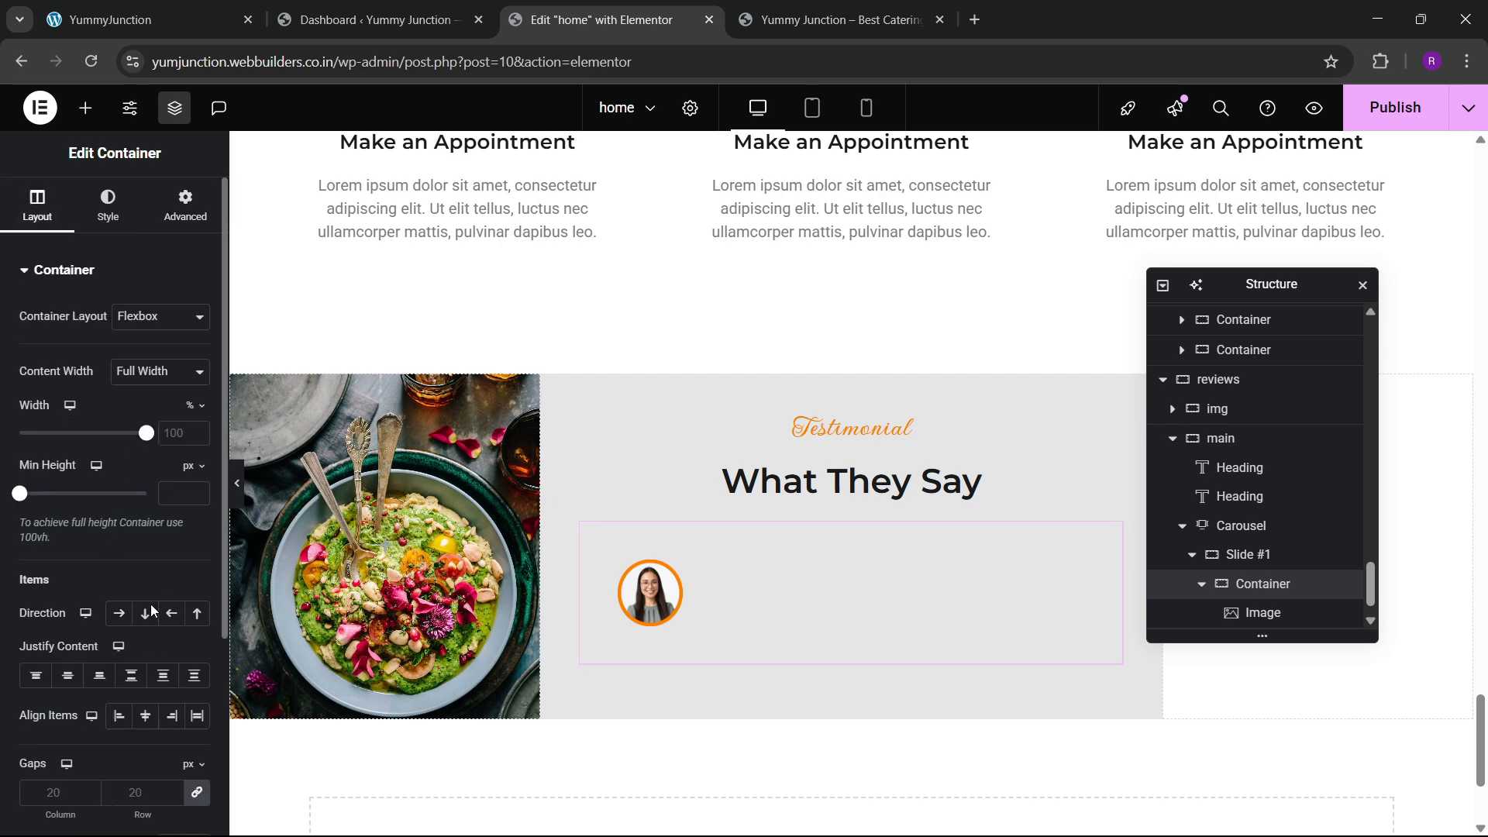
{"action": "left_click", "coordinate": [68, 675]}
{"action": "left_click", "coordinate": [145, 715]}
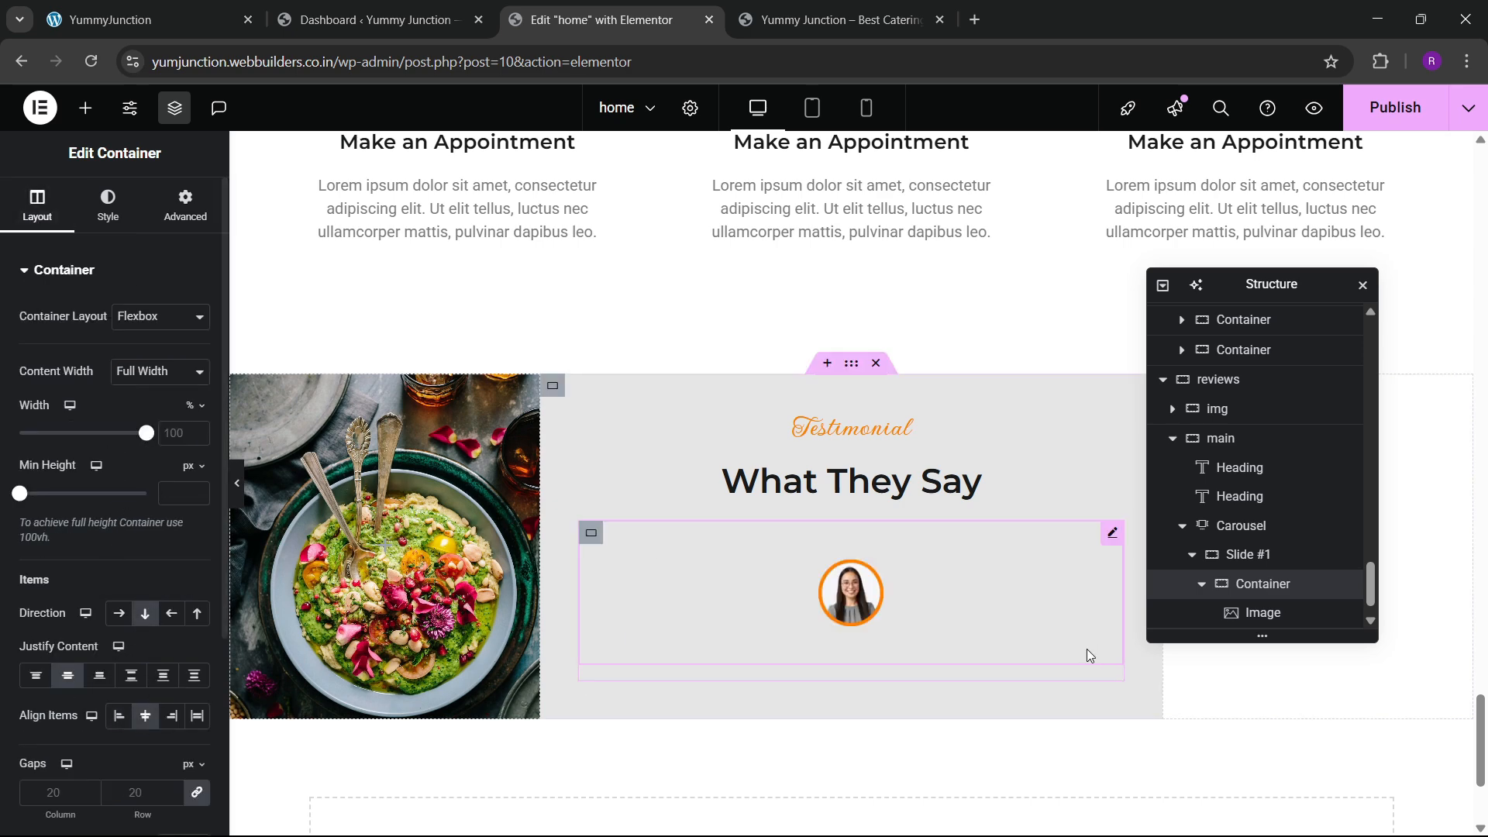
Compare the portrait with the reference page, try a custom width of 18%, and settle on 16%
{"action": "left_click", "coordinate": [200, 7]}
{"action": "scroll", "coordinate": [817, 571], "scroll_direction": "down", "scroll_amount": 1}
{"action": "left_click", "coordinate": [600, 20]}
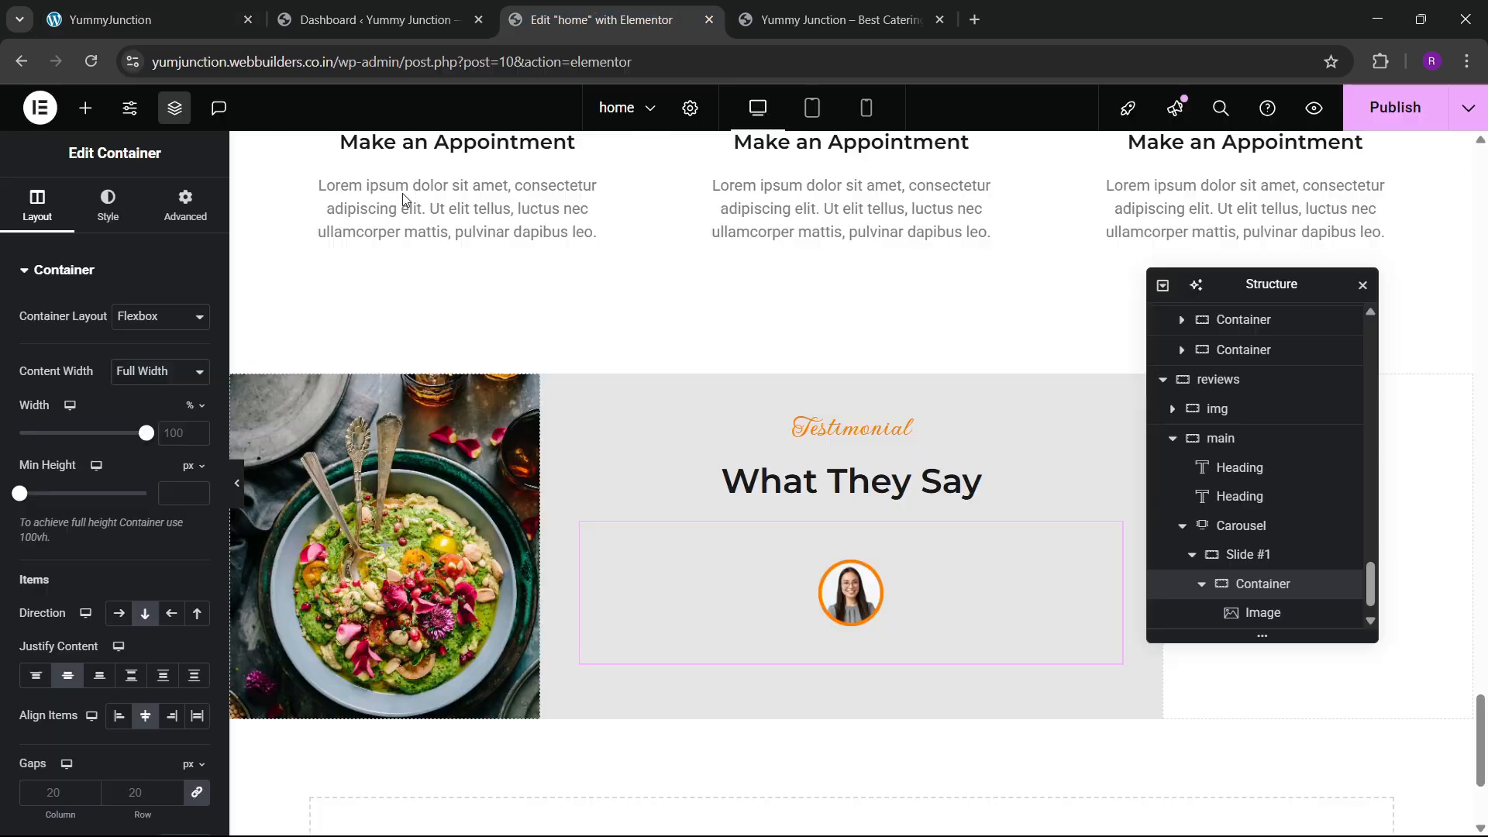
{"action": "left_click", "coordinate": [866, 595]}
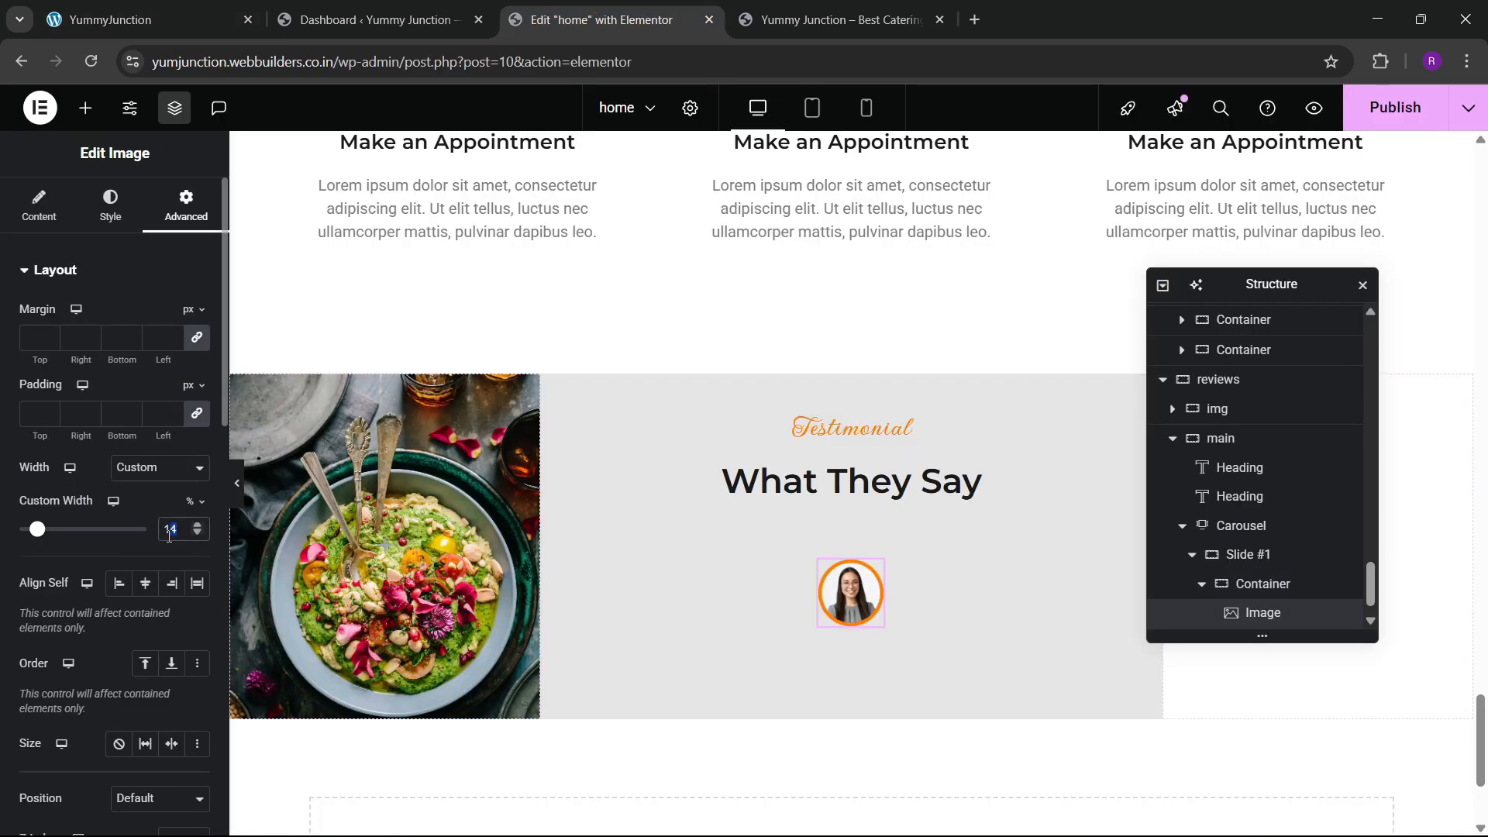
{"action": "type", "text": "18"}
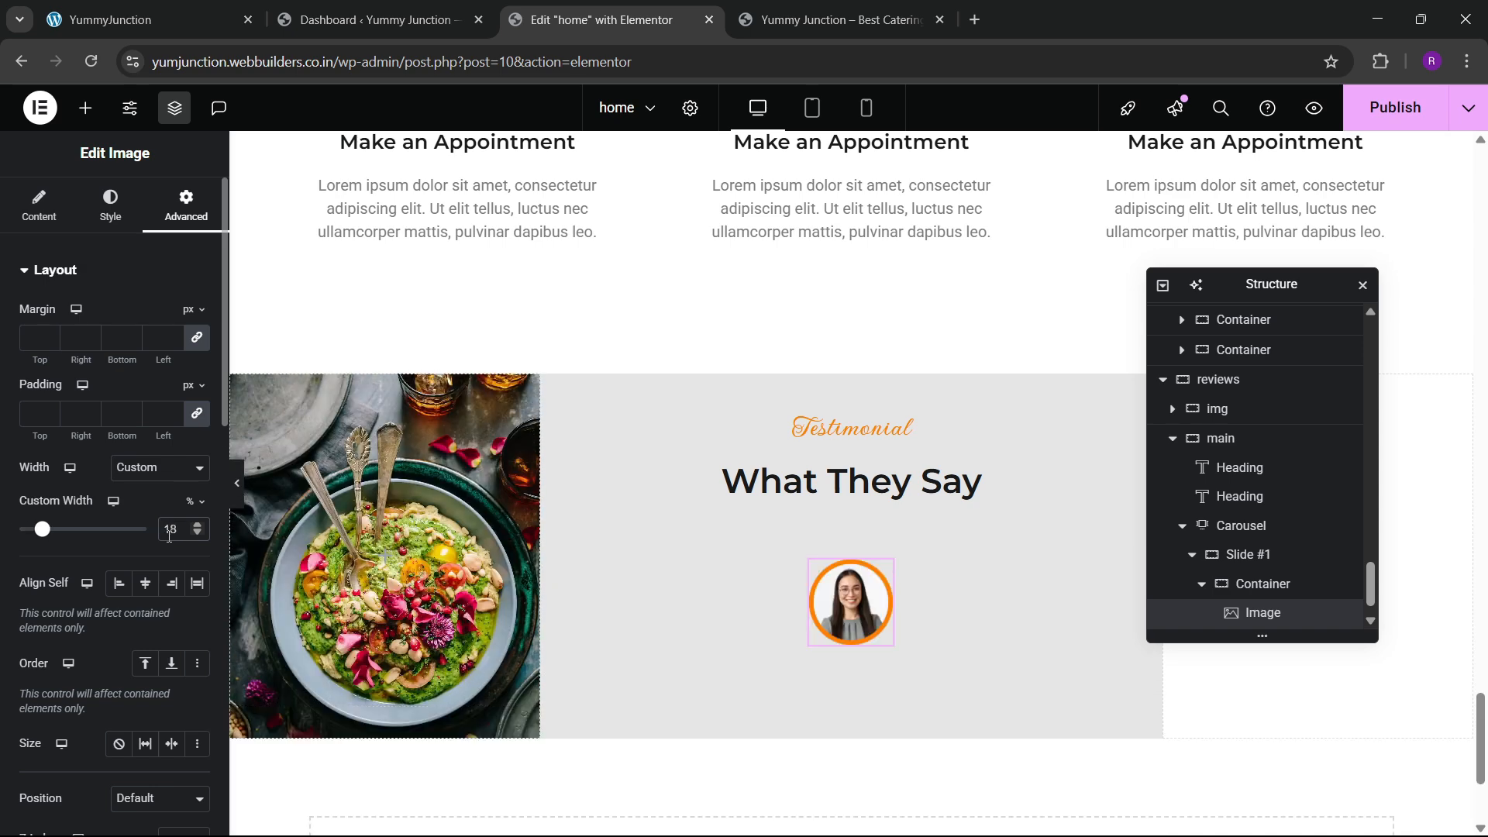
{"action": "key", "text": "BackSpace"}
{"action": "key", "text": "BackSpace"}
{"action": "type", "text": "16"}
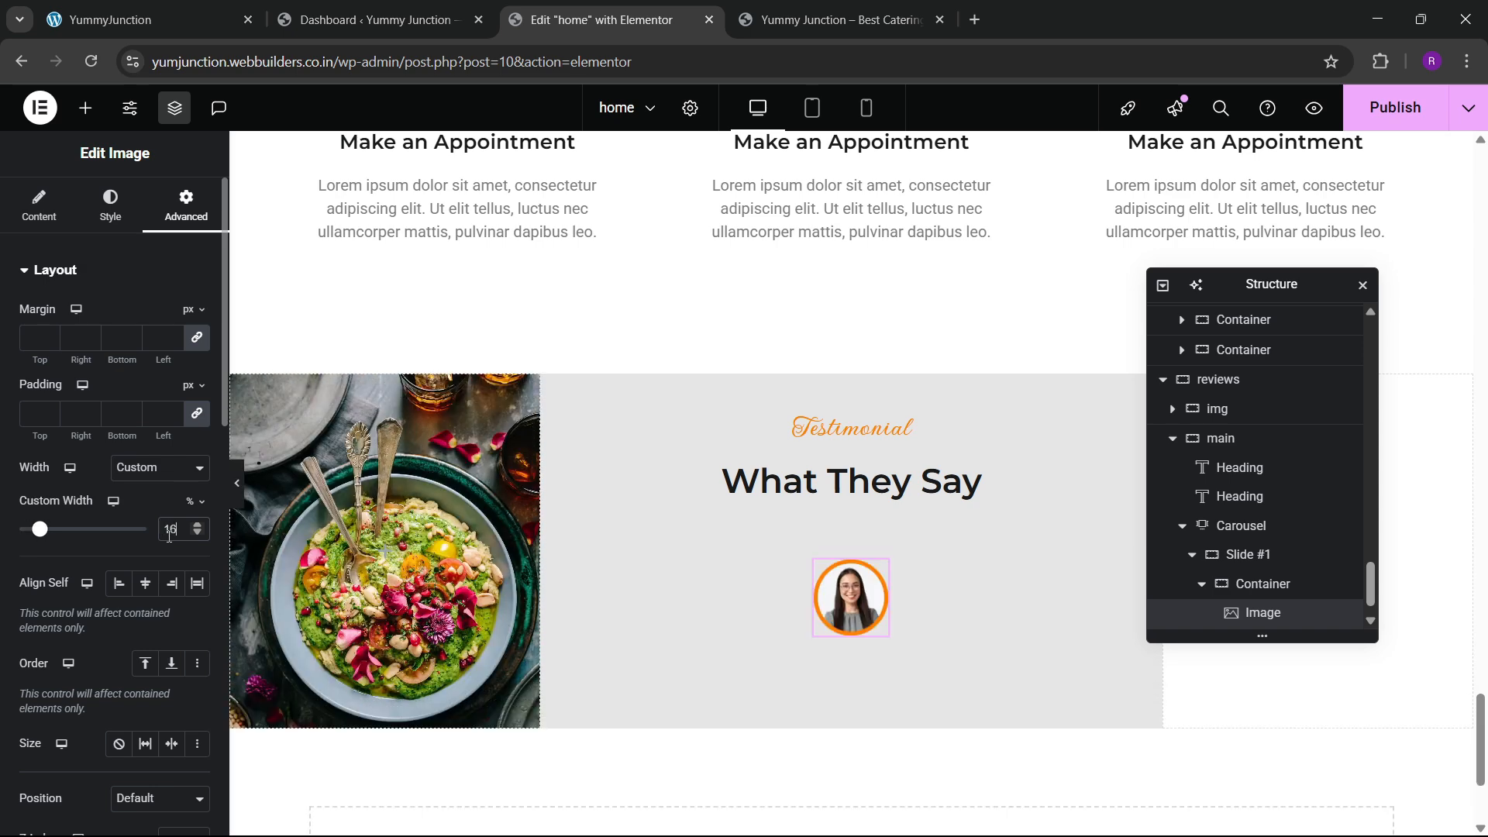
Check the reference testimonial and add a Rating widget below the portrait image in the slide's container
{"action": "left_click", "coordinate": [215, 9]}
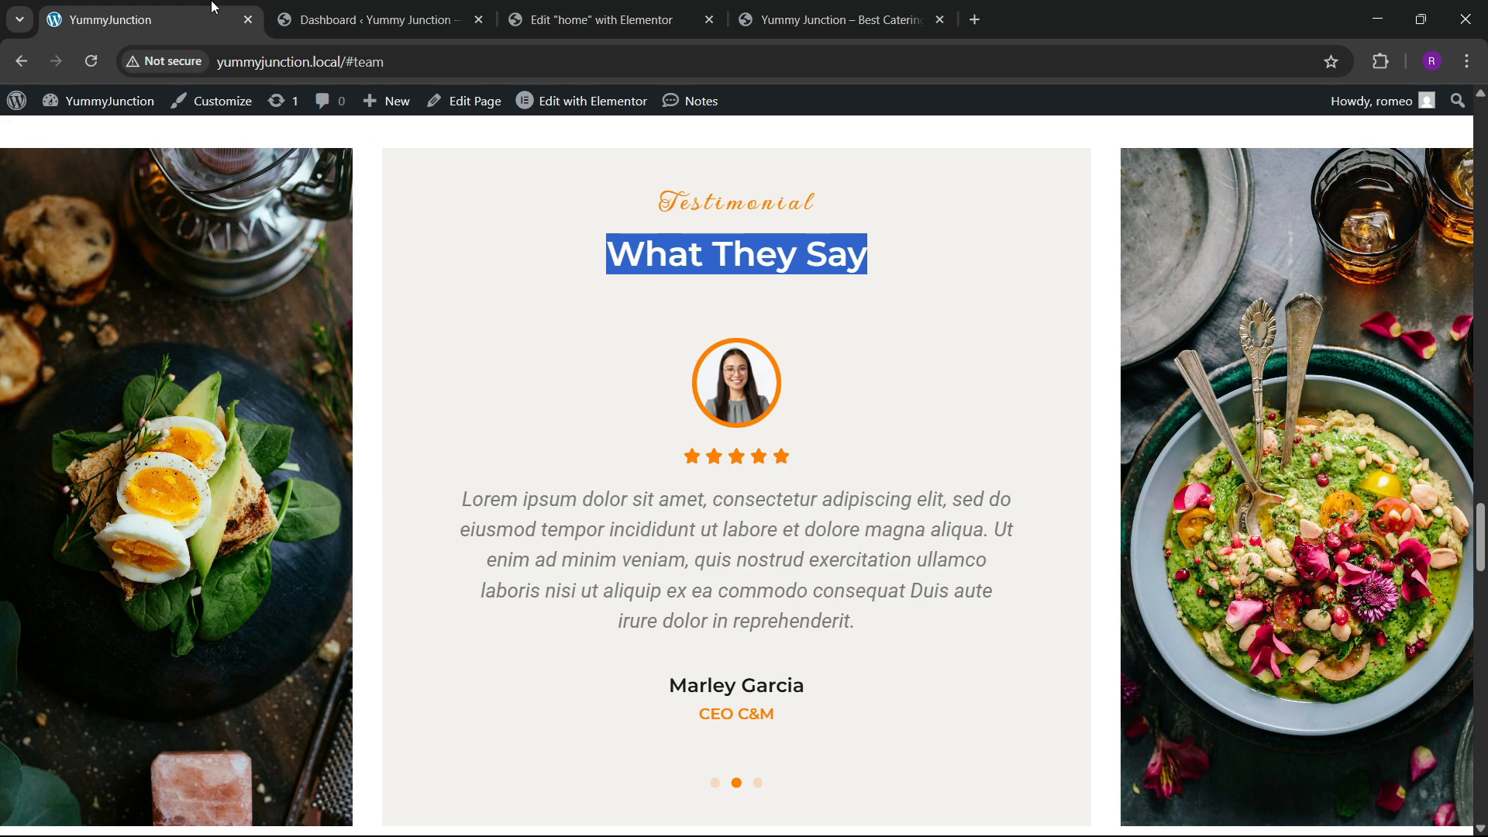
{"action": "left_click", "coordinate": [517, 20]}
{"action": "left_click", "coordinate": [87, 115]}
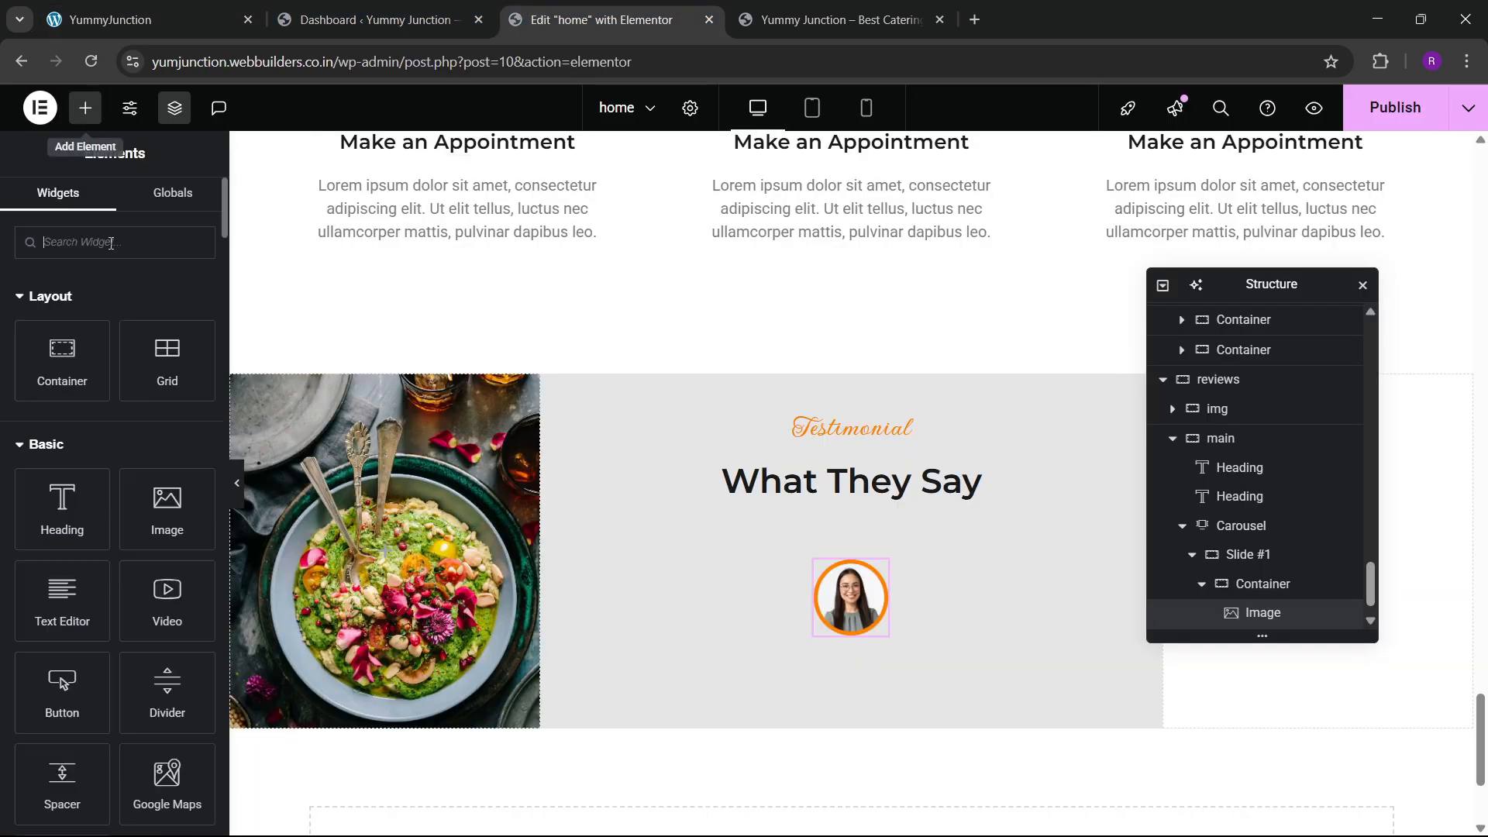
{"action": "type", "text": "rating"}
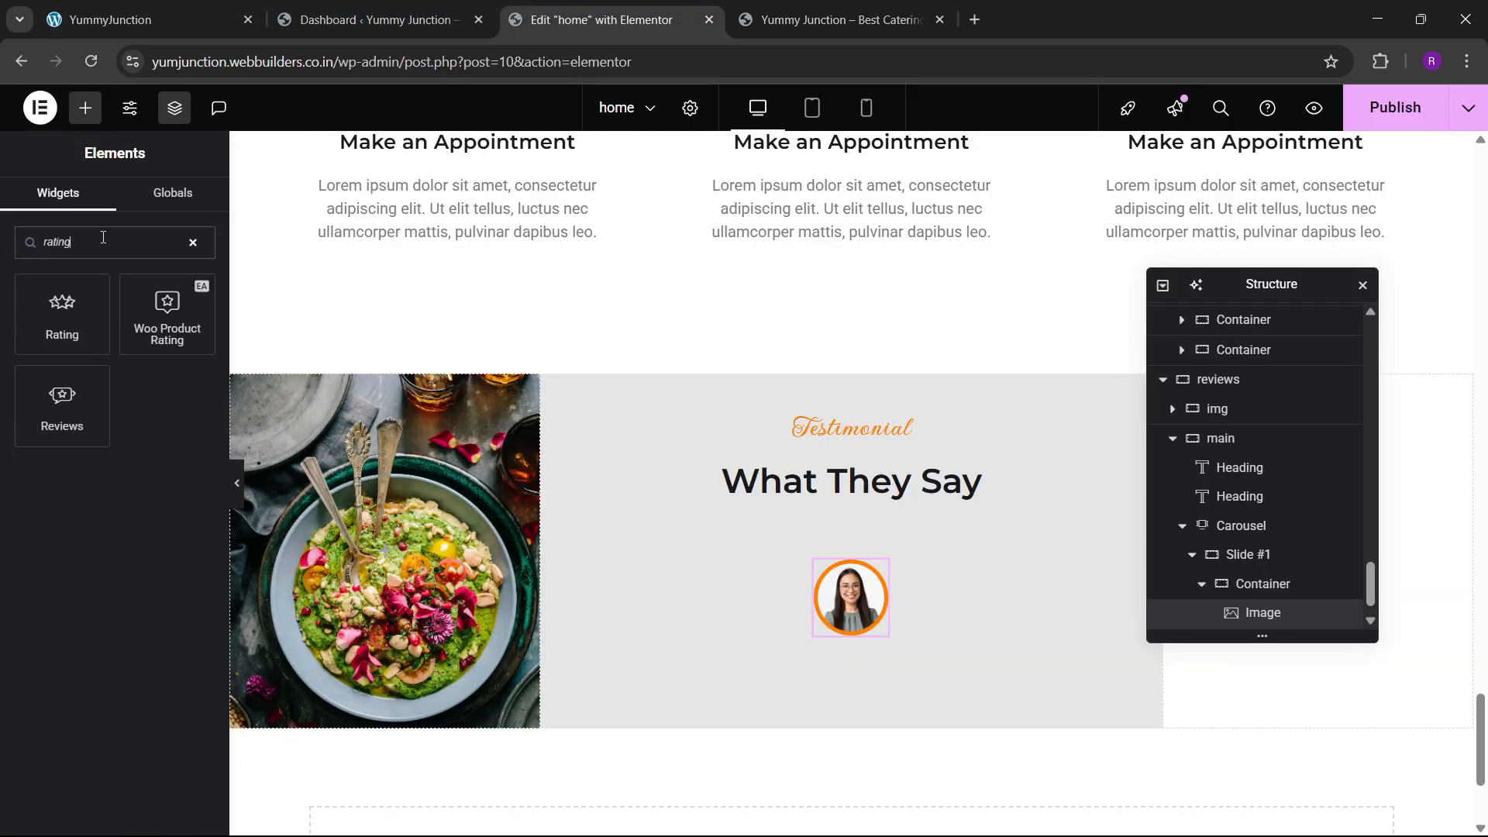
{"action": "left_click_drag", "start_coordinate": [62, 310], "coordinate": [887, 611]}
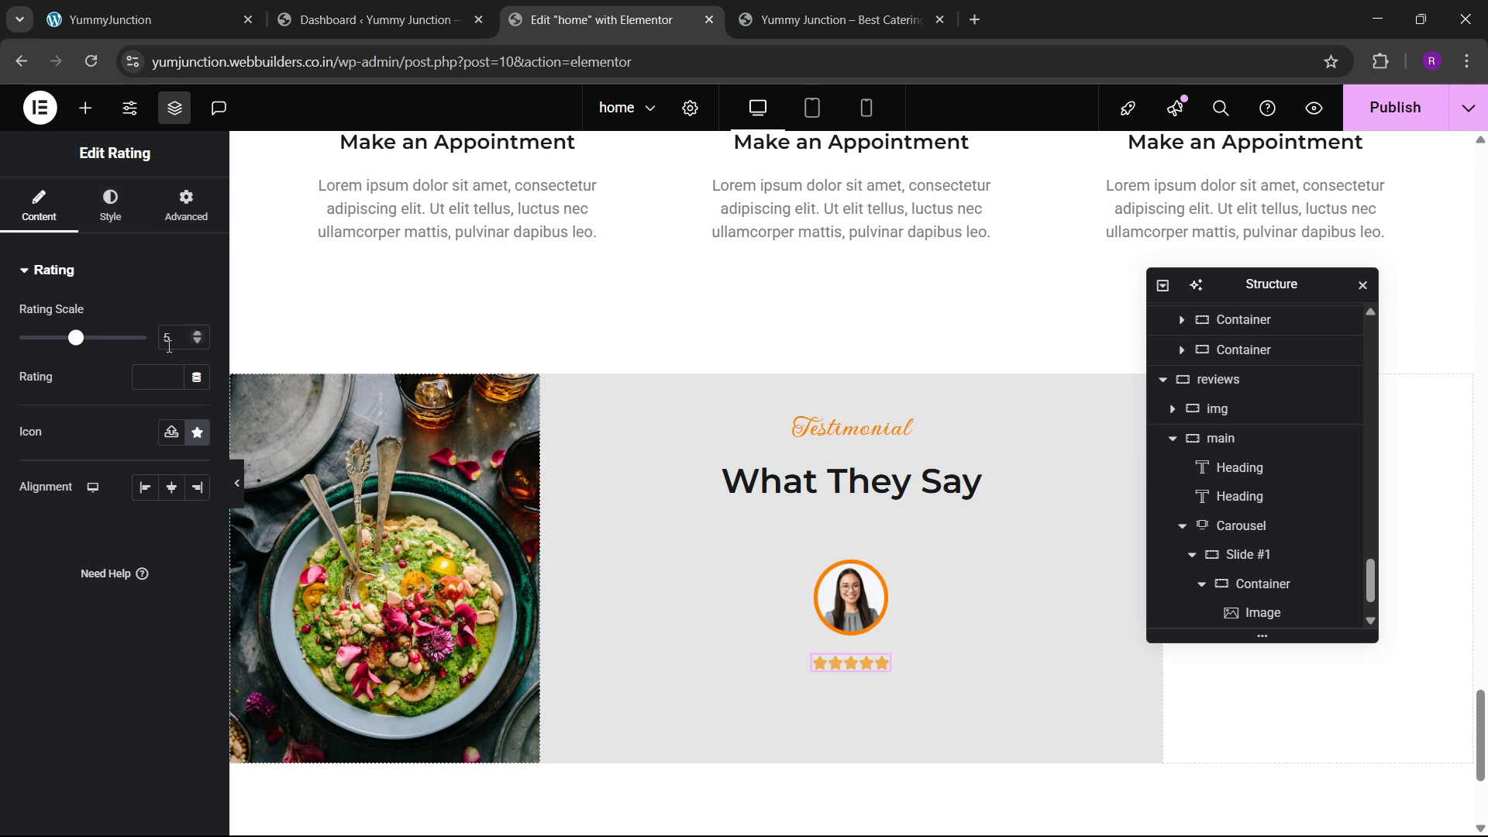
Style the rating stars with size 20 px, spacing 7 px and the global orange color
{"action": "left_click", "coordinate": [110, 205]}
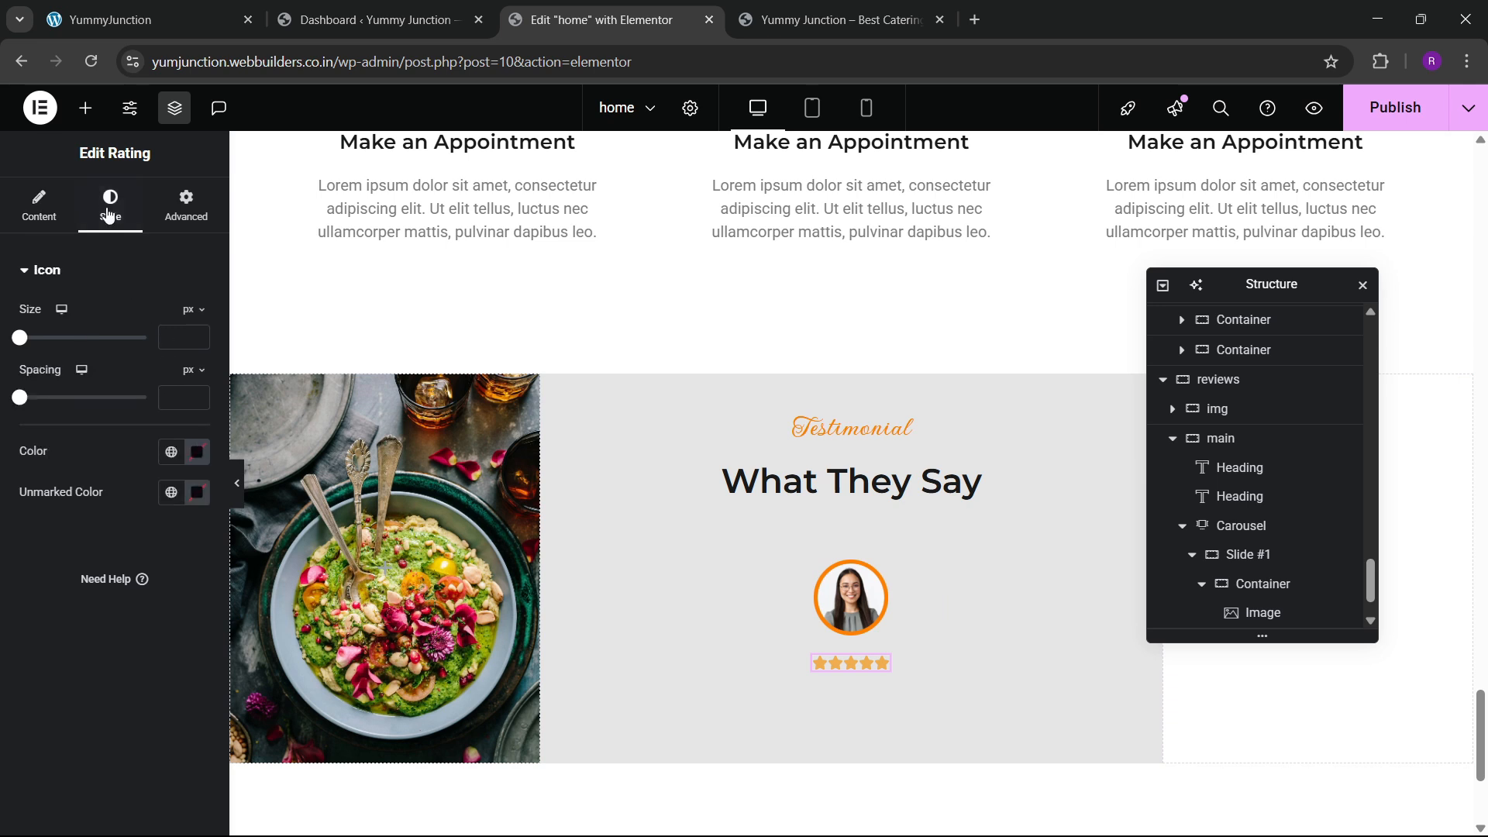
{"action": "left_click", "coordinate": [173, 338]}
{"action": "type", "text": "20"}
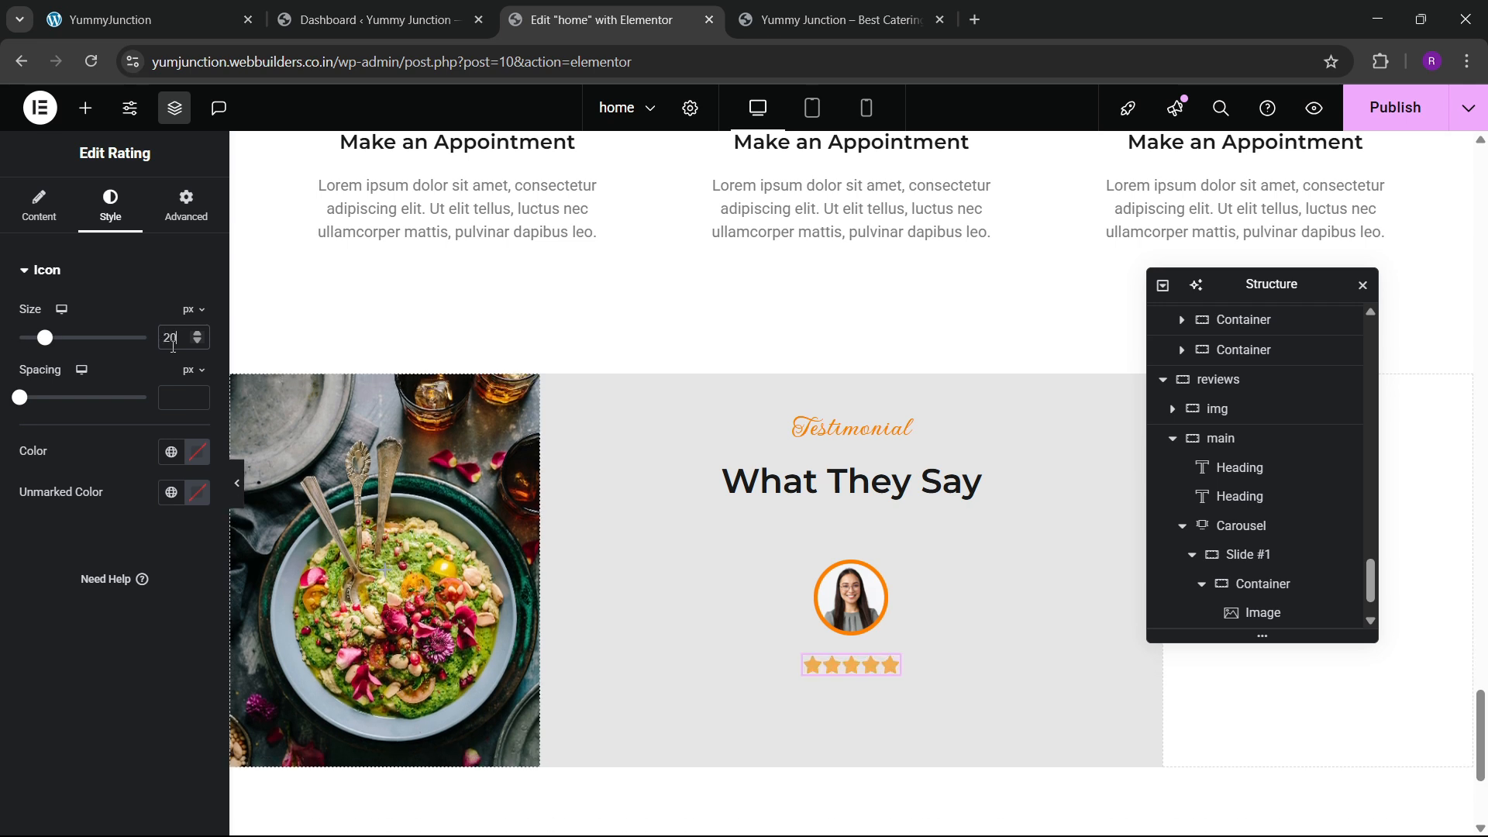
{"action": "left_click", "coordinate": [170, 452]}
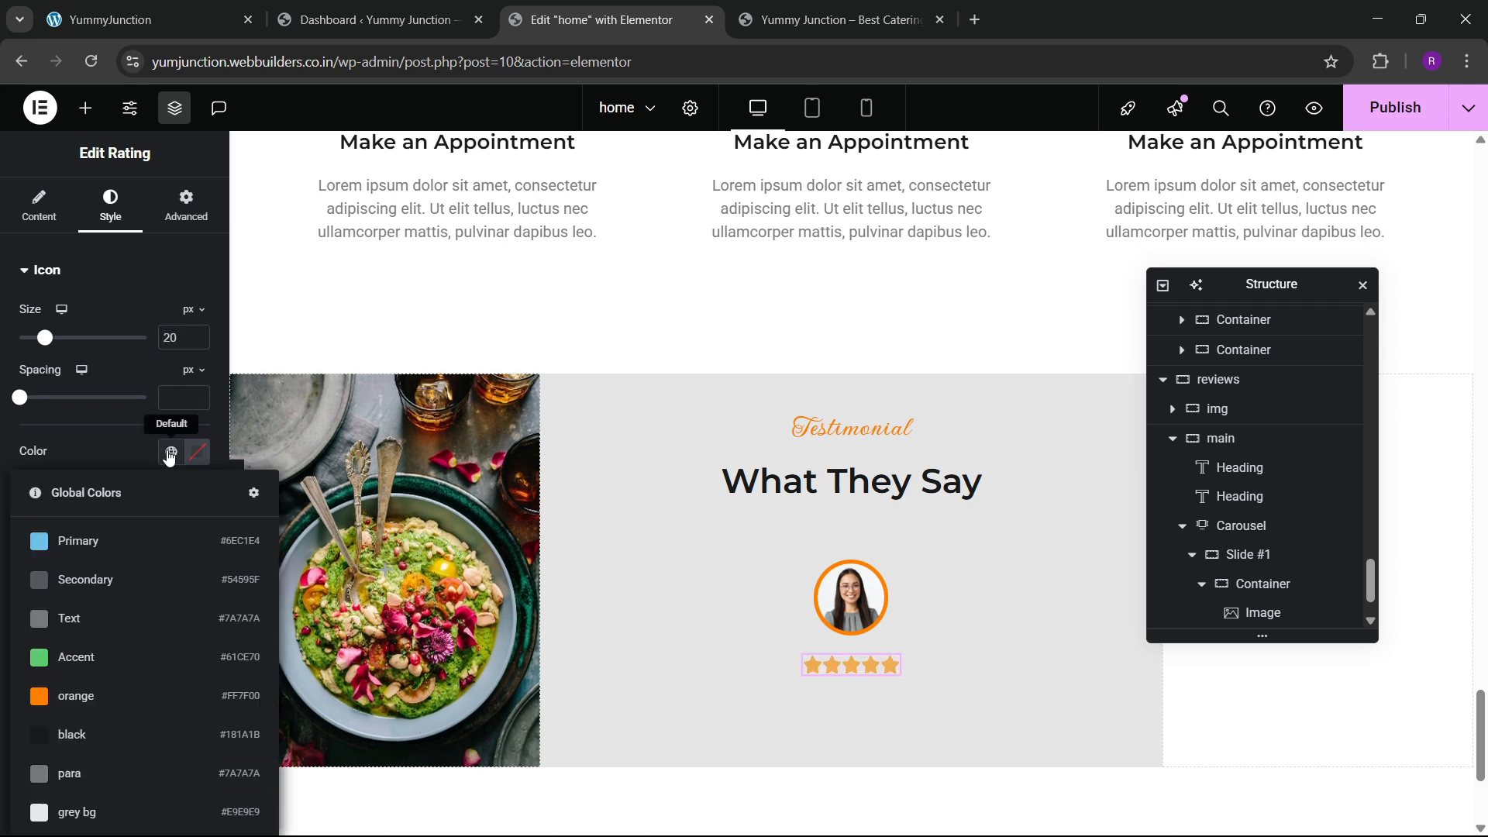
{"action": "left_click", "coordinate": [108, 690]}
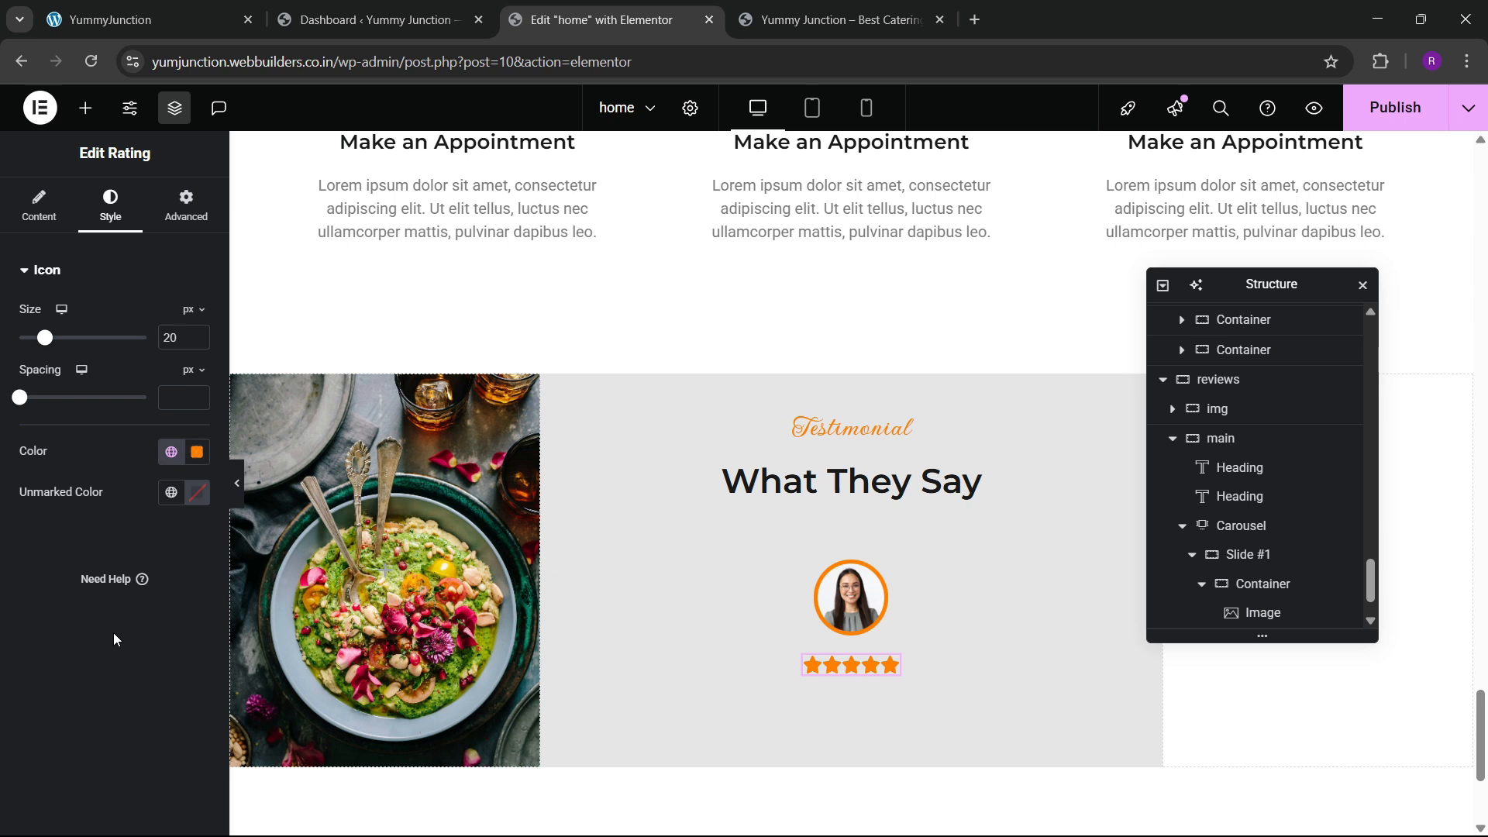
{"action": "left_click_drag", "start_coordinate": [21, 401], "coordinate": [31, 411]}
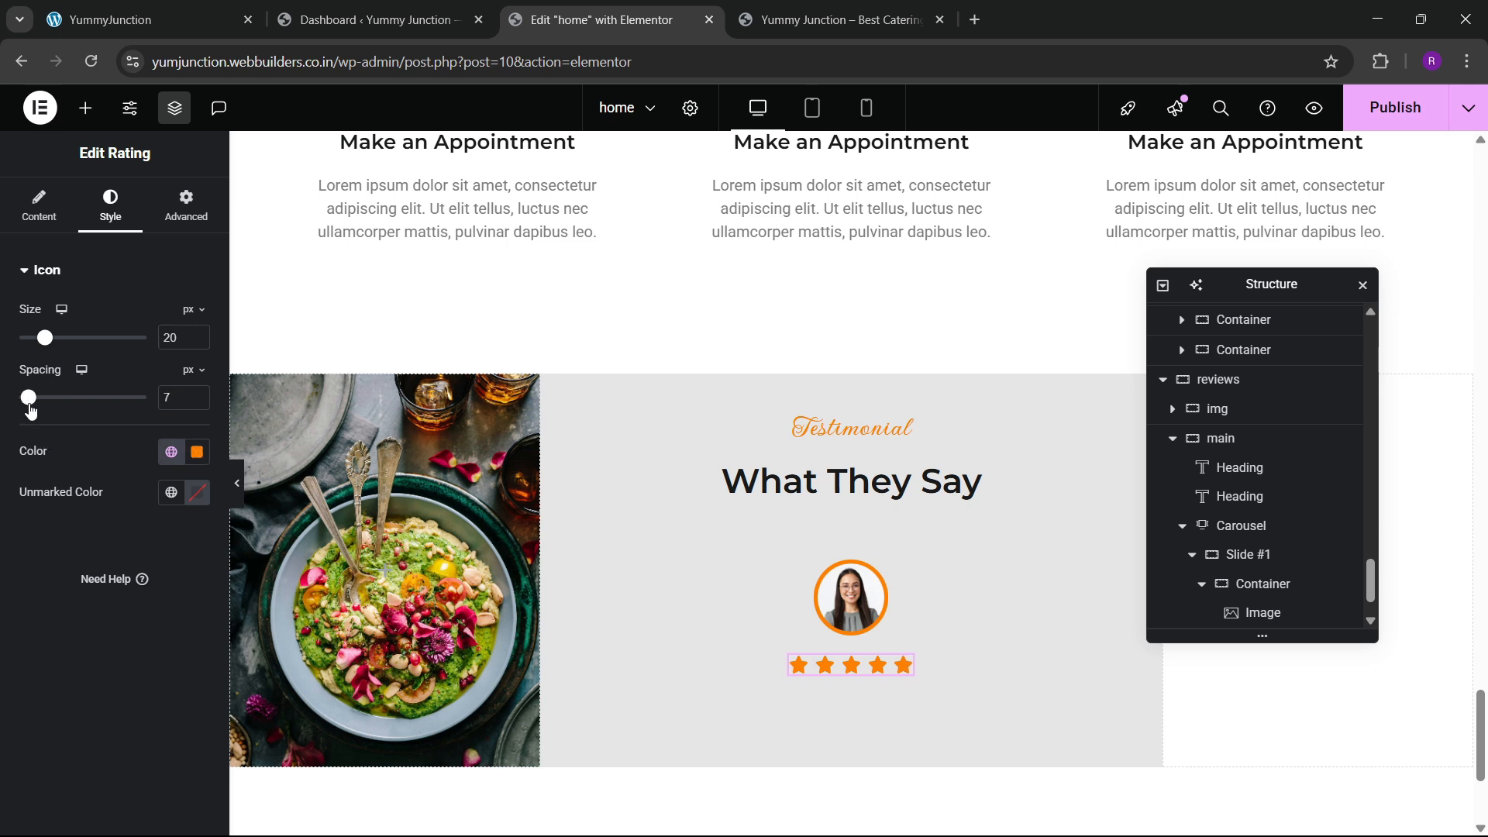
Try a Rating Scale of 3.5 for the stars, compare with the reference, and restore the scale to 5
{"action": "left_click", "coordinate": [39, 224]}
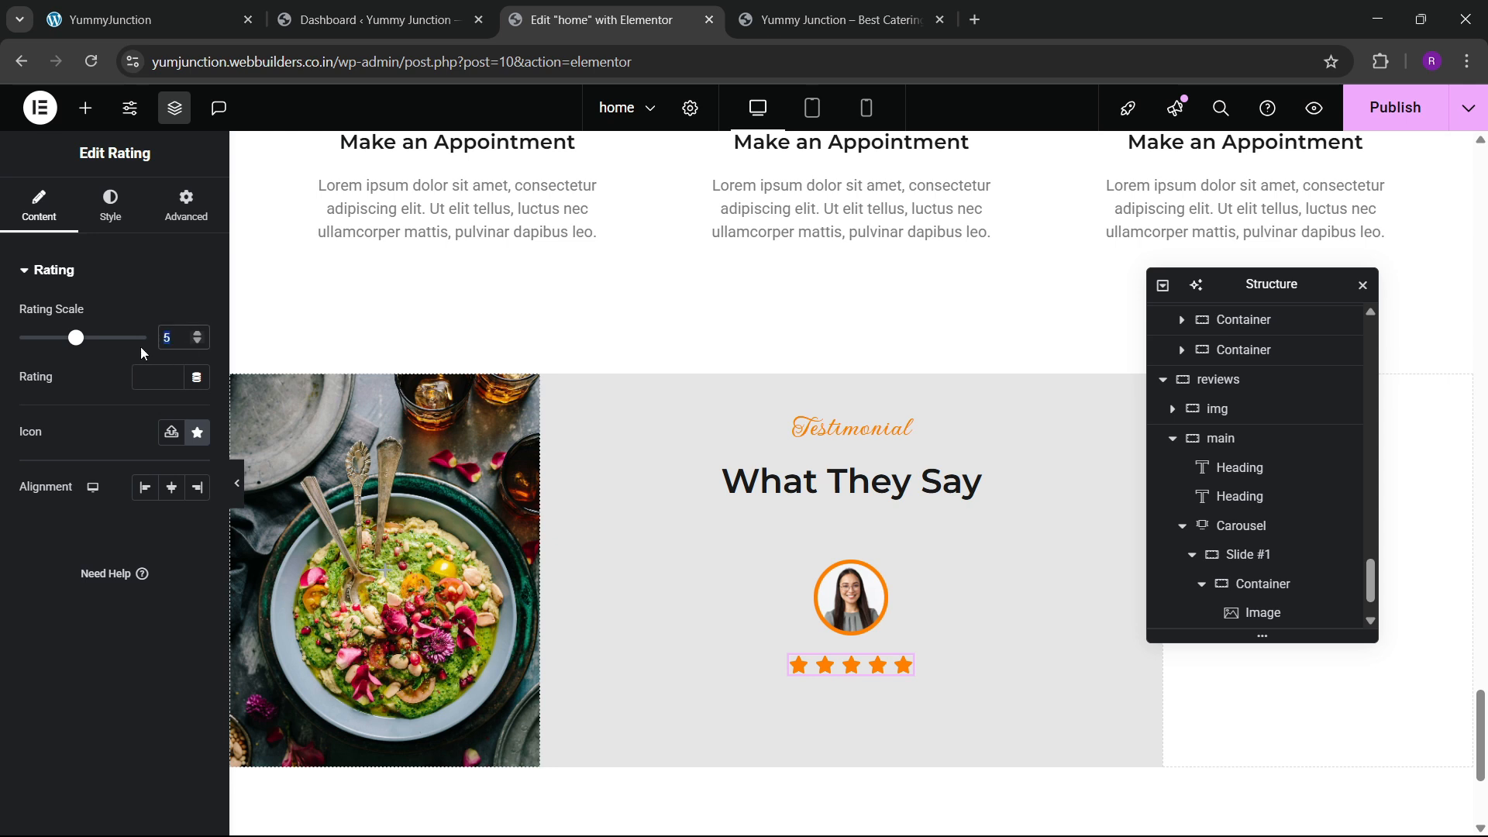
{"action": "type", "text": "3.5"}
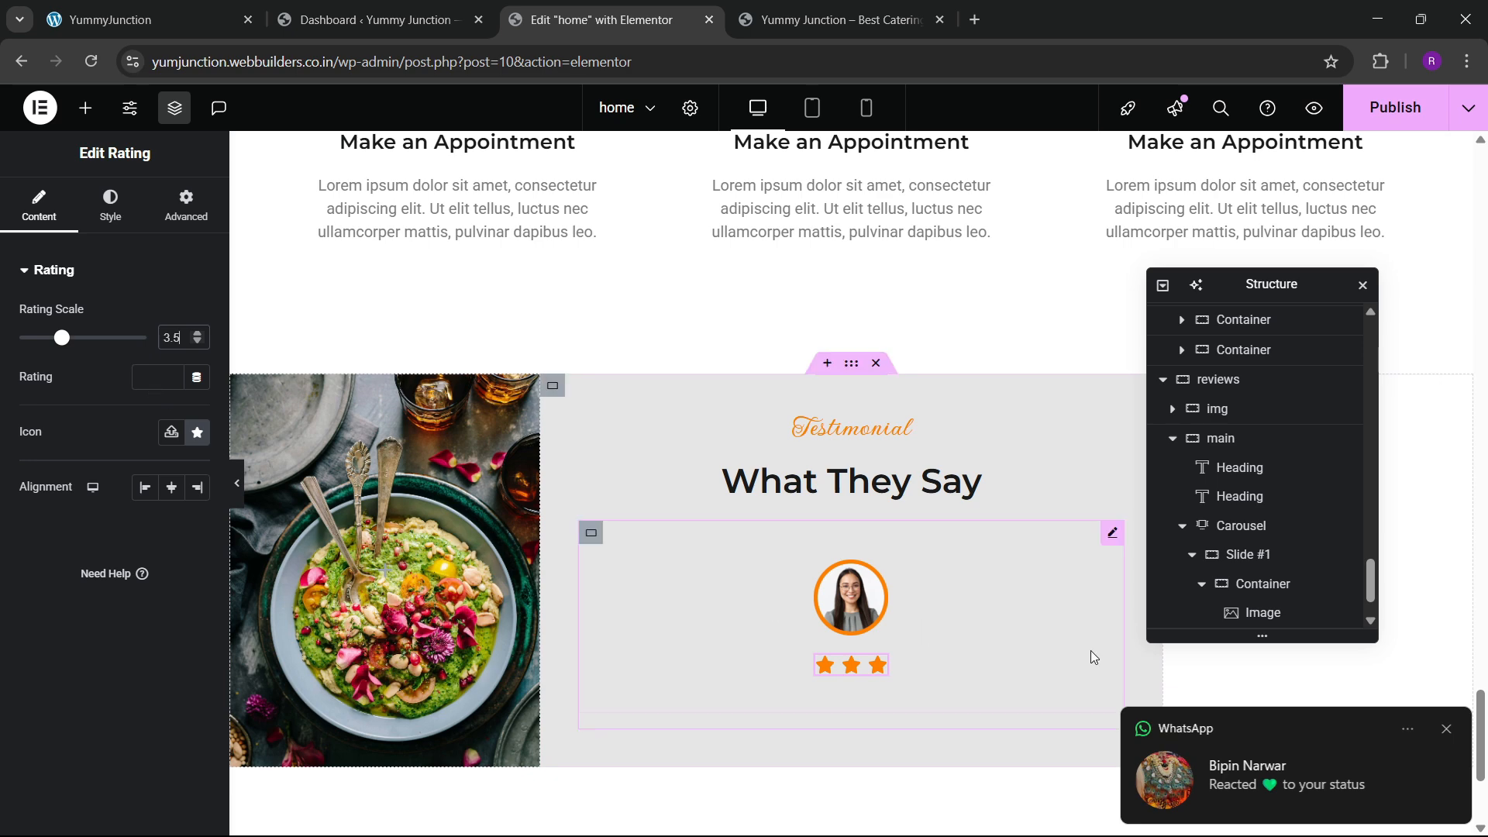
{"action": "left_click", "coordinate": [1443, 735]}
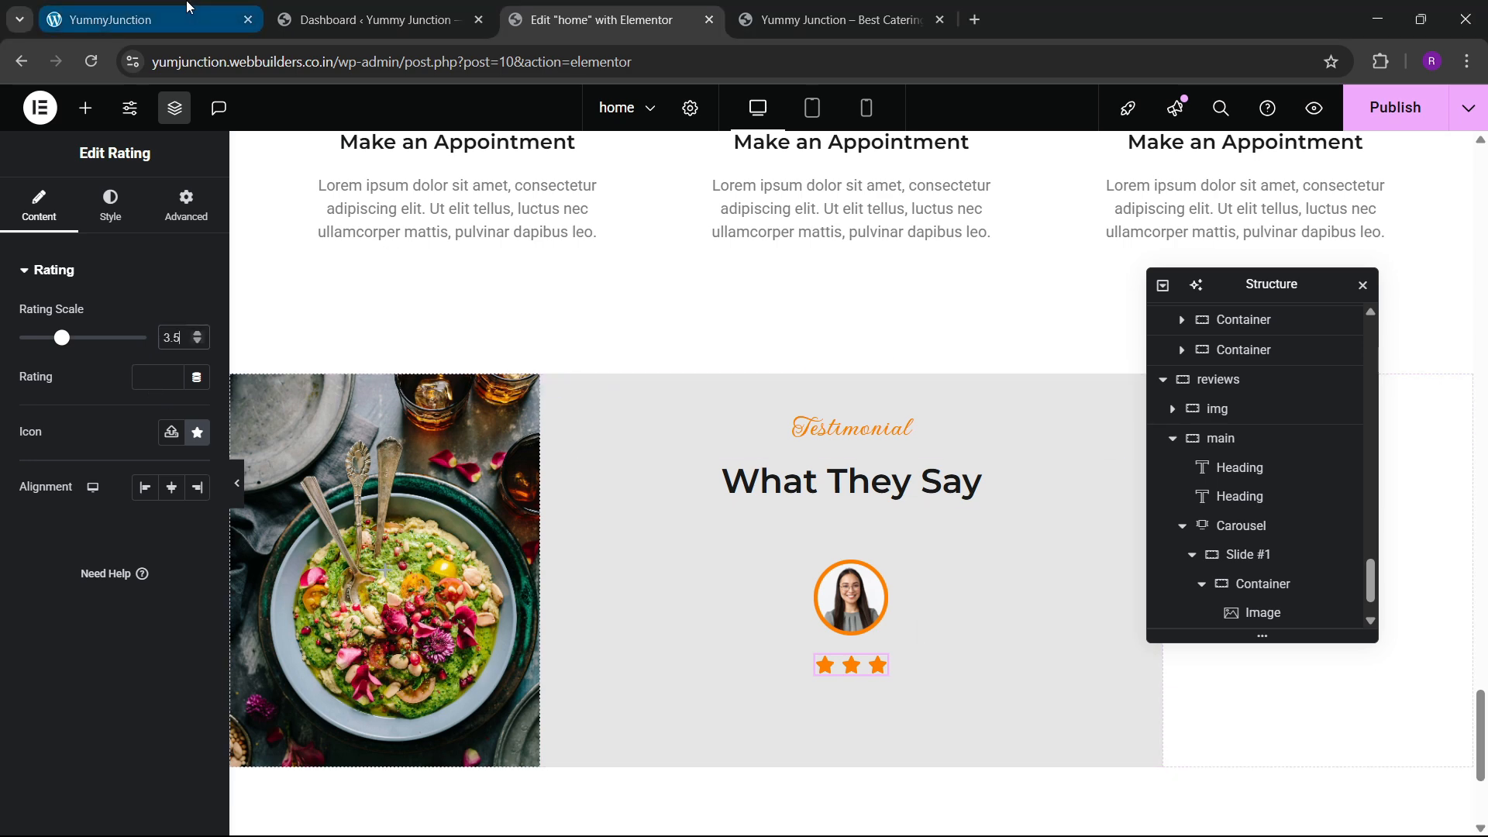
{"action": "left_click", "coordinate": [188, 9]}
{"action": "left_click", "coordinate": [612, 20]}
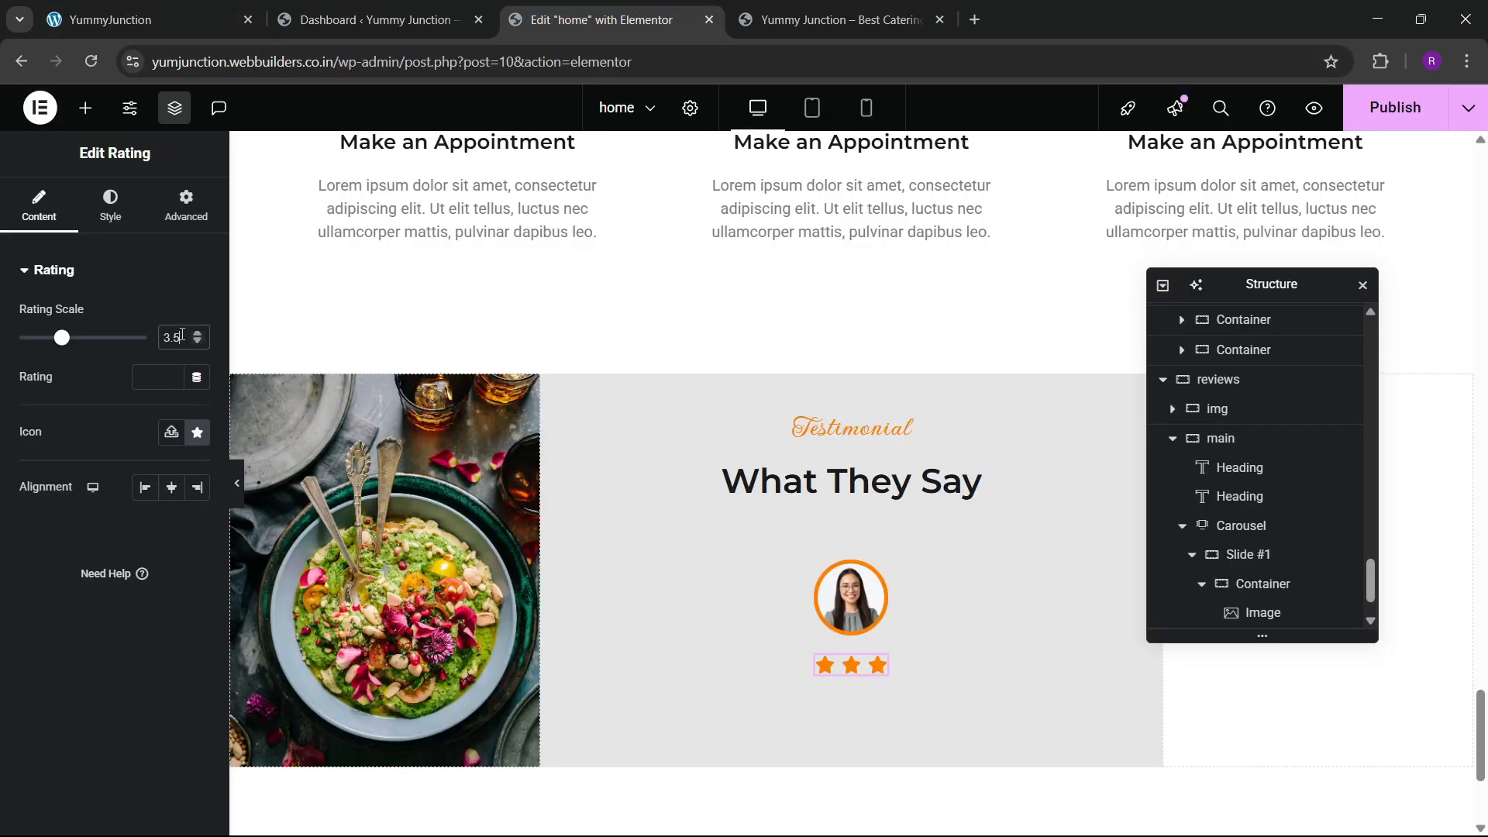
{"action": "key", "text": "BackSpace"}
{"action": "key", "text": "BackSpace"}
{"action": "key", "text": "BackSpace"}
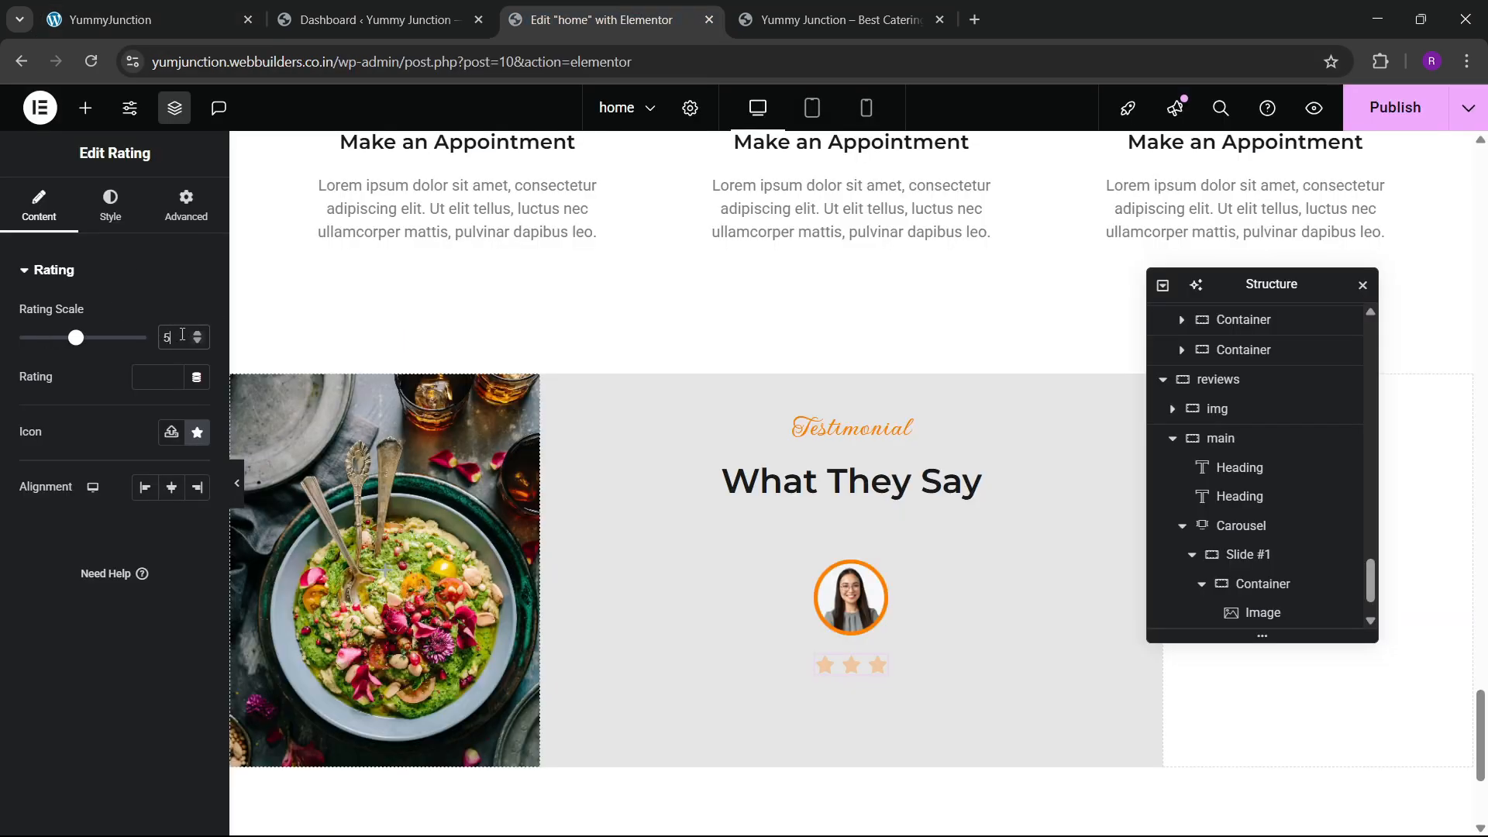
Copy the paragraph under the first Make an Appointment heading and paste it below the rating stars in the slide
{"action": "left_click", "coordinate": [166, 11]}
{"action": "left_click", "coordinate": [613, 19]}
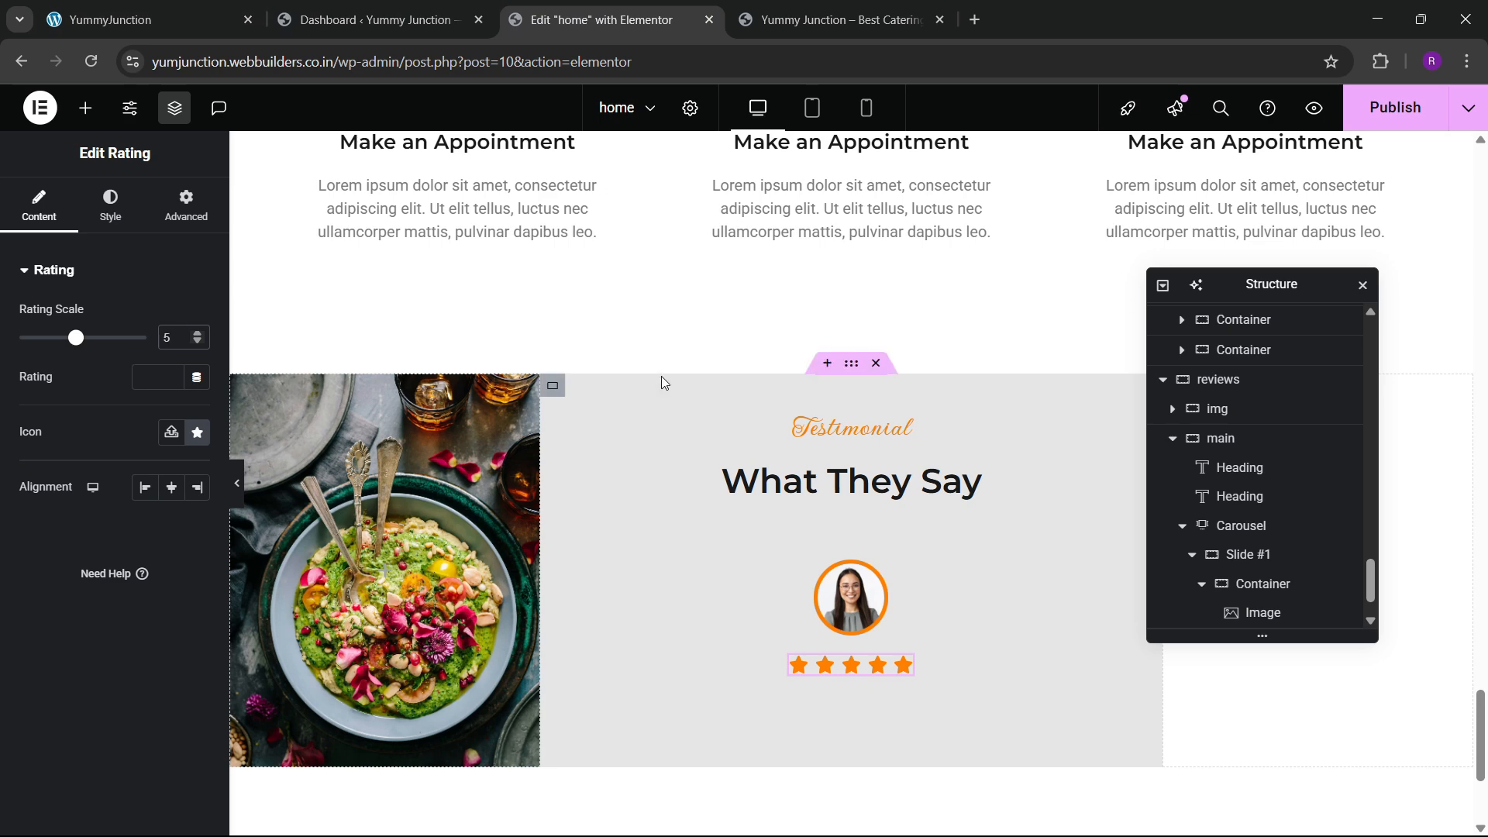
{"action": "scroll", "coordinate": [668, 364], "scroll_direction": "up", "scroll_amount": 1}
{"action": "right_click", "coordinate": [521, 310]}
{"action": "left_click", "coordinate": [956, 469]}
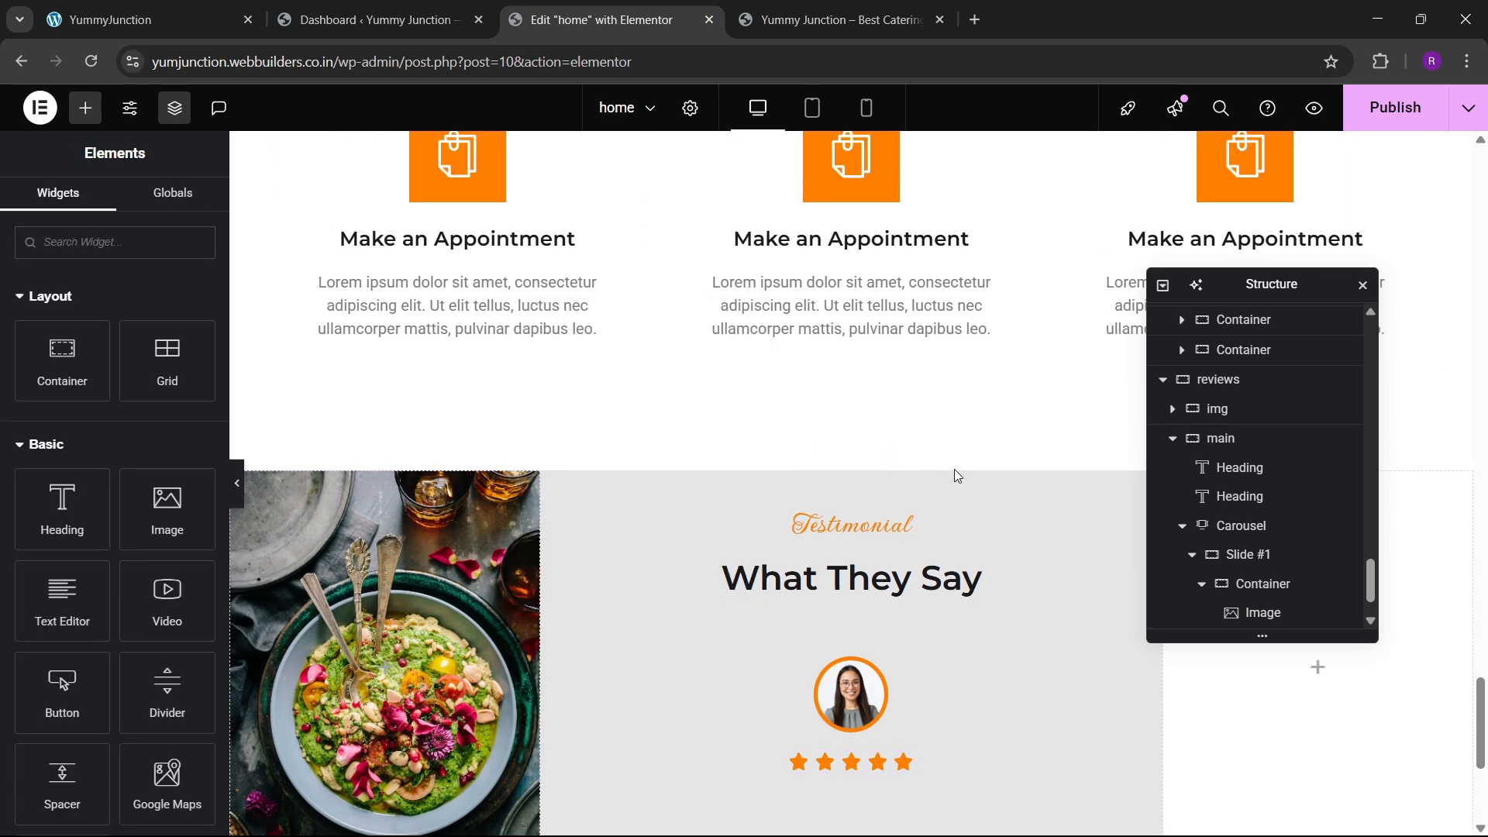
{"action": "scroll", "coordinate": [949, 481], "scroll_direction": "down", "scroll_amount": 5}
{"action": "right_click", "coordinate": [852, 375]}
{"action": "left_click", "coordinate": [887, 504]}
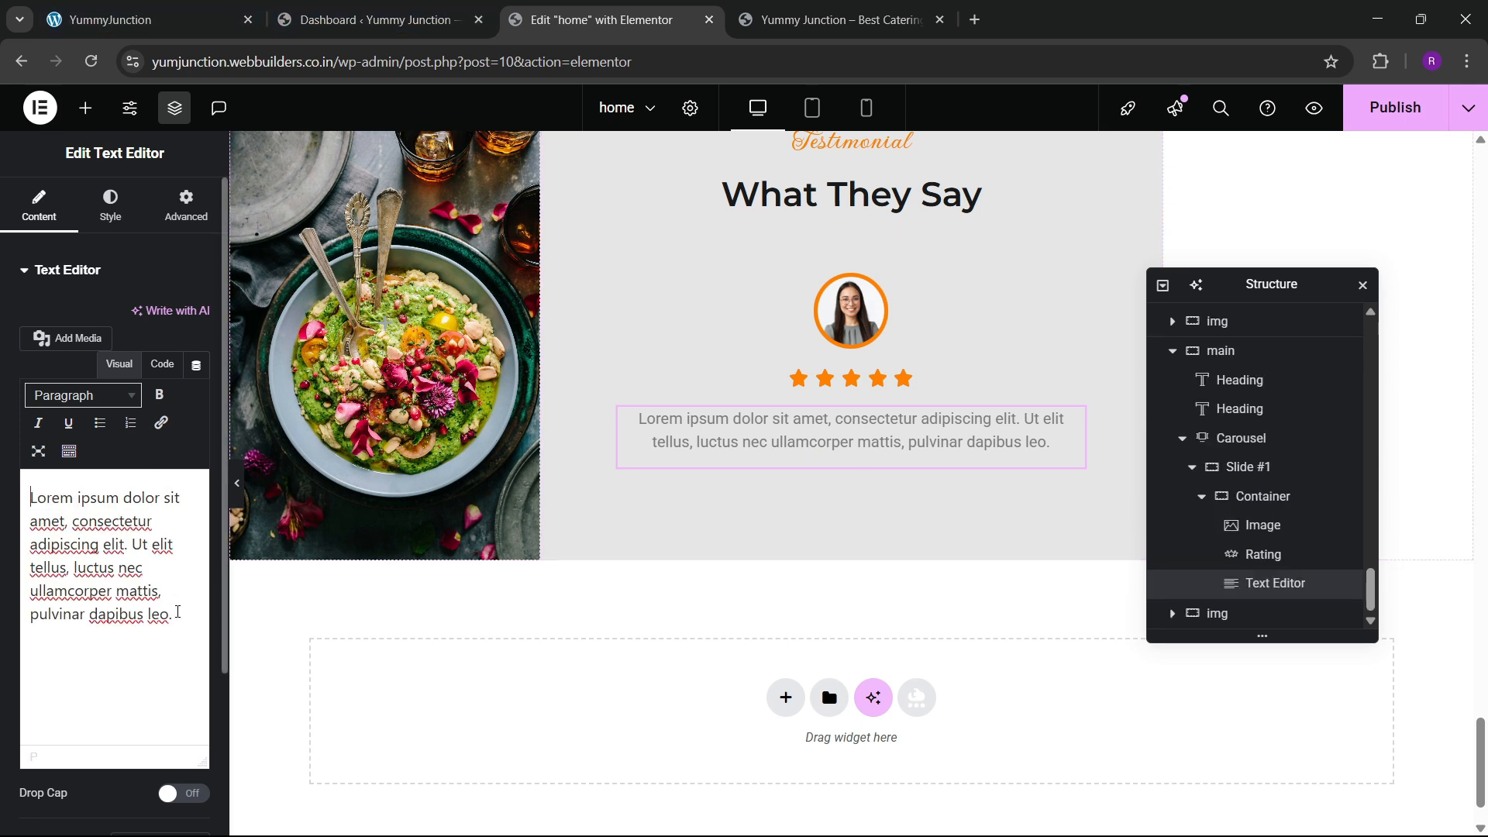
Lengthen the testimonial paragraph by duplicating its Lorem ipsum text until it appears three times
{"action": "left_click_drag", "start_coordinate": [174, 615], "coordinate": [32, 506]}
{"action": "key", "text": "ctrl+c"}
{"action": "left_click", "coordinate": [71, 614]}
{"action": "key", "text": "ctrl+v"}
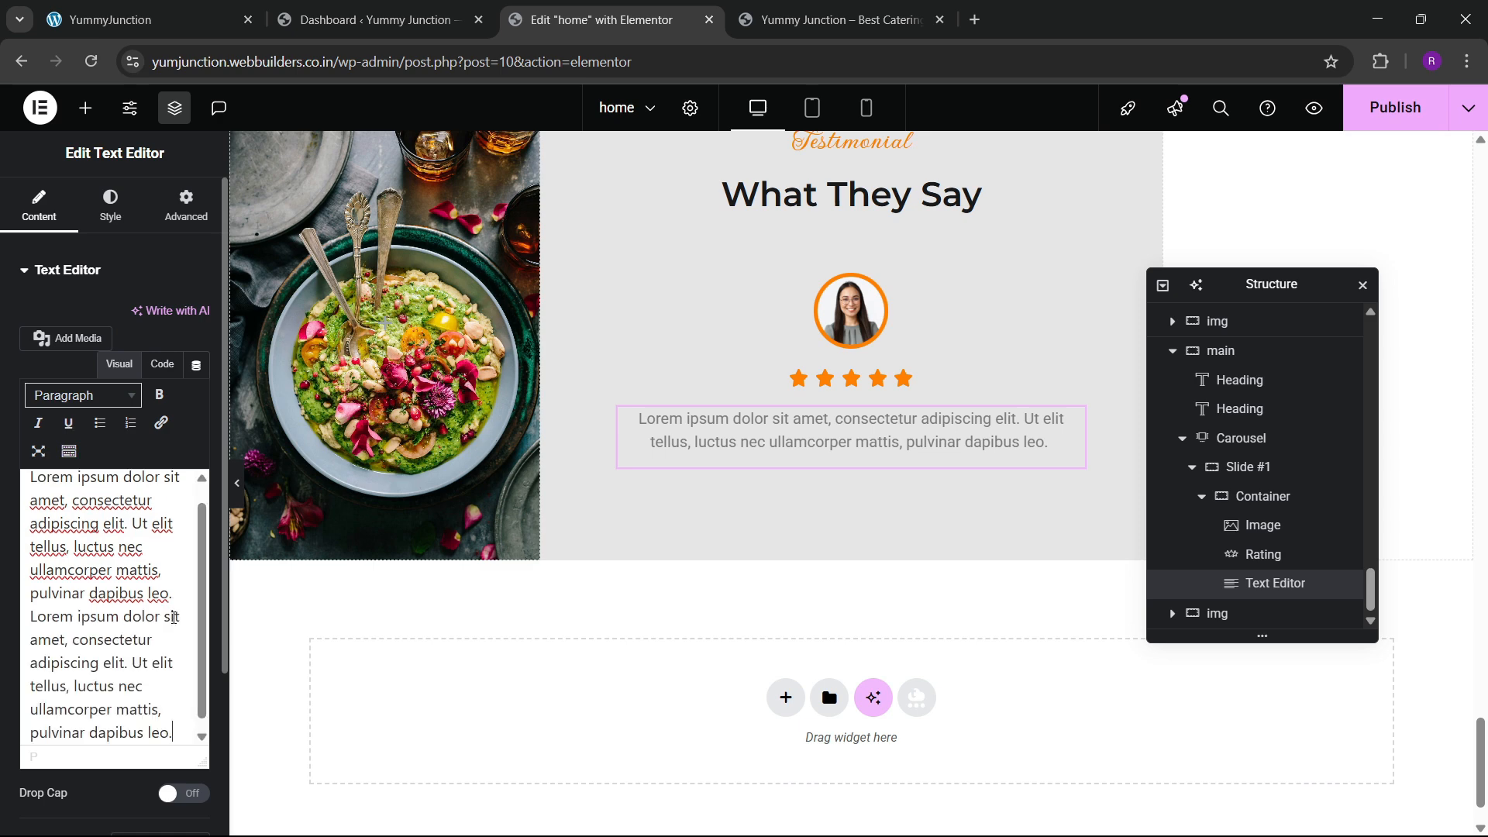
{"action": "key", "text": "ctrl+v"}
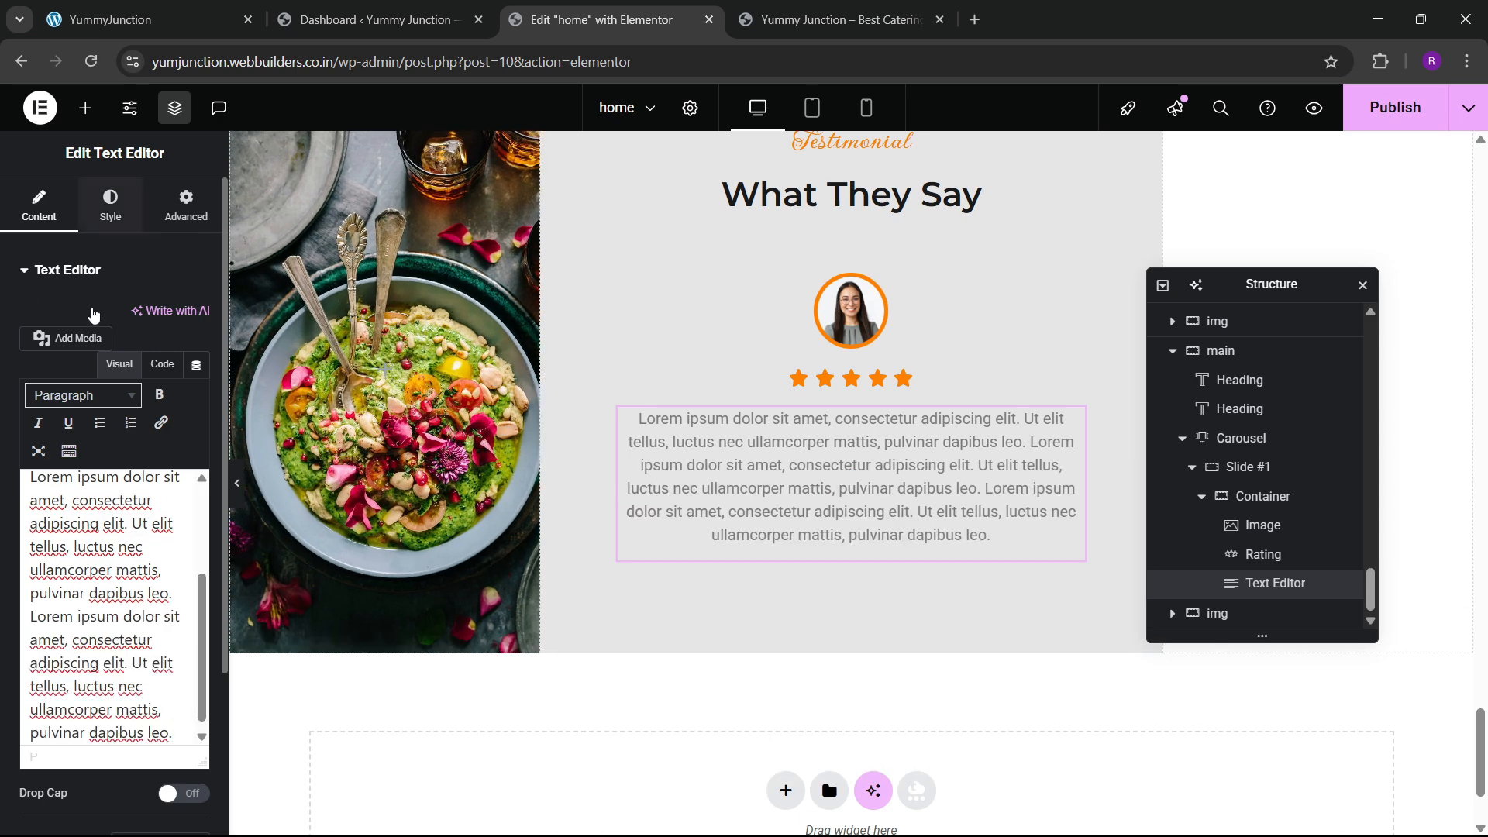
Set the testimonial paragraph's typography to the Montserrat family with weight 500 (Medium)
{"action": "left_click", "coordinate": [110, 205]}
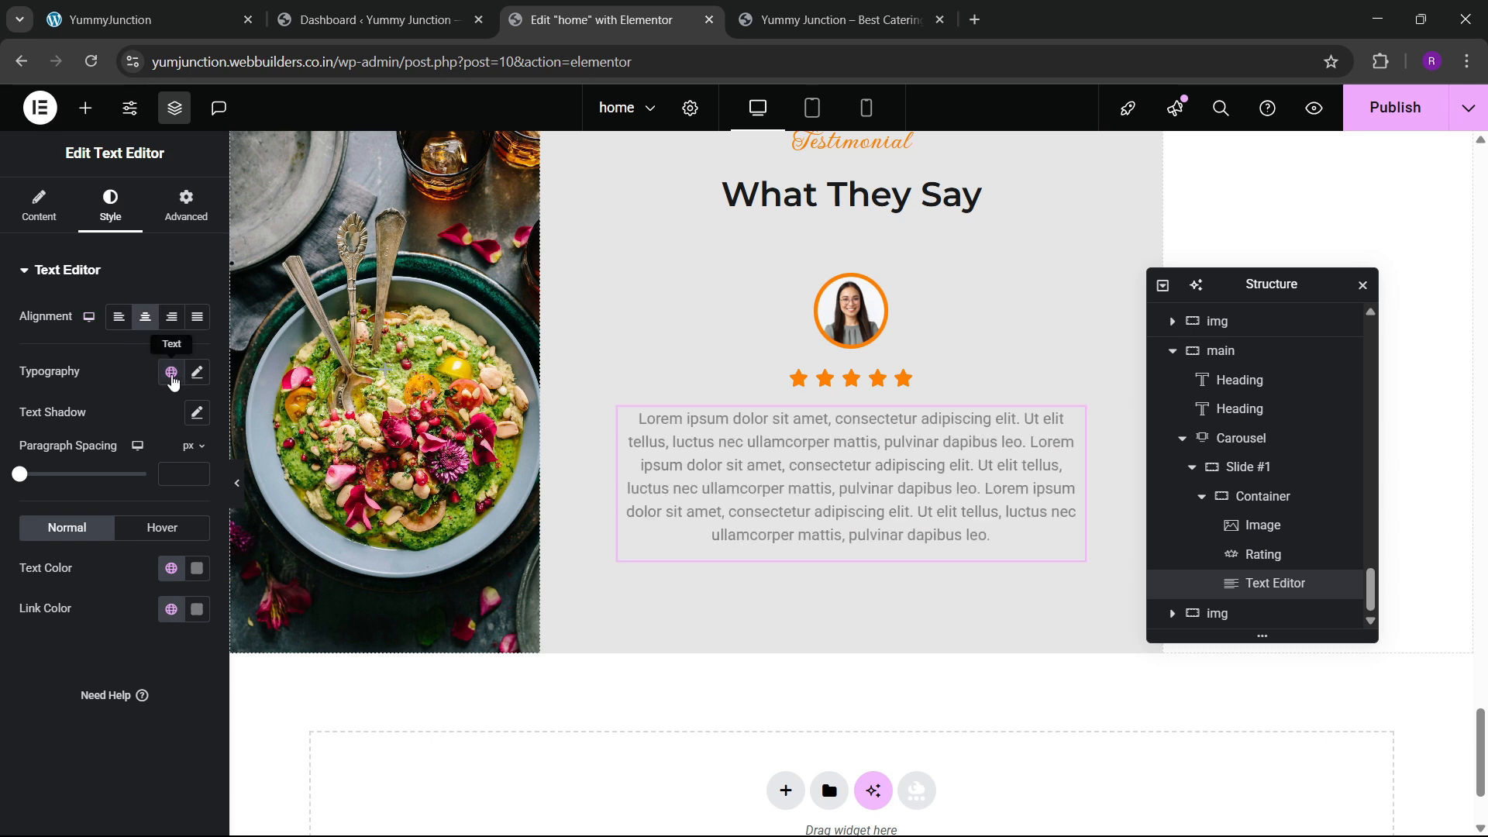
{"action": "left_click", "coordinate": [196, 373]}
{"action": "left_click", "coordinate": [155, 462]}
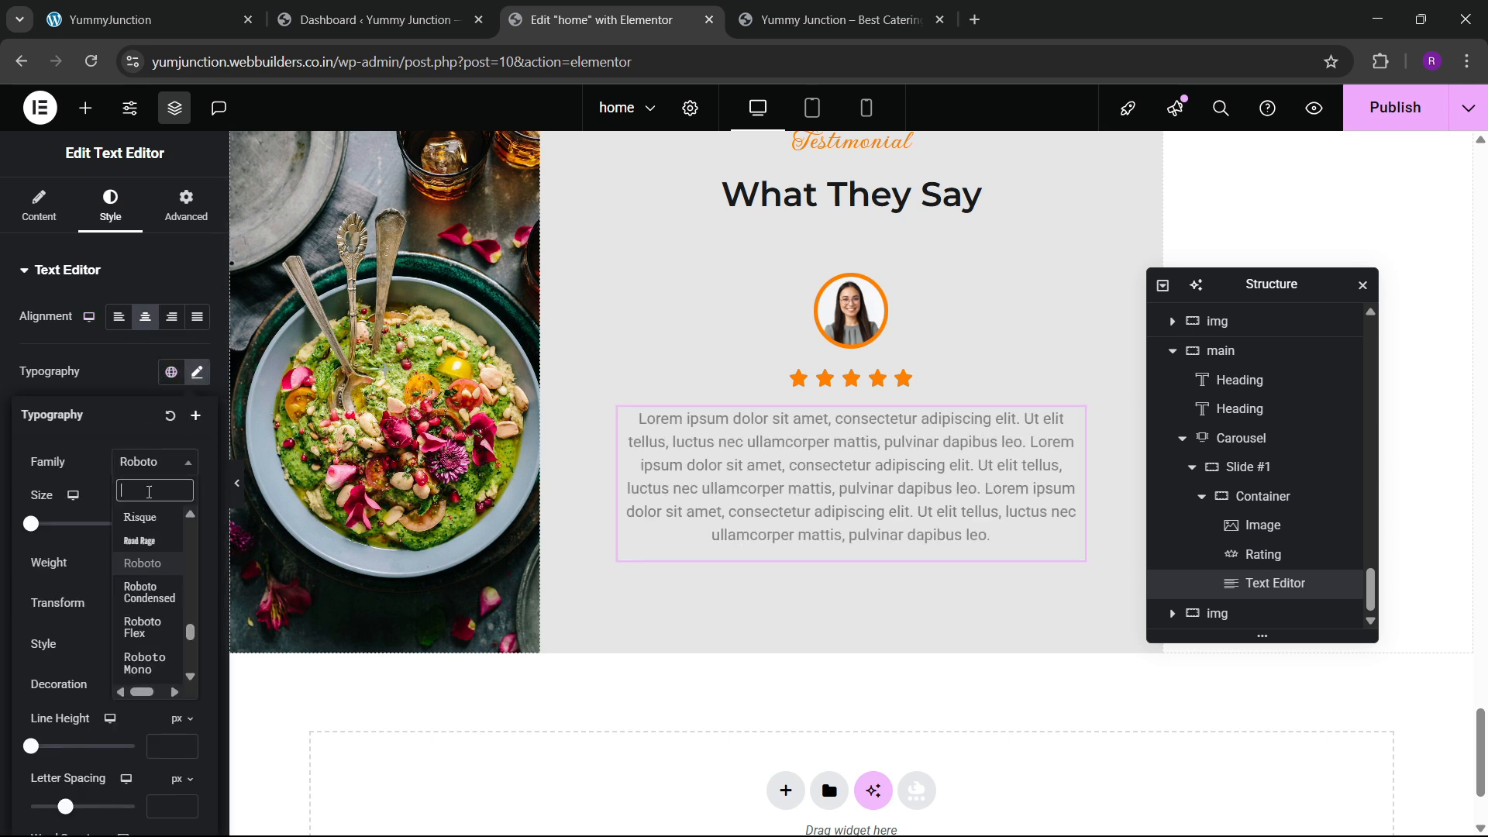
{"action": "type", "text": "monts"}
{"action": "key", "text": "Return"}
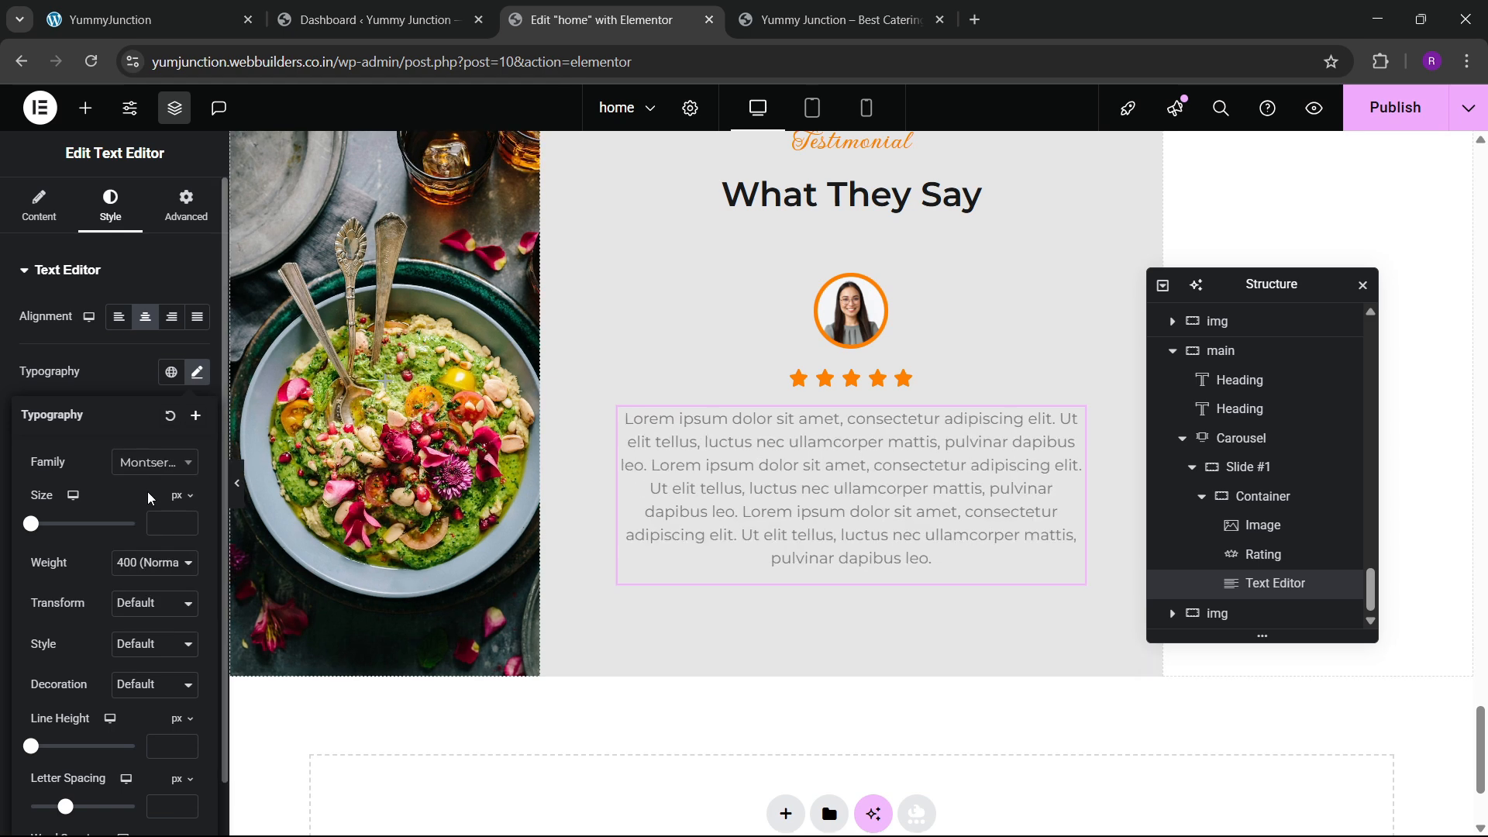
{"action": "left_click", "coordinate": [148, 564]}
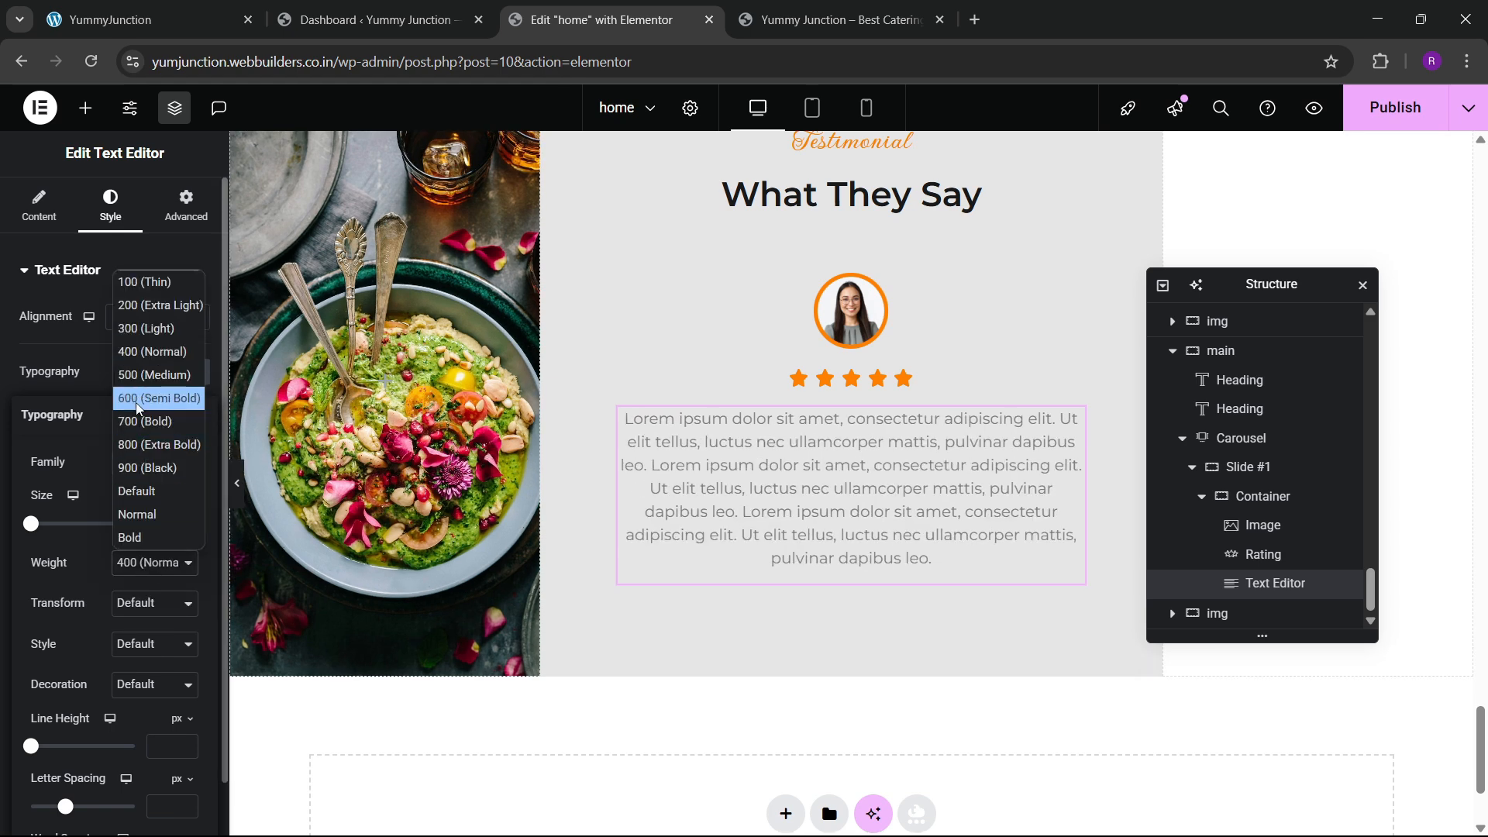
{"action": "left_click", "coordinate": [140, 381]}
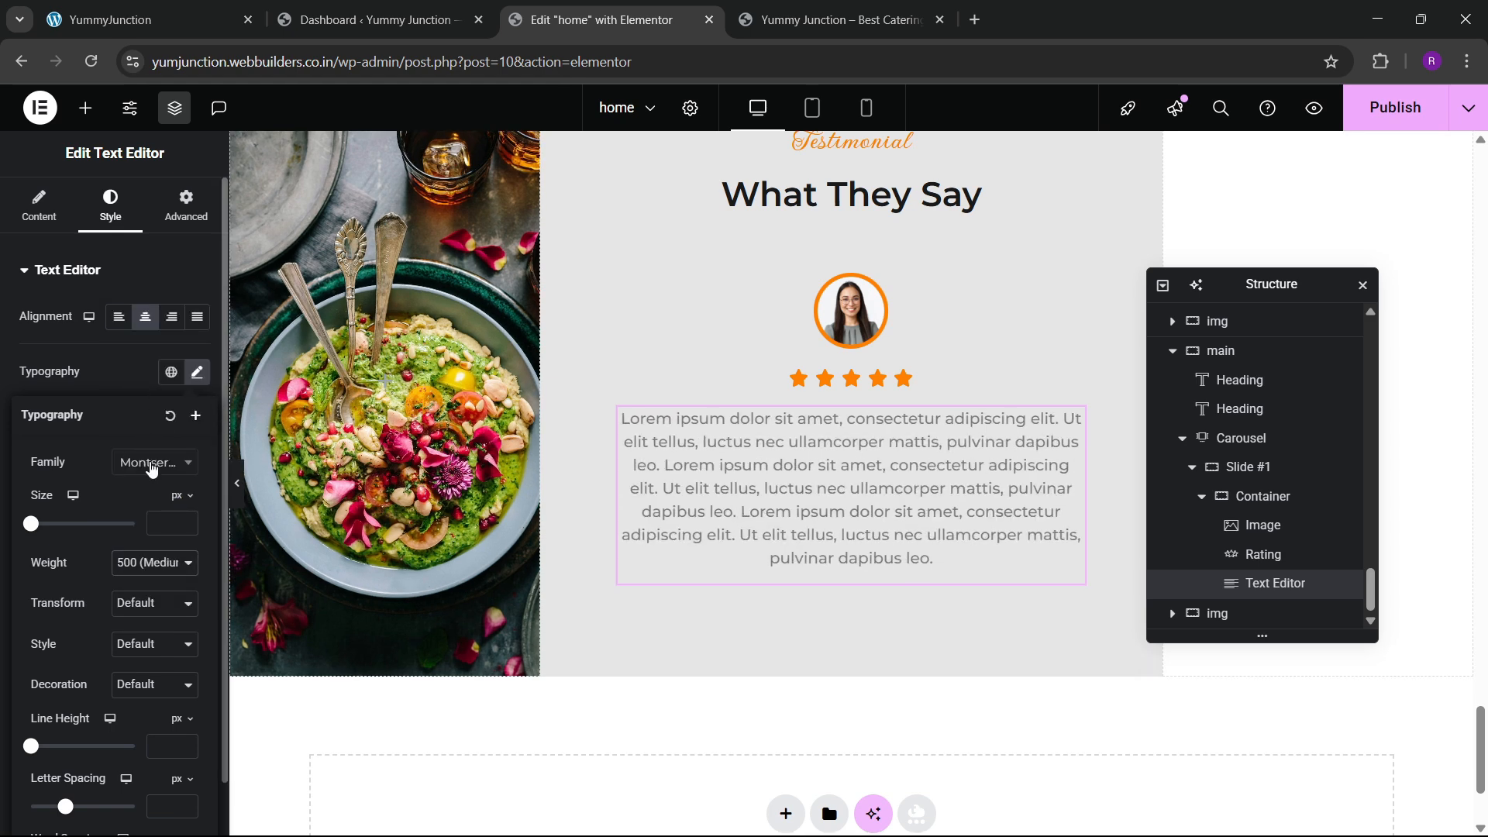
Set the testimonial paragraph's typography to the Roboto family, weight 400 (Normal) and Italic style
{"action": "left_click", "coordinate": [152, 469]}
{"action": "type", "text": "roboto"}
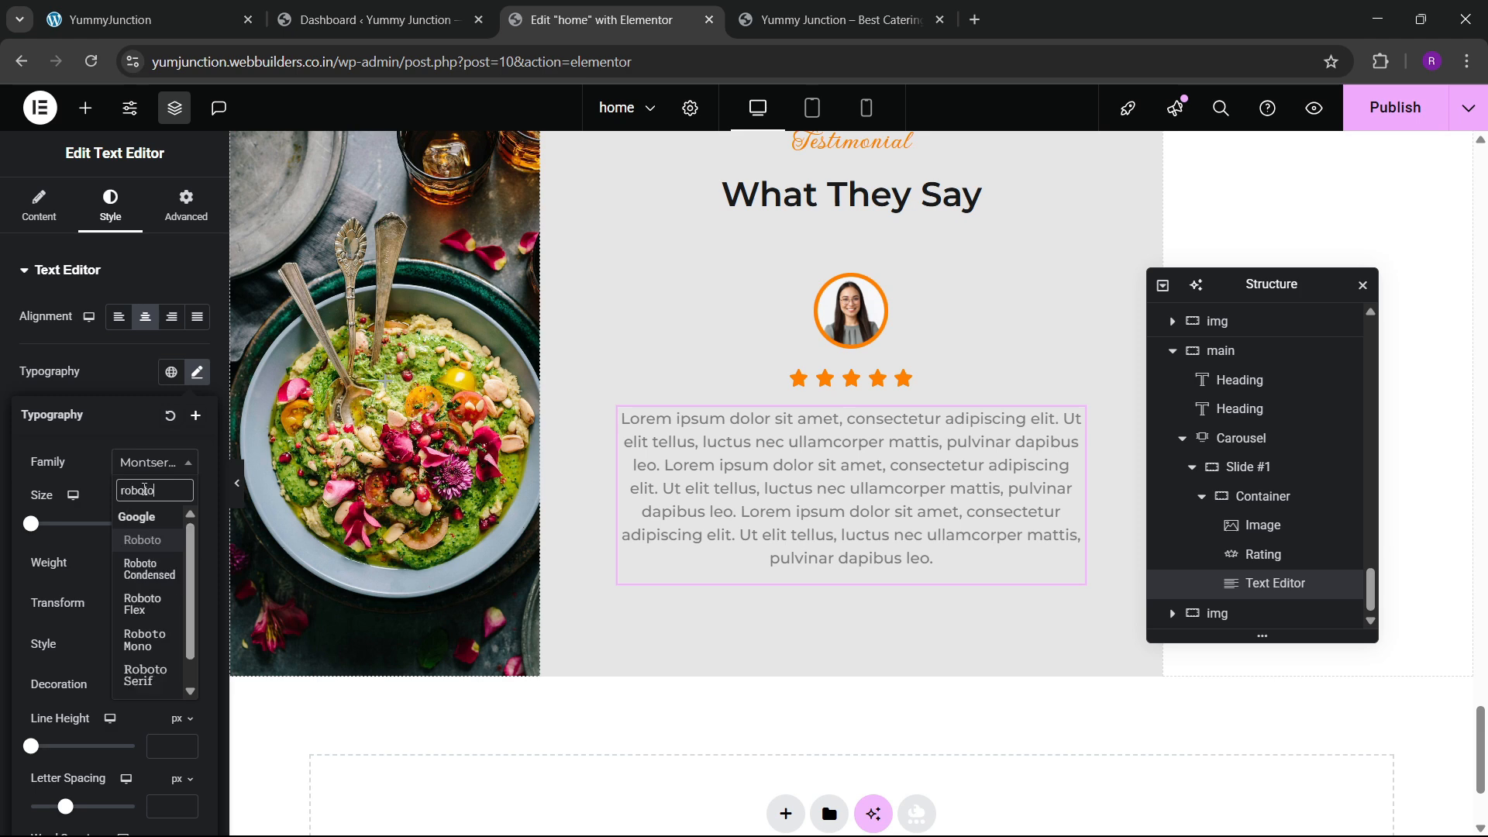
{"action": "key", "text": "Return"}
{"action": "left_click", "coordinate": [157, 548]}
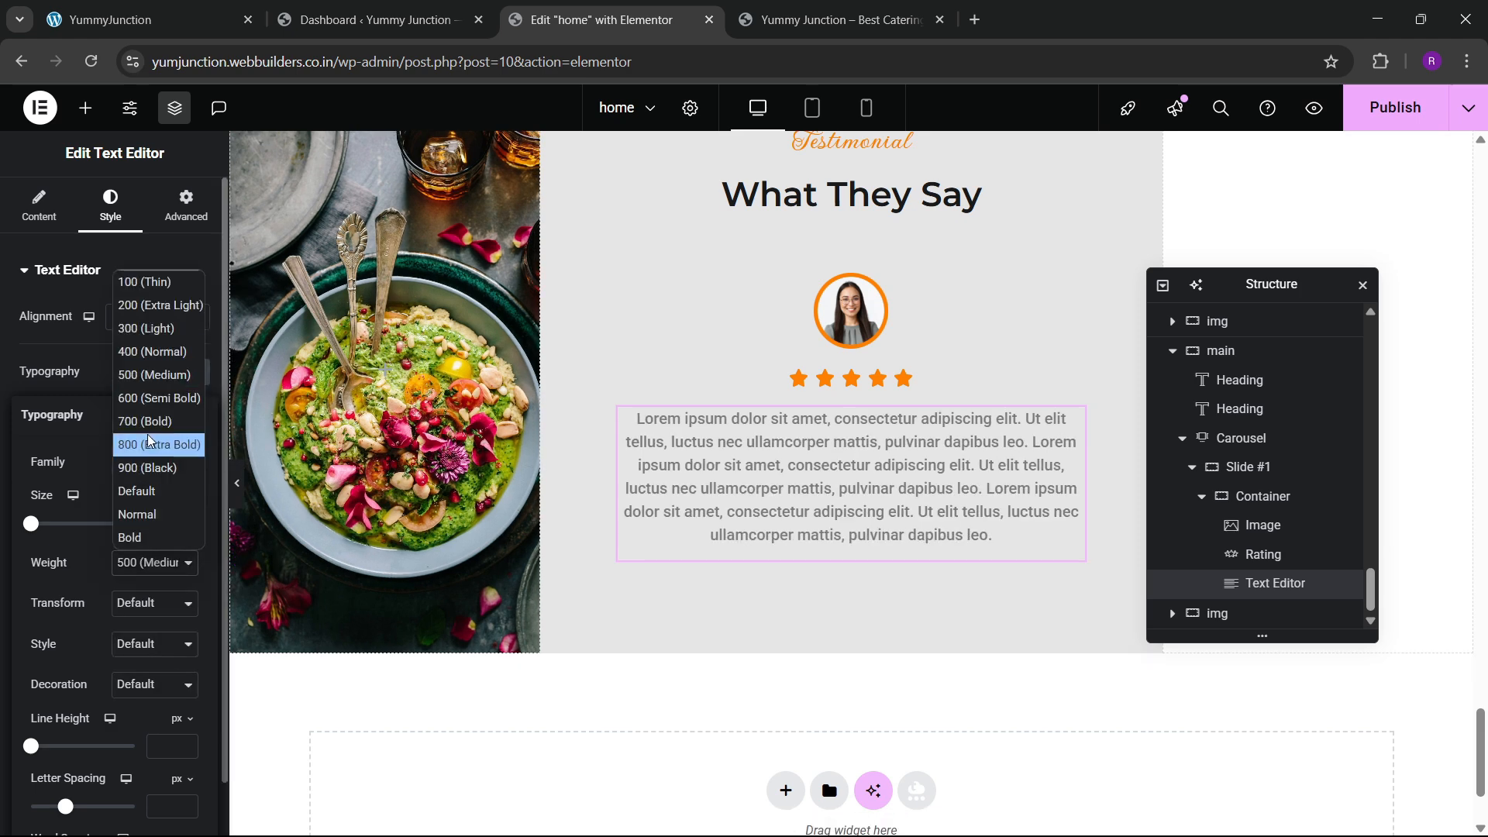
{"action": "left_click", "coordinate": [129, 422]}
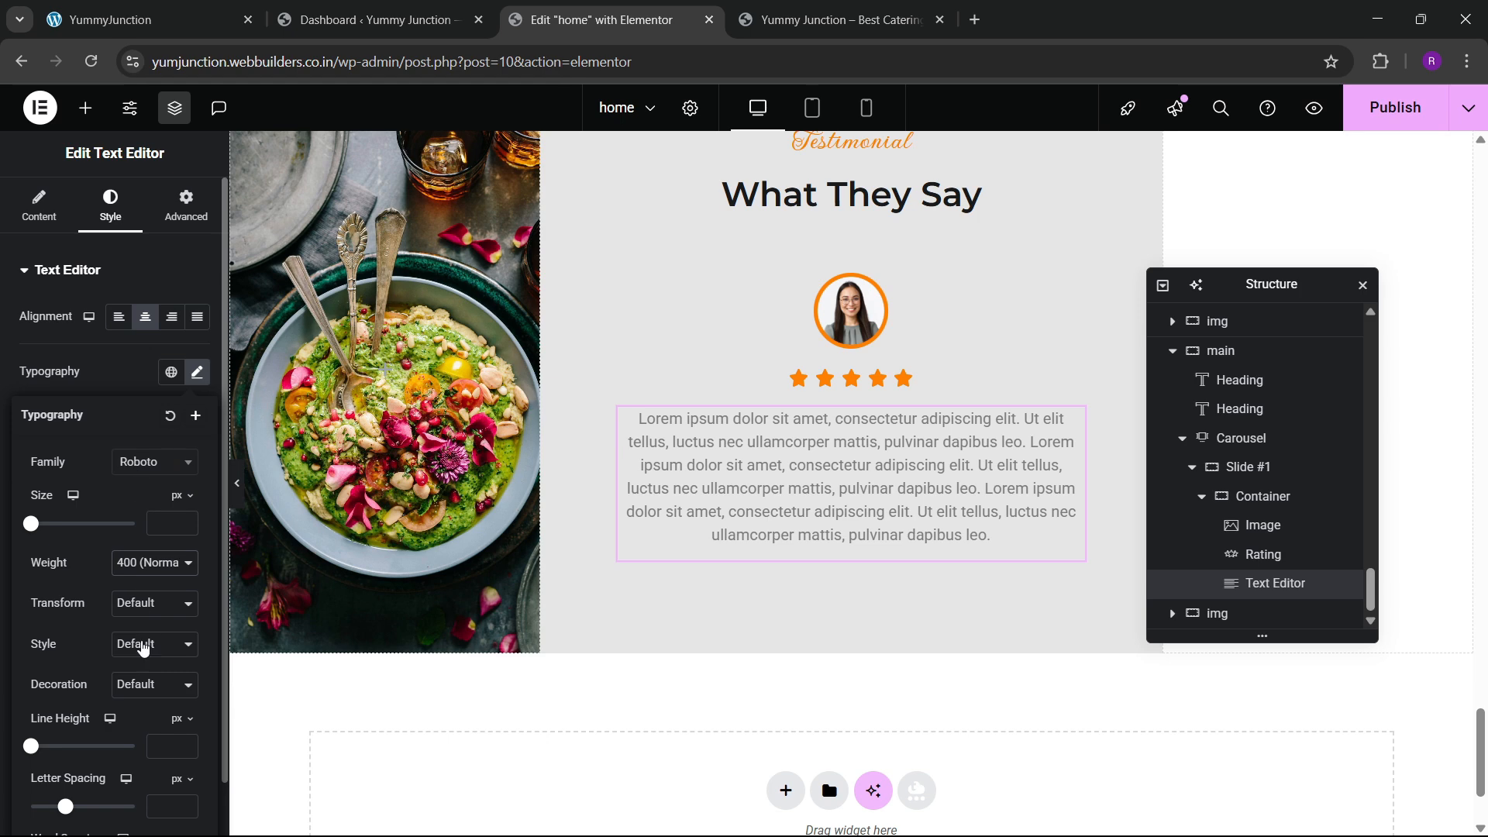
{"action": "left_click", "coordinate": [143, 649]}
{"action": "left_click", "coordinate": [135, 713]}
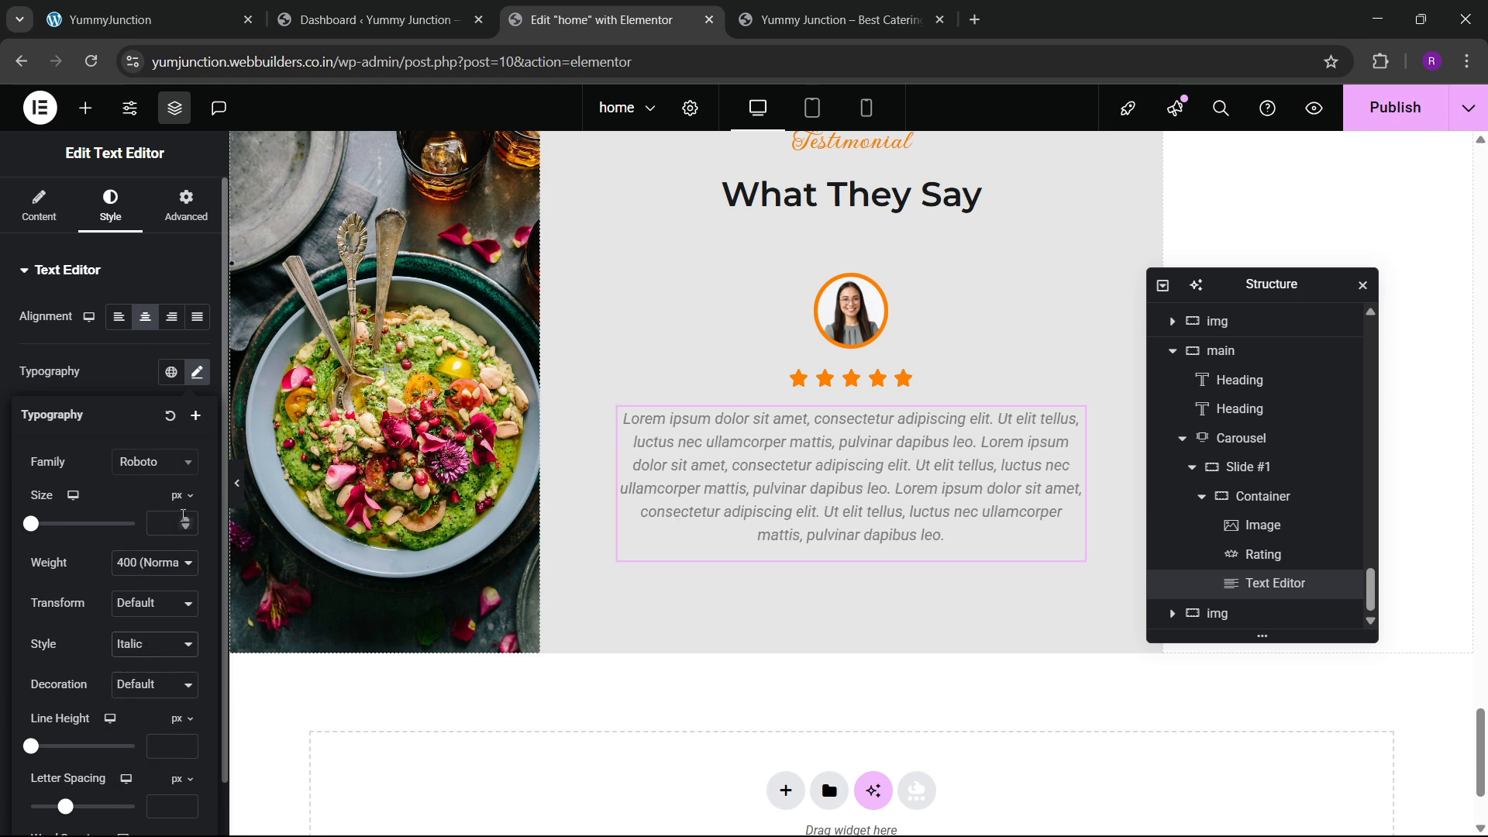
Set the testimonial paragraph's font size to 20 px, comparing it with the reference page
{"action": "left_click", "coordinate": [183, 518]}
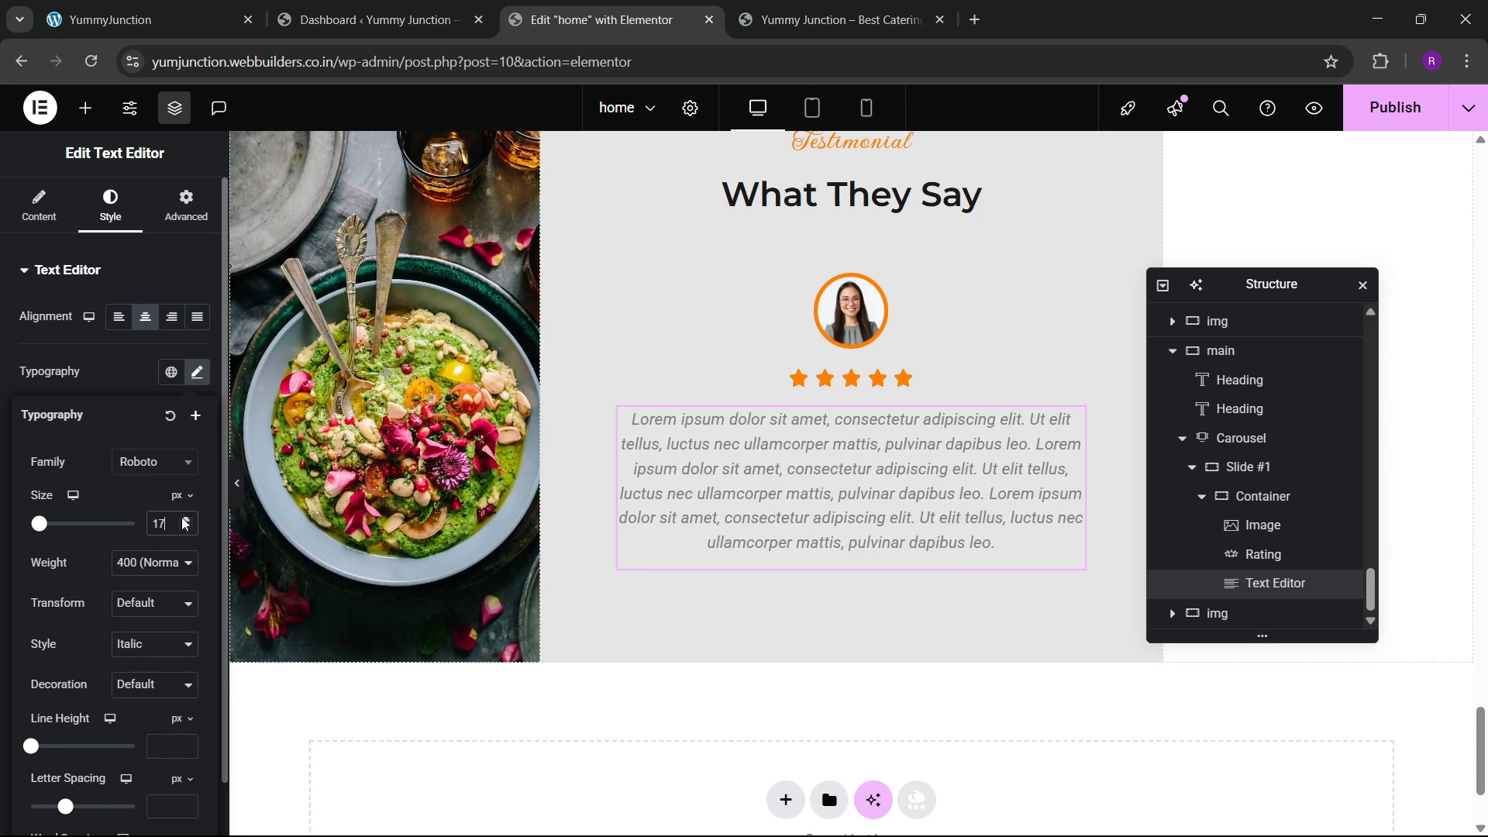
{"action": "left_click", "coordinate": [185, 521]}
{"action": "left_click", "coordinate": [185, 521]}
{"action": "left_click", "coordinate": [185, 521]}
{"action": "left_click", "coordinate": [185, 521]}
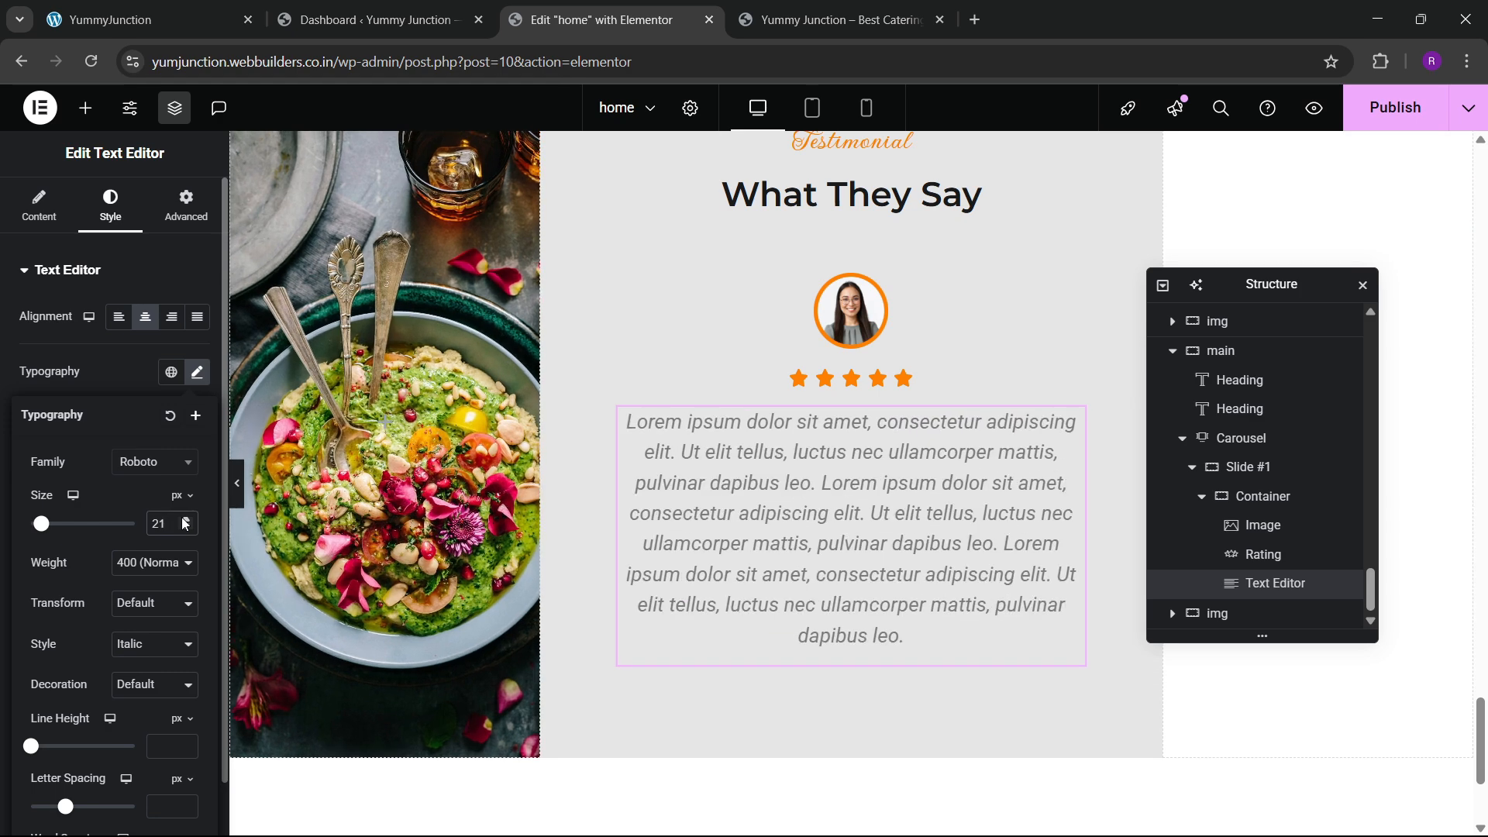
{"action": "left_click", "coordinate": [147, 20]}
{"action": "left_click", "coordinate": [589, 19]}
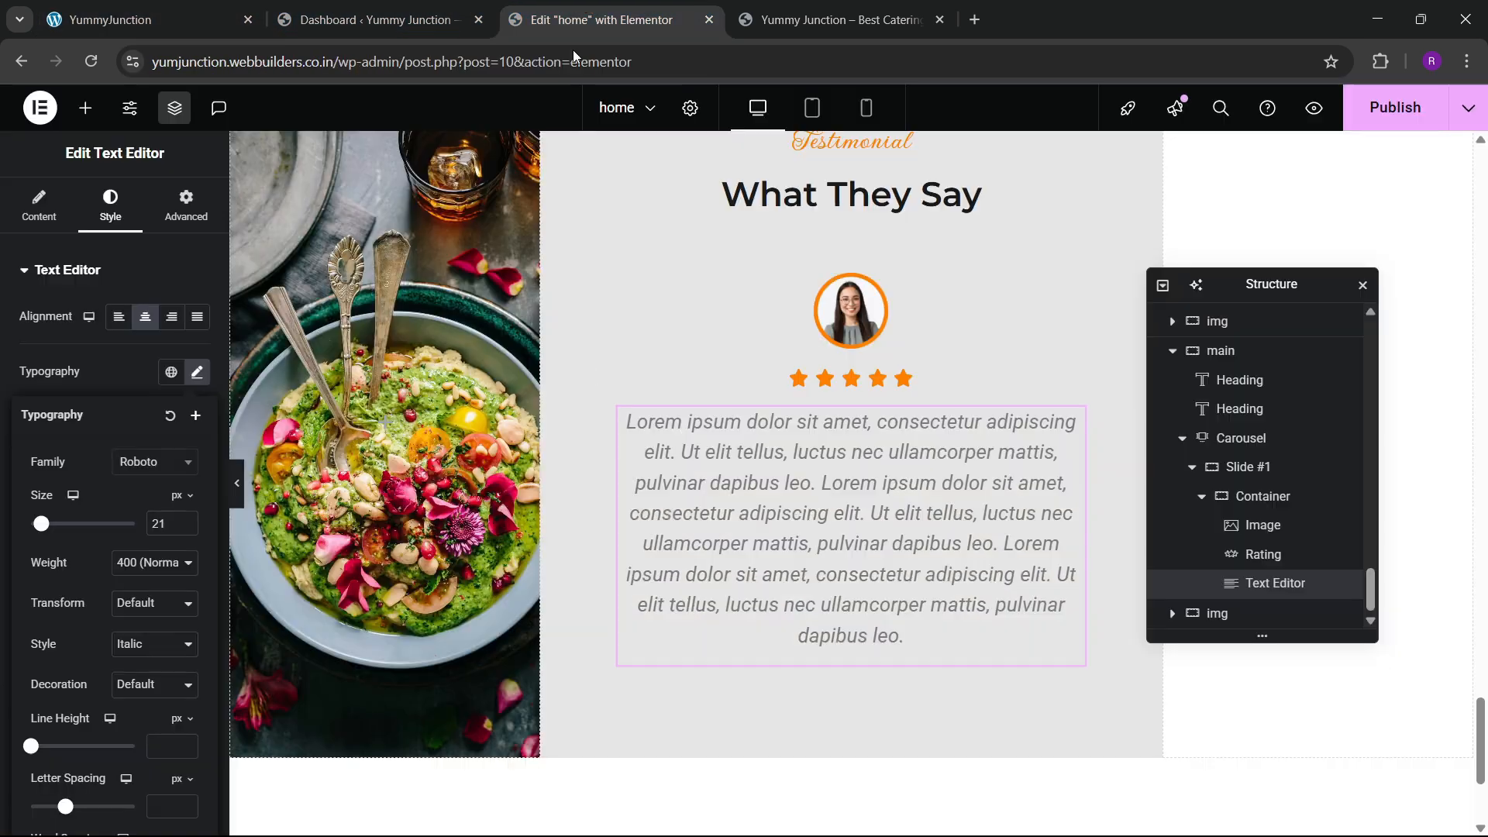
{"action": "left_click", "coordinate": [187, 530]}
Copy the "What They Say" heading and paste it below the testimonial paragraph in the slide
{"action": "left_click", "coordinate": [85, 108]}
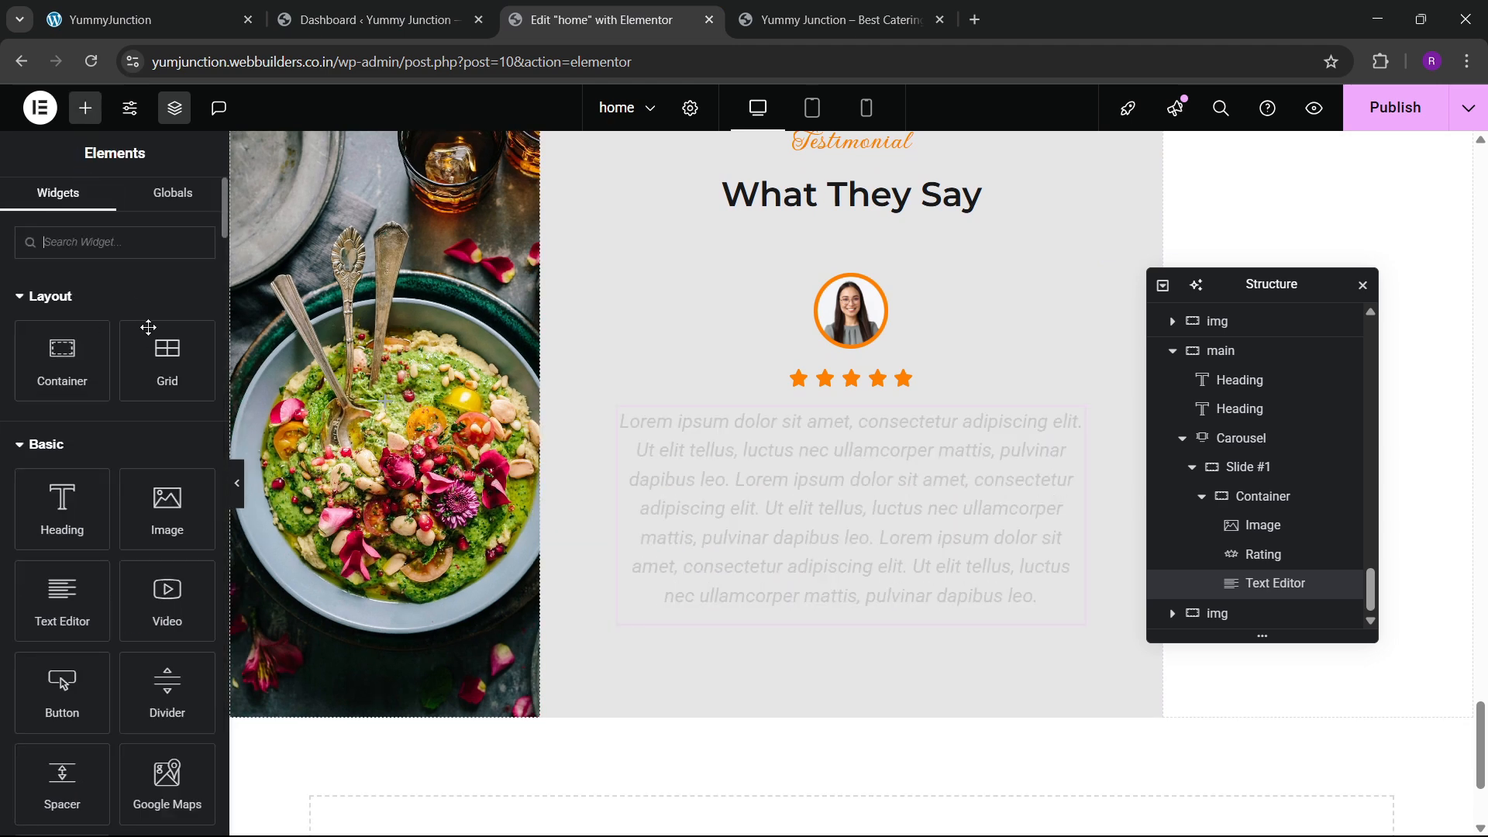
{"action": "right_click", "coordinate": [881, 199]}
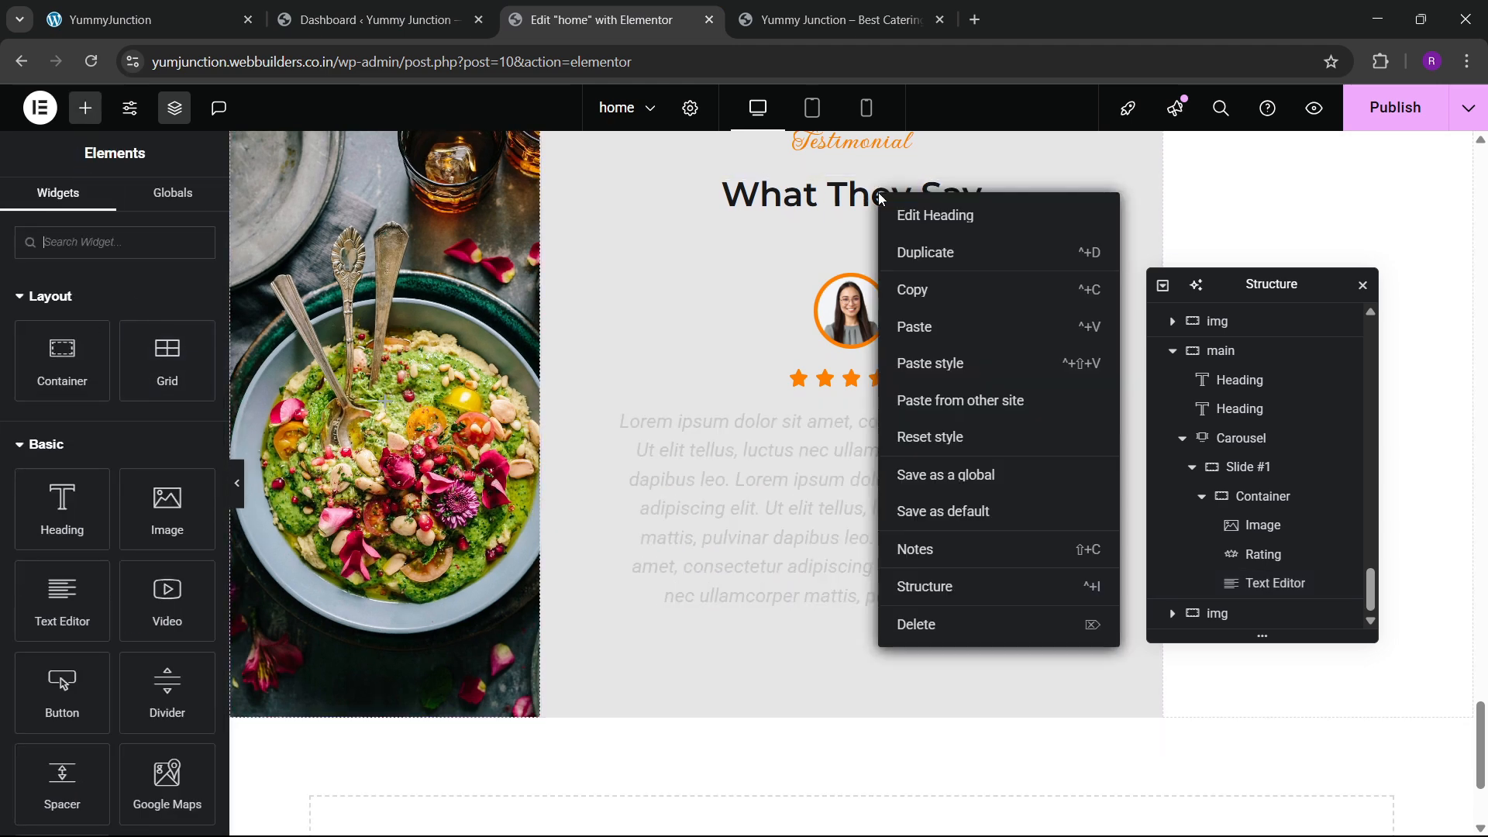
{"action": "left_click", "coordinate": [926, 290]}
{"action": "right_click", "coordinate": [858, 586]}
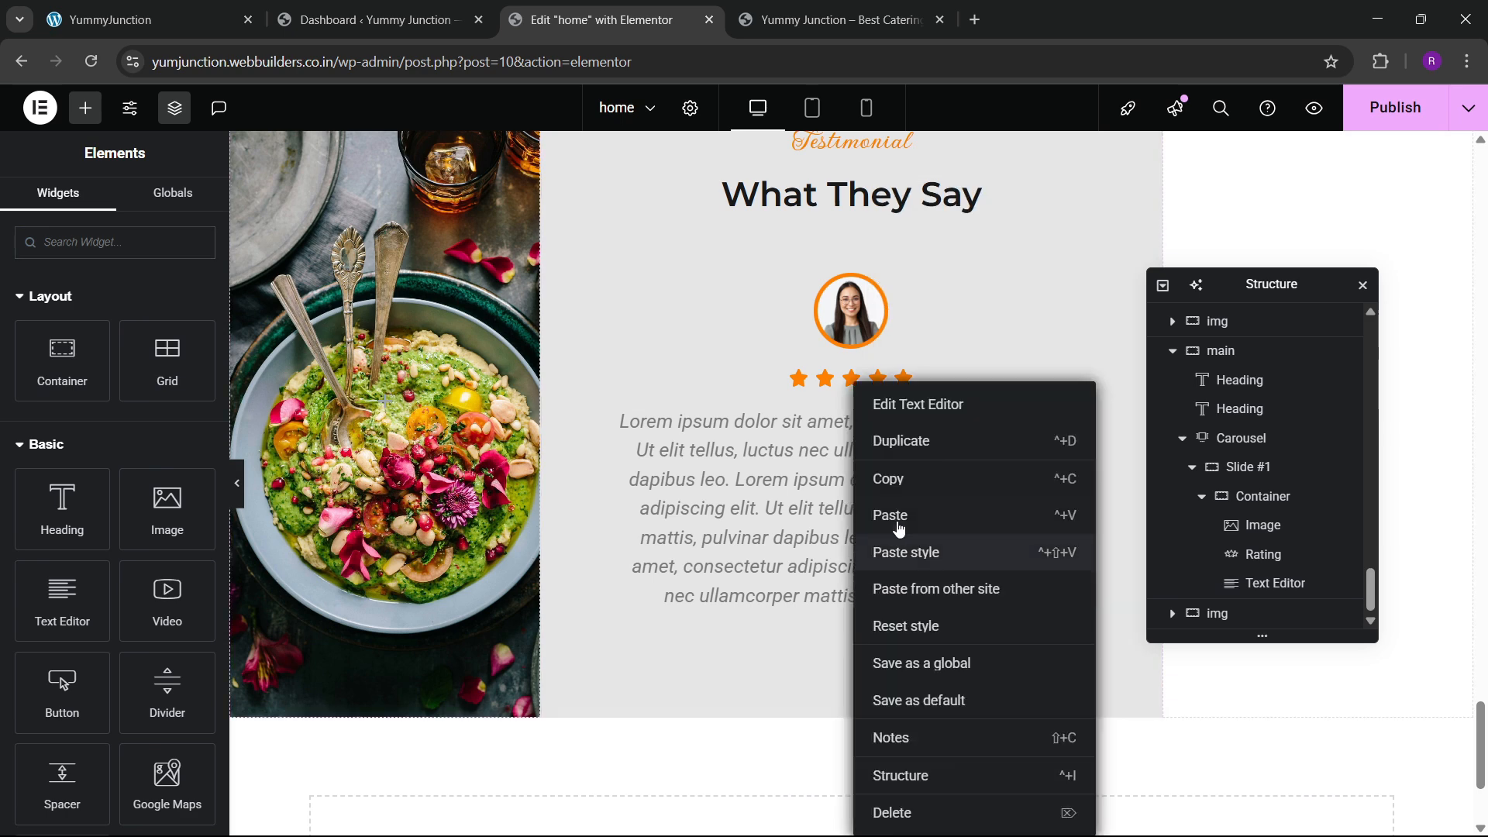
{"action": "left_click", "coordinate": [891, 517]}
Replace the pasted heading's title with the reviewer's name
{"action": "left_click", "coordinate": [114, 345]}
{"action": "key", "text": "ctrl+a"}
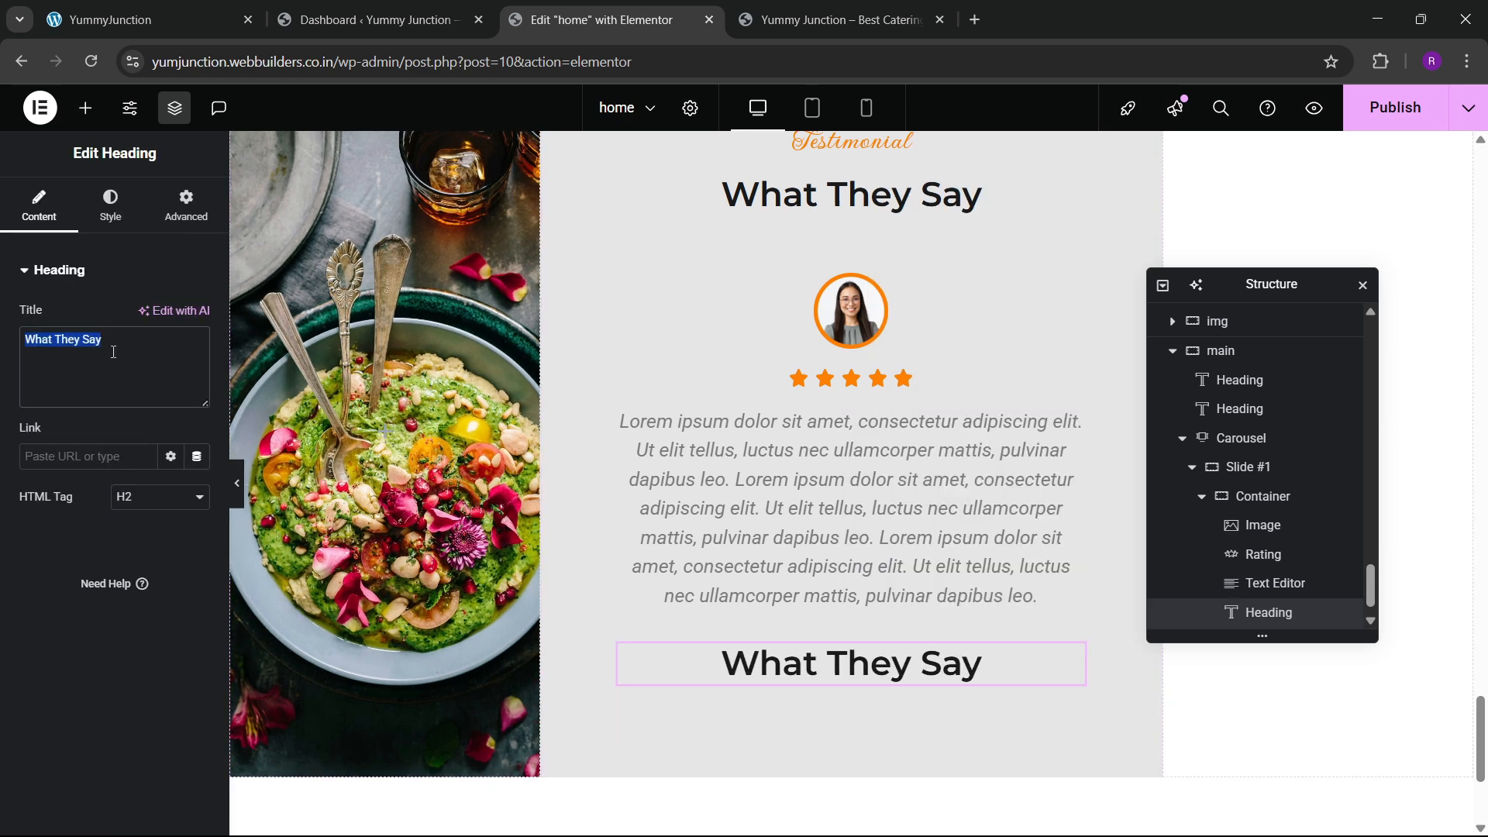
{"action": "key", "text": "BackSpace"}
{"action": "type", "text": "Mark"}
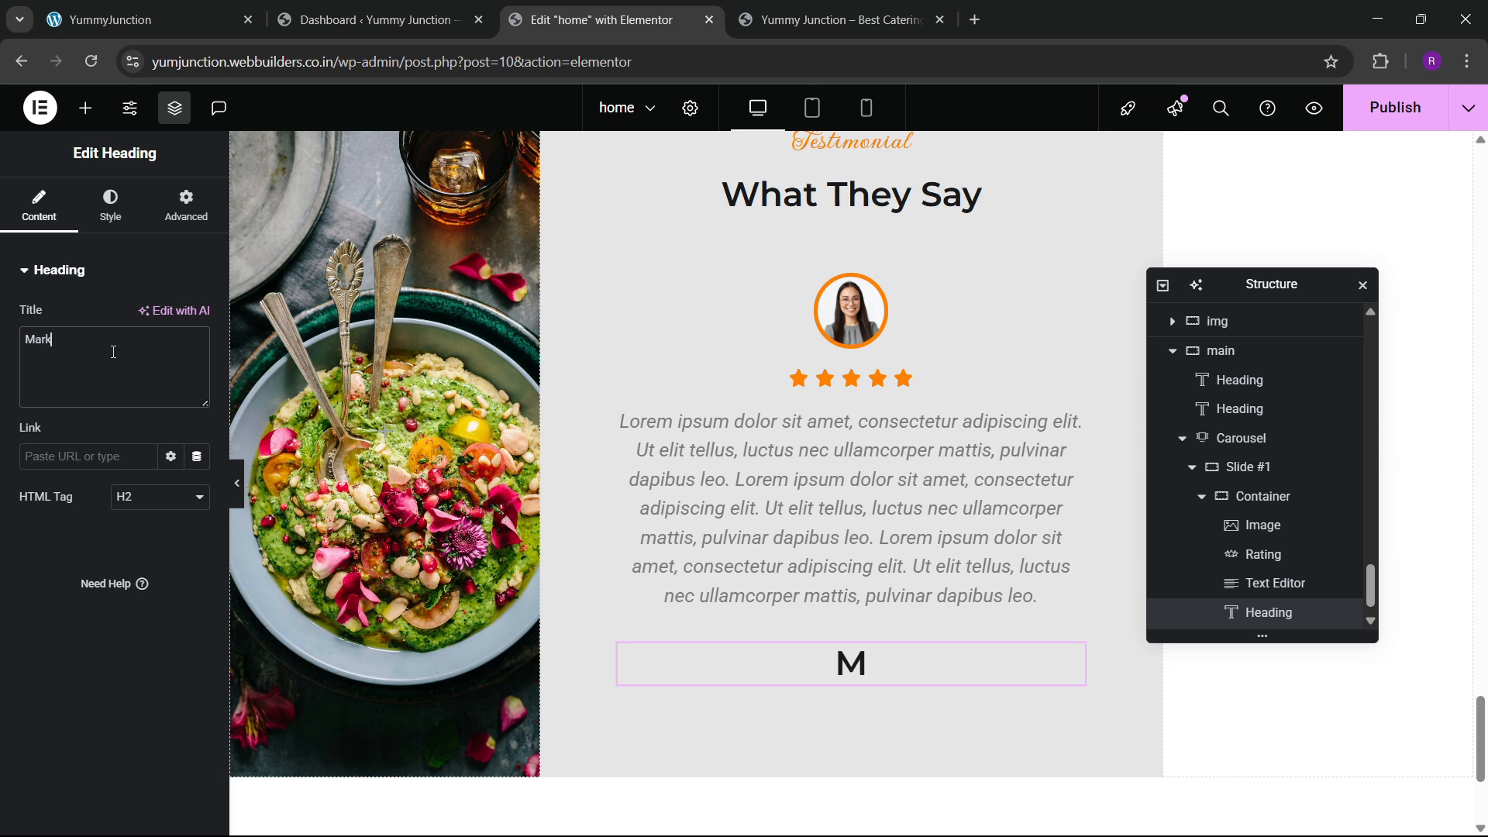
{"action": "type", "text": "y jack"}
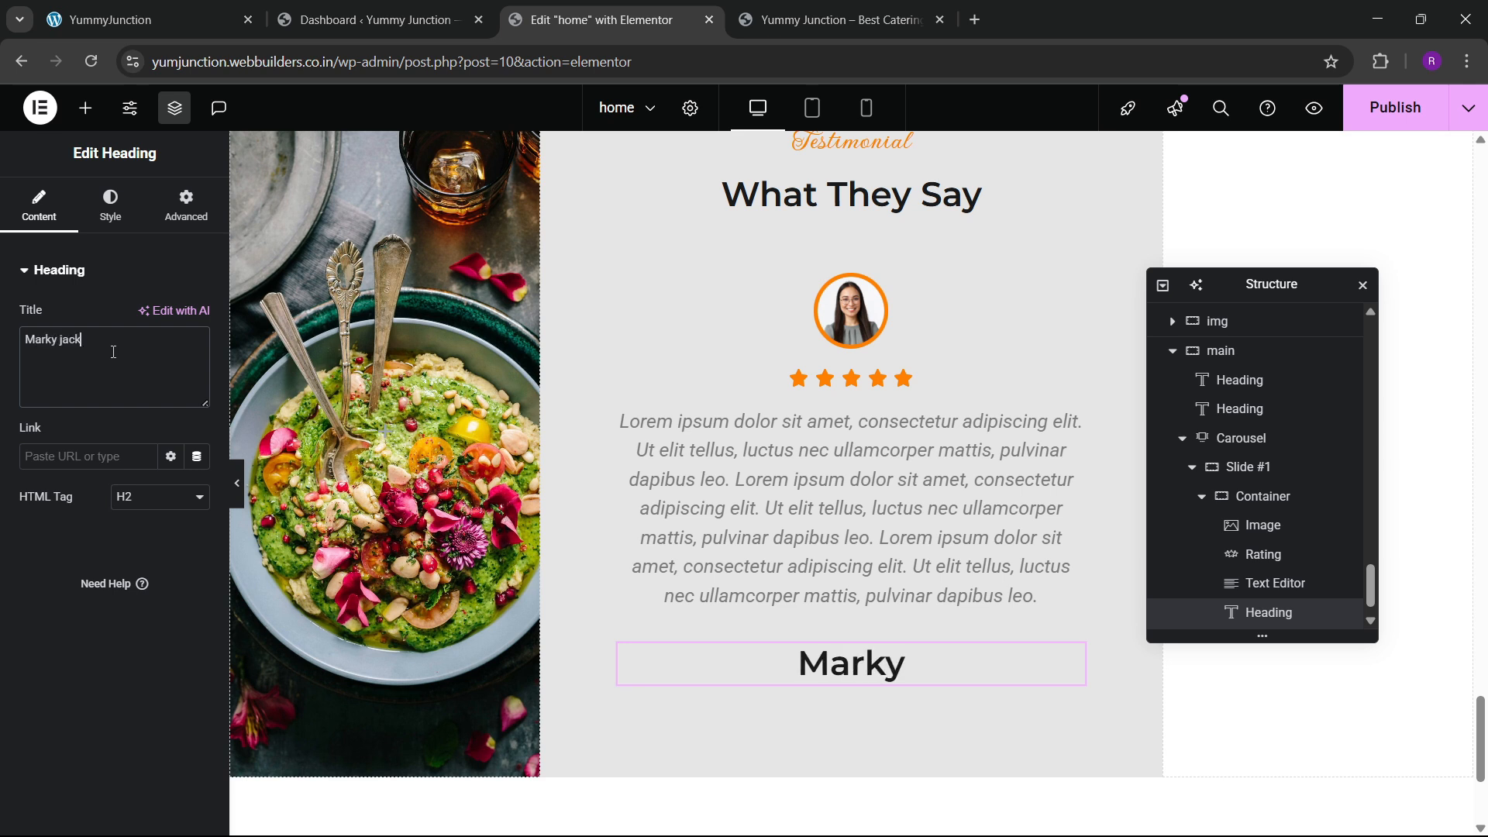
{"action": "type", "text": "on"}
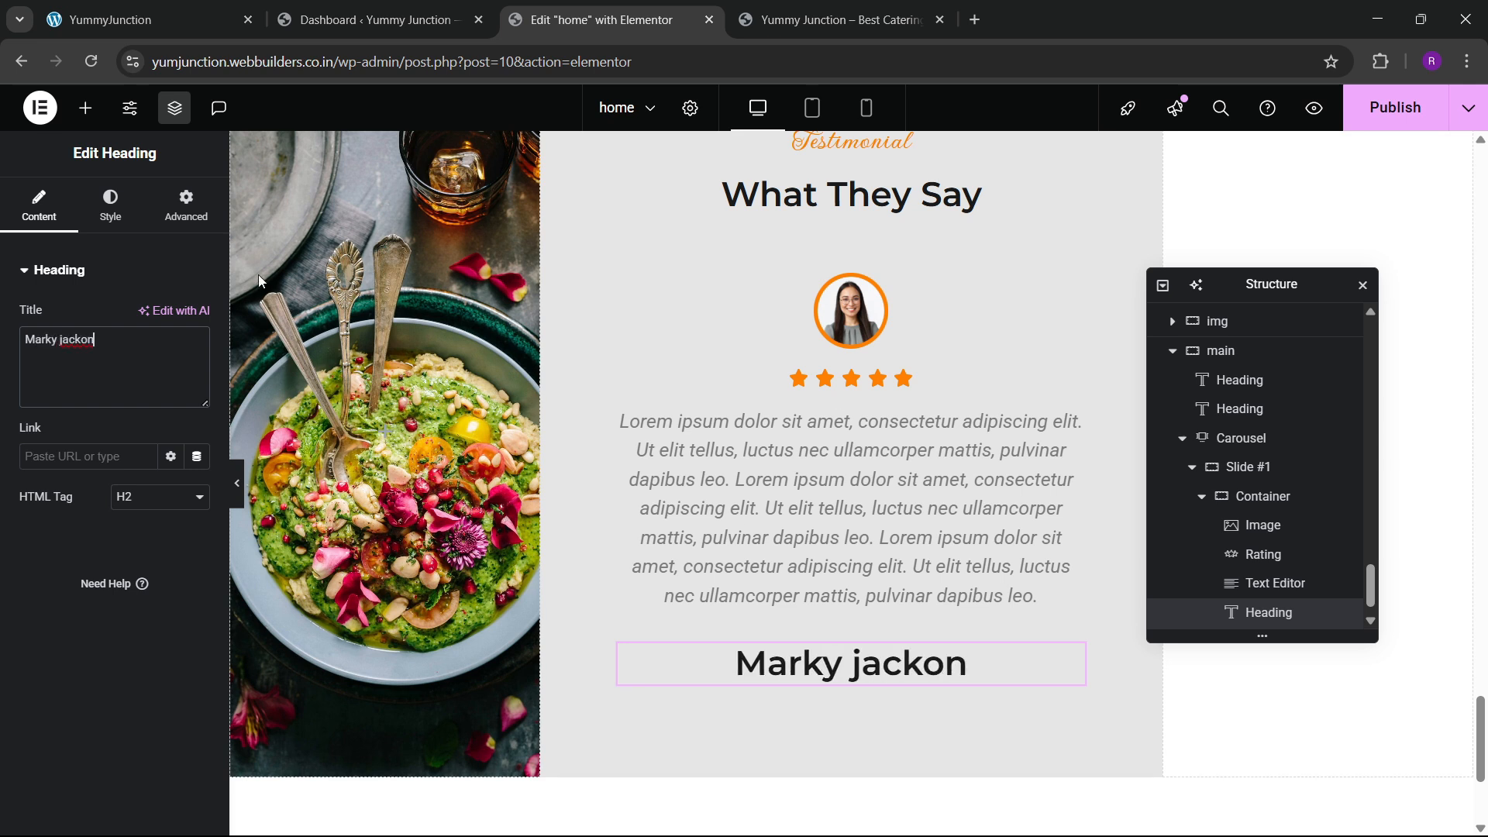
Set the reviewer name heading's font size to 20 px
{"action": "left_click", "coordinate": [111, 209]}
{"action": "left_click", "coordinate": [198, 372]}
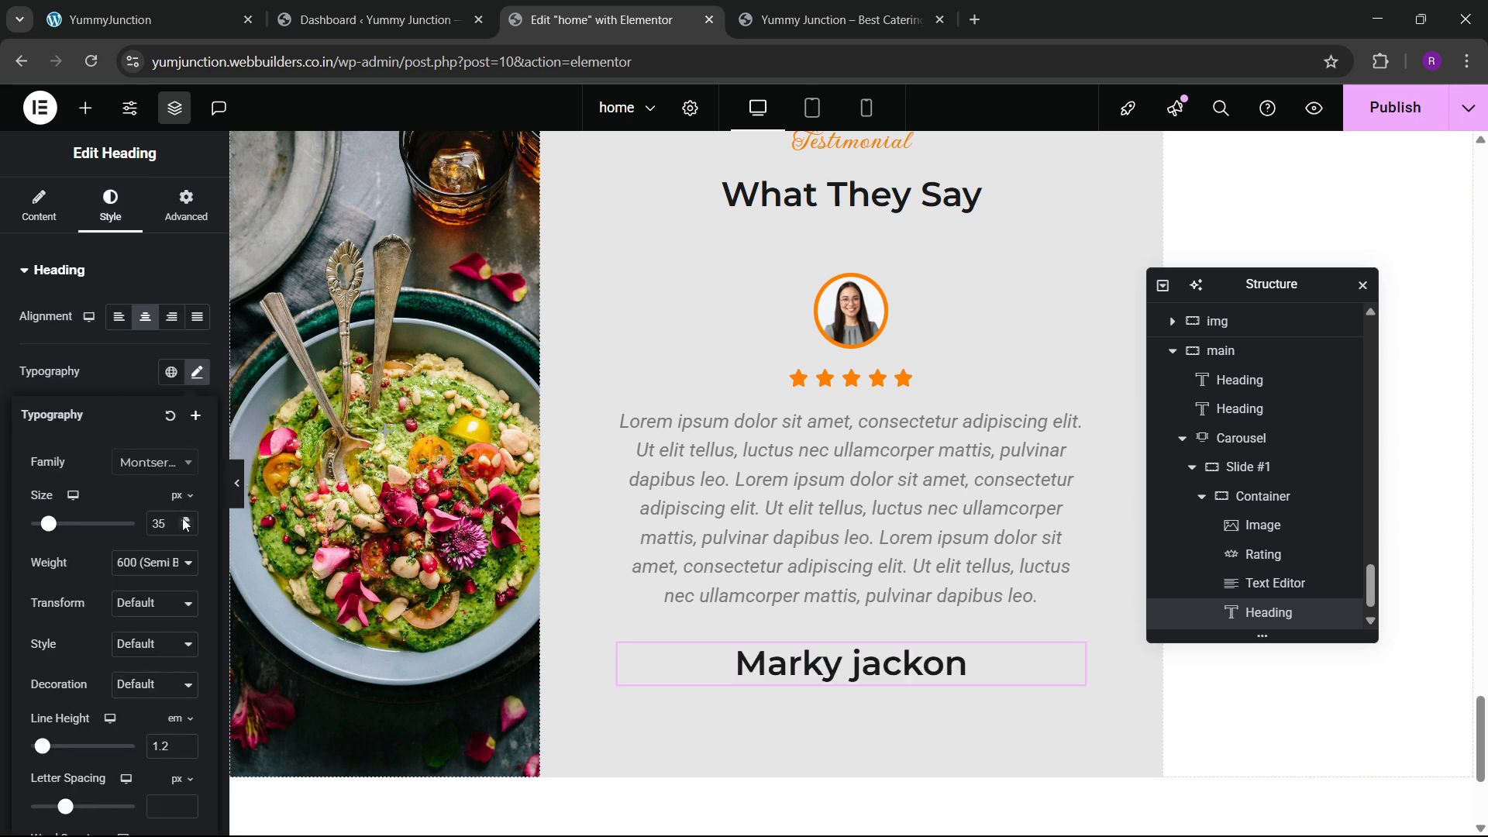
{"action": "left_click_drag", "start_coordinate": [184, 529], "coordinate": [181, 527]}
Duplicate the reviewer name heading and change the copy's title to "UI/UX Designer"
{"action": "right_click", "coordinate": [845, 659]}
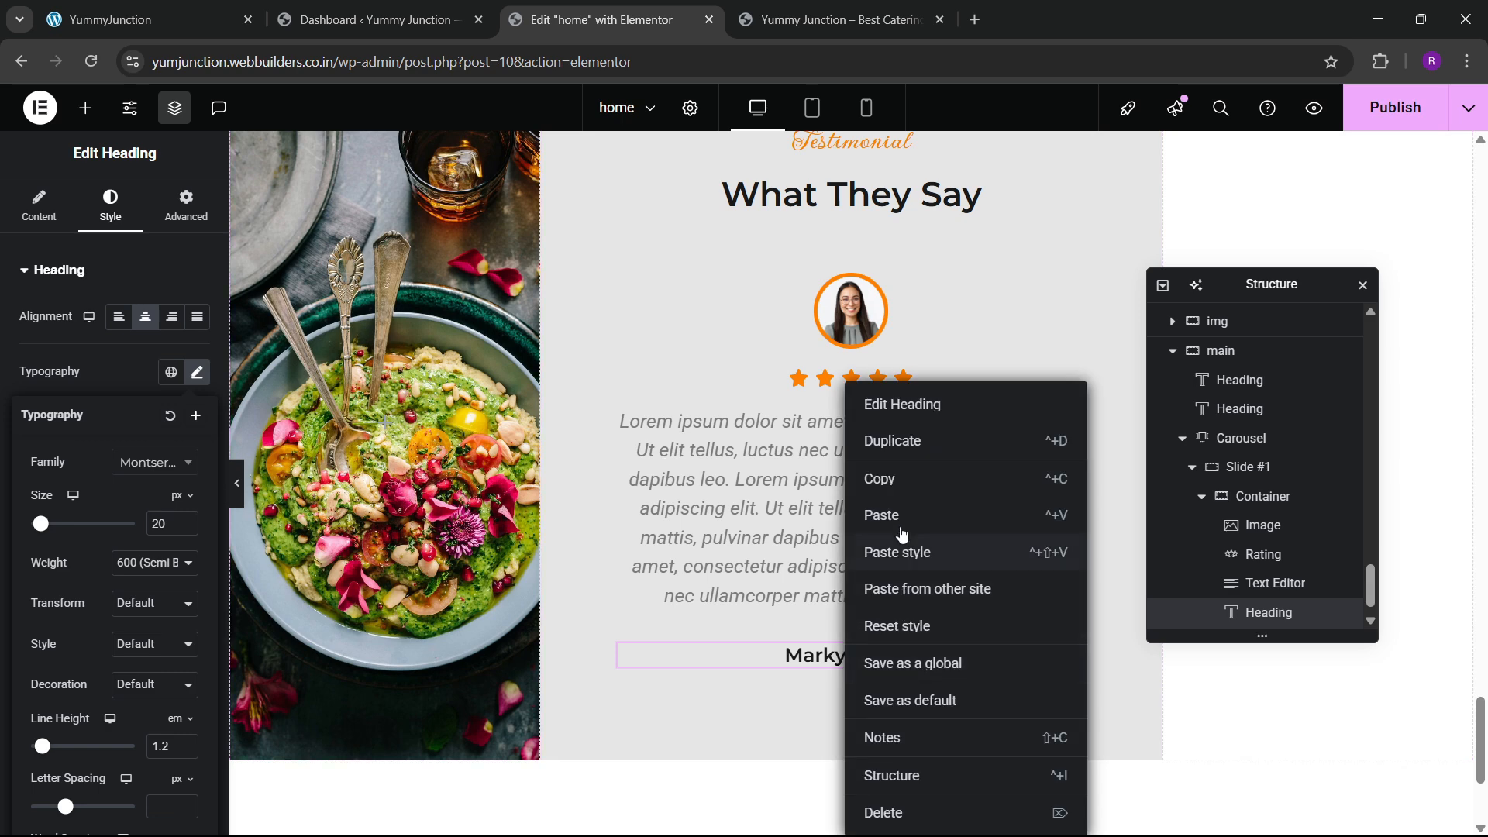
{"action": "left_click", "coordinate": [893, 442]}
{"action": "left_click", "coordinate": [95, 370]}
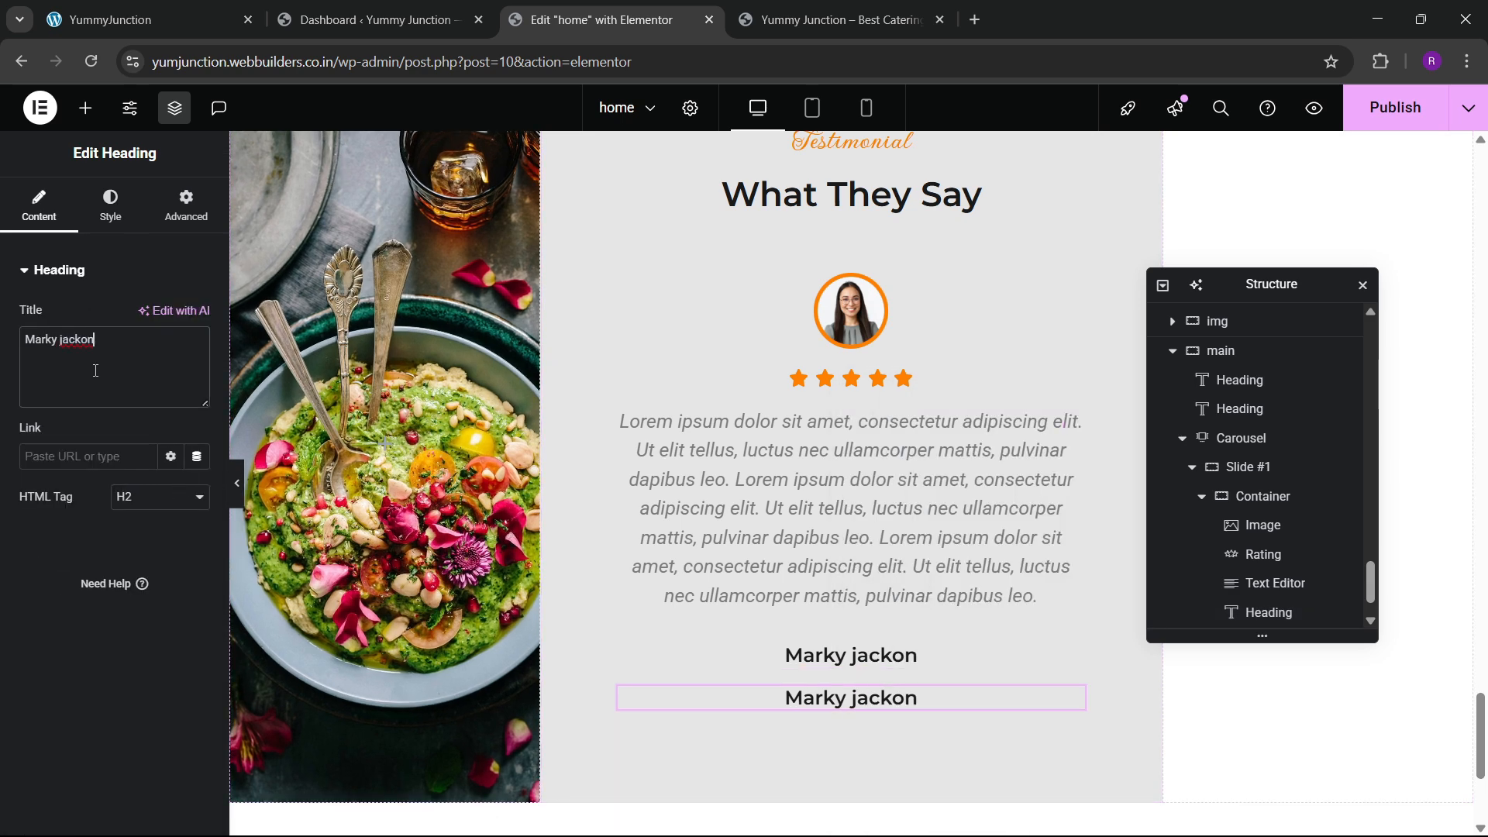
{"action": "key", "text": "ctrl+a"}
{"action": "key", "text": "BackSpace"}
{"action": "type", "text": "U"}
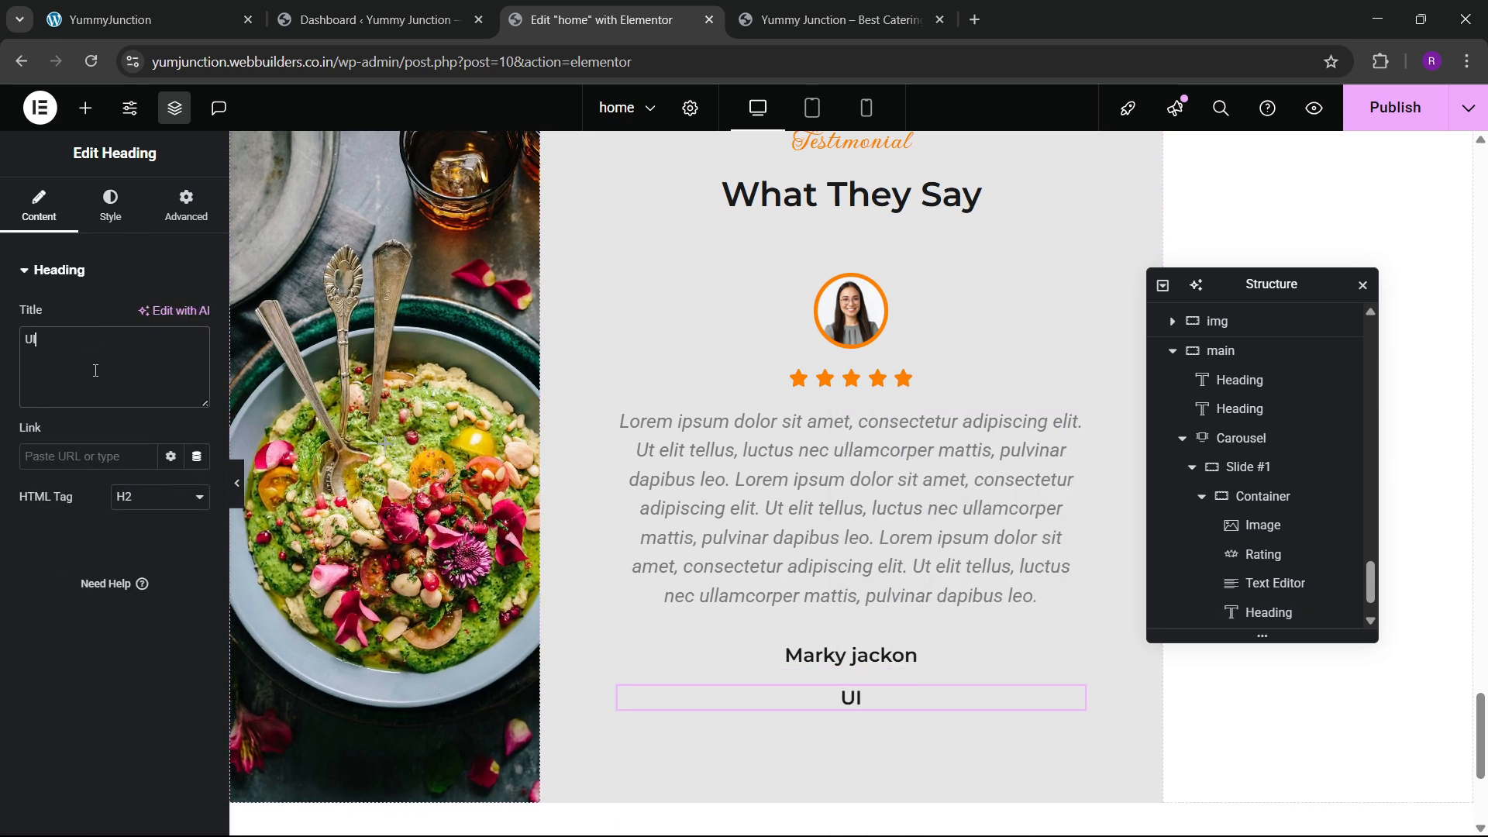
{"action": "type", "text": "I/UX DDes"}
{"action": "key", "text": "BackSpace"}
{"action": "key", "text": "BackSpace"}
{"action": "key", "text": "BackSpace"}
{"action": "type", "text": "esigner"}
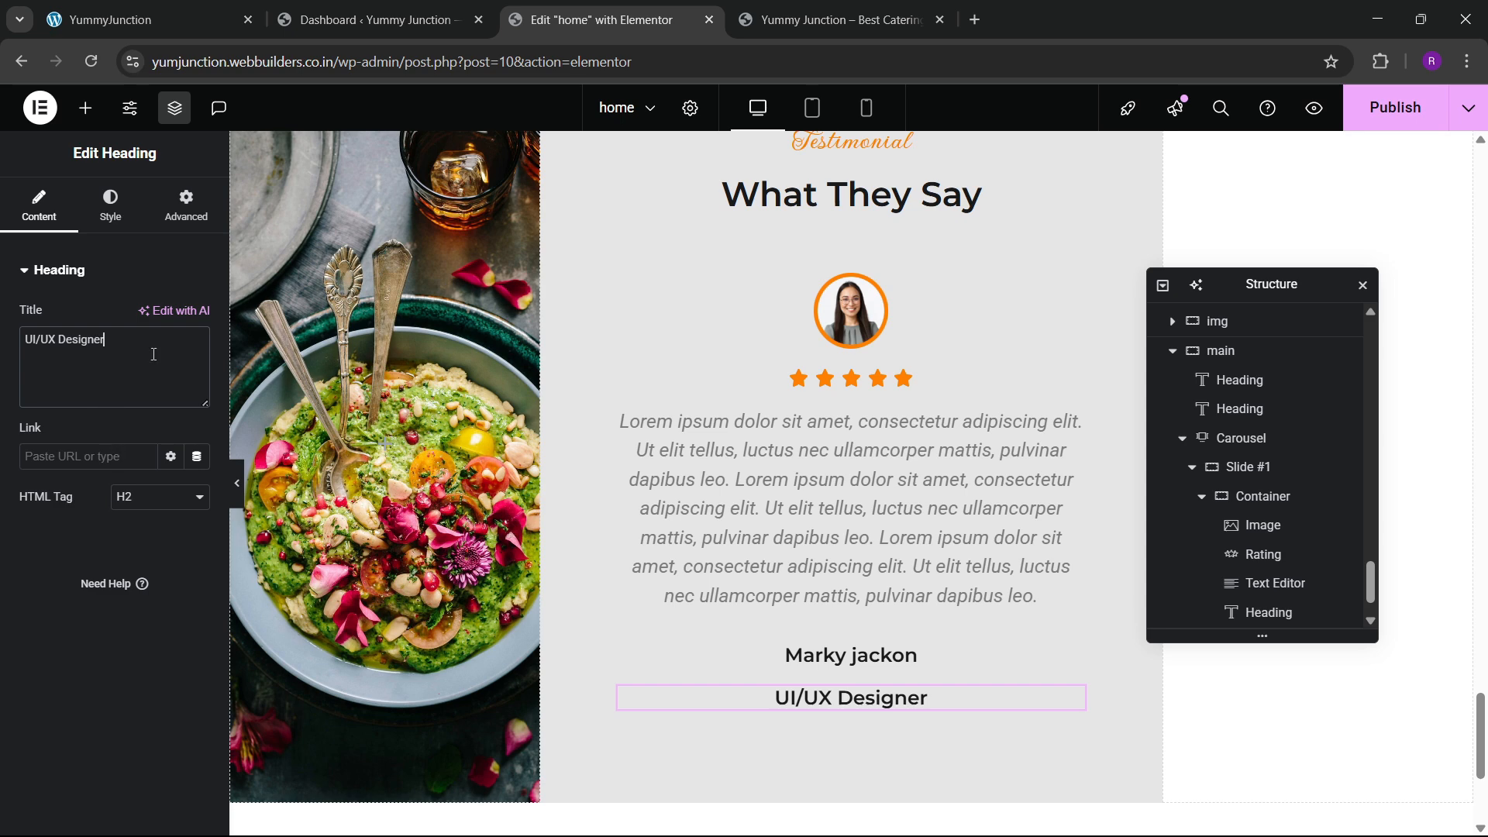
Give the "UI/UX Designer" heading the global orange text color and a font size of 15 px
{"action": "left_click", "coordinate": [110, 203]}
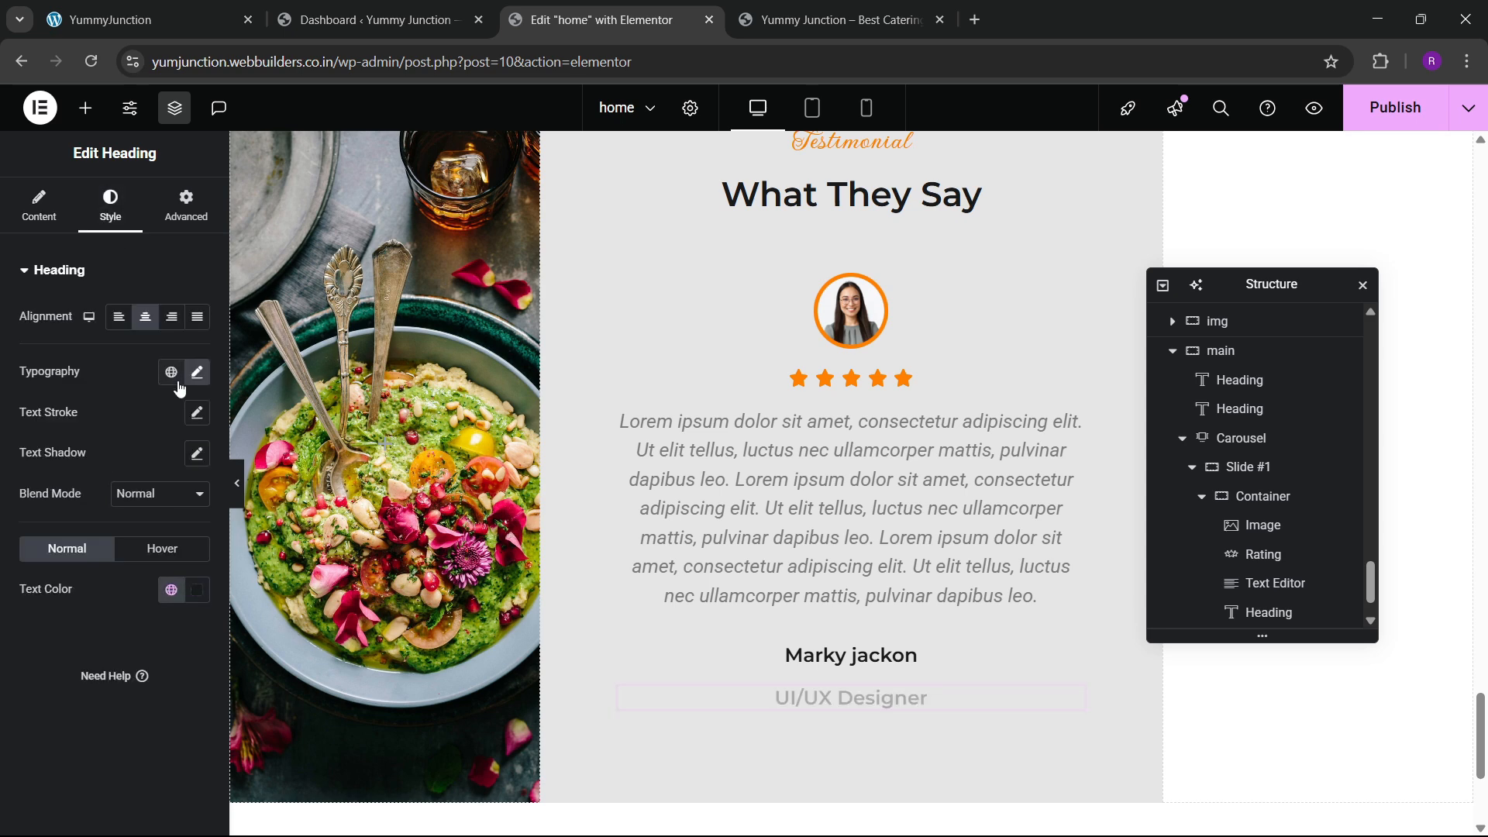
{"action": "left_click", "coordinate": [175, 589]}
{"action": "left_click", "coordinate": [89, 431]}
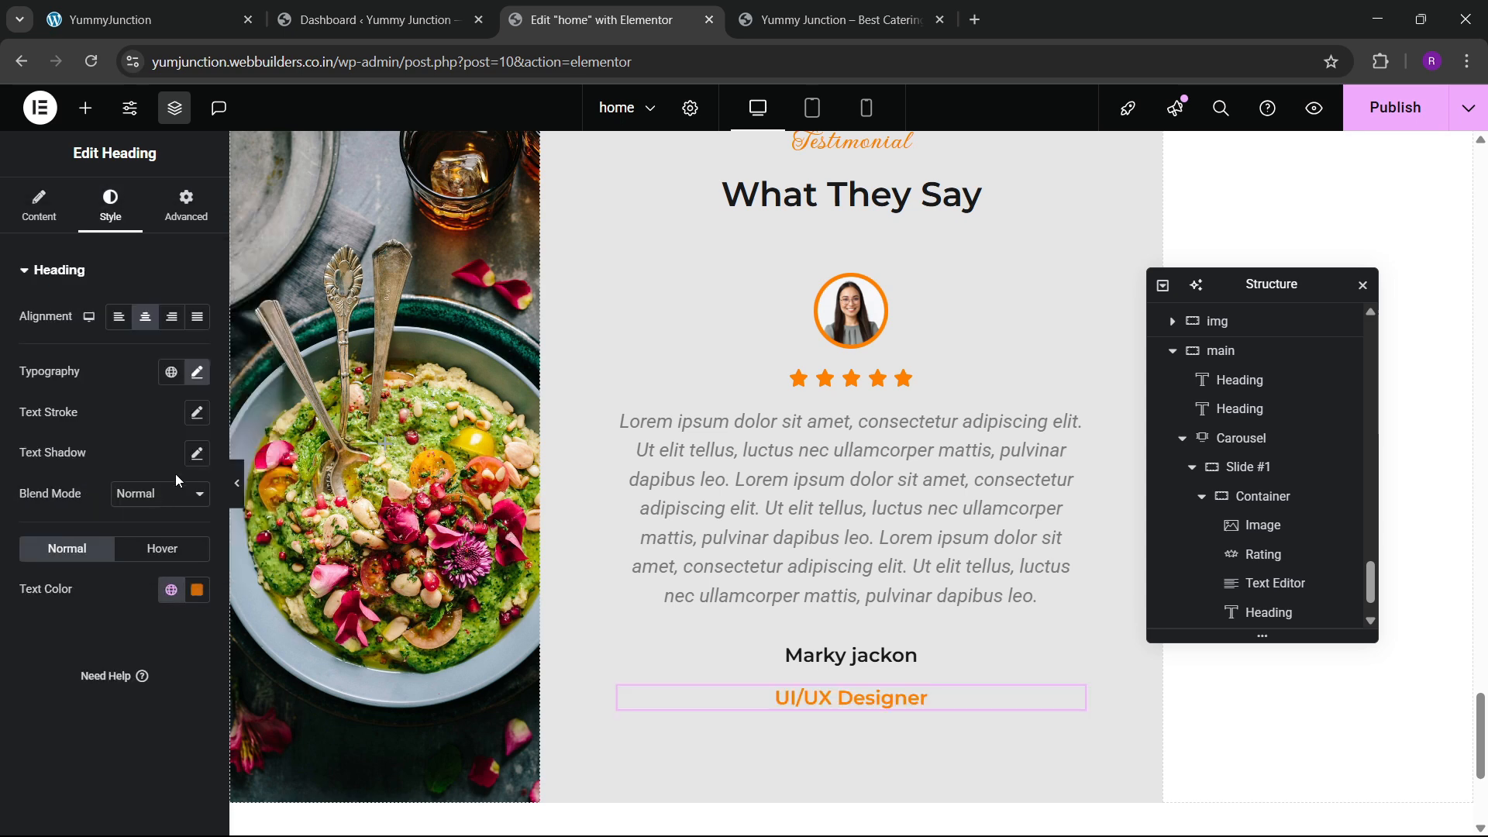
{"action": "left_click", "coordinate": [199, 374]}
{"action": "left_click", "coordinate": [186, 530]}
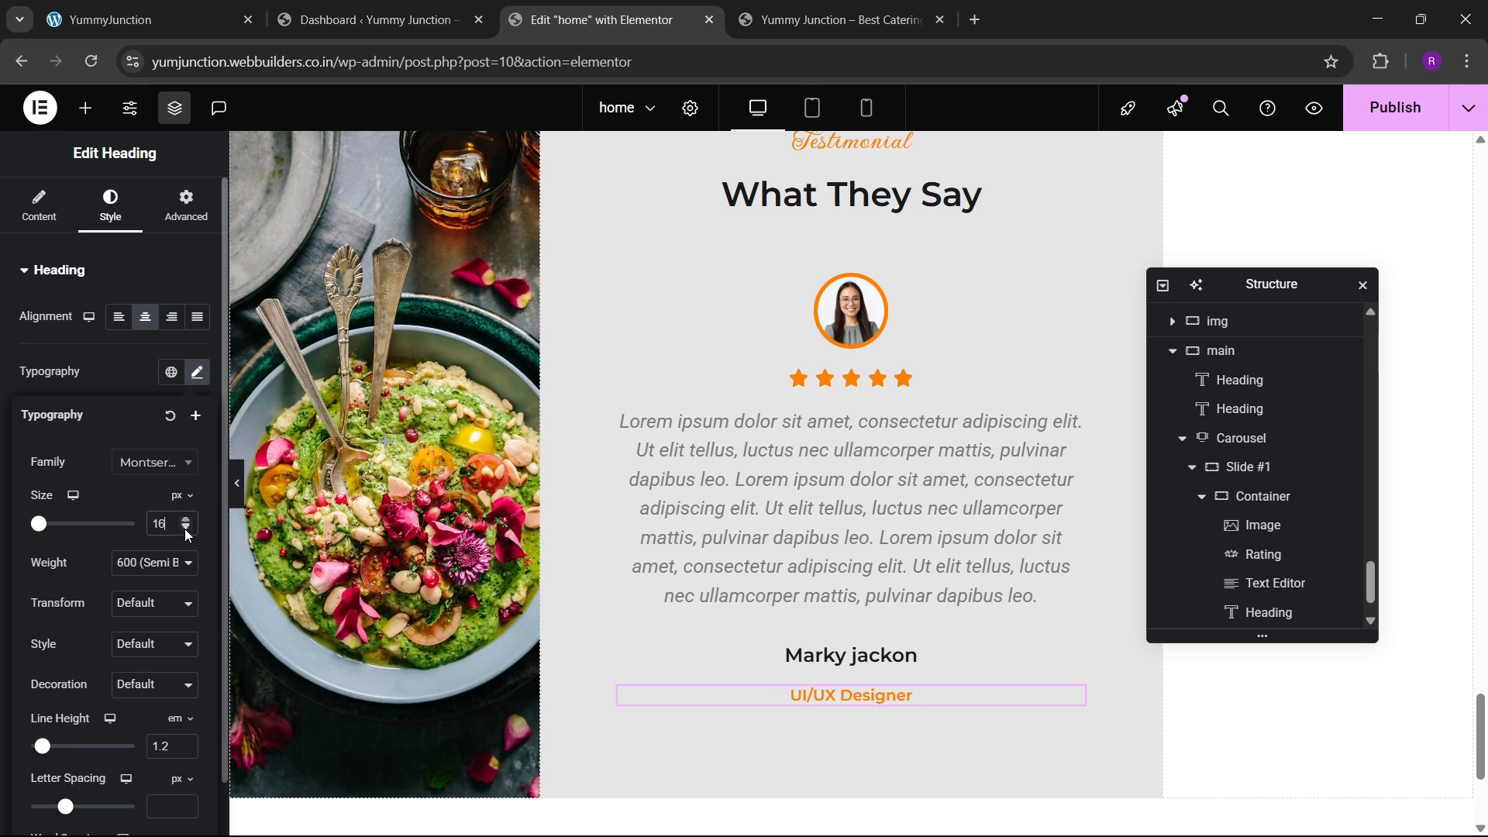
{"action": "left_click", "coordinate": [186, 529]}
{"action": "left_click", "coordinate": [186, 529]}
{"action": "left_click", "coordinate": [188, 519]}
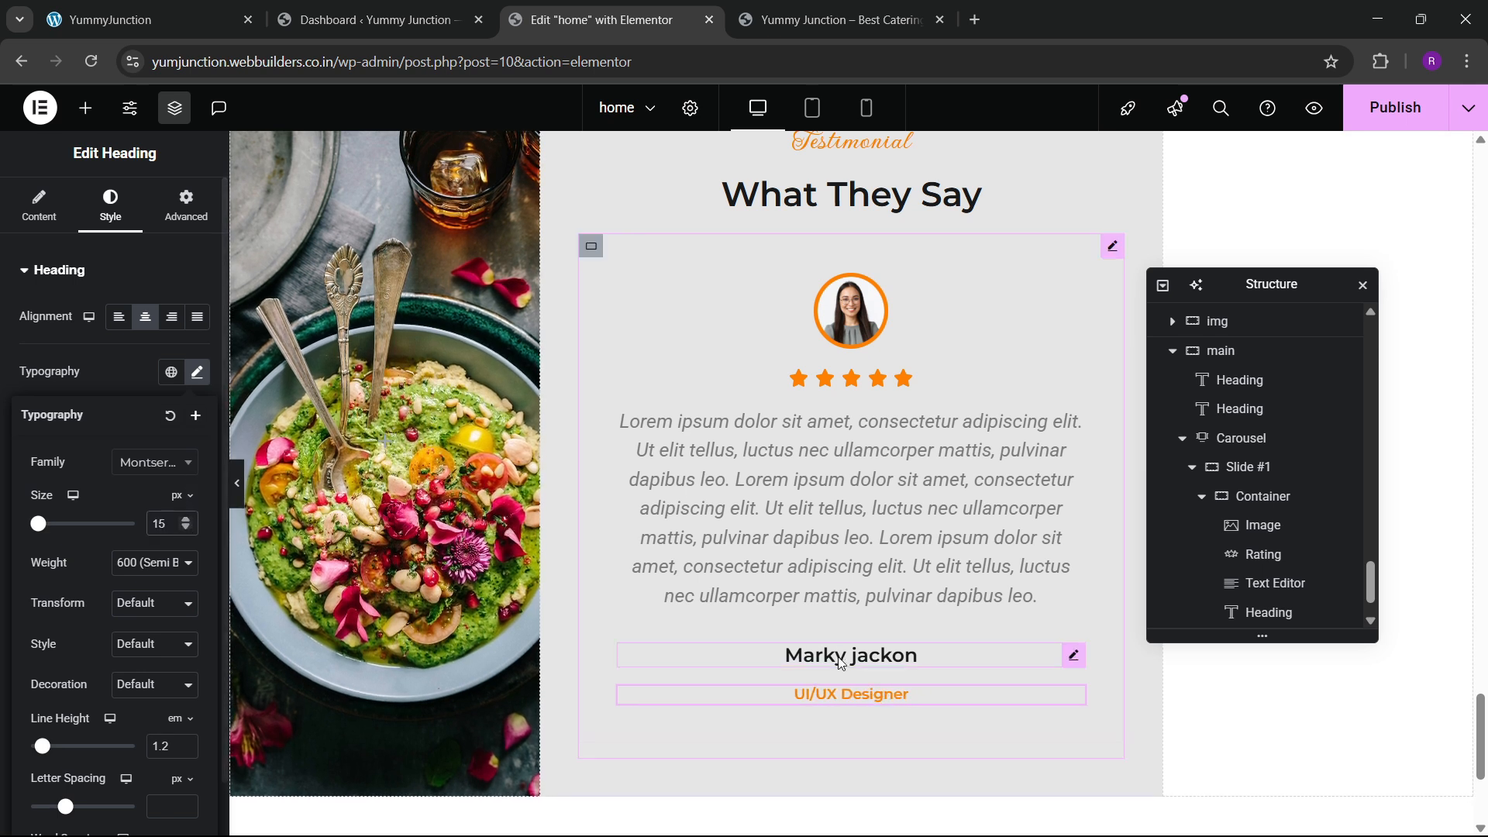
Unlink the reviewer name heading's margins and set its bottom margin to -11 px
{"action": "left_click", "coordinate": [958, 657]}
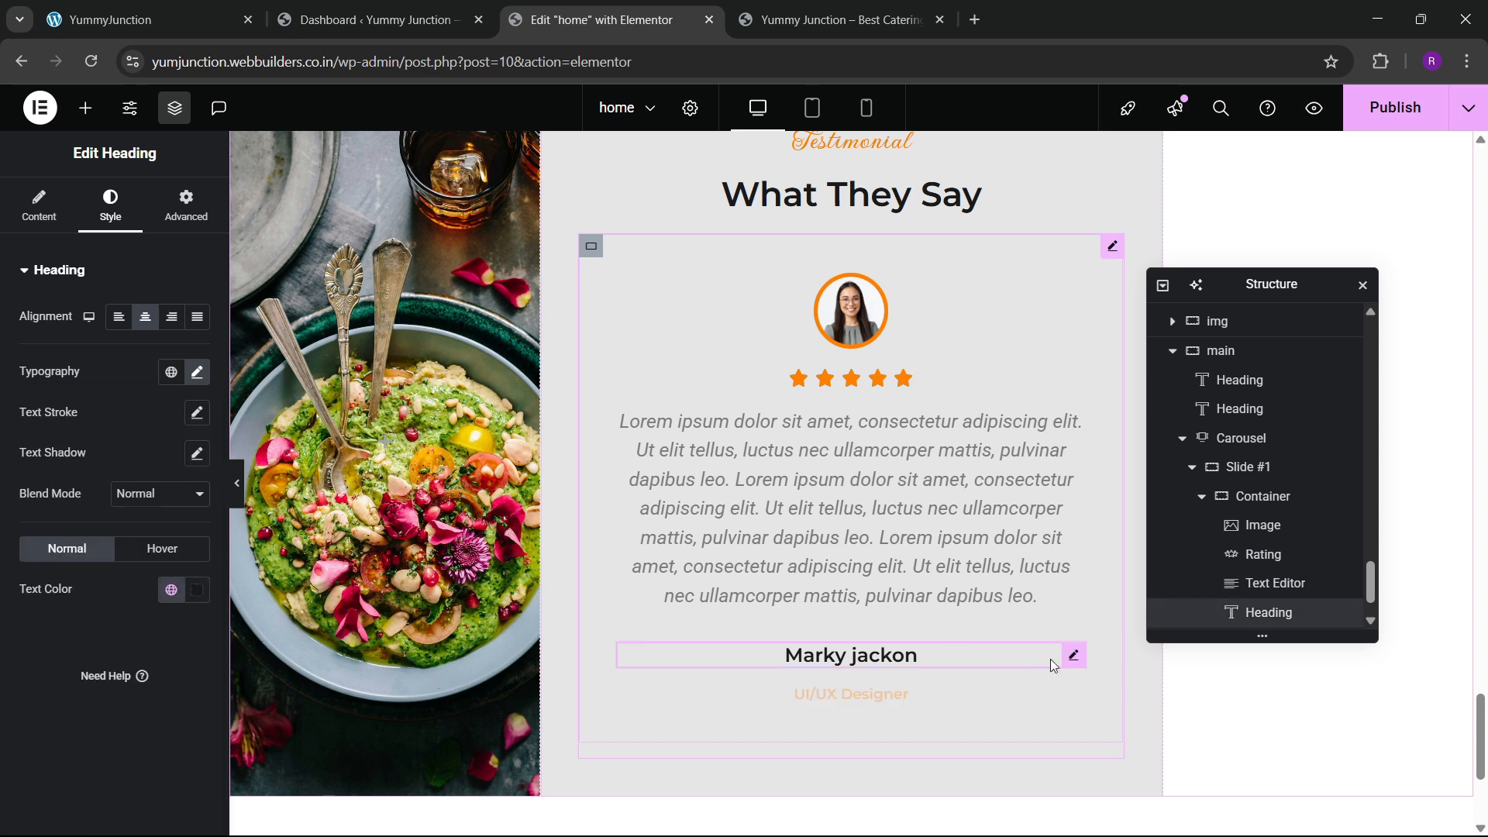
{"action": "left_click", "coordinate": [186, 205]}
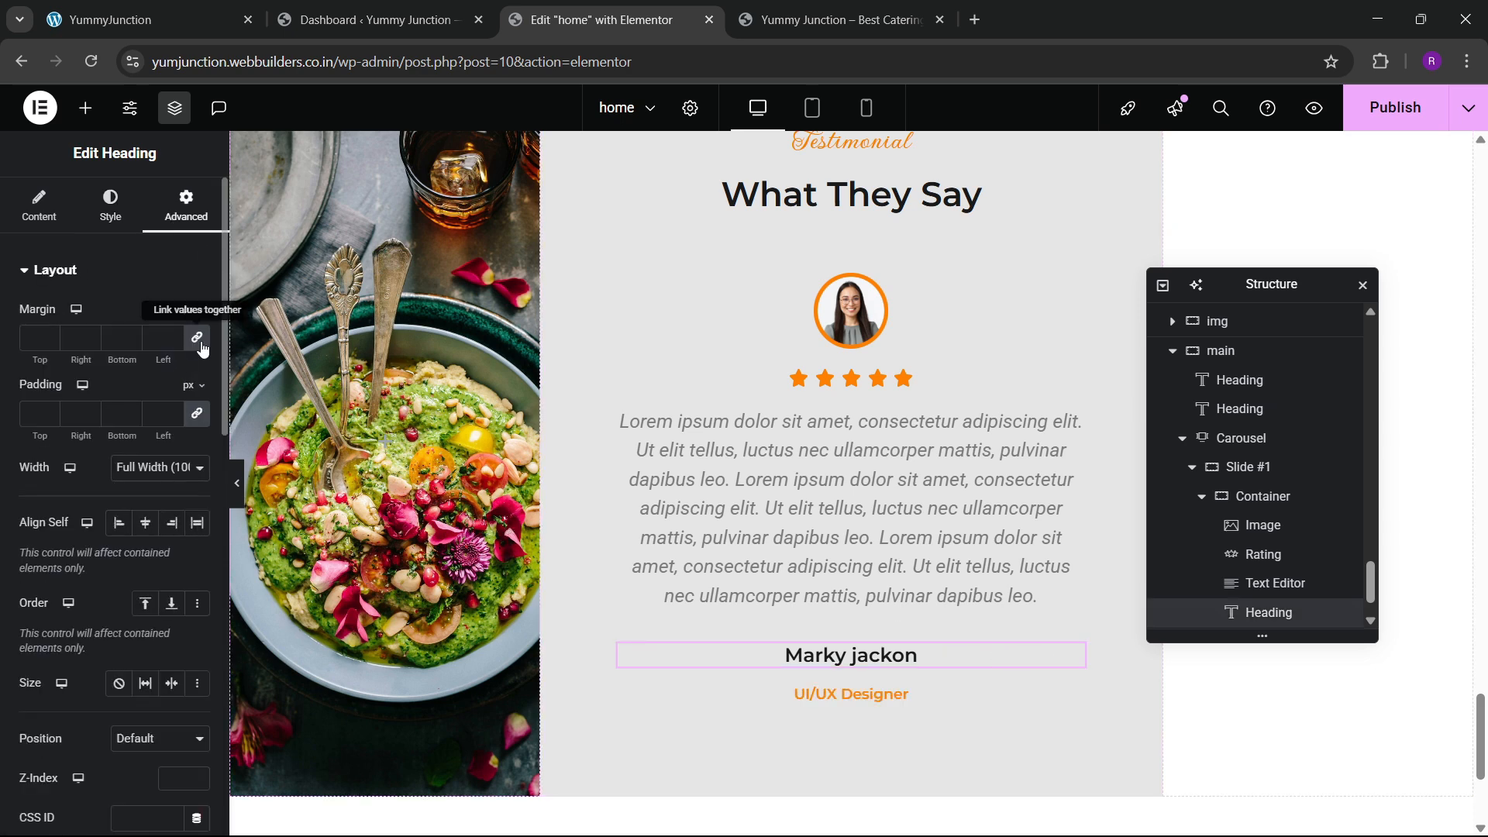
{"action": "left_click", "coordinate": [132, 343]}
{"action": "left_click", "coordinate": [132, 343]}
{"action": "left_click", "coordinate": [131, 342]}
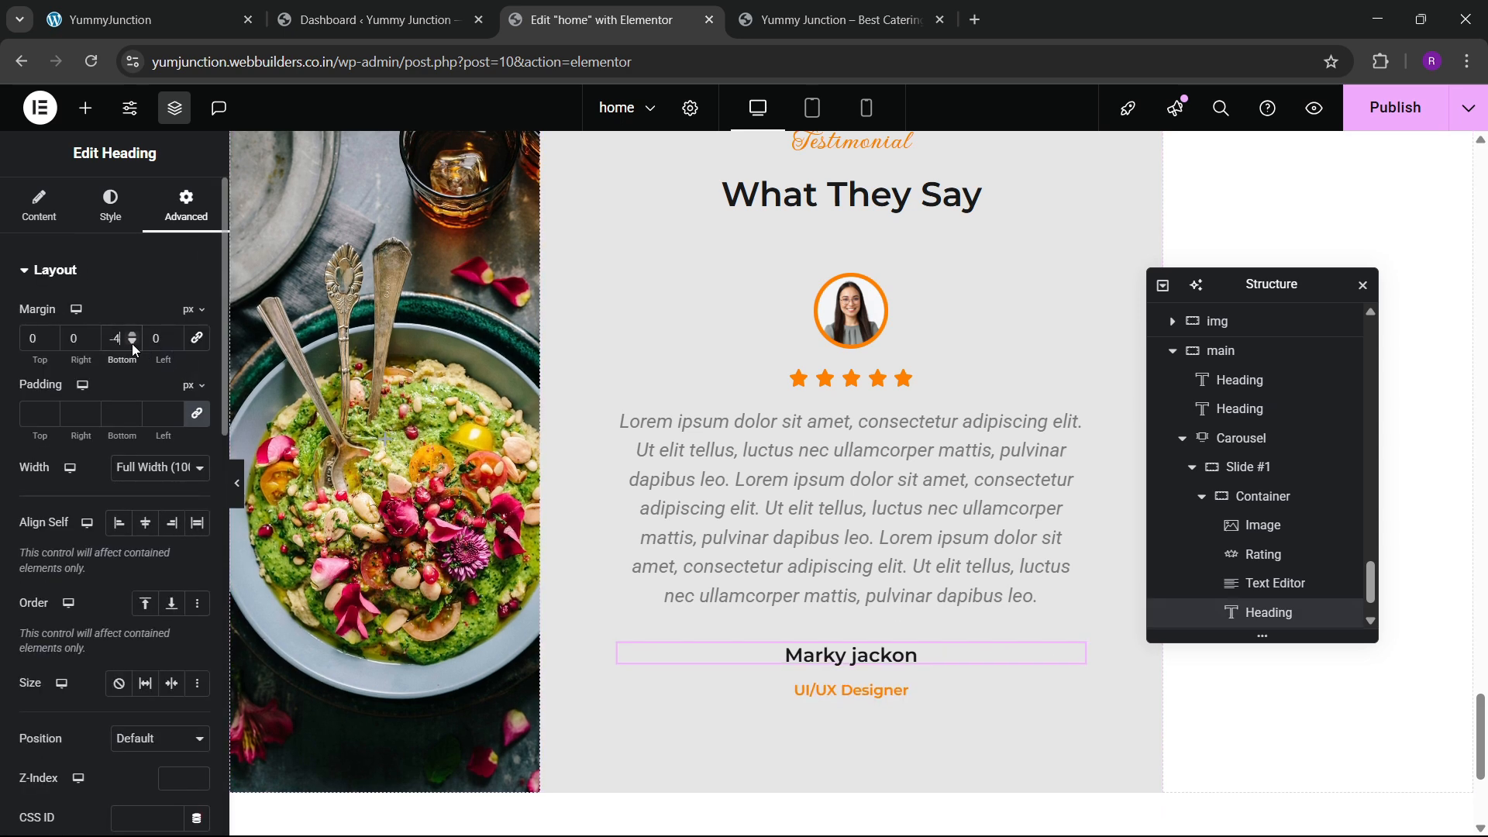
{"action": "left_click", "coordinate": [132, 343]}
{"action": "left_click", "coordinate": [132, 343]}
{"action": "left_click", "coordinate": [132, 343]}
{"action": "left_click", "coordinate": [131, 342]}
{"action": "left_click", "coordinate": [132, 342]}
{"action": "left_click", "coordinate": [132, 343]}
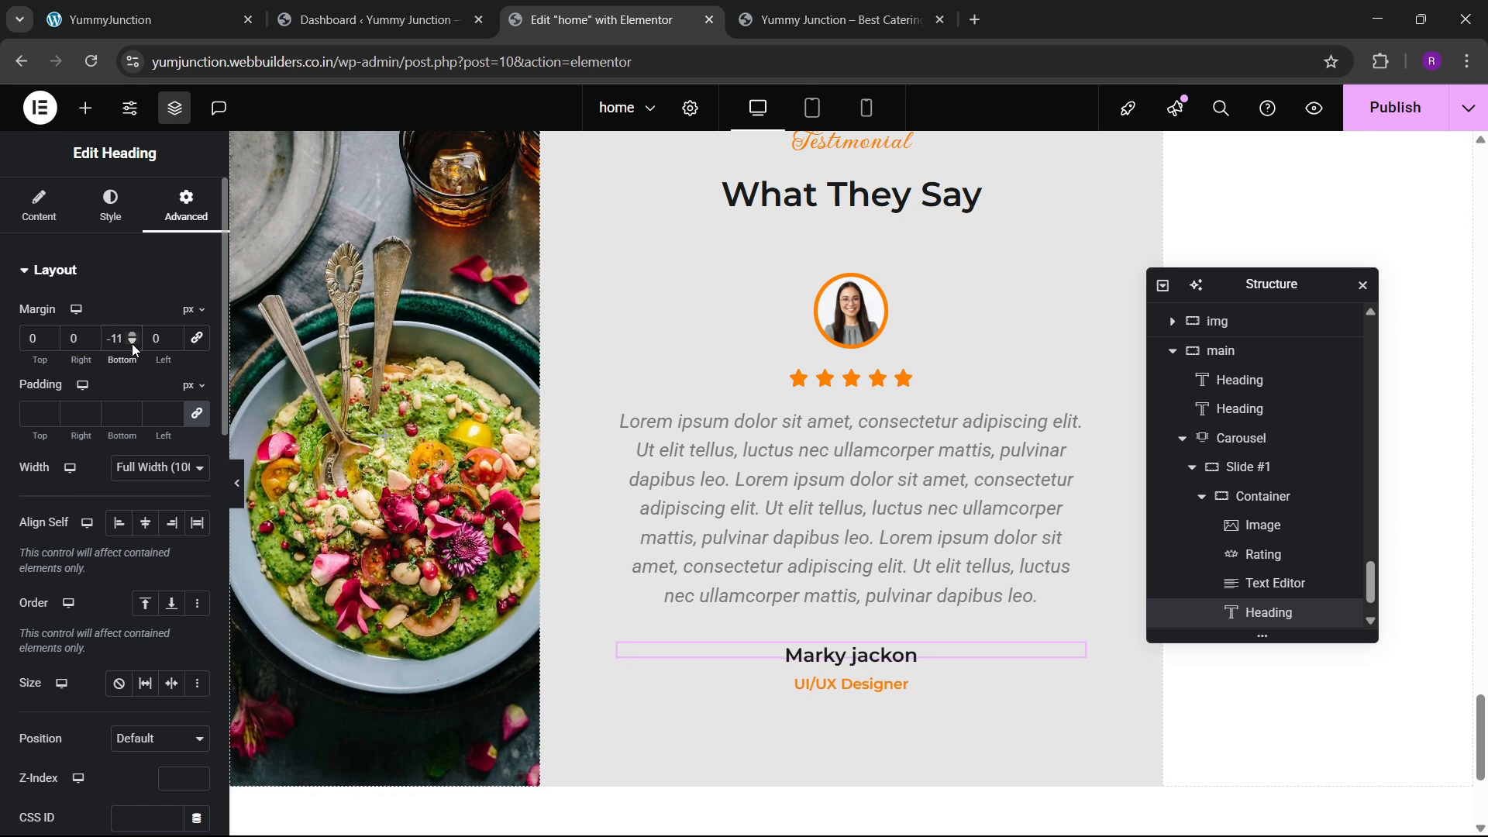
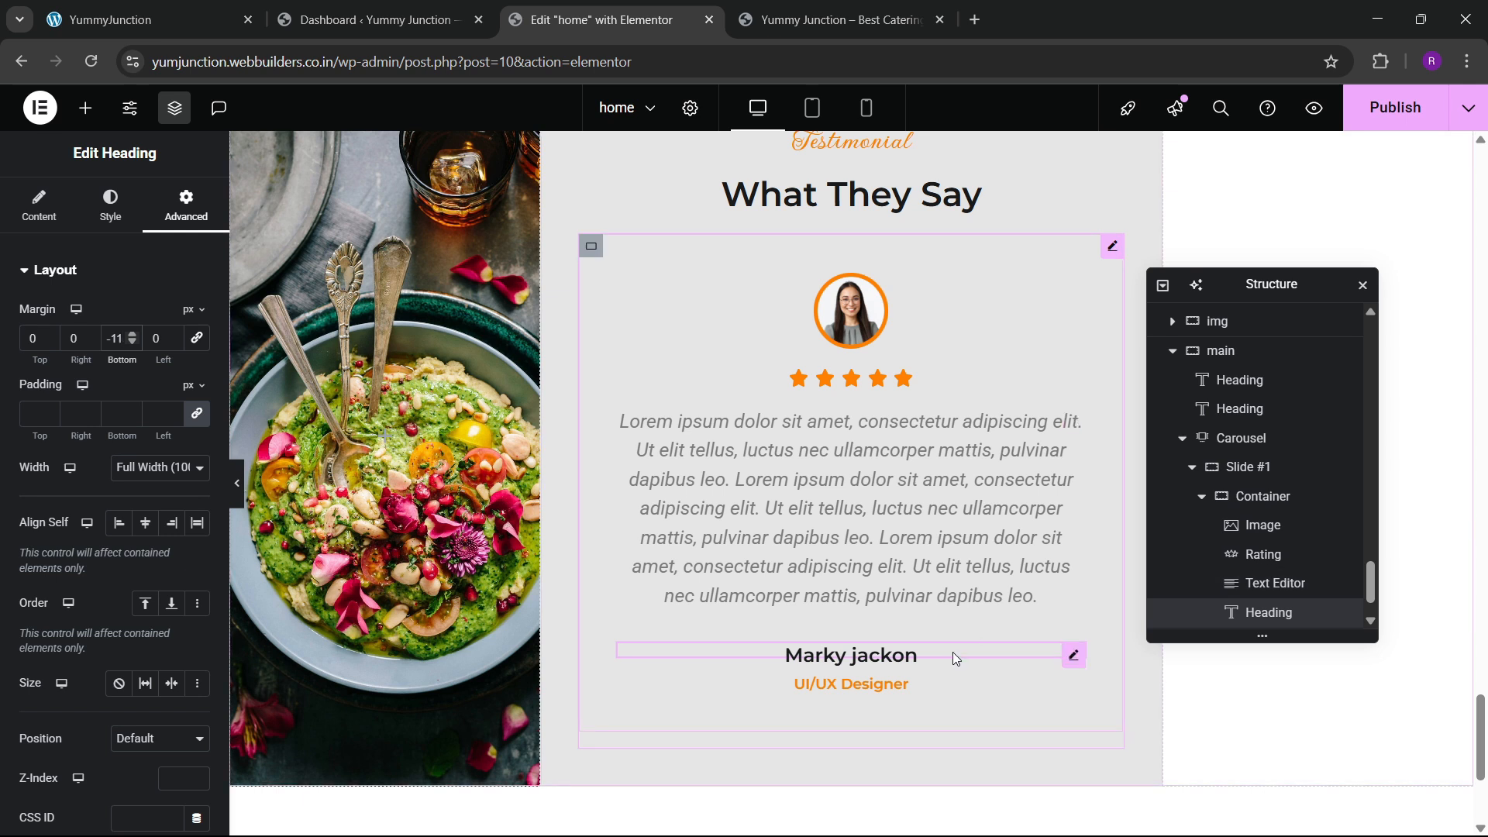
Set the reviewer name heading's top margin to 20 px
{"action": "left_click", "coordinate": [31, 338]}
{"action": "type", "text": "10"}
{"action": "key", "text": "BackSpace"}
{"action": "key", "text": "BackSpace"}
{"action": "type", "text": "20"}
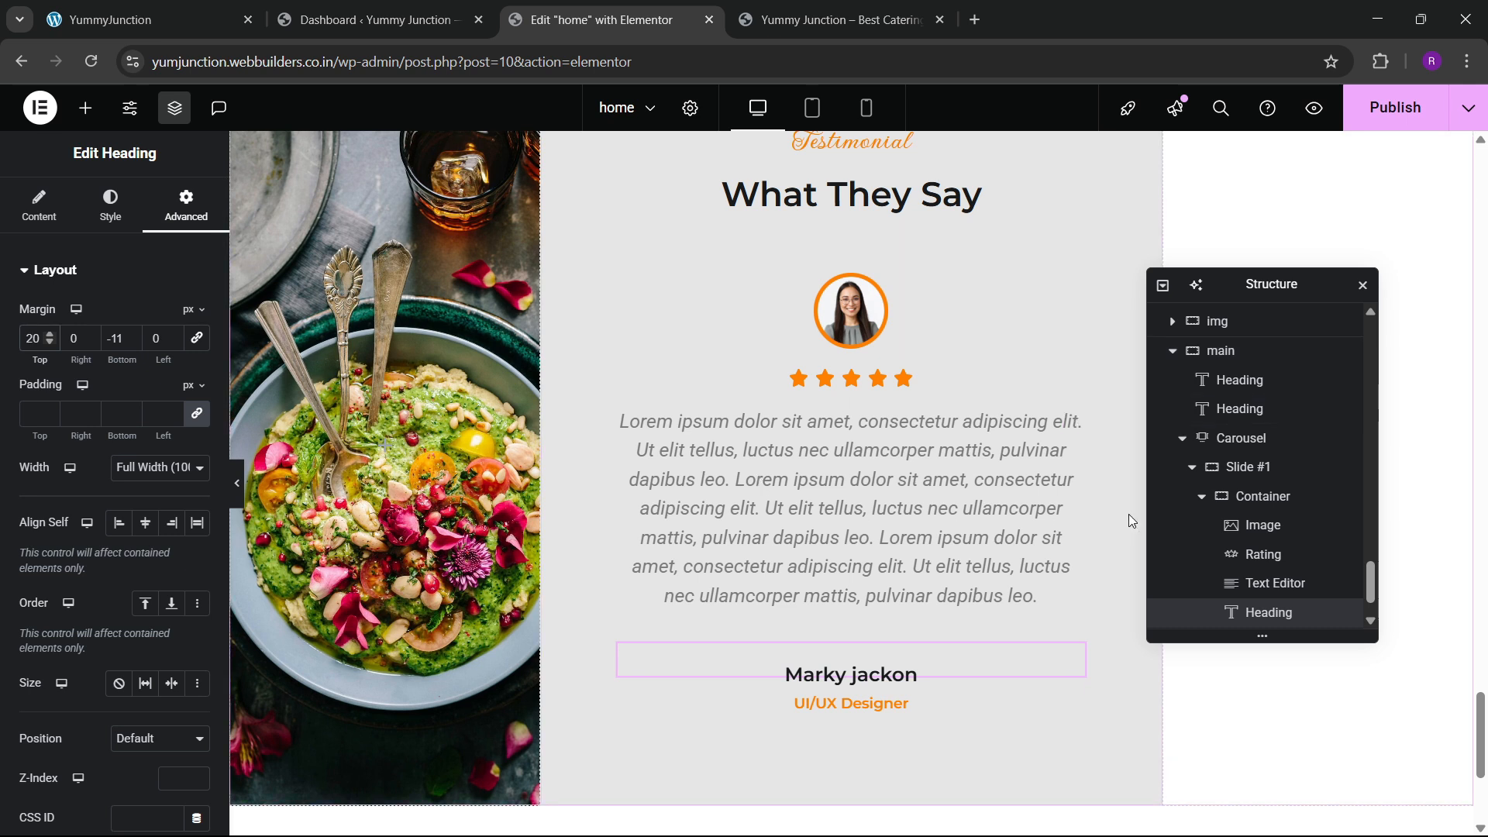
Select the testimonial Carousel, moving the Structure window closer, and duplicate its Slide #1
{"action": "left_click_drag", "start_coordinate": [1250, 289], "coordinate": [1035, 279]}
{"action": "left_click", "coordinate": [1034, 431]}
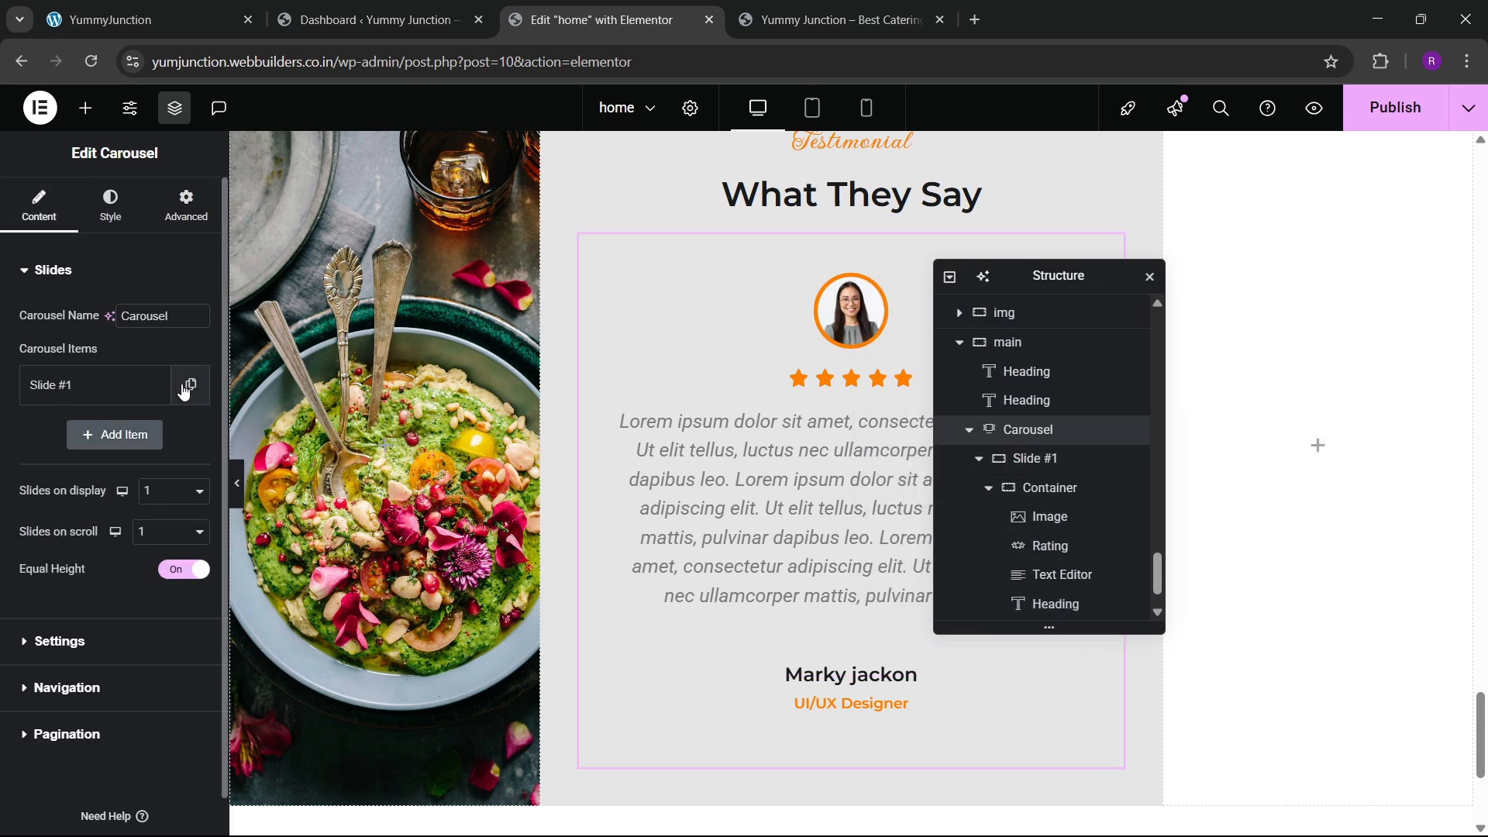
{"action": "left_click", "coordinate": [163, 446]}
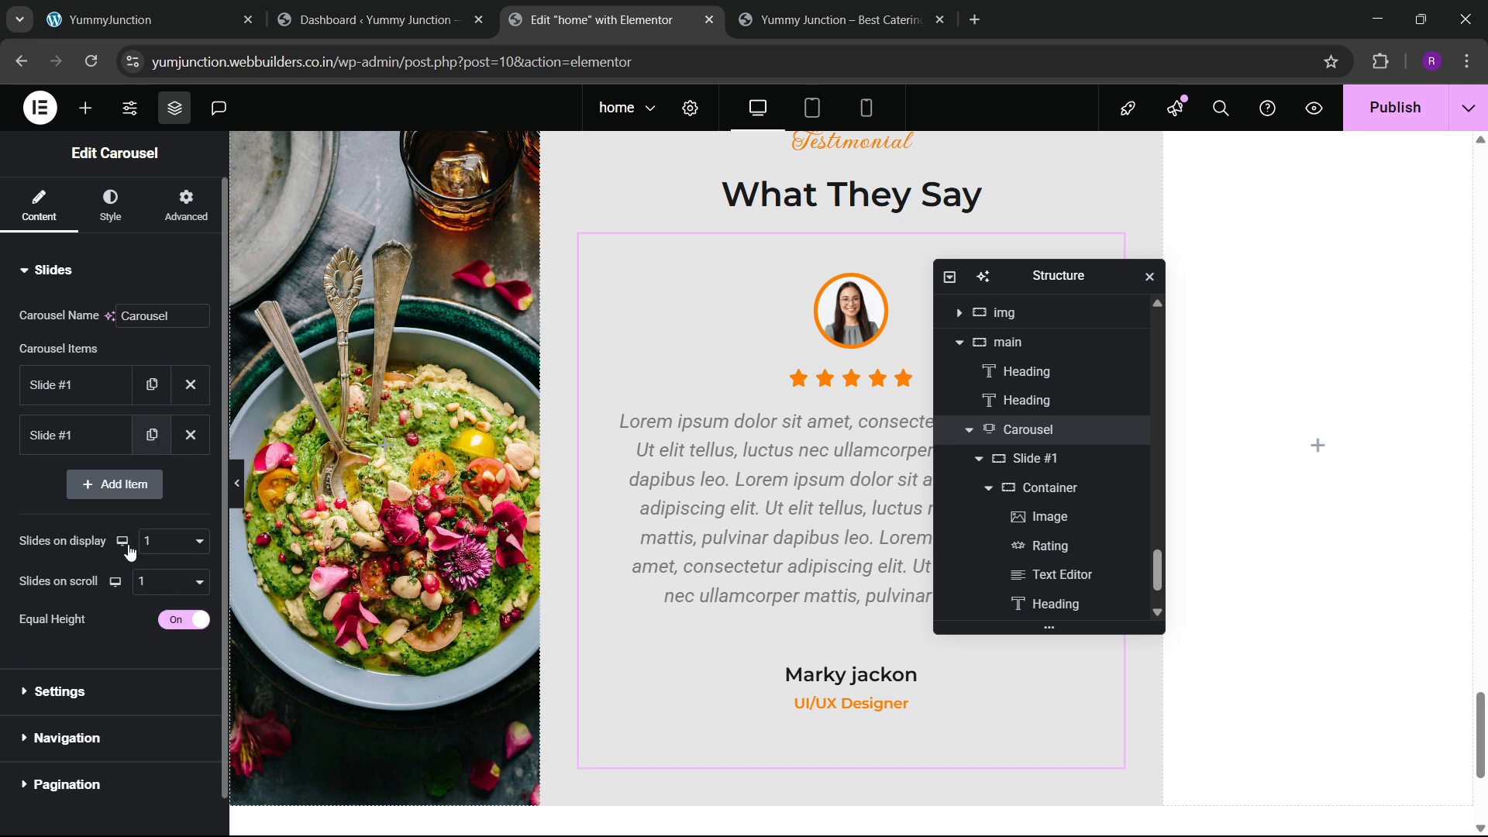
Add a third slide to the testimonial carousel and hide its navigation arrows
{"action": "left_click", "coordinate": [114, 485]}
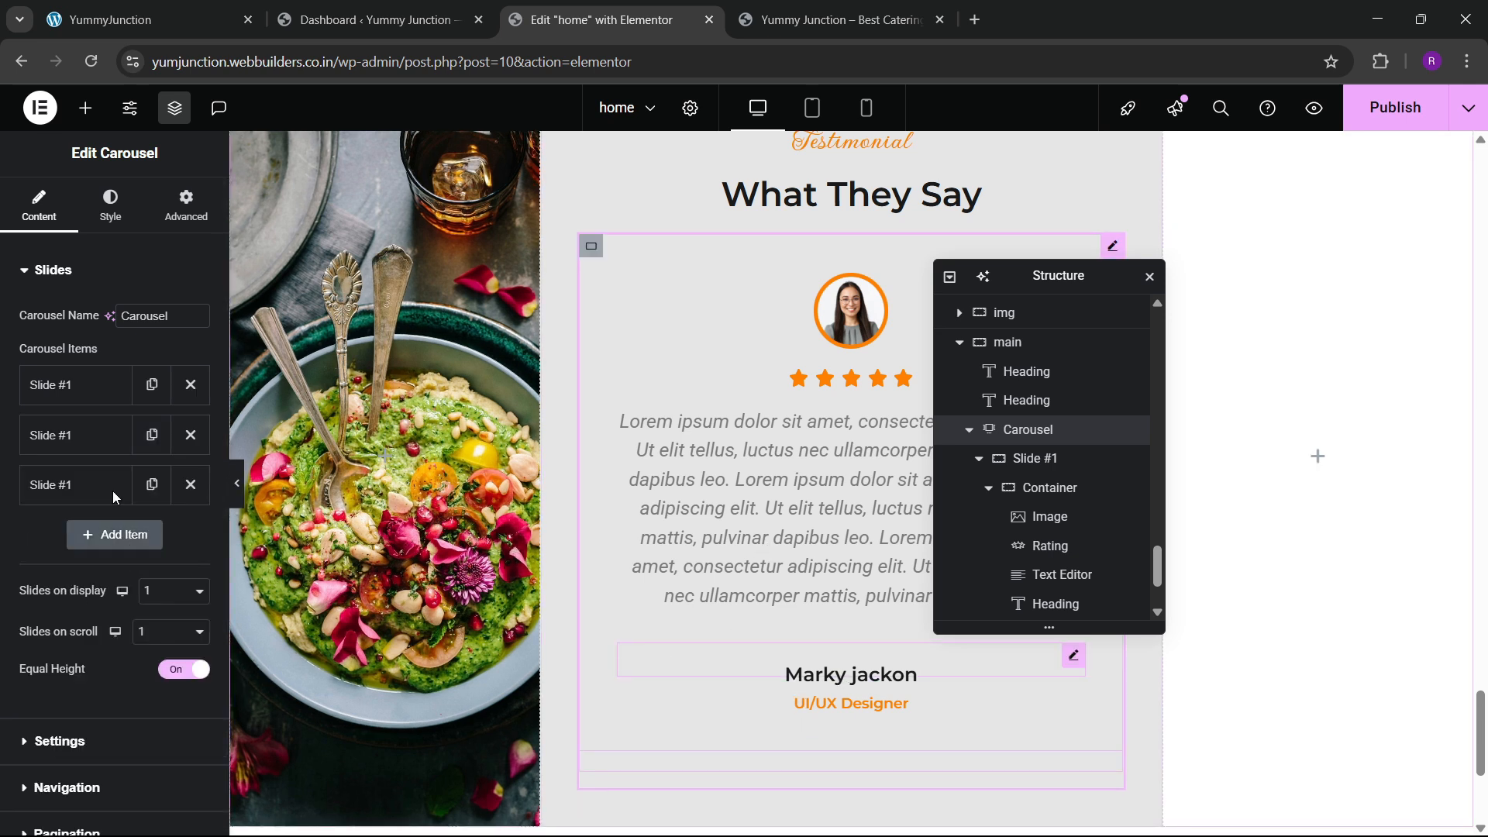
{"action": "scroll", "coordinate": [67, 527], "scroll_direction": "down", "scroll_amount": 3}
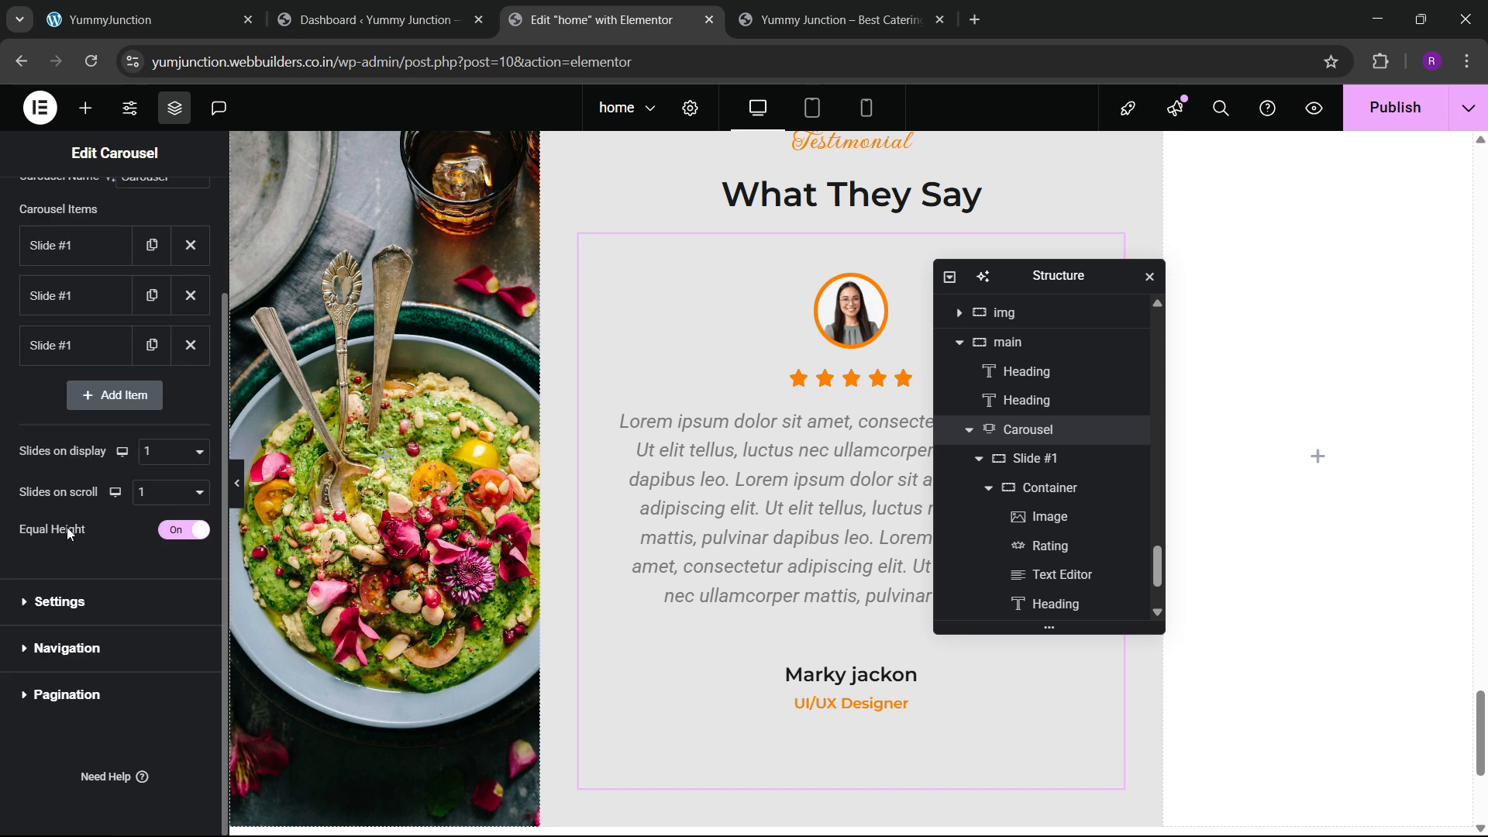
{"action": "left_click", "coordinate": [54, 605]}
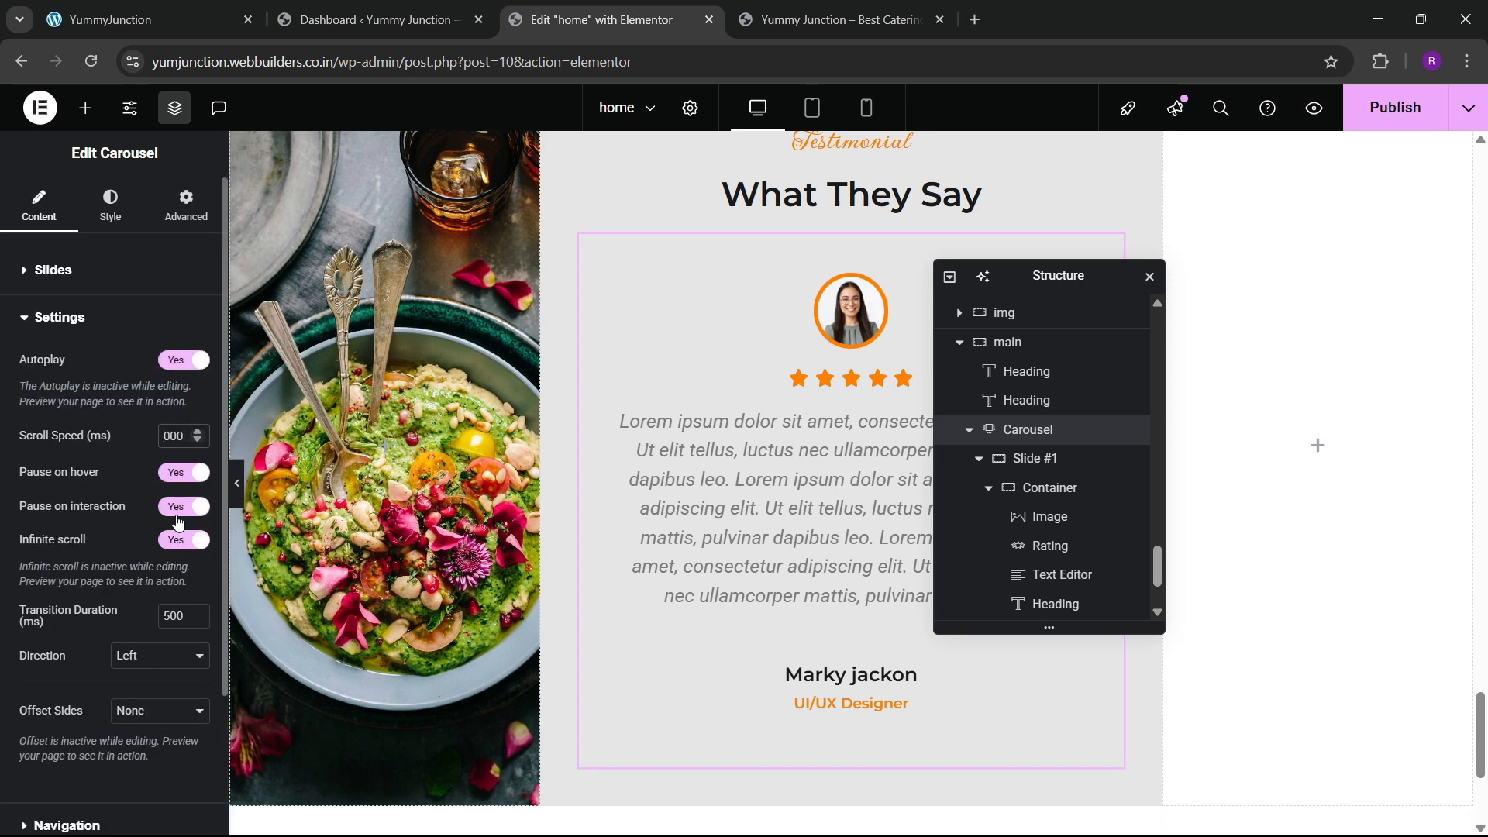
{"action": "scroll", "coordinate": [99, 521], "scroll_direction": "down", "scroll_amount": 2}
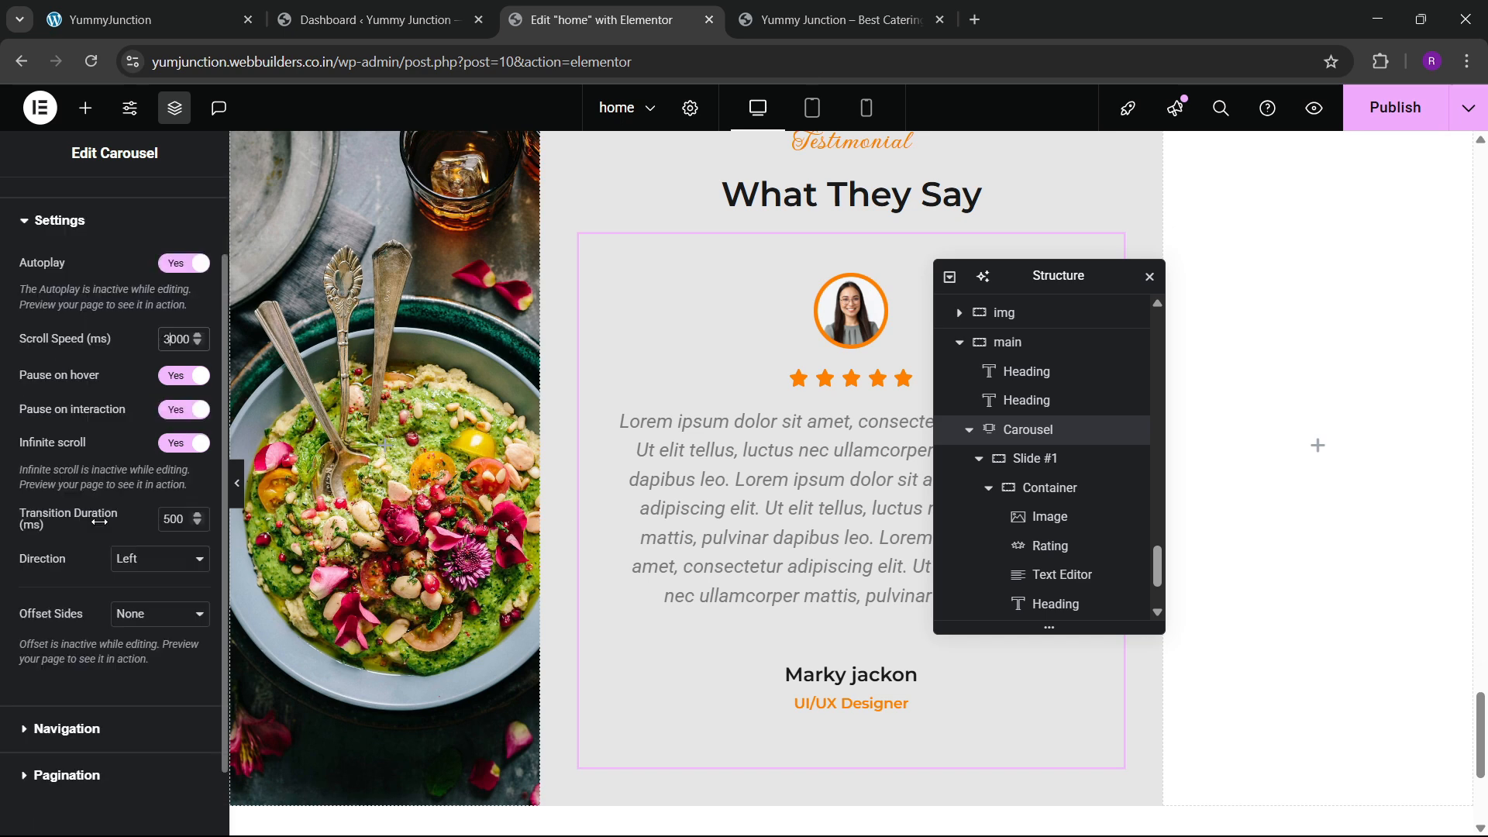
{"action": "left_click", "coordinate": [76, 735]}
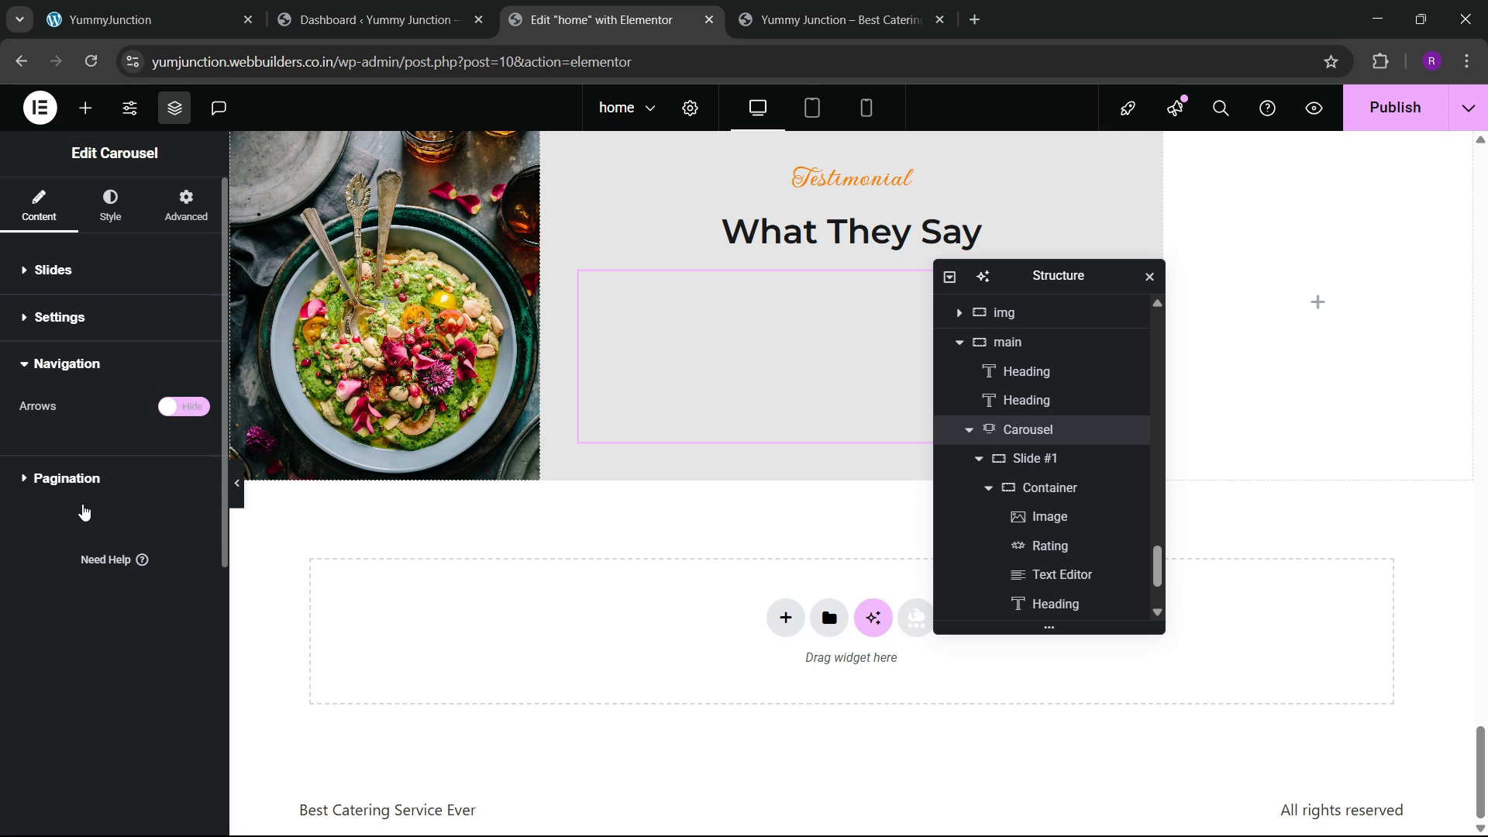
Style the carousel's pagination dots with the global orange colour and a size of 12 px
{"action": "left_click", "coordinate": [75, 515]}
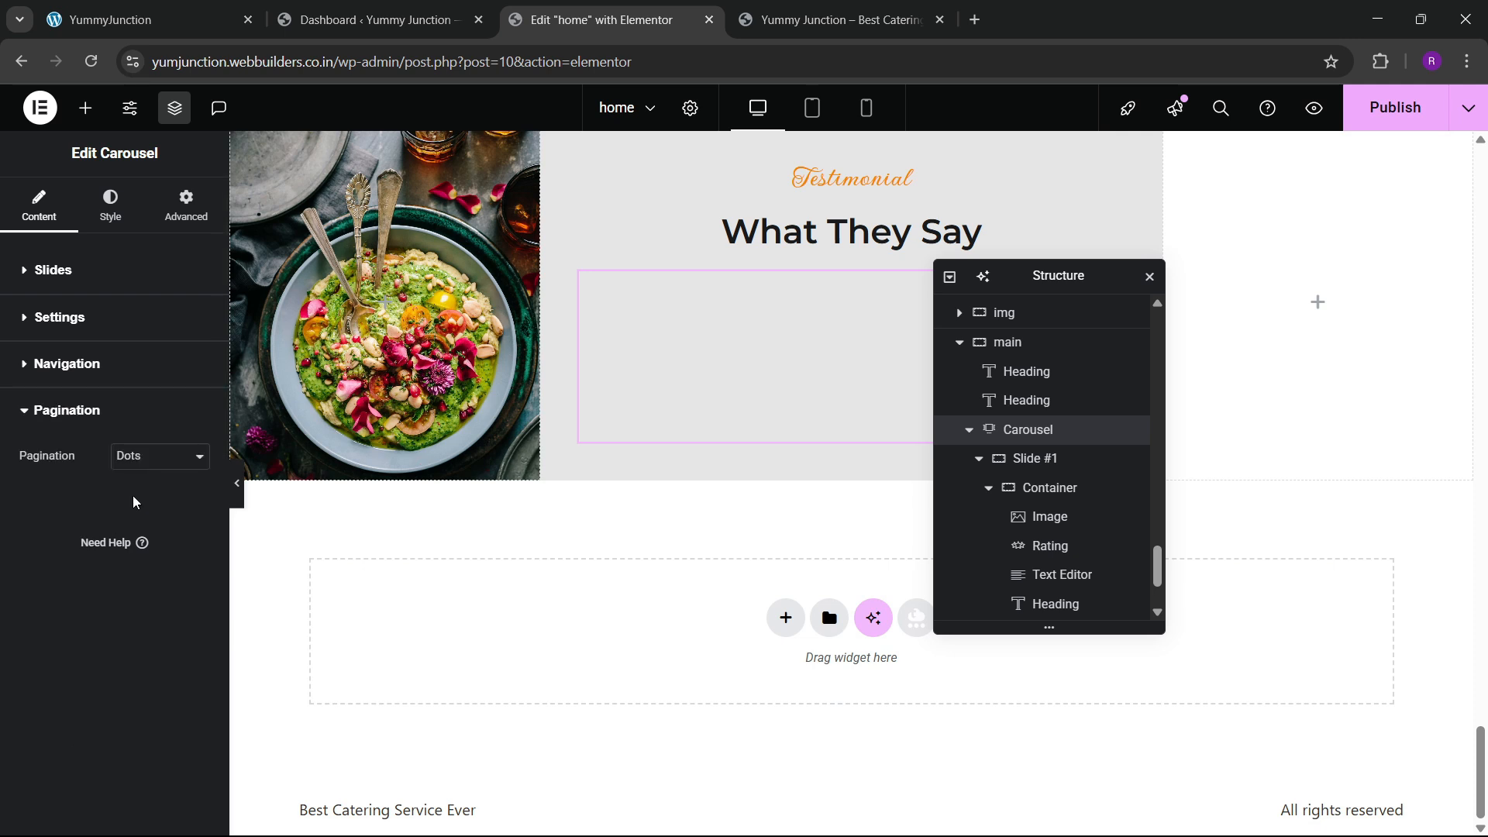
{"action": "left_click", "coordinate": [120, 217]}
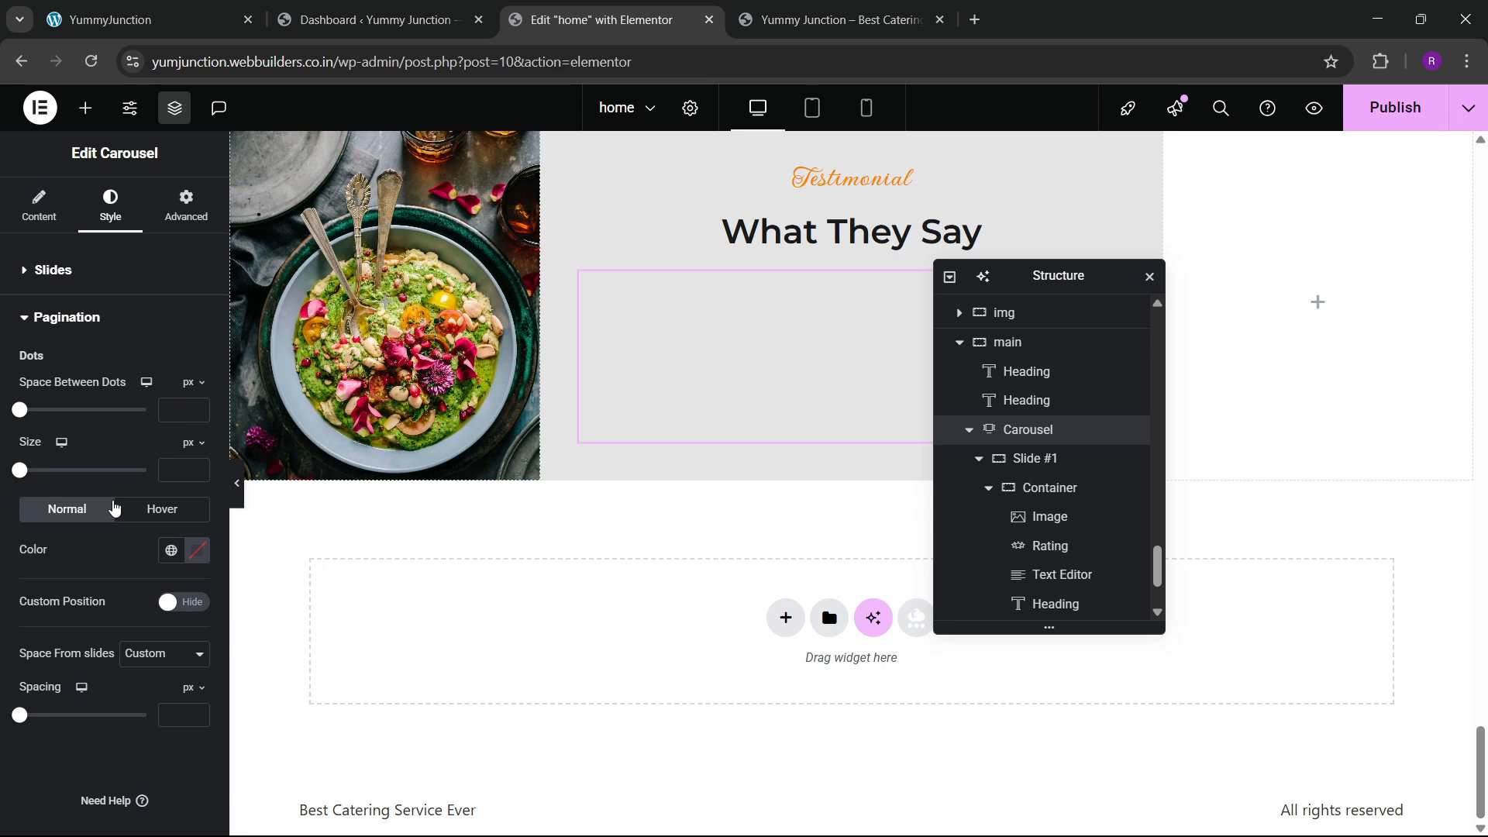
{"action": "scroll", "coordinate": [736, 434], "scroll_direction": "up", "scroll_amount": 1}
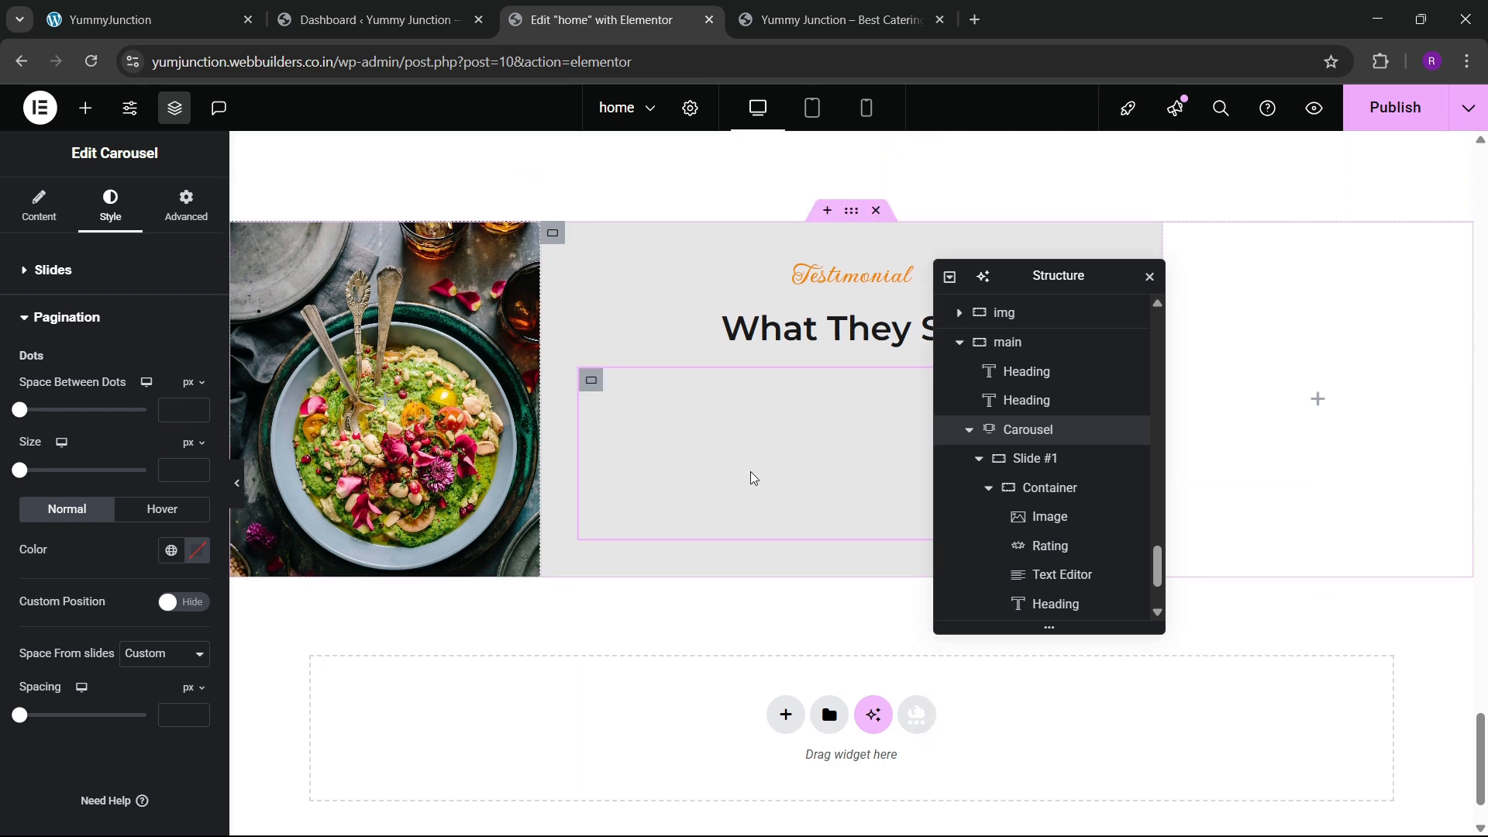
{"action": "scroll", "coordinate": [751, 471], "scroll_direction": "down", "scroll_amount": 2}
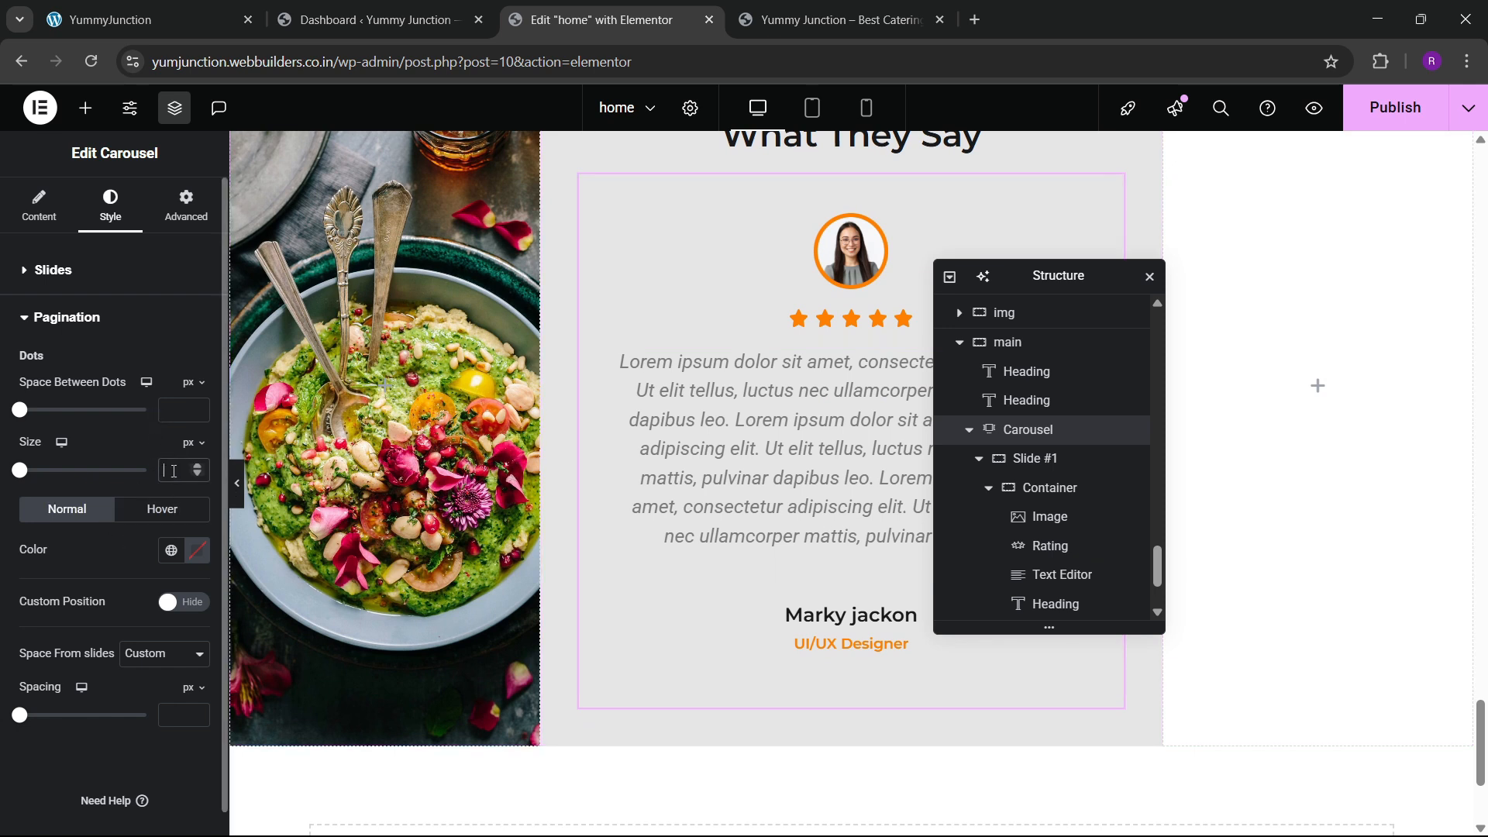
{"action": "left_click", "coordinate": [171, 550]}
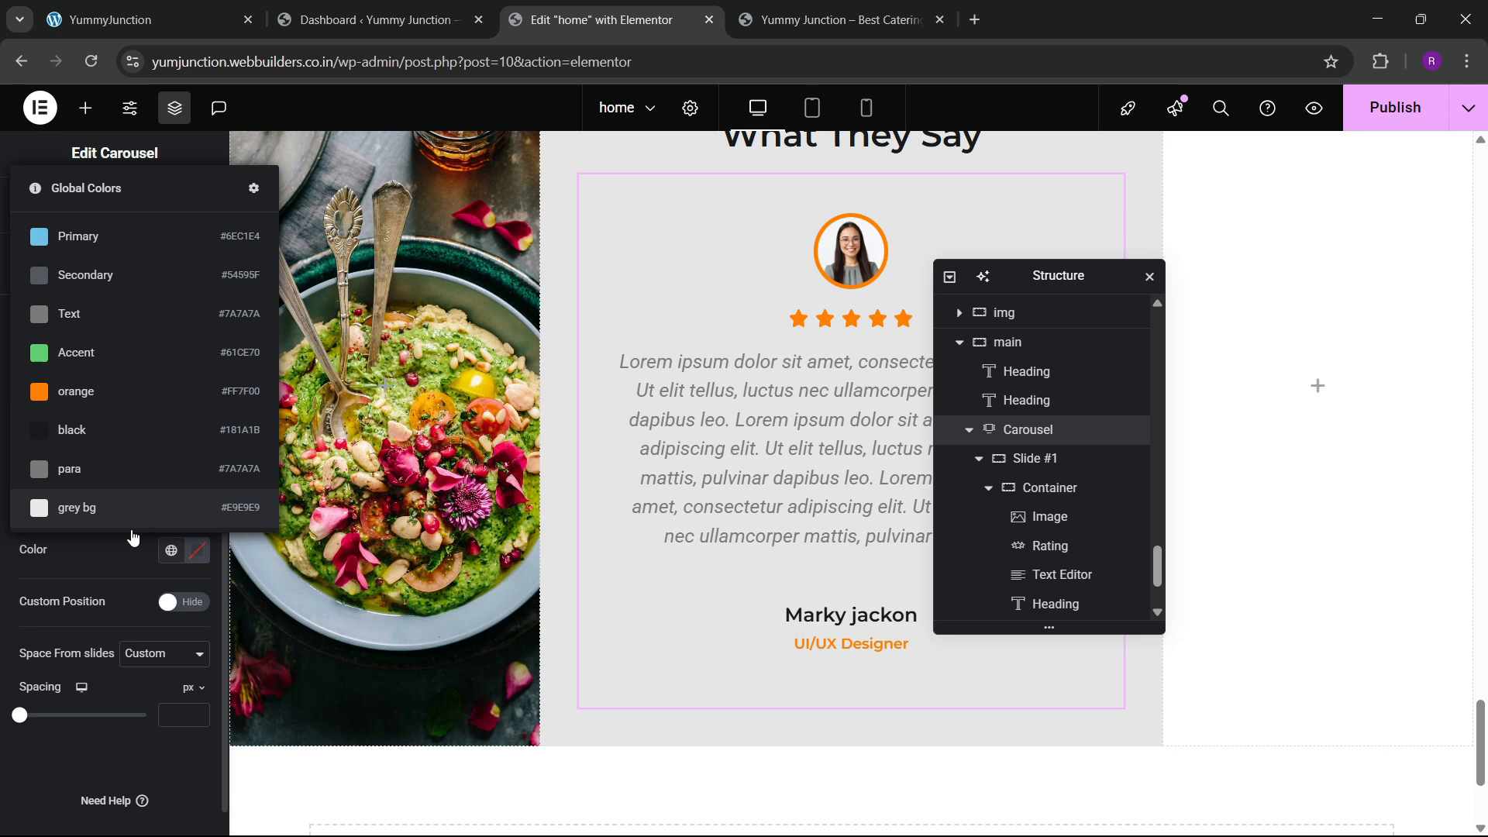
{"action": "left_click", "coordinate": [81, 393]}
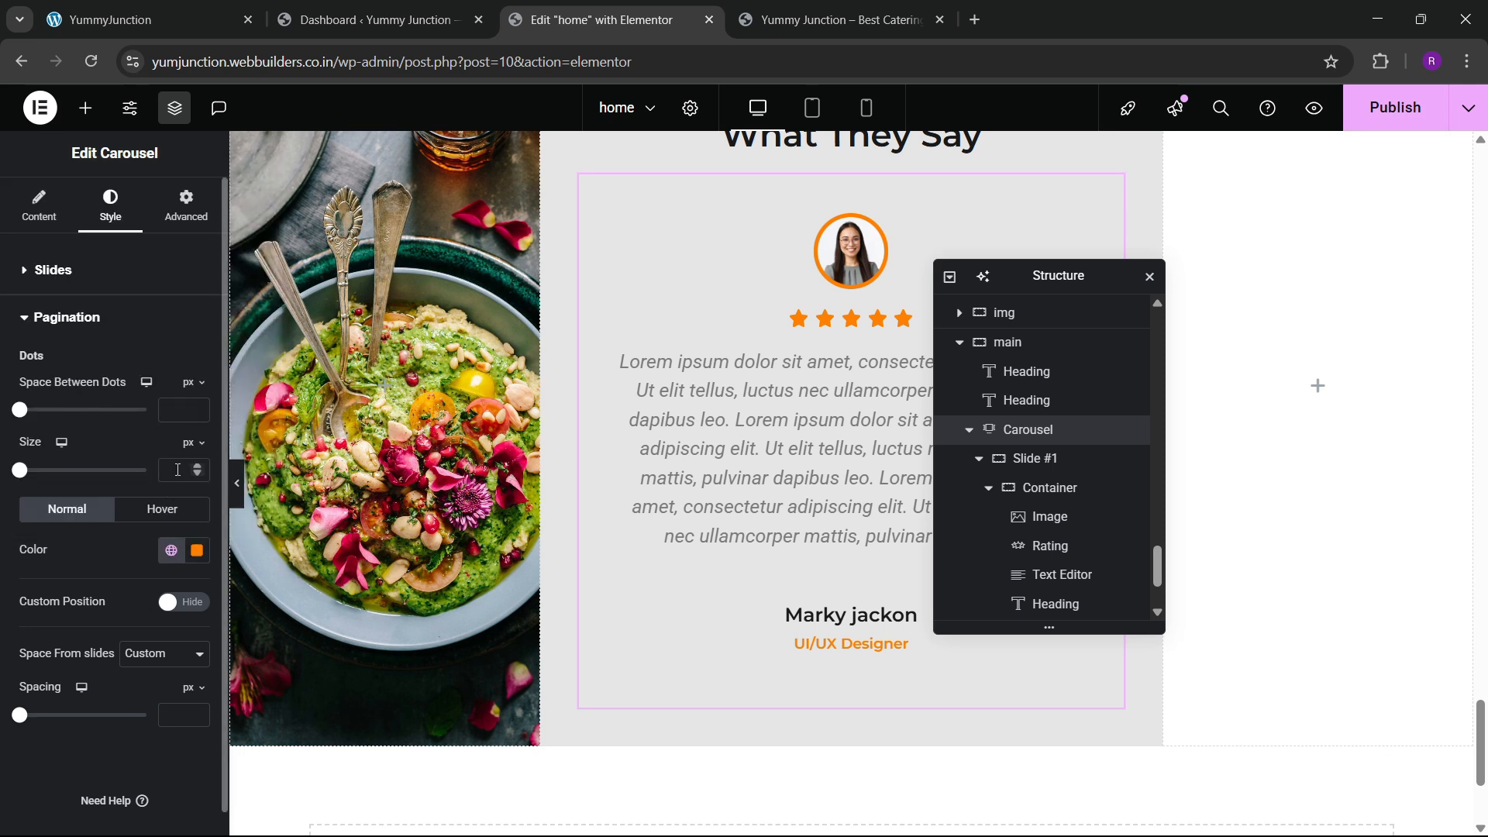
{"action": "type", "text": "15"}
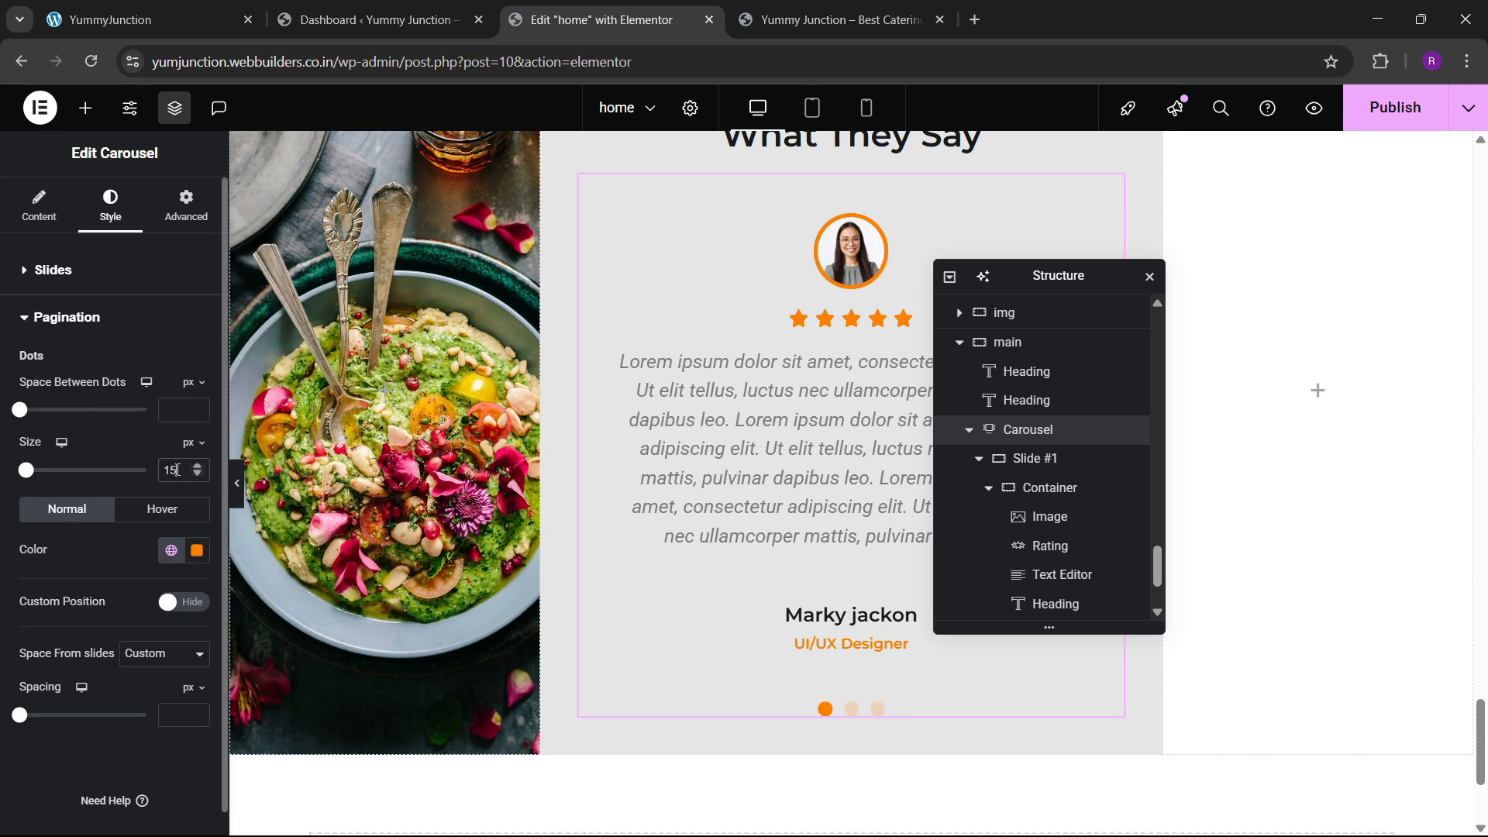
{"action": "key", "text": "BackSpace"}
{"action": "type", "text": "0"}
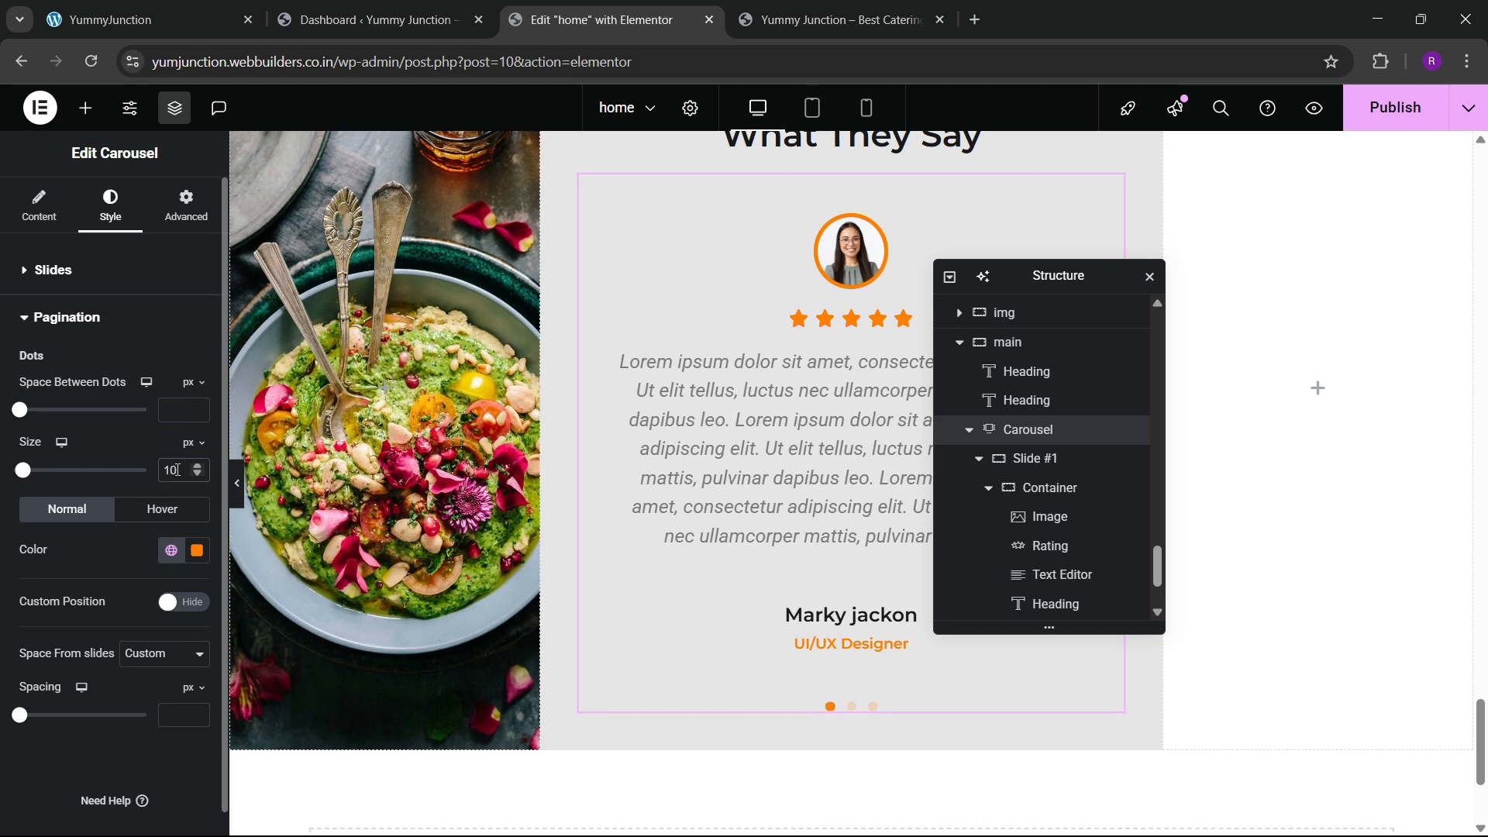
{"action": "key", "text": "BackSpace"}
{"action": "type", "text": "2"}
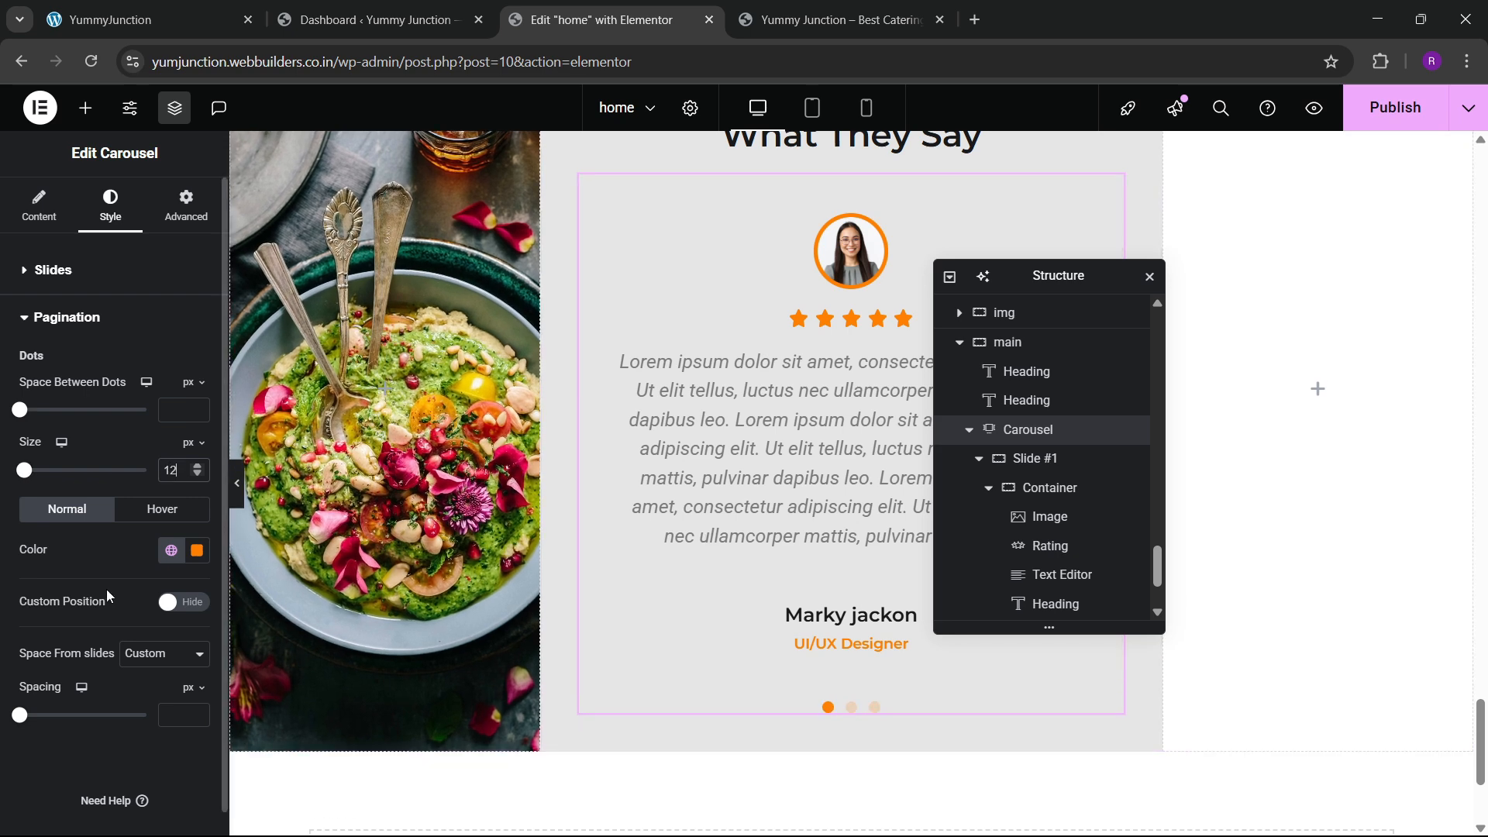
Set the hover colour of the pagination dots to the global black
{"action": "left_click", "coordinate": [170, 551]}
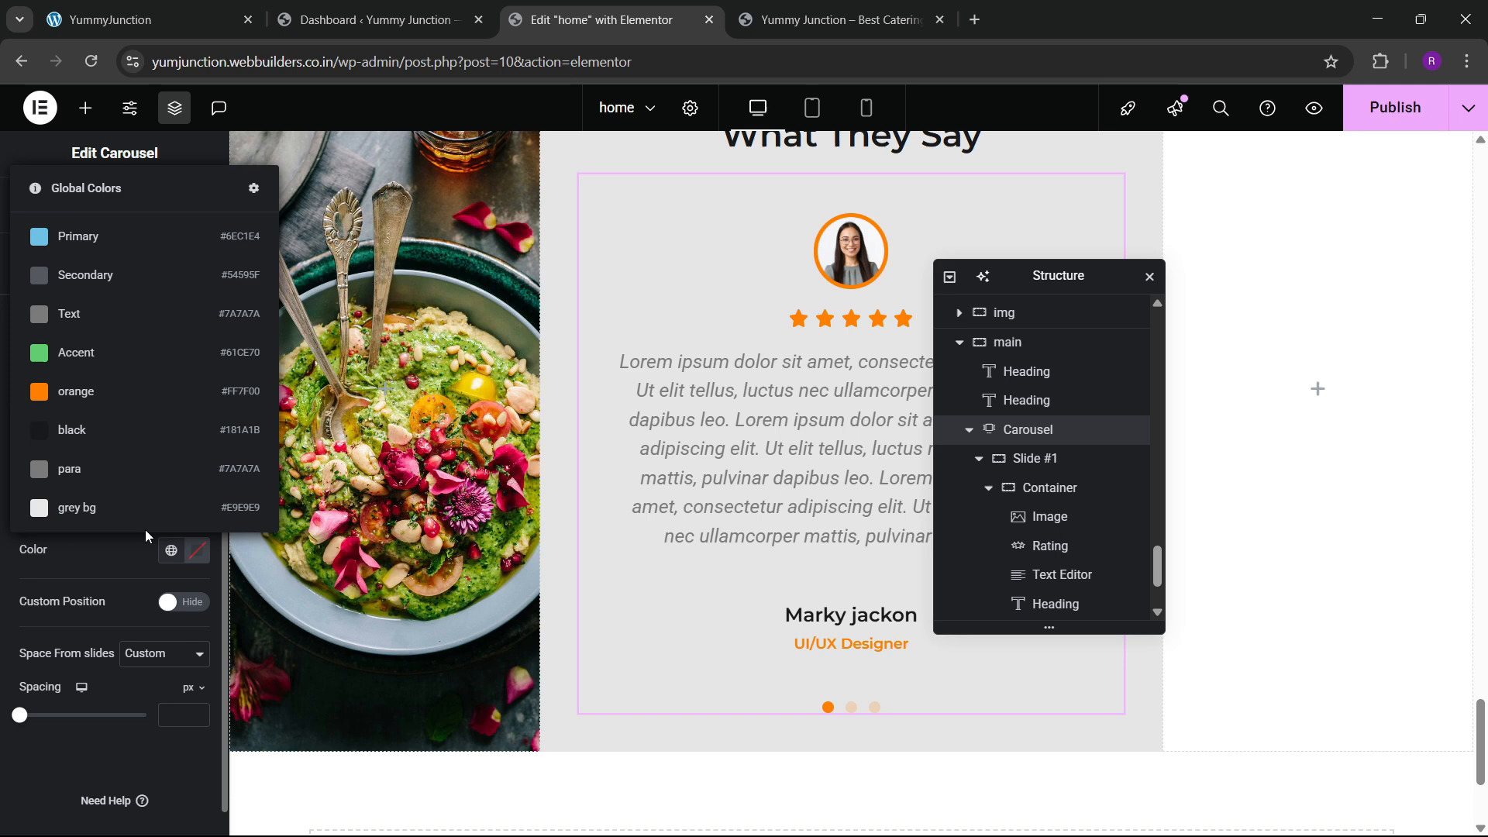
{"action": "left_click", "coordinate": [90, 436]}
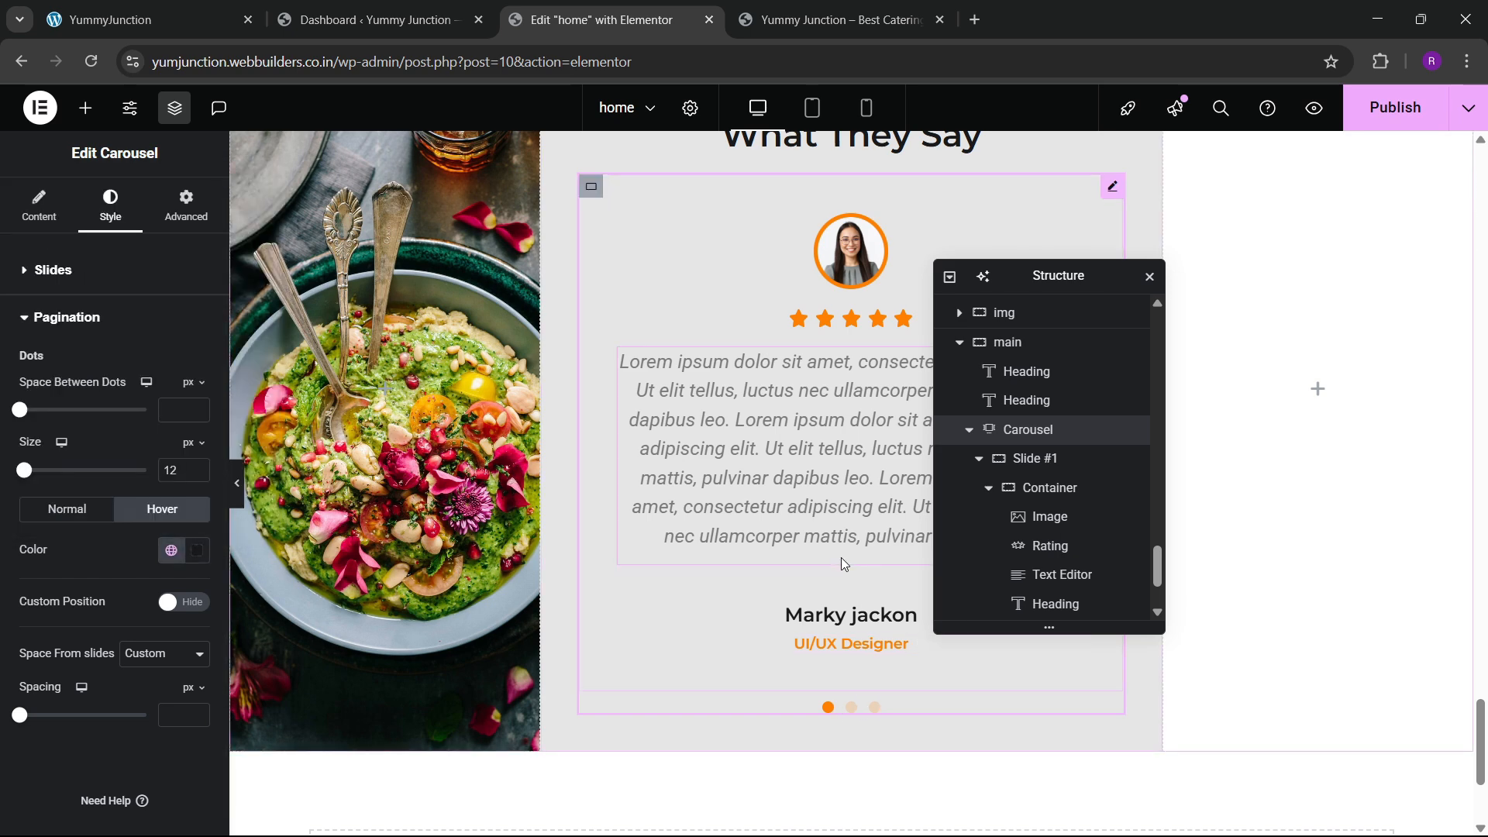
{"action": "scroll", "coordinate": [794, 426], "scroll_direction": "down", "scroll_amount": 3}
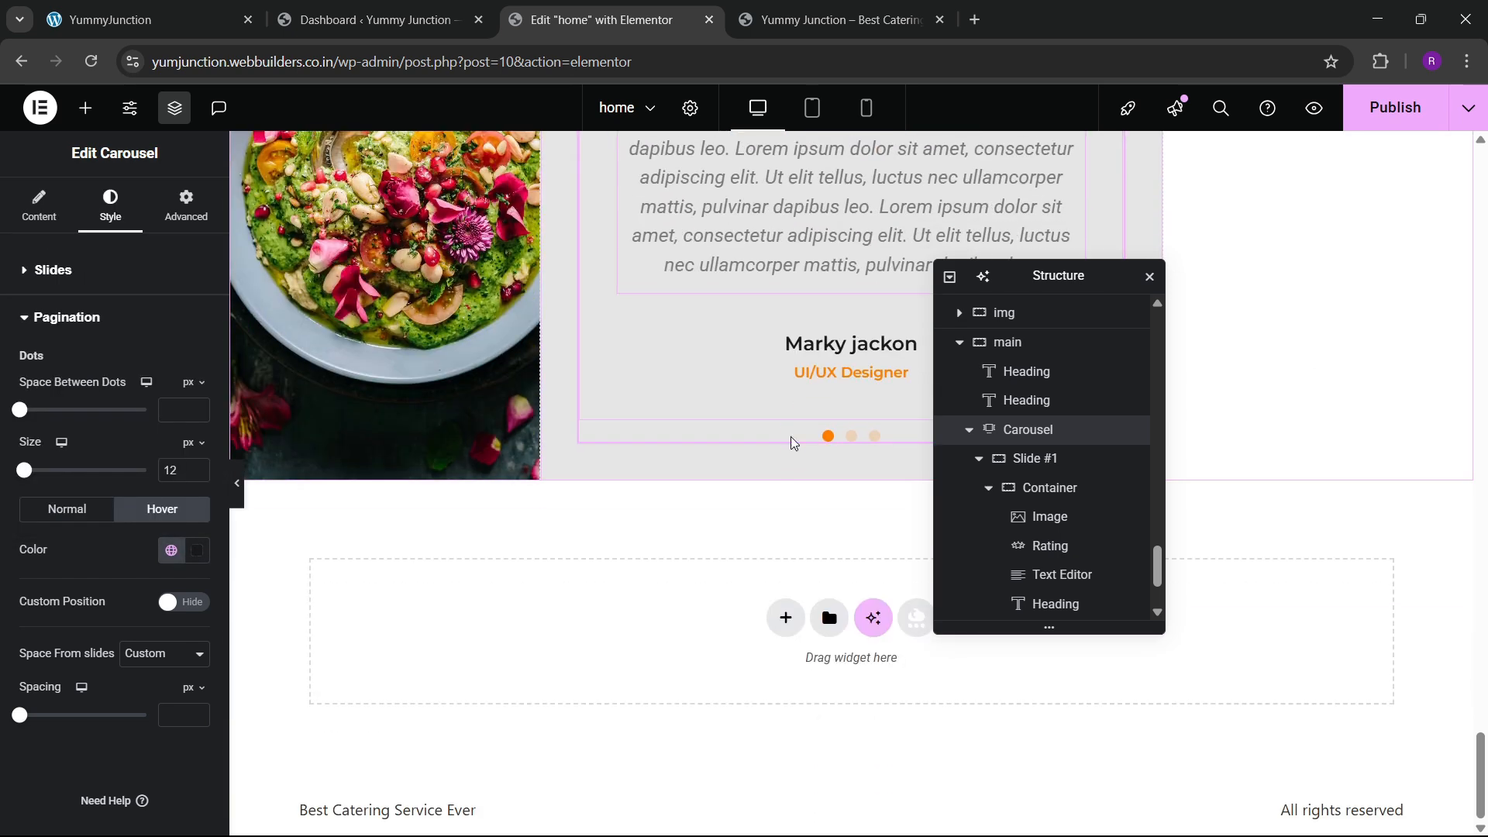
{"action": "scroll", "coordinate": [790, 438], "scroll_direction": "up", "scroll_amount": 6}
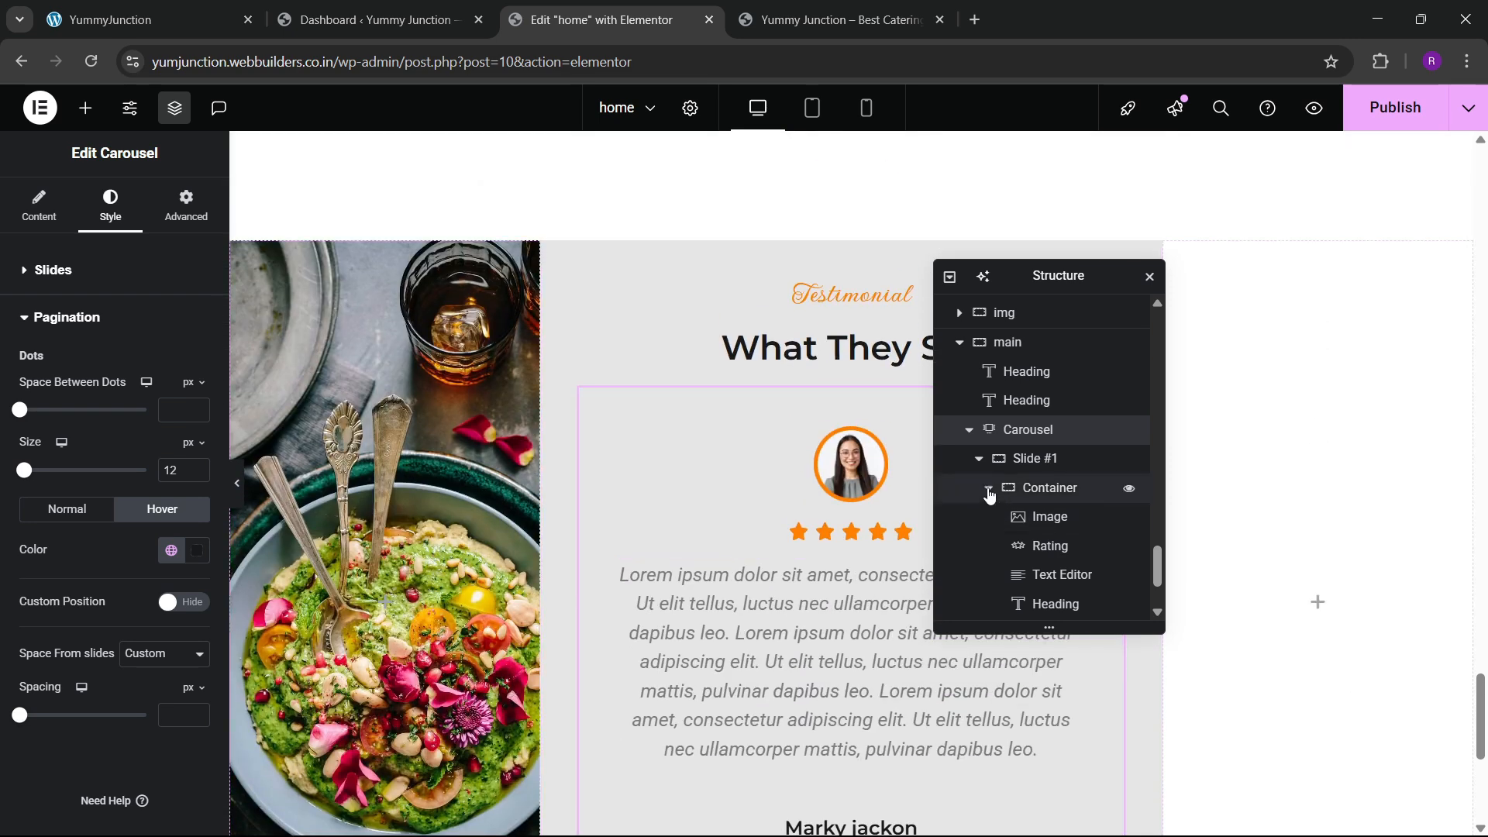
Give the last img container in the reviews section a classic background using the egg-on-dark-plate photo from the media library
{"action": "left_click", "coordinate": [968, 430]}
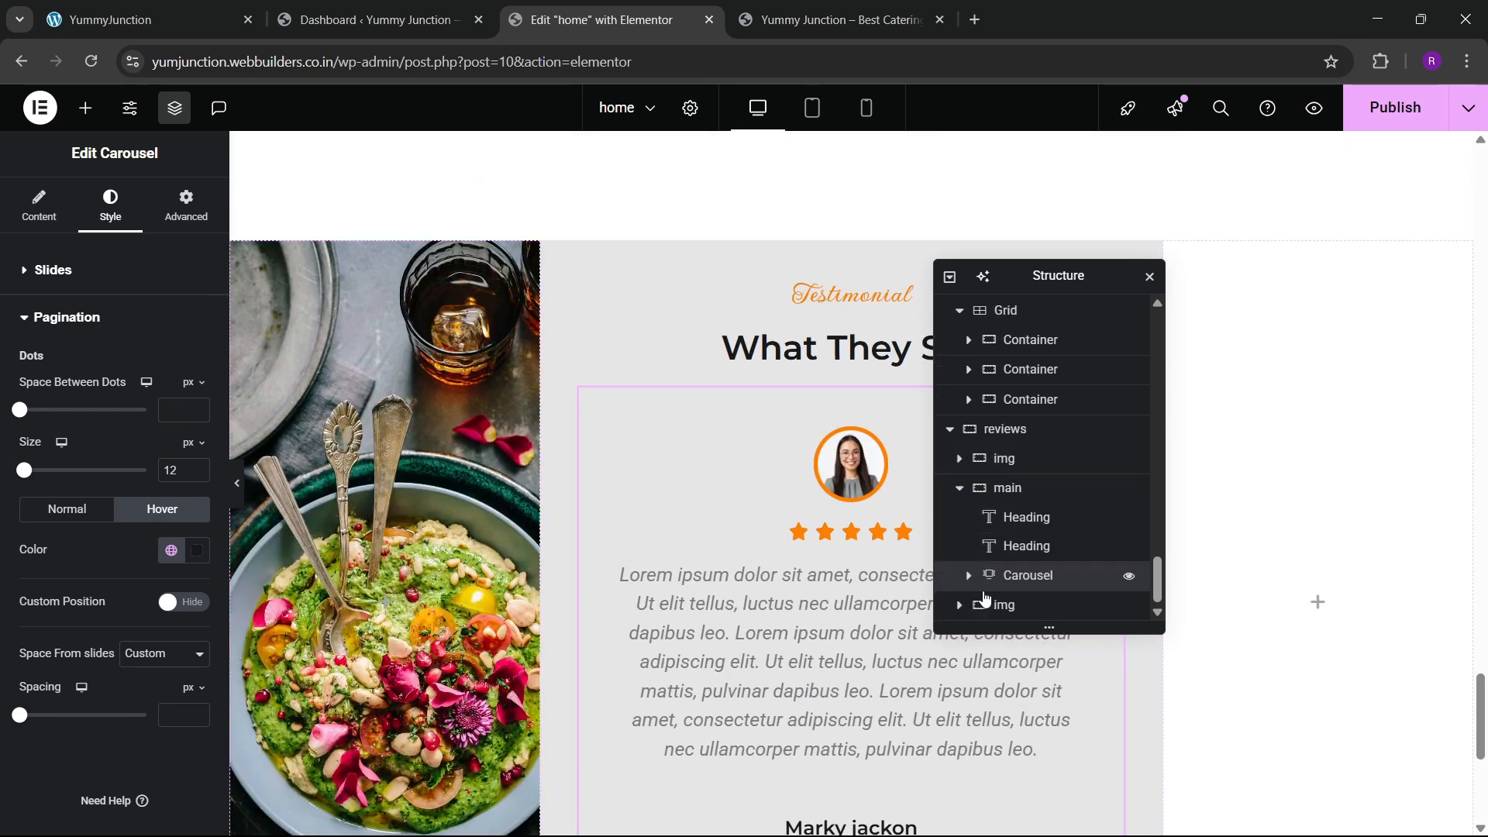
{"action": "left_click", "coordinate": [960, 490]}
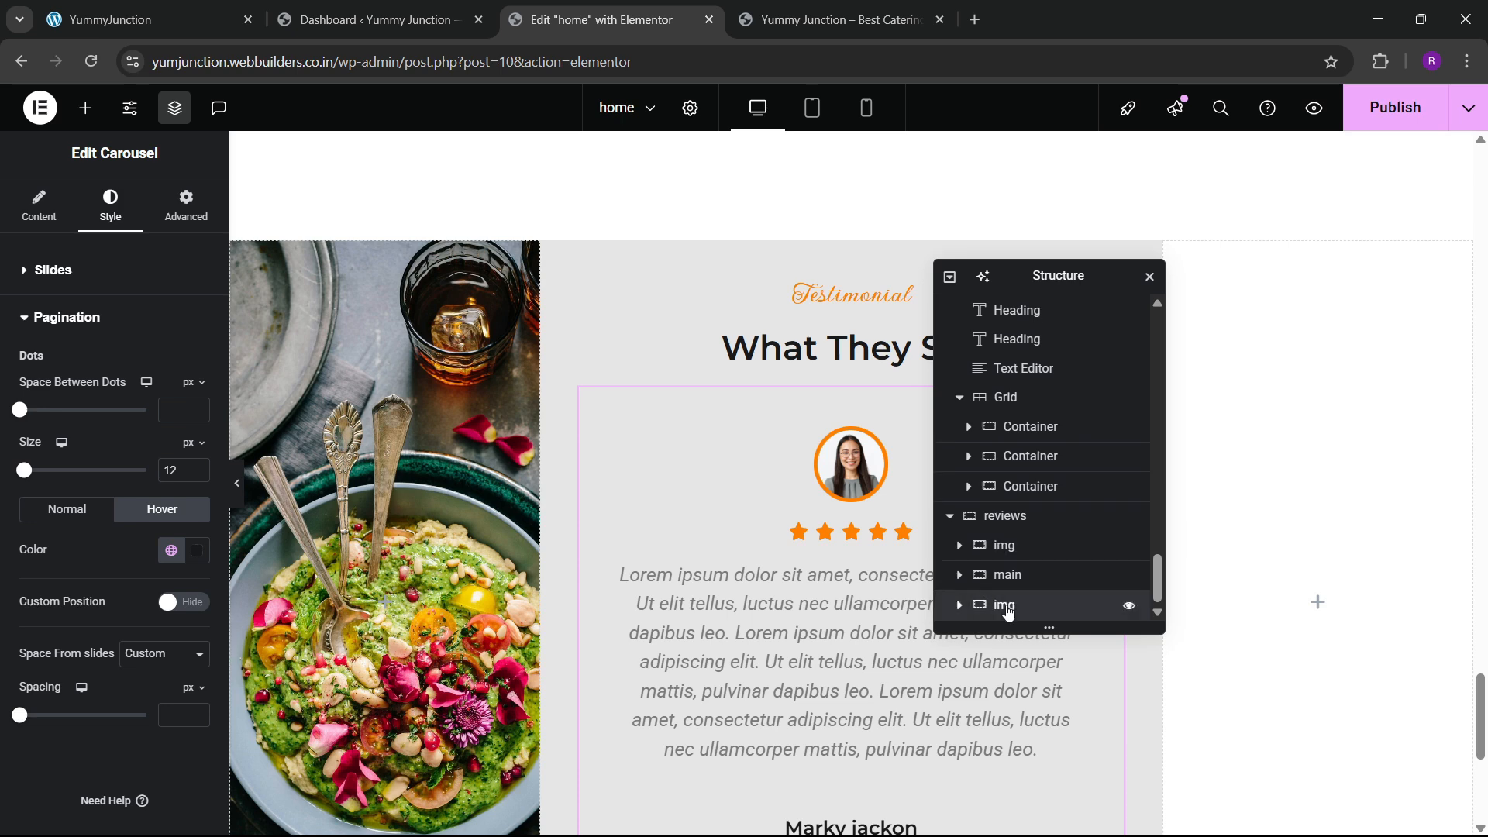
{"action": "left_click", "coordinate": [94, 219]}
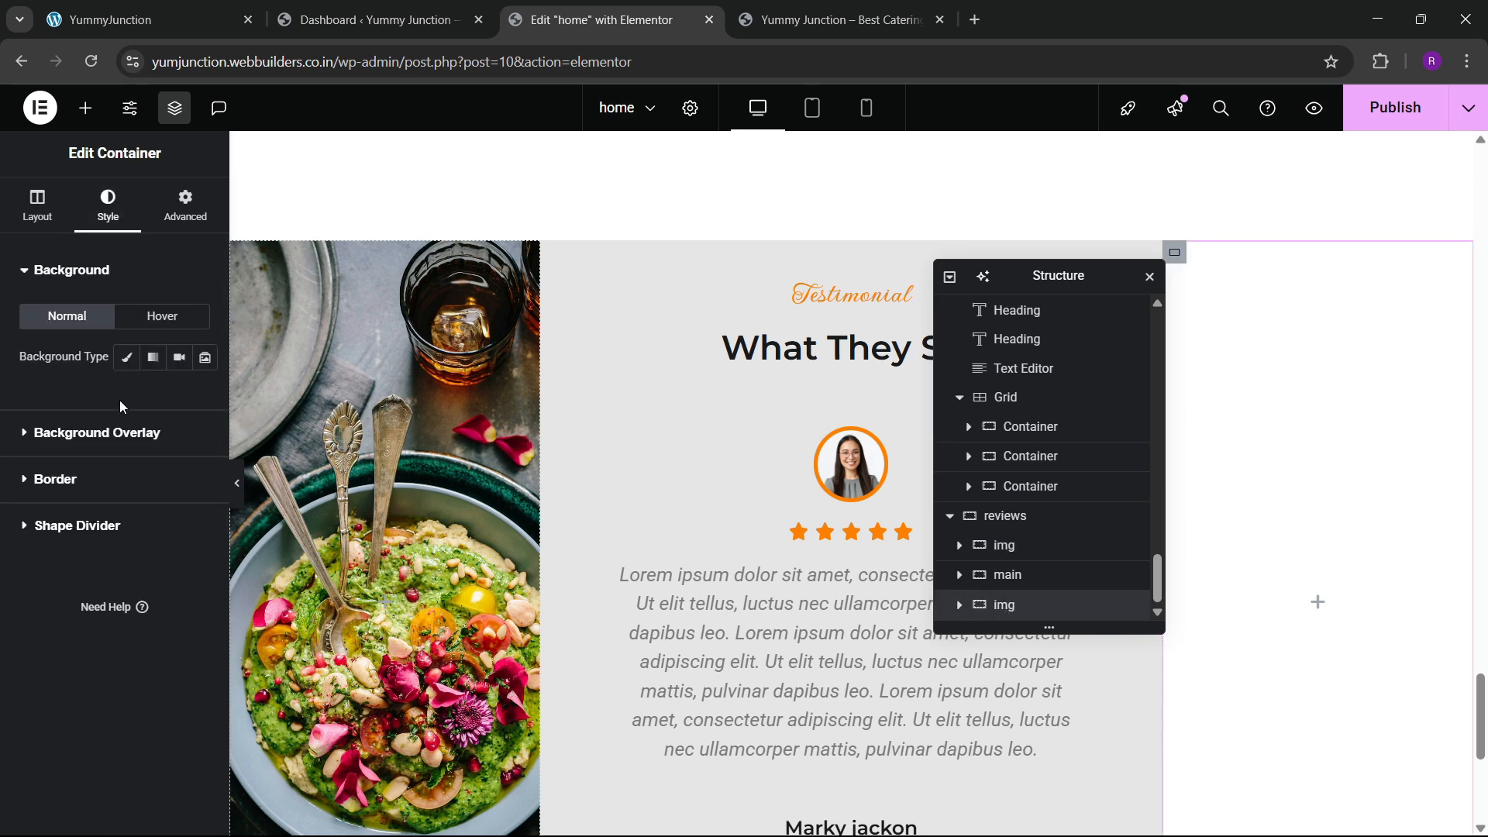
{"action": "left_click", "coordinate": [124, 364]}
{"action": "left_click", "coordinate": [115, 496]}
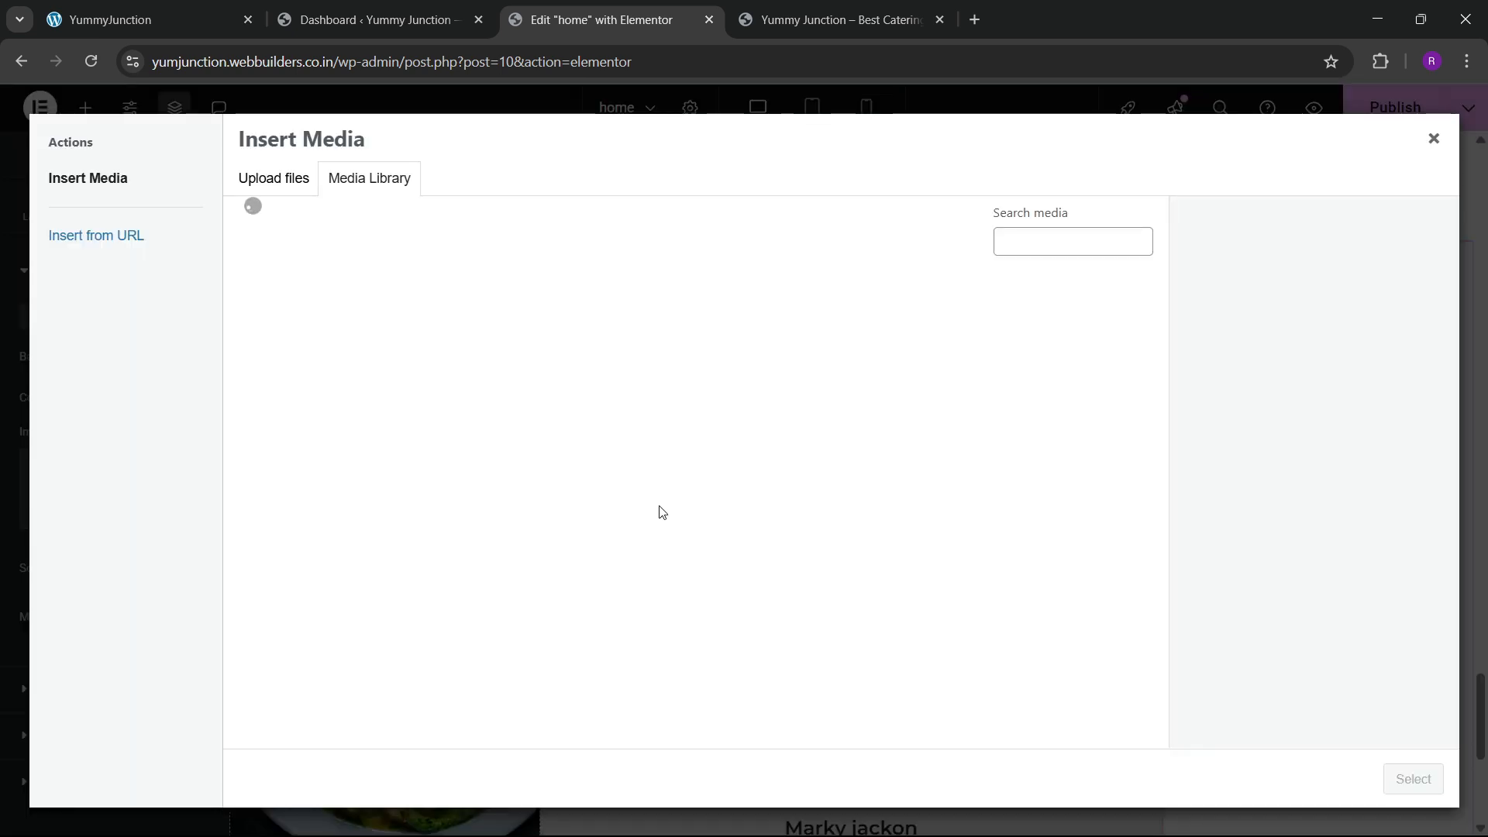
{"action": "left_click", "coordinate": [459, 488]}
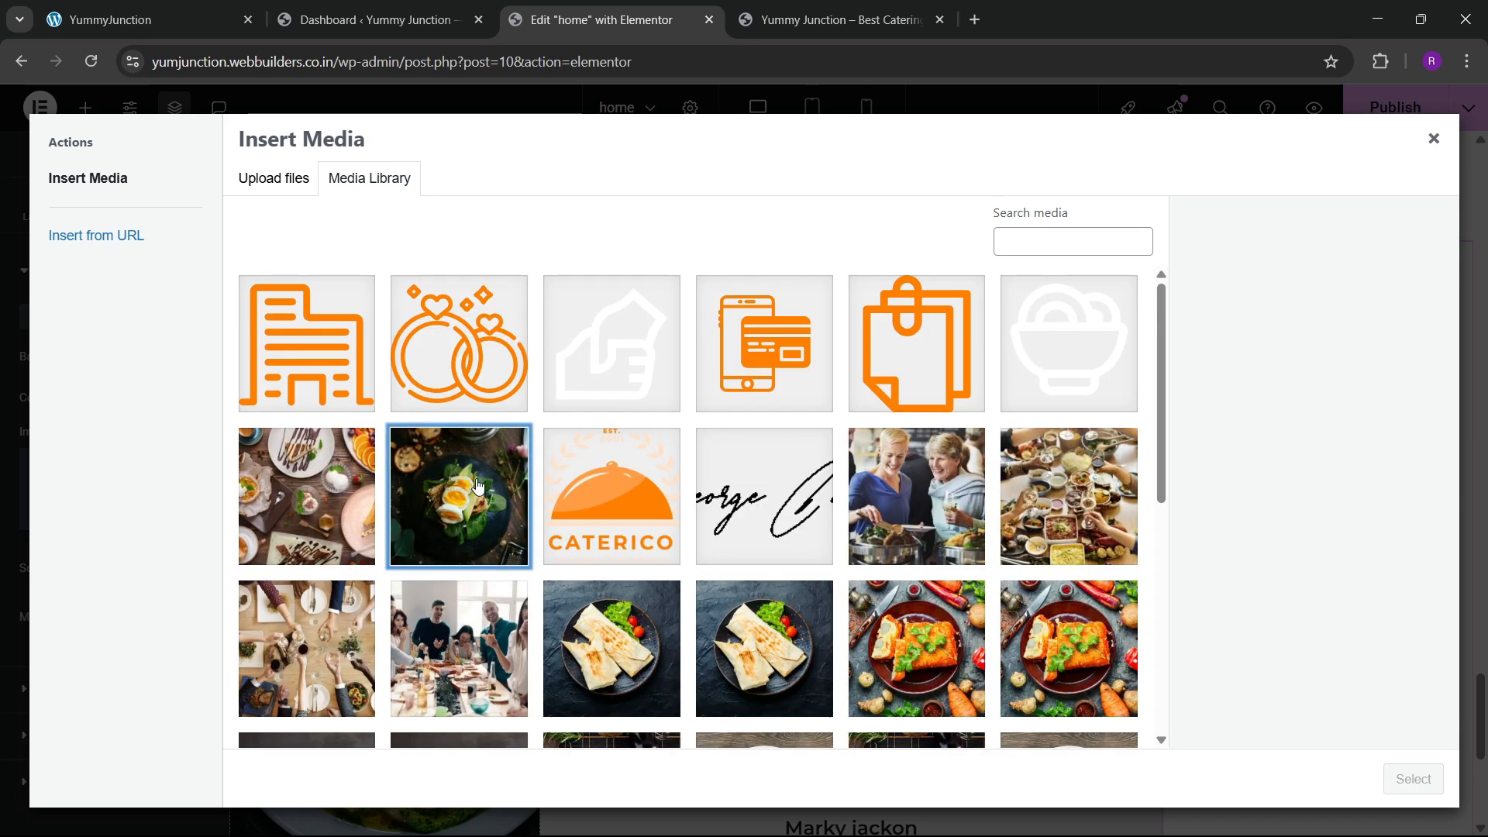
{"action": "left_click", "coordinate": [1413, 778]}
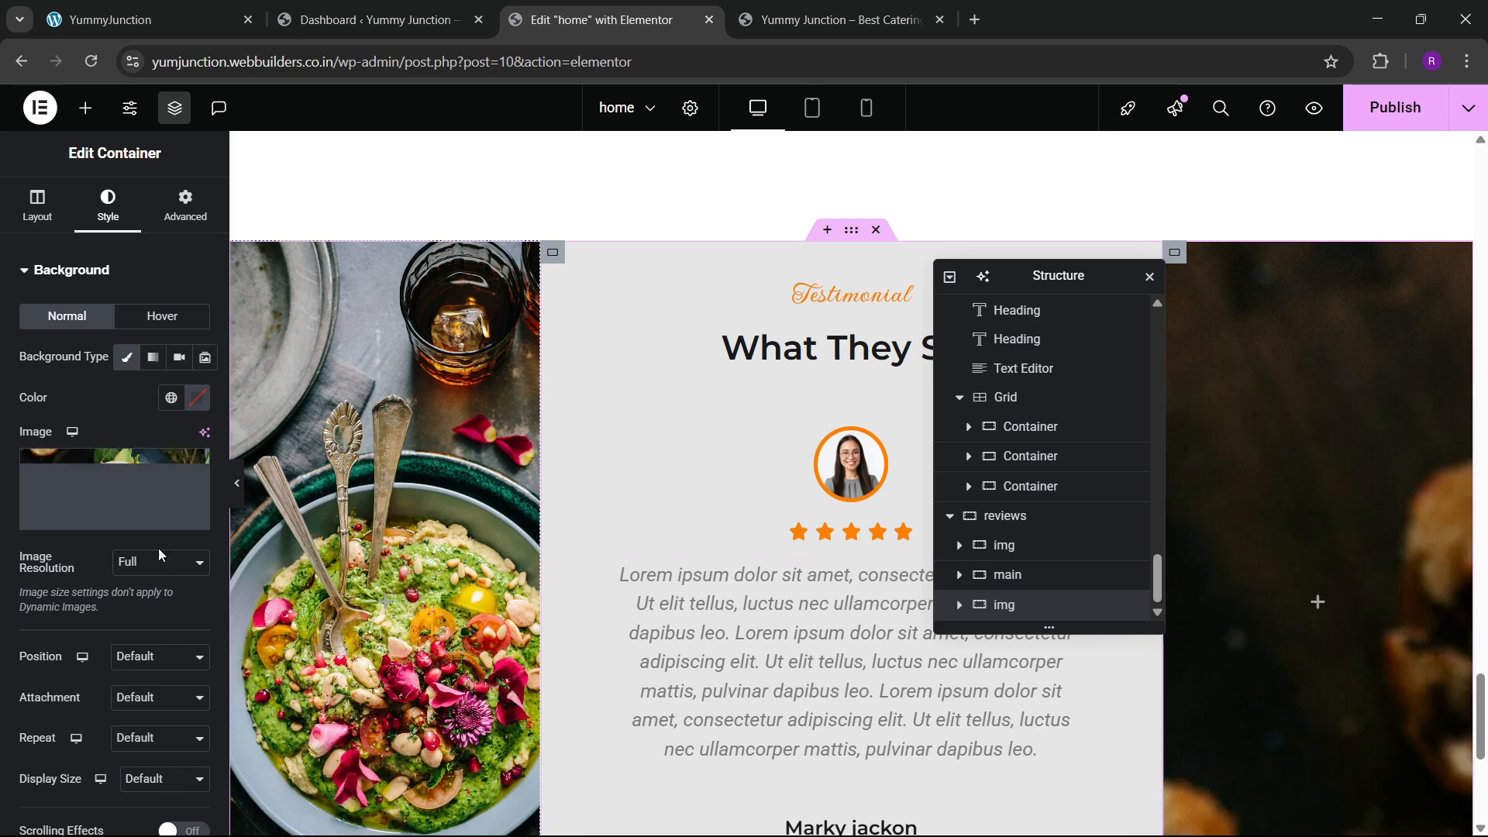
Set the background image's position to Center Center and its display size to Cover
{"action": "left_click", "coordinate": [122, 657]}
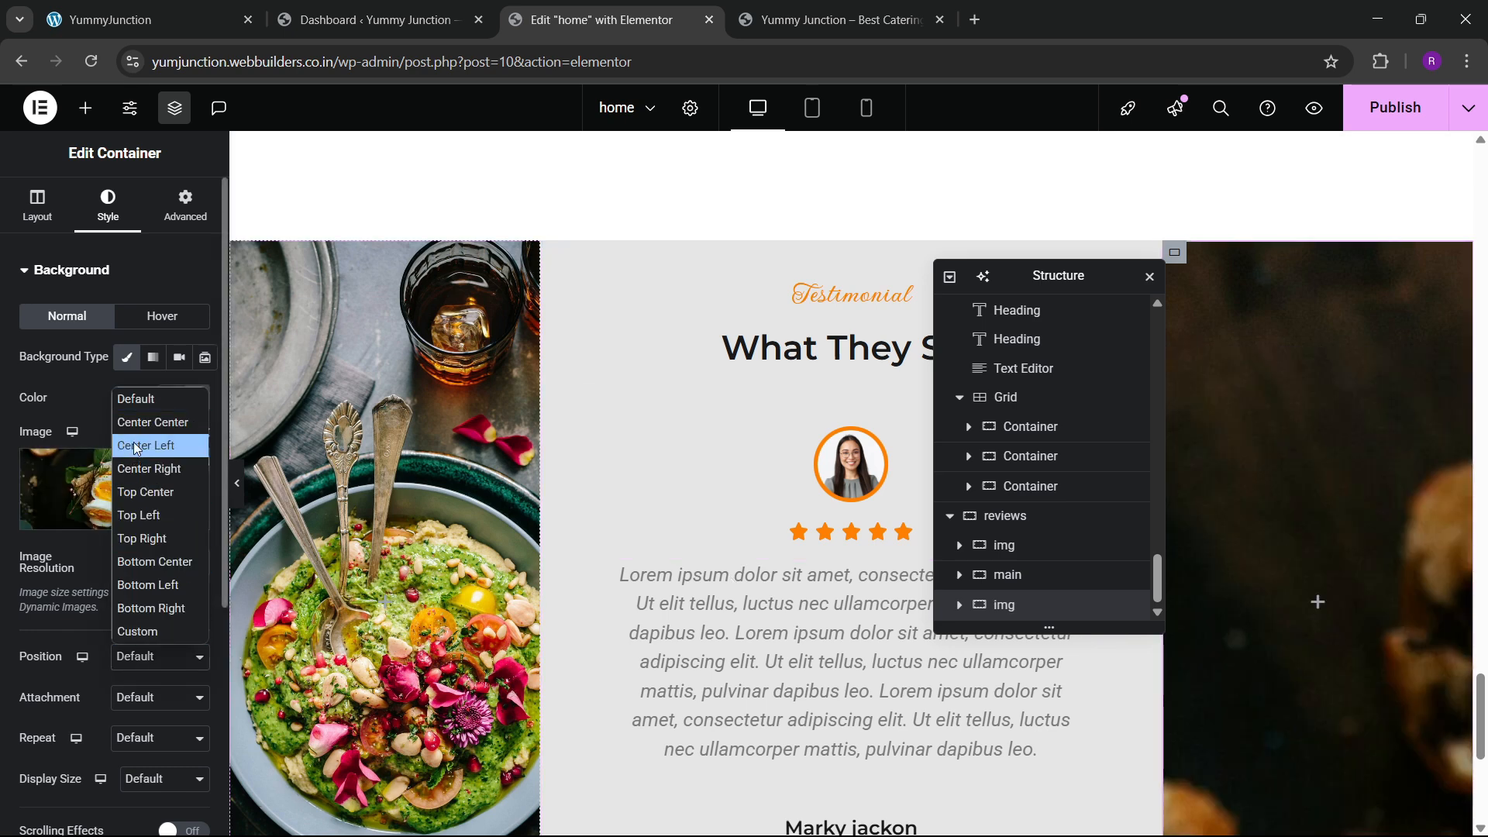
{"action": "left_click", "coordinate": [152, 421]}
{"action": "scroll", "coordinate": [110, 691], "scroll_direction": "down", "scroll_amount": 2}
{"action": "left_click", "coordinate": [124, 648]}
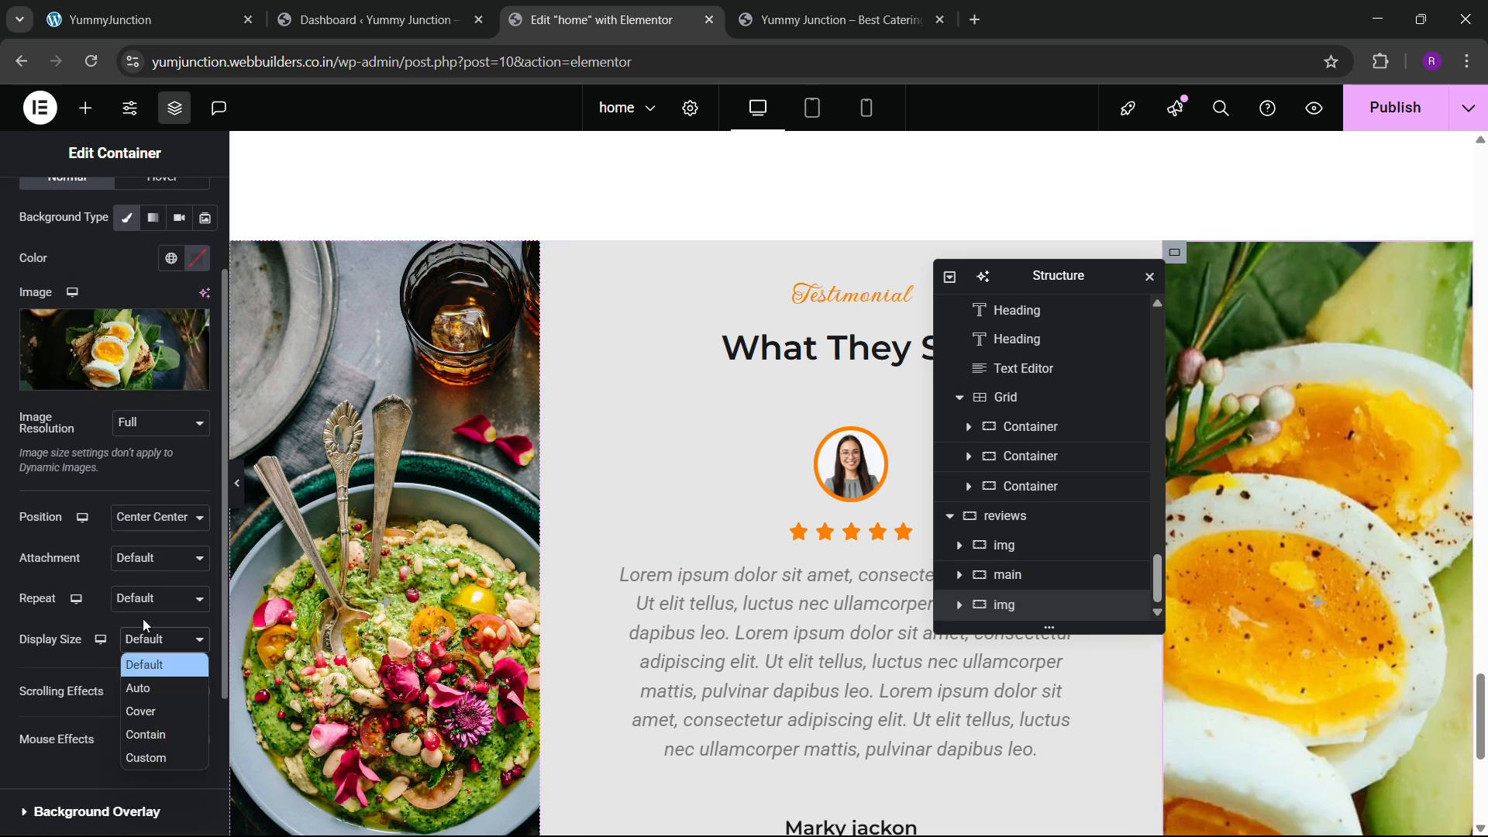
{"action": "left_click", "coordinate": [142, 708]}
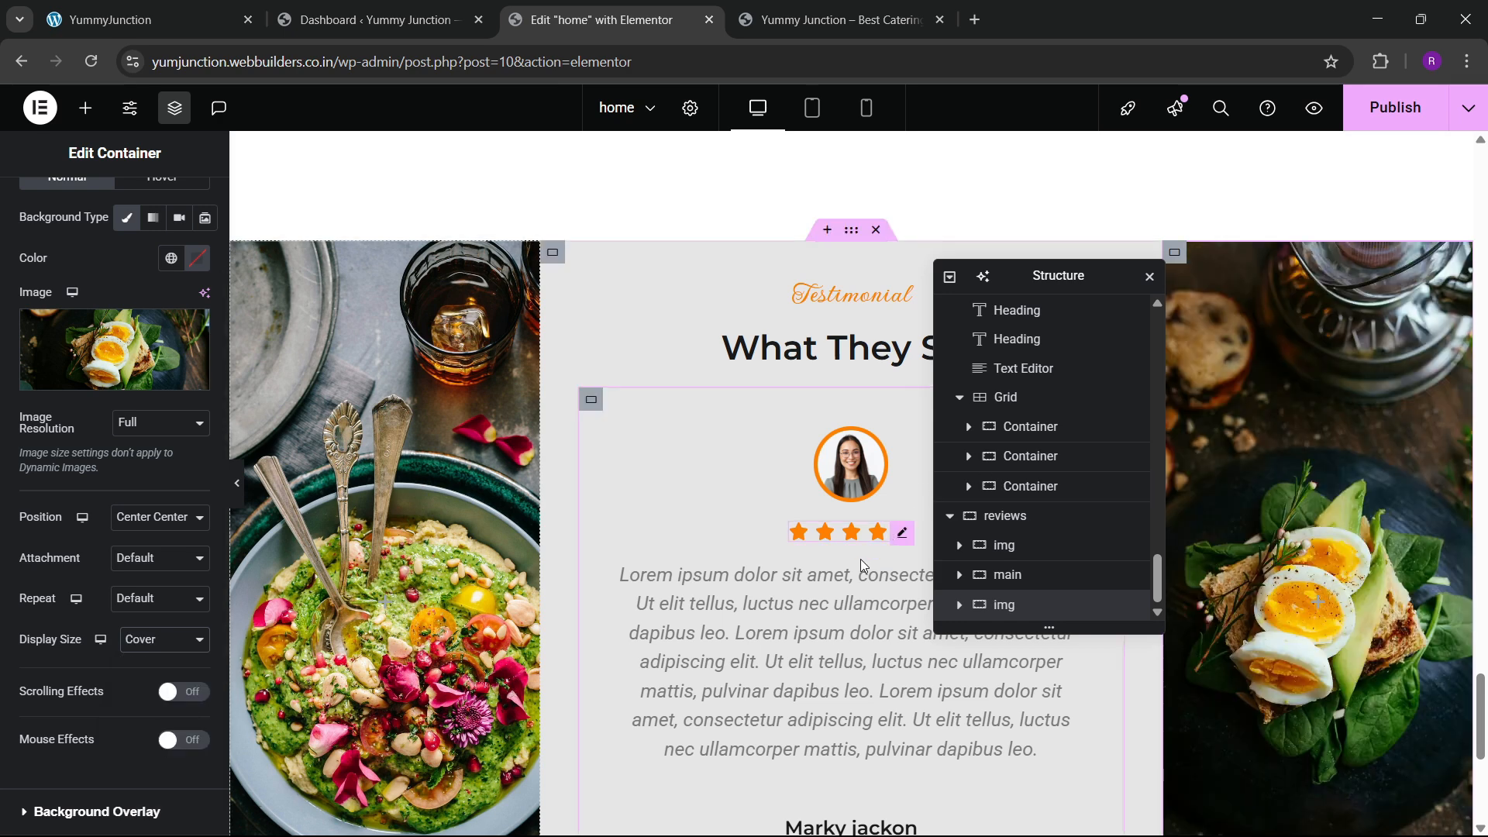
Justify the reviews container's content with Space Between and set its item alignment to Stretch
{"action": "left_click", "coordinate": [592, 495]}
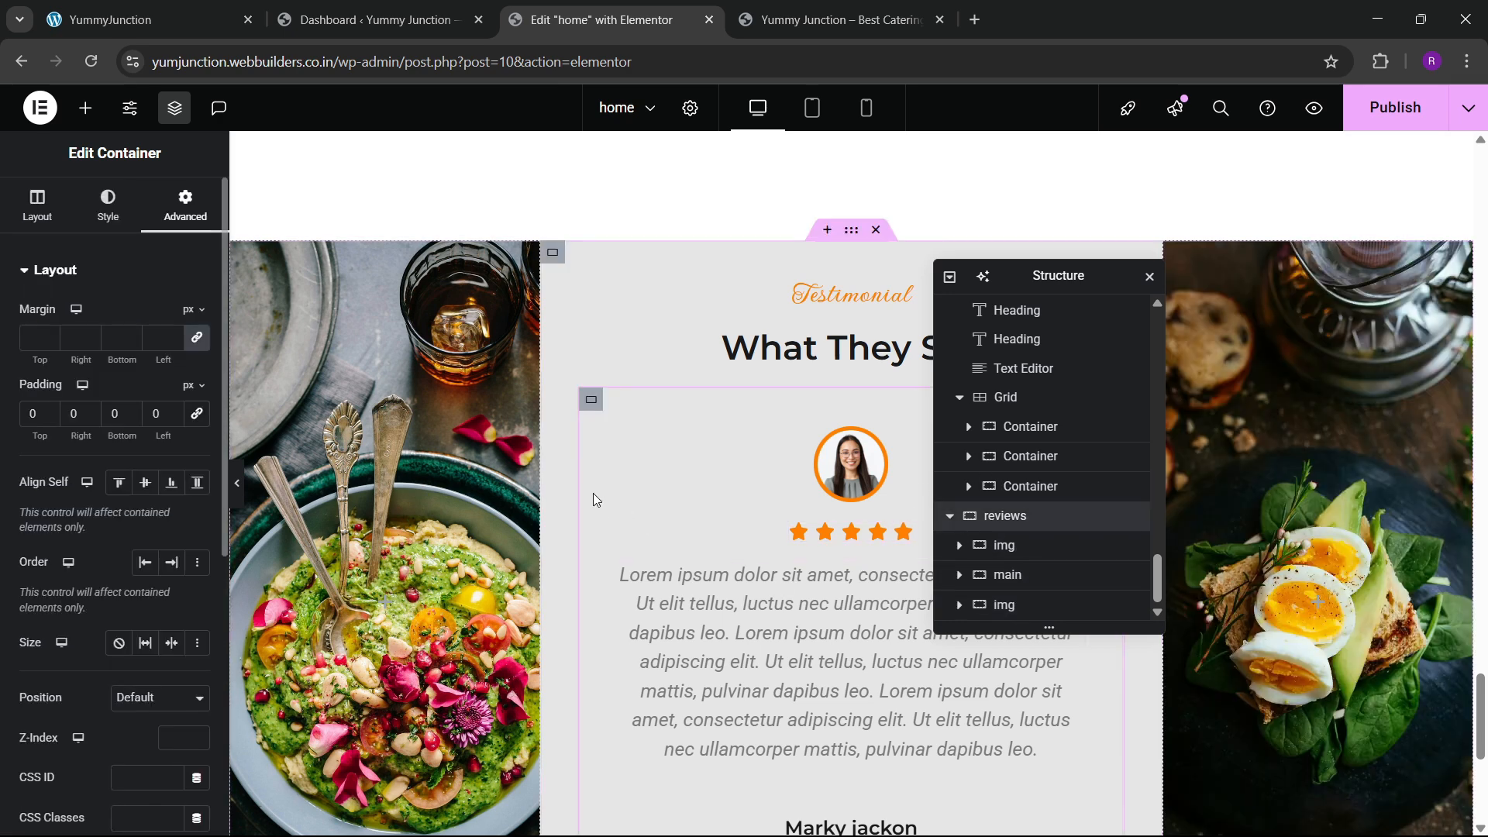
{"action": "left_click", "coordinate": [37, 225]}
{"action": "left_click", "coordinate": [131, 675]}
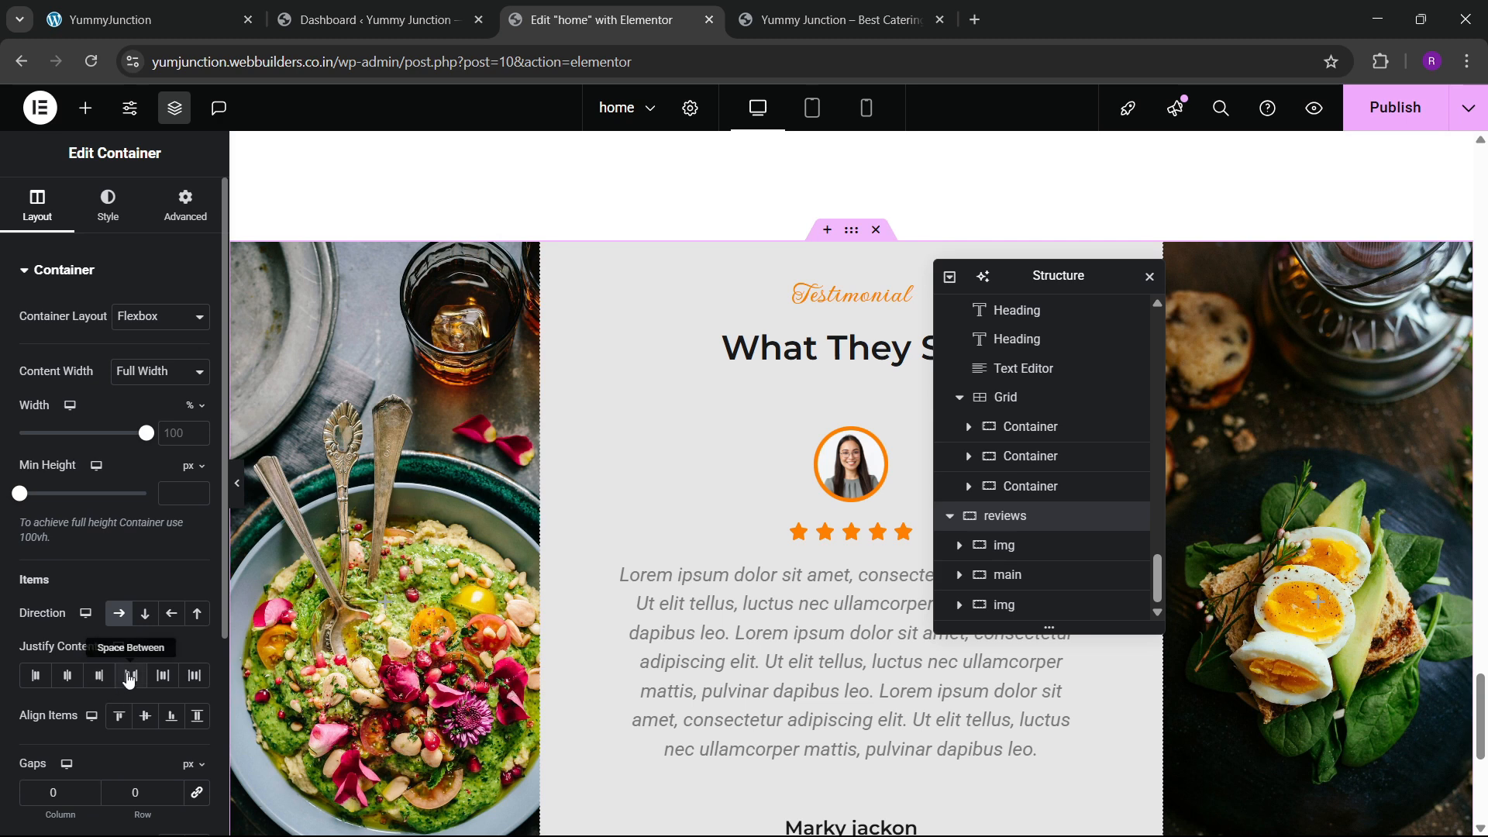
{"action": "left_click", "coordinate": [145, 715]}
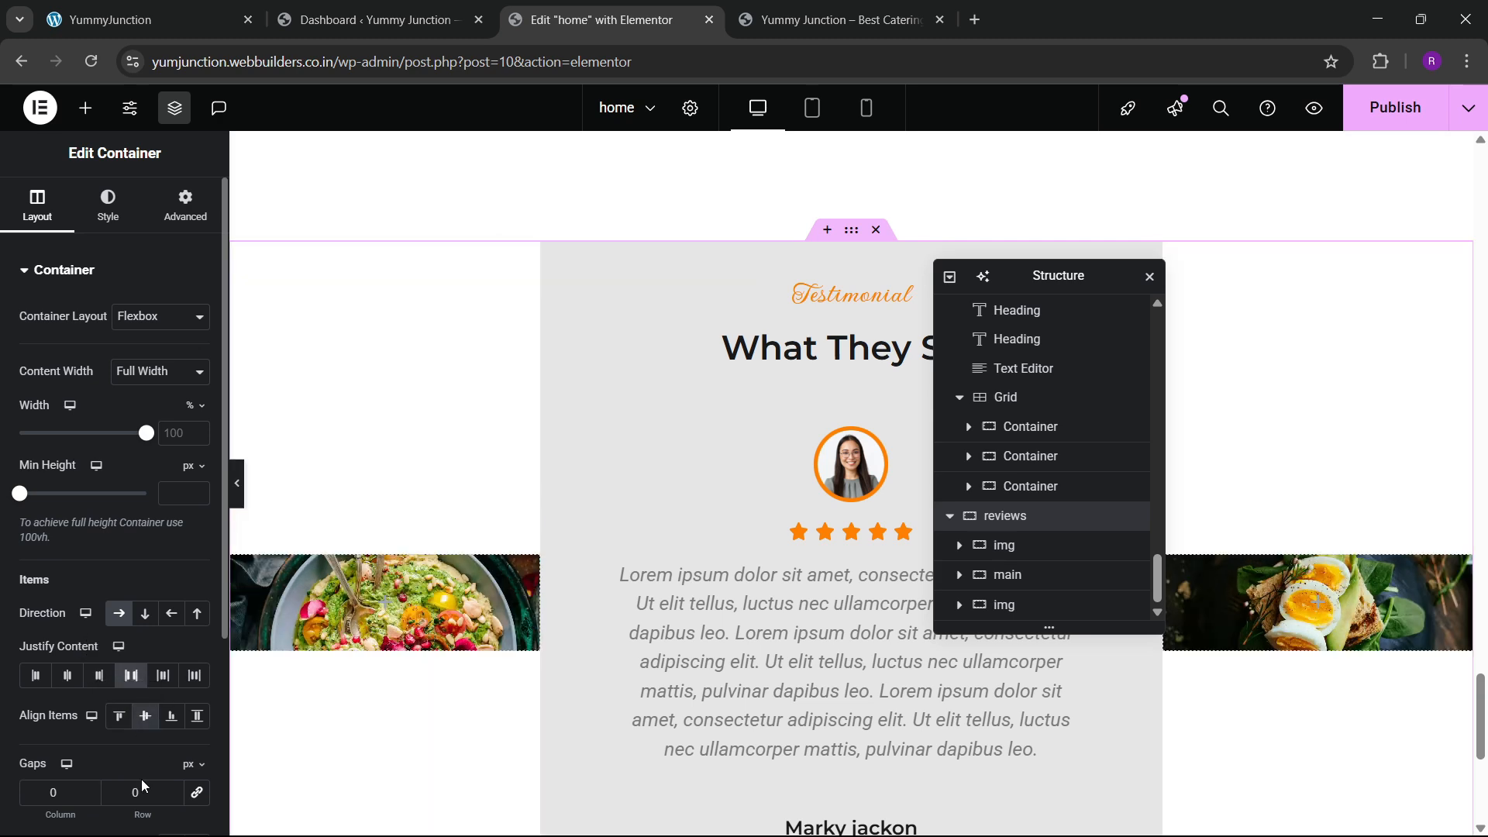
{"action": "left_click", "coordinate": [197, 715]}
{"action": "scroll", "coordinate": [136, 587], "scroll_direction": "down", "scroll_amount": 2}
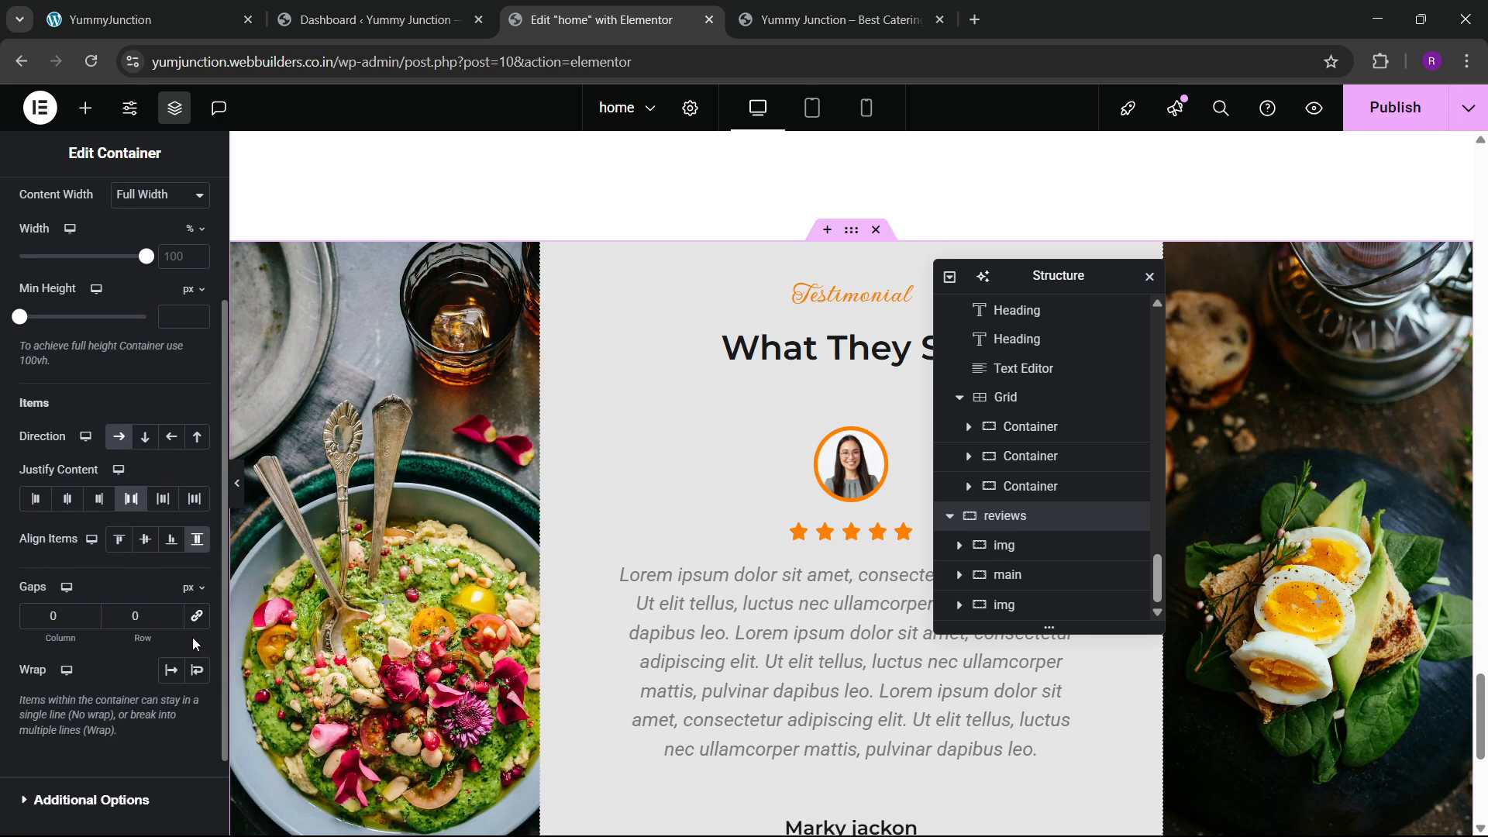
Try gaps of 50, 30 and 20 px in the reviews container and restore them to 0
{"action": "left_click", "coordinate": [133, 617]}
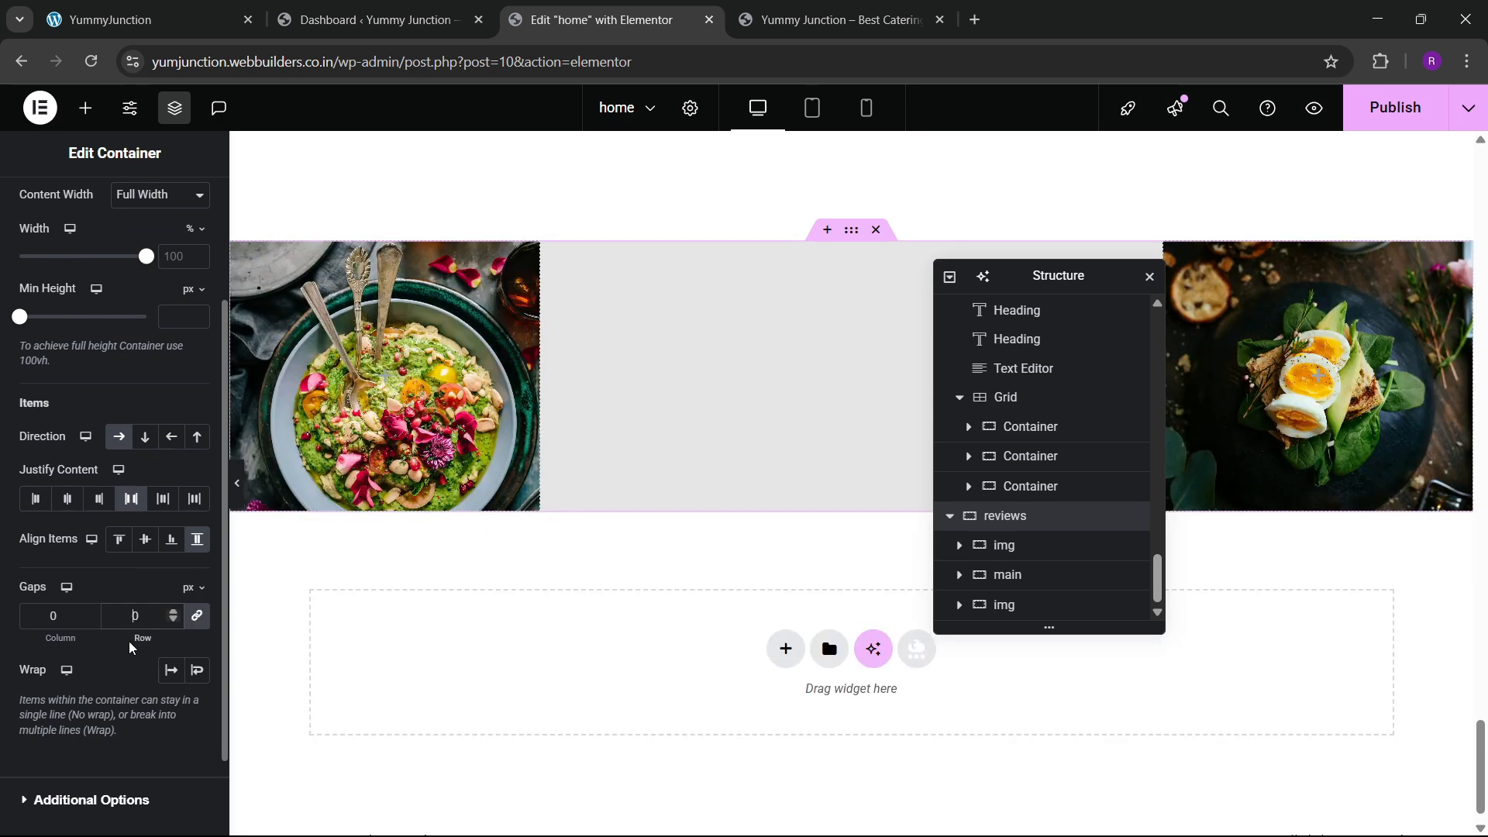
{"action": "type", "text": "5"}
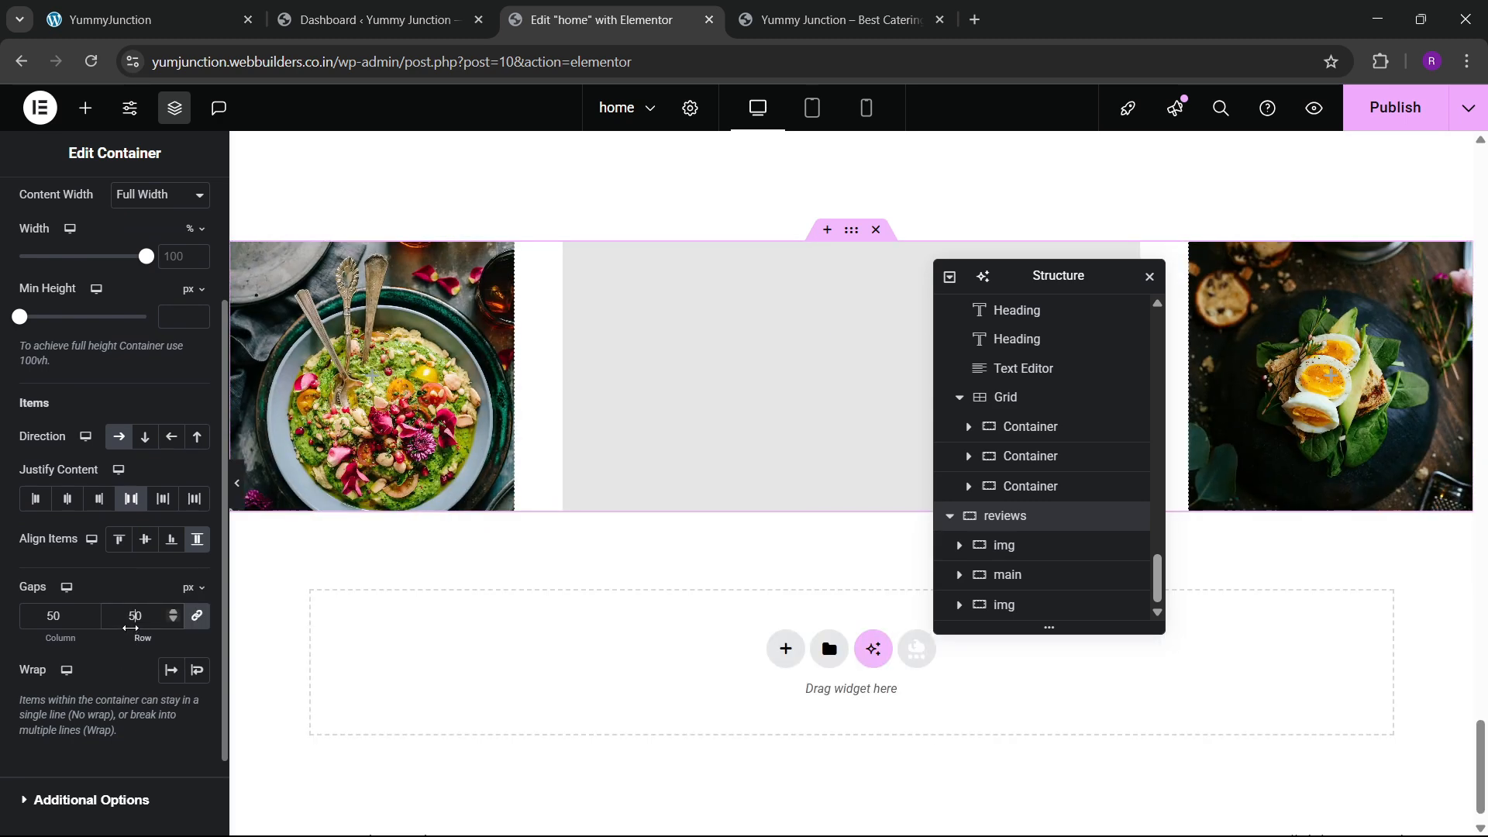
{"action": "key", "text": "BackSpace"}
{"action": "type", "text": "3"}
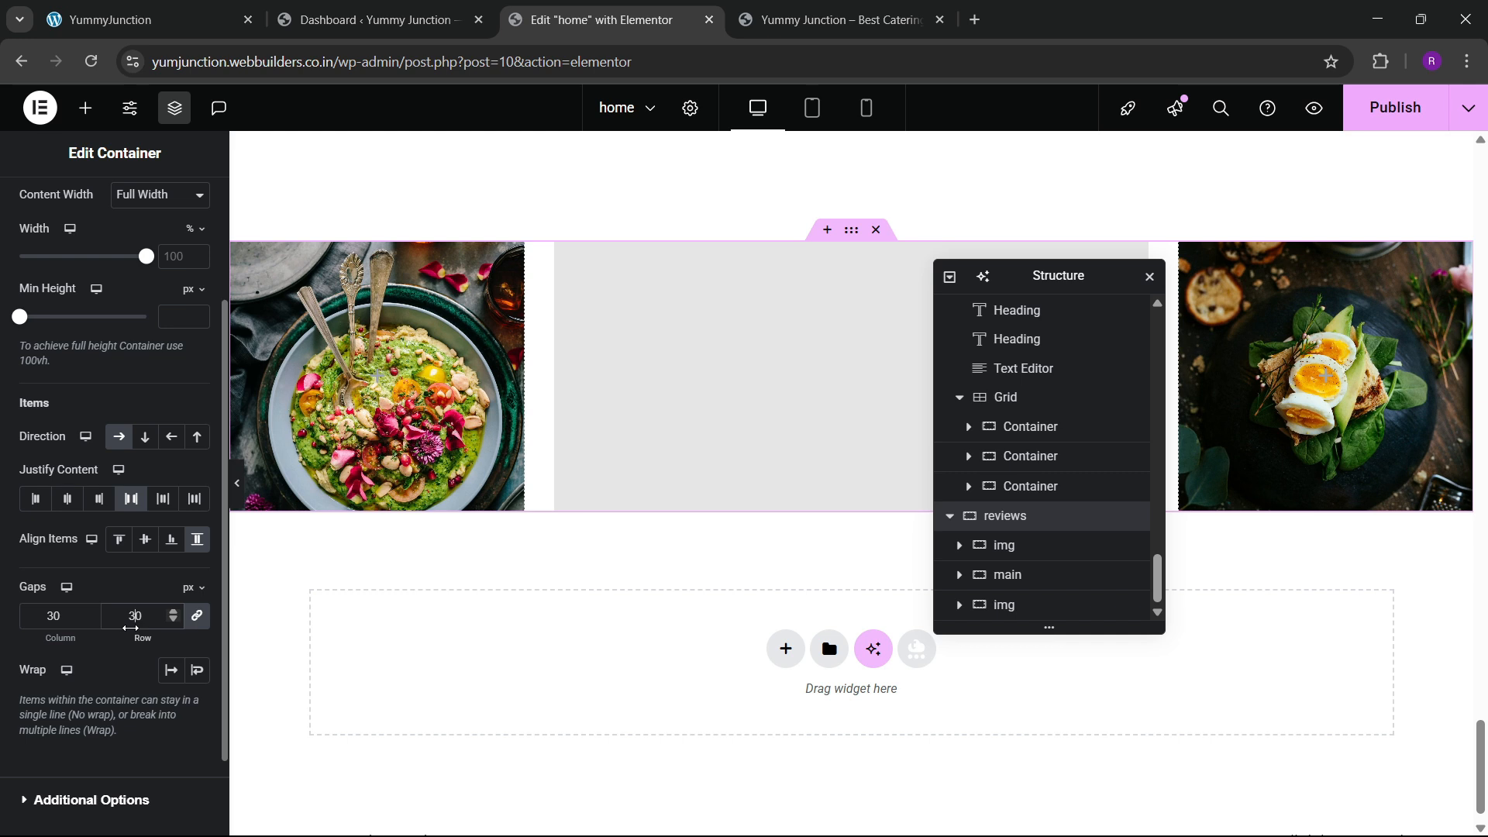
{"action": "key", "text": "BackSpace"}
{"action": "type", "text": "2"}
{"action": "key", "text": "BackSpace"}
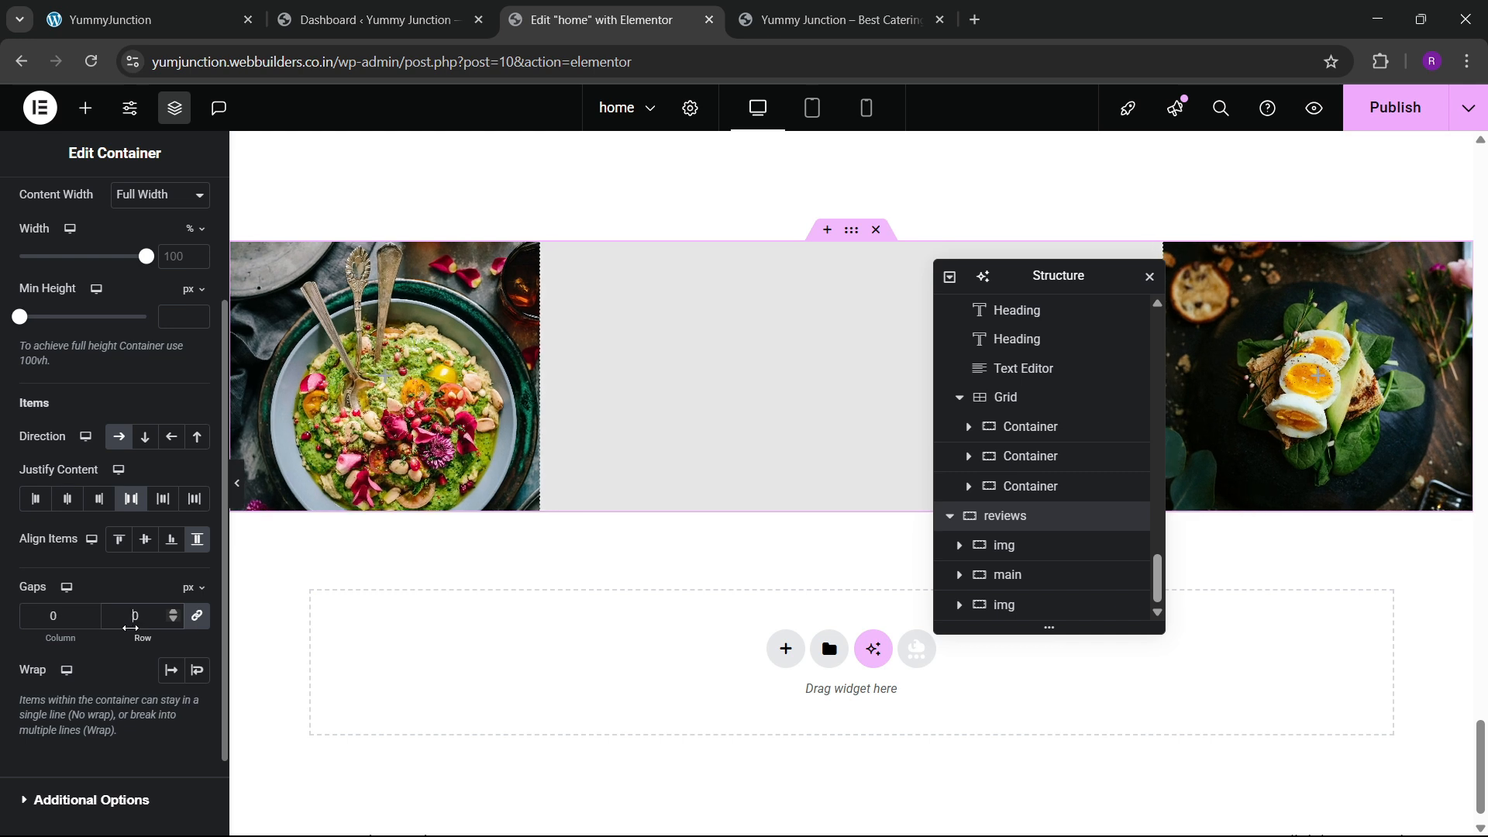
Try a 50 px gap in the reviews container, and settle on 25 px for both its column and row gaps
{"action": "type", "text": "5"}
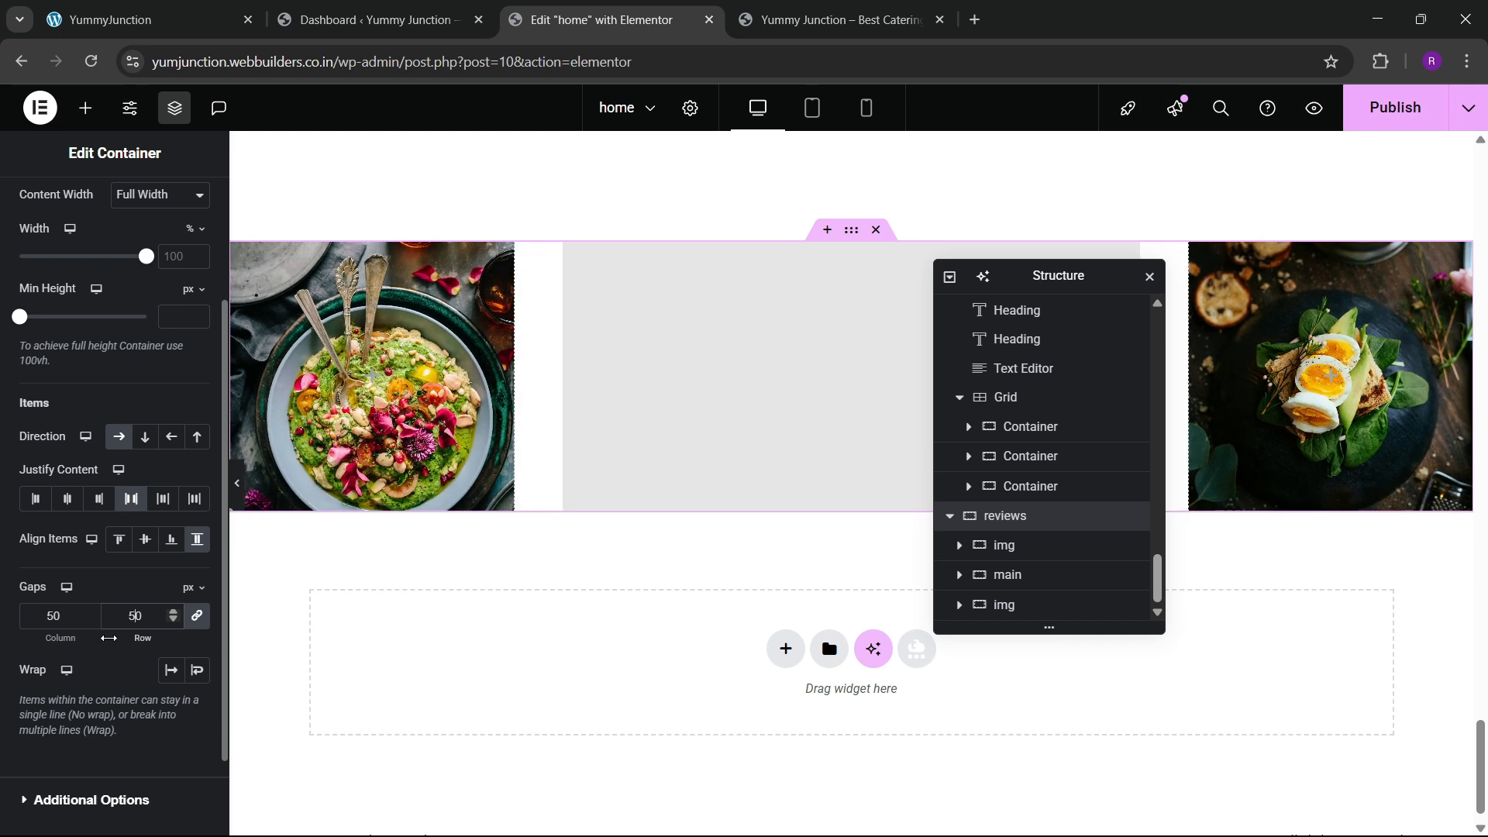
{"action": "key", "text": "BackSpace"}
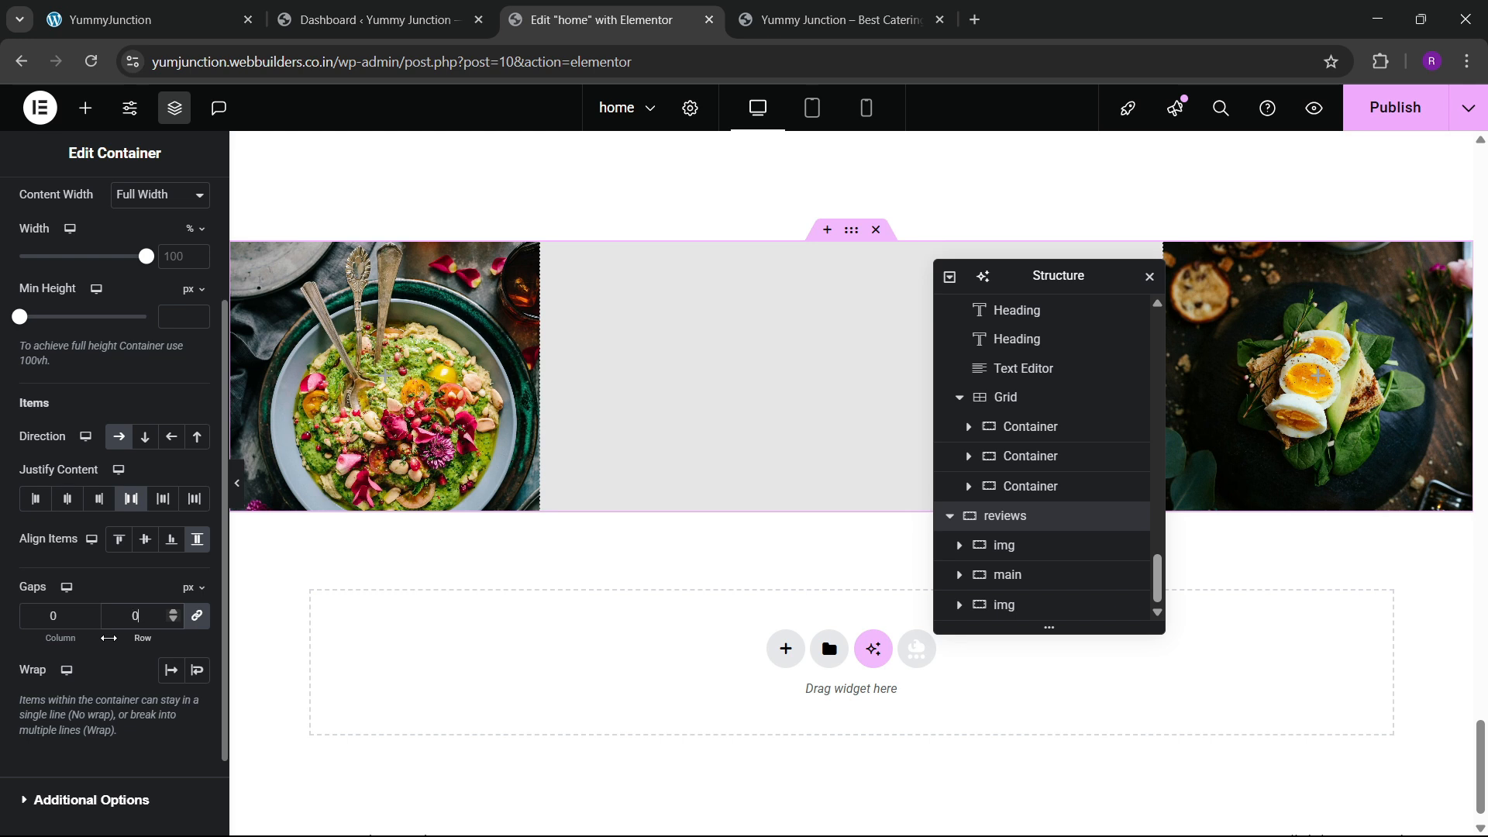
{"action": "type", "text": "25"}
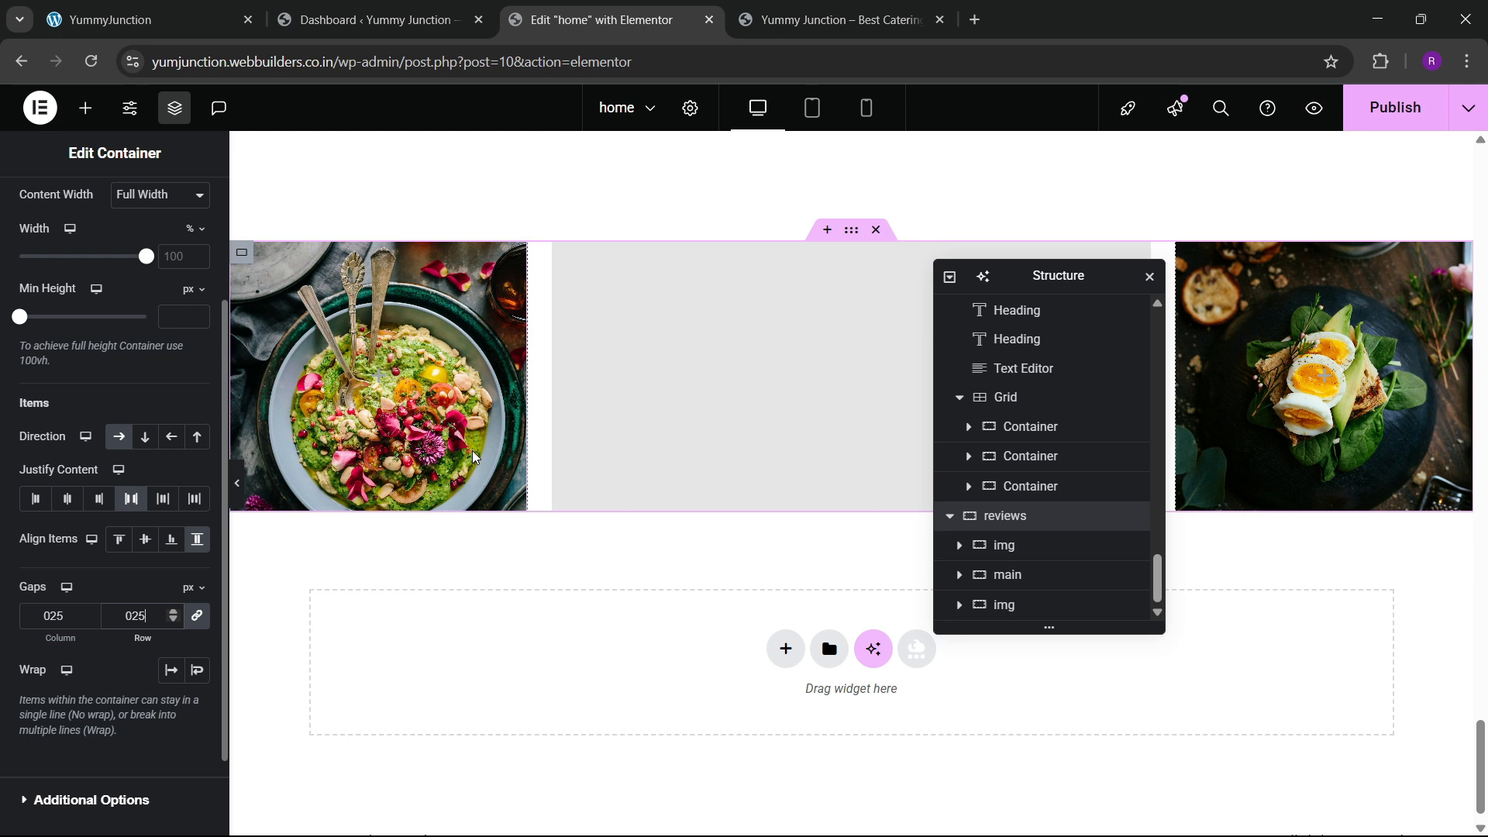
{"action": "mouse_move", "coordinate": [1449, 834]}
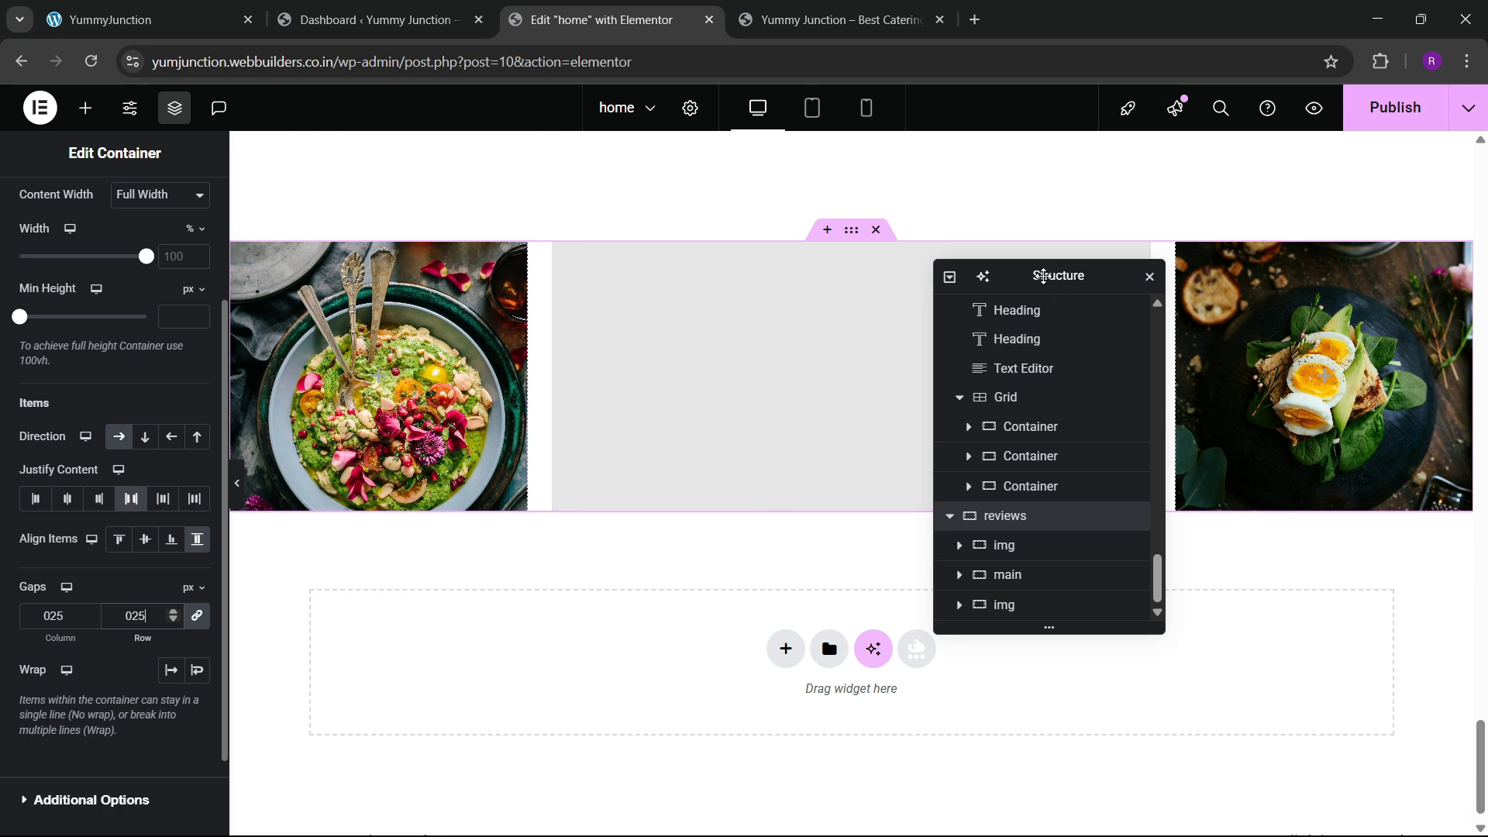
{"action": "left_click_drag", "start_coordinate": [1043, 276], "coordinate": [1222, 354]}
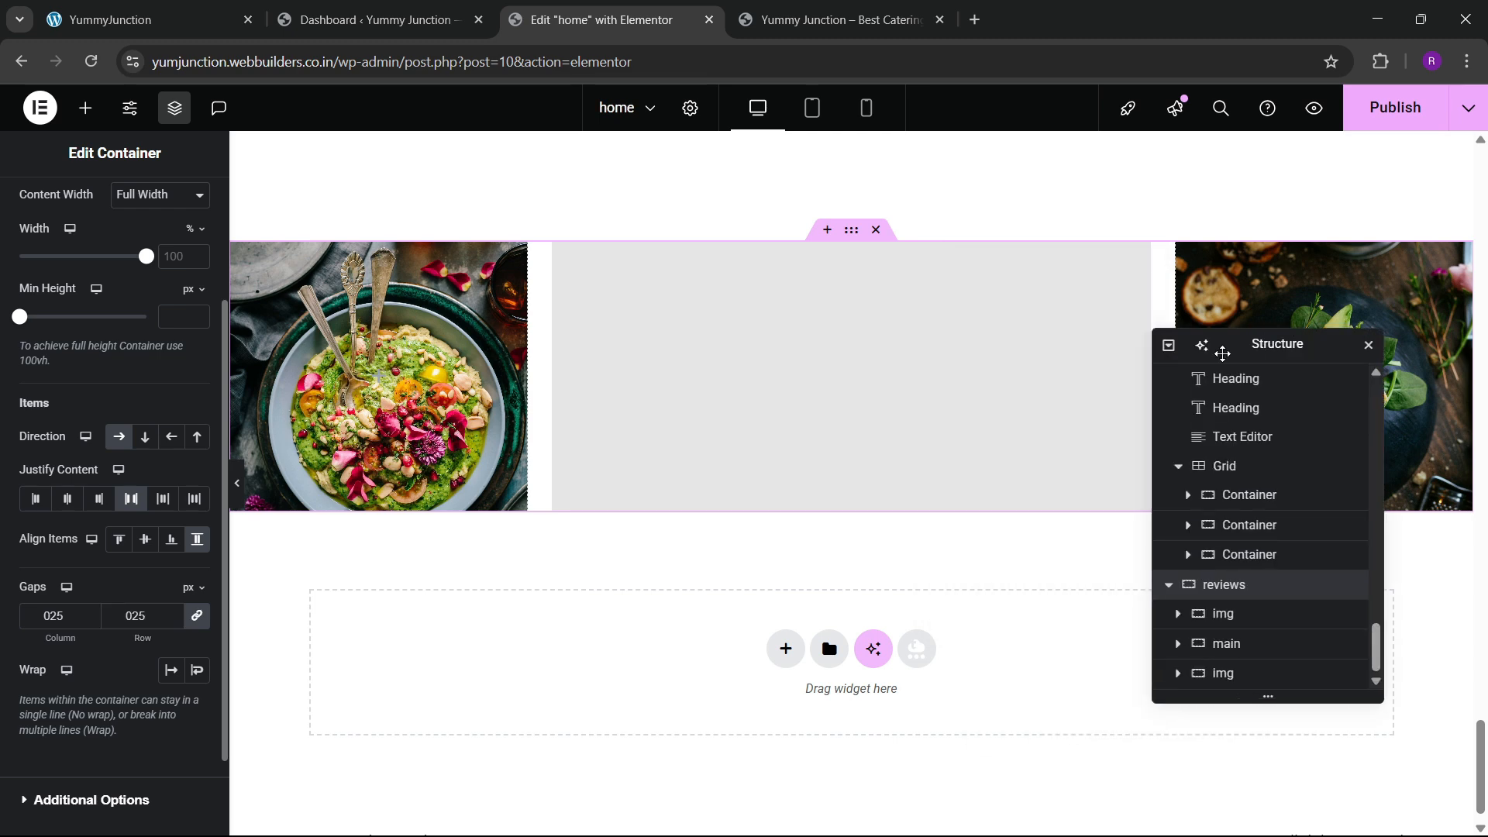
Check the reviews section down to its lower edge and publish the home page
{"action": "scroll", "coordinate": [886, 496], "scroll_direction": "down", "scroll_amount": 4}
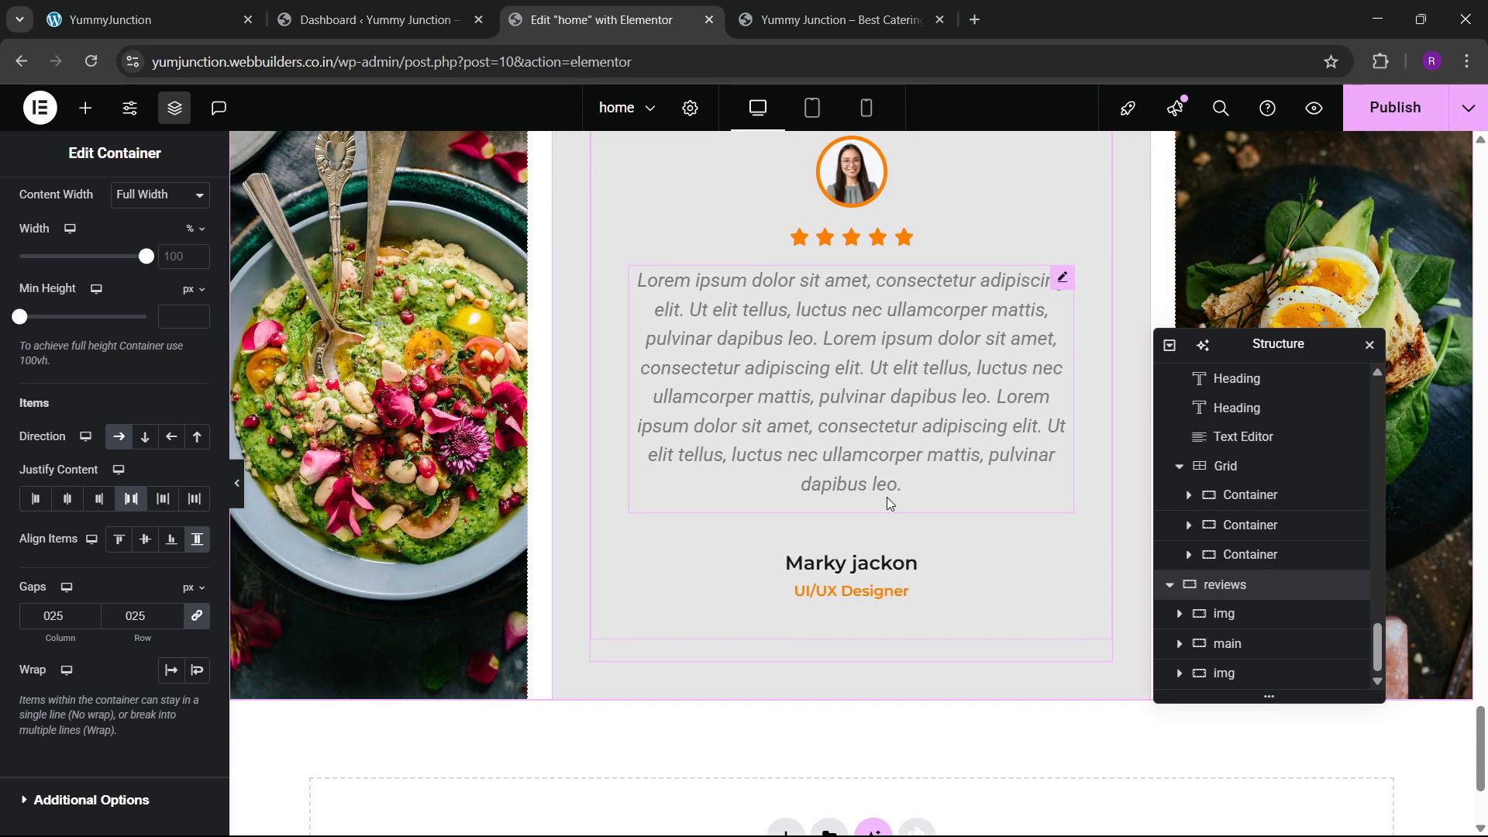
{"action": "scroll", "coordinate": [887, 496], "scroll_direction": "down", "scroll_amount": 3}
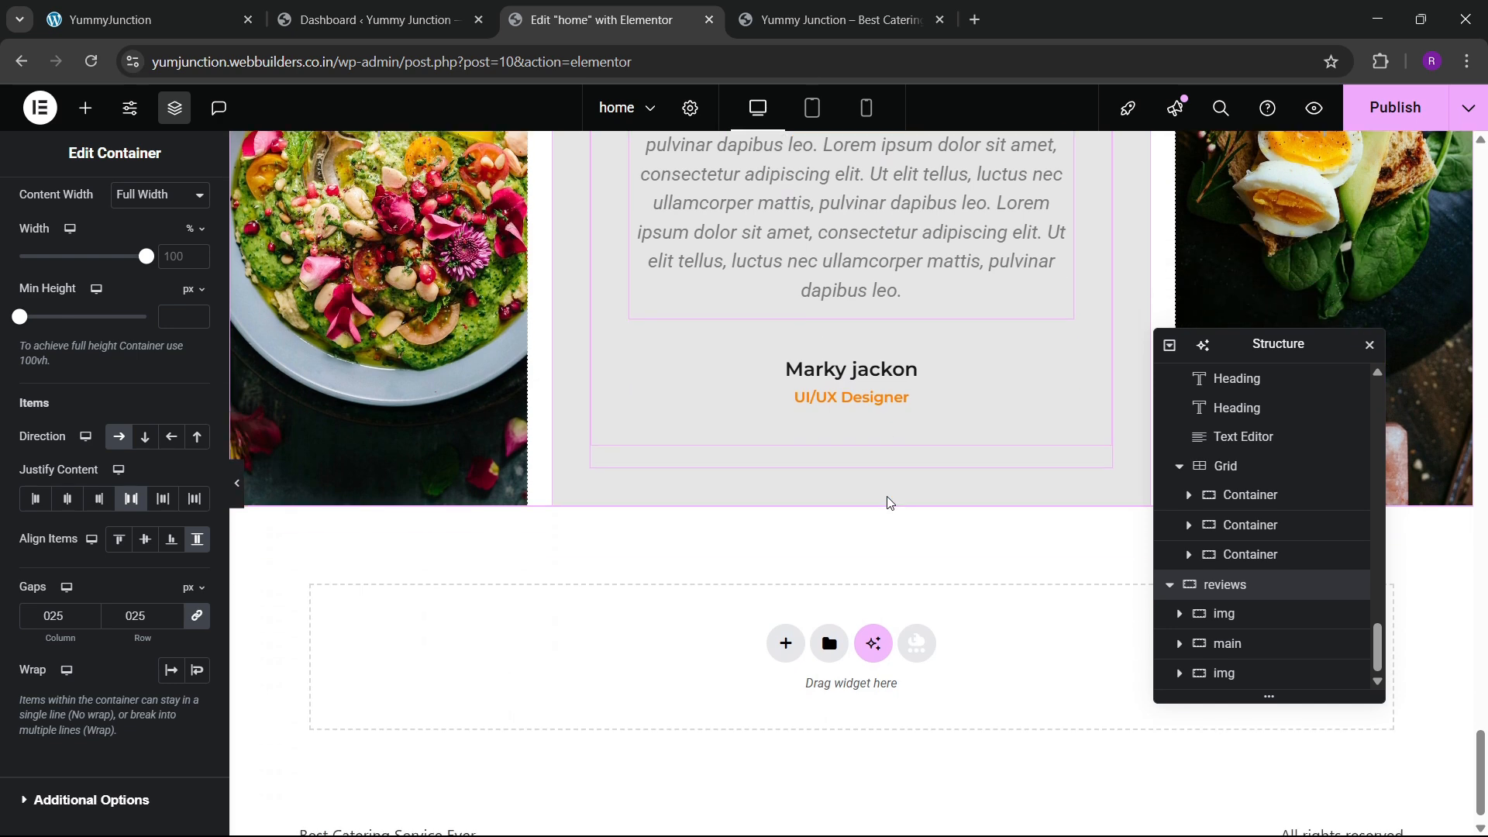
{"action": "scroll", "coordinate": [859, 464], "scroll_direction": "up", "scroll_amount": 3}
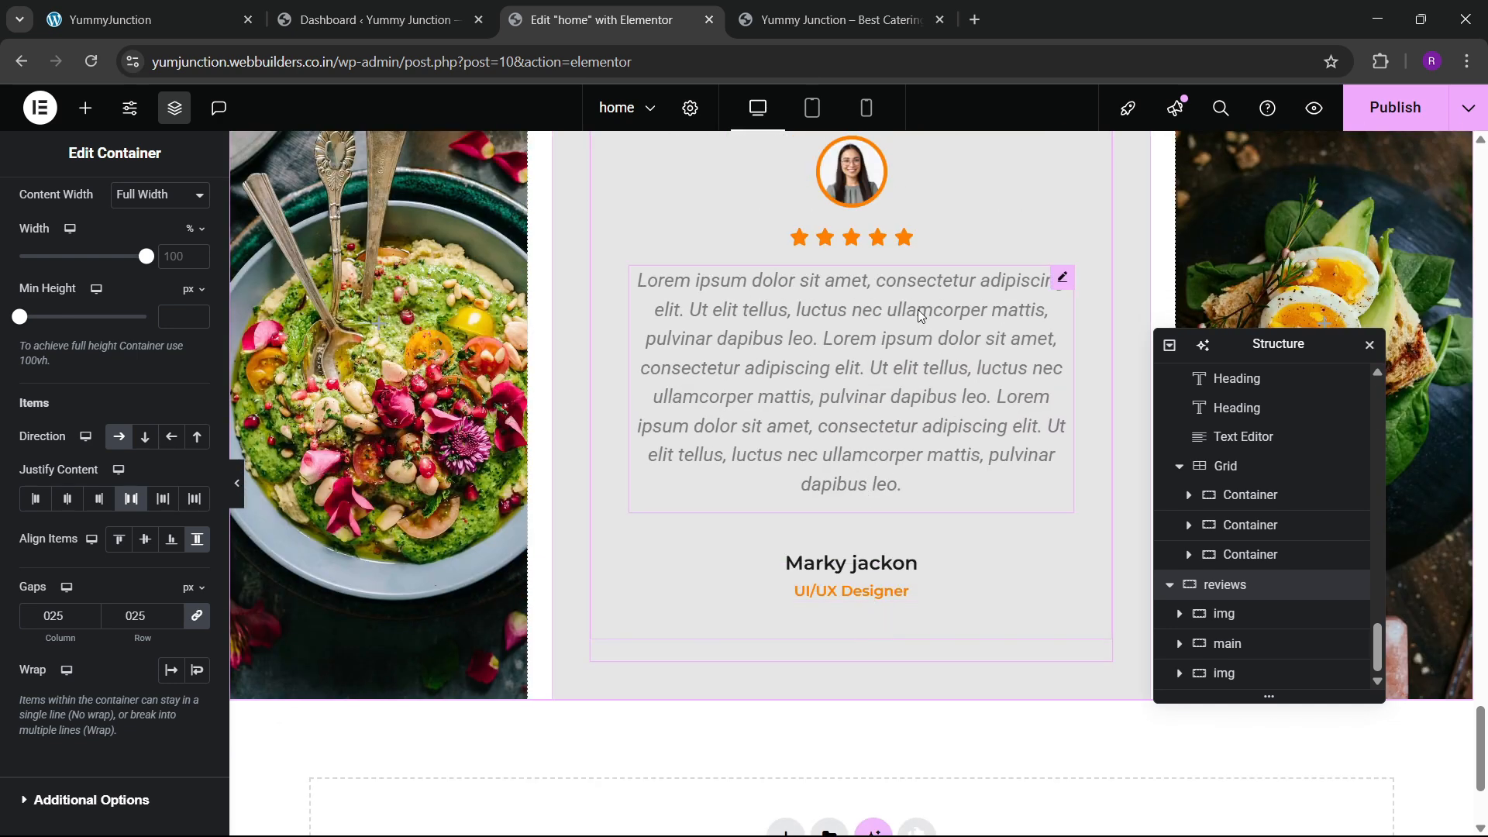
{"action": "scroll", "coordinate": [918, 312], "scroll_direction": "down", "scroll_amount": 3}
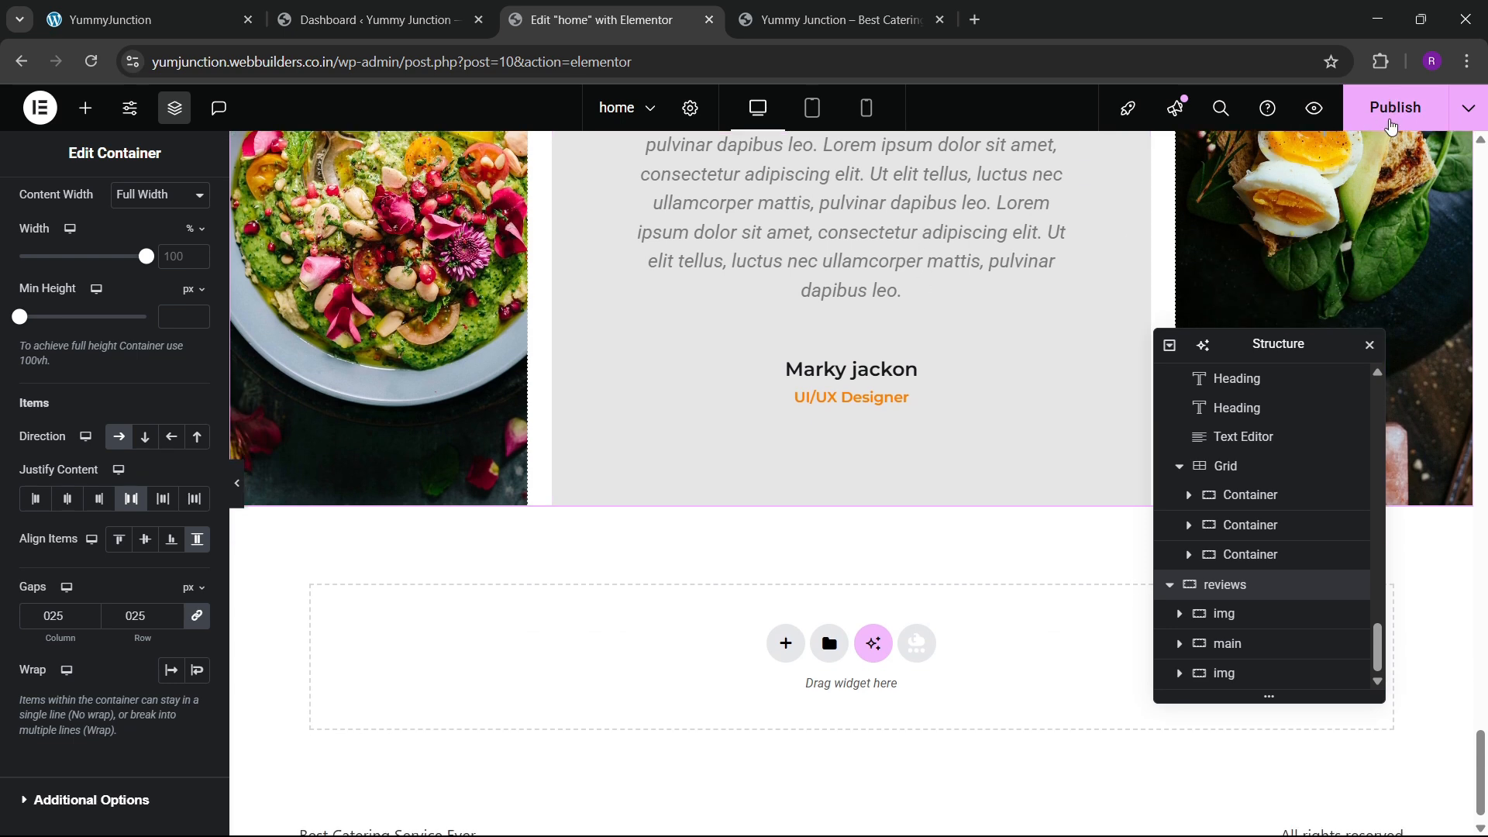
{"action": "left_click", "coordinate": [1392, 126]}
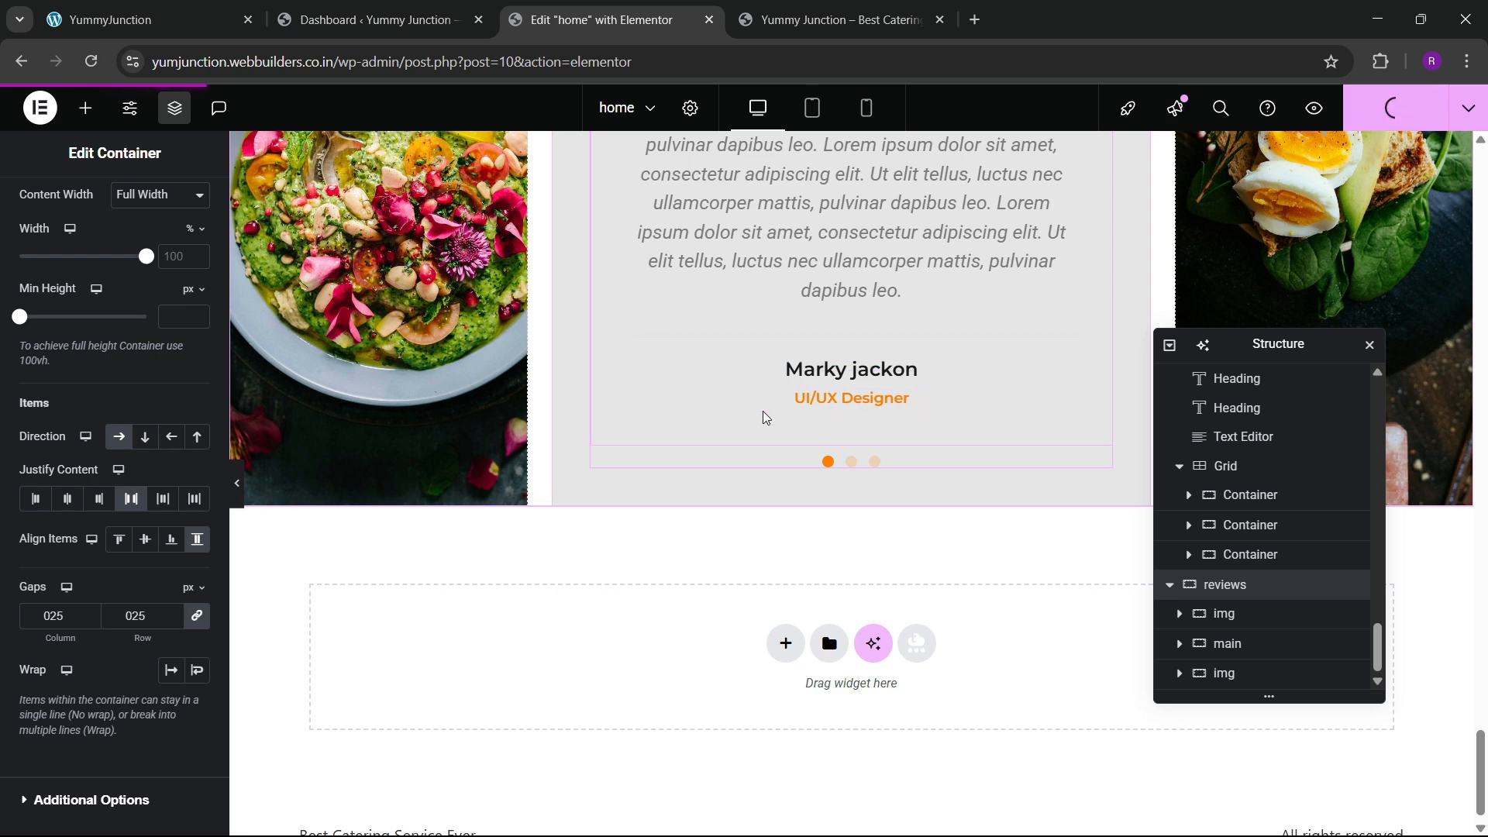
Reload the live site and examine the testimonial section, switching between its review slides
{"action": "left_click", "coordinate": [830, 19]}
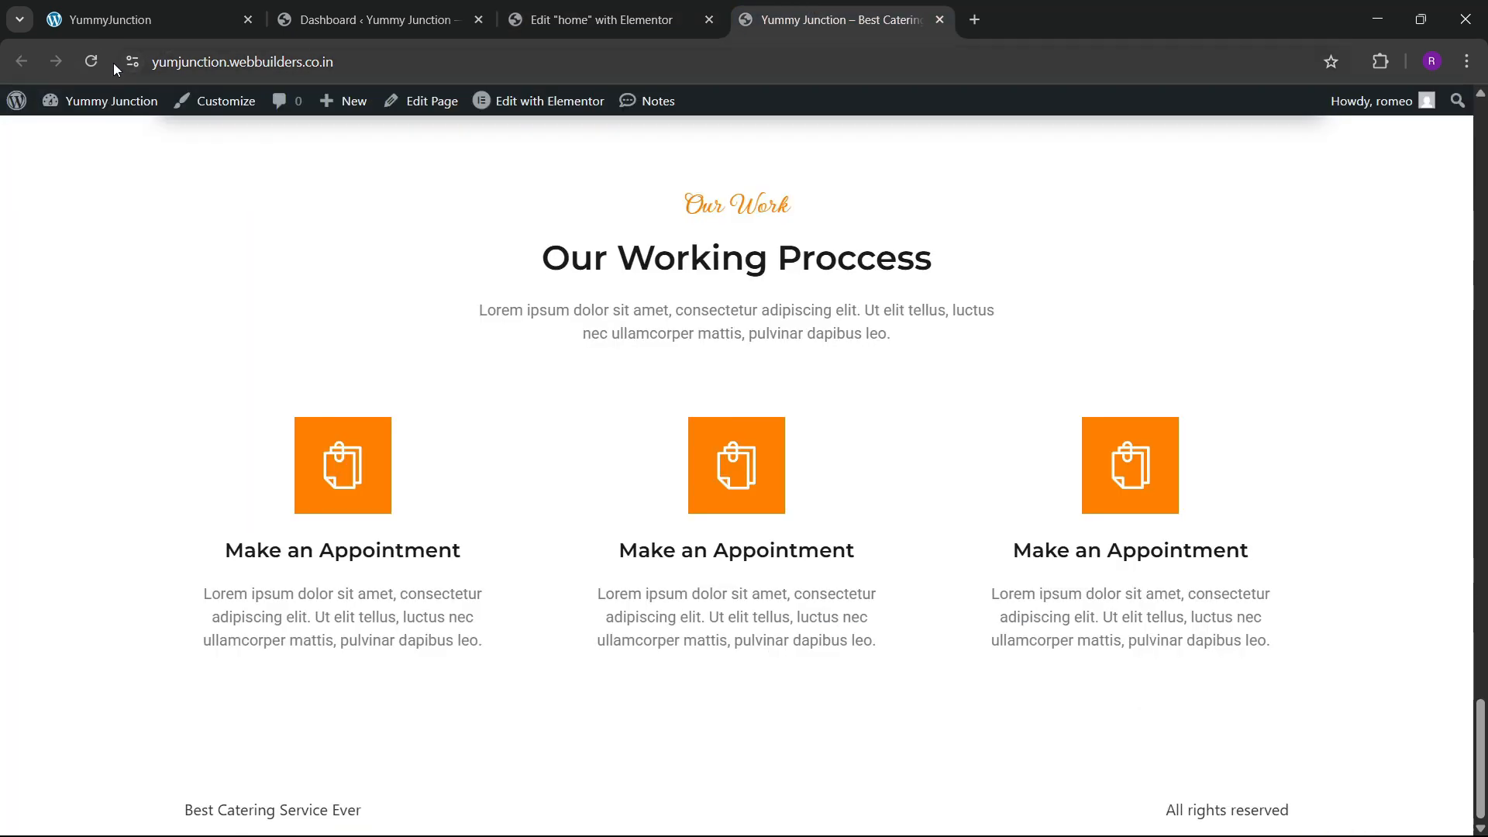
{"action": "left_click", "coordinate": [91, 61]}
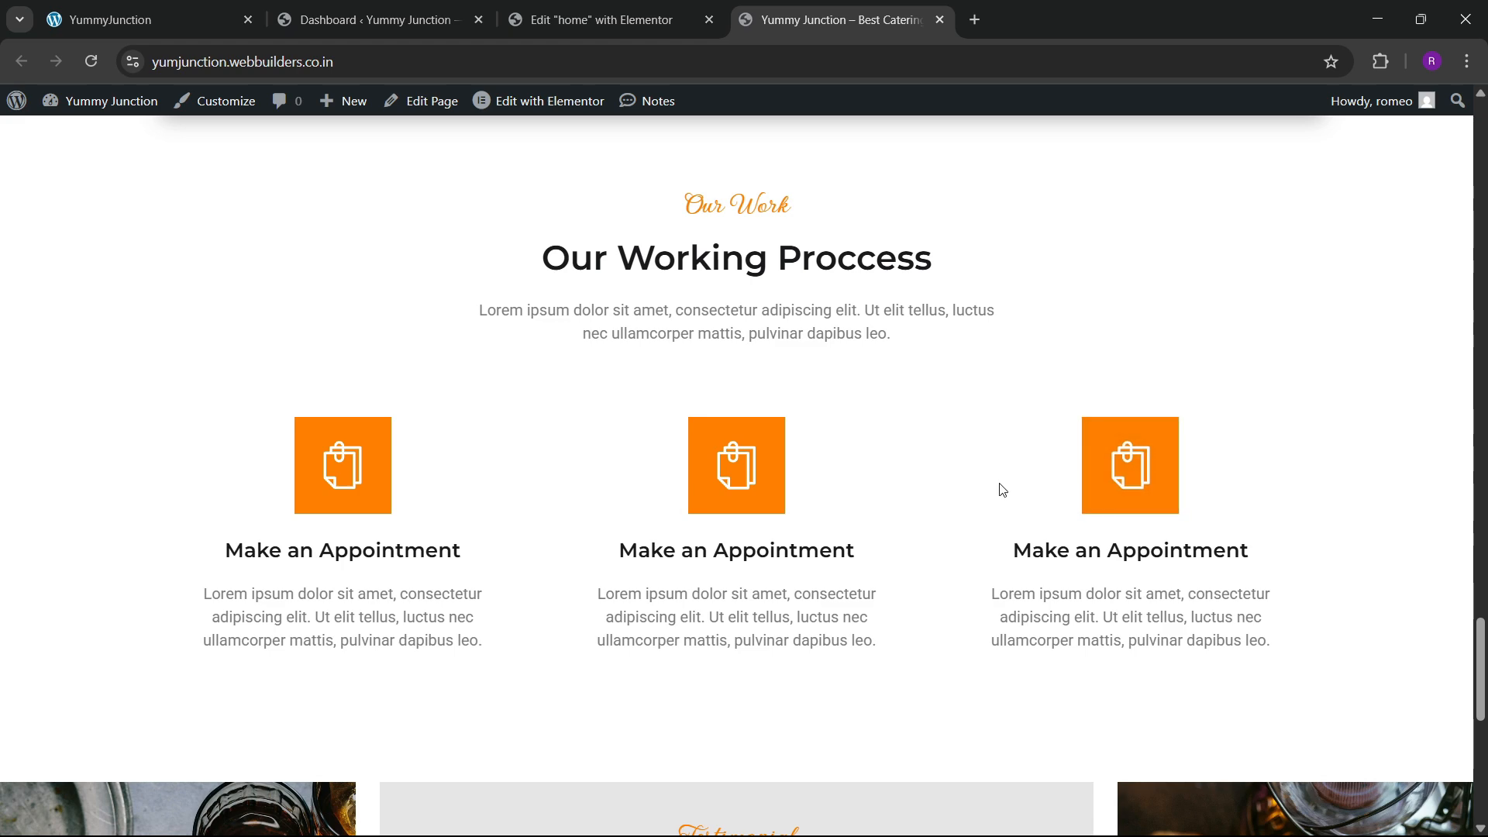
{"action": "scroll", "coordinate": [705, 436], "scroll_direction": "down", "scroll_amount": 9}
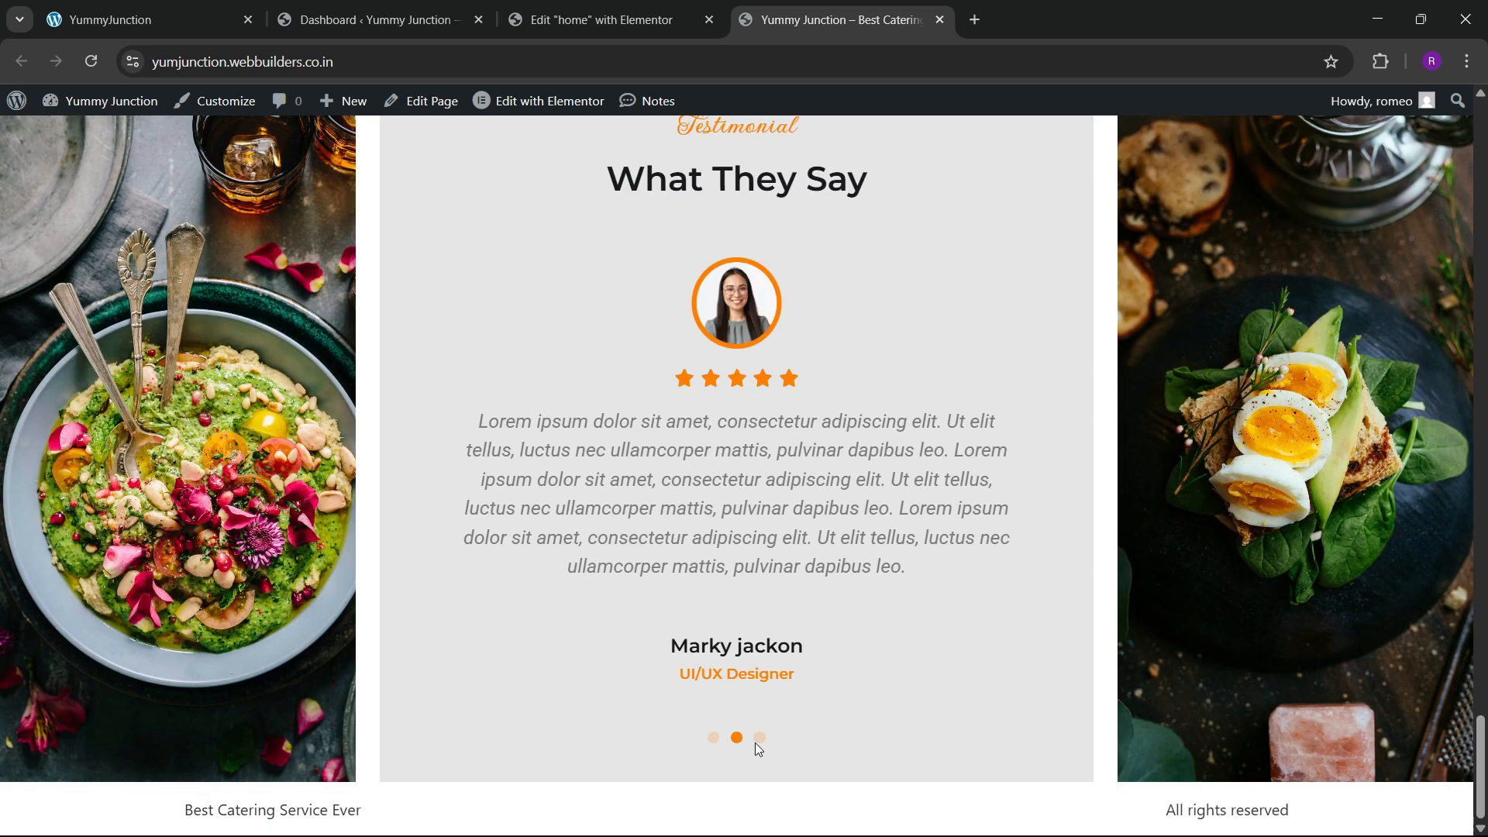
{"action": "left_click", "coordinate": [759, 738]}
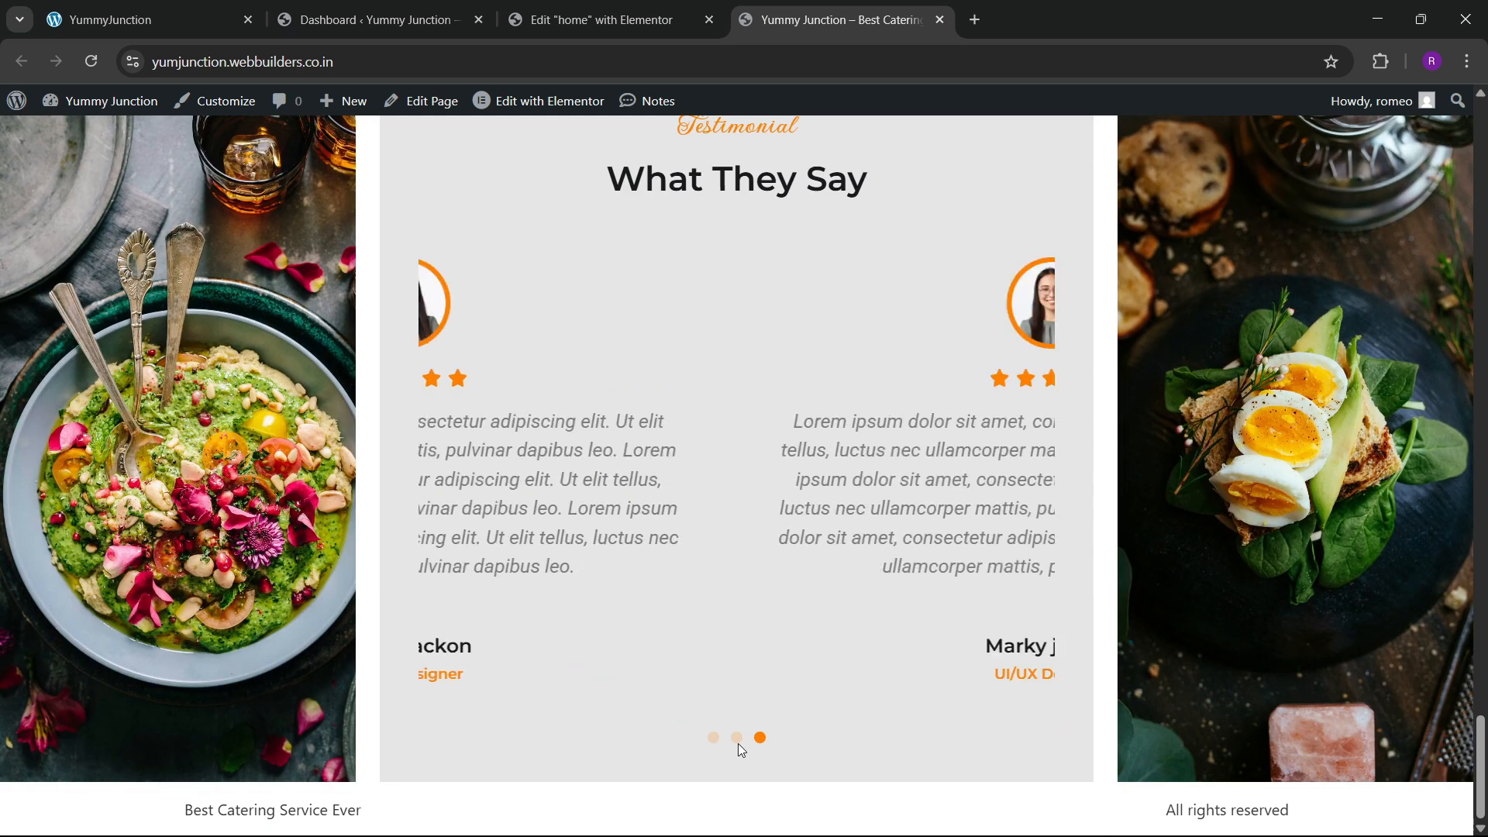
{"action": "left_click", "coordinate": [712, 739]}
{"action": "scroll", "coordinate": [811, 584], "scroll_direction": "up", "scroll_amount": 4}
{"action": "scroll", "coordinate": [811, 592], "scroll_direction": "down", "scroll_amount": 4}
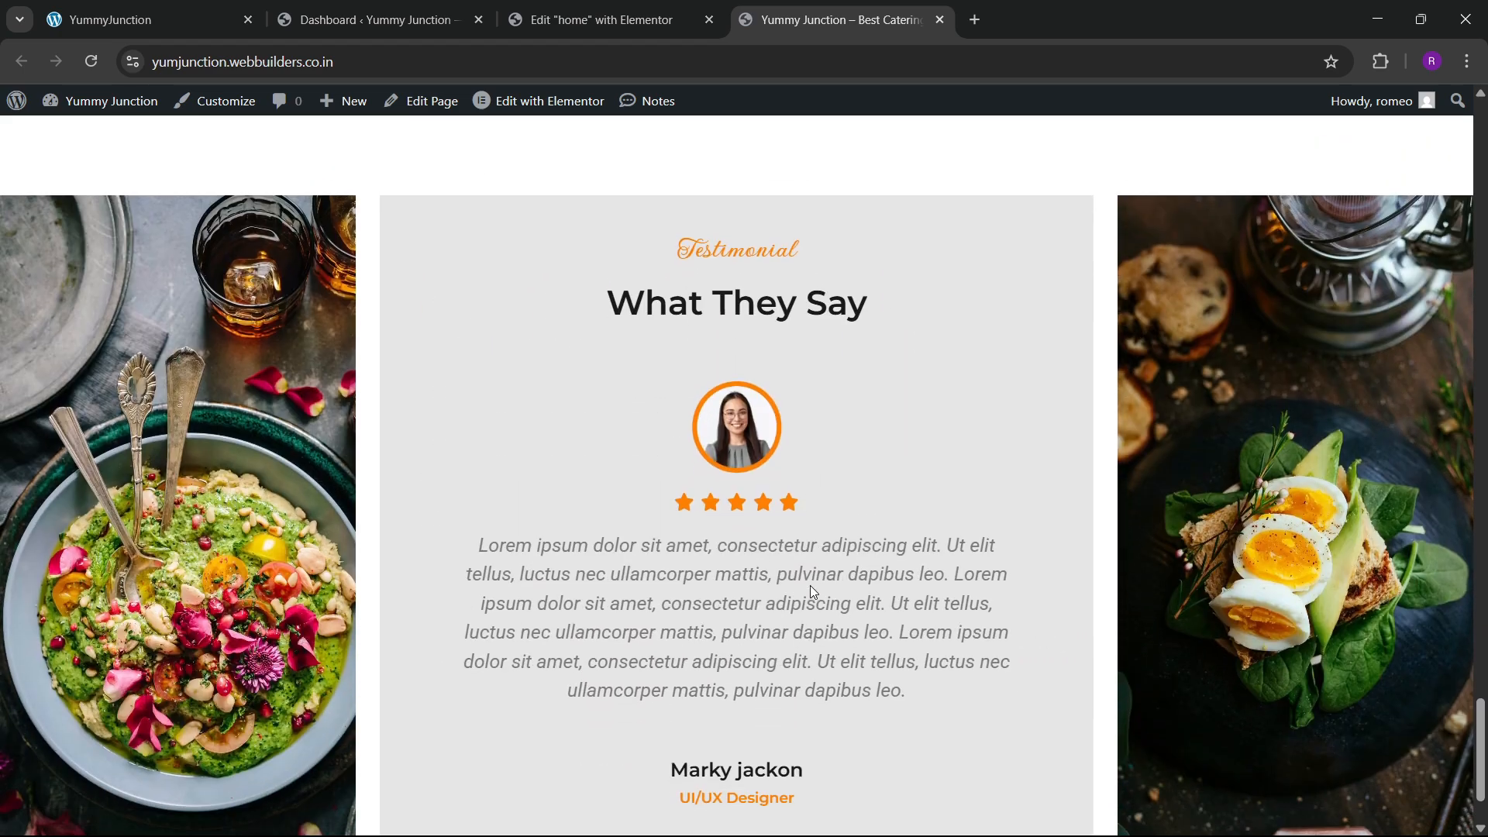
{"action": "scroll", "coordinate": [811, 592], "scroll_direction": "up", "scroll_amount": 2}
{"action": "scroll", "coordinate": [808, 590], "scroll_direction": "down", "scroll_amount": 2}
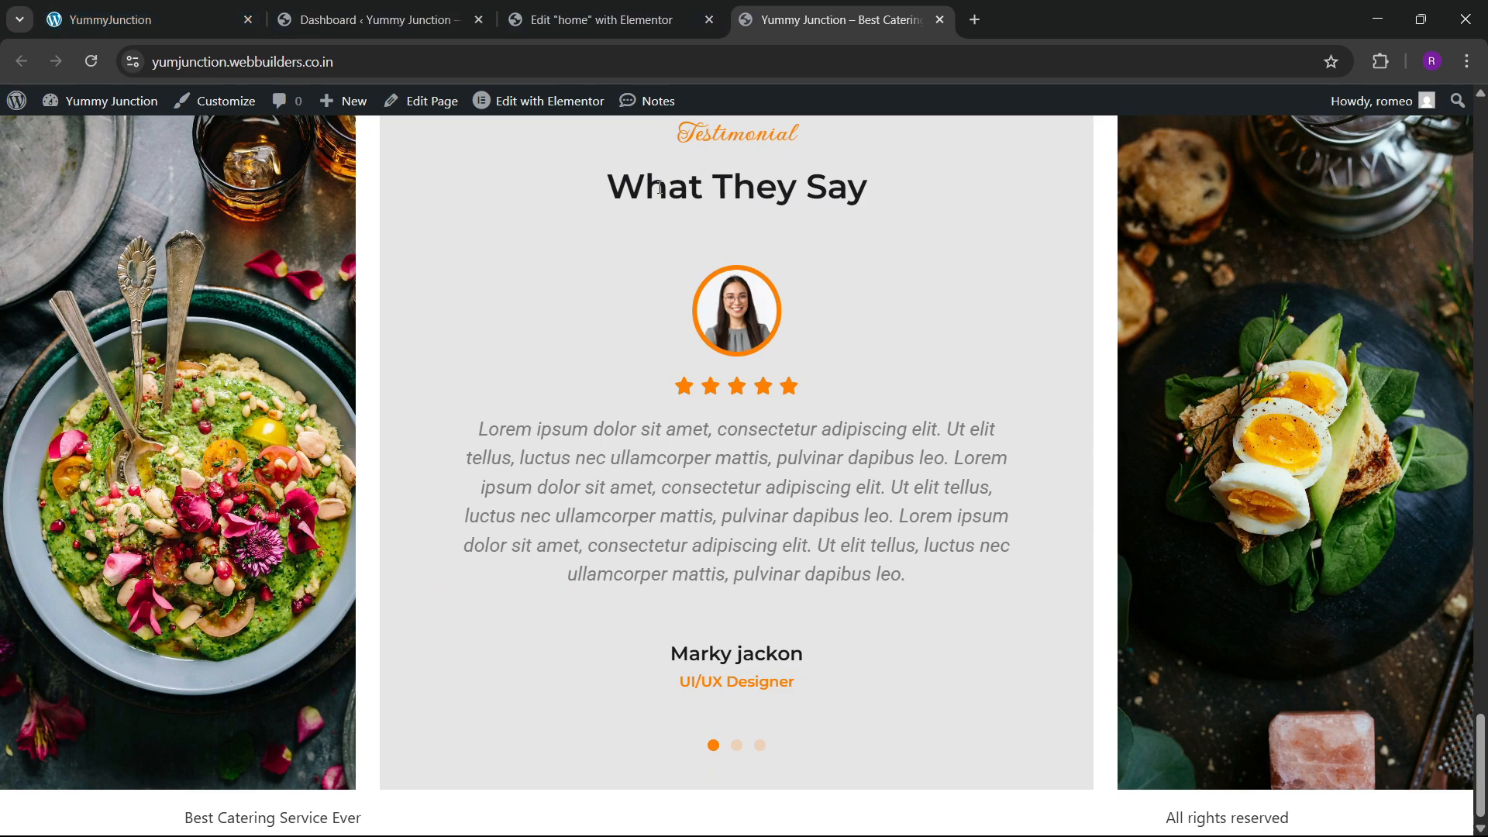
Examine the packages section below the testimonials on the YummyJunction reference site, and return to the Elementor editor
{"action": "left_click", "coordinate": [194, 20]}
{"action": "scroll", "coordinate": [749, 620], "scroll_direction": "down", "scroll_amount": 1}
{"action": "scroll", "coordinate": [749, 620], "scroll_direction": "down", "scroll_amount": 10}
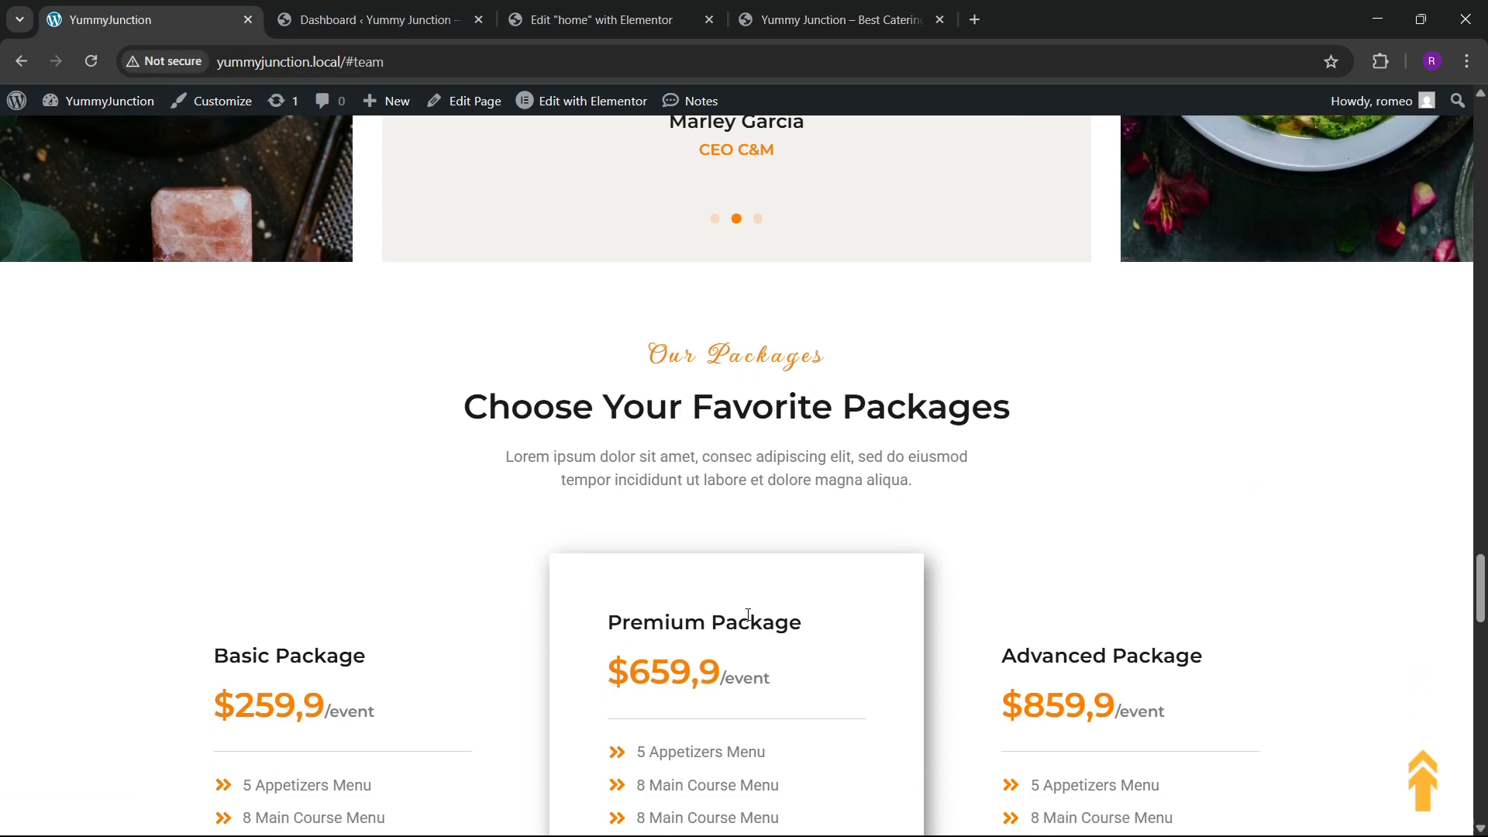
{"action": "scroll", "coordinate": [749, 620], "scroll_direction": "up", "scroll_amount": 3}
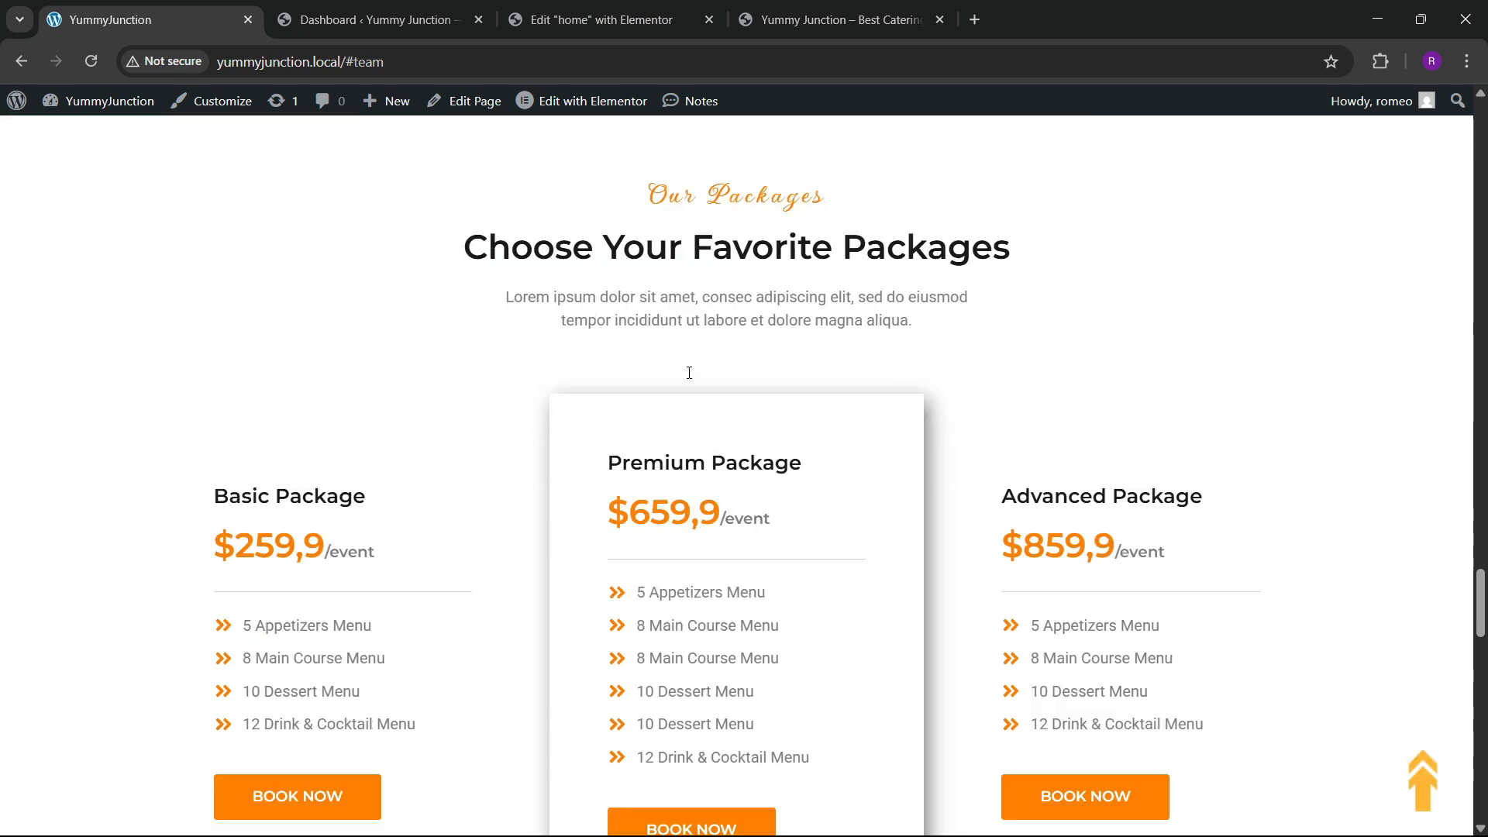
{"action": "scroll", "coordinate": [688, 372], "scroll_direction": "down", "scroll_amount": 1}
{"action": "left_click", "coordinate": [688, 6]}
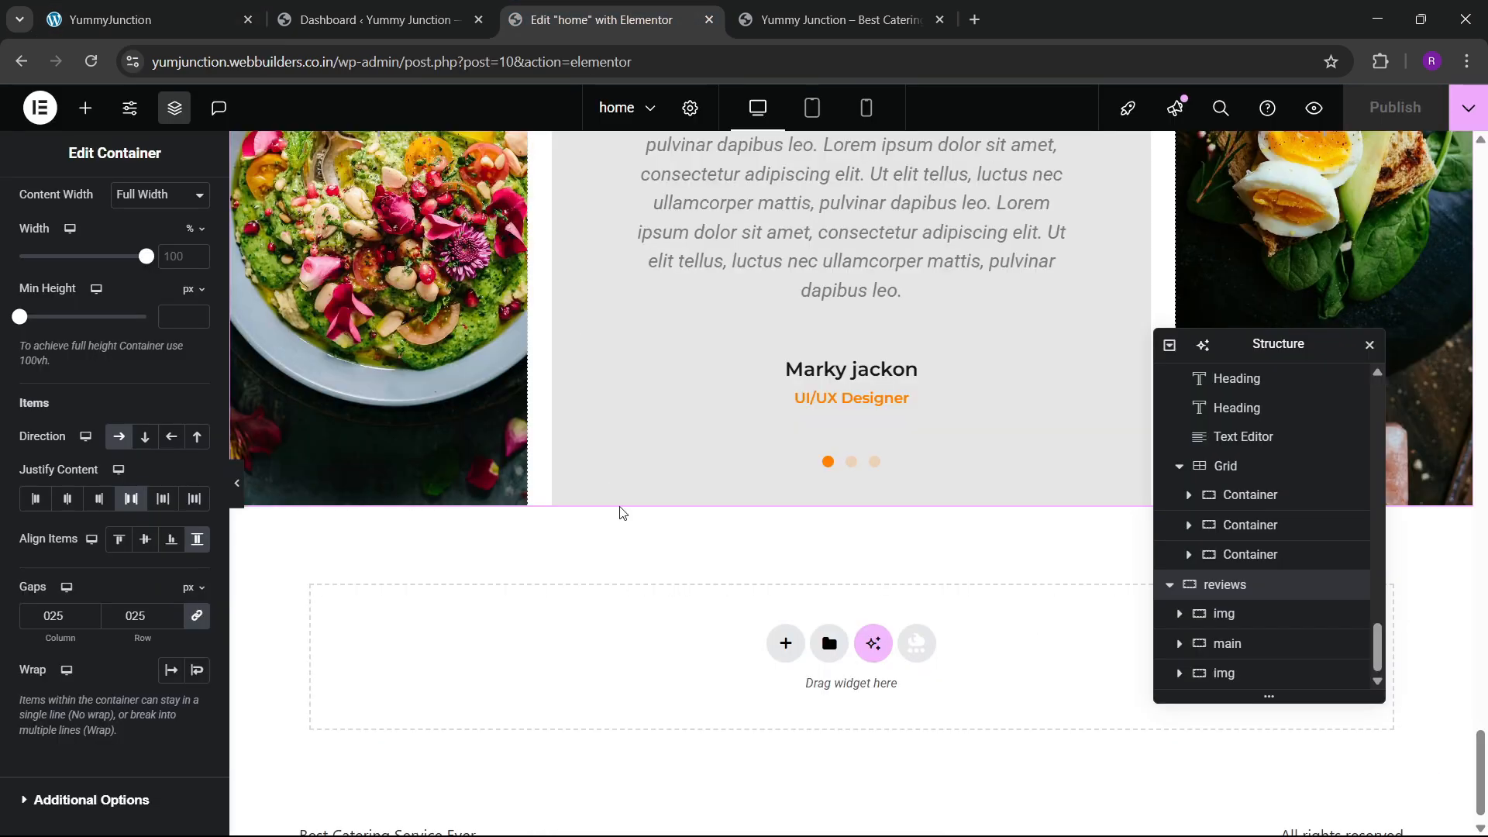
Add a single-column flexbox container below the reviews section and rename it packages
{"action": "scroll", "coordinate": [680, 547], "scroll_direction": "down", "scroll_amount": 1}
{"action": "left_click", "coordinate": [784, 616]}
{"action": "left_click", "coordinate": [779, 670]}
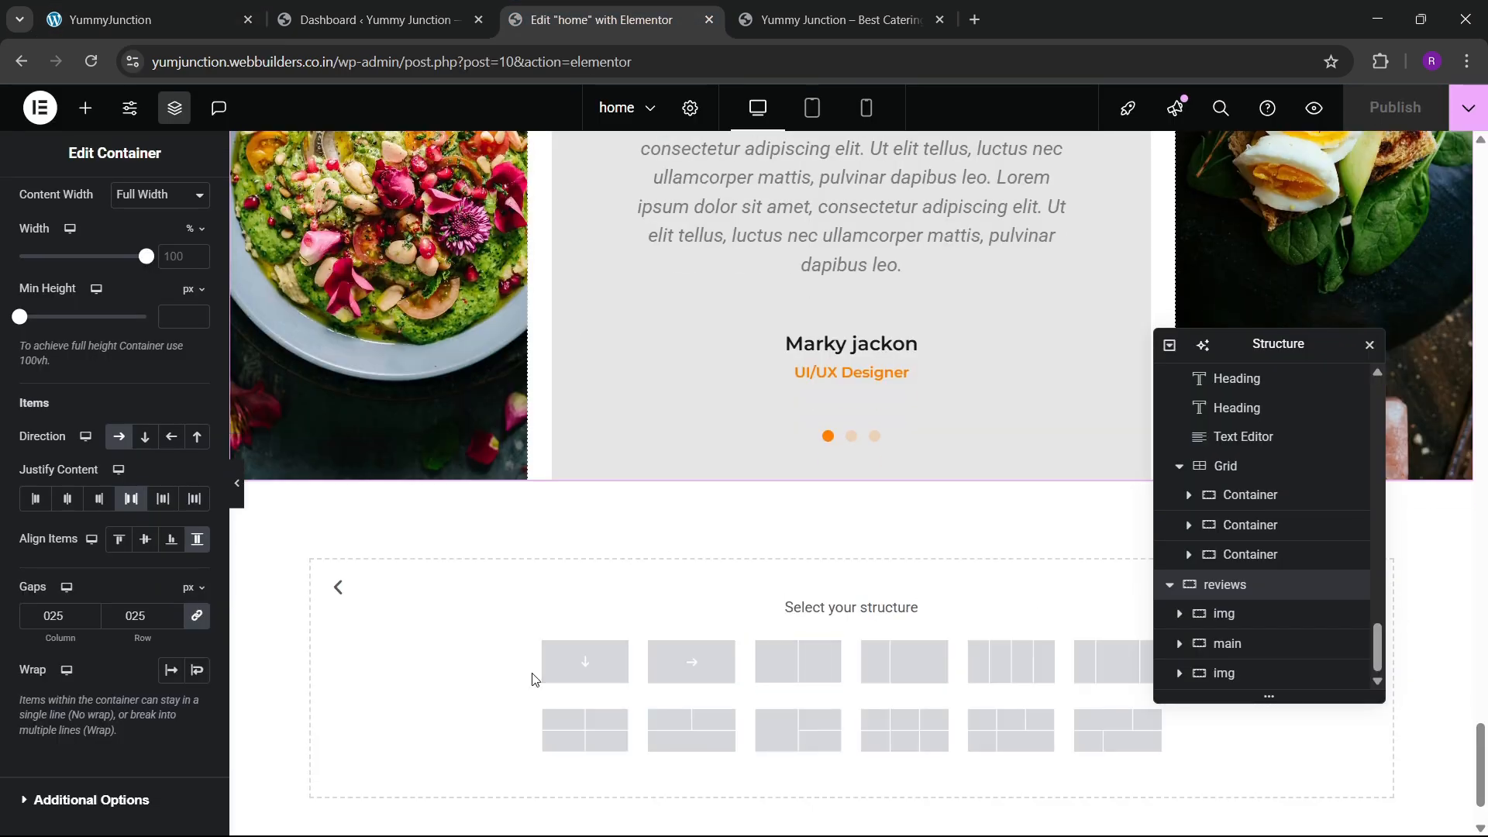
{"action": "left_click", "coordinate": [620, 665]}
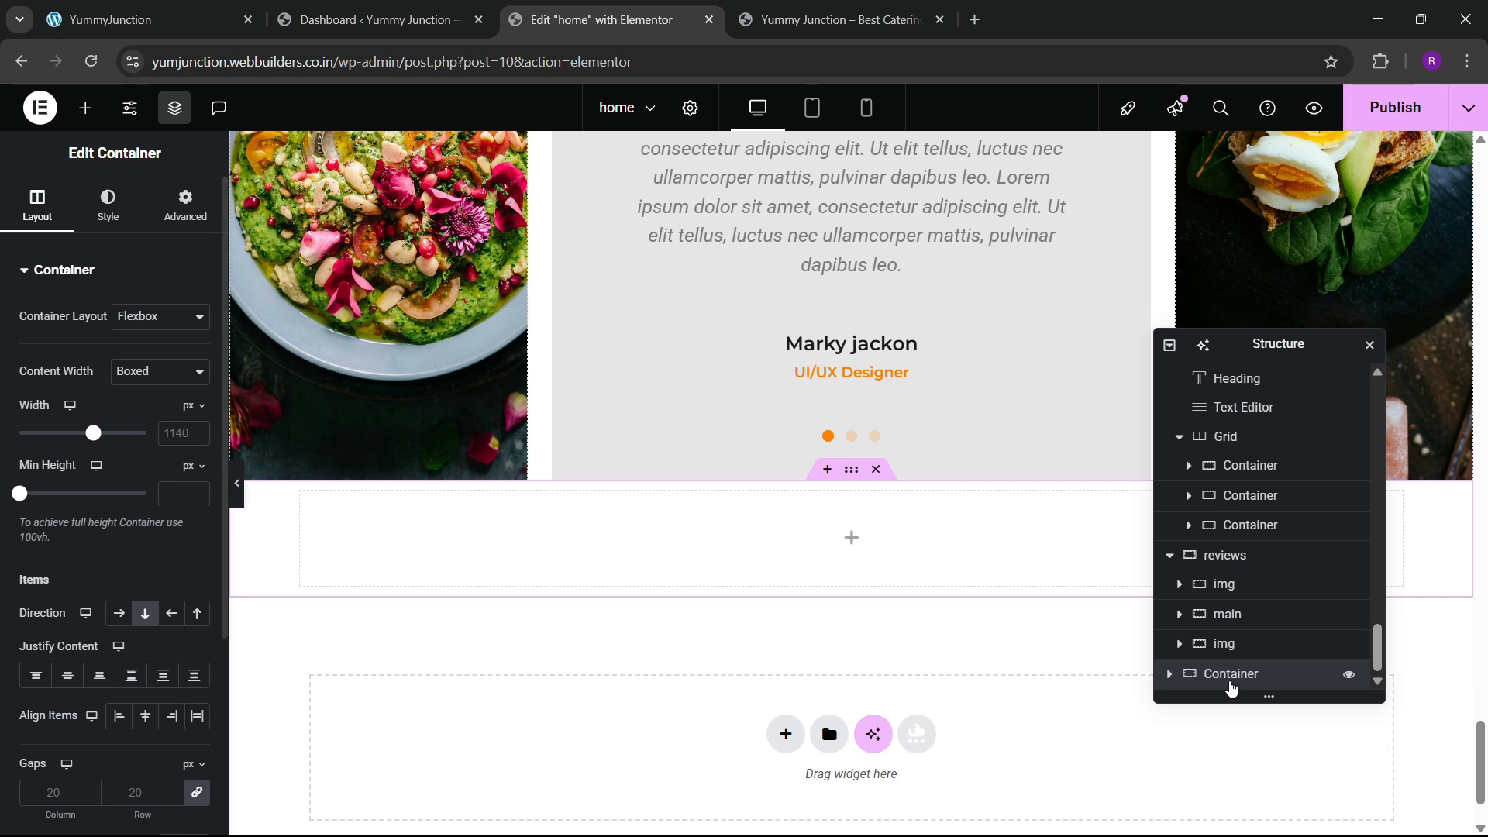
{"action": "double_click", "coordinate": [1236, 676]}
{"action": "type", "text": "packages"}
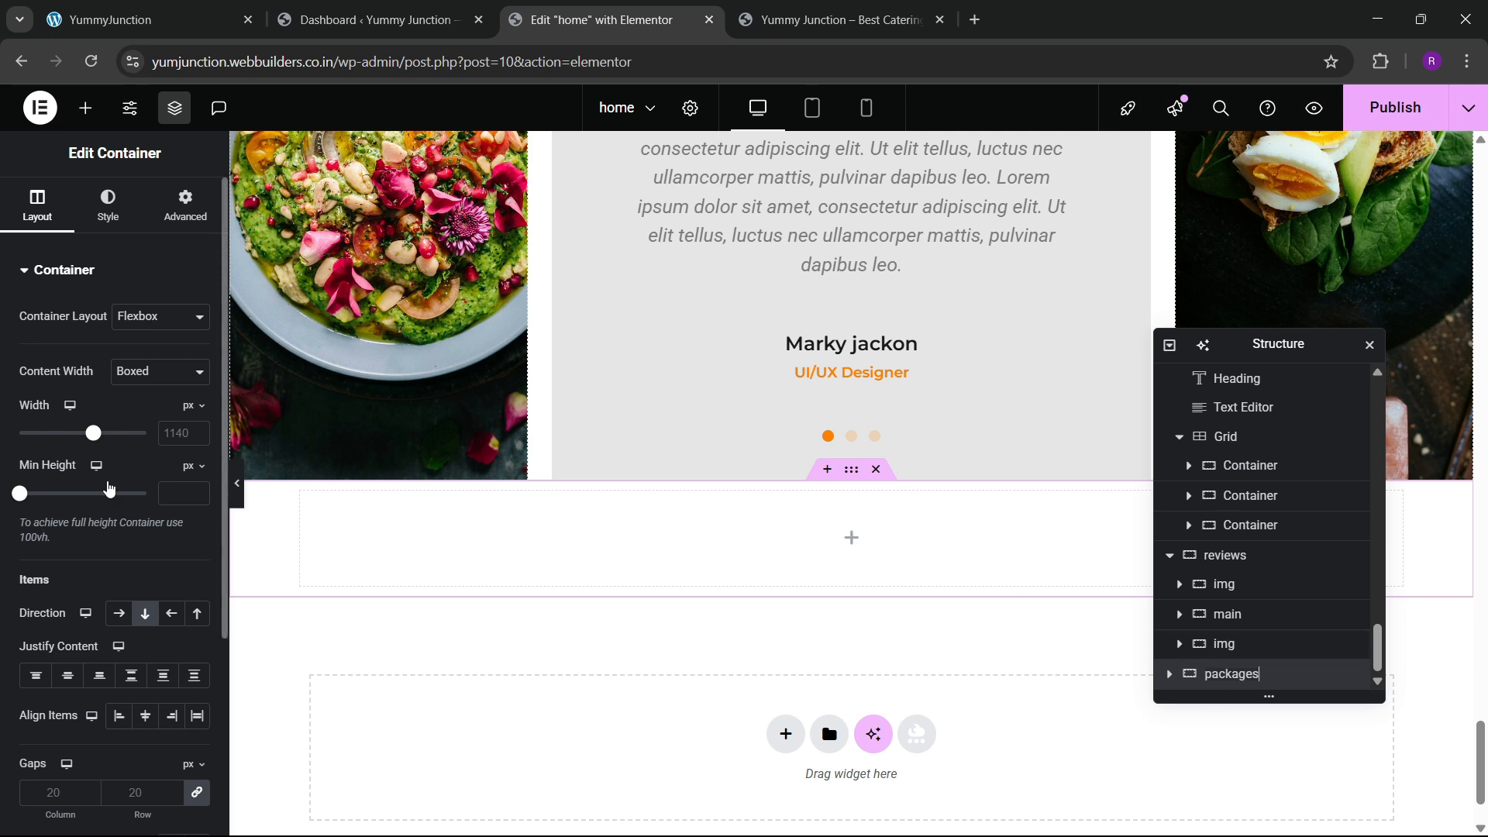
Set the packages container's boxed content width to 1200 px
{"action": "left_click", "coordinate": [179, 441]}
{"action": "type", "text": "2"}
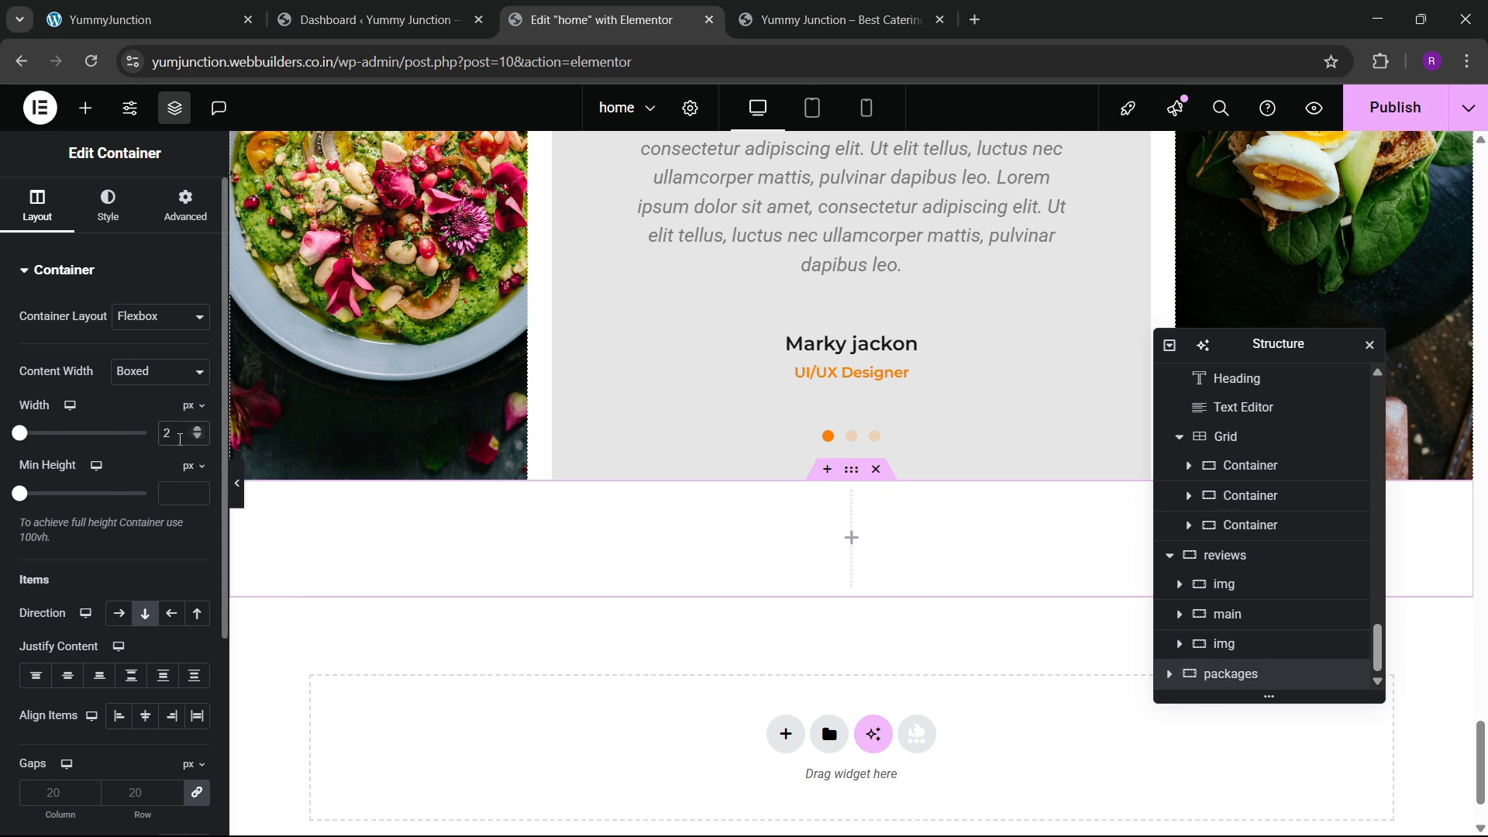
{"action": "type", "text": "00"}
Unlink the packages container's padding and set it to 80 px at top and bottom, 0 at the sides
{"action": "left_click", "coordinate": [177, 216]}
{"action": "left_click", "coordinate": [197, 418]}
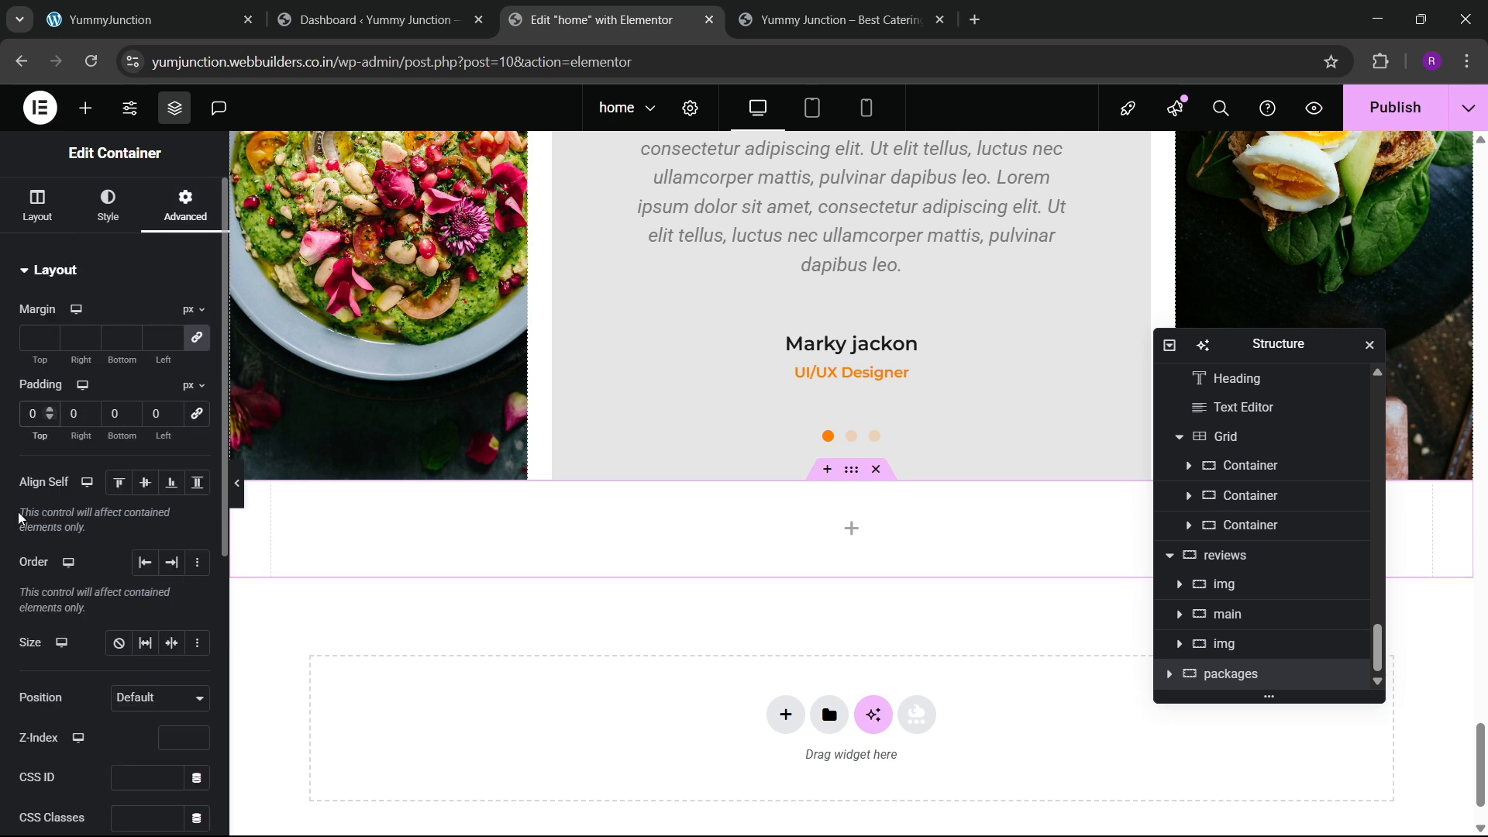
{"action": "type", "text": "8"}
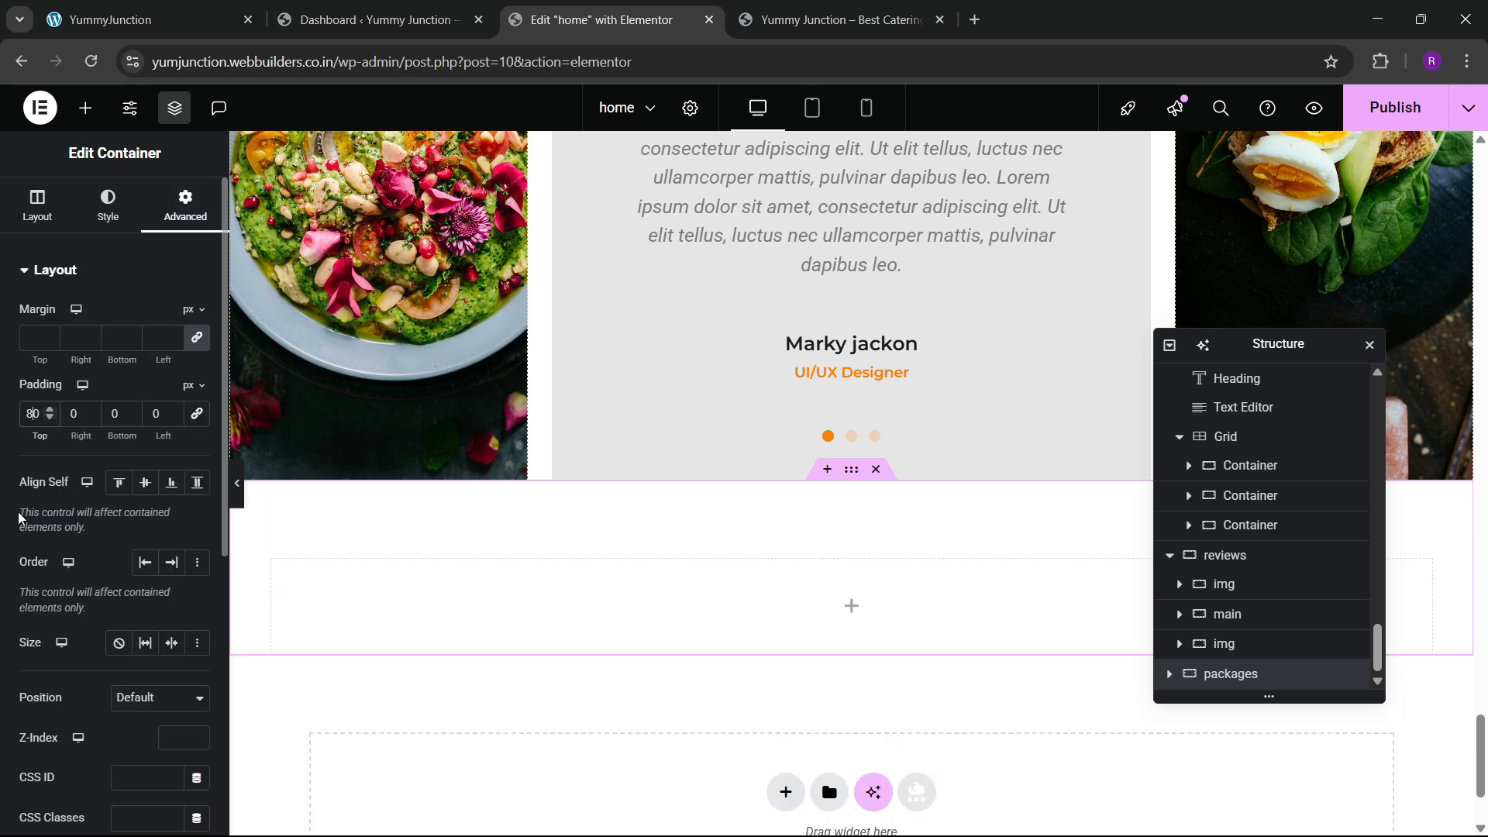
{"action": "left_click", "coordinate": [102, 421]}
{"action": "left_click", "coordinate": [116, 418]}
{"action": "type", "text": "8"}
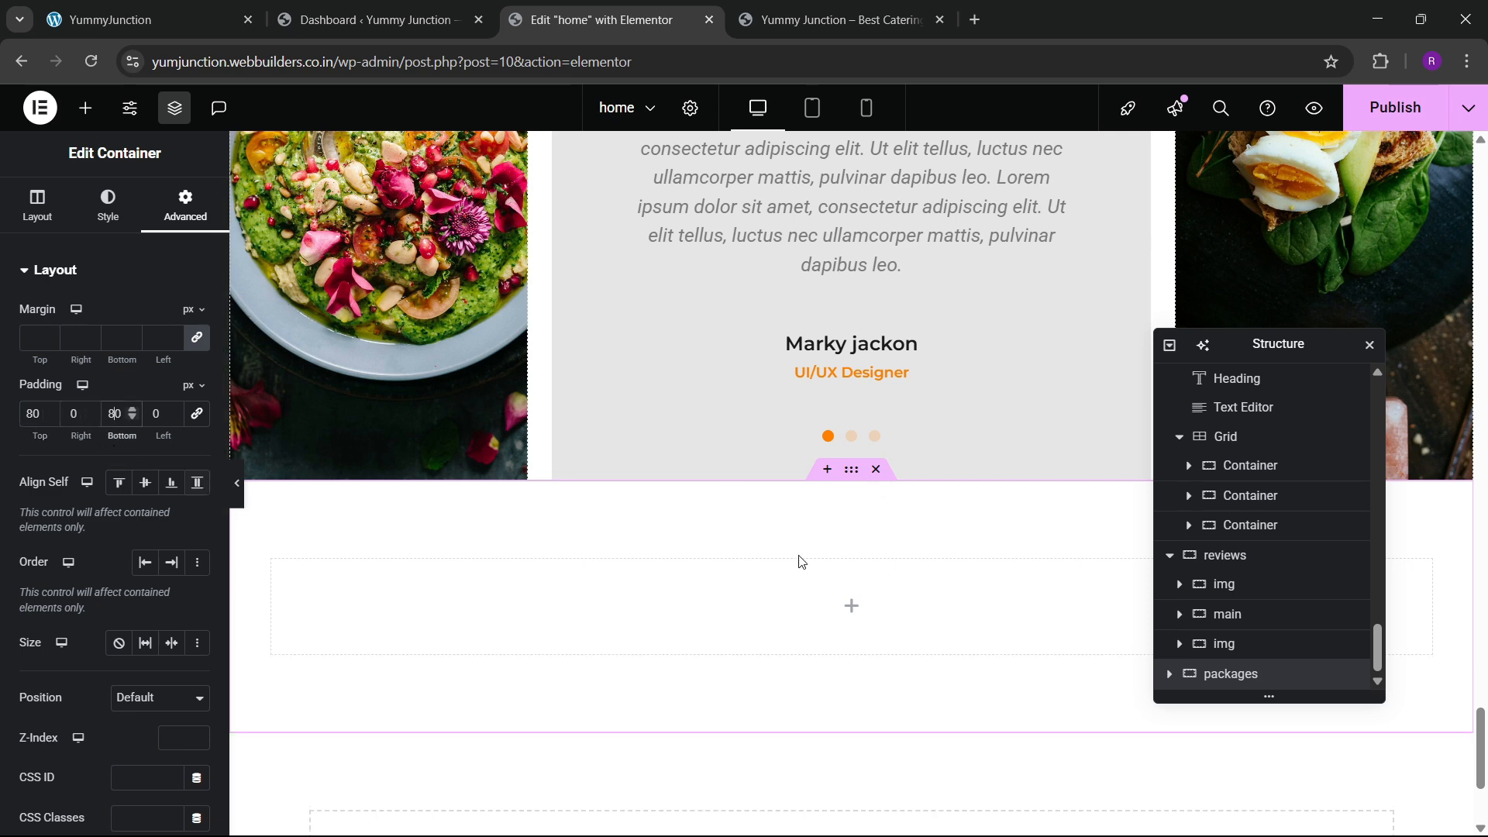
Copy the Testimonial heading from the reviews section into the empty packages container
{"action": "left_click", "coordinate": [601, 19]}
{"action": "scroll", "coordinate": [738, 490], "scroll_direction": "up", "scroll_amount": 5}
{"action": "scroll", "coordinate": [845, 372], "scroll_direction": "up", "scroll_amount": 2}
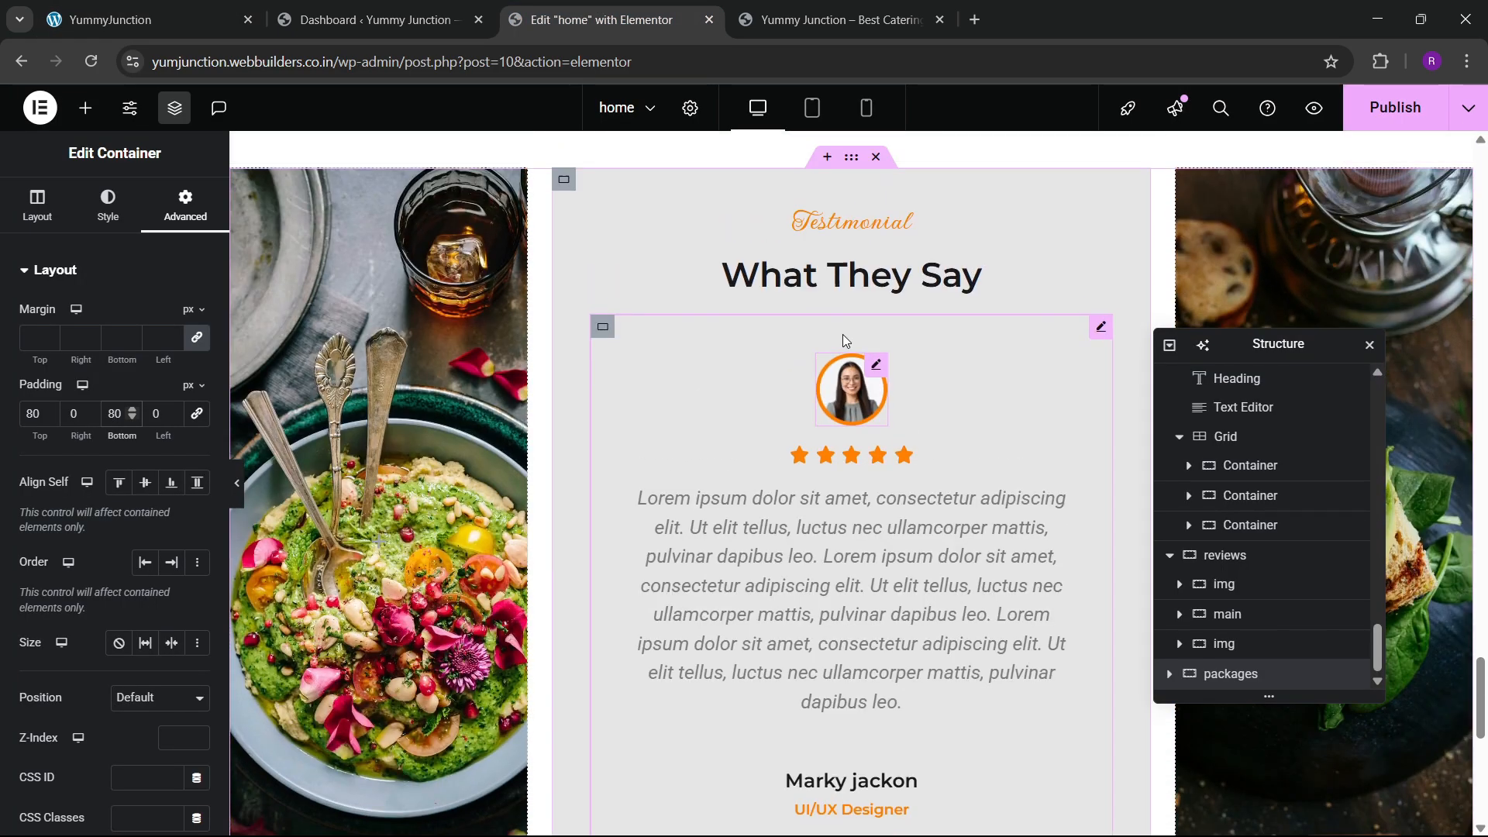
{"action": "right_click", "coordinate": [850, 282]}
{"action": "left_click", "coordinate": [876, 383]}
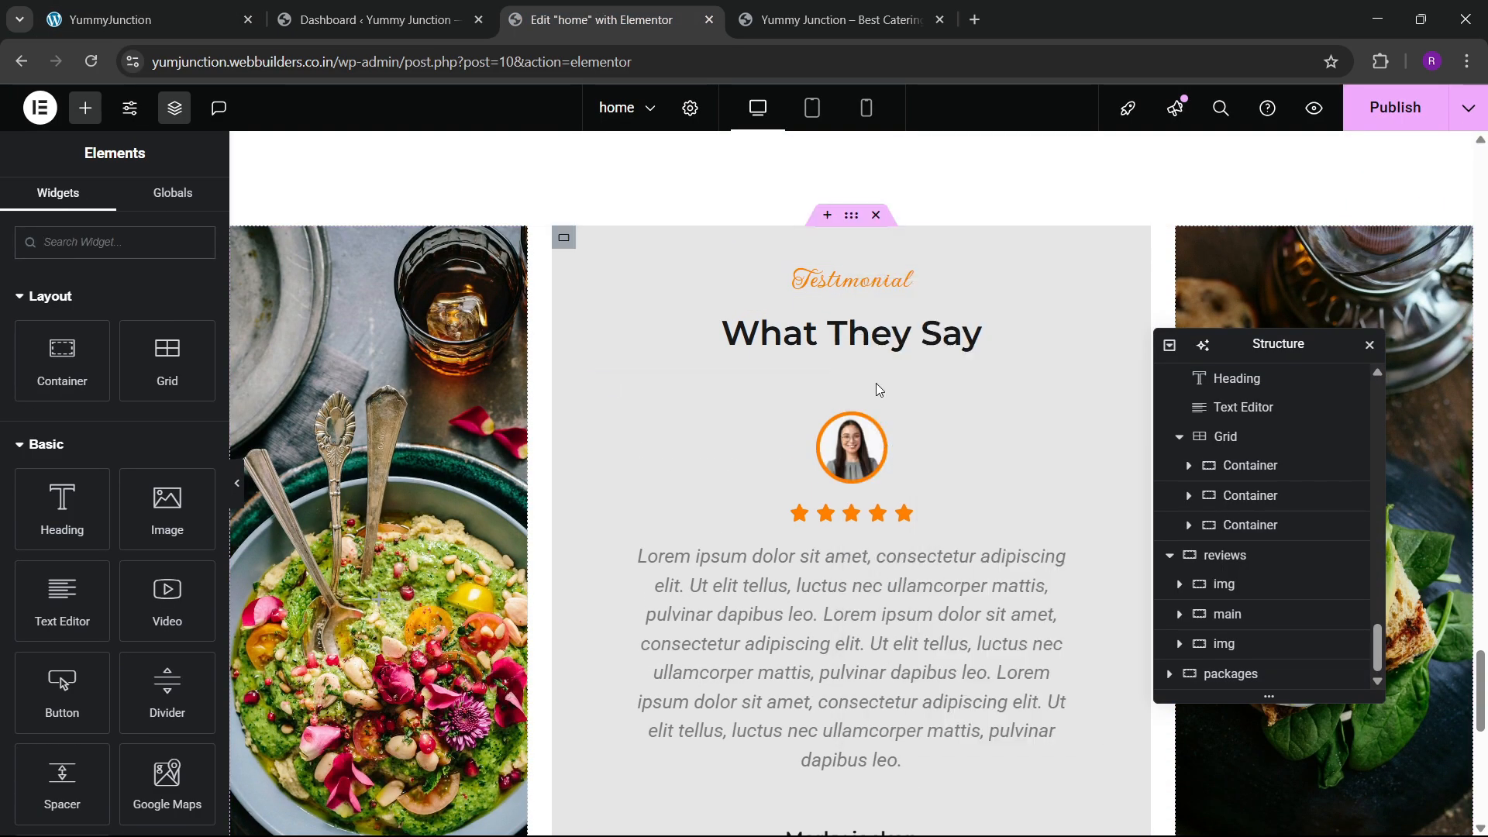
{"action": "scroll", "coordinate": [812, 455], "scroll_direction": "down", "scroll_amount": 6}
{"action": "scroll", "coordinate": [815, 458], "scroll_direction": "down", "scroll_amount": 2}
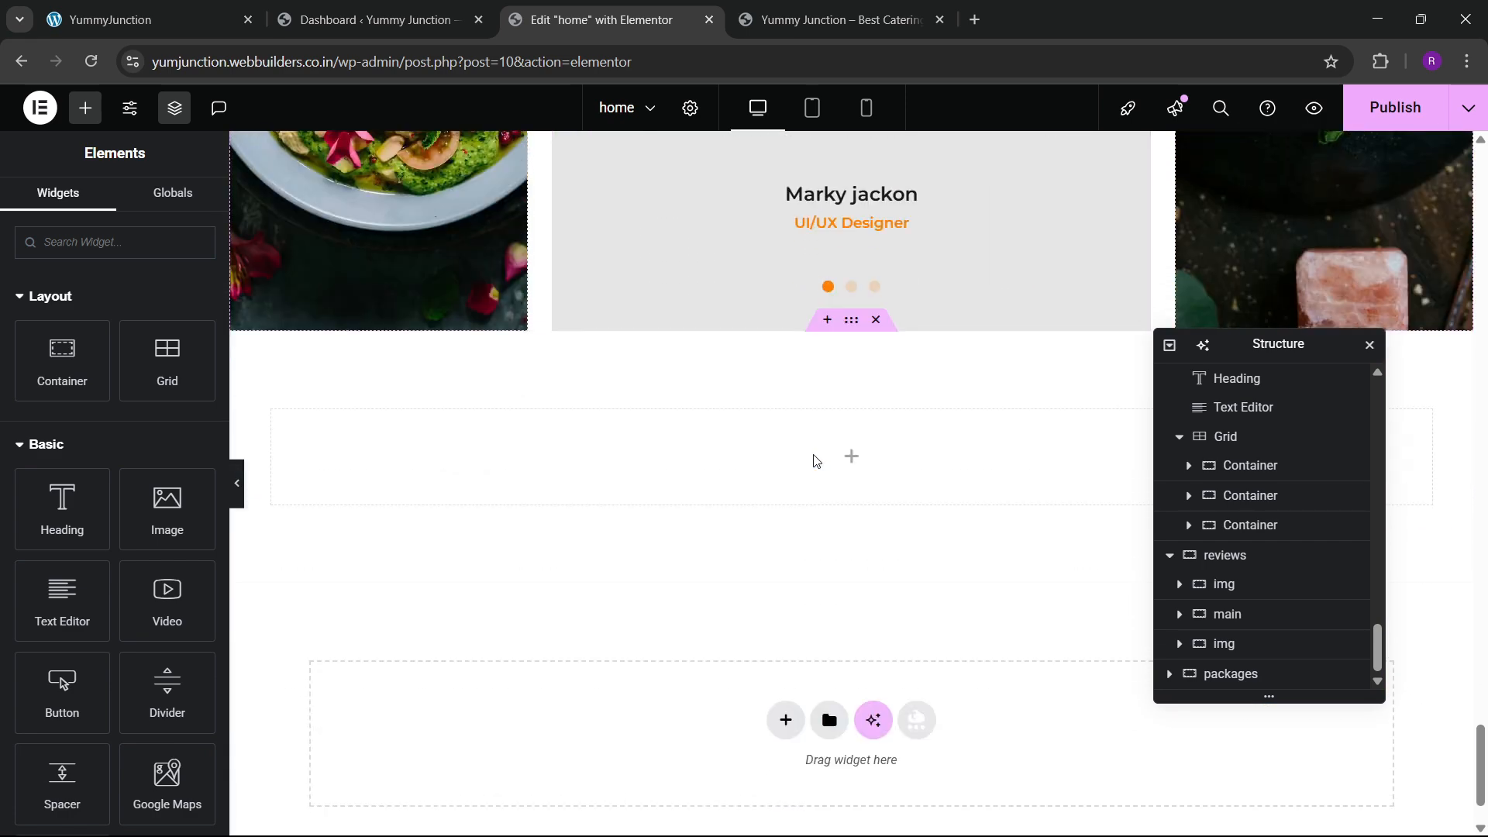
{"action": "right_click", "coordinate": [799, 456]}
{"action": "left_click", "coordinate": [831, 475]}
Copy the What They Say heading from the reviews section and paste it below the packages container's Testimonial heading
{"action": "scroll", "coordinate": [831, 490], "scroll_direction": "up", "scroll_amount": 8}
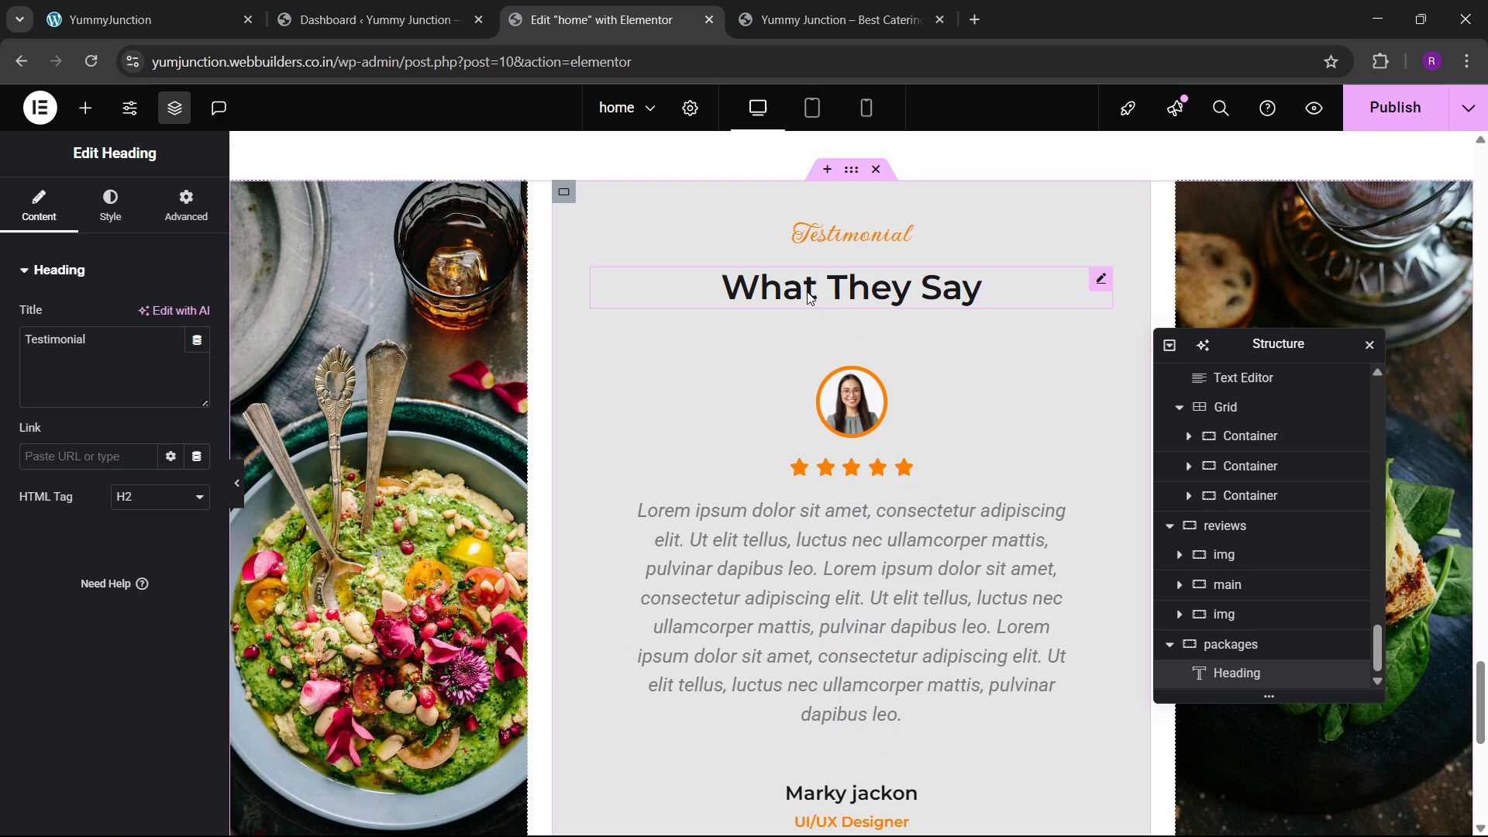
{"action": "right_click", "coordinate": [767, 296]}
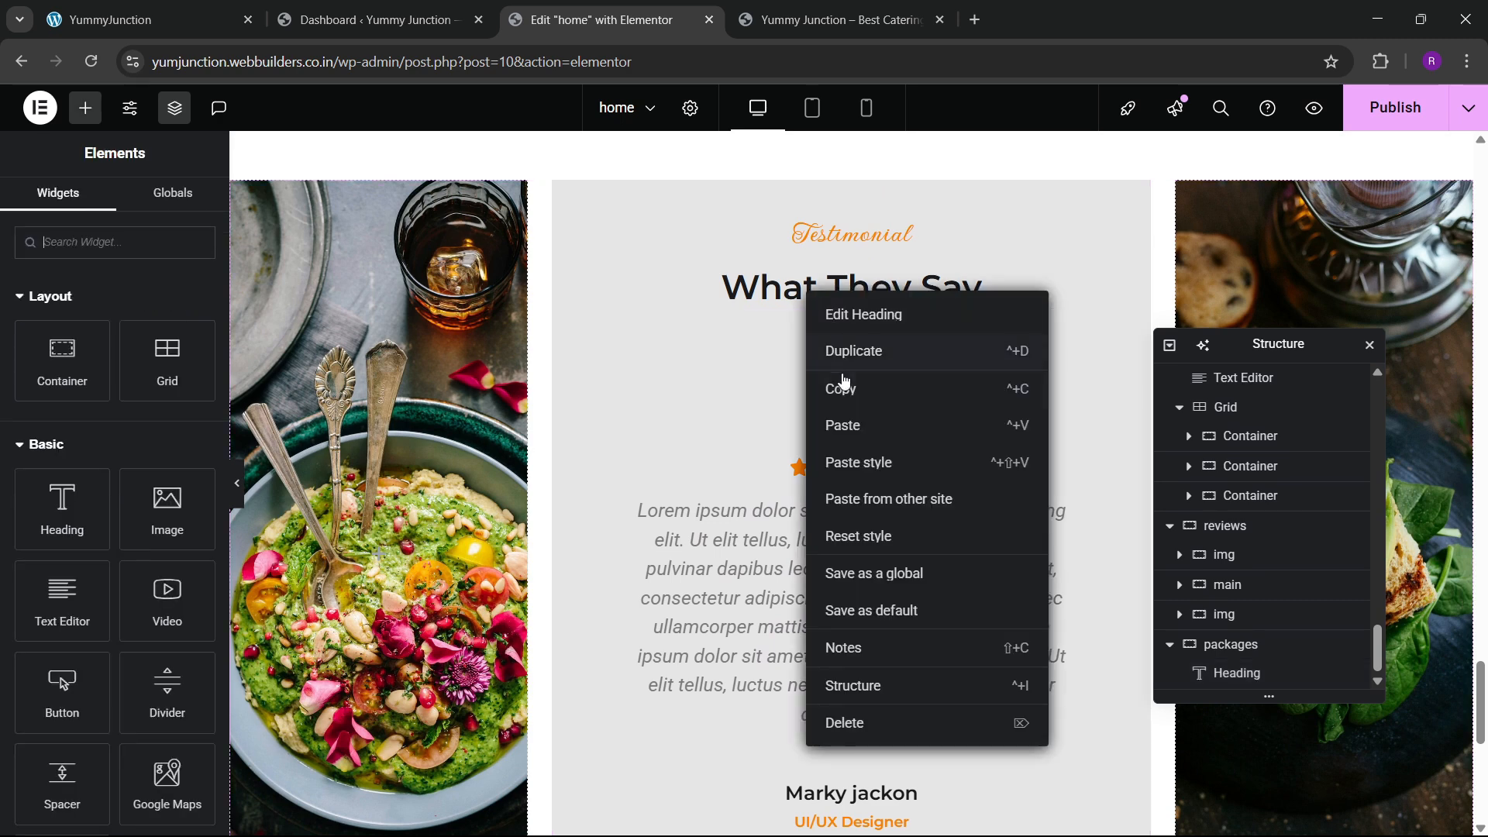
{"action": "left_click", "coordinate": [840, 385]}
{"action": "scroll", "coordinate": [840, 389], "scroll_direction": "down", "scroll_amount": 8}
{"action": "right_click", "coordinate": [456, 399]}
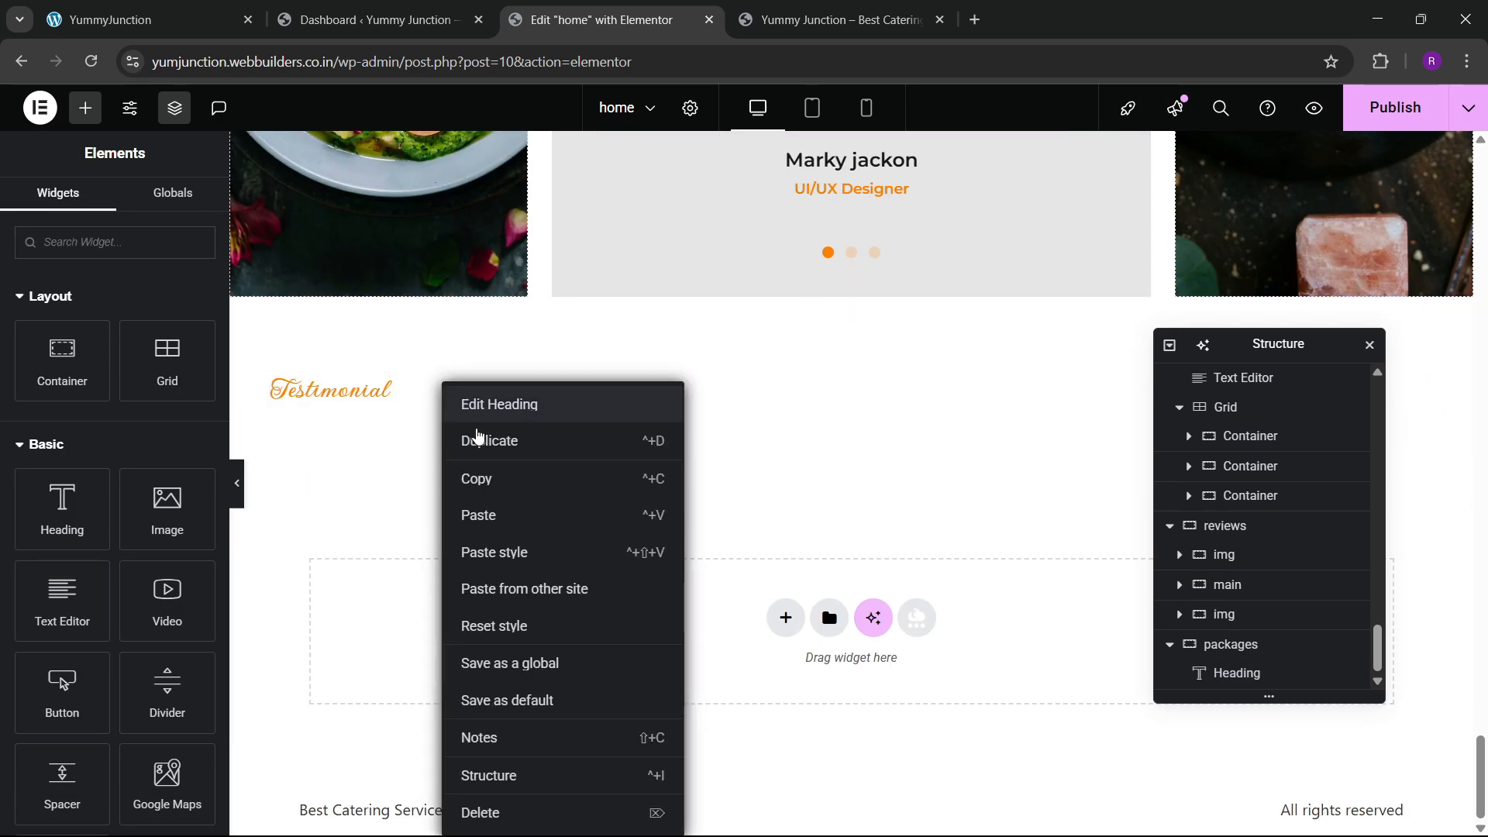
{"action": "left_click", "coordinate": [485, 514]}
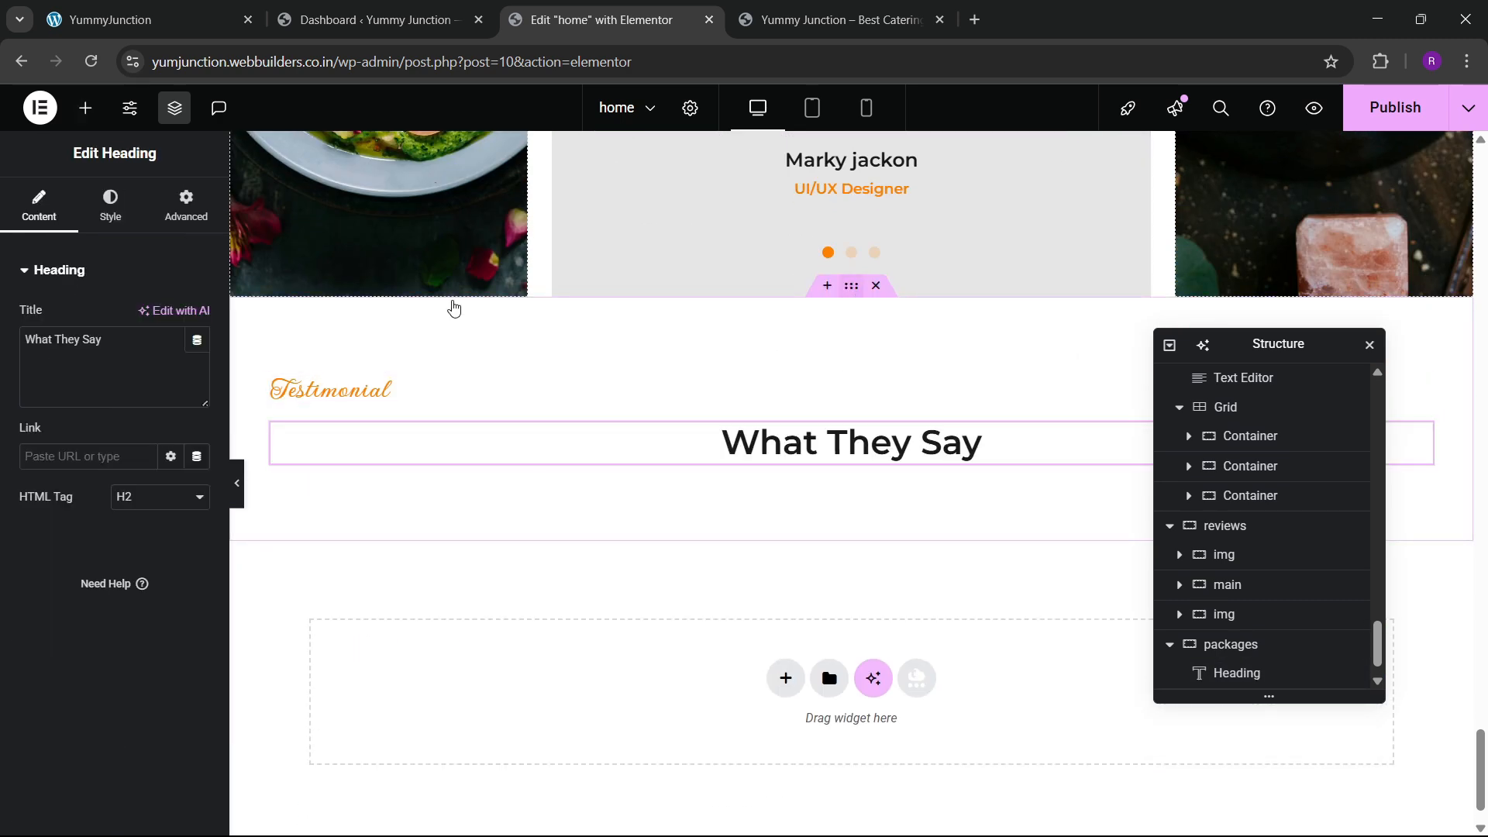
Set the packages container's item alignment to Center and select its What They Say heading
{"action": "left_click", "coordinate": [454, 308]}
{"action": "left_click", "coordinate": [62, 209]}
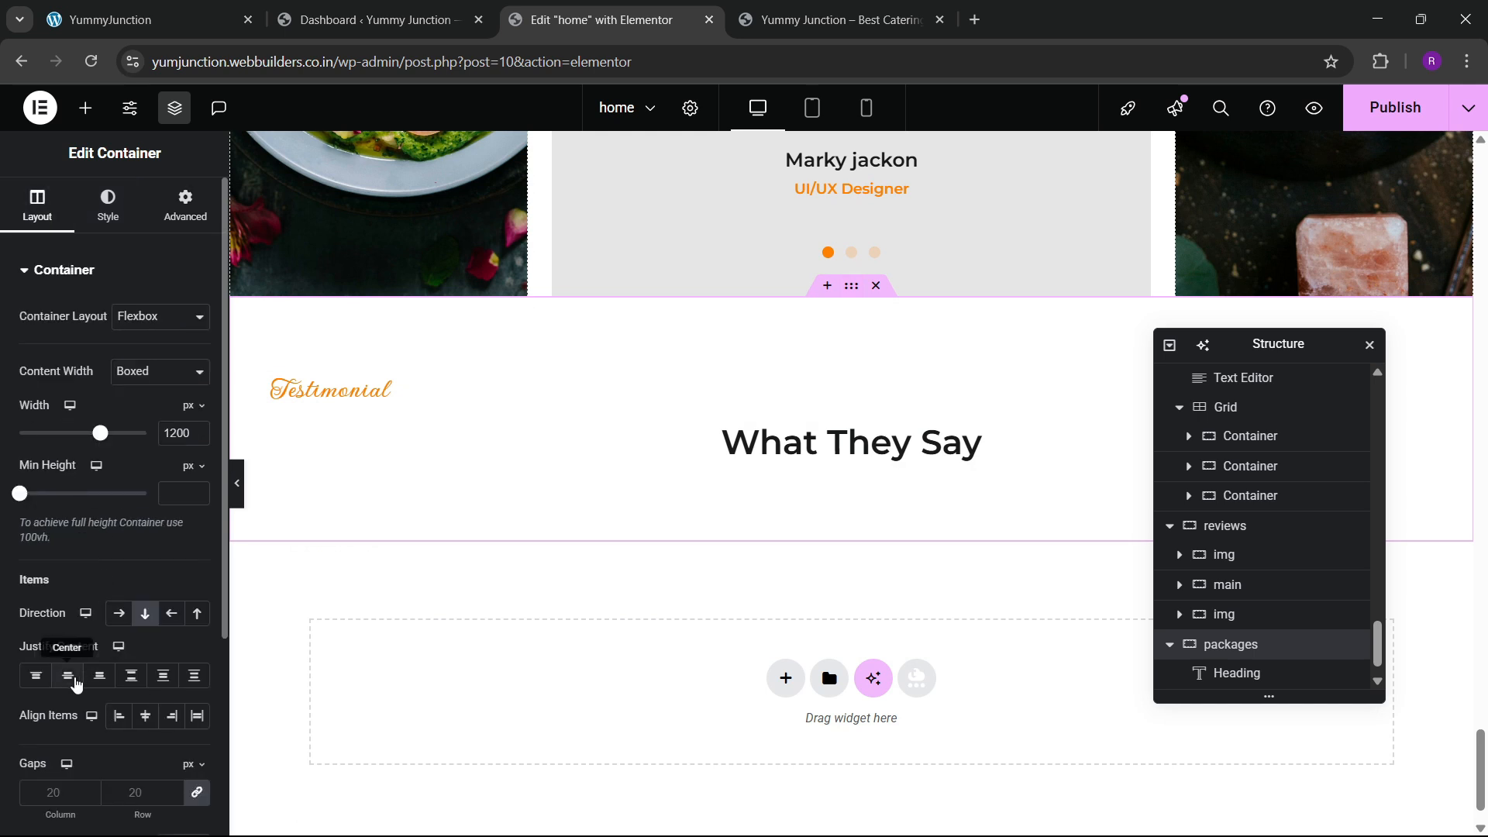
{"action": "left_click", "coordinate": [145, 715]}
{"action": "left_click", "coordinate": [379, 438]}
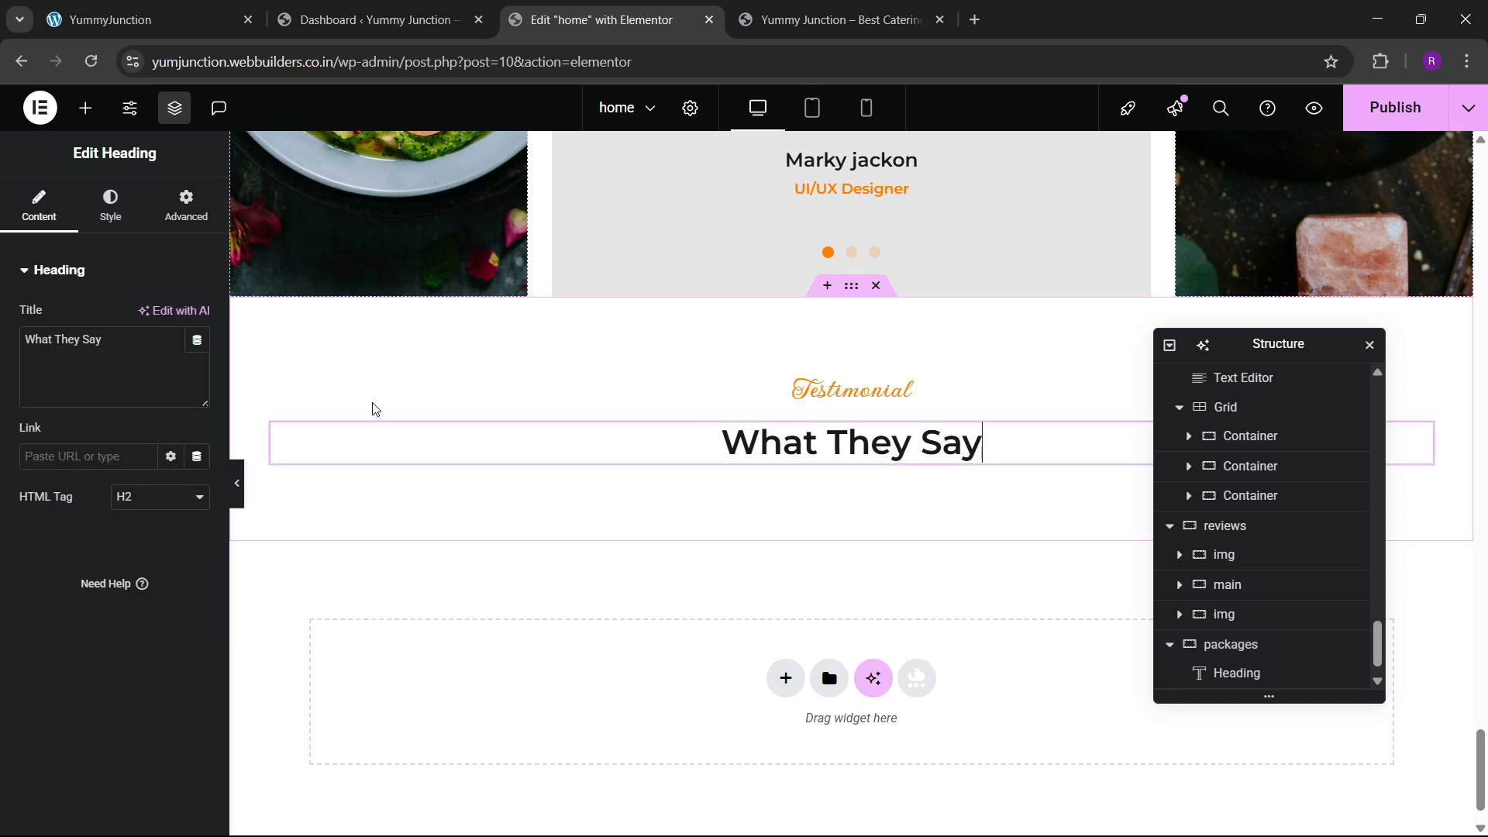
Replace the packages section's What They Say heading with Choose Your Favorite Packages, copied from the reference site
{"action": "left_click", "coordinate": [193, 26]}
{"action": "left_click_drag", "start_coordinate": [464, 148], "coordinate": [1023, 151]}
{"action": "left_click", "coordinate": [601, 20]}
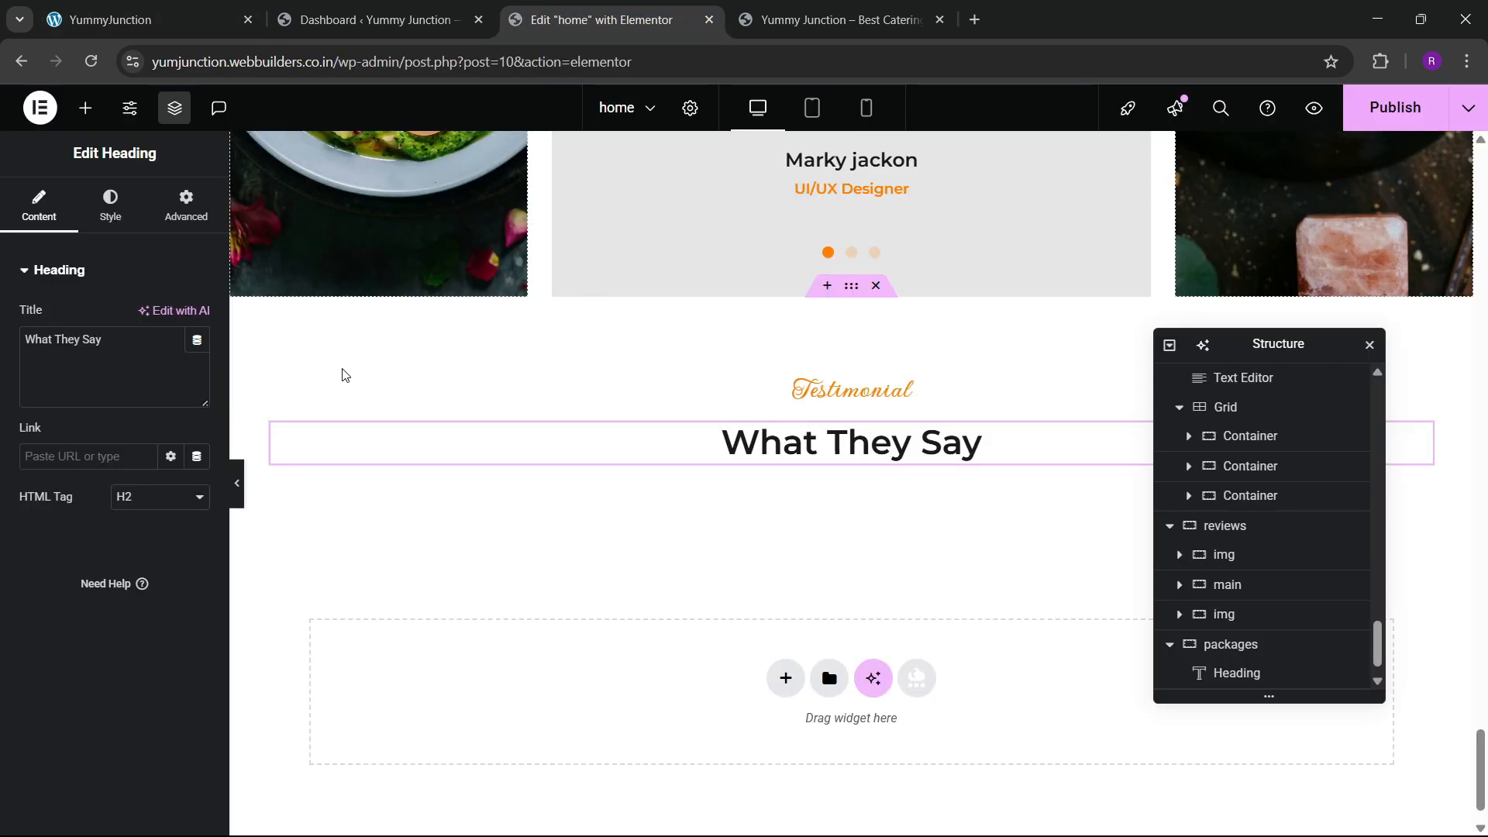
{"action": "key", "text": "ctrl+a"}
{"action": "key", "text": "ctrl+v"}
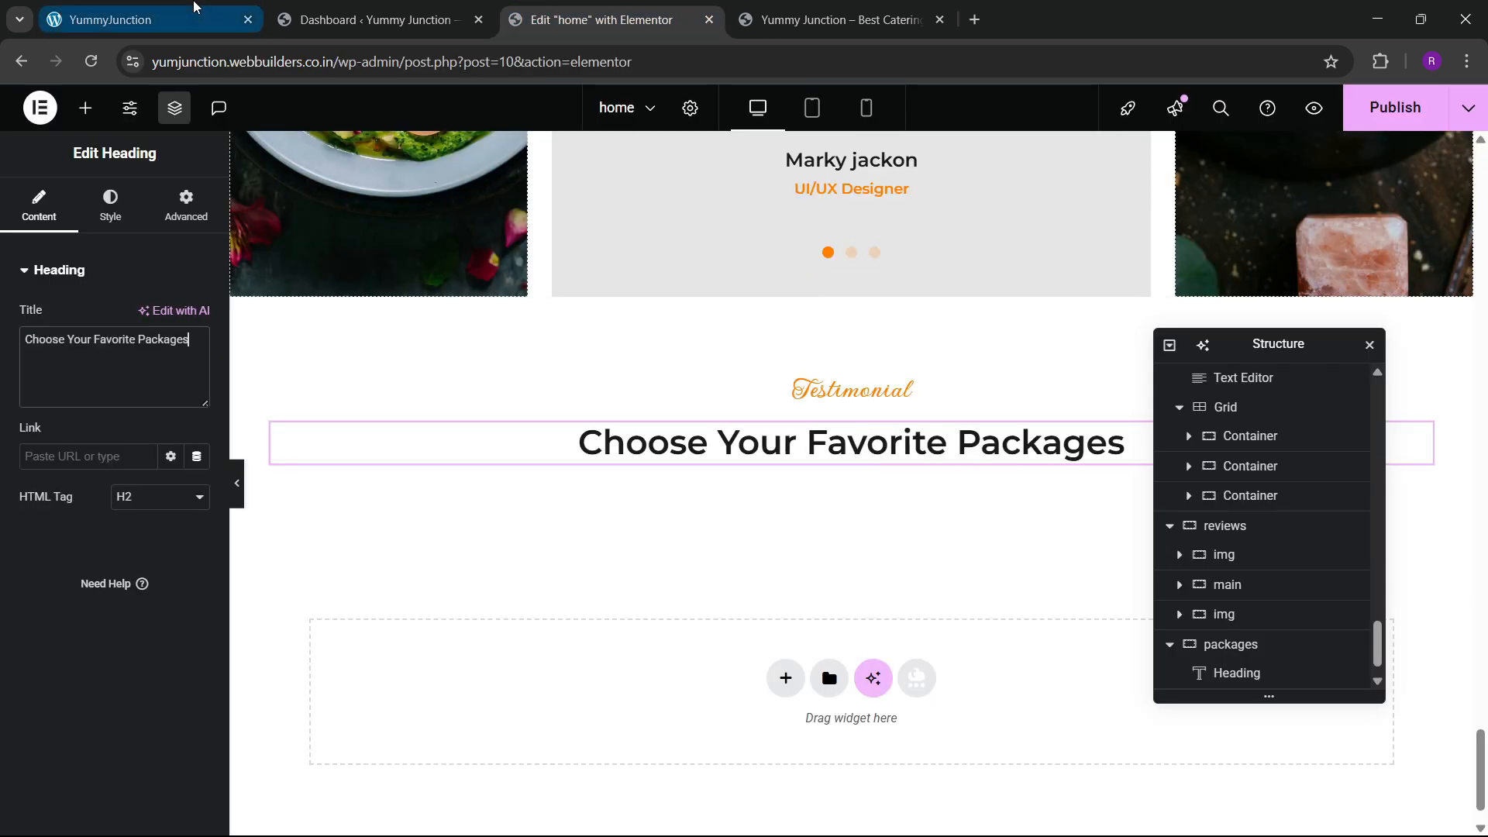
Replace the packages section's Testimonial heading with Our Packages, copied from the reference site
{"action": "left_click", "coordinate": [155, 19]}
{"action": "scroll", "coordinate": [767, 509], "scroll_direction": "up", "scroll_amount": 4}
{"action": "left_click_drag", "start_coordinate": [648, 408], "coordinate": [826, 411]}
{"action": "left_click", "coordinate": [640, 6]}
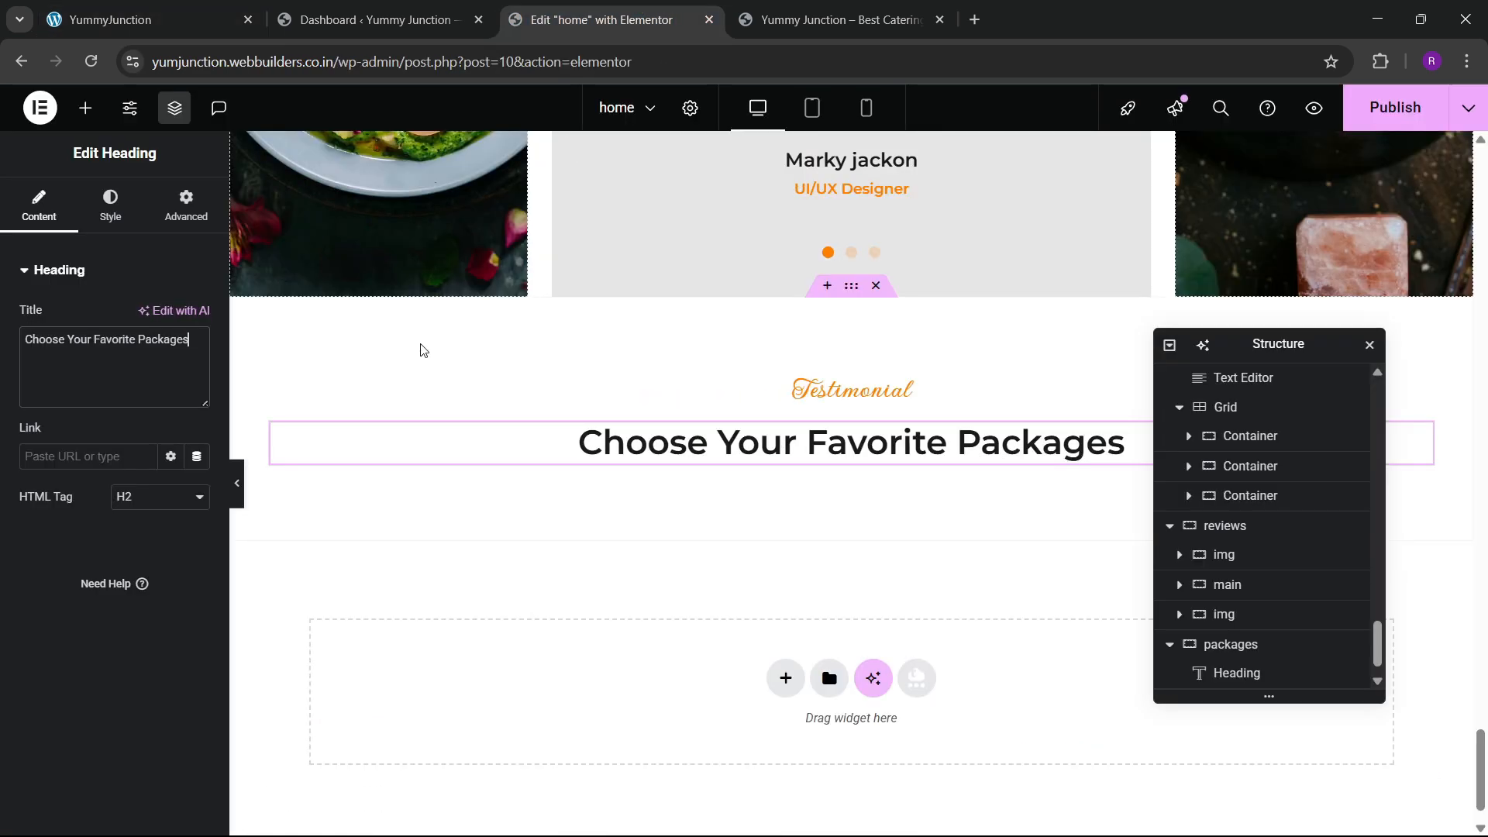
{"action": "left_click", "coordinate": [853, 394]}
{"action": "key", "text": "ctrl+a"}
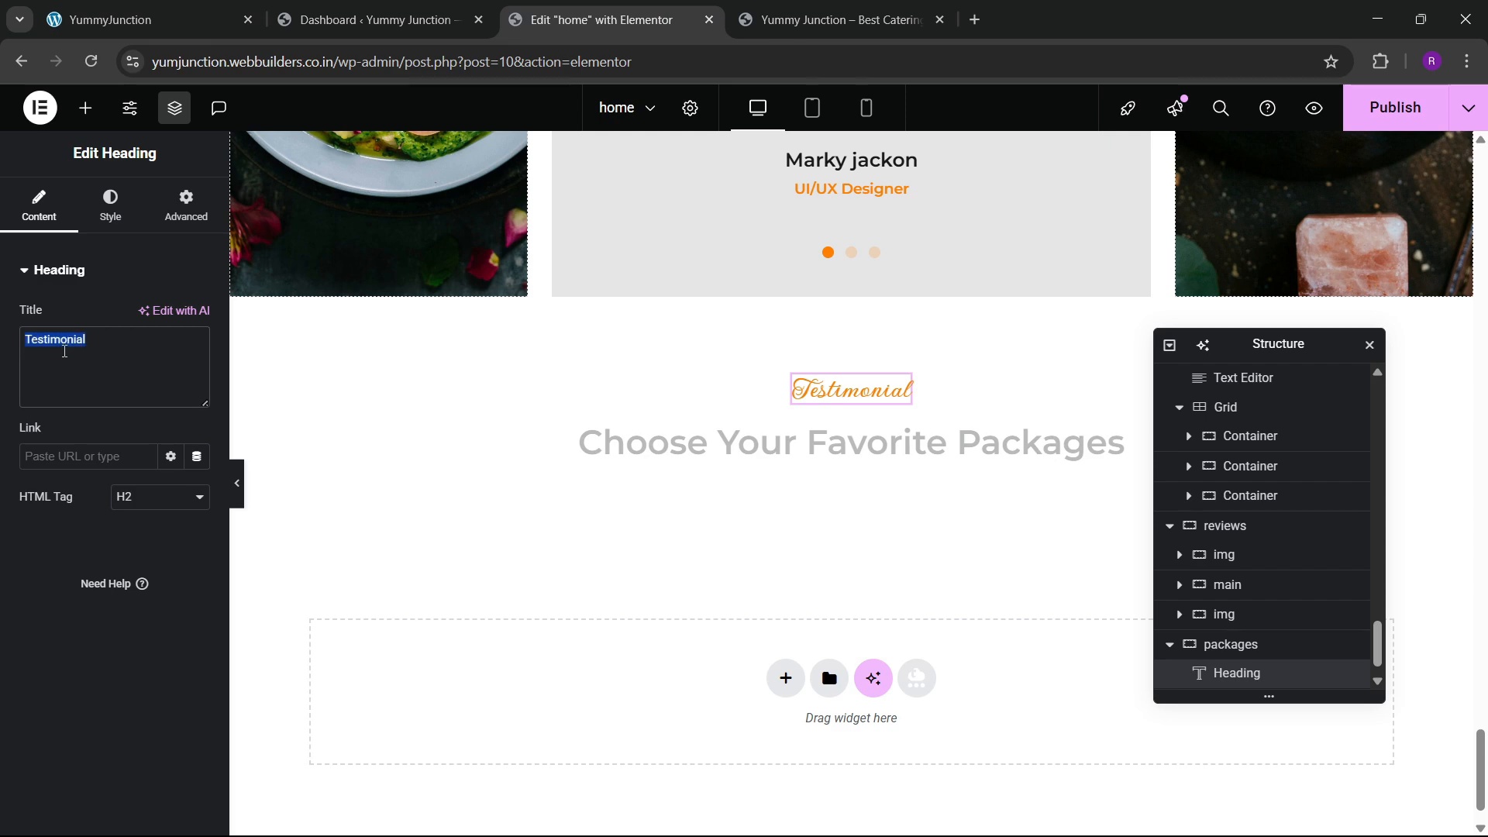
{"action": "key", "text": "ctrl+v"}
Copy the paragraph of the first Make an Appointment card and paste it below the Choose Your Favorite Packages heading
{"action": "left_click", "coordinate": [151, 20]}
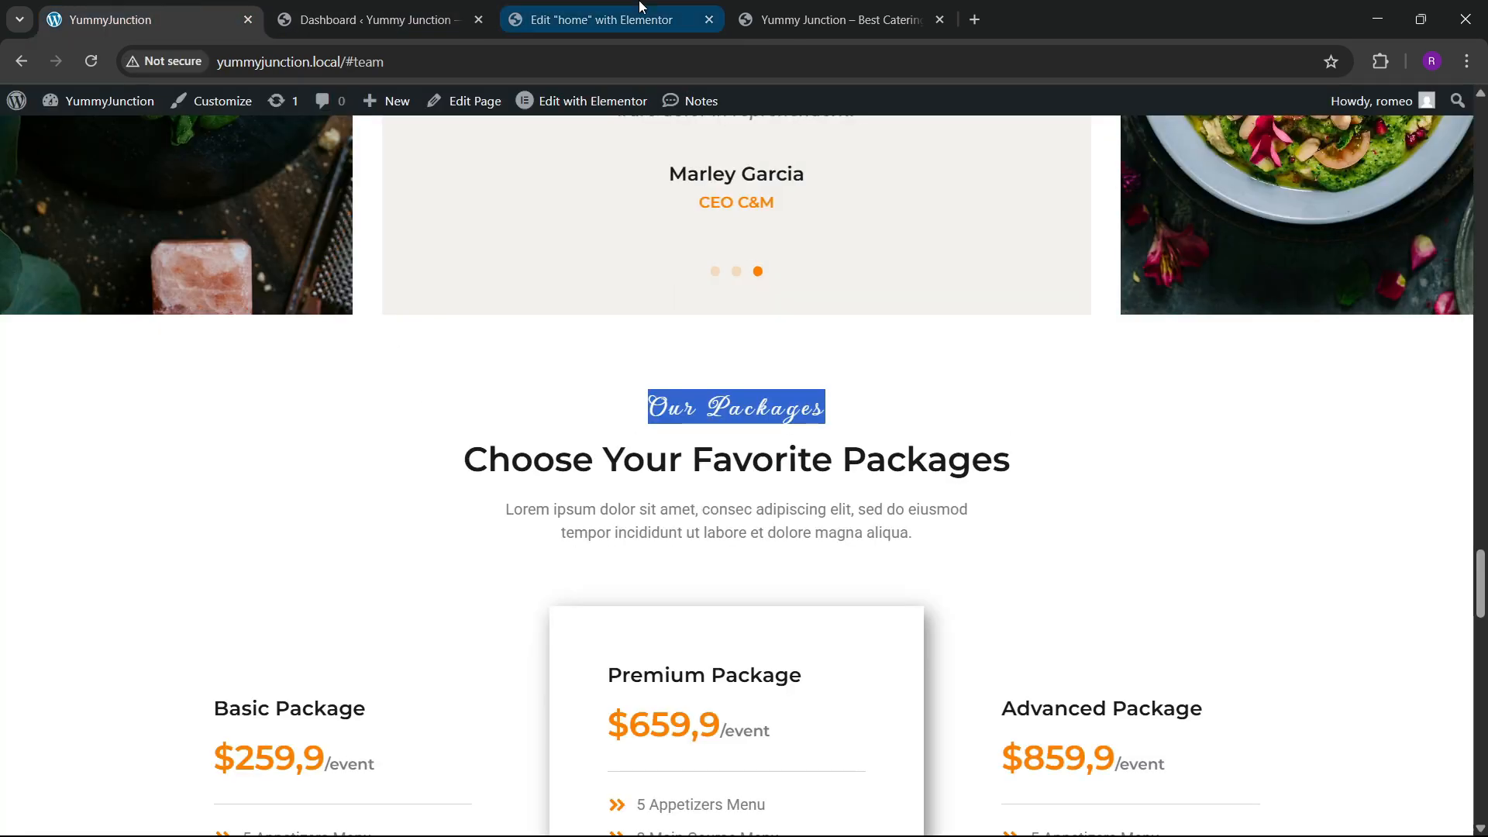
{"action": "left_click", "coordinate": [605, 20]}
{"action": "scroll", "coordinate": [710, 477], "scroll_direction": "up", "scroll_amount": 8}
{"action": "scroll", "coordinate": [709, 483], "scroll_direction": "up", "scroll_amount": 5}
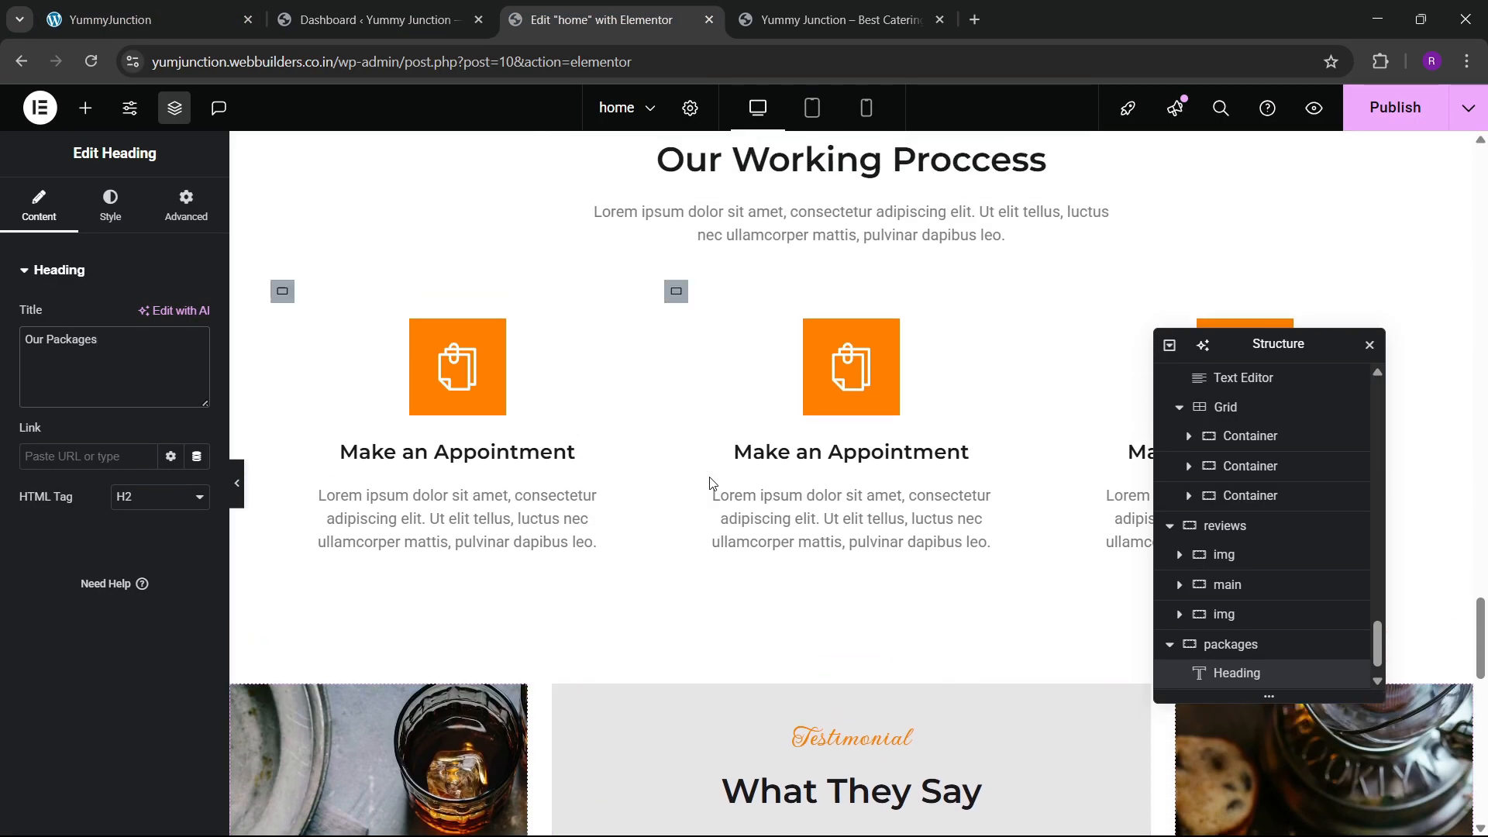
{"action": "right_click", "coordinate": [512, 527]}
{"action": "left_click", "coordinate": [556, 480]}
{"action": "scroll", "coordinate": [565, 498], "scroll_direction": "down", "scroll_amount": 10}
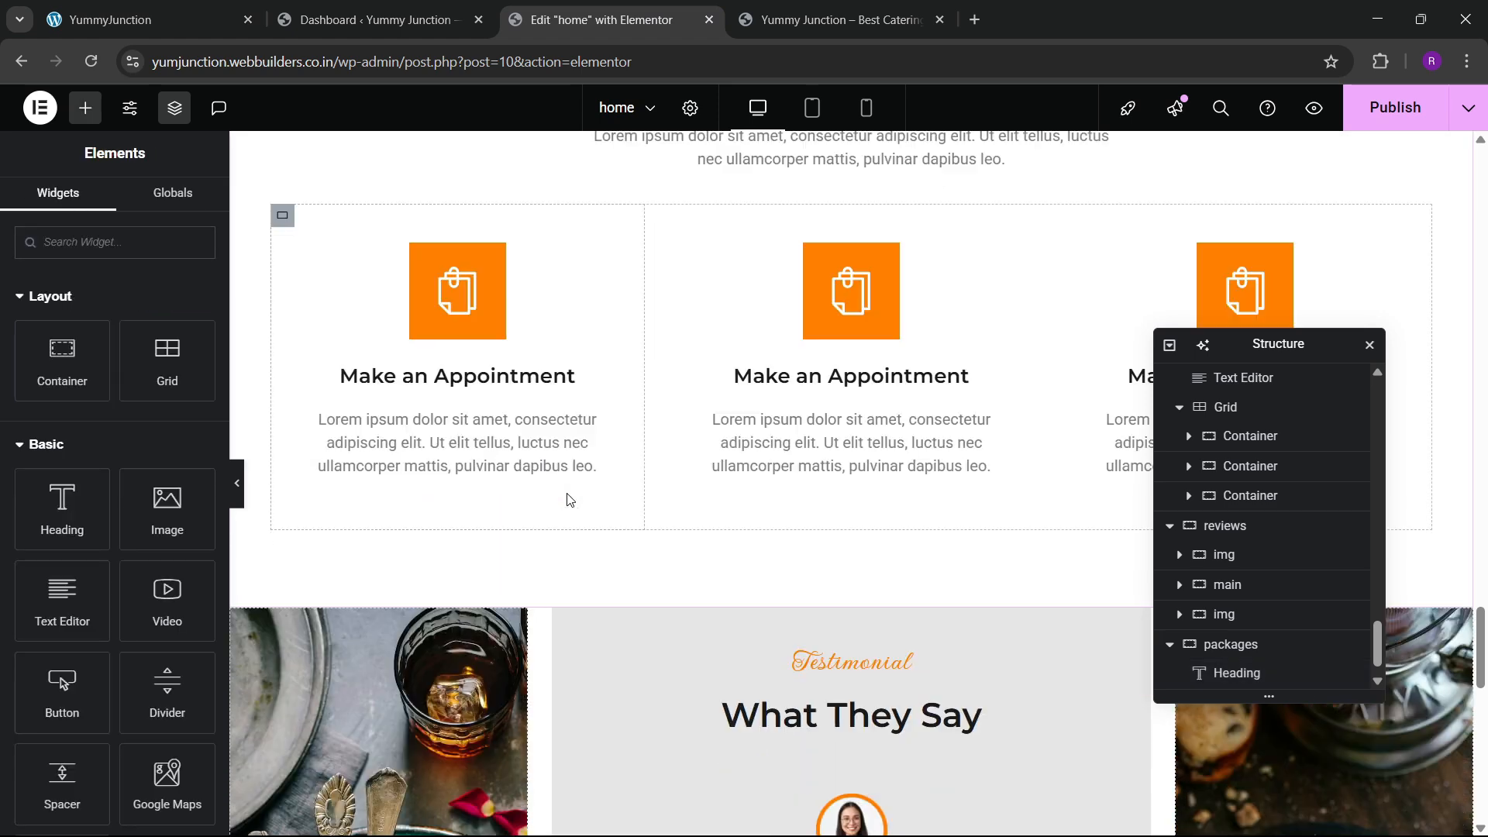
{"action": "right_click", "coordinate": [821, 617]}
{"action": "left_click", "coordinate": [881, 515]}
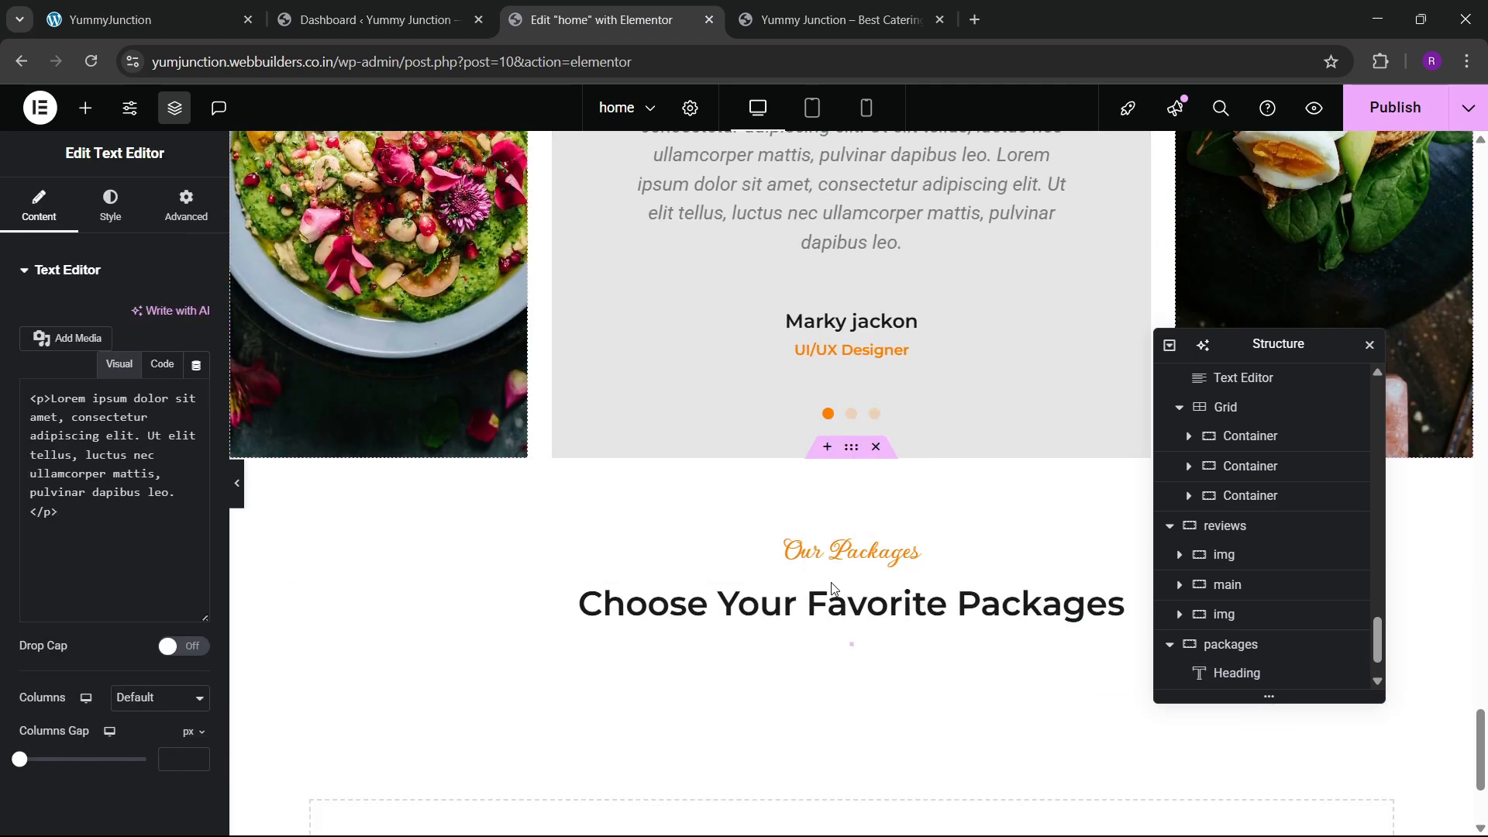
Narrow the packages paragraph's width so the text wraps onto two lines, as on the reference site
{"action": "left_click", "coordinate": [194, 228]}
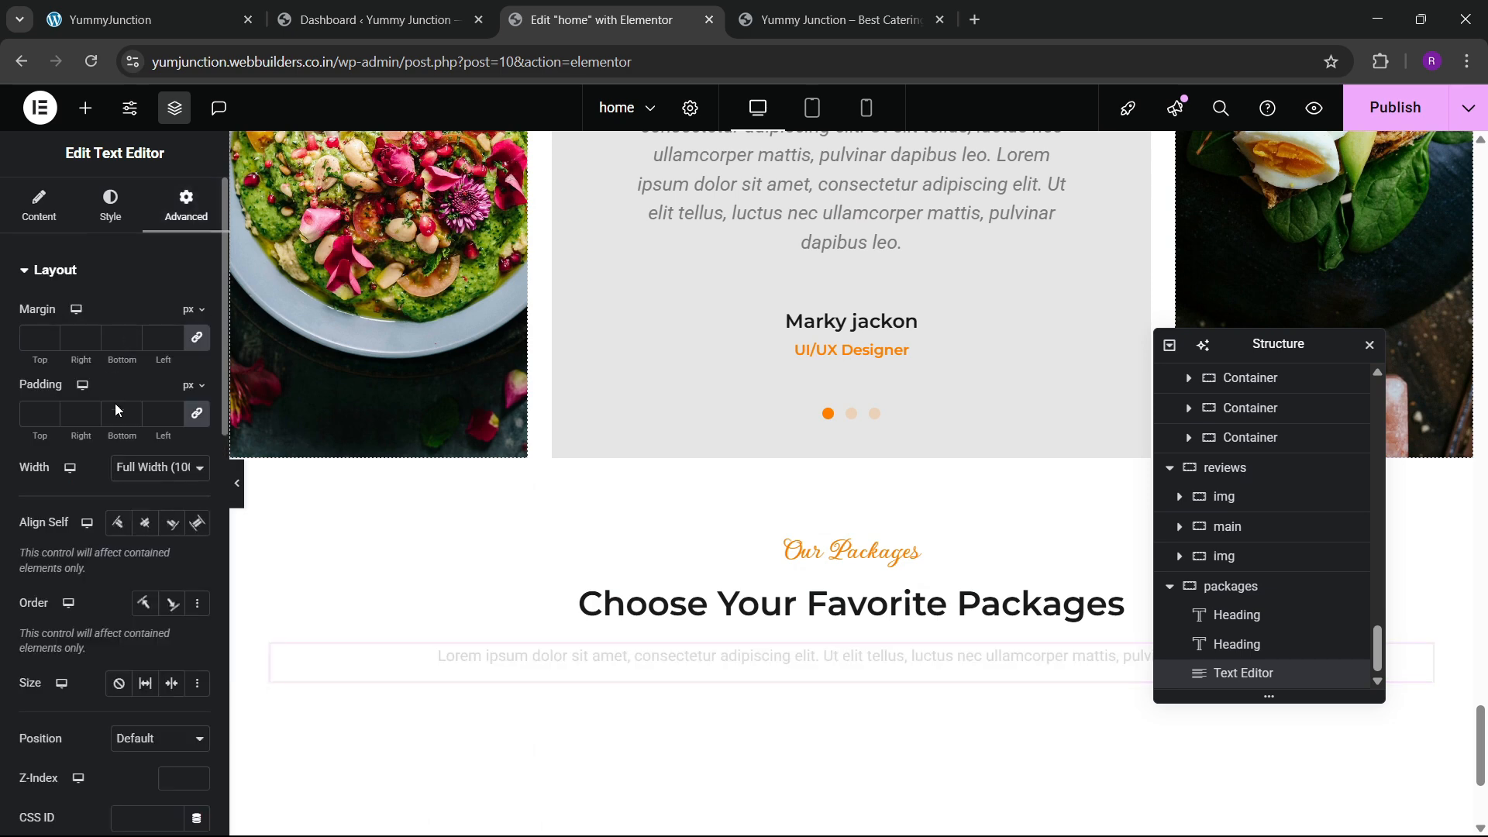
{"action": "left_click", "coordinate": [158, 468]}
{"action": "left_click", "coordinate": [136, 556]}
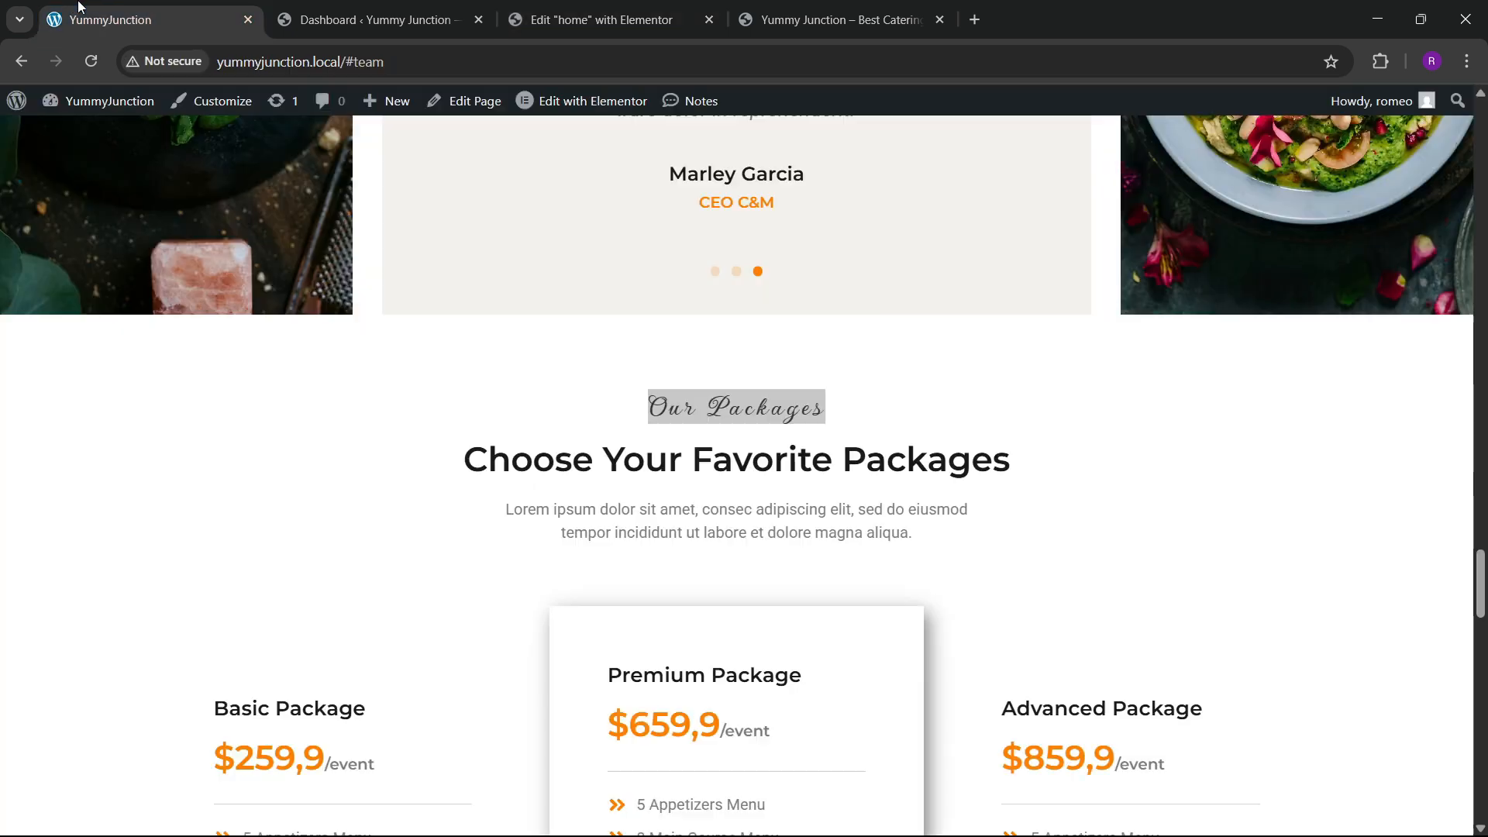
Check the reference site's package cards and add a Grid below the packages paragraph
{"action": "left_click", "coordinate": [79, 7]}
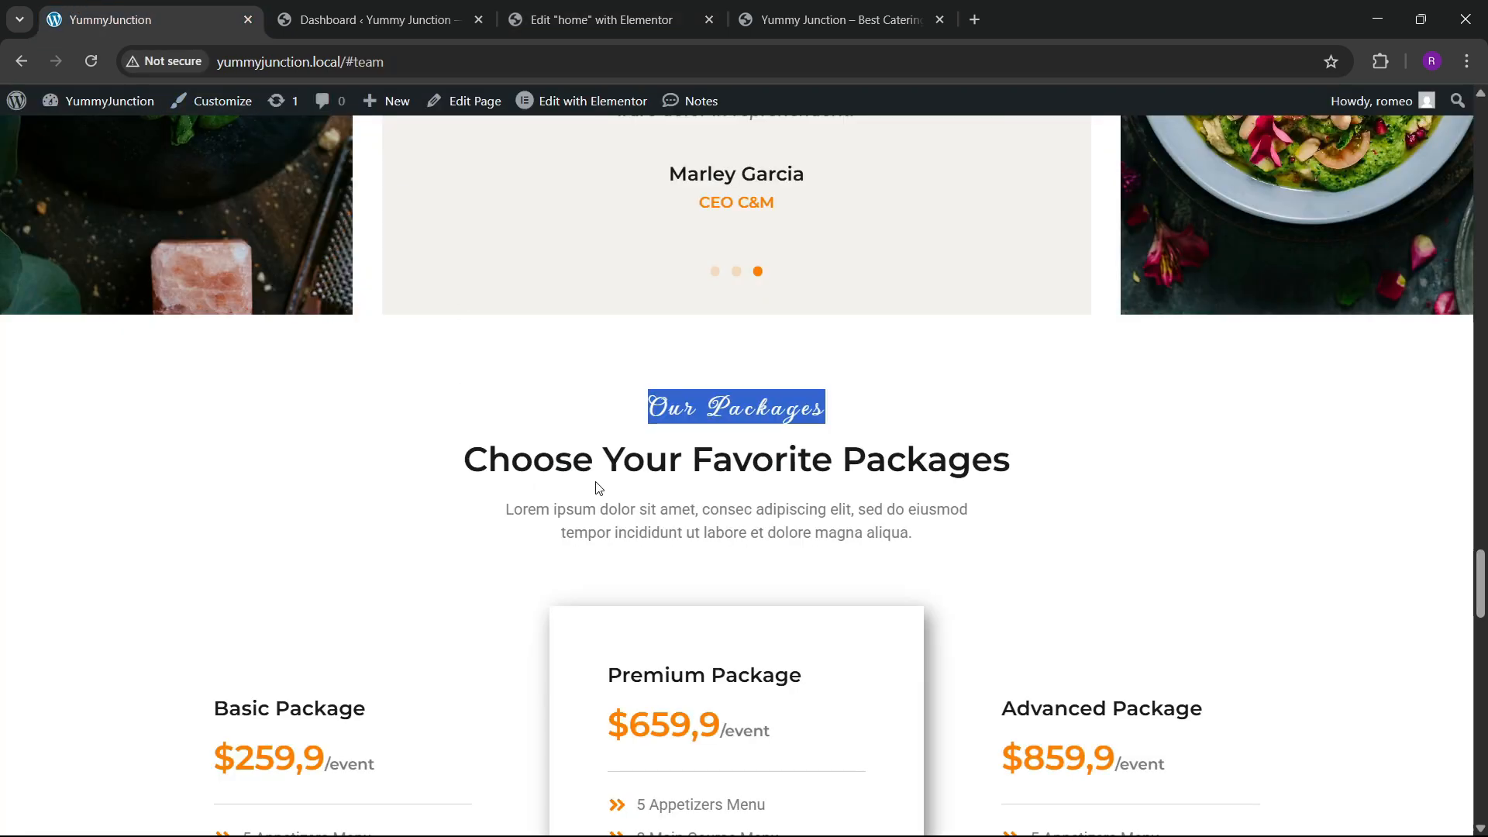
{"action": "scroll", "coordinate": [586, 566], "scroll_direction": "down", "scroll_amount": 3}
{"action": "scroll", "coordinate": [517, 545], "scroll_direction": "down", "scroll_amount": 3}
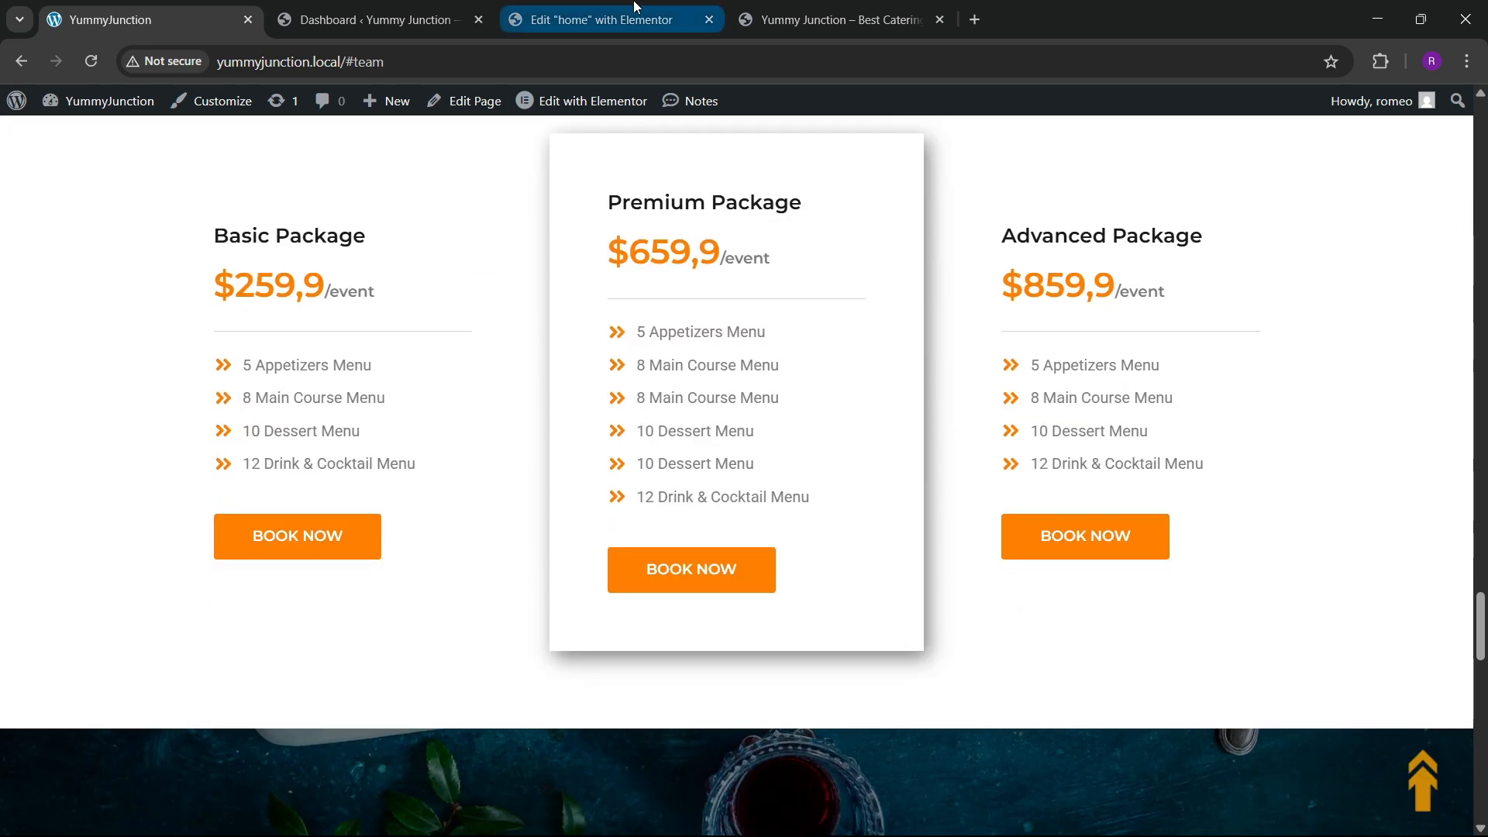
{"action": "left_click", "coordinate": [601, 19]}
{"action": "left_click", "coordinate": [86, 108]}
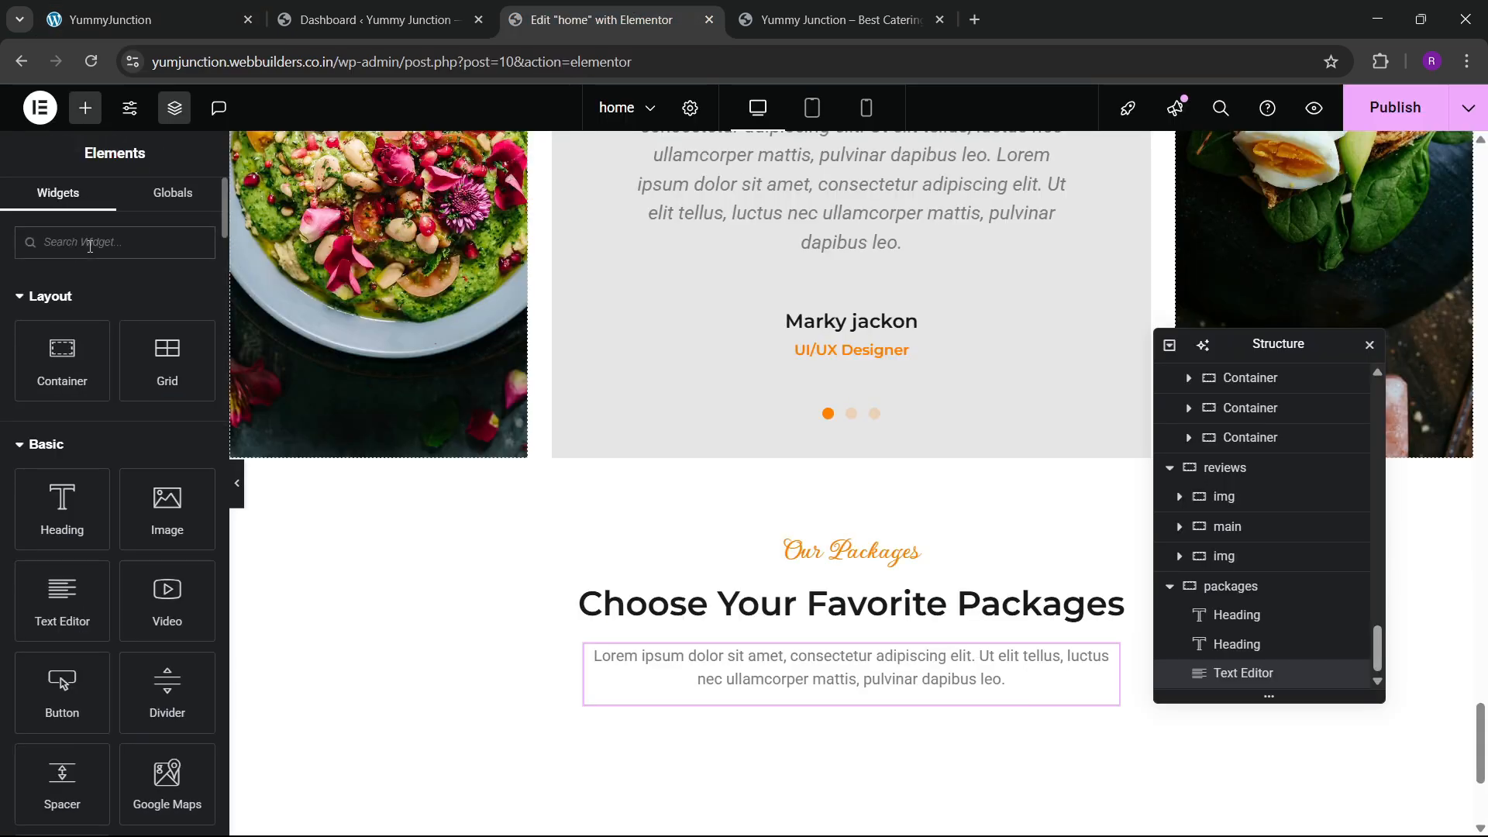
{"action": "type", "text": "grid"}
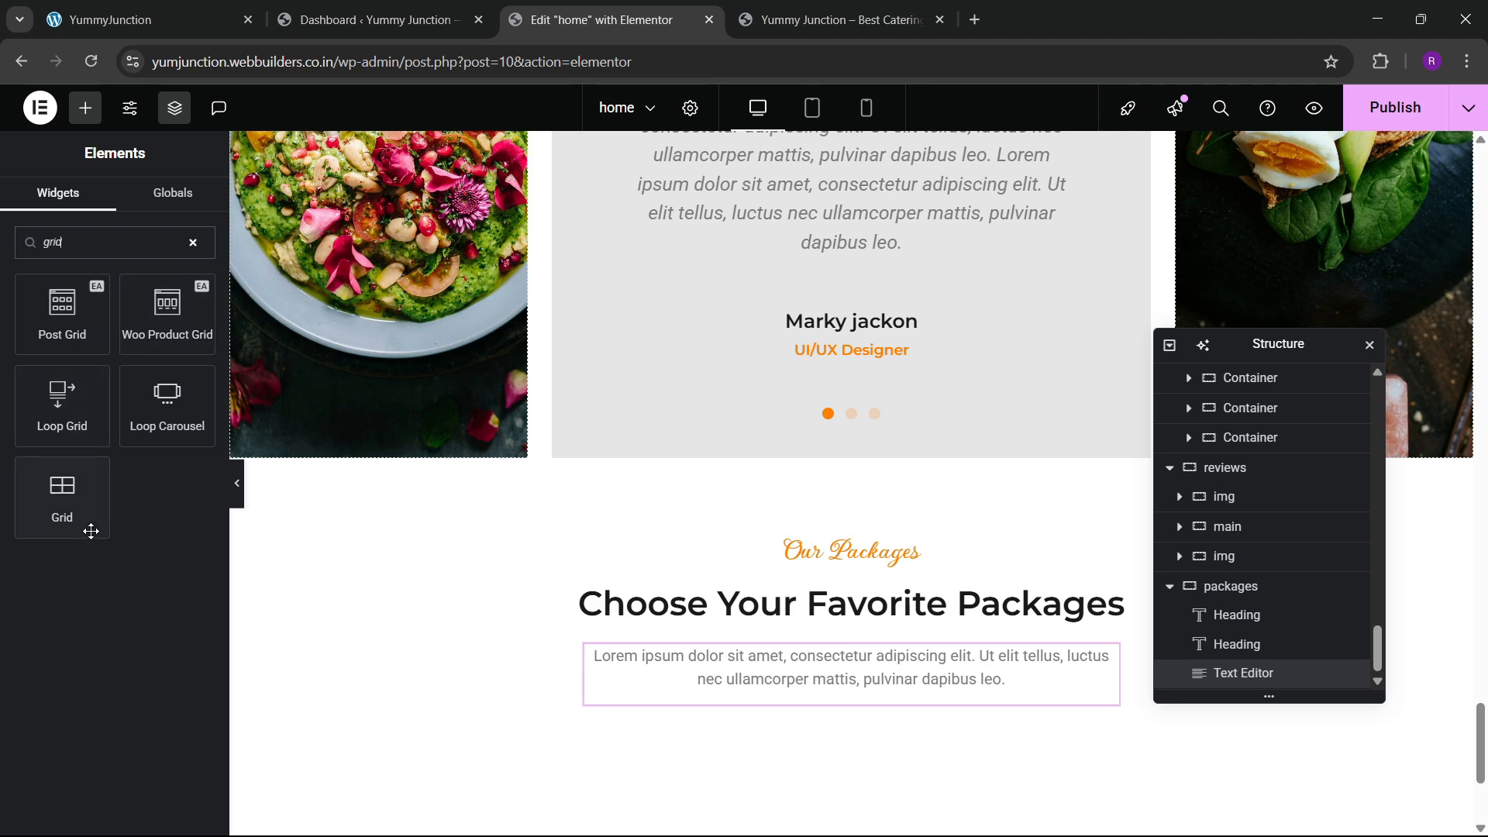
{"action": "left_click_drag", "start_coordinate": [90, 530], "coordinate": [899, 698]}
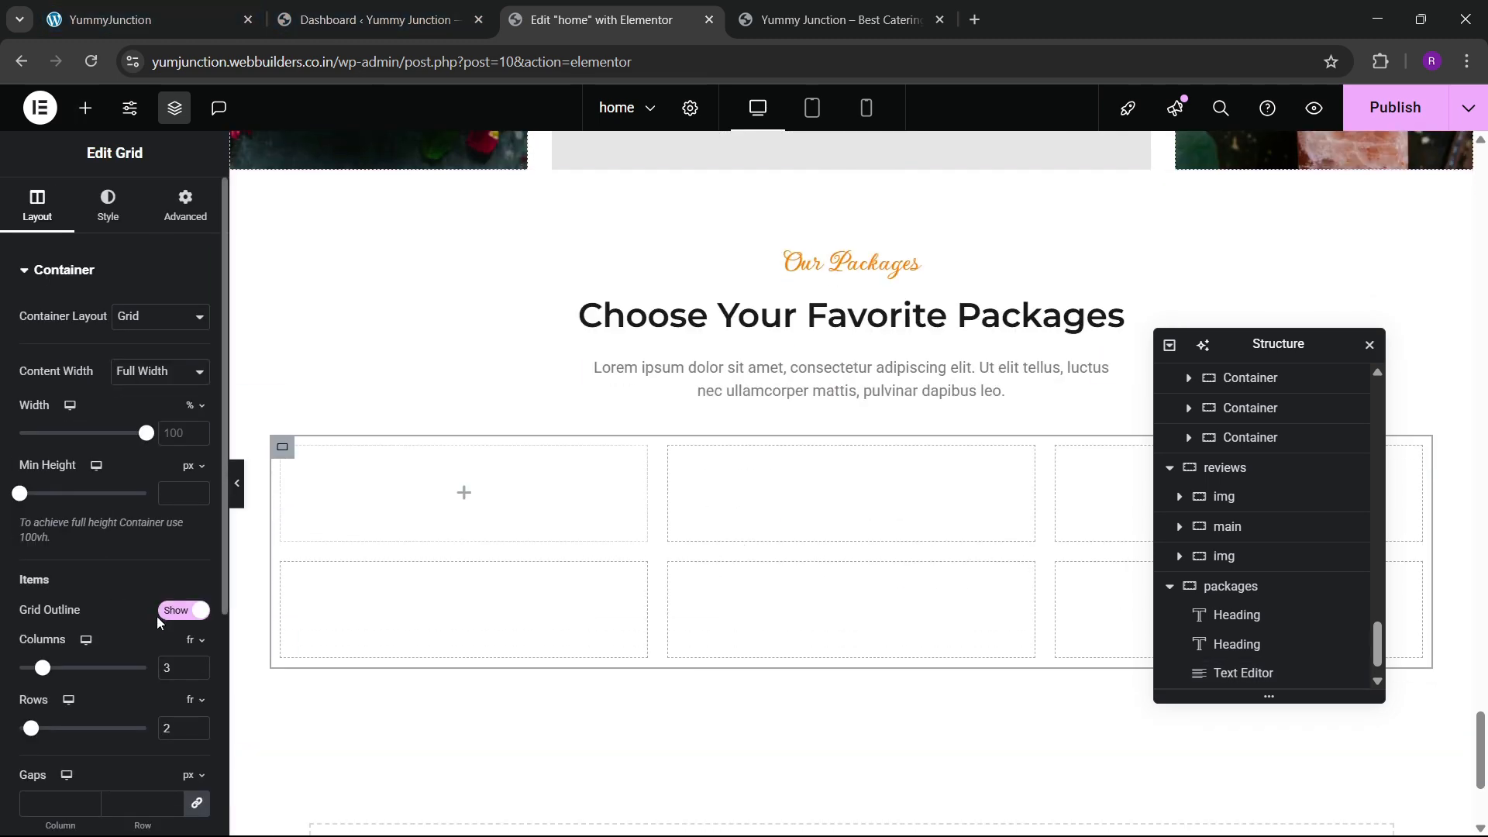
Reduce the packages grid to 1 row and remove its padding
{"action": "scroll", "coordinate": [157, 616], "scroll_direction": "down", "scroll_amount": 3}
{"action": "left_click", "coordinate": [199, 614]}
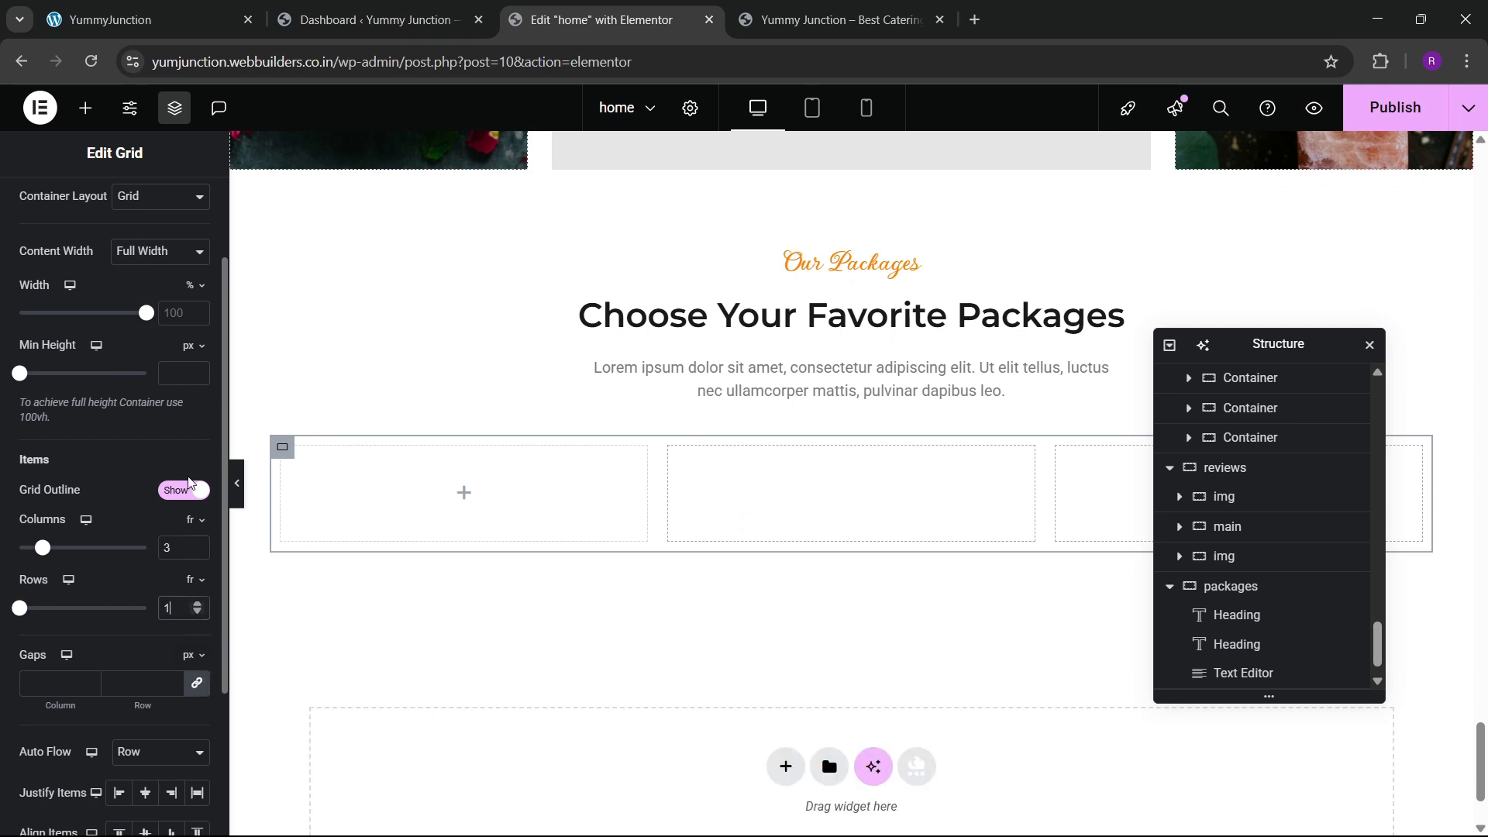
{"action": "left_click", "coordinate": [139, 8]}
{"action": "left_click", "coordinate": [527, 9]}
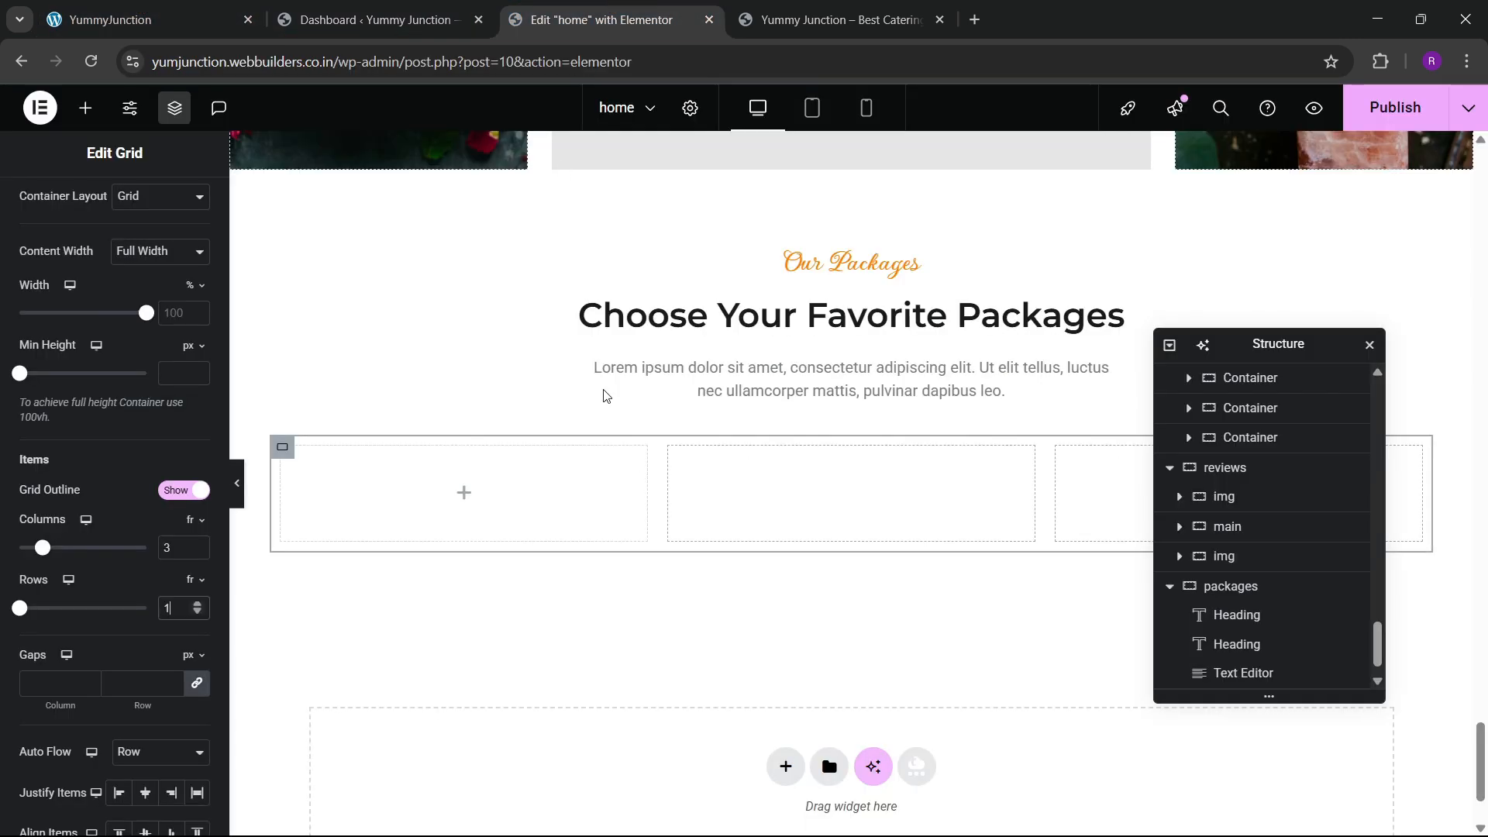
{"action": "left_click", "coordinate": [188, 221]}
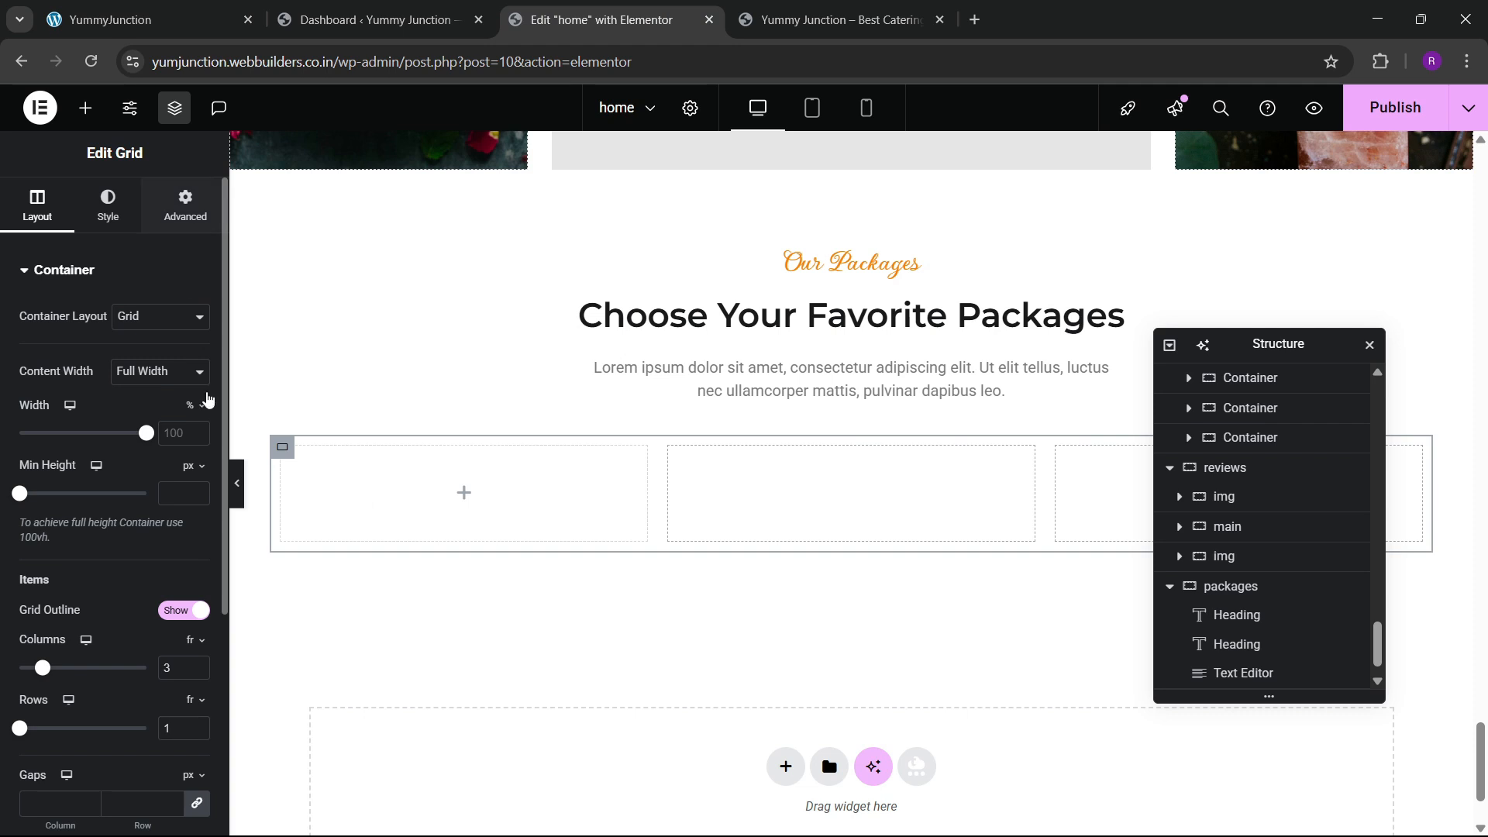
Add a container to the packages grid's first cell and set its padding to 40 px on all sides
{"action": "left_click", "coordinate": [87, 115]}
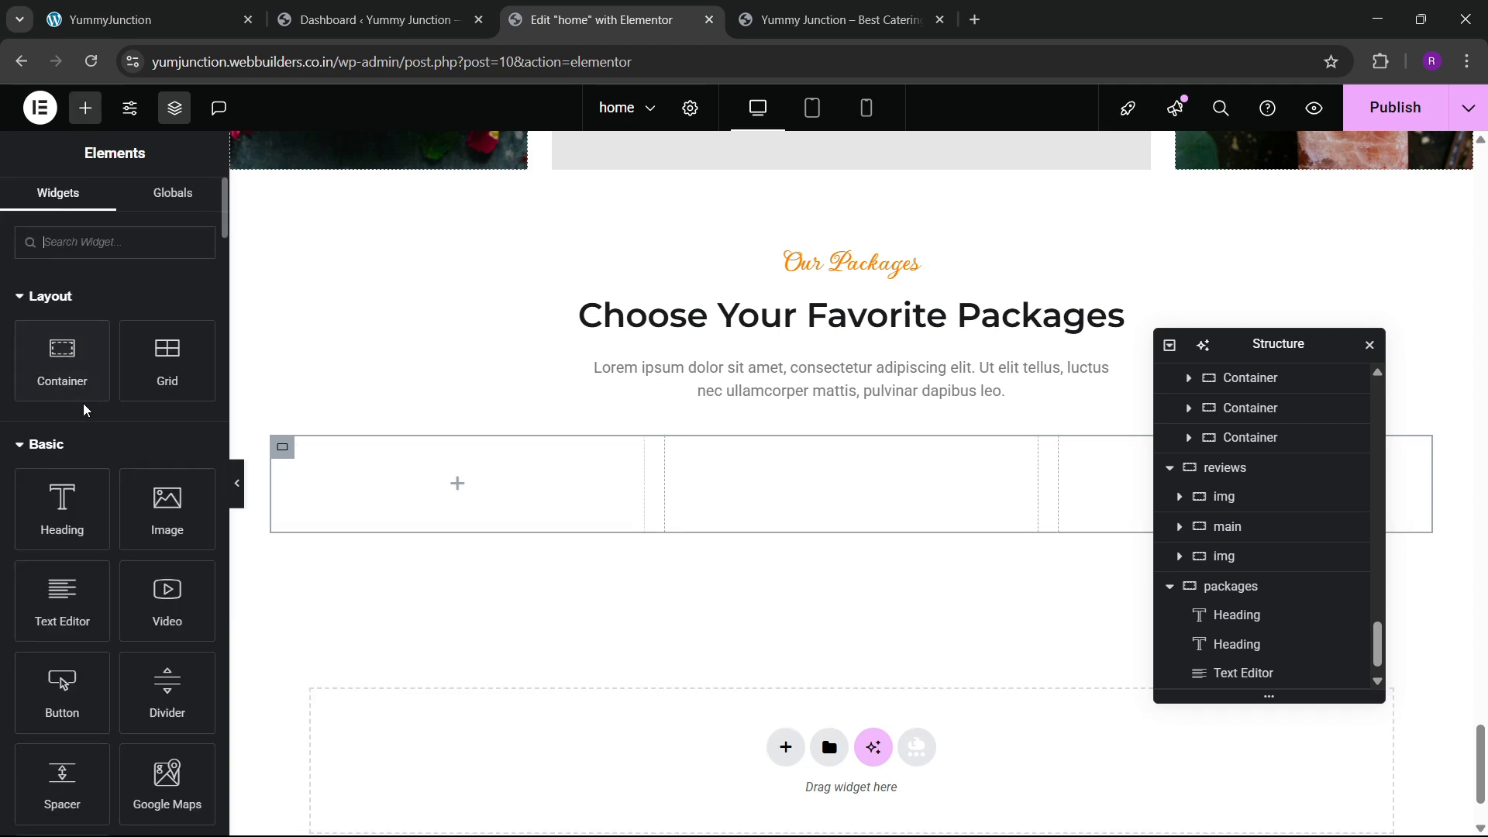
{"action": "left_click_drag", "start_coordinate": [48, 361], "coordinate": [453, 489]}
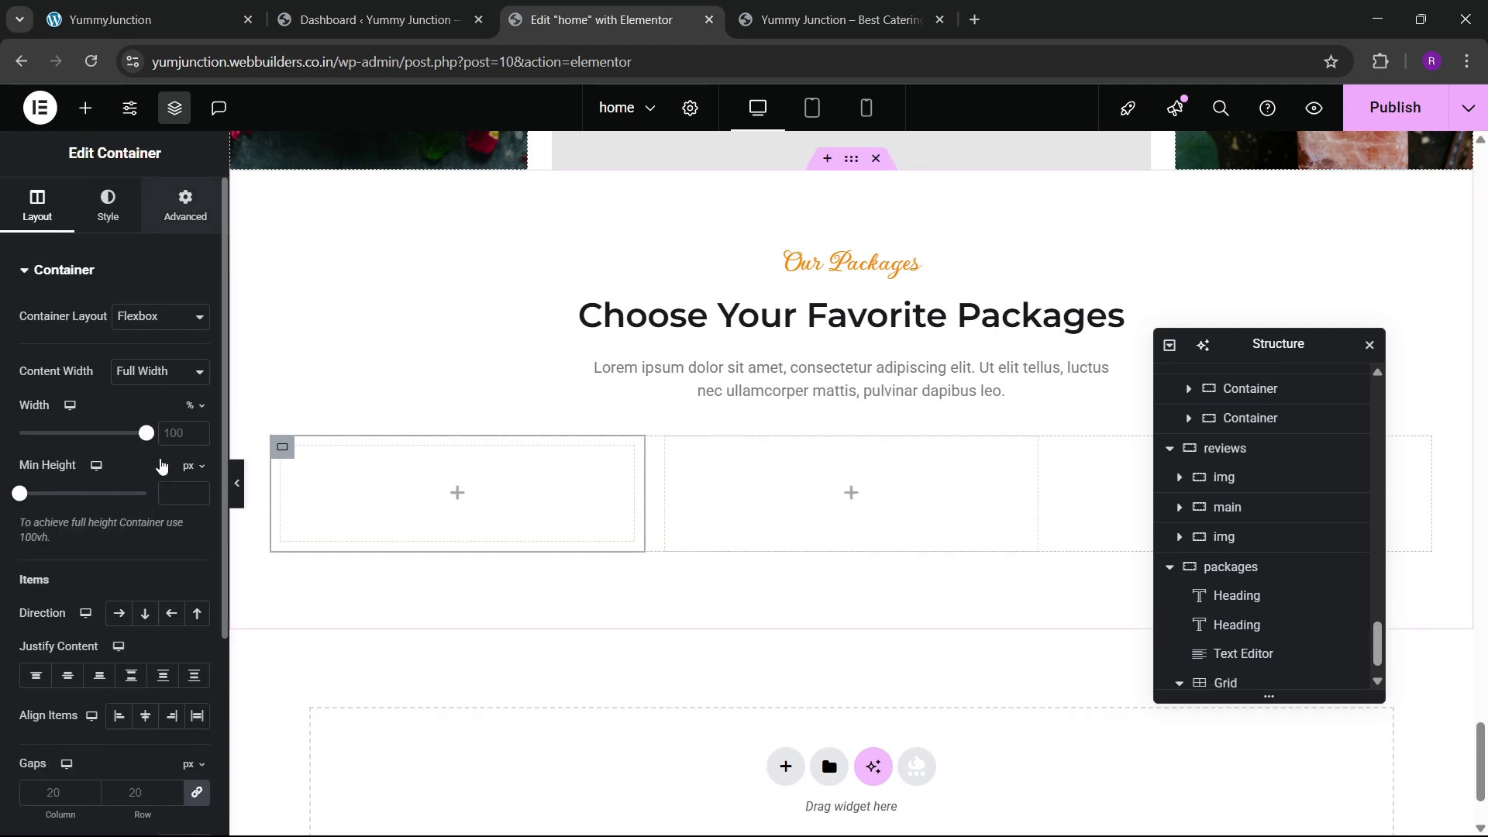
{"action": "left_click", "coordinate": [186, 206]}
{"action": "left_click", "coordinate": [194, 6]}
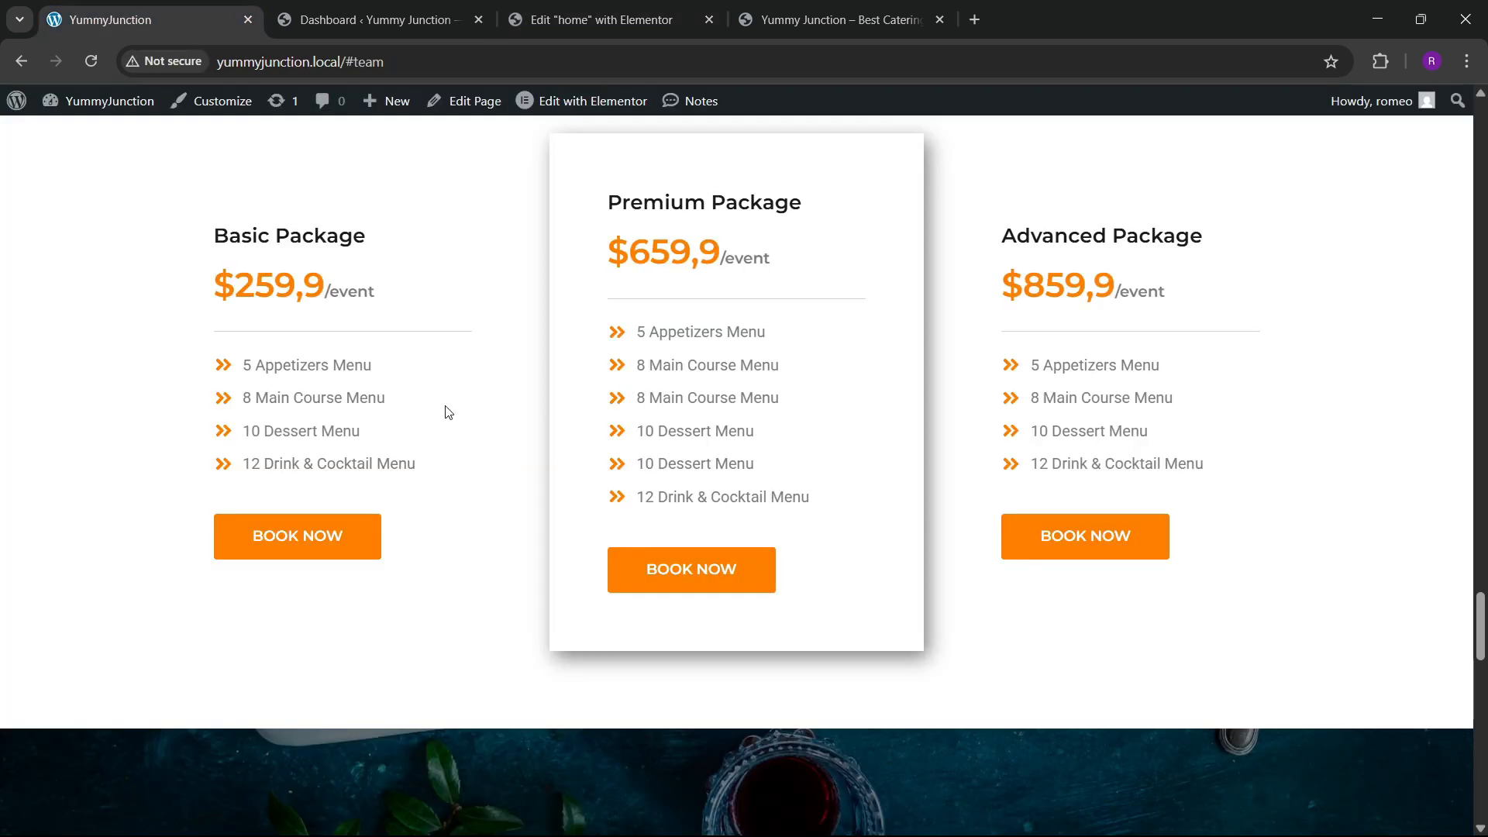
{"action": "left_click", "coordinate": [604, 19]}
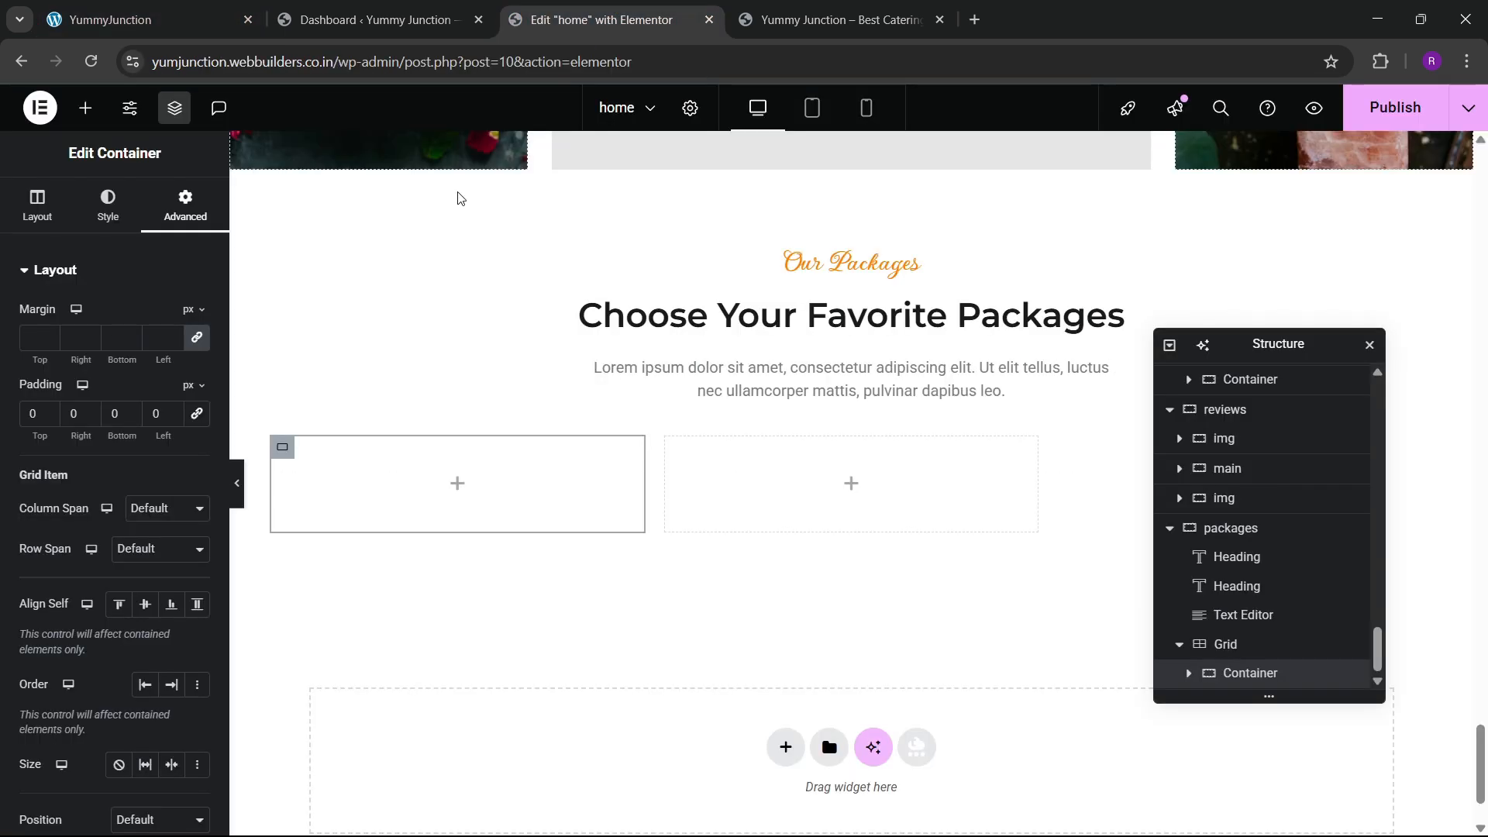
{"action": "left_click", "coordinate": [31, 413]}
{"action": "type", "text": "4"}
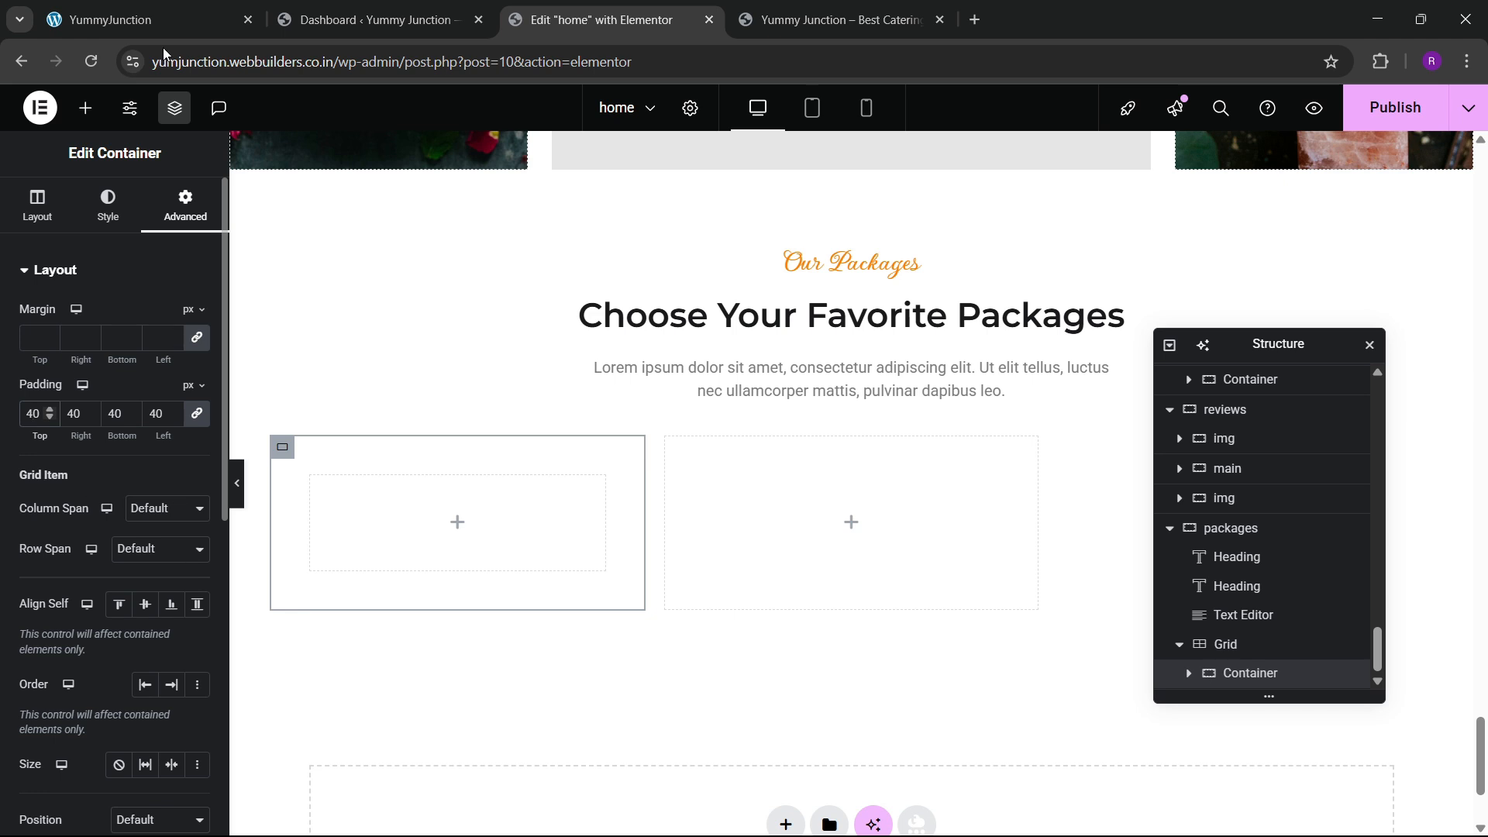
{"action": "left_click", "coordinate": [155, 19]}
{"action": "left_click", "coordinate": [604, 19]}
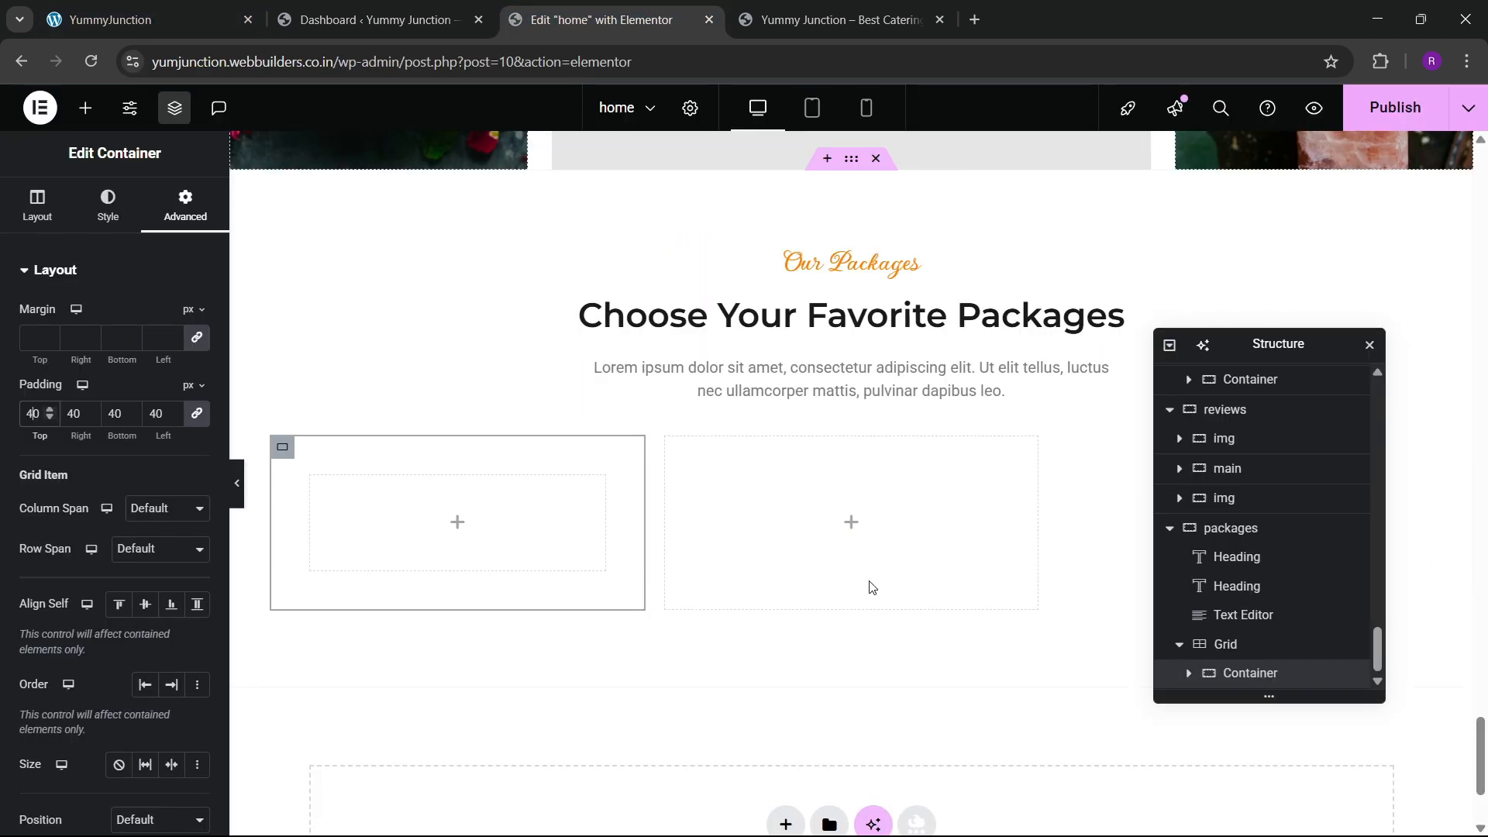
Copy the Choose Your Favorite Packages heading into the first grid container and retitle the copy Basic Package
{"action": "right_click", "coordinate": [817, 311]}
{"action": "left_click", "coordinate": [851, 402]}
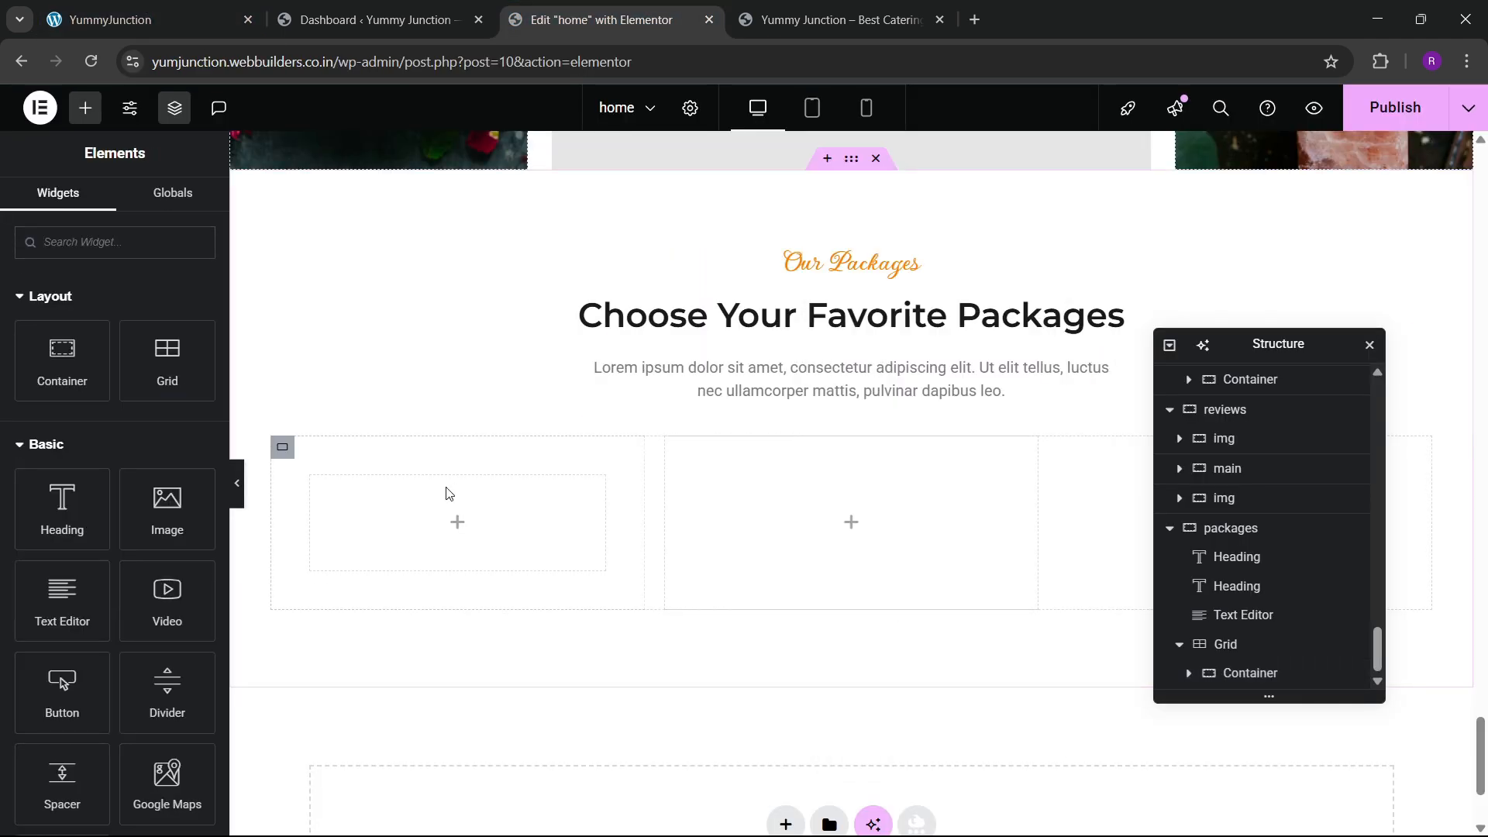
{"action": "right_click", "coordinate": [373, 518]}
{"action": "left_click", "coordinate": [416, 485]}
{"action": "left_click", "coordinate": [155, 19]}
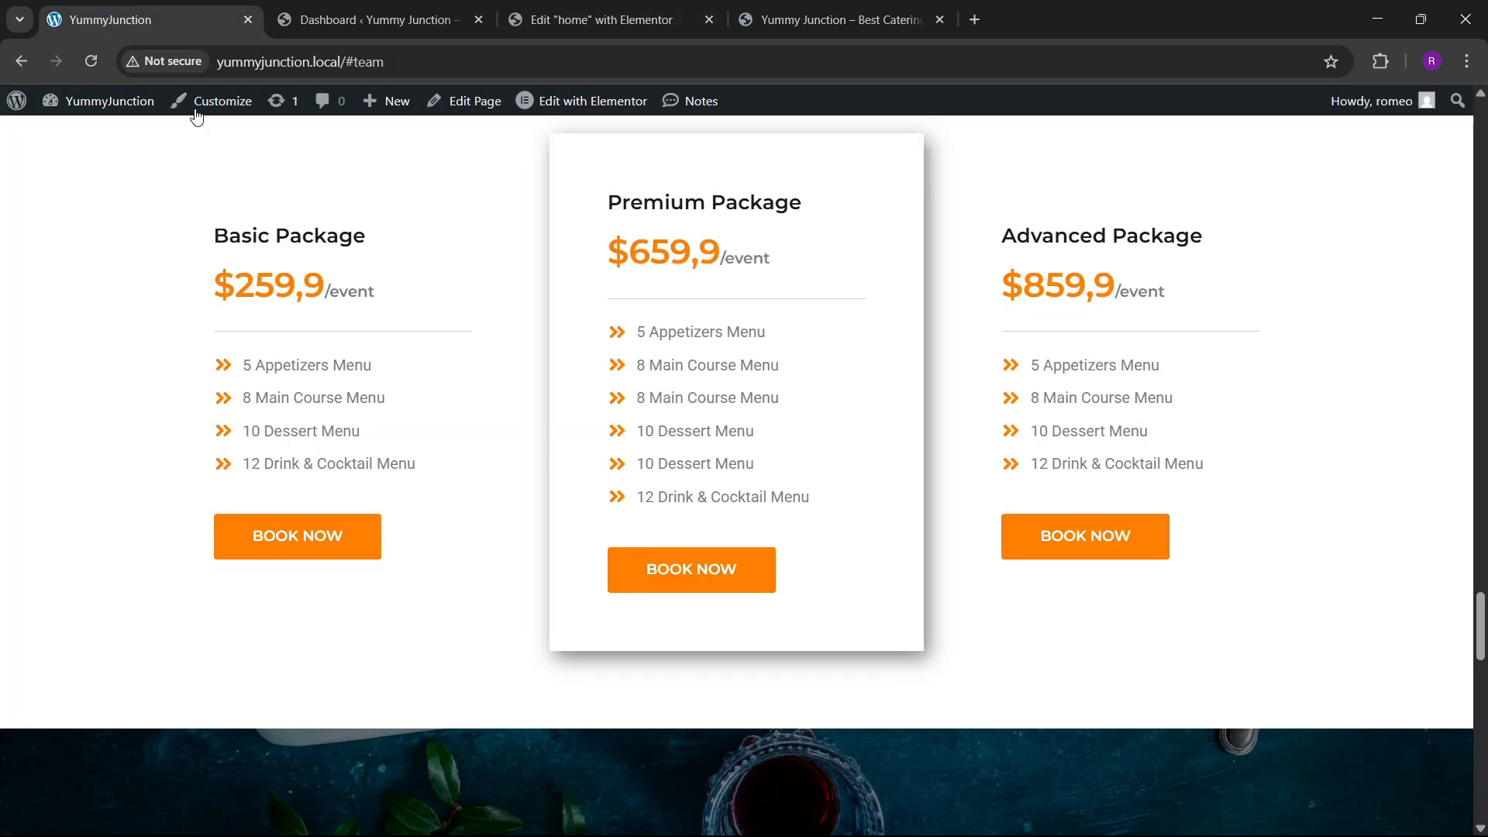
{"action": "left_click_drag", "start_coordinate": [196, 236], "coordinate": [352, 241]}
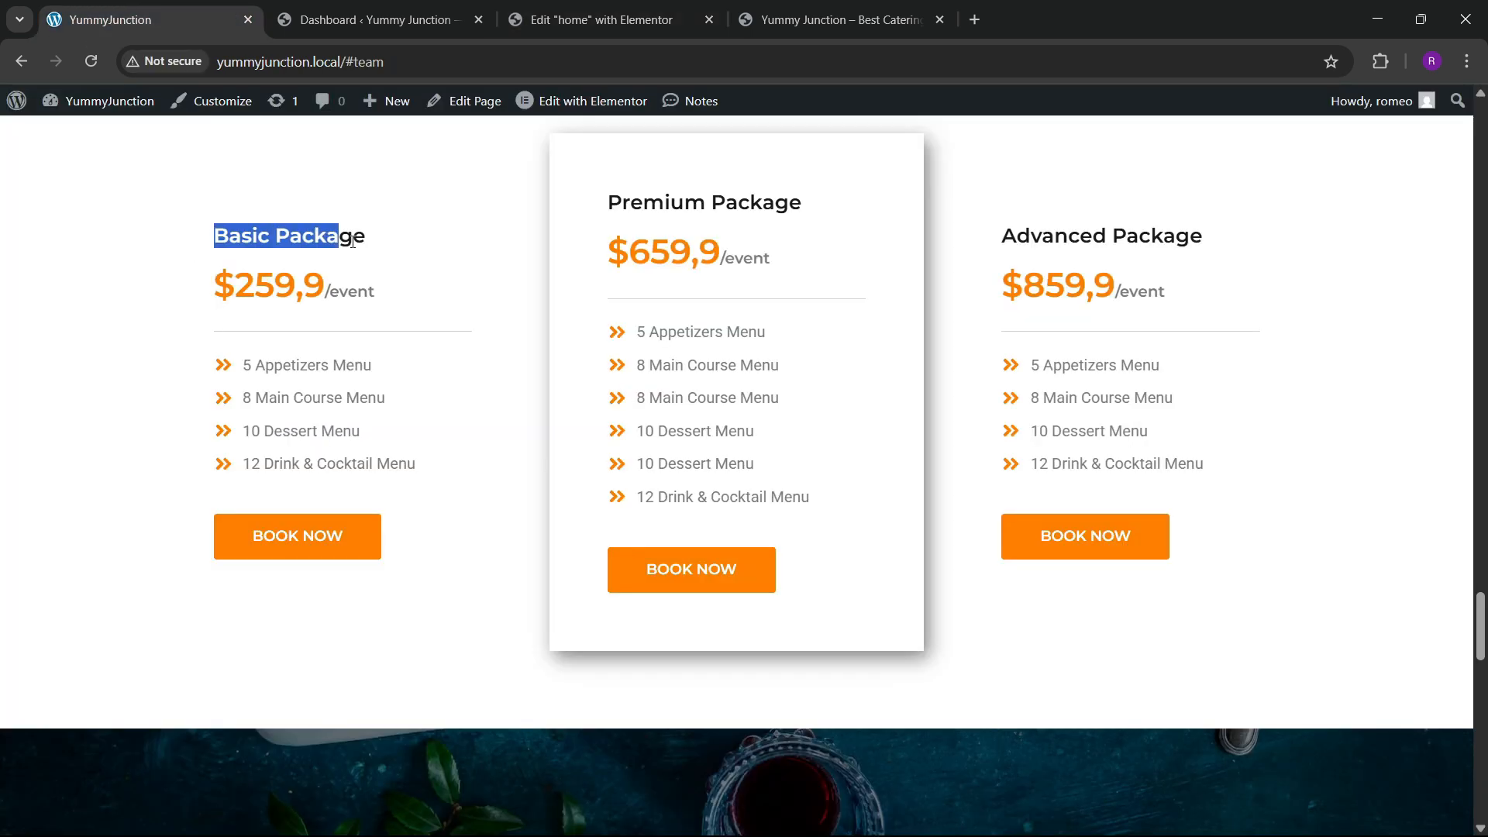
{"action": "left_click", "coordinate": [541, 15]}
{"action": "triple_click", "coordinate": [70, 340]}
{"action": "key", "text": "ctrl+v"}
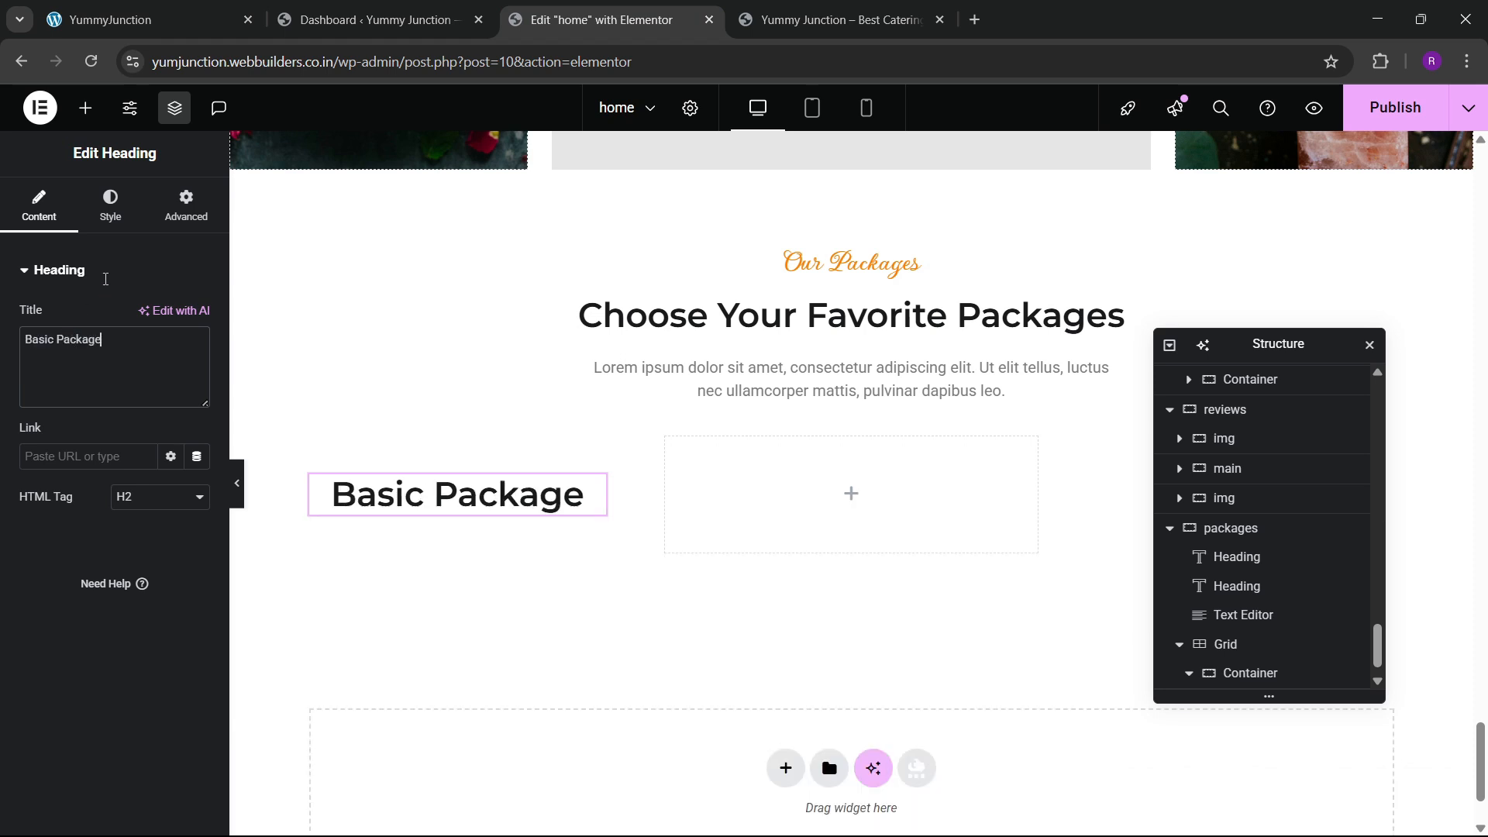
Align the Basic Package heading left and set its font size to 20 px
{"action": "left_click", "coordinate": [111, 206]}
{"action": "left_click", "coordinate": [119, 316]}
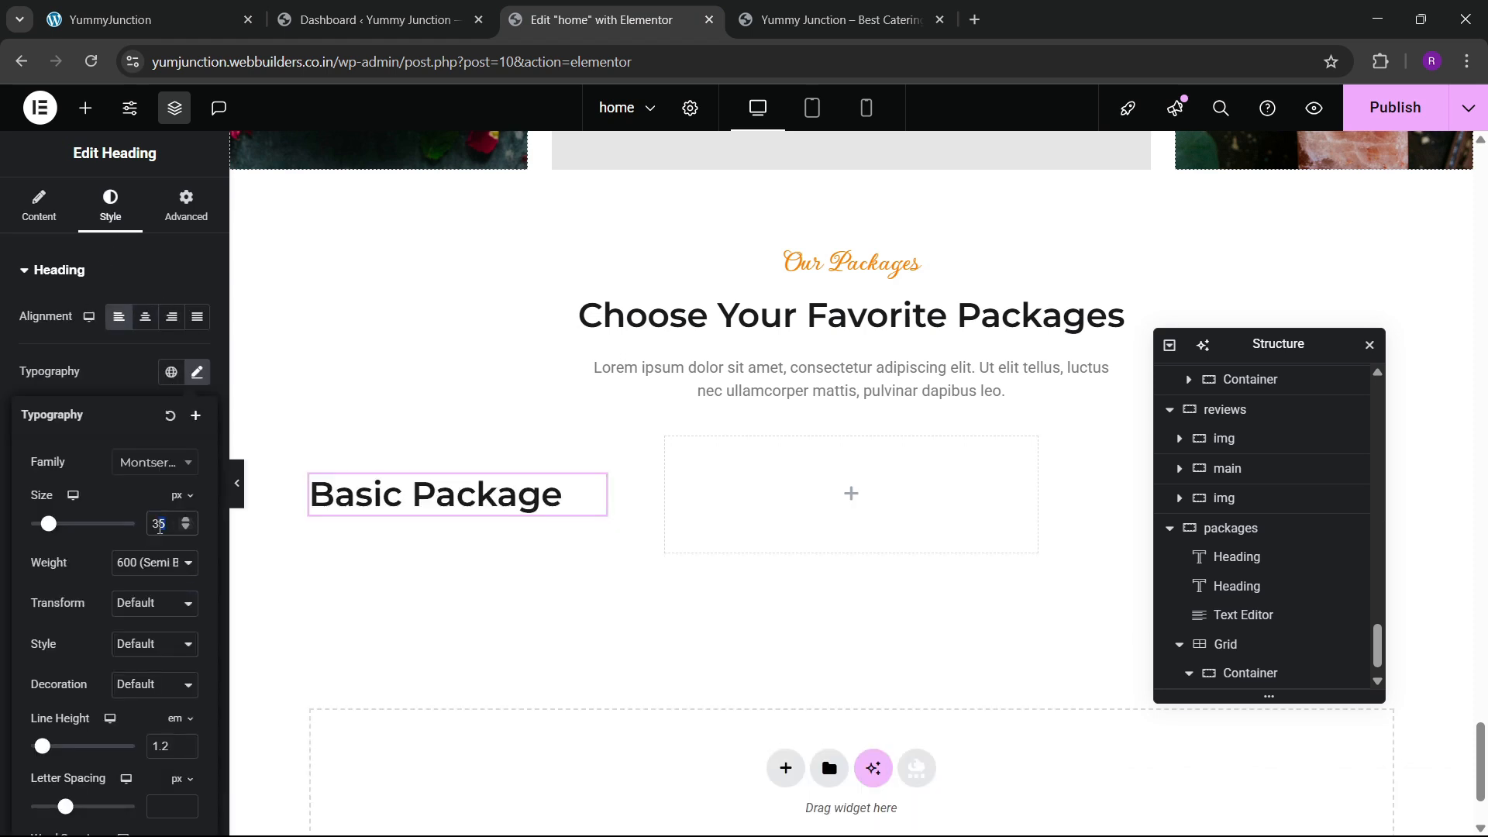
{"action": "type", "text": "20"}
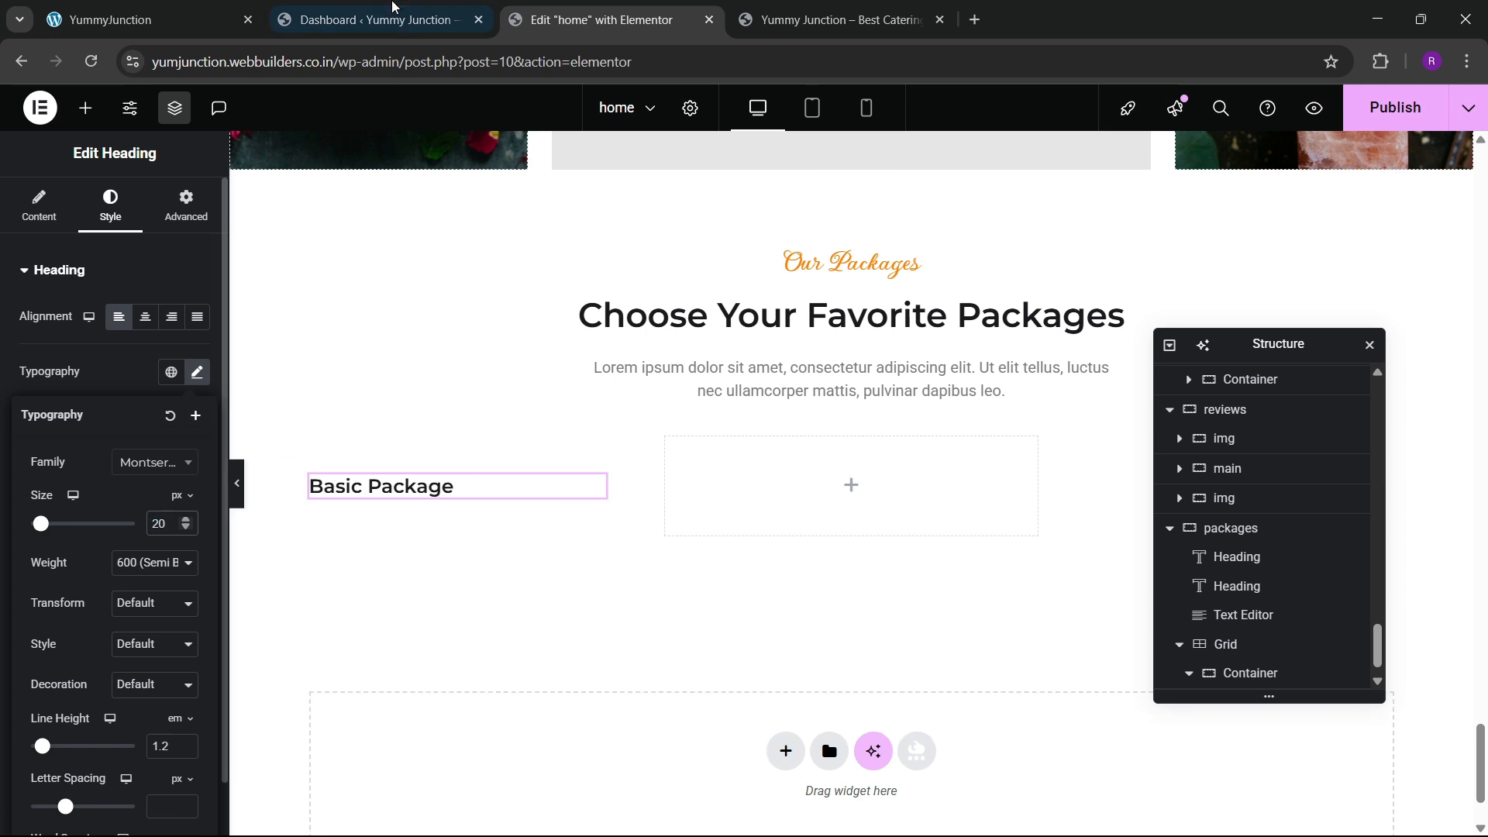
{"action": "left_click", "coordinate": [230, 10]}
{"action": "left_click", "coordinate": [589, 20]}
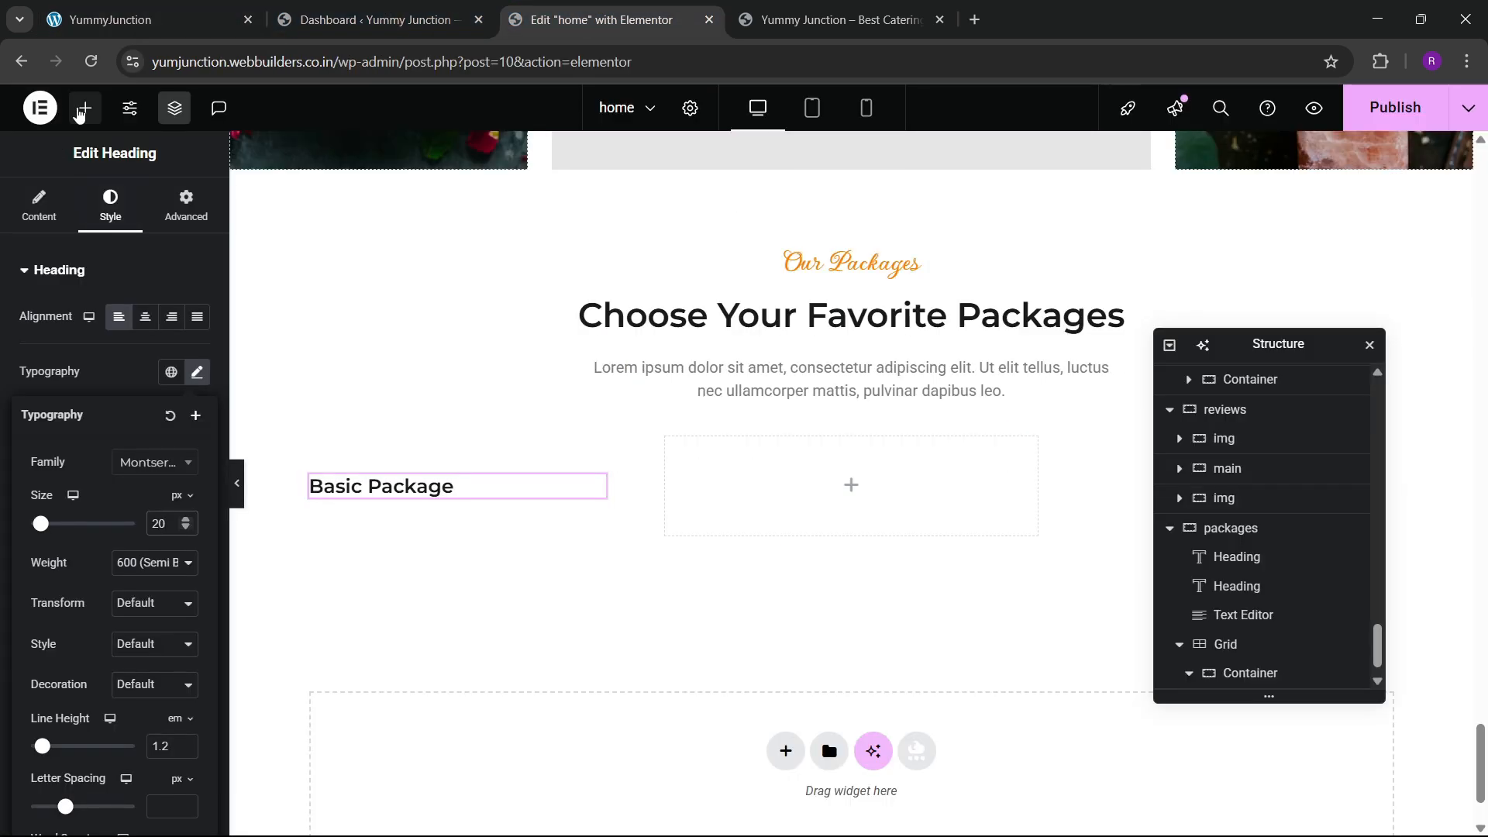
Copy an existing orange price heading and paste it below the Basic Package heading
{"action": "left_click", "coordinate": [86, 108]}
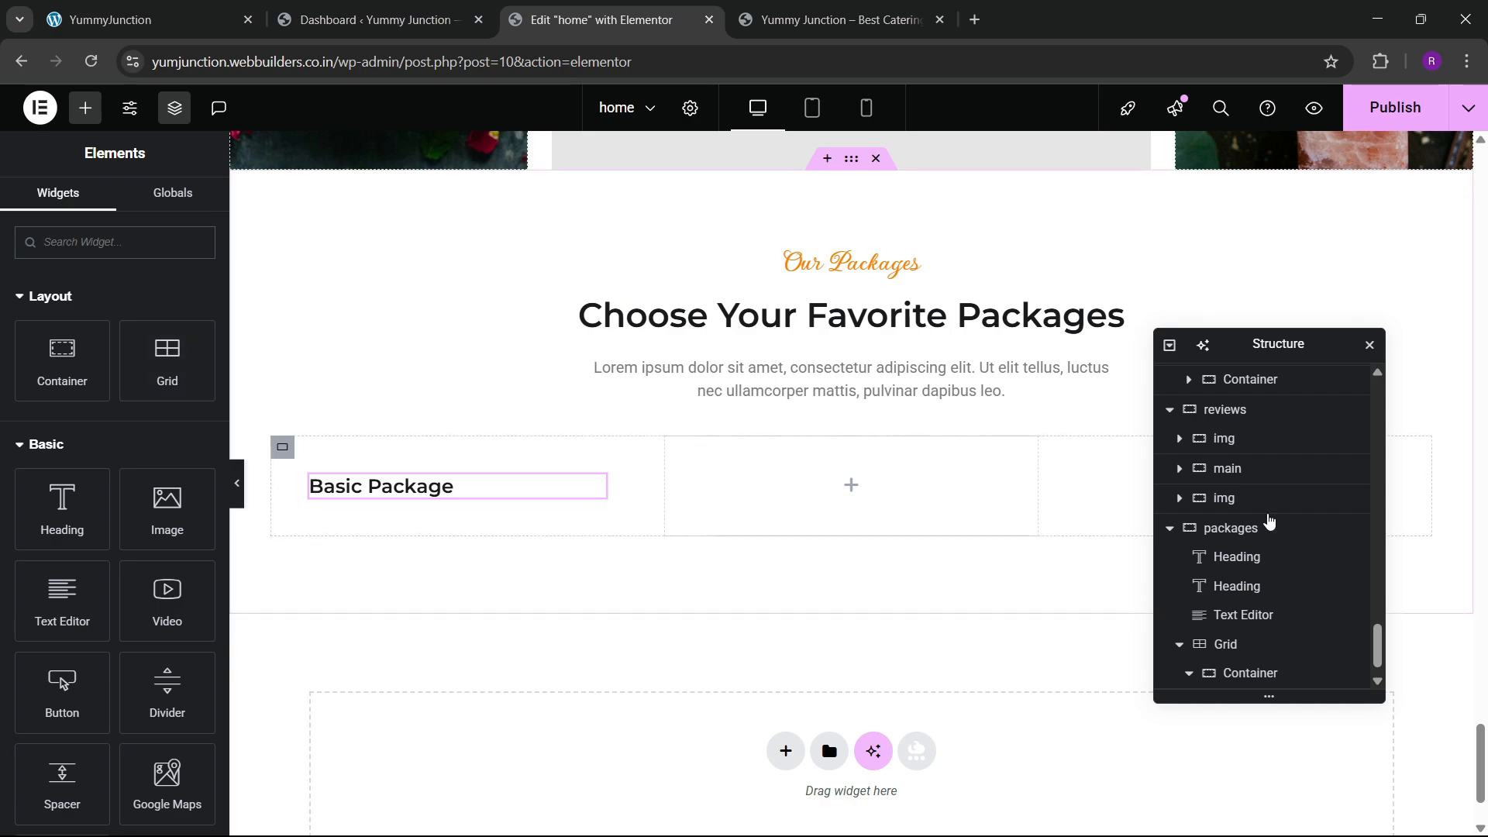
{"action": "mouse_move", "coordinate": [1480, 775]}
{"action": "left_mouse_down"}
{"action": "mouse_move", "coordinate": [1480, 546]}
{"action": "mouse_move", "coordinate": [1482, 766]}
{"action": "left_mouse_up"}
{"action": "right_click", "coordinate": [809, 283]}
{"action": "left_click", "coordinate": [844, 385]}
{"action": "right_click", "coordinate": [349, 486]}
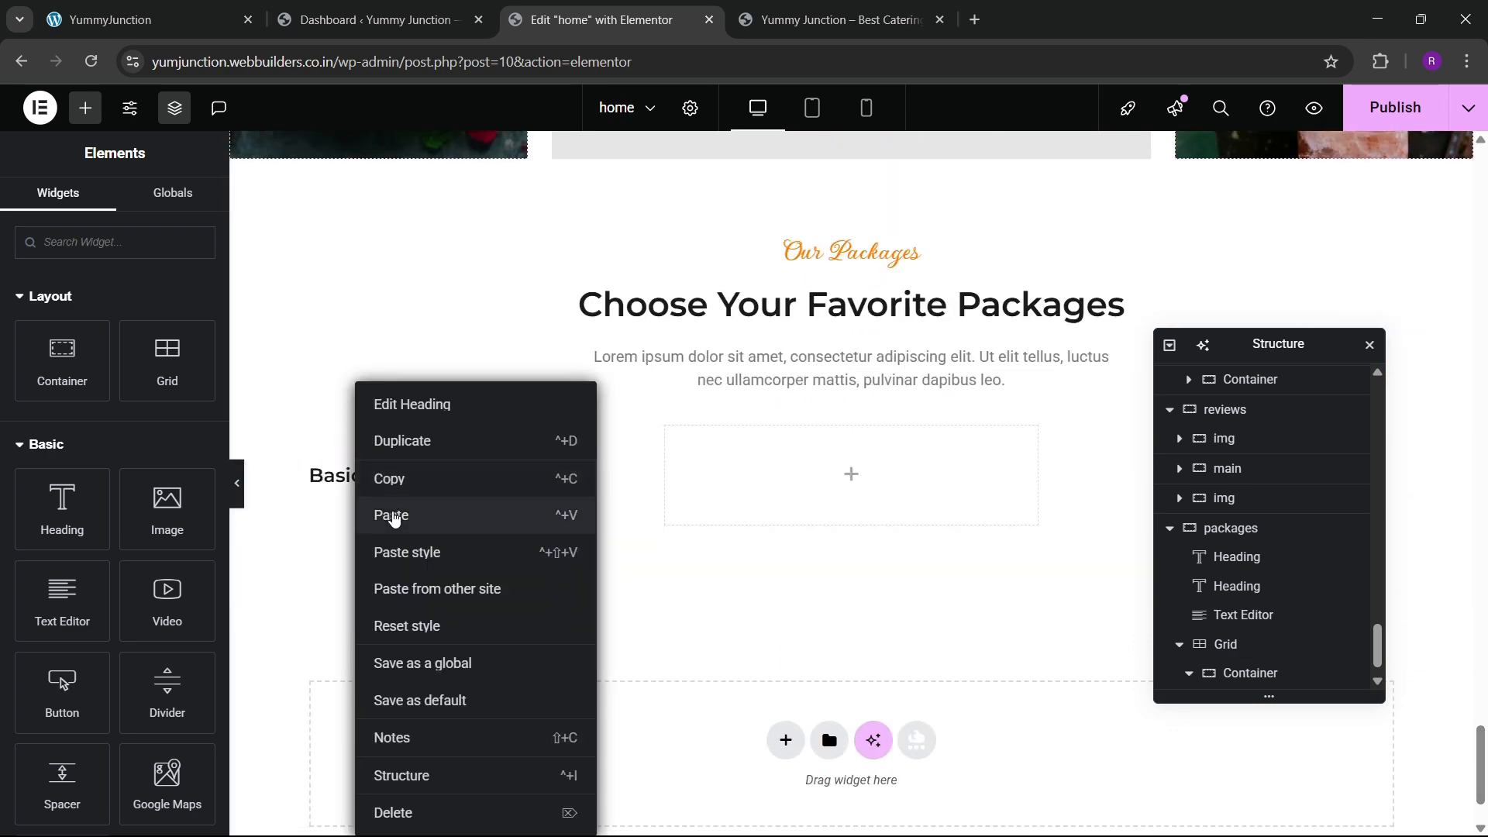
{"action": "left_click", "coordinate": [392, 514]}
Extend the pasted price heading with a /event span styled color:grey; font-size:17px;, following the reference site's package card
{"action": "left_click", "coordinate": [252, 30]}
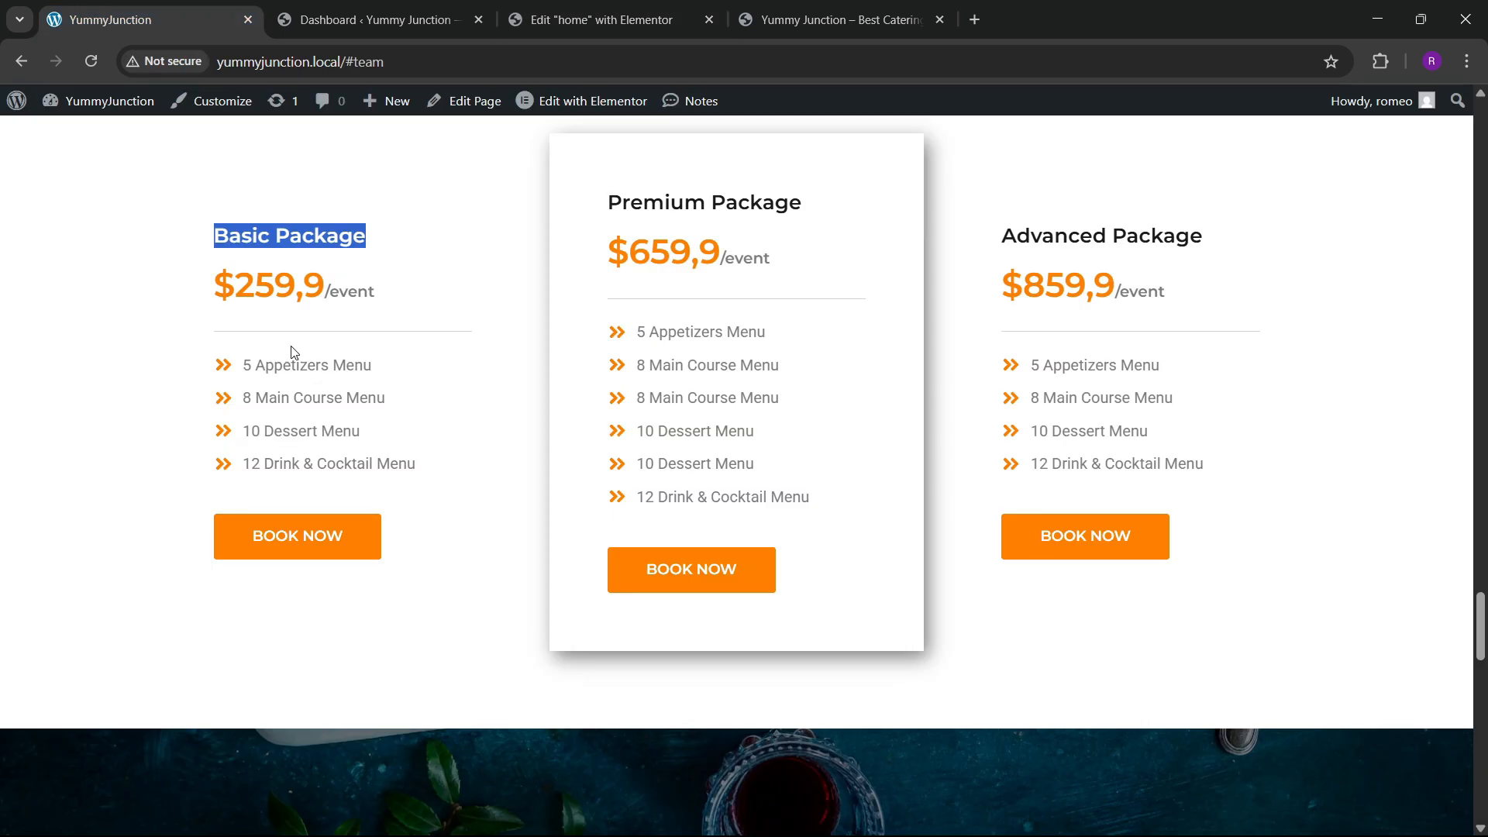
{"action": "left_click", "coordinate": [566, 15]}
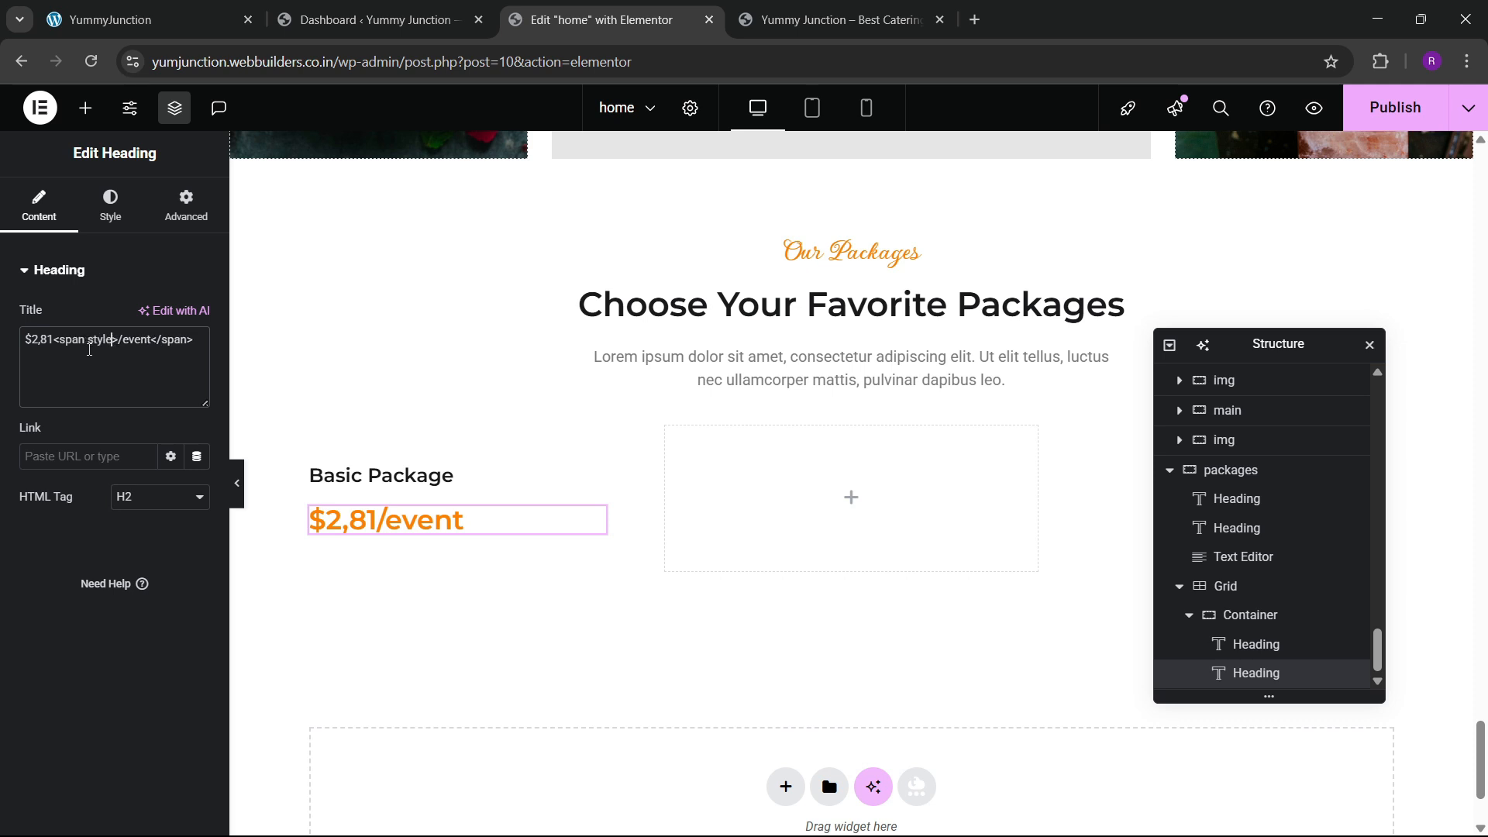
{"action": "type", "text": "\"\""}
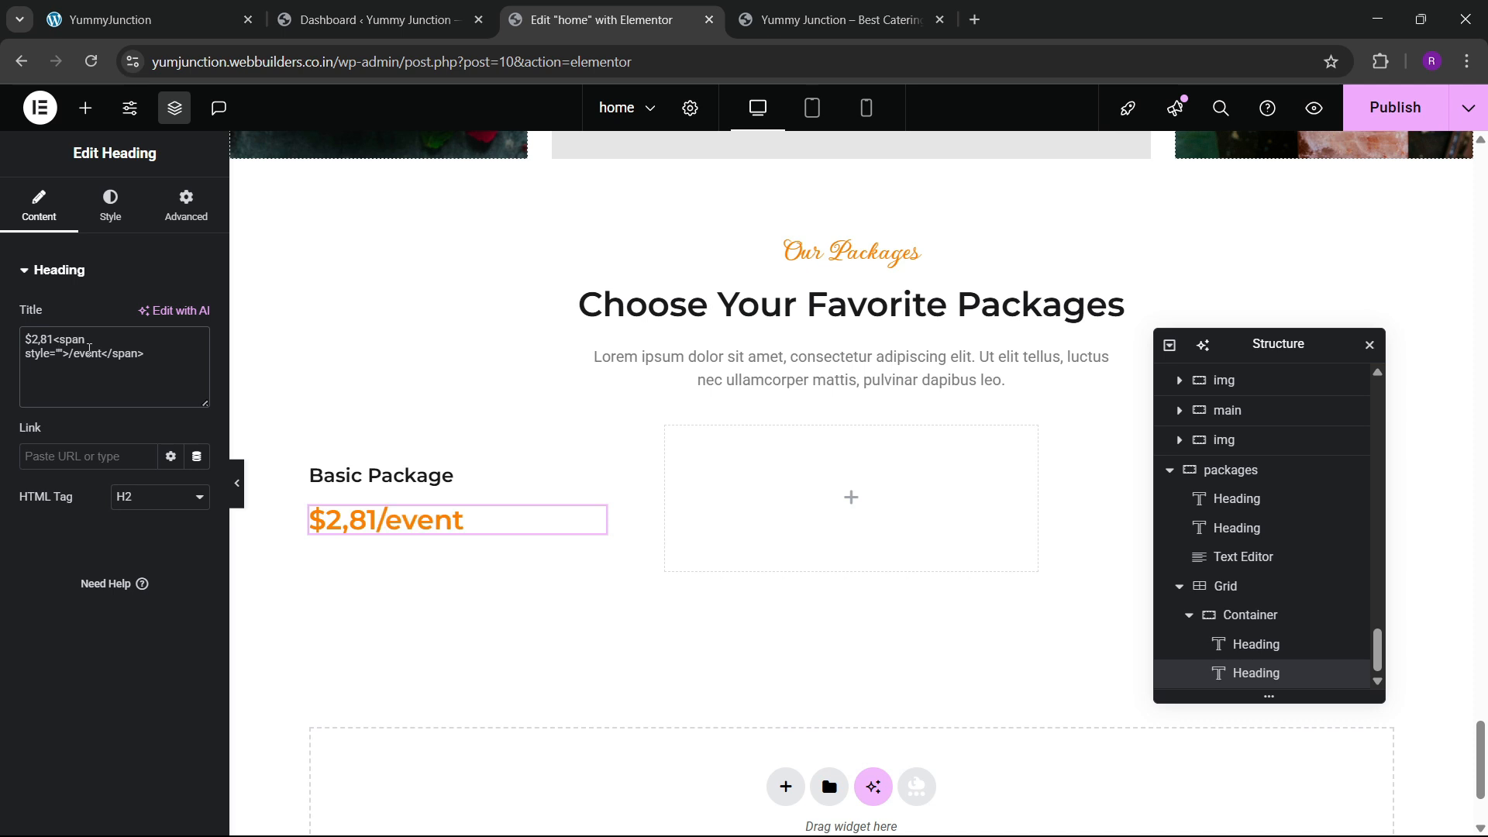
{"action": "type", "text": "color:grey;"}
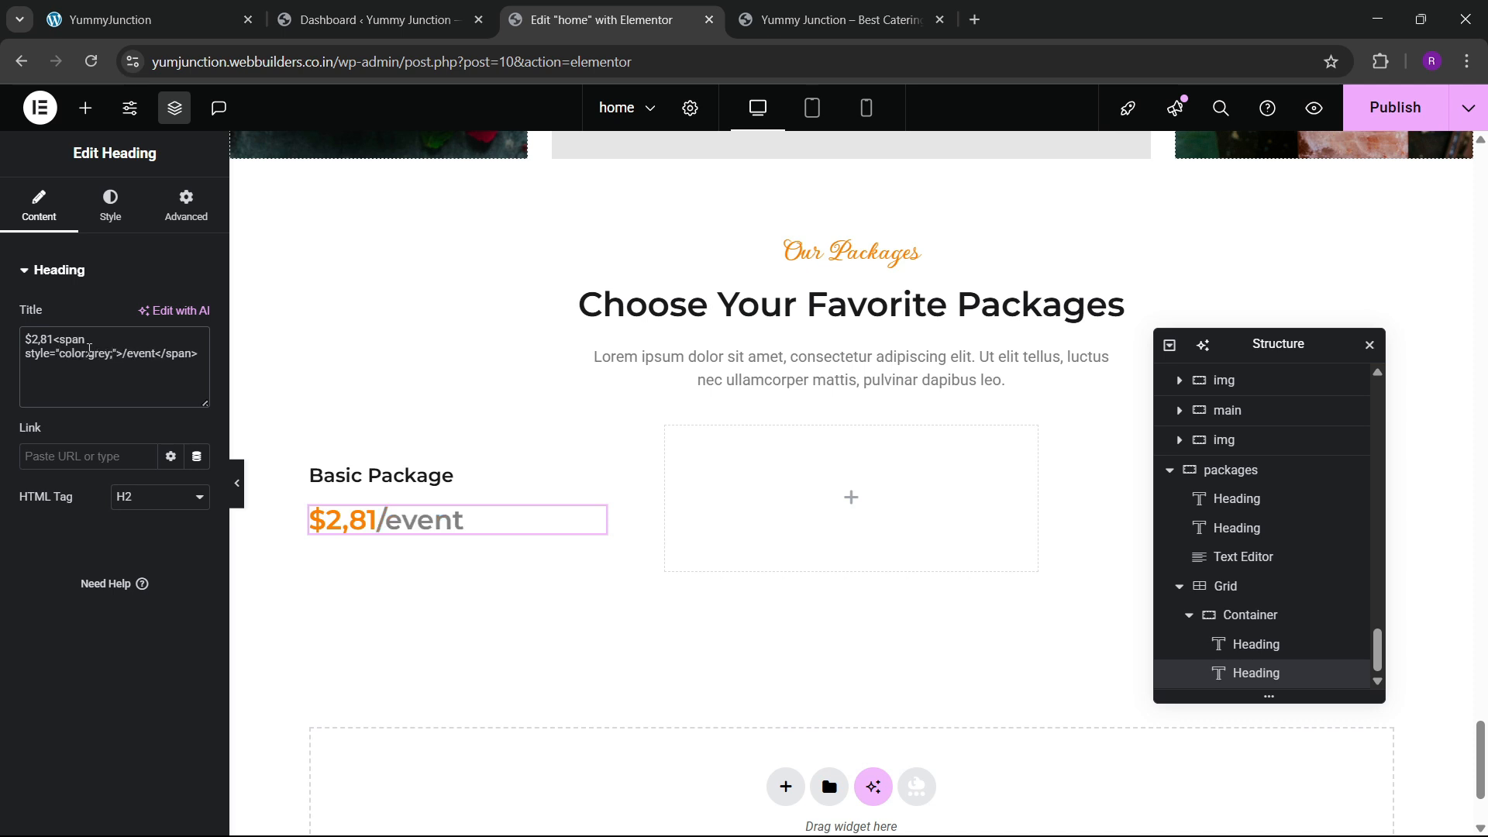
{"action": "type", "text": " font-size:17"}
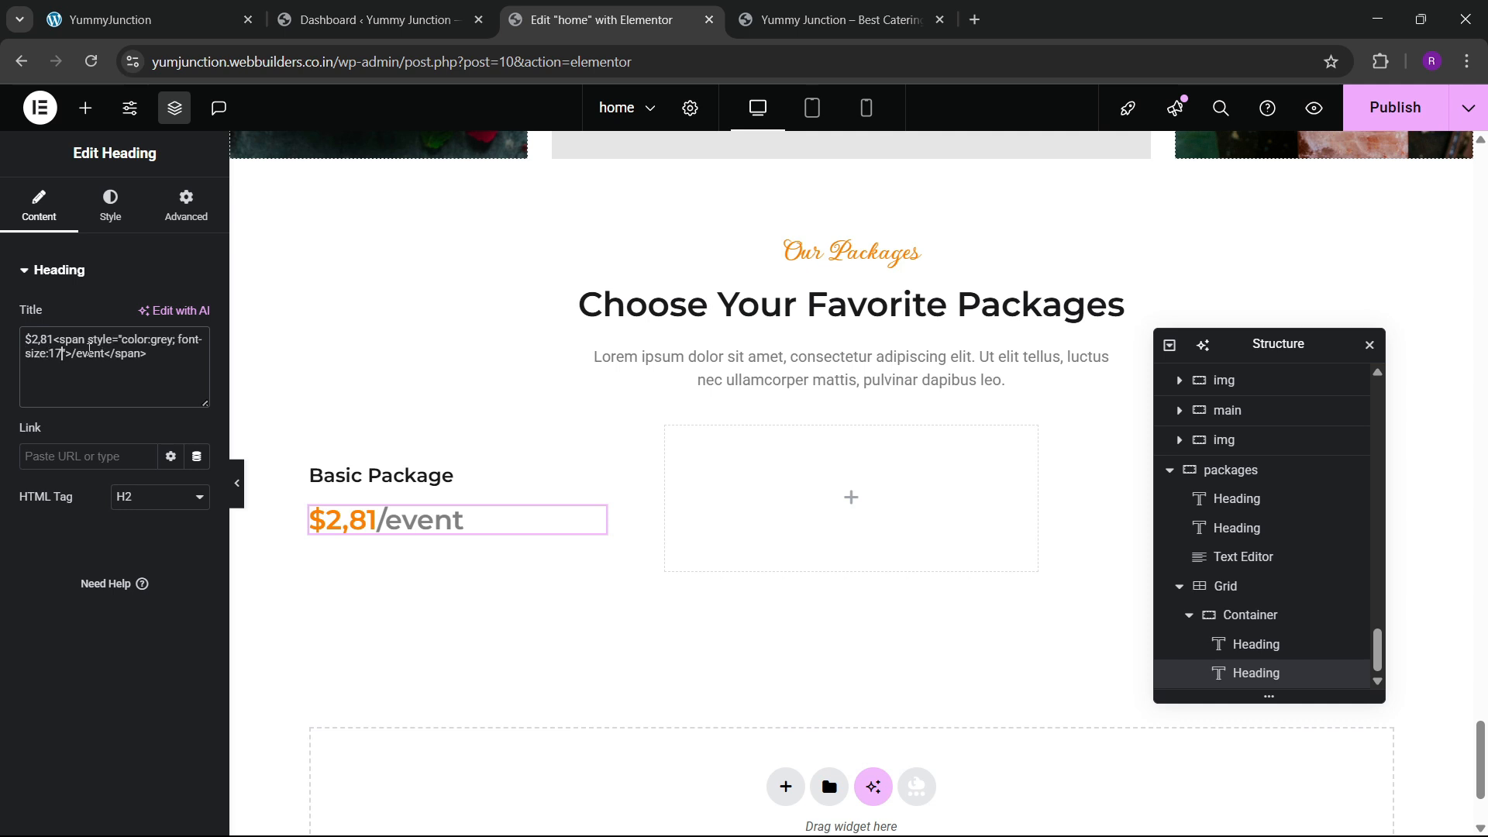
{"action": "type", "text": "px;"}
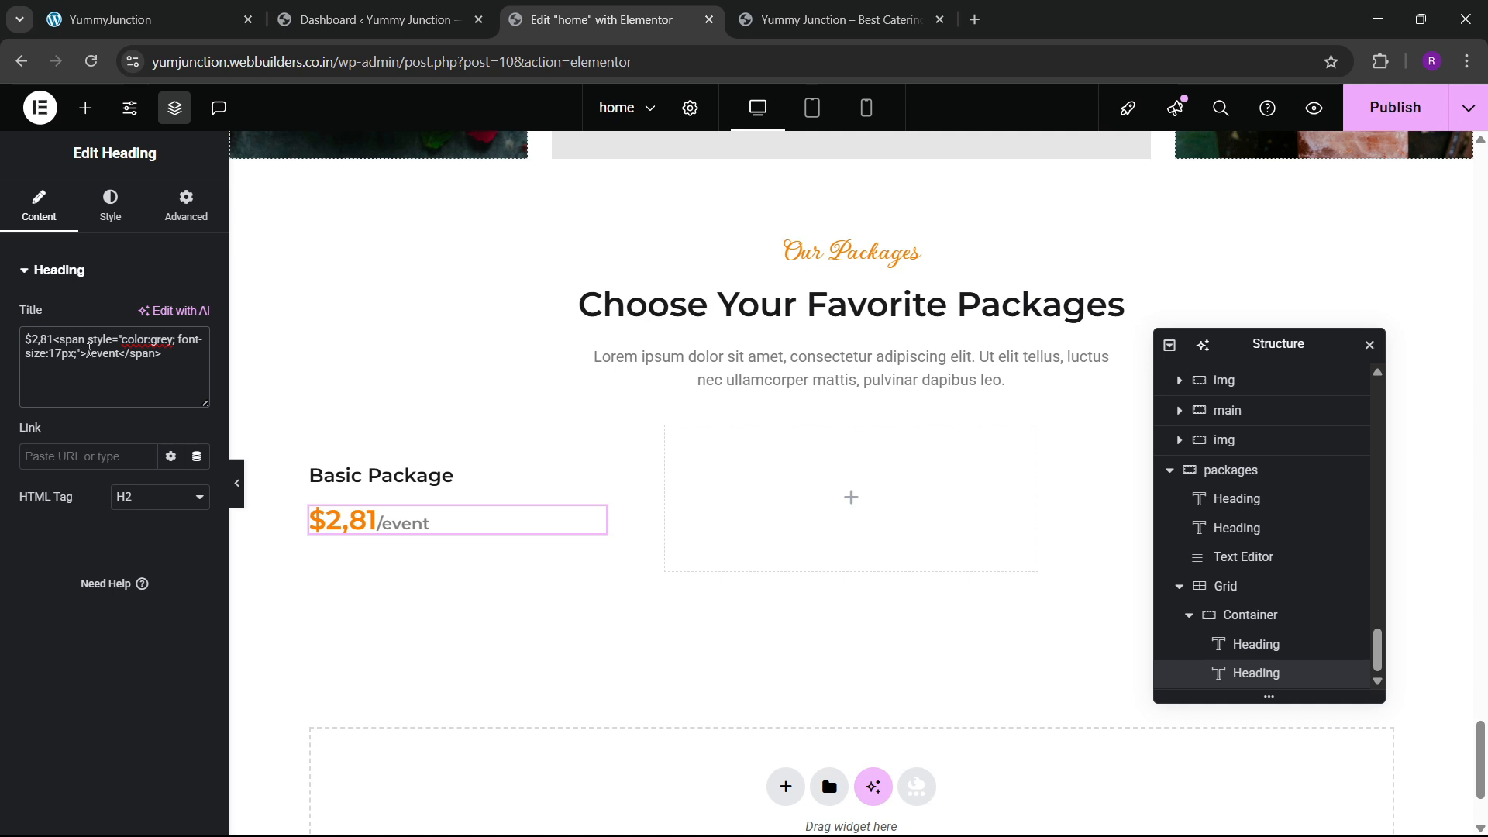
Set the price heading's font size to 35 px, comparing it with the reference package card
{"action": "left_click", "coordinate": [110, 205]}
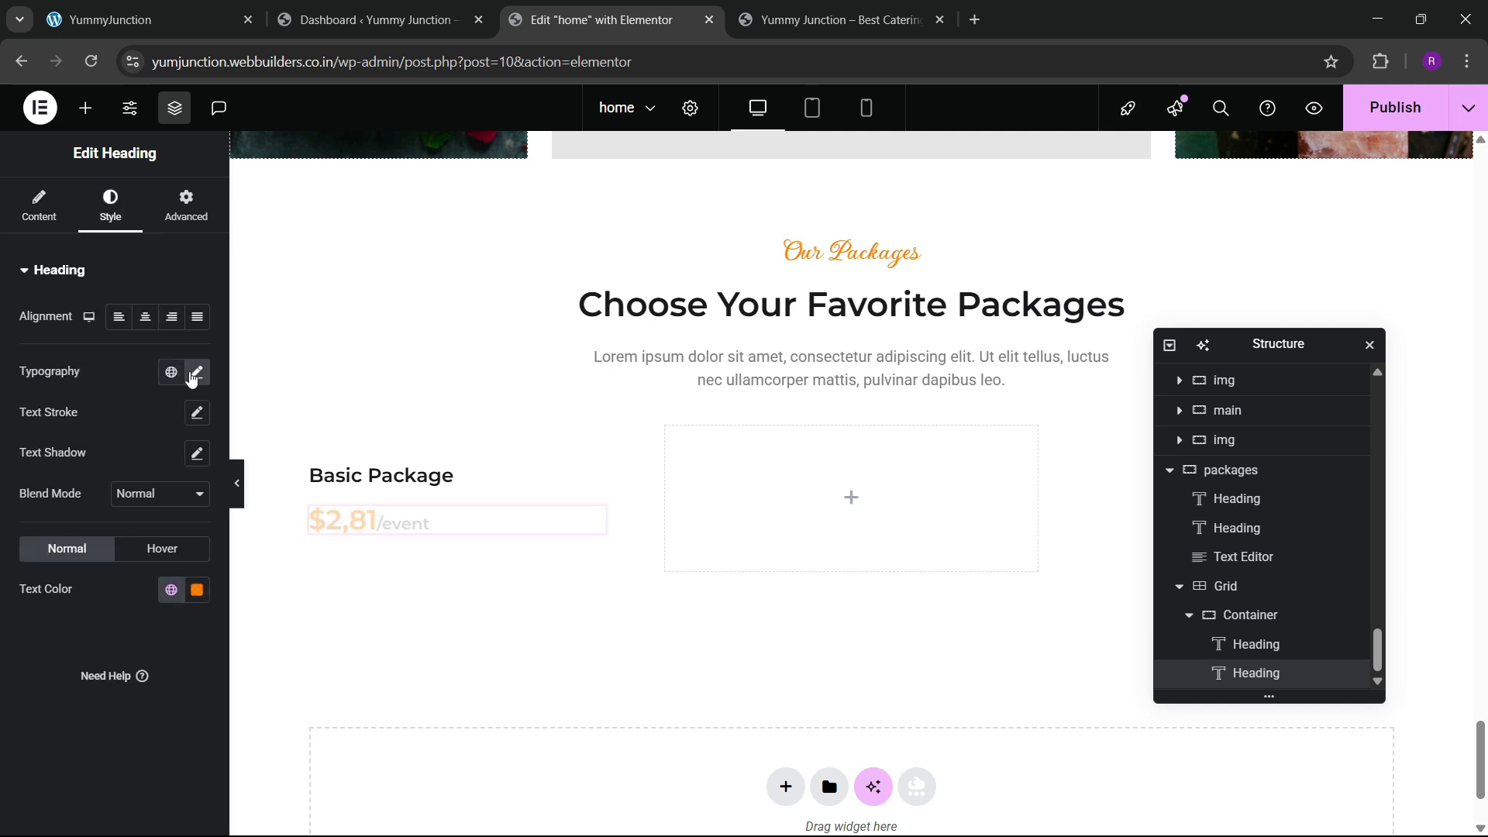
{"action": "left_click", "coordinate": [197, 372]}
{"action": "left_click", "coordinate": [185, 521]}
{"action": "left_click", "coordinate": [184, 522]}
{"action": "left_click", "coordinate": [184, 522]}
{"action": "left_click", "coordinate": [184, 521]}
{"action": "left_click", "coordinate": [184, 522]}
{"action": "left_click", "coordinate": [185, 522]}
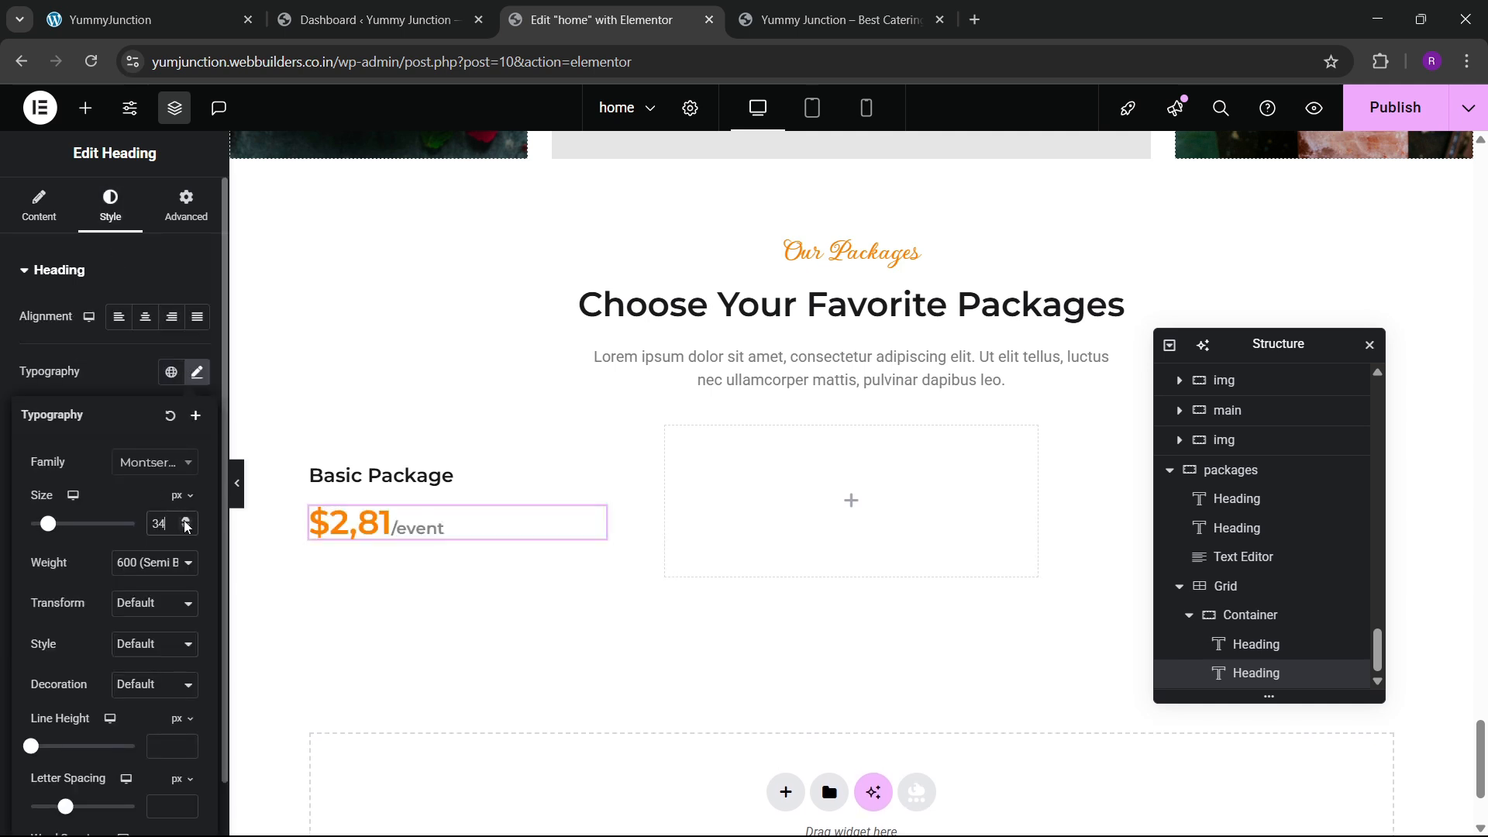
{"action": "left_click", "coordinate": [185, 521]}
{"action": "left_click", "coordinate": [184, 522]}
{"action": "left_click", "coordinate": [184, 522]}
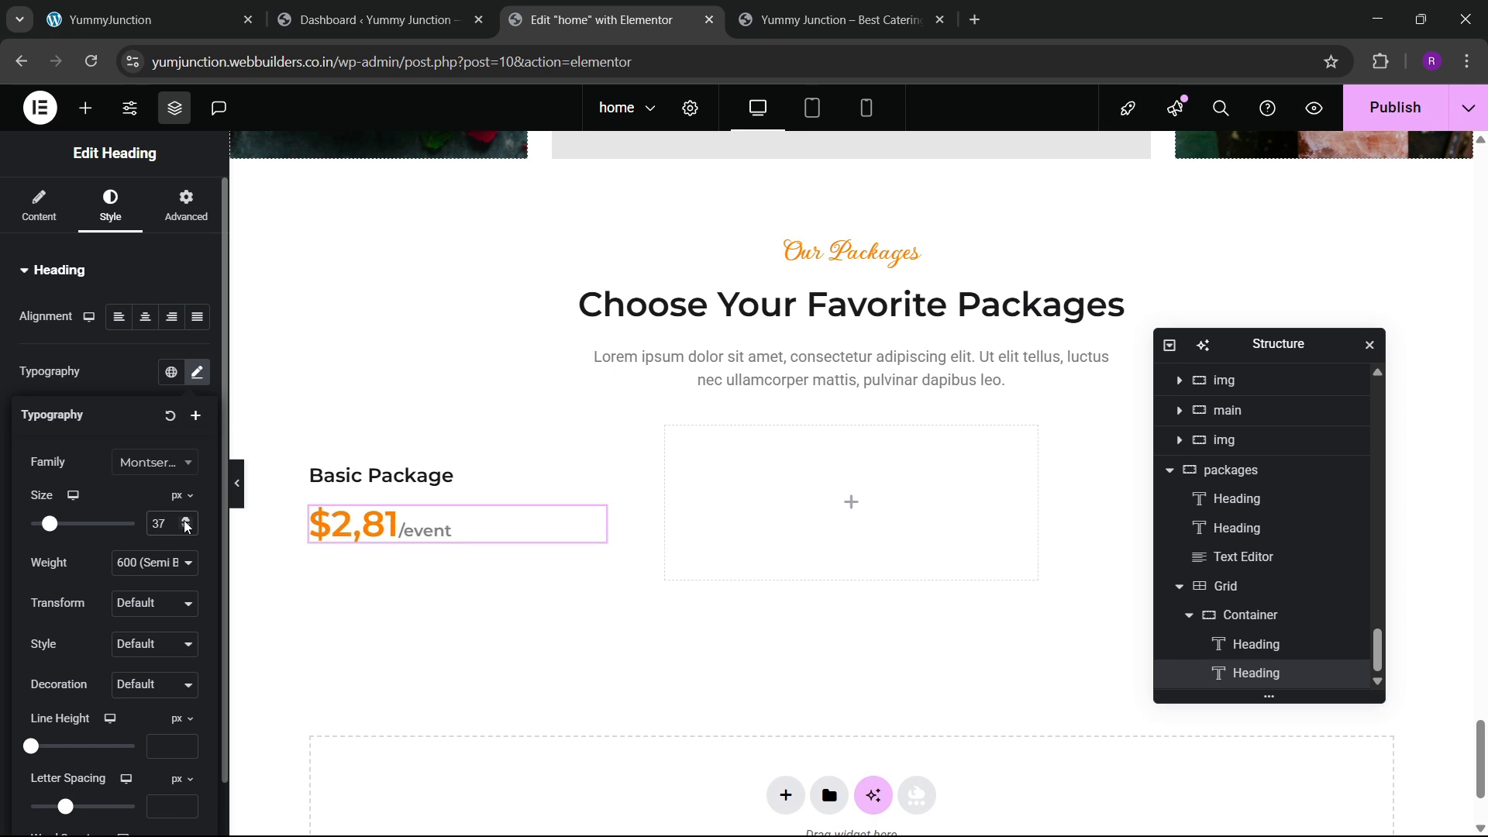
{"action": "left_click", "coordinate": [155, 8]}
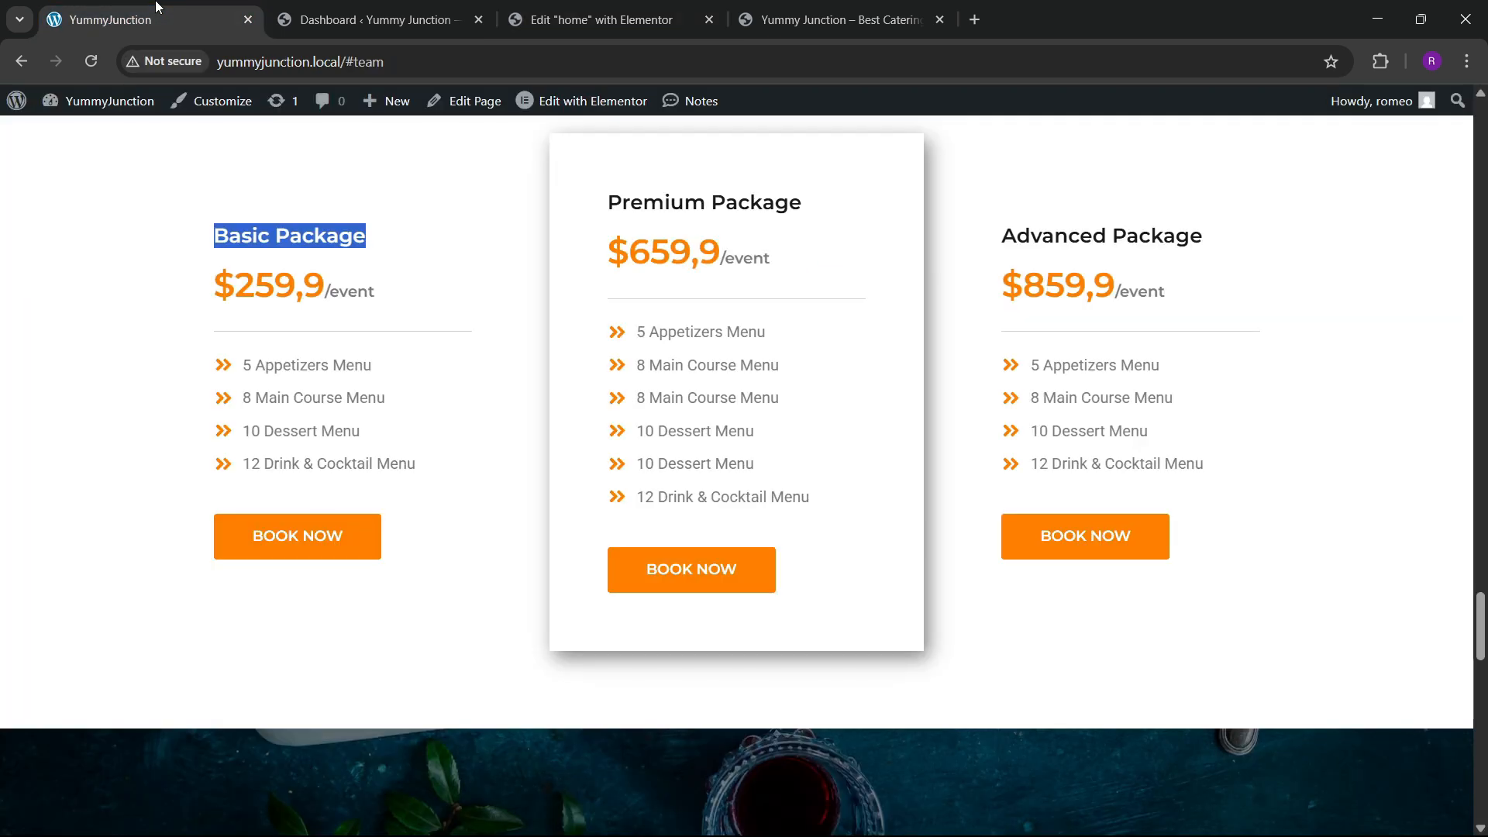
{"action": "left_click", "coordinate": [581, 11]}
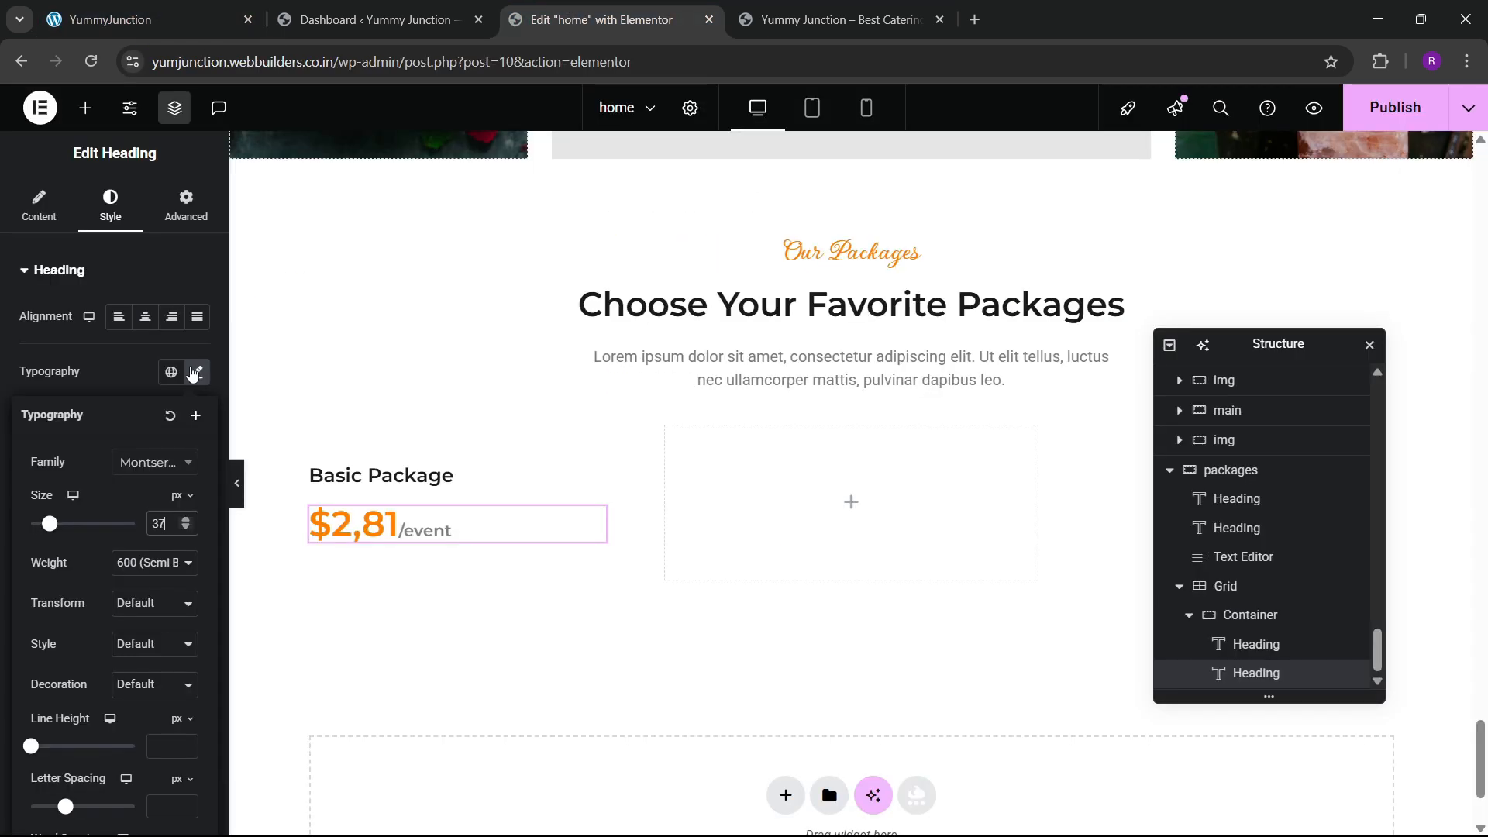
{"action": "left_click", "coordinate": [189, 531]}
{"action": "left_click", "coordinate": [188, 531]}
Change the Basic Package price amount to $230, keeping the styled /event span
{"action": "left_click", "coordinate": [53, 209]}
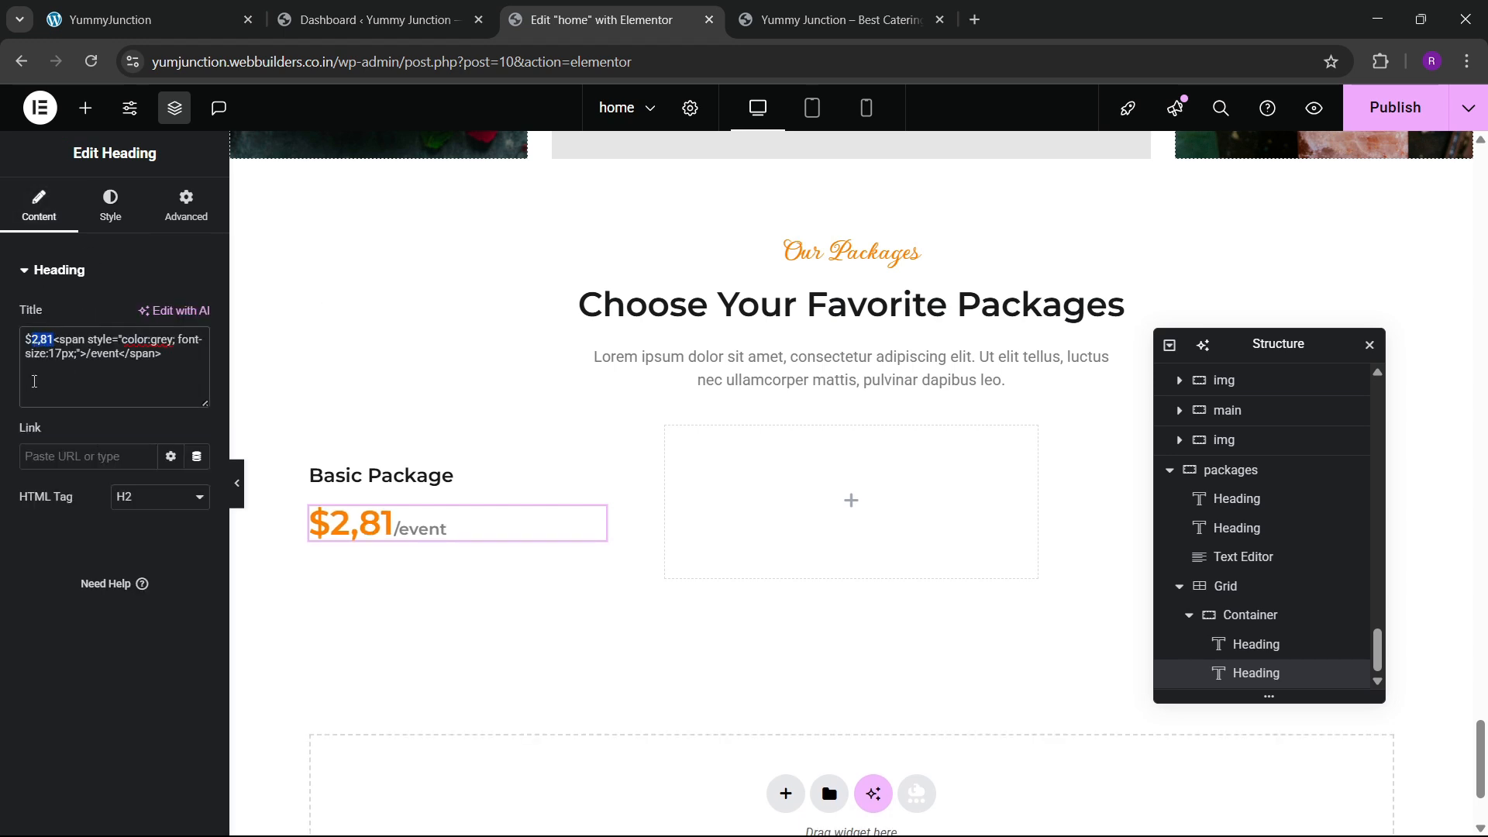
{"action": "left_click", "coordinate": [147, 19]}
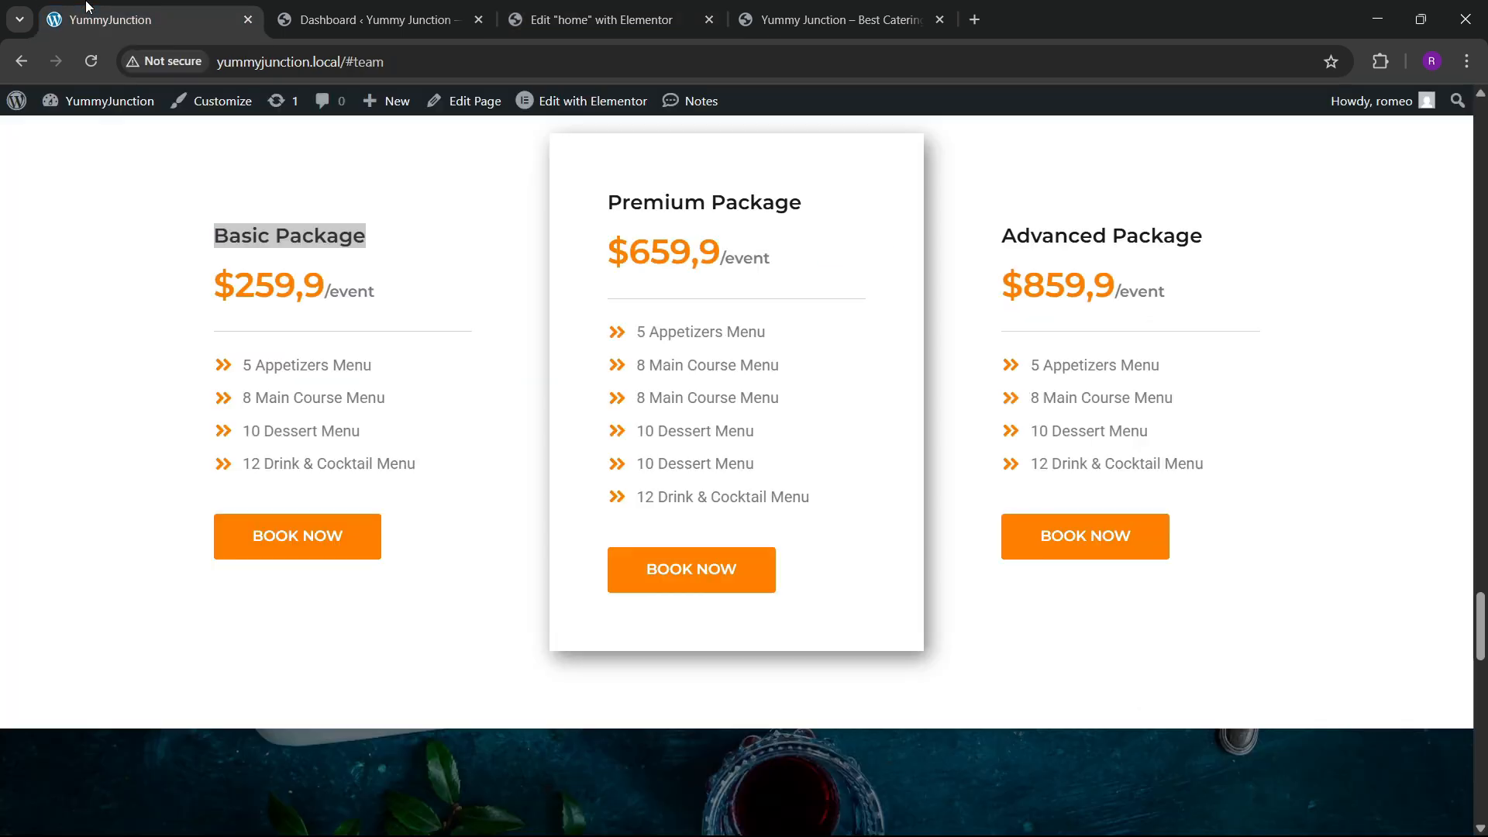
{"action": "left_click", "coordinate": [543, 18]}
{"action": "type", "text": "23"}
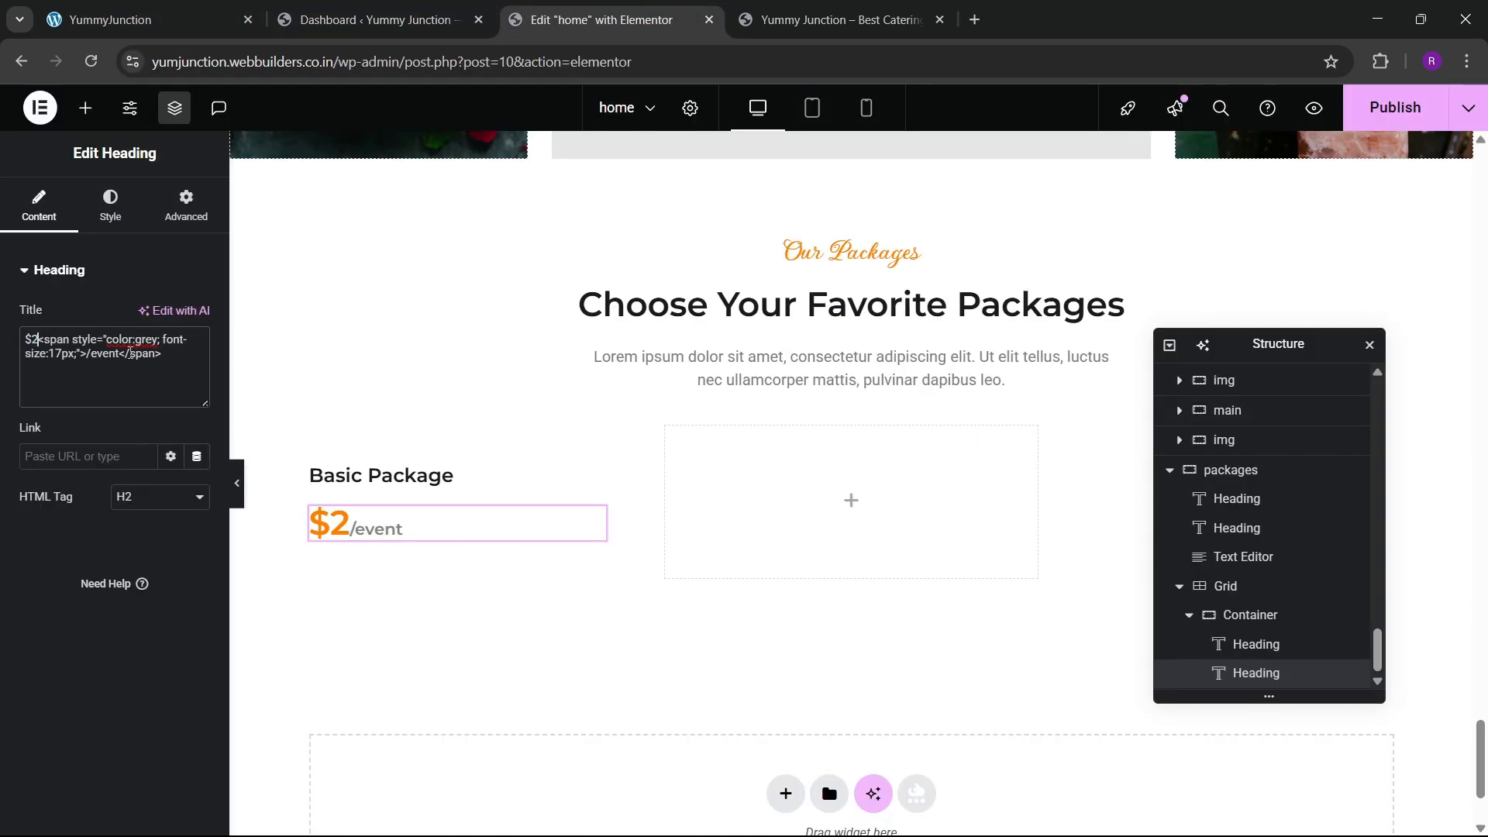
{"action": "type", "text": "0"}
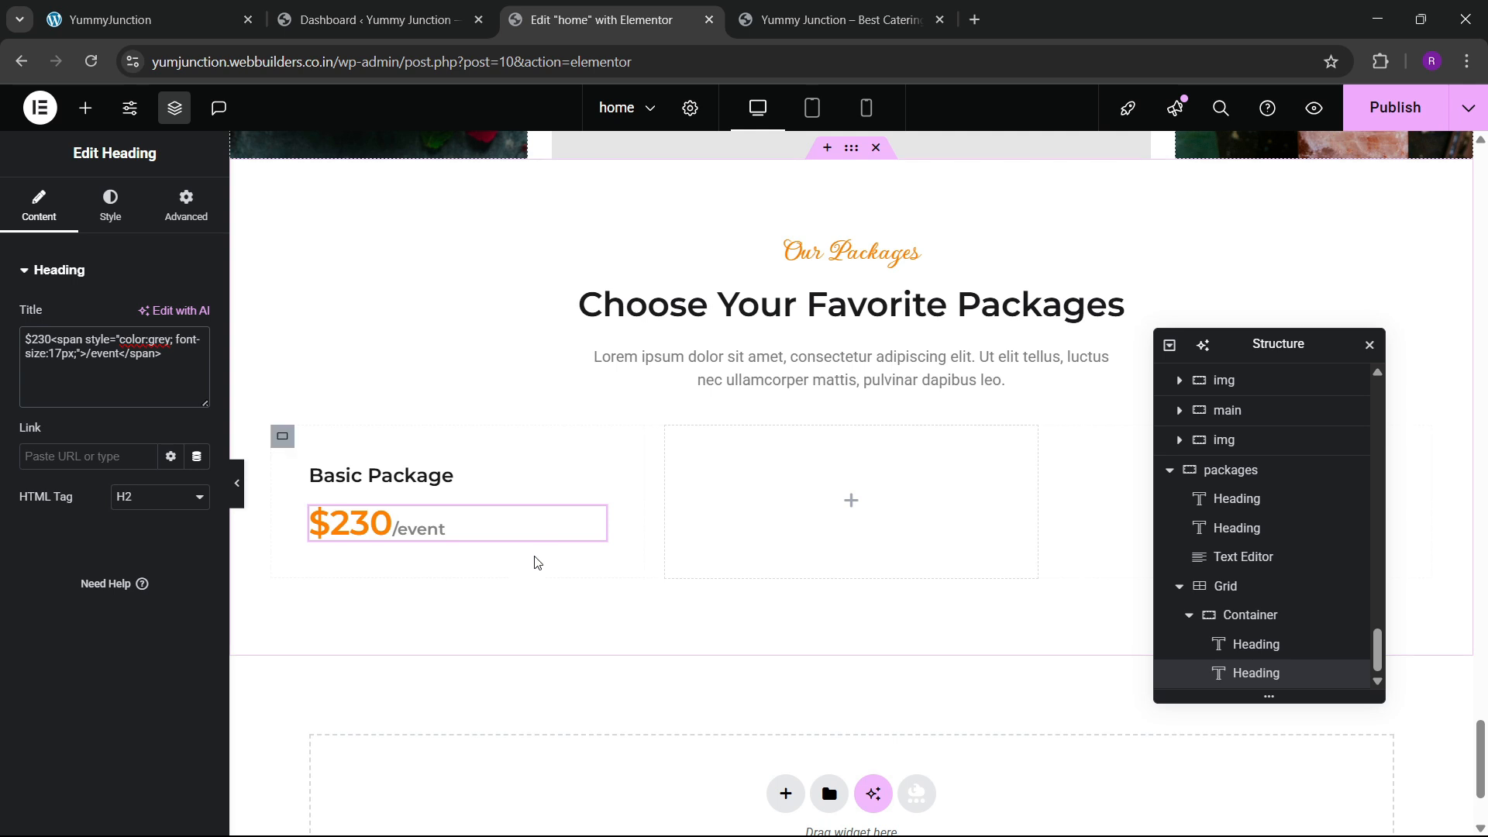
{"action": "left_click", "coordinate": [194, 8]}
{"action": "left_click", "coordinate": [549, 8]}
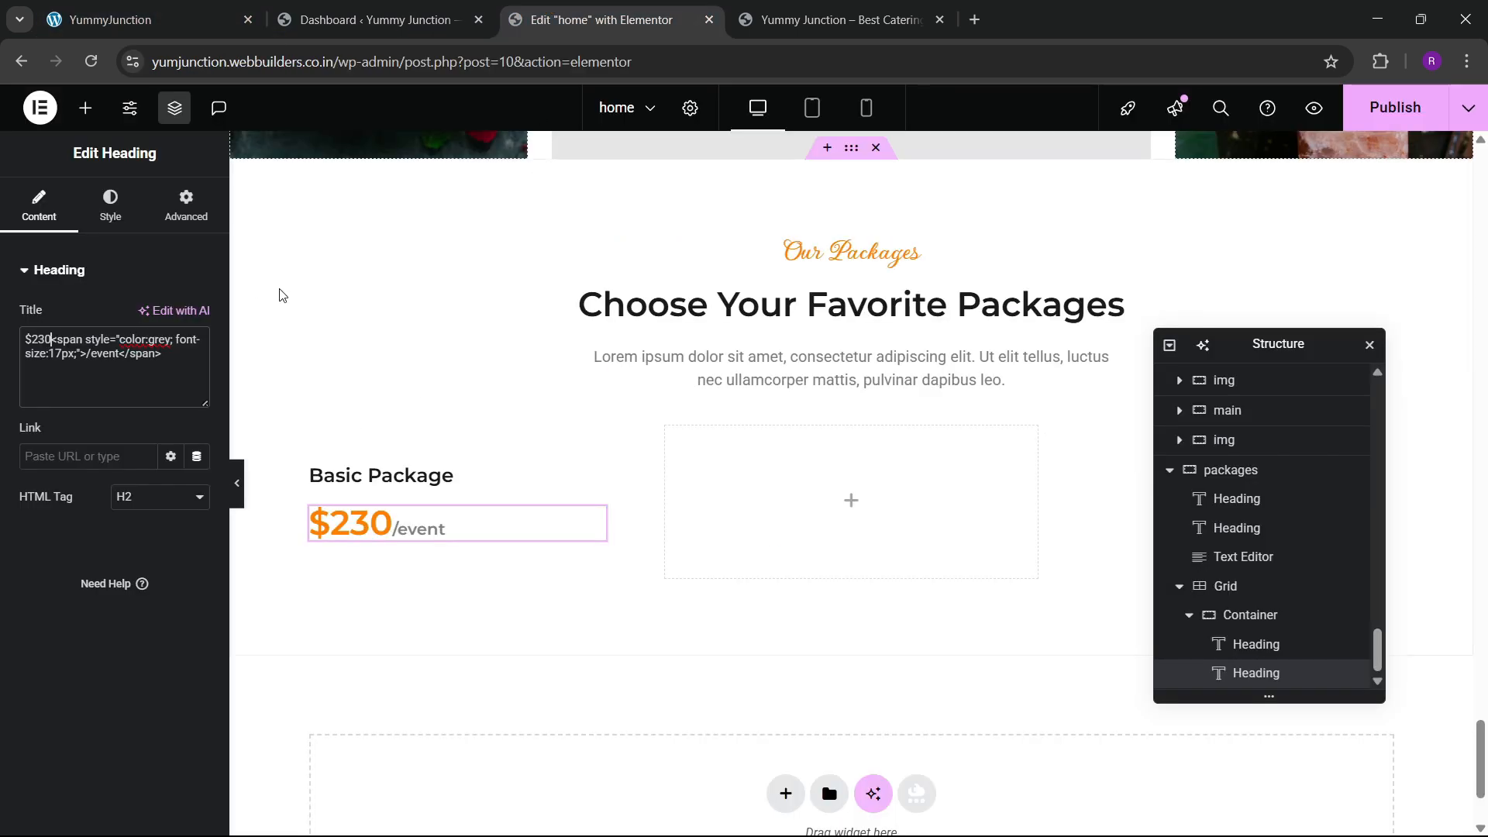
{"action": "left_click", "coordinate": [182, 10]}
{"action": "left_click", "coordinate": [620, 9]}
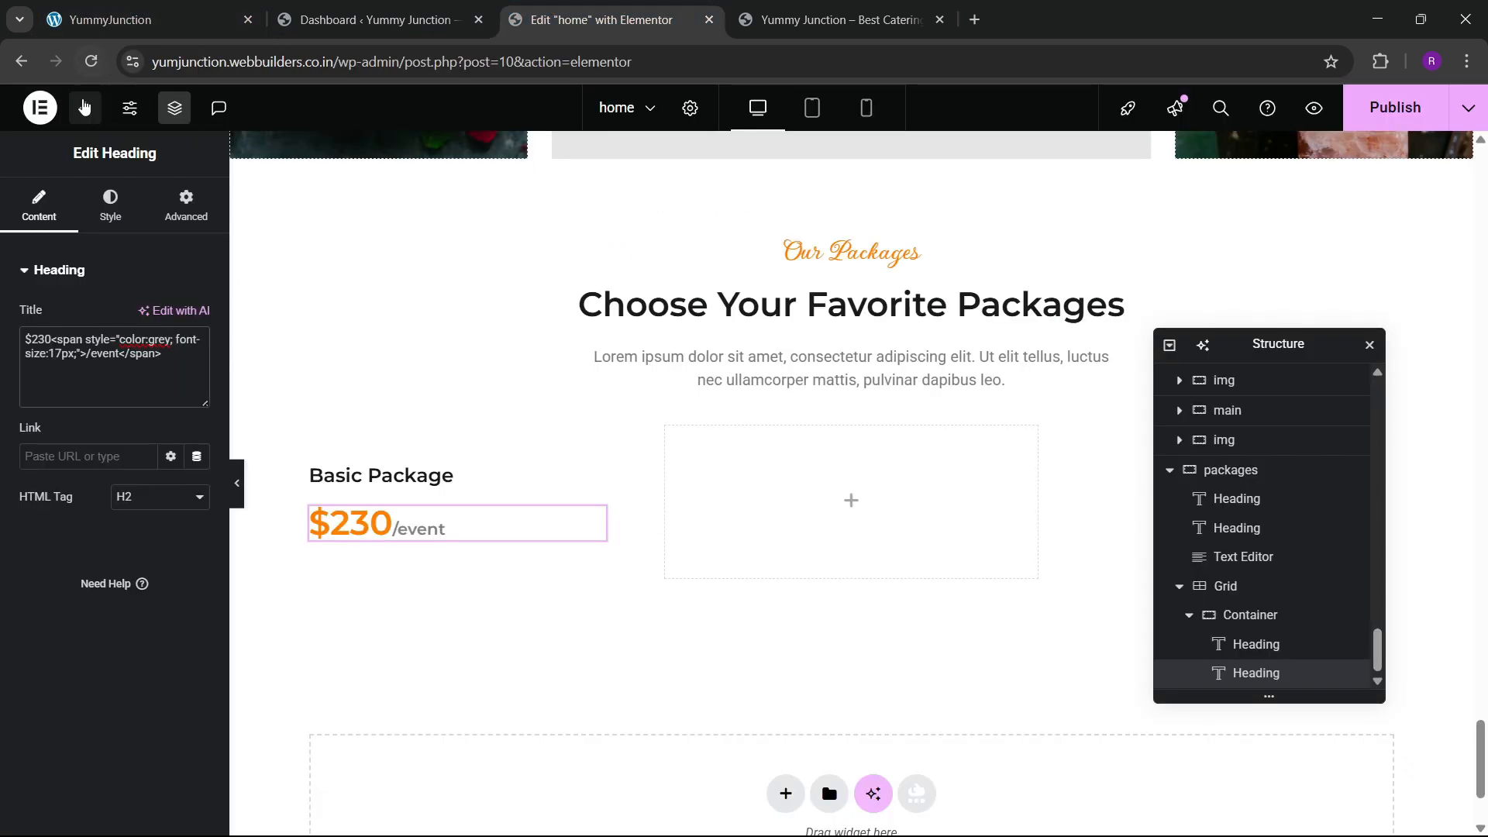
Add a Divider widget below the $230/event price heading
{"action": "left_click", "coordinate": [85, 107]}
{"action": "type", "text": "divi"}
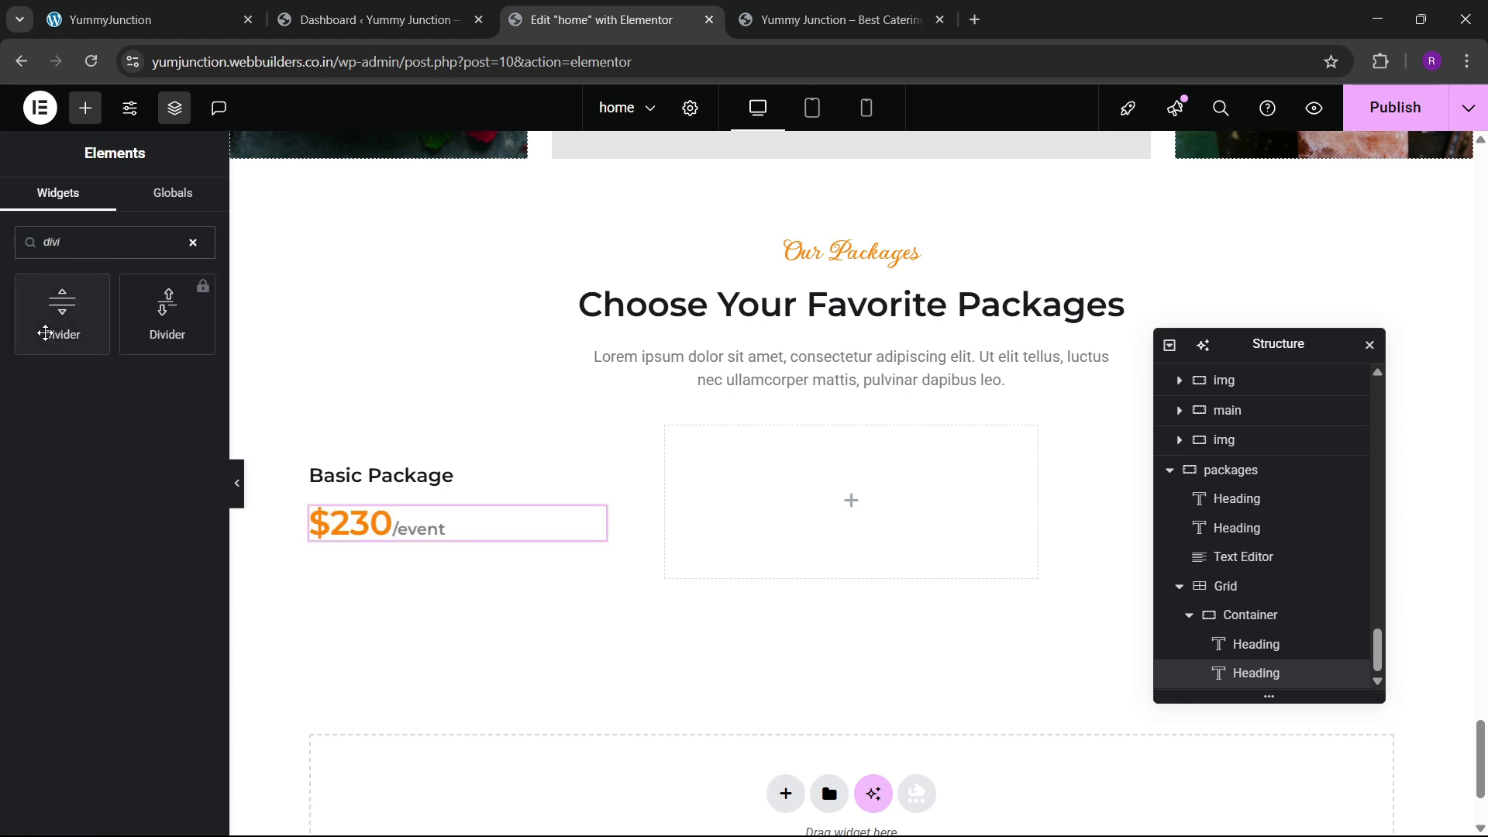
{"action": "left_click_drag", "start_coordinate": [61, 306], "coordinate": [413, 543]}
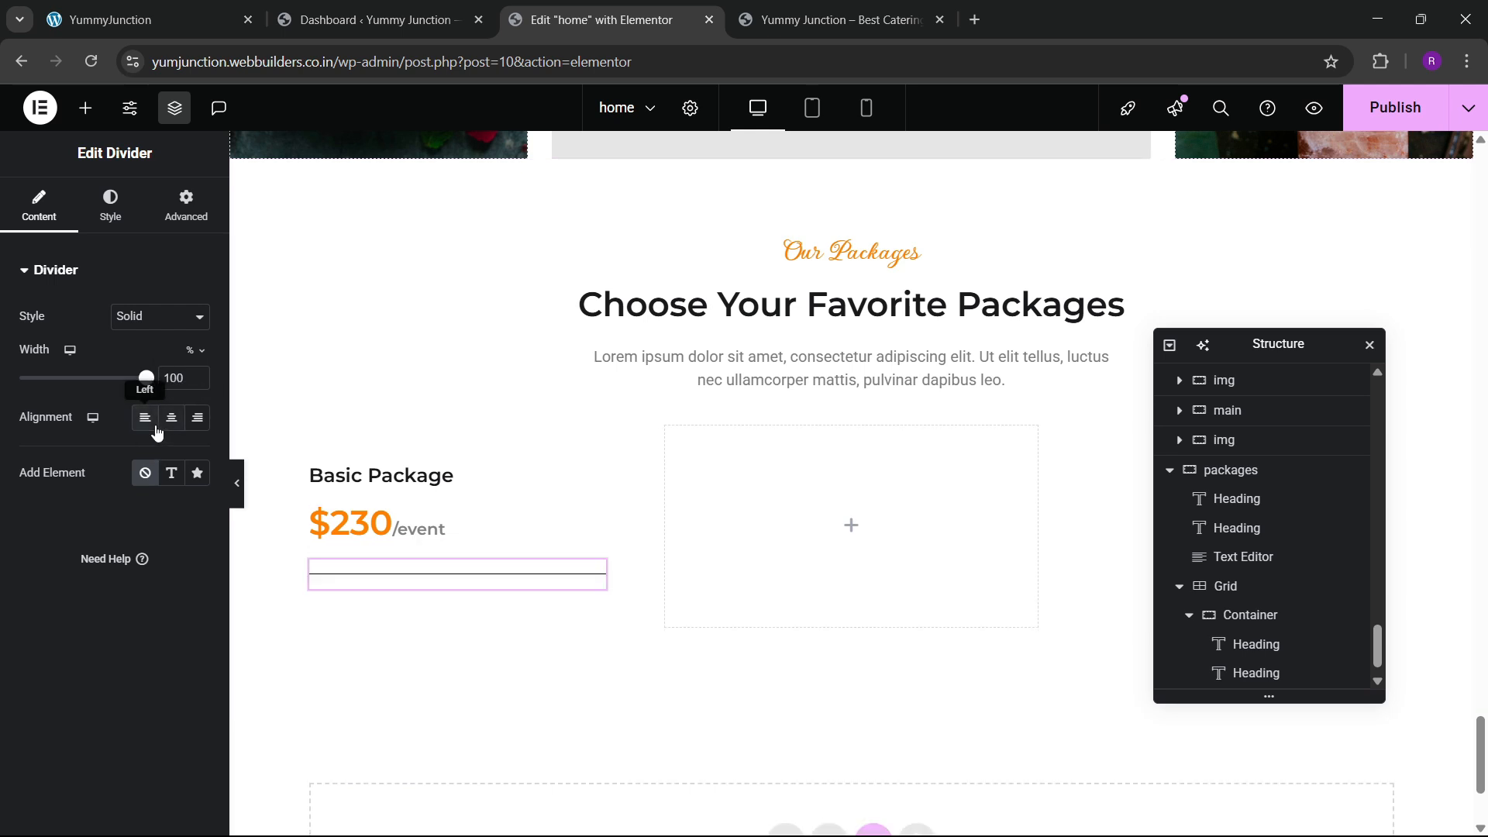
Set the divider's gap to 2 and its color to light grey, and preview the card
{"action": "left_click", "coordinate": [110, 205]}
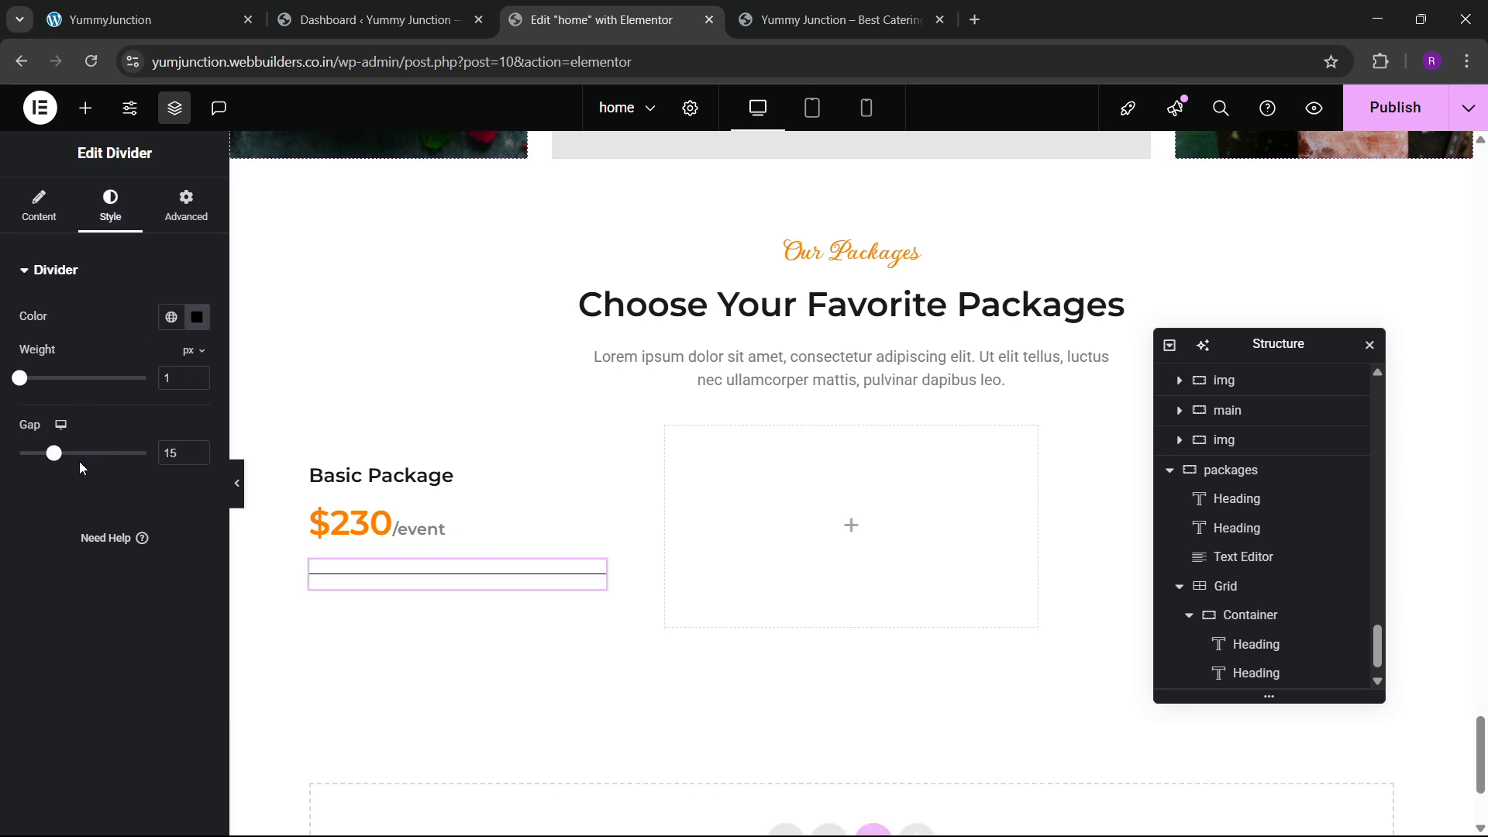
{"action": "left_click_drag", "start_coordinate": [54, 454], "coordinate": [21, 454]}
{"action": "left_click", "coordinate": [198, 326]}
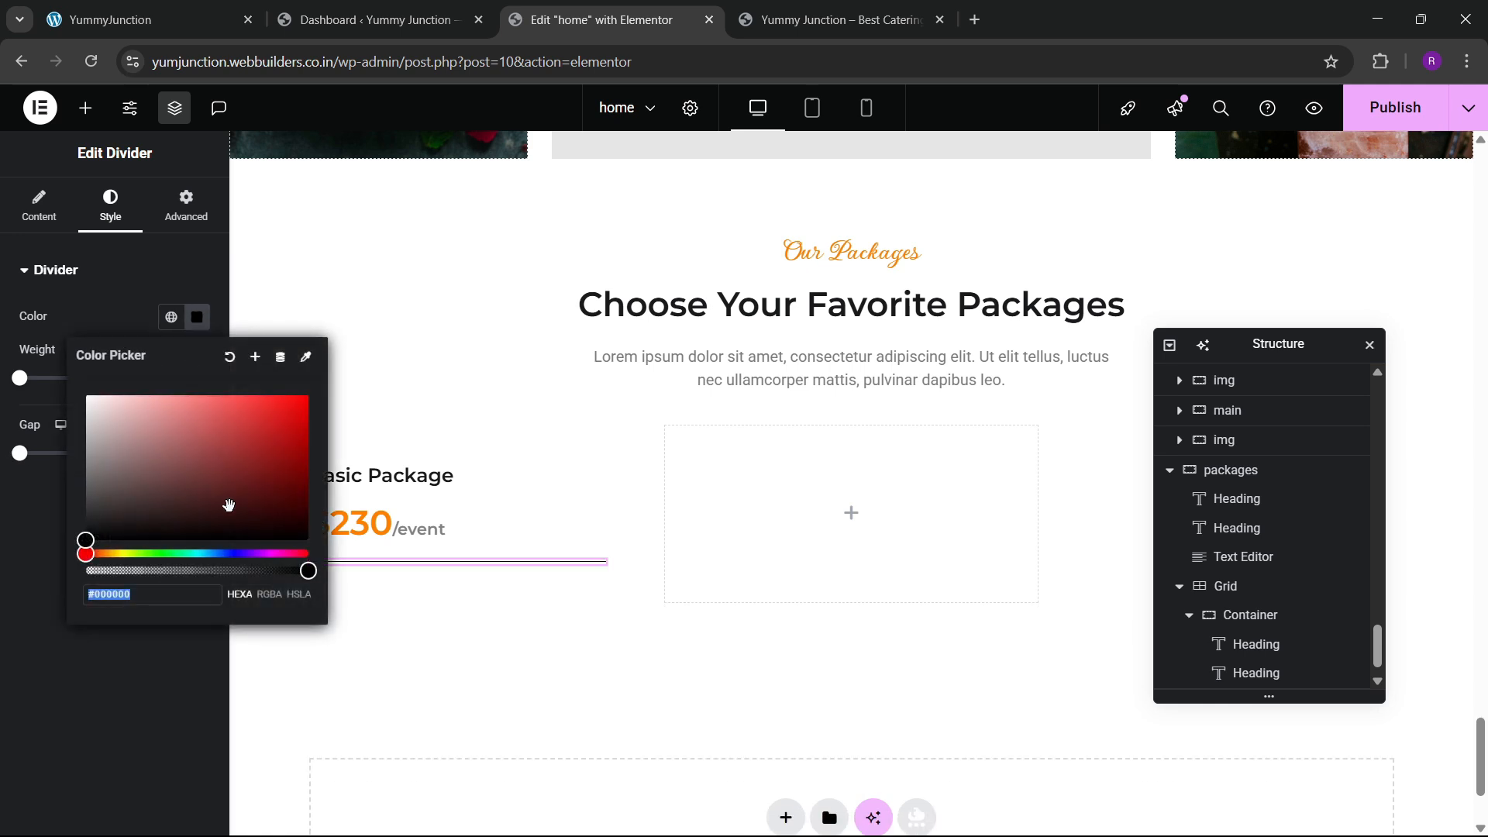
{"action": "left_click_drag", "start_coordinate": [228, 502], "coordinate": [48, 419]}
{"action": "left_click", "coordinate": [36, 500]}
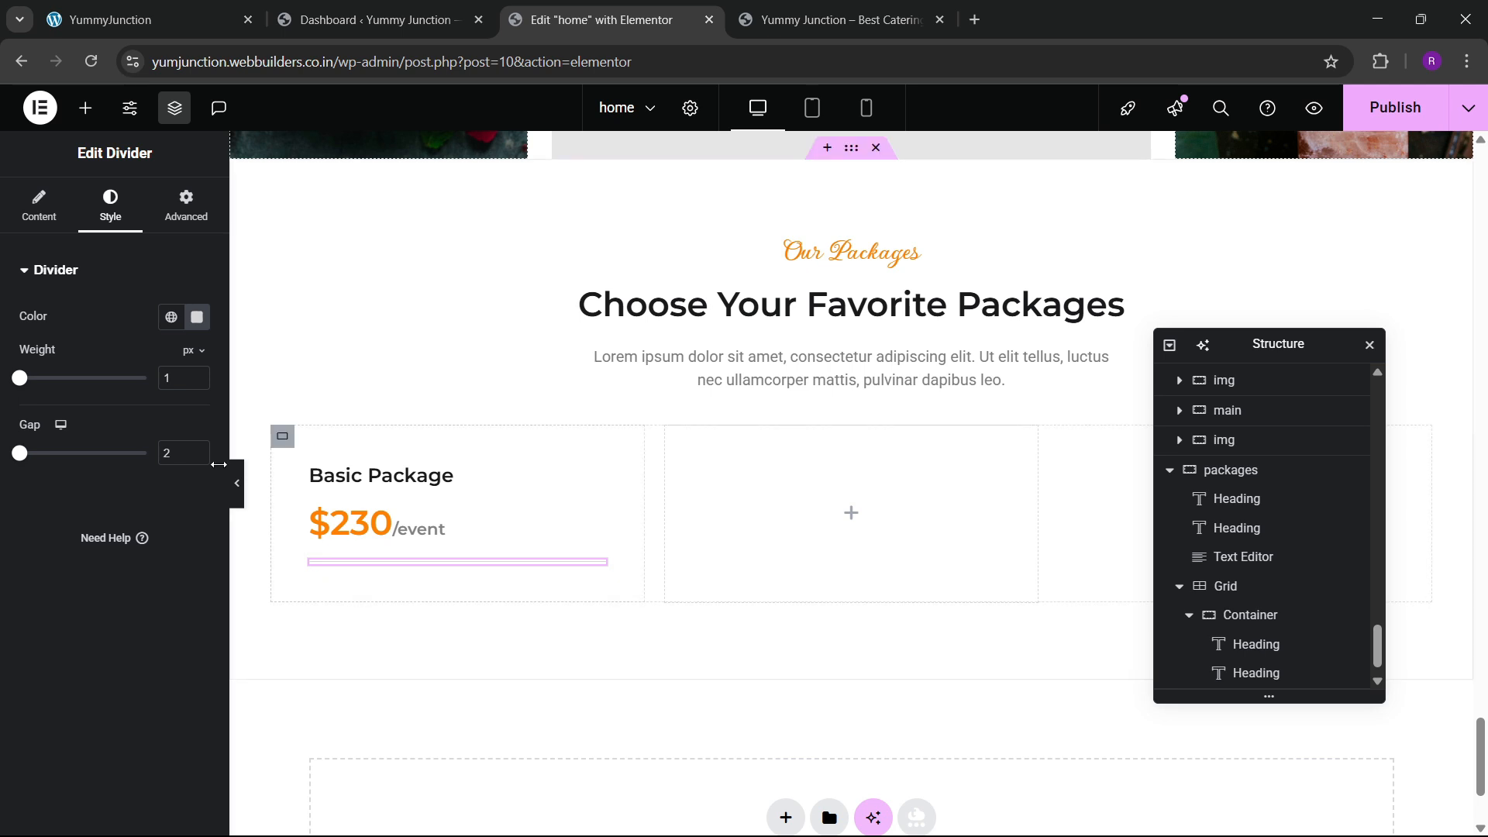
{"action": "key", "text": "ctrl+p"}
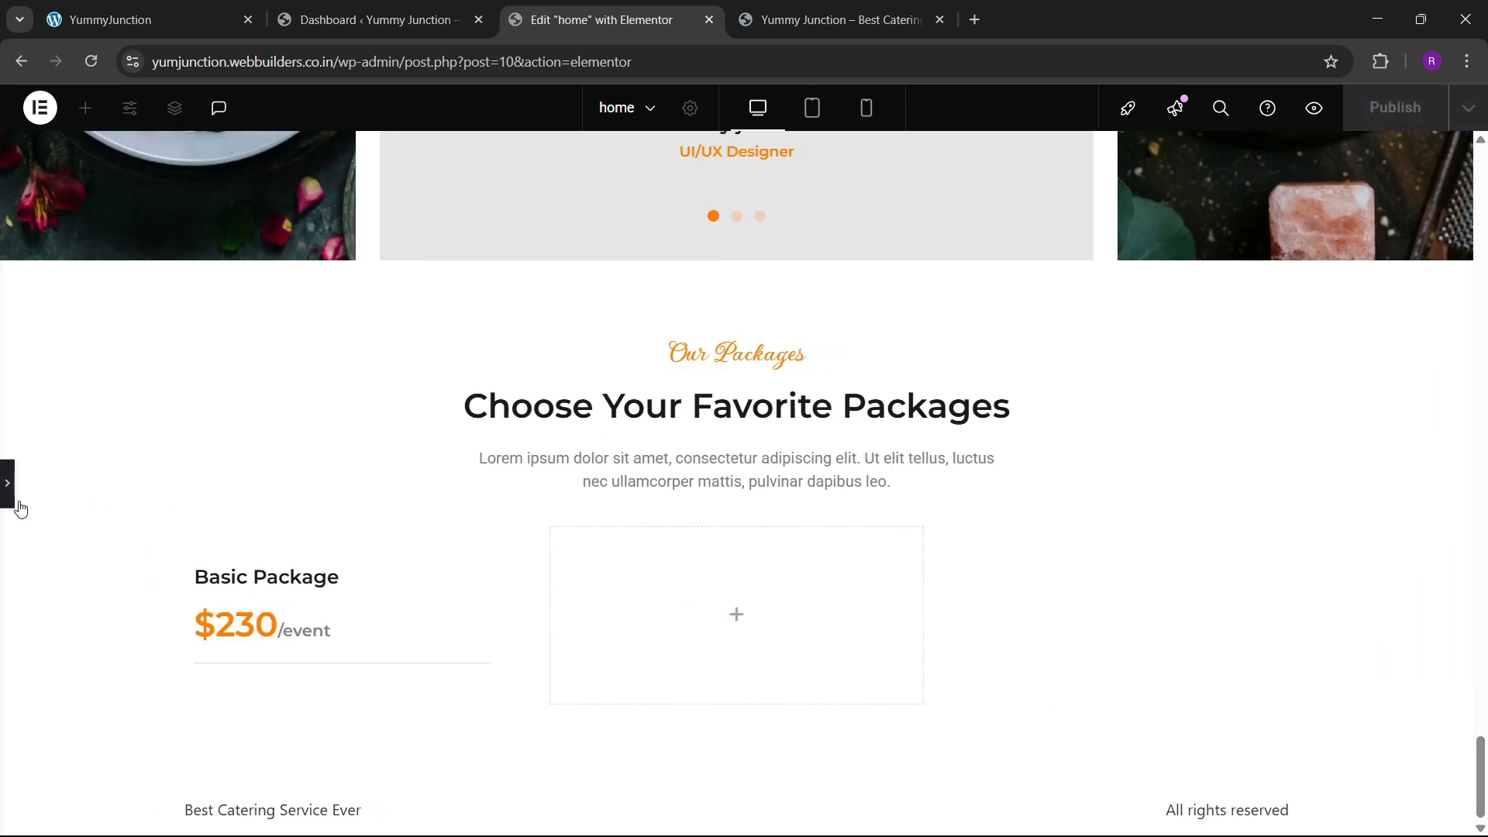
{"action": "left_click", "coordinate": [3, 504]}
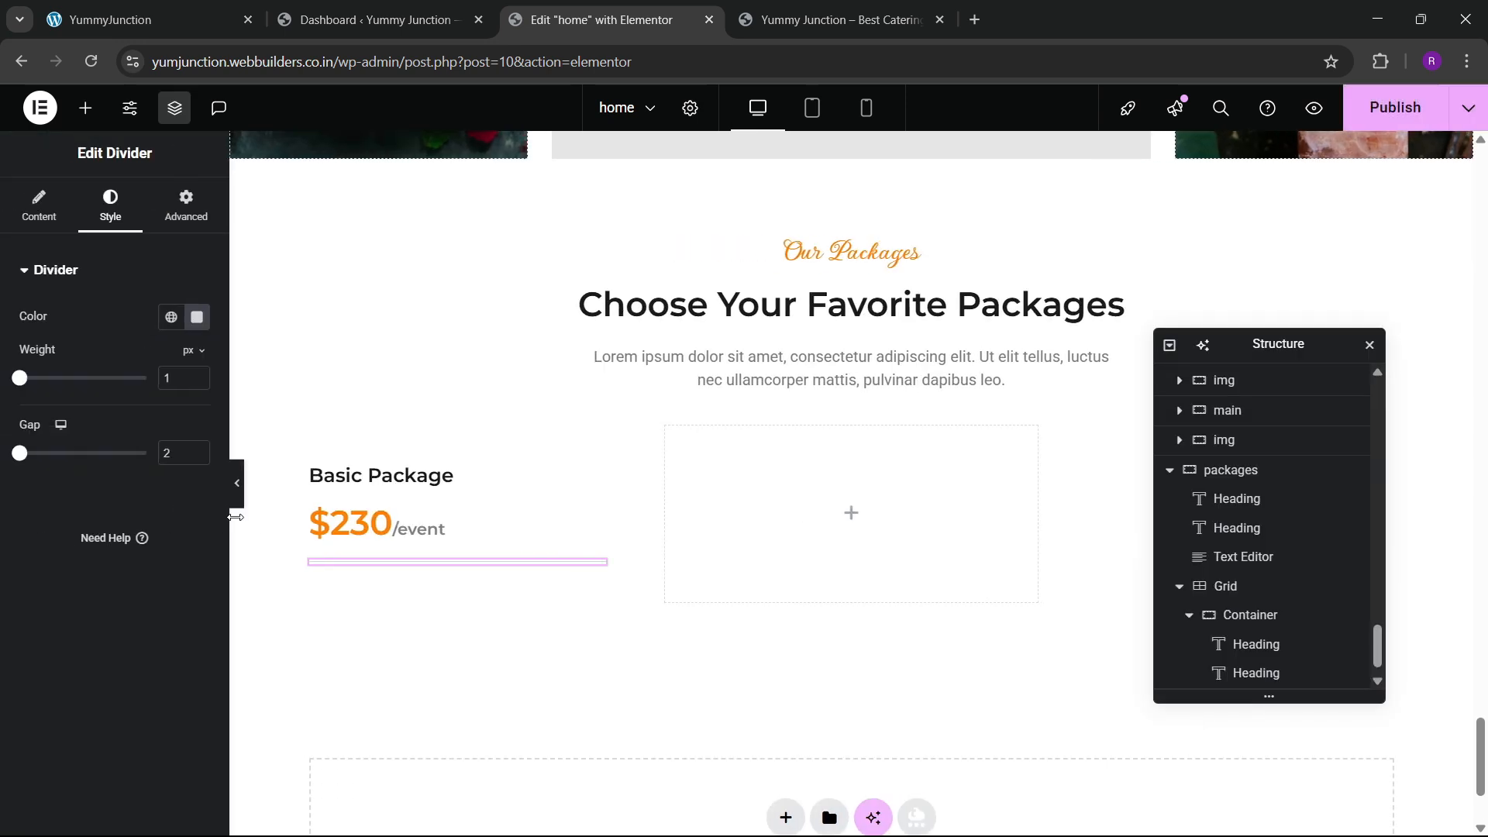
Add an Icon List widget to the Basic Package container and place it below the divider
{"action": "left_click", "coordinate": [141, 6]}
{"action": "left_click", "coordinate": [372, 19]}
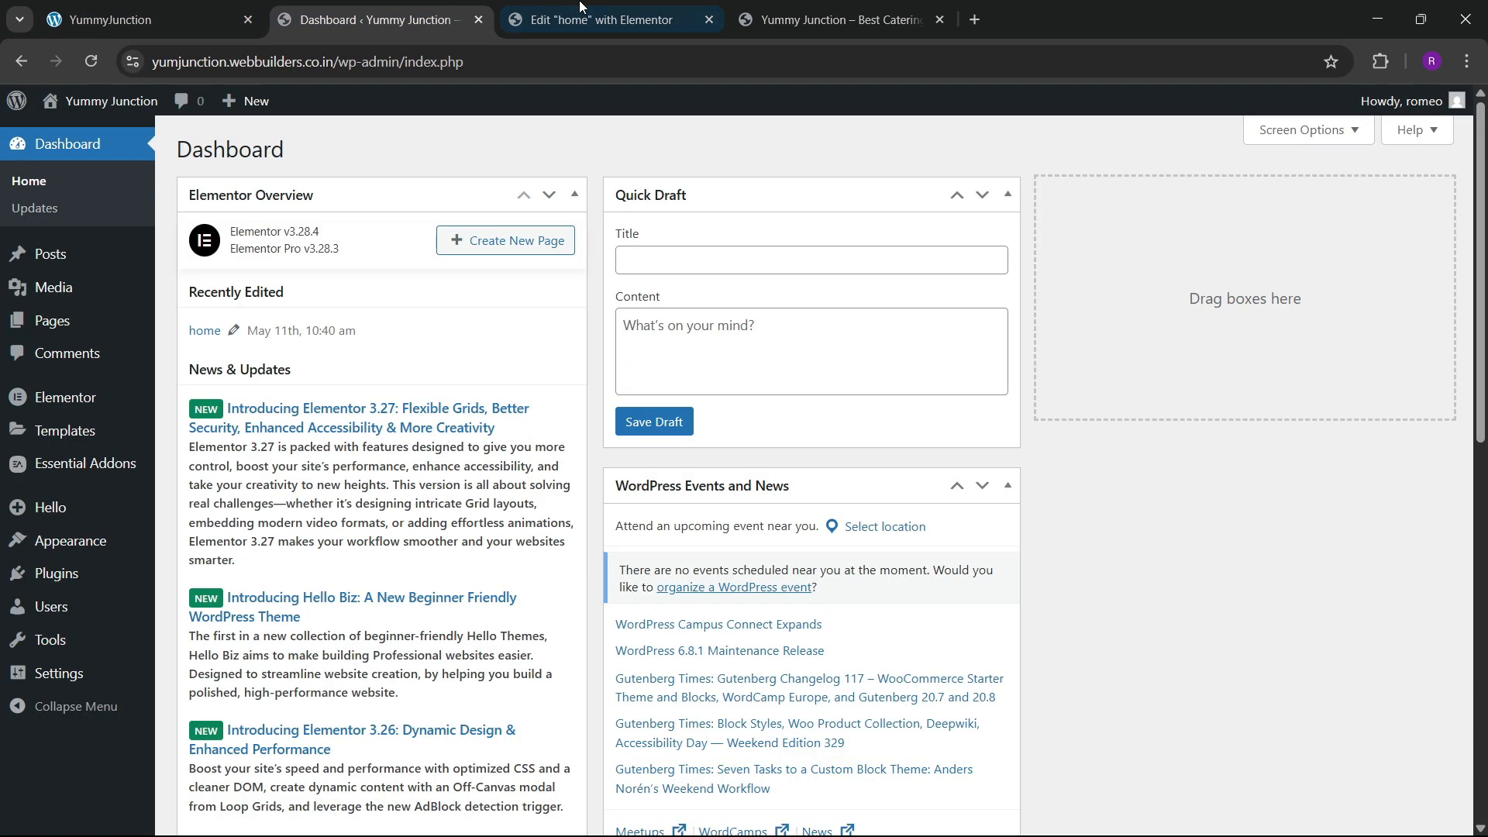
{"action": "left_click", "coordinate": [601, 20]}
{"action": "left_click", "coordinate": [86, 108]}
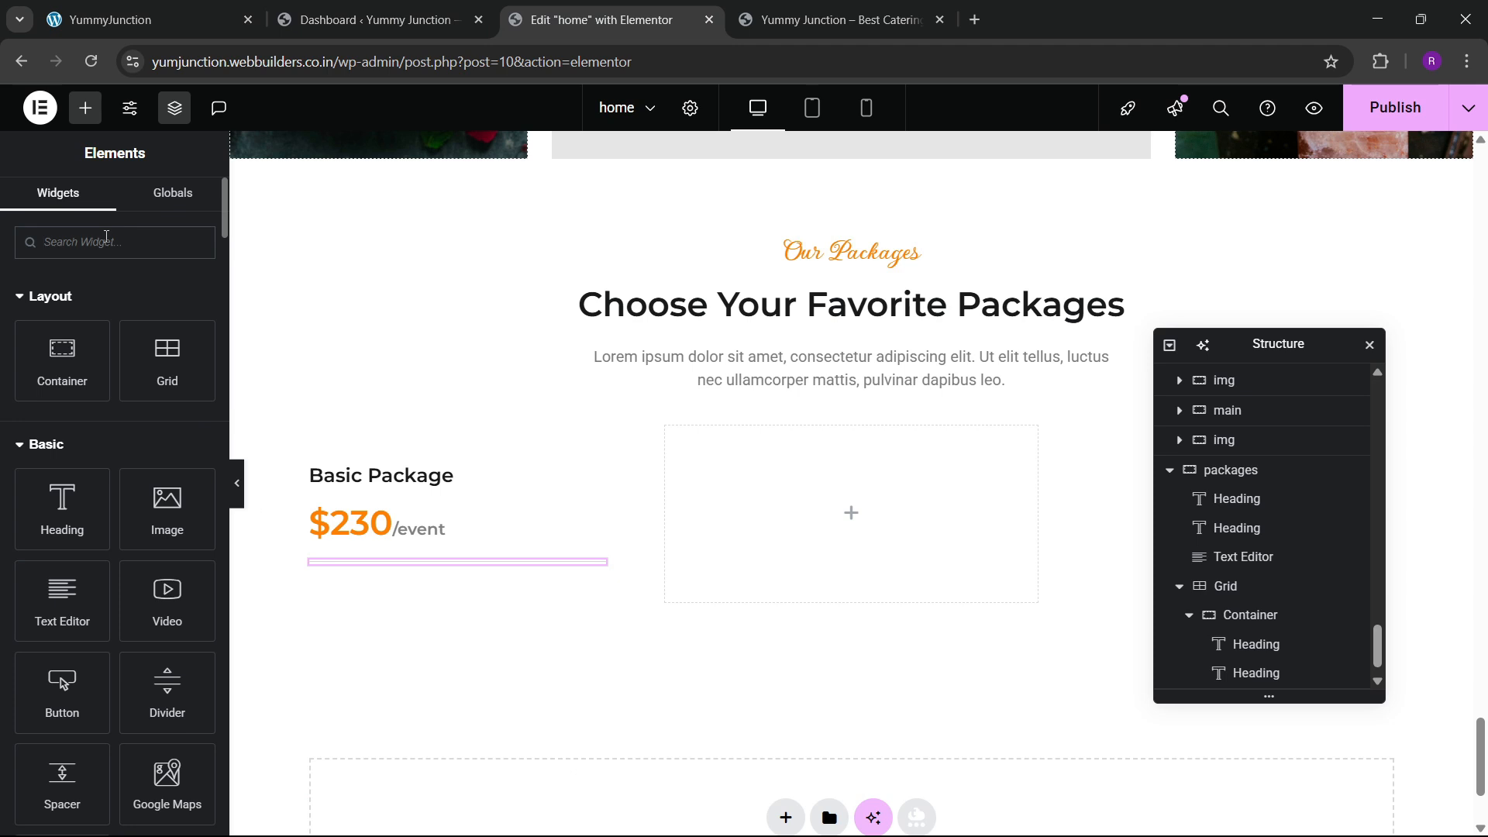
{"action": "type", "text": "li"}
{"action": "key", "text": "BackSpace"}
{"action": "key", "text": "BackSpace"}
{"action": "type", "text": "list"}
{"action": "left_click_drag", "start_coordinate": [62, 306], "coordinate": [379, 537]}
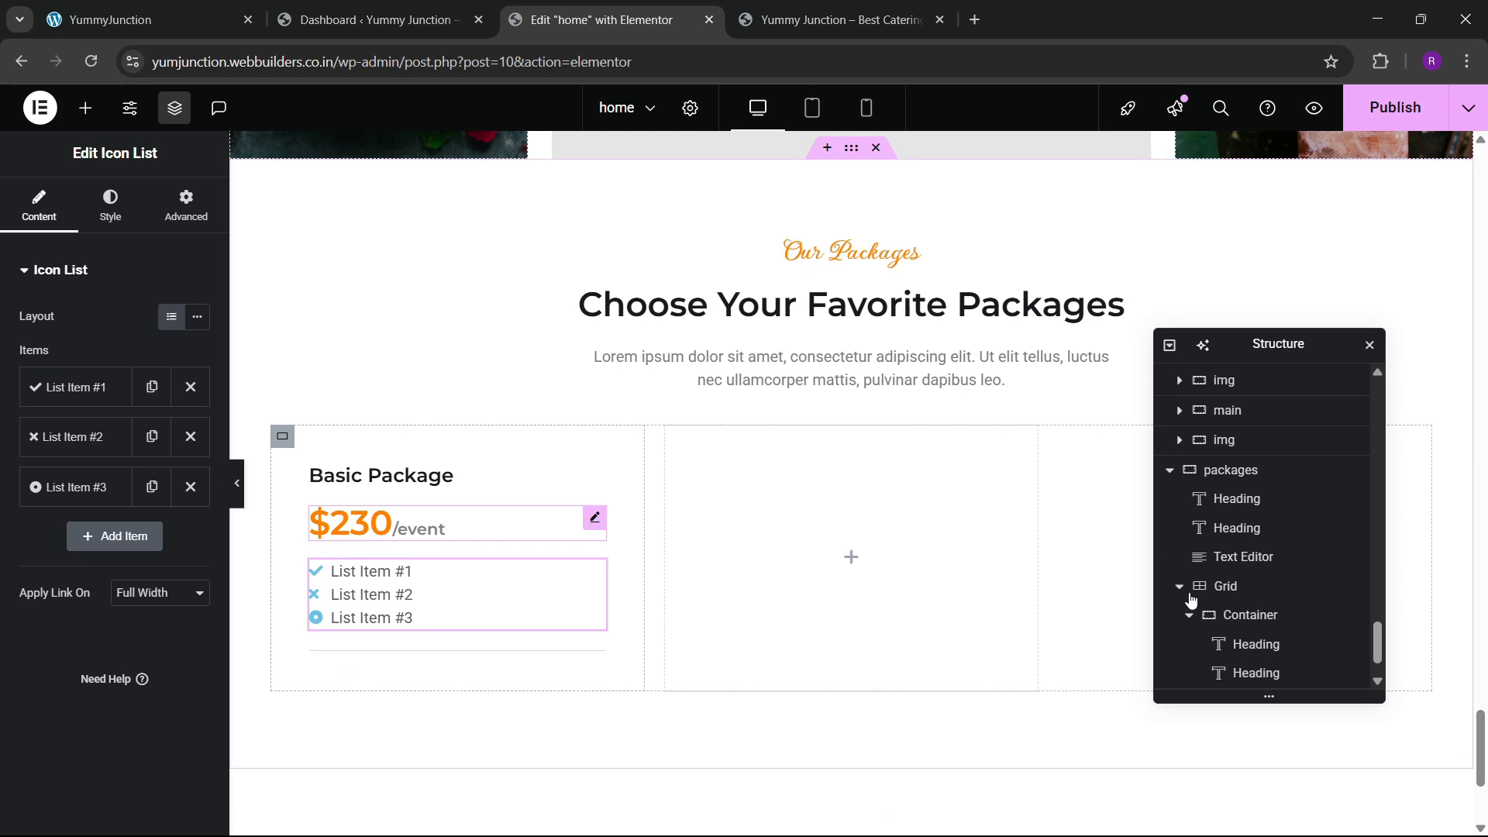
{"action": "scroll", "coordinate": [1225, 620], "scroll_direction": "down", "scroll_amount": 2}
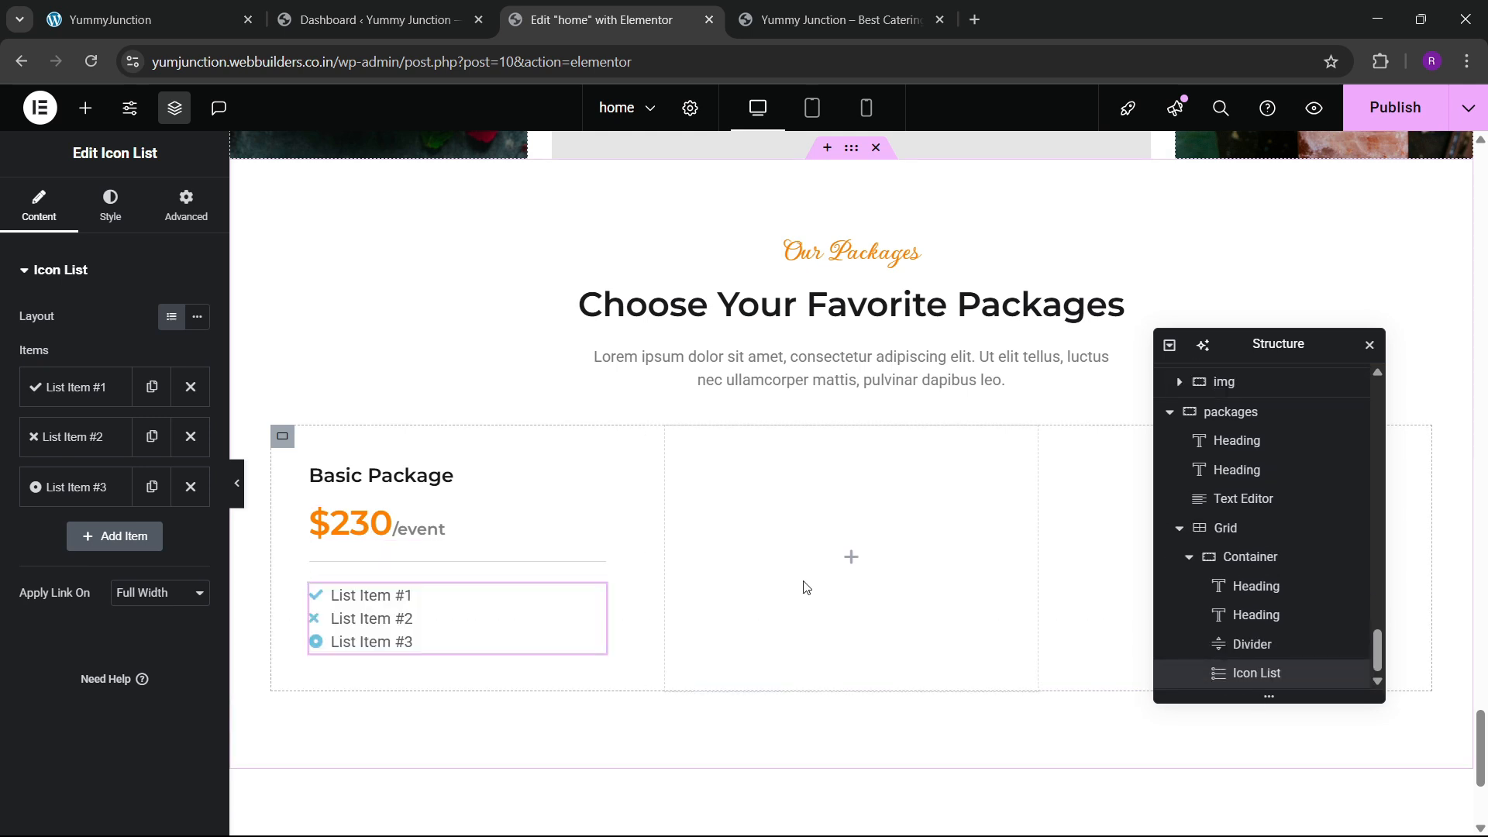
Copy the 5 Appetizers Menu text from the reference site and use it as the first icon list item's text
{"action": "left_click", "coordinate": [181, 8]}
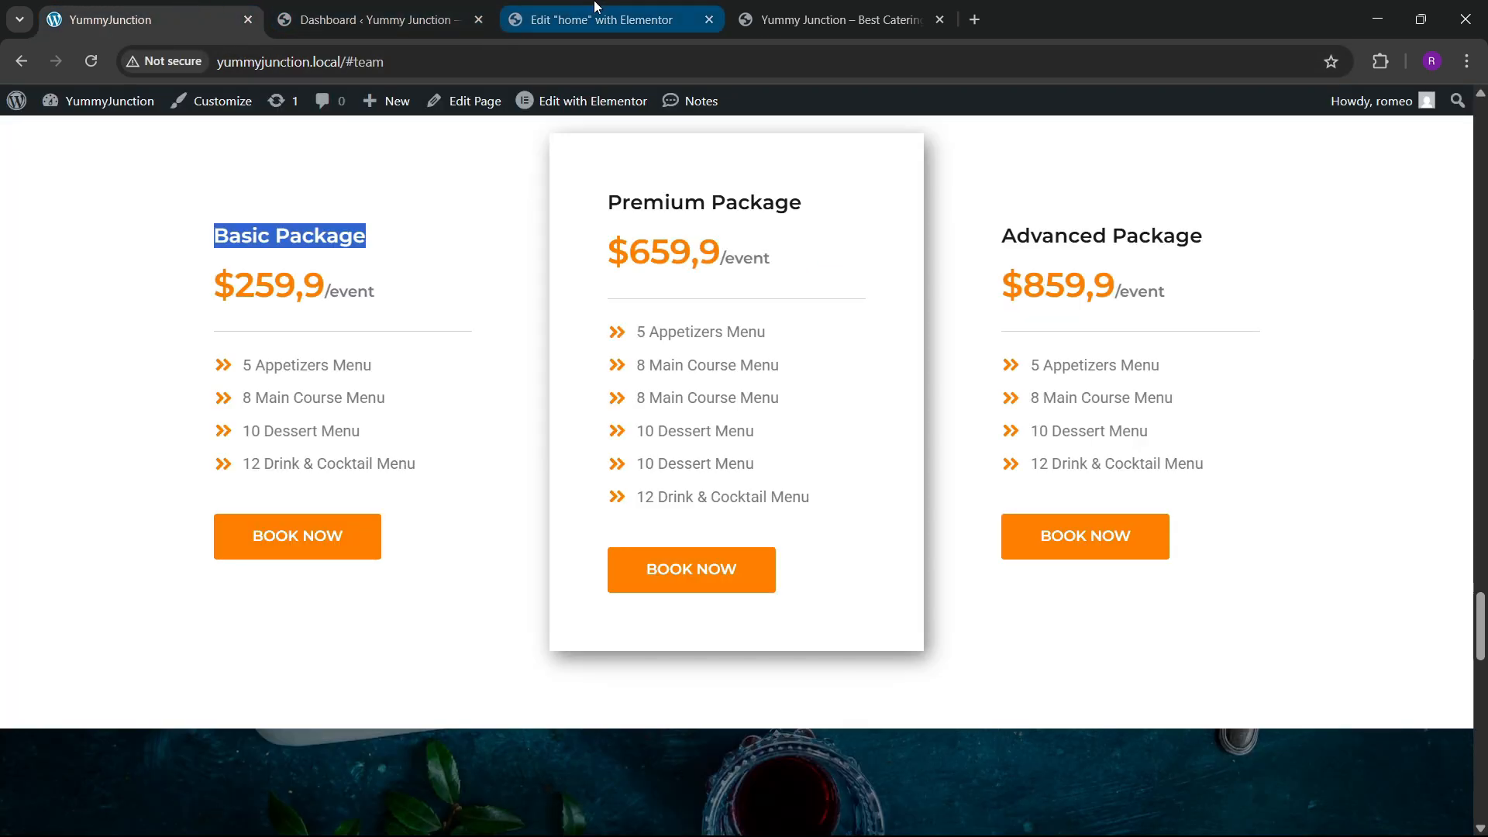
{"action": "left_click_drag", "start_coordinate": [242, 365], "coordinate": [383, 379]}
{"action": "key", "text": "ctrl+c"}
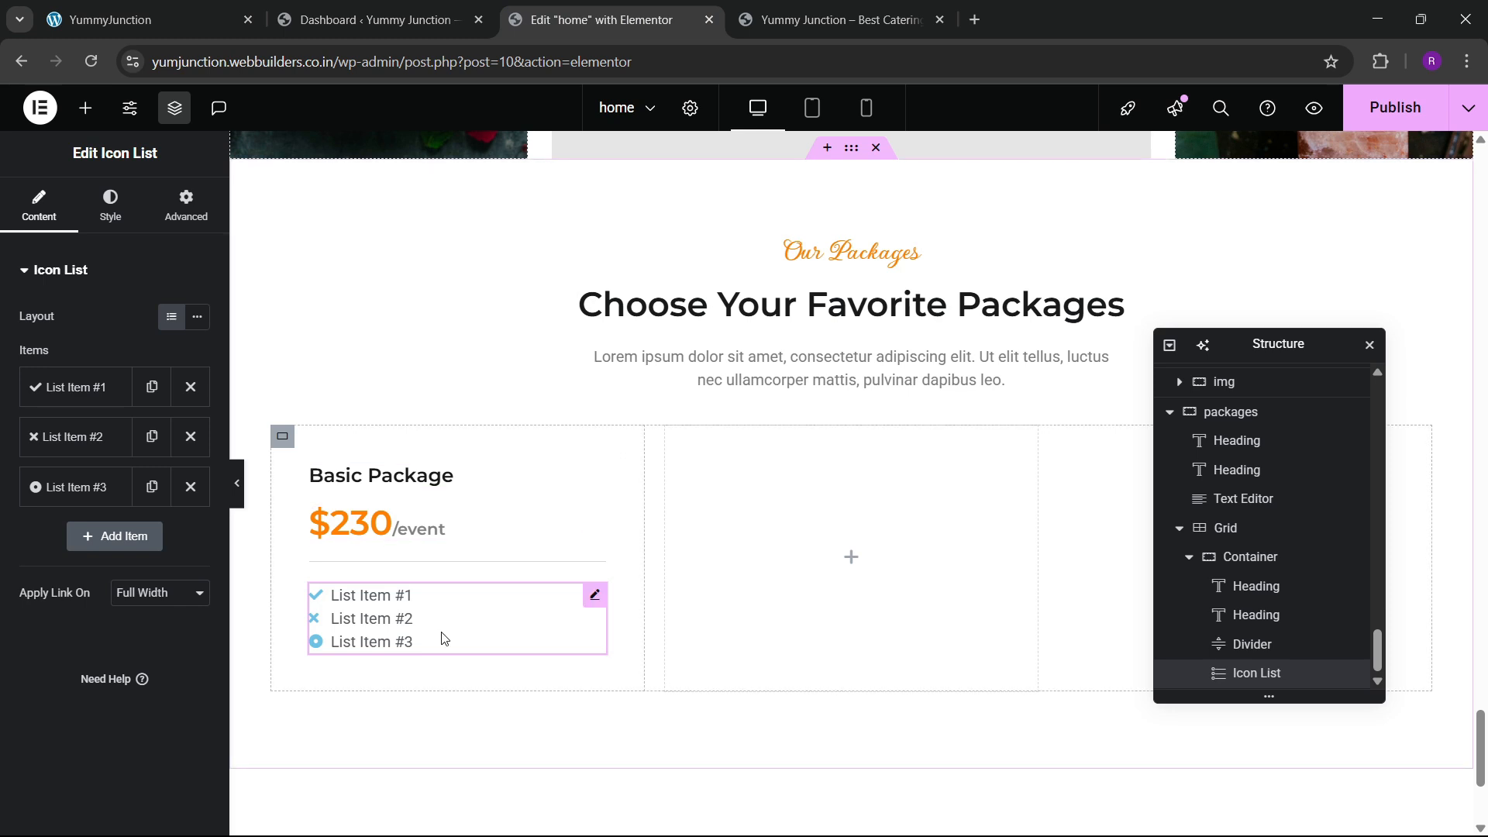
{"action": "left_click", "coordinate": [75, 387]}
{"action": "triple_click", "coordinate": [92, 459]}
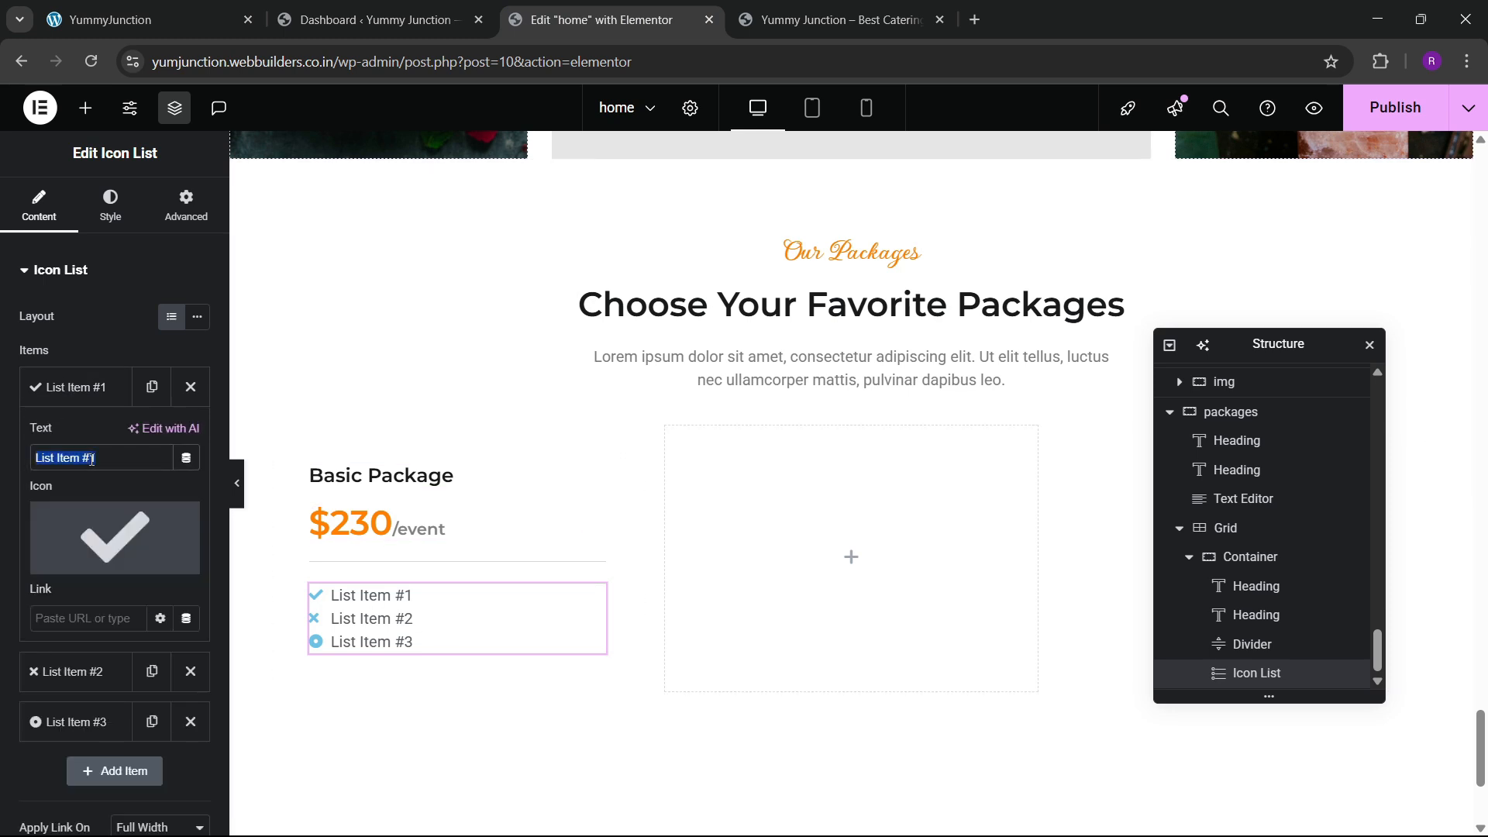
{"action": "key", "text": "ctrl+v"}
Delete List Item #2 and List Item #3 from the icon list and open the remaining item's settings
{"action": "left_click", "coordinate": [106, 395]}
{"action": "left_click", "coordinate": [191, 432]}
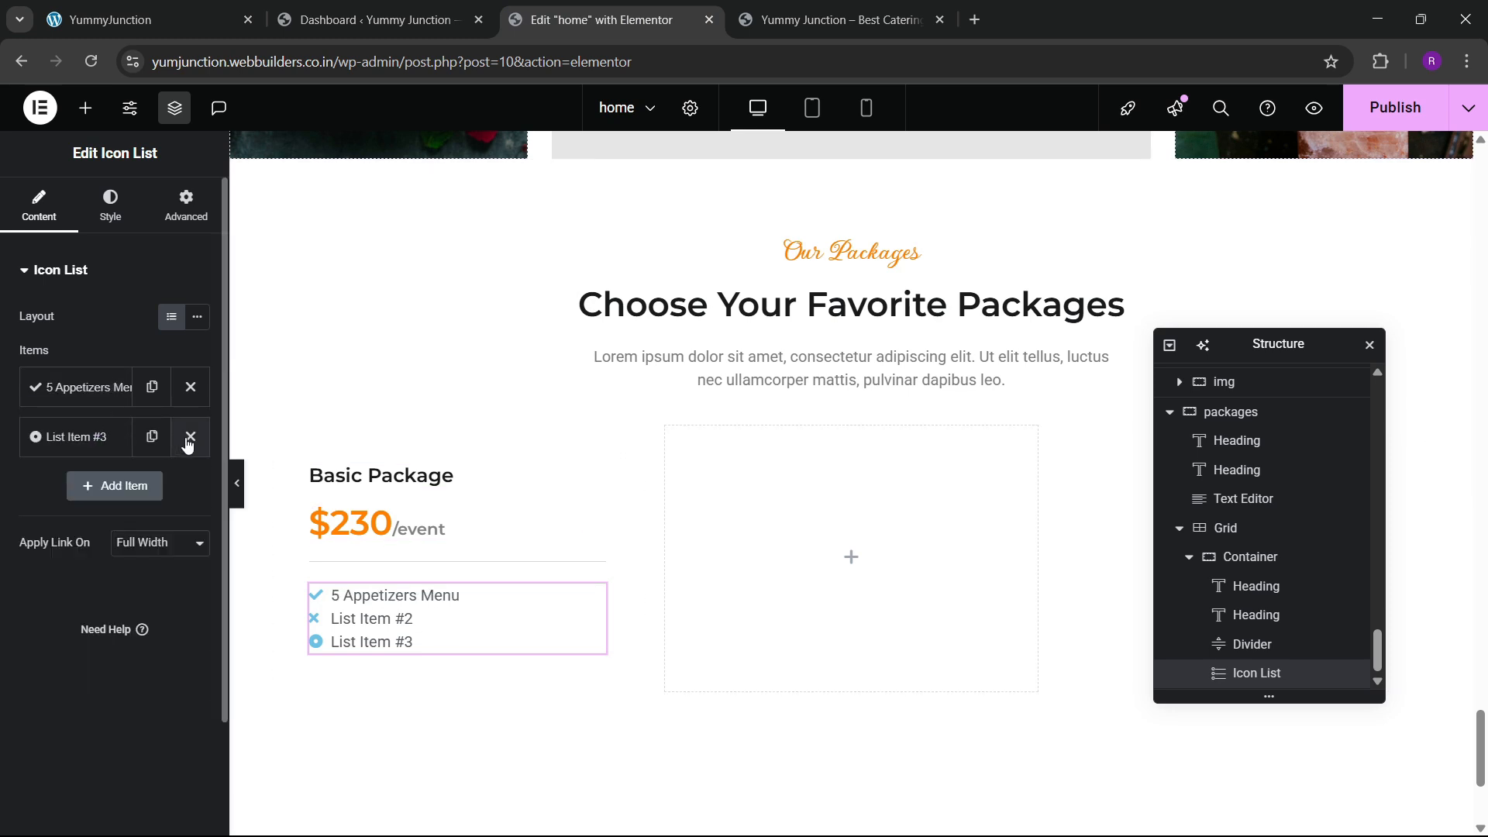
{"action": "left_click", "coordinate": [191, 432]}
{"action": "left_click", "coordinate": [132, 388]}
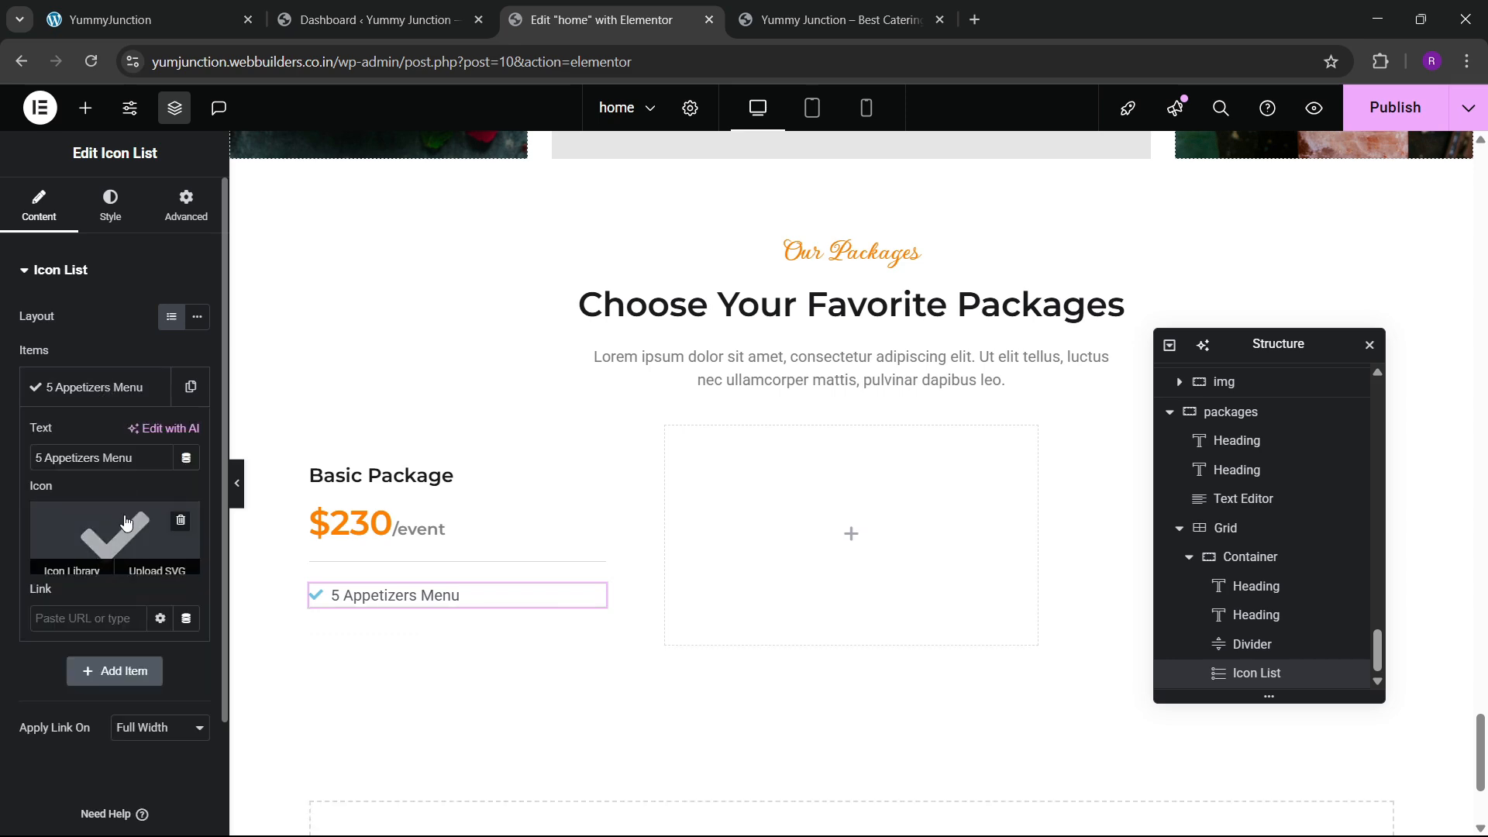
Replace the 5 Appetizers Menu item's check icon with the double right angle icon, checking the choice against the reference site
{"action": "left_click", "coordinate": [70, 564]}
{"action": "type", "text": "angle"}
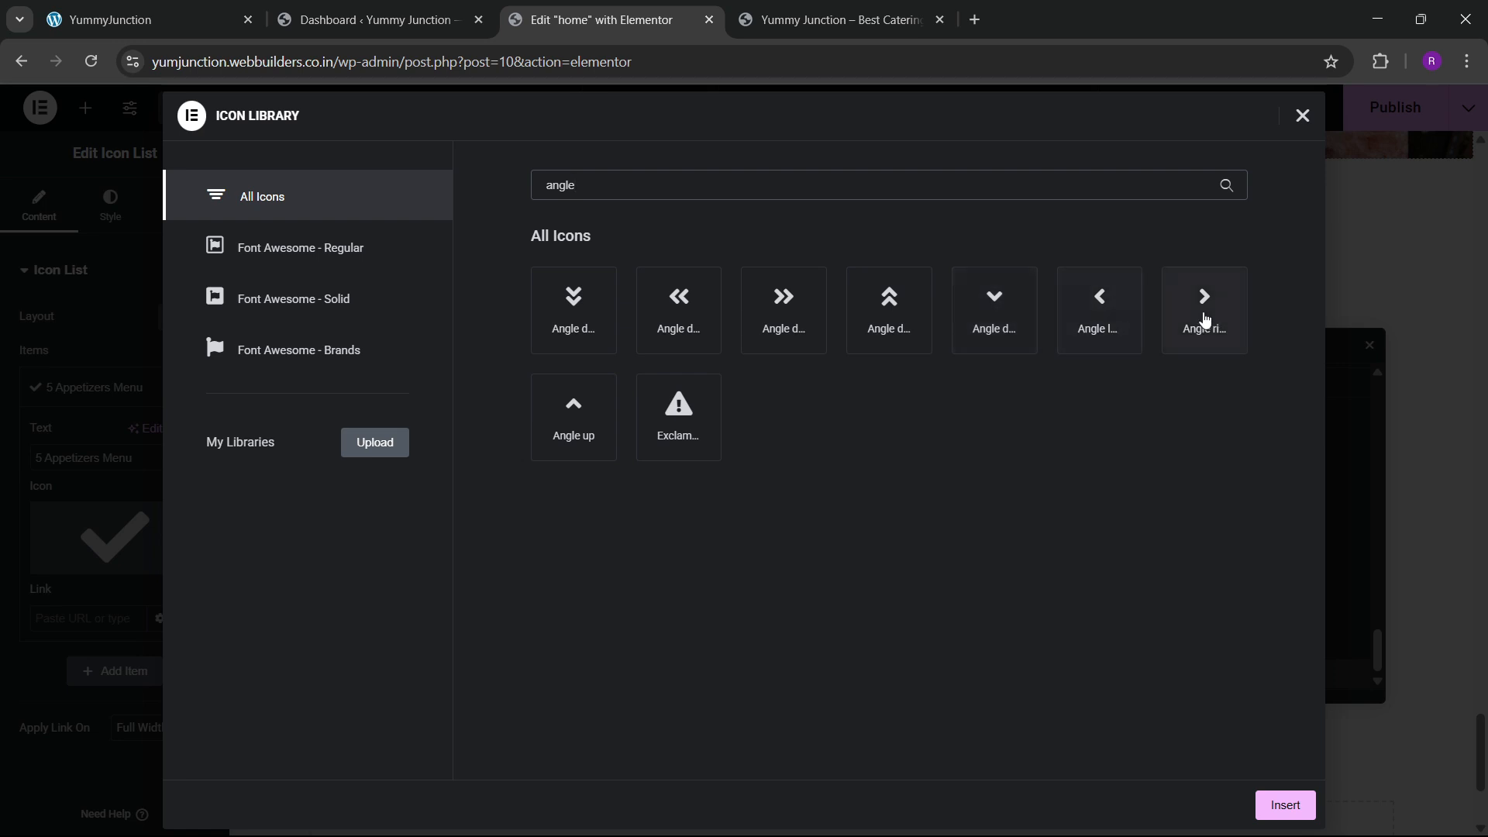
{"action": "left_click", "coordinate": [772, 340]}
{"action": "left_click", "coordinate": [198, 10]}
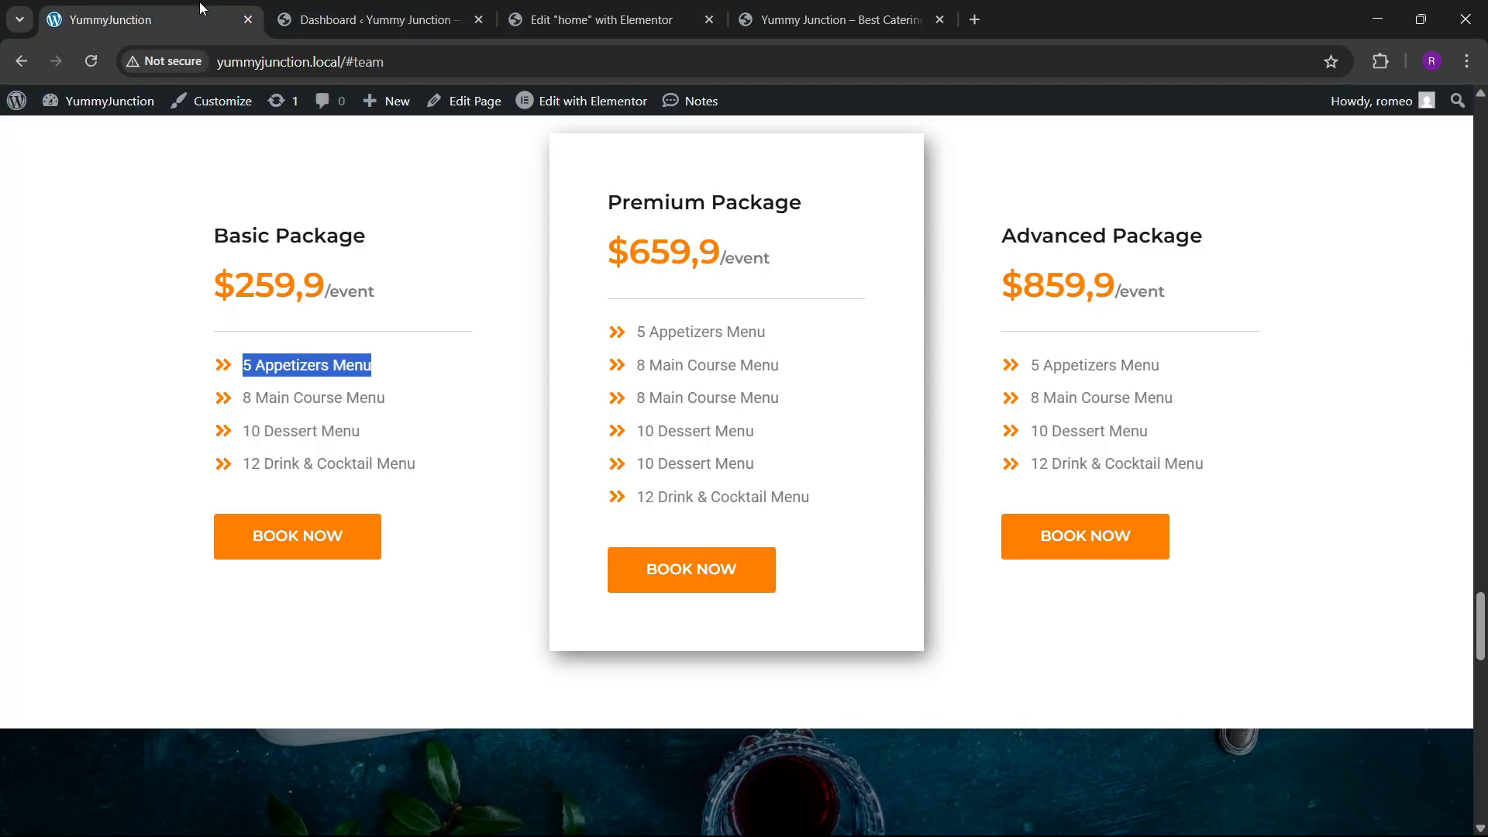
{"action": "left_click", "coordinate": [610, 8]}
{"action": "left_click", "coordinate": [1310, 810]}
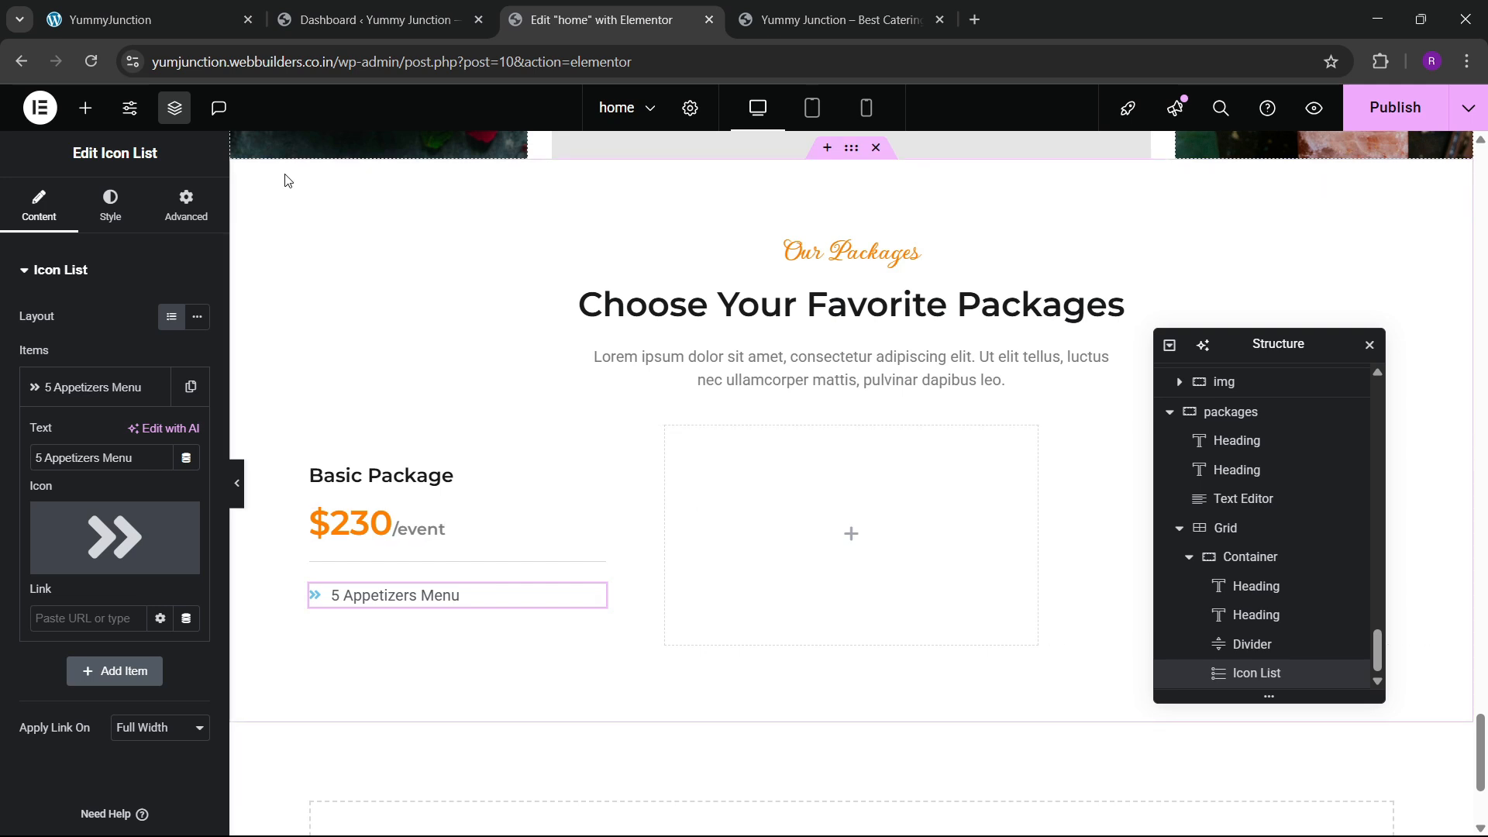
Set the icon list's icon color to the orange global color and its size to 20 px, comparing with the reference site
{"action": "left_click", "coordinate": [110, 218]}
{"action": "left_click", "coordinate": [79, 517]}
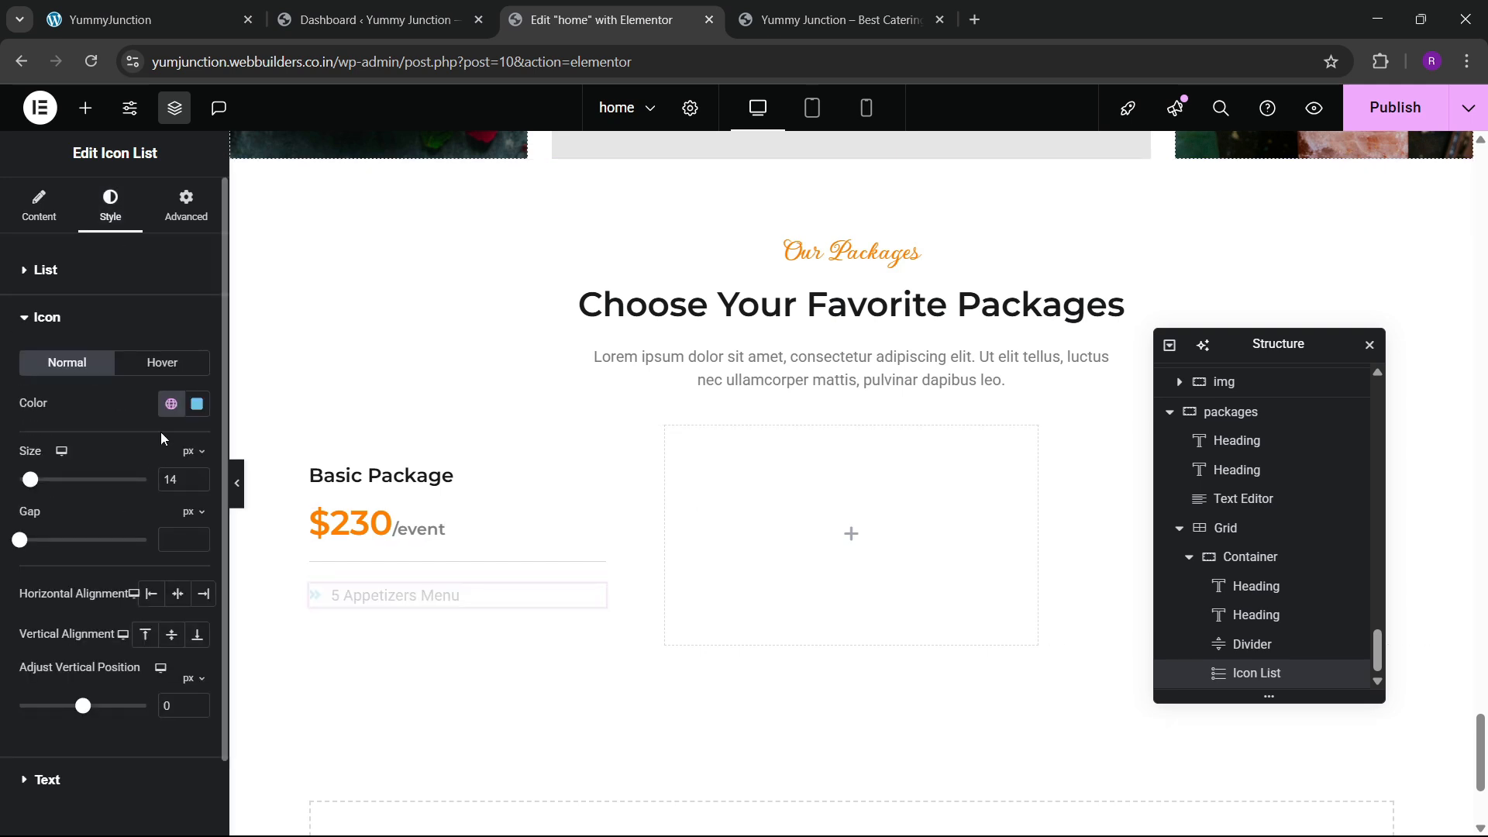
{"action": "left_click", "coordinate": [171, 403]}
{"action": "left_click", "coordinate": [83, 650]}
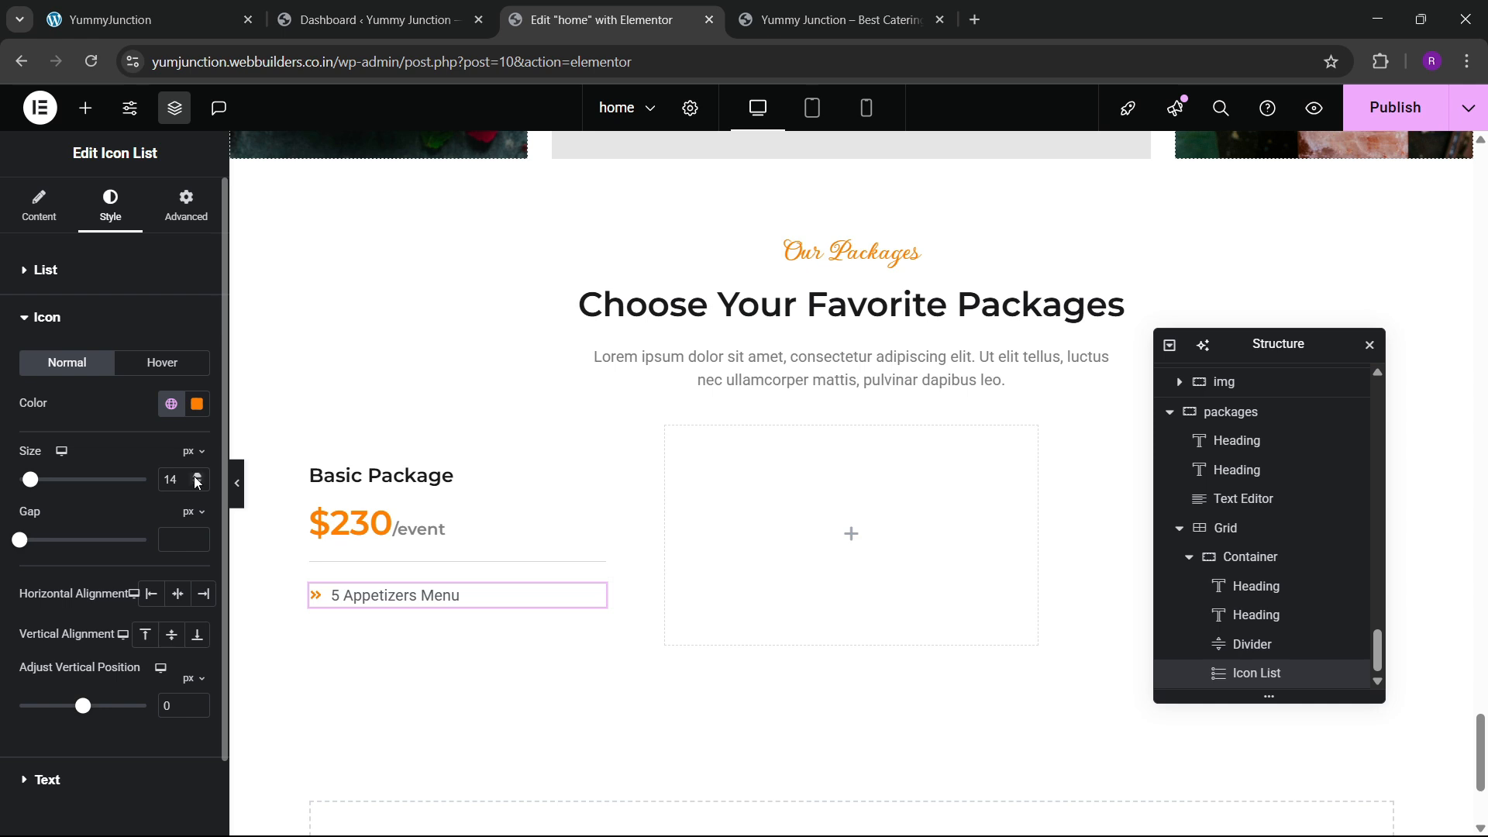
{"action": "left_click", "coordinate": [197, 478]}
{"action": "left_click", "coordinate": [196, 478]}
{"action": "left_click", "coordinate": [197, 477]}
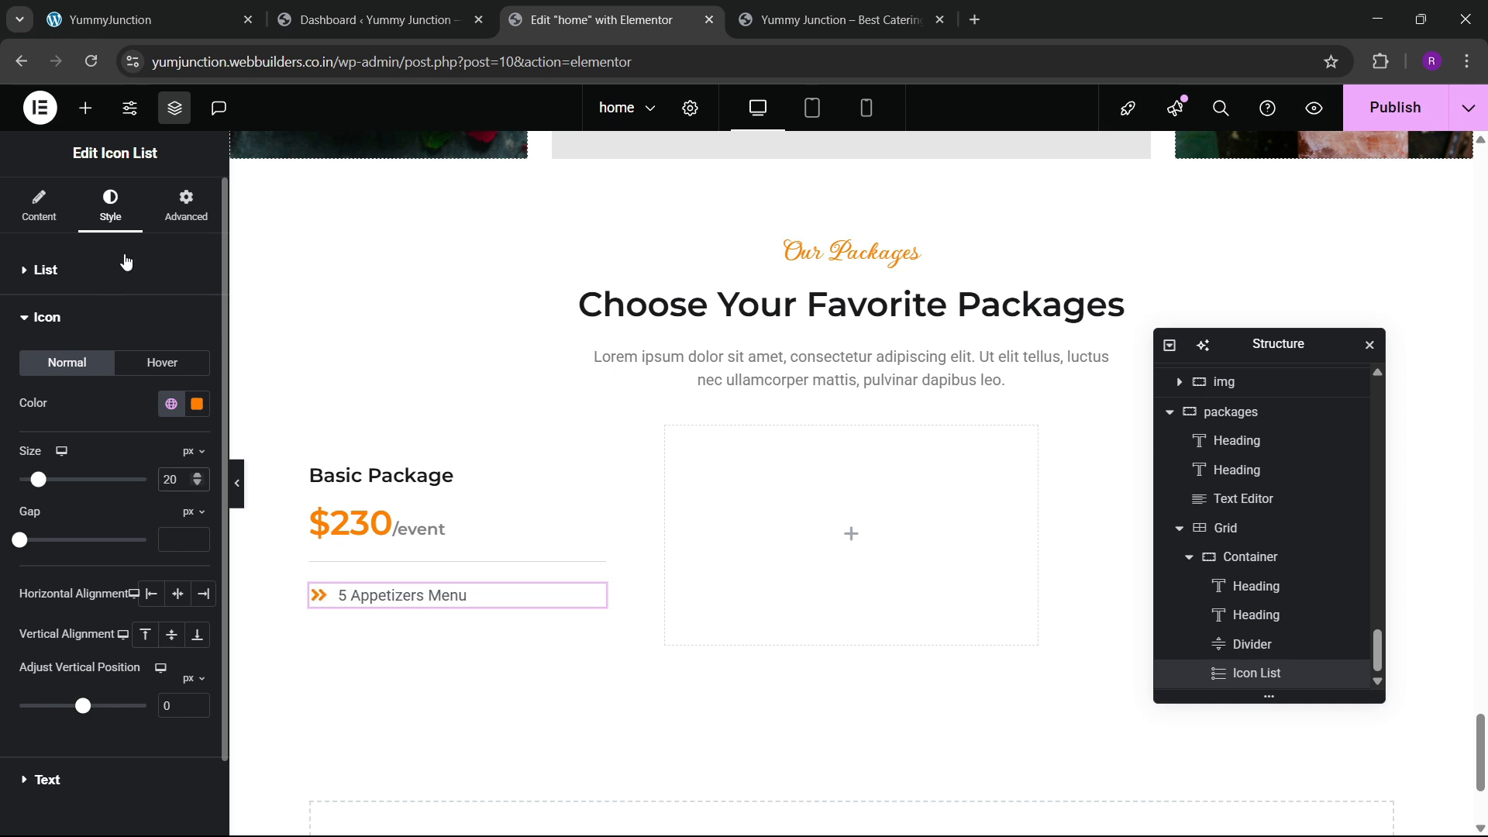
{"action": "left_click", "coordinate": [140, 6]}
{"action": "left_click", "coordinate": [601, 20]}
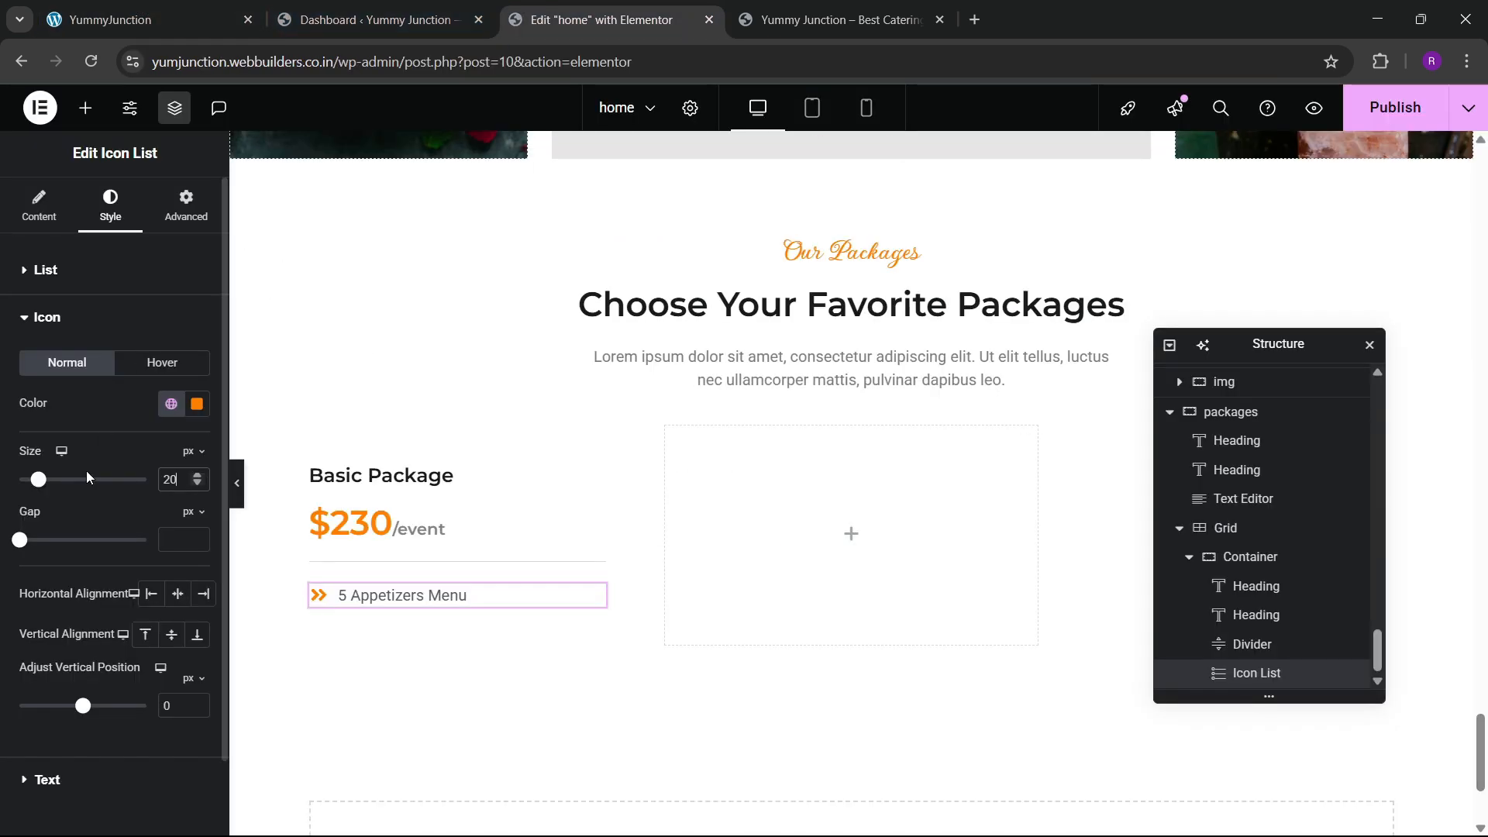
Set the icon list's text color to the medium grey global color and compare it with the reference site
{"action": "left_click", "coordinate": [68, 784]}
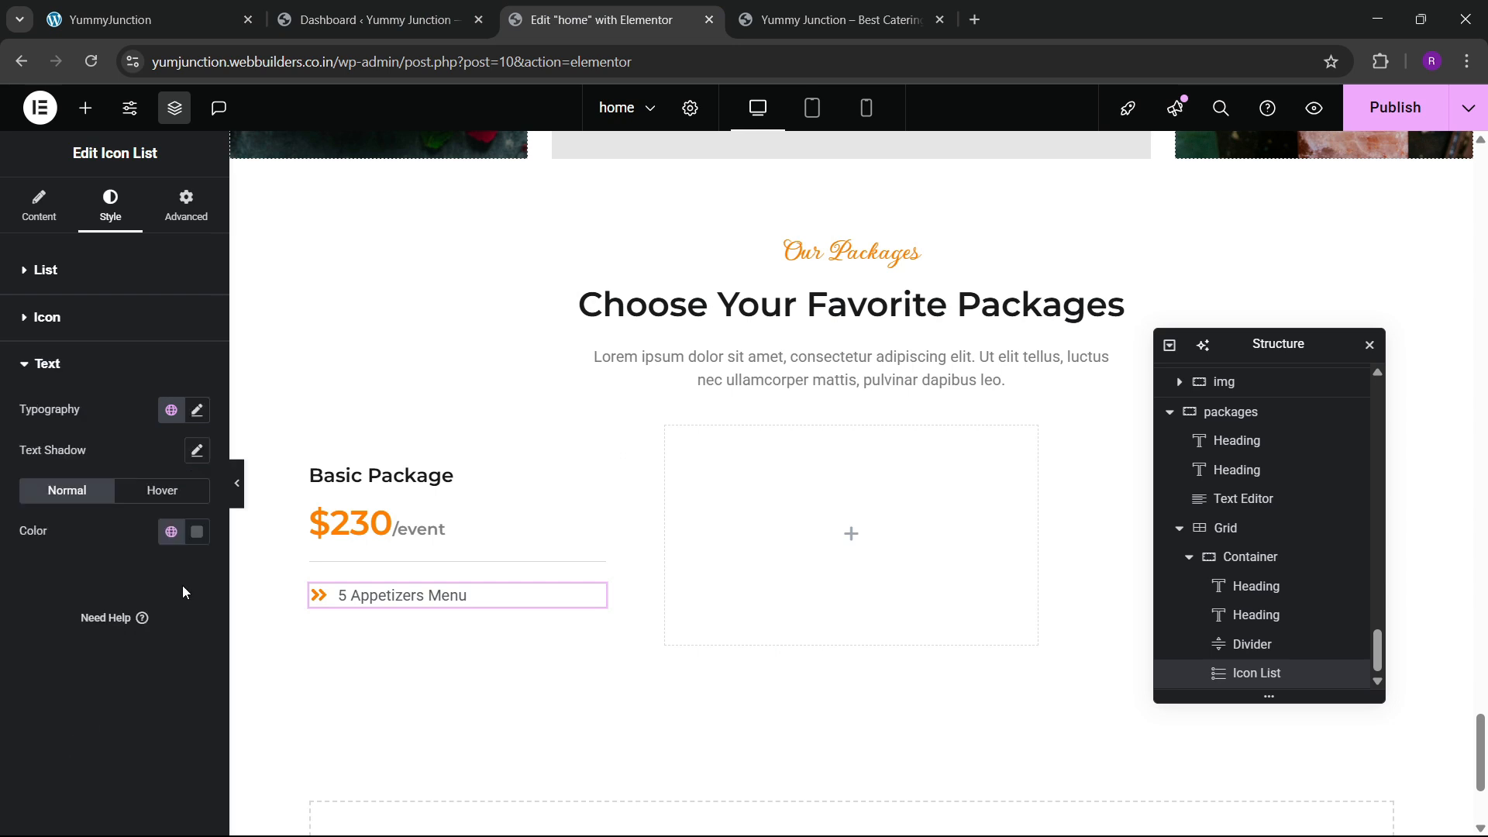
{"action": "left_click", "coordinate": [172, 531]}
{"action": "left_click", "coordinate": [109, 493]}
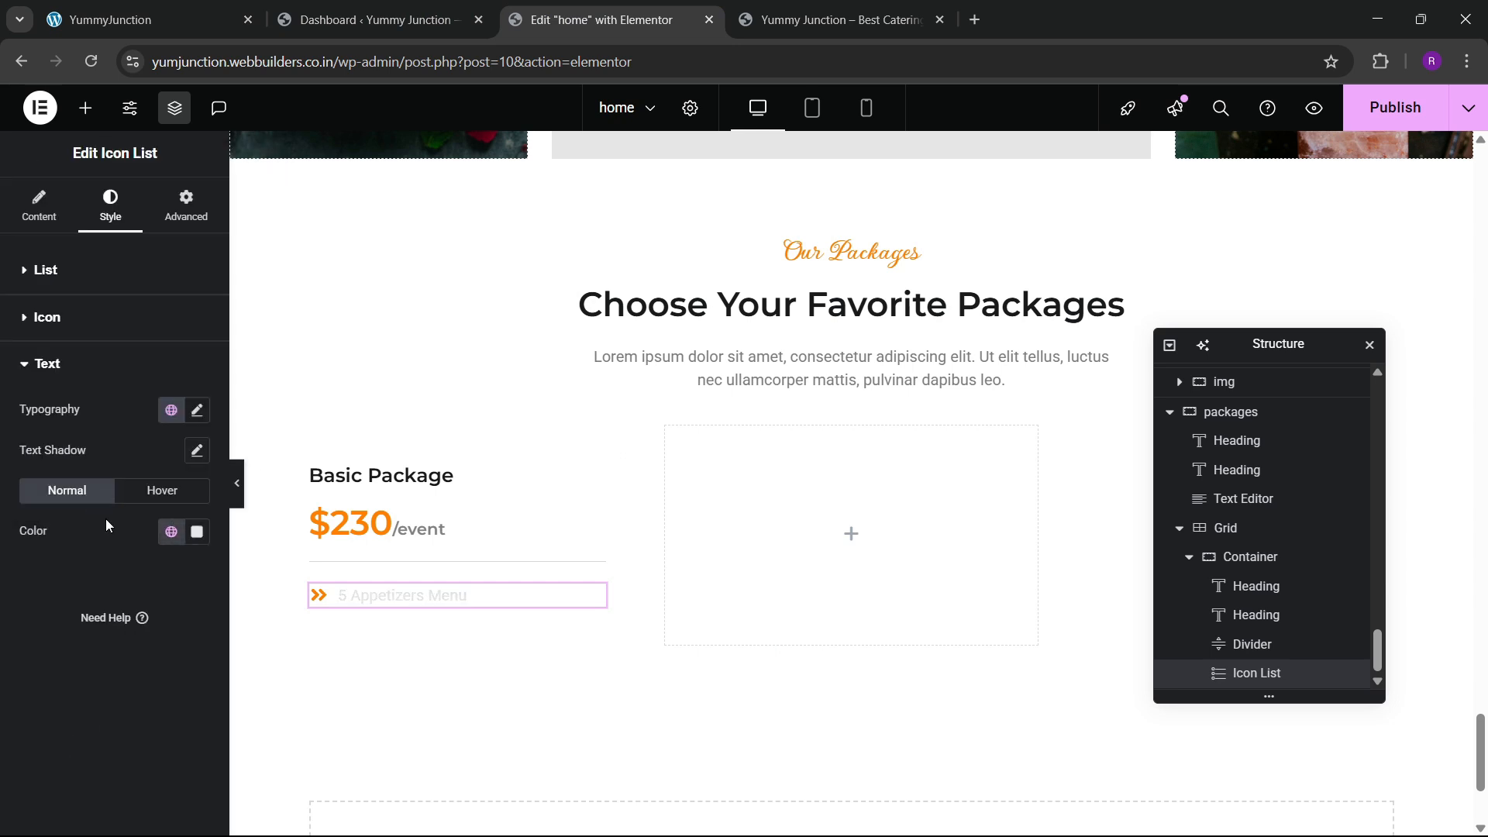
{"action": "left_click", "coordinate": [171, 530]}
{"action": "left_click", "coordinate": [109, 455]}
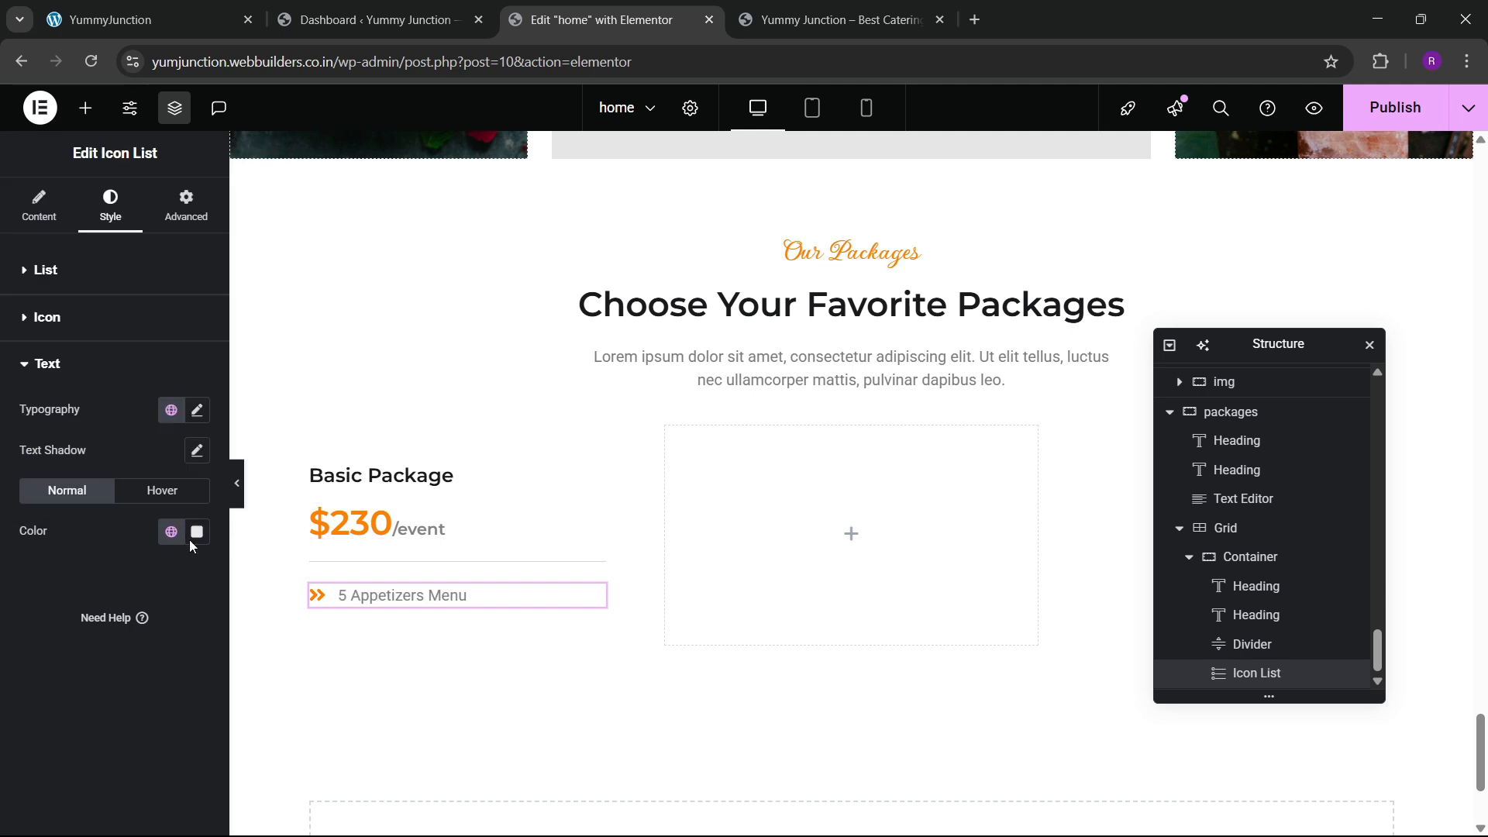
{"action": "left_click", "coordinate": [147, 19]}
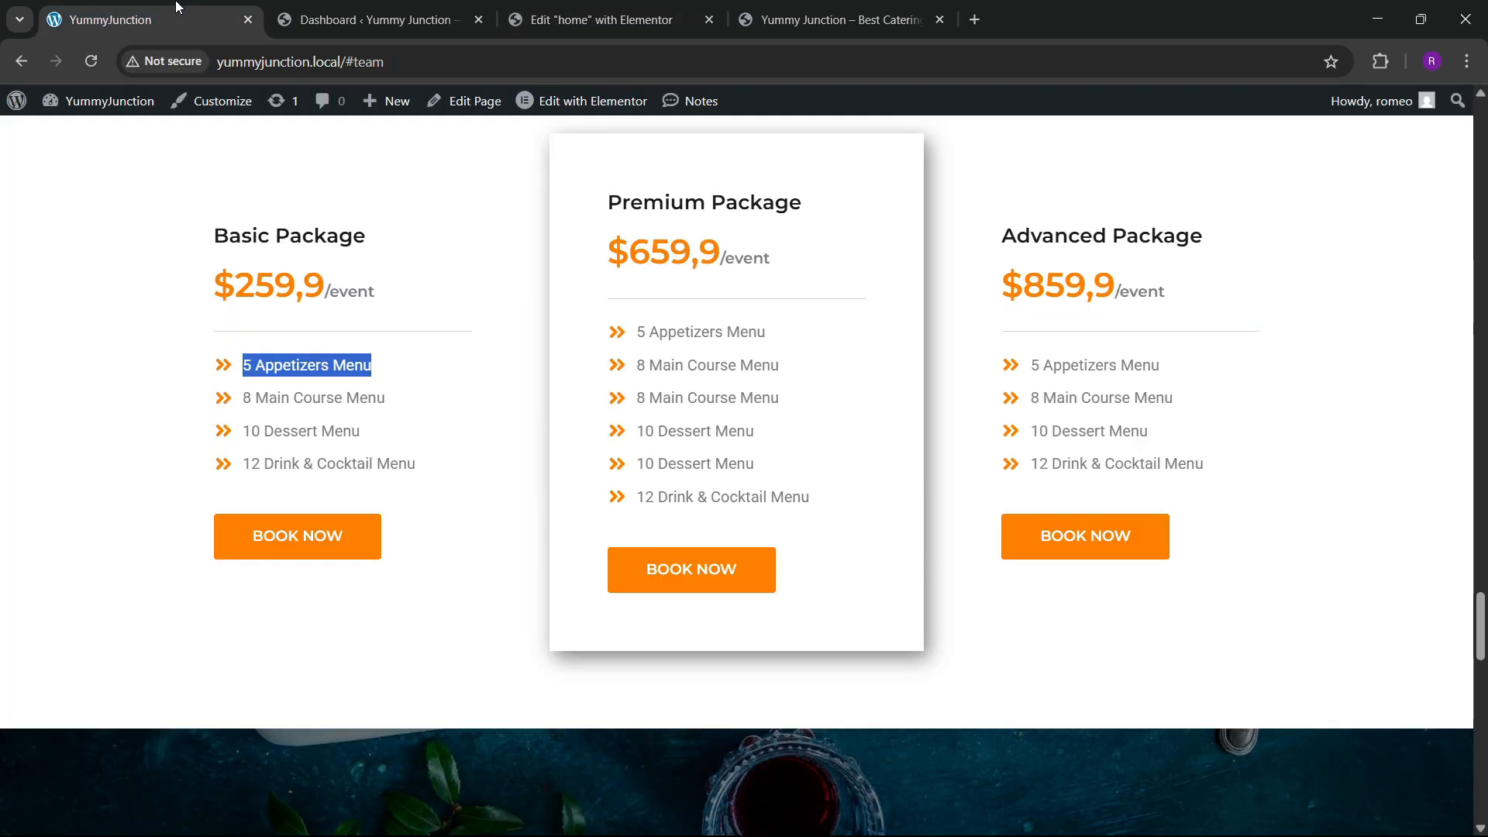
{"action": "left_click", "coordinate": [601, 19]}
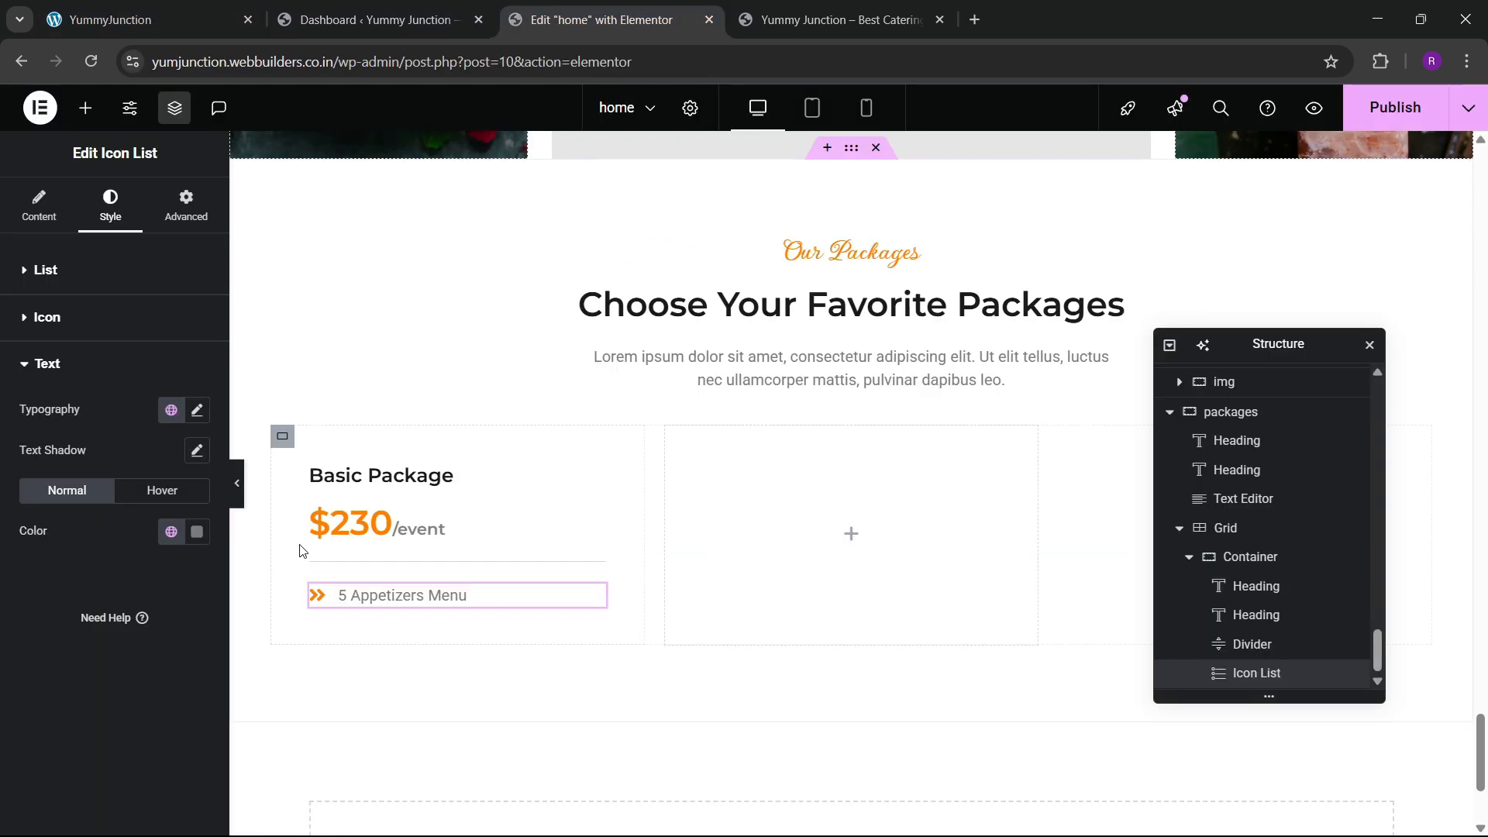
Duplicate the 5 Appetizers Menu item until the icon list has four items
{"action": "left_click", "coordinate": [43, 219]}
{"action": "left_click", "coordinate": [189, 390]}
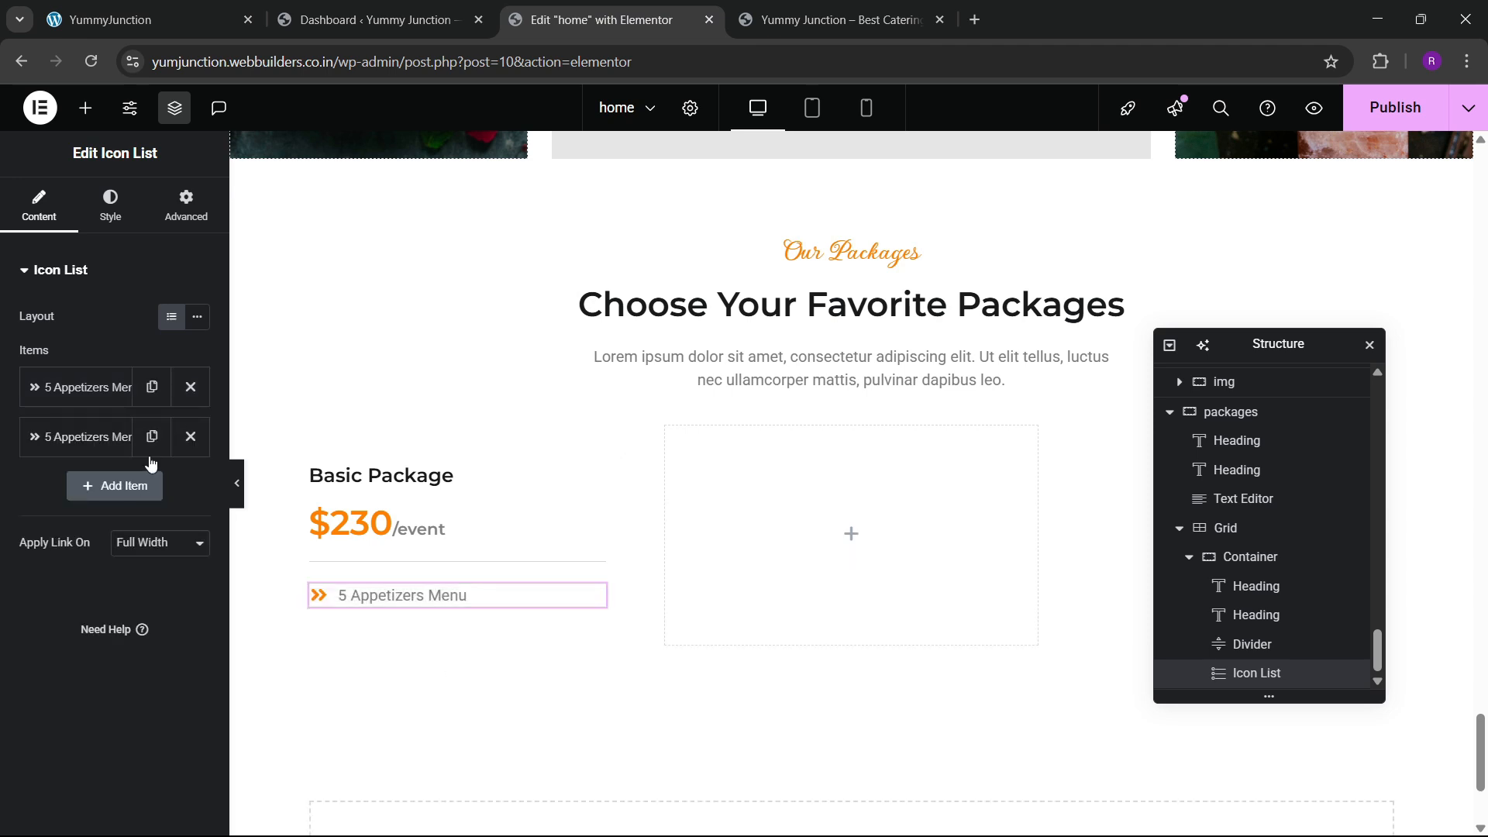
{"action": "left_click", "coordinate": [151, 458]}
{"action": "left_click", "coordinate": [151, 488]}
{"action": "left_click", "coordinate": [190, 539]}
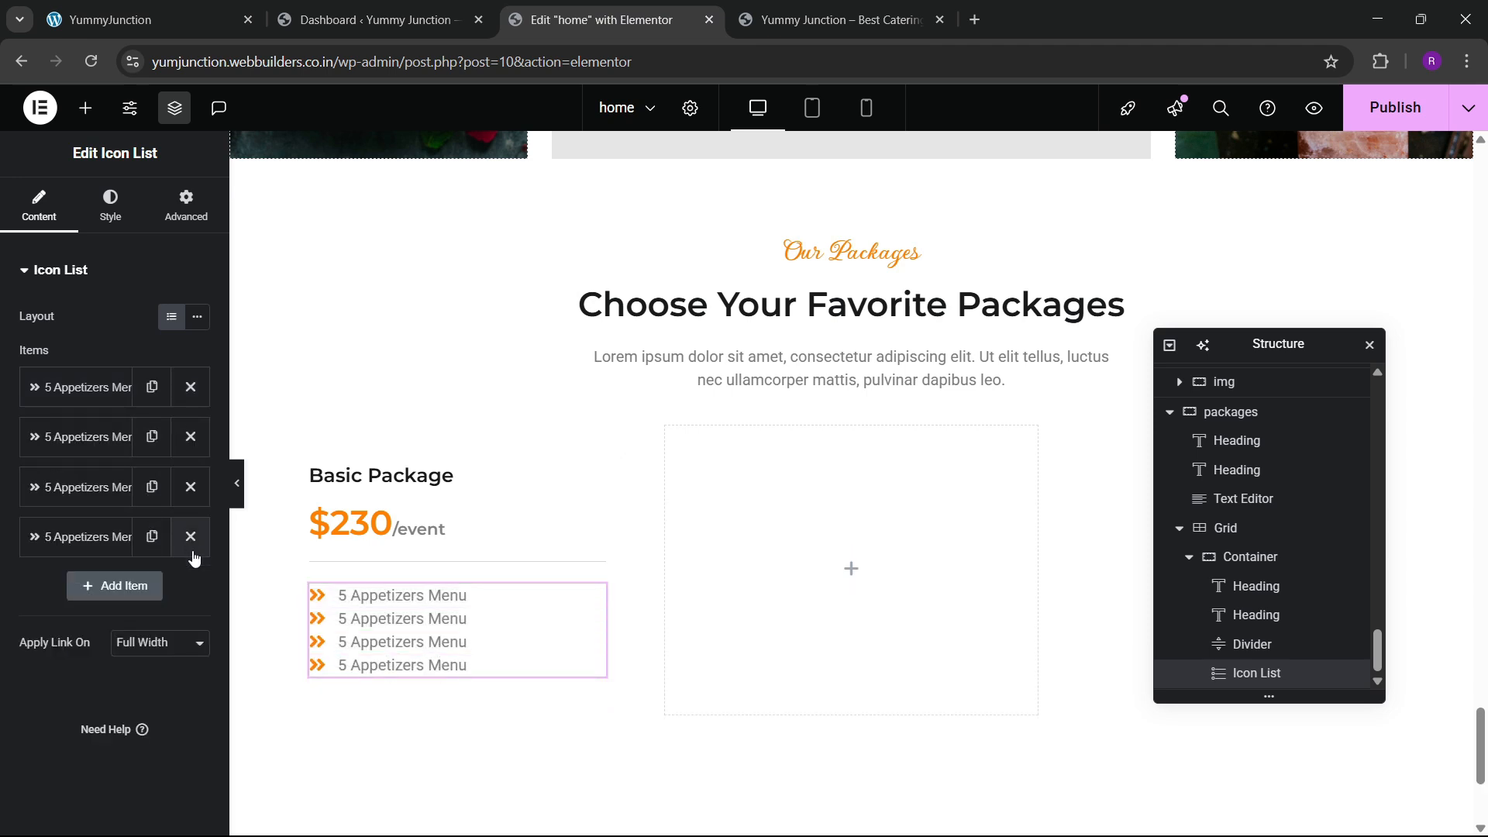
Set the space between the icon list items to 9 px and compare the spacing with the reference site
{"action": "left_click", "coordinate": [109, 215]}
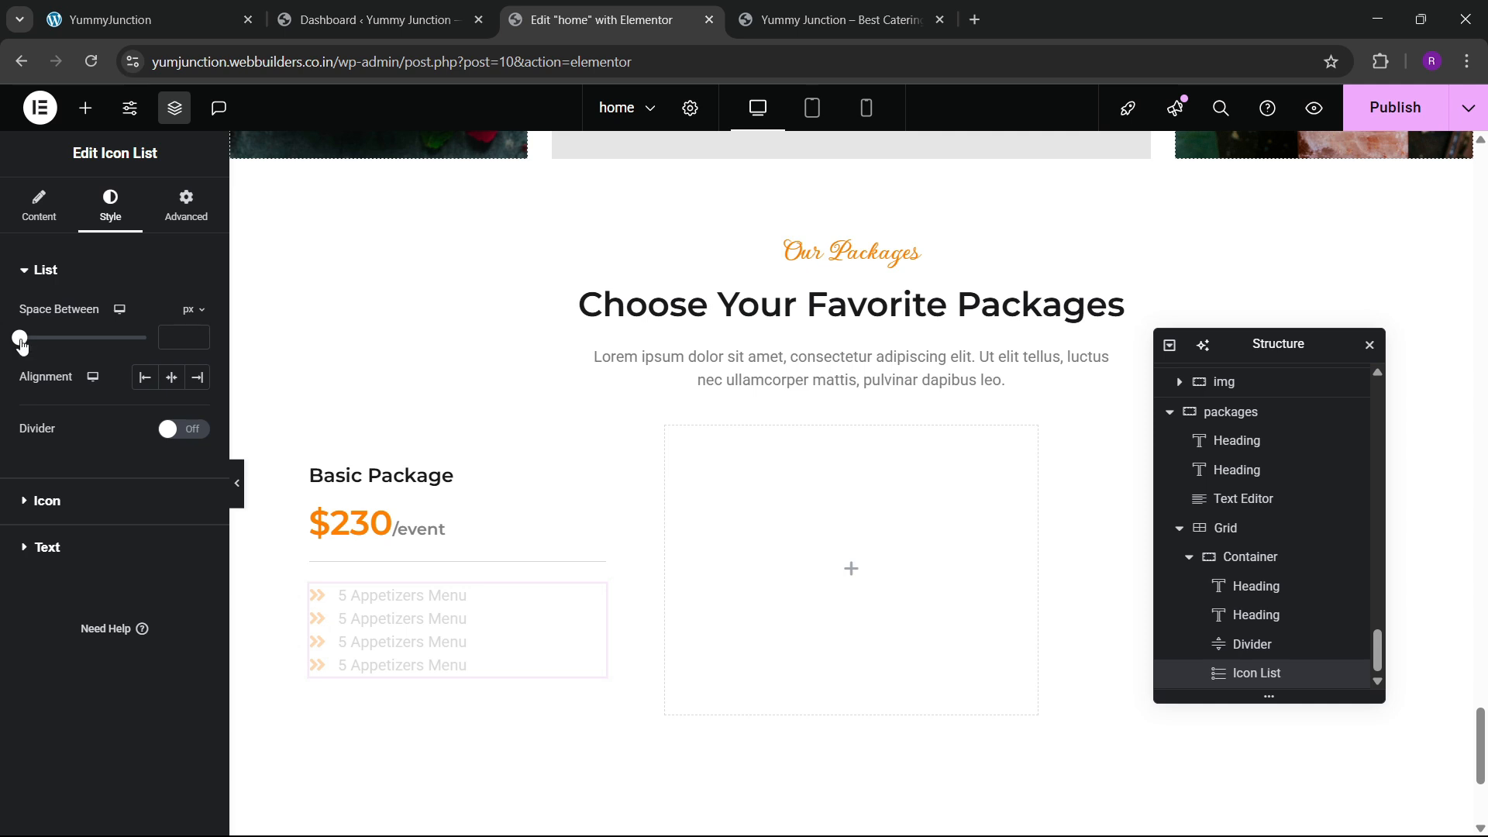
{"action": "left_click_drag", "start_coordinate": [21, 345], "coordinate": [42, 345]}
{"action": "left_click", "coordinate": [157, 6]}
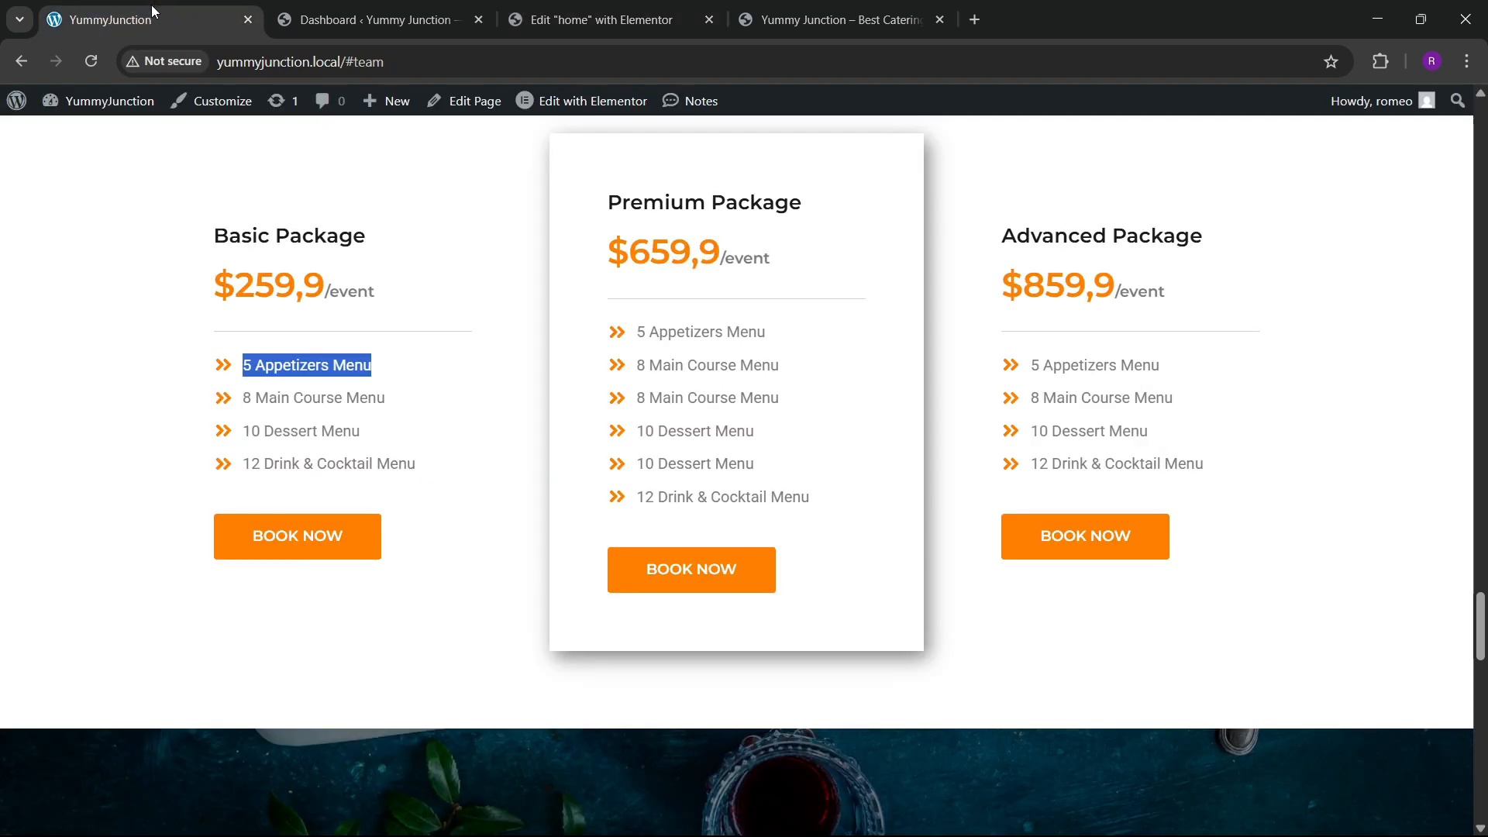
{"action": "left_click", "coordinate": [556, 10]}
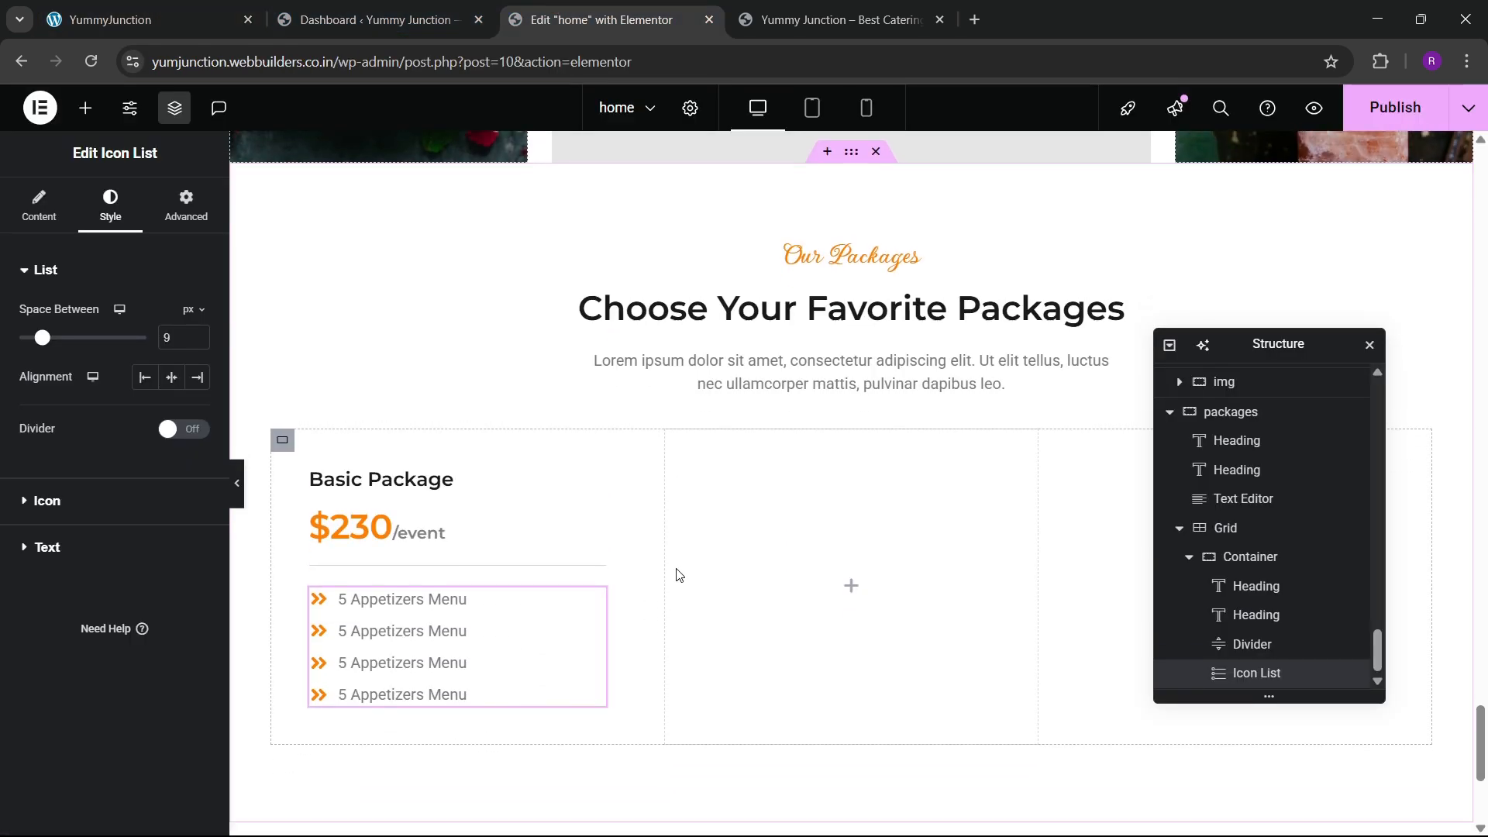
Copy the CONTACT US button above the Services section and paste it below the Basic Package icon list
{"action": "scroll", "coordinate": [675, 574], "scroll_direction": "up", "scroll_amount": 15}
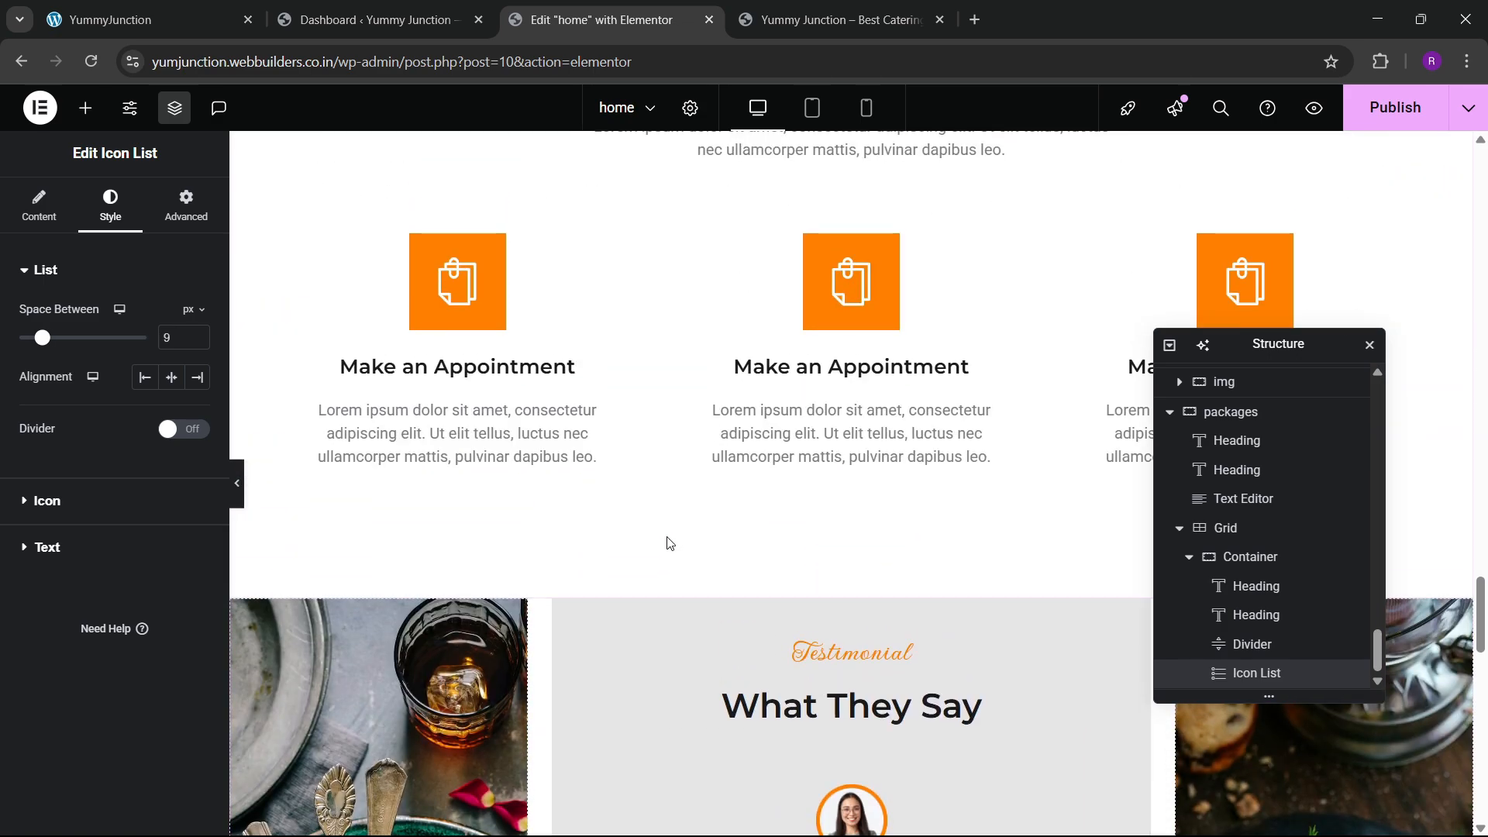
{"action": "scroll", "coordinate": [669, 542], "scroll_direction": "up", "scroll_amount": 15}
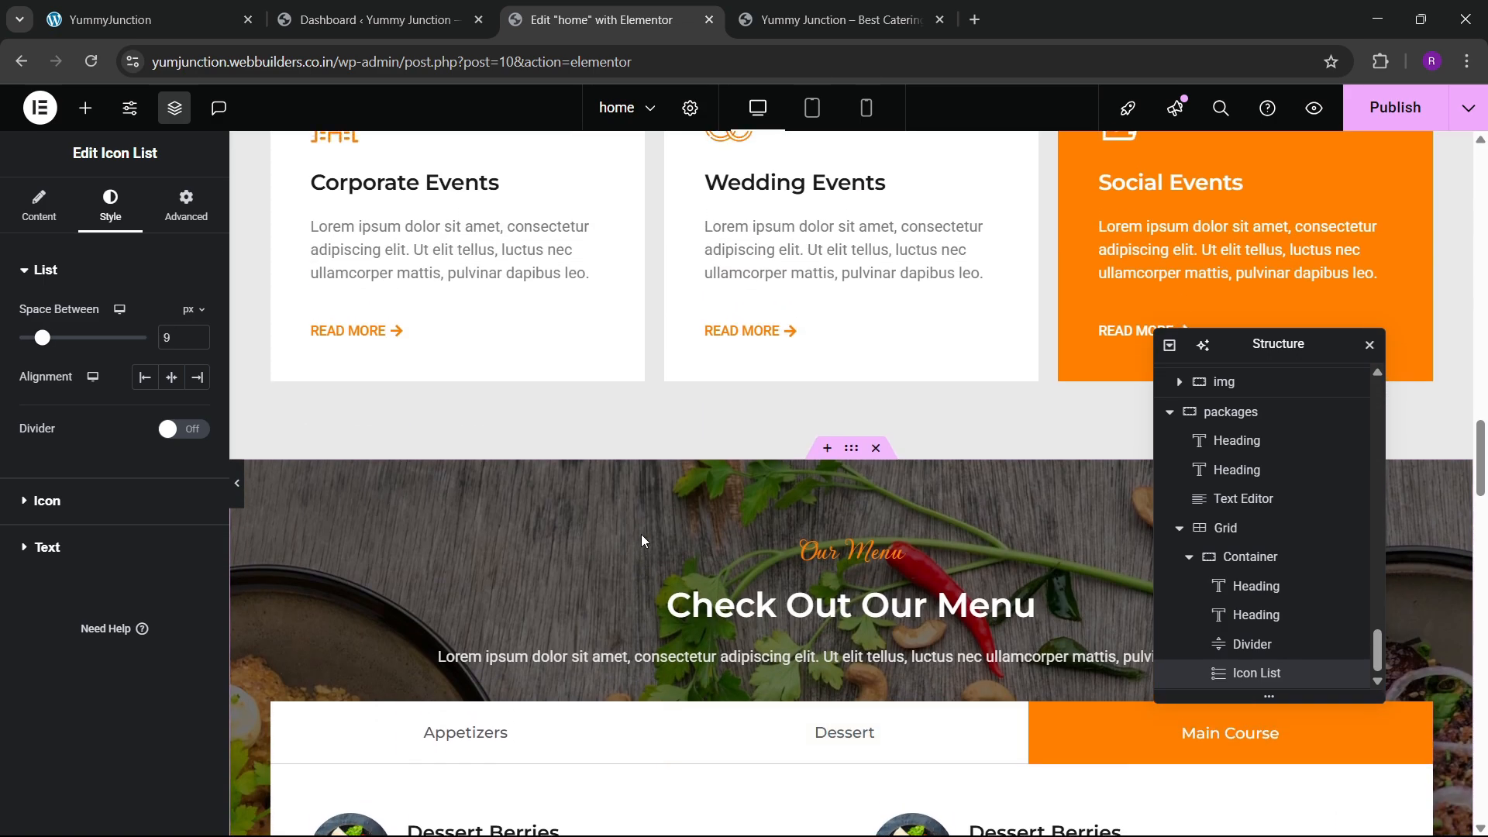
{"action": "scroll", "coordinate": [641, 540], "scroll_direction": "up", "scroll_amount": 8}
{"action": "right_click", "coordinate": [385, 363]}
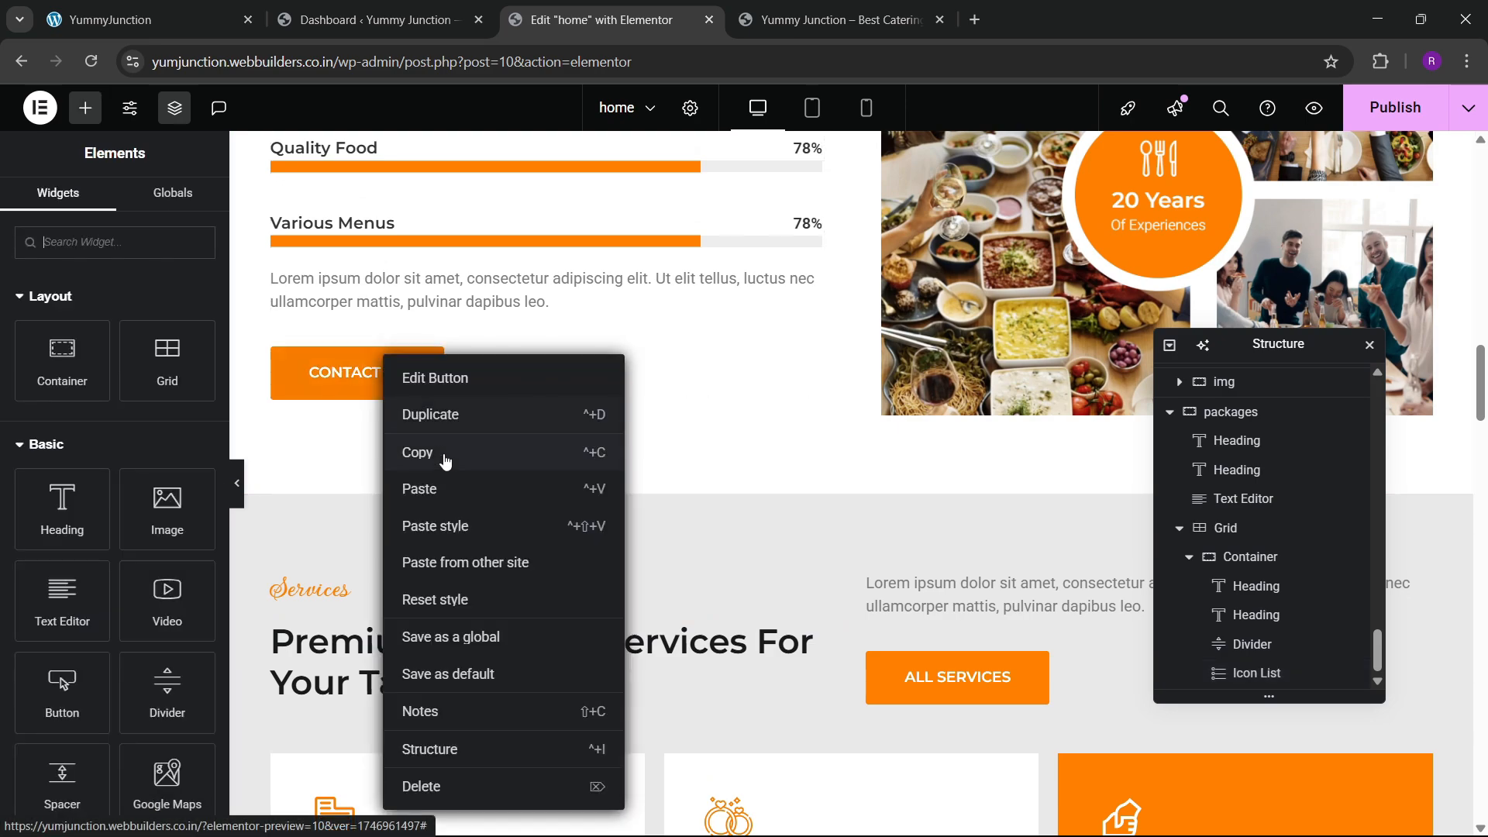
{"action": "left_click", "coordinate": [445, 460]}
{"action": "scroll", "coordinate": [474, 605], "scroll_direction": "down", "scroll_amount": 20}
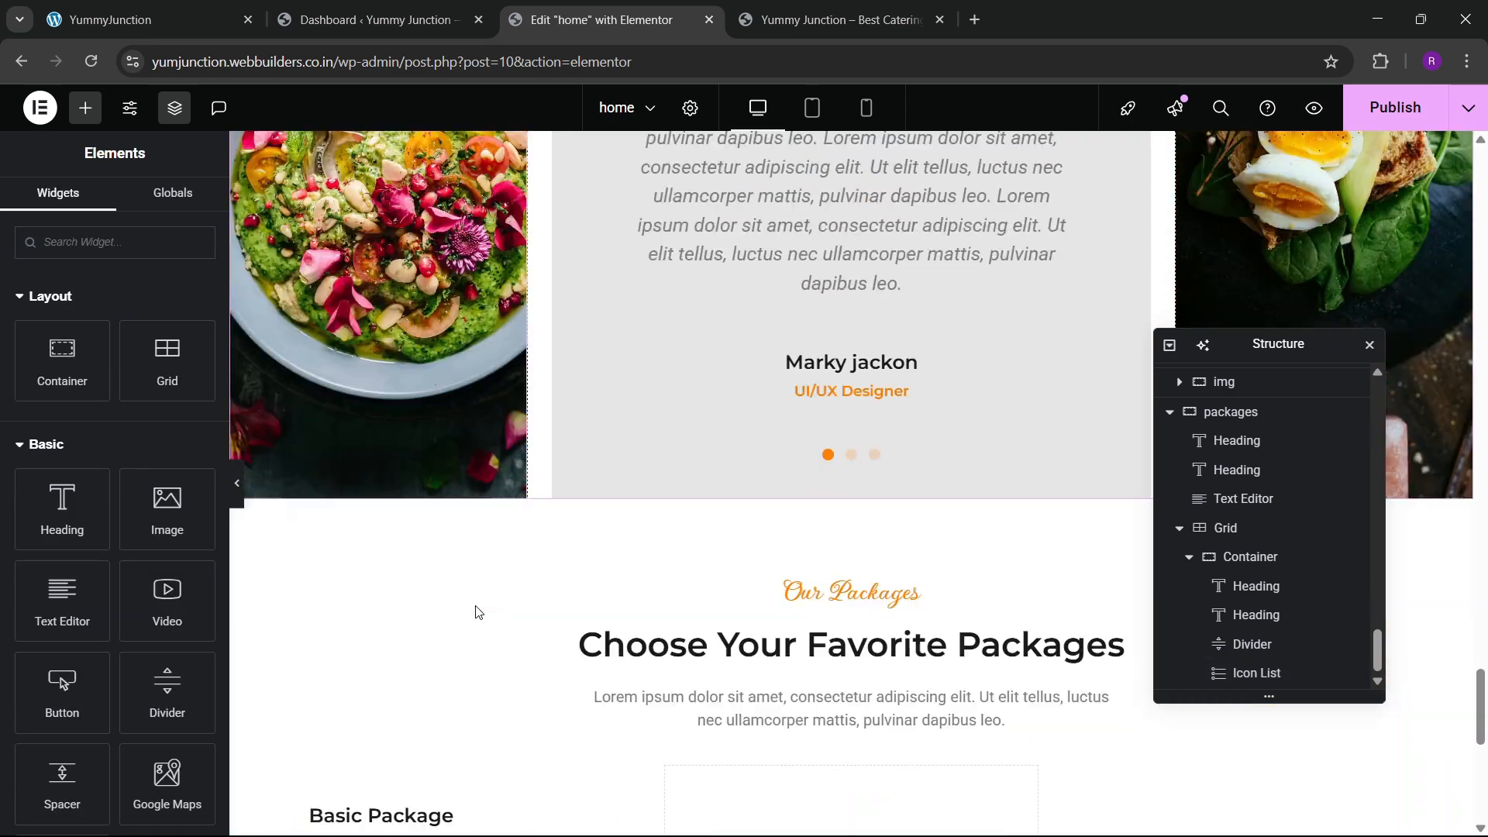
{"action": "scroll", "coordinate": [468, 608], "scroll_direction": "down", "scroll_amount": 8}
{"action": "right_click", "coordinate": [448, 316]}
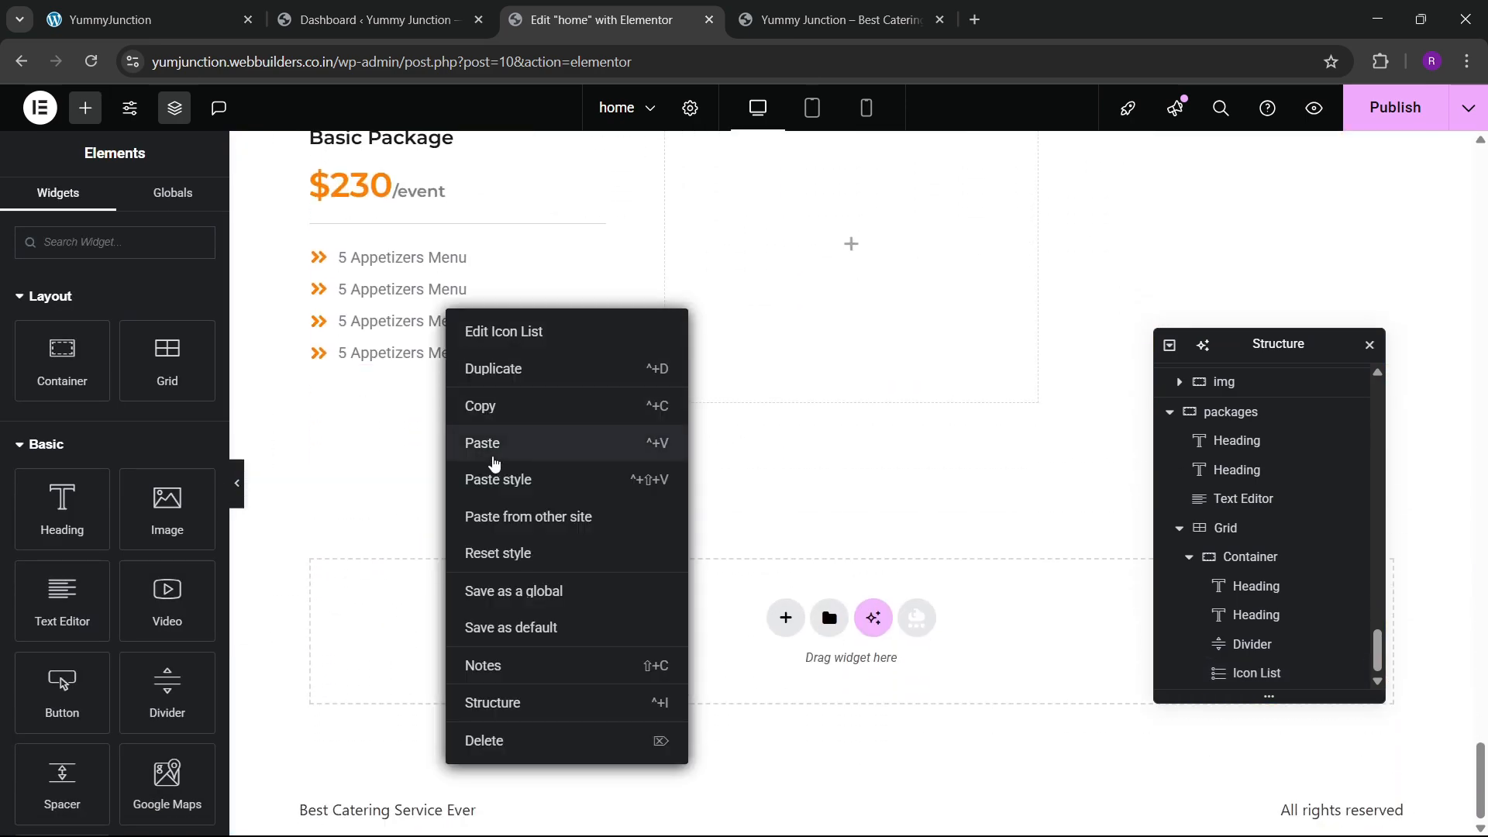
{"action": "left_click", "coordinate": [494, 458]}
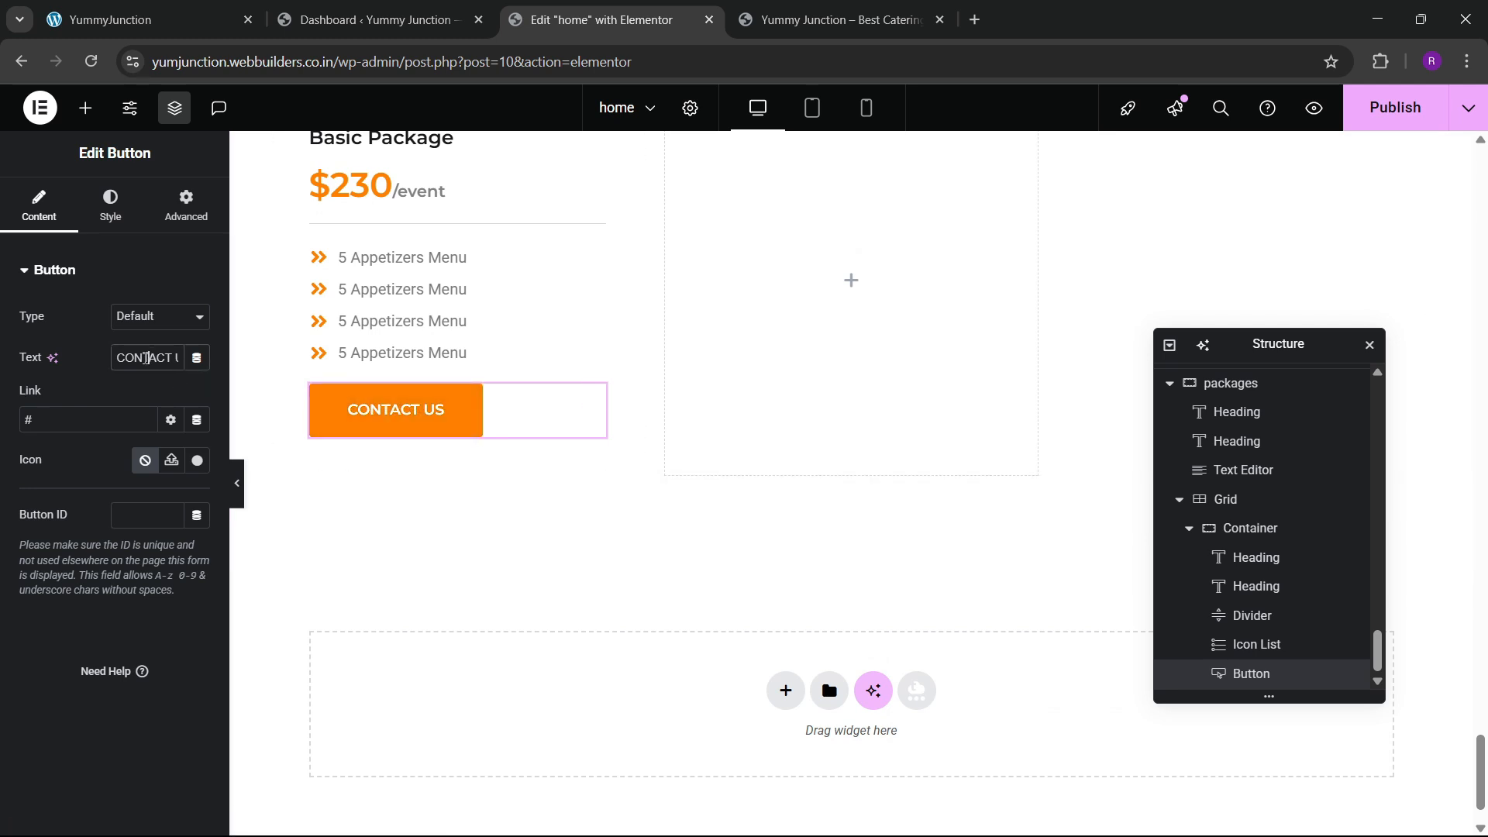
Change the pasted button's text to BOOK NOW
{"action": "triple_click", "coordinate": [147, 357]}
{"action": "key", "text": "BackSpace"}
{"action": "type", "text": "BOOK NOW"}
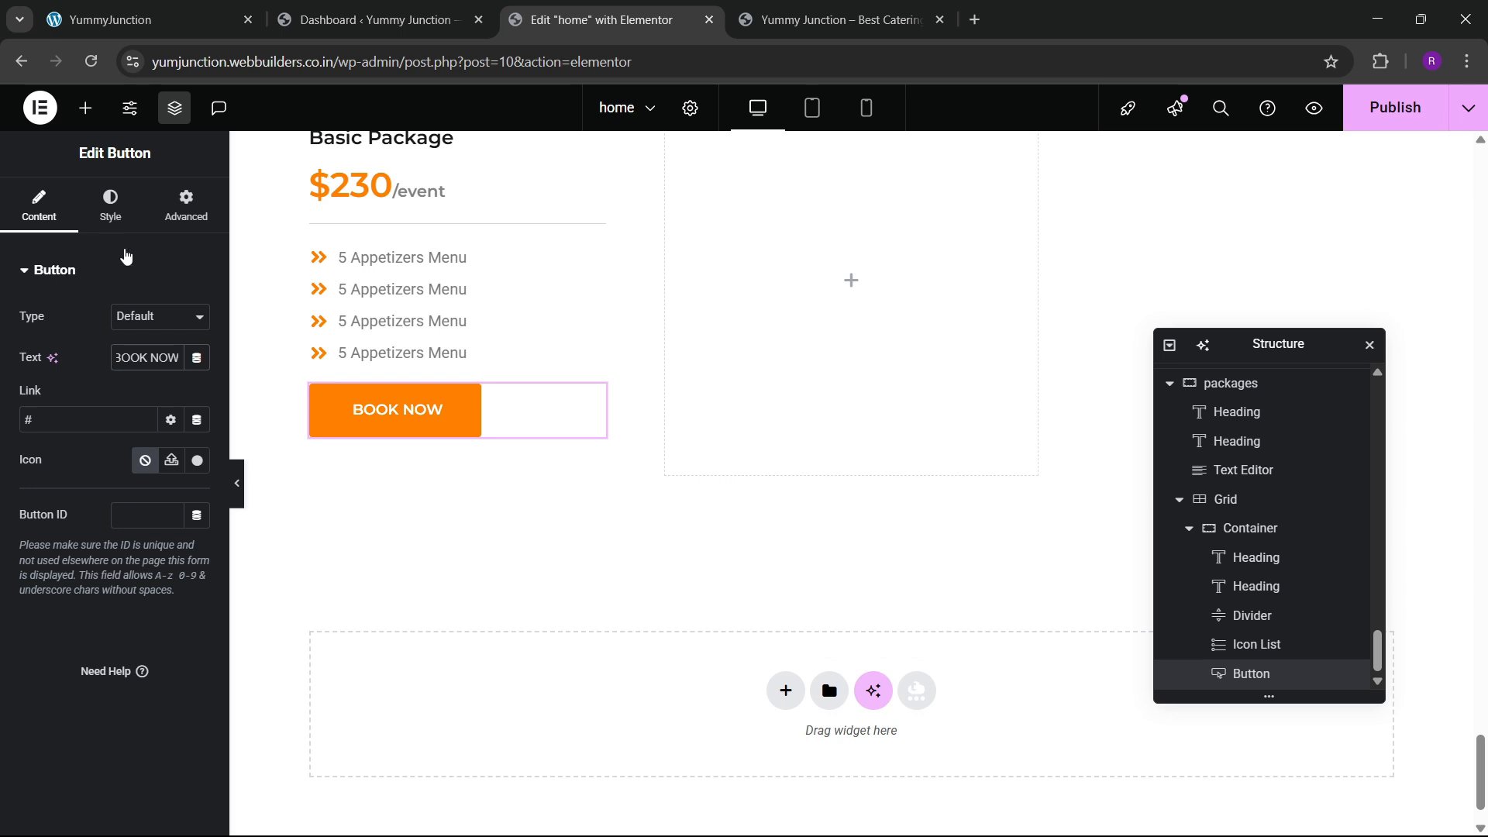
Set the BOOK NOW button's padding to 15 px top and bottom and 30 px left and right, comparing with the reference site
{"action": "left_click", "coordinate": [216, 12]}
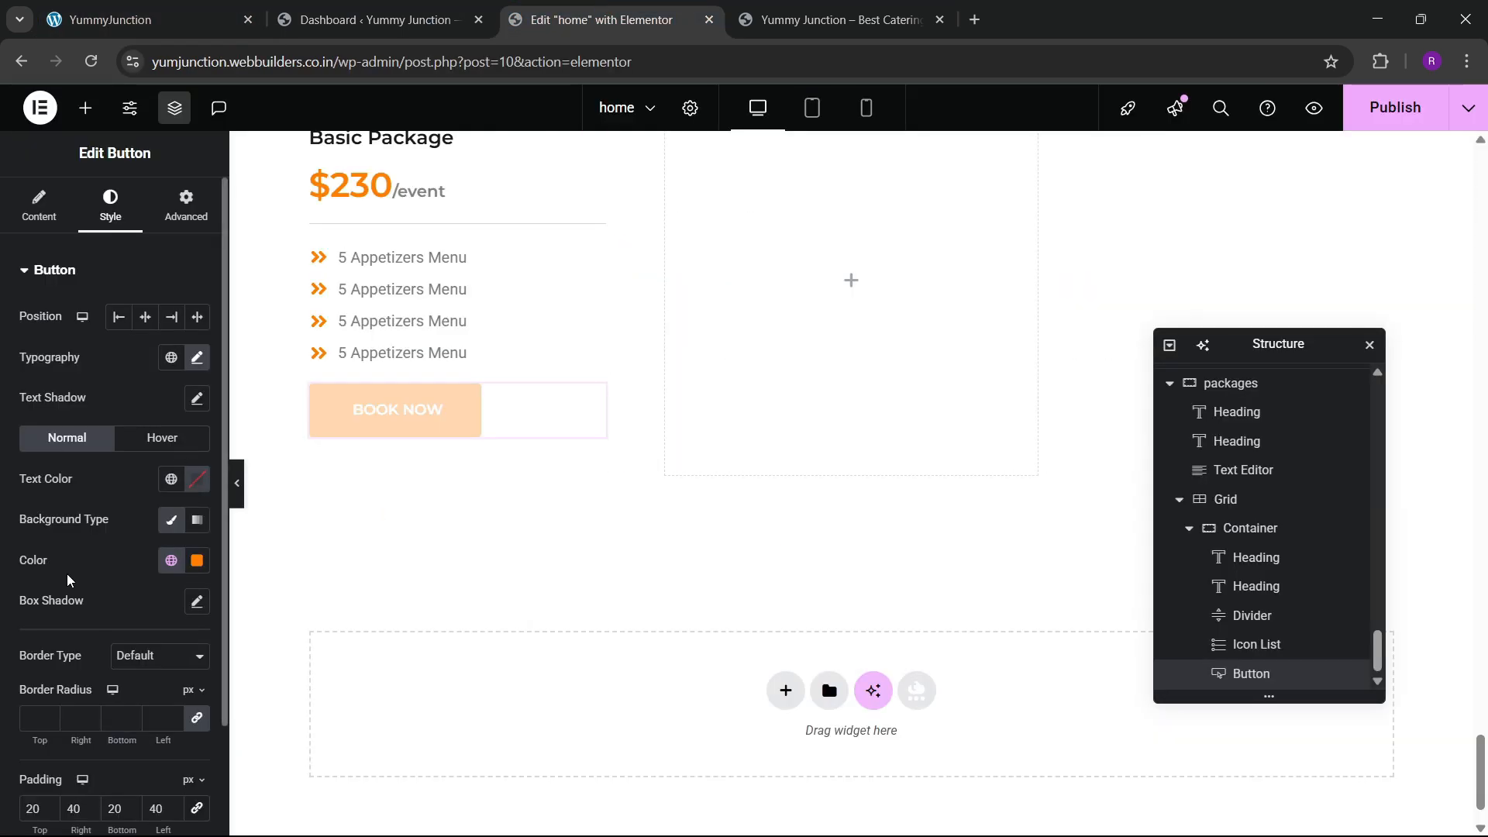
{"action": "scroll", "coordinate": [33, 688], "scroll_direction": "down", "scroll_amount": 2}
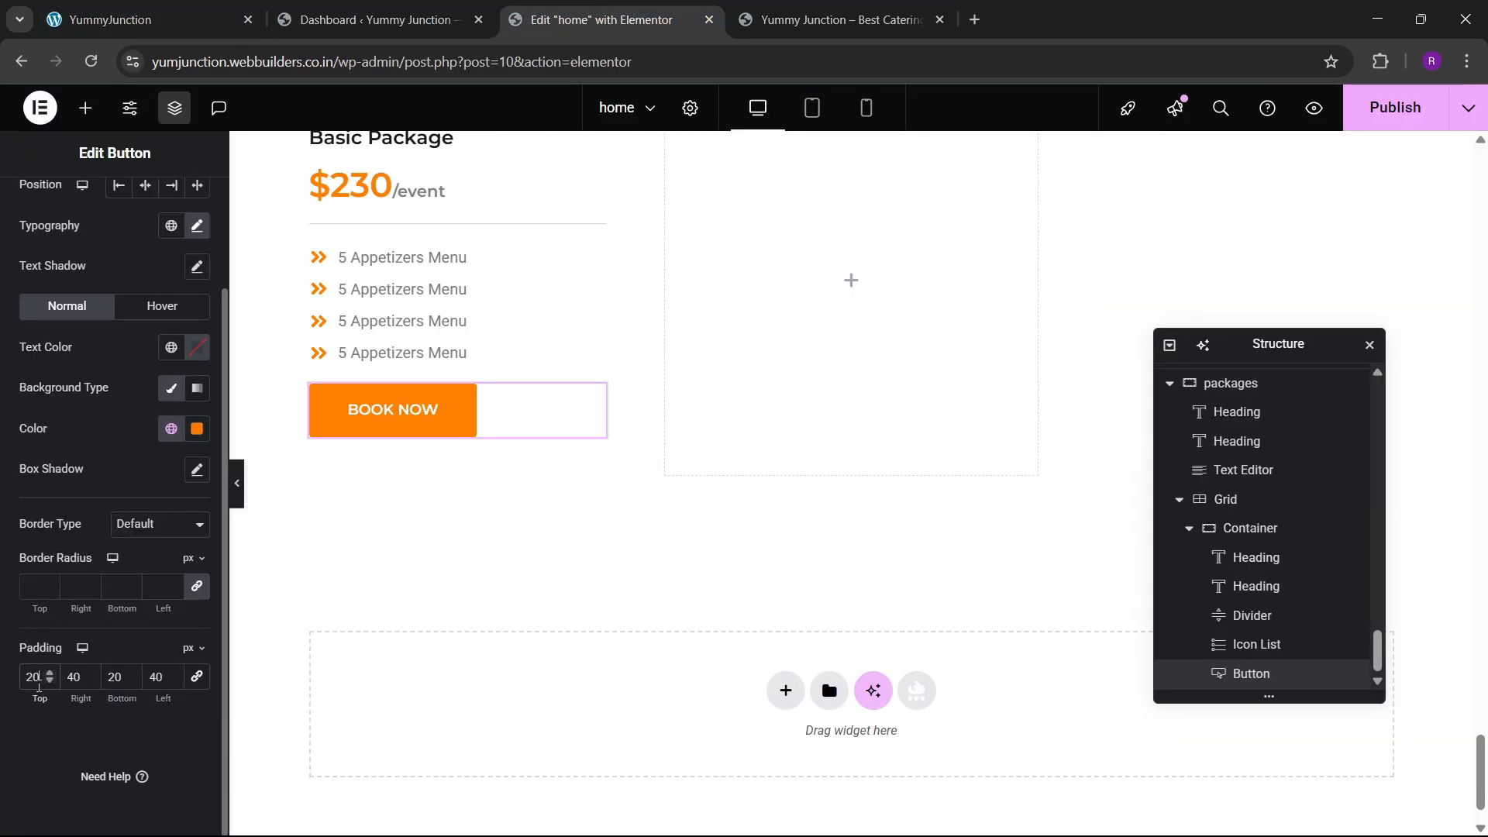
{"action": "left_click", "coordinate": [369, 468]}
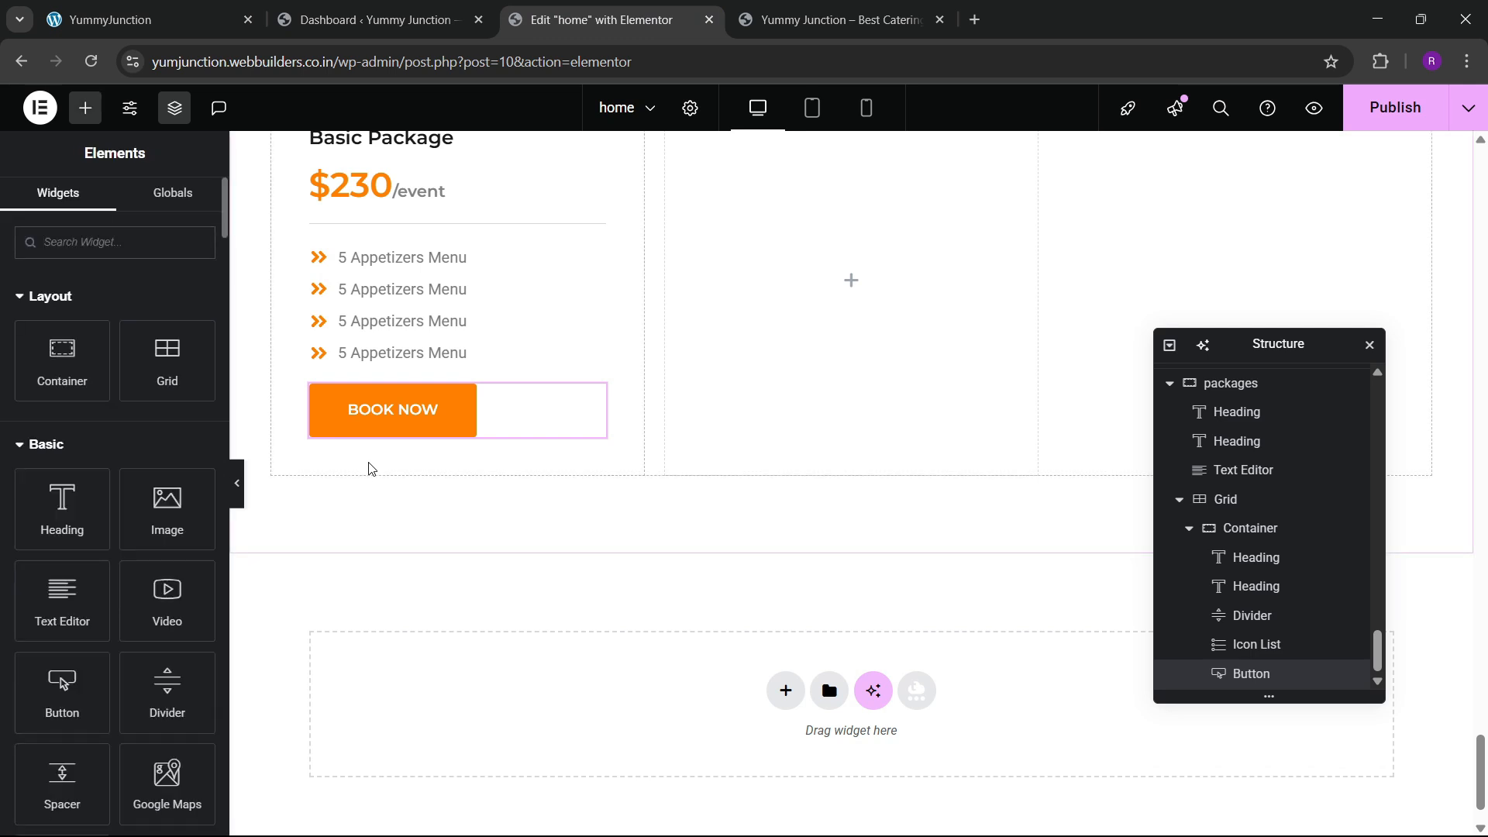
{"action": "left_click", "coordinate": [375, 428]}
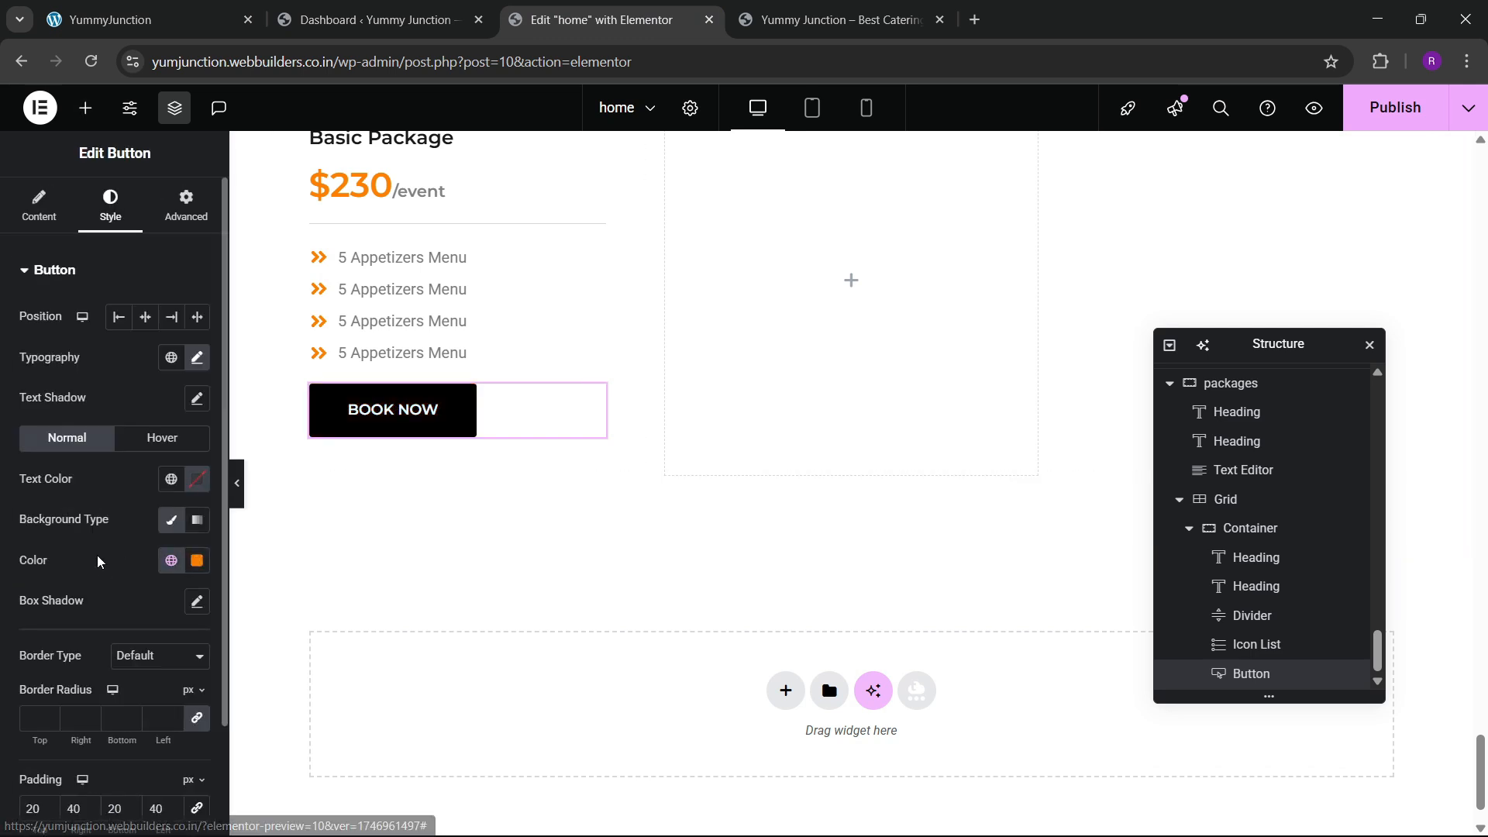
{"action": "double_click", "coordinate": [36, 706]}
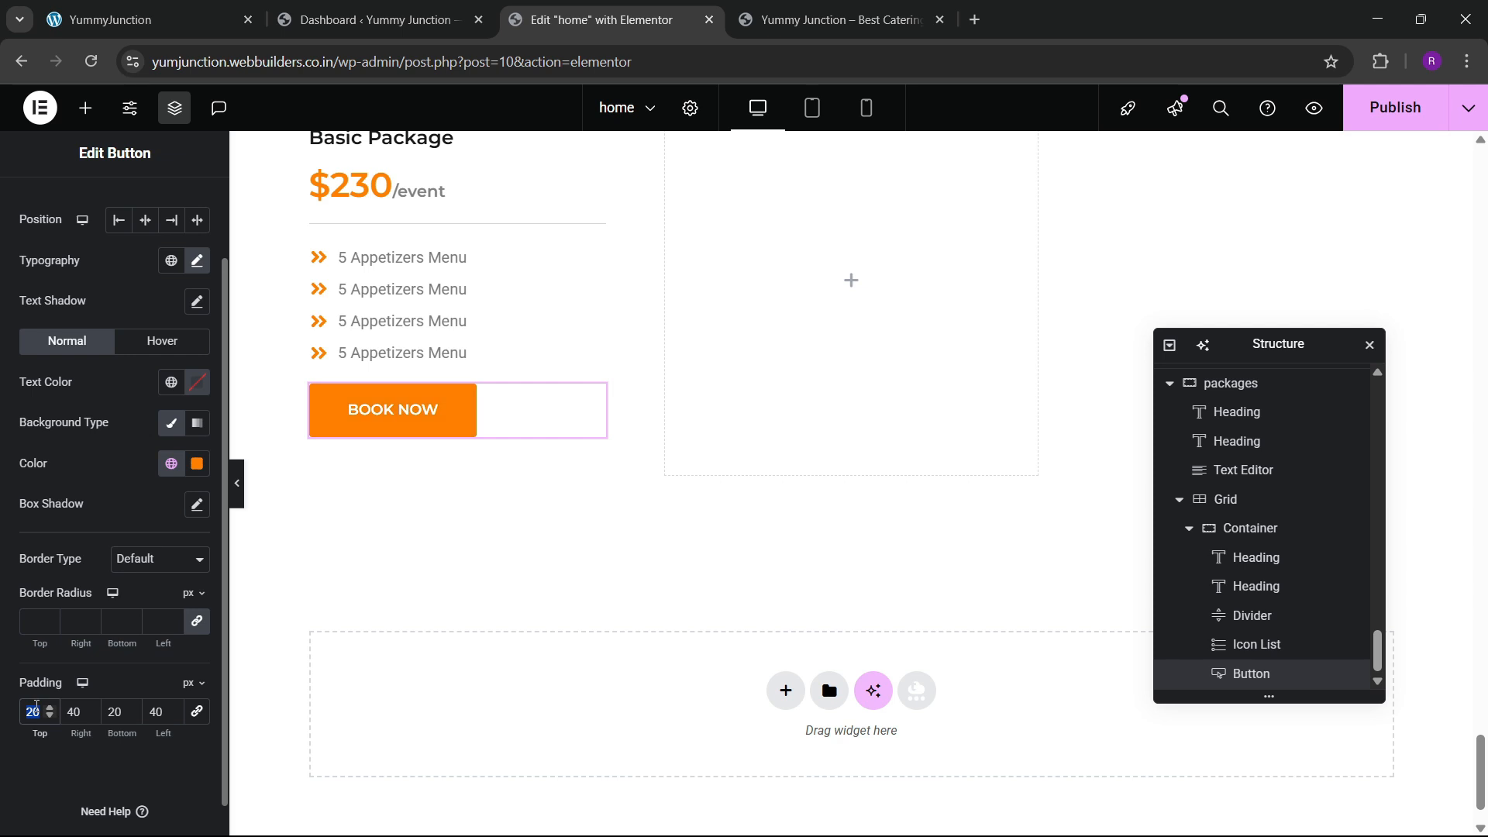
{"action": "type", "text": "15"}
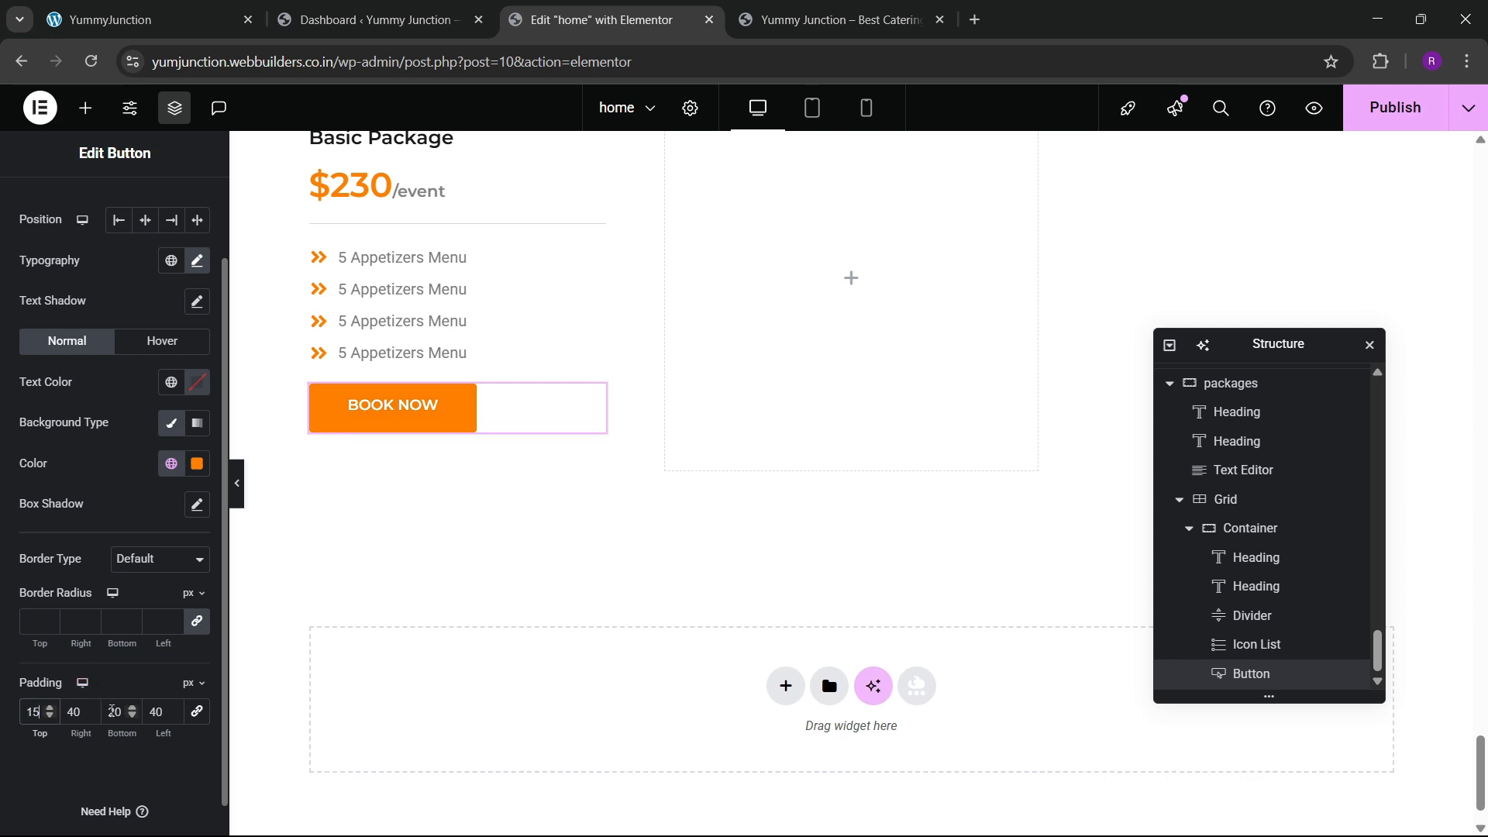
{"action": "type", "text": "15"}
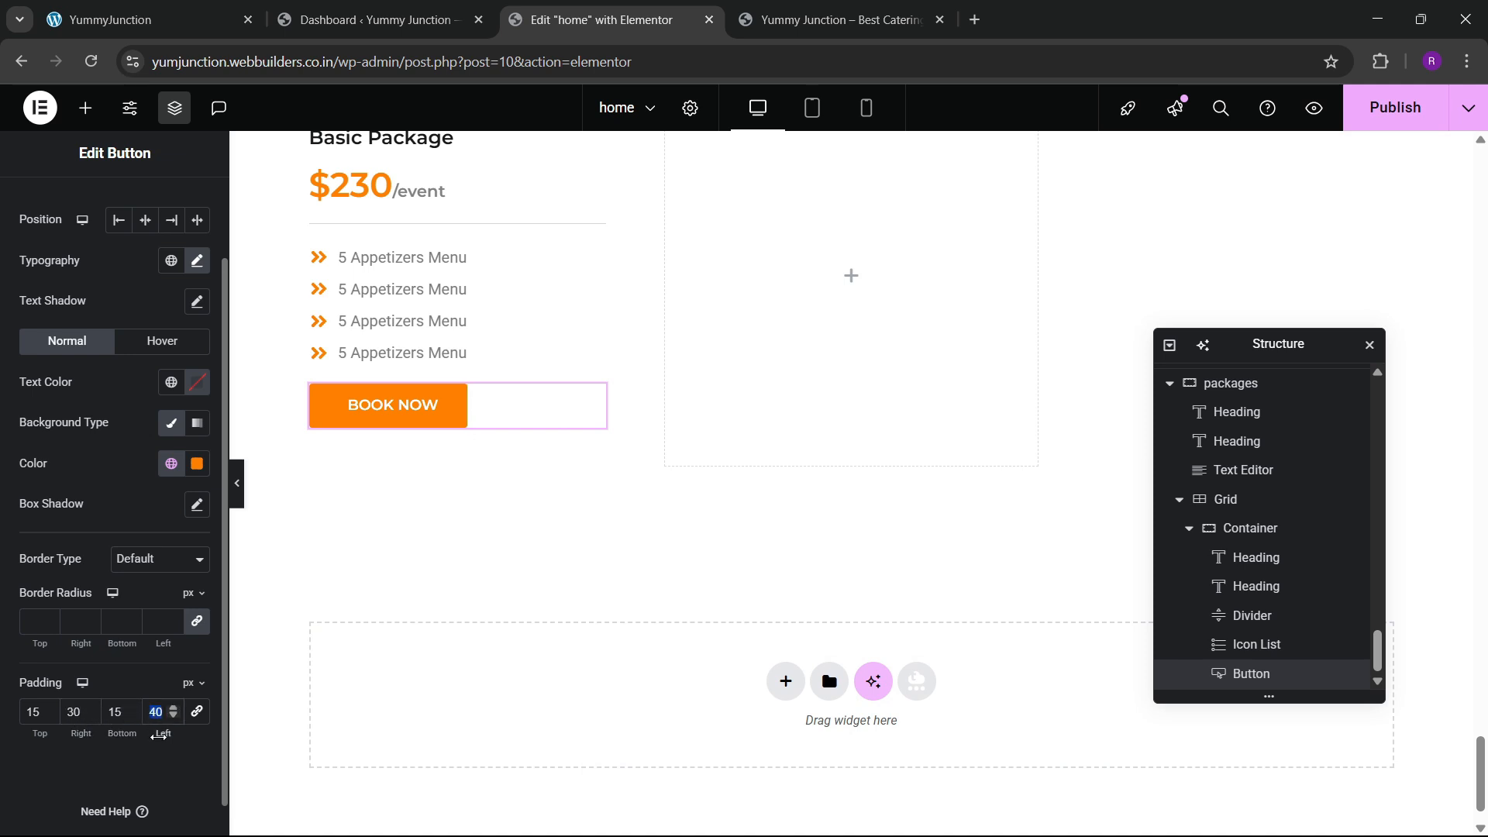
{"action": "type", "text": "30"}
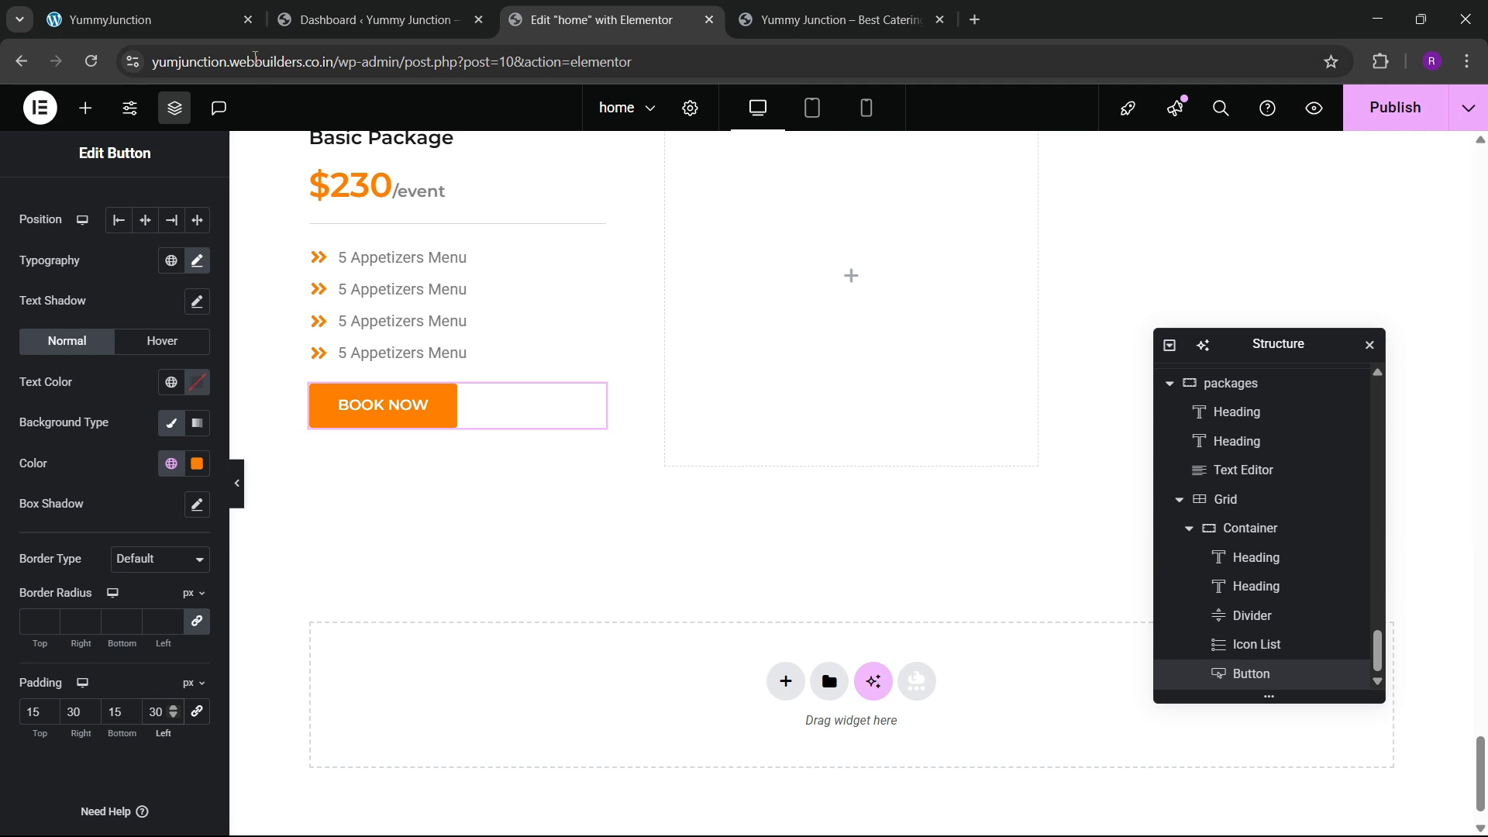
{"action": "left_click", "coordinate": [191, 16]}
{"action": "left_click", "coordinate": [574, 19]}
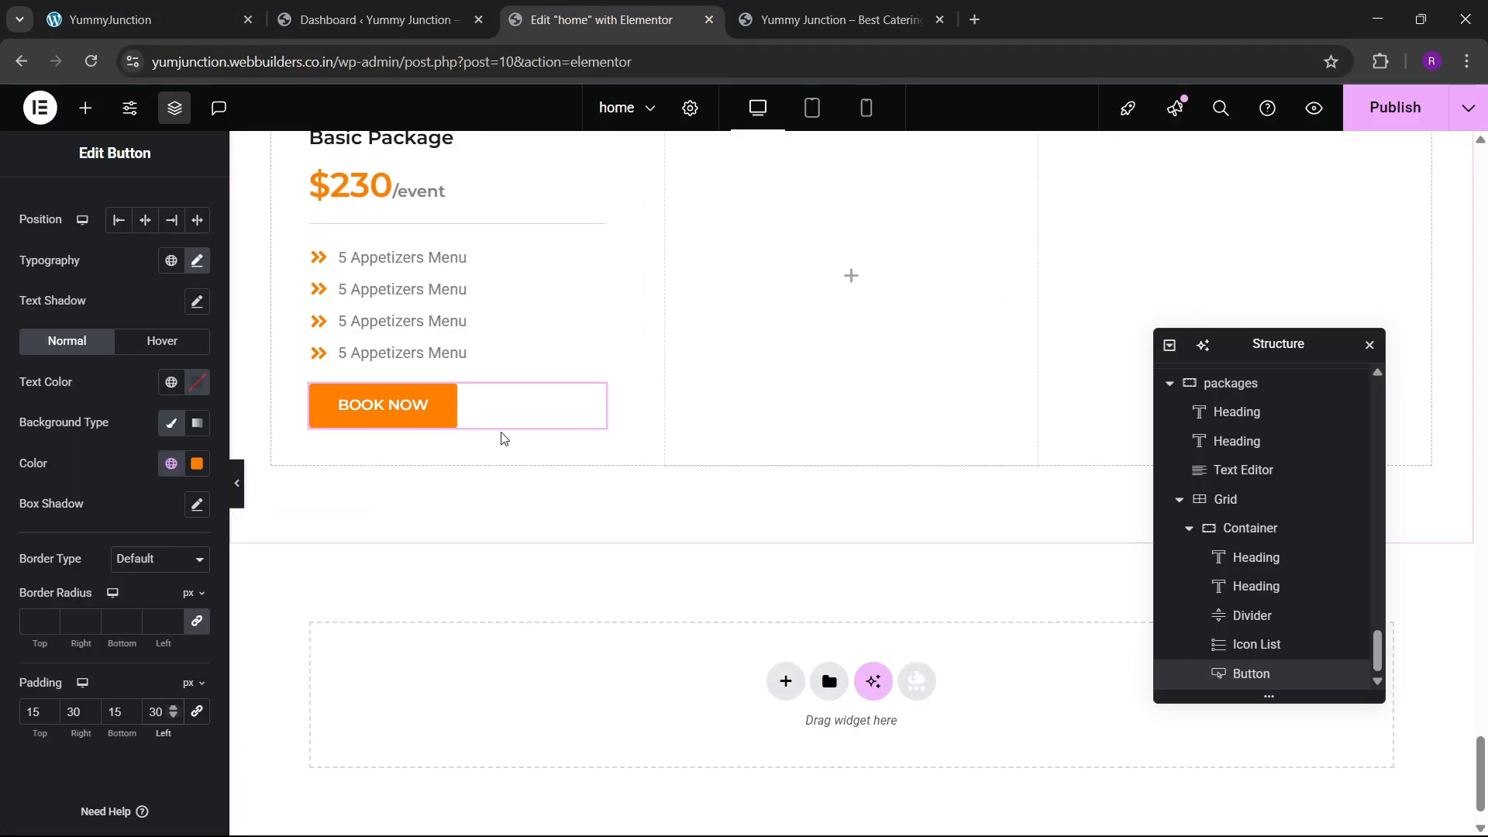
Center the Basic Package card's contents vertically, align its items to the start, and set its column and row gaps to 30 px
{"action": "scroll", "coordinate": [500, 434], "scroll_direction": "up", "scroll_amount": 3}
{"action": "left_click", "coordinate": [282, 291]}
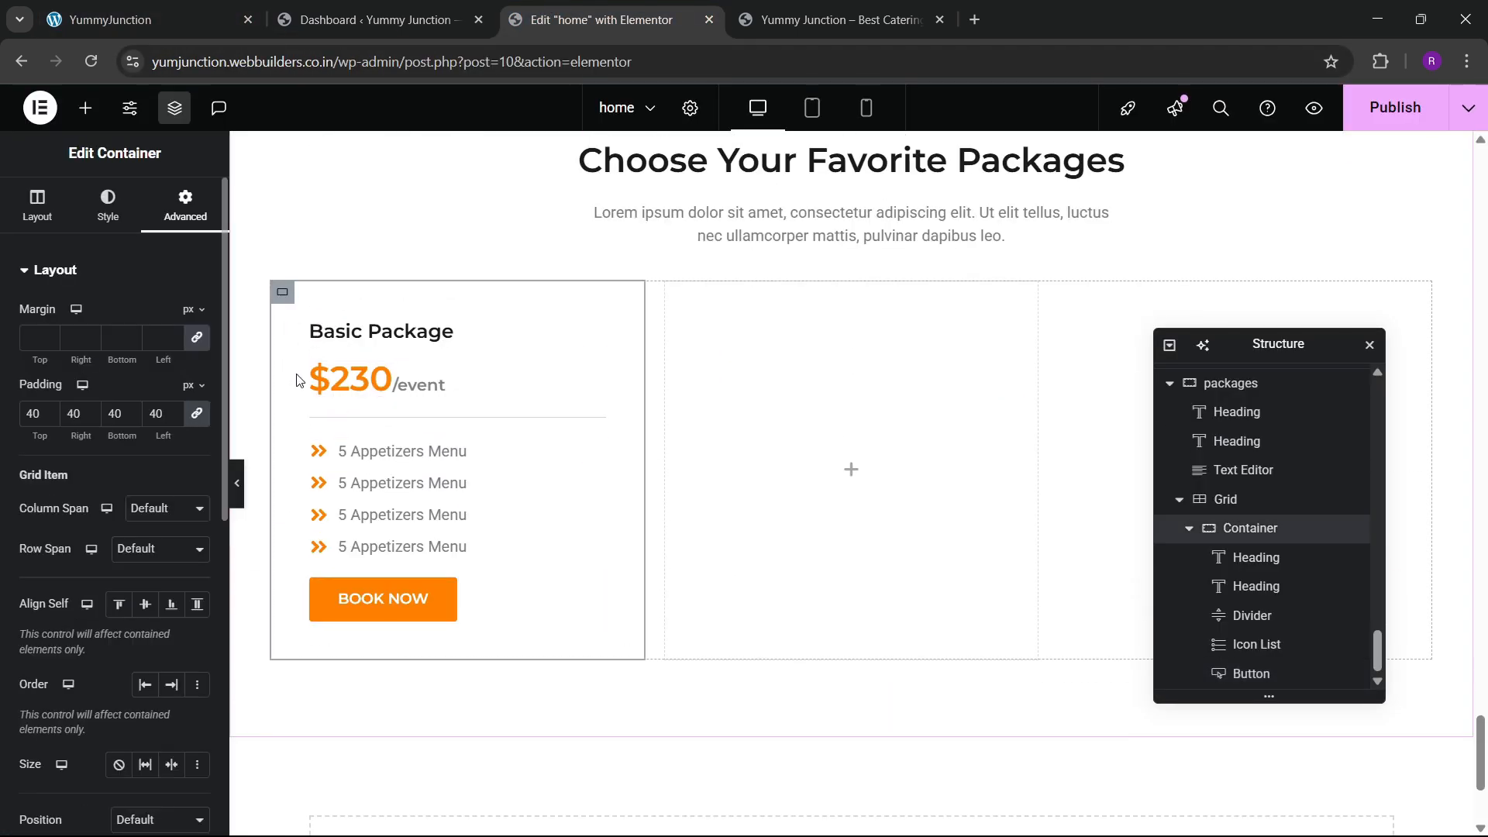
{"action": "left_click", "coordinate": [37, 205]}
{"action": "scroll", "coordinate": [86, 559], "scroll_direction": "down", "scroll_amount": 2}
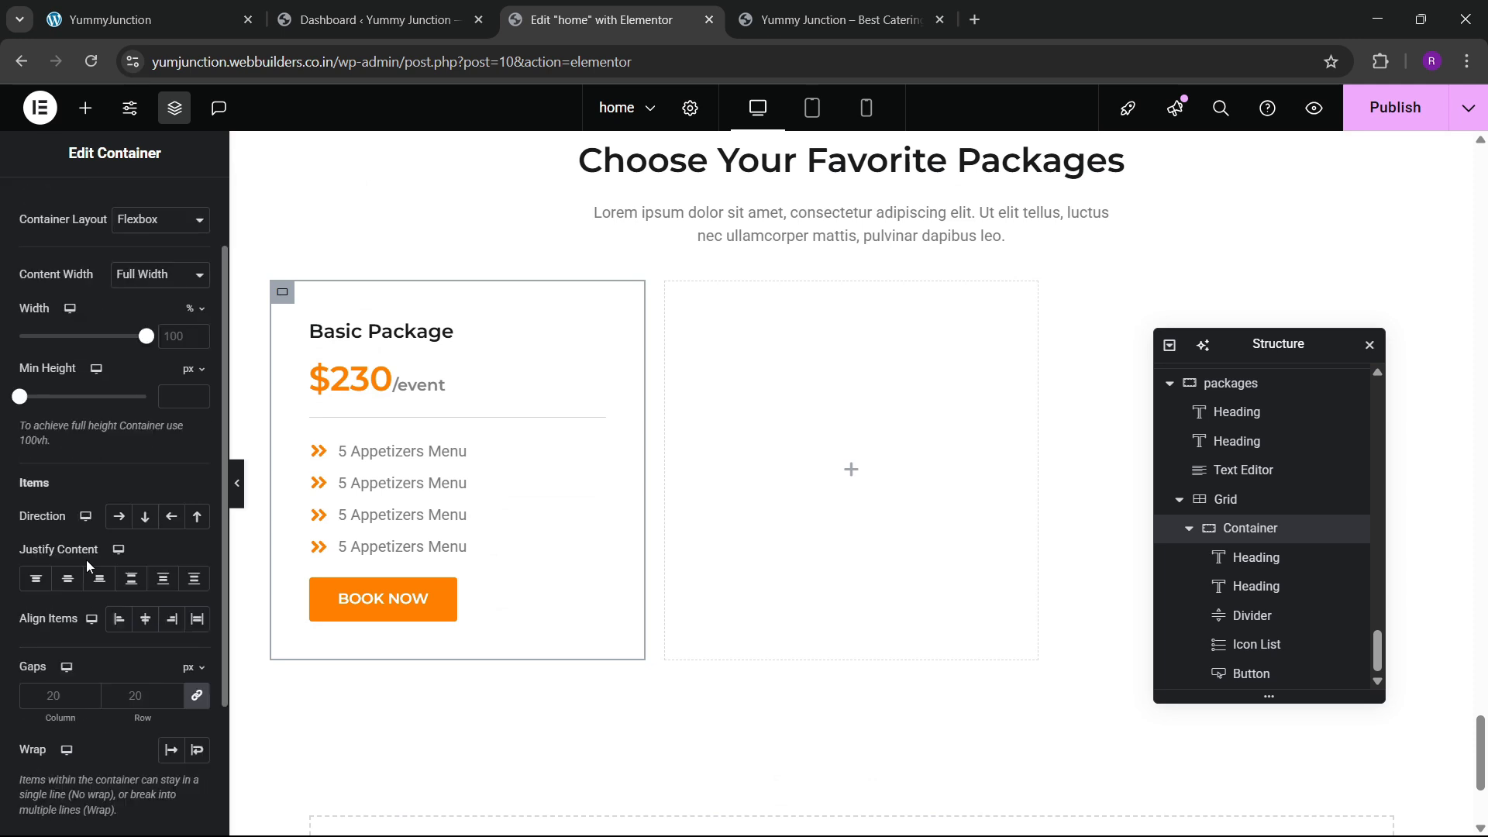
{"action": "left_click", "coordinate": [63, 582]}
{"action": "left_click", "coordinate": [140, 623]}
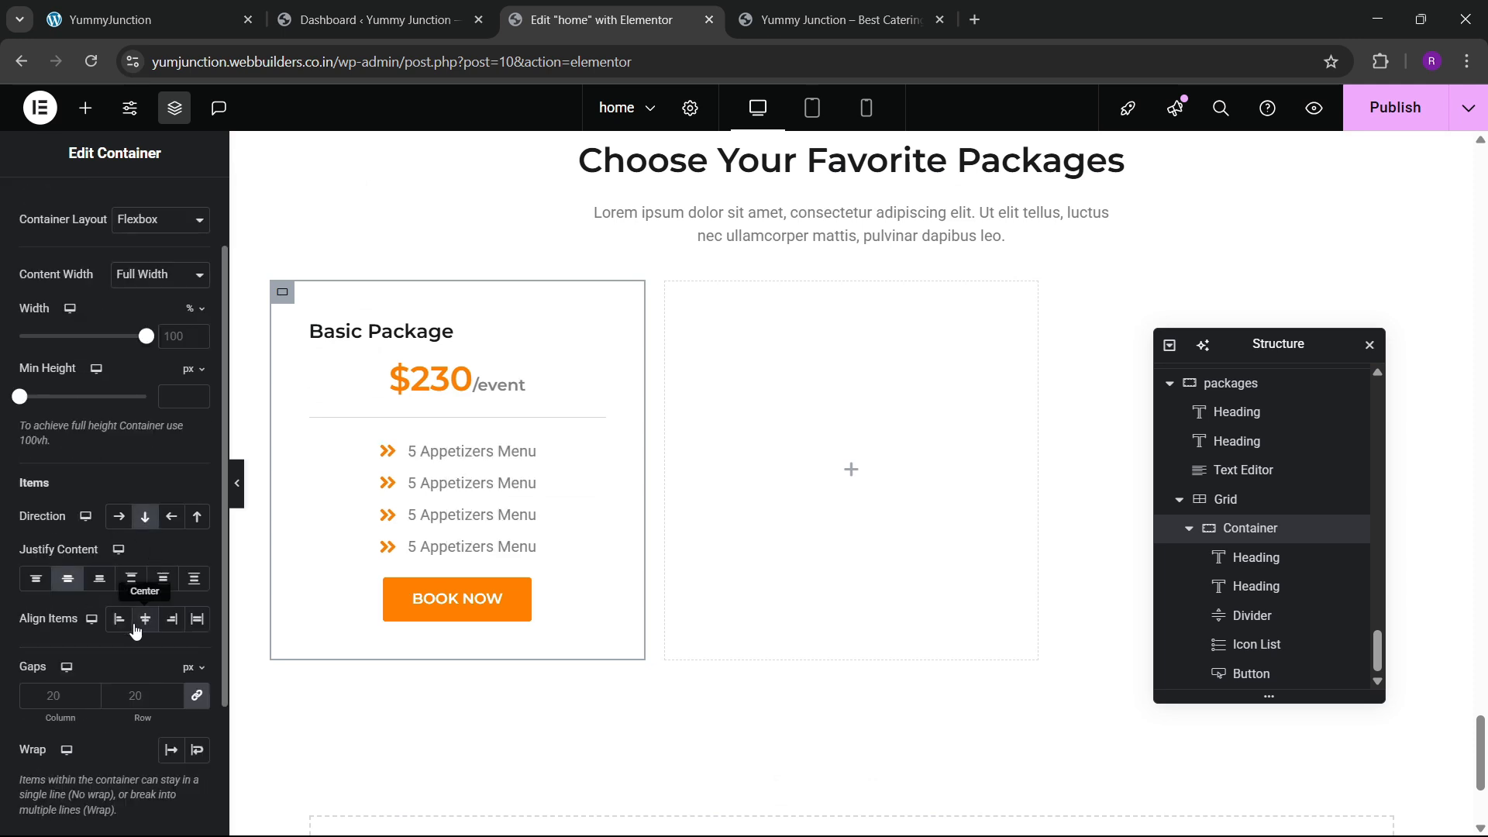
{"action": "left_click", "coordinate": [120, 622]}
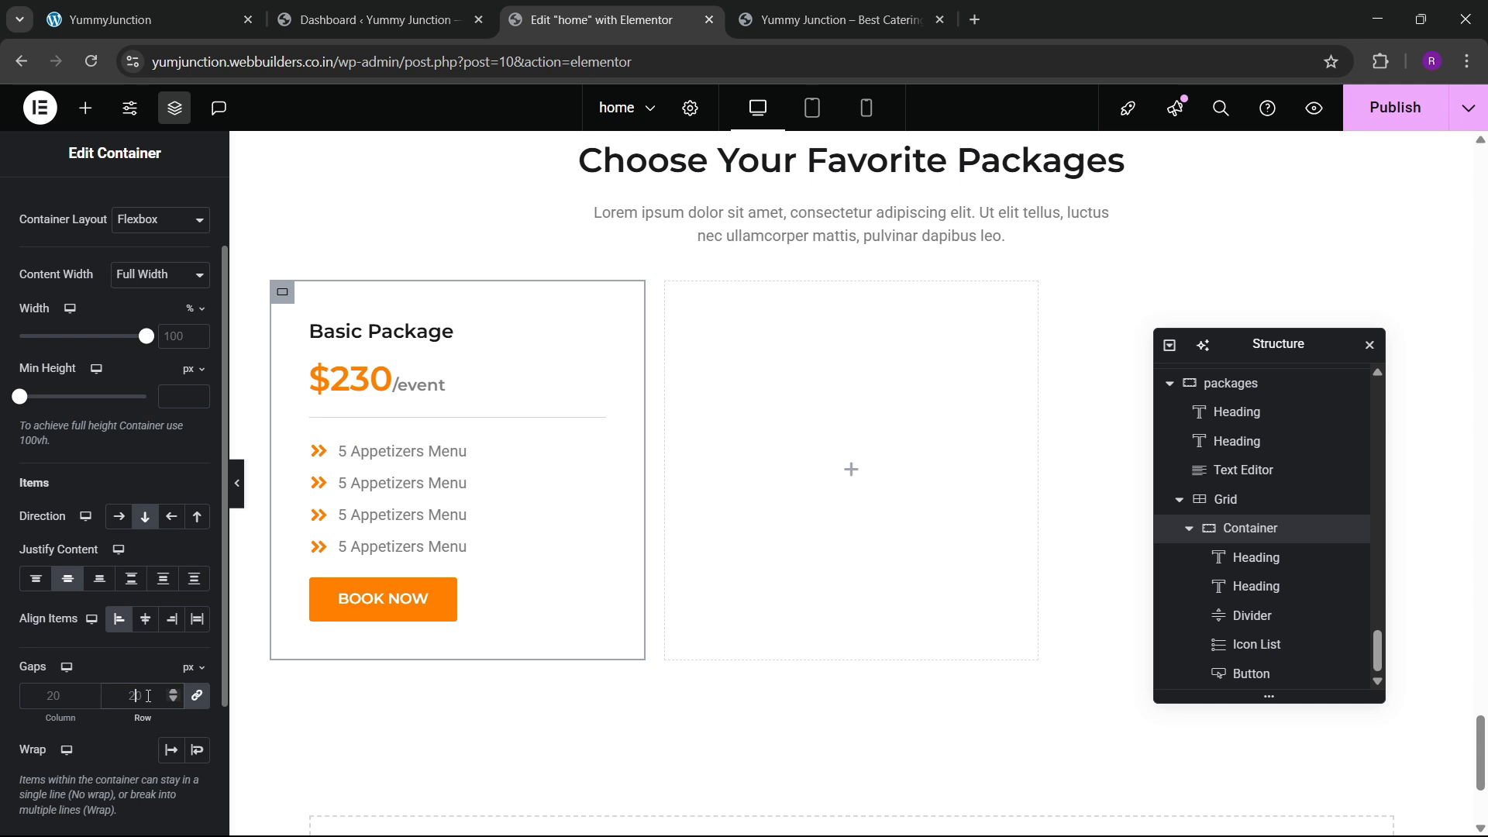
{"action": "type", "text": "30"}
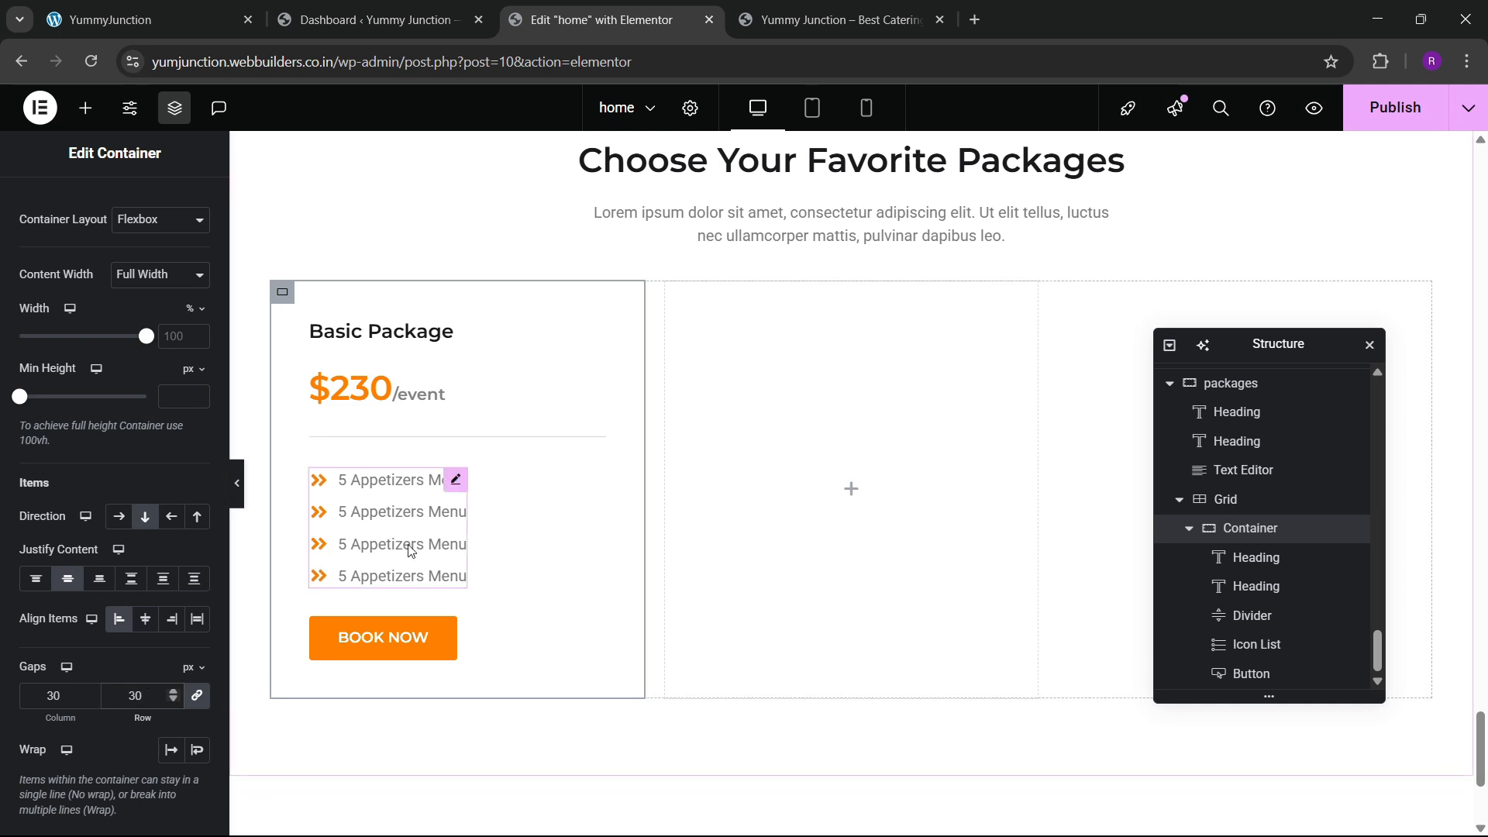
Duplicate the Basic Package card container twice to fill the three-column packages grid
{"action": "left_click", "coordinate": [1190, 529]}
{"action": "right_click", "coordinate": [1240, 673]}
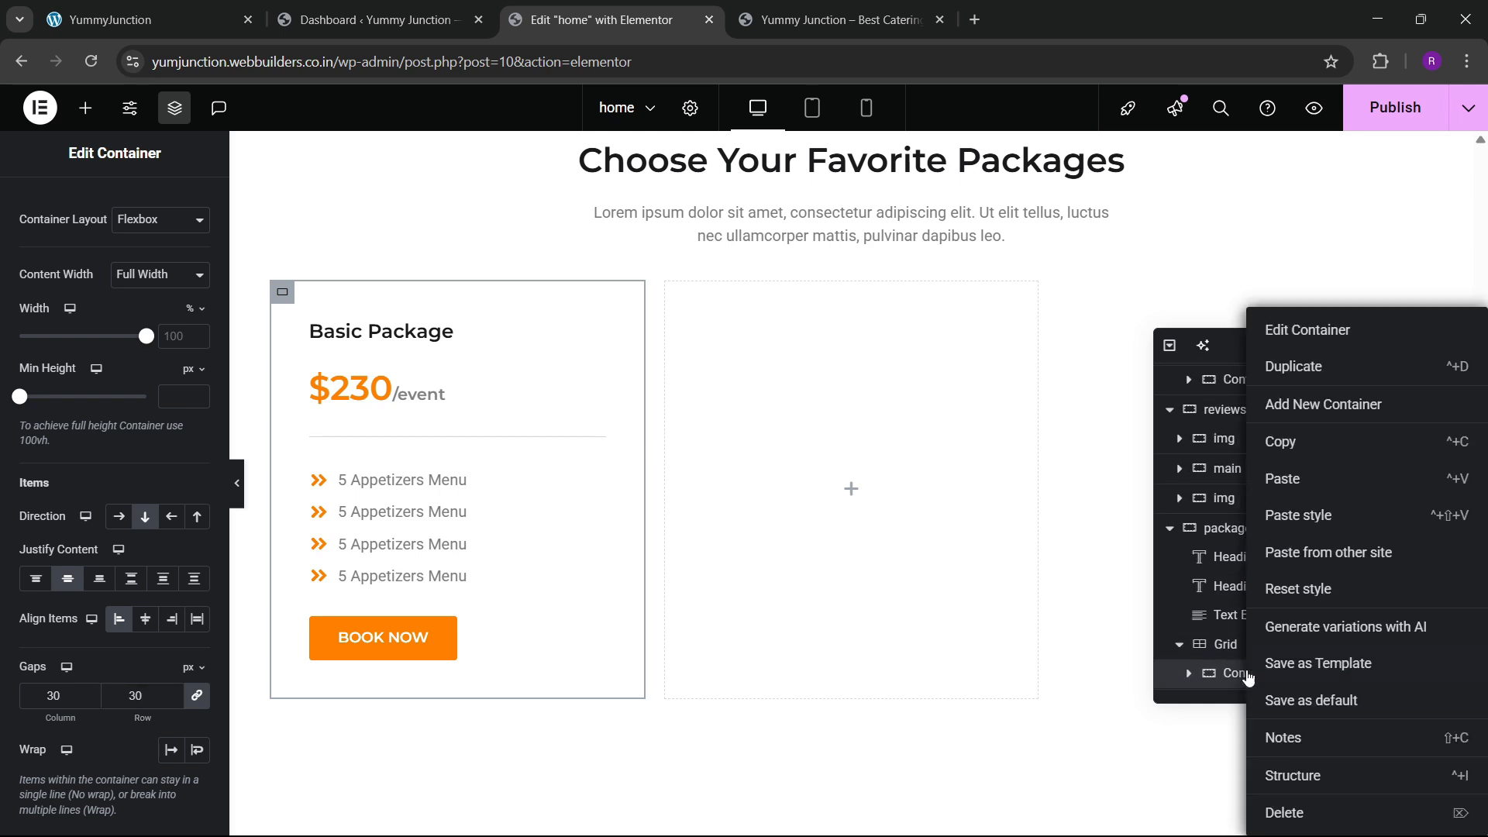
{"action": "key", "text": "ctrl+d"}
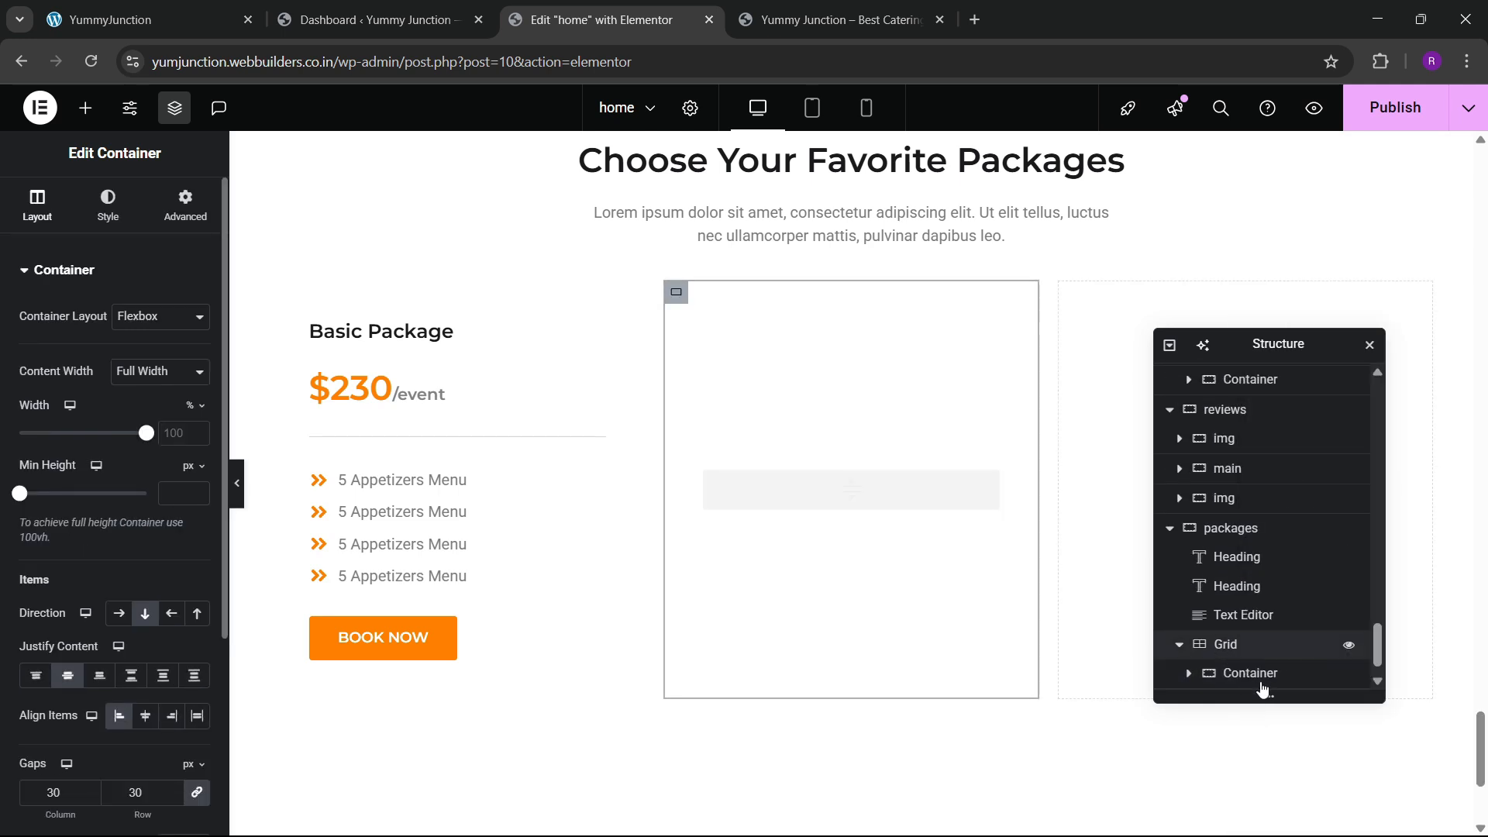
{"action": "right_click", "coordinate": [1262, 682]}
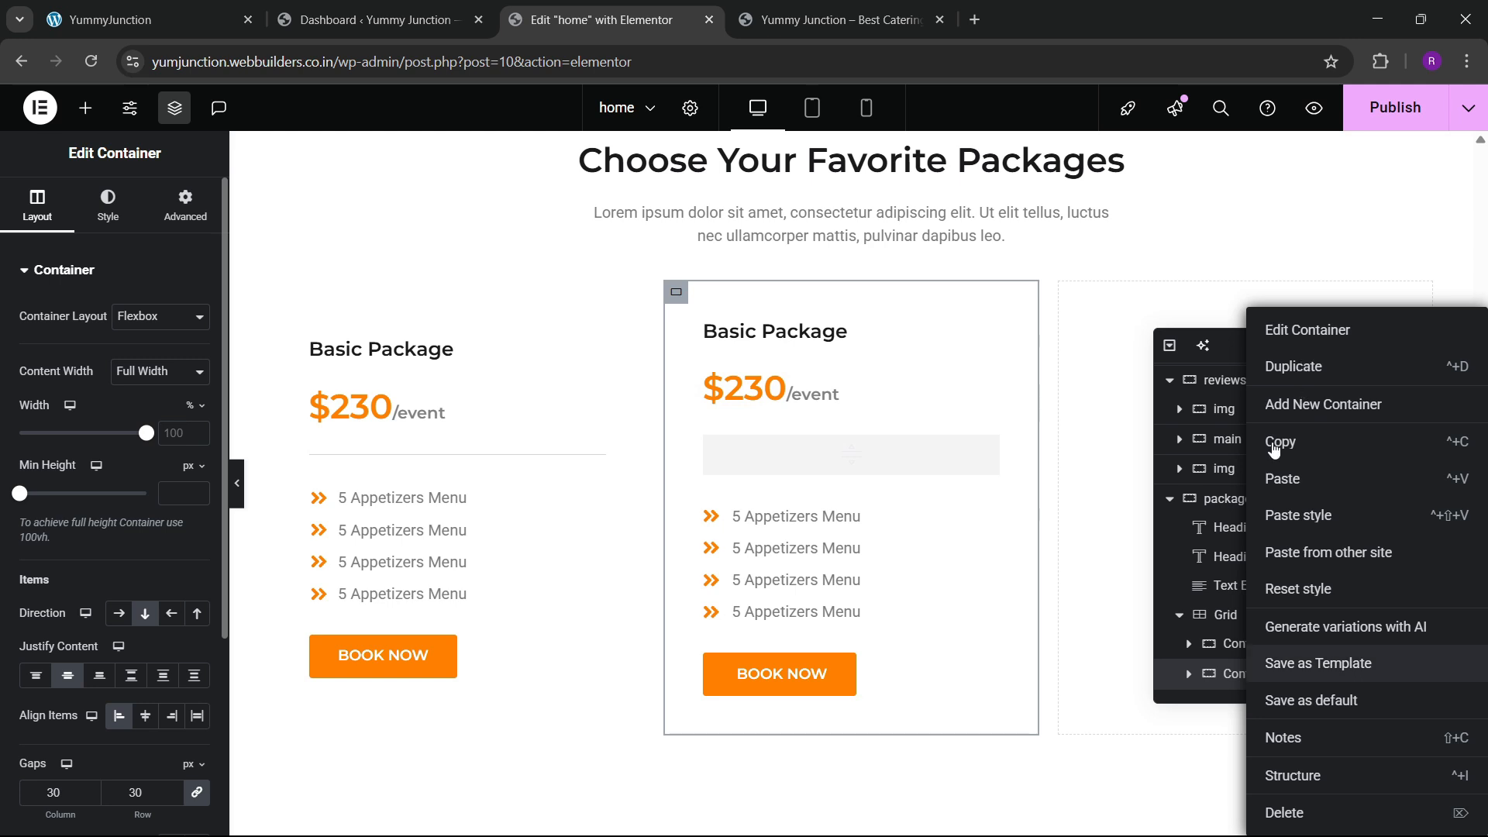
Duplicate two of the 5 Appetizers Menu items in the middle card's icon list
{"action": "left_click", "coordinate": [1038, 583]}
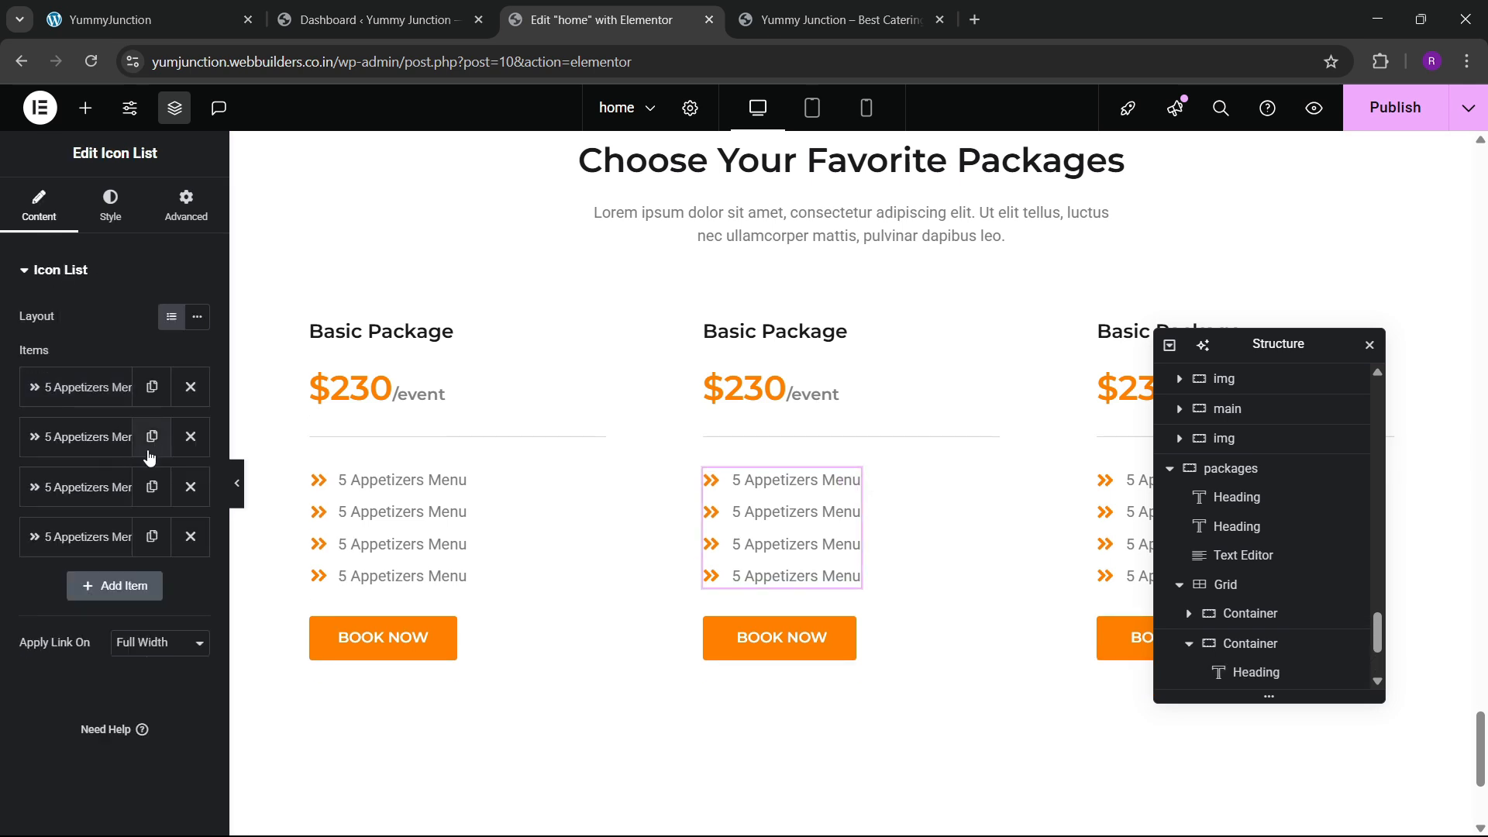
{"action": "left_click", "coordinate": [159, 496]}
{"action": "left_click", "coordinate": [165, 535]}
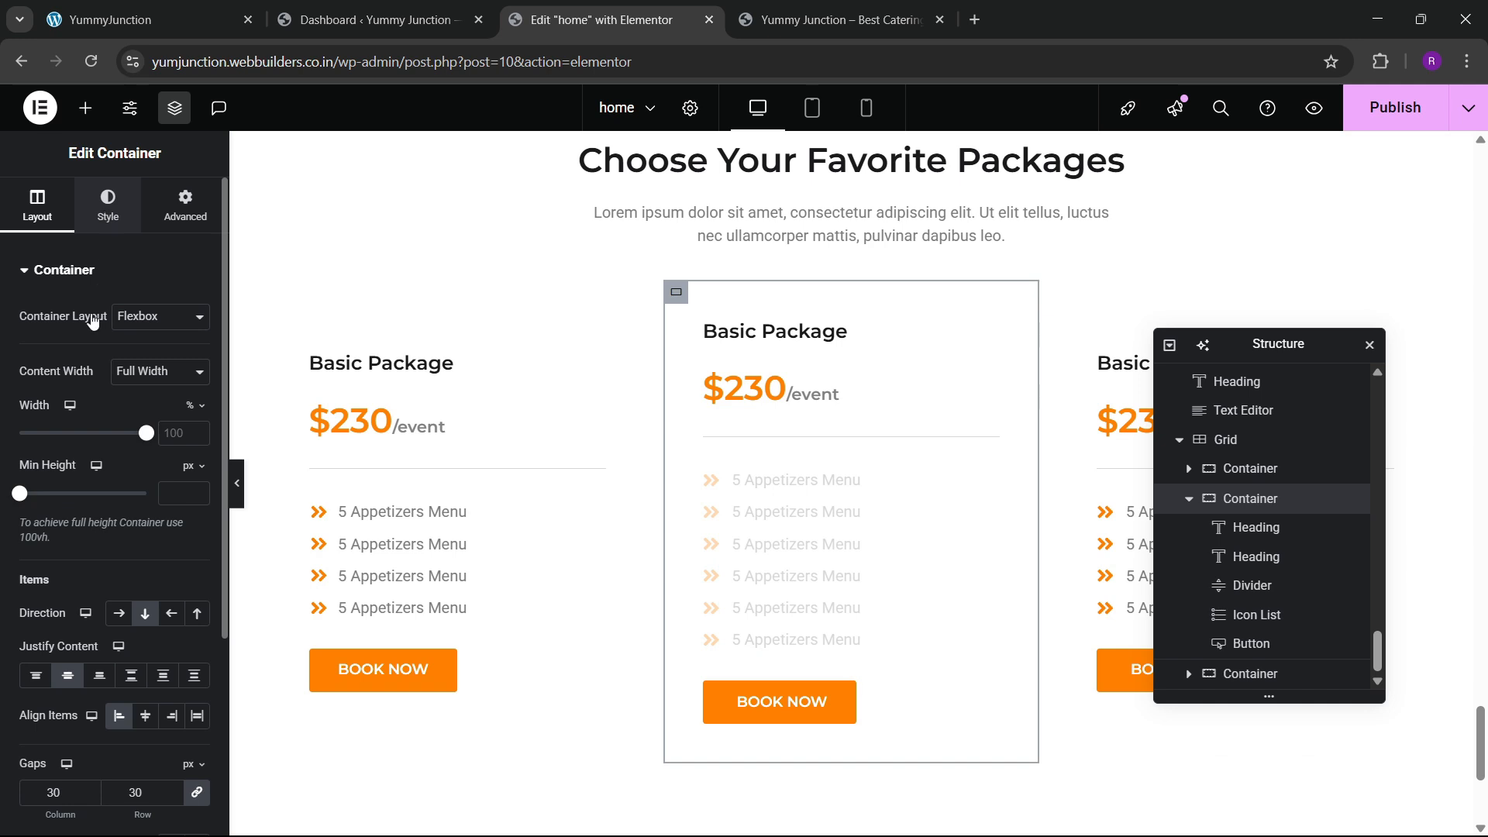
Give the middle package card a box shadow with horizontal offset 5, vertical offset 7 and blur 20
{"action": "left_click", "coordinate": [101, 476]}
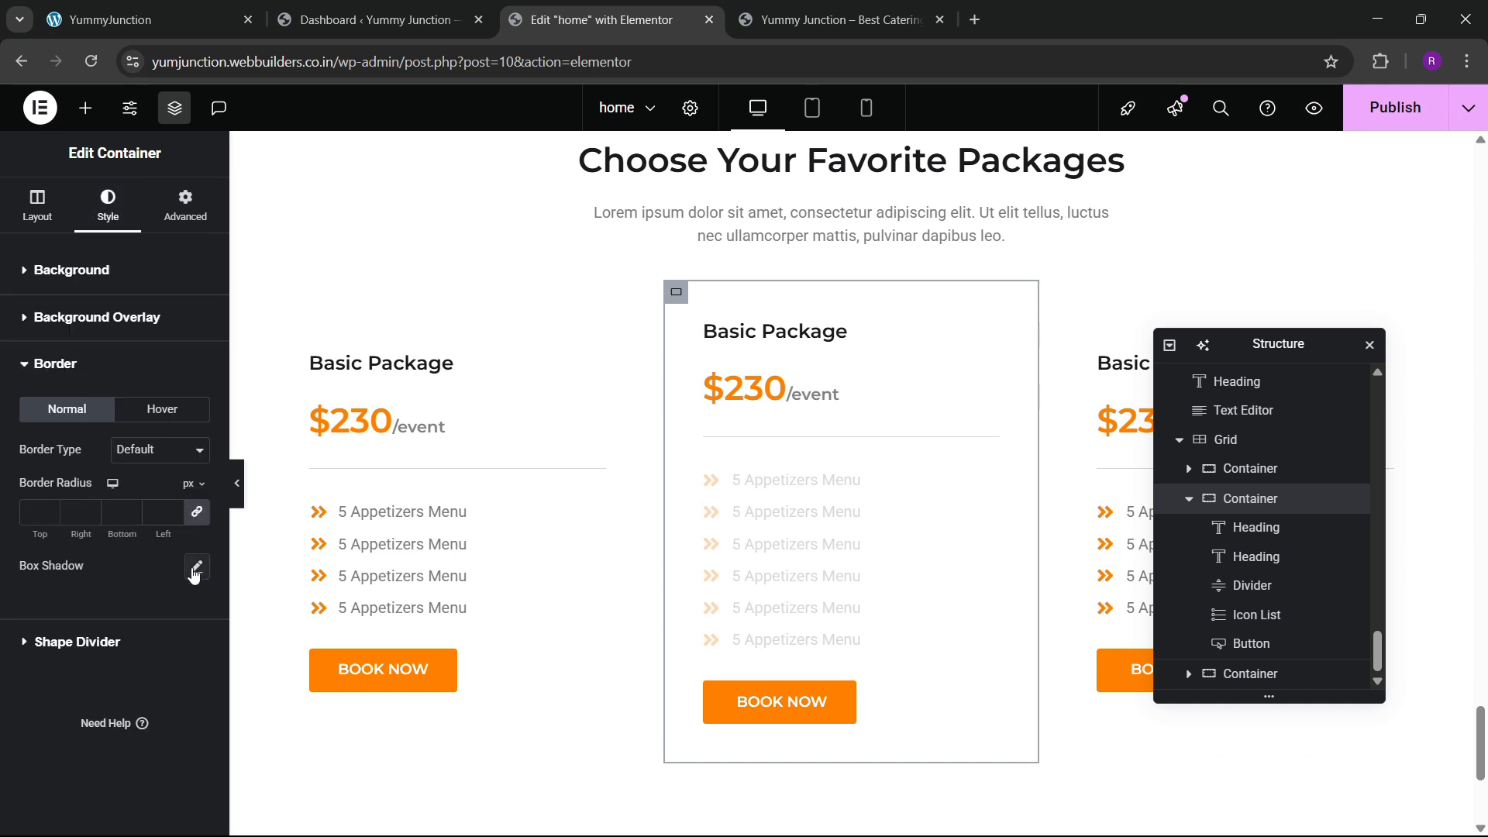
{"action": "left_click", "coordinate": [196, 568]}
{"action": "scroll", "coordinate": [142, 615], "scroll_direction": "down", "scroll_amount": 1}
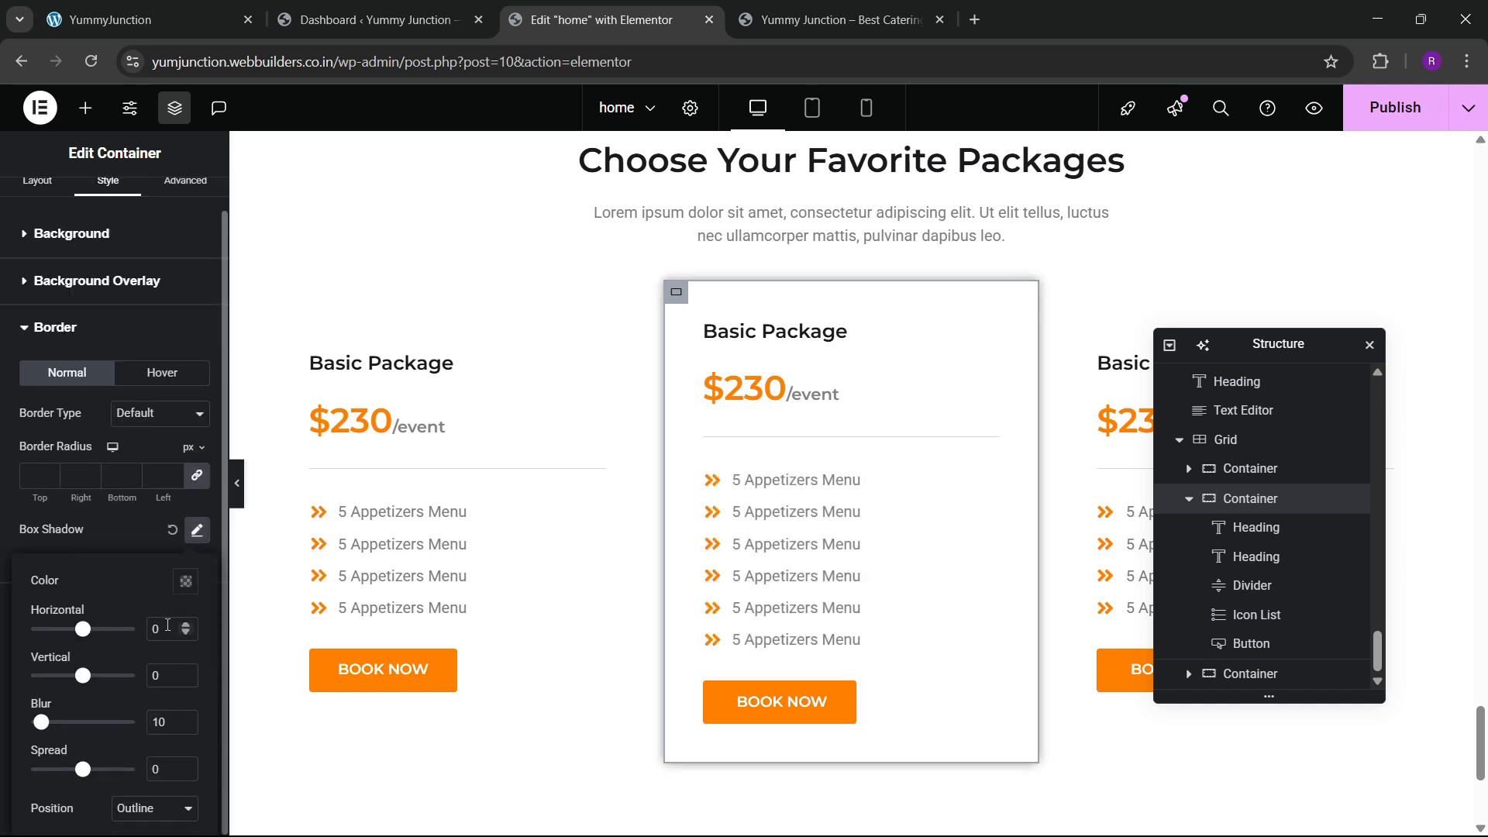
{"action": "type", "text": "5"}
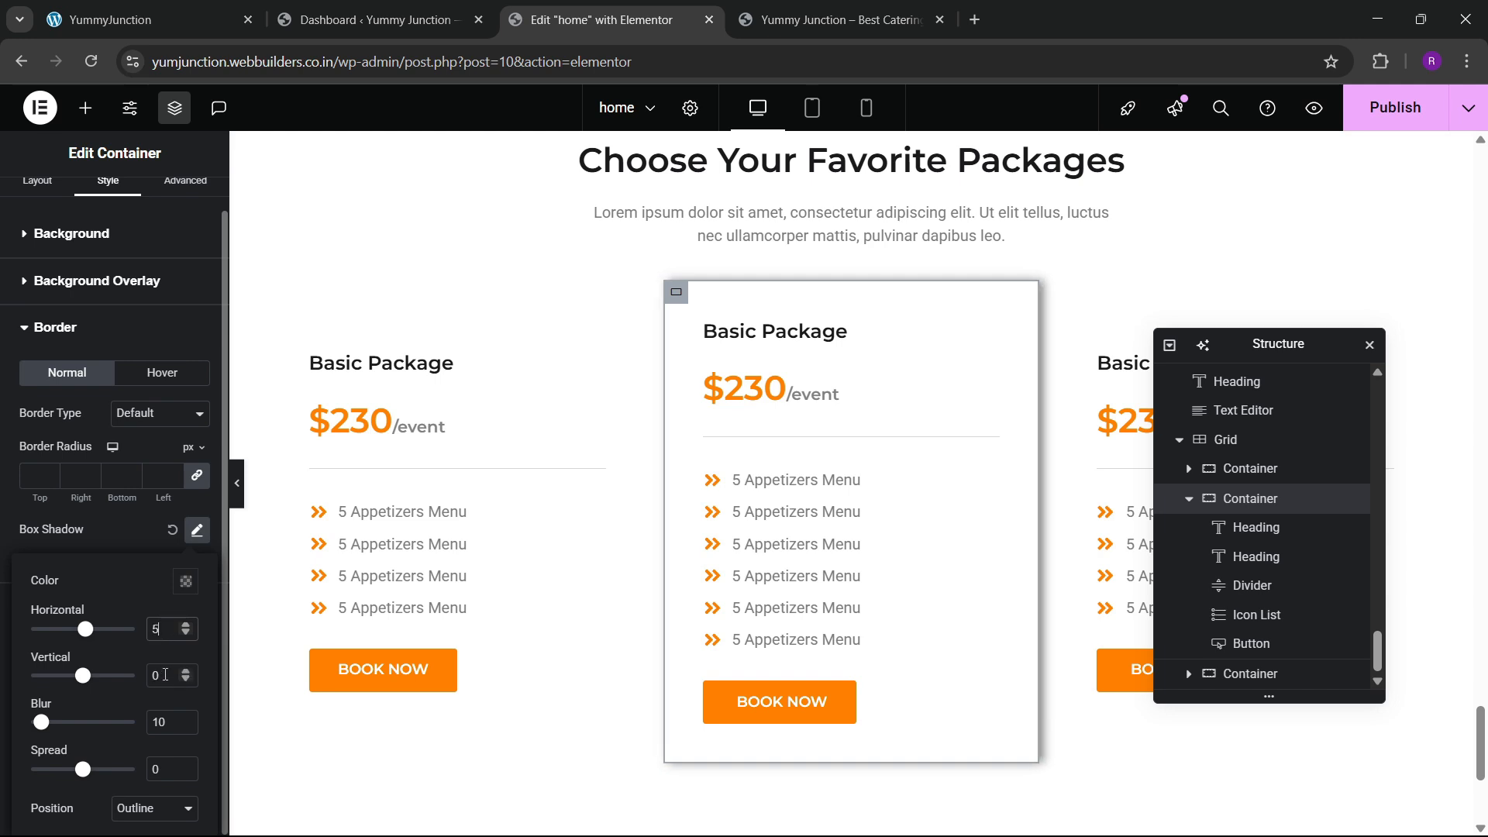
{"action": "type", "text": "7"}
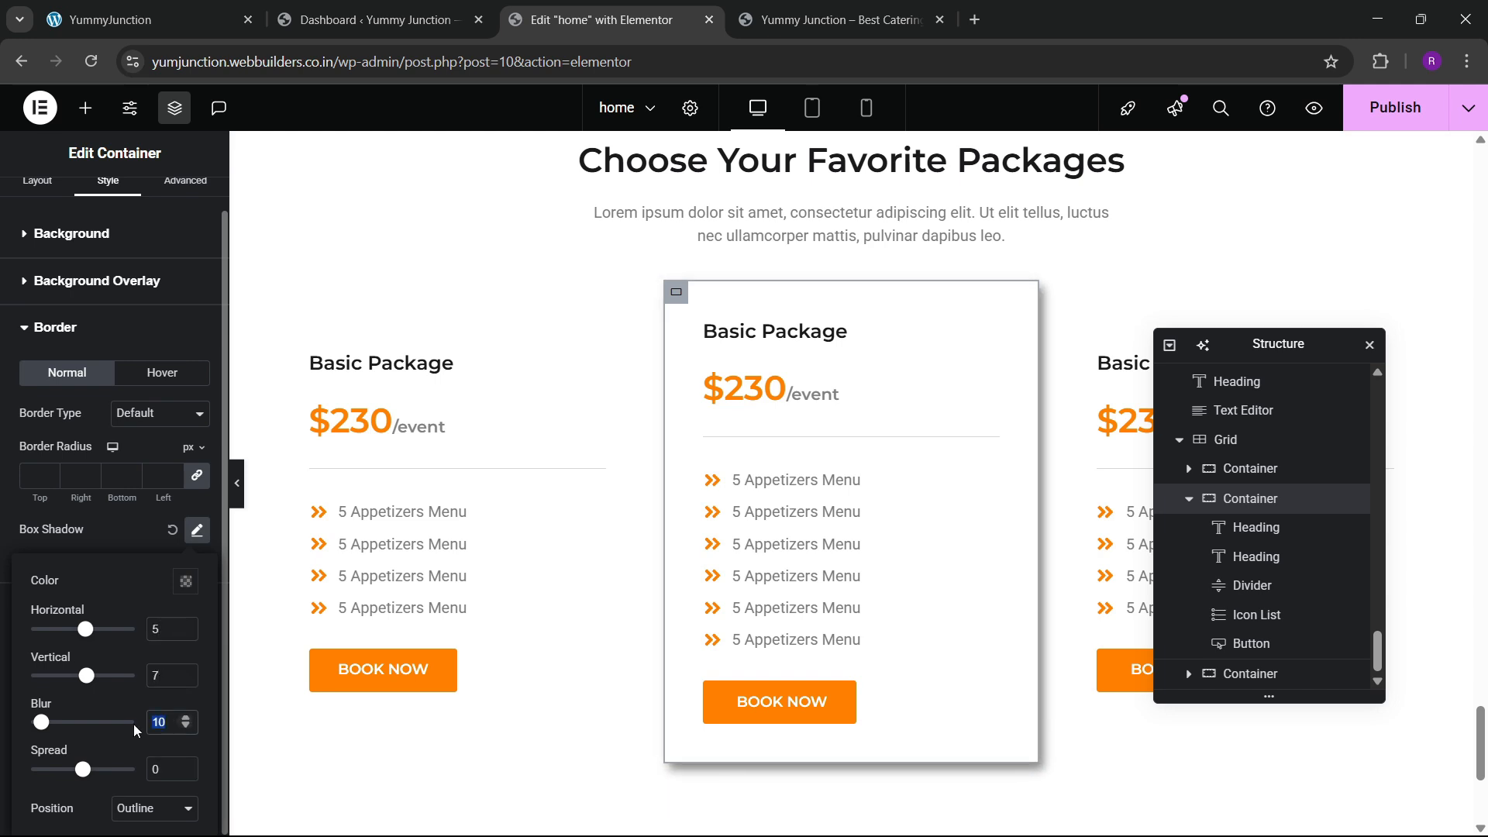
{"action": "type", "text": "20"}
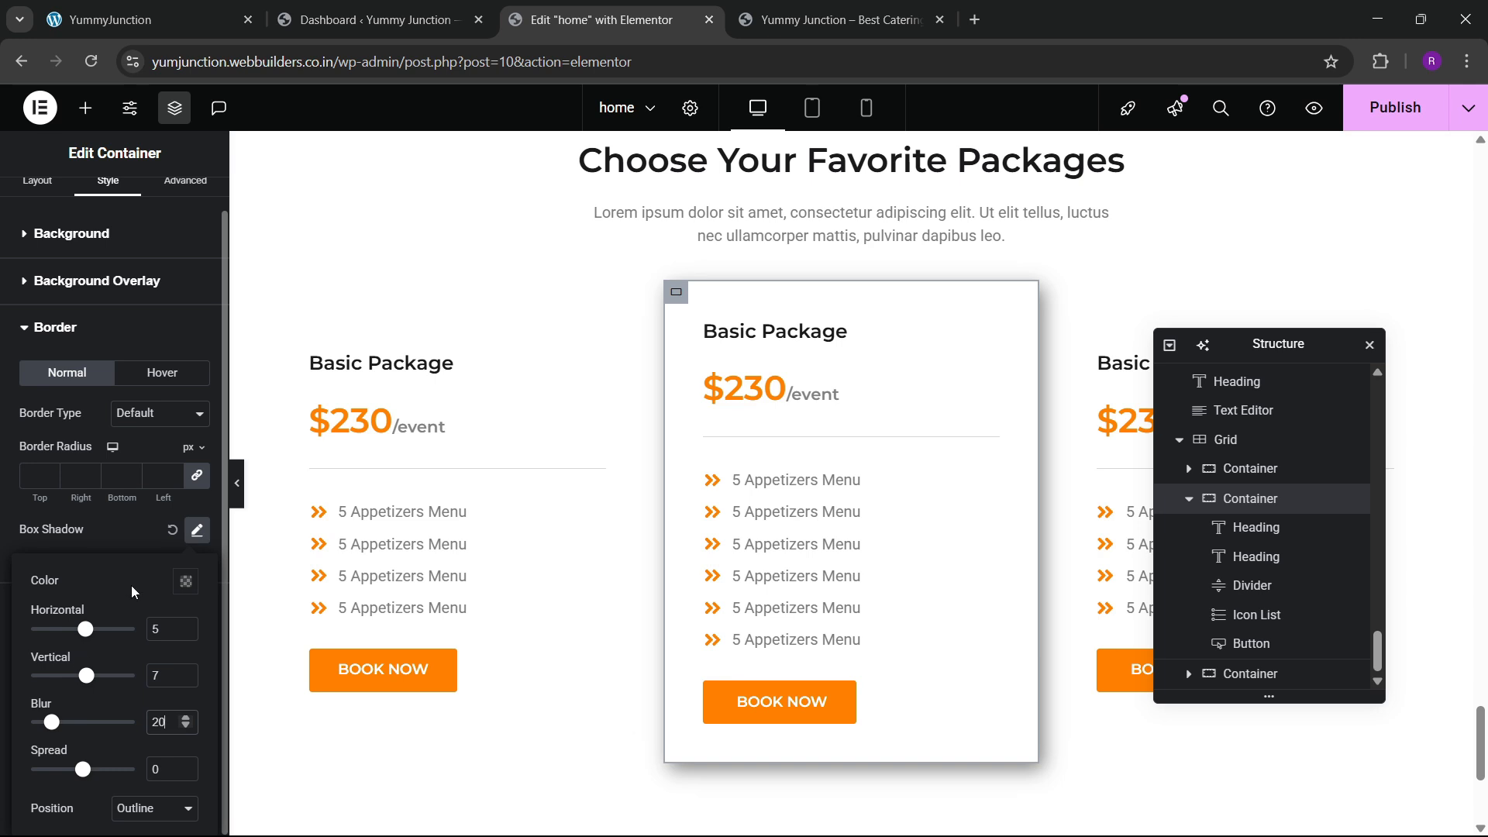
{"action": "left_click", "coordinate": [135, 439]}
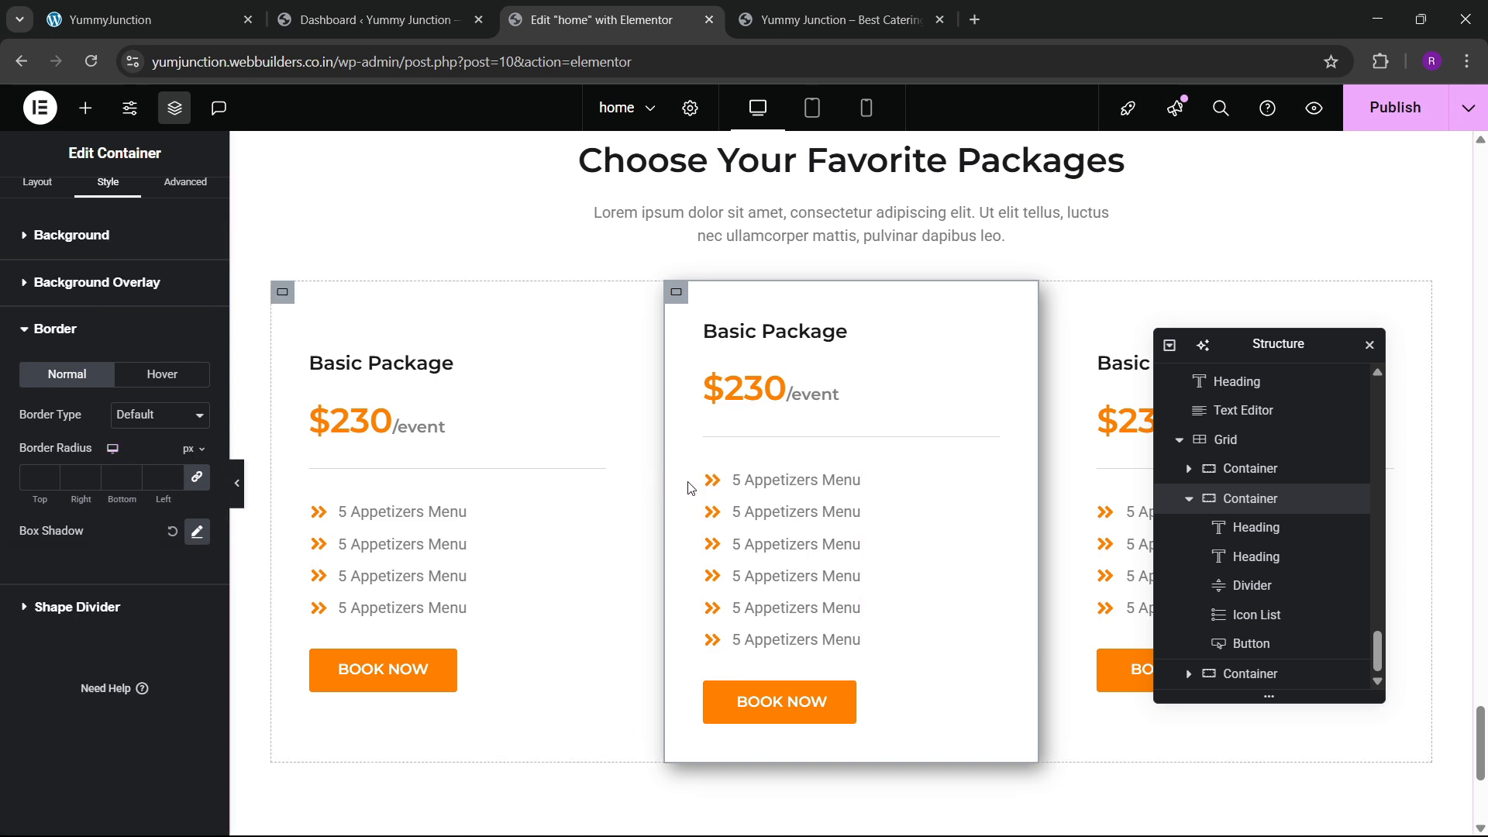
Publish the home page and reload the live site to check the packages section
{"action": "left_click", "coordinate": [1373, 122]}
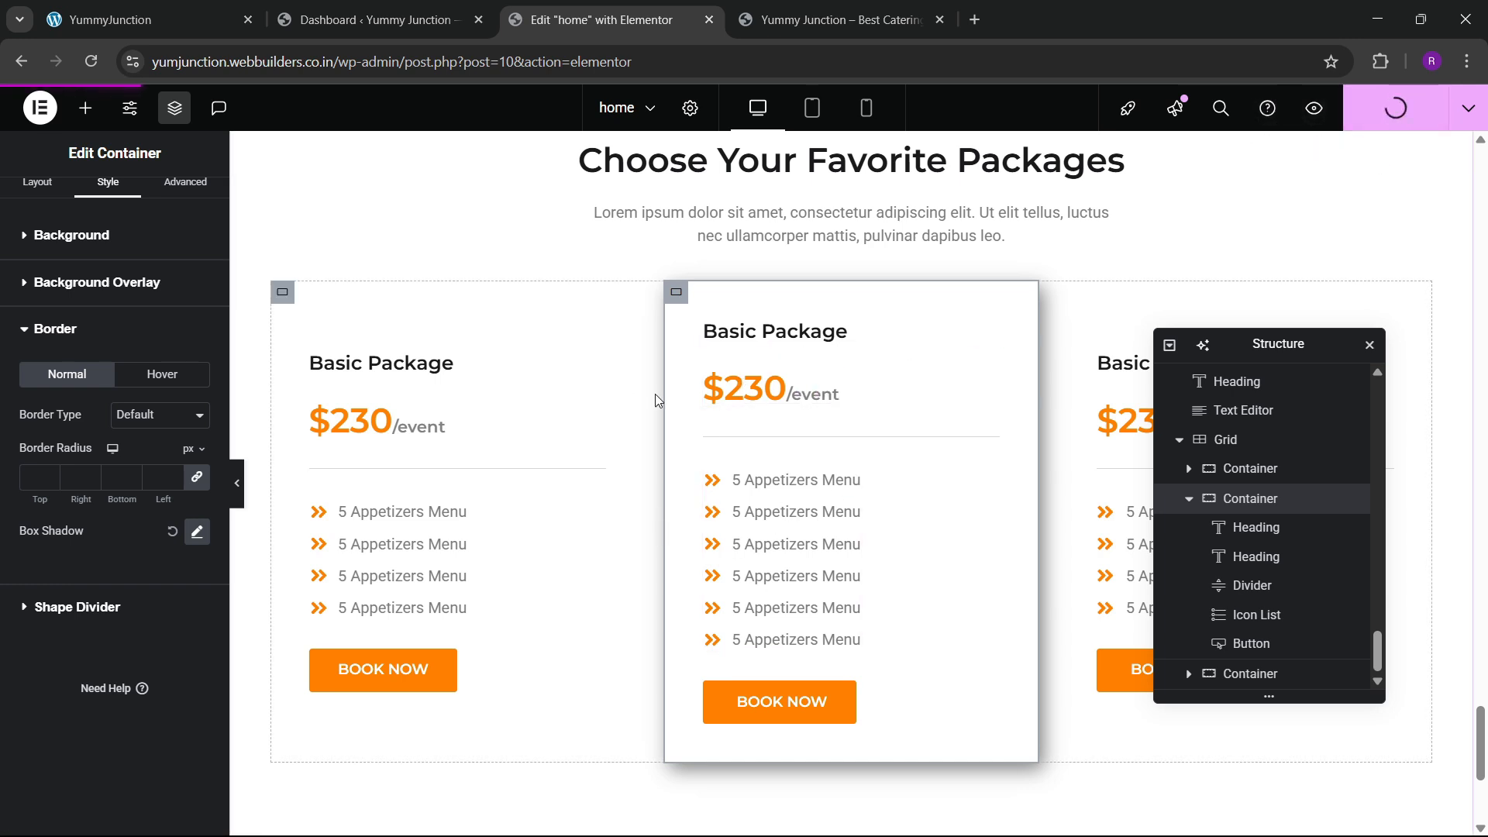
{"action": "left_click", "coordinate": [790, 12]}
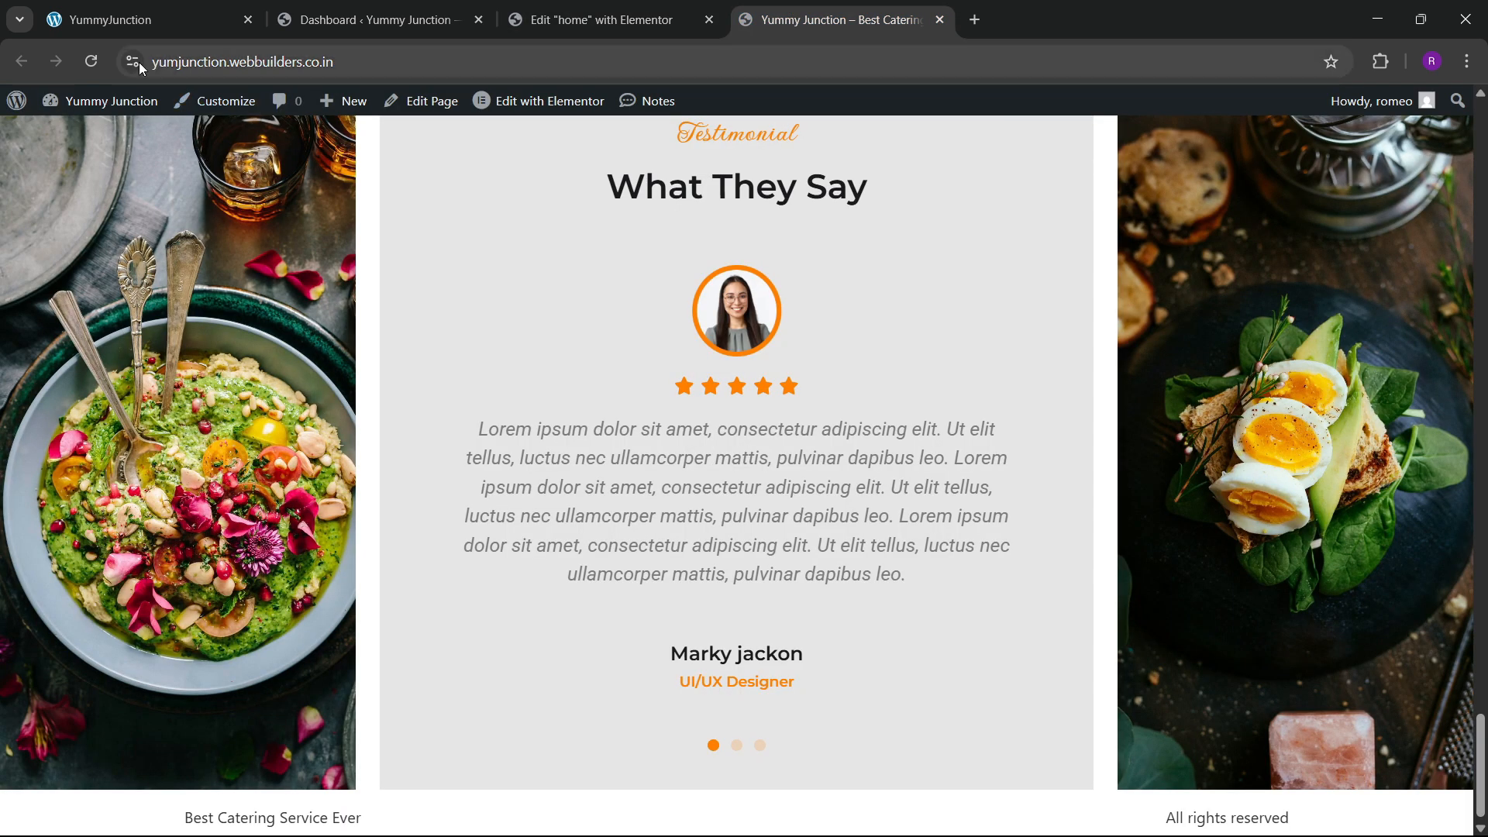
{"action": "left_click", "coordinate": [96, 61]}
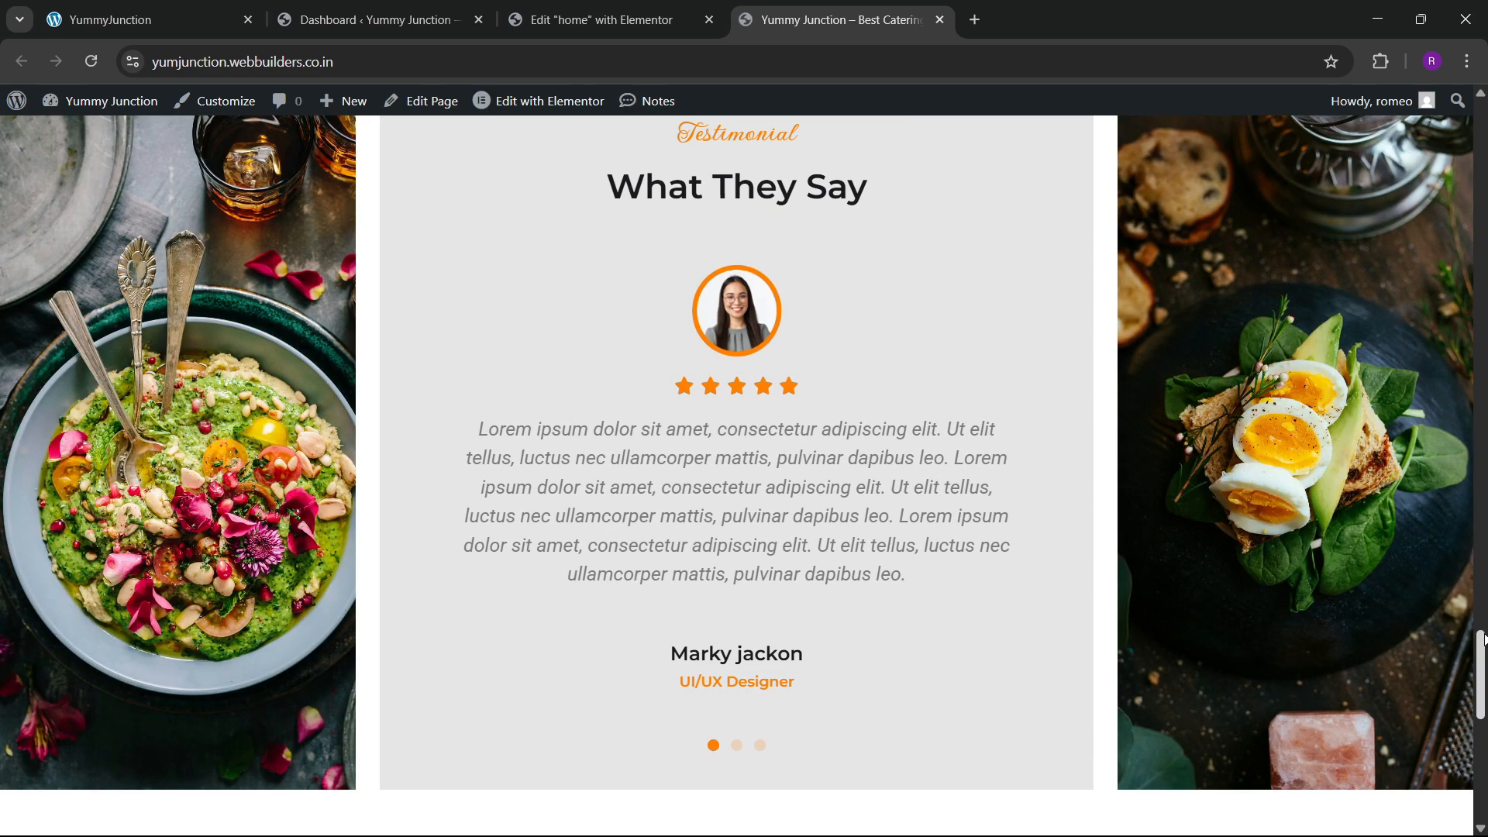
{"action": "scroll", "coordinate": [1480, 717], "scroll_direction": "down", "scroll_amount": 9}
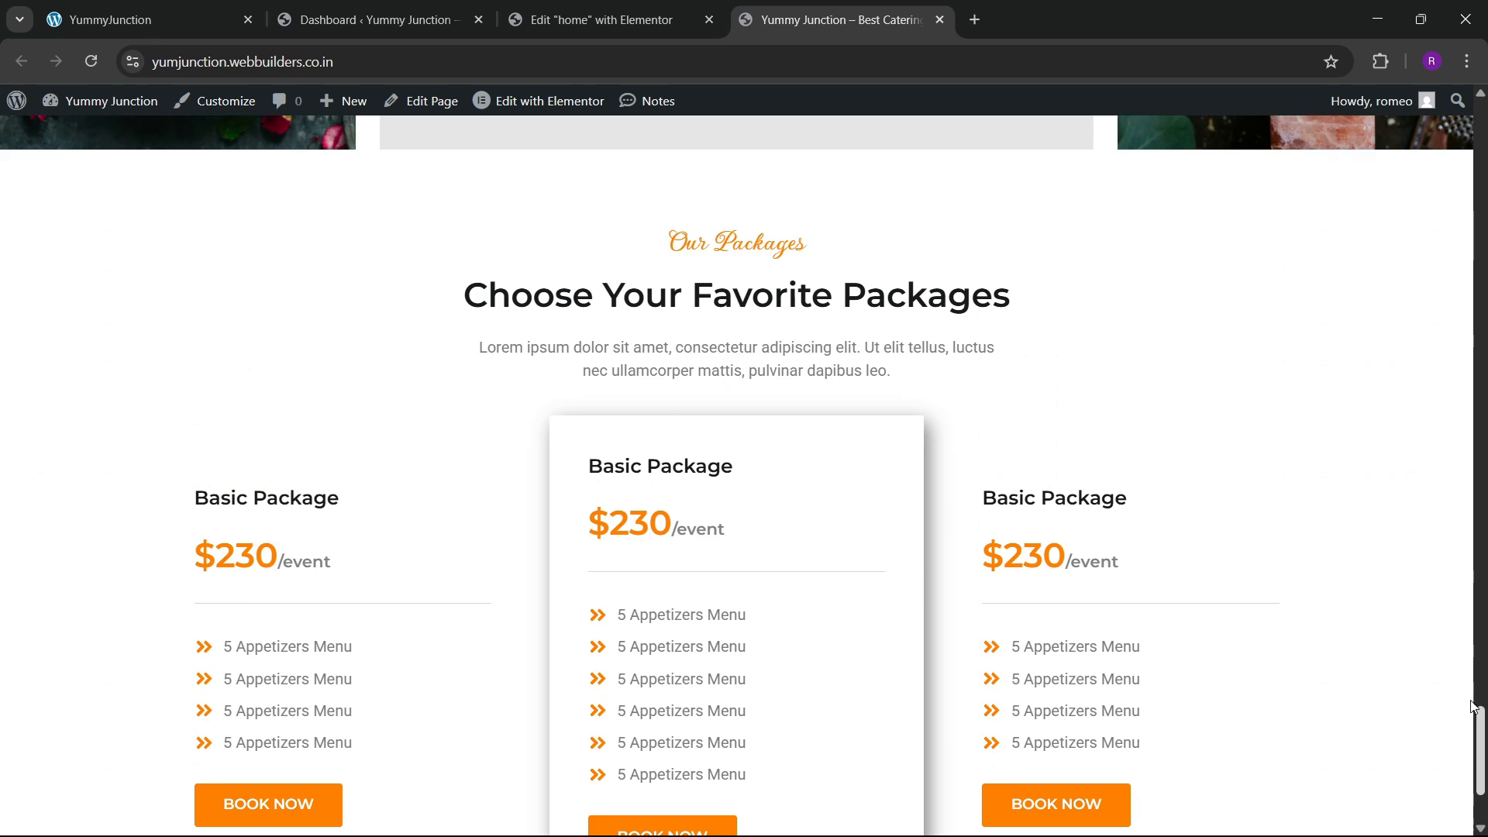
Examine the reference site's booking call-to-action banner below the packages, including its heading, button and curved lower edge
{"action": "left_click", "coordinate": [225, 16]}
{"action": "scroll", "coordinate": [744, 530], "scroll_direction": "down", "scroll_amount": 5}
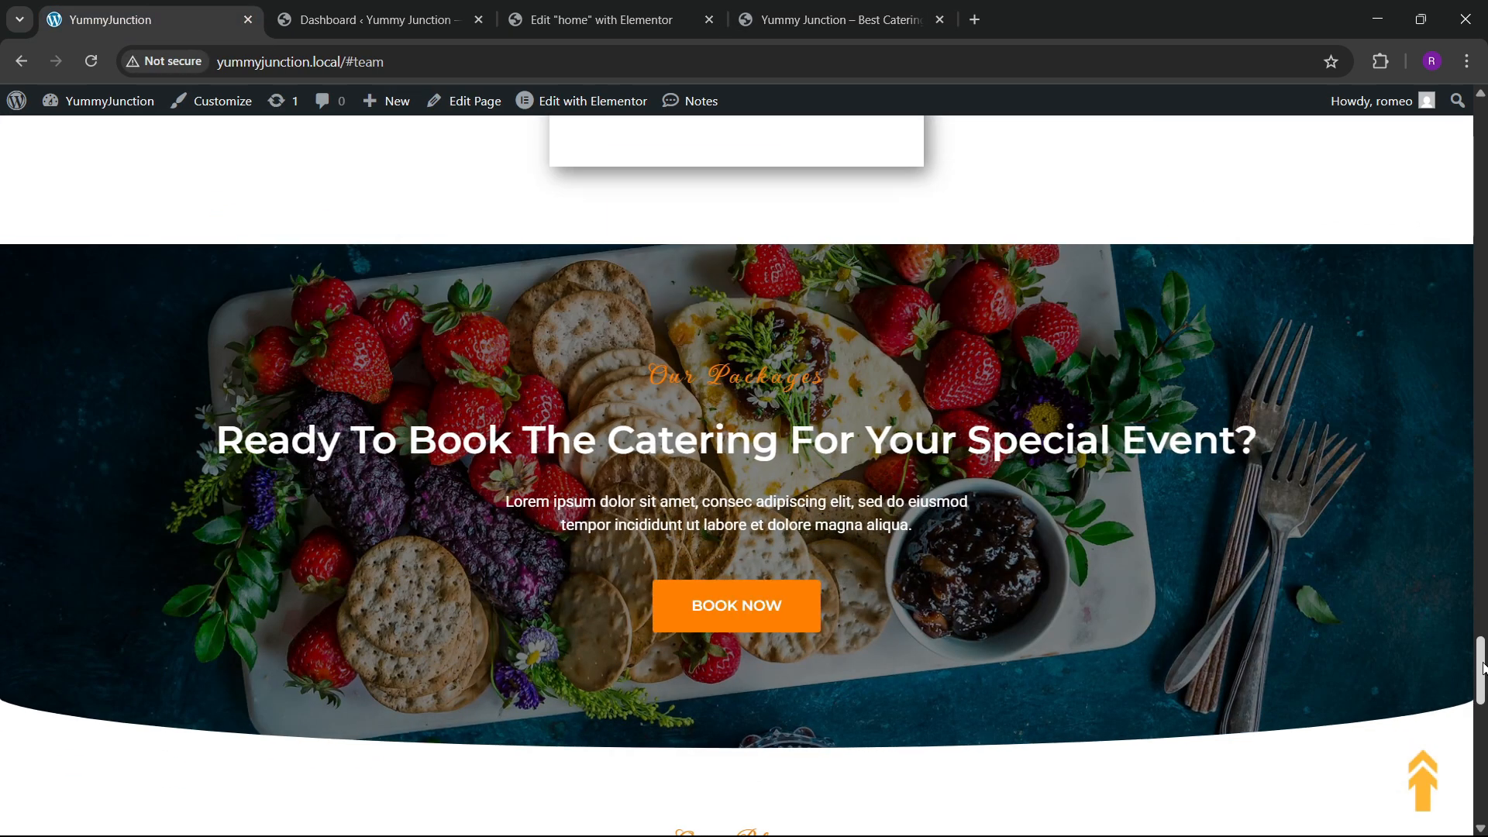
{"action": "scroll", "coordinate": [1482, 668], "scroll_direction": "down", "scroll_amount": 10}
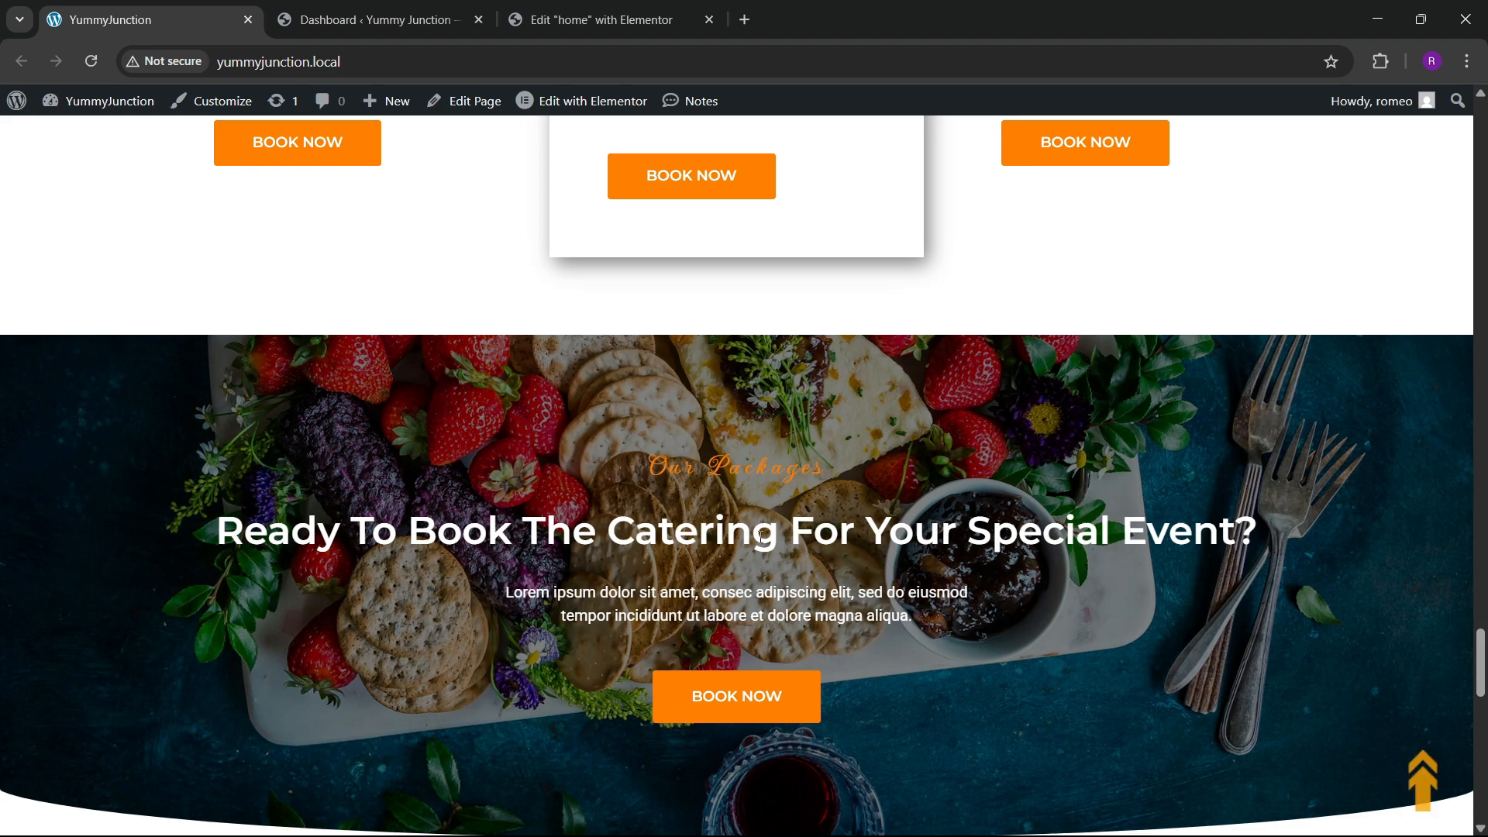
{"action": "scroll", "coordinate": [616, 422], "scroll_direction": "down", "scroll_amount": 2}
{"action": "left_click", "coordinate": [593, 19]}
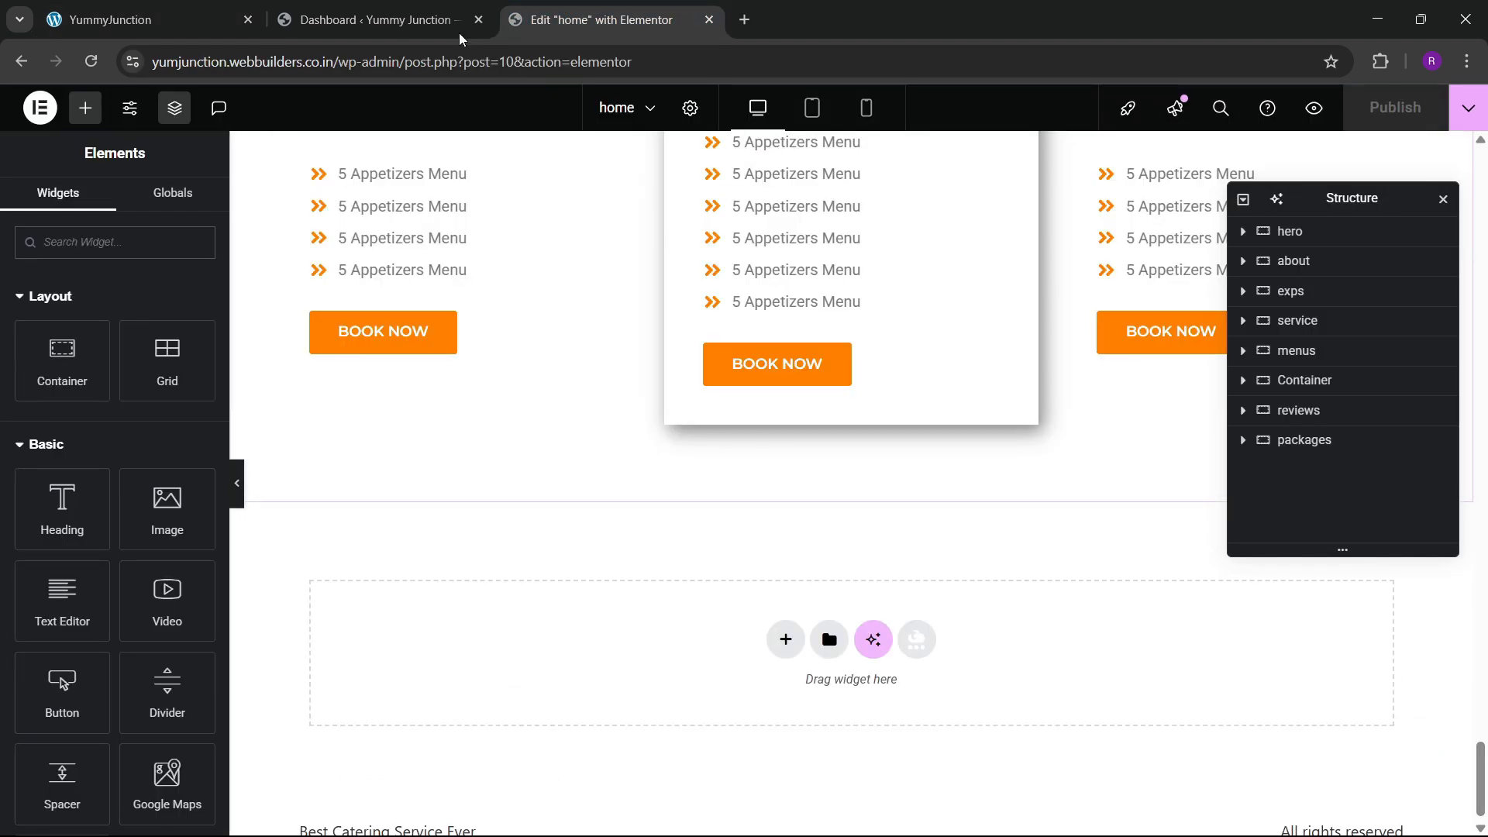
{"action": "left_click", "coordinate": [117, 19]}
{"action": "scroll", "coordinate": [682, 387], "scroll_direction": "down", "scroll_amount": 1}
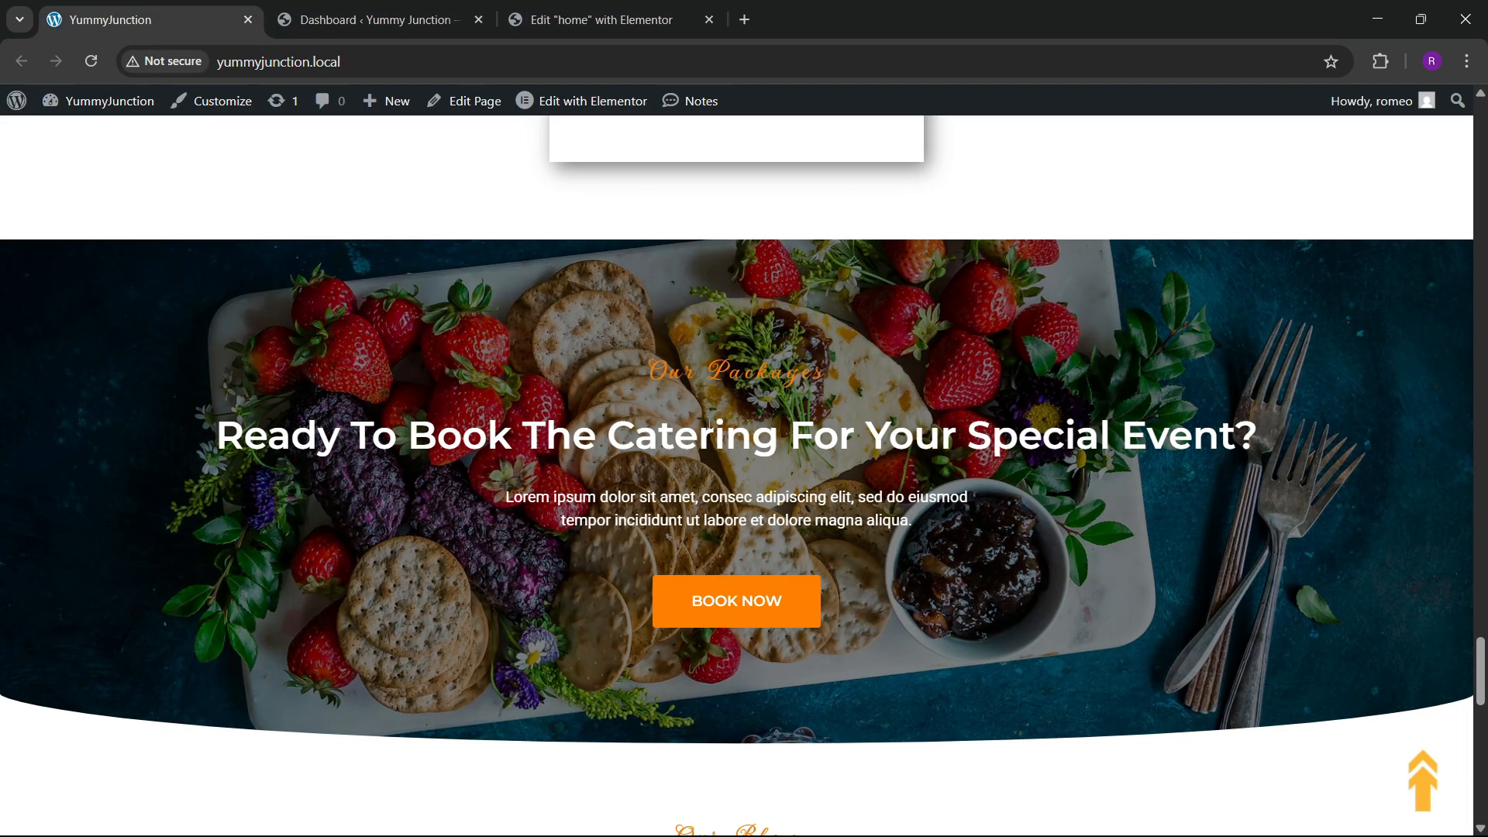
{"action": "scroll", "coordinate": [606, 497], "scroll_direction": "down", "scroll_amount": 4}
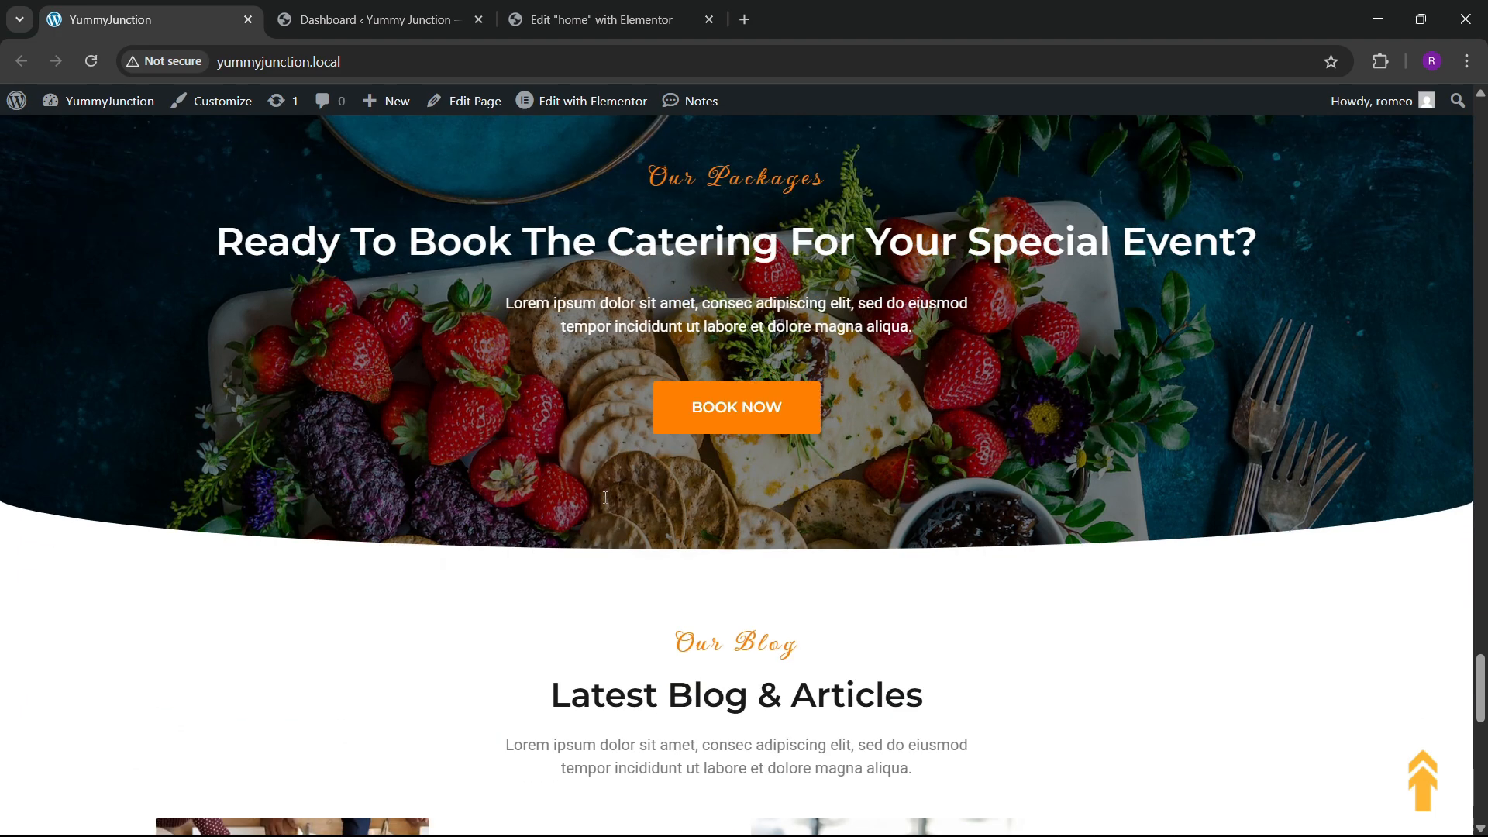
{"action": "scroll", "coordinate": [650, 396], "scroll_direction": "up", "scroll_amount": 1}
{"action": "scroll", "coordinate": [650, 391], "scroll_direction": "down", "scroll_amount": 1}
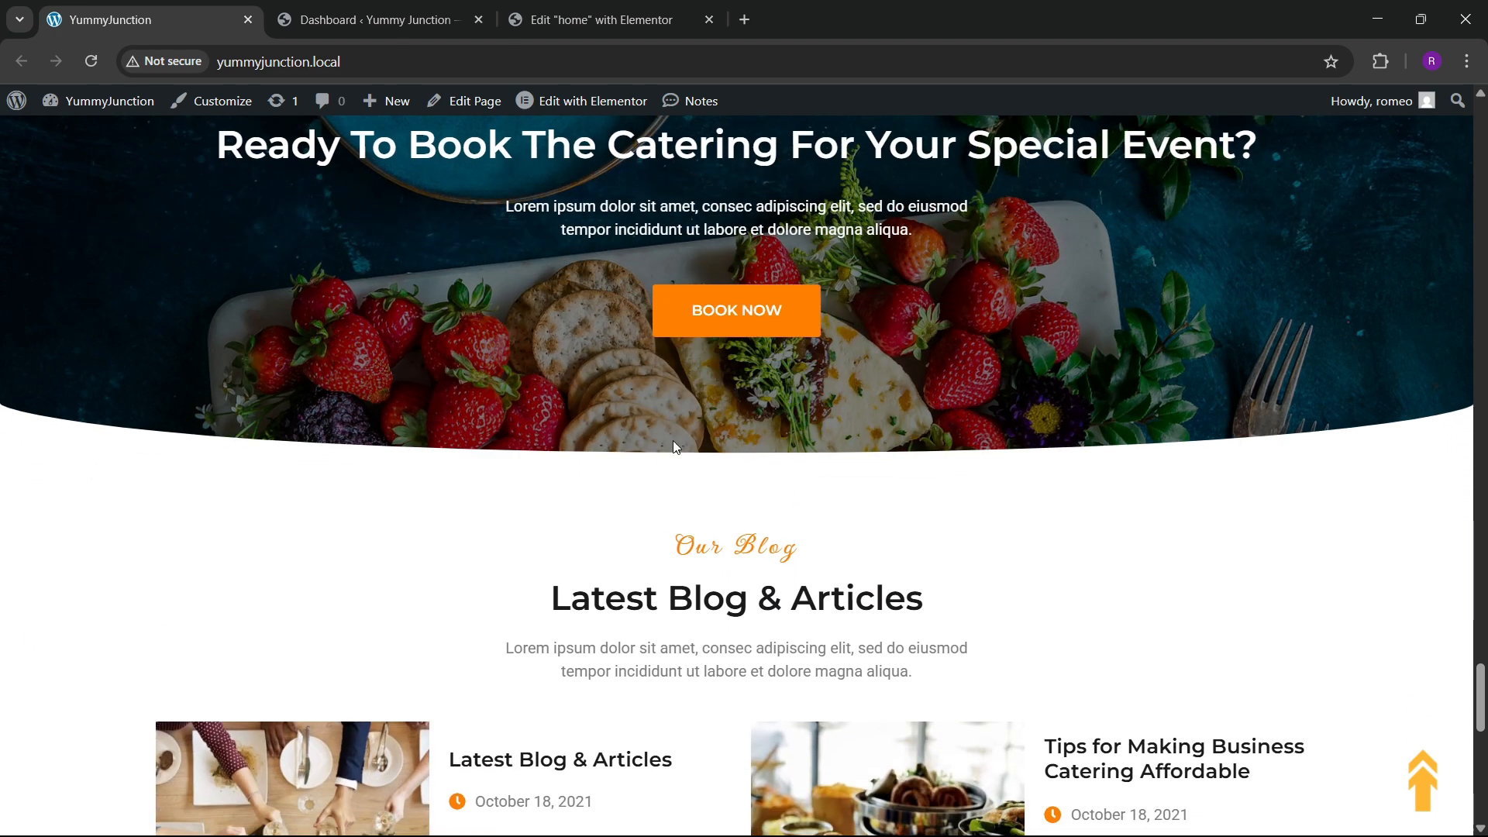
{"action": "scroll", "coordinate": [672, 440], "scroll_direction": "up", "scroll_amount": 1}
{"action": "scroll", "coordinate": [677, 447], "scroll_direction": "up", "scroll_amount": 2}
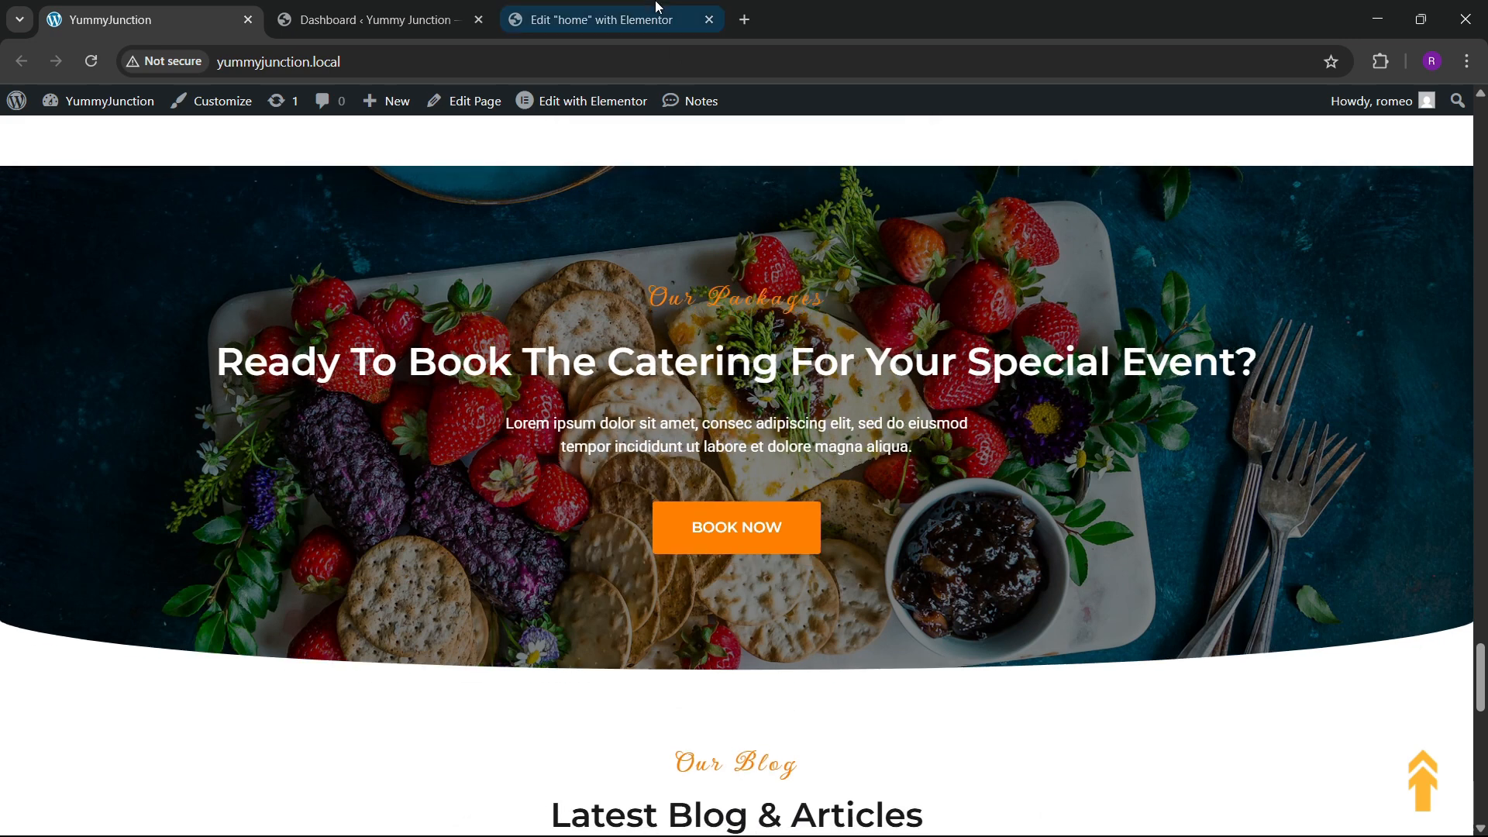
In the Elementor editor, add a single-column flexbox container below the packages section and rename it cta
{"action": "left_click", "coordinate": [590, 19]}
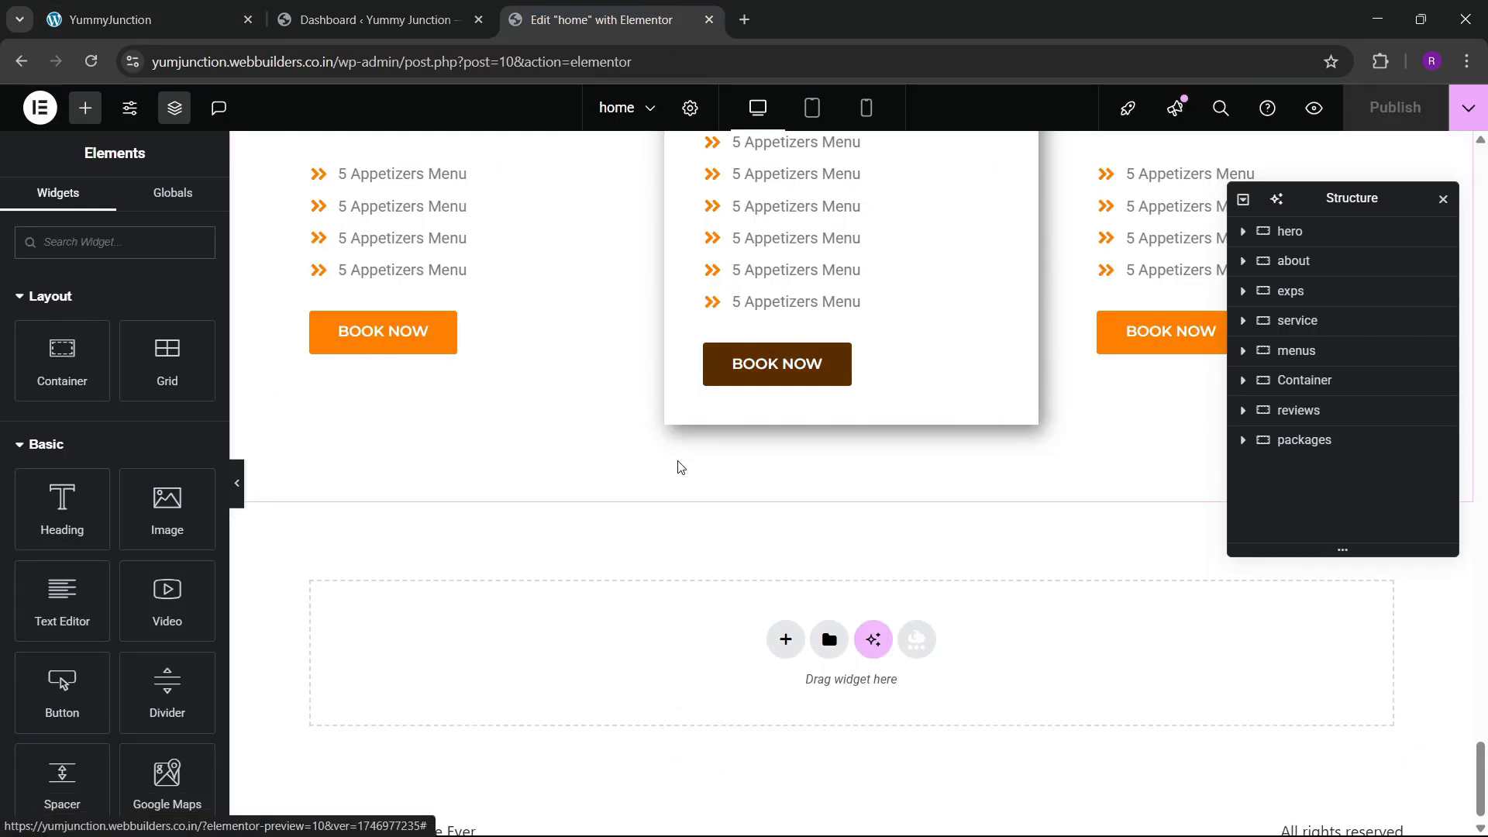
{"action": "scroll", "coordinate": [743, 602], "scroll_direction": "down", "scroll_amount": 1}
{"action": "left_click", "coordinate": [787, 629]}
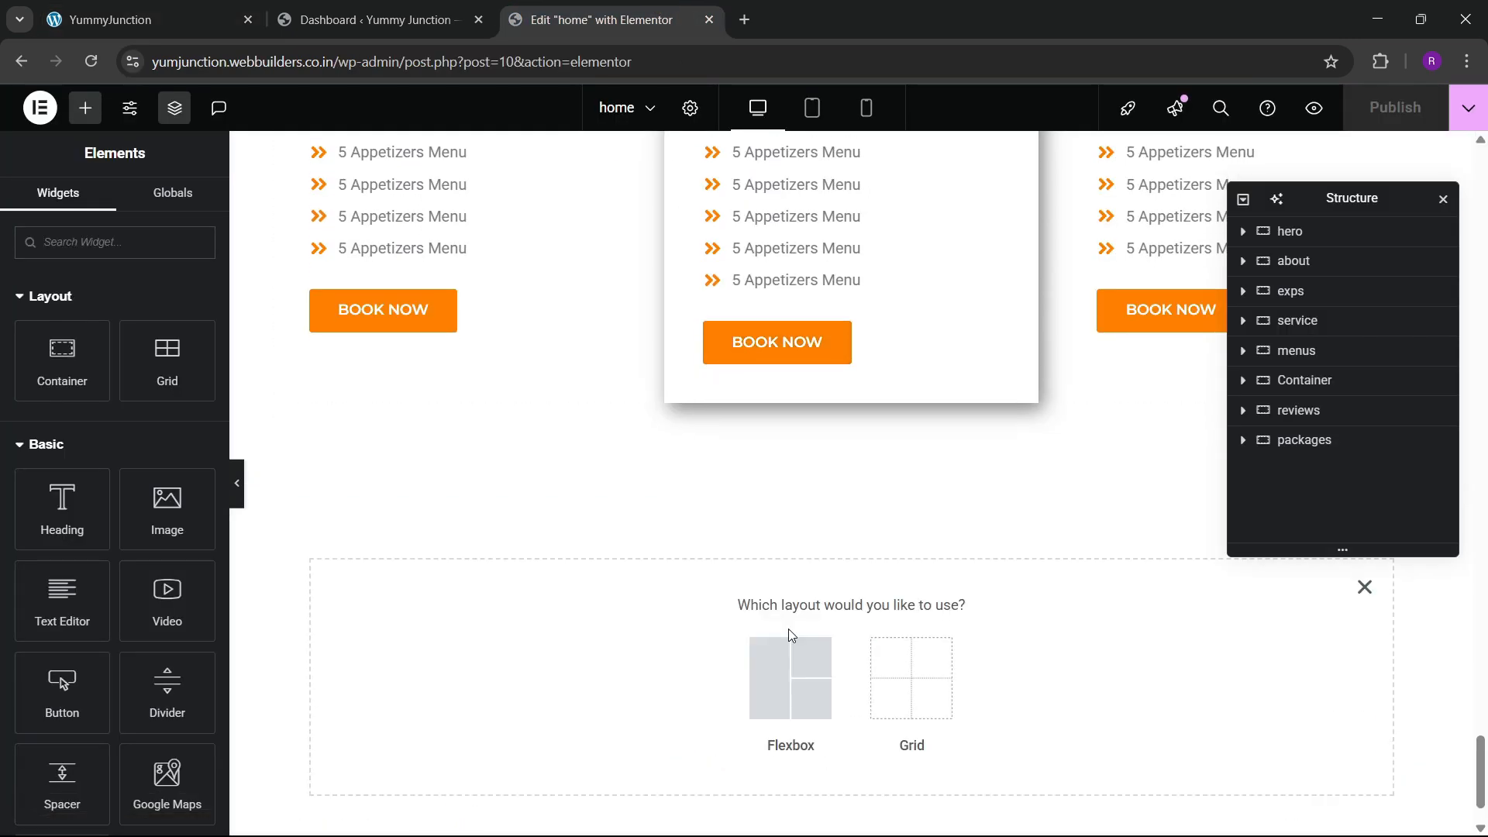
{"action": "left_click", "coordinate": [784, 678]}
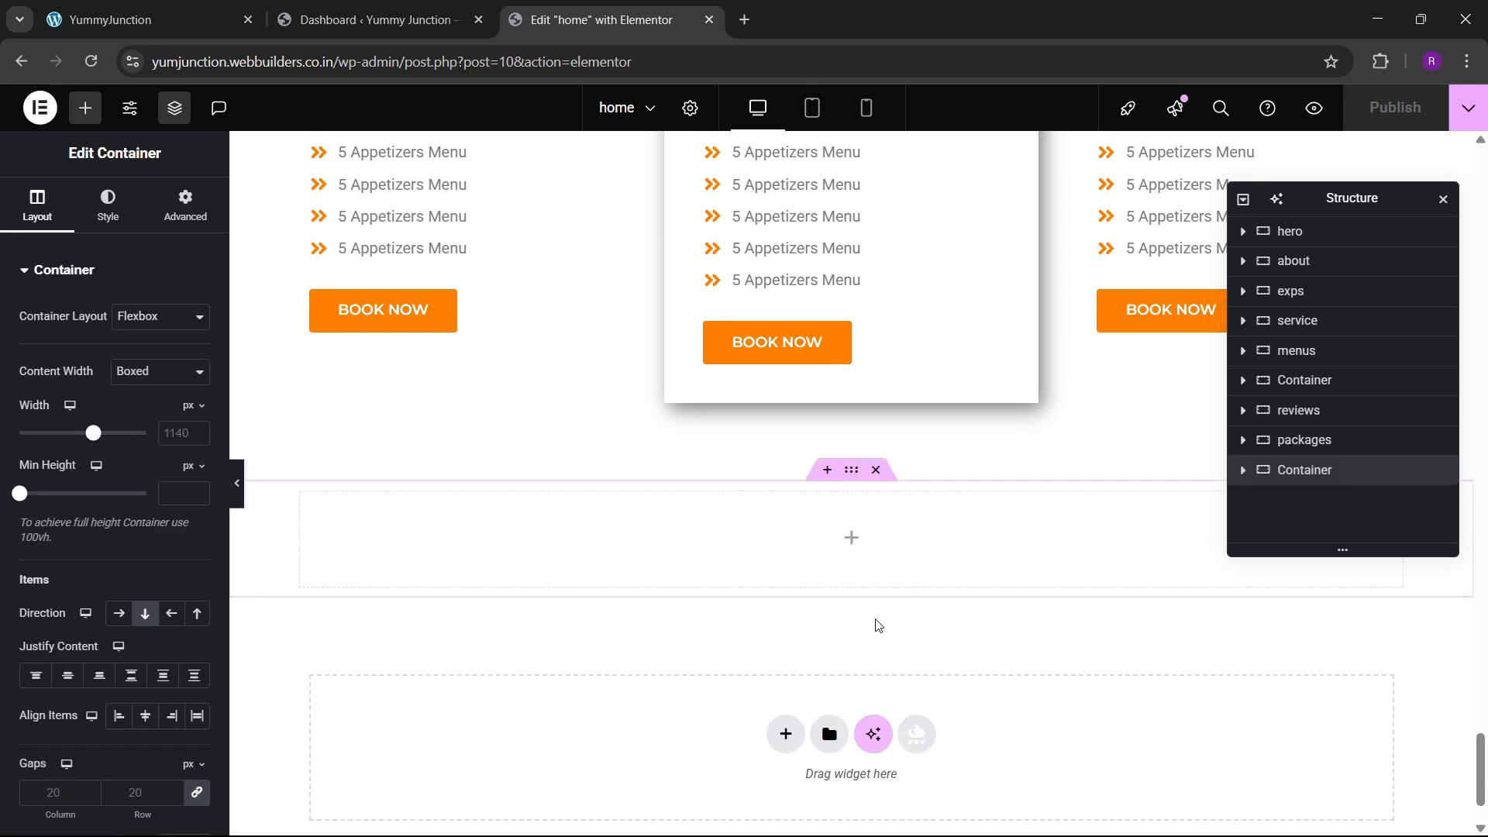
{"action": "double_click", "coordinate": [1305, 469]}
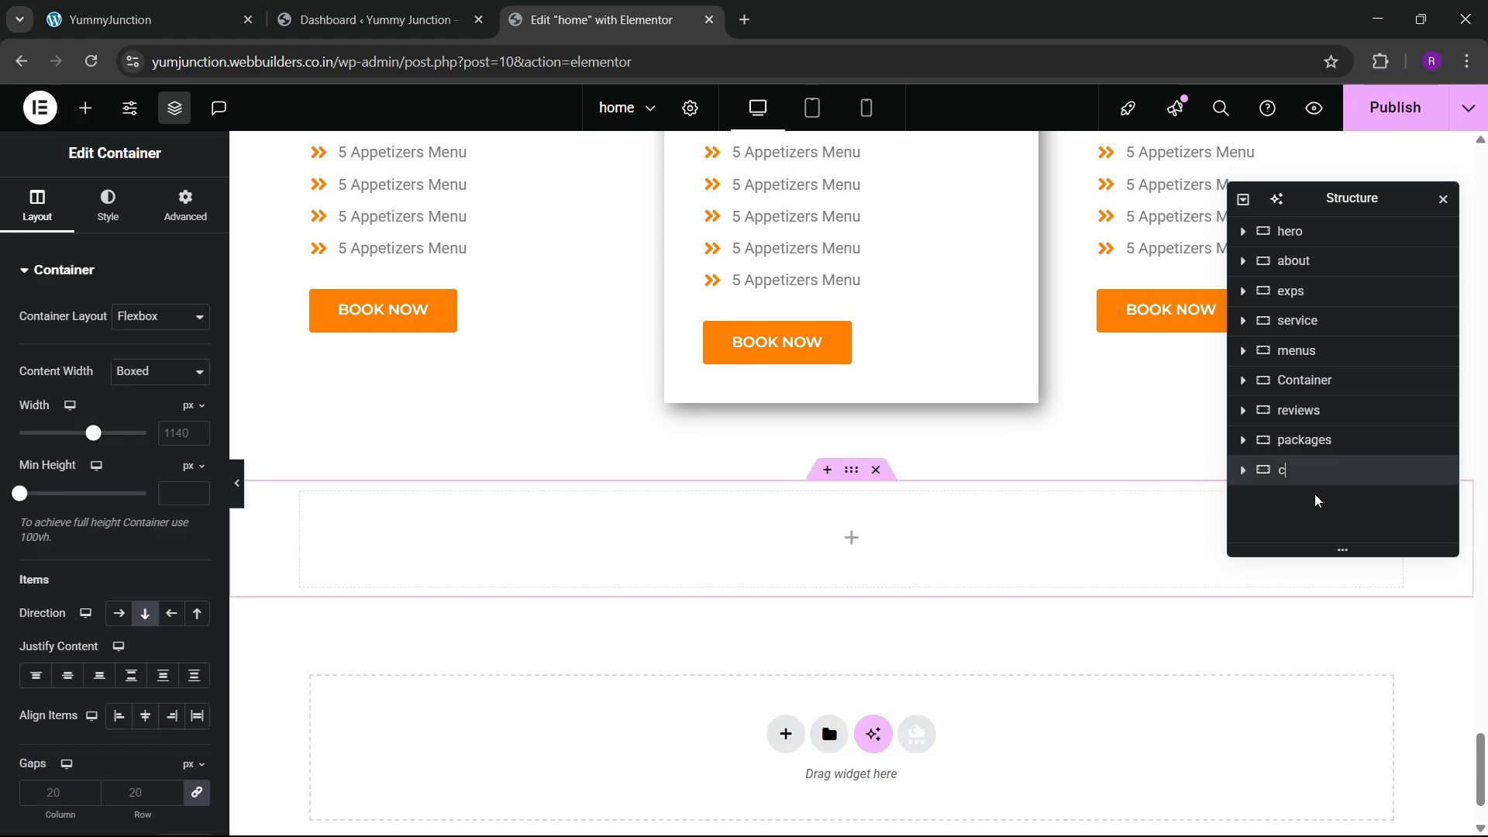
Set the cta container's width to 1200 px and its padding to 80 px top and bottom and 0 left and right
{"action": "left_click", "coordinate": [170, 434]}
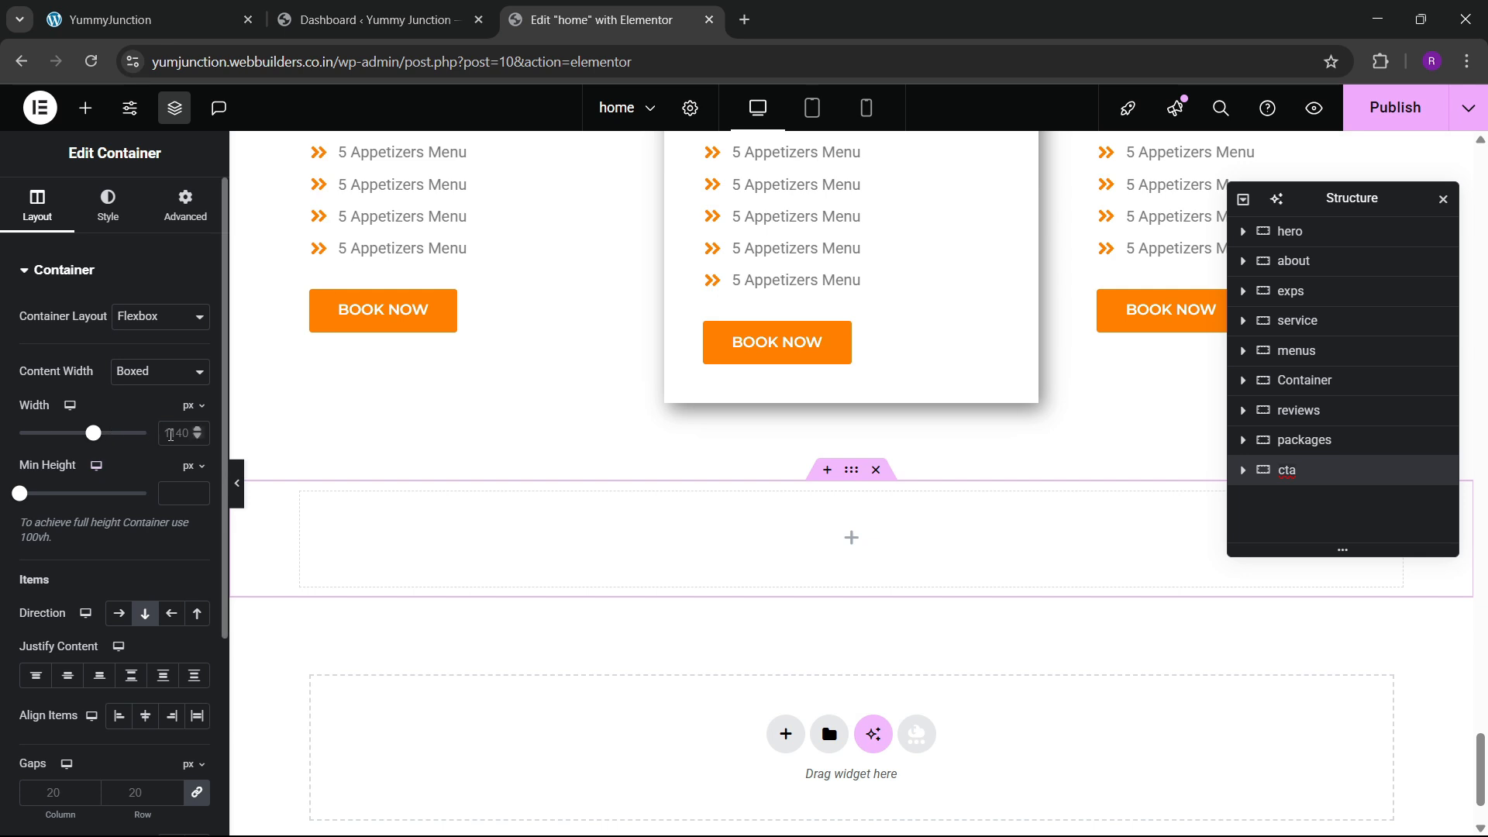
{"action": "type", "text": "1200"}
{"action": "left_click", "coordinate": [162, 221]}
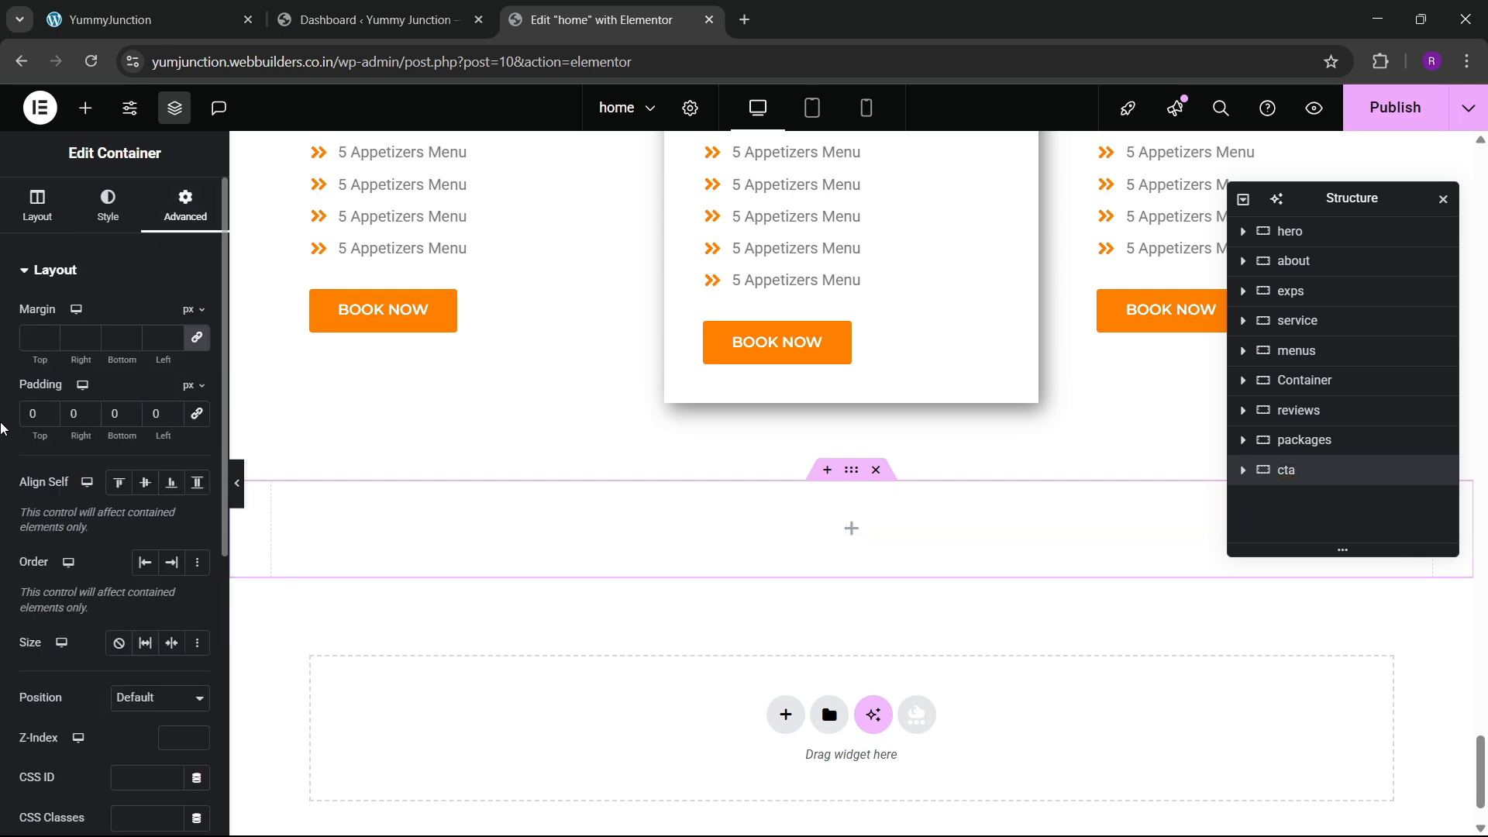
{"action": "type", "text": "8"}
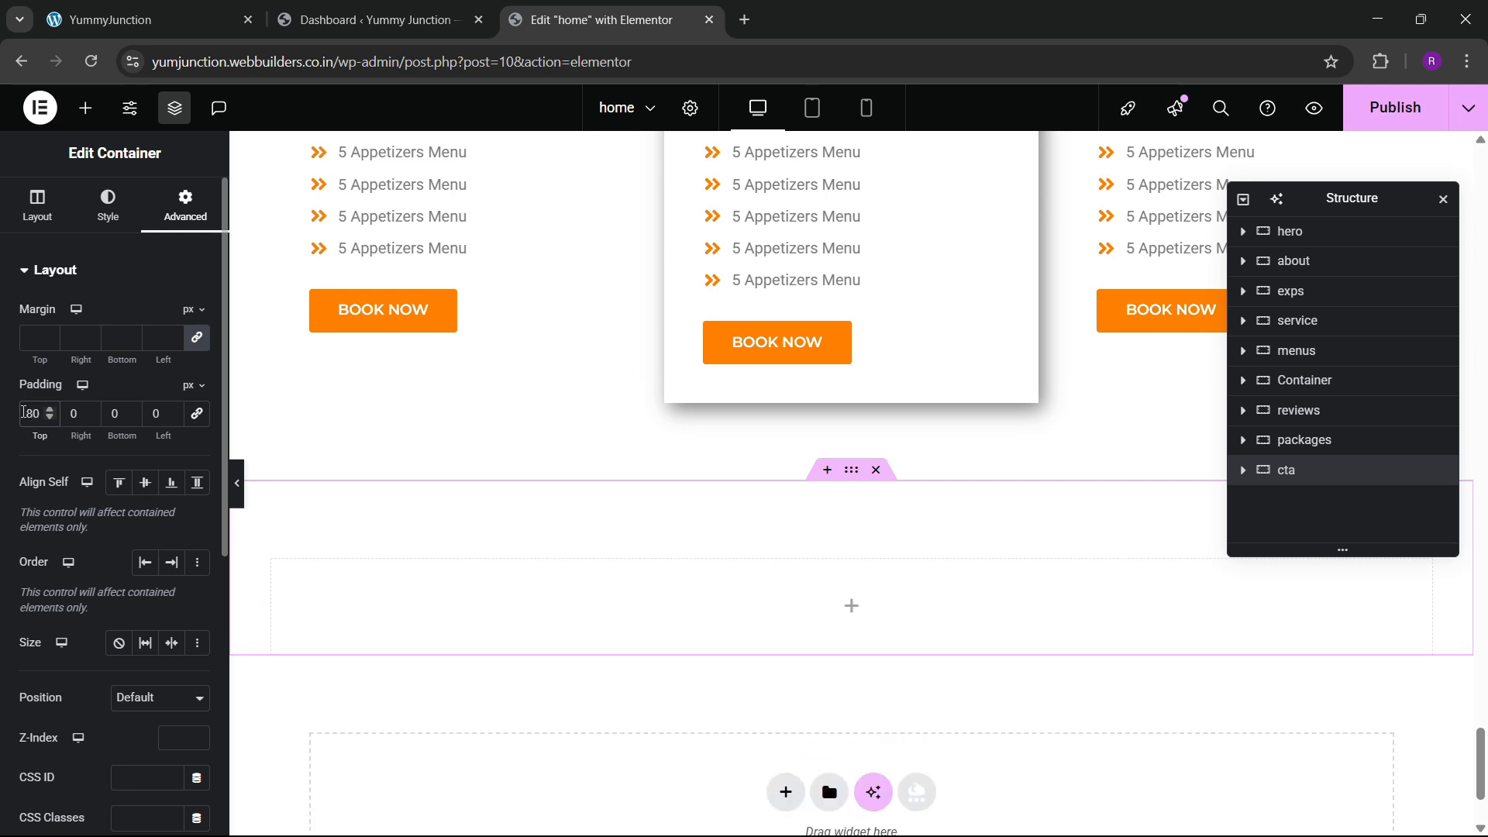
{"action": "type", "text": "8"}
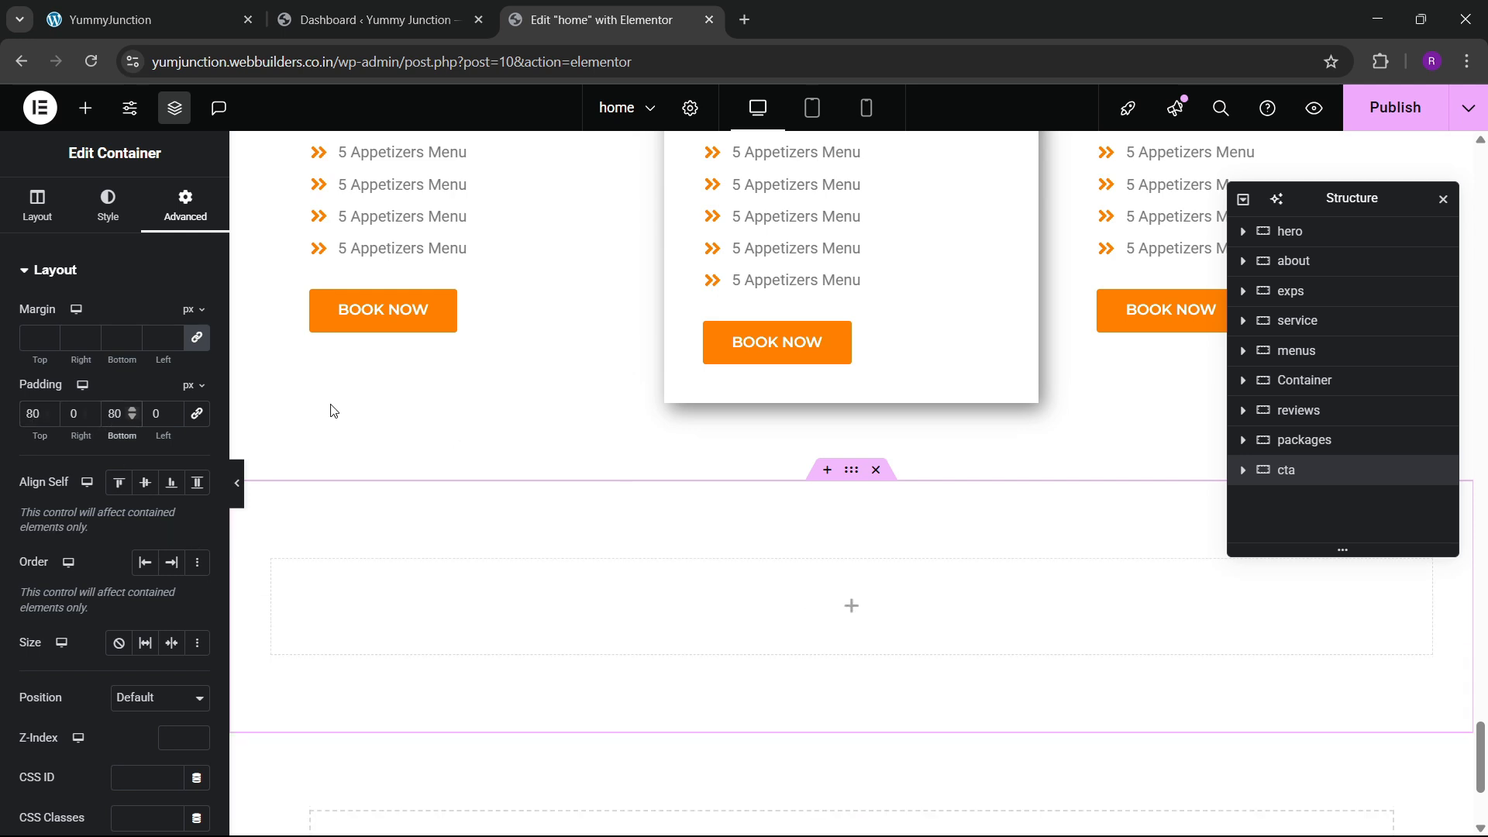
Give the cta container a classic background using the strawberry, cracker and cheese platter photo from the media library
{"action": "left_click", "coordinate": [108, 207]}
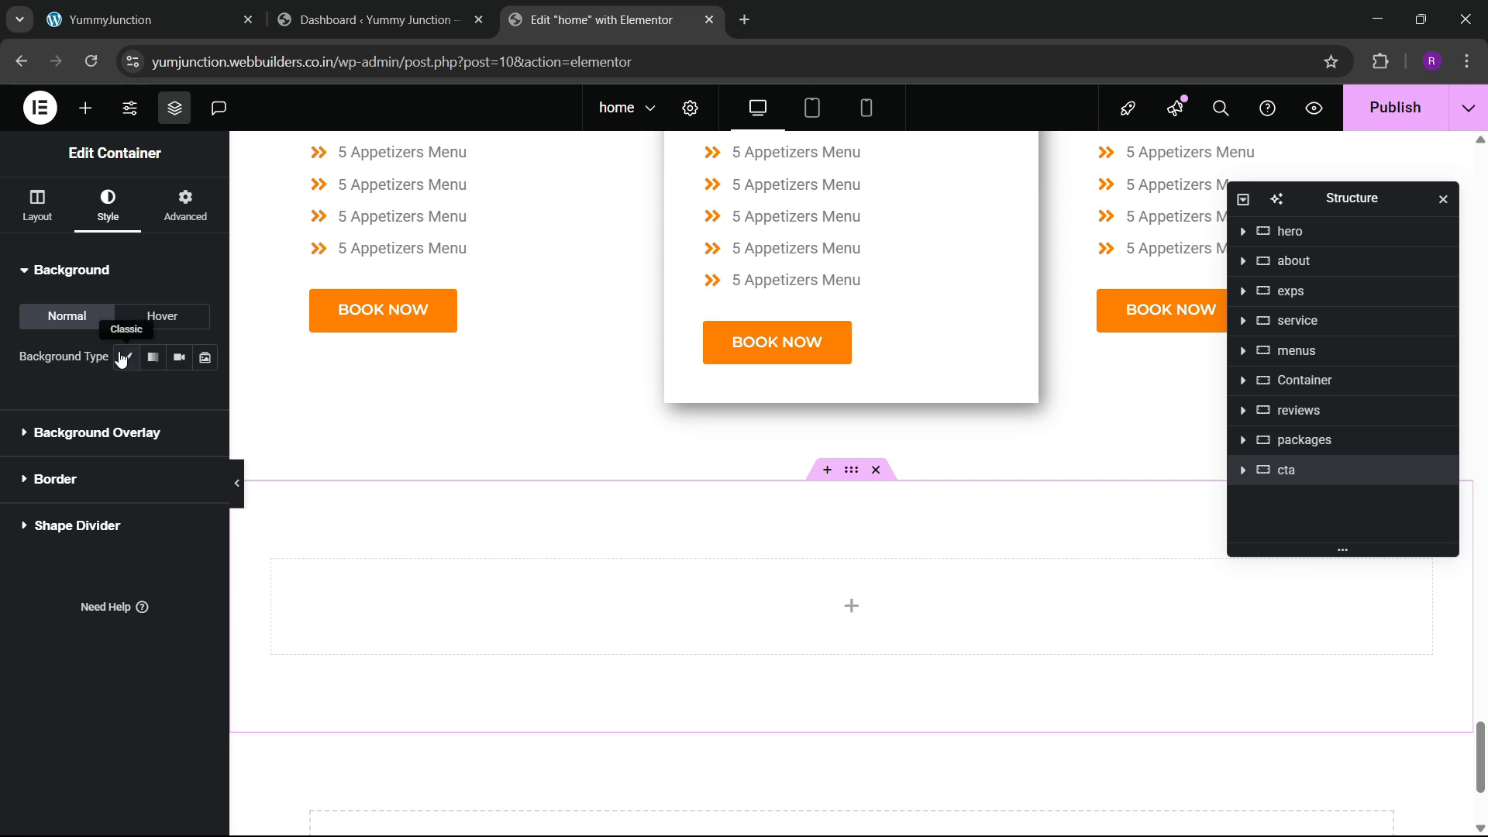
{"action": "left_click", "coordinate": [122, 358]}
{"action": "left_click", "coordinate": [113, 493]}
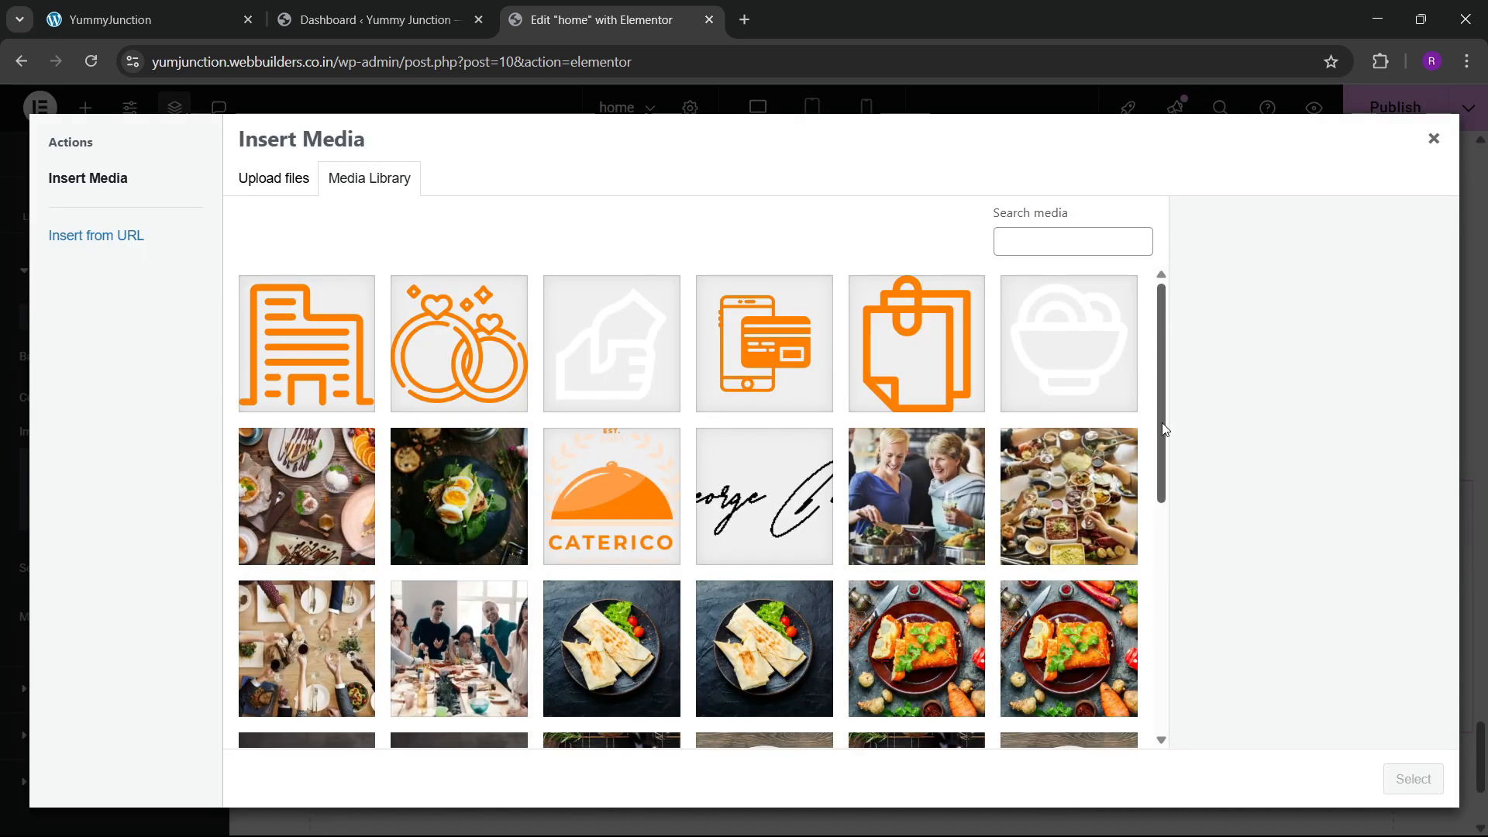
{"action": "left_click_drag", "start_coordinate": [1163, 426], "coordinate": [1134, 718]}
{"action": "left_click", "coordinate": [917, 606]}
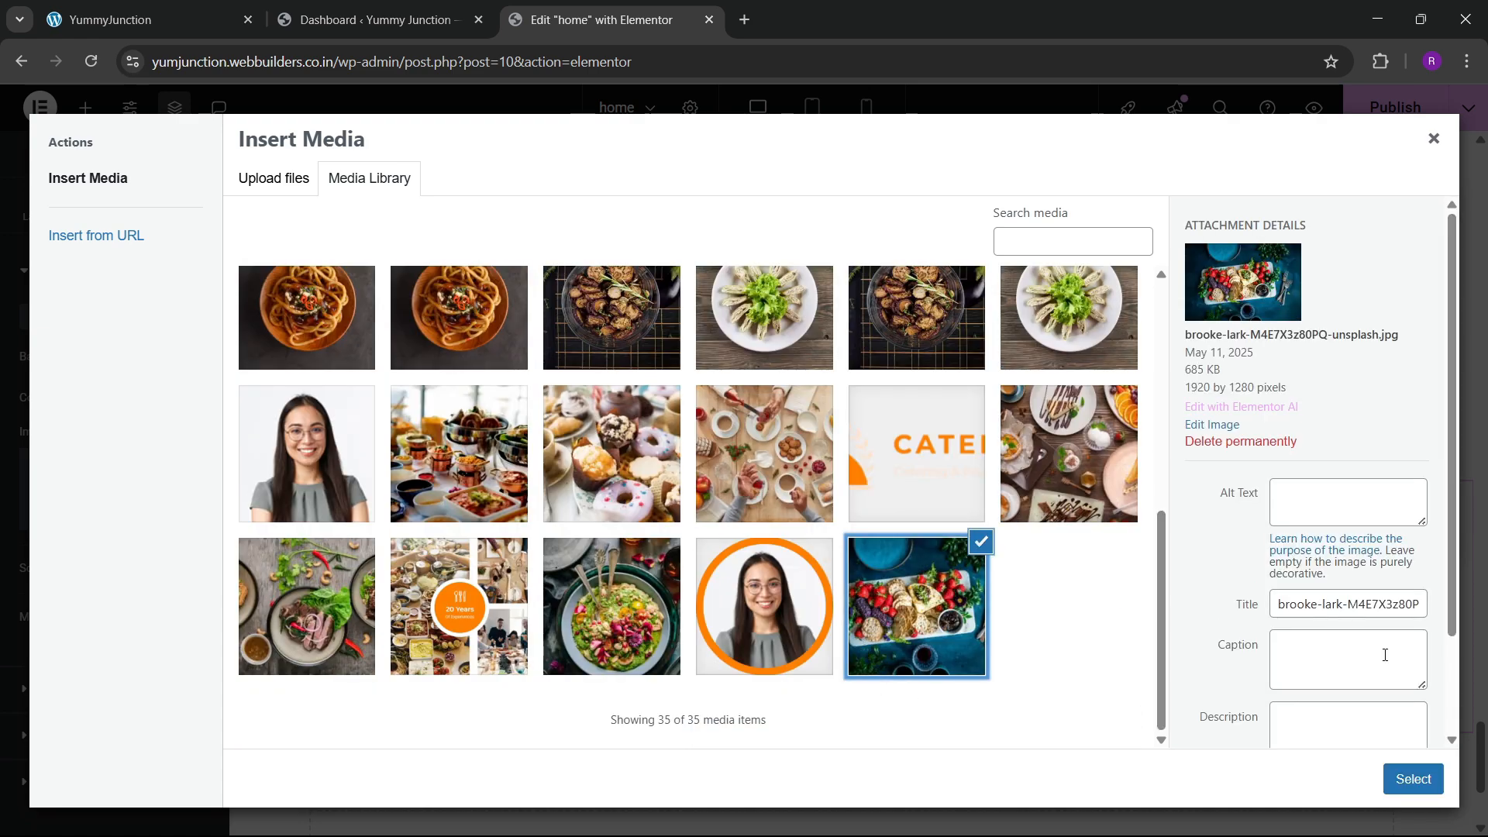
{"action": "left_click", "coordinate": [1413, 779]}
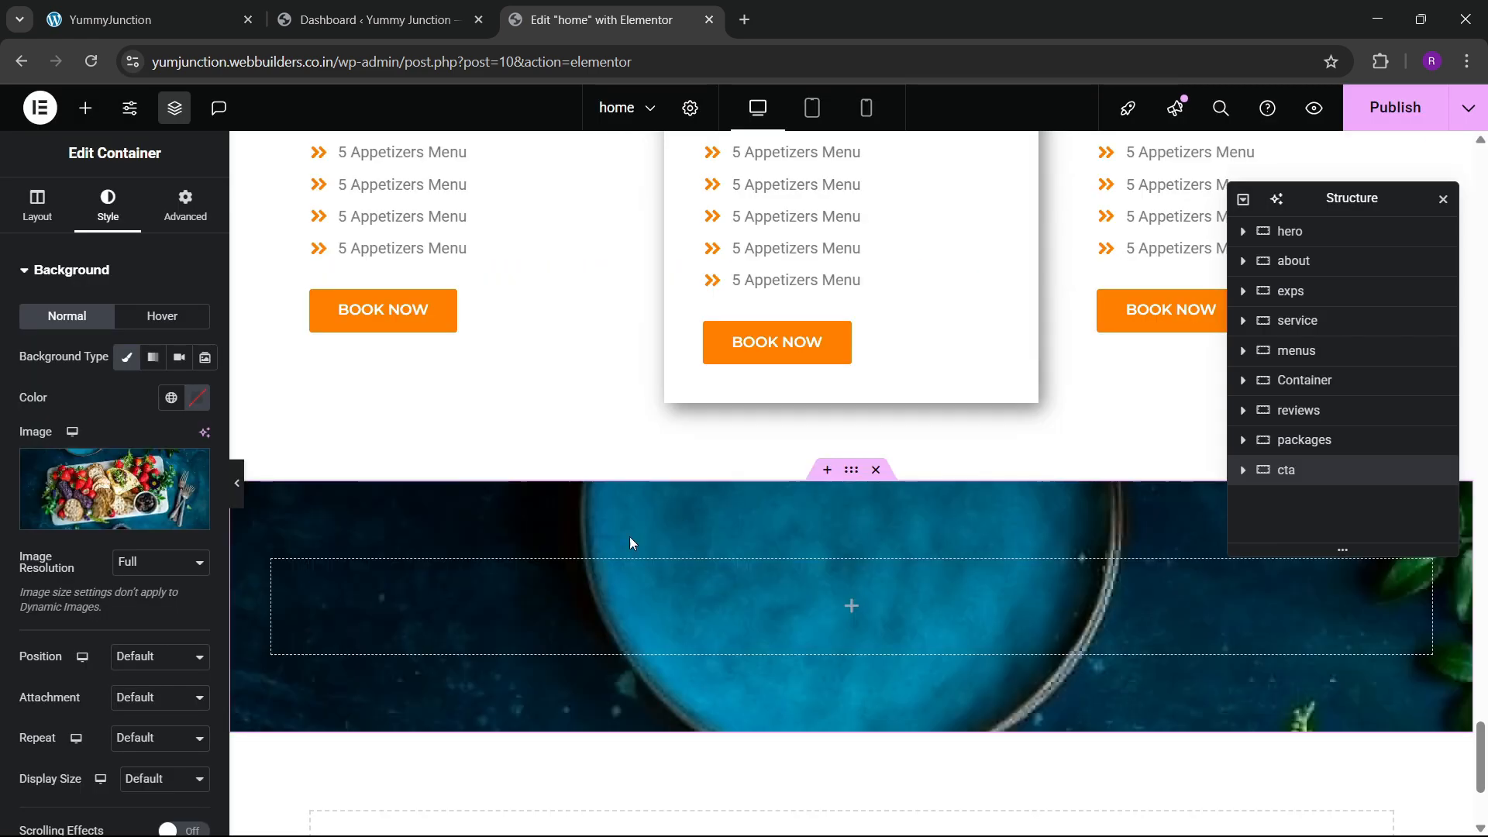
Set the cta background image's position to Center Center and its display size to Cover
{"action": "left_click", "coordinate": [159, 658]}
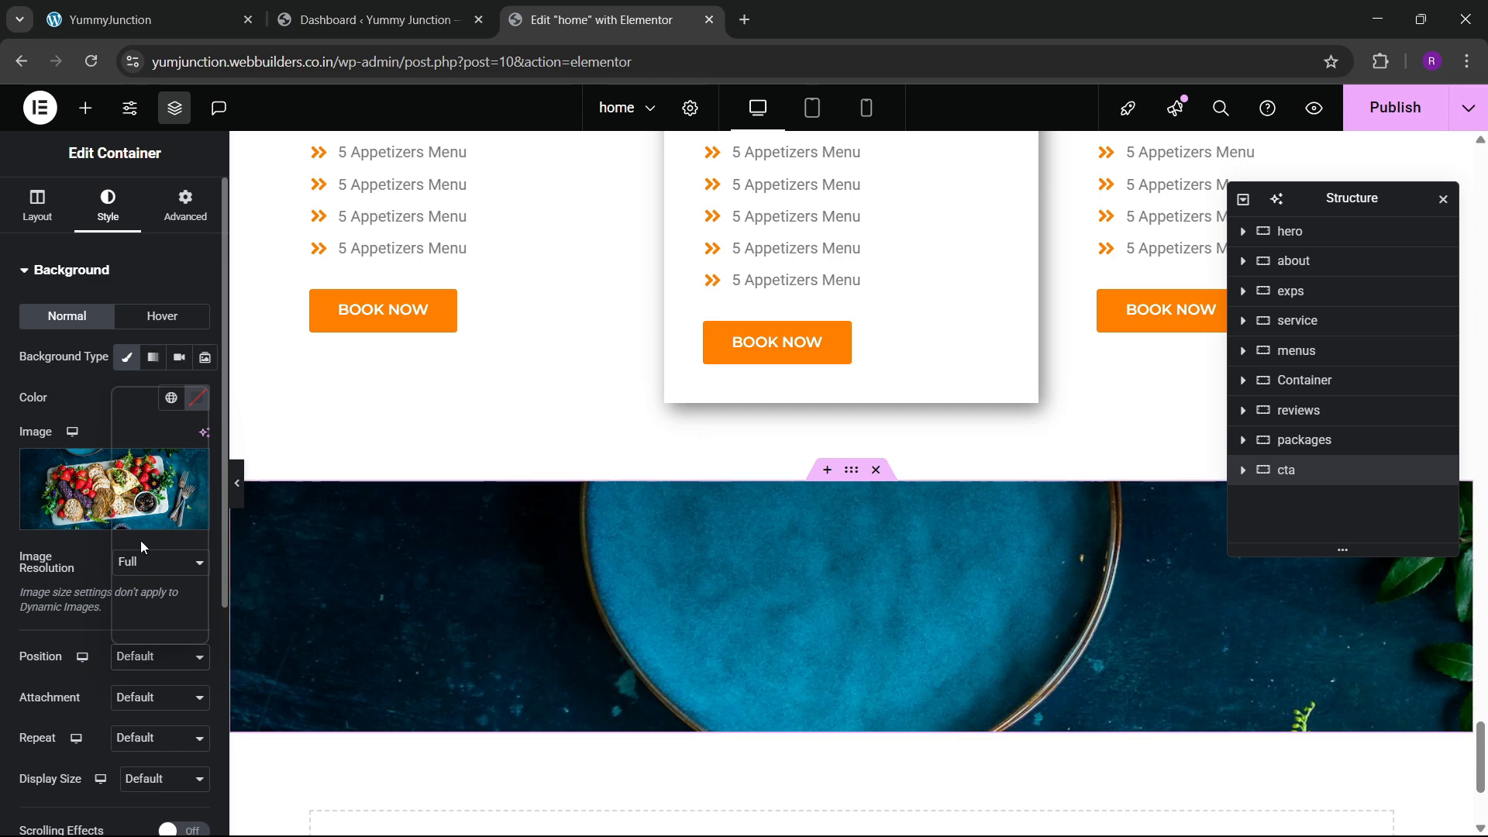
{"action": "left_click", "coordinate": [153, 422]}
{"action": "scroll", "coordinate": [66, 666], "scroll_direction": "down", "scroll_amount": 4}
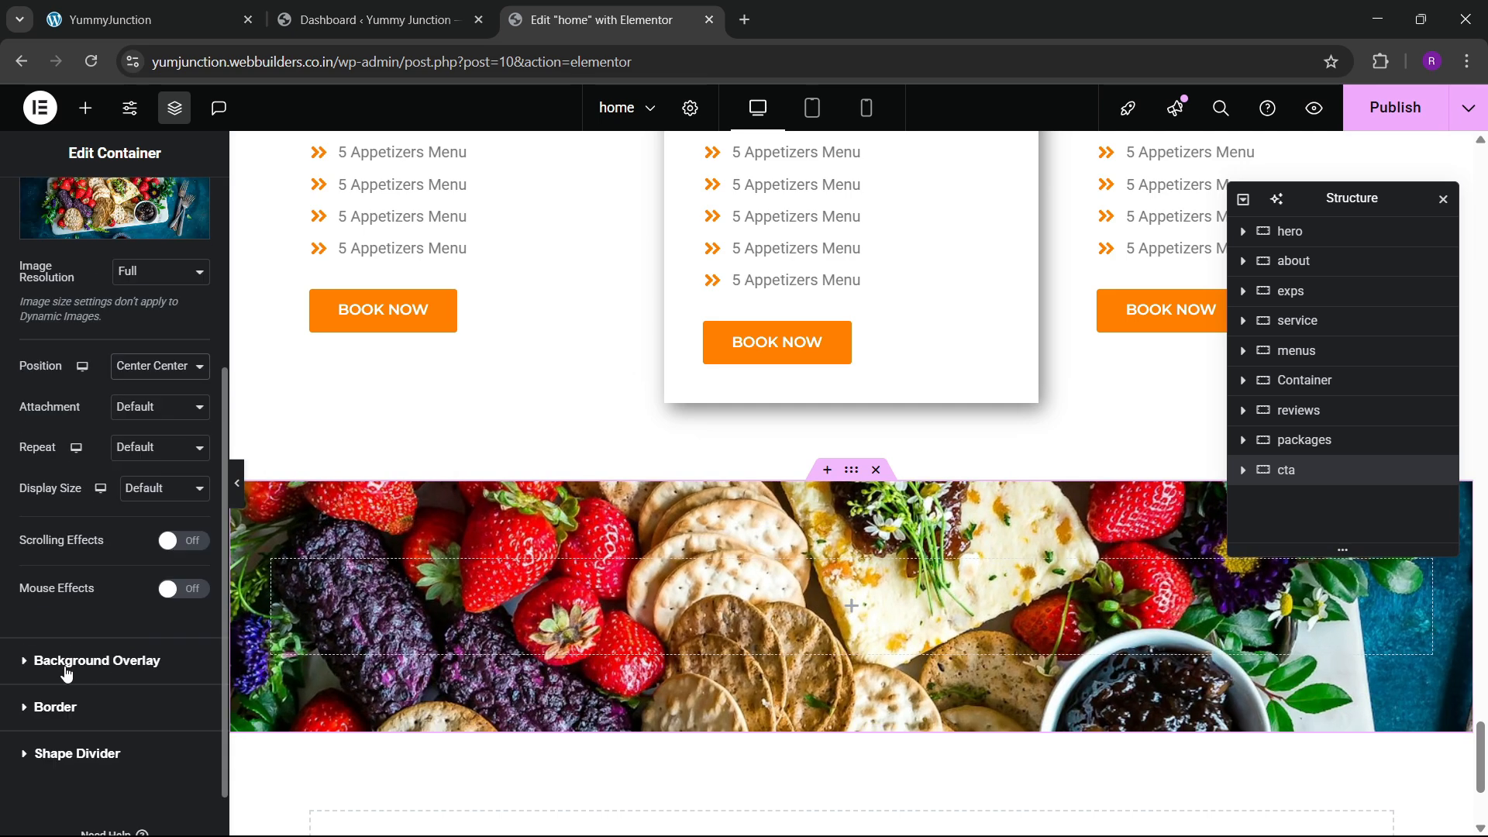
{"action": "left_click", "coordinate": [140, 497]}
{"action": "left_click", "coordinate": [140, 558]}
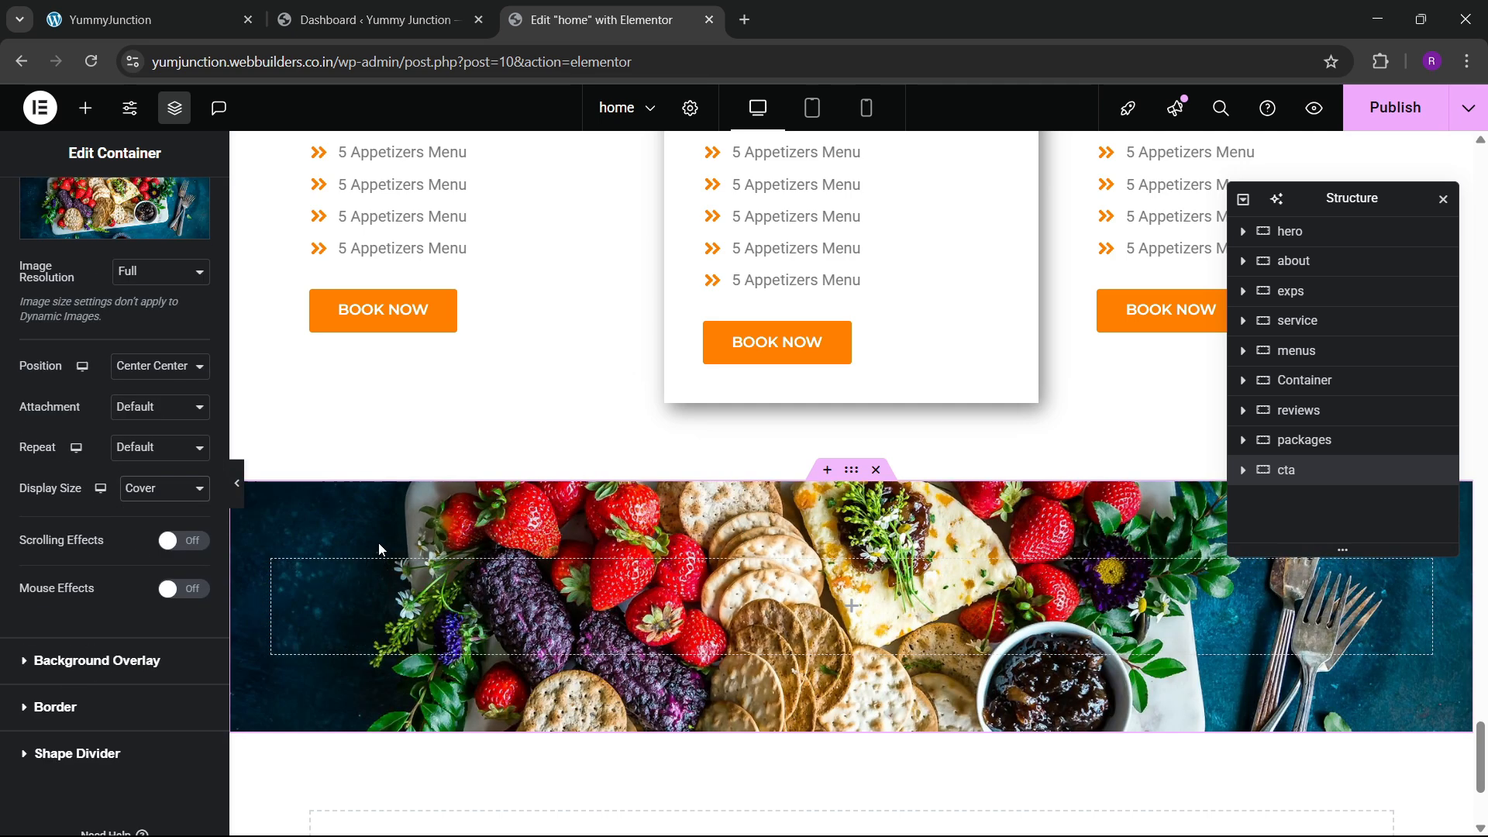
Add a classic background overlay in black (#000000) to the cta container
{"action": "left_click", "coordinate": [96, 660]}
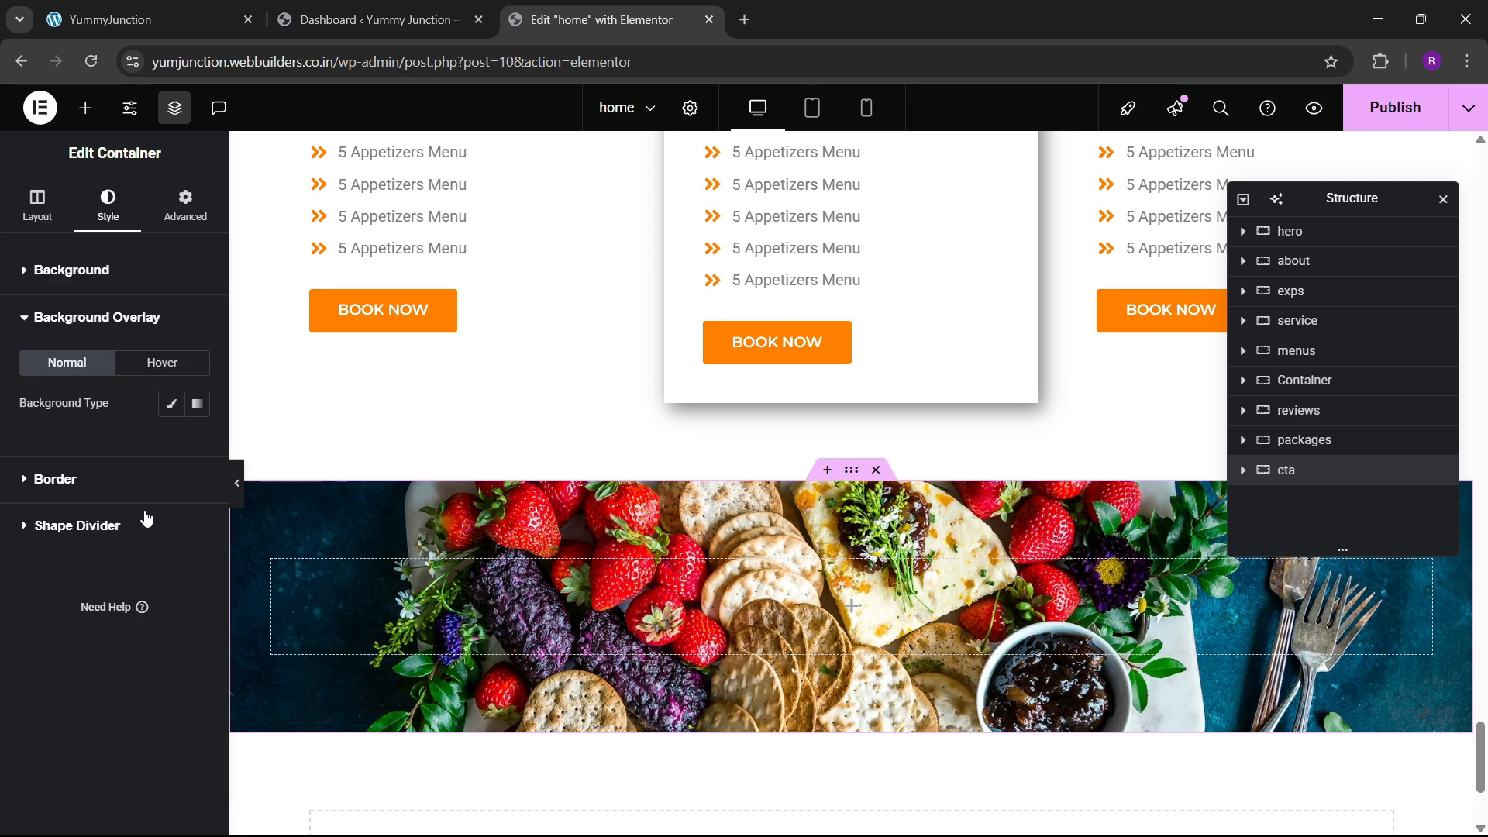
{"action": "left_click", "coordinate": [171, 403]}
{"action": "left_click", "coordinate": [198, 444]}
{"action": "left_click_drag", "start_coordinate": [111, 651], "coordinate": [85, 672]}
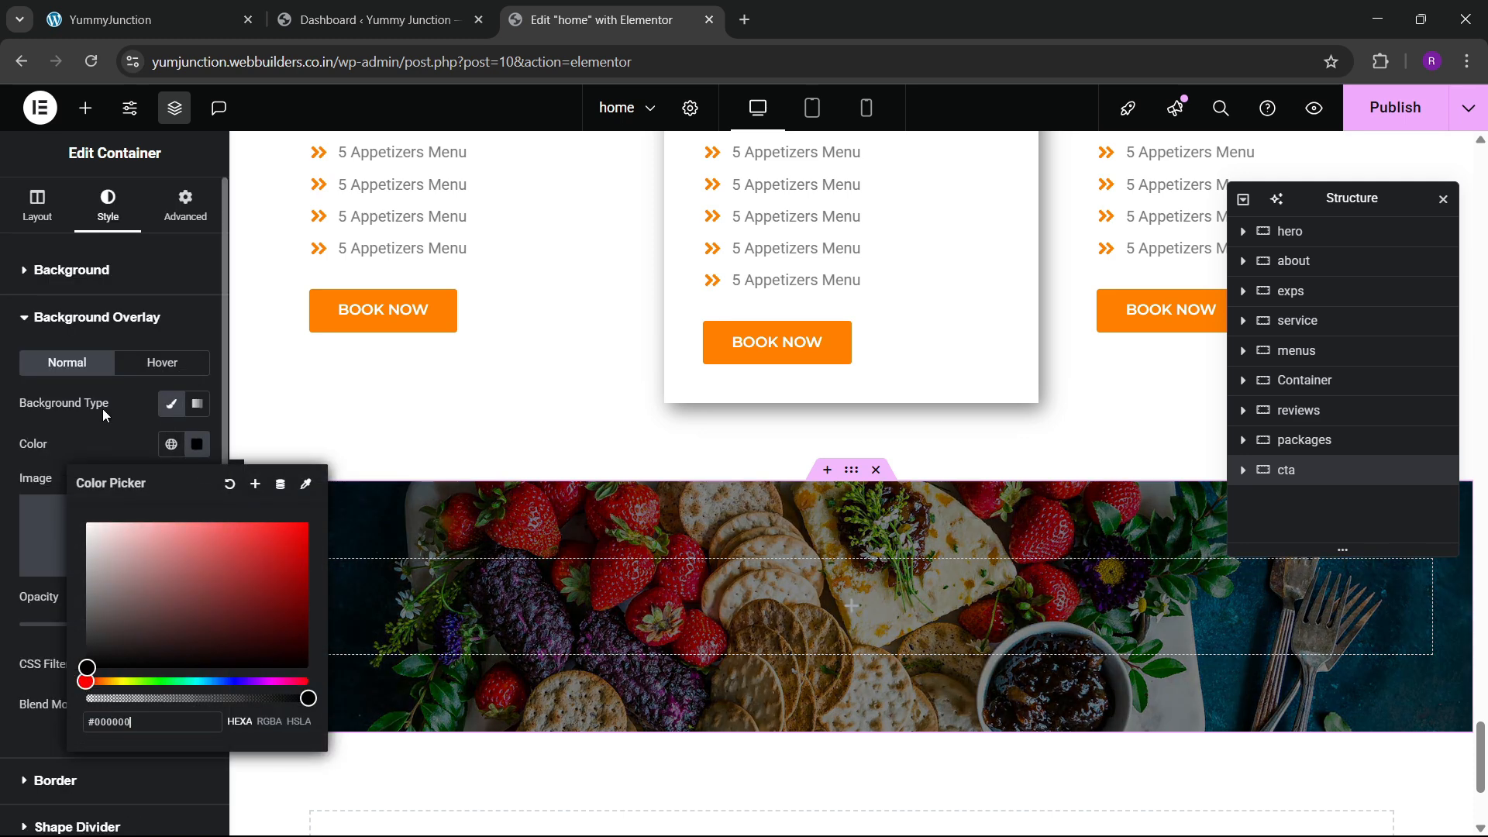
{"action": "left_click", "coordinate": [102, 408]}
Check the reference banner, then copy the "Our Packages" heading from the packages section into the cta container
{"action": "left_click", "coordinate": [255, 7]}
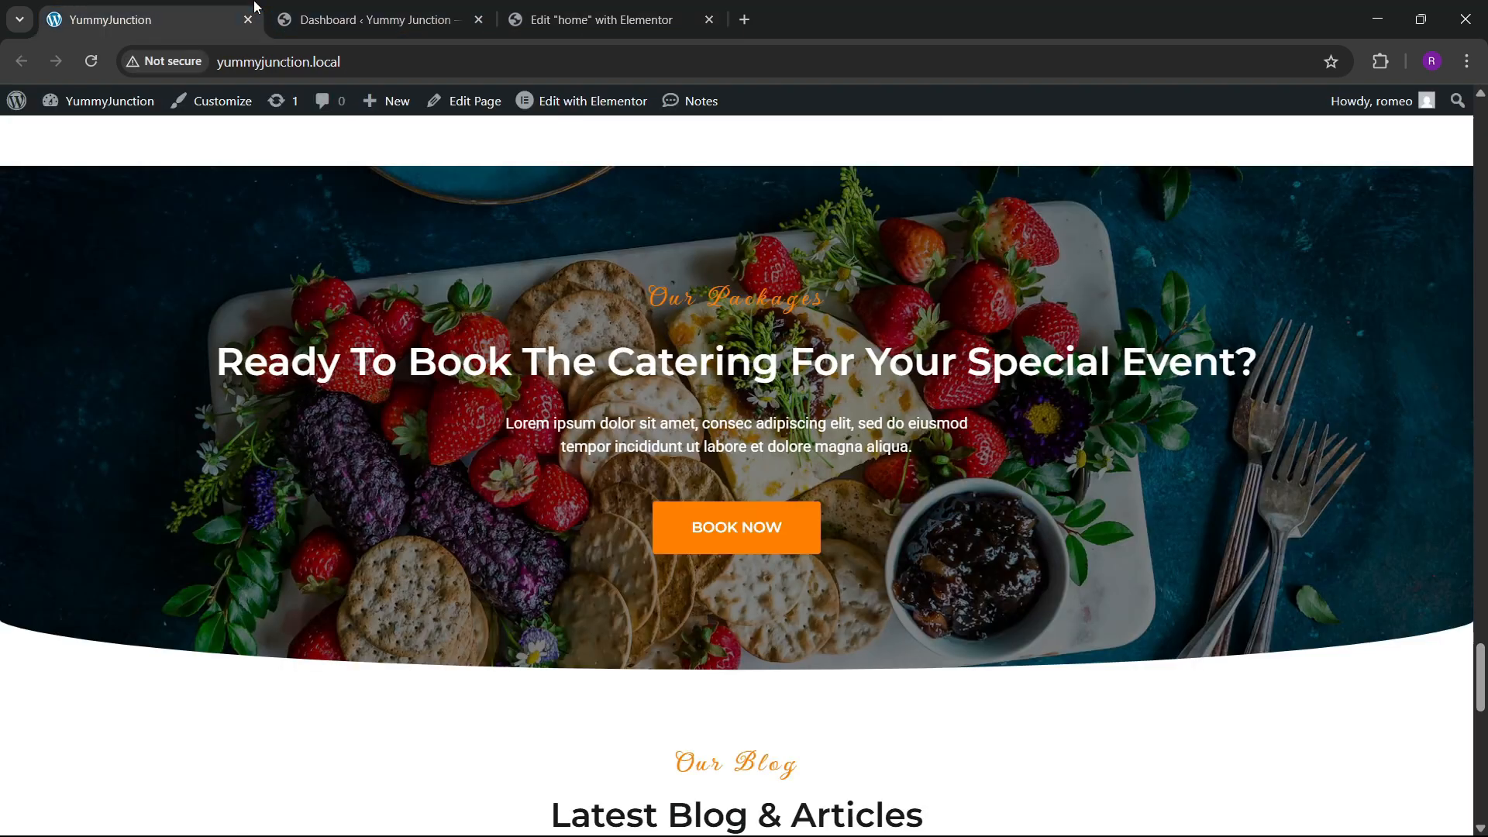
{"action": "left_click", "coordinate": [691, 7]}
{"action": "scroll", "coordinate": [809, 590], "scroll_direction": "up", "scroll_amount": 1}
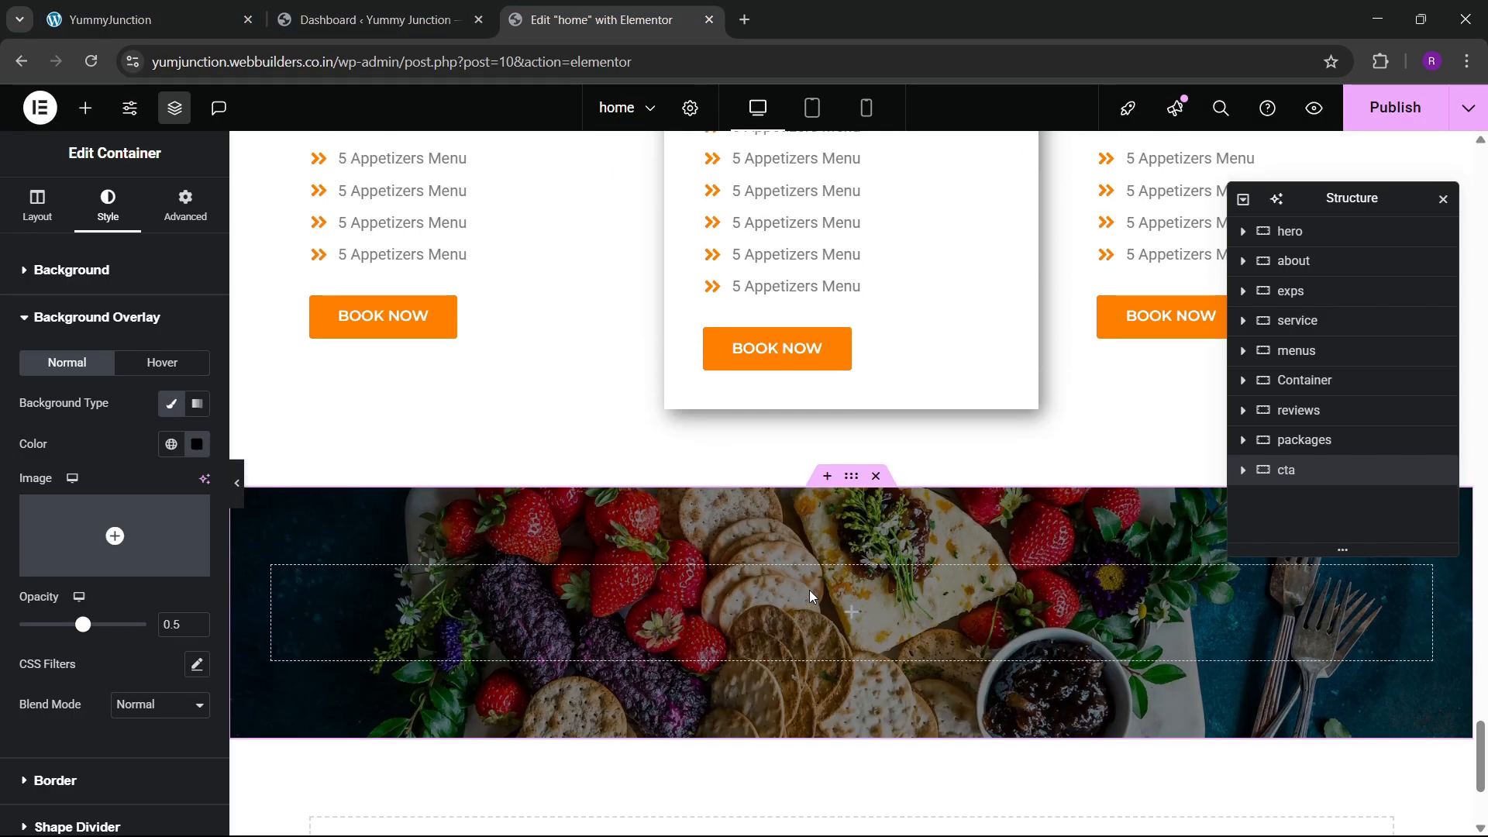
{"action": "scroll", "coordinate": [826, 471], "scroll_direction": "up", "scroll_amount": 5}
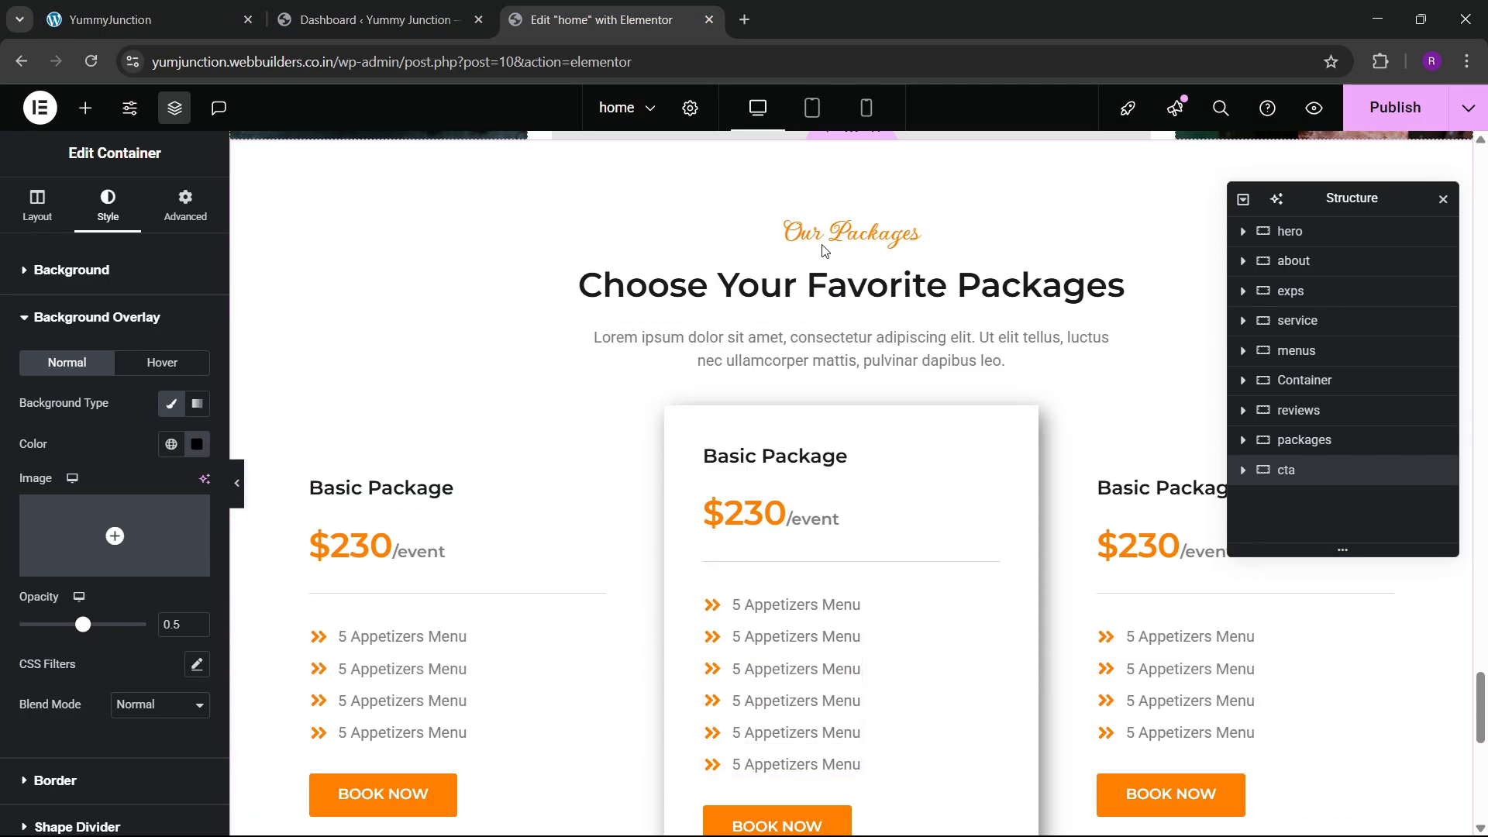
{"action": "right_click", "coordinate": [834, 222]}
{"action": "left_click", "coordinate": [871, 321]}
{"action": "scroll", "coordinate": [830, 526], "scroll_direction": "down", "scroll_amount": 4}
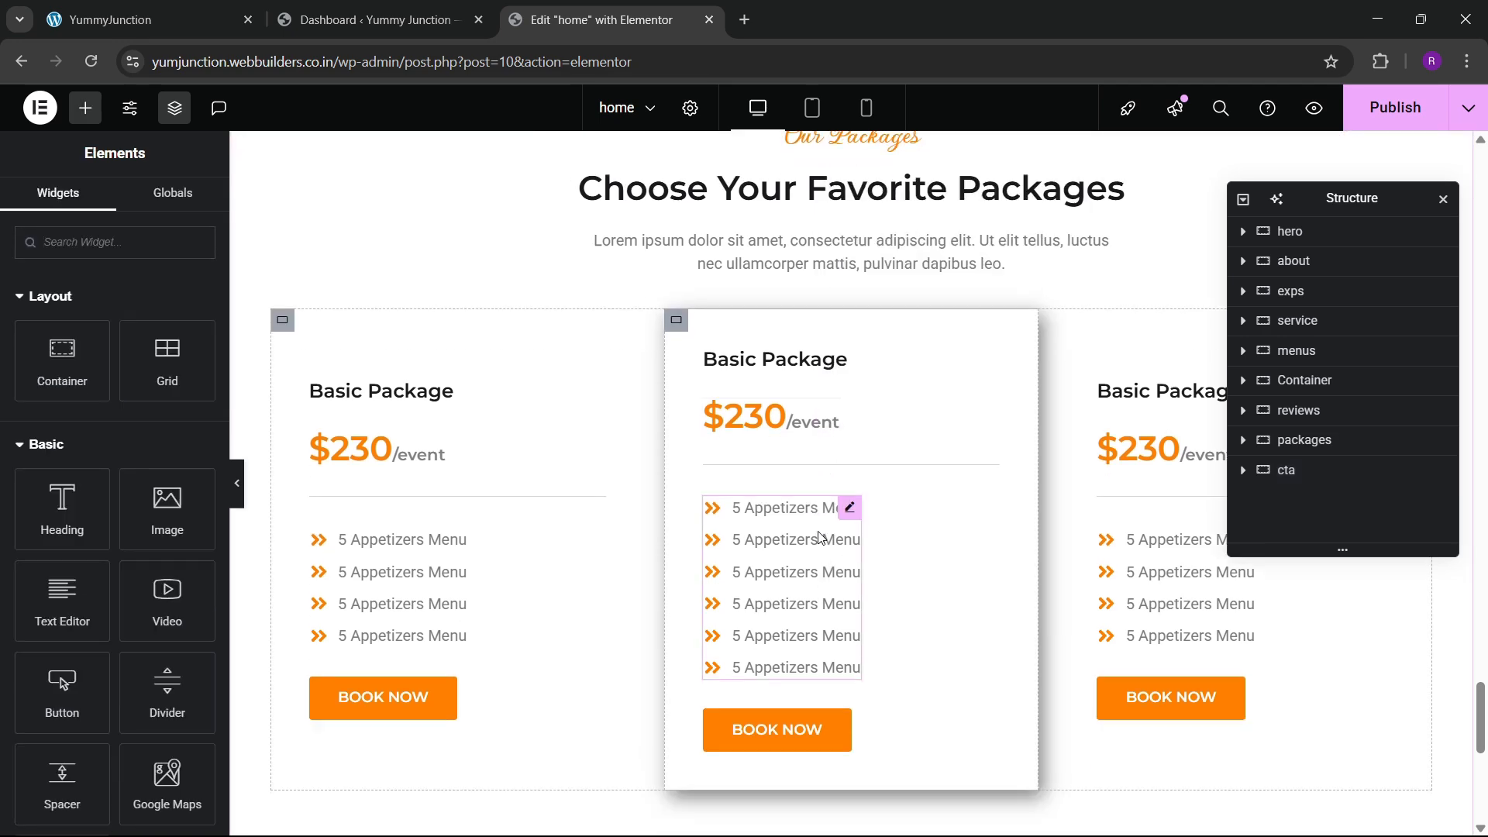
{"action": "scroll", "coordinate": [820, 538], "scroll_direction": "down", "scroll_amount": 3}
{"action": "right_click", "coordinate": [736, 511]}
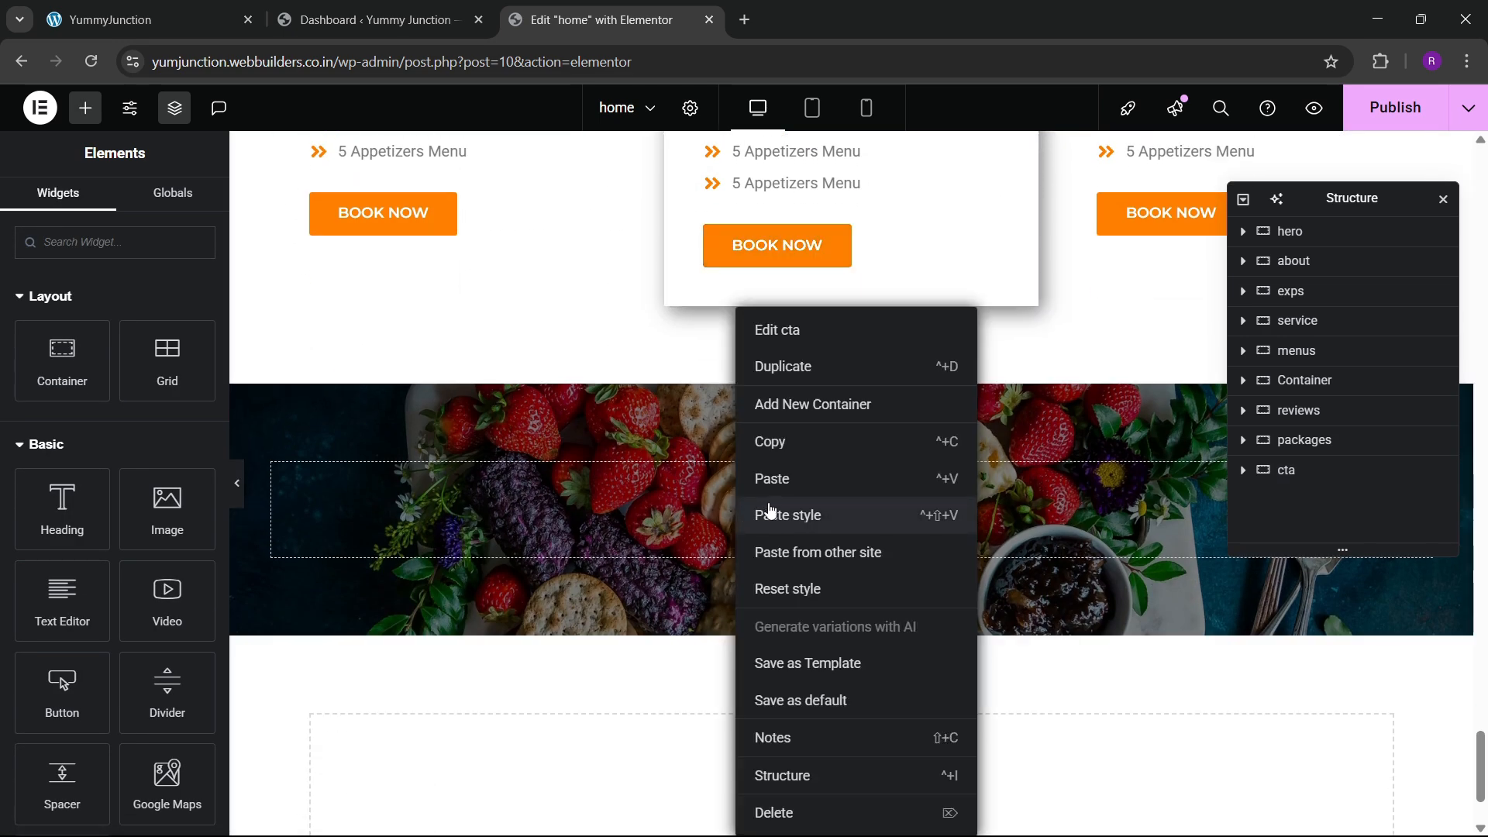
{"action": "left_click", "coordinate": [783, 480]}
Copy the "Choose Your Favorite Packages" heading into the cta container below the "Our Packages" heading
{"action": "scroll", "coordinate": [1039, 500], "scroll_direction": "up", "scroll_amount": 8}
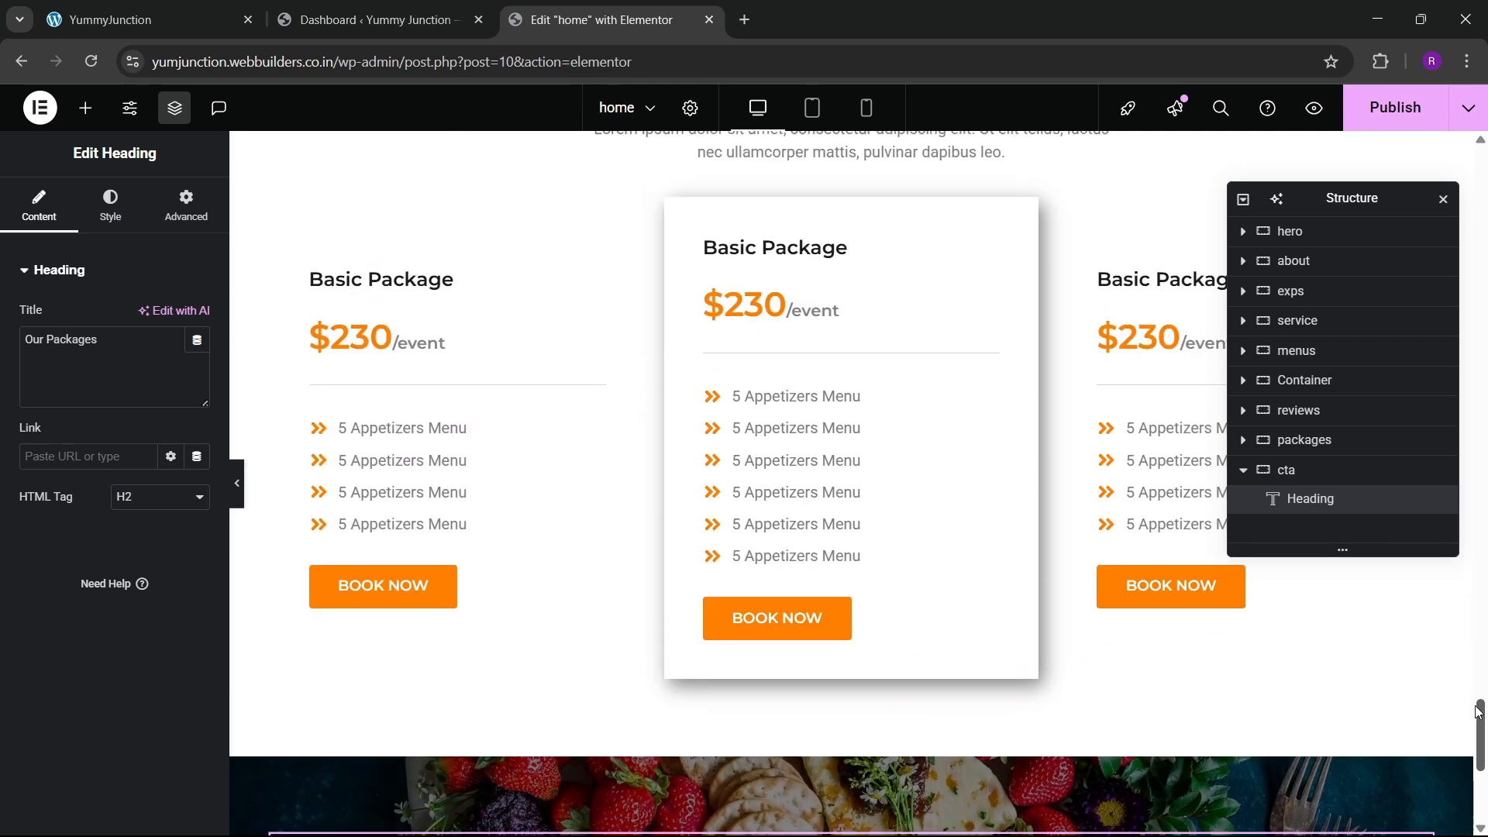
{"action": "right_click", "coordinate": [722, 395]}
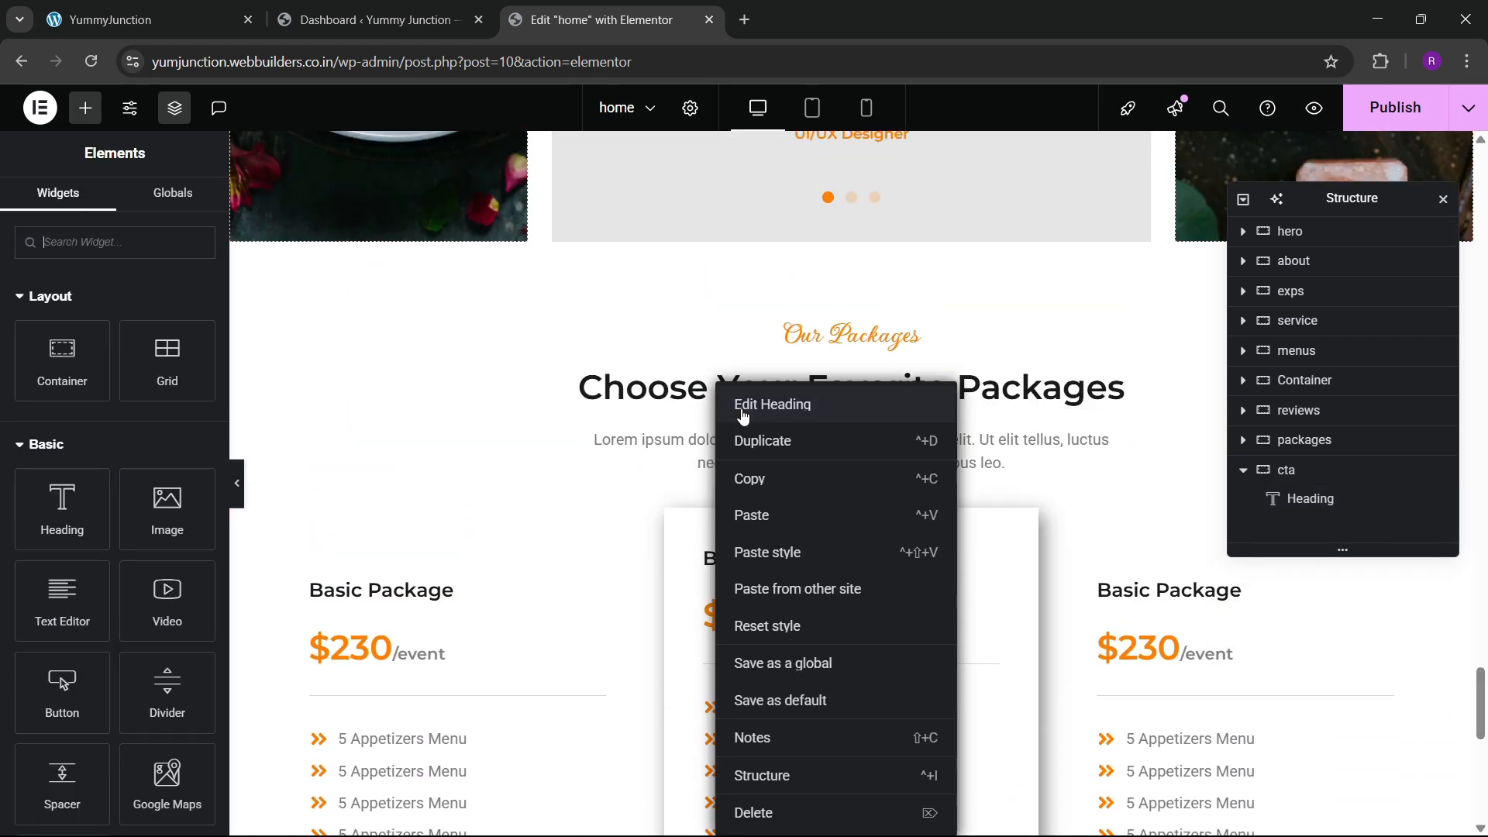
{"action": "left_click", "coordinate": [746, 477]}
{"action": "scroll", "coordinate": [650, 520], "scroll_direction": "down", "scroll_amount": 10}
{"action": "right_click", "coordinate": [473, 490]}
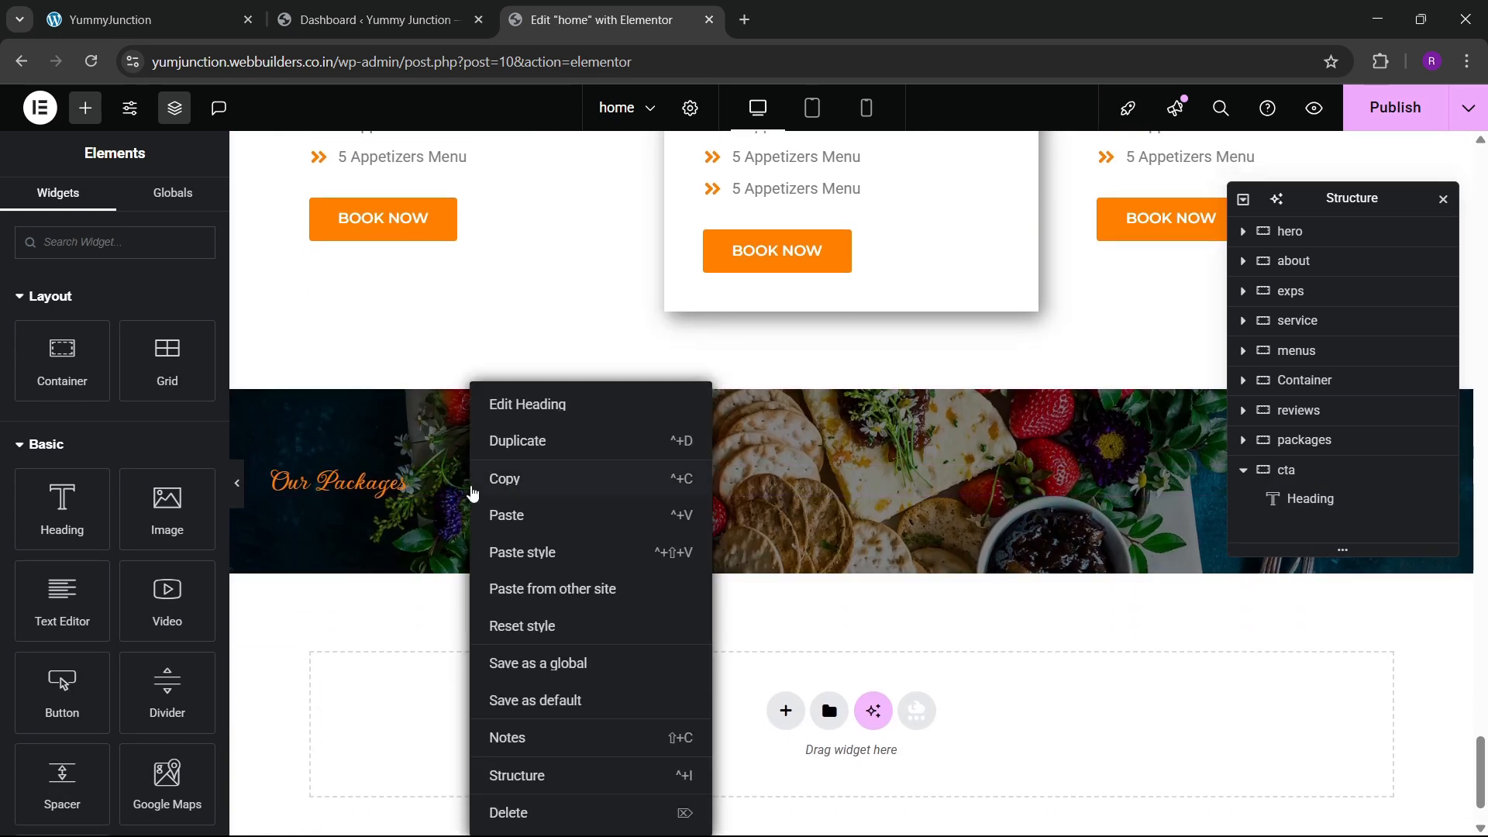
{"action": "left_click", "coordinate": [508, 515]}
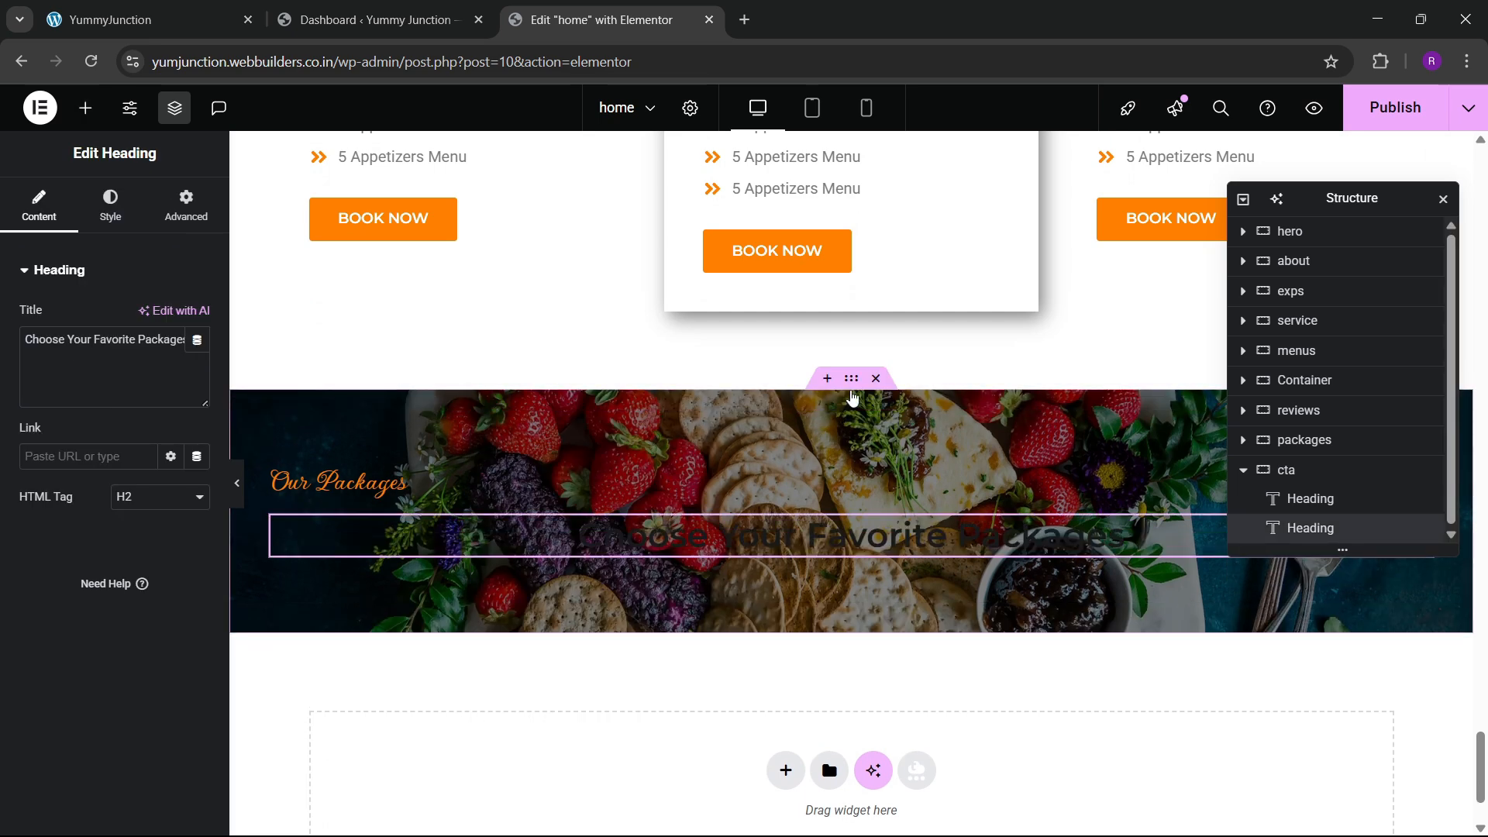
Align the cta container's items to the center
{"action": "left_click", "coordinate": [835, 411]}
{"action": "left_click", "coordinate": [37, 205]}
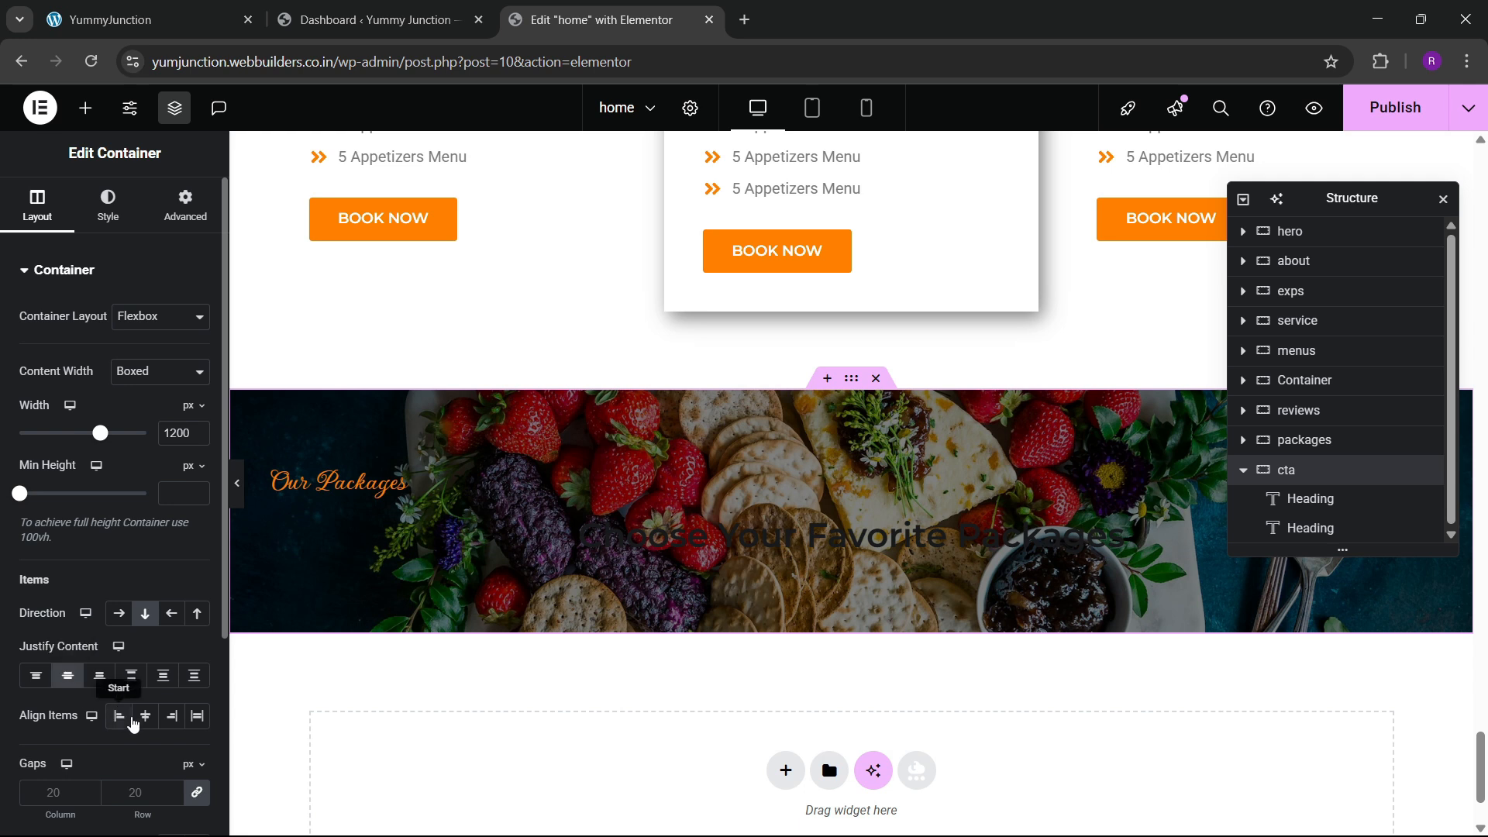
{"action": "left_click", "coordinate": [145, 717]}
Change the text color of the cta's "Choose Your Favorite Packages" heading to white
{"action": "left_click", "coordinate": [747, 543]}
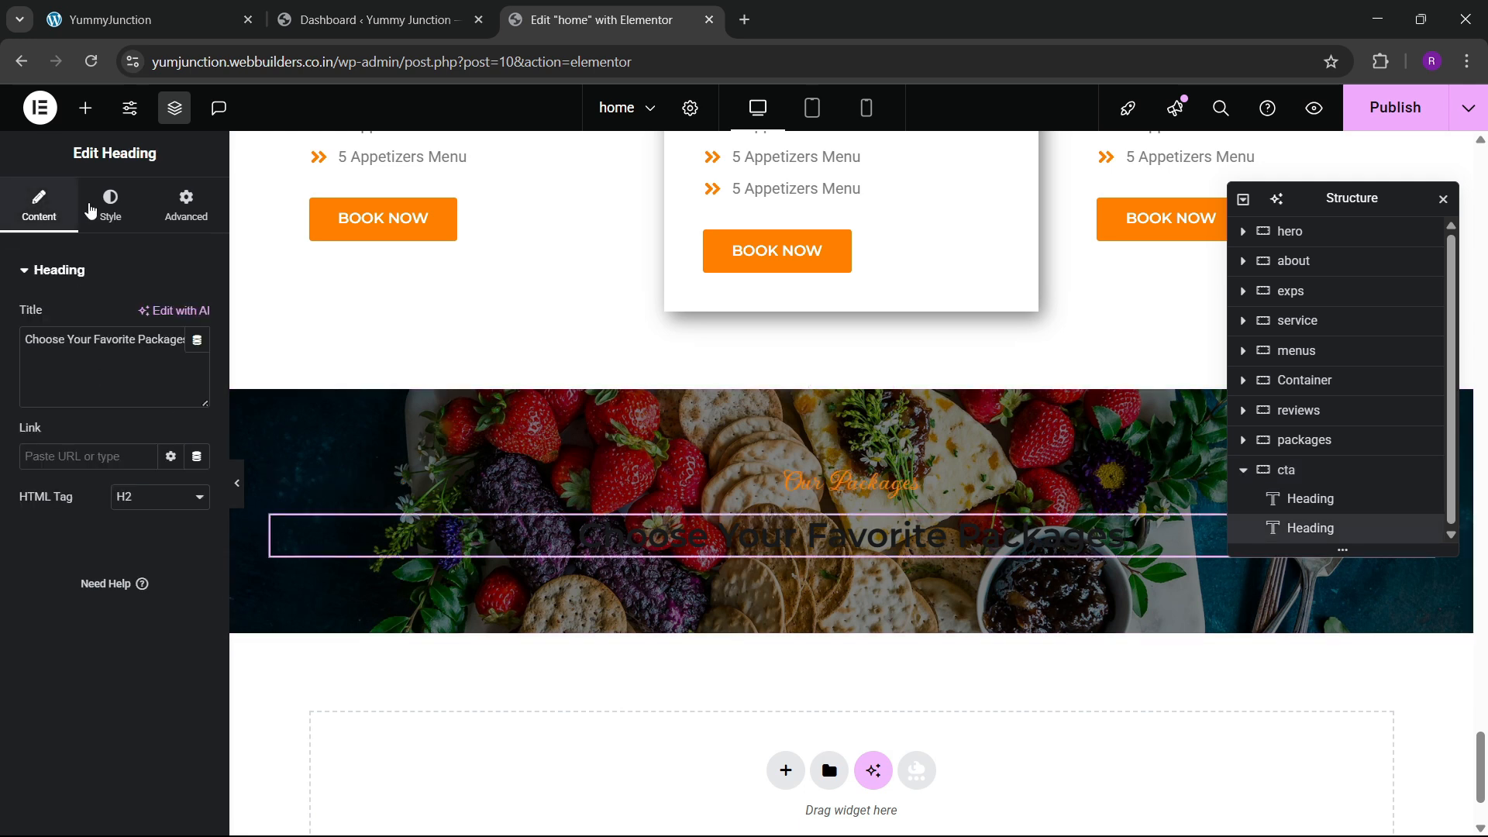
{"action": "left_click", "coordinate": [110, 205]}
{"action": "left_click", "coordinate": [194, 593]}
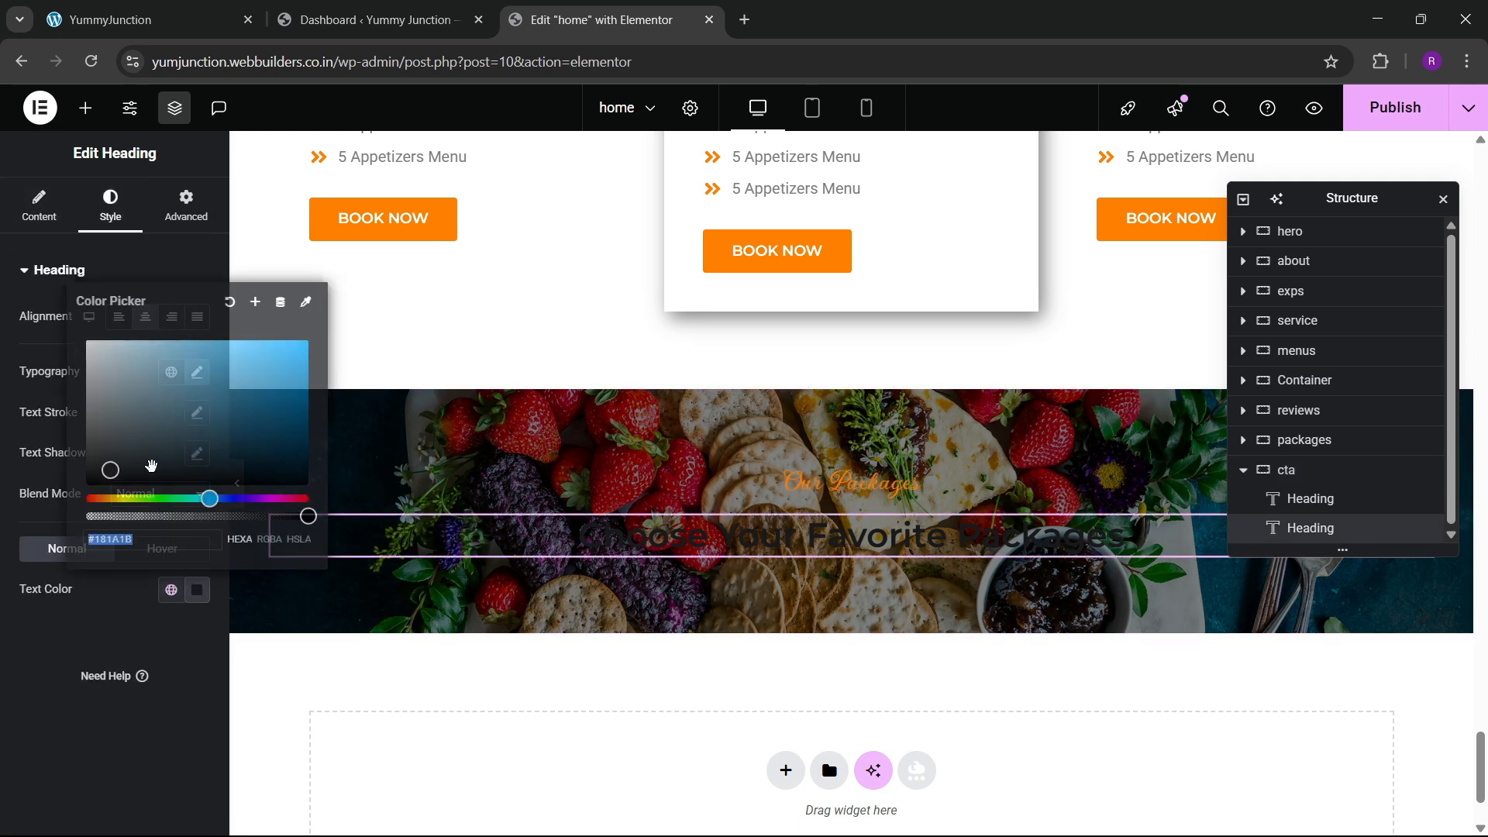
{"action": "left_click", "coordinate": [91, 335]}
{"action": "left_click", "coordinate": [197, 590]}
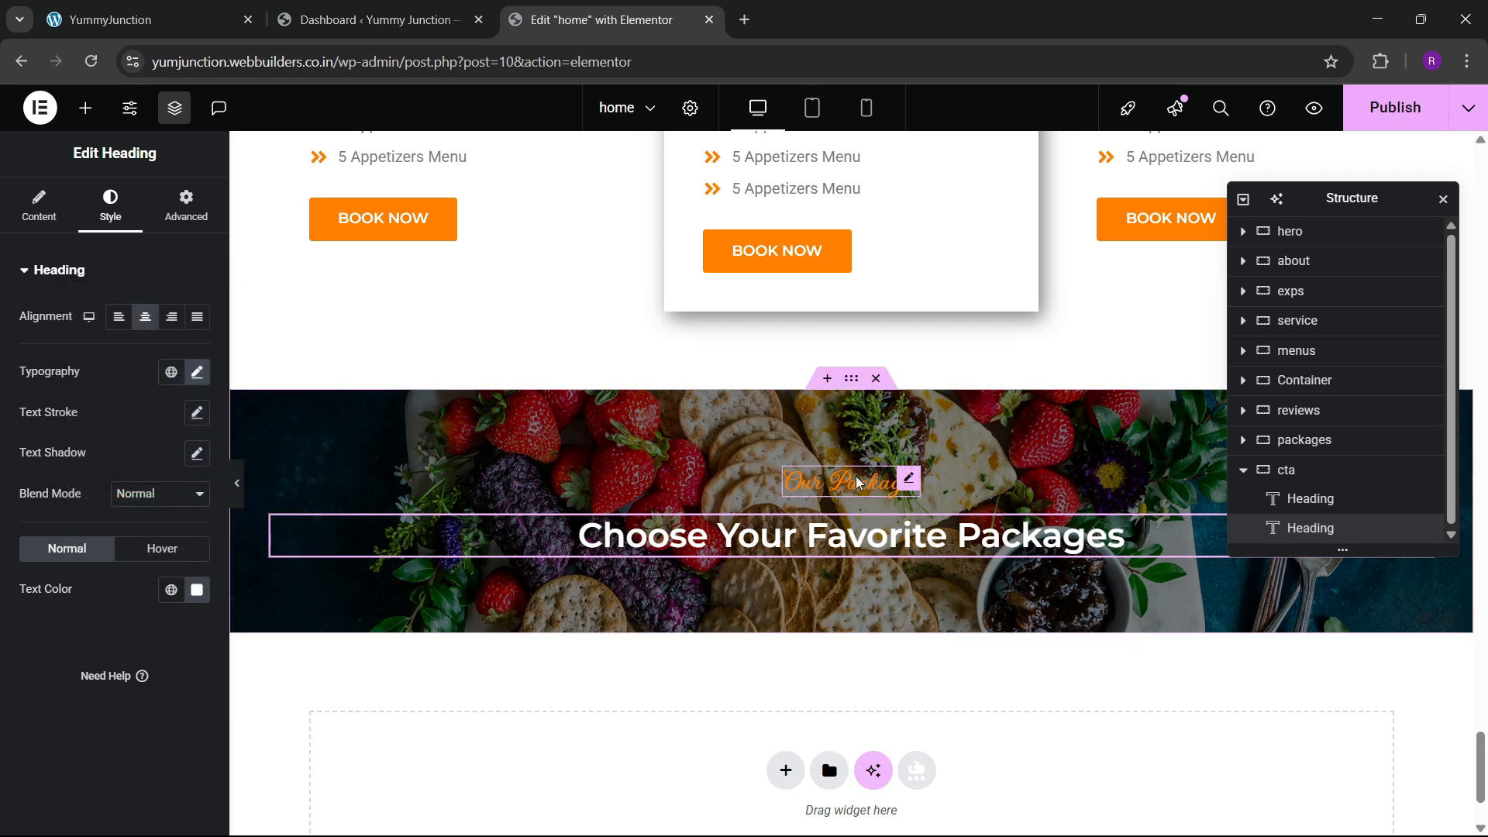
Replace the cta's main heading text with the reference banner's "Ready To Book The Catering For Your Special Event?"
{"action": "left_click", "coordinate": [210, 9]}
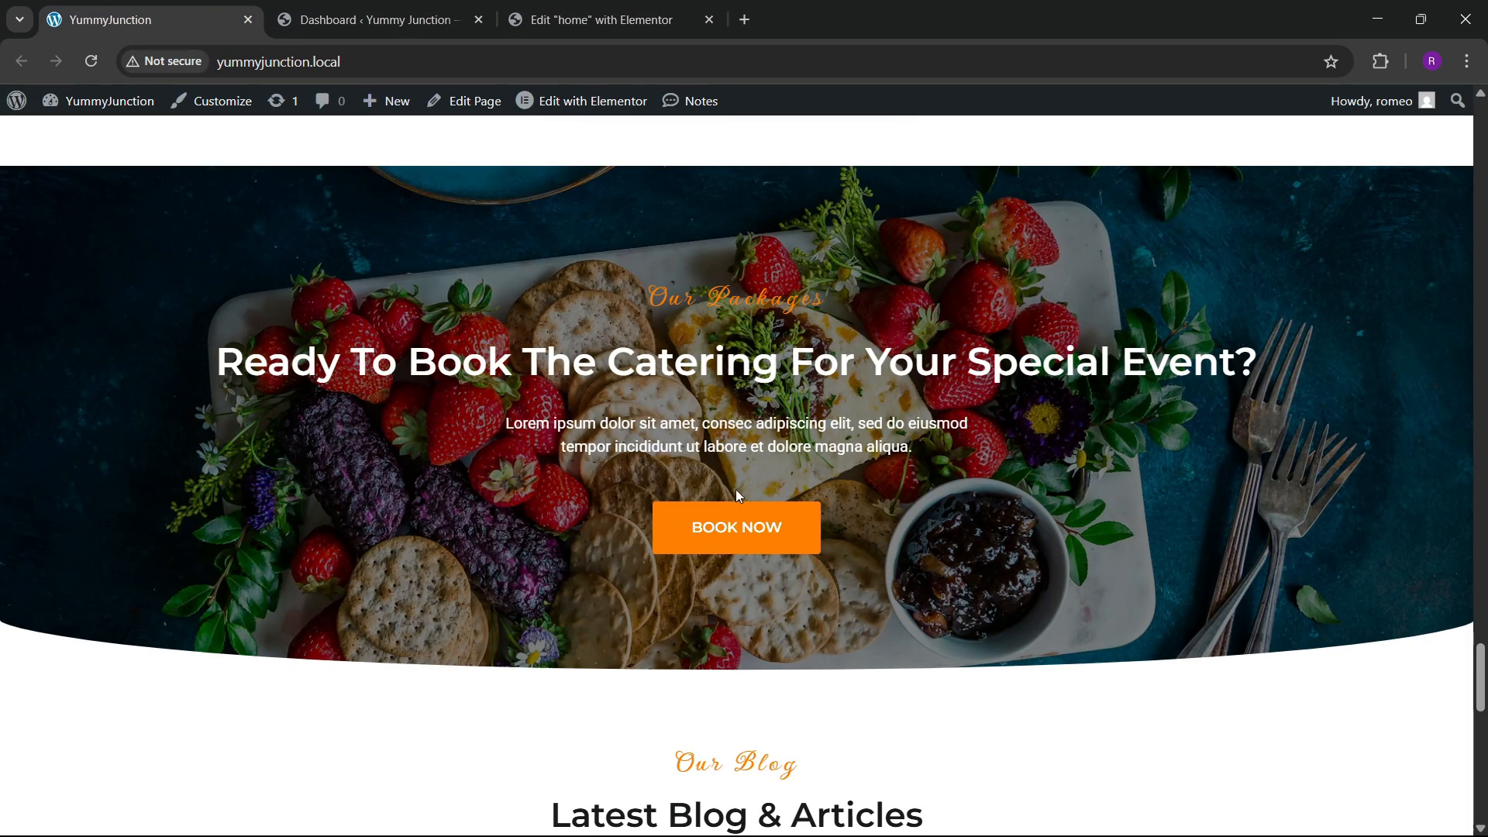
{"action": "left_click", "coordinate": [631, 17]}
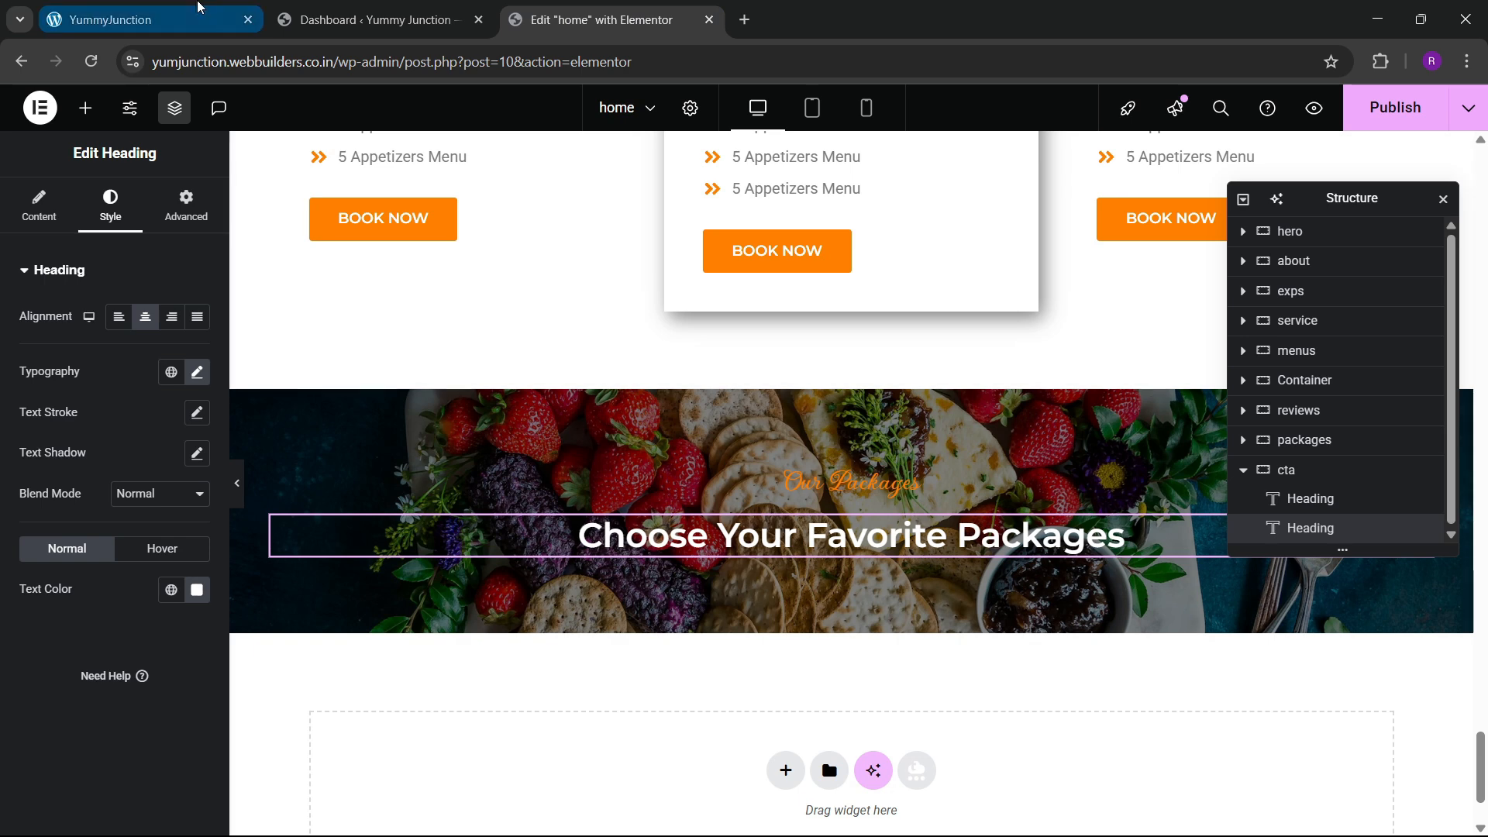
{"action": "left_click", "coordinate": [203, 9]}
{"action": "left_click_drag", "start_coordinate": [224, 371], "coordinate": [428, 389]}
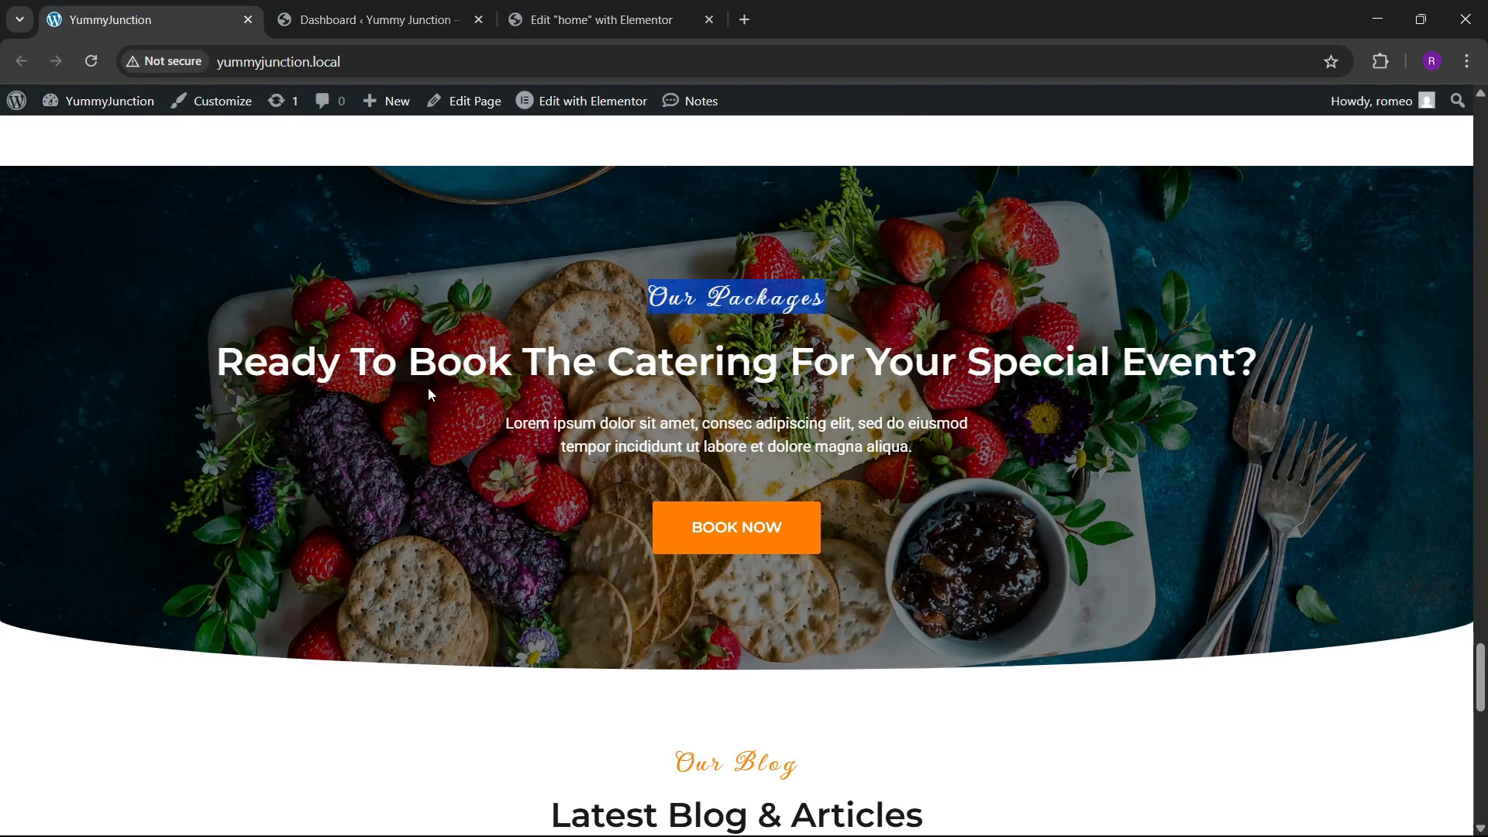
{"action": "left_click_drag", "start_coordinate": [235, 381], "coordinate": [1069, 372]}
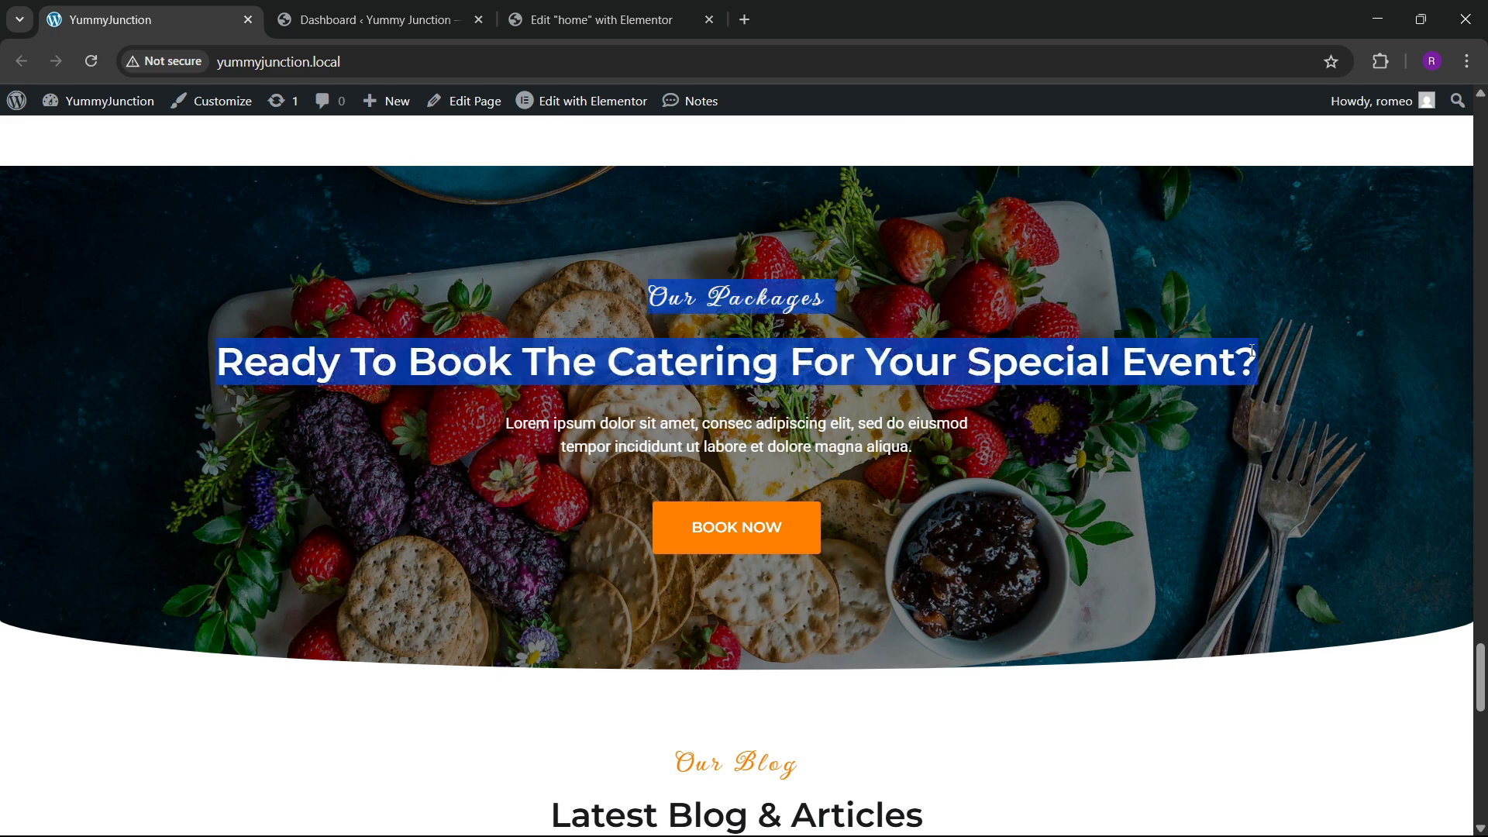
{"action": "left_click", "coordinate": [589, 19]}
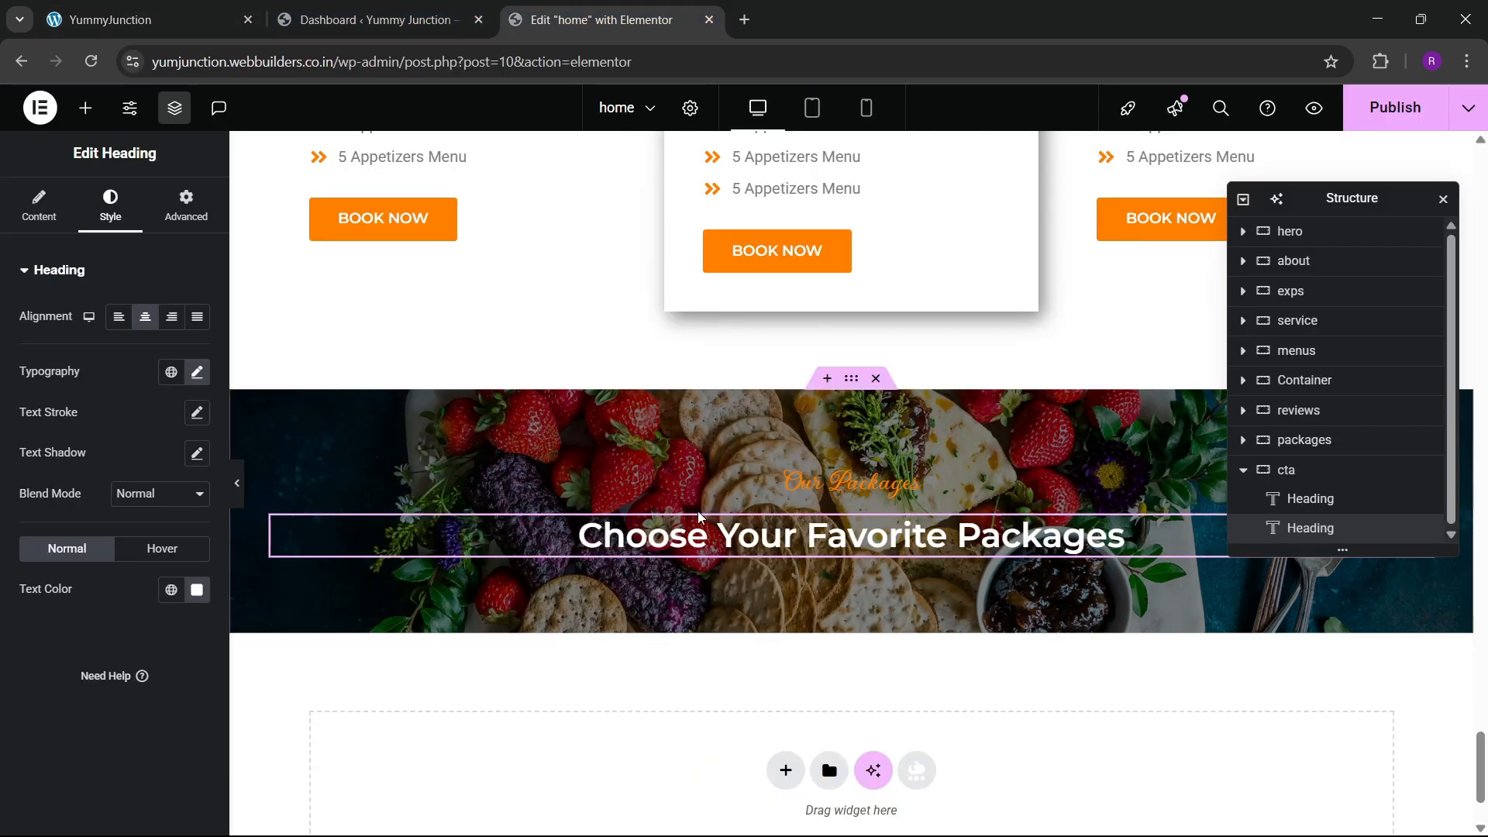
{"action": "left_click", "coordinate": [39, 205]}
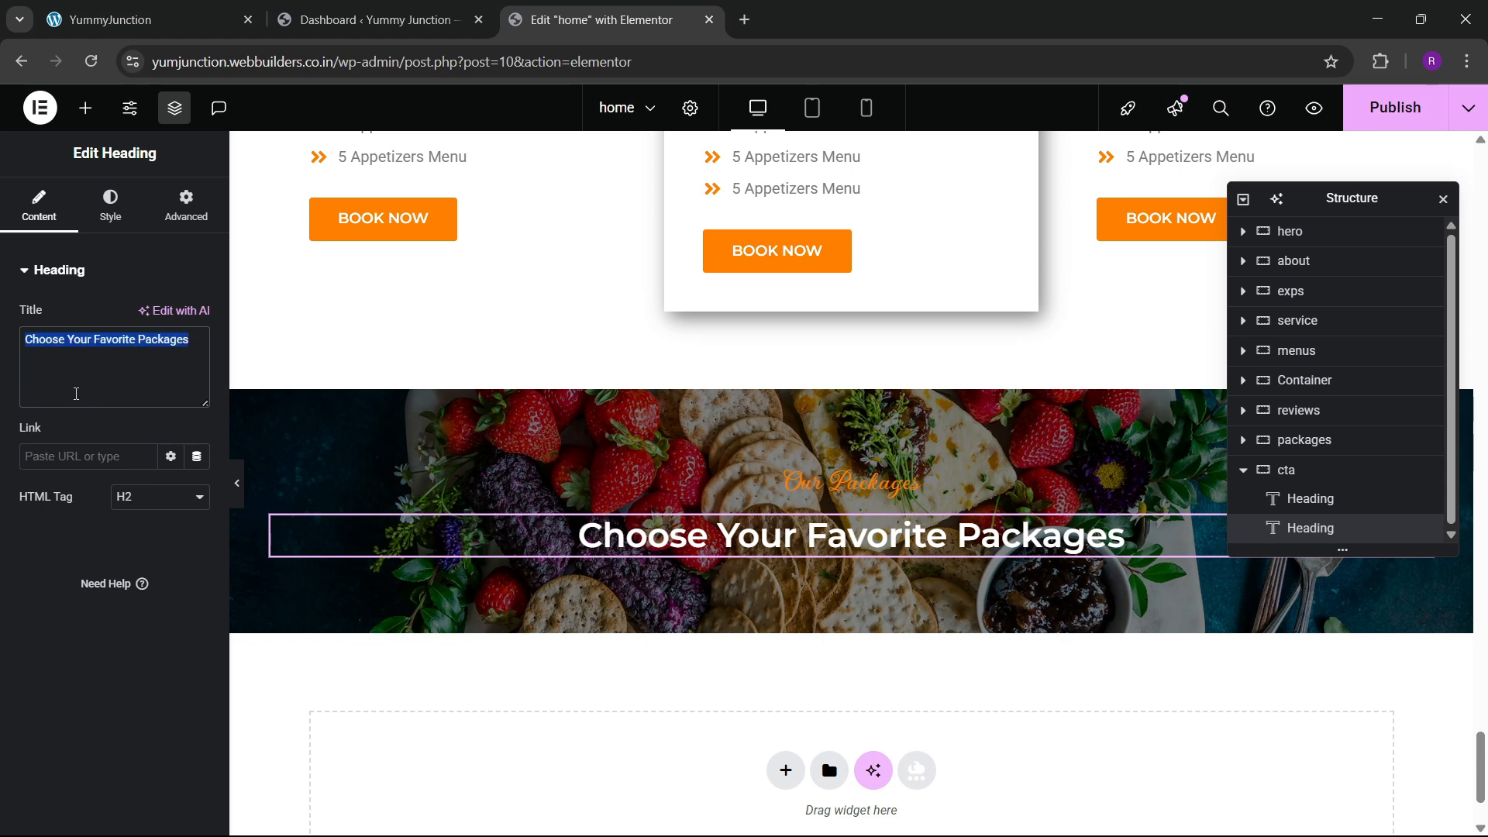
{"action": "key", "text": "ctrl+v"}
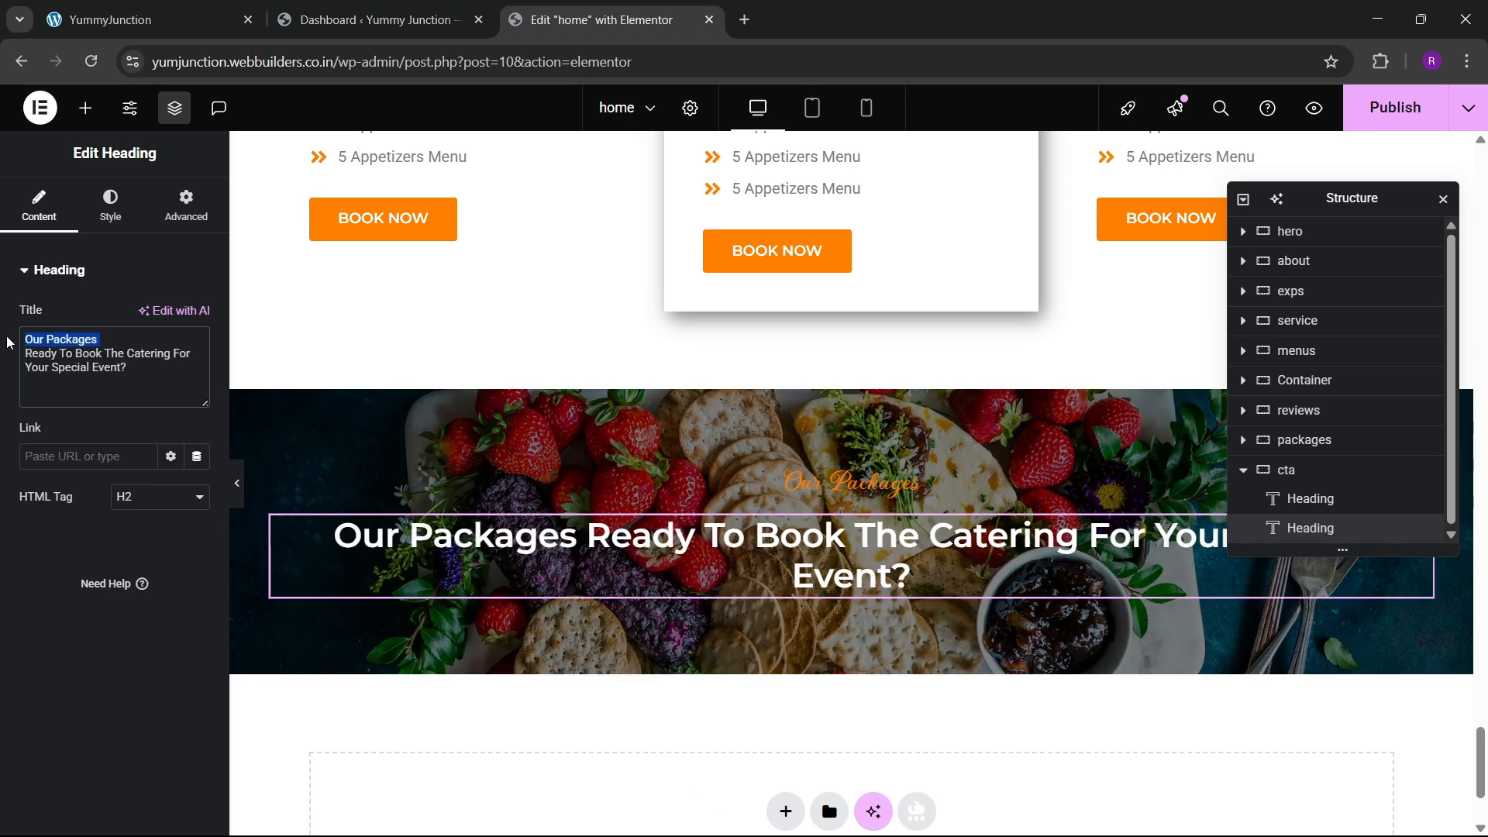
{"action": "key", "text": "BackSpace"}
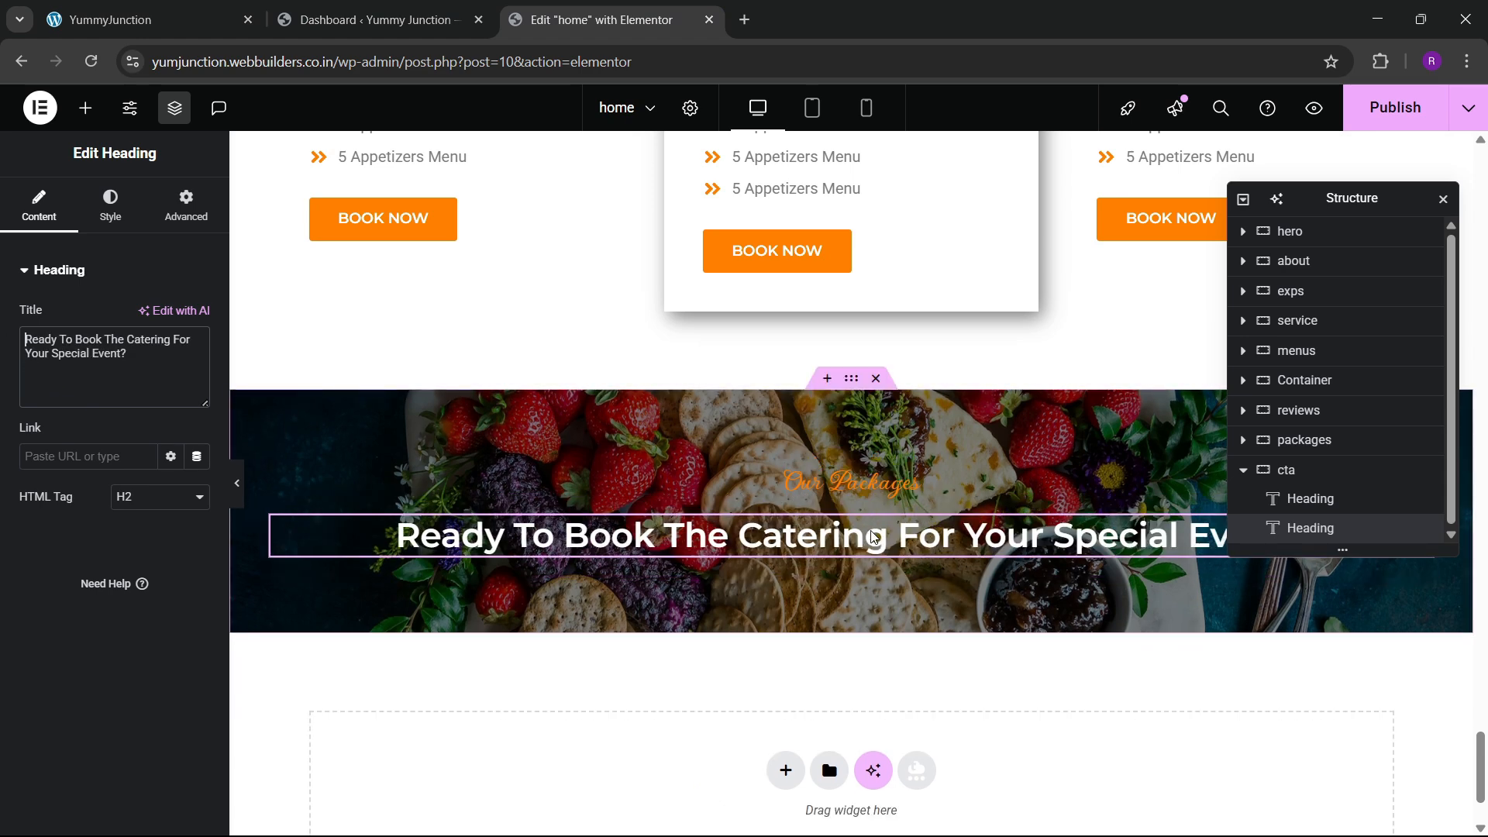
Copy the lorem ipsum paragraph from the packages section and paste it below the cta's main heading
{"action": "left_click", "coordinate": [233, 17]}
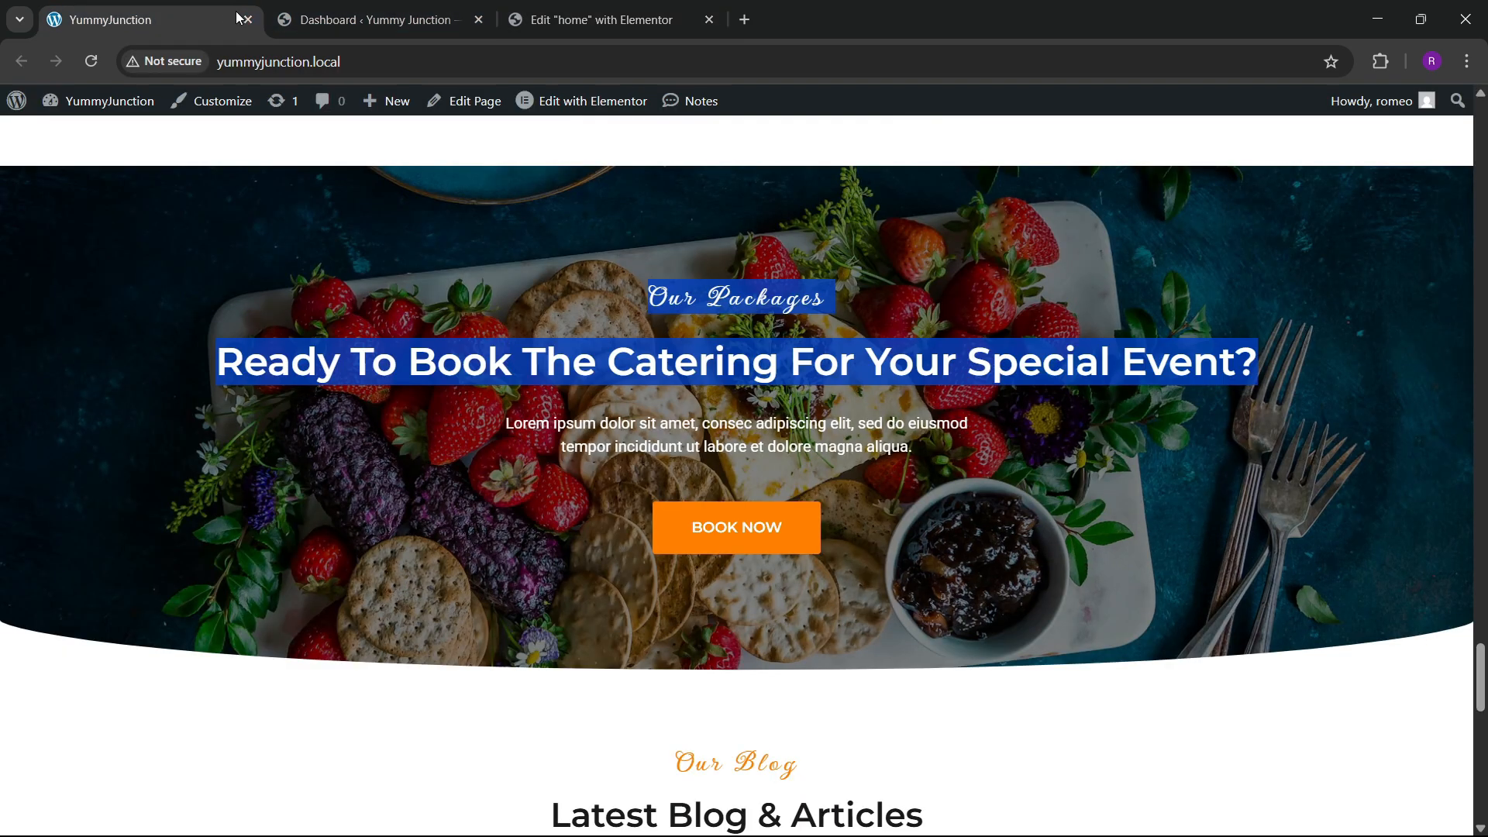
{"action": "left_click", "coordinate": [664, 8]}
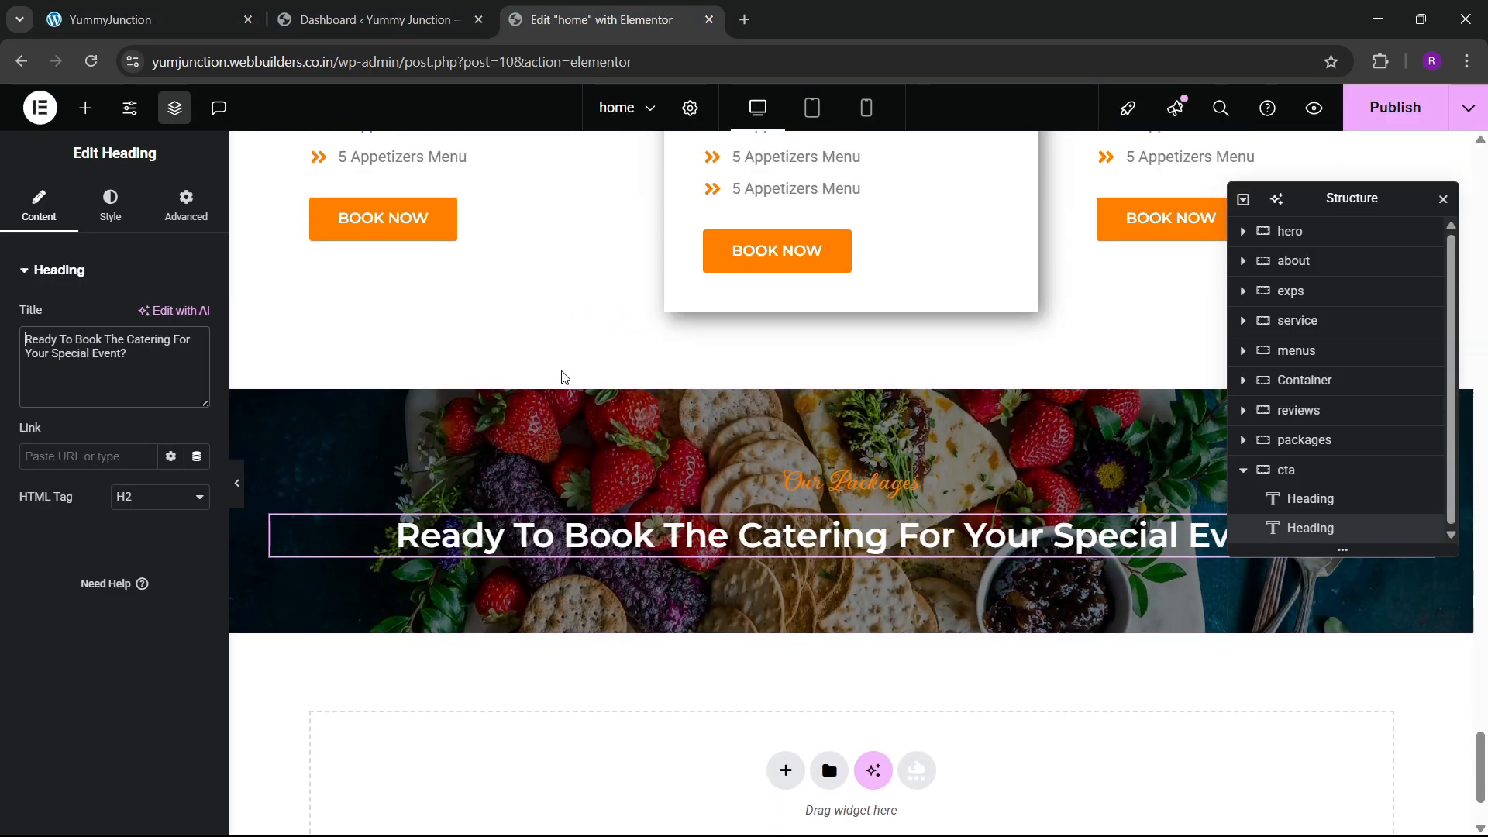
{"action": "scroll", "coordinate": [564, 376], "scroll_direction": "up", "scroll_amount": 7}
{"action": "right_click", "coordinate": [748, 354]}
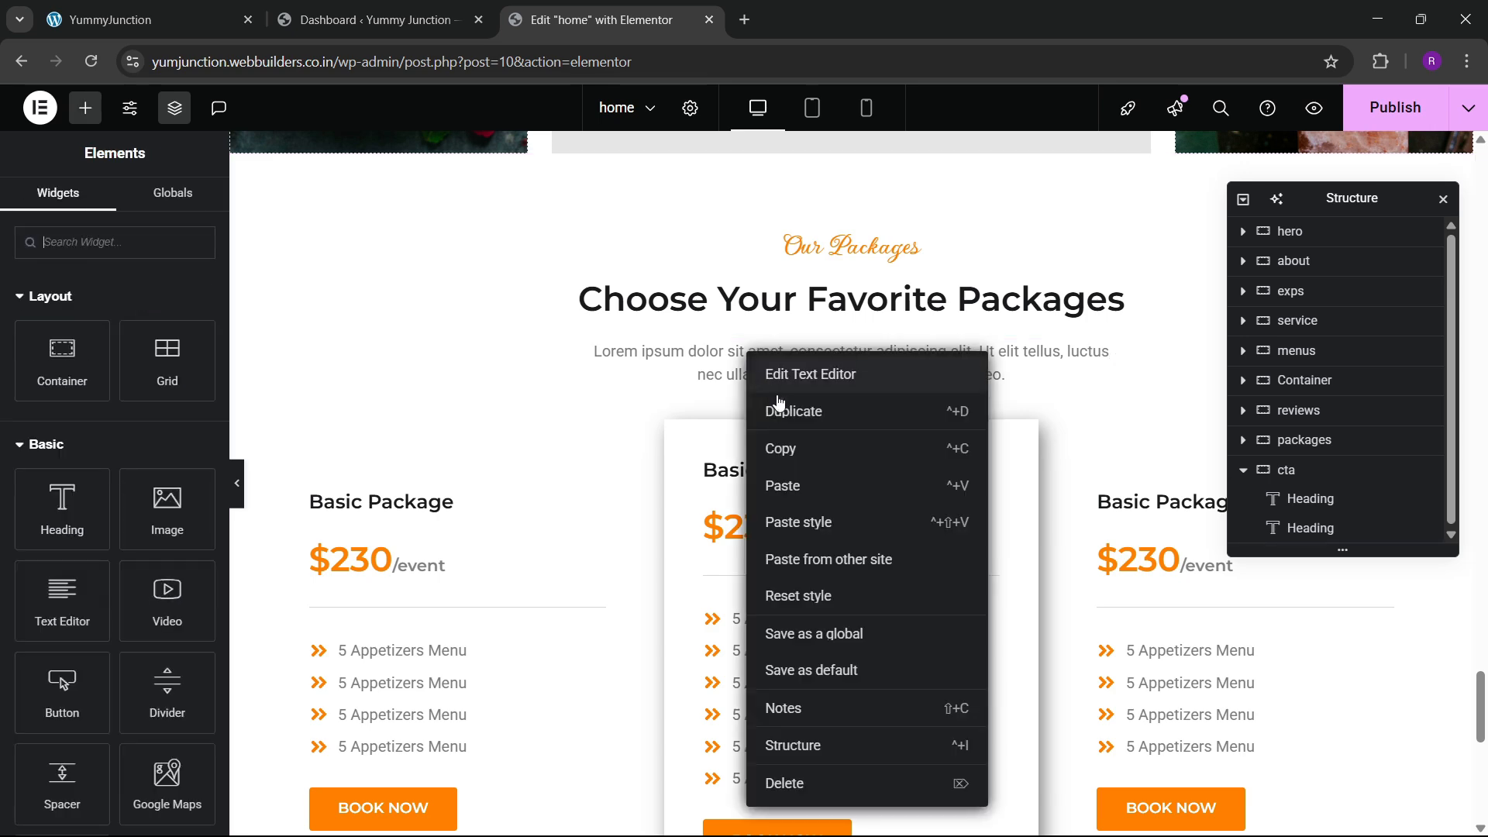
{"action": "left_click", "coordinate": [774, 451]}
{"action": "scroll", "coordinate": [614, 462], "scroll_direction": "down", "scroll_amount": 9}
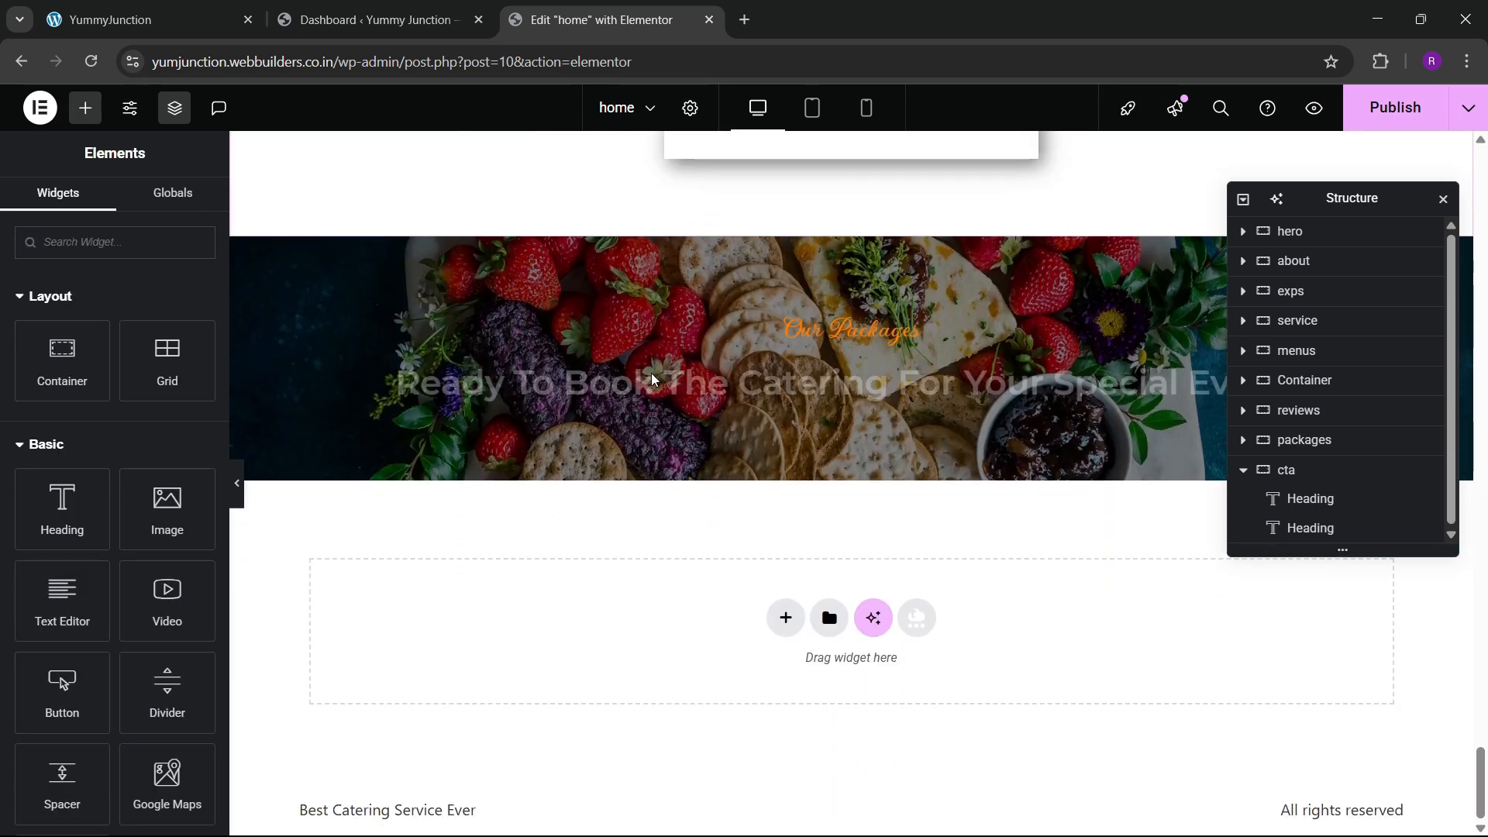
{"action": "right_click", "coordinate": [654, 390]}
{"action": "left_click", "coordinate": [681, 514]}
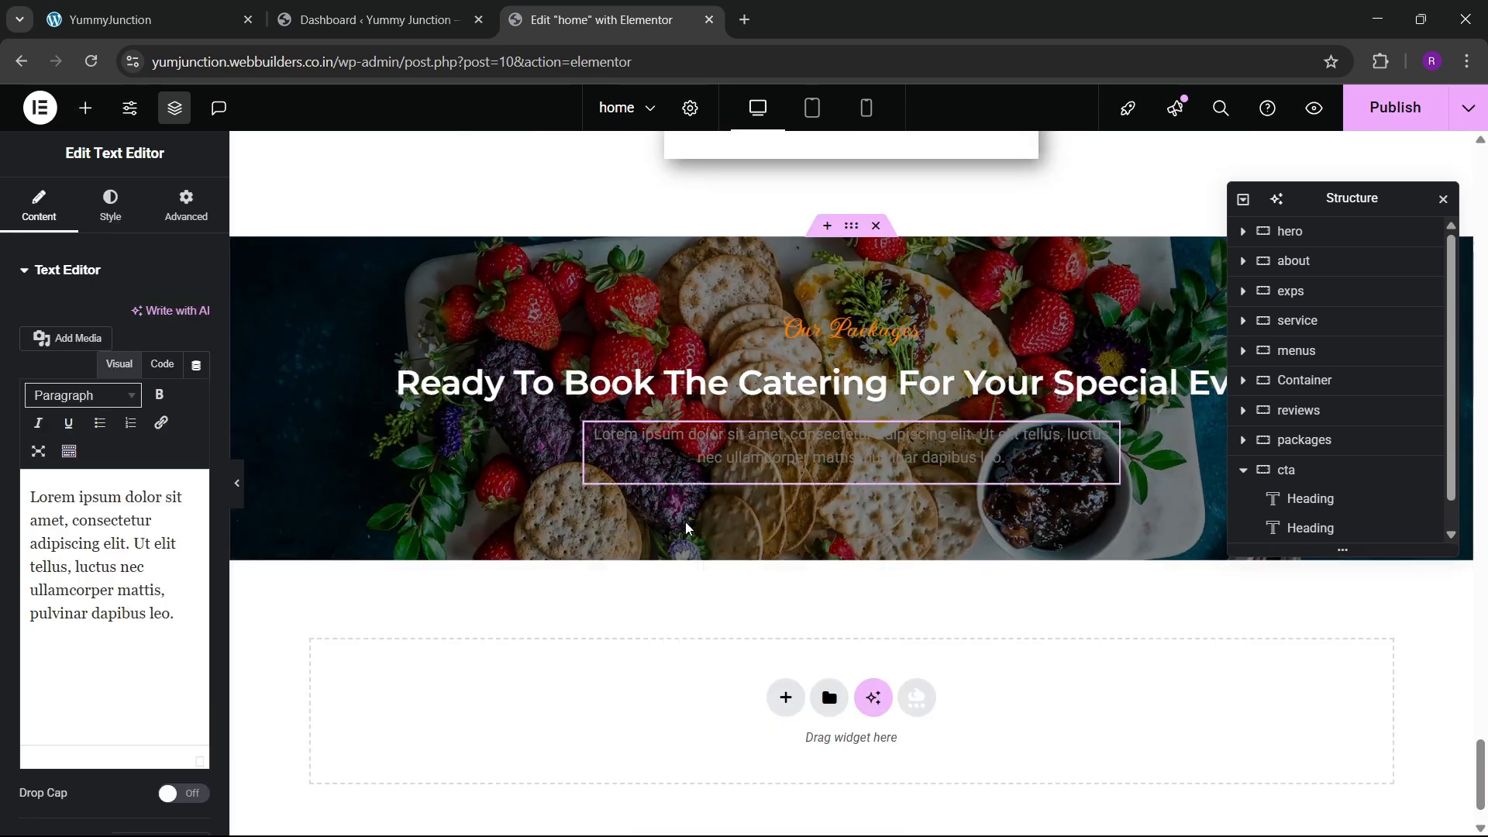
Change the text color of the cta's lorem ipsum paragraph to white
{"action": "left_click", "coordinate": [111, 205]}
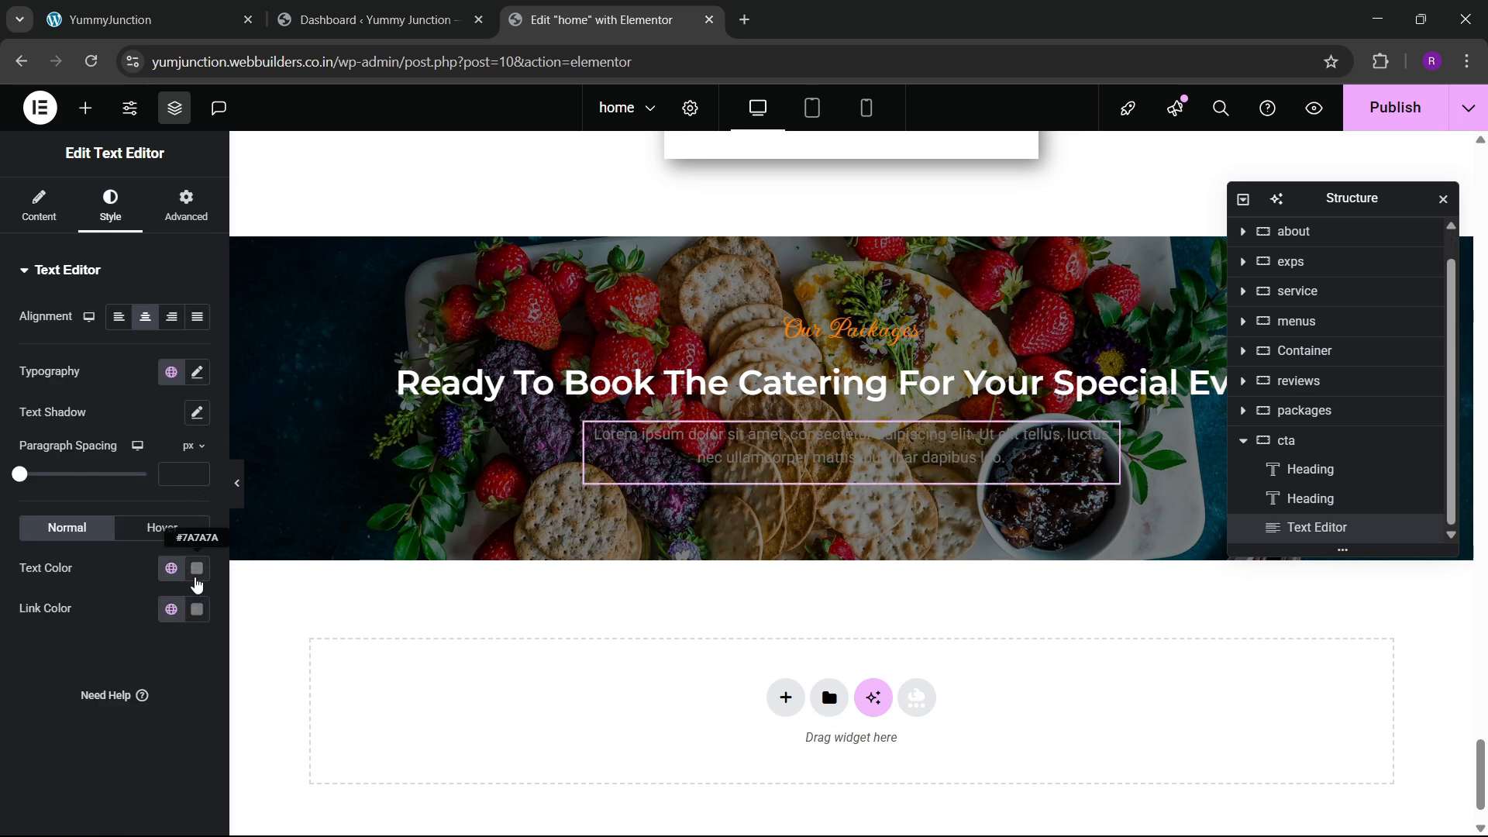
{"action": "left_click", "coordinate": [197, 578]}
{"action": "left_click_drag", "start_coordinate": [147, 386], "coordinate": [72, 309]}
{"action": "left_click", "coordinate": [27, 709]}
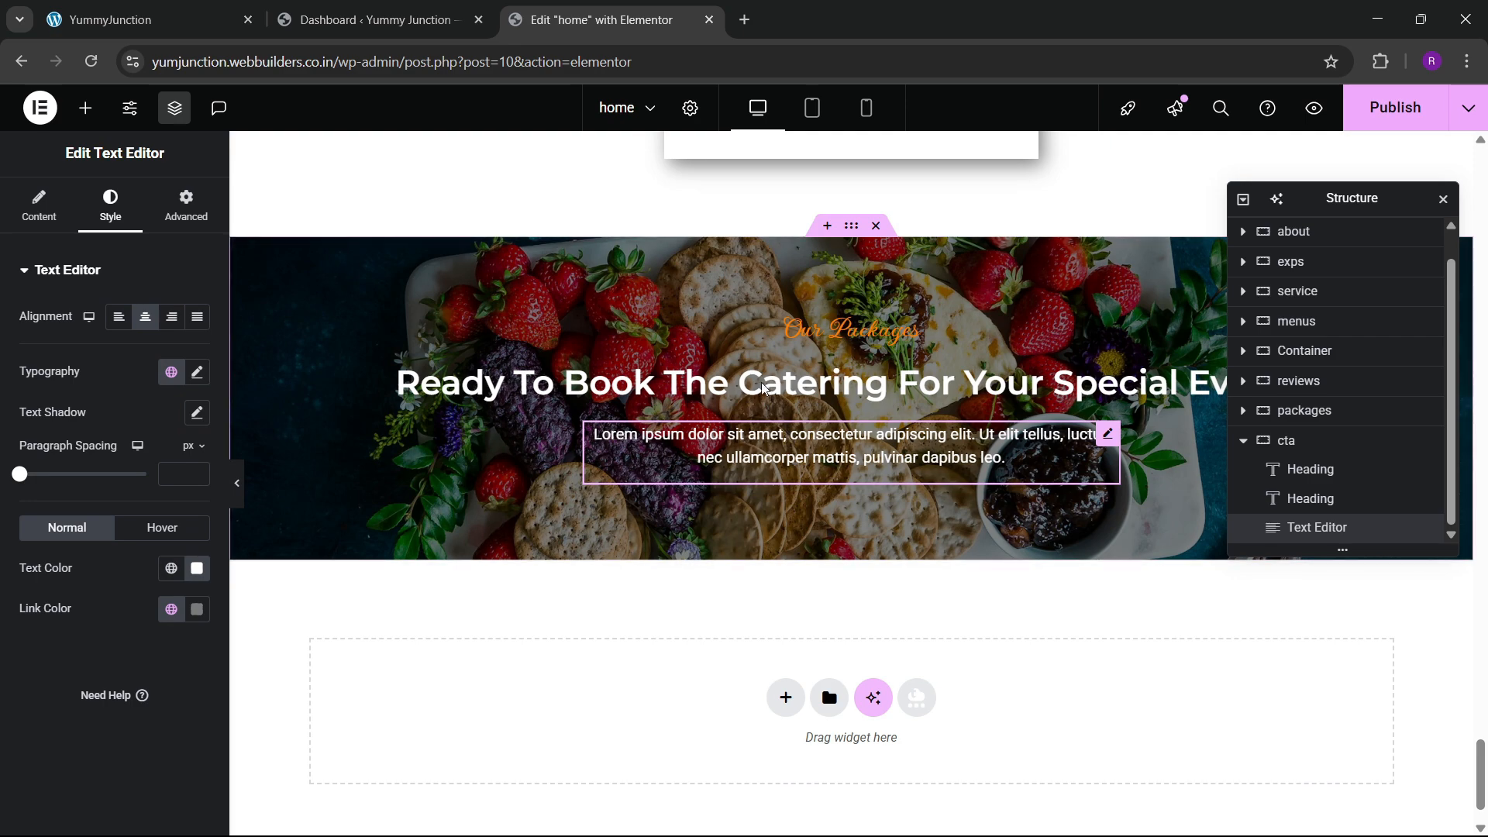
Copy the BOOK NOW button from the middle package card and paste it below the cta's paragraph
{"action": "left_click", "coordinate": [236, 6]}
{"action": "left_click", "coordinate": [543, 11]}
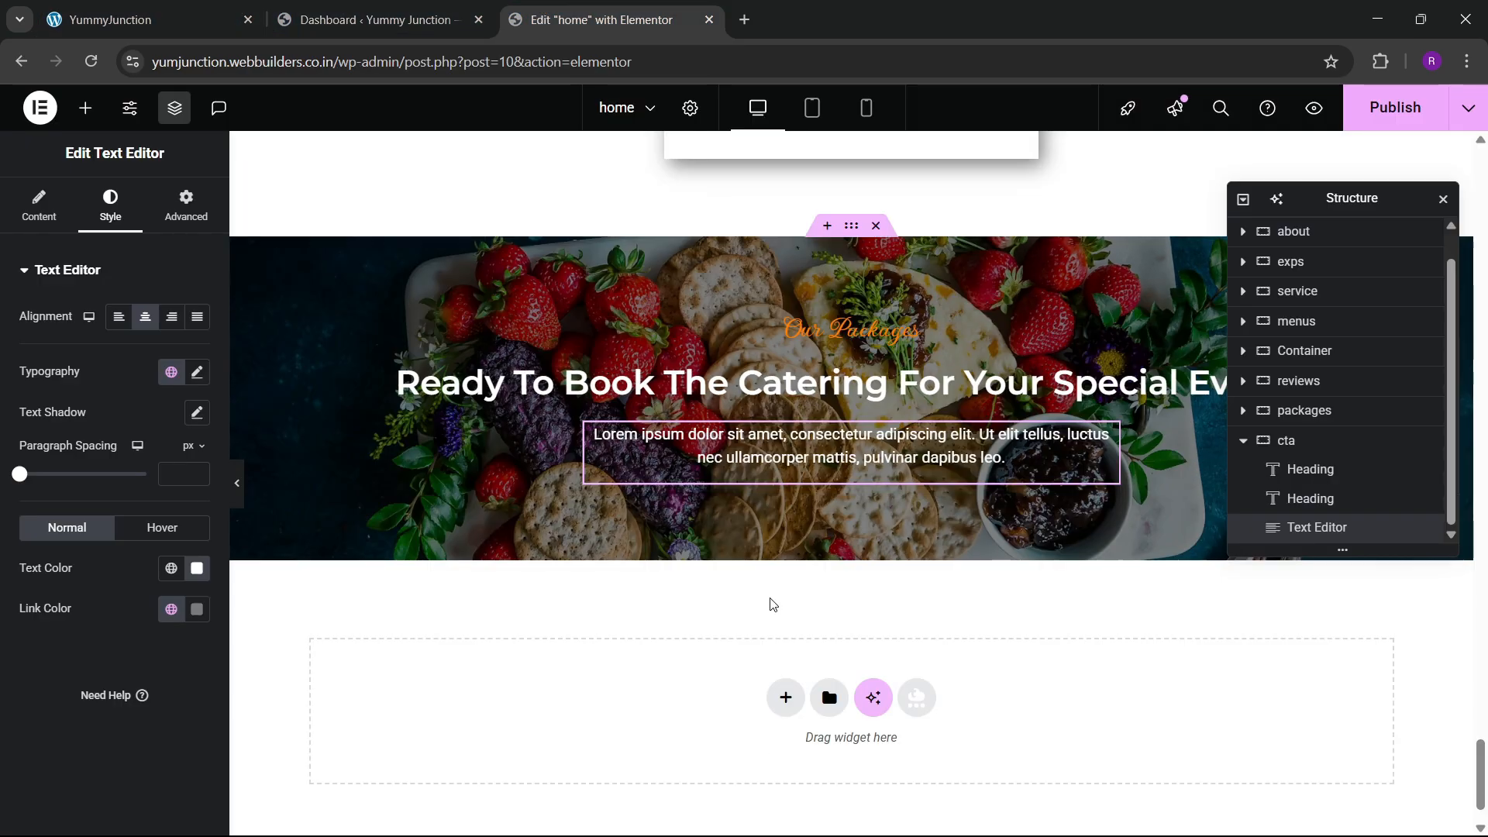
{"action": "scroll", "coordinate": [774, 603], "scroll_direction": "up", "scroll_amount": 6}
{"action": "right_click", "coordinate": [762, 632]}
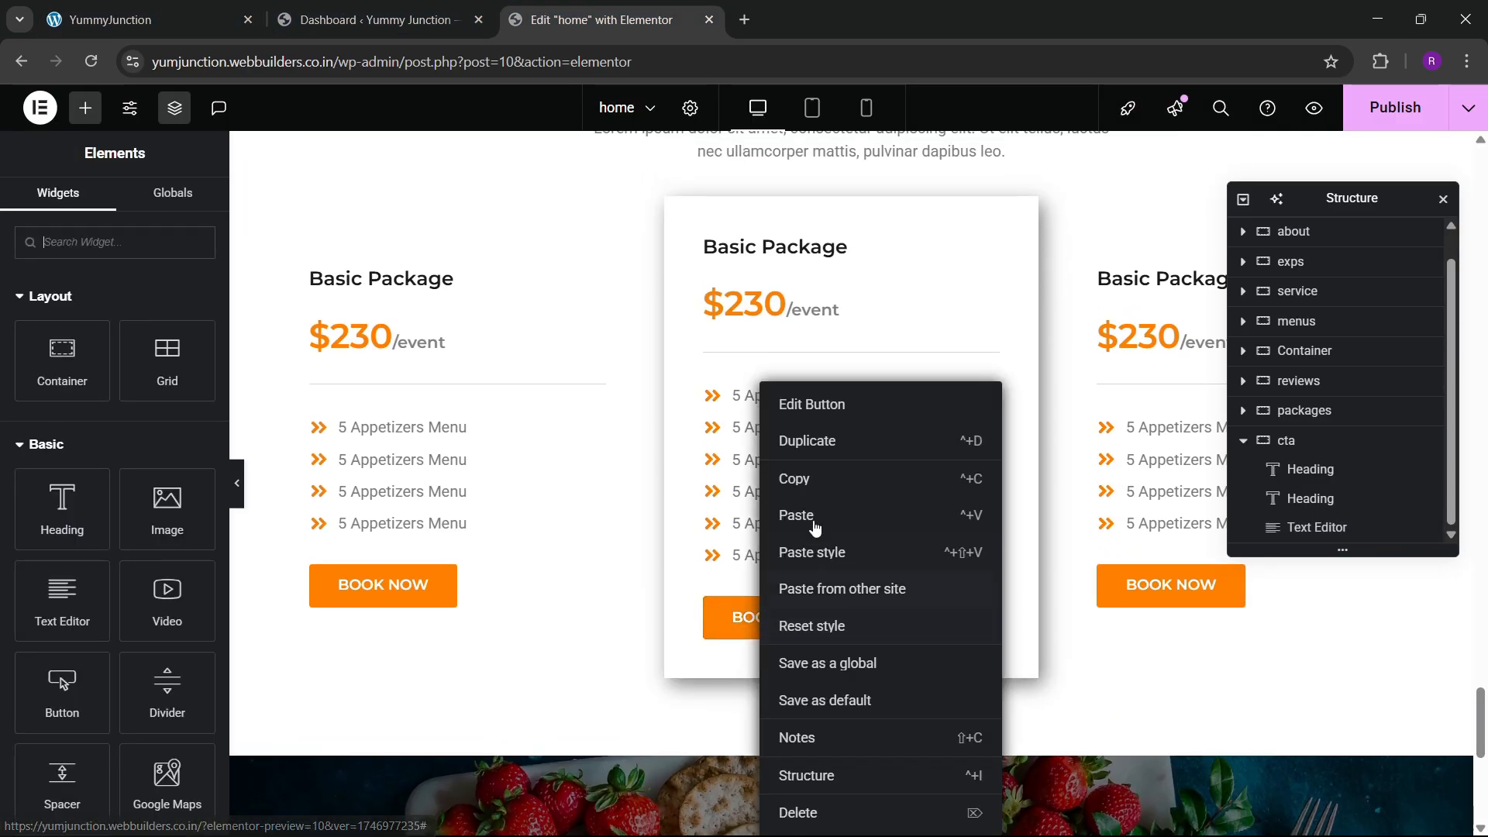
{"action": "left_click", "coordinate": [802, 476]}
{"action": "scroll", "coordinate": [775, 505], "scroll_direction": "down", "scroll_amount": 8}
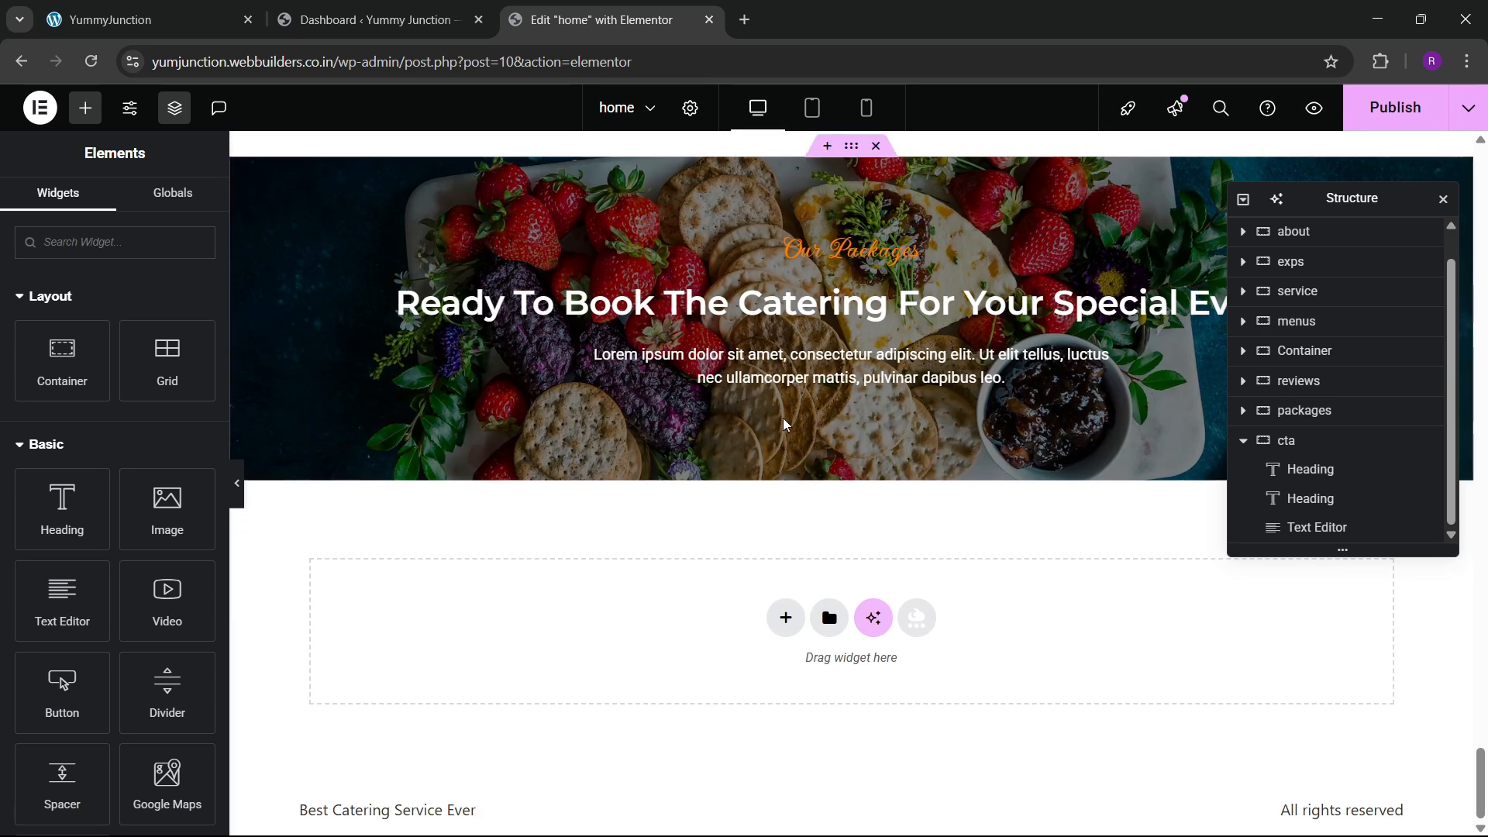
{"action": "right_click", "coordinate": [811, 376]}
{"action": "left_click", "coordinate": [842, 508]}
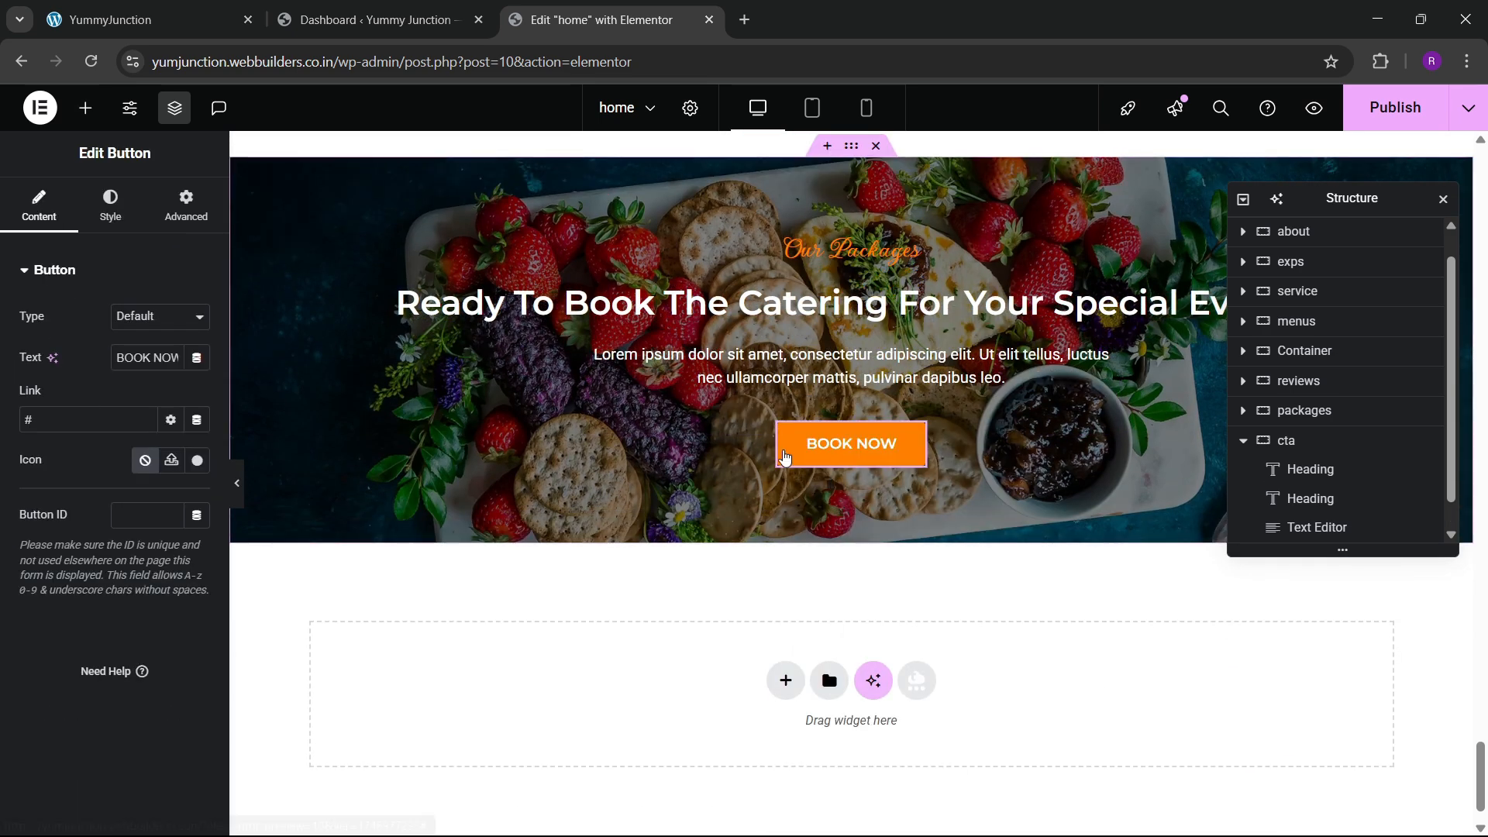
Add a Curve shape divider to the bottom edge of the cta container and invert it, following the reference banner
{"action": "left_click", "coordinate": [147, 20]}
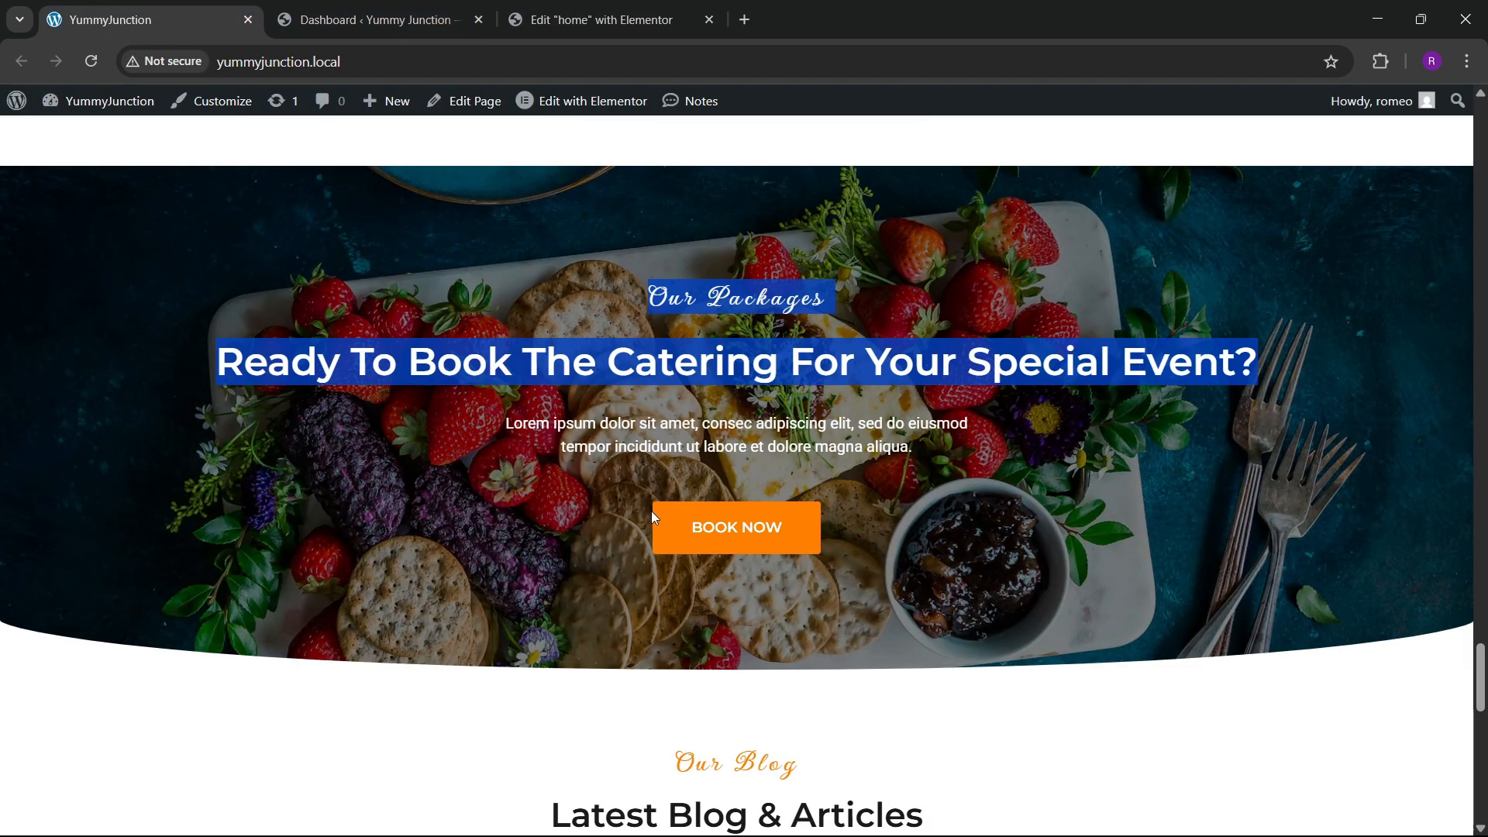
{"action": "left_click", "coordinate": [658, 19]}
{"action": "scroll", "coordinate": [929, 571], "scroll_direction": "up", "scroll_amount": 2}
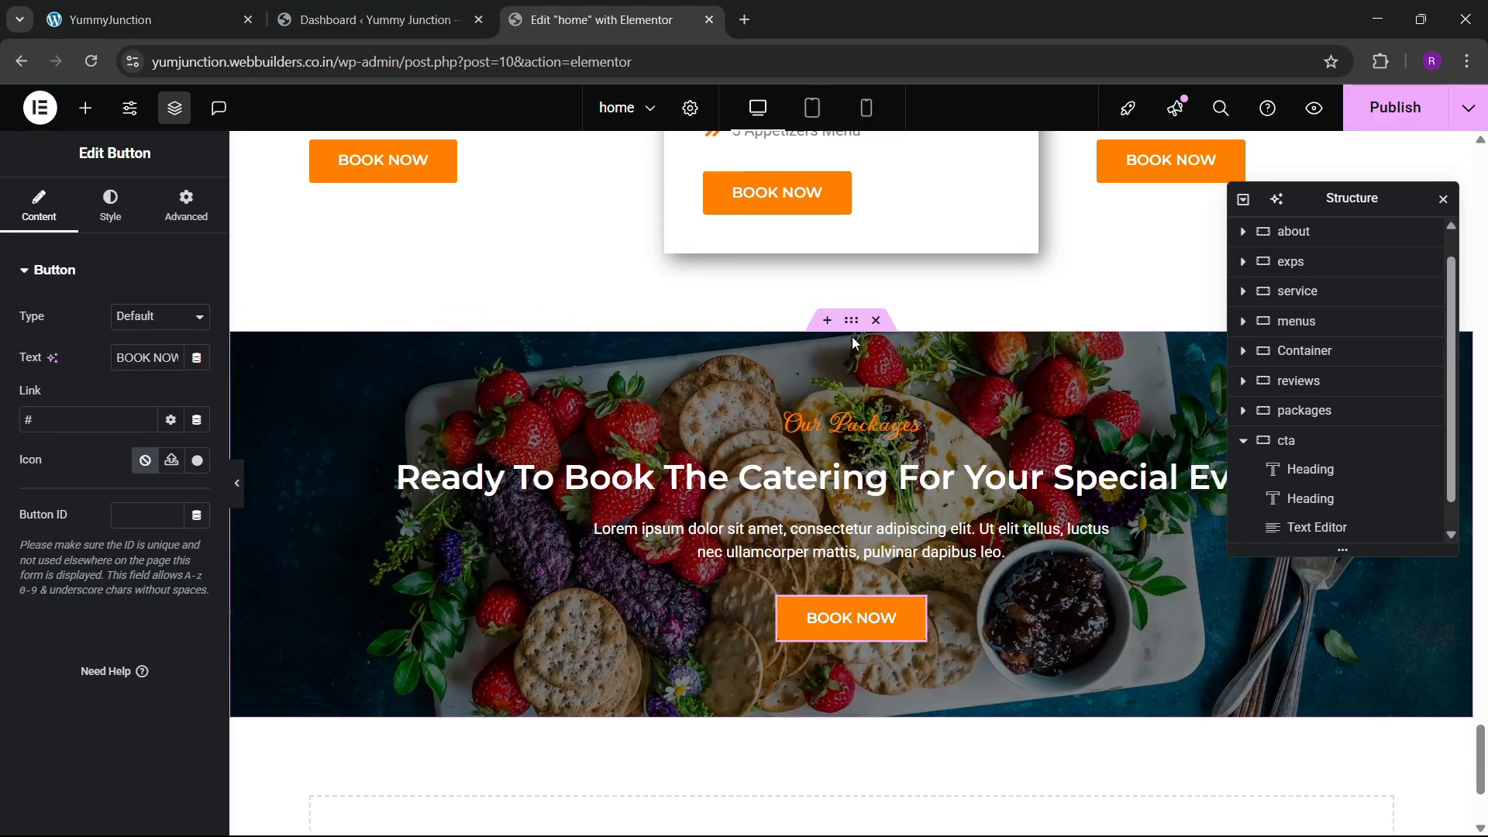
{"action": "left_click", "coordinate": [549, 301]}
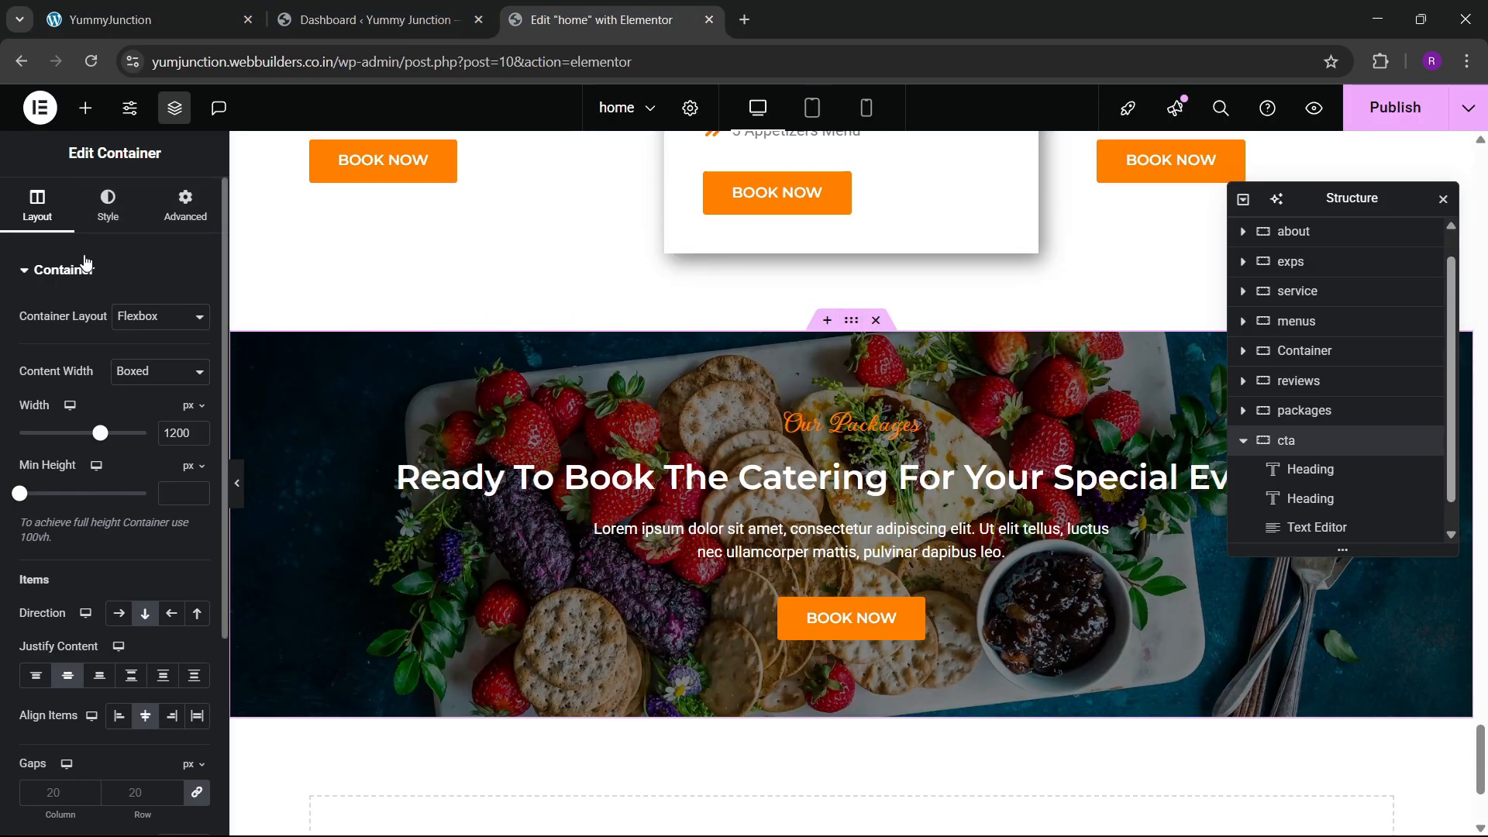
{"action": "left_click", "coordinate": [108, 206]}
{"action": "scroll", "coordinate": [51, 603], "scroll_direction": "down", "scroll_amount": 3}
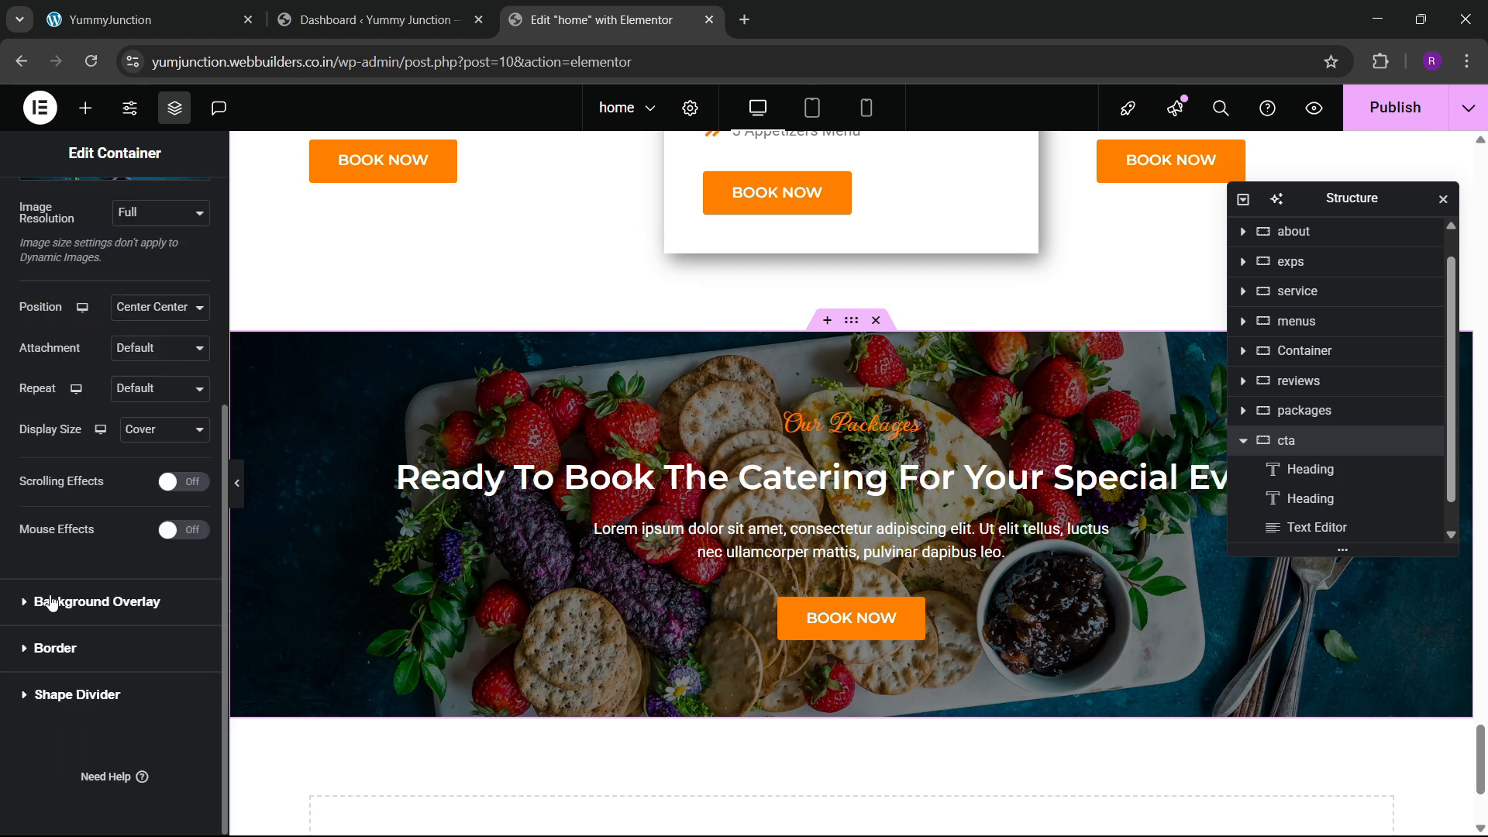
{"action": "left_click", "coordinate": [88, 697]}
{"action": "left_click", "coordinate": [147, 457]}
{"action": "left_click", "coordinate": [145, 502]}
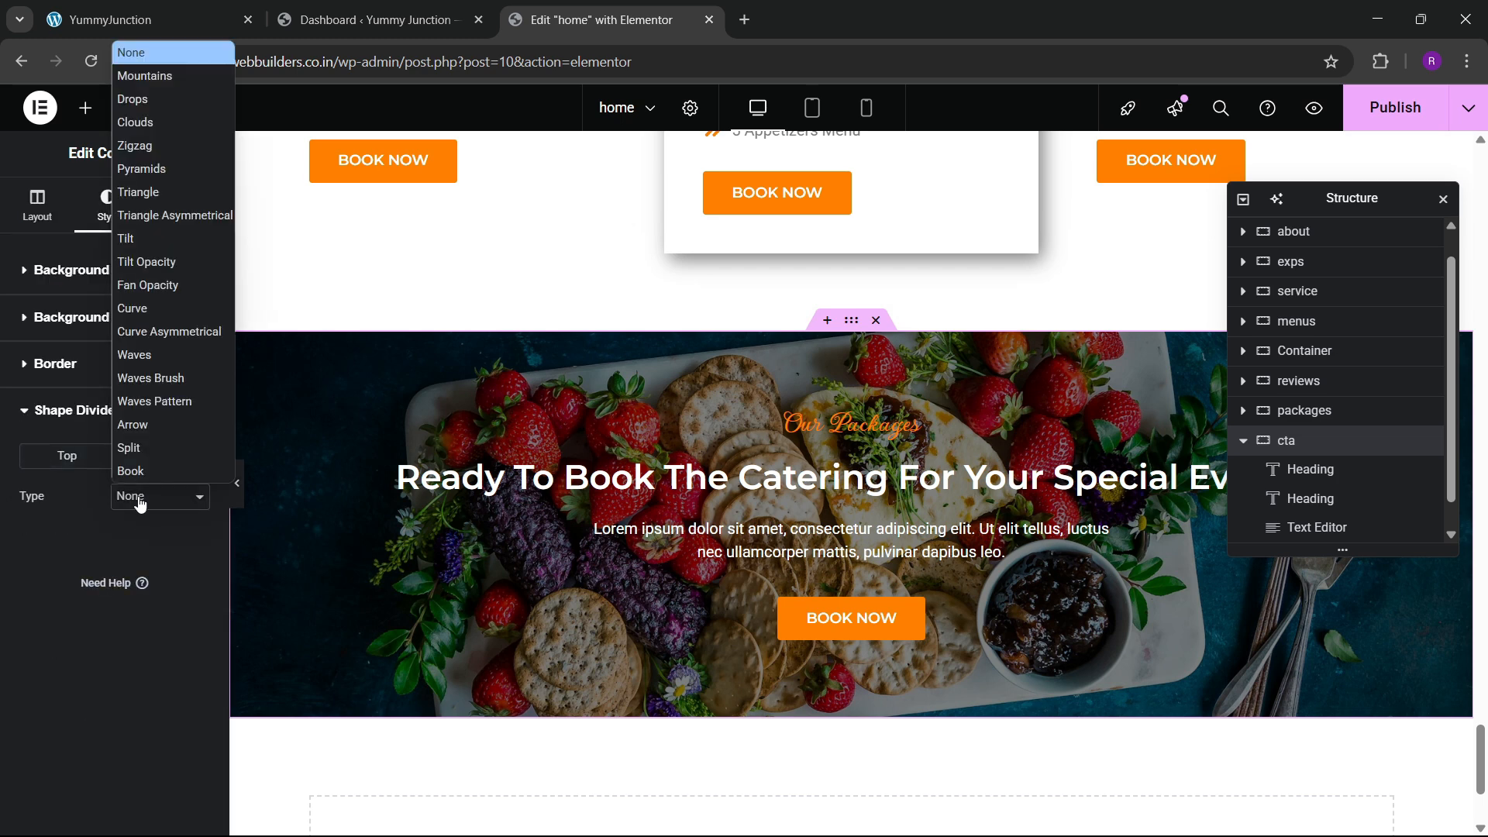
{"action": "left_click", "coordinate": [145, 361]}
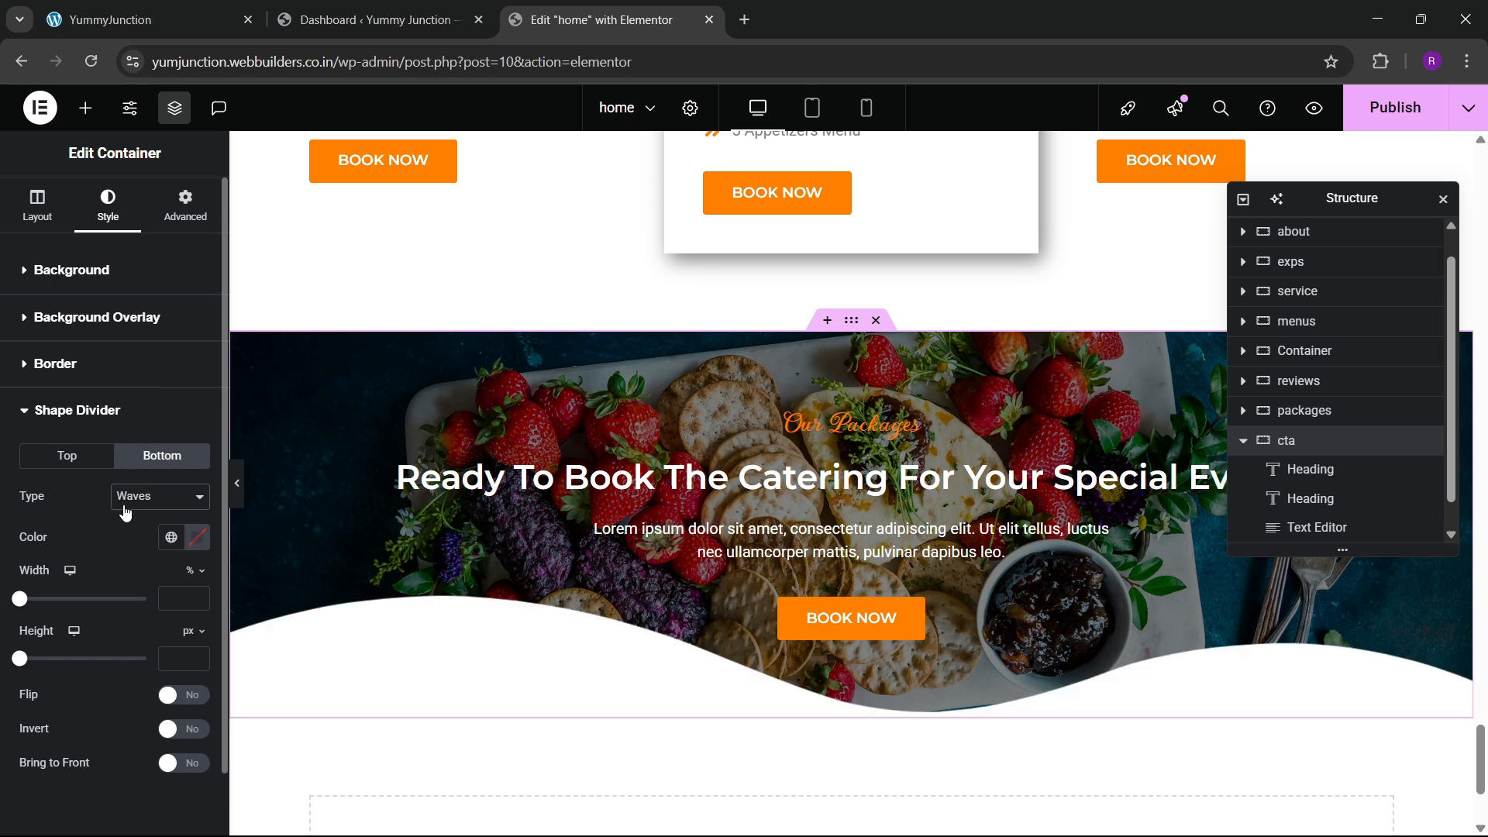
{"action": "left_click", "coordinate": [155, 498]}
{"action": "left_click", "coordinate": [151, 285]}
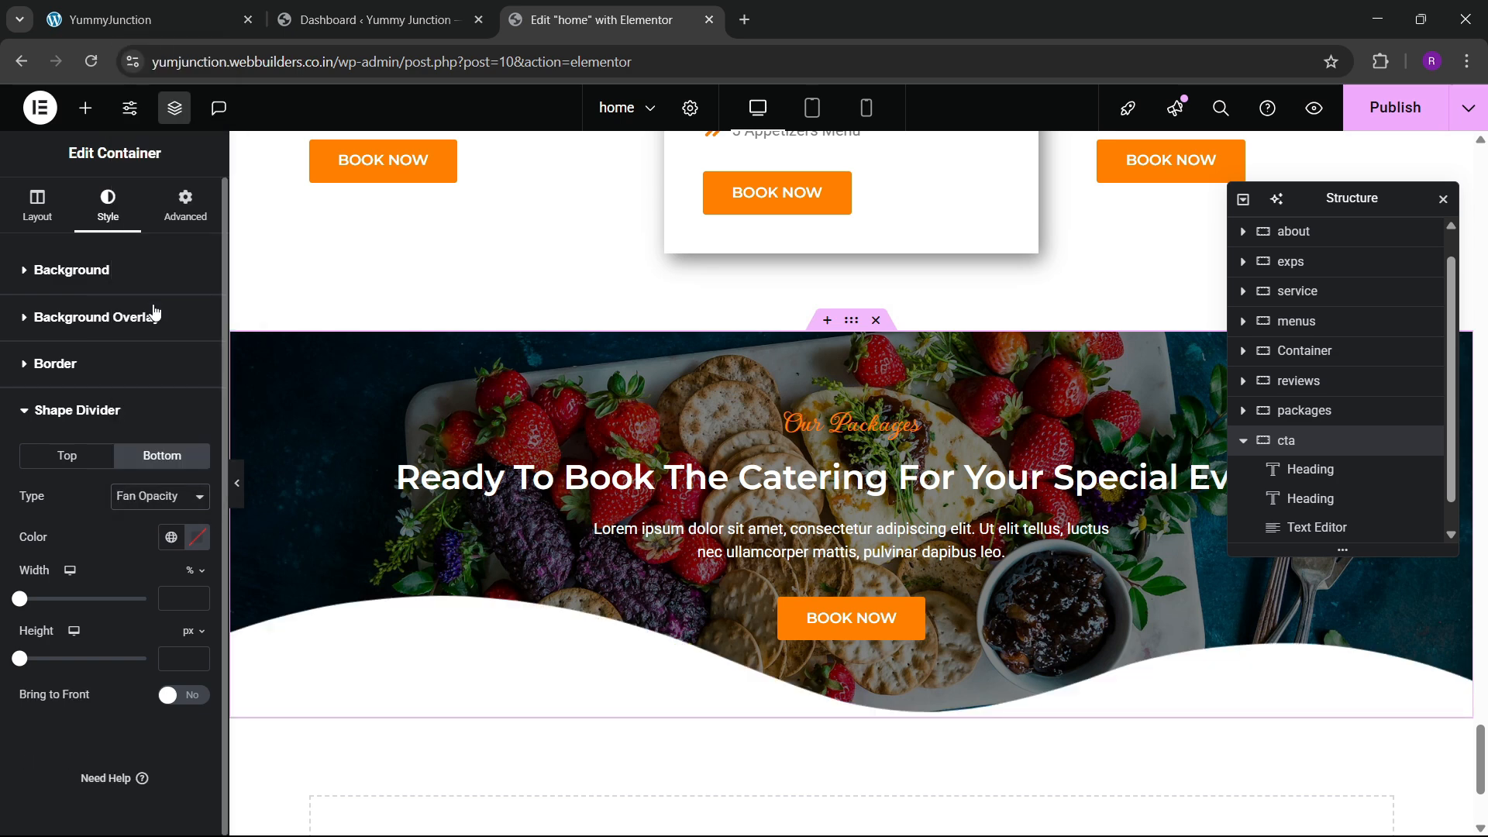
{"action": "left_click", "coordinate": [137, 496]}
{"action": "left_click", "coordinate": [150, 327]}
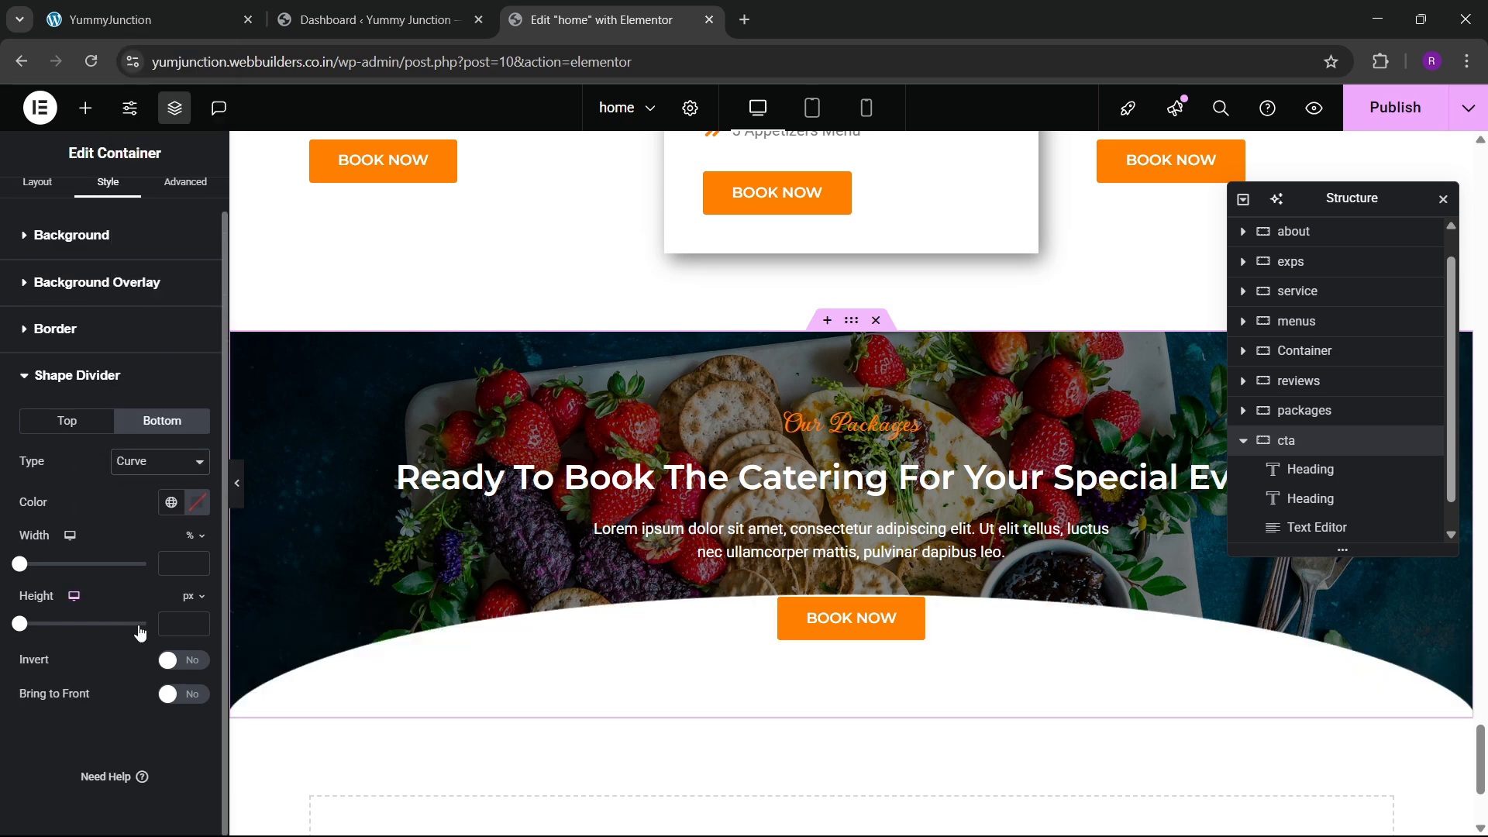
{"action": "left_click", "coordinate": [186, 661]}
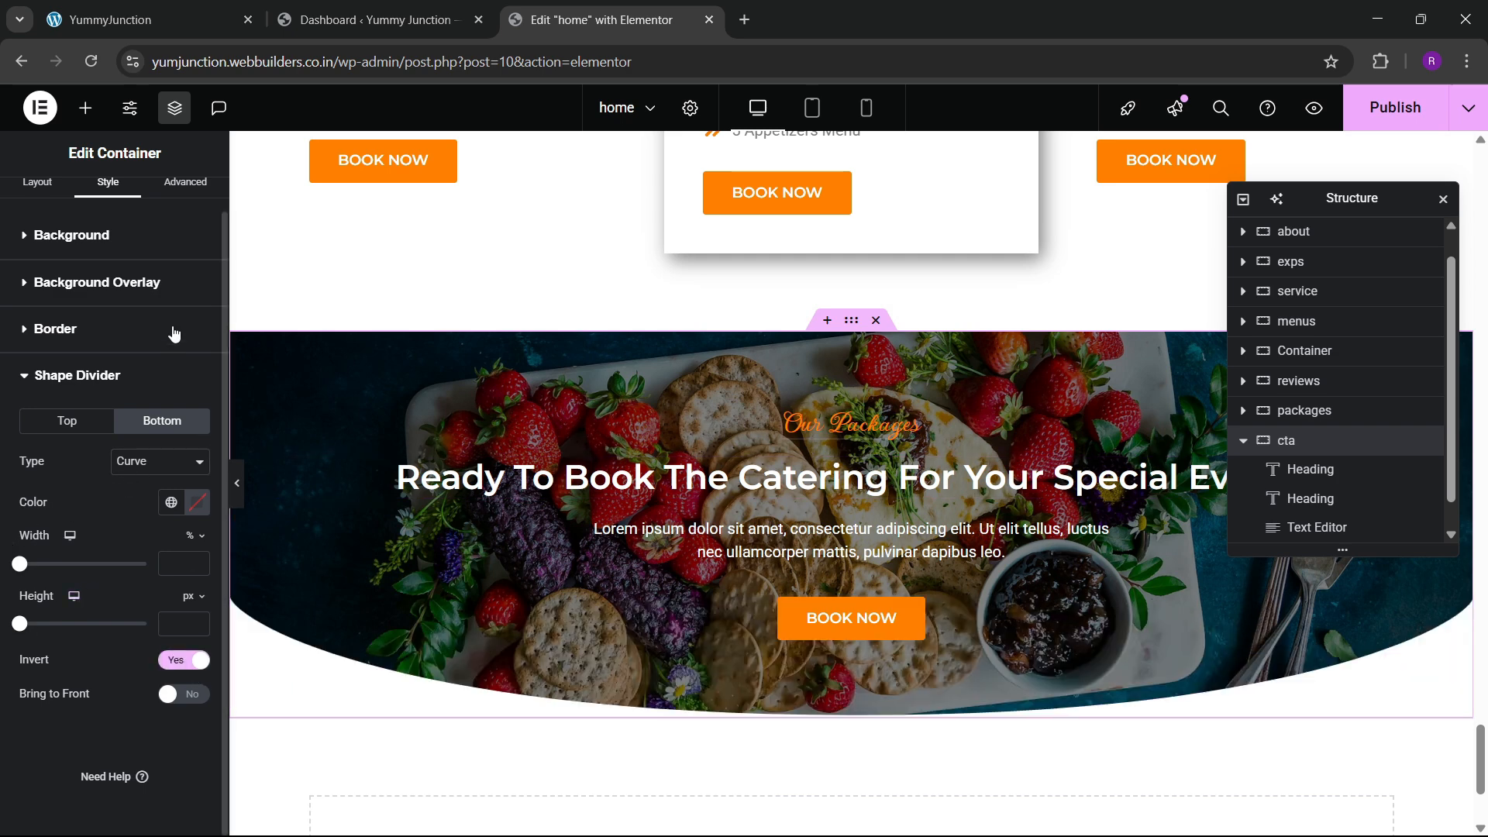
{"action": "scroll", "coordinate": [130, 281], "scroll_direction": "up", "scroll_amount": 1}
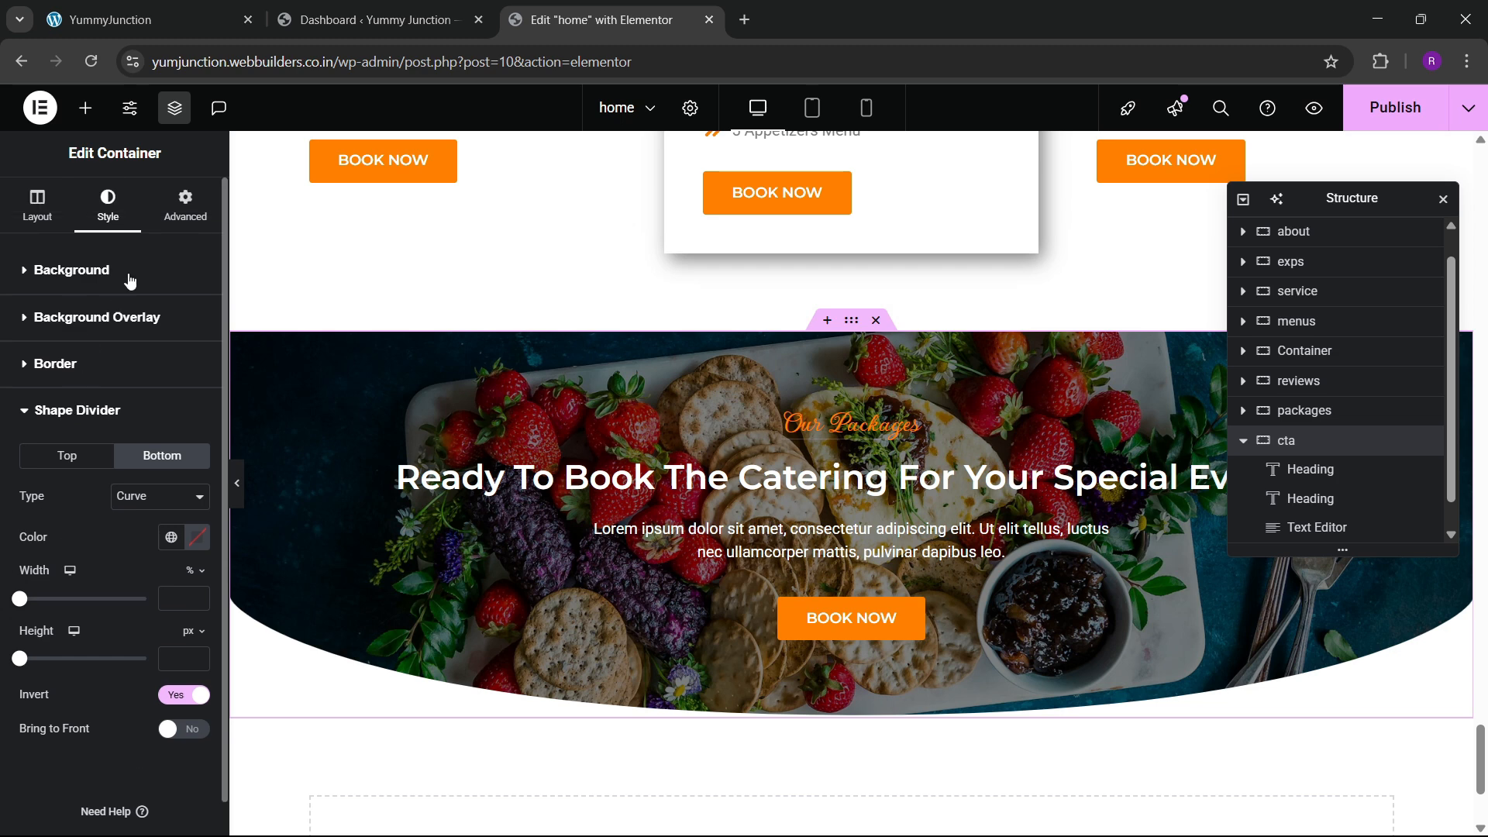
Set the cta container's top and bottom padding to 120 px
{"action": "left_click", "coordinate": [186, 206]}
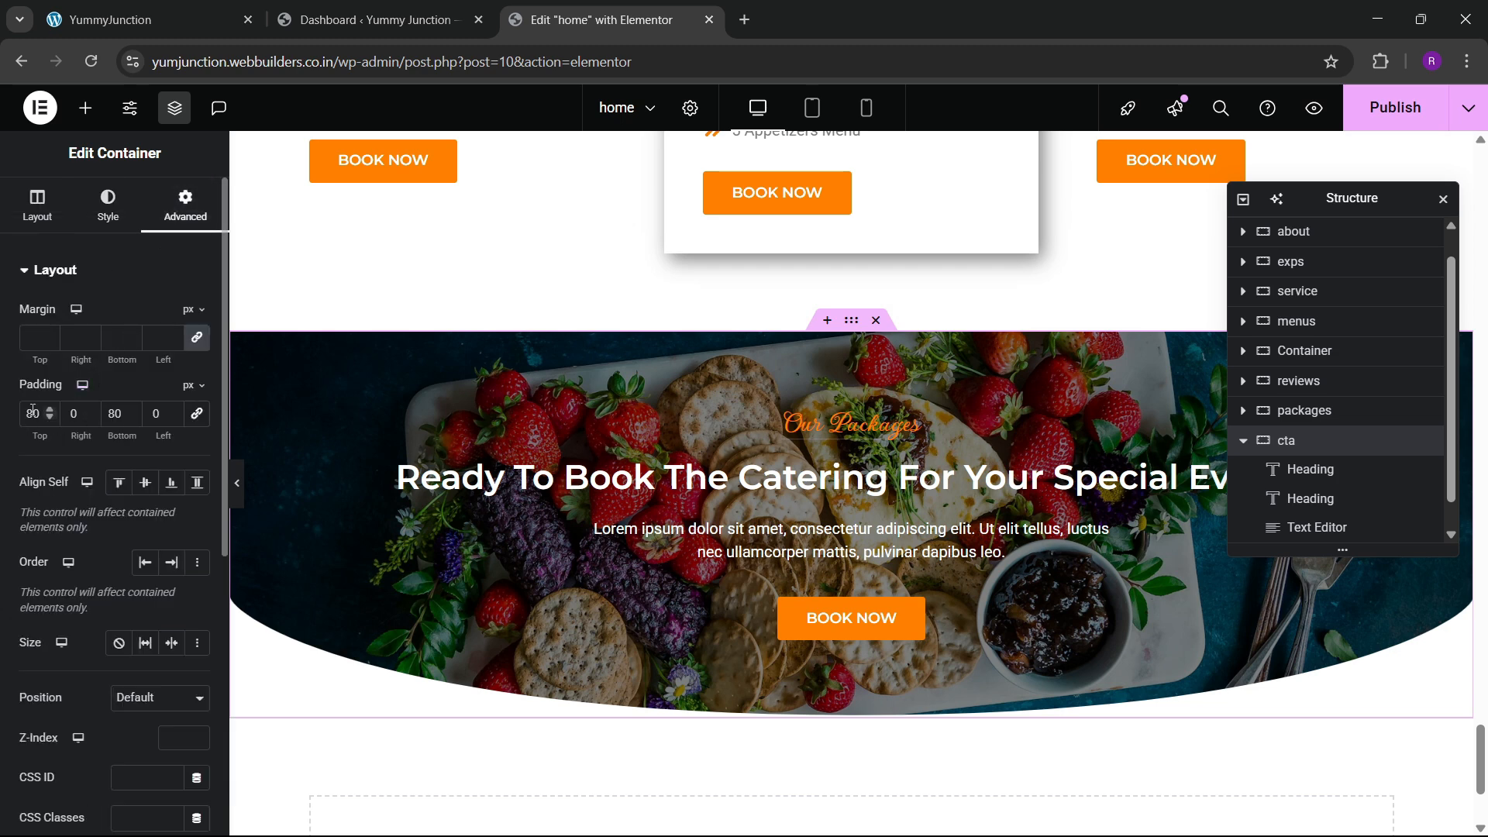
{"action": "type", "text": "120"}
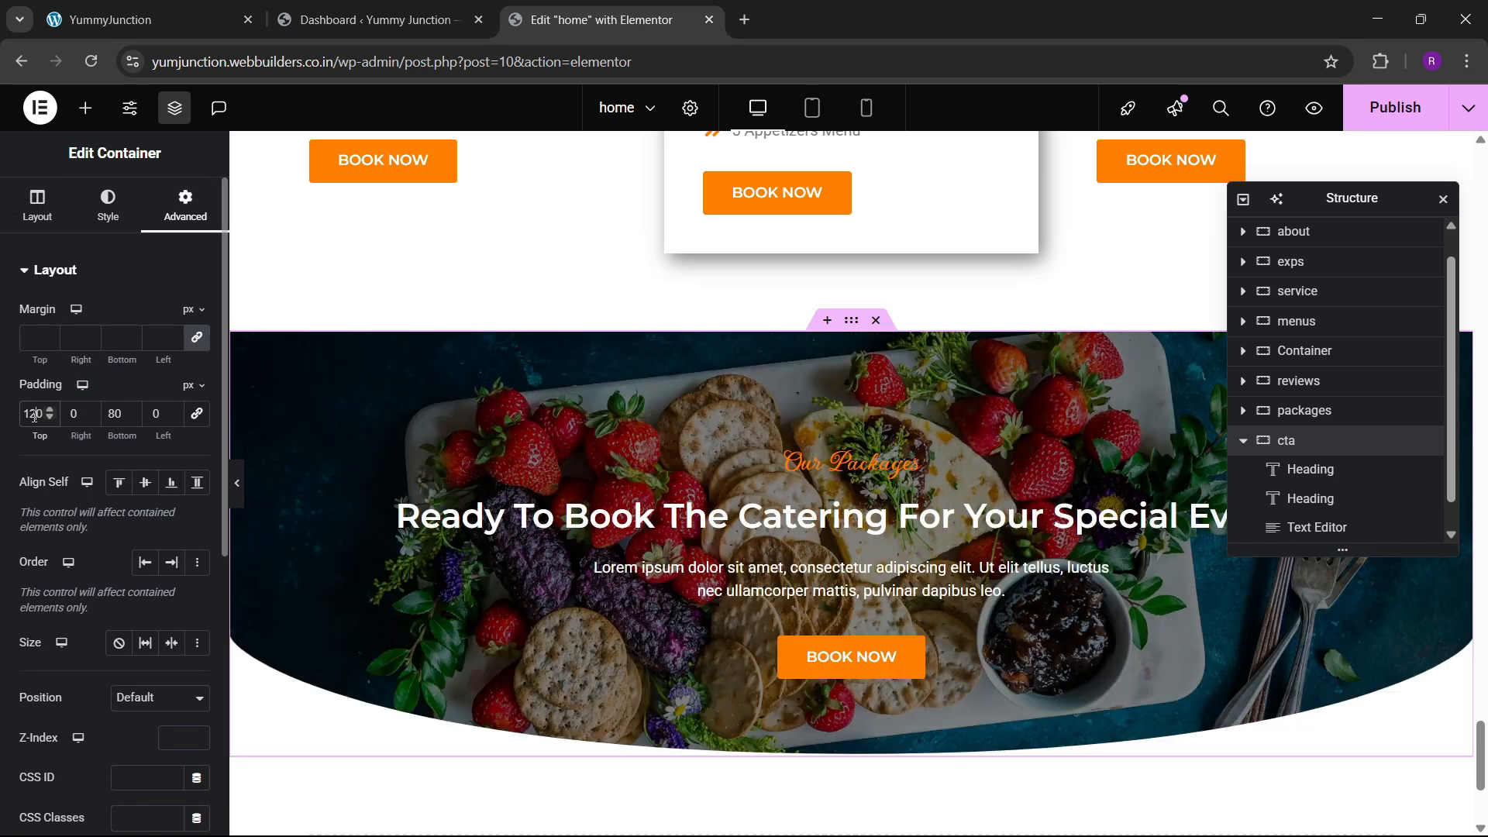
{"action": "double_click", "coordinate": [115, 413]}
{"action": "type", "text": "120"}
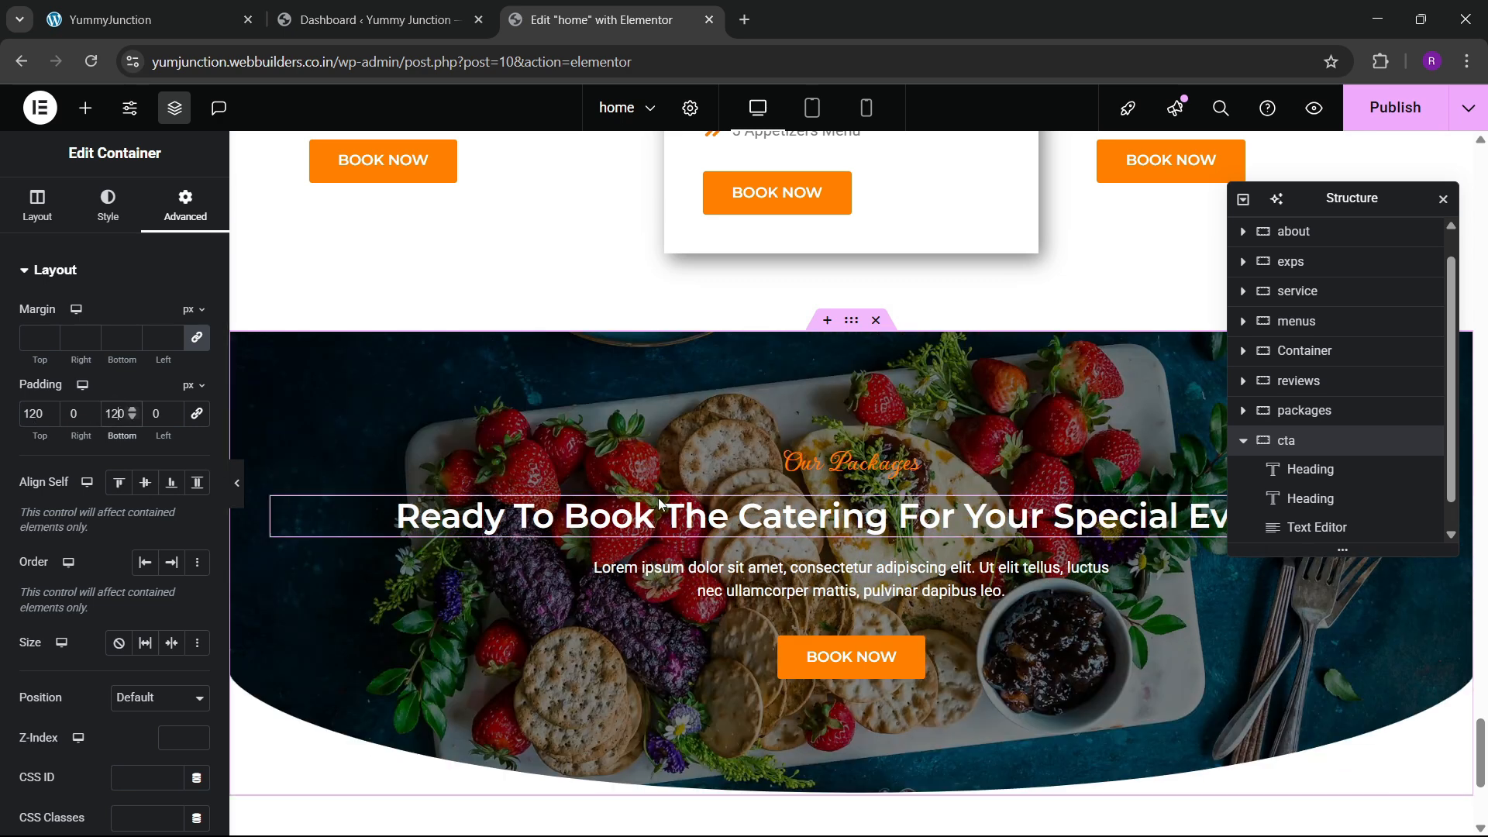
{"action": "scroll", "coordinate": [659, 501], "scroll_direction": "down", "scroll_amount": 3}
{"action": "scroll", "coordinate": [687, 534], "scroll_direction": "up", "scroll_amount": 2}
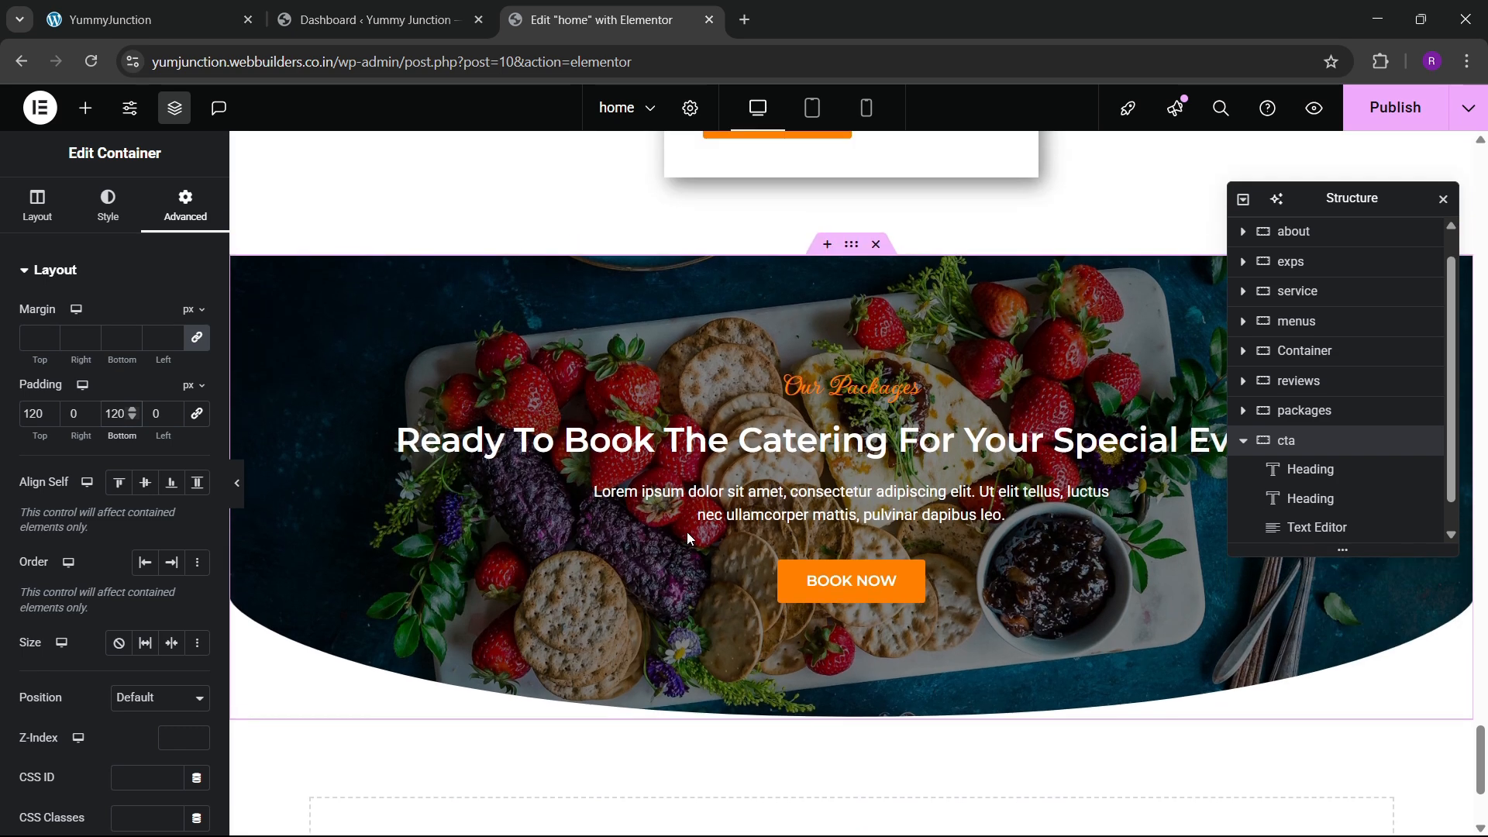
{"action": "scroll", "coordinate": [686, 532], "scroll_direction": "up", "scroll_amount": 1}
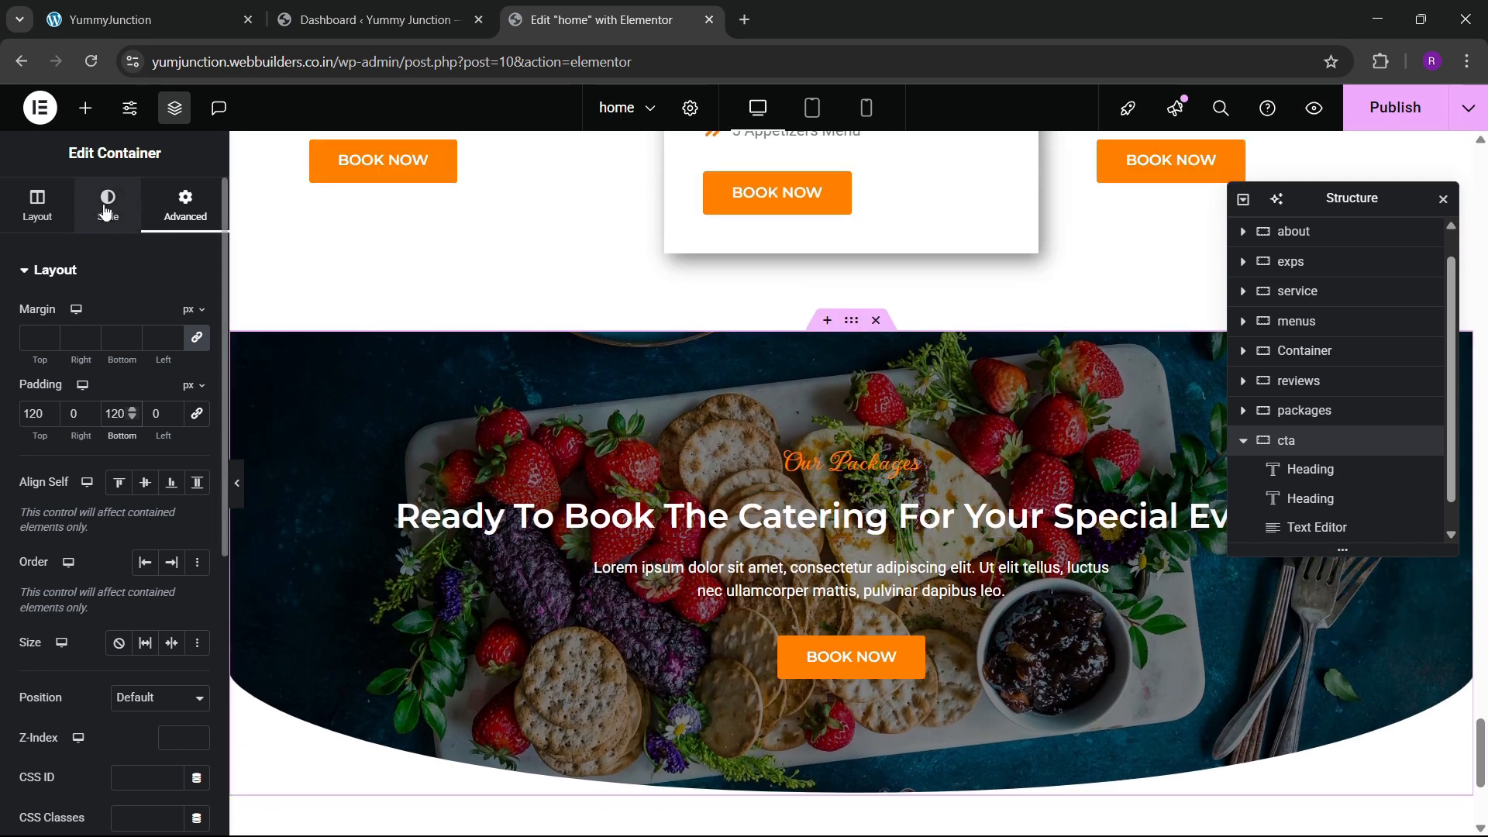
Set the attachment of the cta container's background image to Fixed
{"action": "scroll", "coordinate": [81, 545], "scroll_direction": "down", "scroll_amount": 5}
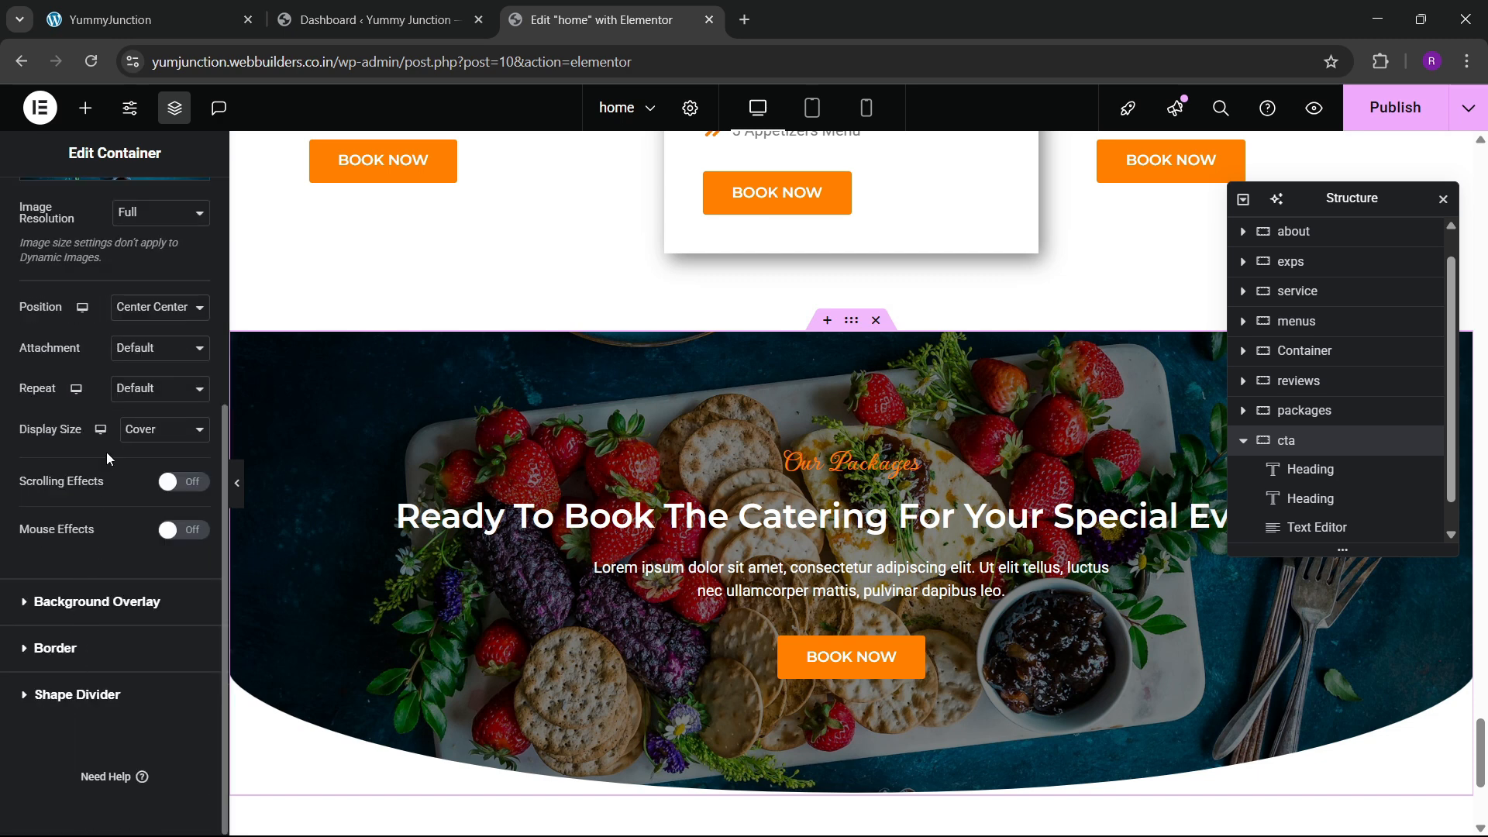
{"action": "left_click", "coordinate": [138, 395]}
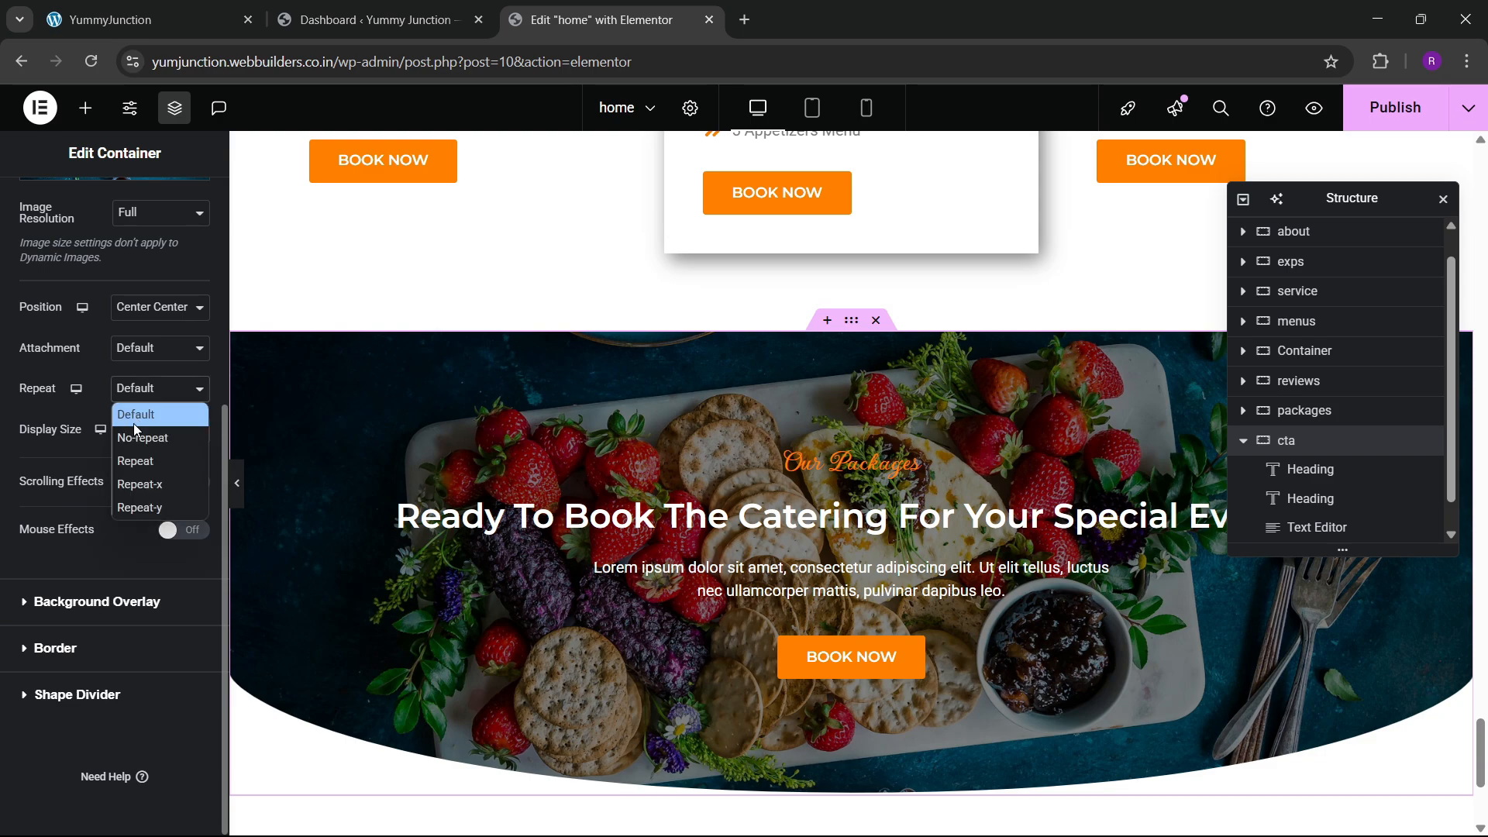
{"action": "left_click", "coordinate": [139, 347]}
{"action": "left_click", "coordinate": [143, 416]}
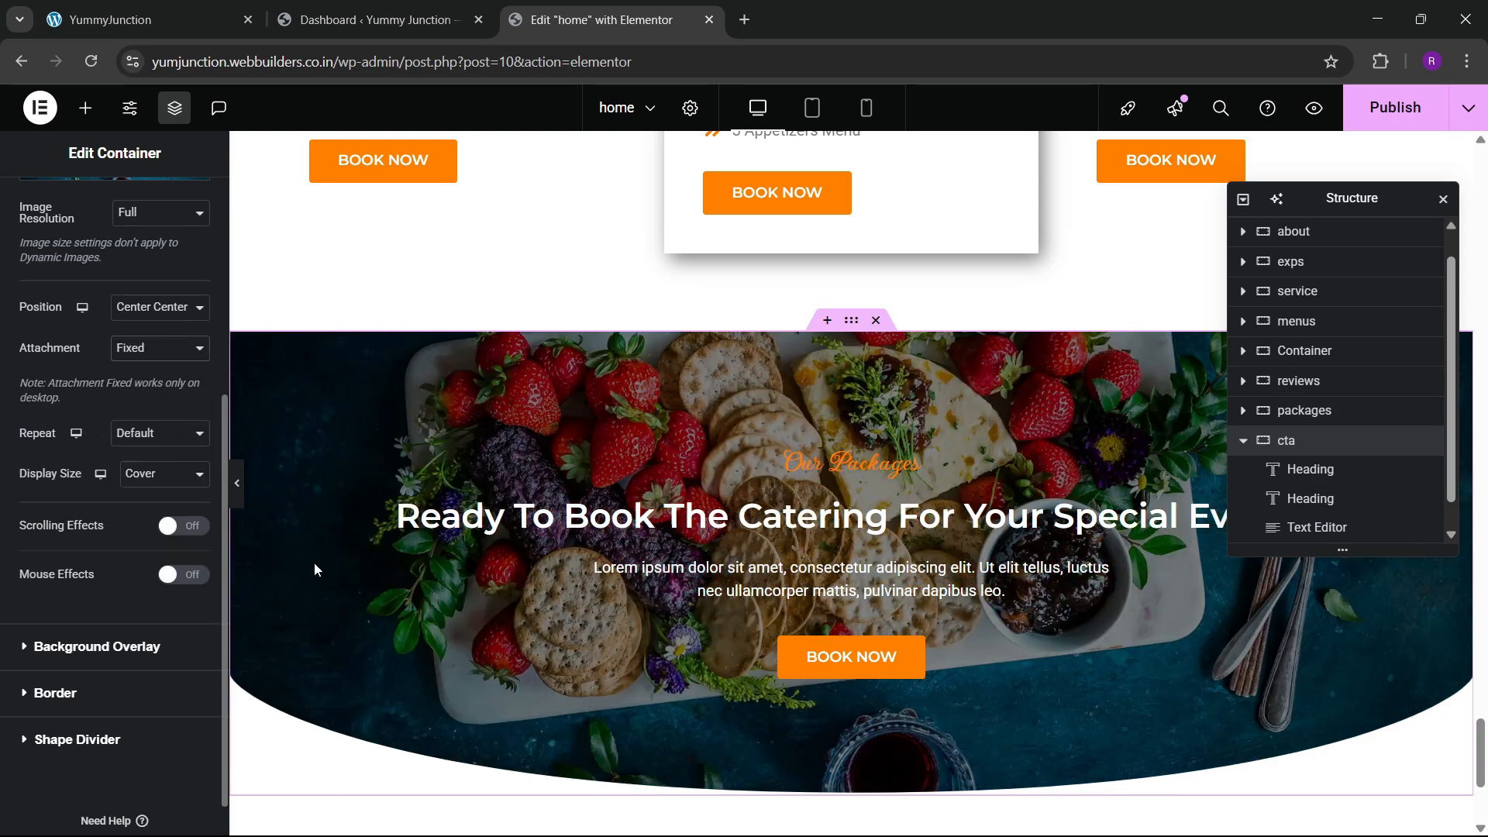
{"action": "scroll", "coordinate": [836, 616], "scroll_direction": "up", "scroll_amount": 1}
{"action": "scroll", "coordinate": [835, 616], "scroll_direction": "down", "scroll_amount": 2}
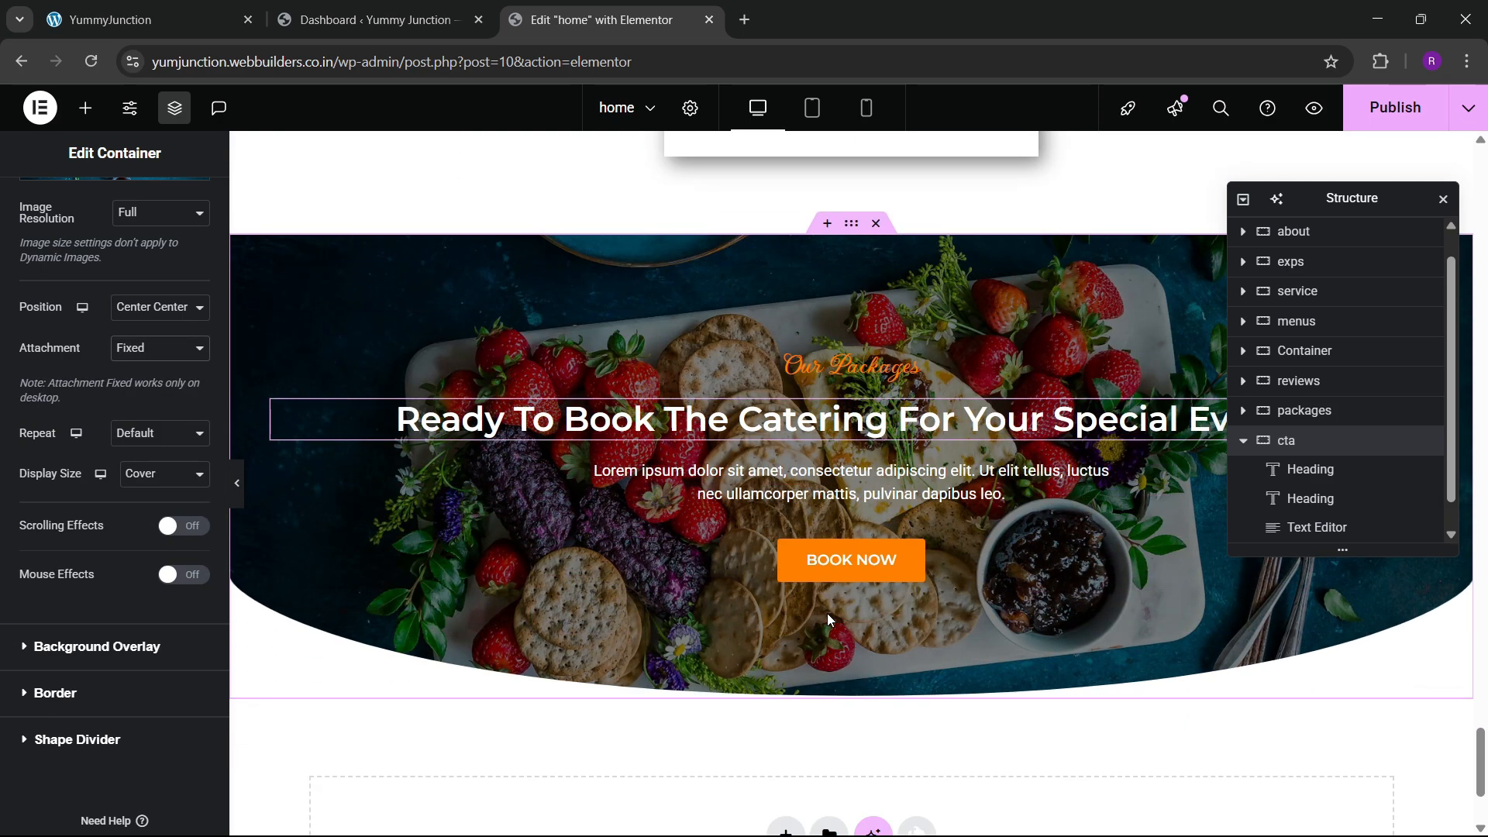
Save the home page and open the live page to check the finished cta banner
{"action": "key", "text": "ctrl+s"}
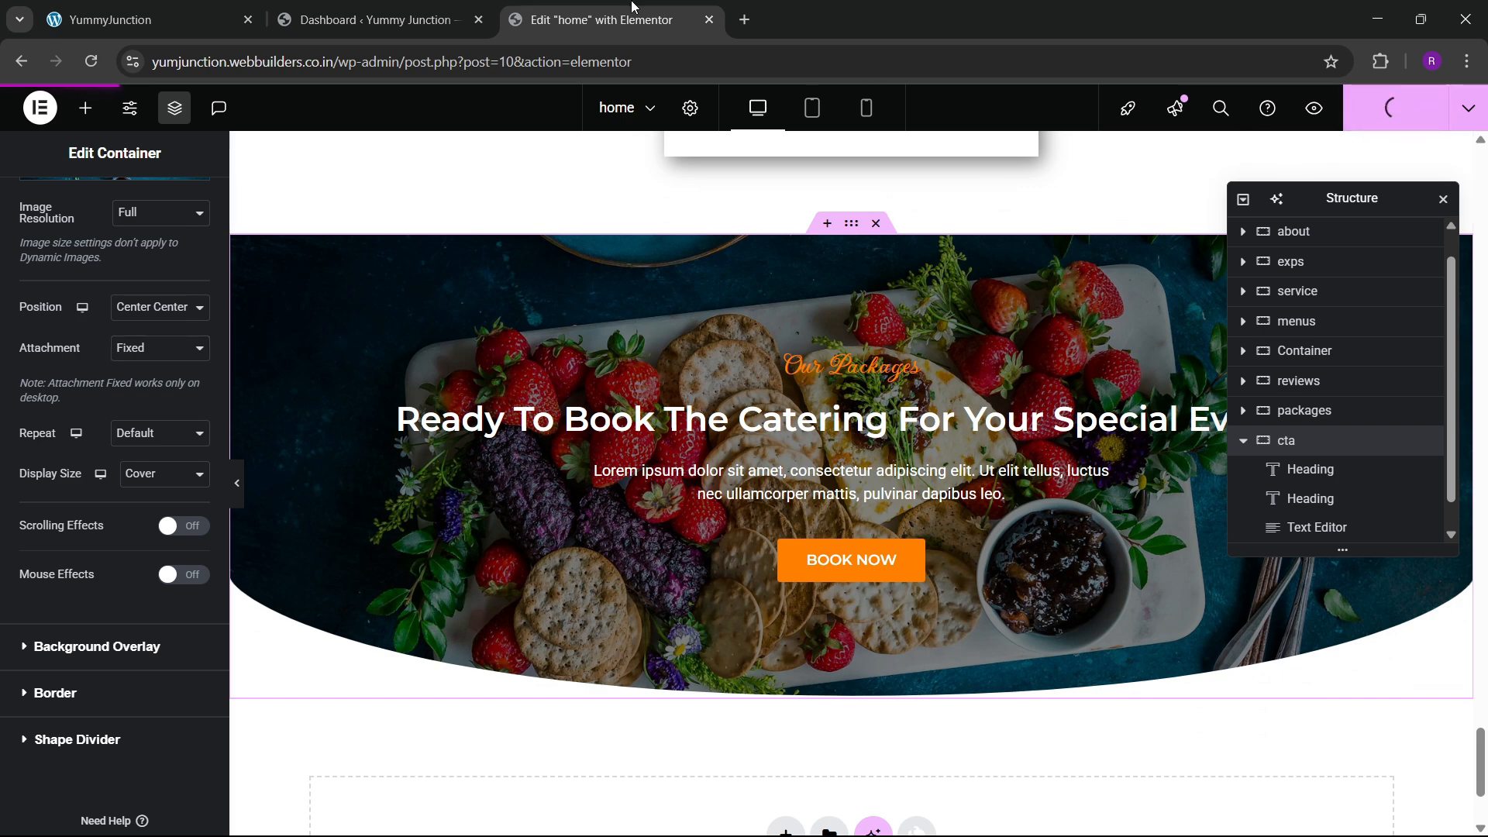
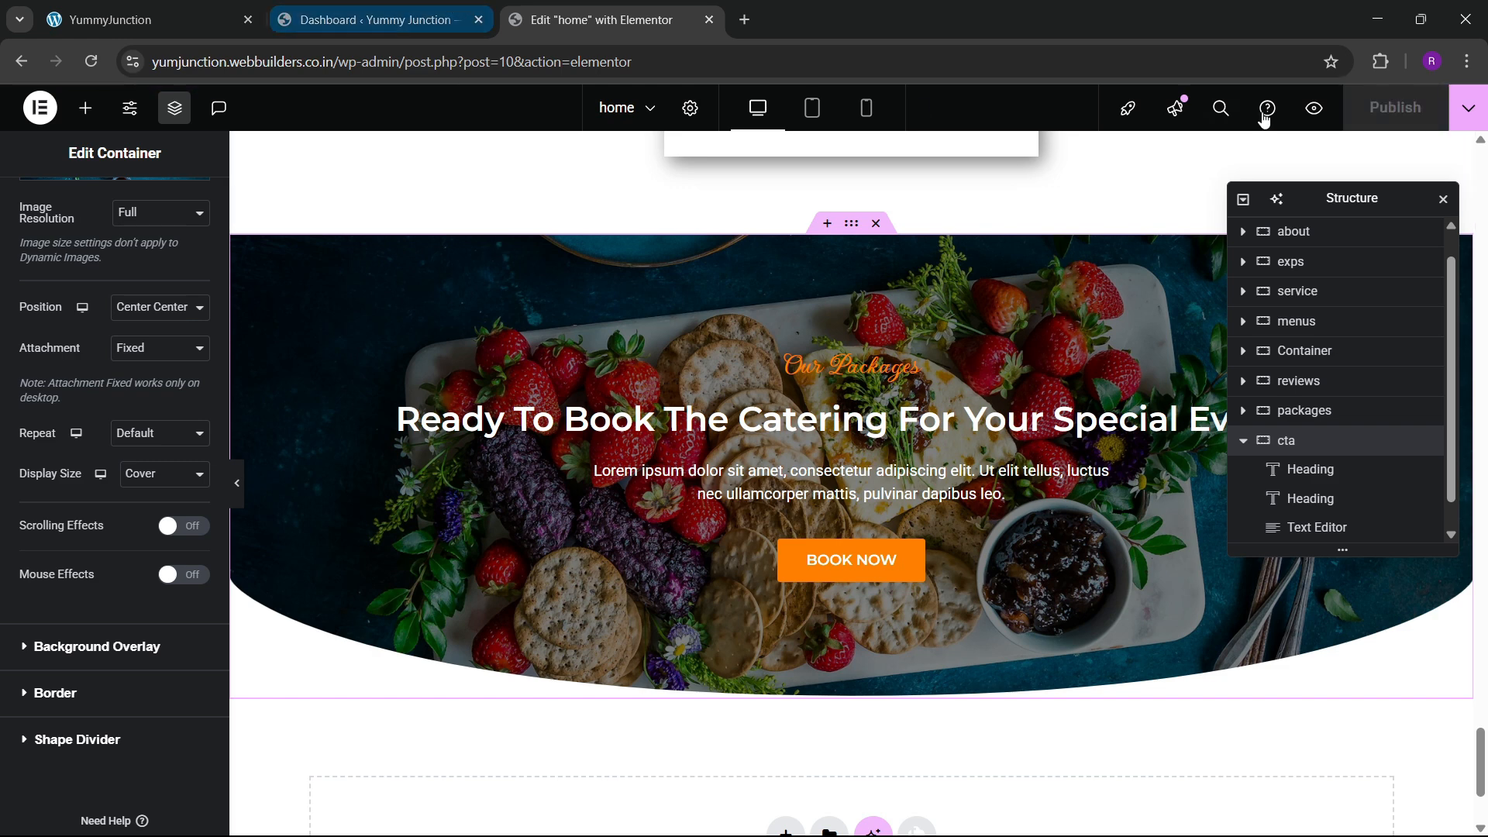
{"action": "left_click", "coordinate": [1467, 109]}
{"action": "left_click", "coordinate": [1356, 253]}
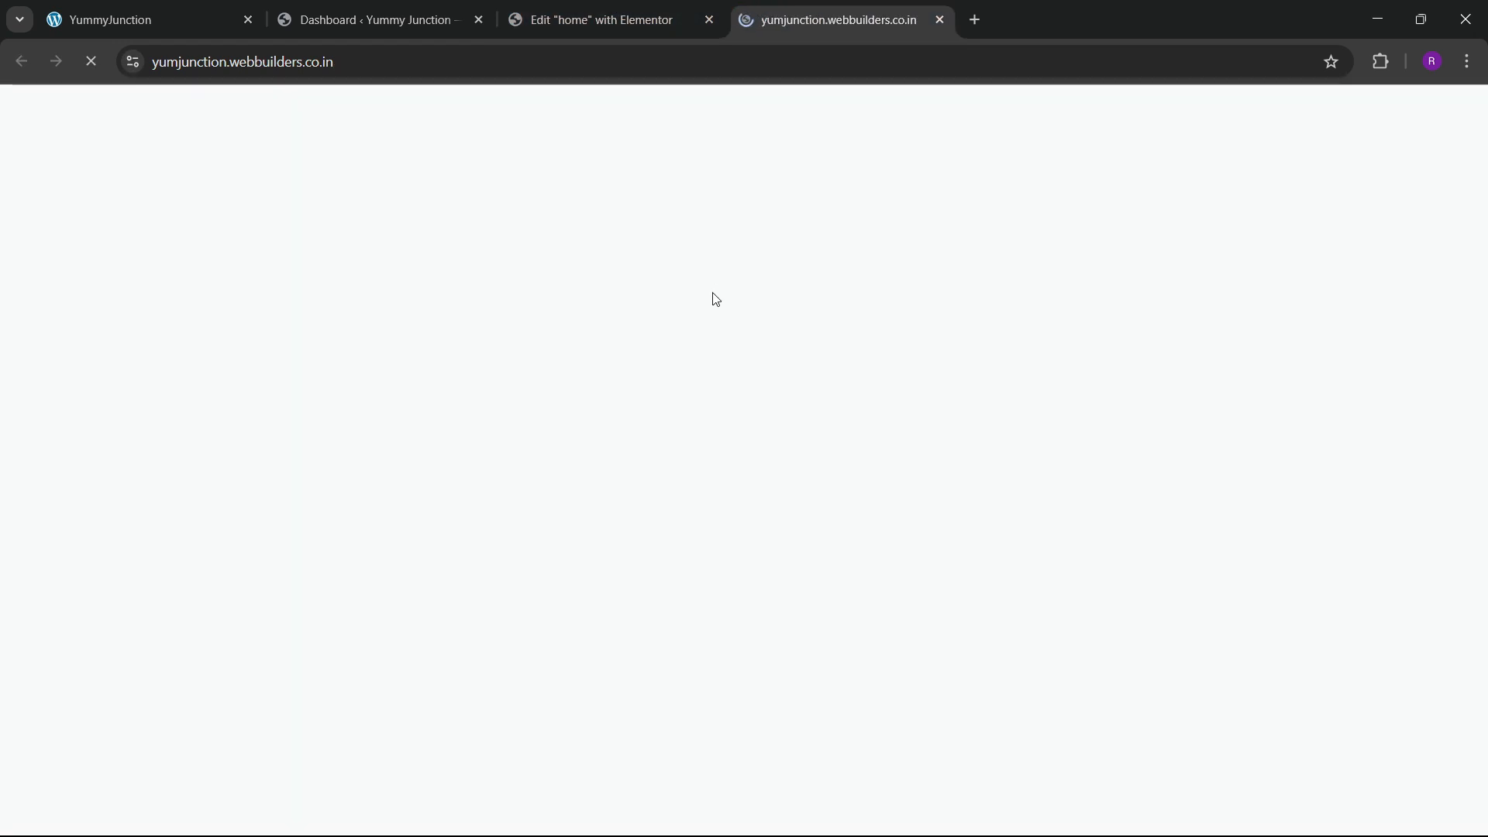
{"action": "scroll", "coordinate": [717, 570], "scroll_direction": "down", "scroll_amount": 20}
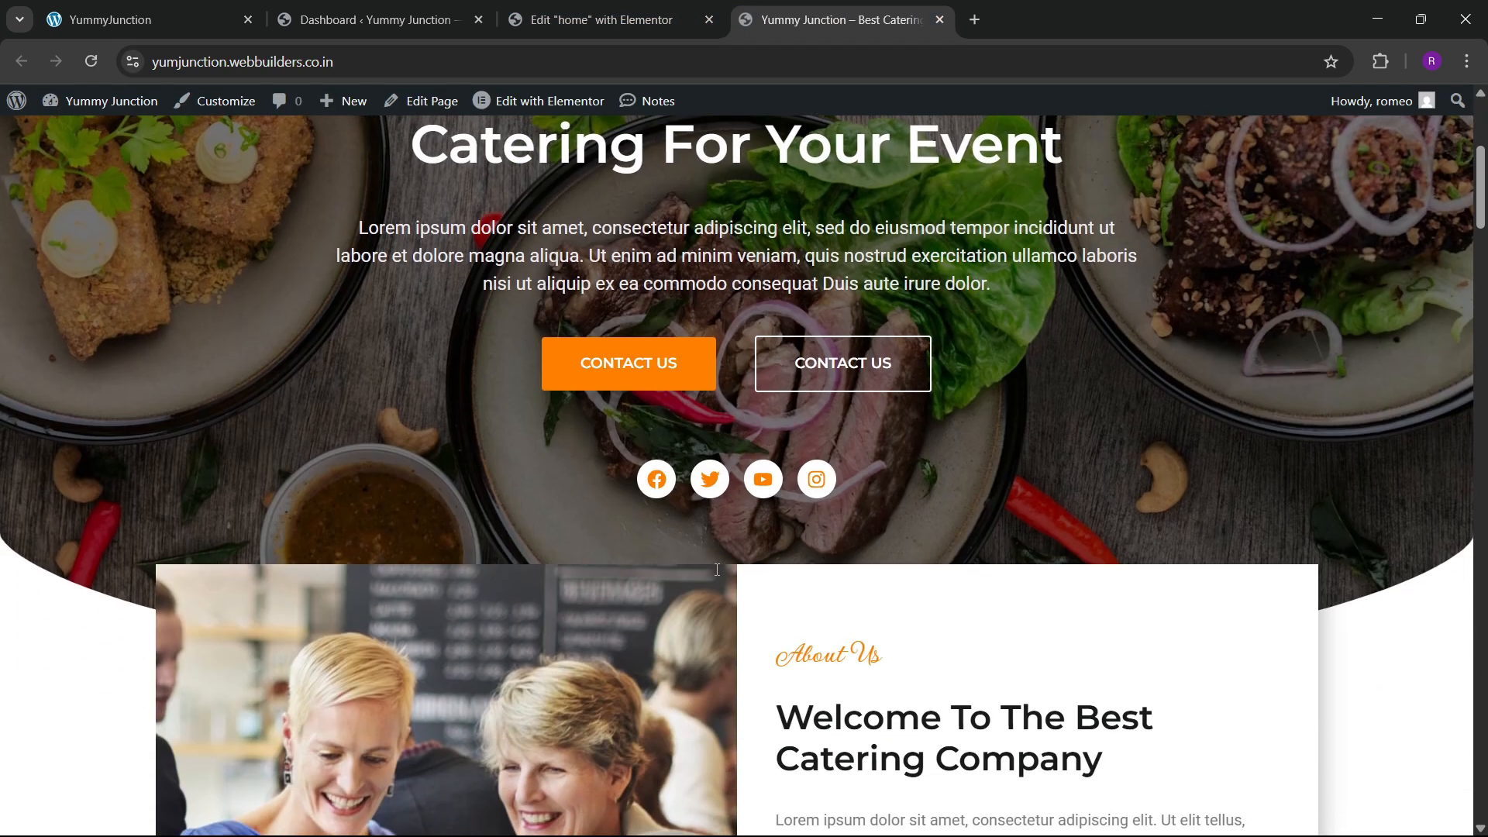
{"action": "scroll", "coordinate": [716, 570], "scroll_direction": "down", "scroll_amount": 20}
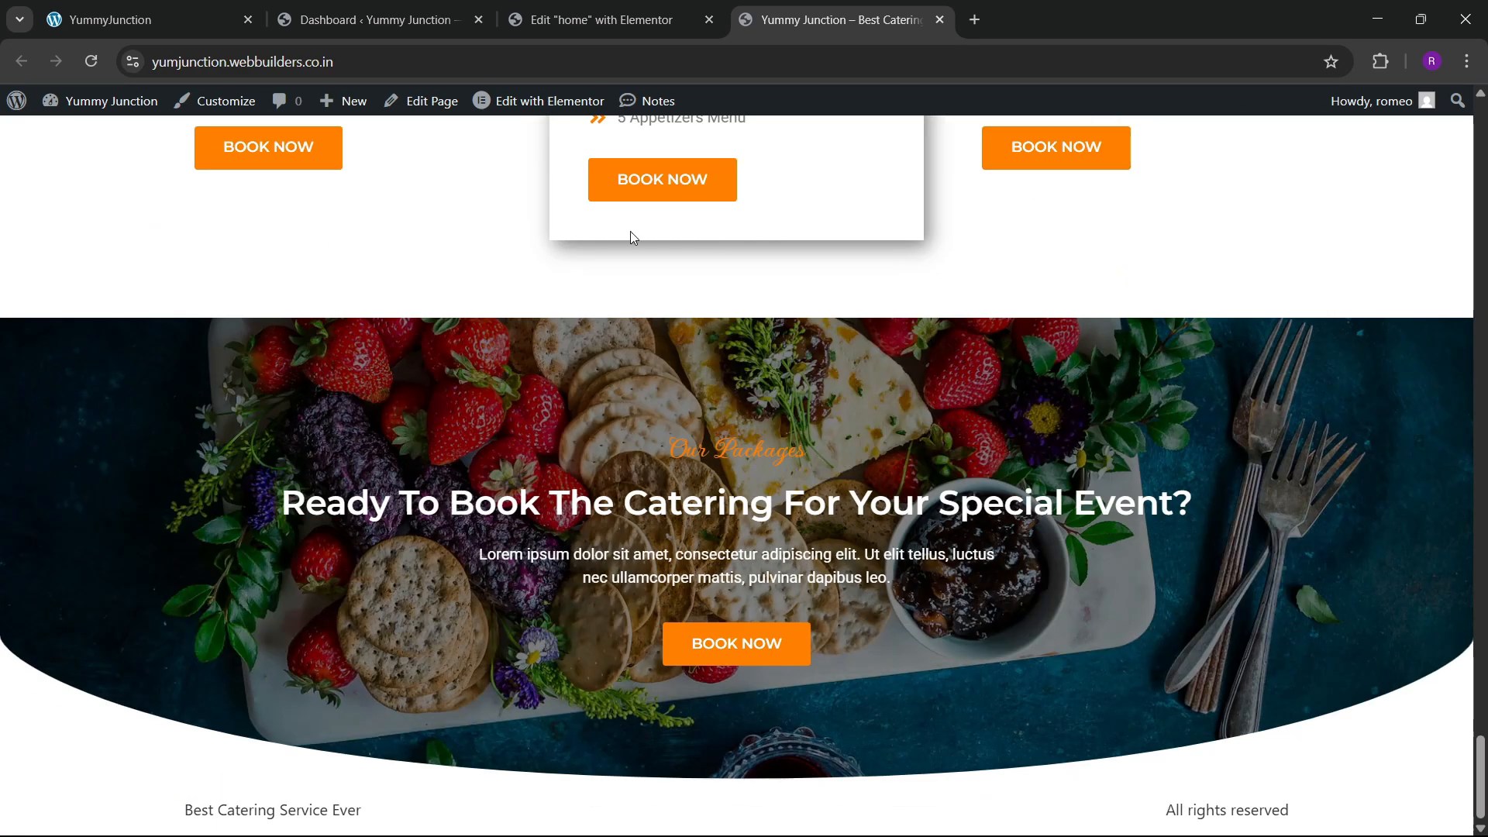
Check the reference site's Latest Blog & Articles section and add an empty column-direction Flexbox container below the cta for it
{"action": "left_click", "coordinate": [196, 8]}
{"action": "scroll", "coordinate": [541, 516], "scroll_direction": "down", "scroll_amount": 6}
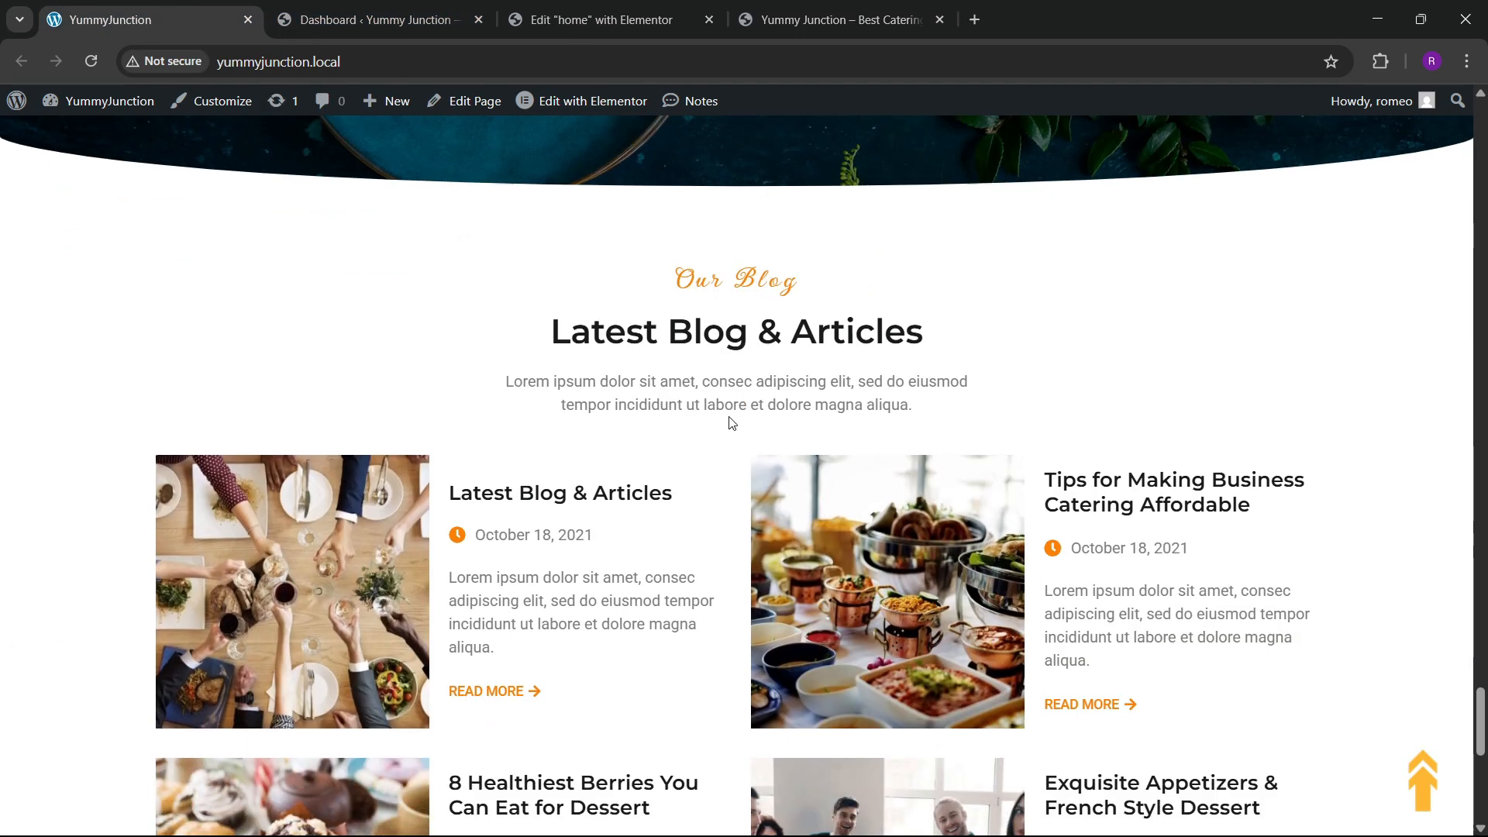
{"action": "scroll", "coordinate": [731, 424], "scroll_direction": "down", "scroll_amount": 1}
{"action": "left_click", "coordinate": [605, 19]}
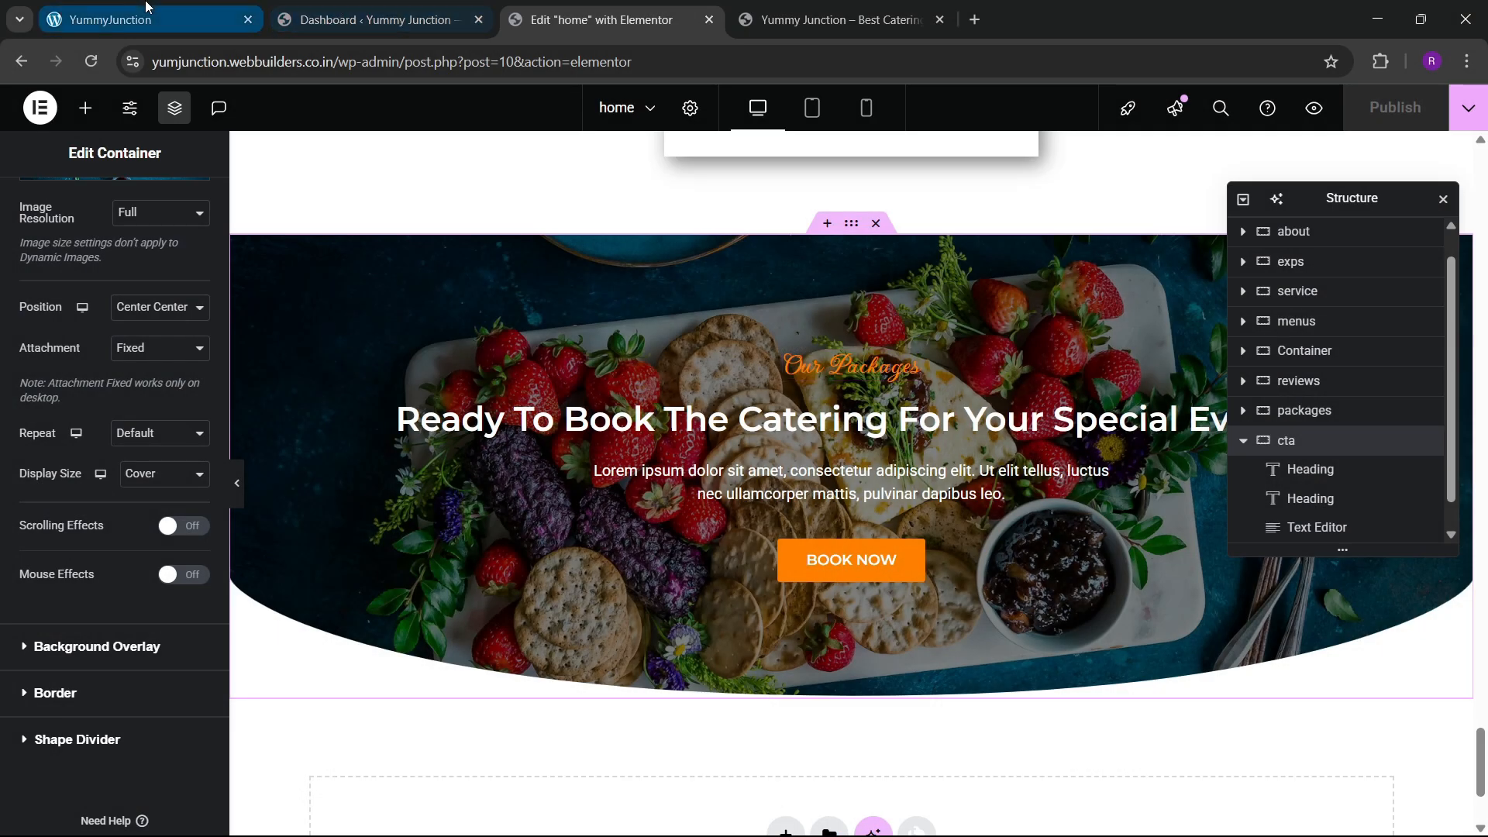
{"action": "left_click", "coordinate": [148, 11]}
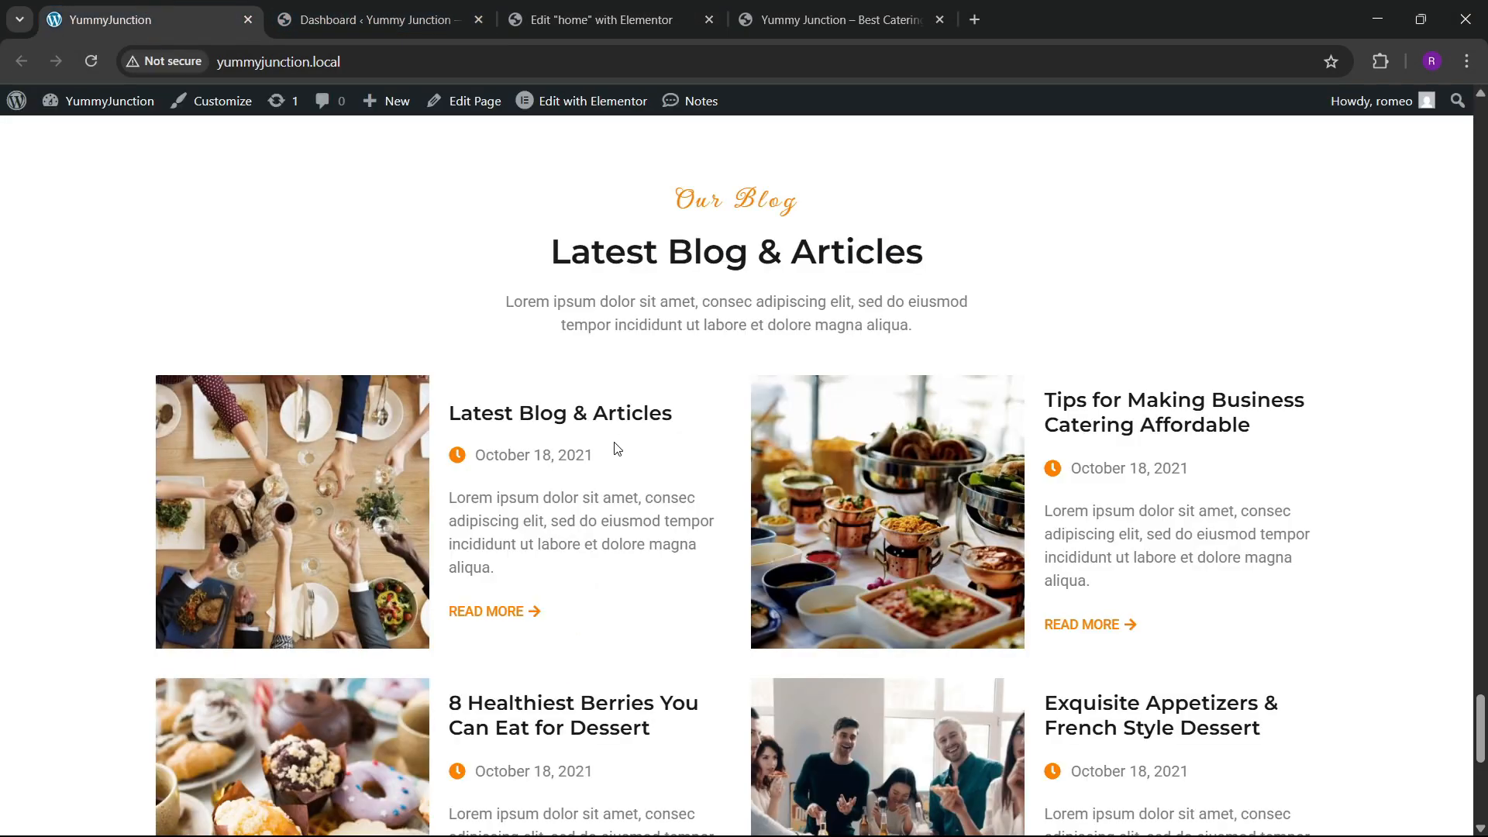
{"action": "left_click", "coordinate": [604, 19]}
{"action": "scroll", "coordinate": [775, 510], "scroll_direction": "down", "scroll_amount": 3}
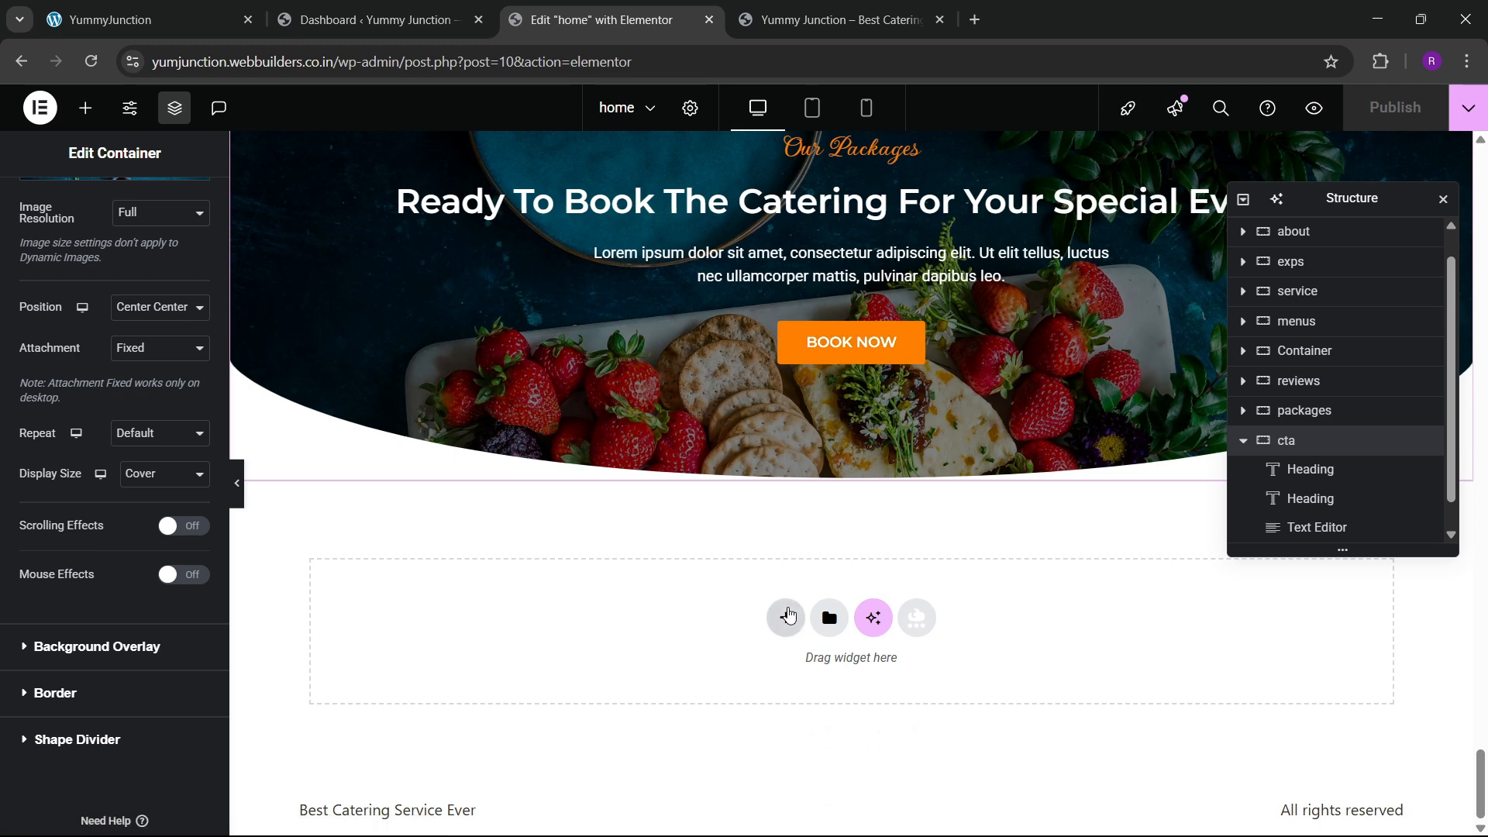
{"action": "left_click", "coordinate": [786, 618]}
{"action": "left_click", "coordinate": [579, 665]}
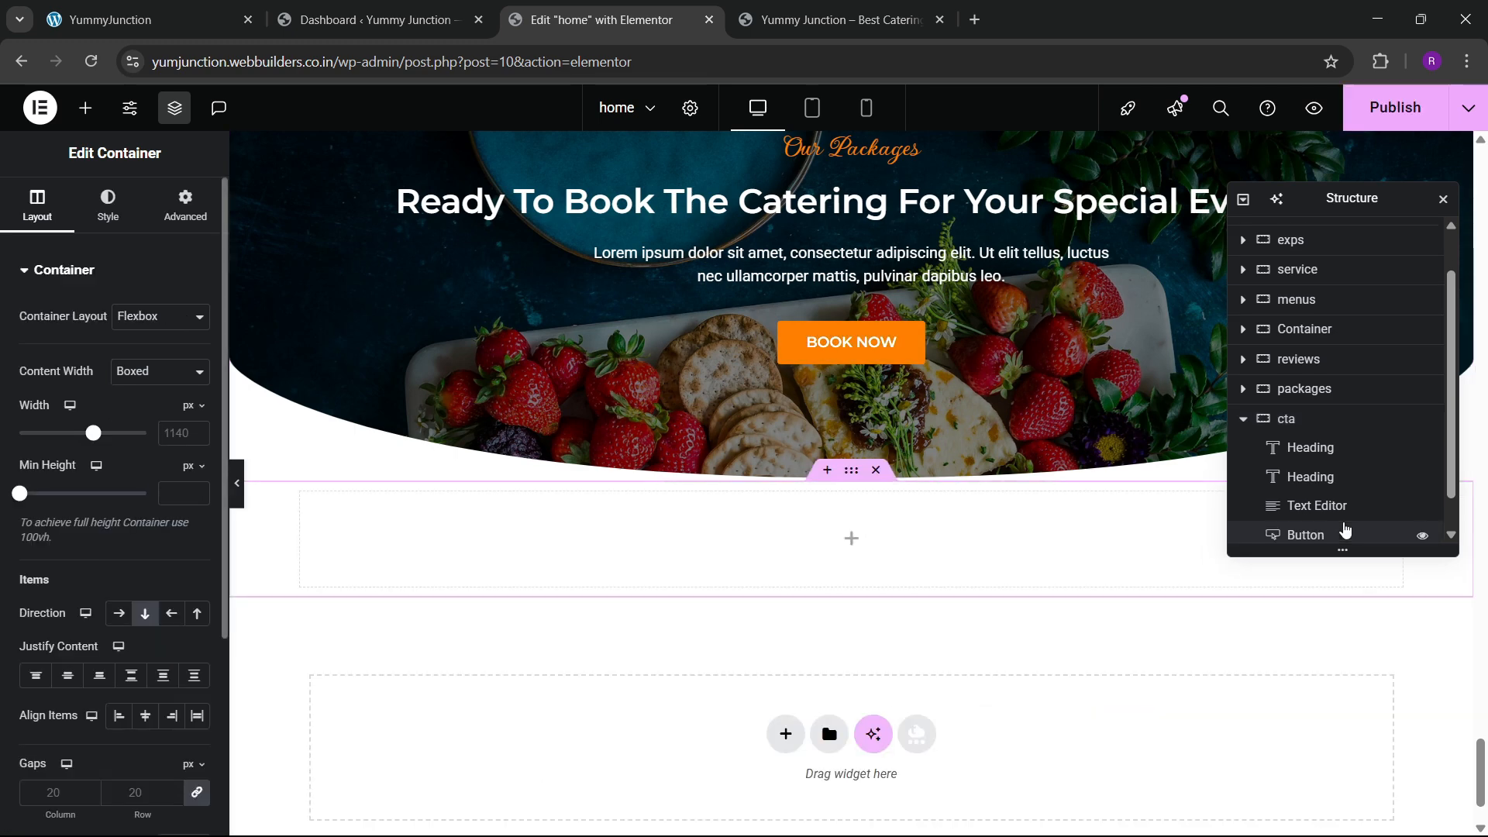
Rename the new container below the cta to blogs and set its content width to 1200 px
{"action": "scroll", "coordinate": [1344, 530], "scroll_direction": "down", "scroll_amount": 1}
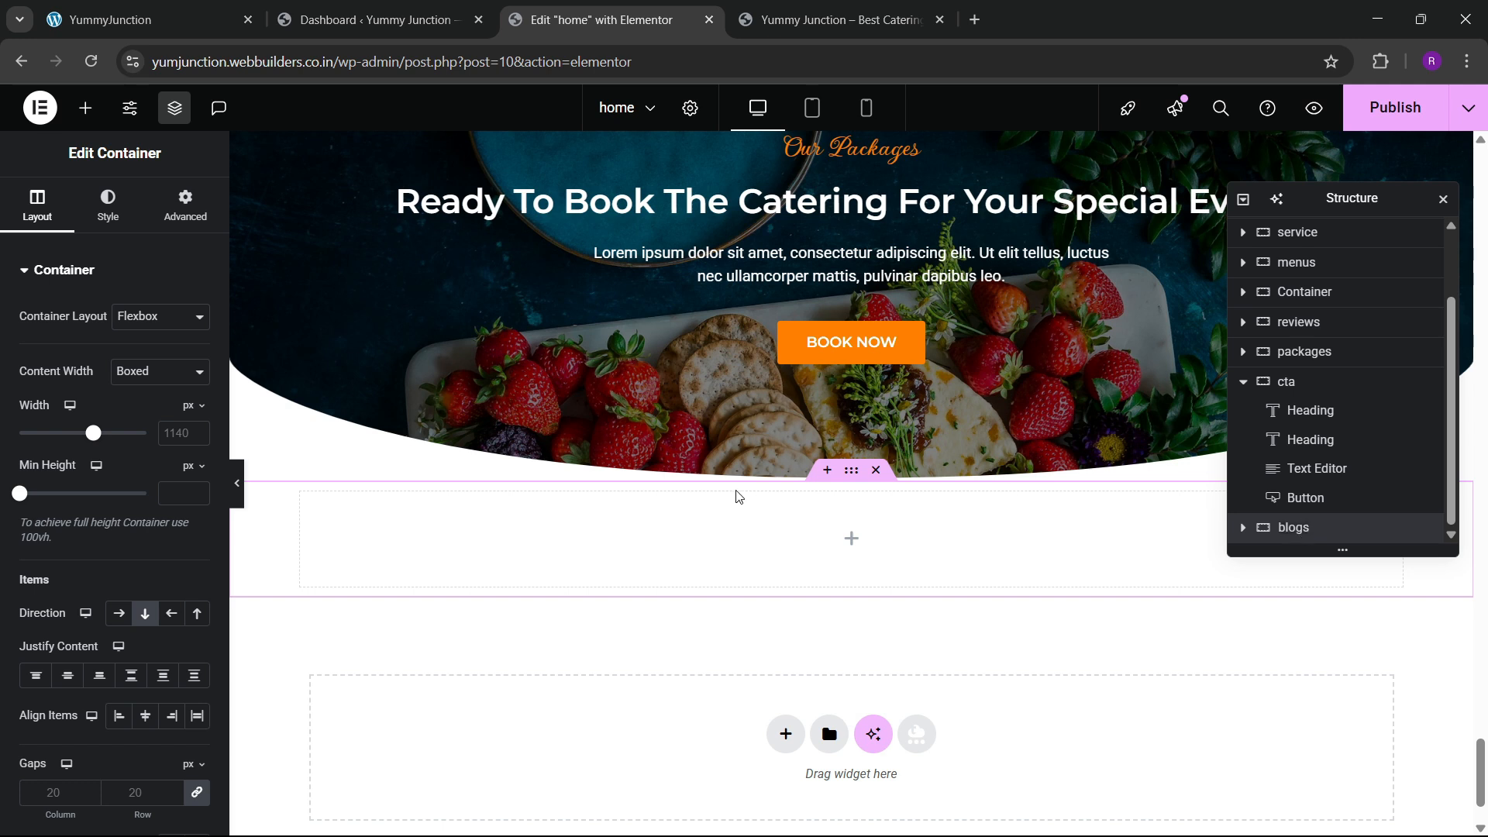
{"action": "left_click", "coordinate": [186, 435]}
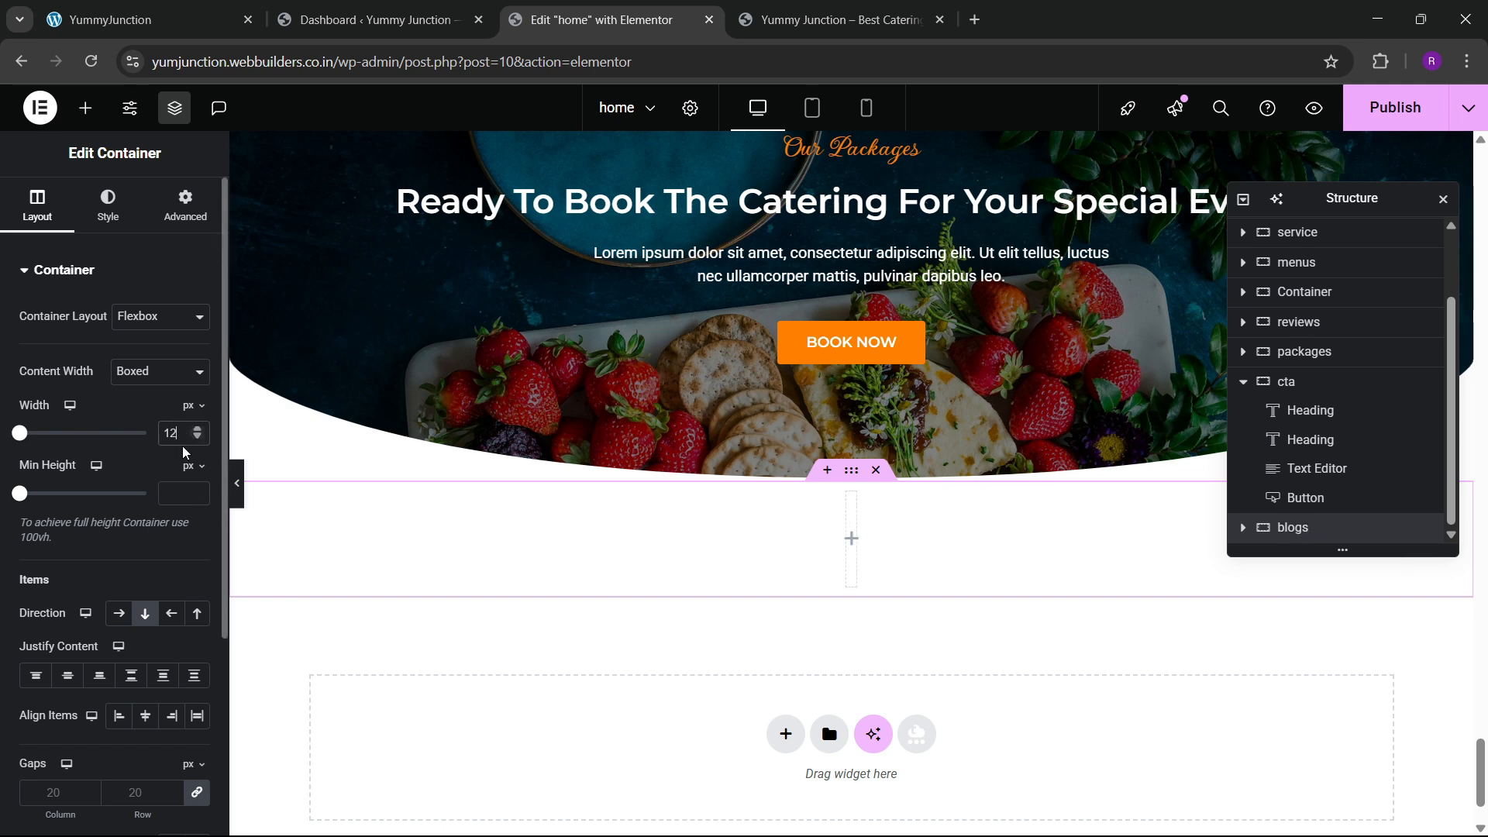
Set the blogs container's padding to 80 px at top and bottom and 0 px on both sides
{"action": "left_click", "coordinate": [165, 209]}
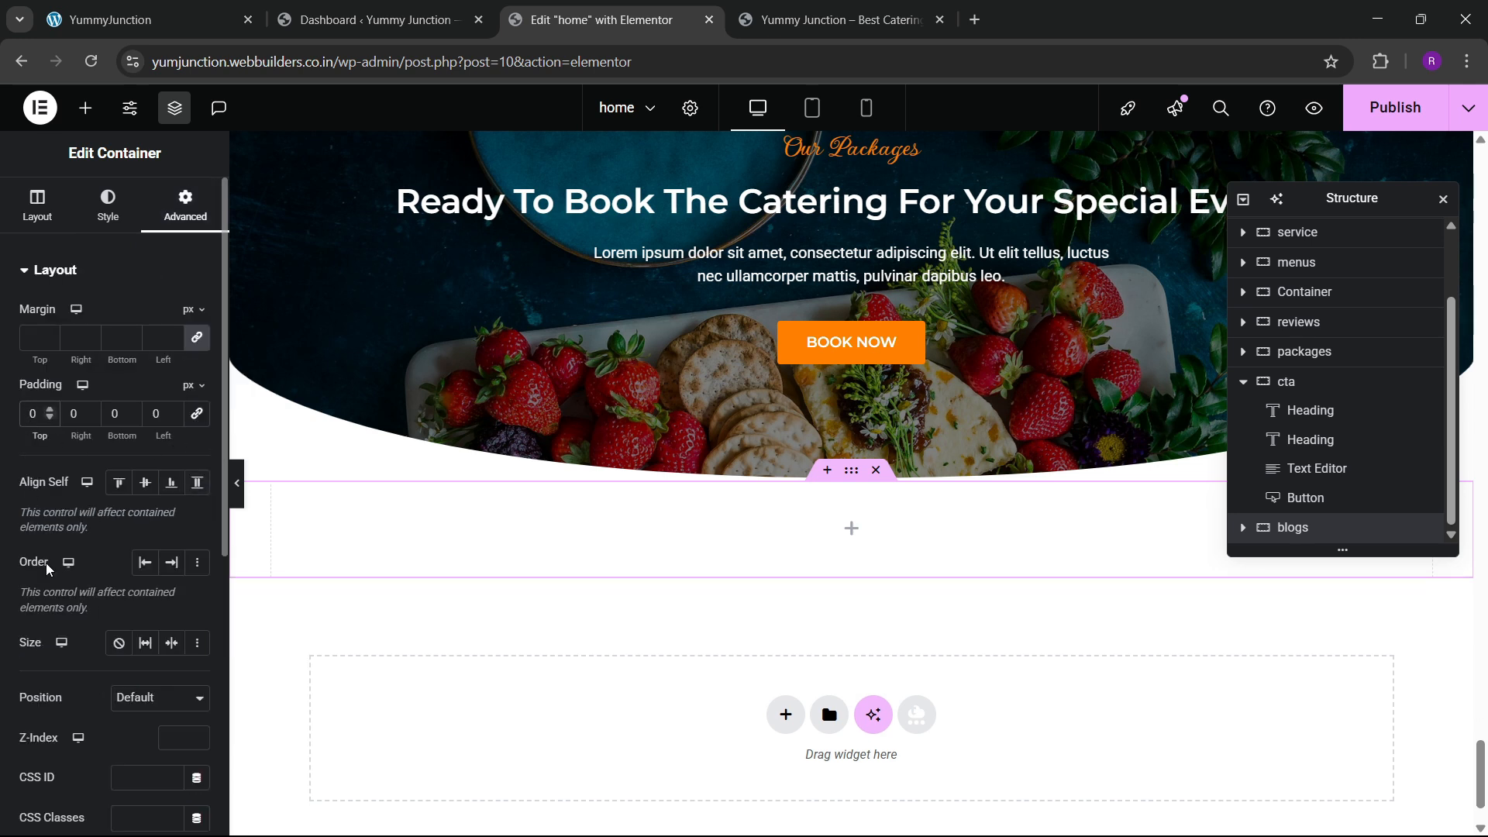
{"action": "type", "text": "8"}
{"action": "left_click", "coordinate": [106, 421]}
{"action": "type", "text": "8"}
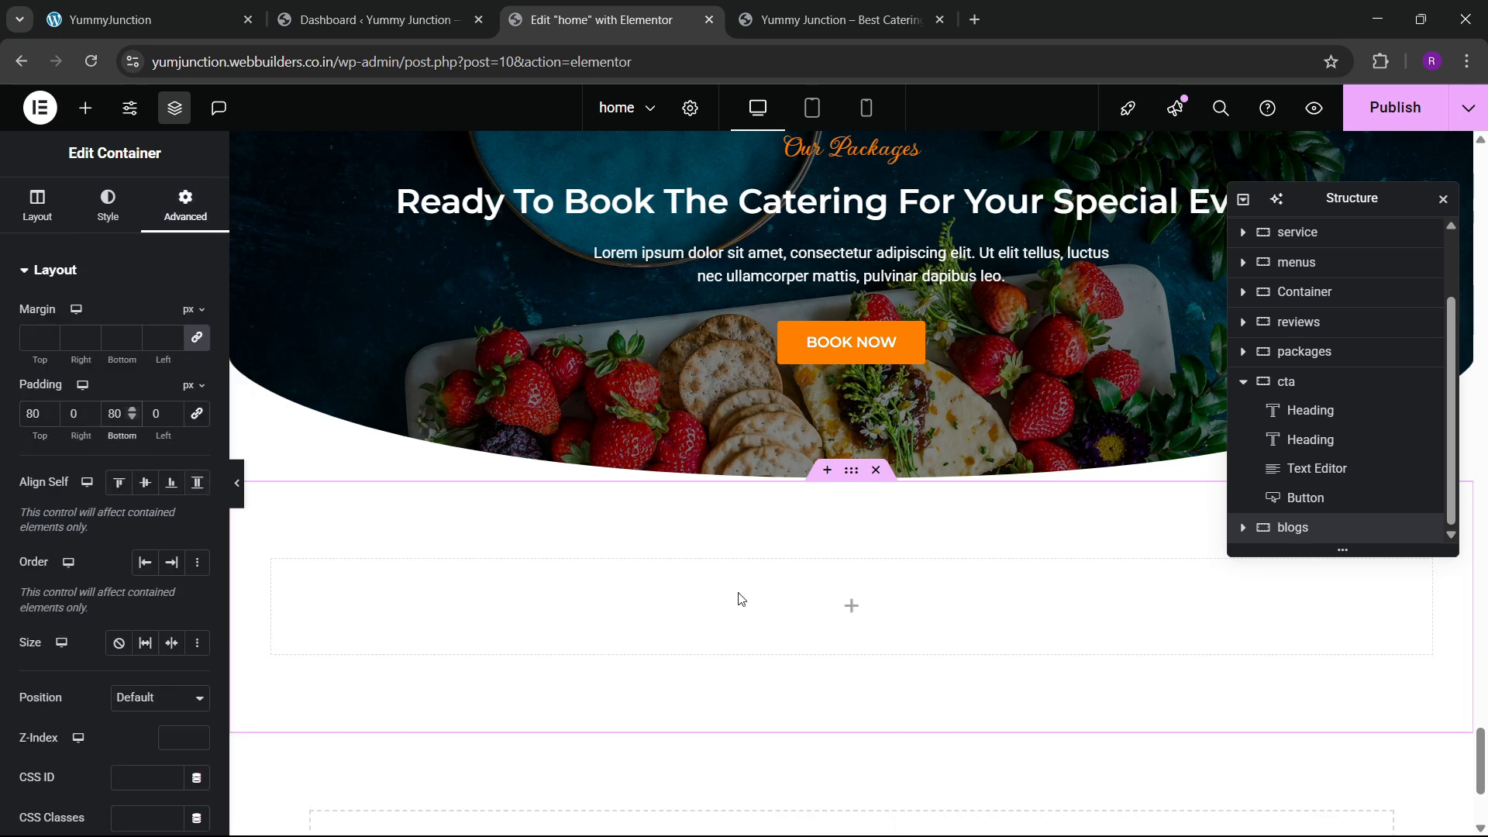
Copy the Our Packages heading from the packages section into the blogs container and centre the container's items on both axes
{"action": "scroll", "coordinate": [680, 542], "scroll_direction": "up", "scroll_amount": 10}
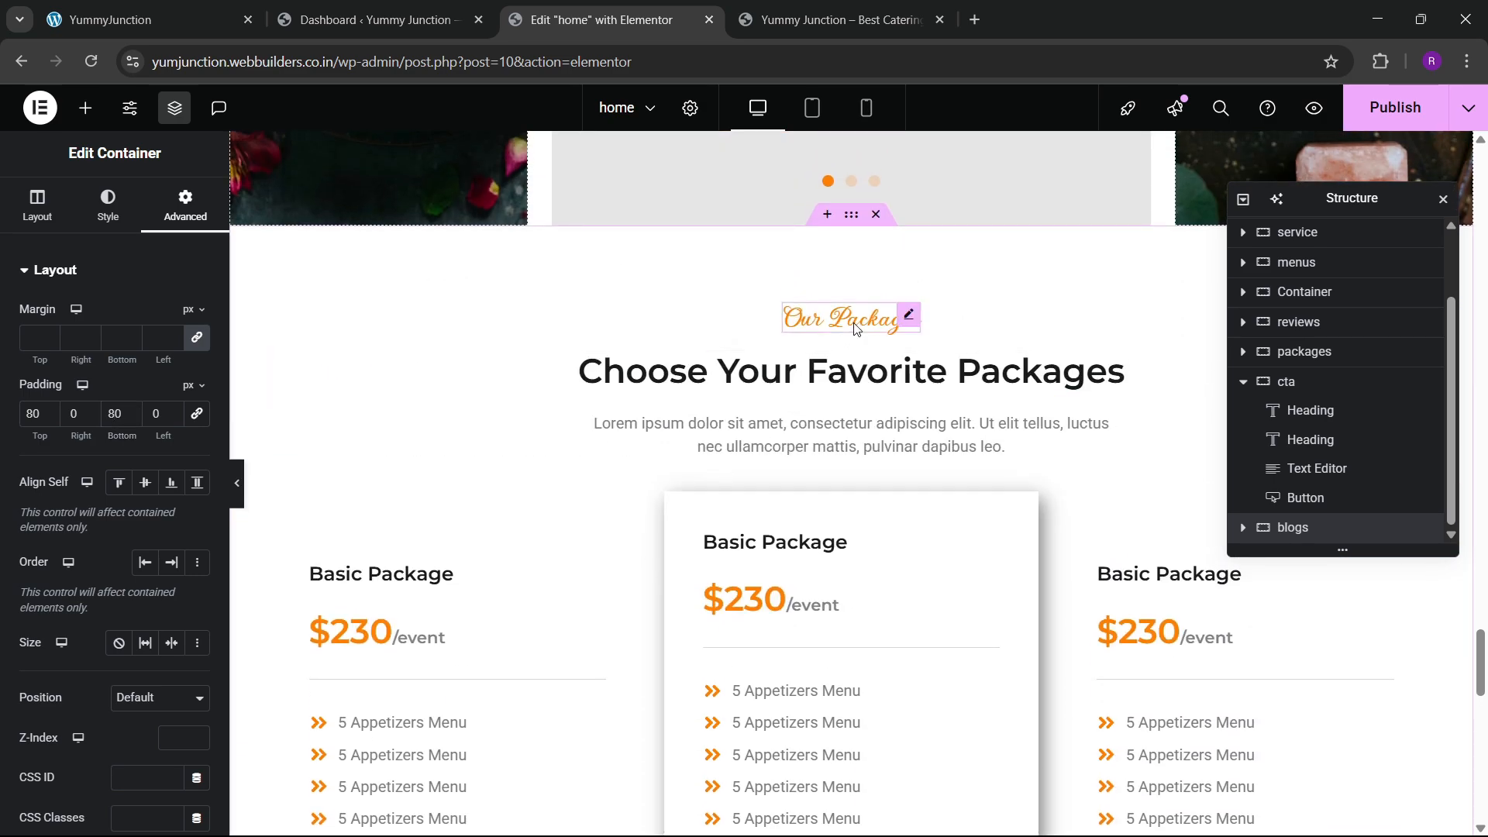
{"action": "right_click", "coordinate": [855, 329]}
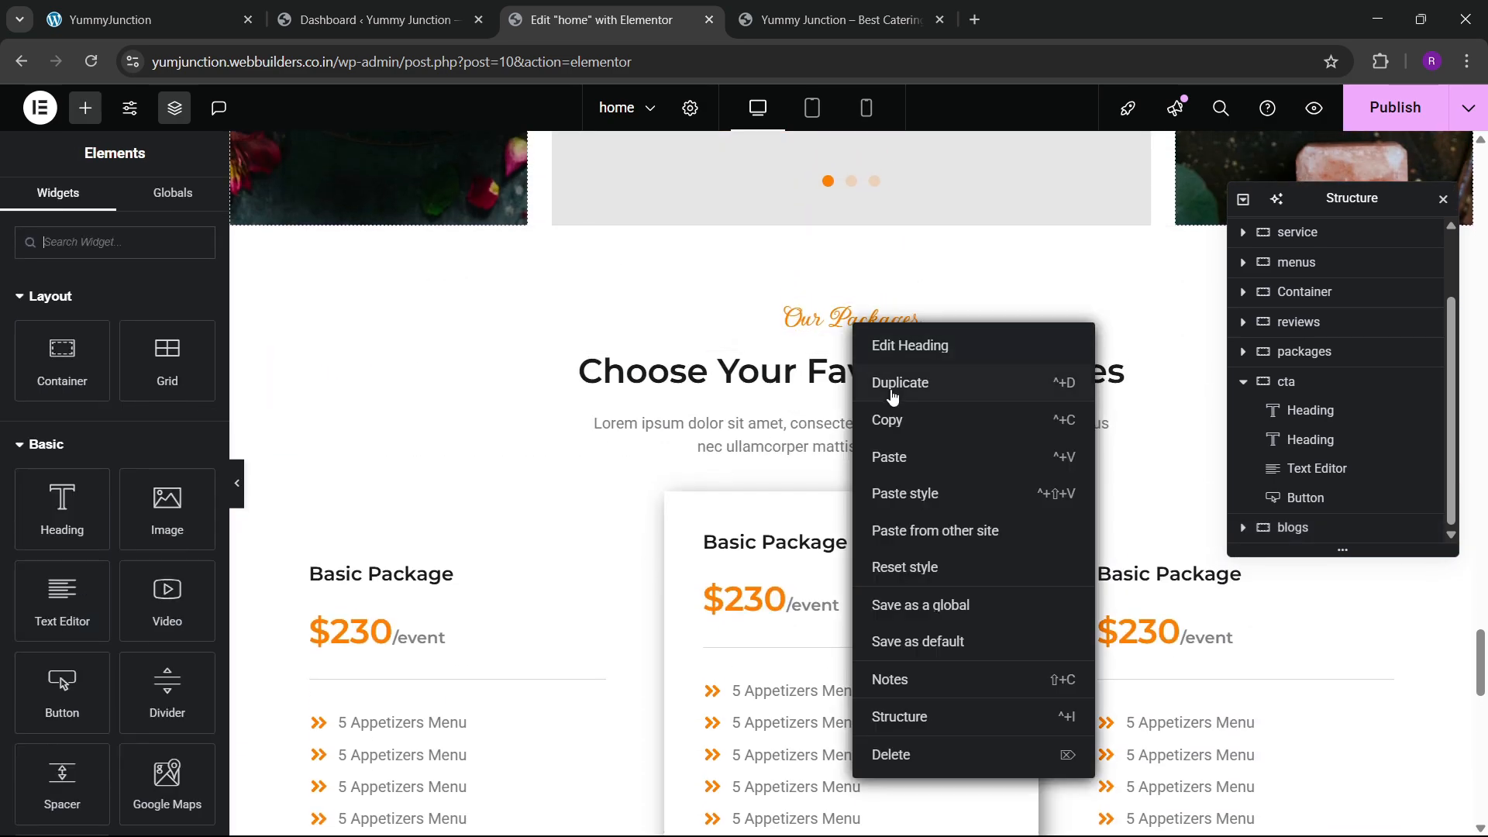
{"action": "left_click", "coordinate": [887, 426]}
{"action": "scroll", "coordinate": [853, 407], "scroll_direction": "down", "scroll_amount": 15}
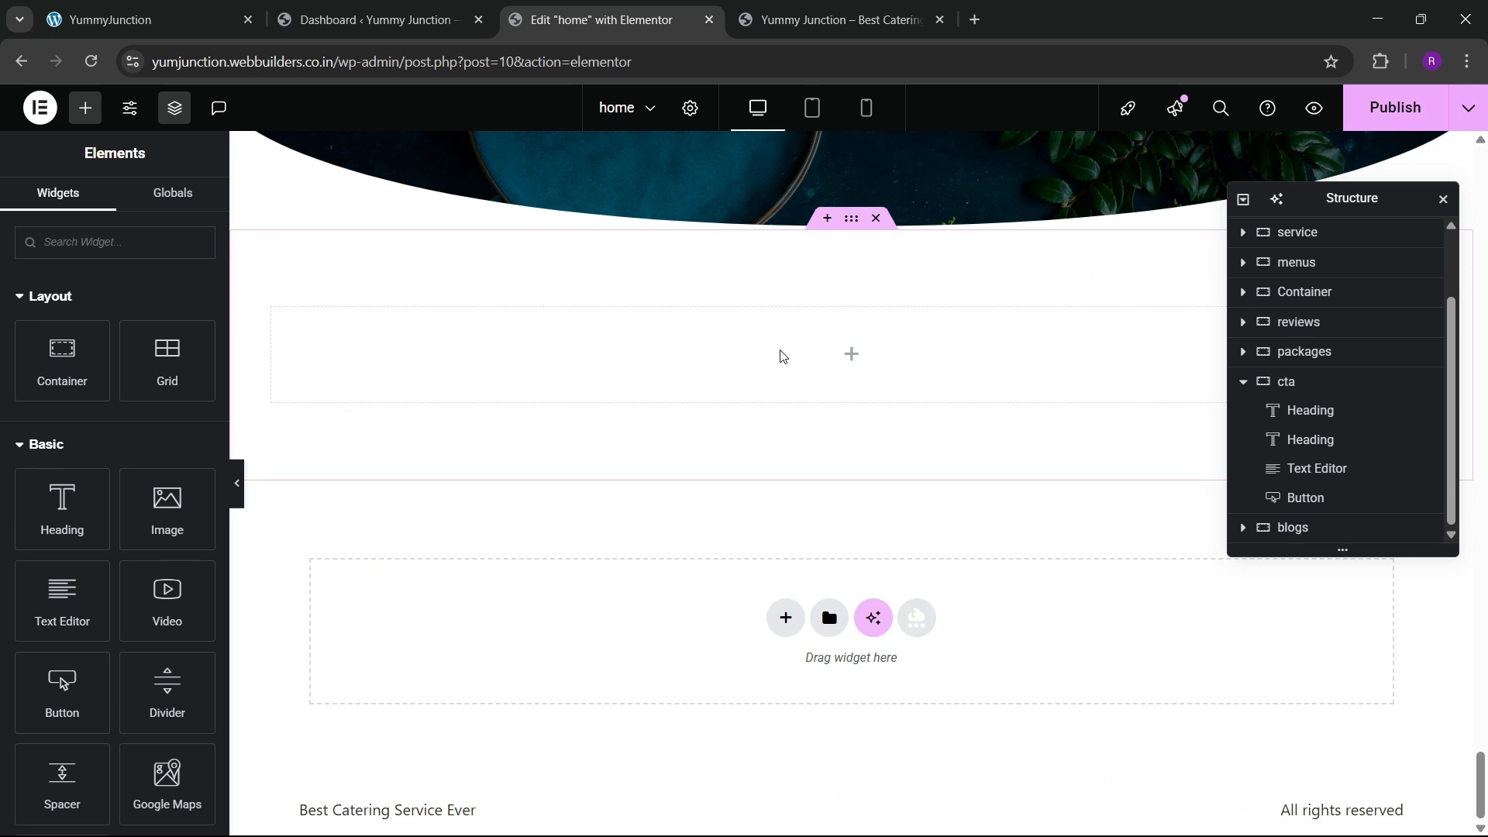
{"action": "right_click", "coordinate": [781, 357]}
{"action": "left_click", "coordinate": [817, 476]}
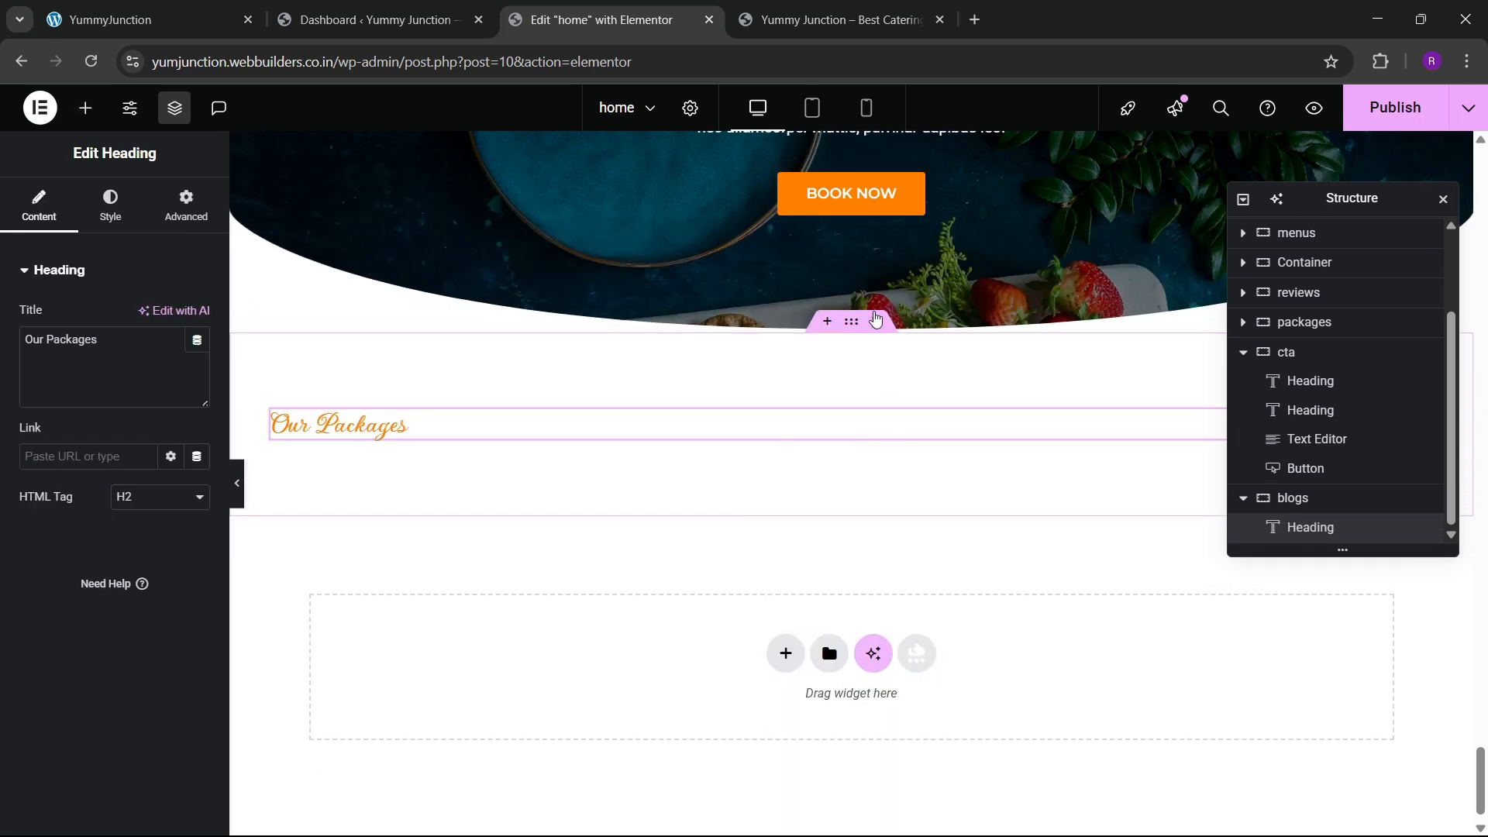
{"action": "left_click", "coordinate": [852, 321]}
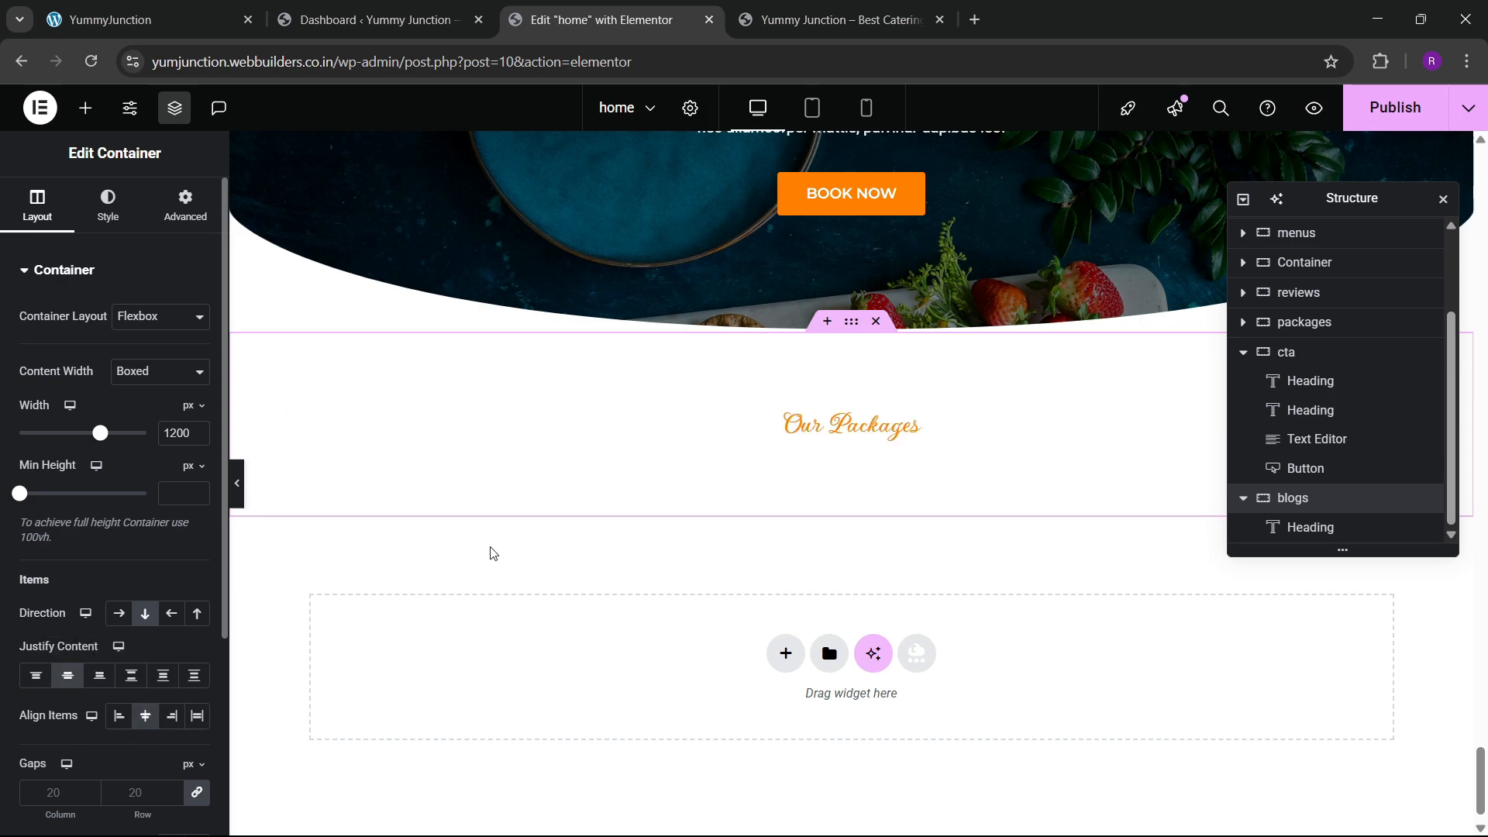
Copy the Choose Your Favorite Packages heading and paste it below the small heading in the blogs container
{"action": "scroll", "coordinate": [848, 426], "scroll_direction": "up", "scroll_amount": 10}
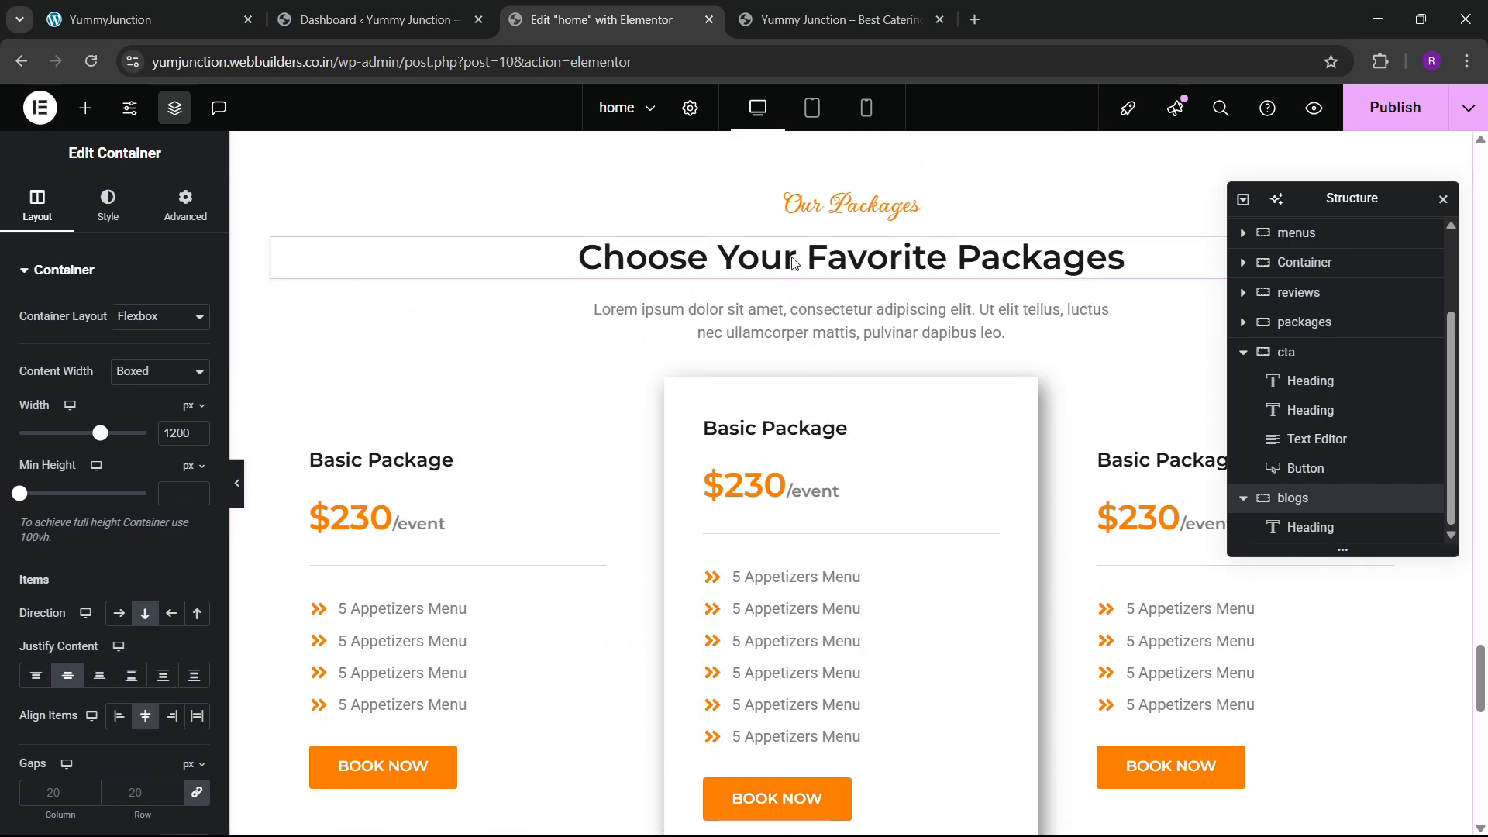
{"action": "right_click", "coordinate": [803, 262]}
{"action": "left_click", "coordinate": [818, 346]}
{"action": "scroll", "coordinate": [818, 347], "scroll_direction": "down", "scroll_amount": 10}
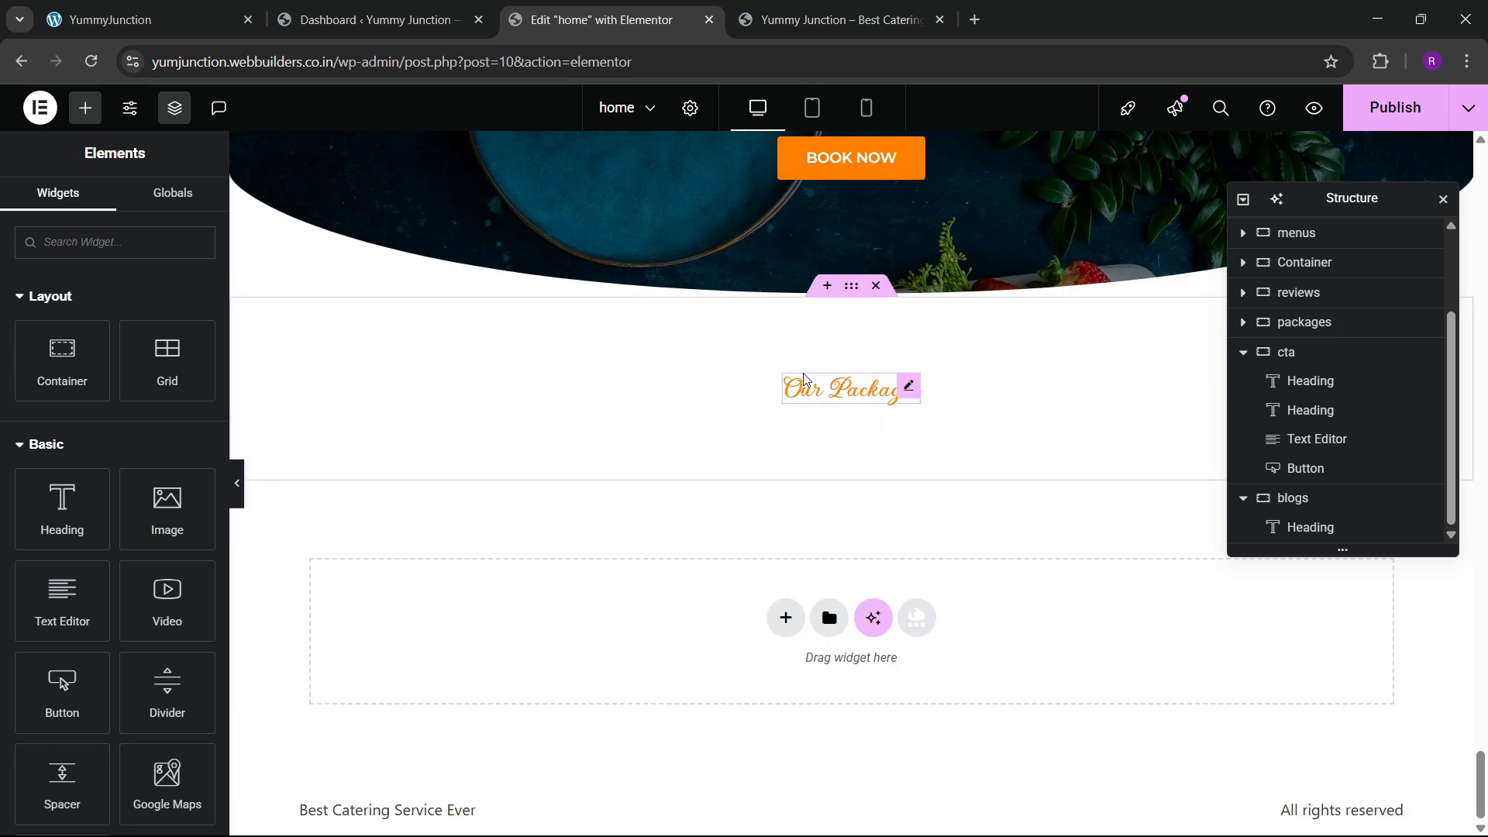
{"action": "right_click", "coordinate": [800, 381]}
{"action": "left_click", "coordinate": [850, 509]}
Replace the pasted large heading's title with Latest Blog & Articles, copied from the reference site
{"action": "key", "text": "ctrl+1"}
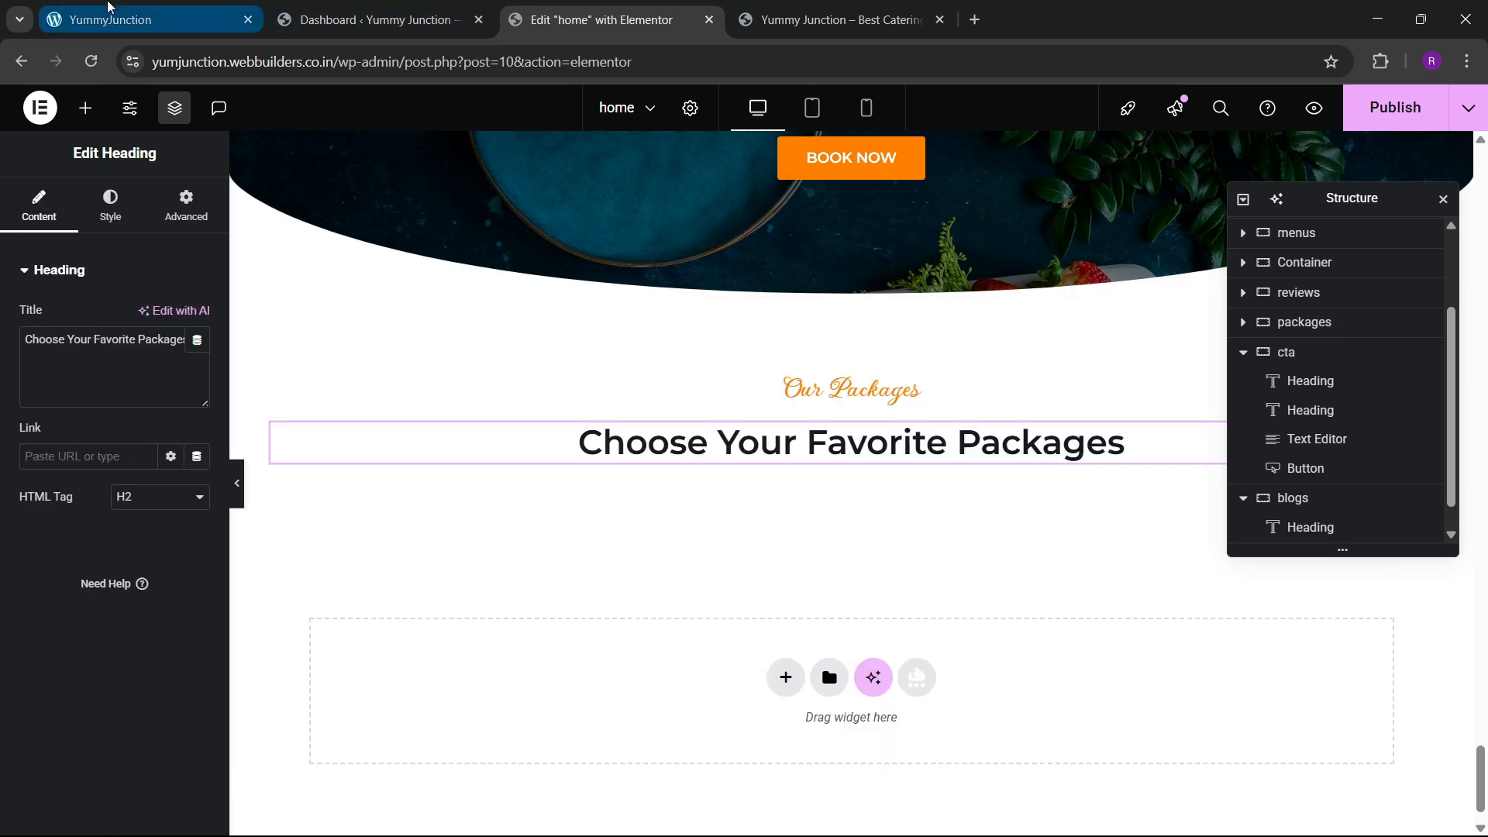
{"action": "left_click_drag", "start_coordinate": [540, 260], "coordinate": [929, 264]}
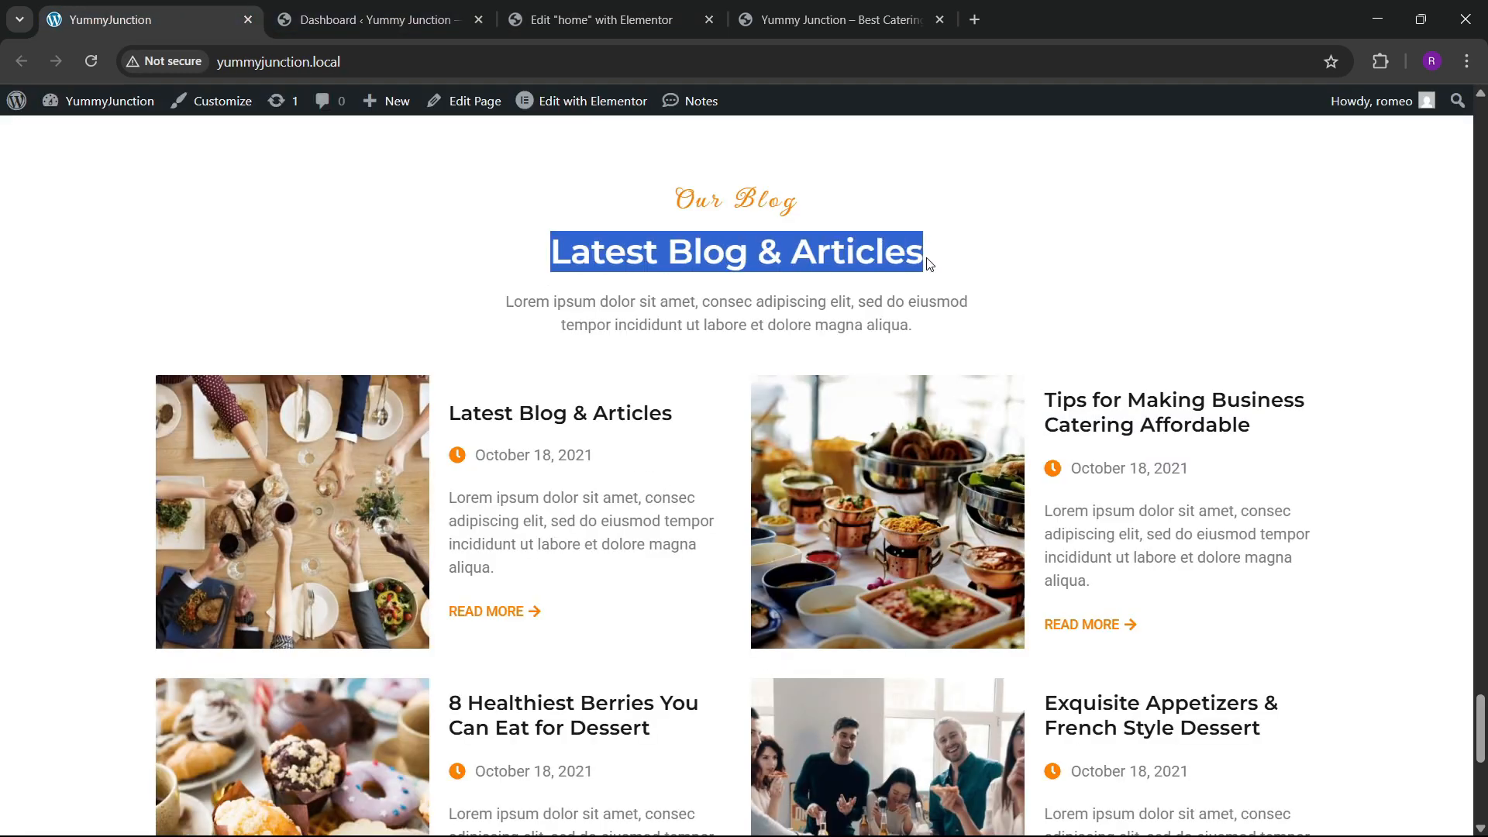
{"action": "key", "text": "ctrl+3"}
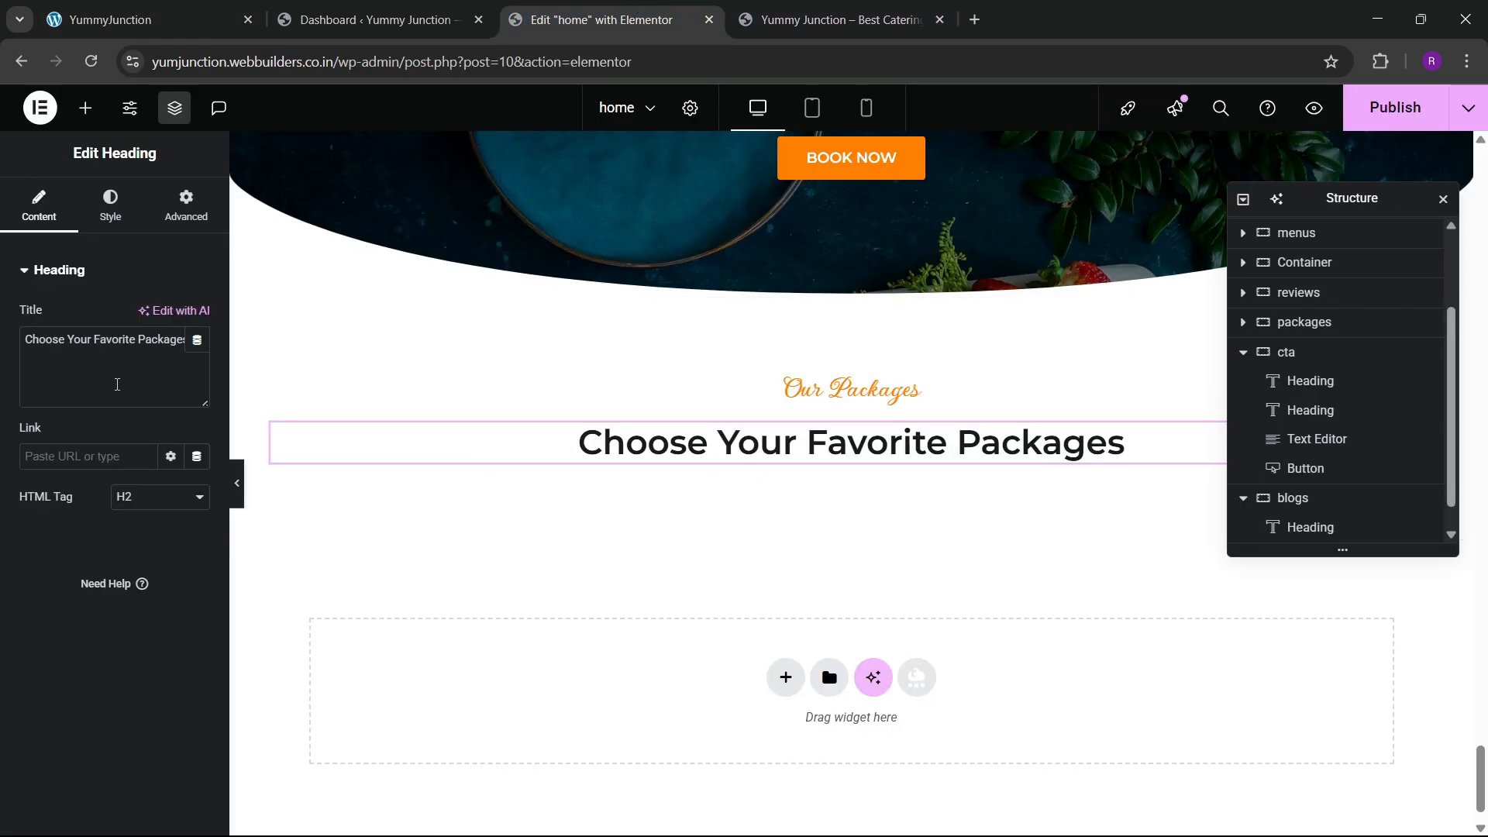
{"action": "key", "text": "ctrl+v"}
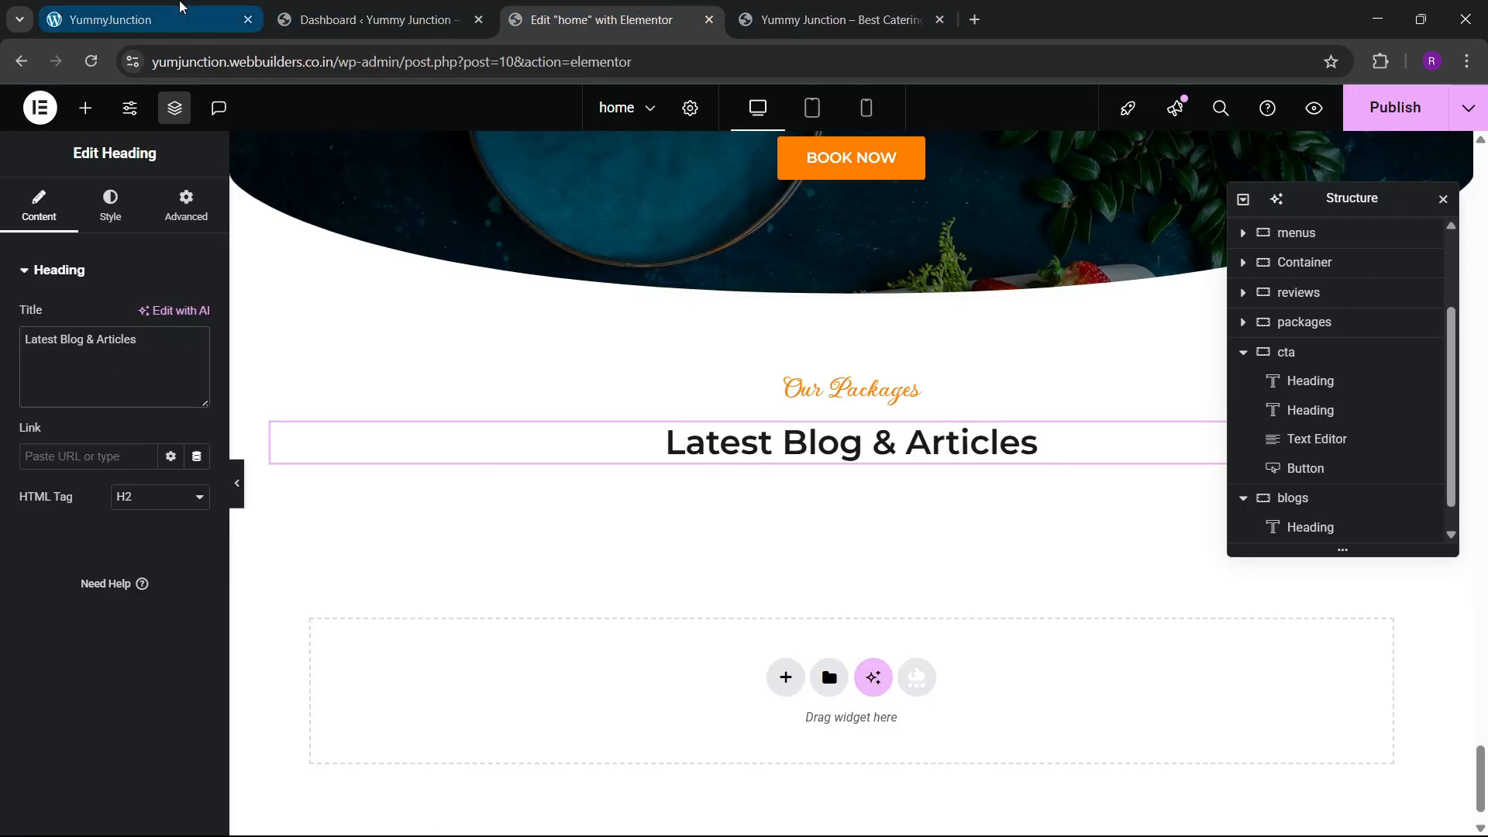
Change the title of the small script heading in the blogs section to Our Blogs
{"action": "left_click", "coordinate": [116, 19]}
{"action": "left_click", "coordinate": [532, 7]}
{"action": "left_click", "coordinate": [848, 389]}
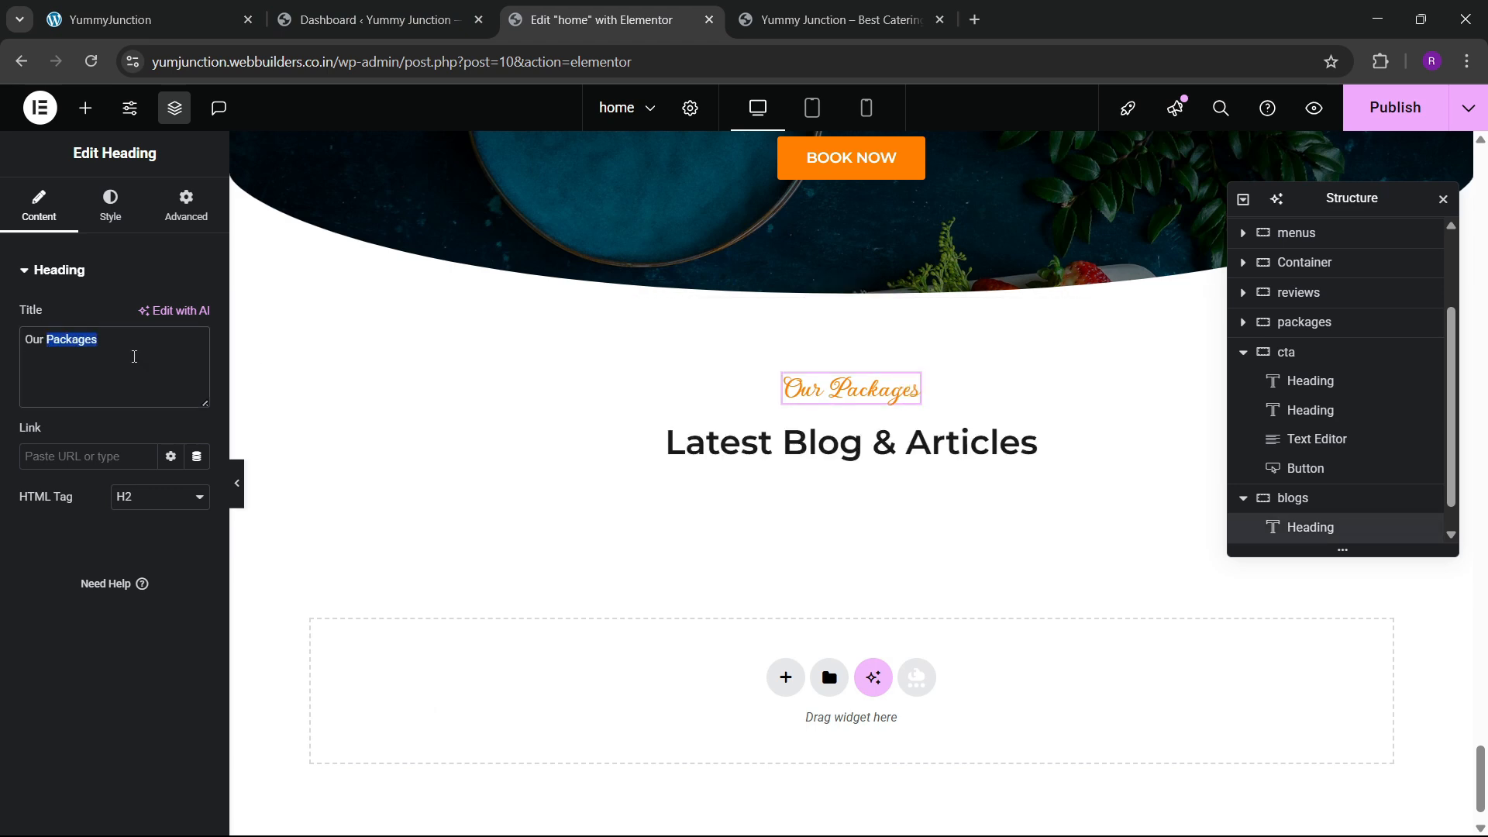
{"action": "type", "text": "b"}
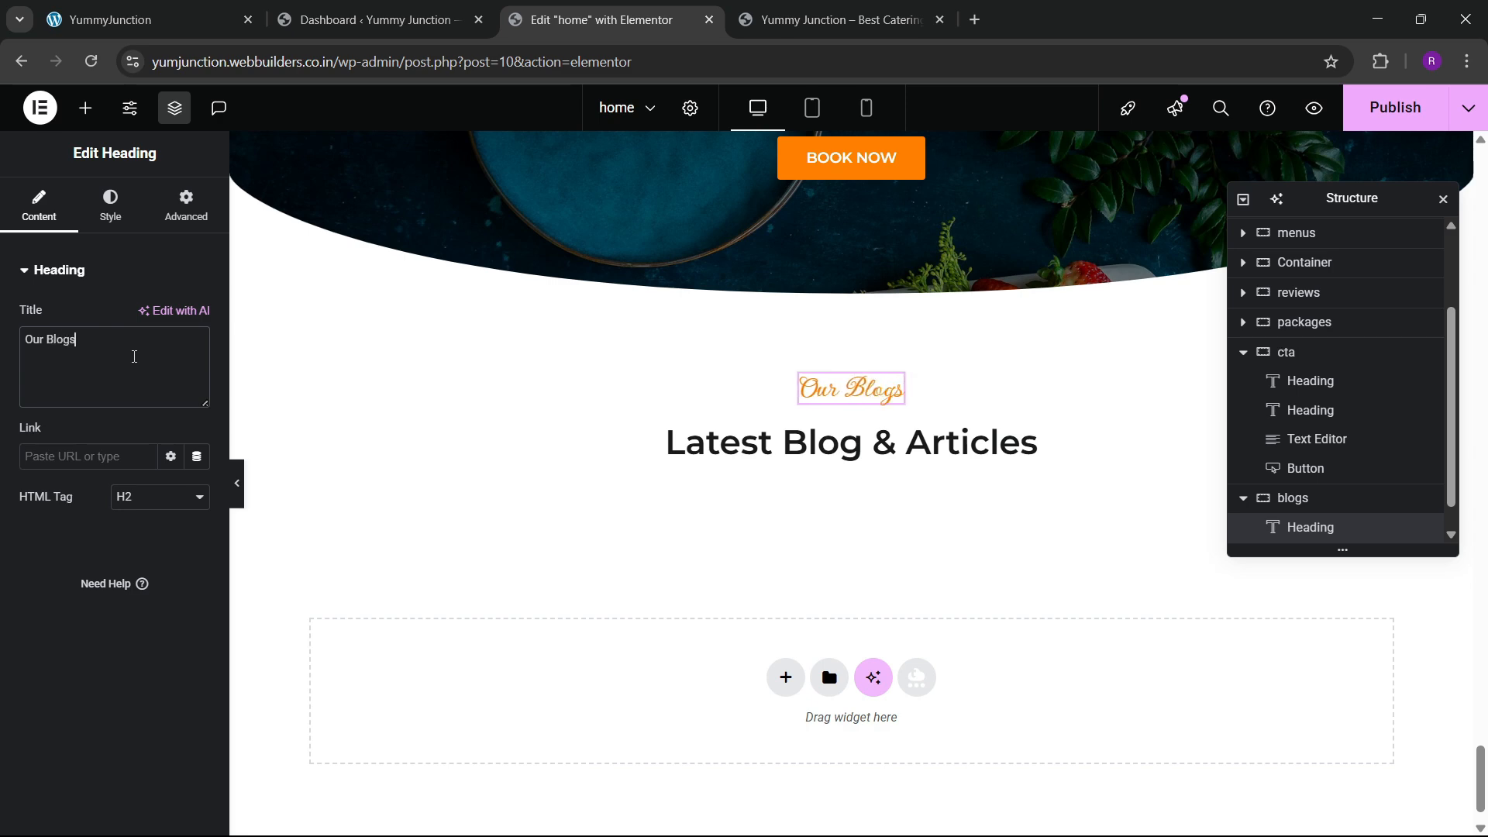
Copy the lorem ipsum description from the packages section and paste it below the Latest Blog & Articles heading
{"action": "left_click", "coordinate": [184, 6]}
{"action": "left_click", "coordinate": [589, 19]}
{"action": "scroll", "coordinate": [747, 489], "scroll_direction": "up", "scroll_amount": 8}
{"action": "scroll", "coordinate": [748, 484], "scroll_direction": "up", "scroll_amount": 6}
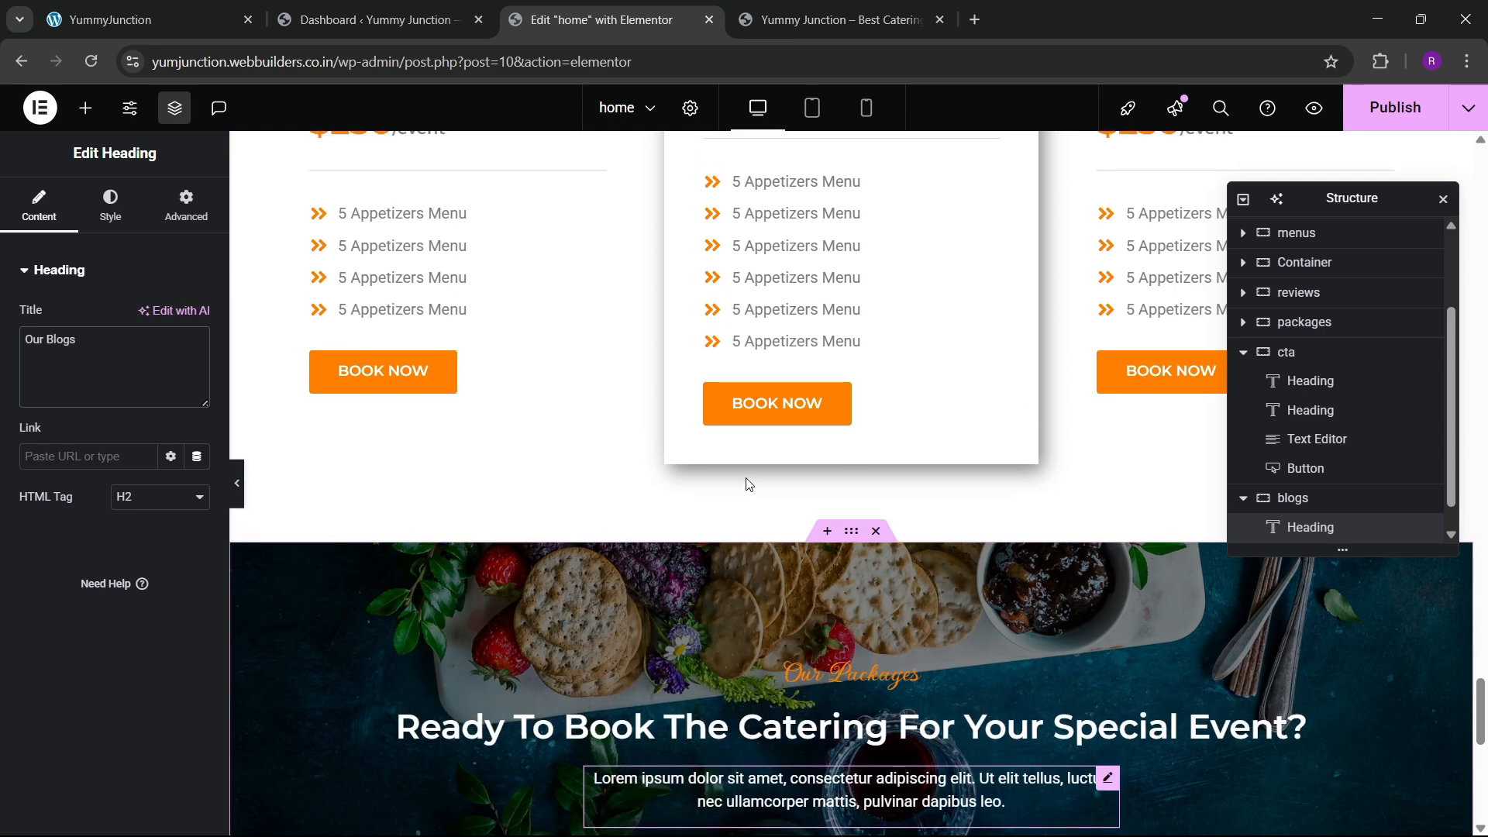
{"action": "right_click", "coordinate": [798, 355]}
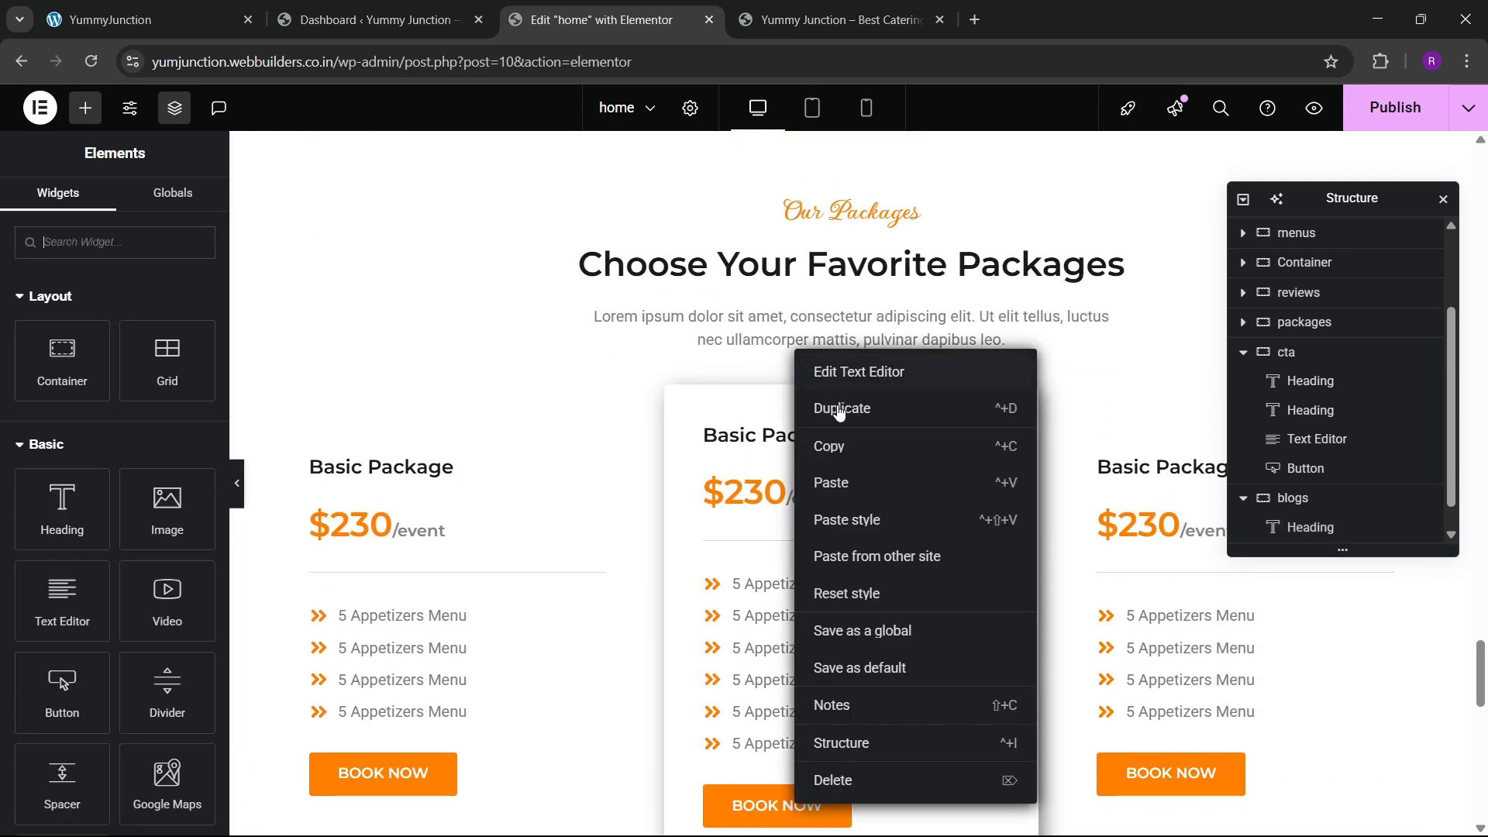
{"action": "scroll", "coordinate": [837, 444], "scroll_direction": "down", "scroll_amount": 10}
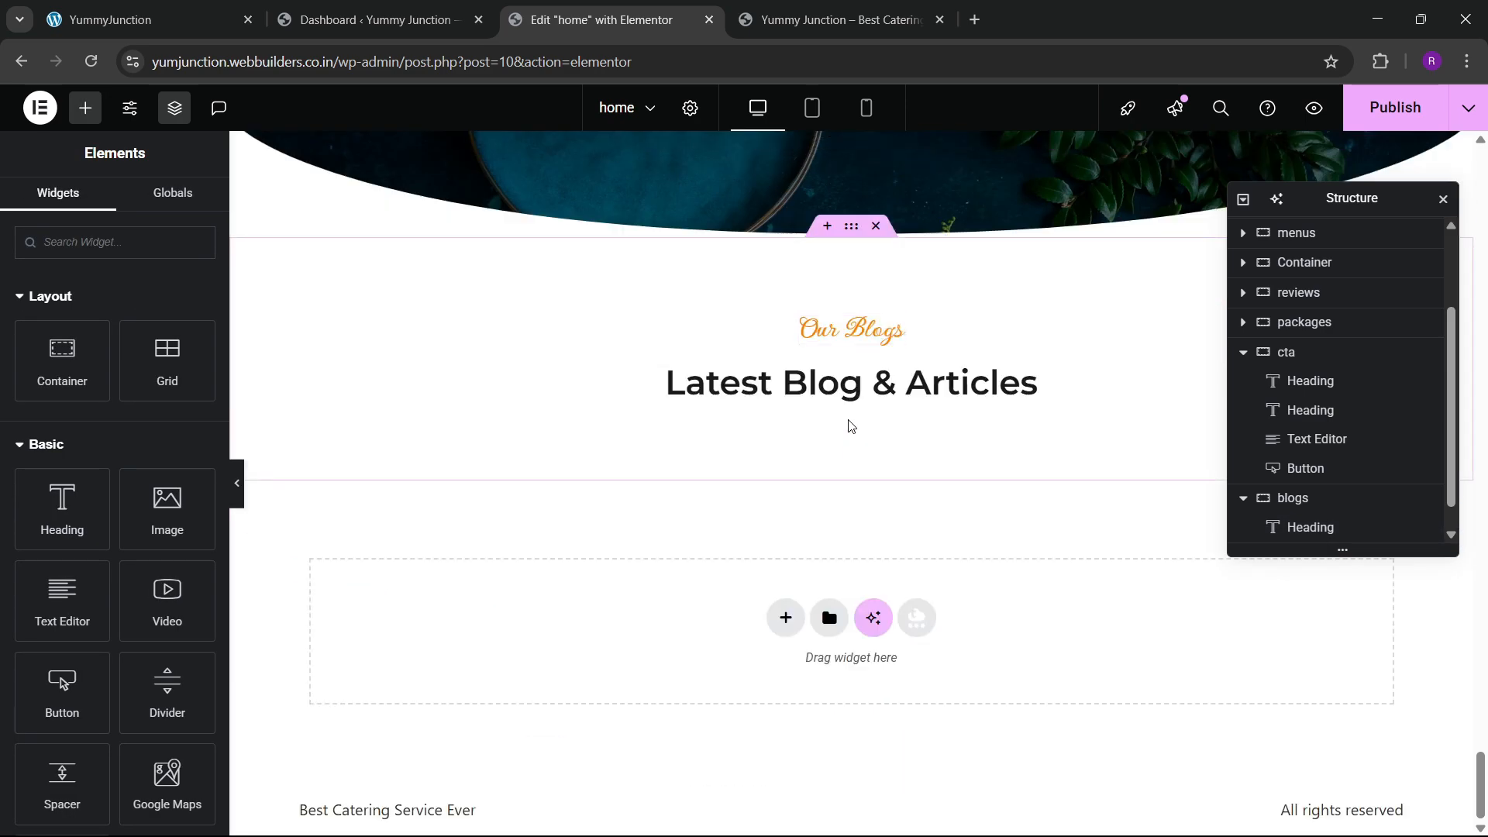
{"action": "right_click", "coordinate": [866, 409]}
{"action": "left_click", "coordinate": [891, 516]}
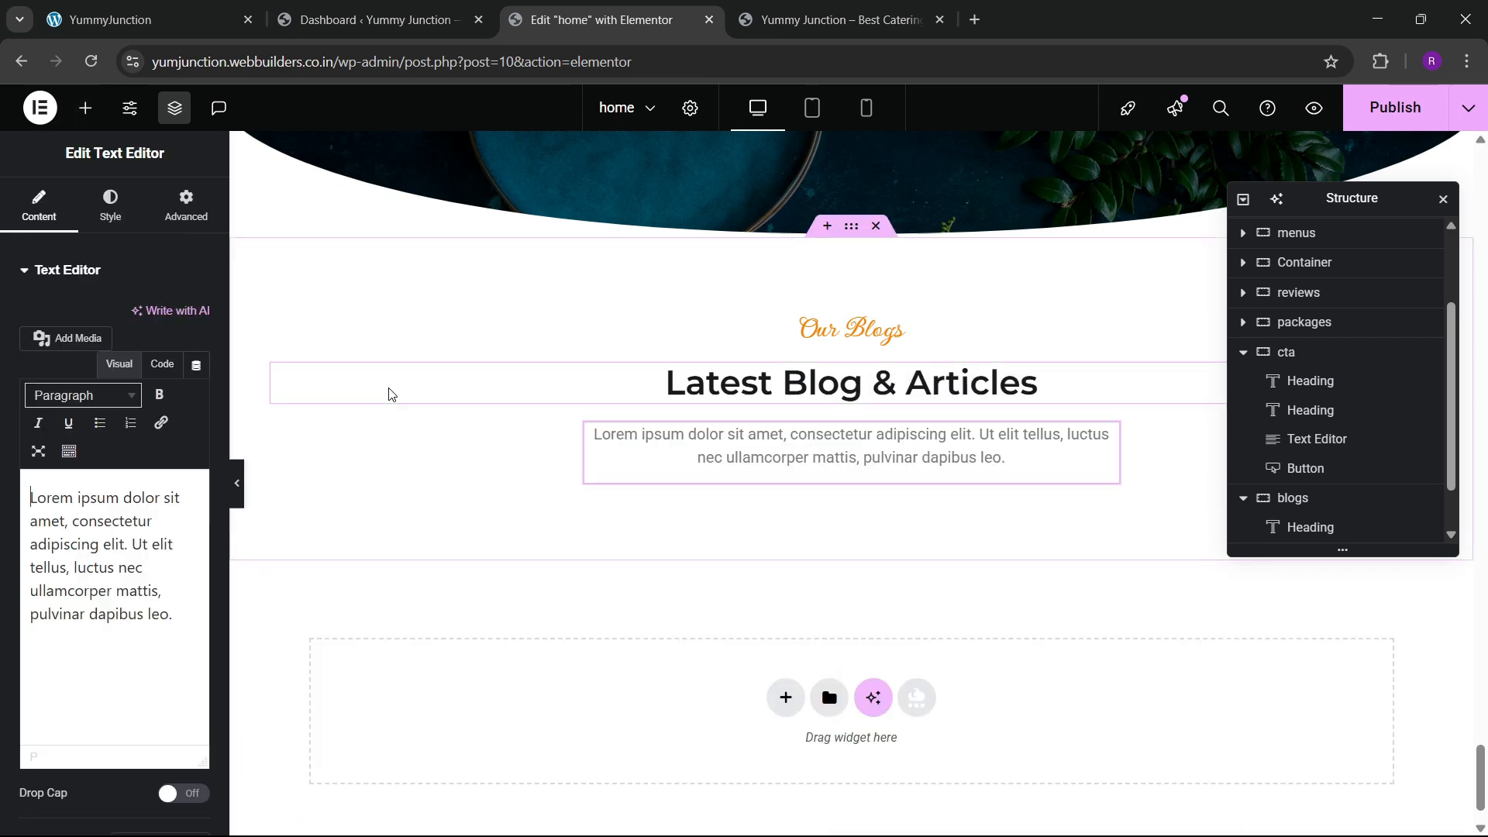
Check the reference site's blog cards and add a Grid container below the description in the blogs section
{"action": "left_click", "coordinate": [148, 19]}
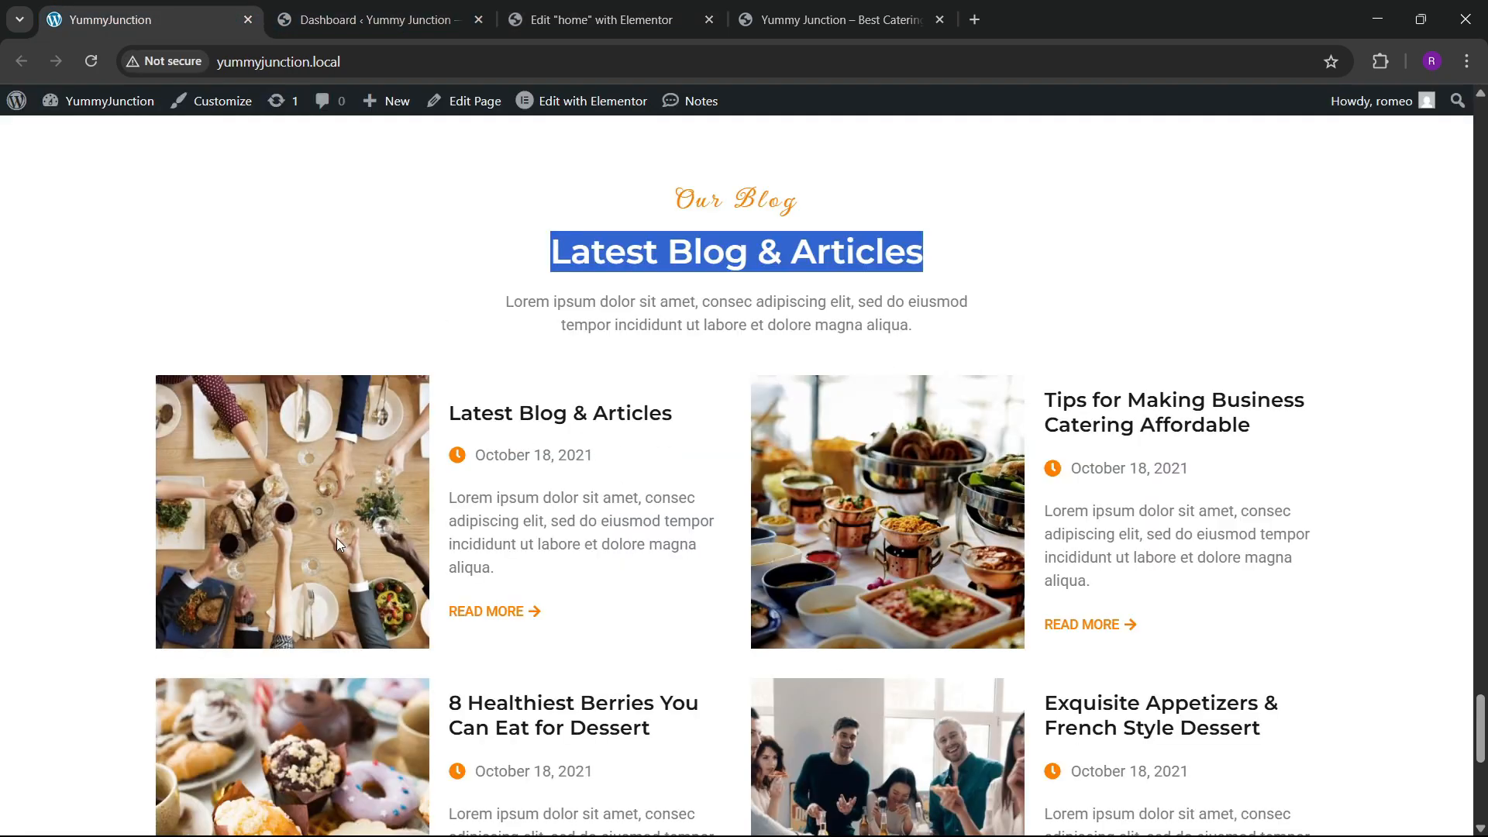
{"action": "scroll", "coordinate": [336, 538], "scroll_direction": "down", "scroll_amount": 3}
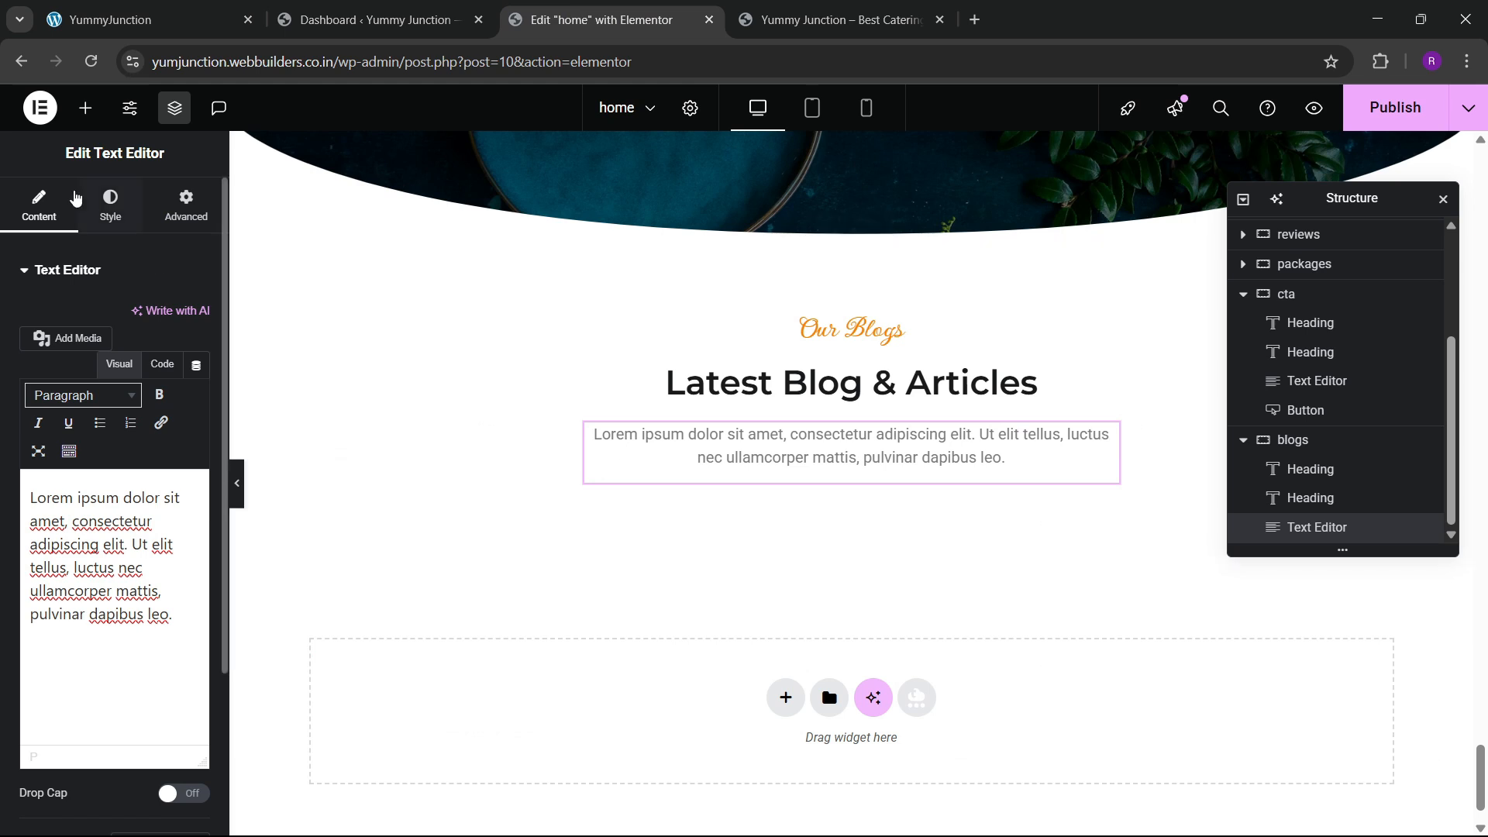
{"action": "left_click", "coordinate": [85, 108]}
{"action": "type", "text": "gride"}
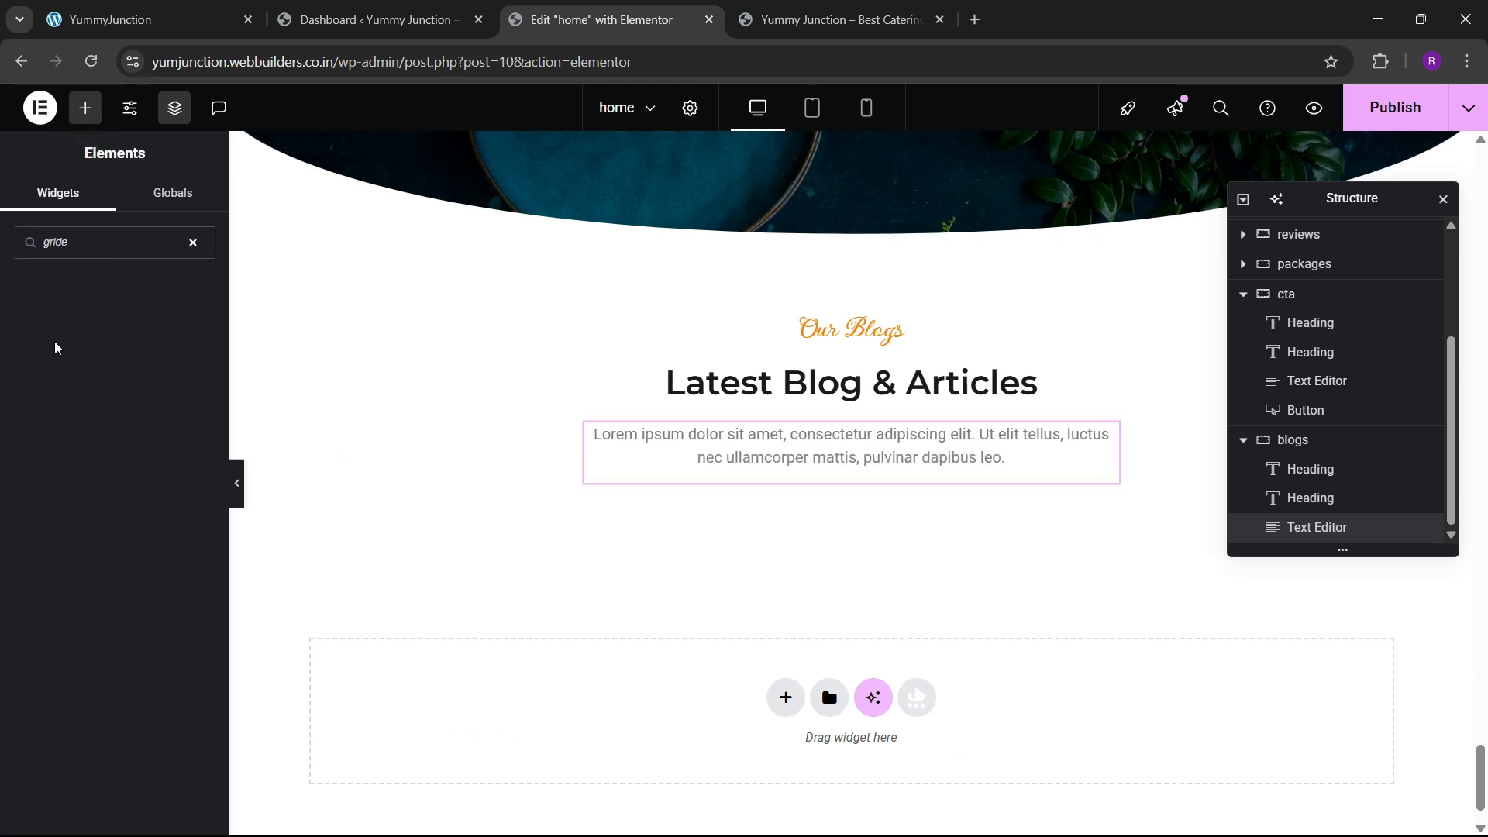
{"action": "key", "text": "BackSpace"}
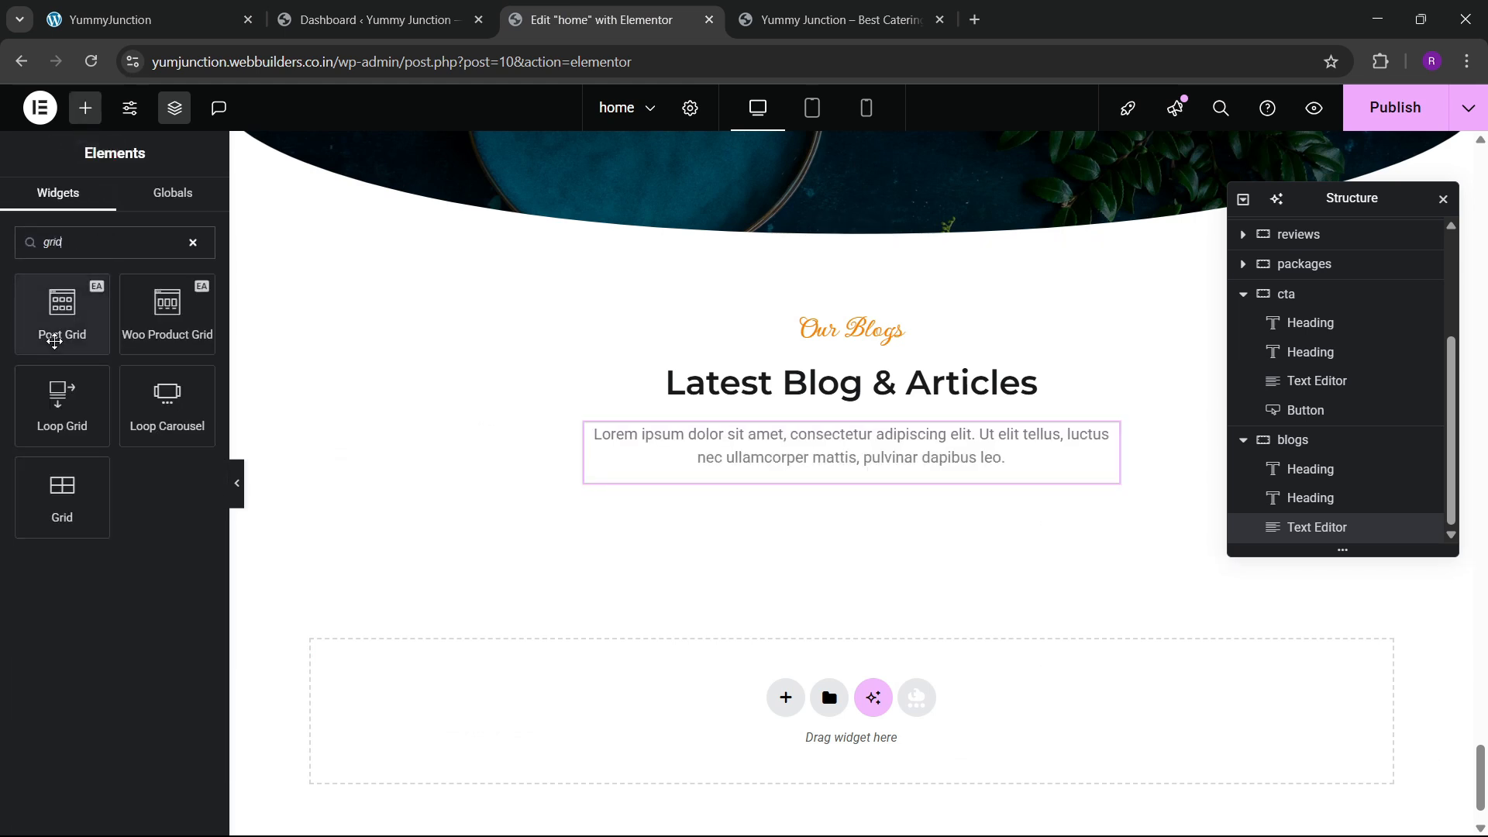
{"action": "left_click_drag", "start_coordinate": [62, 496], "coordinate": [641, 478]}
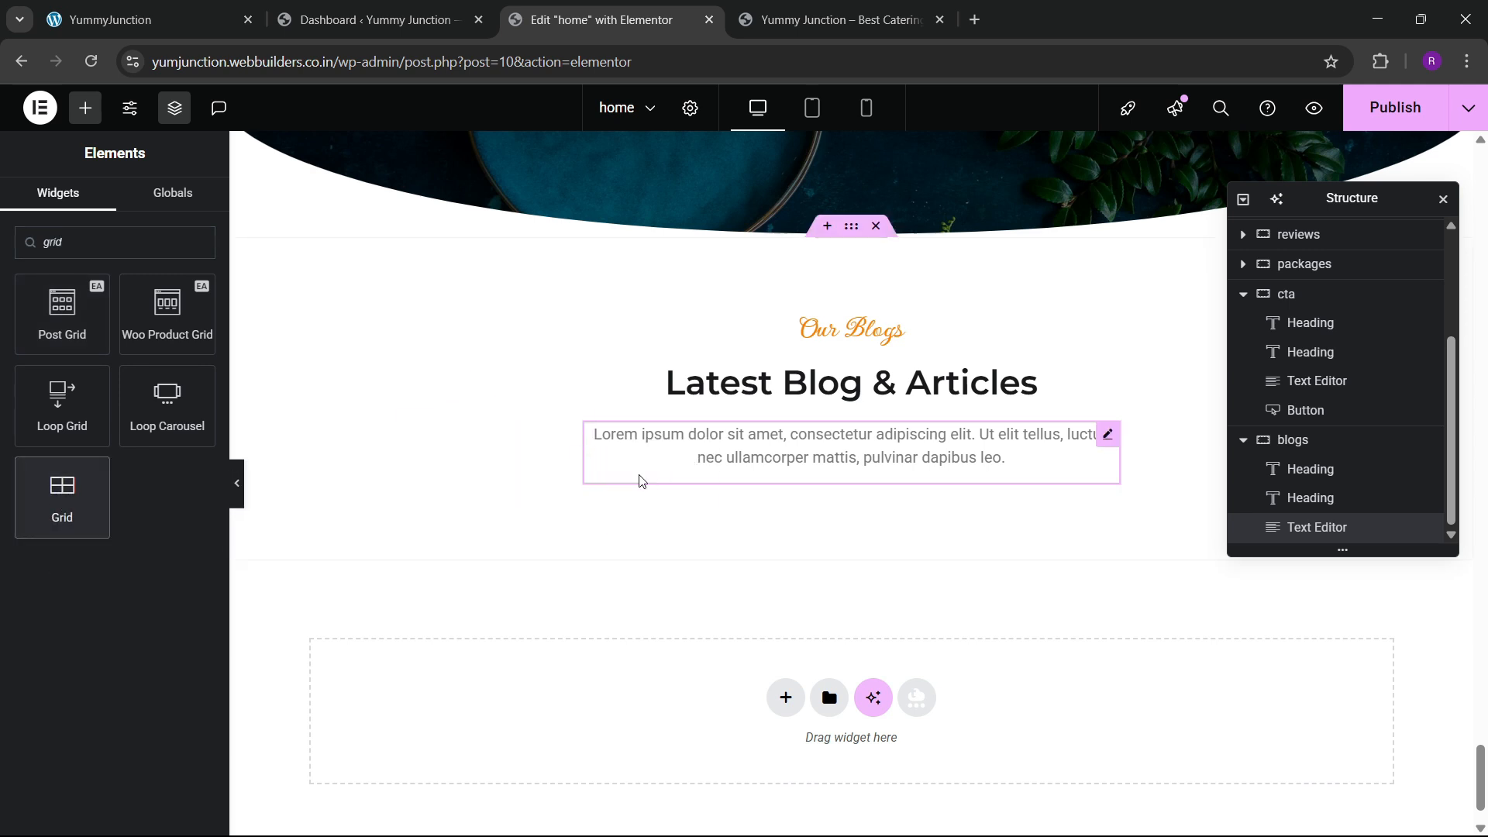
{"action": "left_click_drag", "start_coordinate": [62, 496], "coordinate": [844, 493]}
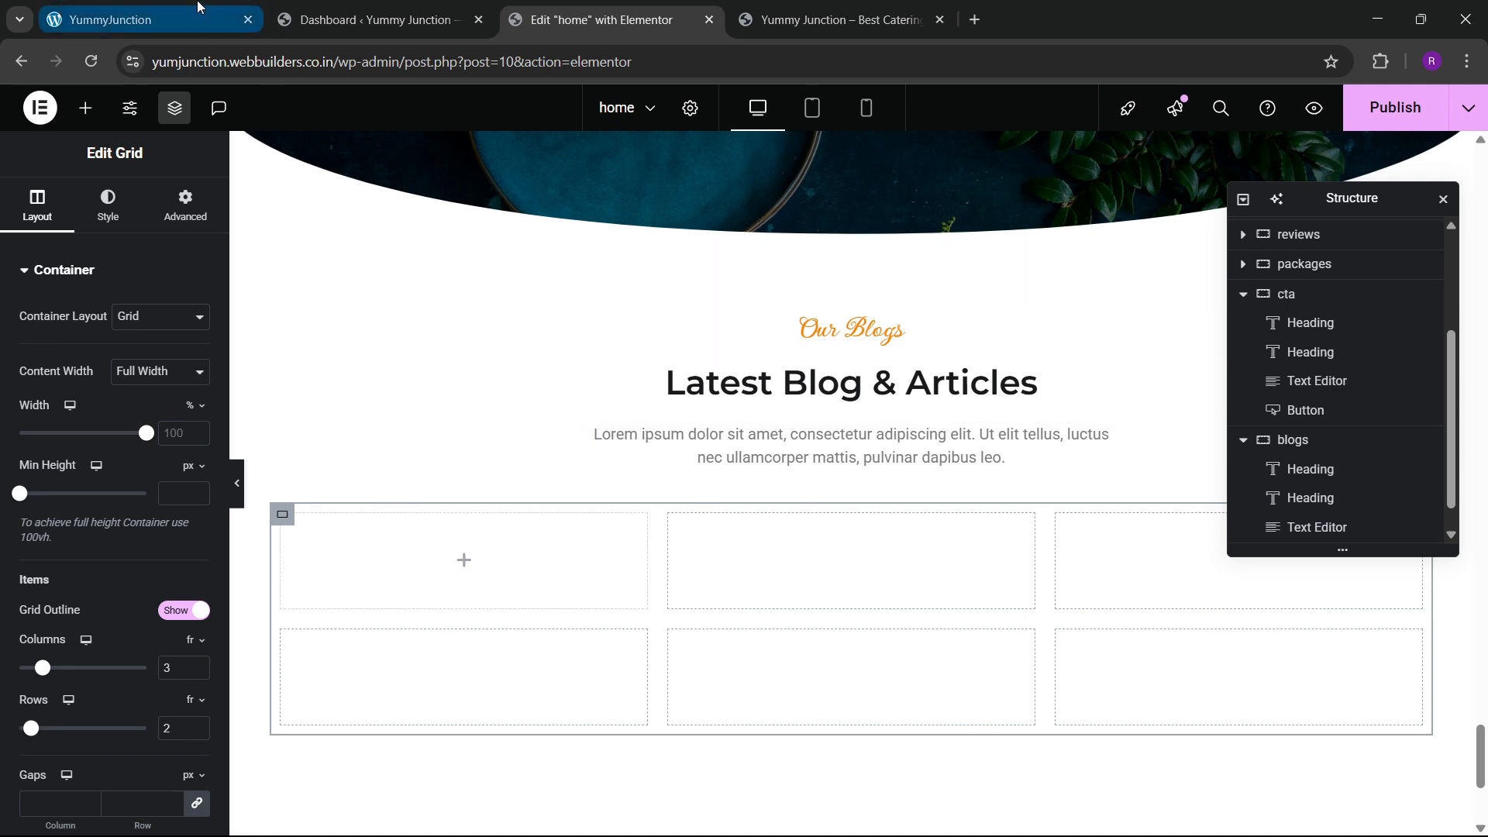
Set the blogs grid to 2 columns and its padding to 0 px on all sides
{"action": "left_click", "coordinate": [197, 7]}
{"action": "left_click", "coordinate": [601, 19]}
{"action": "scroll", "coordinate": [416, 537], "scroll_direction": "down", "scroll_amount": 1}
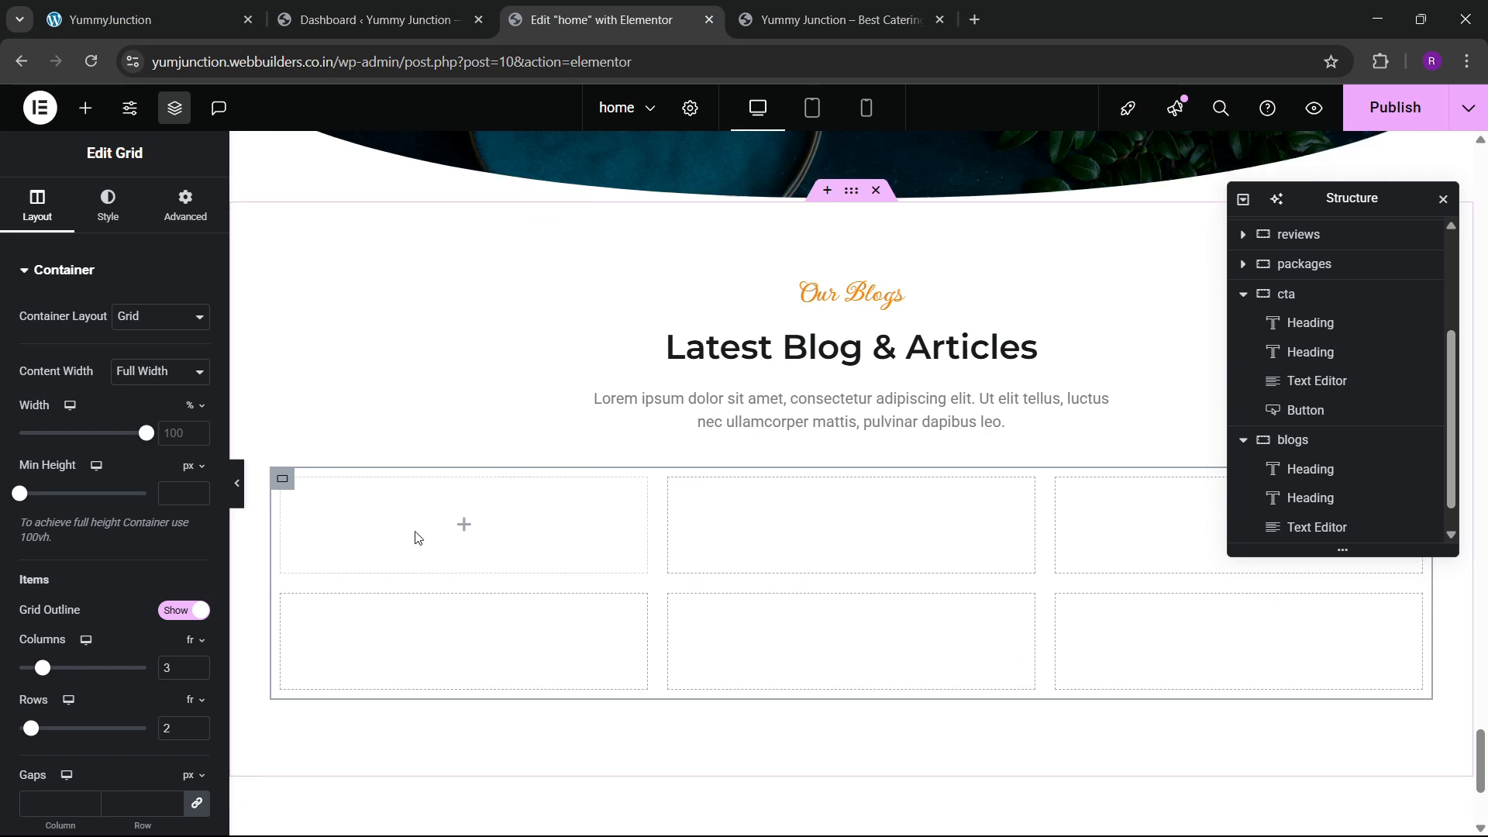
{"action": "scroll", "coordinate": [416, 537], "scroll_direction": "down", "scroll_amount": 1}
{"action": "left_click", "coordinate": [196, 673]}
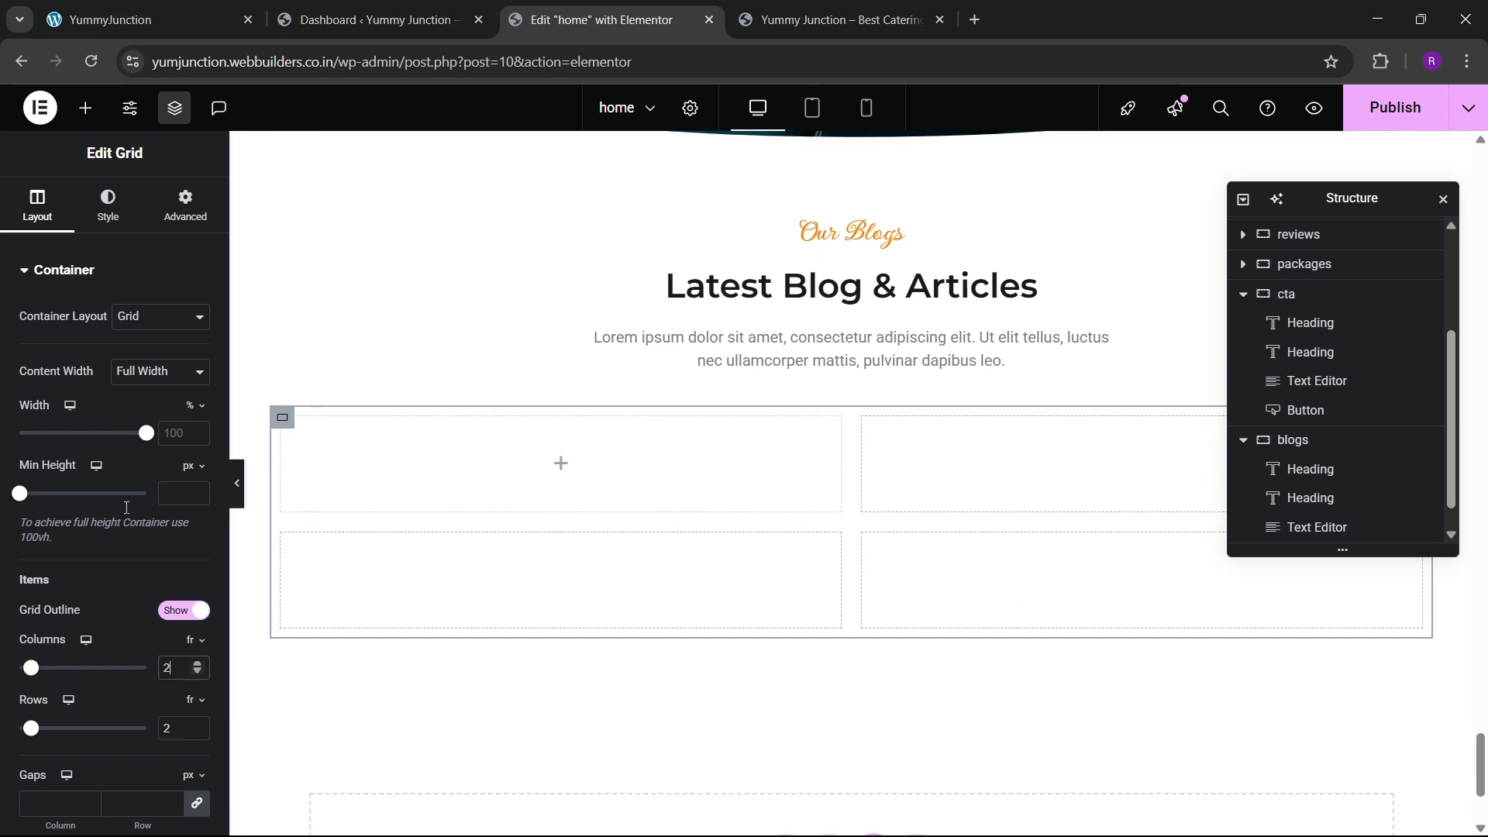
{"action": "left_click", "coordinate": [199, 221]}
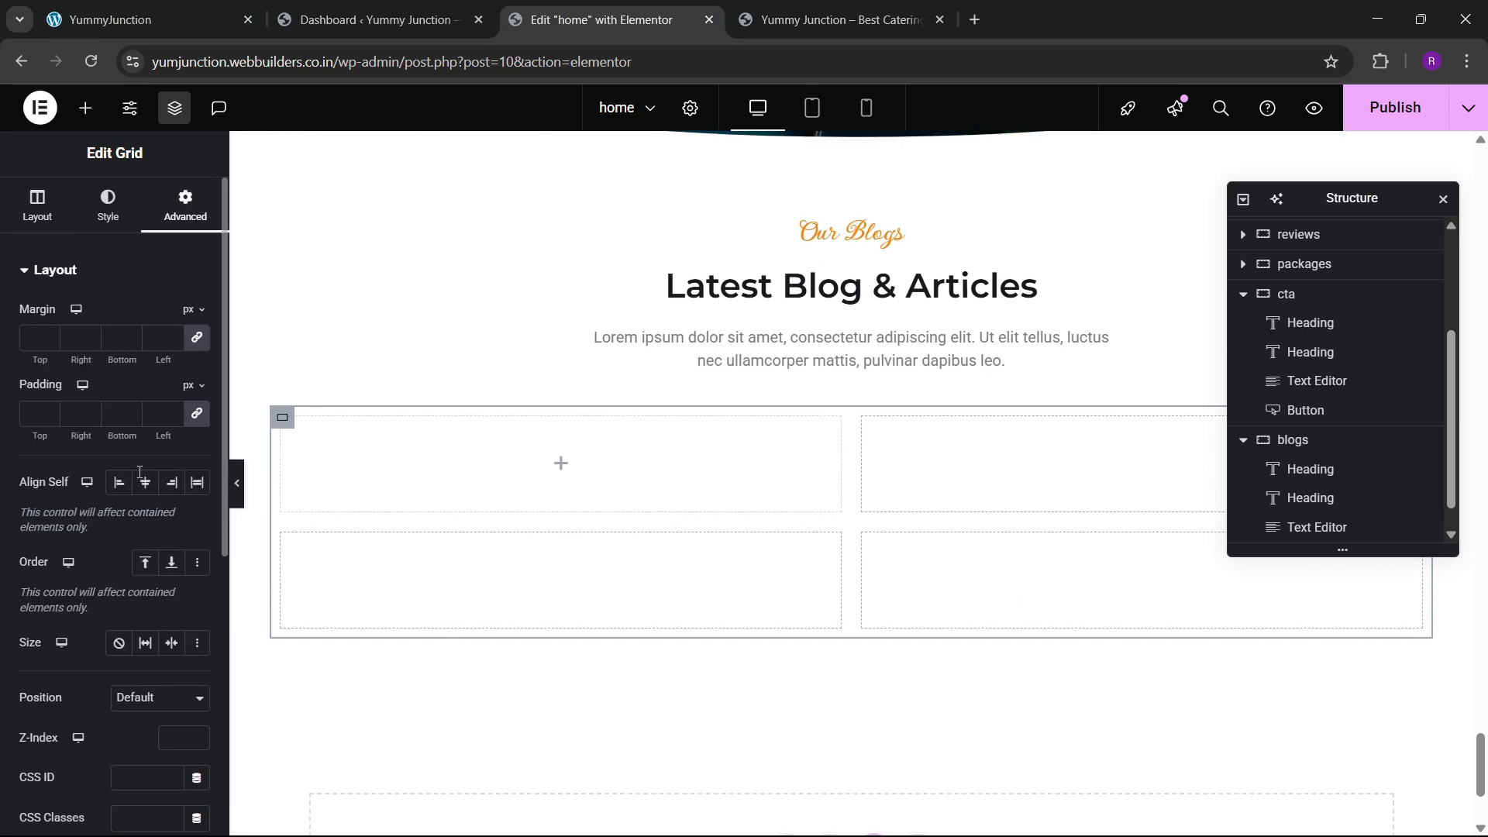
{"action": "left_click", "coordinate": [45, 418]}
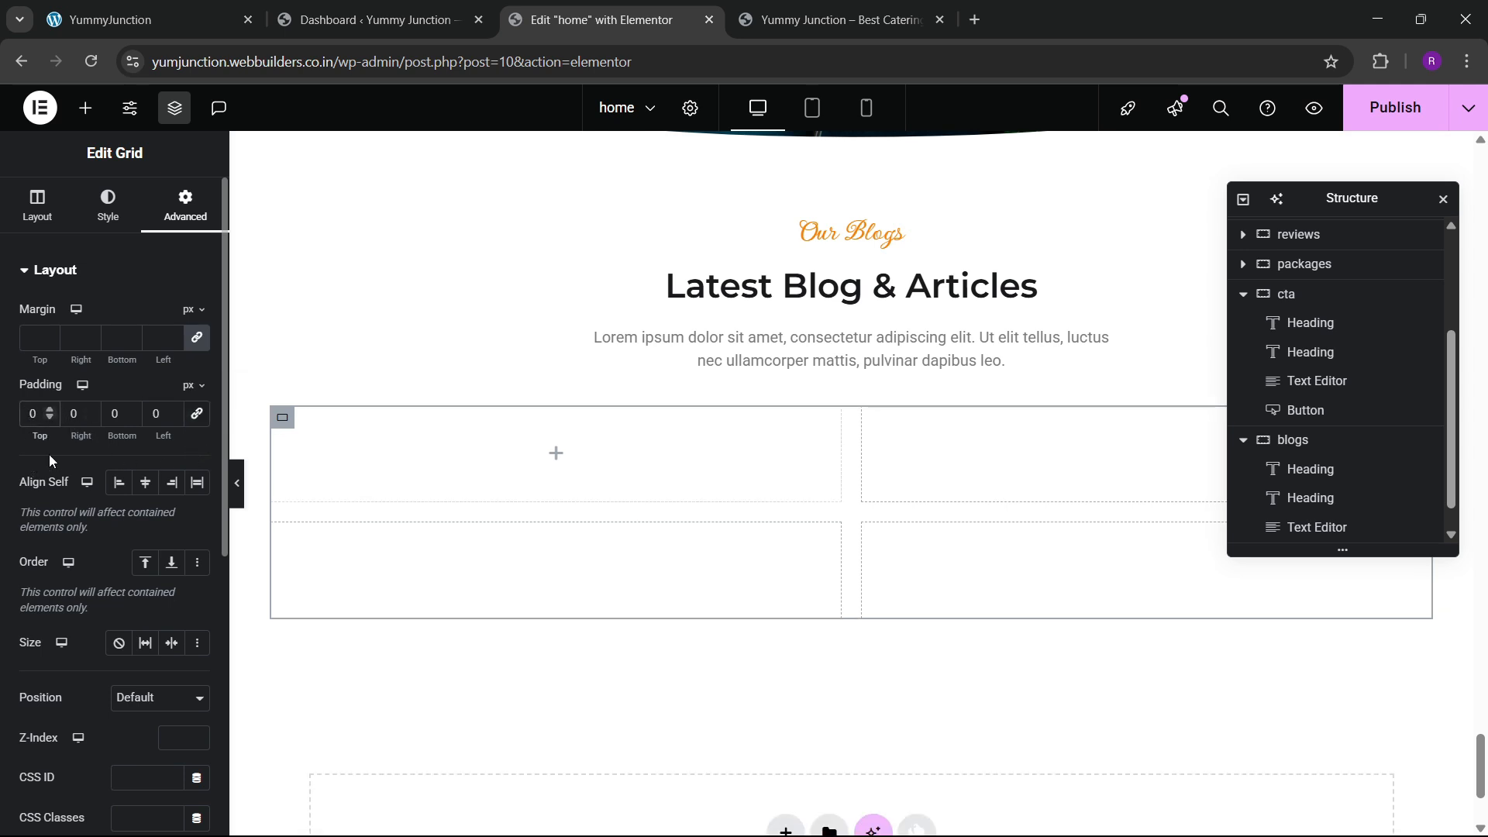
Add a container to the first grid cell and compare it with the card layout on the reference site
{"action": "left_click", "coordinate": [85, 107]}
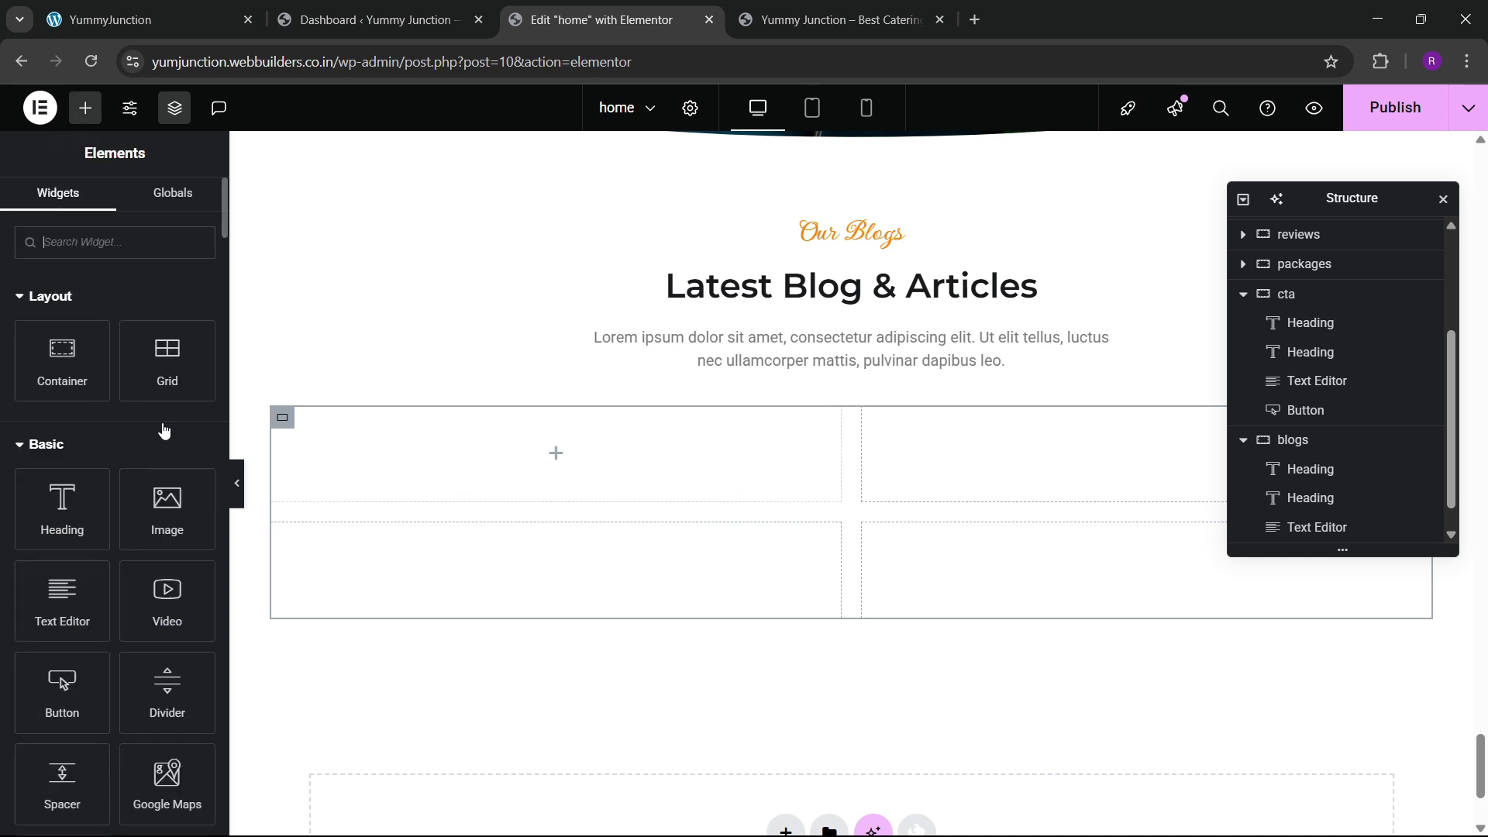
{"action": "left_click_drag", "start_coordinate": [62, 360], "coordinate": [505, 462]}
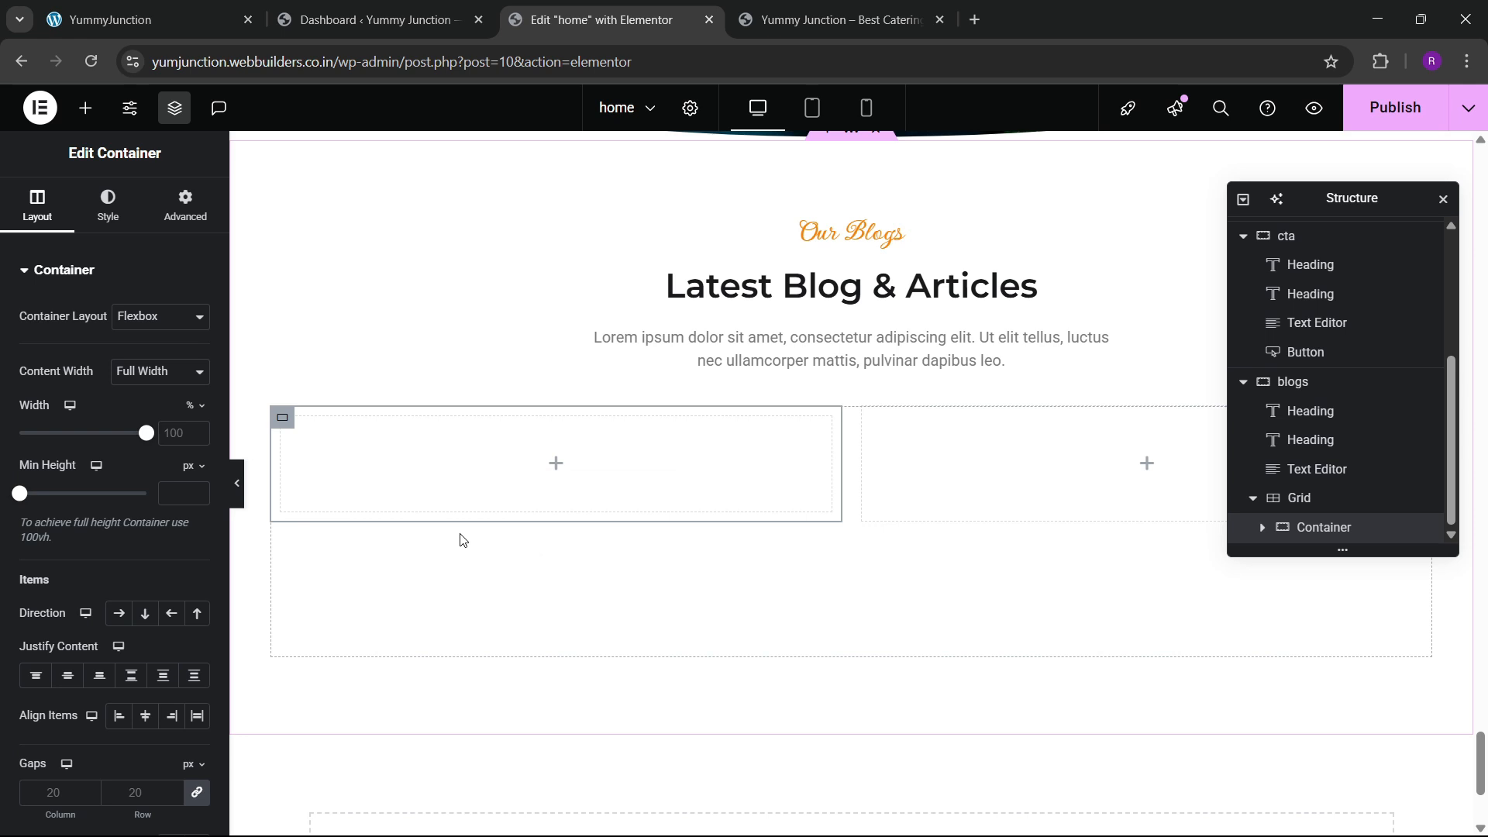
{"action": "left_click", "coordinate": [148, 20]}
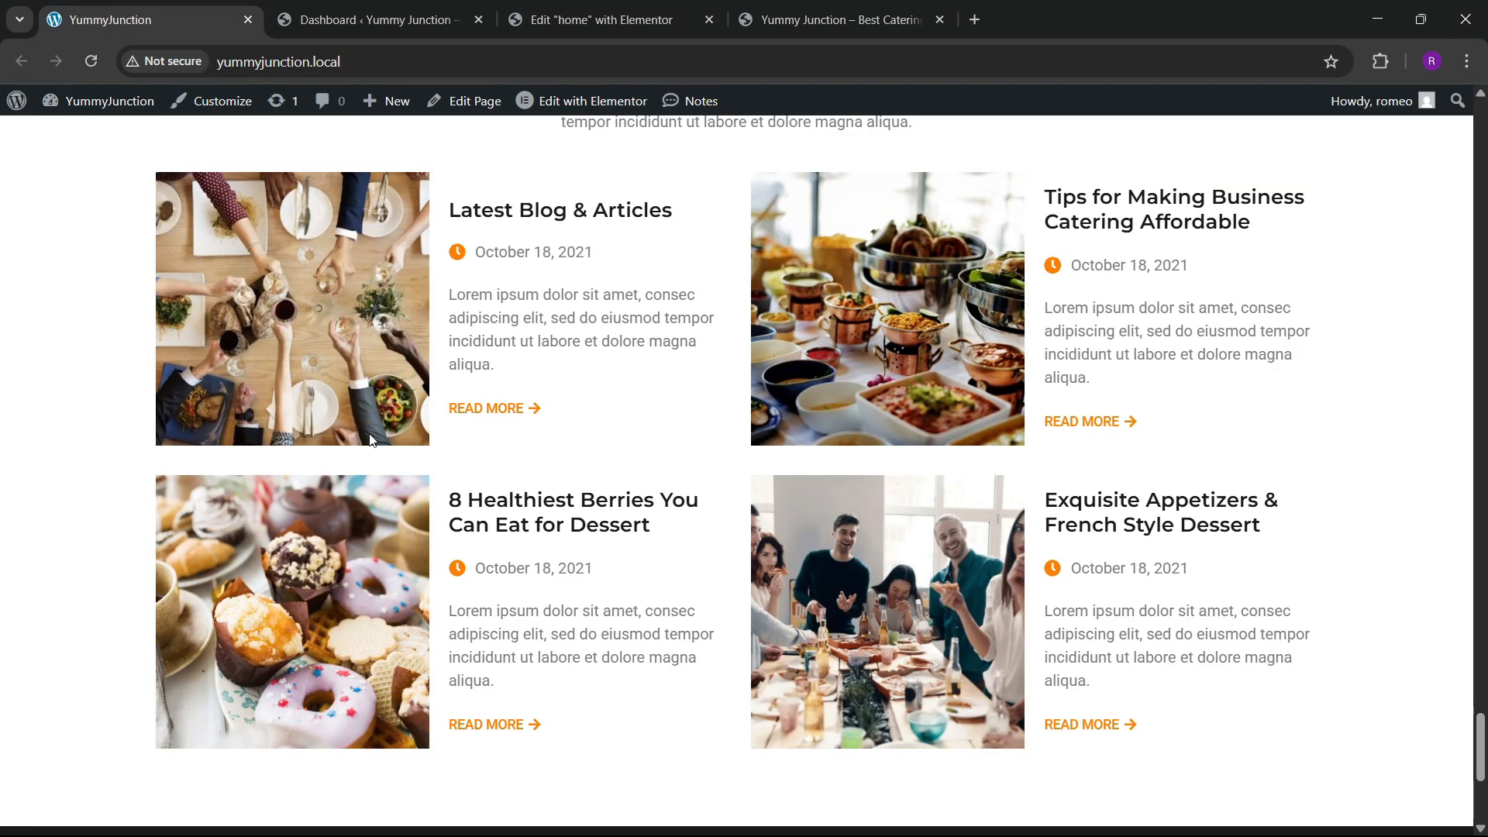
{"action": "scroll", "coordinate": [515, 365], "scroll_direction": "up", "scroll_amount": 1}
{"action": "left_click", "coordinate": [600, 19]}
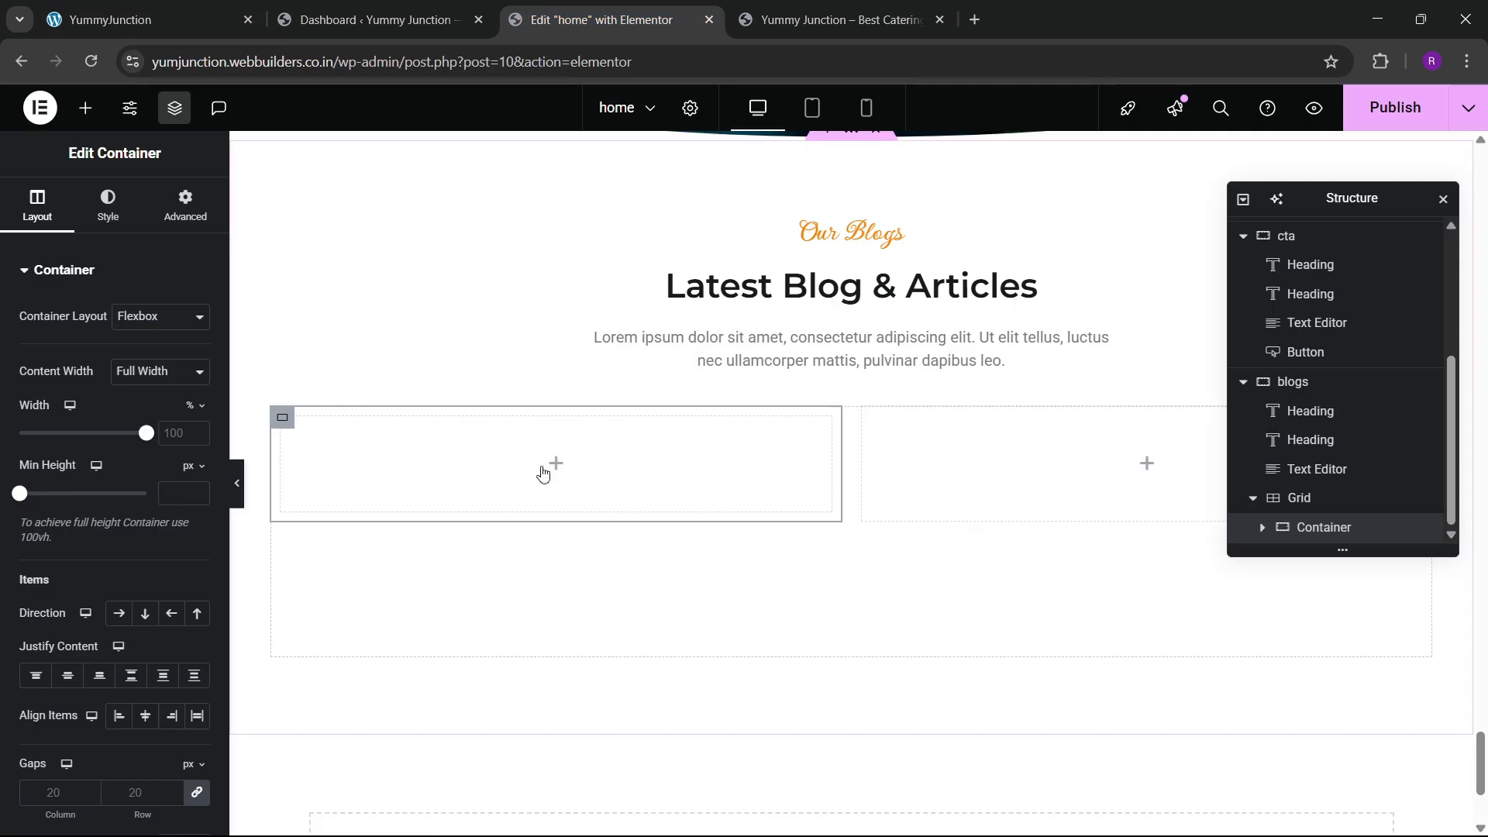
Set the first grid cell container's padding to 0 px, nest a new container inside it, and give that one 0 px padding
{"action": "left_click", "coordinate": [186, 206]}
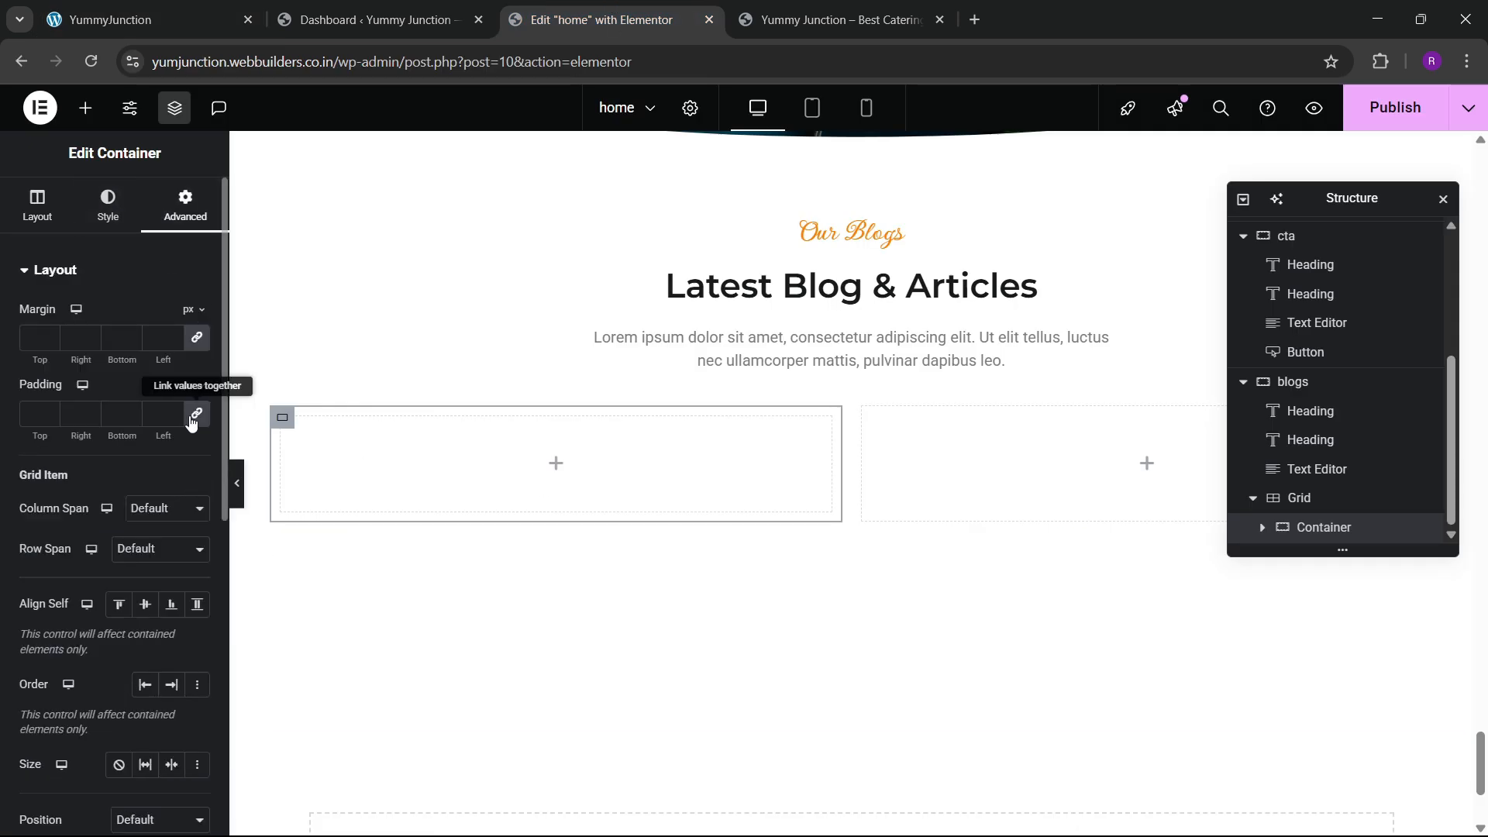
{"action": "left_click", "coordinate": [85, 108]}
{"action": "left_click_drag", "start_coordinate": [62, 364], "coordinate": [502, 458]}
{"action": "left_click", "coordinate": [185, 206]}
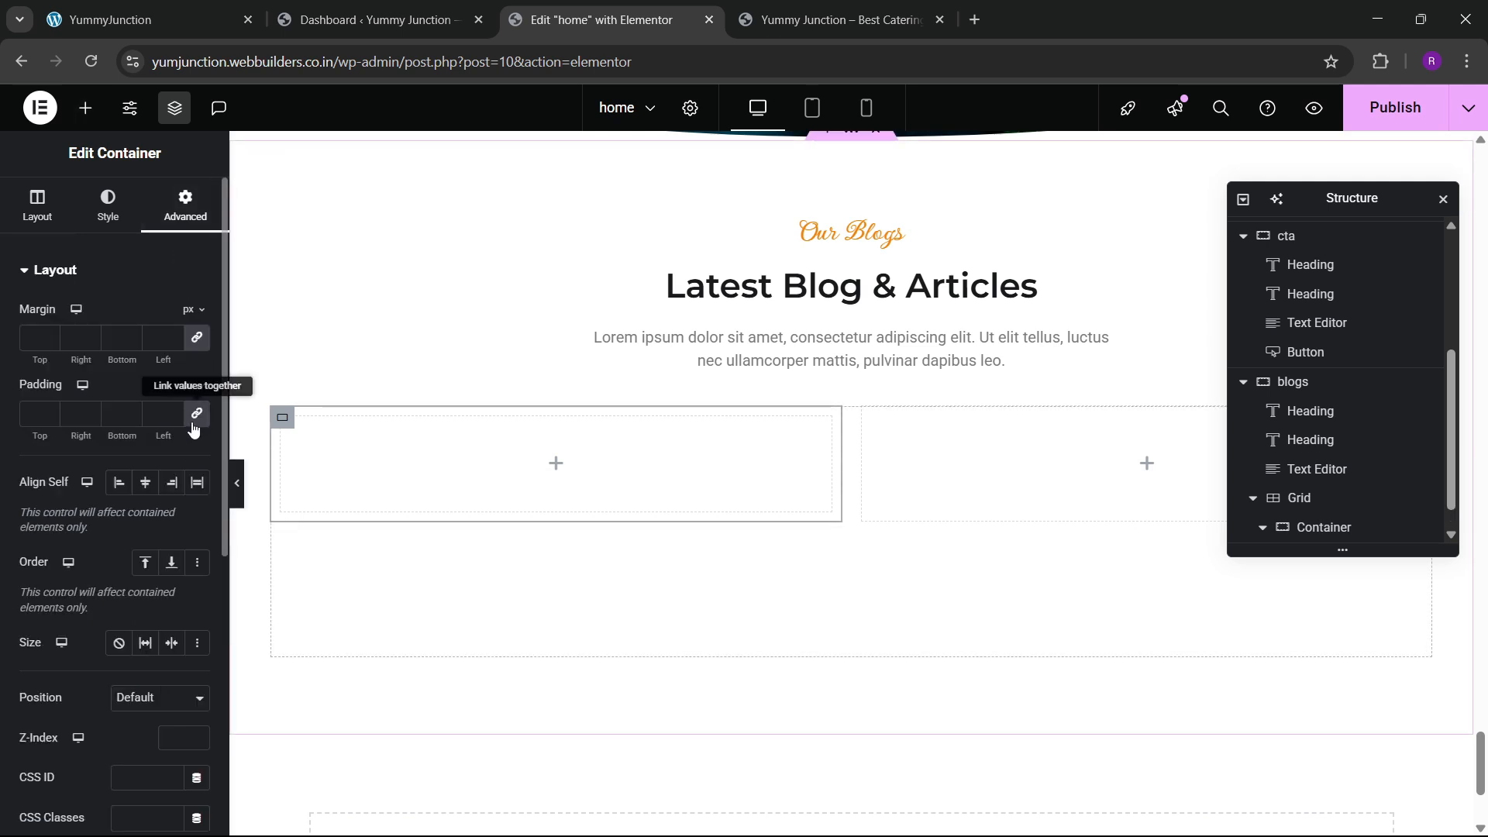
{"action": "scroll", "coordinate": [1341, 512], "scroll_direction": "down", "scroll_amount": 1}
Duplicate the inner container within the first grid cell's container
{"action": "right_click", "coordinate": [1331, 537]}
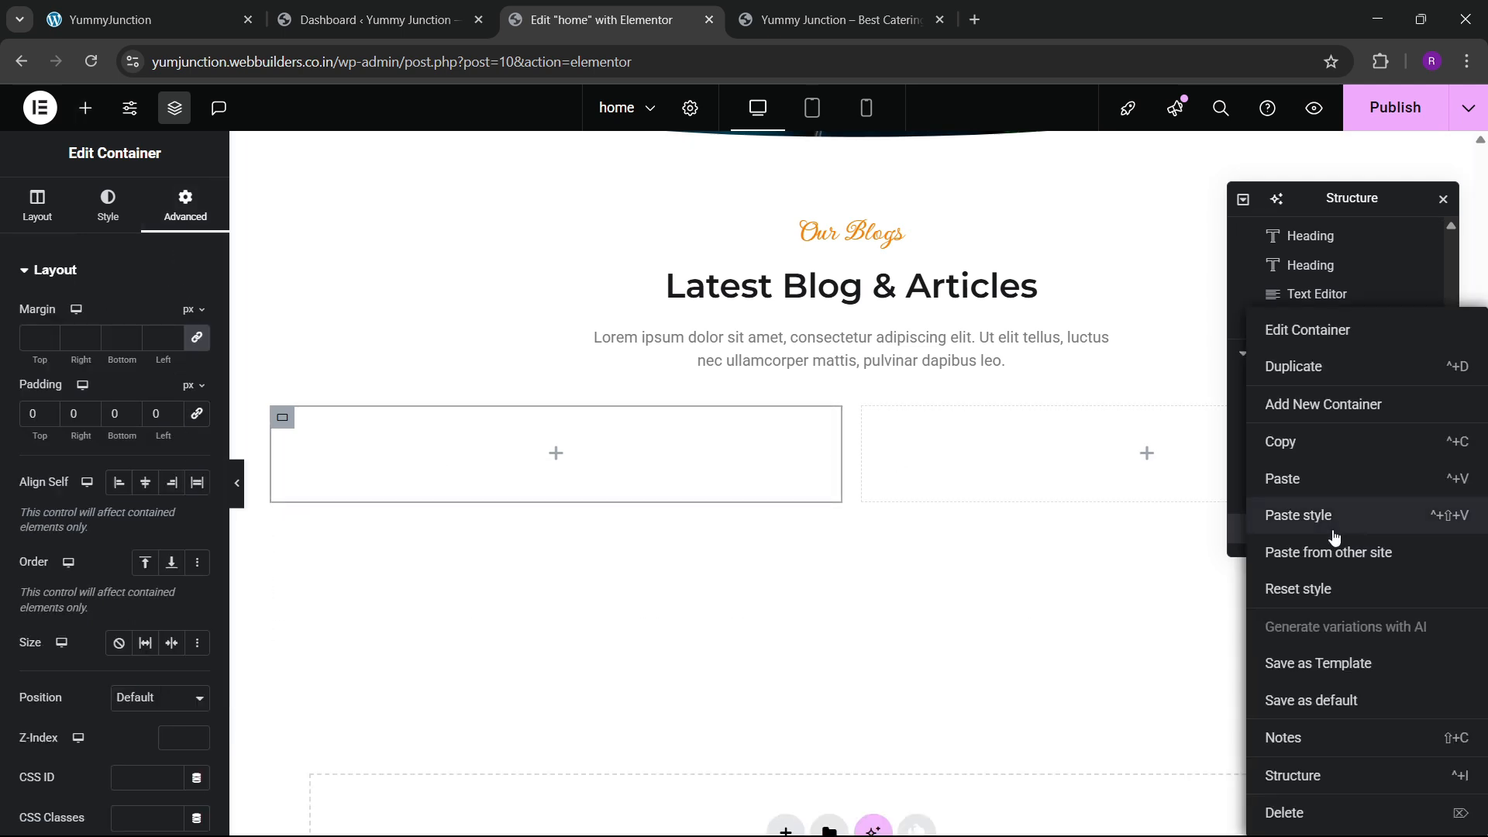
{"action": "left_click", "coordinate": [1309, 367]}
{"action": "scroll", "coordinate": [1318, 519], "scroll_direction": "down", "scroll_amount": 1}
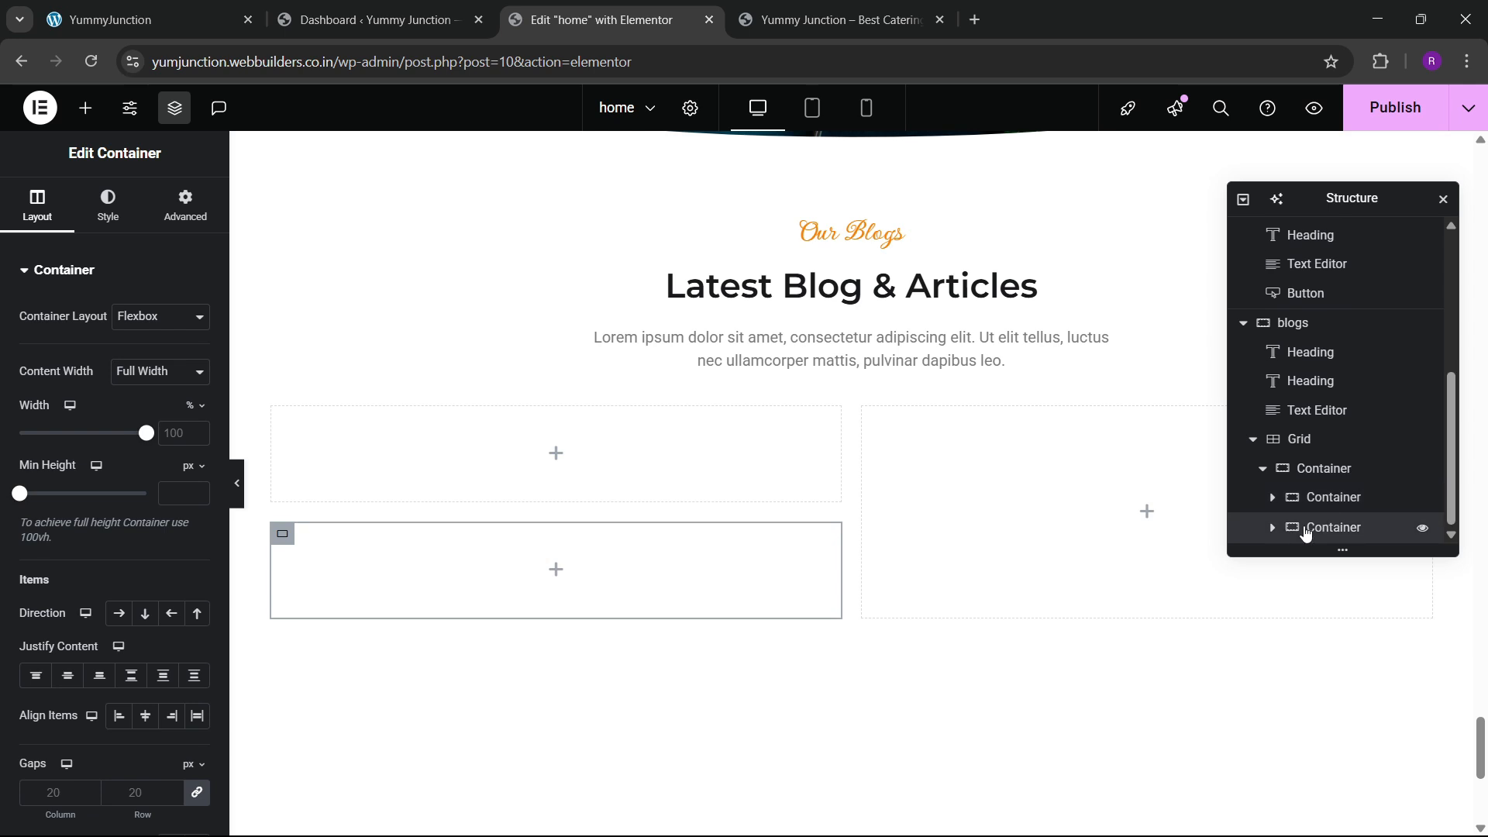
Rename the first cell's outer container to main and its two inner containers to img and content, checking the reference card layout
{"action": "left_click", "coordinate": [1320, 473]}
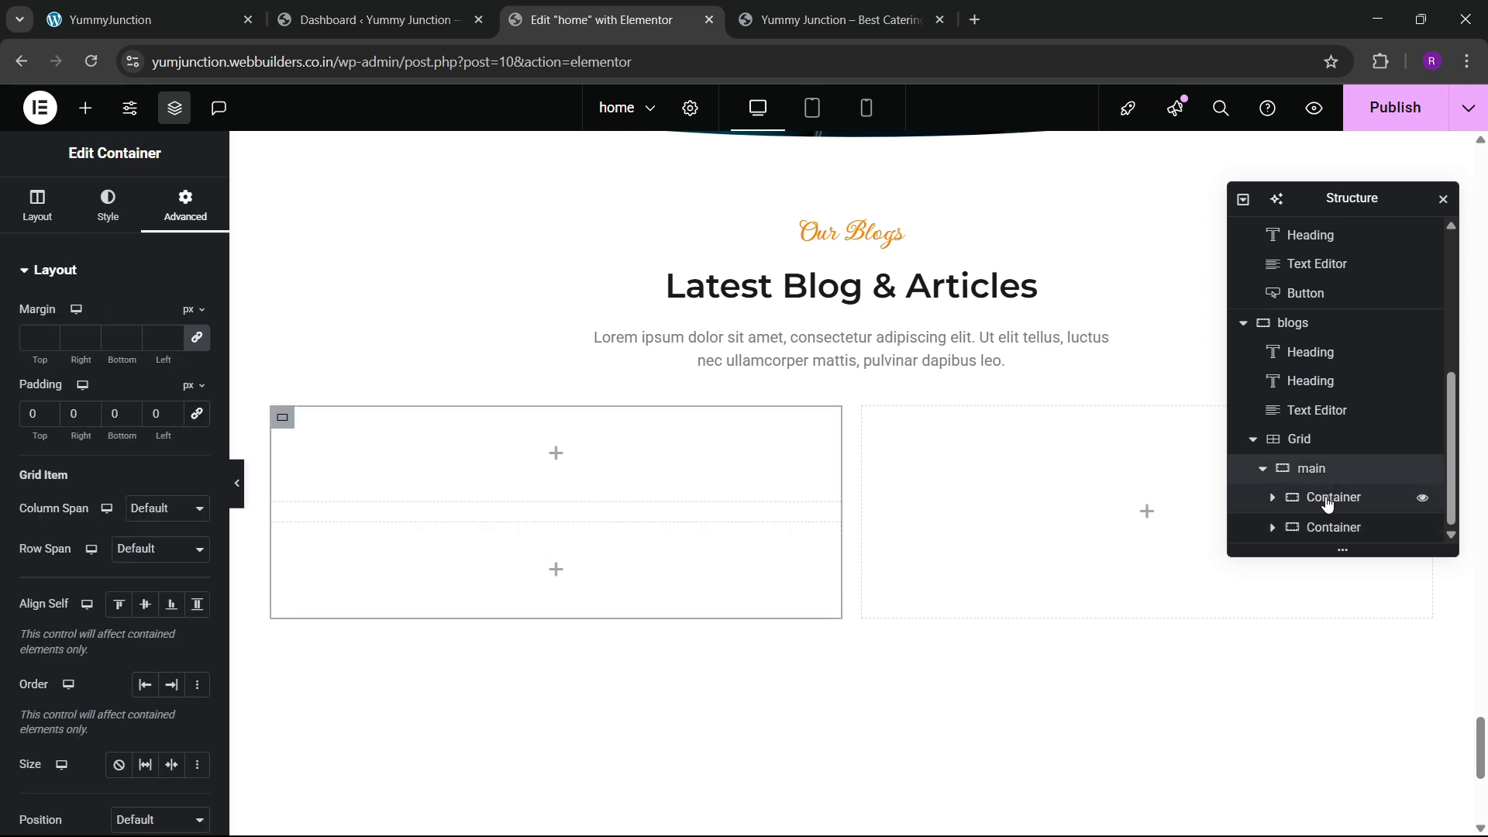
{"action": "double_click", "coordinate": [1327, 500]}
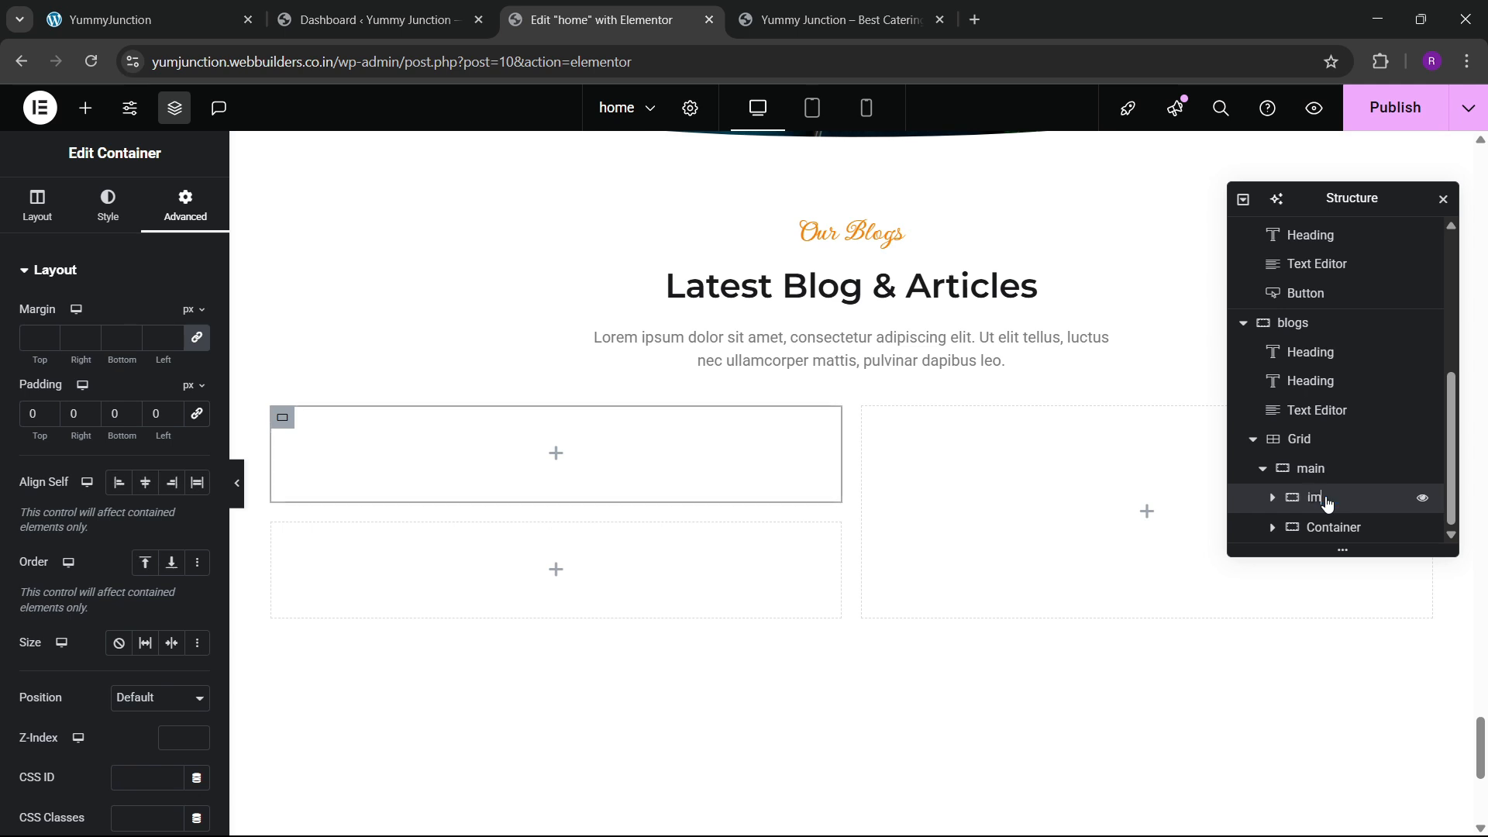
{"action": "left_click", "coordinate": [116, 20]}
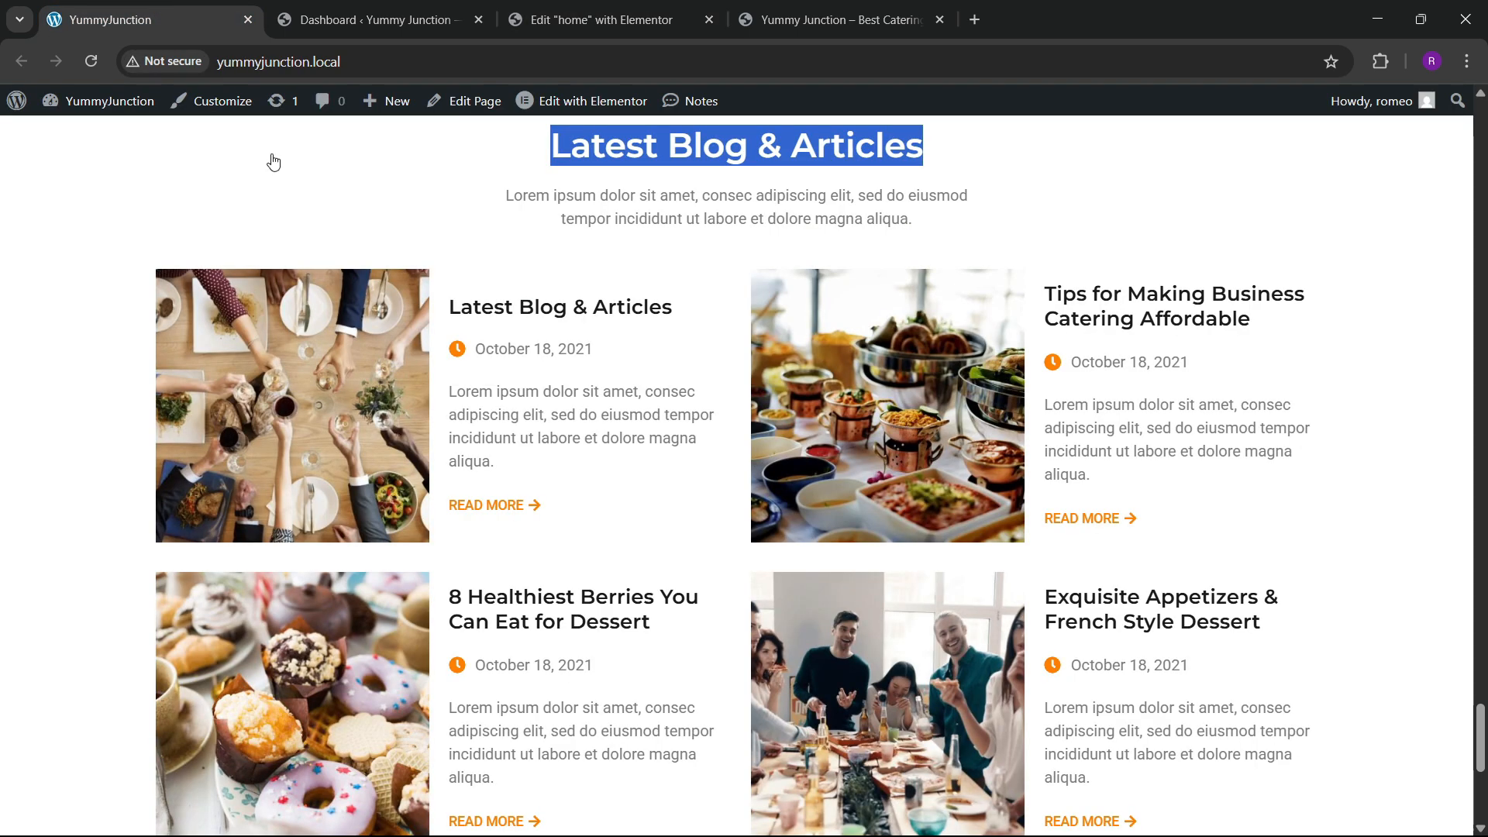
{"action": "left_click", "coordinate": [569, 20]}
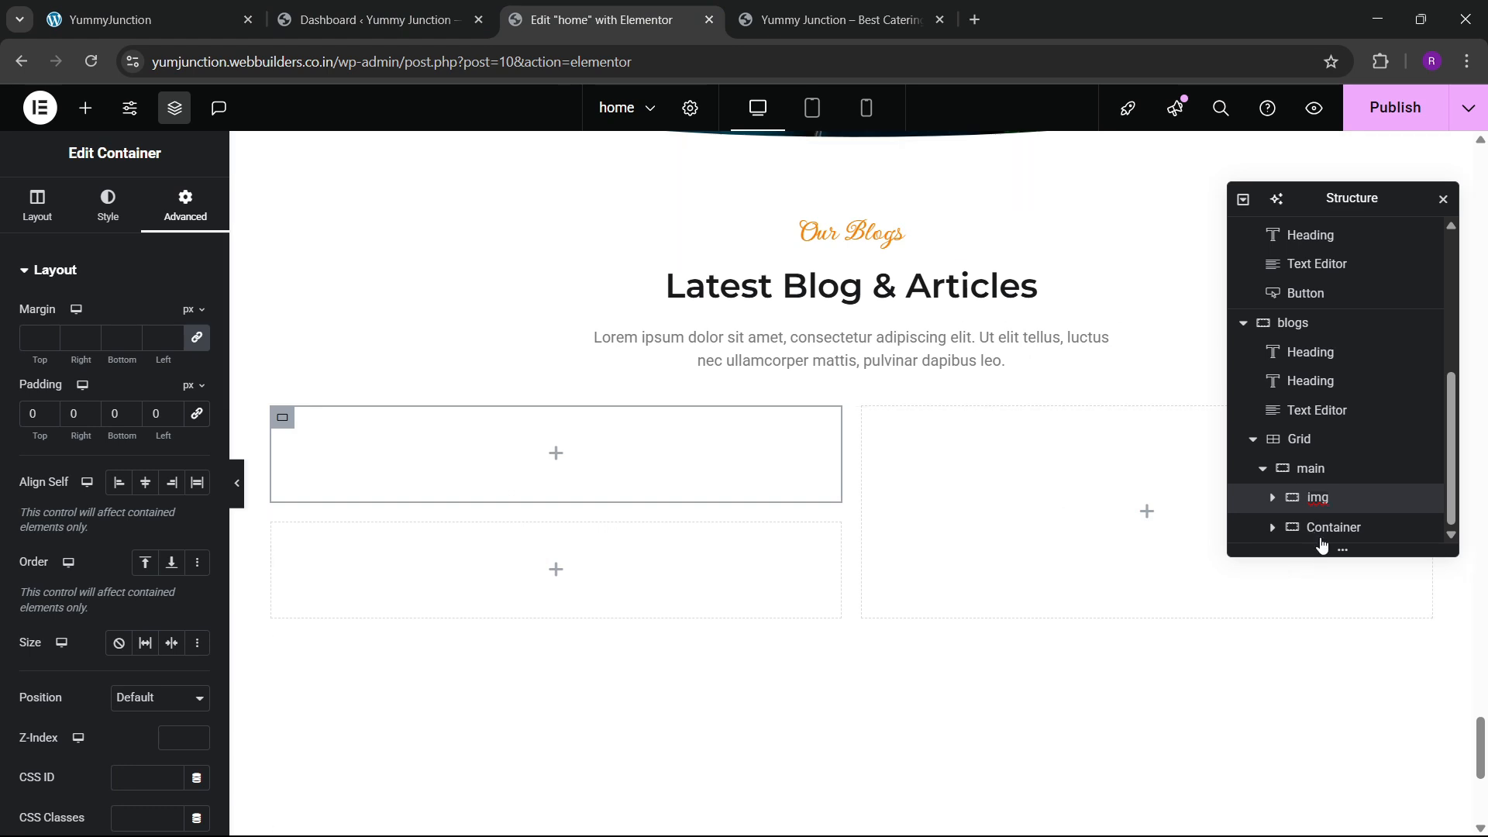
{"action": "double_click", "coordinate": [1326, 530]}
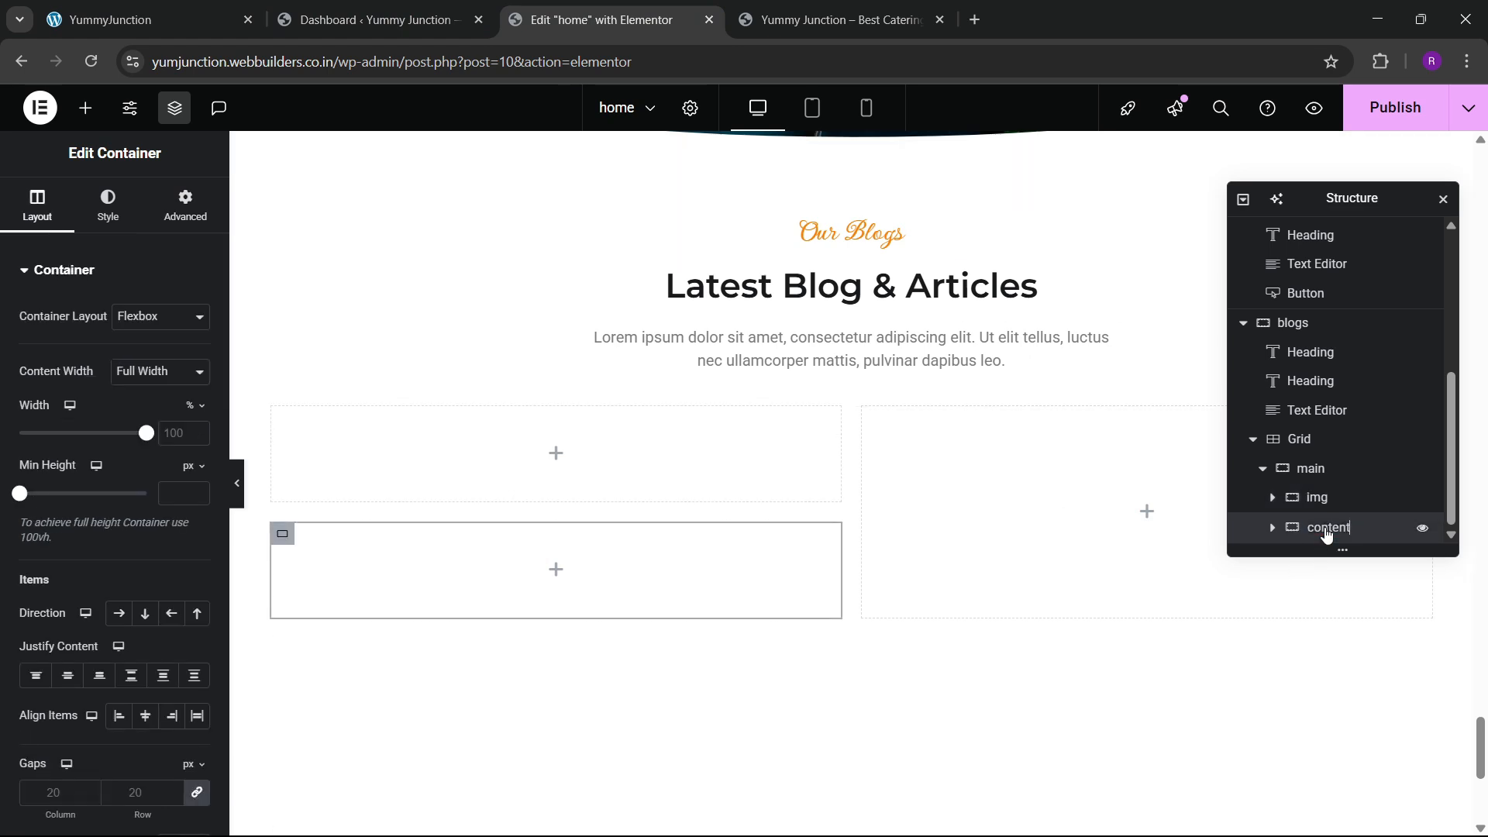
{"action": "left_click", "coordinate": [1263, 469]}
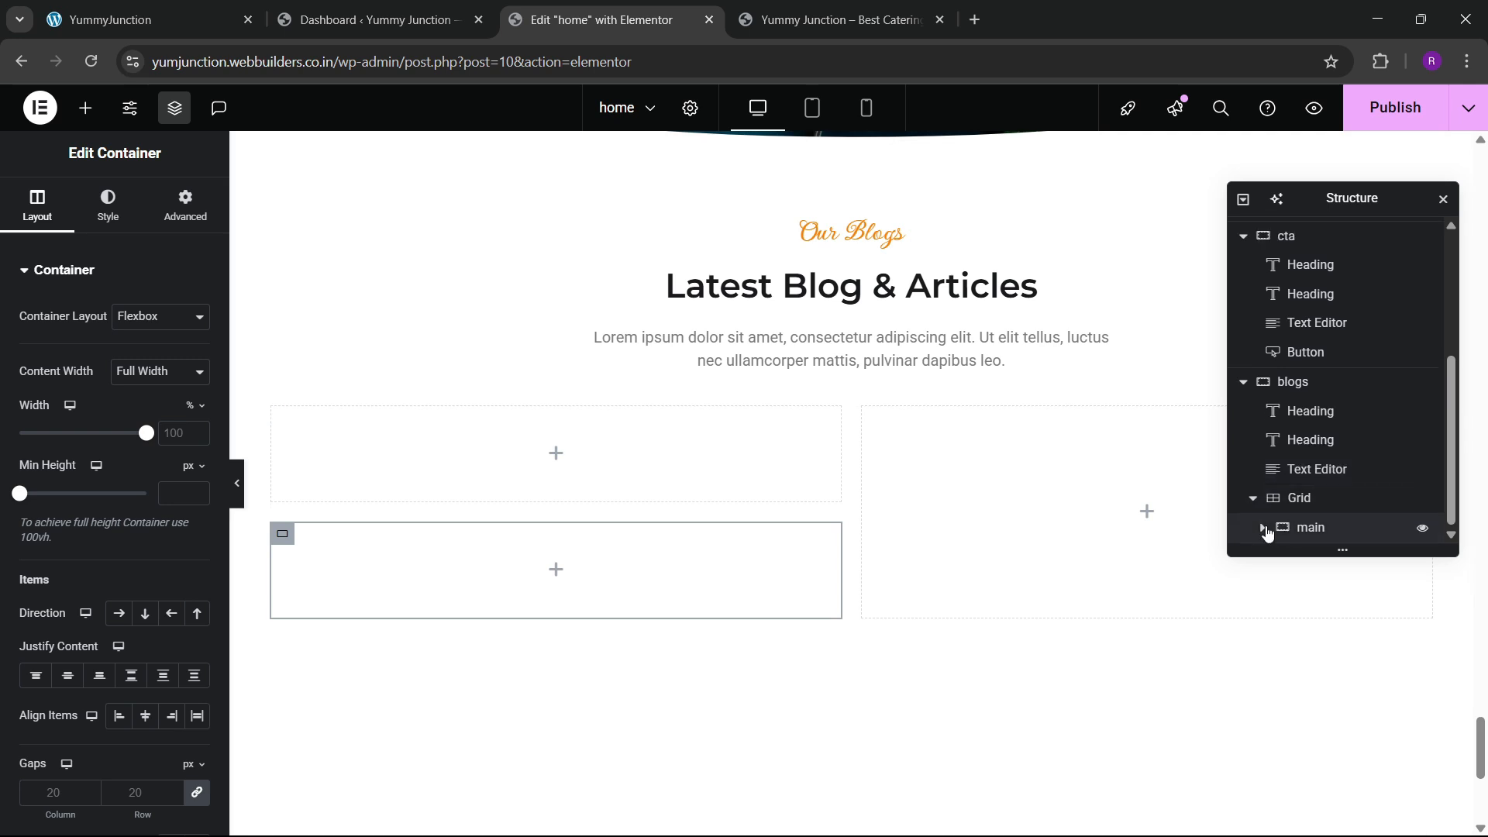
{"action": "left_click", "coordinate": [1264, 530]}
Lay out the main container as a row with space-between justification and centered item alignment
{"action": "left_click", "coordinate": [1309, 498]}
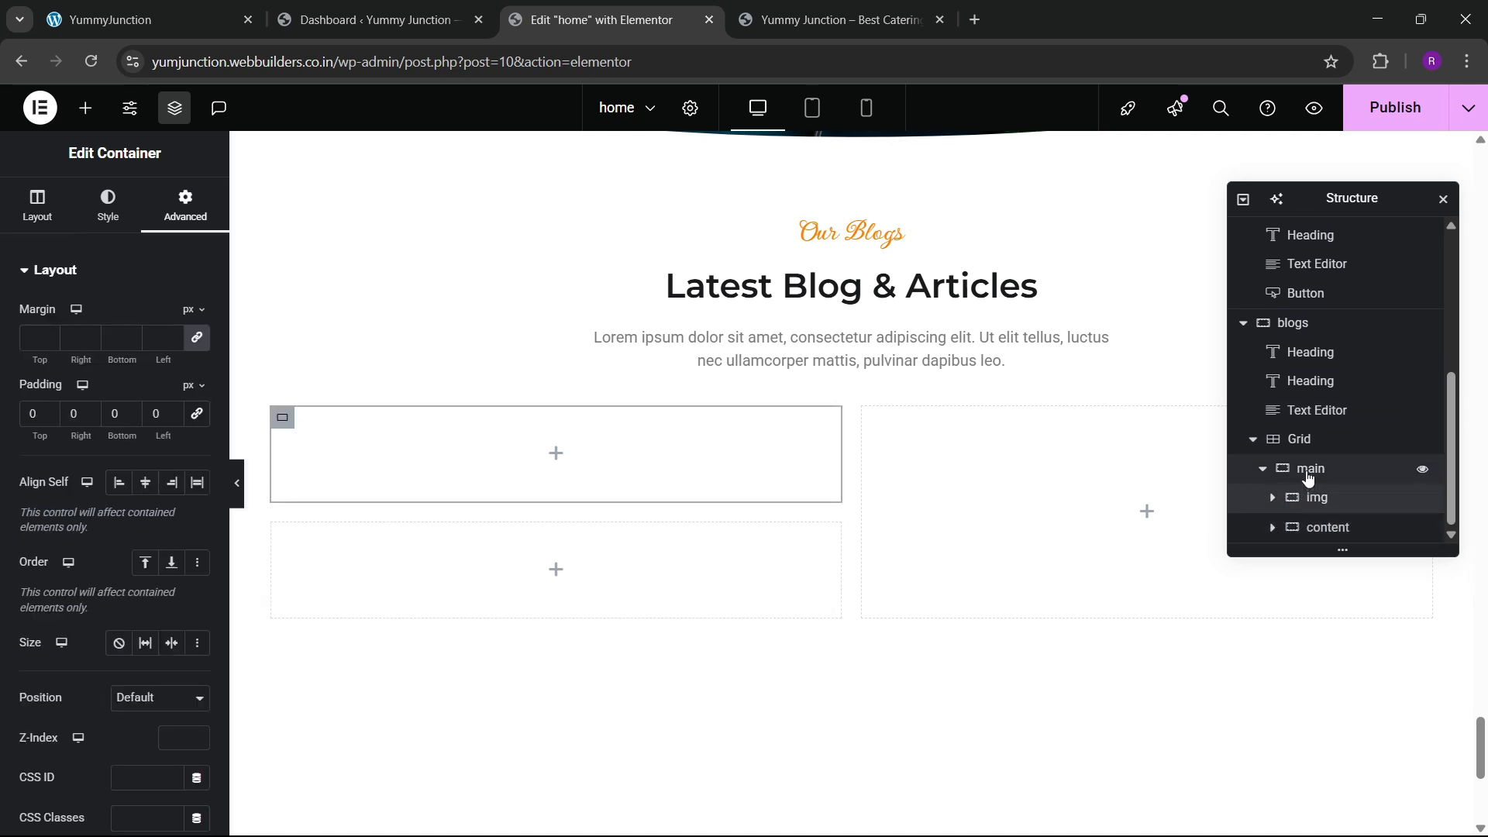
{"action": "left_click", "coordinate": [1308, 474]}
{"action": "left_click", "coordinate": [17, 208]}
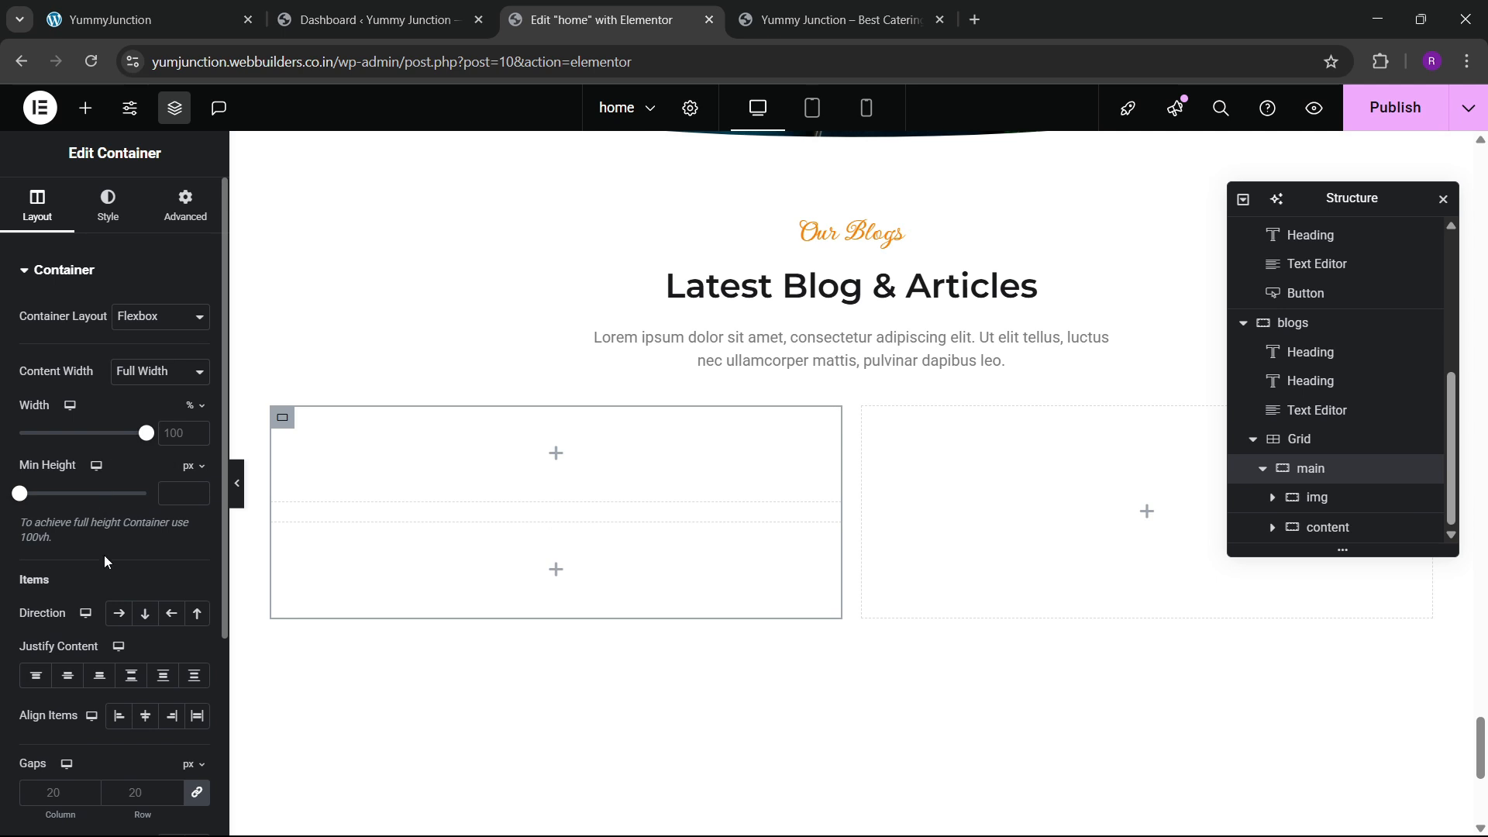
{"action": "left_click", "coordinate": [119, 613]}
{"action": "left_click", "coordinate": [132, 676]}
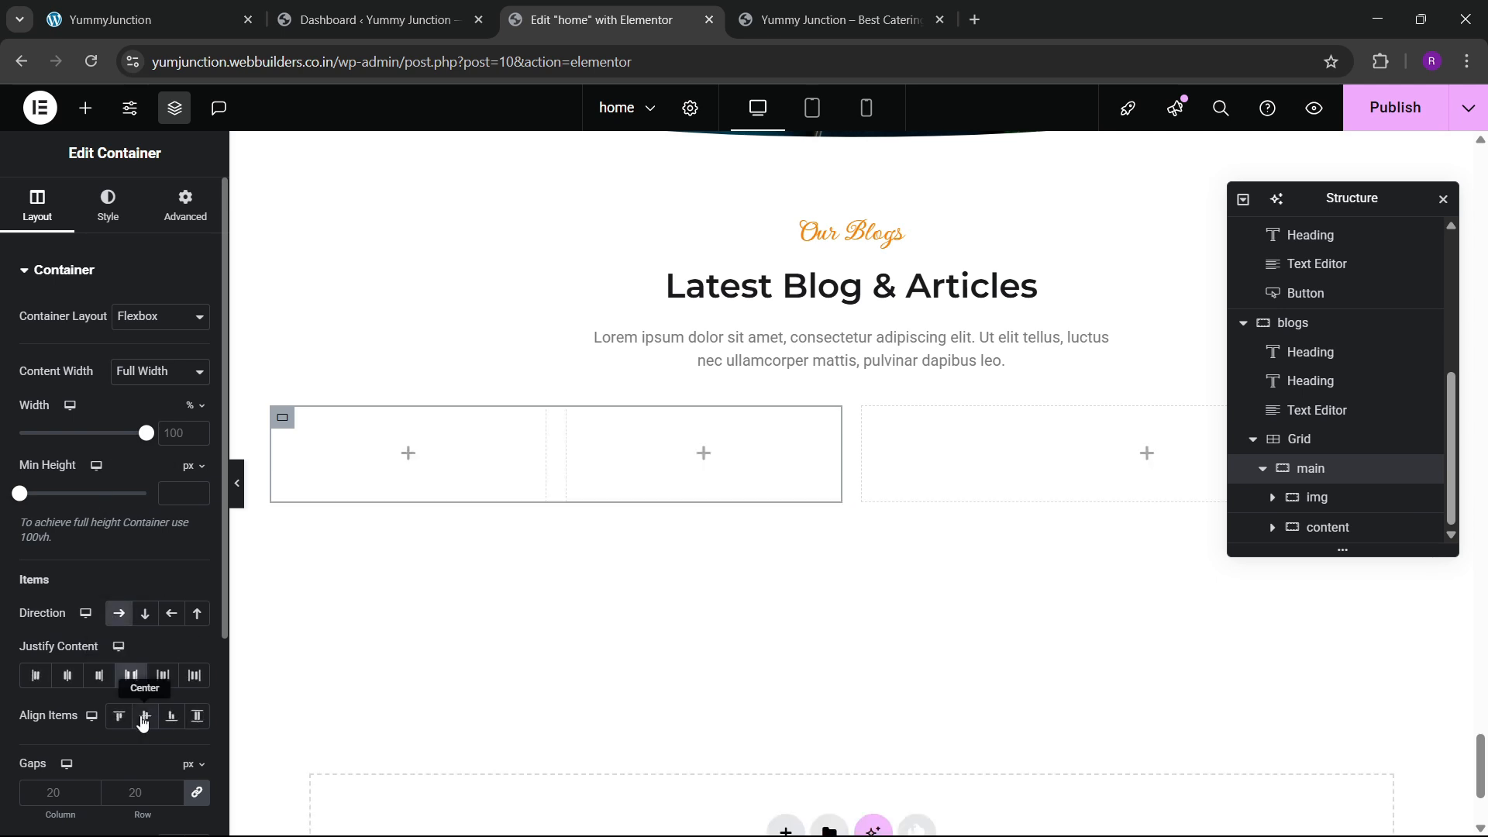
{"action": "left_click", "coordinate": [143, 716]}
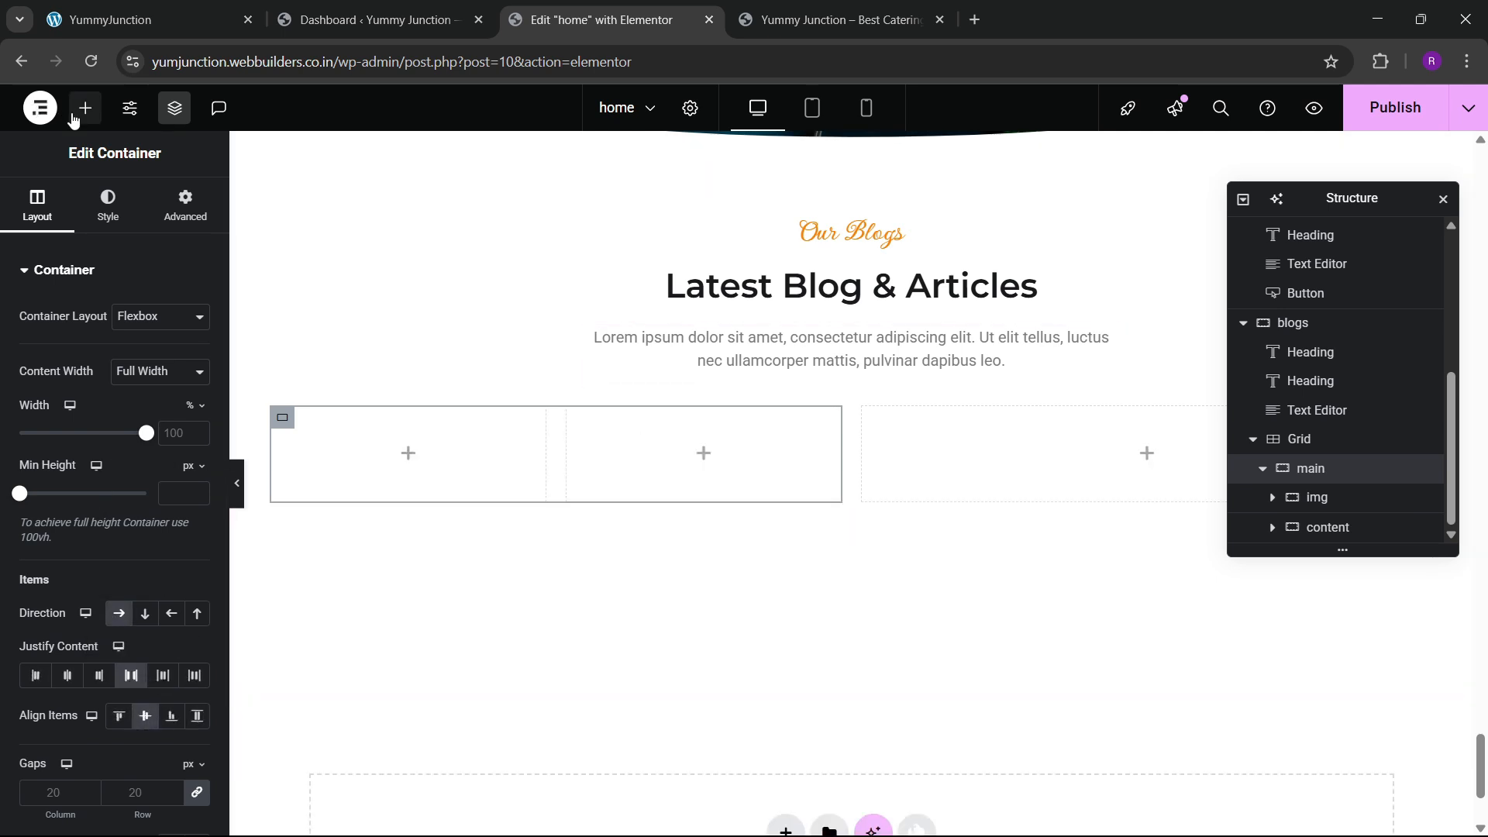
Add an Image widget to the img container and choose the donuts and muffins photo from the media library
{"action": "left_click", "coordinate": [82, 110]}
{"action": "left_click_drag", "start_coordinate": [159, 503], "coordinate": [384, 465]}
{"action": "left_click", "coordinate": [101, 392]}
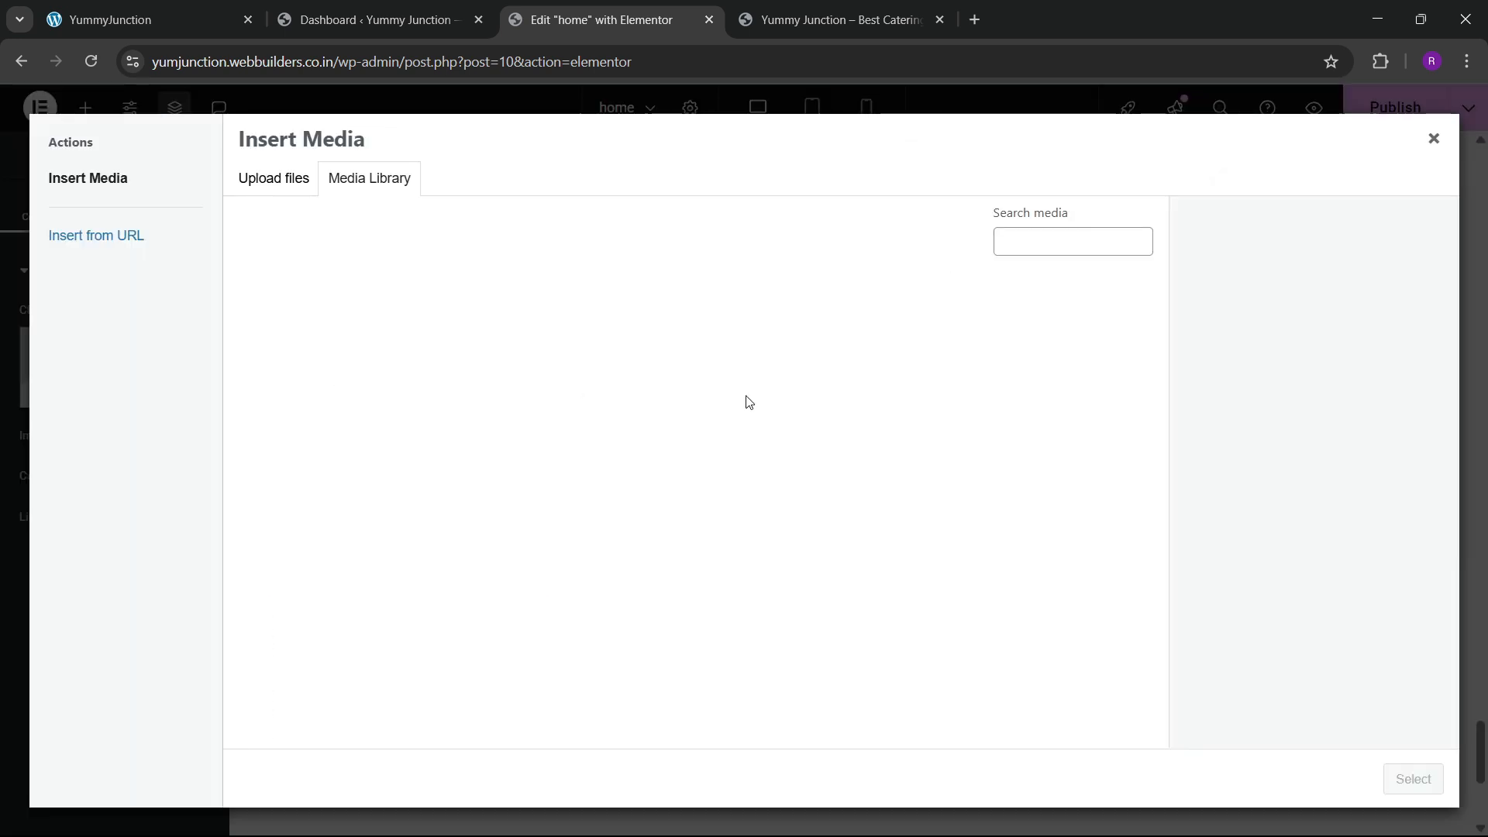
{"action": "scroll", "coordinate": [791, 543], "scroll_direction": "down", "scroll_amount": 8}
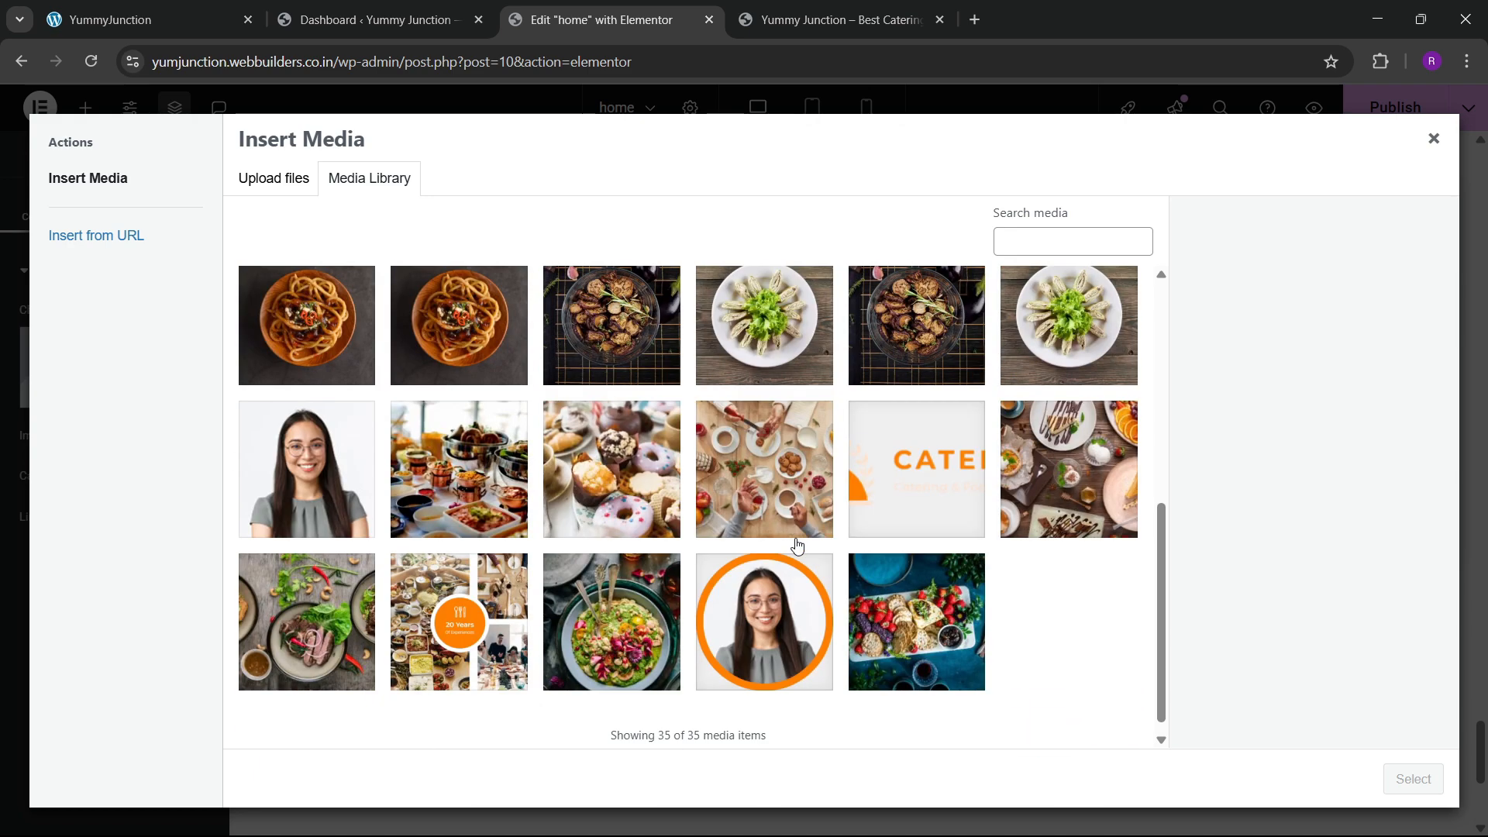
{"action": "left_click", "coordinate": [795, 568]}
{"action": "left_click", "coordinate": [1412, 779]}
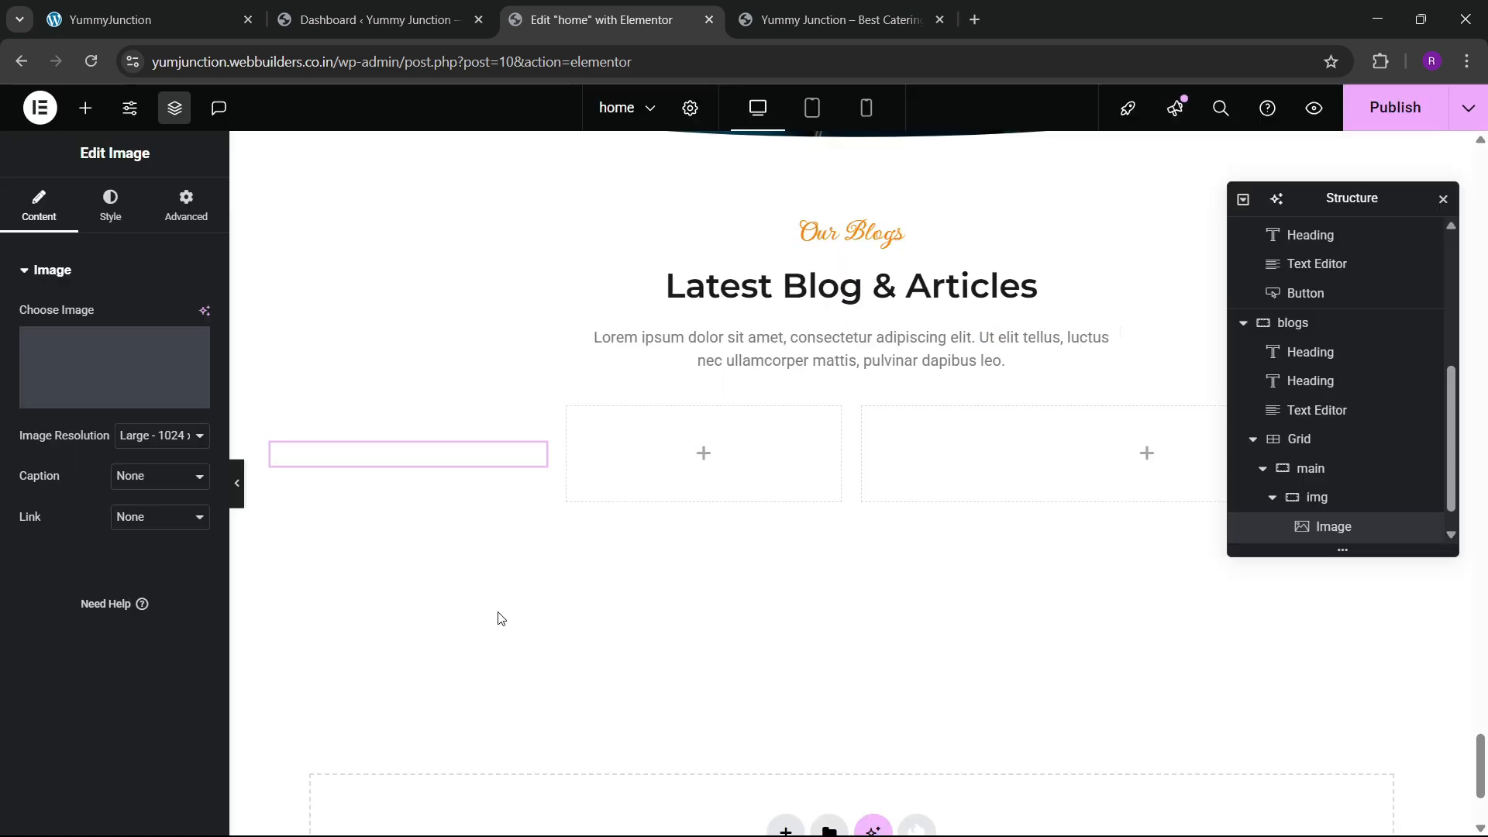
Set the blog image to a custom resolution of 400 x 400 and compare it with the reference site
{"action": "left_click", "coordinate": [161, 436]}
{"action": "left_click", "coordinate": [143, 621]}
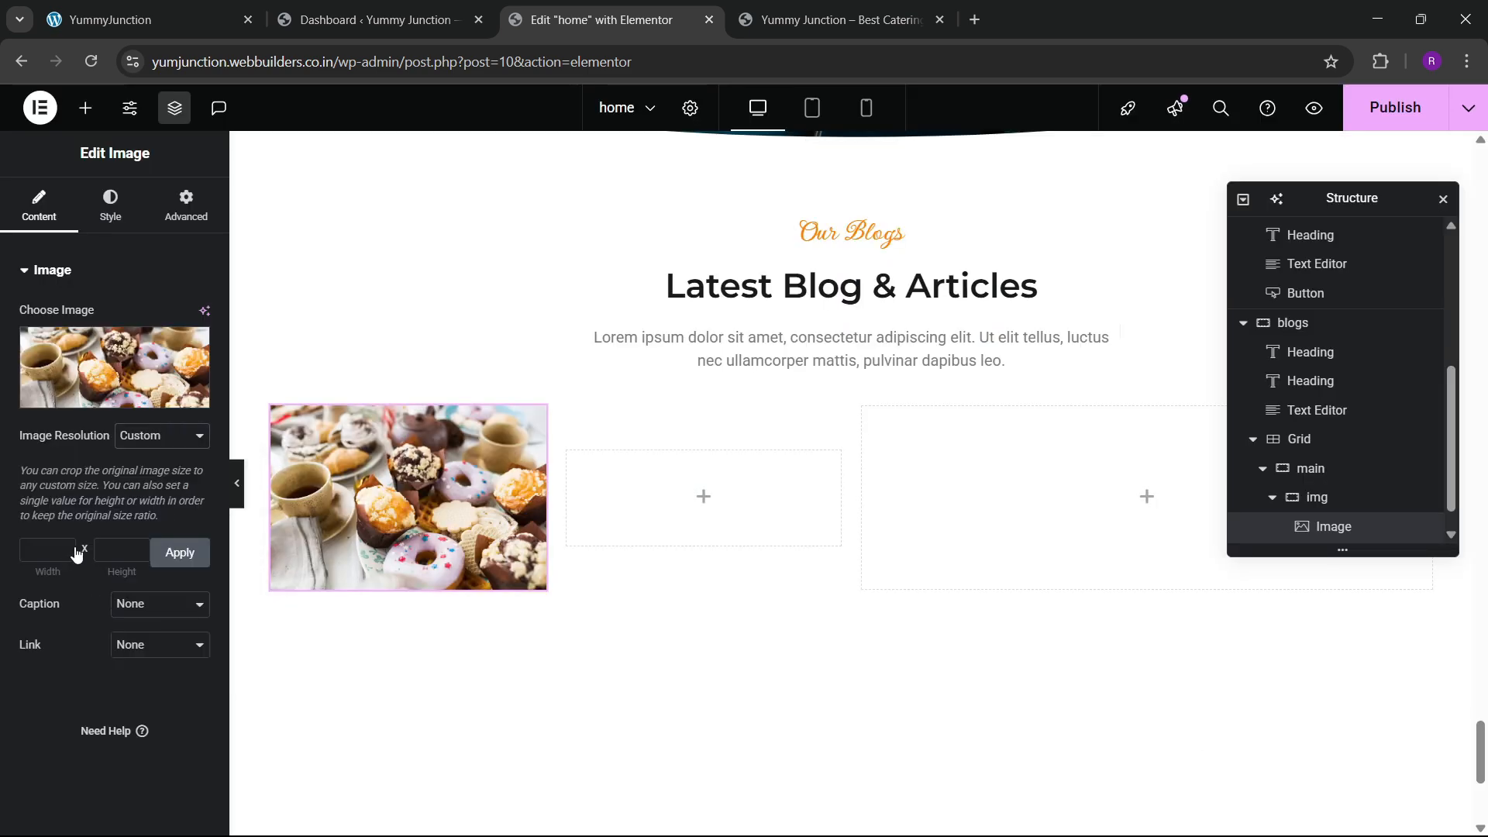
{"action": "left_click", "coordinate": [62, 554]}
{"action": "left_click", "coordinate": [175, 553]}
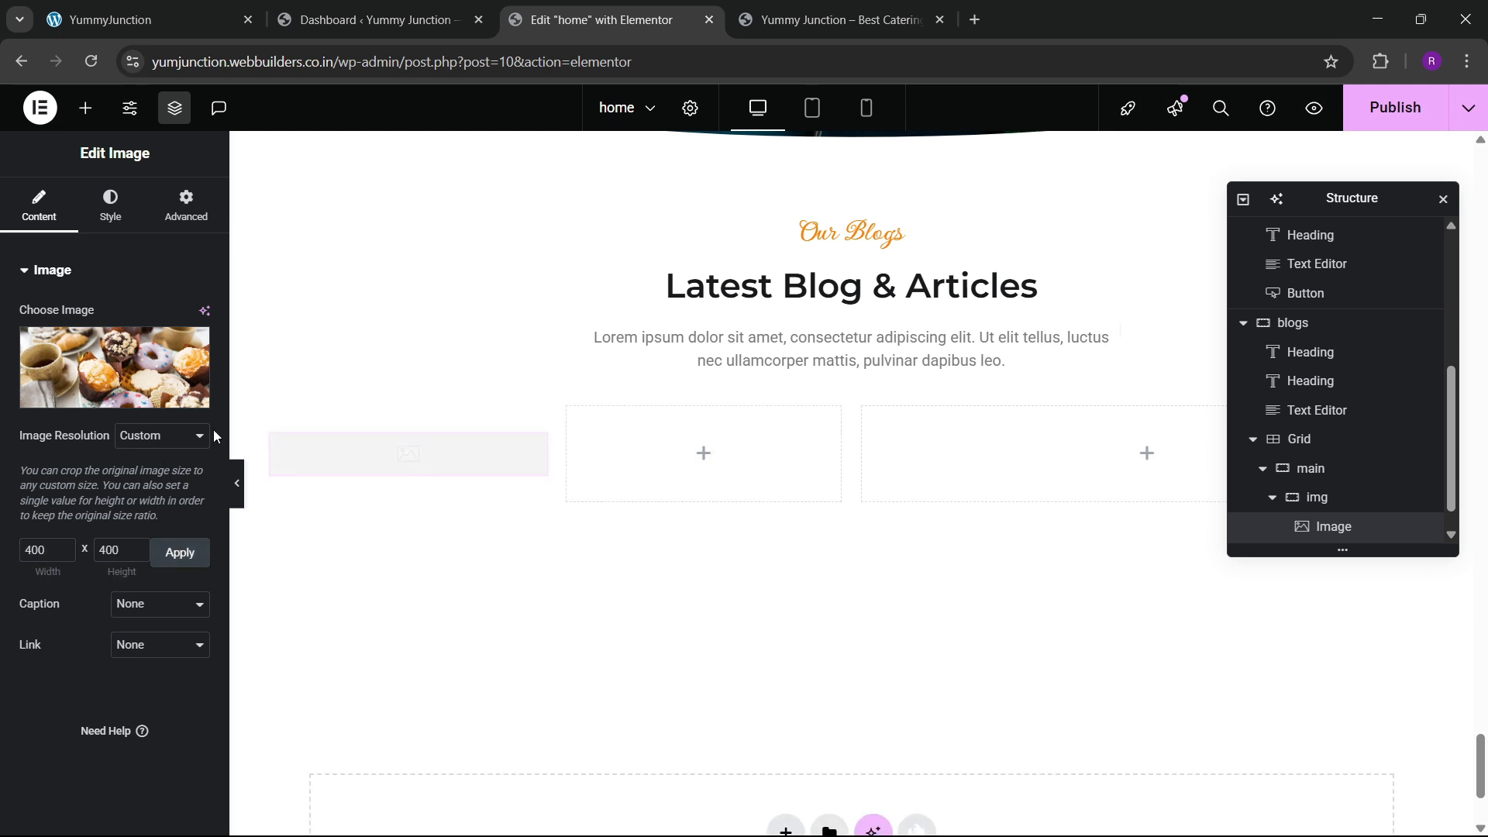
{"action": "left_click", "coordinate": [243, 6]}
{"action": "key", "text": "ctrl+3"}
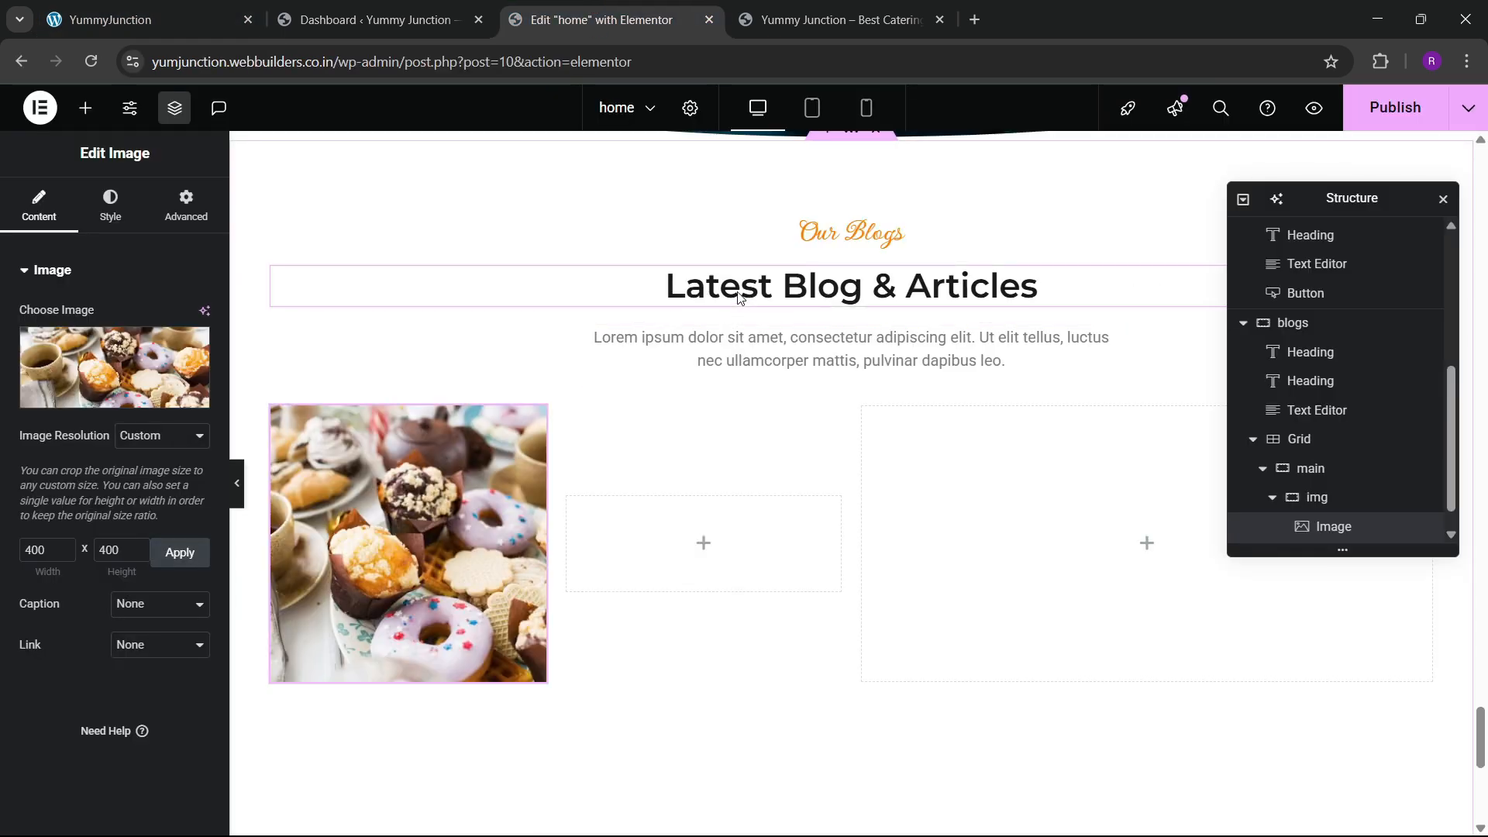
Copy the Latest Blog & Articles section heading and paste it into the card's content container
{"action": "right_click", "coordinate": [737, 293]}
{"action": "left_click", "coordinate": [789, 395]}
{"action": "right_click", "coordinate": [617, 513]}
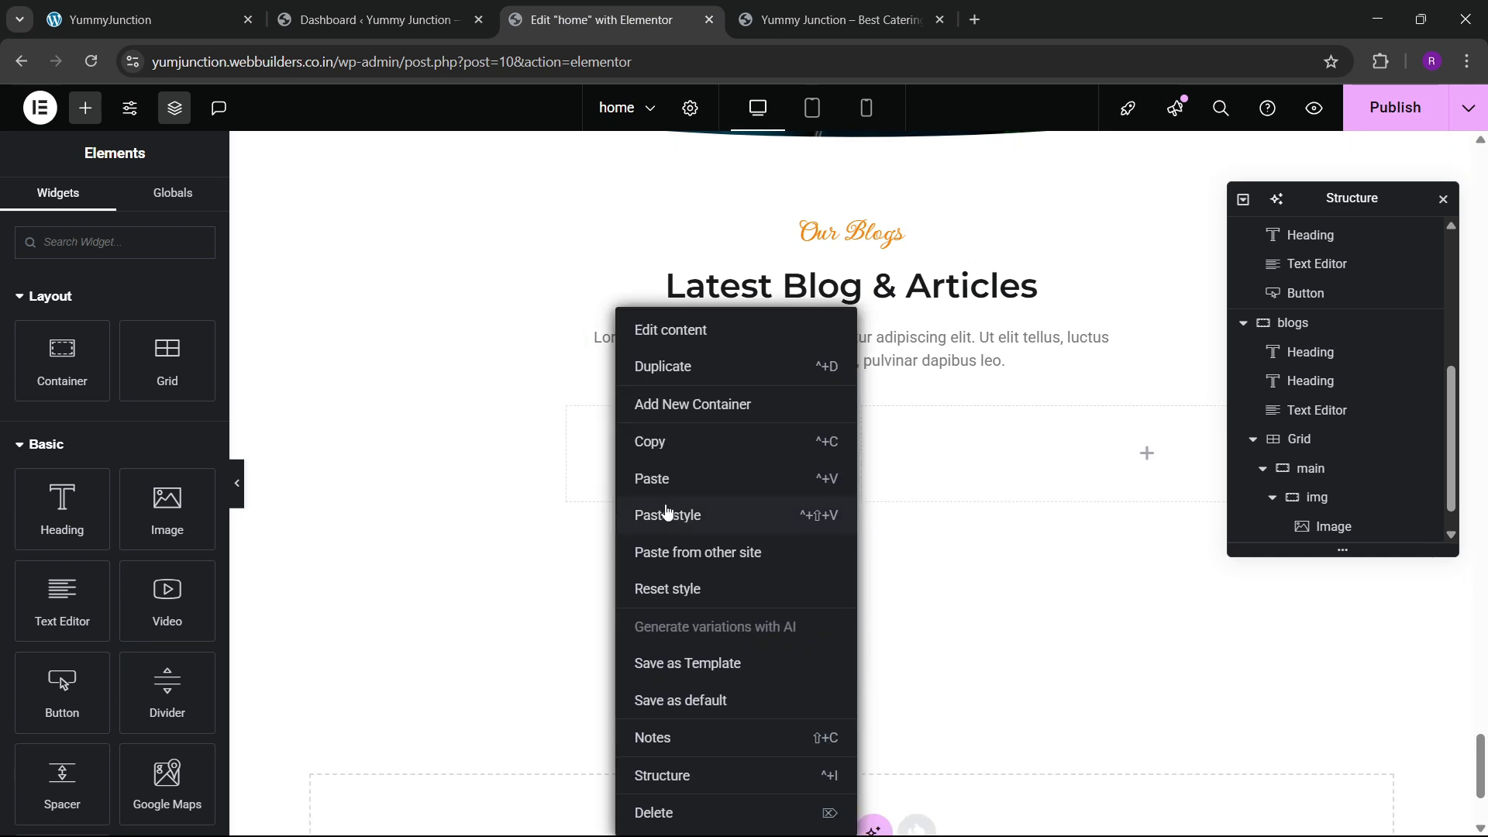
{"action": "left_click", "coordinate": [655, 478]}
Align the card heading left, set its font size to 21 px, and compare it with the reference card
{"action": "left_click", "coordinate": [110, 205]}
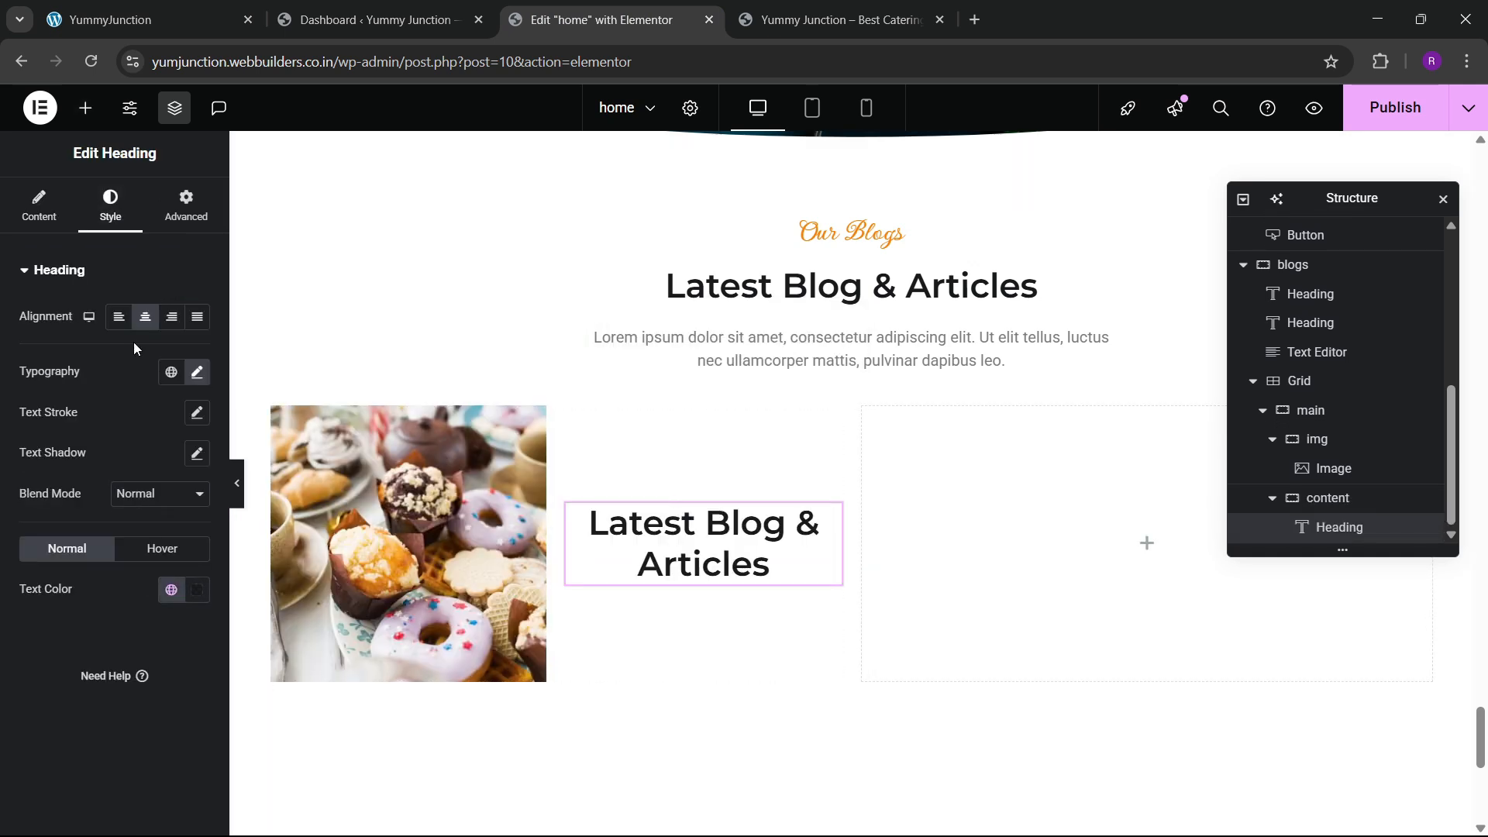
{"action": "left_click", "coordinate": [125, 324]}
{"action": "left_click", "coordinate": [198, 375]}
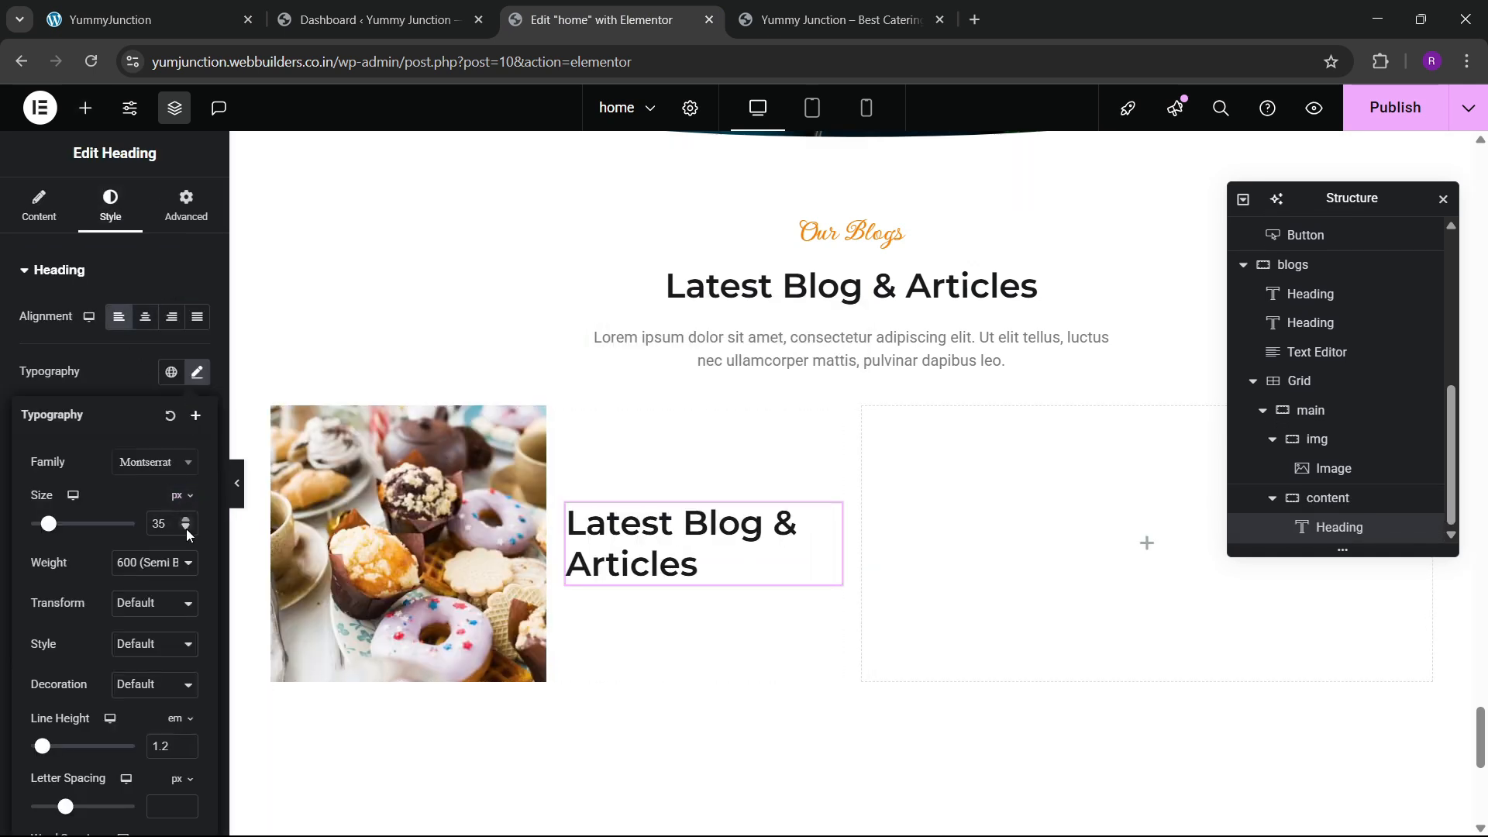
{"action": "left_click", "coordinate": [186, 530]}
{"action": "left_click", "coordinate": [186, 529]}
{"action": "left_click", "coordinate": [186, 518]}
{"action": "left_click", "coordinate": [186, 518]}
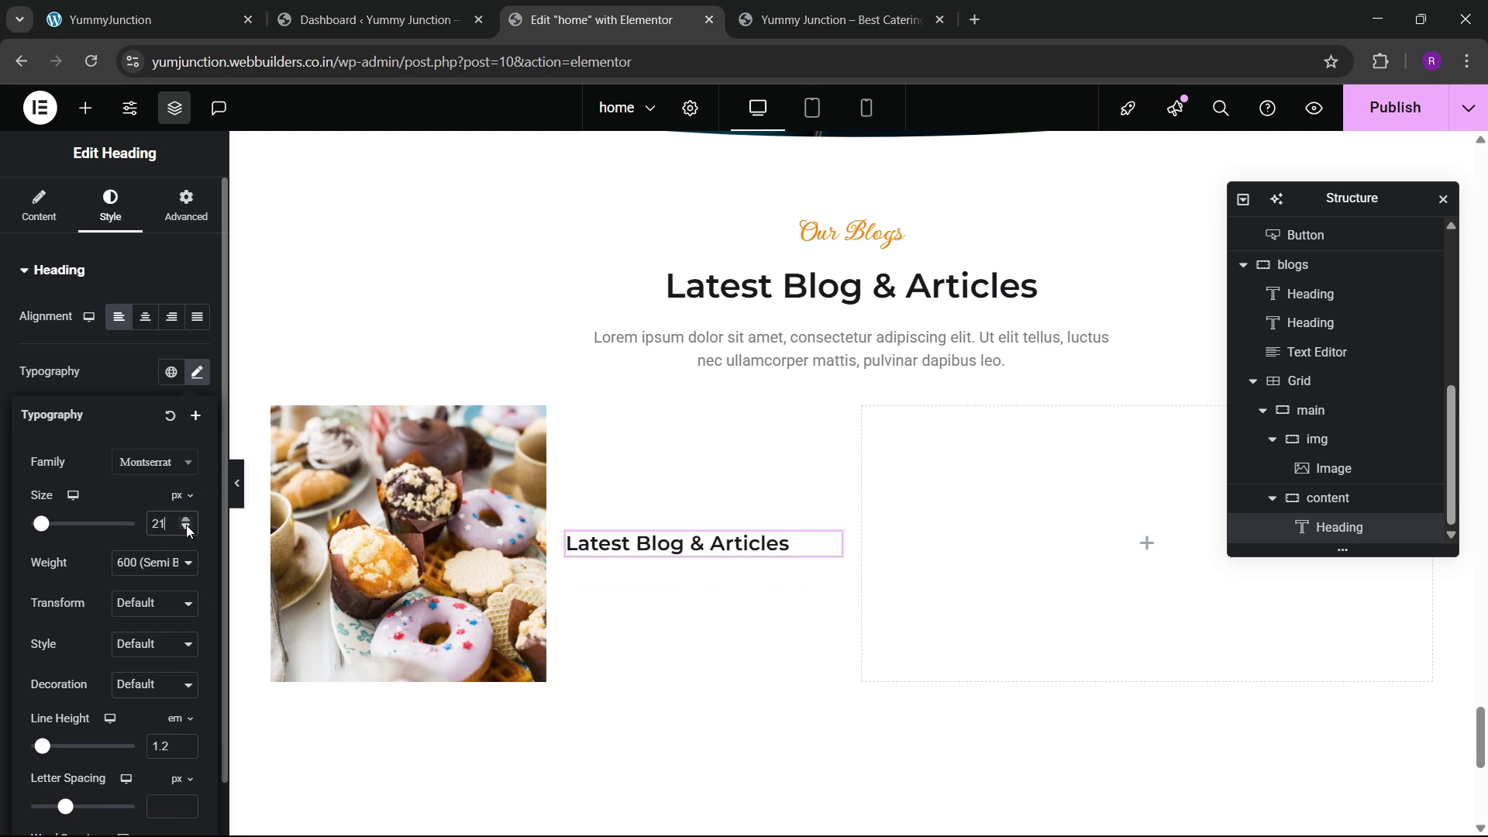
{"action": "left_click", "coordinate": [213, 6]}
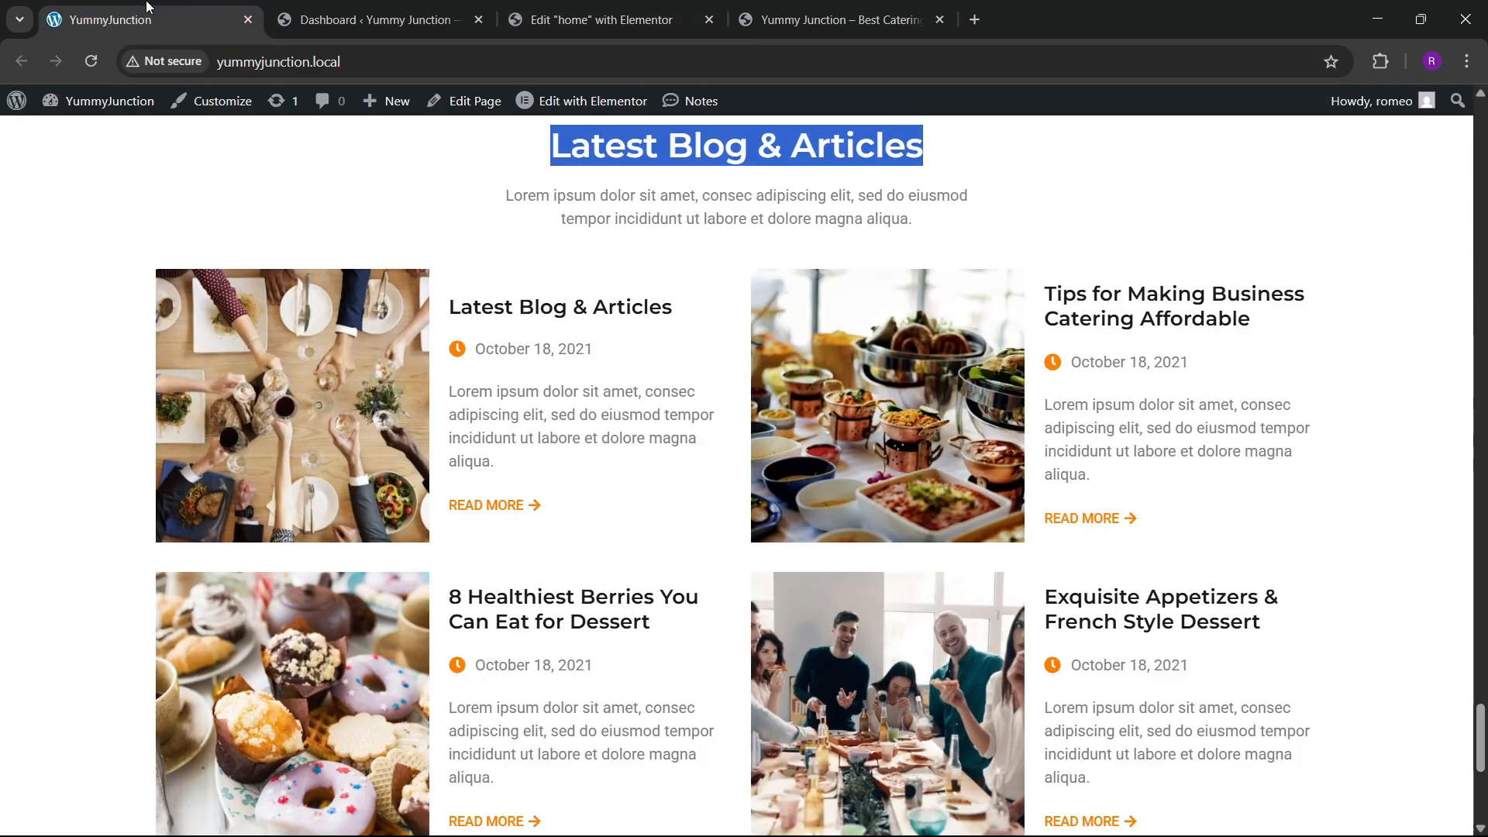
{"action": "left_click", "coordinate": [623, 6]}
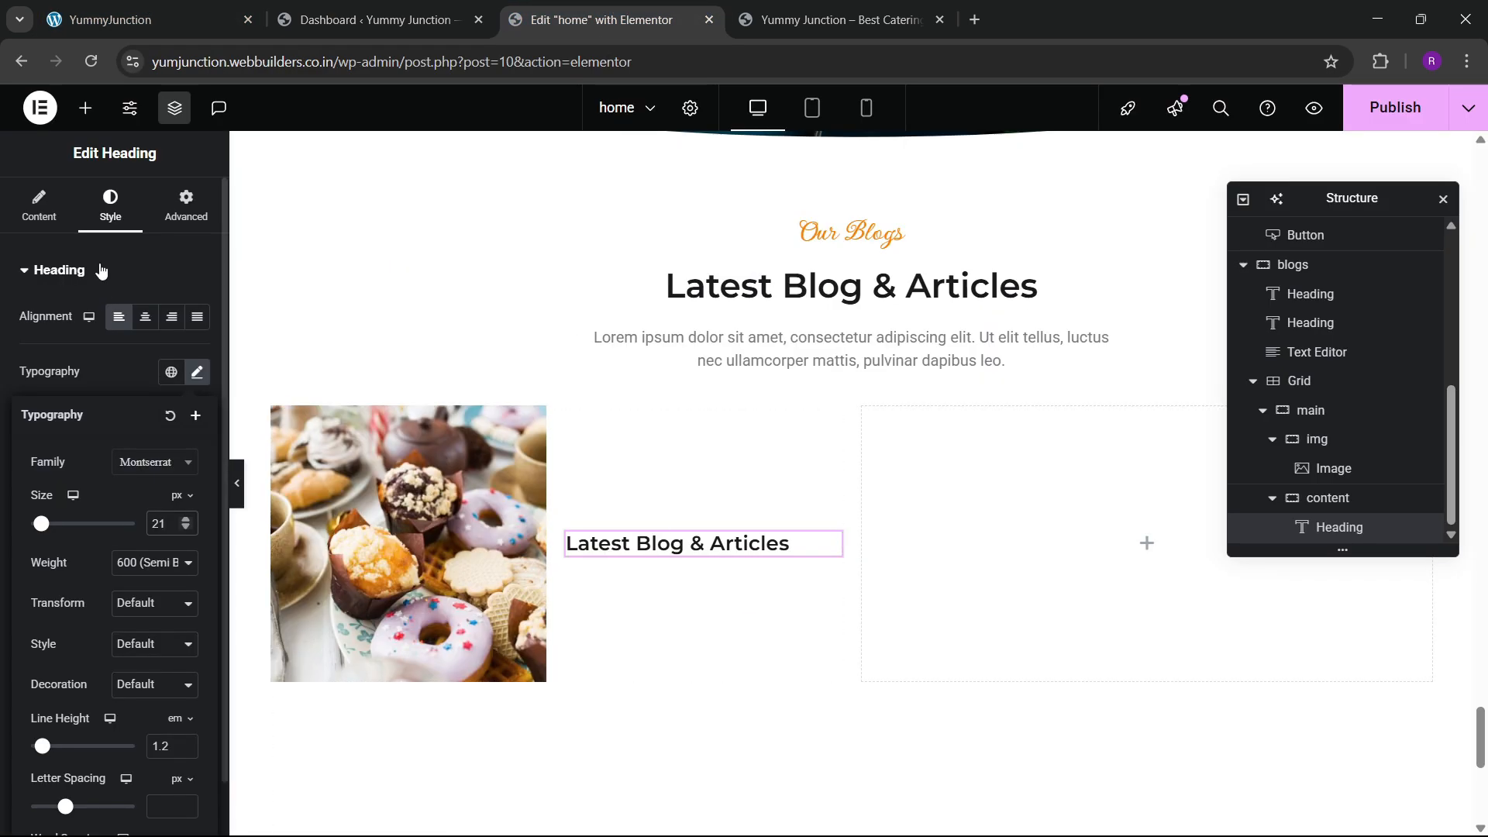
Add an Icon List below the card heading and remove its second and third items
{"action": "left_click", "coordinate": [85, 108]}
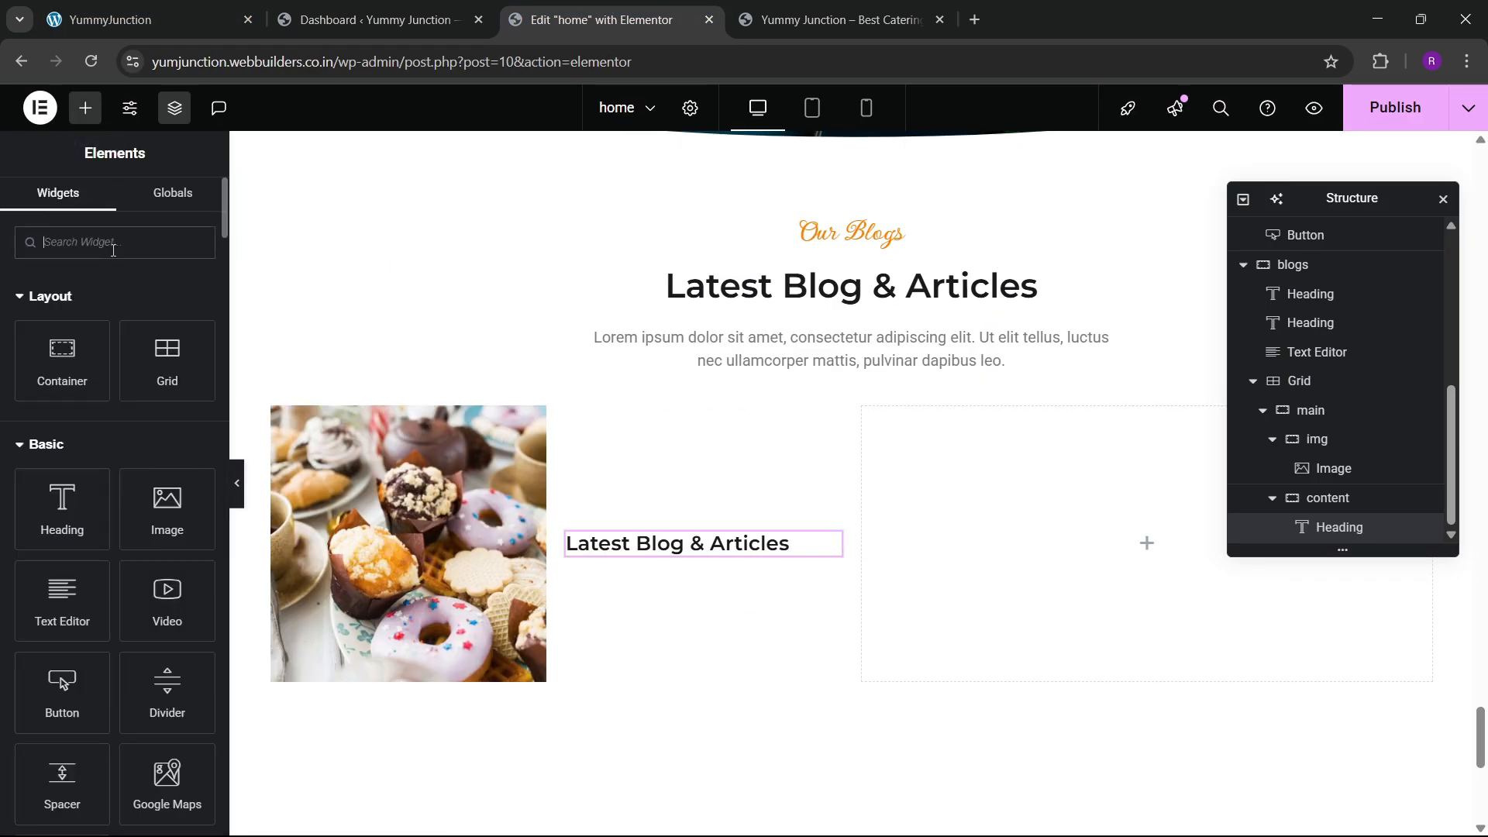
{"action": "type", "text": "list"}
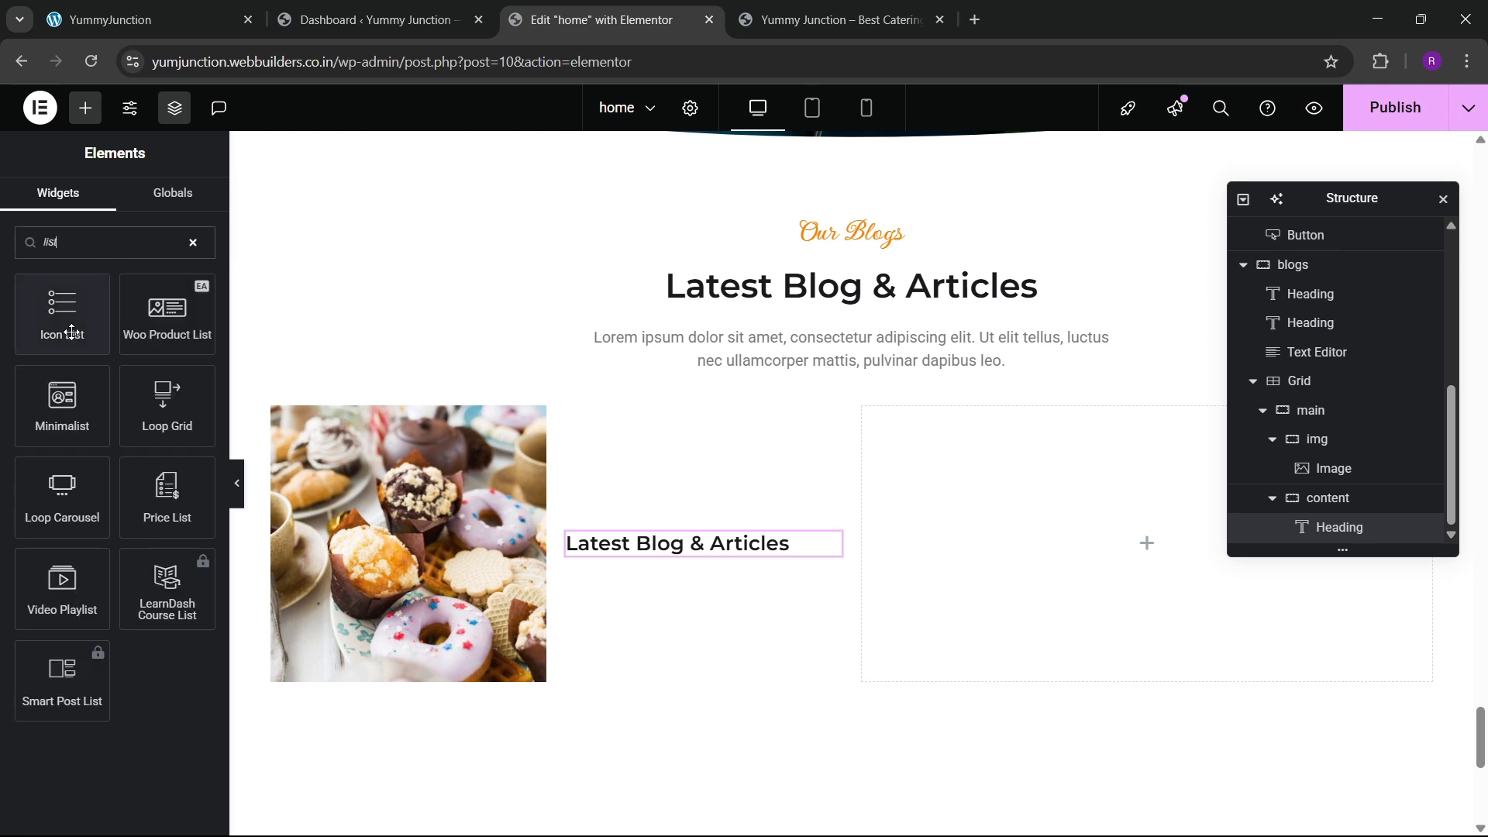
{"action": "left_click_drag", "start_coordinate": [62, 314], "coordinate": [659, 552]}
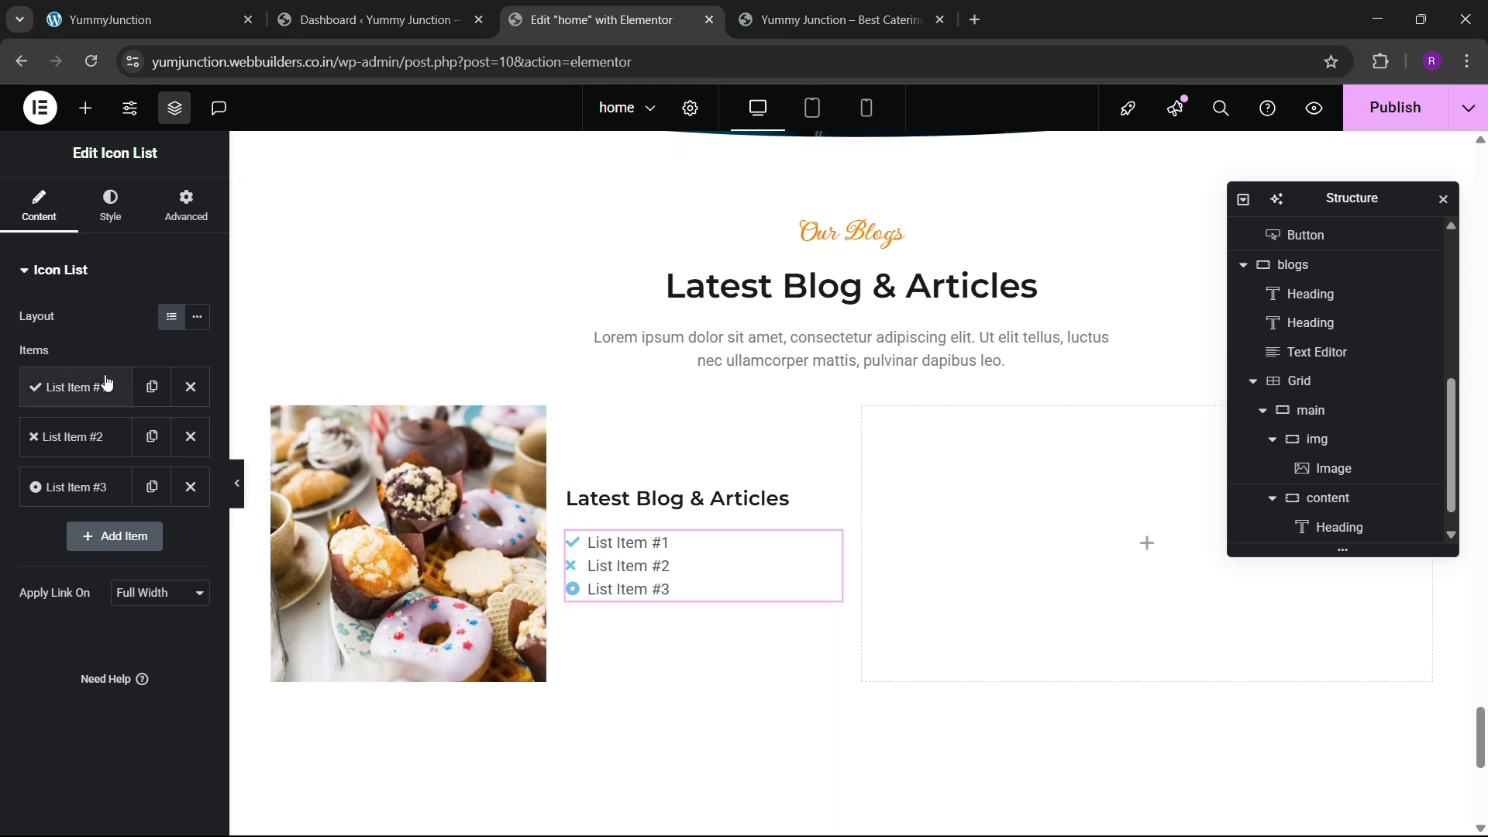
{"action": "left_click", "coordinate": [190, 436]}
{"action": "left_click", "coordinate": [190, 436]}
Change the remaining list item's icon to the solid Clock icon from the icon library
{"action": "left_click", "coordinate": [70, 387]}
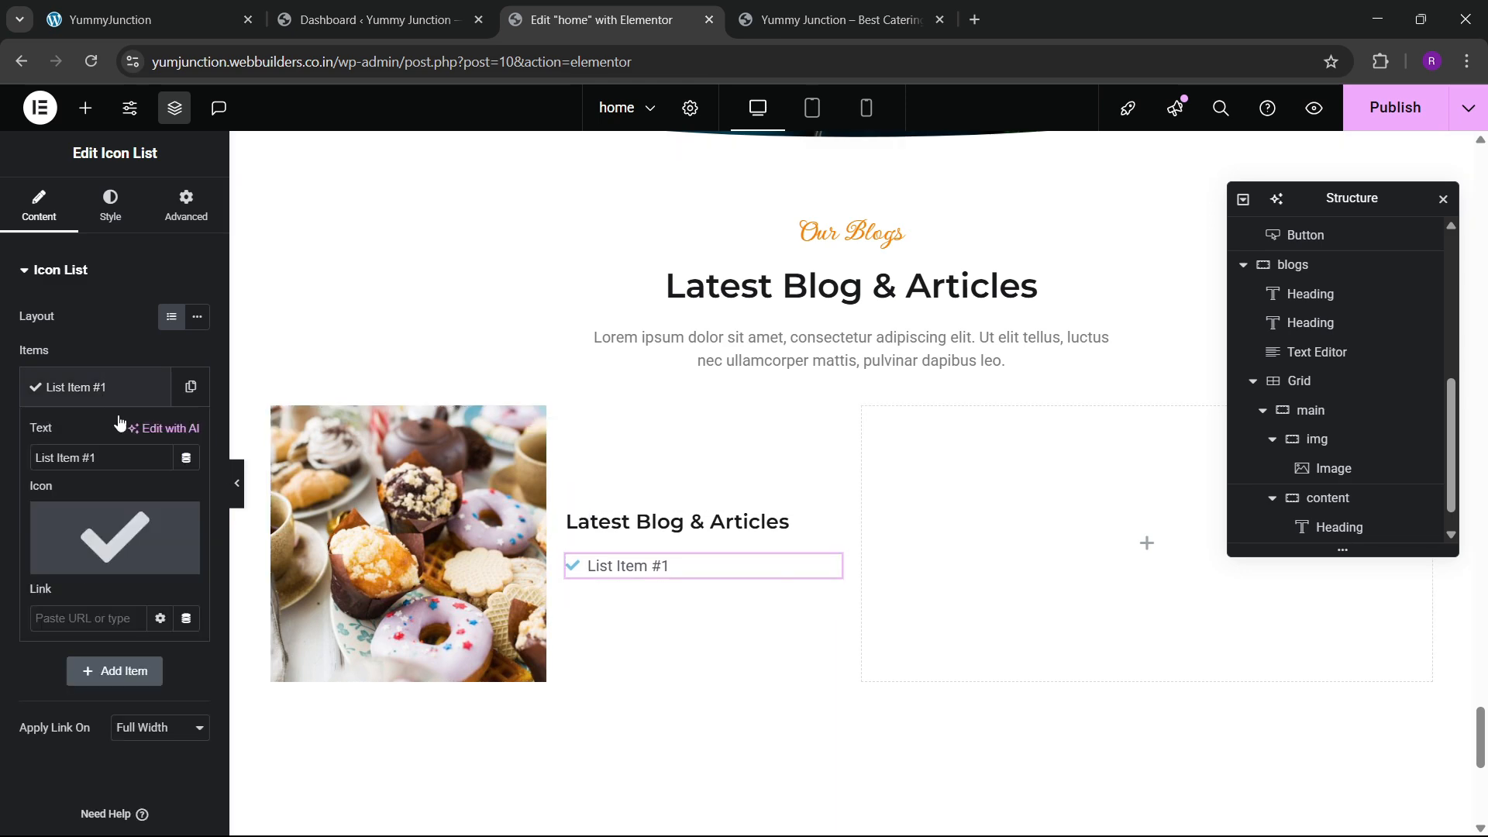
{"action": "left_click", "coordinate": [63, 558]}
{"action": "left_click", "coordinate": [626, 186]}
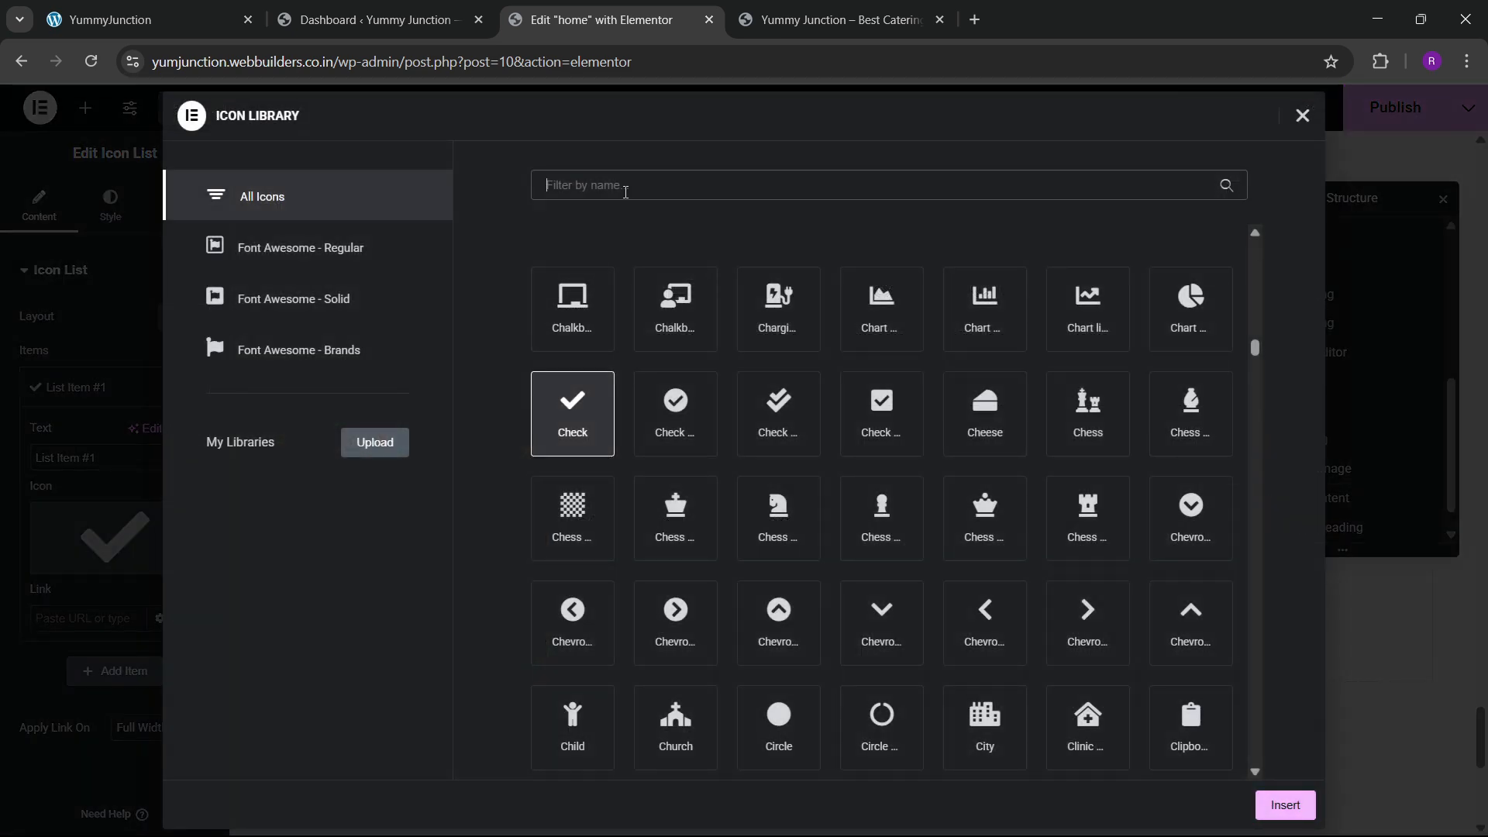
{"action": "type", "text": "clock"}
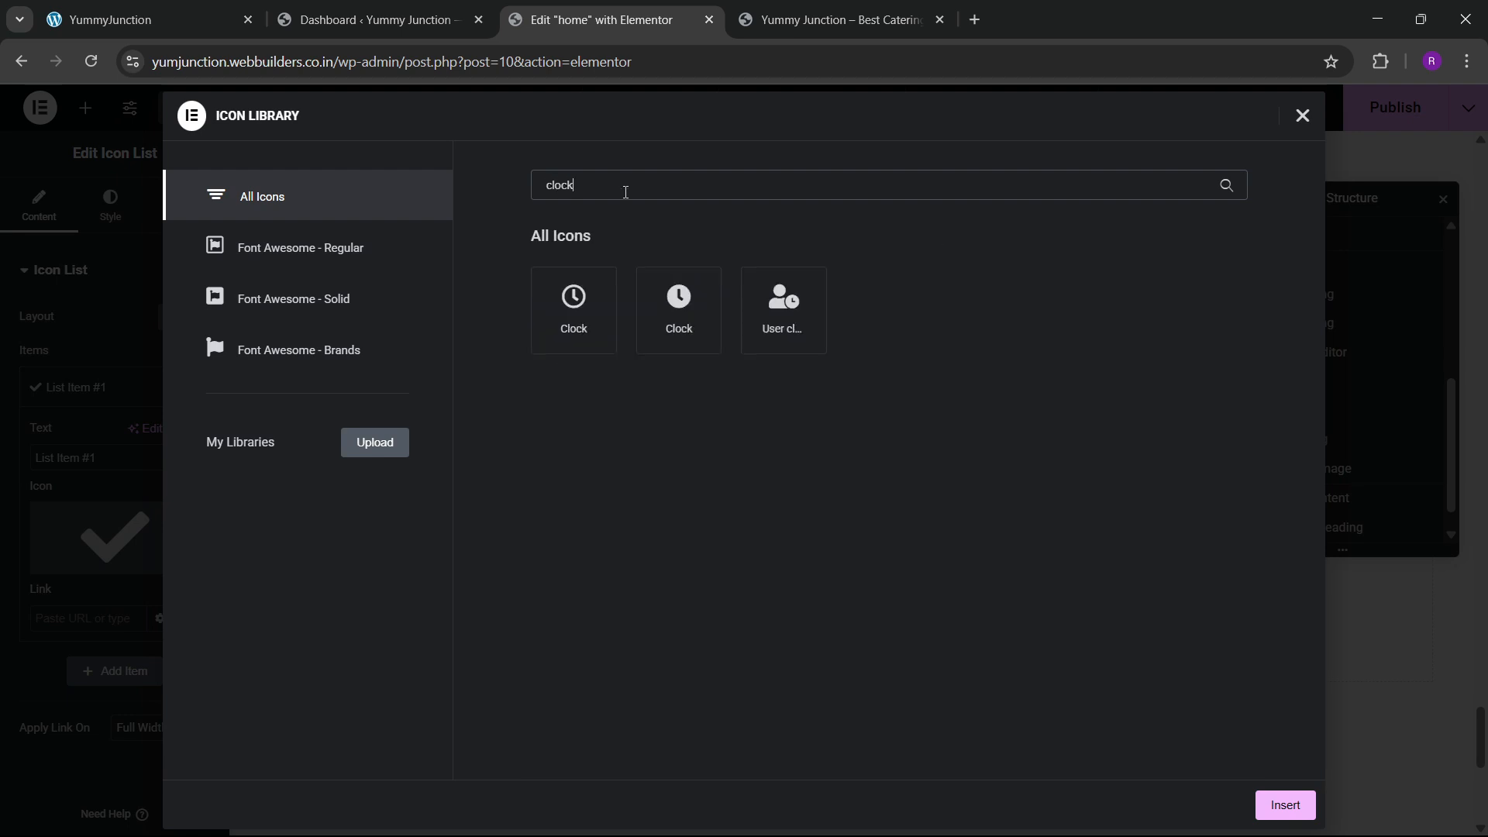
{"action": "left_click", "coordinate": [679, 310]}
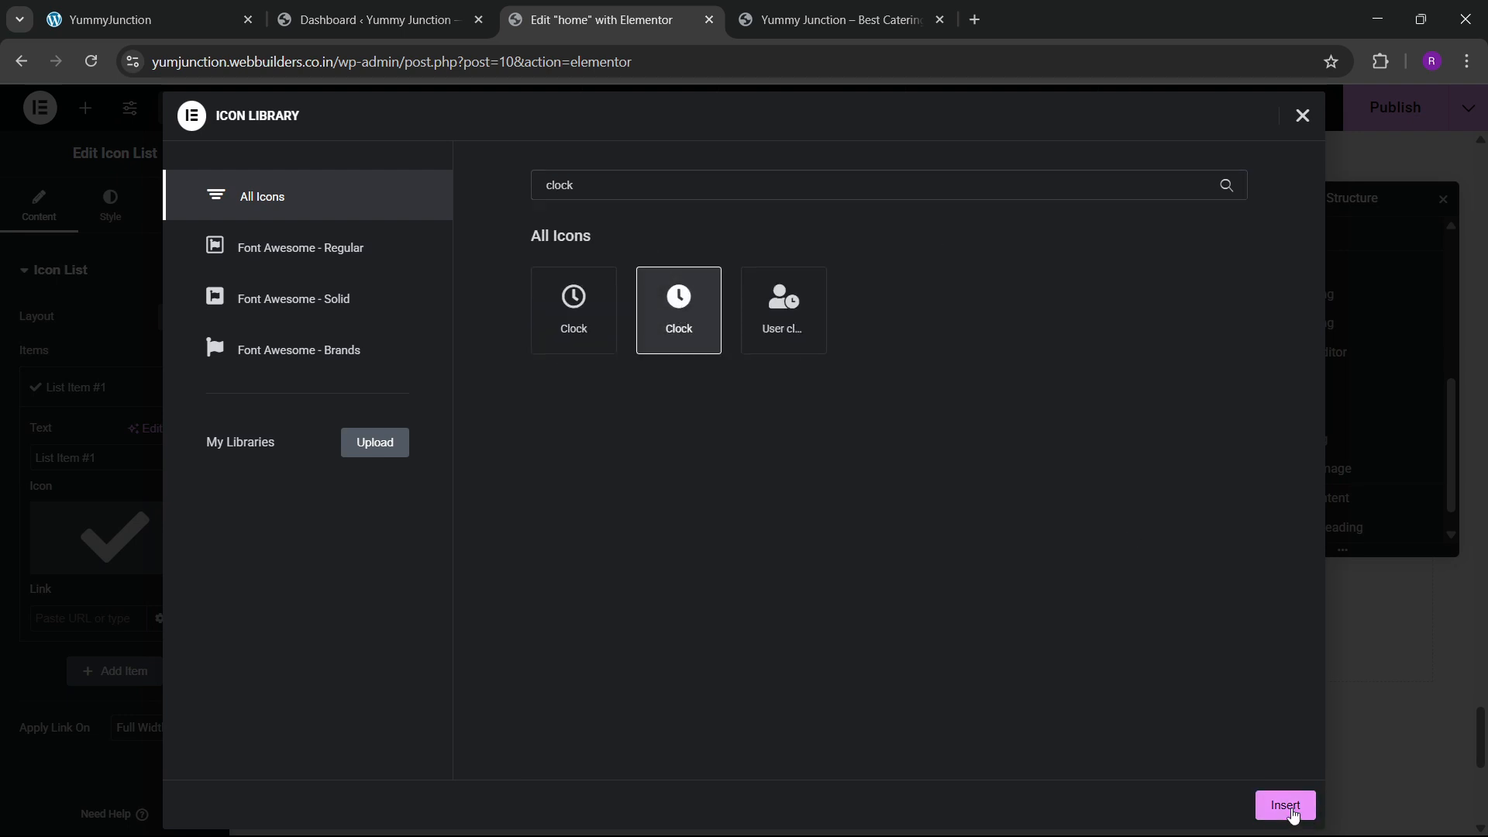
{"action": "left_click", "coordinate": [1286, 806]}
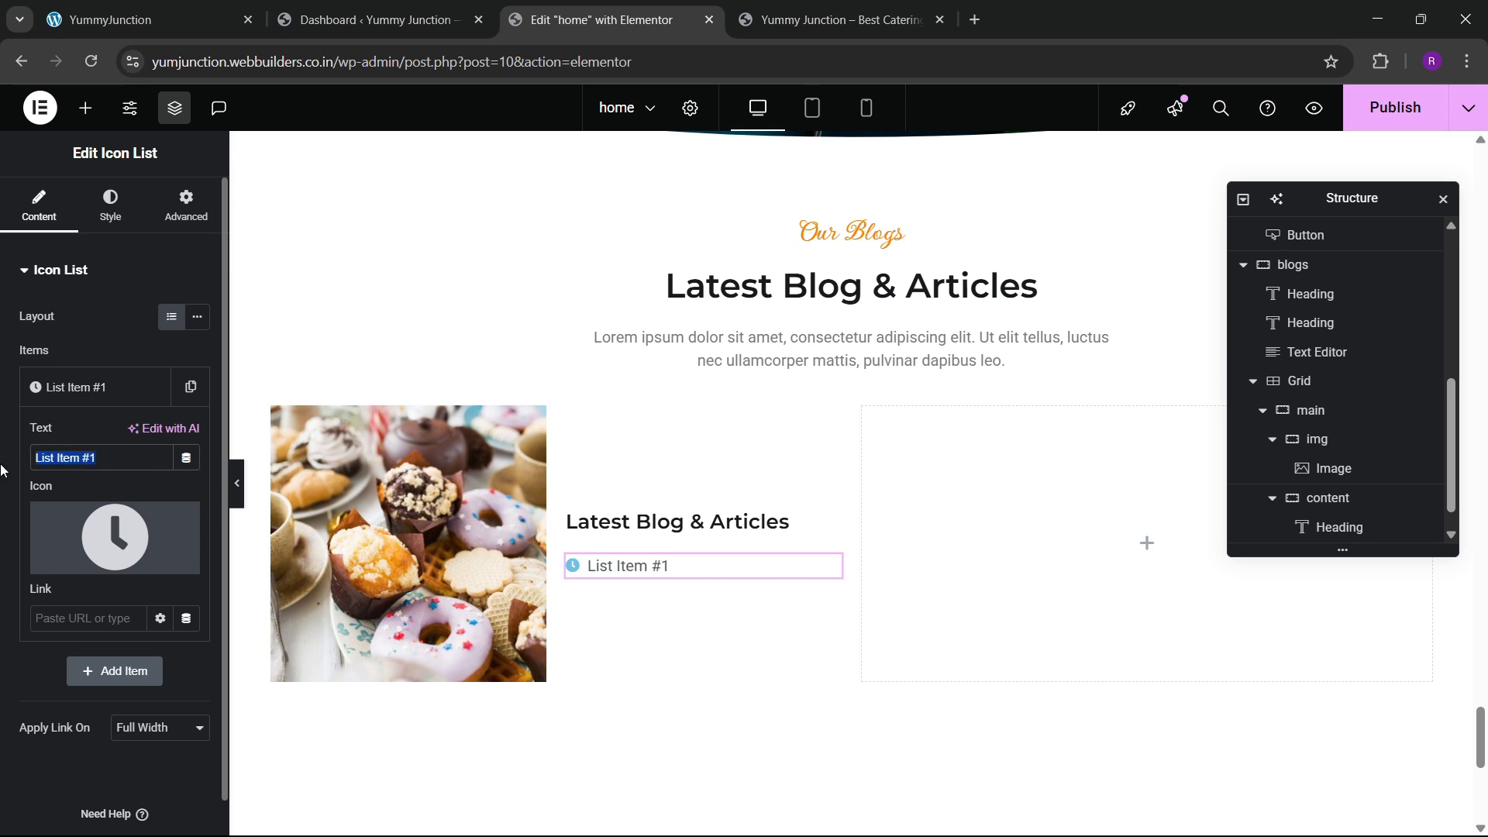
Copy the date from the reference card and set the icon list item's text to October 18, 2025
{"action": "left_click", "coordinate": [198, 8]}
{"action": "left_click_drag", "start_coordinate": [470, 362], "coordinate": [627, 359]}
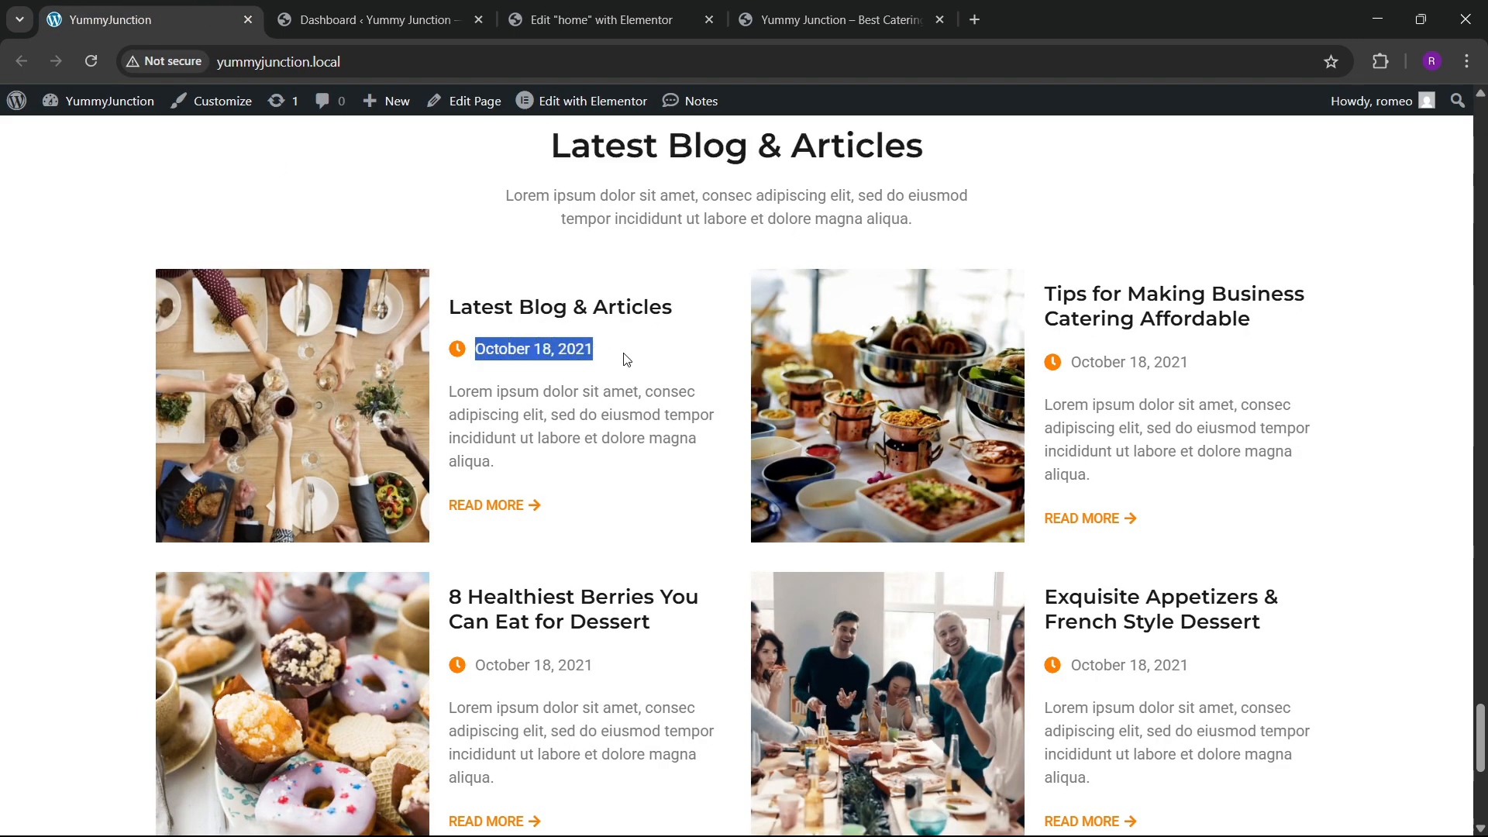
{"action": "left_click", "coordinate": [597, 19]}
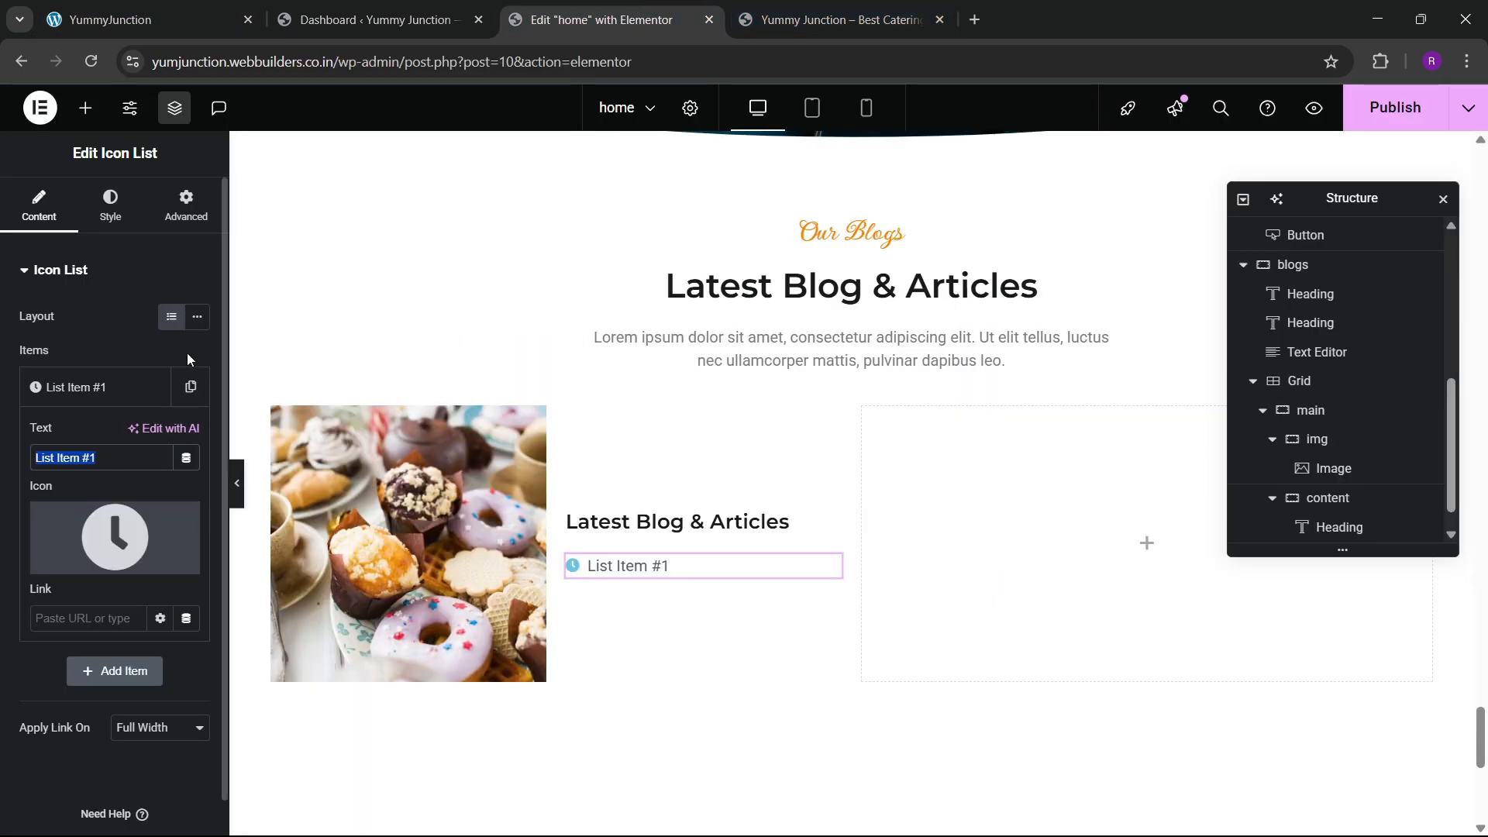
{"action": "triple_click", "coordinate": [91, 459]}
{"action": "key", "text": "ctrl+v"}
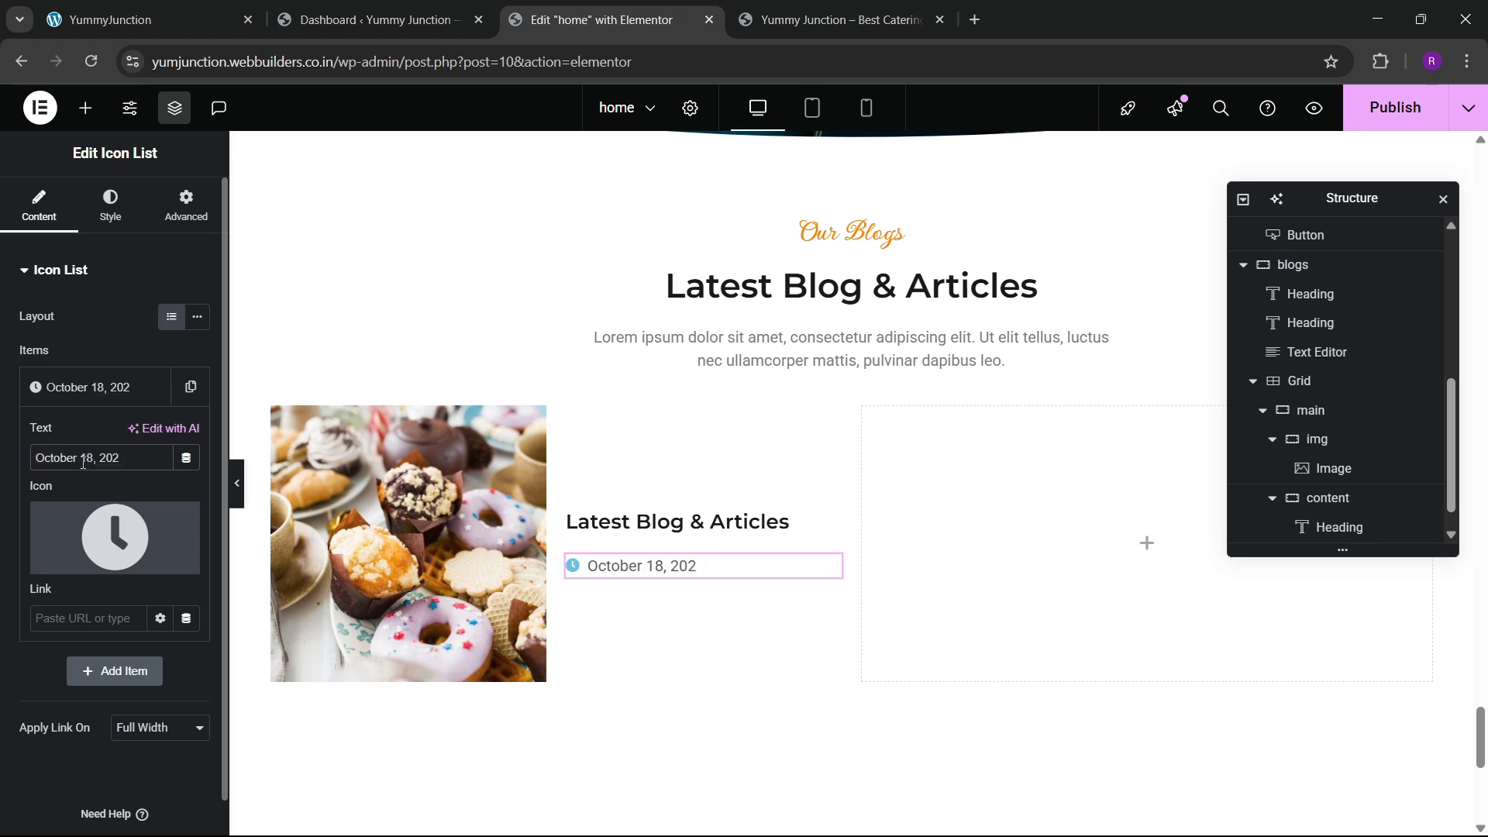
{"action": "left_click", "coordinate": [87, 387]}
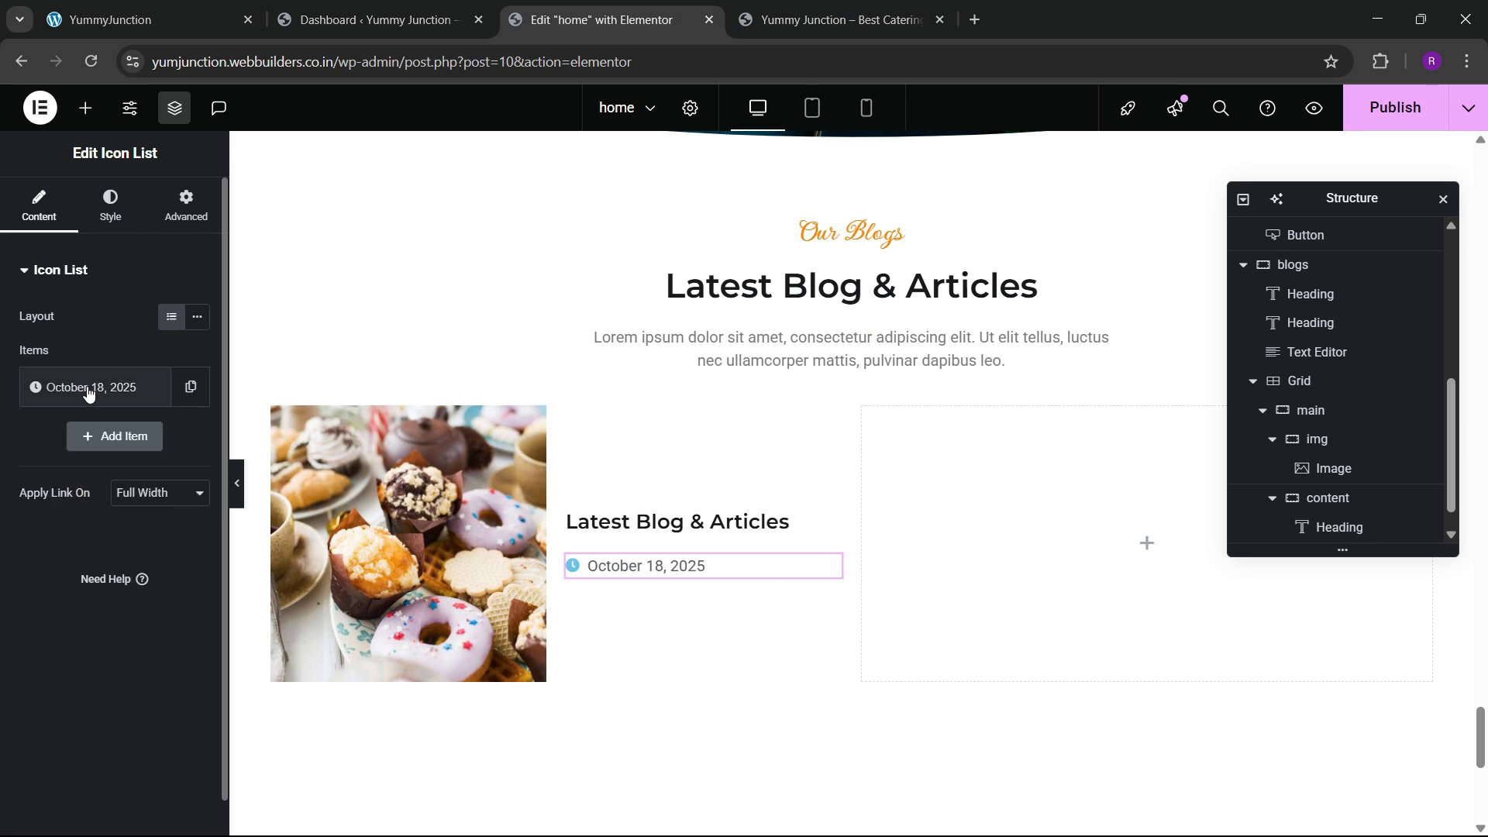
Give the date's clock icon the orange global color and set its size to 20 px
{"action": "left_click", "coordinate": [110, 217]}
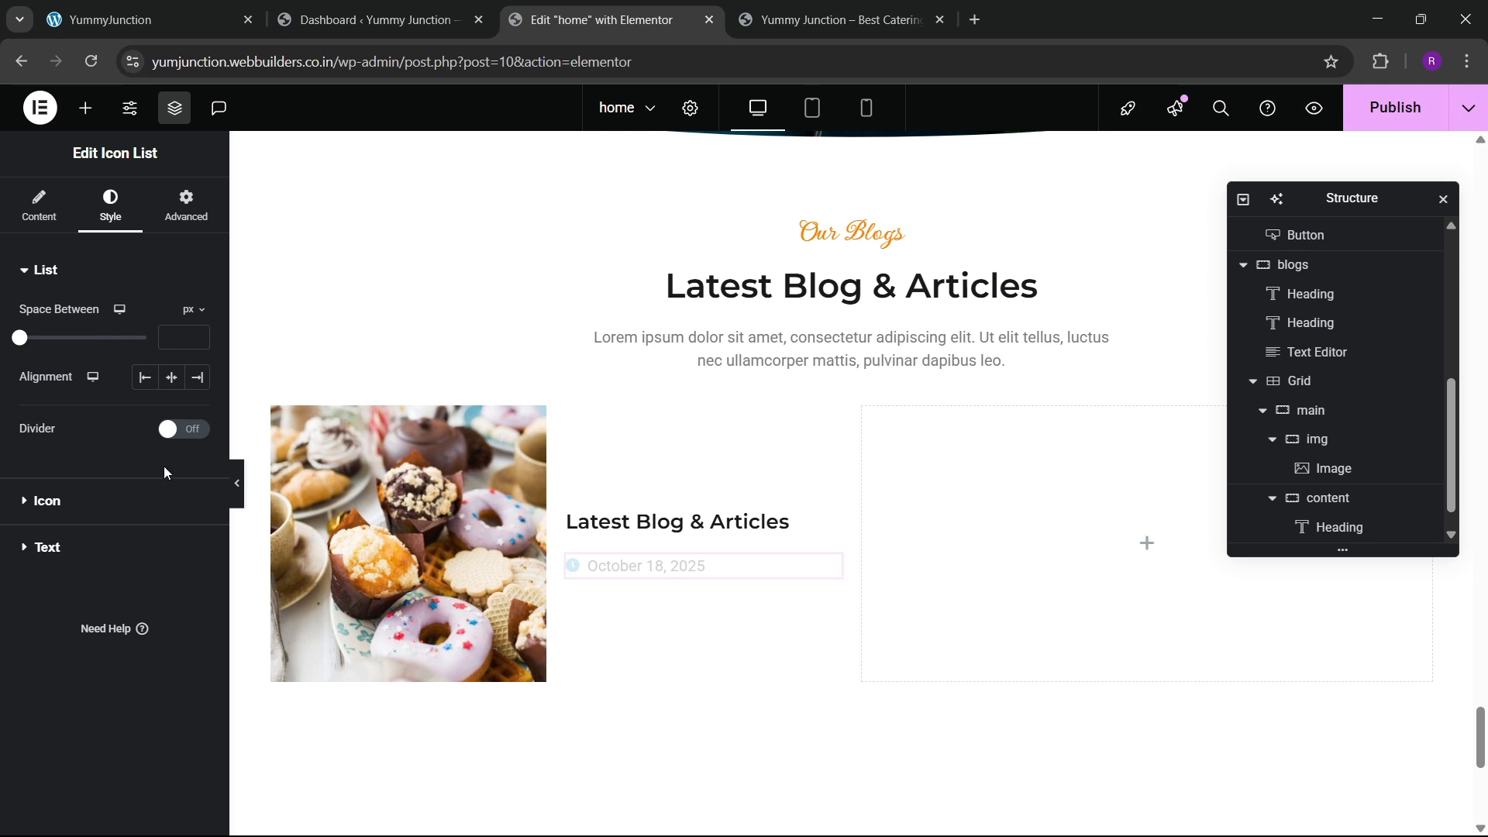
{"action": "left_click", "coordinate": [116, 500]}
{"action": "left_click", "coordinate": [172, 403]}
{"action": "left_click", "coordinate": [96, 640]}
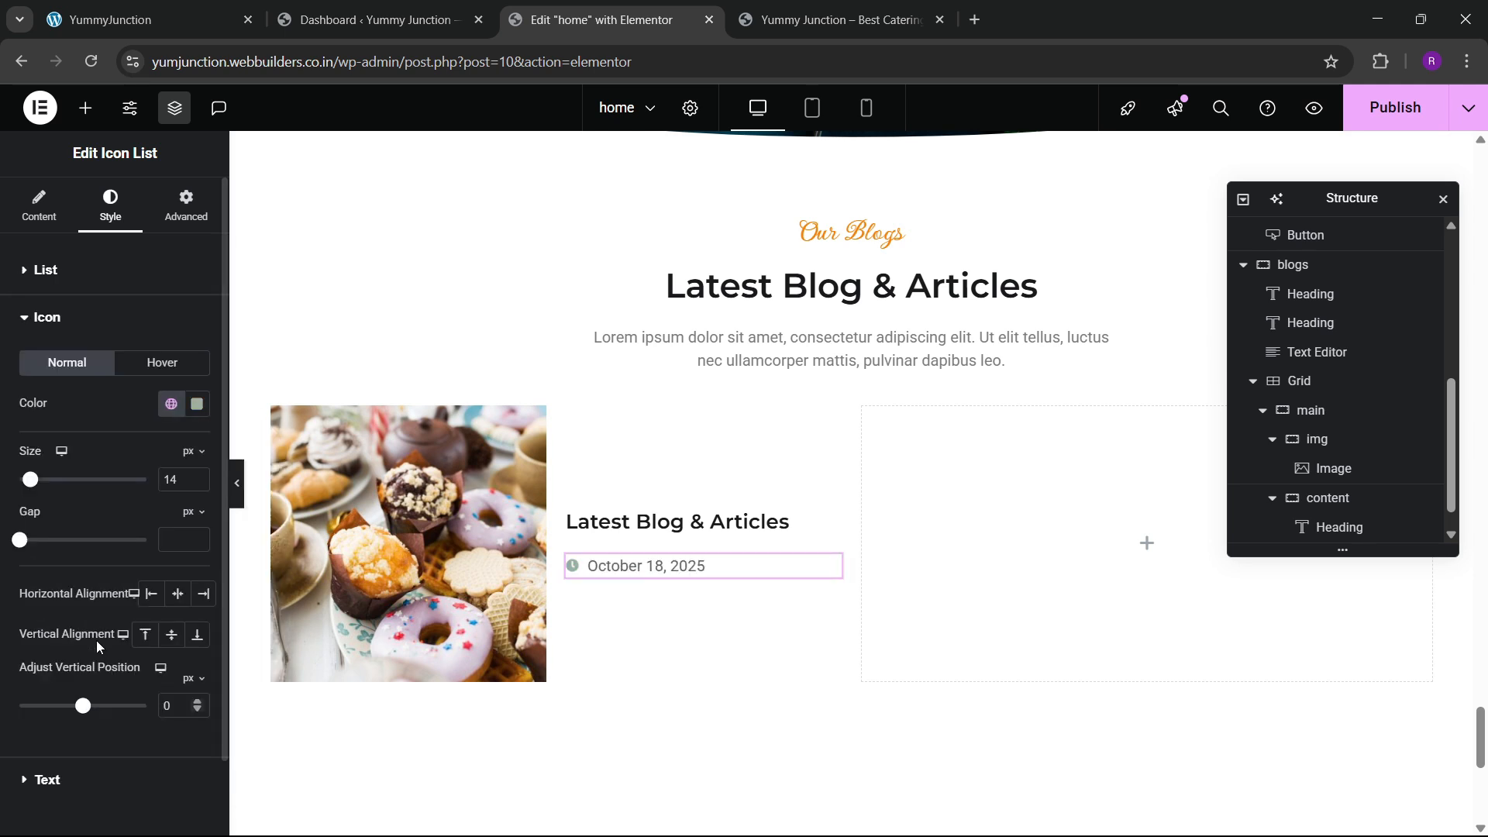
{"action": "left_click", "coordinate": [198, 475]}
{"action": "left_click", "coordinate": [197, 482]}
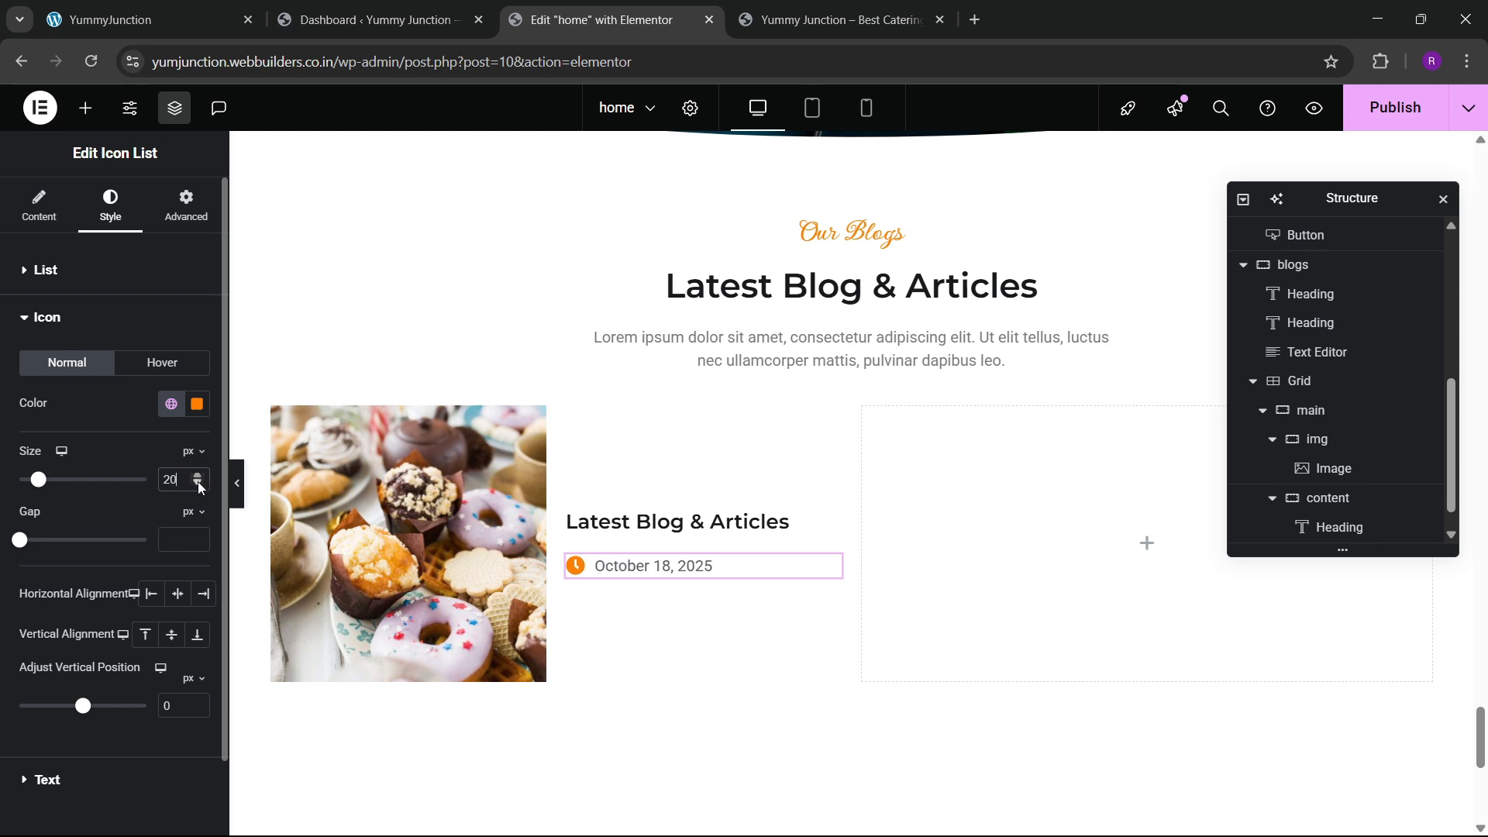
Apply the lighter gray global color to the date text and check the reference page
{"action": "left_click", "coordinate": [57, 788]}
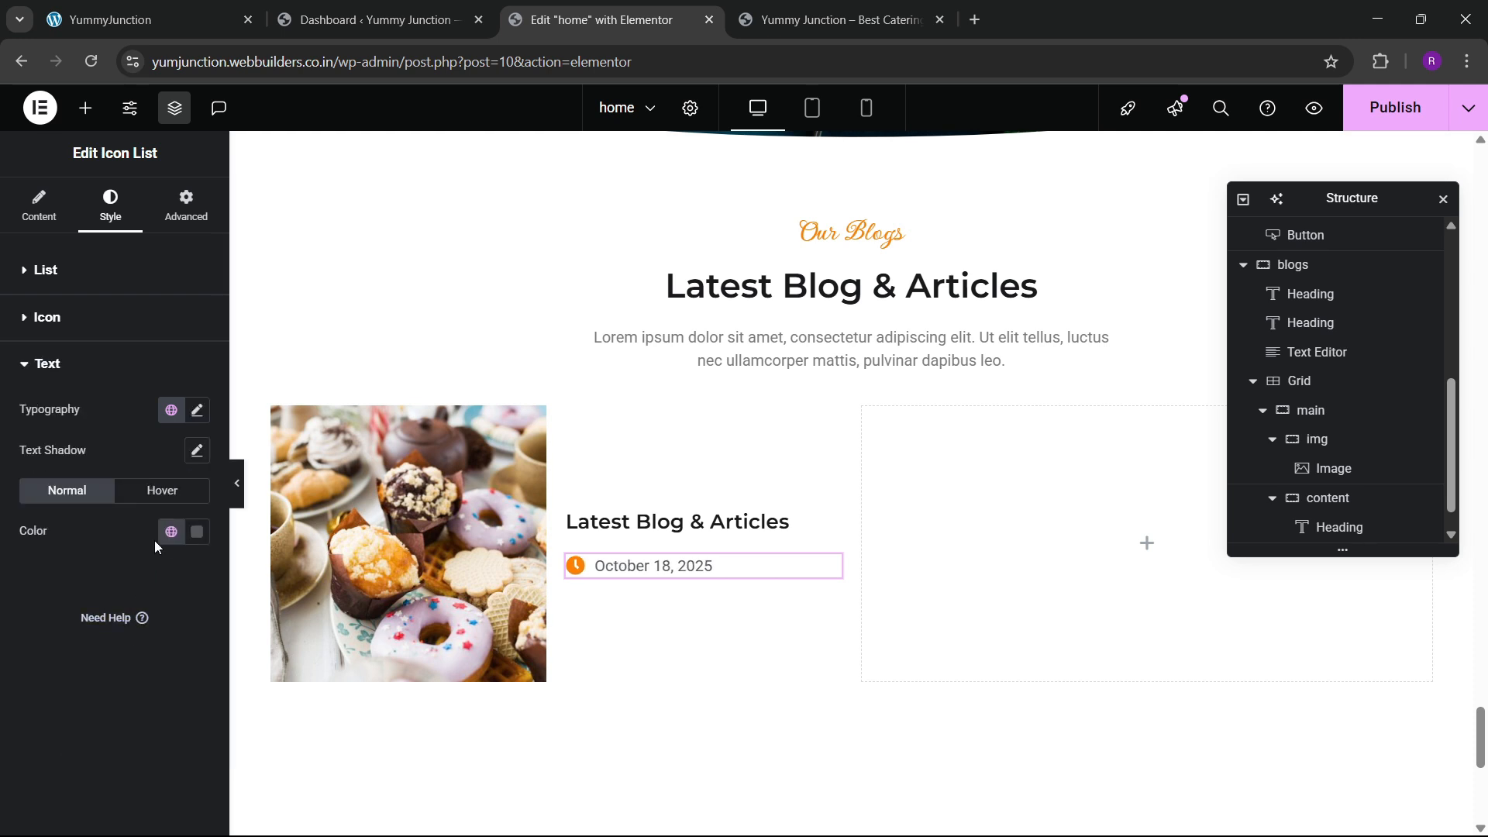
{"action": "left_click", "coordinate": [172, 531]}
{"action": "left_click", "coordinate": [91, 448]}
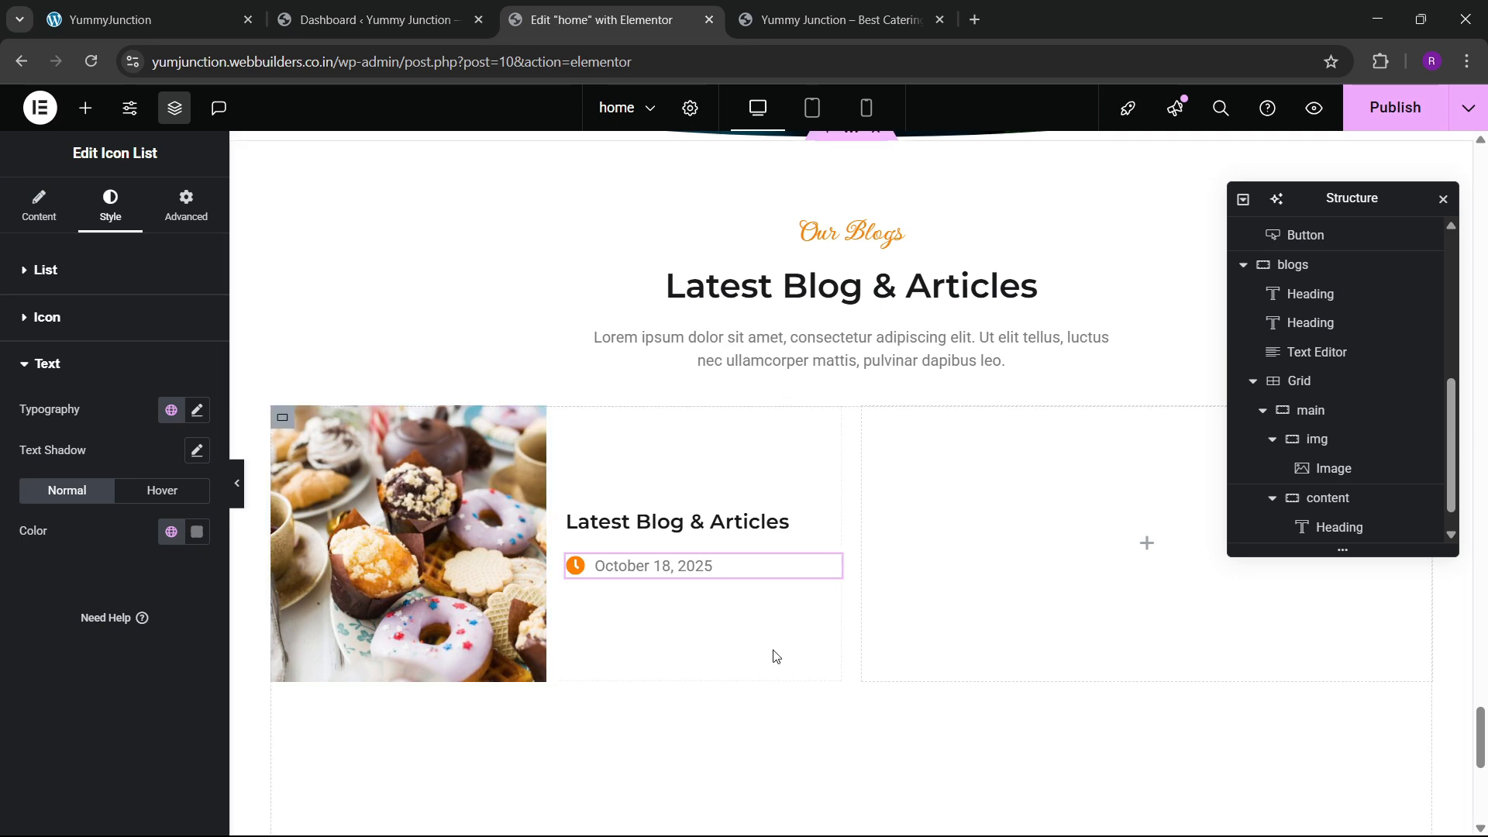
{"action": "left_click", "coordinate": [109, 19]}
{"action": "left_click", "coordinate": [787, 7]}
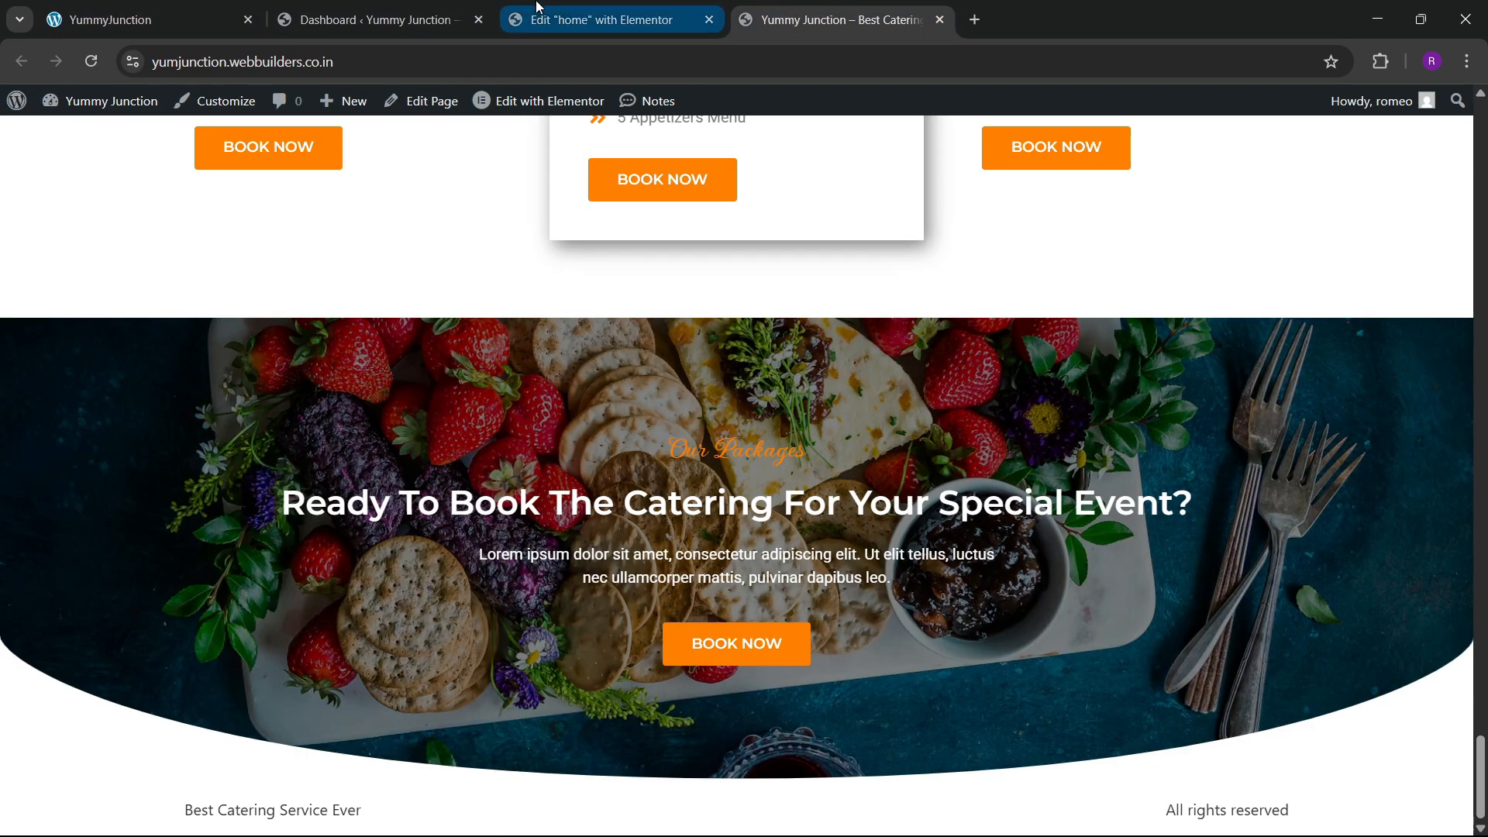
{"action": "left_click", "coordinate": [538, 8]}
Copy the blog section's description text and paste it below the date in the article card
{"action": "right_click", "coordinate": [843, 351]}
{"action": "left_click", "coordinate": [892, 444]}
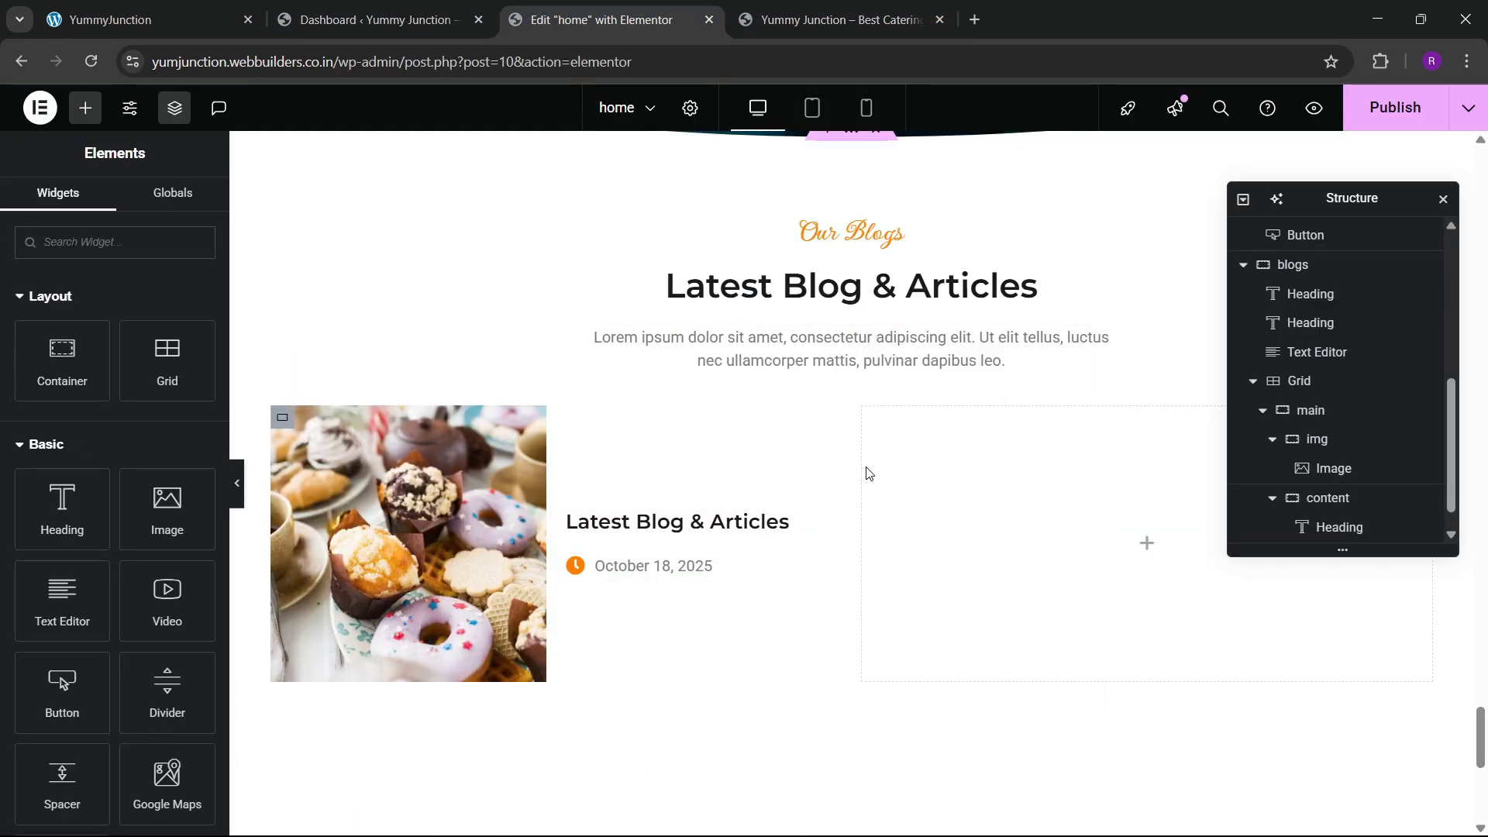
{"action": "right_click", "coordinate": [651, 565]}
{"action": "left_click", "coordinate": [733, 514]}
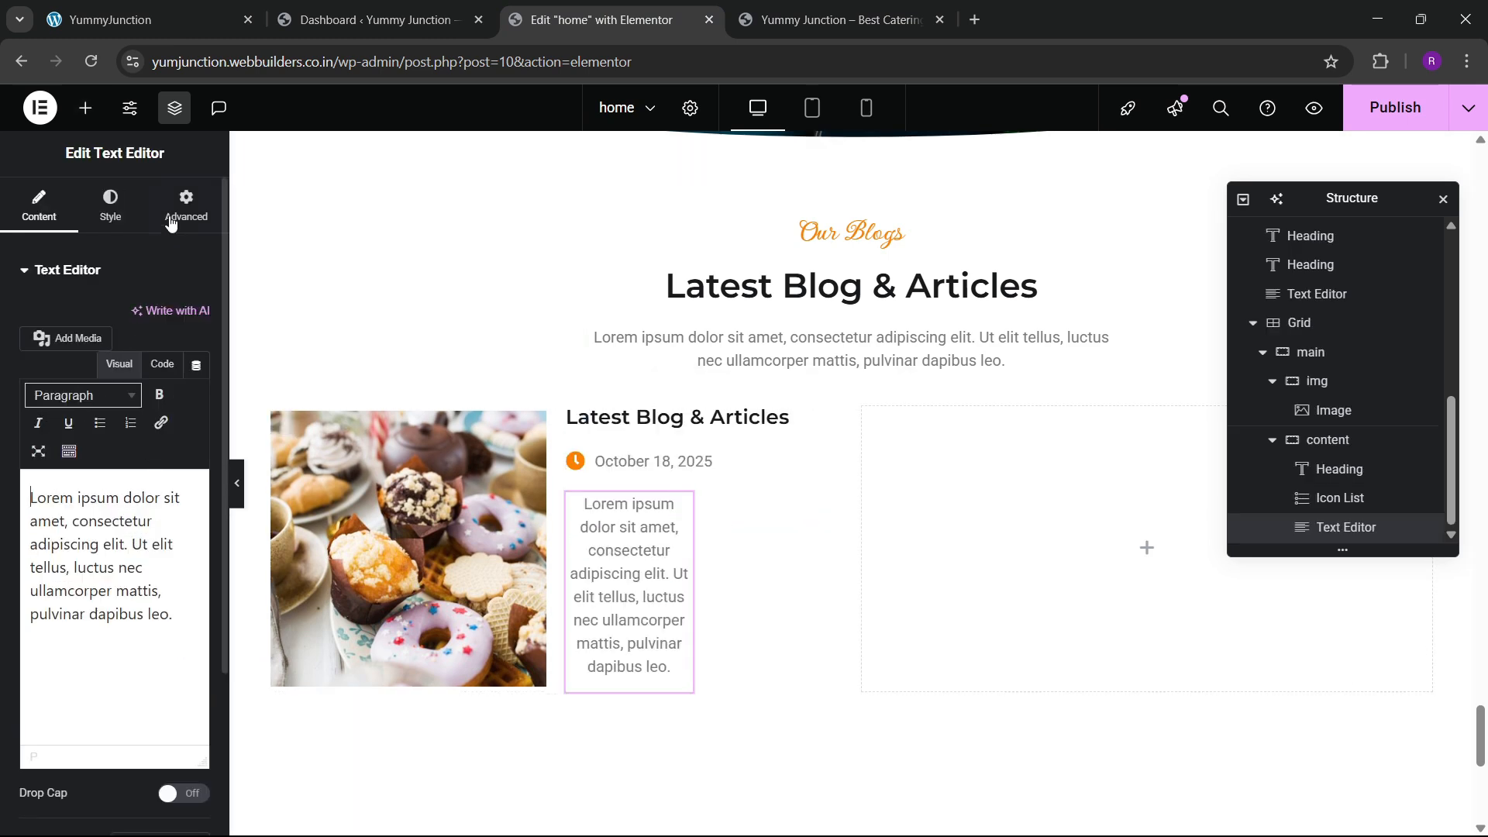
Set the pasted card description to full width and align its text left
{"action": "left_click", "coordinate": [186, 206]}
{"action": "left_click", "coordinate": [130, 476]}
{"action": "left_click", "coordinate": [142, 521]}
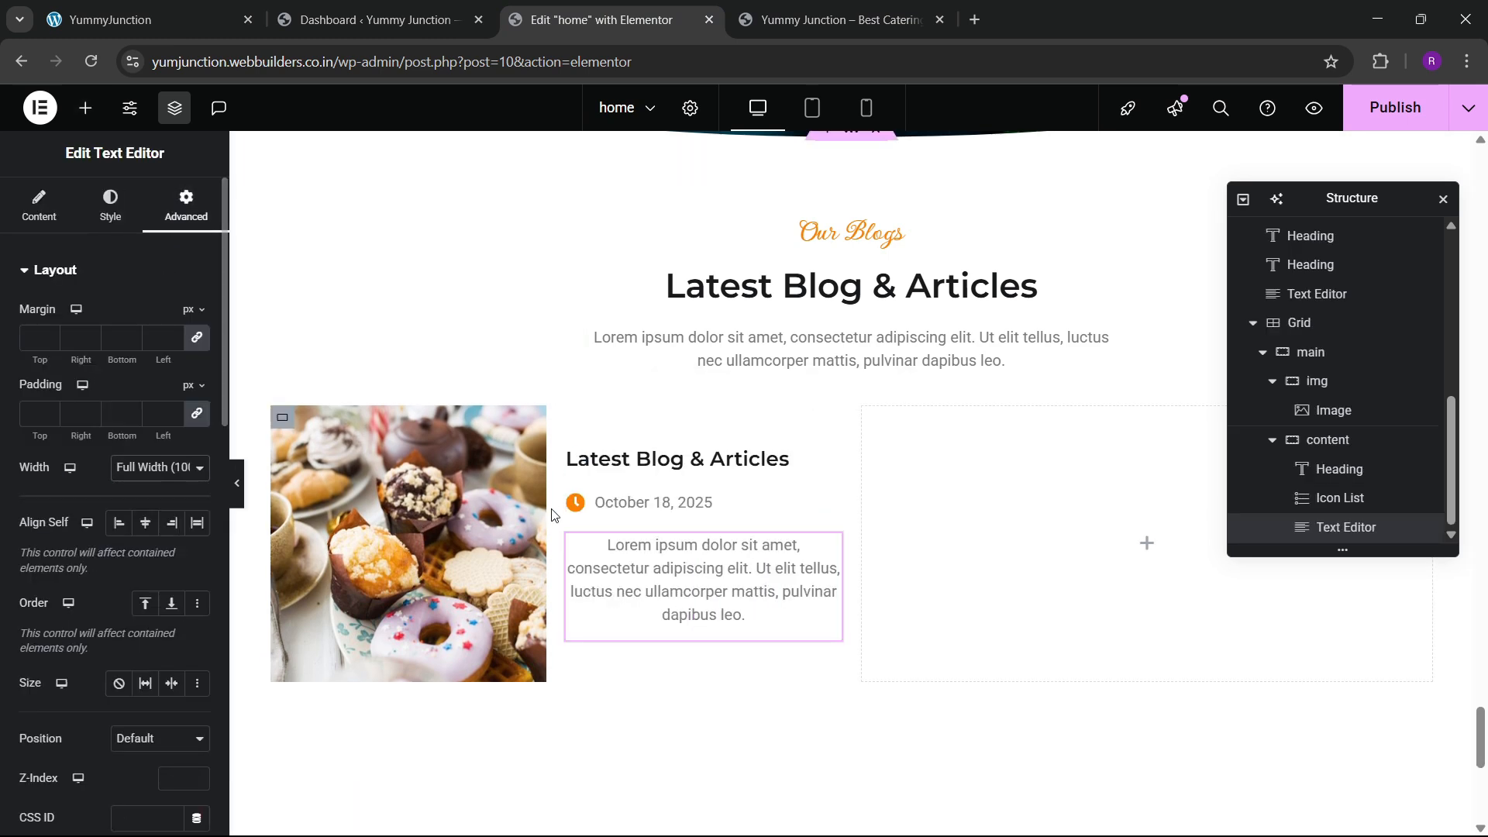
{"action": "left_click", "coordinate": [113, 225]}
{"action": "left_click", "coordinate": [118, 316]}
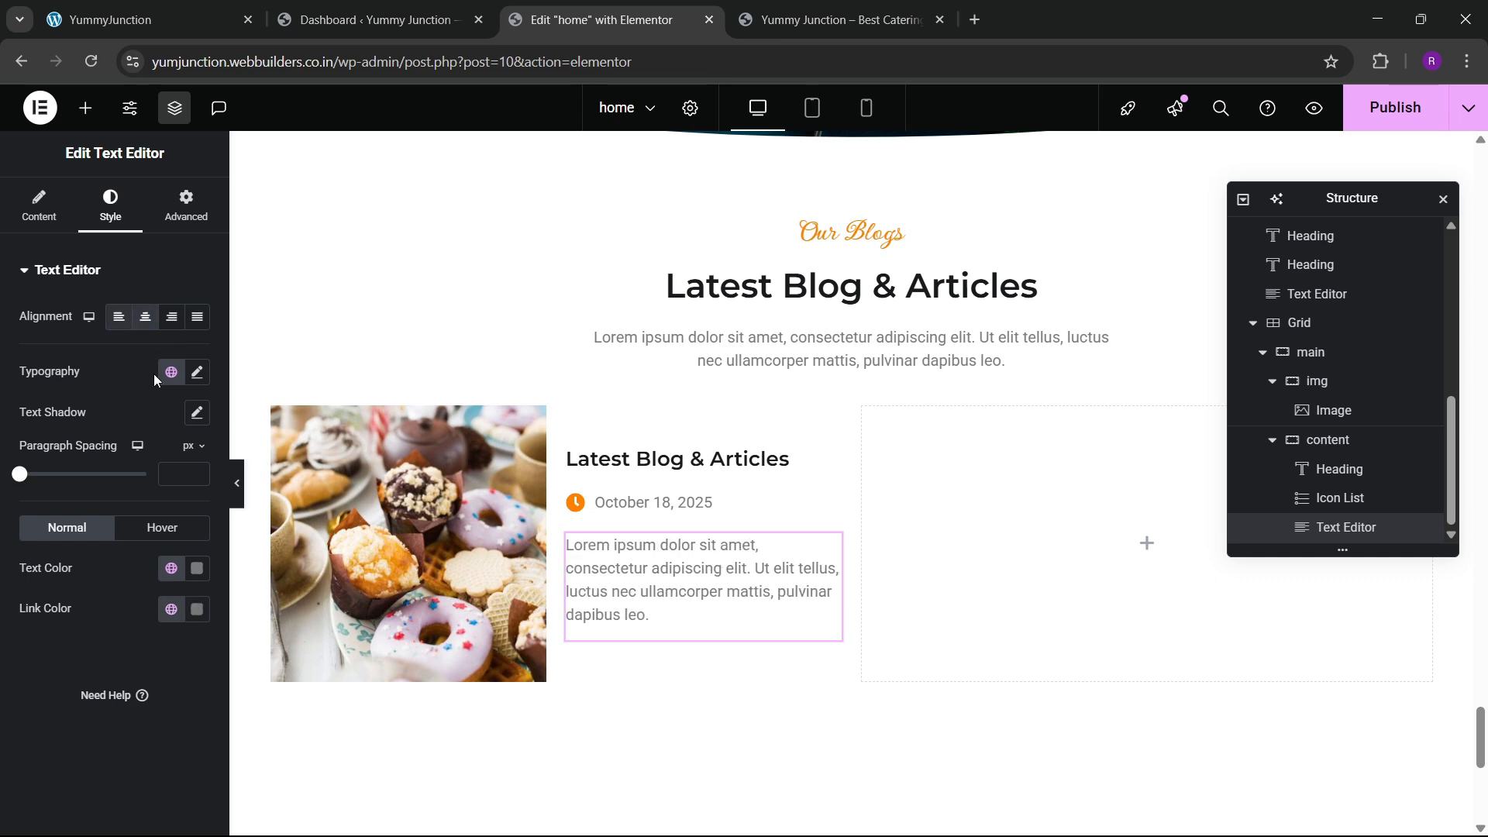
Compare with the reference card, and shorten the card description by removing "pulvinar dapibus leo" so it ends with "mattis."
{"action": "left_click", "coordinate": [226, 8]}
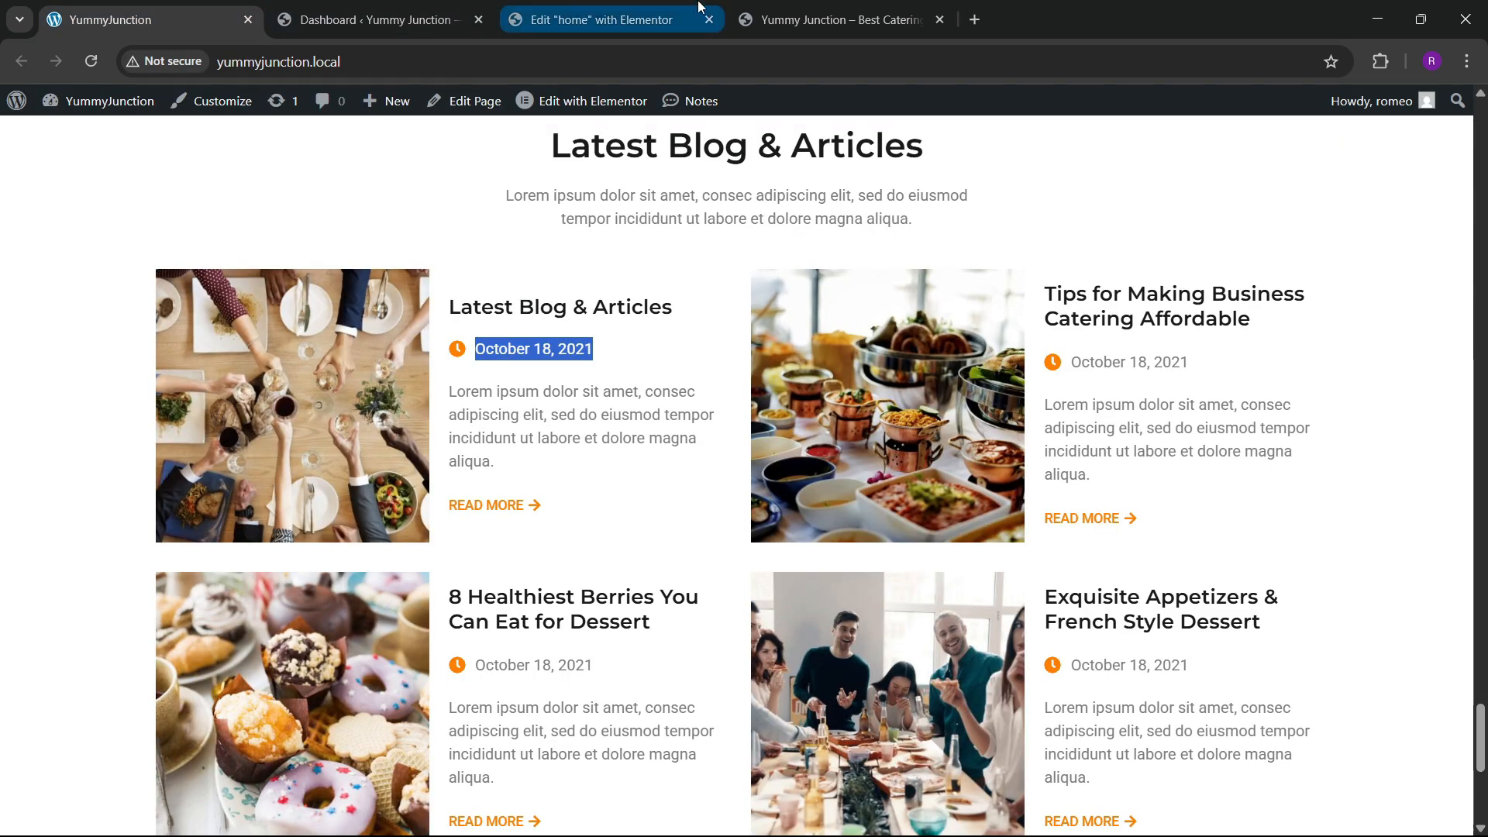
{"action": "left_click", "coordinate": [761, 7]}
{"action": "left_click", "coordinate": [694, 20]}
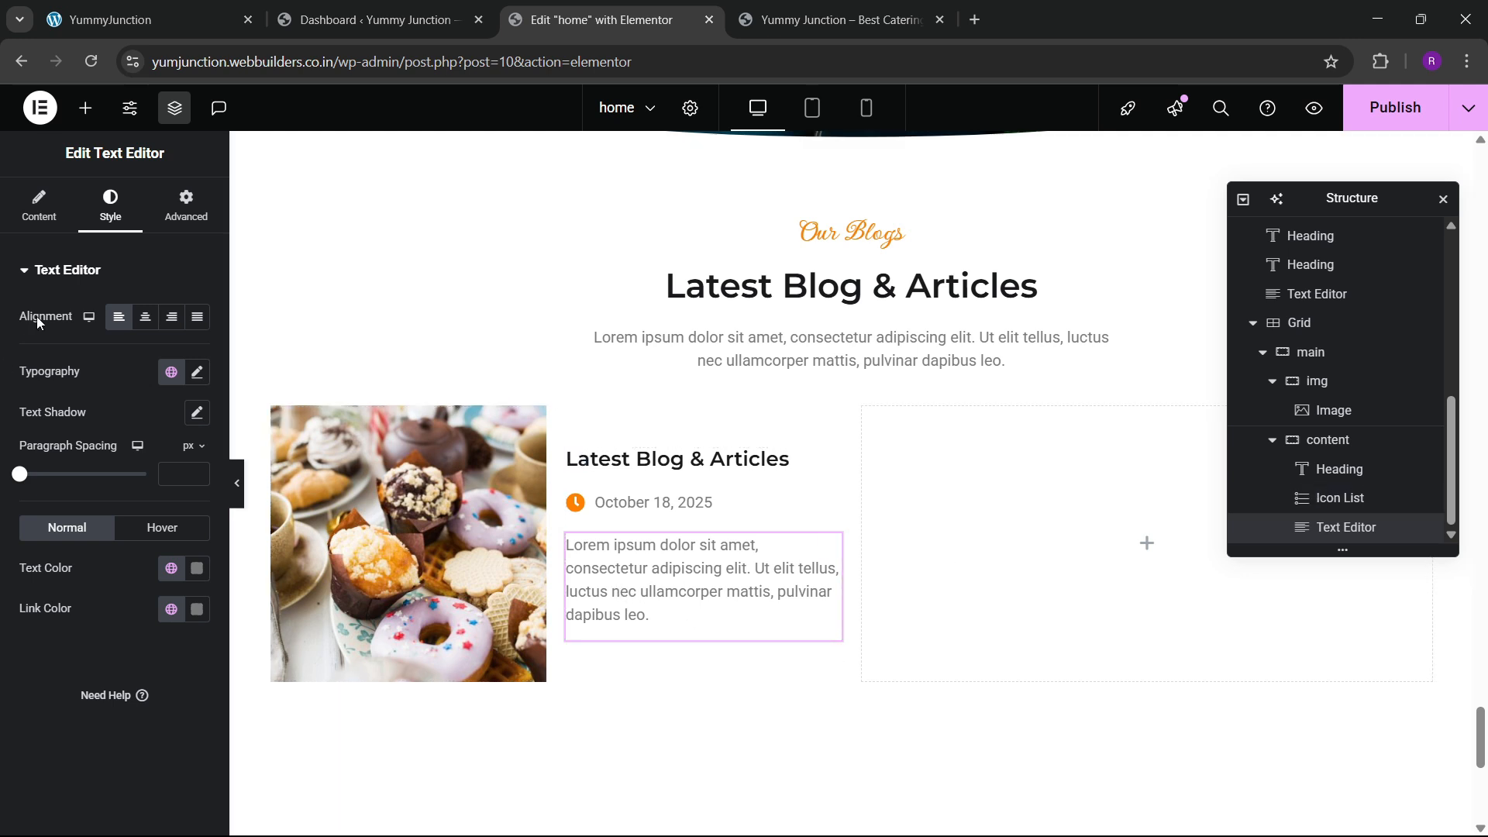
{"action": "left_click", "coordinate": [32, 226]}
{"action": "left_click", "coordinate": [162, 364]}
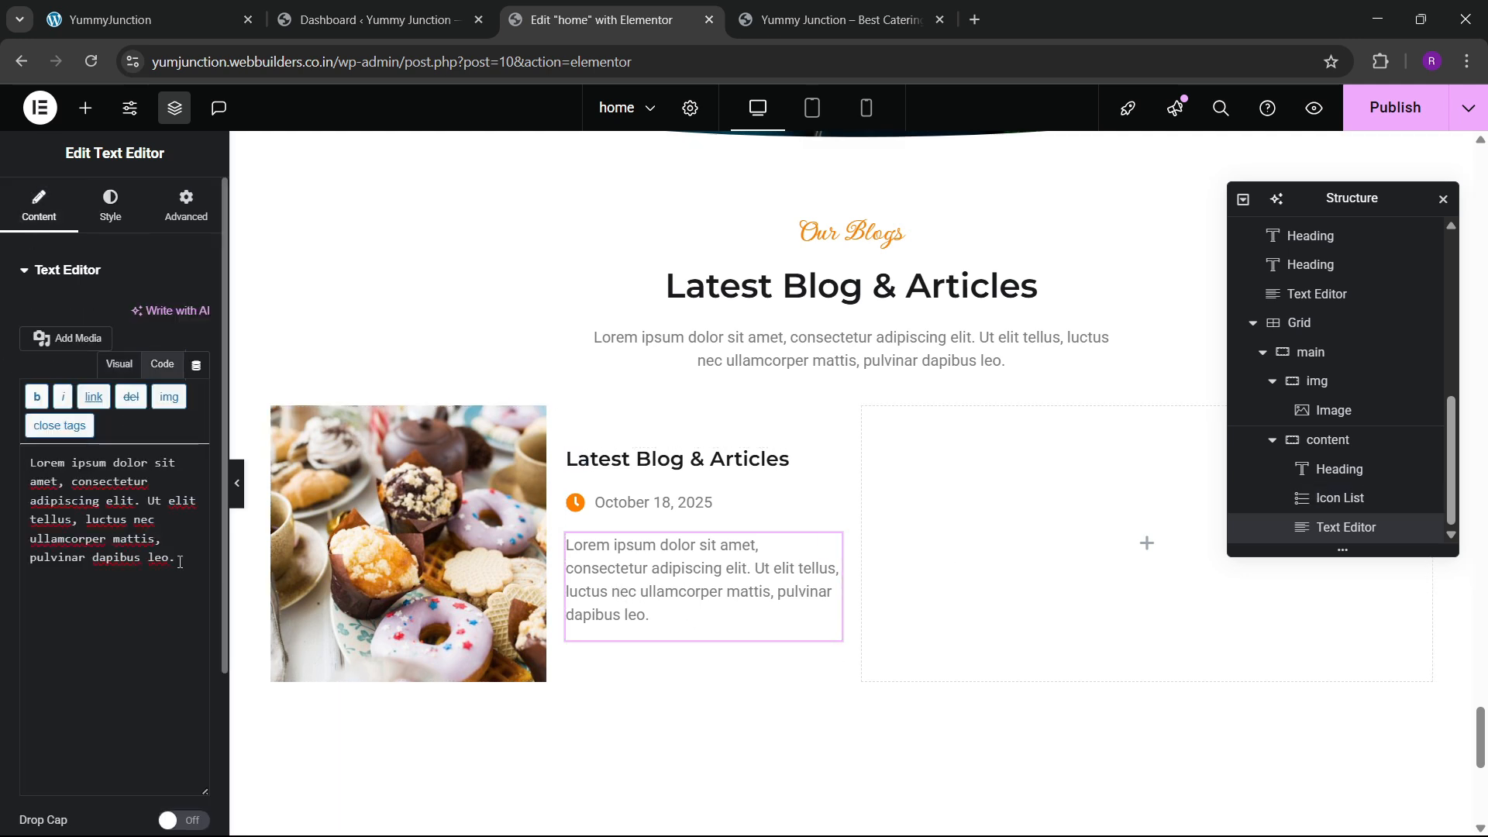
{"action": "key", "text": "Return"}
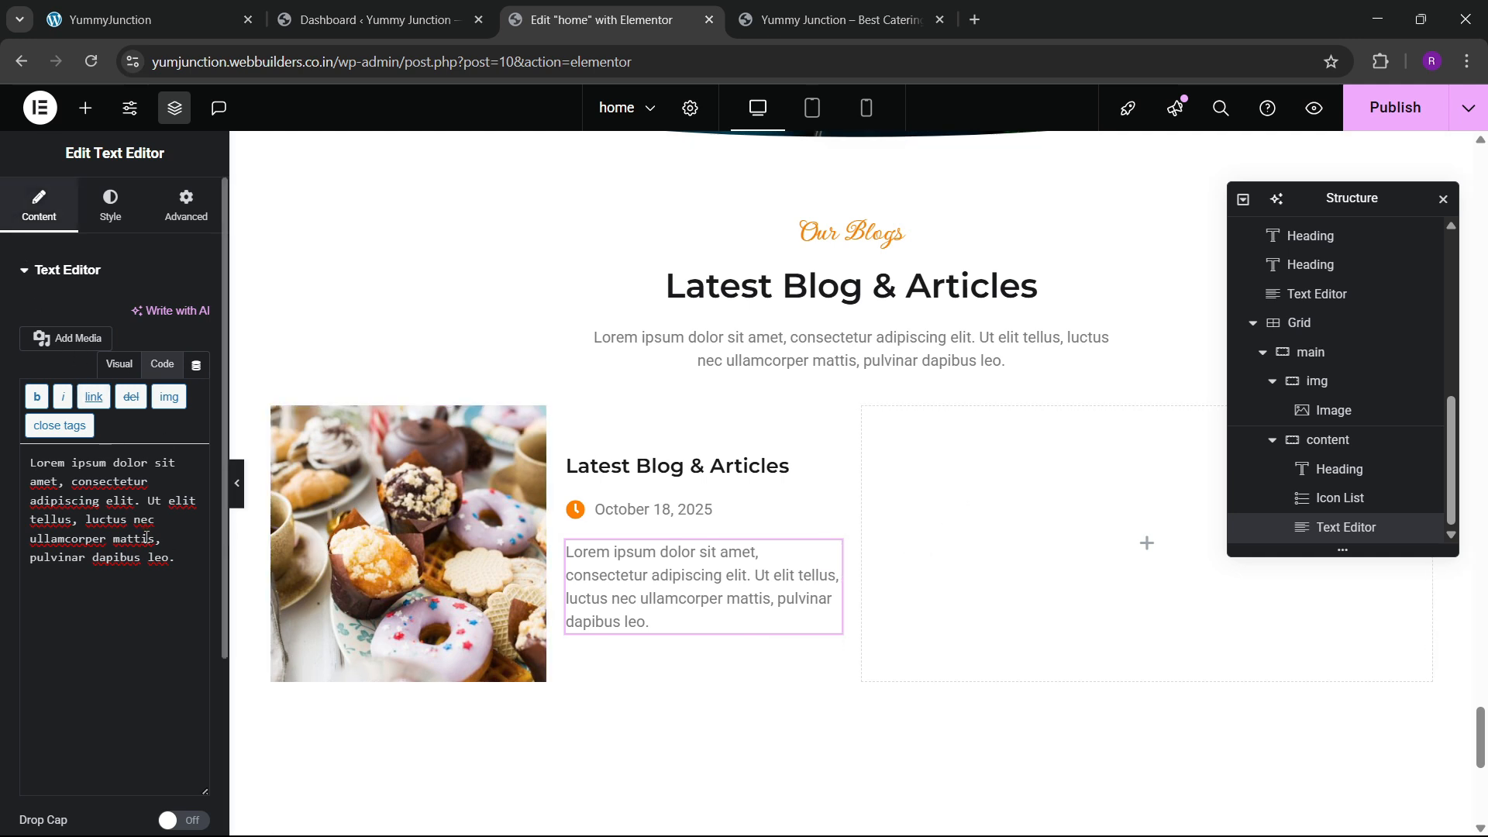
{"action": "left_click_drag", "start_coordinate": [157, 539], "coordinate": [200, 565]}
{"action": "key", "text": "BackSpace"}
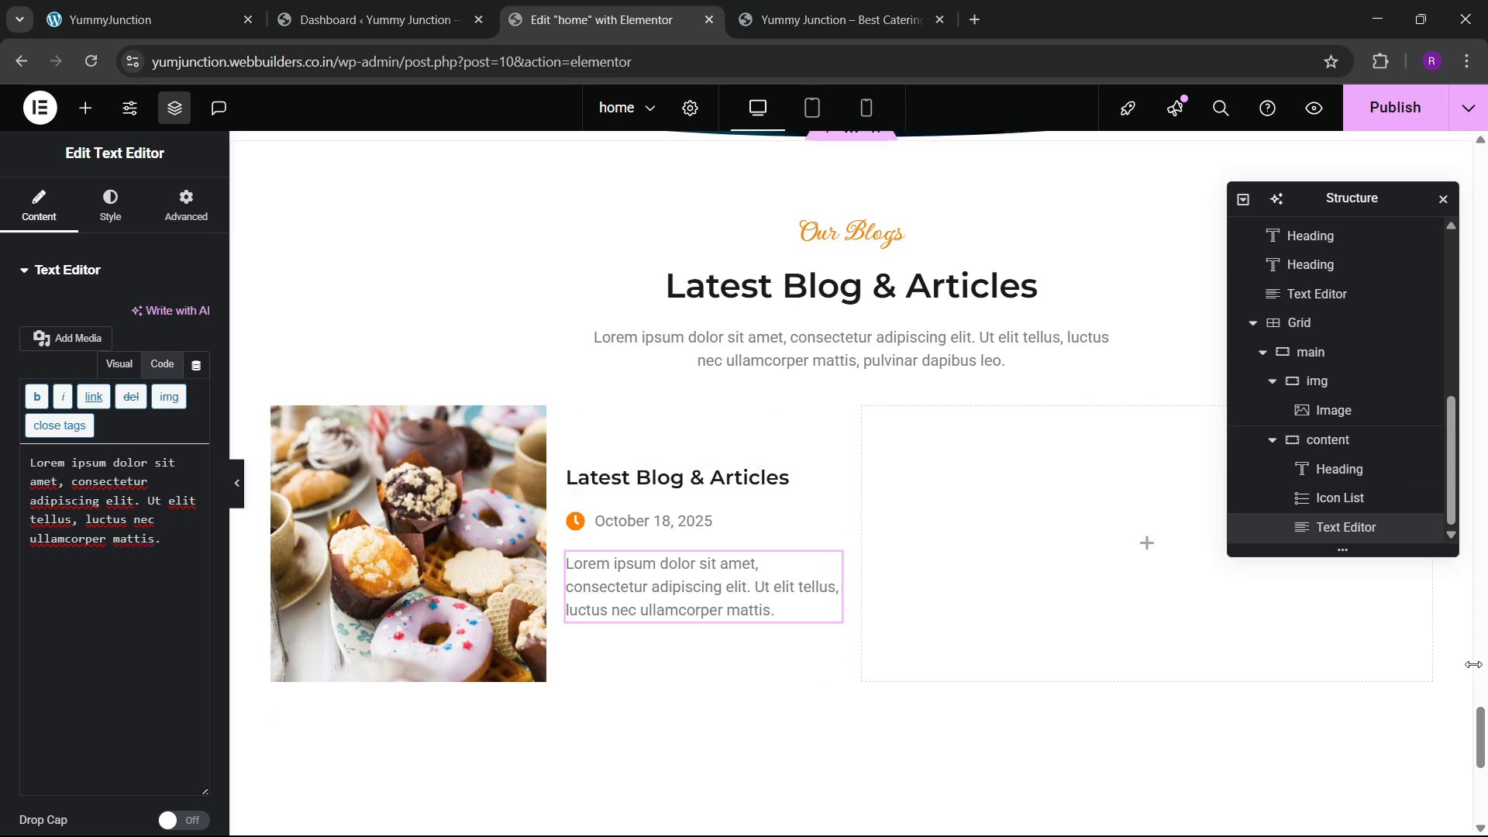
Copy the READ MORE button from the Corporate Events card and paste it below the article card's description
{"action": "left_click_drag", "start_coordinate": [1478, 729], "coordinate": [1481, 360]}
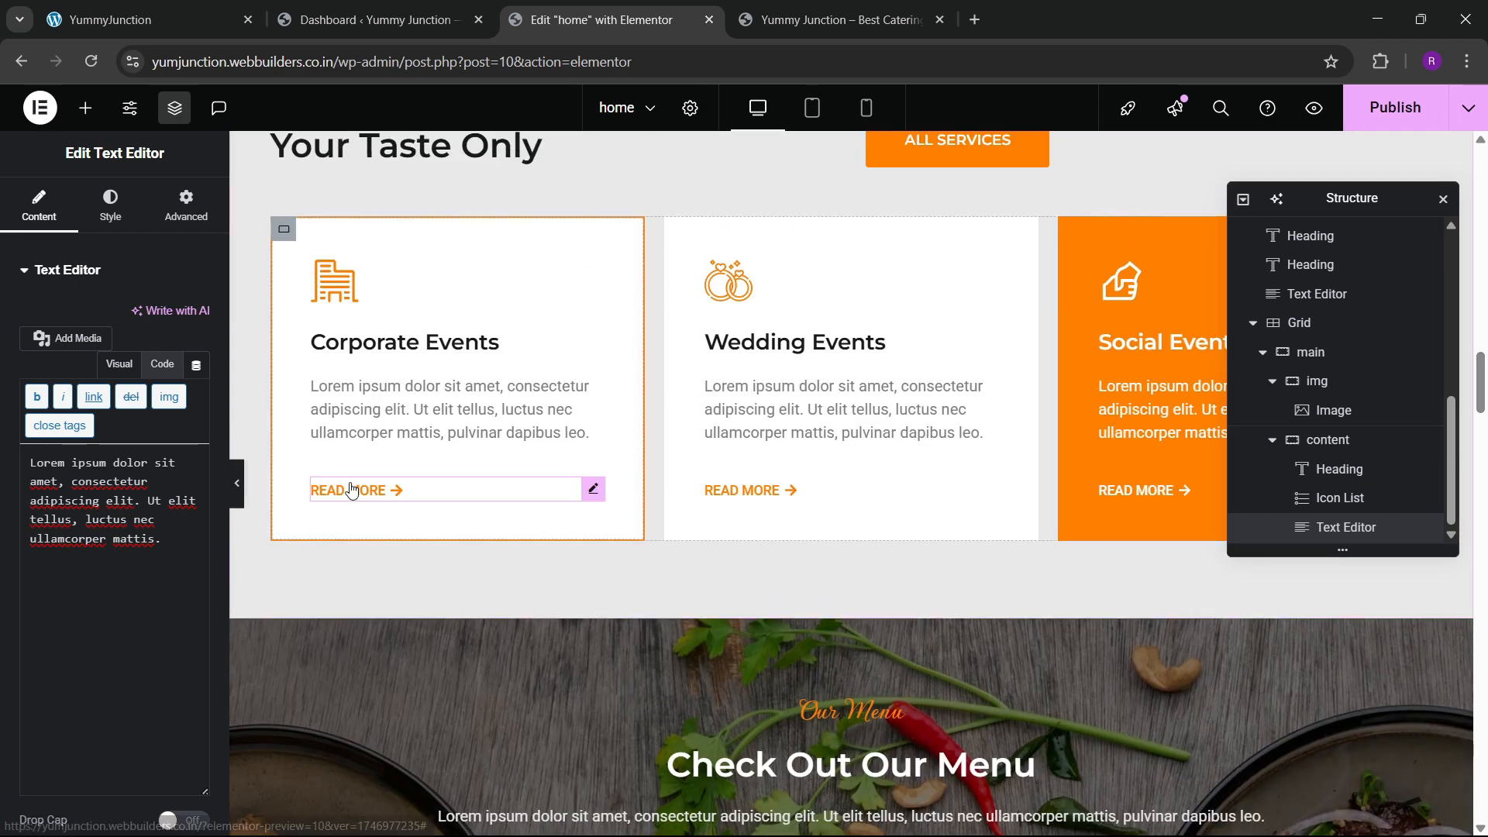
{"action": "right_click", "coordinate": [388, 502]}
{"action": "left_click", "coordinate": [386, 495]}
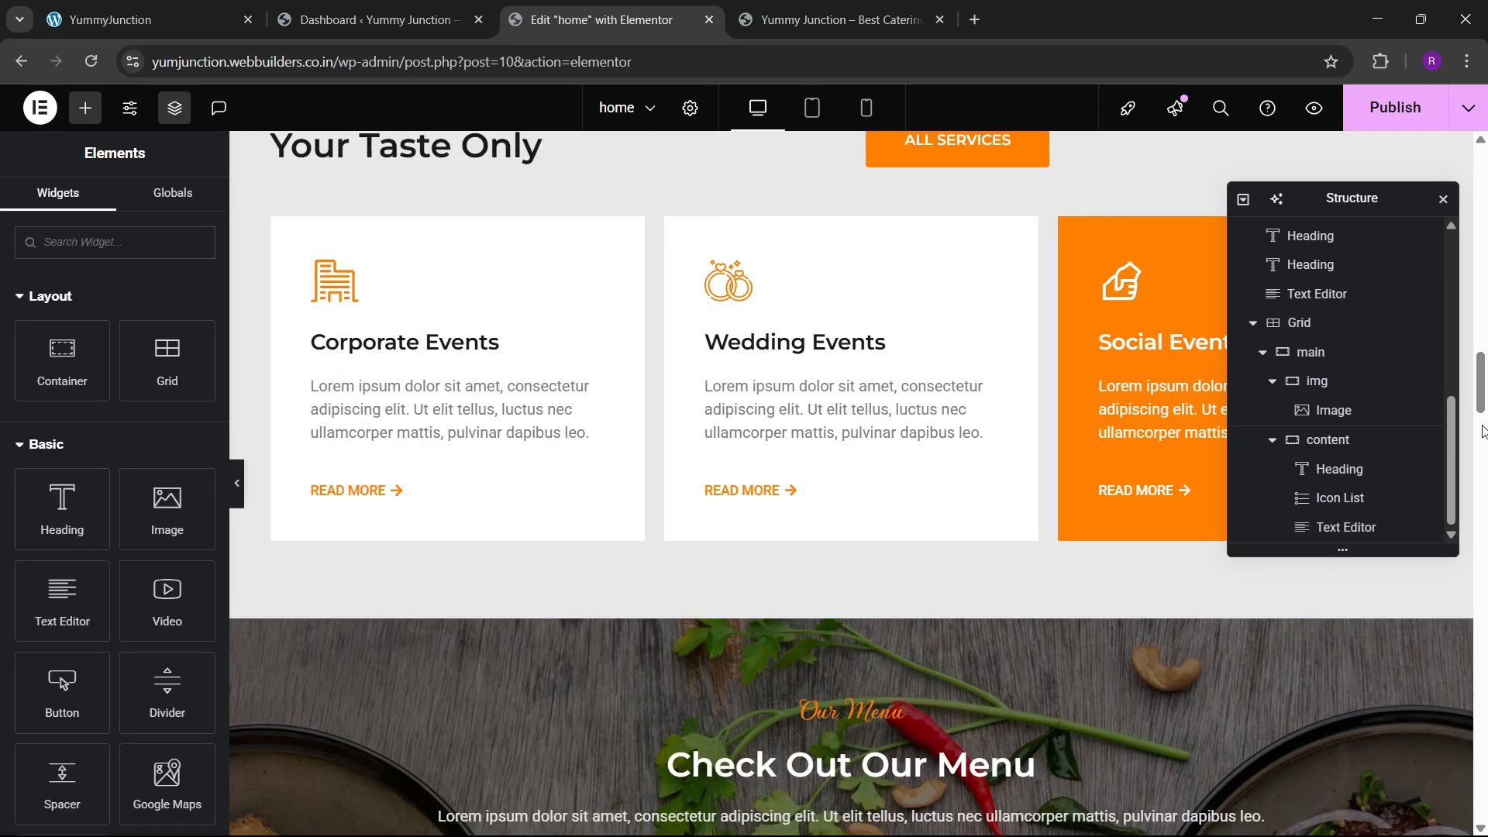
{"action": "left_click_drag", "start_coordinate": [1482, 431], "coordinate": [1483, 756]}
{"action": "right_click", "coordinate": [683, 731]}
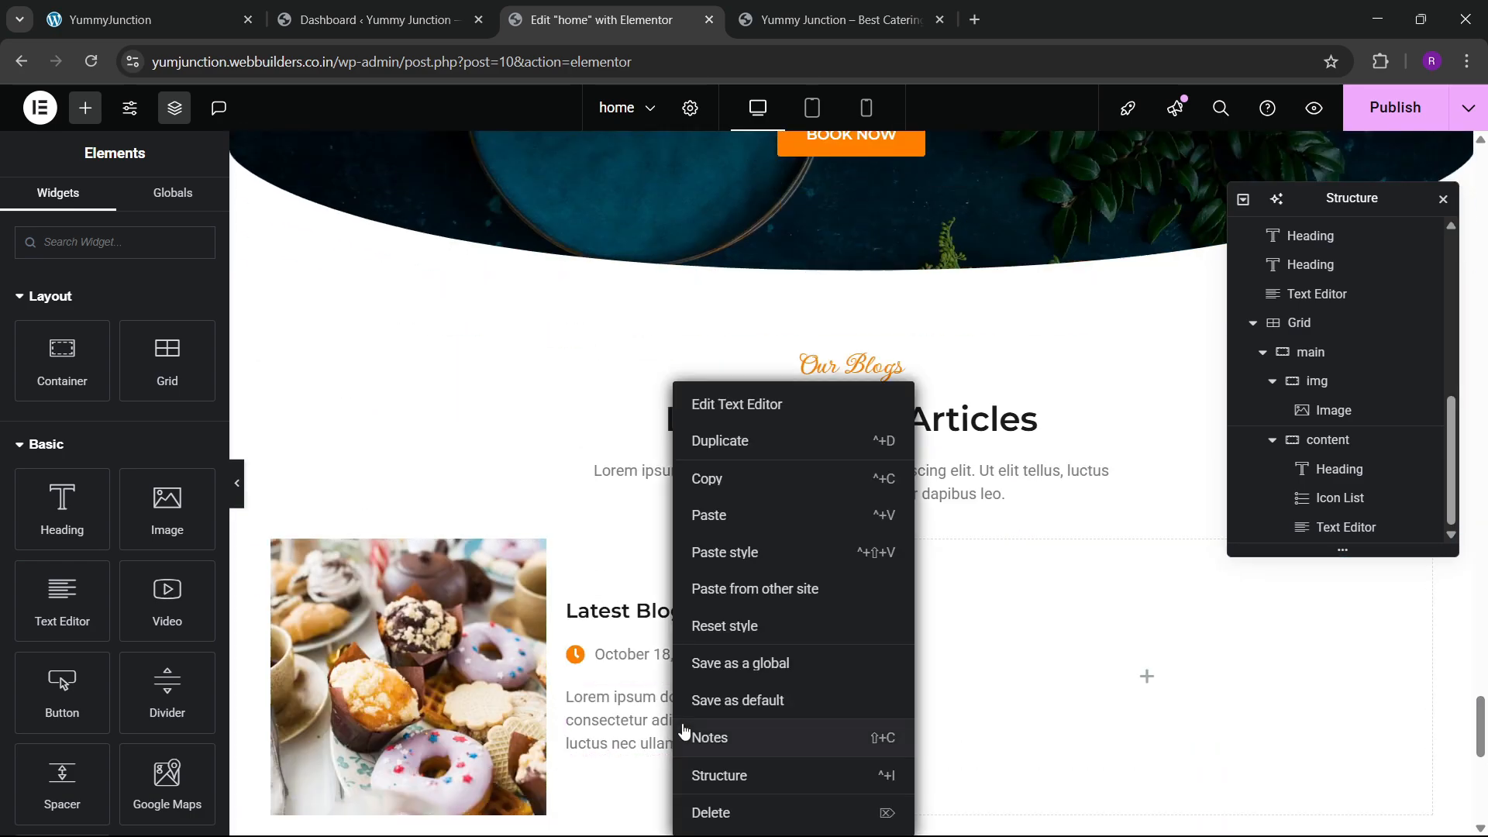
{"action": "left_click", "coordinate": [709, 516]}
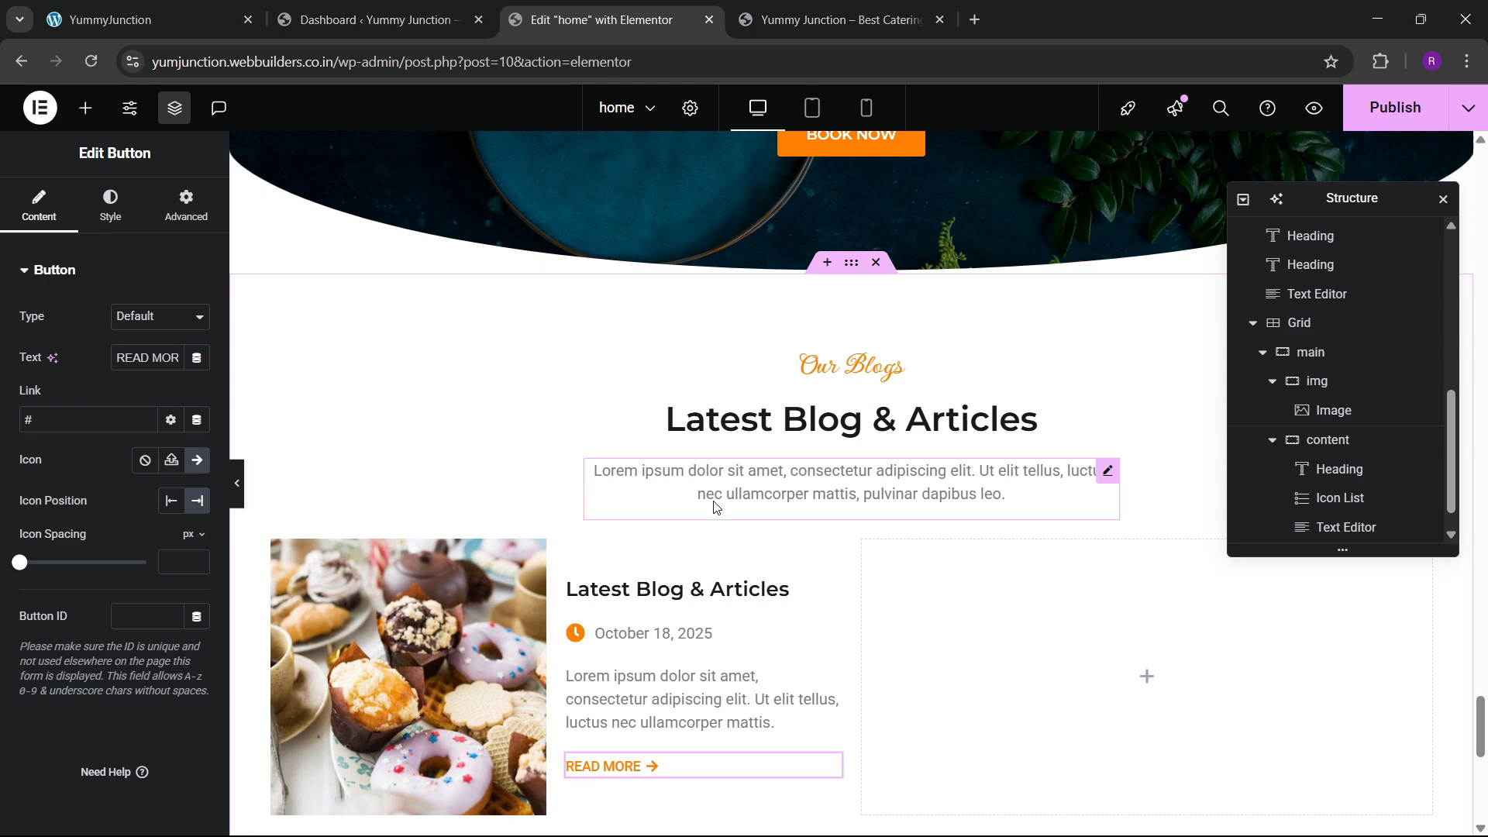
Duplicate the finished blog card container three times to fill the two-by-two grid, following the reference site's layout
{"action": "scroll", "coordinate": [690, 612], "scroll_direction": "down", "scroll_amount": 2}
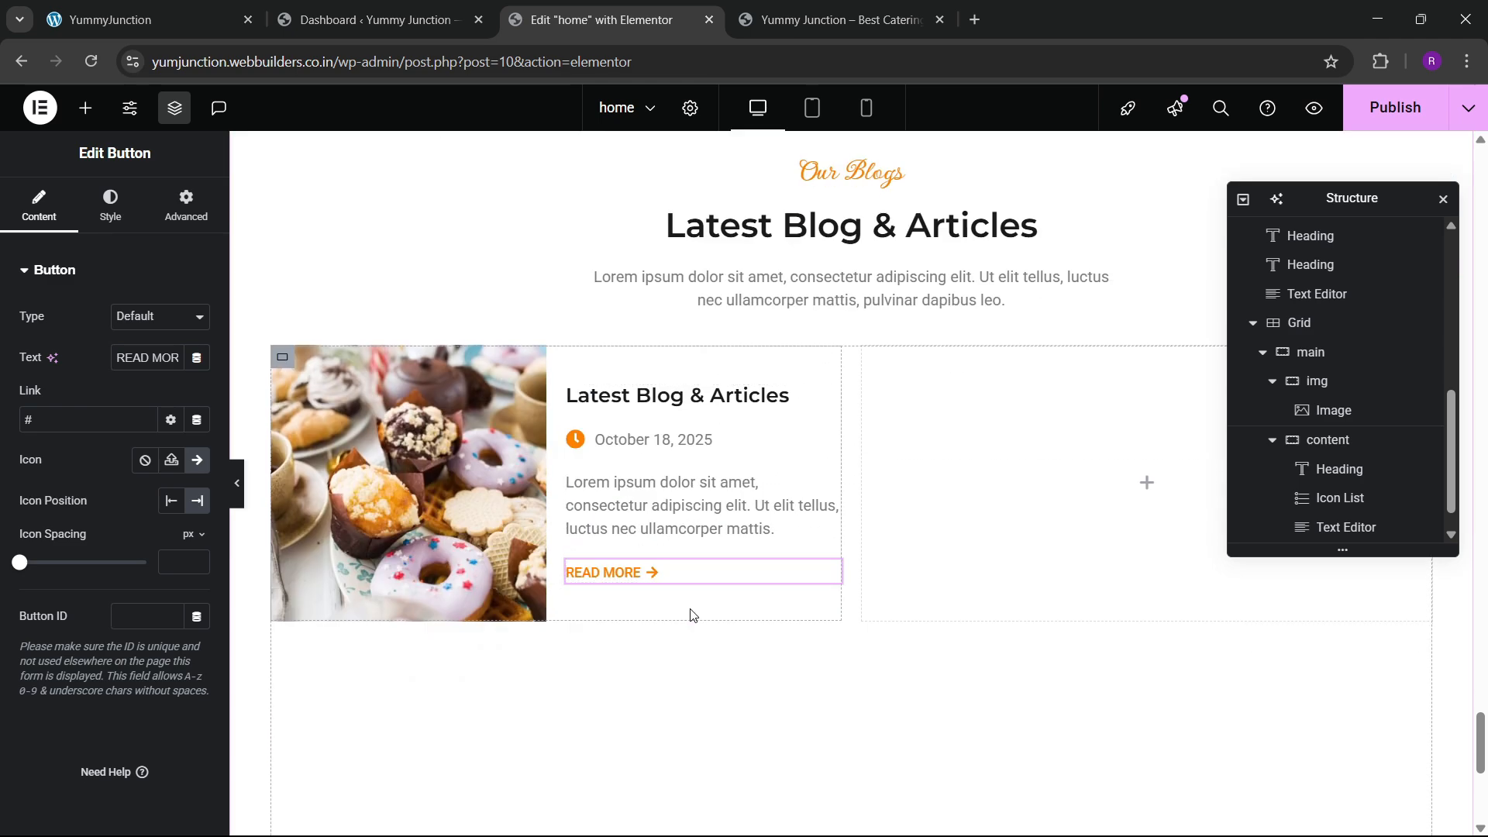
{"action": "left_click", "coordinate": [141, 8]}
{"action": "key", "text": "ctrl+3"}
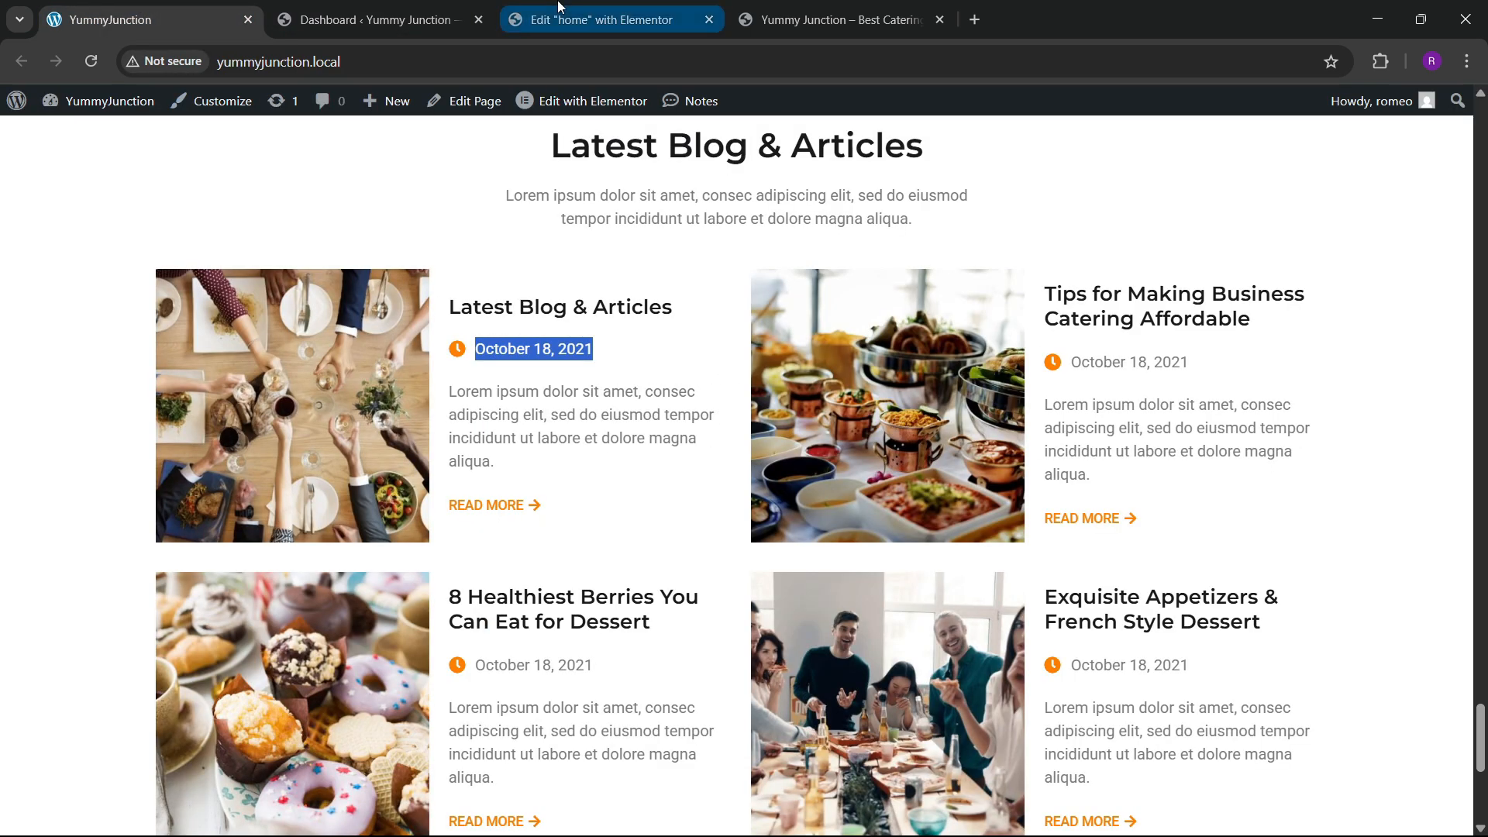
{"action": "left_click", "coordinate": [150, 6]}
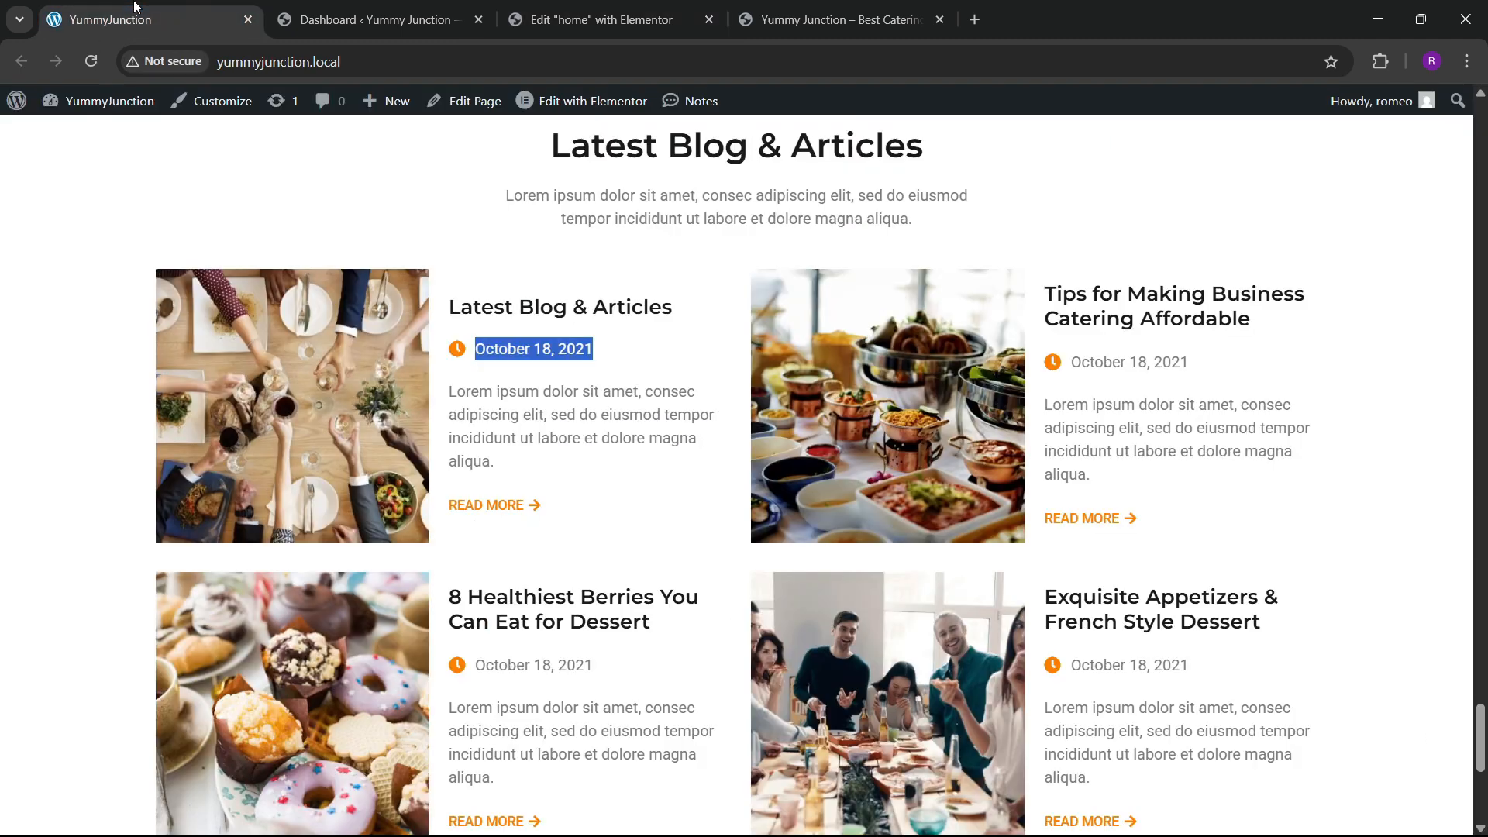
{"action": "left_click", "coordinate": [596, 19]}
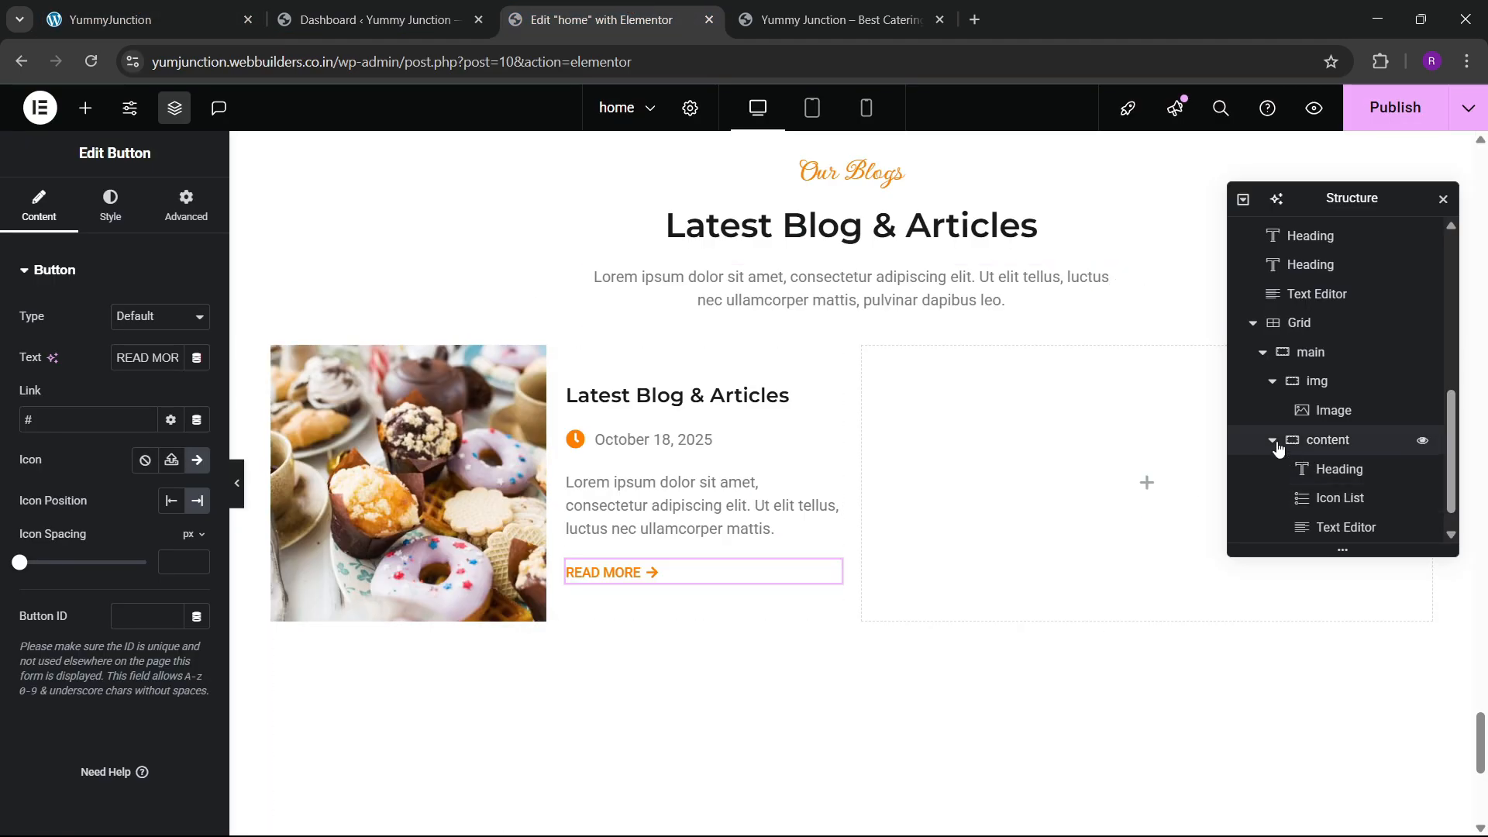
{"action": "left_click", "coordinate": [1262, 355]}
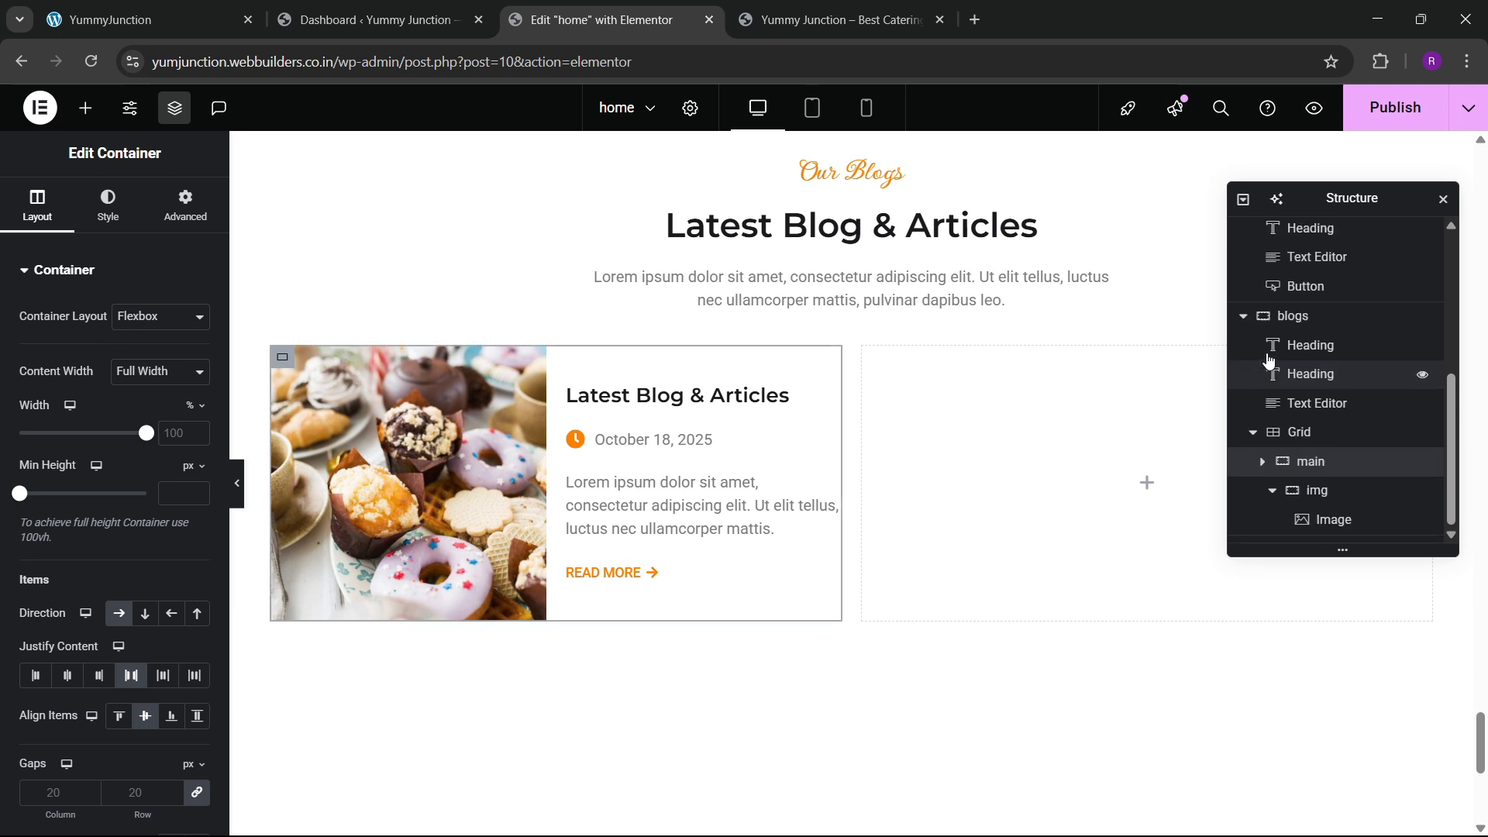
{"action": "right_click", "coordinate": [1318, 529]}
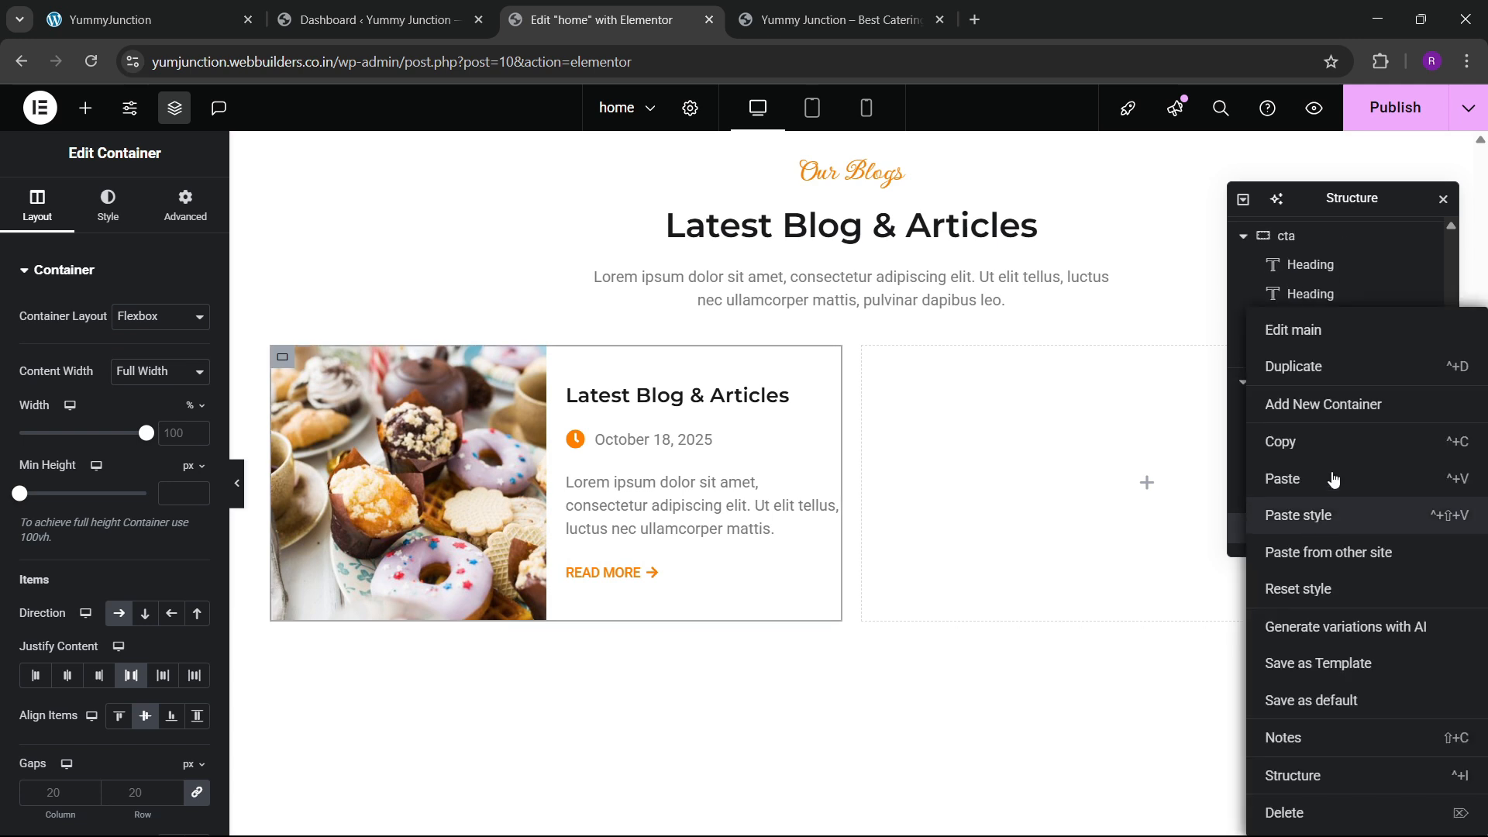
{"action": "left_click", "coordinate": [1320, 371]}
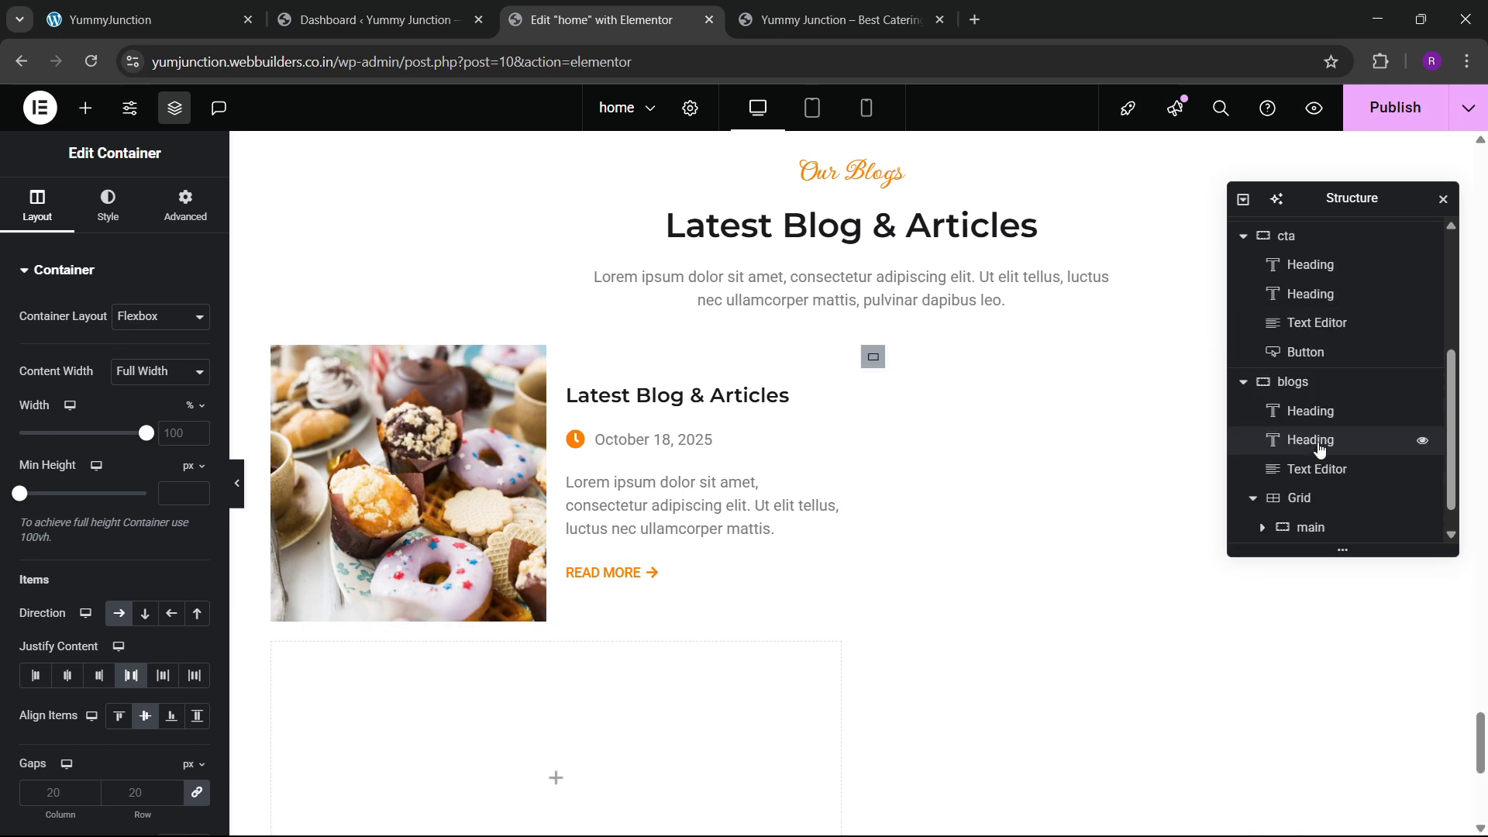
{"action": "right_click", "coordinate": [1315, 531]}
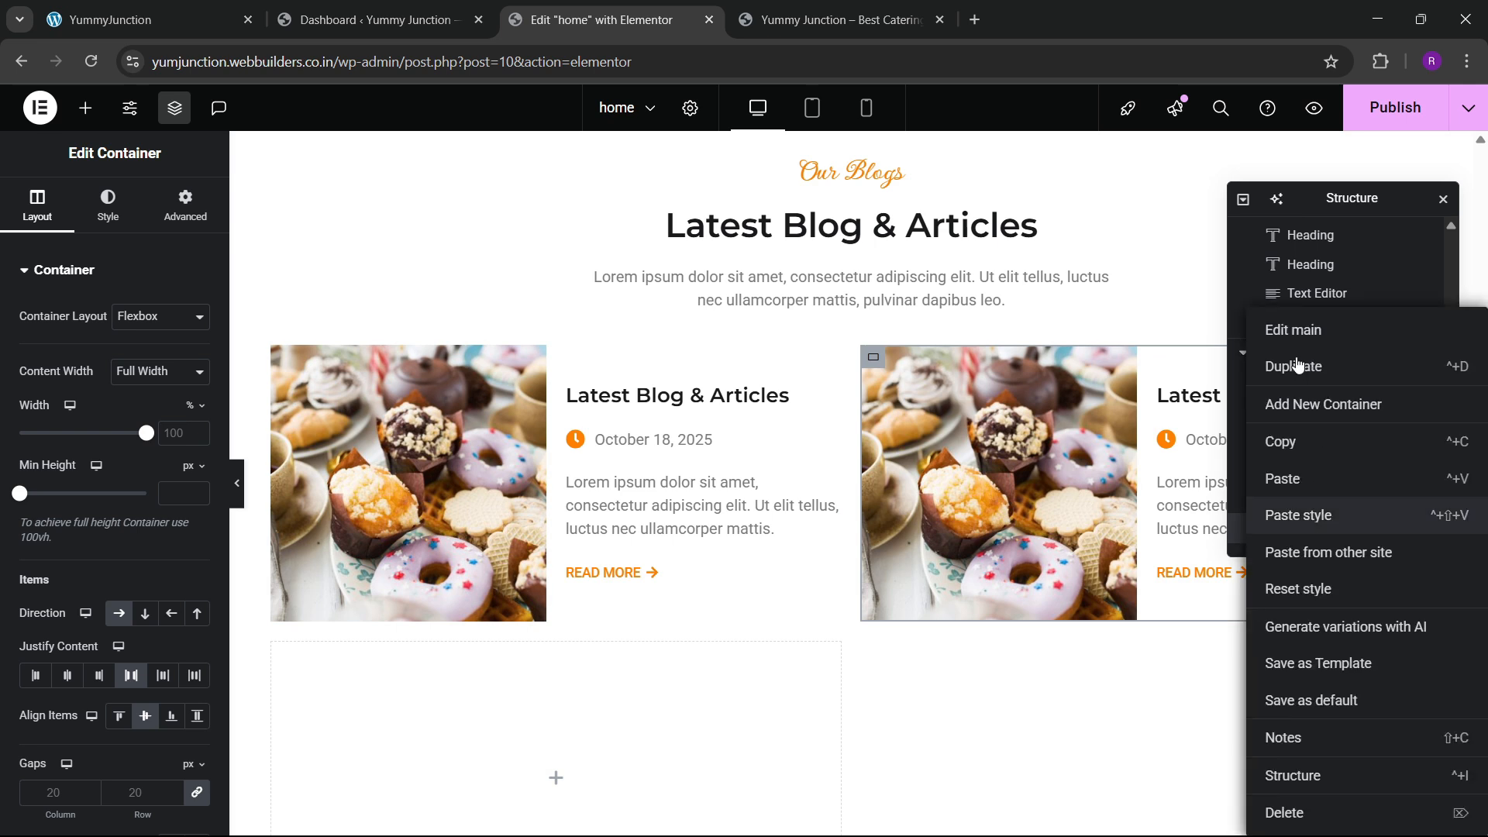
{"action": "left_click", "coordinate": [1297, 364]}
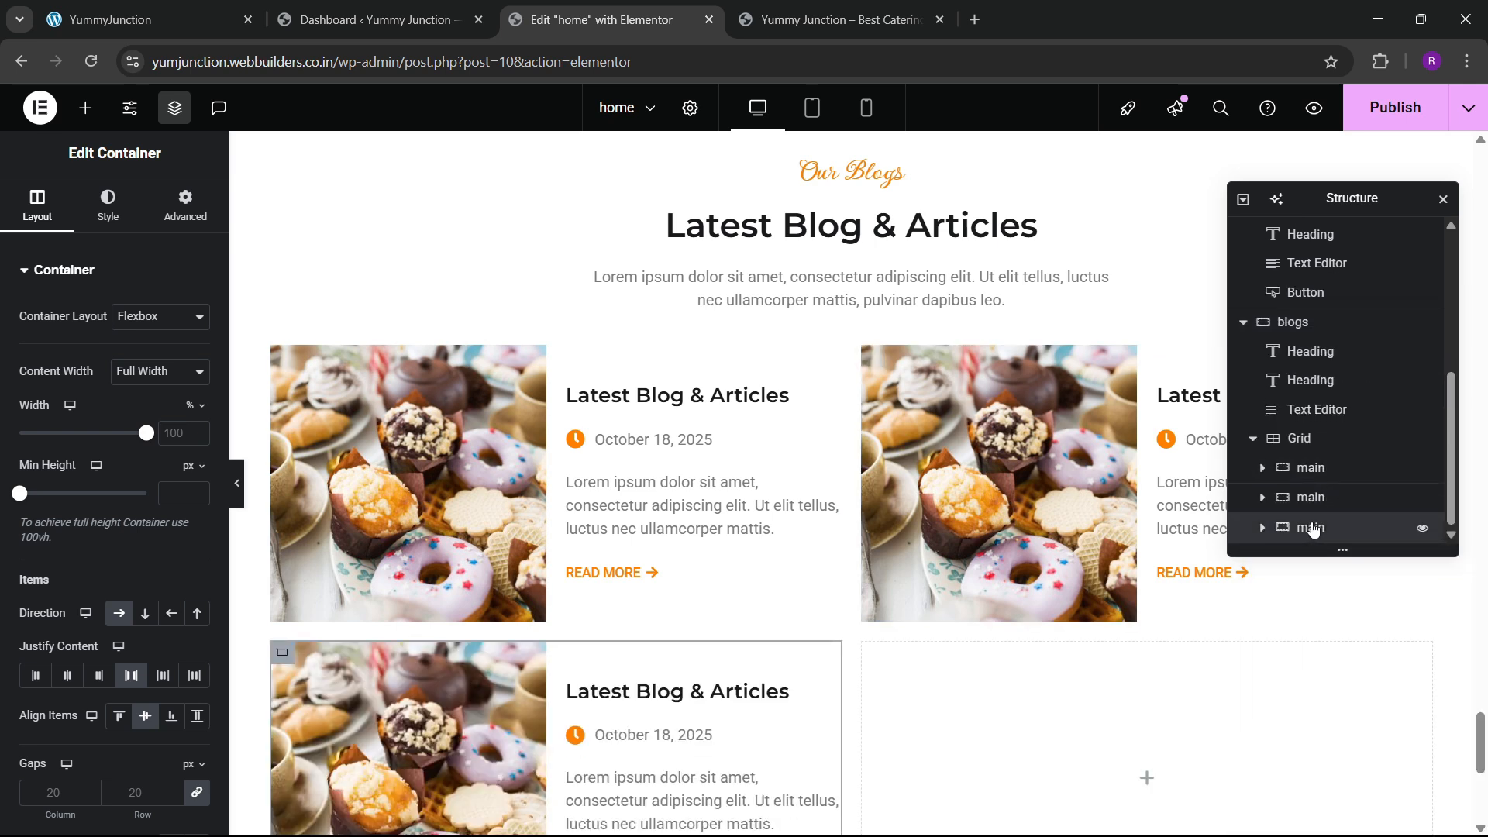
{"action": "right_click", "coordinate": [1313, 530]}
{"action": "left_click", "coordinate": [1306, 369]}
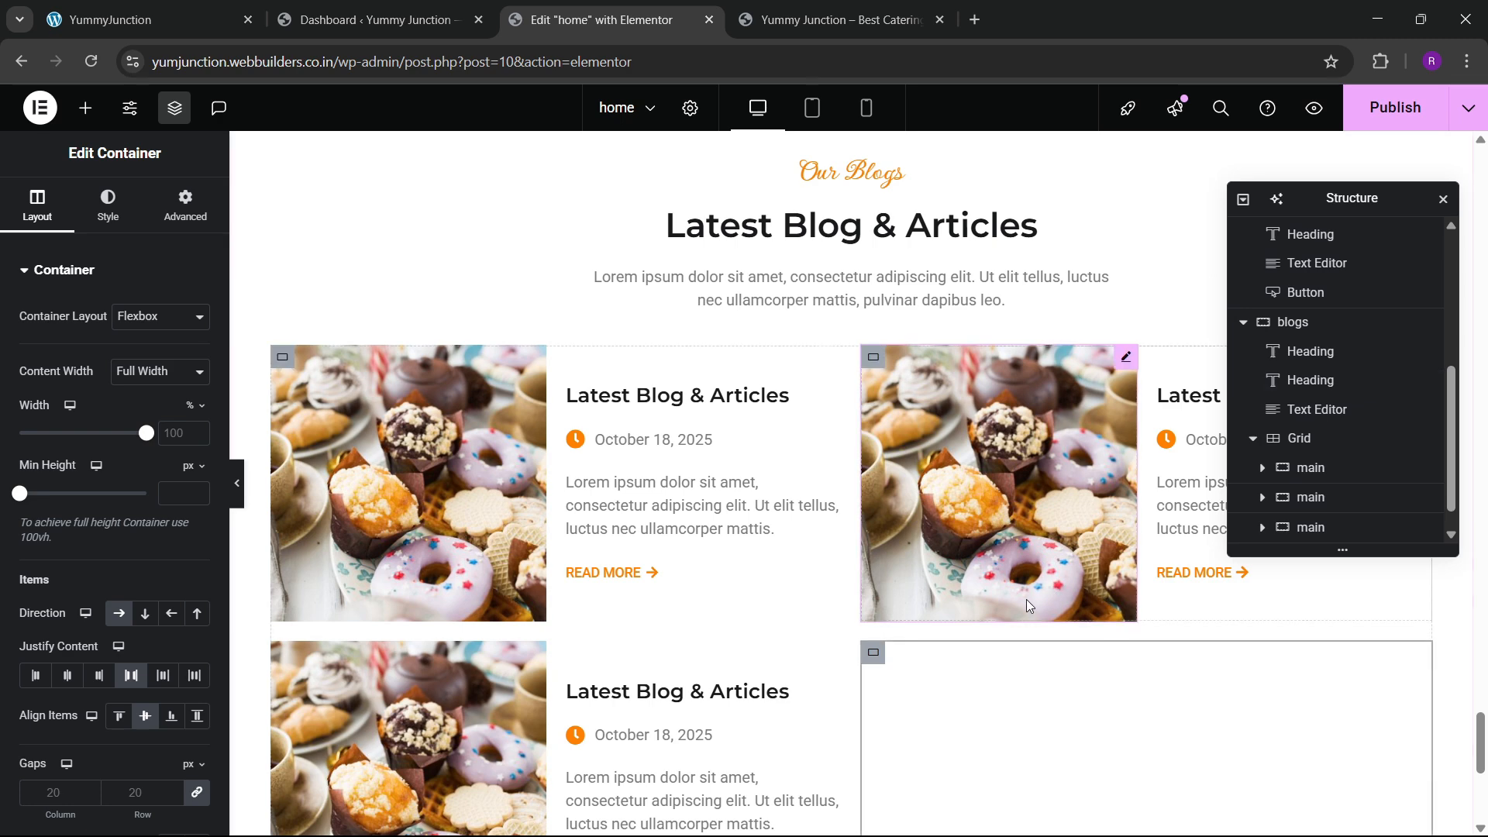
Set the column and row gaps of the blog grid to 30 px
{"action": "scroll", "coordinate": [648, 570], "scroll_direction": "down", "scroll_amount": 1}
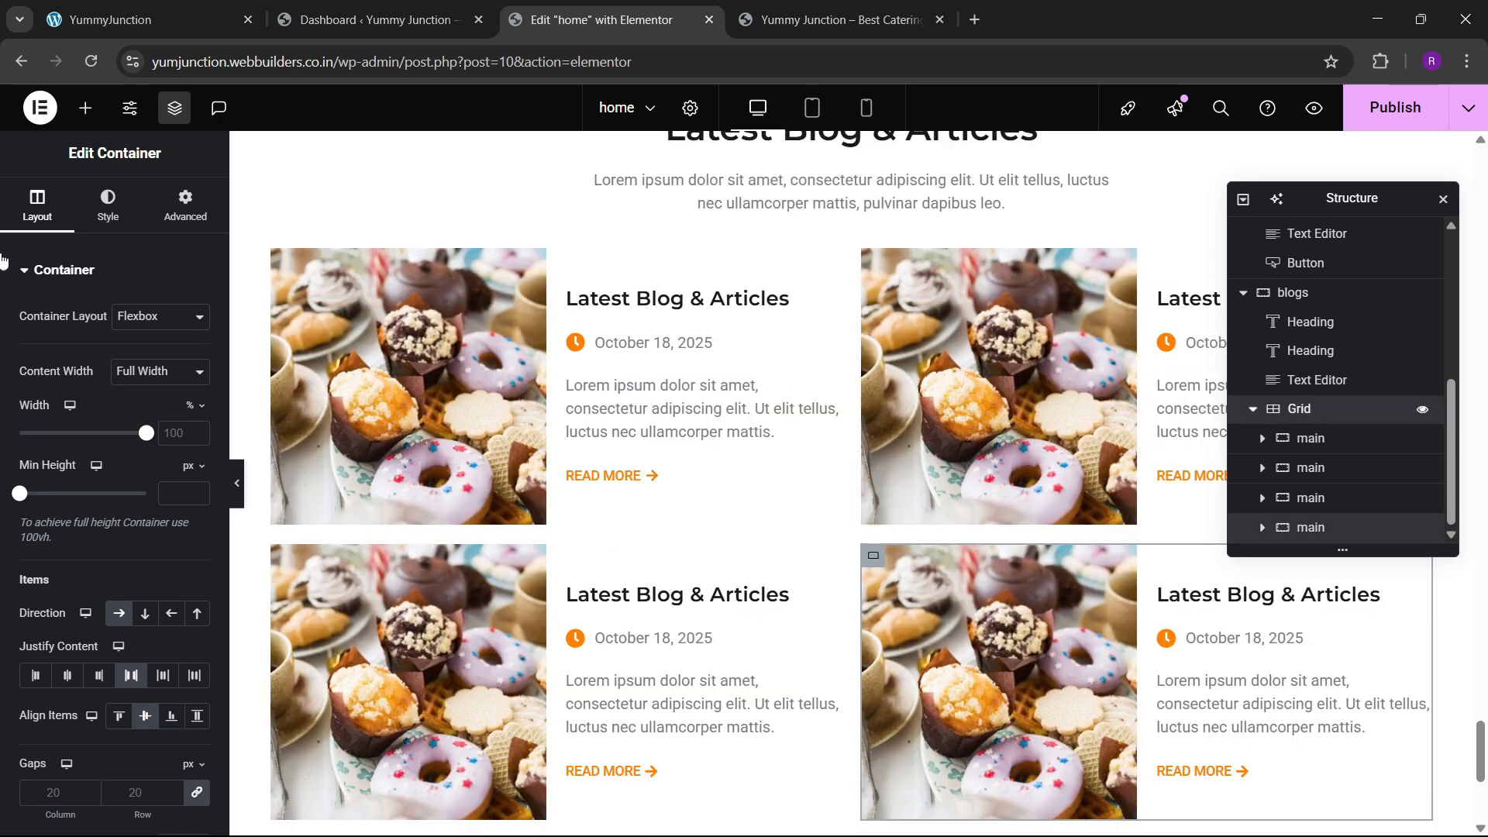
{"action": "left_click", "coordinate": [1318, 408]}
{"action": "left_click", "coordinate": [65, 223]}
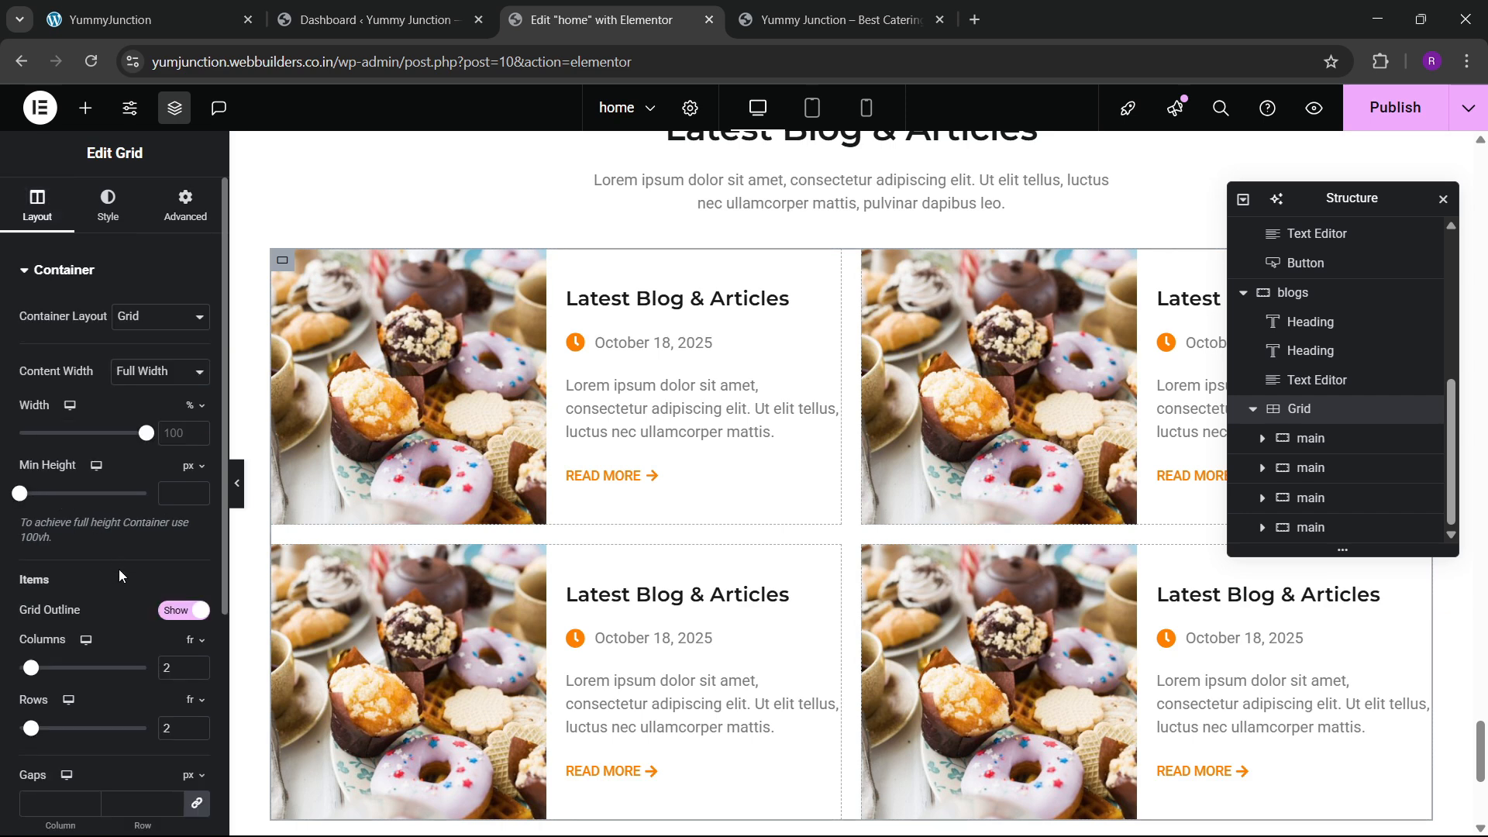
{"action": "scroll", "coordinate": [120, 570], "scroll_direction": "down", "scroll_amount": 4}
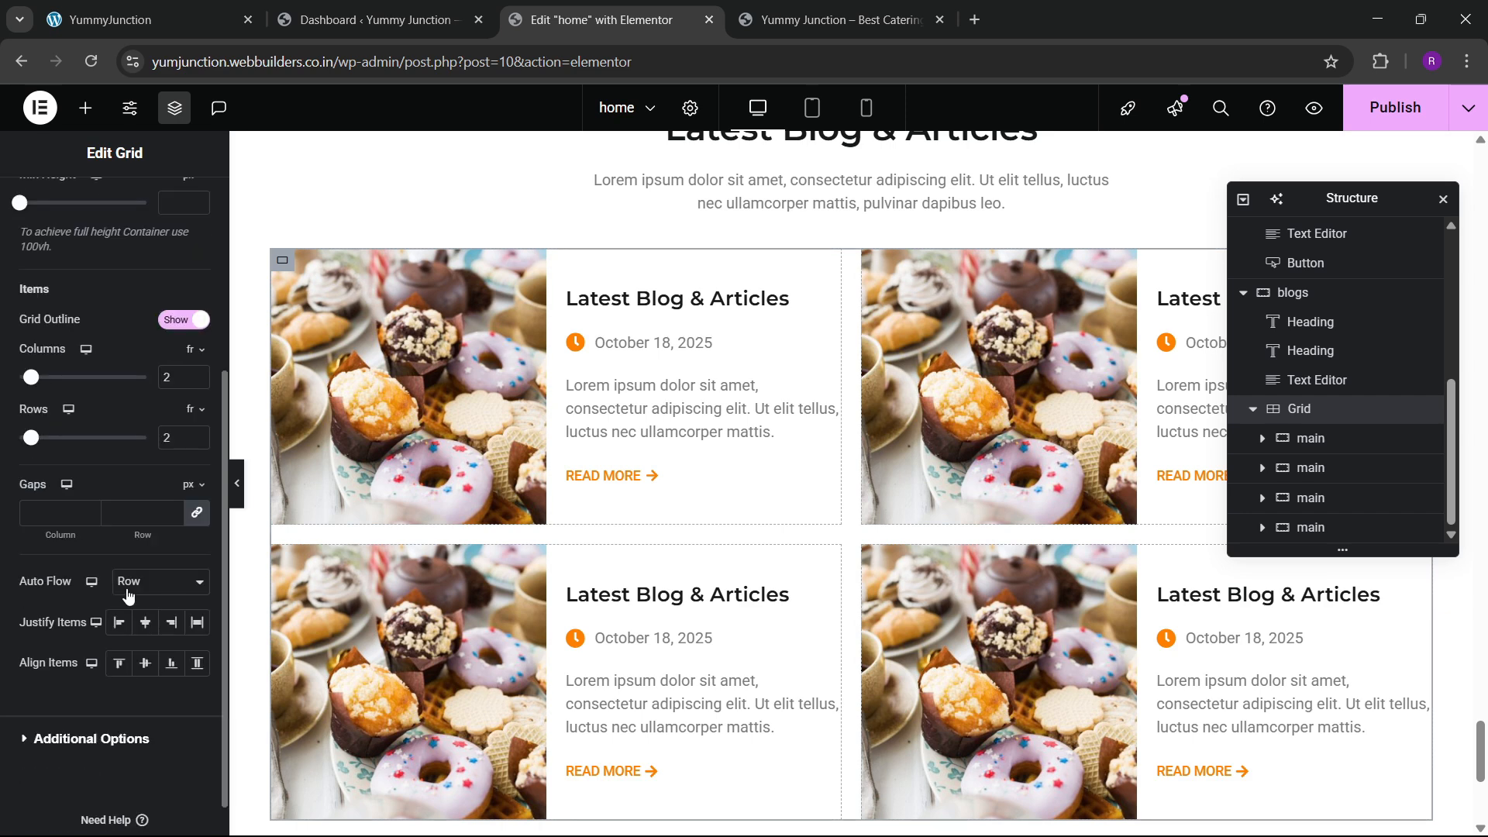
{"action": "left_click", "coordinate": [146, 515]}
{"action": "type", "text": "30"}
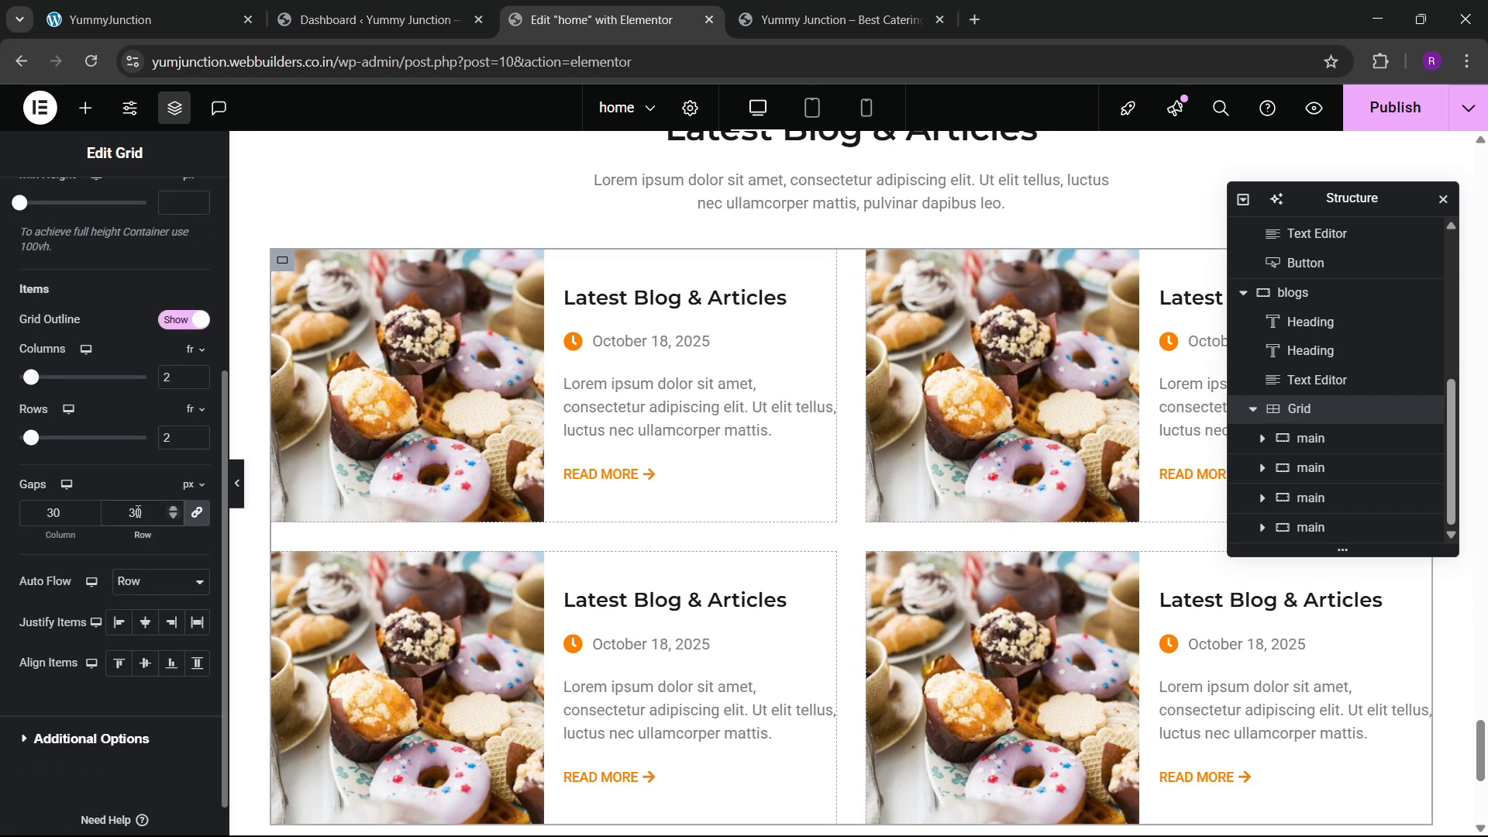
Replace the image in the second blog card with eating-dessert.jpg from the media library
{"action": "left_click", "coordinate": [980, 411]}
{"action": "left_click", "coordinate": [147, 388]}
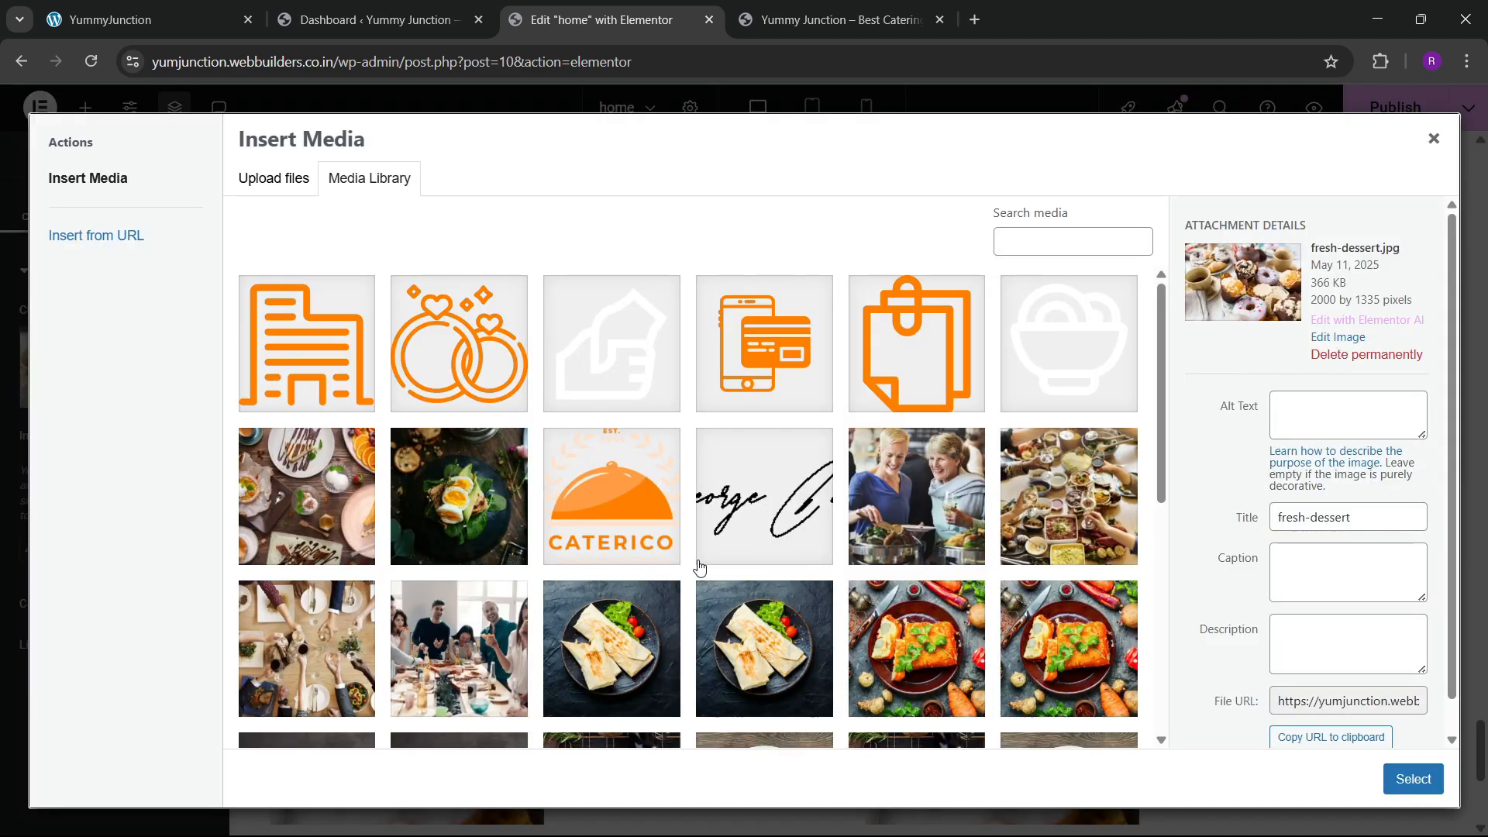
{"action": "scroll", "coordinate": [690, 542], "scroll_direction": "down", "scroll_amount": 5}
{"action": "left_click", "coordinate": [744, 546]}
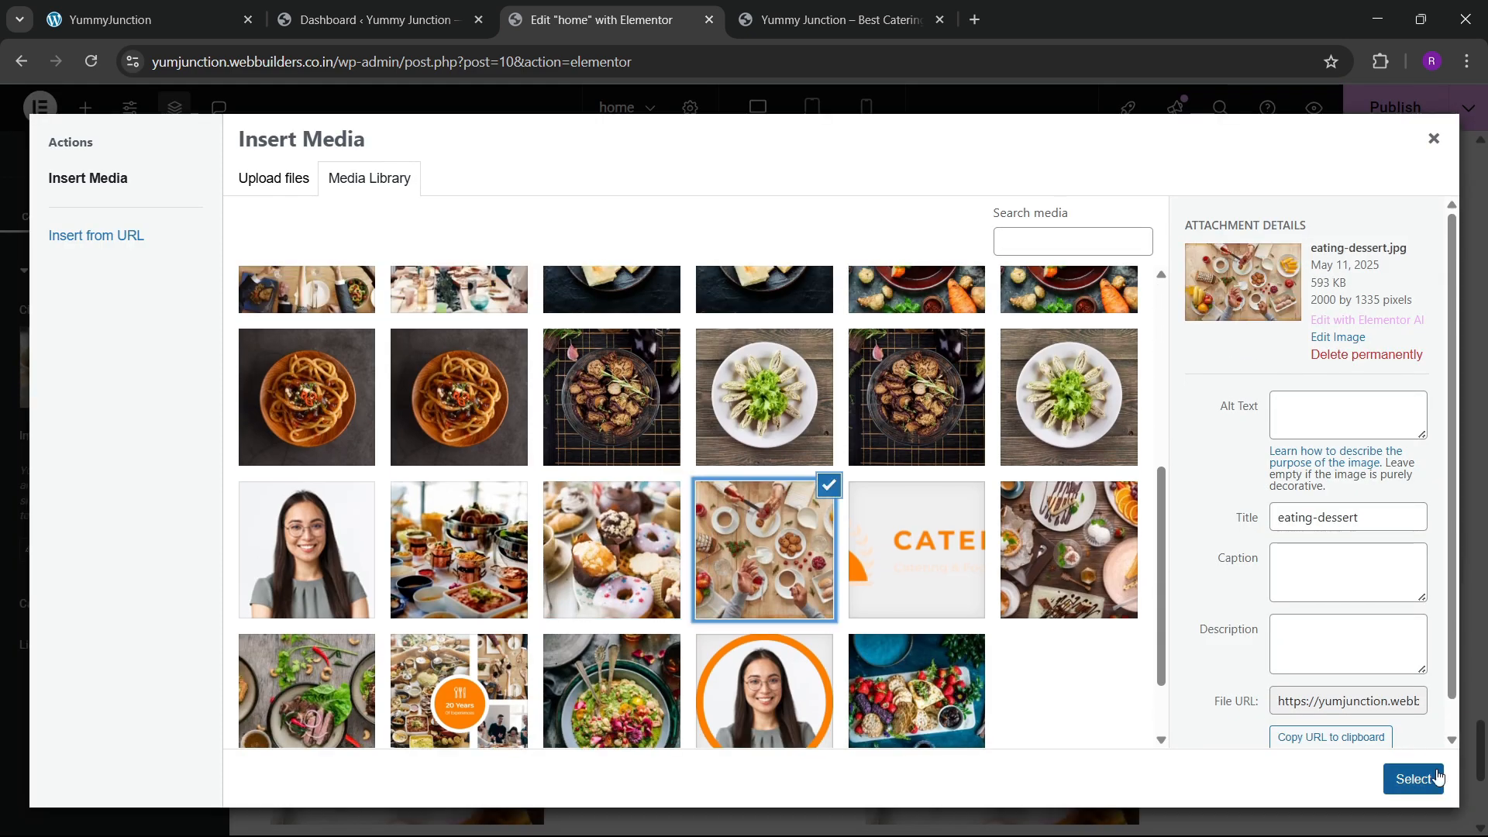
{"action": "left_click", "coordinate": [1413, 779]}
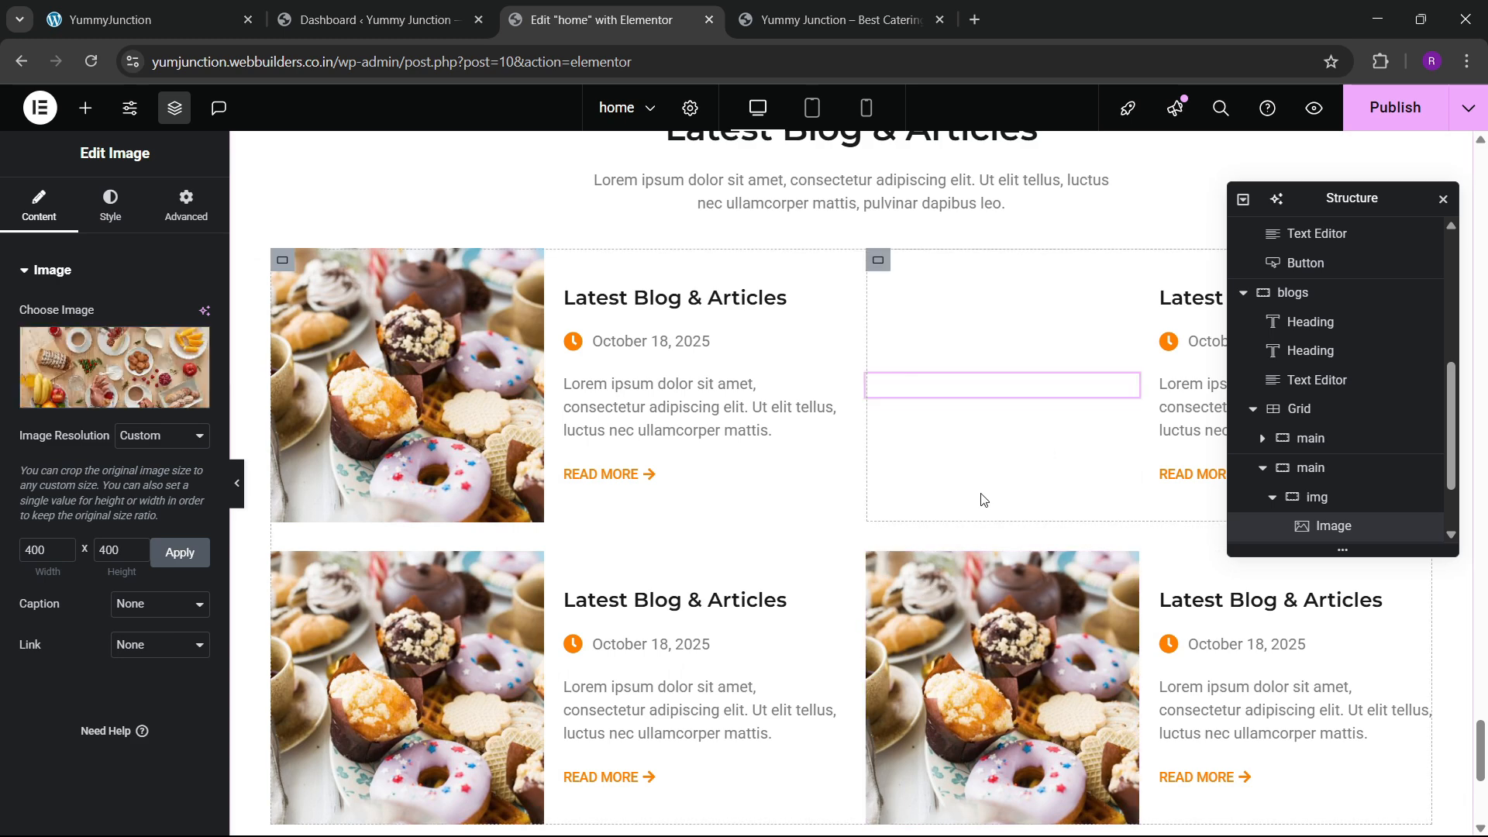
Review the blog card grid at full page width and in the editor
{"action": "scroll", "coordinate": [982, 491], "scroll_direction": "down", "scroll_amount": 1}
{"action": "scroll", "coordinate": [957, 547], "scroll_direction": "down", "scroll_amount": 1}
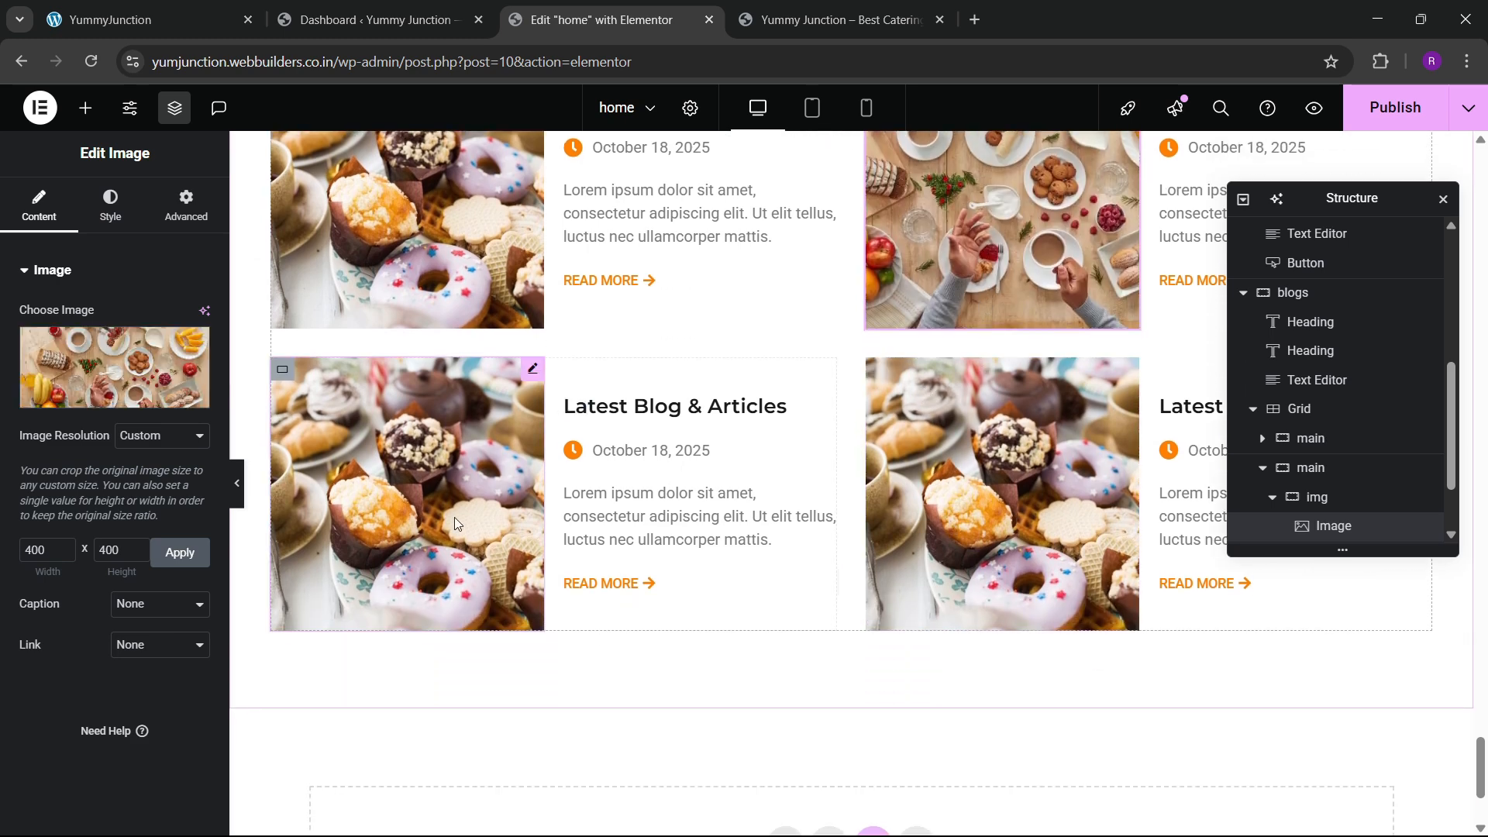
{"action": "left_click", "coordinate": [237, 484]}
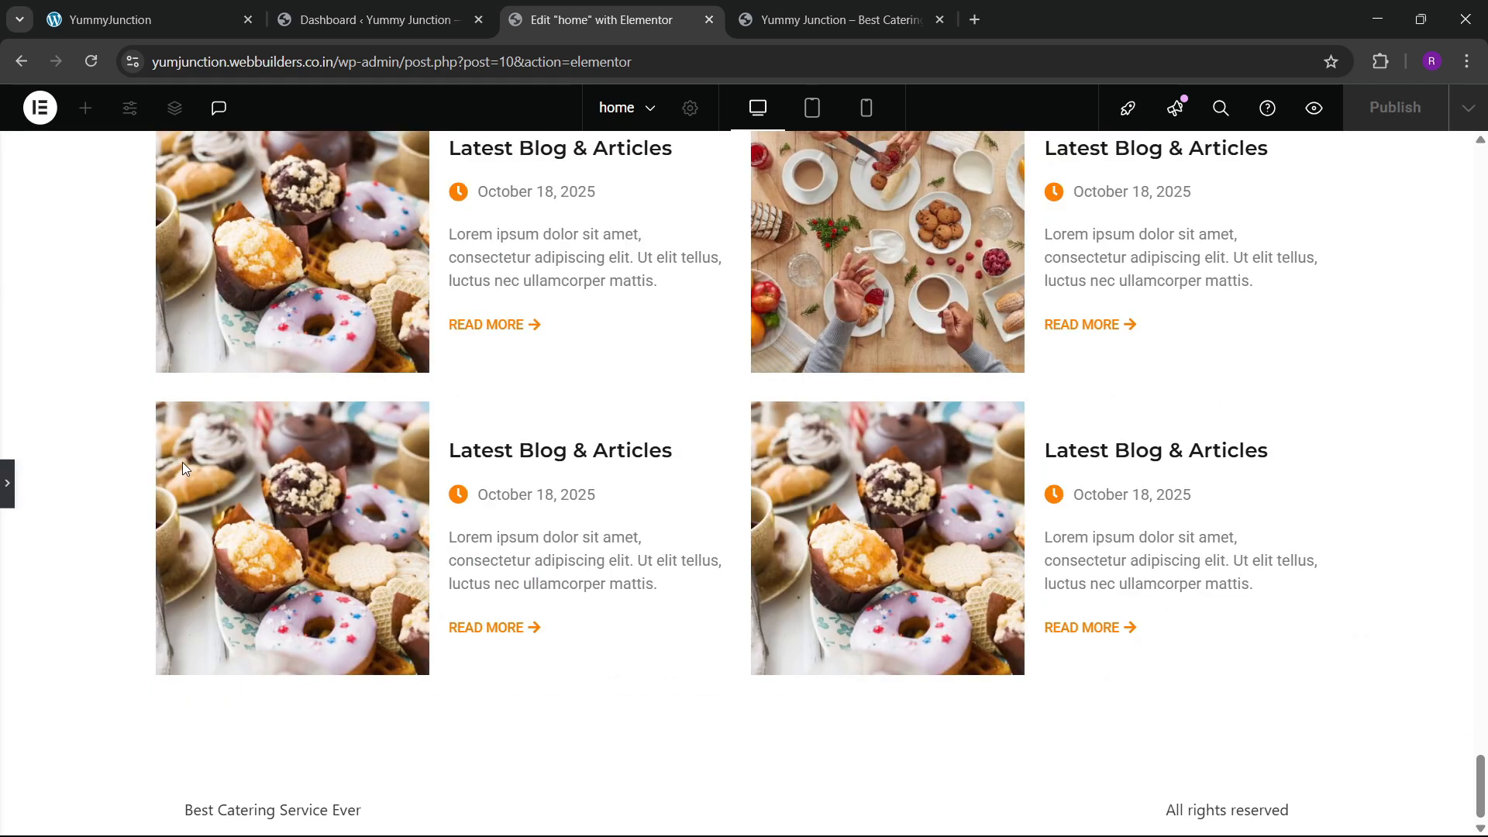
{"action": "left_click", "coordinate": [6, 493]}
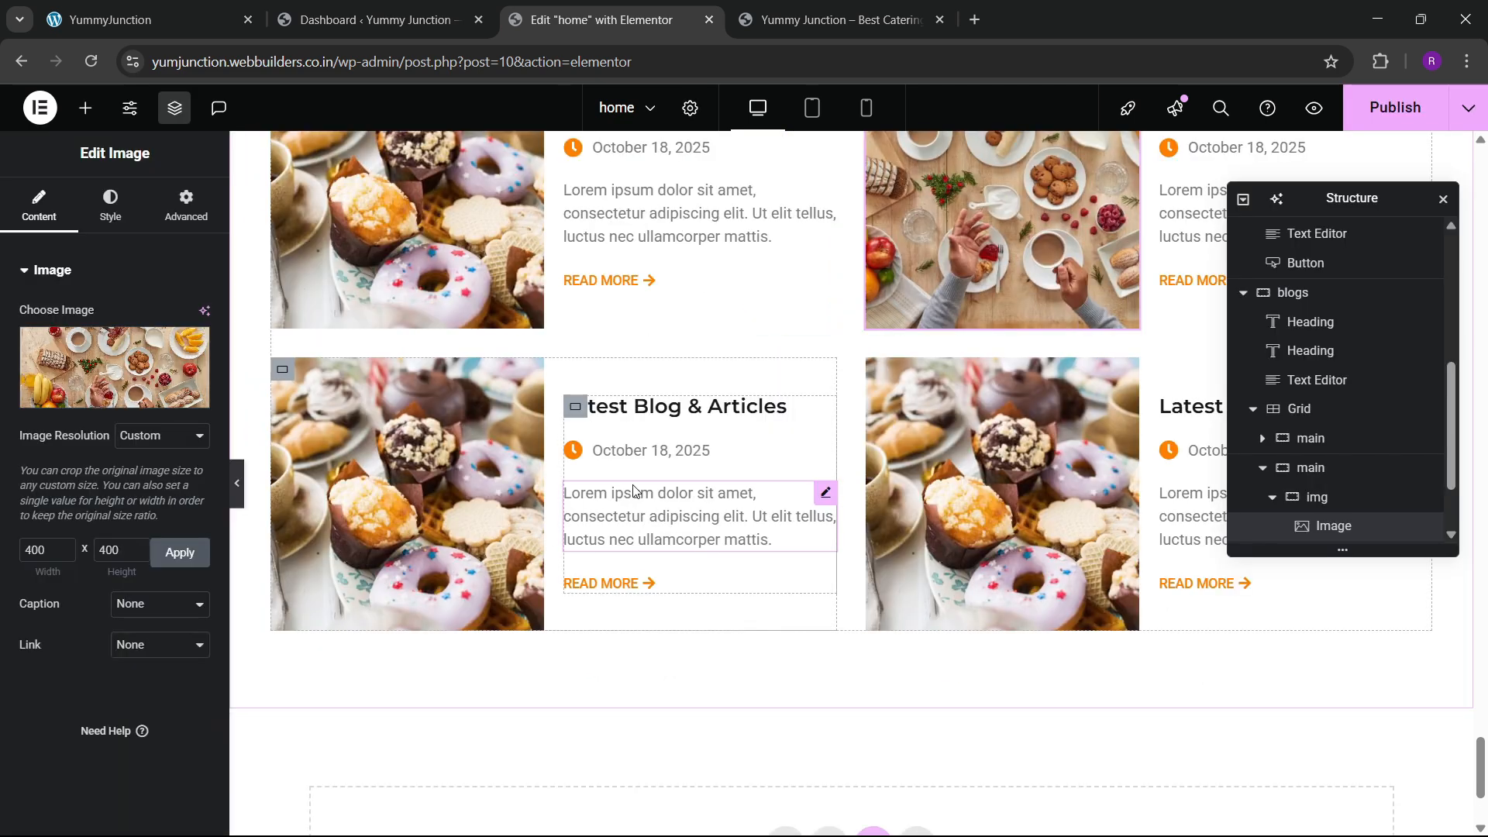
{"action": "scroll", "coordinate": [707, 439], "scroll_direction": "up", "scroll_amount": 1}
{"action": "scroll", "coordinate": [705, 440], "scroll_direction": "down", "scroll_amount": 1}
{"action": "scroll", "coordinate": [705, 441], "scroll_direction": "up", "scroll_amount": 1}
{"action": "scroll", "coordinate": [706, 441], "scroll_direction": "down", "scroll_amount": 1}
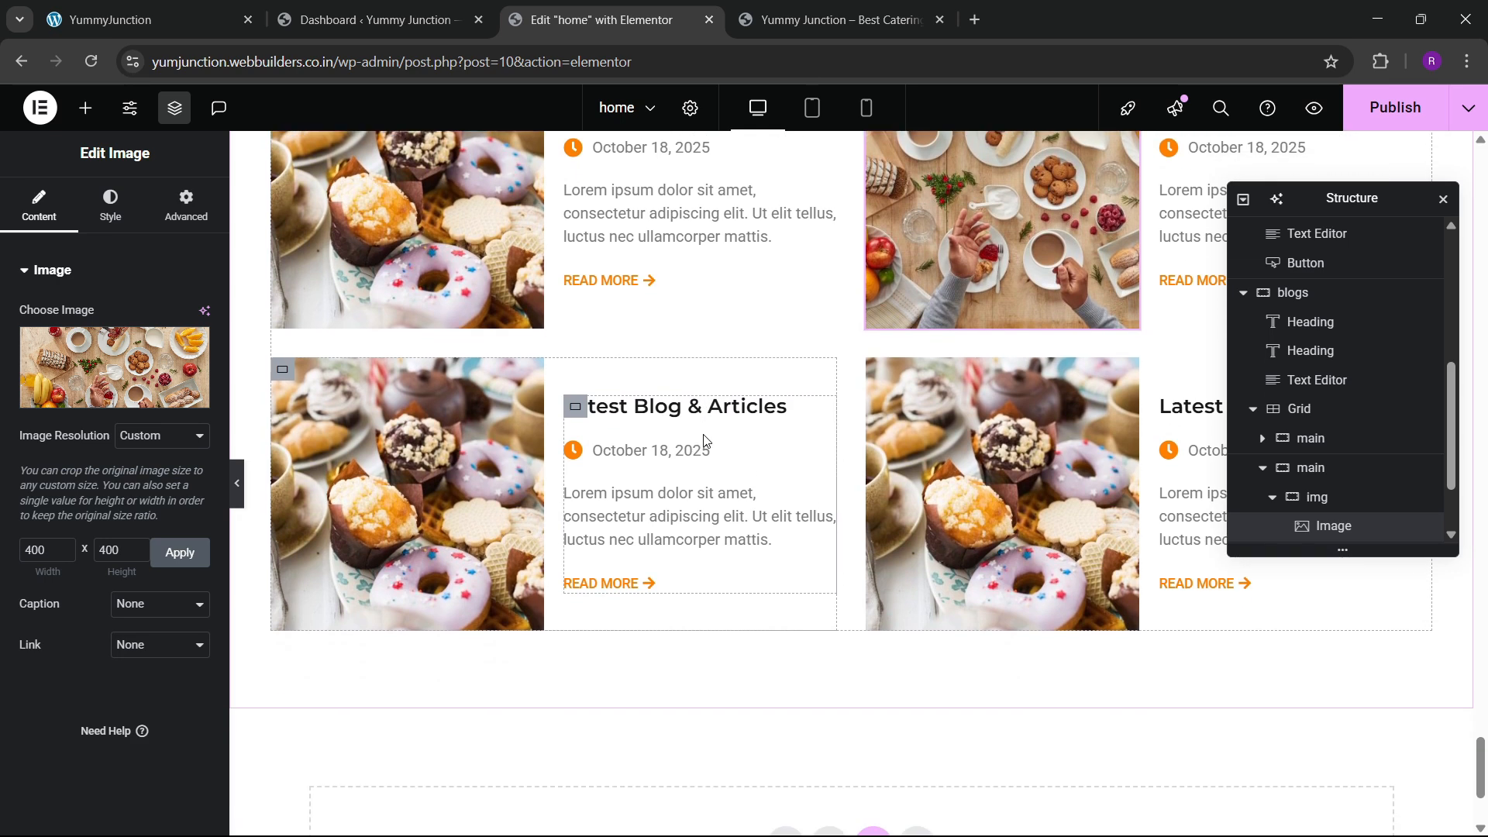
{"action": "scroll", "coordinate": [705, 441], "scroll_direction": "up", "scroll_amount": 2}
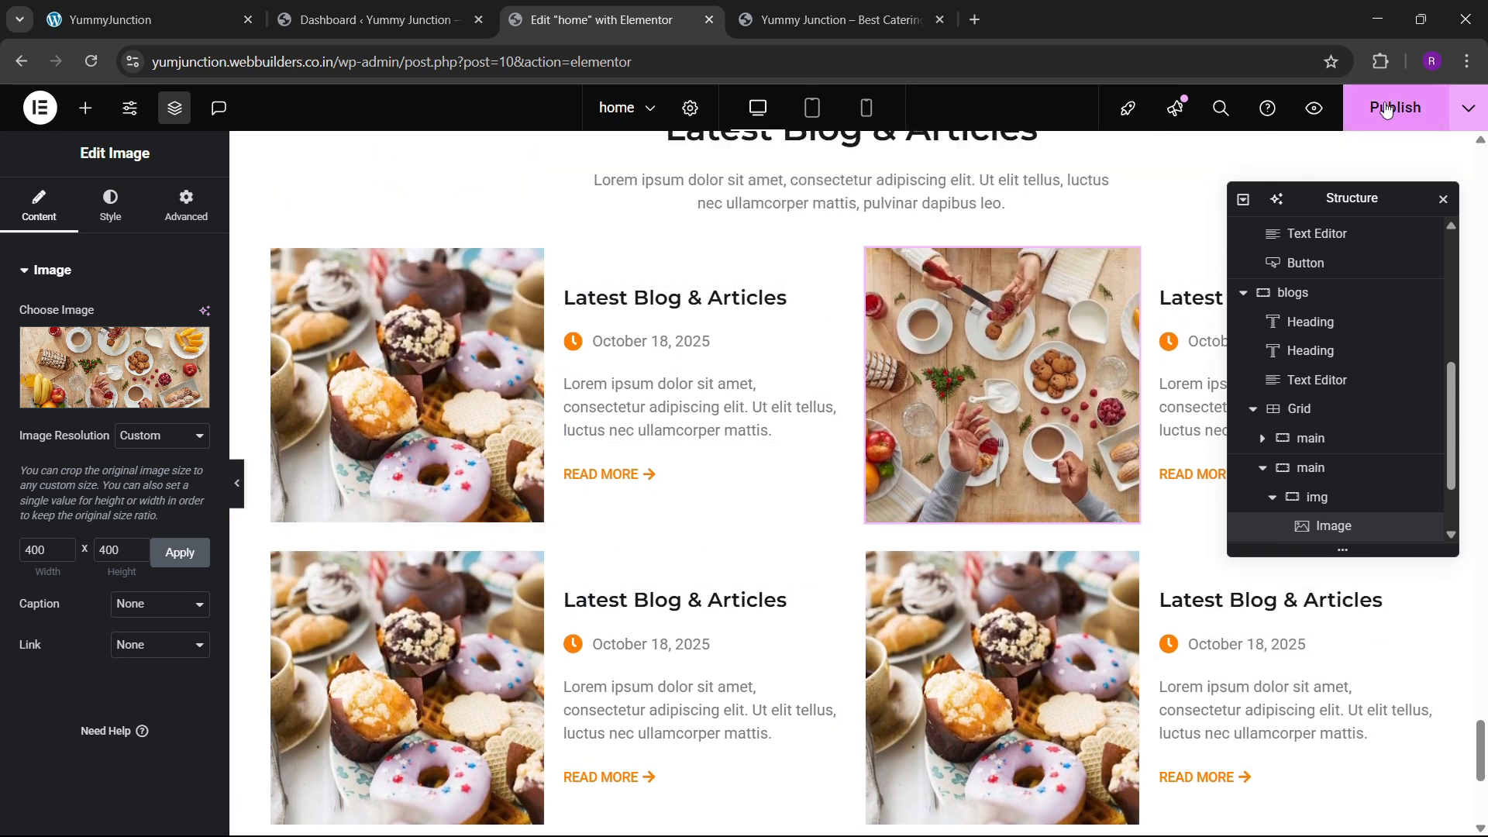
Publish the home page and compare the live site with the reference site's blog section and footer
{"action": "left_click", "coordinate": [1386, 109]}
{"action": "left_click", "coordinate": [107, 9]}
{"action": "scroll", "coordinate": [637, 475], "scroll_direction": "up", "scroll_amount": 1}
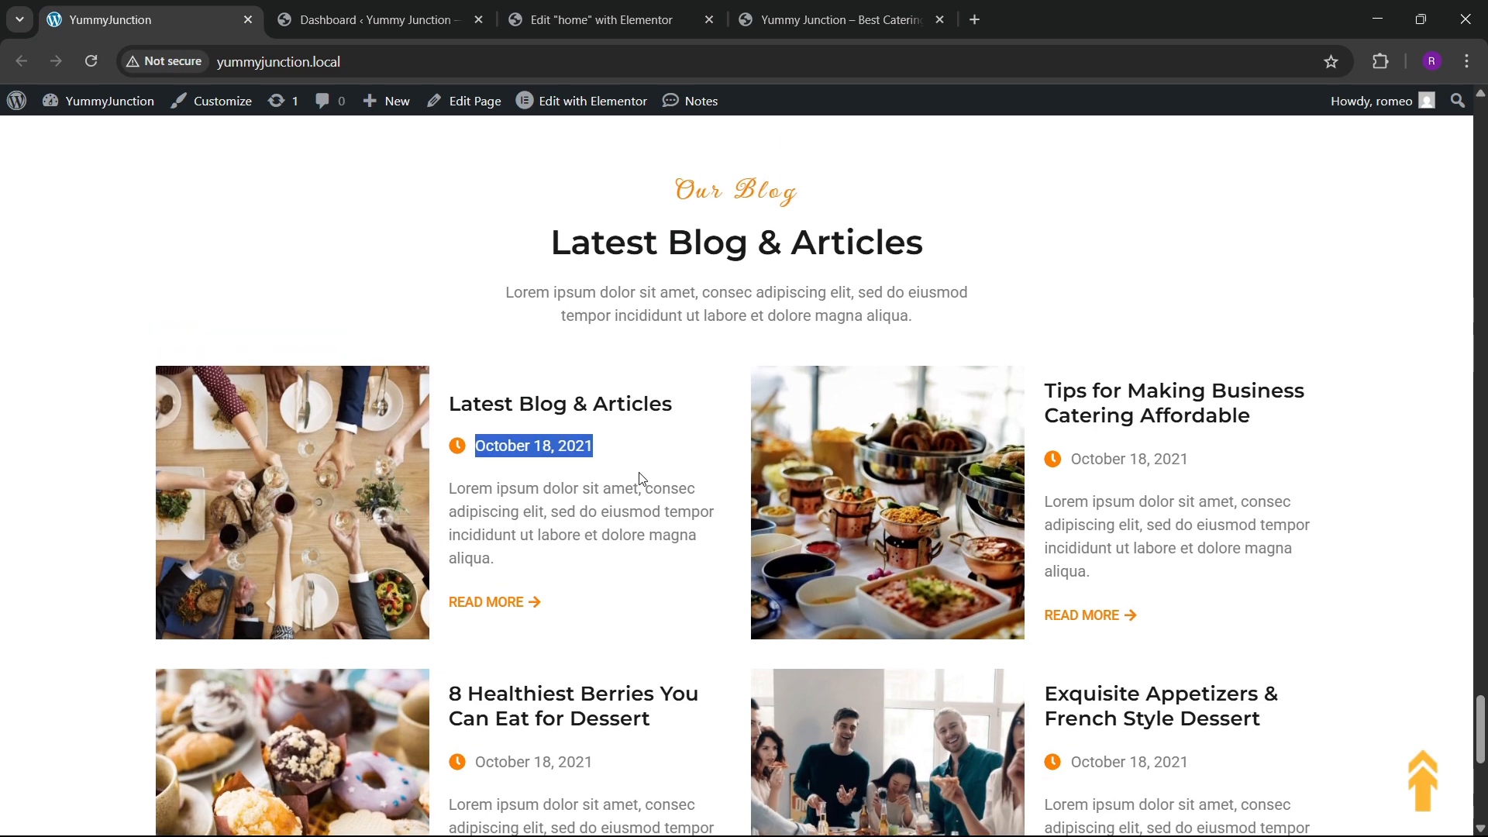
{"action": "scroll", "coordinate": [641, 476], "scroll_direction": "down", "scroll_amount": 6}
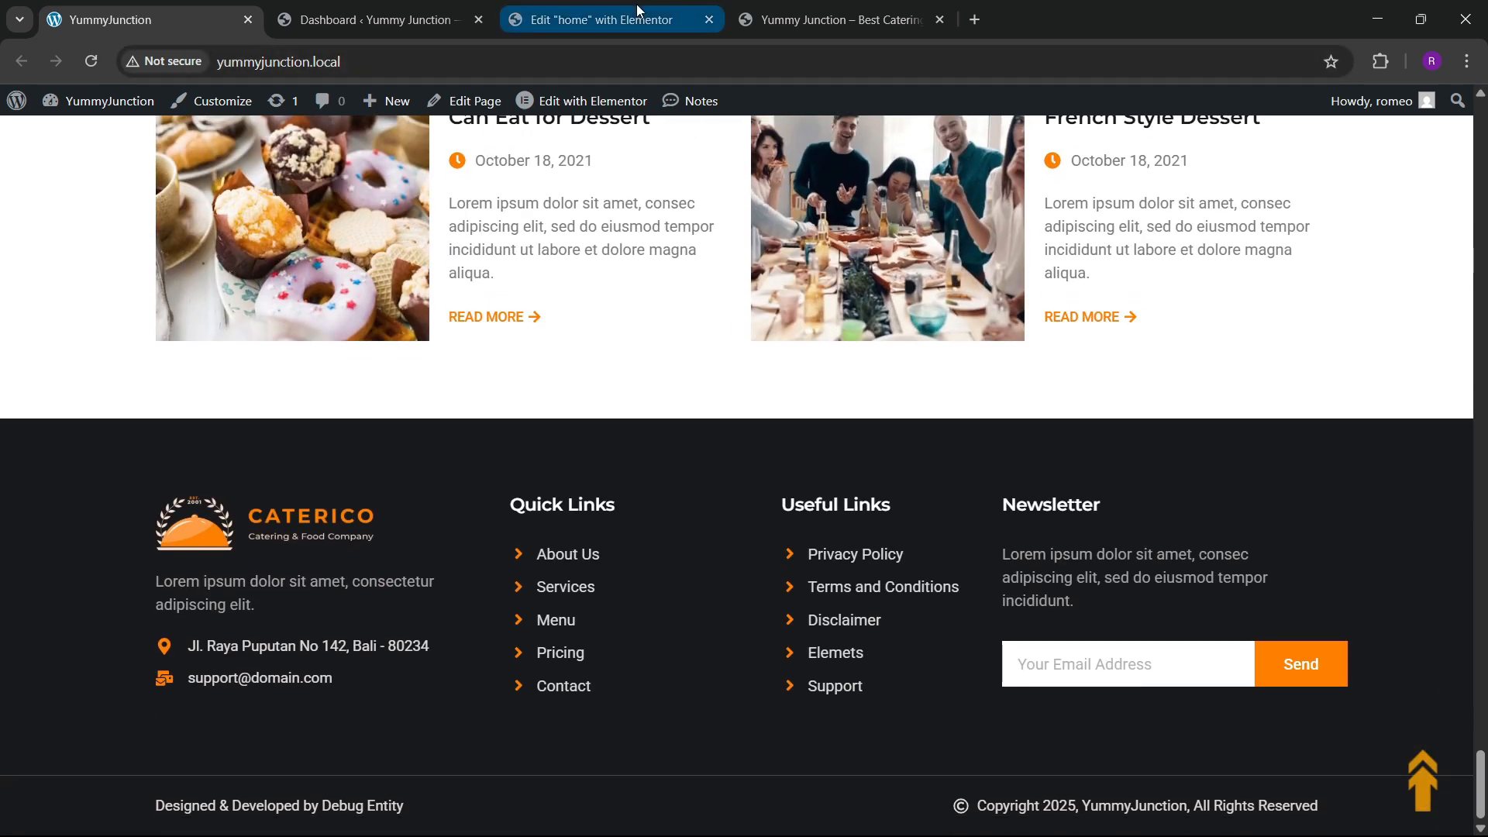
{"action": "left_click", "coordinate": [602, 19]}
{"action": "left_click", "coordinate": [844, 10]}
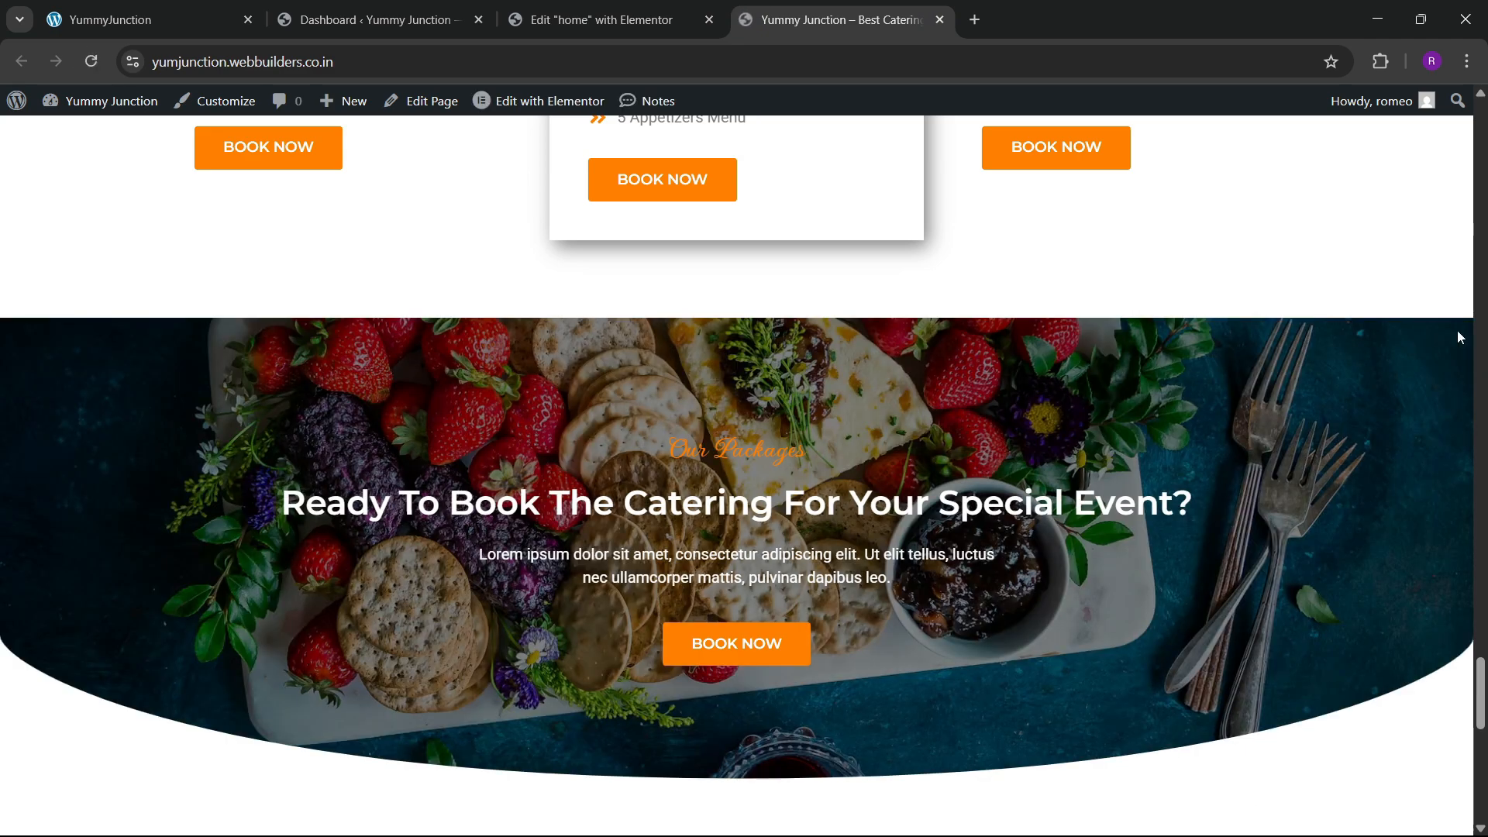
{"action": "left_click_drag", "start_coordinate": [1481, 679], "coordinate": [1481, 768]}
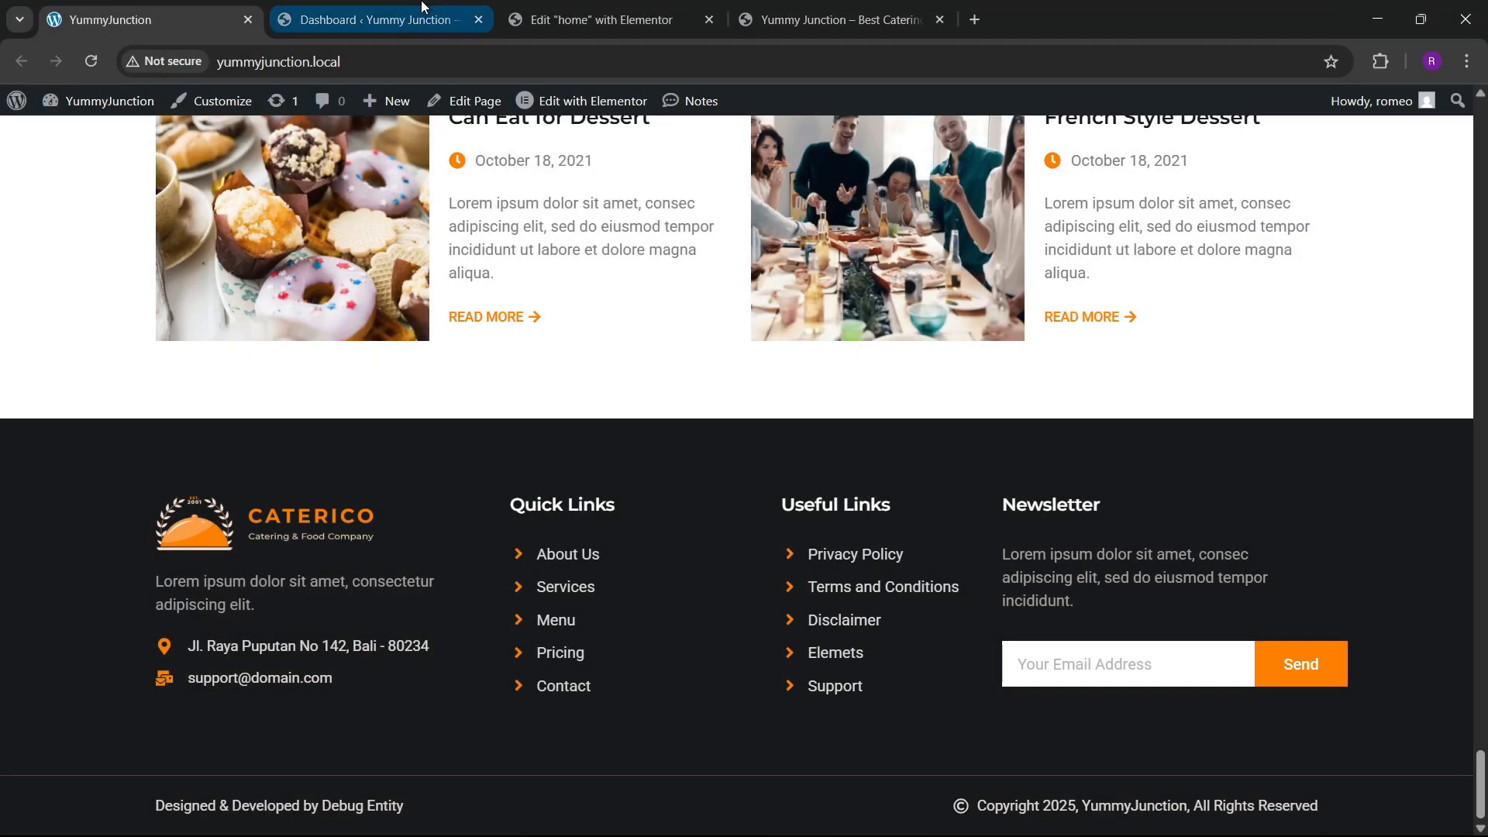
Create a new footer template through the Theme Builder from the WordPress dashboard and close the block library
{"action": "left_click", "coordinate": [430, 6]}
{"action": "mouse_move", "coordinate": [116, 430]}
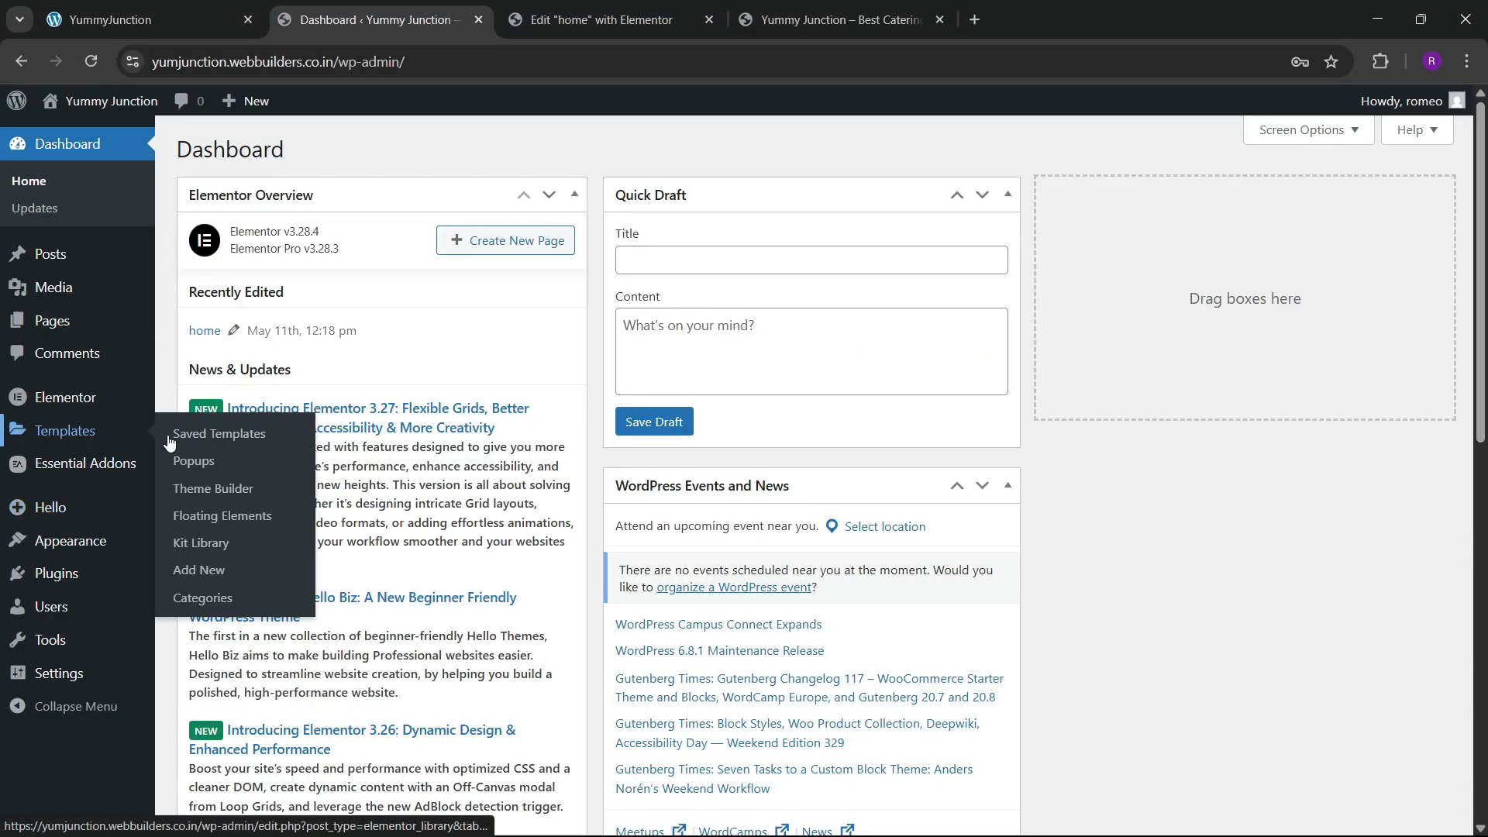
{"action": "right_click", "coordinate": [225, 488]}
{"action": "left_click", "coordinate": [286, 502]}
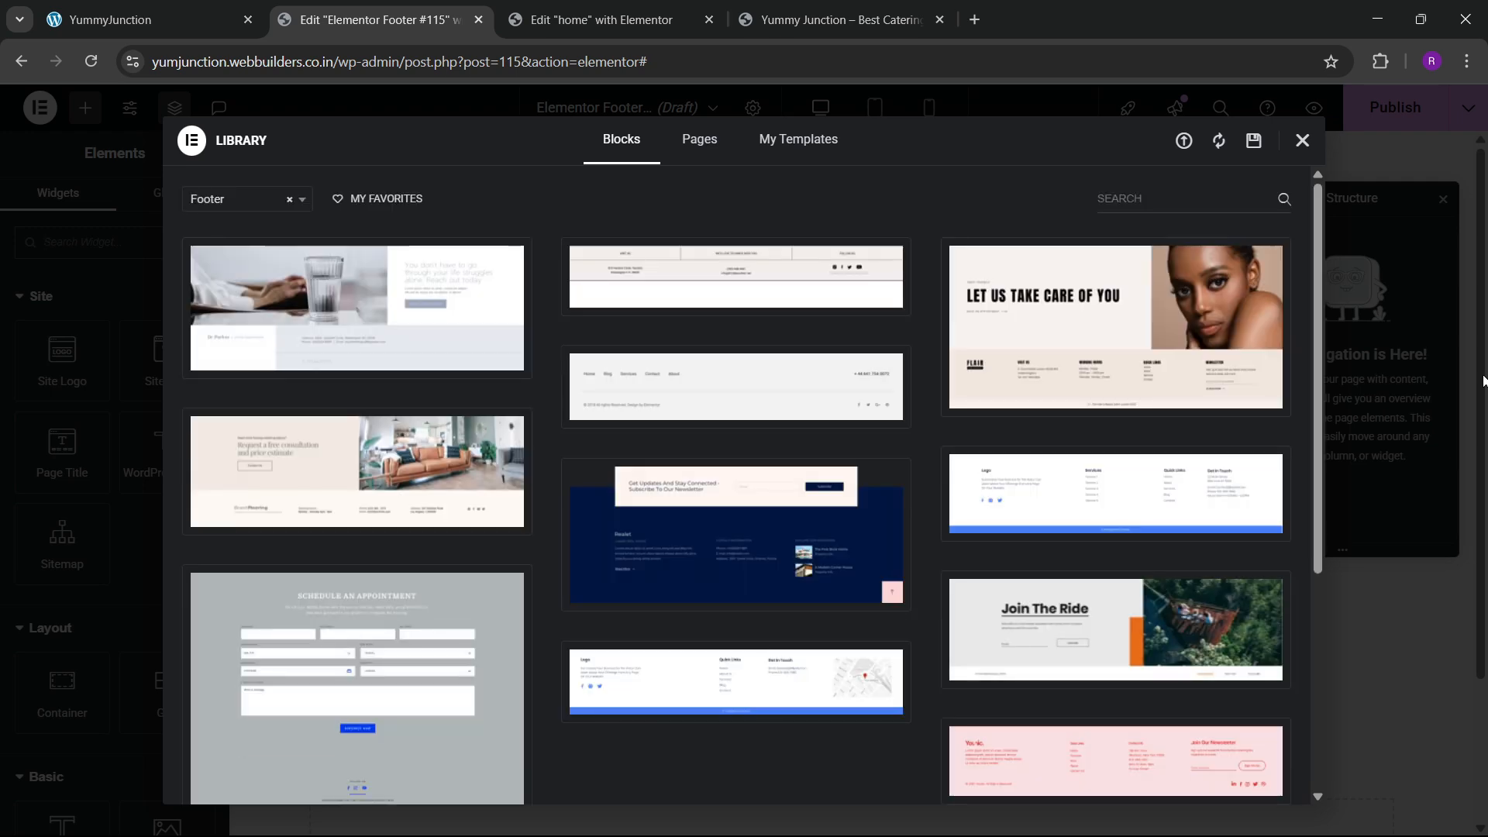
{"action": "left_click", "coordinate": [1303, 141]}
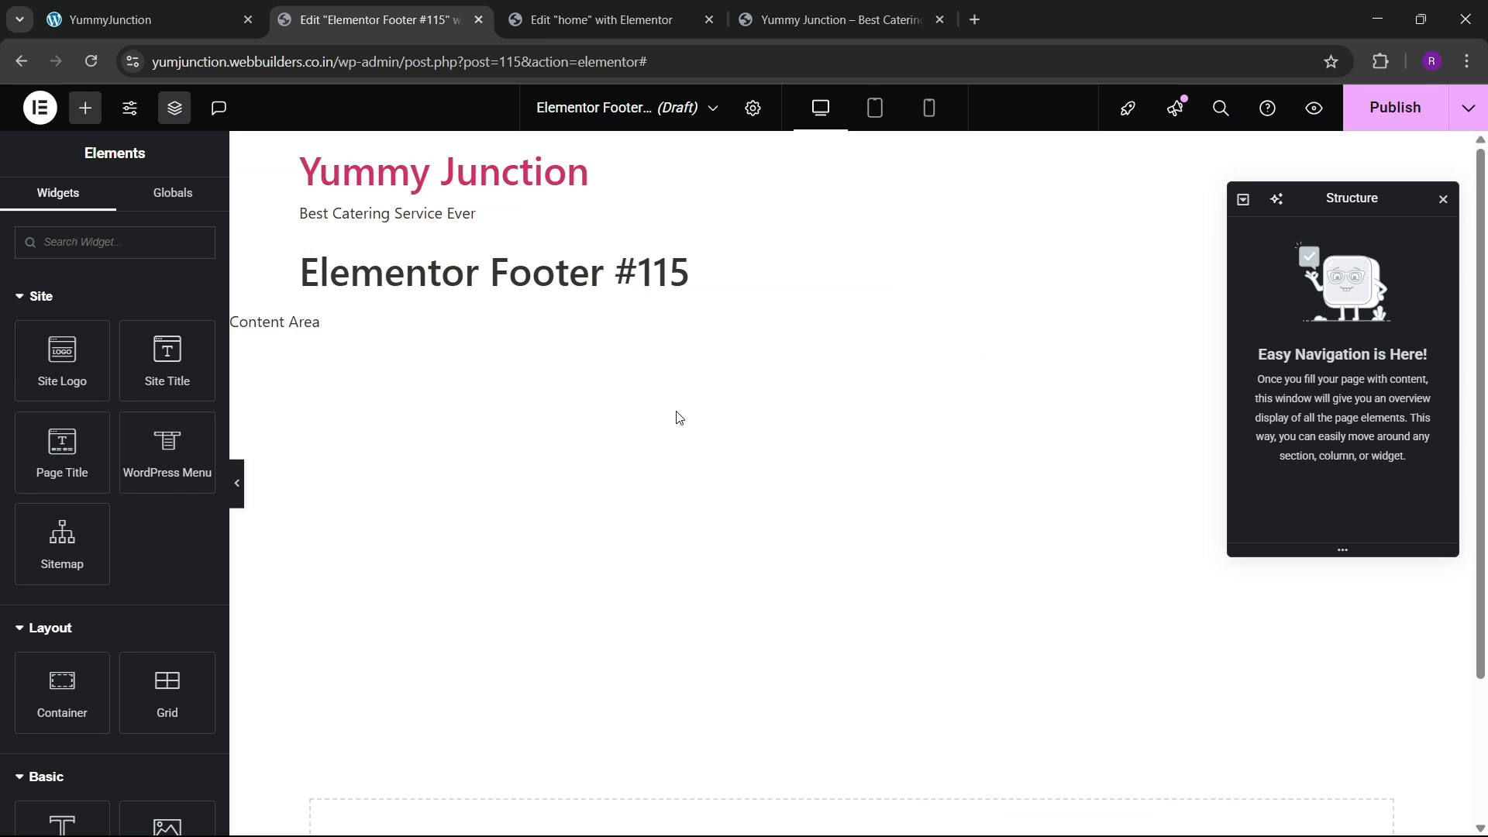
Add a single-column flexbox container to the footer template and name it footer1
{"action": "scroll", "coordinate": [751, 565], "scroll_direction": "down", "scroll_amount": 2}
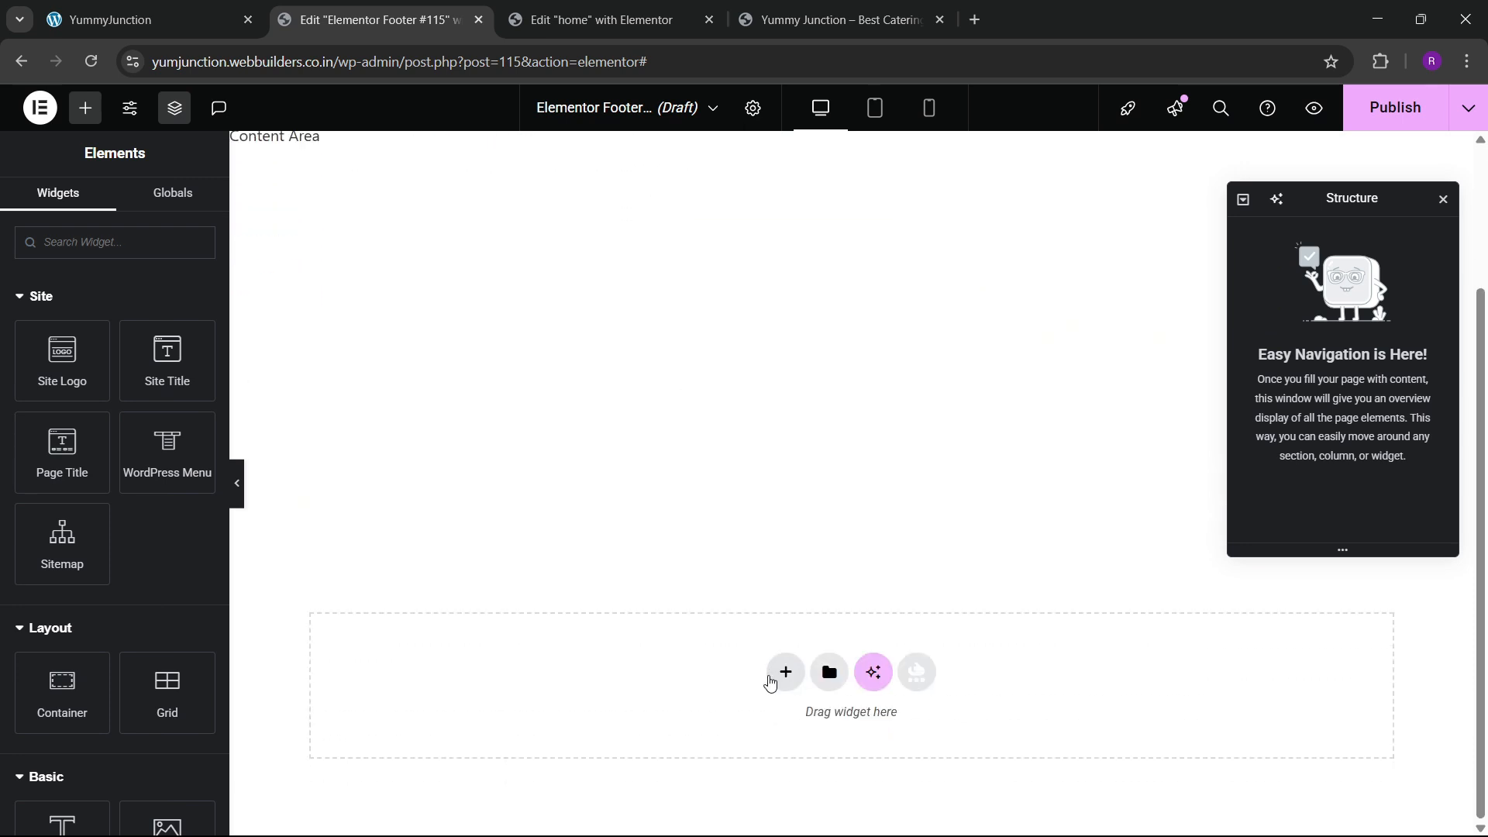
{"action": "left_click", "coordinate": [785, 671]}
{"action": "left_click", "coordinate": [789, 731]}
{"action": "left_click", "coordinate": [581, 711]}
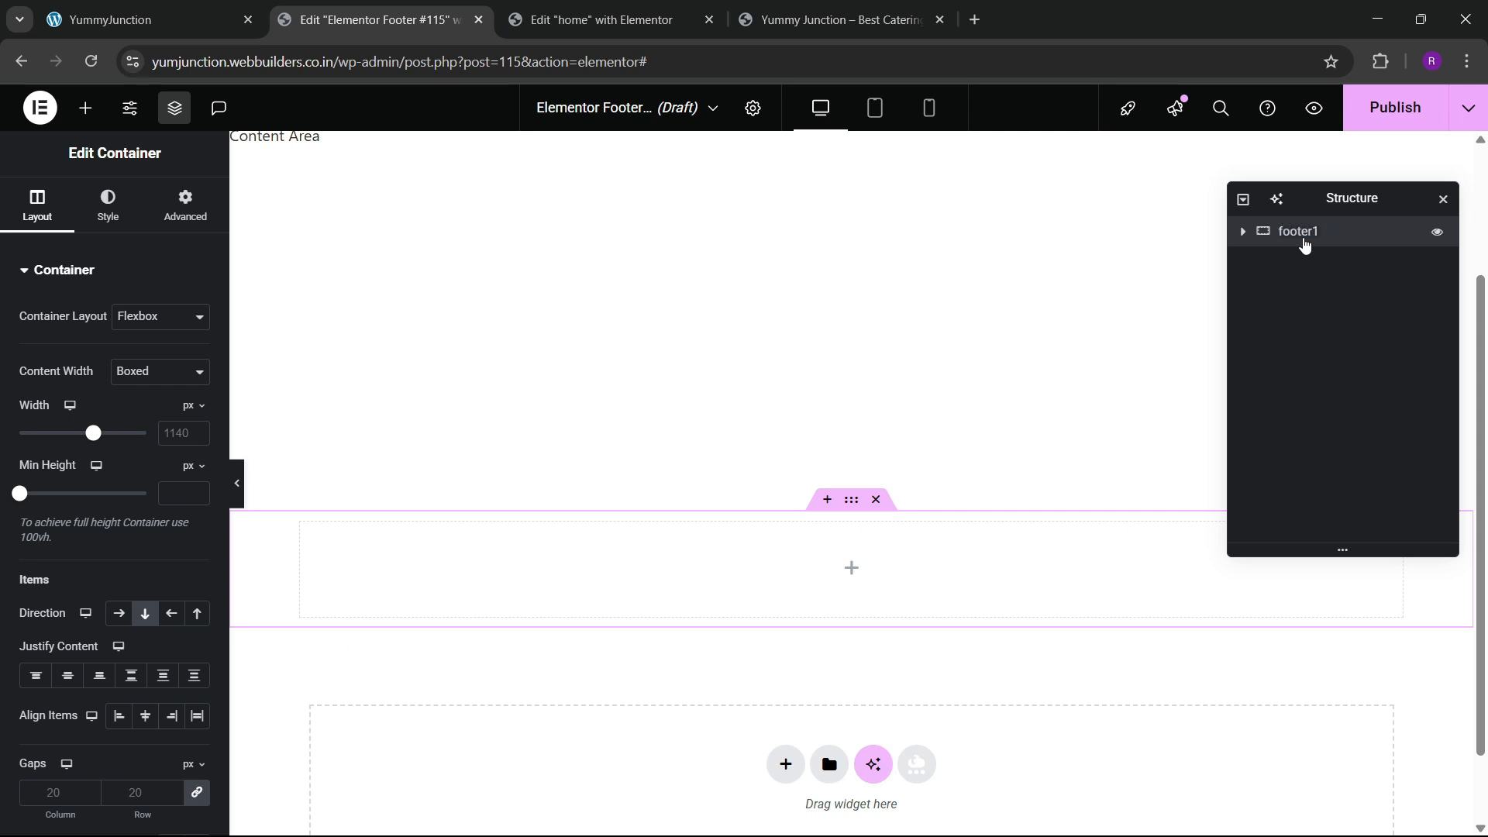
Widen the footer1 container's boxed content and set its padding to 80 px at top and bottom and 0 on the sides
{"action": "left_click", "coordinate": [172, 440]}
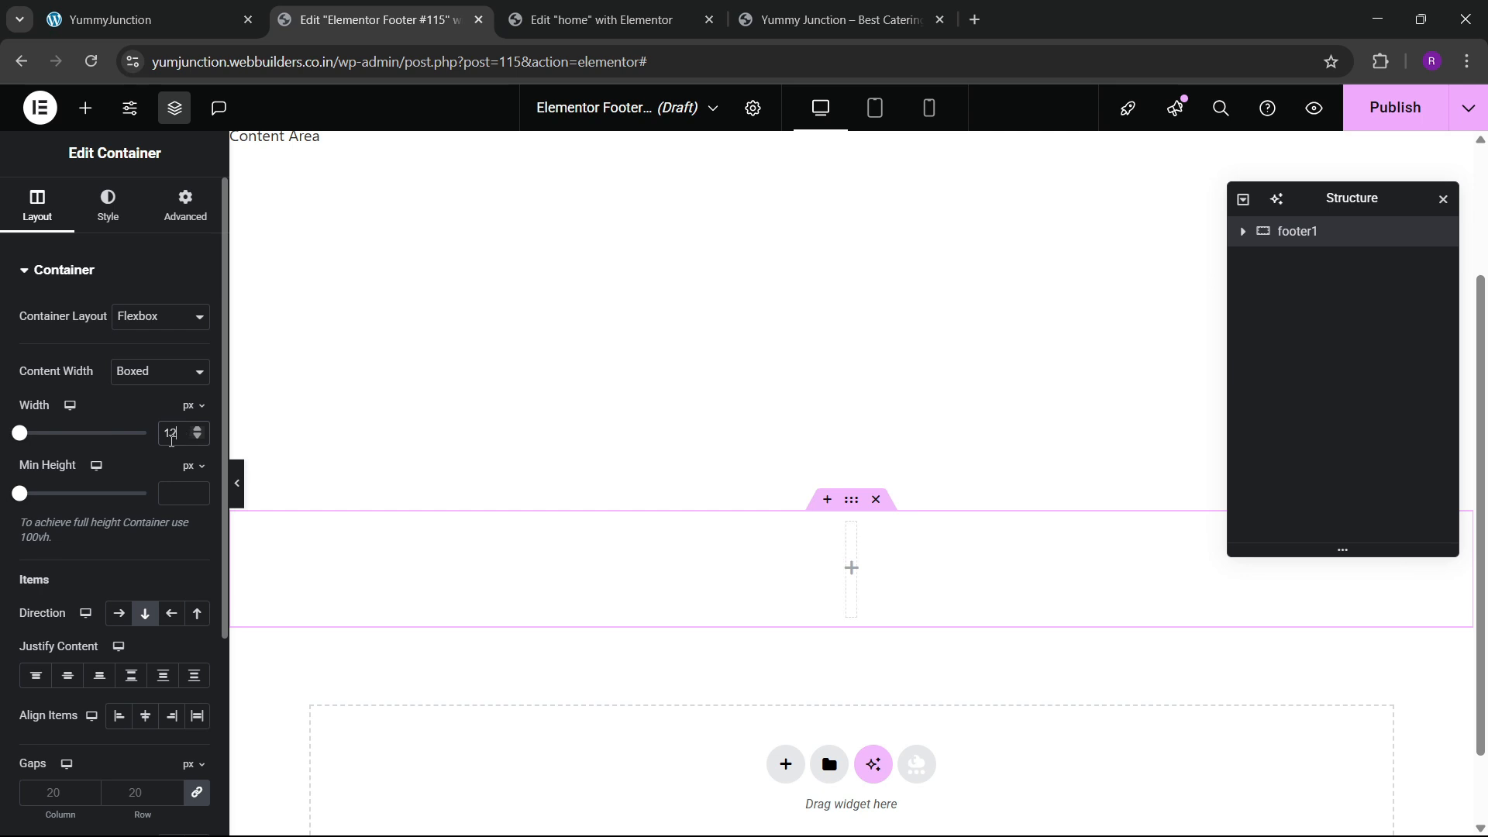
{"action": "left_click", "coordinate": [161, 233]}
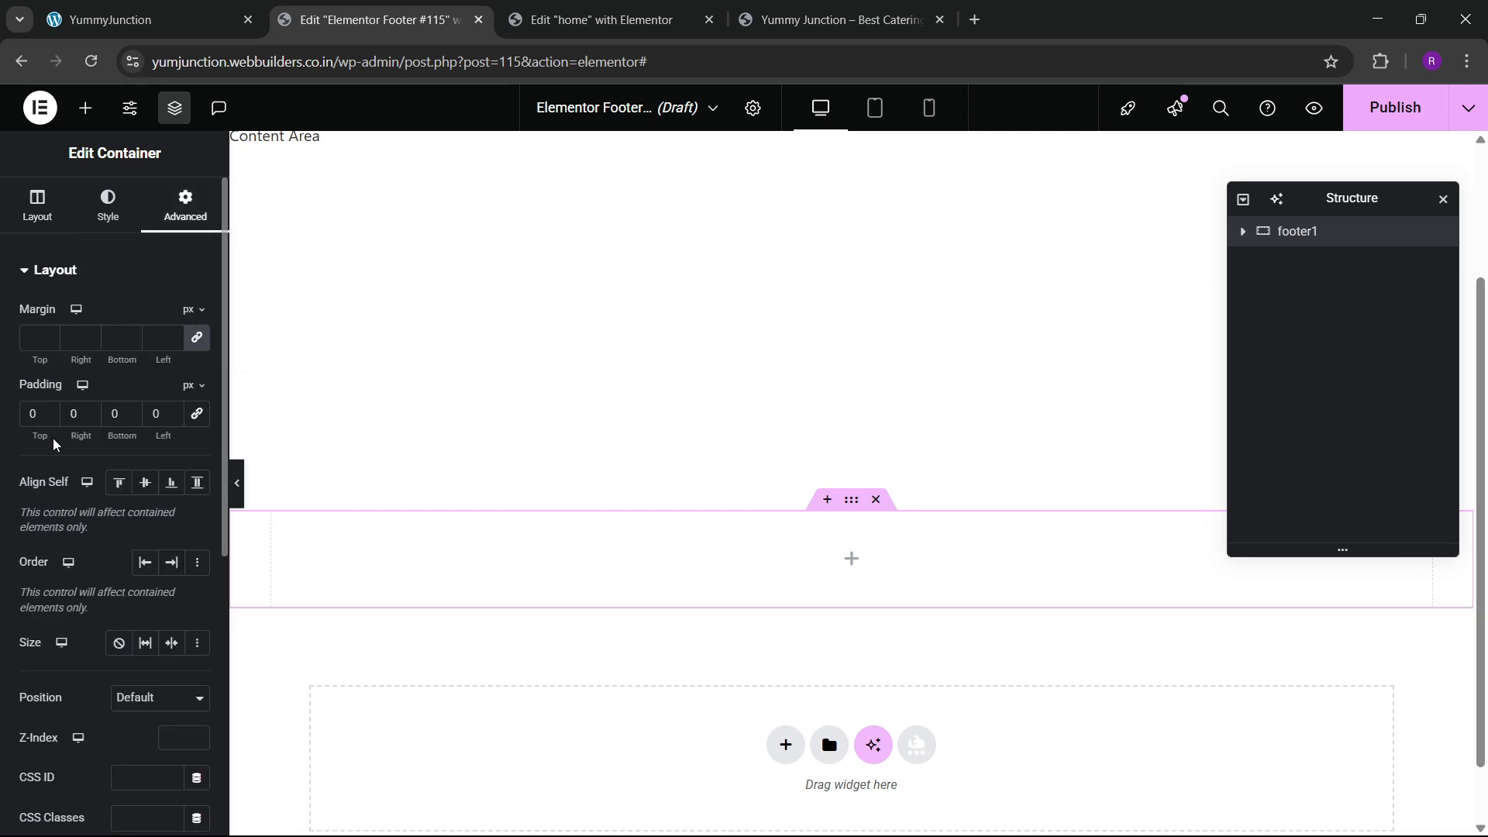
{"action": "type", "text": "8"}
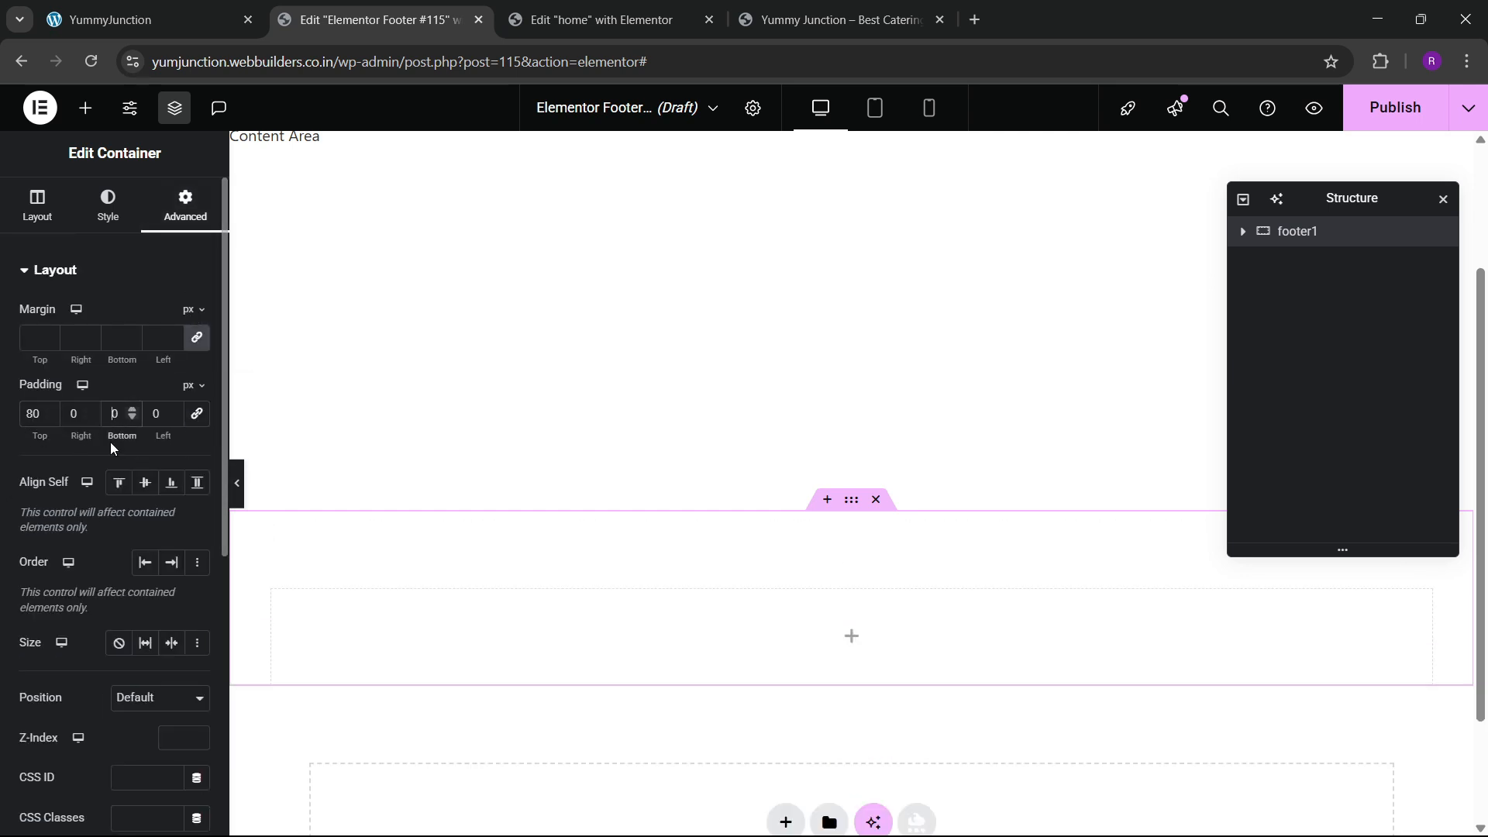
{"action": "type", "text": "8"}
Give the footer1 container a classic background in the dark, near-black global color
{"action": "left_click", "coordinate": [113, 231]}
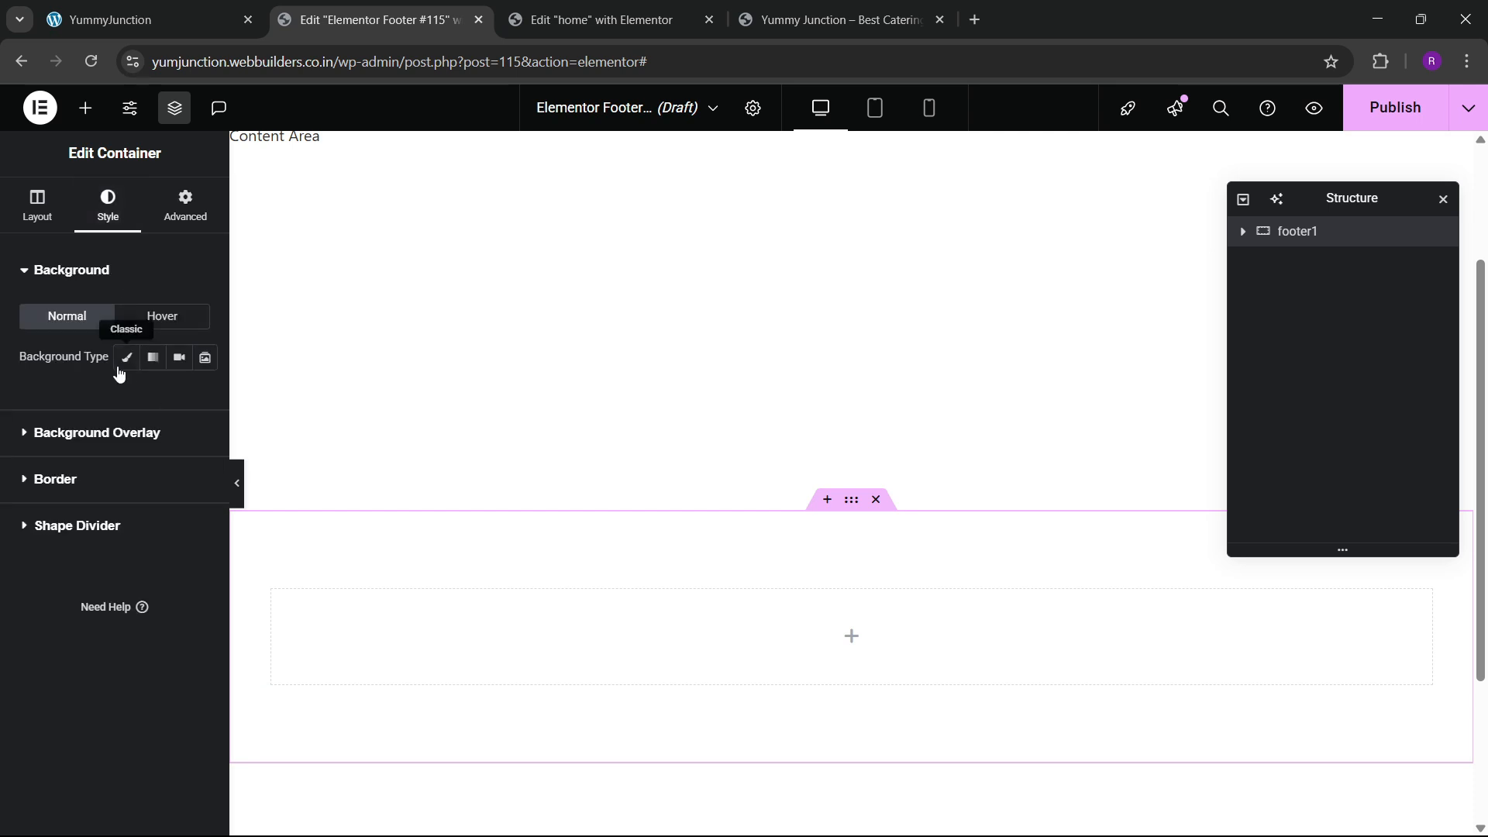
{"action": "left_click", "coordinate": [126, 358]}
{"action": "left_click", "coordinate": [170, 397]}
{"action": "left_click", "coordinate": [116, 692]}
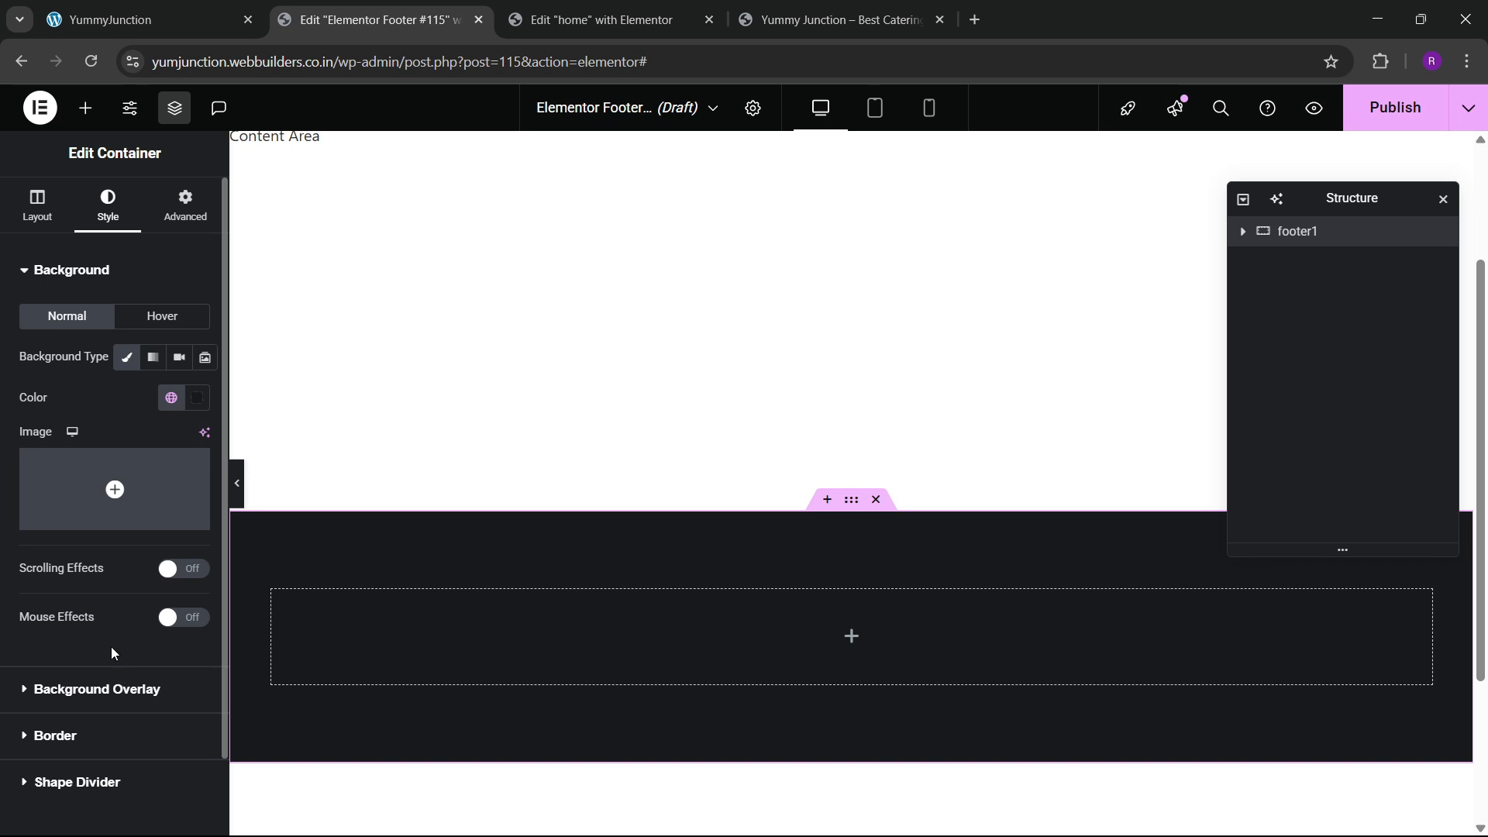
Check the reference footer, add an inner container named boxes inside footer1, and set its padding to 0 on all sides
{"action": "left_click", "coordinate": [117, 19]}
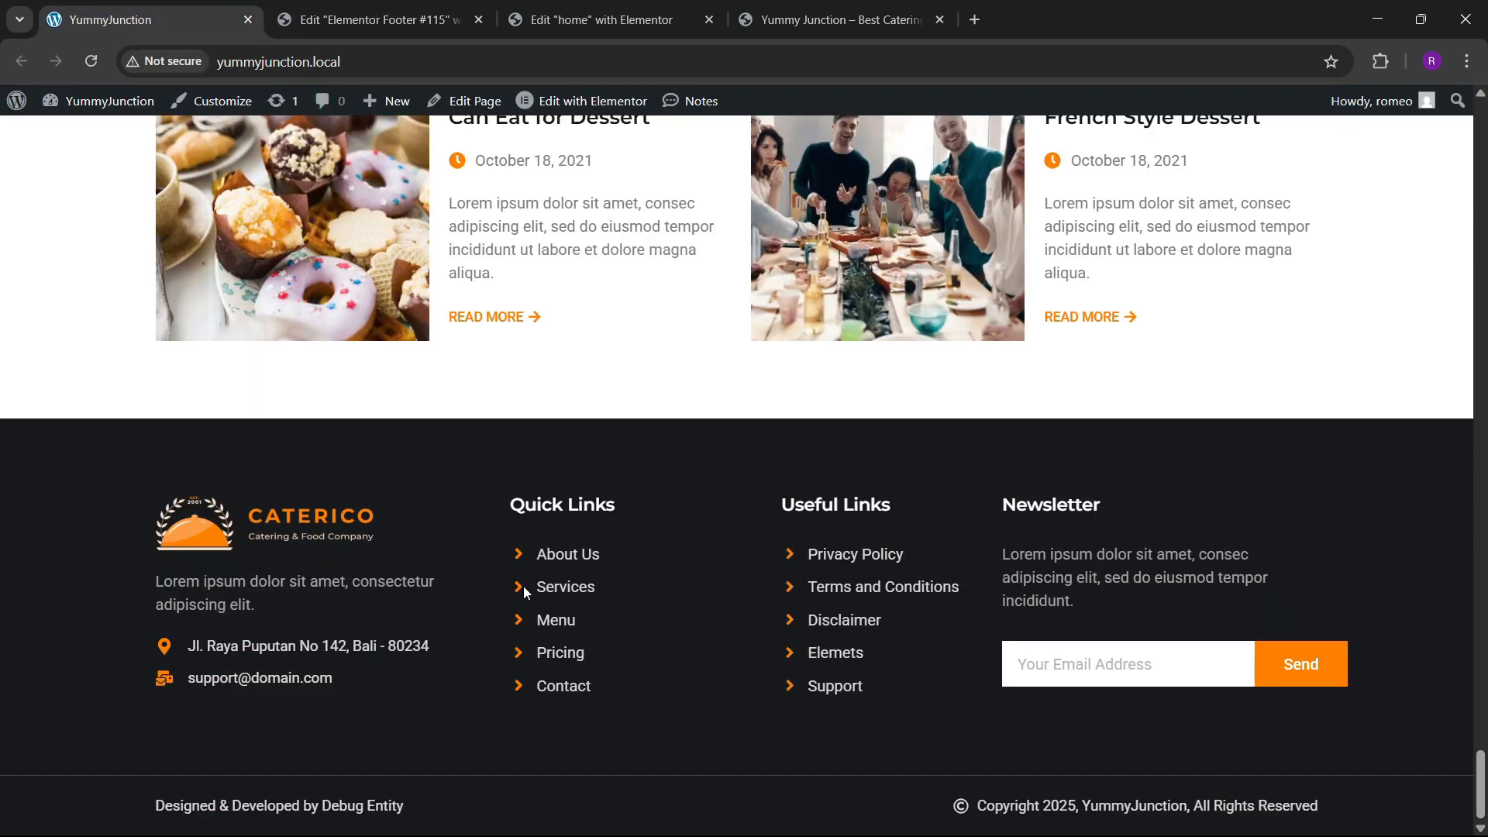
{"action": "left_click", "coordinate": [600, 20]}
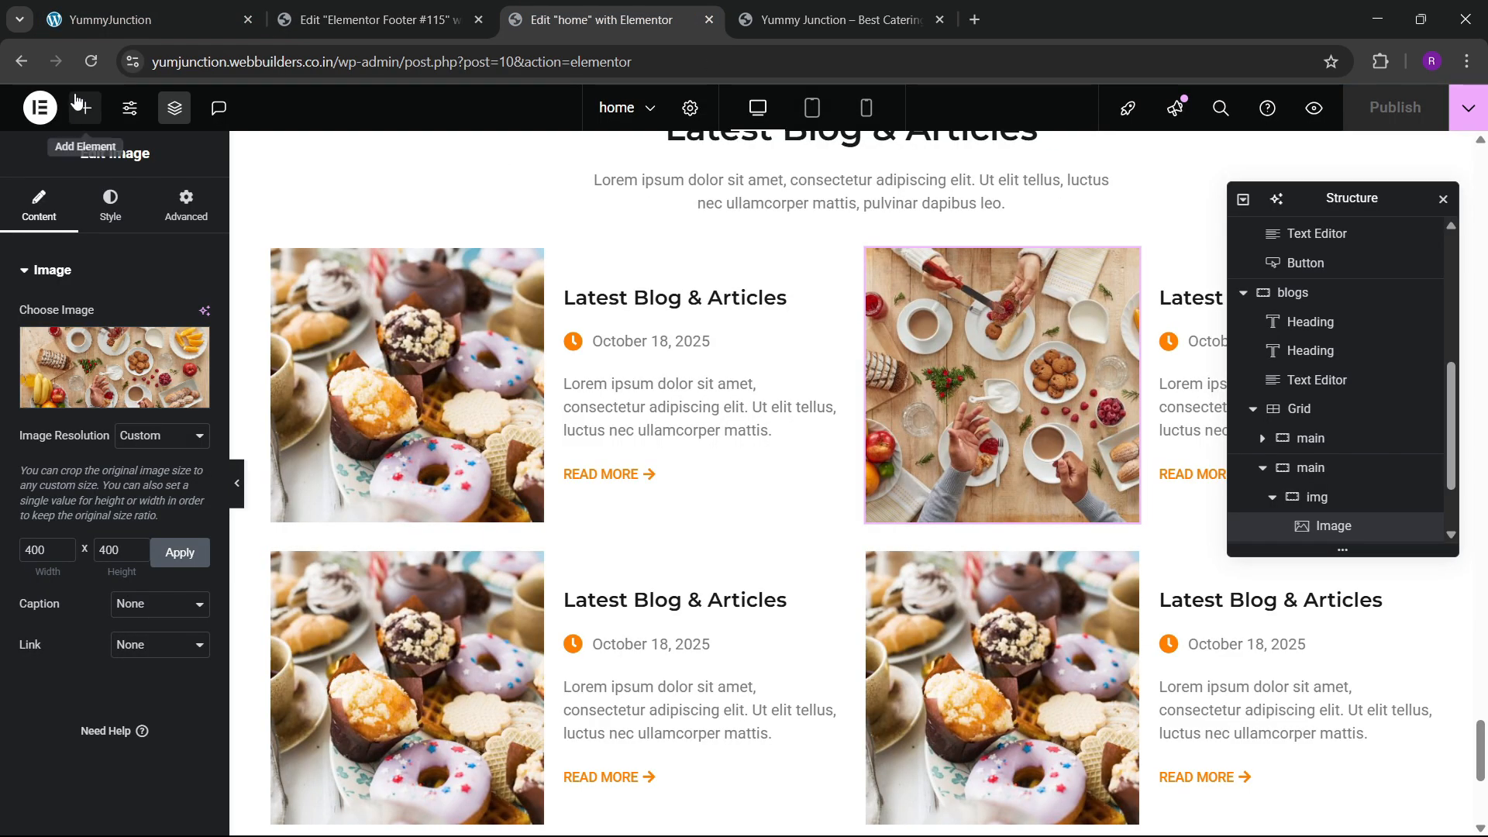
{"action": "left_click", "coordinate": [372, 19]}
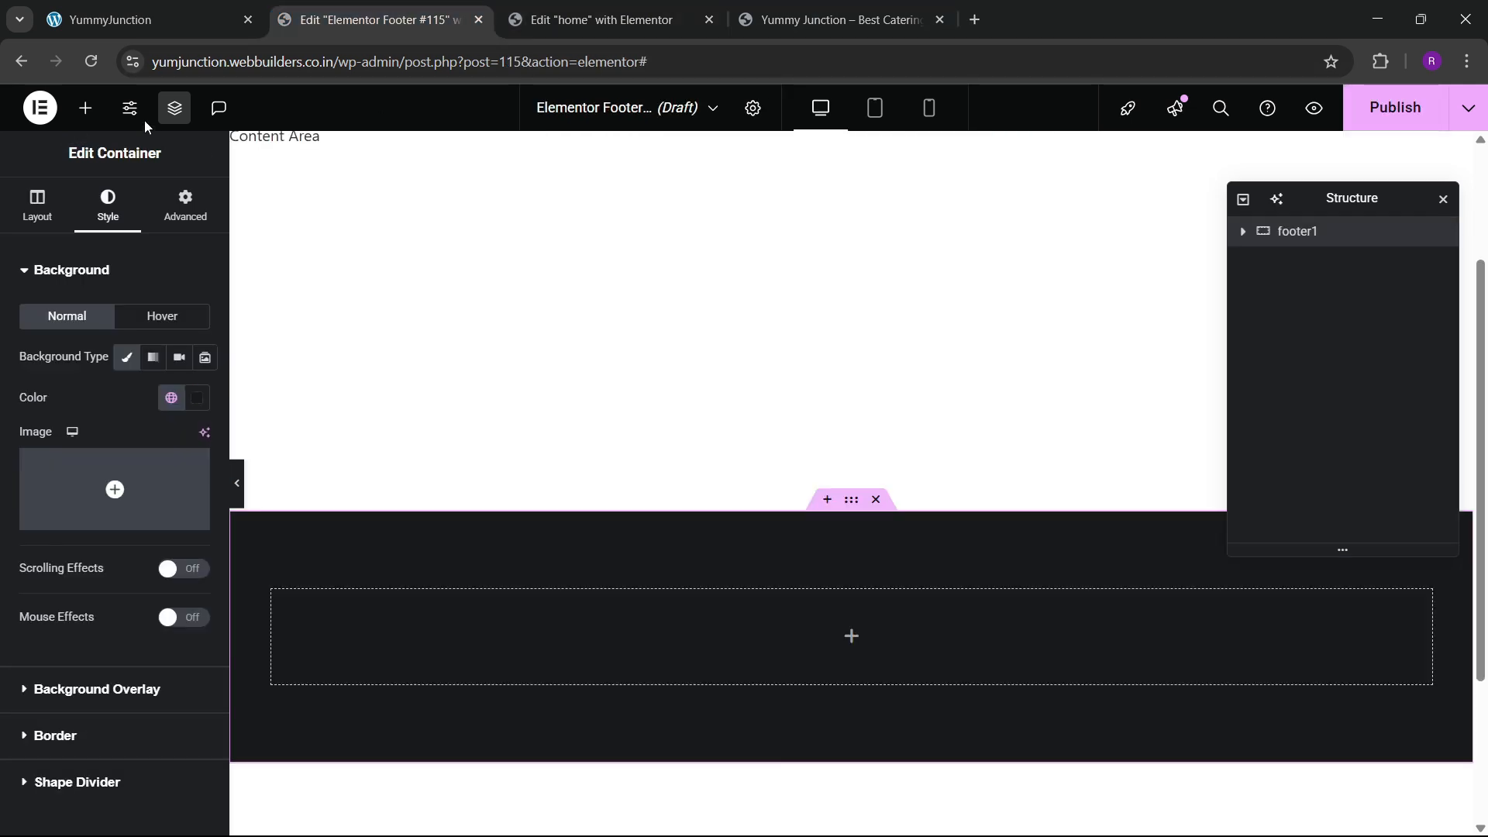
{"action": "left_click", "coordinate": [85, 108]}
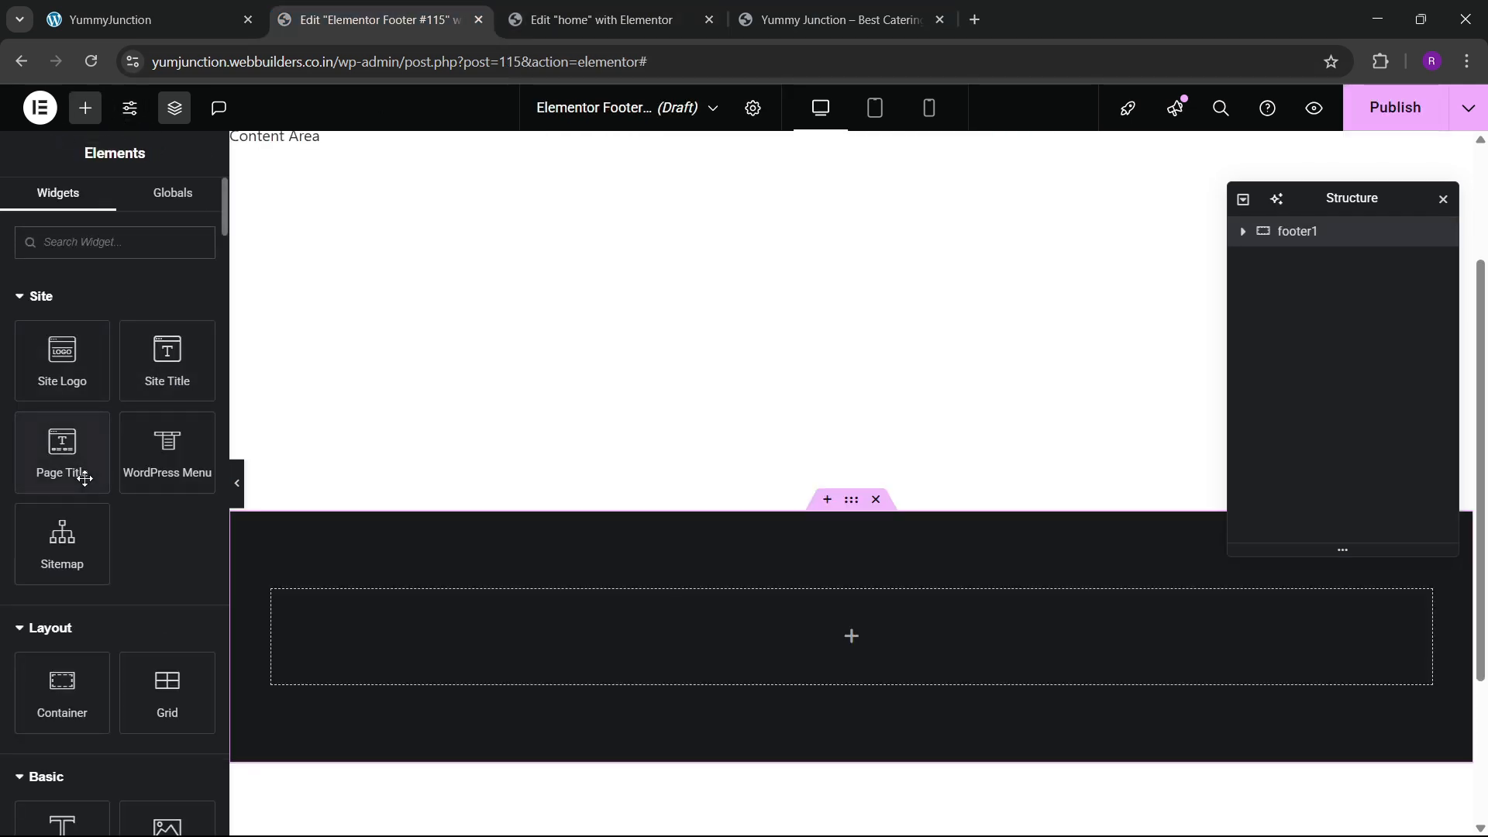
{"action": "scroll", "coordinate": [77, 496], "scroll_direction": "down", "scroll_amount": 3}
{"action": "left_click_drag", "start_coordinate": [60, 524], "coordinate": [388, 664]}
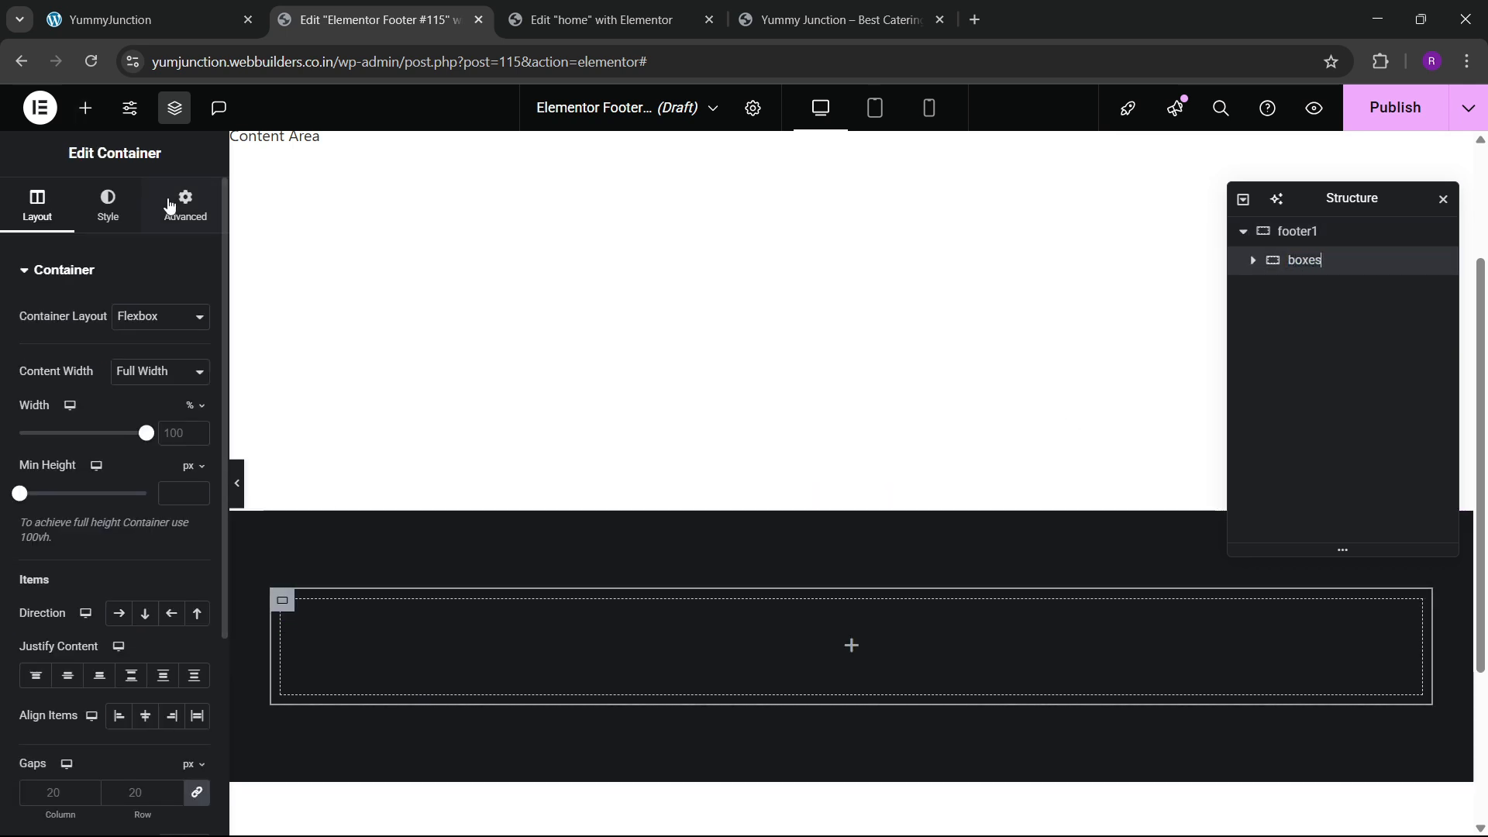
{"action": "left_click", "coordinate": [185, 206]}
{"action": "left_click", "coordinate": [197, 413]}
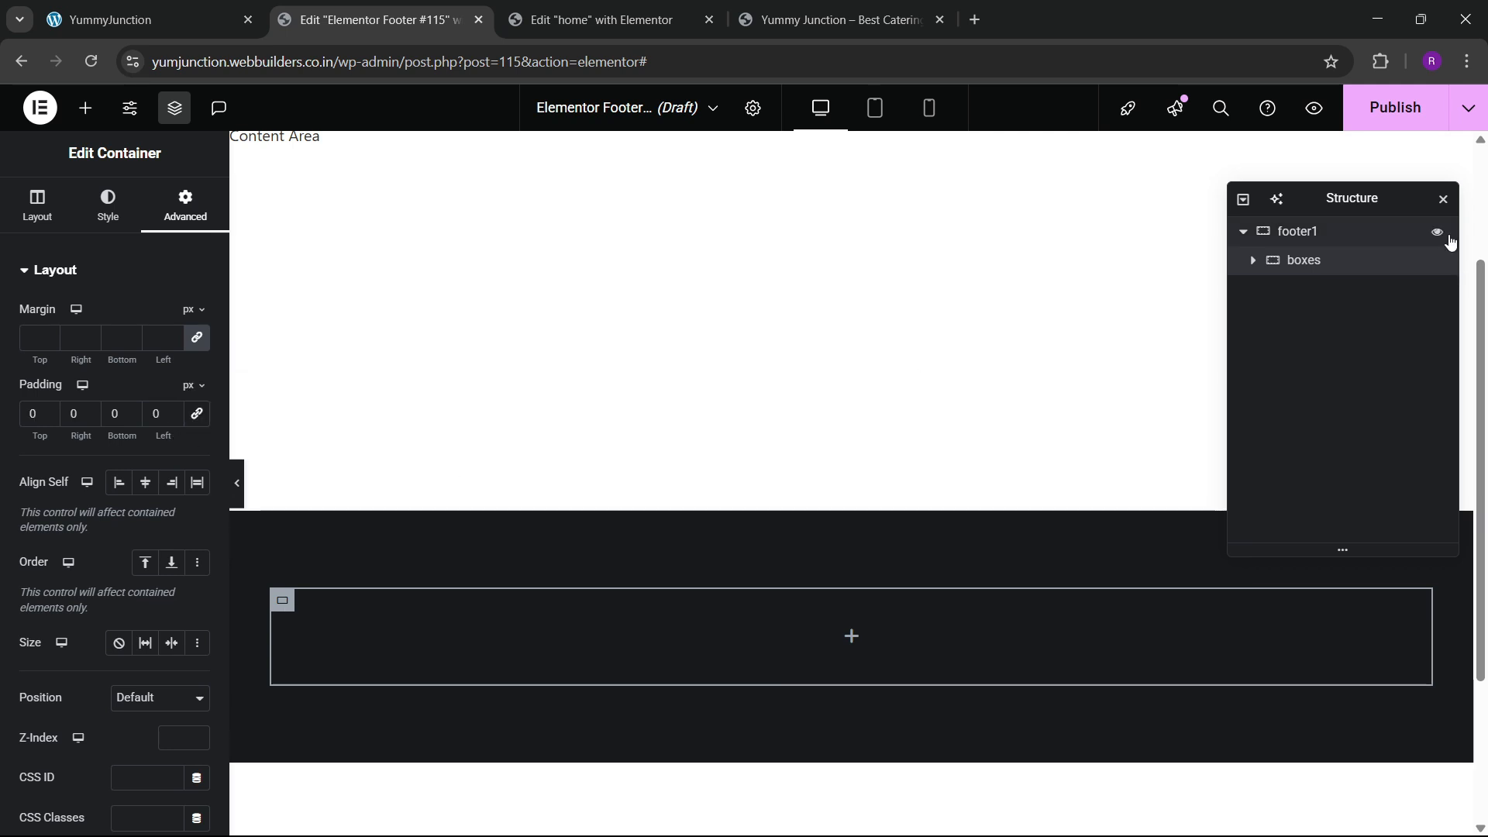
Duplicate the boxes container three times inside footer1
{"action": "right_click", "coordinate": [1353, 264]}
{"action": "left_click", "coordinate": [1323, 325]}
{"action": "right_click", "coordinate": [1322, 288]}
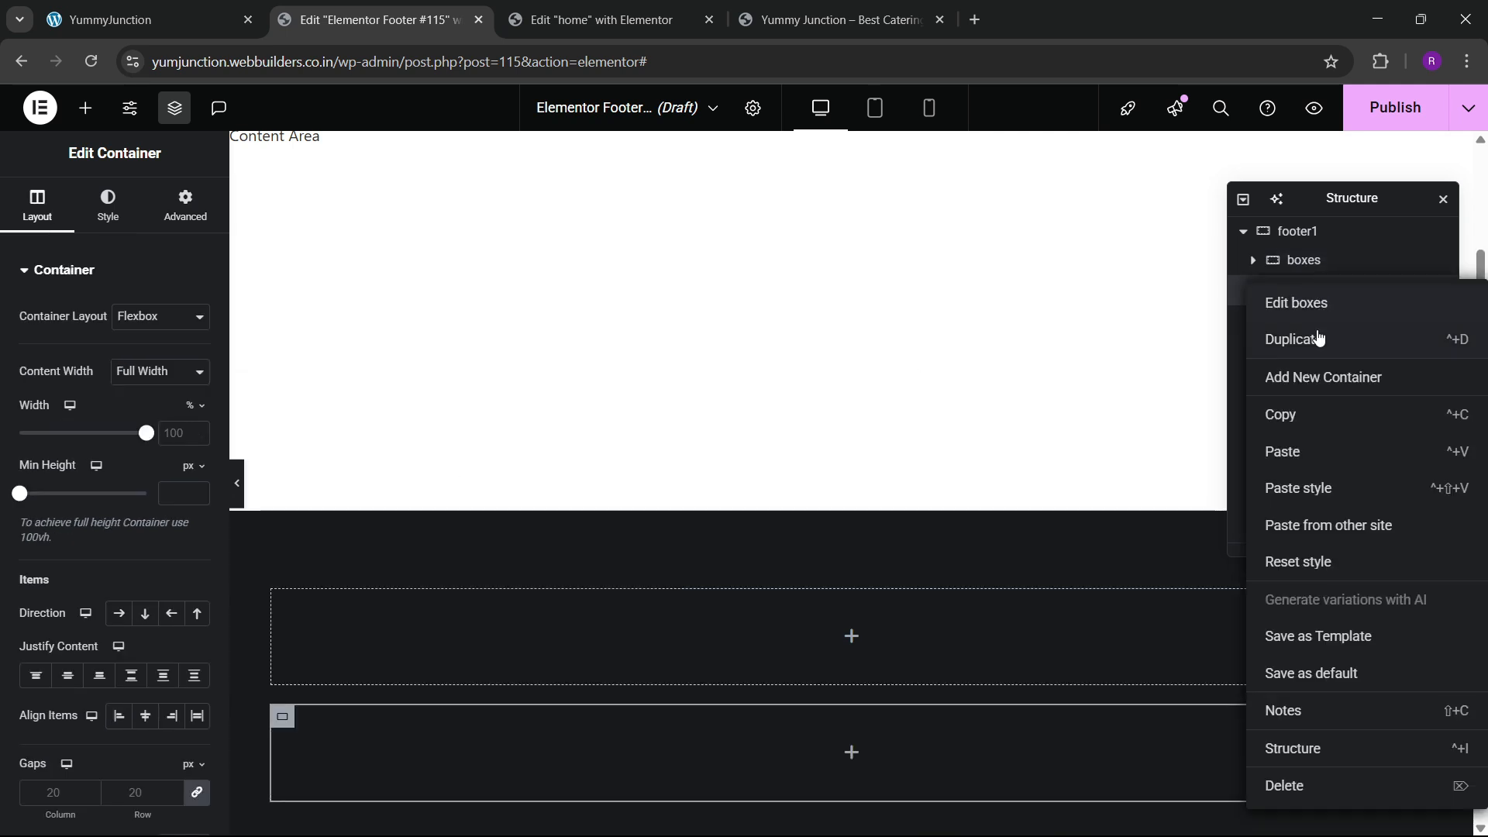
{"action": "left_click", "coordinate": [1317, 338]}
{"action": "right_click", "coordinate": [1308, 318]}
{"action": "left_click", "coordinate": [1309, 365]}
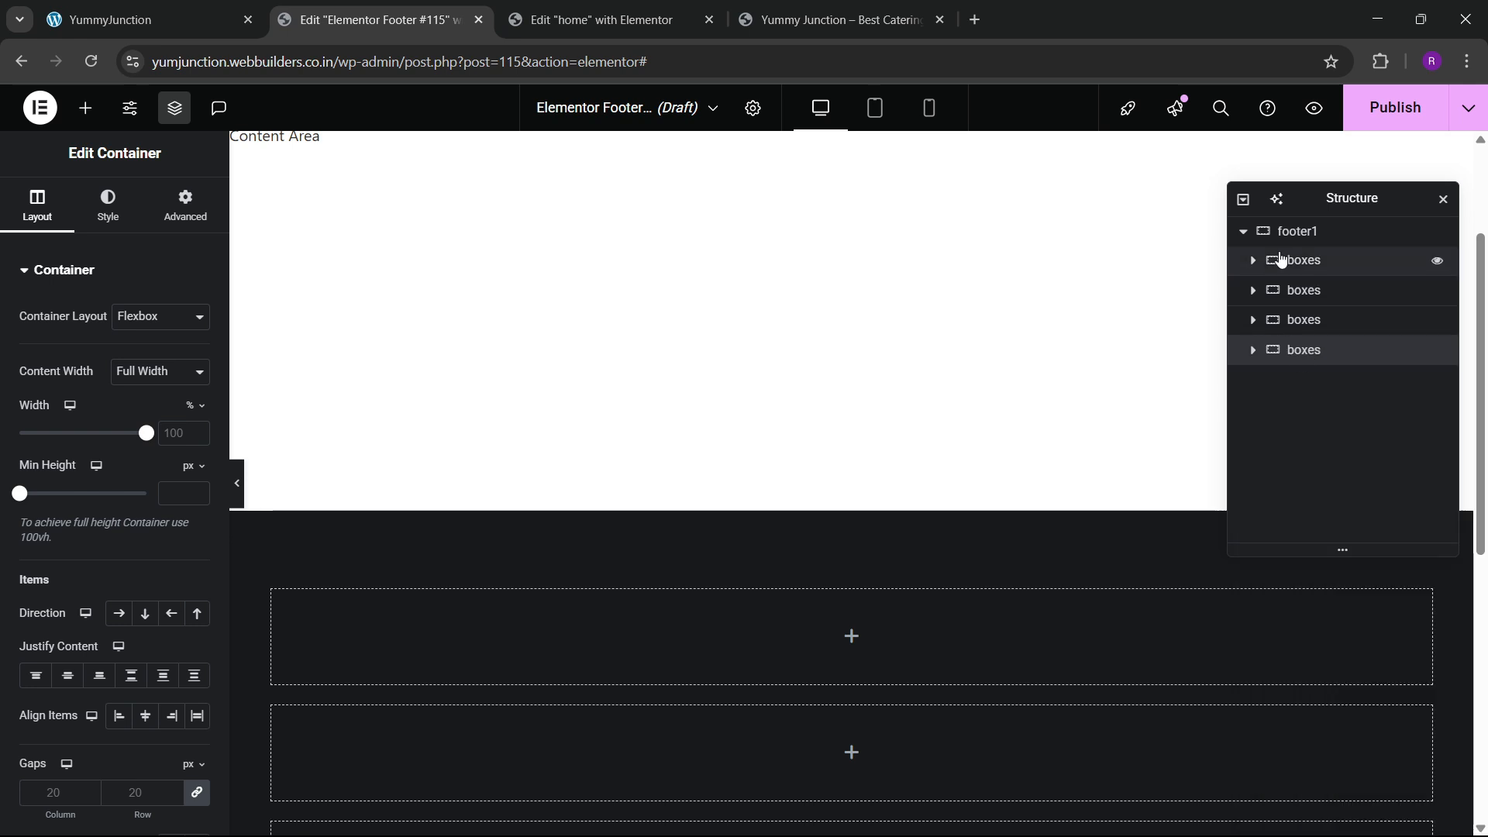
Lay out footer1's boxes in a horizontal row, justified with space between and aligned to the center
{"action": "left_click", "coordinate": [1297, 231]}
{"action": "left_click", "coordinate": [37, 206]}
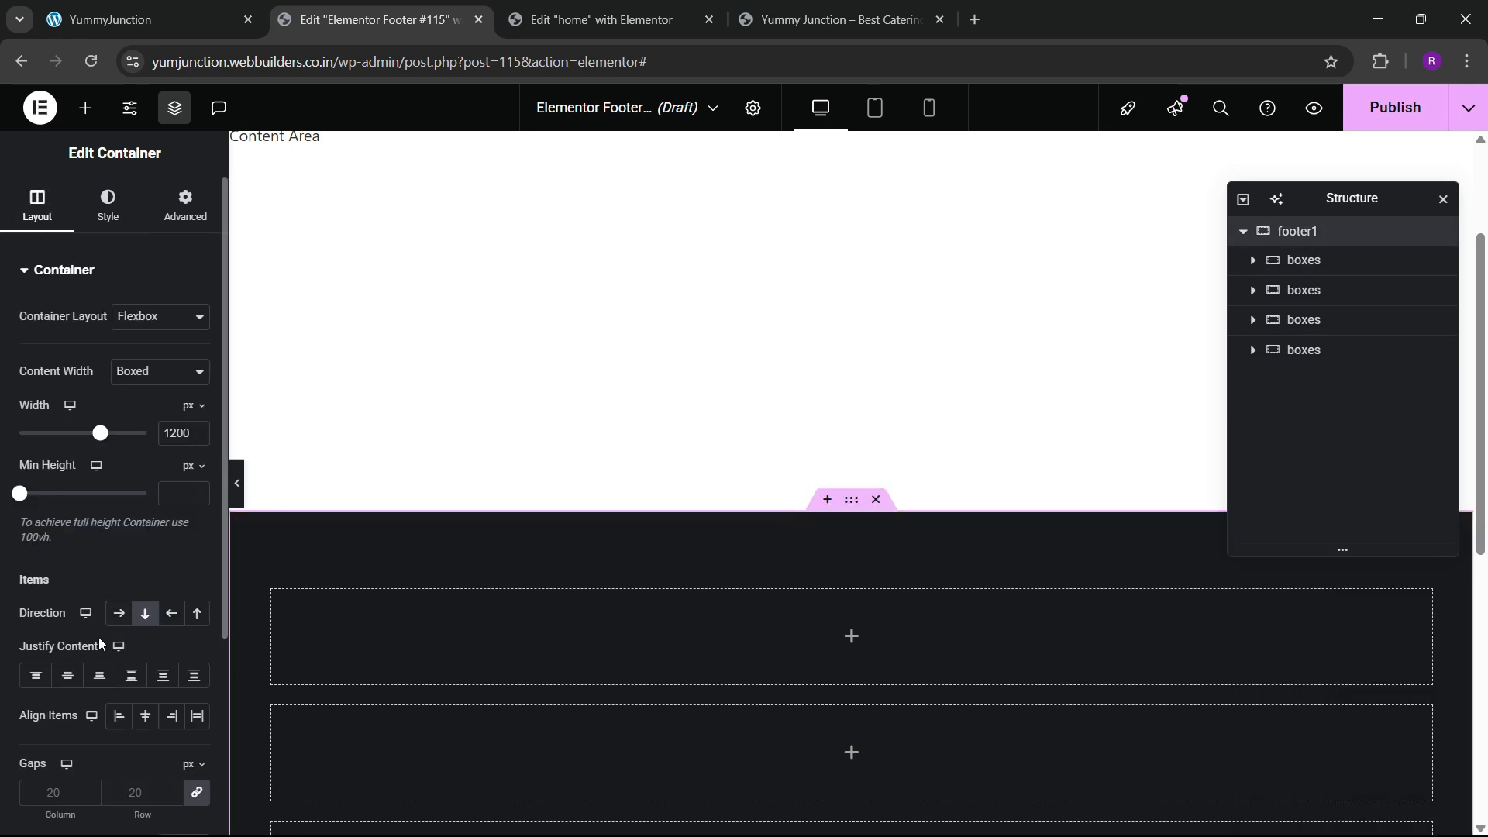
{"action": "left_click", "coordinate": [119, 613]}
{"action": "left_click", "coordinate": [145, 717]}
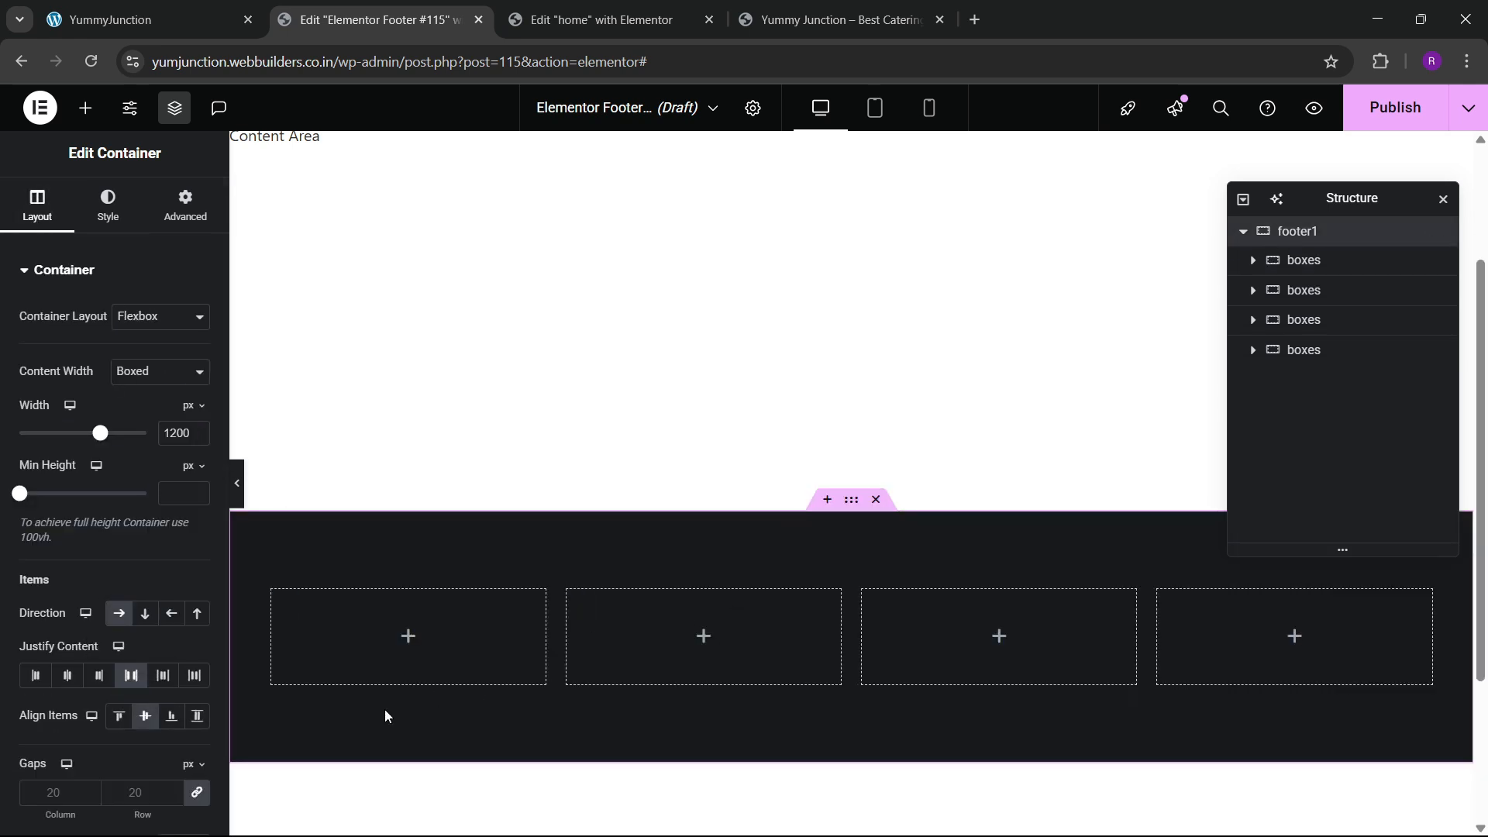
{"action": "scroll", "coordinate": [773, 544], "scroll_direction": "down", "scroll_amount": 3}
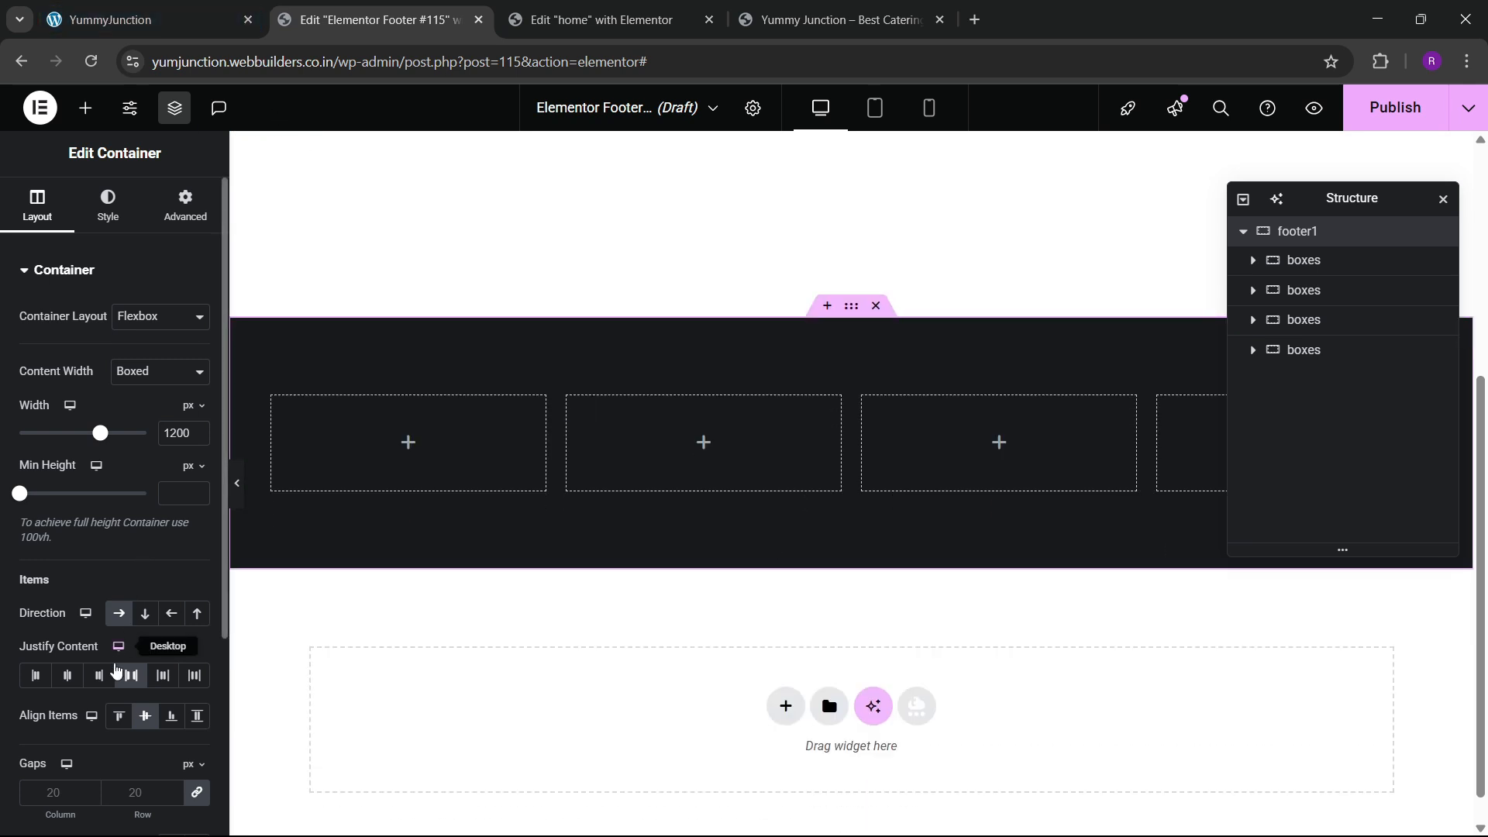
Check the reference footer's first column and add an Image widget to the first boxes container in the footer template
{"action": "left_click", "coordinate": [116, 19]}
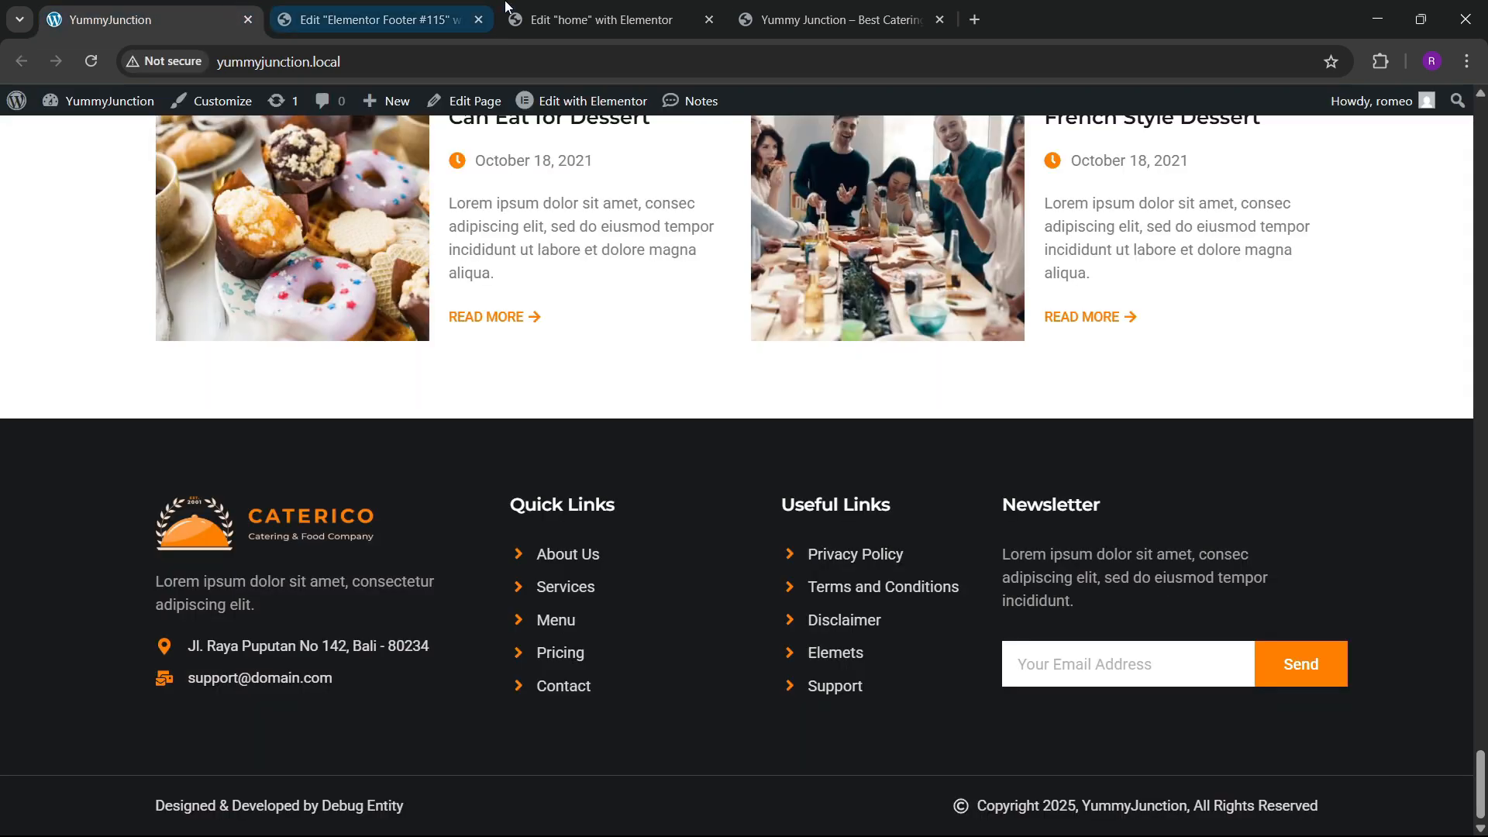
{"action": "left_click", "coordinate": [601, 19]}
{"action": "left_click", "coordinate": [86, 109]}
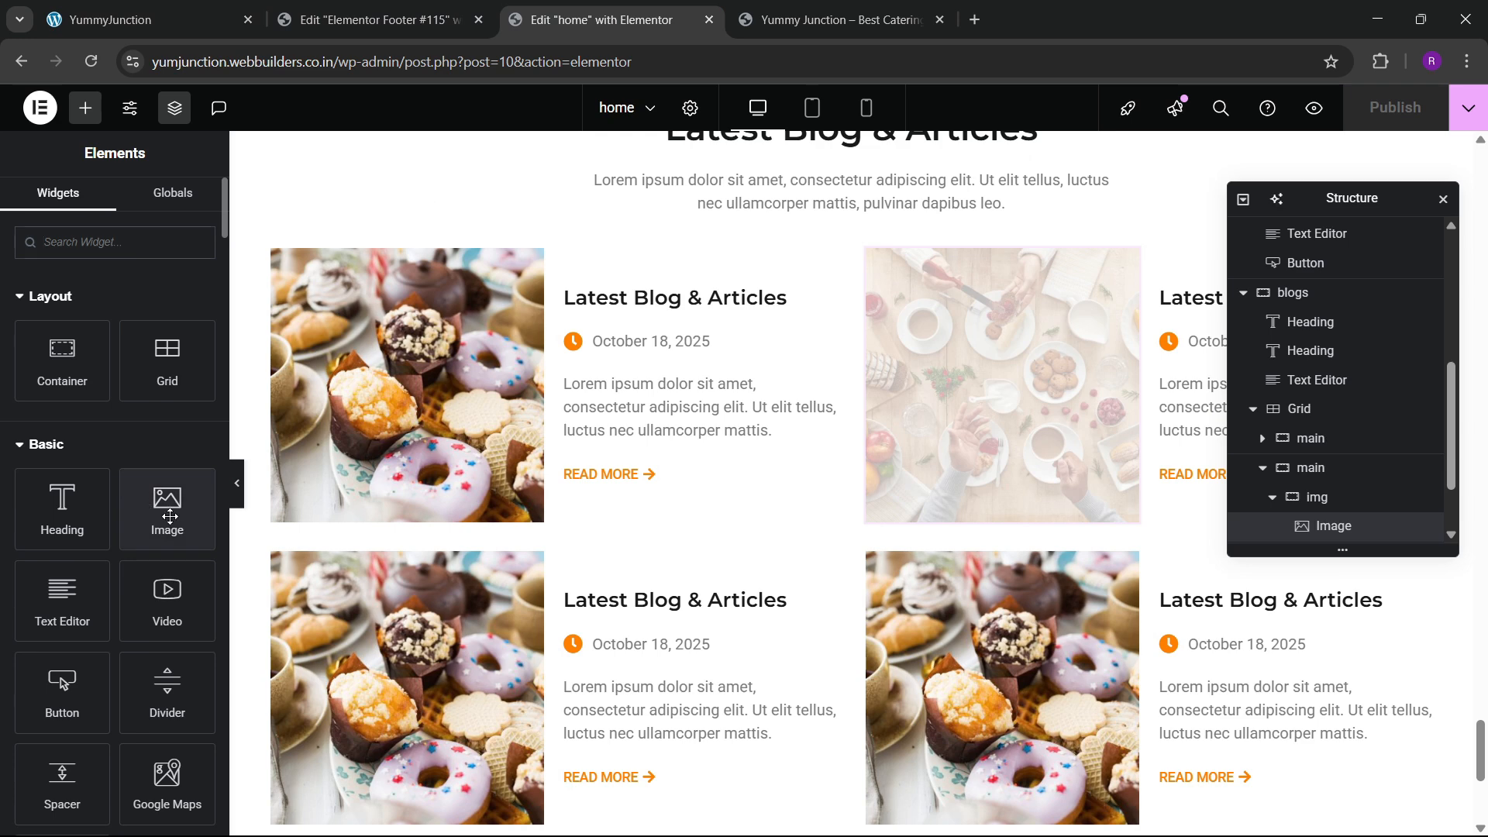
{"action": "left_click", "coordinate": [379, 20]}
{"action": "left_click", "coordinate": [85, 107]}
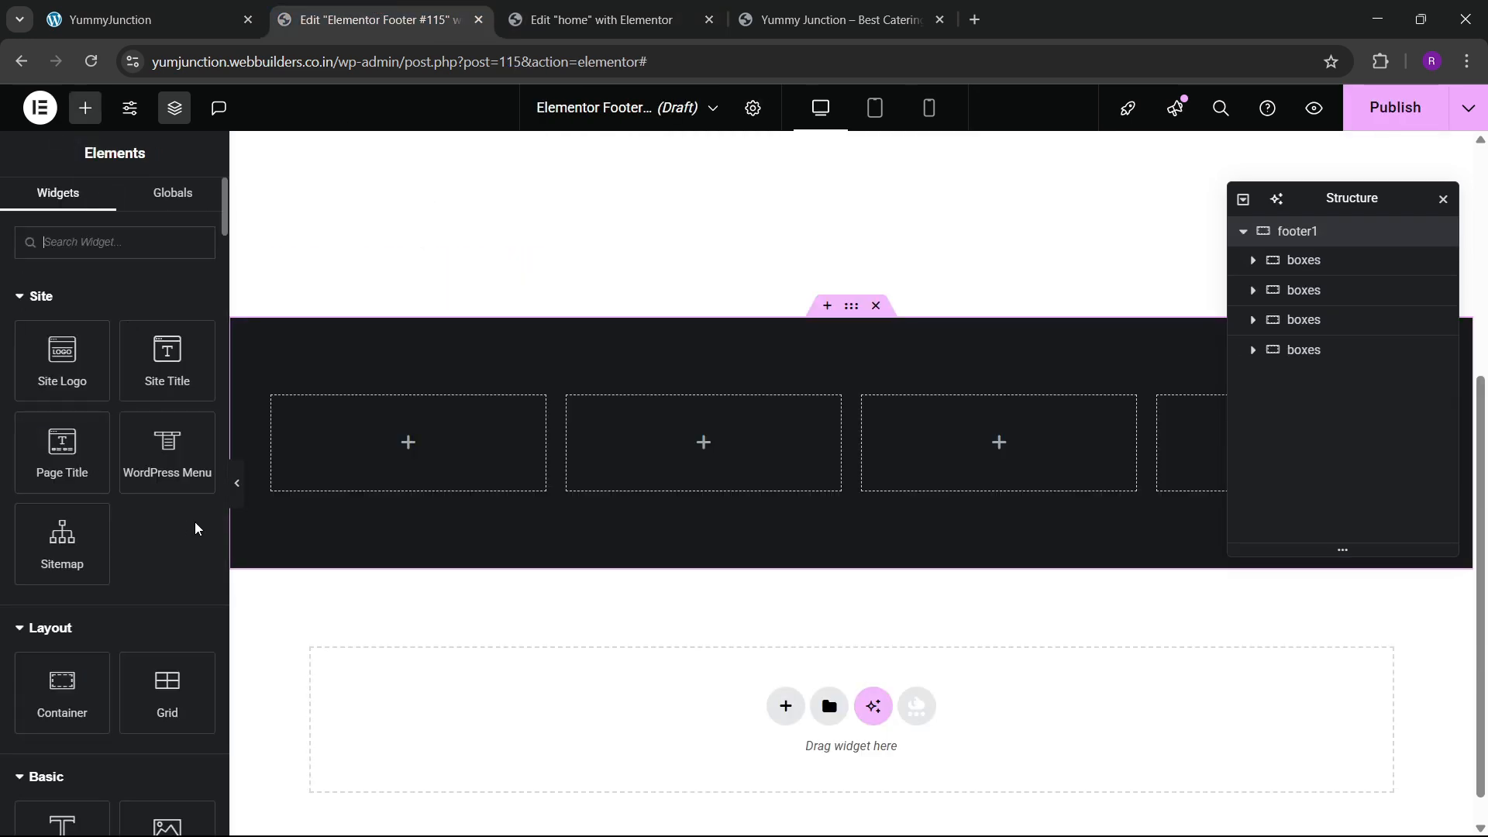
{"action": "scroll", "coordinate": [196, 529], "scroll_direction": "down", "scroll_amount": 3}
{"action": "left_click_drag", "start_coordinate": [173, 655], "coordinate": [363, 473]}
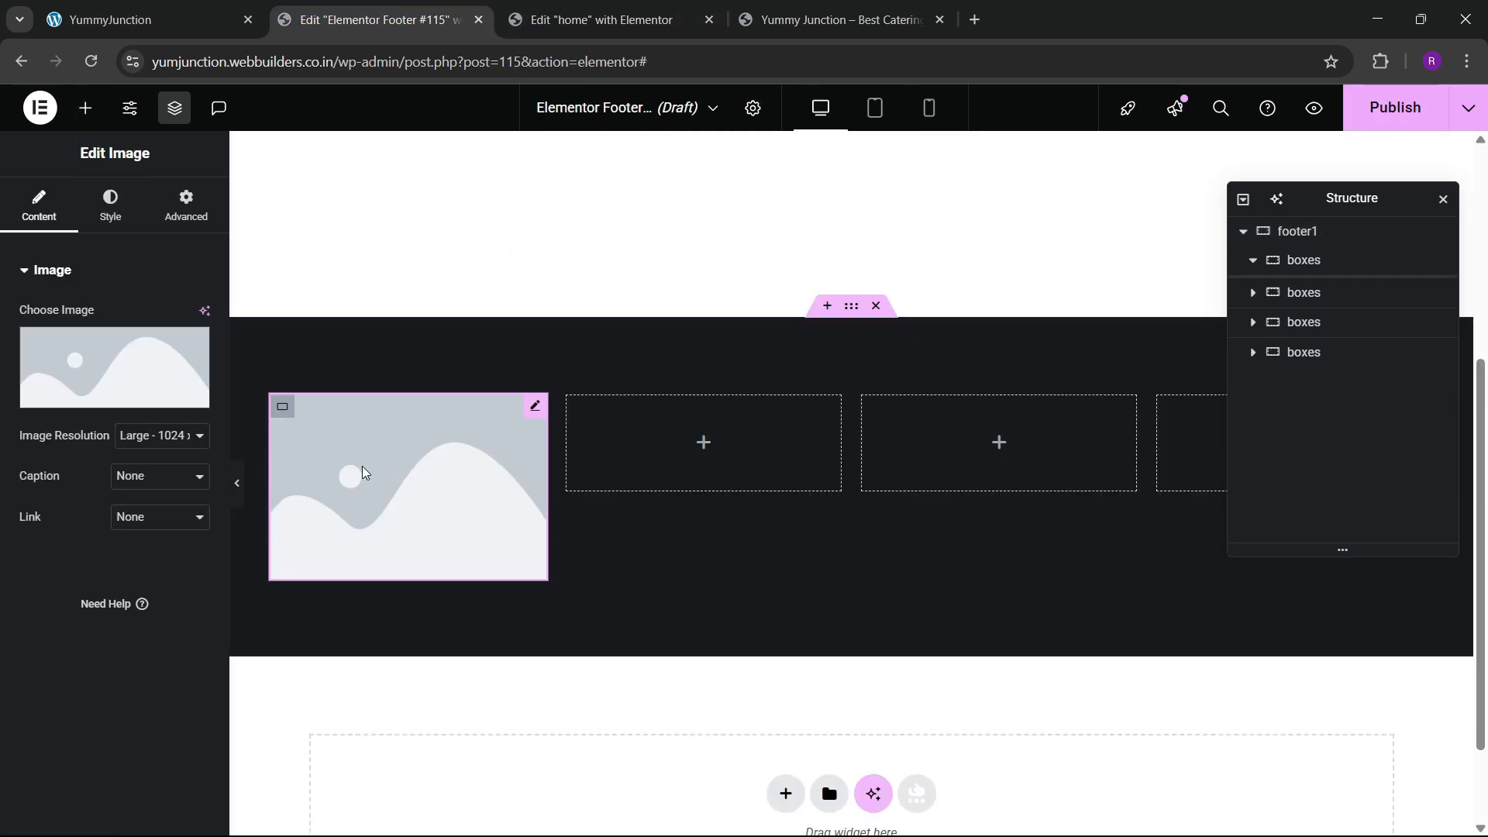
Set the first box's image to the horizontal Caterico logo from the media library
{"action": "left_click", "coordinate": [109, 368]}
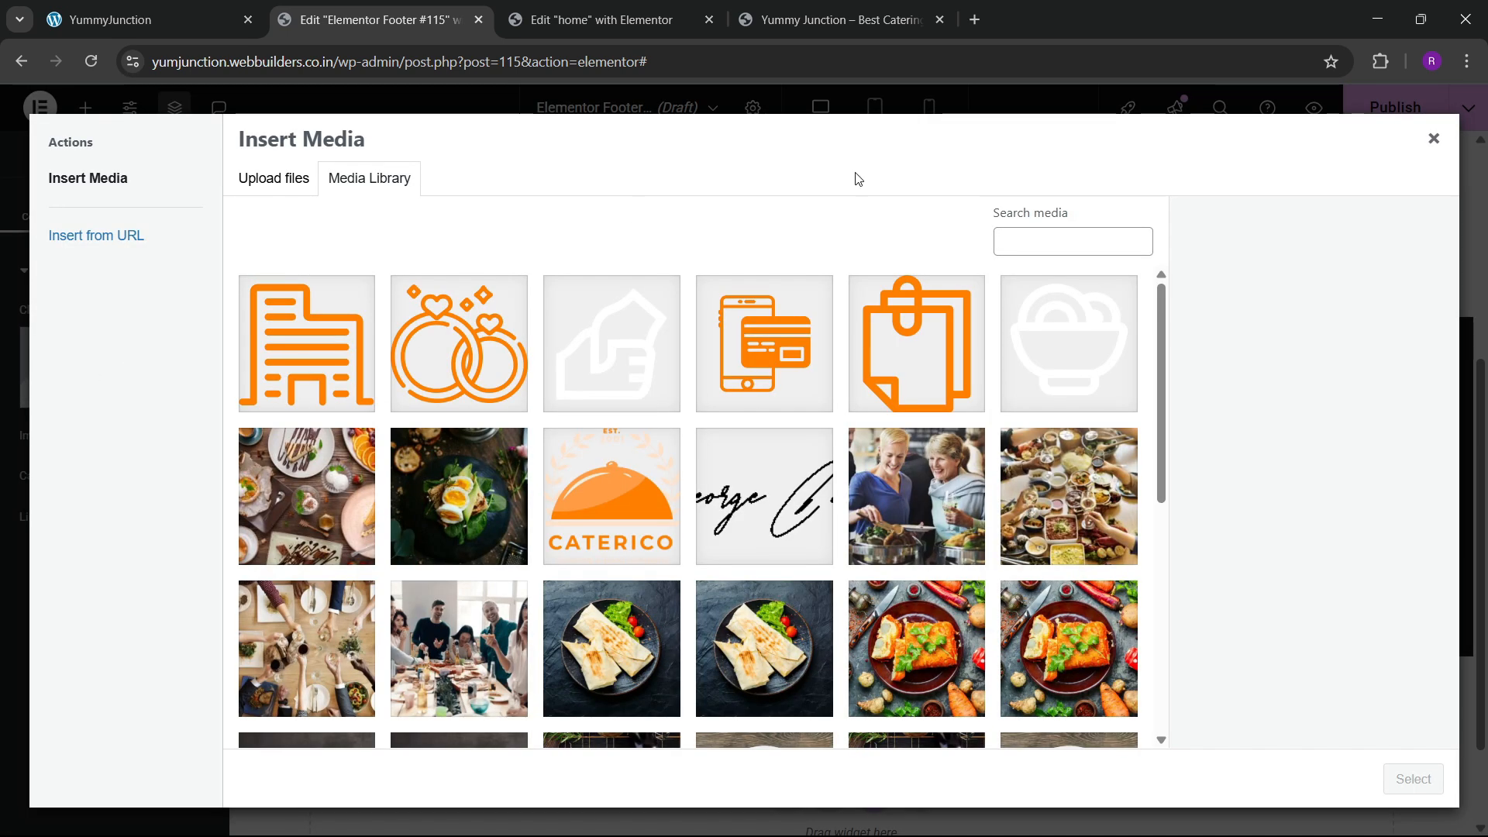
{"action": "scroll", "coordinate": [711, 527], "scroll_direction": "down", "scroll_amount": 5}
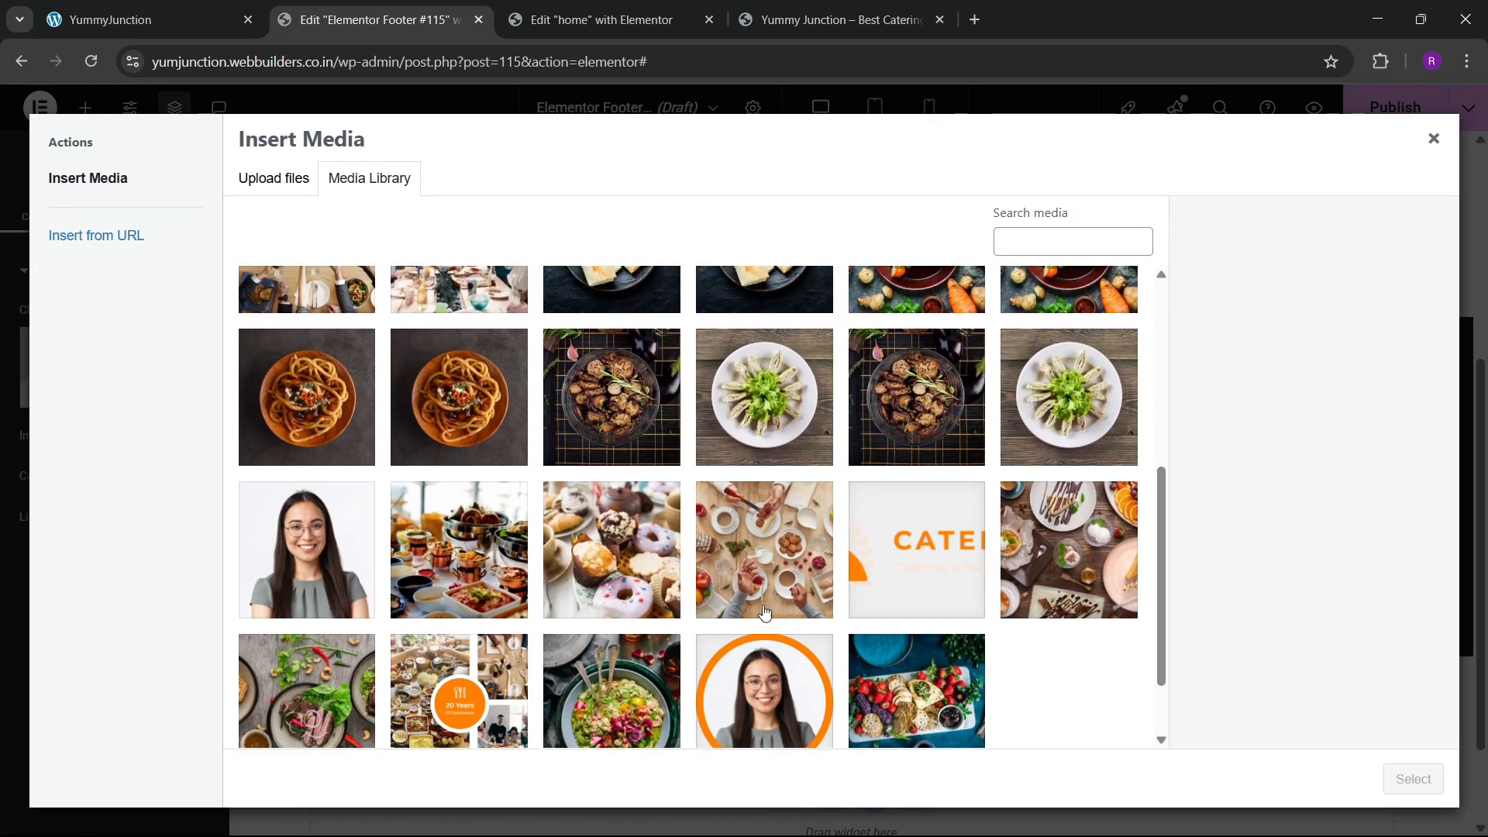
{"action": "left_click", "coordinate": [895, 565]}
{"action": "left_click", "coordinate": [1418, 780]}
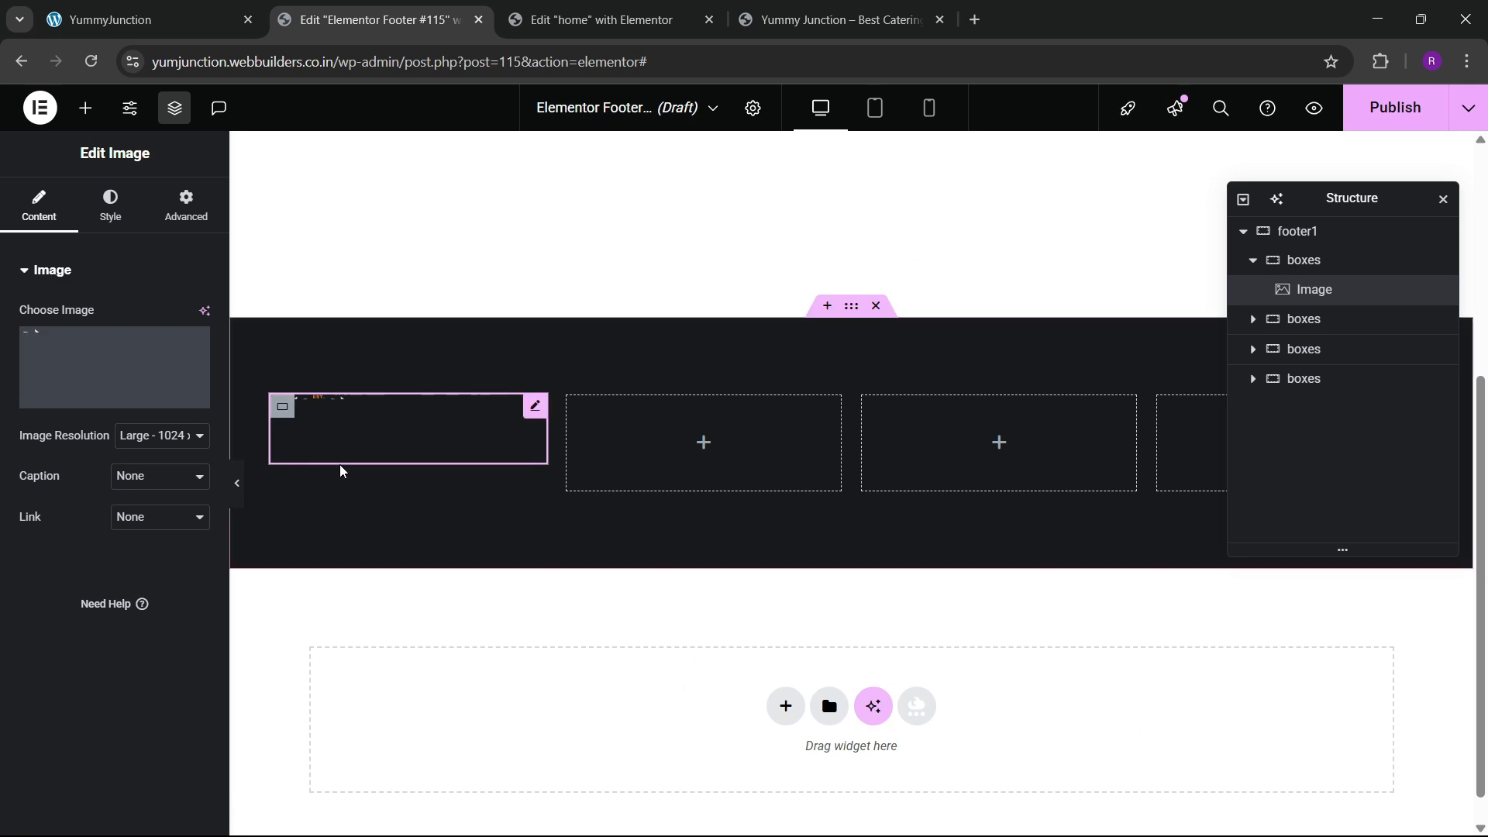
Give the logo image a custom width of 82%
{"action": "left_click", "coordinate": [172, 204]}
{"action": "left_click", "coordinate": [160, 467]}
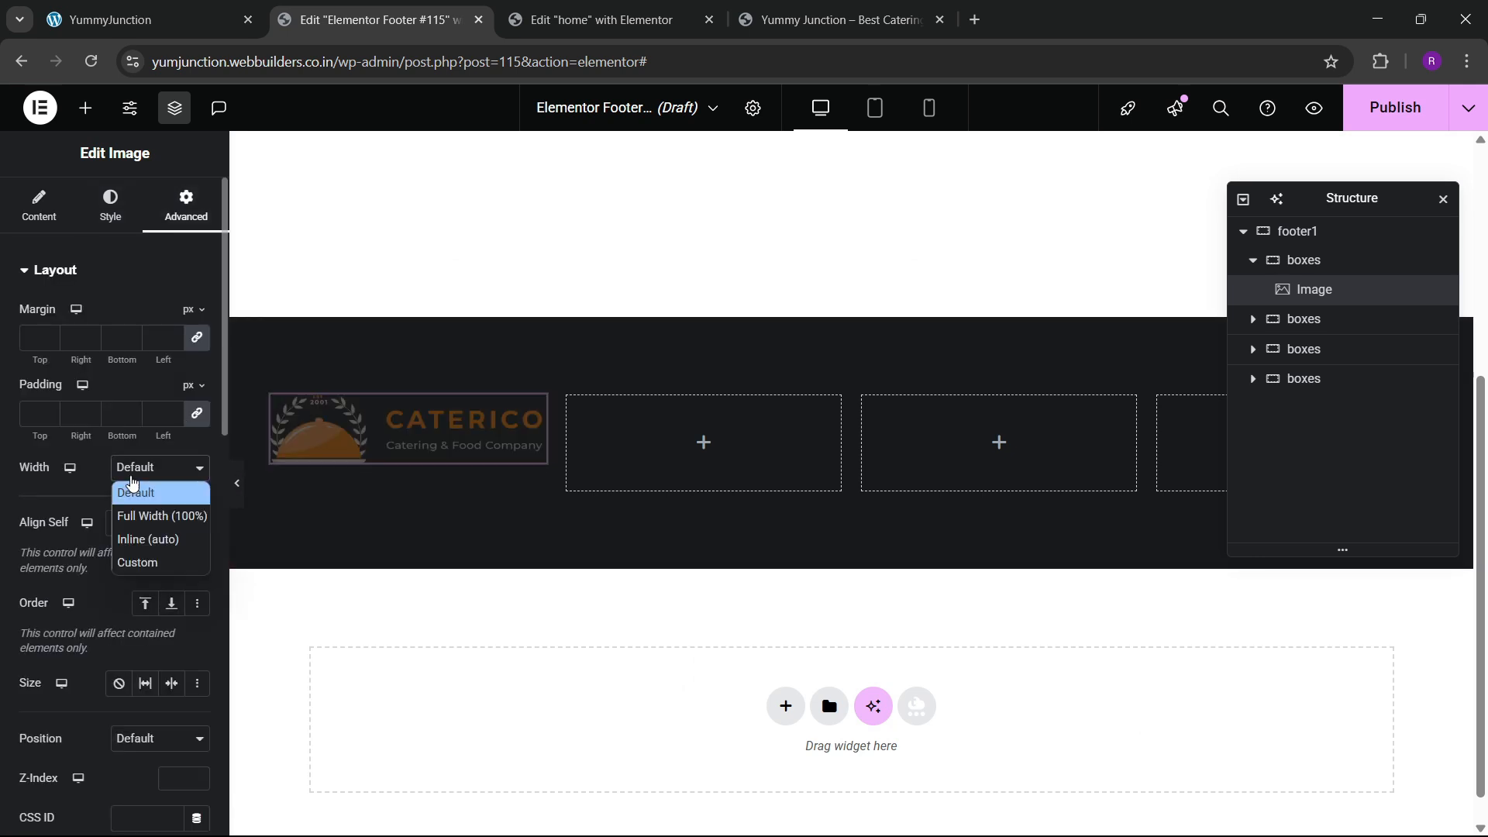
{"action": "left_click", "coordinate": [132, 561]}
{"action": "left_click_drag", "start_coordinate": [30, 542], "coordinate": [125, 540]}
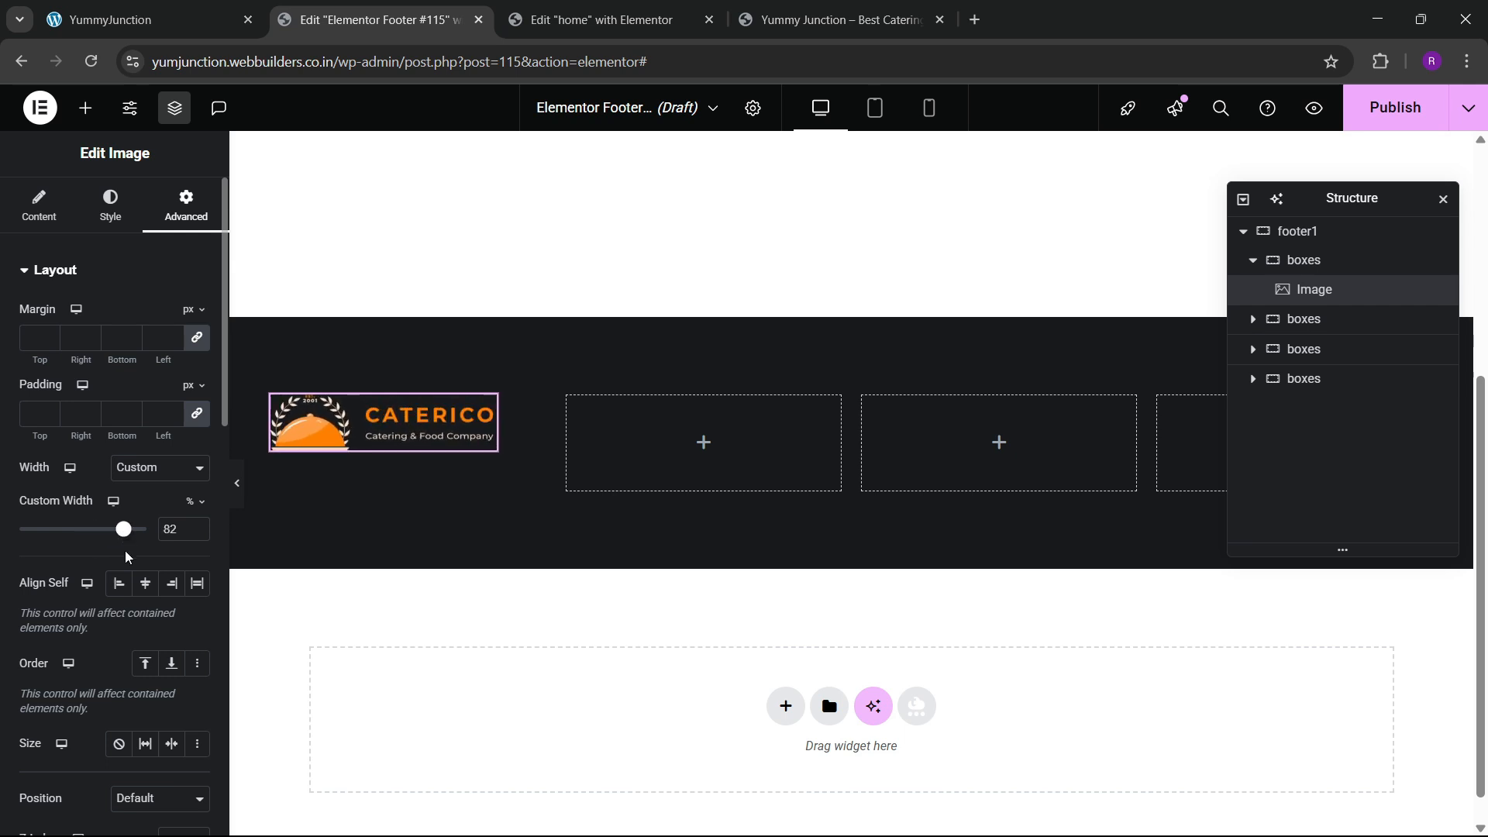
Copy the first blog card's description text widget from the home page and paste it below the footer logo
{"action": "left_click", "coordinate": [130, 7]}
{"action": "left_click", "coordinate": [570, 19]}
{"action": "left_click", "coordinate": [801, 17]}
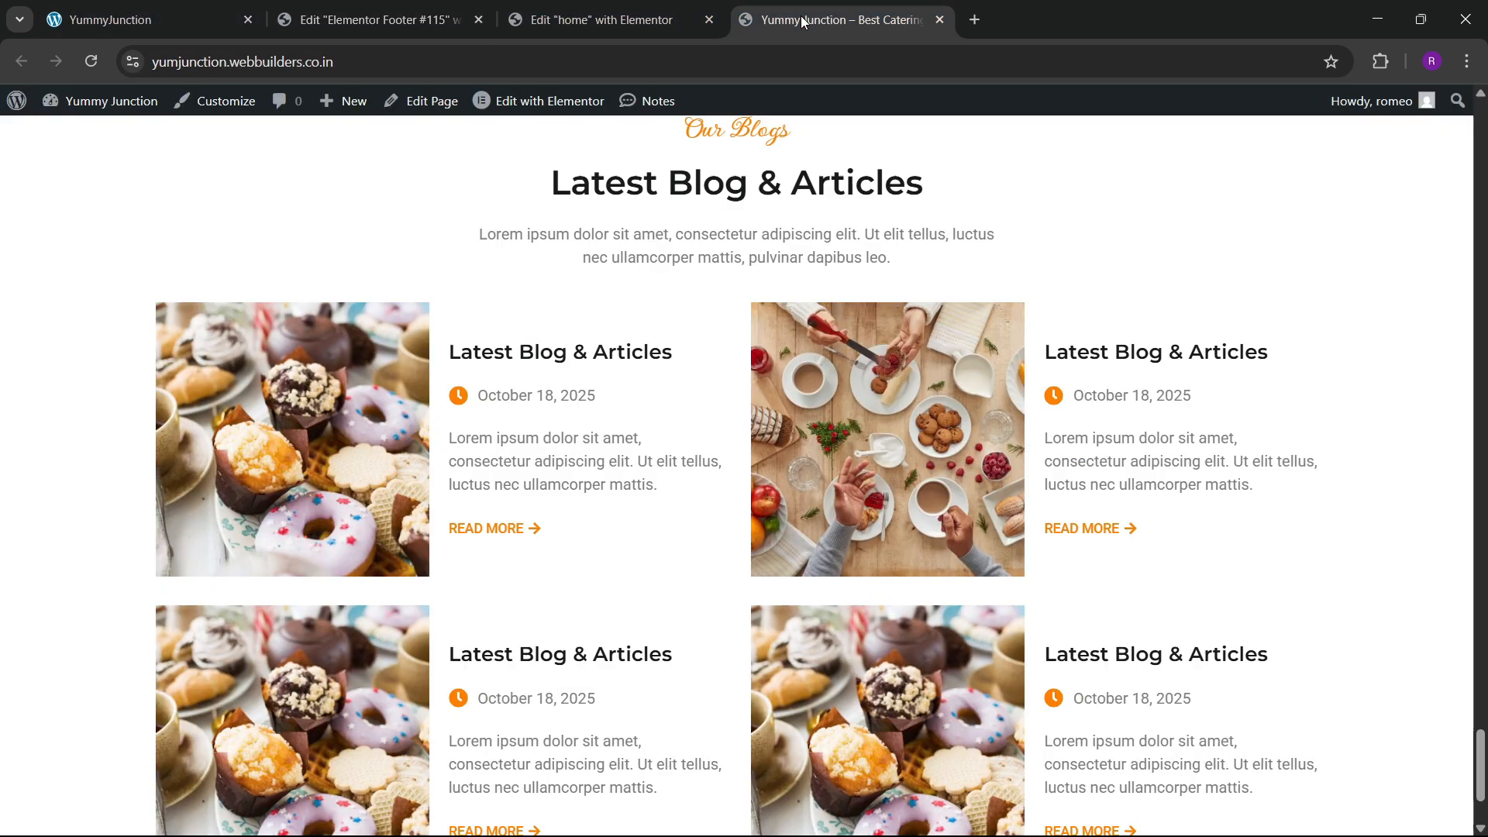
{"action": "left_click", "coordinate": [562, 20]}
{"action": "right_click", "coordinate": [659, 428]}
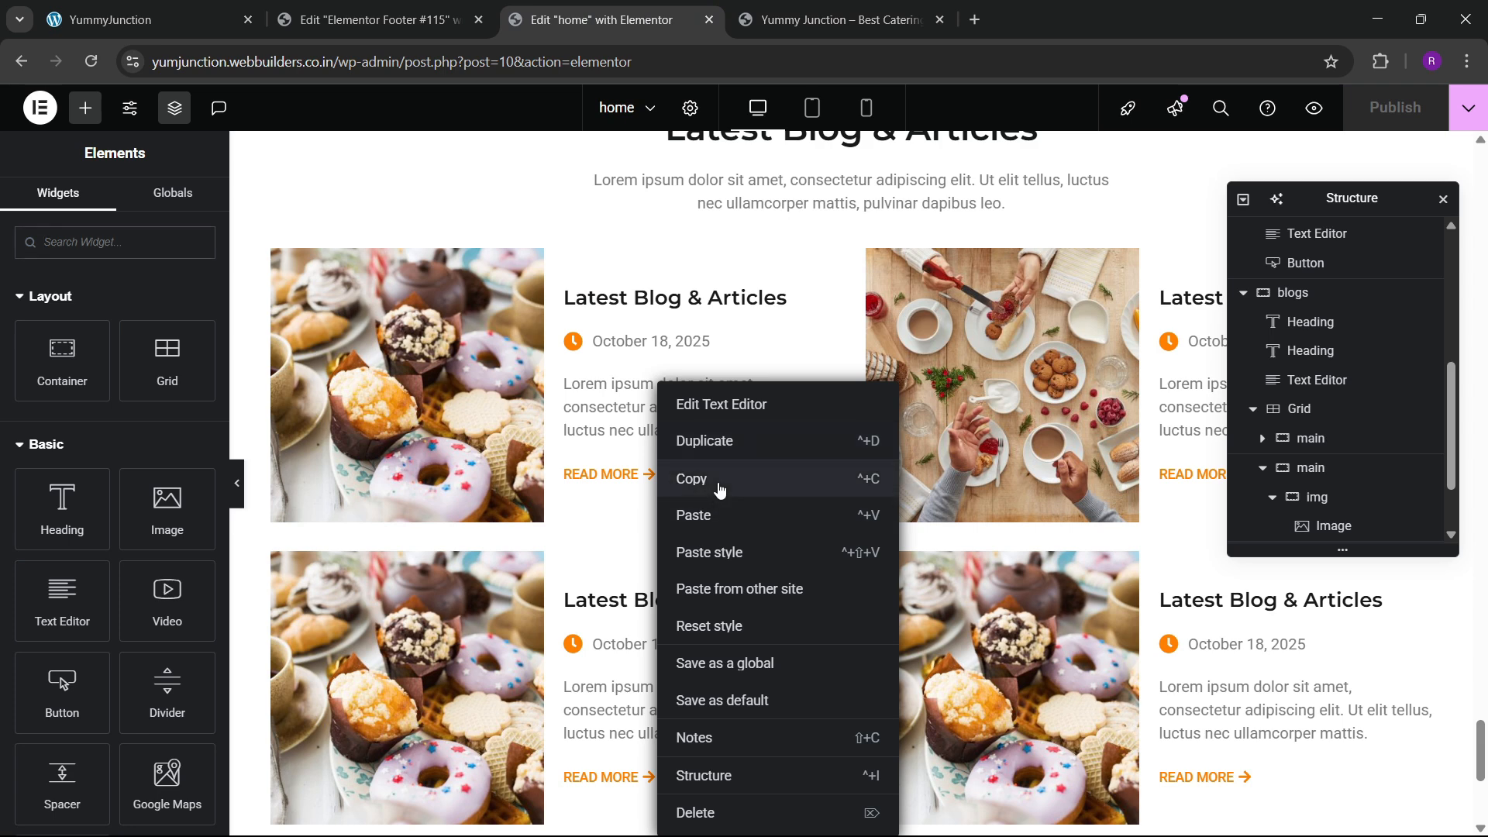
{"action": "left_click", "coordinate": [720, 488]}
{"action": "left_click", "coordinate": [372, 19]}
{"action": "right_click", "coordinate": [426, 426]}
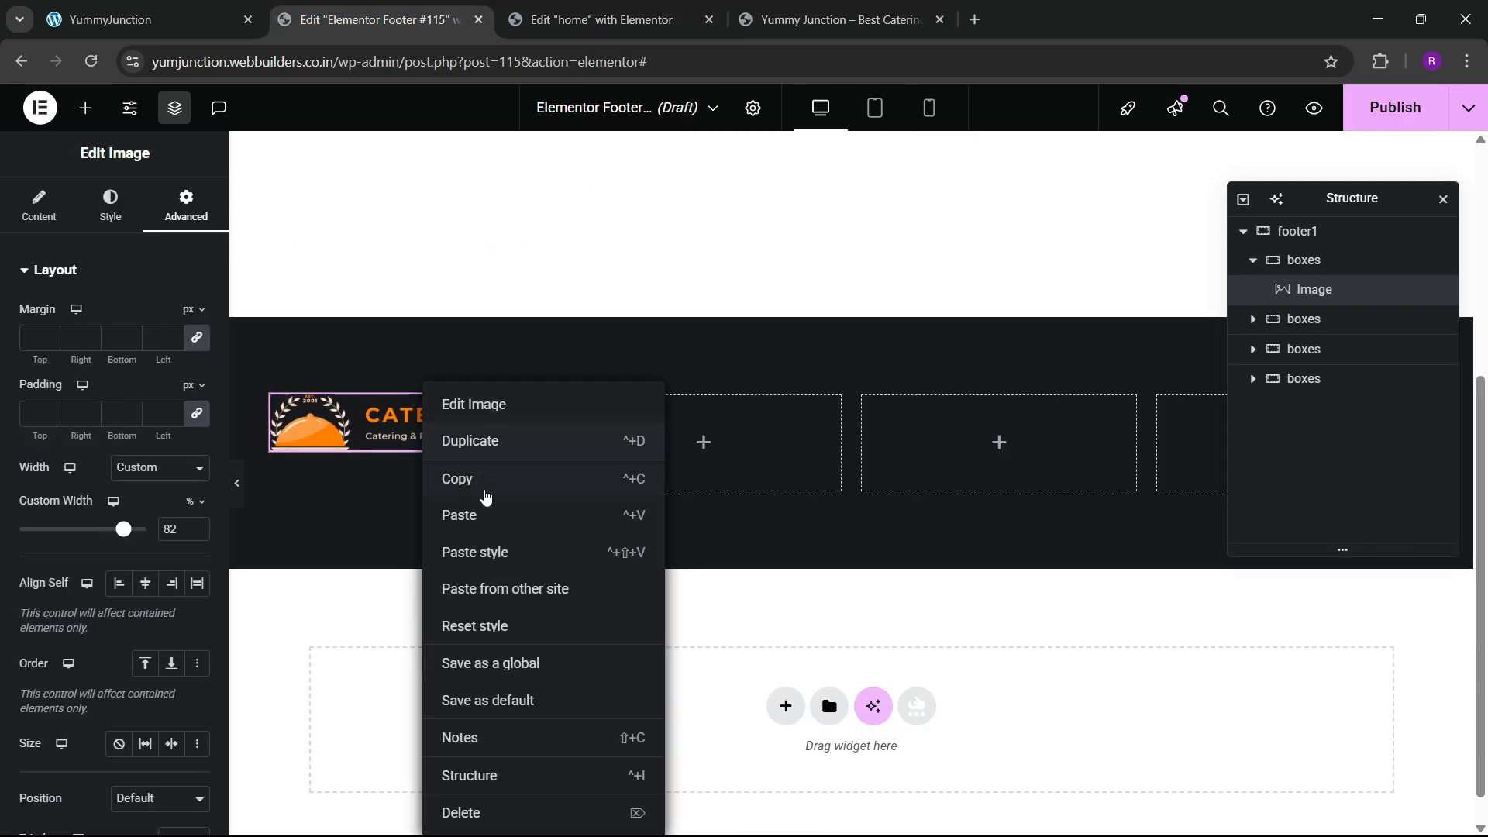
{"action": "left_click", "coordinate": [477, 532]}
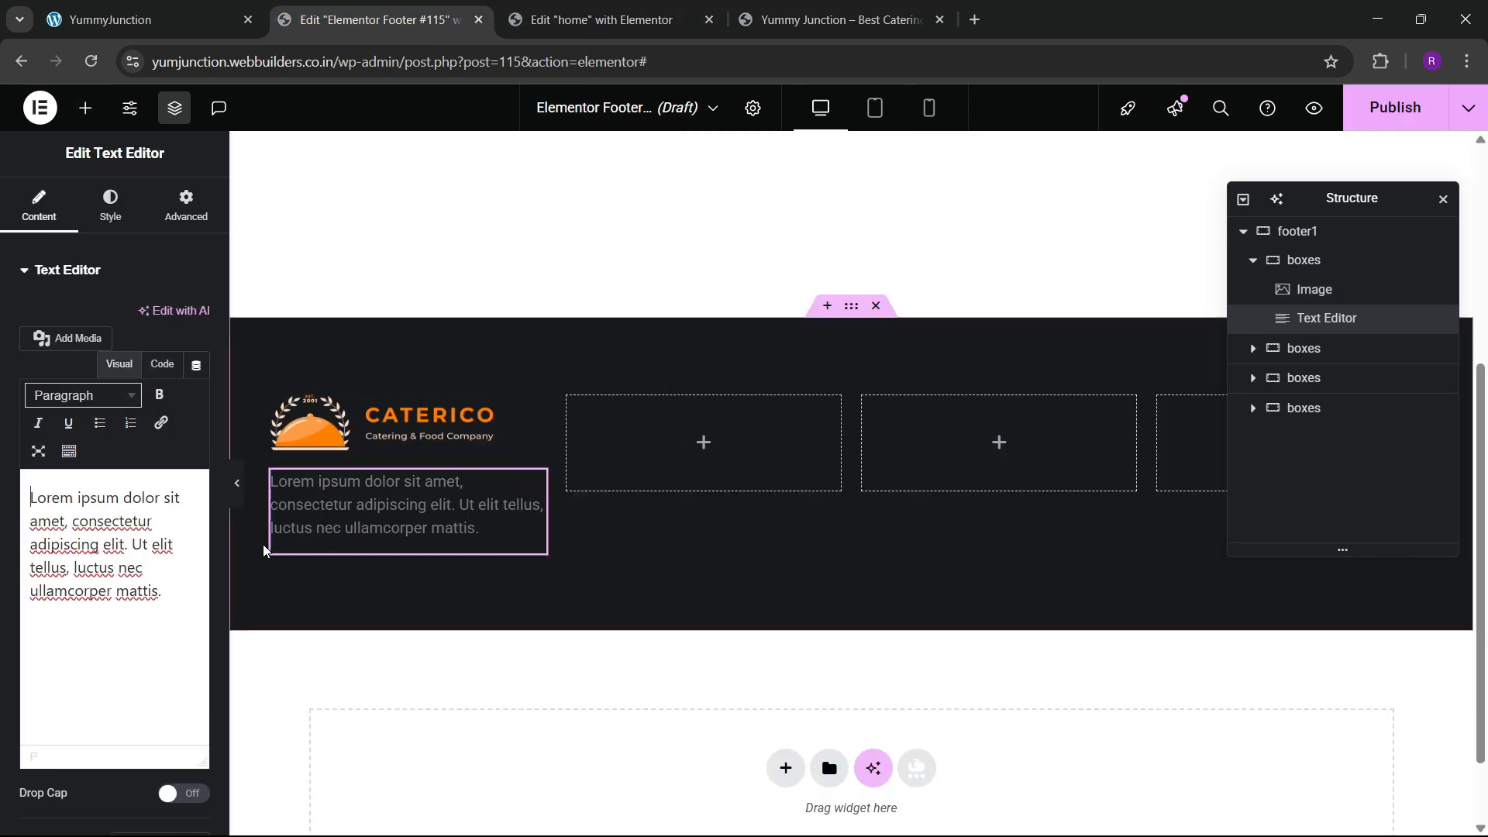
Replace the footer description with the reference site's text "Lorem ipsum dolor sit amet, consectetur adipiscing elit."
{"action": "left_click", "coordinate": [162, 364]}
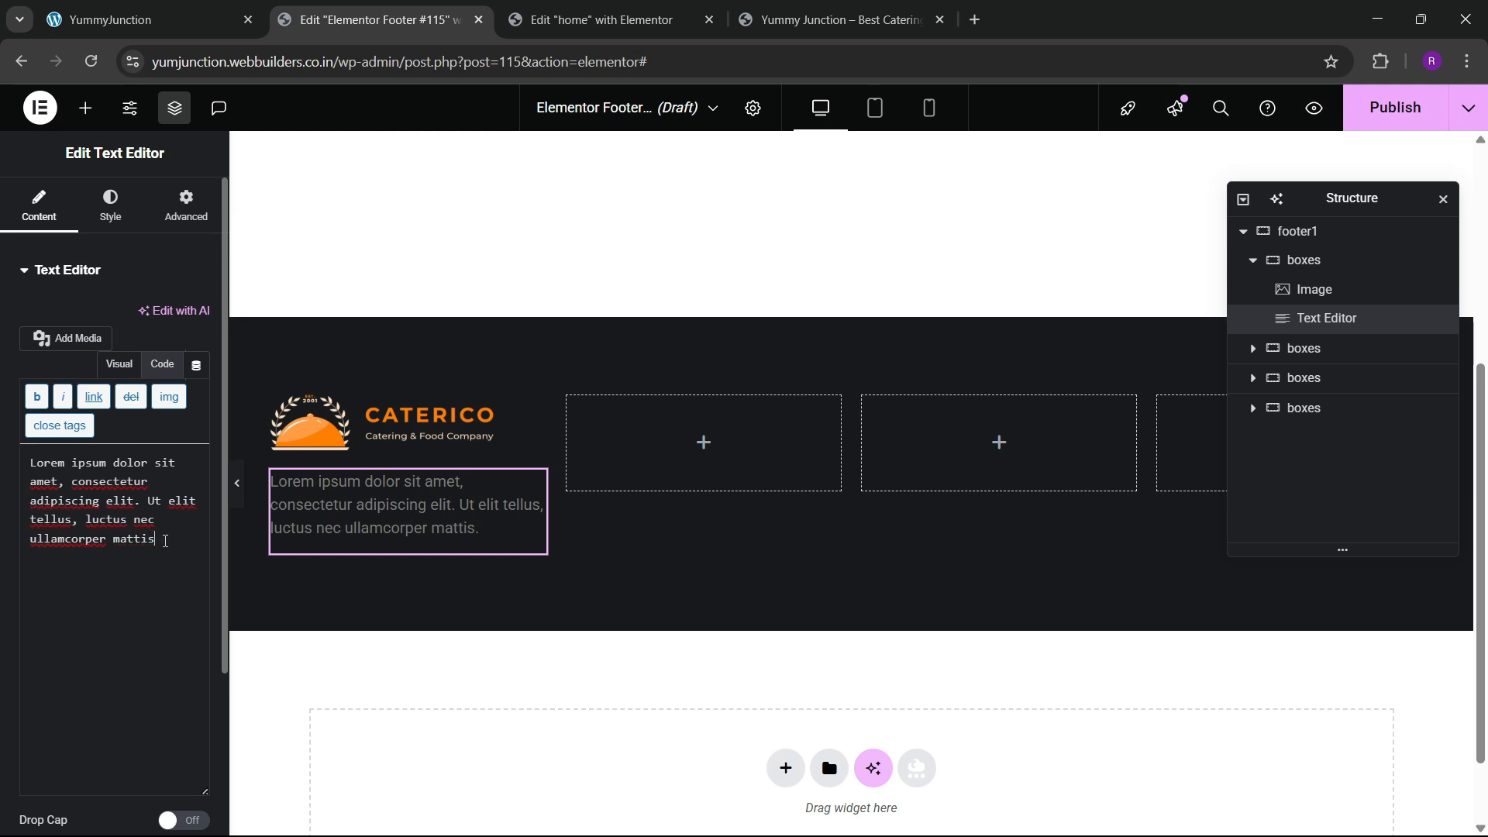
{"action": "left_click", "coordinate": [111, 211]}
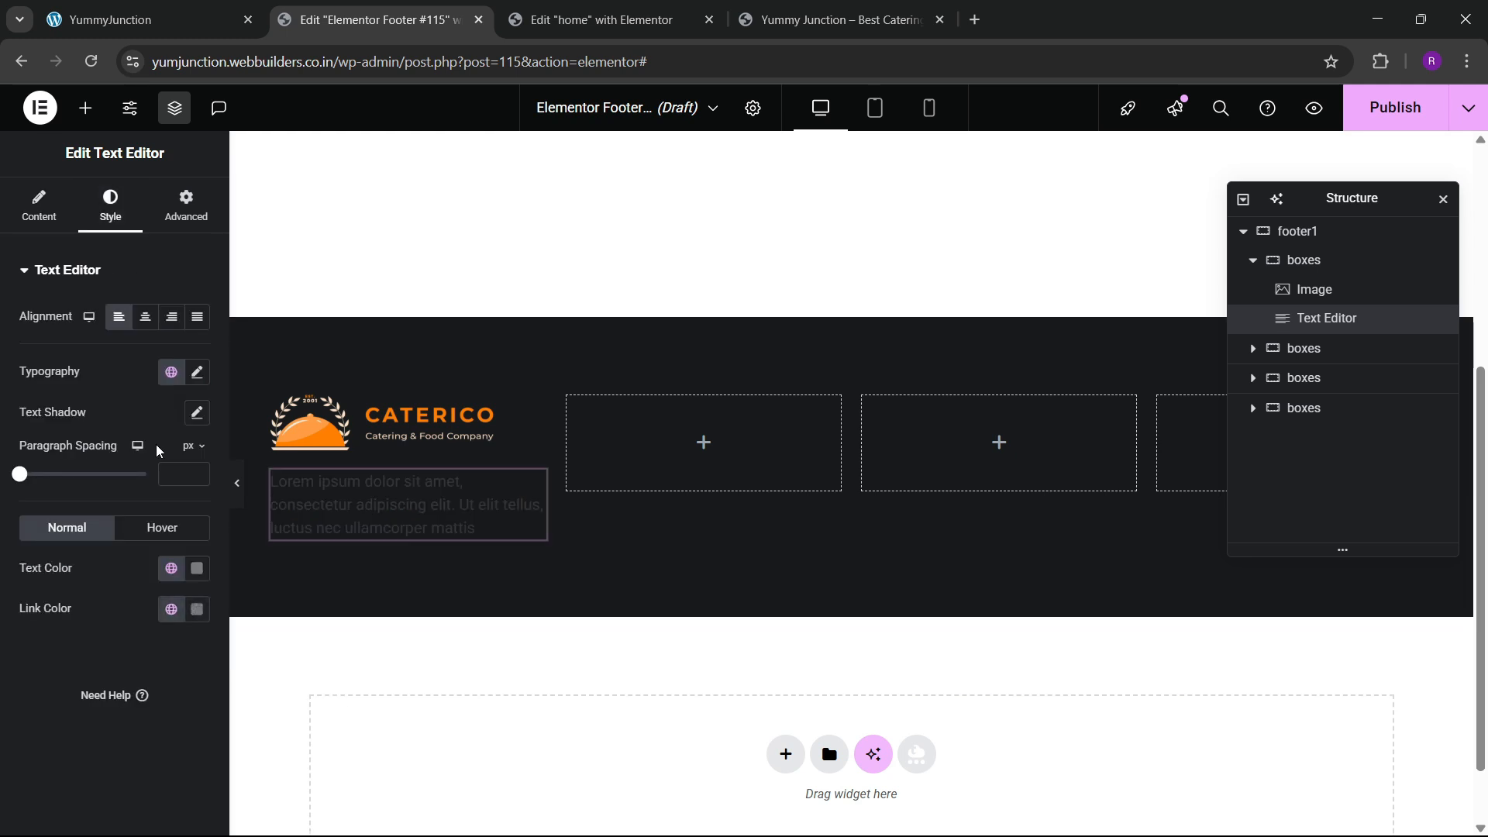
{"action": "left_click", "coordinate": [193, 18]}
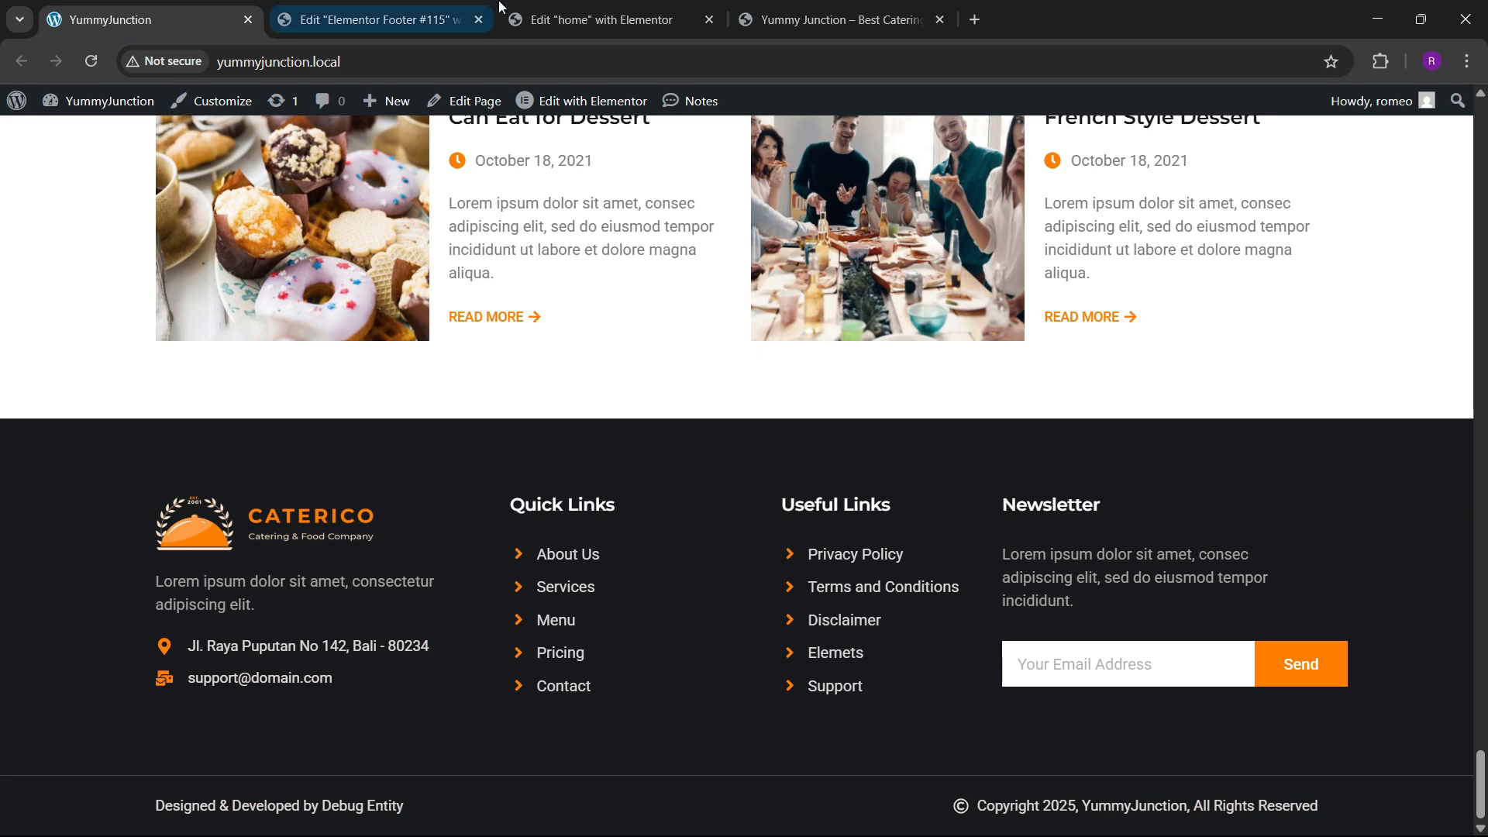
{"action": "left_click_drag", "start_coordinate": [157, 601], "coordinate": [276, 623]}
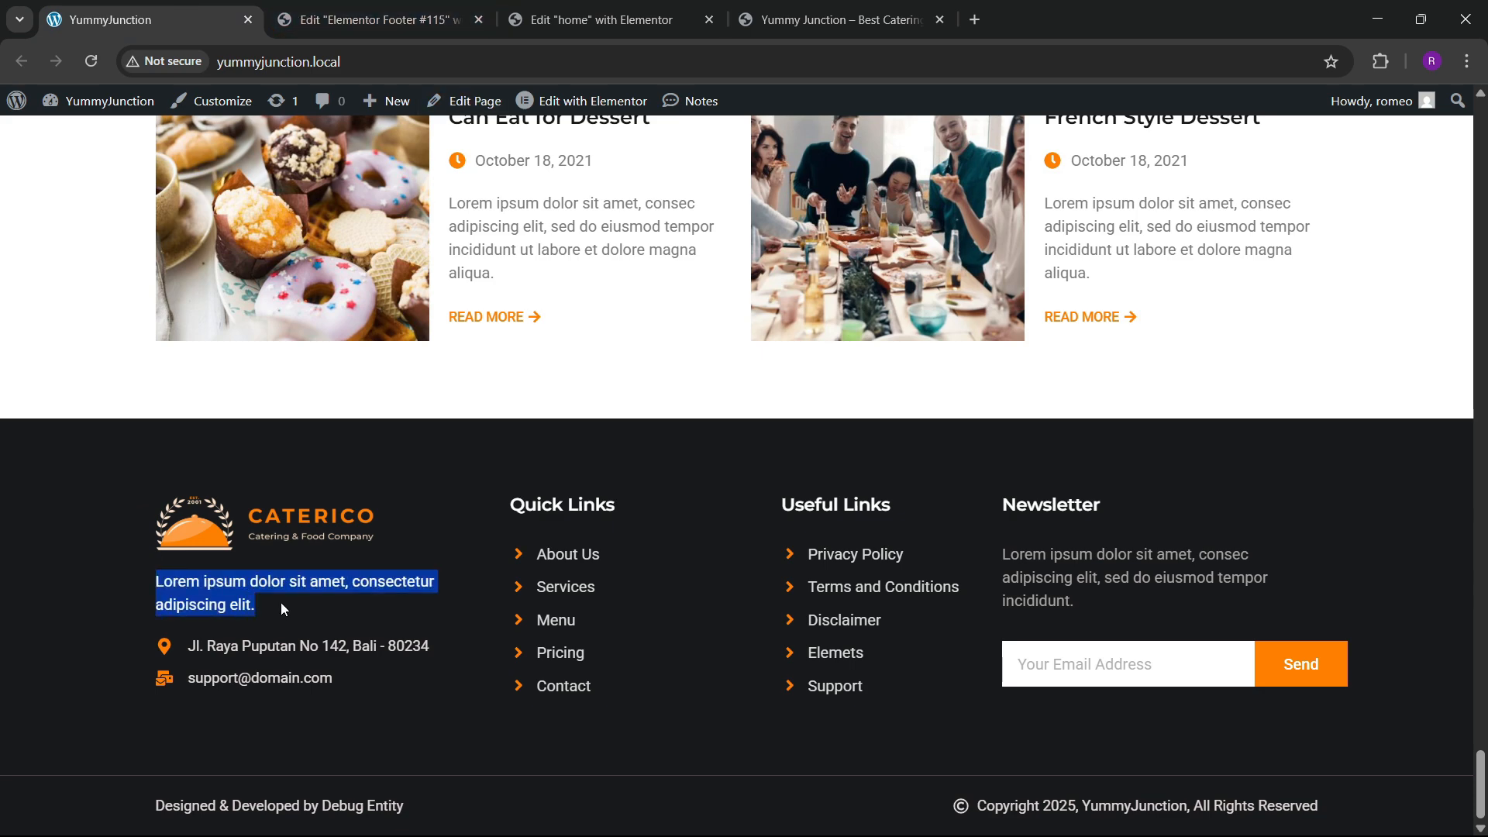
{"action": "left_click", "coordinate": [605, 19]}
{"action": "left_click", "coordinate": [372, 19]}
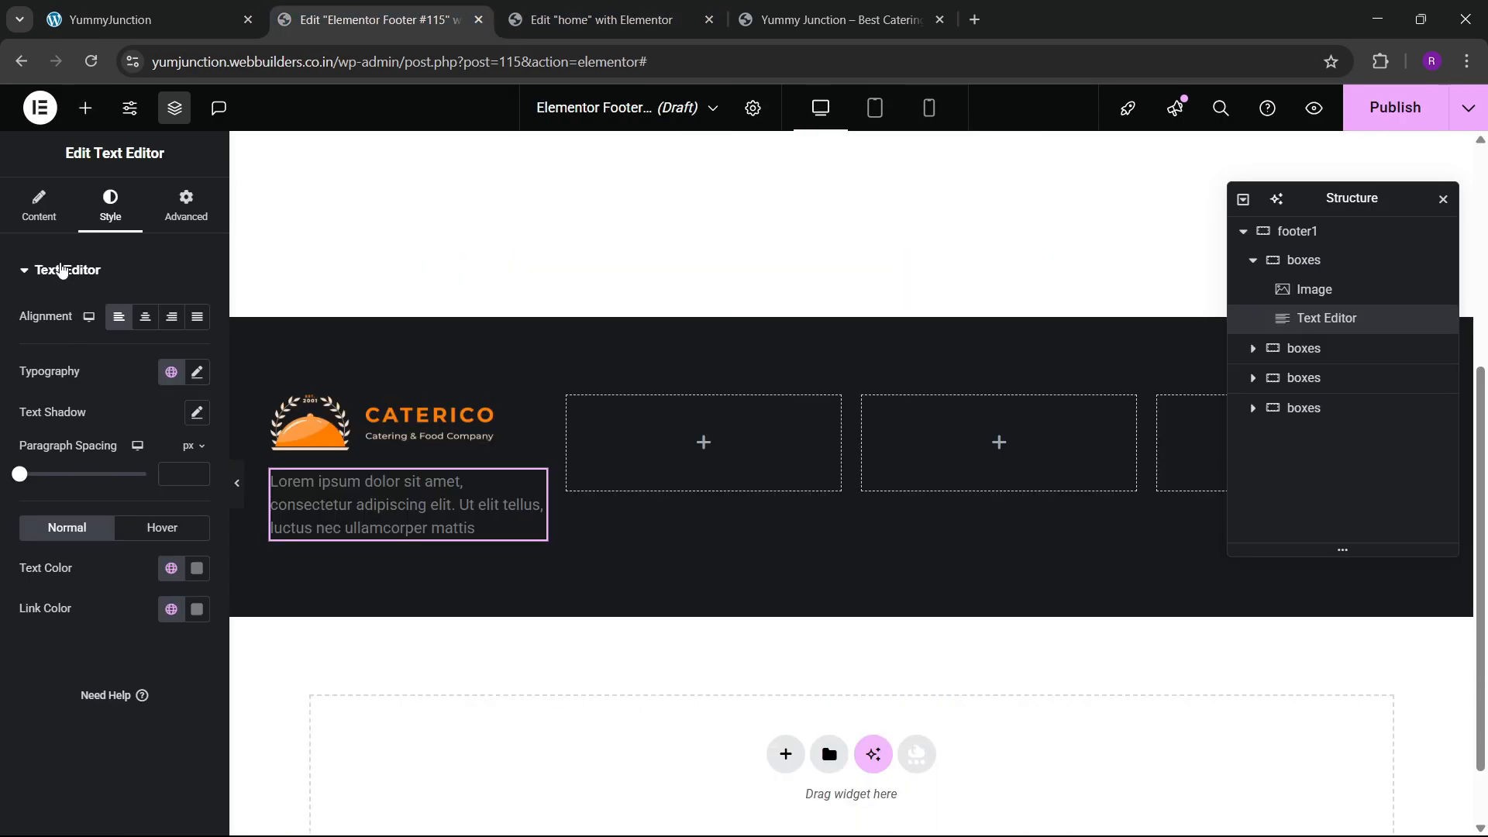
{"action": "left_click", "coordinate": [39, 205]}
{"action": "left_click", "coordinate": [162, 365]}
{"action": "triple_click", "coordinate": [122, 524]}
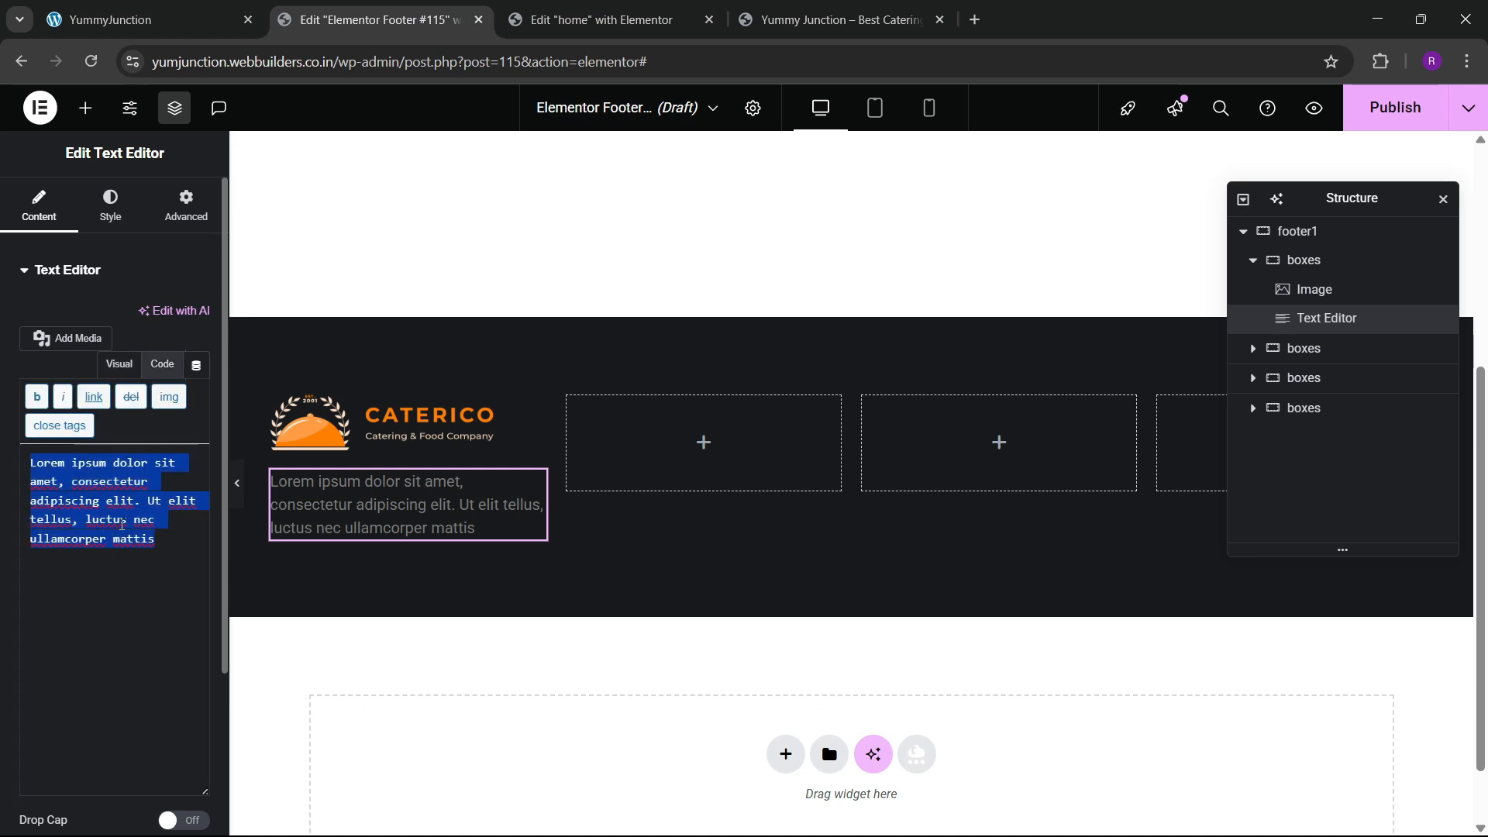
{"action": "key", "text": "ctrl+v"}
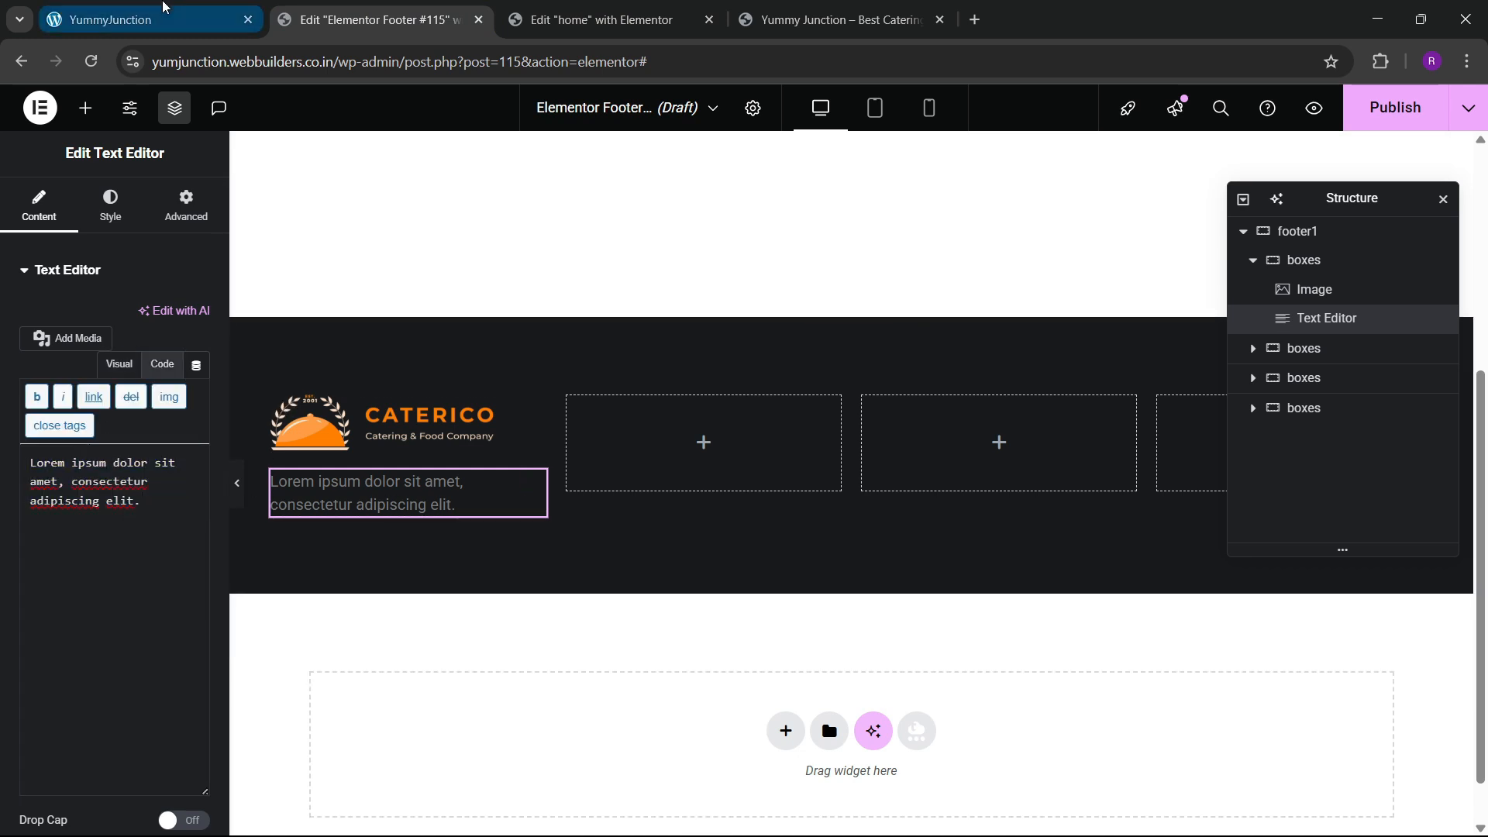
Add an Icon List widget below the footer description in the first box and remove its third item
{"action": "left_click", "coordinate": [161, 9]}
{"action": "left_click", "coordinate": [675, 9]}
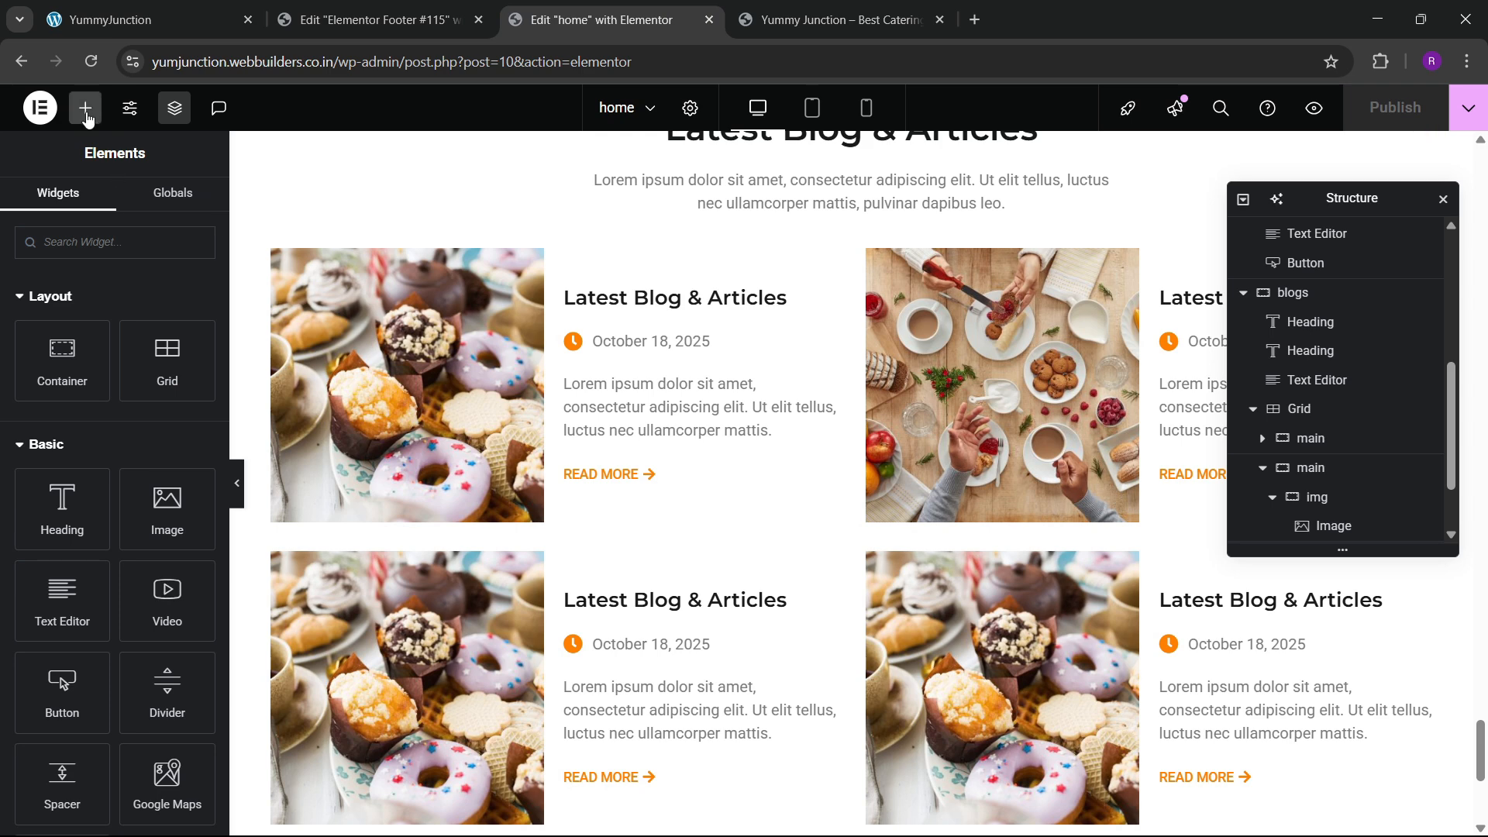
{"action": "left_click", "coordinate": [372, 20]}
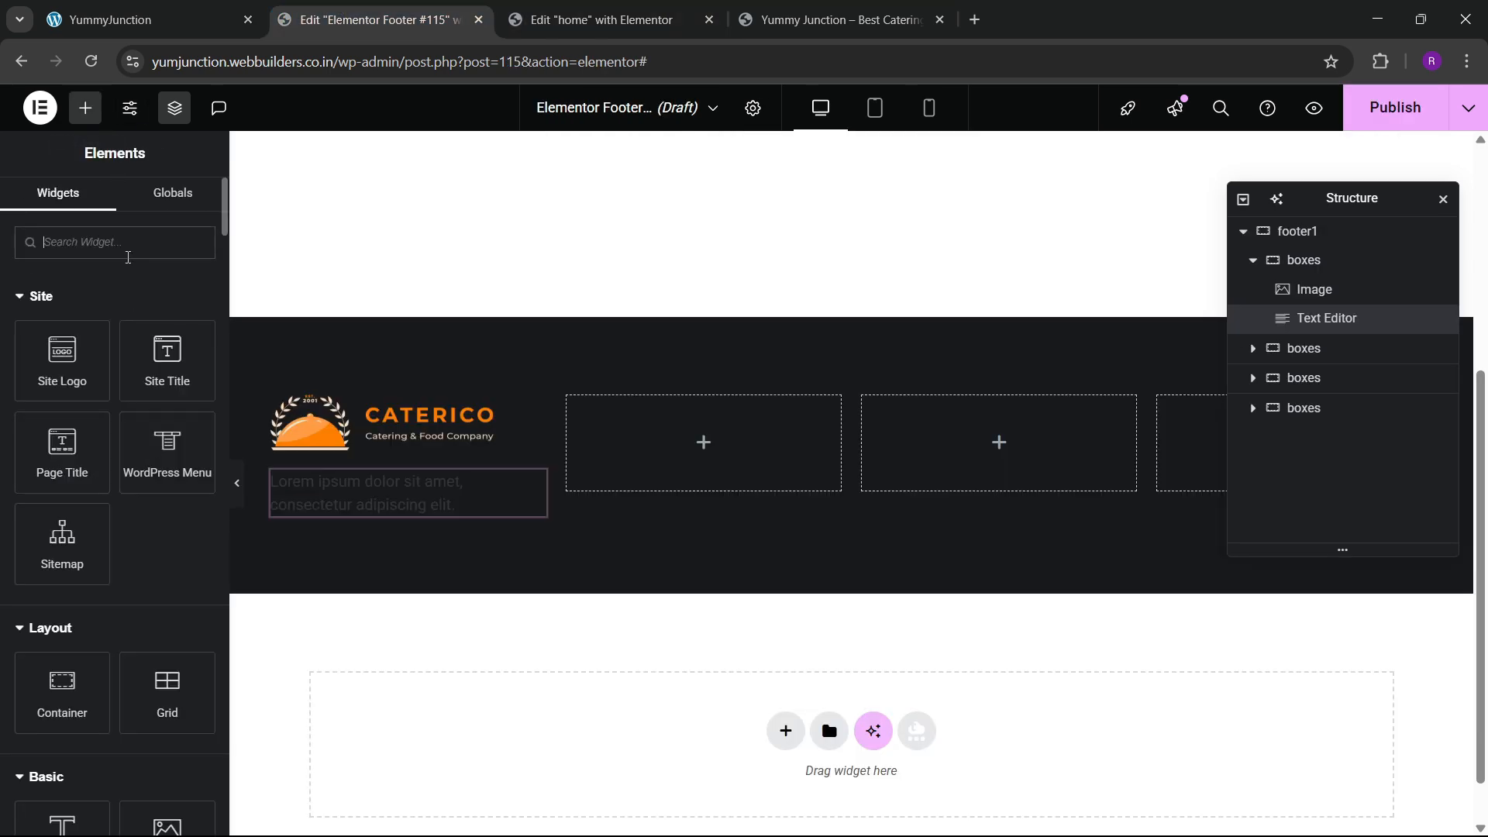
{"action": "type", "text": "list"}
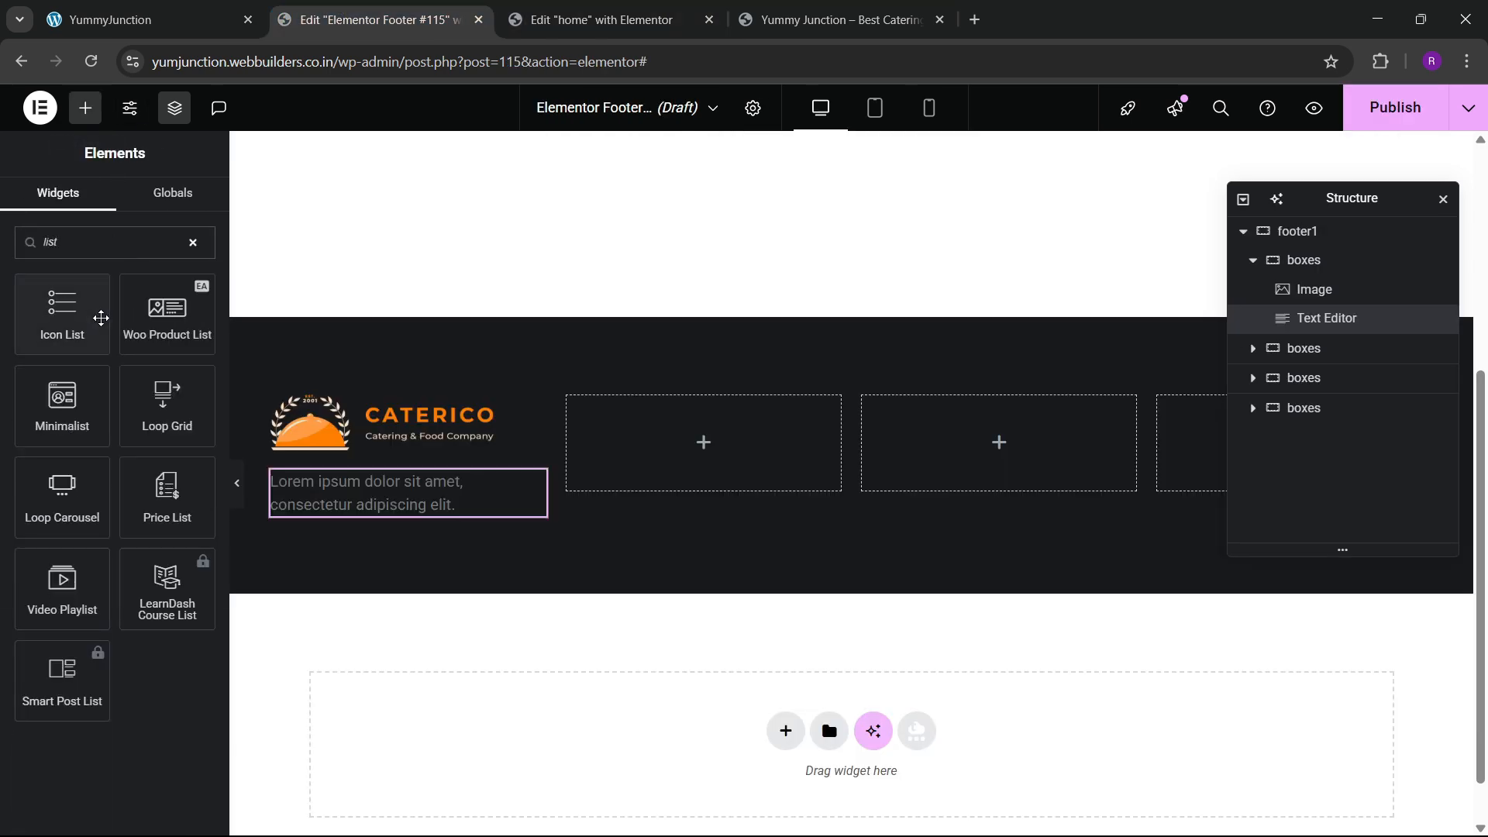
{"action": "left_click_drag", "start_coordinate": [62, 310], "coordinate": [434, 506]}
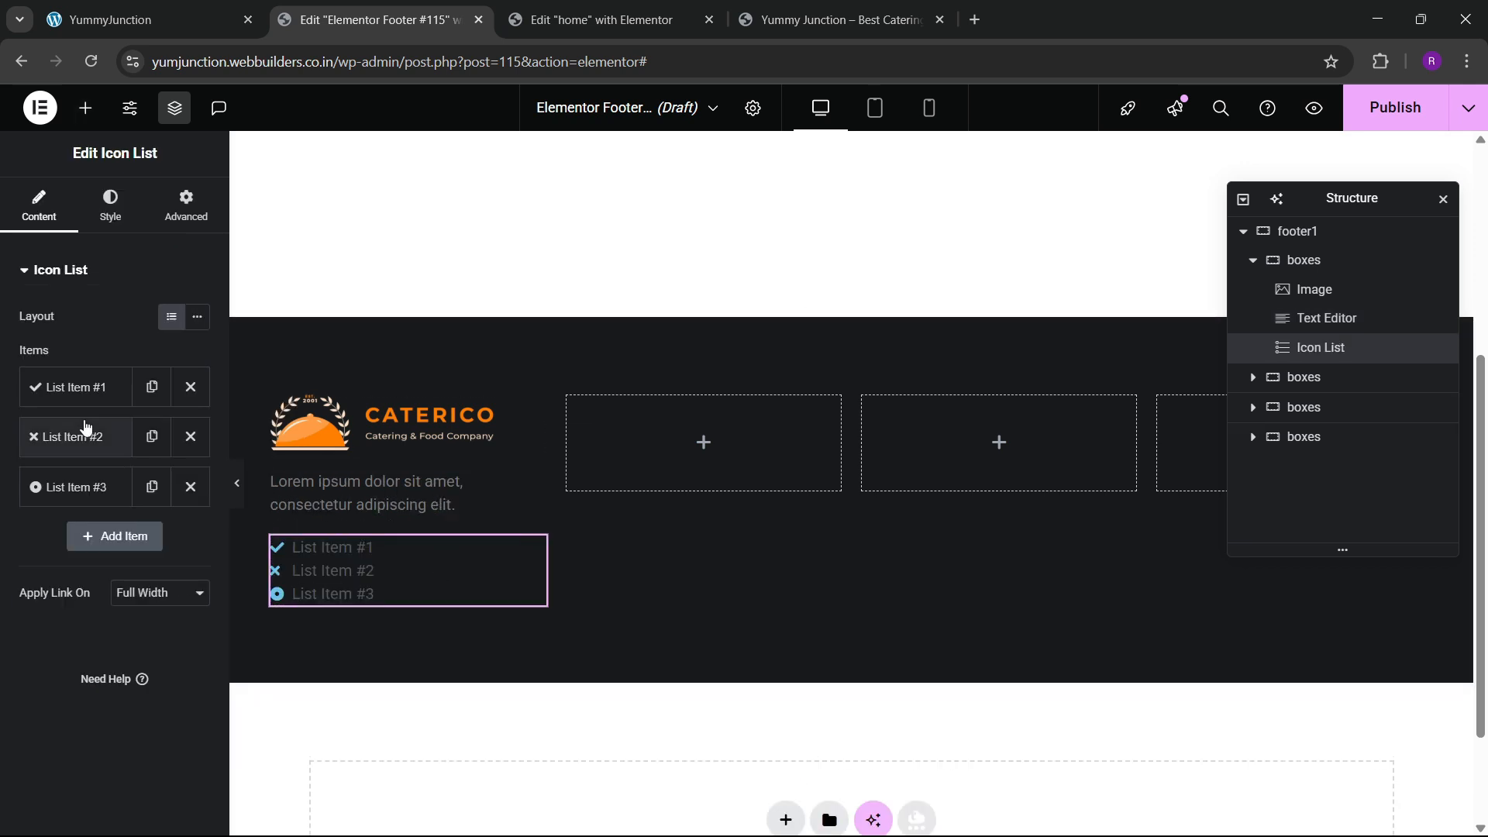
{"action": "left_click", "coordinate": [191, 486]}
Change the first list item's icon to the map marker with a hole, matching the reference footer
{"action": "left_click", "coordinate": [181, 6]}
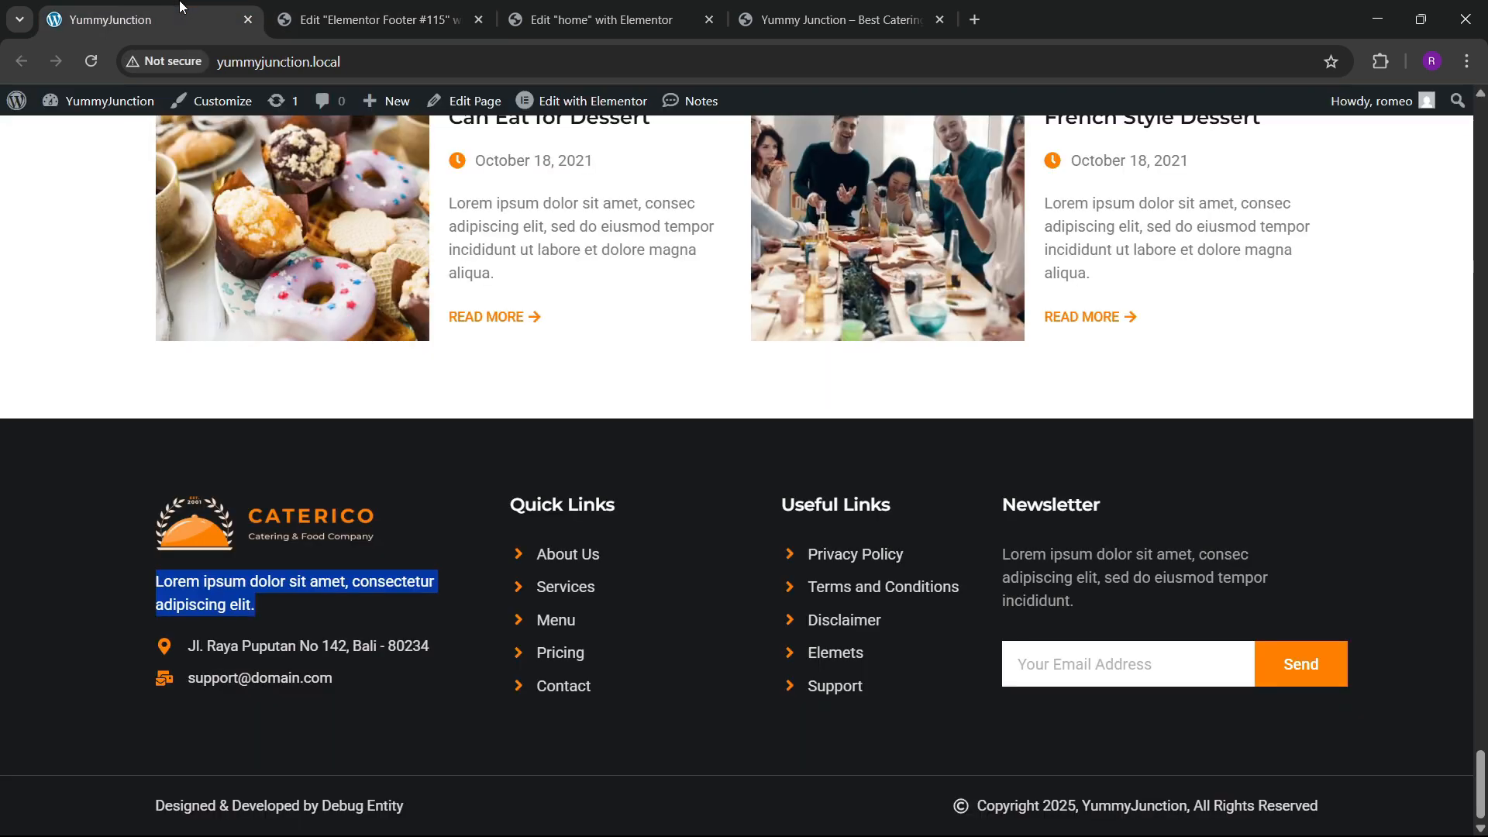
{"action": "left_click", "coordinate": [365, 19]}
{"action": "left_click", "coordinate": [87, 386]}
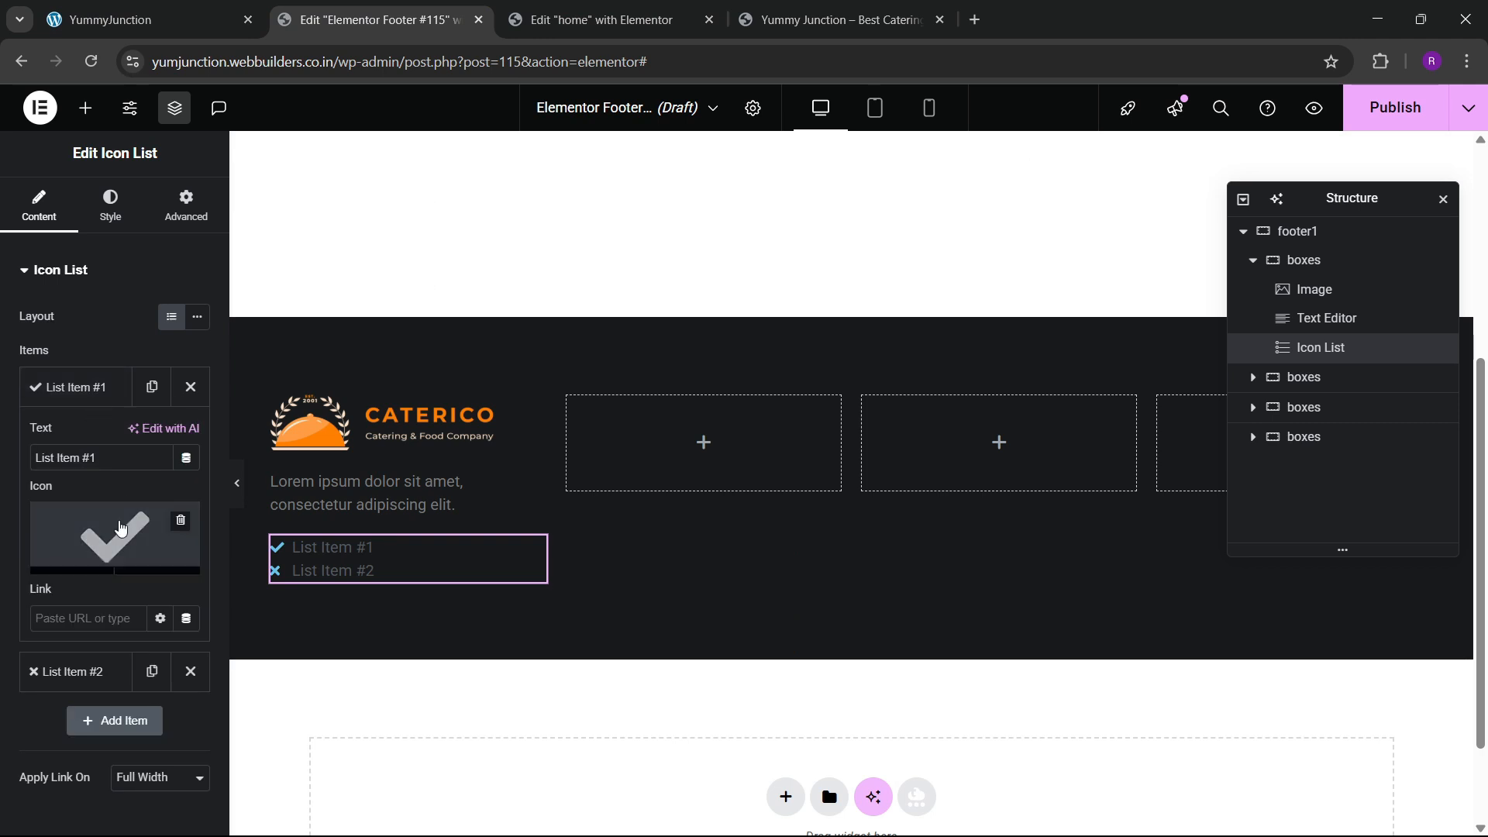
{"action": "left_click", "coordinate": [120, 528]}
{"action": "type", "text": "map"}
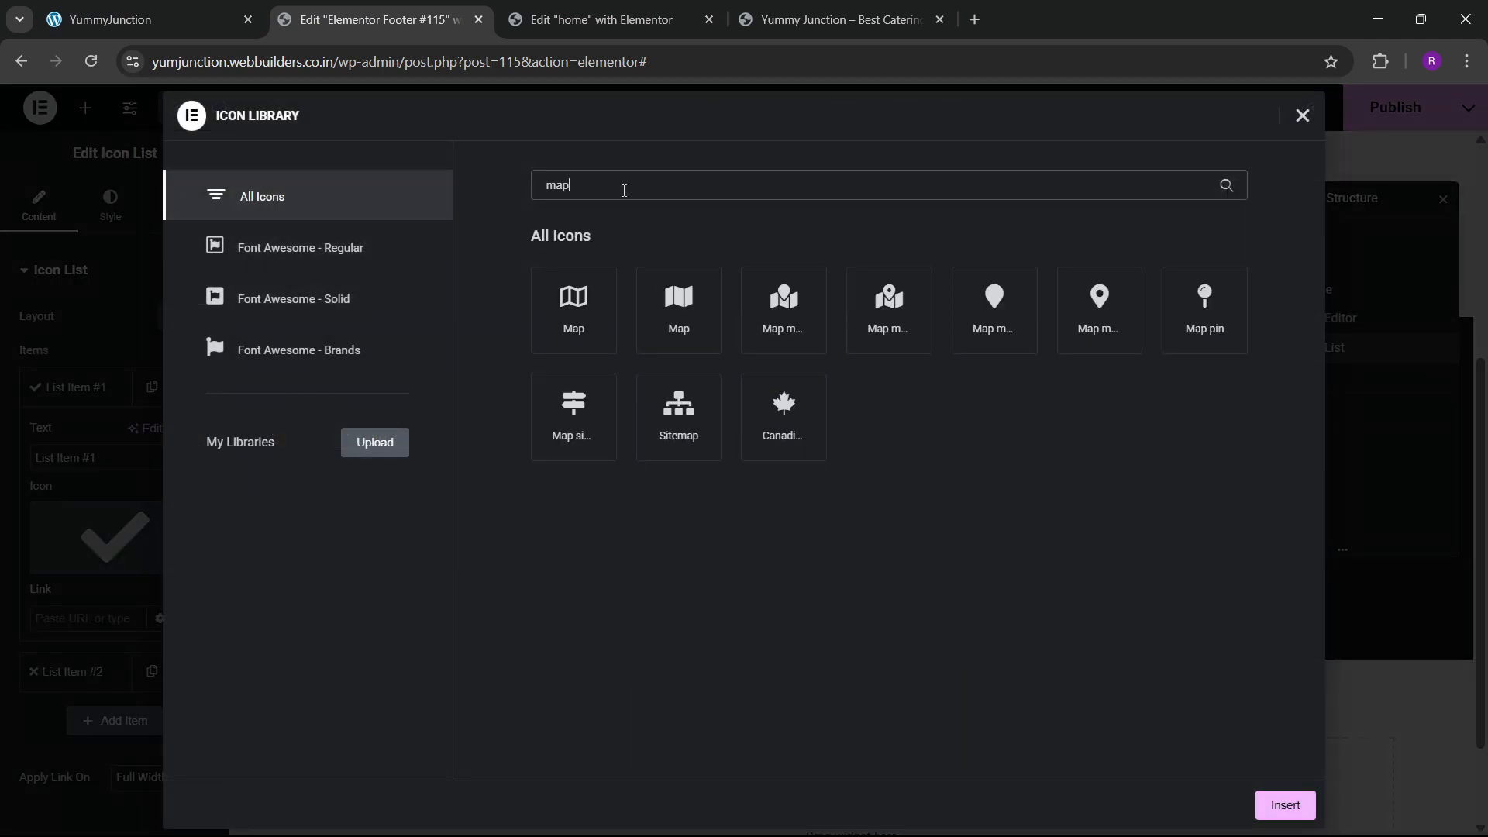
{"action": "left_click", "coordinate": [1099, 310]}
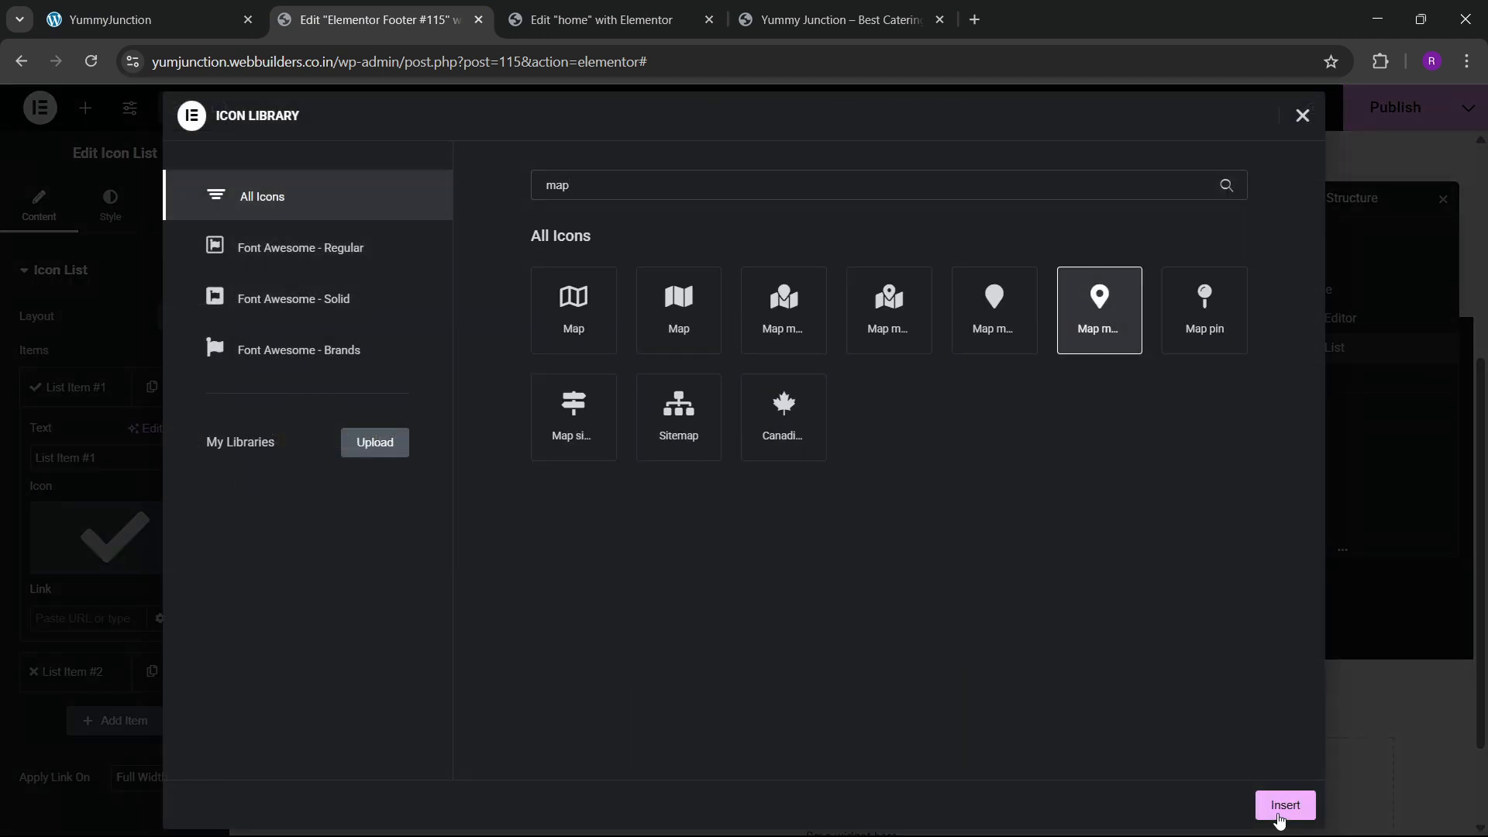
{"action": "left_click", "coordinate": [1285, 806]}
Replace the first list item's text with the postal address copied from the reference site's footer
{"action": "left_click", "coordinate": [136, 35]}
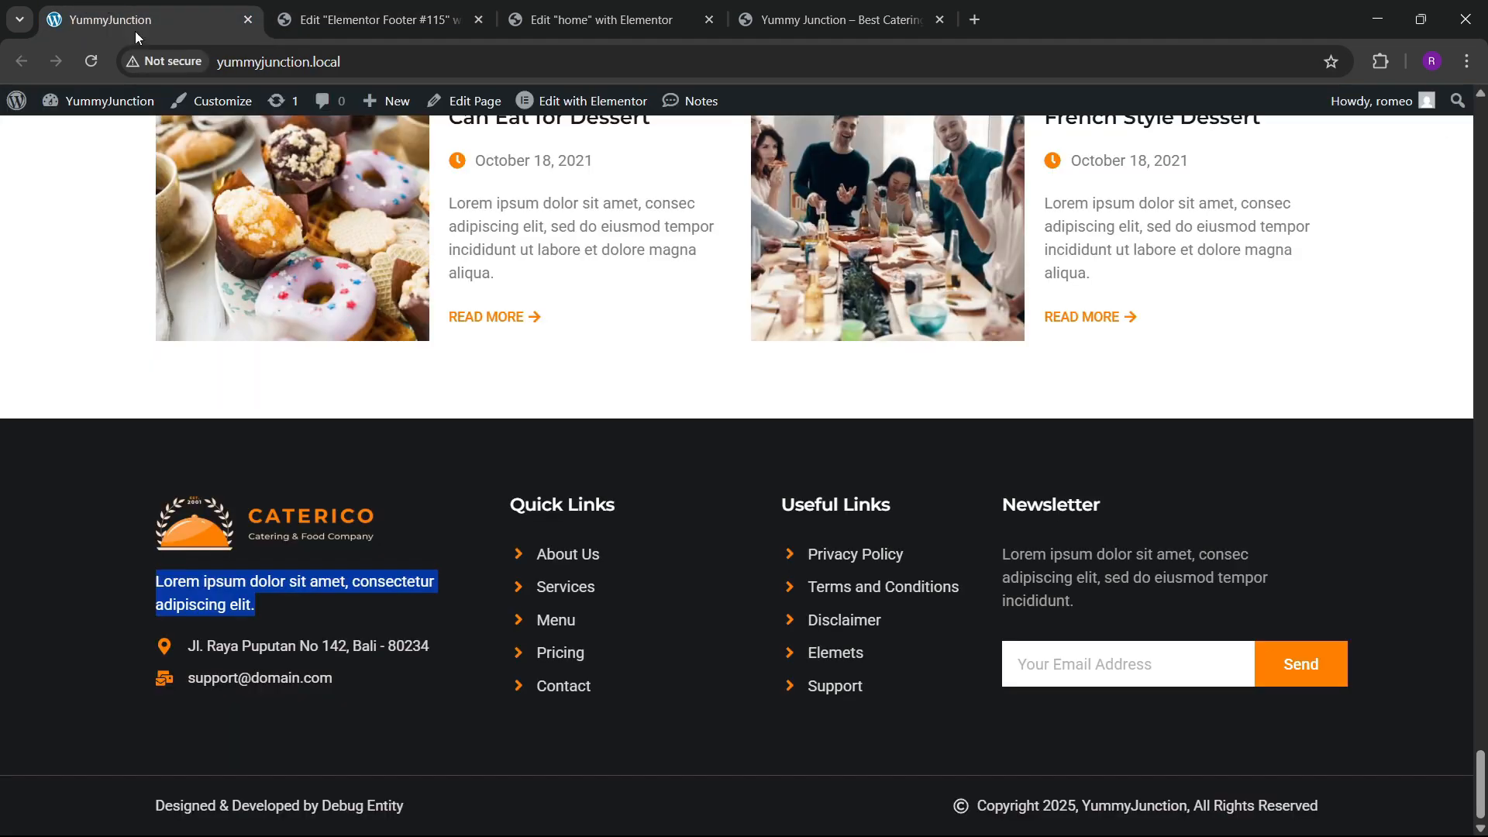
{"action": "left_click", "coordinate": [235, 649]}
{"action": "left_click_drag", "start_coordinate": [188, 648], "coordinate": [451, 637]}
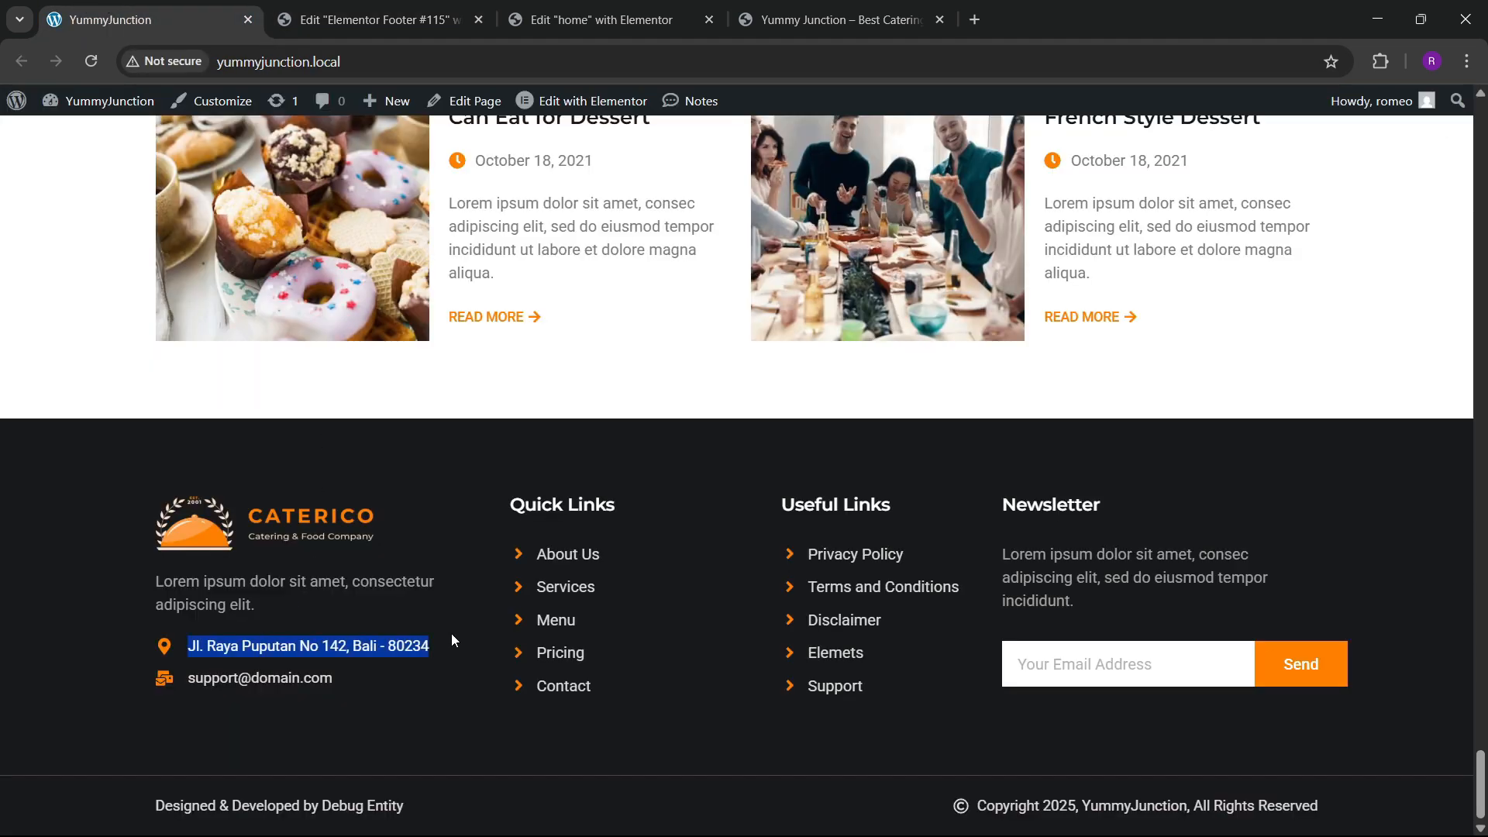
{"action": "left_click", "coordinate": [604, 20]}
{"action": "left_click", "coordinate": [287, 6]}
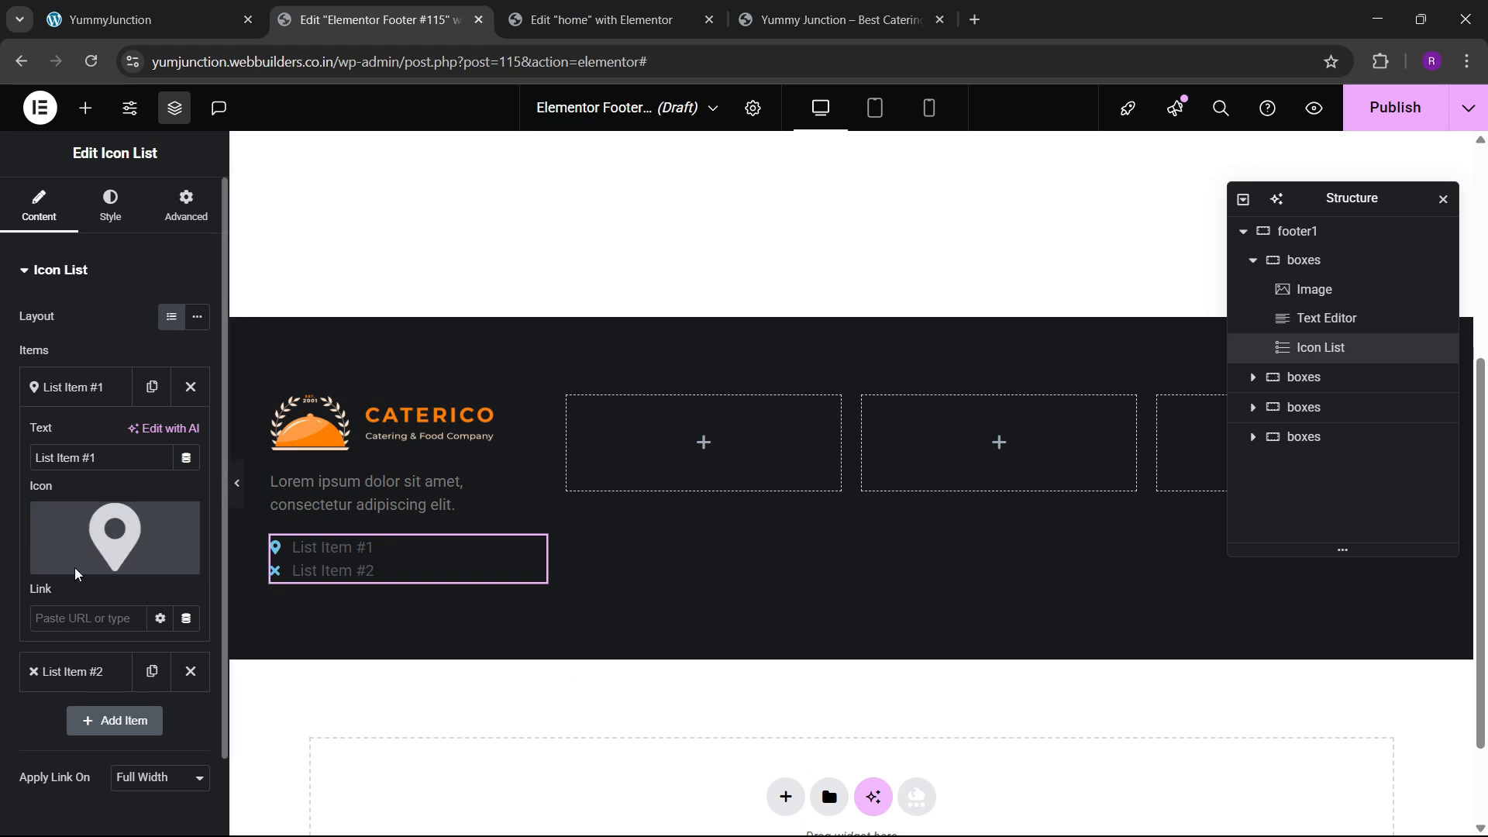
{"action": "key", "text": "ctrl+v"}
{"action": "left_click", "coordinate": [48, 395]}
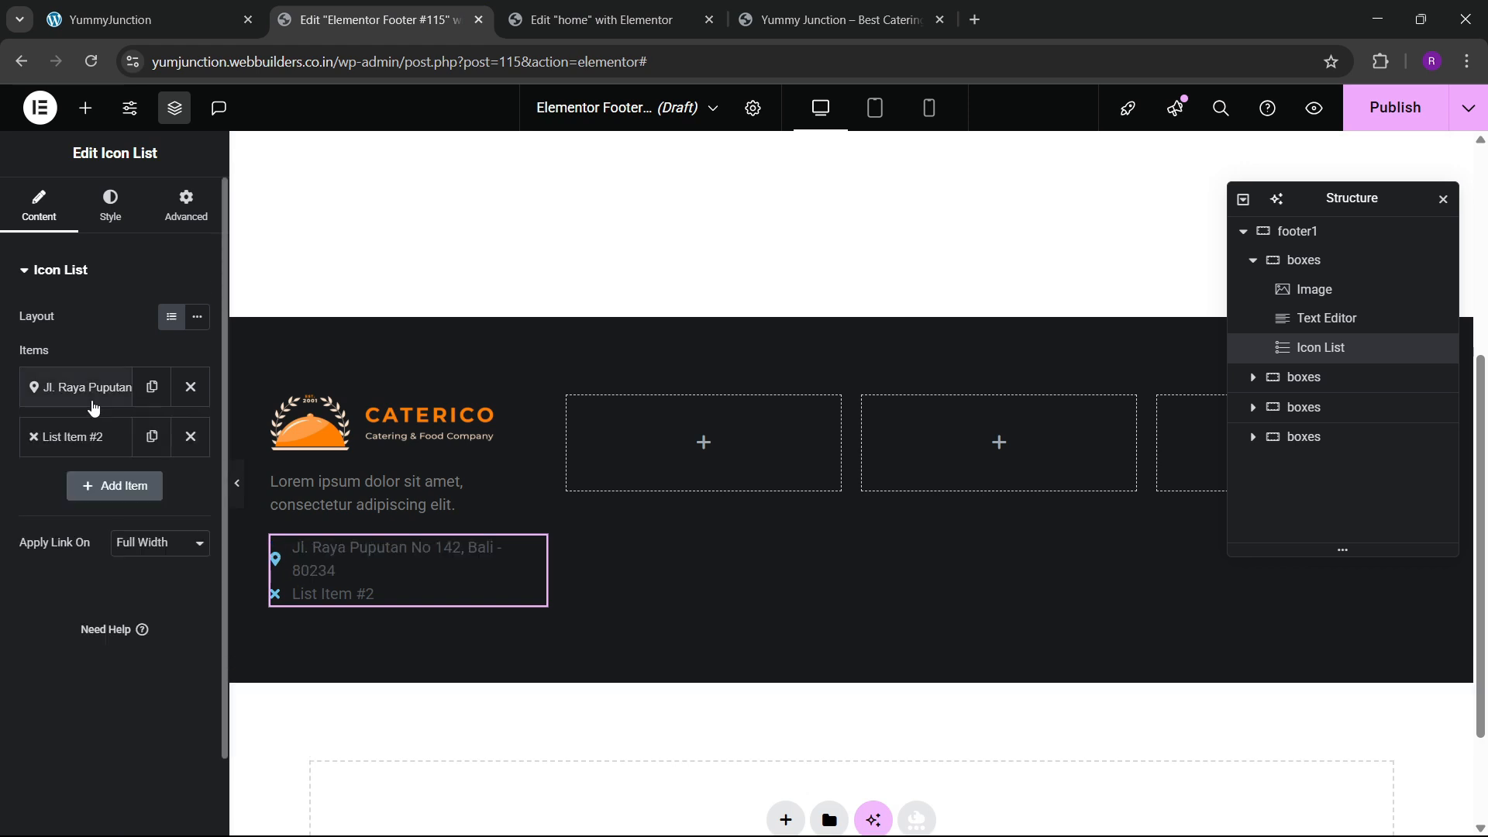
Replace the second list item's text with the contact e-mail copied from the reference footer
{"action": "left_click", "coordinate": [163, 10]}
{"action": "left_click", "coordinate": [193, 715]}
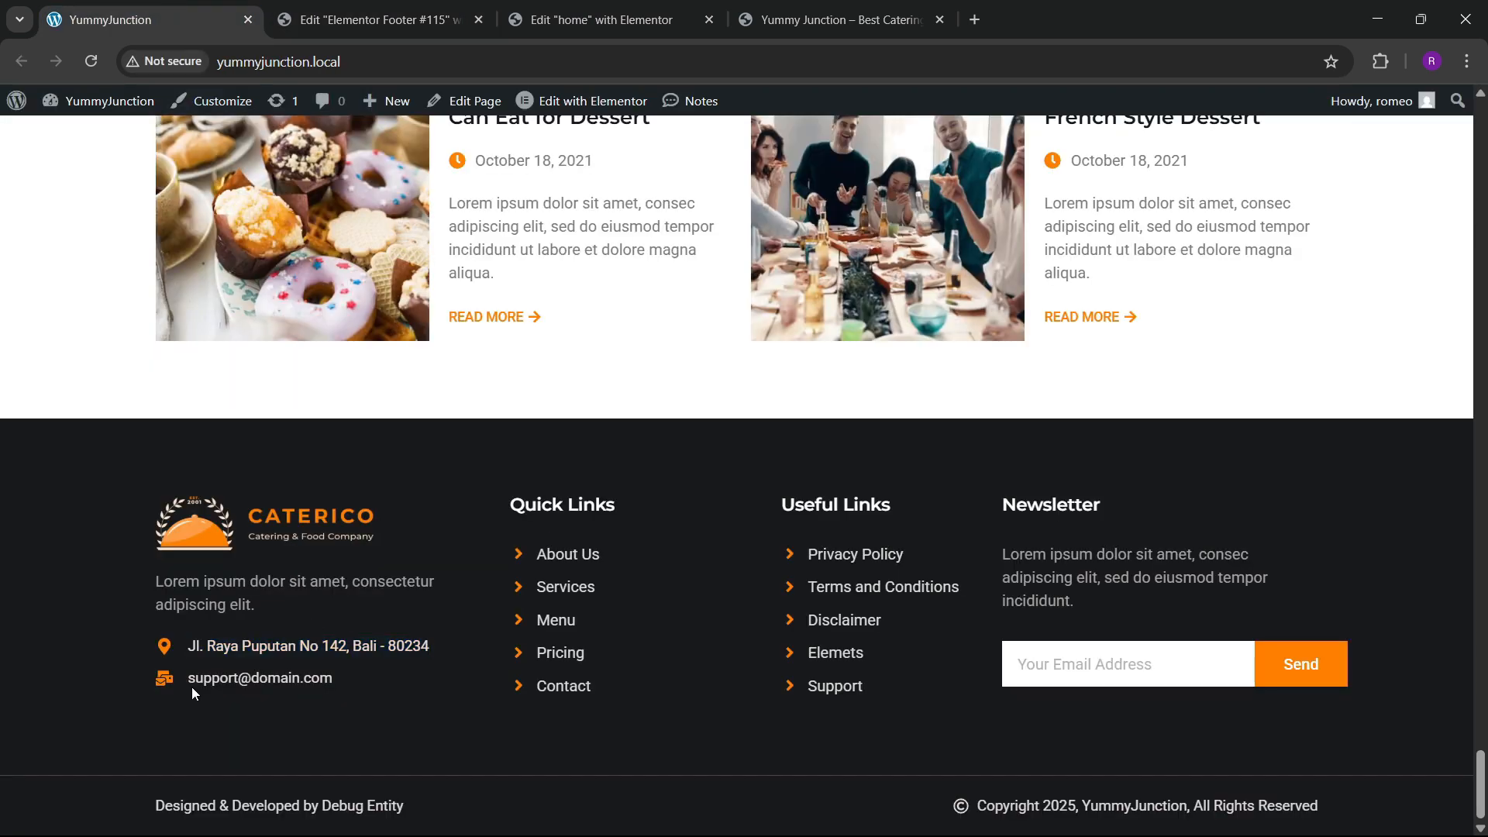
{"action": "left_click", "coordinate": [372, 19]}
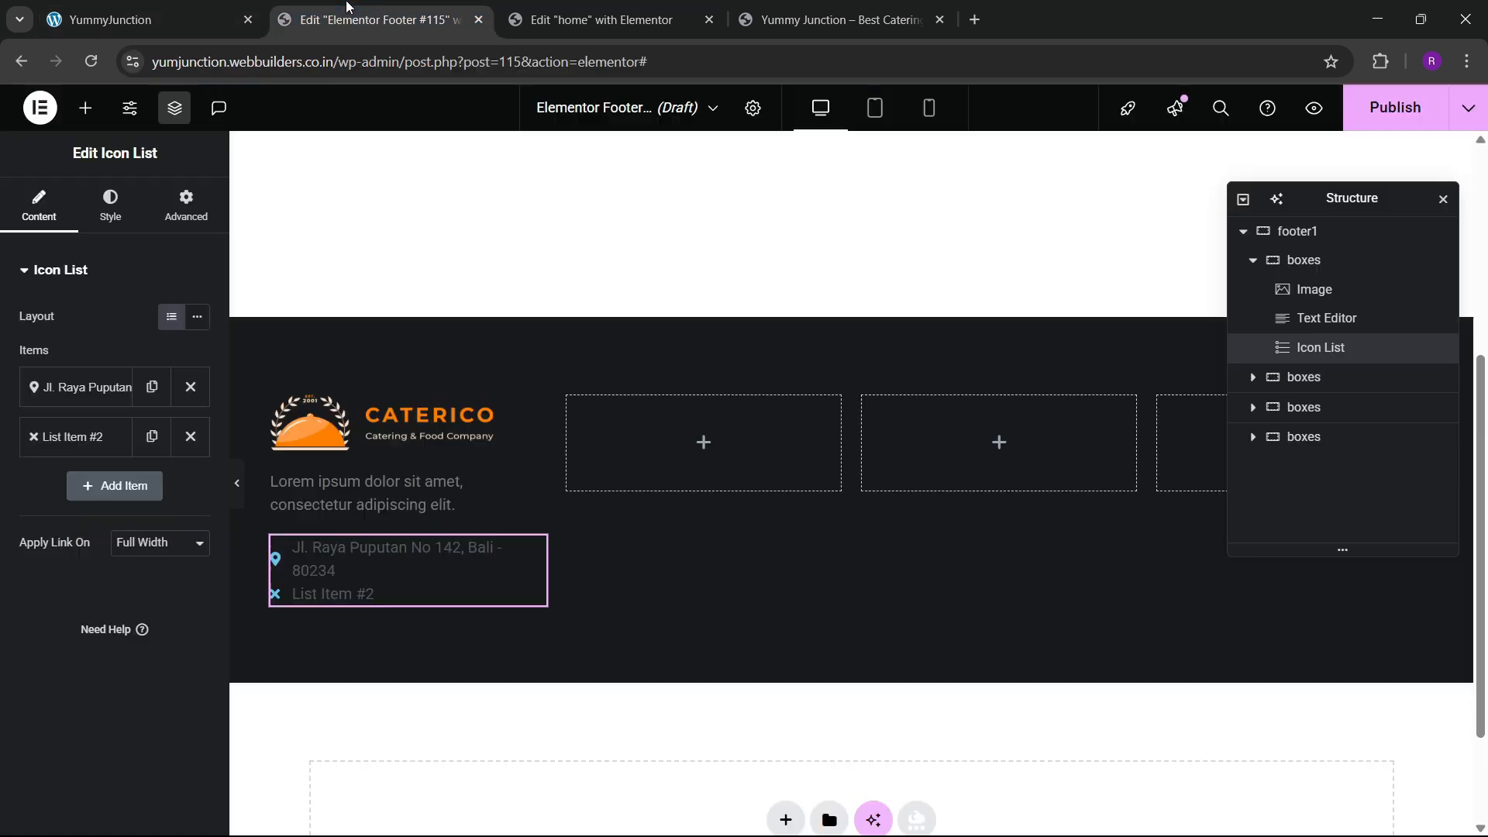
{"action": "left_click", "coordinate": [104, 438]}
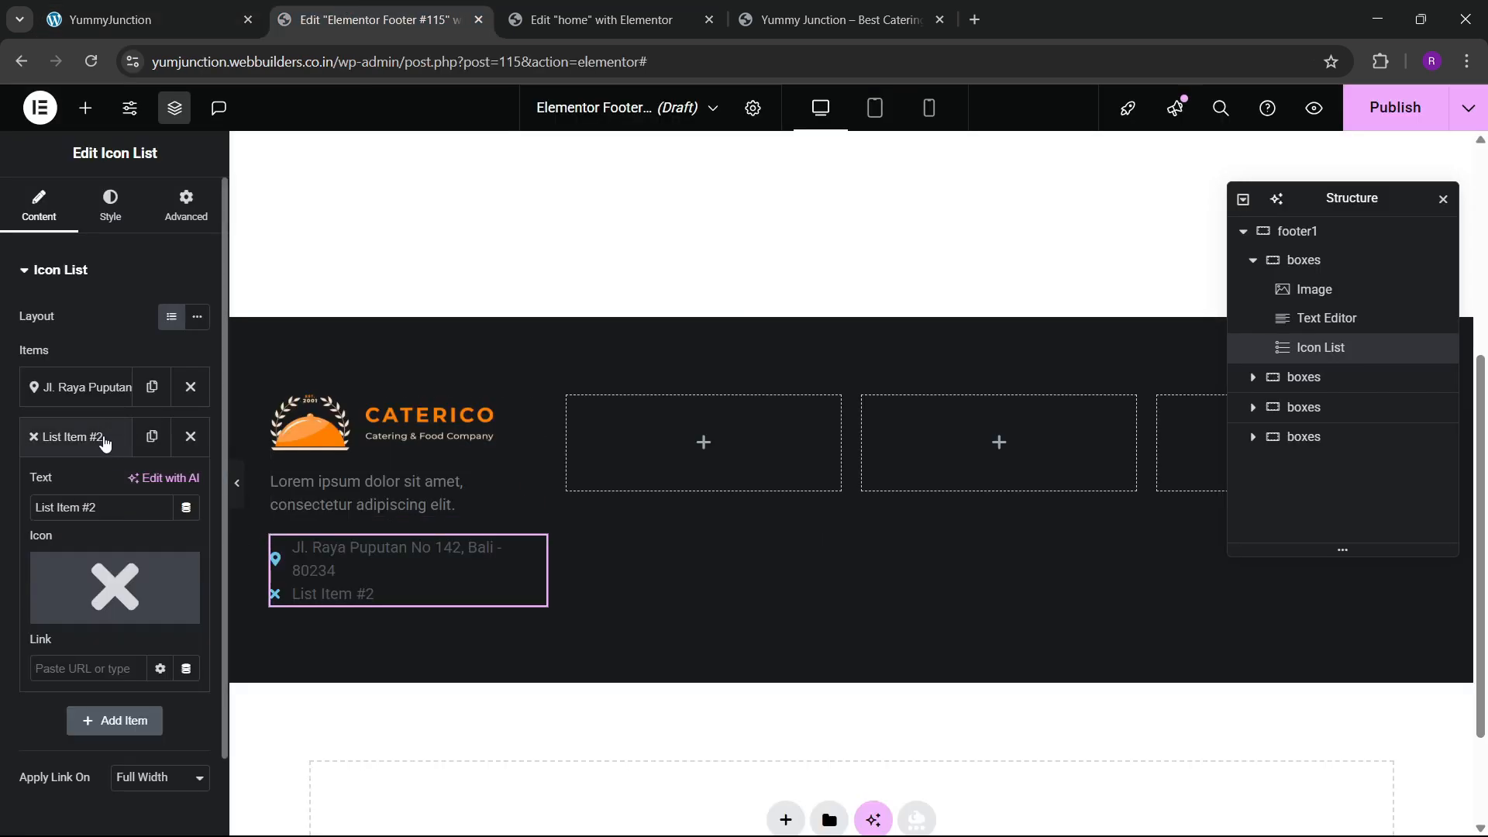
{"action": "key", "text": "ctrl+v"}
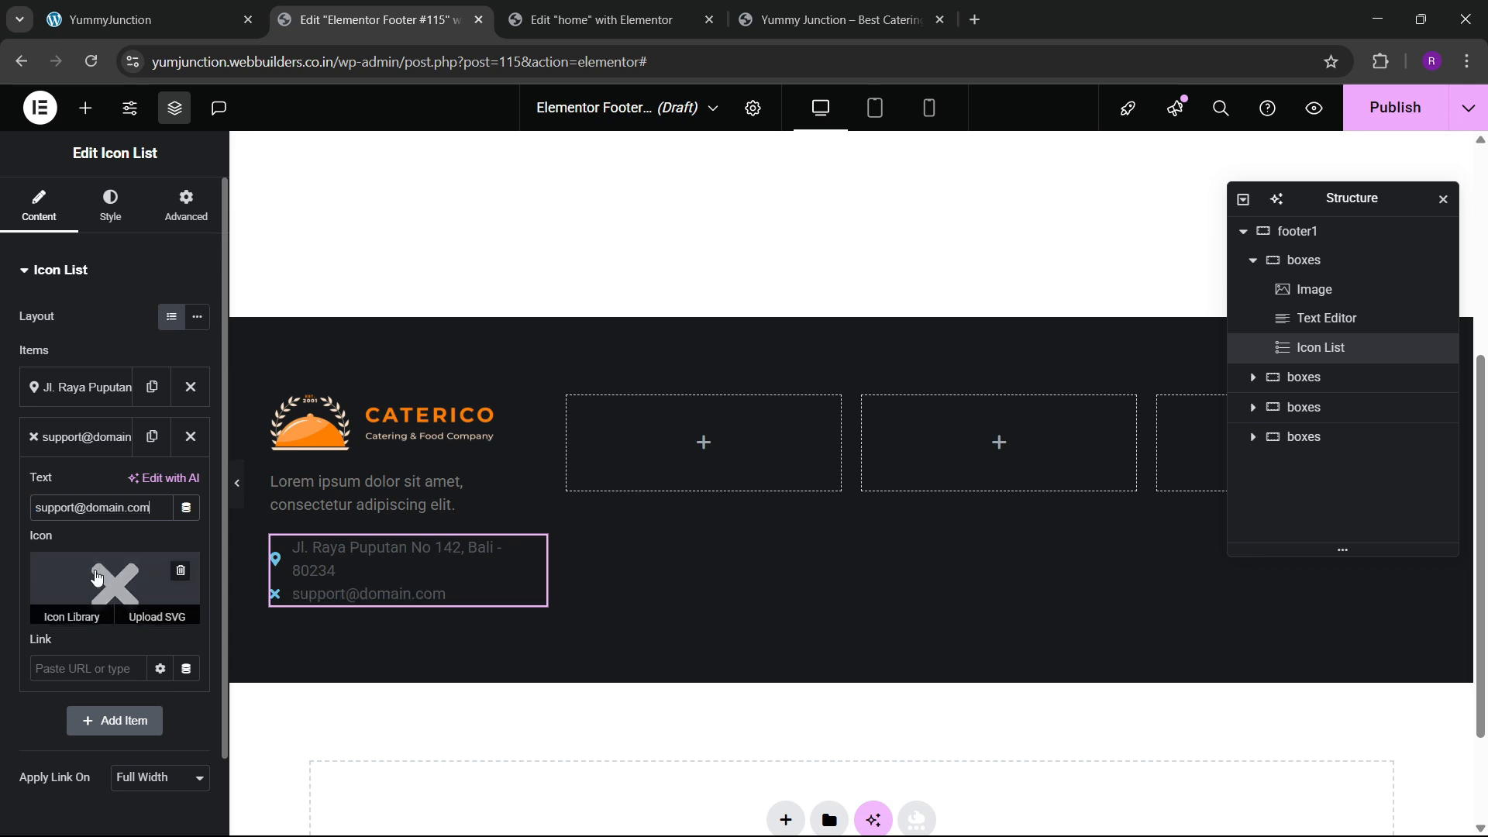
Change the second list item's icon to the bulk mail icon
{"action": "left_click", "coordinate": [81, 612]}
{"action": "left_click", "coordinate": [556, 185]}
{"action": "type", "text": "mail"}
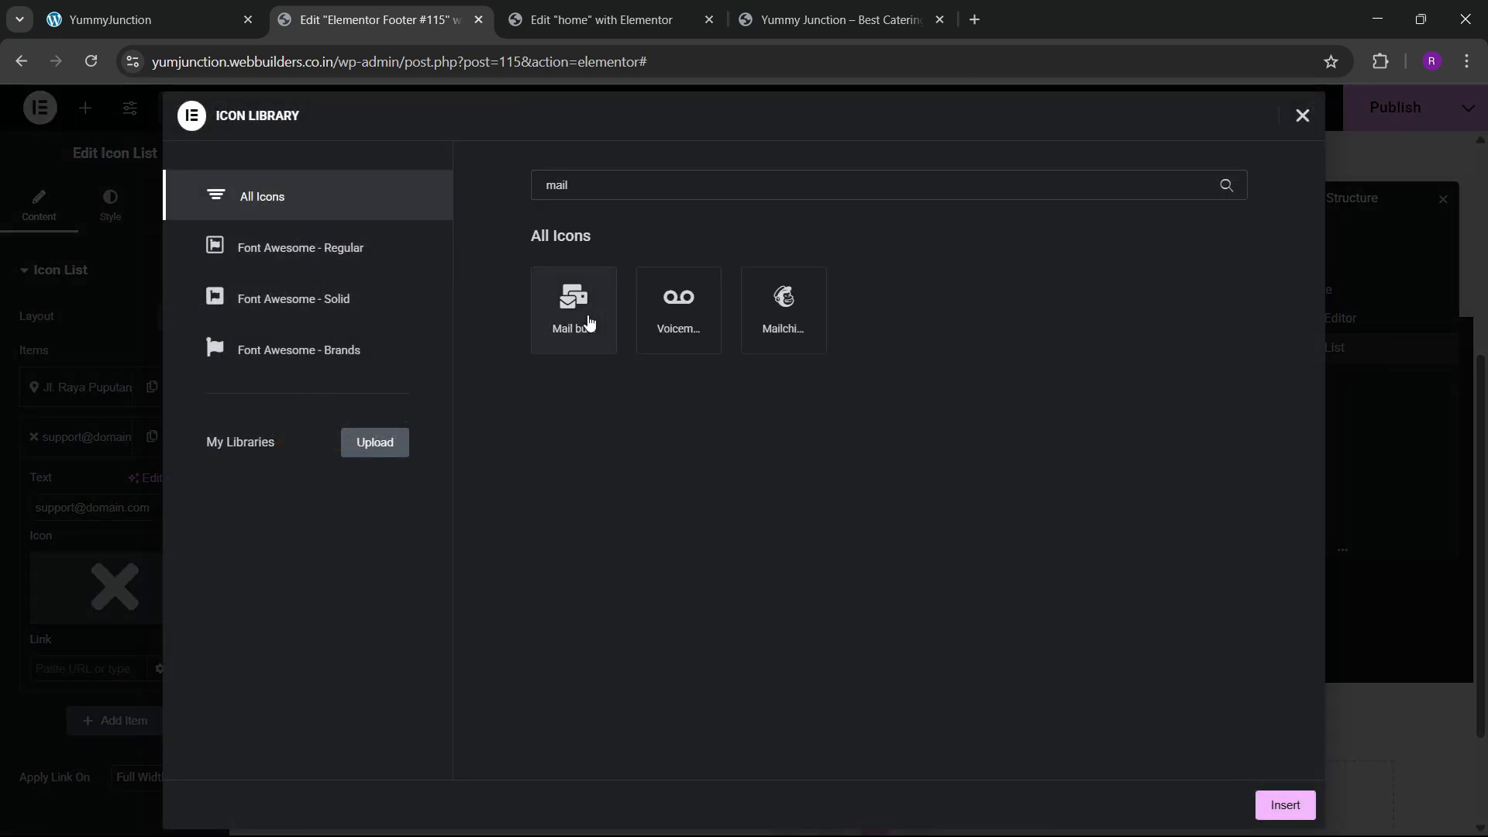
{"action": "left_click", "coordinate": [584, 333]}
{"action": "left_click", "coordinate": [1285, 804]}
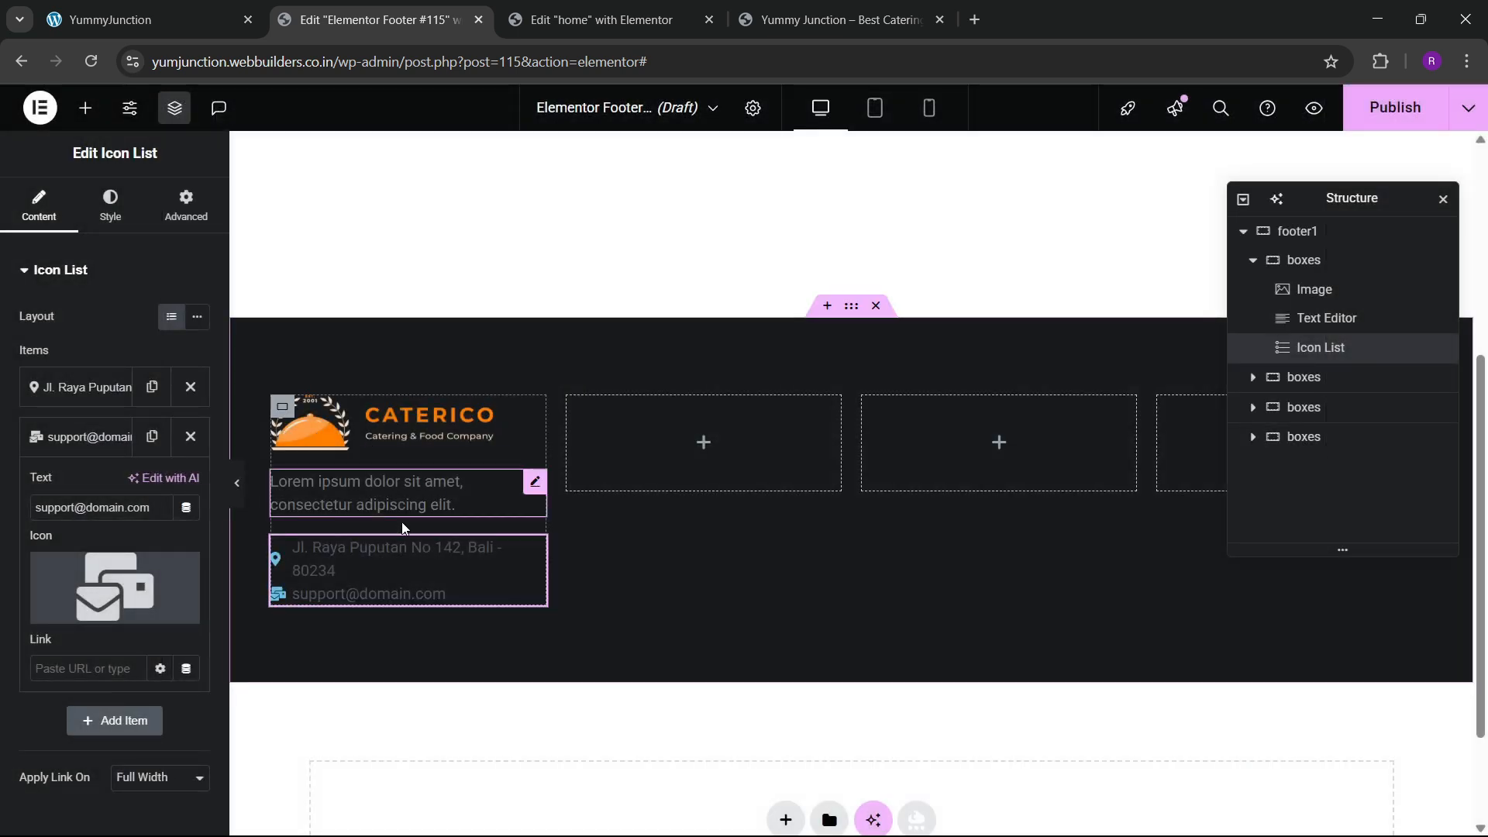
Style the contact list's icons with the global orange color and a size of 19 px
{"action": "left_click", "coordinate": [109, 209]}
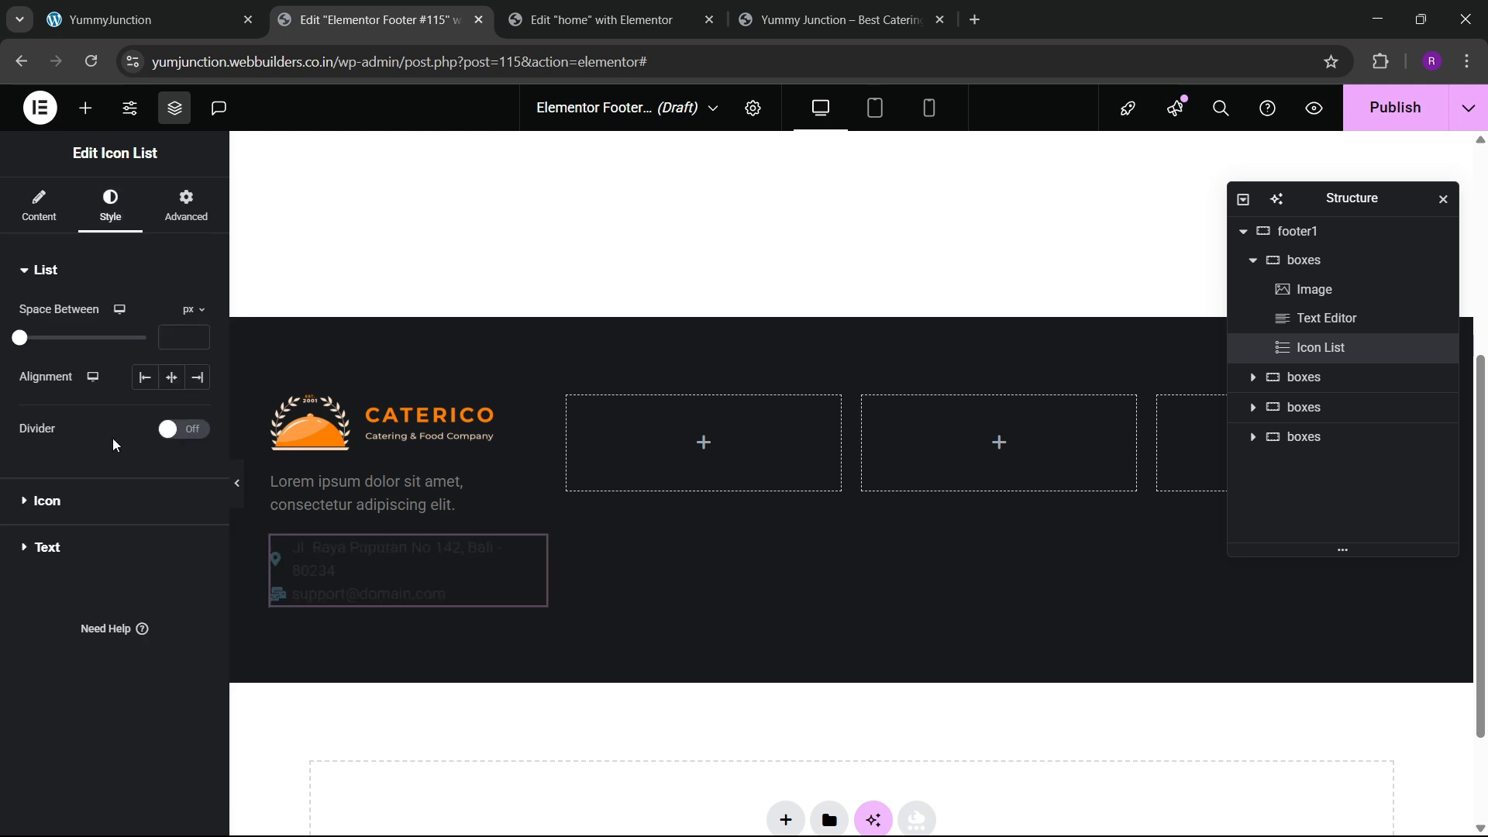
{"action": "left_click", "coordinate": [67, 502]}
{"action": "left_click", "coordinate": [171, 404]}
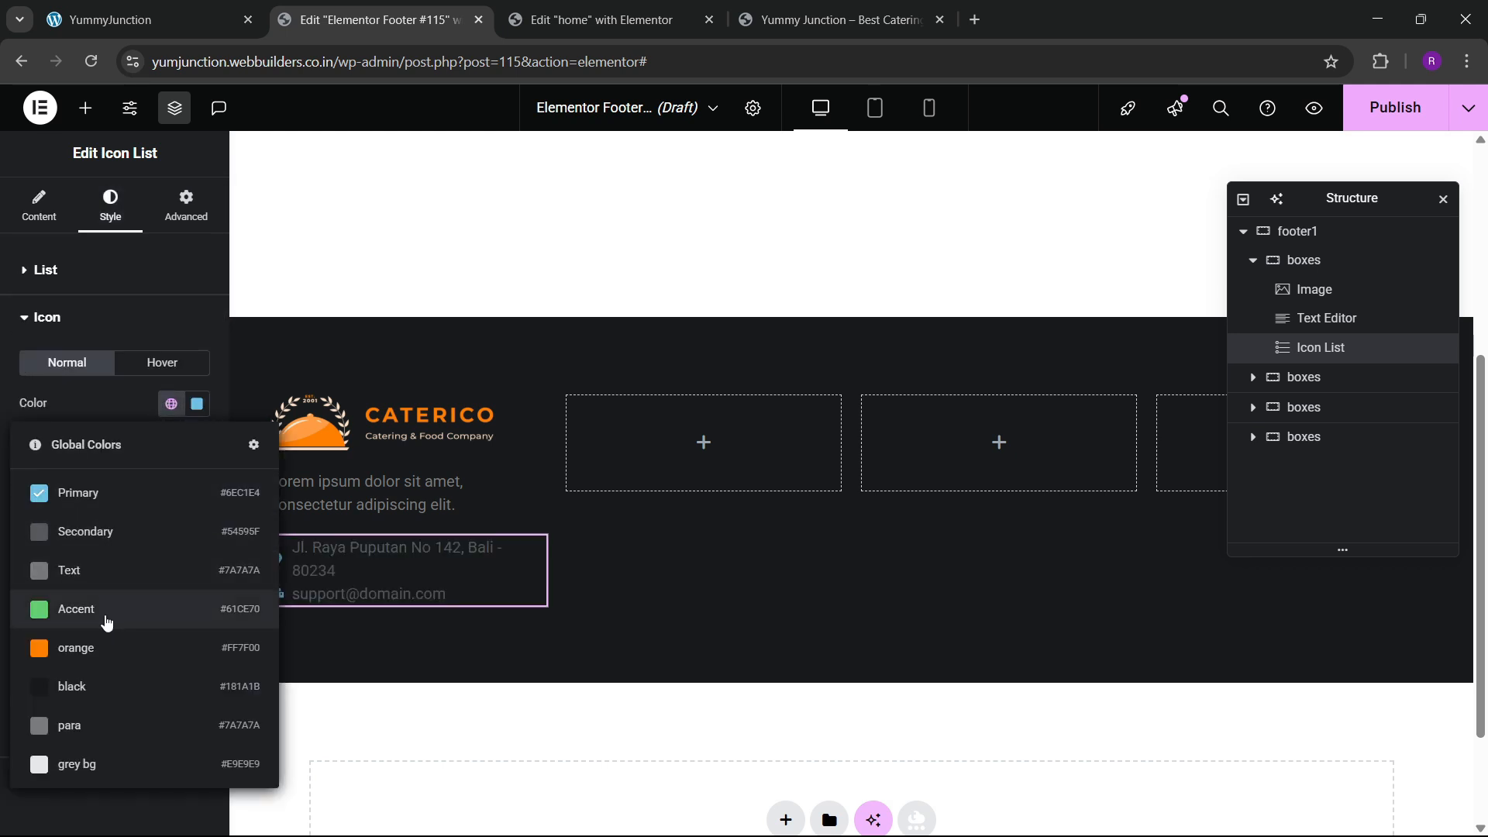
{"action": "left_click", "coordinate": [104, 613]}
{"action": "left_click", "coordinate": [198, 476]}
{"action": "left_click", "coordinate": [198, 476]}
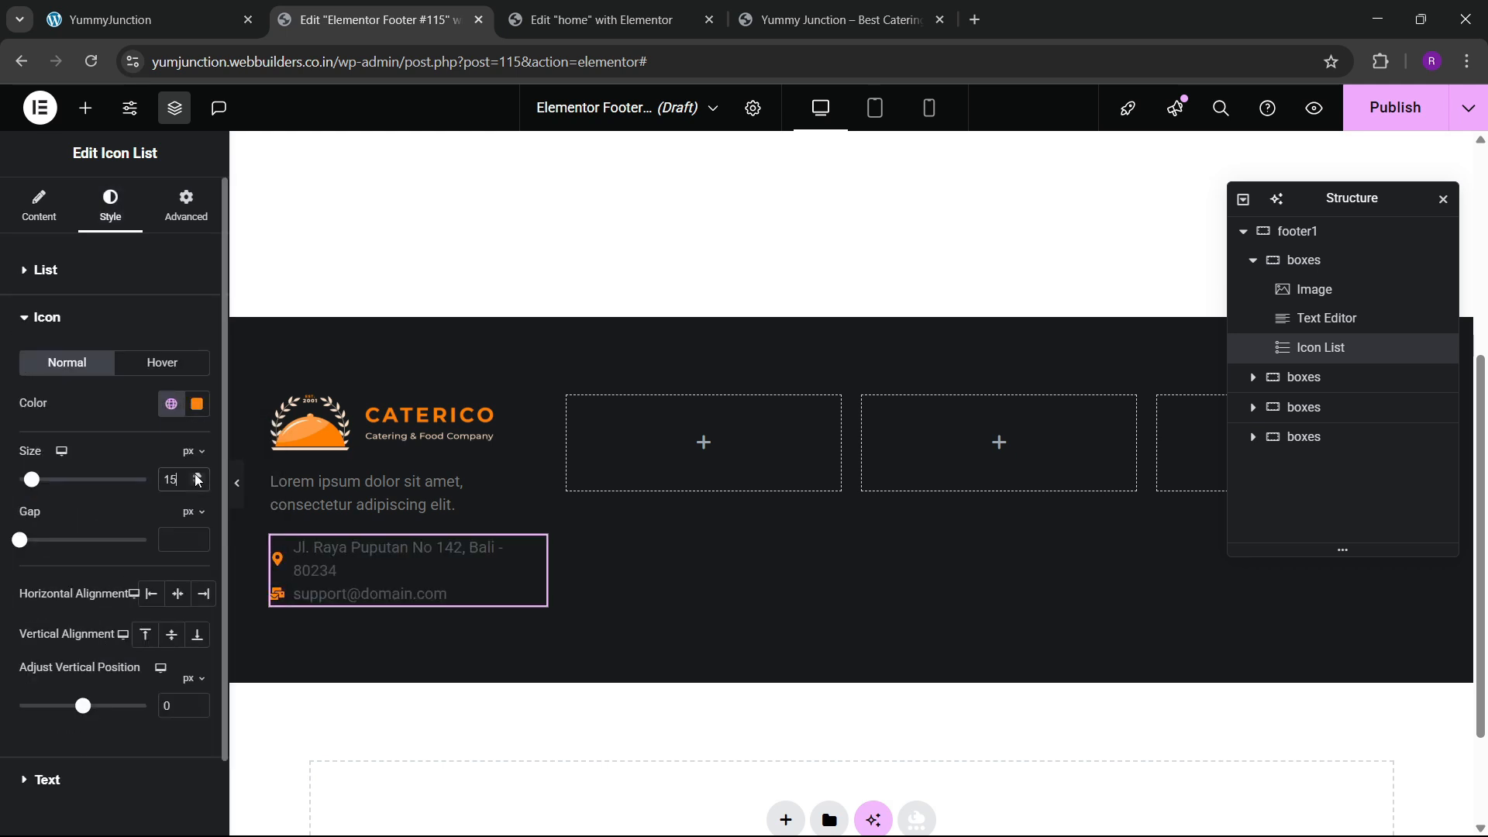
{"action": "left_click", "coordinate": [198, 476]}
{"action": "left_click", "coordinate": [197, 476]}
{"action": "left_click", "coordinate": [197, 476]}
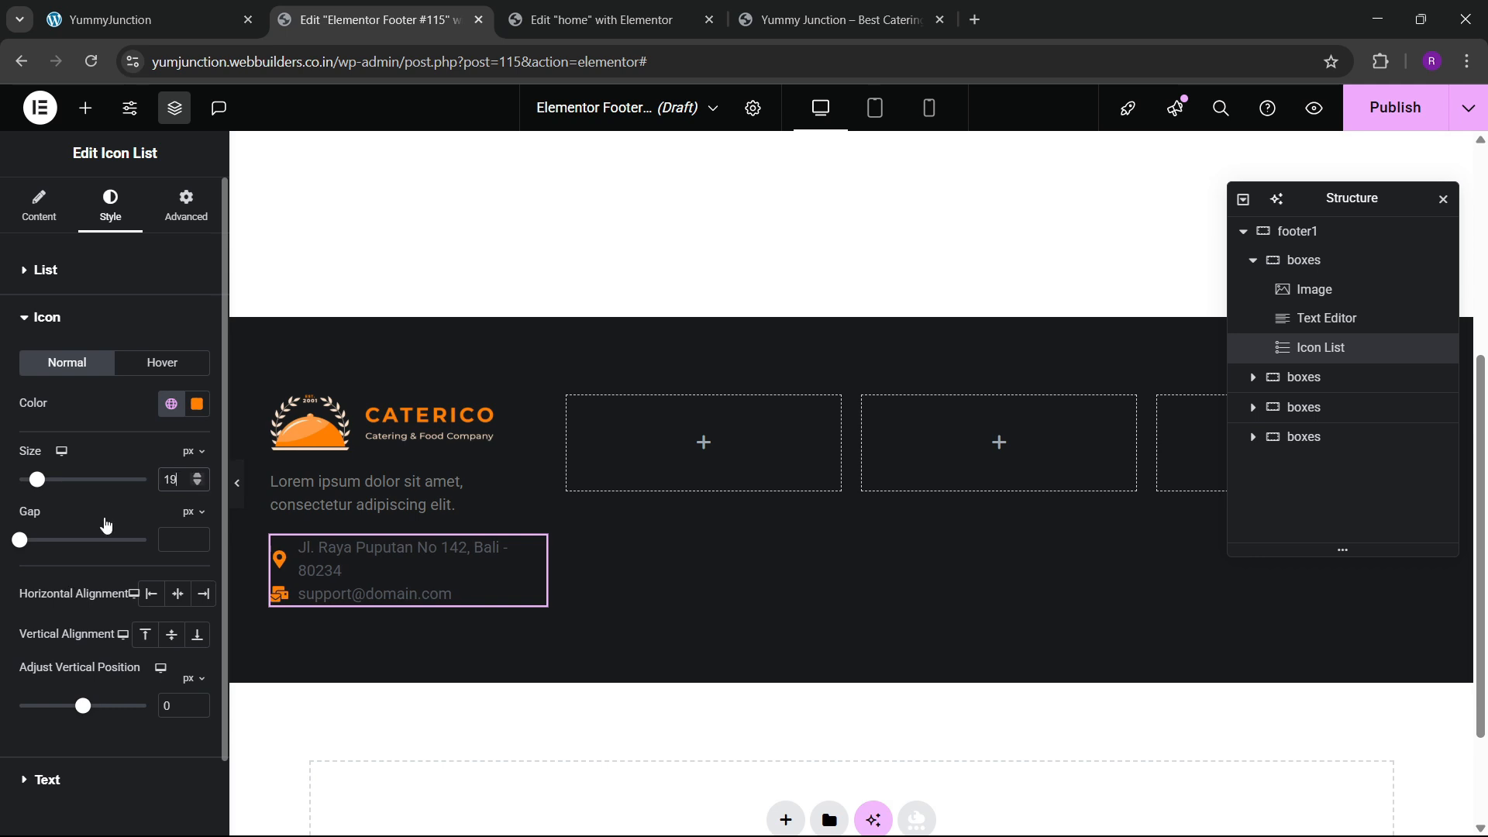
Set the contact list's text color to light grey #B2B8C0 and its font size to 15 px
{"action": "left_click", "coordinate": [59, 785]}
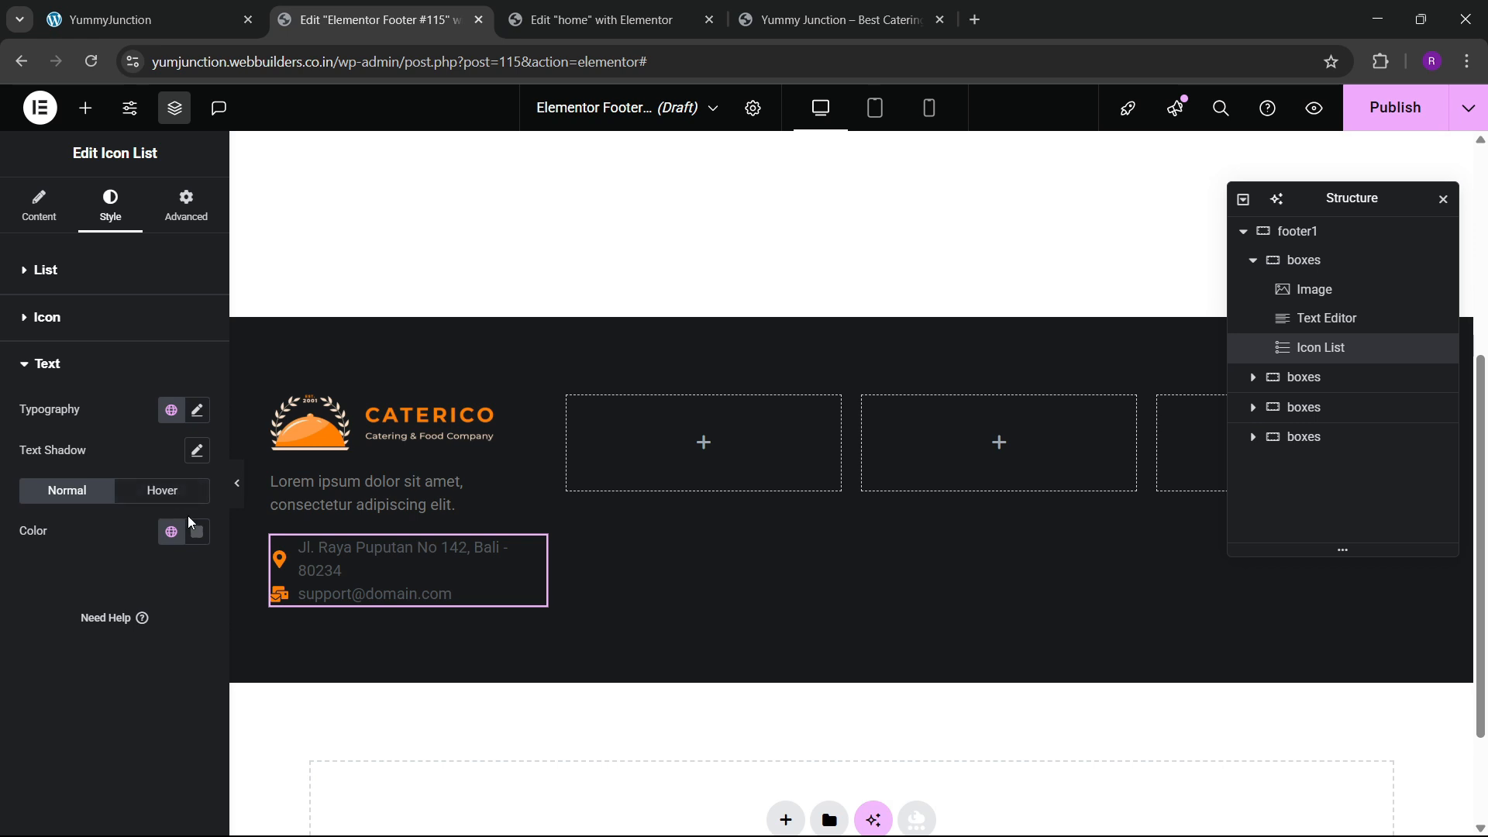
{"action": "left_click", "coordinate": [197, 531]}
{"action": "left_click", "coordinate": [158, 359]}
{"action": "left_click", "coordinate": [101, 317]}
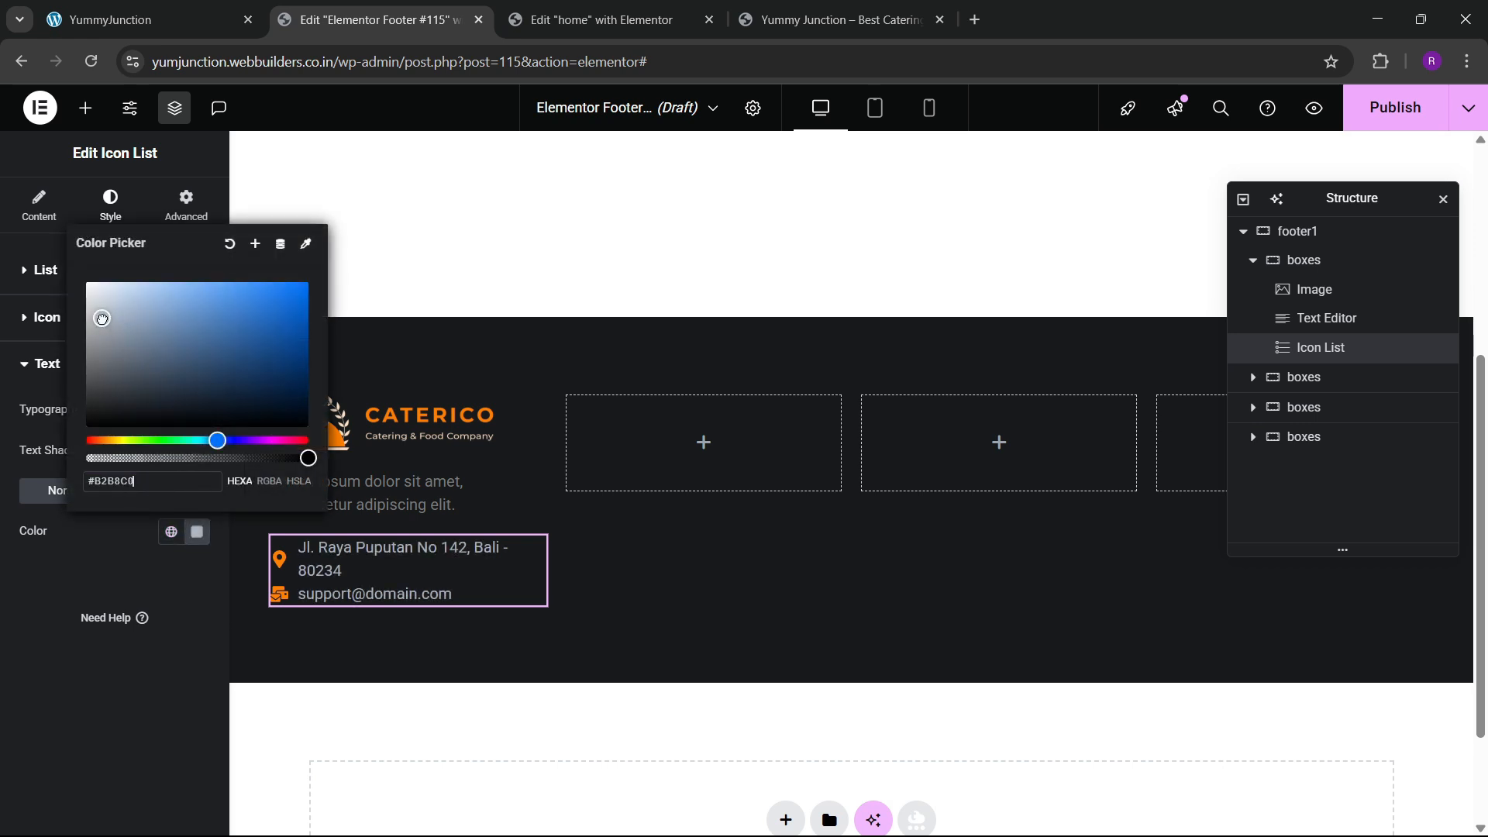
{"action": "left_click", "coordinate": [96, 481]}
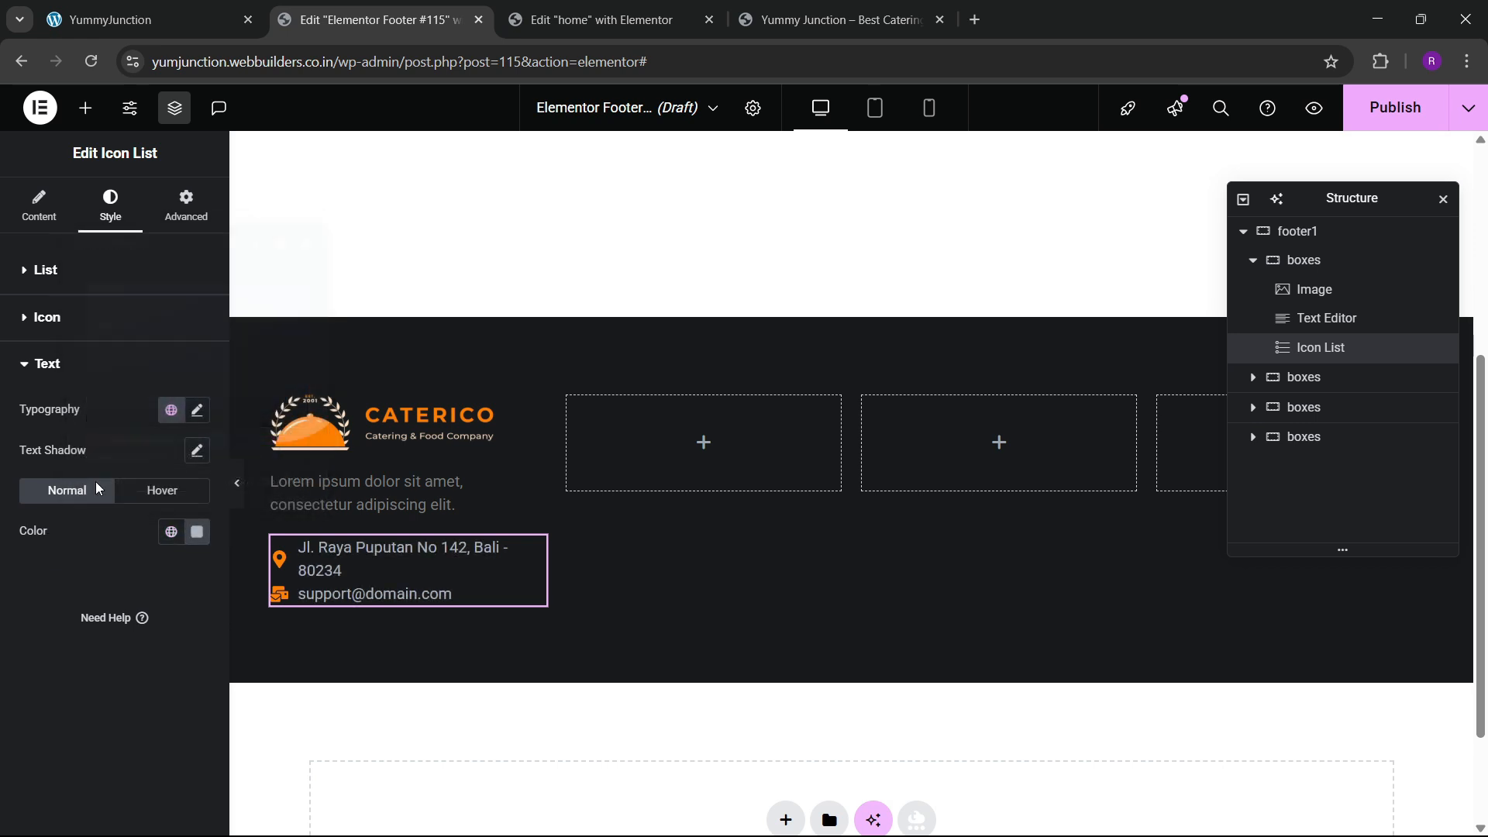
{"action": "left_click", "coordinate": [197, 410]}
{"action": "type", "text": "15"}
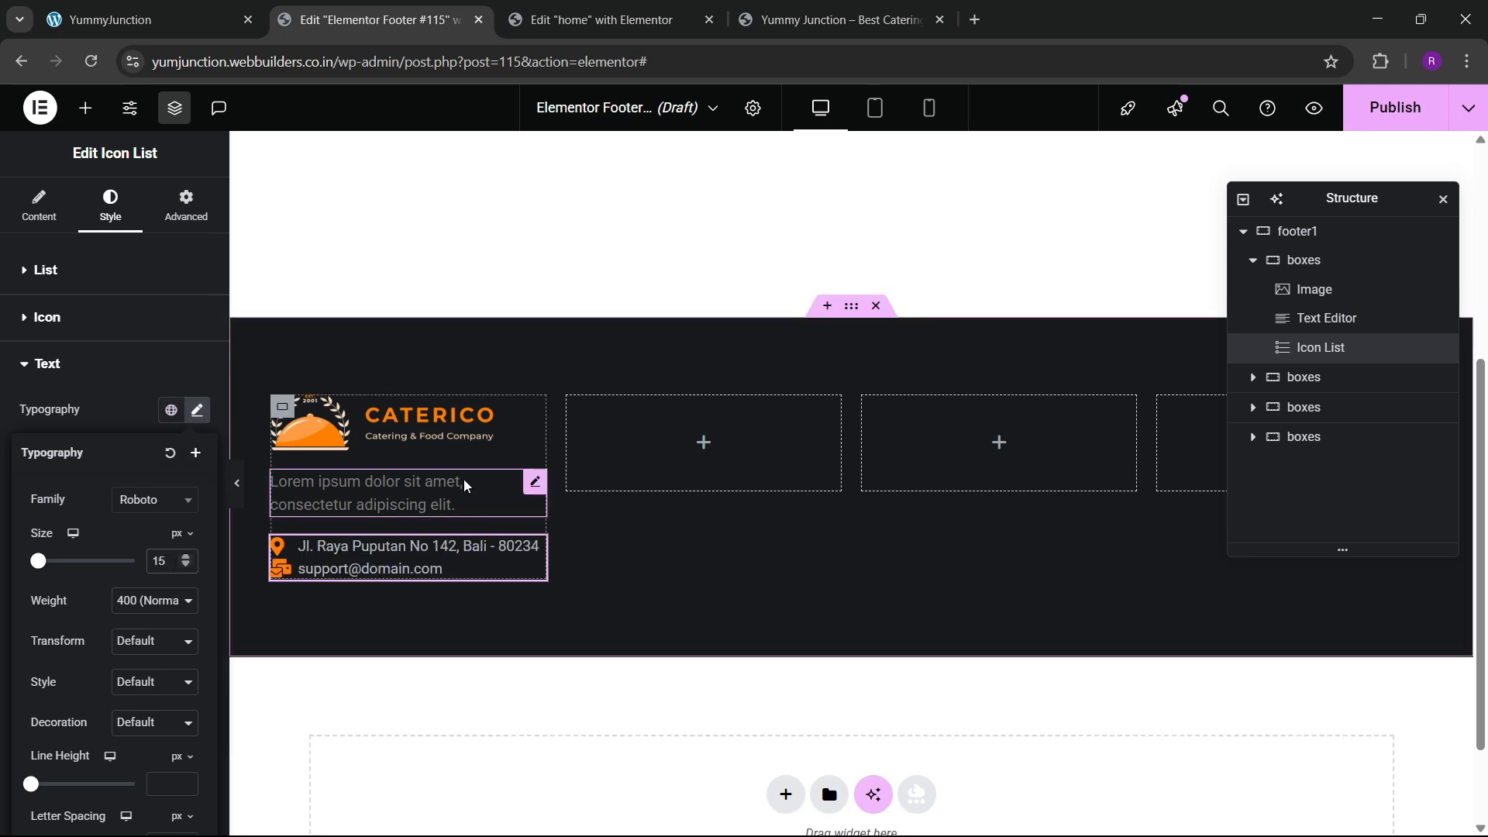
Set the footer description's font size to 15 px
{"action": "left_click", "coordinate": [533, 482]}
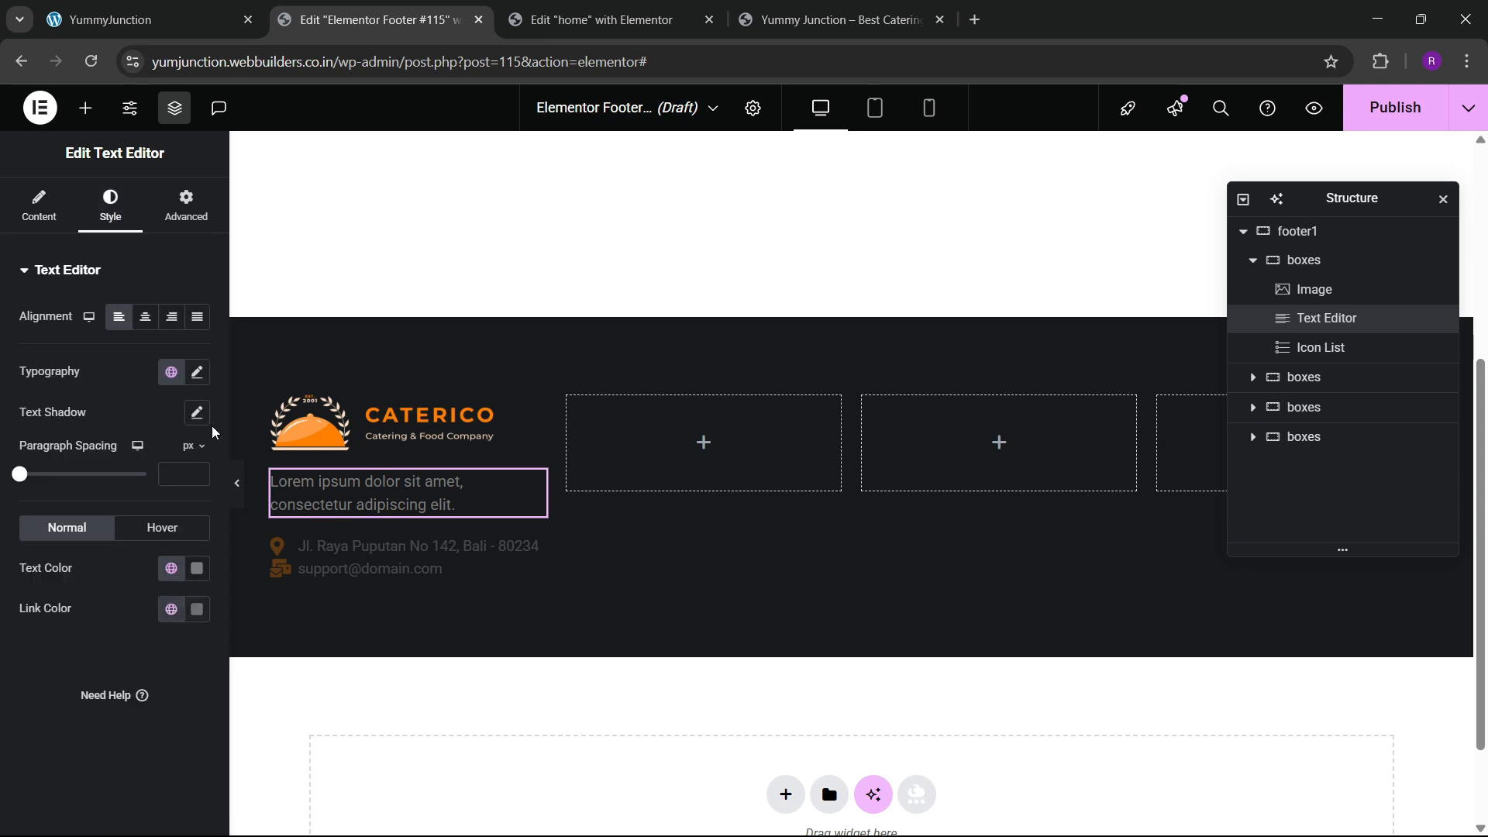
{"action": "left_click", "coordinate": [197, 373]}
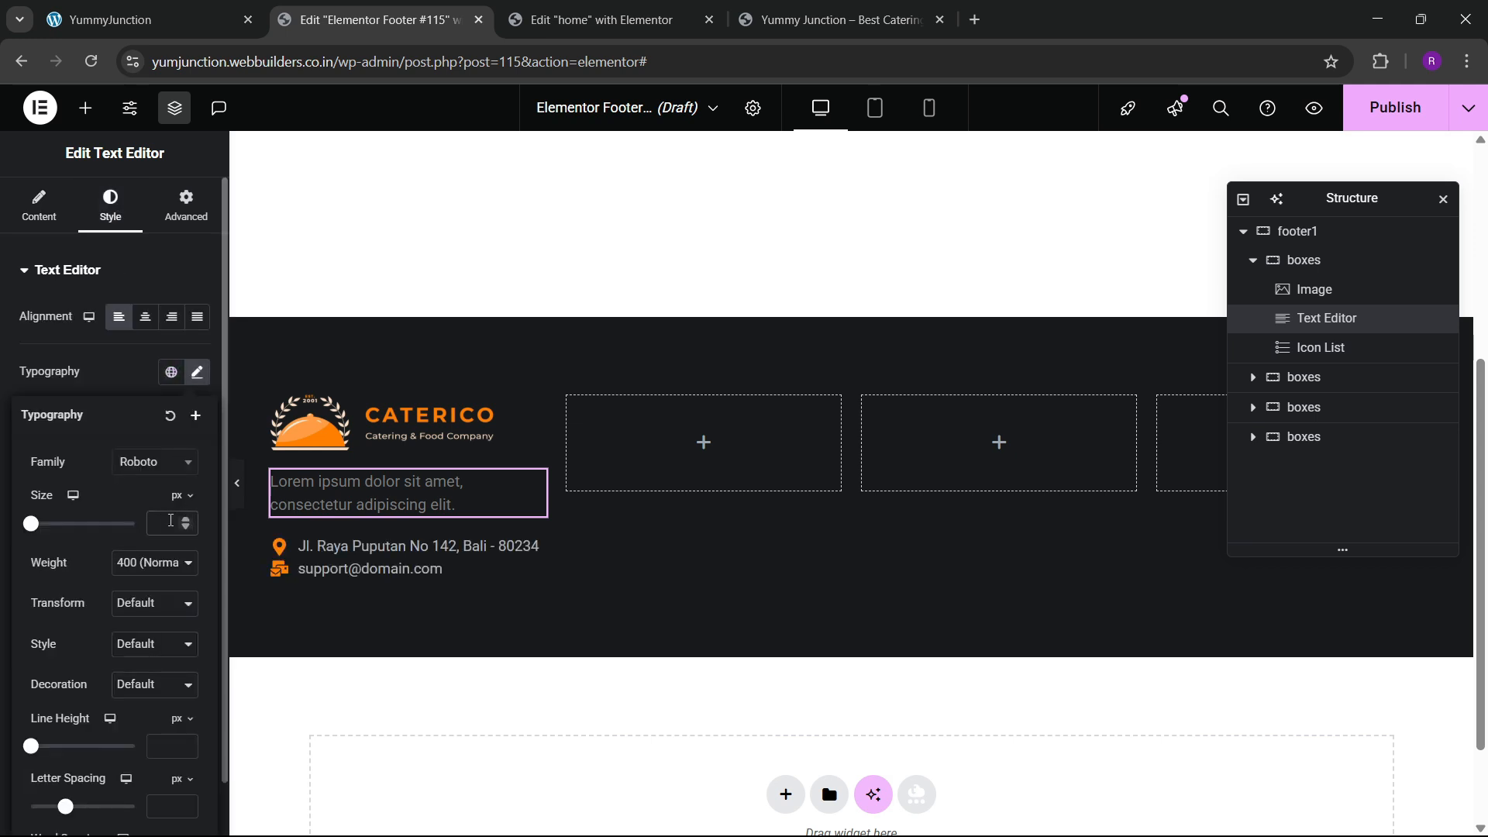
{"action": "left_click", "coordinate": [171, 521]}
{"action": "type", "text": "15"}
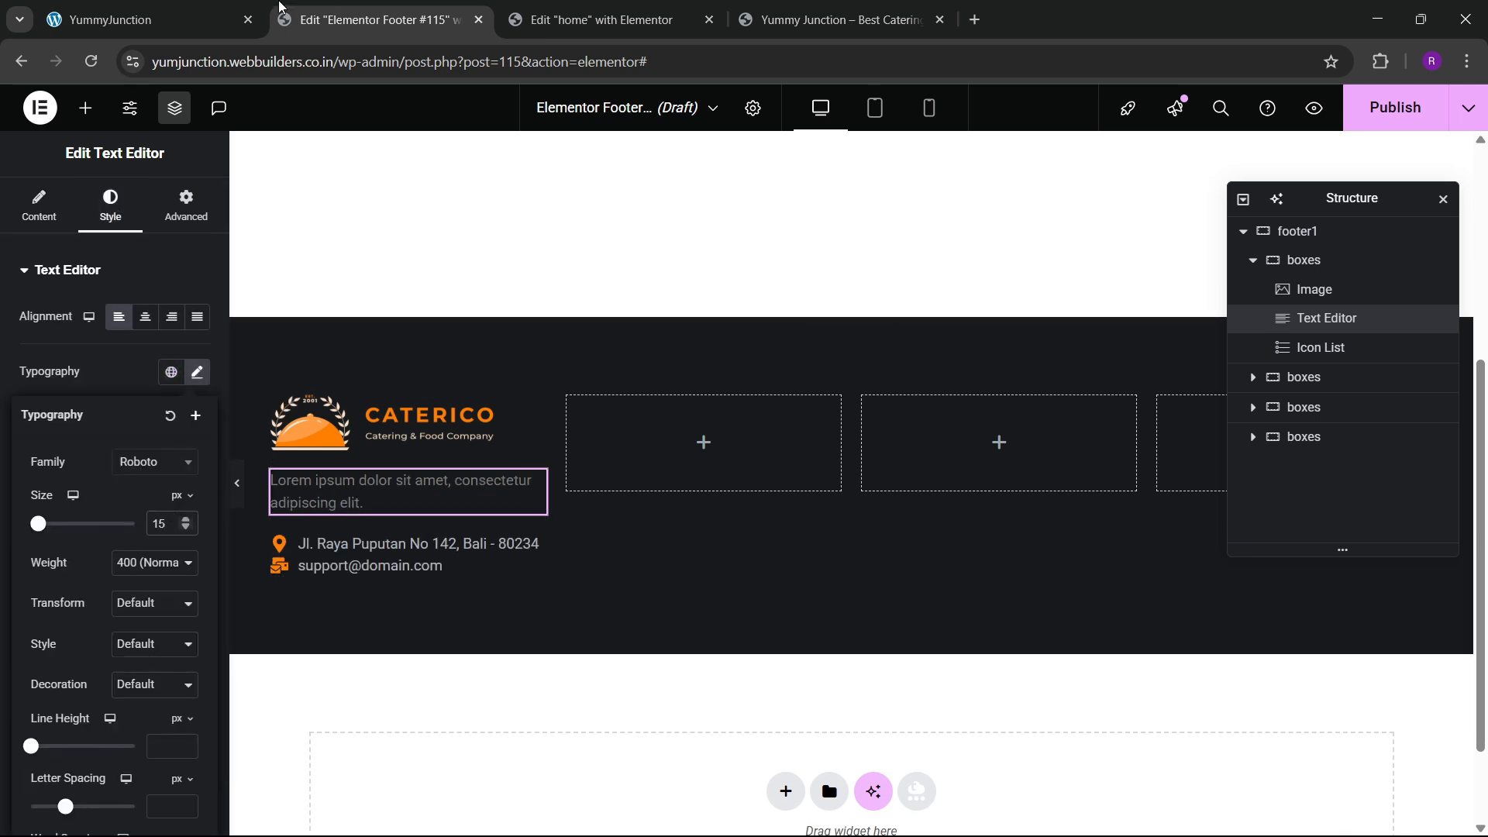
Add a Heading widget to the footer's second box and set its title to "Quick Links"
{"action": "left_click", "coordinate": [169, 17]}
{"action": "left_click", "coordinate": [602, 20]}
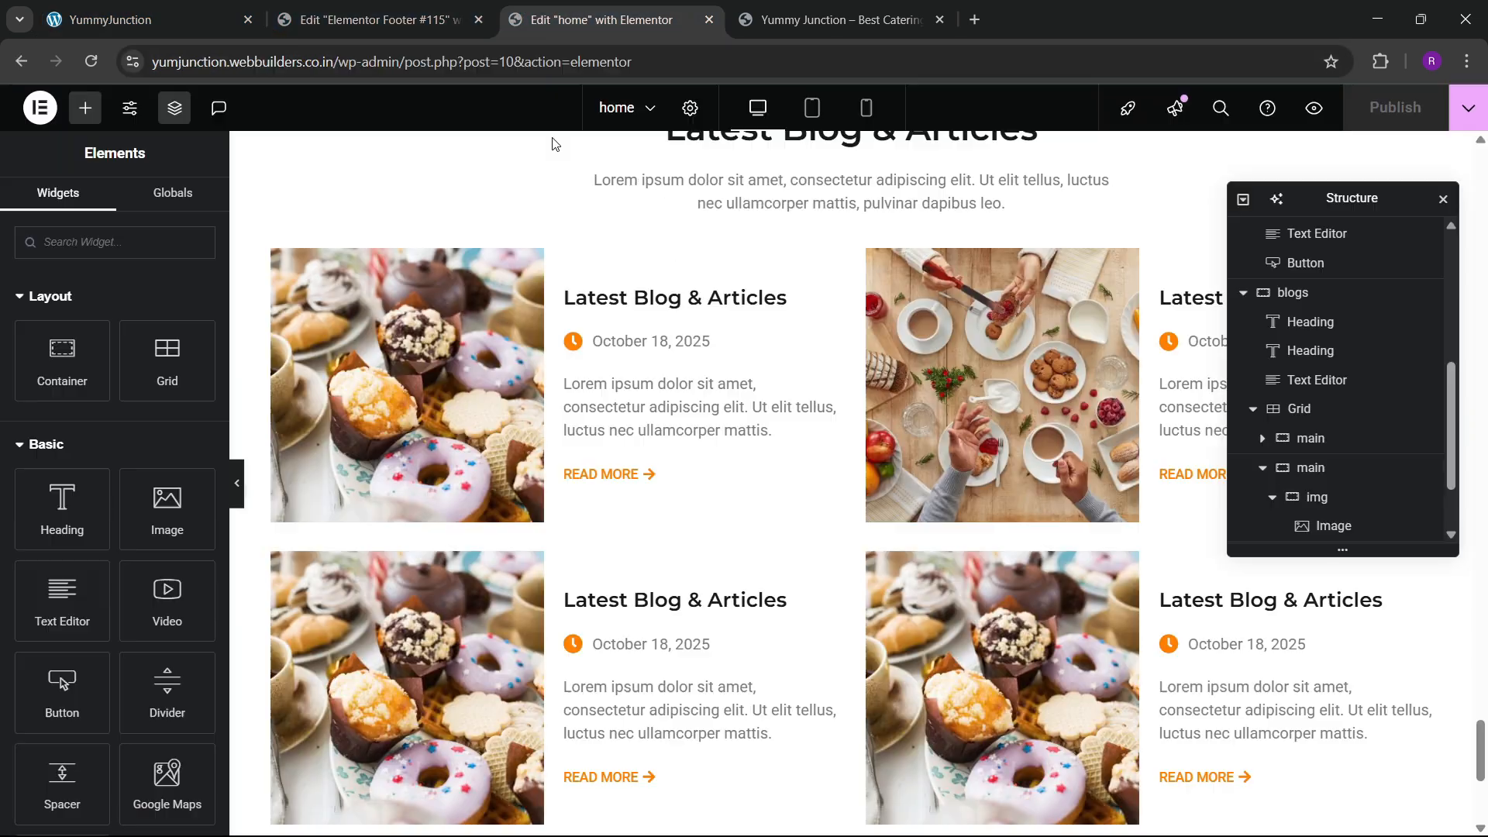
{"action": "left_click", "coordinate": [372, 20]}
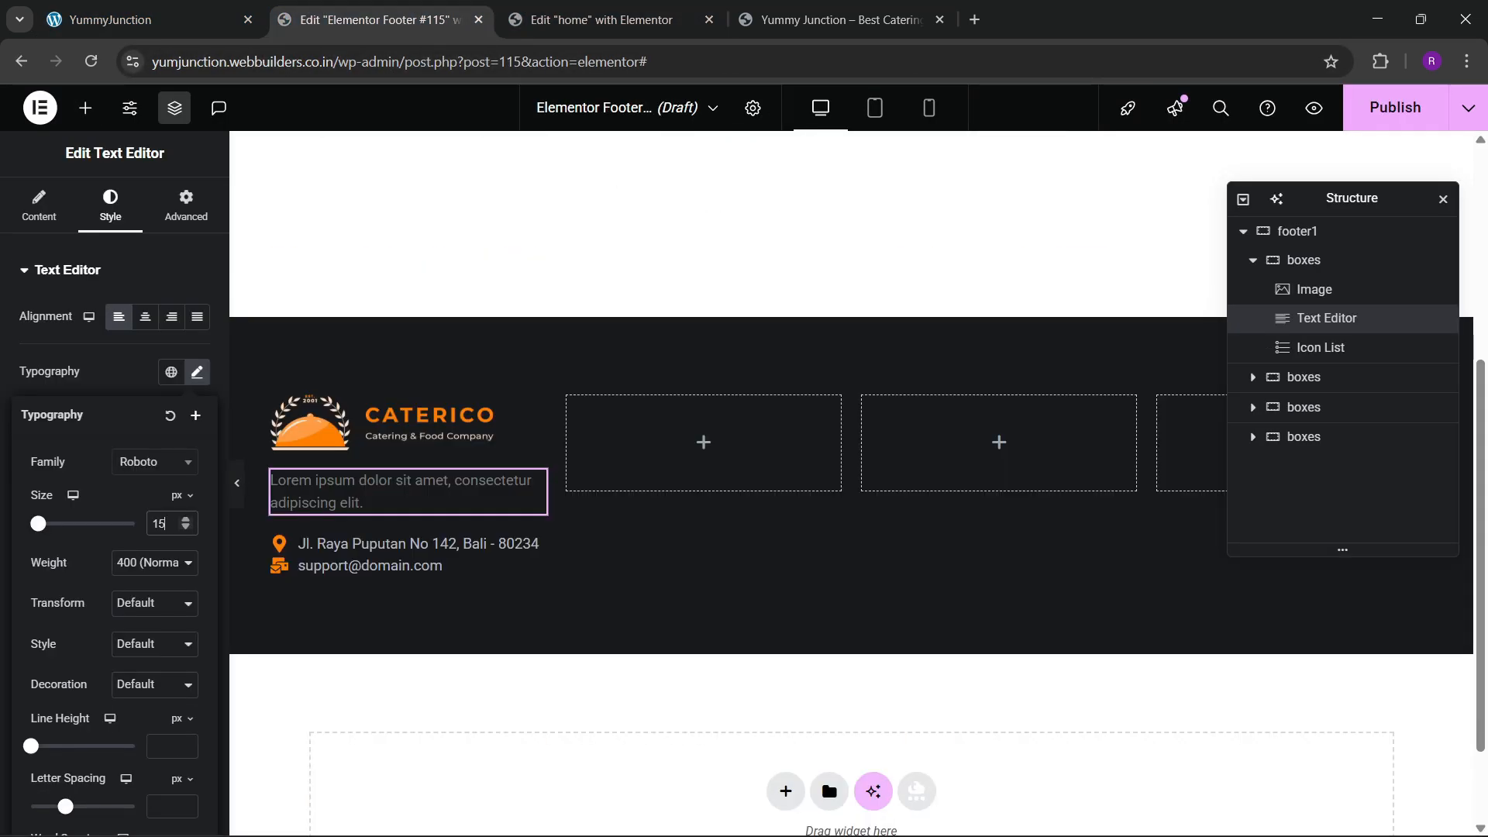
{"action": "left_click", "coordinate": [85, 108]}
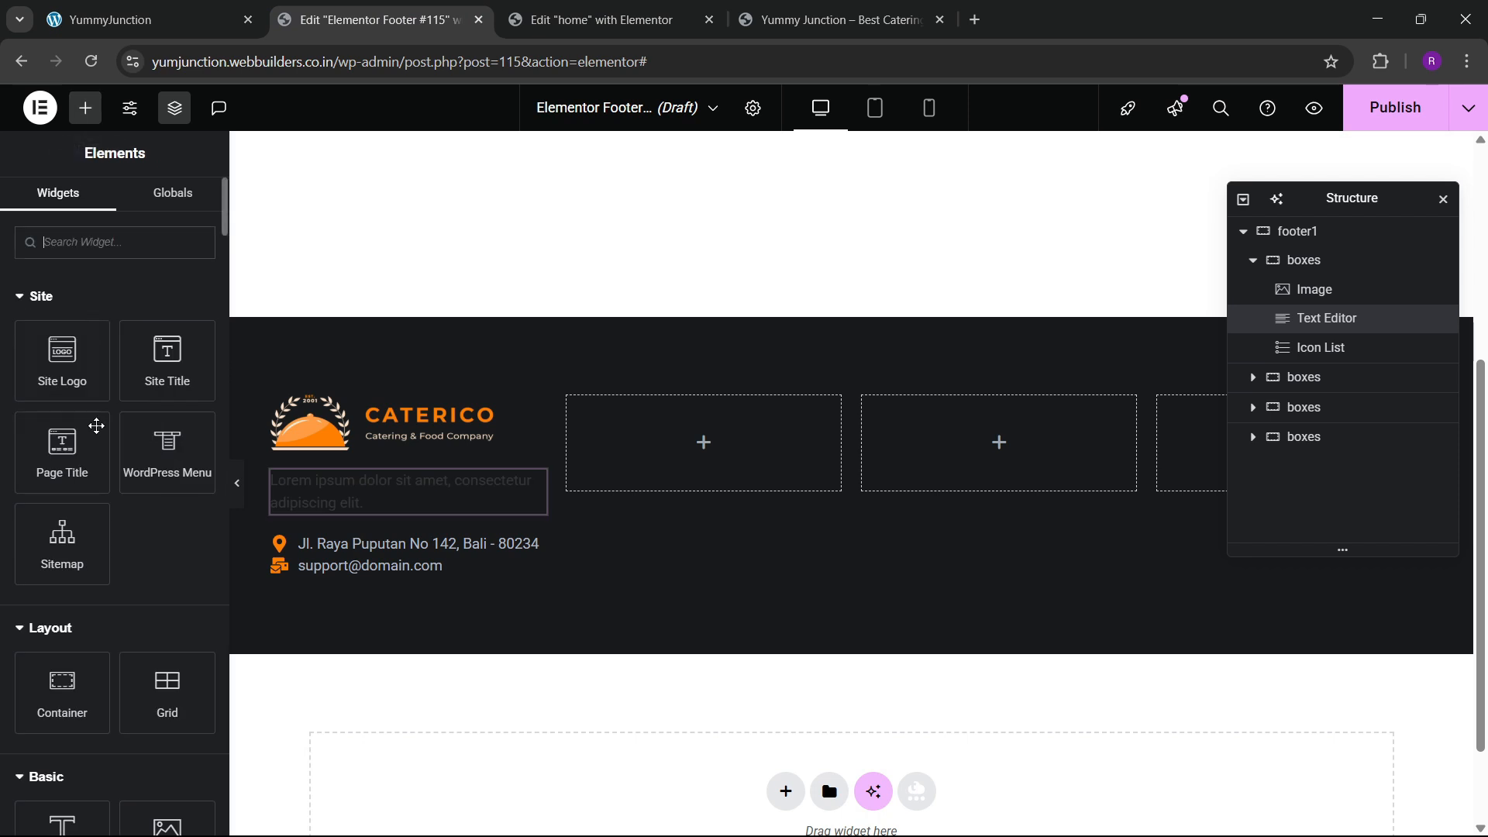
{"action": "scroll", "coordinate": [85, 426], "scroll_direction": "down", "scroll_amount": 2}
{"action": "left_click_drag", "start_coordinate": [65, 726], "coordinate": [698, 439]}
{"action": "key", "text": "ctrl+a"}
{"action": "key", "text": "BackSpace"}
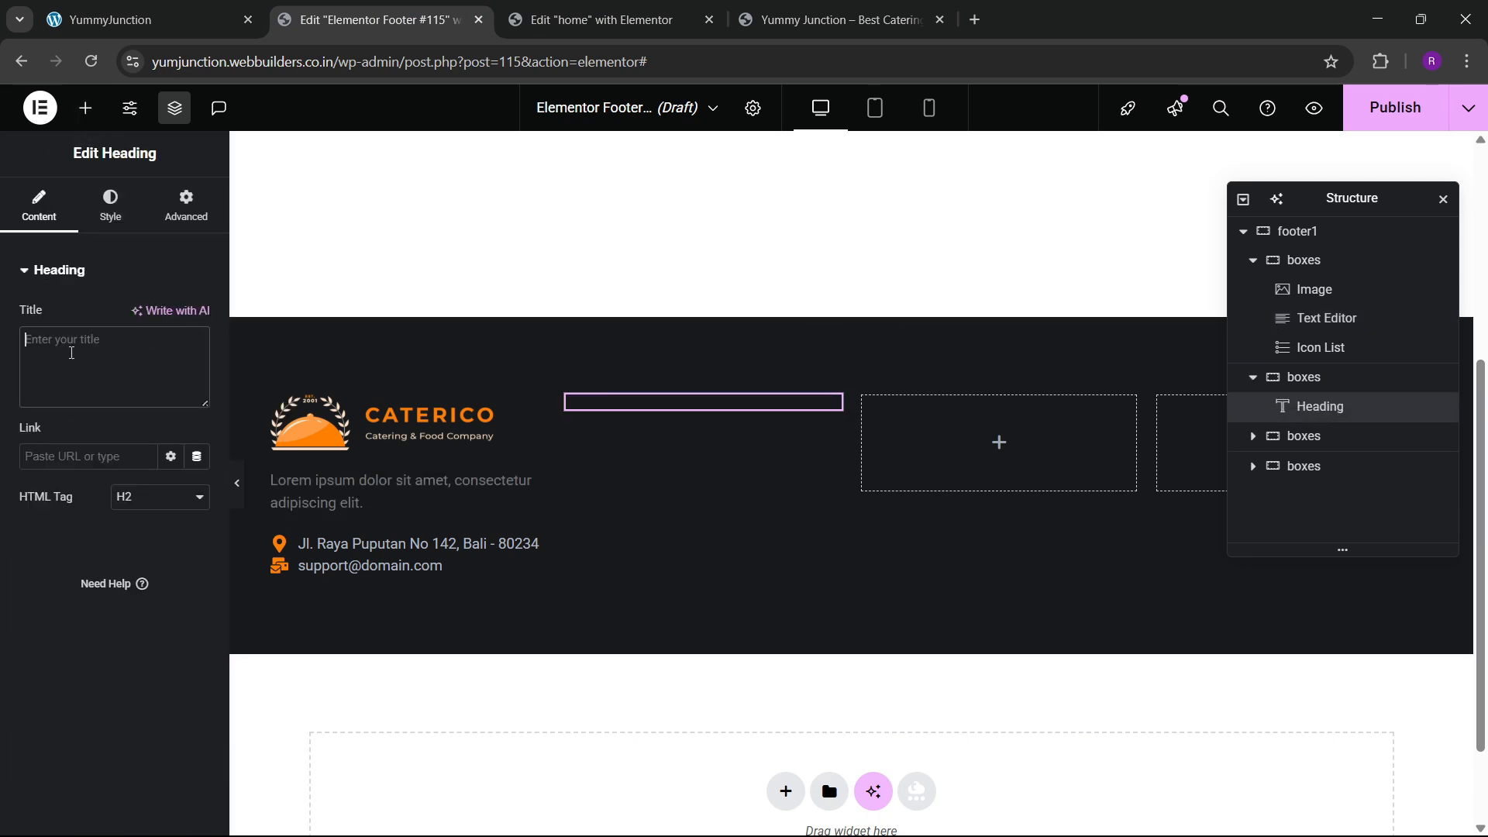
{"action": "type", "text": "Q"}
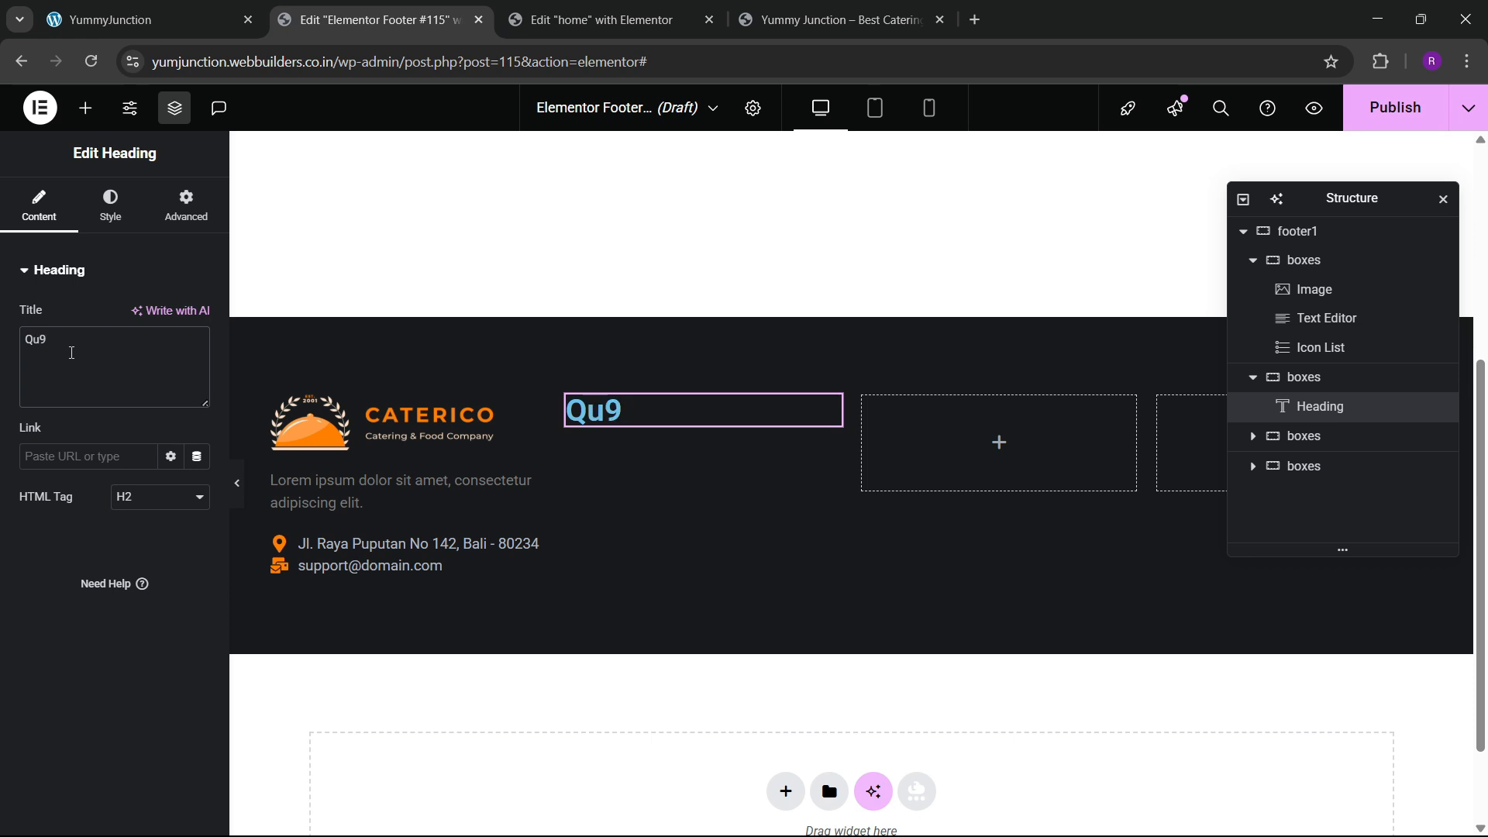
{"action": "type", "text": "uick Link"}
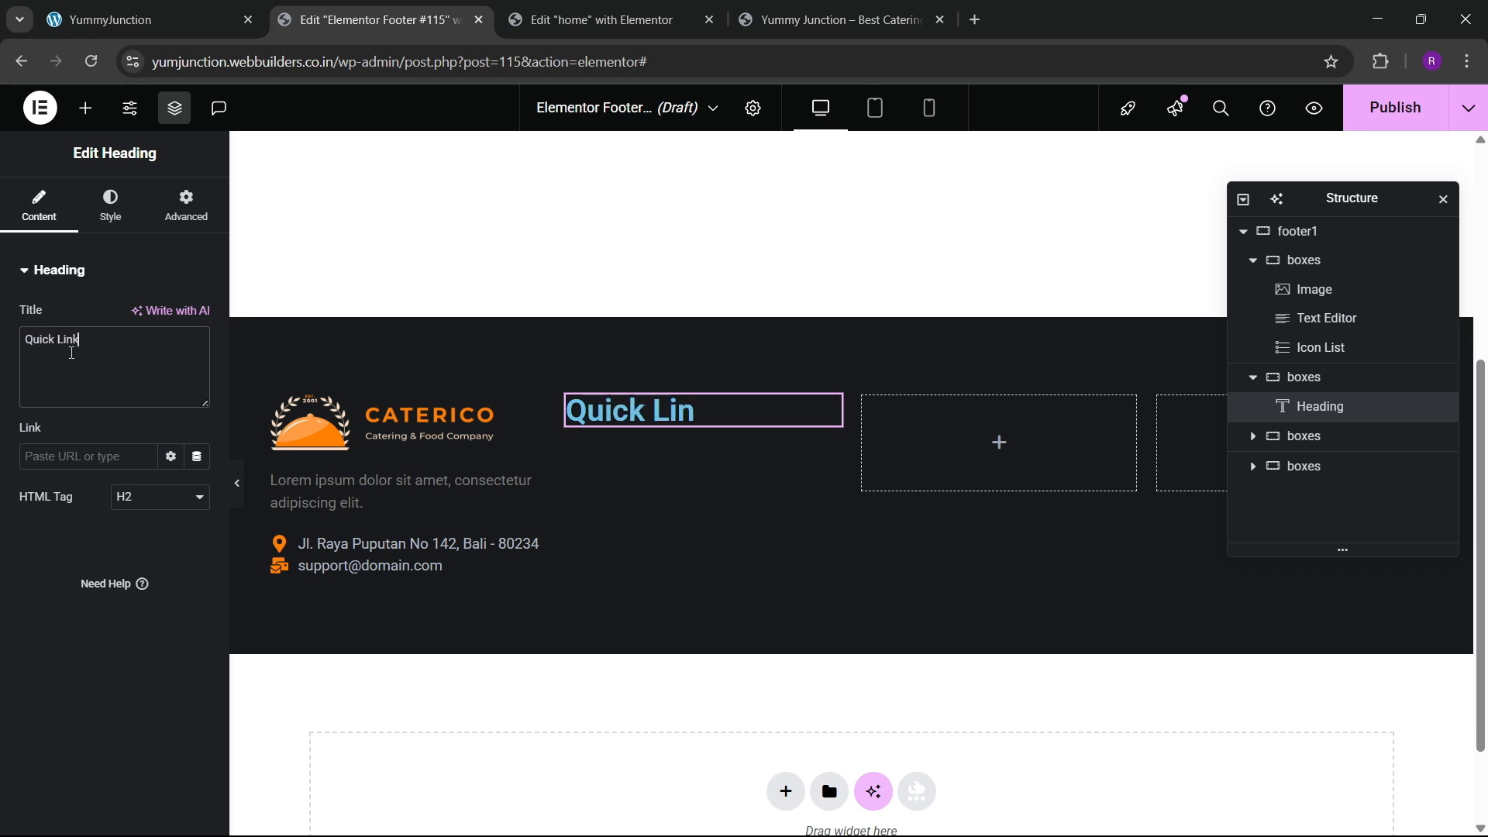
{"action": "type", "text": "s"}
Set the Quick Links heading's font family to Montserrat and its size to 20 px
{"action": "left_click", "coordinate": [110, 206]}
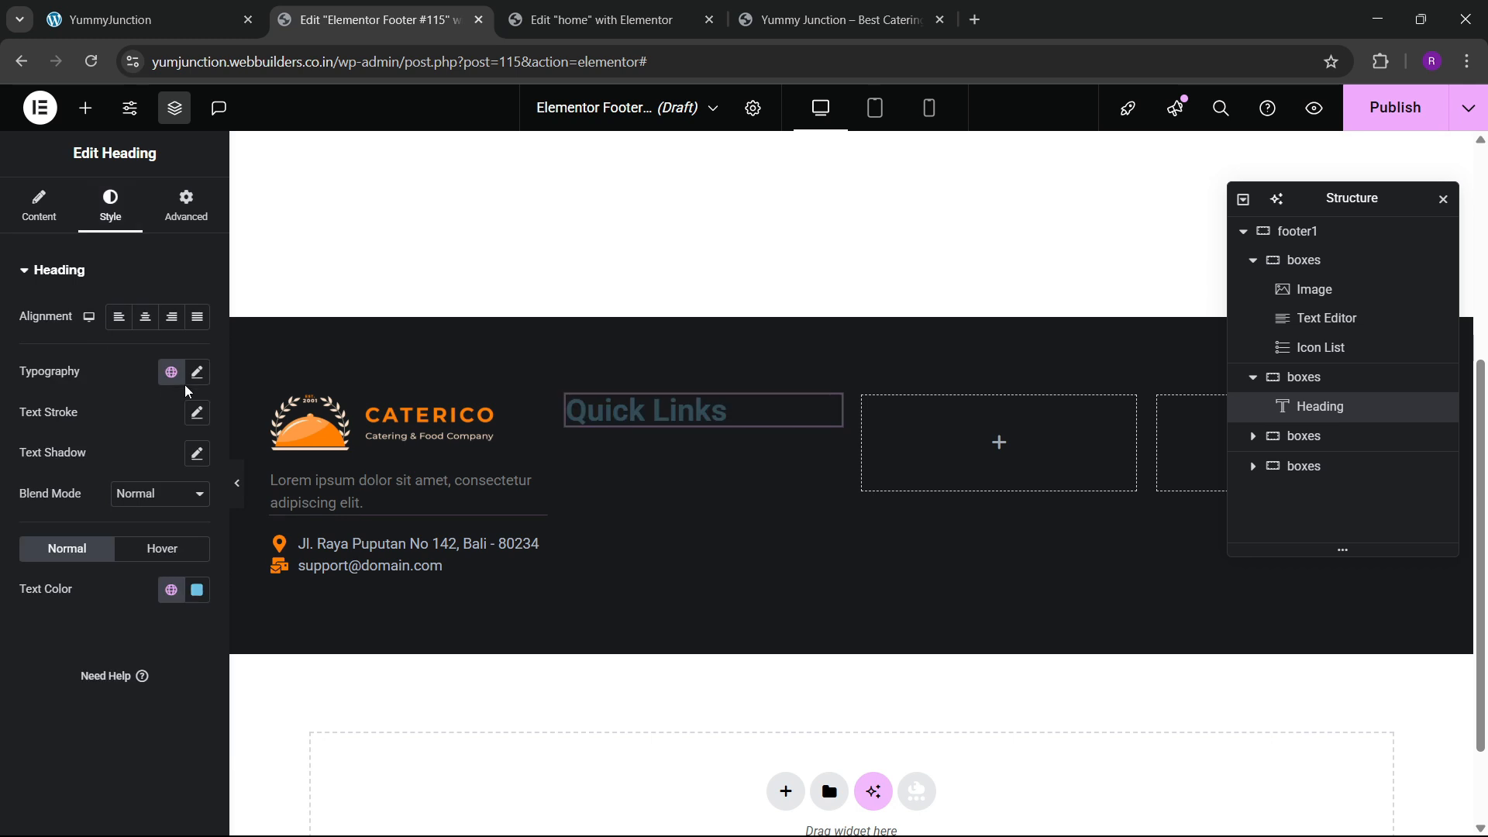
{"action": "left_click", "coordinate": [197, 372]}
{"action": "left_click", "coordinate": [153, 462]}
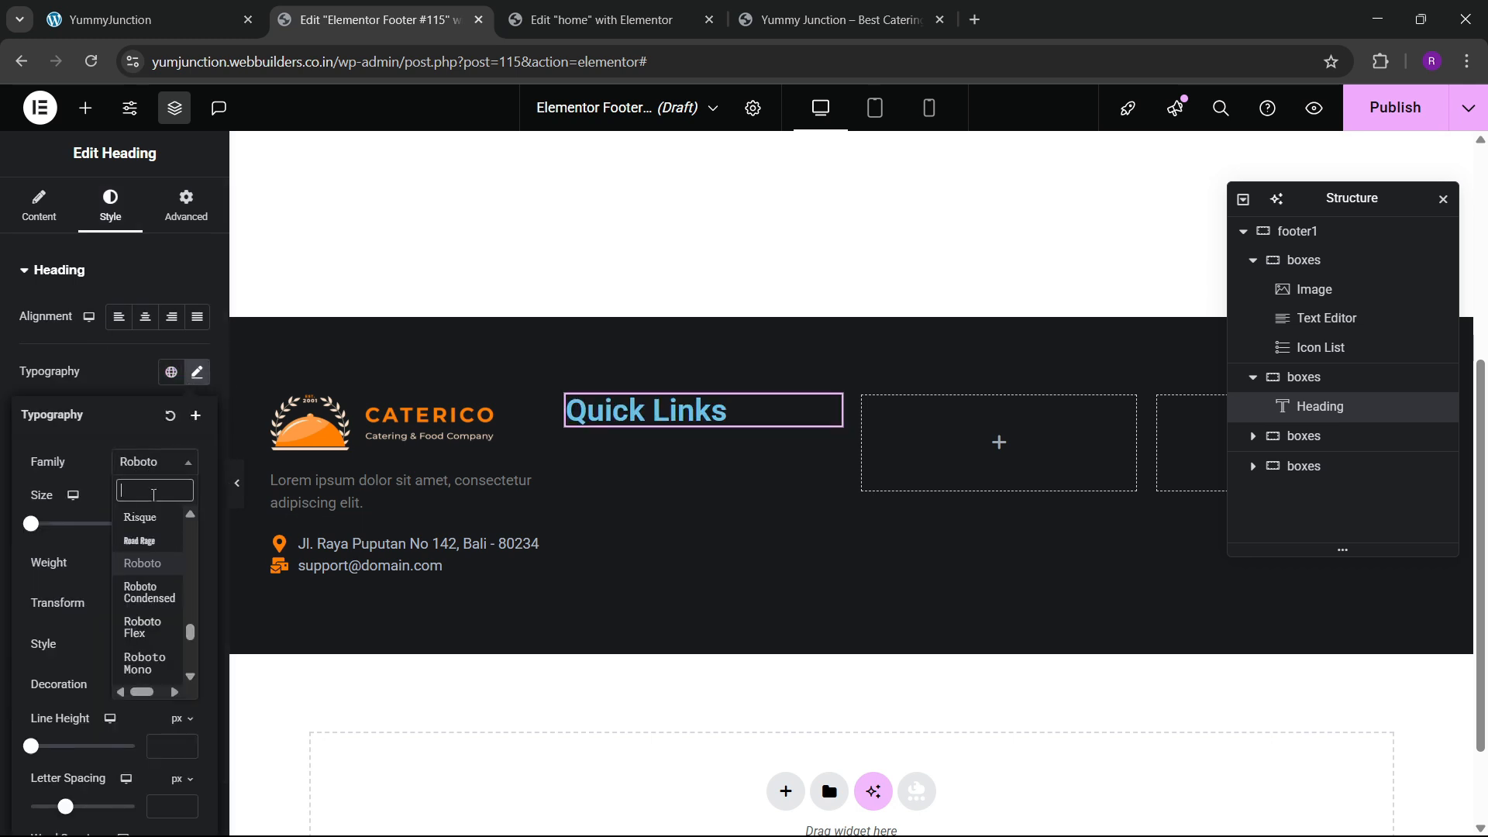
{"action": "type", "text": "montserrat"}
{"action": "key", "text": "Return"}
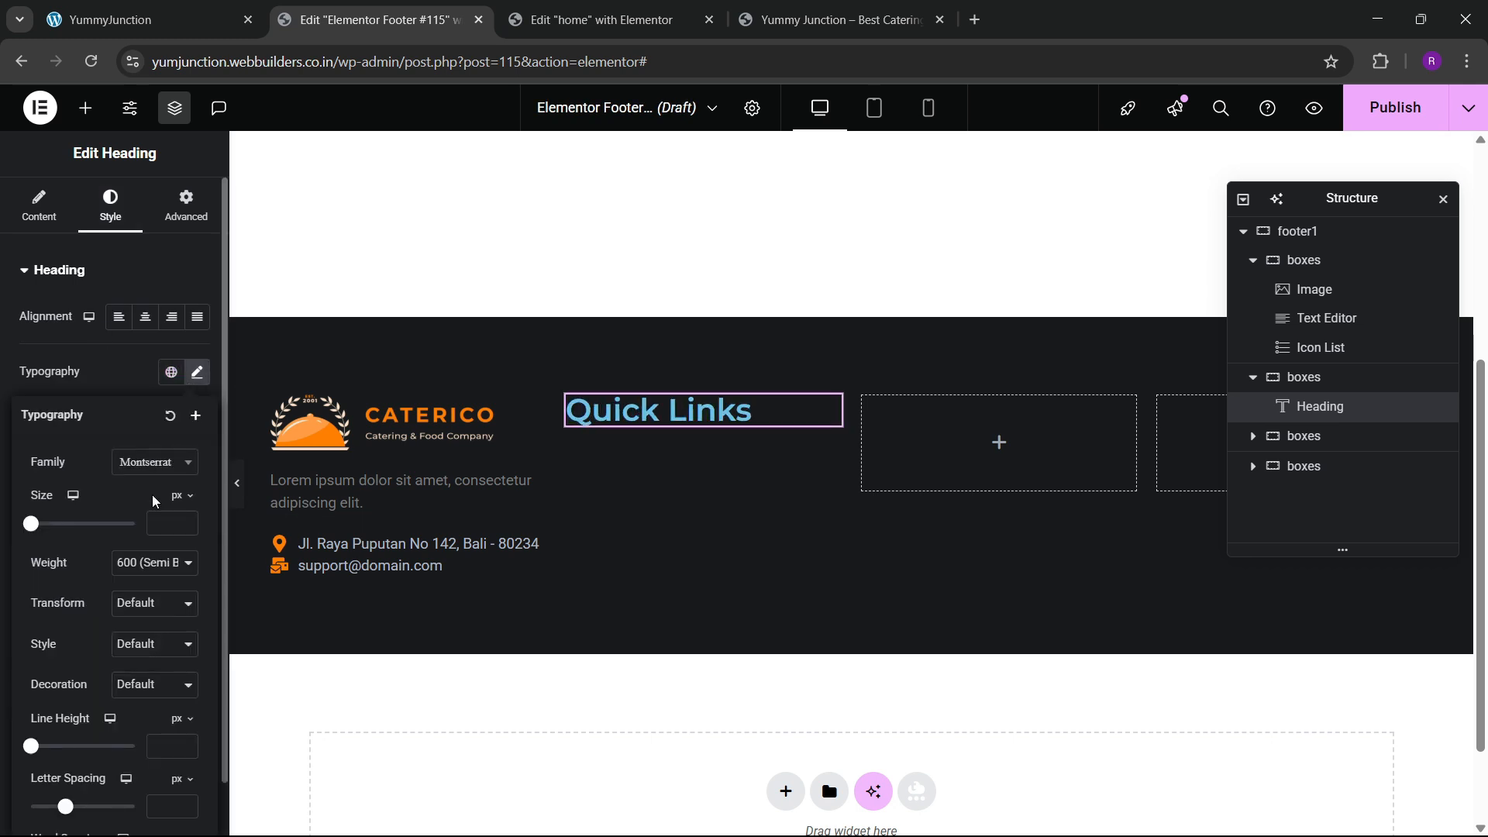
{"action": "left_click", "coordinate": [184, 520]}
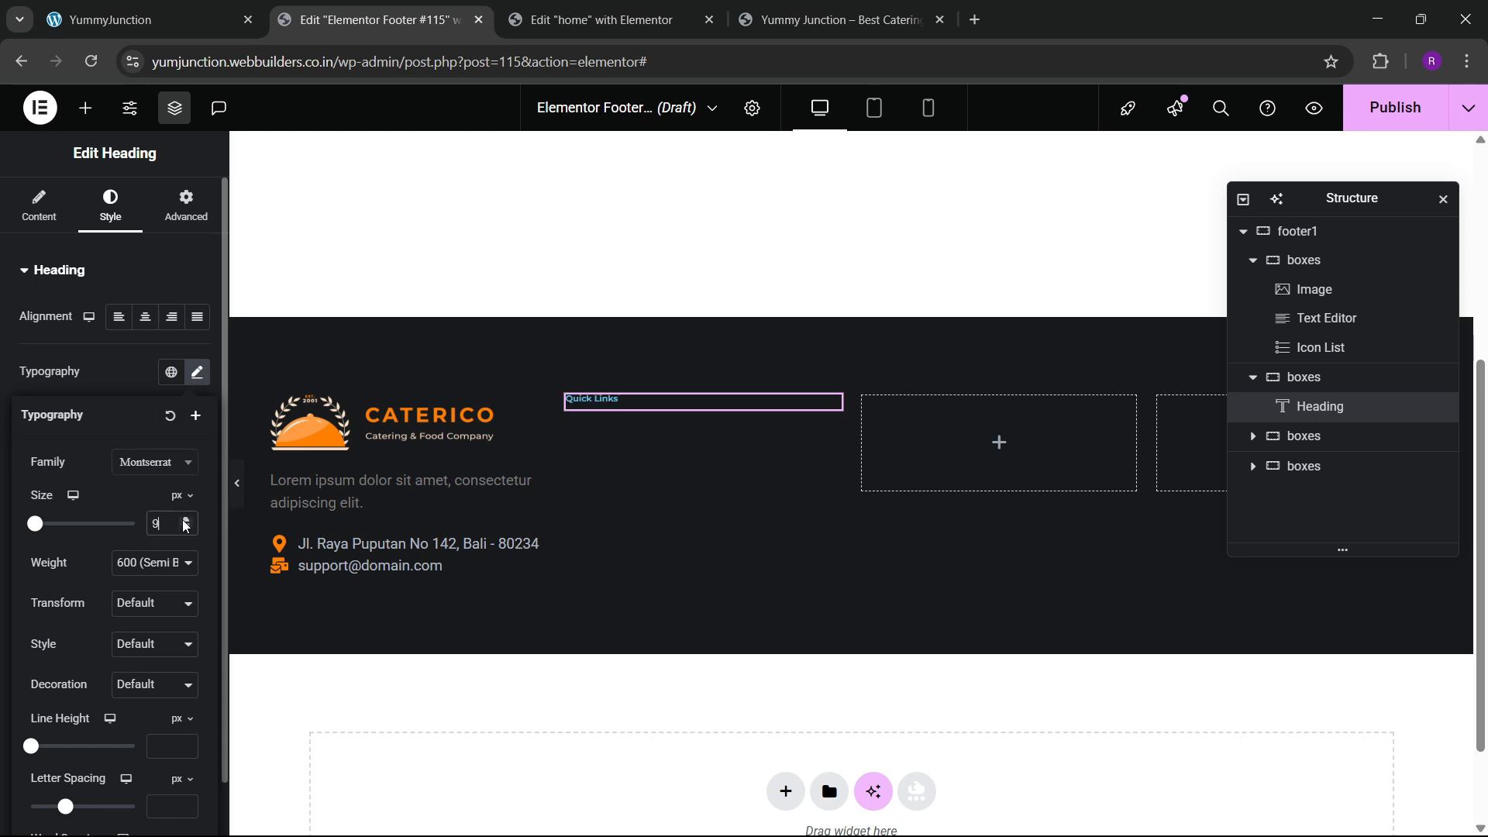
{"action": "left_click", "coordinate": [186, 521]}
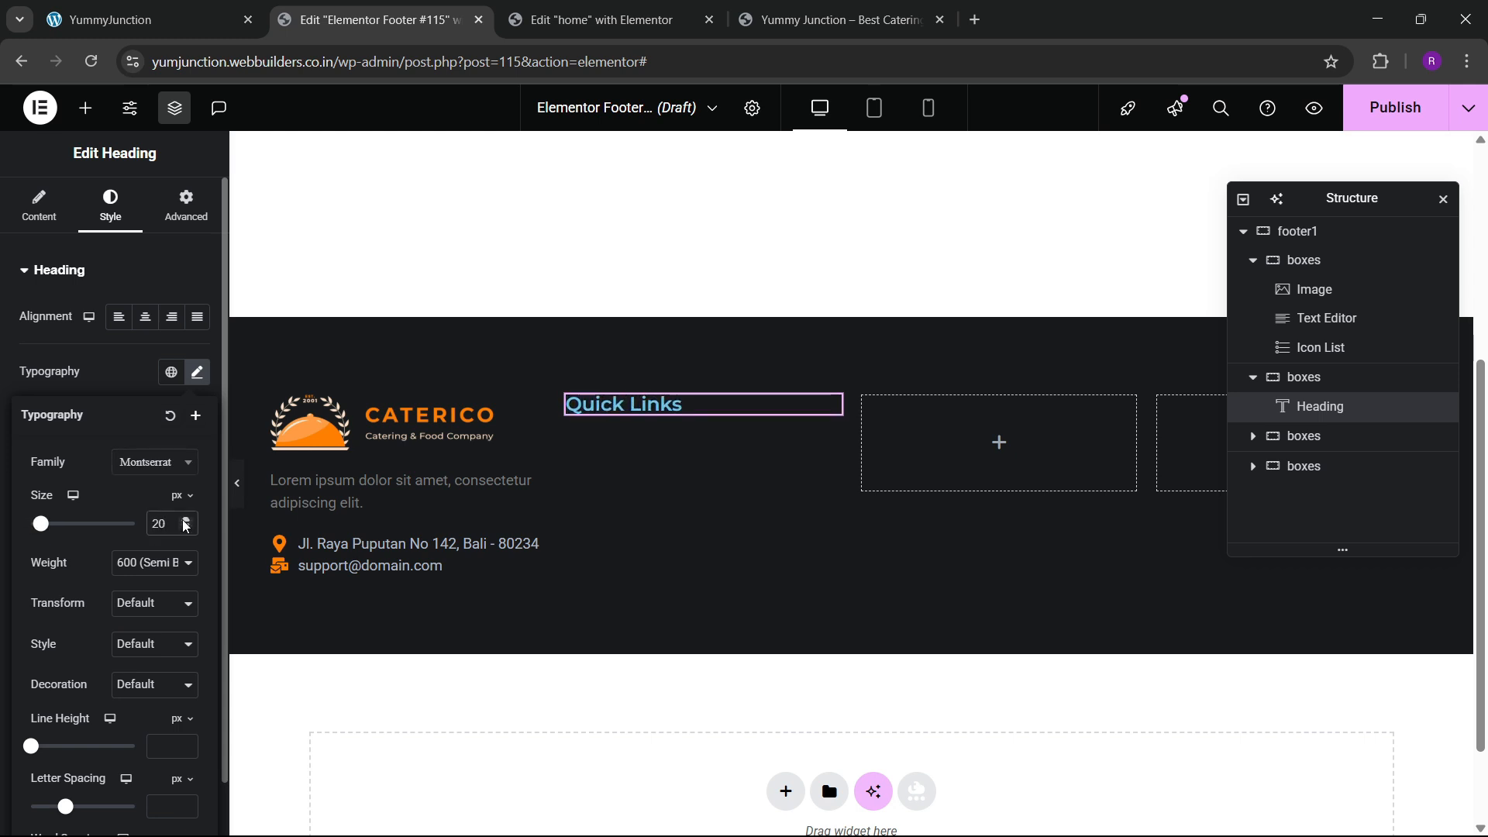
Change the Quick Links heading's text color to white
{"action": "left_click", "coordinate": [113, 378]}
{"action": "left_click", "coordinate": [197, 590]}
{"action": "left_click", "coordinate": [80, 353]}
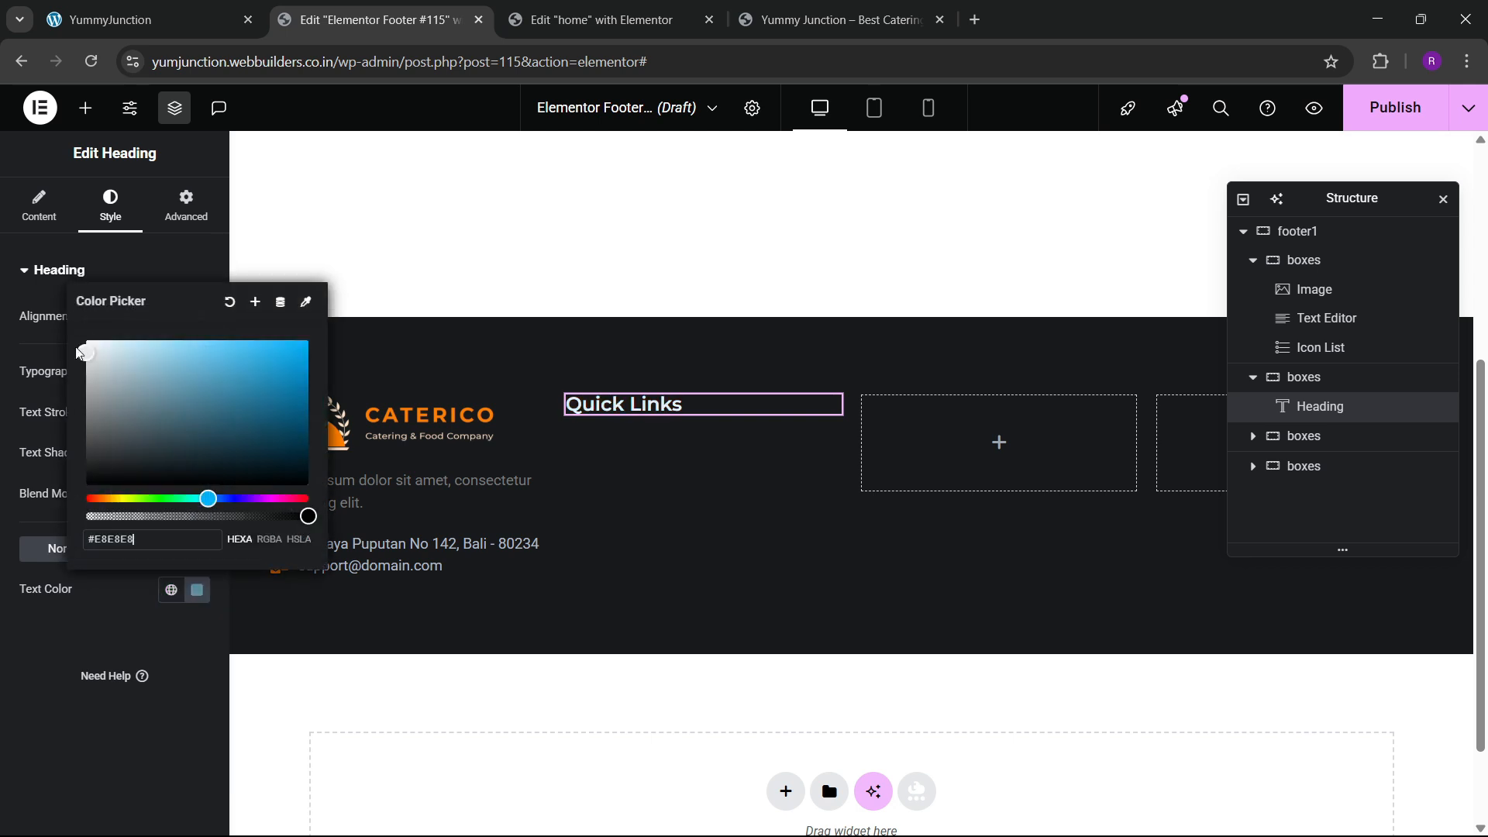
{"action": "left_click", "coordinate": [58, 587]}
Check the reference footer and reduce the Quick Links heading's font size to 18 px
{"action": "left_click", "coordinate": [114, 6]}
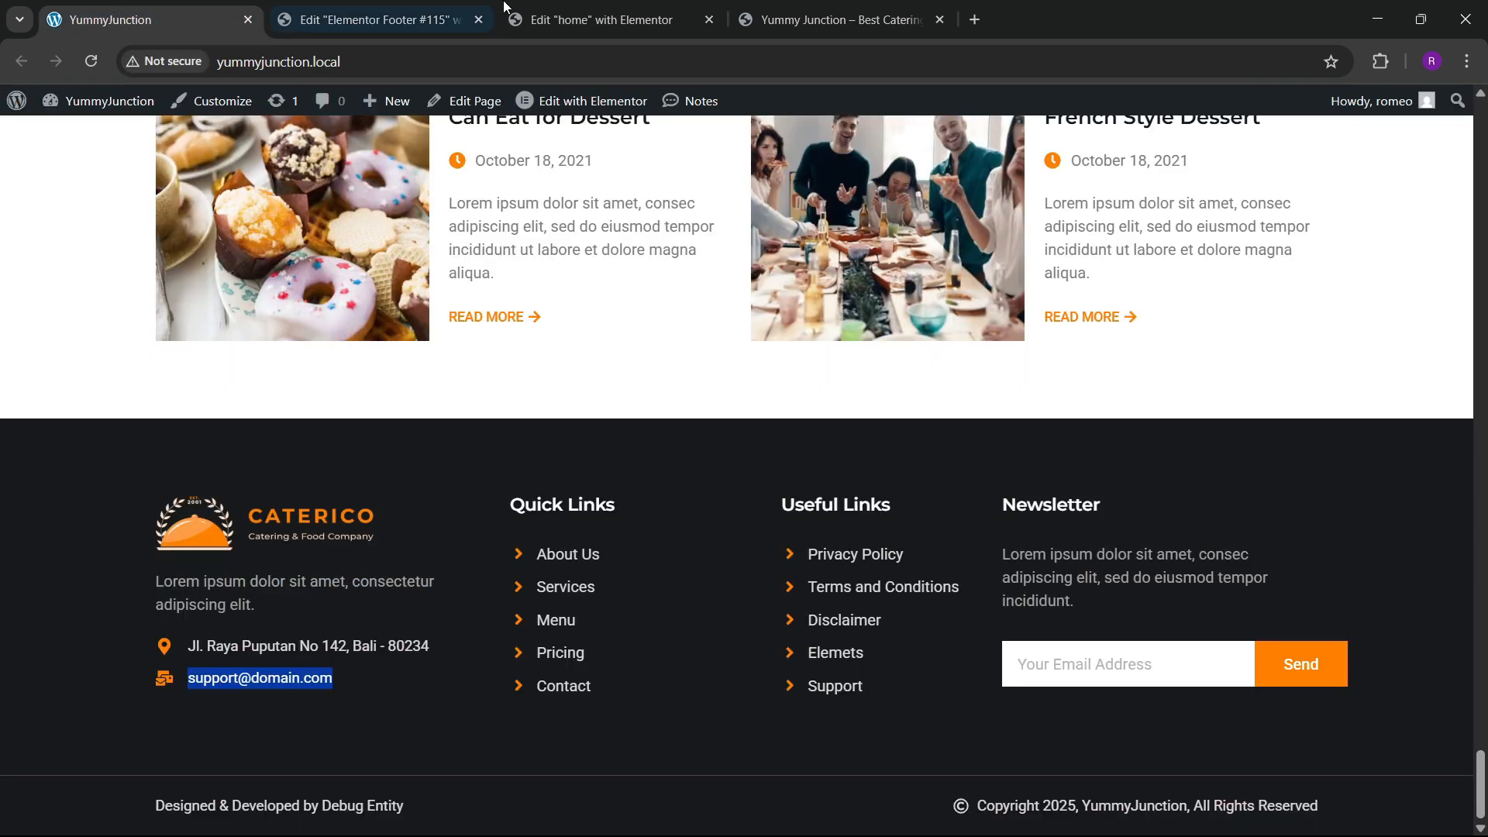
{"action": "left_click", "coordinate": [518, 8]}
{"action": "left_click", "coordinate": [372, 19]}
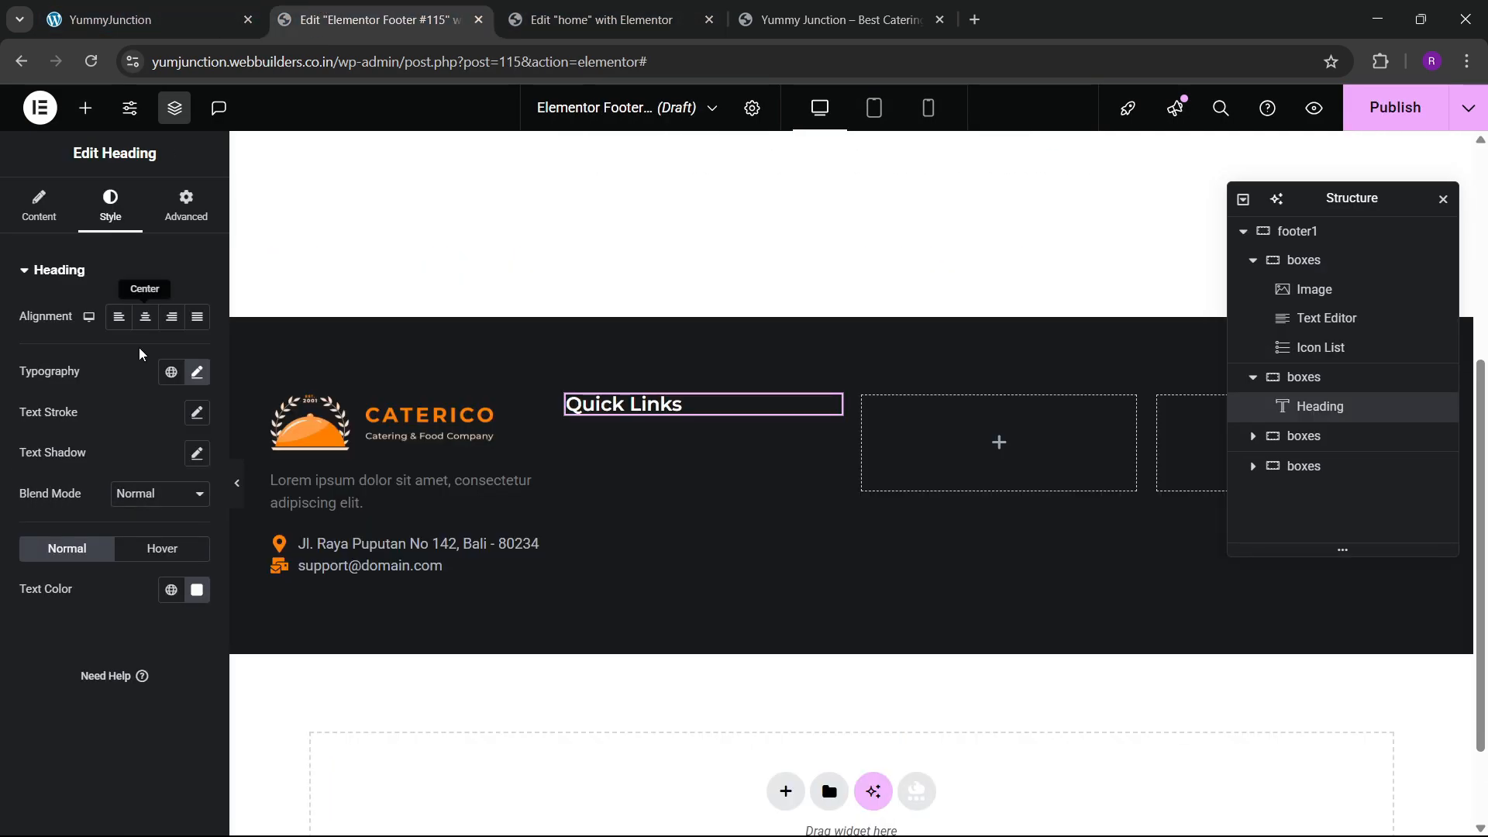
{"action": "left_click", "coordinate": [197, 372]}
{"action": "left_click", "coordinate": [186, 527]}
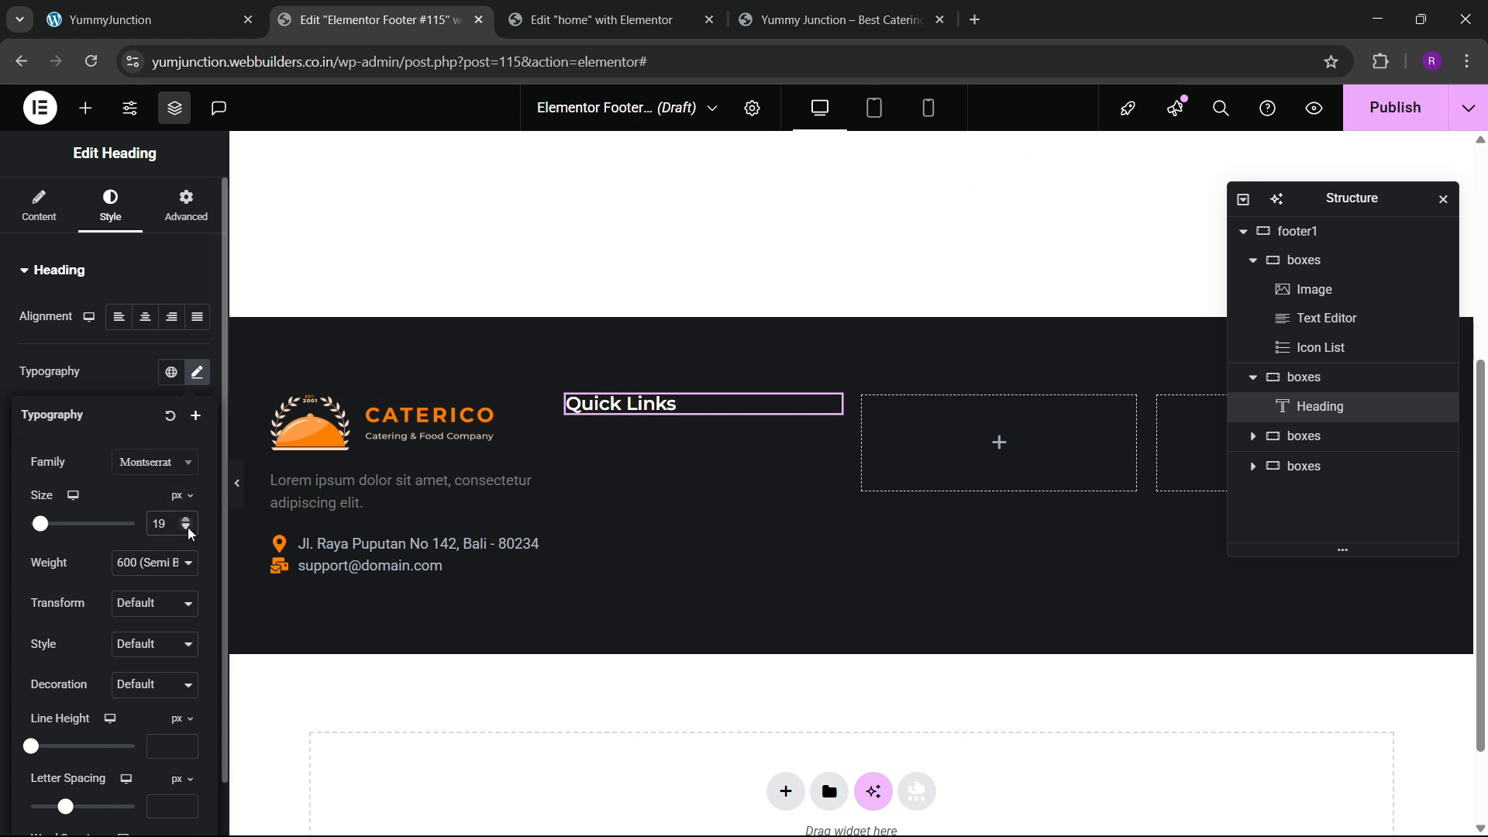
{"action": "left_click", "coordinate": [186, 528]}
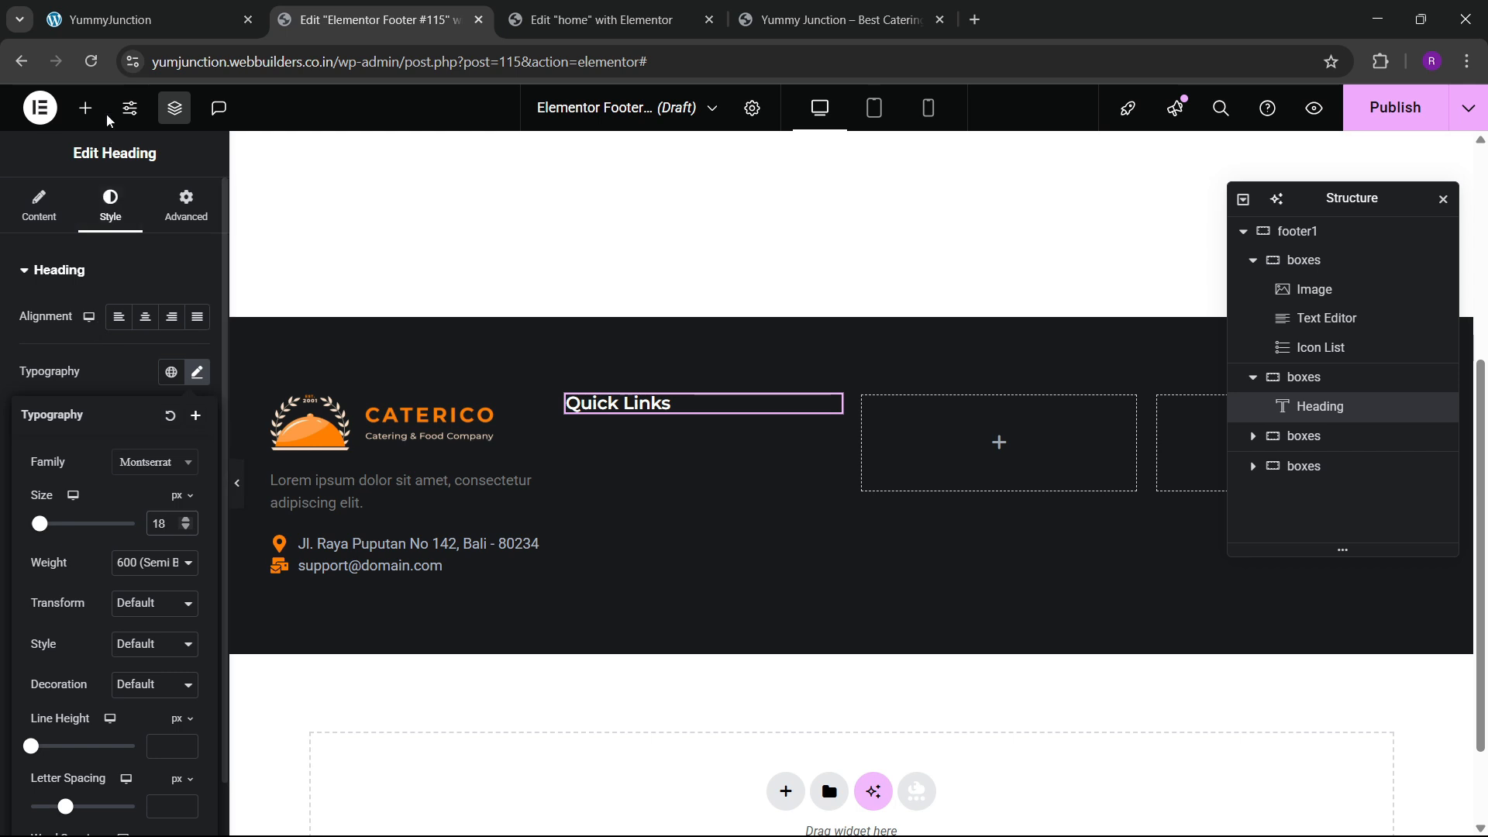
Find the Icon List widget and place it below the Quick Links heading
{"action": "left_click", "coordinate": [85, 108]}
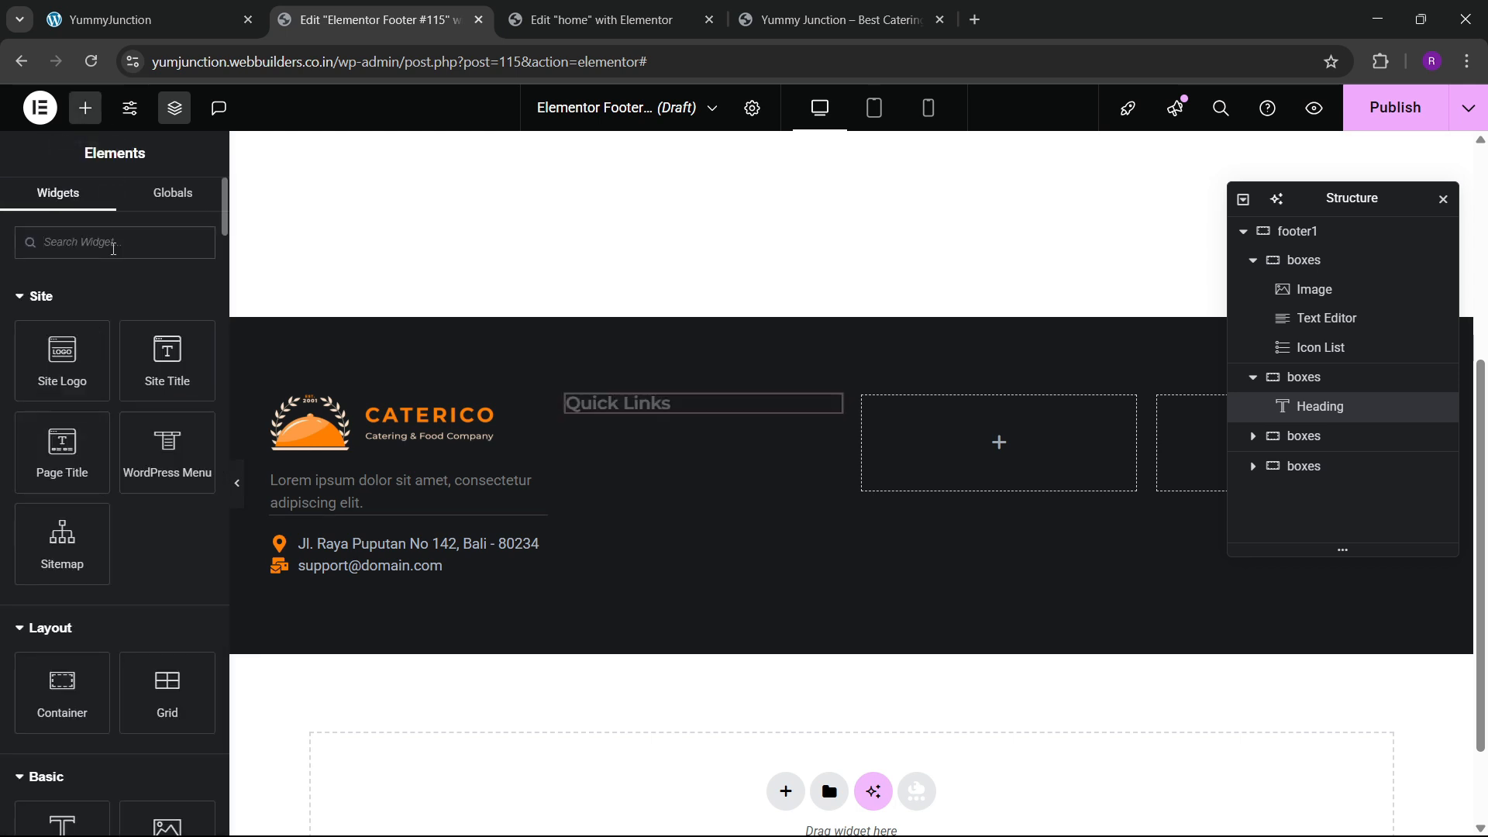
{"action": "left_click", "coordinate": [113, 242]}
{"action": "type", "text": "list"}
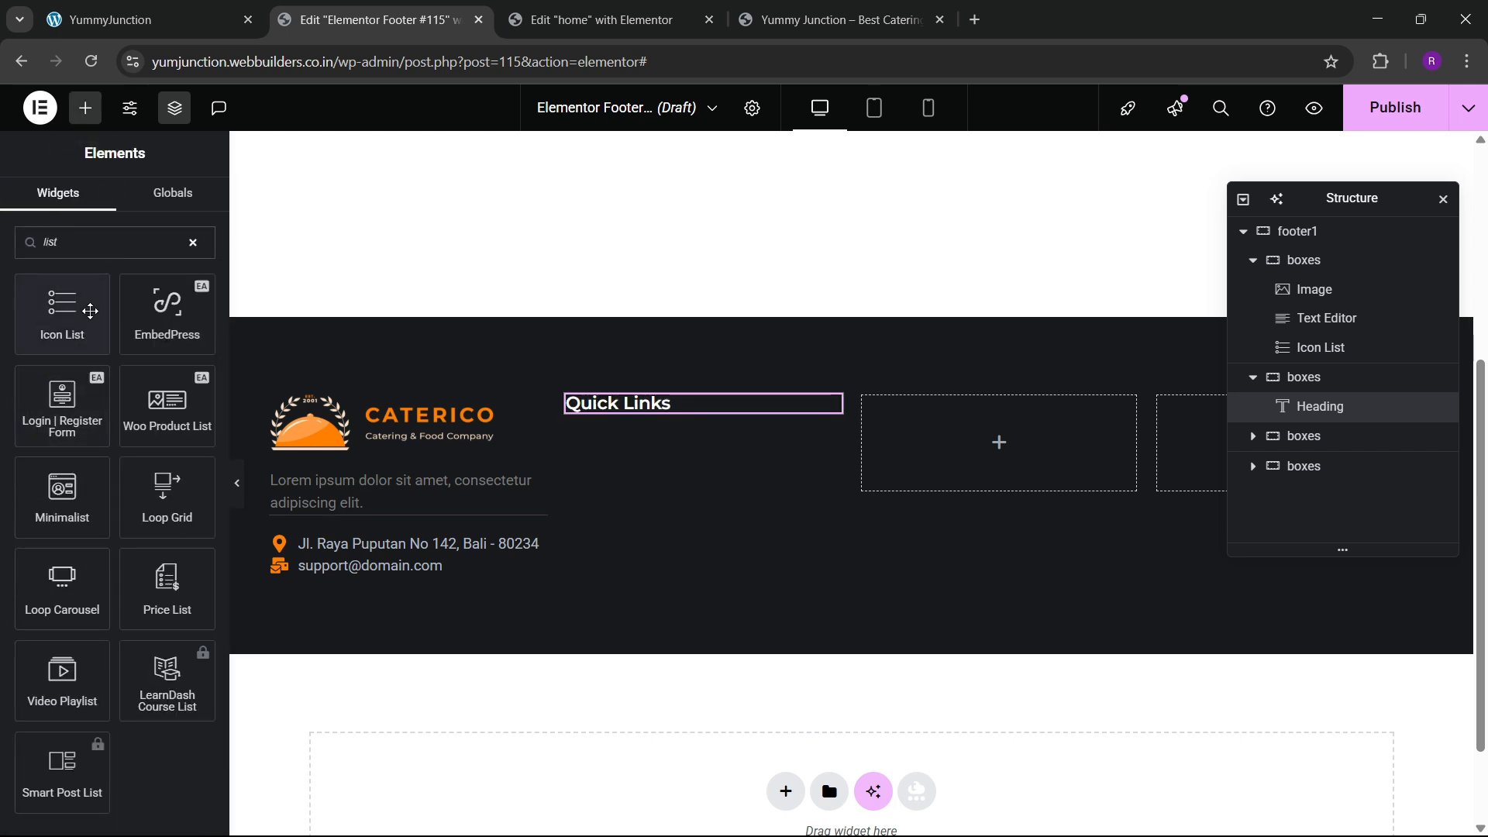
{"action": "left_click_drag", "start_coordinate": [62, 310], "coordinate": [728, 416]}
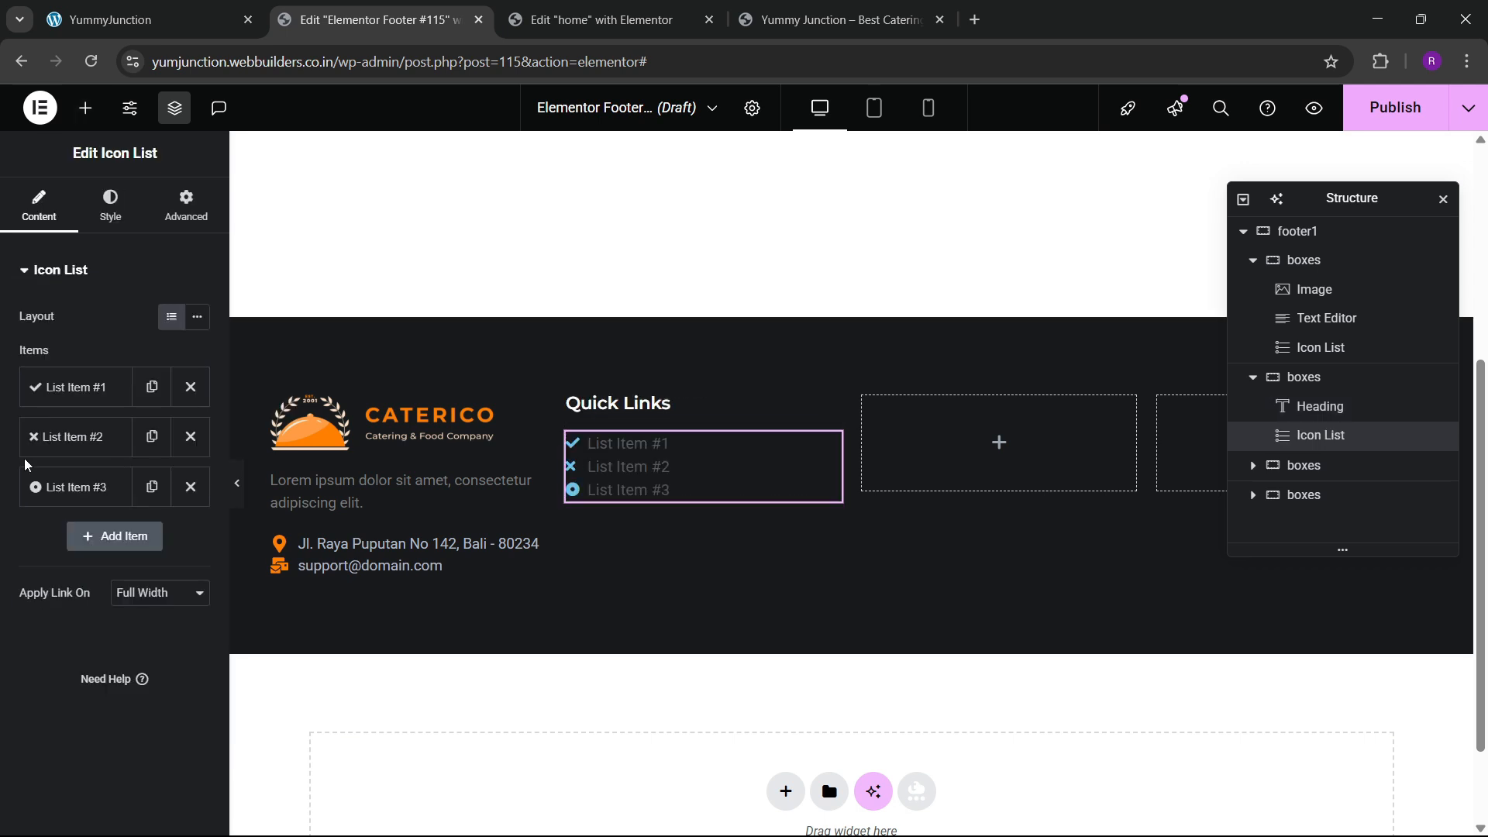
Change the first list item's icon to the right-pointing angle icon
{"action": "left_click", "coordinate": [104, 390]}
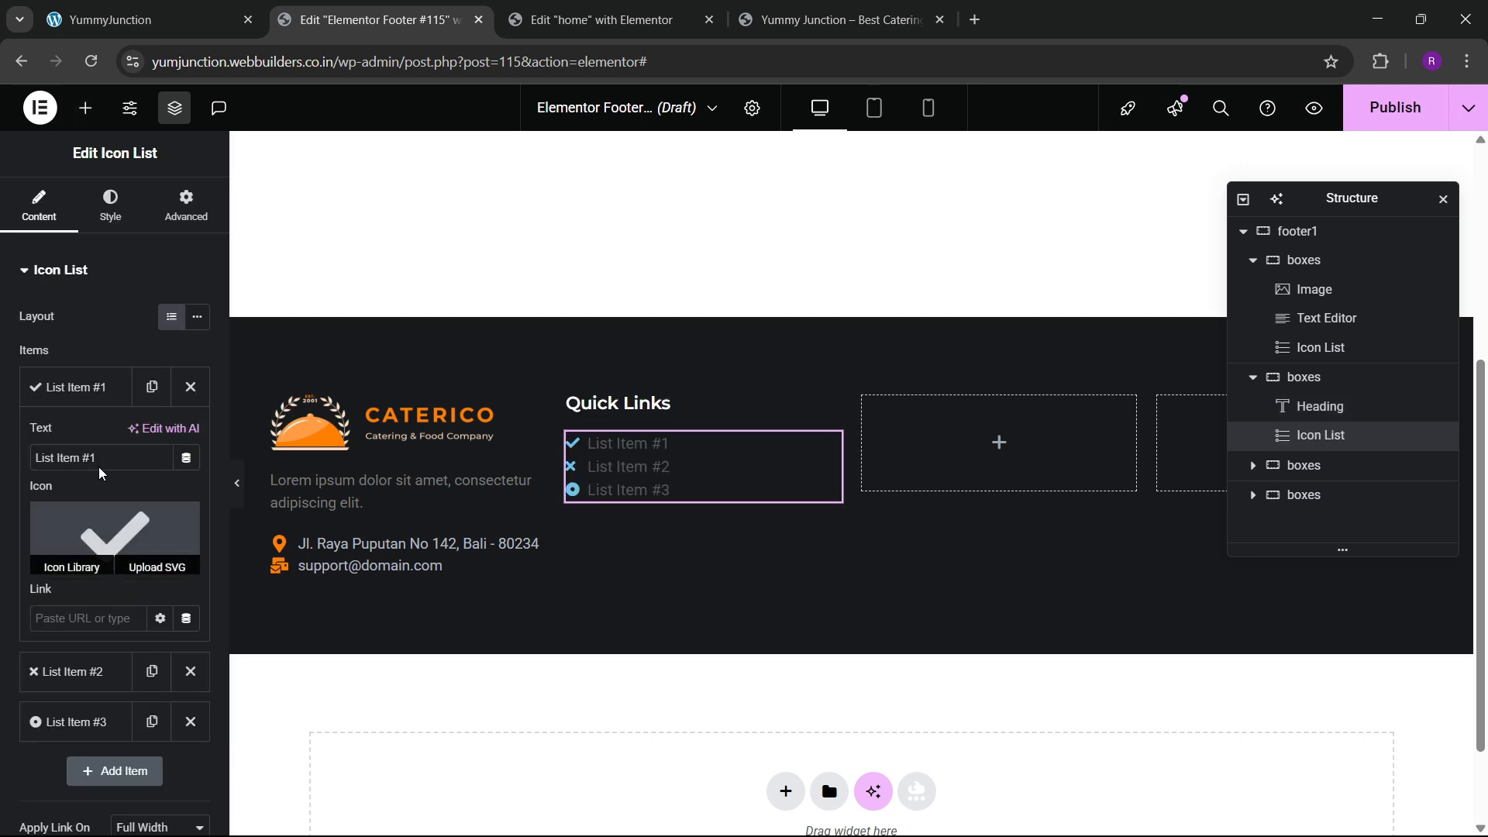
{"action": "left_click", "coordinate": [140, 20]}
{"action": "left_click", "coordinate": [372, 20]}
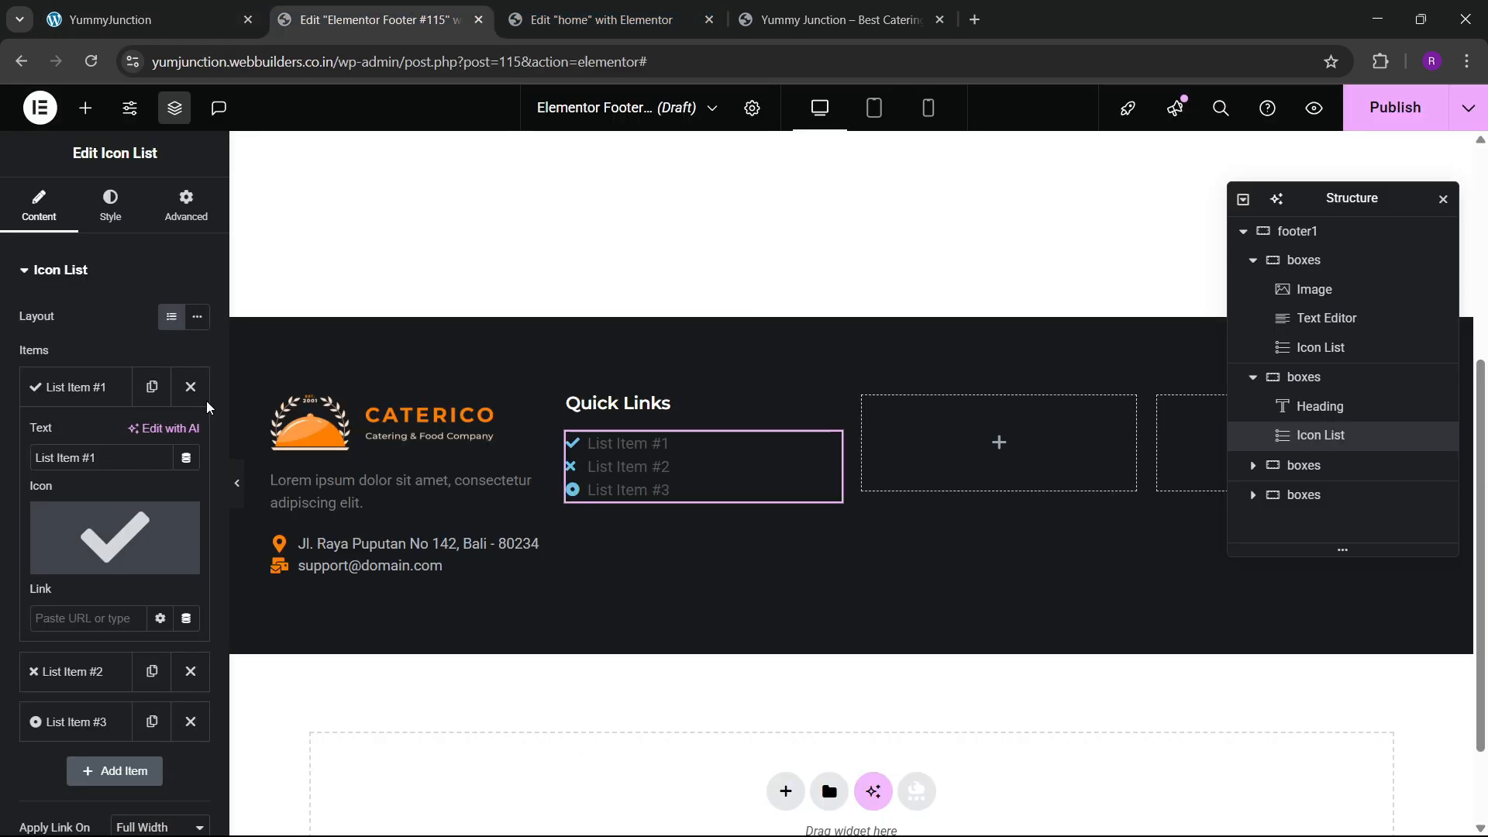
{"action": "mouse_move", "coordinate": [116, 542]}
{"action": "left_click", "coordinate": [65, 560]}
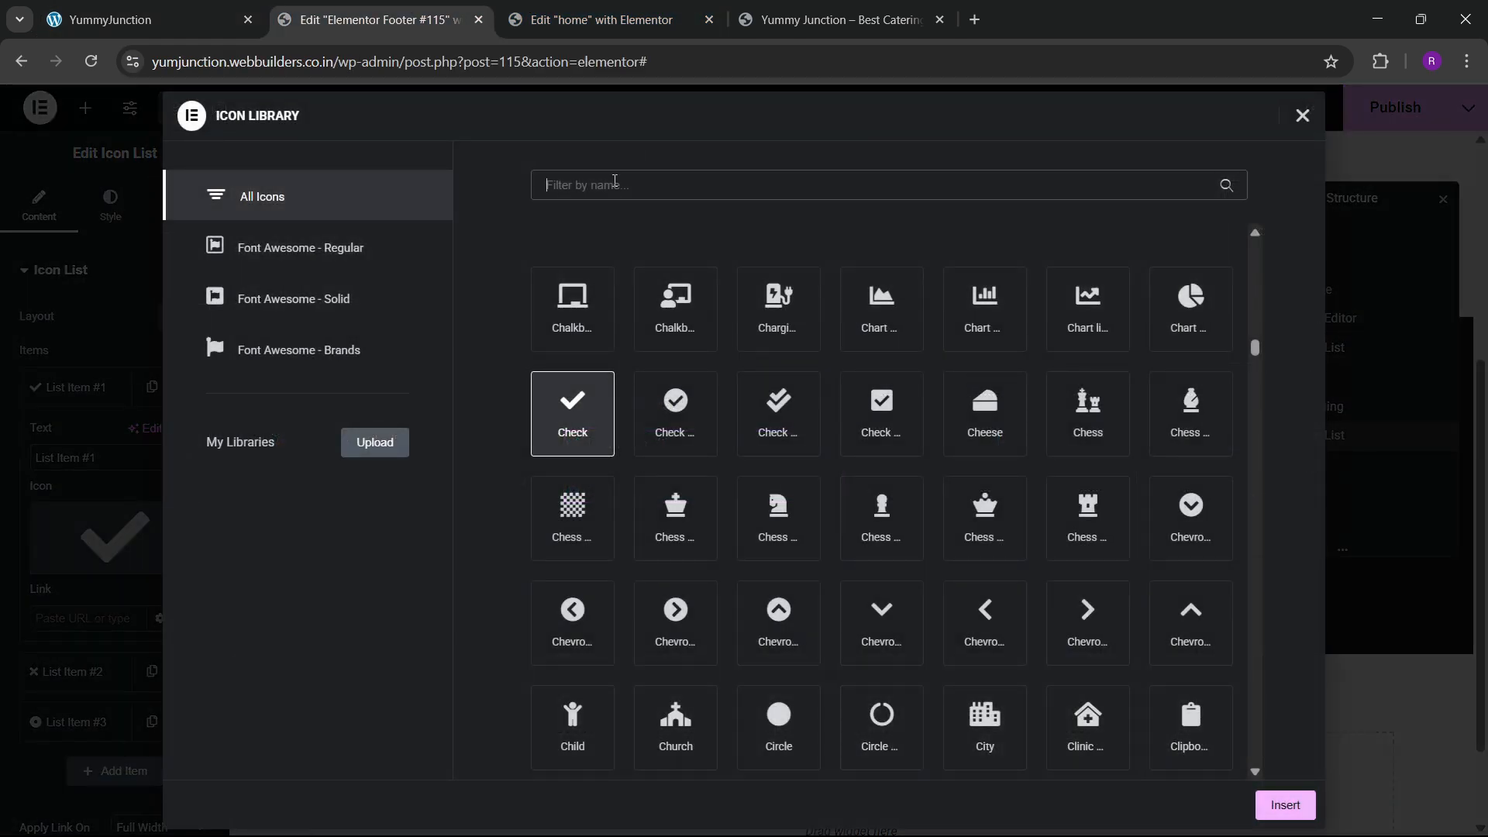
{"action": "left_click", "coordinate": [615, 184]}
{"action": "type", "text": "angle"}
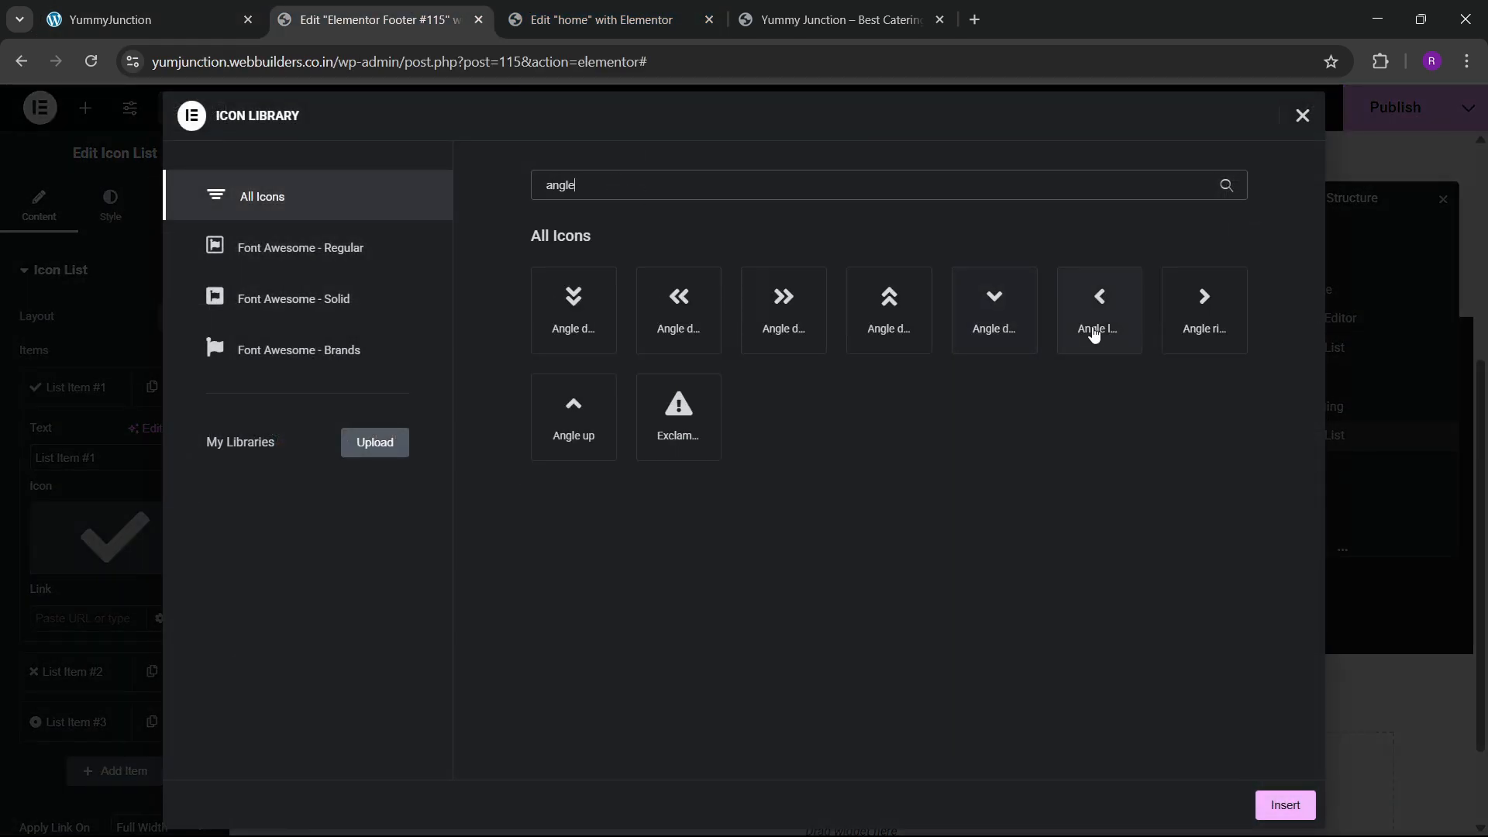
{"action": "left_click", "coordinate": [1094, 333]}
{"action": "left_click", "coordinate": [1215, 341]}
{"action": "left_click", "coordinate": [1267, 807]}
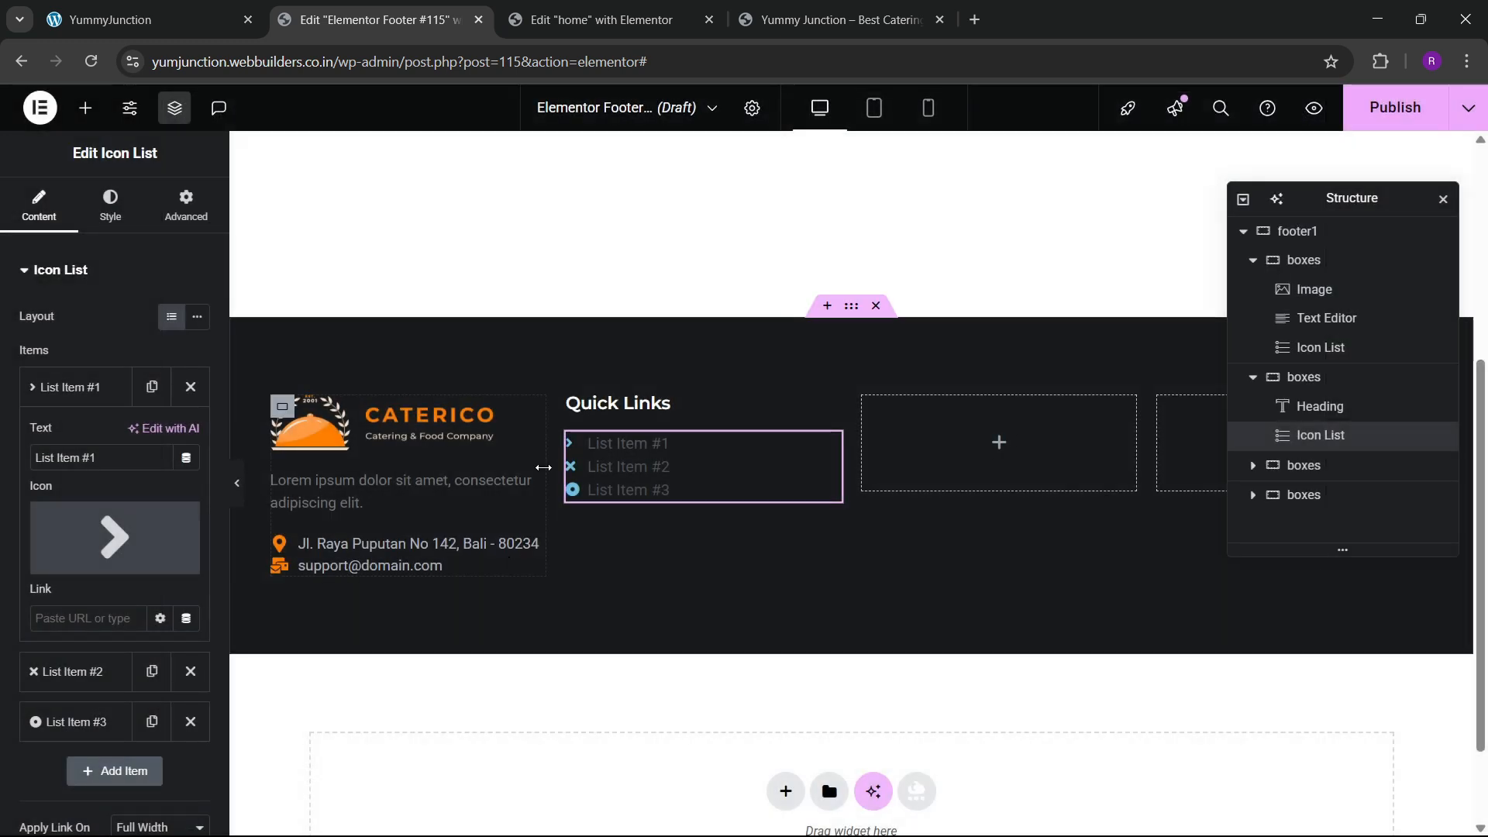
Rename the first item of the Quick Links list to "Home"
{"action": "left_click_drag", "start_coordinate": [128, 458], "coordinate": [4, 464]}
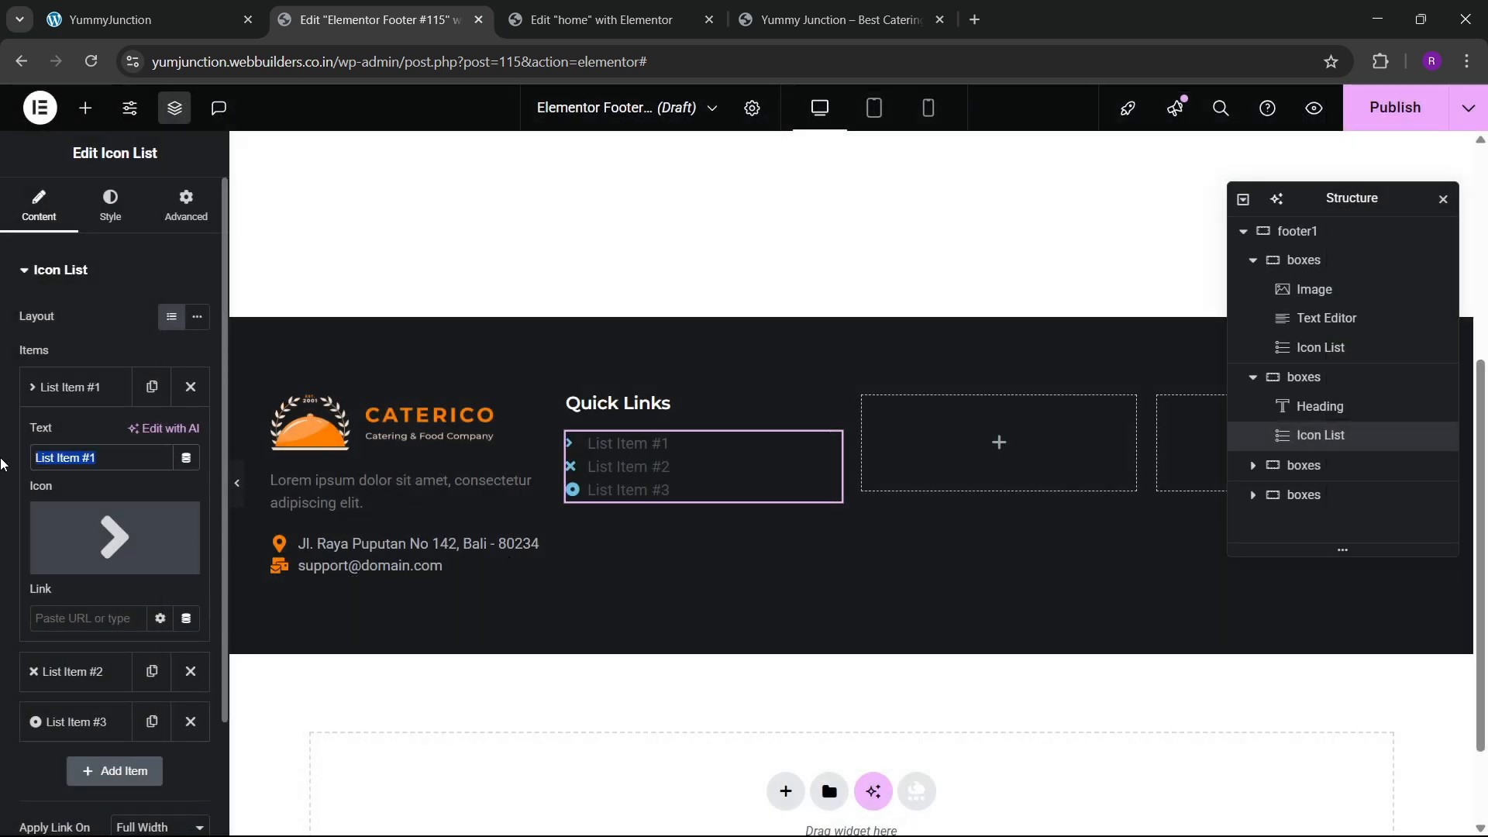
{"action": "type", "text": "Home"}
{"action": "left_click", "coordinate": [46, 388]}
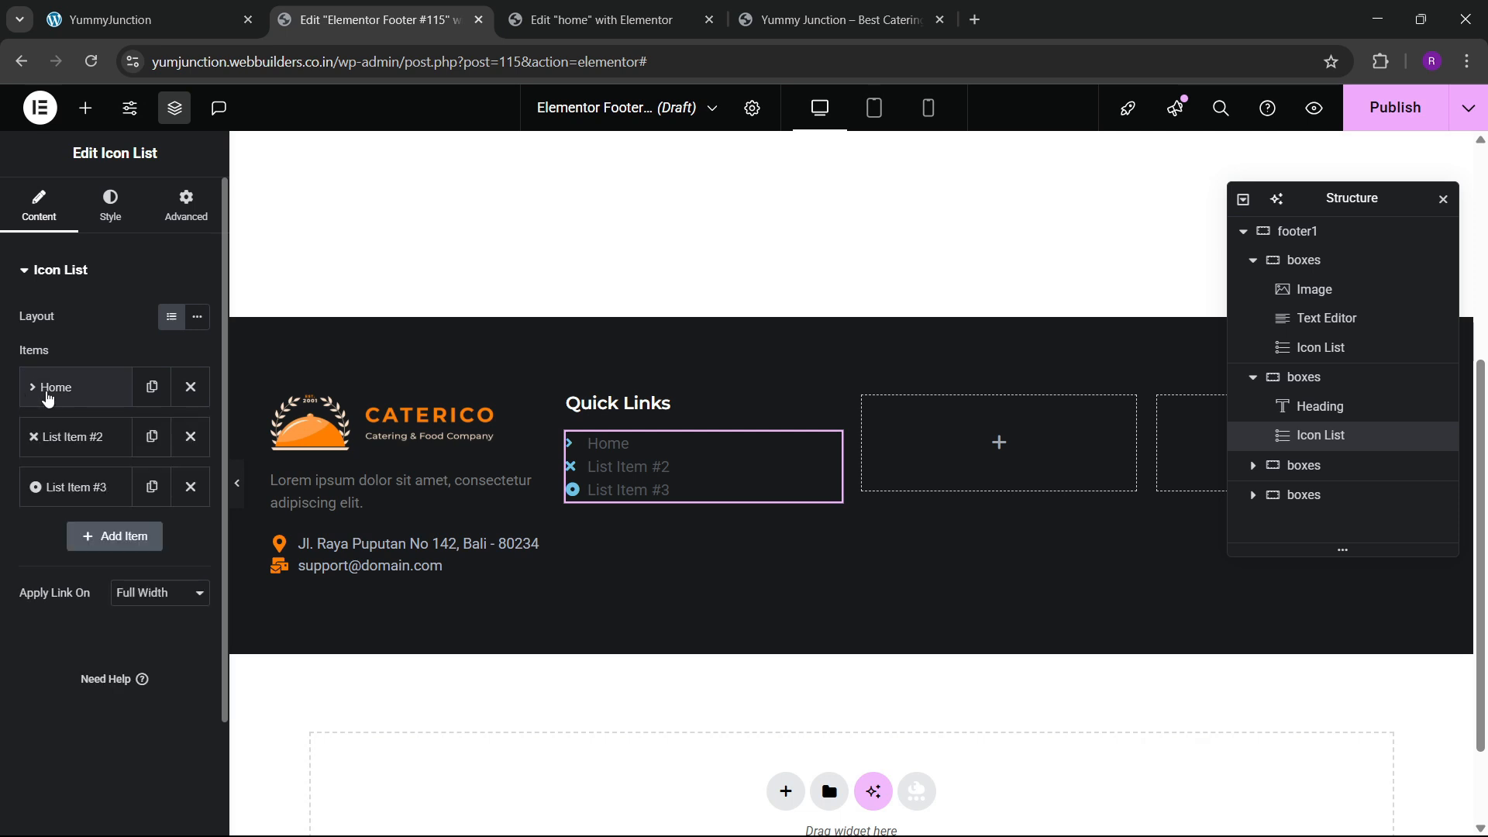
Remove the other two default list items and duplicate the Home item until the list has five entries
{"action": "left_click", "coordinate": [190, 438]}
{"action": "left_click", "coordinate": [190, 437]}
{"action": "left_click", "coordinate": [190, 385]}
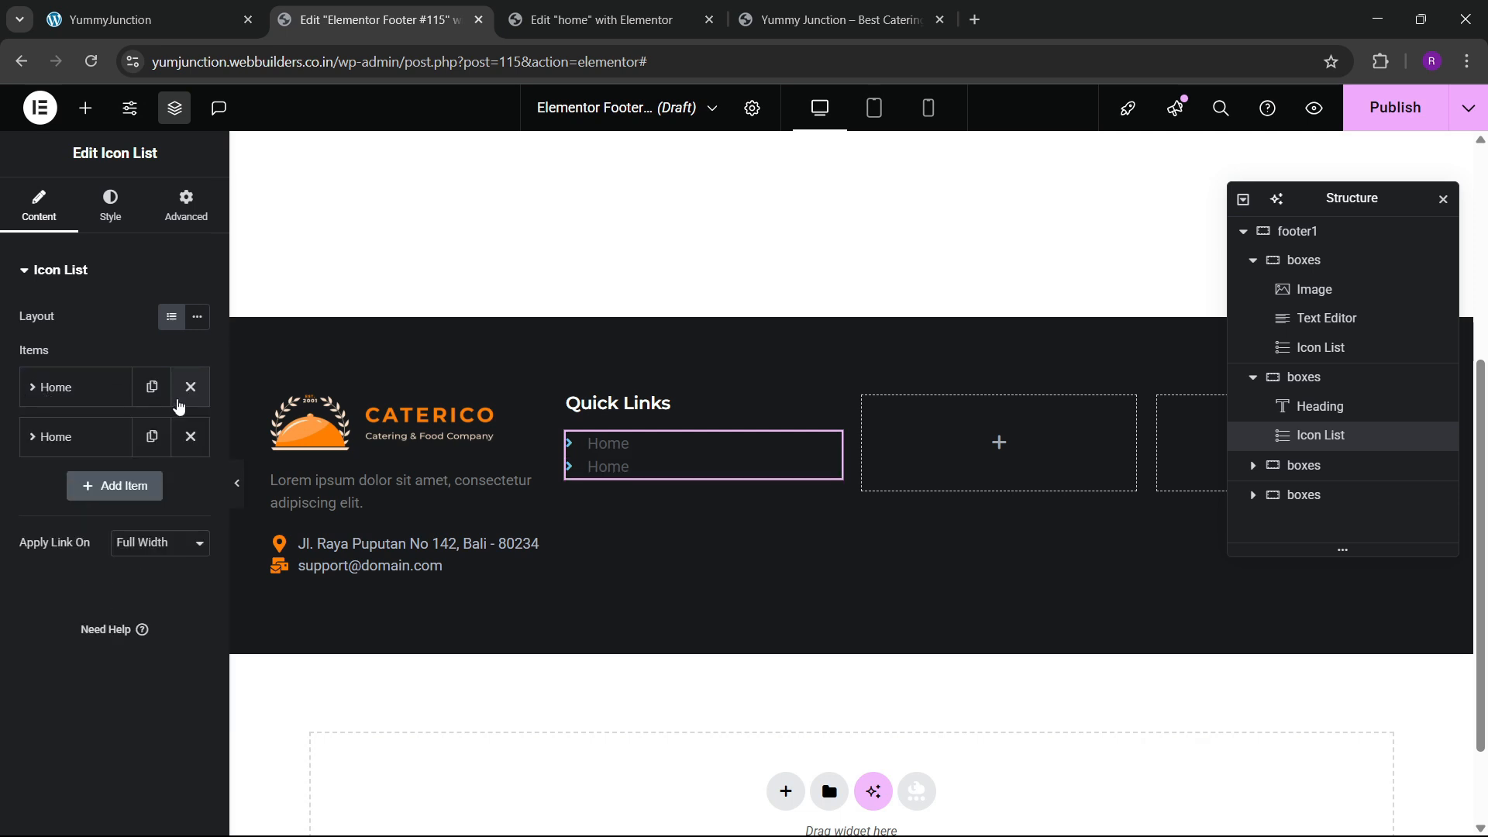
{"action": "left_click", "coordinate": [152, 436]}
{"action": "left_click", "coordinate": [153, 486]}
{"action": "left_click", "coordinate": [153, 537]}
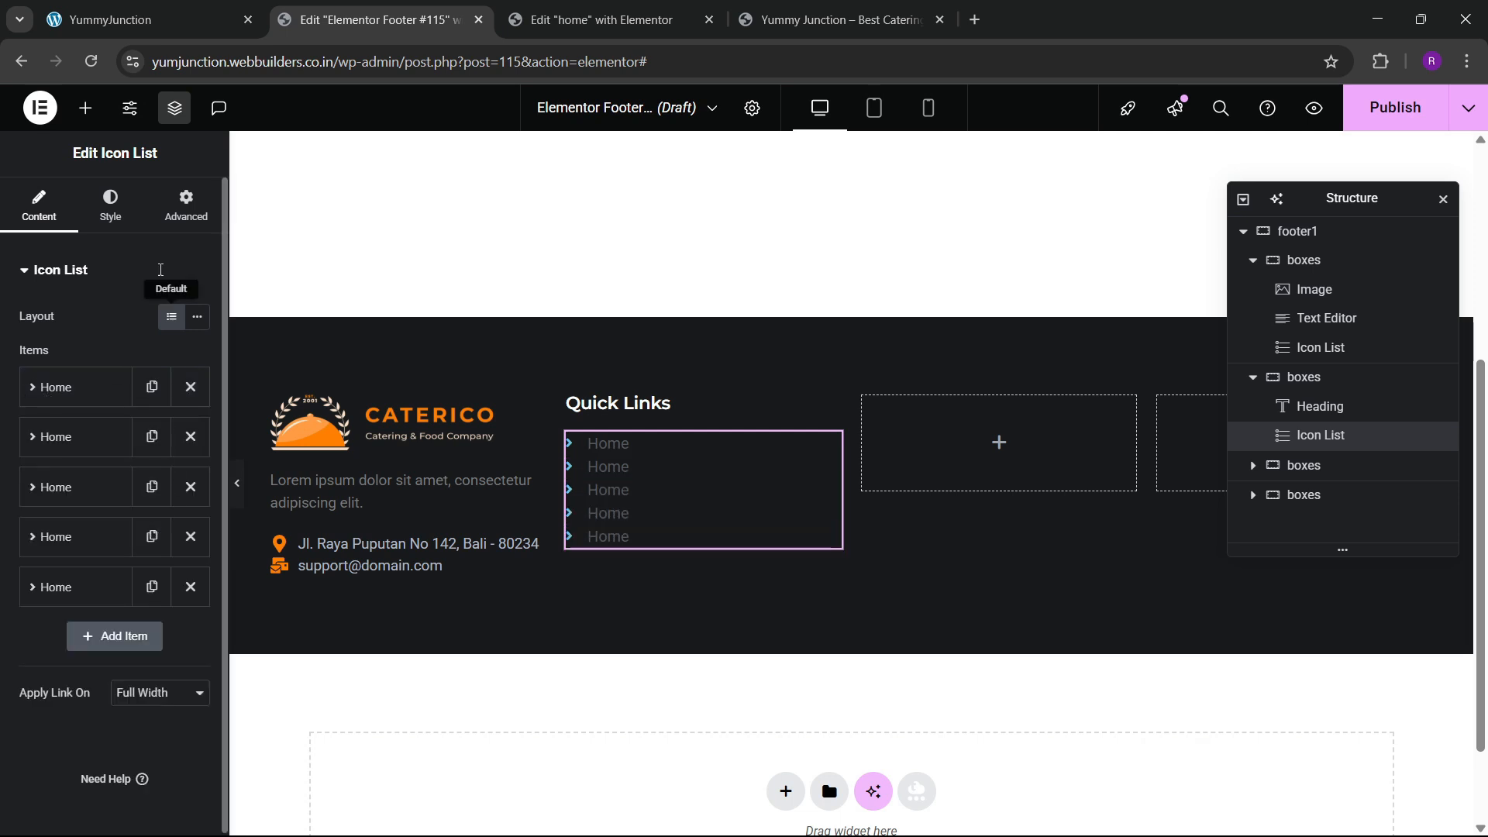
Style the Quick Links list's icons with the global orange color and a size of 19 px
{"action": "left_click", "coordinate": [111, 205]}
{"action": "left_click", "coordinate": [64, 517]}
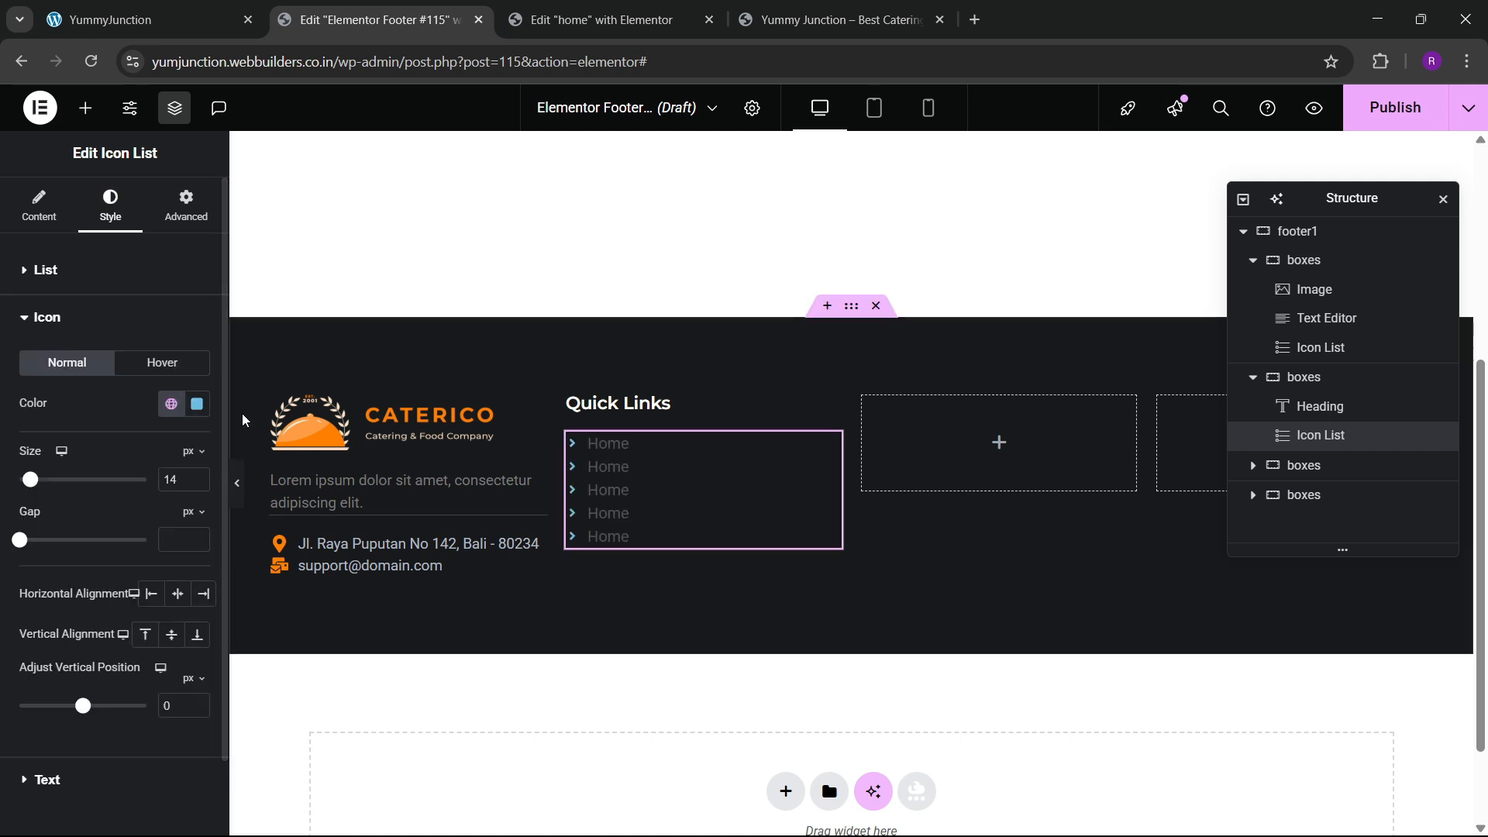
{"action": "left_click", "coordinate": [172, 403]}
{"action": "left_click", "coordinate": [116, 648]}
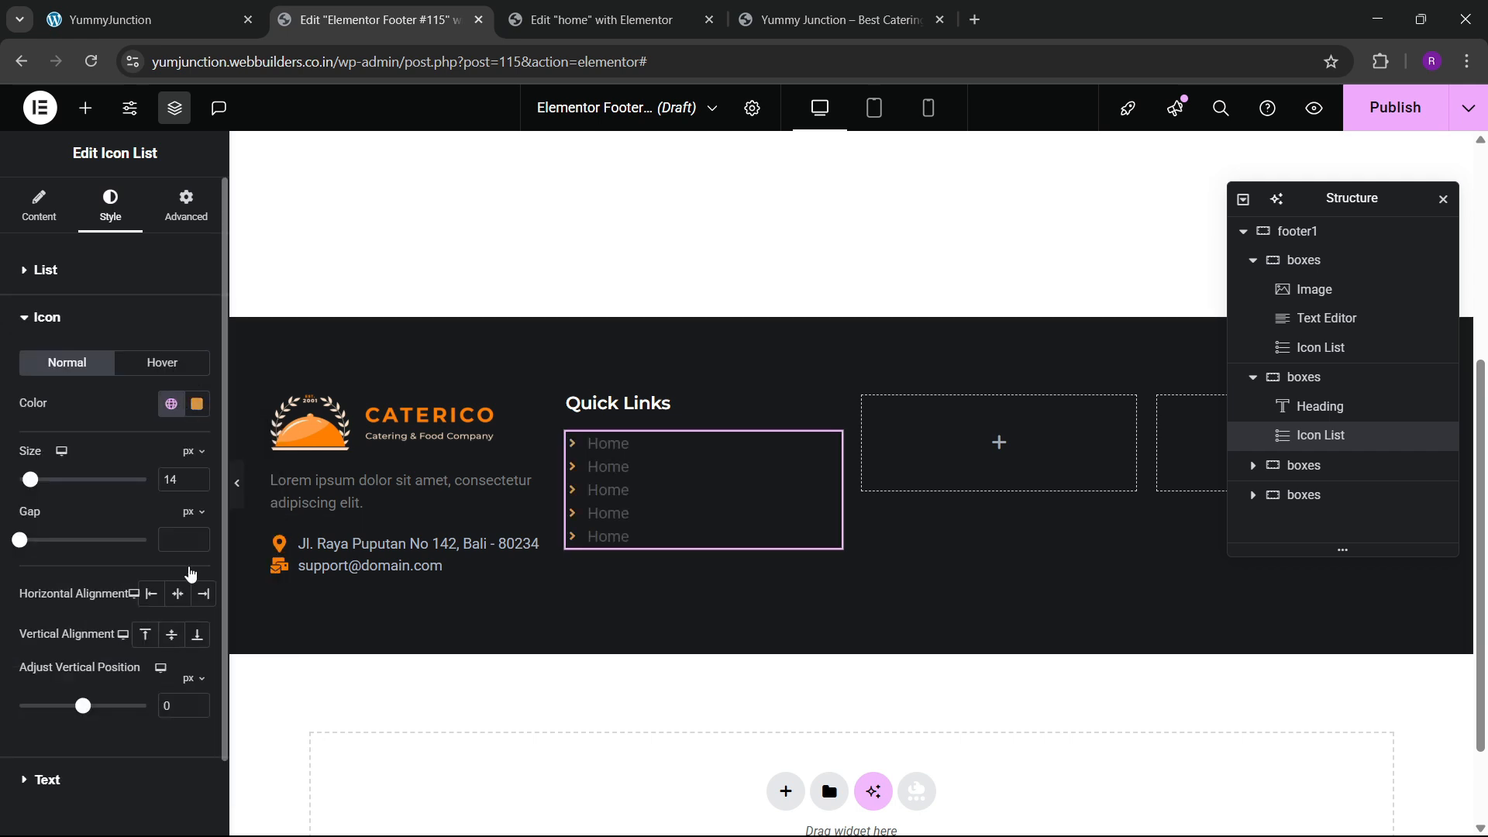
{"action": "left_click", "coordinate": [198, 477]}
{"action": "left_click", "coordinate": [198, 477]}
{"action": "left_click", "coordinate": [198, 476]}
{"action": "left_click", "coordinate": [197, 477]}
{"action": "left_click", "coordinate": [197, 477]}
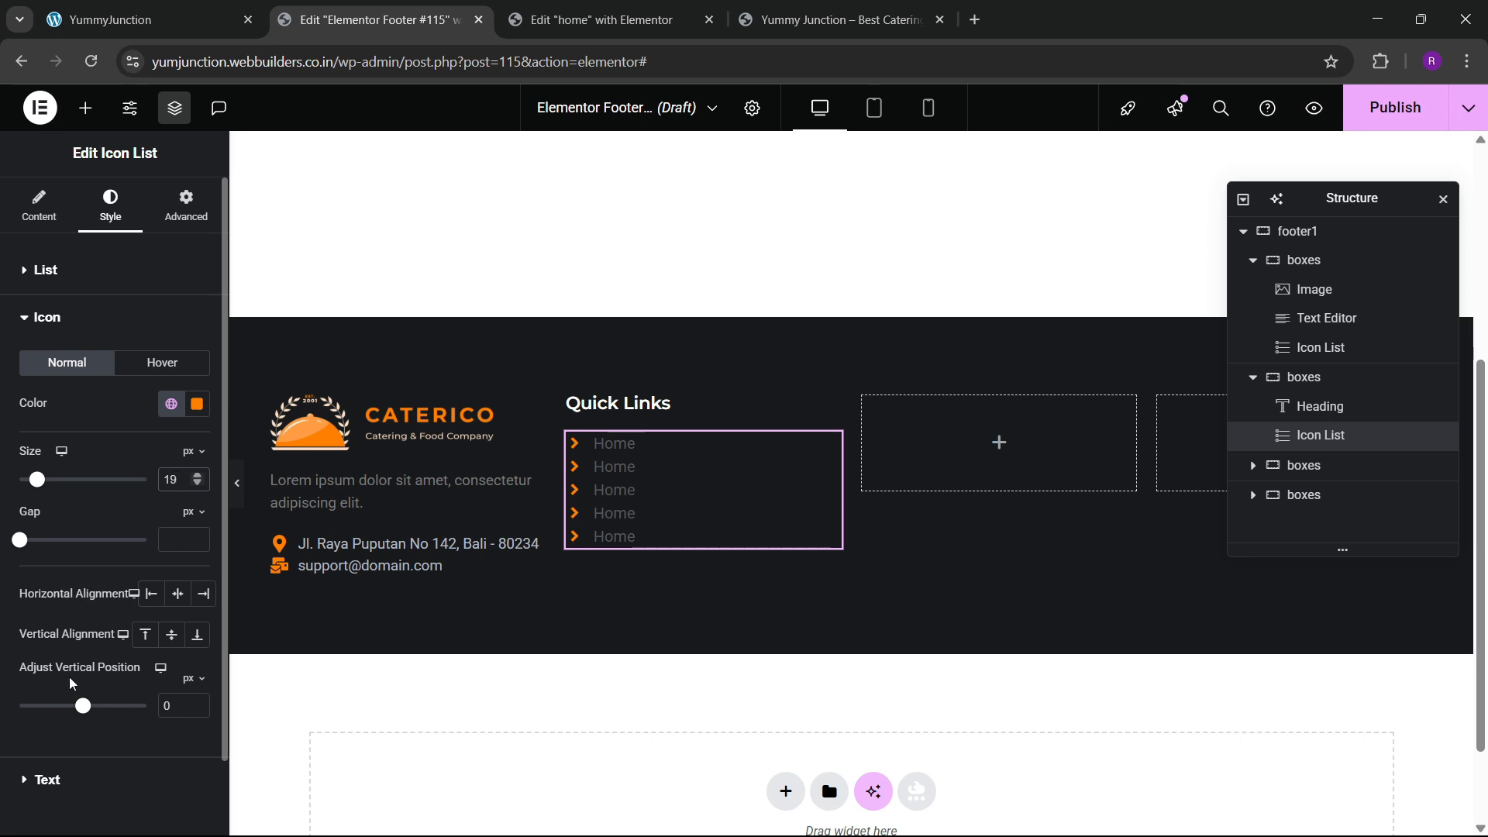
Set the Quick Links list's text color to light grey #C6C6C6
{"action": "left_click", "coordinate": [47, 779]}
{"action": "left_click", "coordinate": [197, 532]}
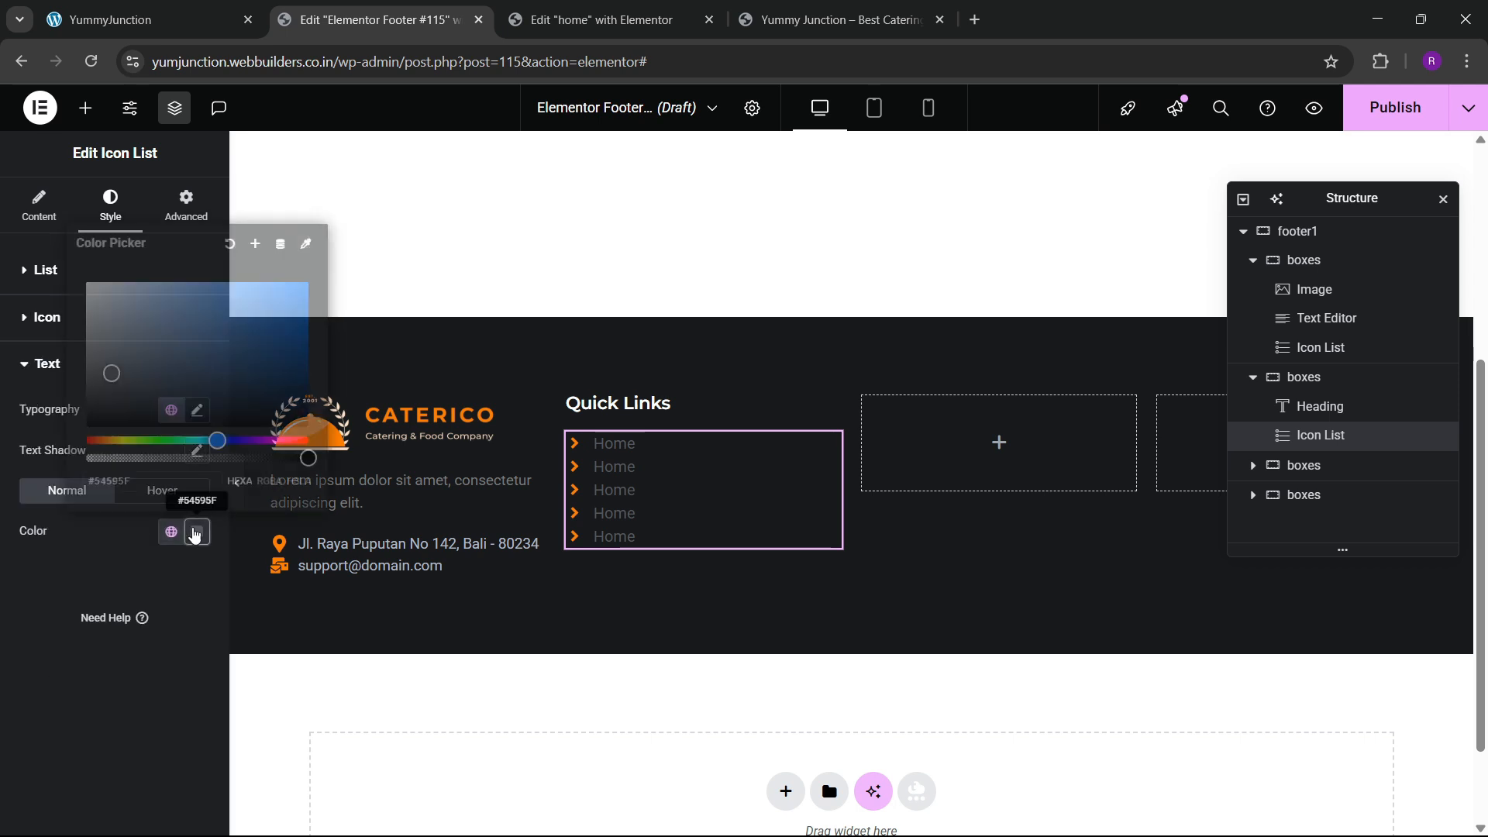
{"action": "type", "text": "#C6C6C6"}
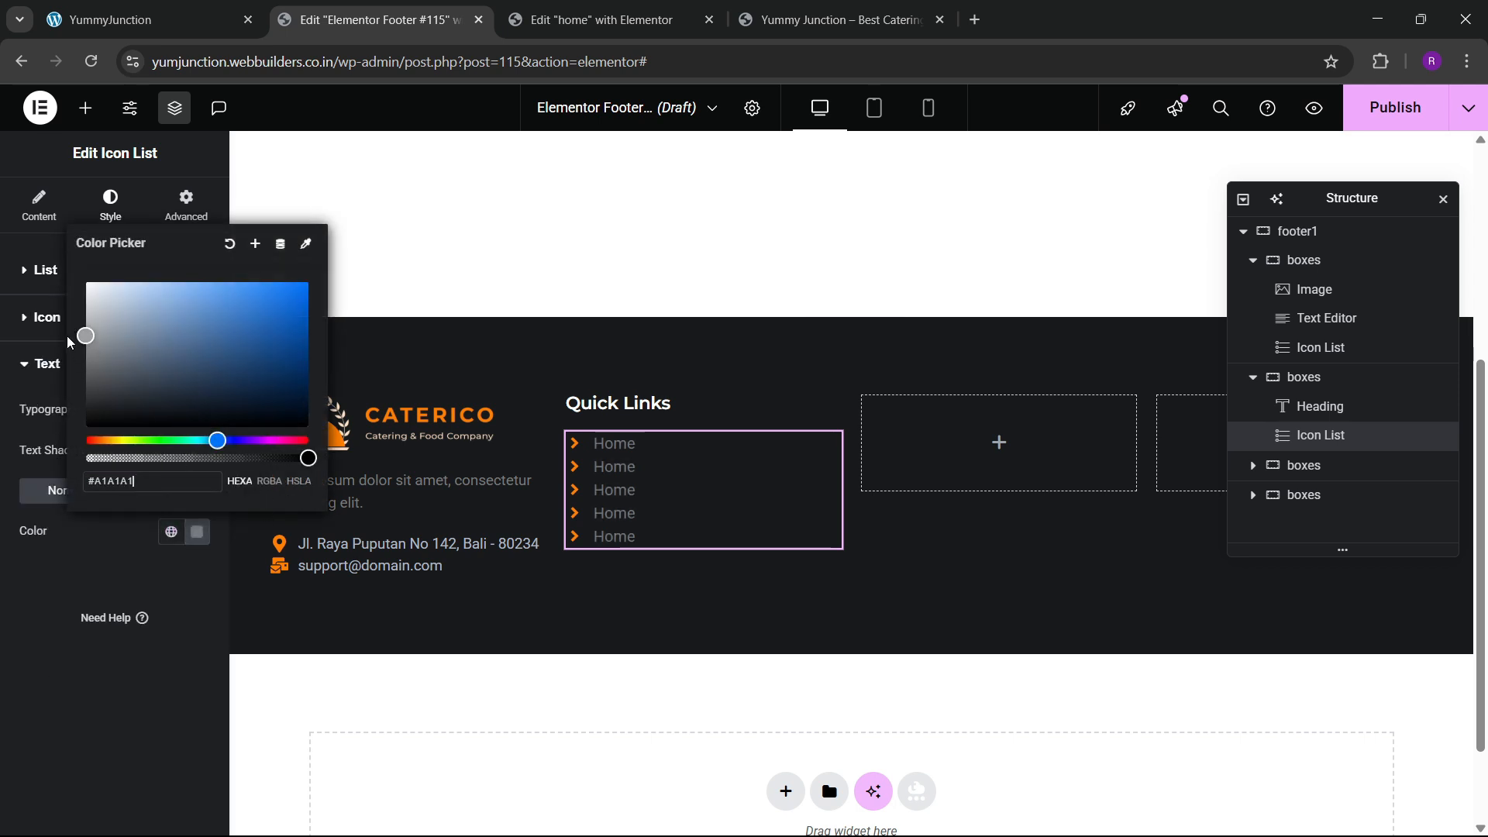
{"action": "left_click", "coordinate": [82, 646]}
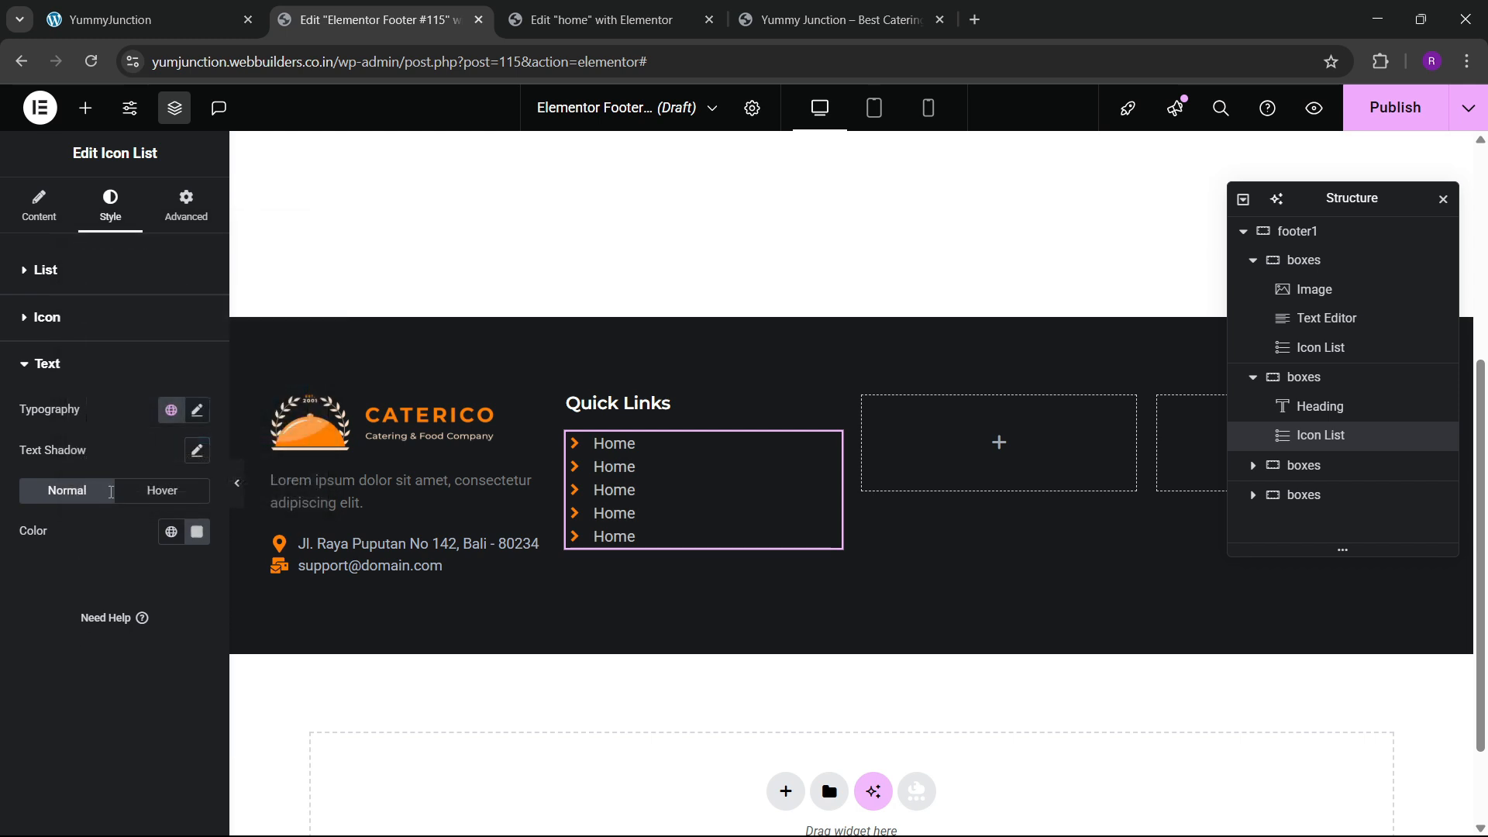
Set the space between the Quick Links list items to 7 px and rename the second item "About"
{"action": "left_click", "coordinate": [84, 293]}
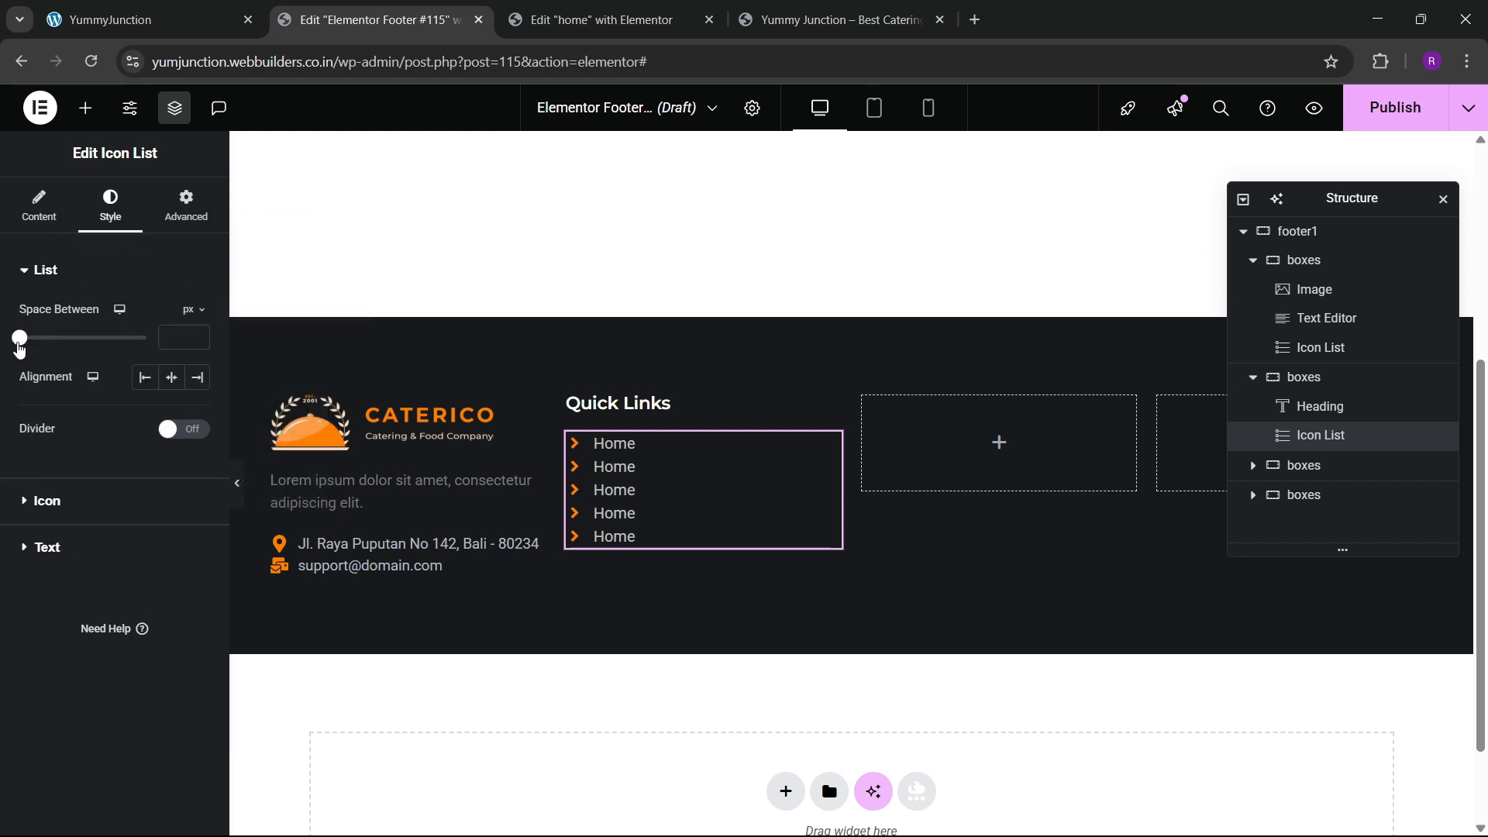
{"action": "left_click_drag", "start_coordinate": [18, 346], "coordinate": [37, 341]}
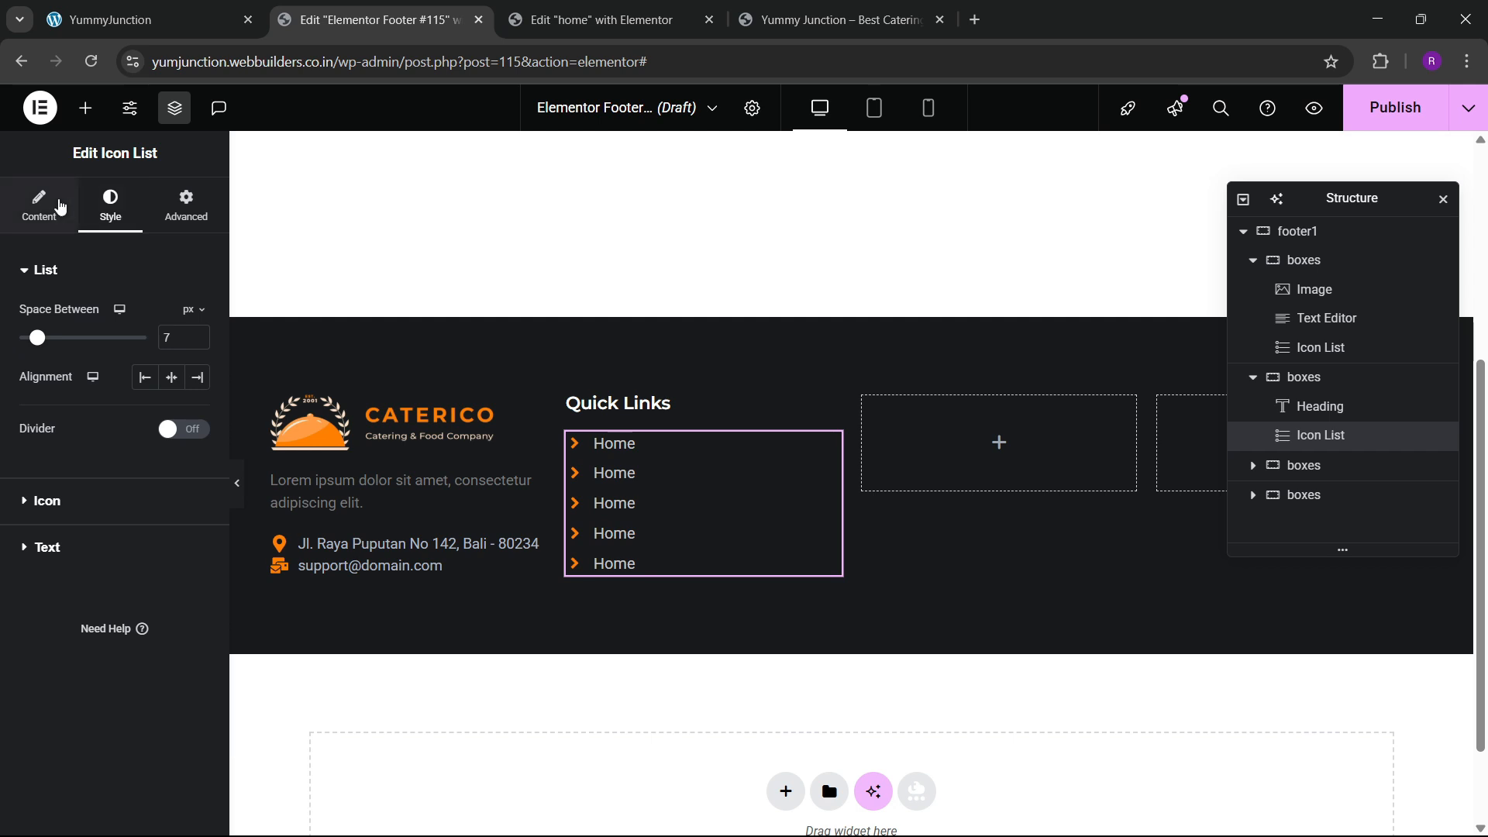
{"action": "left_click", "coordinate": [39, 207]}
{"action": "left_click", "coordinate": [93, 436]}
{"action": "double_click", "coordinate": [31, 516]}
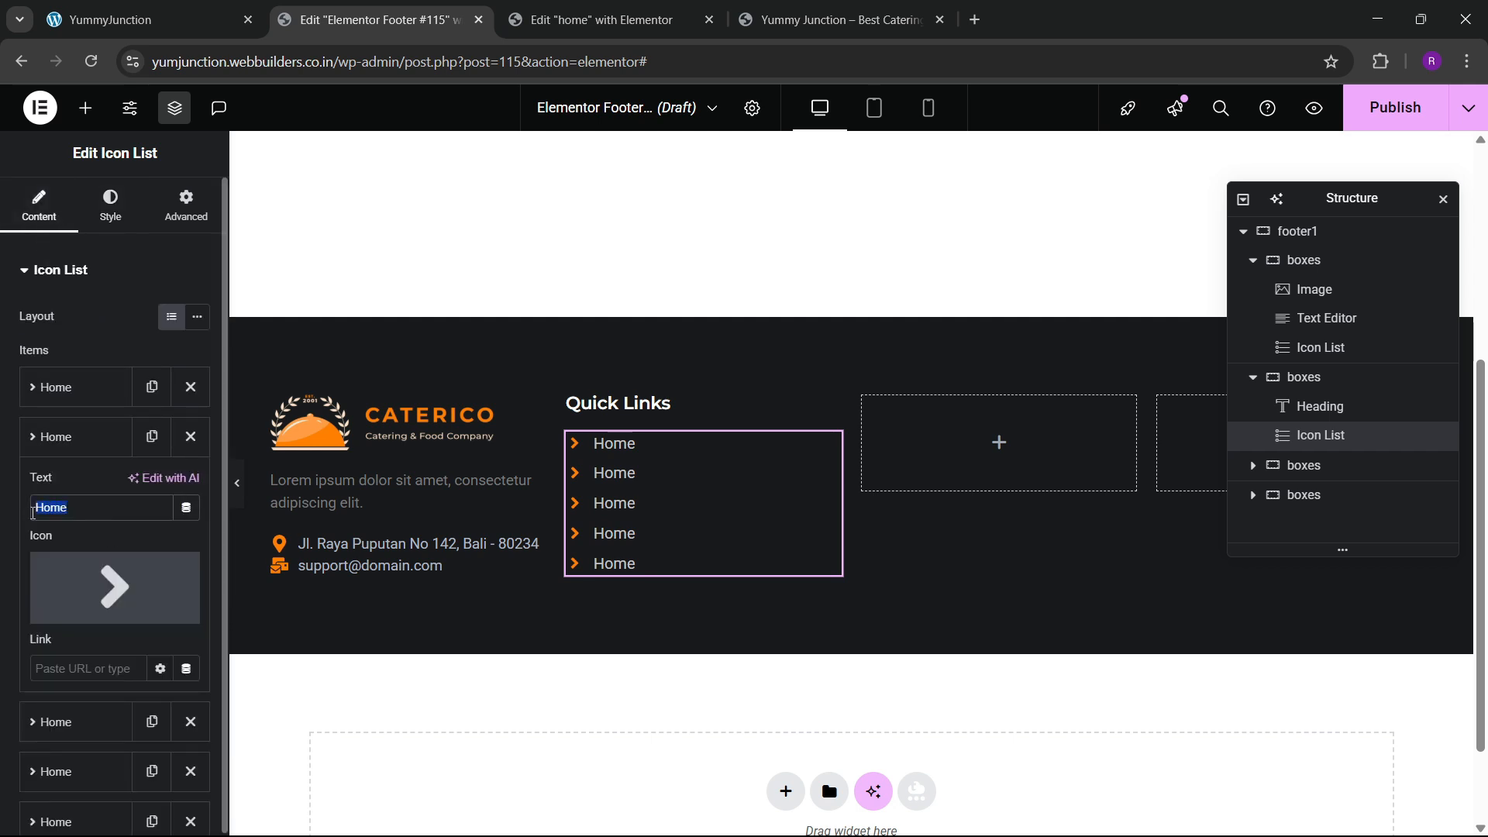
{"action": "type", "text": "About"}
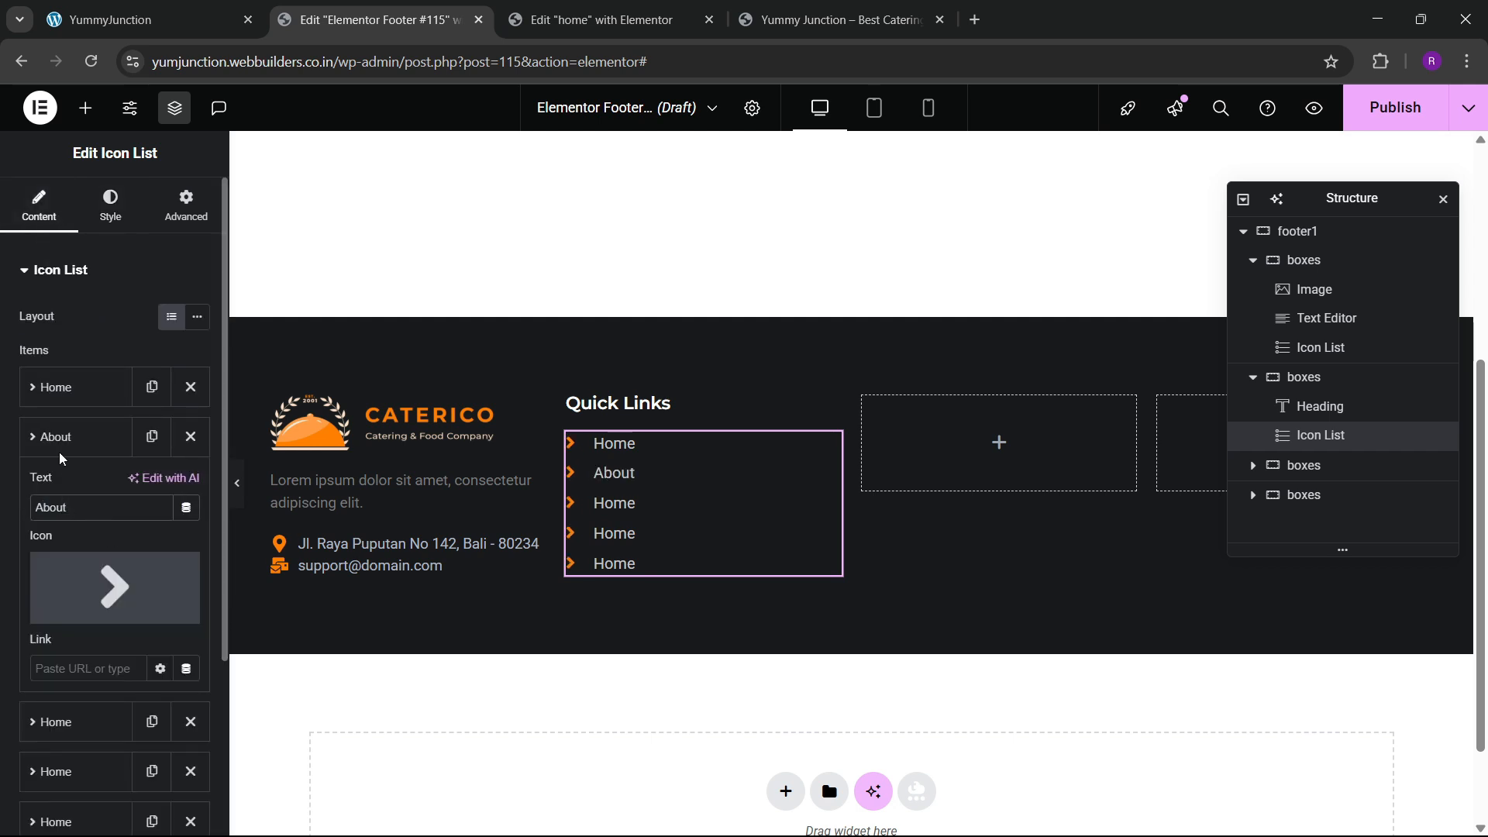
Rename the third and fourth Quick Links list items "Services" and "Blogs"
{"action": "left_click", "coordinate": [62, 438]}
{"action": "left_click", "coordinate": [67, 486]}
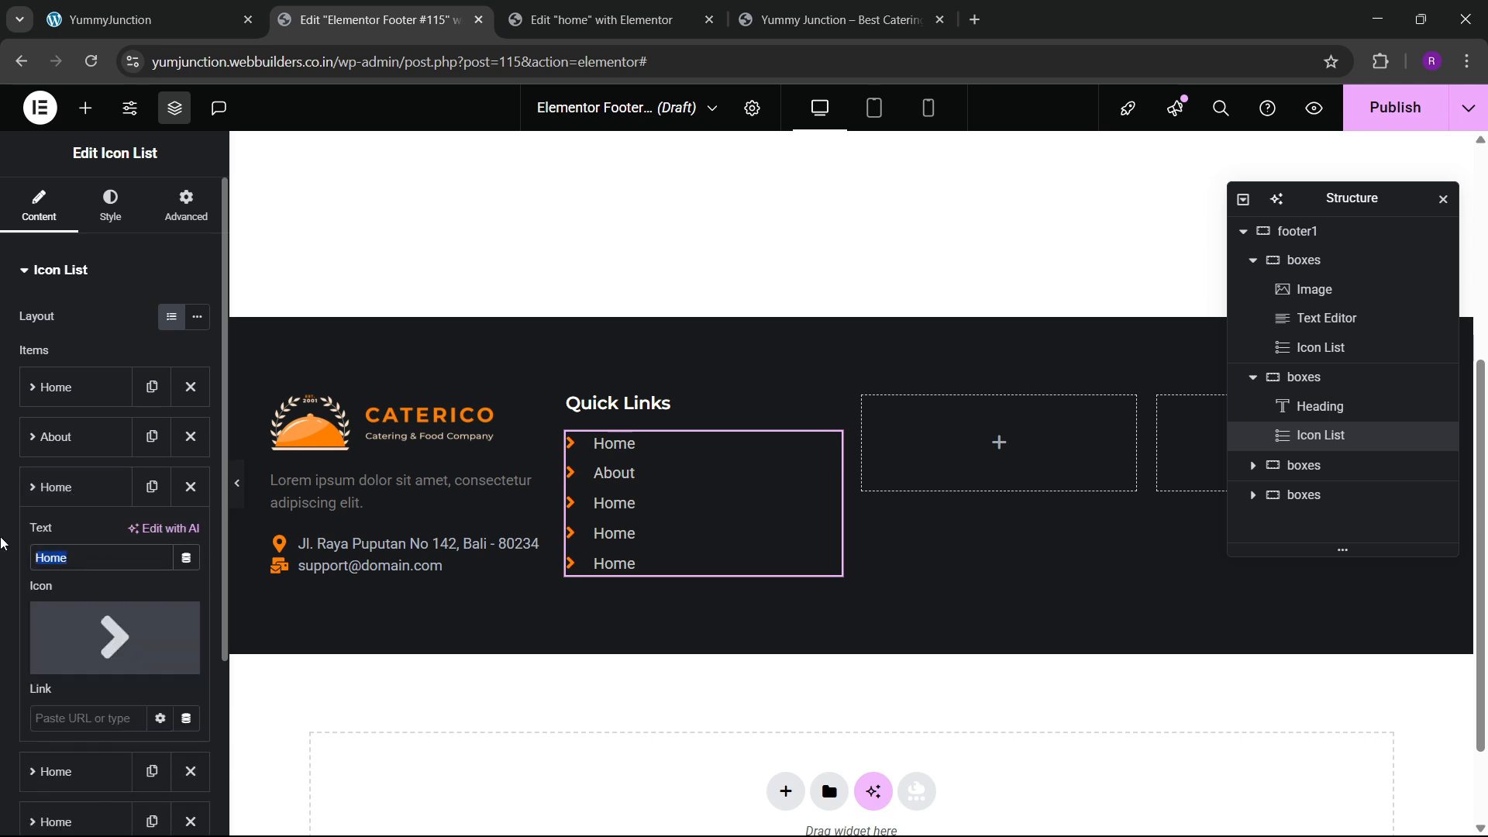
{"action": "type", "text": "Services"}
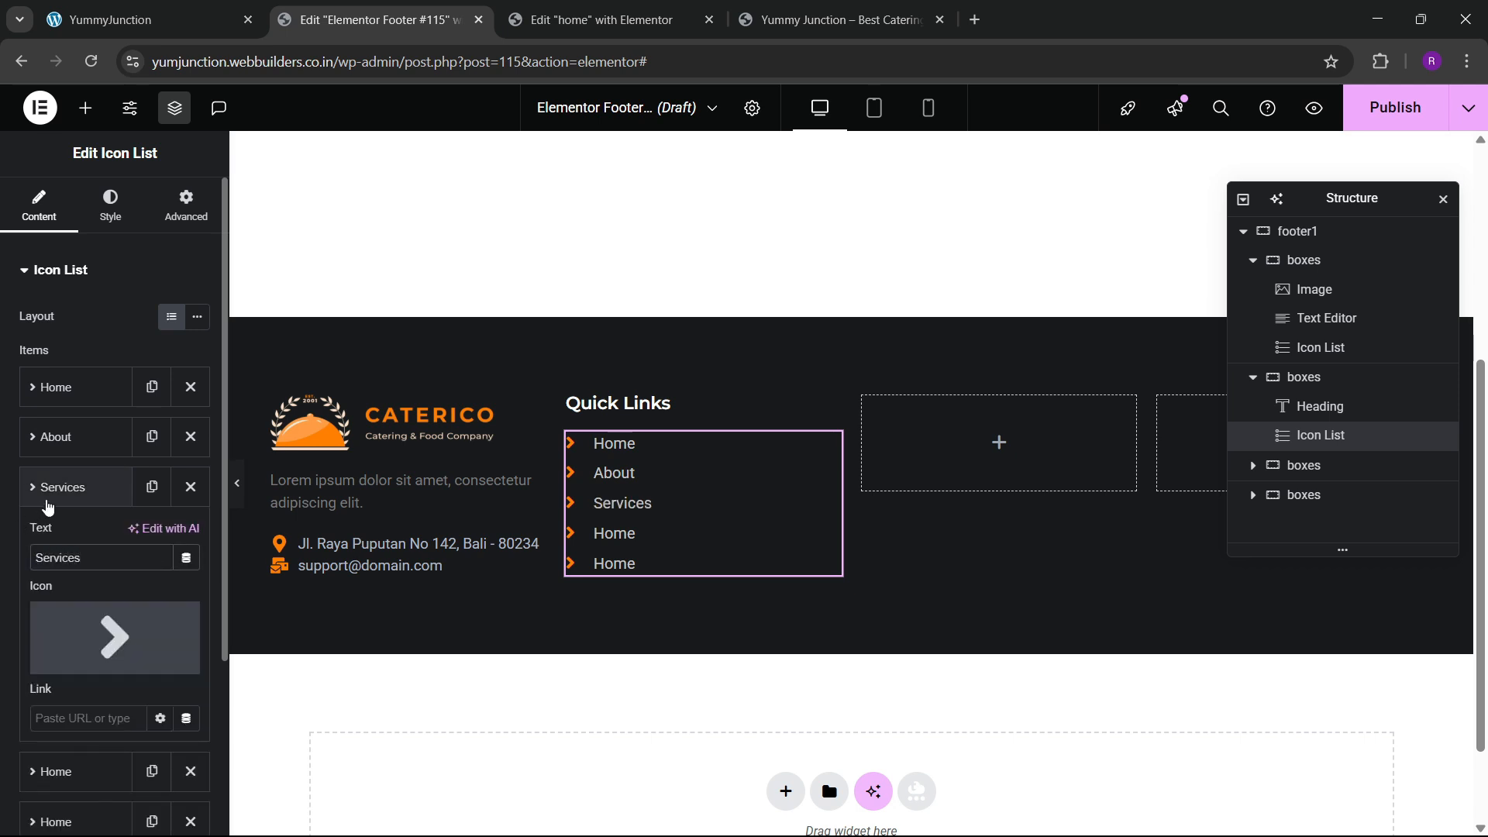
{"action": "left_click", "coordinate": [58, 487]}
{"action": "left_click", "coordinate": [58, 536]}
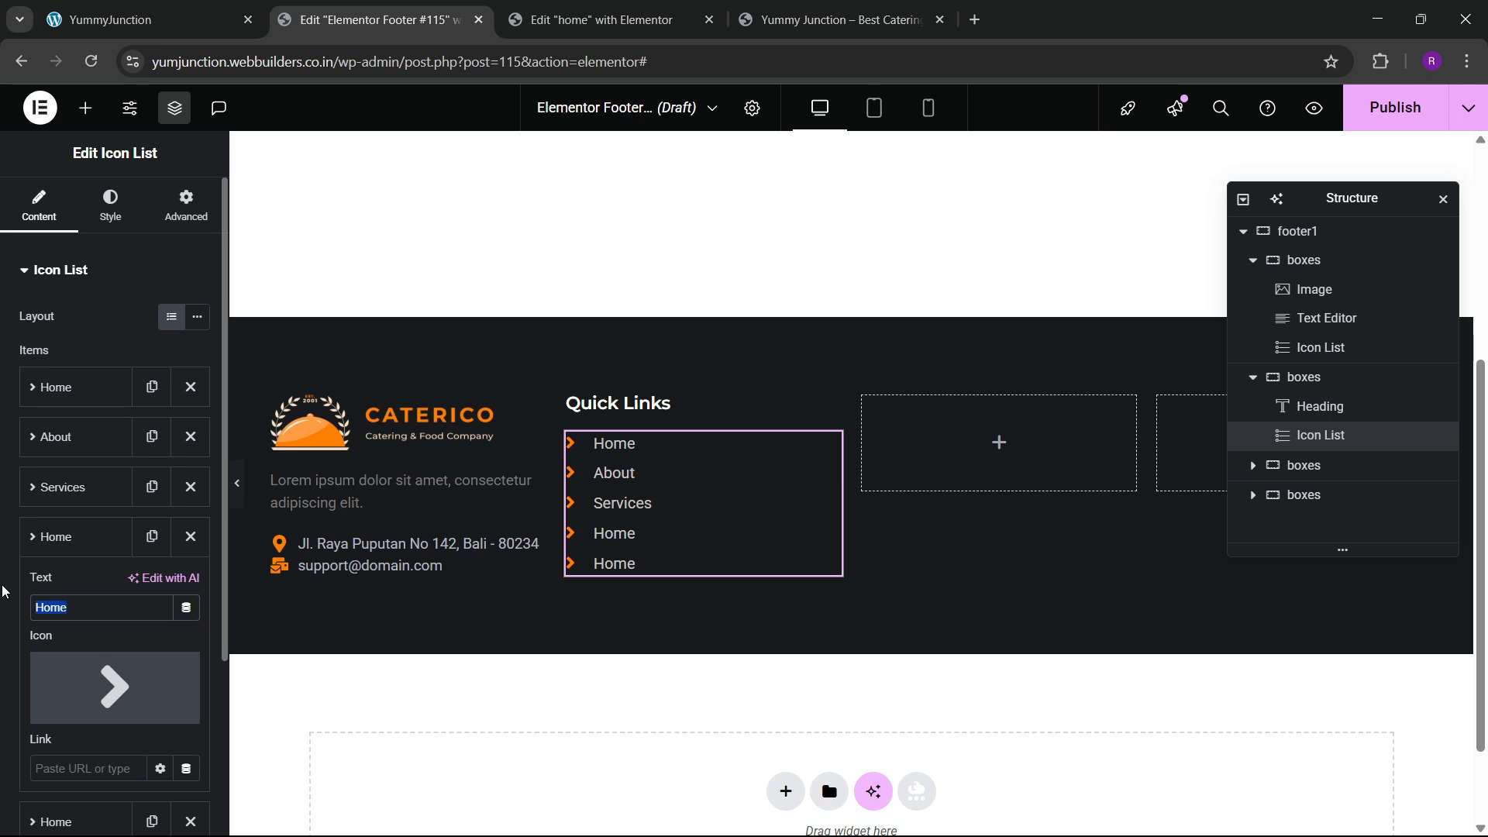
{"action": "type", "text": "Bl,og"}
{"action": "type", "text": "ogs"}
{"action": "left_click", "coordinate": [51, 536]}
{"action": "left_click", "coordinate": [52, 536]}
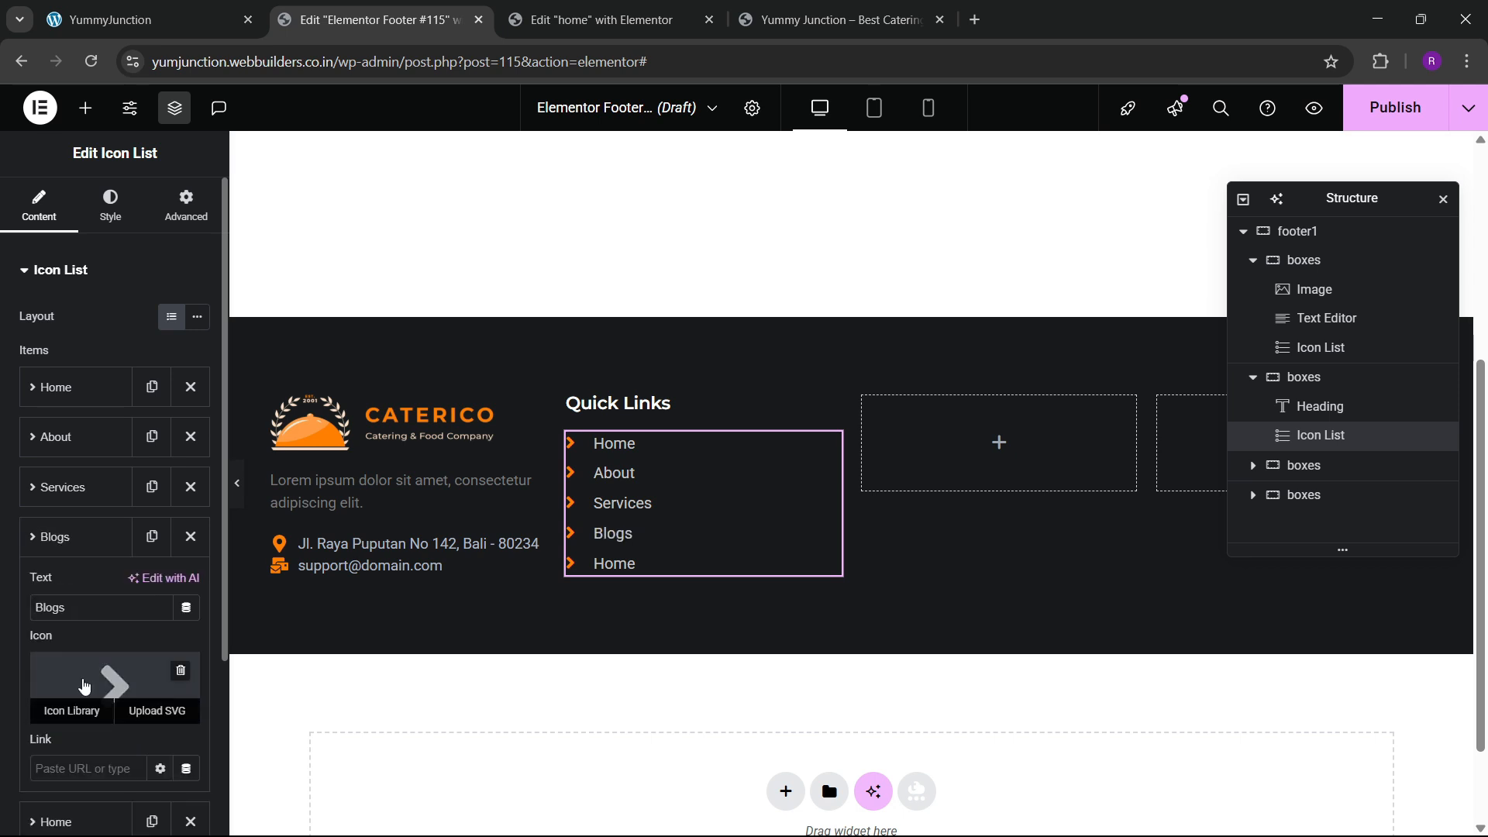
{"action": "scroll", "coordinate": [91, 698], "scroll_direction": "down", "scroll_amount": 1}
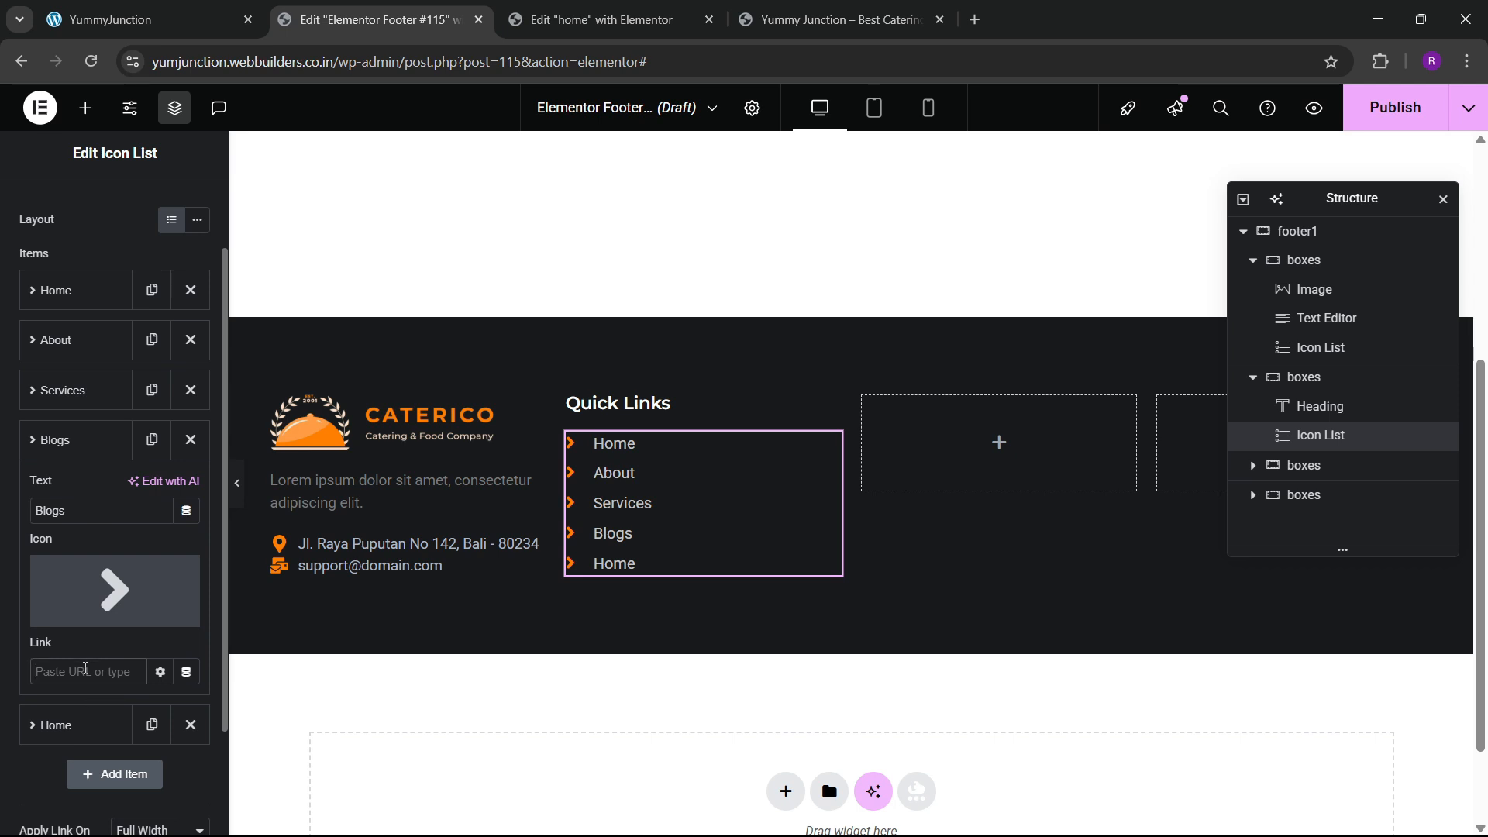
{"action": "type", "text": "home"}
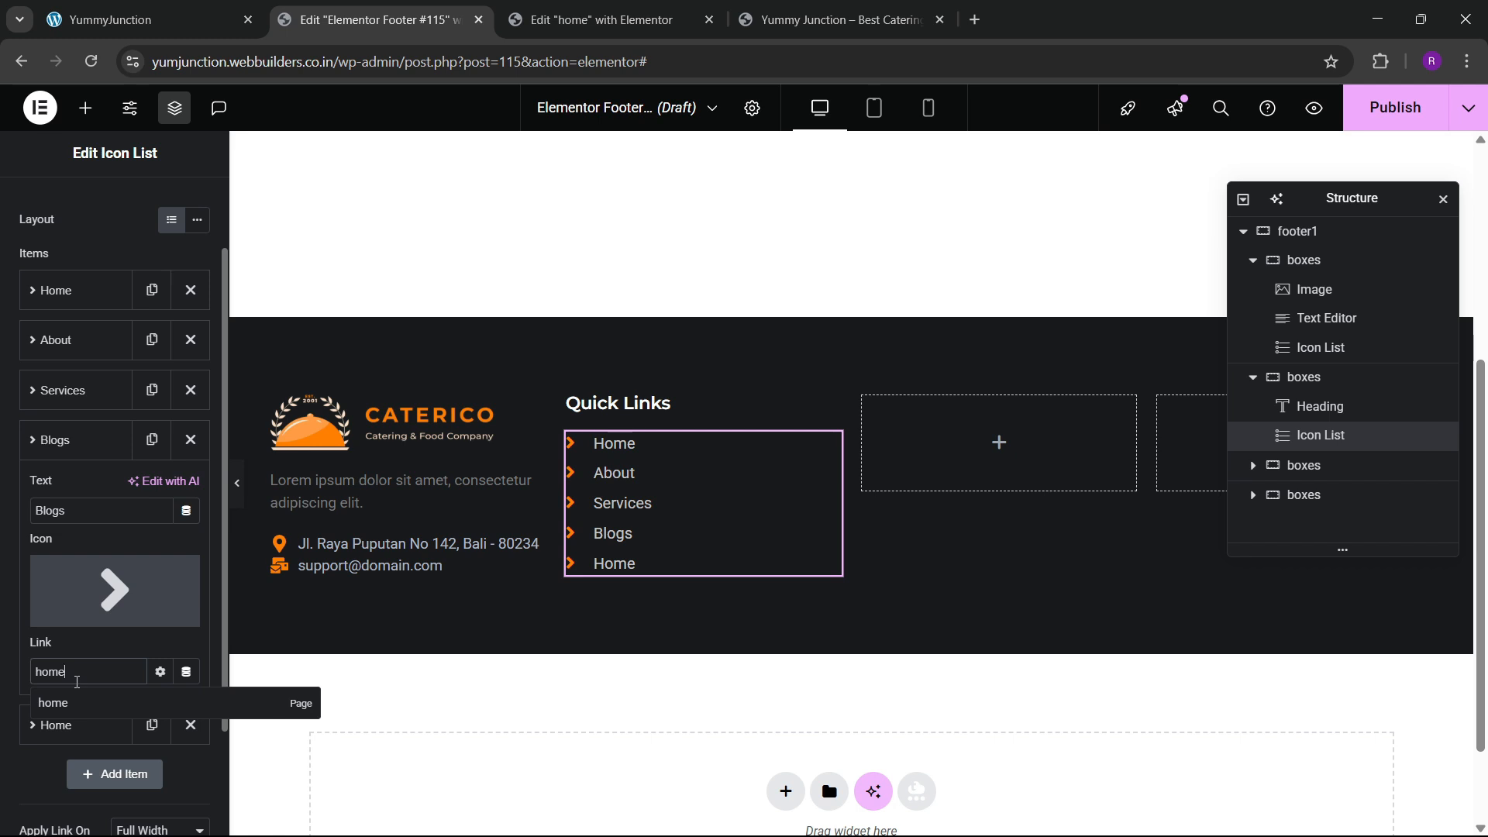
{"action": "key", "text": "BackSpace"}
{"action": "key", "text": "BackSpace"}
{"action": "key", "text": "BackSpace"}
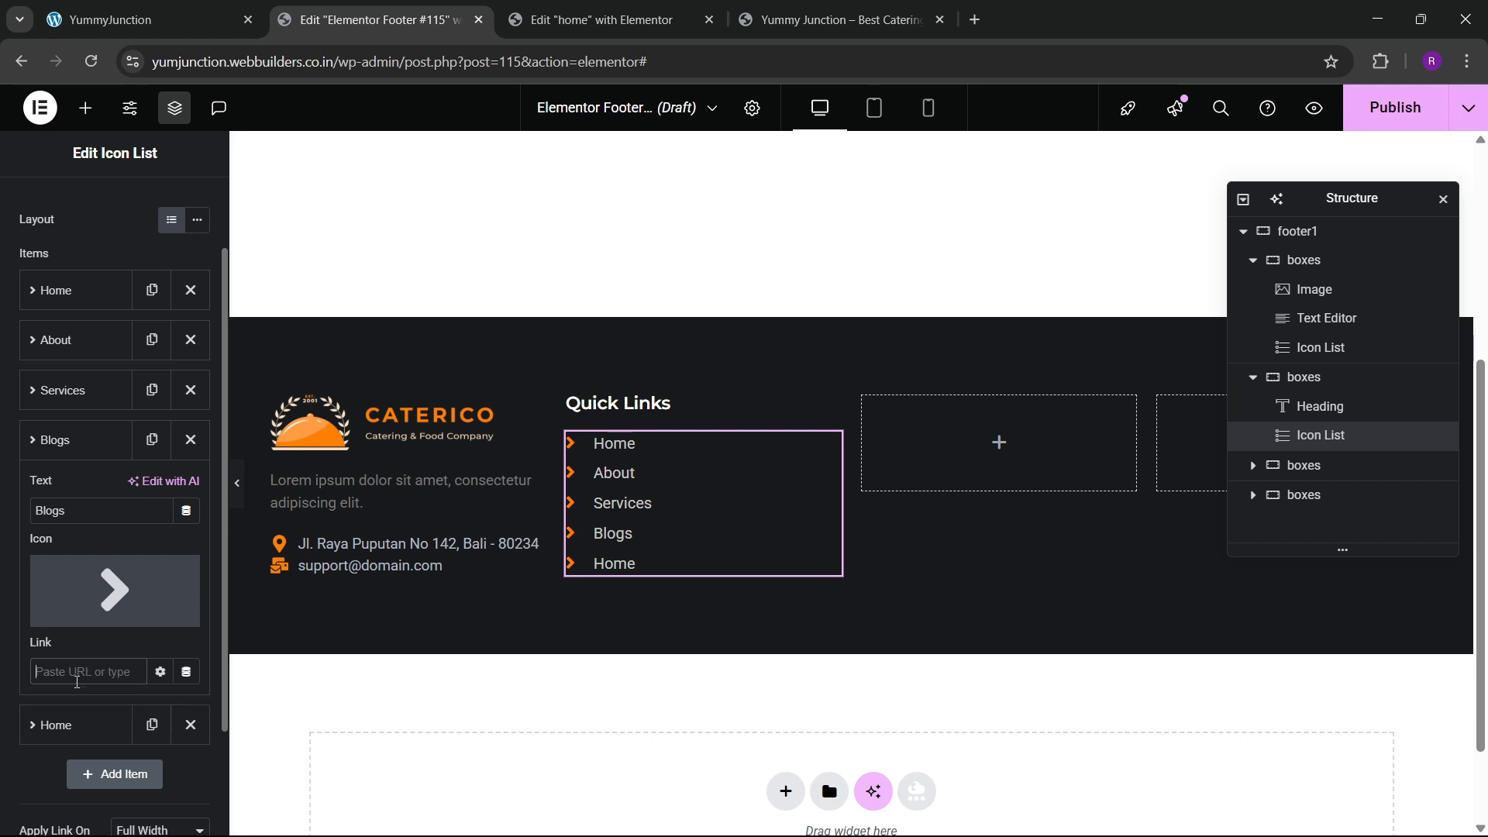
Check the reference site's footer and set the Quick Links list's icon gap to 0 px
{"action": "left_click", "coordinate": [193, 7]}
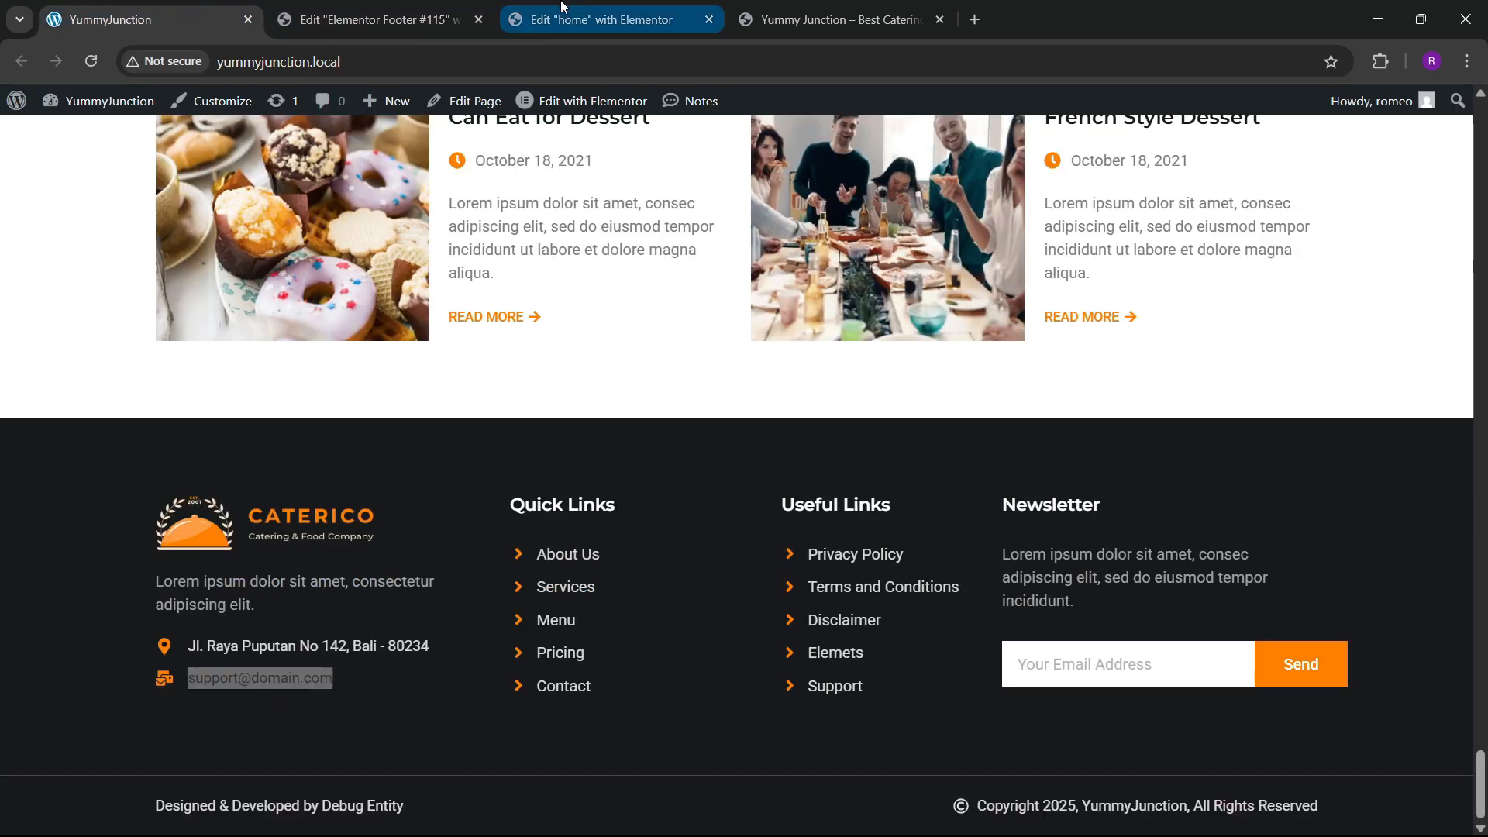
{"action": "left_click", "coordinate": [593, 17]}
{"action": "left_click", "coordinate": [365, 6]}
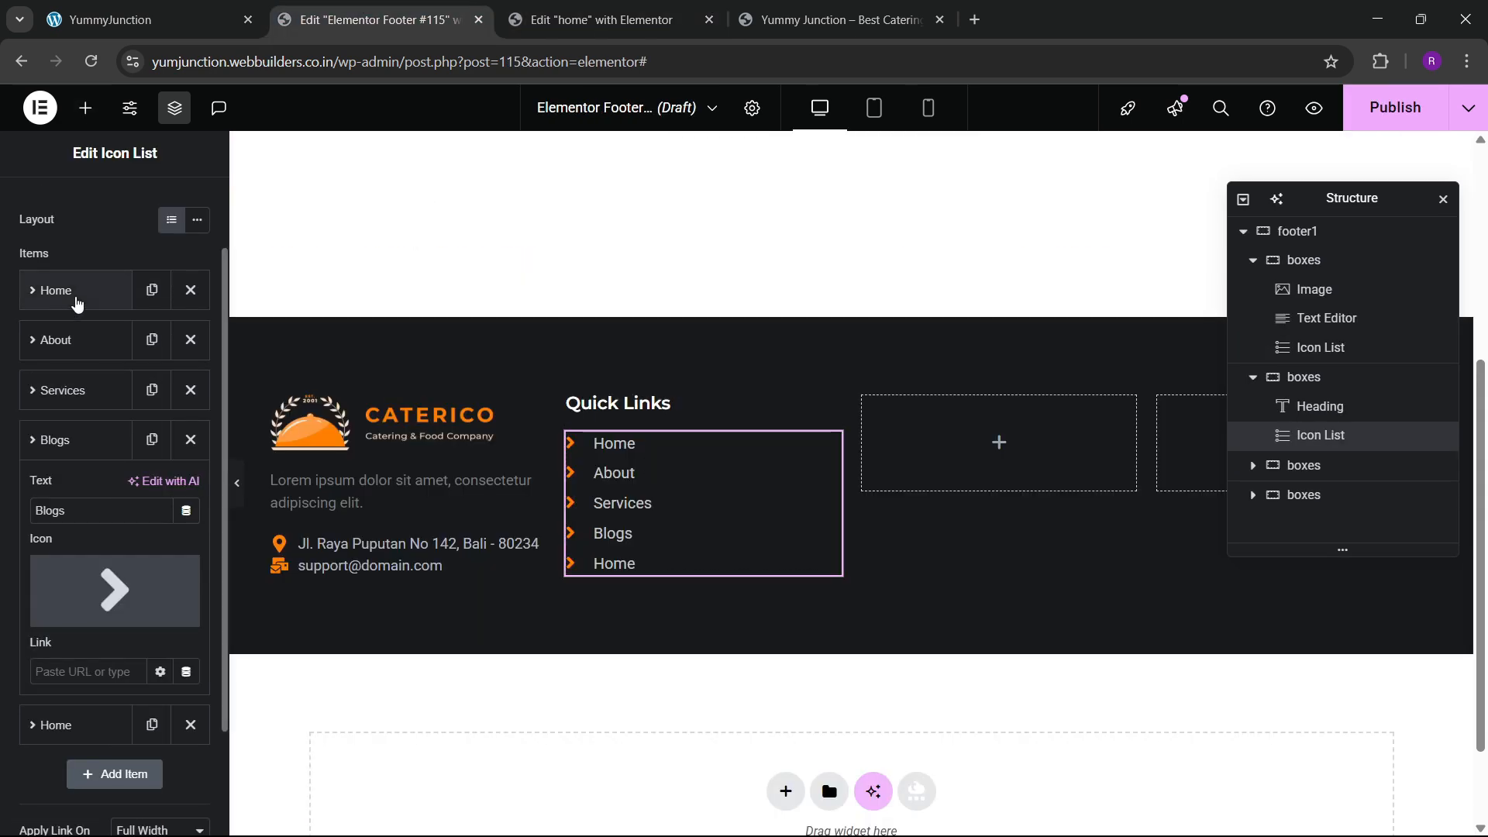
{"action": "scroll", "coordinate": [77, 296], "scroll_direction": "up", "scroll_amount": 2}
{"action": "left_click", "coordinate": [110, 206]}
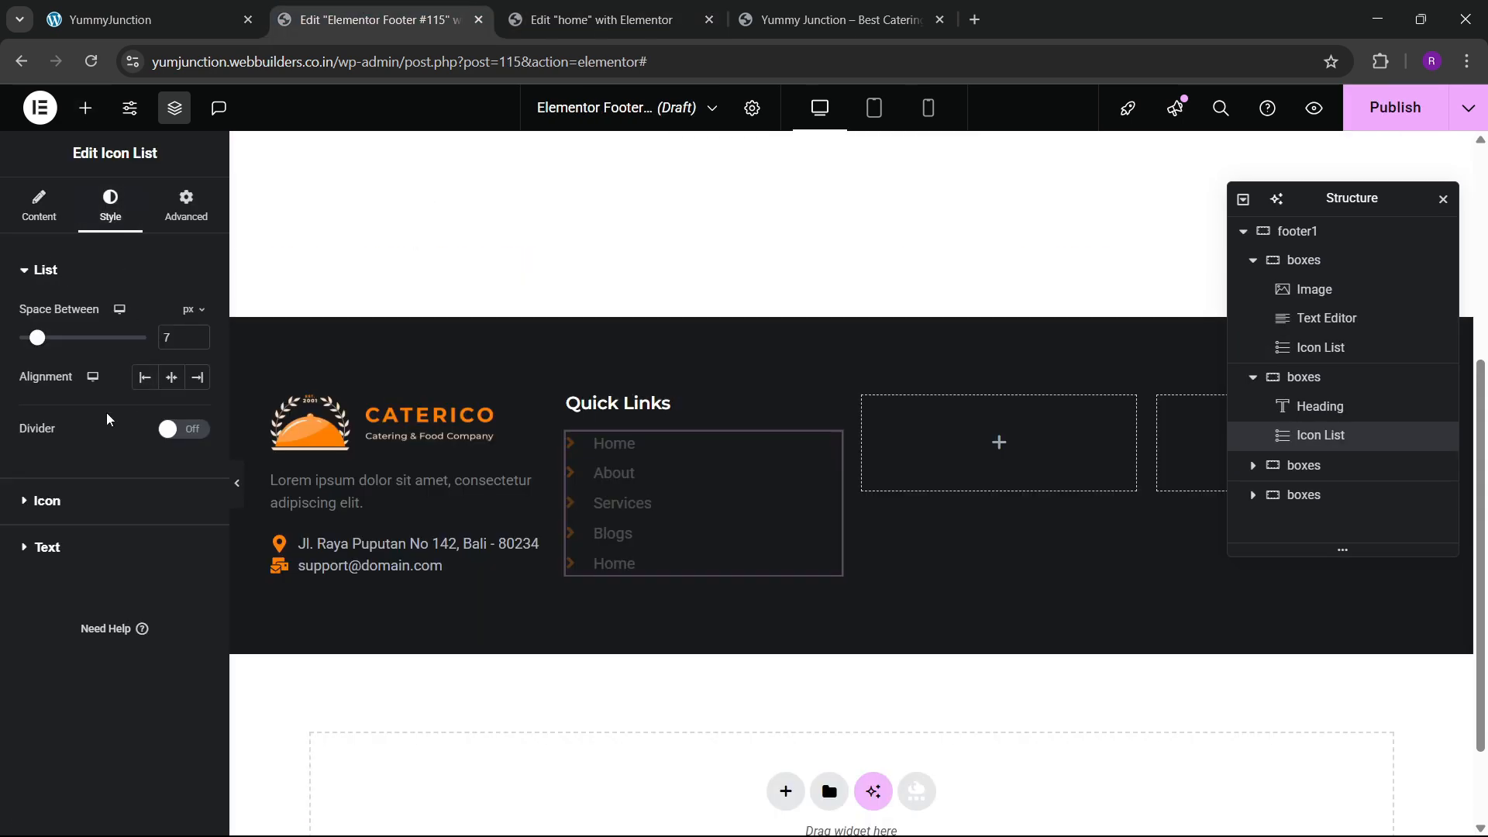
{"action": "left_click", "coordinate": [200, 341]}
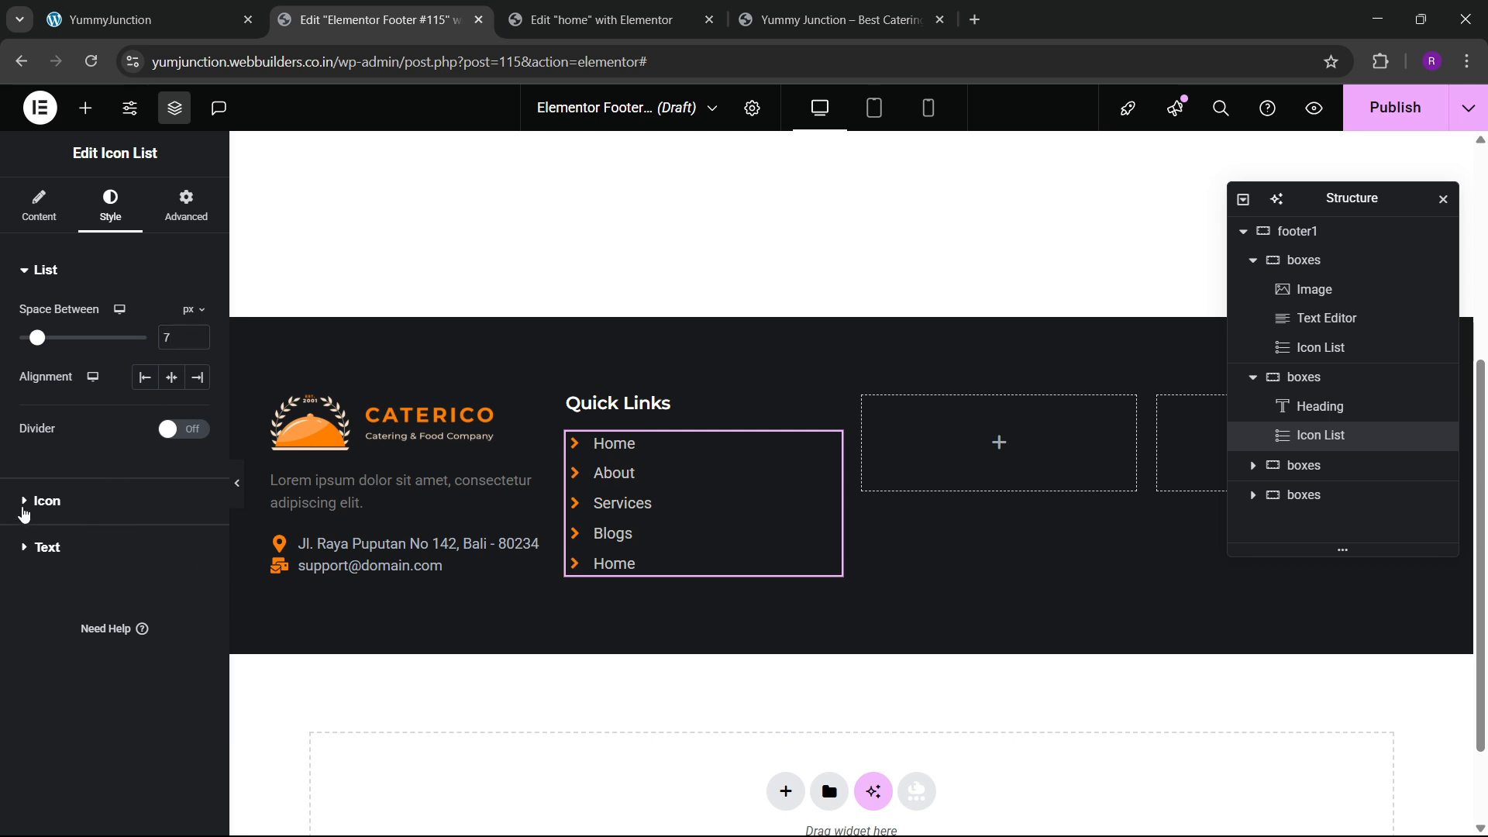
{"action": "left_click", "coordinate": [24, 512]}
{"action": "left_click", "coordinate": [197, 536]}
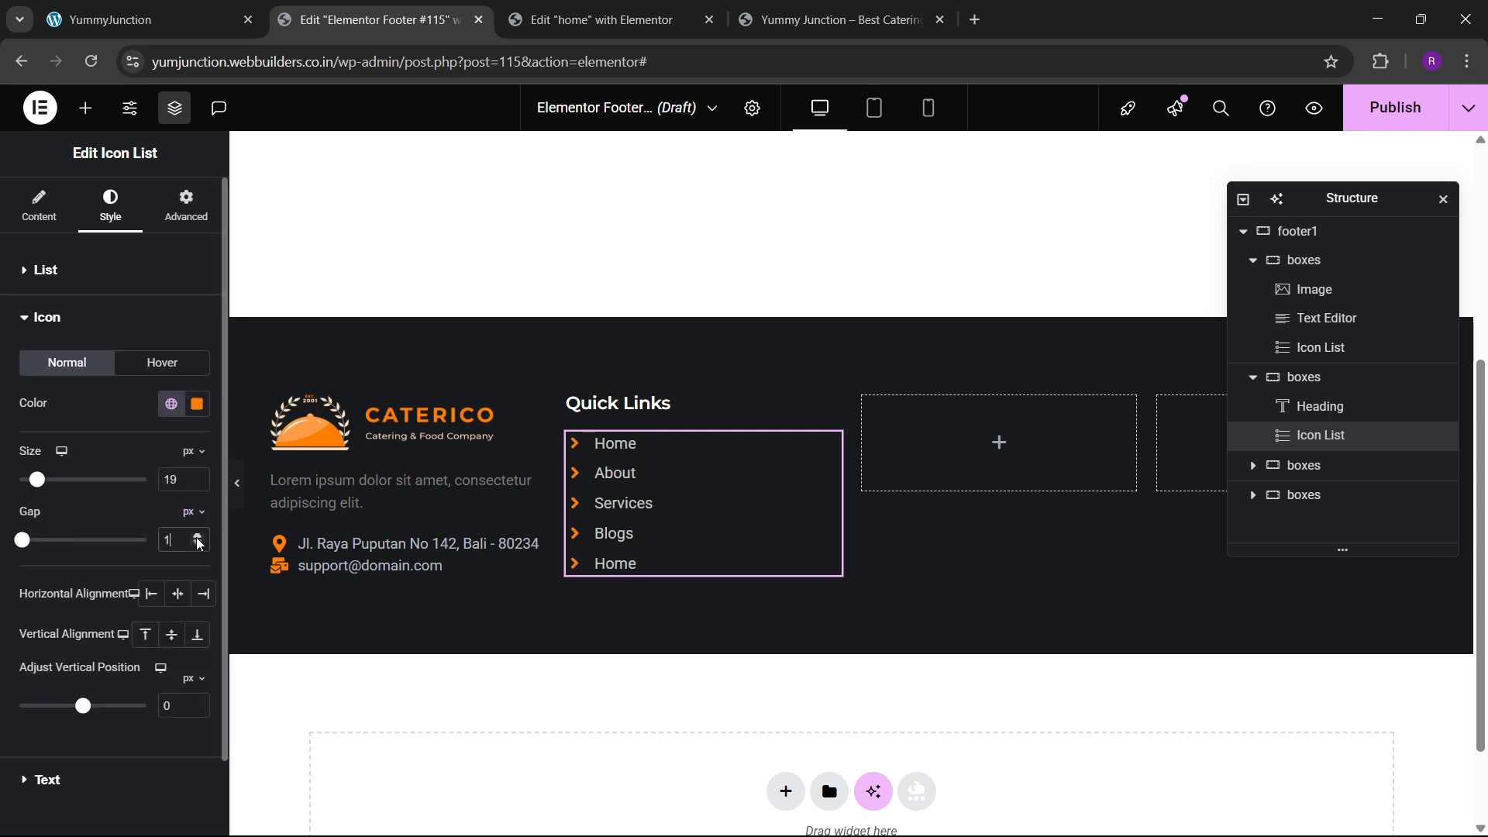
{"action": "left_click", "coordinate": [199, 544]}
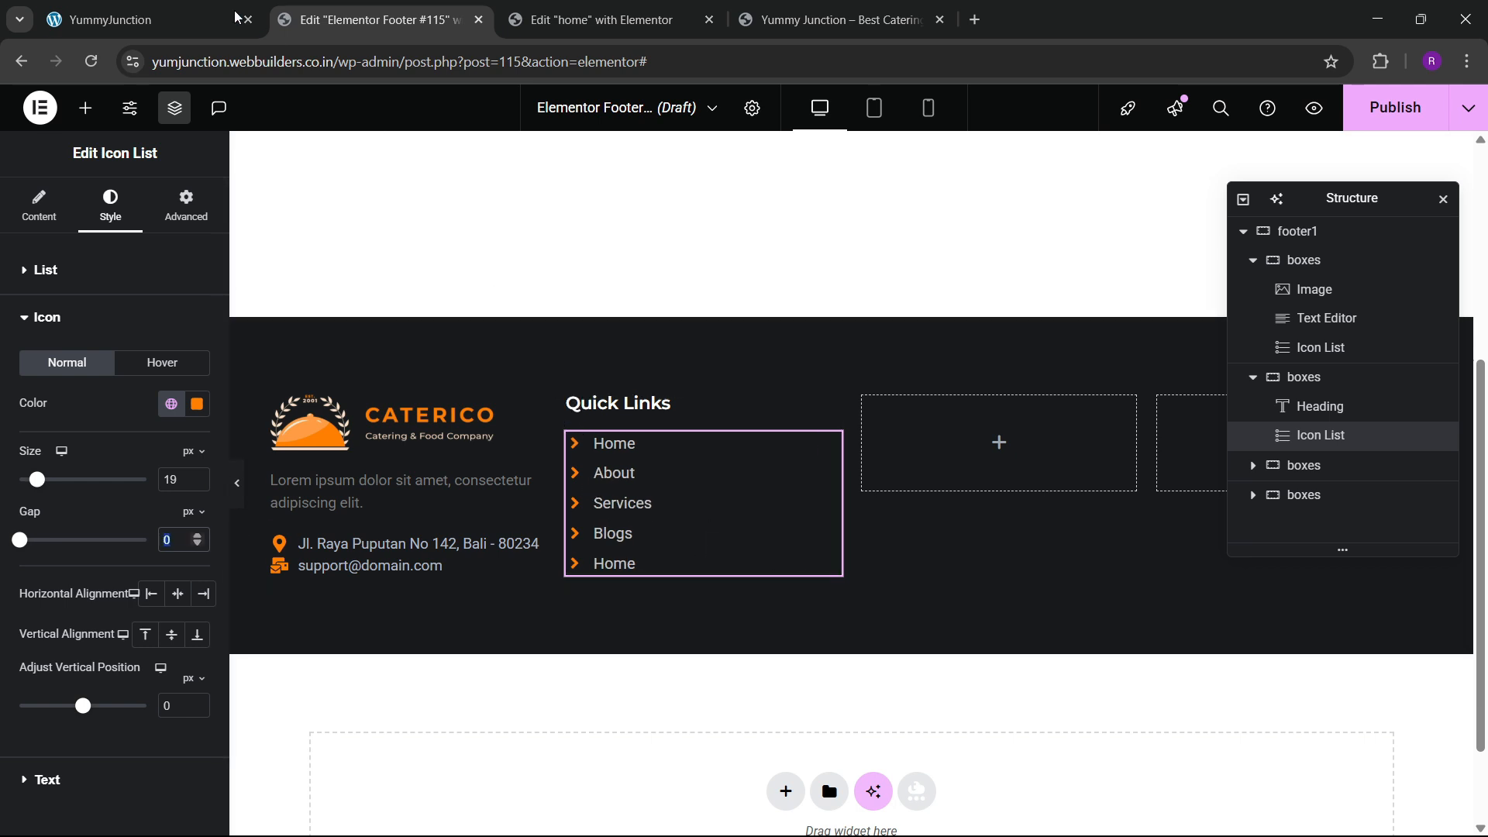
Lay out the Quick Links container as a column with centered justification, start-aligned items and 30 px gaps
{"action": "left_click", "coordinate": [147, 19]}
{"action": "left_click", "coordinate": [610, 10]}
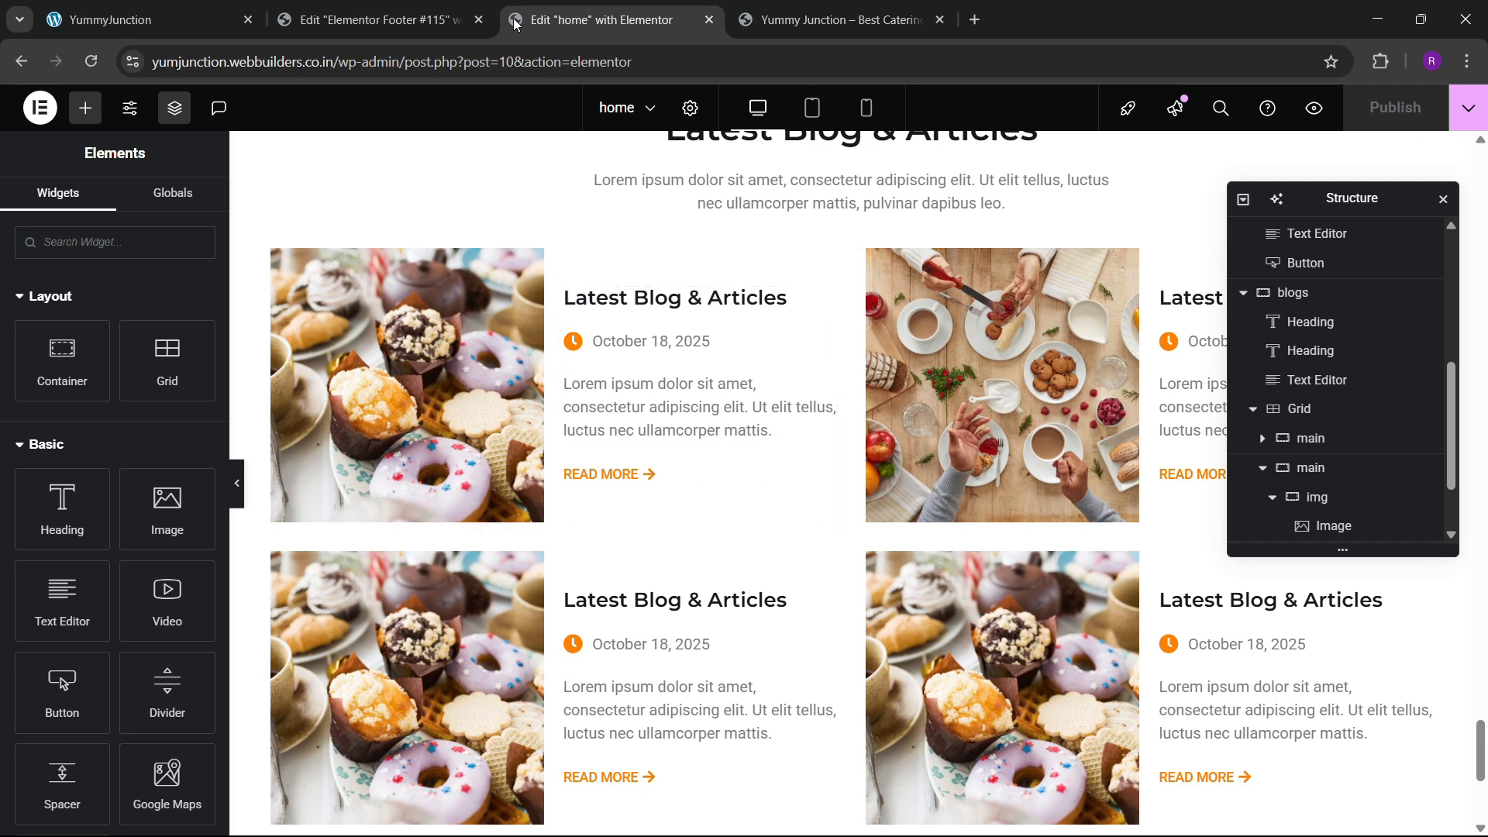
{"action": "left_click", "coordinate": [372, 20]}
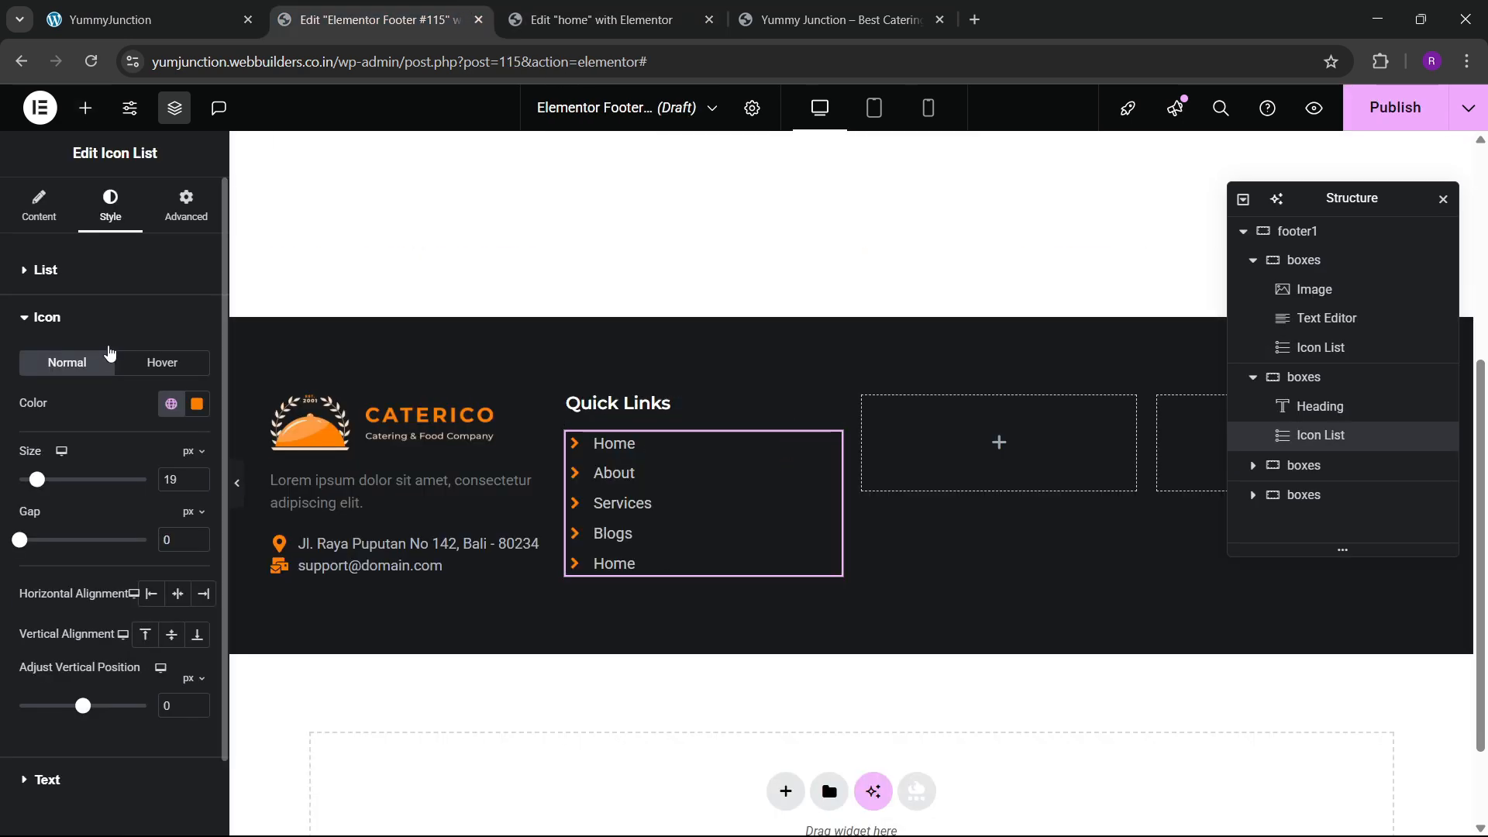
{"action": "left_click", "coordinate": [577, 407]}
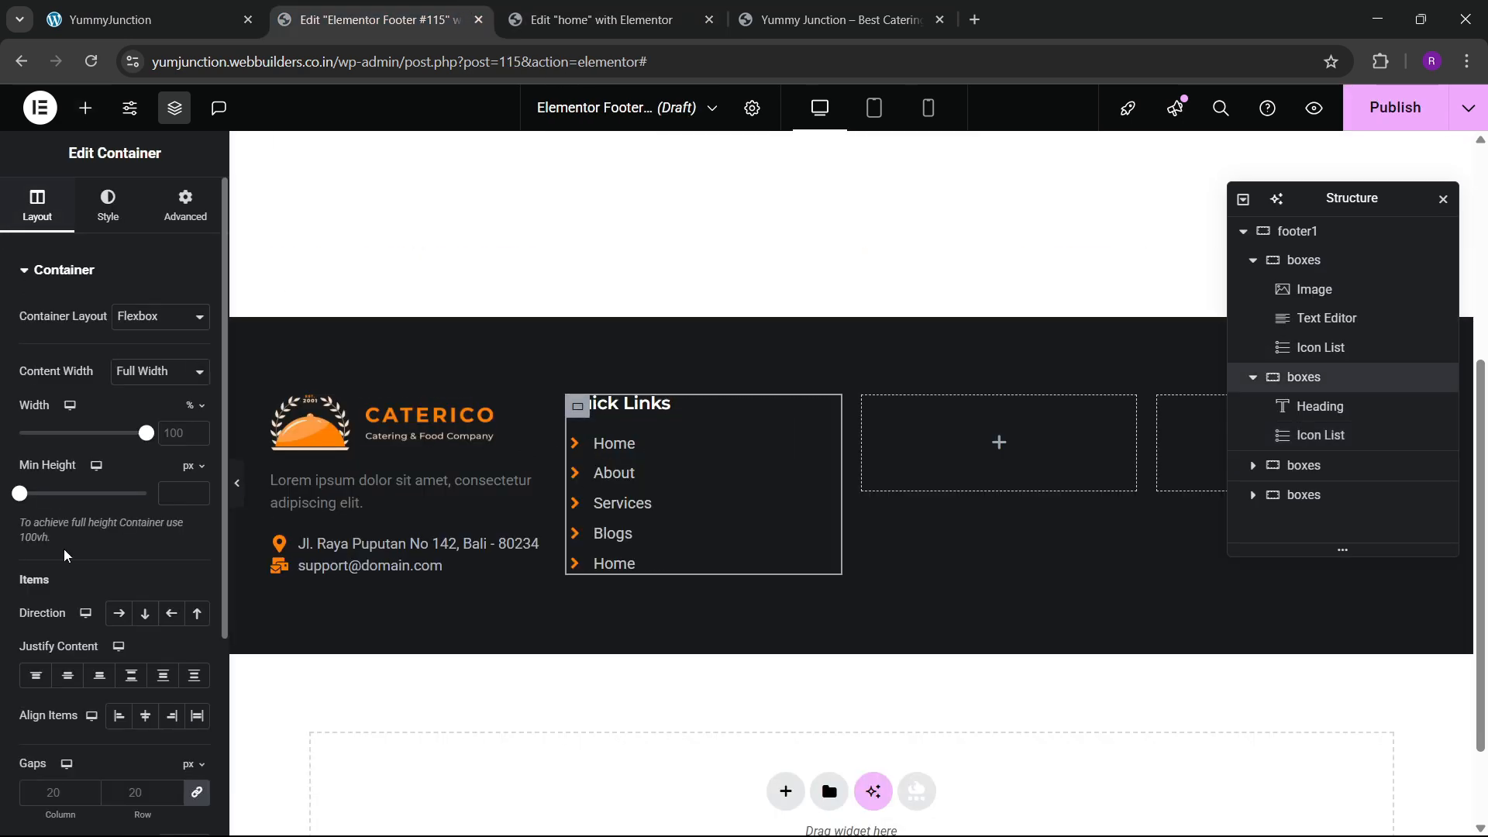
{"action": "scroll", "coordinate": [108, 480], "scroll_direction": "down", "scroll_amount": 1}
{"action": "left_click", "coordinate": [145, 516]}
{"action": "left_click", "coordinate": [83, 584]}
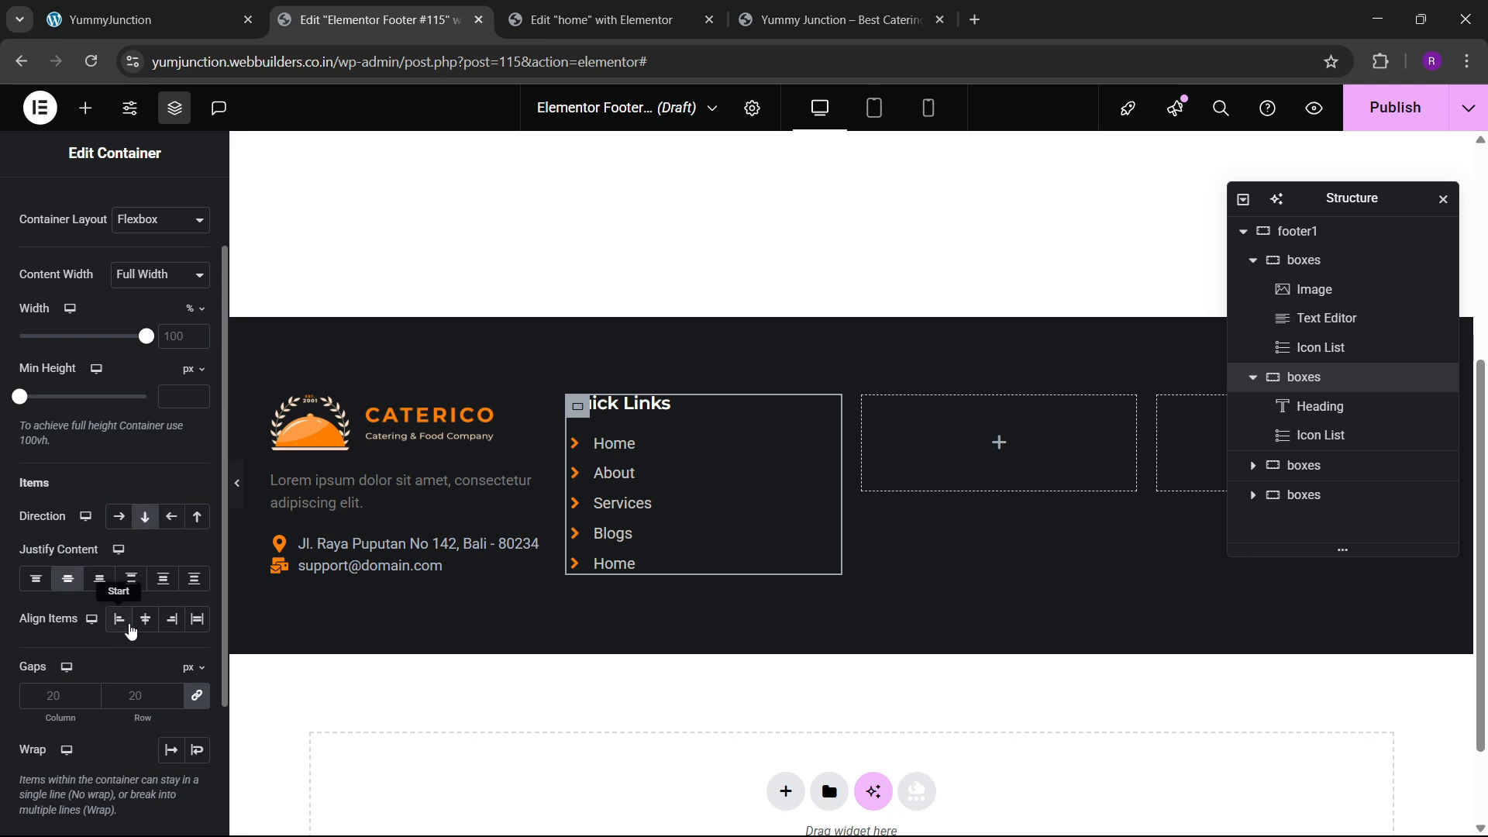
{"action": "left_click", "coordinate": [145, 618]}
{"action": "left_click", "coordinate": [119, 619]}
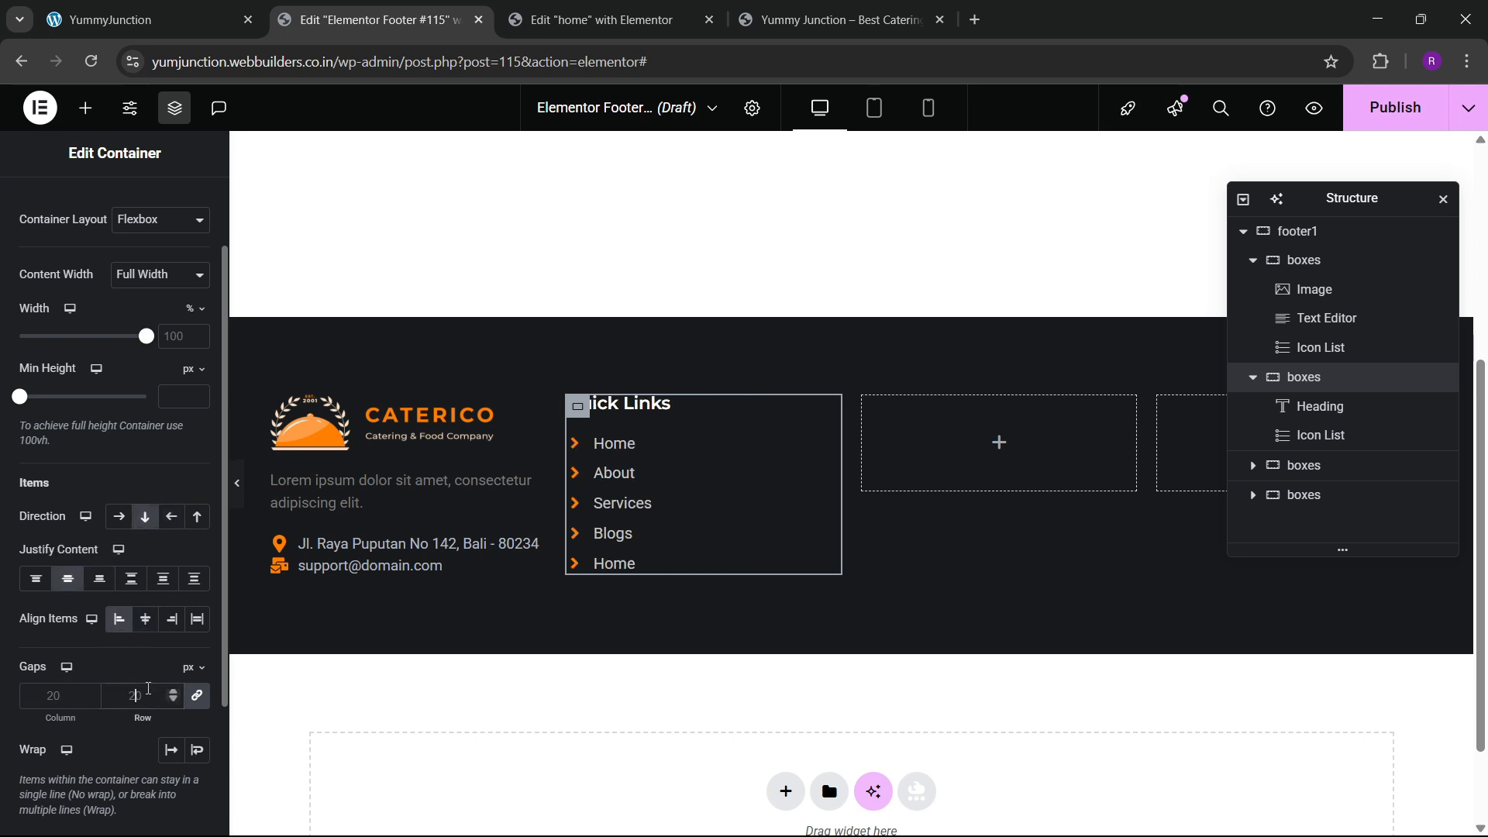
{"action": "left_click", "coordinate": [149, 695]}
{"action": "type", "text": "30"}
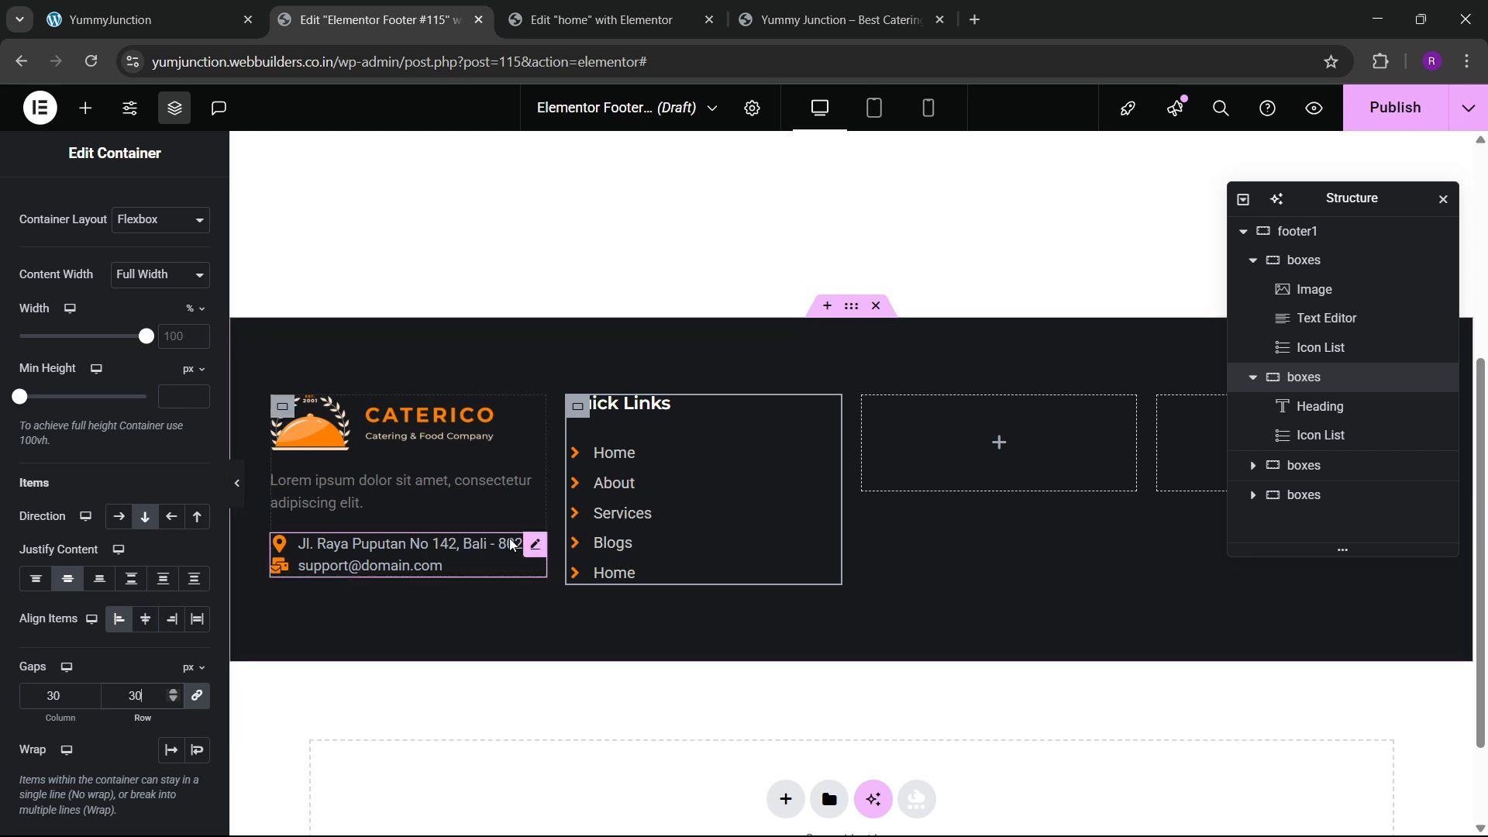
Copy the contact list's text color #B2B8C0 and apply it to the description text below the footer logo
{"action": "left_click", "coordinate": [527, 546]}
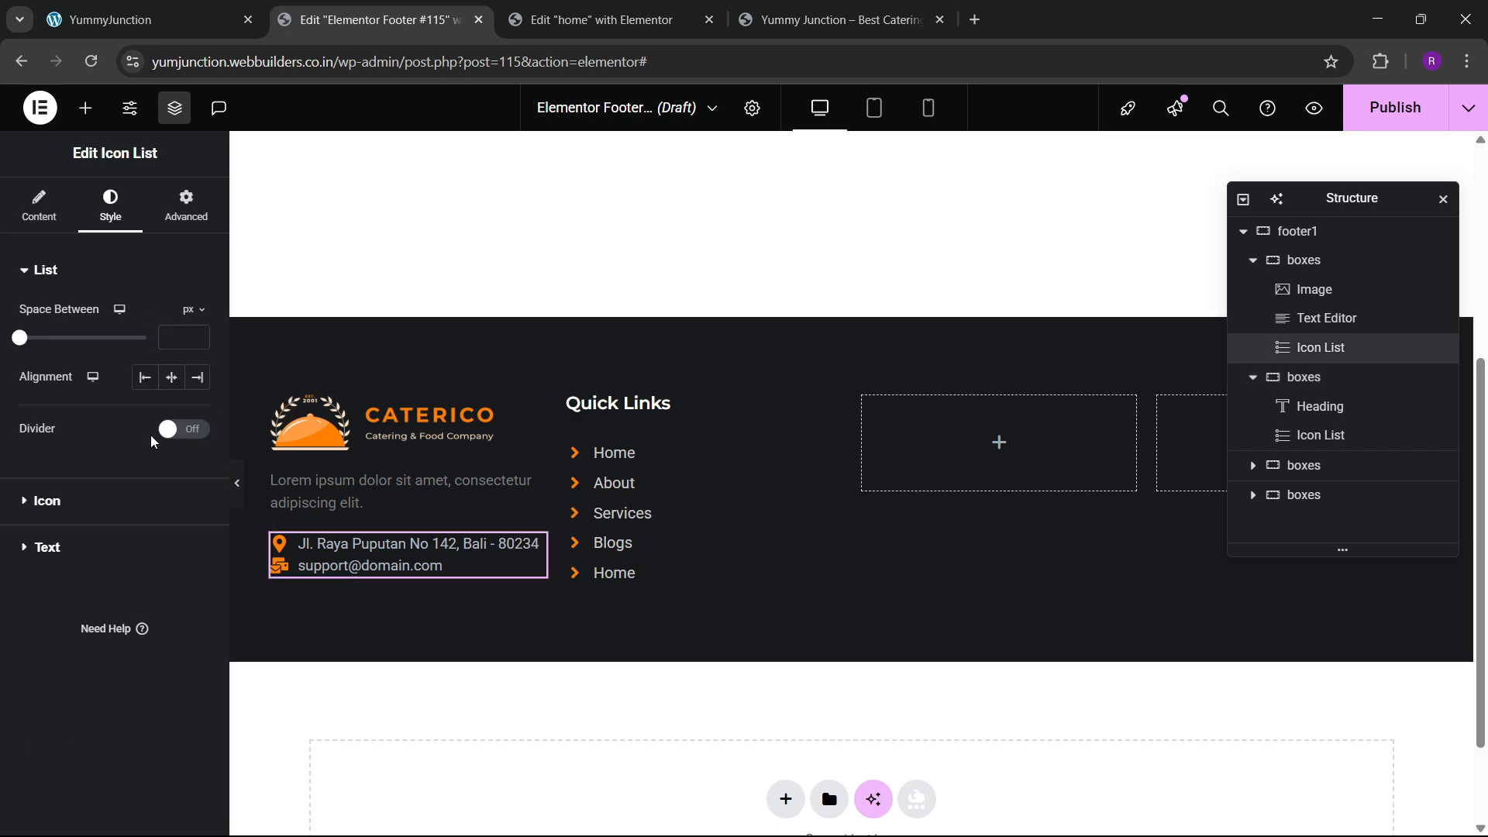
{"action": "left_click", "coordinate": [82, 557]}
{"action": "left_click", "coordinate": [197, 531]}
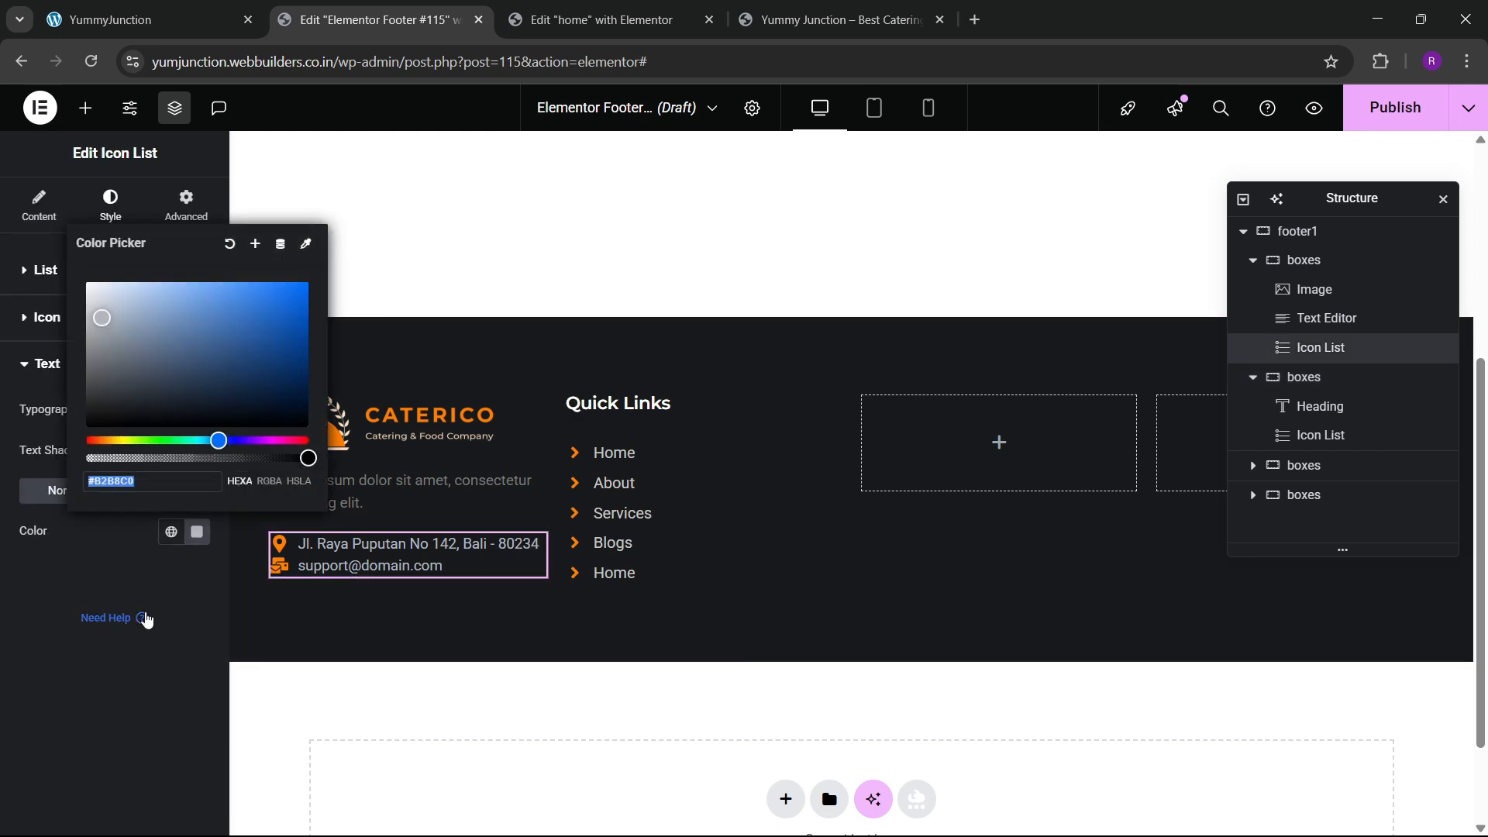
{"action": "left_click", "coordinate": [106, 644]}
{"action": "left_click", "coordinate": [403, 492]}
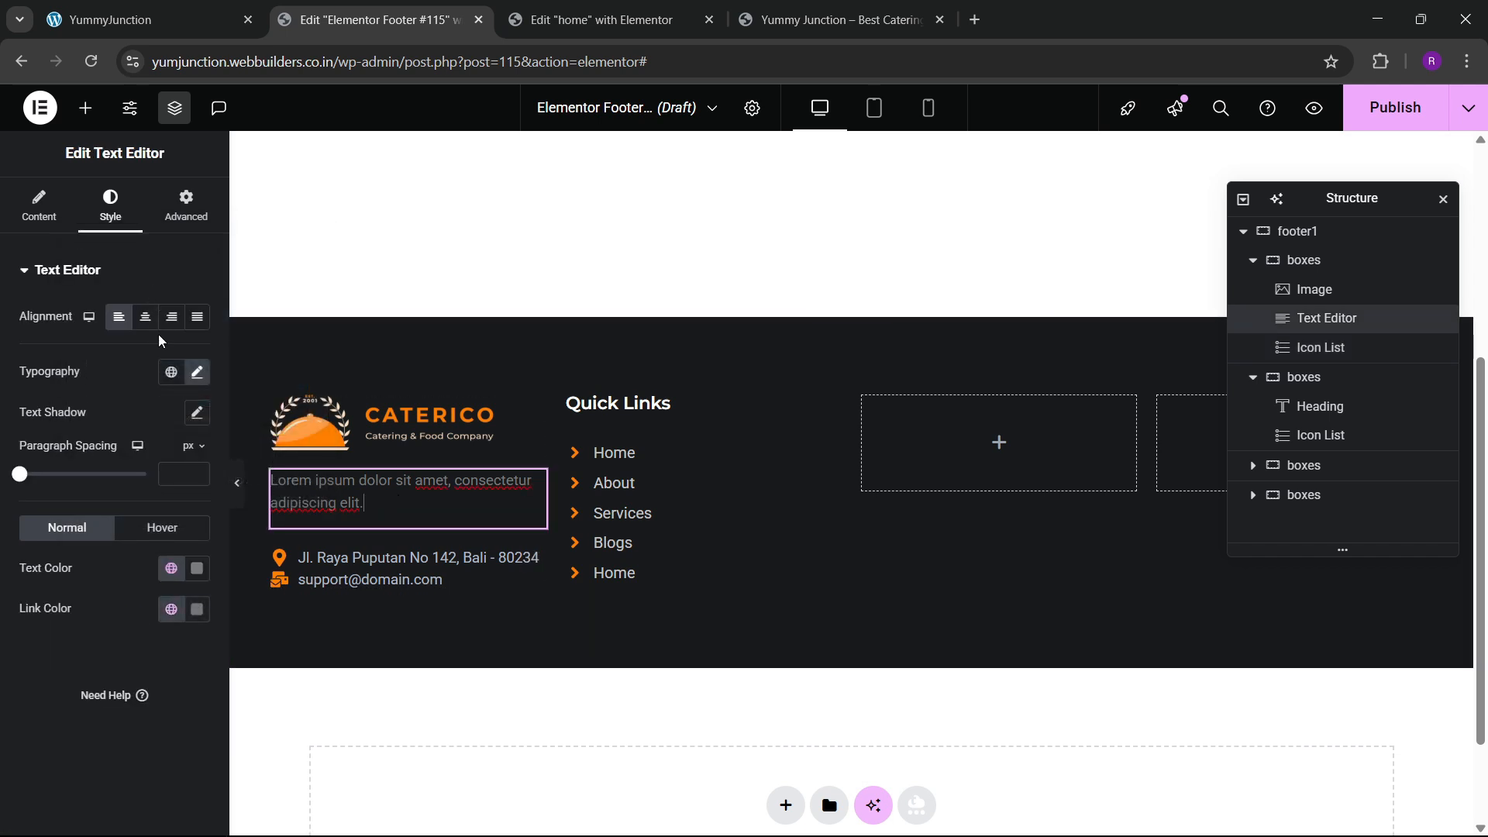
{"action": "left_click", "coordinate": [198, 573]}
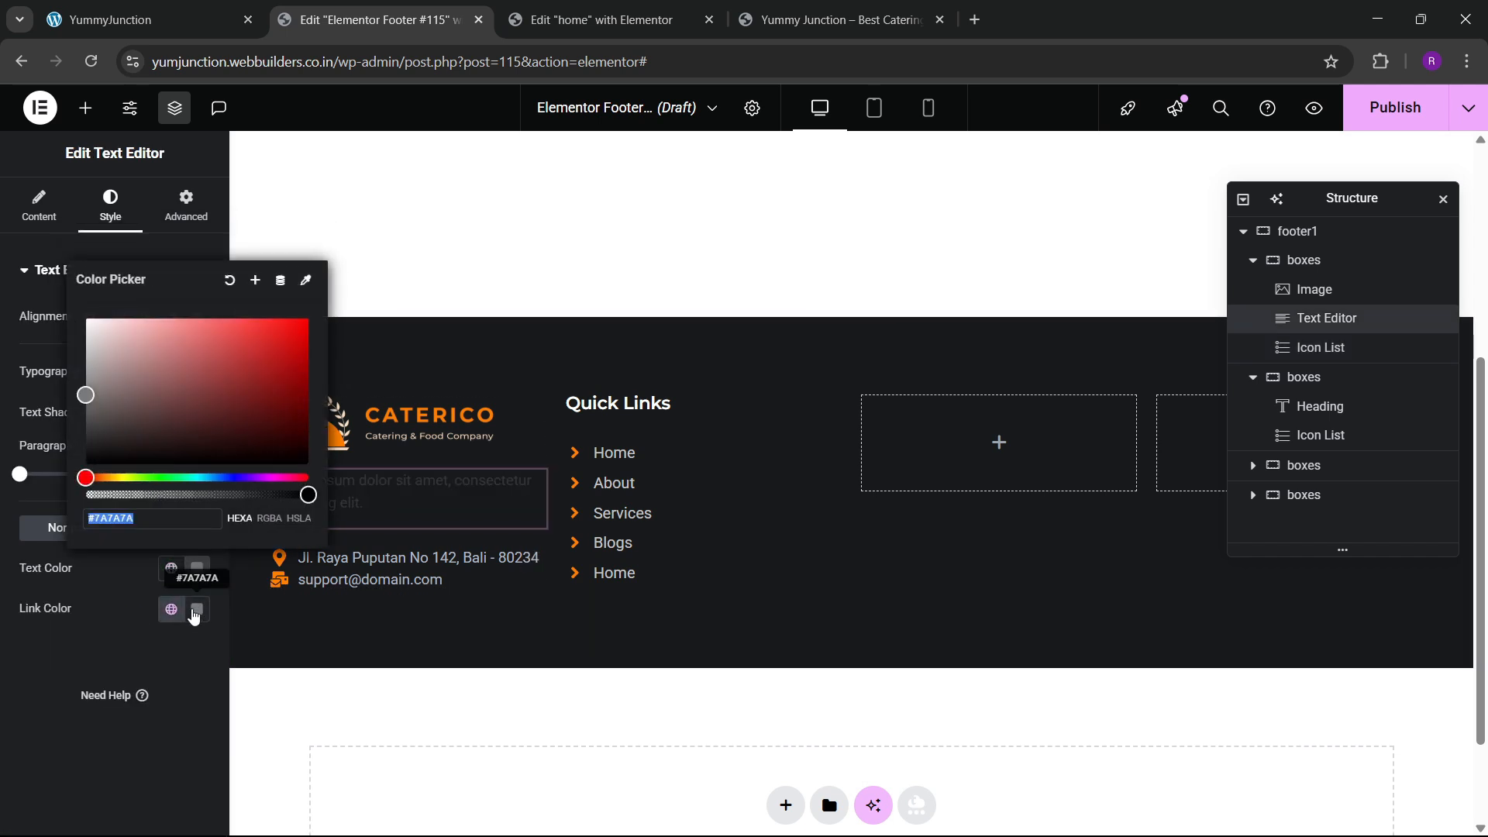
{"action": "left_click", "coordinate": [124, 657]}
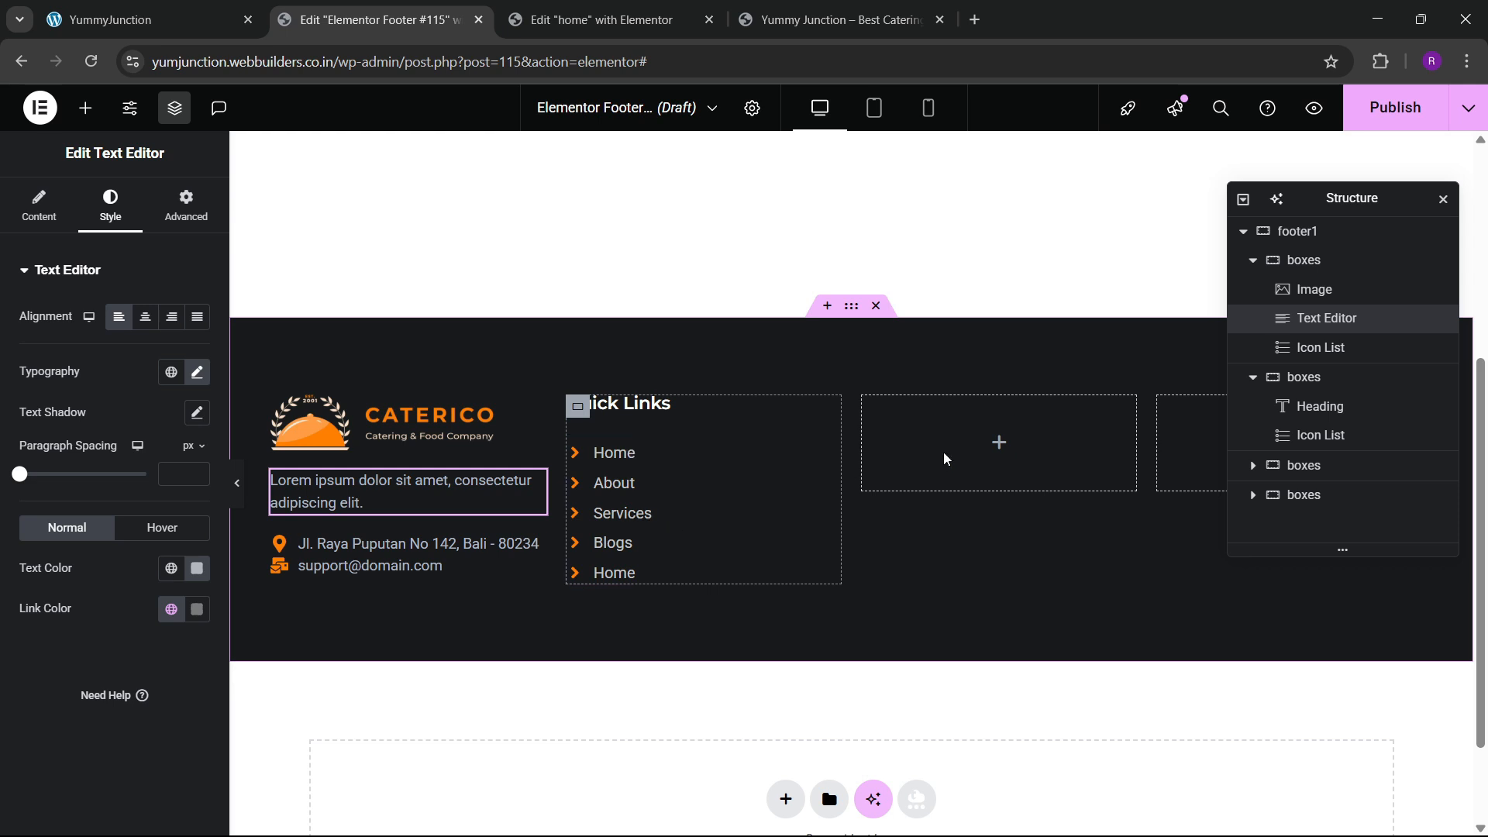
Delete the two empty boxes containers from the footer
{"action": "left_click", "coordinate": [1253, 261]}
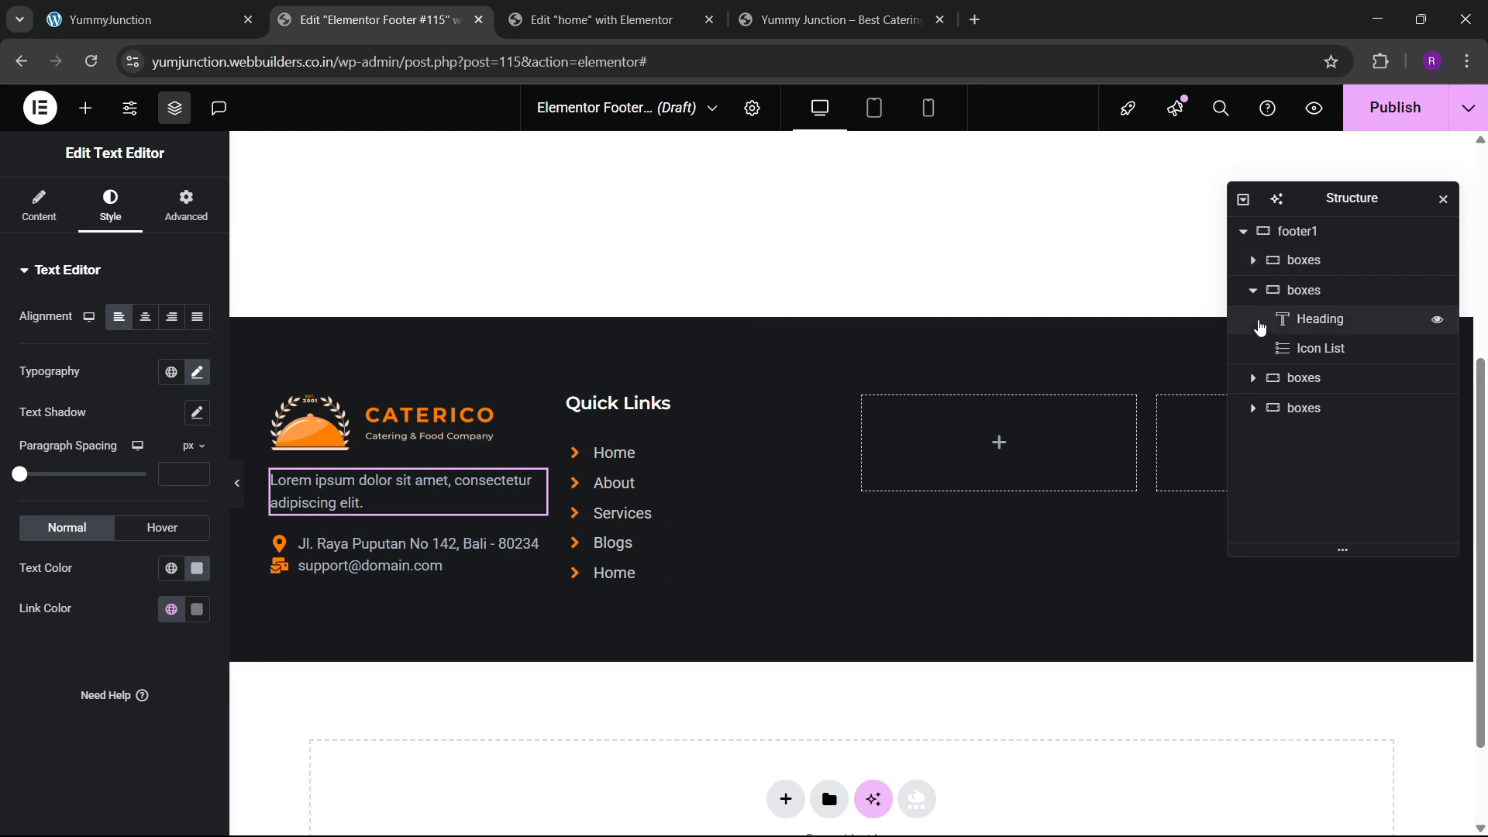
{"action": "left_click", "coordinate": [1254, 289]}
{"action": "left_click", "coordinate": [1294, 320]}
{"action": "right_click", "coordinate": [1293, 320]}
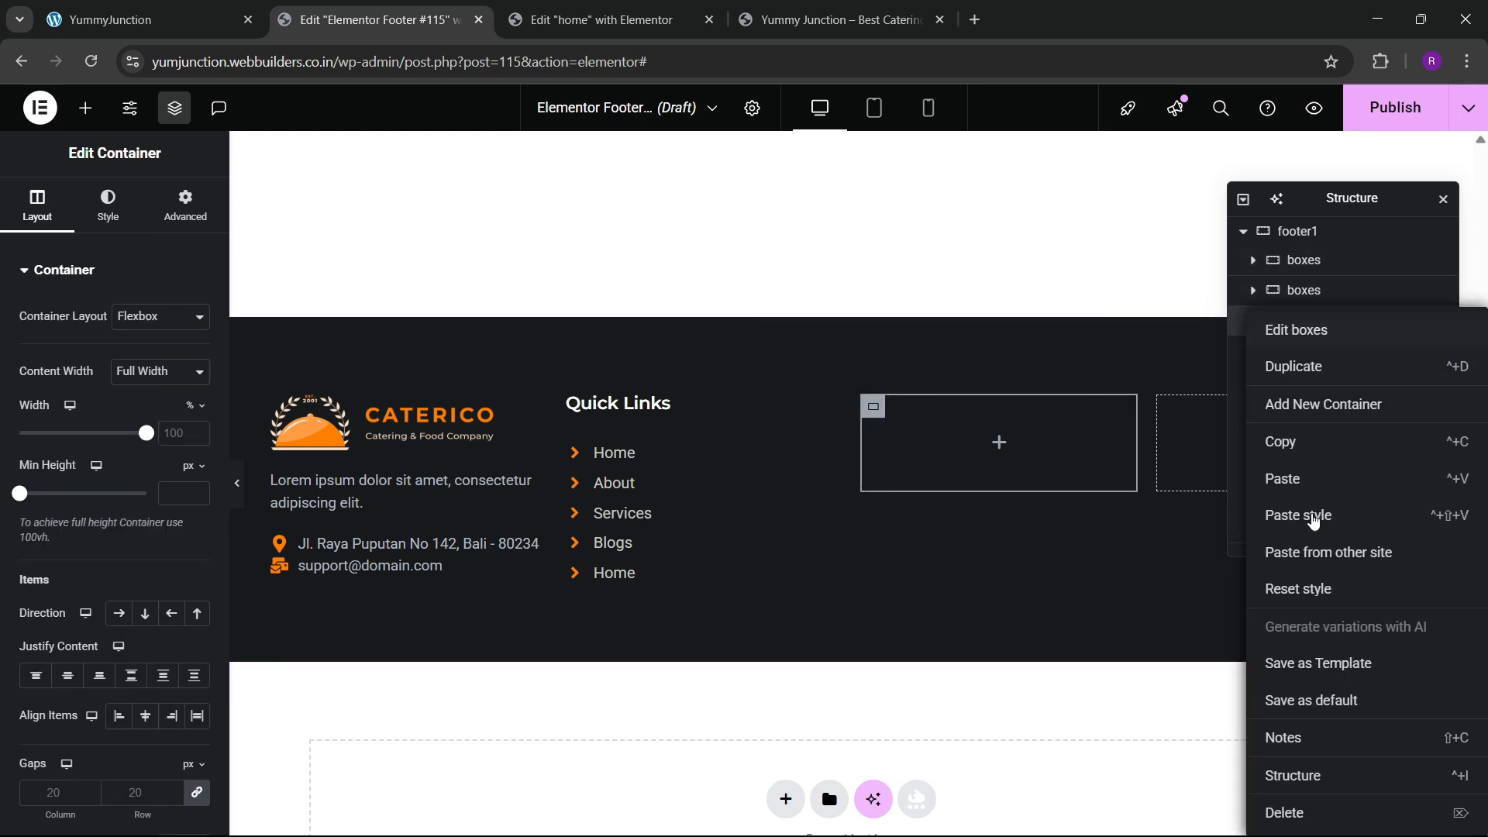
{"action": "left_click", "coordinate": [1284, 811]}
{"action": "right_click", "coordinate": [1295, 326]}
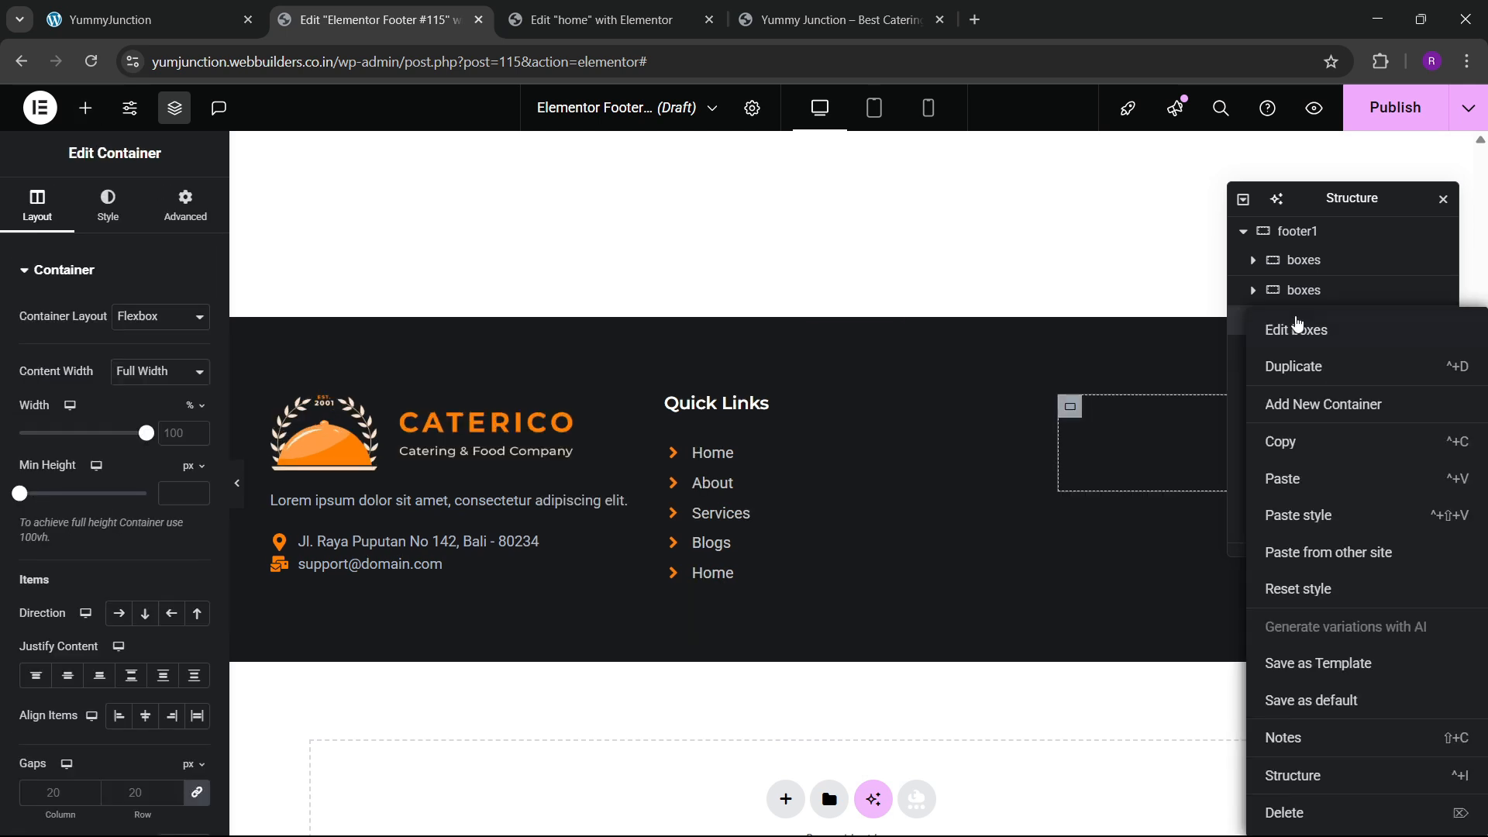
{"action": "left_click", "coordinate": [1284, 812]}
Duplicate the Quick Links container twice so the footer has four columns
{"action": "right_click", "coordinate": [1296, 290]}
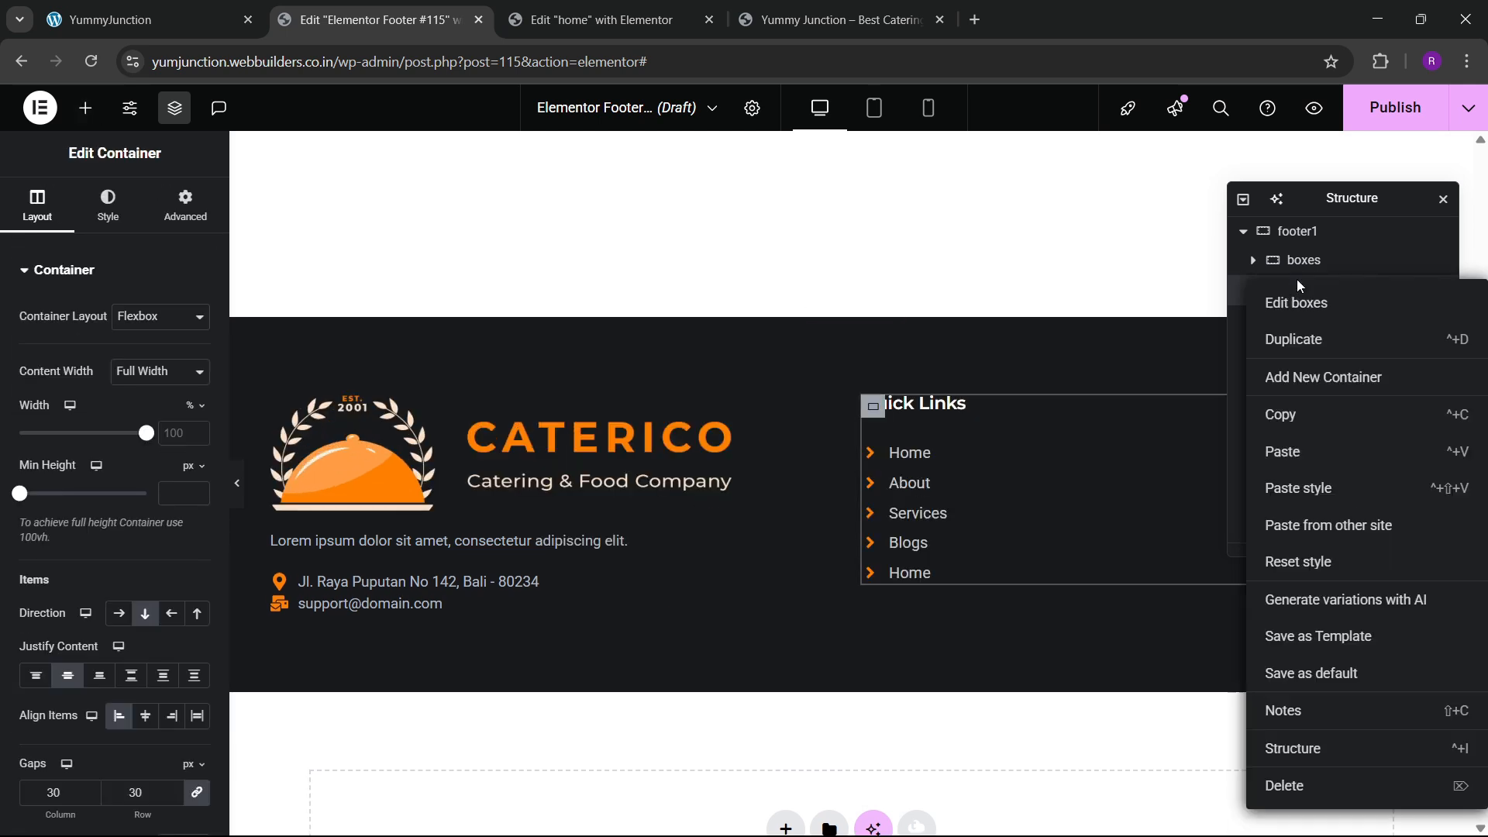
{"action": "left_click", "coordinate": [1316, 341]}
{"action": "right_click", "coordinate": [1317, 321]}
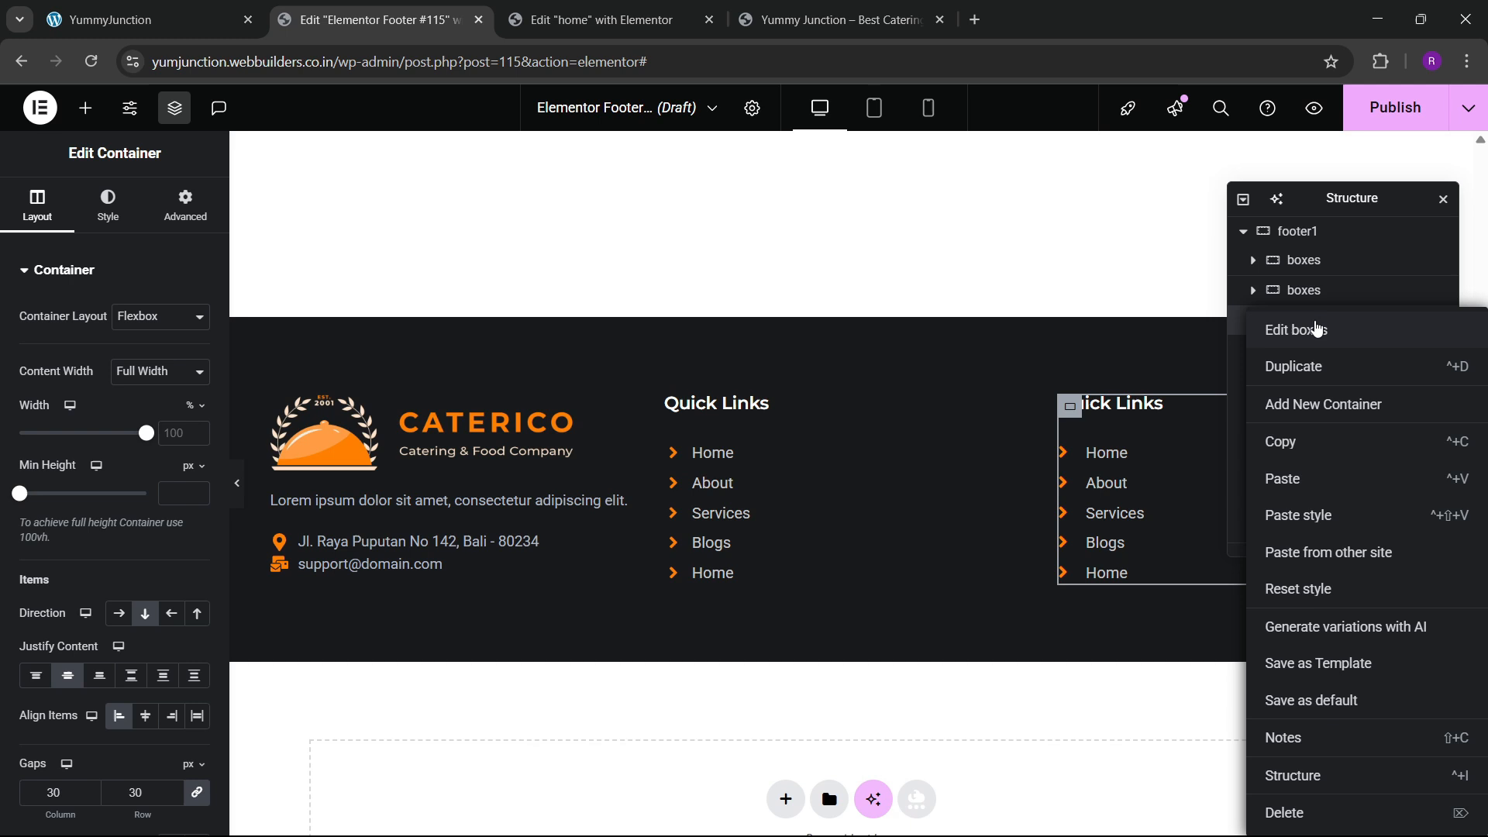
{"action": "left_click", "coordinate": [1310, 377]}
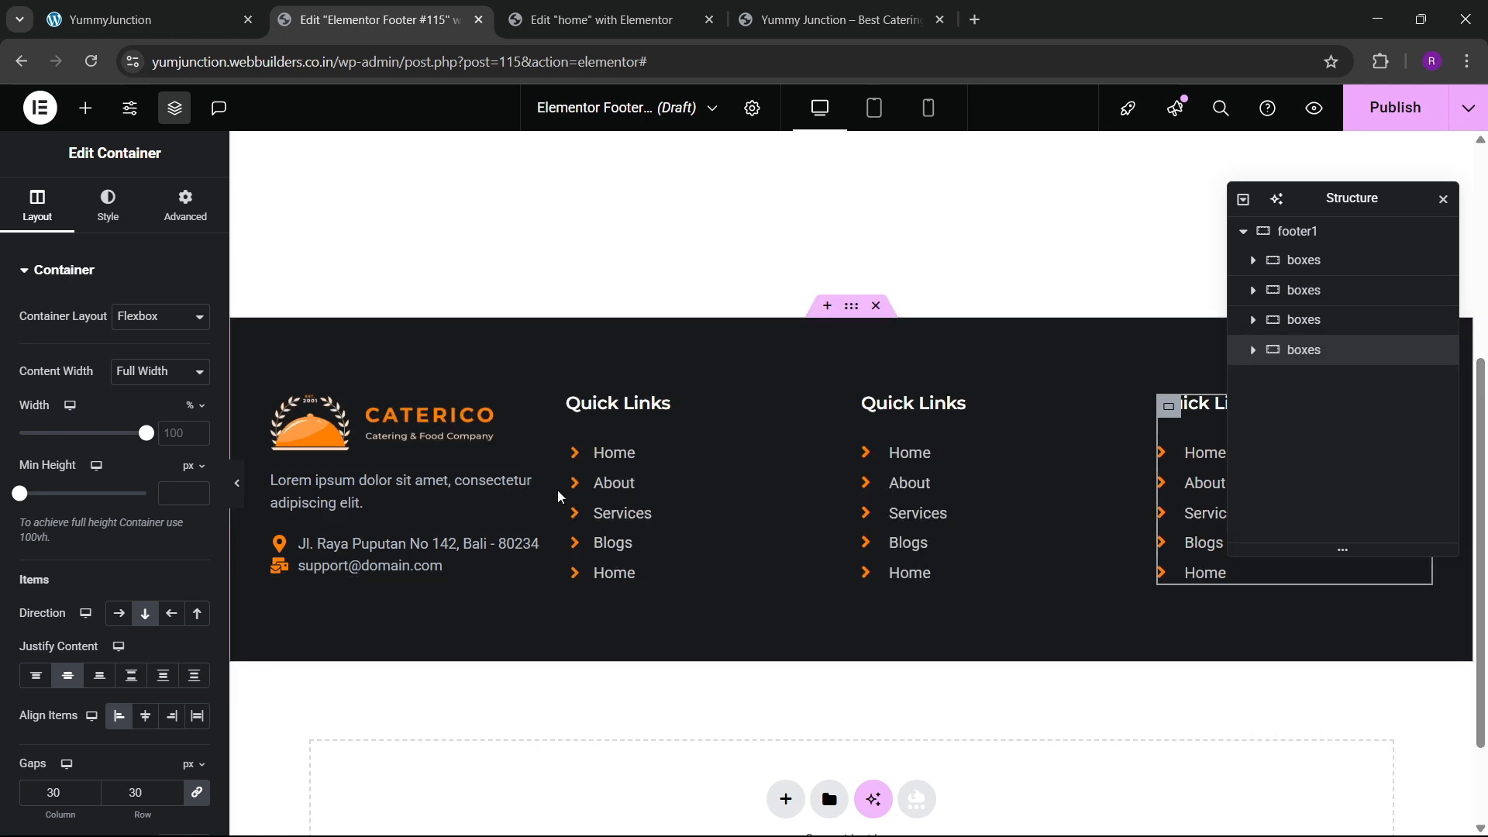
Set the main footer container's column and row gaps to 40 px
{"action": "left_click", "coordinate": [655, 385]}
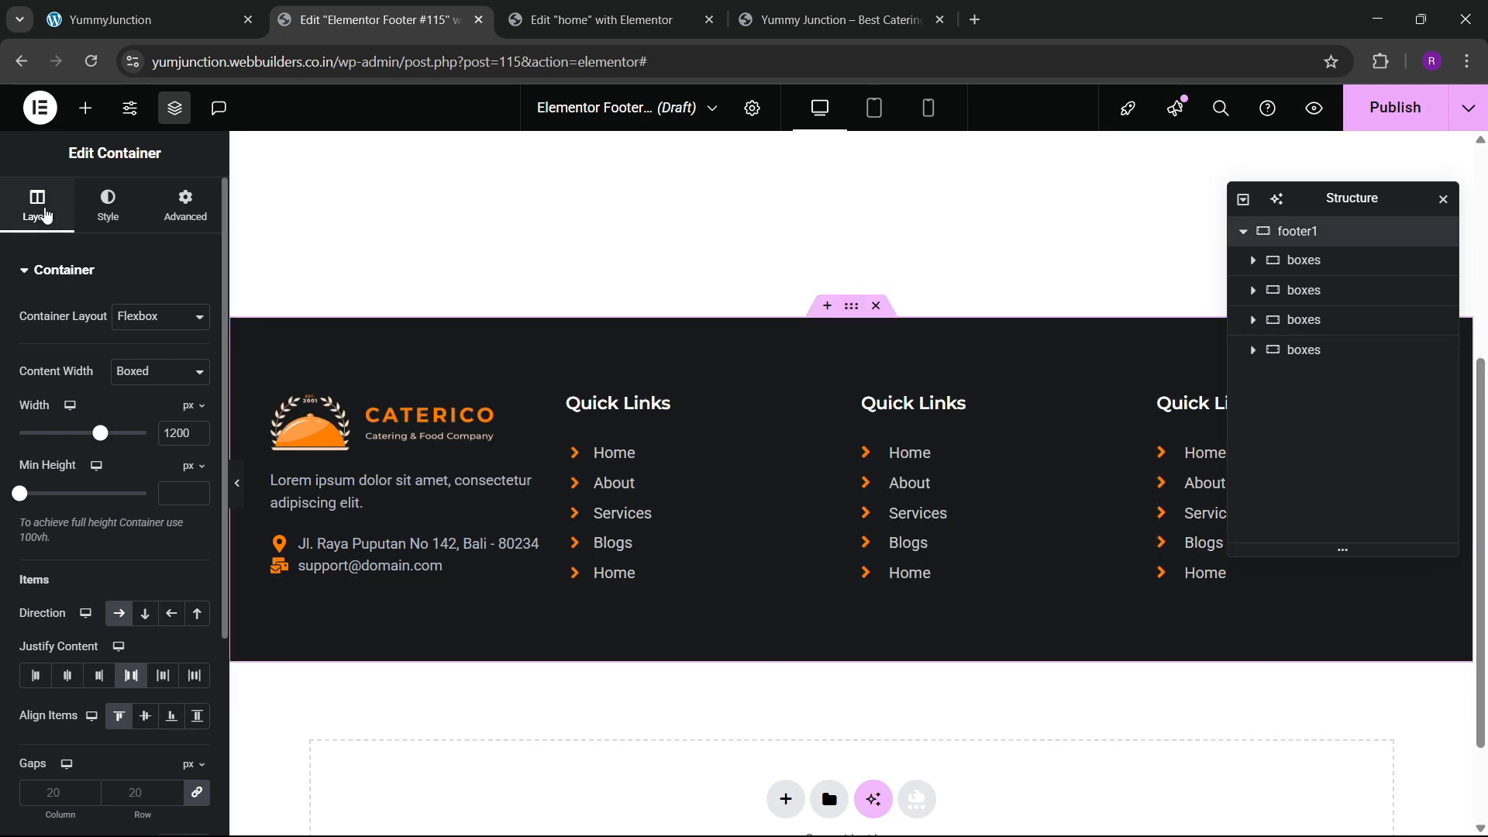
{"action": "scroll", "coordinate": [35, 471], "scroll_direction": "down", "scroll_amount": 3}
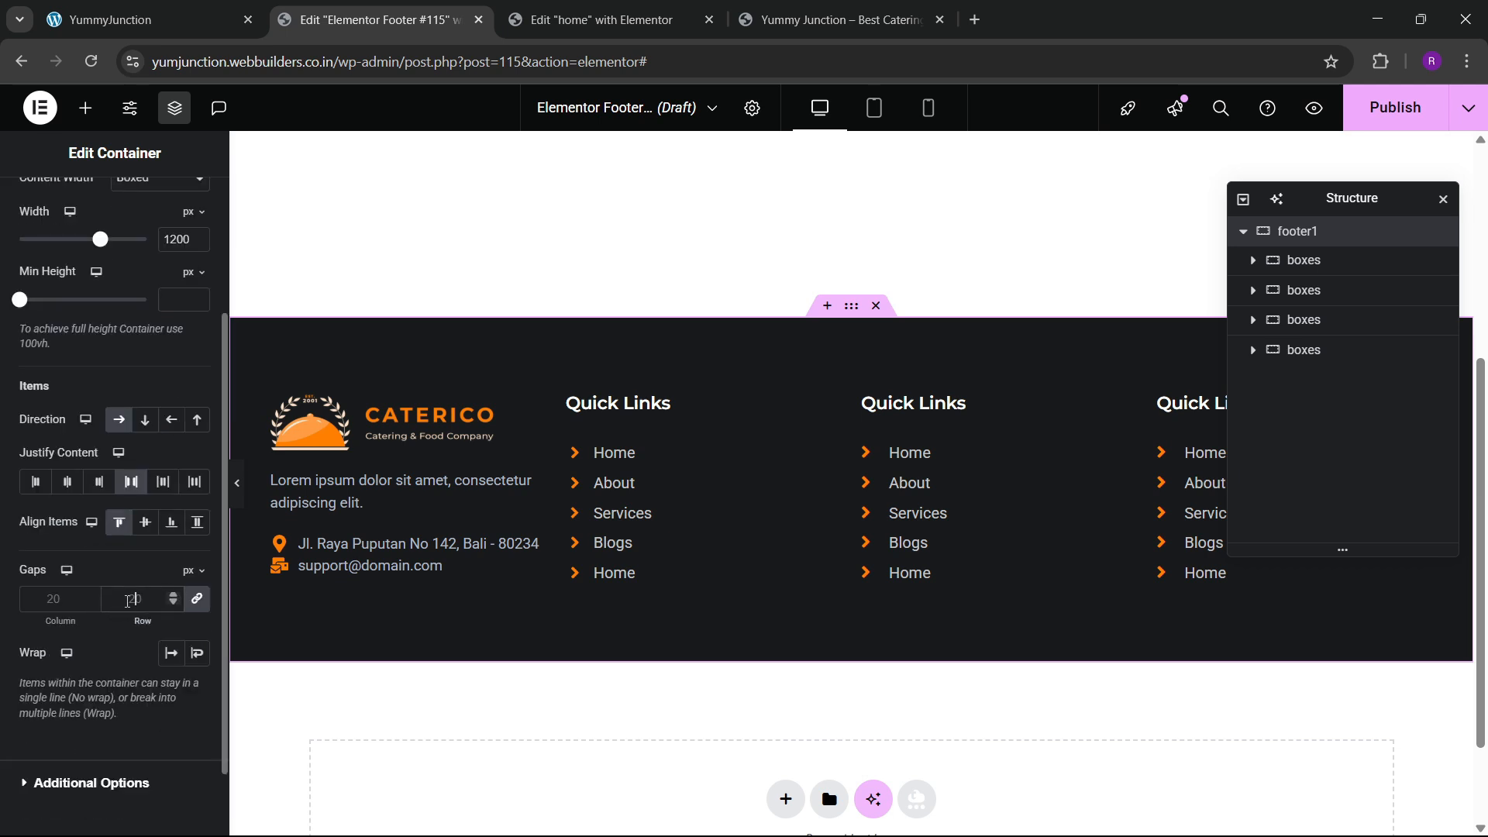
{"action": "left_click", "coordinate": [129, 602]}
{"action": "type", "text": "40"}
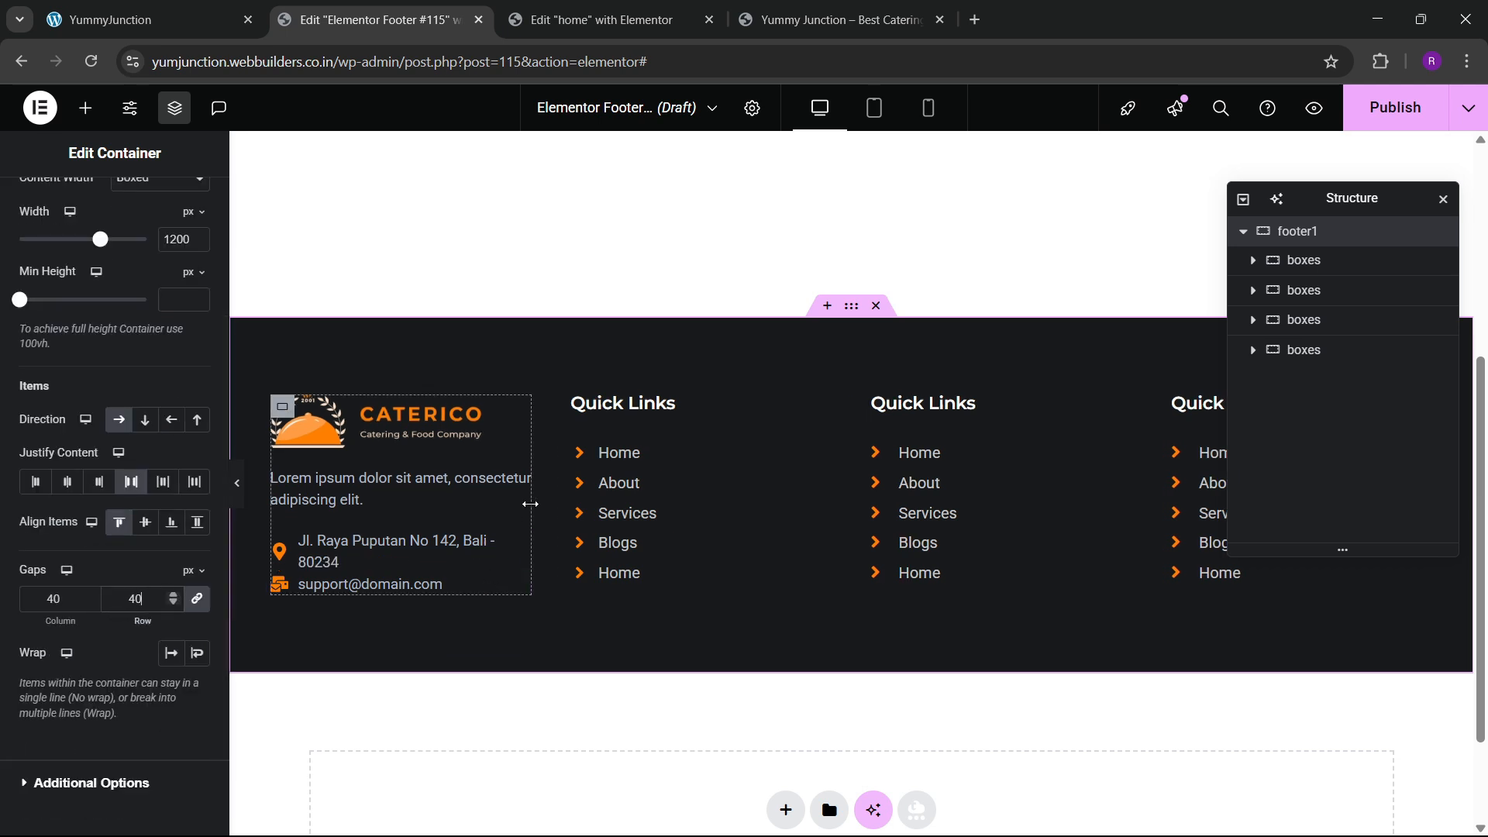
Widen the footer's logo column and narrow the two Quick Links columns beside it
{"action": "left_click_drag", "start_coordinate": [529, 504], "coordinate": [620, 496]}
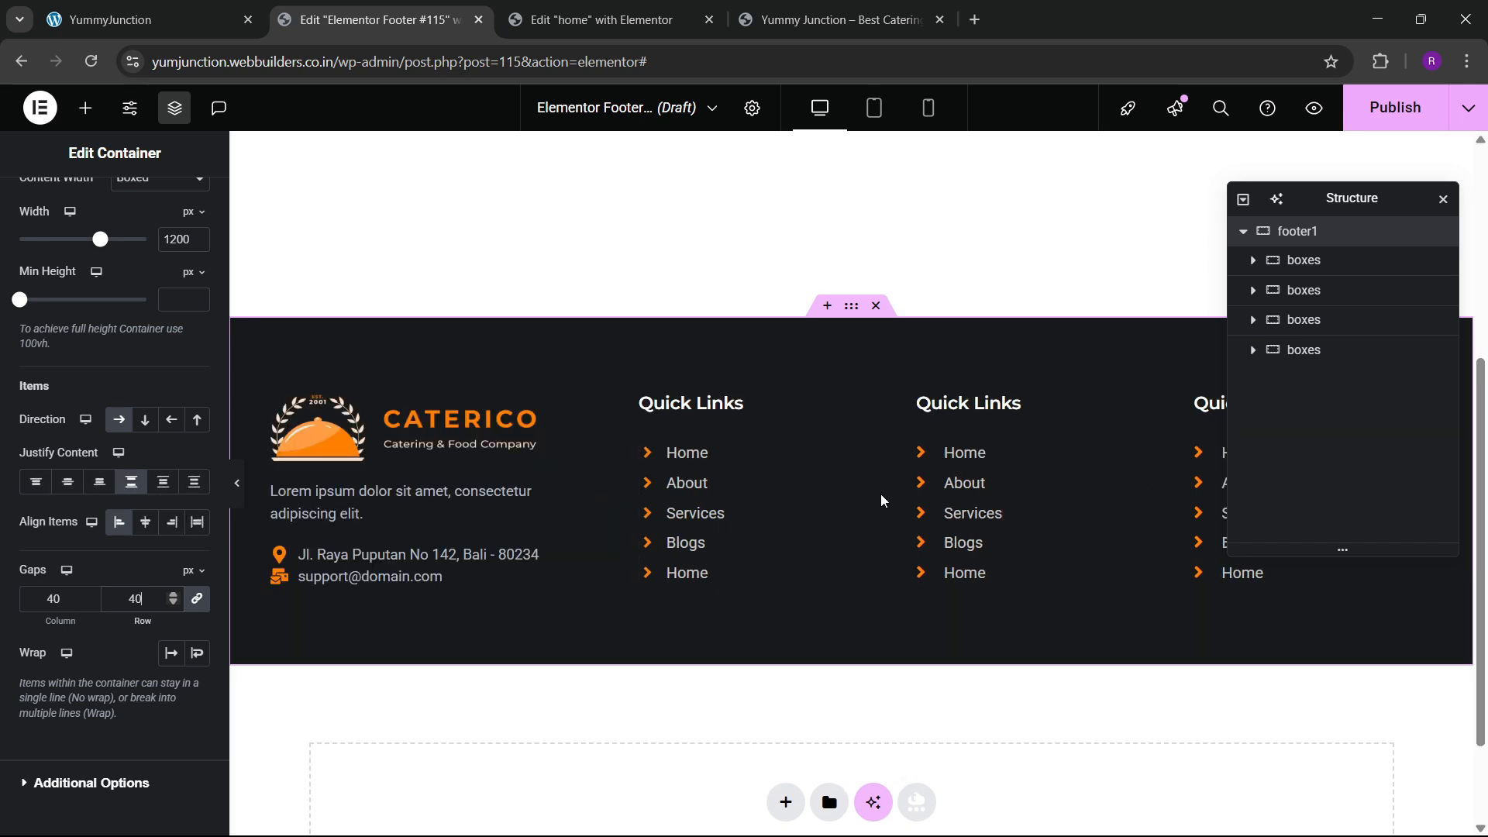
{"action": "left_click_drag", "start_coordinate": [876, 497], "coordinate": [862, 506]}
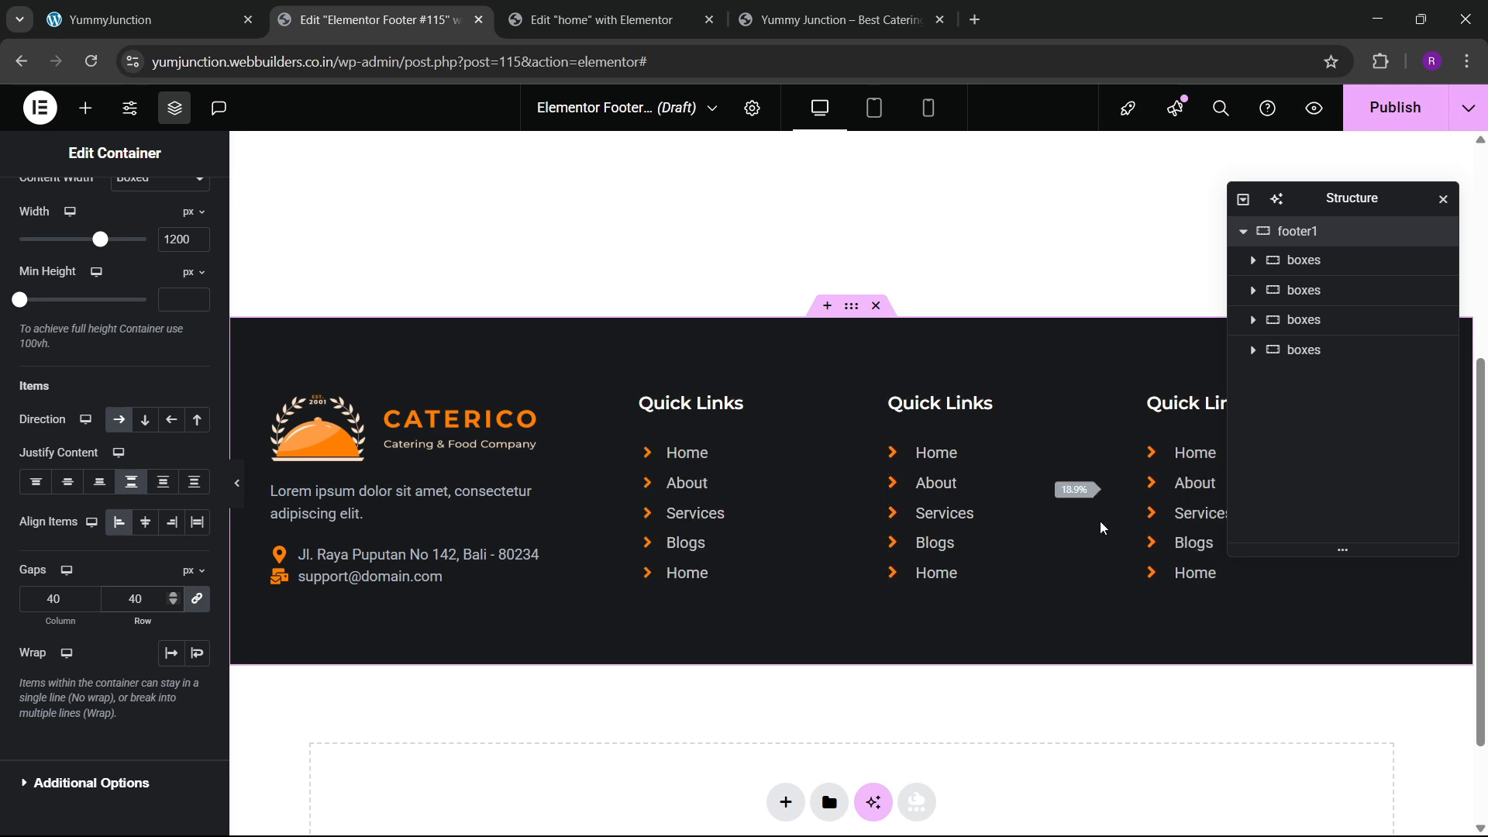
{"action": "left_click_drag", "start_coordinate": [1256, 199], "coordinate": [1106, 249]}
Change the heading of the footer's fourth column to "Newsletter"
{"action": "left_click", "coordinate": [1186, 403]}
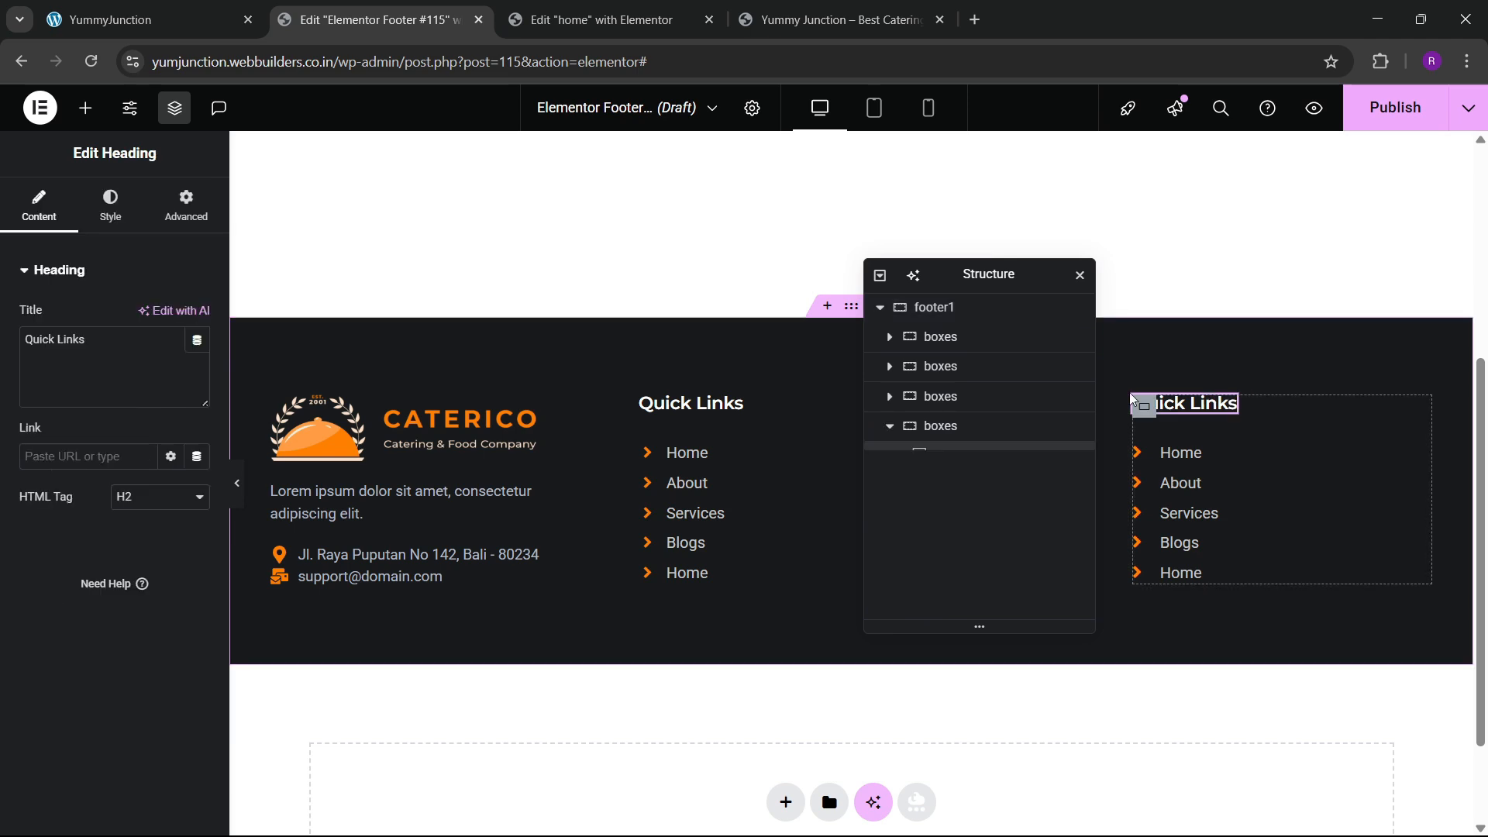
{"action": "left_click", "coordinate": [147, 19]}
{"action": "left_click", "coordinate": [543, 19]}
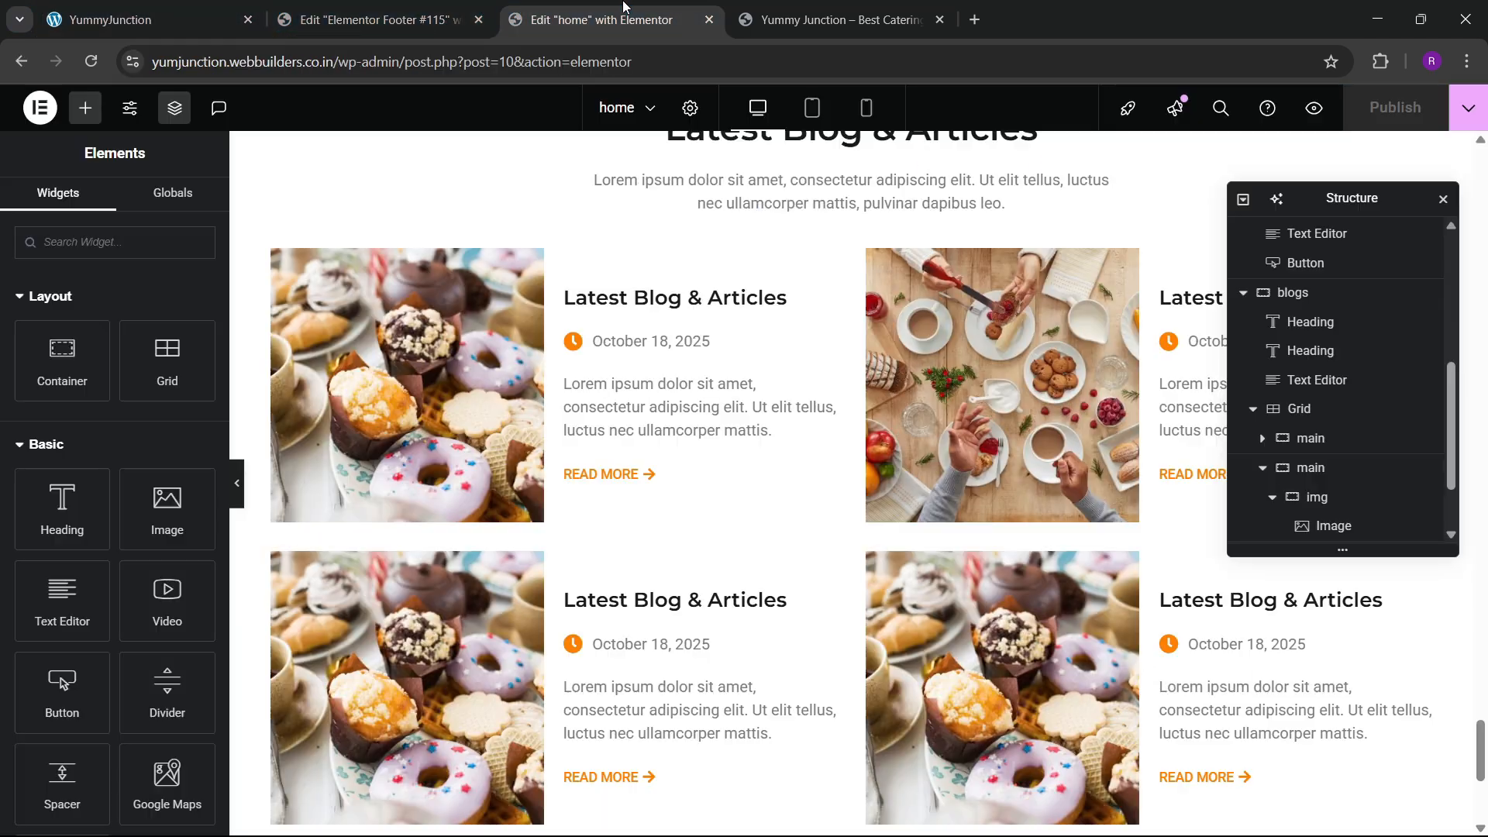
{"action": "left_click", "coordinate": [372, 19]}
{"action": "key", "text": "ctrl+a"}
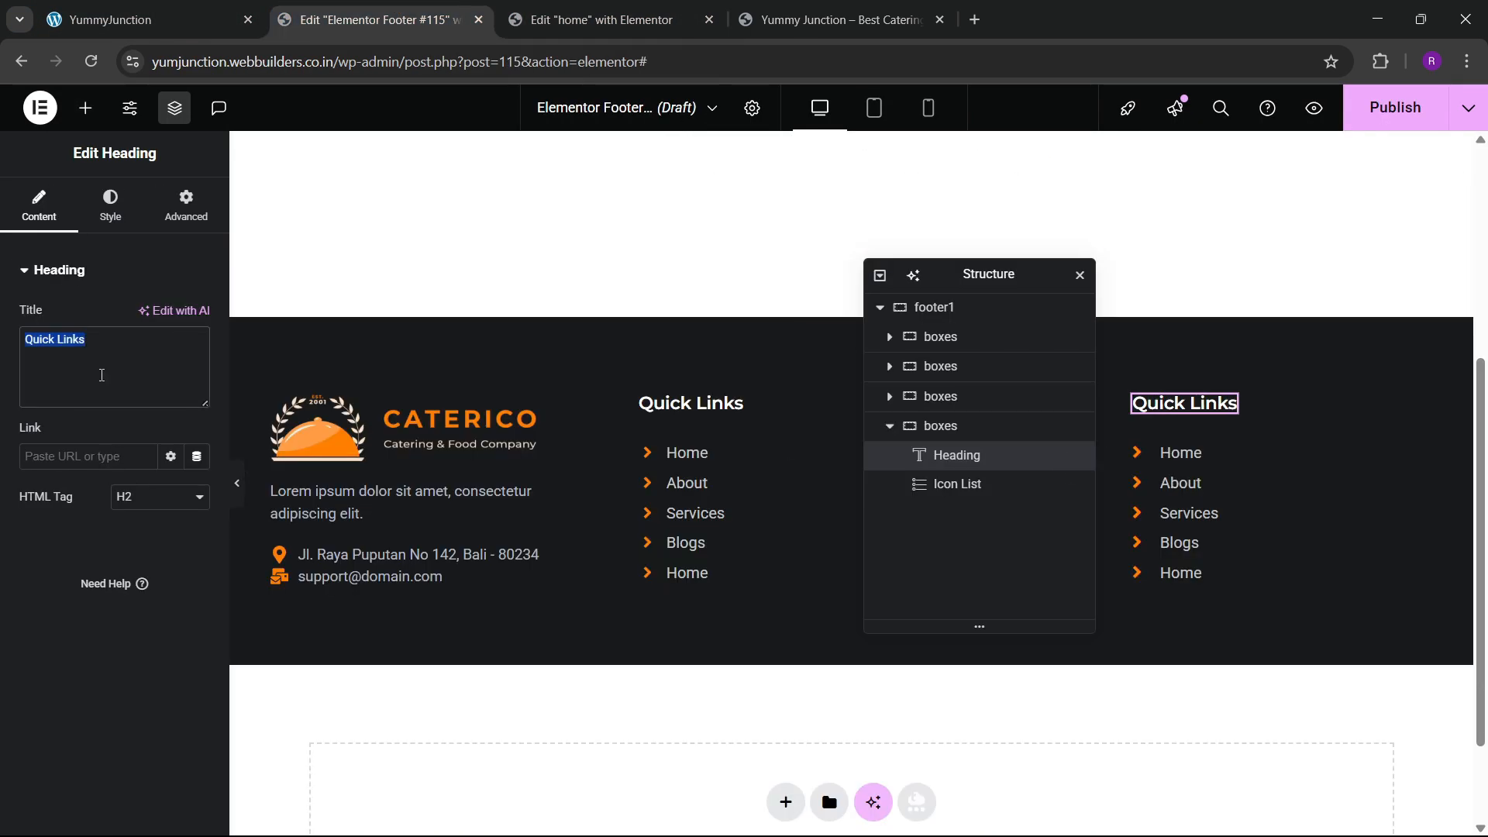
{"action": "key", "text": "BackSpace"}
{"action": "type", "text": "Newsletter"}
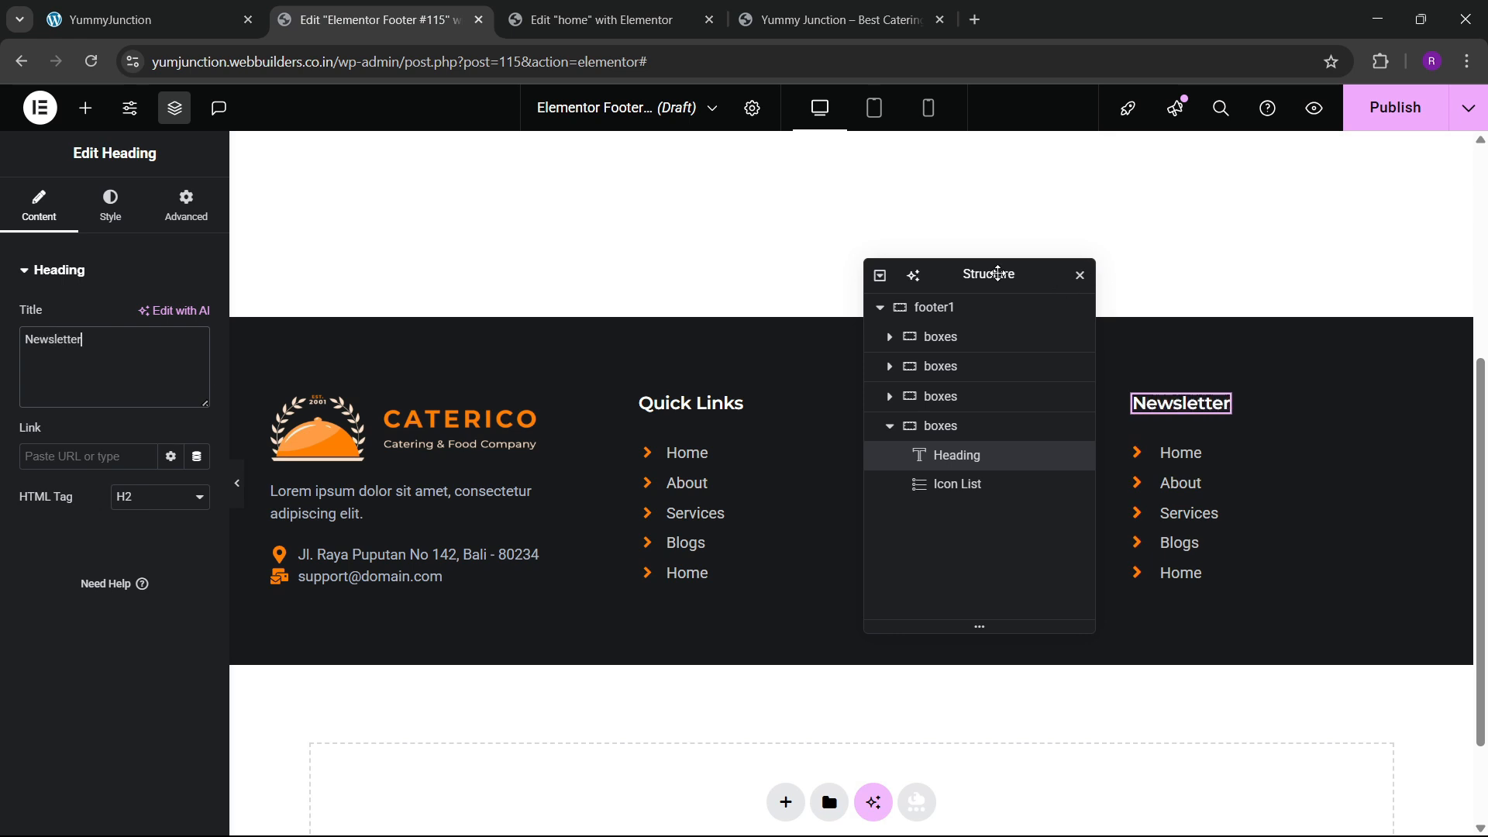
Delete the icon list from the Newsletter column
{"action": "left_click_drag", "start_coordinate": [965, 276], "coordinate": [515, 406]}
{"action": "left_click", "coordinate": [940, 403]}
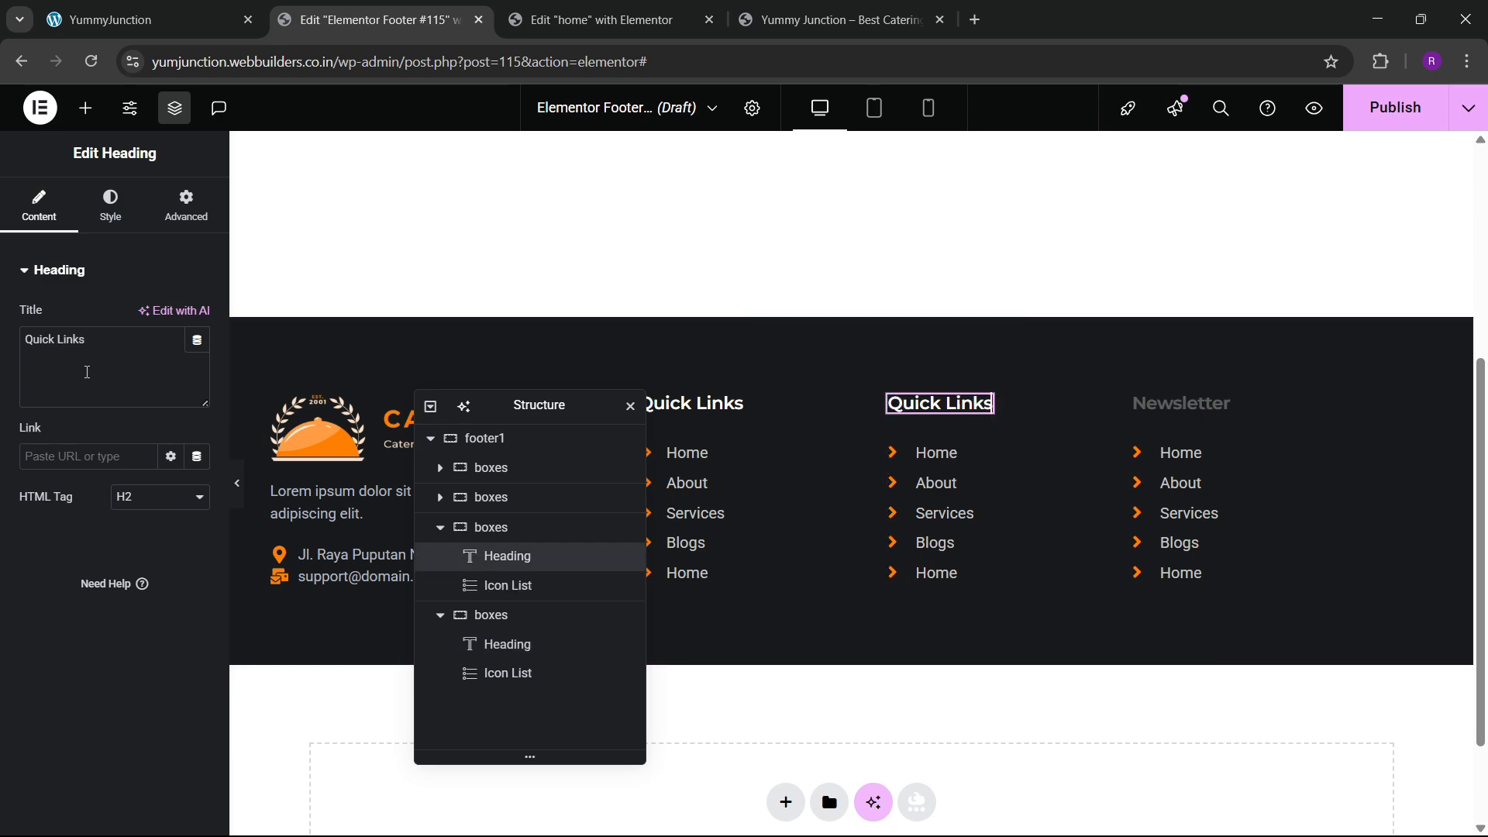
{"action": "left_click", "coordinate": [148, 19]}
{"action": "left_click", "coordinate": [601, 19]}
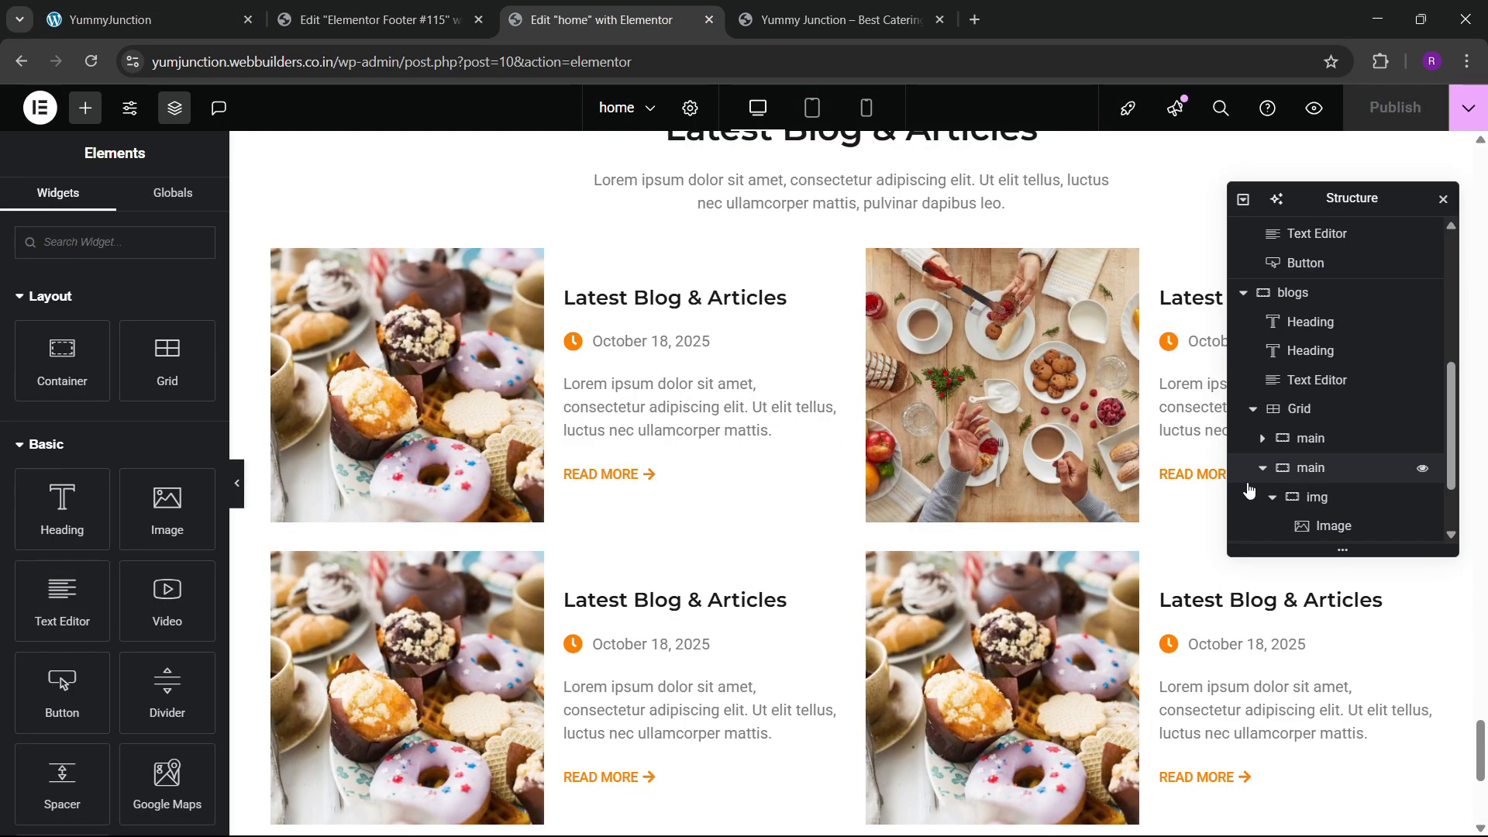
{"action": "left_click", "coordinate": [465, 20]}
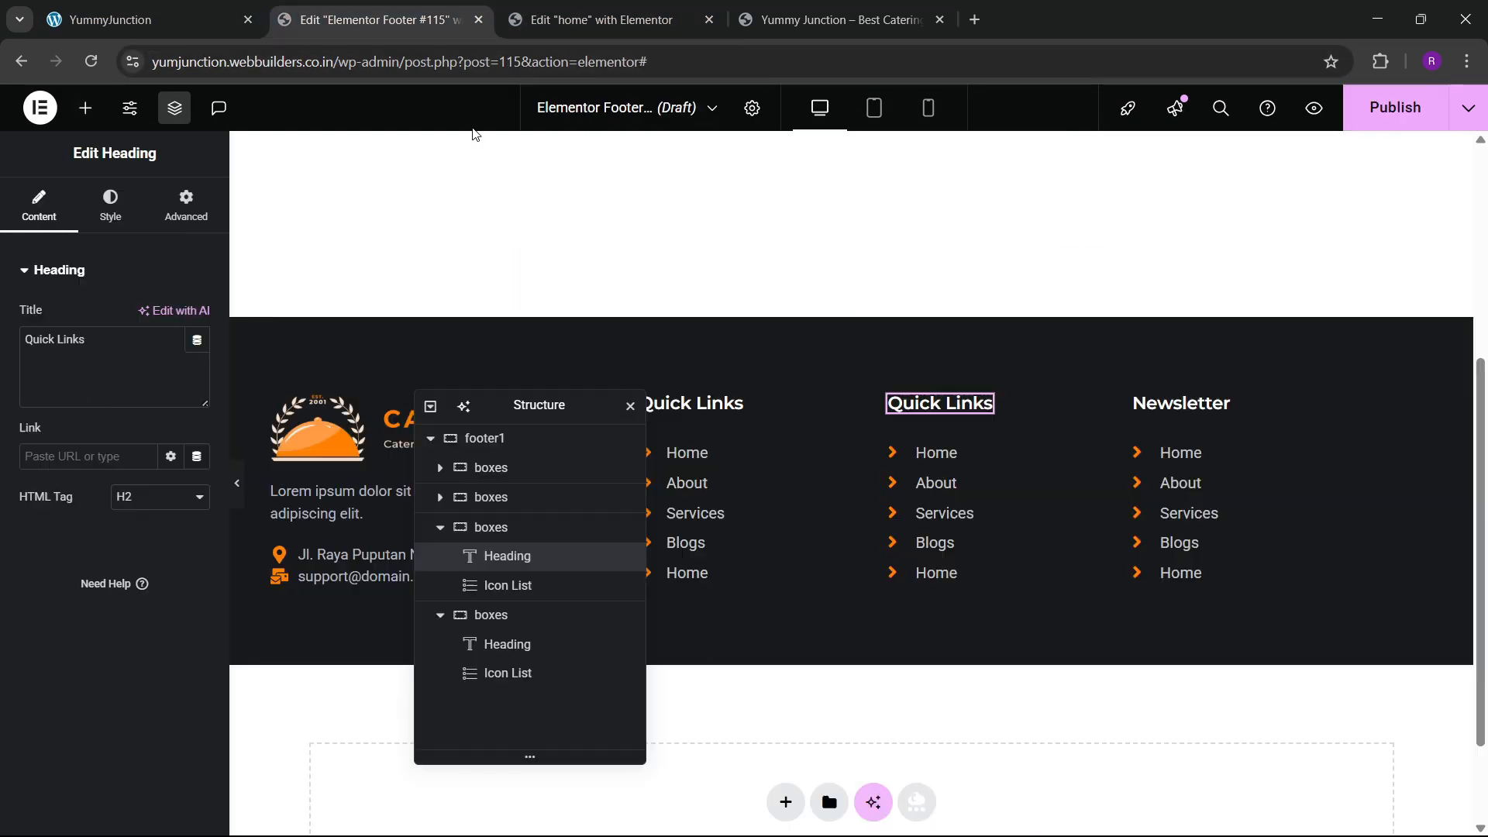
{"action": "right_click", "coordinate": [1155, 512]}
{"action": "left_click", "coordinate": [1196, 813]}
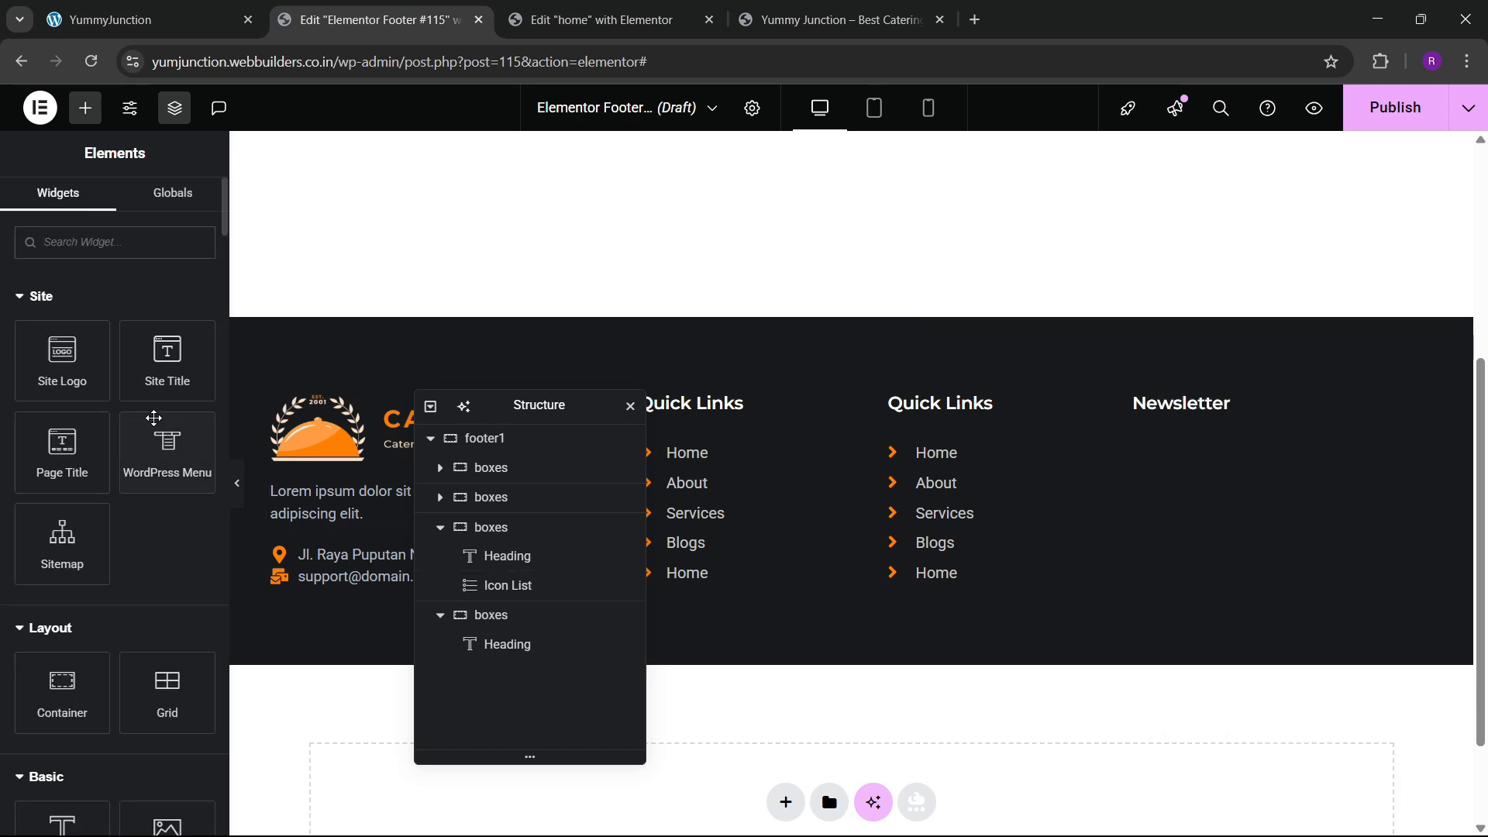
Copy a blog card's description text from the home page and paste it below the footer's Newsletter heading
{"action": "left_click", "coordinate": [653, 8]}
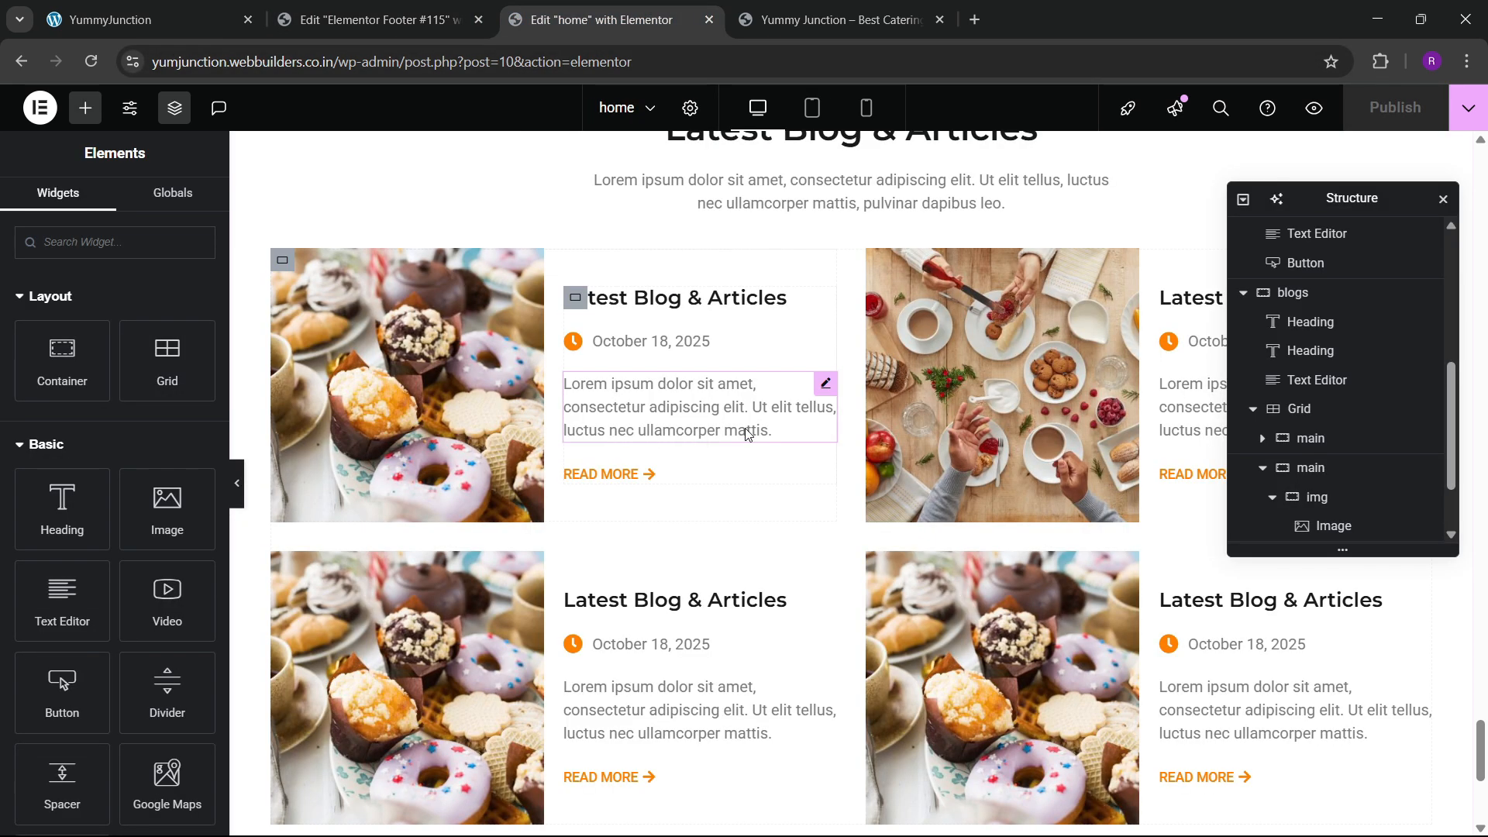
{"action": "right_click", "coordinate": [688, 416]}
{"action": "left_click", "coordinate": [682, 513]}
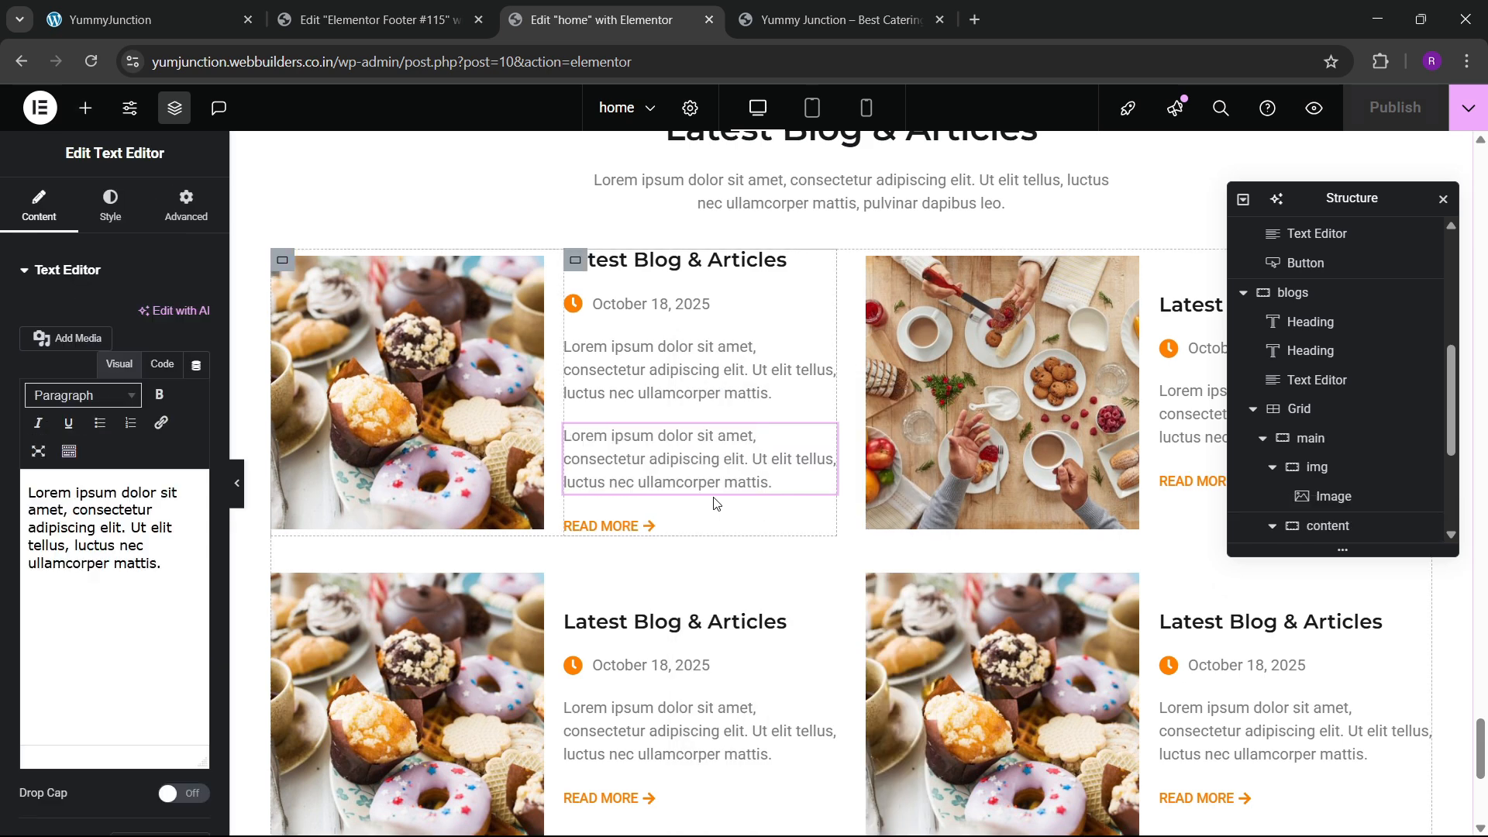
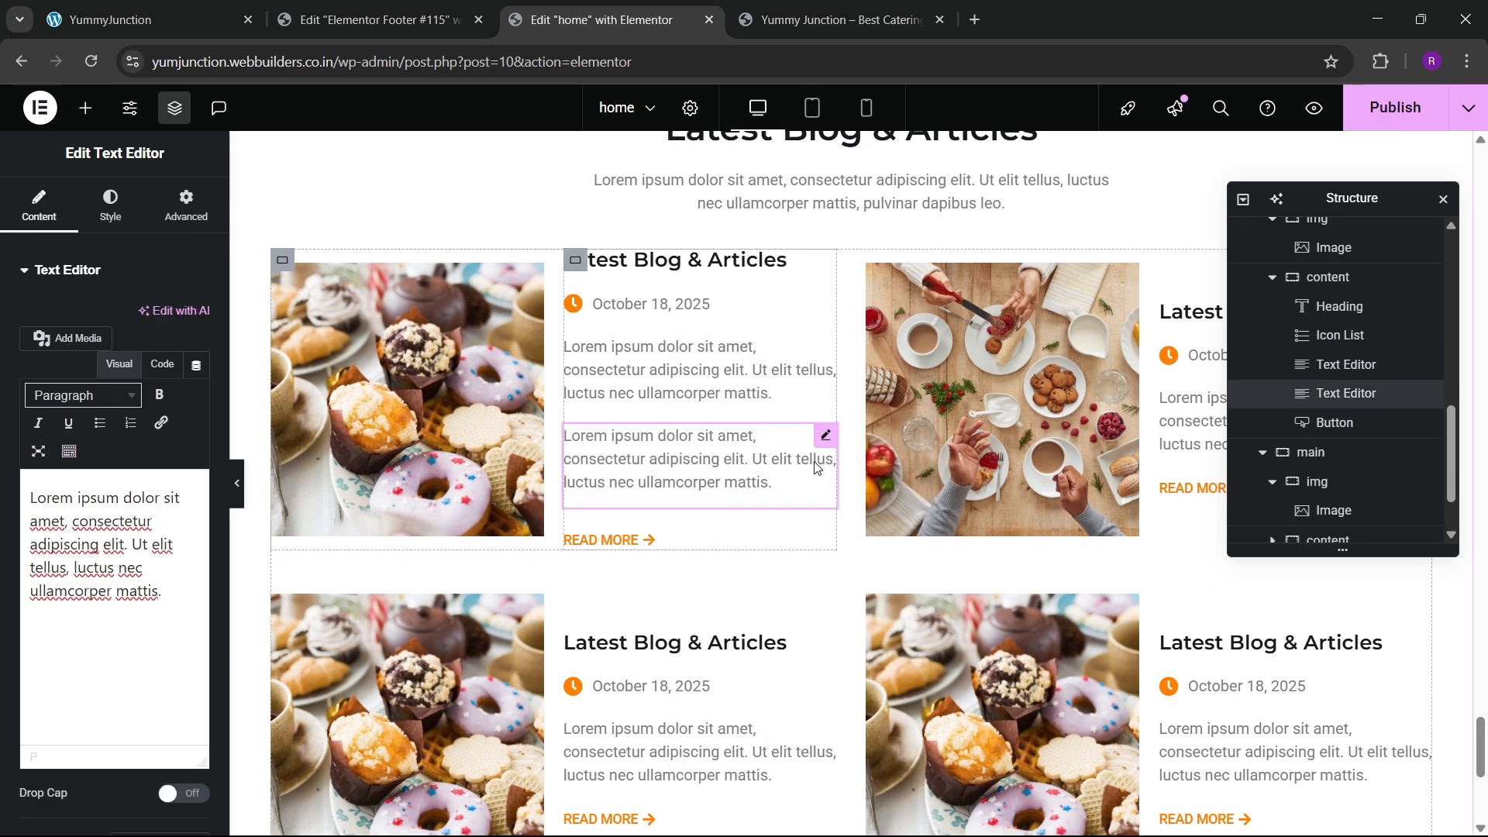
{"action": "key", "text": "Delete"}
{"action": "right_click", "coordinate": [750, 386]}
{"action": "left_click", "coordinate": [788, 478]}
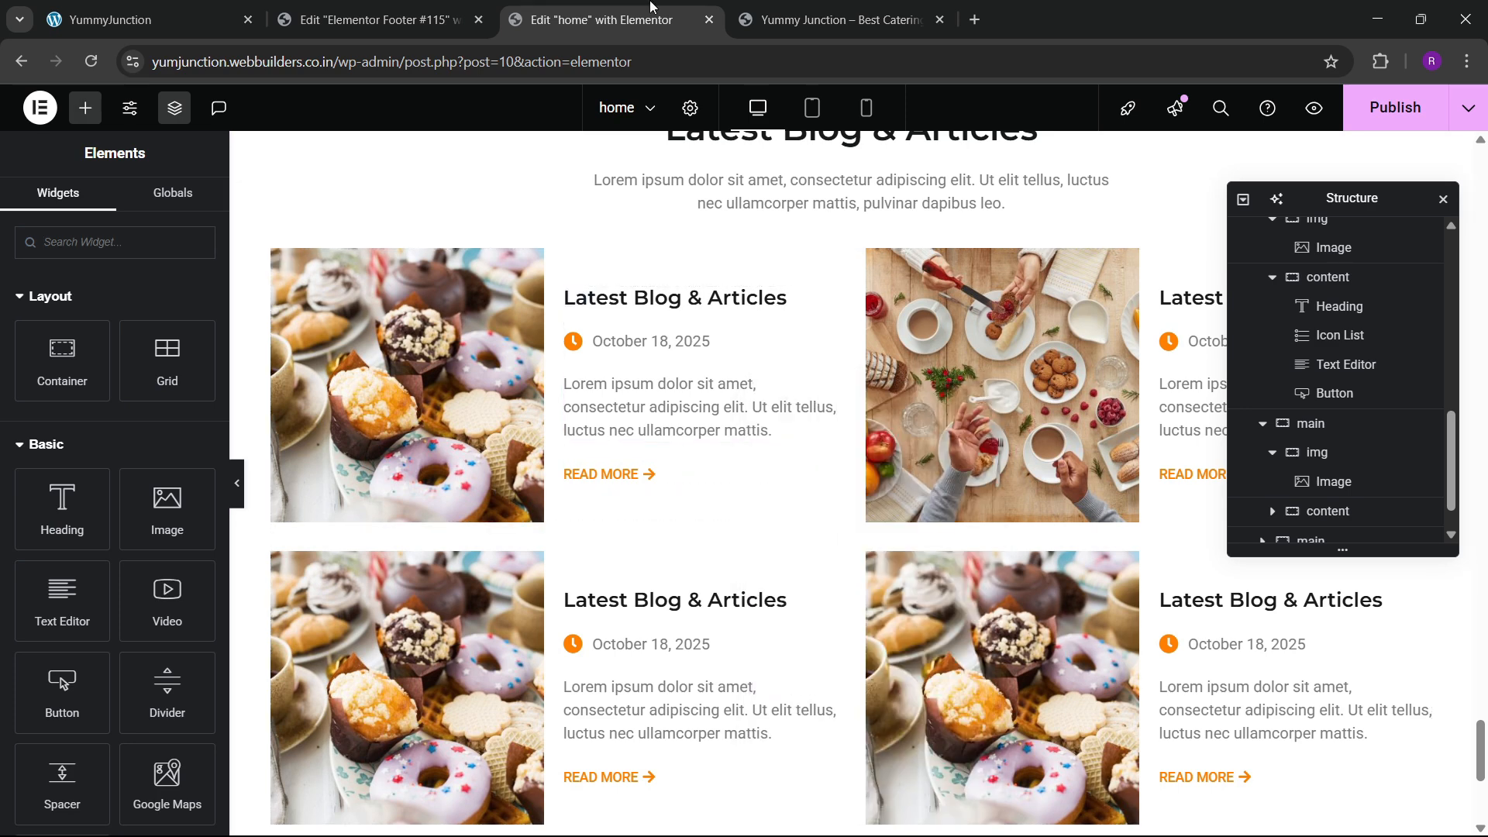
{"action": "left_click", "coordinate": [376, 20]}
{"action": "left_click", "coordinate": [1161, 405]}
{"action": "right_click", "coordinate": [1166, 404]}
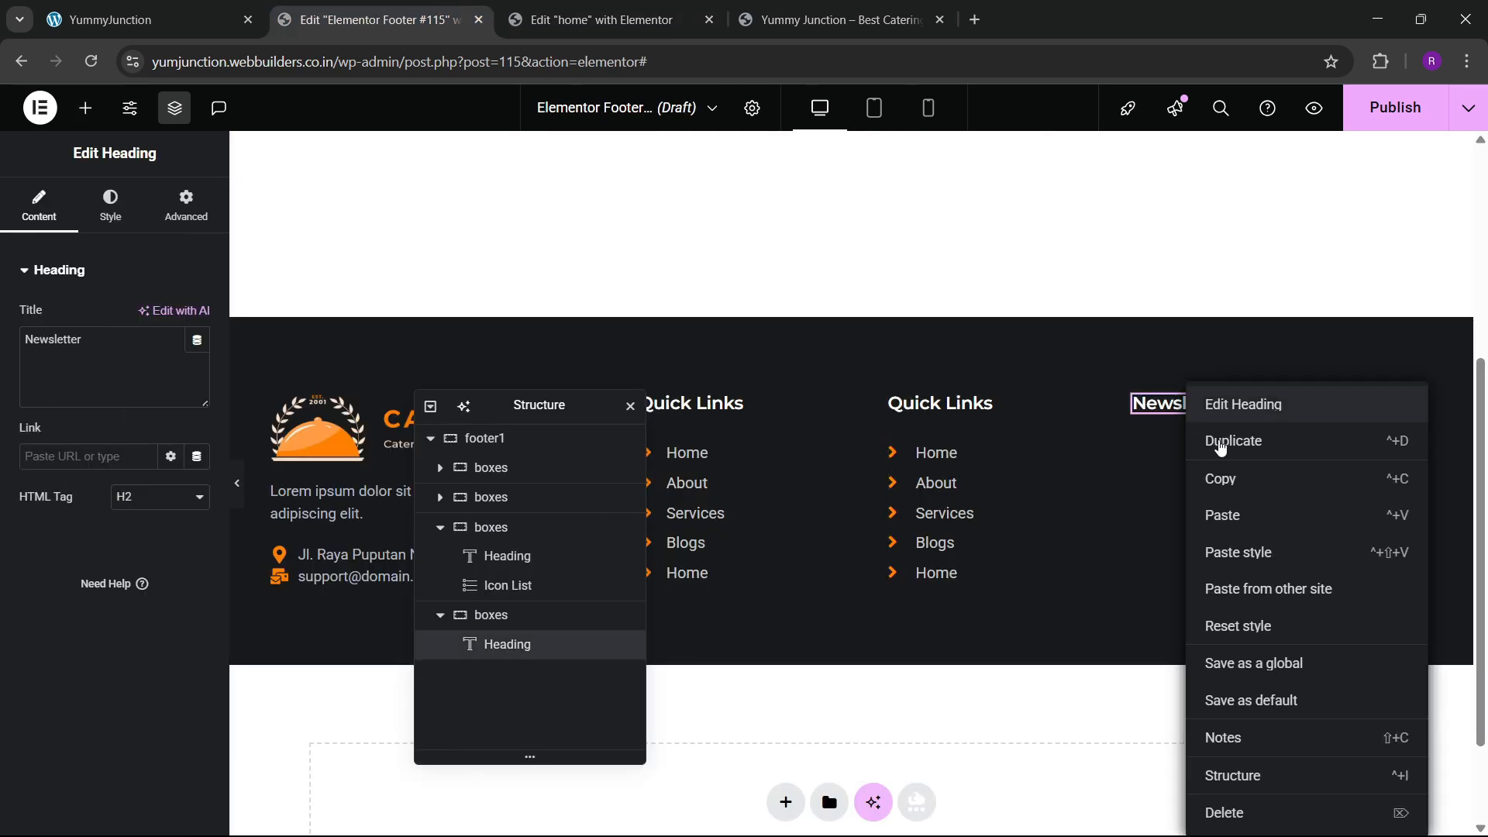
{"action": "left_click", "coordinate": [1232, 514]}
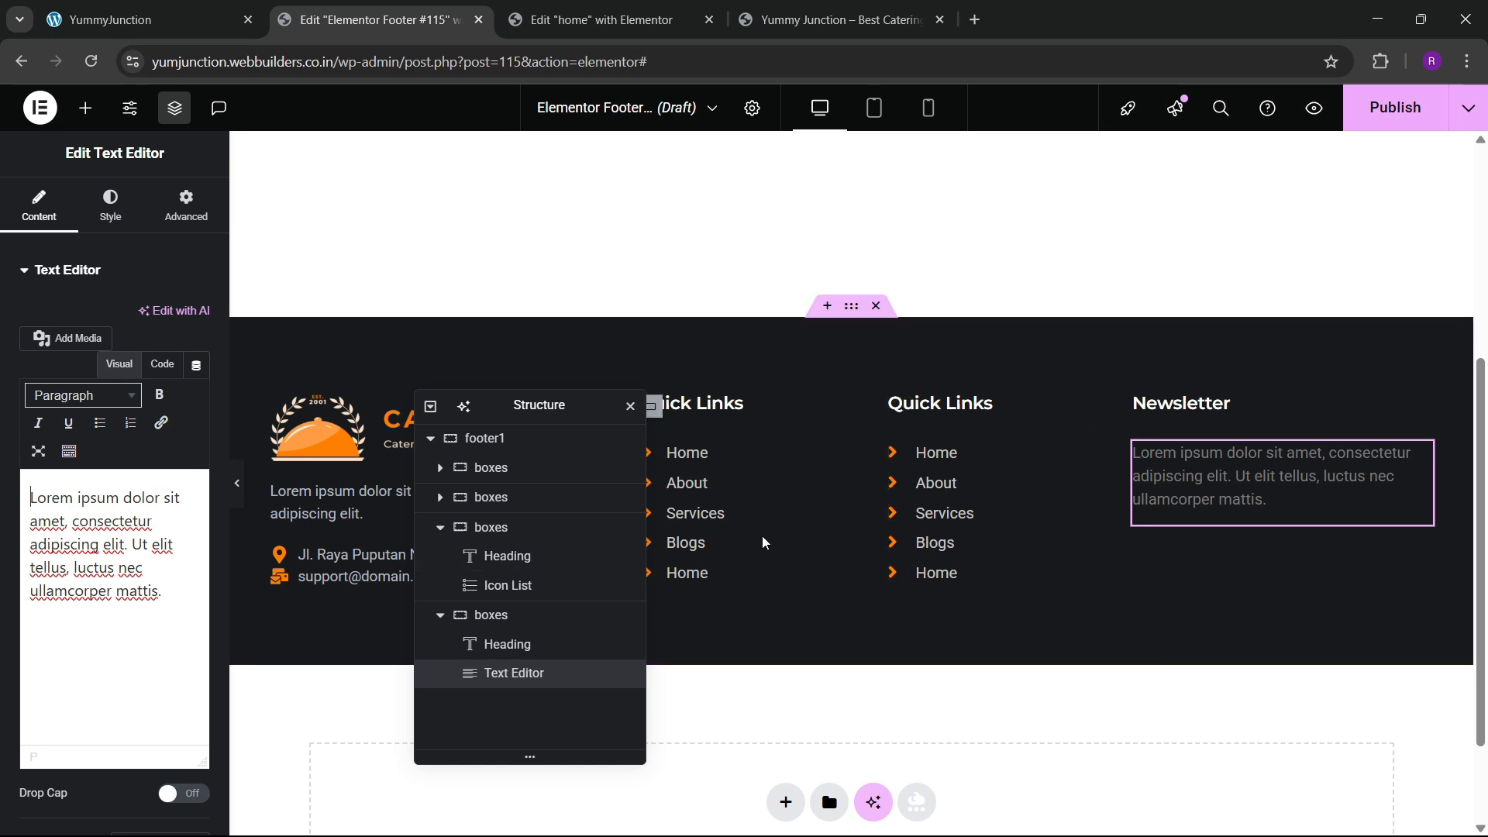
Copy the description text below the footer logo and paste its style onto the Newsletter text
{"action": "right_click", "coordinate": [342, 512]}
{"action": "left_click", "coordinate": [374, 478]}
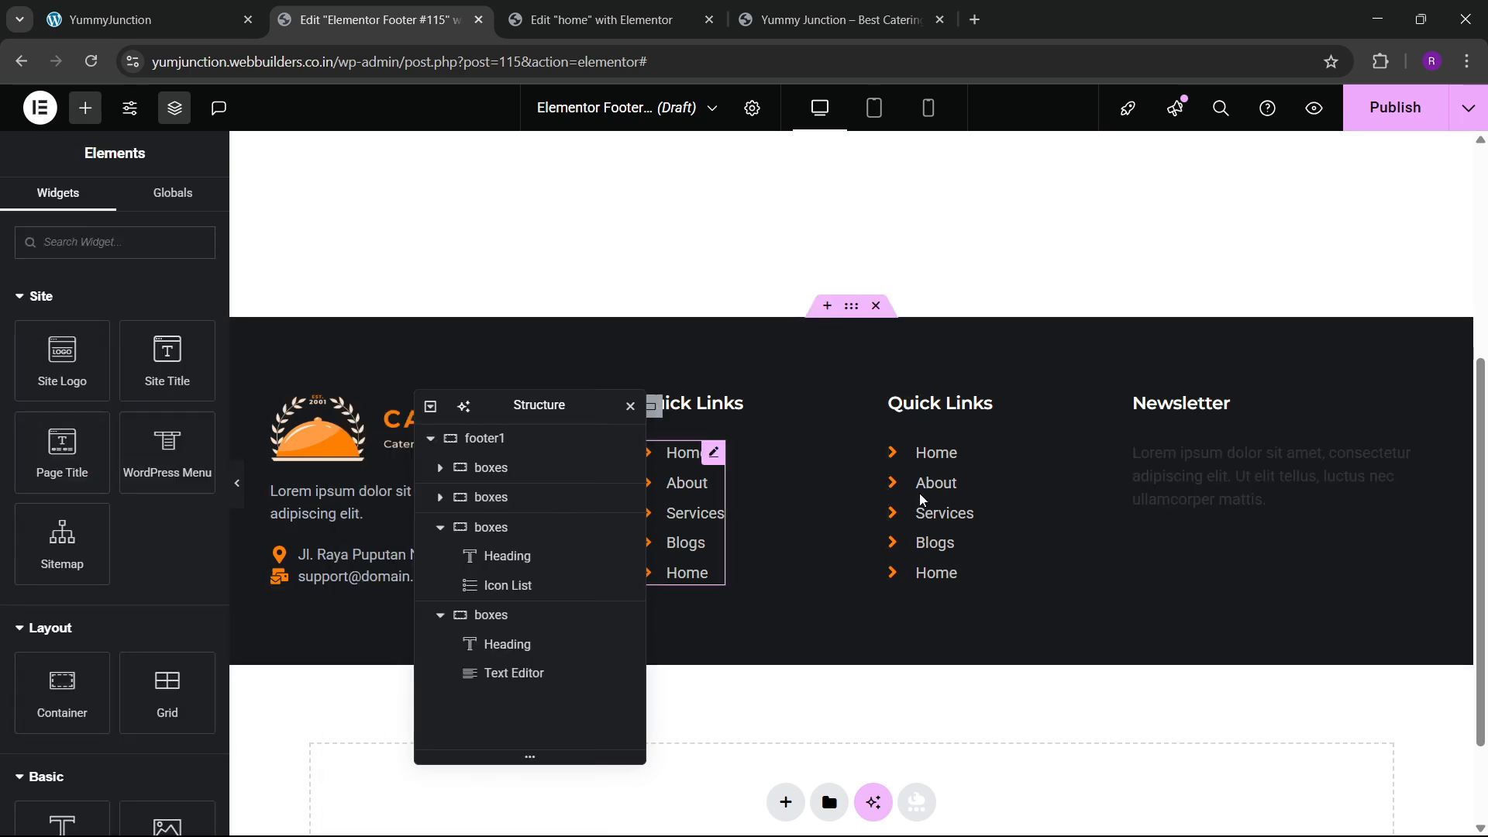
{"action": "right_click", "coordinate": [1220, 488]}
{"action": "left_click", "coordinate": [1224, 549]}
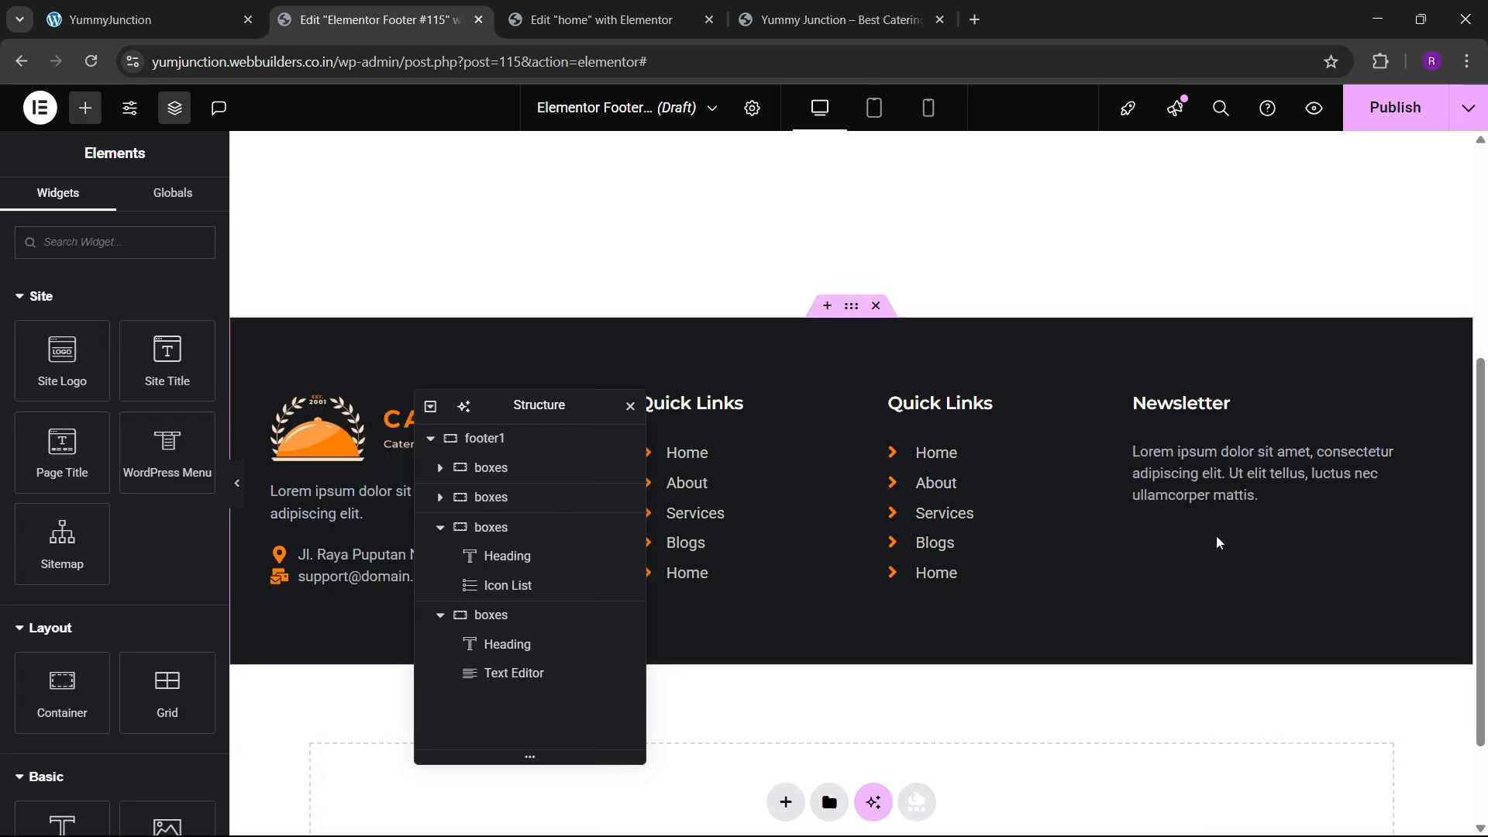
Check the reference footer's newsletter form, find the Form widget and add one below the Newsletter text
{"action": "left_click", "coordinate": [198, 26]}
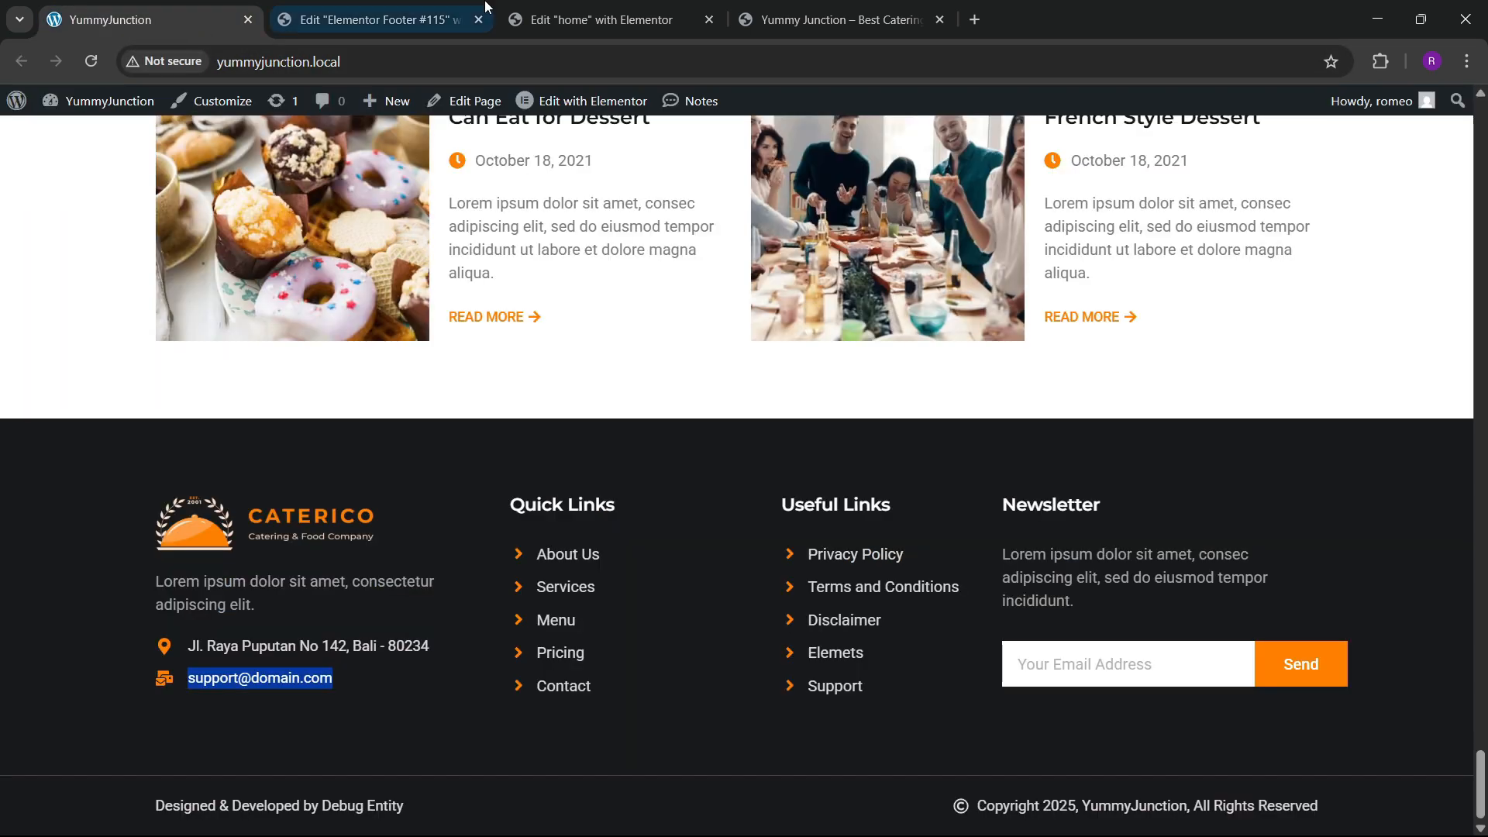
{"action": "left_click", "coordinate": [372, 20]}
{"action": "left_click", "coordinate": [597, 19]}
{"action": "left_click", "coordinate": [372, 19]}
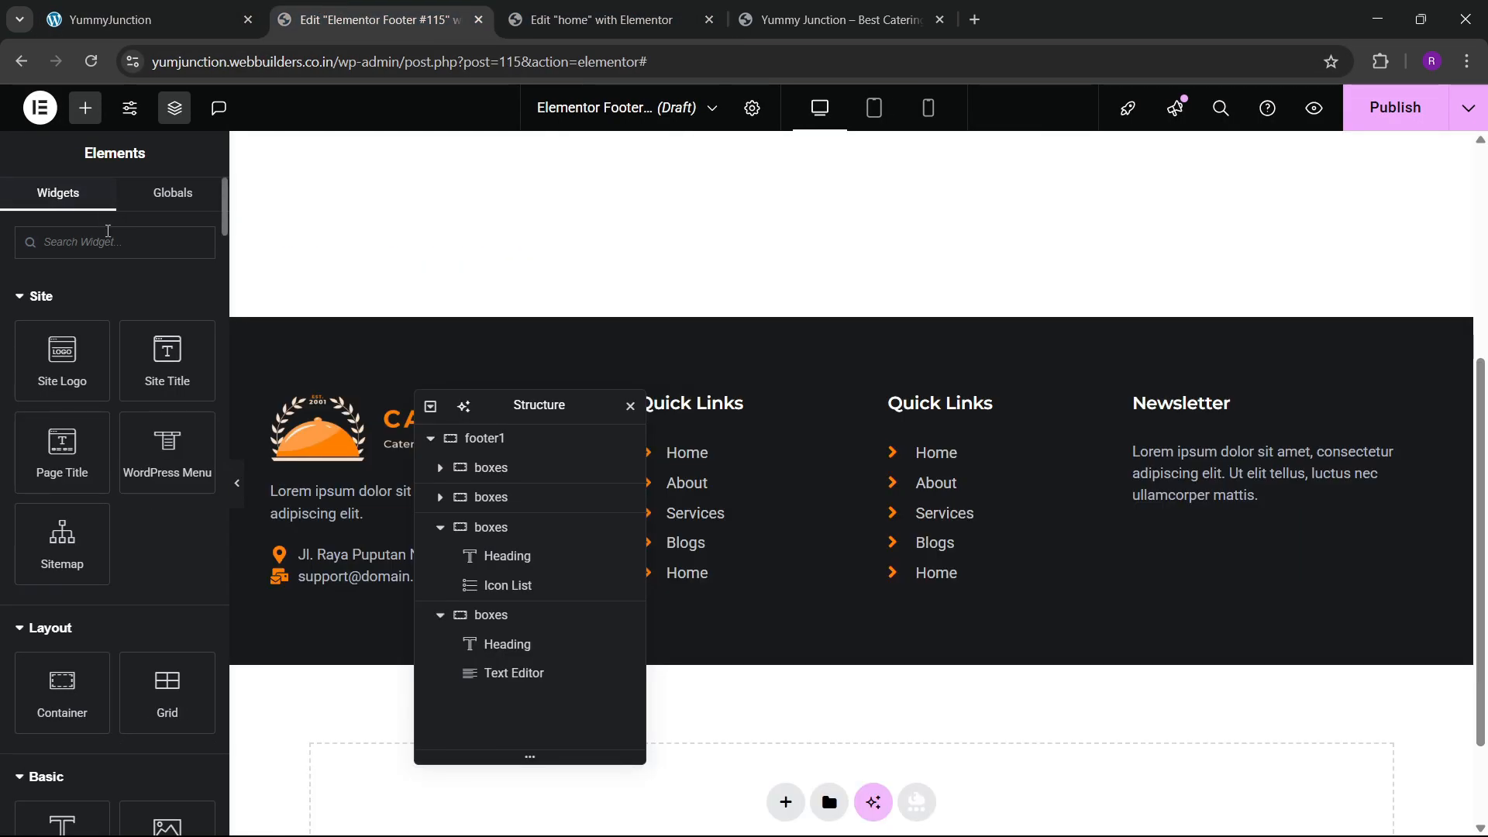
{"action": "left_click", "coordinate": [108, 230]}
{"action": "type", "text": "form"}
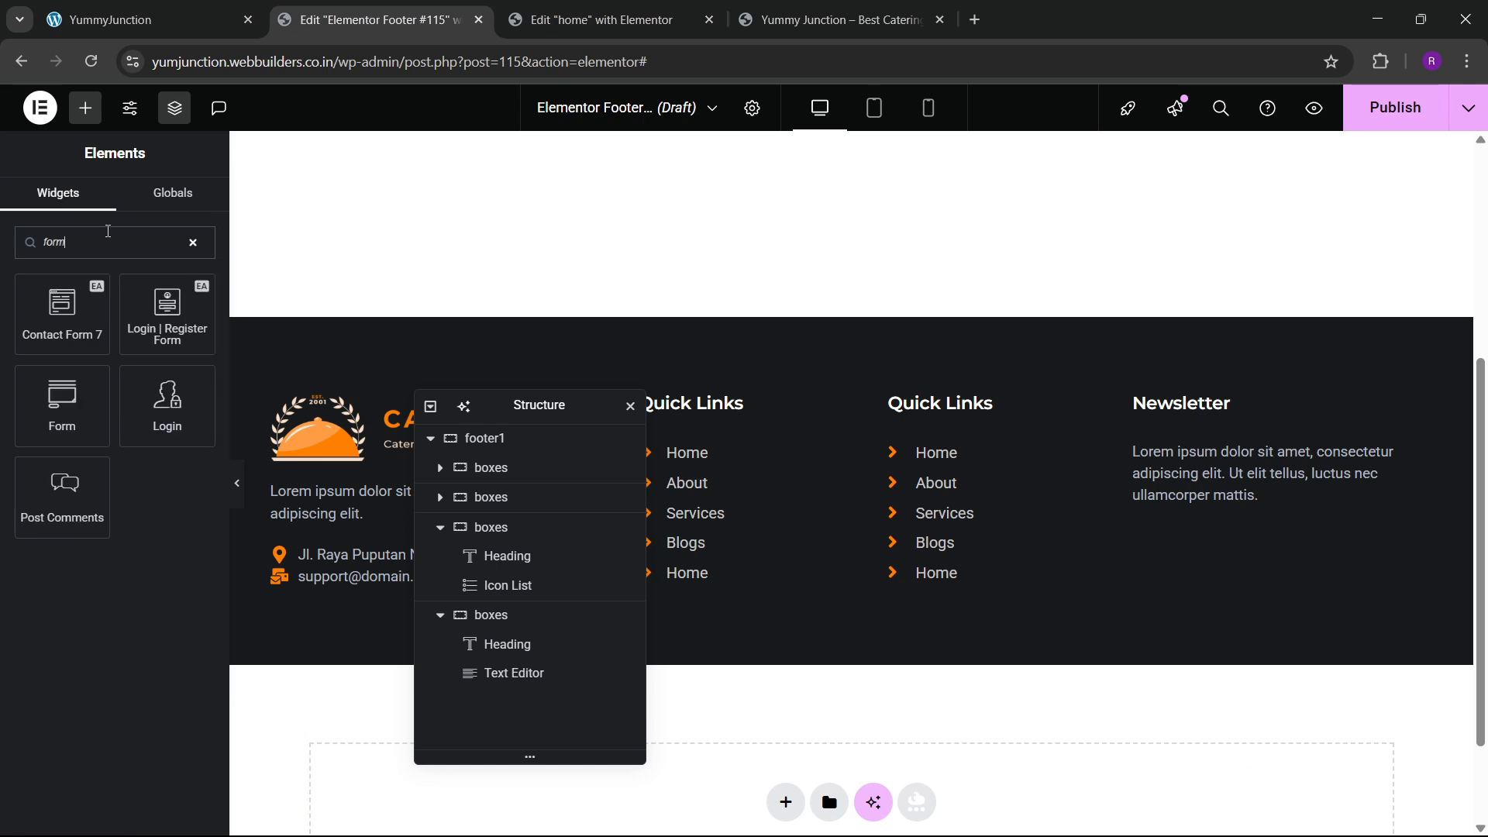
{"action": "left_click_drag", "start_coordinate": [70, 427], "coordinate": [1240, 476]}
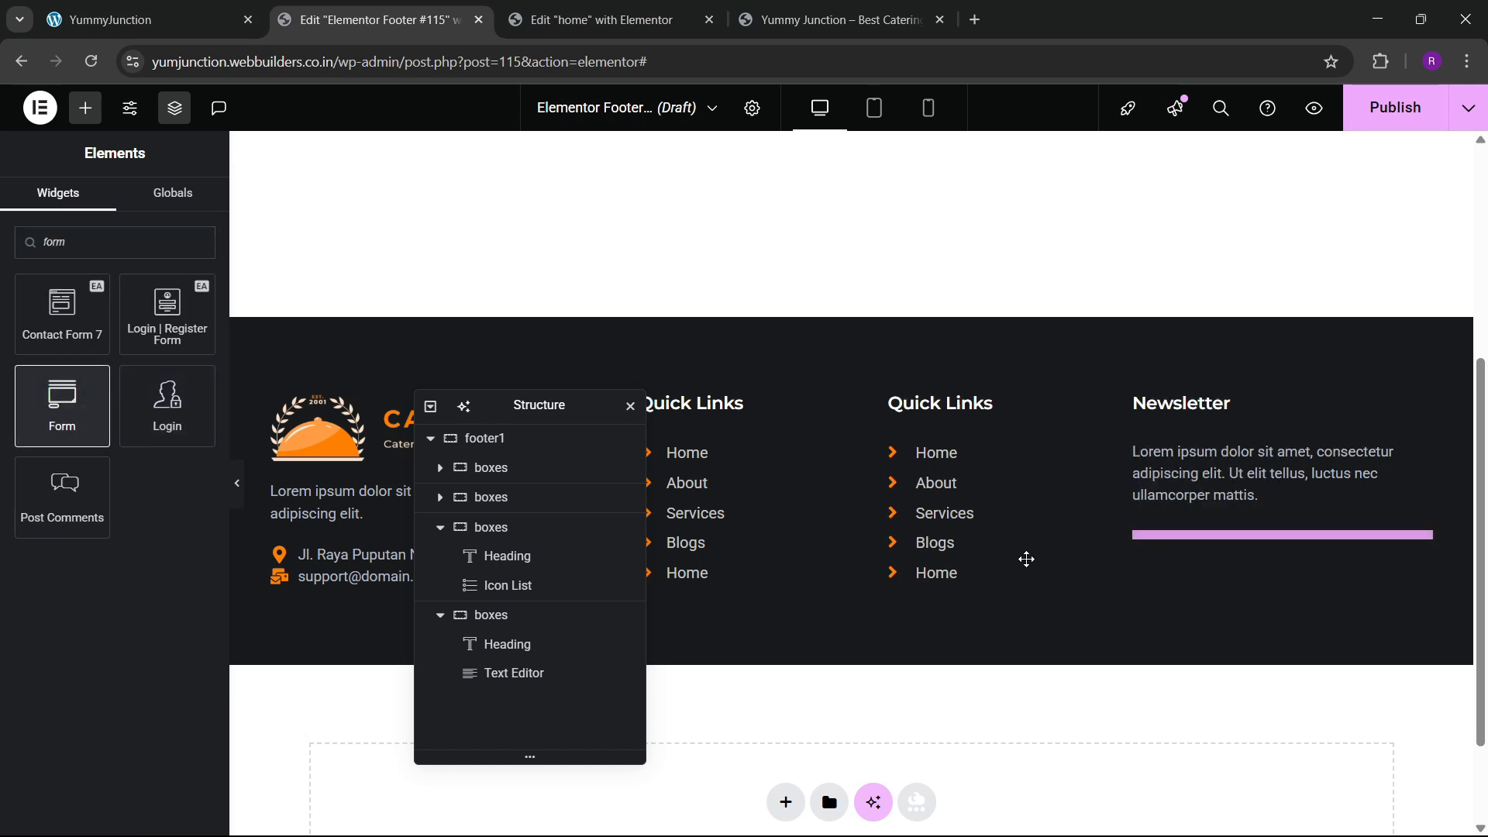
Remove all fields except Email from the newsletter form
{"action": "left_click", "coordinate": [190, 472]}
{"action": "left_click", "coordinate": [190, 422]}
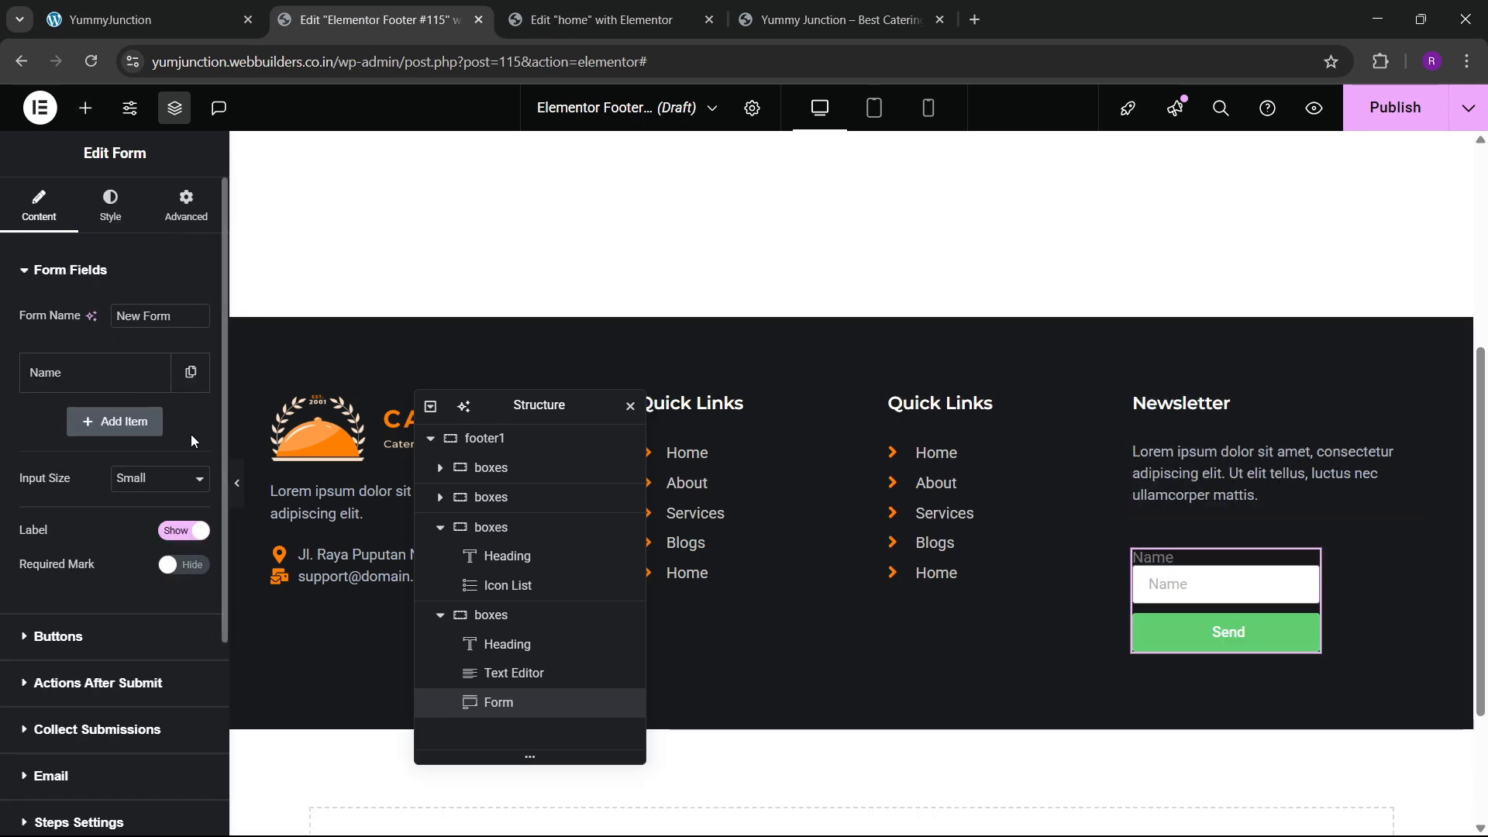
{"action": "key", "text": "ctrl+z"}
{"action": "left_click", "coordinate": [190, 372]}
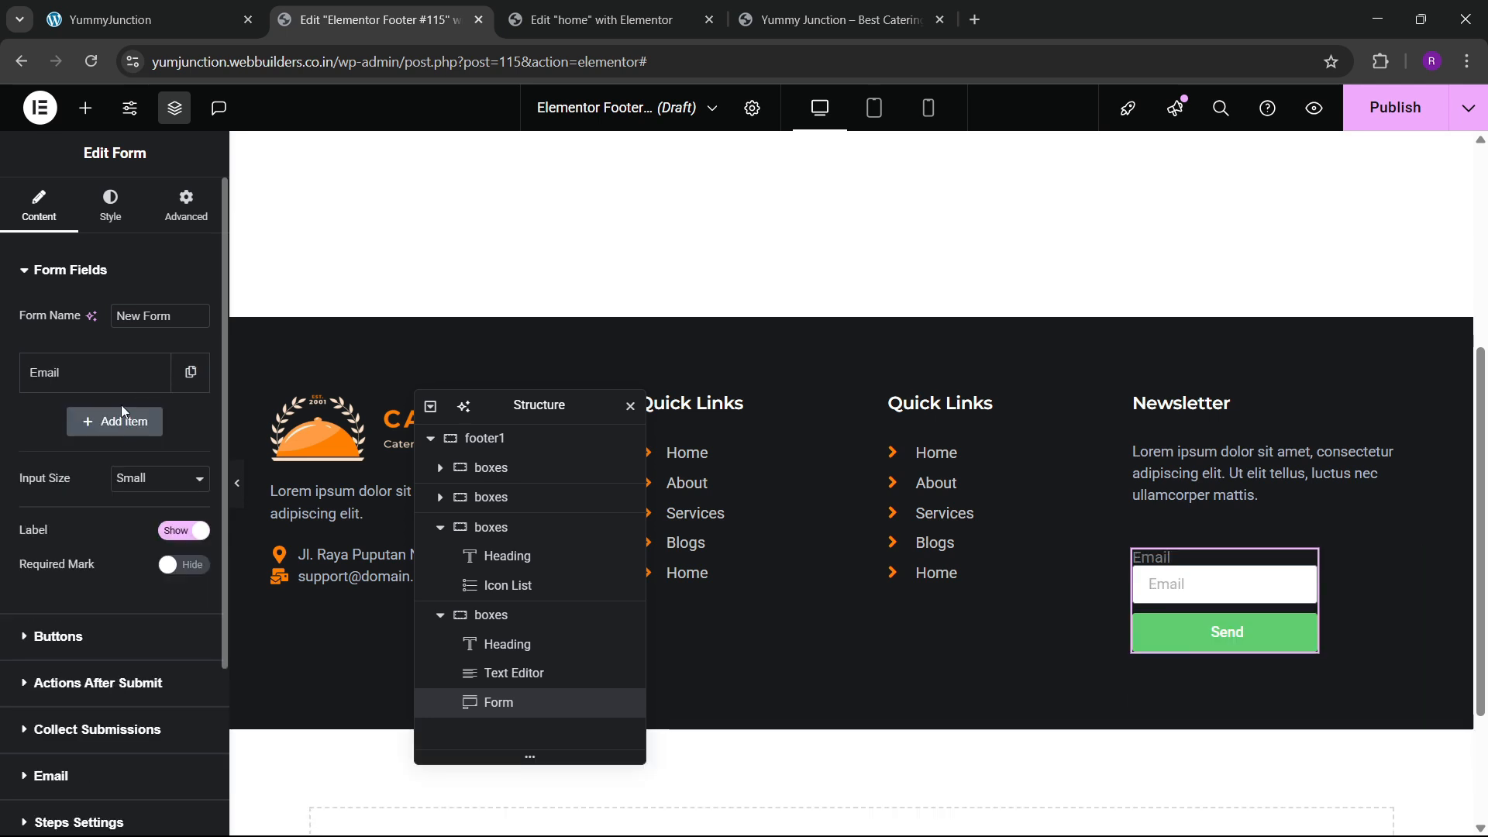
Give the Email field the placeholder "Enter your valid email" and a column width of 80%
{"action": "left_click", "coordinate": [101, 374]}
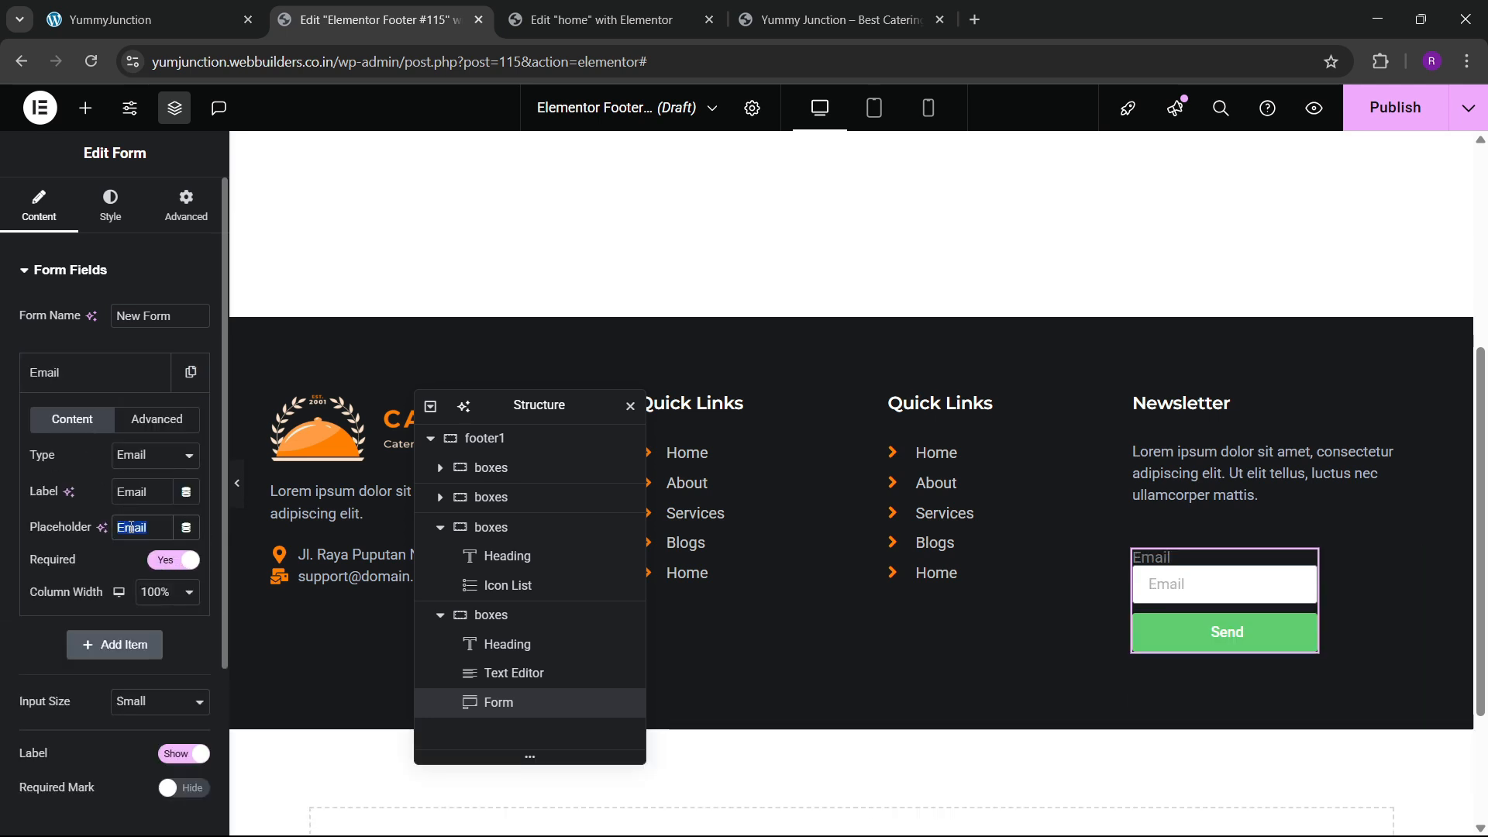
{"action": "key", "text": "BackSpace"}
{"action": "key", "text": "BackSpace"}
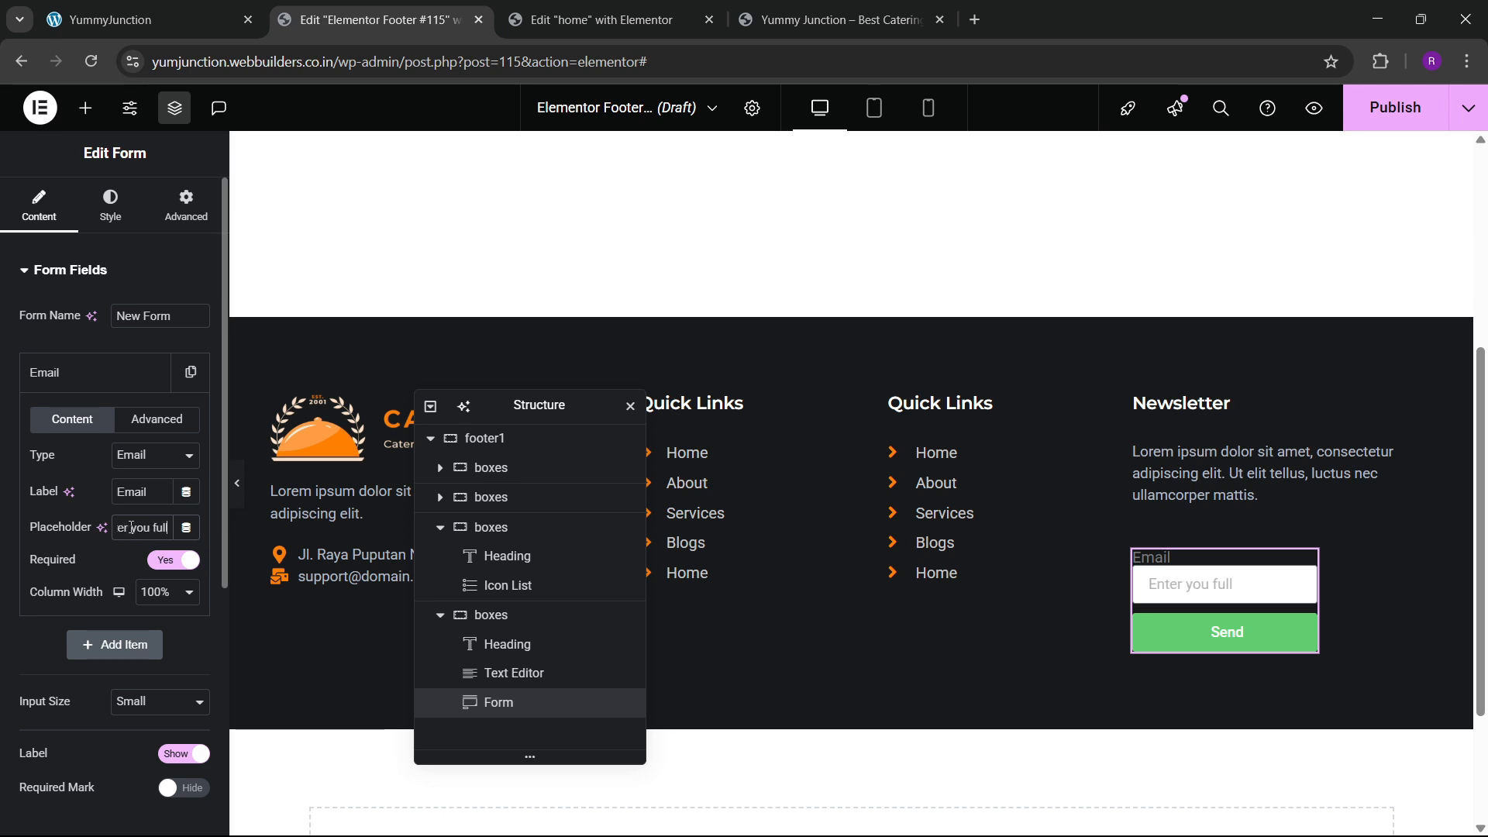
{"action": "key", "text": "BackSpace"}
{"action": "key", "text": "BackSpace"}
{"action": "key", "text": "BackSpace"}
{"action": "type", "text": "alid email"}
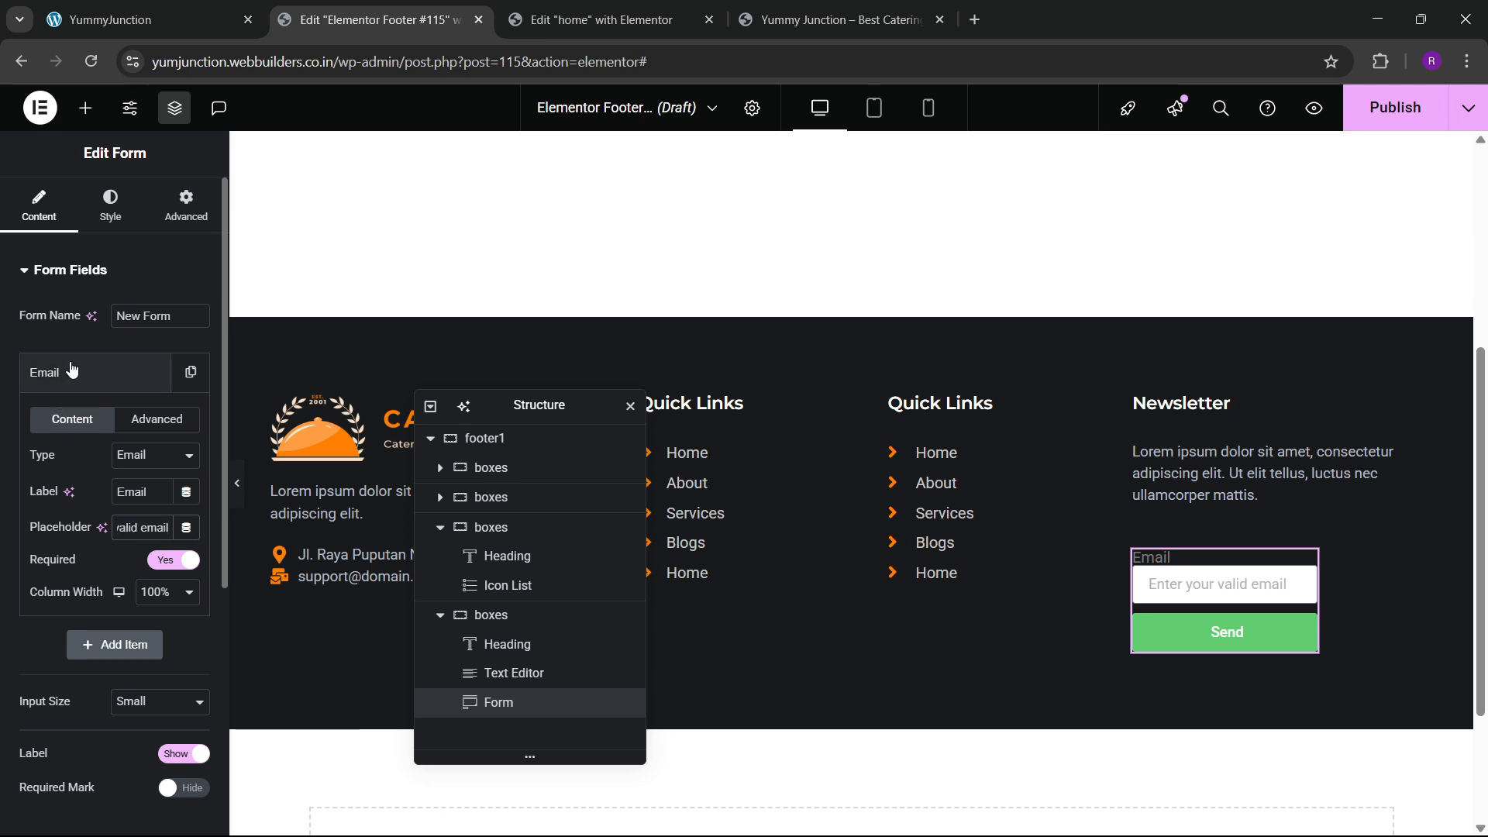
{"action": "left_click", "coordinate": [155, 594]}
{"action": "left_click", "coordinate": [157, 520]}
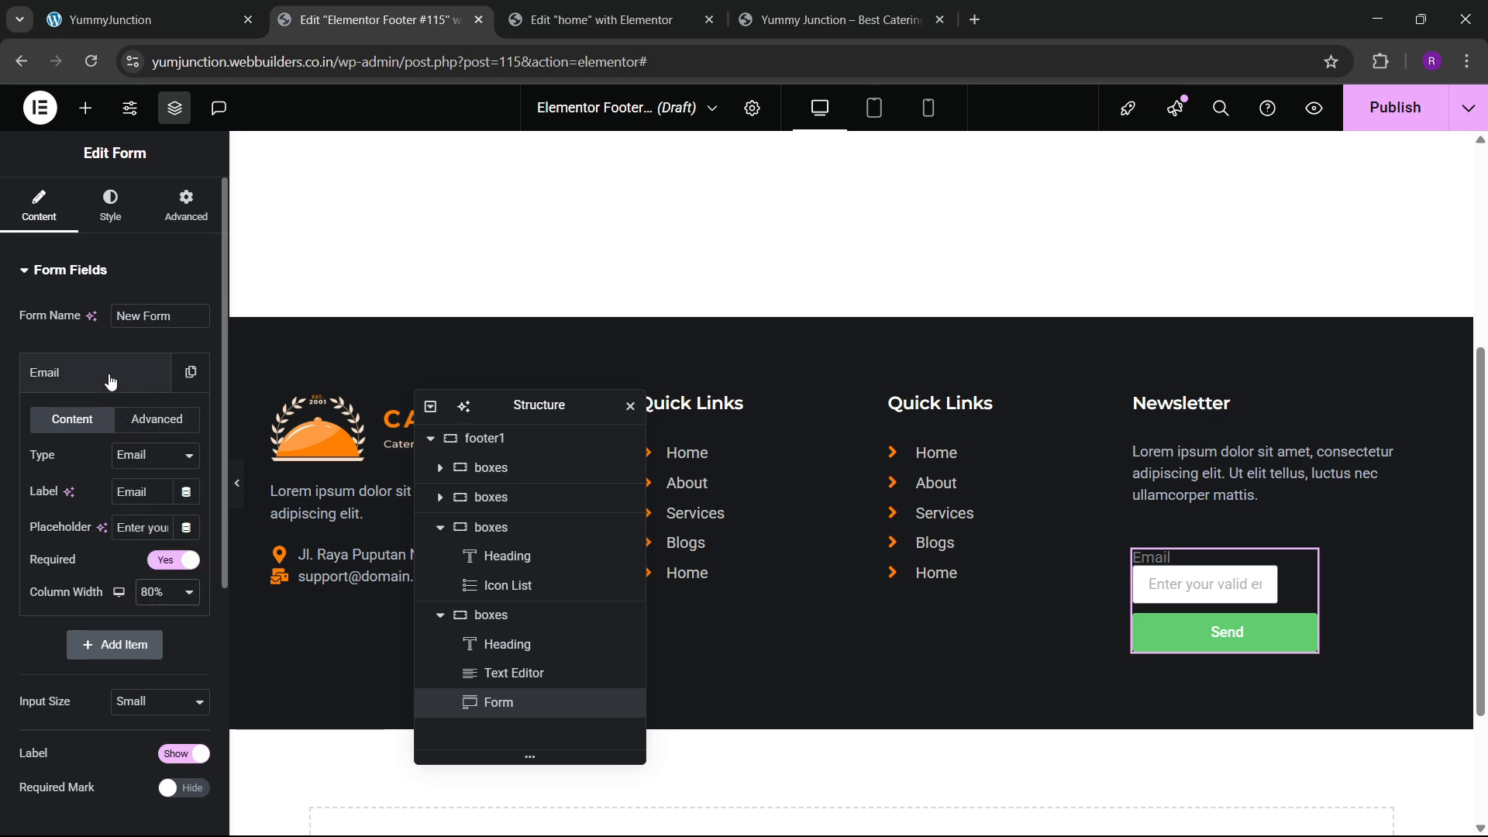
Hide the newsletter form's labels and set its input size to Medium
{"action": "left_click", "coordinate": [93, 373]}
{"action": "left_click", "coordinate": [184, 532]}
{"action": "left_click", "coordinate": [159, 478]}
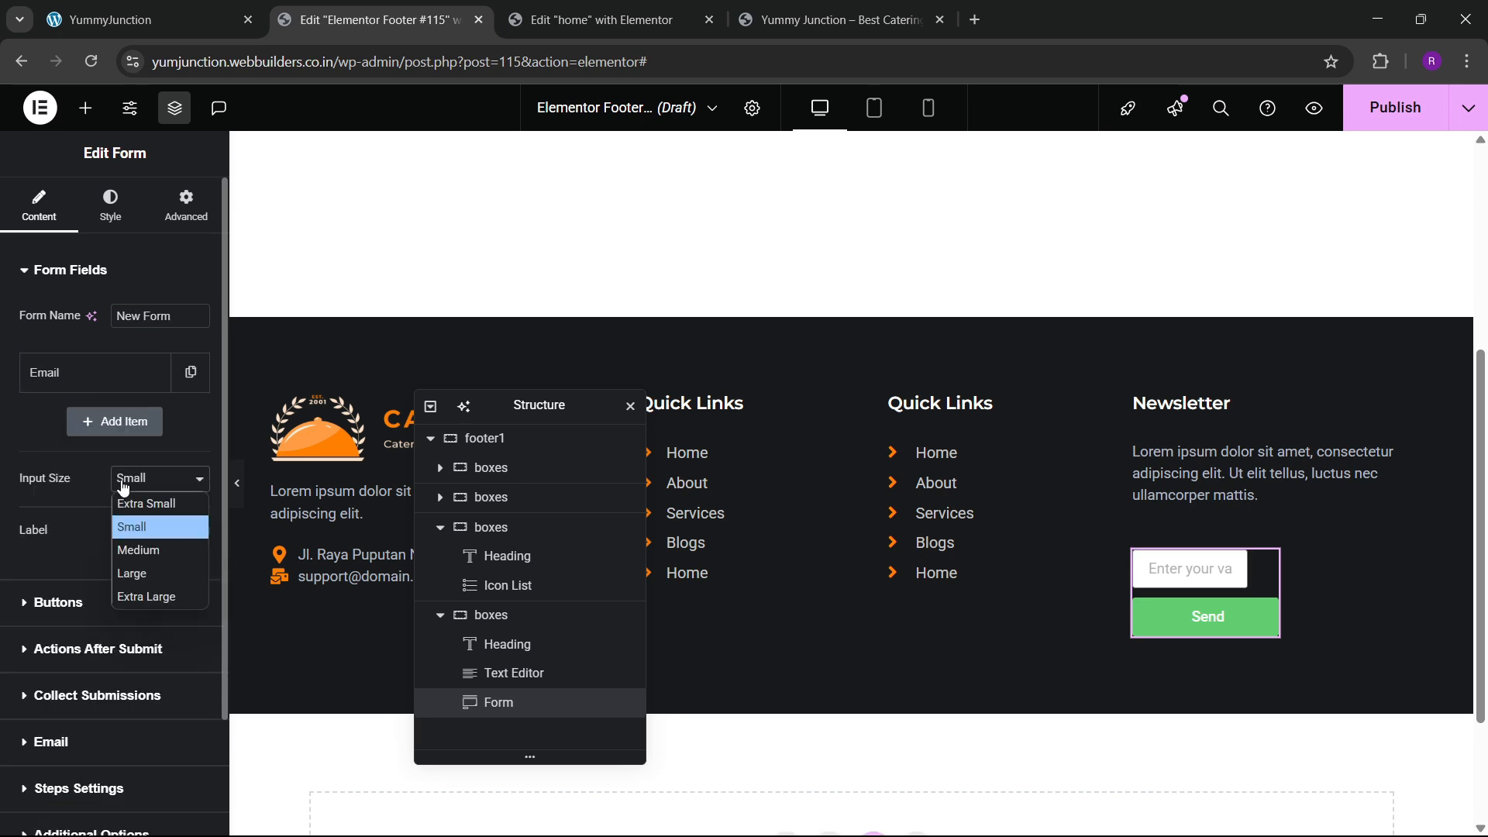
{"action": "left_click", "coordinate": [147, 547]}
Set the form's Send button to 20% column width and Medium size
{"action": "left_click", "coordinate": [58, 602]}
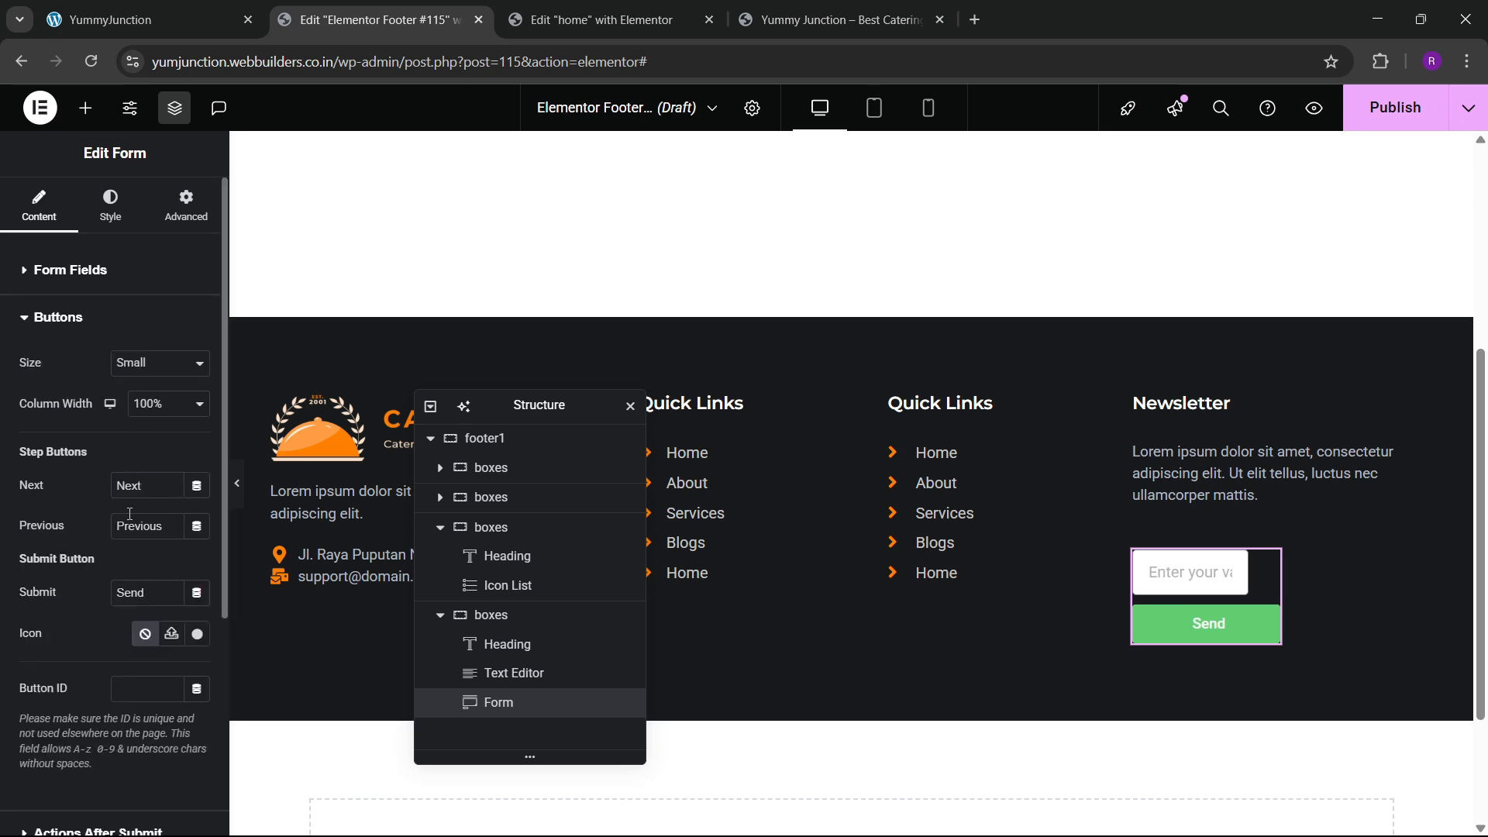
{"action": "left_click", "coordinate": [158, 404]}
{"action": "left_click", "coordinate": [155, 429]}
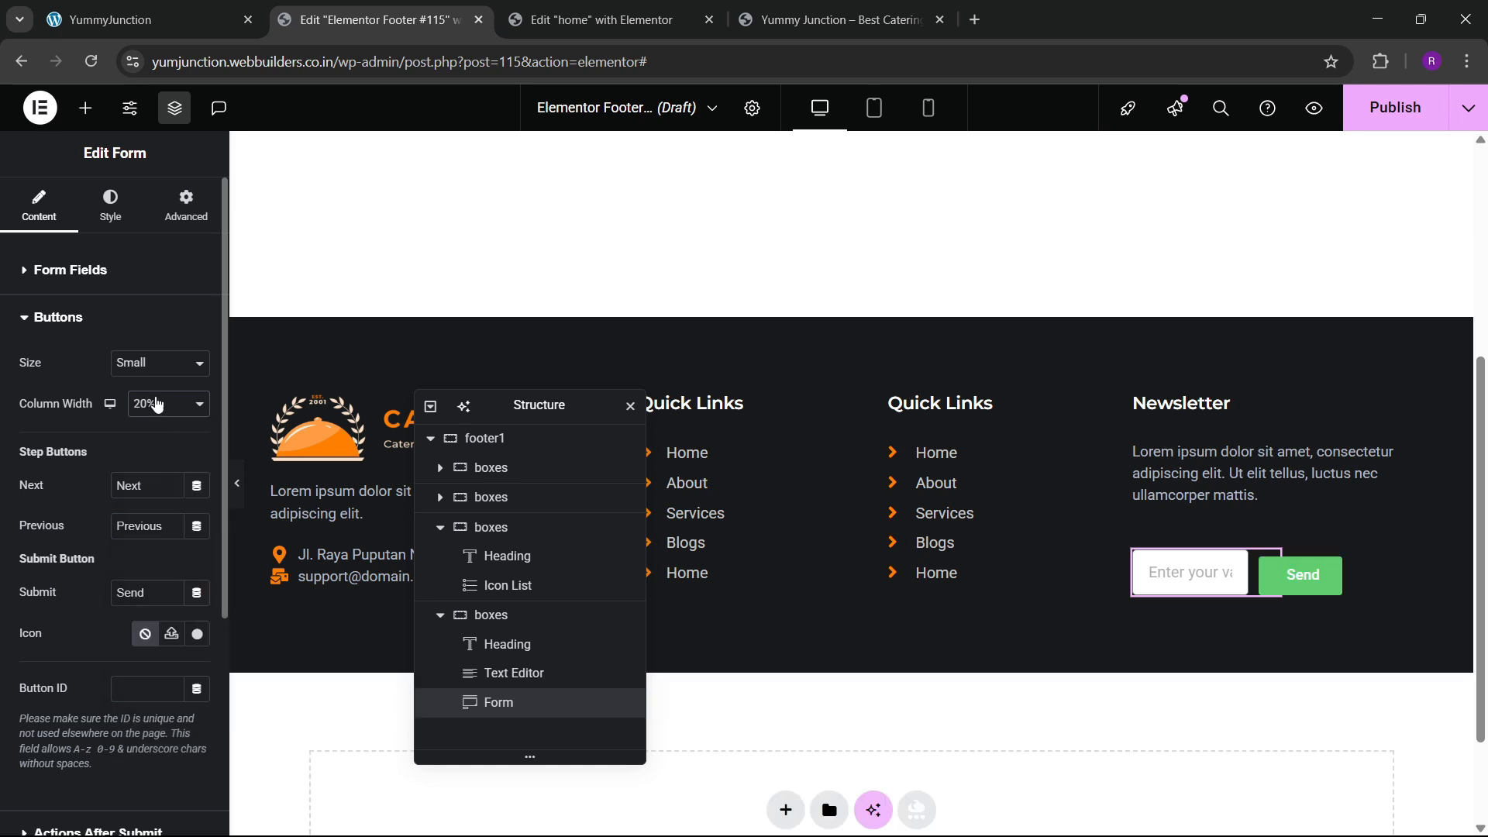
{"action": "left_click", "coordinate": [151, 363]}
{"action": "left_click", "coordinate": [143, 425]}
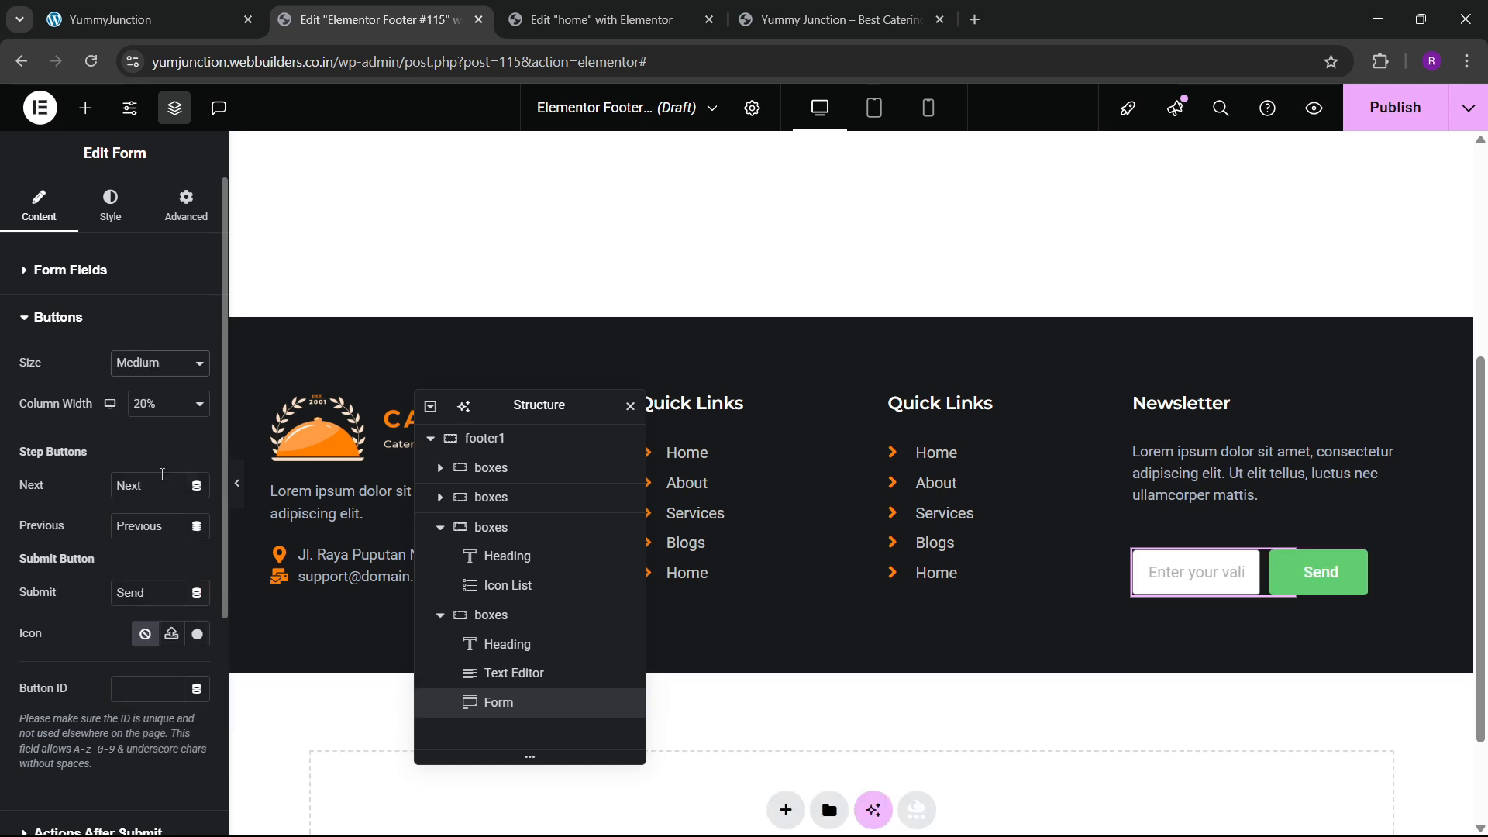
Set the newsletter form's columns gap to 0 px and its width to Full Width (100%)
{"action": "left_click", "coordinate": [110, 203]}
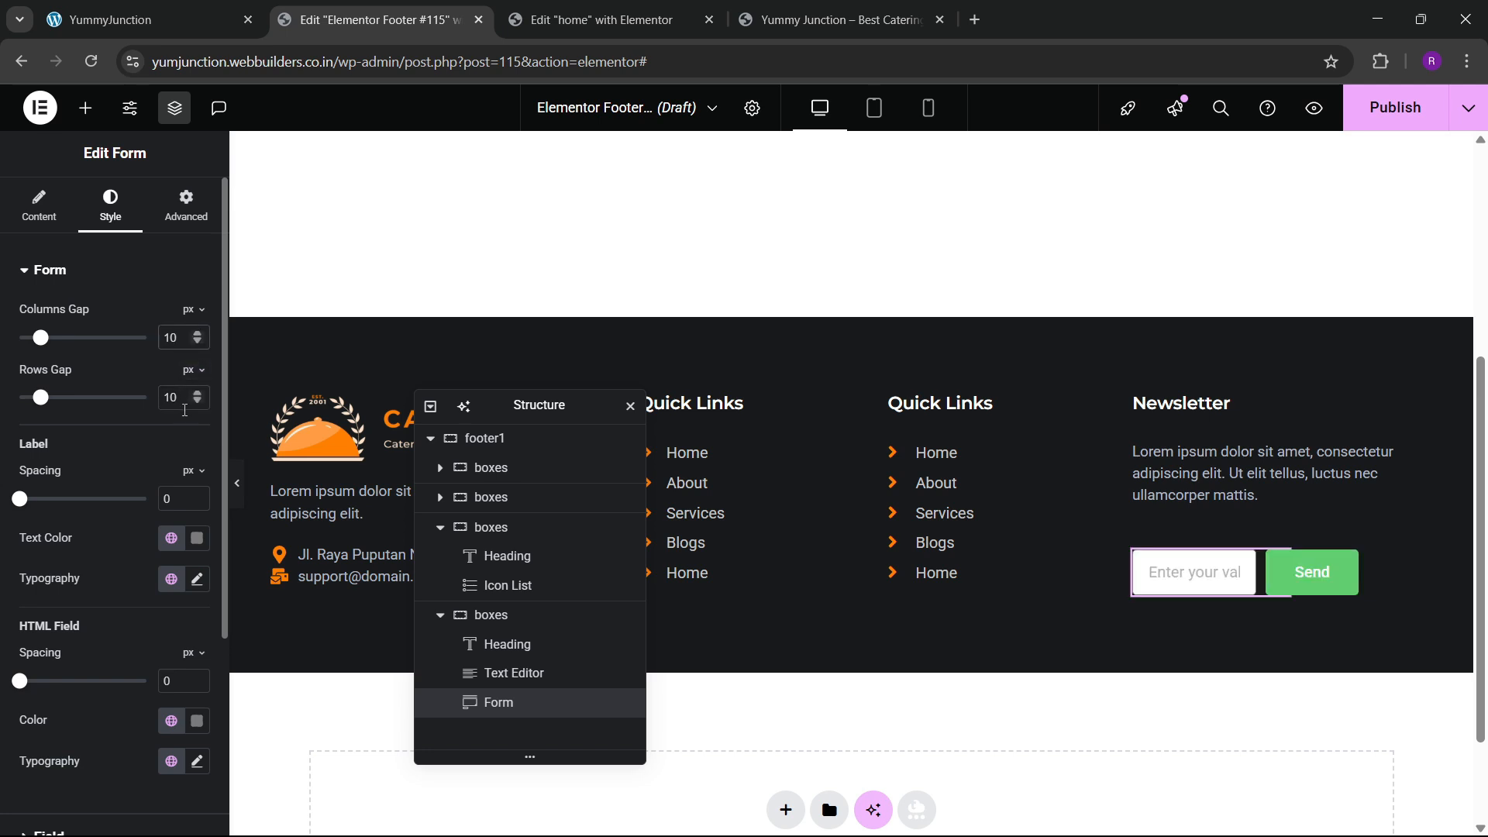
{"action": "double_click", "coordinate": [184, 341]}
{"action": "type", "text": "0"}
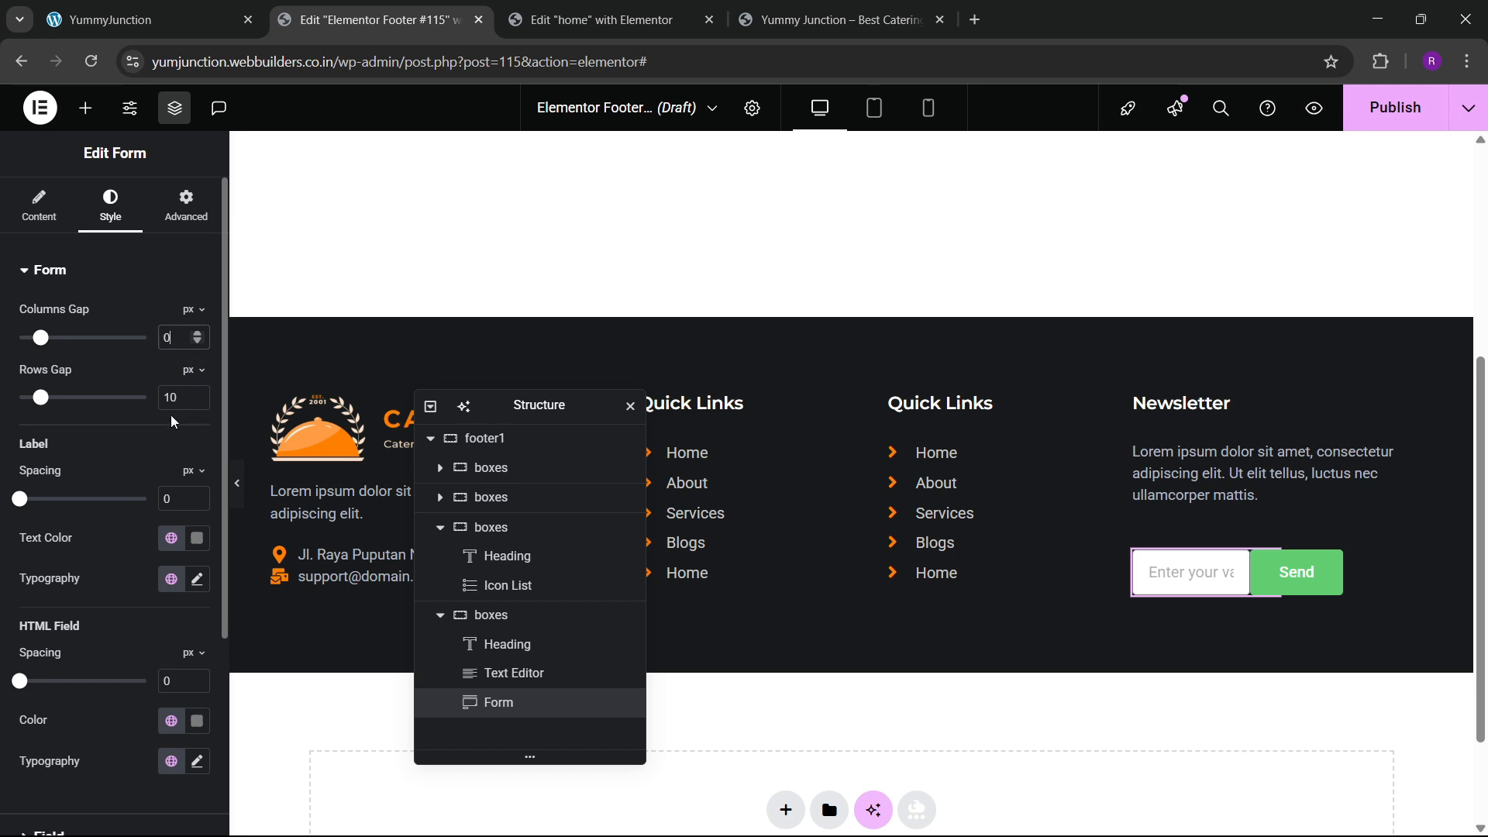
{"action": "left_click", "coordinate": [186, 205]}
{"action": "left_click", "coordinate": [159, 469]}
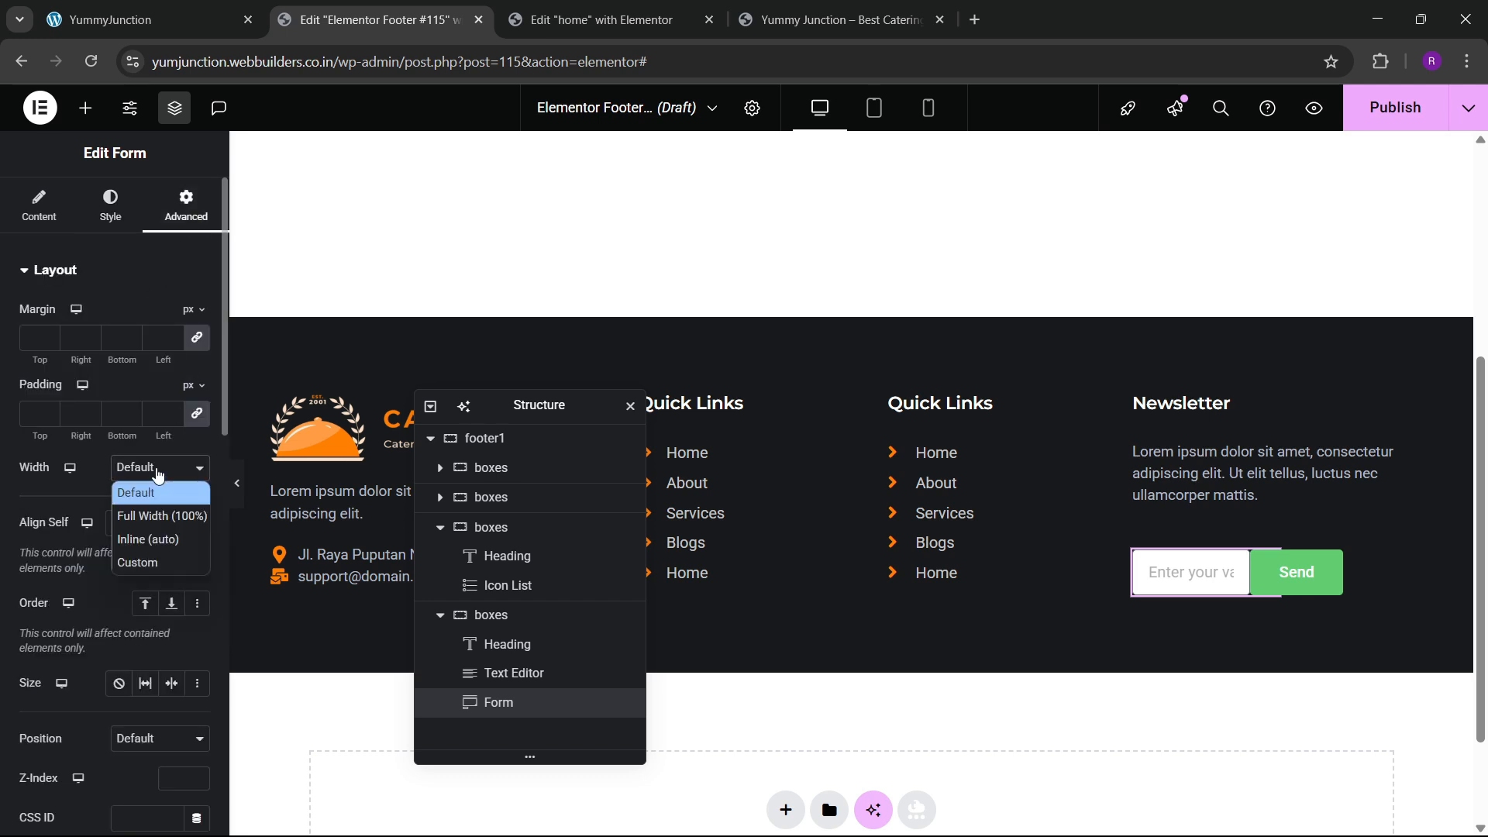
{"action": "left_click", "coordinate": [155, 515]}
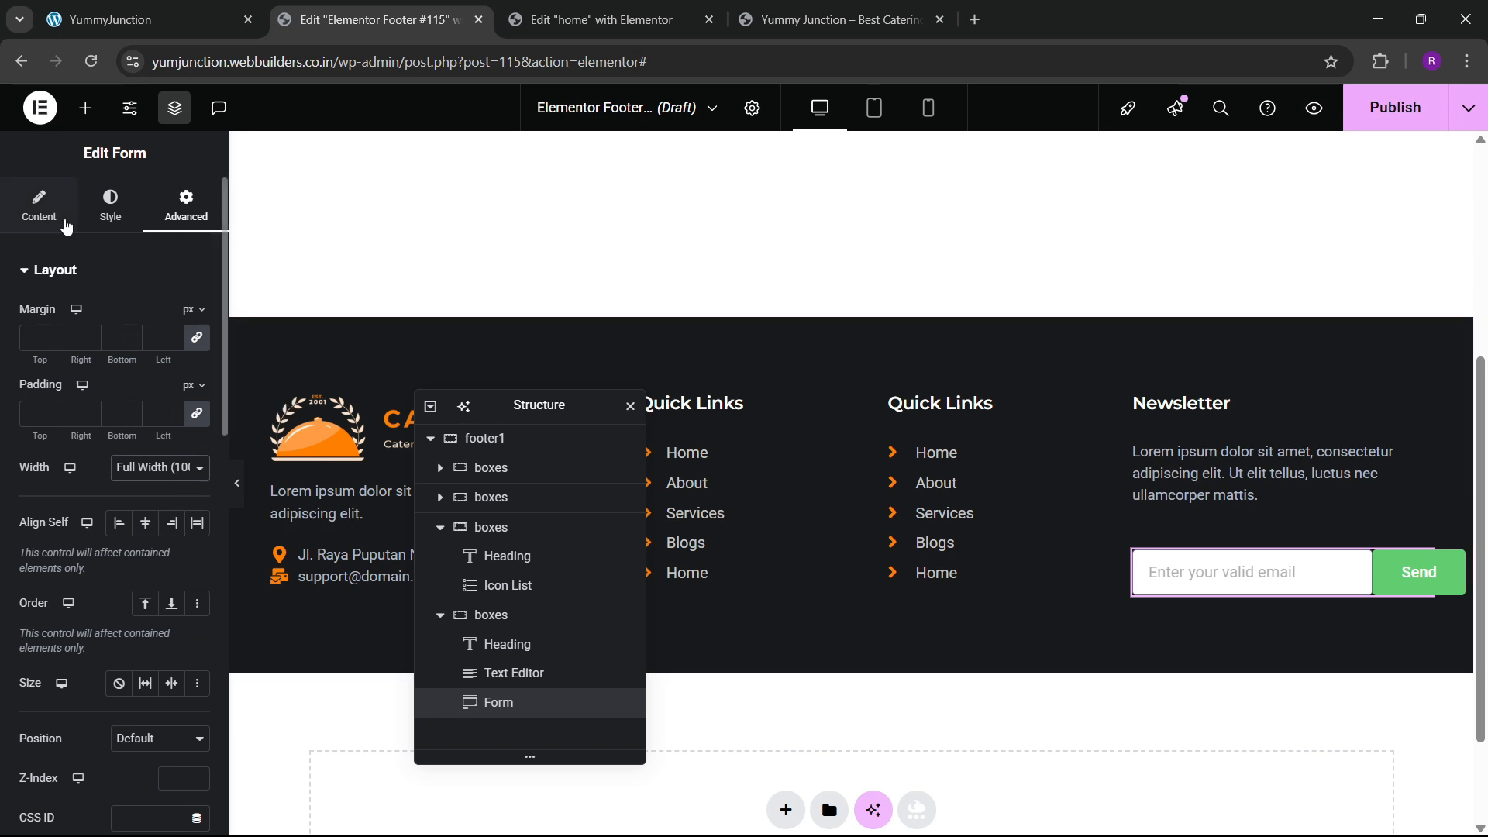
Set the border width and border radius of the newsletter form's field to 0 px on all sides
{"action": "left_click", "coordinate": [110, 206]}
{"action": "scroll", "coordinate": [46, 465], "scroll_direction": "down", "scroll_amount": 3}
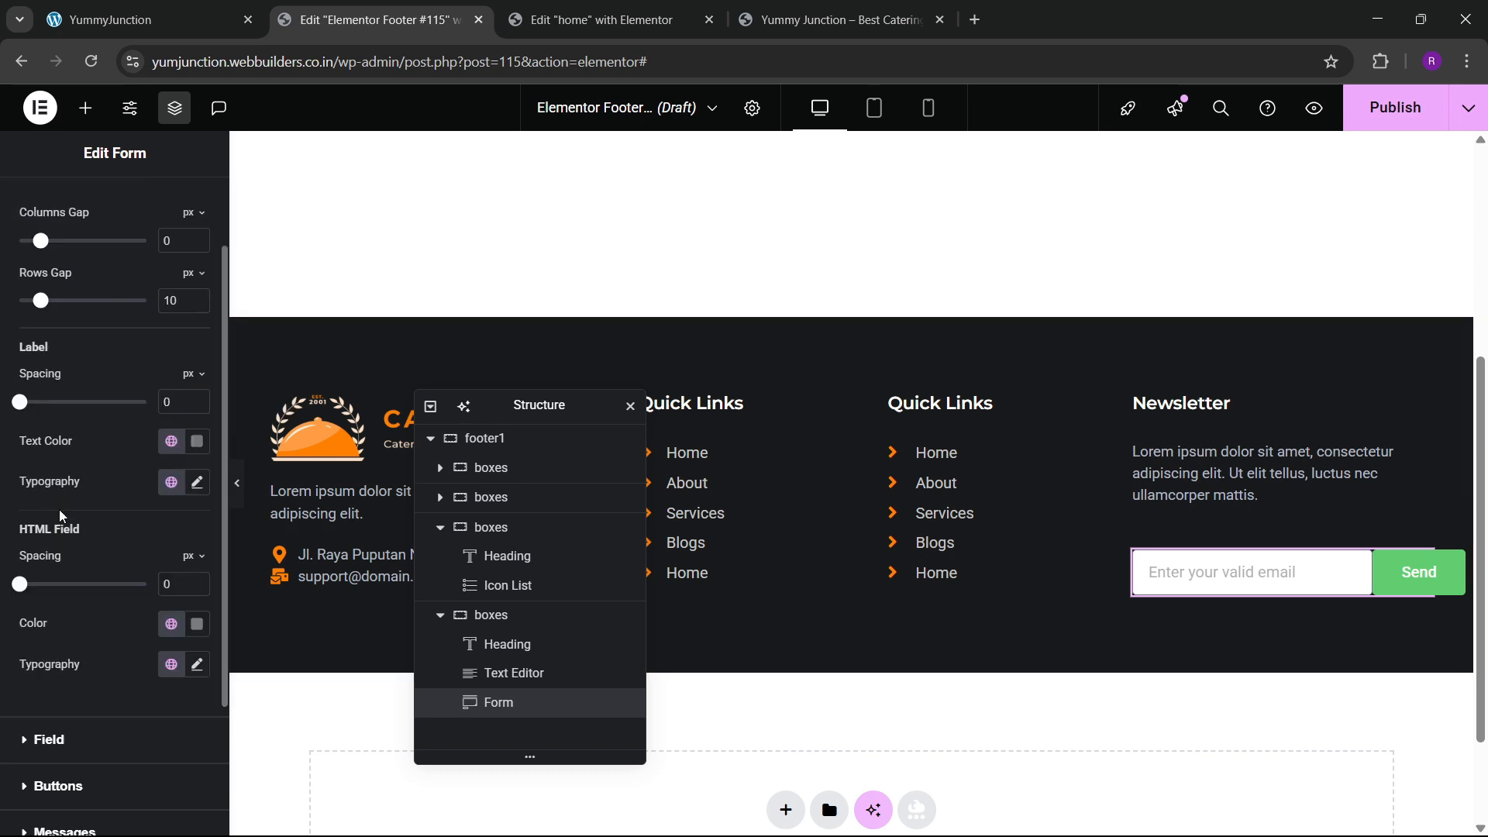
{"action": "left_click", "coordinate": [54, 652]}
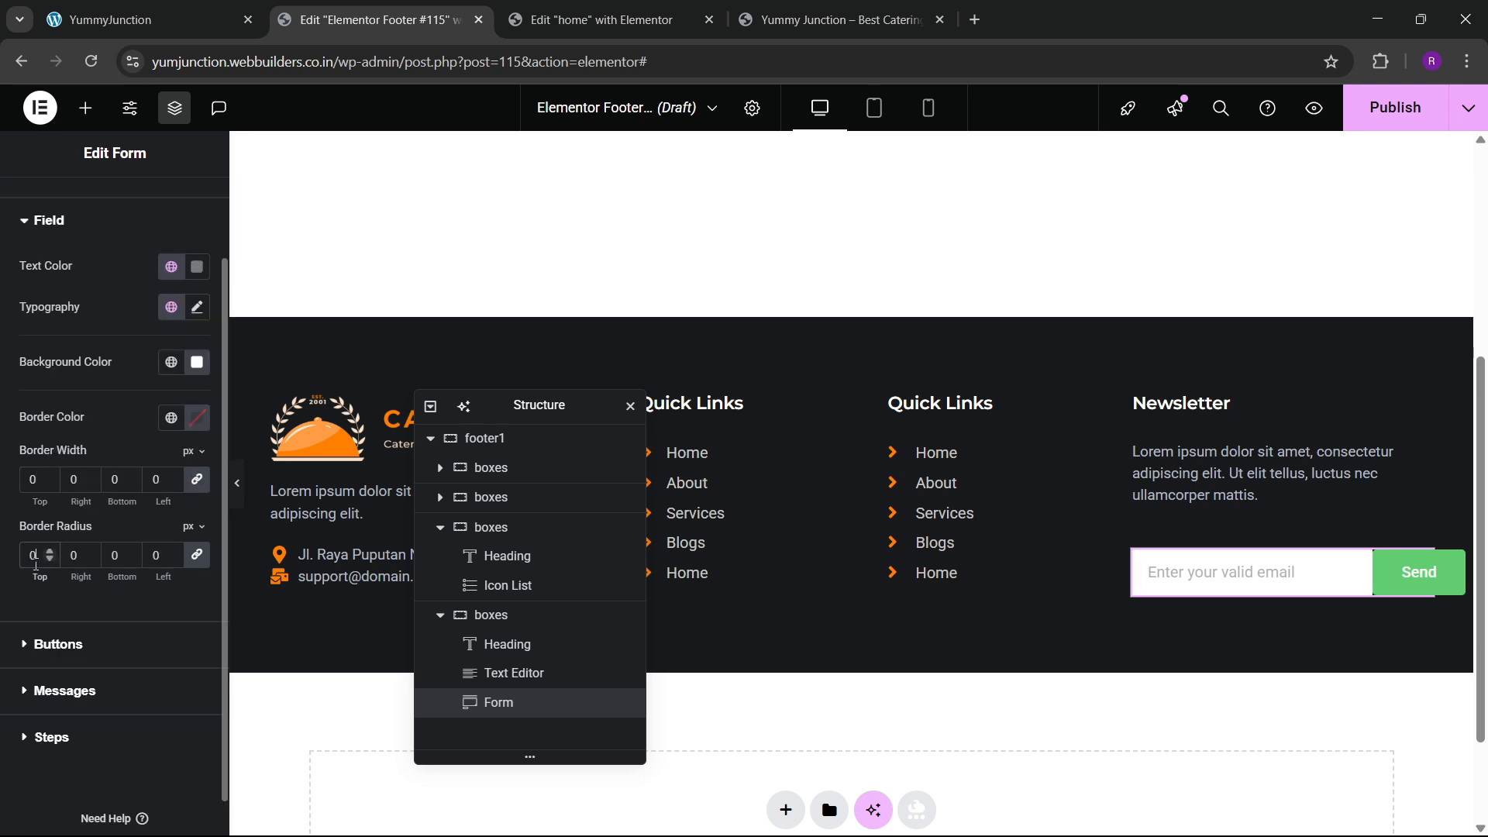
Give the Send button the global orange background and a border radius of 0 px, and preview the footer without the editing controls
{"action": "left_click", "coordinate": [59, 645]}
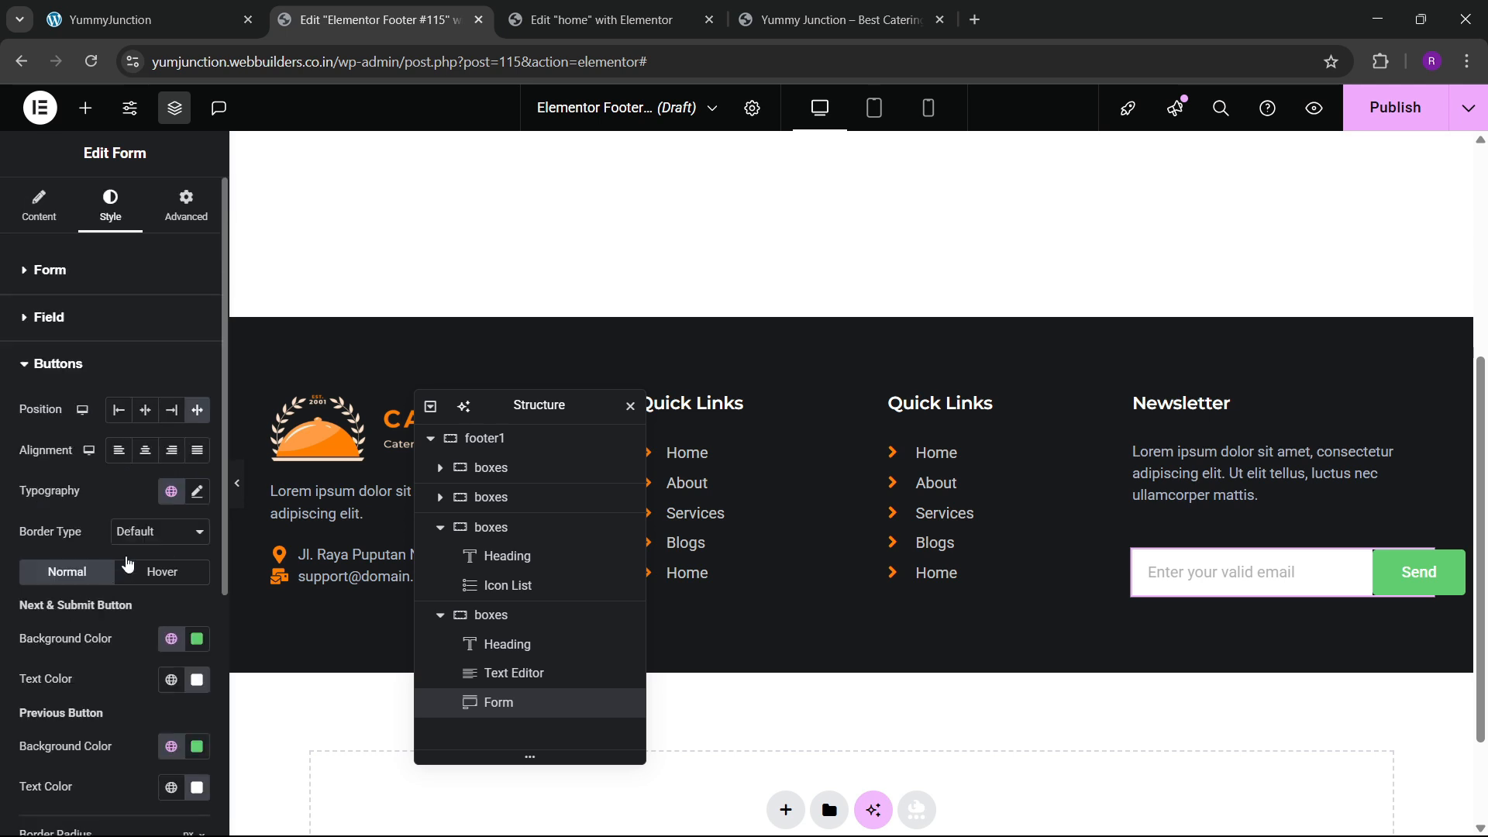
{"action": "left_click", "coordinate": [172, 638]}
{"action": "left_click", "coordinate": [132, 481]}
{"action": "scroll", "coordinate": [116, 608], "scroll_direction": "down", "scroll_amount": 3}
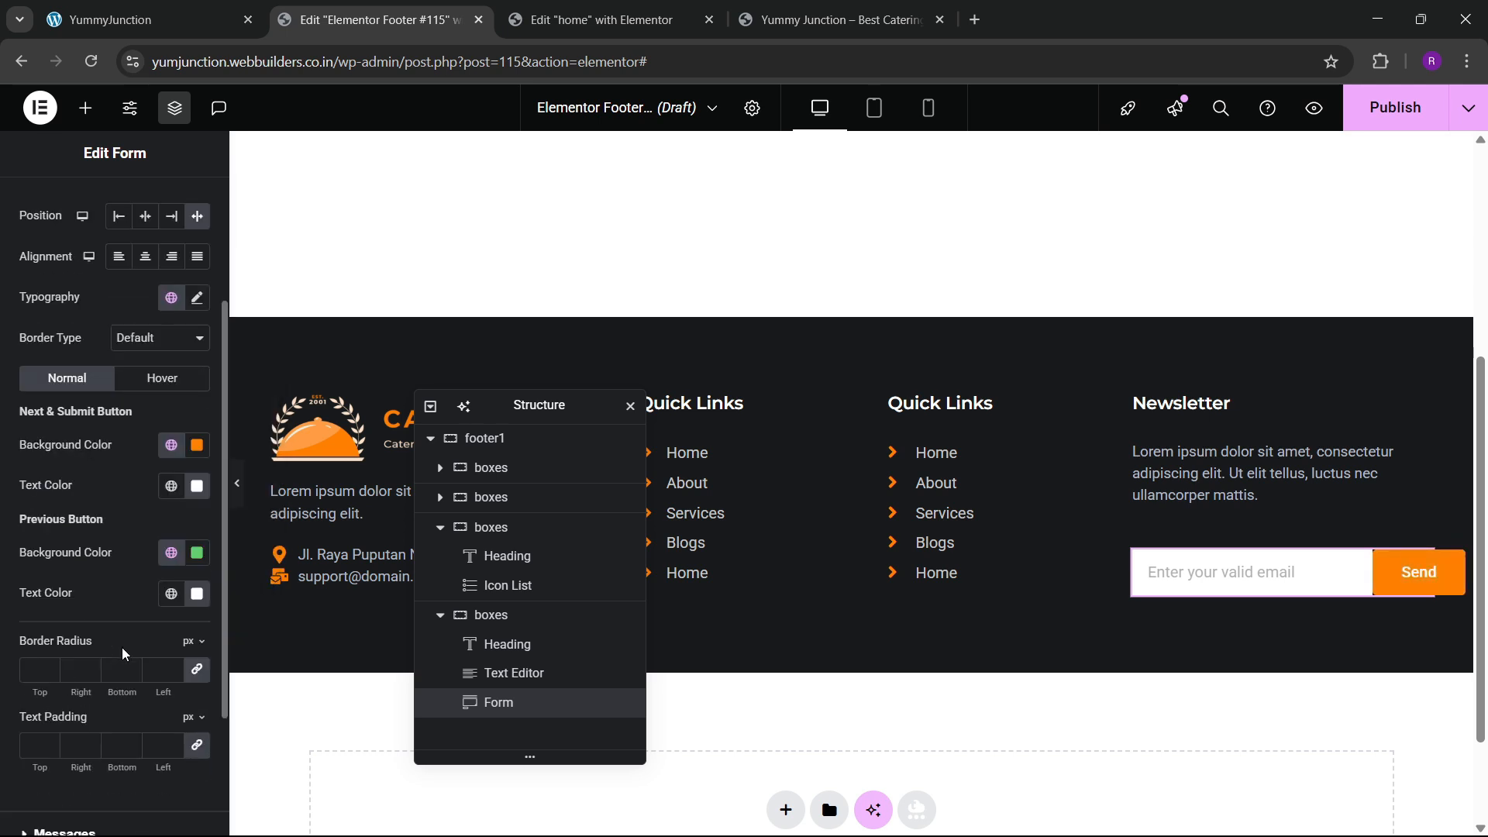
{"action": "left_click", "coordinate": [23, 676]}
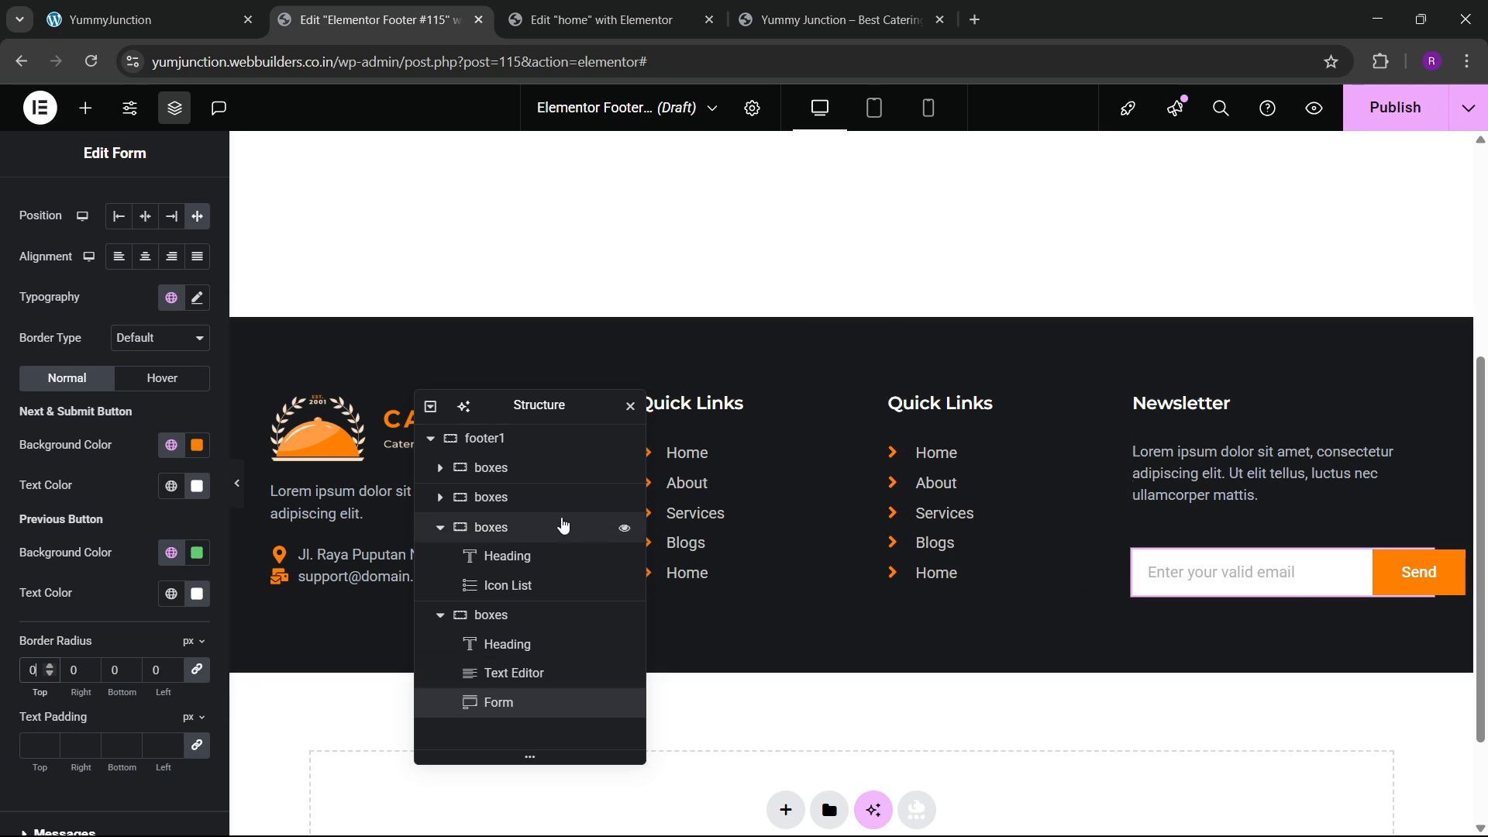
{"action": "left_click", "coordinate": [240, 496]}
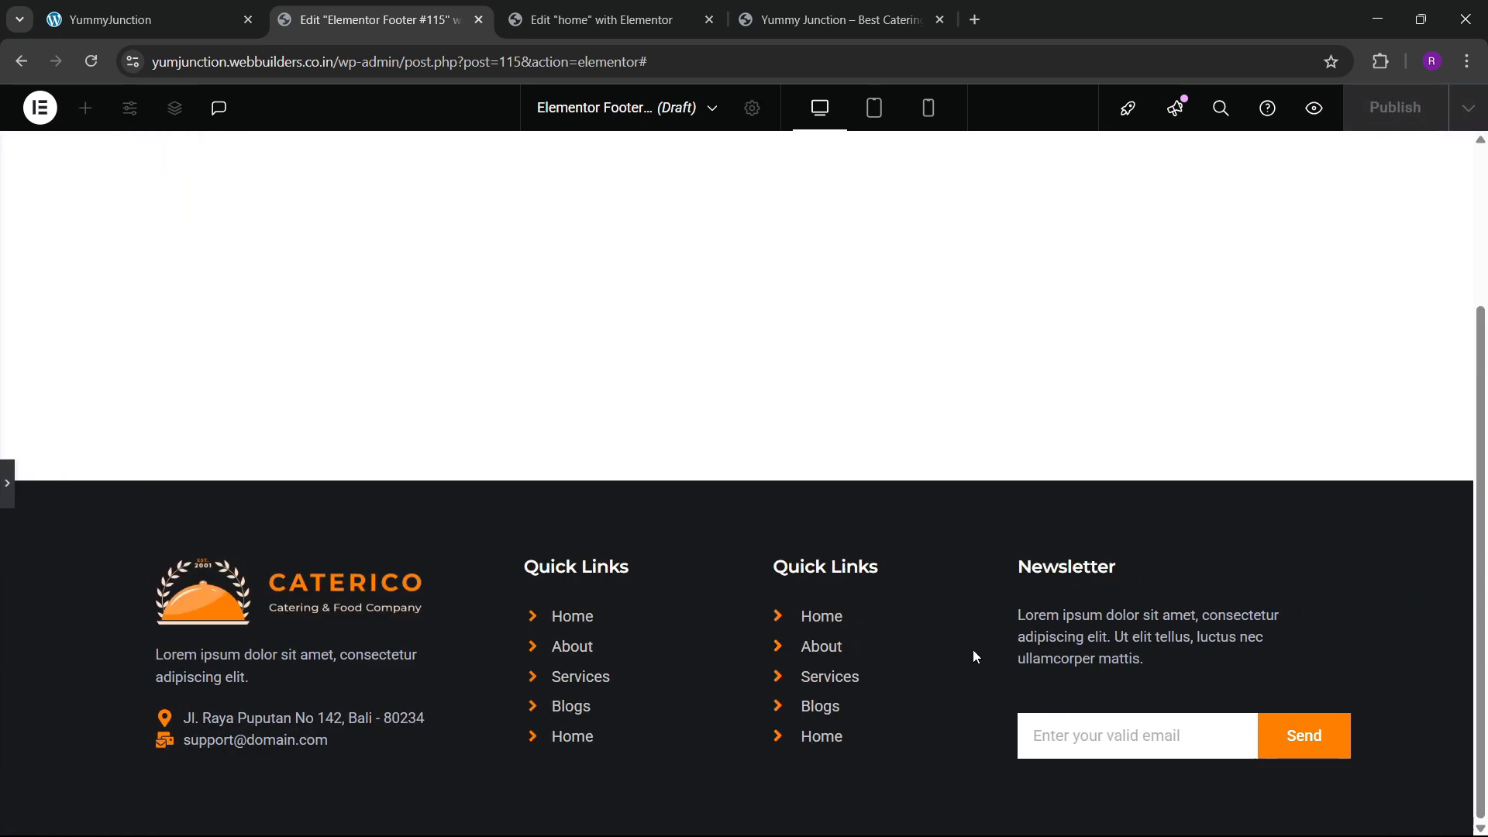
{"action": "left_click", "coordinate": [9, 496]}
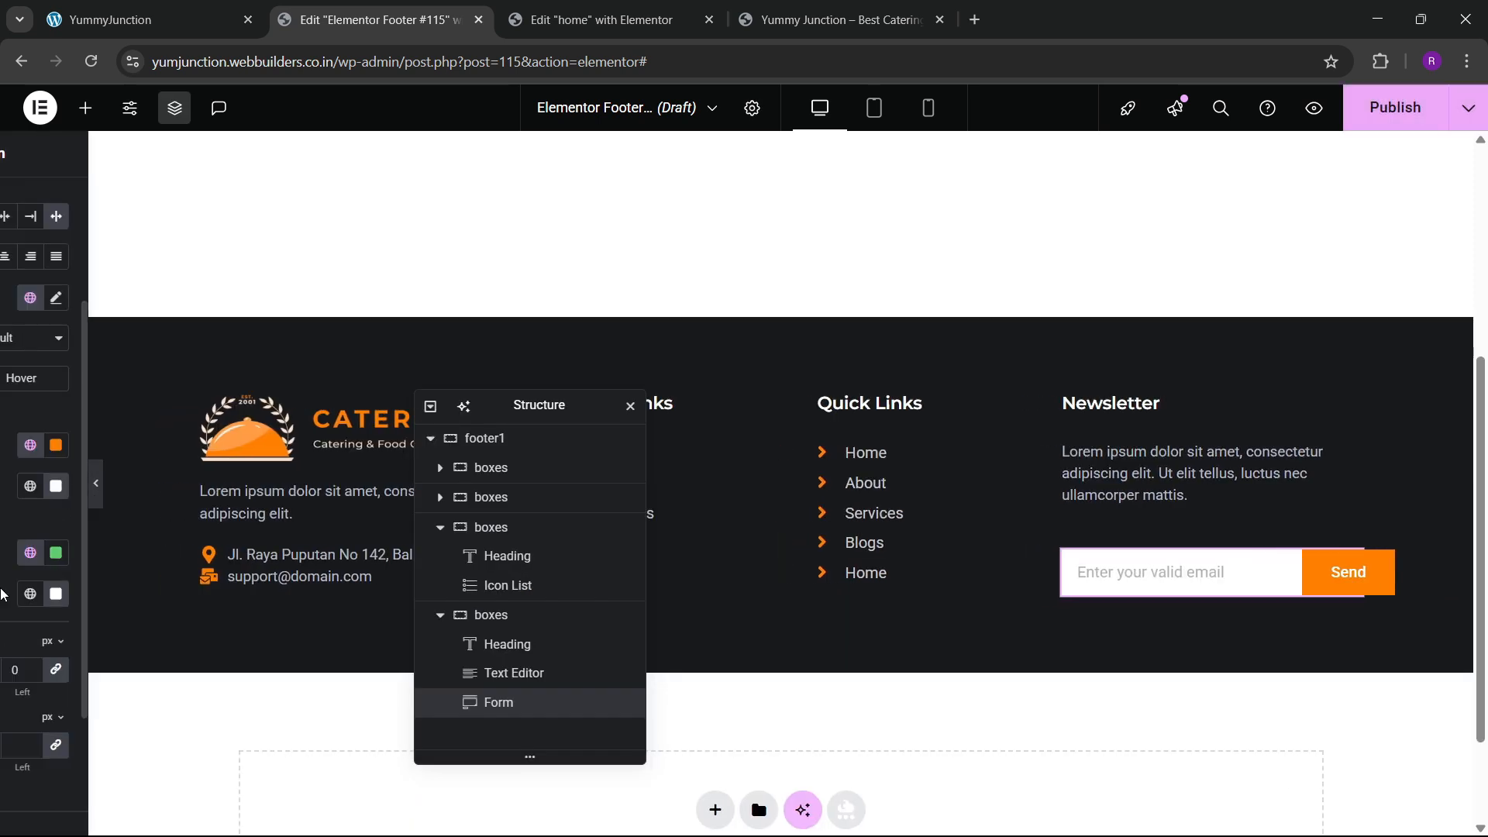
Publish the footer template with a display condition added
{"action": "left_click", "coordinate": [1395, 107]}
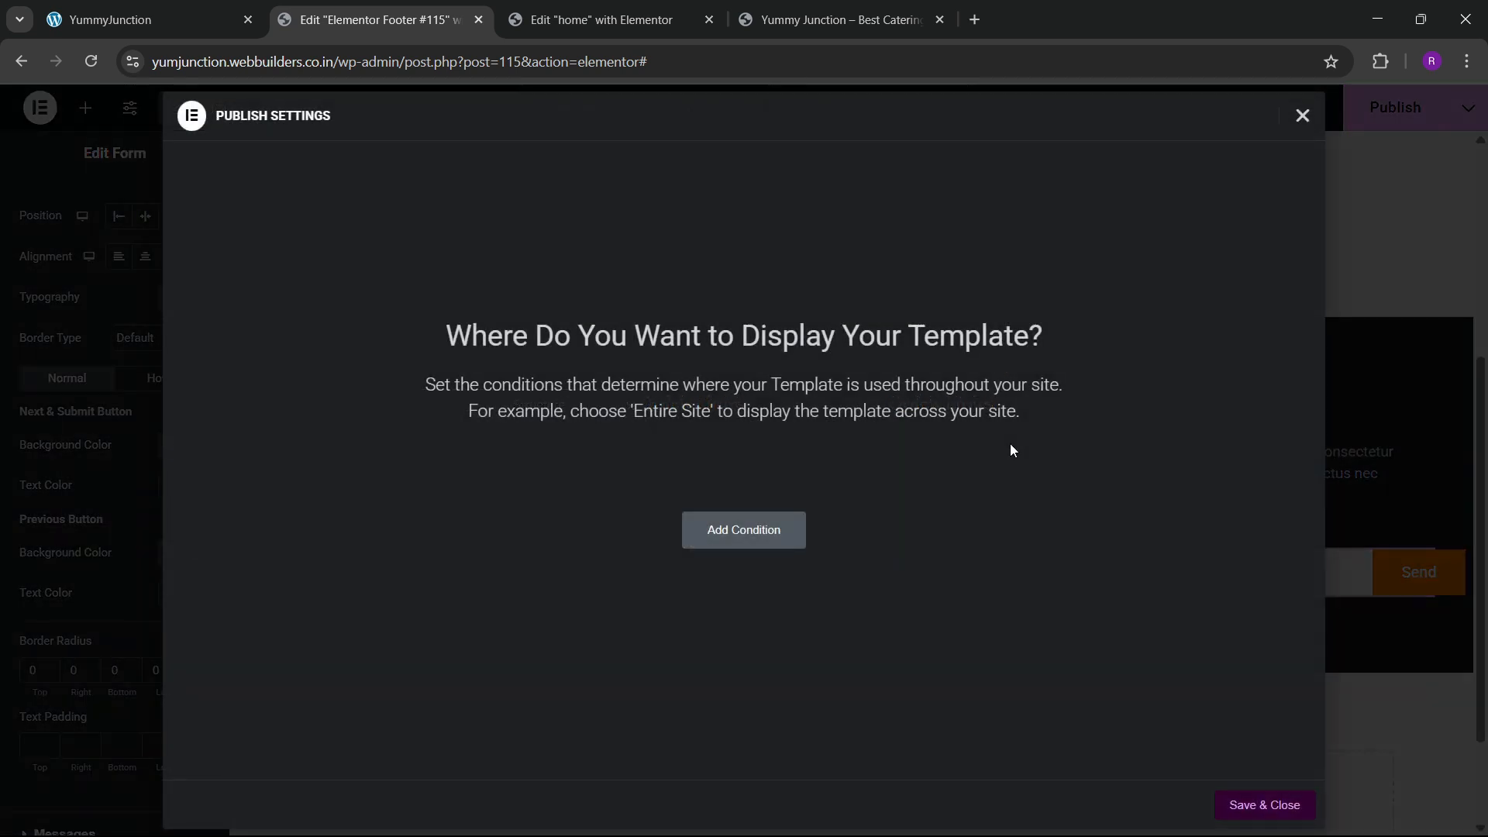
{"action": "left_click", "coordinate": [740, 543]}
{"action": "left_click", "coordinate": [1265, 805]}
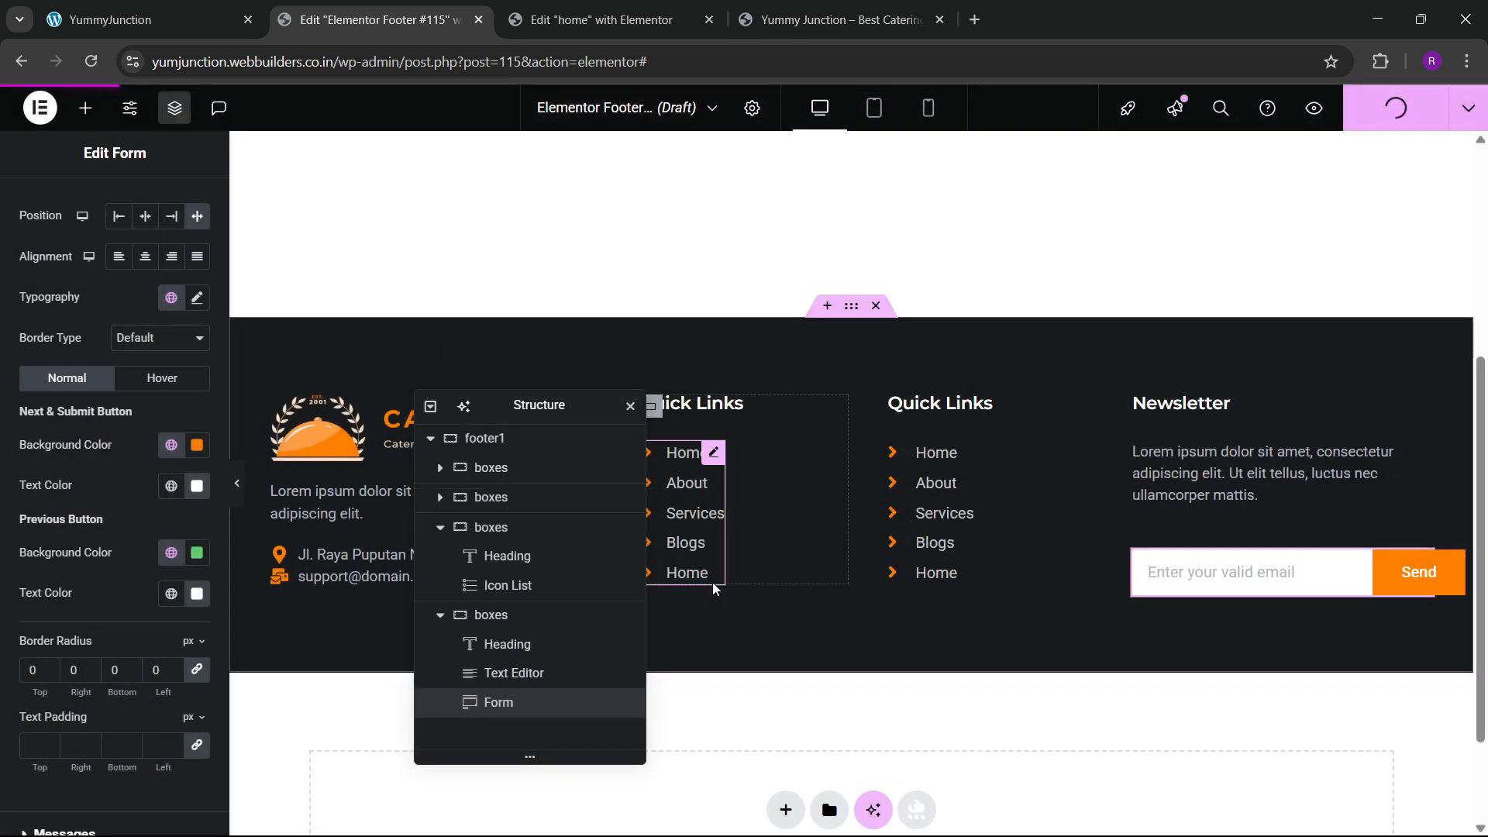
Reload the live Yummy Junction homepage and compare its footer with the reference site's footer
{"action": "left_click", "coordinate": [812, 7]}
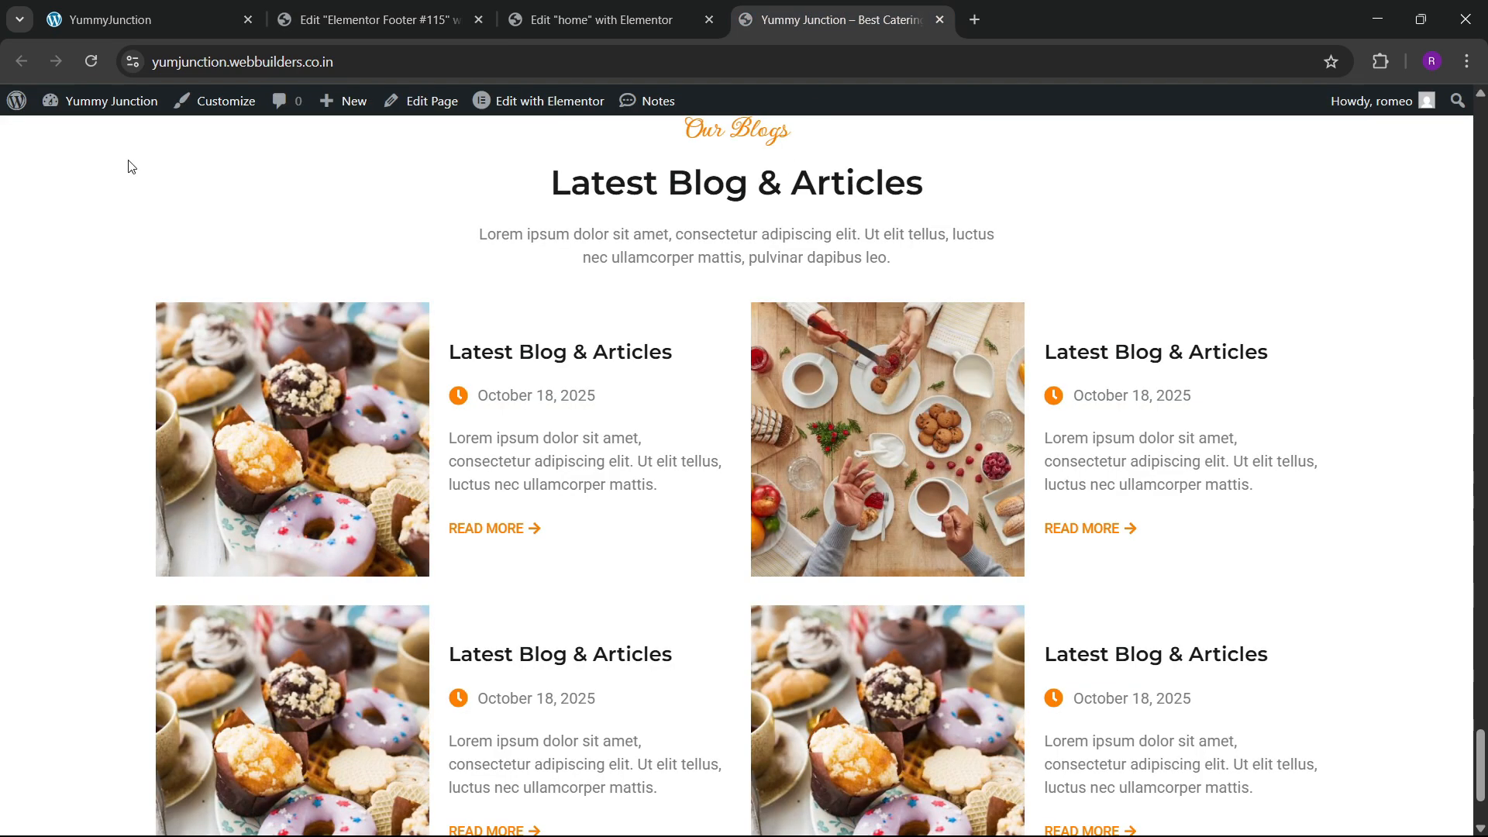
{"action": "left_click", "coordinate": [92, 61]}
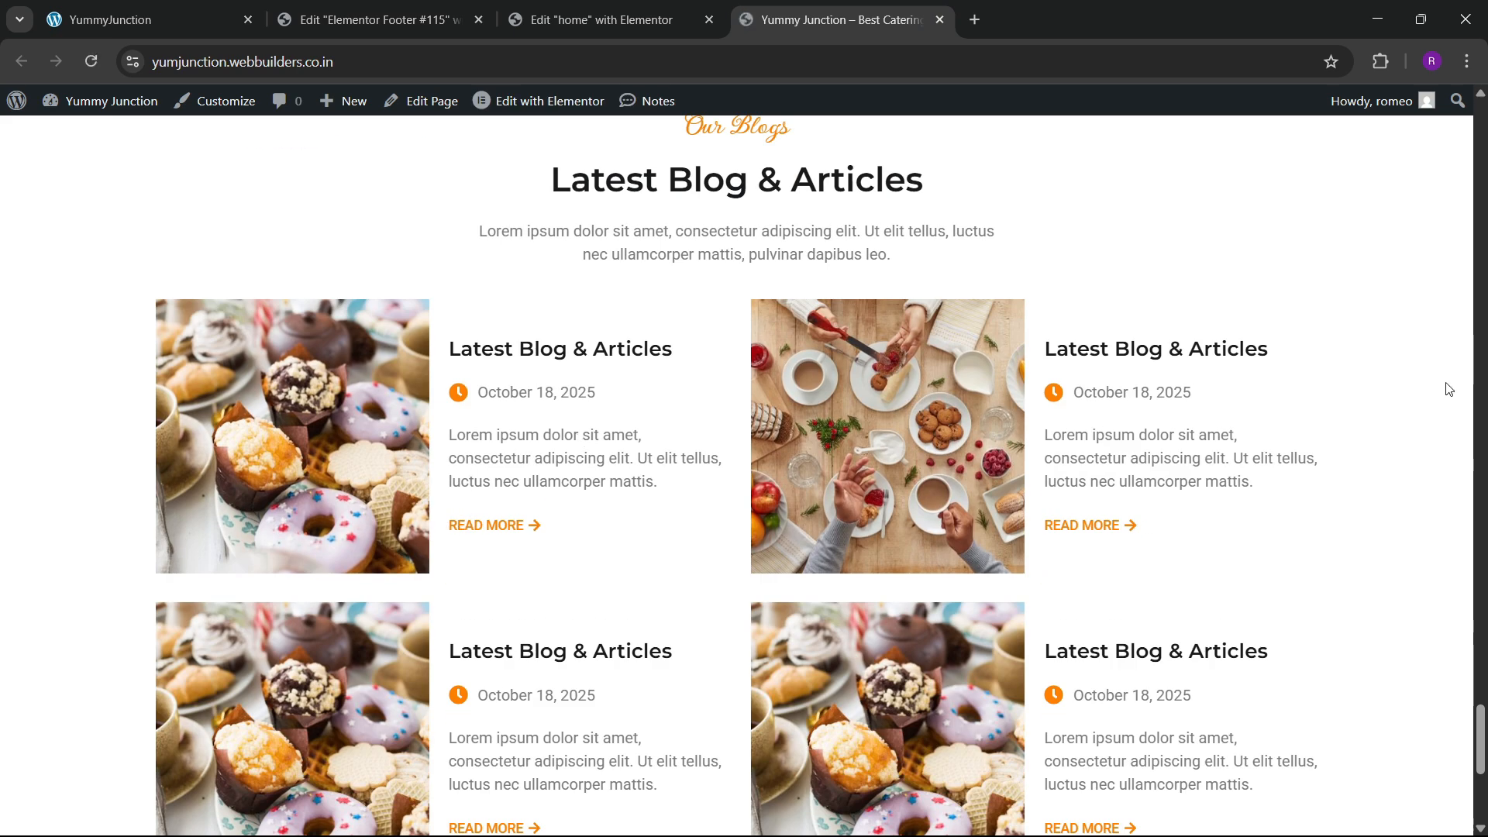
{"action": "left_click_drag", "start_coordinate": [1484, 717], "coordinate": [1482, 794]}
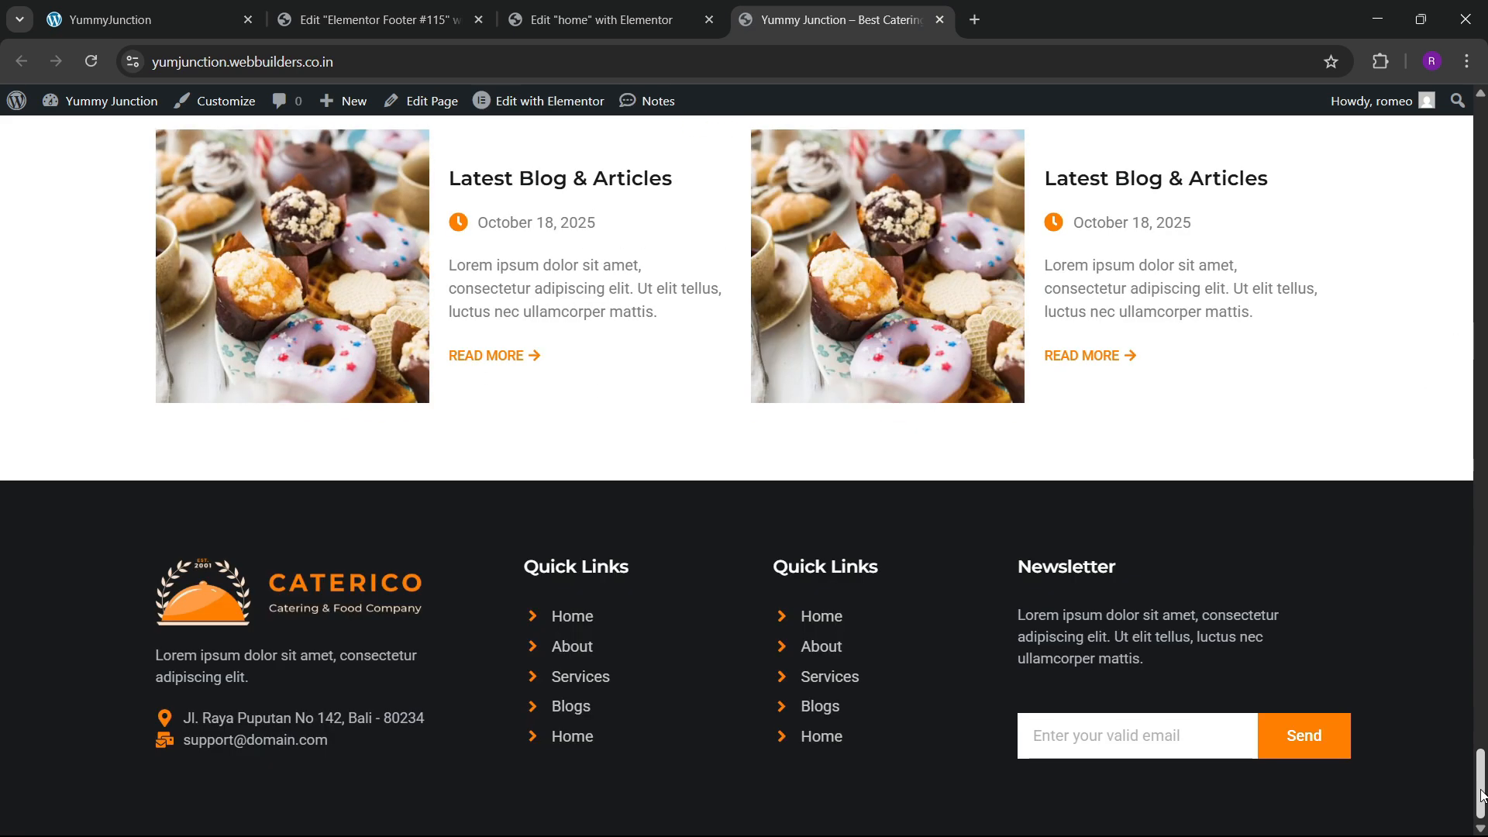
{"action": "left_click", "coordinate": [109, 9]}
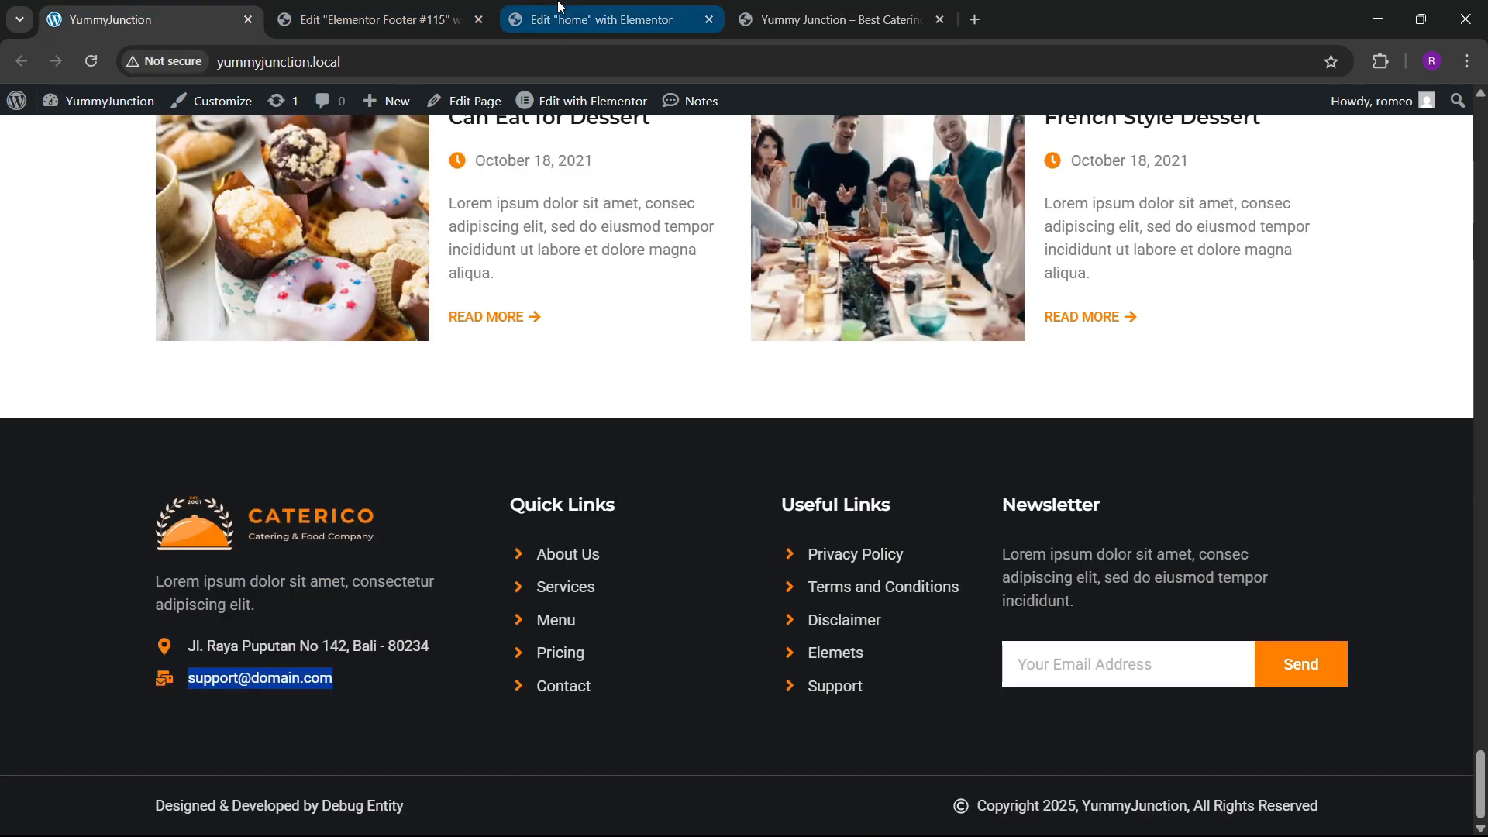
{"action": "left_click", "coordinate": [589, 19]}
{"action": "left_click", "coordinate": [372, 19]}
Add a single-column flexbox container below the footer1 section and set its boxed content width to 1200 px
{"action": "scroll", "coordinate": [787, 760], "scroll_direction": "up", "scroll_amount": 3}
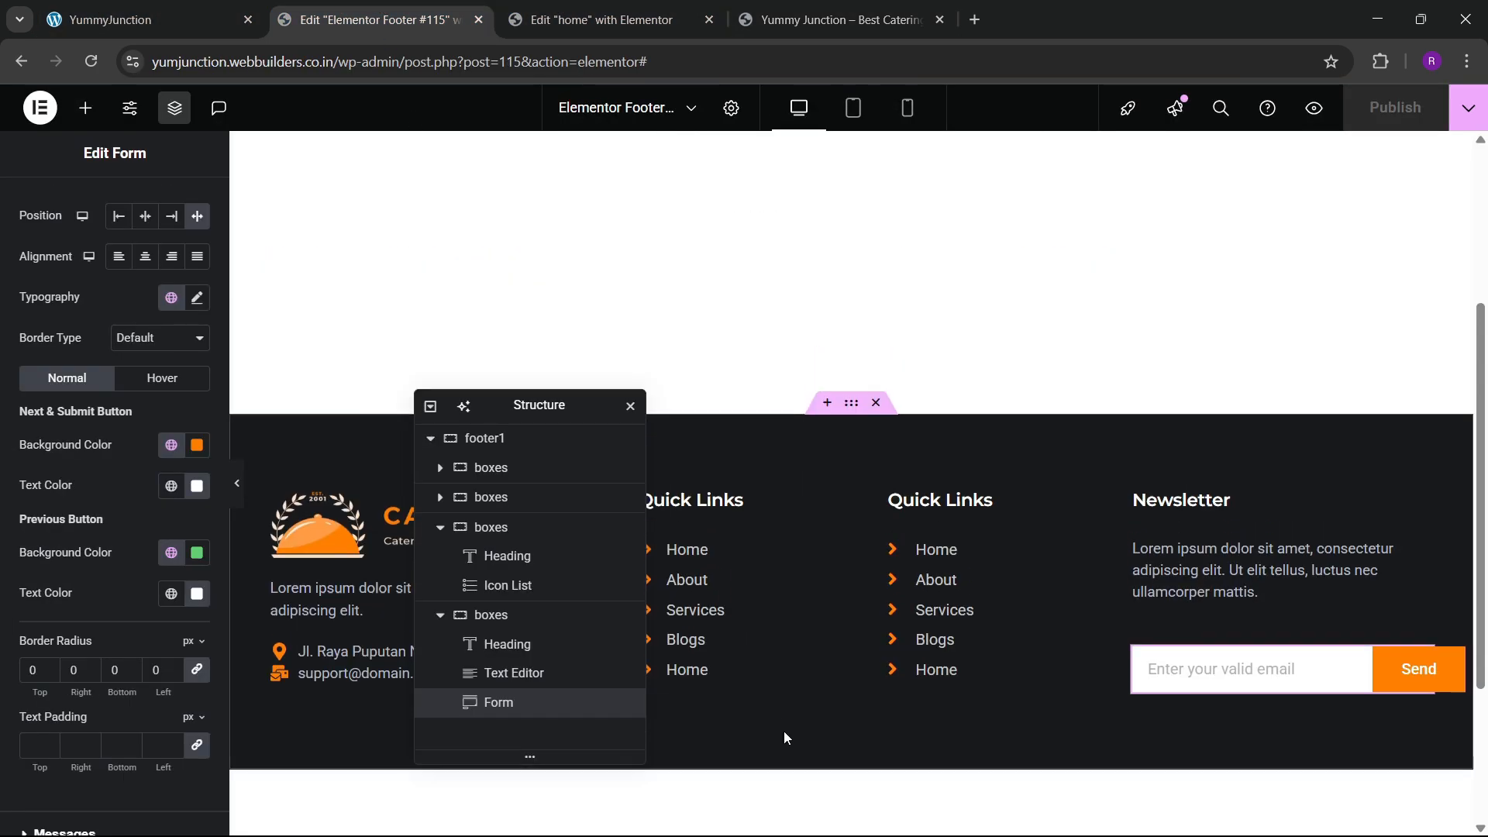
{"action": "left_click_drag", "start_coordinate": [503, 413], "coordinate": [1051, 264]}
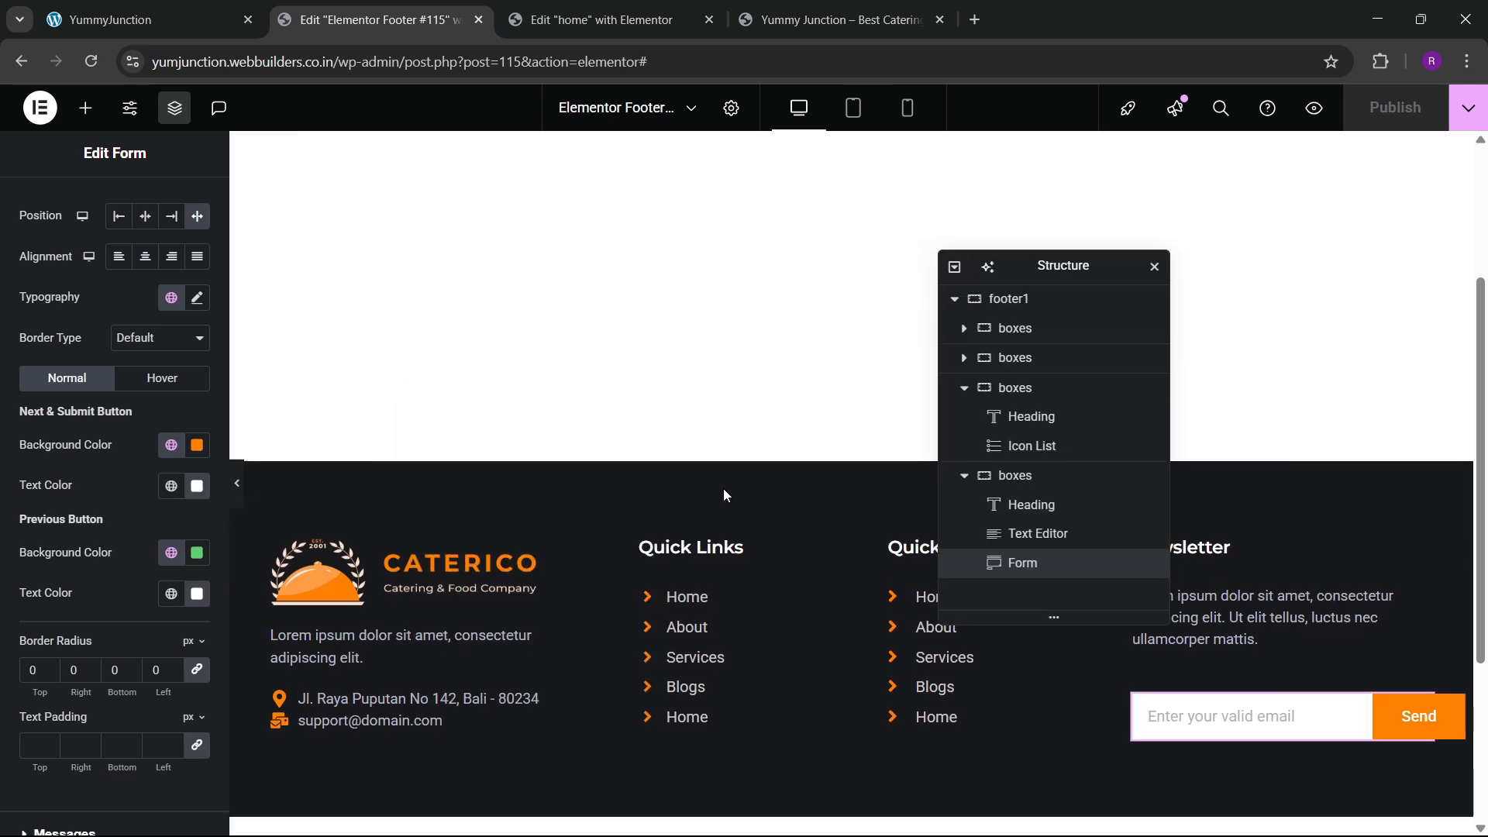
{"action": "scroll", "coordinate": [723, 488], "scroll_direction": "down", "scroll_amount": 4}
{"action": "left_click", "coordinate": [783, 671]}
{"action": "left_click", "coordinate": [766, 727]}
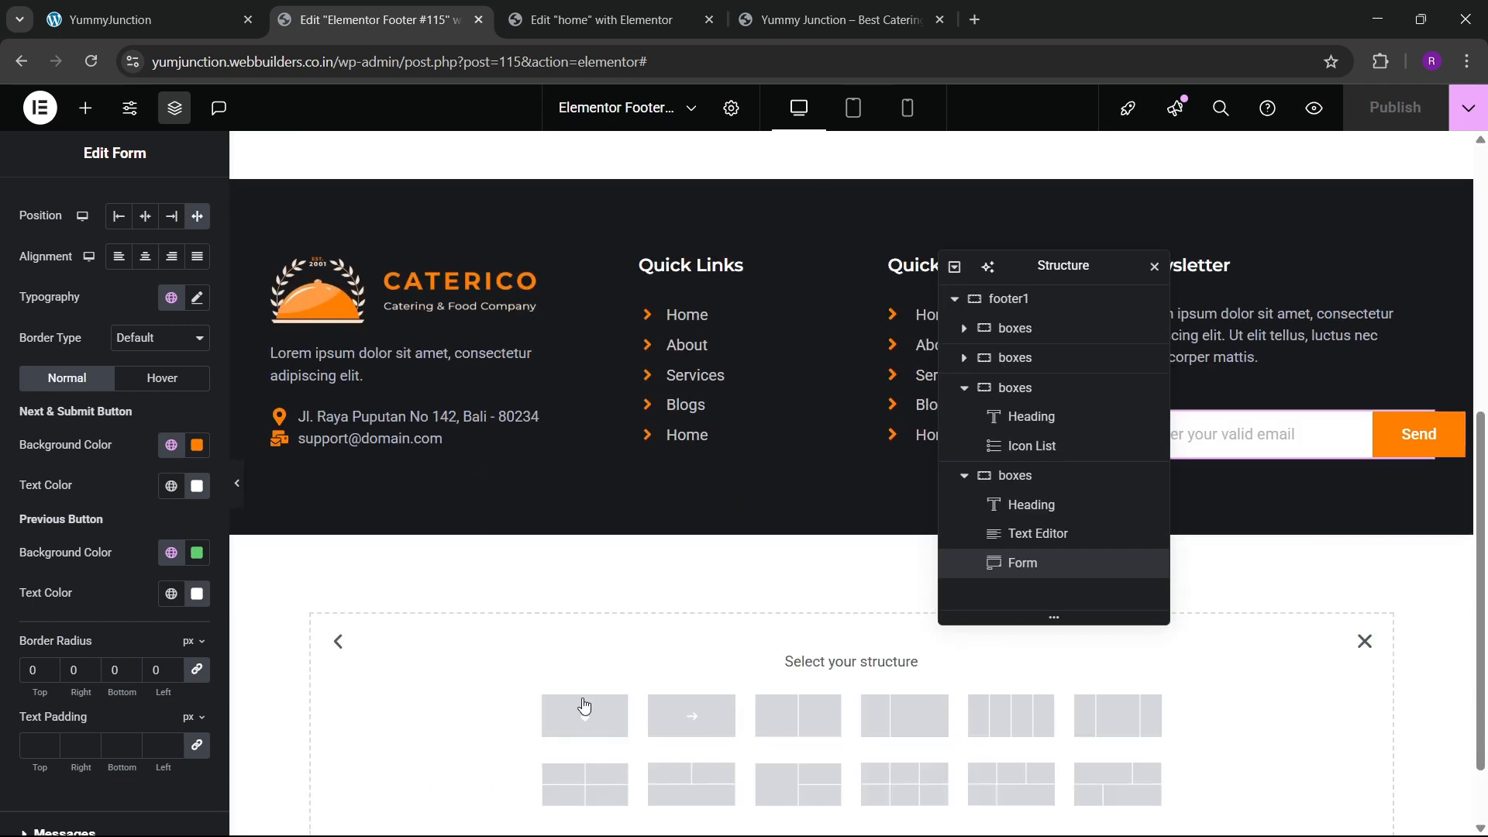
{"action": "left_click", "coordinate": [581, 708]}
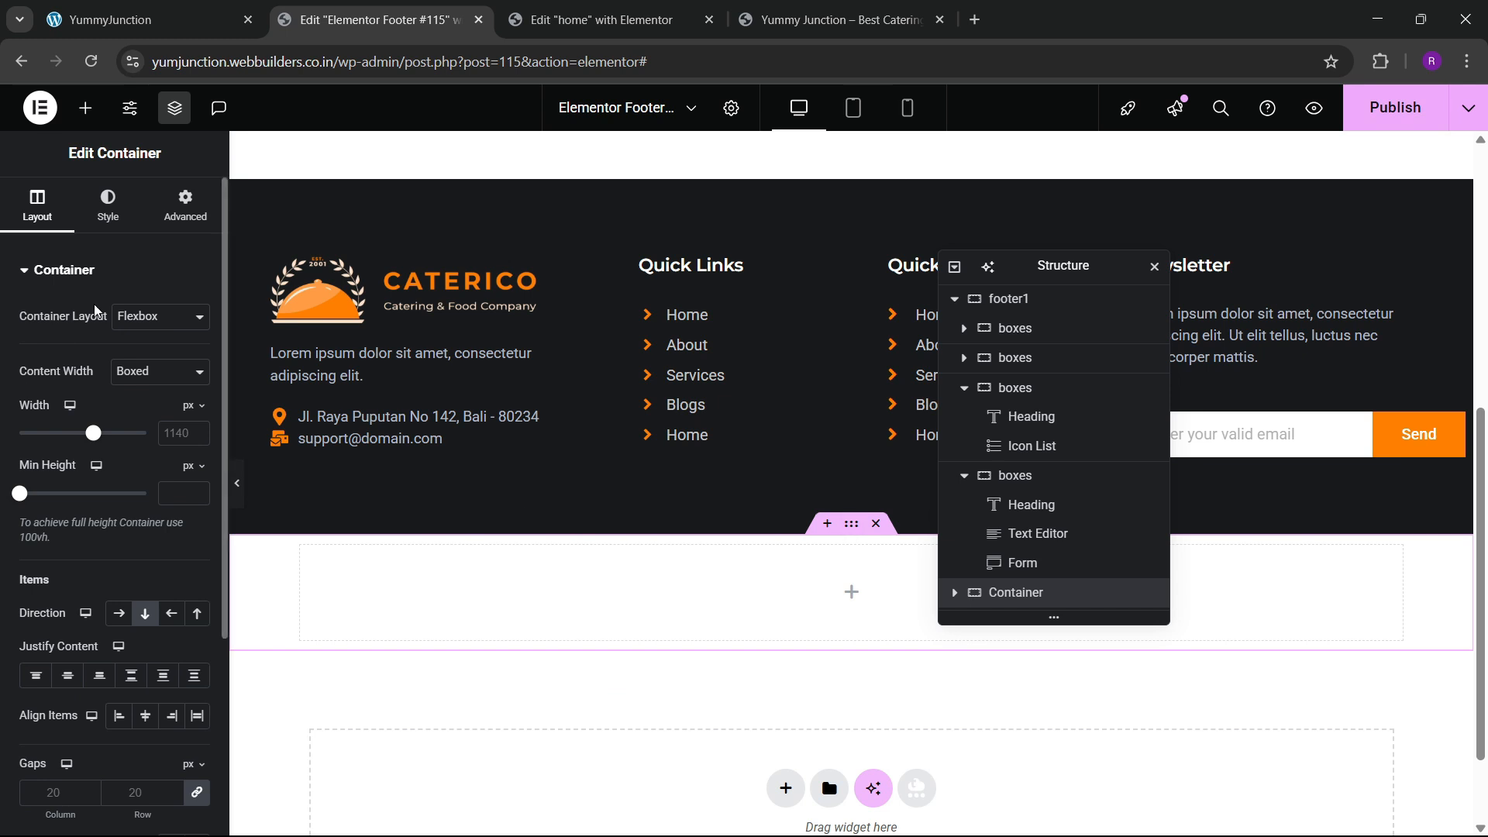
{"action": "left_click", "coordinate": [170, 434]}
{"action": "type", "text": "1200"}
Set the new container's padding to 20 px at the top and bottom and 0 px on the left and right
{"action": "left_click", "coordinate": [185, 205]}
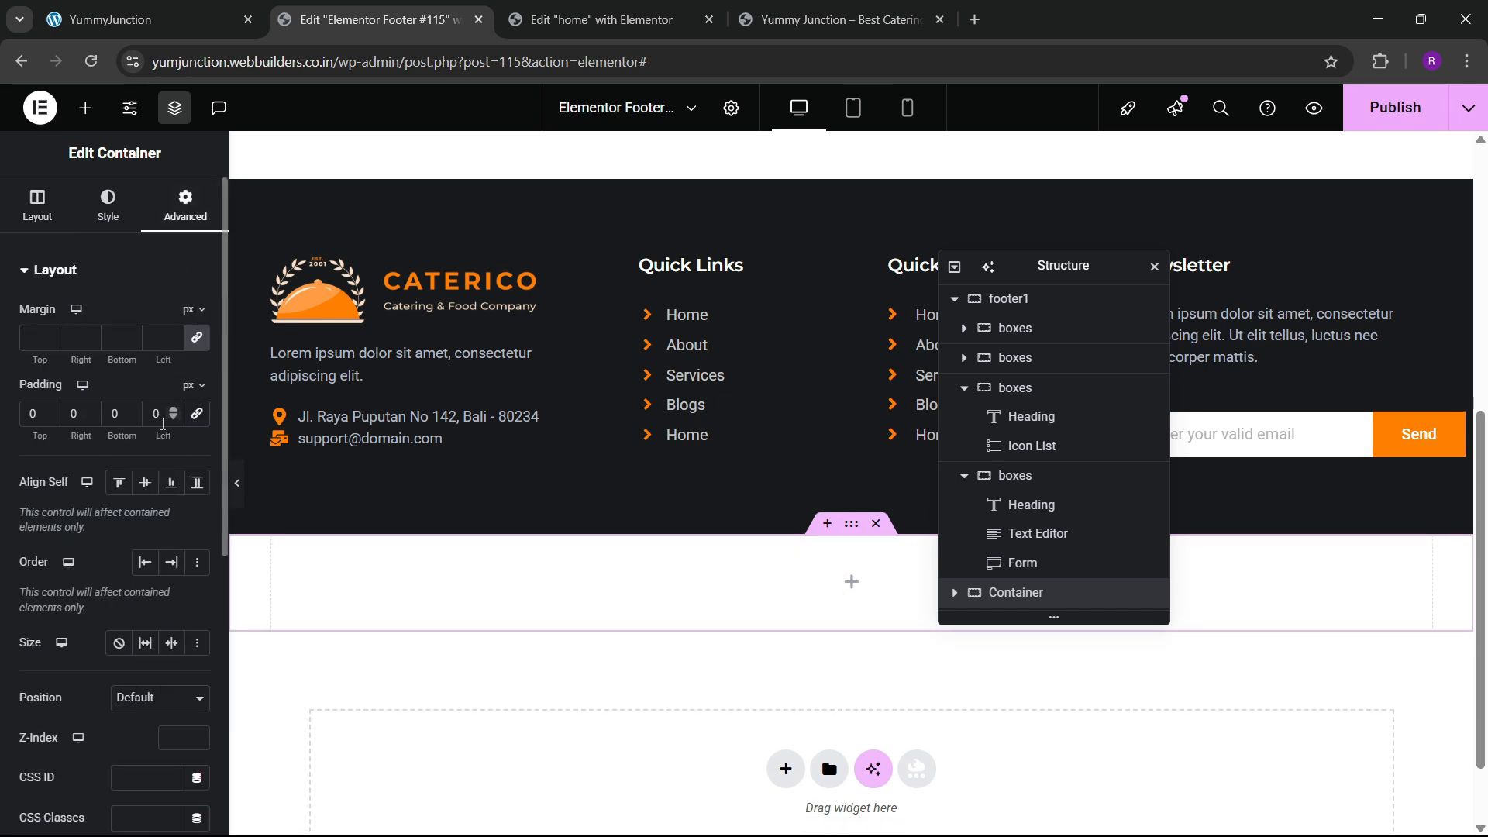
{"action": "left_click", "coordinate": [194, 420]}
{"action": "left_click", "coordinate": [29, 416]}
{"action": "type", "text": "2"}
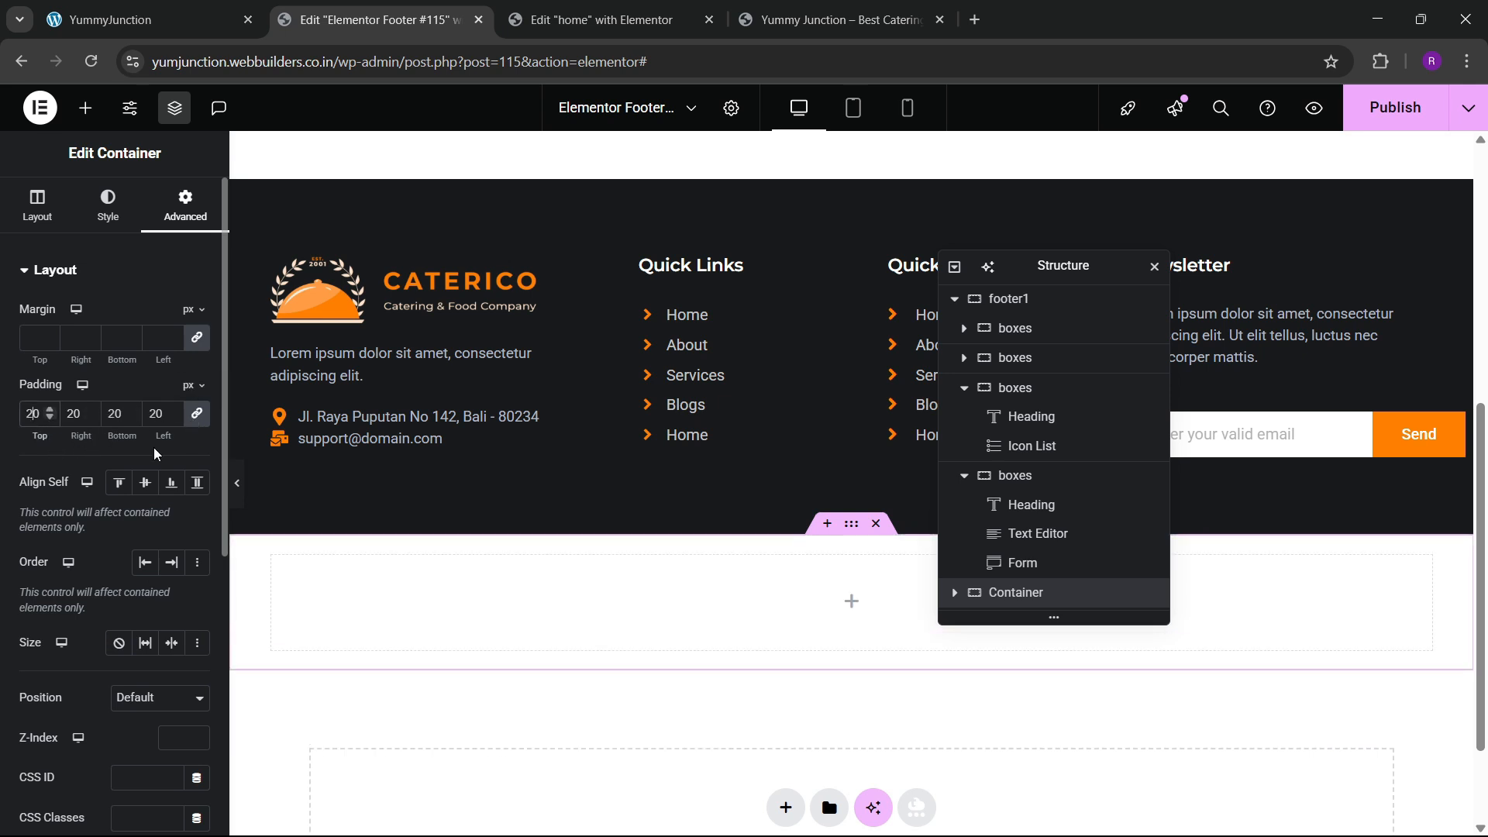
{"action": "key", "text": "BackSpace"}
{"action": "left_click", "coordinate": [202, 419]}
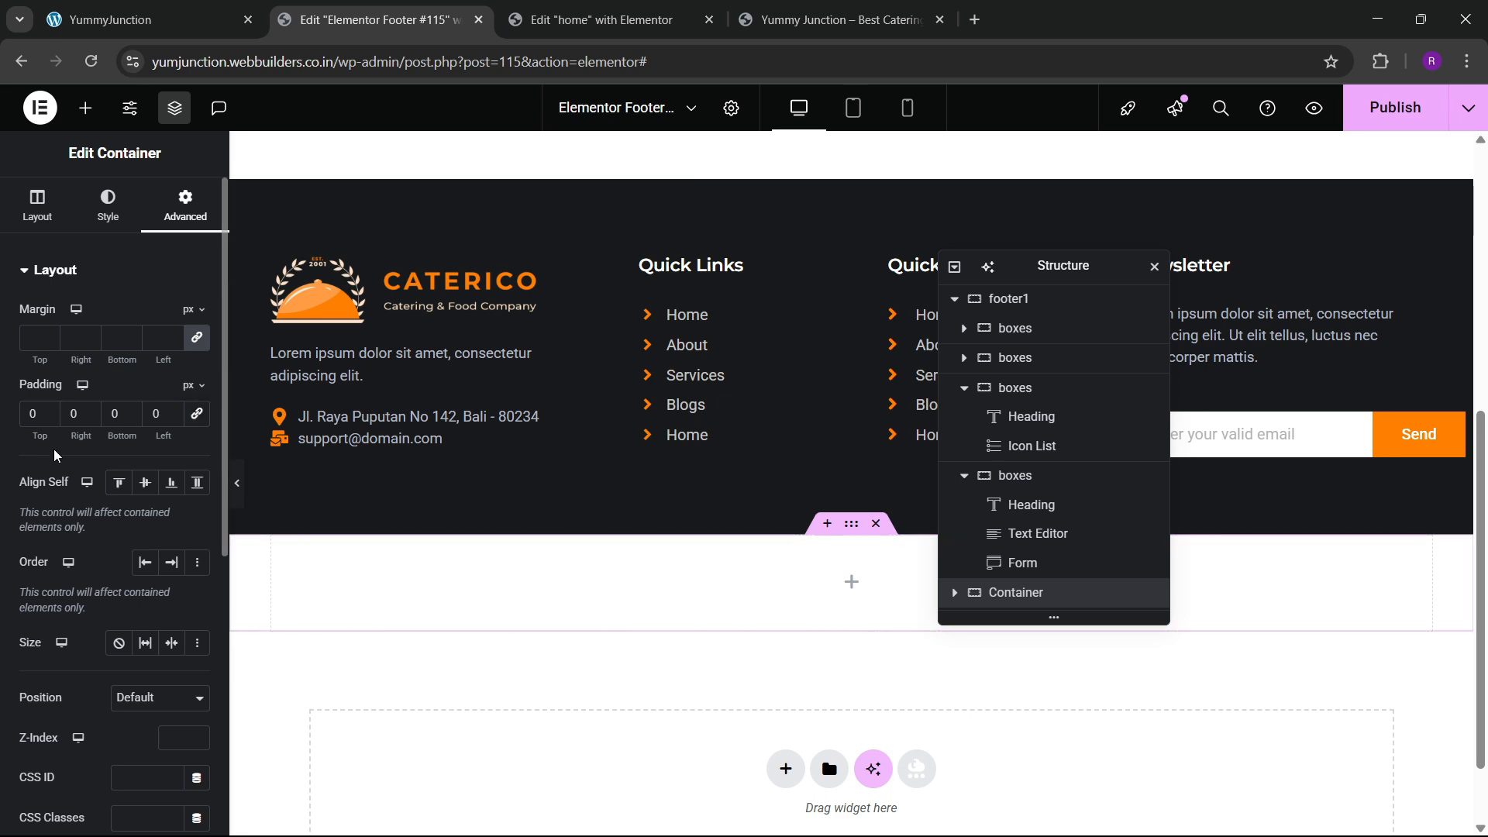
{"action": "left_click", "coordinate": [30, 415]}
{"action": "type", "text": "2"}
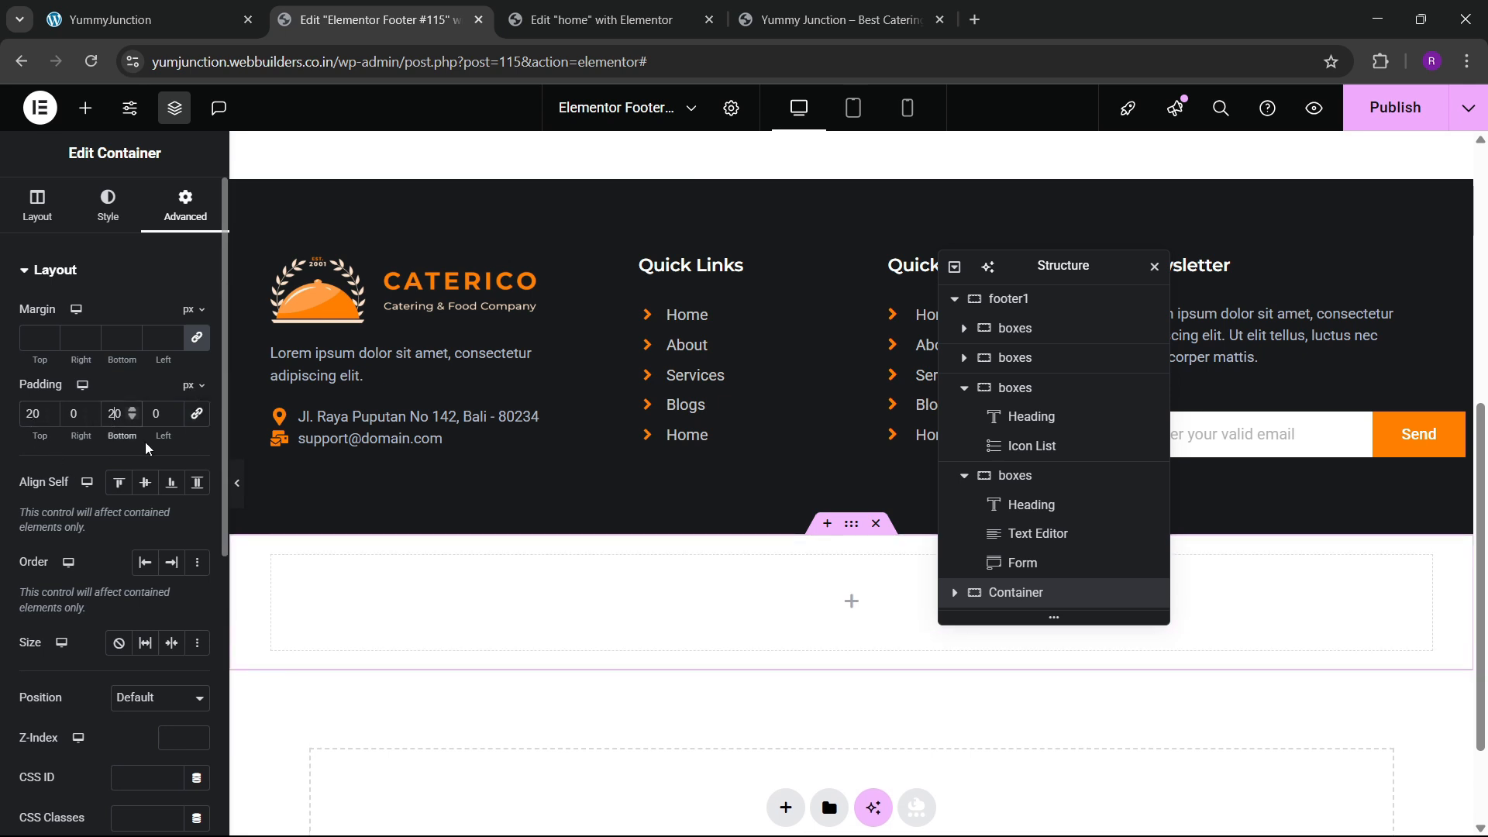
Give the new container the global black background color
{"action": "left_click", "coordinate": [107, 205]}
{"action": "left_click", "coordinate": [170, 398]}
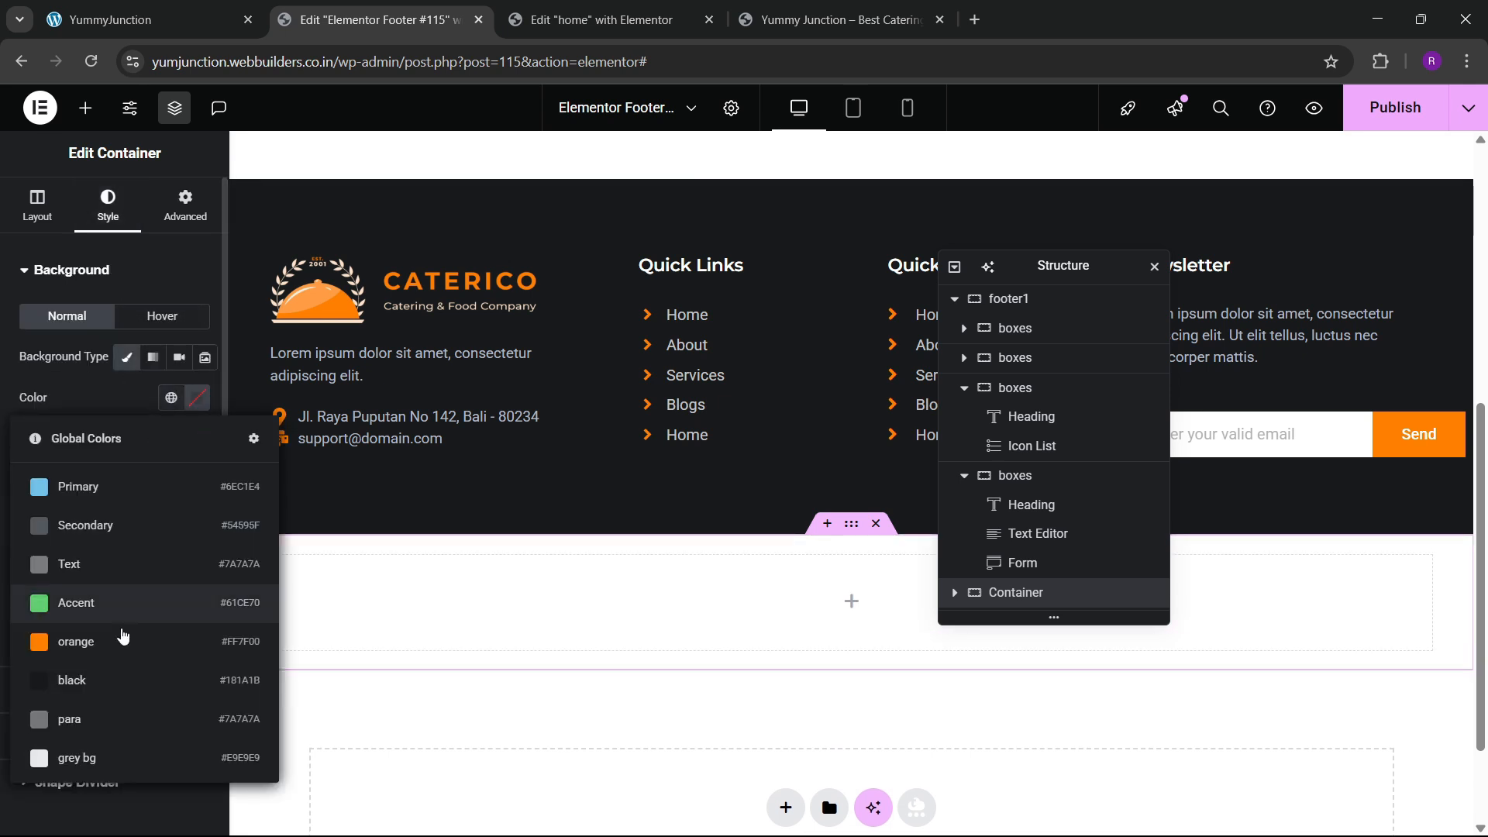
{"action": "left_click", "coordinate": [120, 680]}
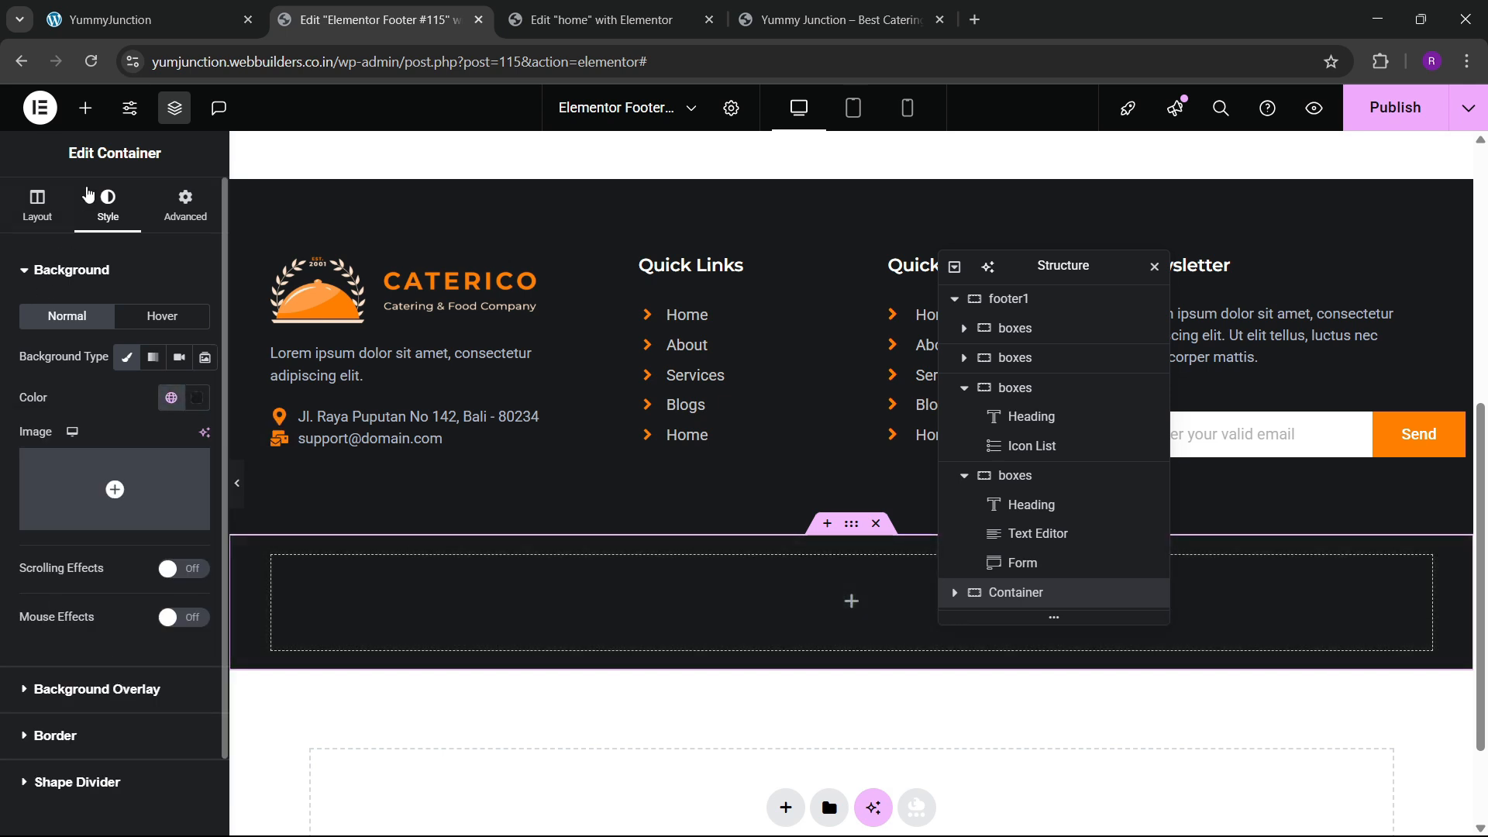
Insert an Icon List widget in the new container and reduce it to one item
{"action": "left_click", "coordinate": [85, 107]}
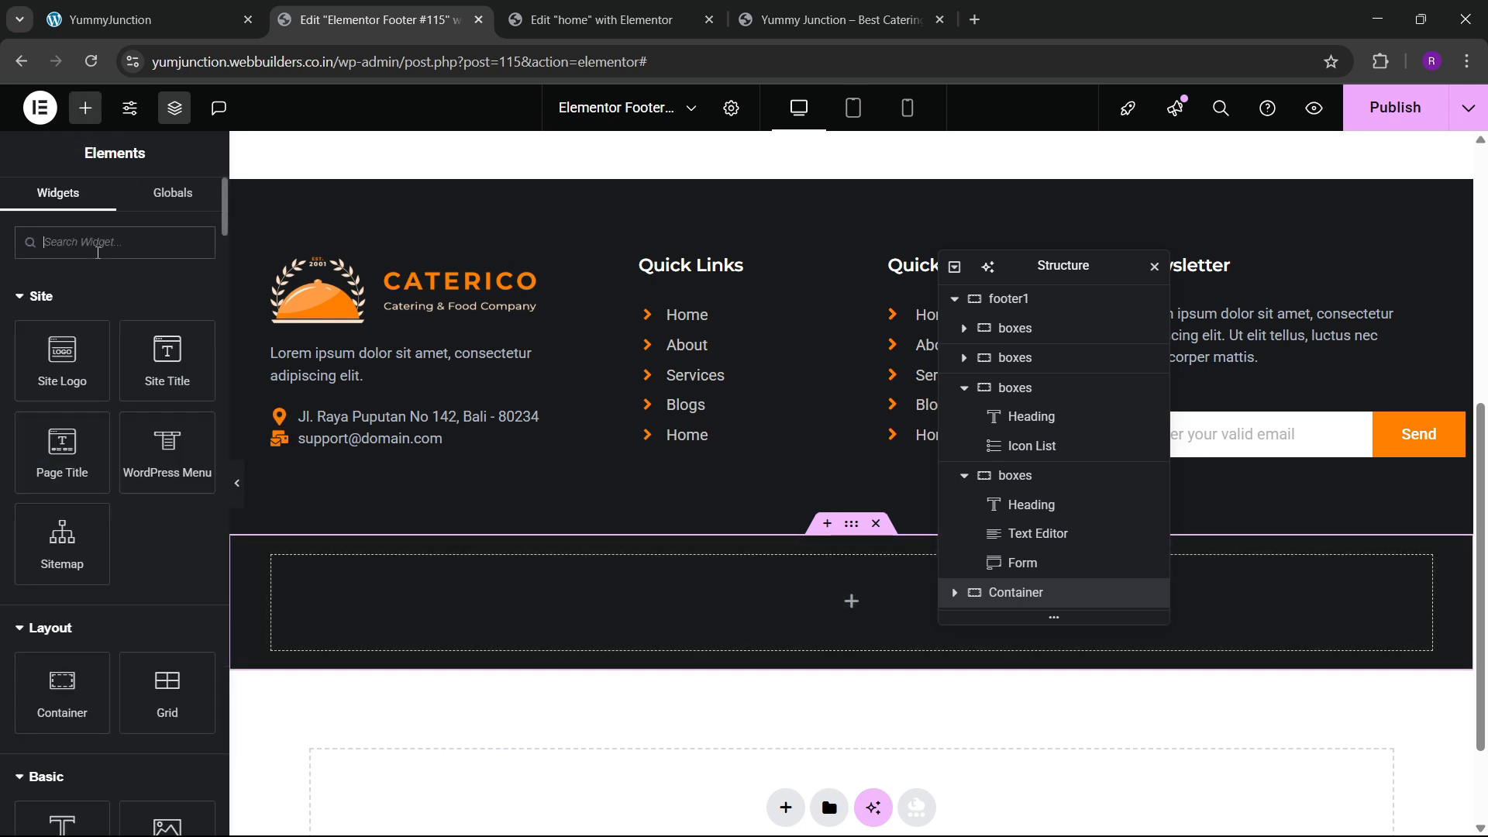
{"action": "type", "text": "list"}
{"action": "left_click_drag", "start_coordinate": [59, 317], "coordinate": [427, 645]}
{"action": "left_click", "coordinate": [200, 435]}
{"action": "left_click", "coordinate": [200, 435]}
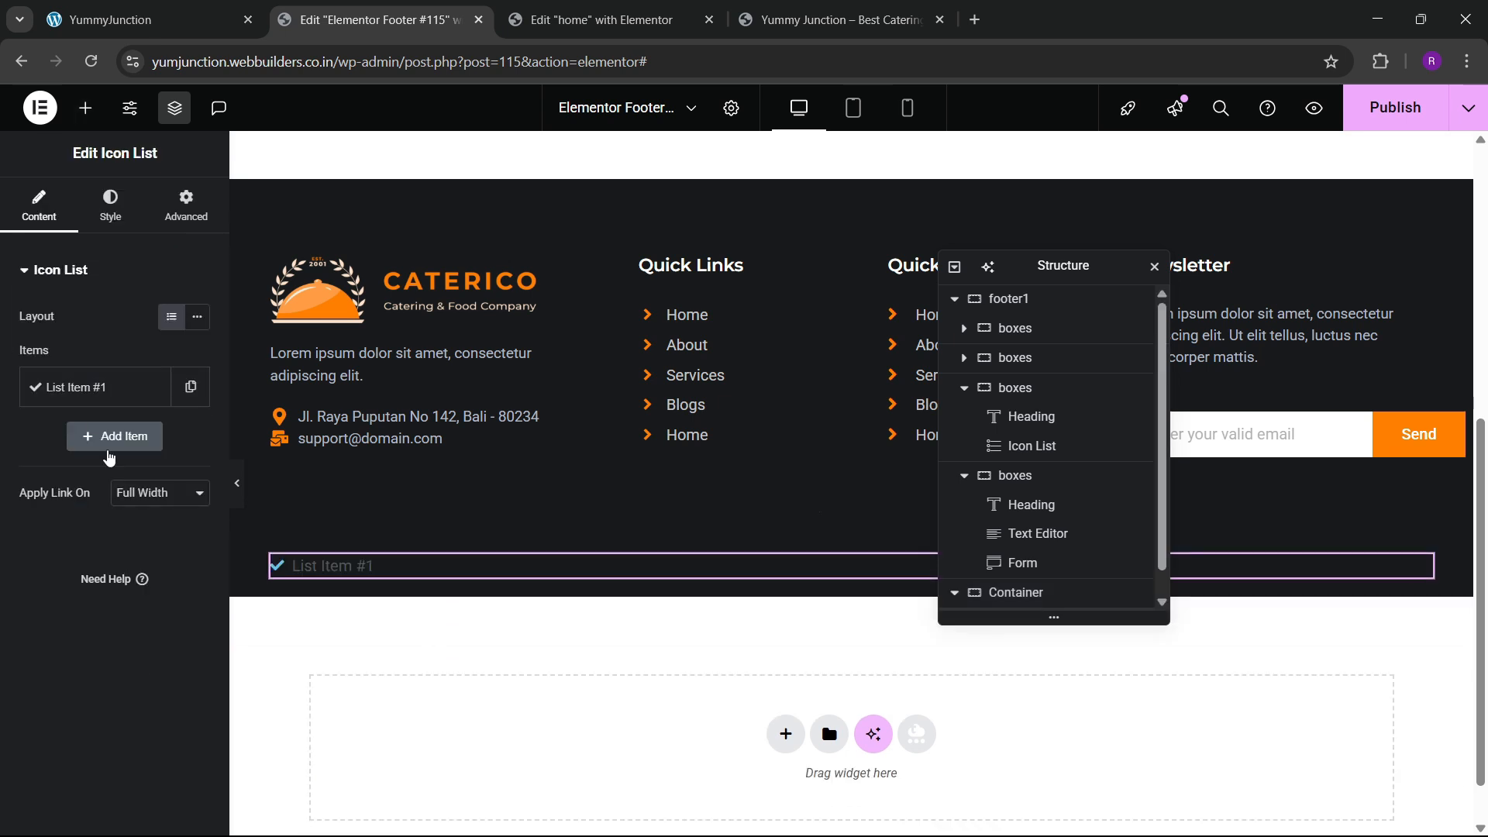
Change the list item's text to "Designed & Developed by Debug Entity" and remove its check icon
{"action": "left_click", "coordinate": [109, 387]}
{"action": "key", "text": "ctrl+a"}
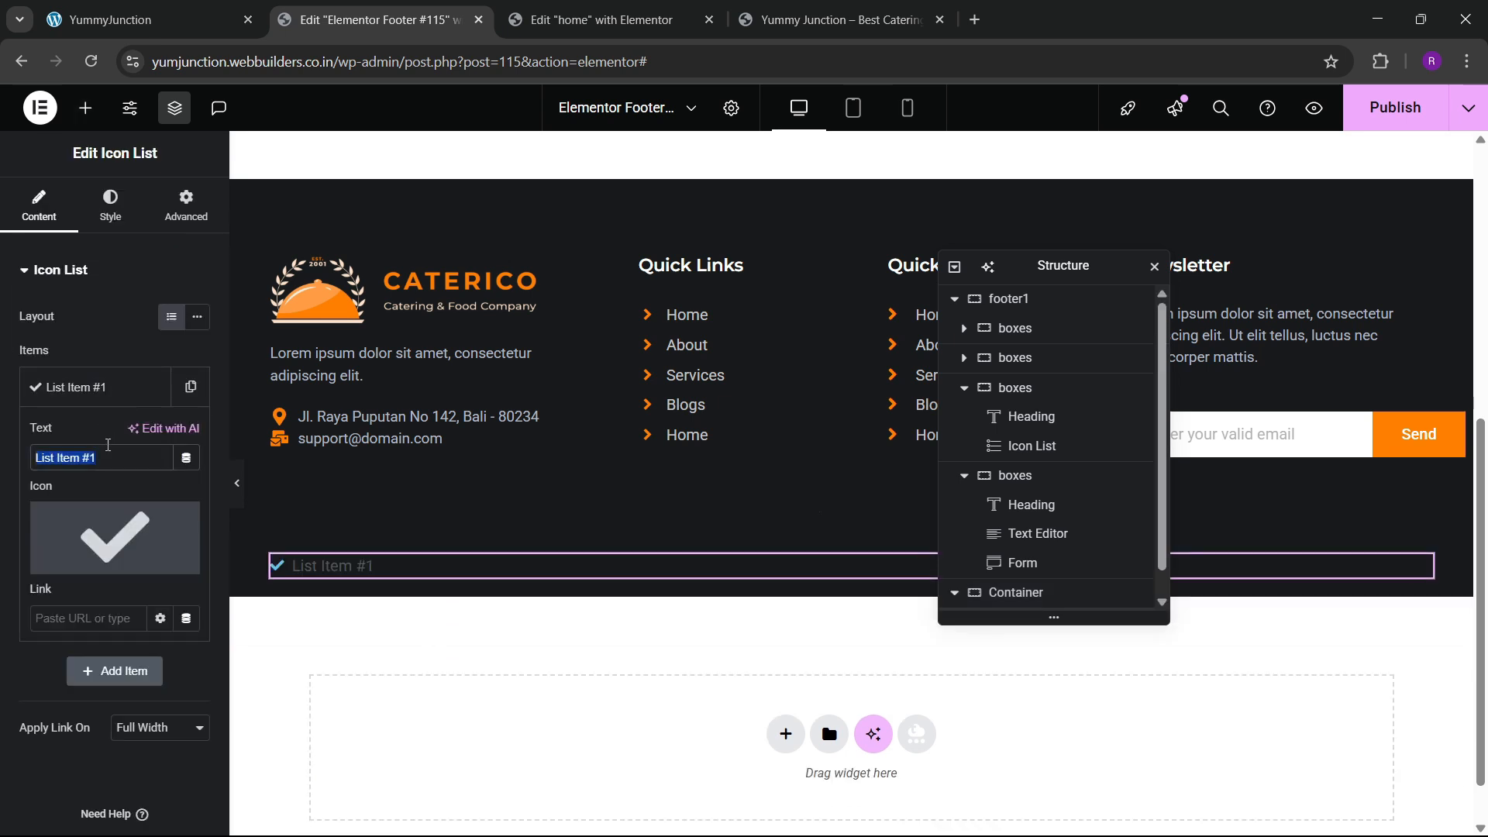
{"action": "key", "text": "BackSpace"}
{"action": "type", "text": "Designe"}
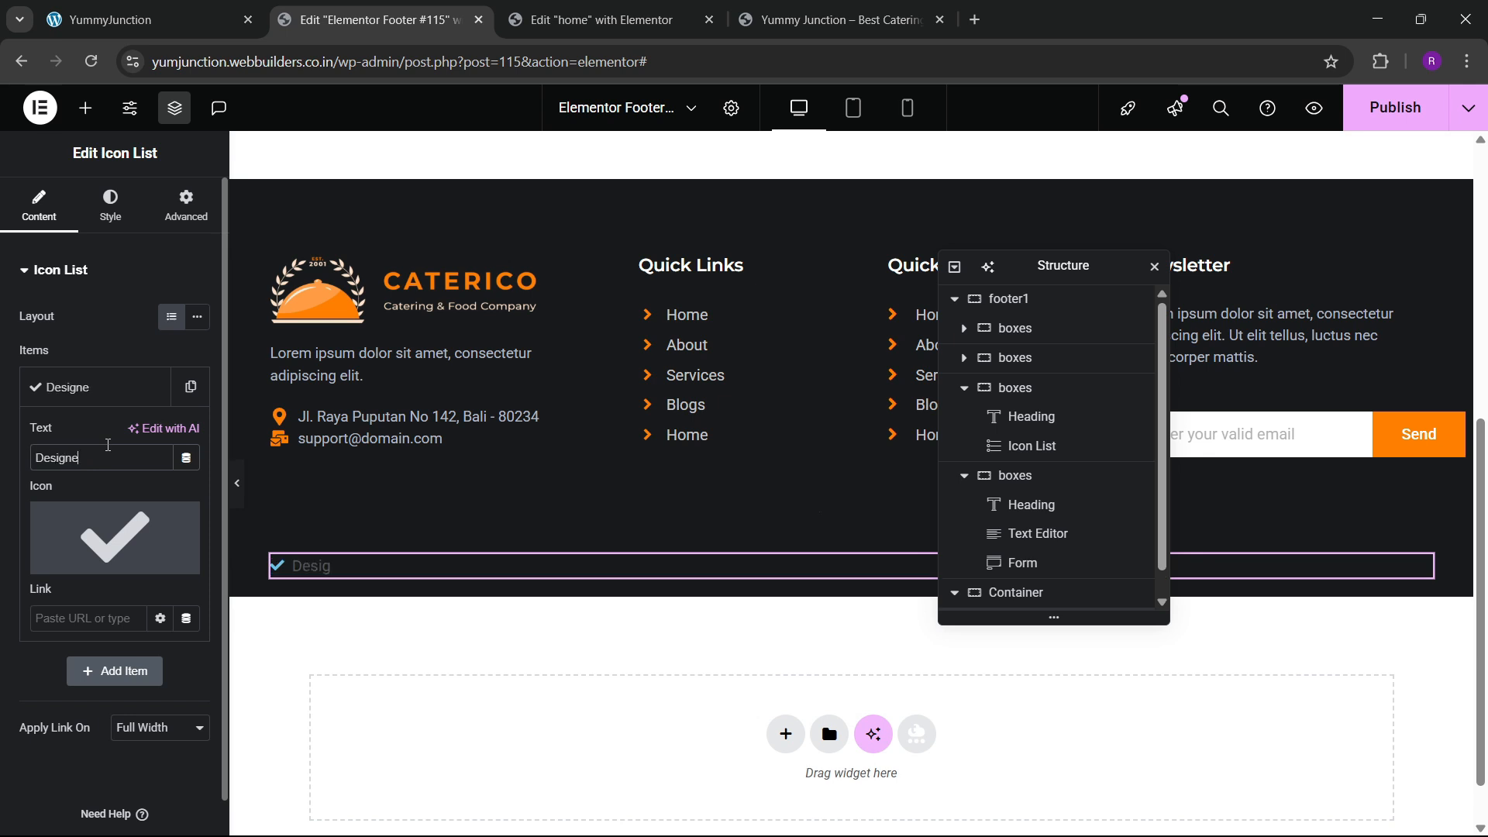
{"action": "type", "text": "d & Developed"}
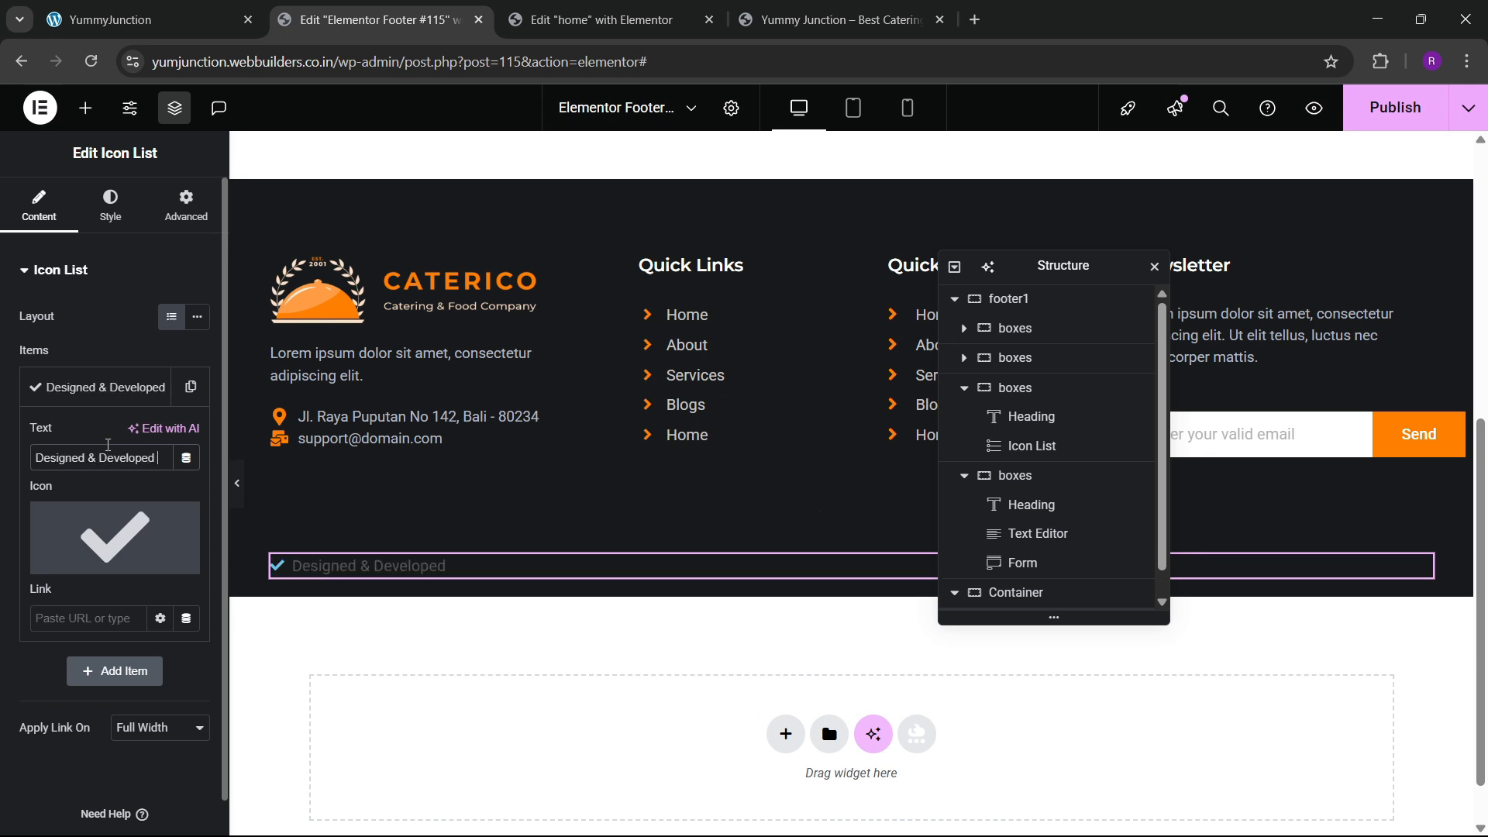
{"action": "type", "text": " by Debug Entity"}
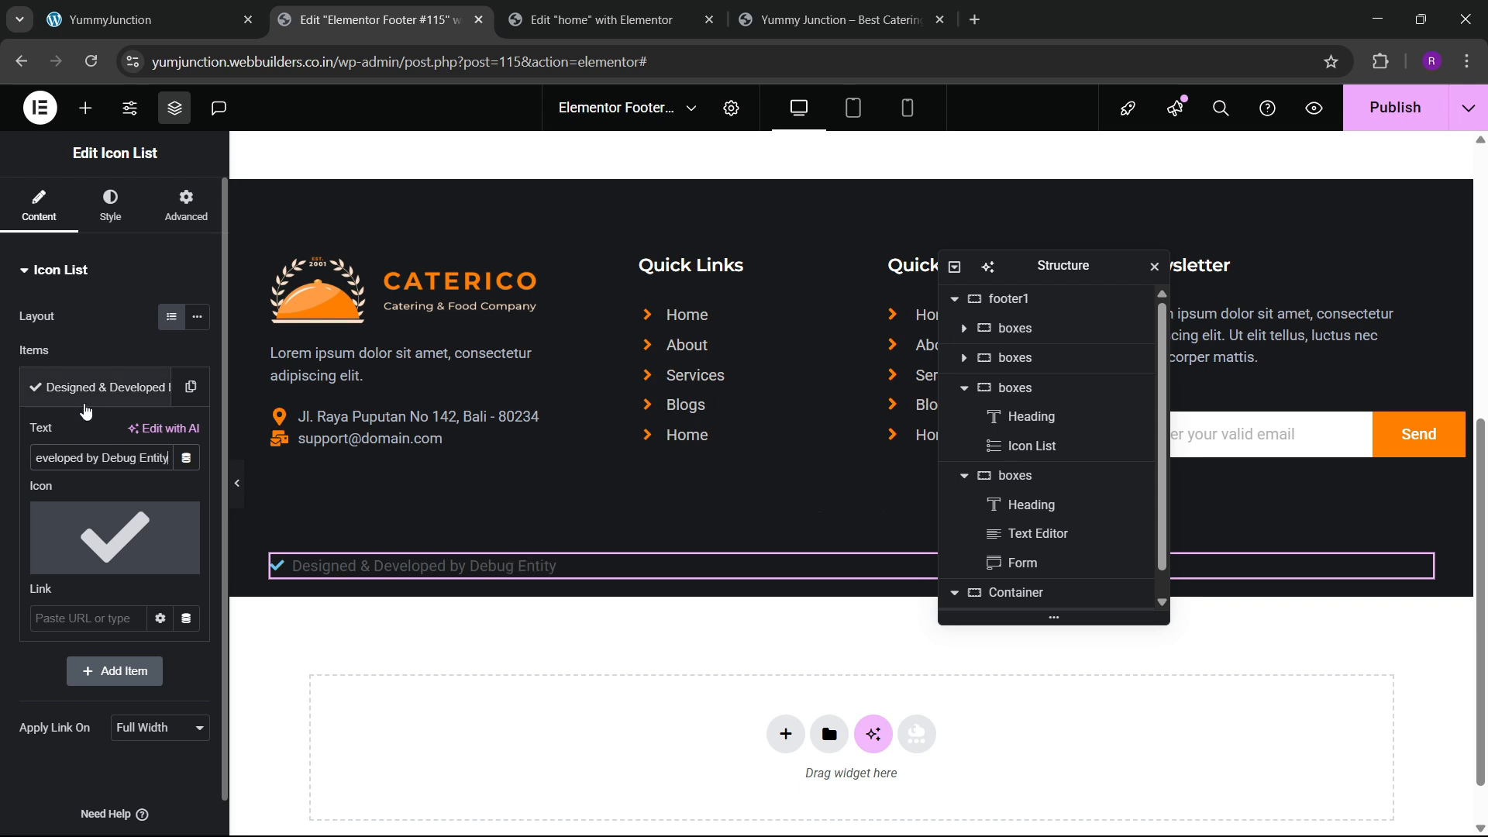
{"action": "left_click", "coordinate": [176, 515]}
{"action": "left_click", "coordinate": [107, 402]}
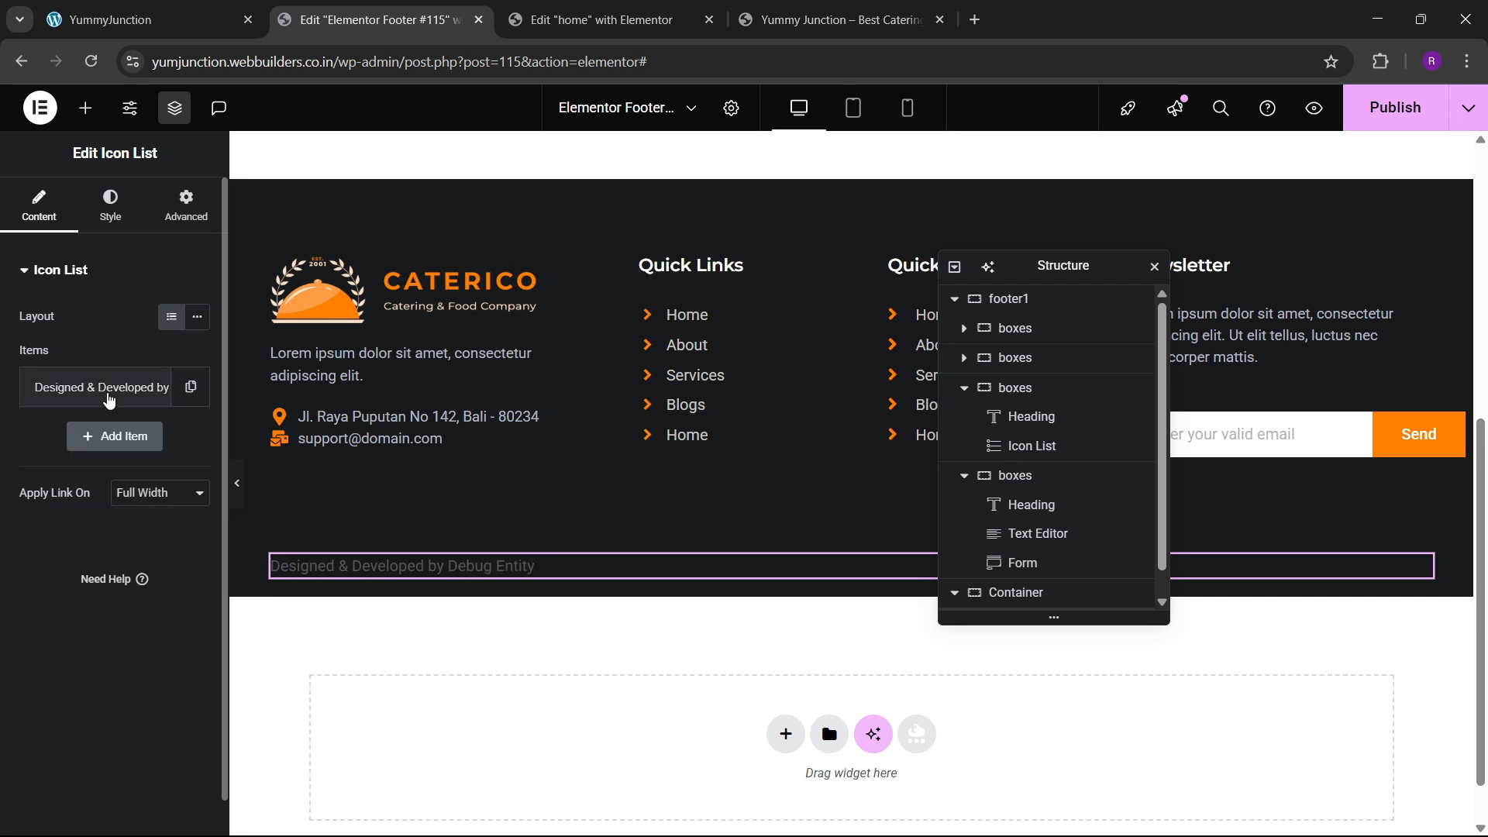
Change the text color of the "Designed & Developed by Debug Entity" list to light gray
{"action": "left_click", "coordinate": [110, 206]}
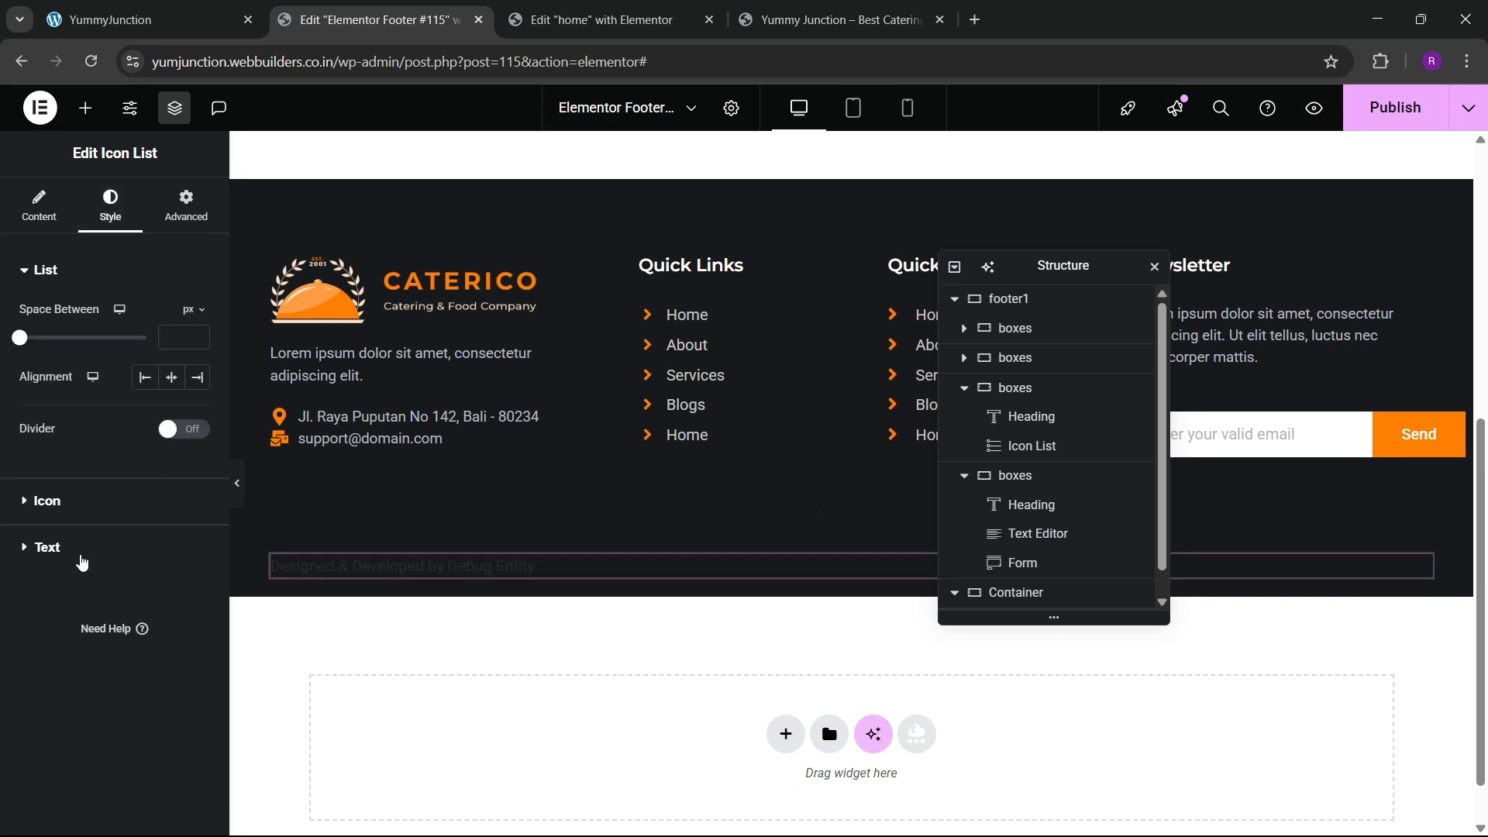
{"action": "left_click", "coordinate": [82, 562]}
{"action": "left_click", "coordinate": [197, 532]}
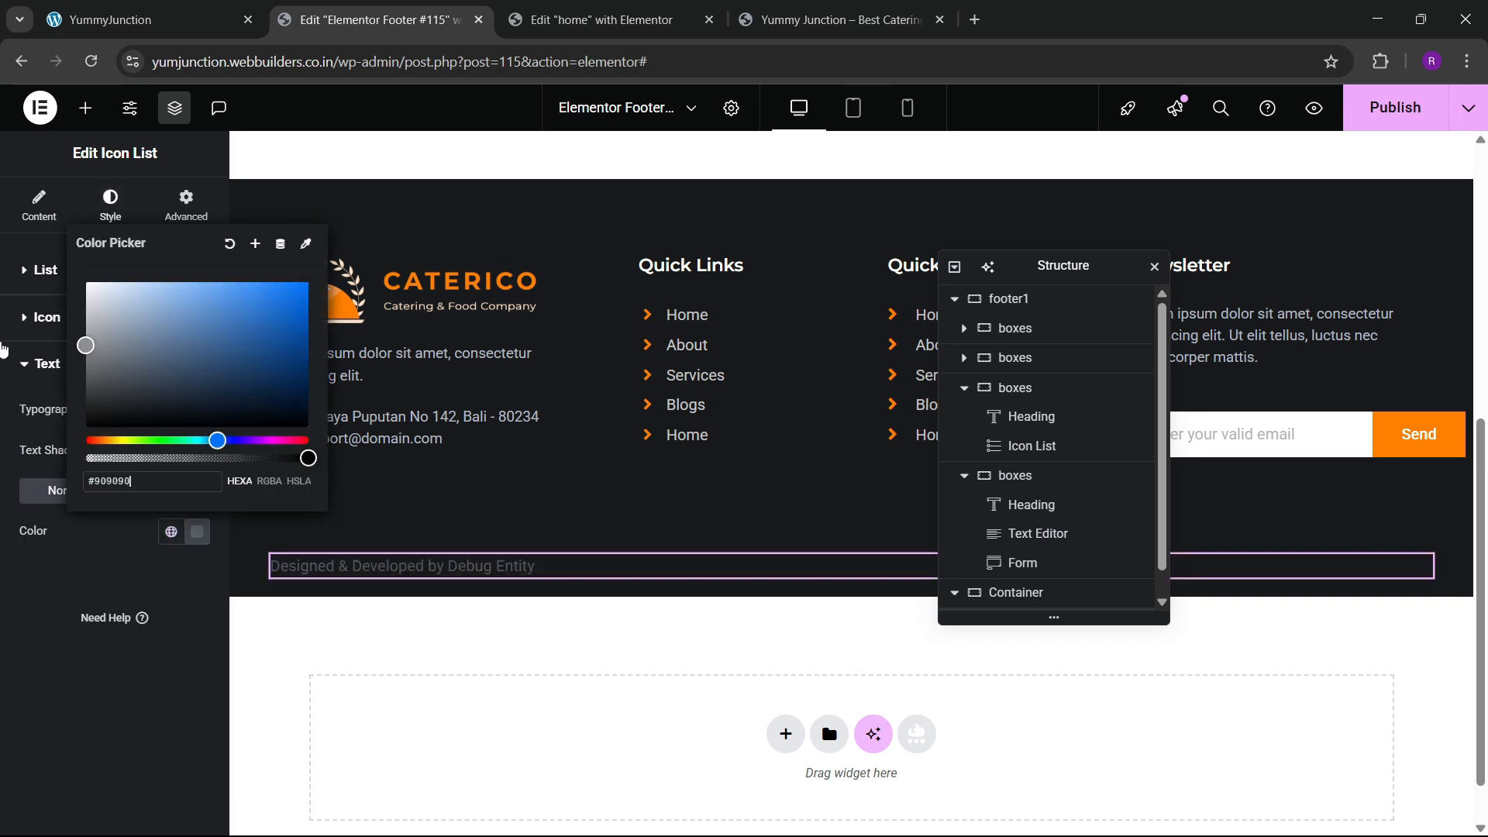
{"action": "left_click_drag", "start_coordinate": [2, 344], "coordinate": [3, 317]}
{"action": "left_click", "coordinate": [45, 591]}
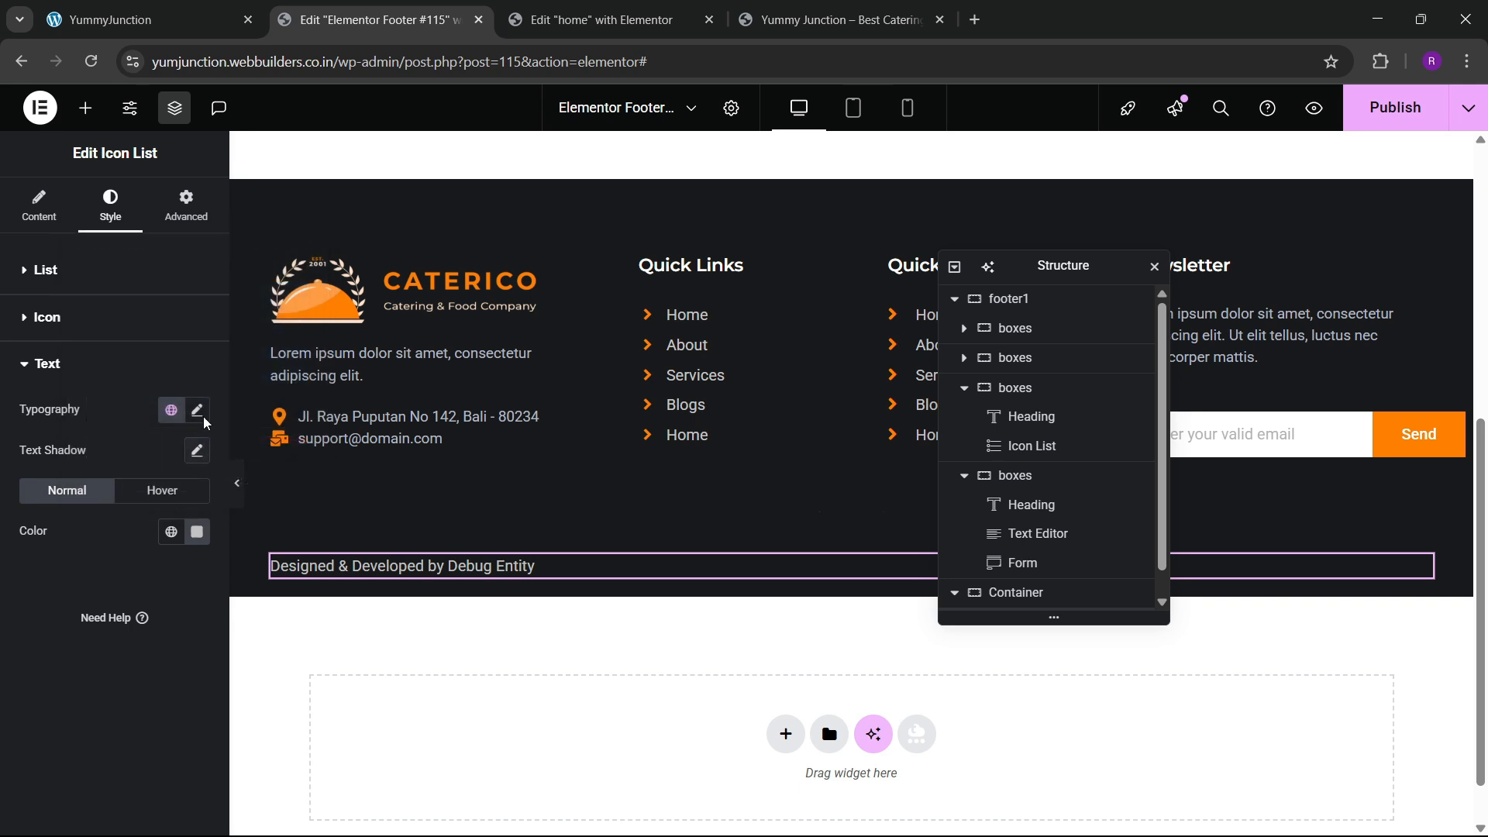
Set the credit text's typography to Montserrat, 15 px, weight 500 (Medium)
{"action": "left_click", "coordinate": [197, 410]}
{"action": "left_click", "coordinate": [194, 564]}
{"action": "type", "text": "8"}
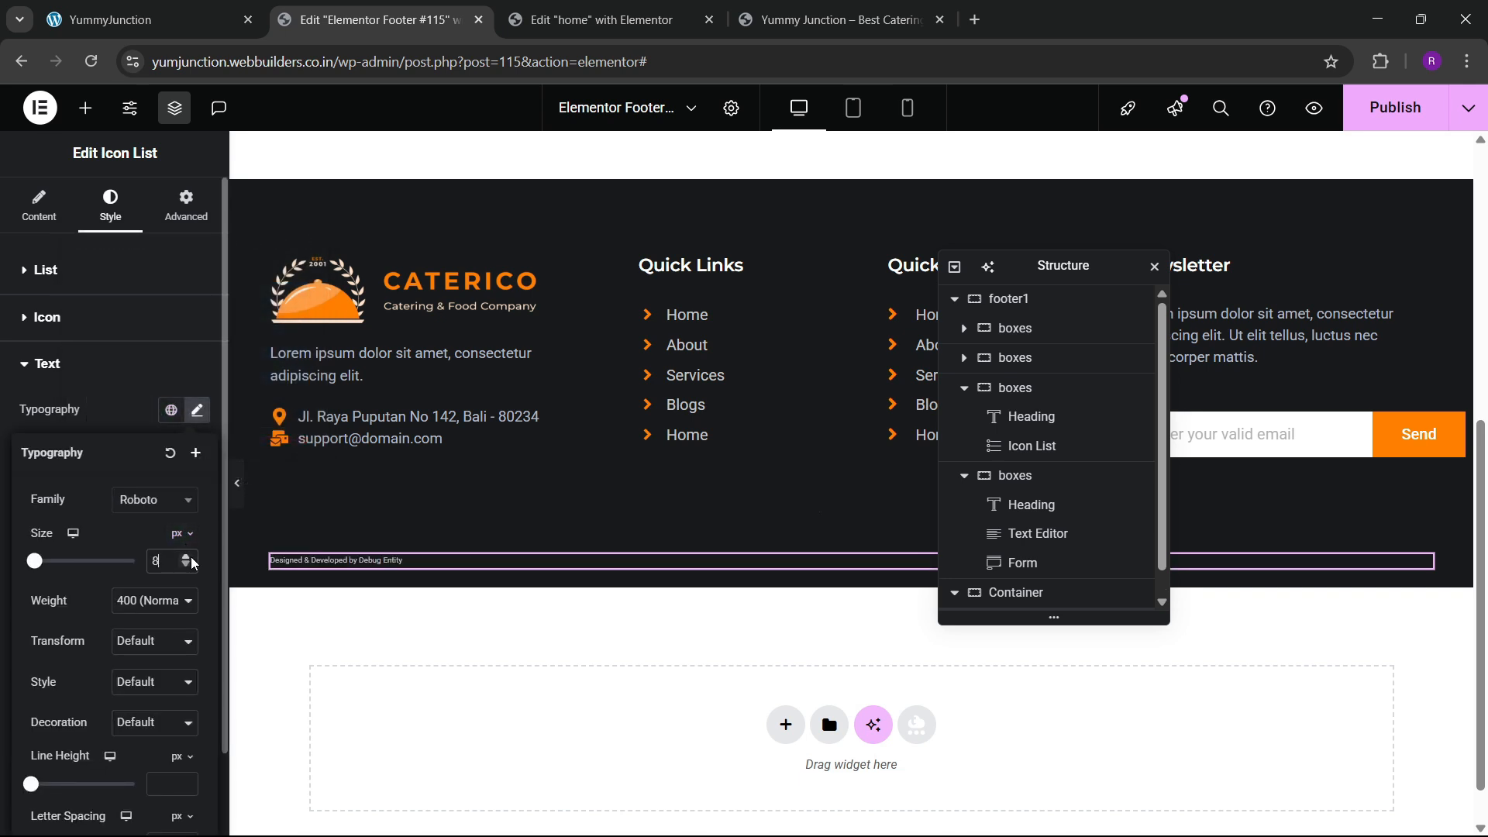
{"action": "left_click", "coordinate": [191, 558]}
{"action": "left_click", "coordinate": [135, 511]}
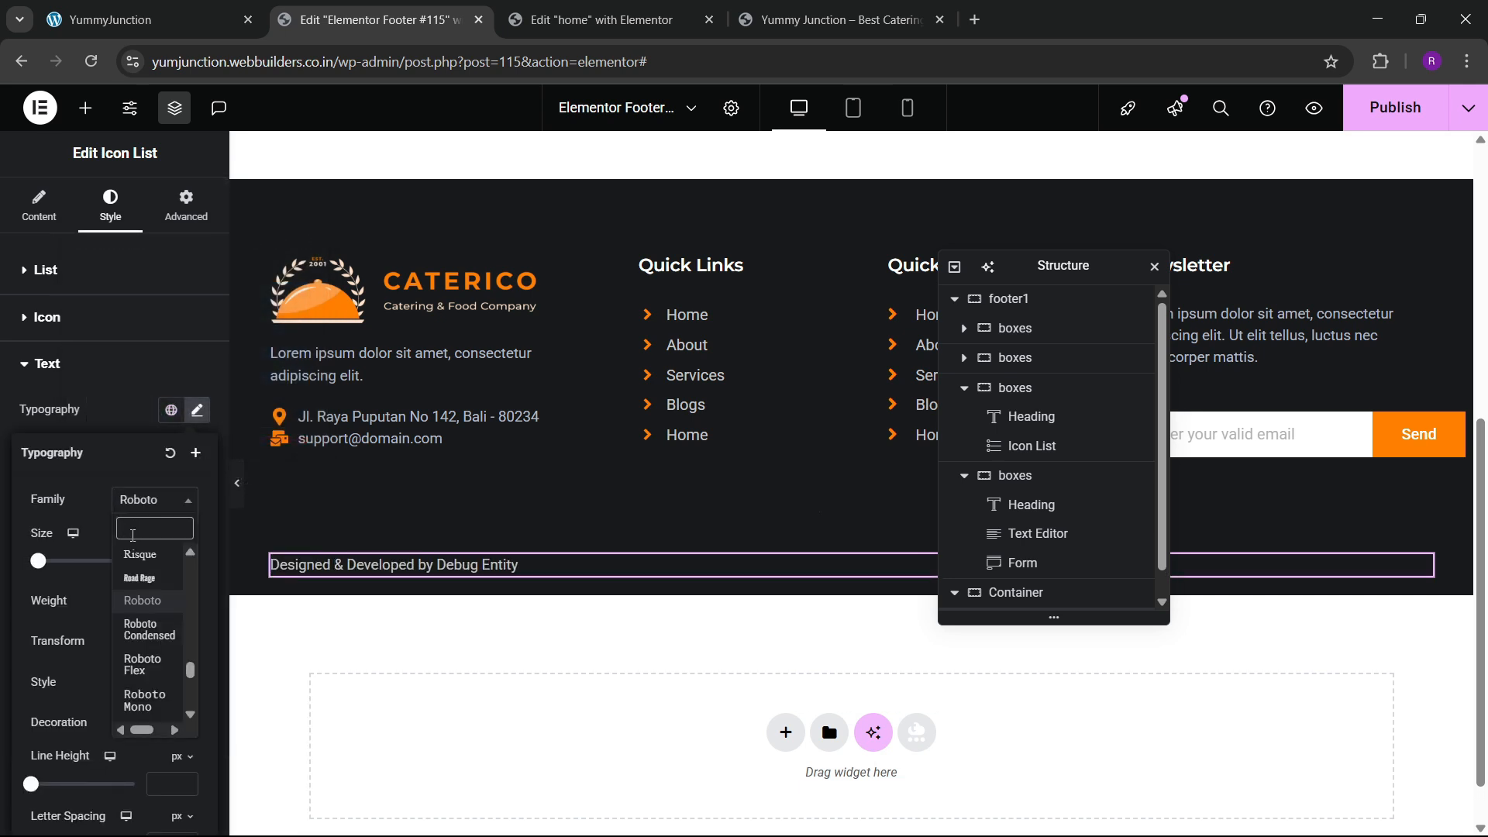
{"action": "type", "text": "montse"}
{"action": "key", "text": "Return"}
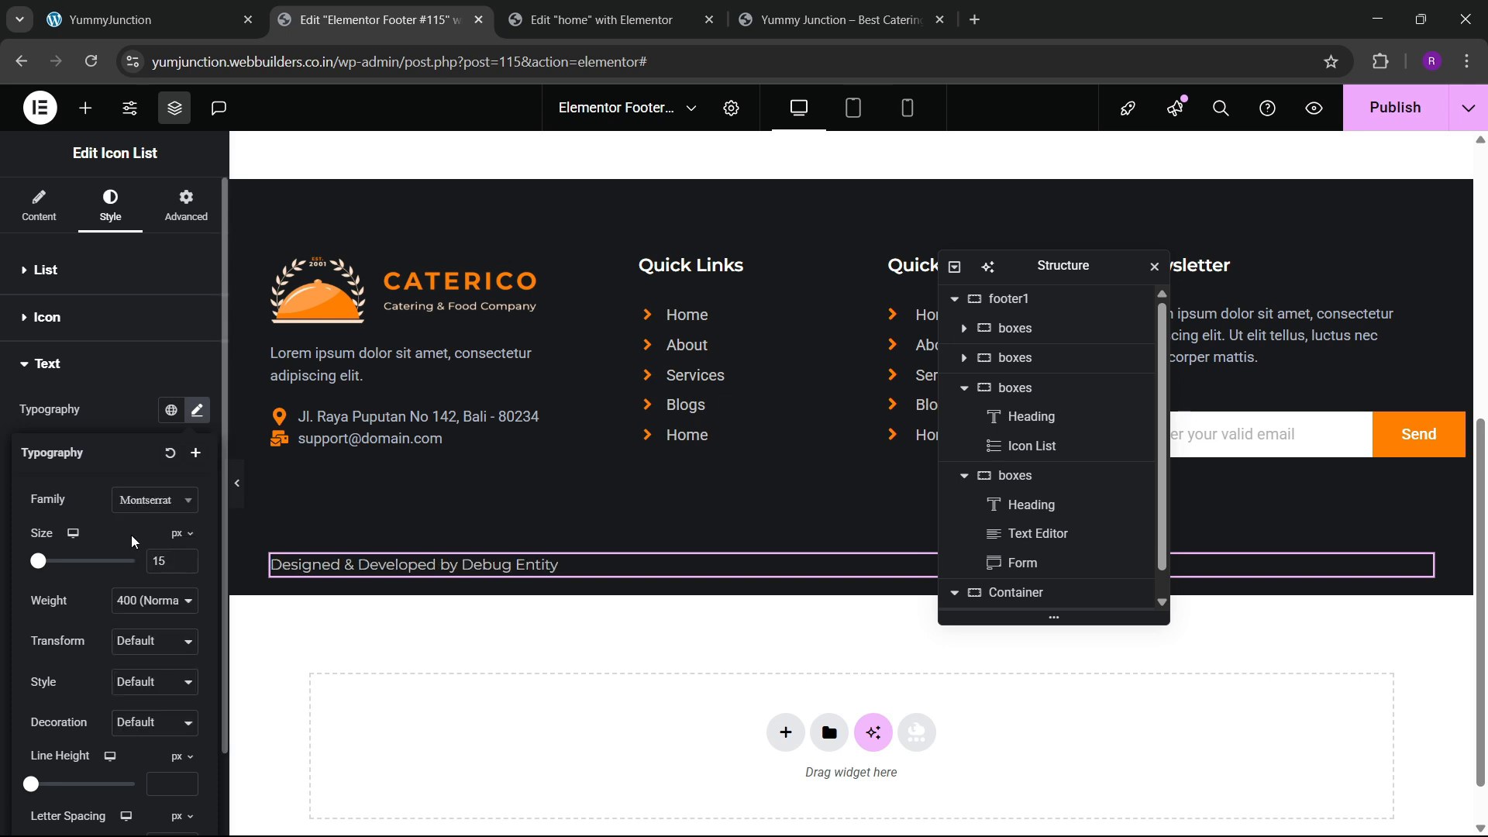
{"action": "left_click", "coordinate": [187, 556]}
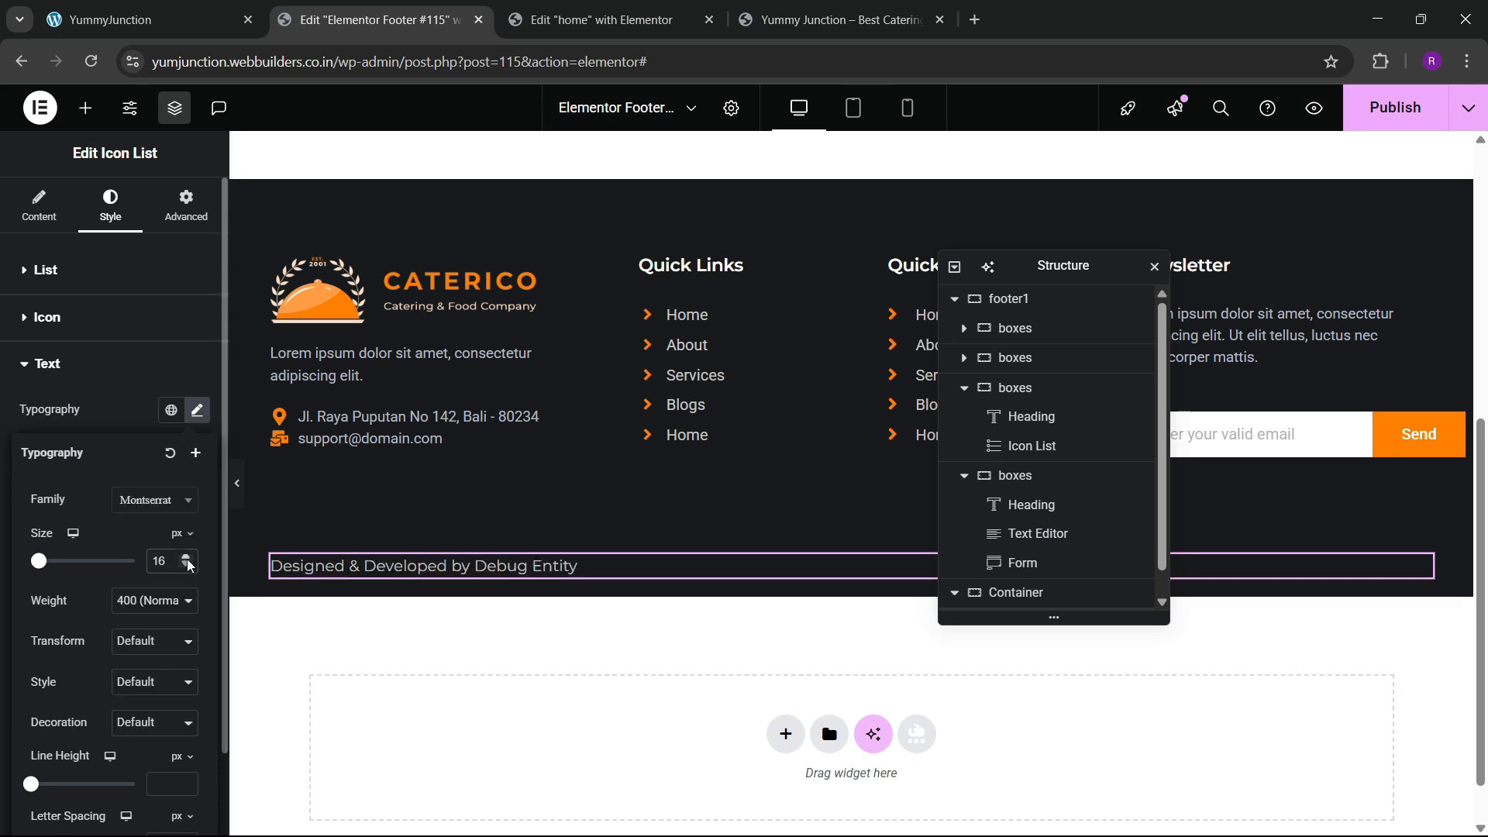
{"action": "left_click", "coordinate": [189, 568]}
{"action": "left_click", "coordinate": [154, 603]}
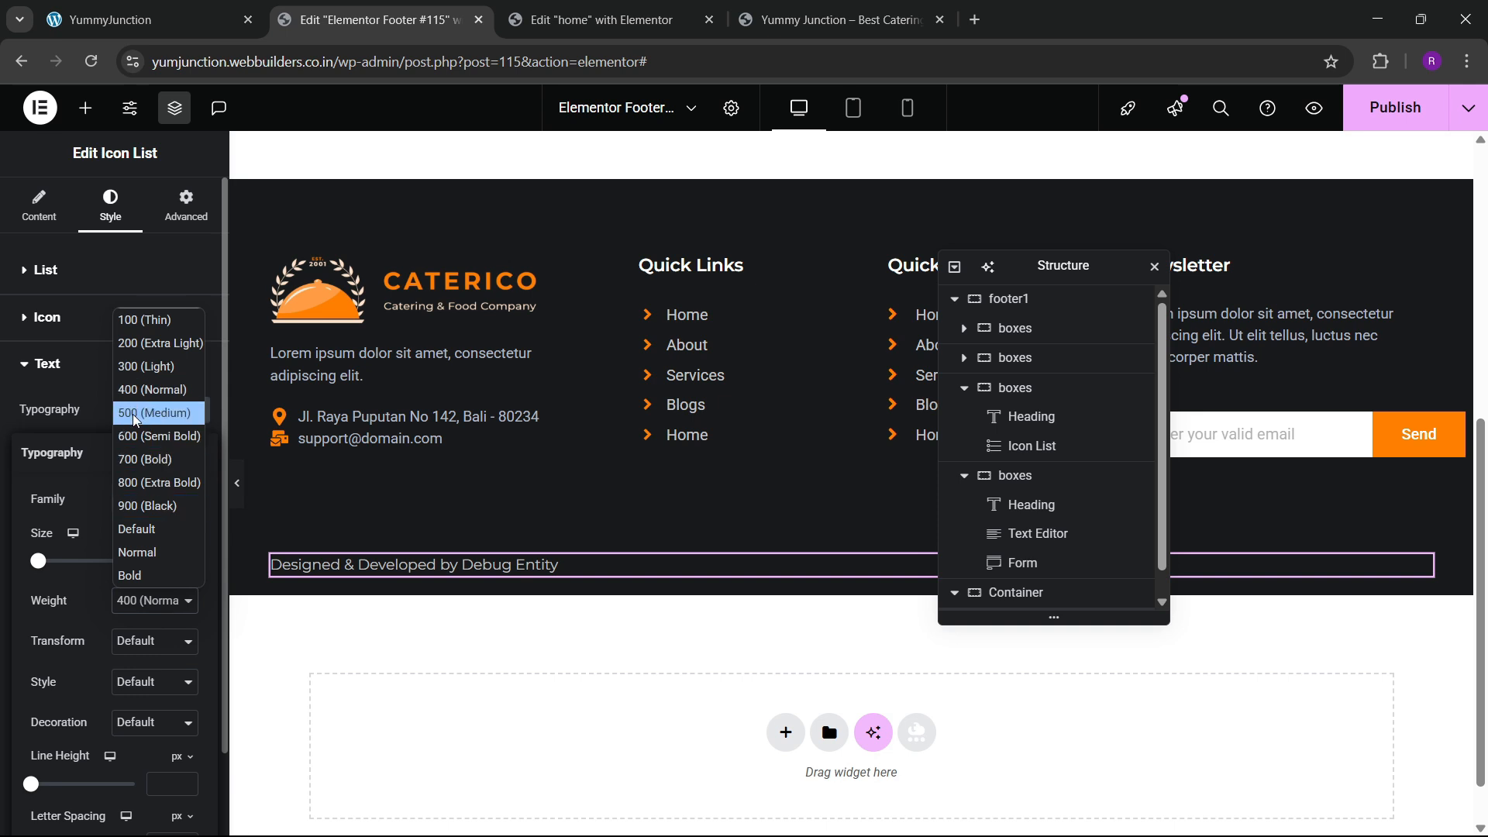
{"action": "left_click", "coordinate": [155, 414]}
Duplicate the credit Icon List widget within the bottom bar container
{"action": "right_click", "coordinate": [543, 565]}
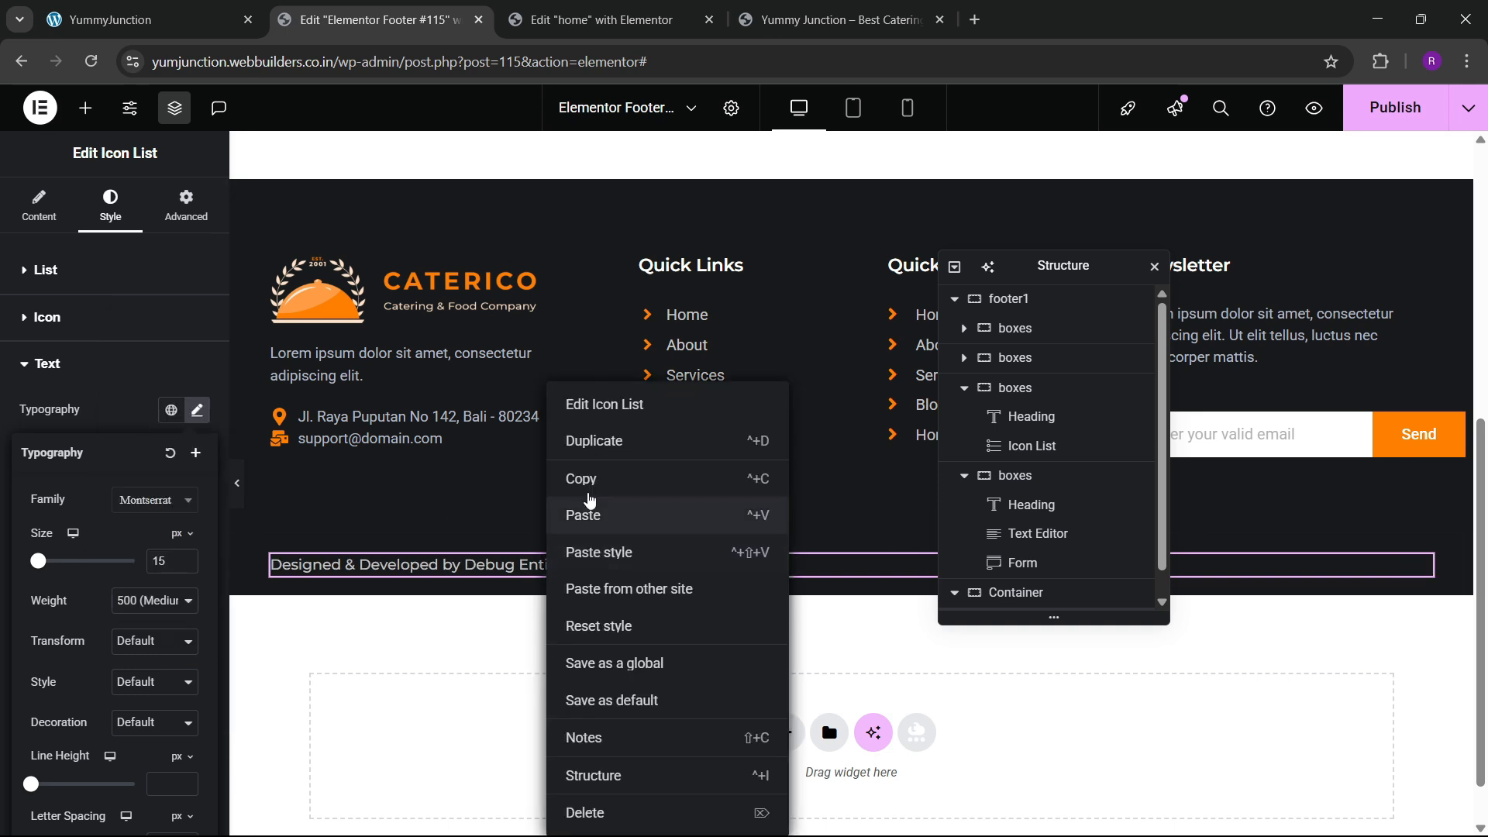
{"action": "left_click", "coordinate": [582, 467]}
{"action": "scroll", "coordinate": [1129, 571], "scroll_direction": "down", "scroll_amount": 1}
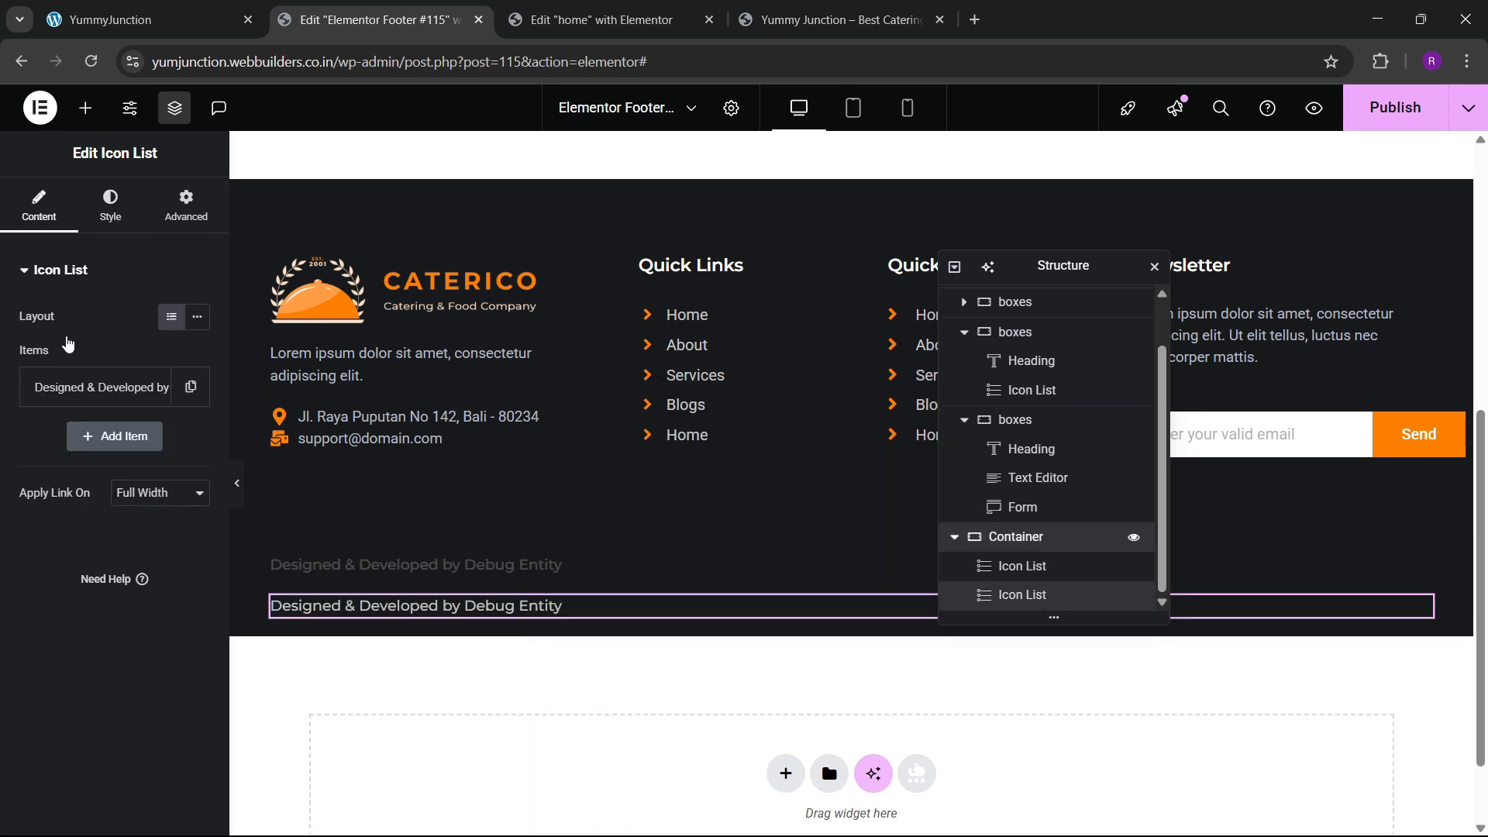
Lay out the bottom bar container as a row with Space Between justification and vertically centered items
{"action": "left_click", "coordinate": [1129, 533]}
{"action": "left_click", "coordinate": [37, 203]}
{"action": "left_click", "coordinate": [118, 613]}
{"action": "left_click", "coordinate": [131, 675]}
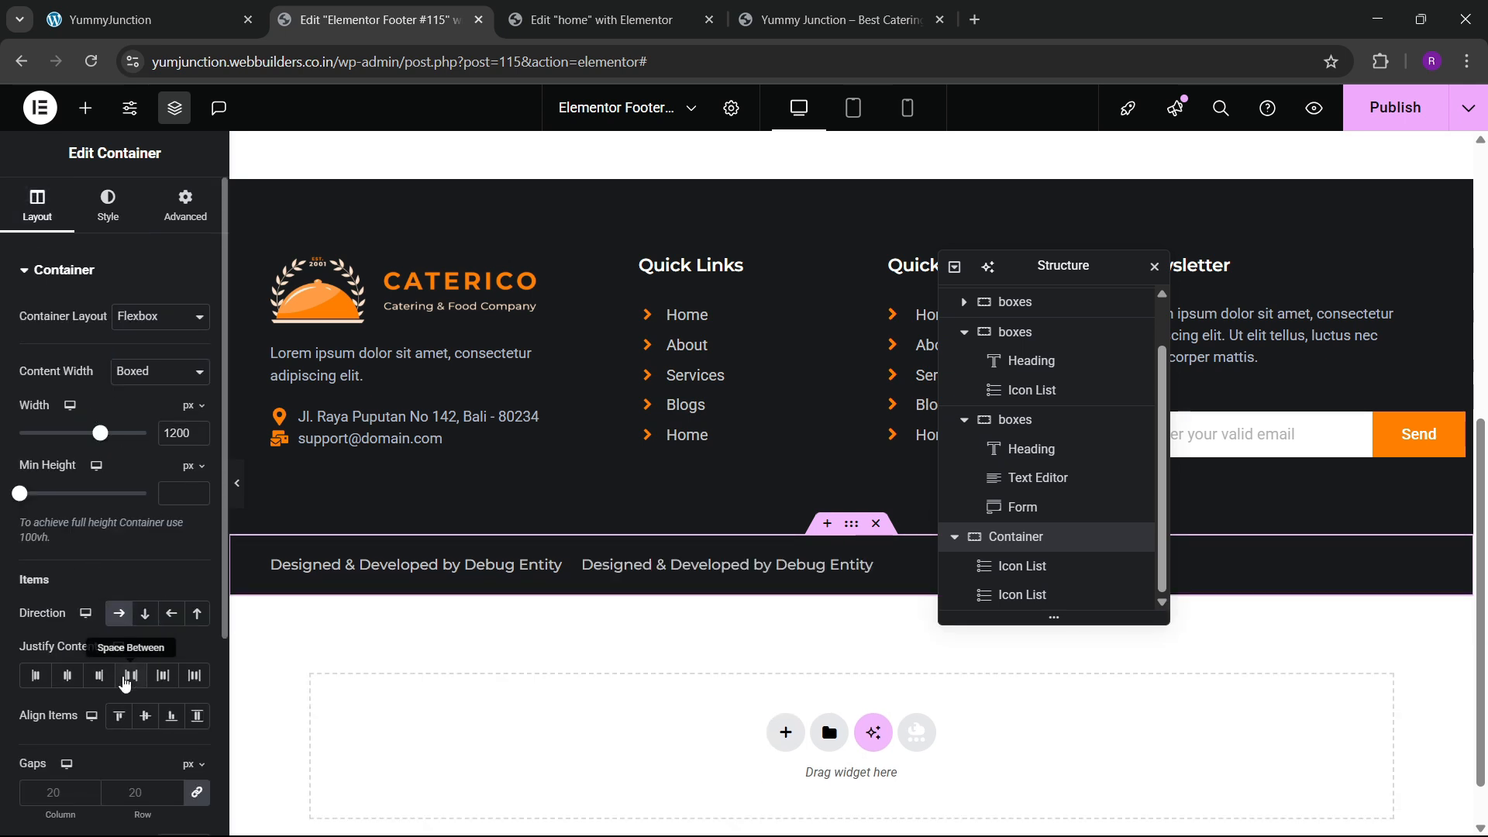
{"action": "left_click", "coordinate": [143, 717]}
Change the duplicated list item's text to "Copyright 2025, YummyJunction, All Rights Reserved"
{"action": "left_click_drag", "start_coordinate": [1043, 271], "coordinate": [469, 371]}
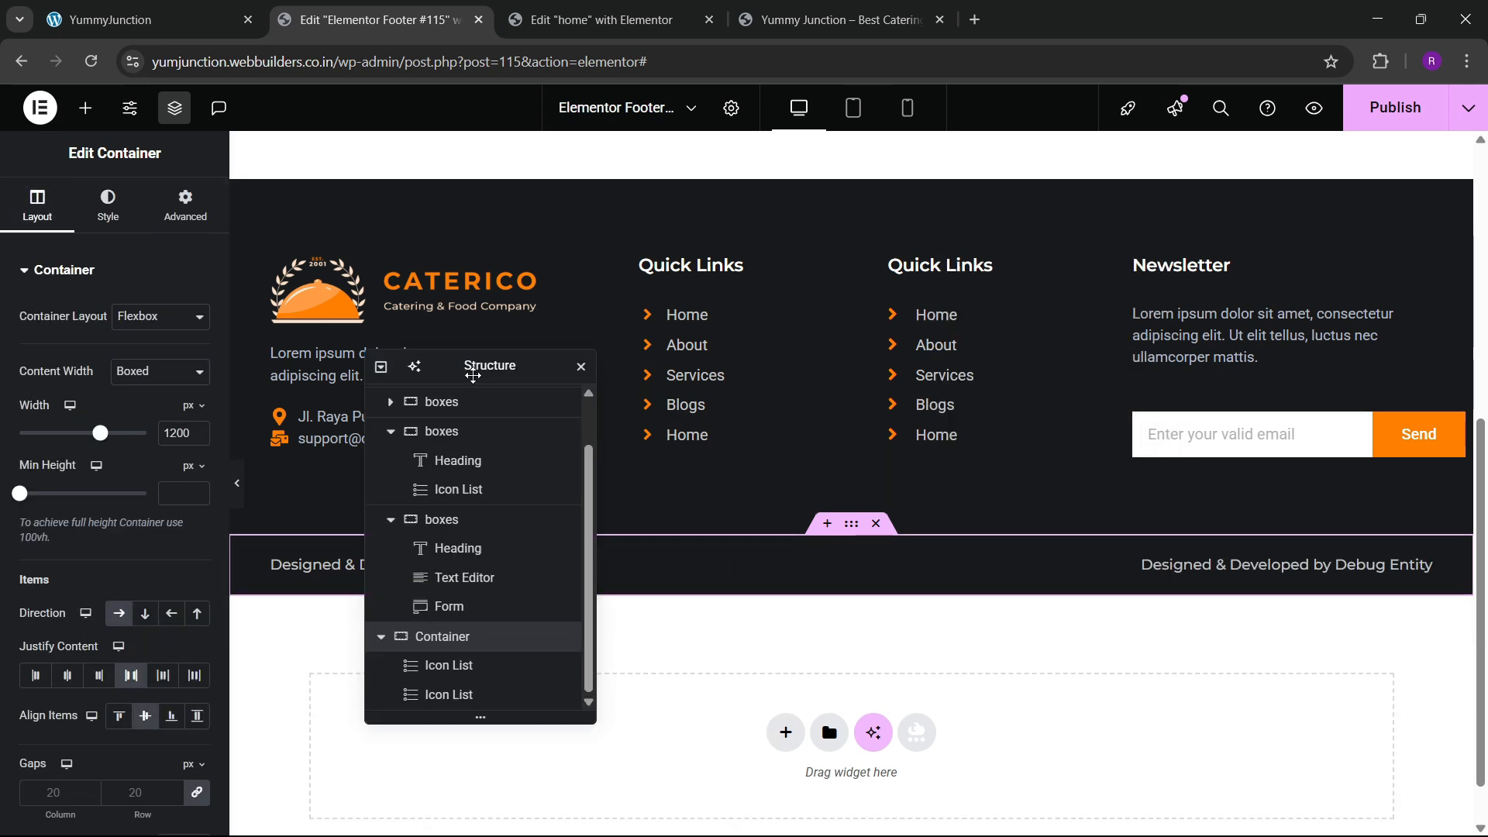
{"action": "left_click", "coordinate": [1327, 574]}
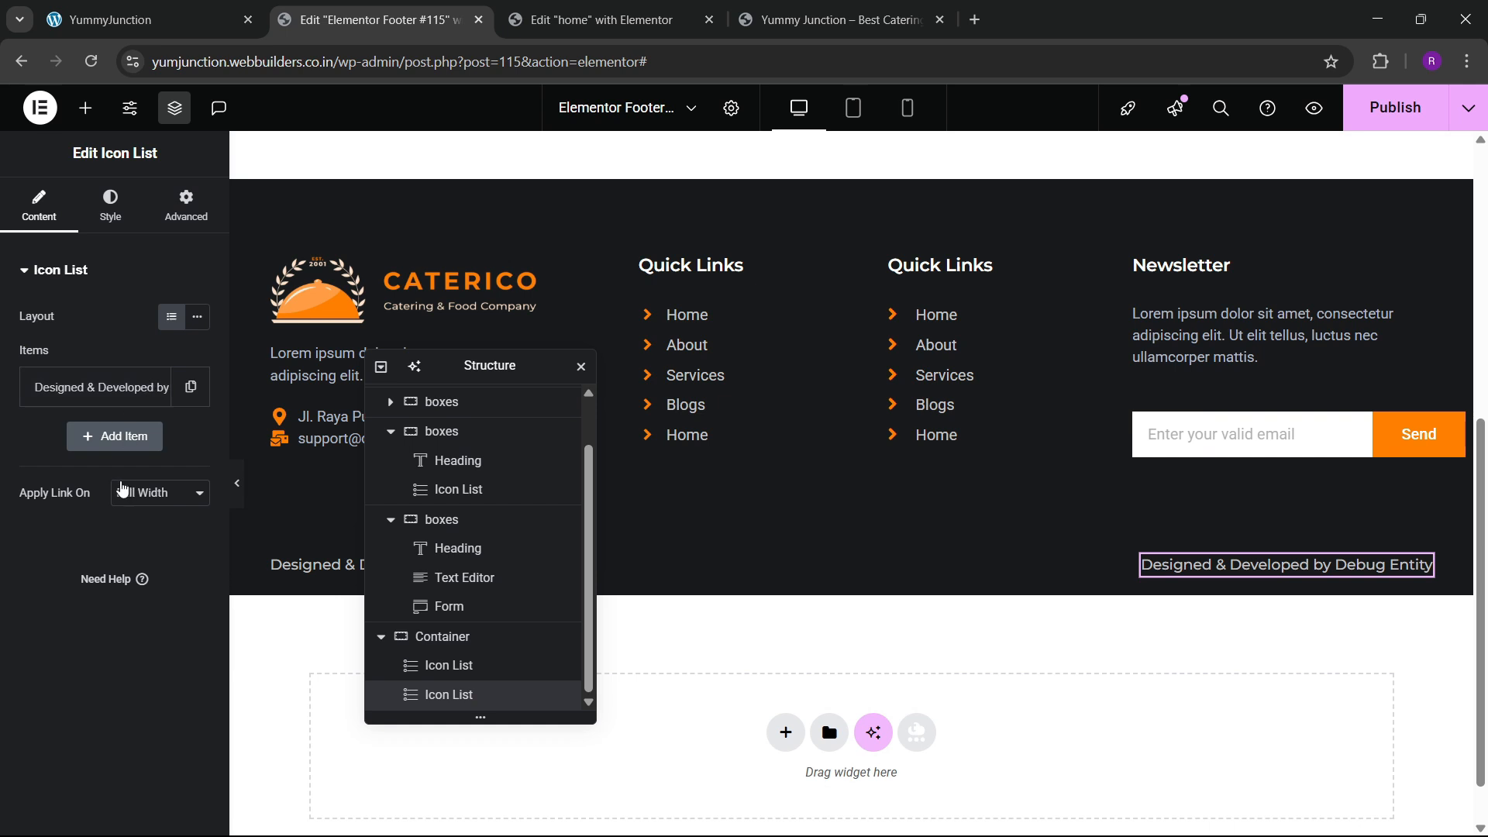
{"action": "left_click", "coordinate": [101, 388]}
{"action": "key", "text": "ctrl+a"}
{"action": "type", "text": "Copy"}
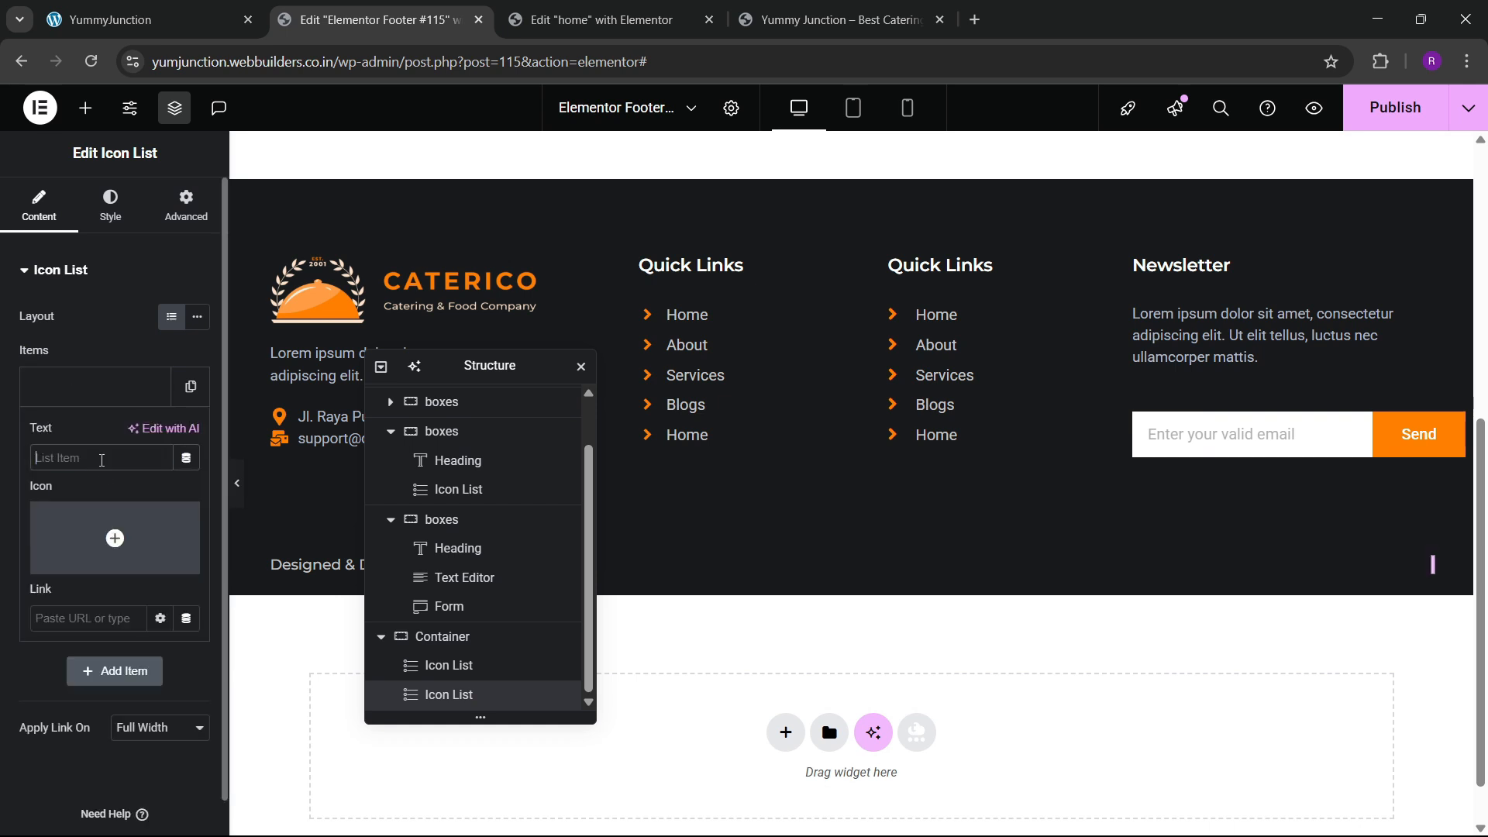
{"action": "type", "text": "right "}
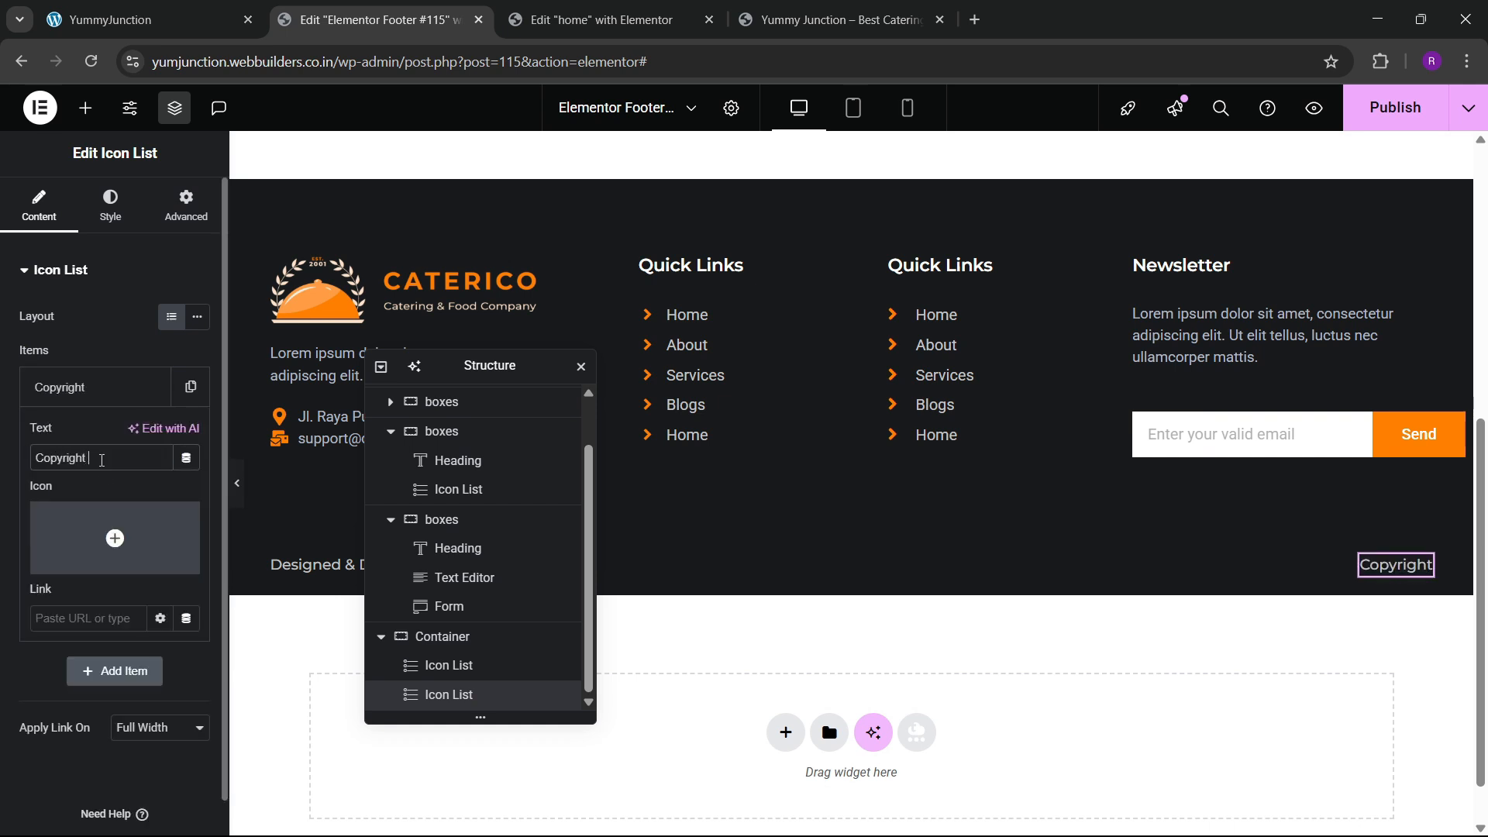
{"action": "type", "text": "2025, Yum"}
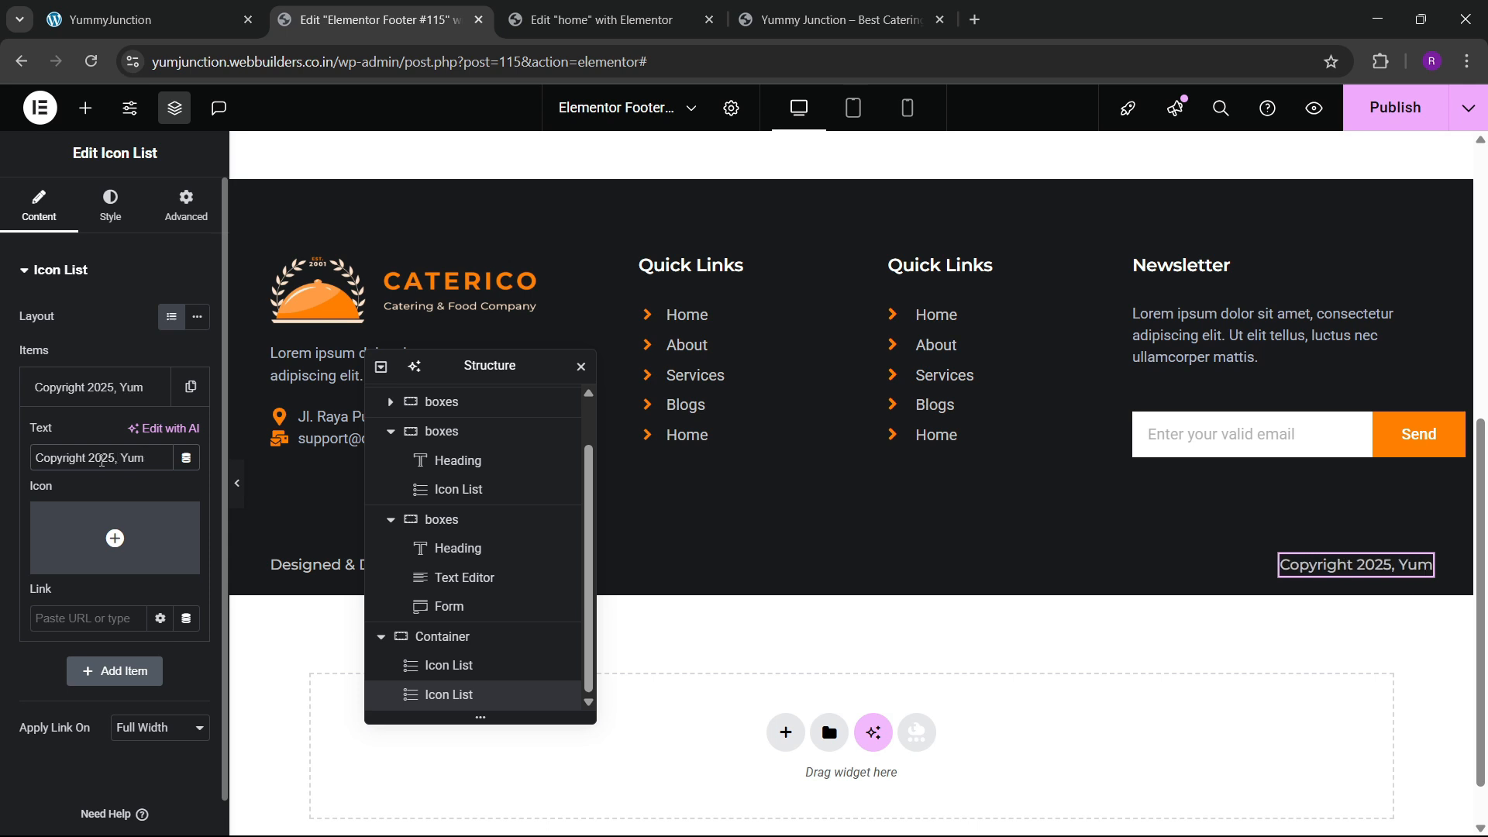
{"action": "type", "text": "my"}
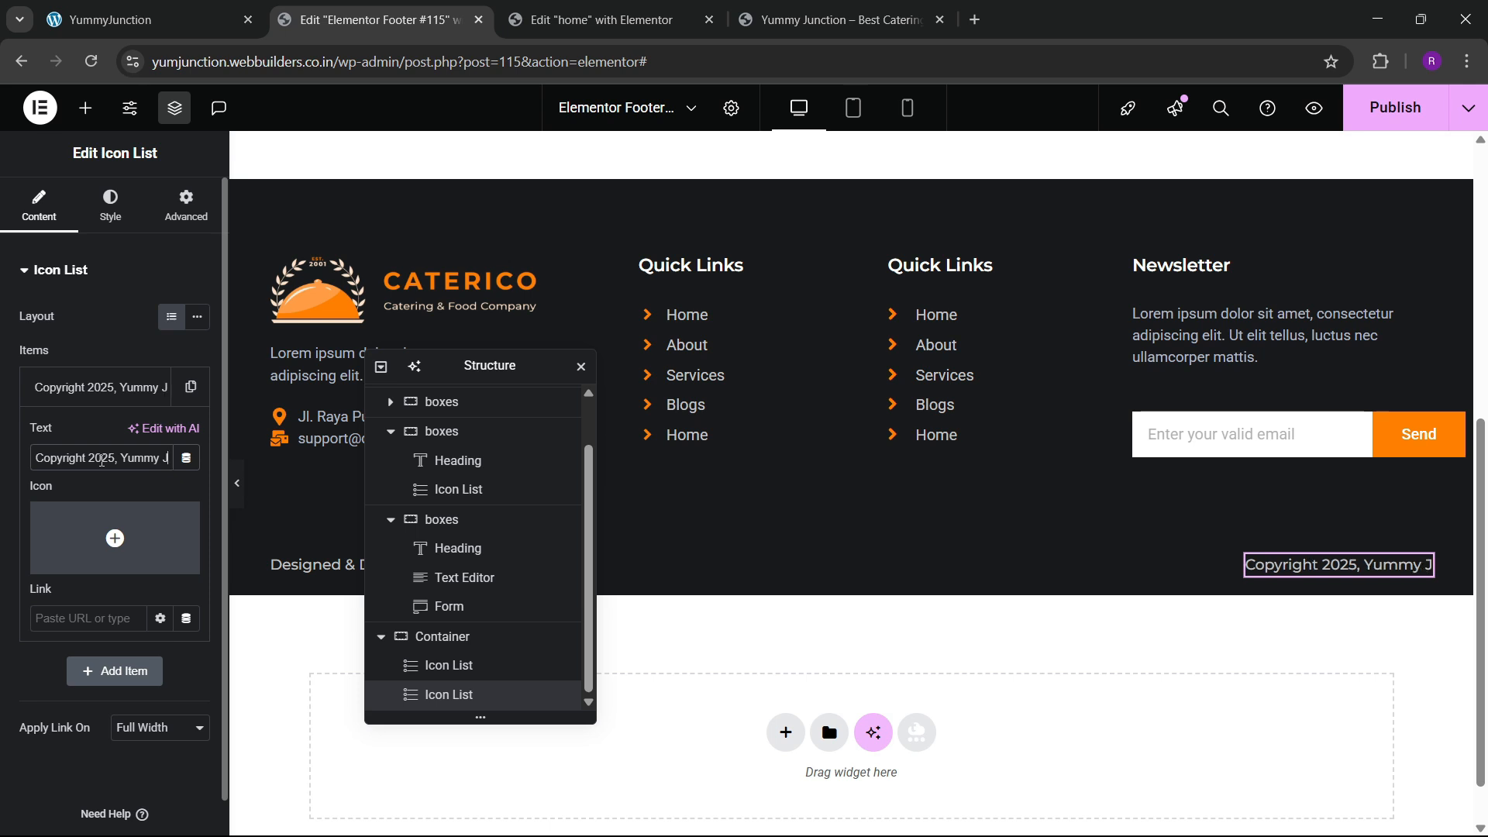
{"action": "type", "text": "Junction, All Righ"}
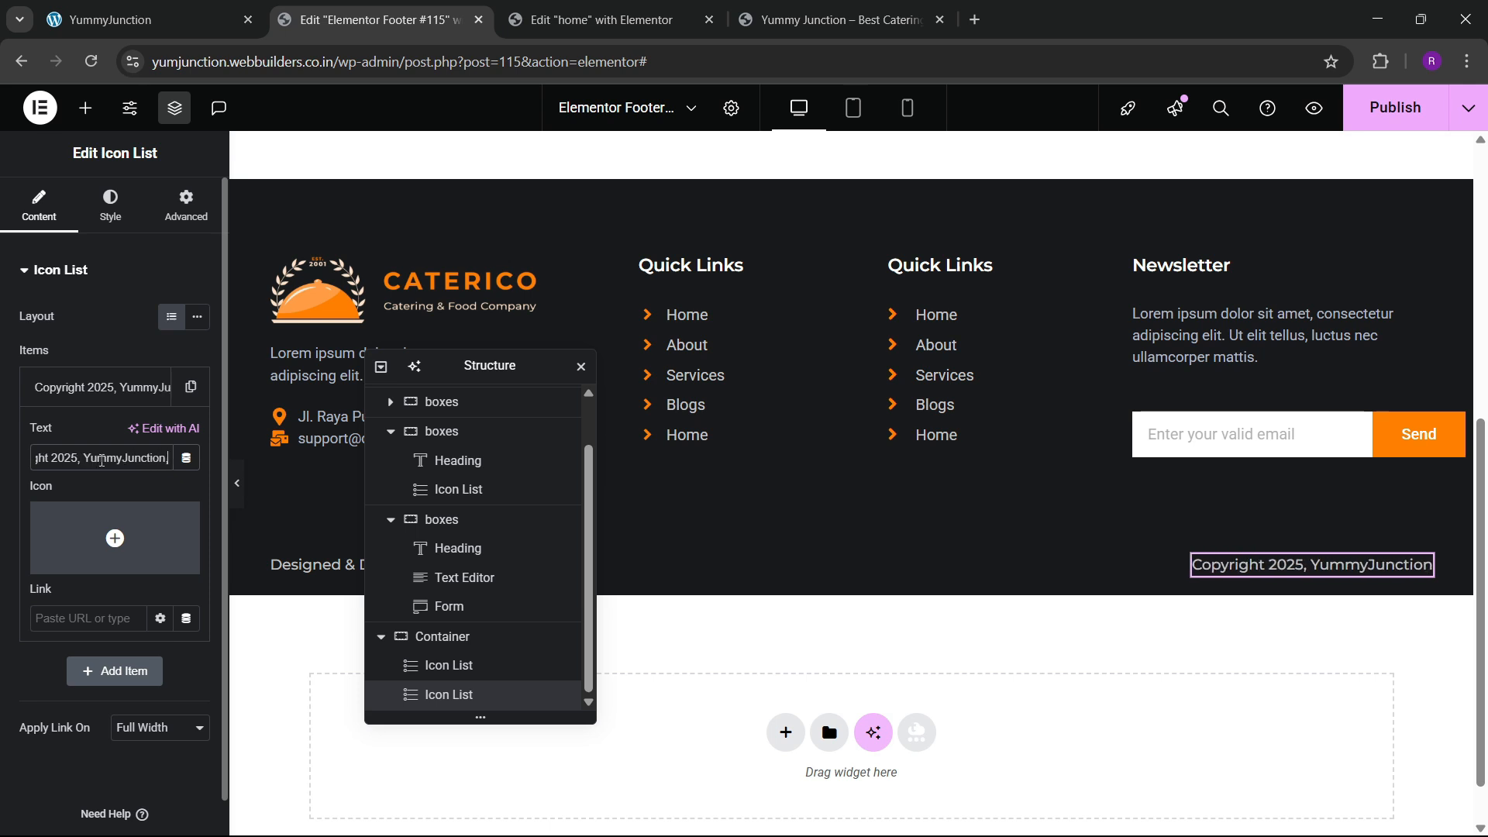
{"action": "type", "text": "ts Res"}
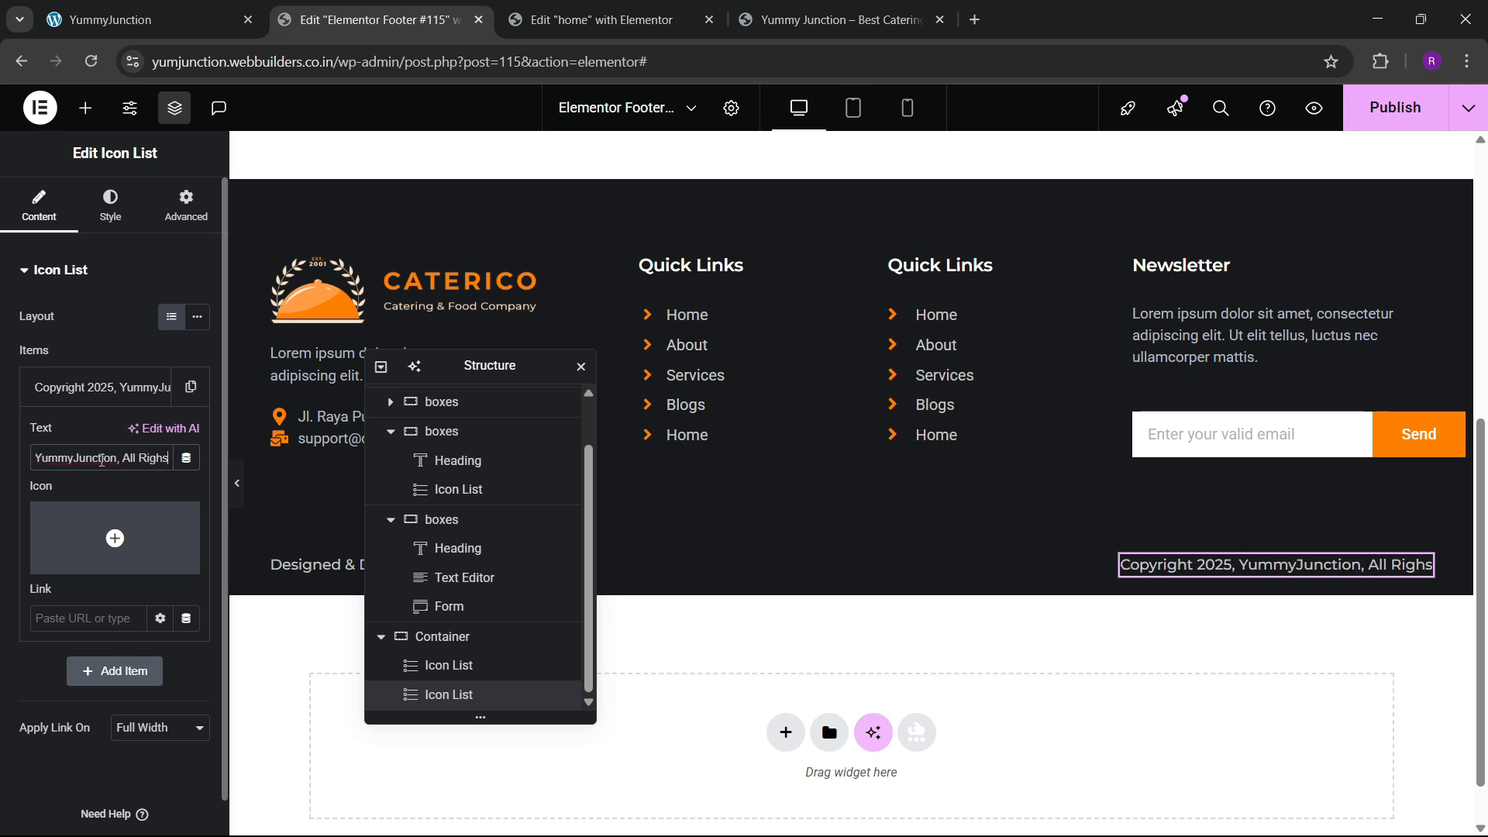
{"action": "type", "text": "erved"}
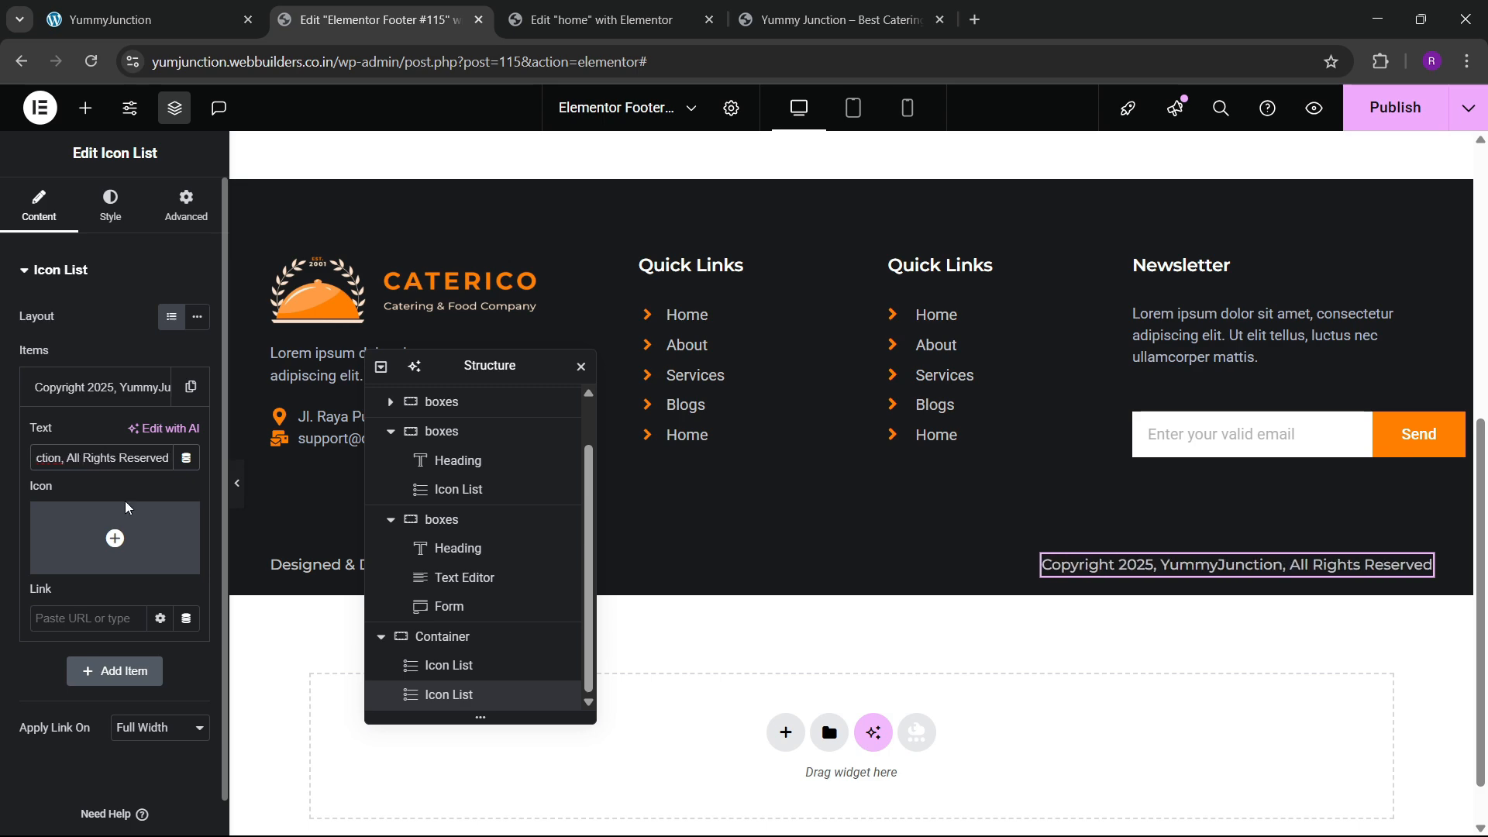
Add the outlined copyright icon from the icon library to the copyright list item
{"action": "left_click", "coordinate": [113, 531]}
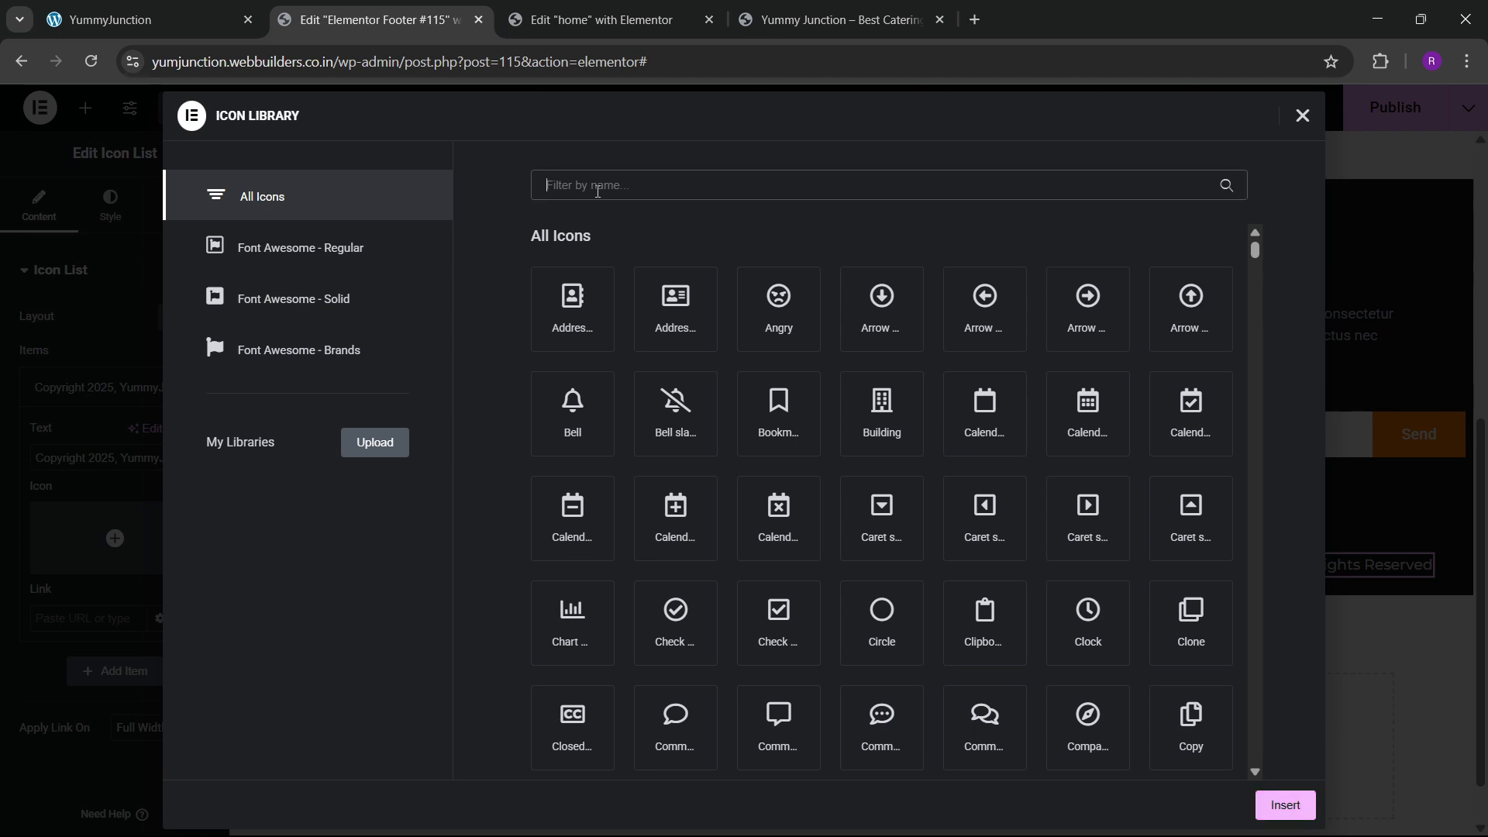
{"action": "type", "text": "copy"}
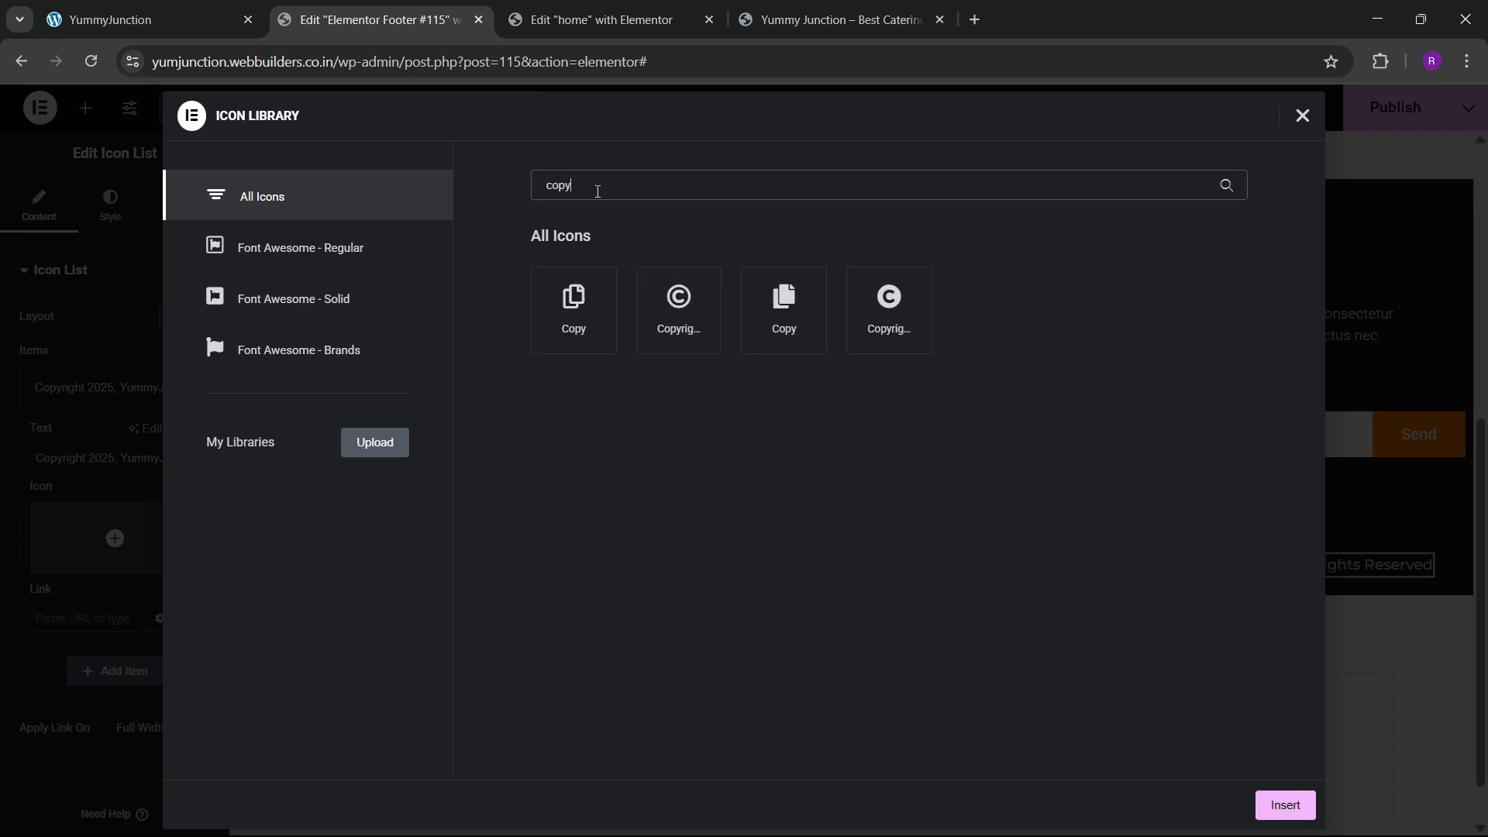
{"action": "left_click", "coordinate": [664, 310]}
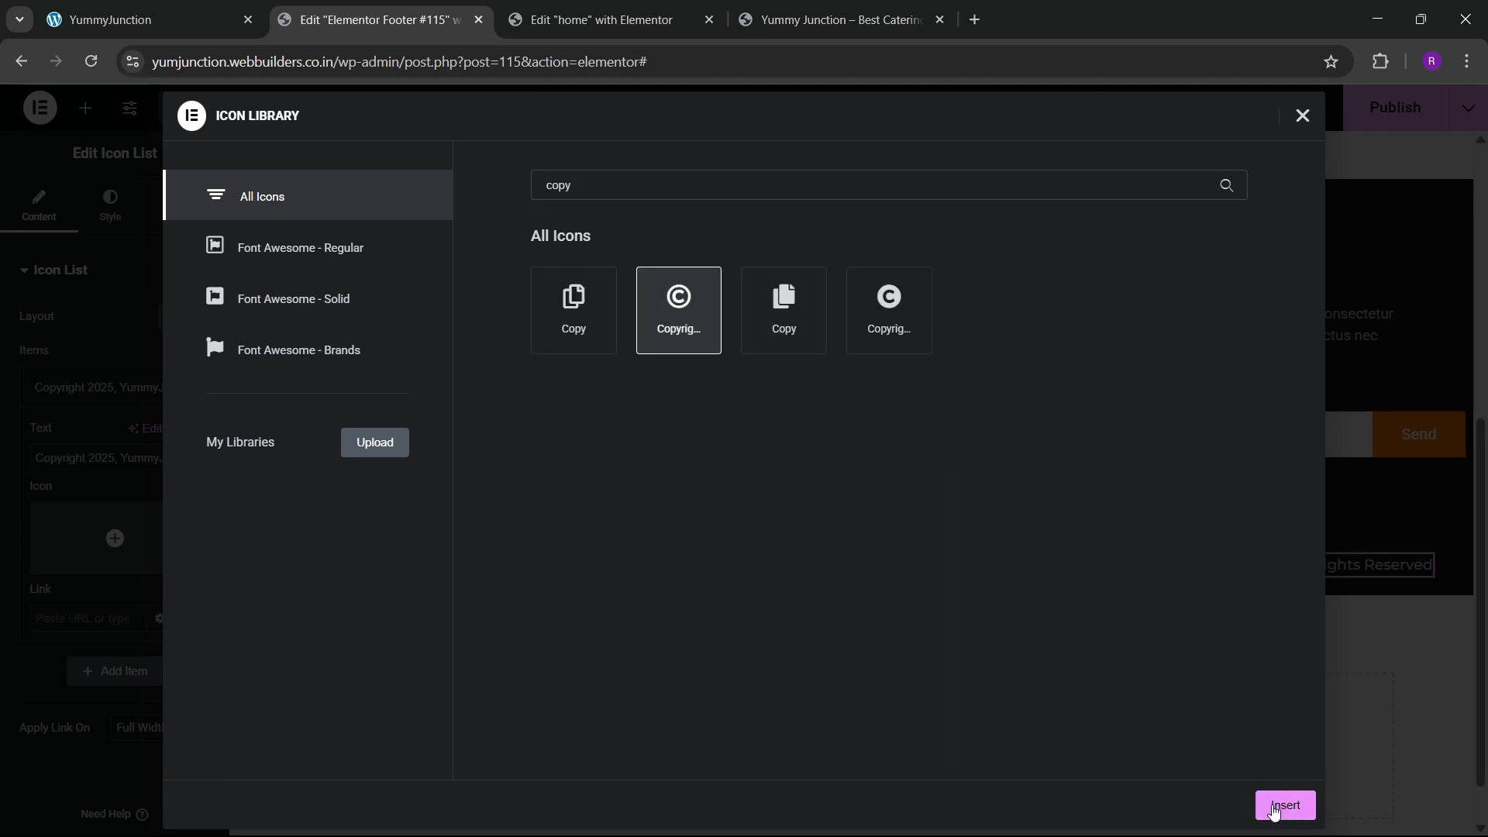
{"action": "left_click", "coordinate": [1285, 805]}
Color the copyright icon white and make it slightly larger
{"action": "left_click", "coordinate": [110, 205]}
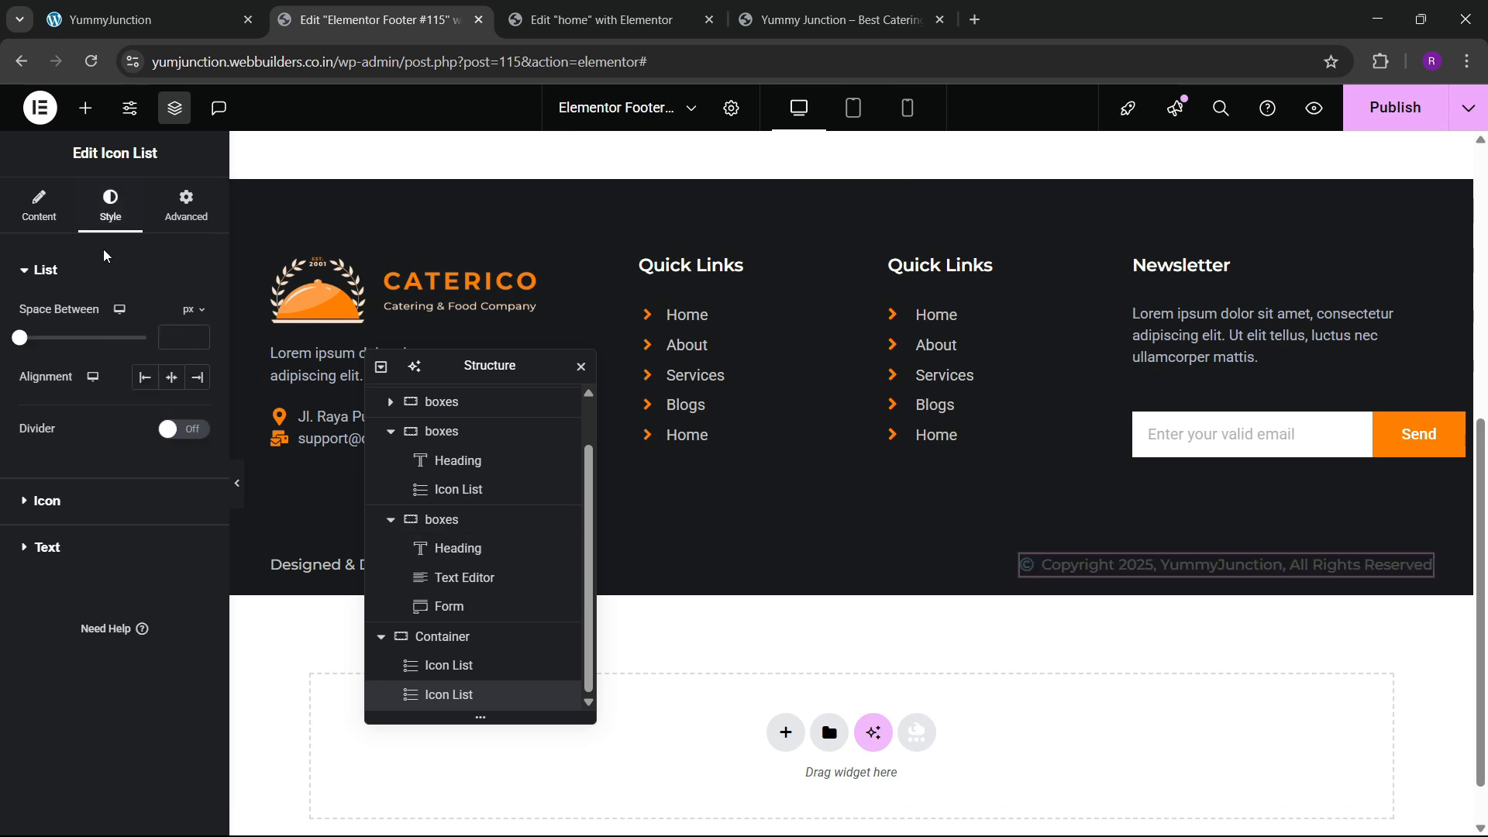
{"action": "left_click", "coordinate": [86, 509]}
{"action": "left_click", "coordinate": [197, 404]}
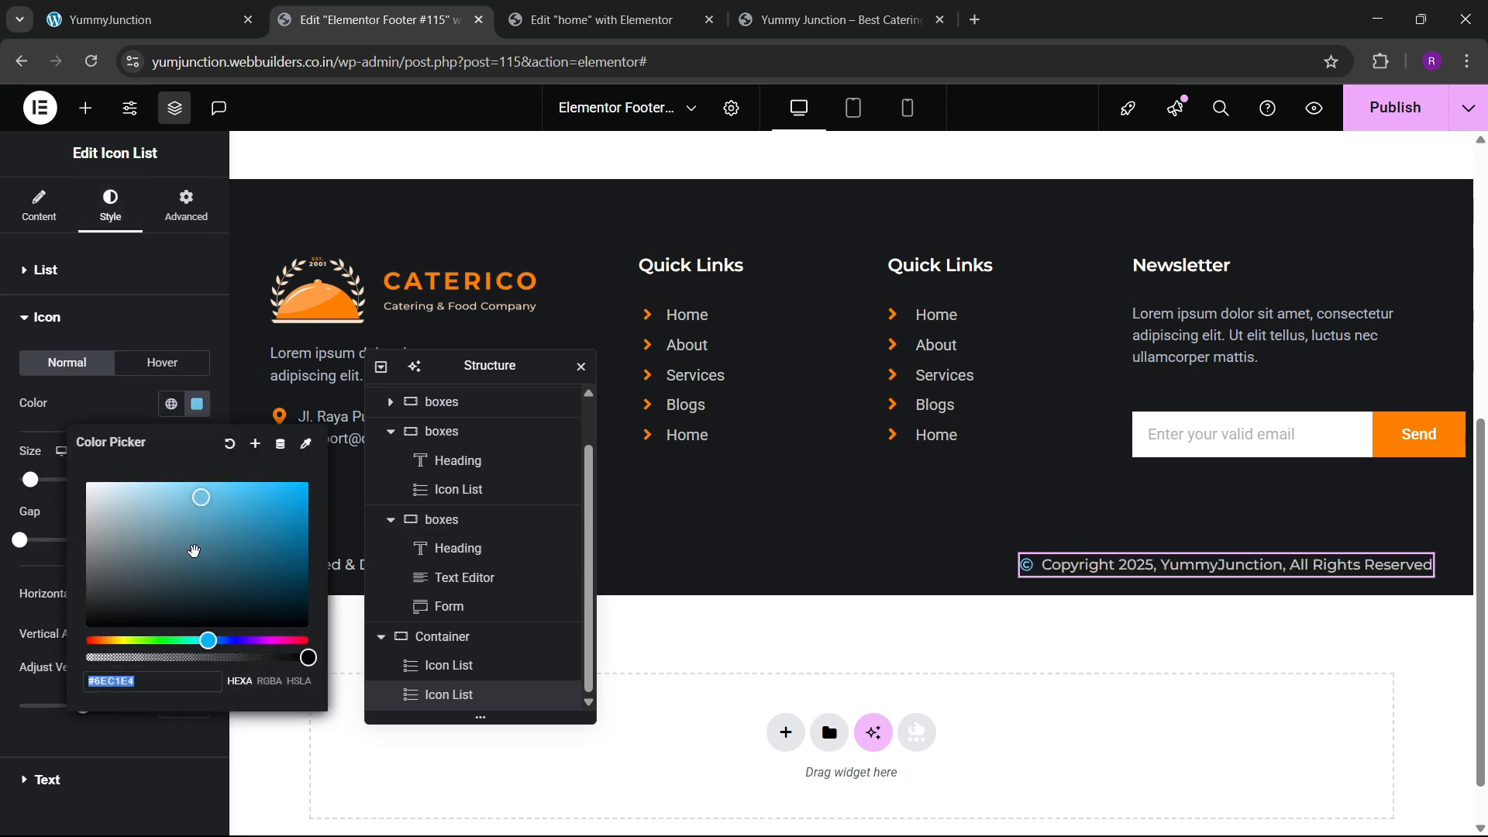
{"action": "left_click", "coordinate": [80, 415]}
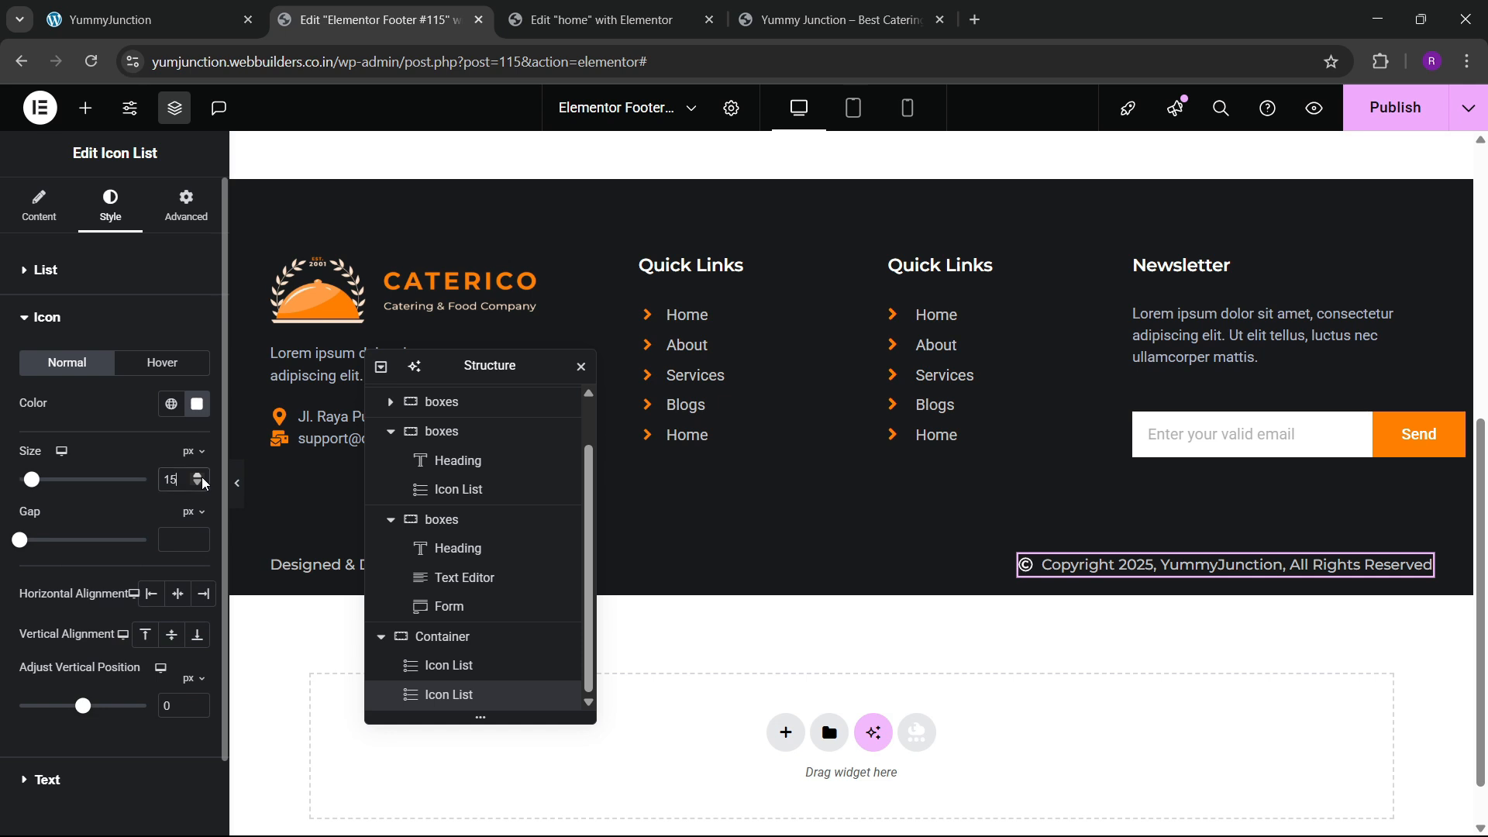
Publish the updated footer template and take a brief look at the home page editor
{"action": "left_click", "coordinate": [314, 565]}
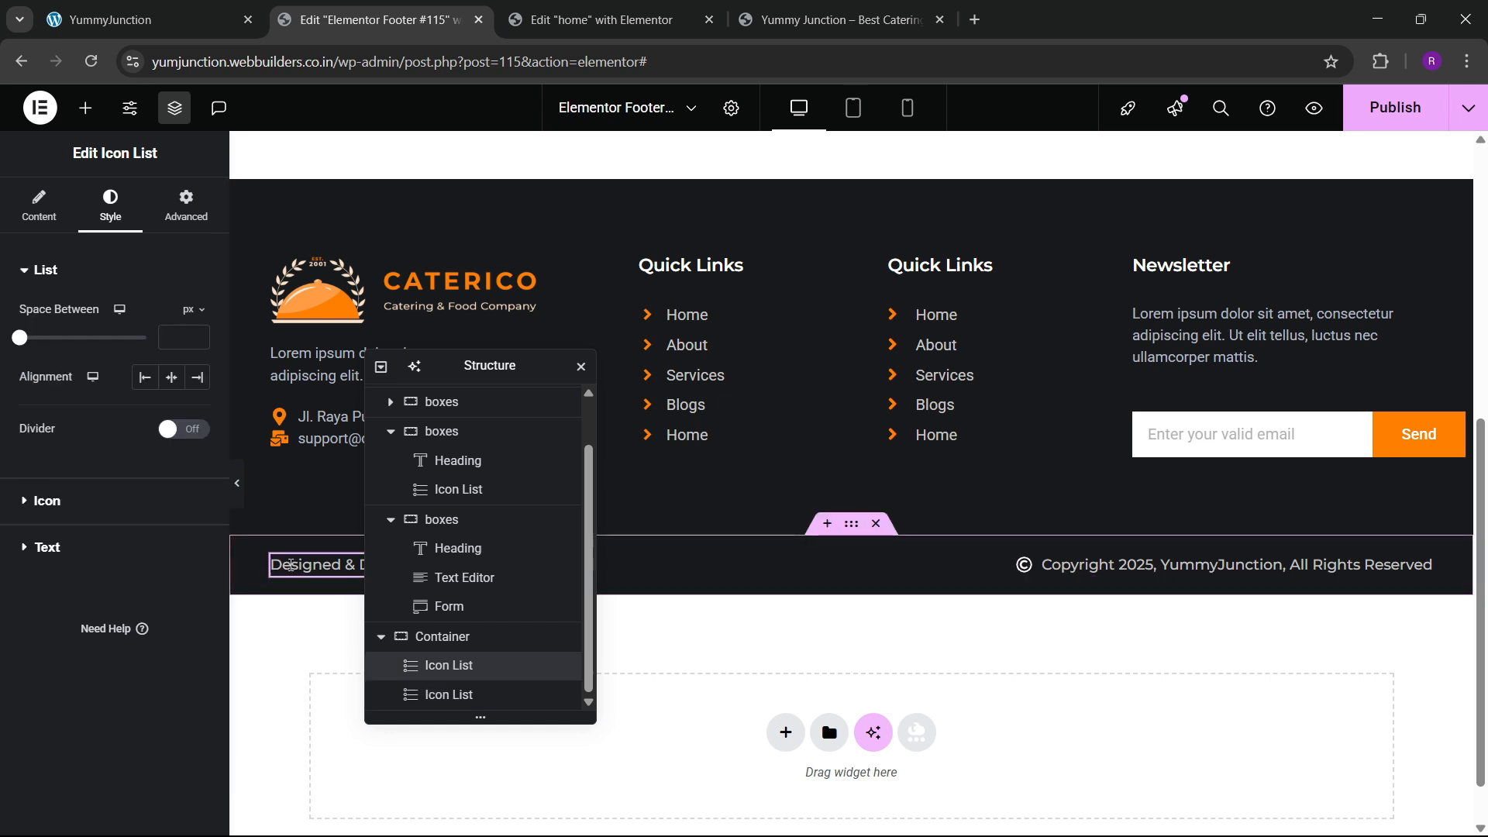
{"action": "left_click", "coordinate": [1395, 109]}
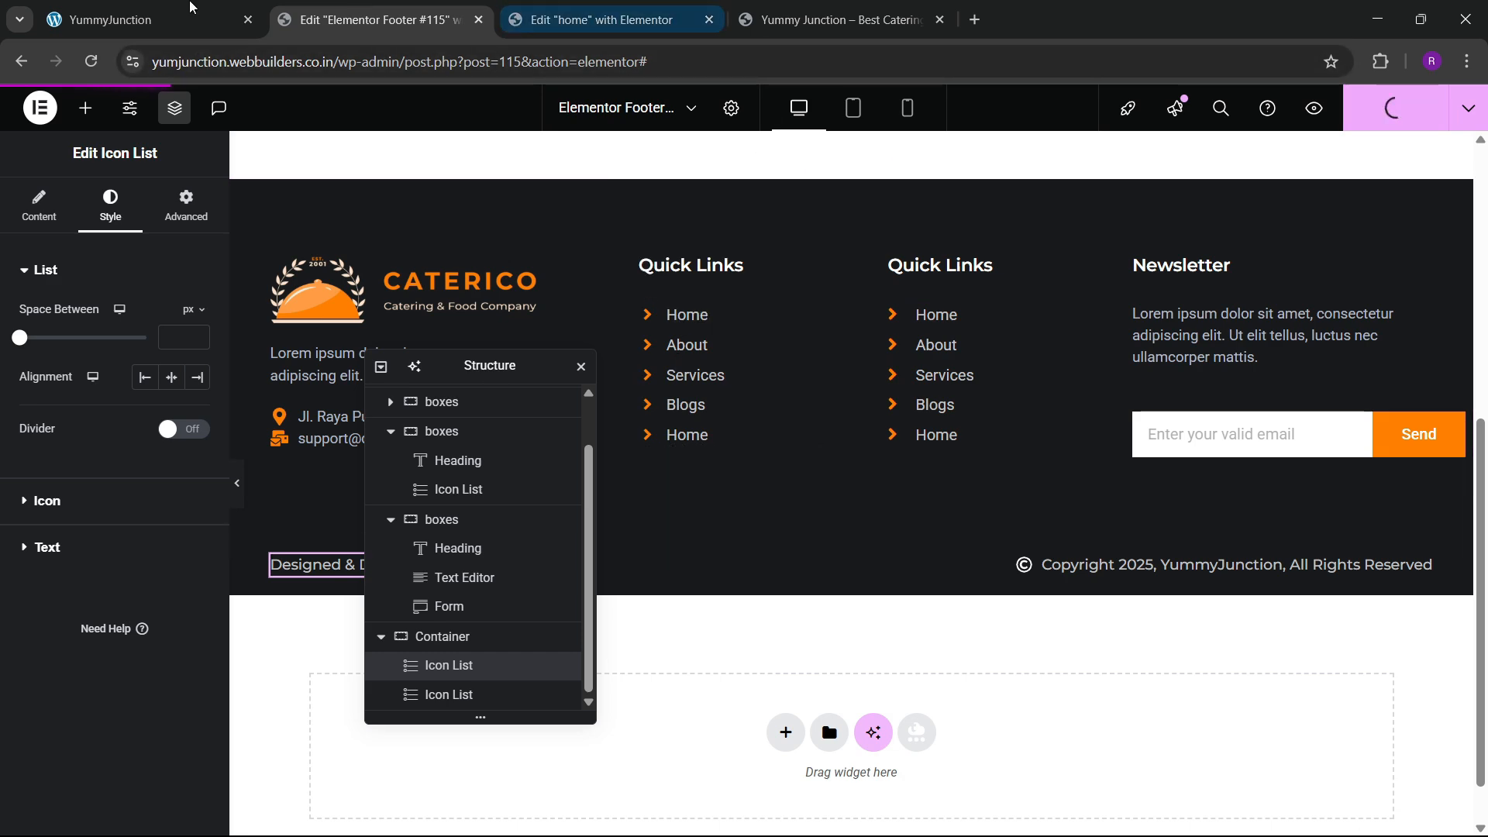
{"action": "left_click", "coordinate": [140, 20]}
{"action": "left_click", "coordinate": [597, 19]}
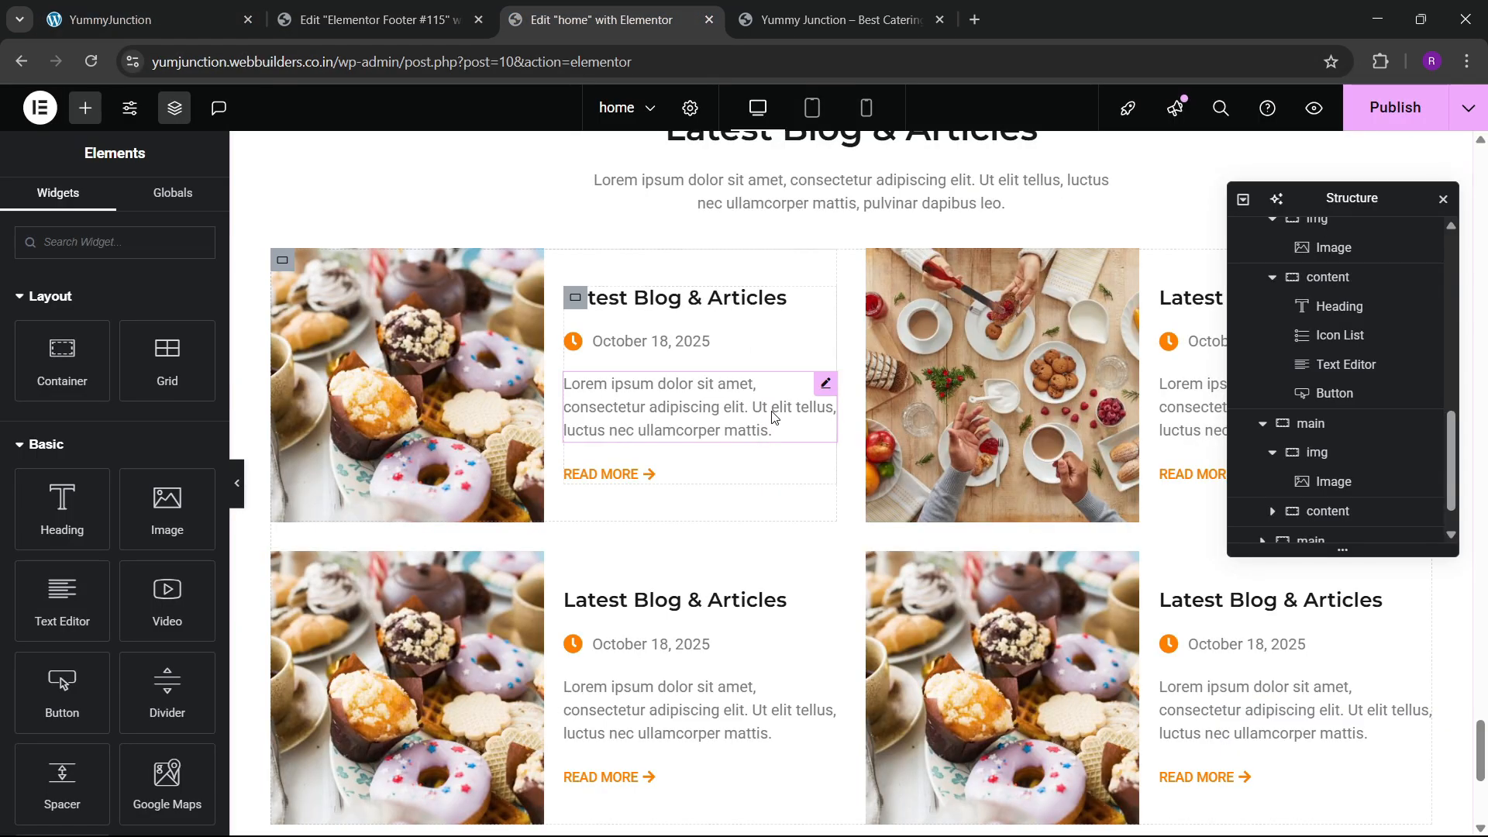
{"action": "left_click", "coordinate": [397, 8]}
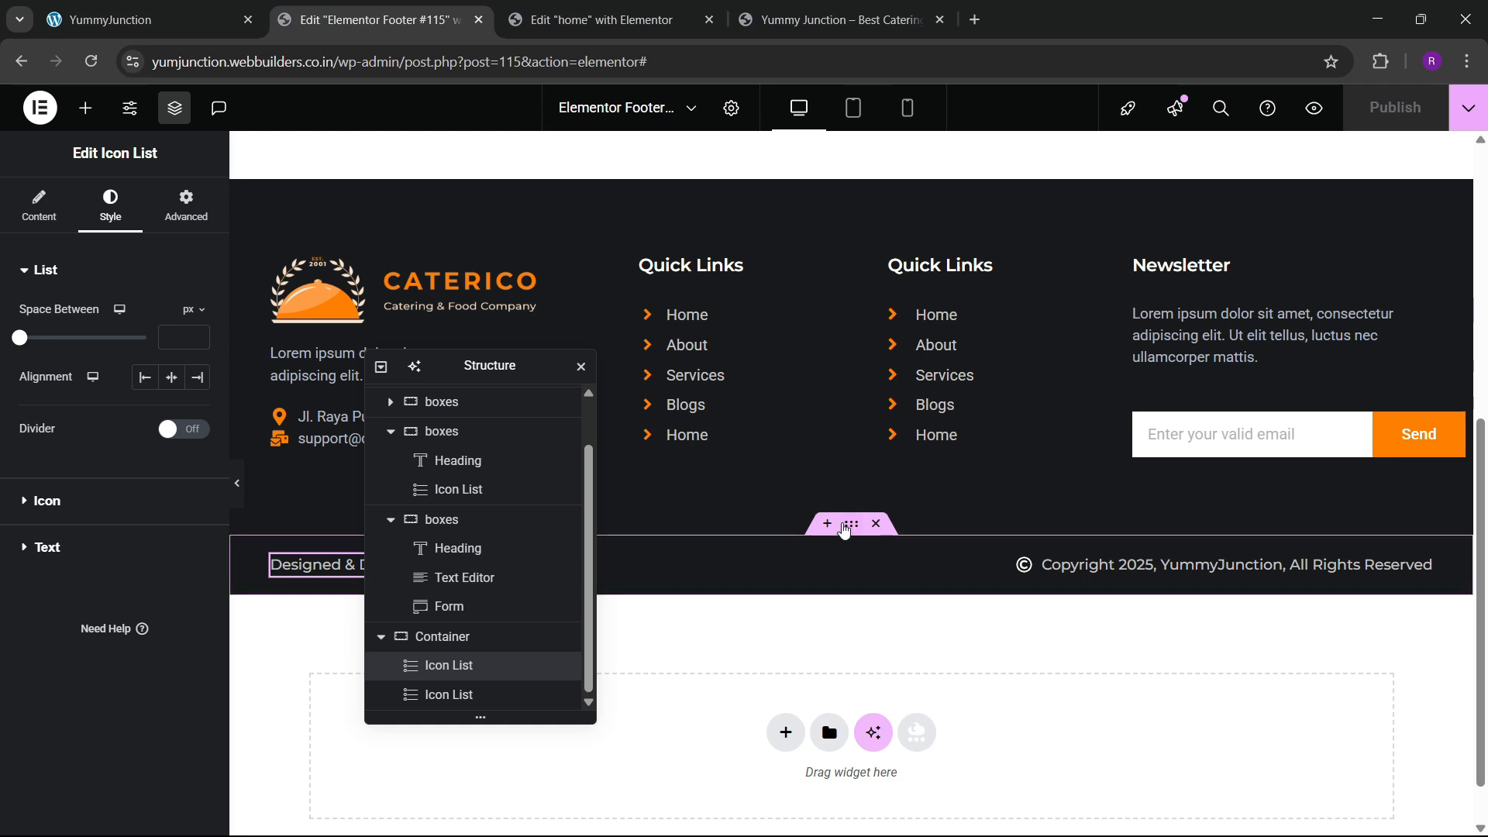
Give the bottom bar container a solid 1 px top border in dark gray #312A2A
{"action": "left_click", "coordinate": [845, 549]}
{"action": "left_click", "coordinate": [116, 211]}
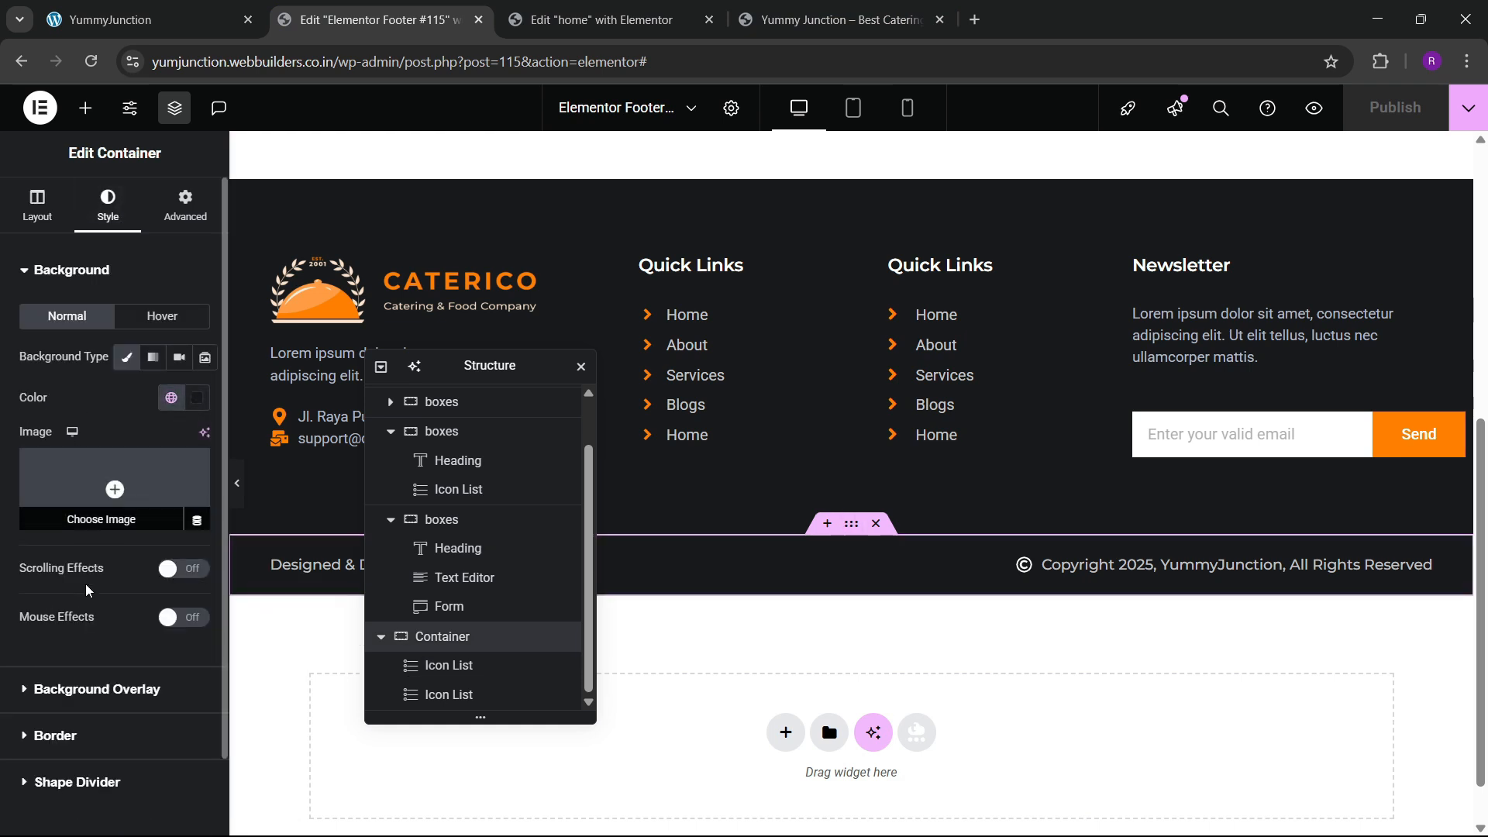
{"action": "left_click", "coordinate": [79, 737]}
{"action": "left_click", "coordinate": [141, 456]}
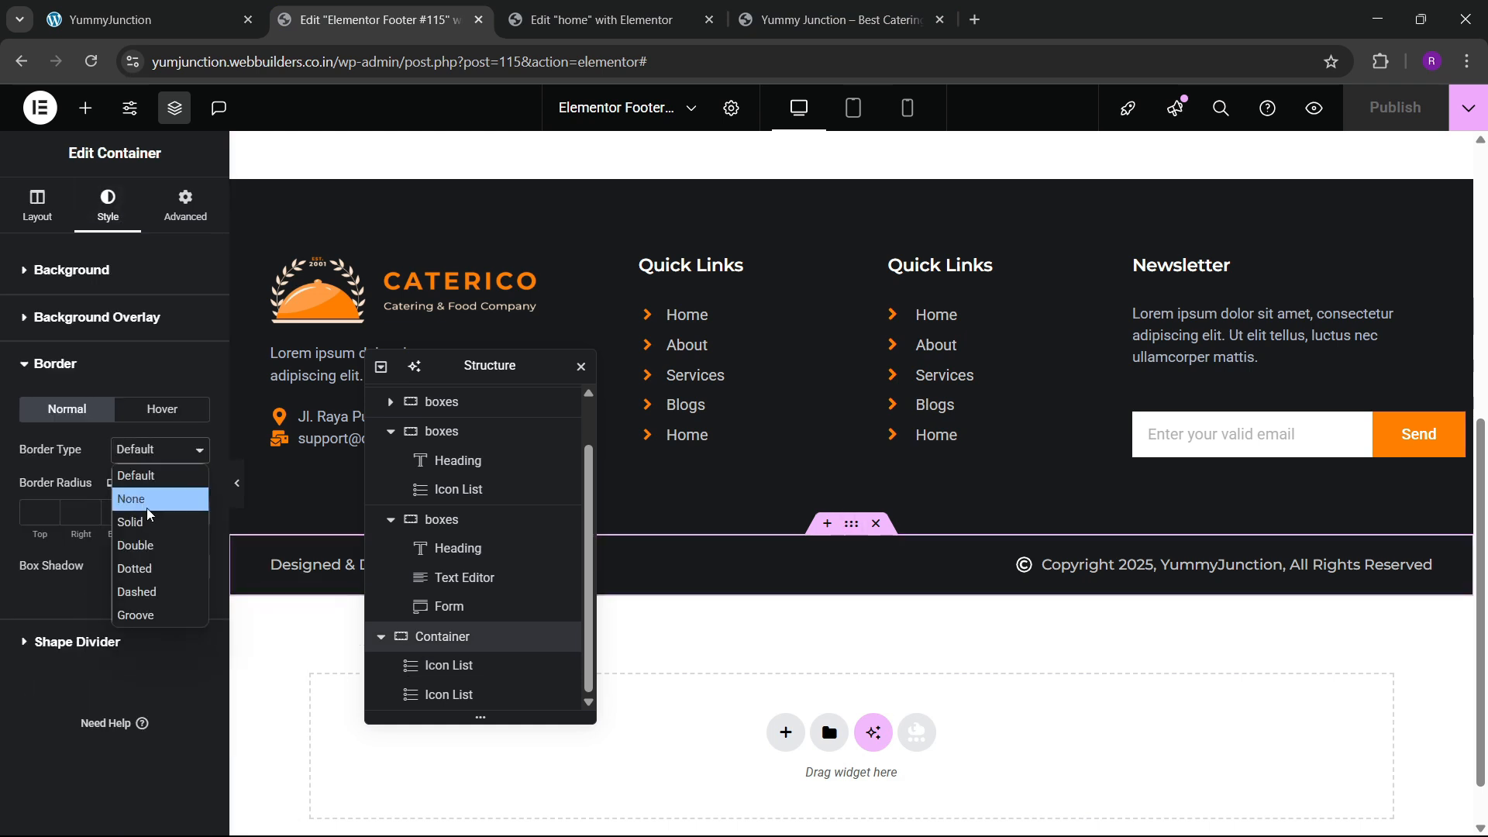
{"action": "left_click", "coordinate": [144, 517]}
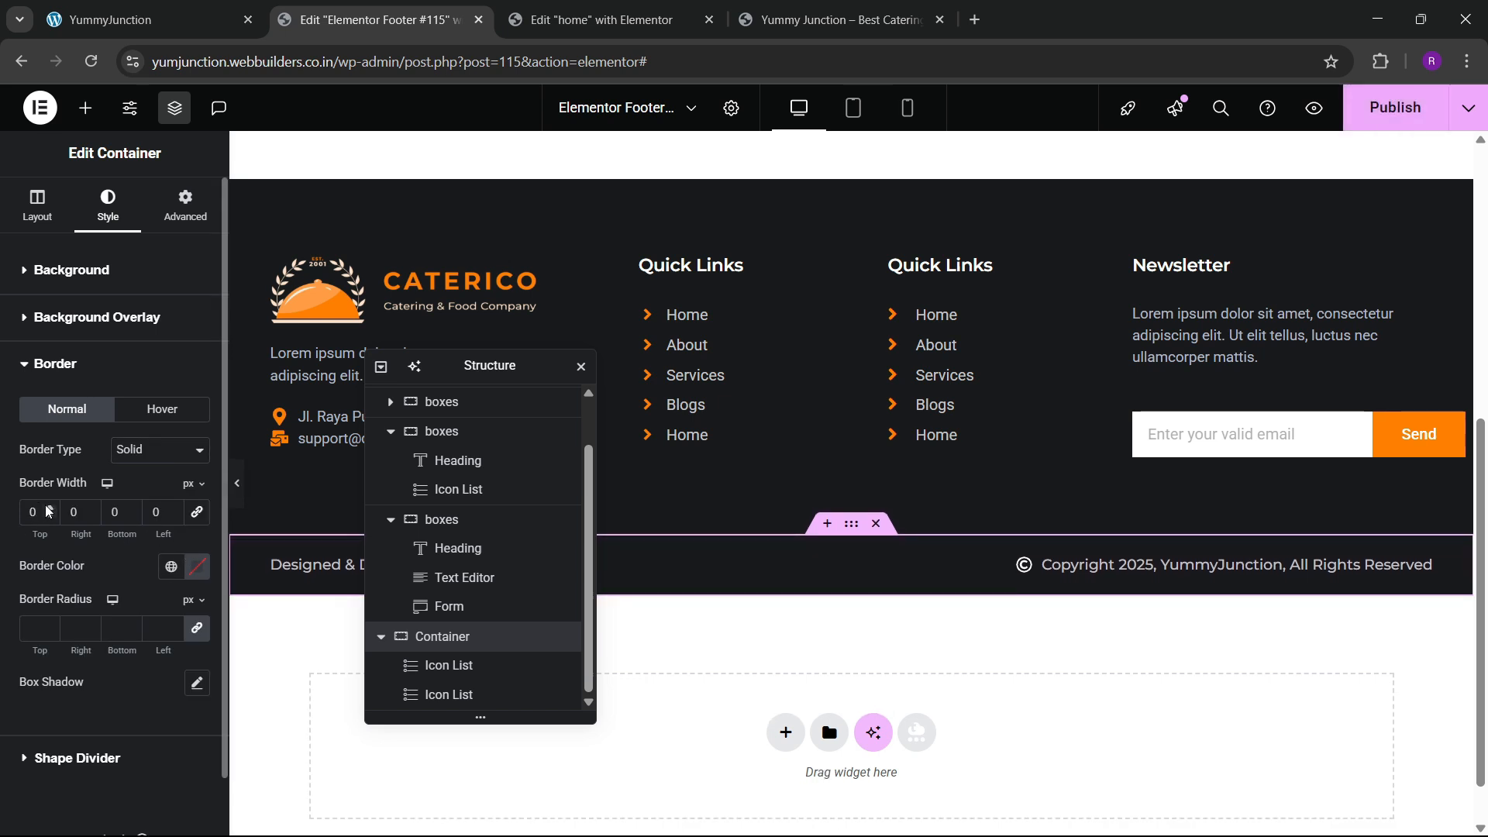
{"action": "left_click", "coordinate": [49, 509]}
{"action": "left_click", "coordinate": [173, 571]}
{"action": "left_click", "coordinate": [195, 571]}
{"action": "left_click", "coordinate": [129, 446]}
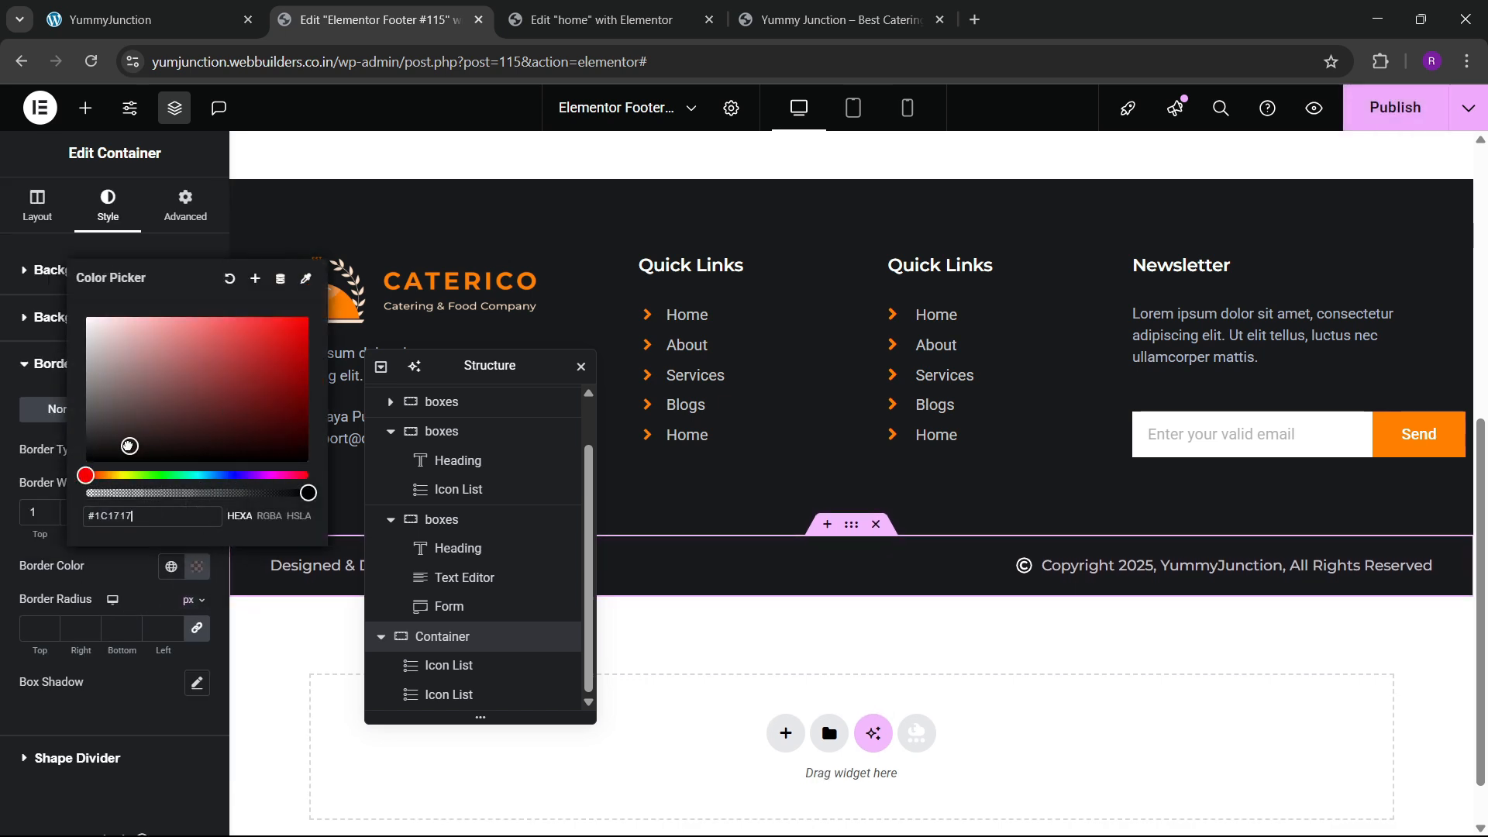
{"action": "left_click_drag", "start_coordinate": [129, 446], "coordinate": [118, 434]}
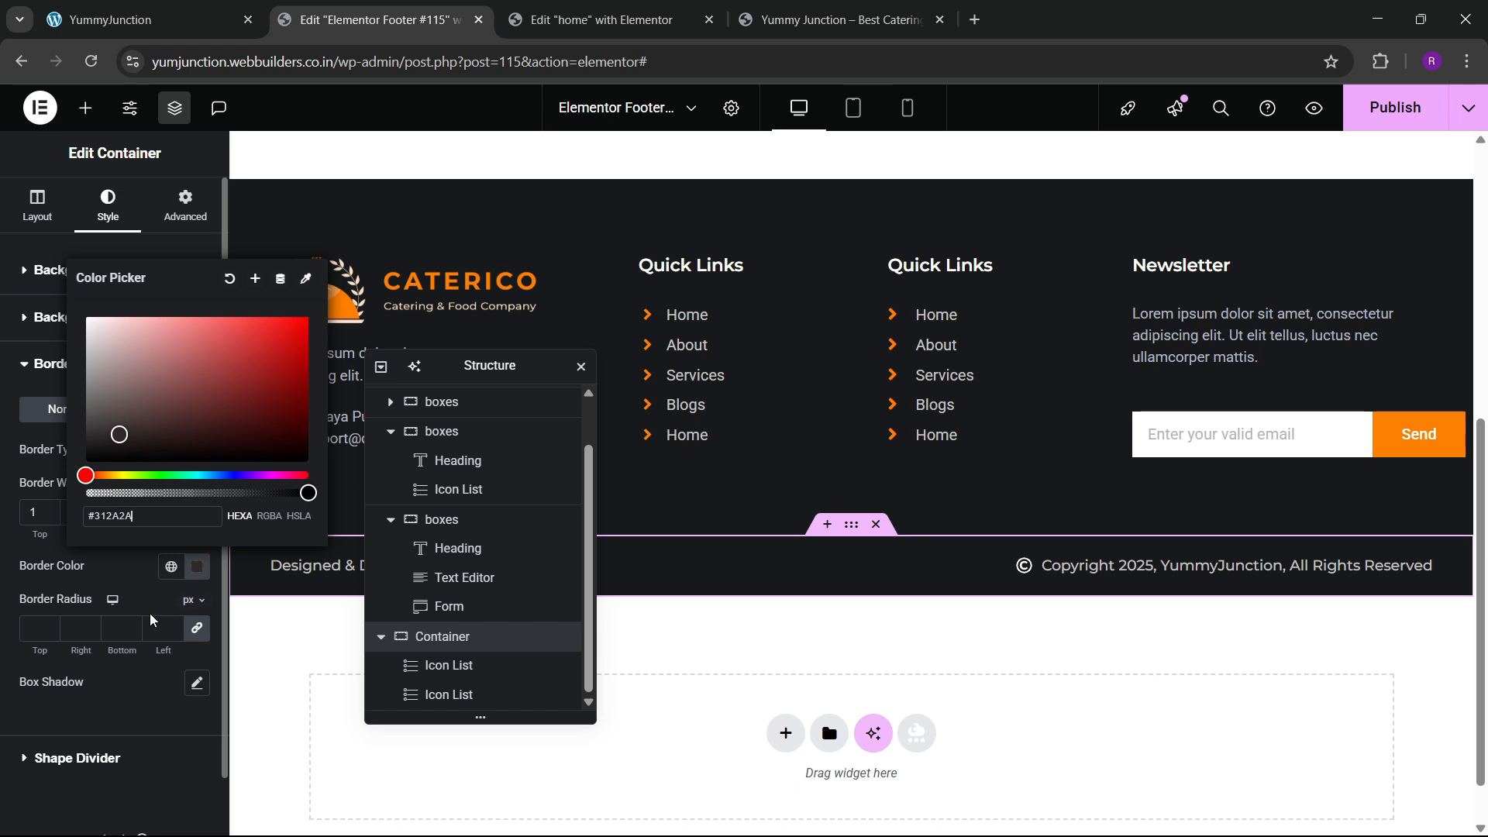
Adjust the bottom bar's top border to a lighter gray and preview the footer at full width
{"action": "left_click", "coordinate": [158, 587]}
{"action": "left_click", "coordinate": [239, 486]}
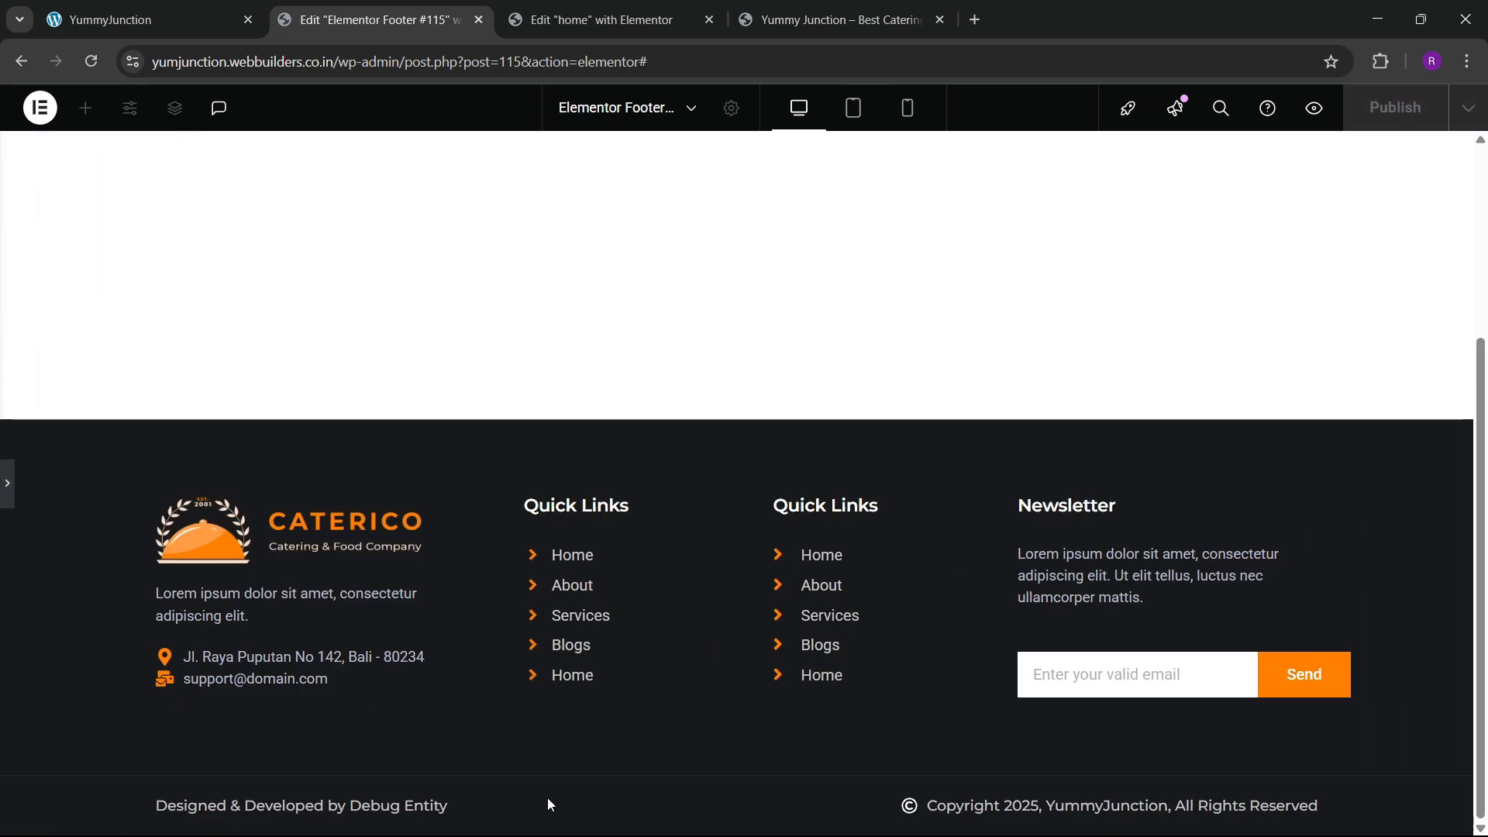
{"action": "left_click", "coordinate": [10, 492]}
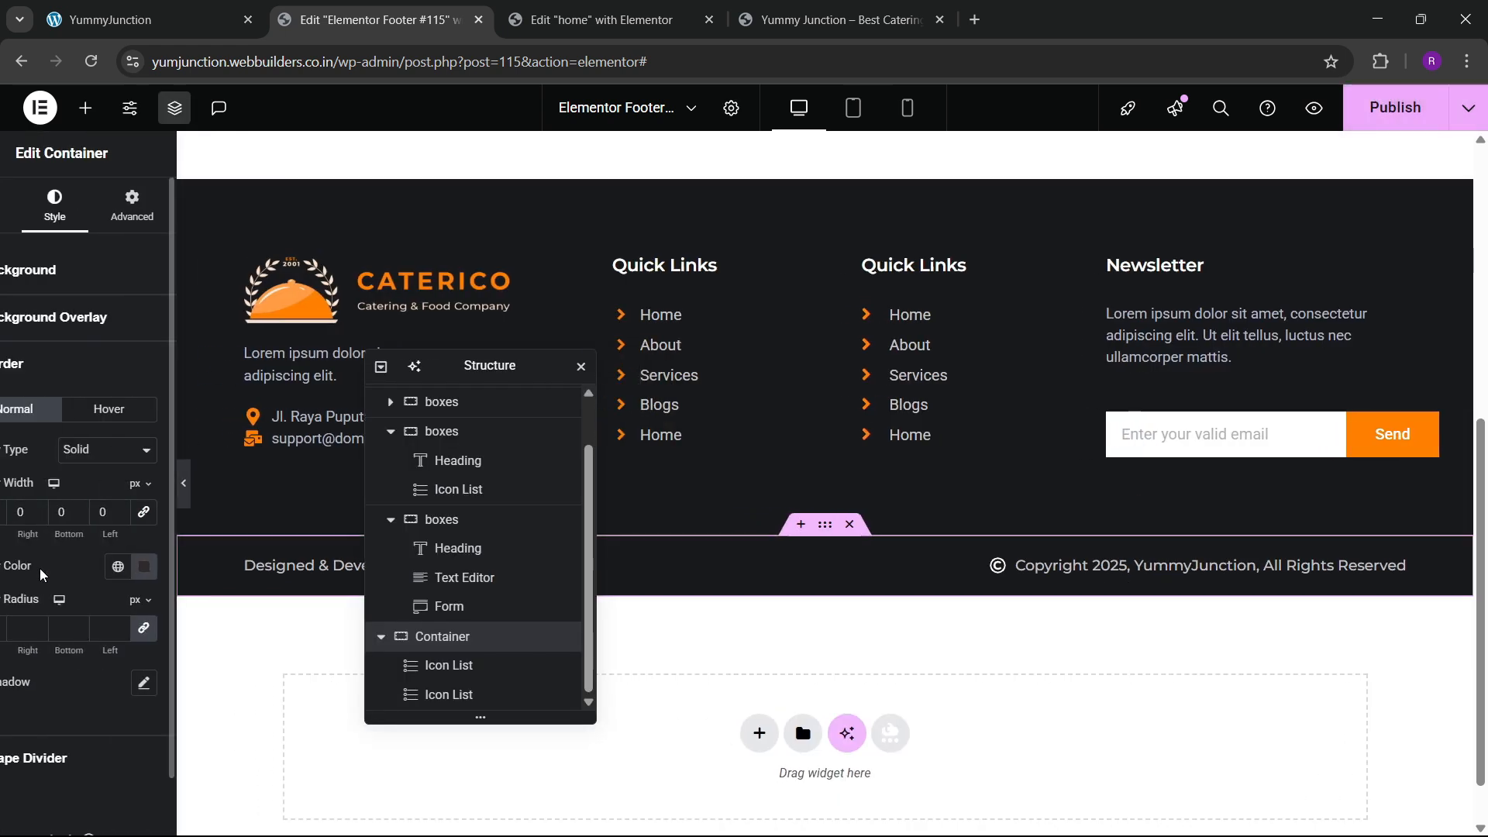
{"action": "left_click", "coordinate": [197, 566]}
{"action": "left_click_drag", "start_coordinate": [208, 452], "coordinate": [114, 430]}
{"action": "left_click", "coordinate": [121, 580]}
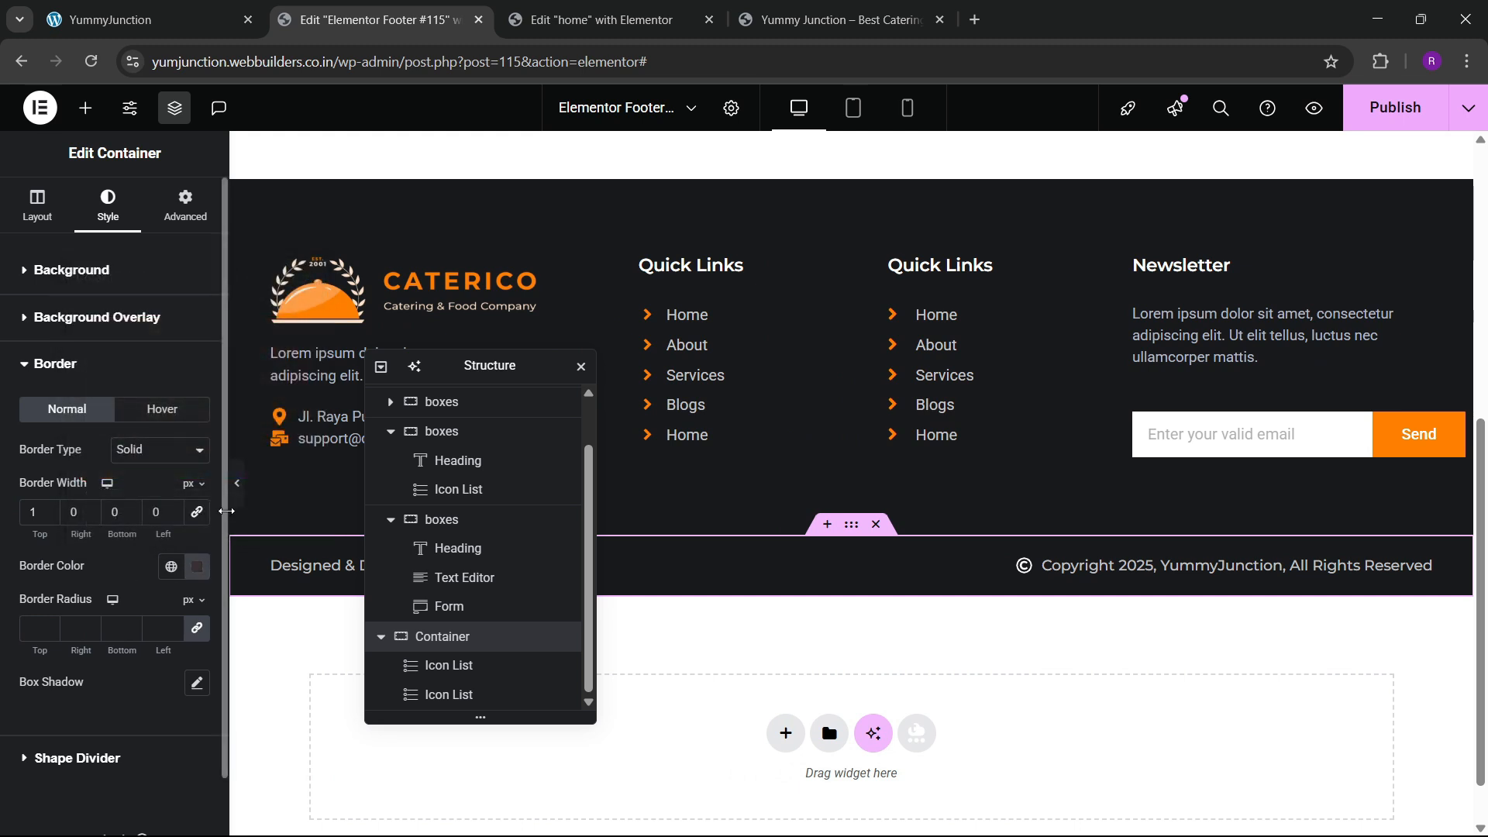
{"action": "left_click", "coordinate": [237, 486]}
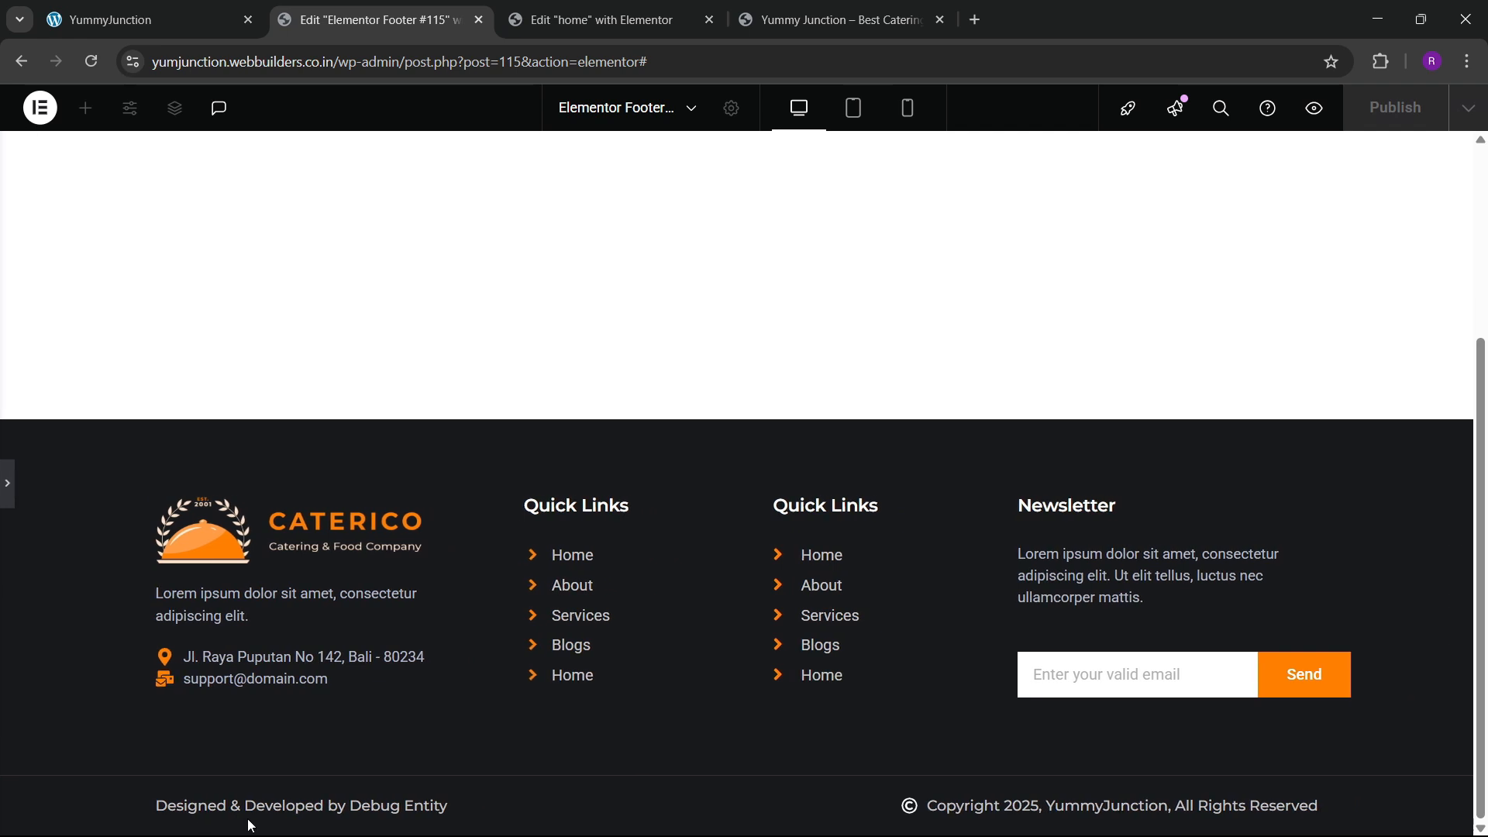
{"action": "left_click", "coordinate": [7, 488]}
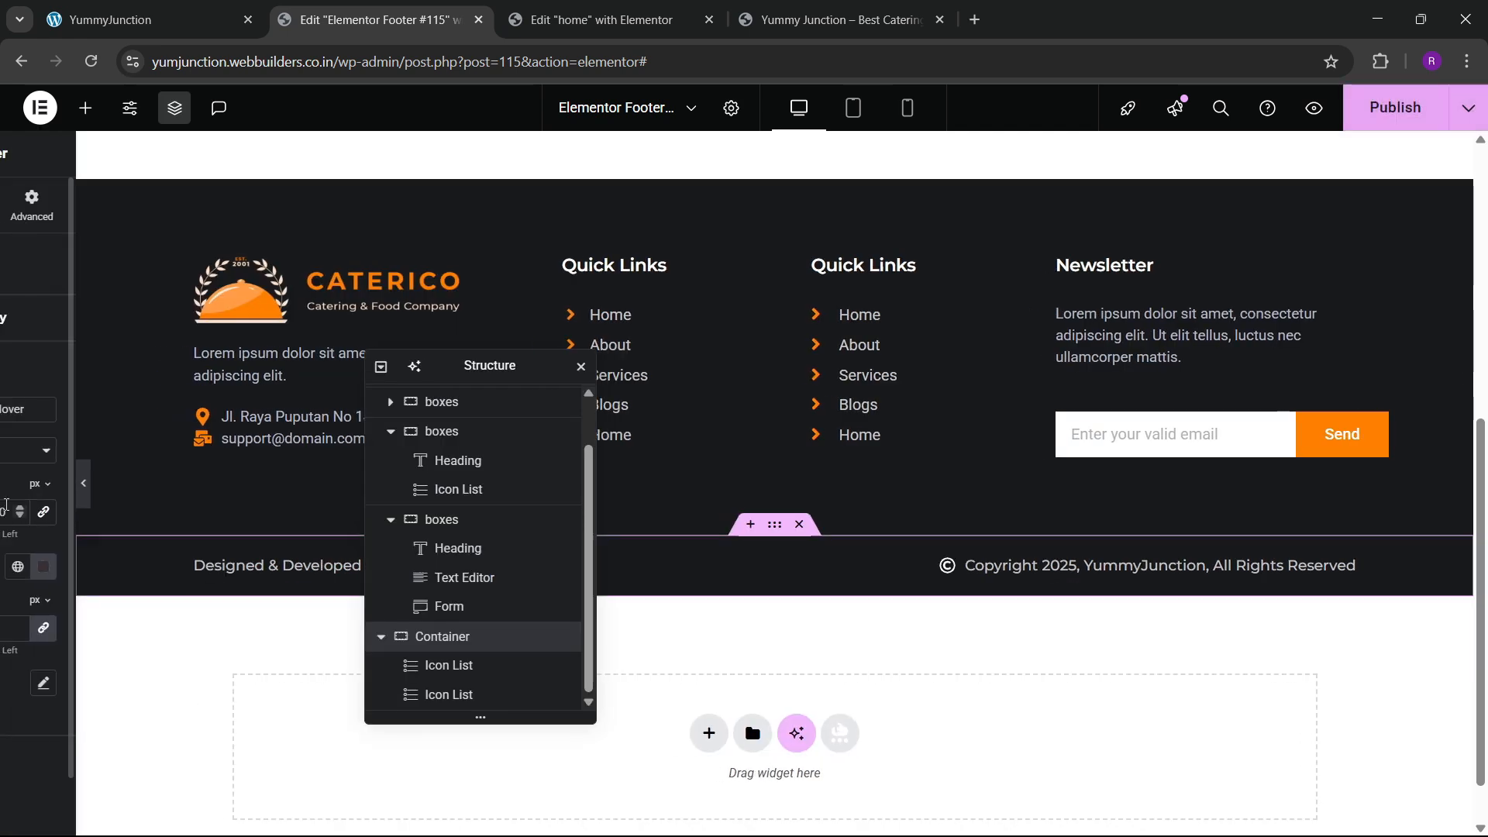
Link the footer's logo image to a custom URL that uses the Site URL dynamic tag
{"action": "left_click", "coordinate": [403, 289]}
{"action": "left_click", "coordinate": [26, 225]}
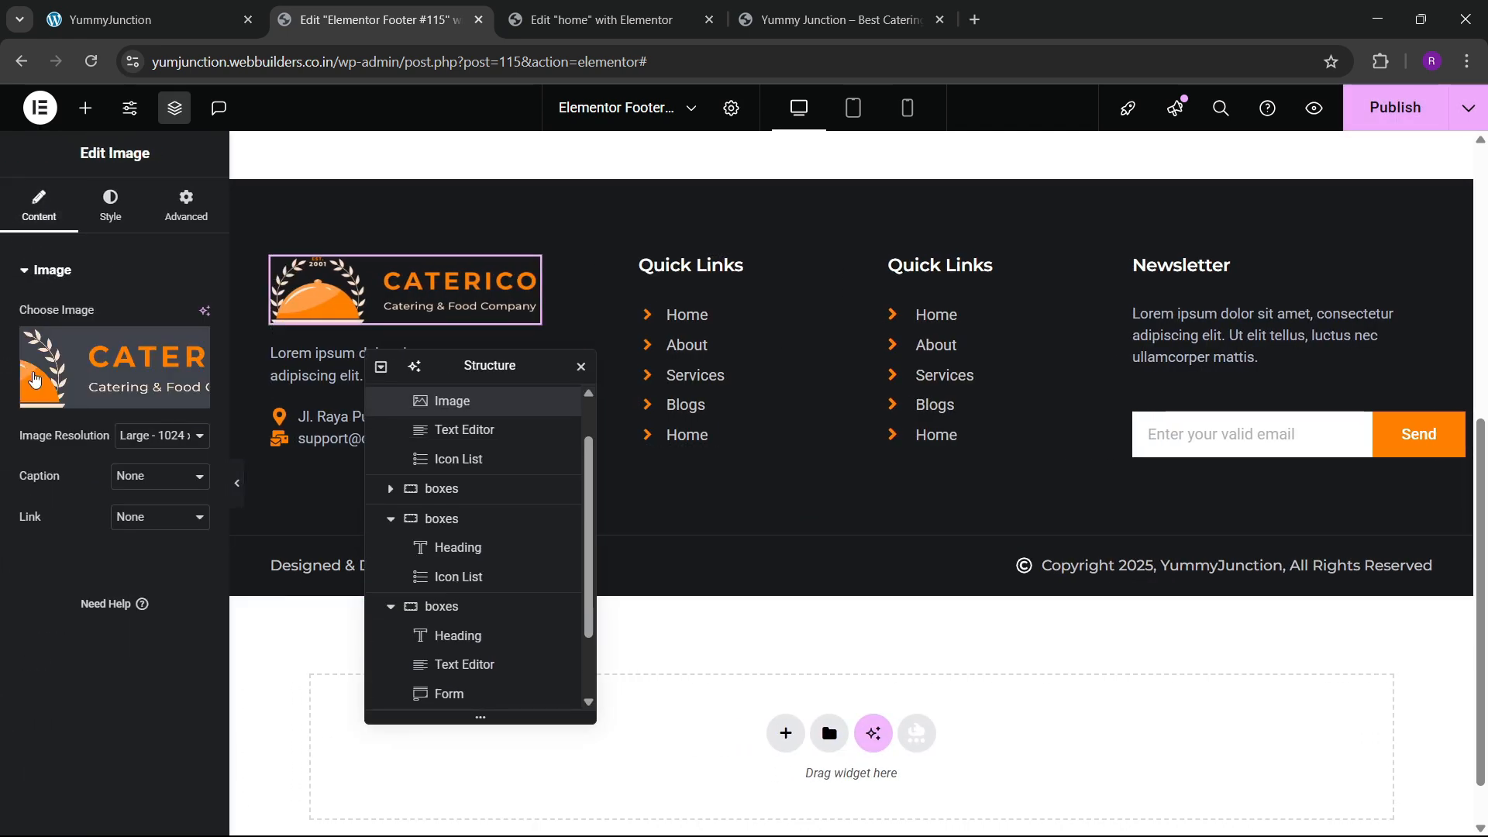
{"action": "left_click", "coordinate": [148, 526]}
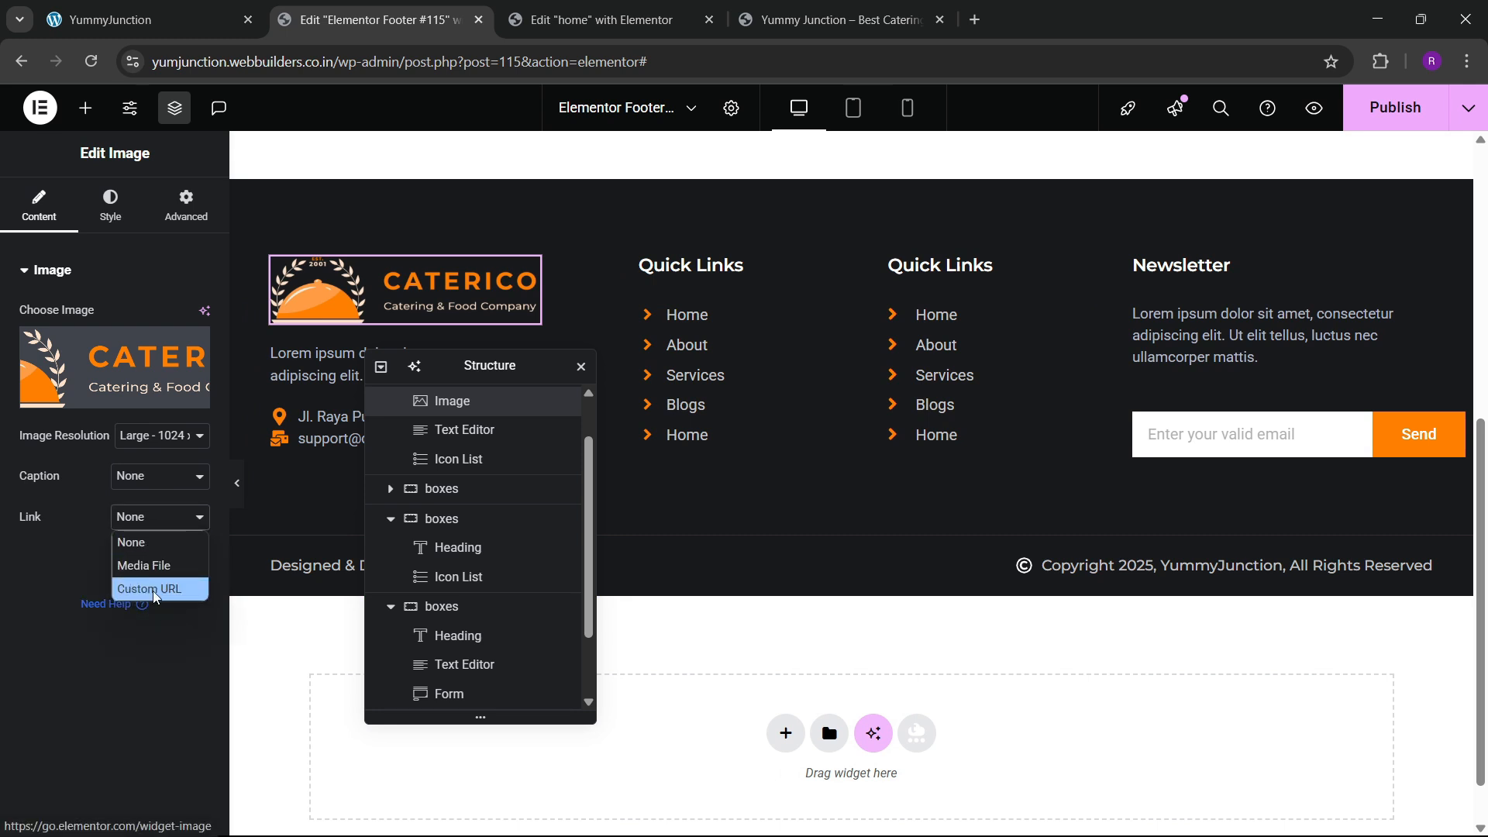
{"action": "left_click", "coordinate": [152, 589]}
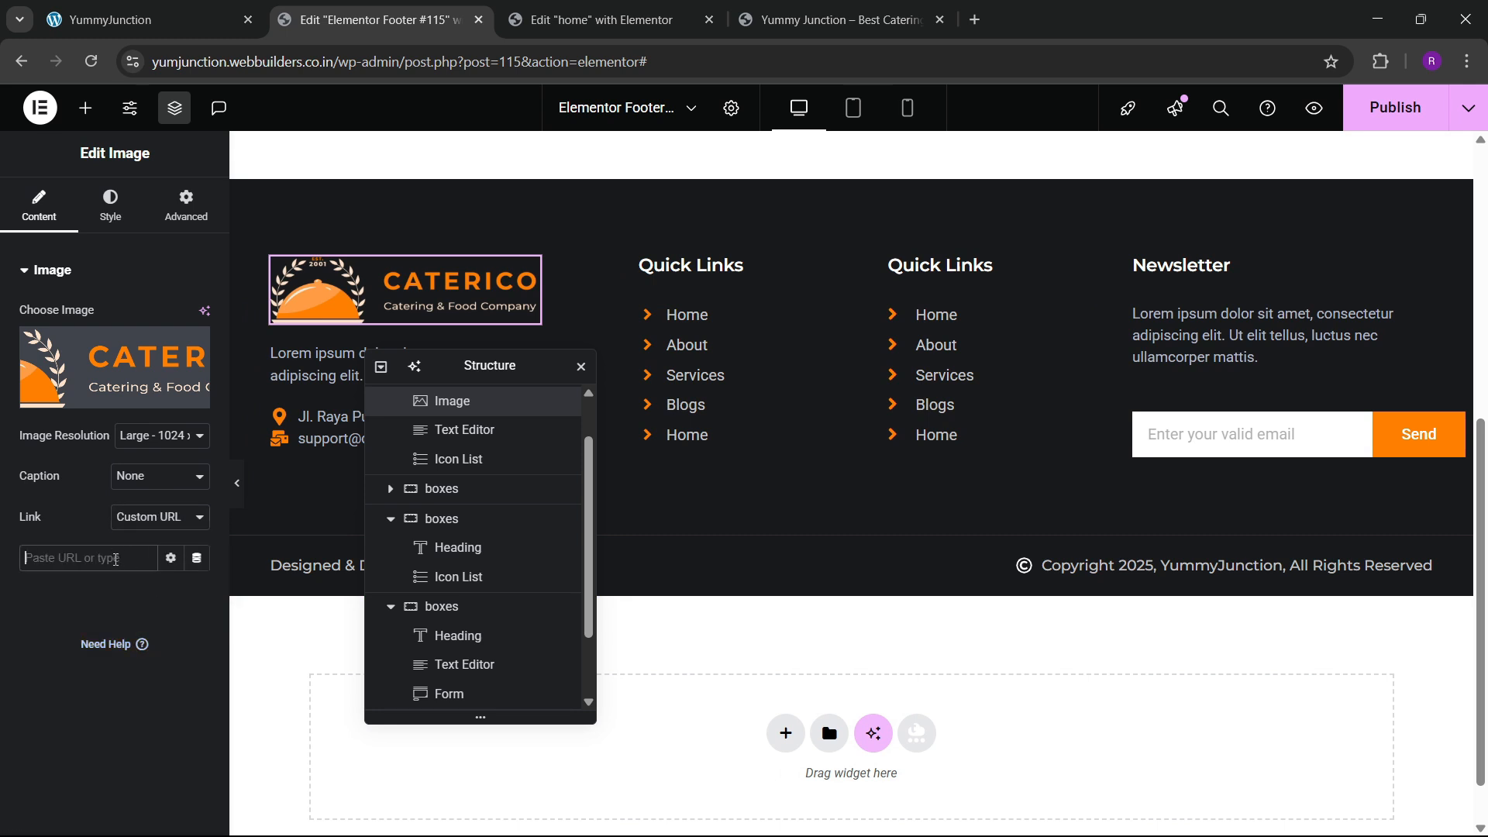
{"action": "left_click", "coordinate": [181, 519]}
{"action": "left_click", "coordinate": [155, 538]}
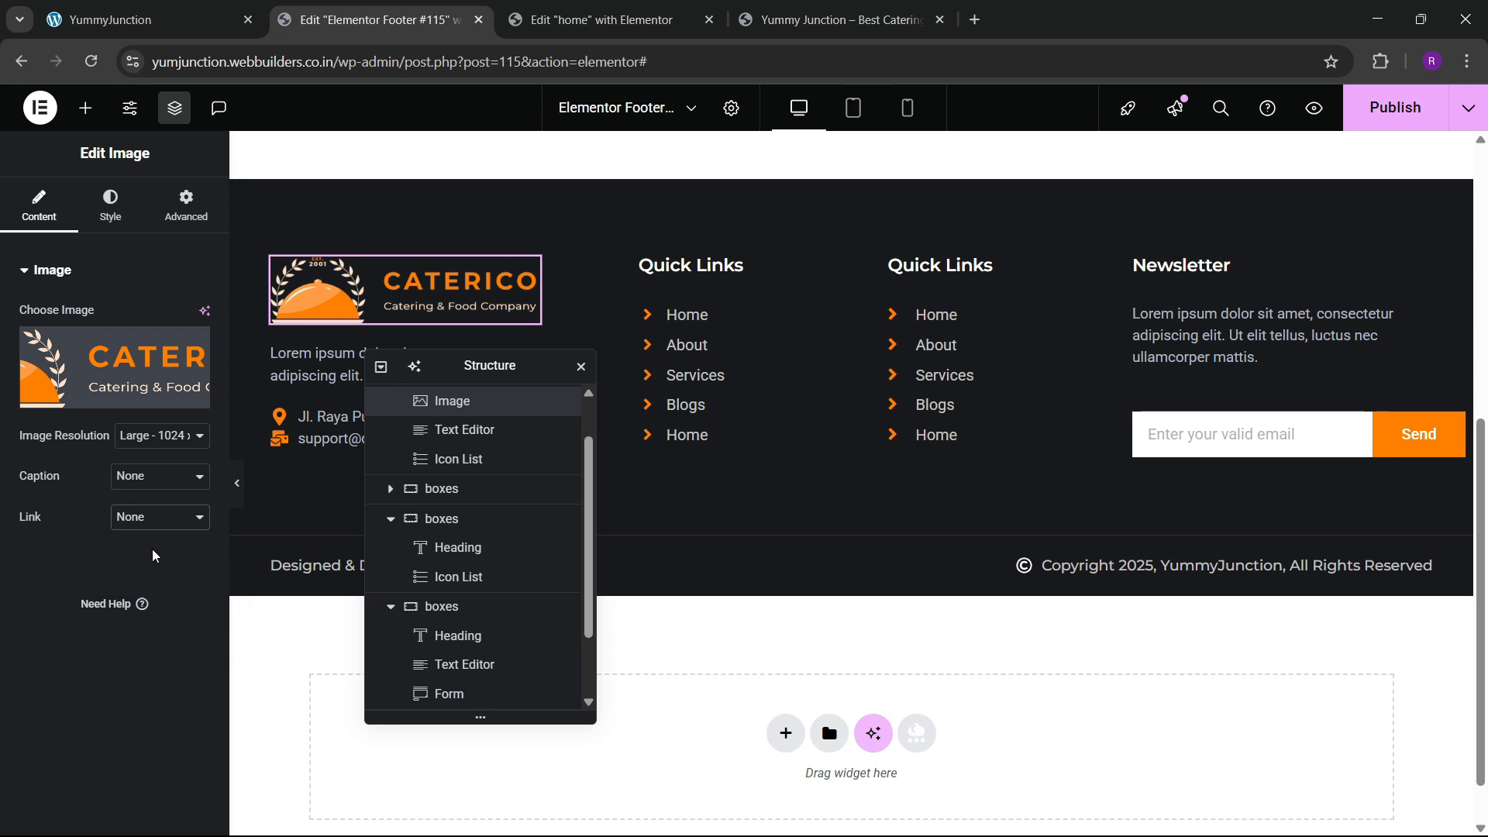
{"action": "left_click", "coordinate": [155, 520]}
{"action": "left_click", "coordinate": [155, 565]}
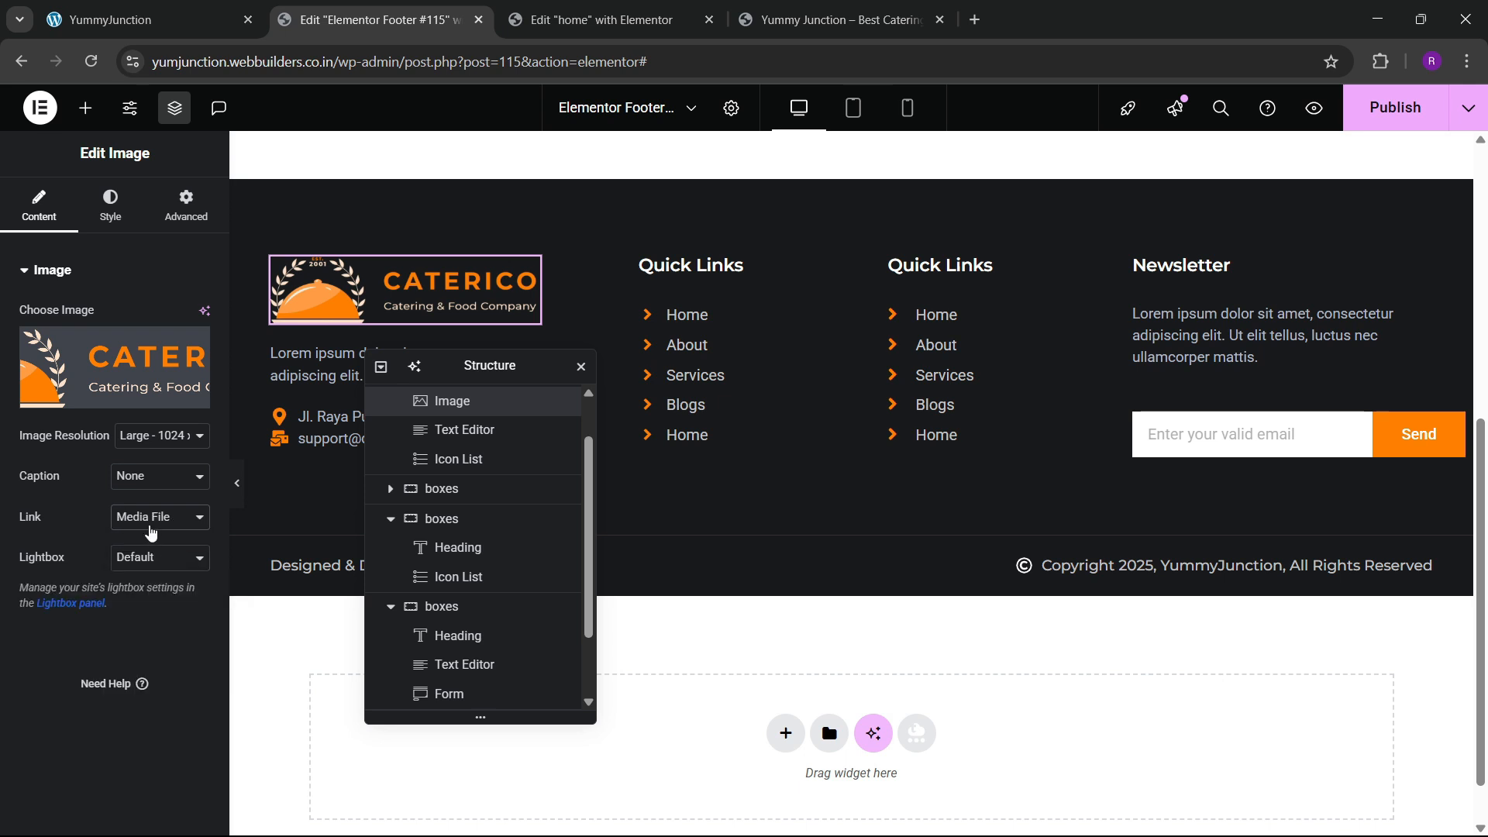
{"action": "left_click", "coordinate": [152, 521]}
{"action": "left_click", "coordinate": [155, 589]}
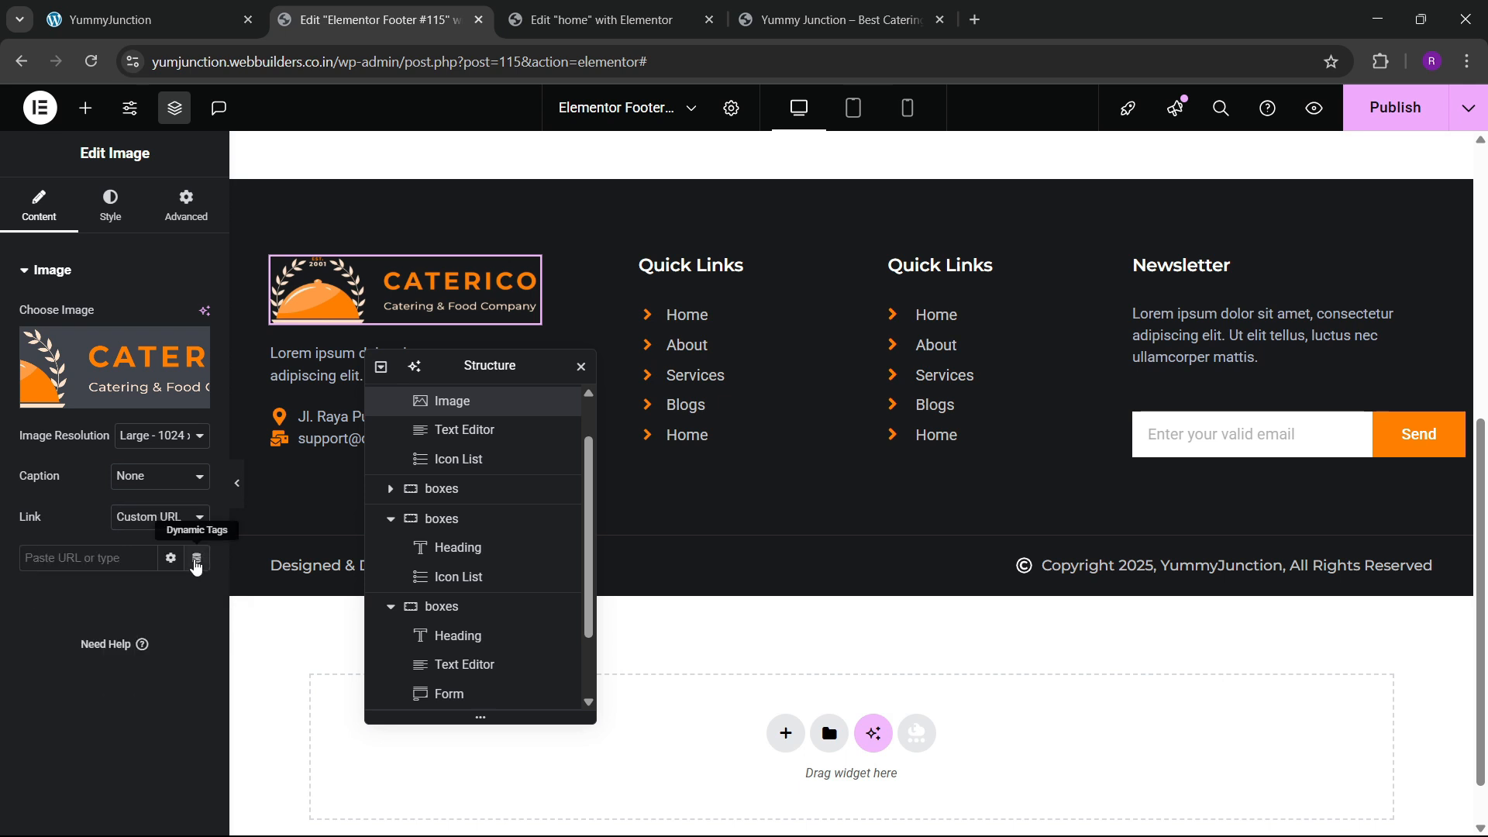
{"action": "left_click", "coordinate": [197, 558]}
{"action": "left_click", "coordinate": [221, 418]}
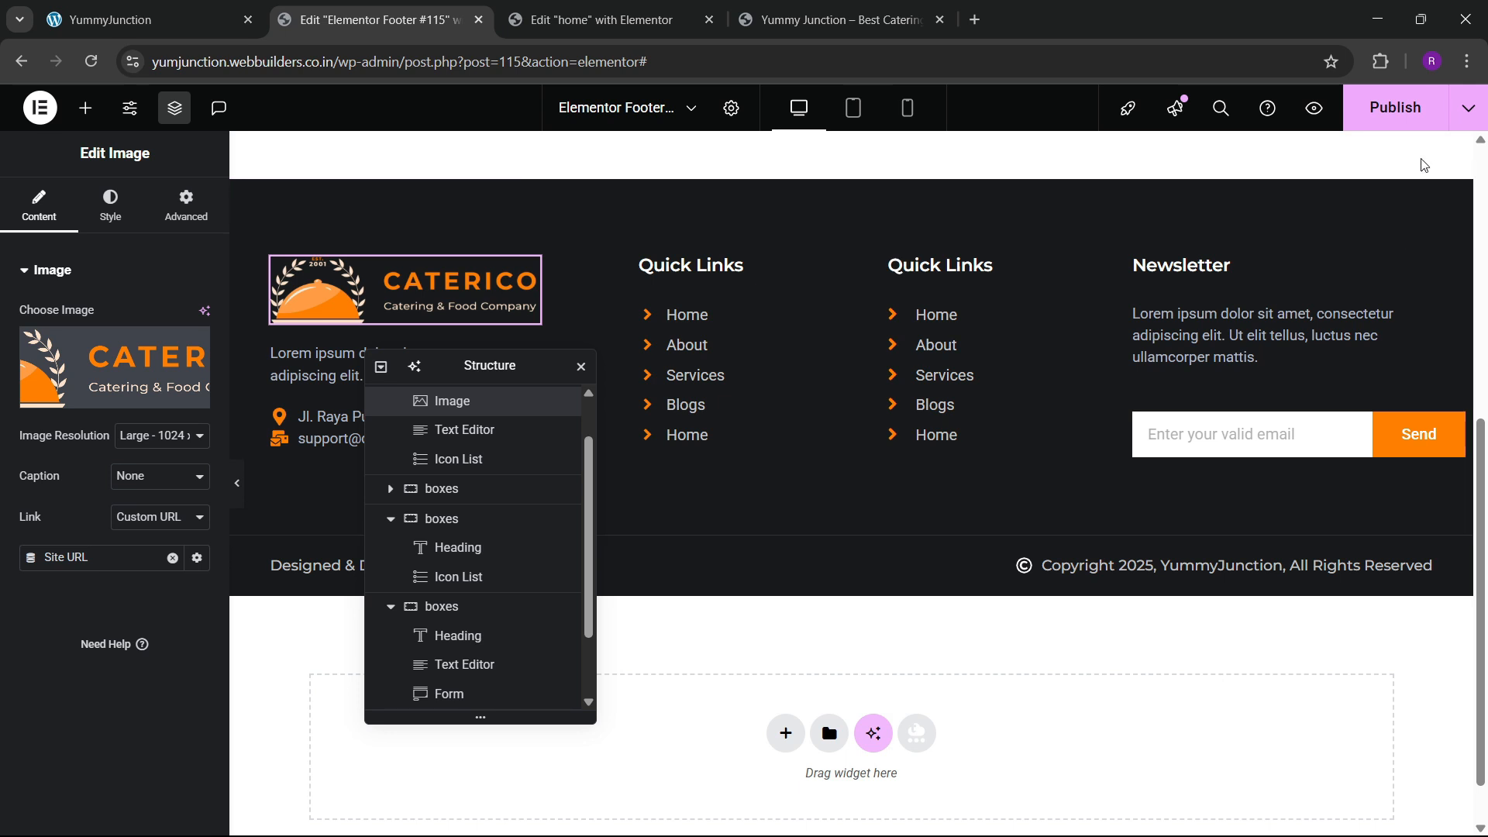
Publish the footer template and compare the reloaded live home page with the reference site's footer and header
{"action": "left_click", "coordinate": [1395, 108]}
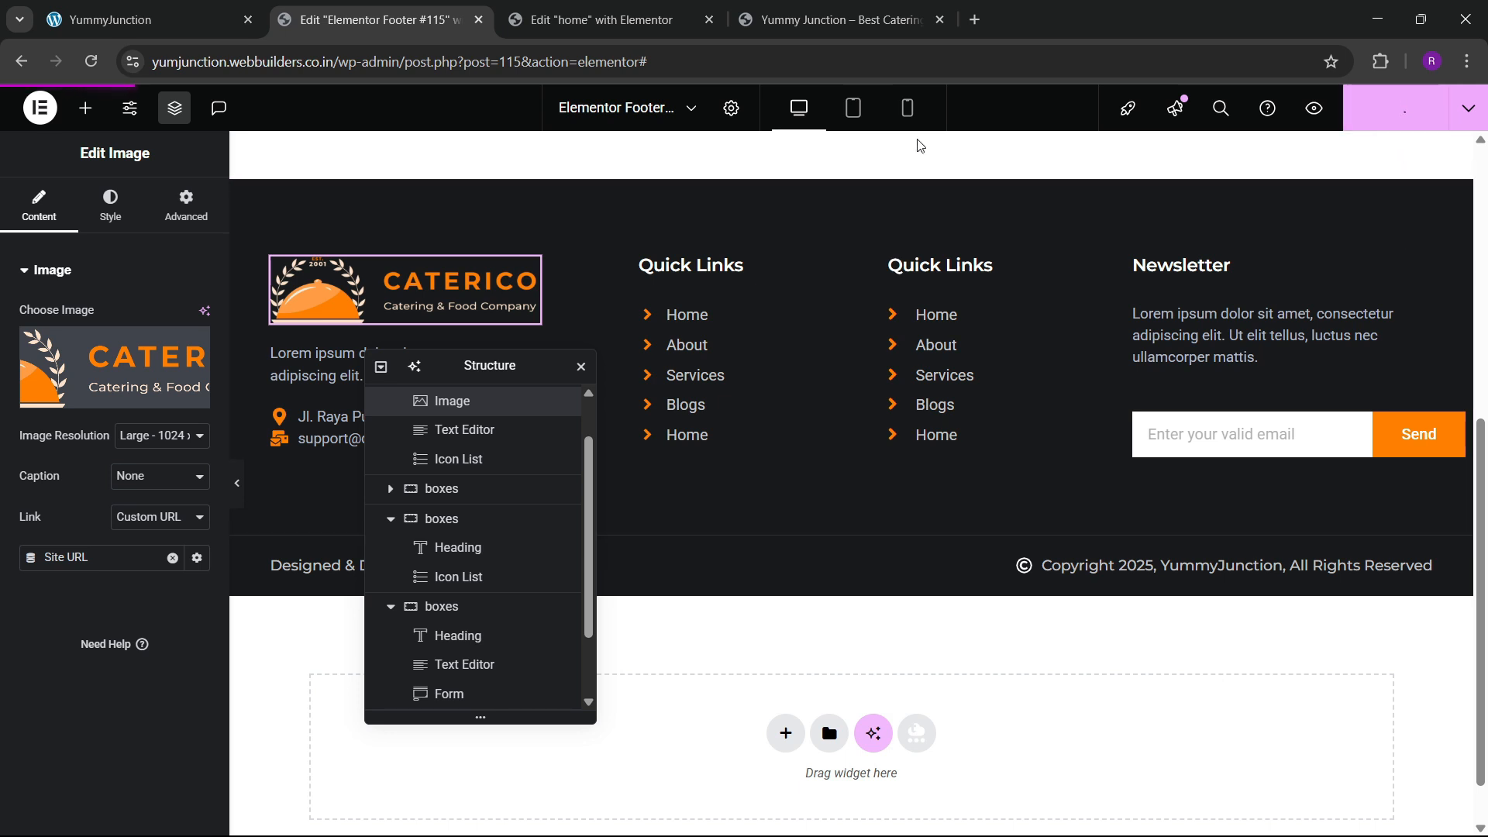
{"action": "left_click", "coordinate": [781, 9]}
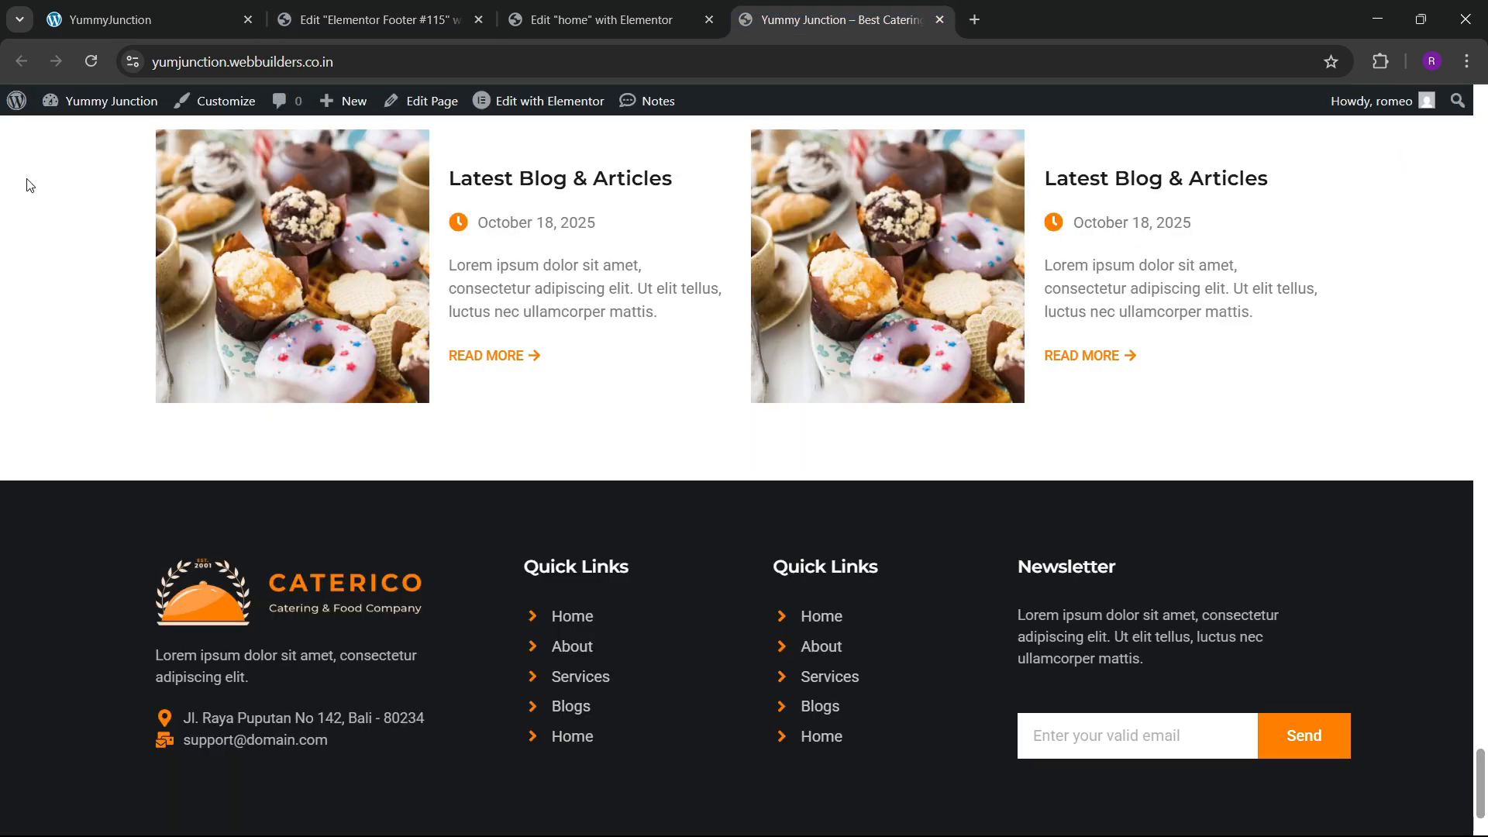
{"action": "left_click", "coordinate": [90, 62]}
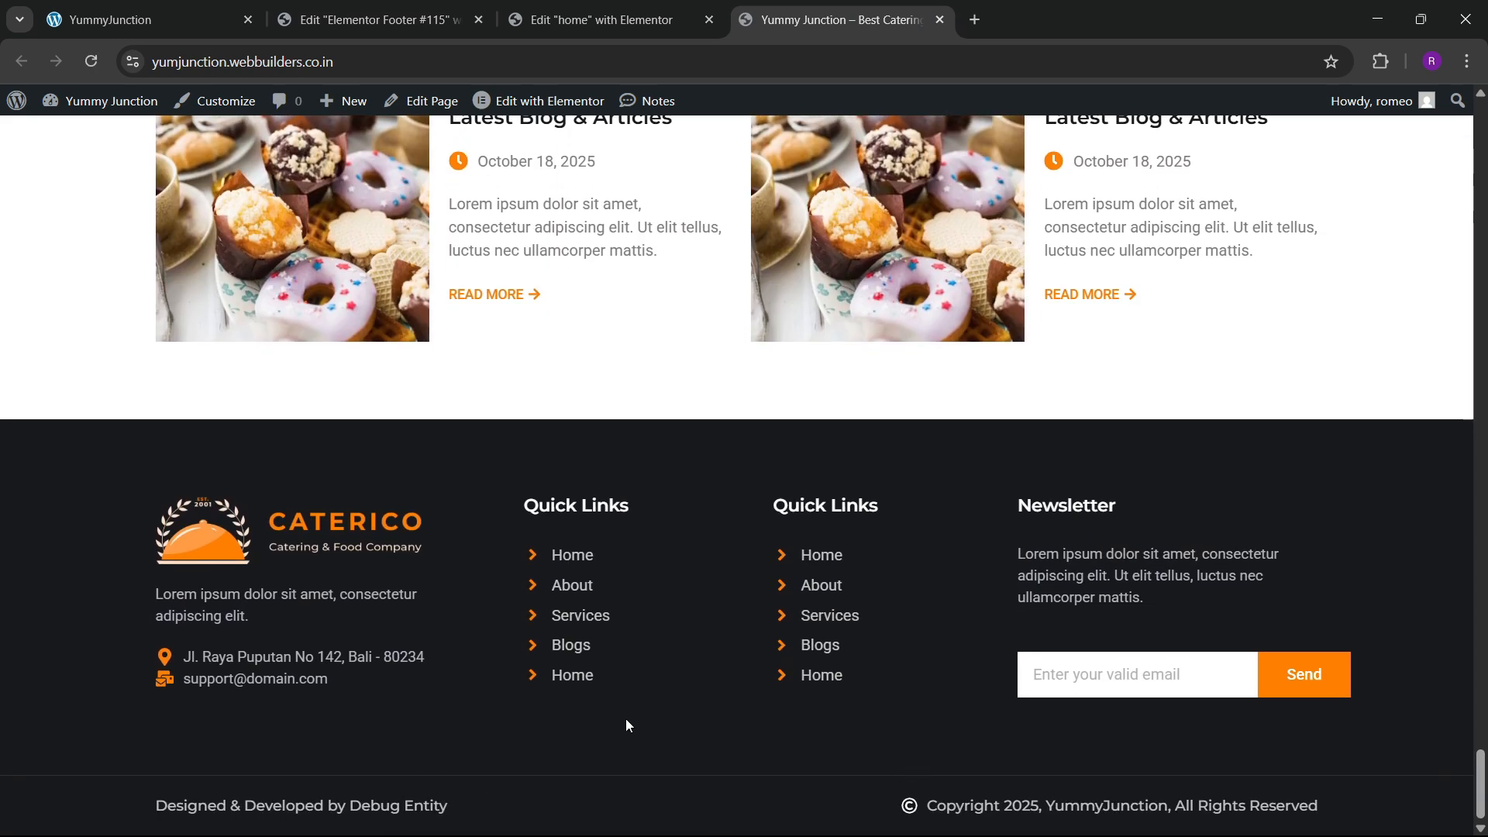
{"action": "left_click", "coordinate": [177, 7]}
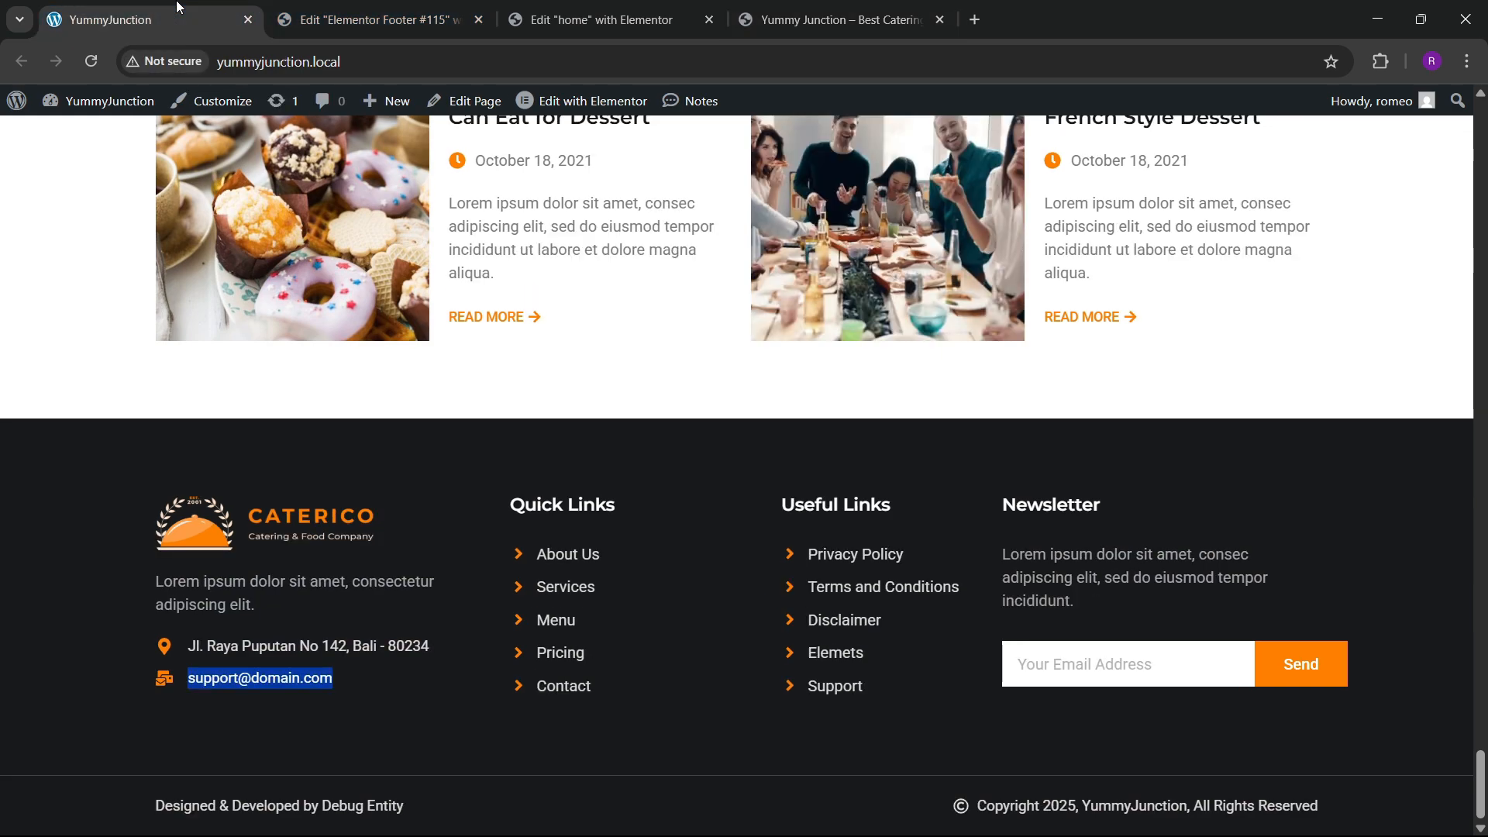
{"action": "left_click_drag", "start_coordinate": [1480, 792], "coordinate": [1469, 113]}
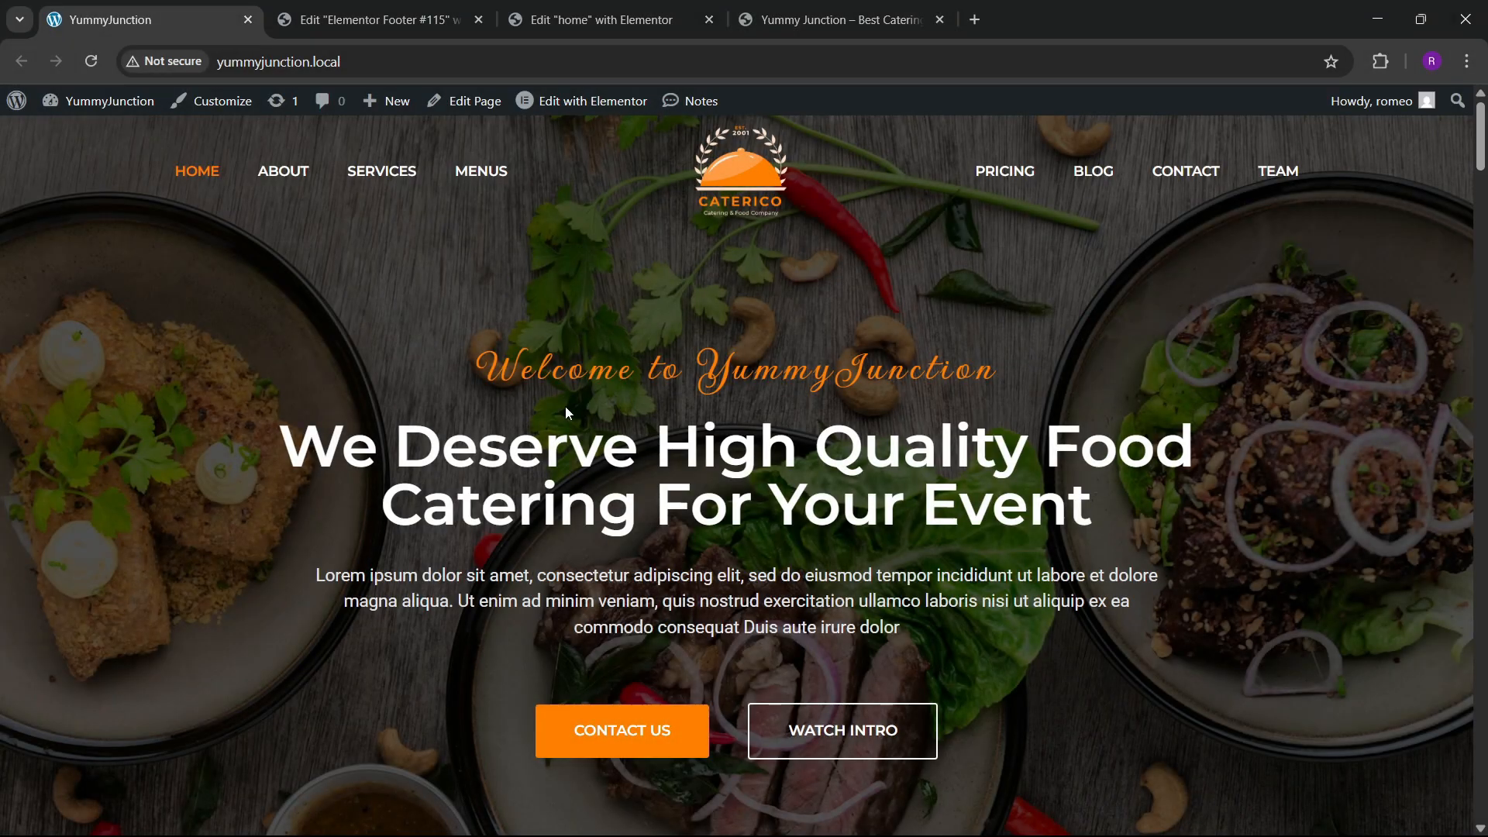
Exit the footer editor to WordPress and create a new header template in the Theme Builder
{"action": "left_click", "coordinate": [385, 7]}
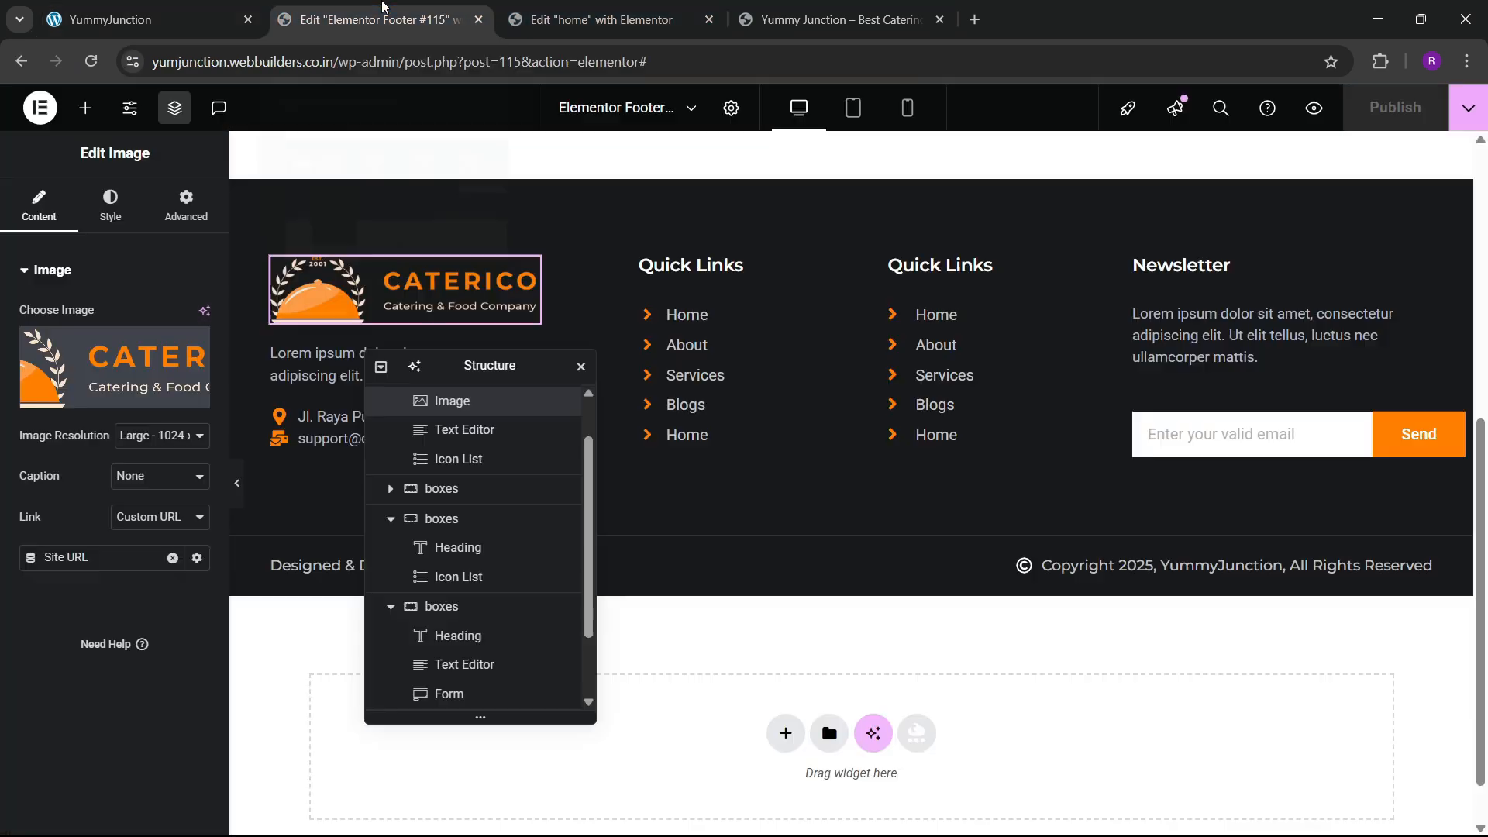
{"action": "left_click", "coordinate": [44, 116]}
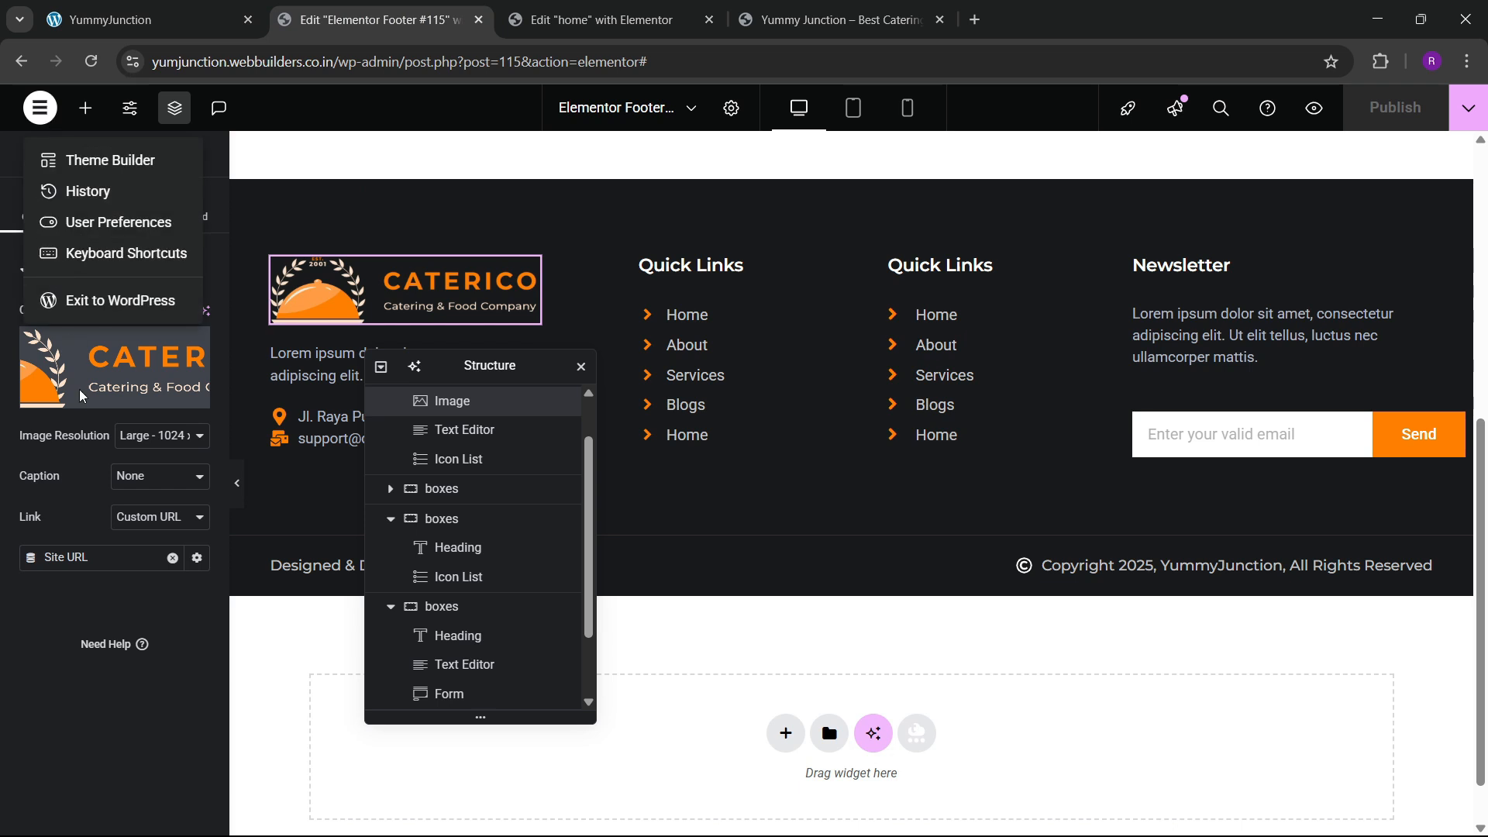
{"action": "left_click", "coordinate": [116, 301]}
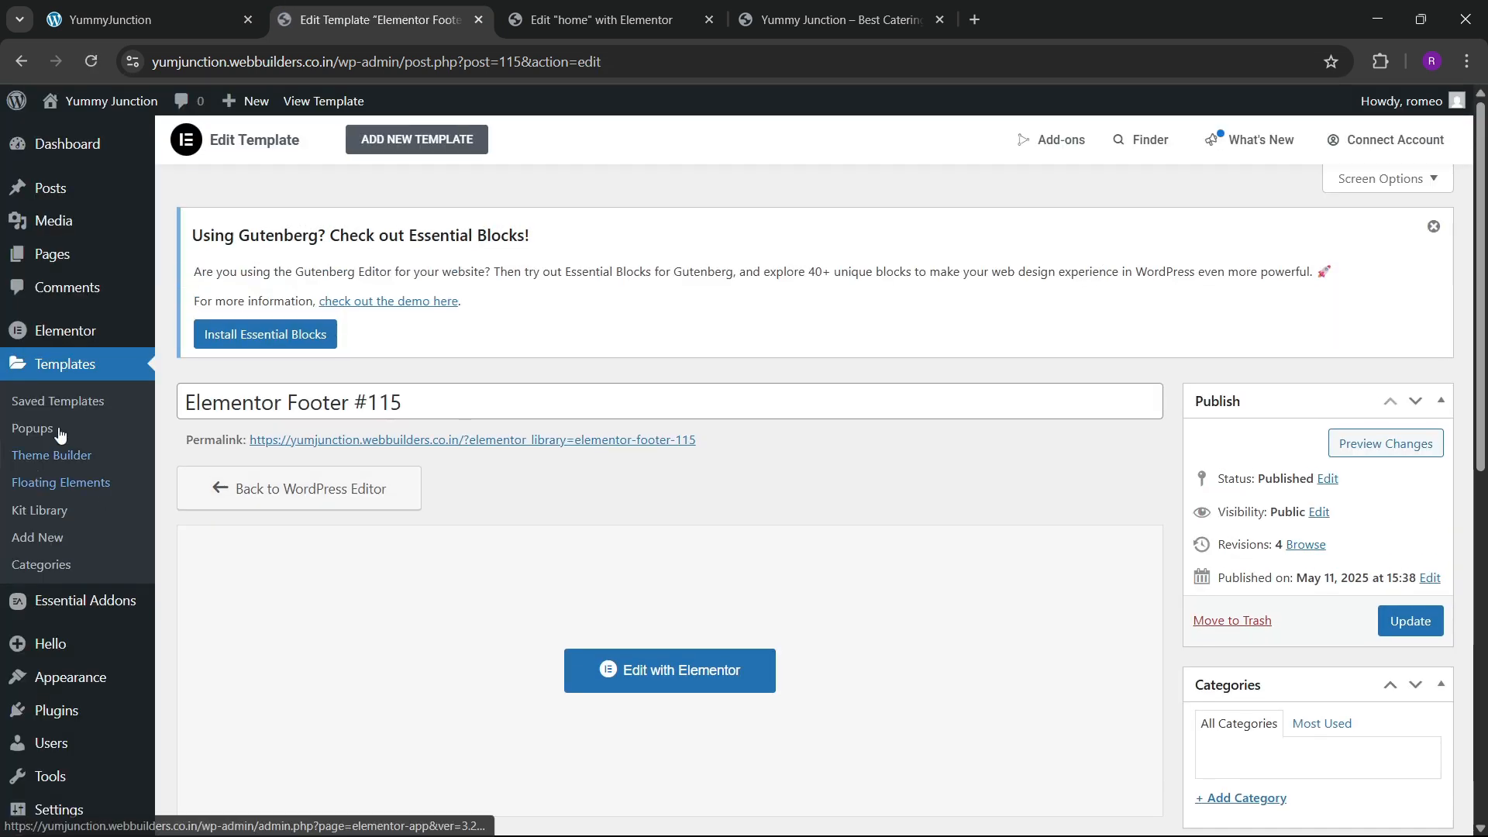
{"action": "left_click", "coordinate": [55, 458]}
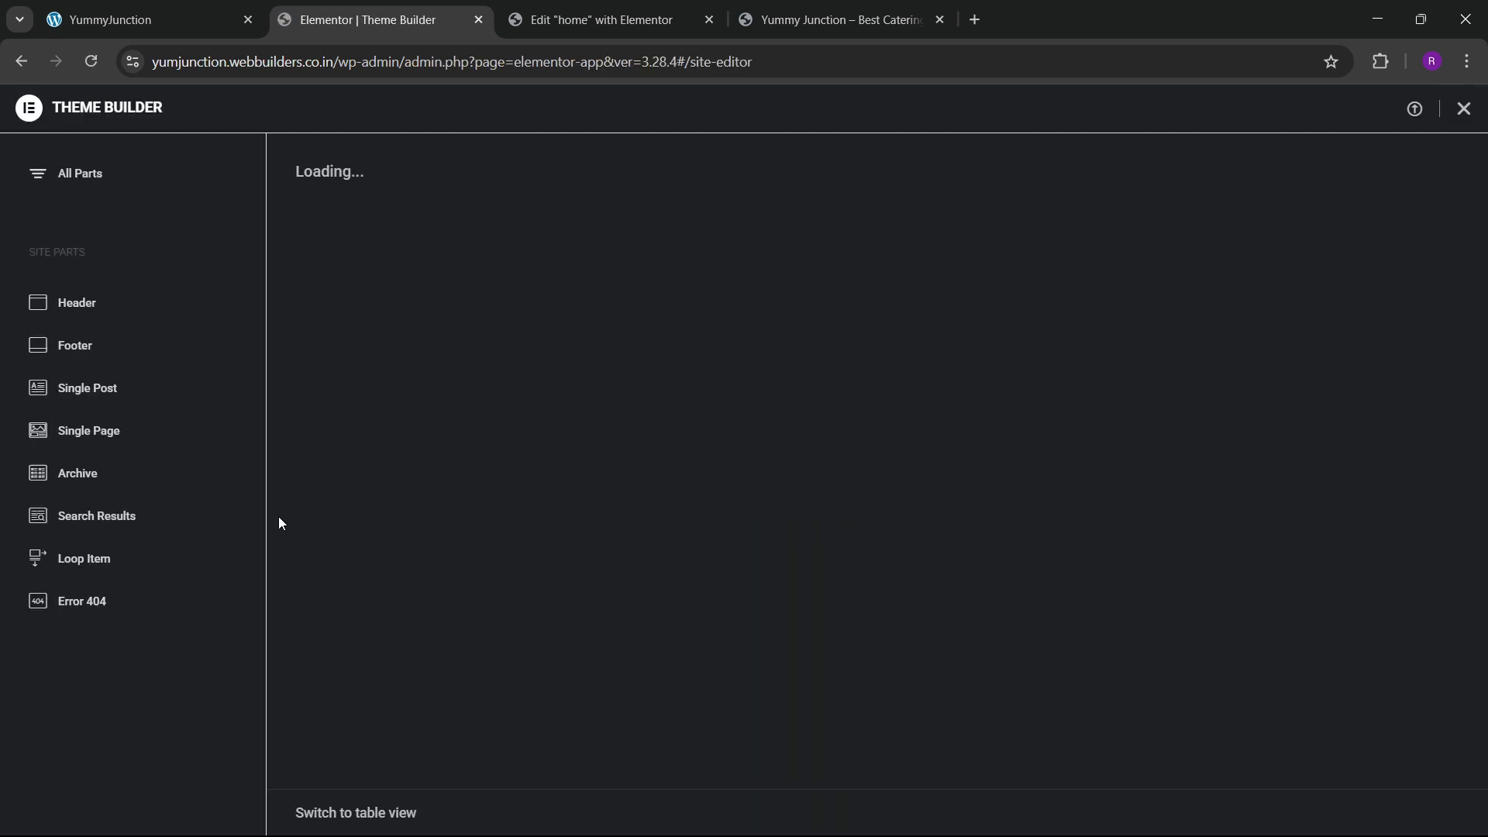
{"action": "left_click", "coordinate": [81, 303]}
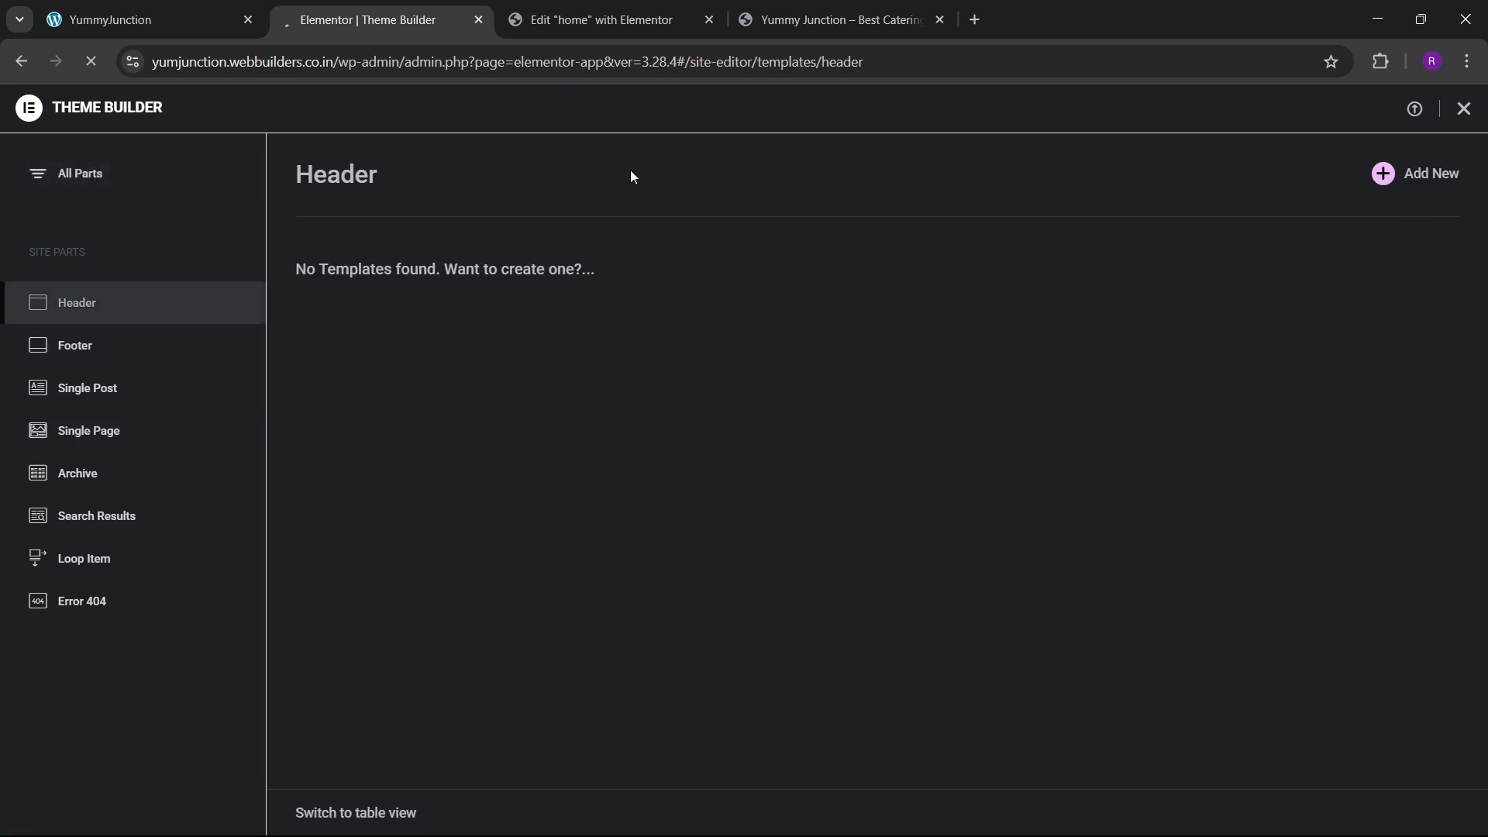
Open the WordPress dashboard from the live site and move its browser tab next to the reference site's tab
{"action": "left_click", "coordinate": [600, 17]}
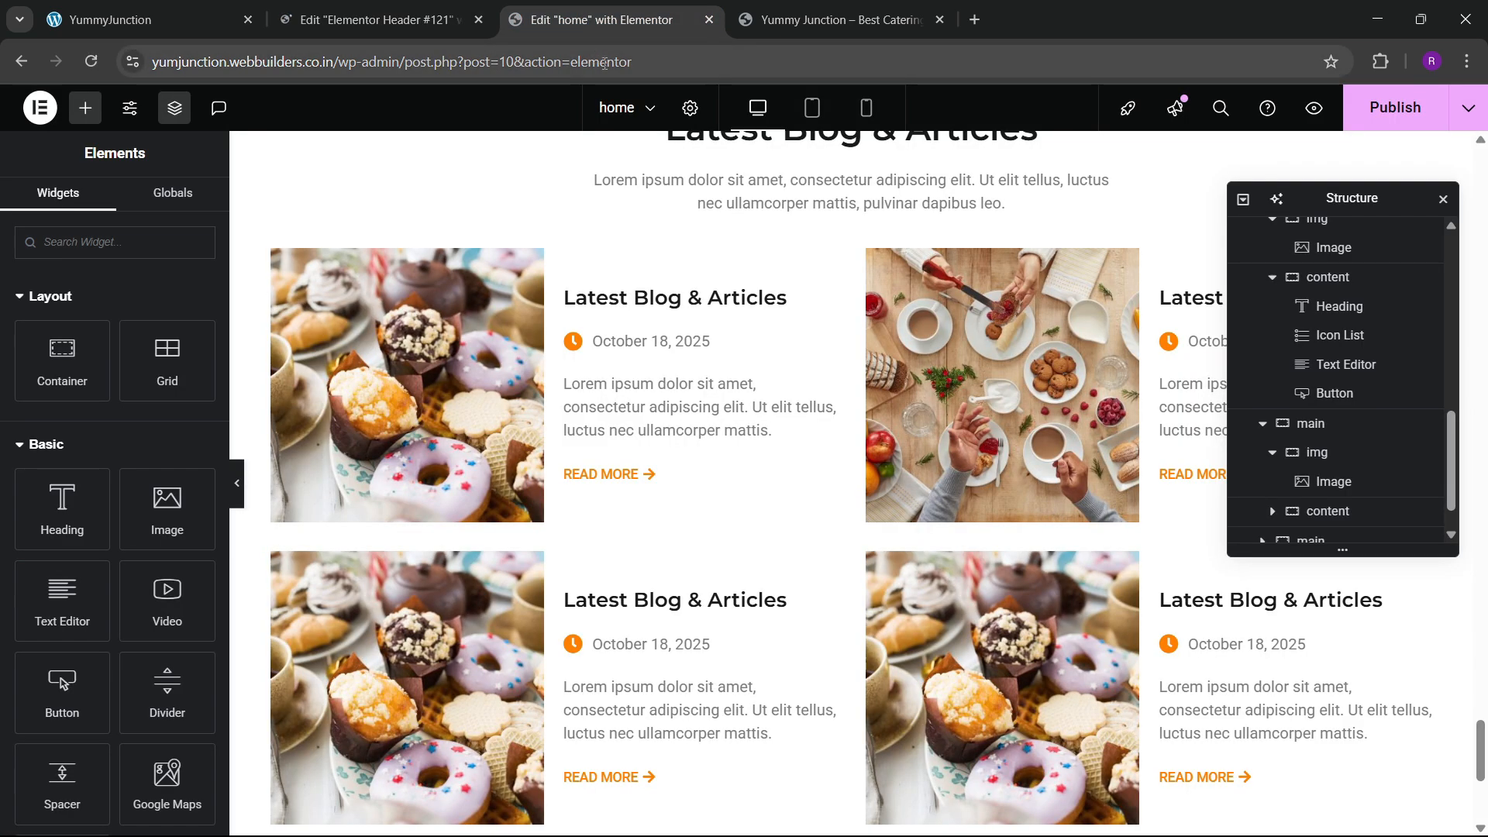
{"action": "left_click", "coordinate": [791, 19]}
{"action": "mouse_move", "coordinate": [99, 100]}
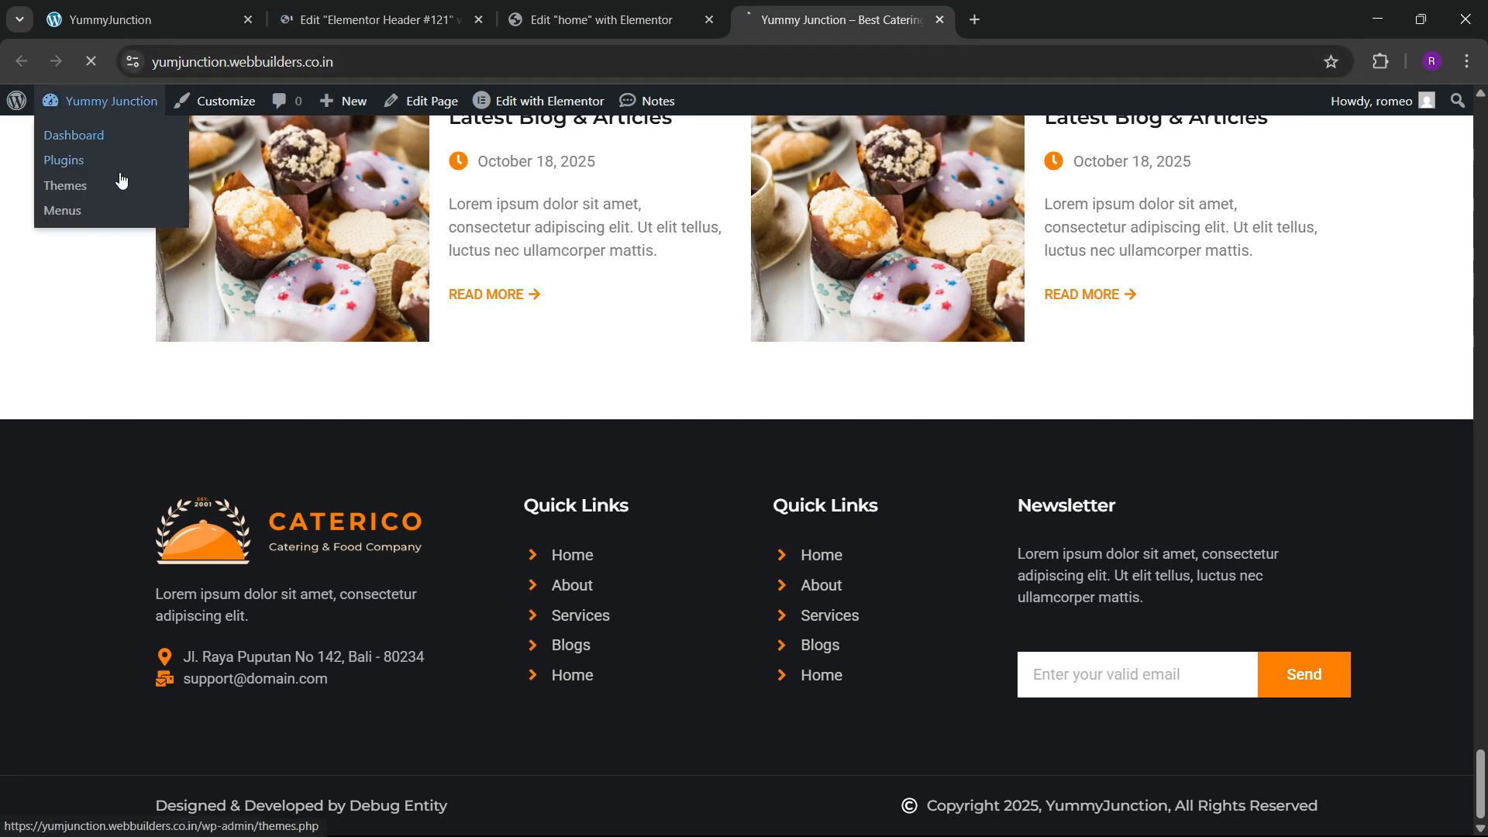
{"action": "left_click_drag", "start_coordinate": [839, 20], "coordinate": [358, 4]}
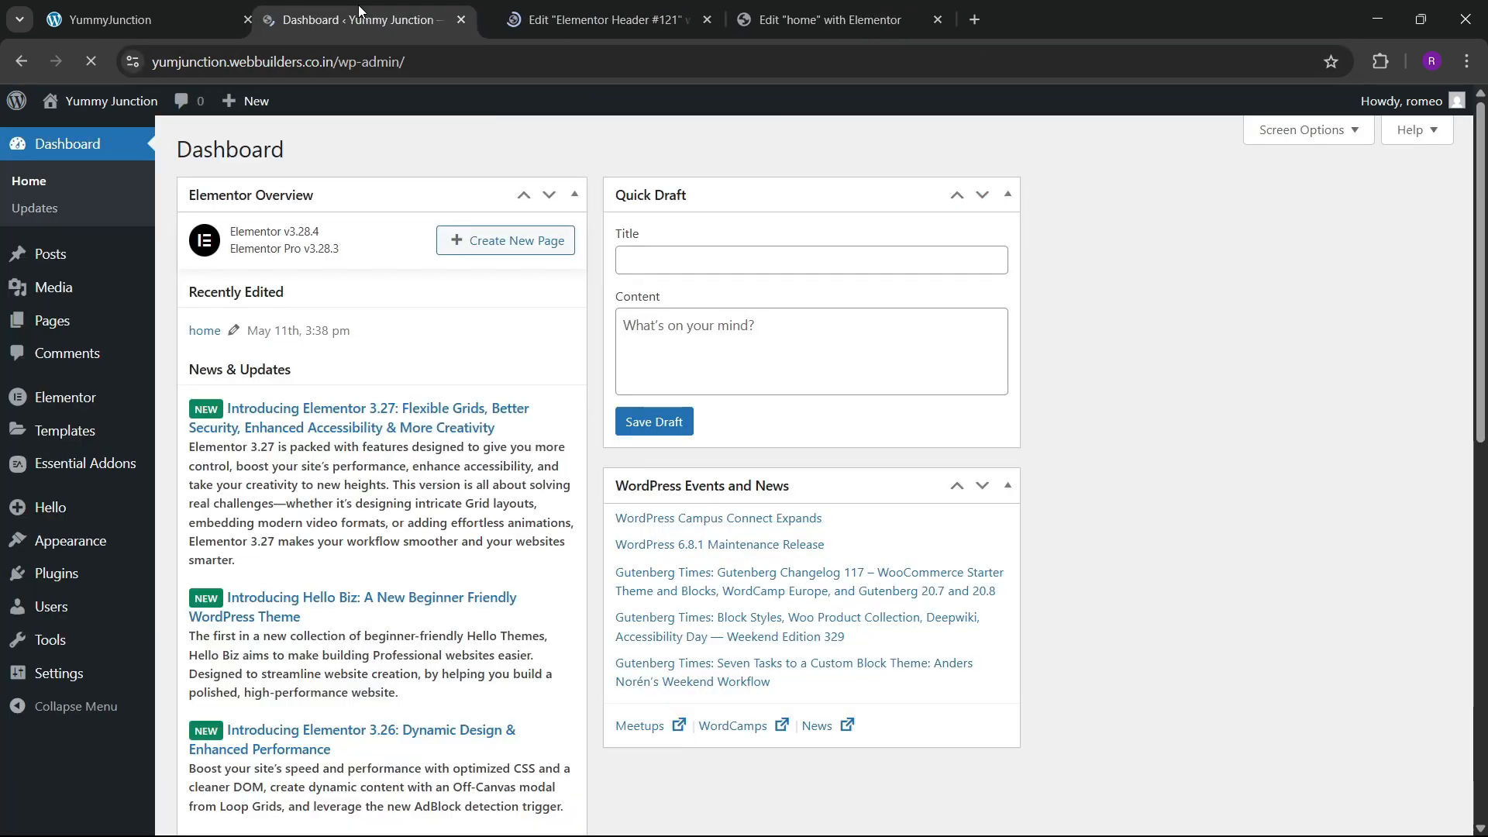
Open the live view of the home page from its Elementor editor
{"action": "left_click", "coordinate": [775, 6]}
{"action": "left_click", "coordinate": [1469, 107]}
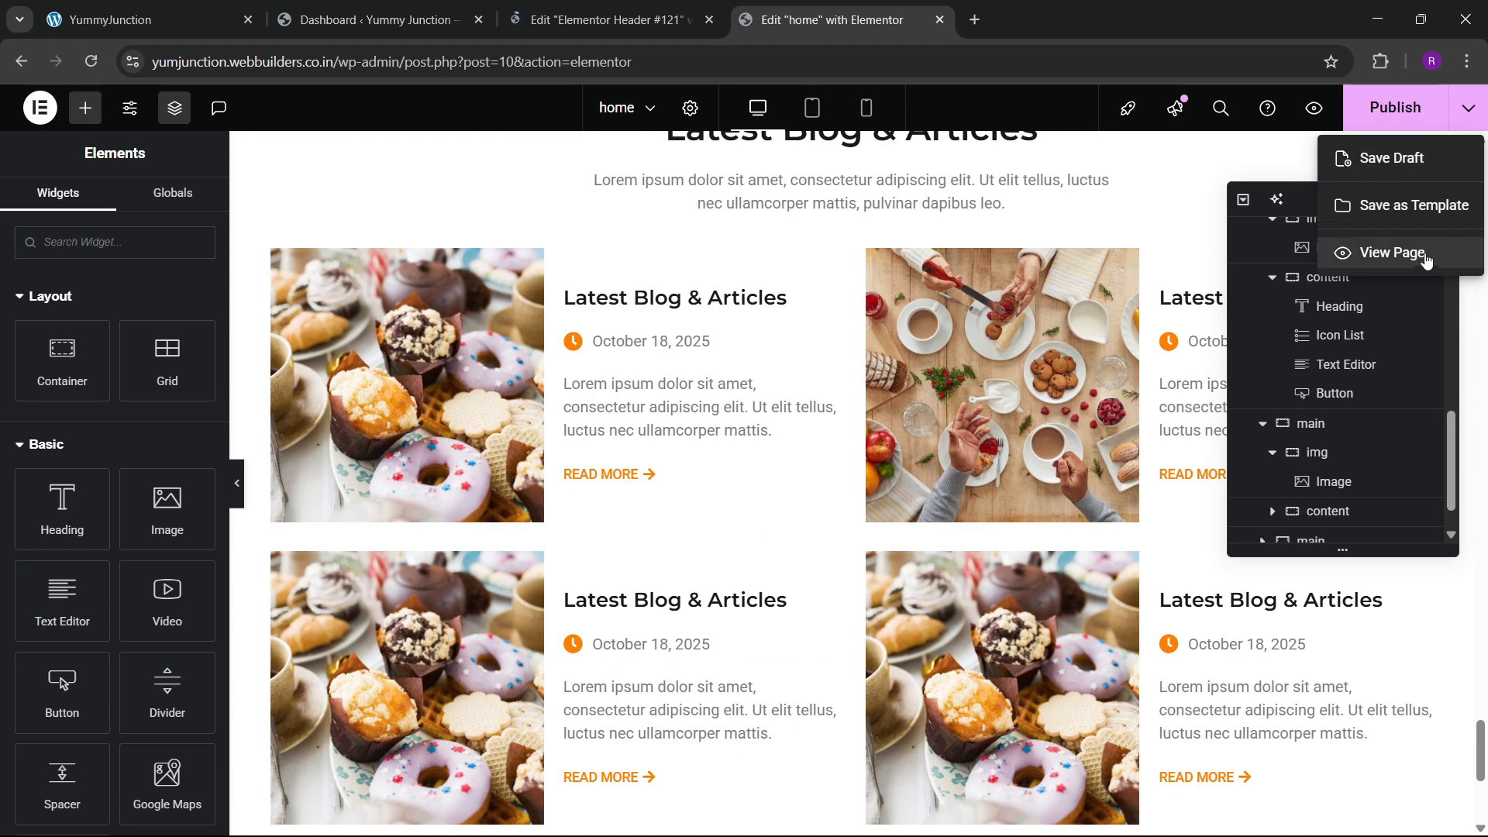
{"action": "left_click", "coordinate": [1427, 261]}
{"action": "left_click", "coordinate": [574, 13]}
{"action": "left_click", "coordinate": [403, 21]}
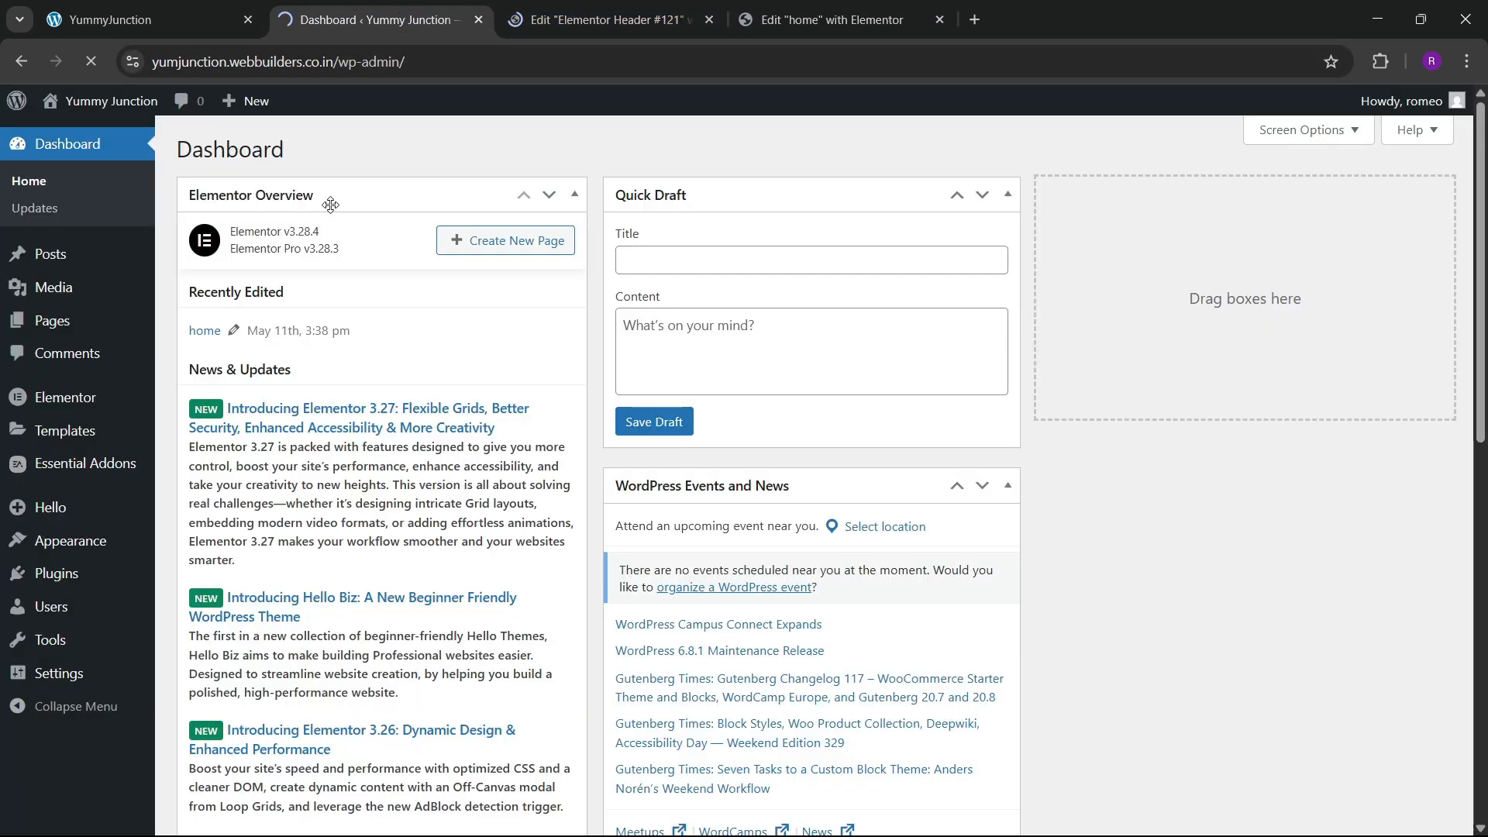
{"action": "left_click", "coordinate": [552, 9]}
{"action": "left_click", "coordinate": [426, 28]}
Open the WordPress dashboard from the live home page and close the template library in the new header's editor
{"action": "mouse_move", "coordinate": [133, 115]}
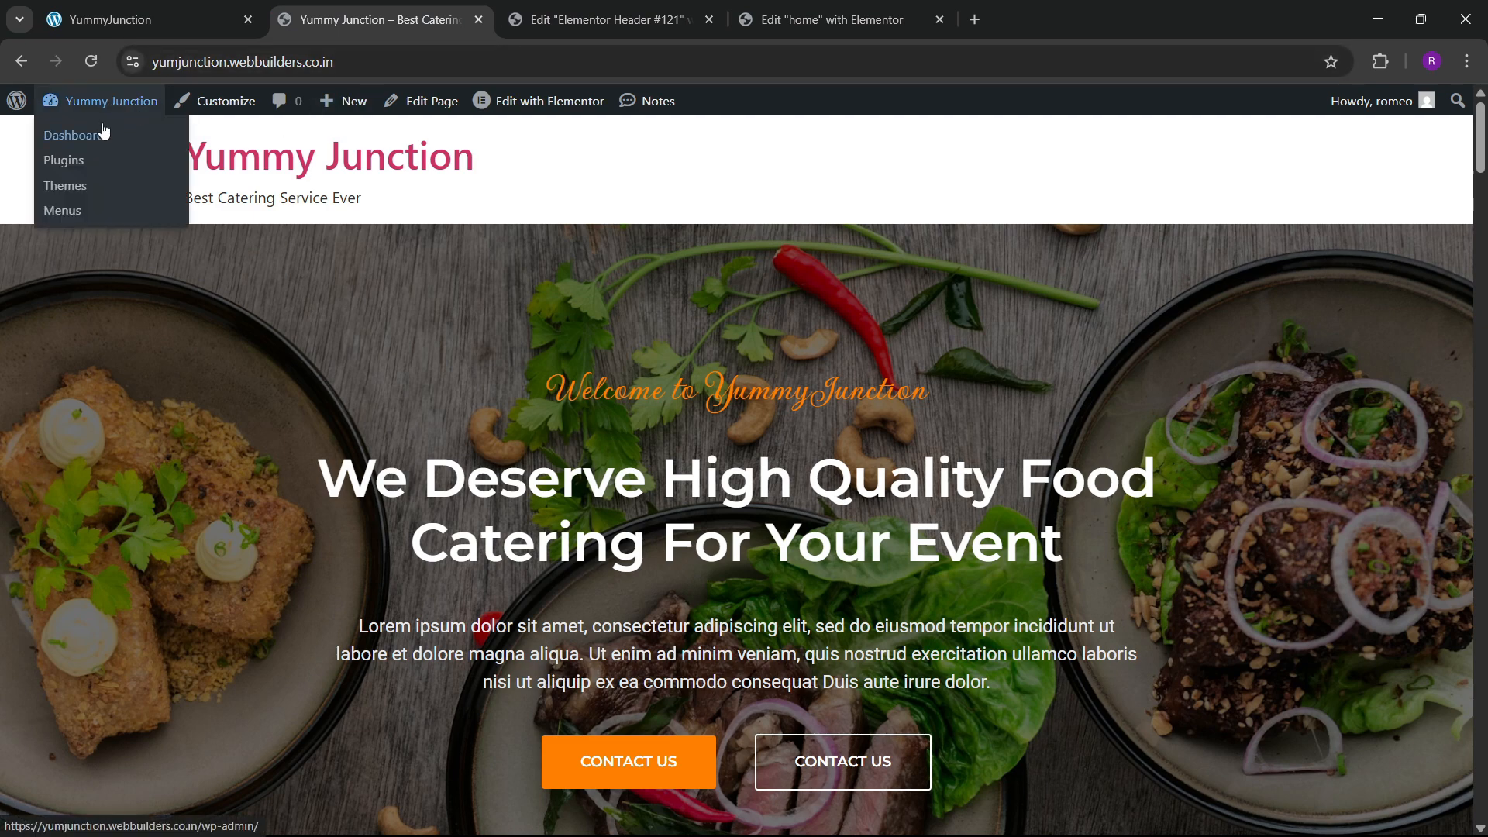
{"action": "left_click", "coordinate": [78, 158]}
{"action": "left_click", "coordinate": [561, 10]}
{"action": "left_click", "coordinate": [448, 6]}
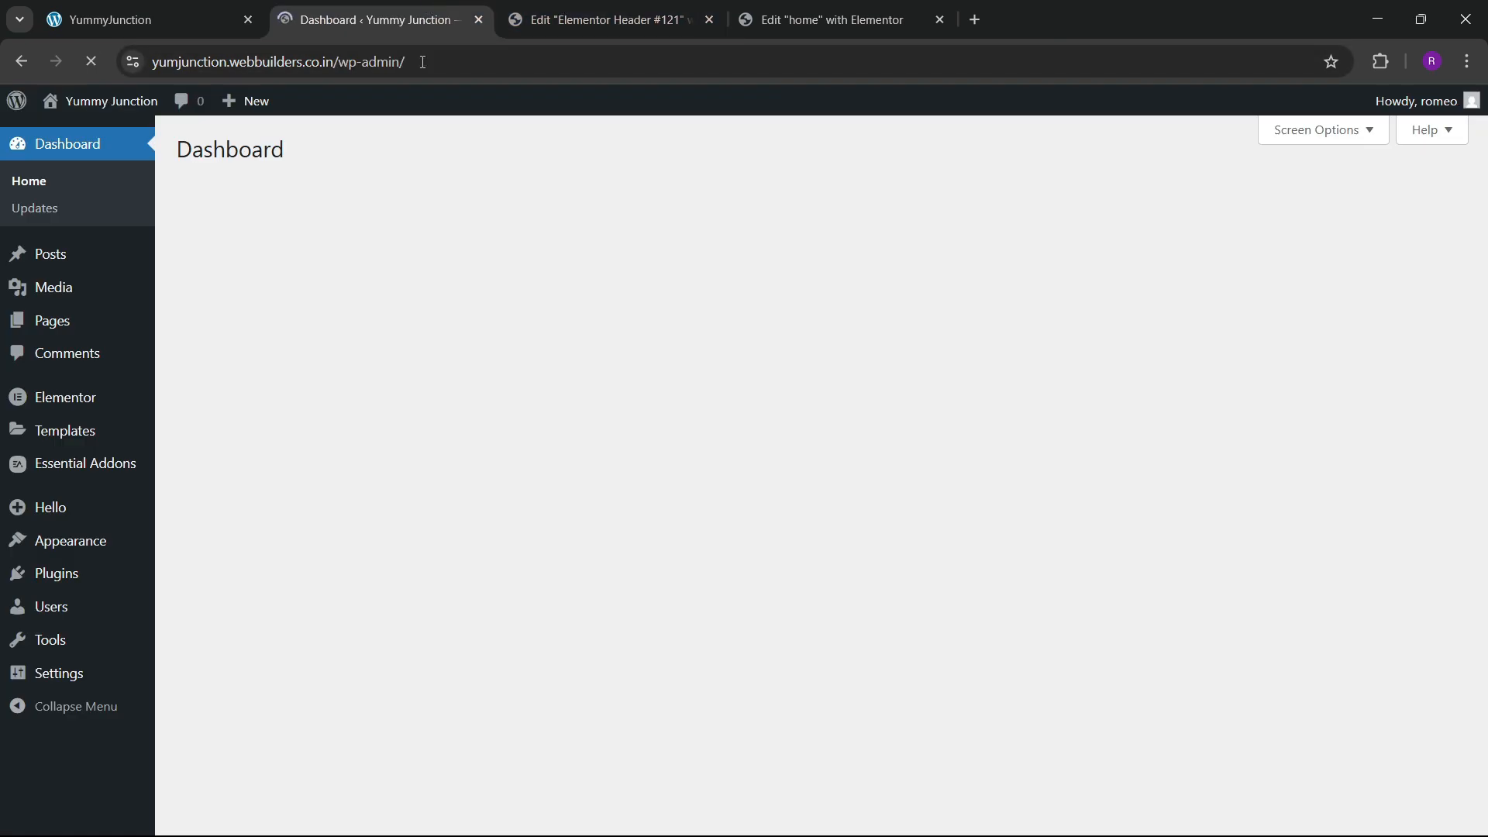
{"action": "left_click", "coordinate": [566, 14]}
{"action": "left_click", "coordinate": [1305, 149]}
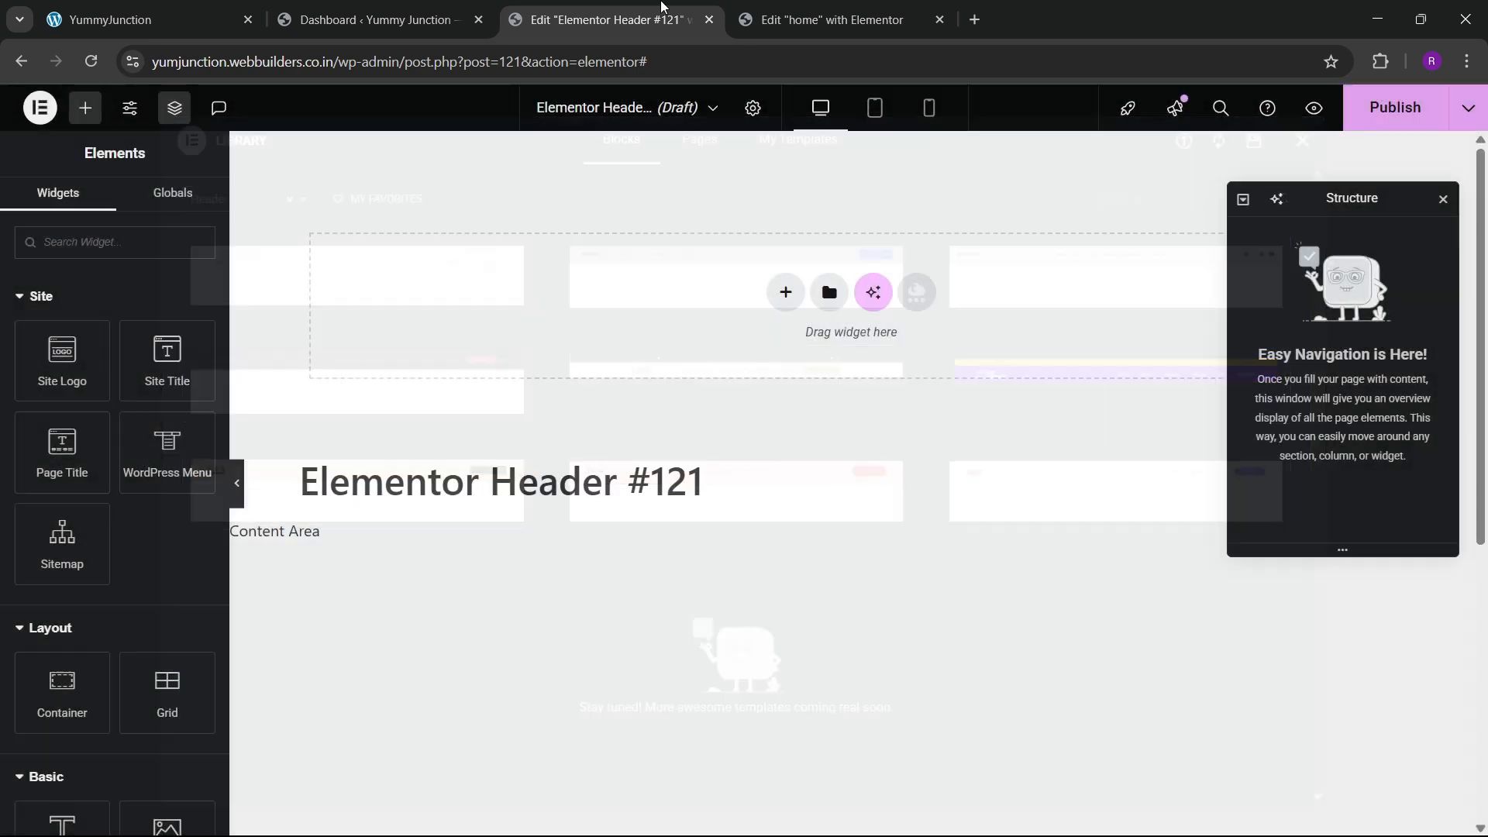
Check the reference site's navigation and create a WordPress menu named "final menu" with Header as its display location
{"action": "left_click", "coordinate": [147, 20]}
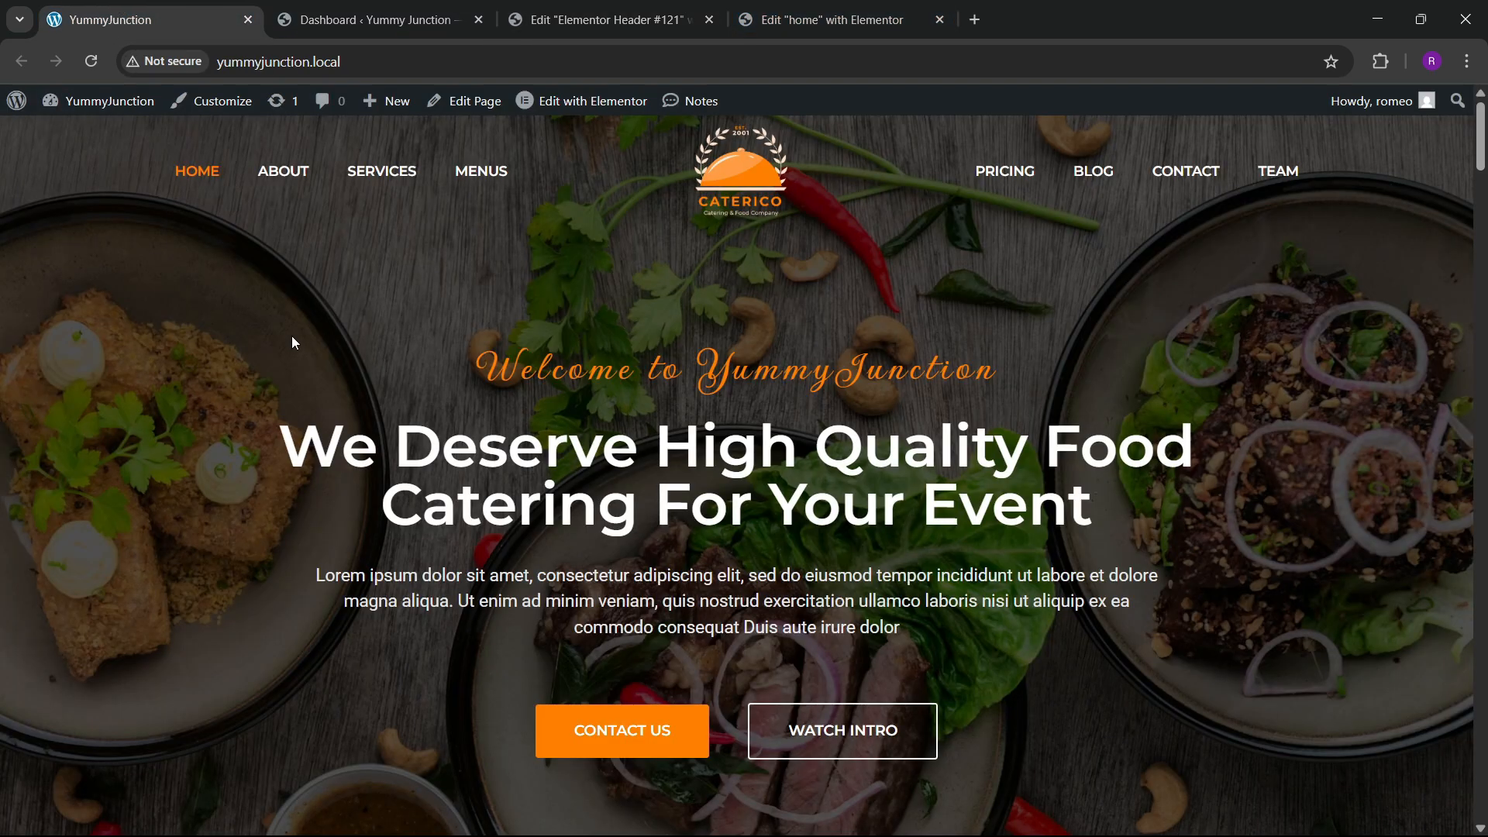
{"action": "left_click", "coordinate": [364, 20]}
{"action": "mouse_move", "coordinate": [69, 540]}
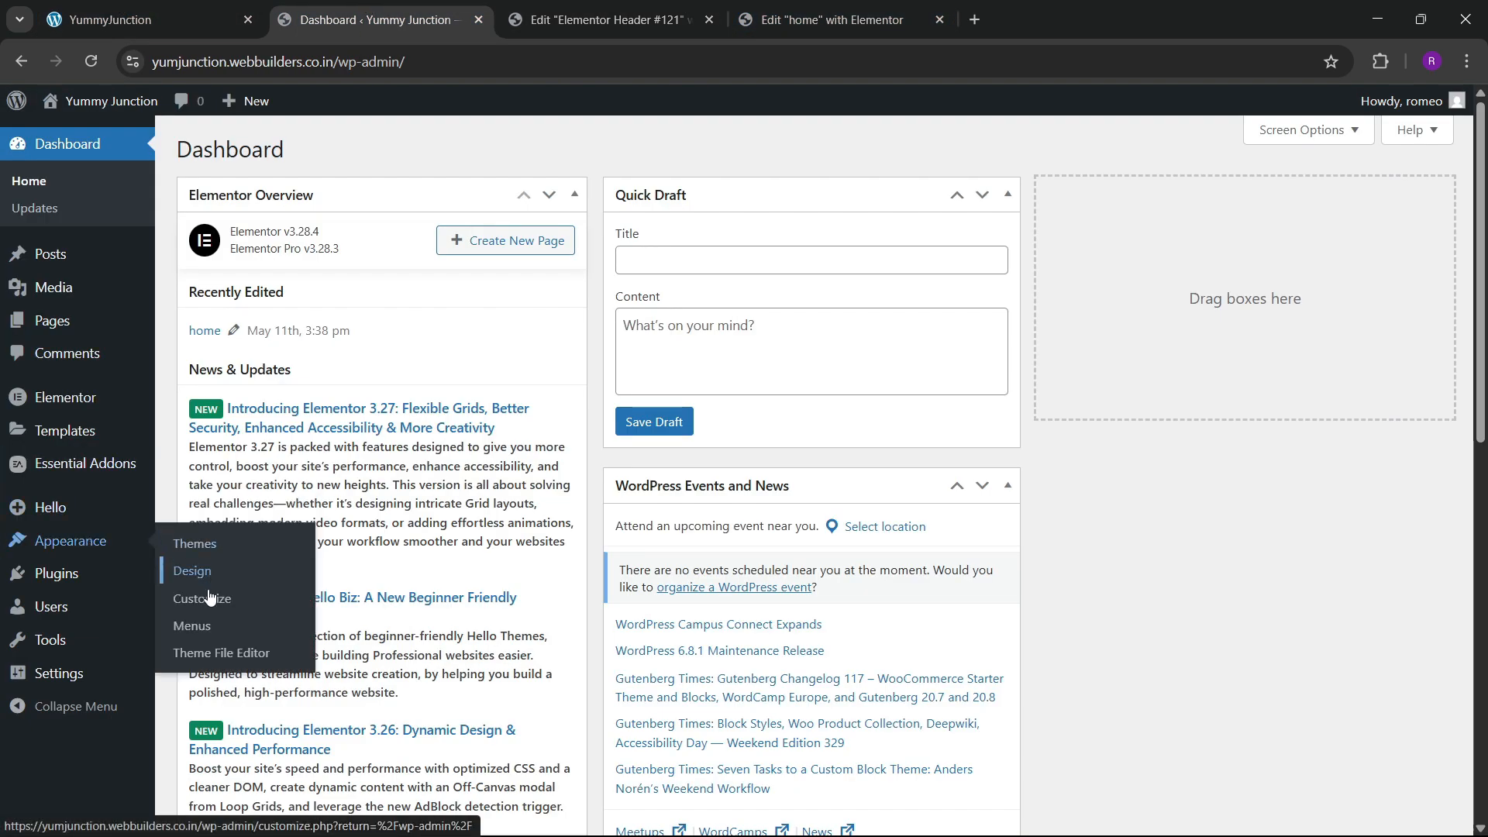
{"action": "left_click", "coordinate": [197, 624]}
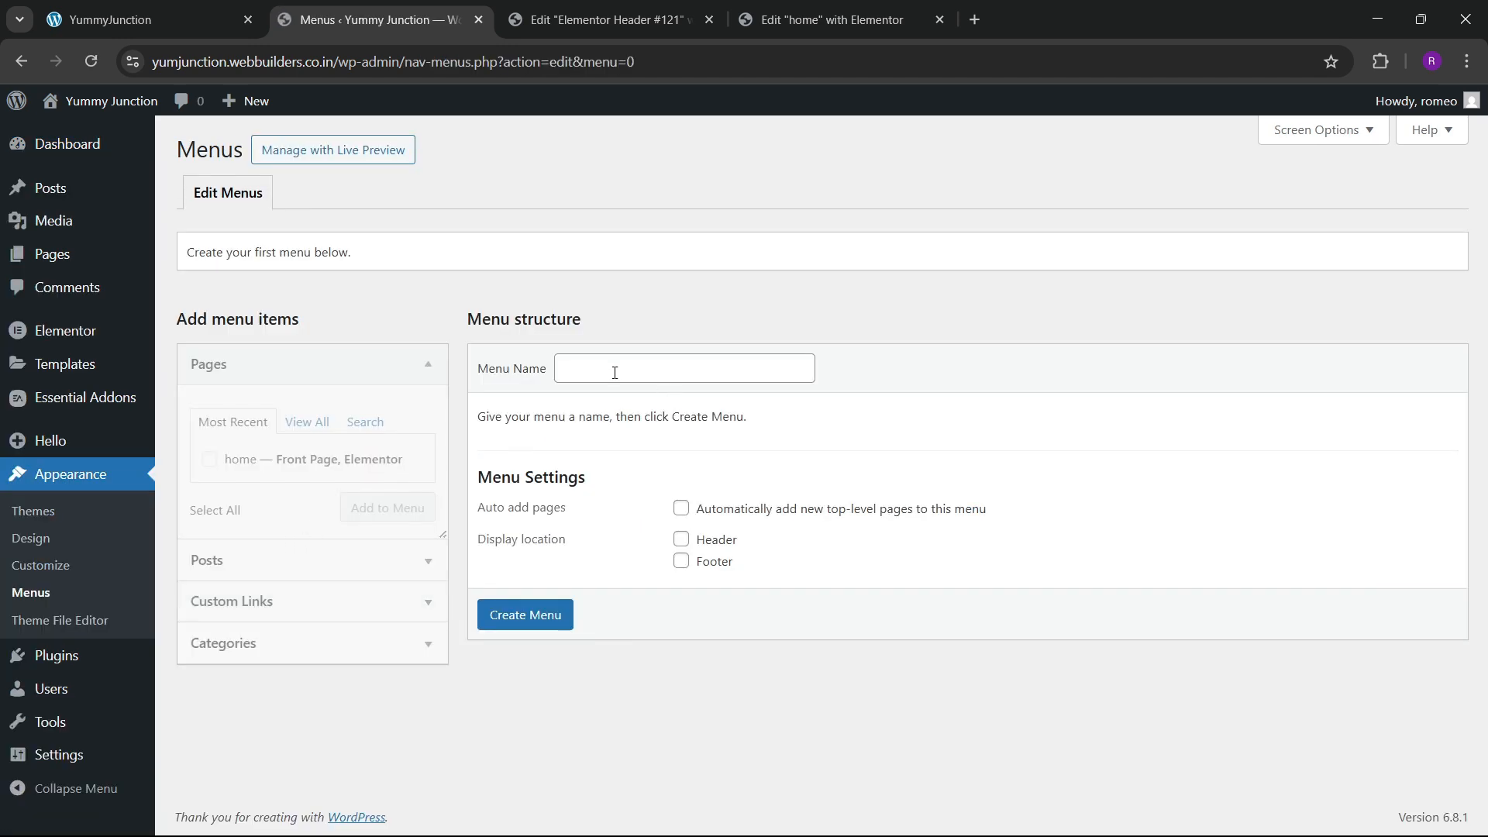
{"action": "left_click", "coordinate": [615, 373]}
{"action": "left_click", "coordinate": [712, 414]}
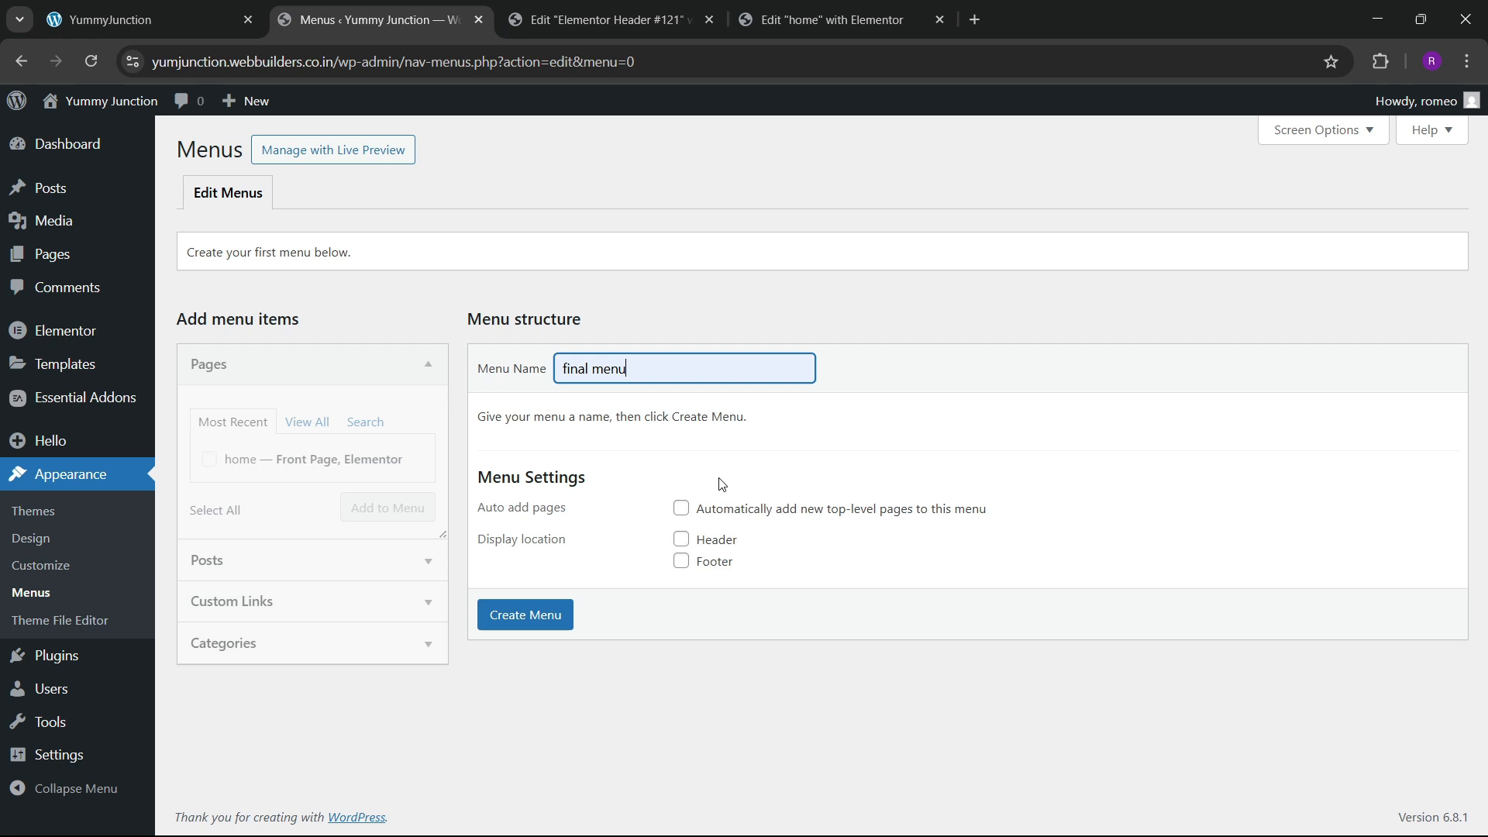
{"action": "left_click", "coordinate": [682, 540]}
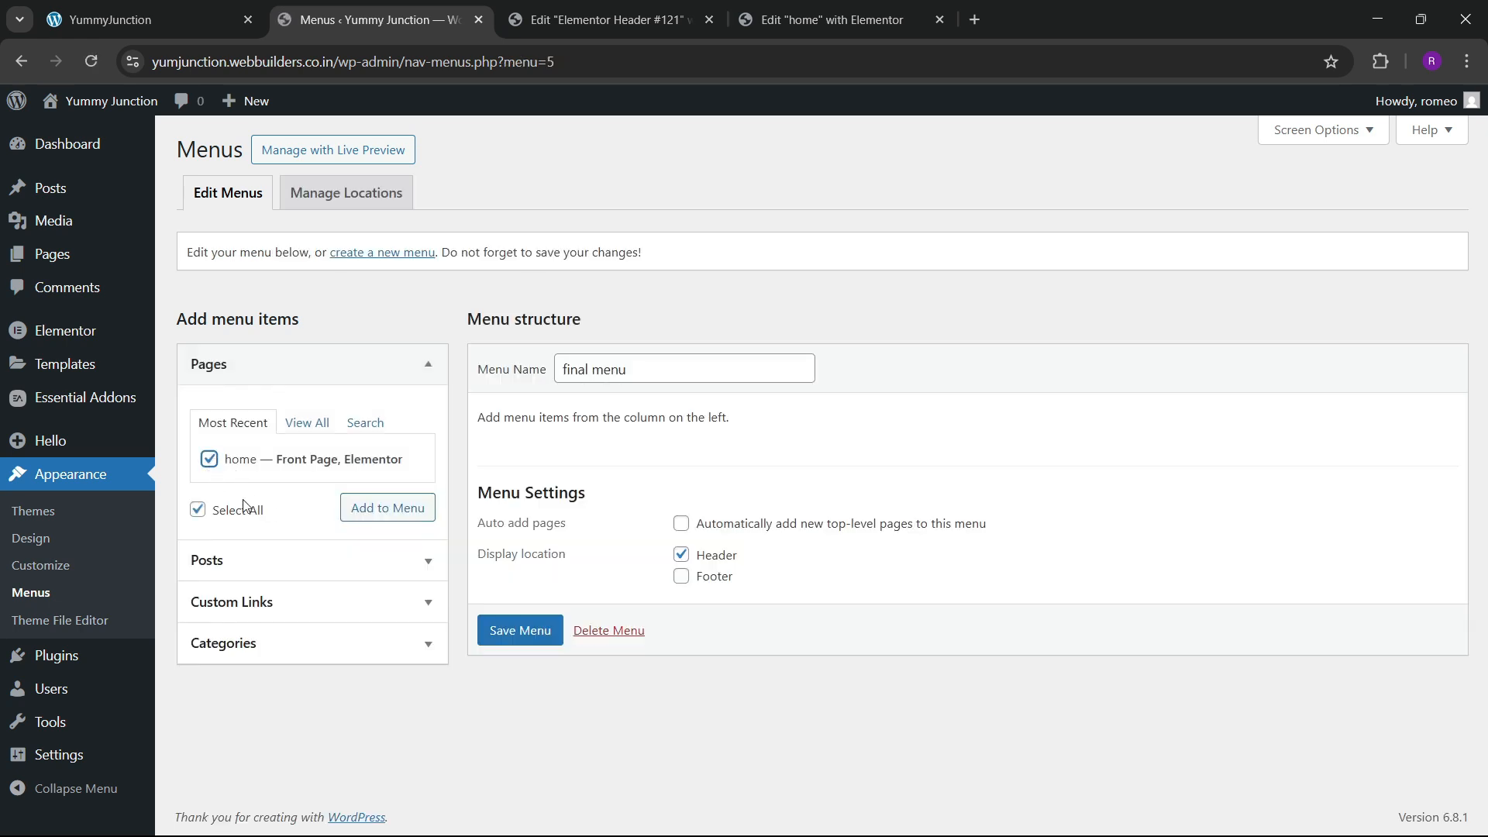
Add the home page and a custom link labelled "About" with the URL #about to final menu
{"action": "left_click", "coordinate": [361, 507]}
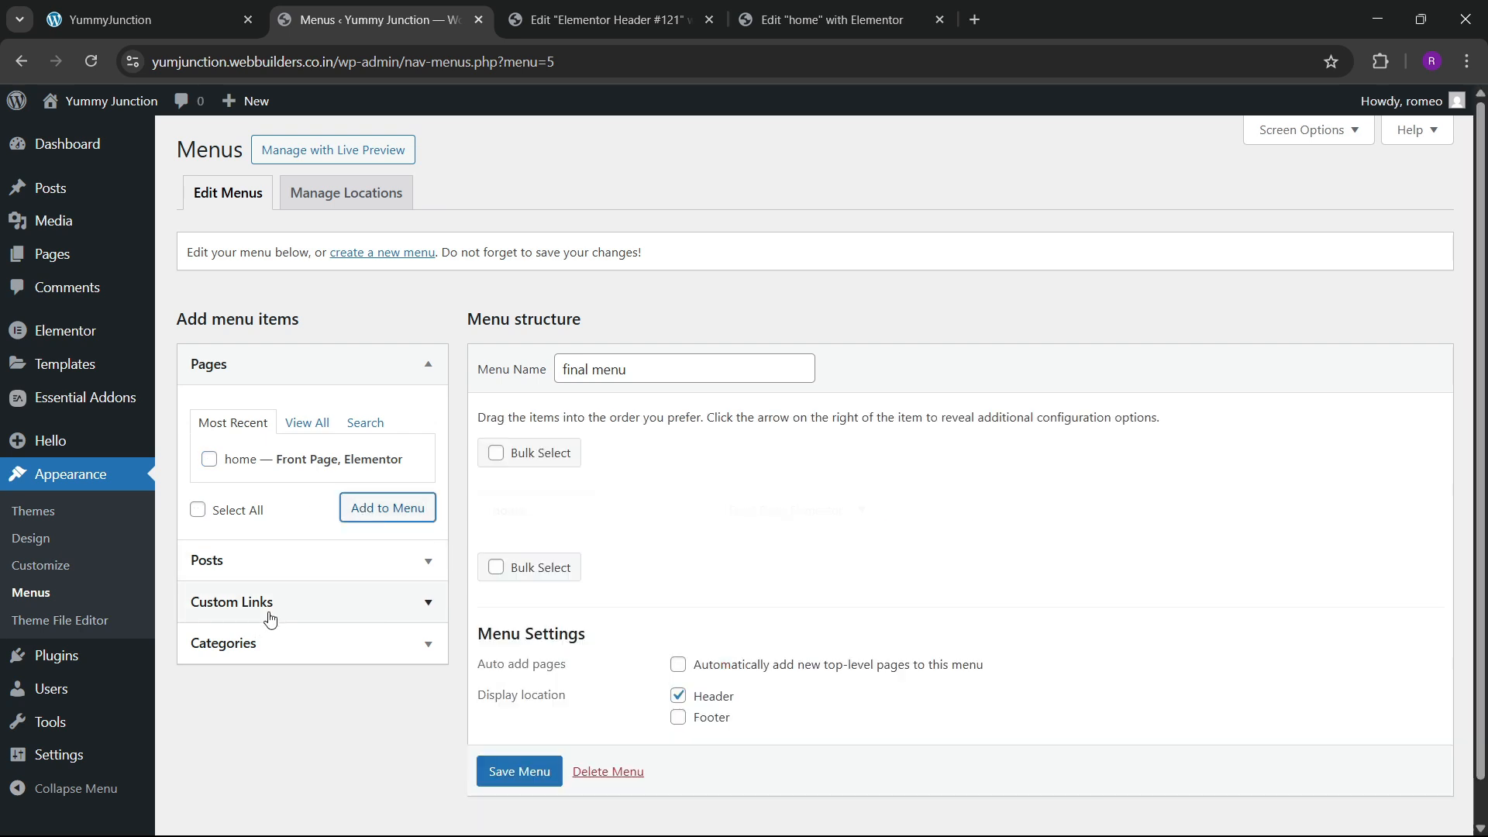
{"action": "left_click", "coordinate": [272, 616]}
{"action": "left_click", "coordinate": [291, 514]}
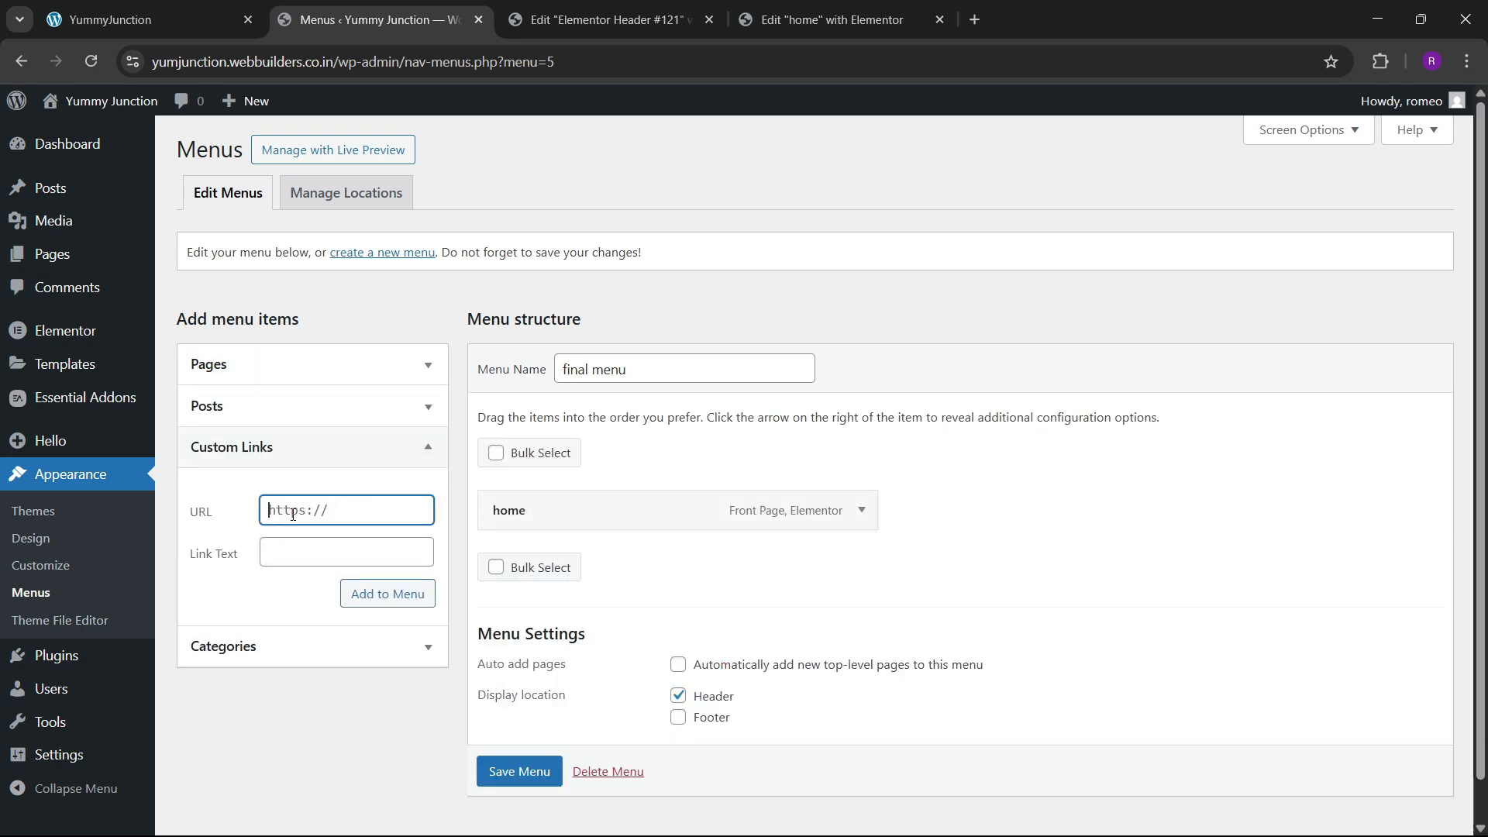
{"action": "type", "text": "#about"}
{"action": "key", "text": "Tab"}
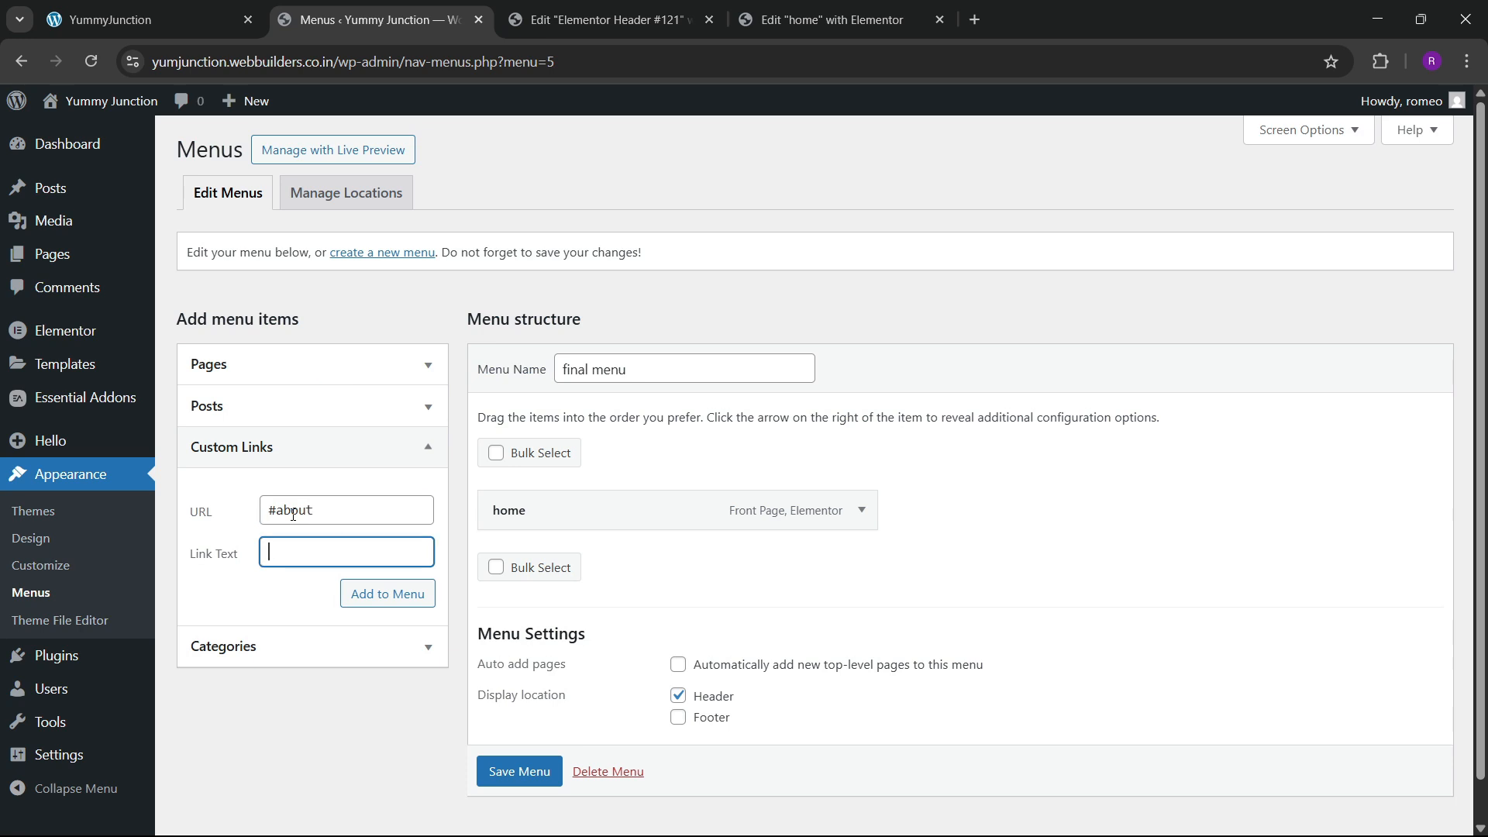
{"action": "type", "text": "About"}
{"action": "left_click", "coordinate": [357, 593]}
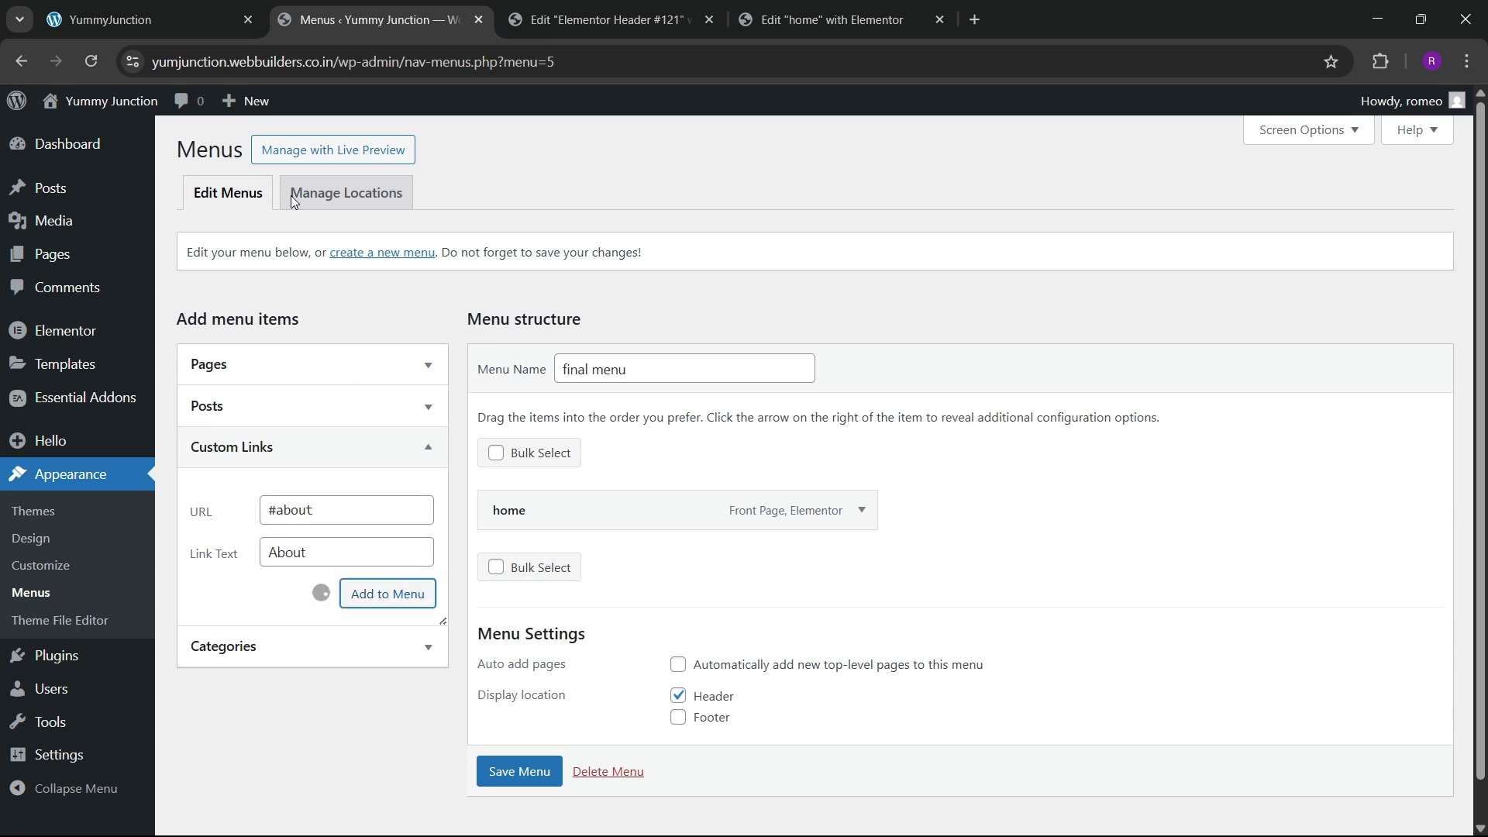
Check the reference site's navigation and add a custom link labelled "Services" with the URL #services to final menu
{"action": "left_click", "coordinate": [133, 19]}
{"action": "left_click", "coordinate": [372, 20]}
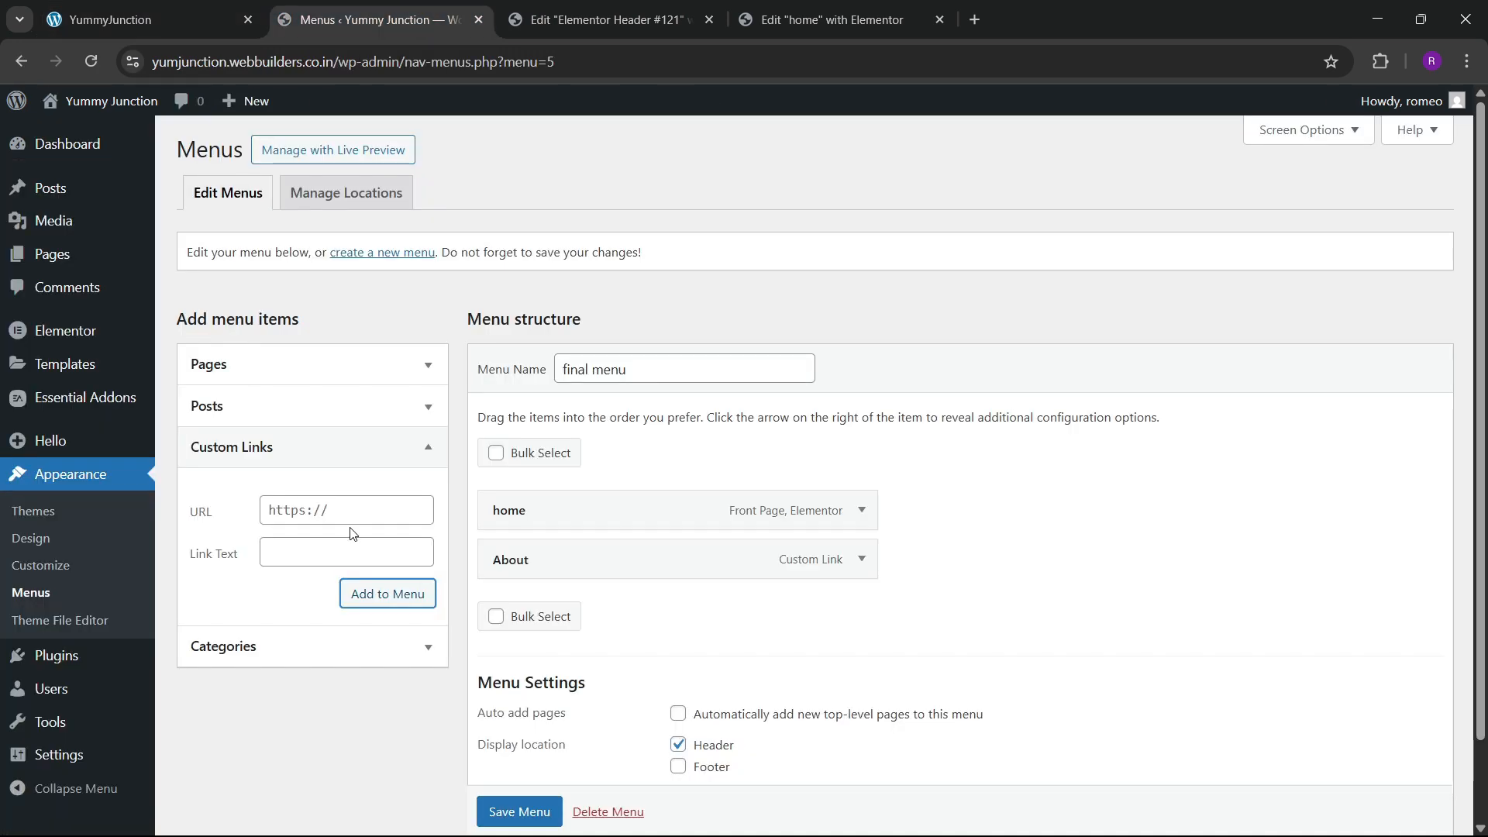
{"action": "left_click", "coordinate": [316, 510]}
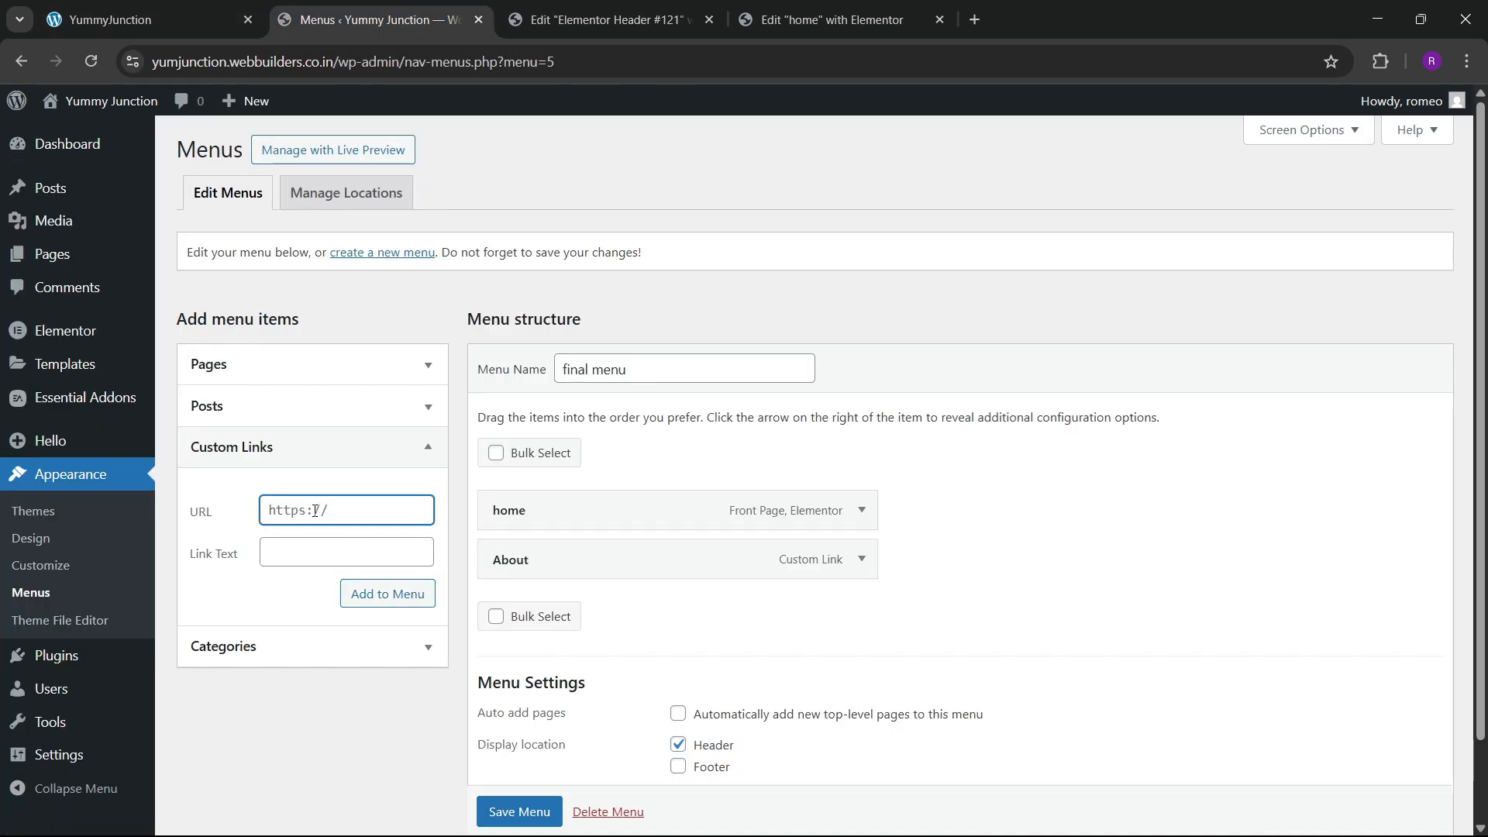
{"action": "type", "text": "#services"}
{"action": "key", "text": "Tab"}
{"action": "type", "text": "S"}
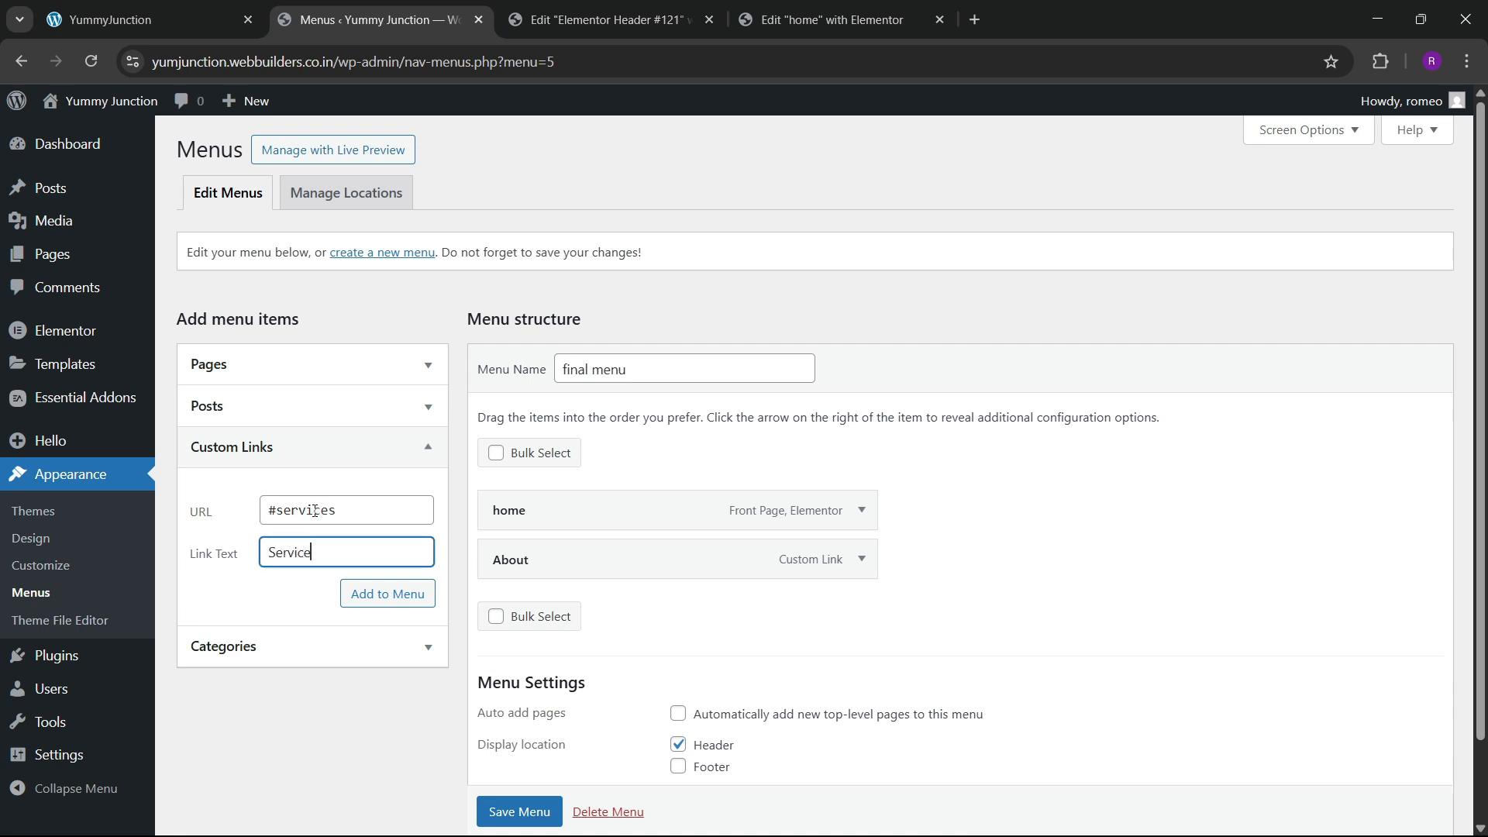
{"action": "left_click", "coordinate": [355, 593]}
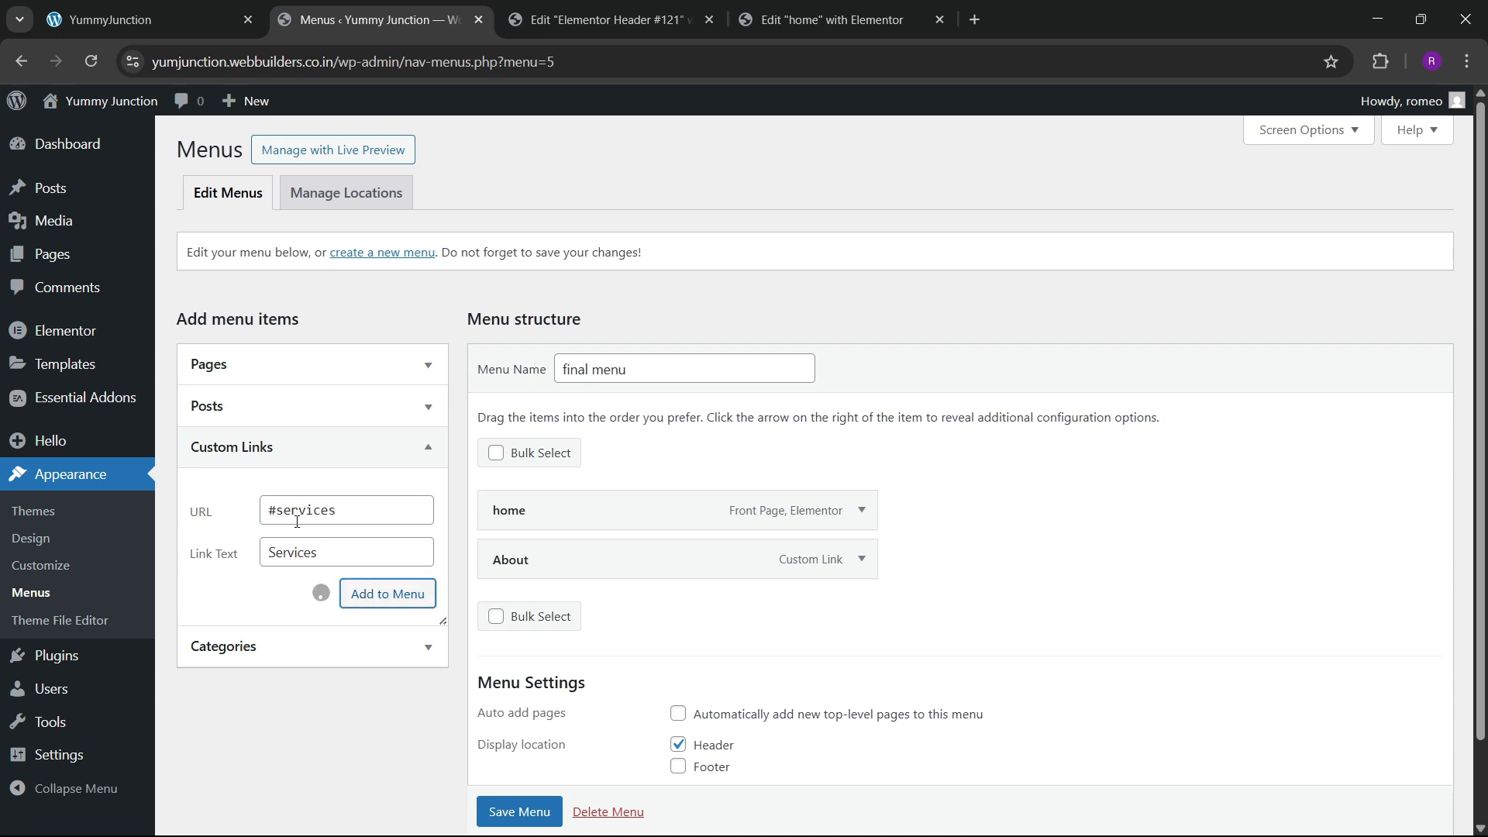
Add a custom link labelled "Menus" with the URL #menus to final menu and save the menu
{"action": "left_click", "coordinate": [321, 508]}
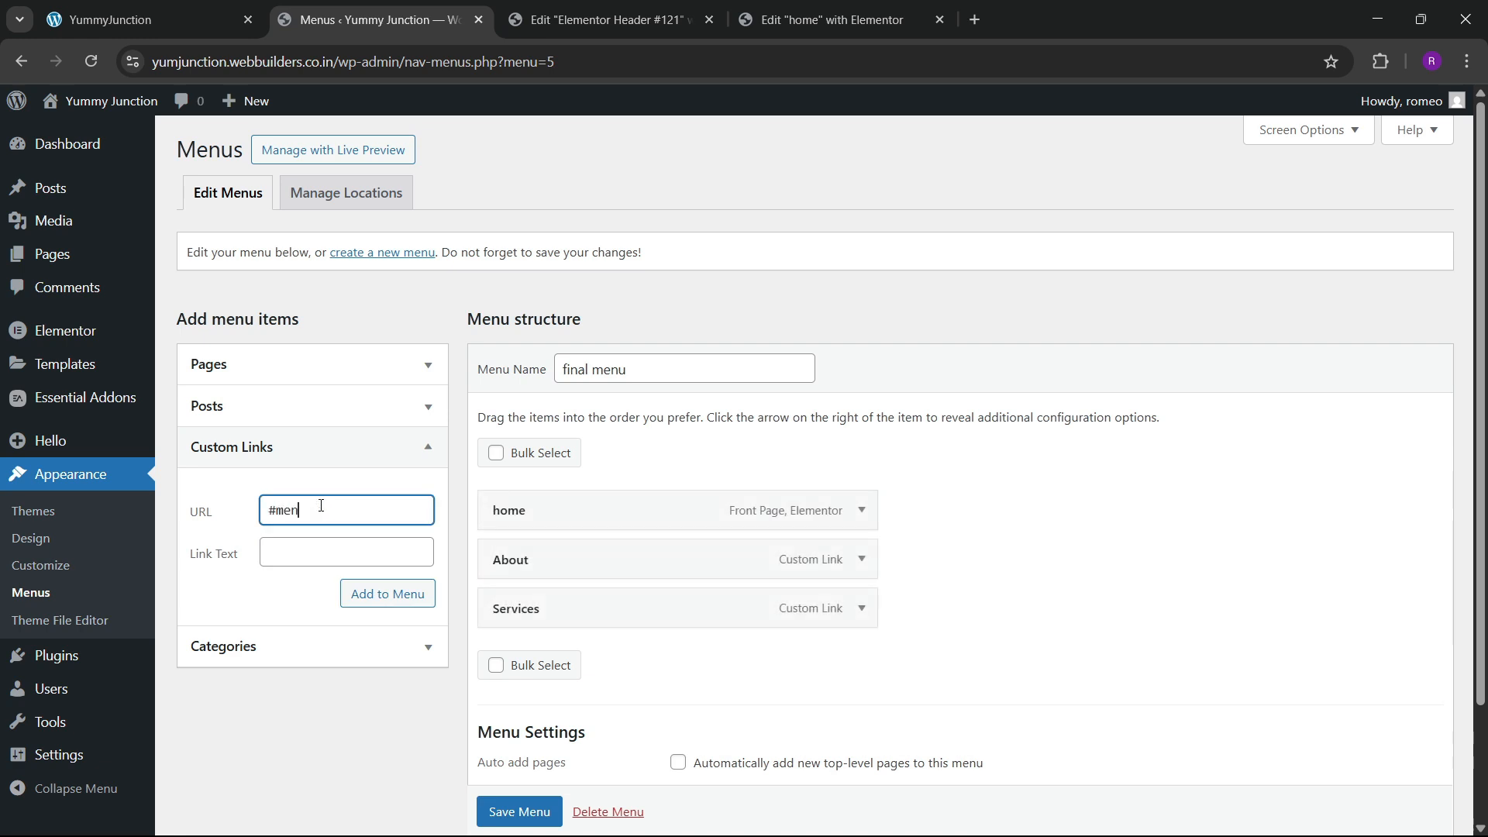
{"action": "left_click", "coordinate": [306, 550]}
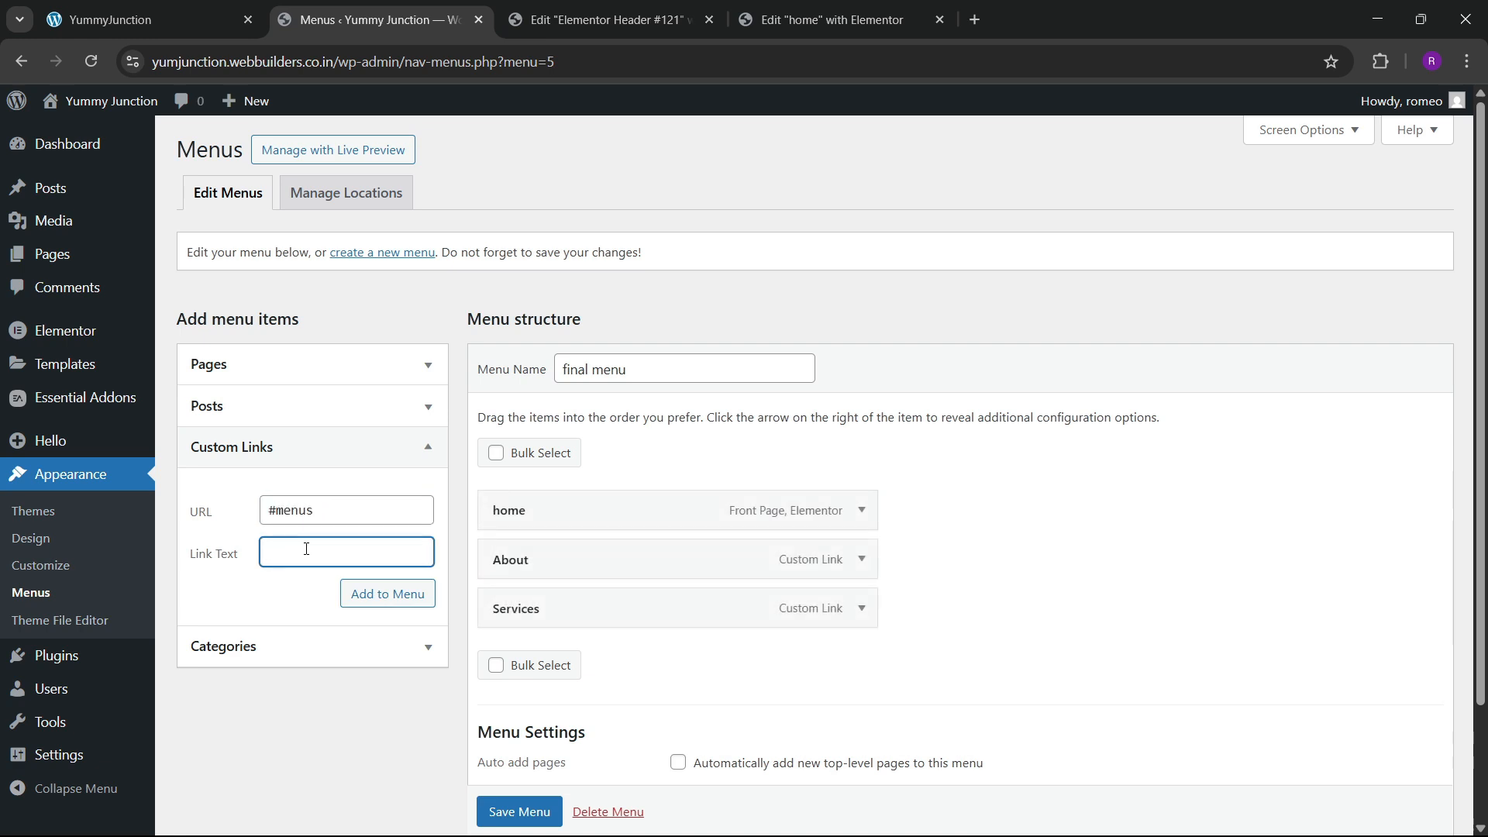
{"action": "left_click", "coordinate": [374, 598]}
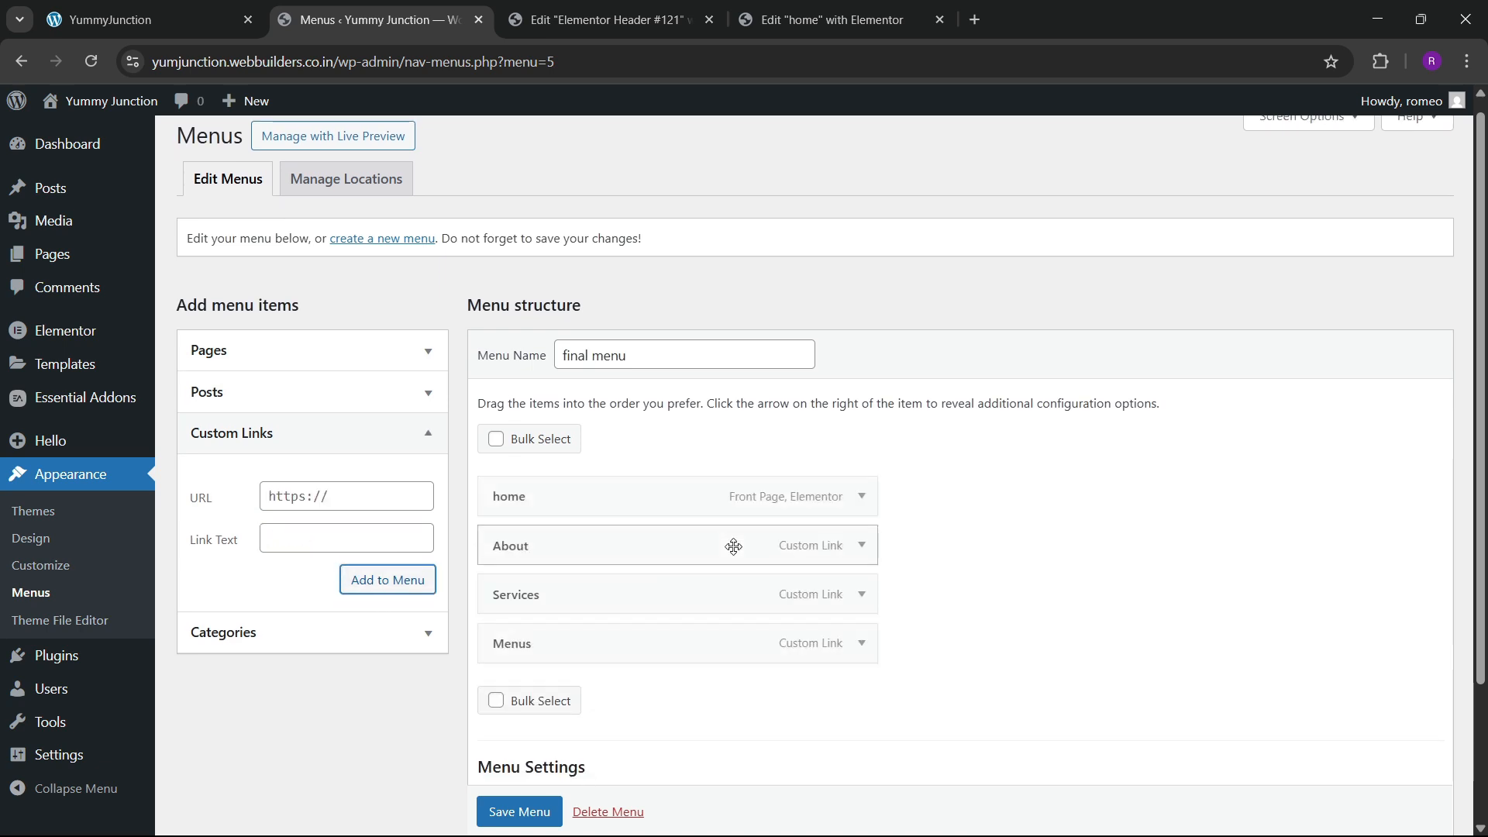
{"action": "scroll", "coordinate": [566, 573], "scroll_direction": "down", "scroll_amount": 3}
{"action": "left_click", "coordinate": [521, 732]}
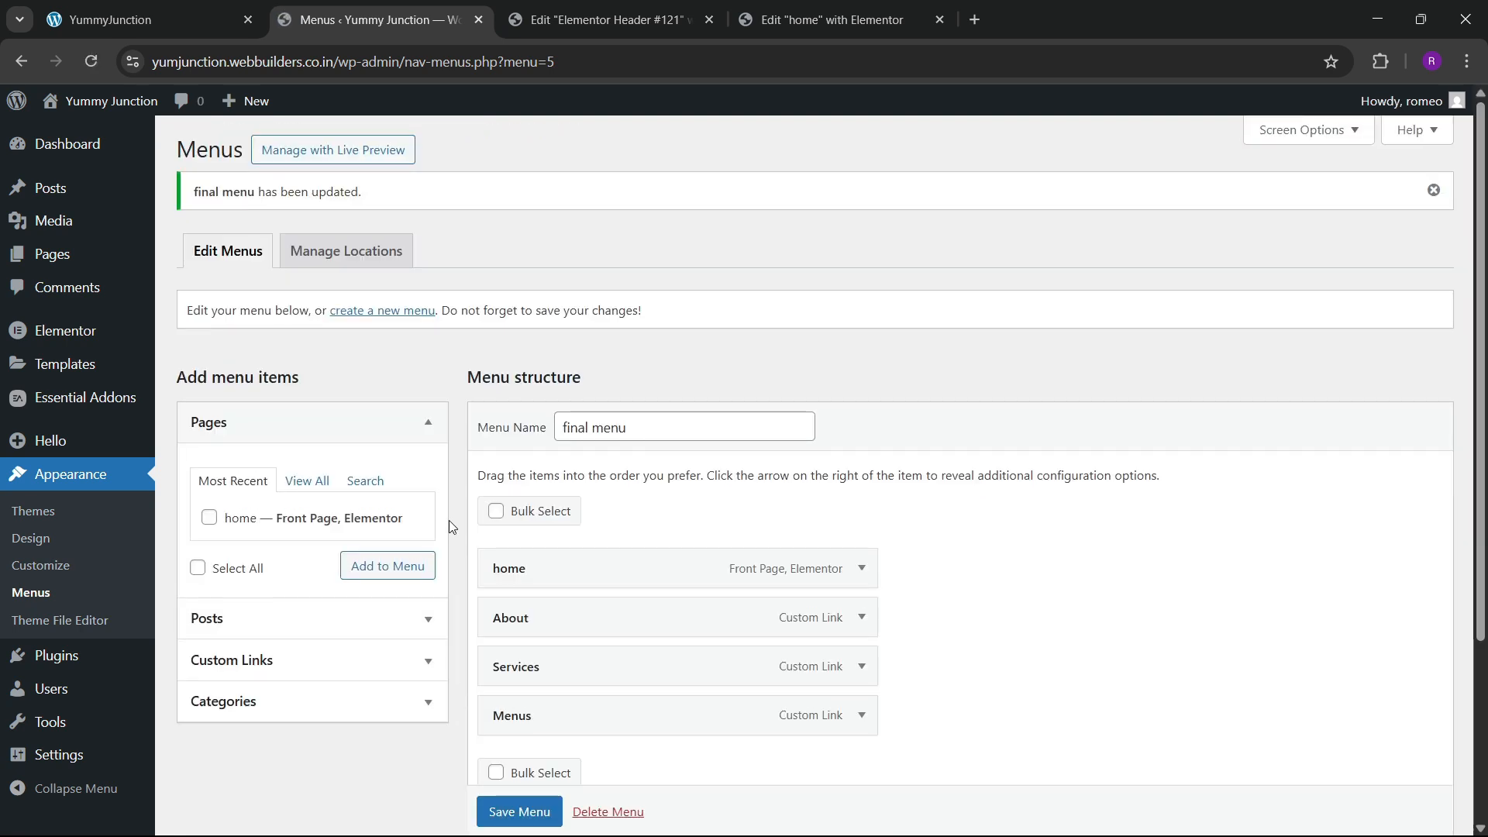
Create a second menu named "final menu 2" without a display location and check the reference site's remaining navigation items
{"action": "left_click", "coordinate": [372, 313]}
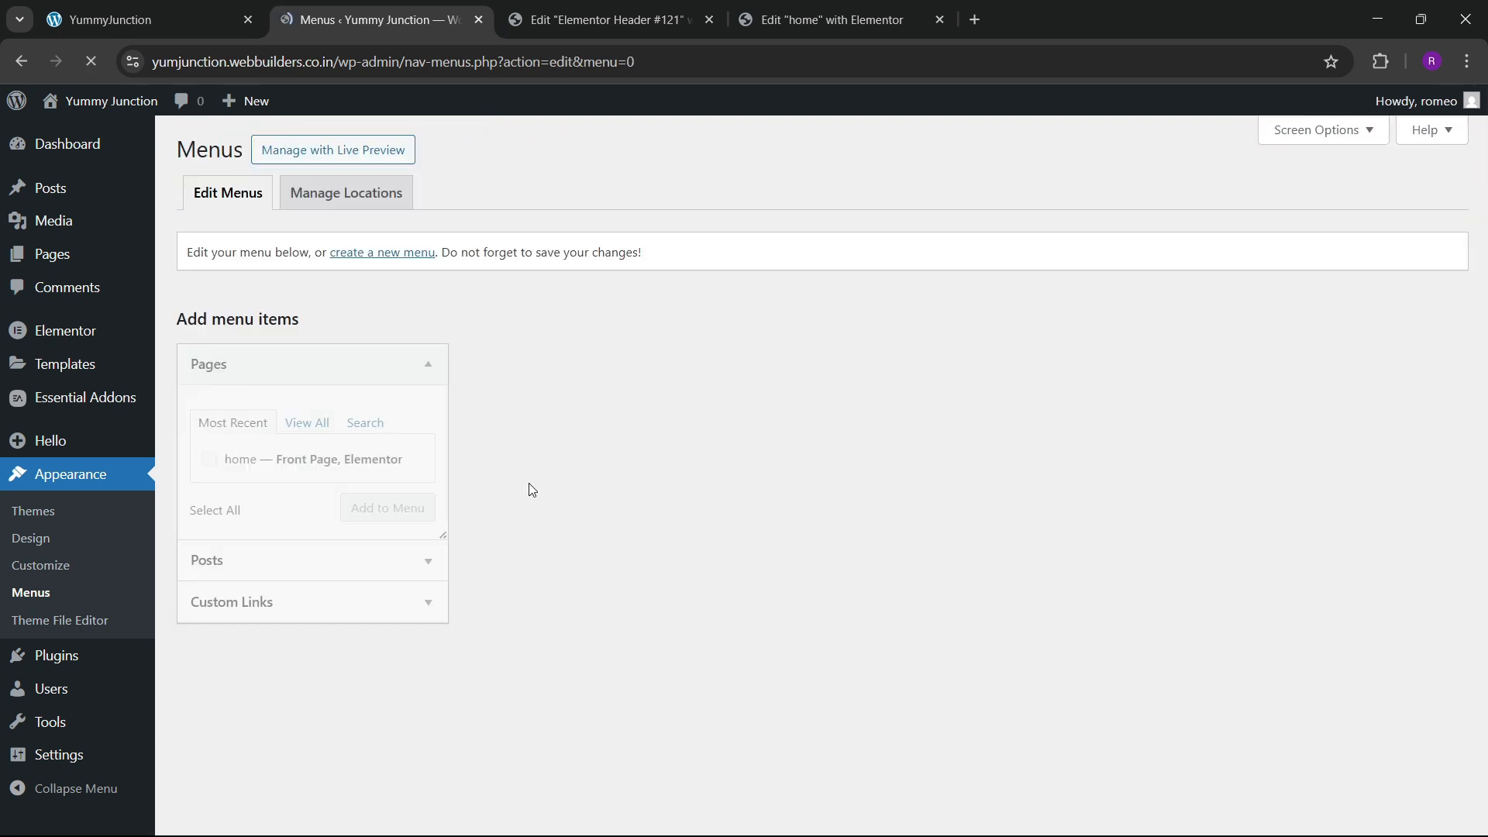
{"action": "left_click", "coordinate": [624, 374]}
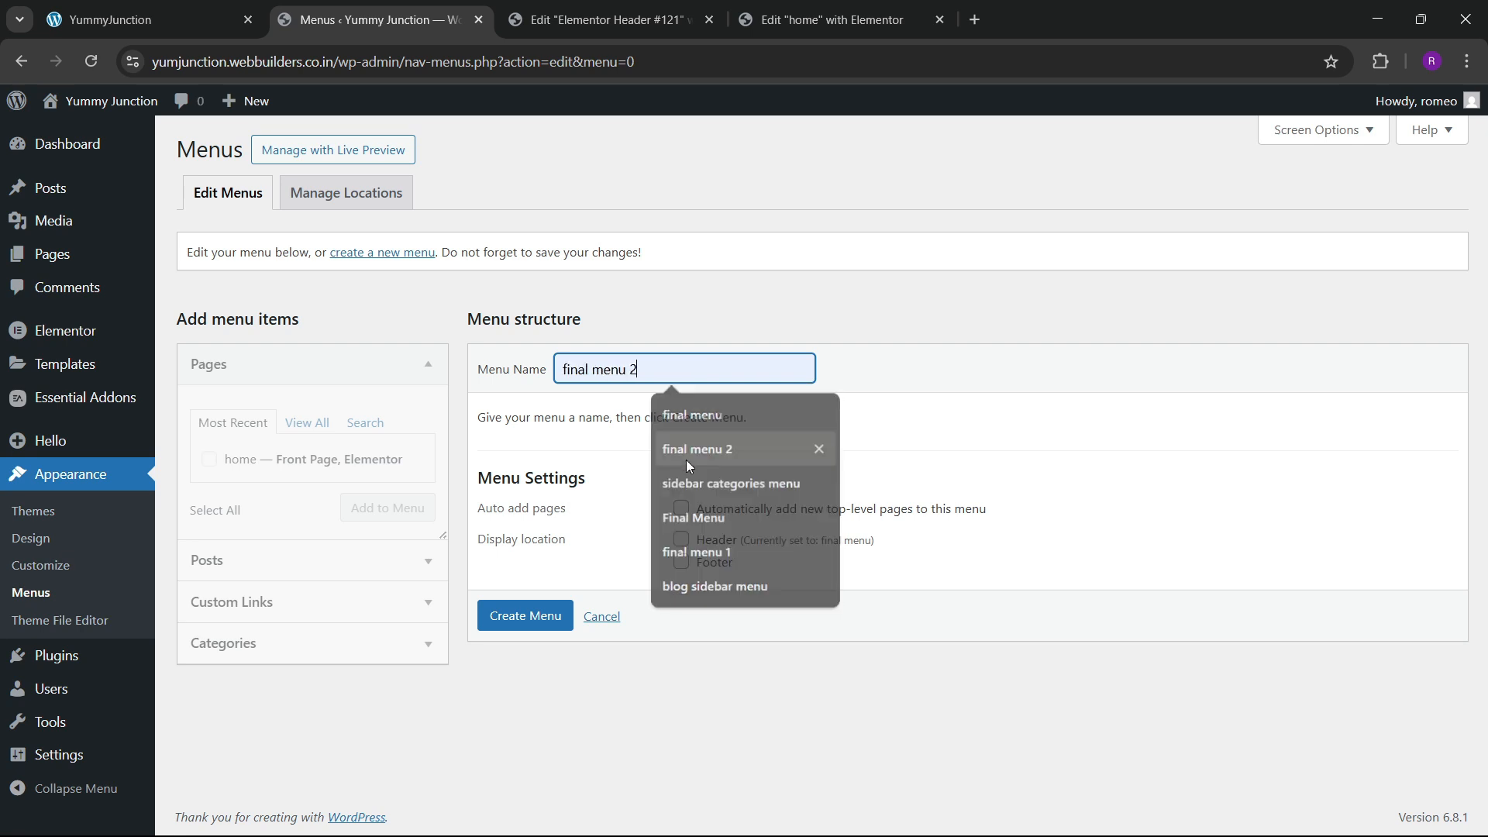
{"action": "left_click", "coordinate": [685, 459]}
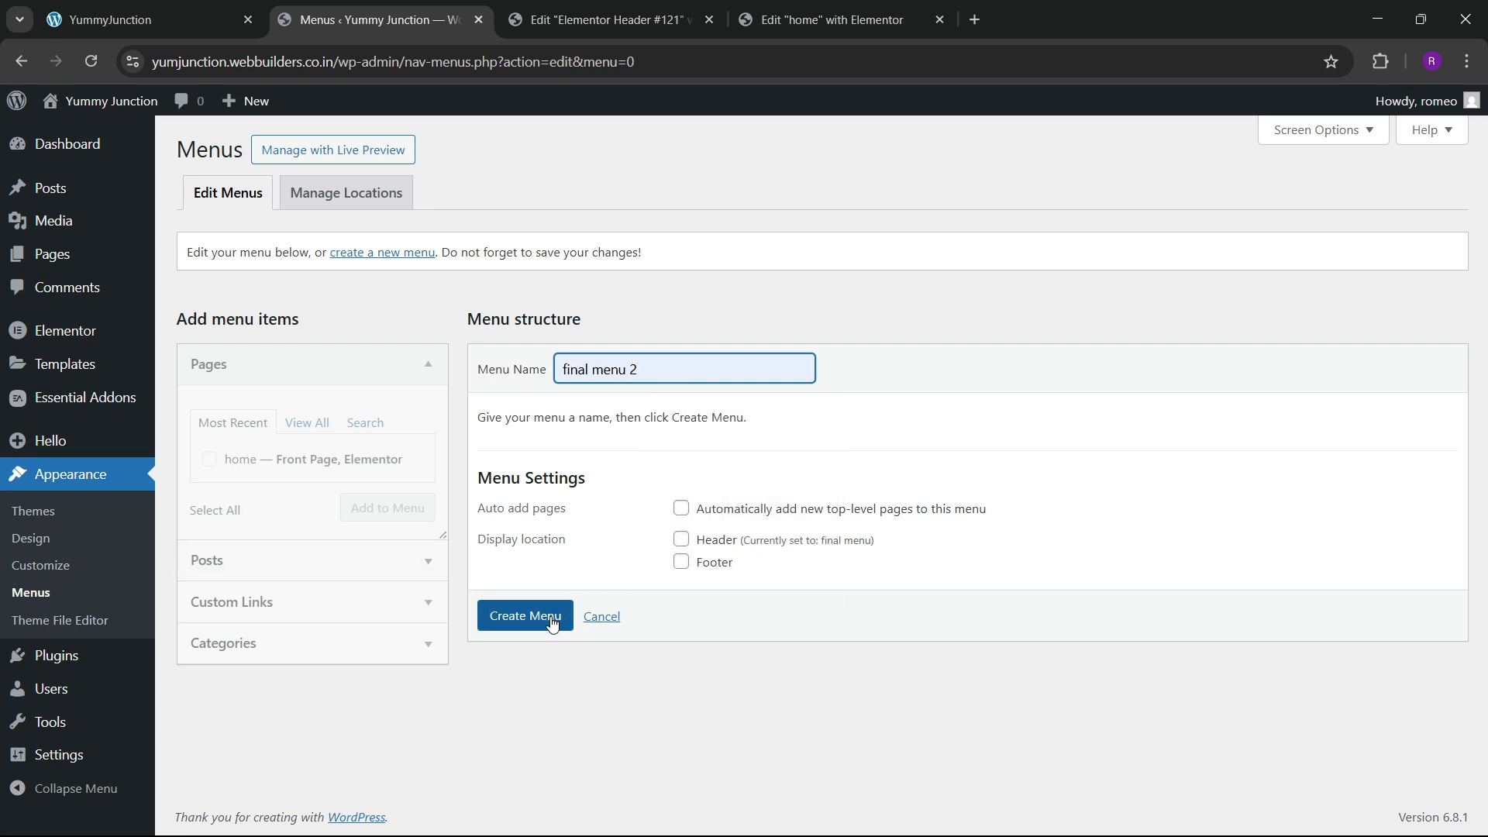
{"action": "left_click", "coordinate": [504, 614]}
{"action": "left_click", "coordinate": [232, 9]}
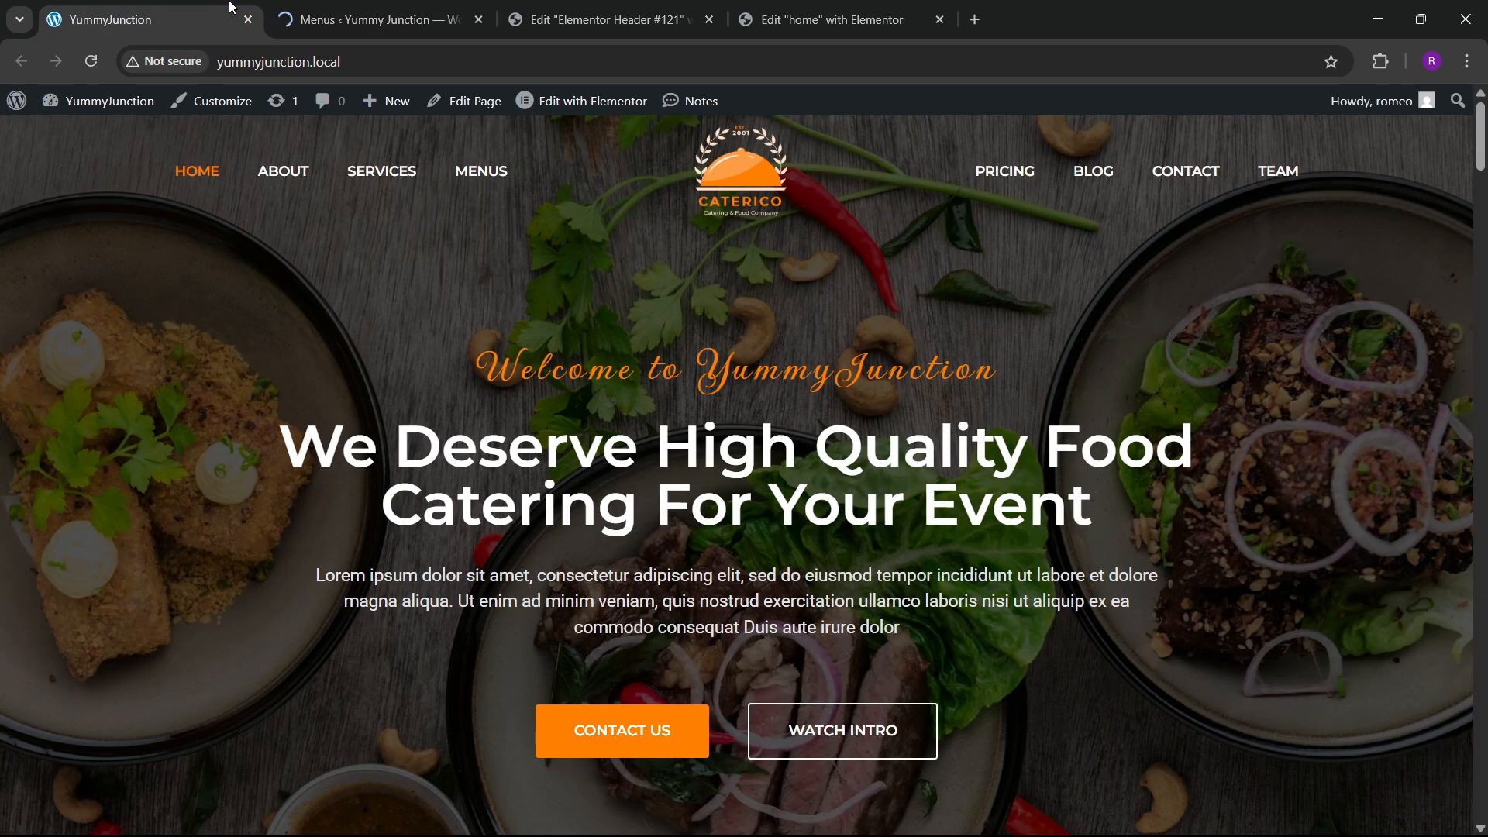
{"action": "left_click", "coordinate": [364, 20]}
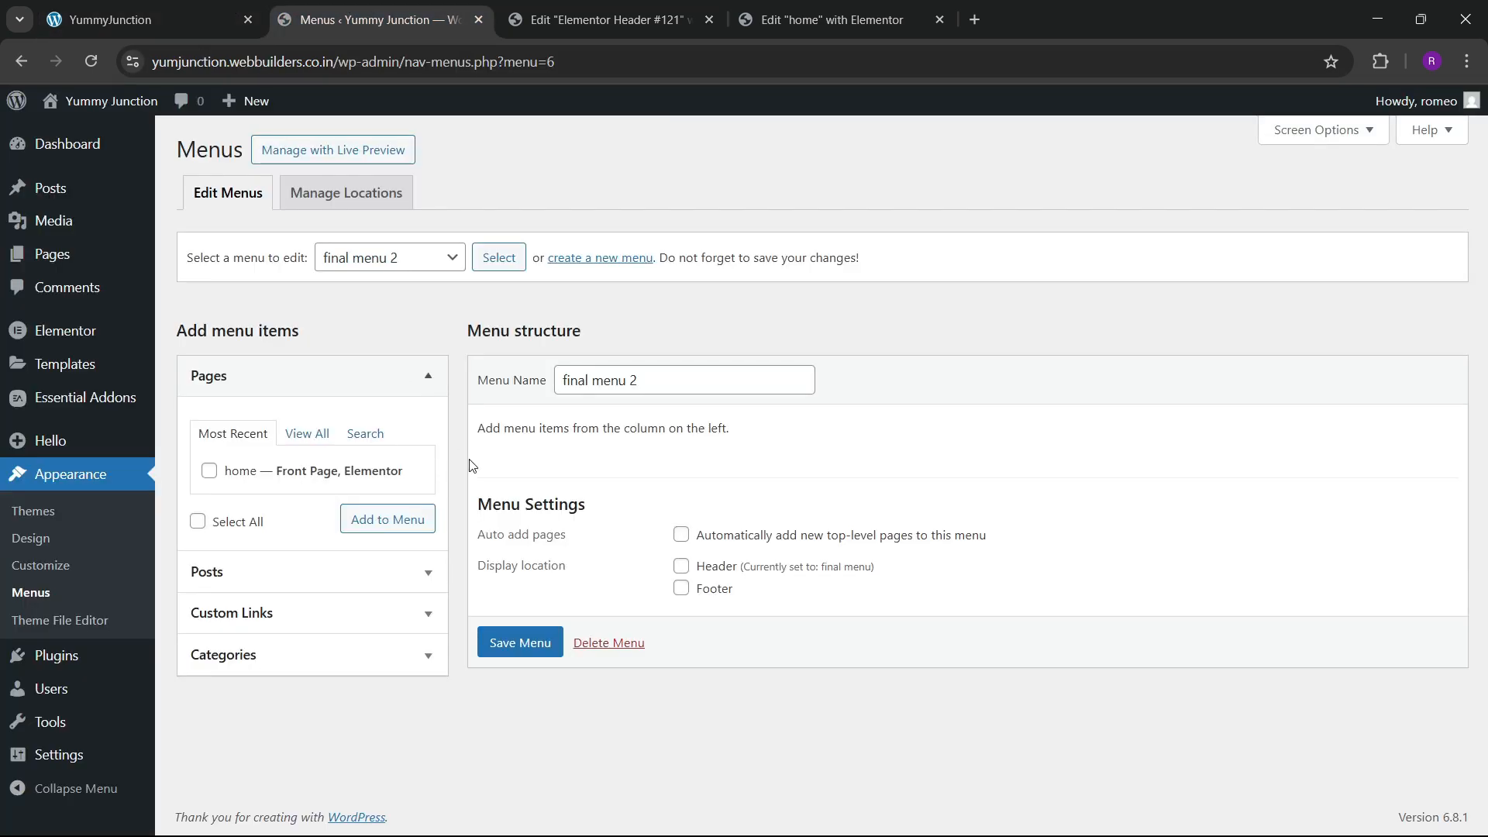
Add a custom link labelled "Packages" with the URL #packages to final menu 2
{"action": "left_click", "coordinate": [243, 613]}
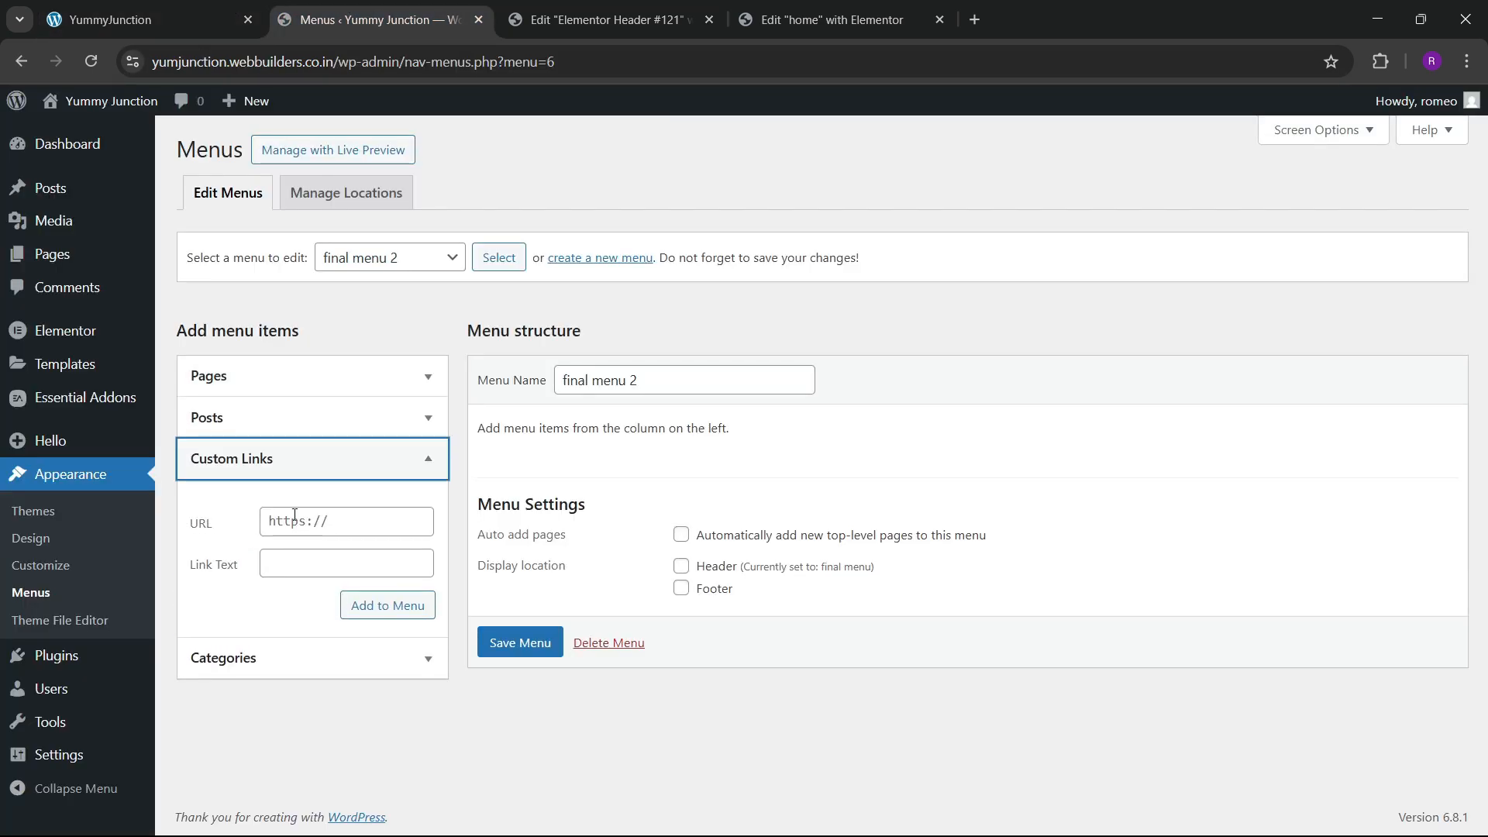
{"action": "left_click", "coordinate": [297, 524]}
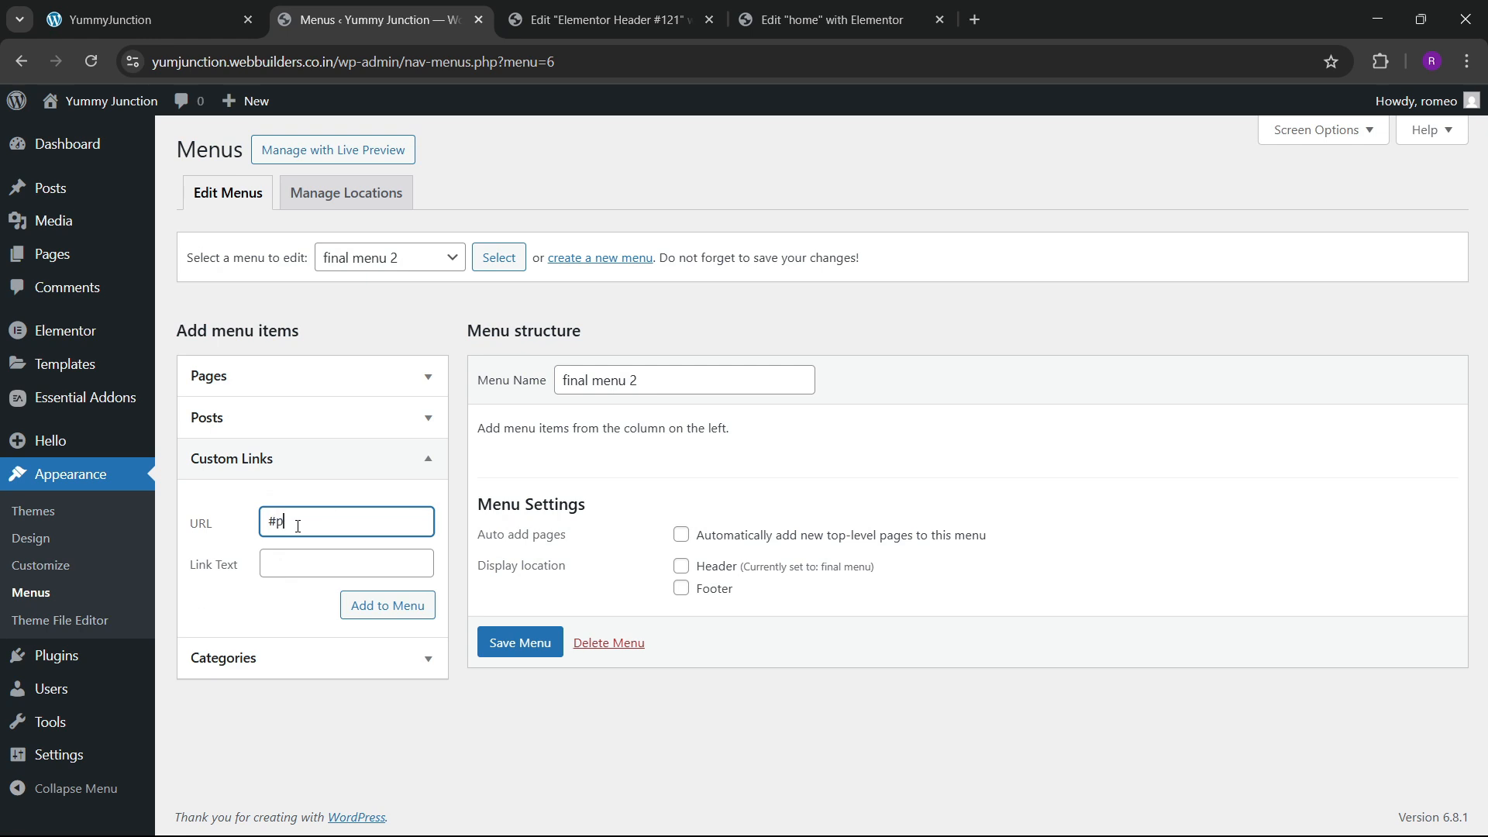
{"action": "type", "text": "#packages"}
{"action": "key", "text": "Tab"}
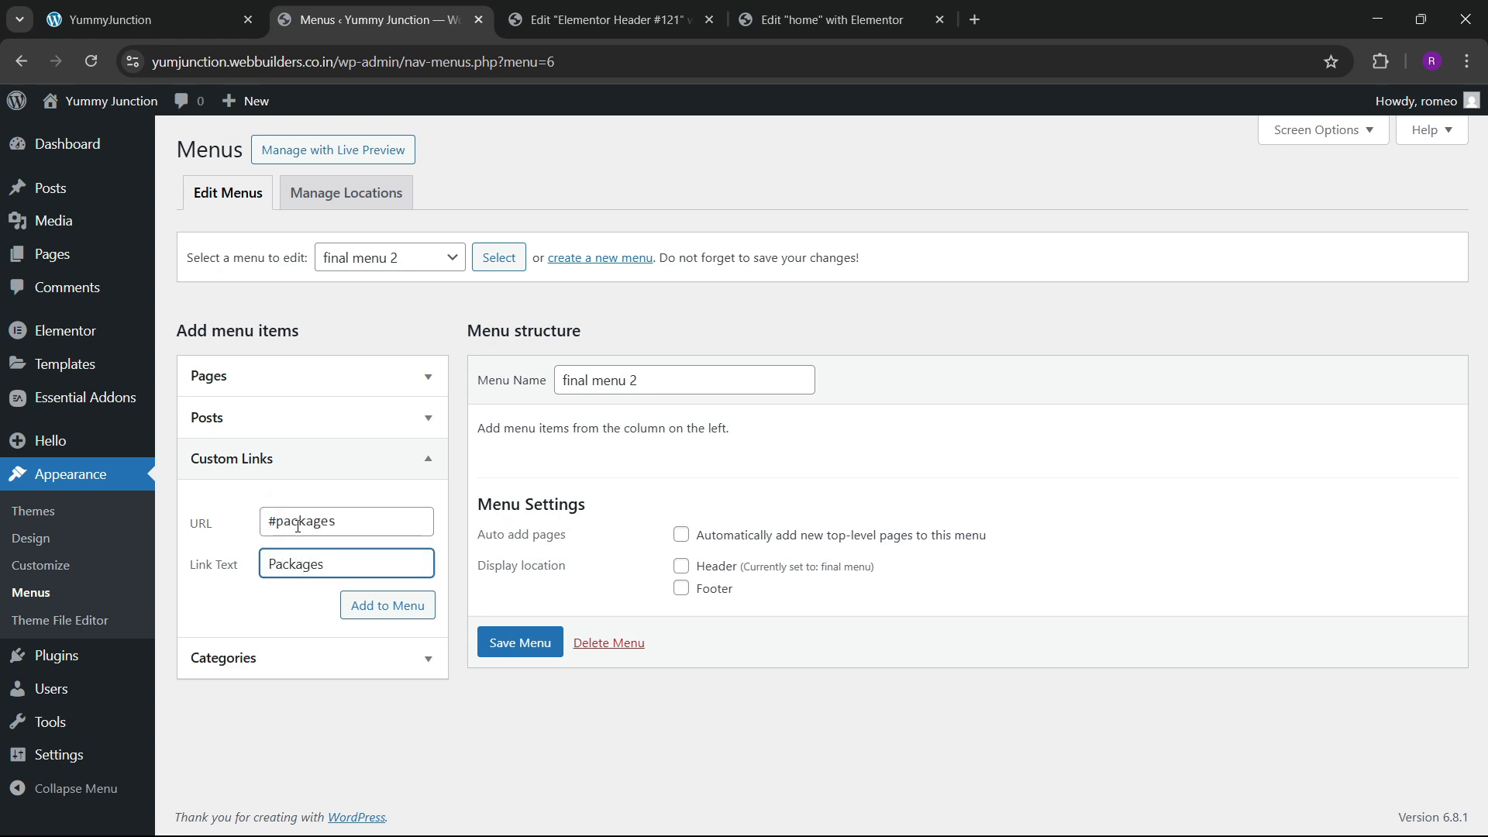
{"action": "left_click", "coordinate": [373, 606]}
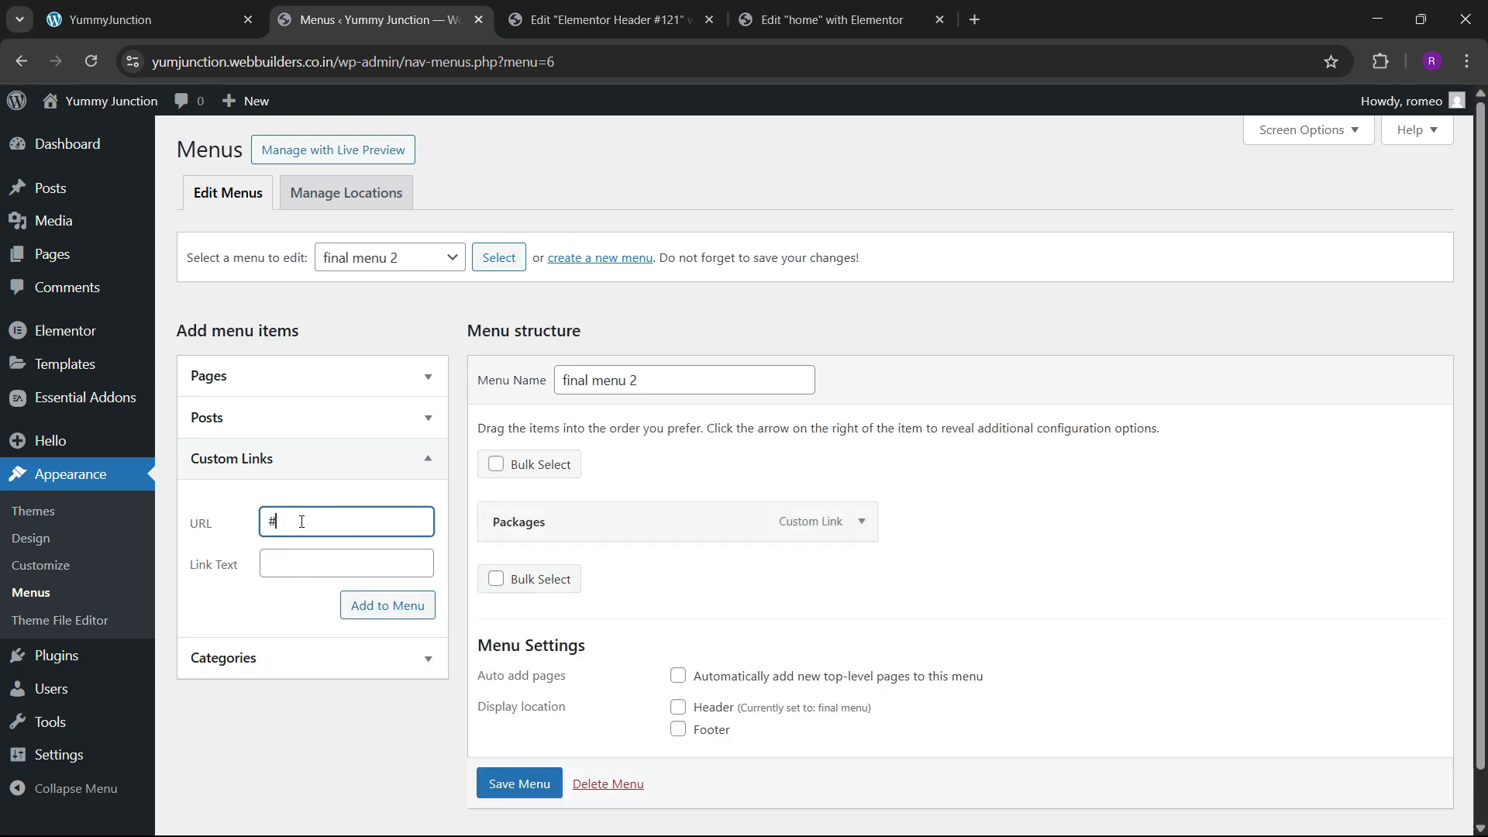
Add the custom links "Reviews" with the URL #reviews and "Blogs" with the URL #blogs to final menu 2
{"action": "left_click", "coordinate": [302, 521]}
{"action": "type", "text": "#reviews"}
{"action": "key", "text": "Tab"}
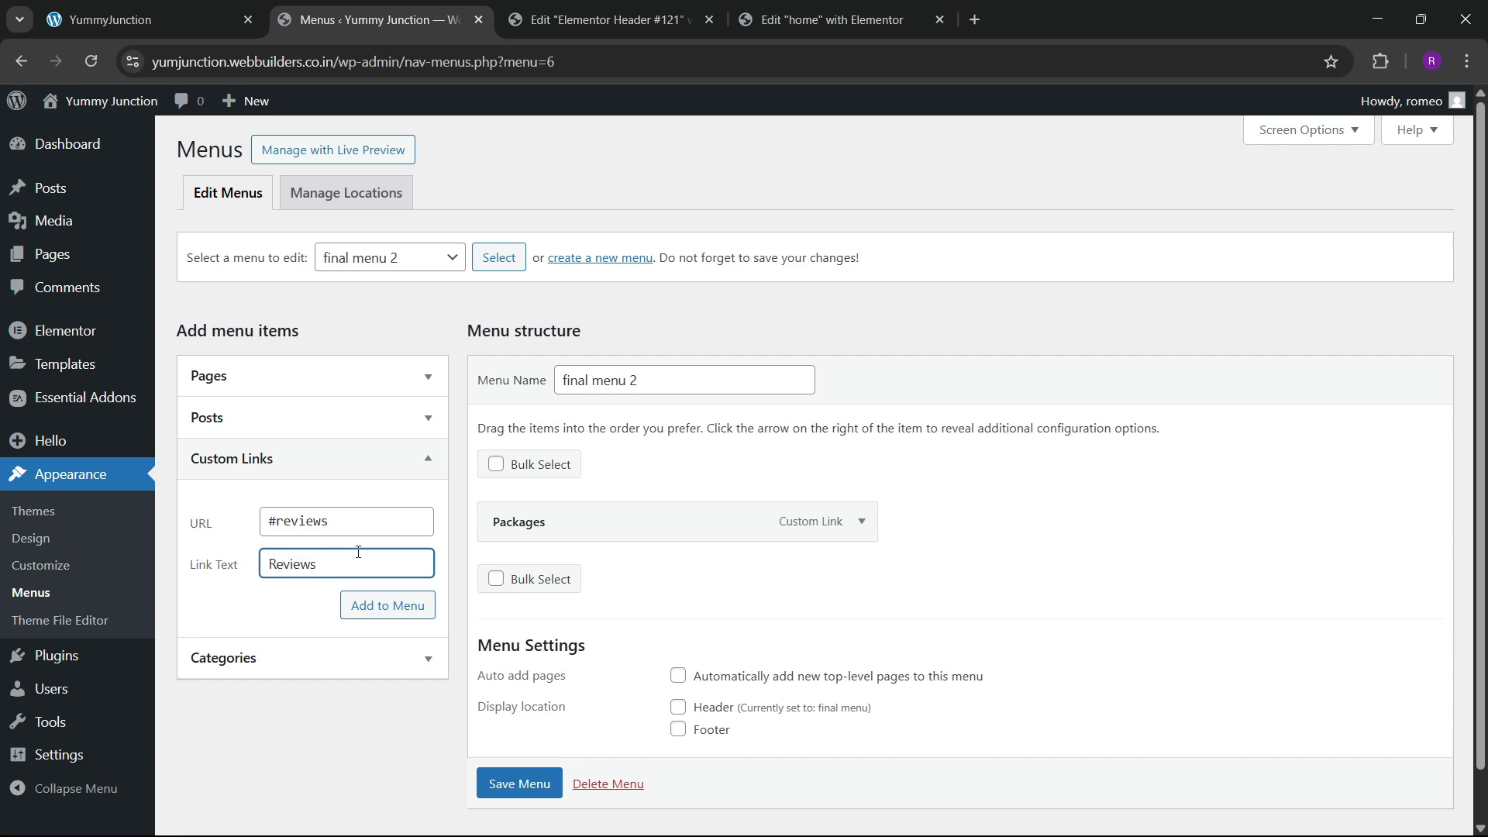
{"action": "left_click", "coordinate": [376, 608]}
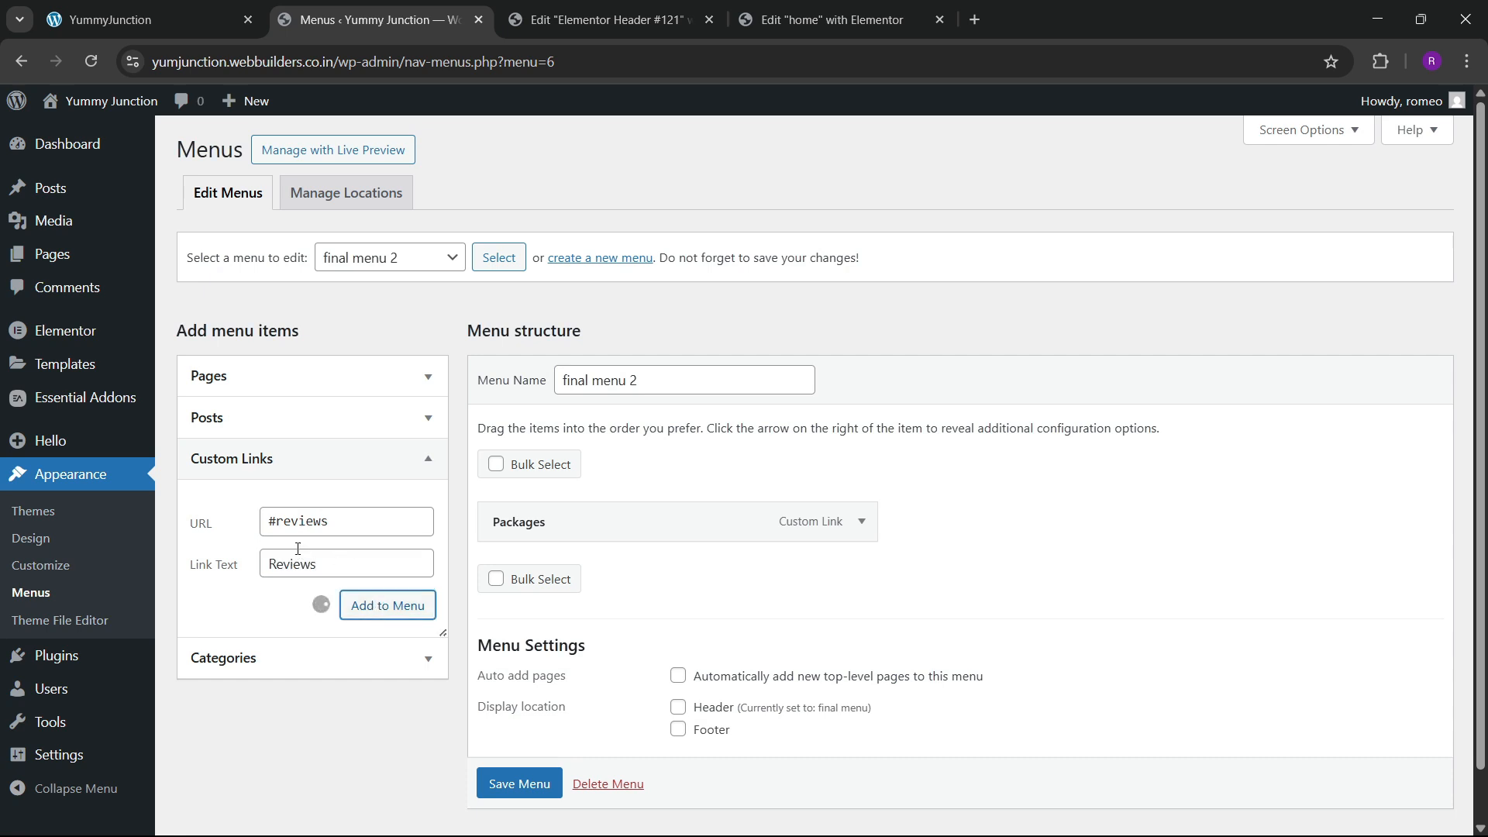
{"action": "left_click", "coordinate": [311, 525]}
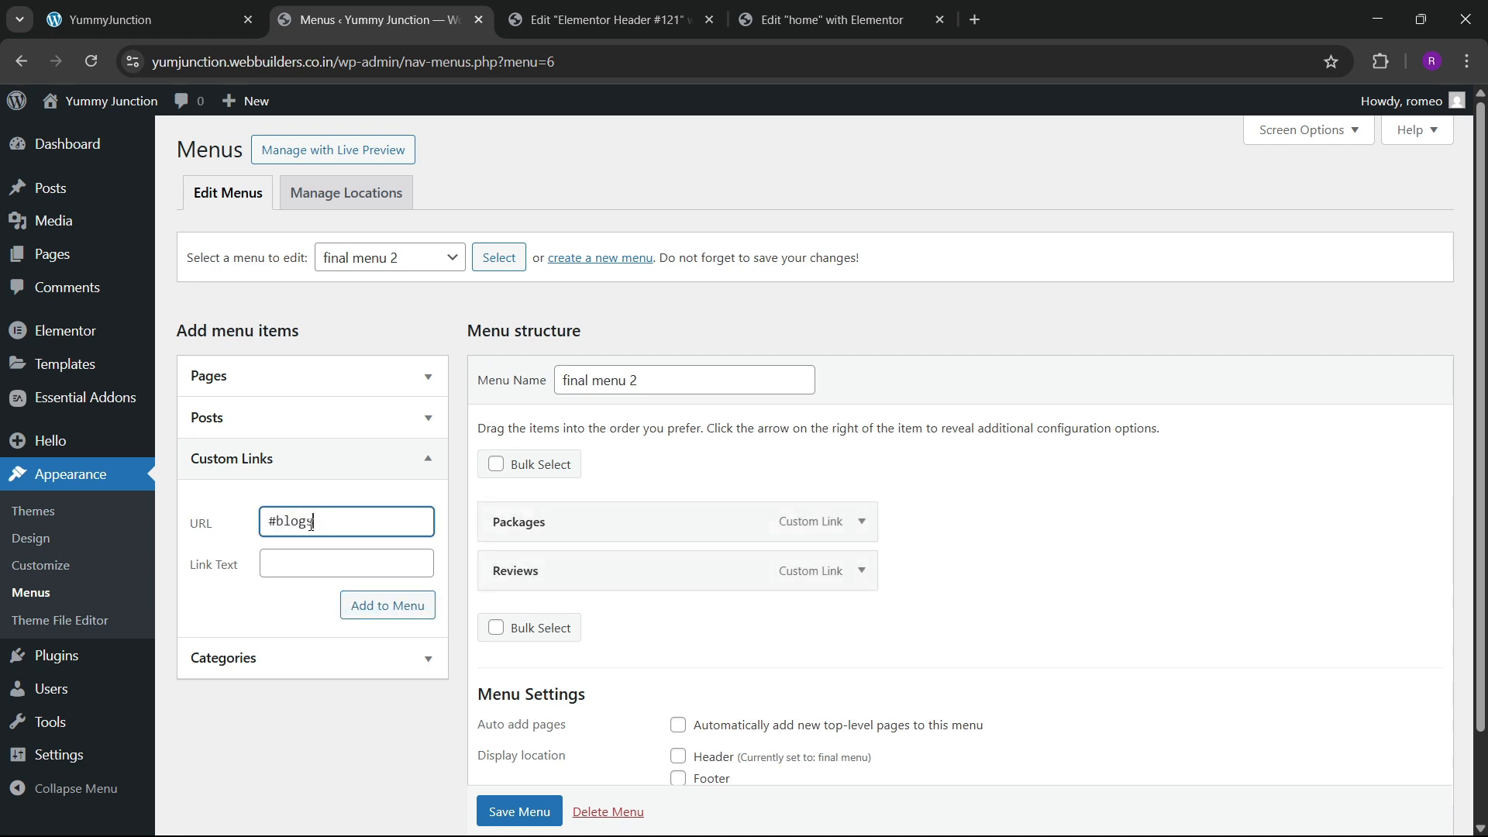
{"action": "key", "text": "Tab"}
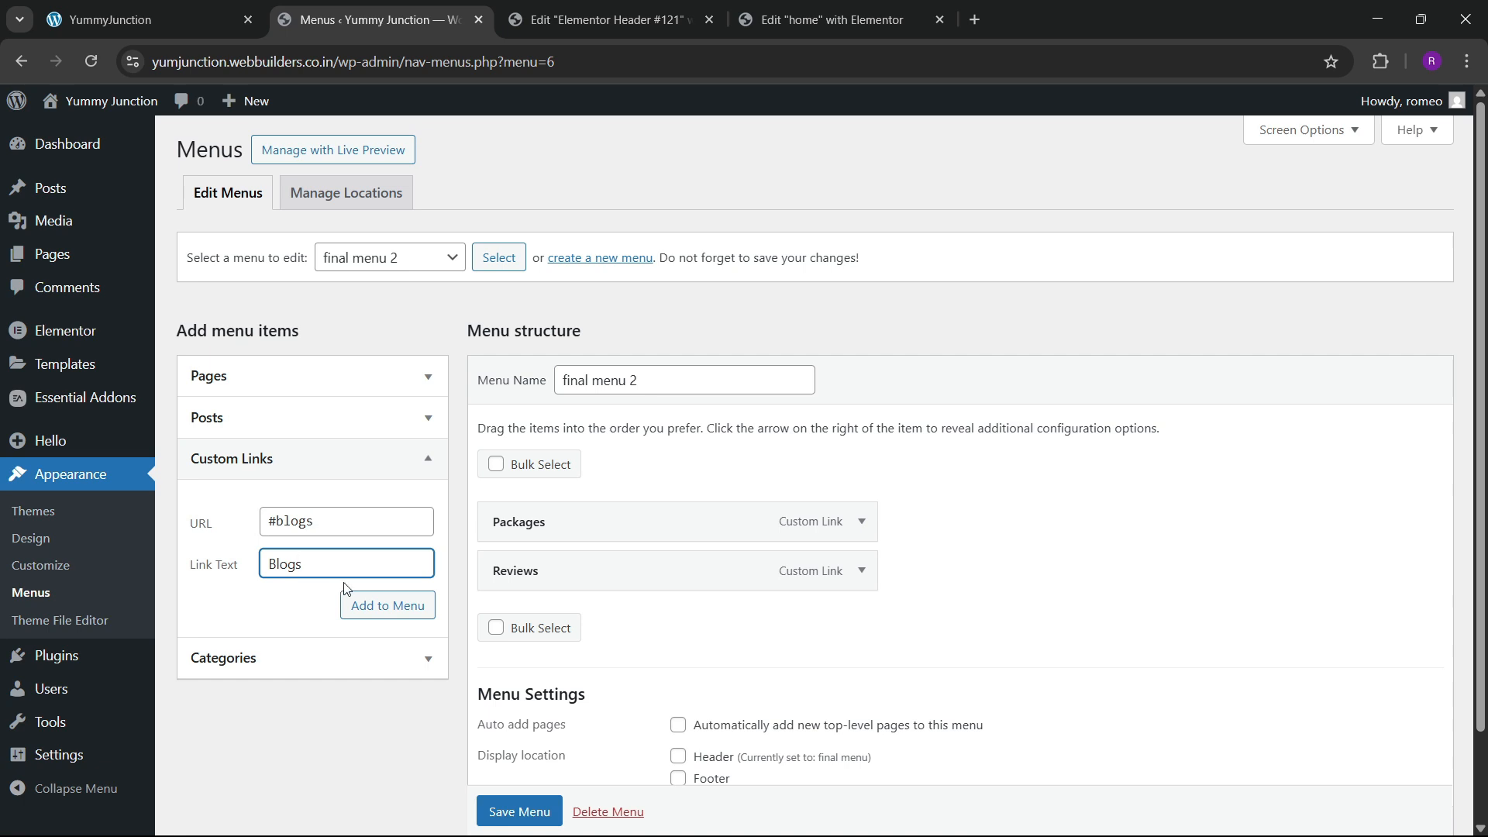
{"action": "left_click", "coordinate": [353, 609]}
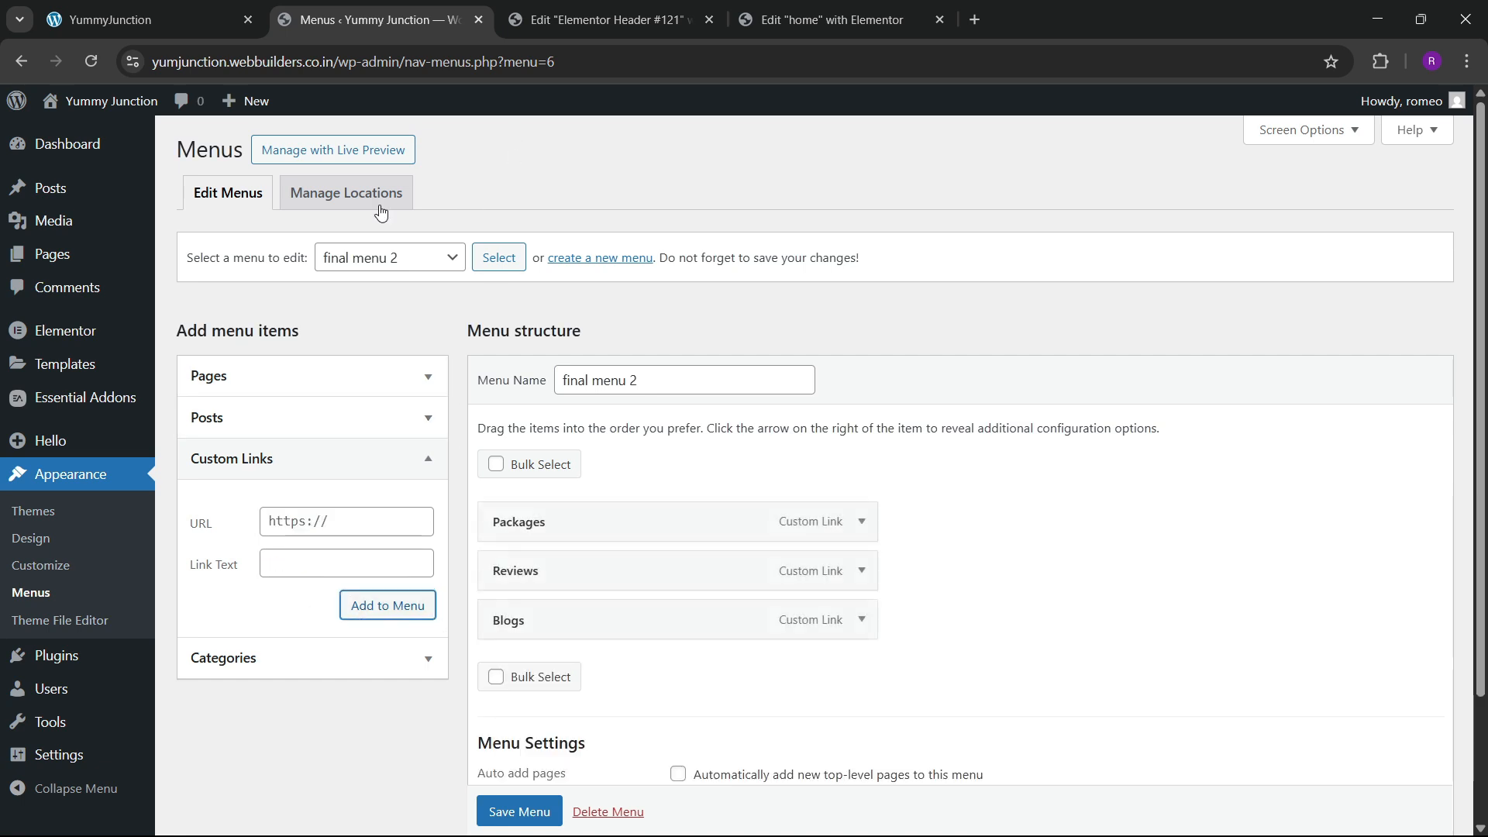
Check the reference navigation, add a custom link labelled "Team" with the URL #team, and save final menu 2
{"action": "left_click", "coordinate": [112, 19]}
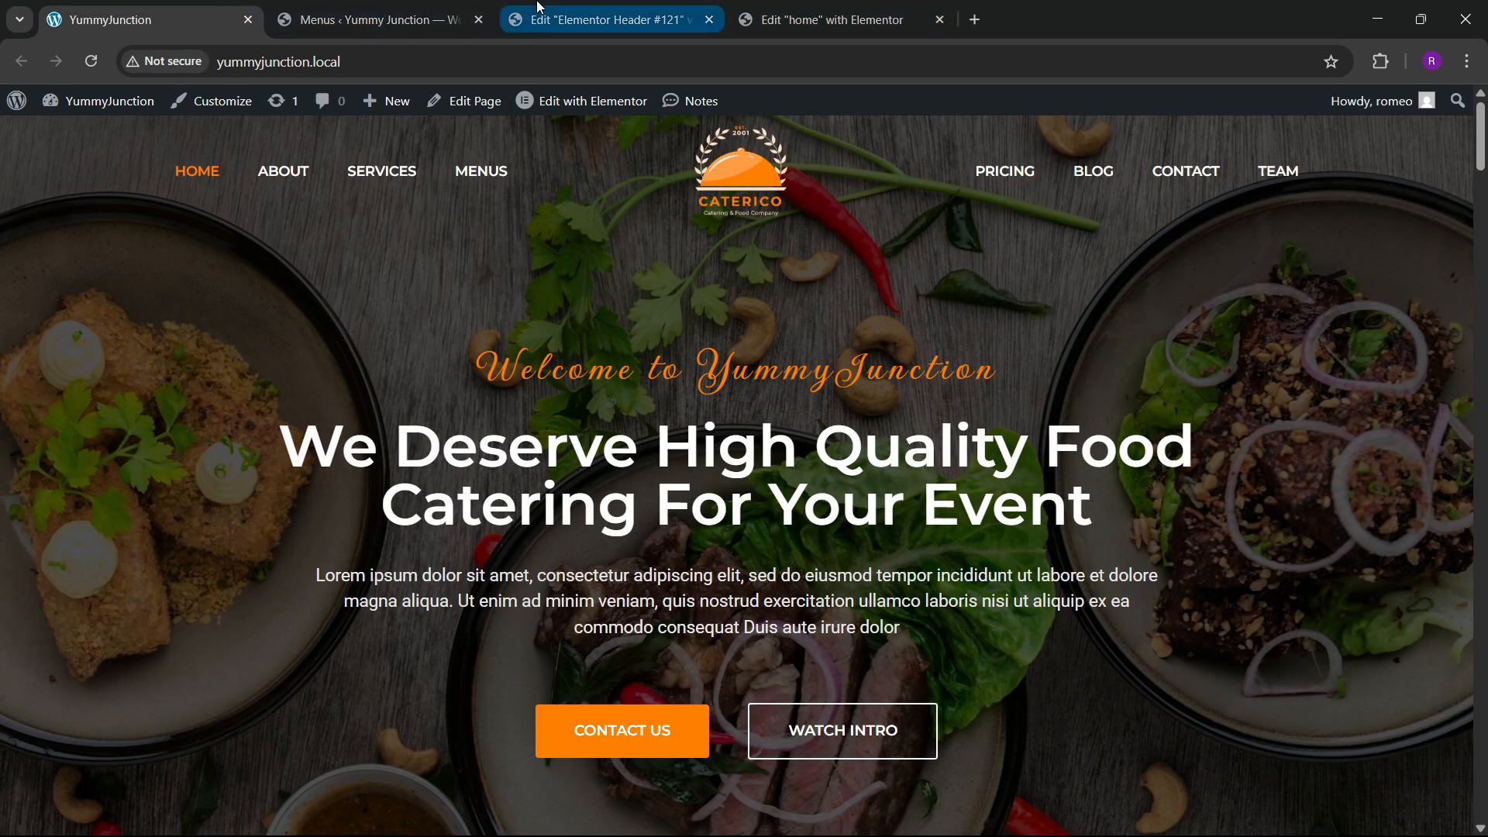
{"action": "left_click", "coordinate": [372, 20]}
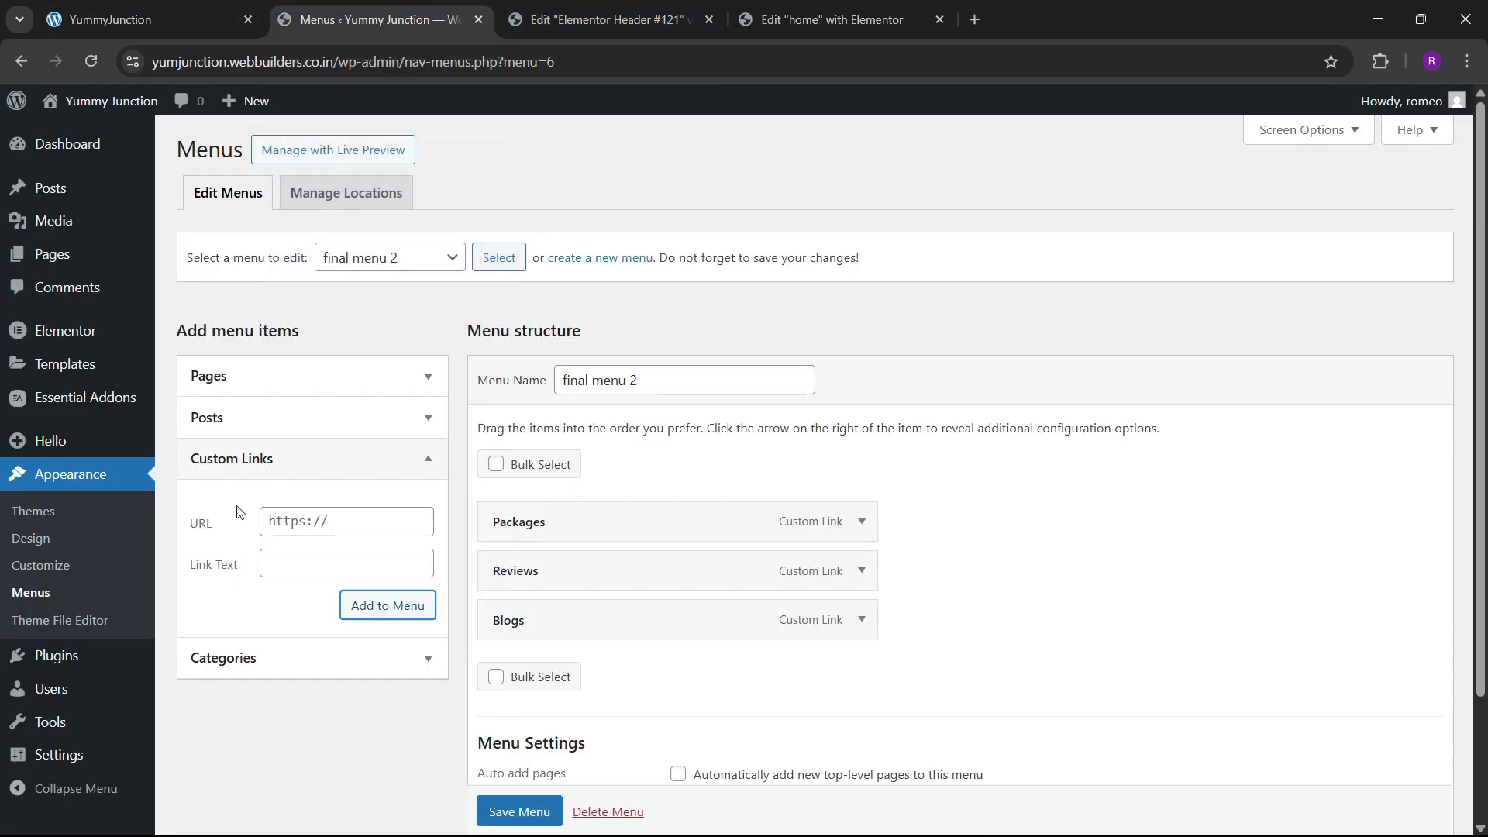
{"action": "left_click", "coordinate": [293, 521]}
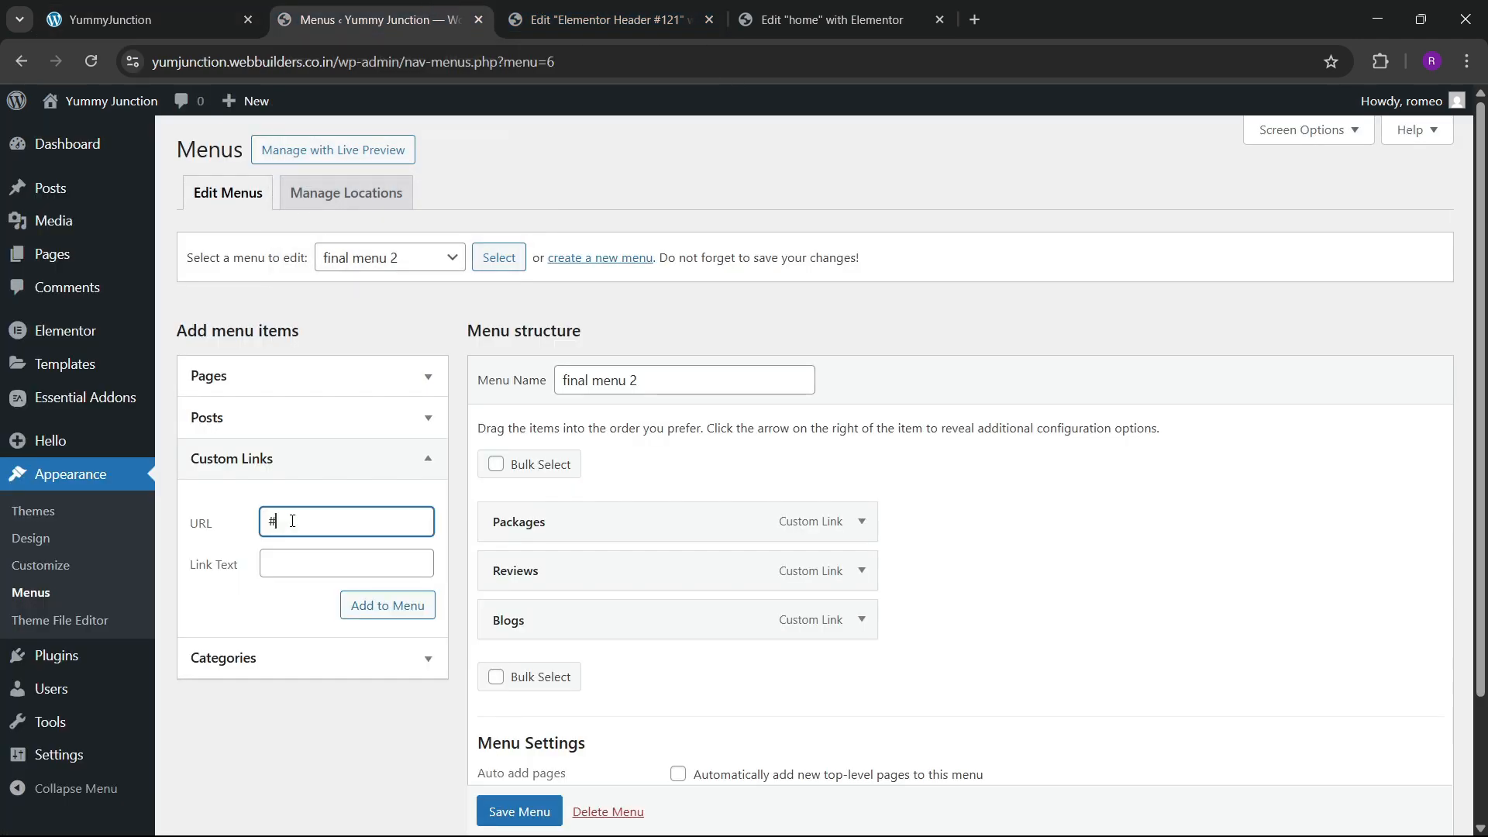
{"action": "type", "text": "#team"}
{"action": "key", "text": "Tab"}
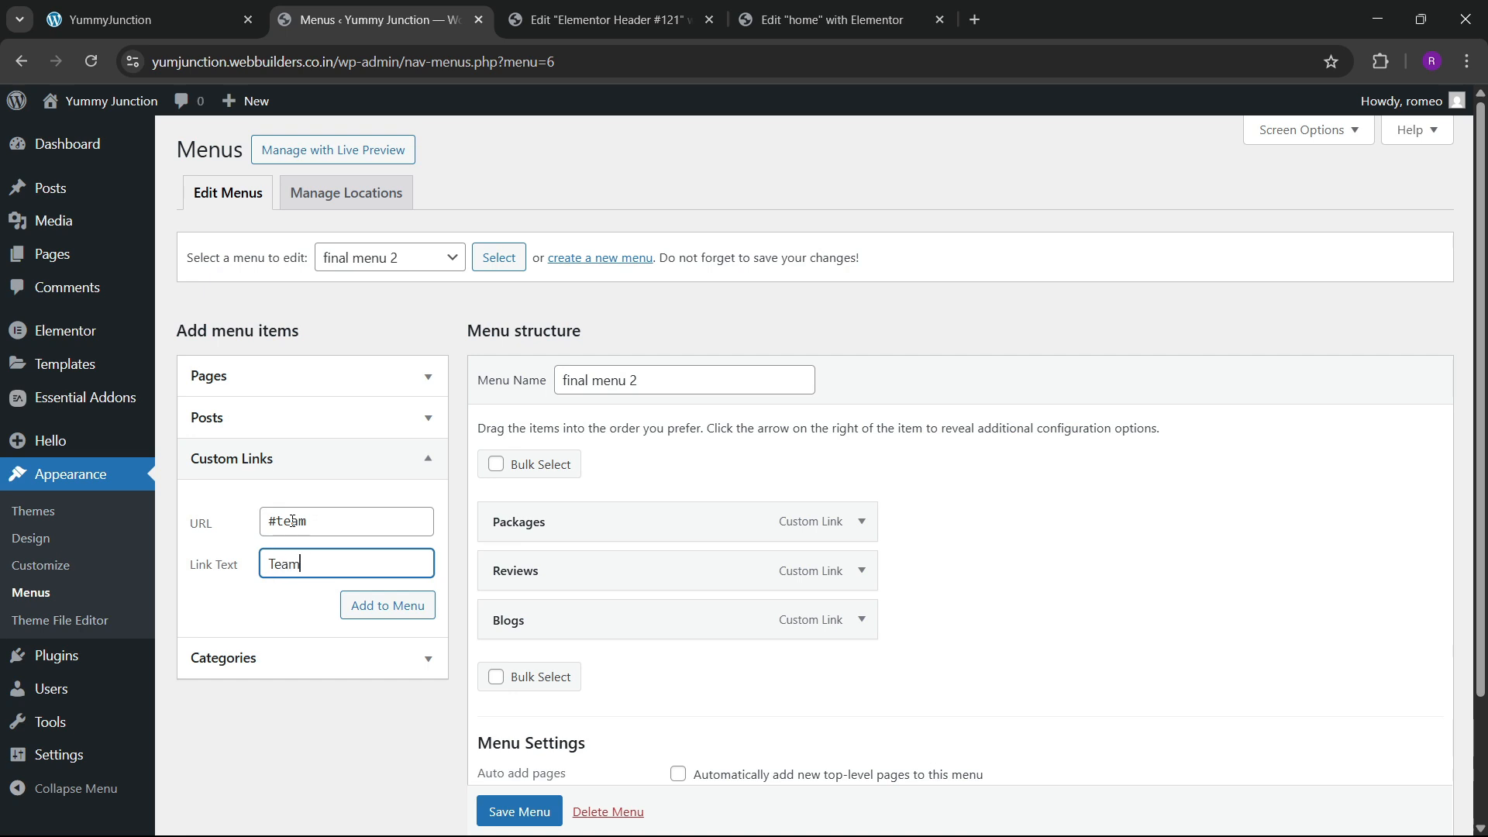
{"action": "left_click", "coordinate": [383, 615]}
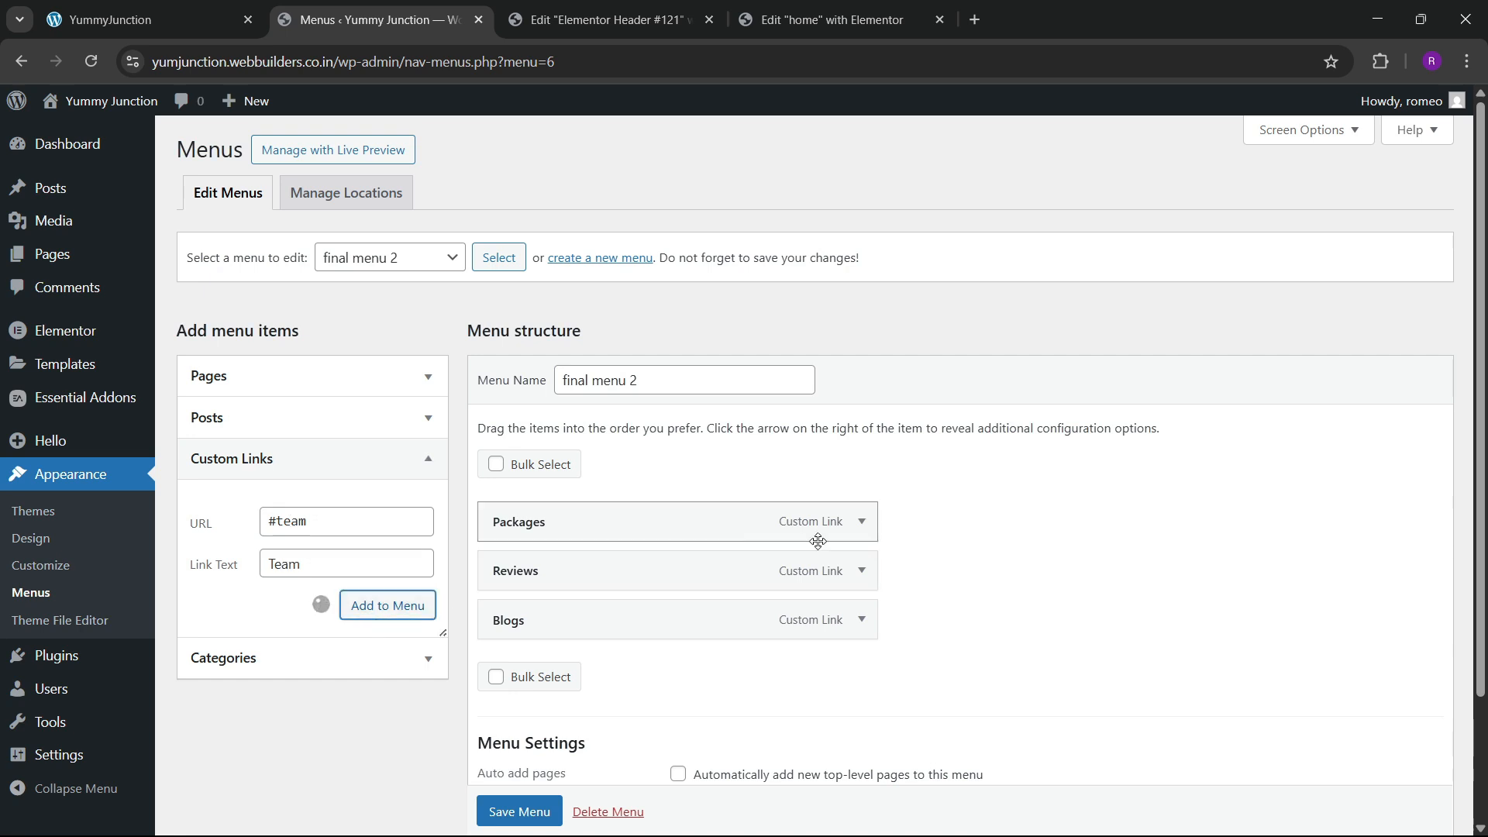
{"action": "scroll", "coordinate": [659, 527], "scroll_direction": "down", "scroll_amount": 3}
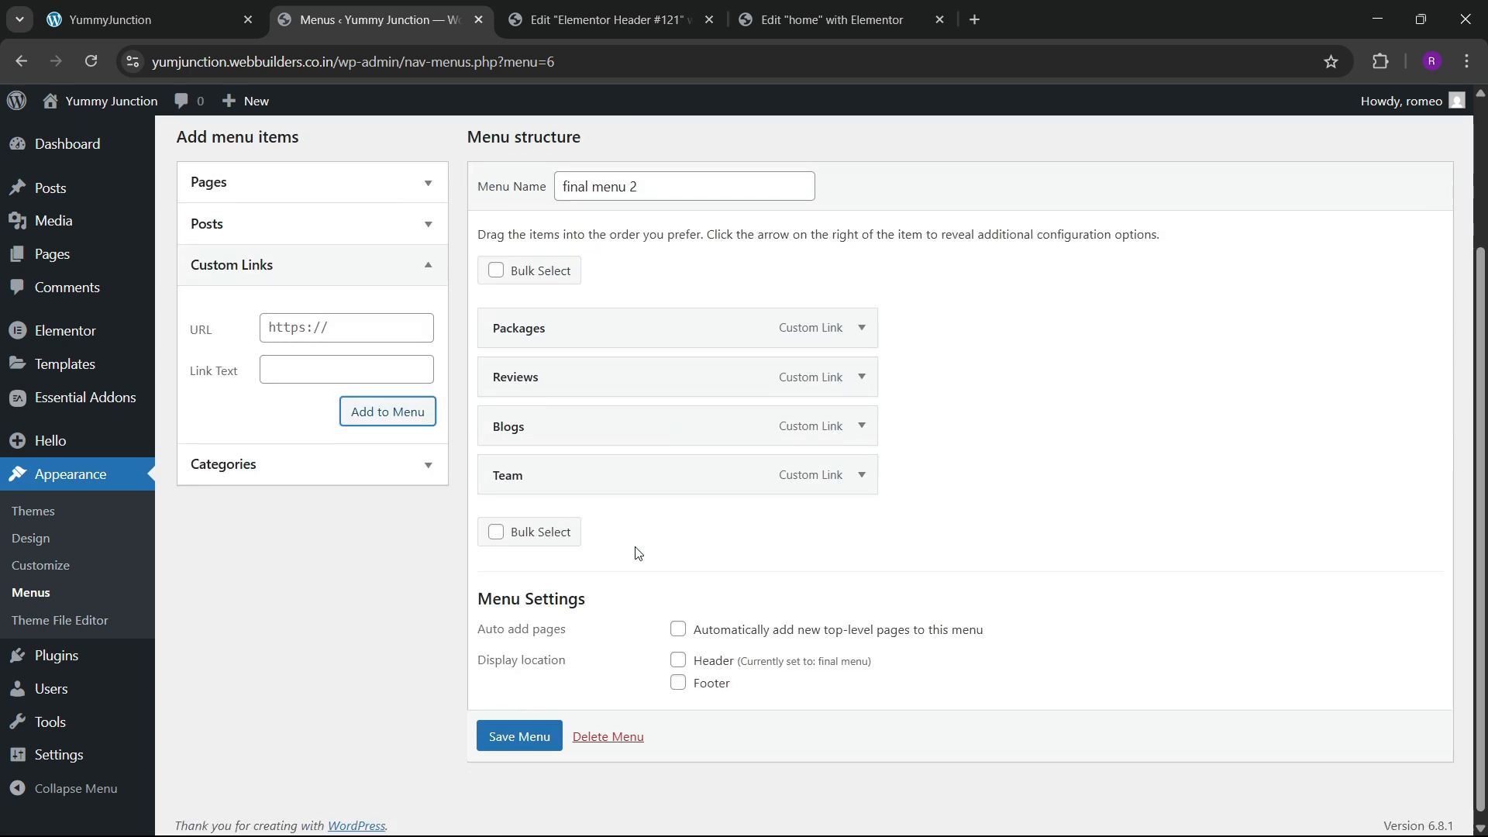
{"action": "left_click", "coordinate": [540, 728]}
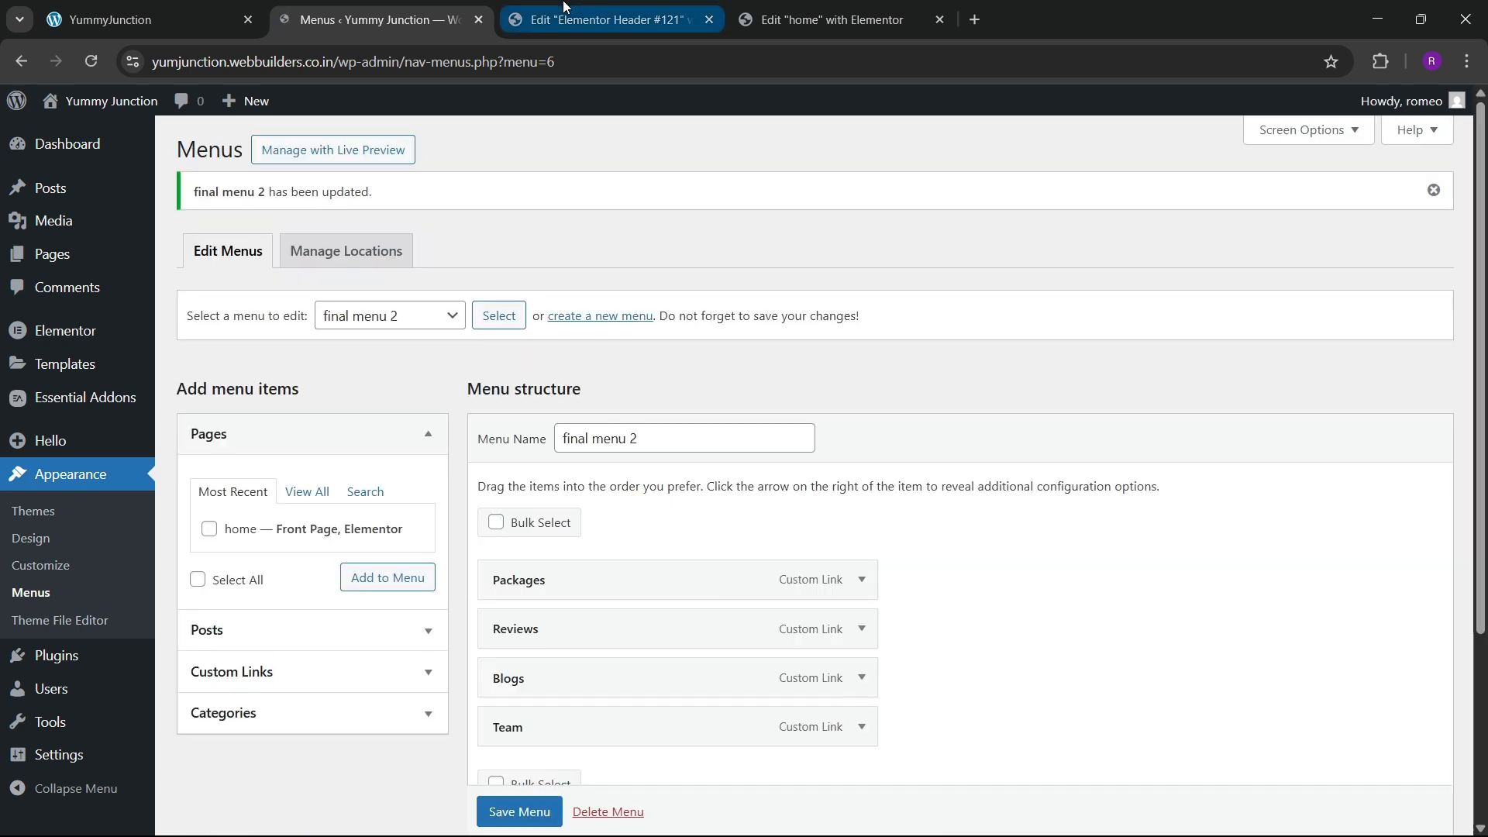
Reload the Elementor header template's editor and add a flexbox container with row direction to the empty template
{"action": "left_click", "coordinate": [565, 17]}
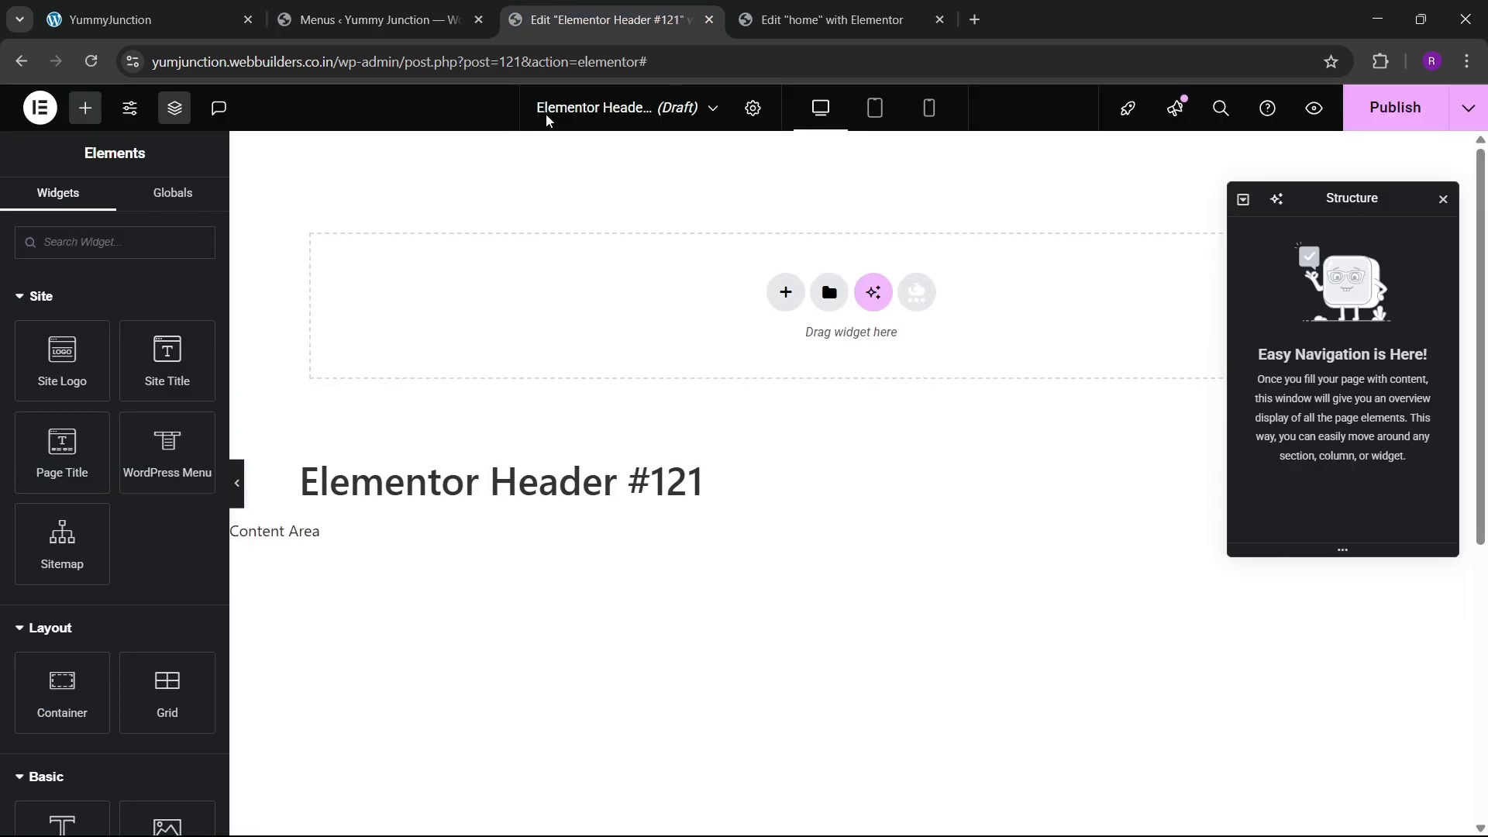
{"action": "left_click", "coordinate": [91, 61]}
{"action": "left_click", "coordinate": [787, 310]}
{"action": "left_click", "coordinate": [789, 342]}
{"action": "left_click", "coordinate": [686, 345]}
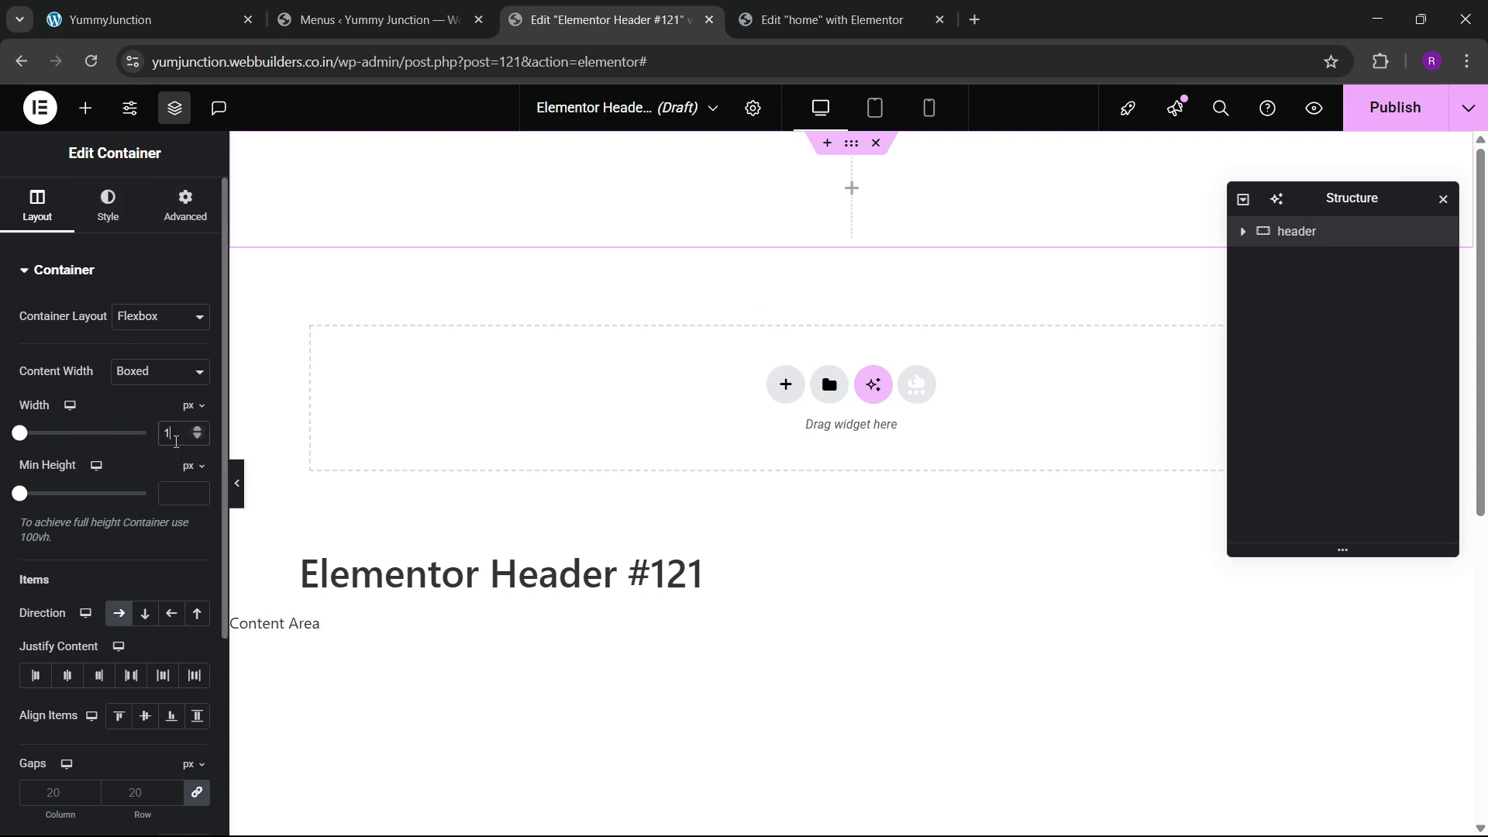
Set the header container's unlinked padding to 20 px on top and bottom and 0 on the sides
{"action": "left_click", "coordinate": [185, 215]}
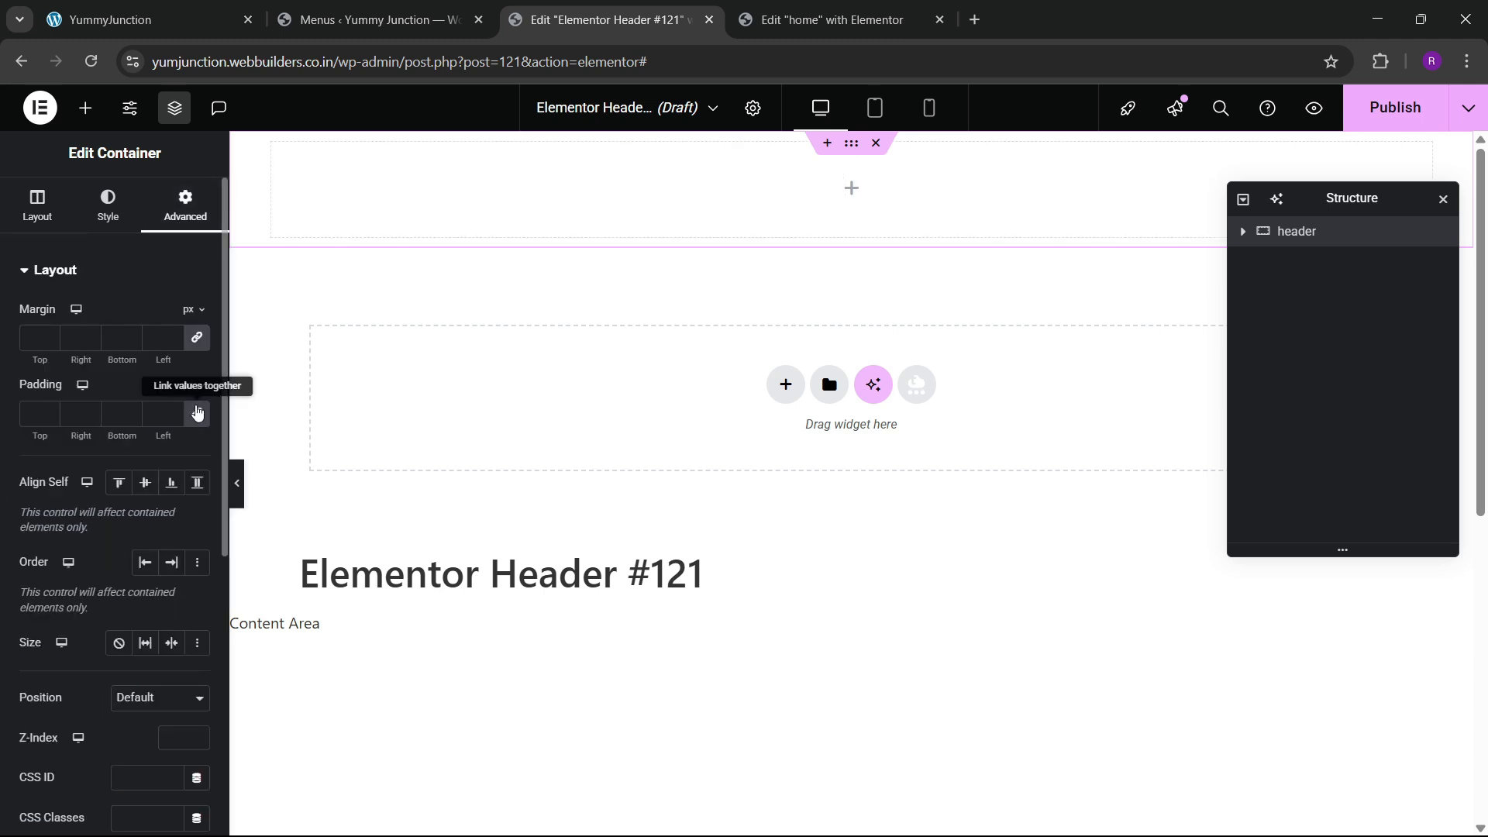
{"action": "left_click", "coordinate": [196, 413]}
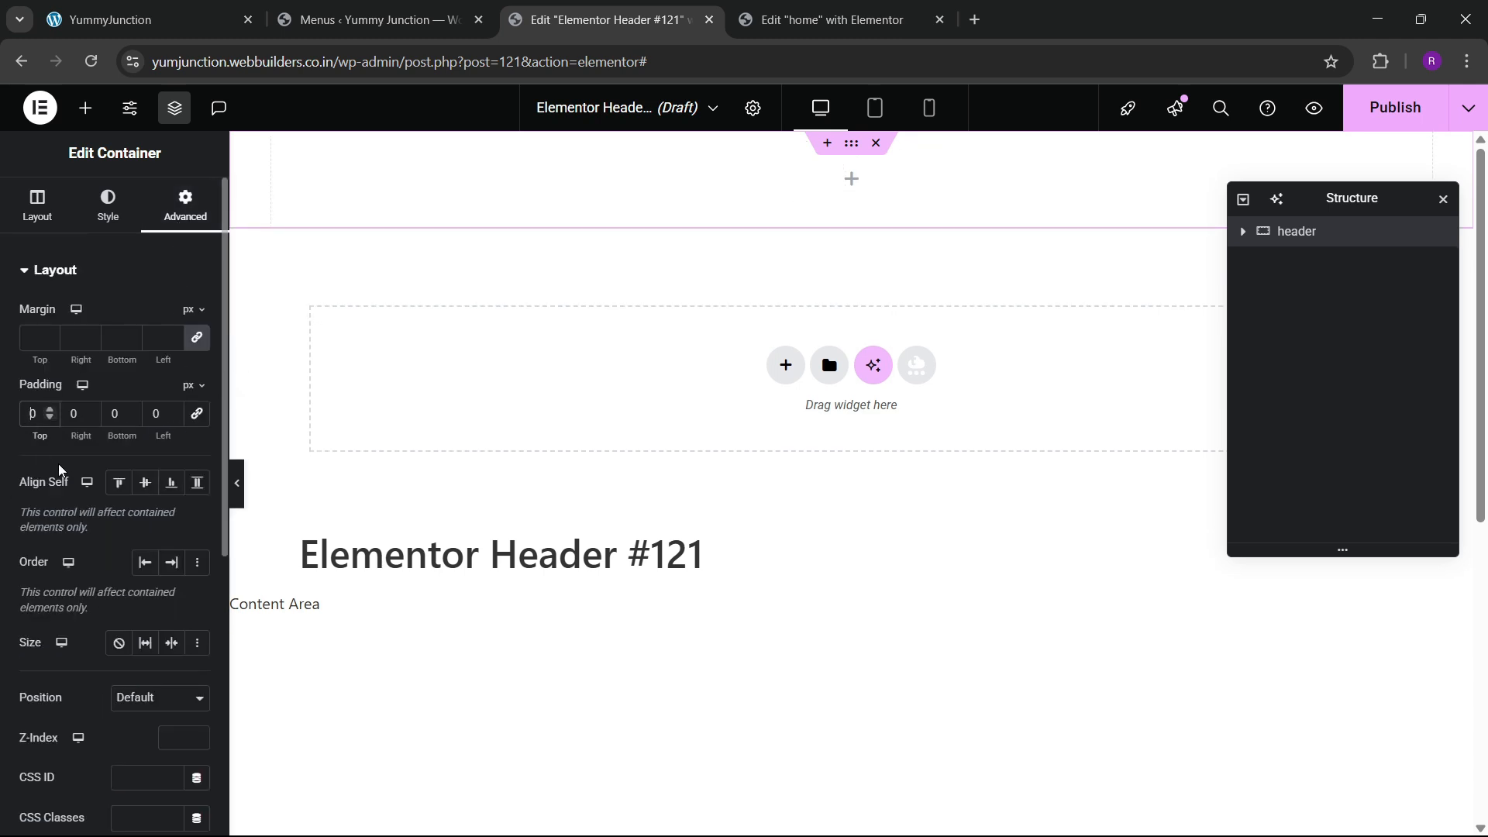
{"action": "type", "text": "2"}
{"action": "left_click", "coordinate": [109, 414]}
{"action": "type", "text": "2"}
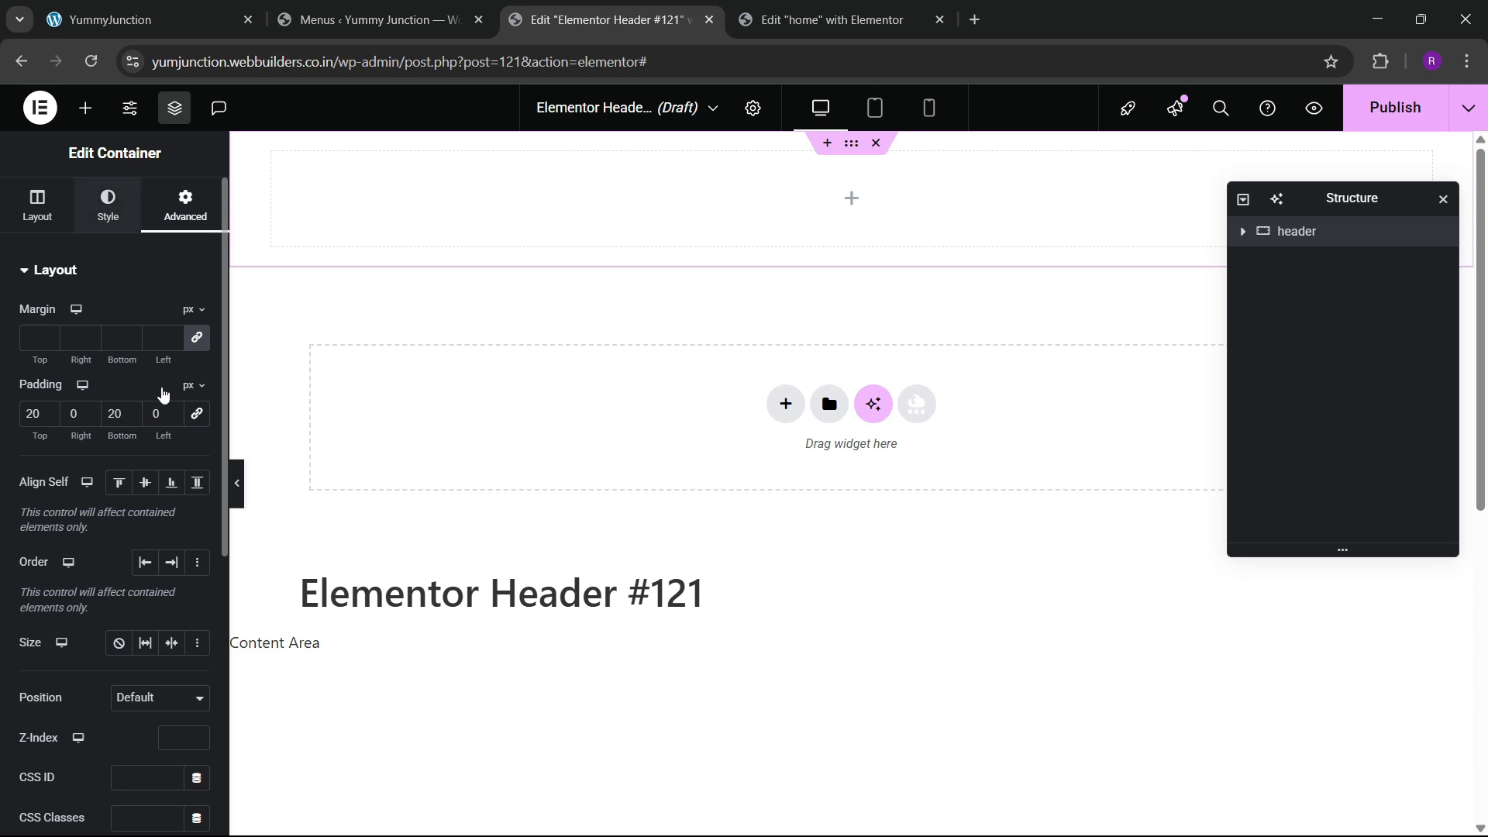
Give the header container a classic background in the global color black
{"action": "left_click", "coordinate": [108, 206]}
{"action": "left_click", "coordinate": [127, 358]}
{"action": "left_click", "coordinate": [170, 398]}
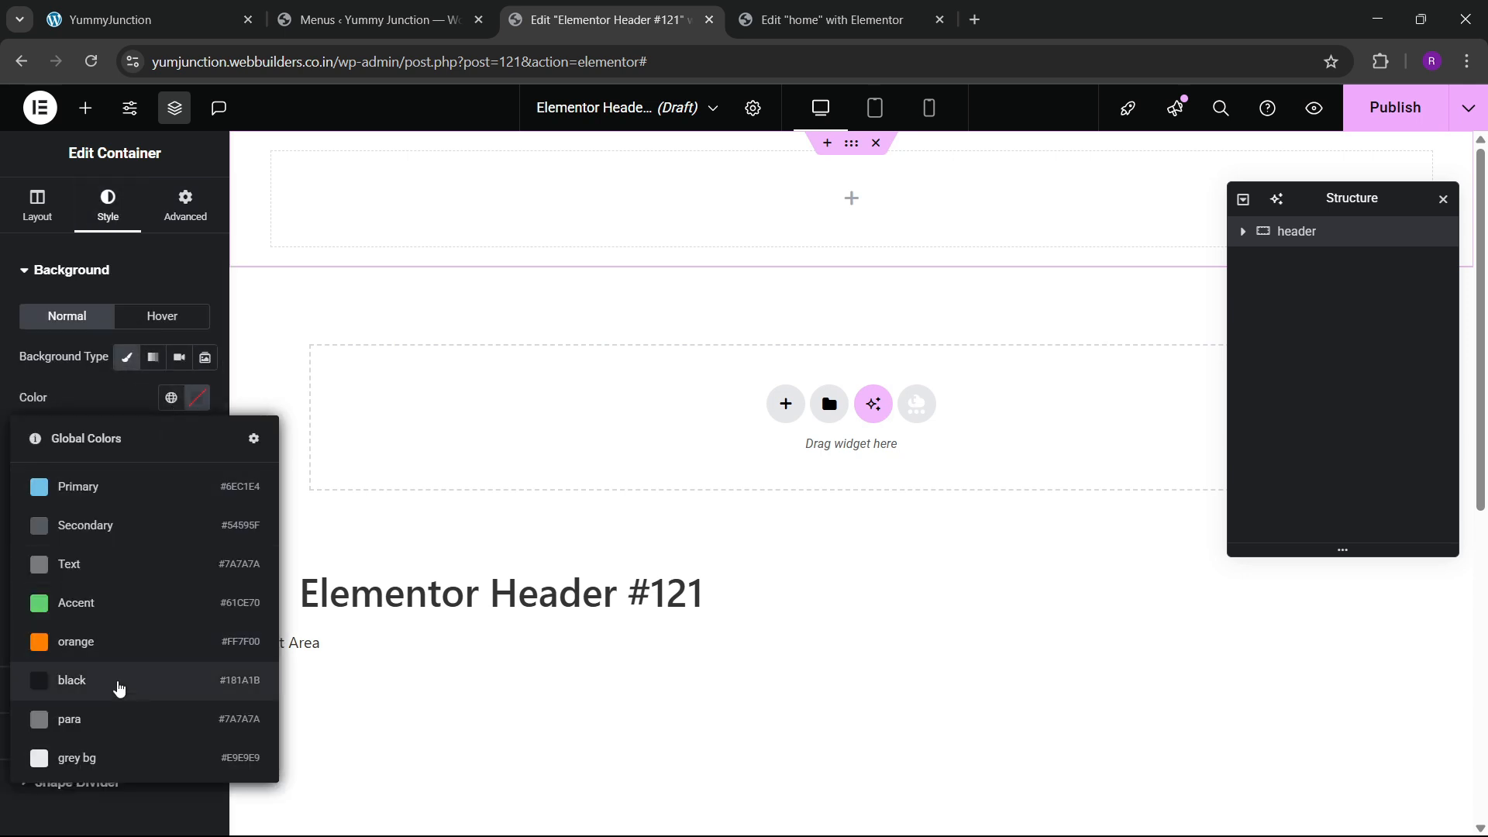
{"action": "left_click", "coordinate": [119, 680]}
Add a WordPress Menu widget to the header container and keep it selected for editing
{"action": "left_click", "coordinate": [85, 108]}
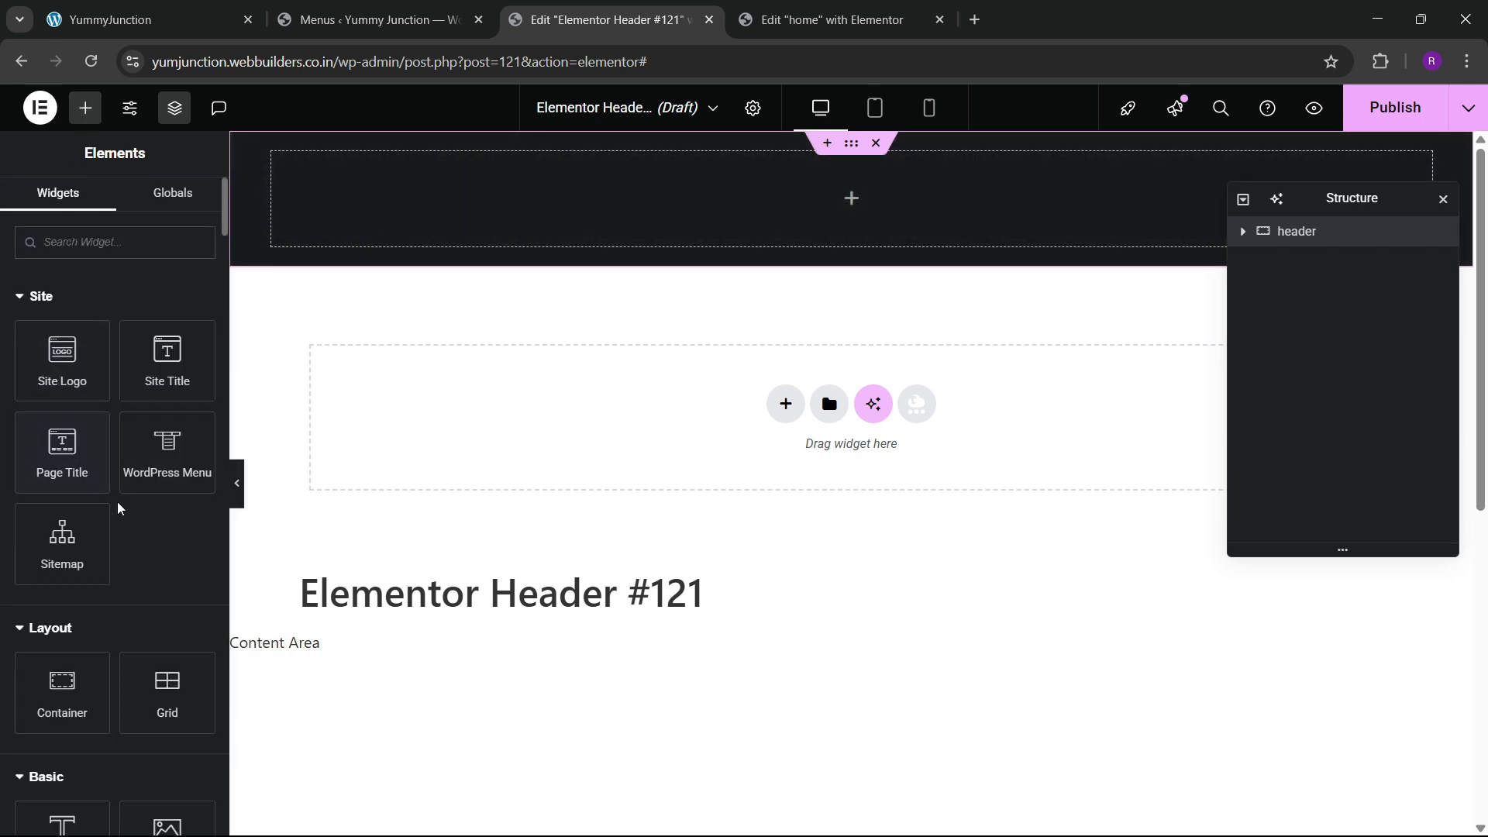
{"action": "scroll", "coordinate": [118, 508], "scroll_direction": "down", "scroll_amount": 3}
{"action": "scroll", "coordinate": [118, 518], "scroll_direction": "up", "scroll_amount": 3}
{"action": "left_click_drag", "start_coordinate": [144, 434], "coordinate": [371, 262]}
{"action": "left_click", "coordinate": [183, 206]}
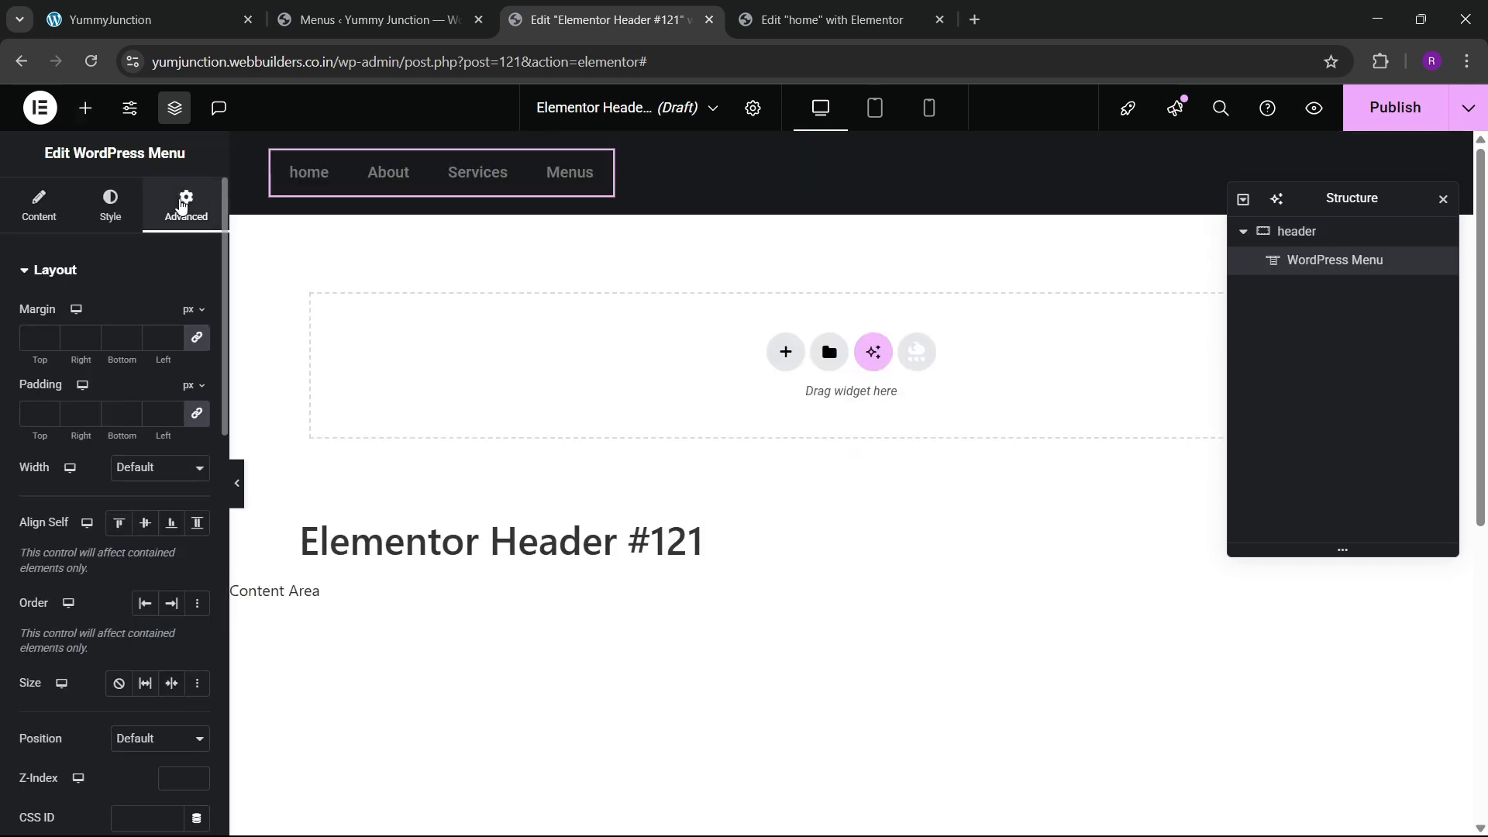
{"action": "left_click", "coordinate": [1306, 232]}
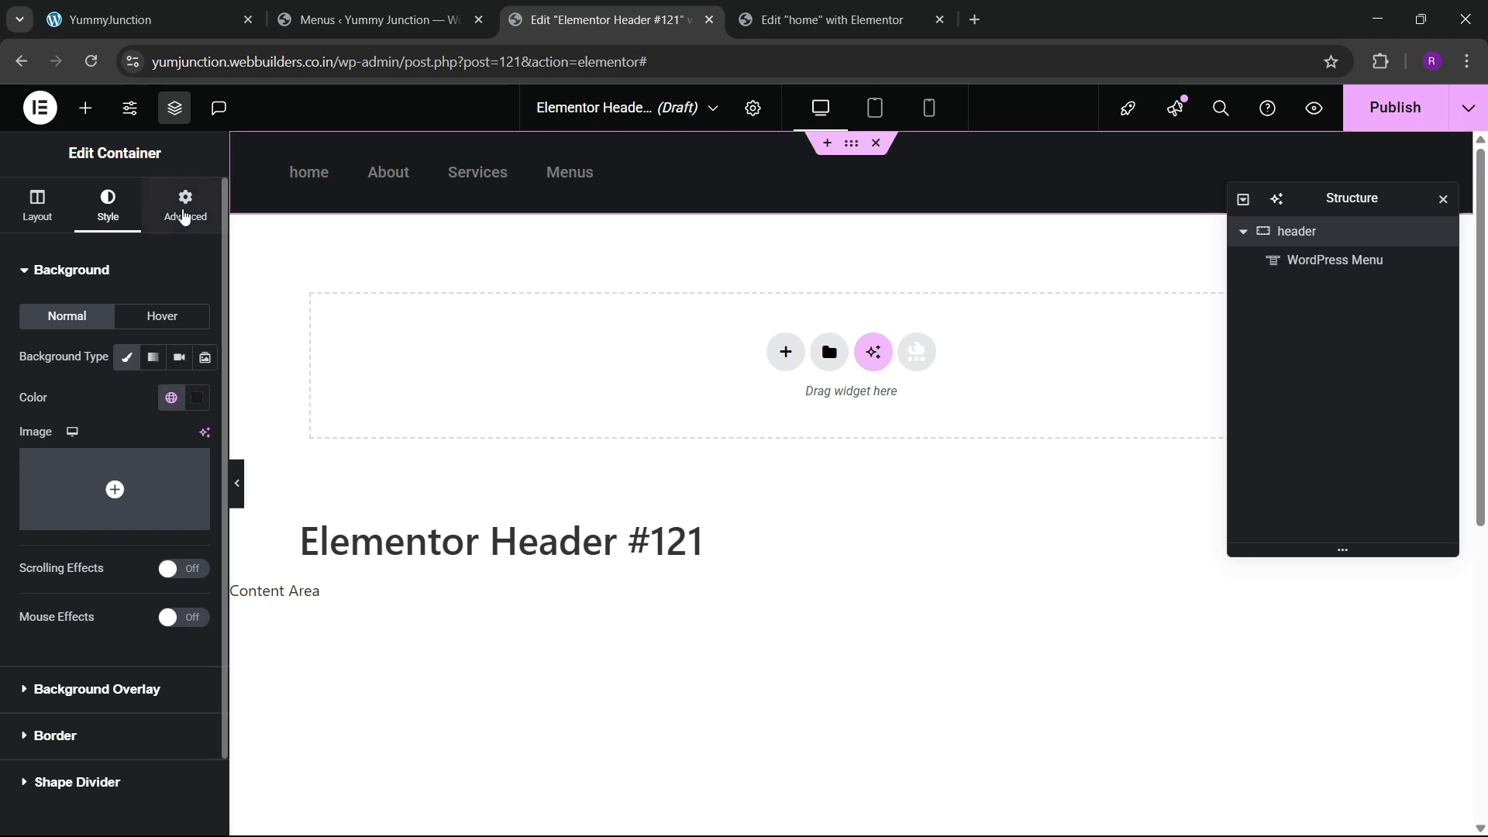
{"action": "left_click", "coordinate": [187, 201]}
{"action": "left_click", "coordinate": [1329, 264]}
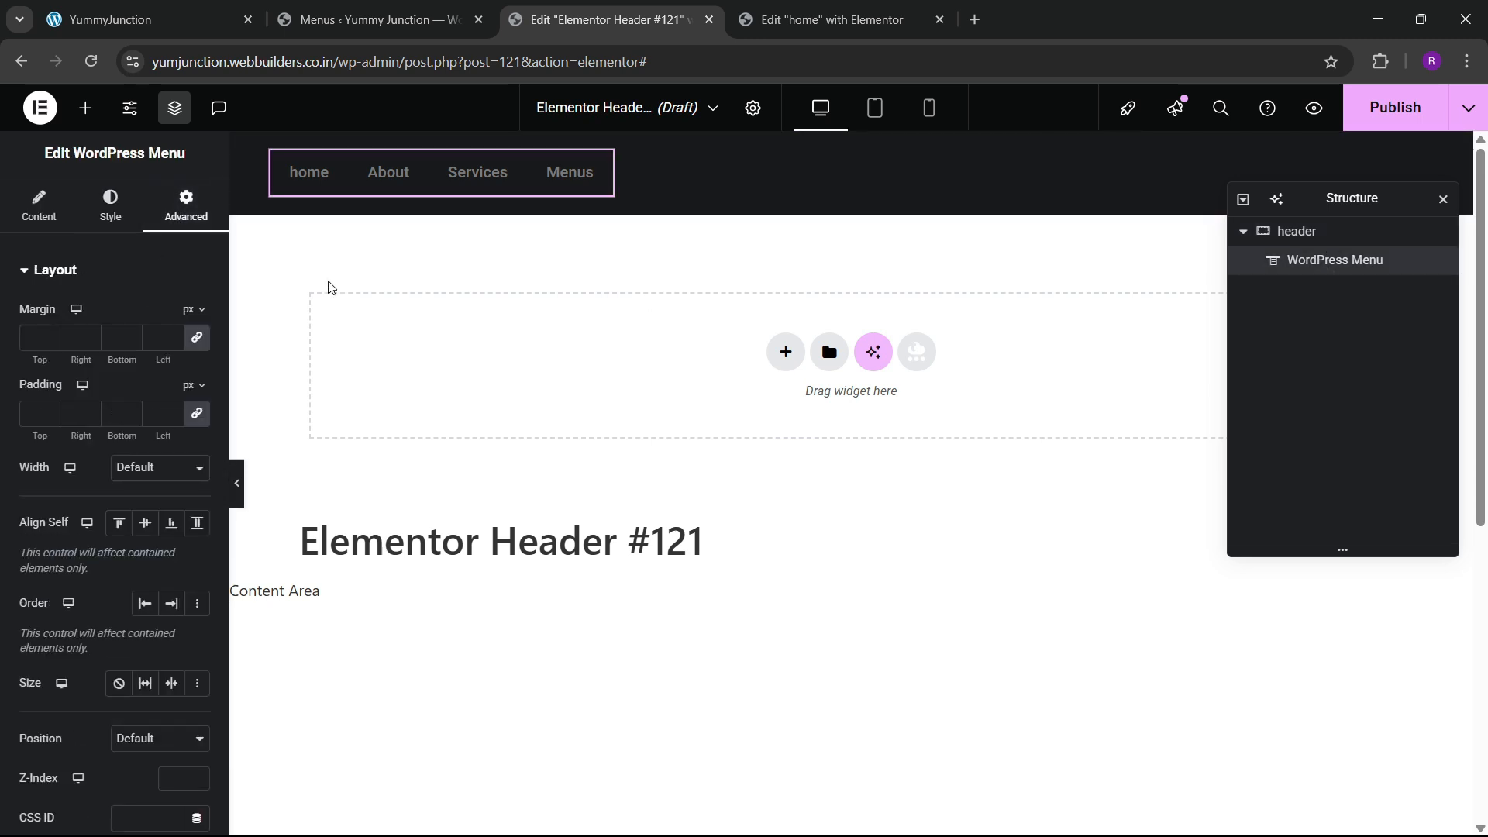
Keep the WordPress menu's layout Horizontal and set its pointer to Text with the animation None
{"action": "left_click", "coordinate": [61, 219]}
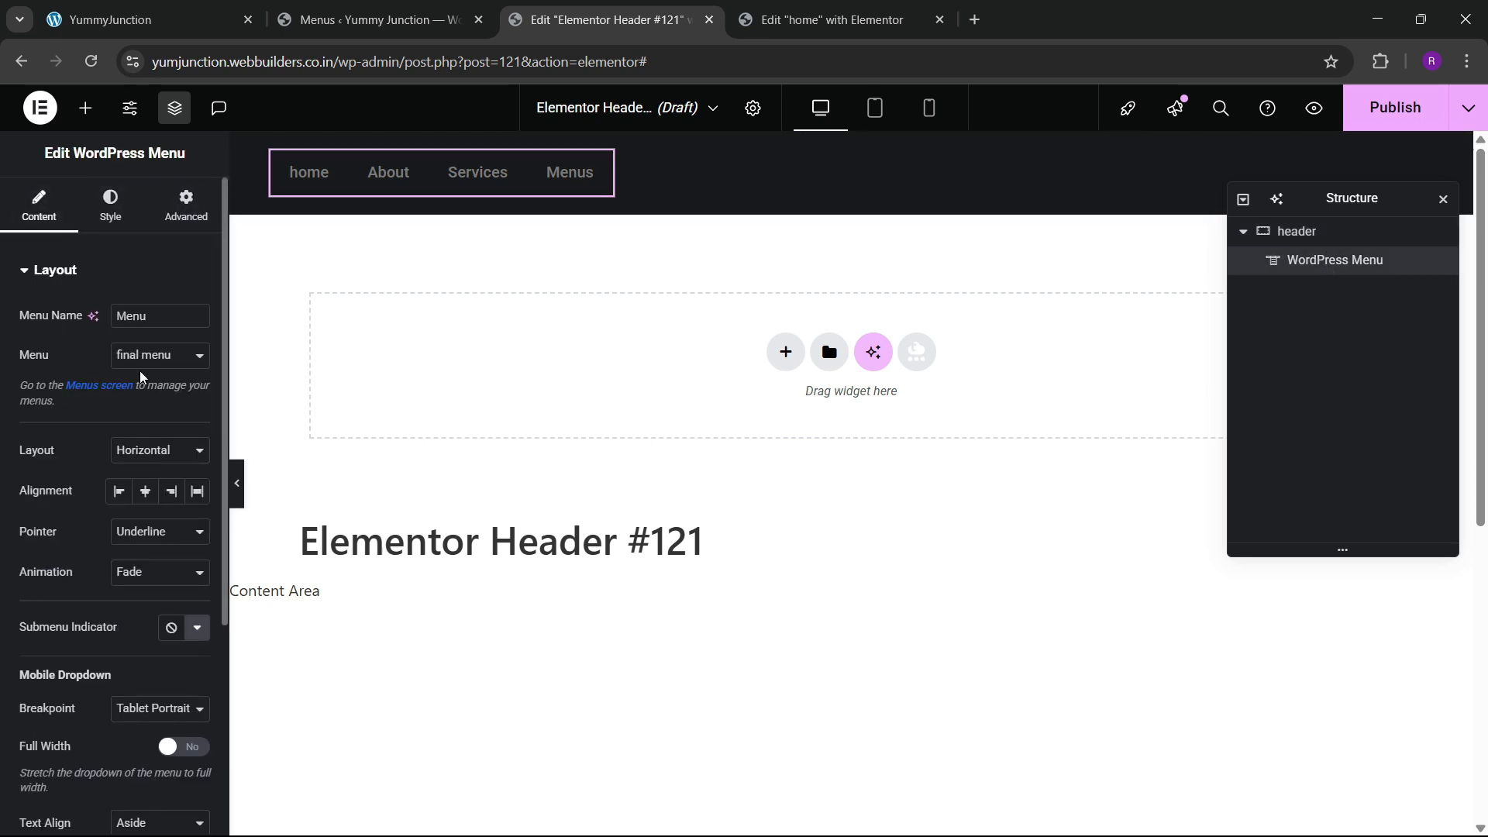
{"action": "left_click", "coordinate": [144, 451]}
{"action": "left_click", "coordinate": [135, 475]}
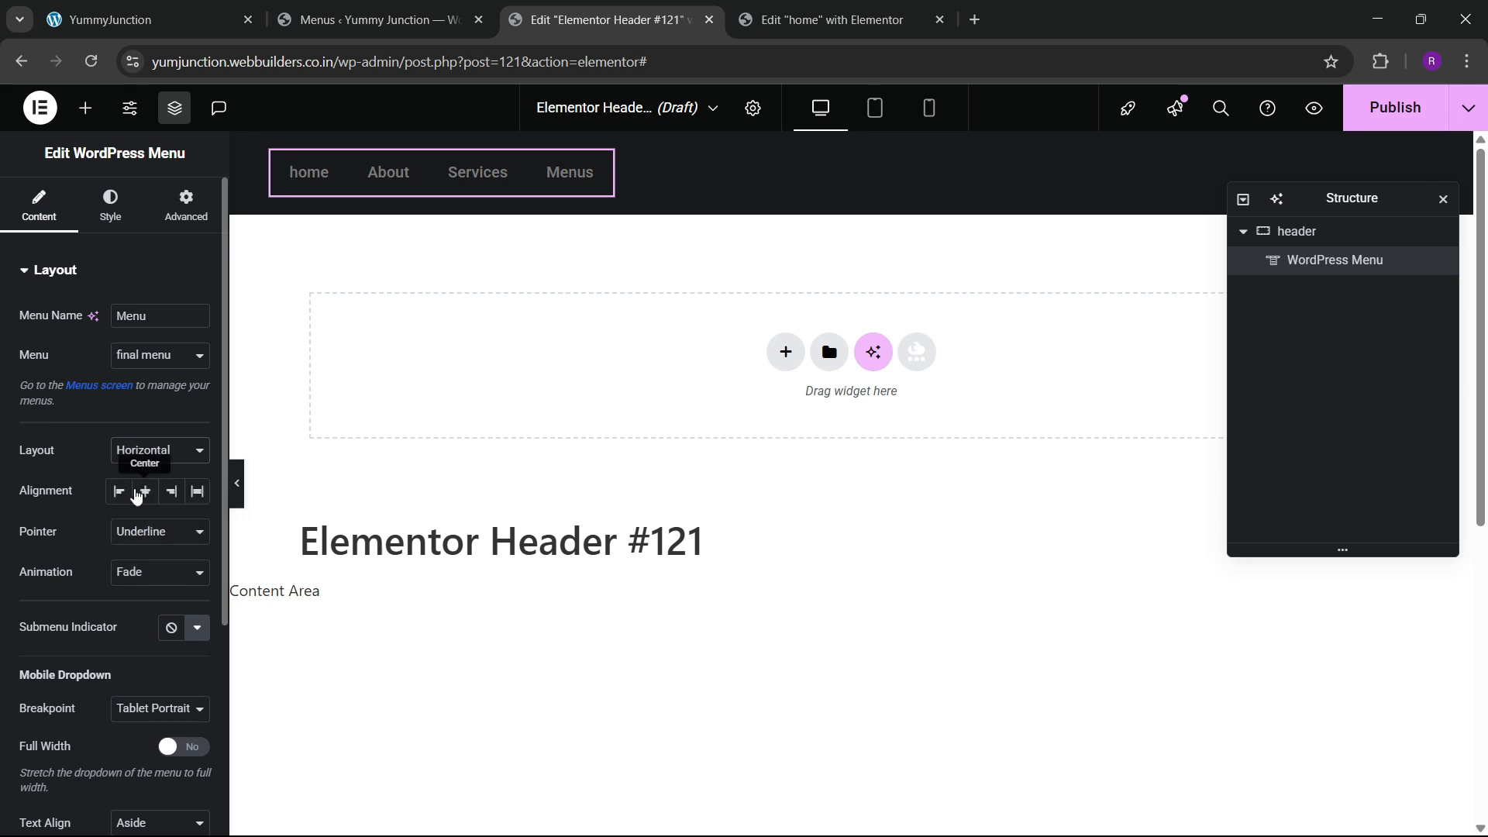
{"action": "left_click", "coordinate": [138, 534]}
{"action": "left_click", "coordinate": [129, 696]}
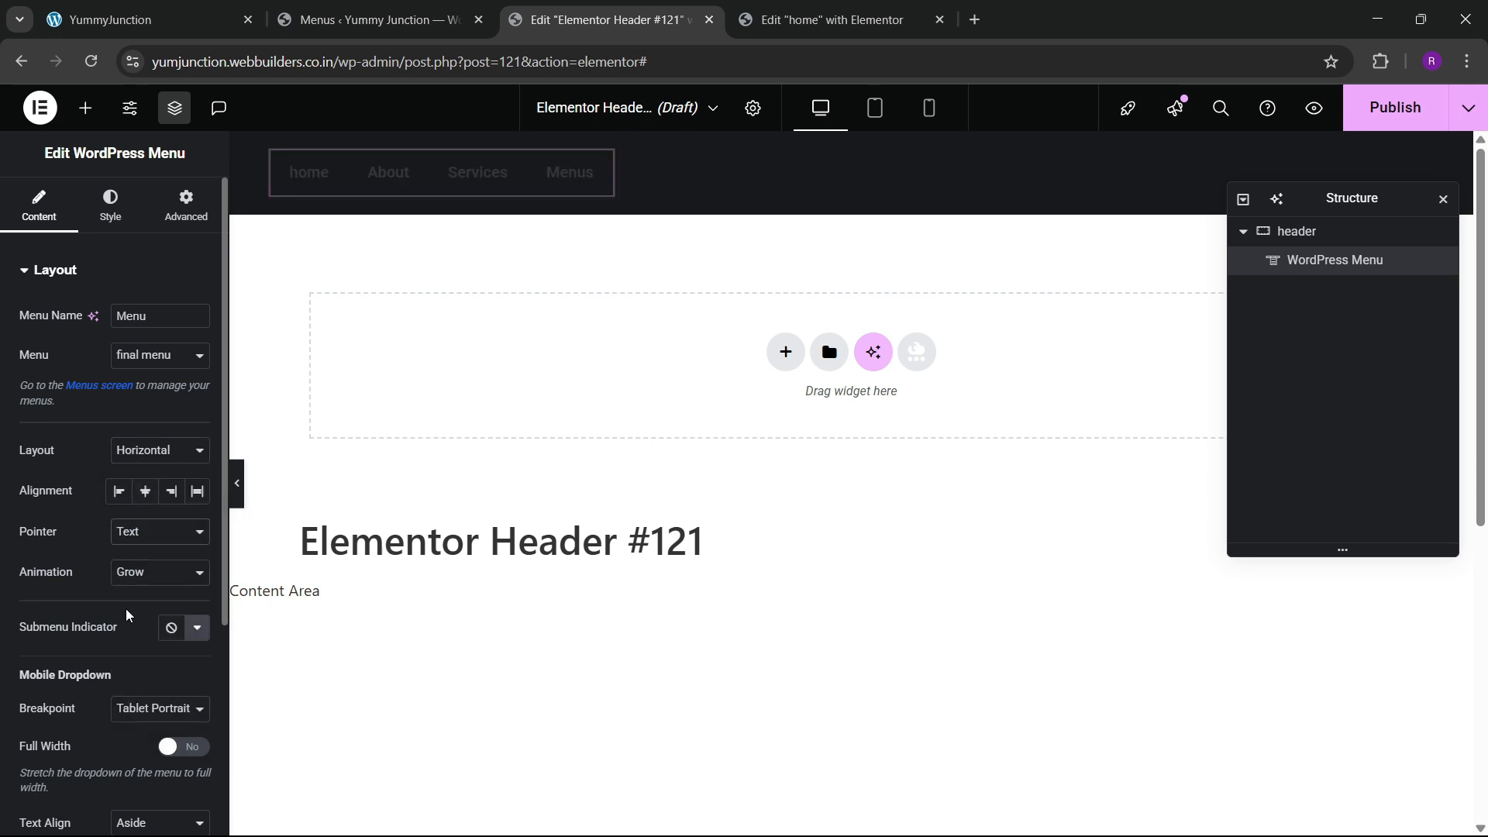
{"action": "left_click", "coordinate": [134, 577]}
{"action": "left_click", "coordinate": [140, 736]}
Turn on Full Width for the menu's mobile dropdown and set its text alignment to Center
{"action": "scroll", "coordinate": [129, 600], "scroll_direction": "down", "scroll_amount": 3}
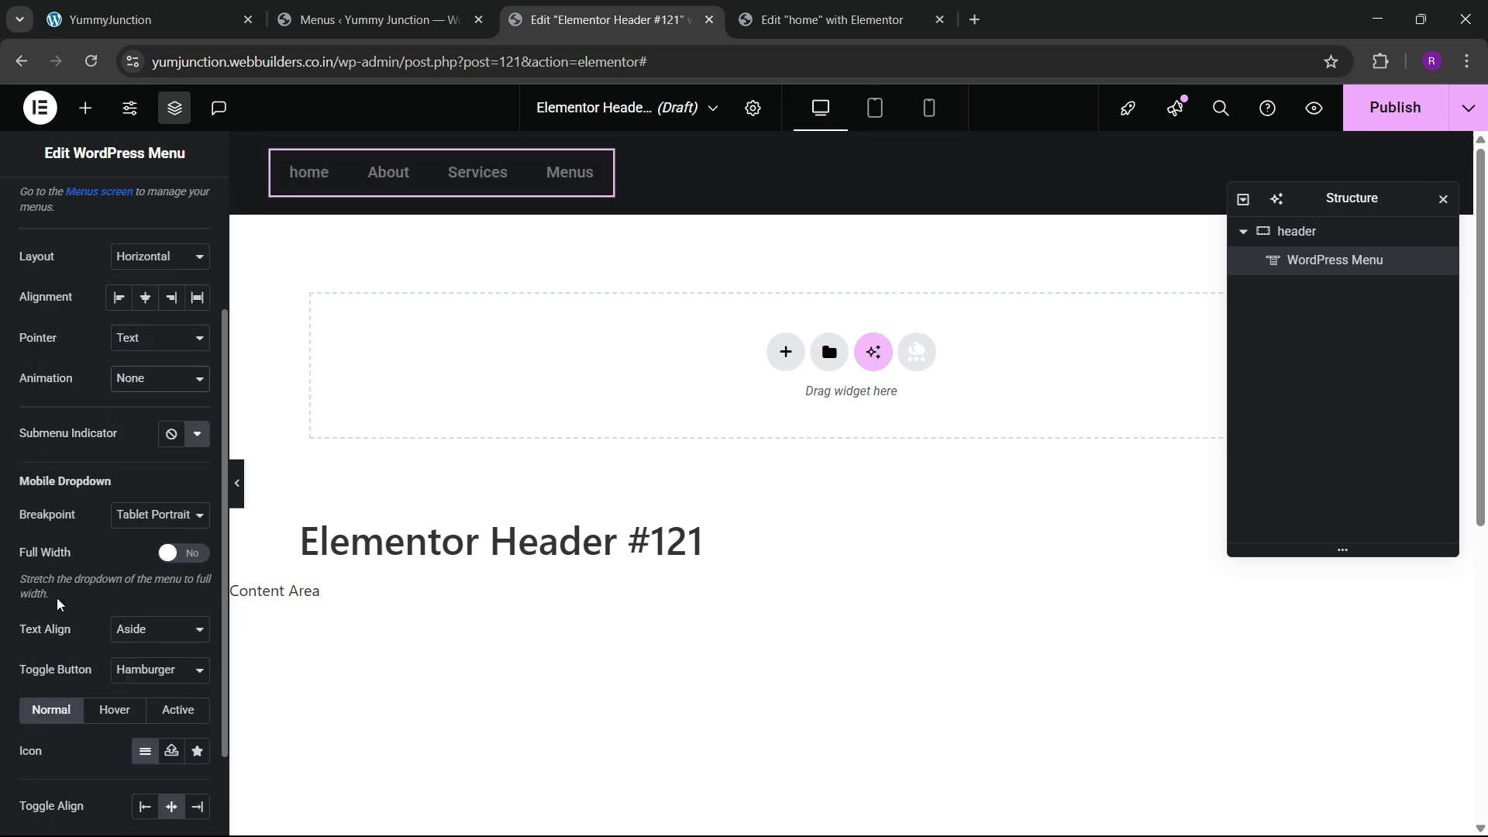
{"action": "left_click", "coordinate": [168, 554]}
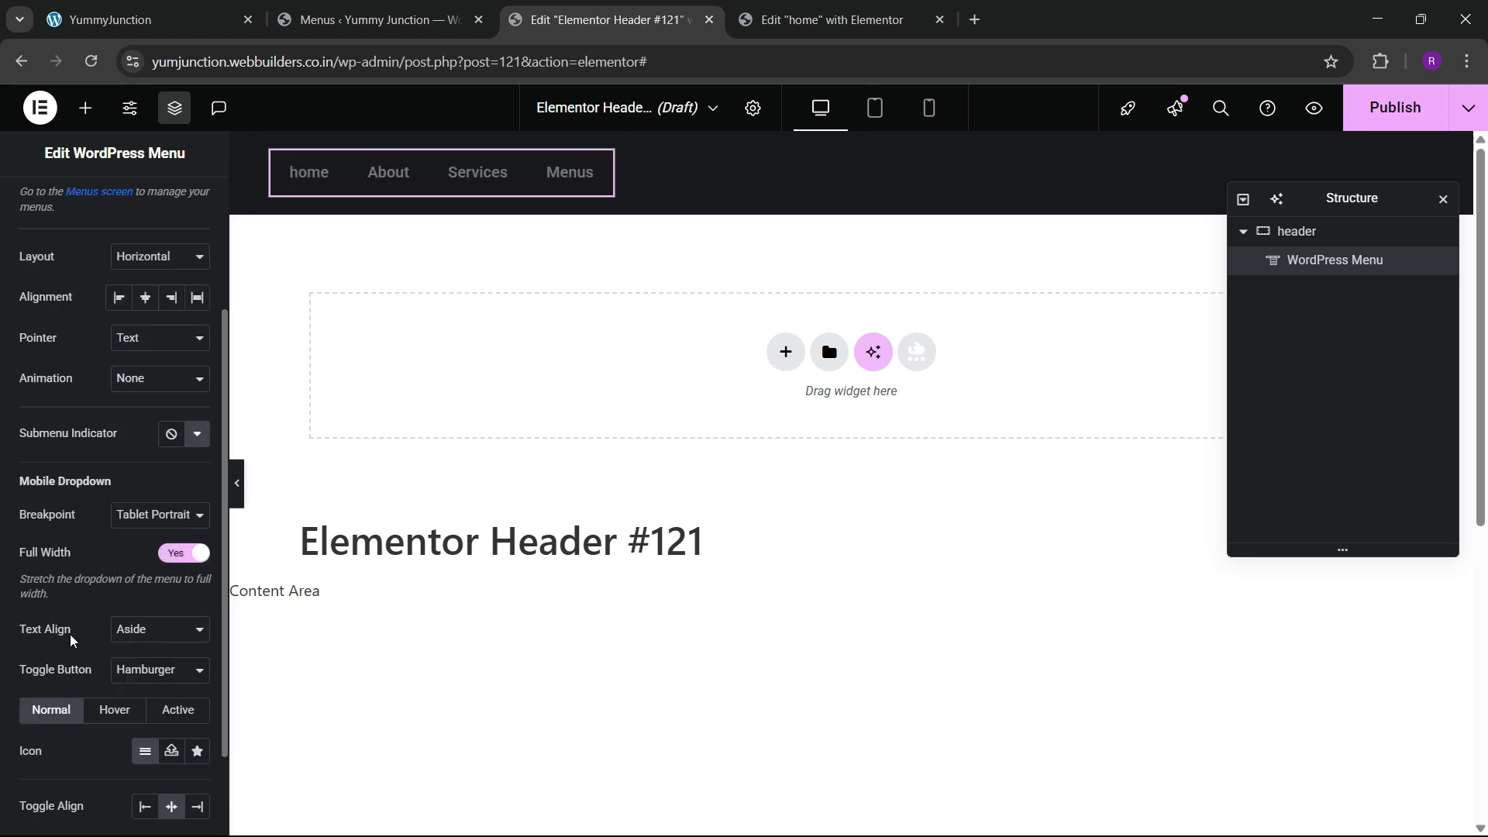
{"action": "left_click", "coordinate": [116, 637]}
{"action": "left_click", "coordinate": [136, 679]}
{"action": "scroll", "coordinate": [79, 396], "scroll_direction": "up", "scroll_amount": 1}
{"action": "scroll", "coordinate": [108, 258], "scroll_direction": "up", "scroll_amount": 1}
{"action": "scroll", "coordinate": [108, 260], "scroll_direction": "down", "scroll_amount": 1}
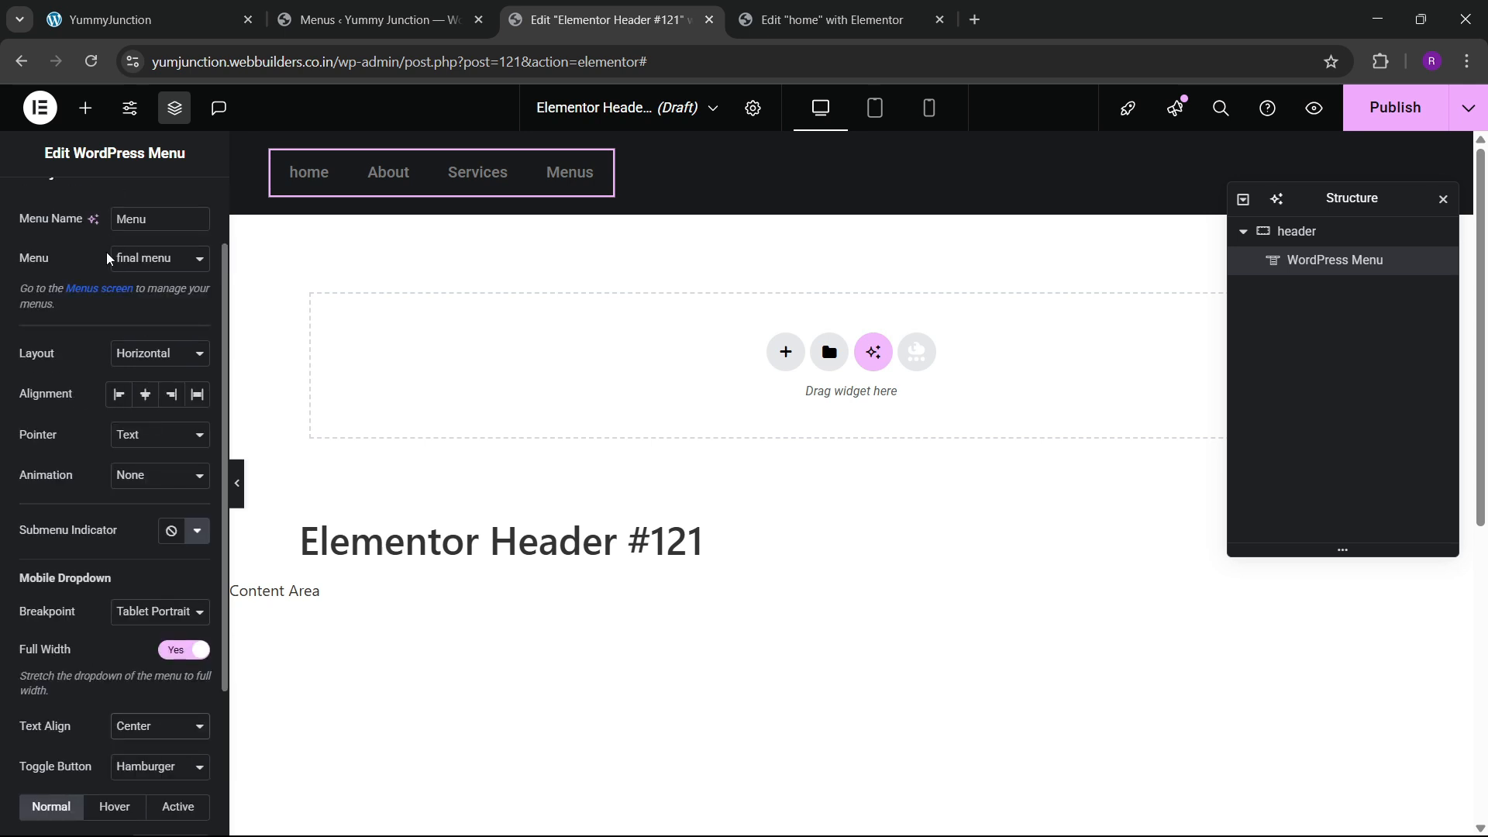
{"action": "scroll", "coordinate": [108, 260], "scroll_direction": "up", "scroll_amount": 1}
Set the main menu's typography to the Montserrat font family at a size of 14 px
{"action": "left_click", "coordinate": [109, 220]}
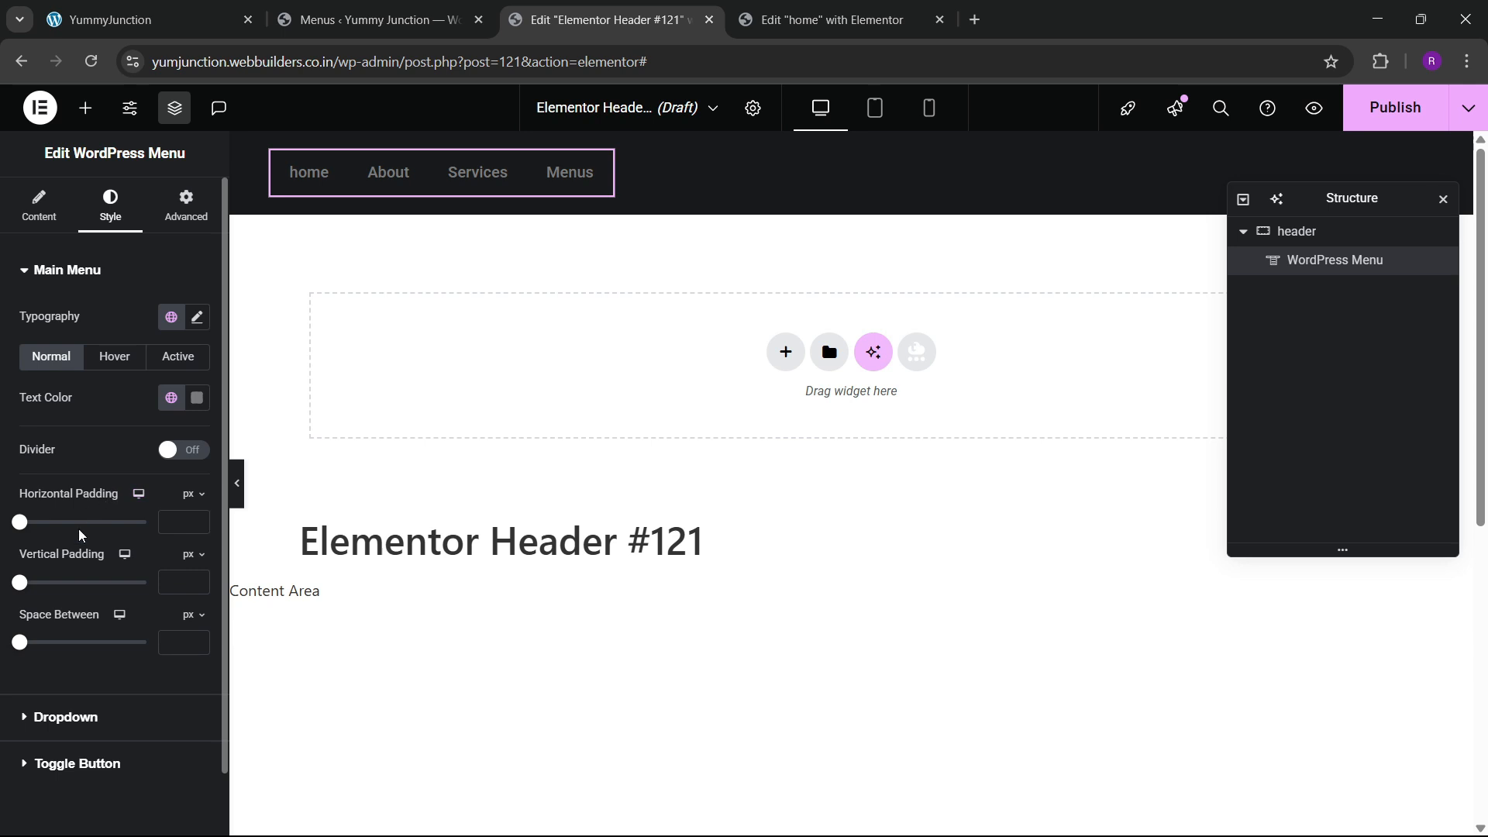
{"action": "left_click", "coordinate": [187, 324]}
{"action": "left_click", "coordinate": [153, 408]}
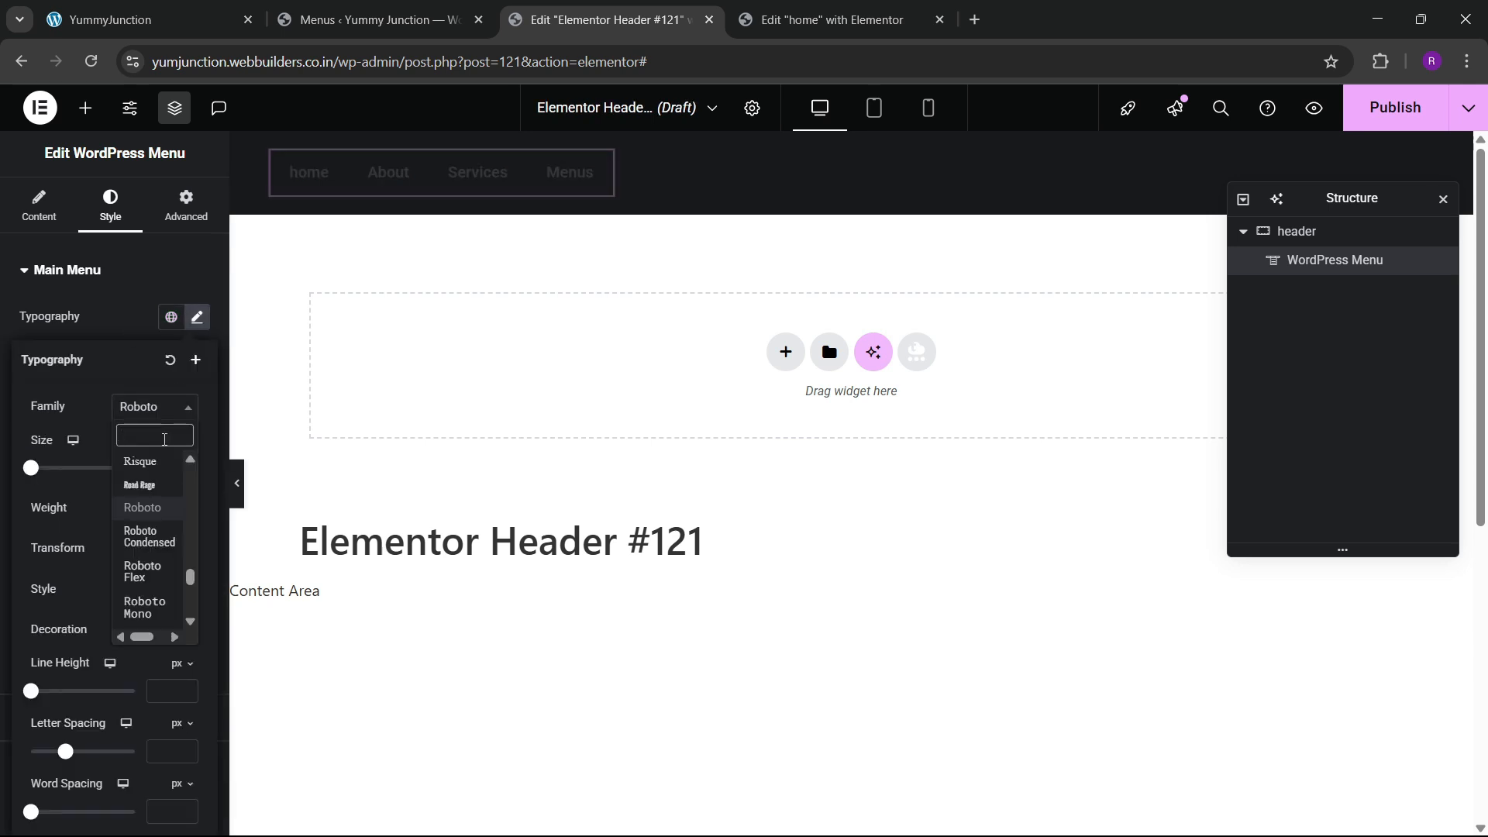
{"action": "type", "text": "mont"}
{"action": "key", "text": "Return"}
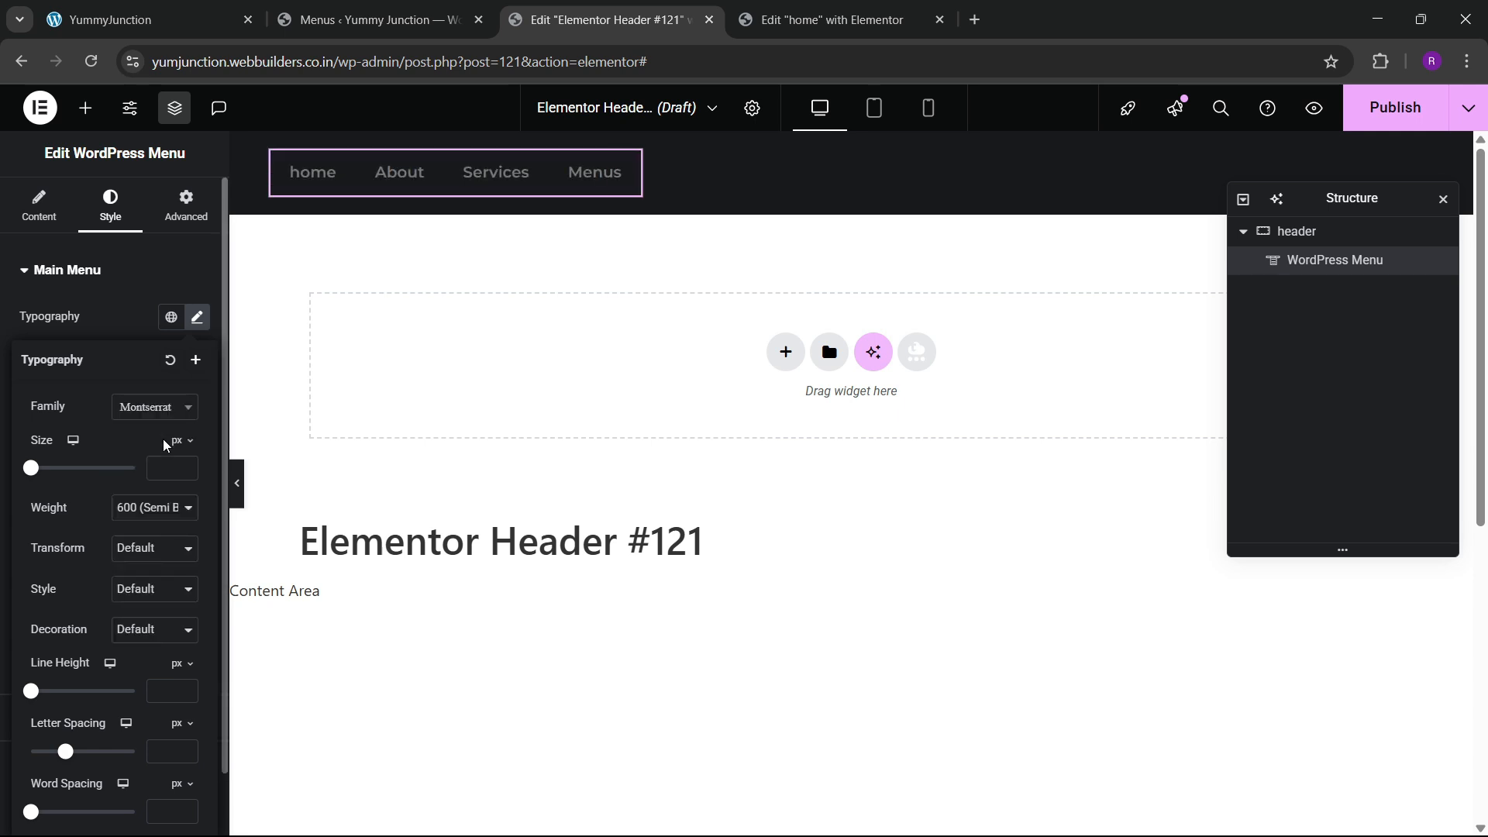
{"action": "left_click", "coordinate": [186, 463]}
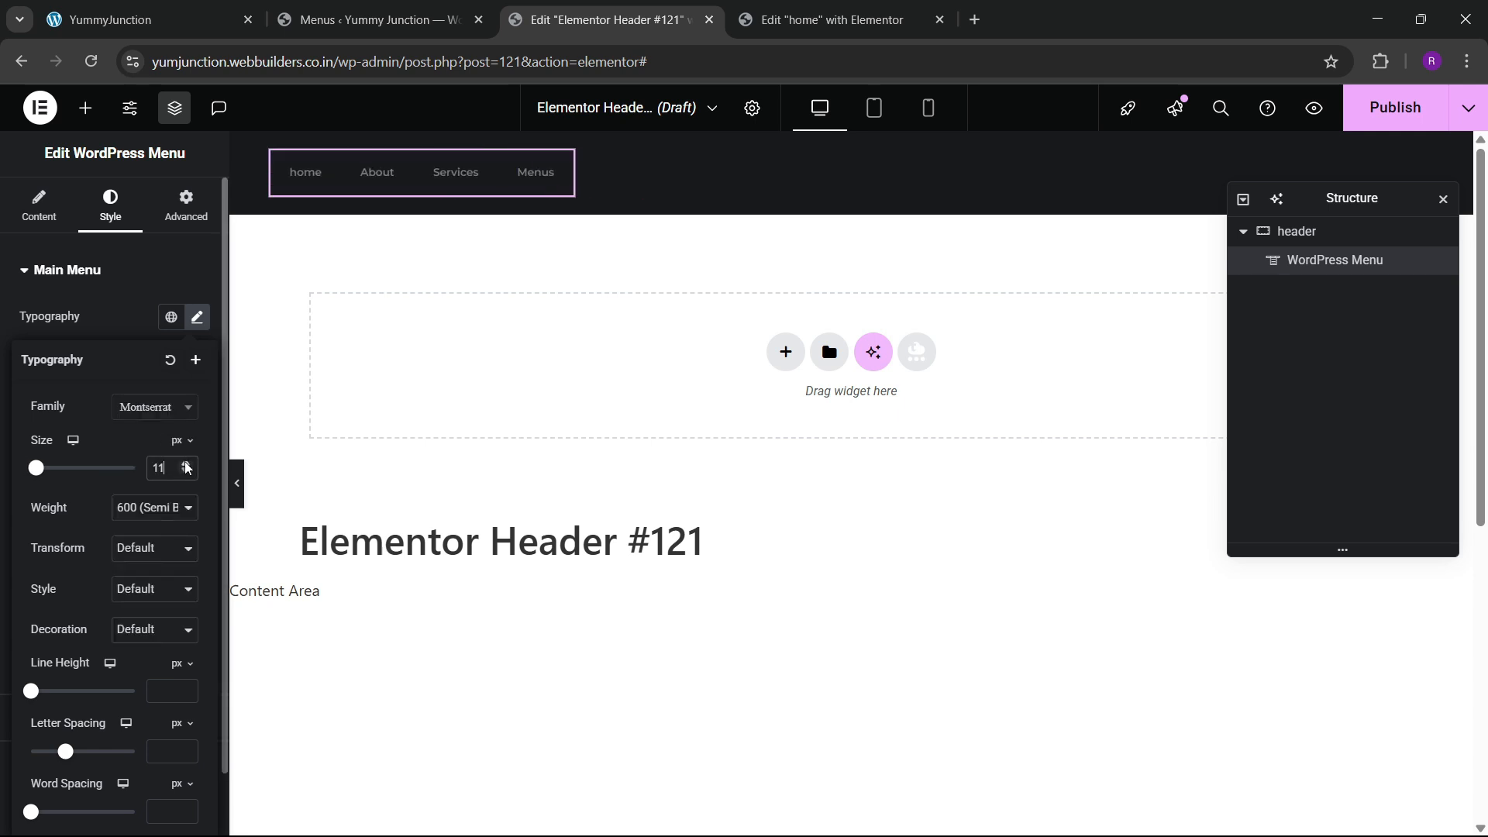
{"action": "left_click", "coordinate": [186, 464]}
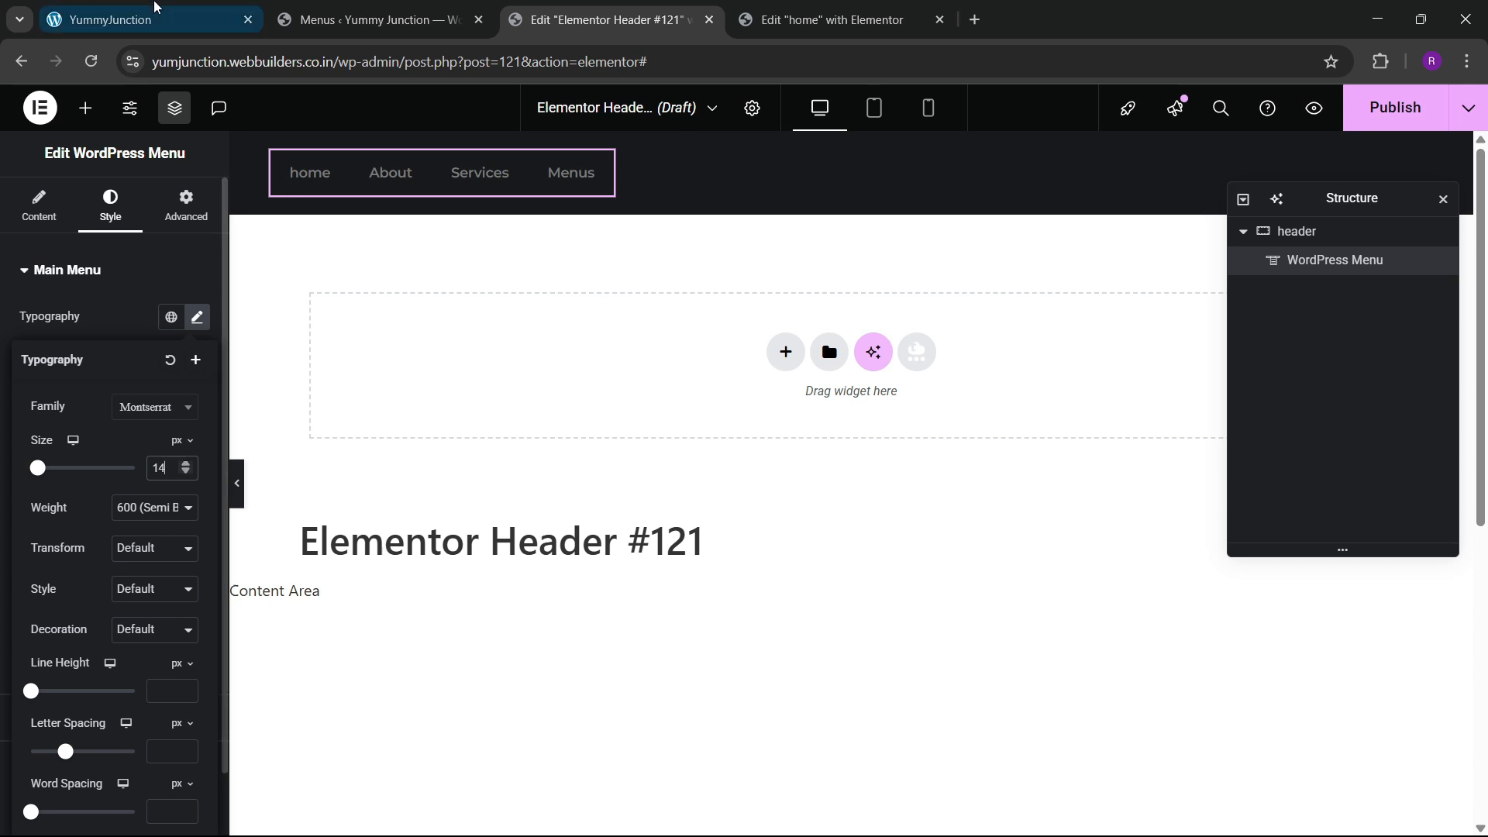
Compare with the reference site, then set the menu text's transform to Uppercase and keep its size at 14 px
{"action": "left_click", "coordinate": [144, 19]}
{"action": "left_click", "coordinate": [425, 9]}
{"action": "left_click", "coordinate": [551, 8]}
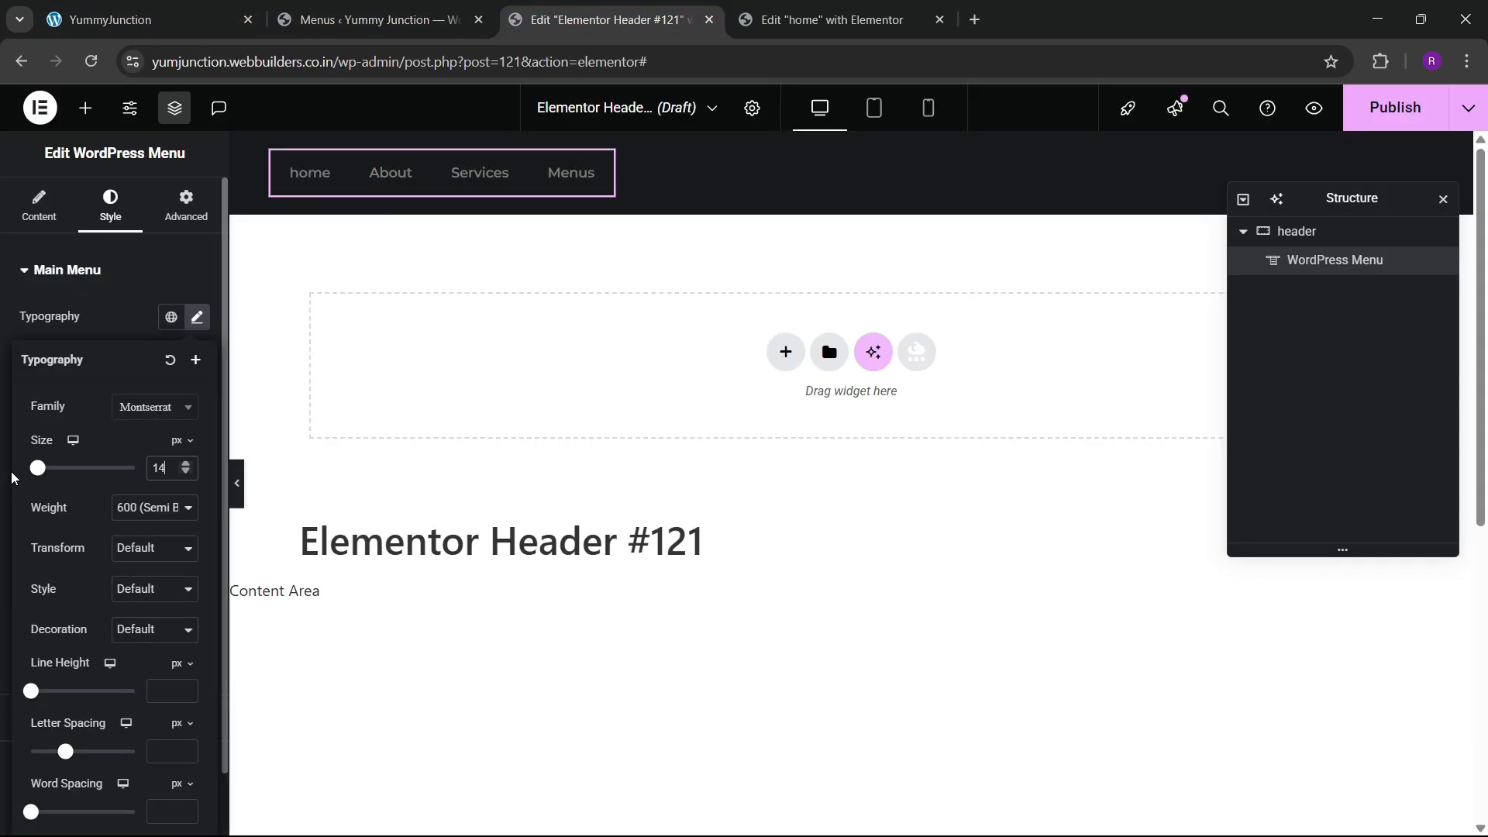
{"action": "left_click", "coordinate": [137, 552]}
{"action": "left_click", "coordinate": [145, 590]}
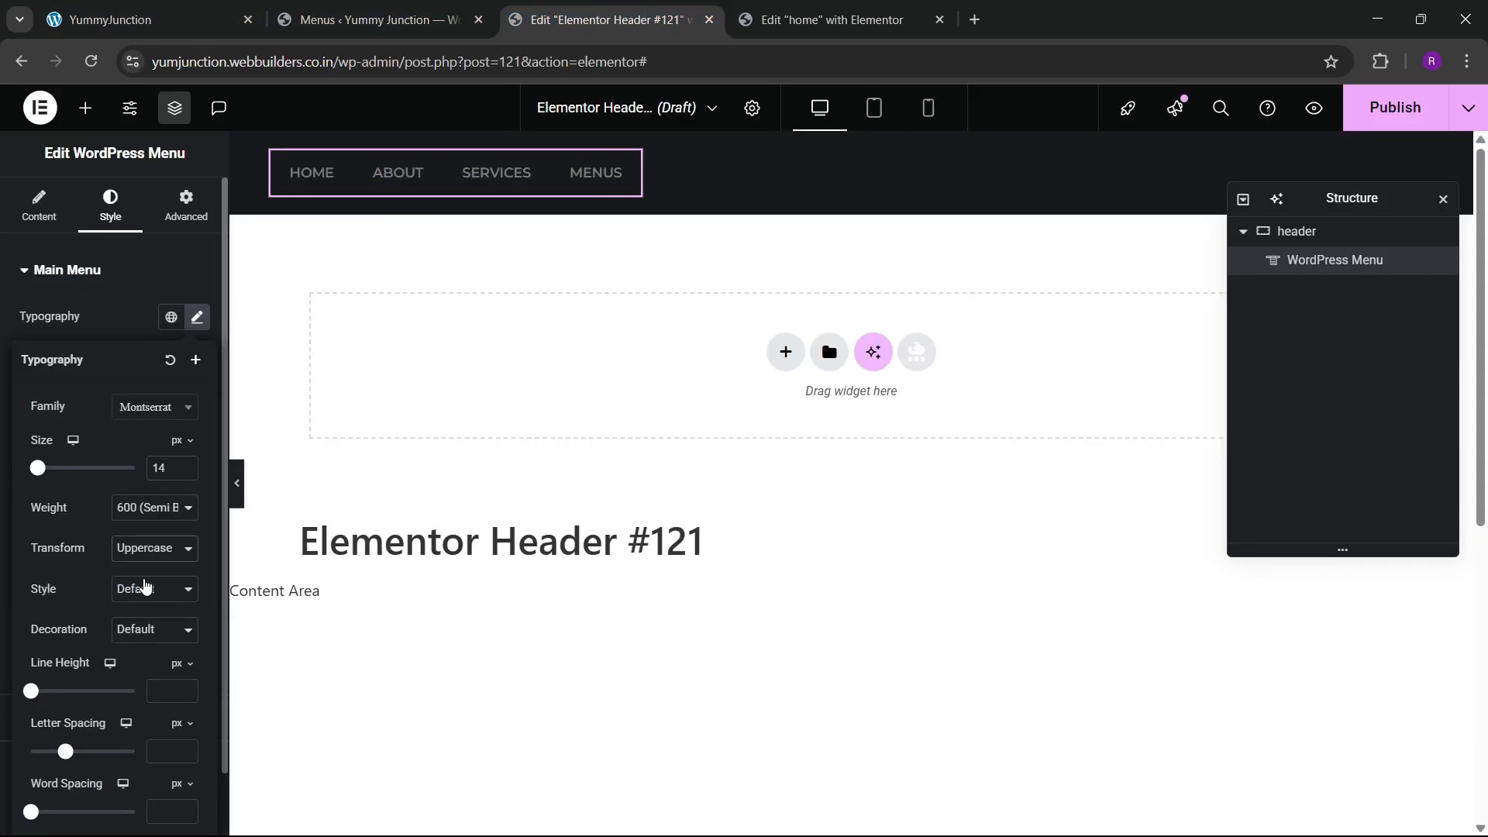
{"action": "left_click", "coordinate": [186, 474]}
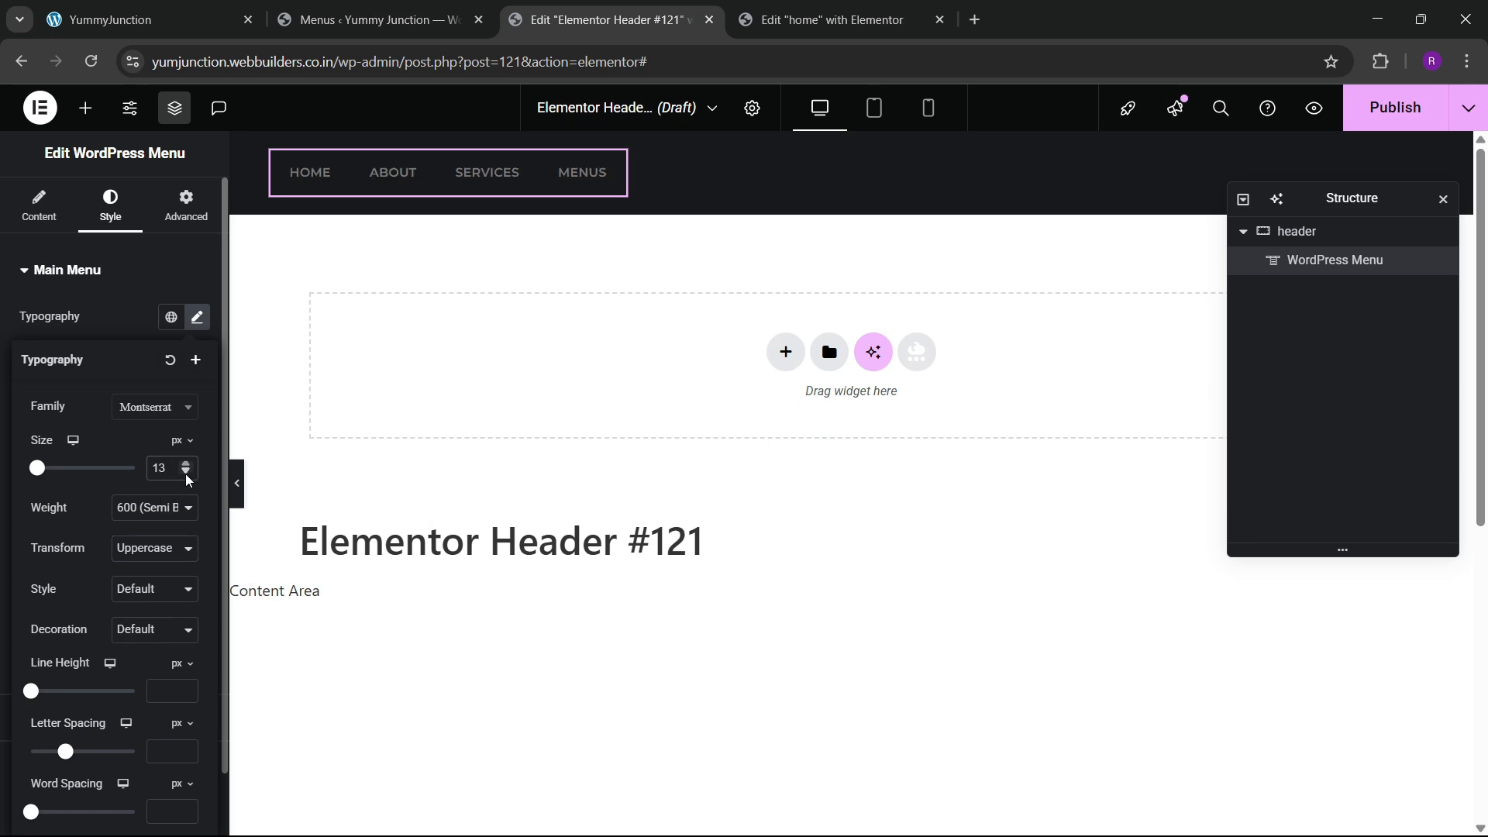
{"action": "left_click", "coordinate": [185, 463]}
{"action": "left_click", "coordinate": [122, 325]}
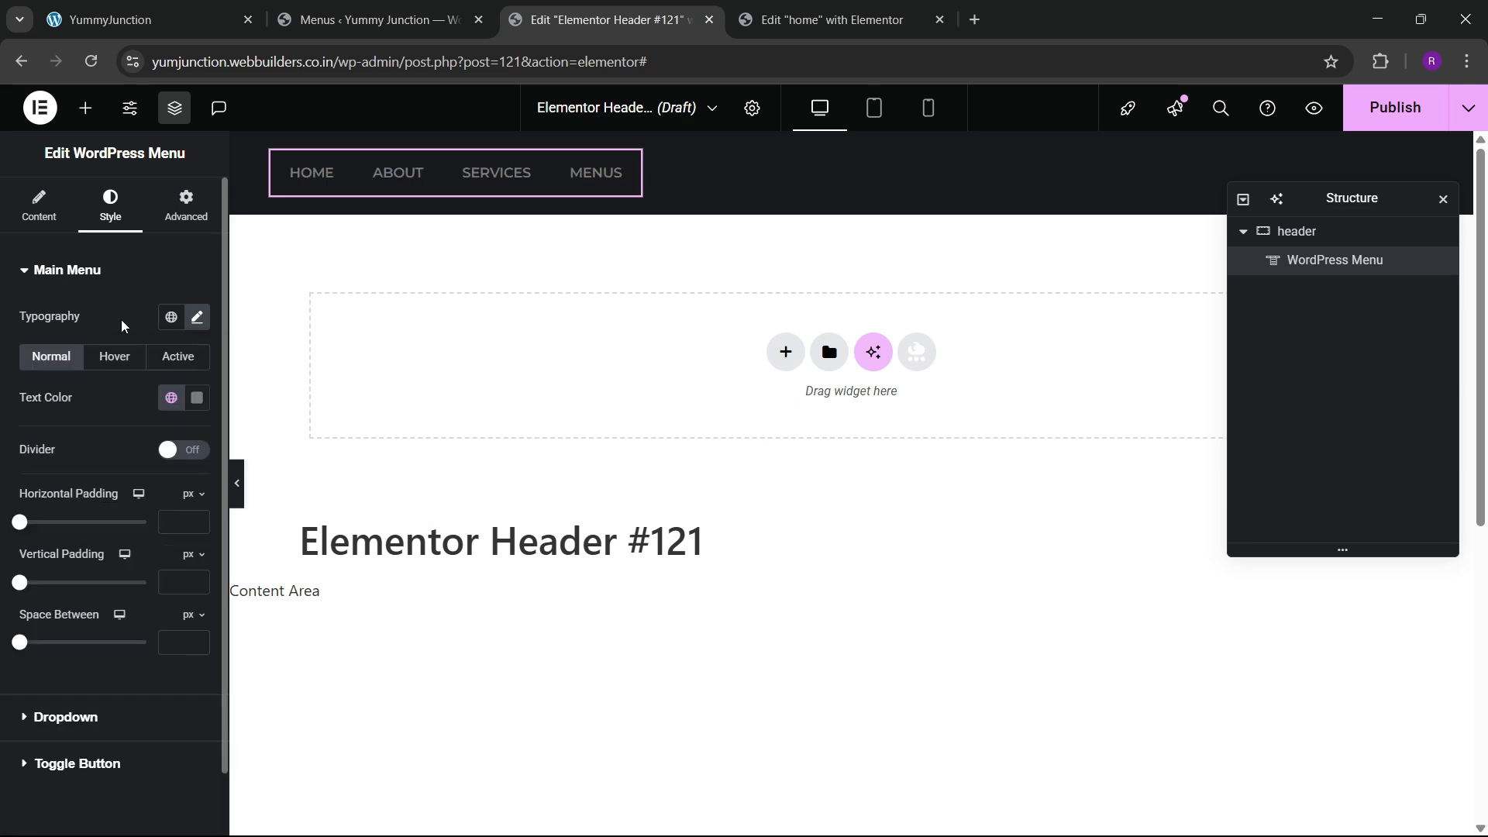
Set the main menu's text color to white for normal and global orange for the hover and active states
{"action": "left_click", "coordinate": [196, 397]}
{"action": "left_click", "coordinate": [96, 392]}
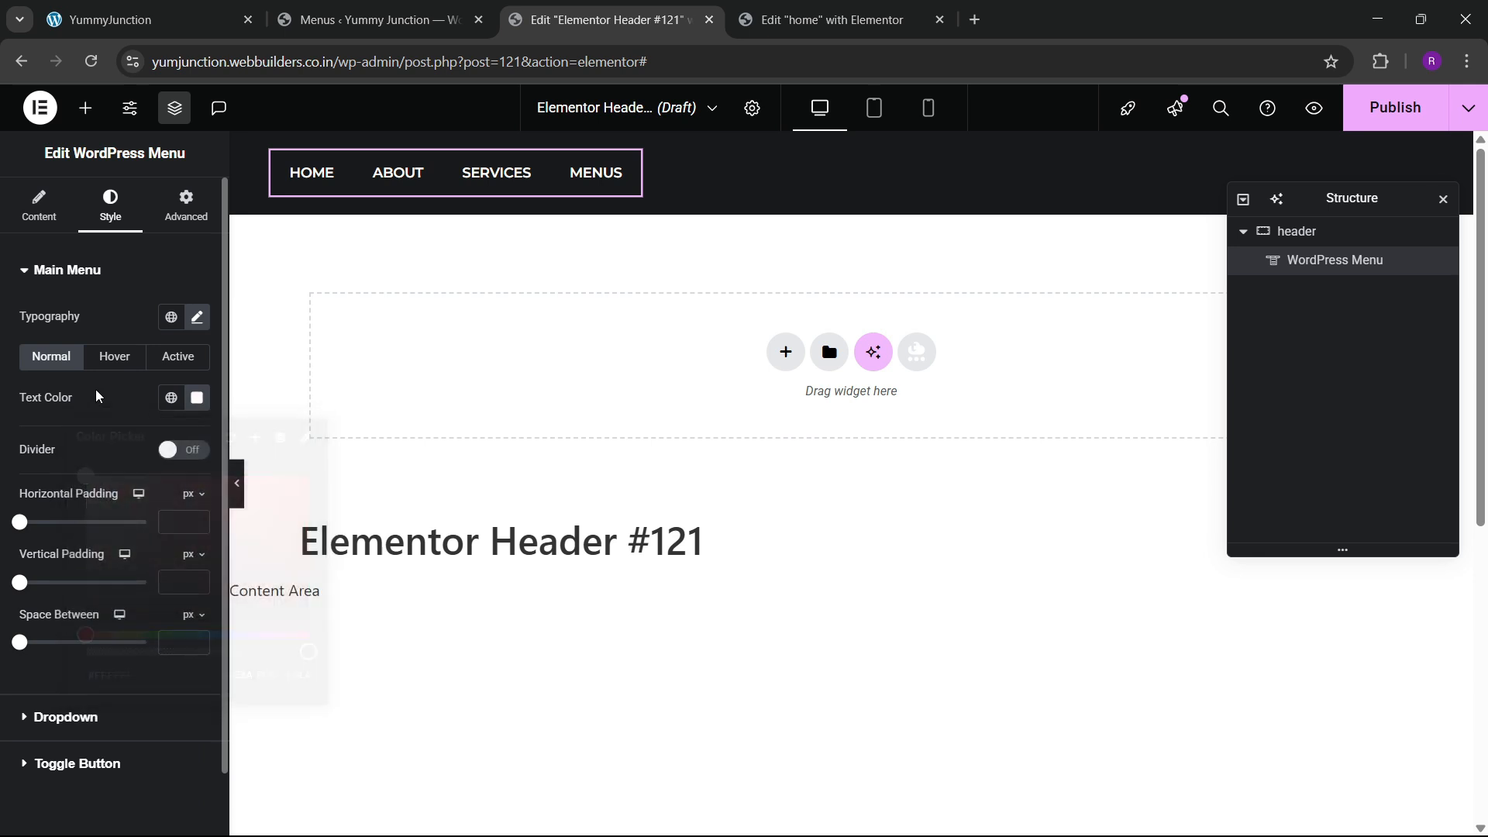
{"action": "left_click", "coordinate": [115, 356]}
{"action": "left_click", "coordinate": [169, 398]}
{"action": "left_click", "coordinate": [100, 643]}
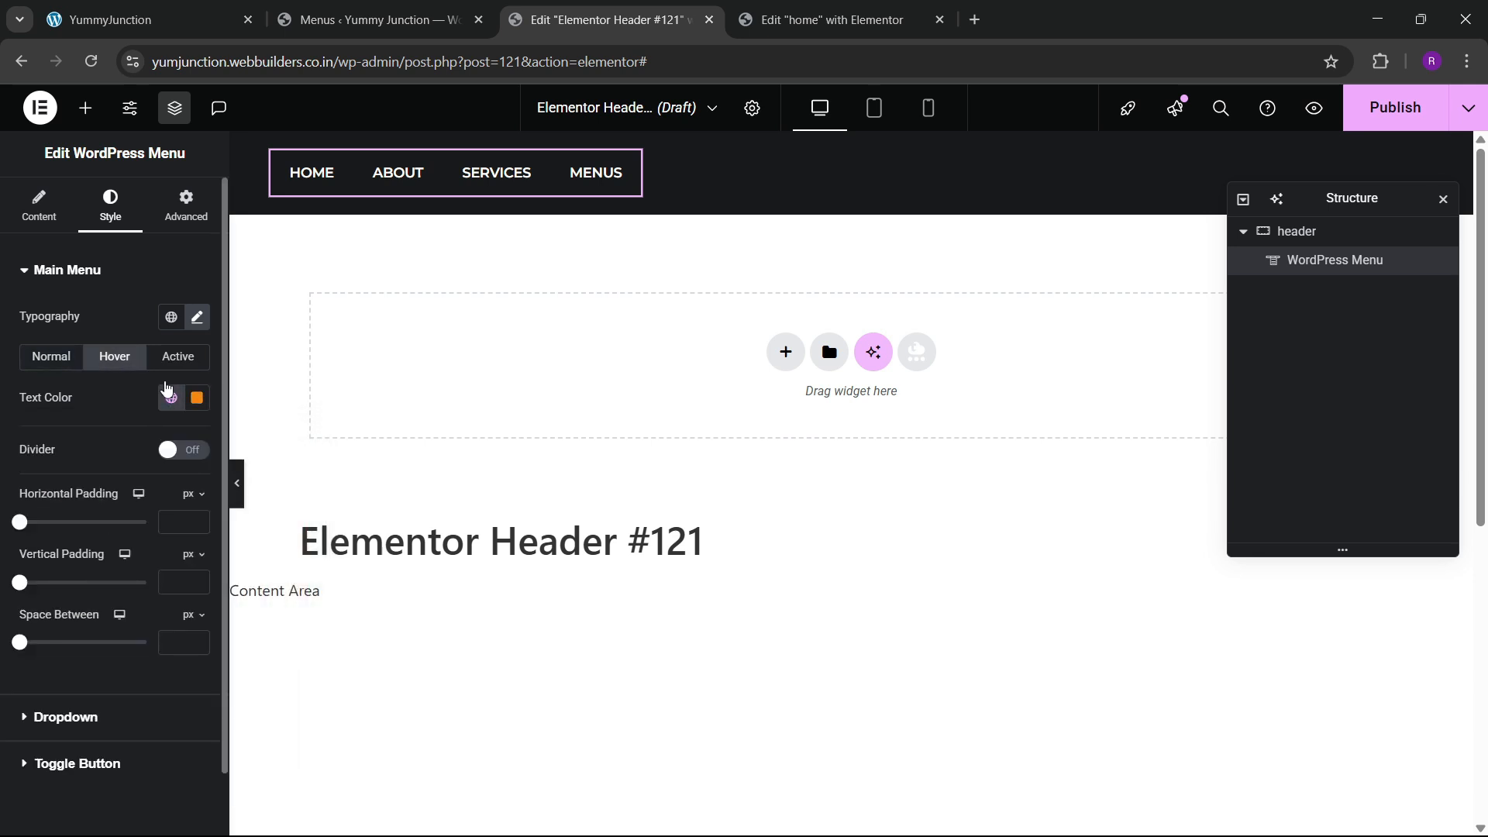
{"action": "left_click", "coordinate": [186, 357]}
{"action": "left_click", "coordinate": [171, 398]}
{"action": "left_click", "coordinate": [101, 642]}
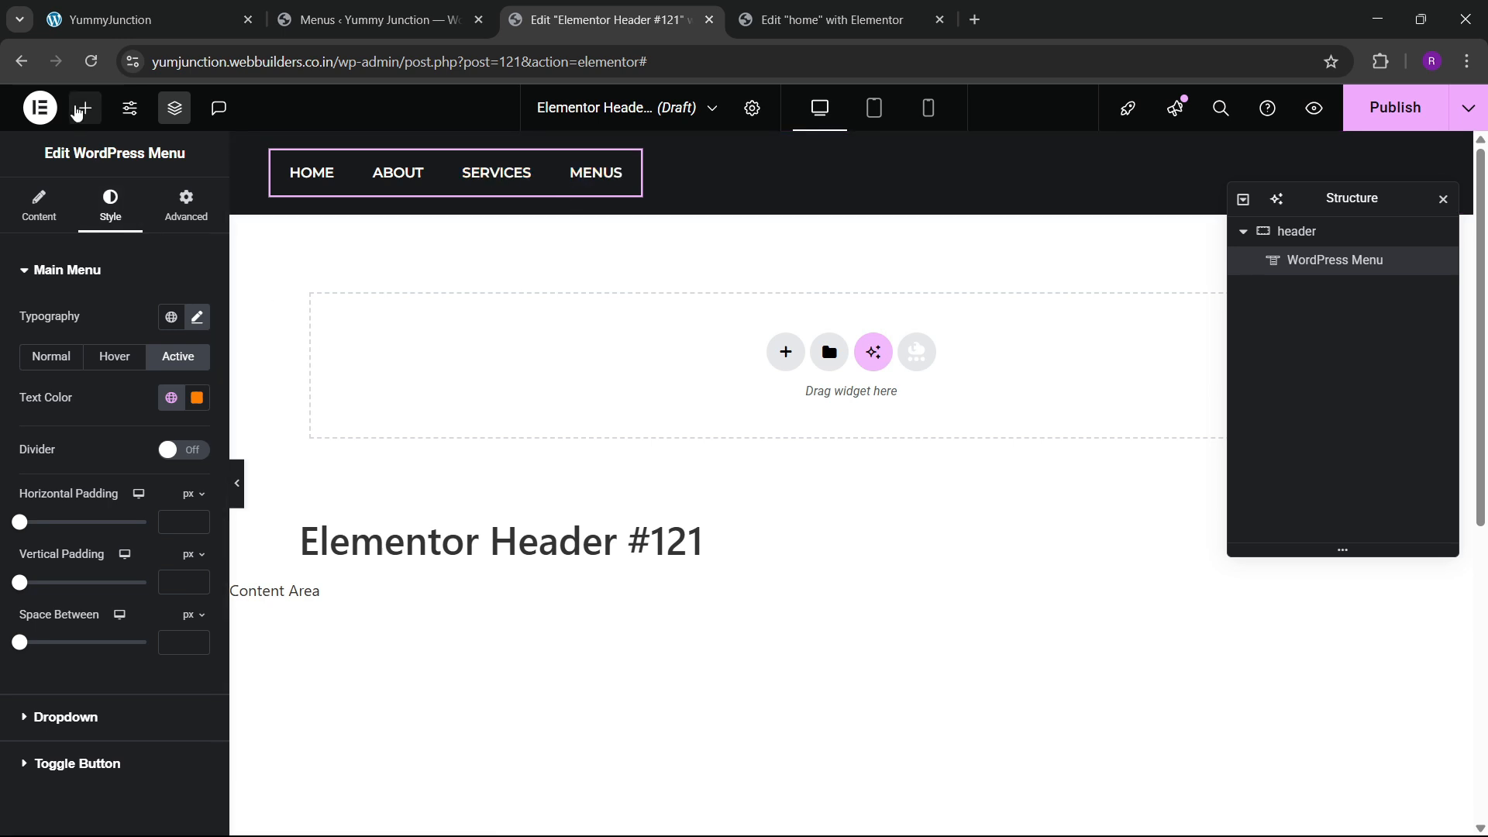
Add an Image widget to the header container, placed before the WordPress menu
{"action": "left_click", "coordinate": [85, 108]}
{"action": "scroll", "coordinate": [101, 463], "scroll_direction": "down", "scroll_amount": 3}
{"action": "left_click_drag", "start_coordinate": [166, 644], "coordinate": [548, 155]}
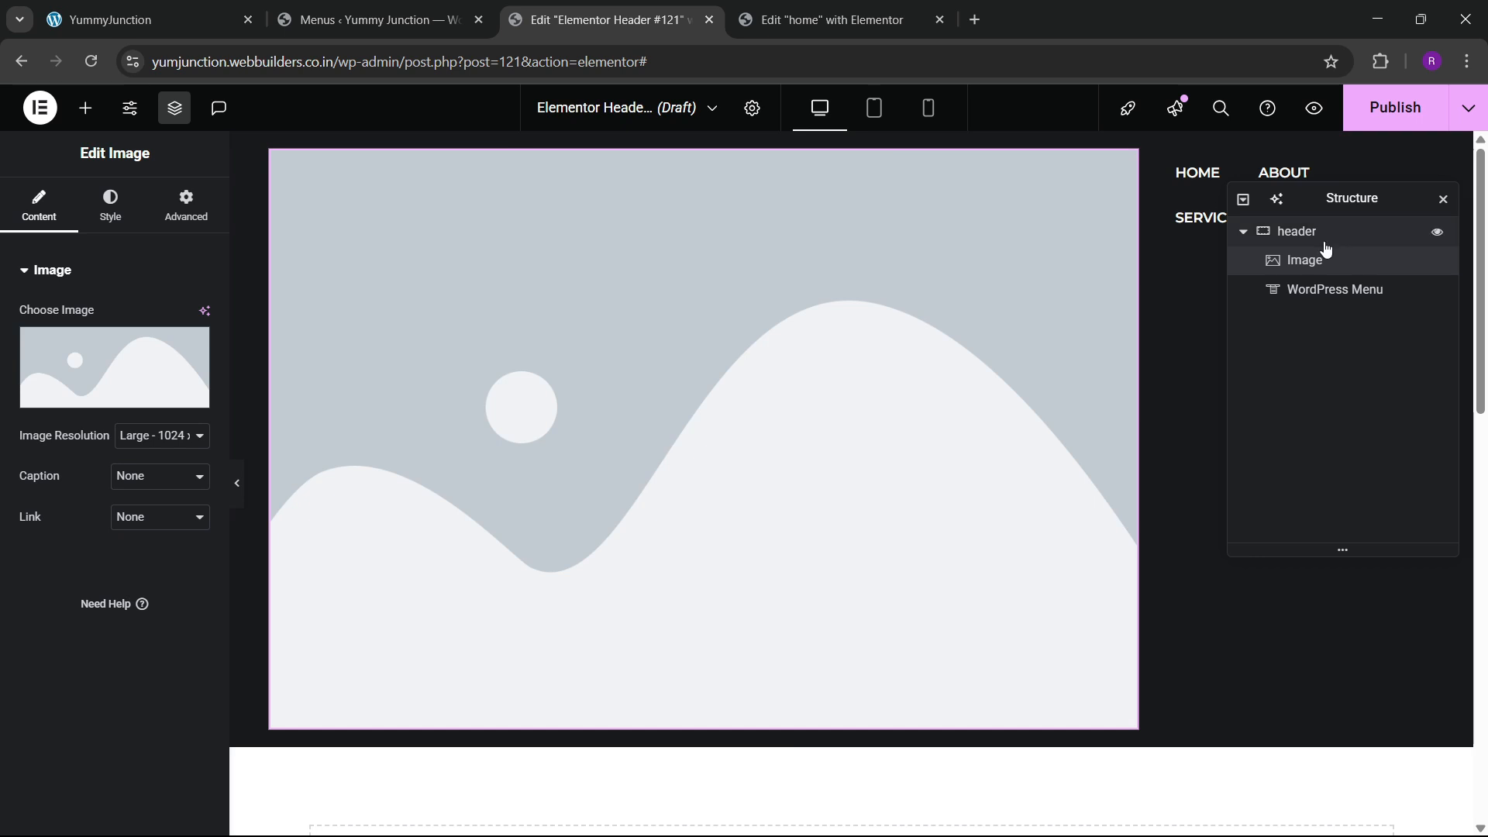
Move the Image widget below the WordPress Menu in the header and set its picture to the Caterico logo
{"action": "left_click_drag", "start_coordinate": [1320, 253], "coordinate": [1309, 315]}
{"action": "left_click", "coordinate": [103, 379]}
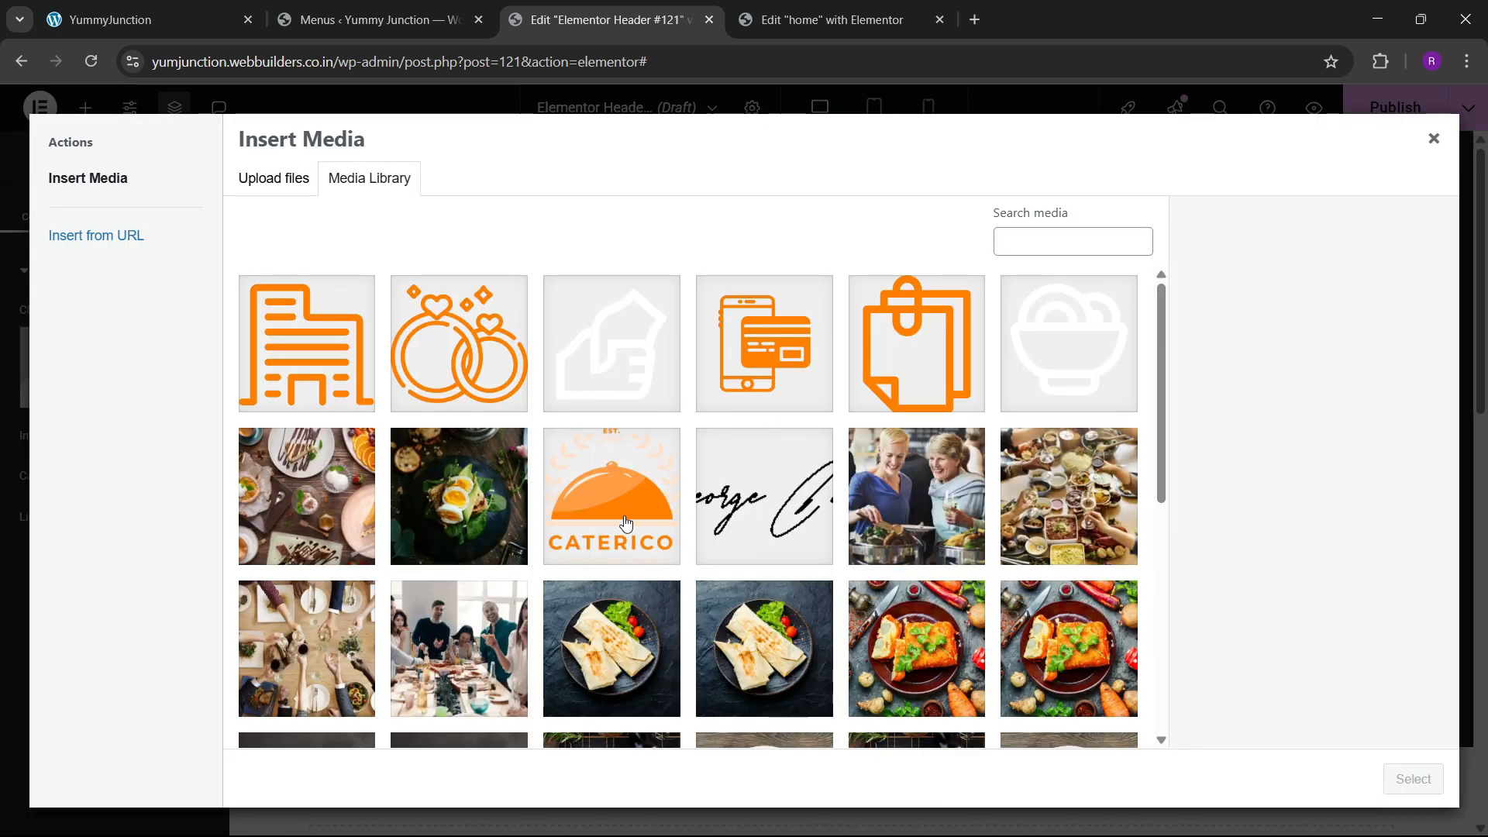
{"action": "left_click", "coordinate": [626, 524]}
{"action": "left_click", "coordinate": [1412, 779]}
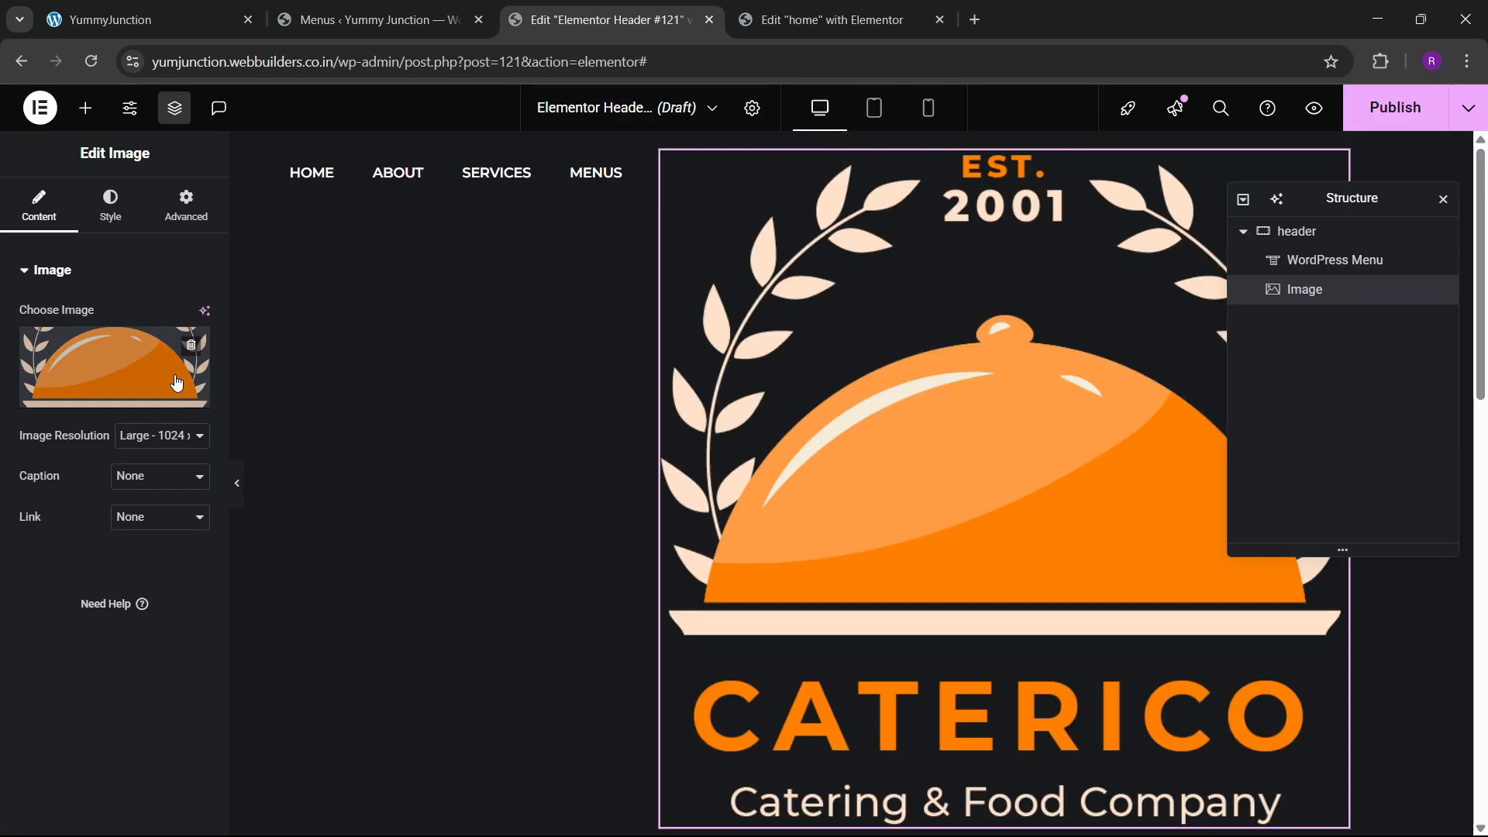
Give the logo image a custom width of 6%
{"action": "left_click", "coordinate": [180, 206]}
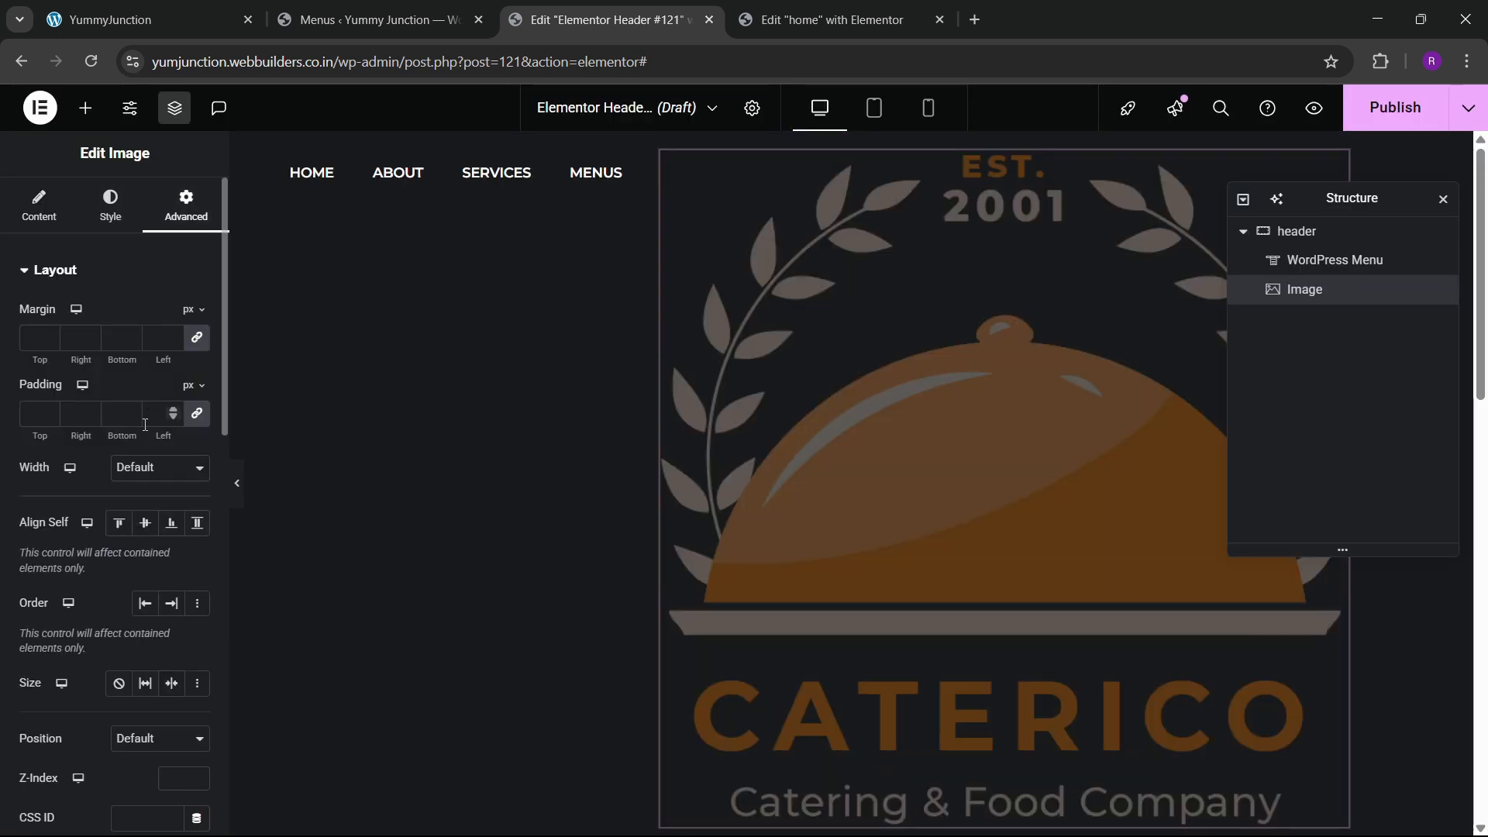
{"action": "left_click", "coordinate": [138, 469]}
{"action": "left_click", "coordinate": [128, 565]}
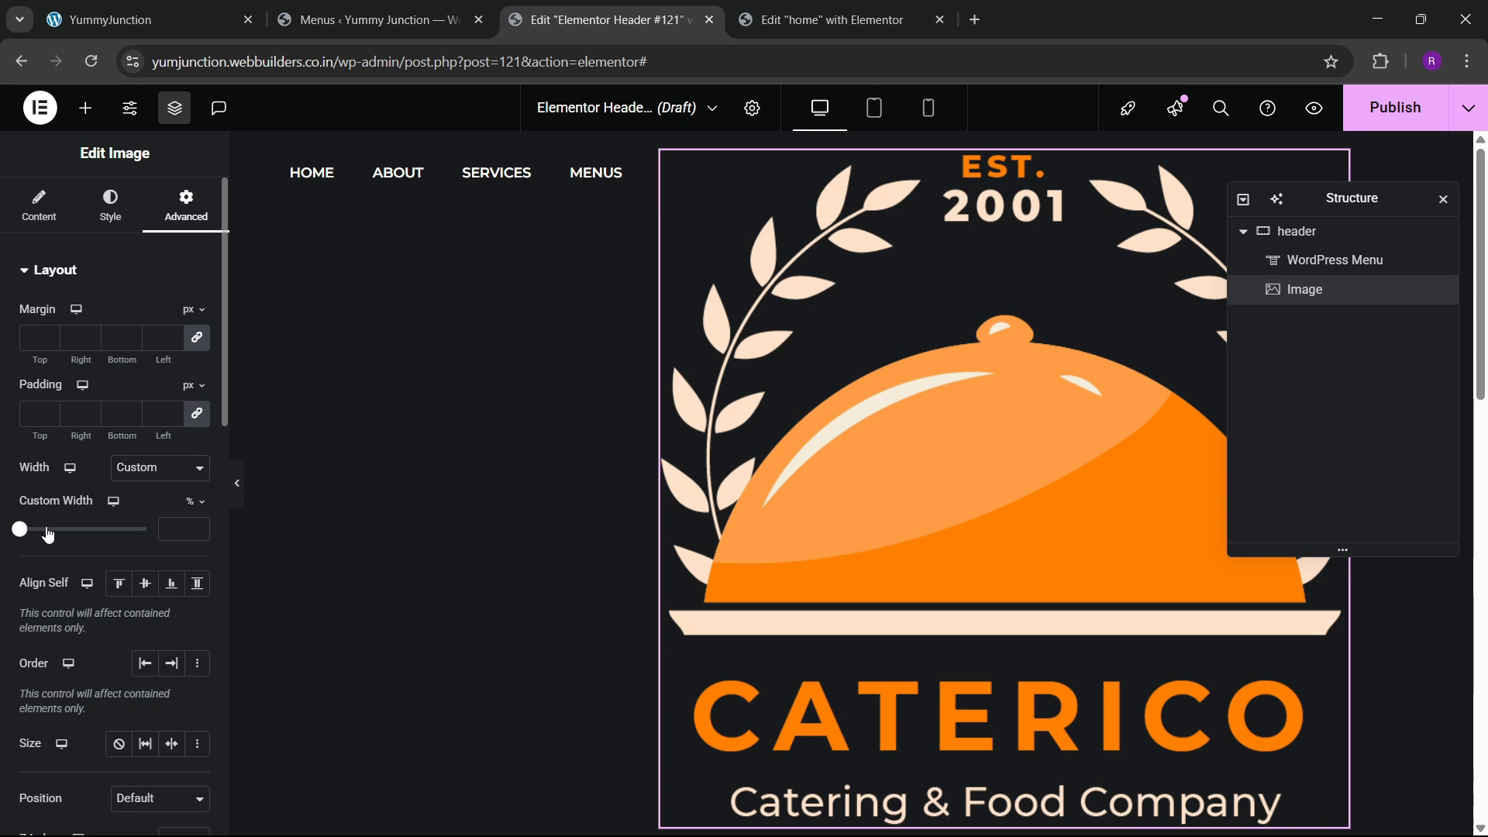
{"action": "mouse_move", "coordinate": [48, 534]}
{"action": "left_mouse_down"}
{"action": "mouse_move", "coordinate": [80, 530]}
{"action": "mouse_move", "coordinate": [27, 529]}
{"action": "left_mouse_up"}
Justify the header container's items with space between and align them to the center
{"action": "left_click", "coordinate": [1286, 232]}
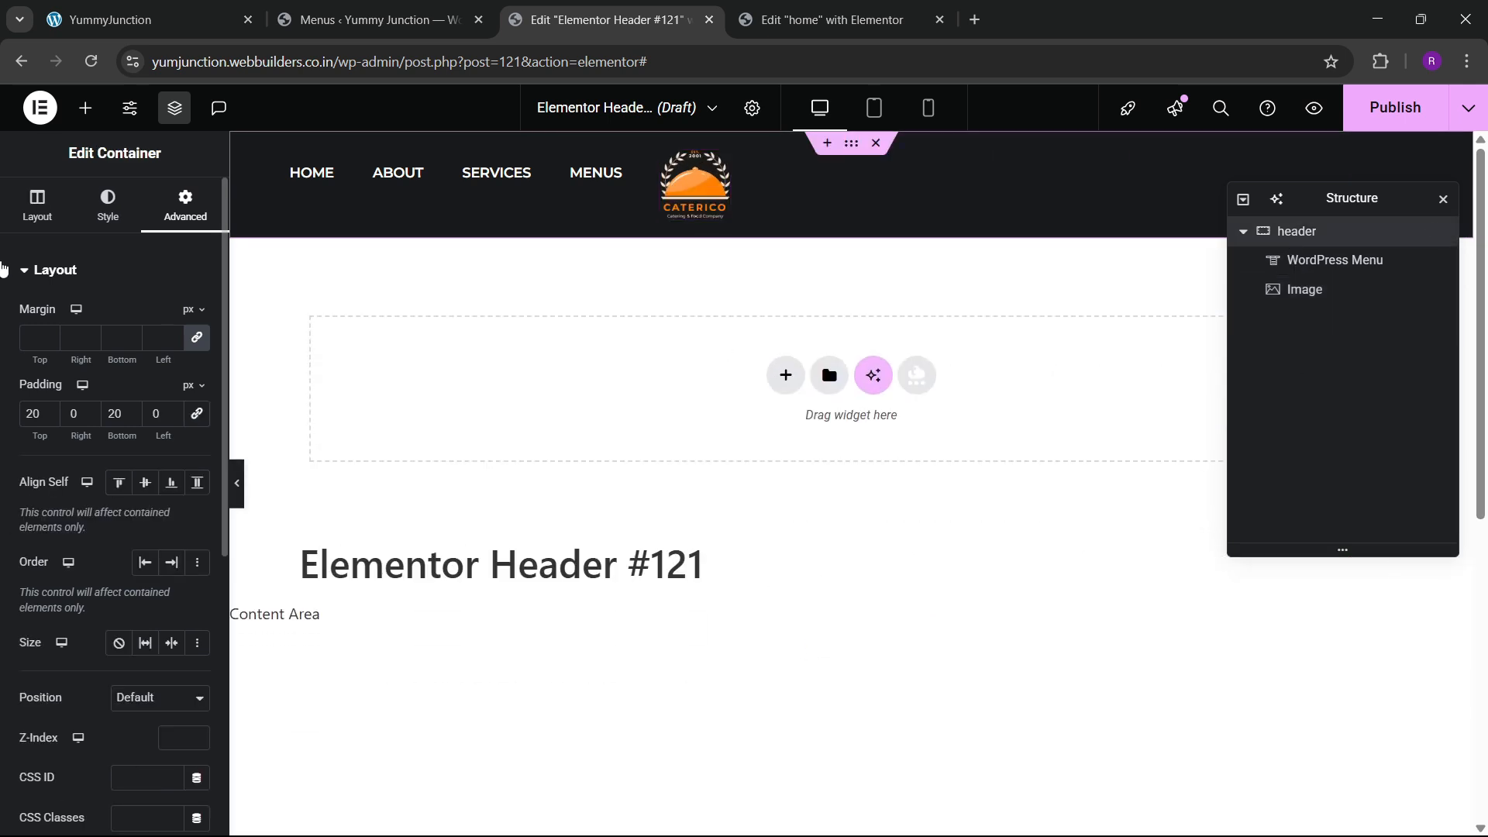
{"action": "left_click", "coordinate": [131, 675]}
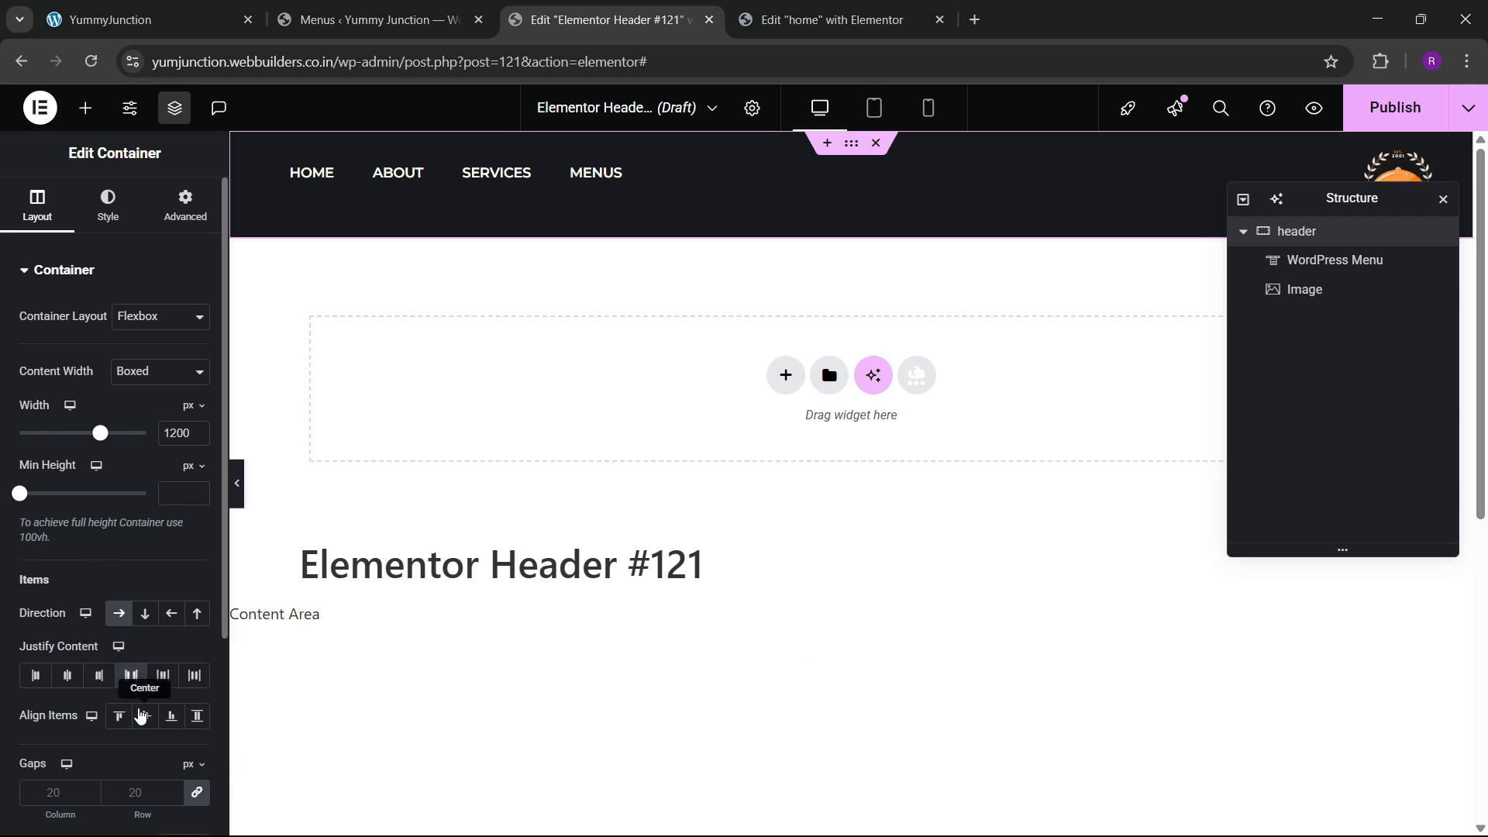
{"action": "left_click", "coordinate": [145, 715]}
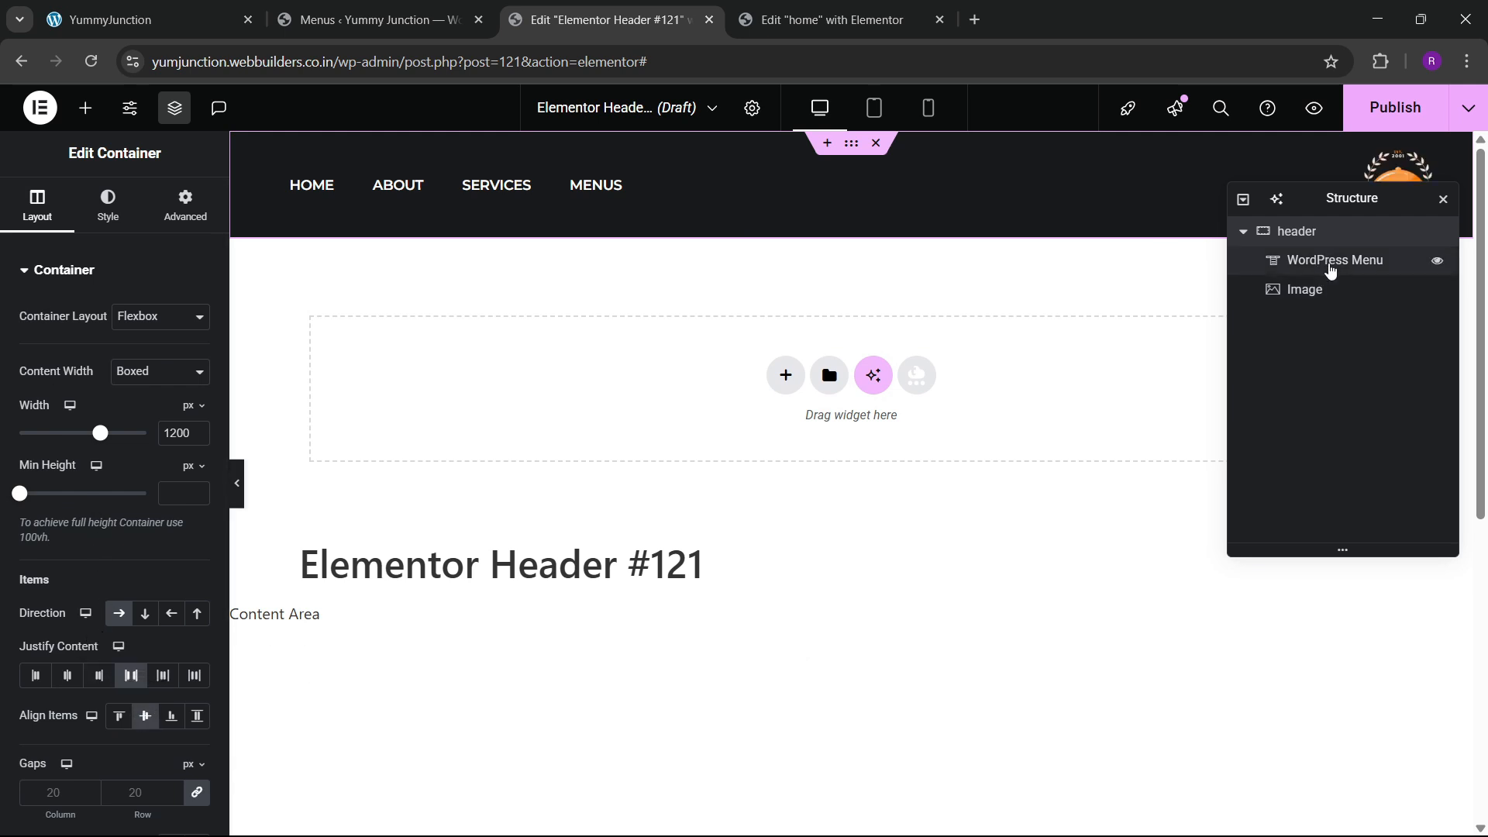
Duplicate the WordPress Menu widget and place the copy after the logo image in the header
{"action": "right_click", "coordinate": [1330, 268]}
{"action": "left_click", "coordinate": [1312, 320]}
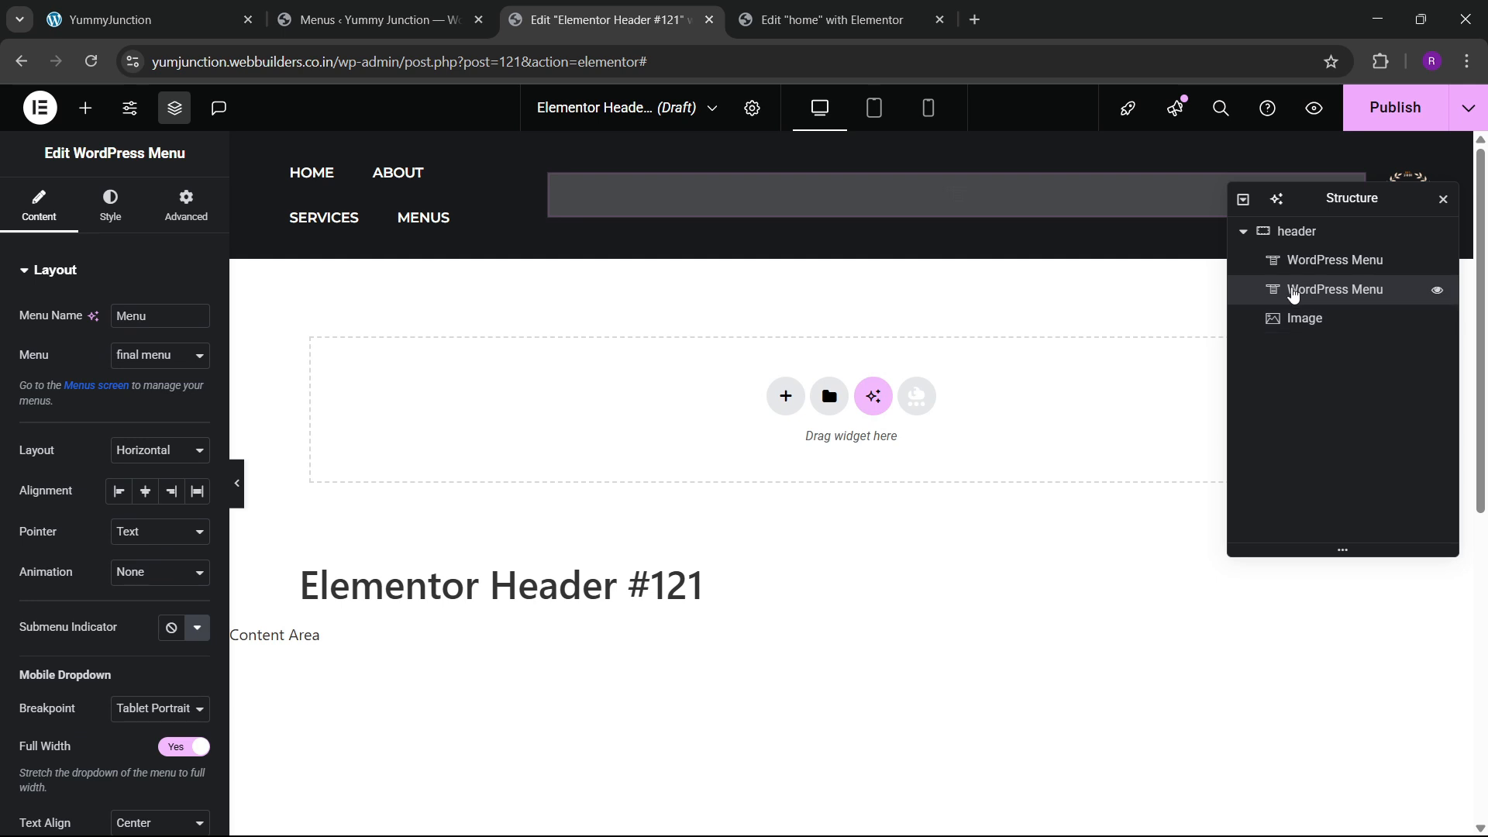
{"action": "left_click_drag", "start_coordinate": [1291, 294], "coordinate": [1299, 332]}
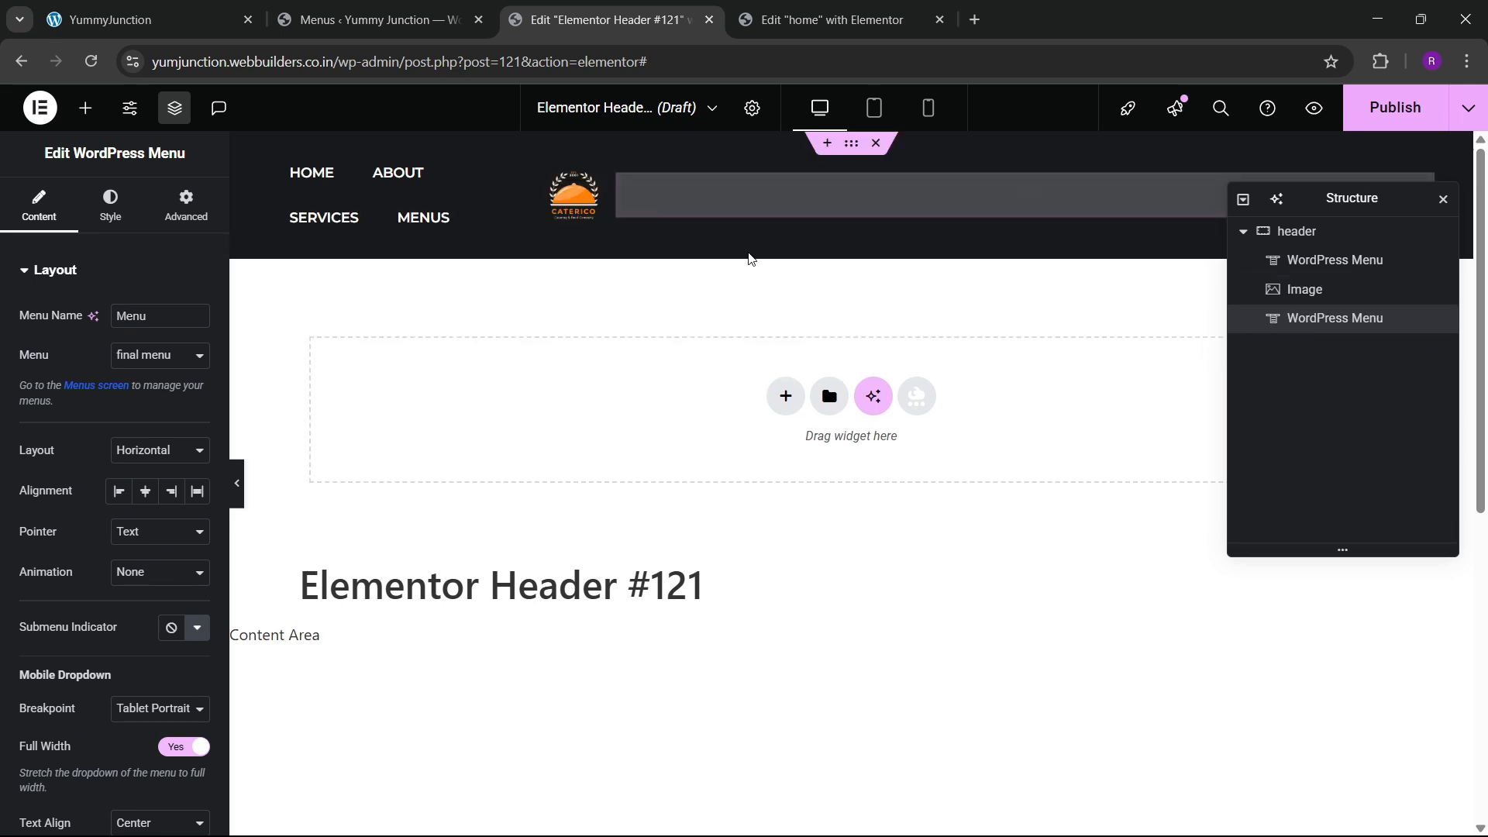
Set the logo image's custom width to 8%
{"action": "left_click", "coordinate": [852, 182]}
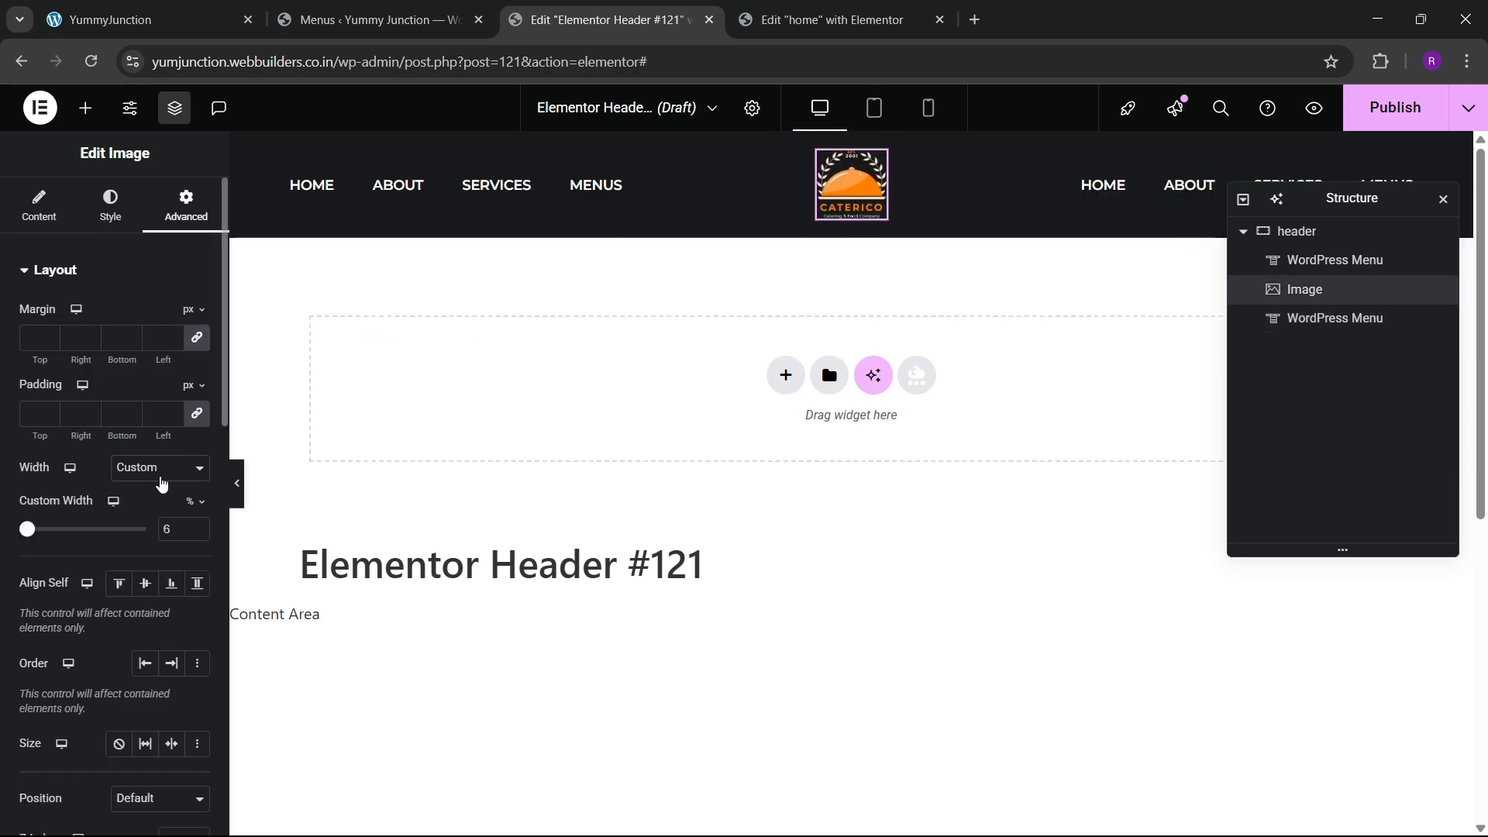
{"action": "left_click", "coordinate": [200, 527]}
{"action": "left_click", "coordinate": [200, 526]}
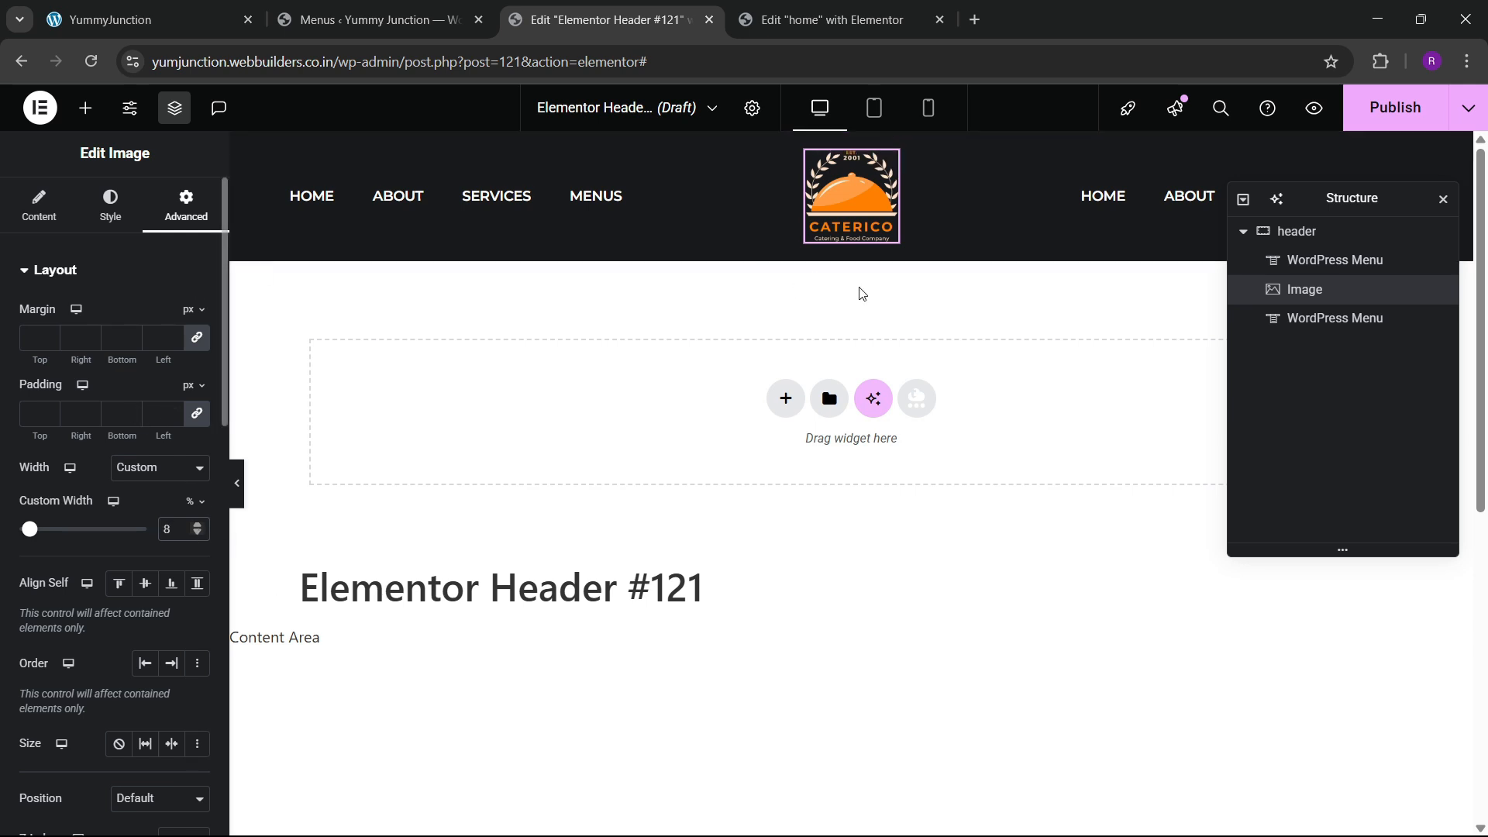
Set the header container's top and bottom padding to 10 px
{"action": "left_click", "coordinate": [1291, 231]}
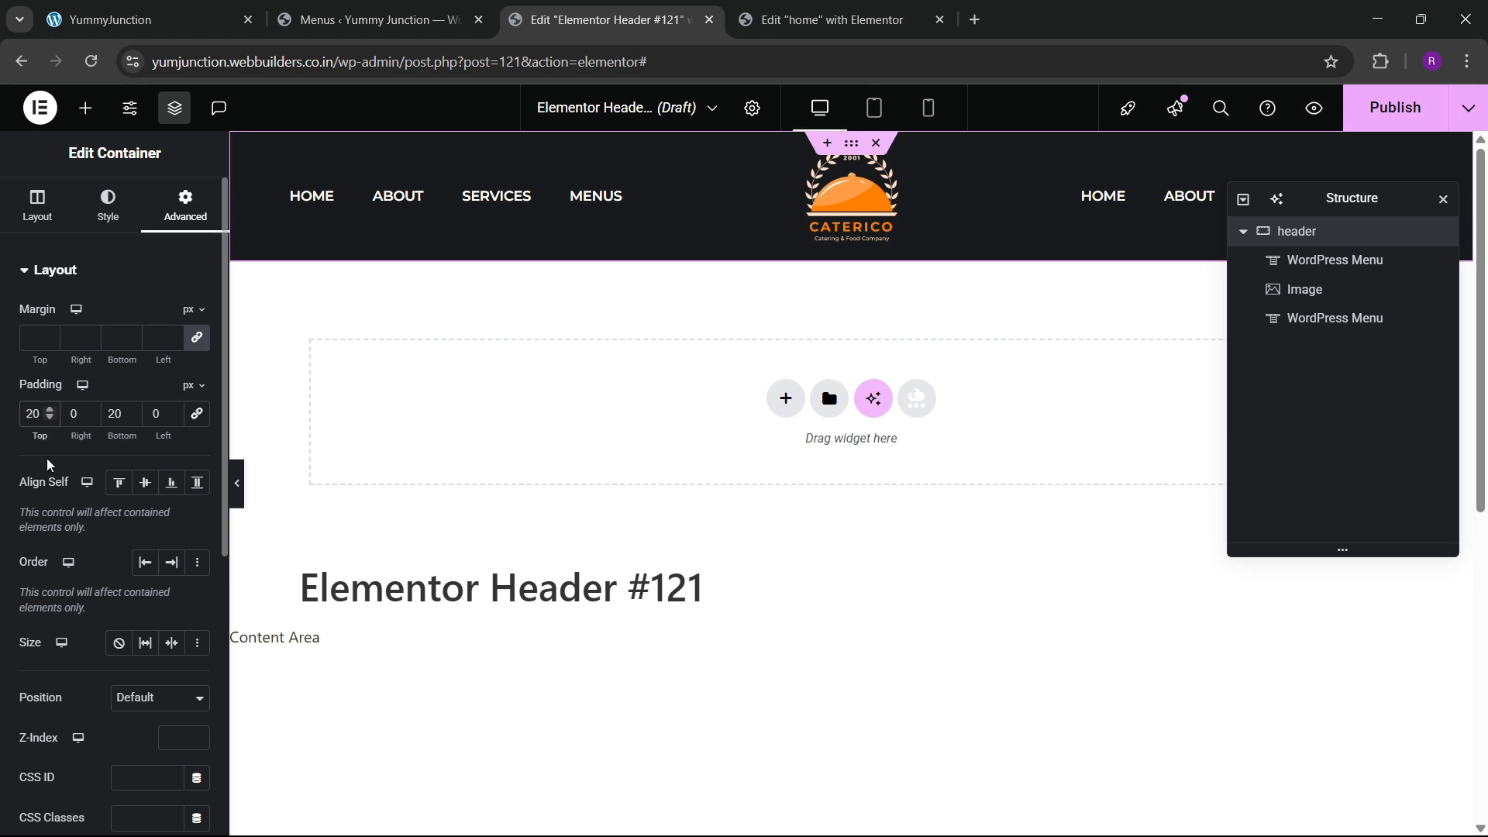
{"action": "key", "text": "BackSpace"}
{"action": "type", "text": "1"}
{"action": "type", "text": "10"}
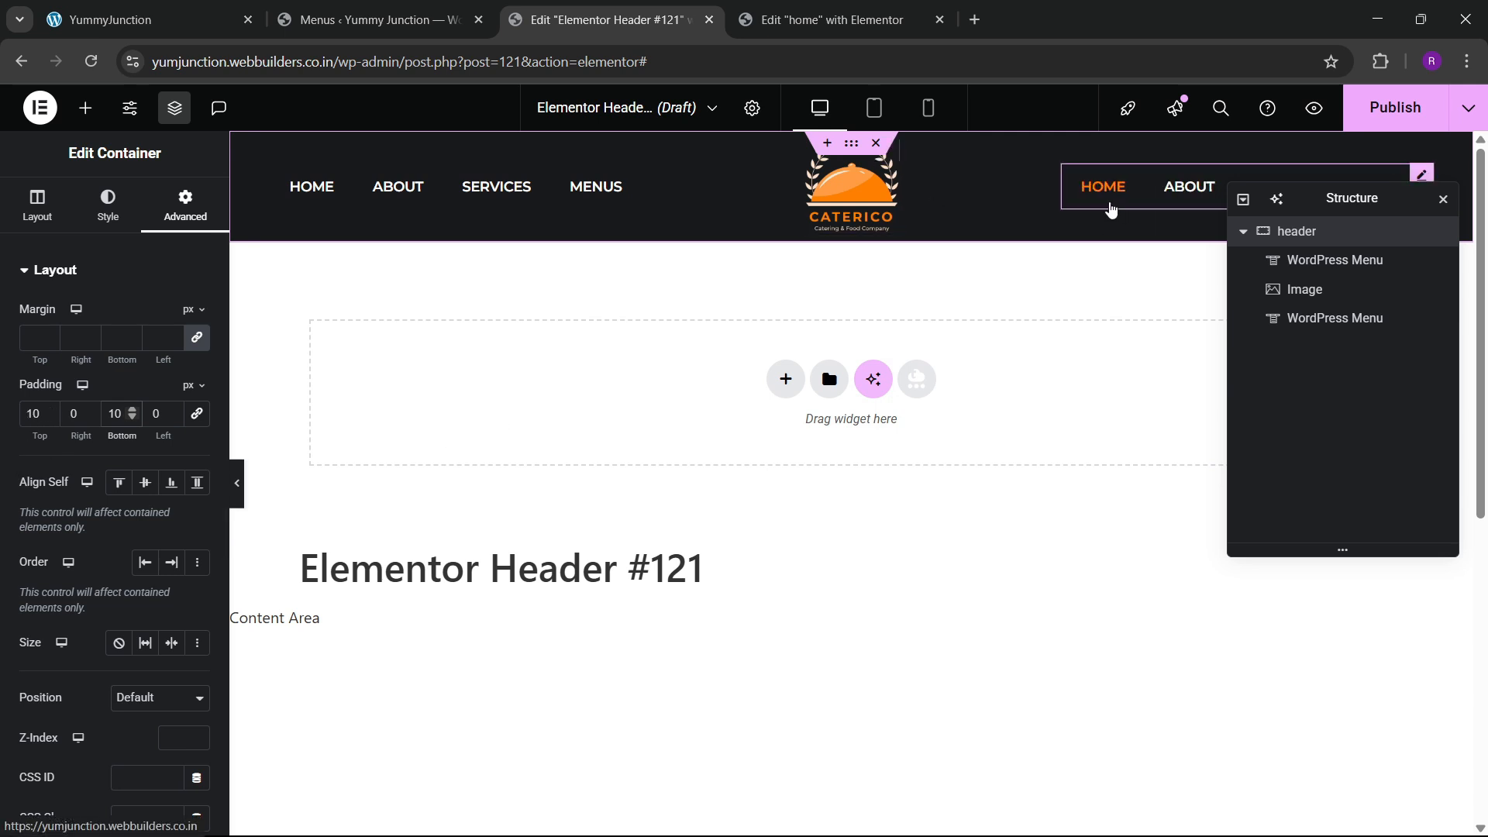
Assign "final menu 2" to the WordPress Menu widget that follows the logo
{"action": "left_click", "coordinate": [1085, 207]}
{"action": "left_click", "coordinate": [149, 359]}
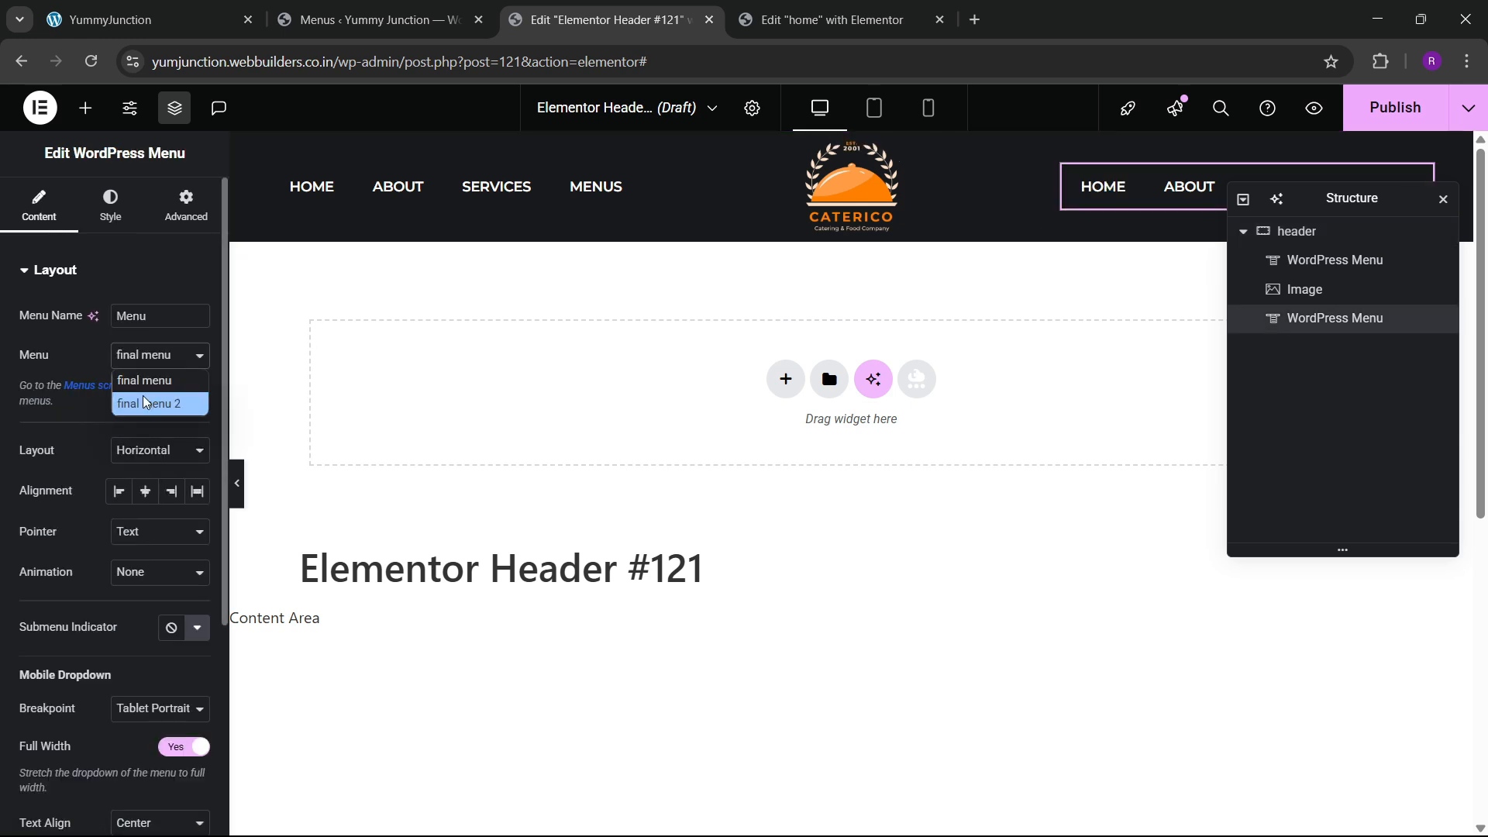
{"action": "left_click", "coordinate": [122, 399]}
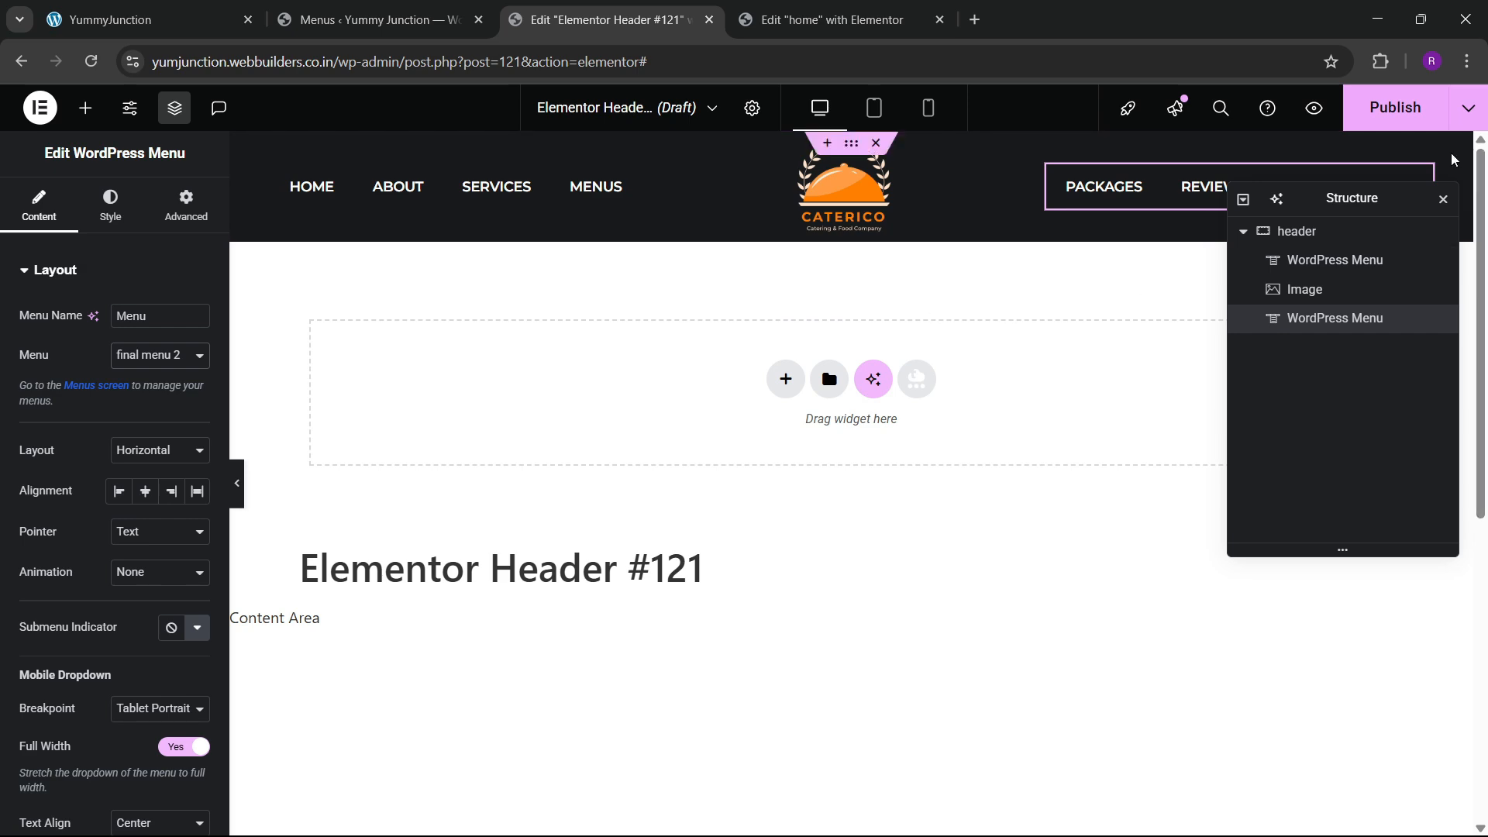
Publish the header template with a display condition added
{"action": "left_click", "coordinate": [1396, 109]}
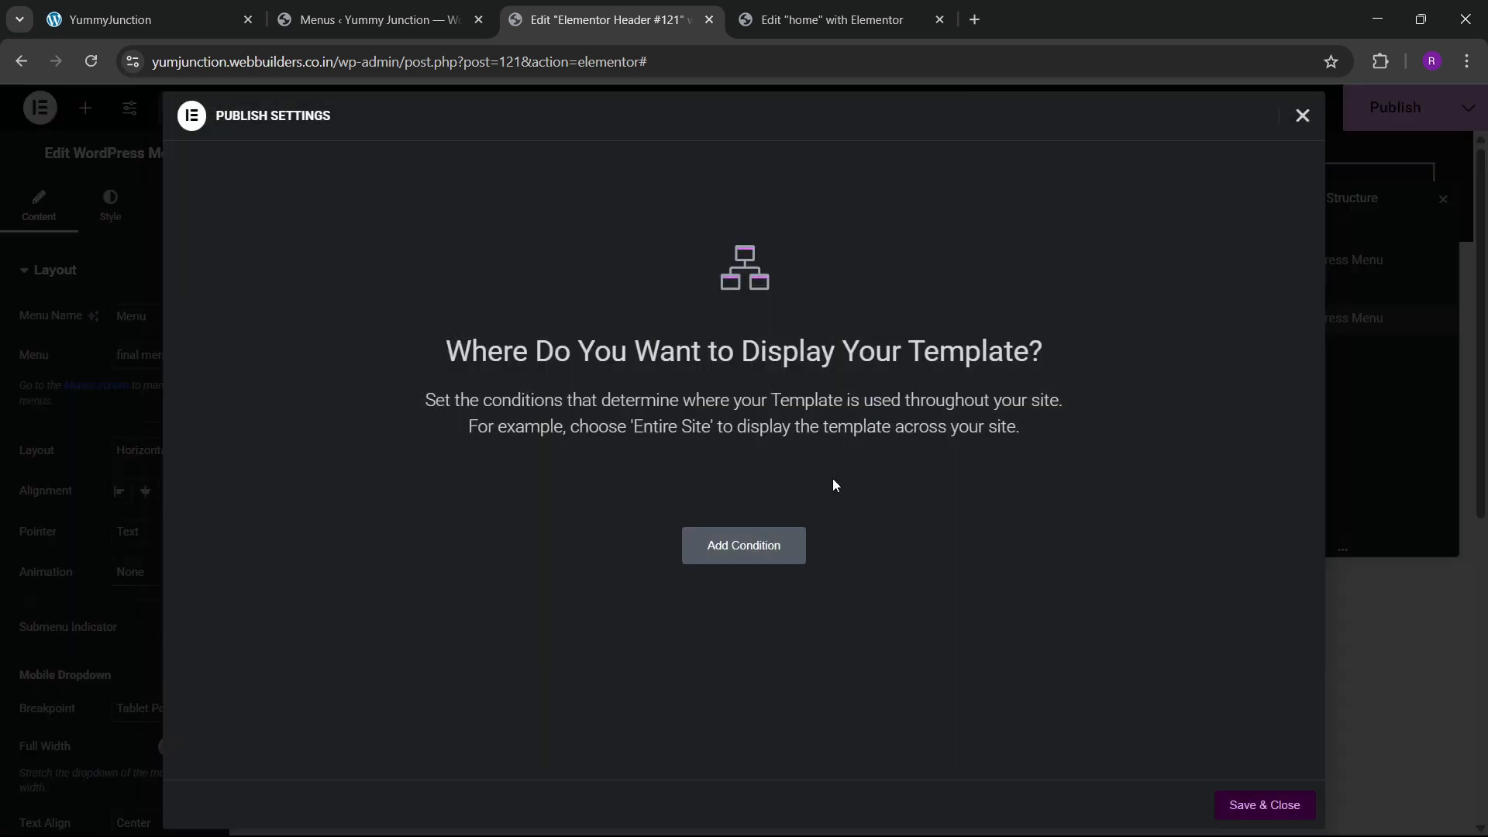
{"action": "left_click", "coordinate": [789, 545]}
{"action": "left_click", "coordinate": [1238, 814]}
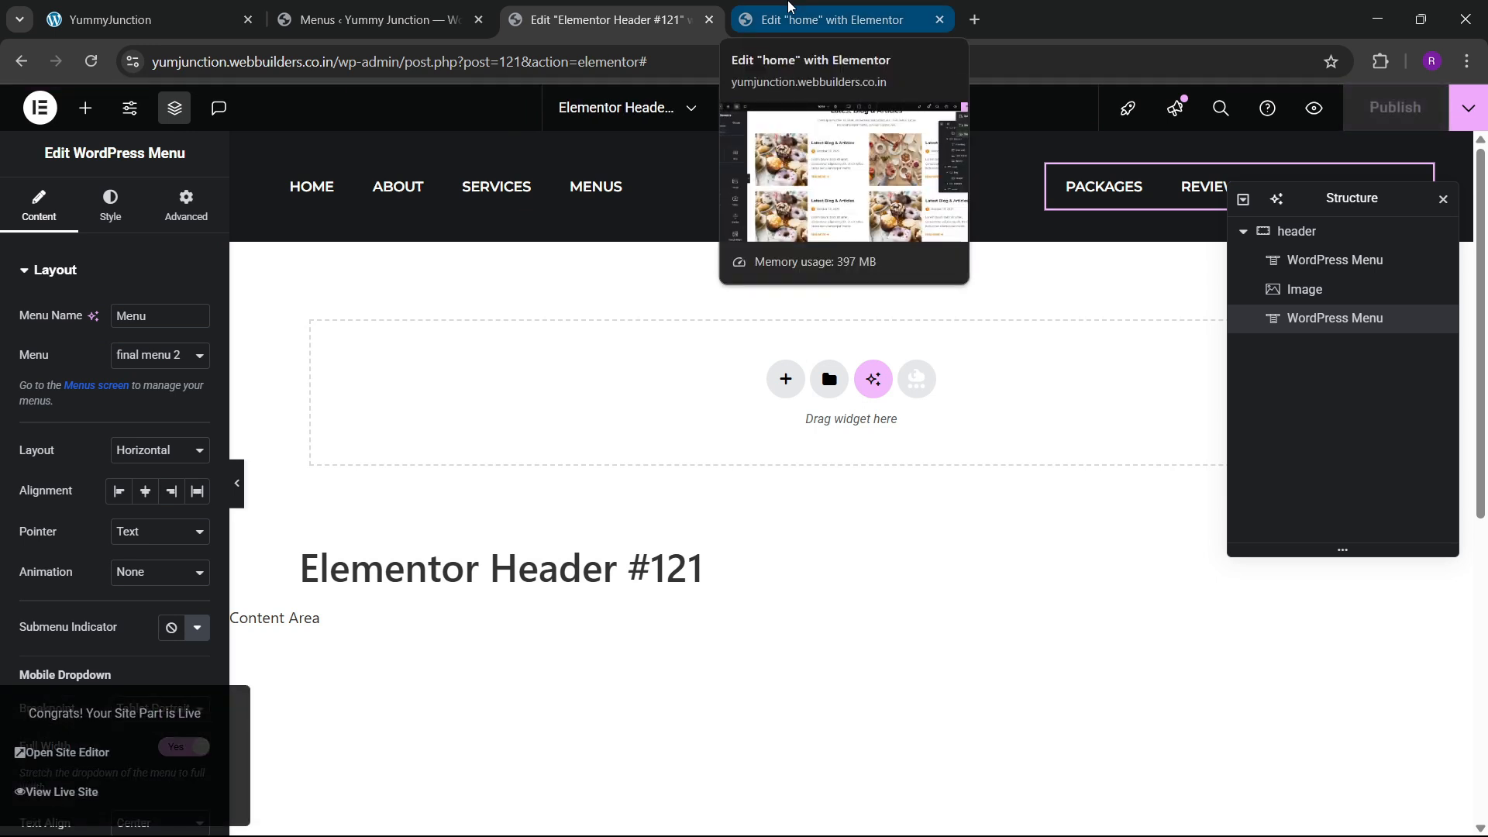
Open the live Yummy Junction site in a new browser tab from the WordPress dashboard and make it the last tab
{"action": "left_click", "coordinate": [789, 8]}
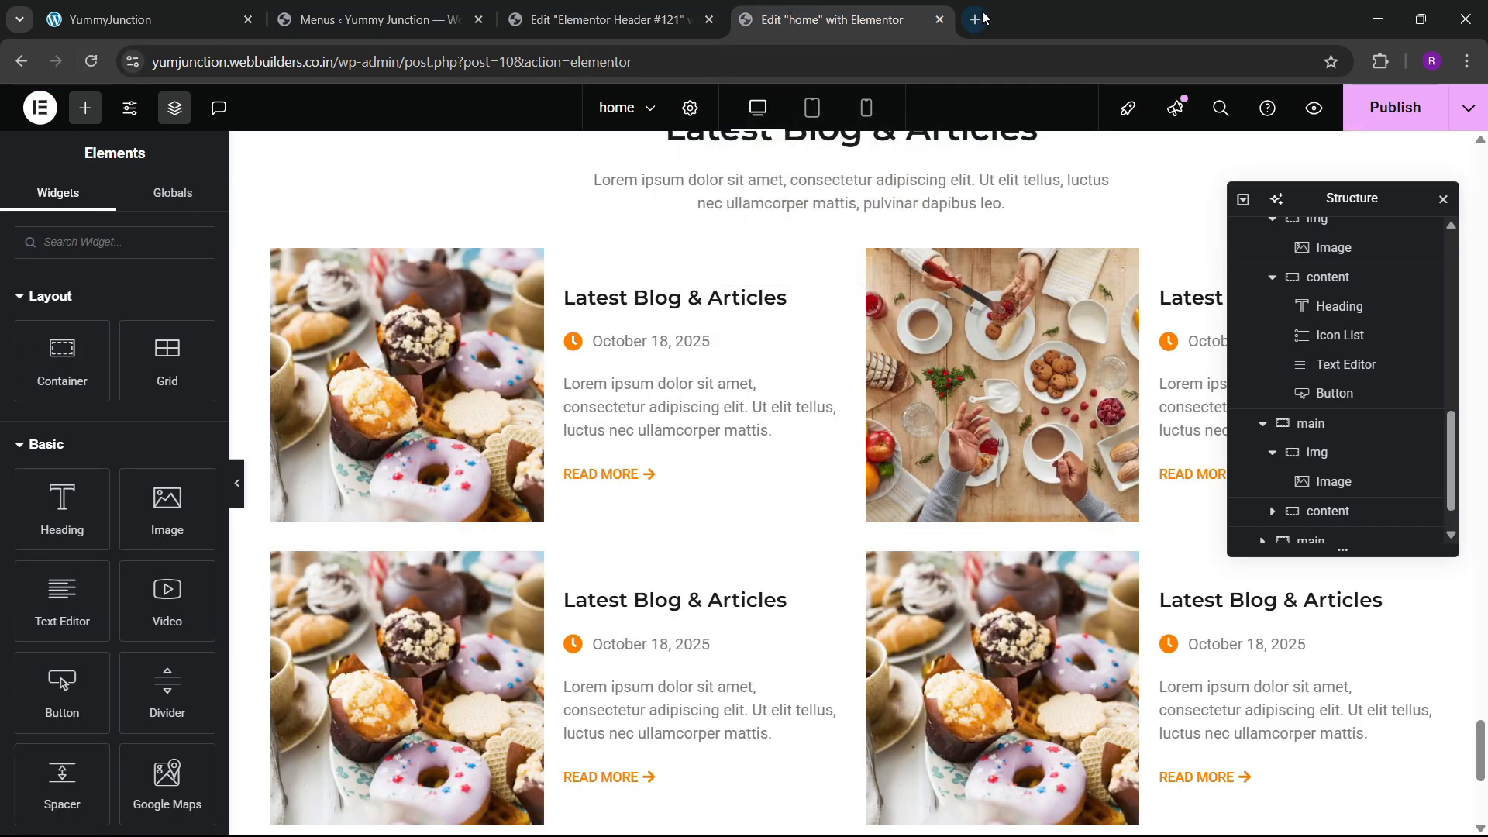
{"action": "left_click", "coordinate": [649, 7]}
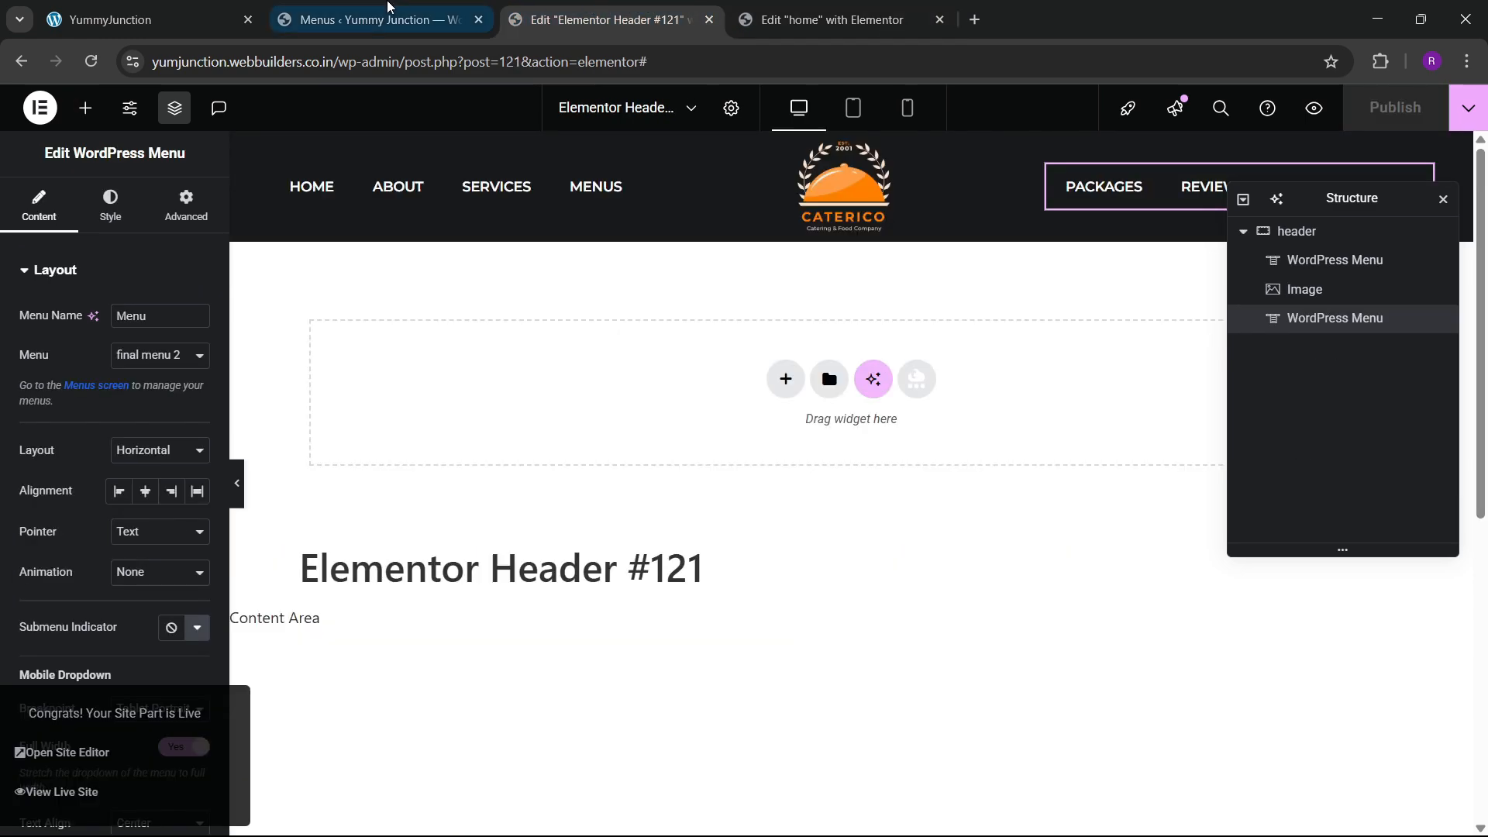
{"action": "left_click", "coordinate": [388, 7]}
{"action": "mouse_move", "coordinate": [99, 101]}
{"action": "right_click", "coordinate": [90, 139]}
{"action": "left_click", "coordinate": [163, 160]}
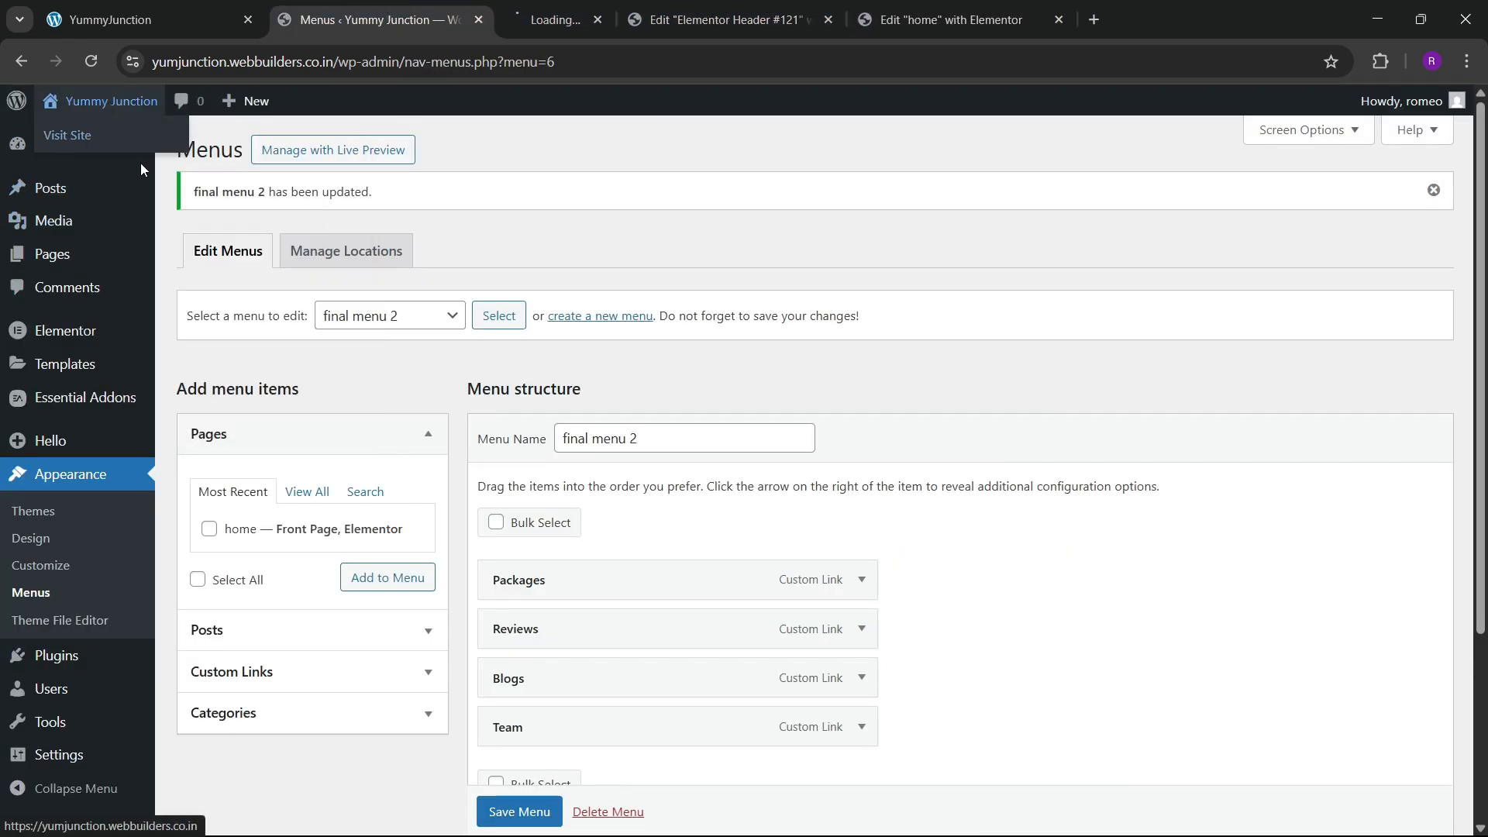
{"action": "left_click_drag", "start_coordinate": [589, 17], "coordinate": [1205, 7]}
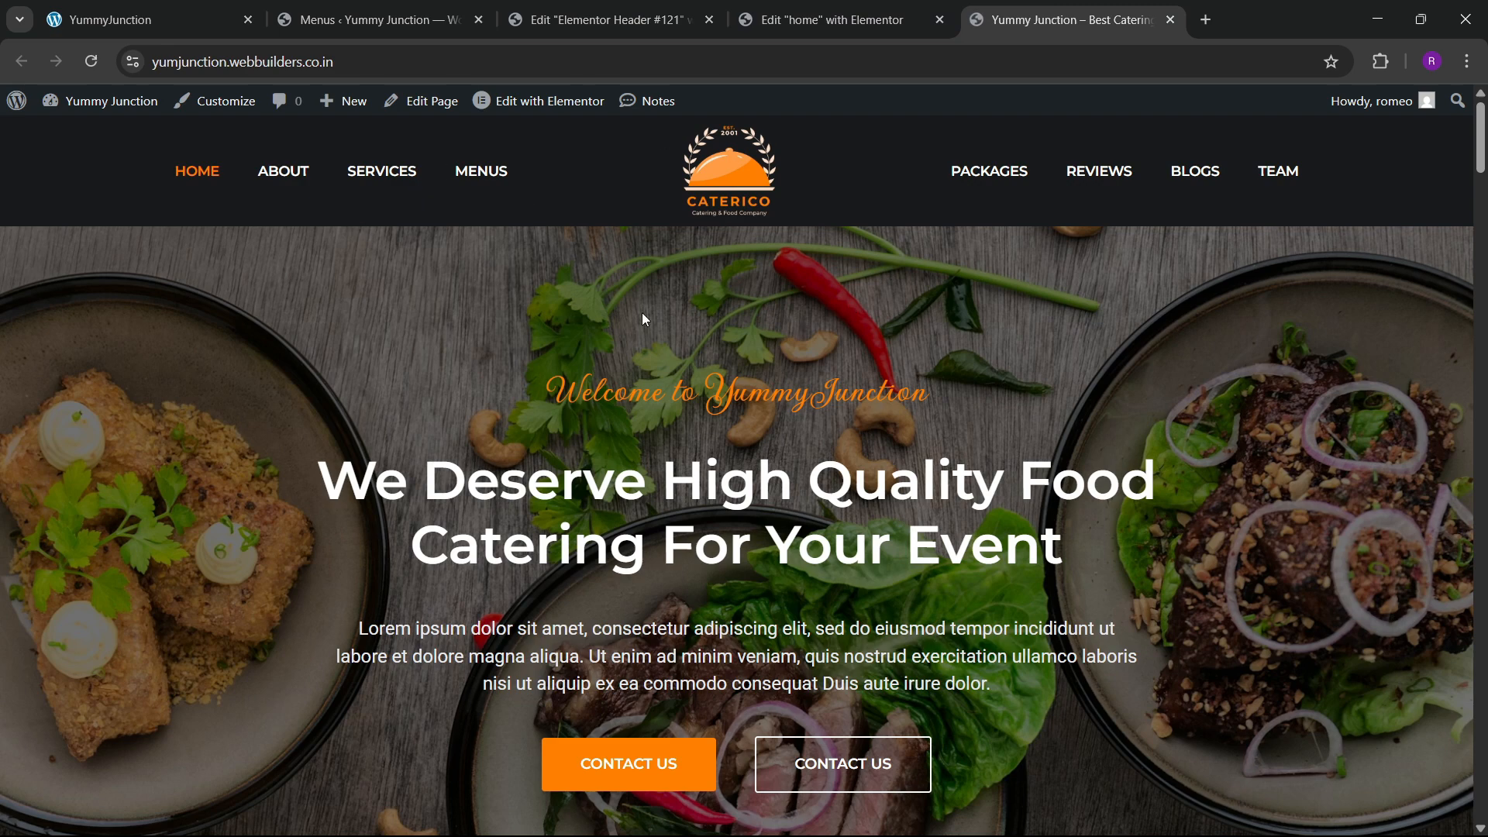
Make the header container's background color fully transparent (#181A1B00) in the Elementor header template
{"action": "key", "text": "ctrl+shift+Tab"}
{"action": "key", "text": "ctrl+shift+Tab"}
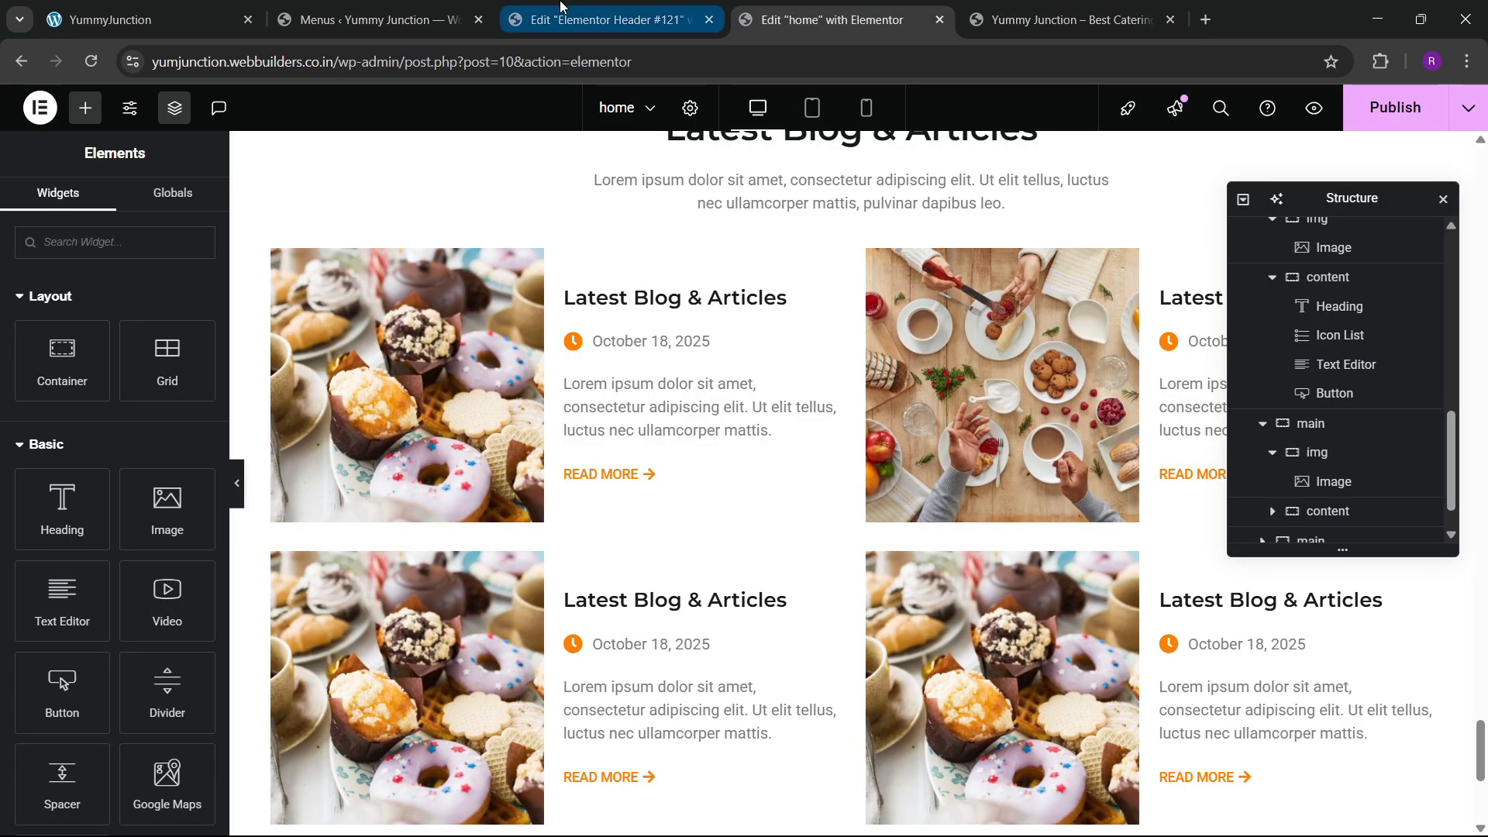
{"action": "left_click", "coordinate": [1302, 231]}
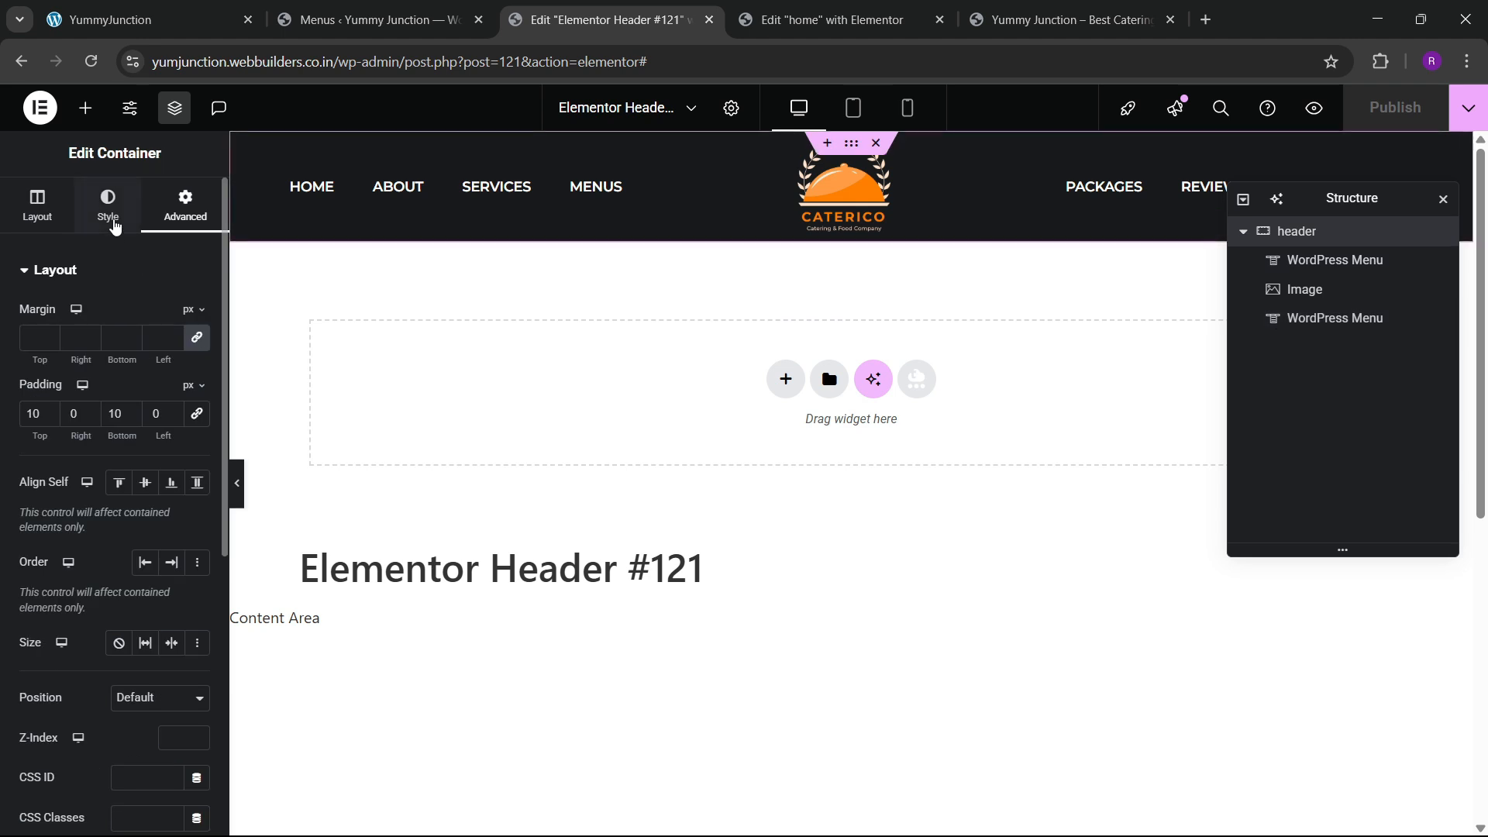
{"action": "left_click", "coordinate": [110, 205]}
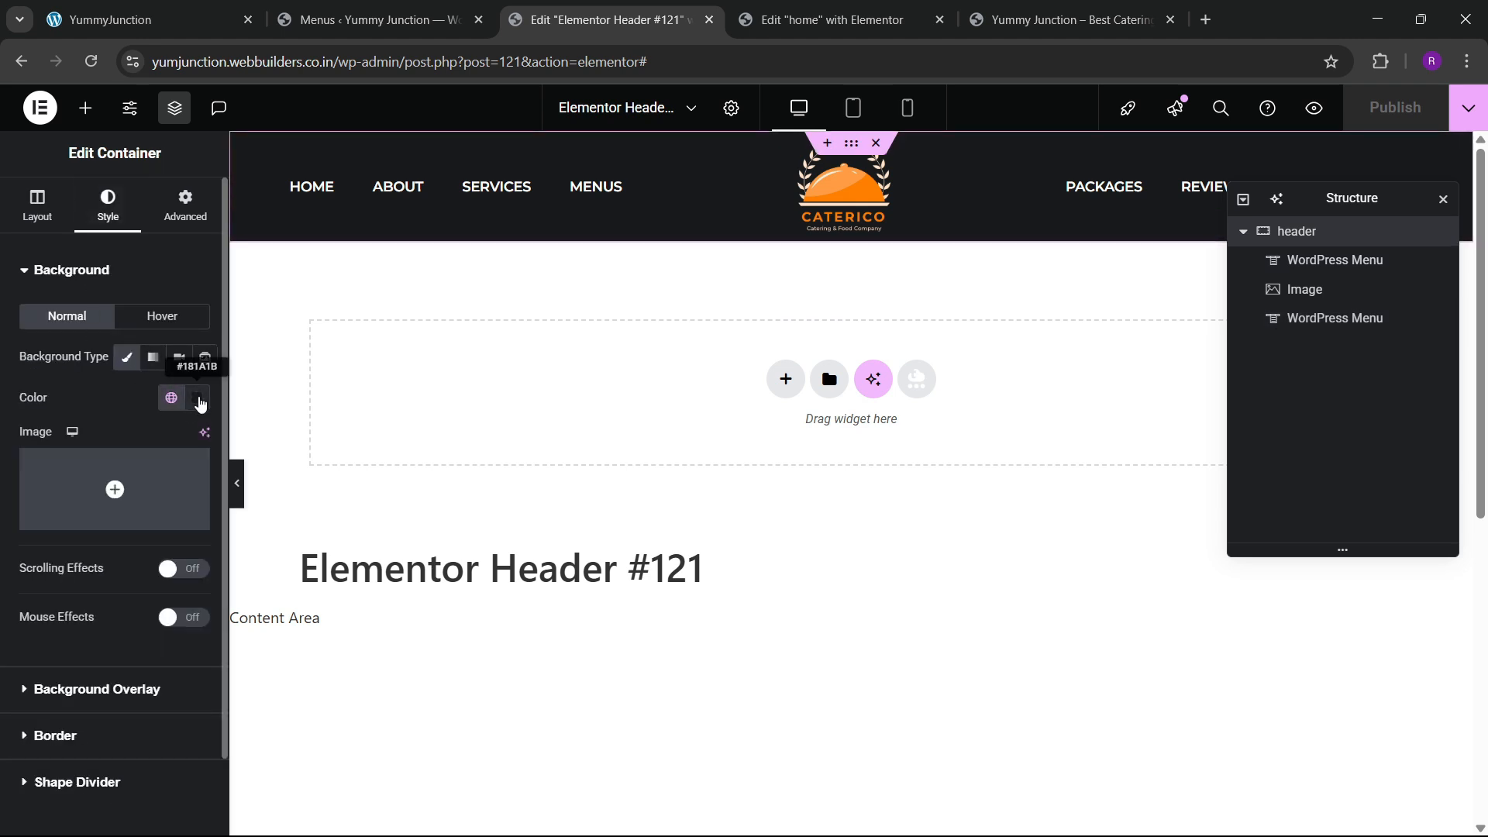
{"action": "left_click", "coordinate": [199, 400]}
{"action": "left_click_drag", "start_coordinate": [299, 653], "coordinate": [87, 652]}
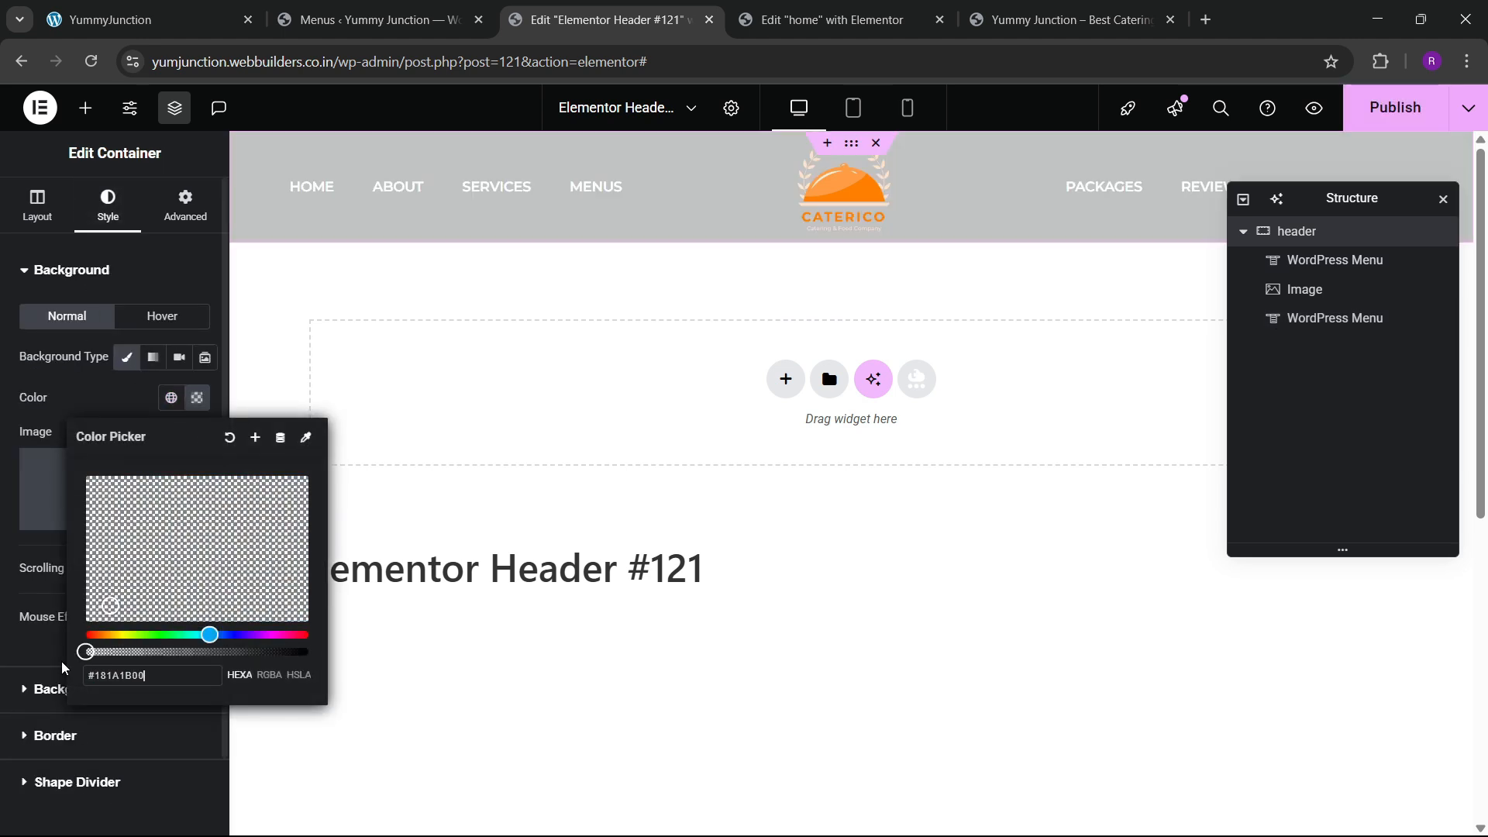
{"action": "left_click", "coordinate": [897, 256]}
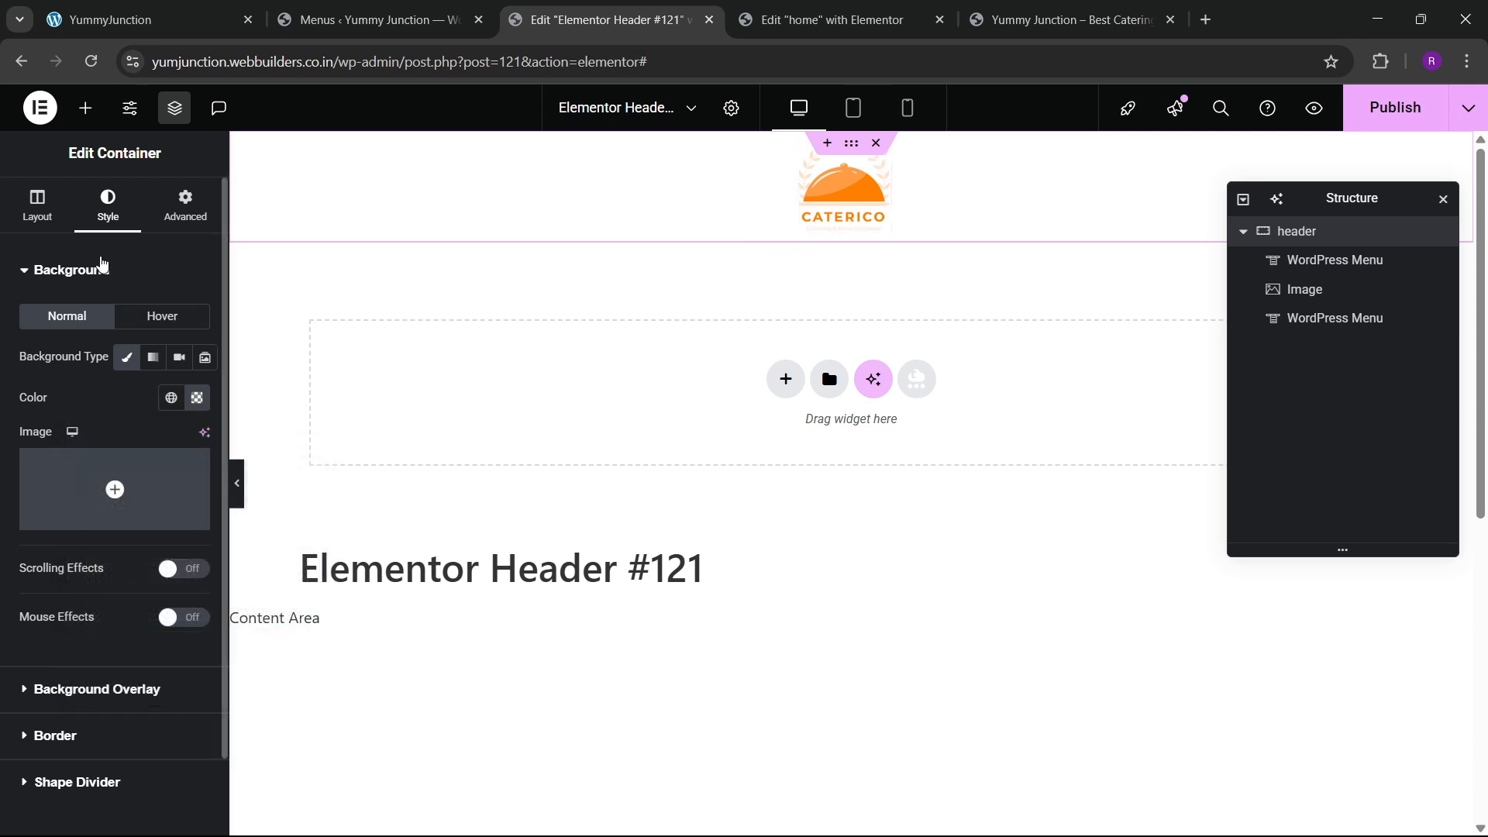
Publish the updated header and reload the home page editor
{"action": "left_click", "coordinate": [1372, 117]}
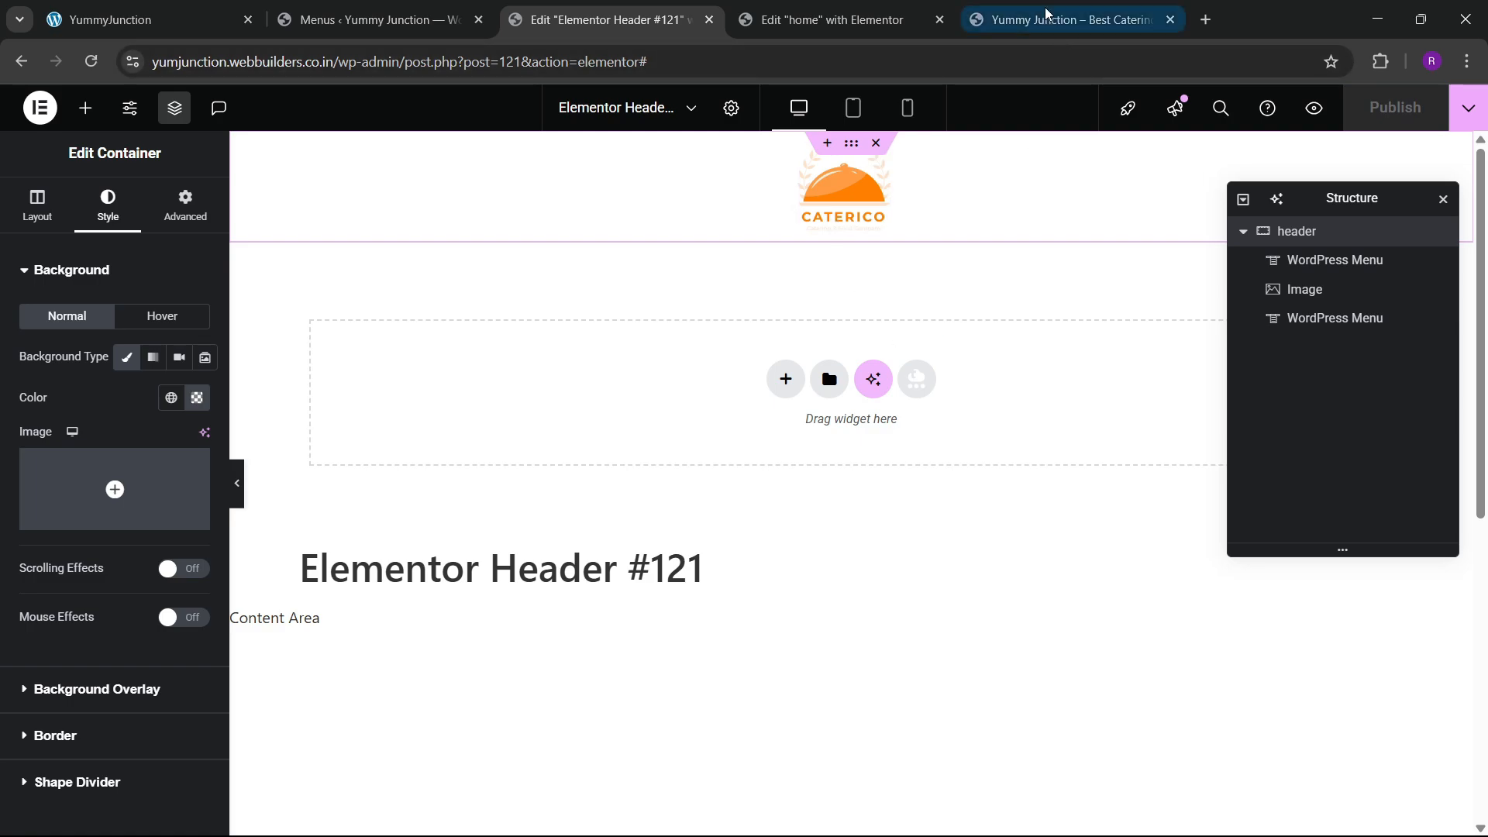
{"action": "left_click", "coordinate": [1070, 19]}
{"action": "left_click", "coordinate": [833, 20]}
{"action": "left_click", "coordinate": [92, 62]}
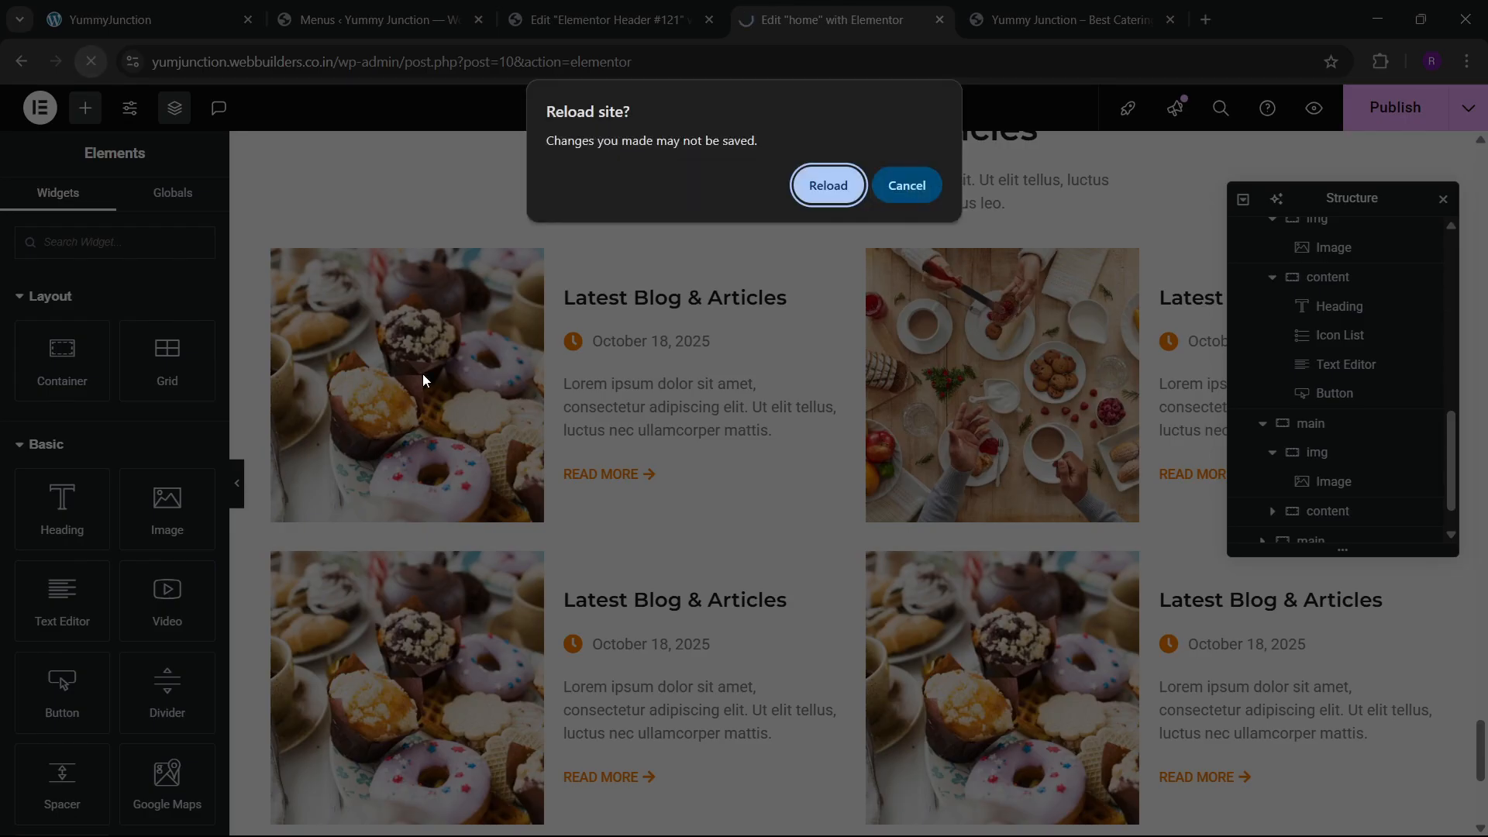
{"action": "left_click", "coordinate": [828, 184]}
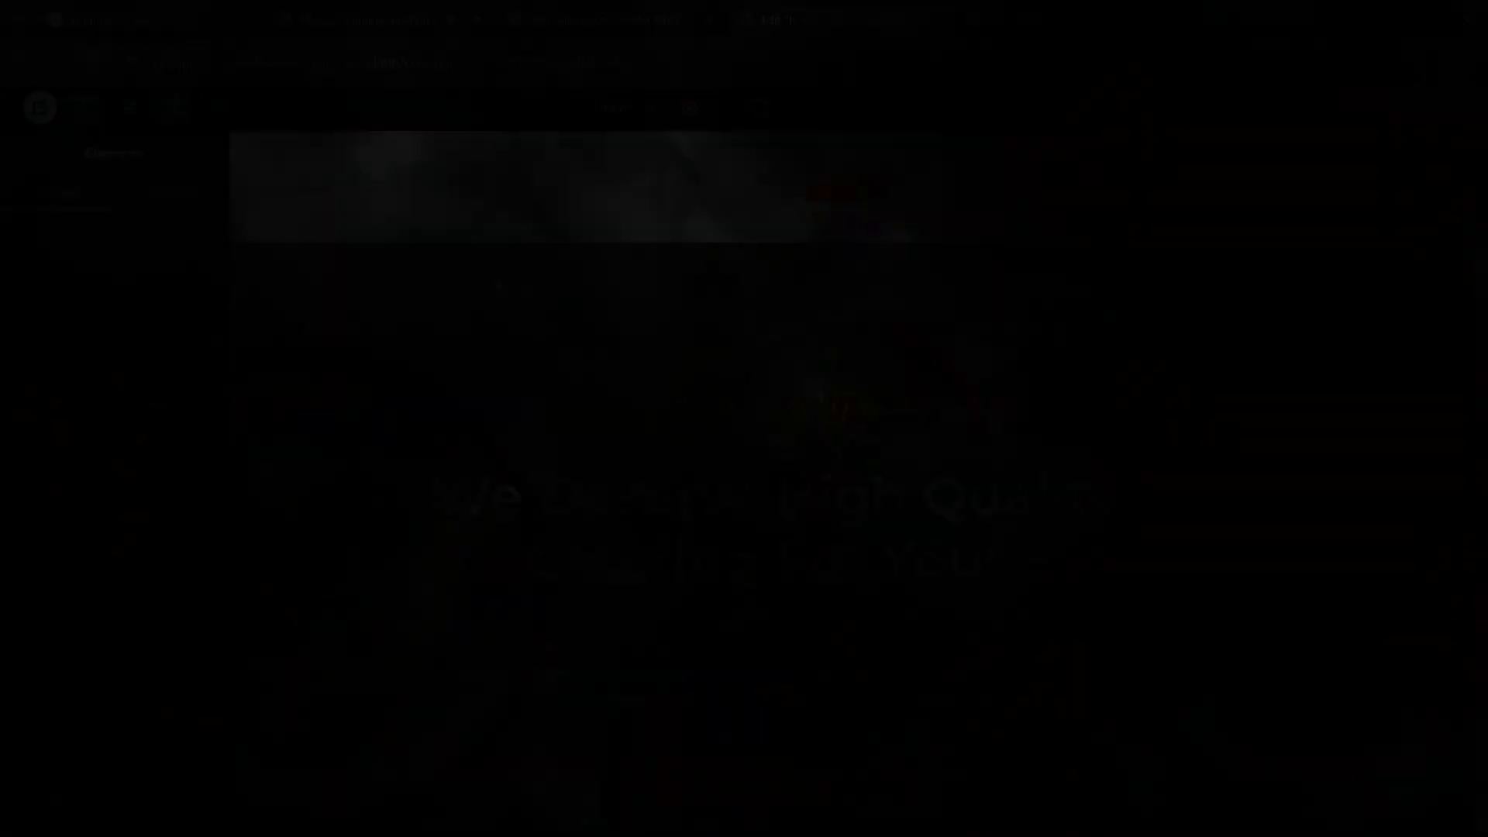
Examine the header and the sections below it on the home page in the editor
{"action": "scroll", "coordinate": [671, 279], "scroll_direction": "down", "scroll_amount": 5}
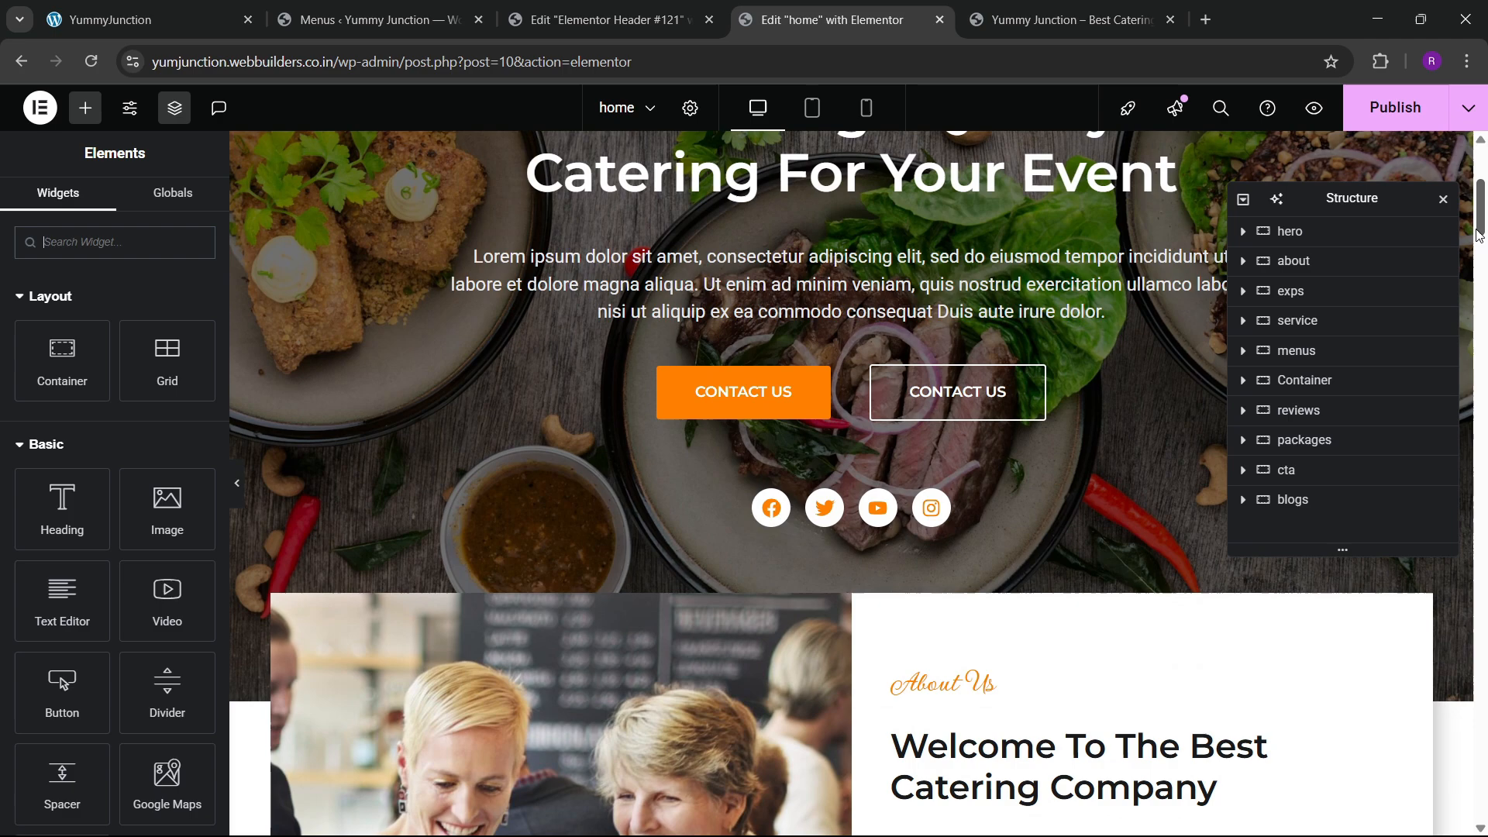
{"action": "left_click_drag", "start_coordinate": [1481, 231], "coordinate": [1487, 697]}
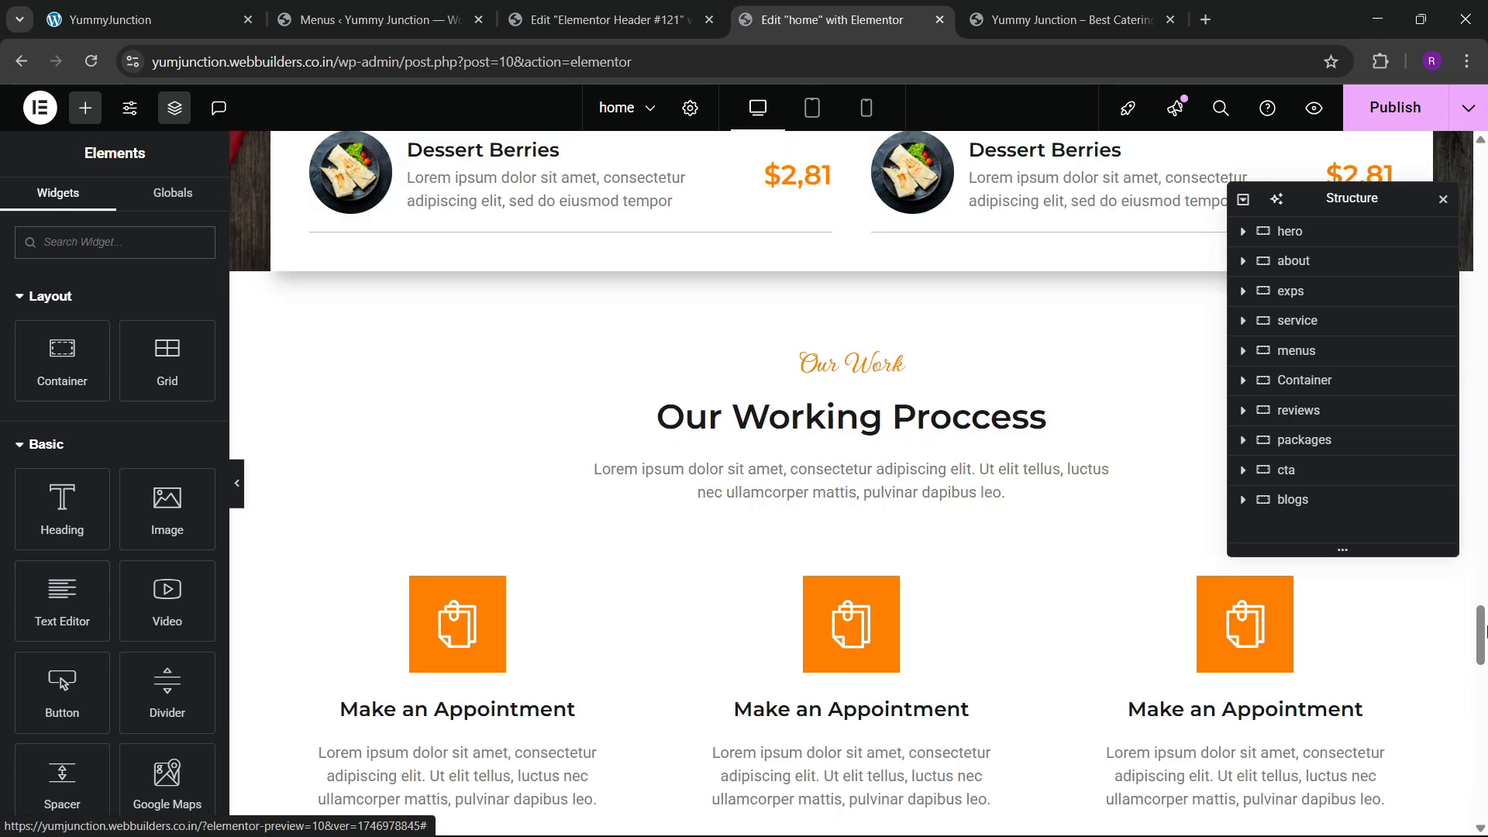
{"action": "left_click_drag", "start_coordinate": [1485, 629], "coordinate": [1484, 186]}
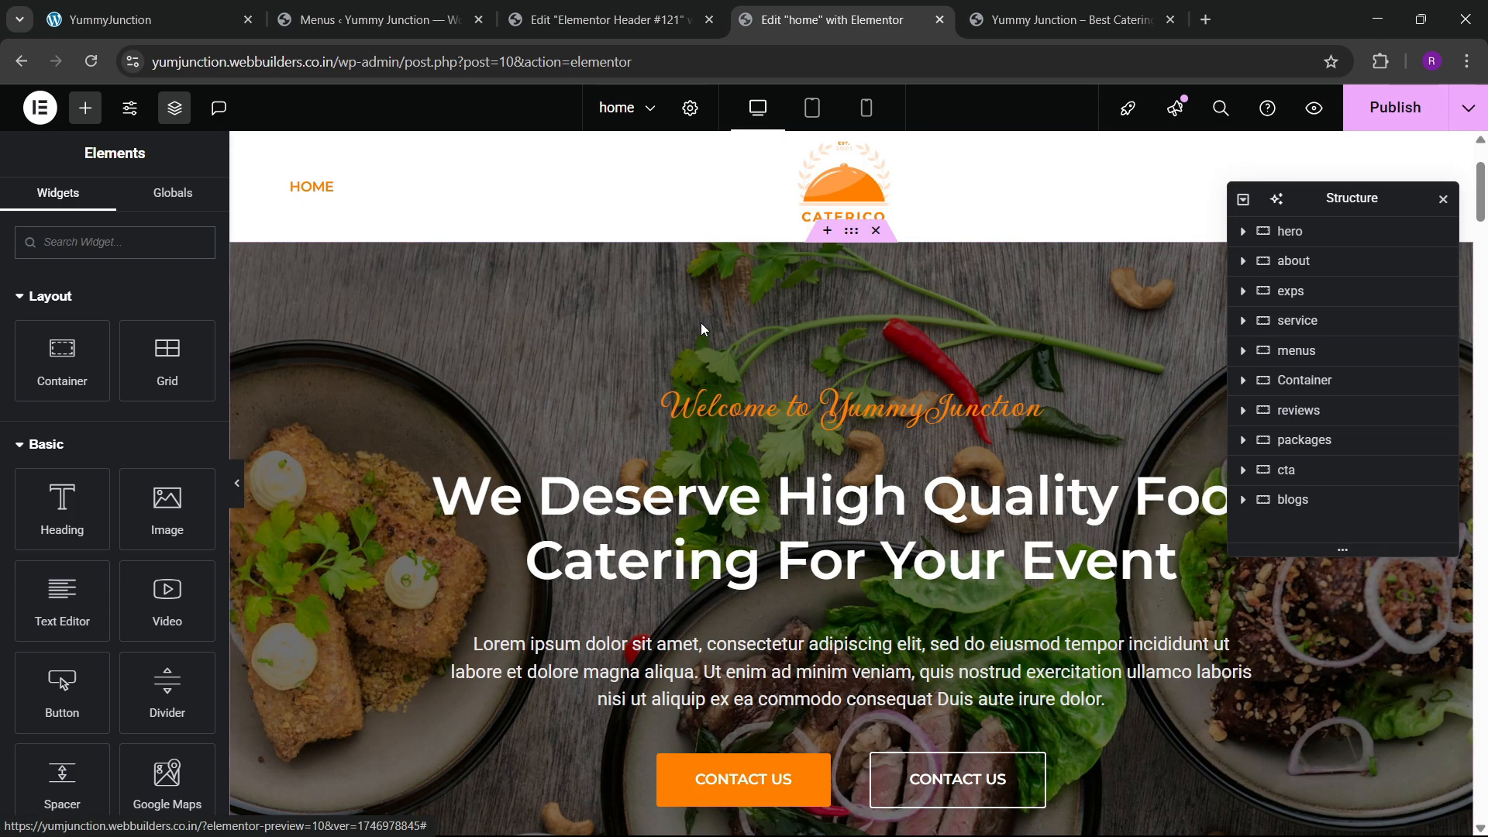
{"action": "scroll", "coordinate": [700, 324], "scroll_direction": "down", "scroll_amount": 2}
{"action": "scroll", "coordinate": [700, 324], "scroll_direction": "up", "scroll_amount": 2}
{"action": "scroll", "coordinate": [698, 255], "scroll_direction": "down", "scroll_amount": 5}
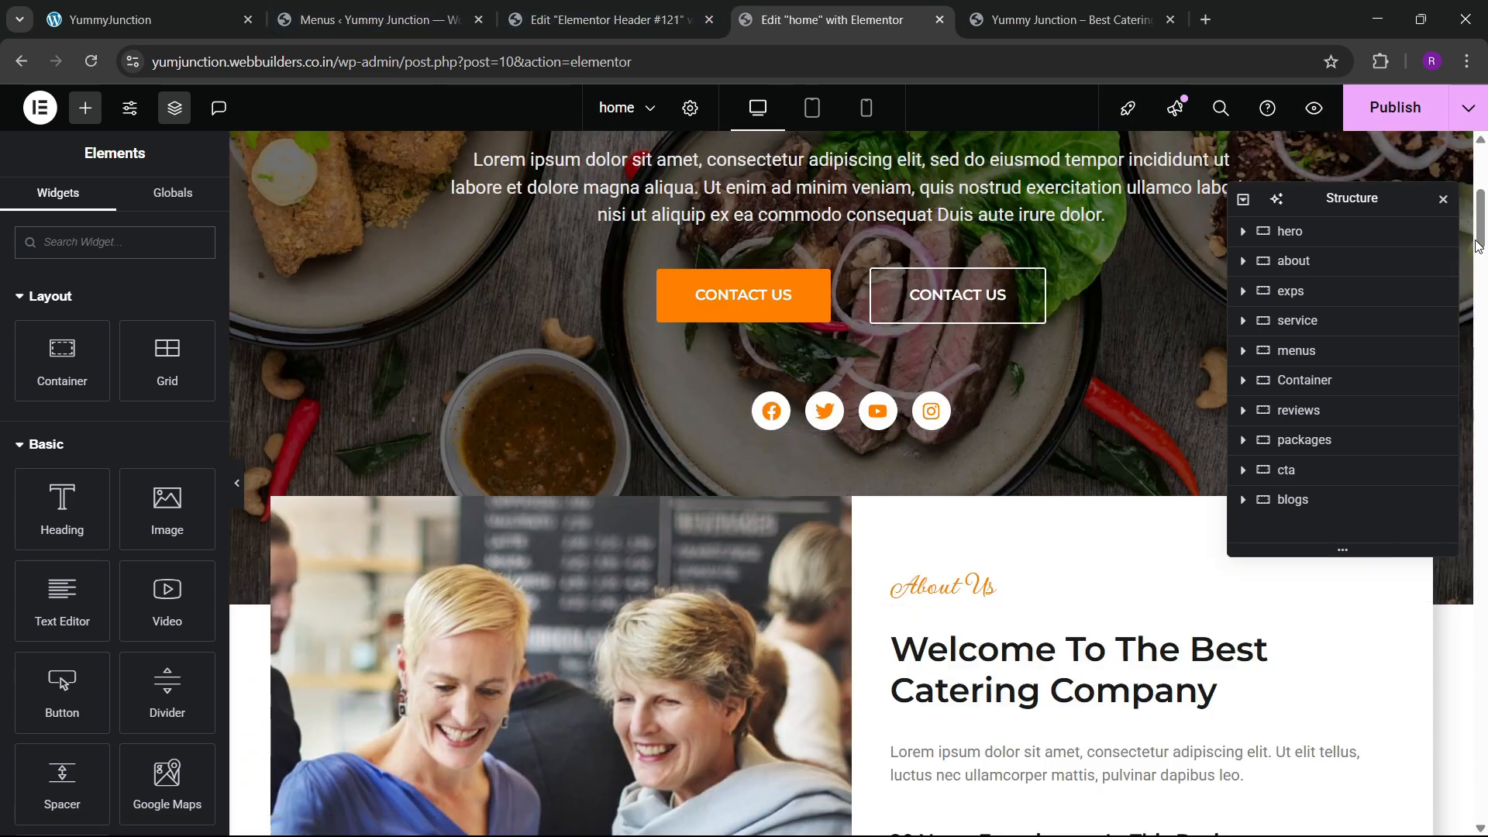
{"action": "left_click_drag", "start_coordinate": [1477, 247], "coordinate": [1481, 441]}
{"action": "left_click_drag", "start_coordinate": [1481, 452], "coordinate": [1481, 182]}
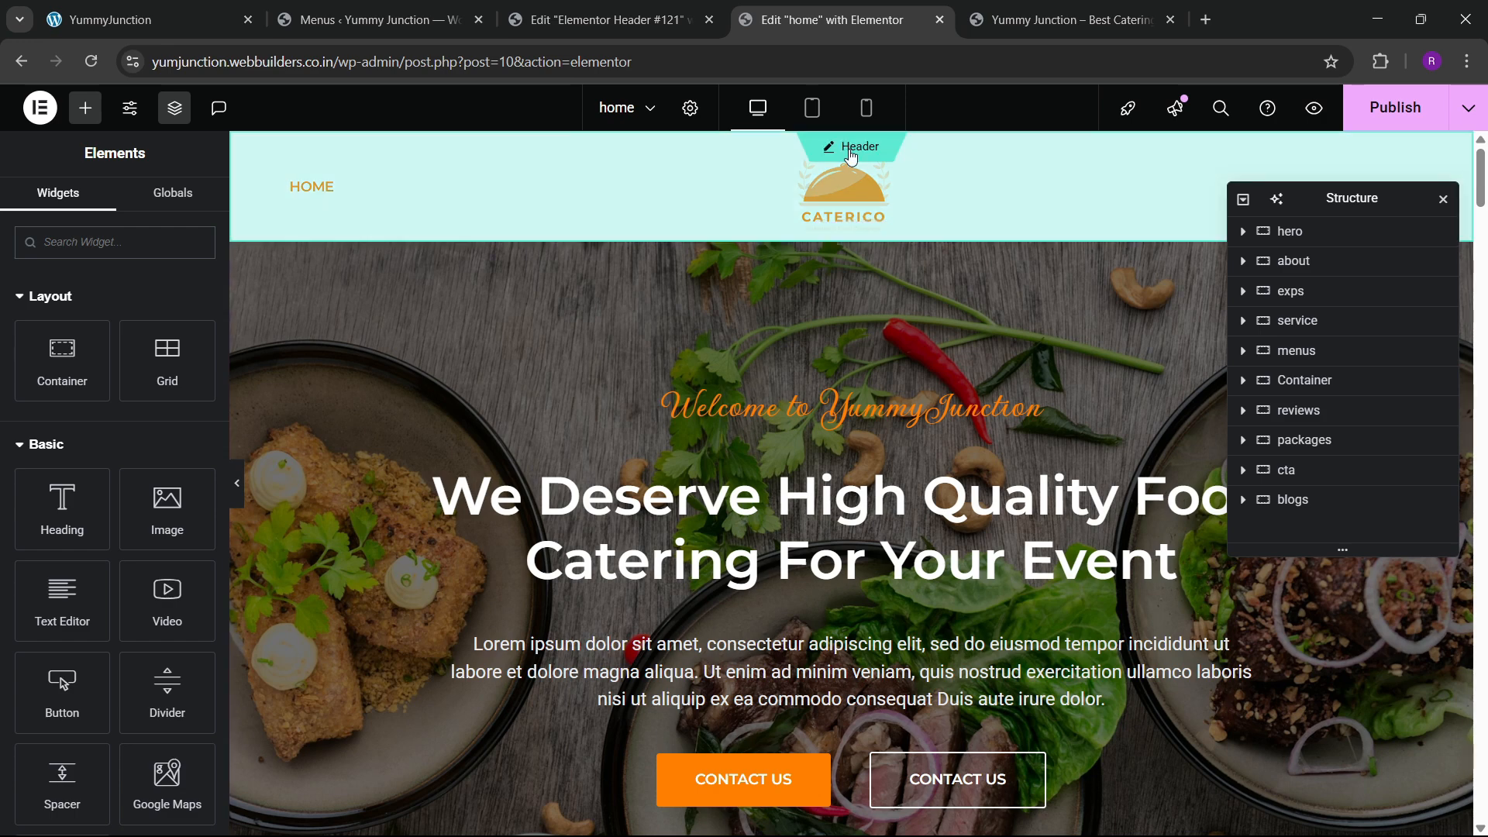
Open the header template for editing from within the home page and select its container
{"action": "left_click", "coordinate": [858, 155]}
{"action": "left_click", "coordinate": [870, 511]}
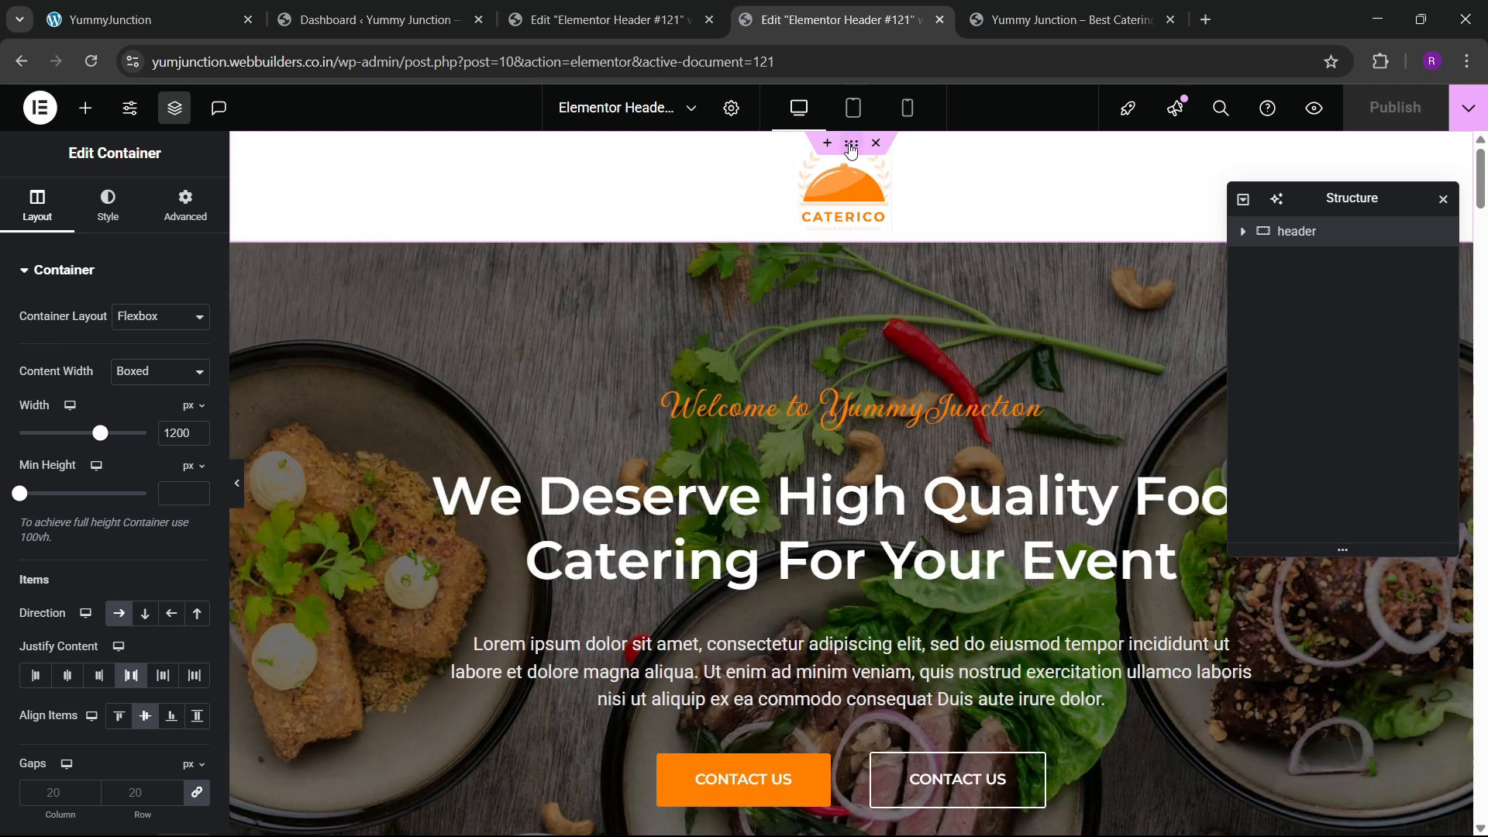
Set the header container's margin unit to em, unlink the sides, and set the bottom margin to -8
{"action": "left_click", "coordinate": [182, 208]}
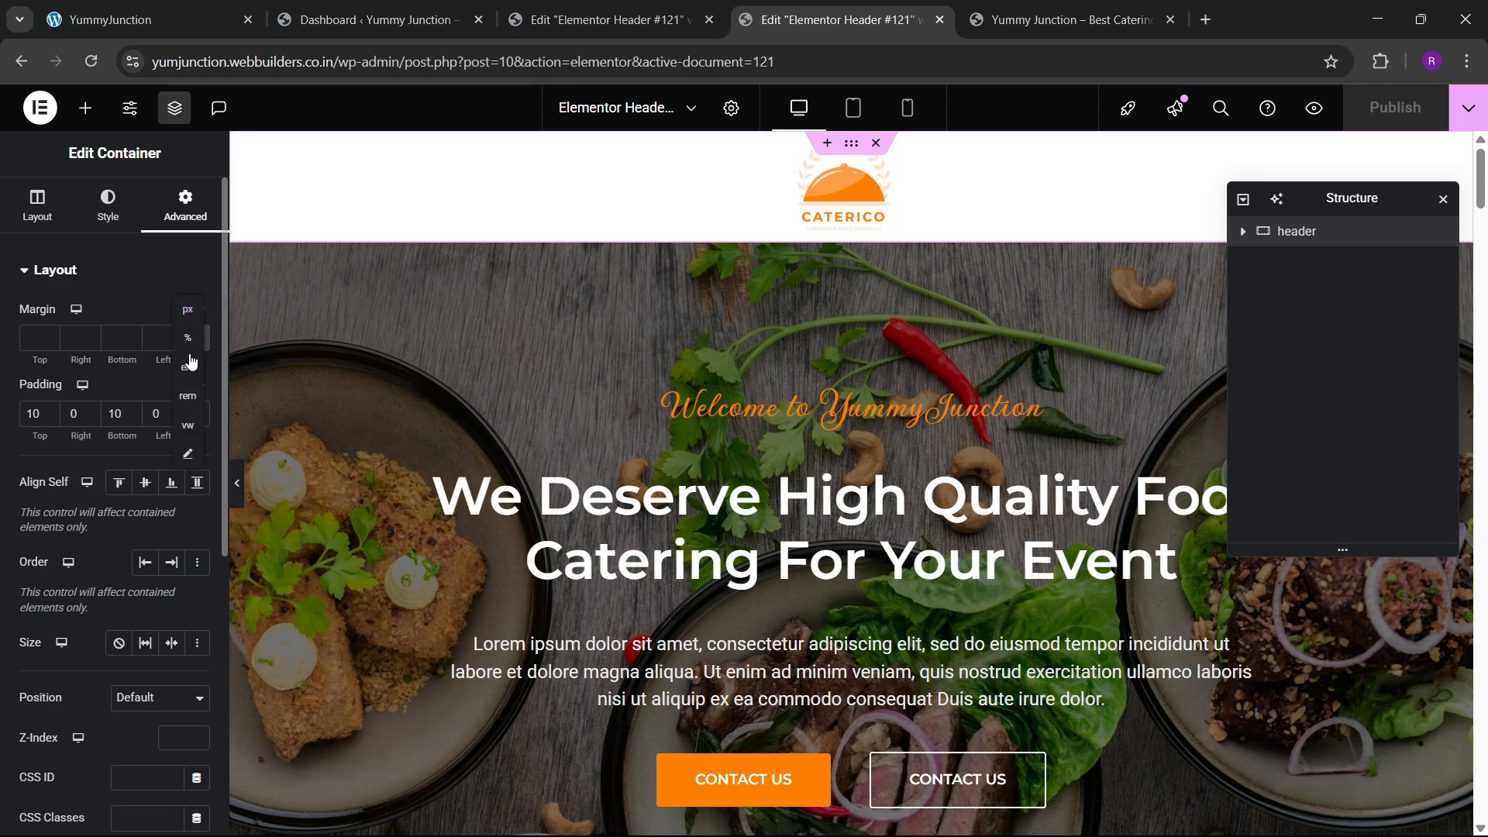
{"action": "left_click", "coordinate": [192, 333]}
{"action": "left_click", "coordinate": [131, 343]}
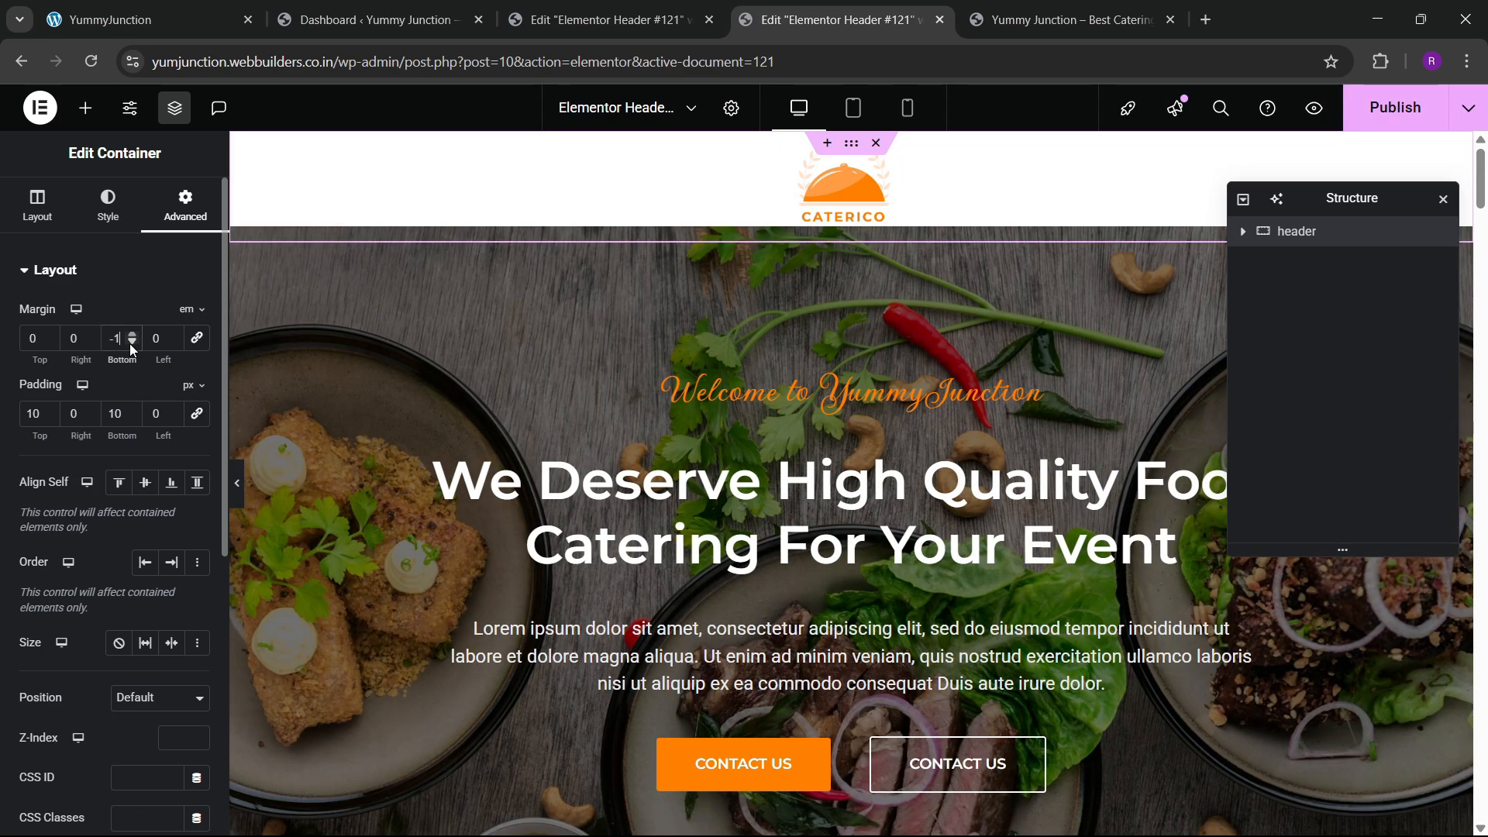
{"action": "left_click", "coordinate": [131, 343]}
{"action": "left_click", "coordinate": [131, 343]}
{"action": "left_click", "coordinate": [131, 344]}
{"action": "left_click", "coordinate": [131, 343]}
{"action": "left_click", "coordinate": [131, 343]}
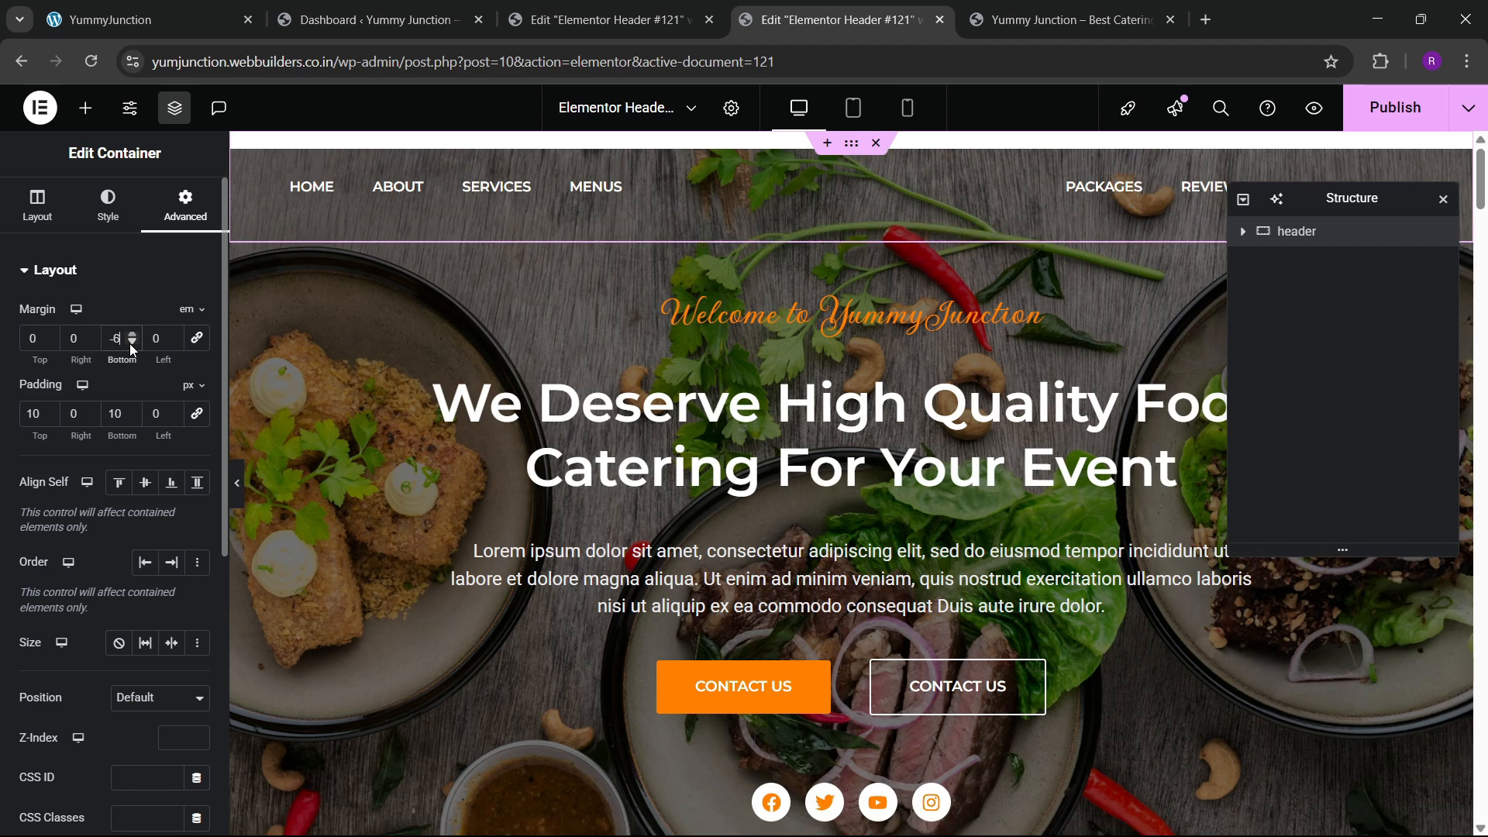
{"action": "left_click", "coordinate": [131, 344]}
{"action": "left_click", "coordinate": [131, 344]}
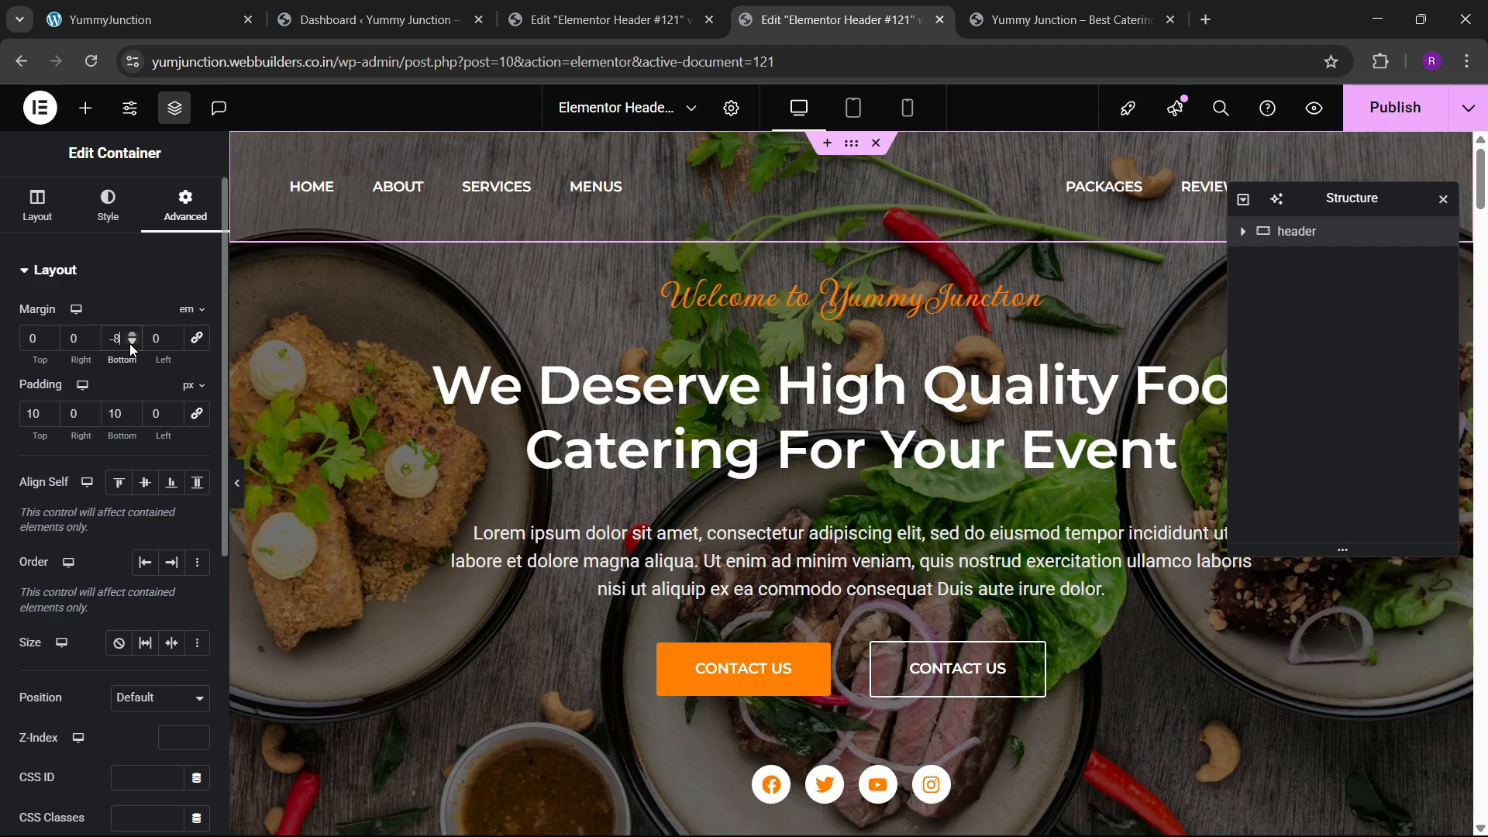
Set the header container's Z-index to 100 and publish the header template
{"action": "scroll", "coordinate": [96, 441], "scroll_direction": "down", "scroll_amount": 2}
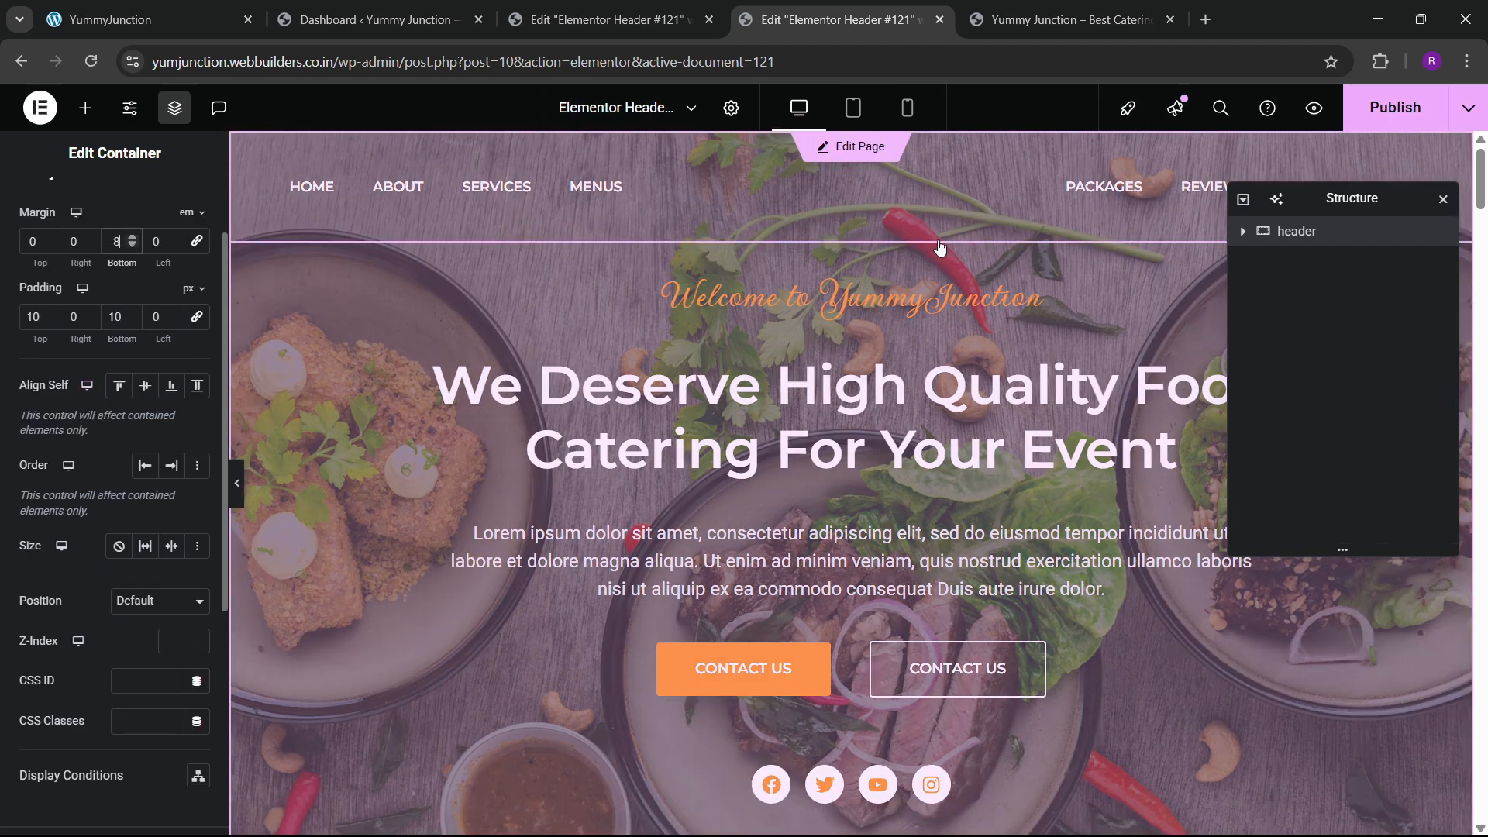
{"action": "scroll", "coordinate": [141, 511], "scroll_direction": "down", "scroll_amount": 3}
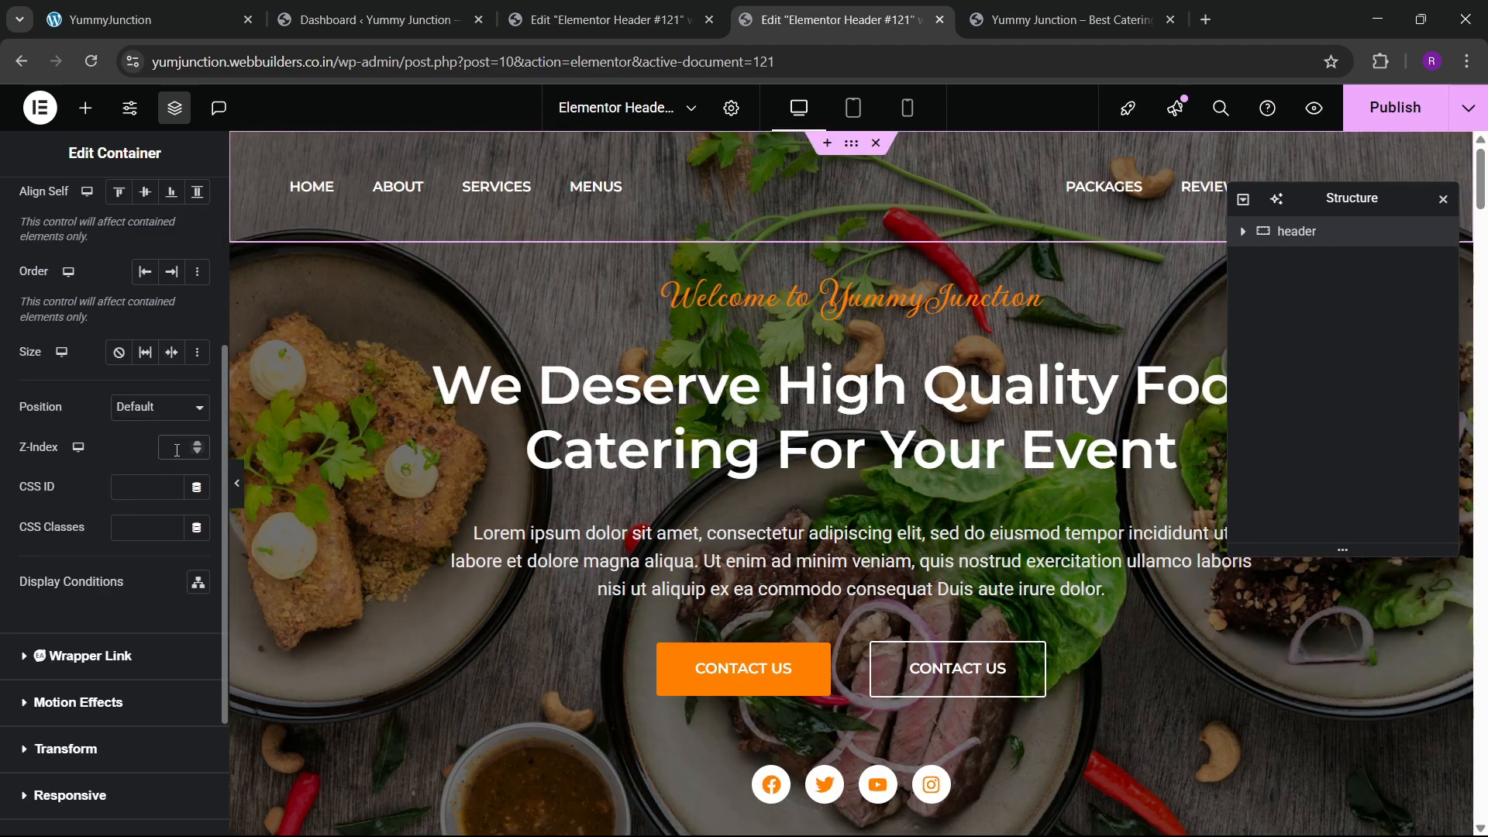
{"action": "left_click", "coordinate": [177, 449]}
{"action": "type", "text": "100"}
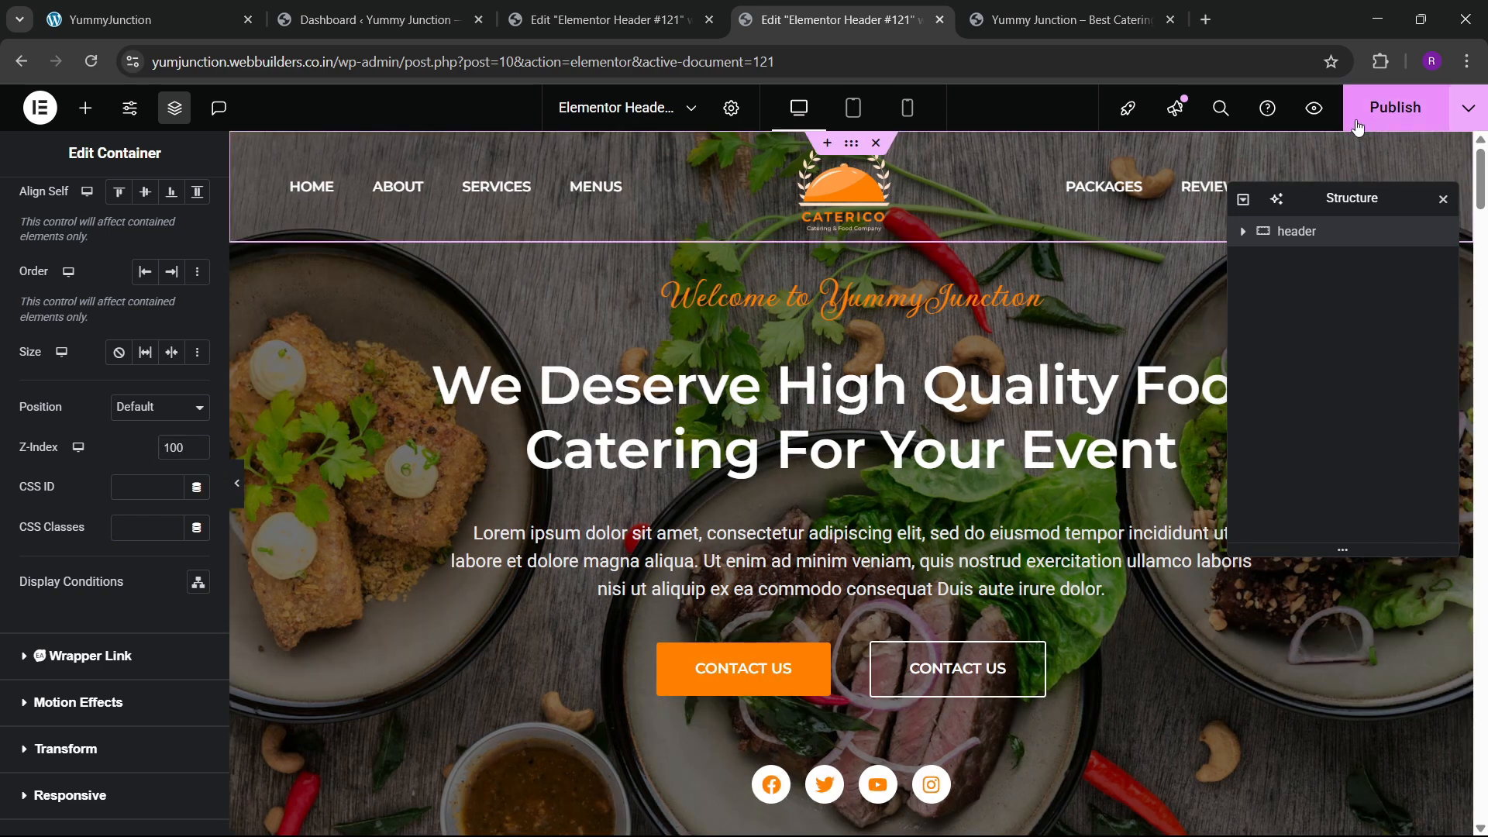
{"action": "left_click", "coordinate": [1391, 106]}
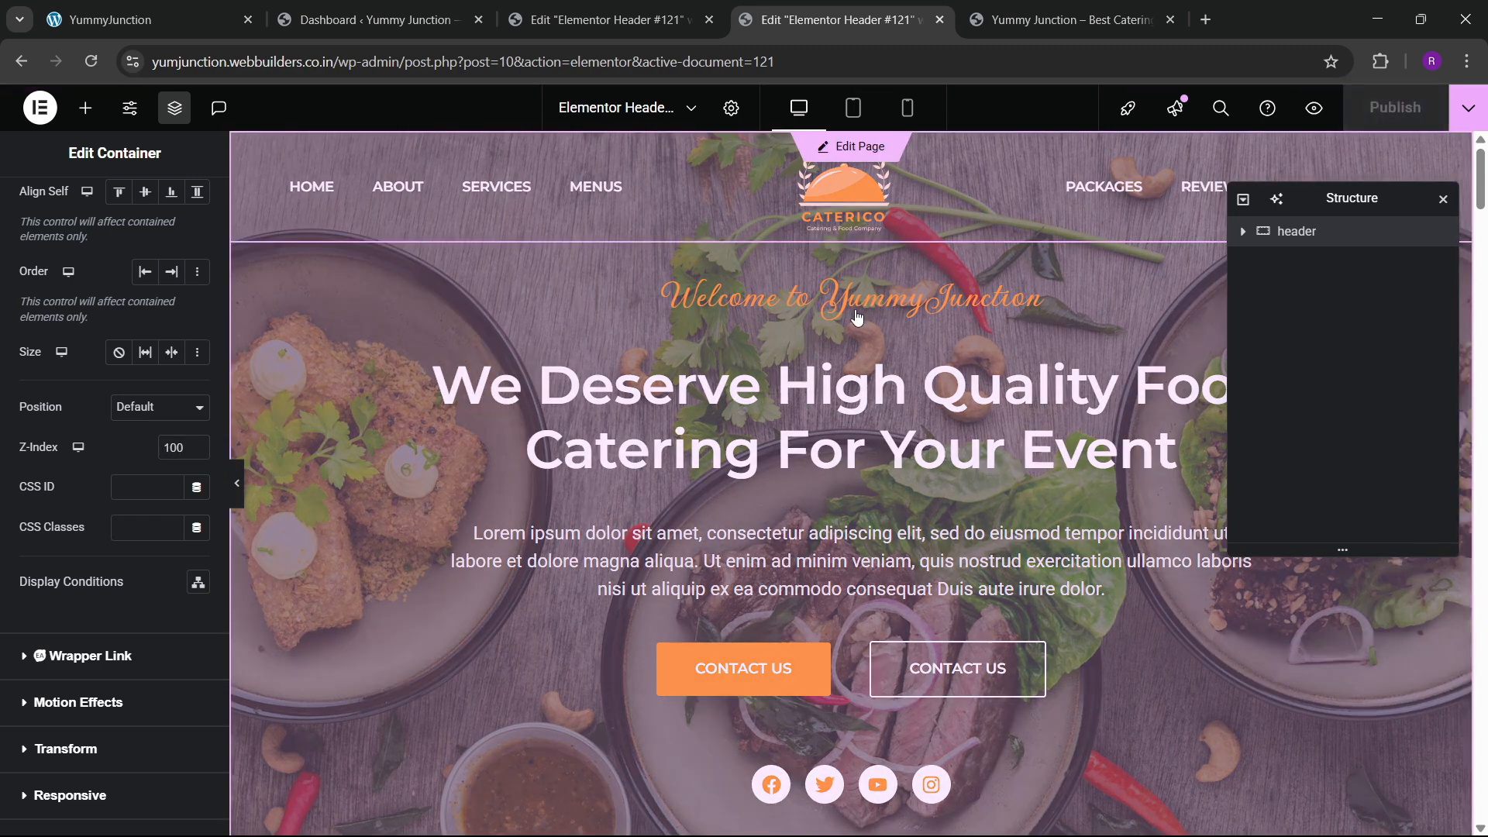
Return to editing the home page, set the hero container's top padding to 200 px, and publish the page
{"action": "scroll", "coordinate": [852, 318], "scroll_direction": "down", "scroll_amount": 3}
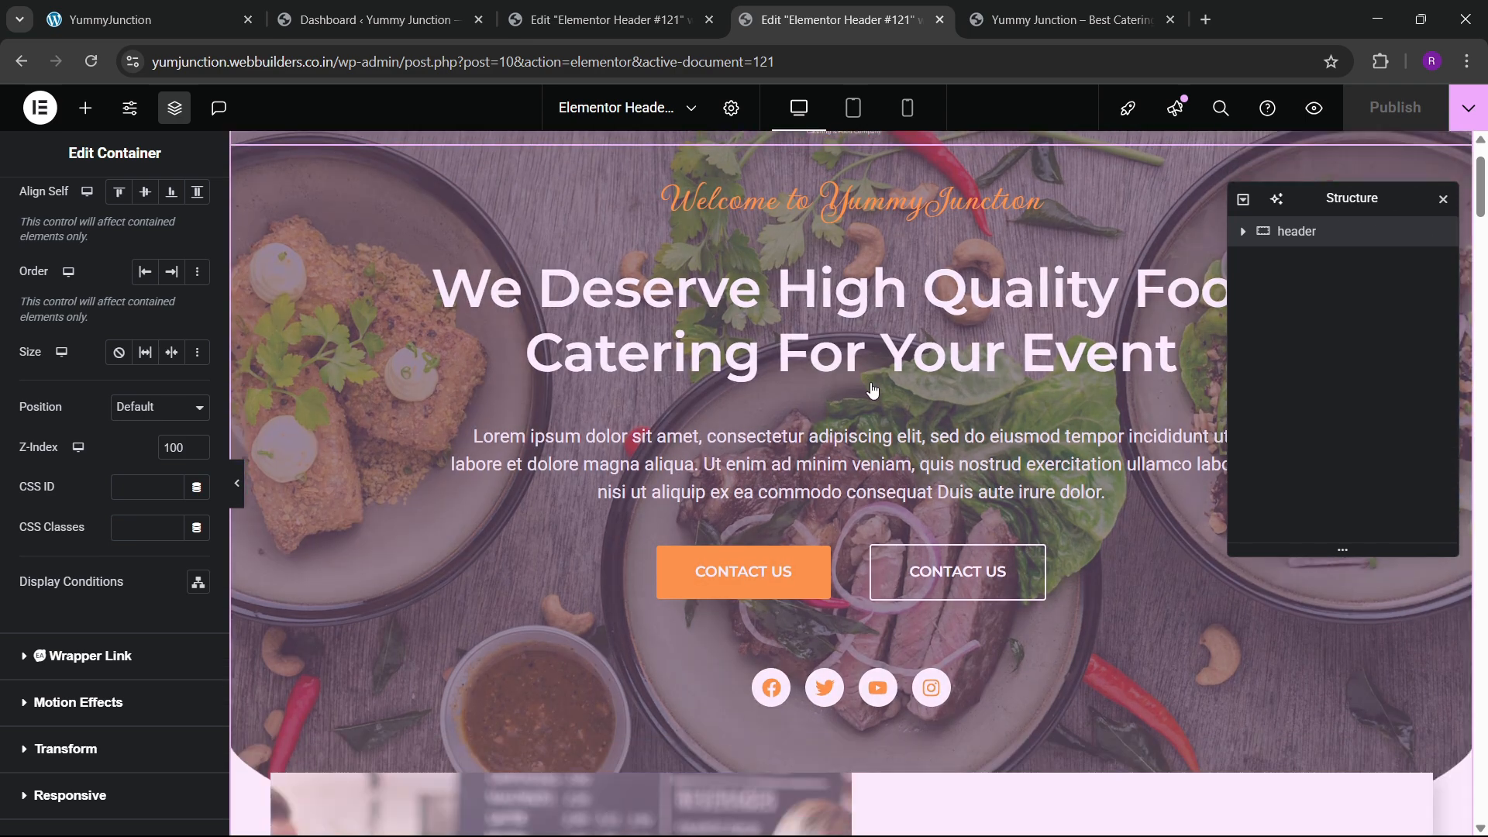
{"action": "scroll", "coordinate": [852, 317], "scroll_direction": "up", "scroll_amount": 3}
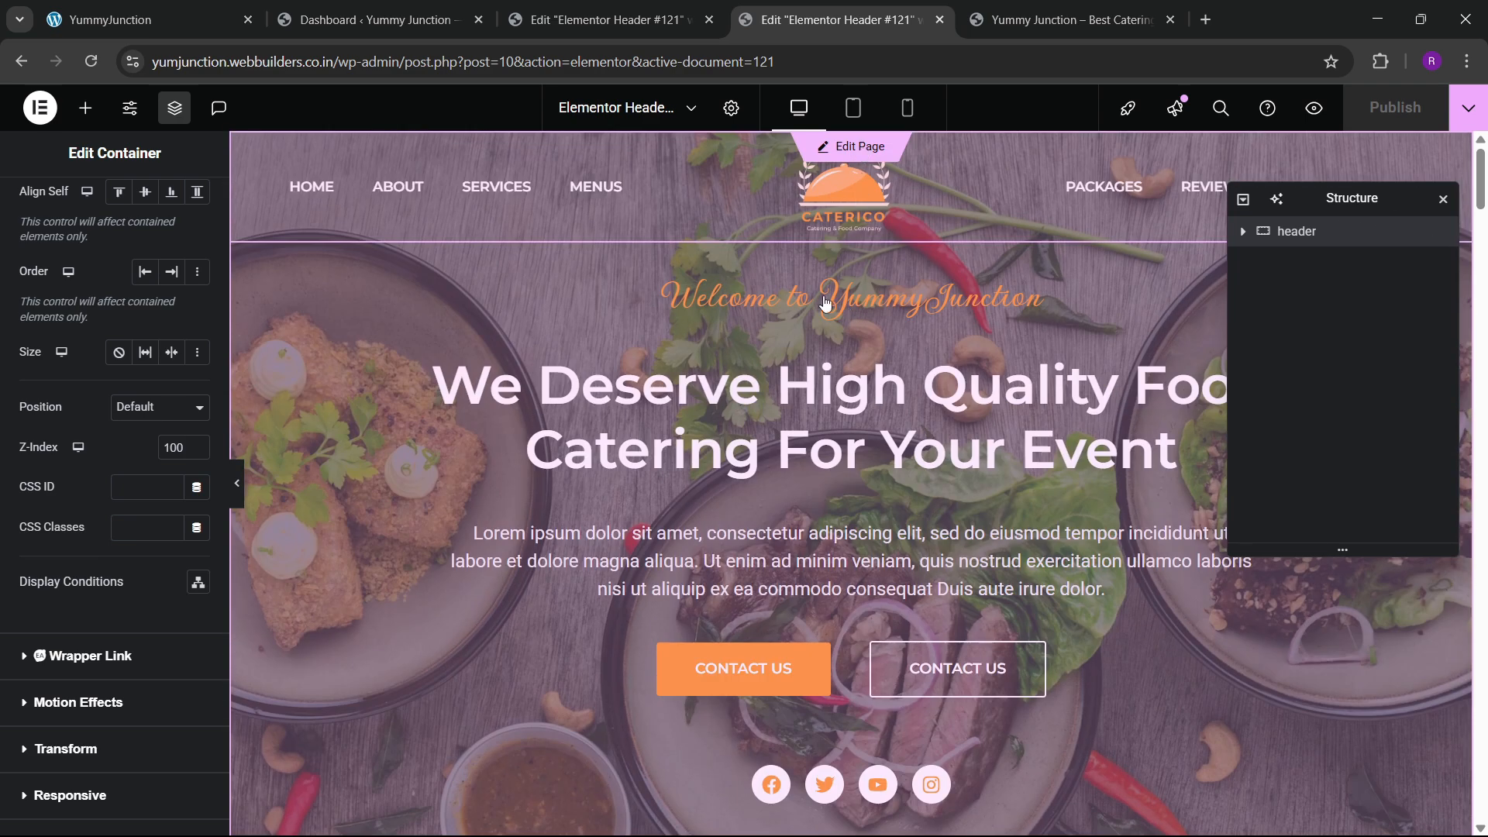
{"action": "left_click", "coordinate": [826, 304]}
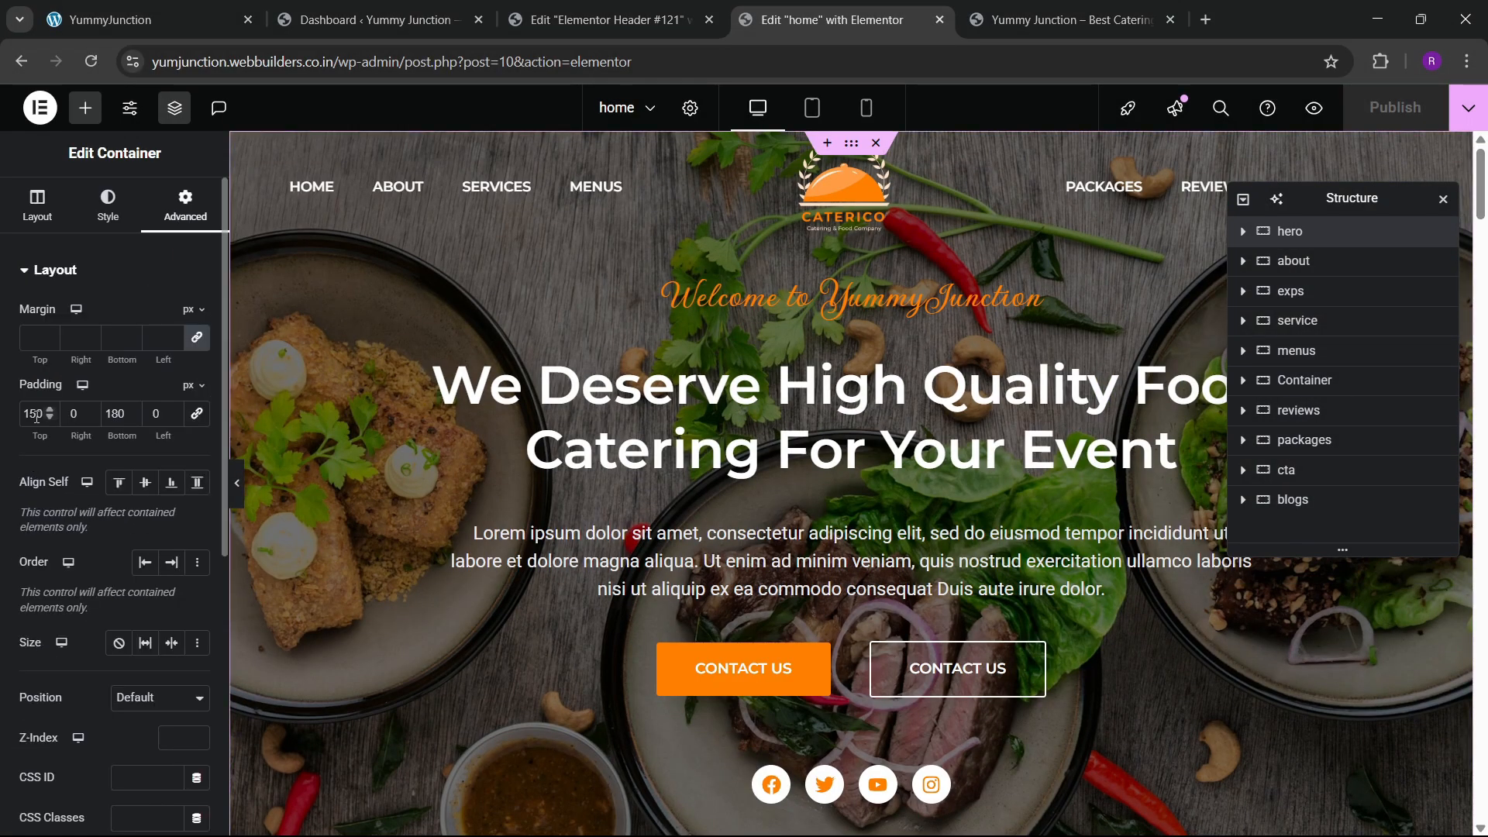
{"action": "double_click", "coordinate": [35, 415]}
{"action": "type", "text": "200"}
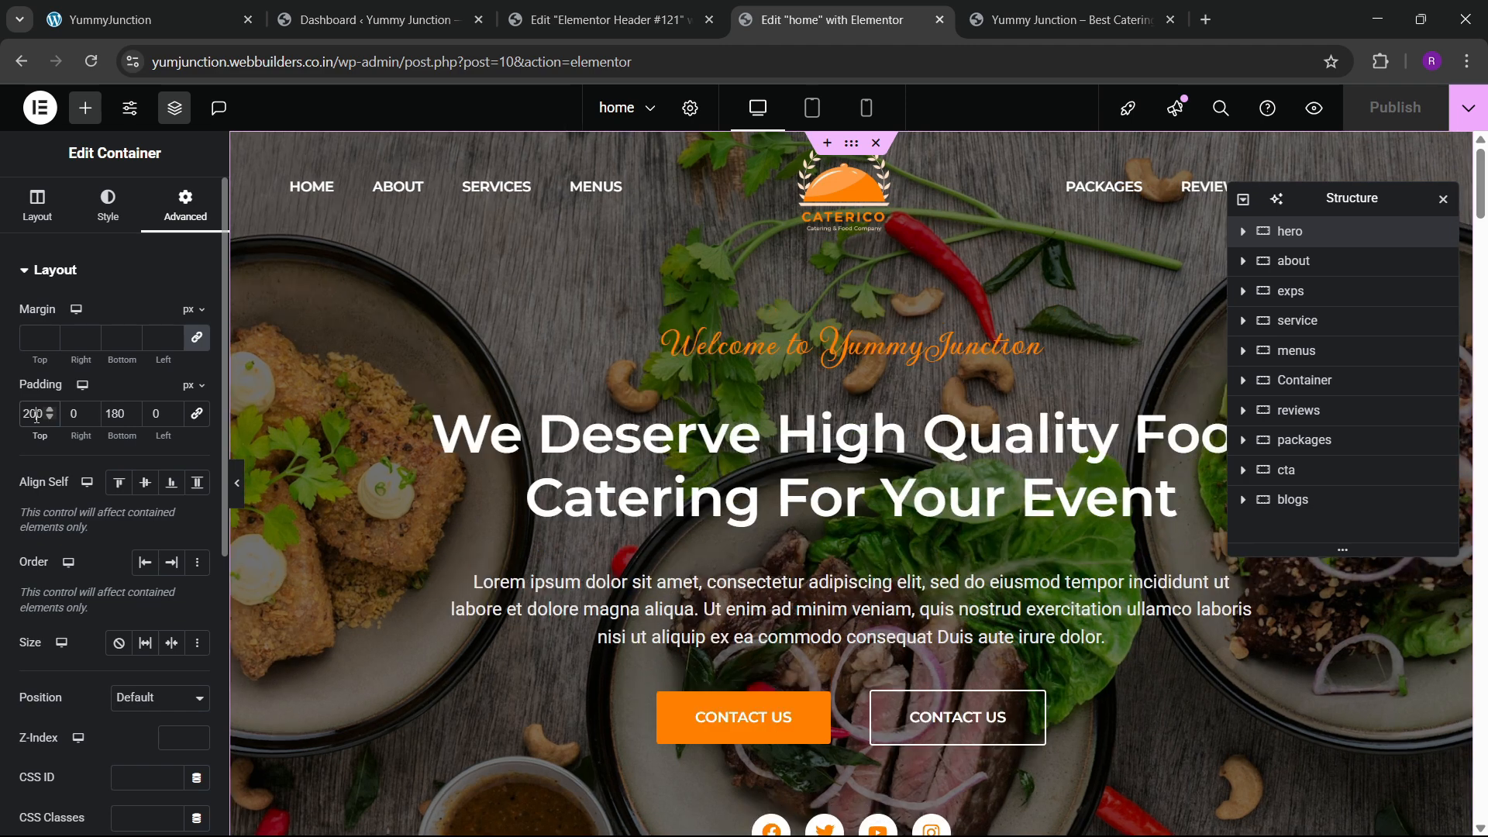
{"action": "scroll", "coordinate": [744, 511], "scroll_direction": "down", "scroll_amount": 1}
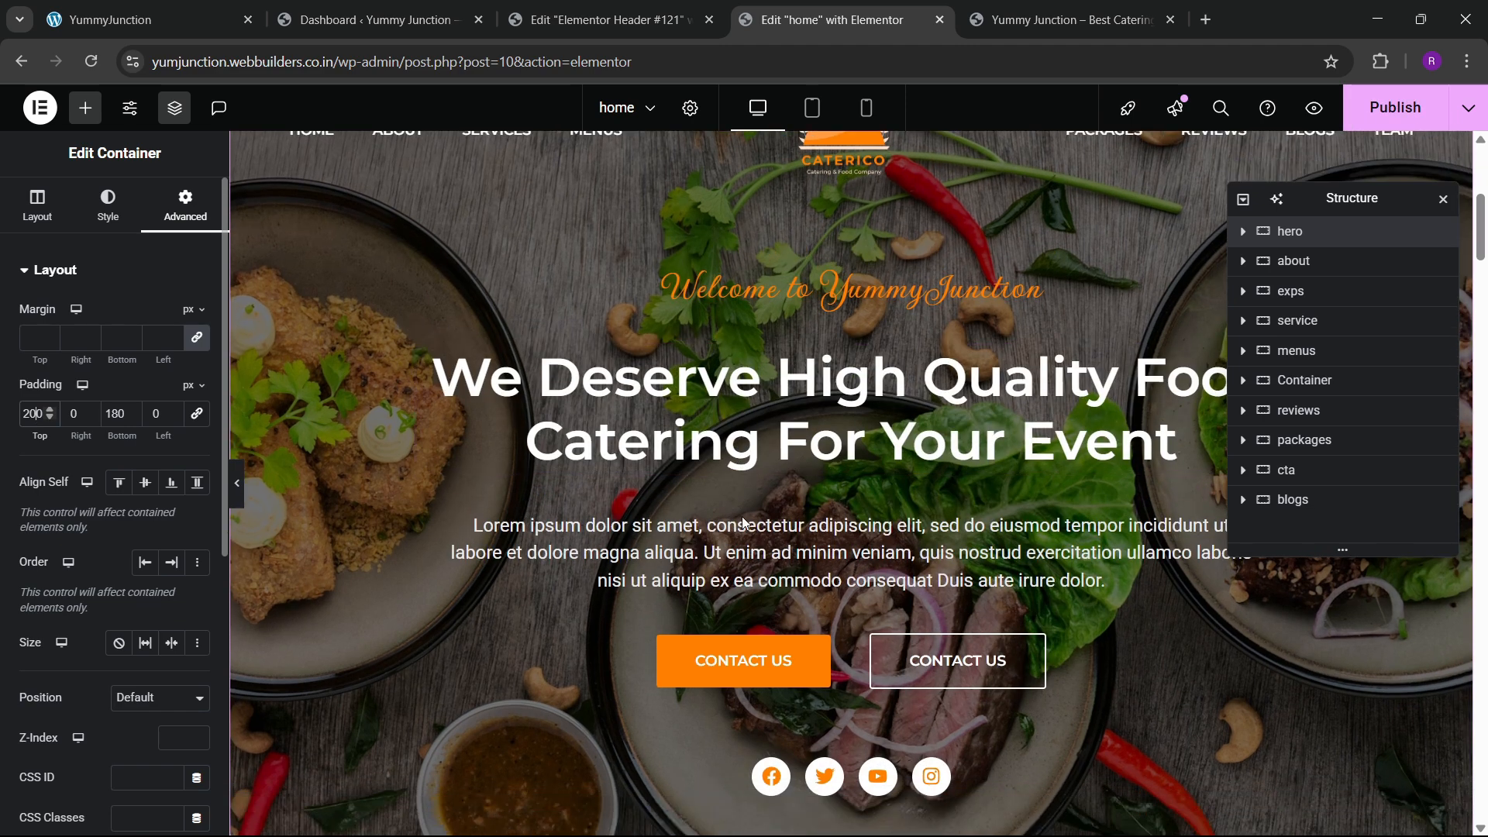
{"action": "scroll", "coordinate": [742, 519], "scroll_direction": "down", "scroll_amount": 5}
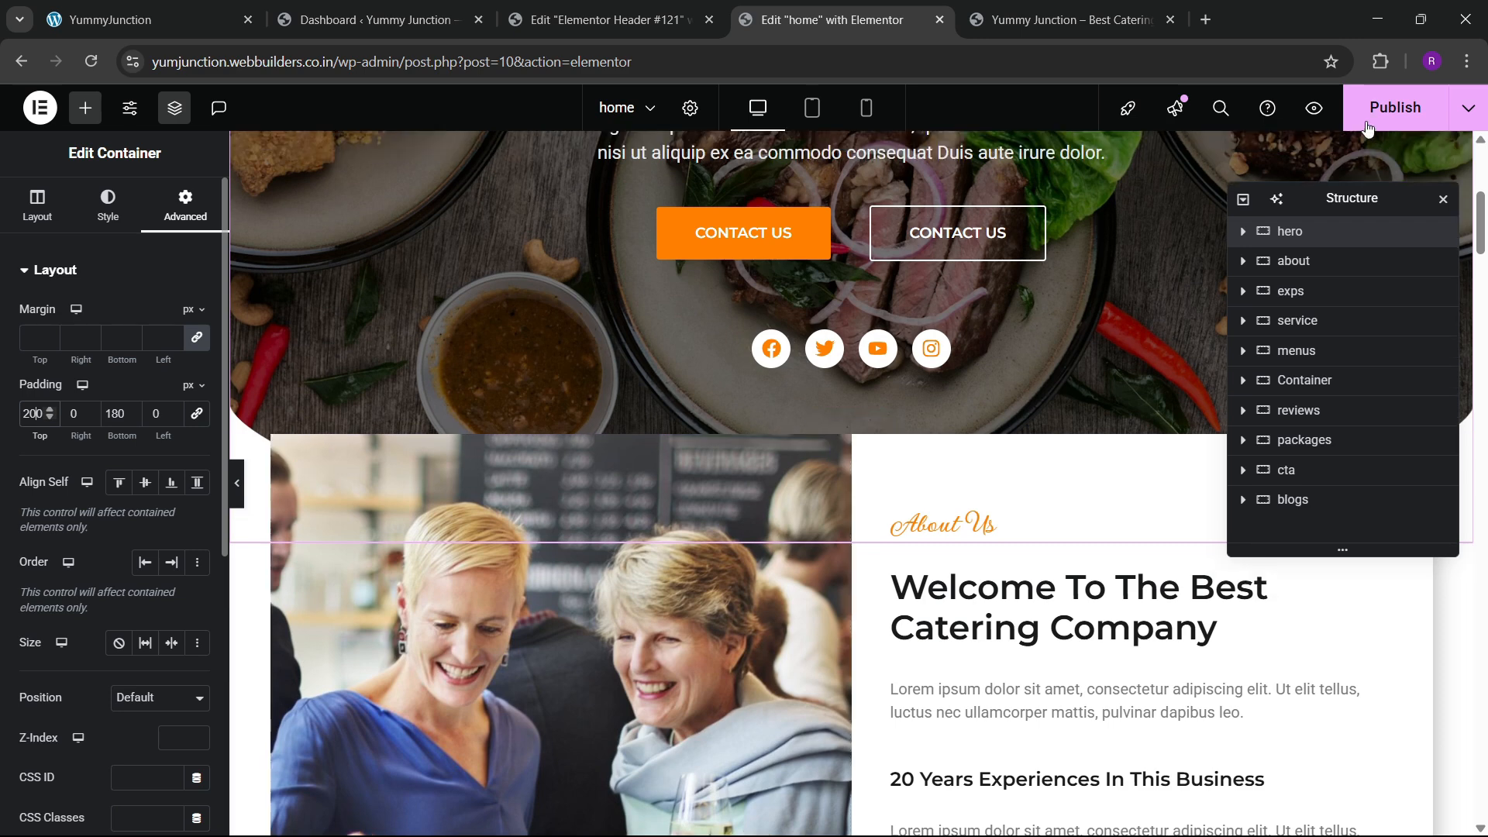
{"action": "left_click", "coordinate": [1370, 122]}
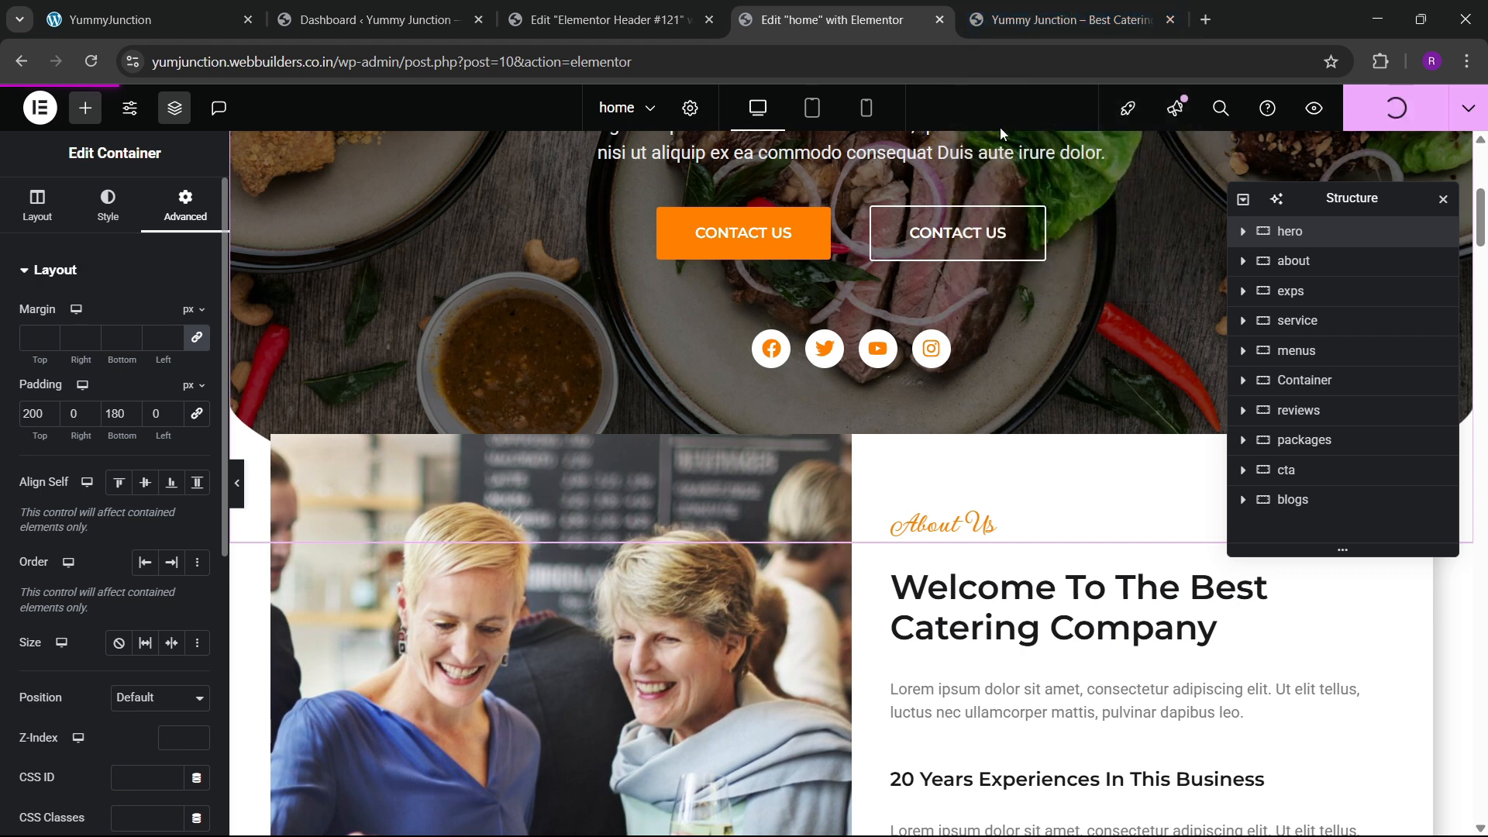
Close the open Elementor editor tabs and return to the live home page
{"action": "left_click", "coordinate": [1010, 11]}
{"action": "left_click", "coordinate": [826, 7]}
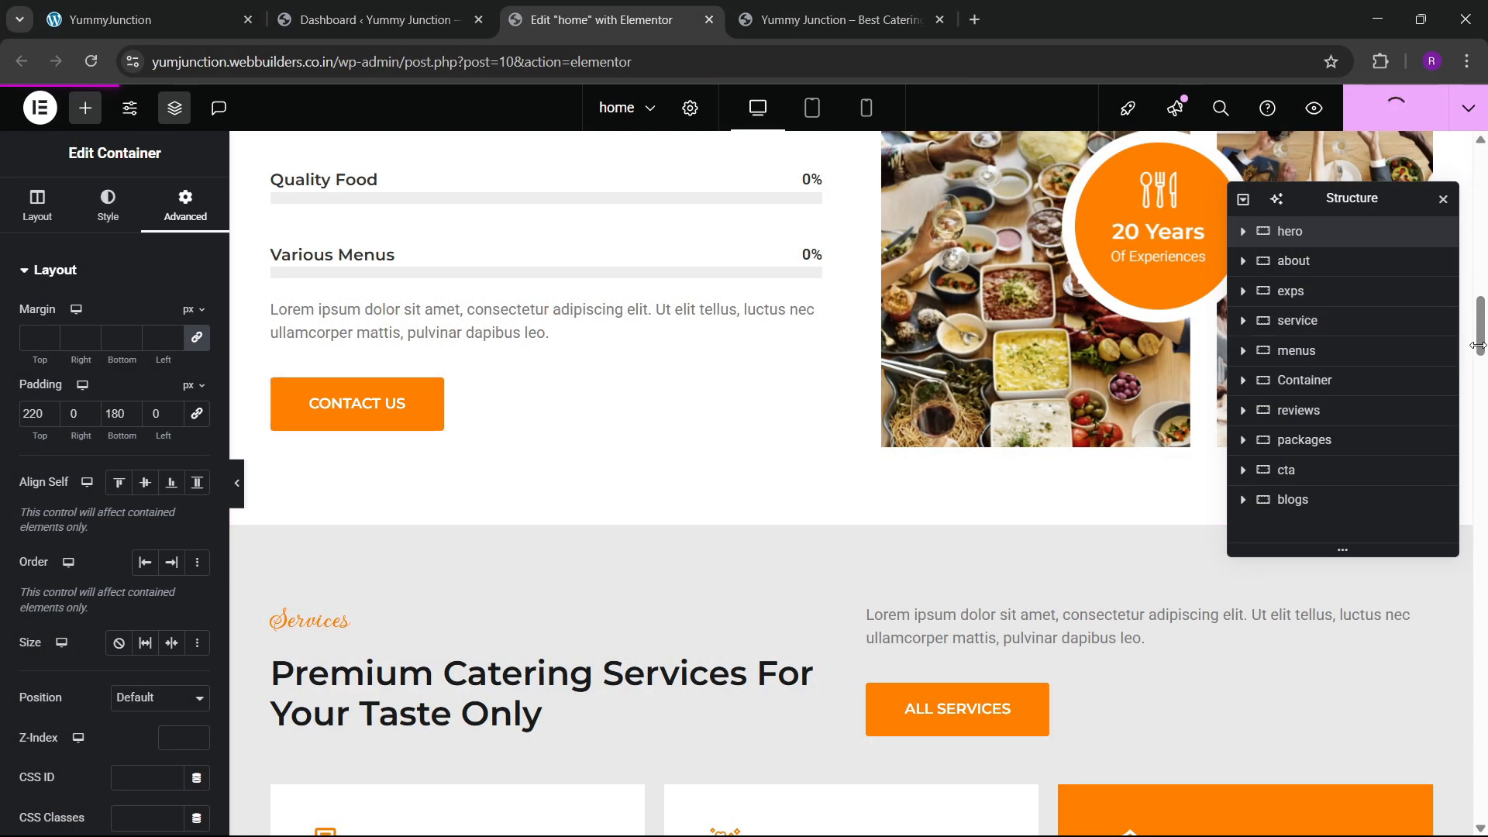
{"action": "left_click_drag", "start_coordinate": [1478, 208], "coordinate": [1430, 171]}
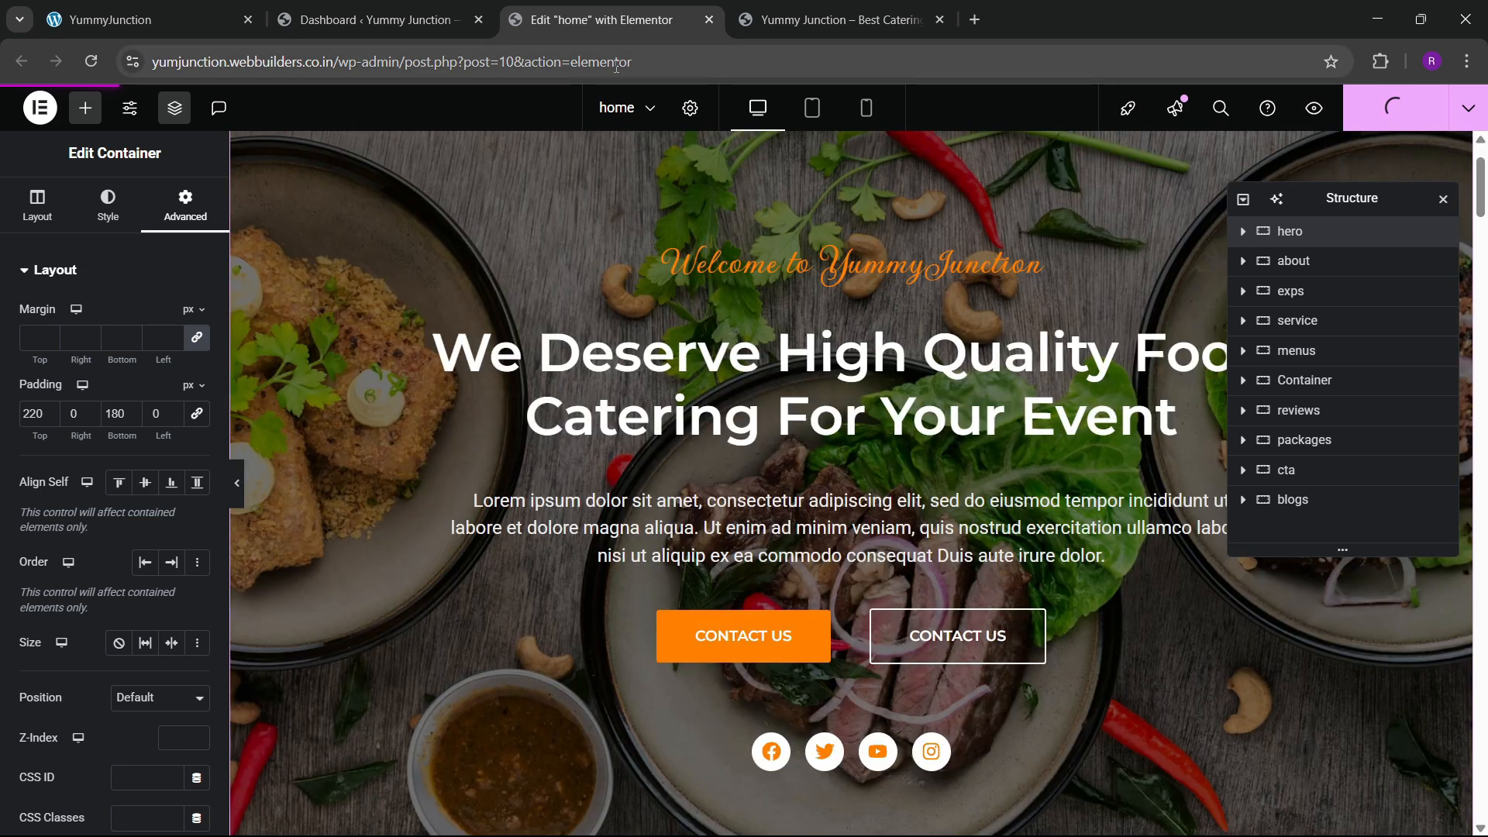
{"action": "left_click", "coordinate": [708, 24]}
{"action": "left_click", "coordinate": [812, 186]}
{"action": "left_click", "coordinate": [709, 19]}
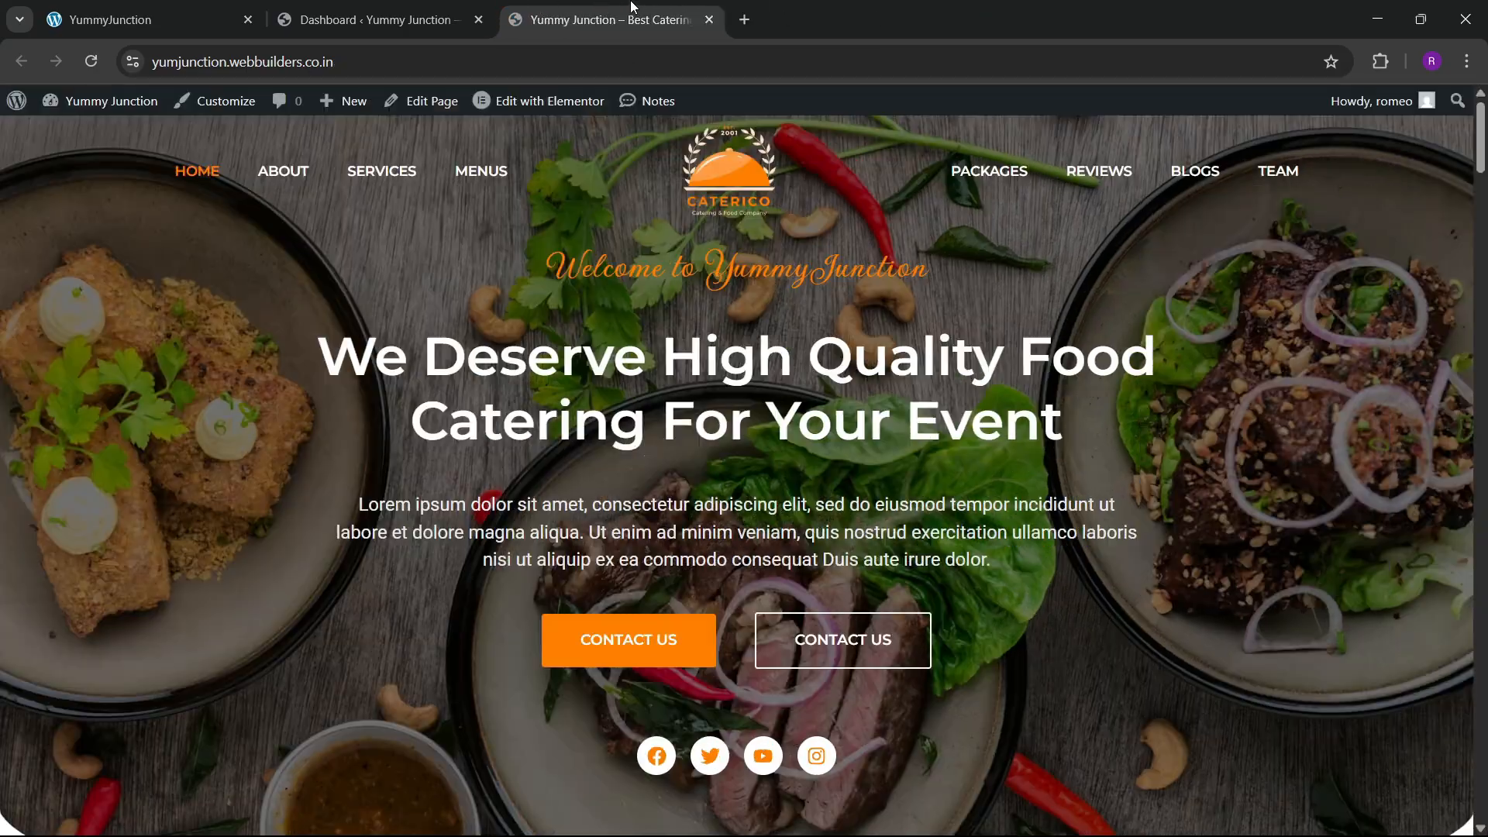
Review the live home page's hero area and open the page for editing with Elementor in a new tab
{"action": "scroll", "coordinate": [505, 324], "scroll_direction": "down", "scroll_amount": 5}
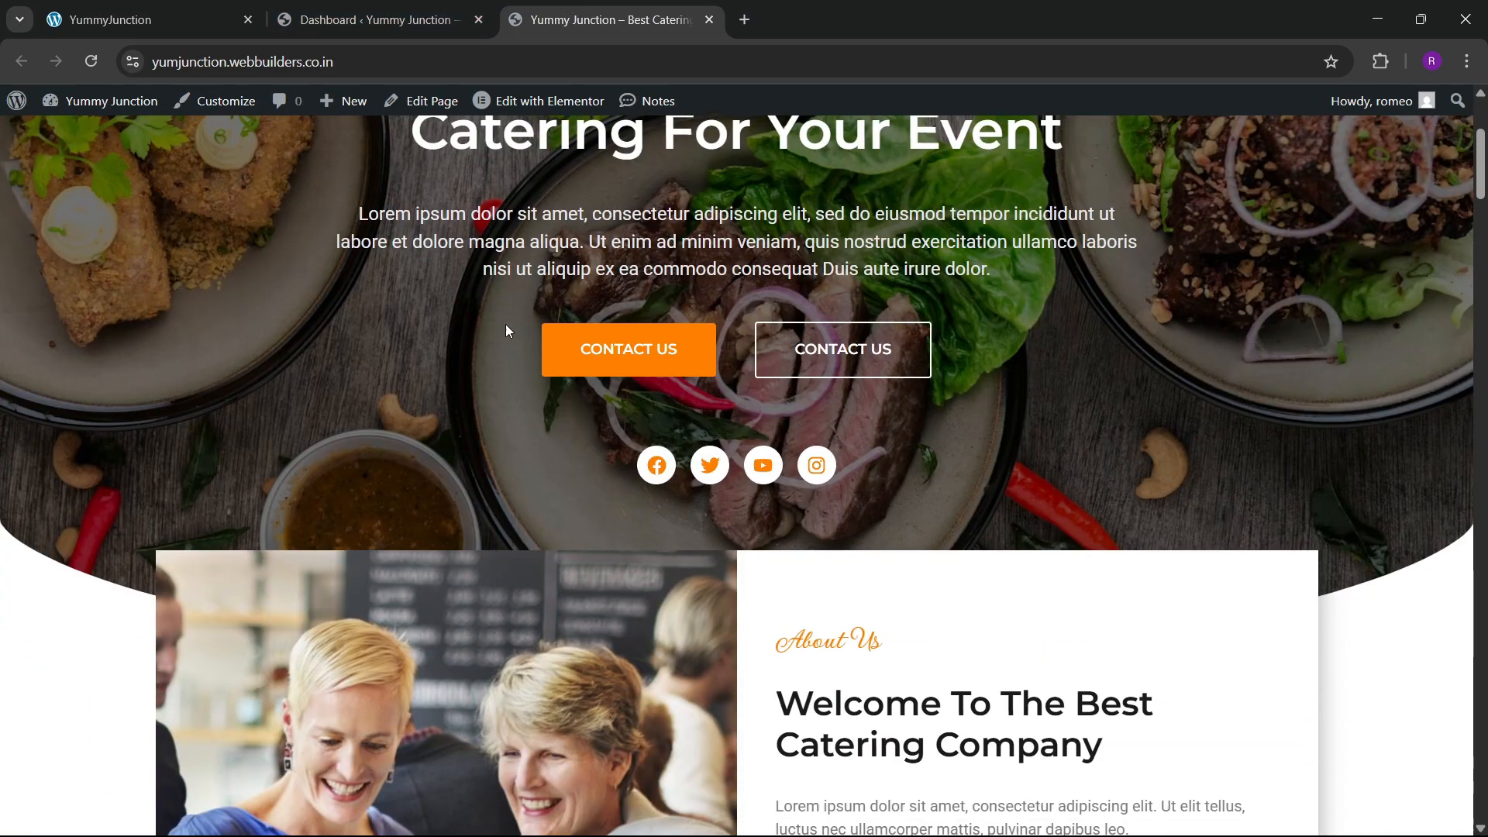
{"action": "scroll", "coordinate": [521, 378], "scroll_direction": "up", "scroll_amount": 4}
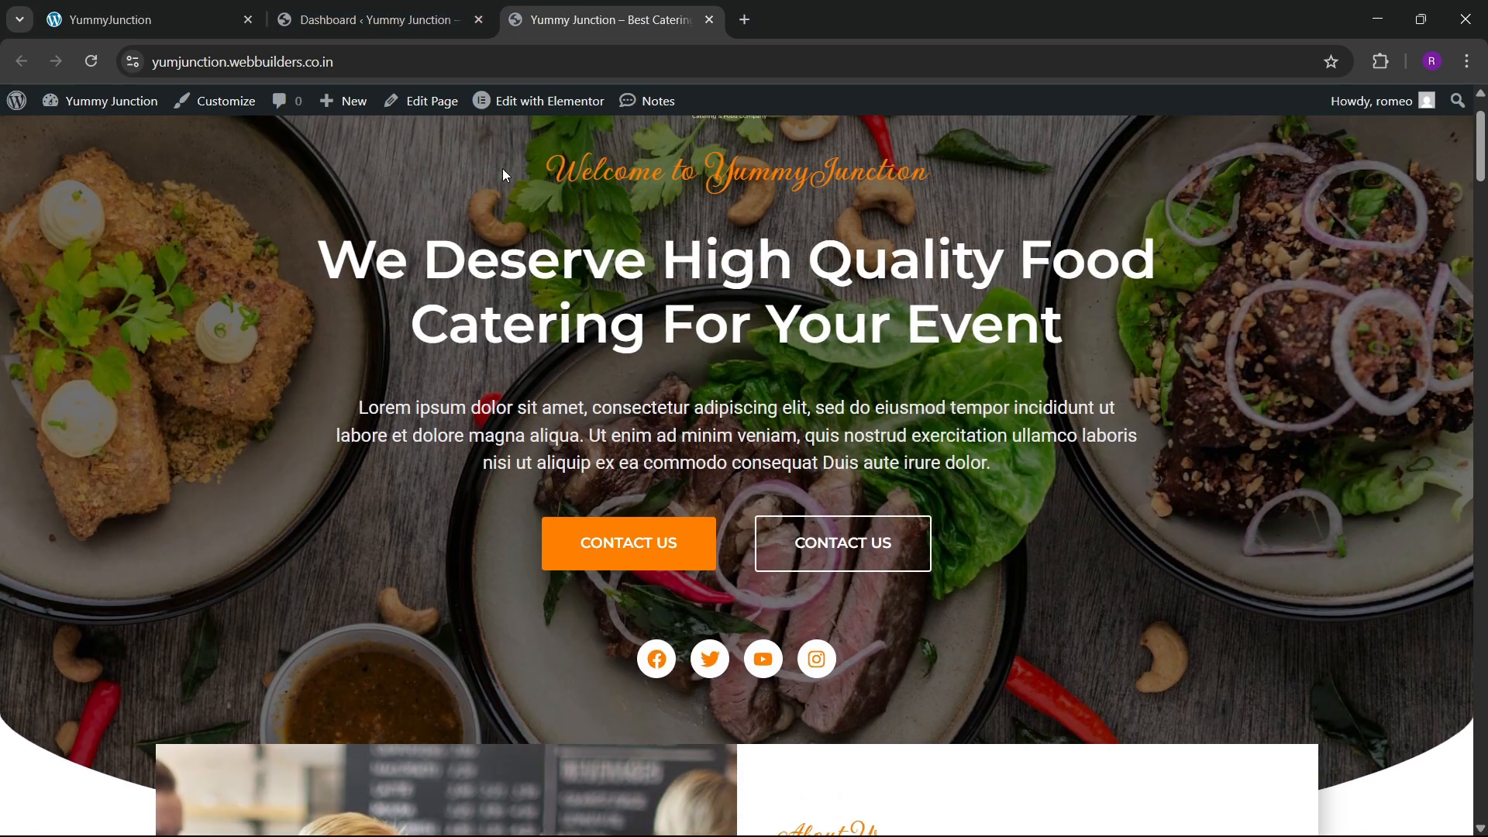
{"action": "right_click", "coordinate": [545, 107]}
{"action": "left_click", "coordinate": [599, 126]}
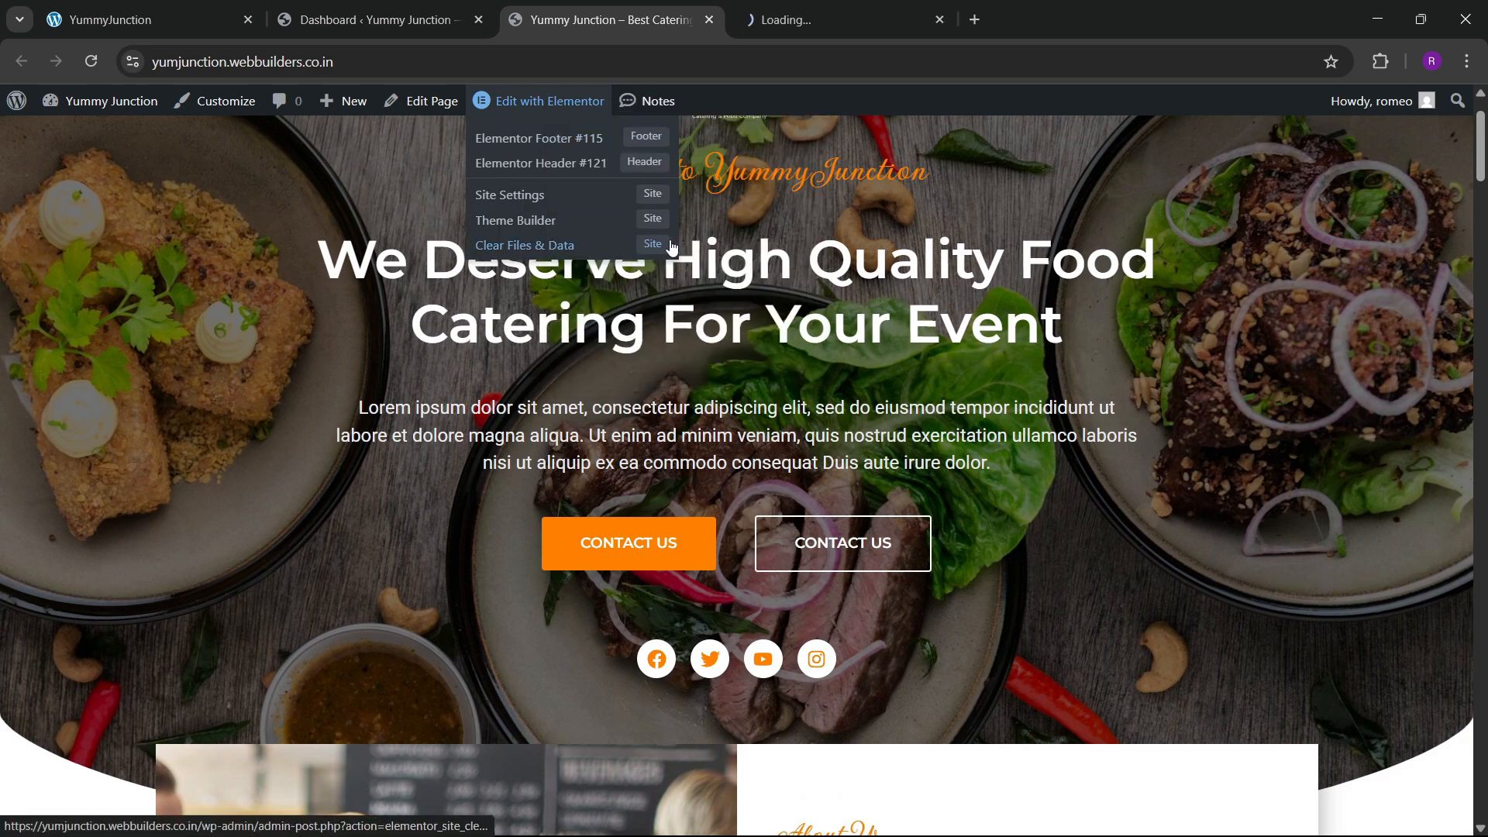
{"action": "left_click", "coordinate": [775, 13]}
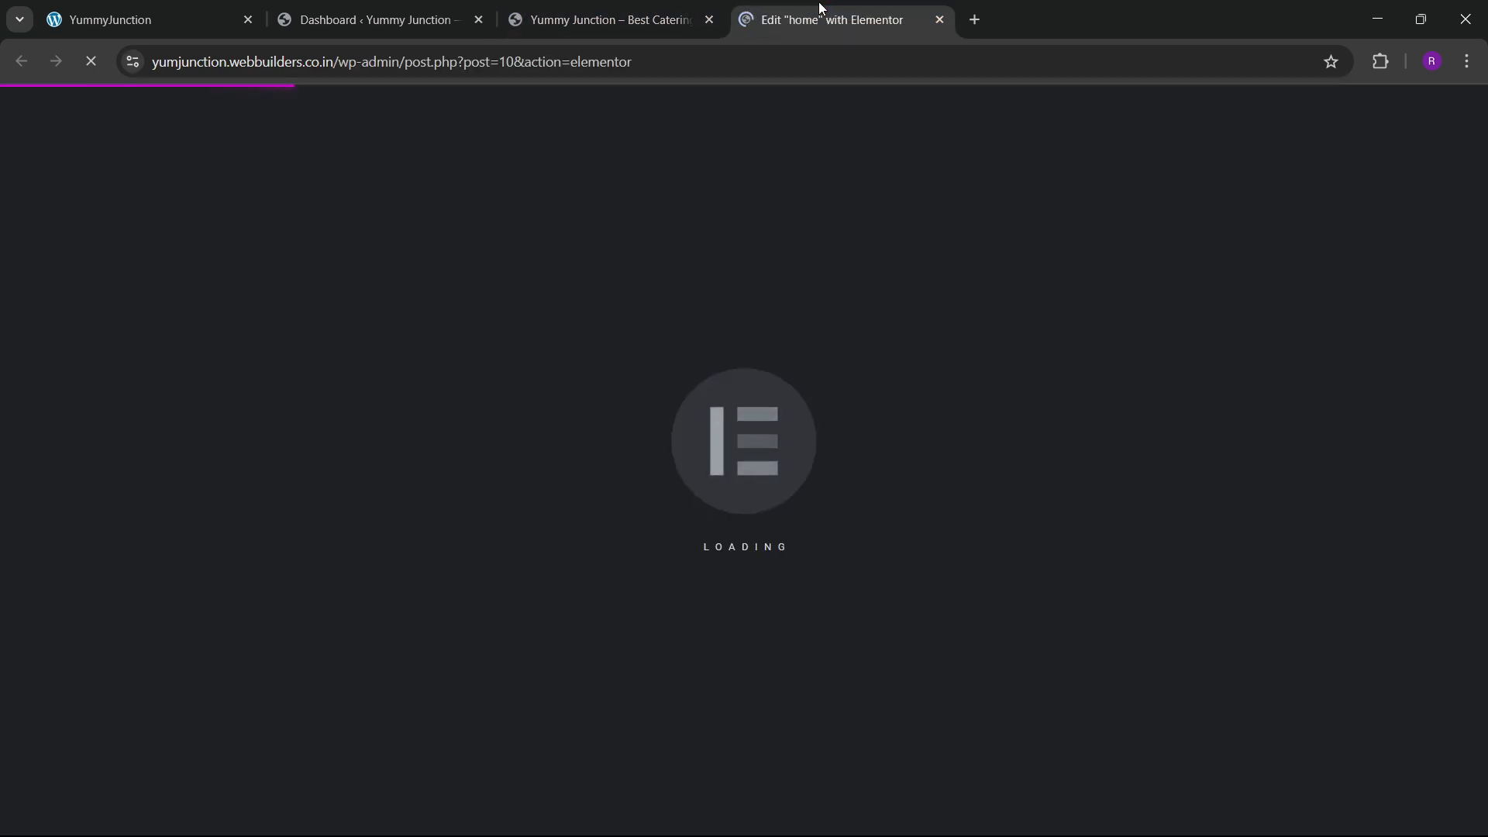
{"action": "left_click", "coordinate": [616, 12]}
{"action": "left_click", "coordinate": [821, 17]}
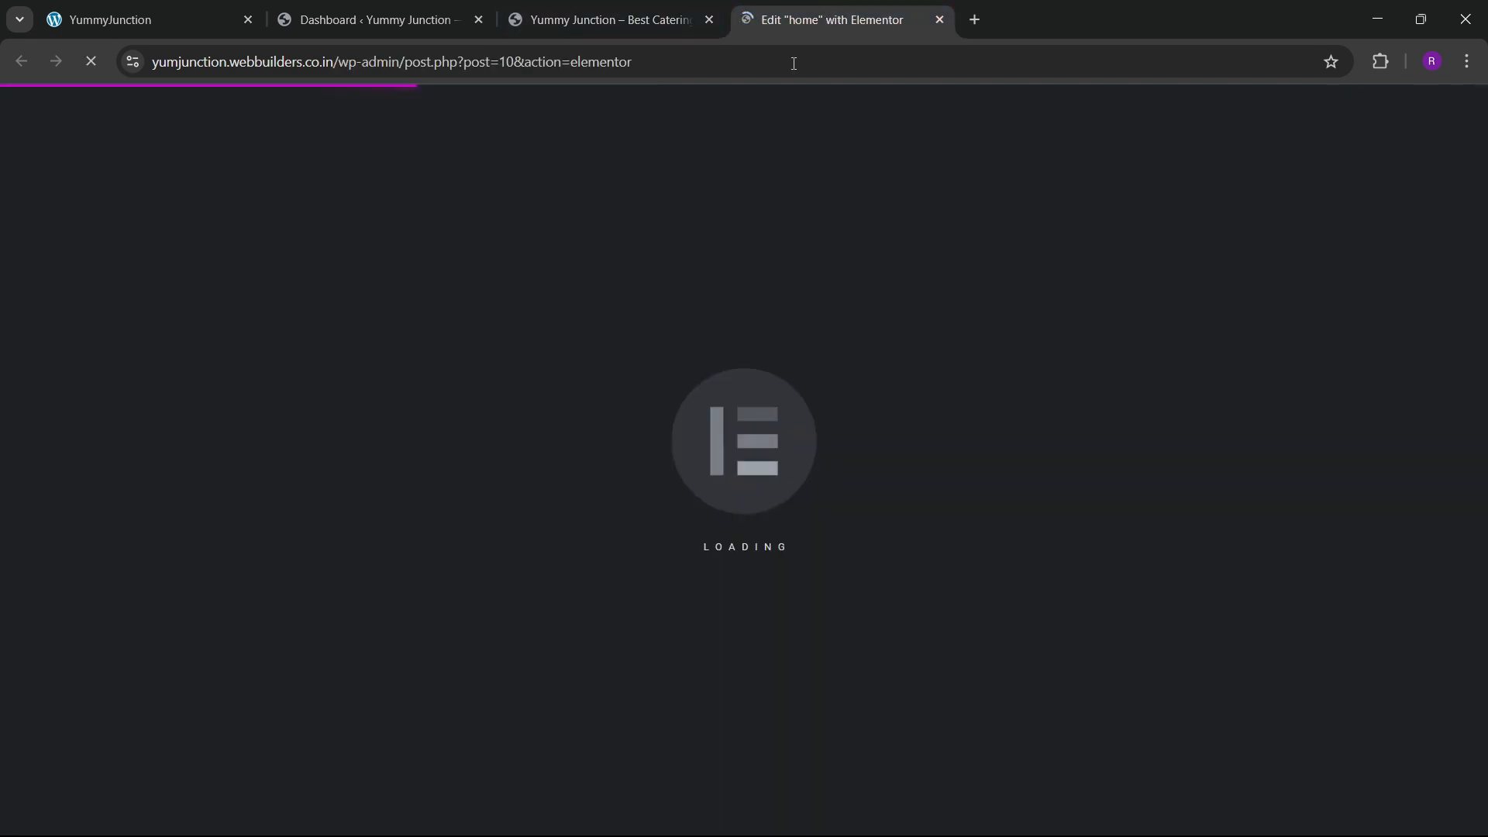
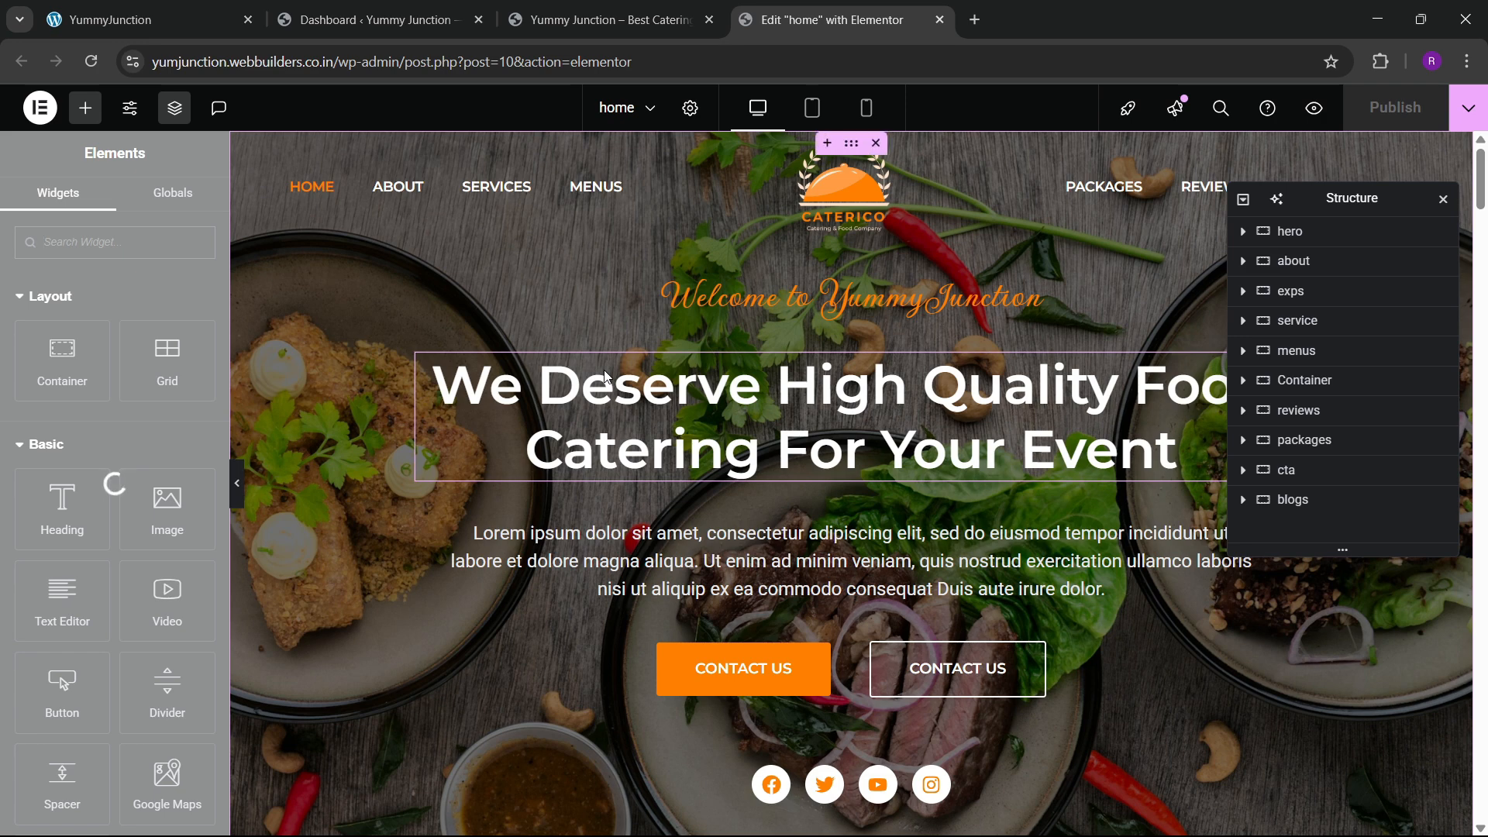
Check the header over the hero section on desktop and switch the editor to the mobile preview
{"action": "scroll", "coordinate": [605, 377], "scroll_direction": "down", "scroll_amount": 4}
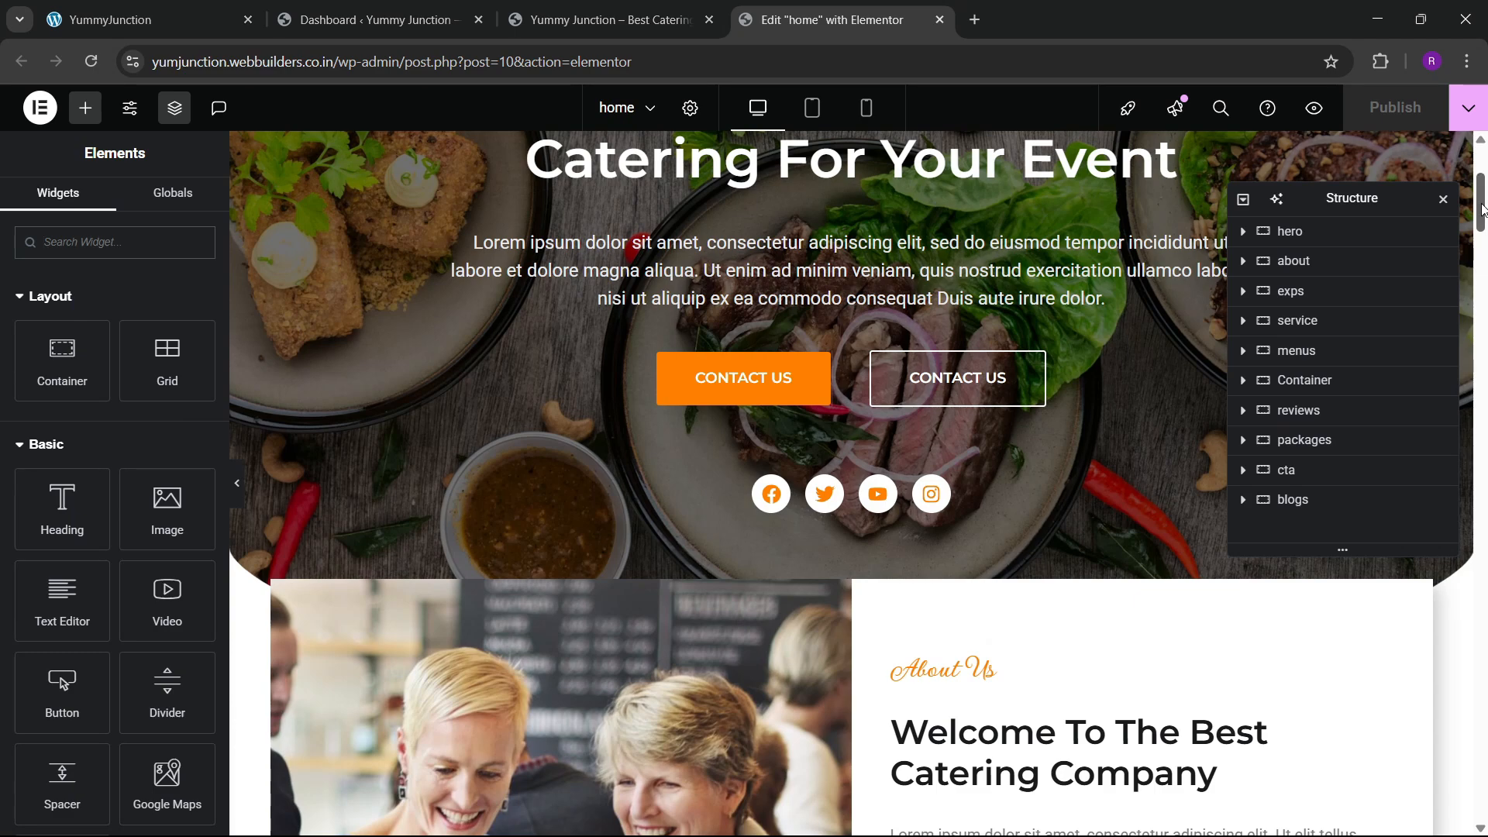
{"action": "scroll", "coordinate": [1483, 217], "scroll_direction": "up", "scroll_amount": 4}
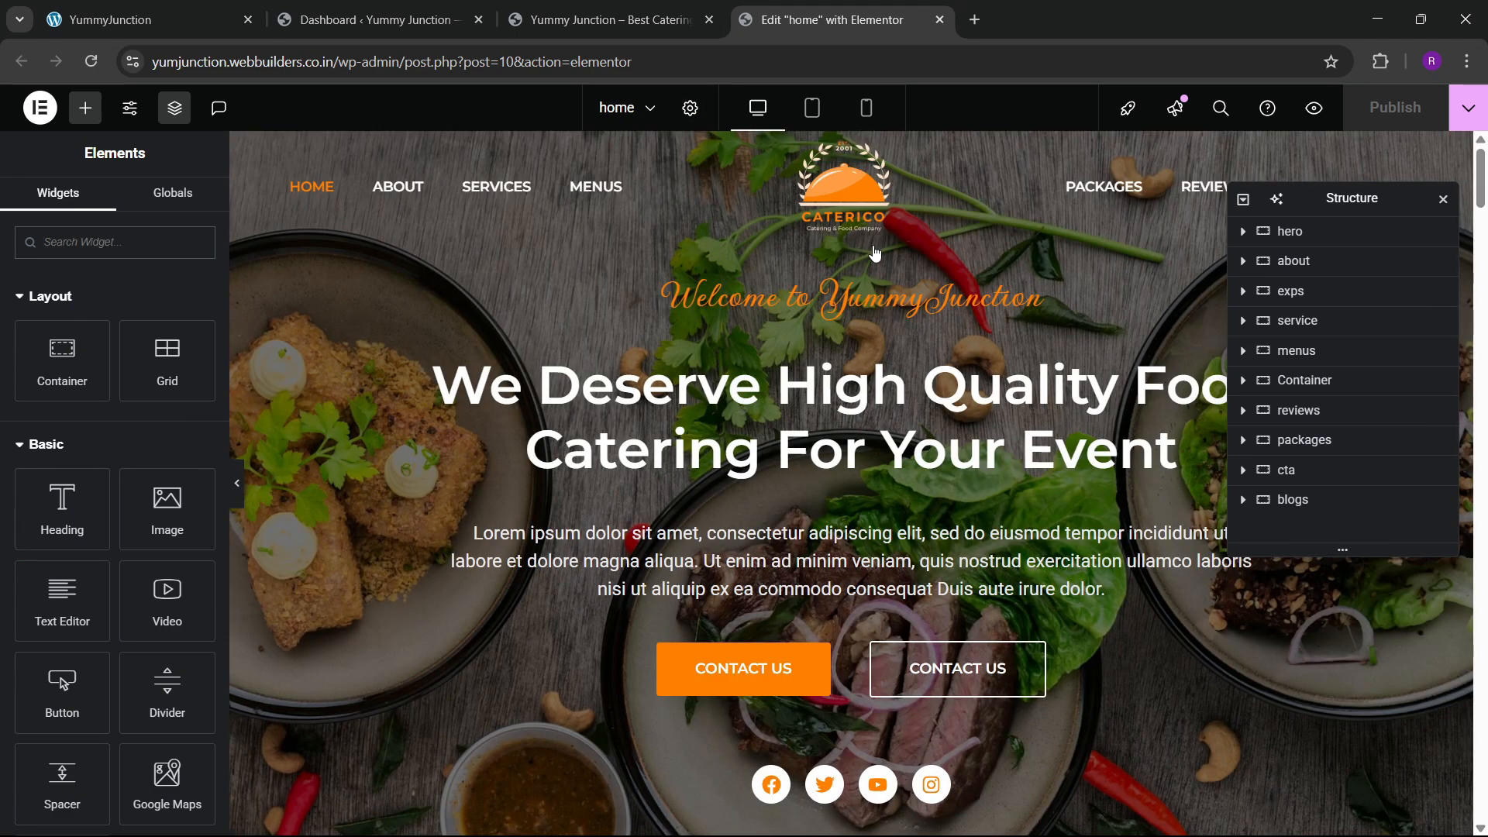
{"action": "scroll", "coordinate": [848, 439], "scroll_direction": "down", "scroll_amount": 1}
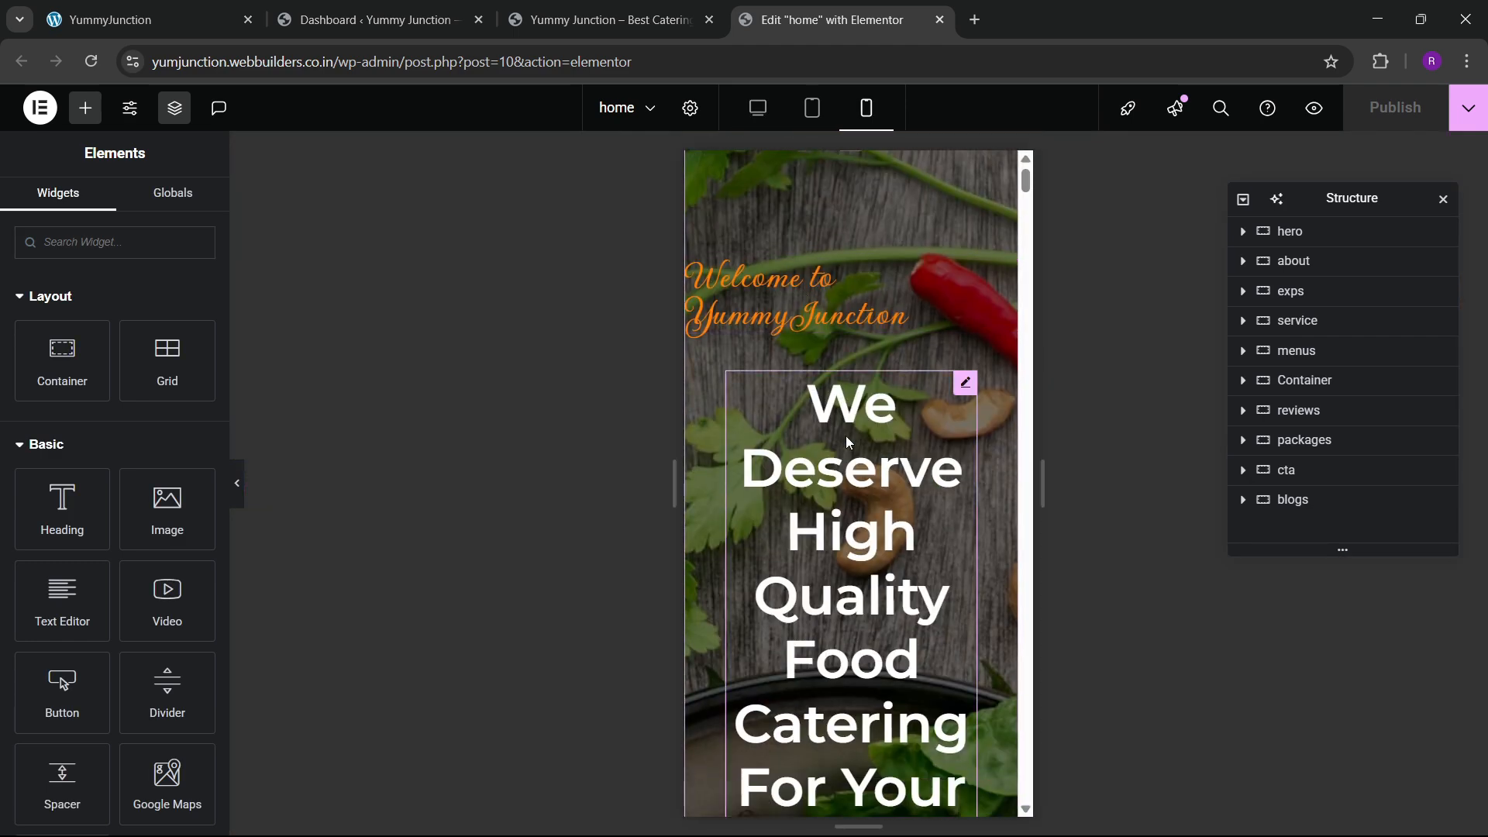
{"action": "scroll", "coordinate": [847, 442], "scroll_direction": "up", "scroll_amount": 1}
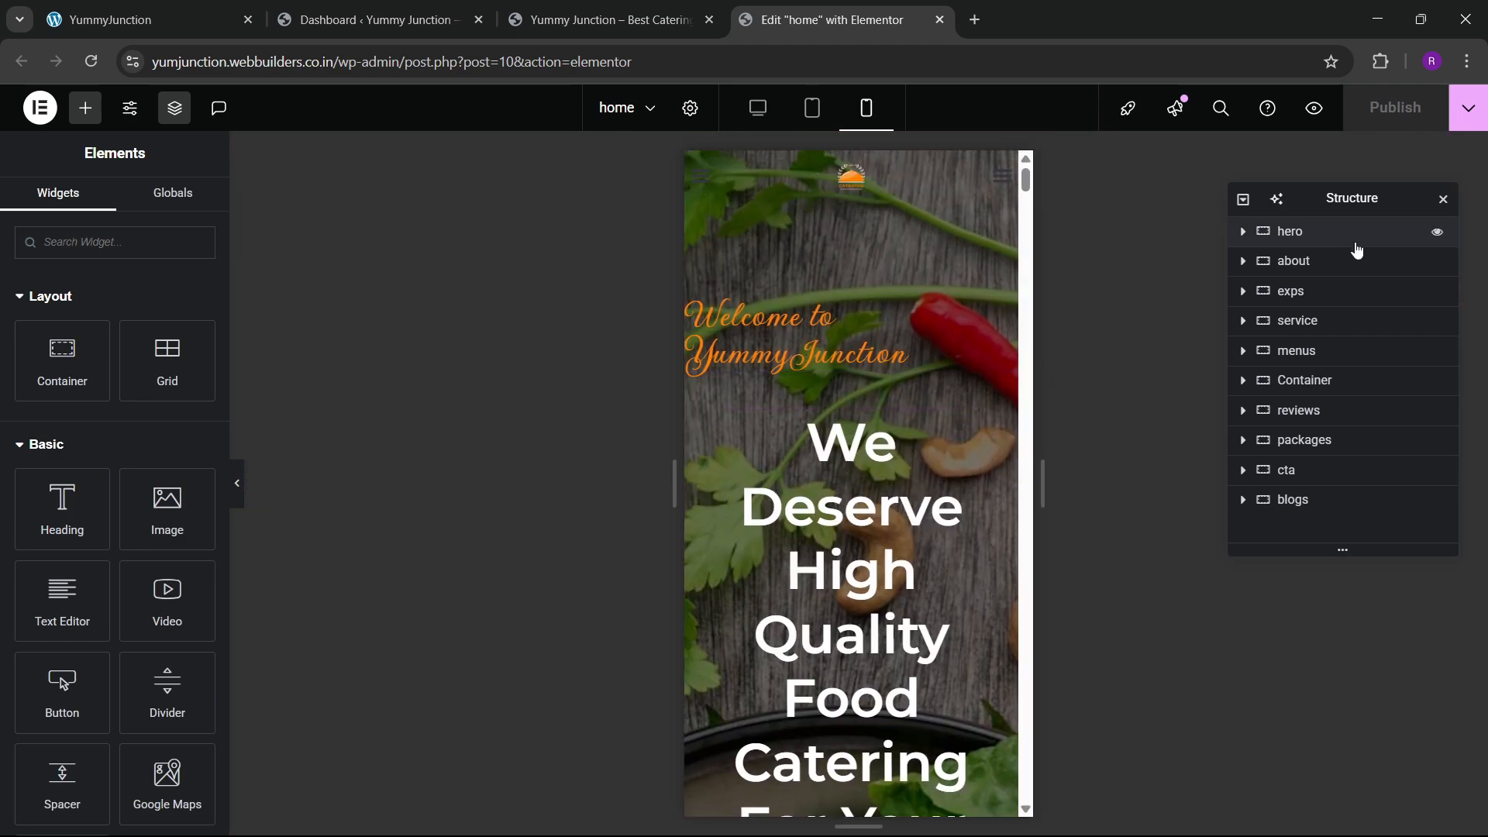
Unlink the hero container's mobile padding, set the top and bottom to 100 px, and check the section
{"action": "left_click", "coordinate": [1310, 231]}
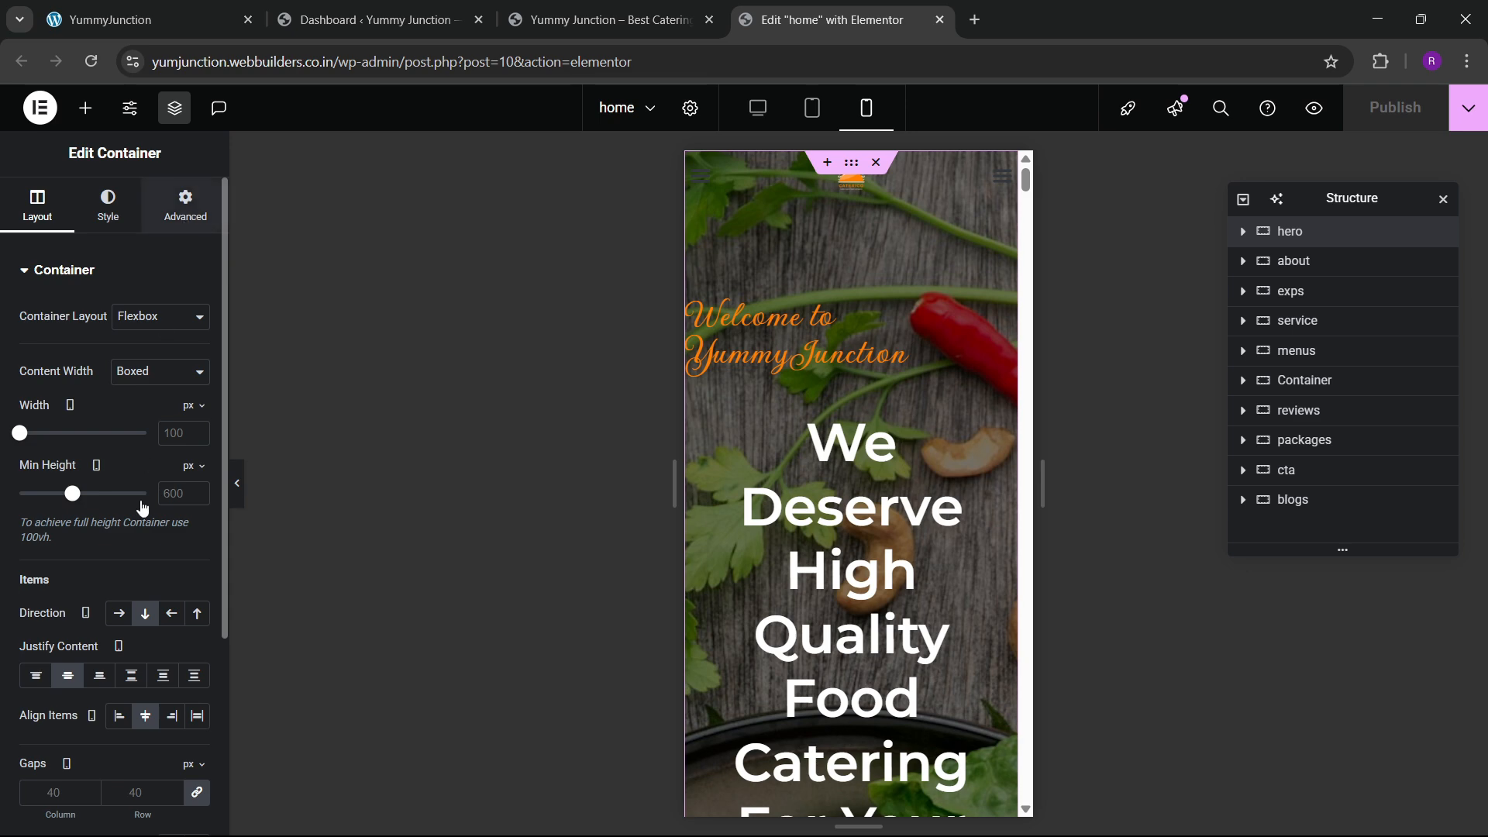
{"action": "left_click", "coordinate": [185, 206]}
{"action": "left_click", "coordinate": [196, 413]}
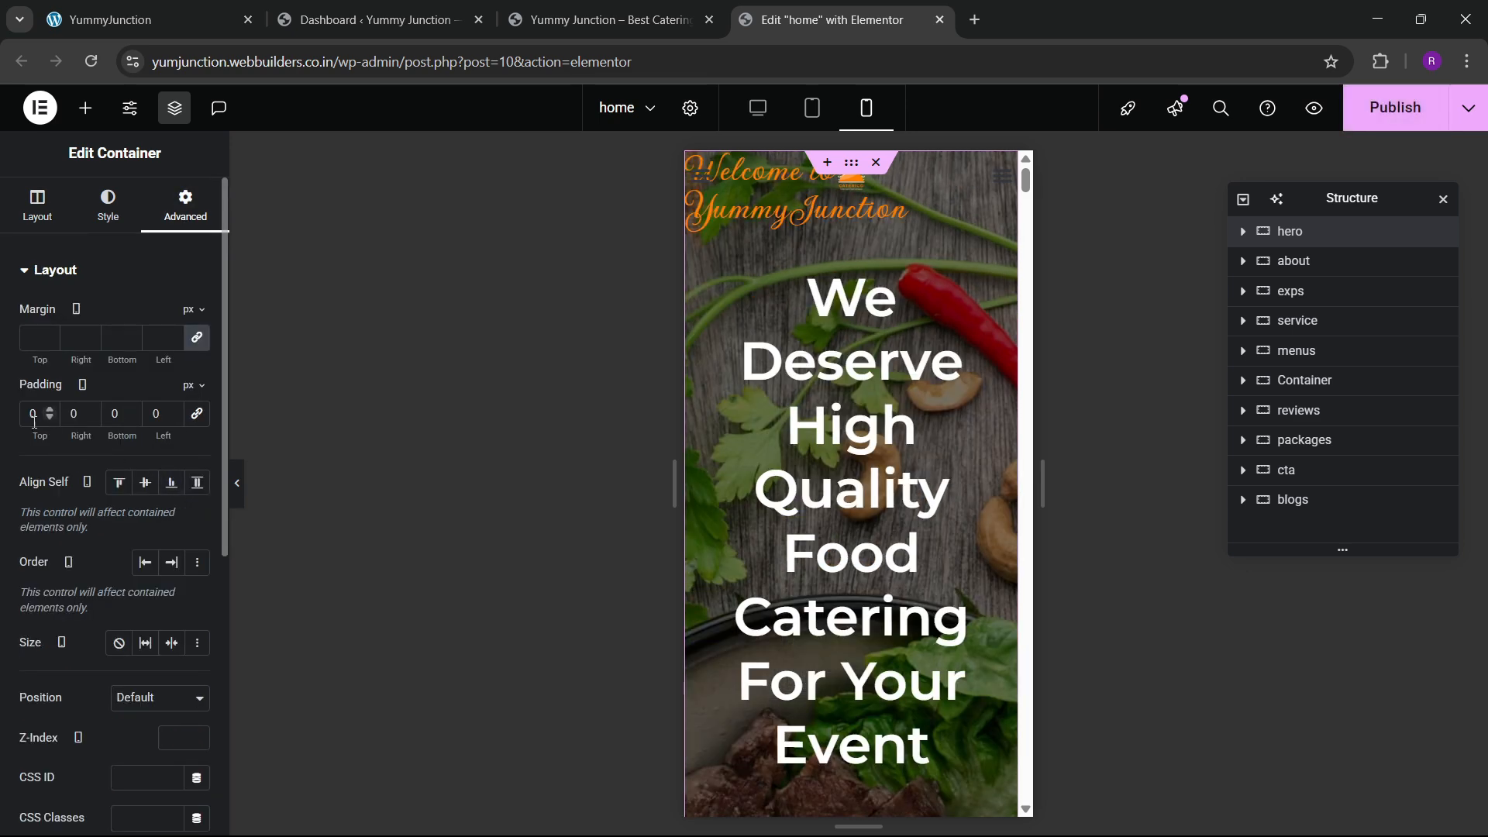
{"action": "type", "text": "100"}
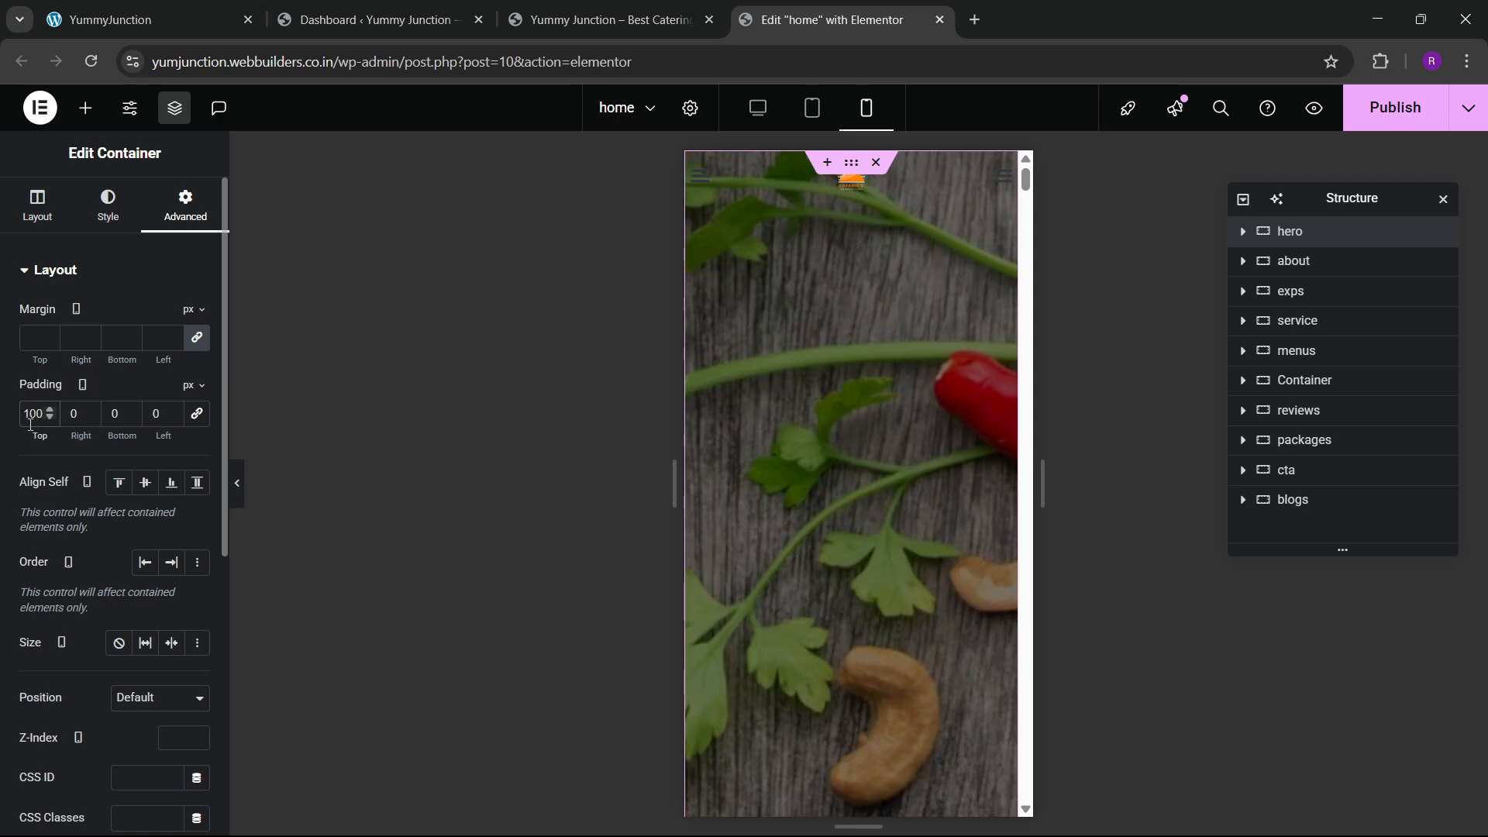
{"action": "key", "text": "Tab"}
{"action": "key", "text": "Tab"}
{"action": "type", "text": "100"}
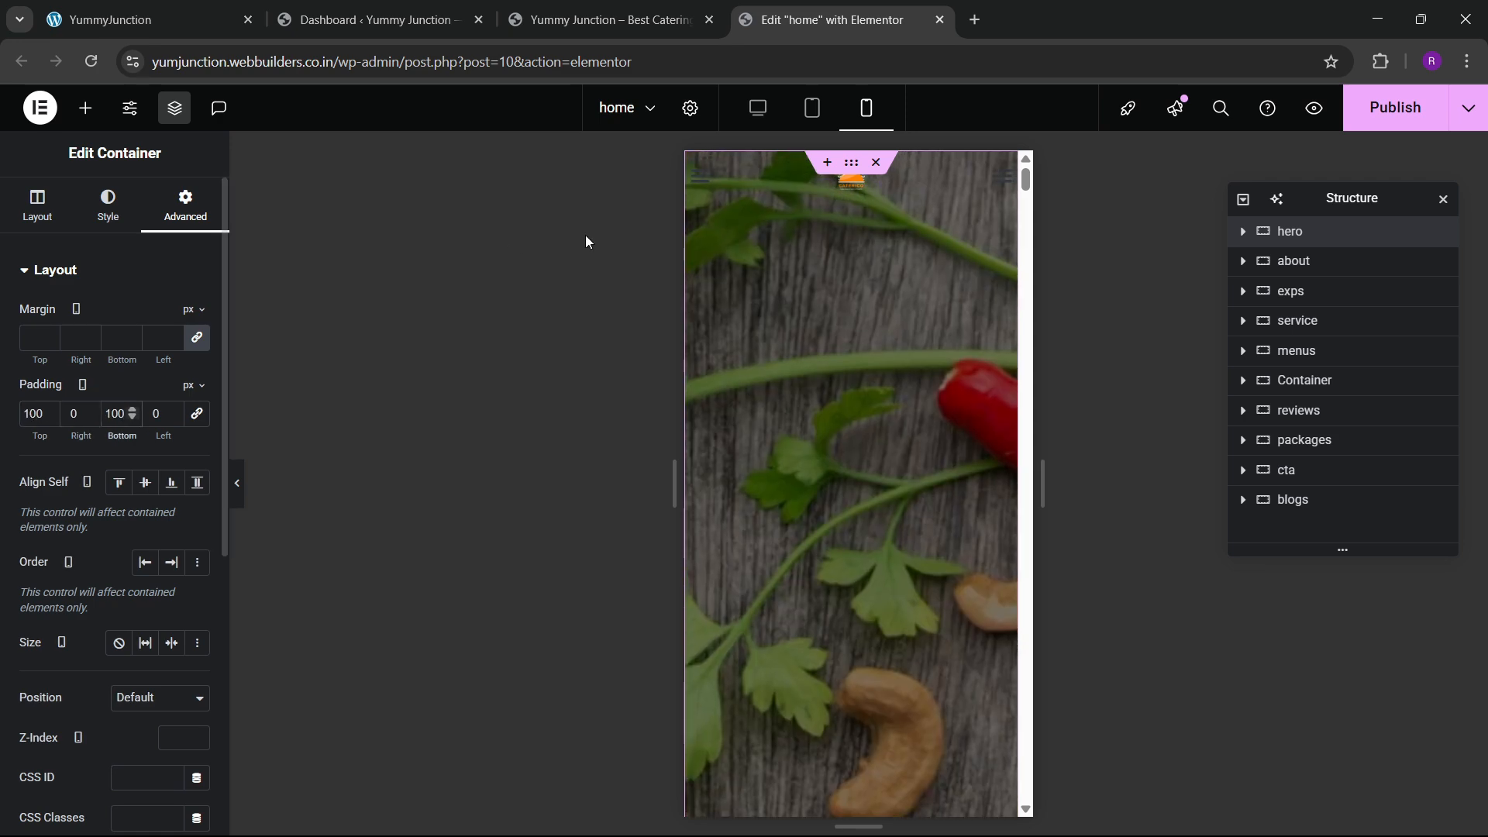
{"action": "scroll", "coordinate": [846, 445], "scroll_direction": "down", "scroll_amount": 5}
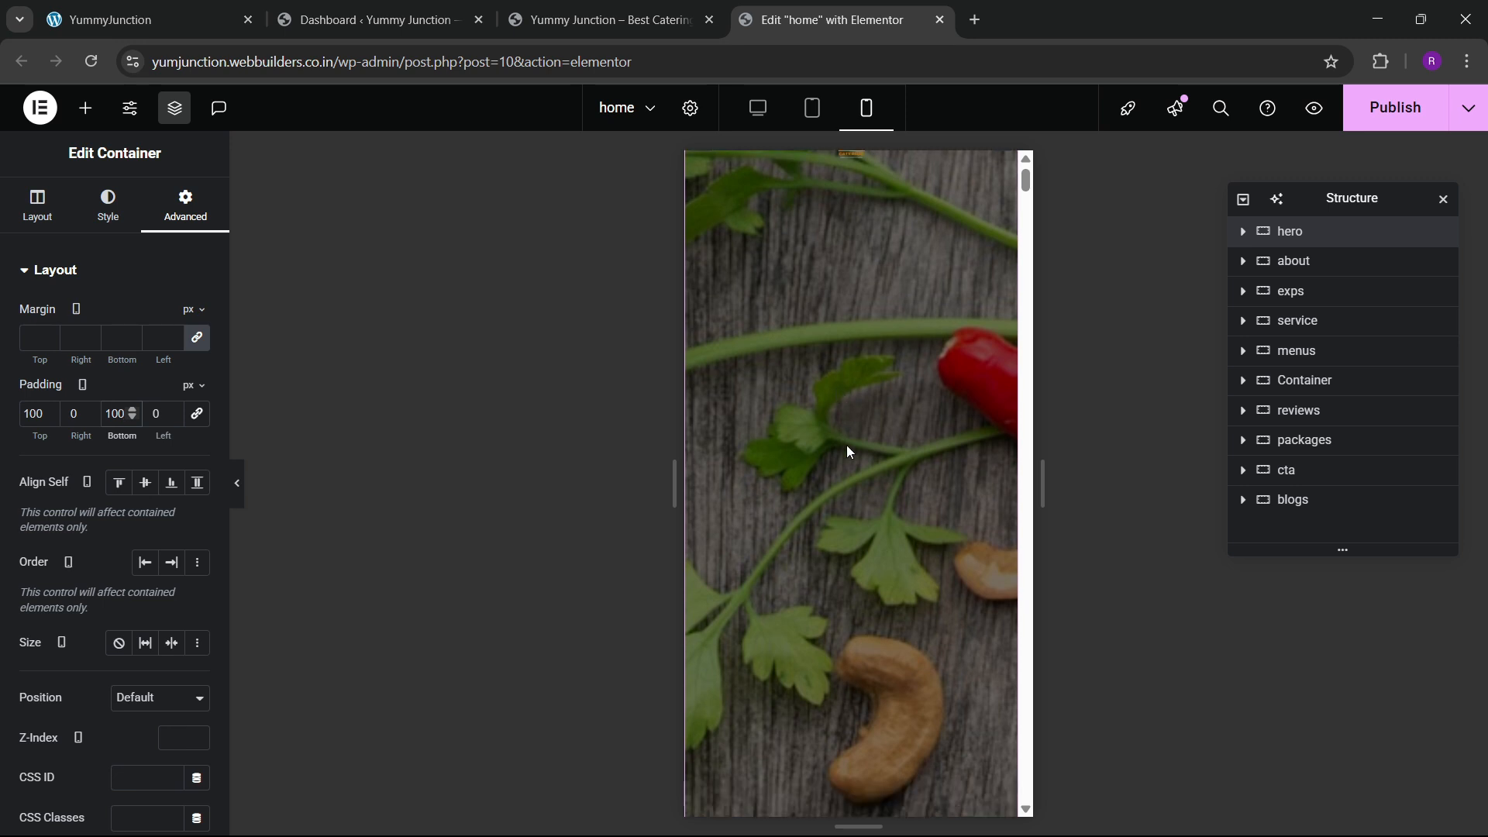
{"action": "scroll", "coordinate": [855, 474], "scroll_direction": "down", "scroll_amount": 3}
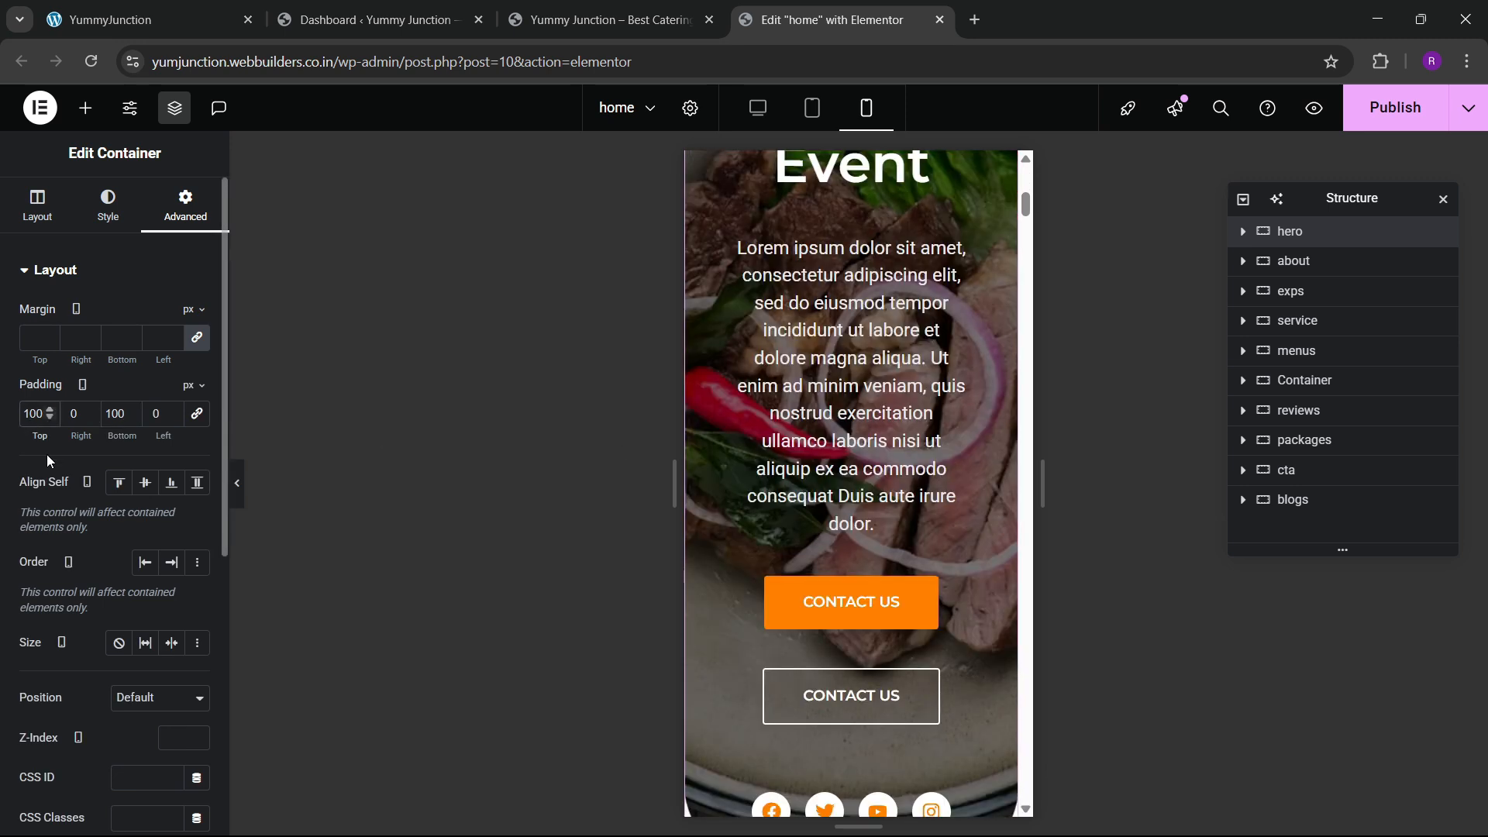
{"action": "scroll", "coordinate": [875, 399], "scroll_direction": "up", "scroll_amount": 3}
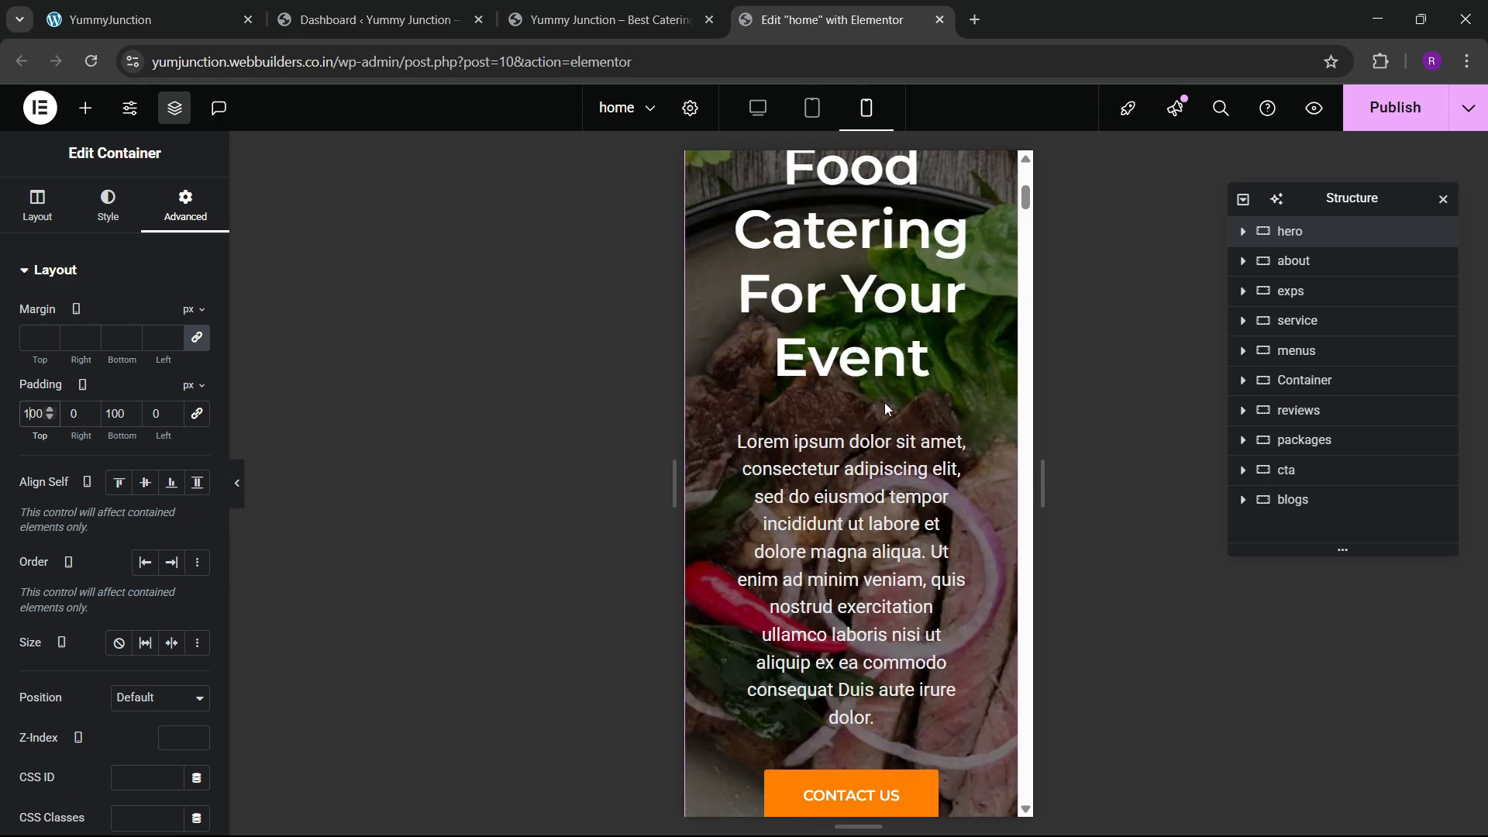
Center-align the "Welcome to YummyJunction" heading in the hero section
{"action": "scroll", "coordinate": [885, 402], "scroll_direction": "up", "scroll_amount": 5}
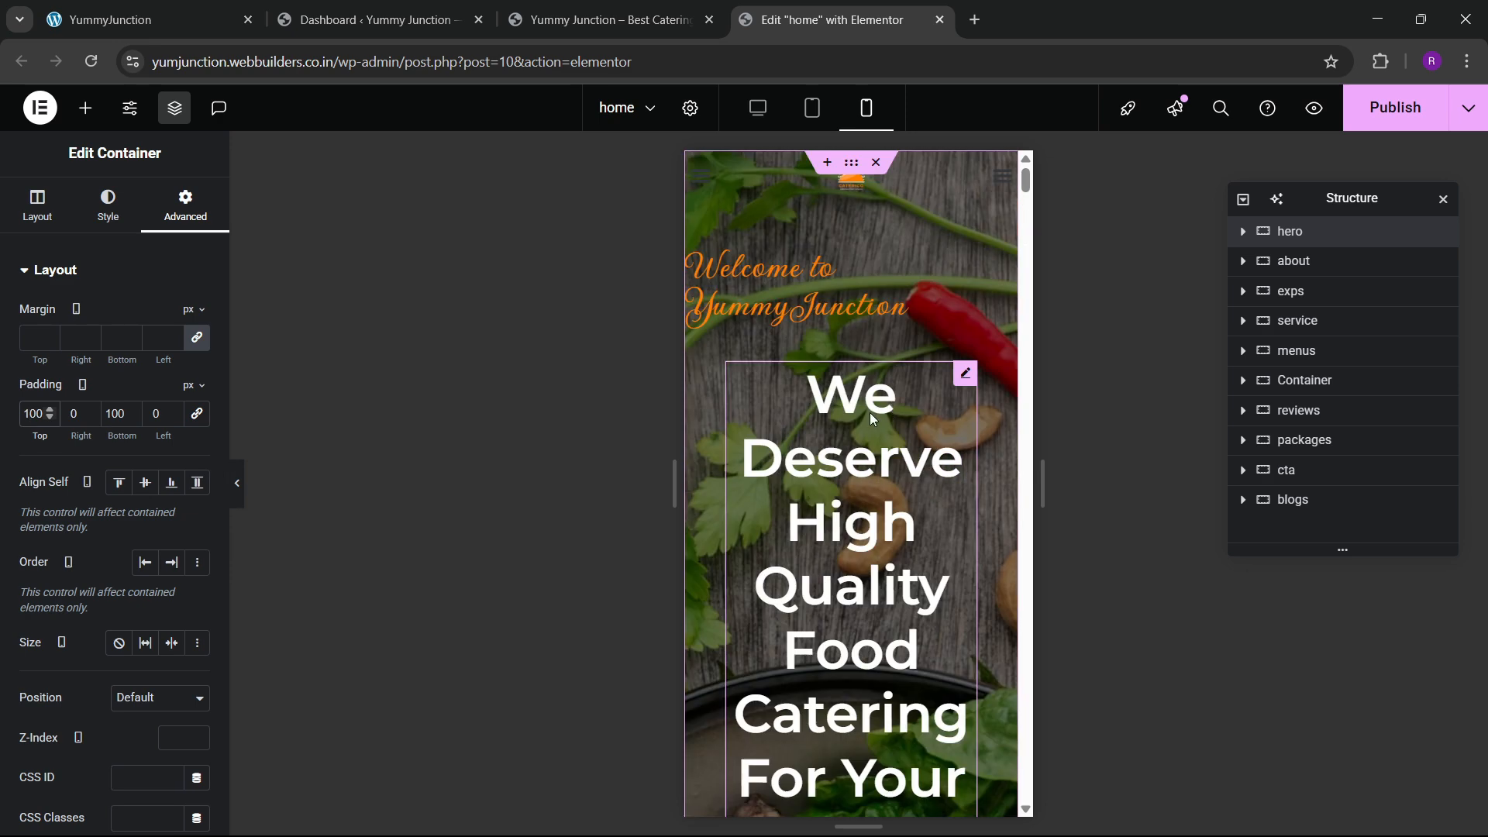
{"action": "left_click", "coordinate": [37, 205]}
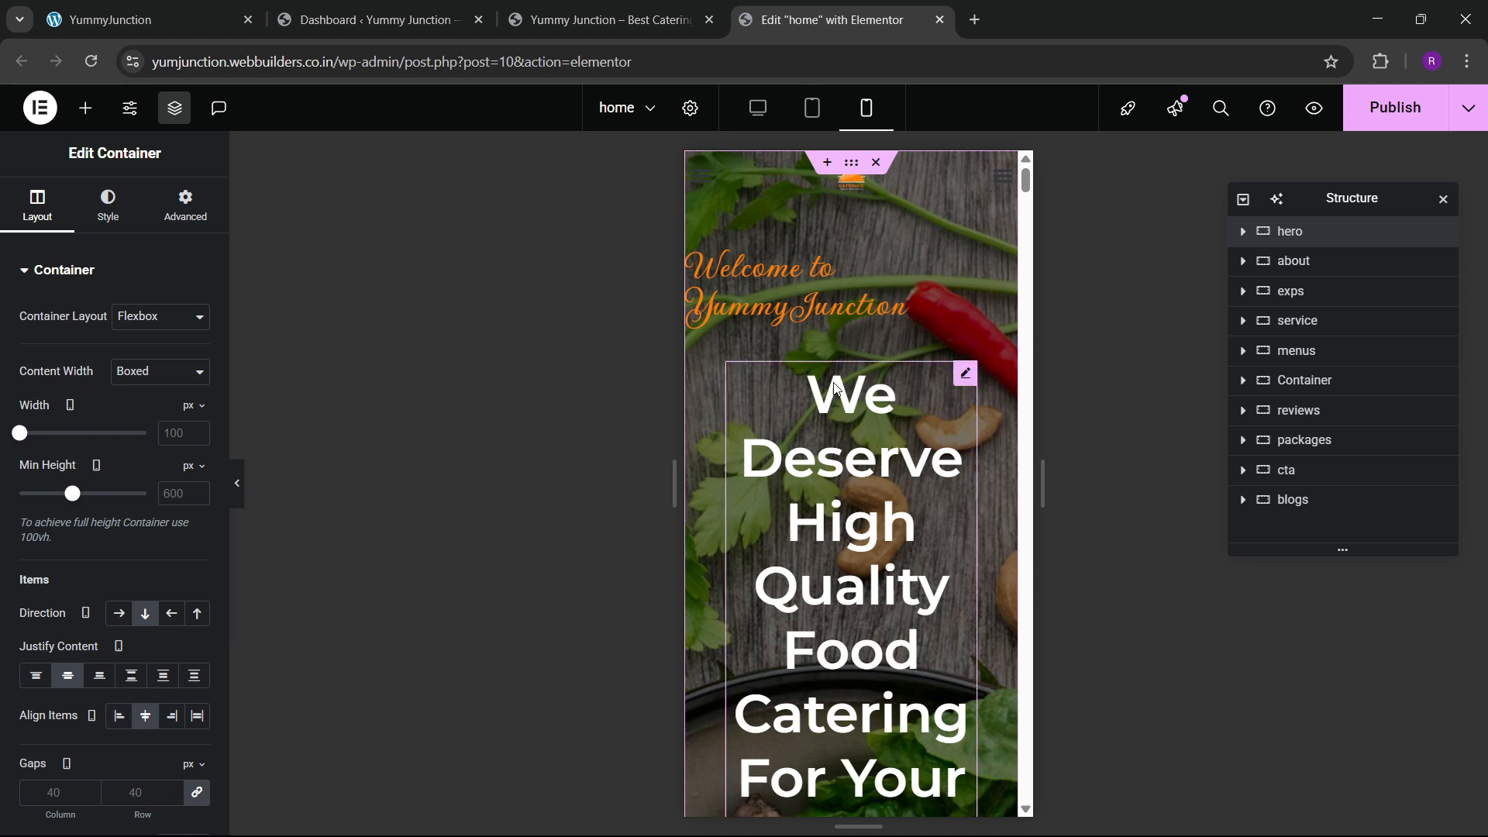
{"action": "left_click", "coordinate": [775, 287]}
{"action": "left_click", "coordinate": [108, 220]}
{"action": "left_click", "coordinate": [145, 317]}
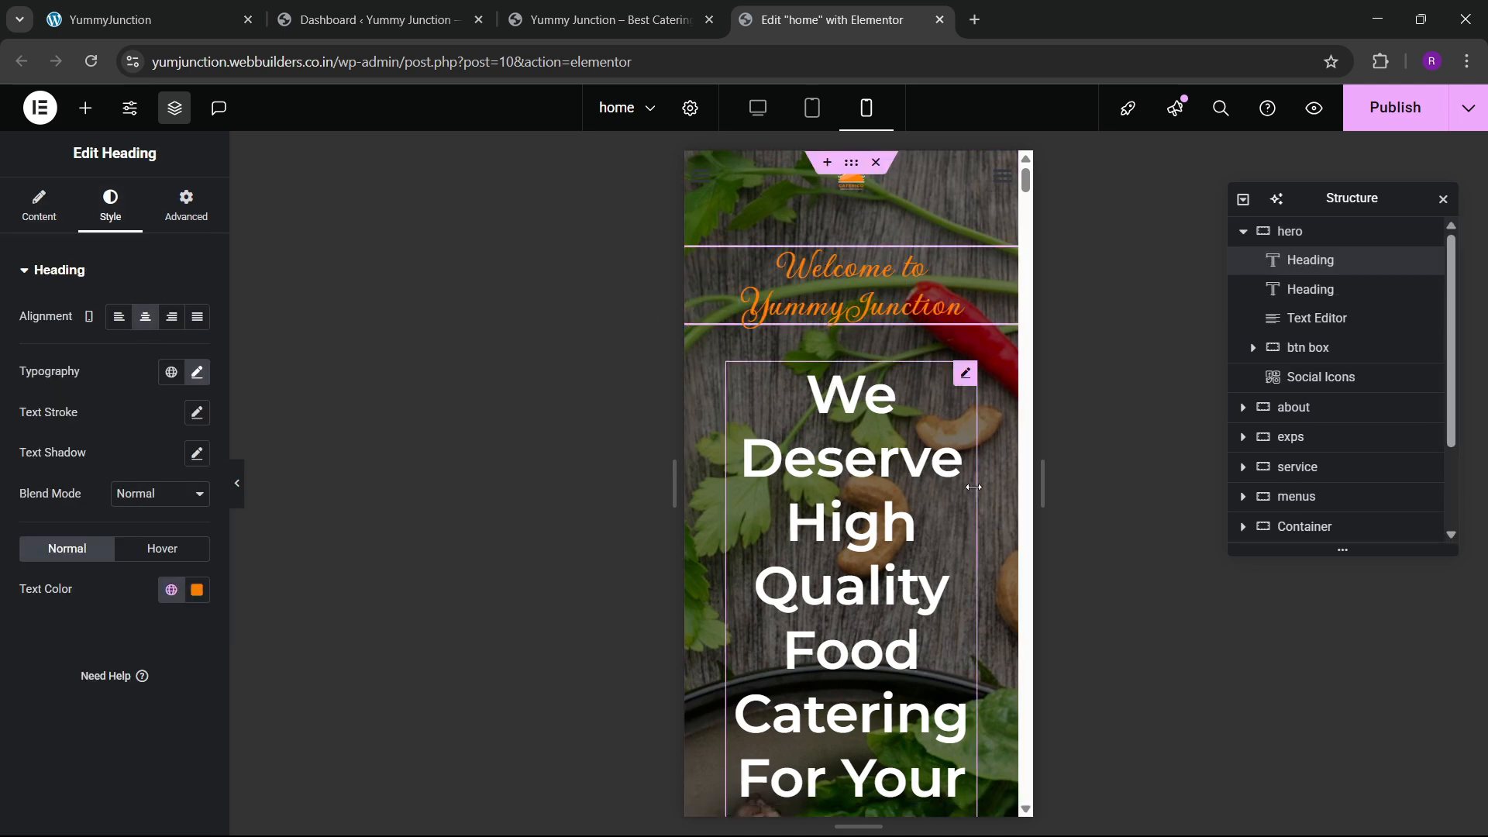
Set the "Welcome to YummyJunction" heading's mobile font size to 25 px after trying other sizes
{"action": "left_click", "coordinate": [206, 374]}
{"action": "left_click", "coordinate": [160, 525]}
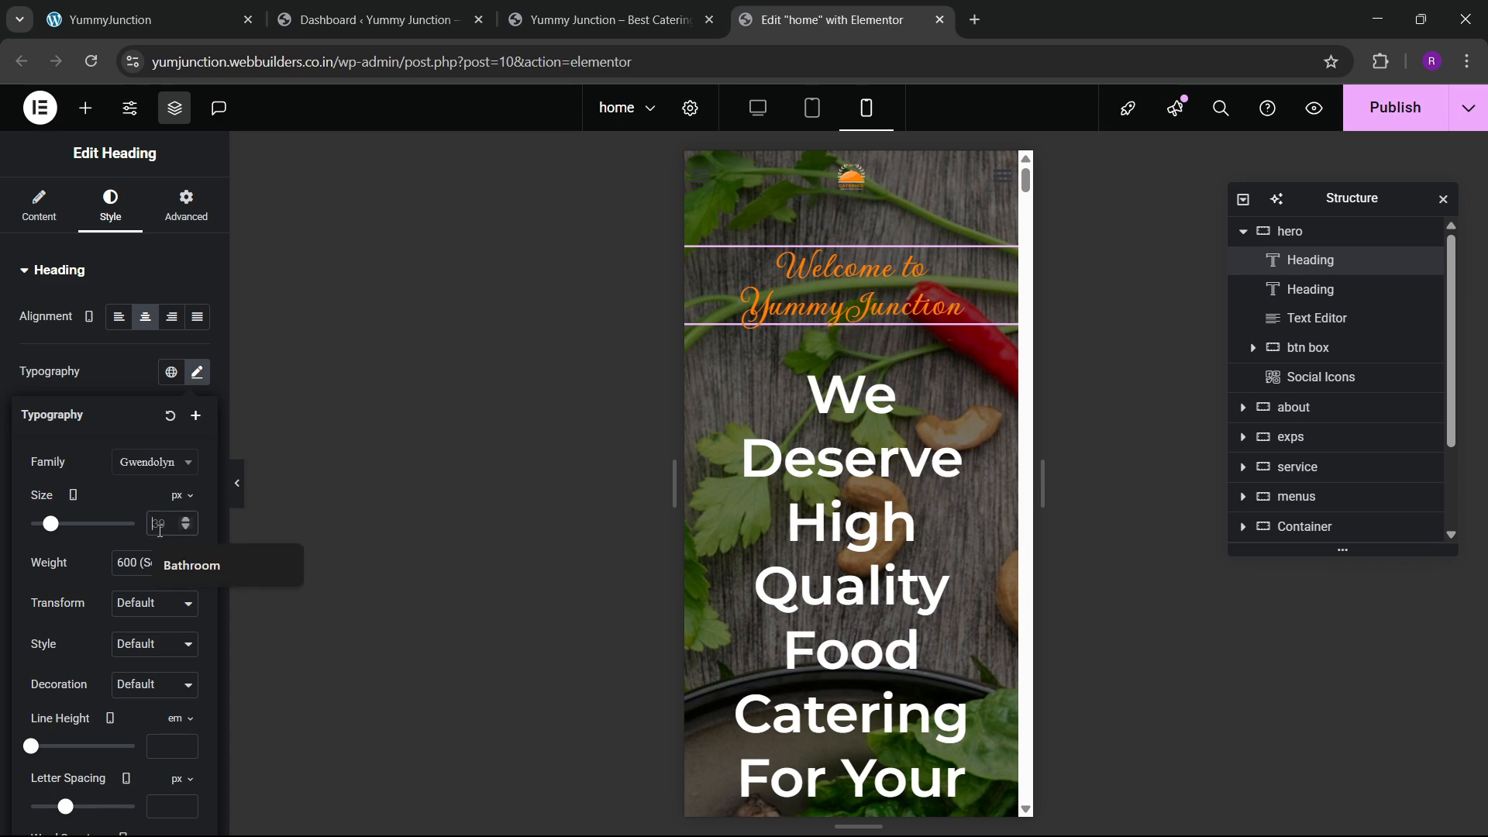
{"action": "type", "text": "20"}
{"action": "key", "text": "BackSpace"}
{"action": "key", "text": "BackSpace"}
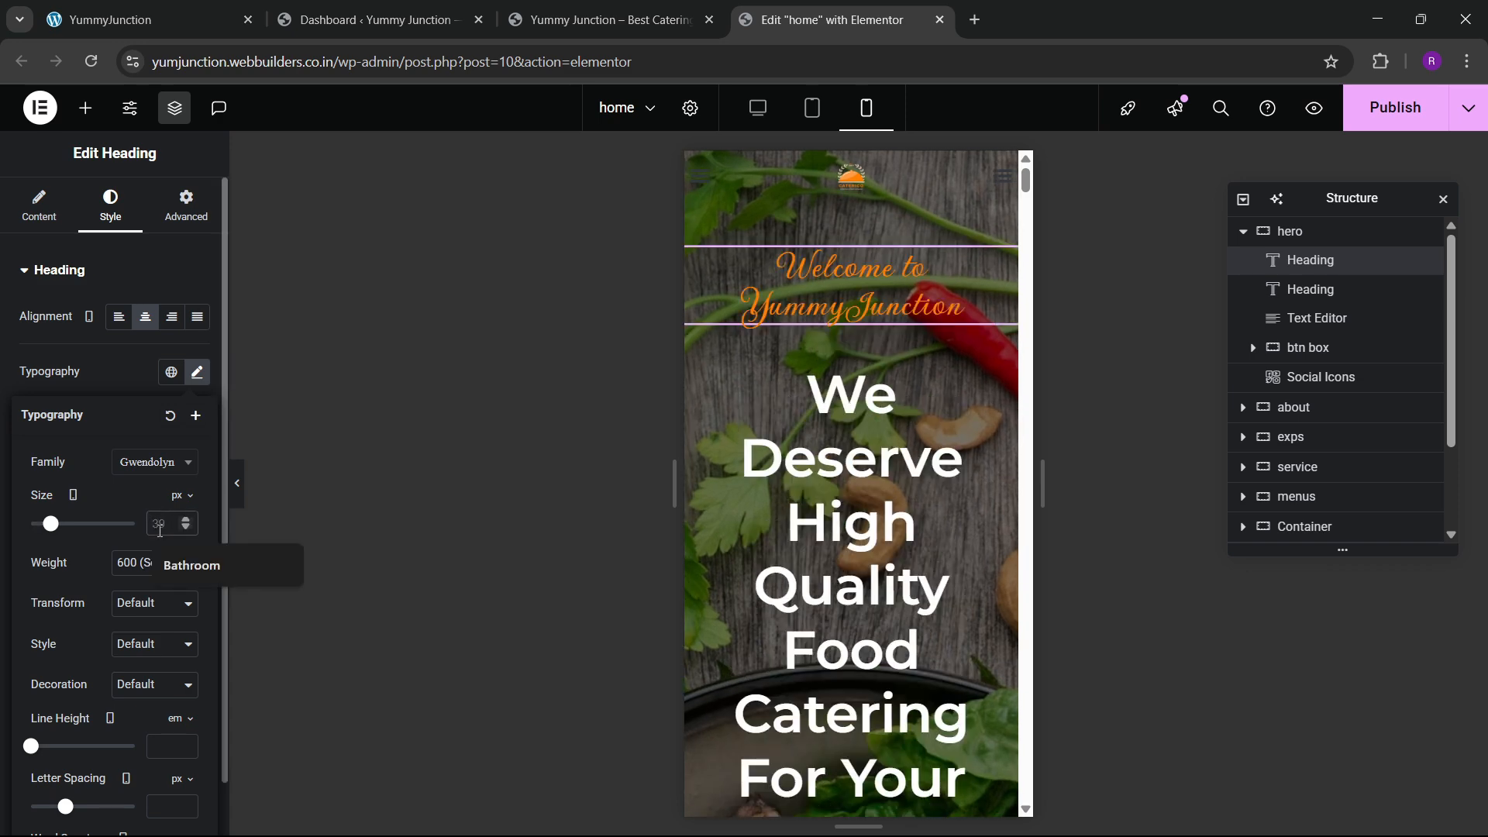
{"action": "type", "text": "25"}
{"action": "key", "text": "BackSpace"}
{"action": "key", "text": "BackSpace"}
{"action": "type", "text": "30"}
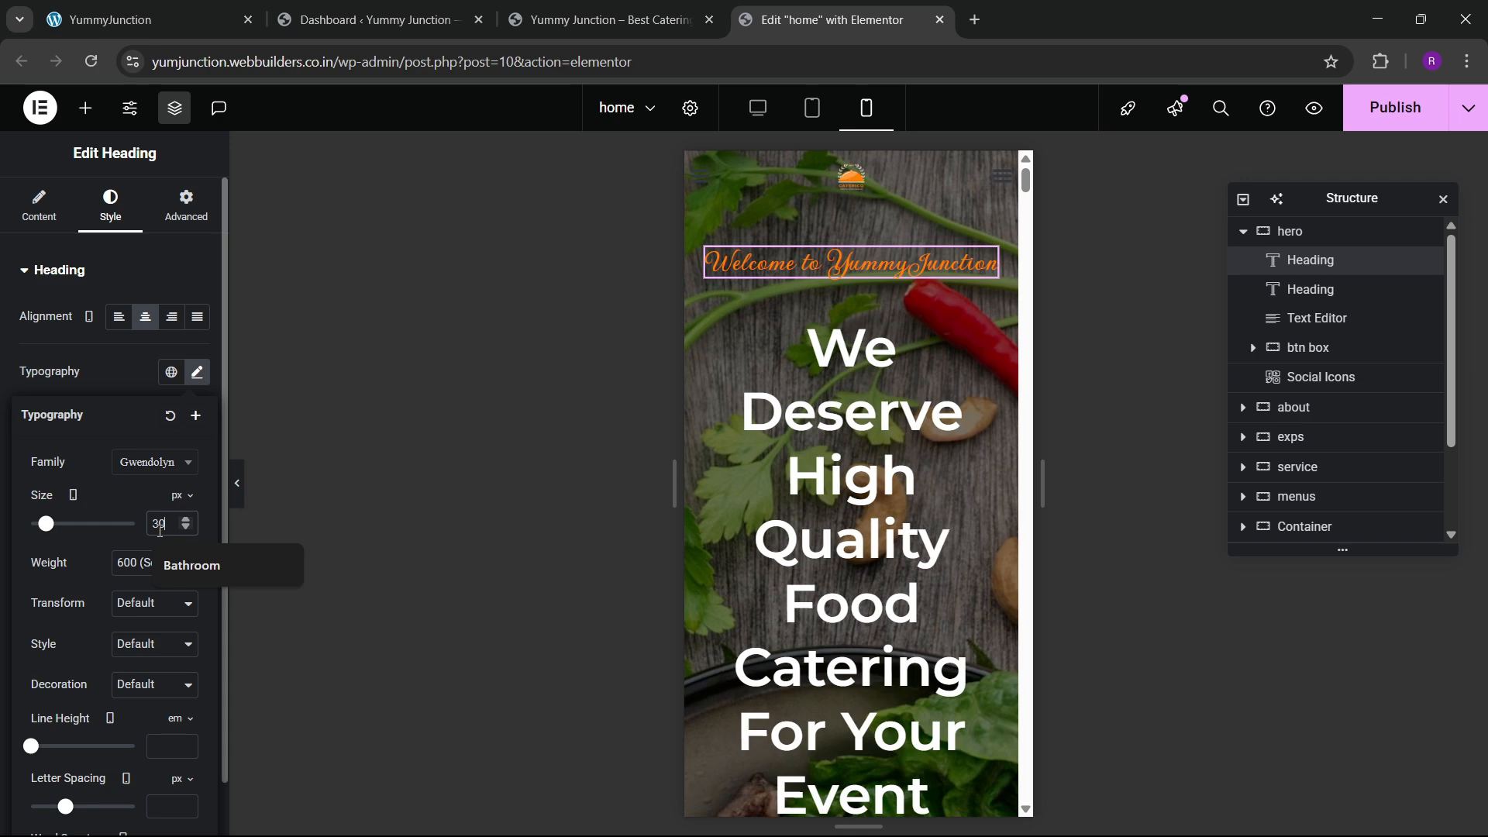
{"action": "key", "text": "BackSpace"}
{"action": "key", "text": "BackSpace"}
{"action": "type", "text": "25"}
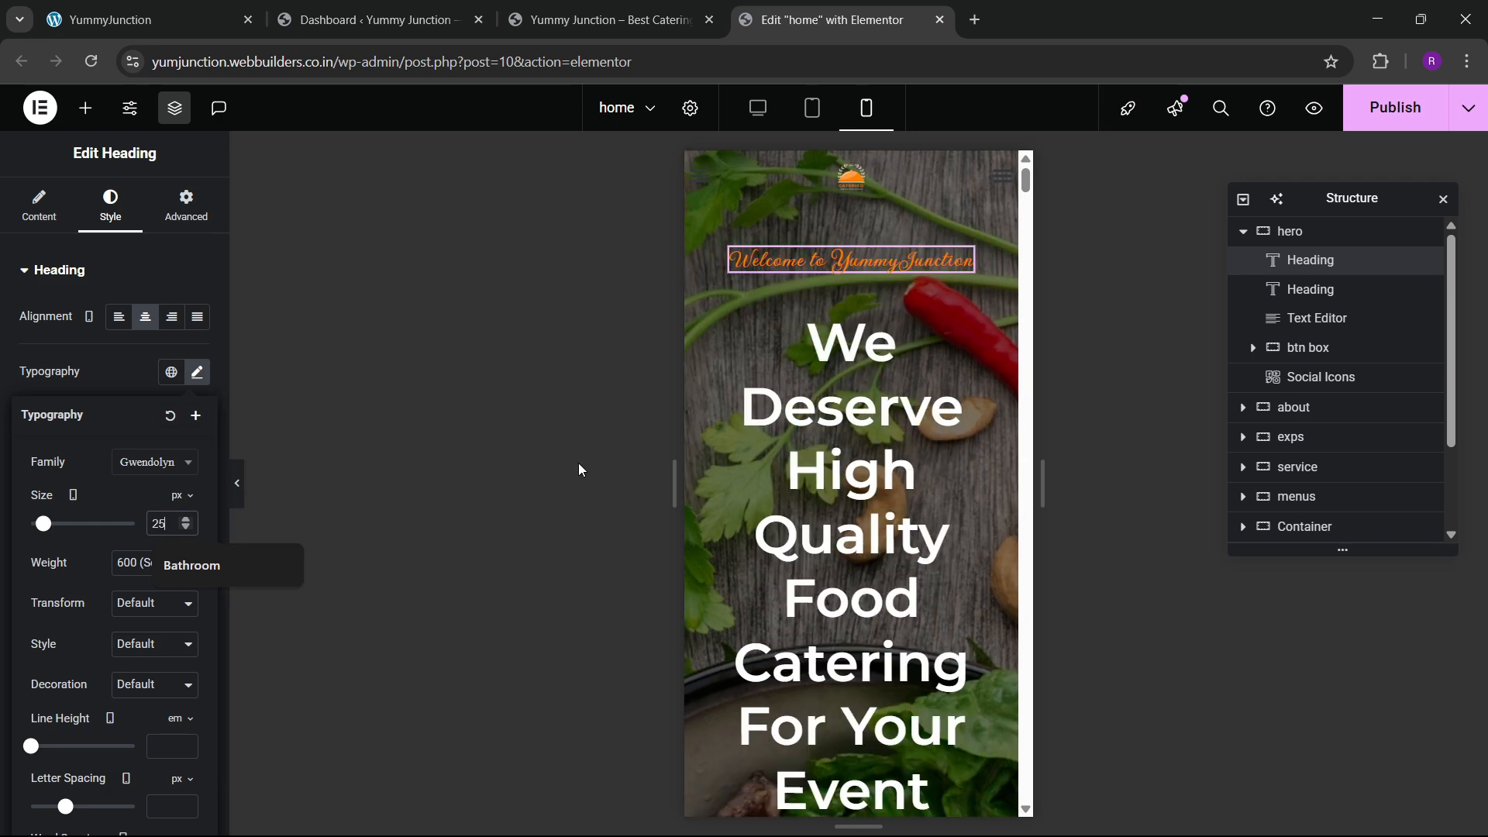
Set the mobile font size of the "We Deserve High Quality Food Catering For Your Event" heading to 35 px
{"action": "left_click", "coordinate": [934, 791]}
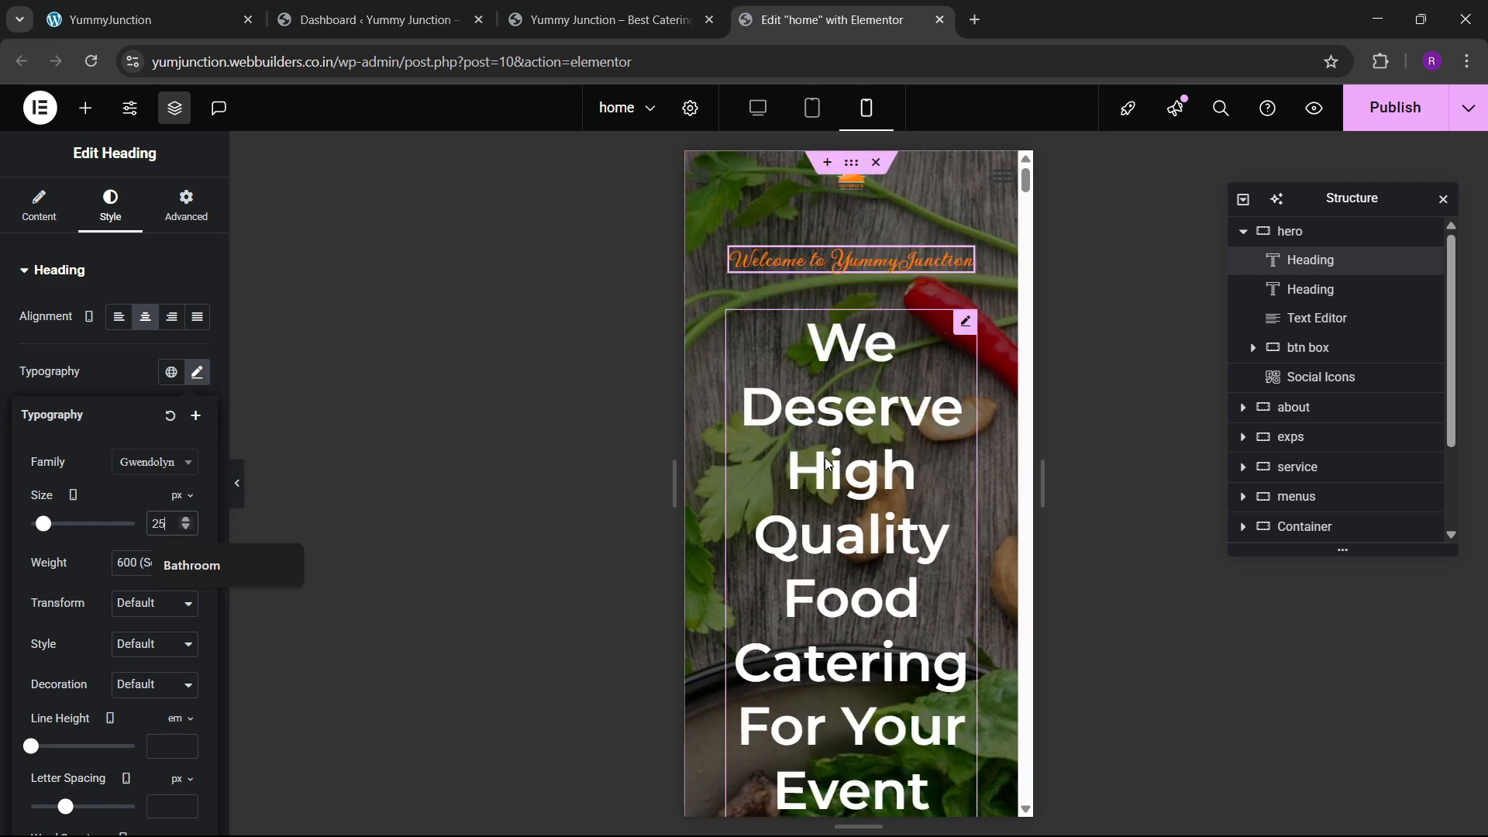
{"action": "left_click", "coordinate": [116, 208]}
{"action": "left_click", "coordinate": [197, 372]}
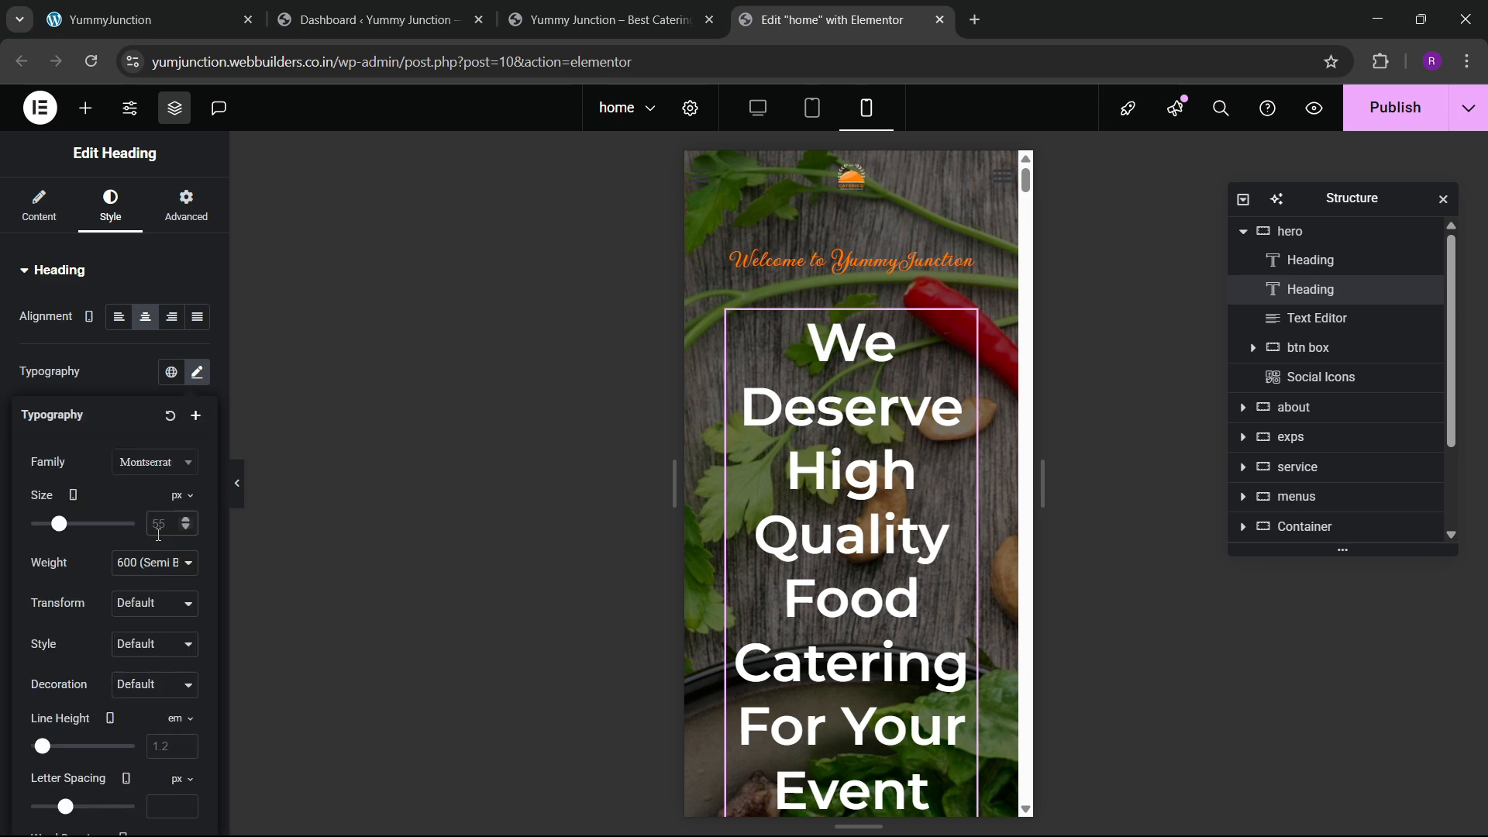
{"action": "type", "text": "40"}
{"action": "key", "text": "BackSpace"}
{"action": "key", "text": "BackSpace"}
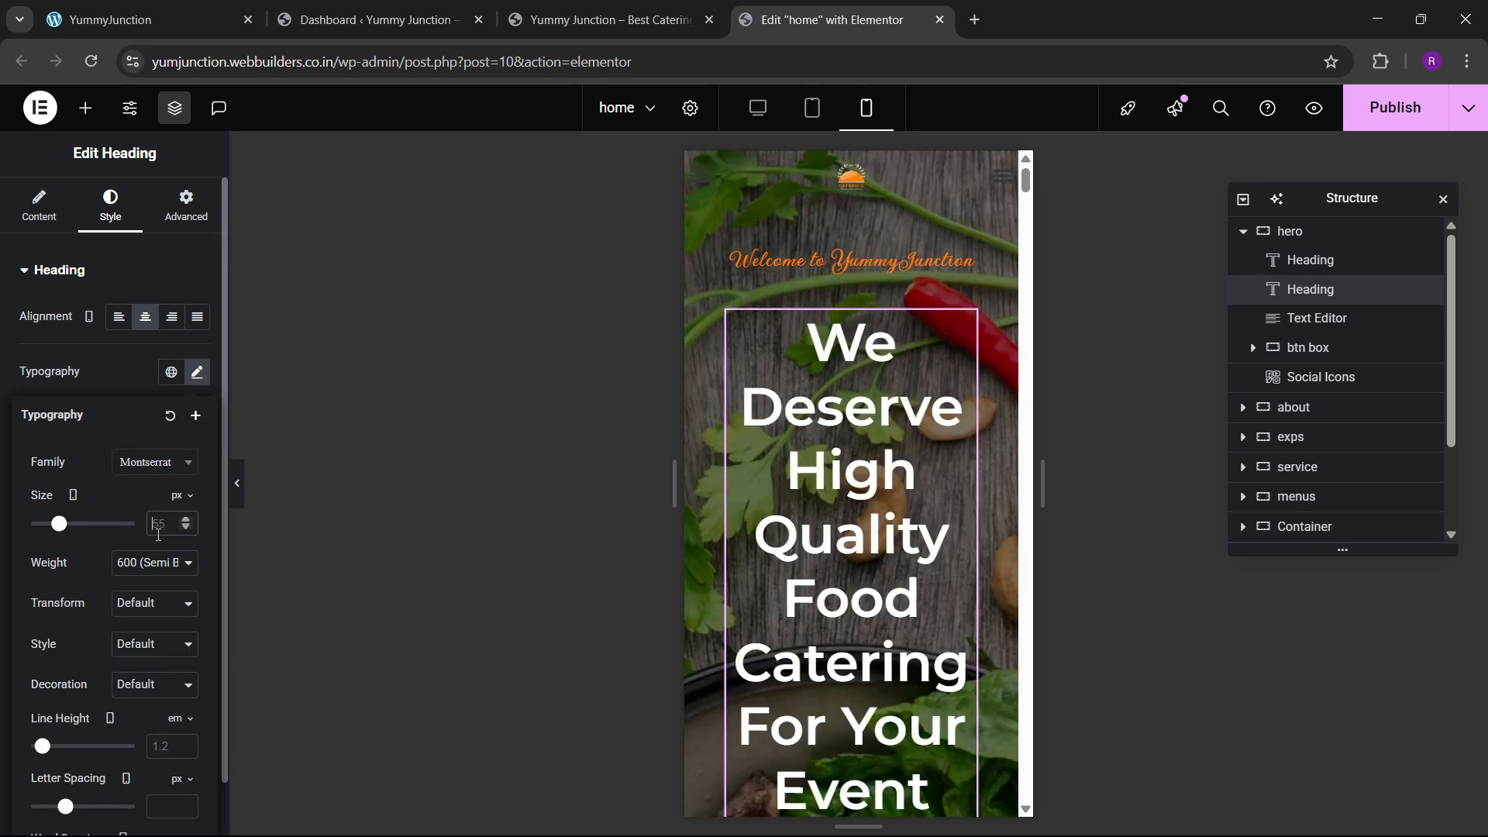
{"action": "type", "text": "35"}
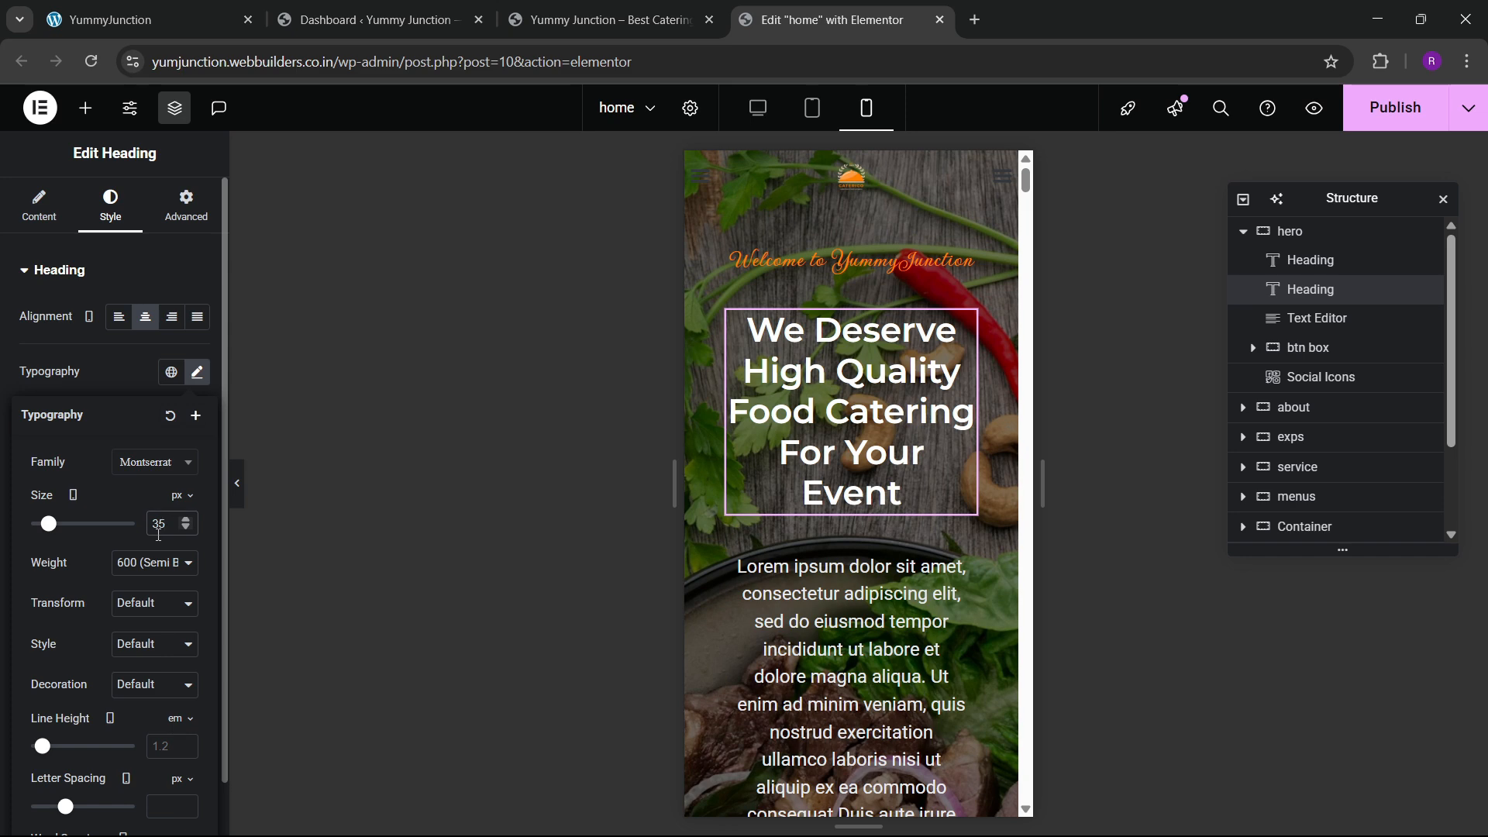
Set the hero paragraph's mobile width to Full Width (100%)
{"action": "scroll", "coordinate": [771, 545], "scroll_direction": "down", "scroll_amount": 4}
{"action": "left_click", "coordinate": [770, 545]}
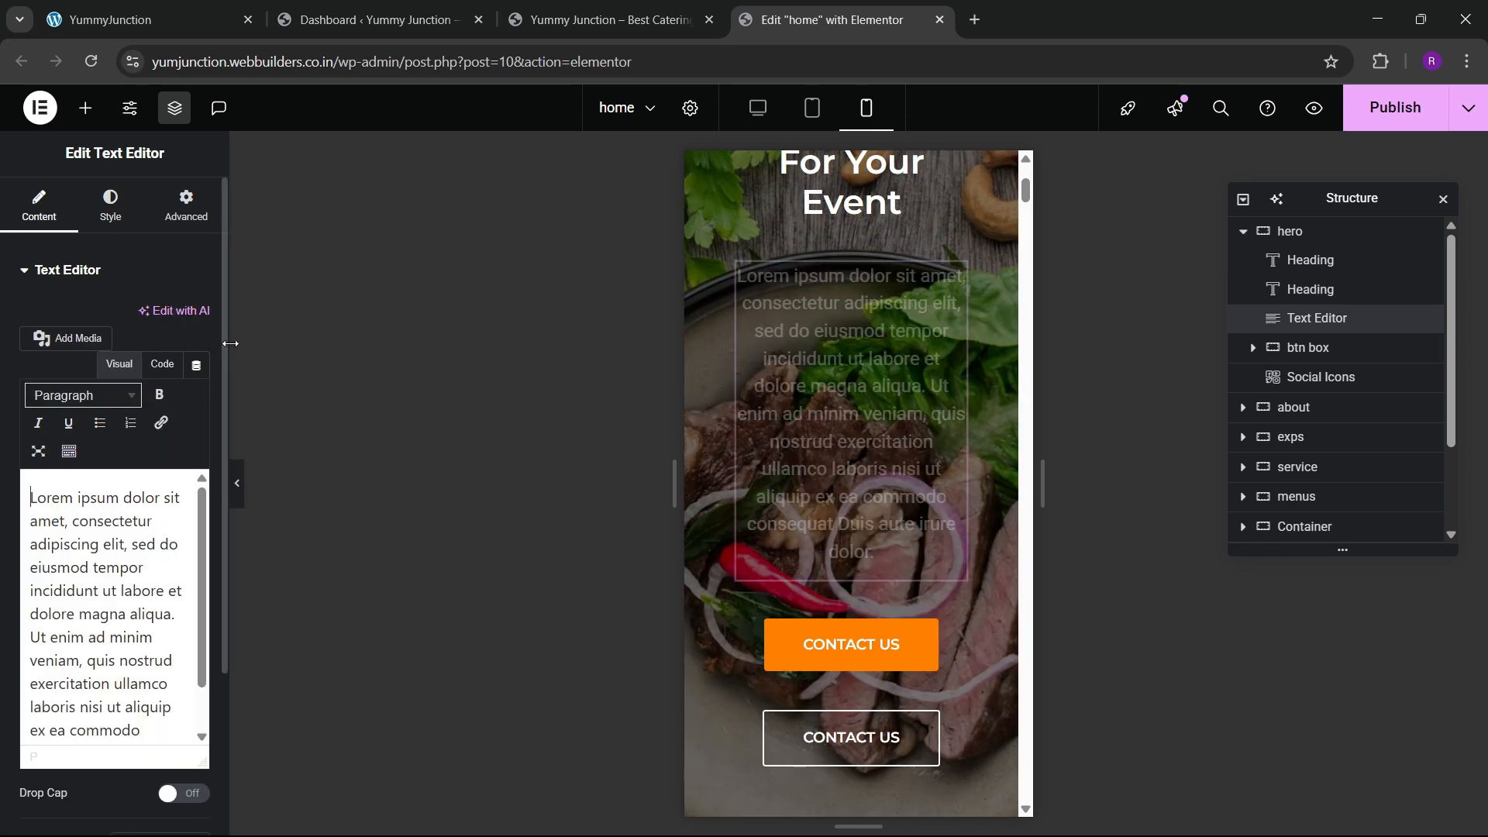
{"action": "left_click", "coordinate": [169, 223]}
{"action": "left_click", "coordinate": [155, 468]}
{"action": "left_click", "coordinate": [152, 517]}
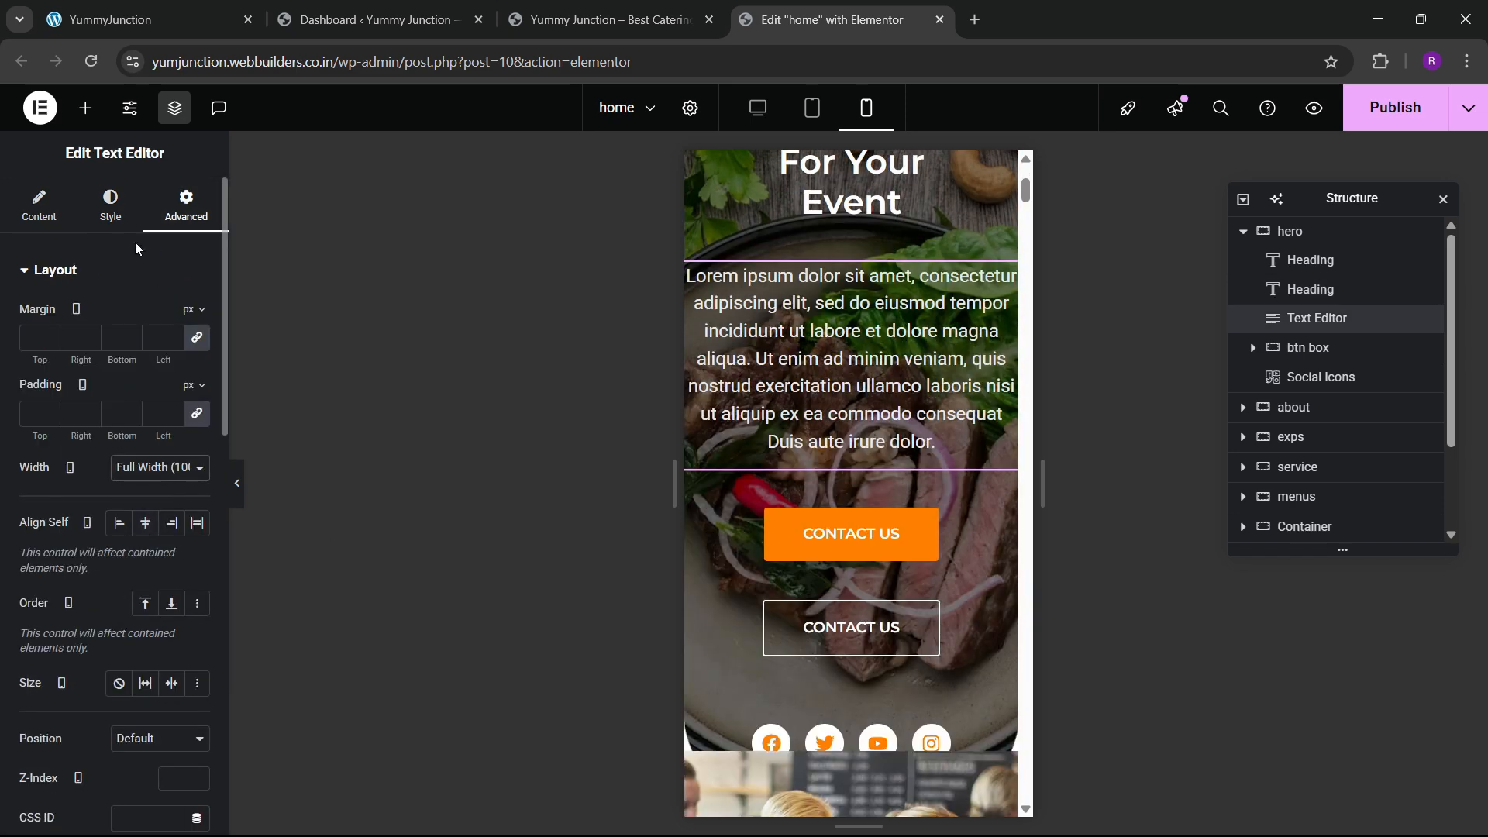
Set the hero paragraph's mobile font size to 15 px and check it in the hero section
{"action": "left_click", "coordinate": [110, 203]}
{"action": "left_click", "coordinate": [197, 372]}
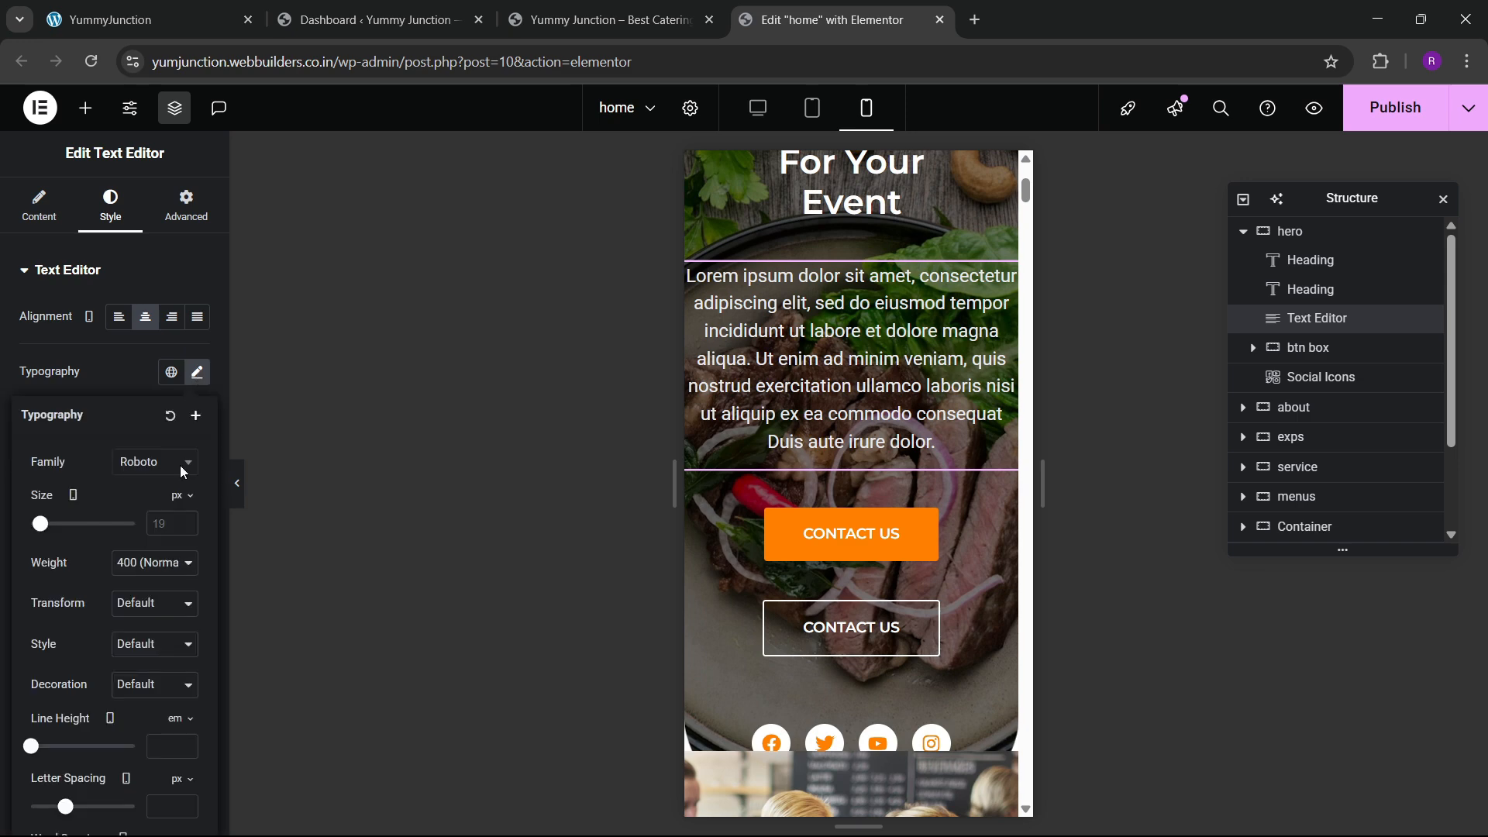
{"action": "left_click", "coordinate": [163, 523]}
{"action": "type", "text": "15"}
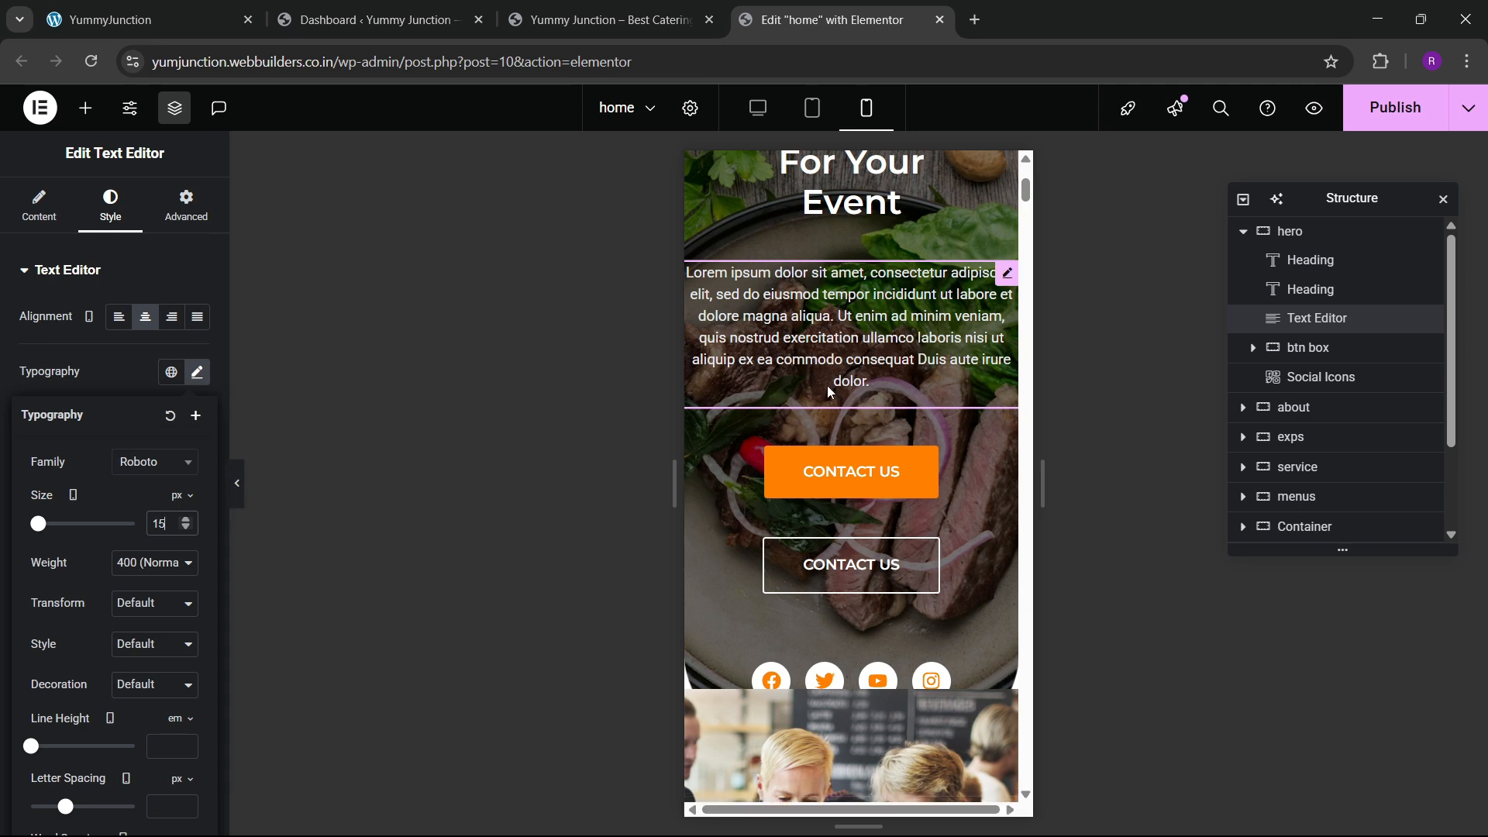
{"action": "scroll", "coordinate": [833, 388], "scroll_direction": "up", "scroll_amount": 4}
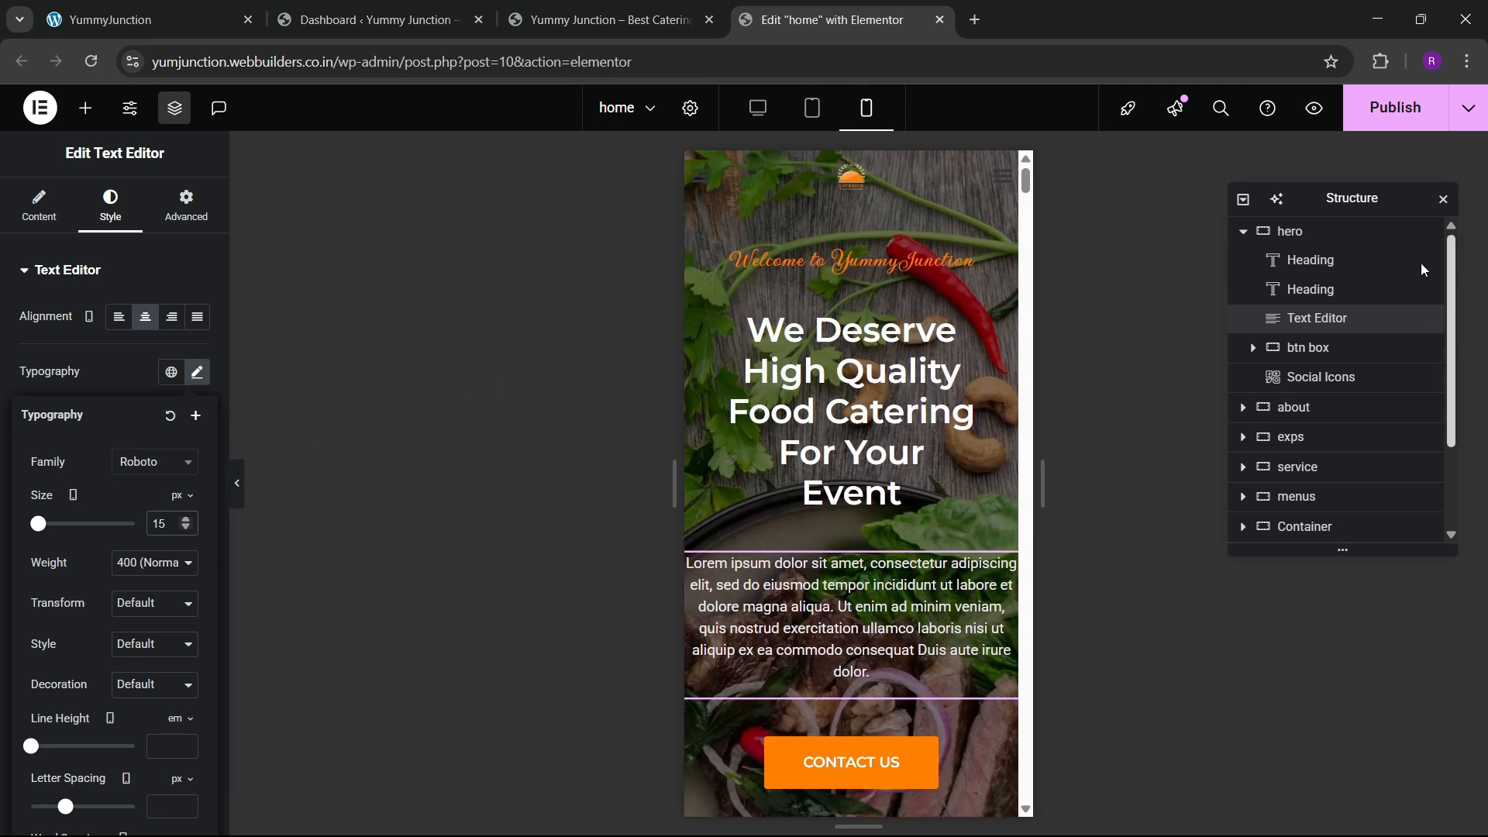
Set the hero container's right and left mobile padding to 20 px each
{"action": "left_click", "coordinate": [1288, 231]}
{"action": "left_click", "coordinate": [186, 205]}
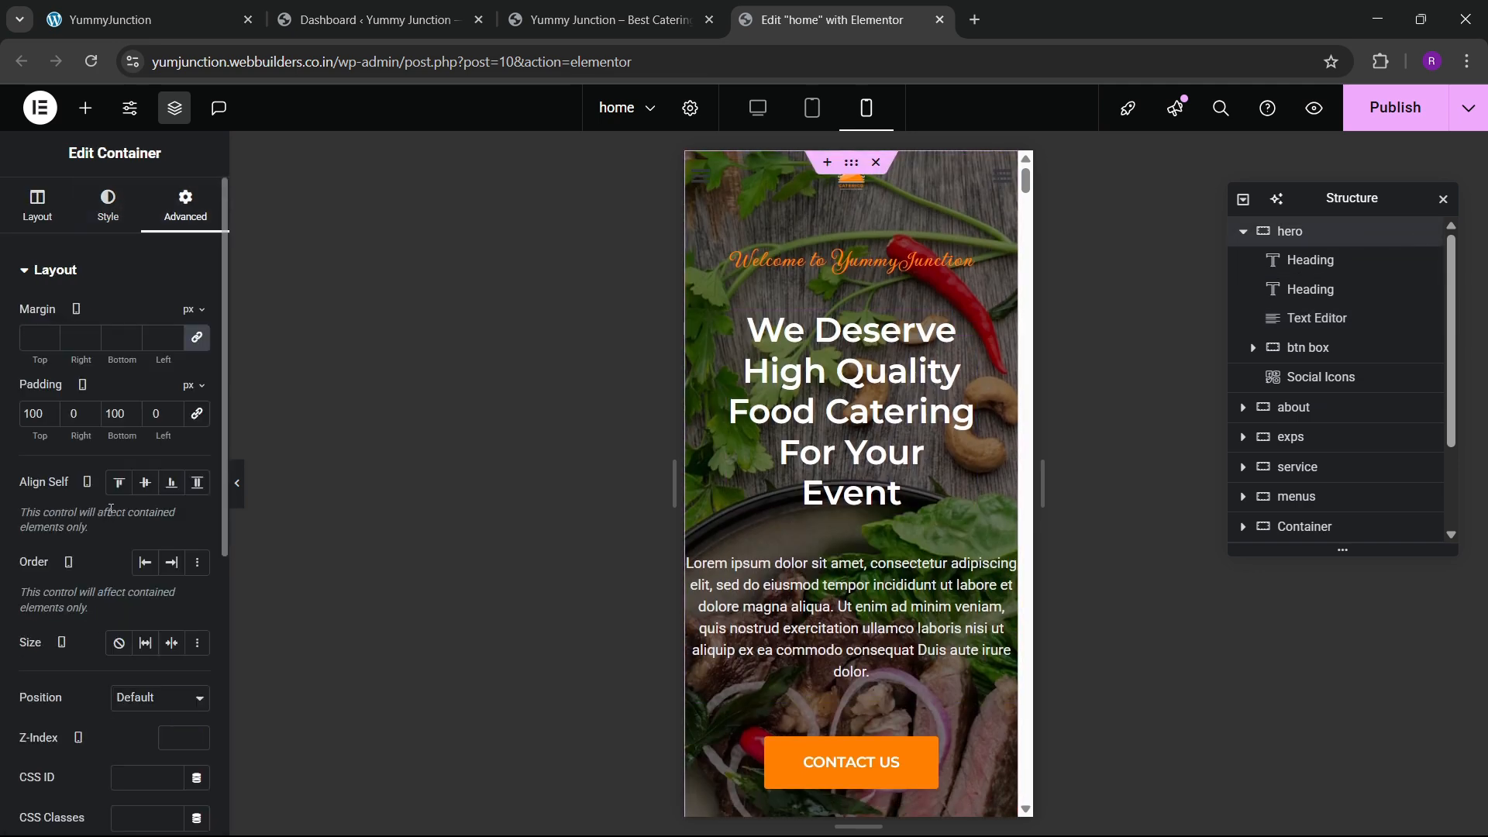
{"action": "left_click", "coordinate": [72, 413]}
{"action": "type", "text": "20"}
{"action": "left_click", "coordinate": [149, 417]}
{"action": "type", "text": "2"}
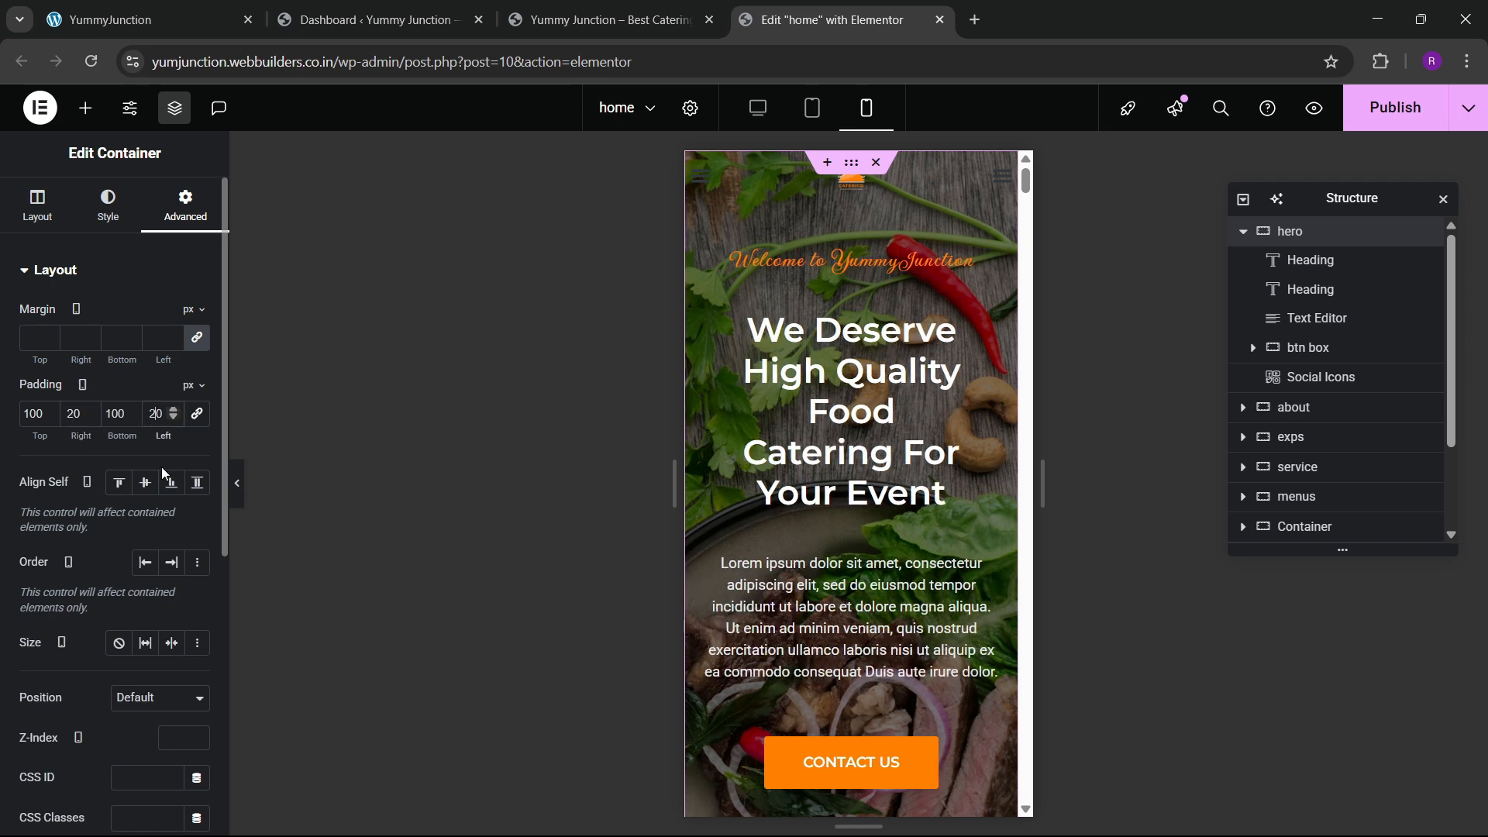
Set the hero paragraph's mobile font size to 18 px
{"action": "left_click", "coordinate": [856, 595]}
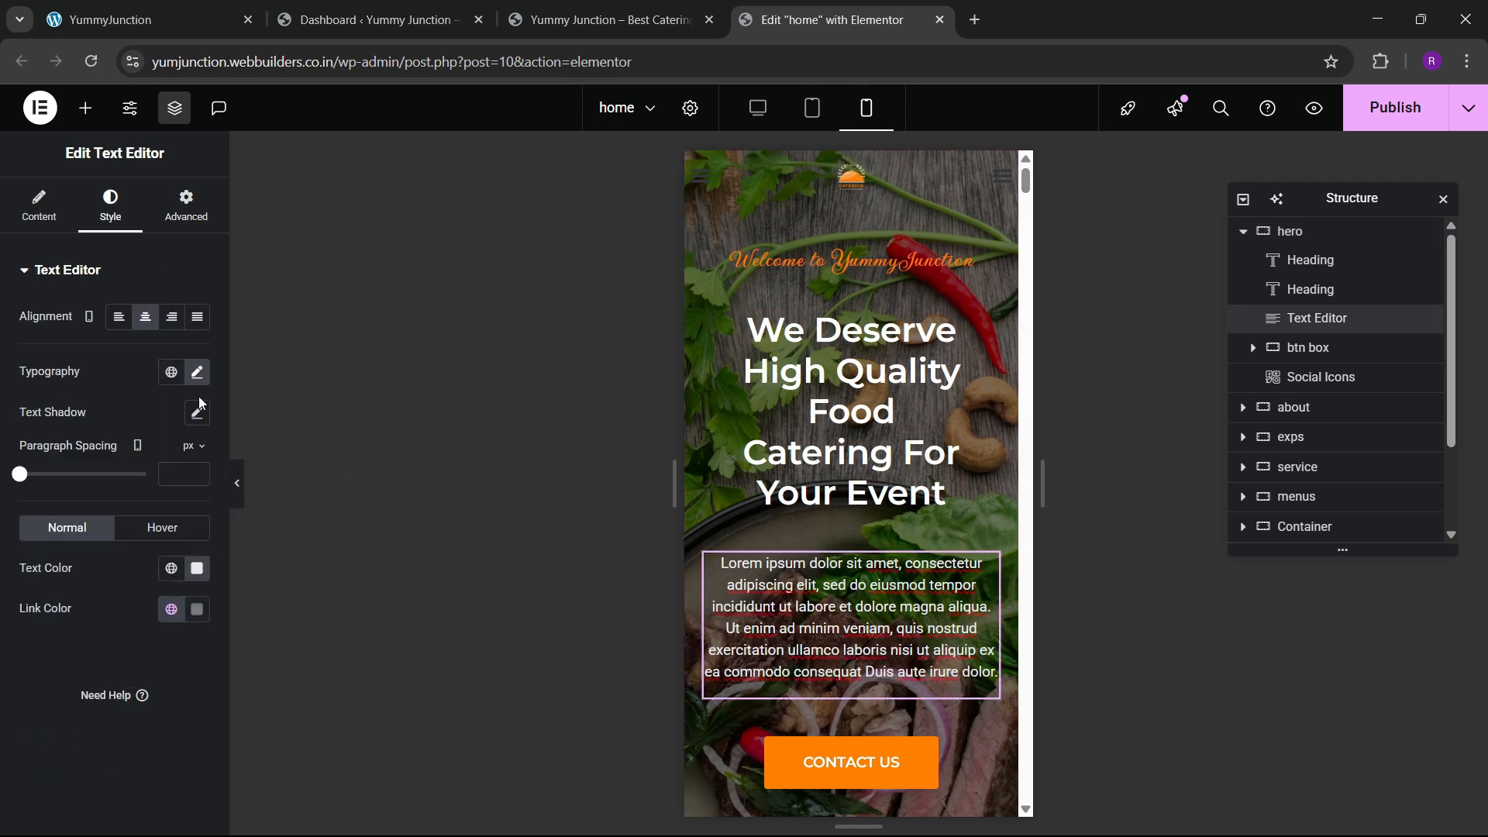
{"action": "left_click", "coordinate": [197, 372]}
{"action": "key", "text": "BackSpace"}
{"action": "type", "text": "8"}
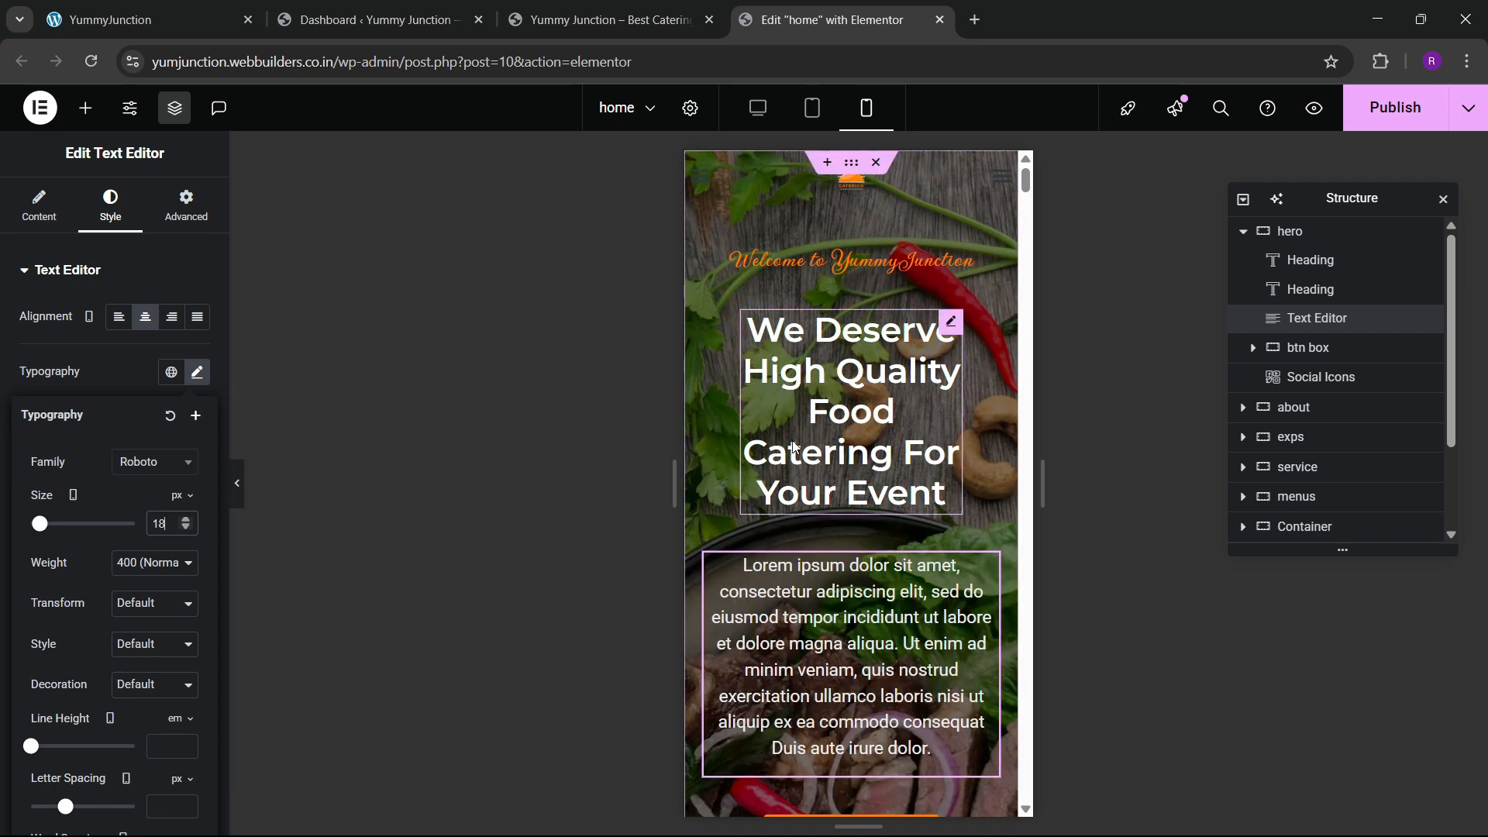
{"action": "scroll", "coordinate": [940, 420], "scroll_direction": "down", "scroll_amount": 1}
Set the hero container's mobile column and row gaps to 30 px
{"action": "left_click", "coordinate": [1315, 236]}
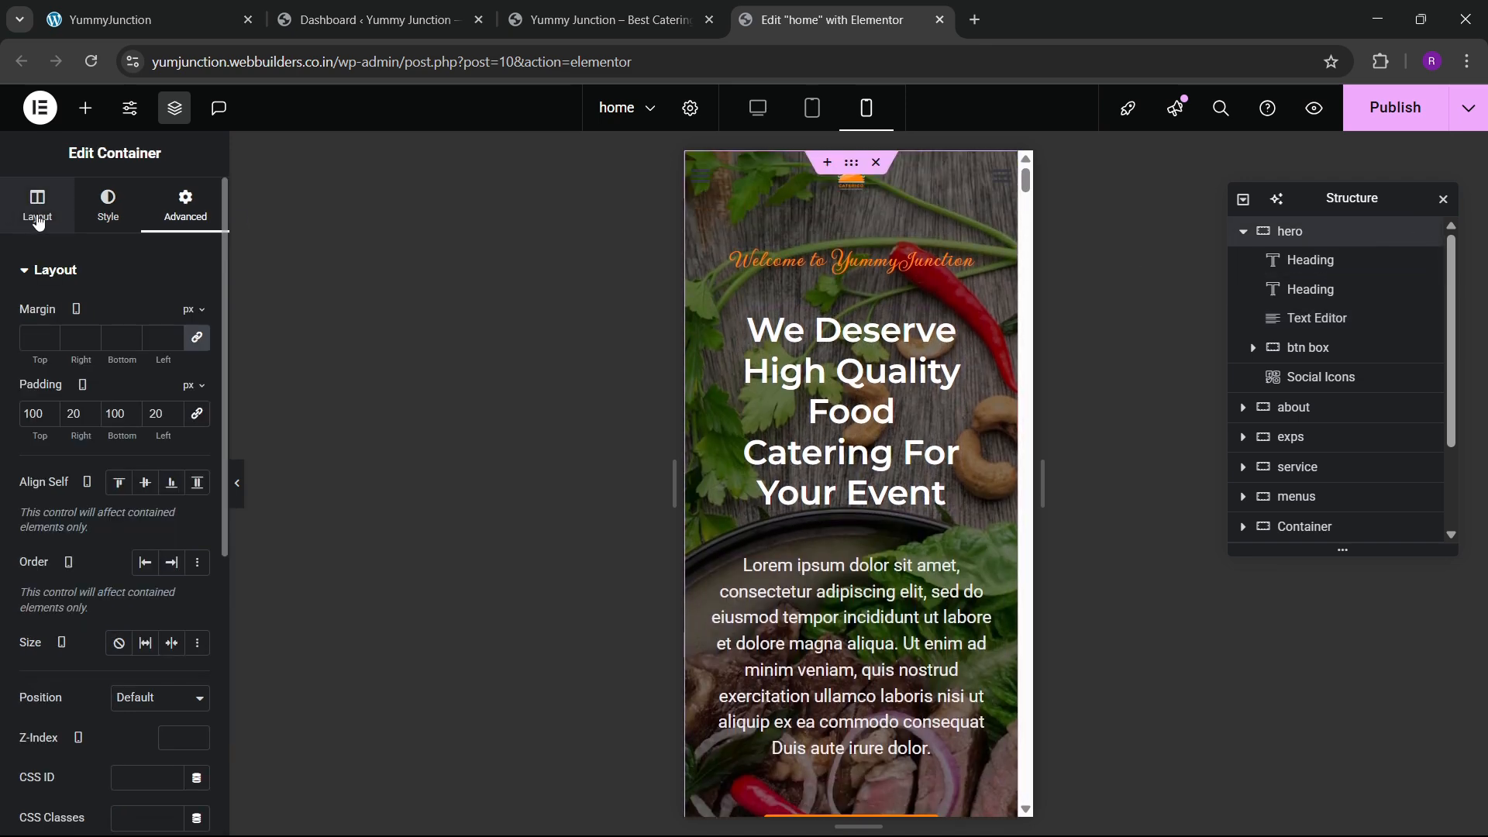
{"action": "left_click", "coordinate": [37, 208]}
{"action": "scroll", "coordinate": [101, 612], "scroll_direction": "down", "scroll_amount": 3}
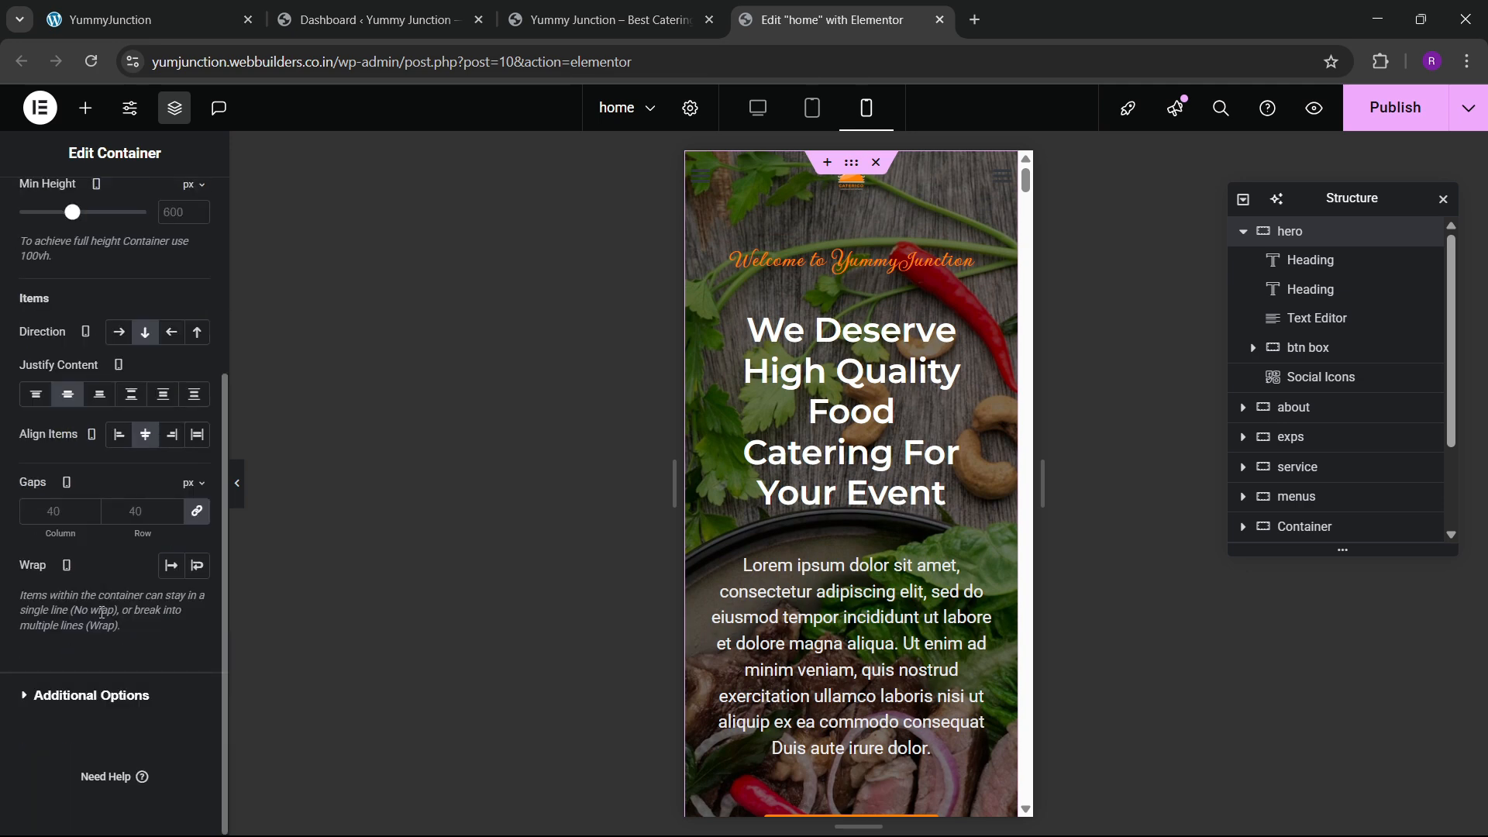
{"action": "left_click", "coordinate": [144, 517]}
{"action": "type", "text": "20"}
{"action": "key", "text": "BackSpace"}
{"action": "key", "text": "BackSpace"}
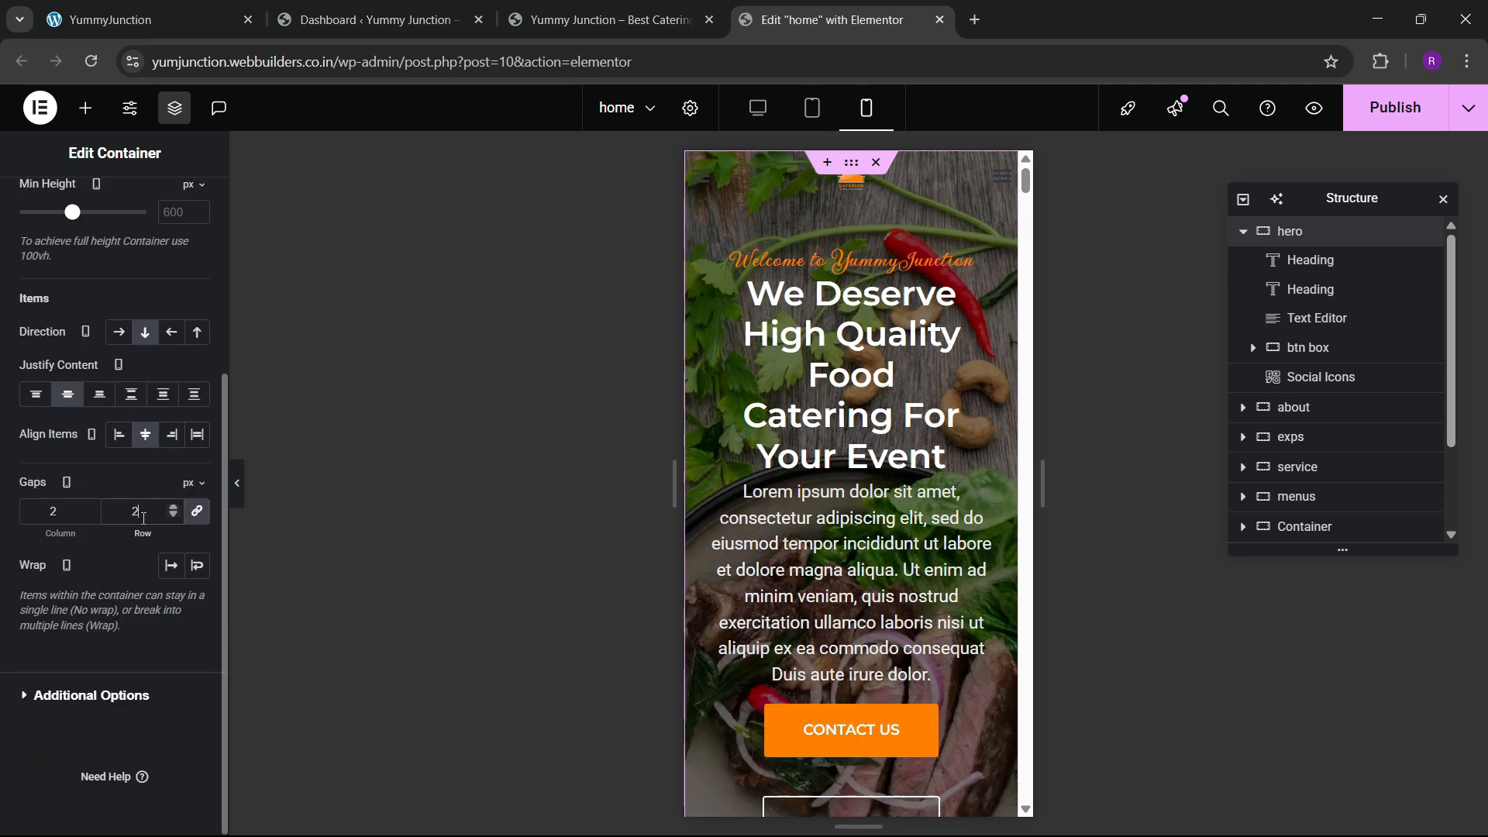
{"action": "type", "text": "30"}
Unlink the mobile margin of the hero's social icons and set its top value to 20 px
{"action": "scroll", "coordinate": [839, 454], "scroll_direction": "down", "scroll_amount": 5}
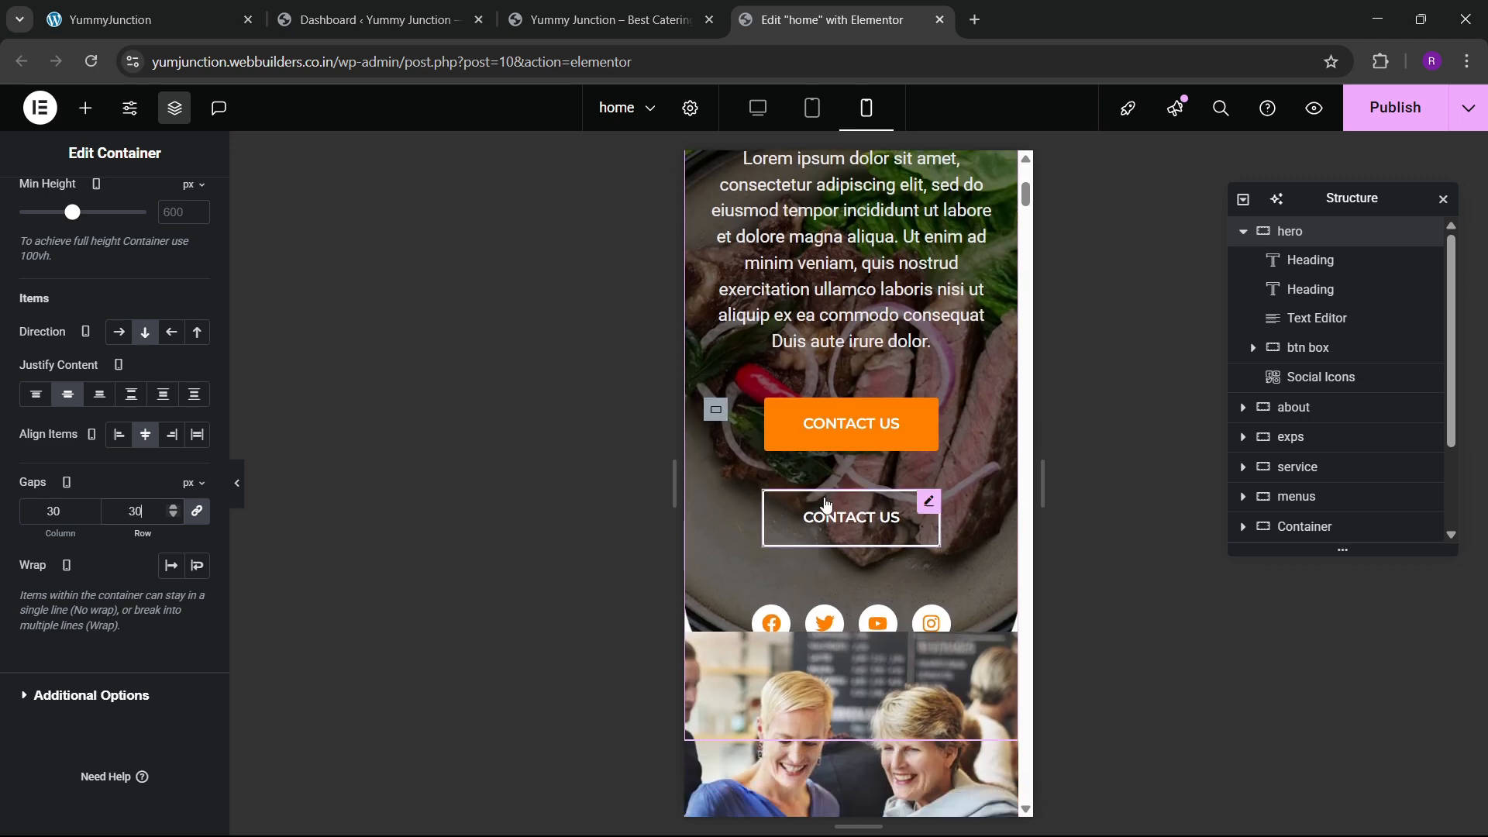
{"action": "scroll", "coordinate": [840, 546], "scroll_direction": "down", "scroll_amount": 4}
{"action": "scroll", "coordinate": [844, 358], "scroll_direction": "up", "scroll_amount": 2}
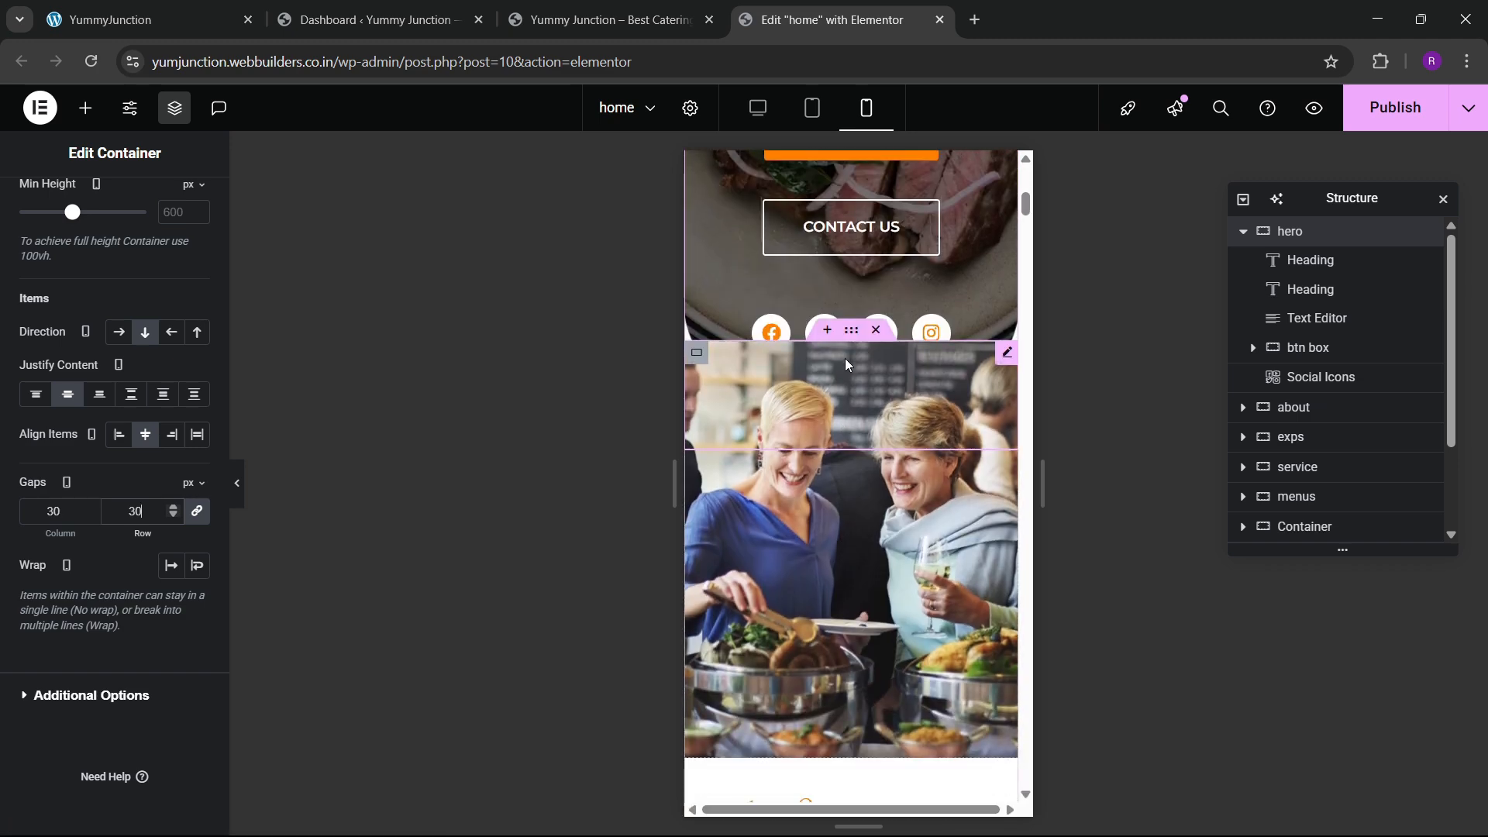
{"action": "left_click", "coordinate": [877, 426]}
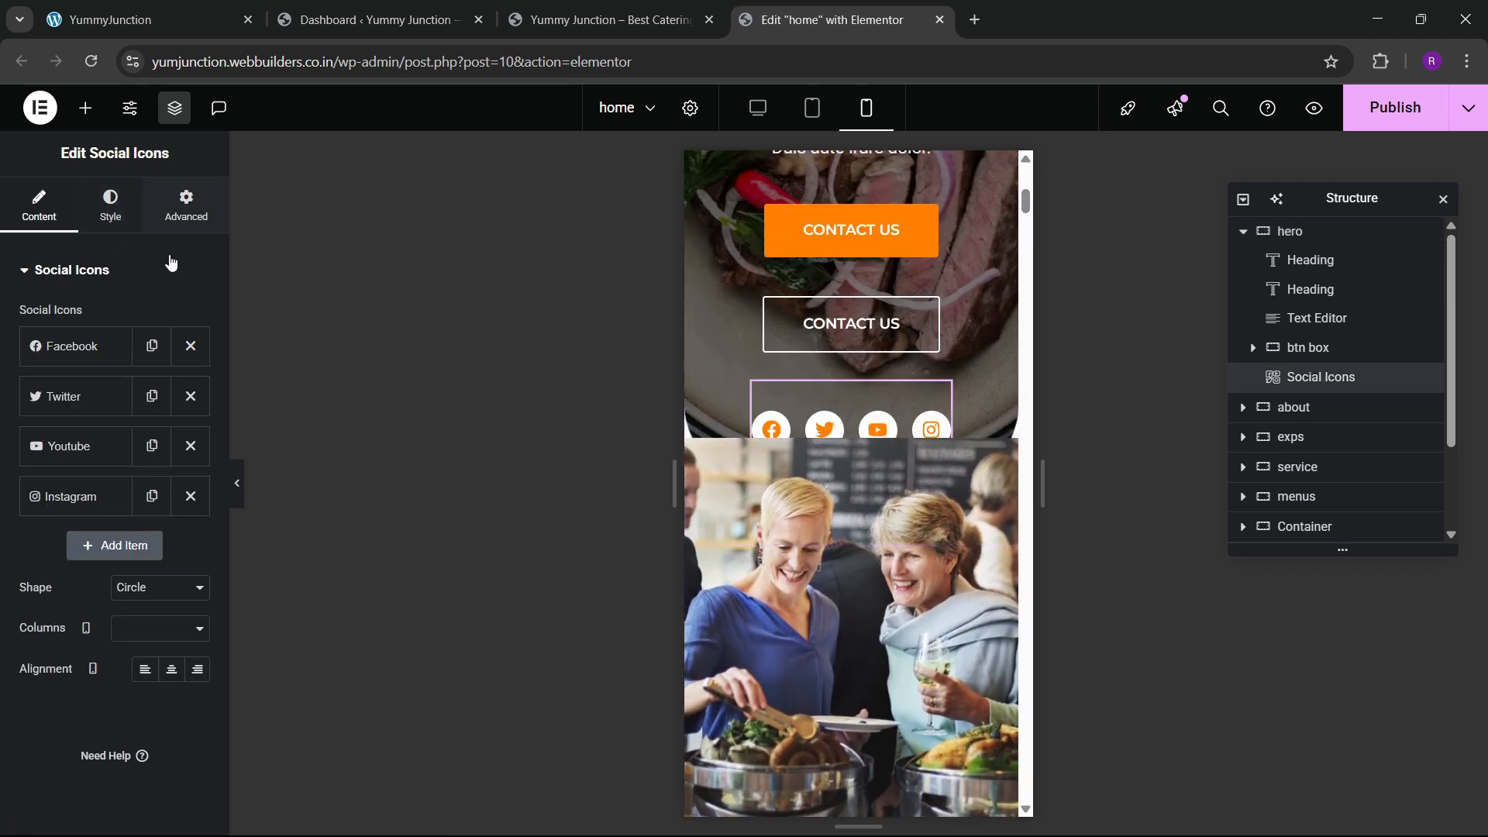
{"action": "left_click", "coordinate": [183, 205]}
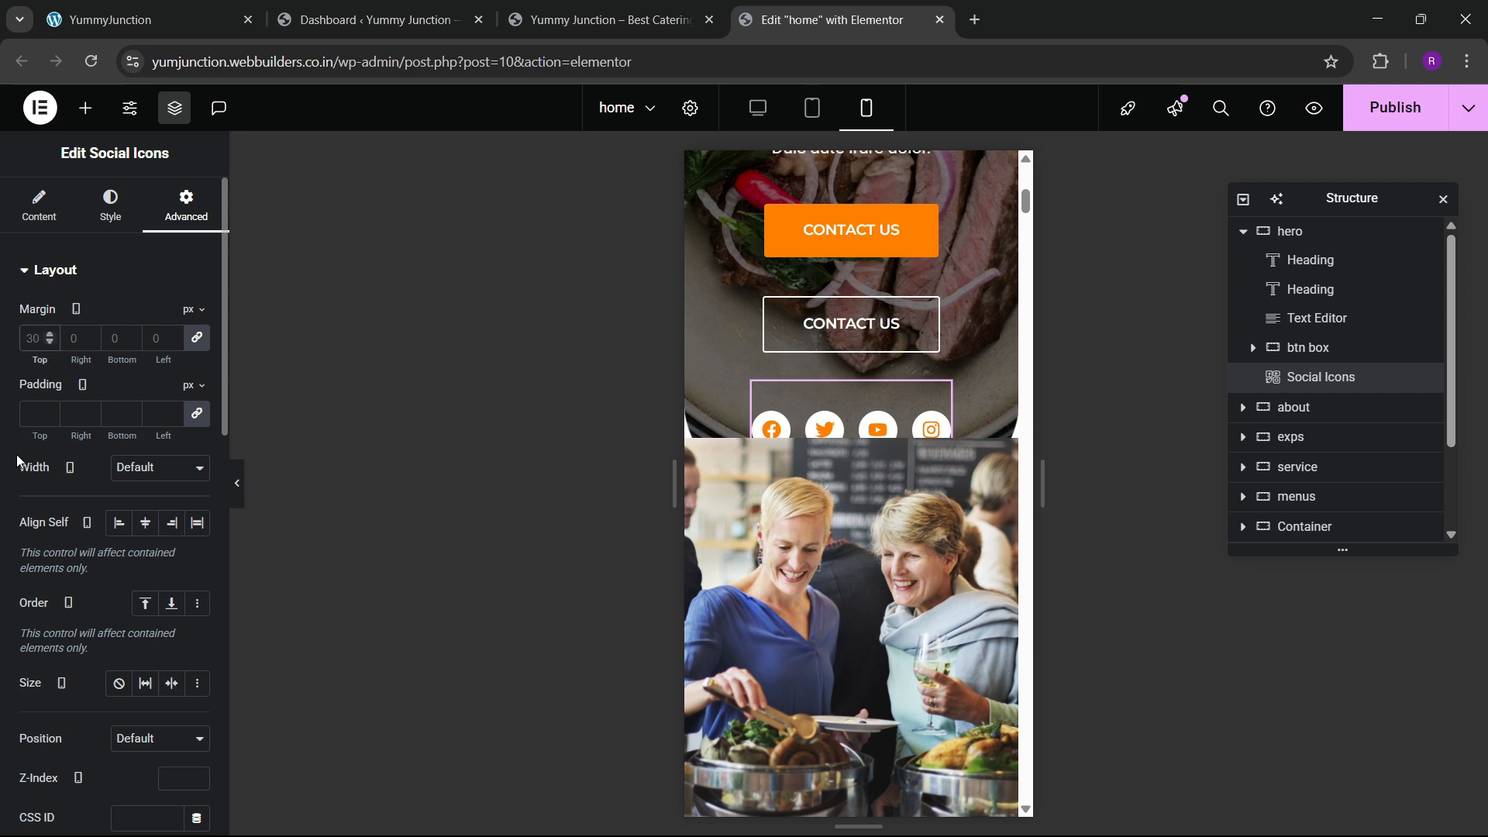
{"action": "left_click", "coordinate": [199, 343]}
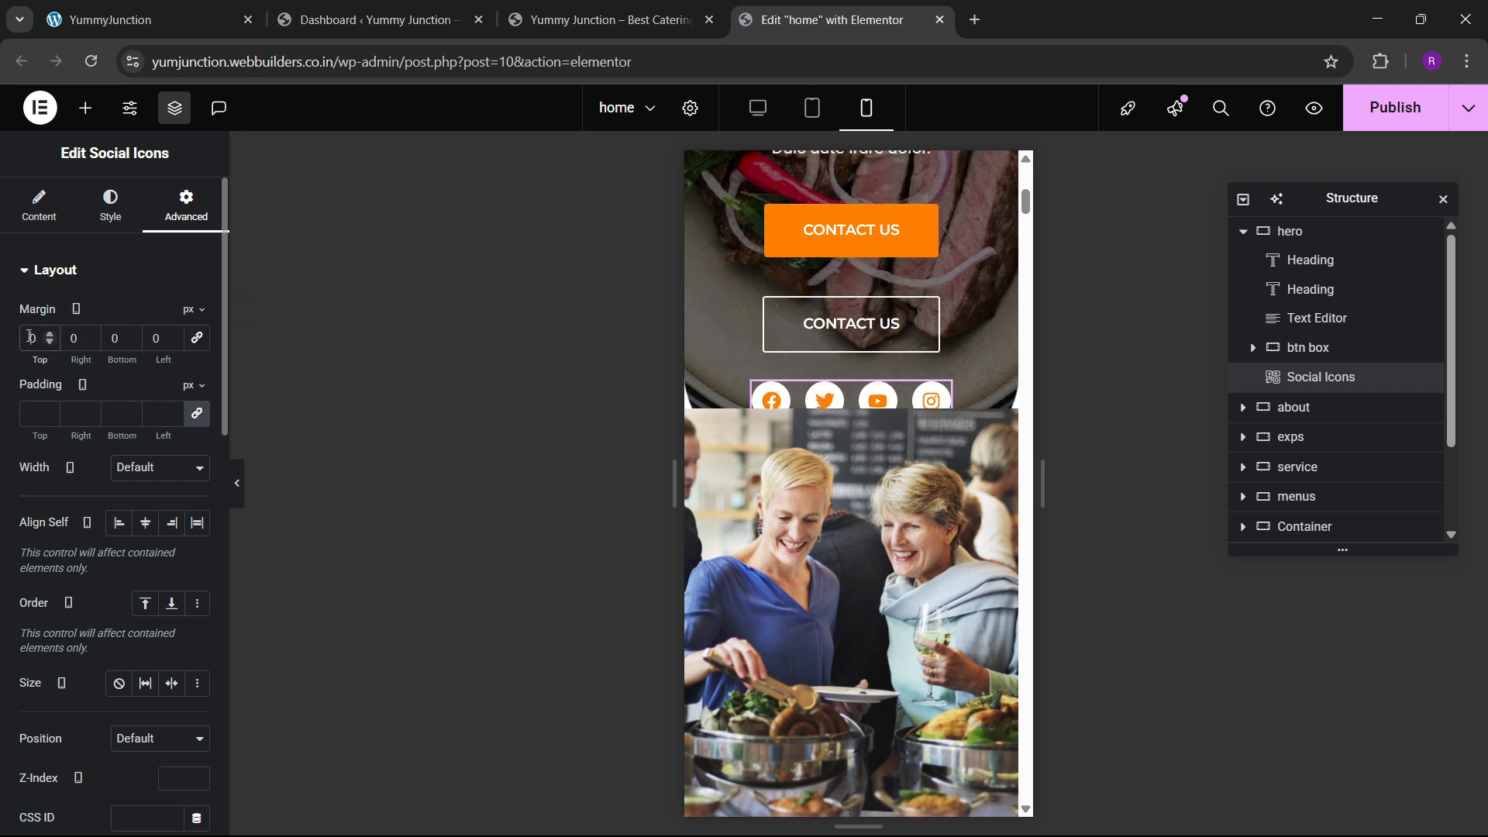
{"action": "left_click", "coordinate": [29, 338]}
{"action": "type", "text": "2"}
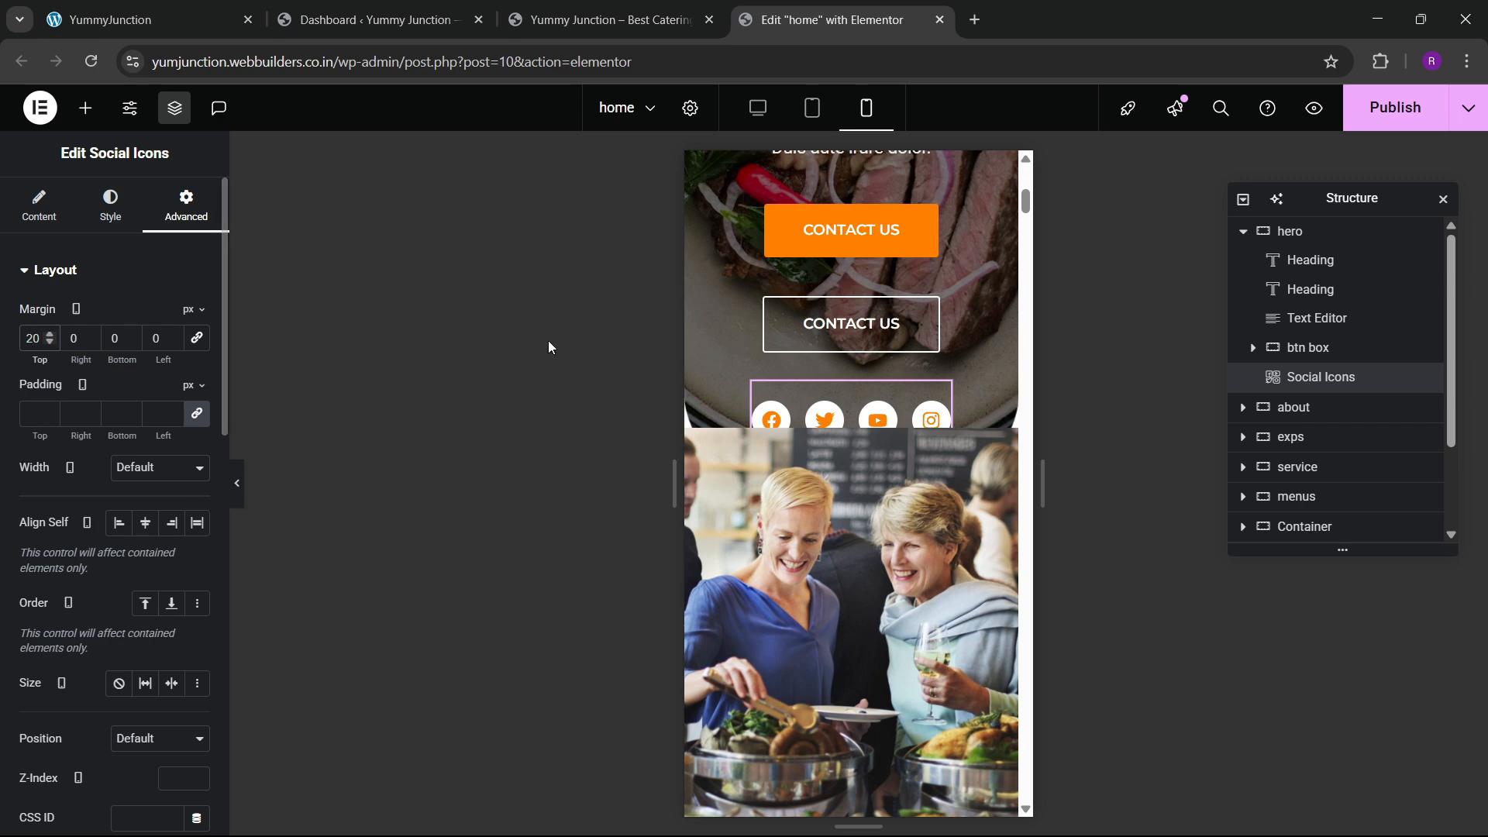
Set the hero container's bottom mobile padding to 160 px after trying 150 px against the section below
{"action": "scroll", "coordinate": [688, 447], "scroll_direction": "up", "scroll_amount": 1}
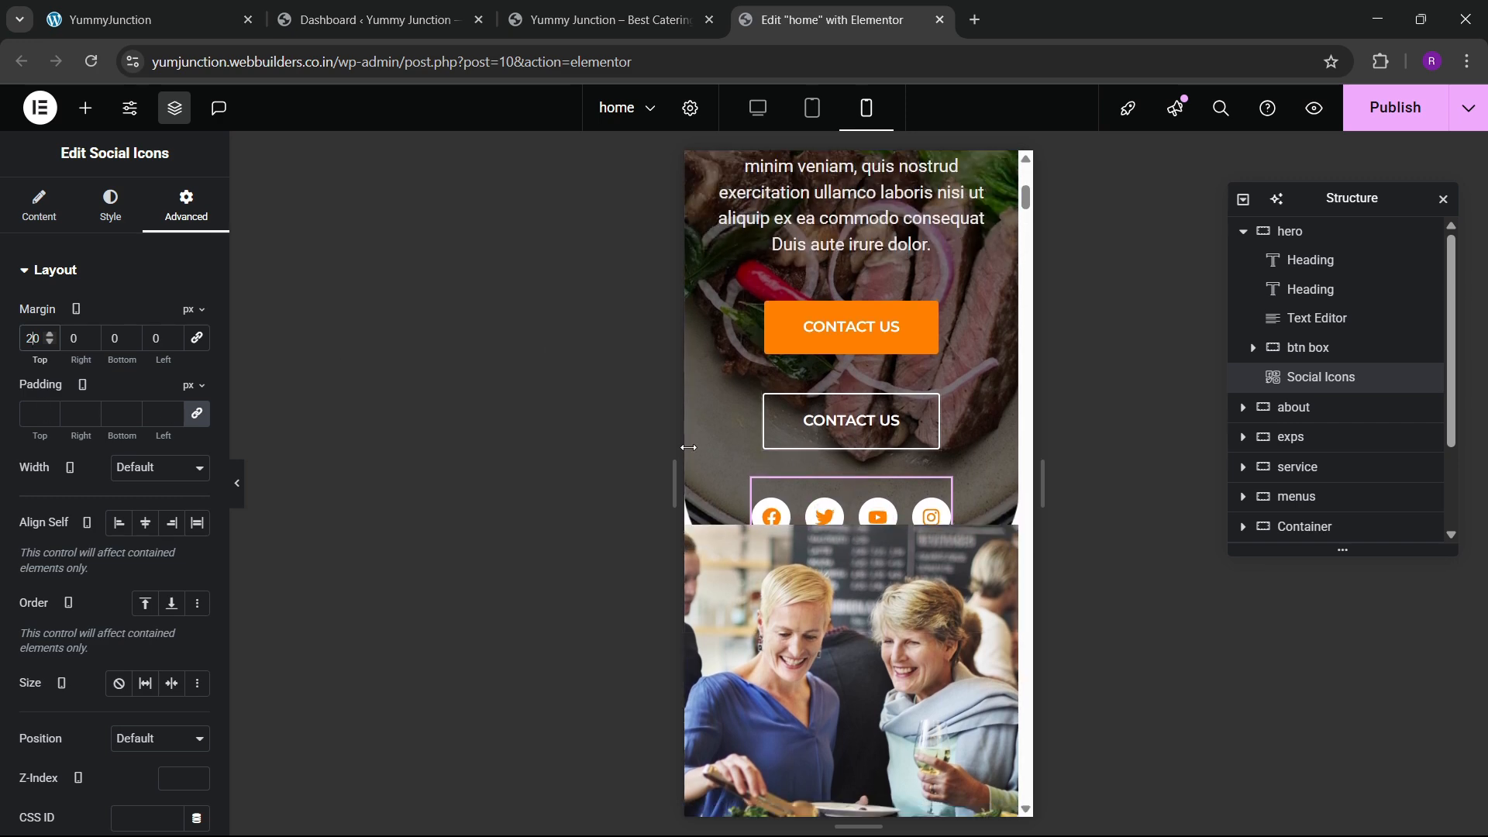
{"action": "left_click", "coordinate": [1271, 233]}
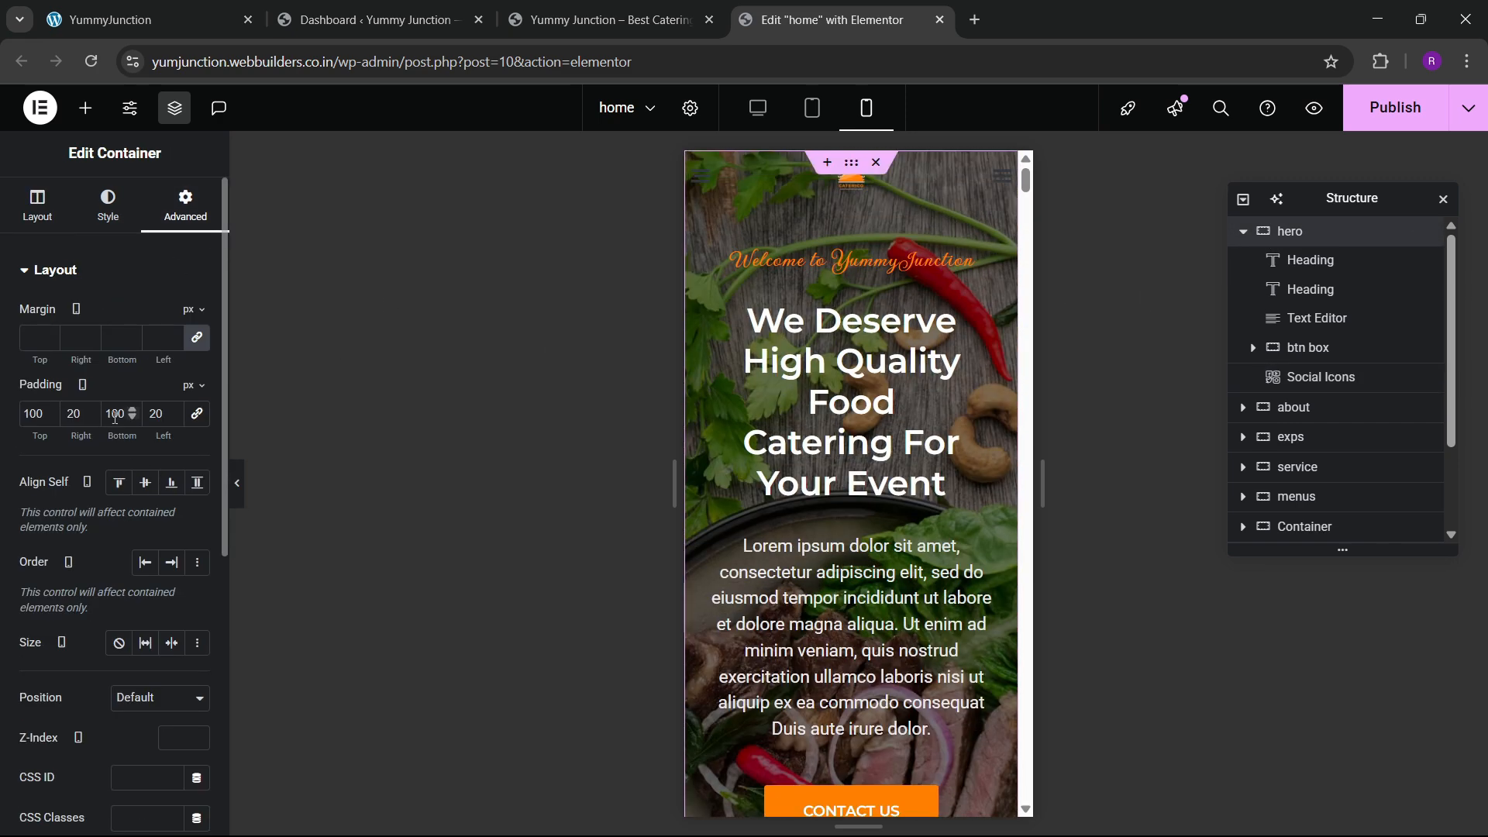
{"action": "key", "text": "BackSpace"}
{"action": "type", "text": "5"}
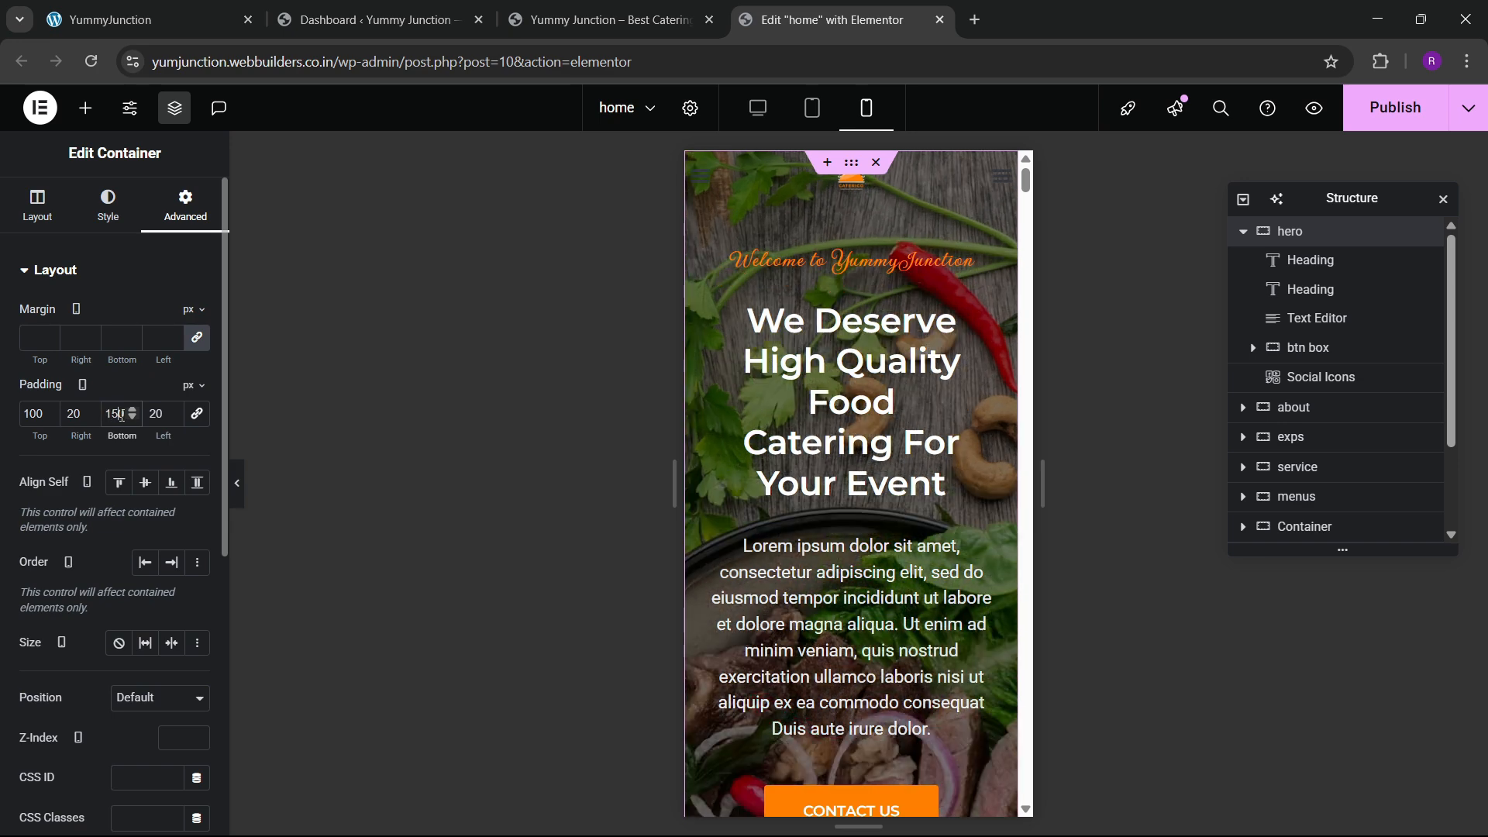
{"action": "scroll", "coordinate": [980, 481], "scroll_direction": "down", "scroll_amount": 8}
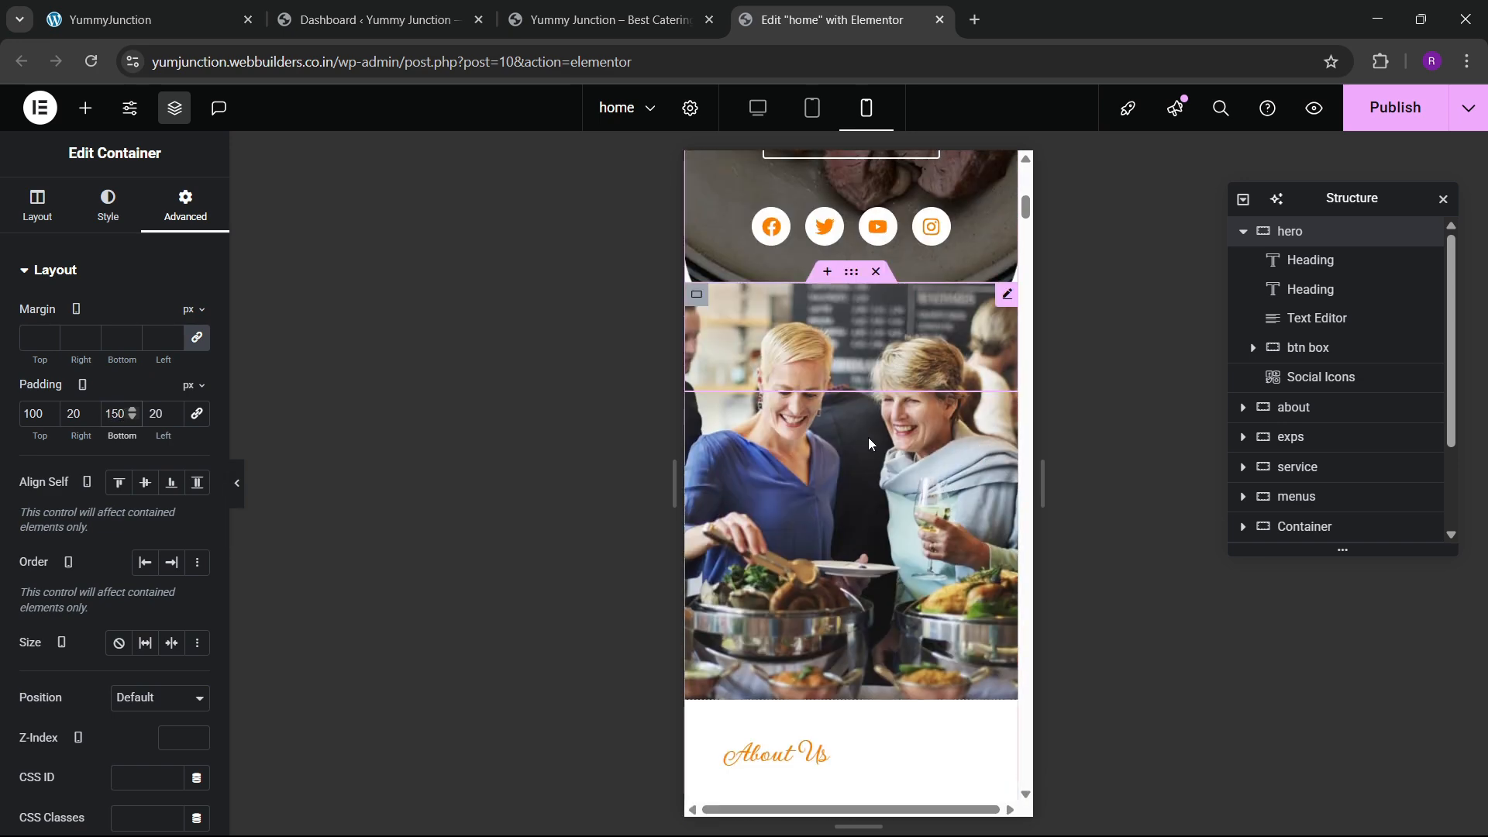
{"action": "key", "text": "BackSpace"}
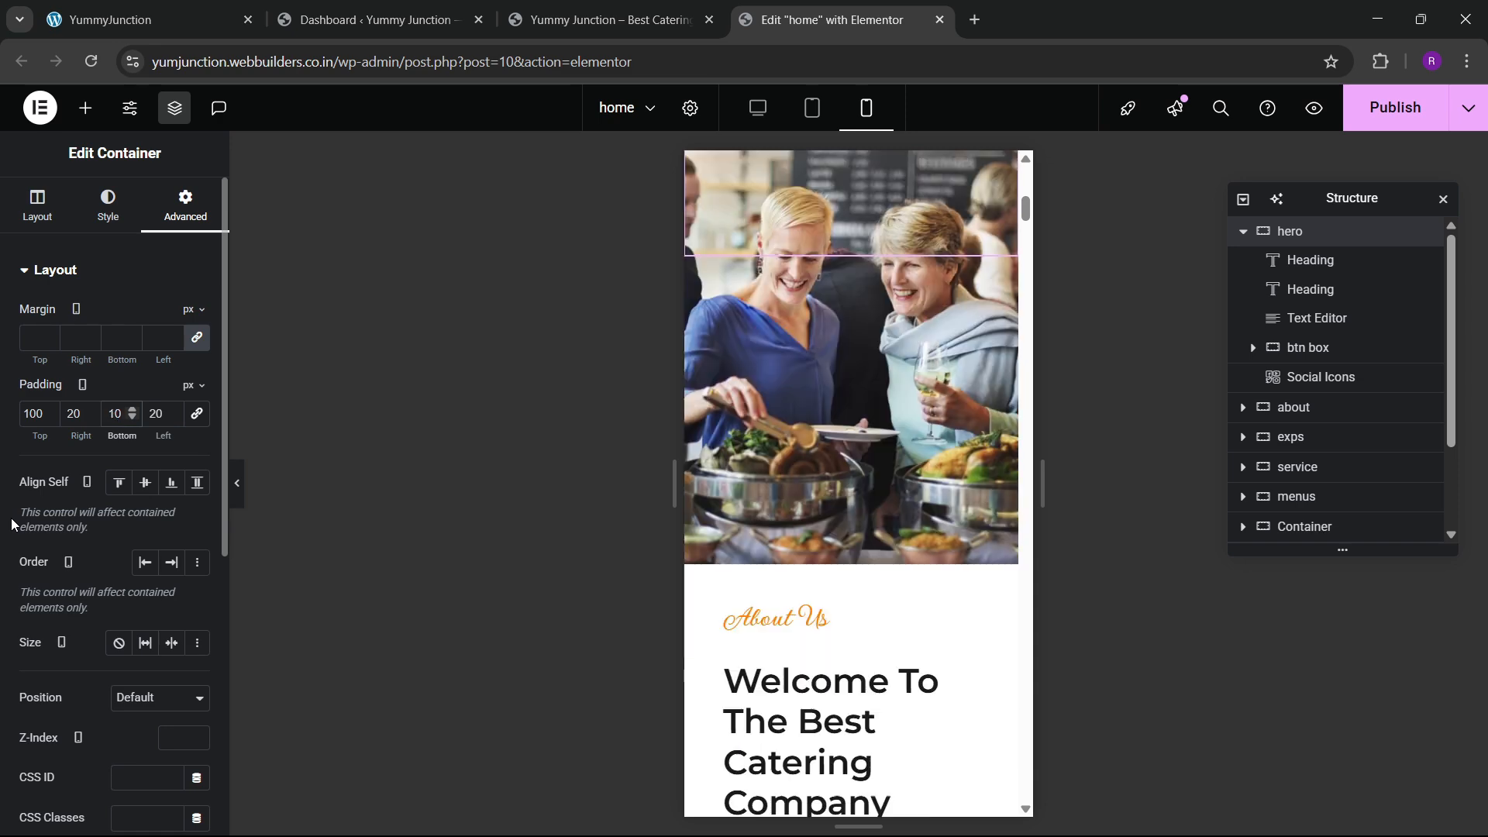
{"action": "type", "text": "6"}
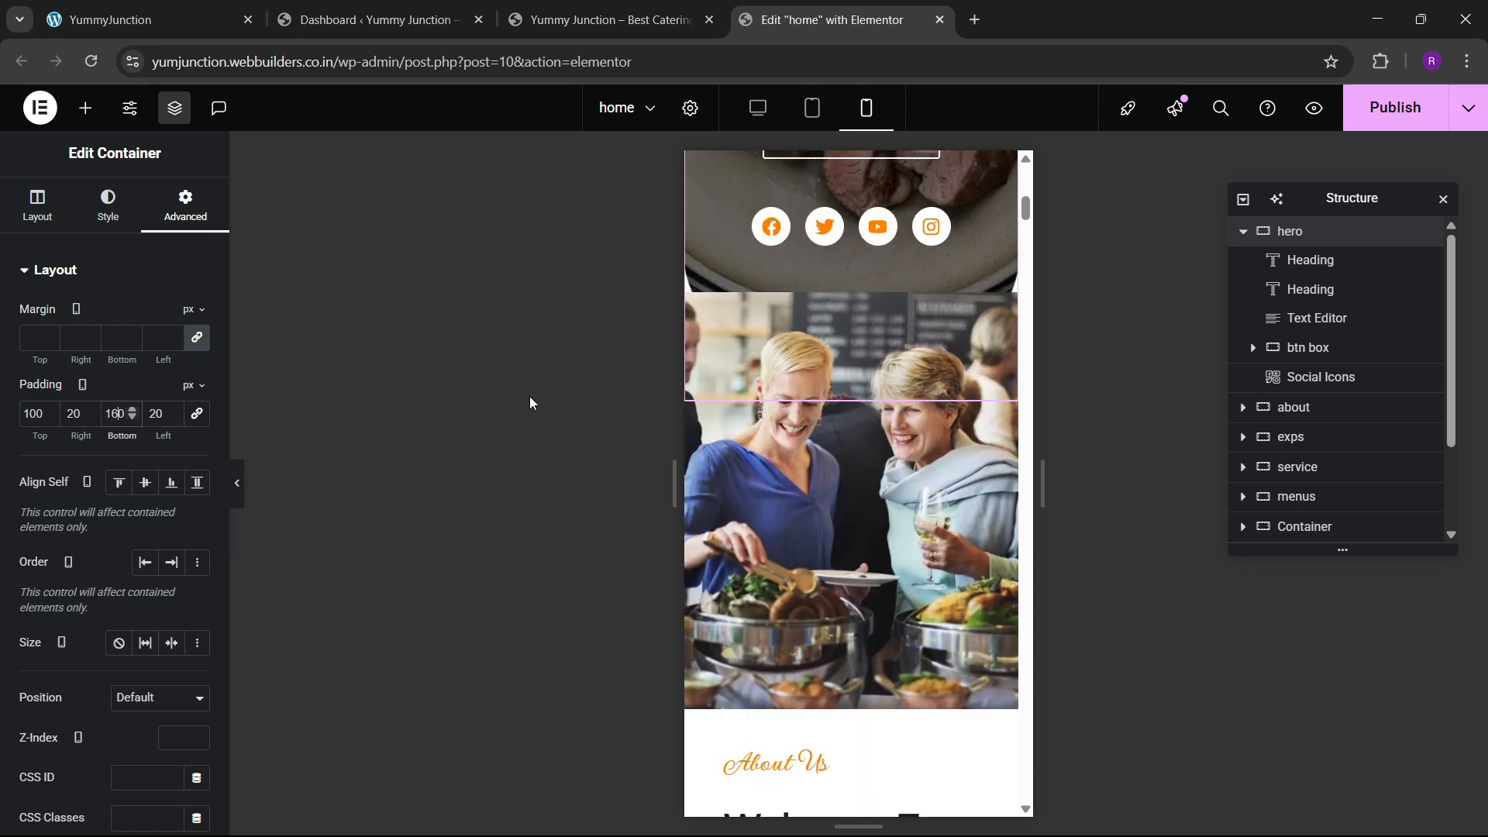
Set the about container's right and left mobile padding to 20 px, keeping top and bottom at 0
{"action": "left_click", "coordinate": [913, 324]}
{"action": "left_click", "coordinate": [185, 205]}
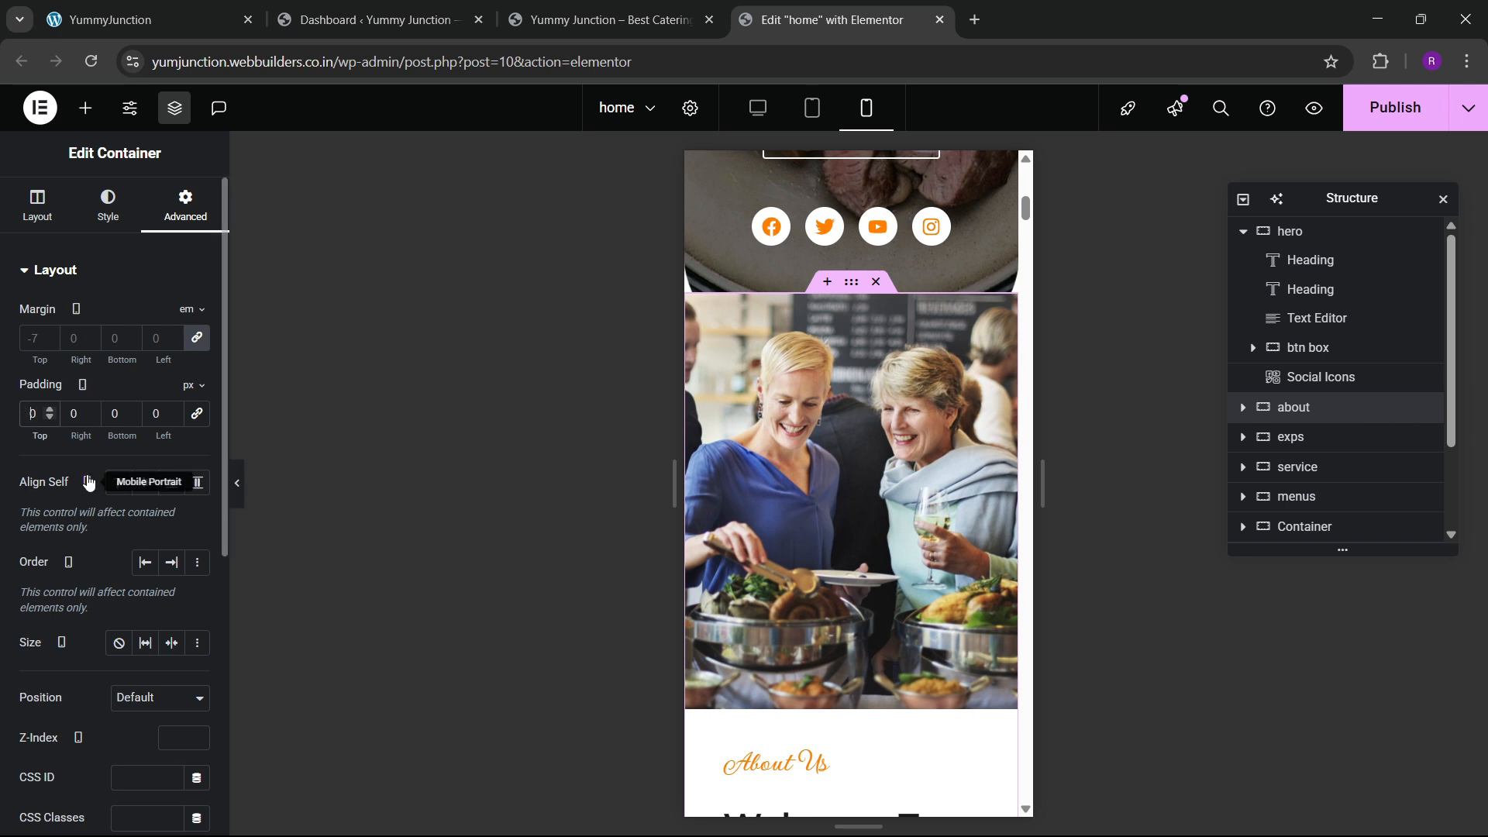
{"action": "left_click", "coordinate": [65, 415]}
{"action": "type", "text": "2"}
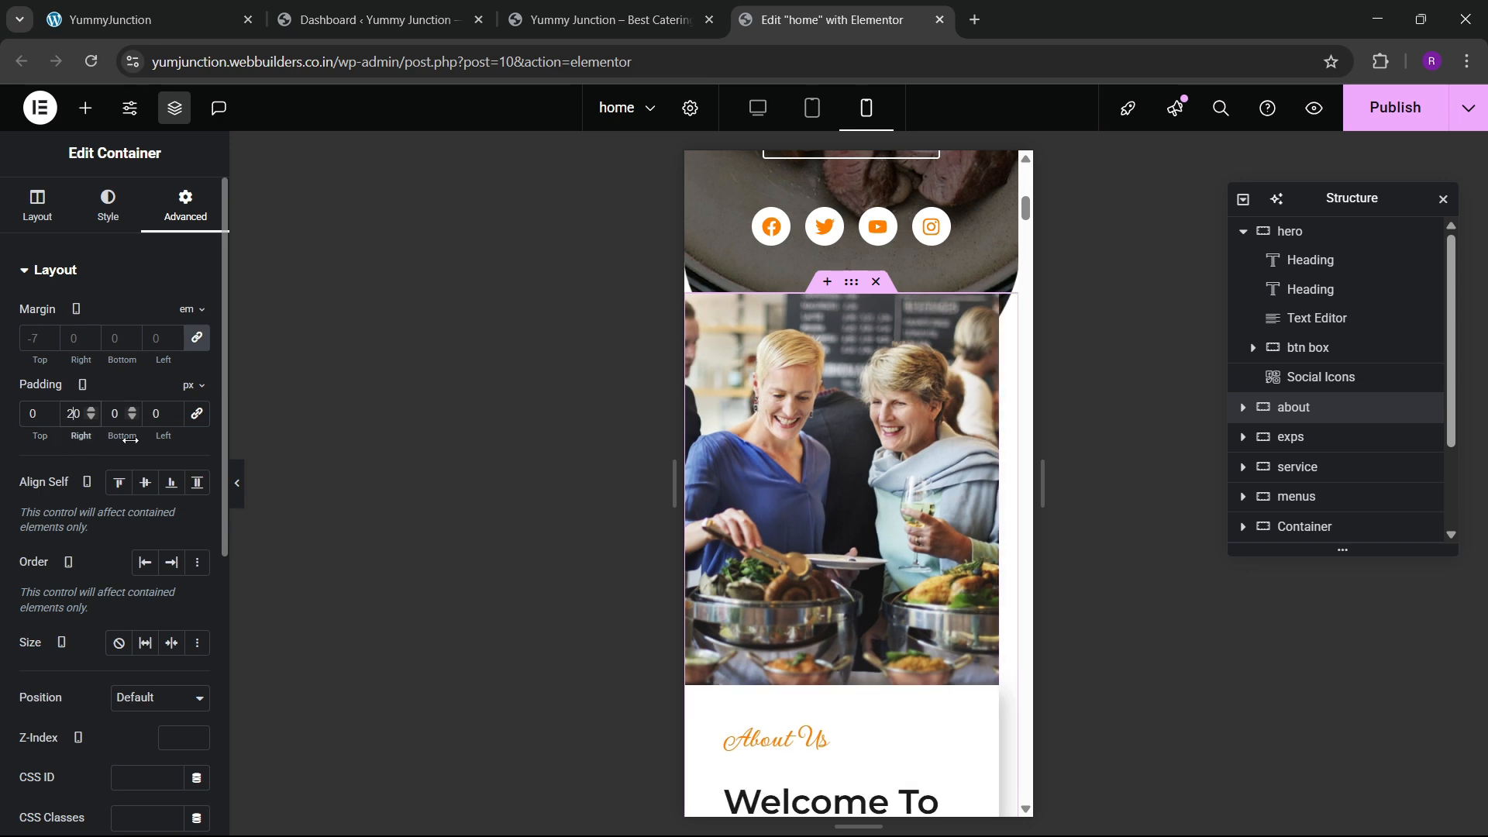
{"action": "left_click", "coordinate": [151, 413]}
{"action": "type", "text": "2"}
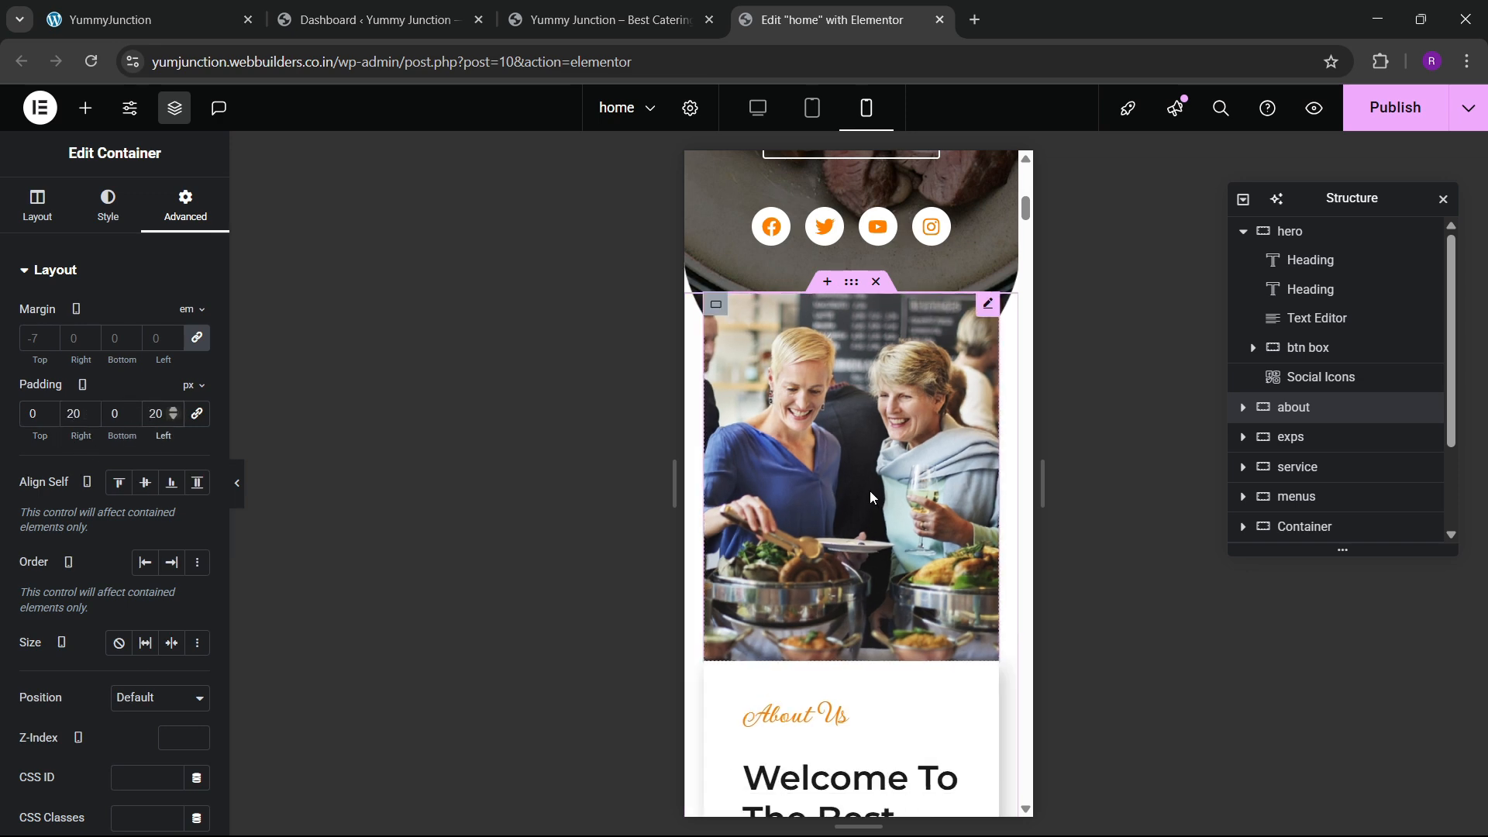
Unlink the exps container's mobile padding and set it to 80 px top and bottom, 20 px right and left
{"action": "scroll", "coordinate": [869, 490], "scroll_direction": "down", "scroll_amount": 4}
{"action": "scroll", "coordinate": [885, 487], "scroll_direction": "down", "scroll_amount": 3}
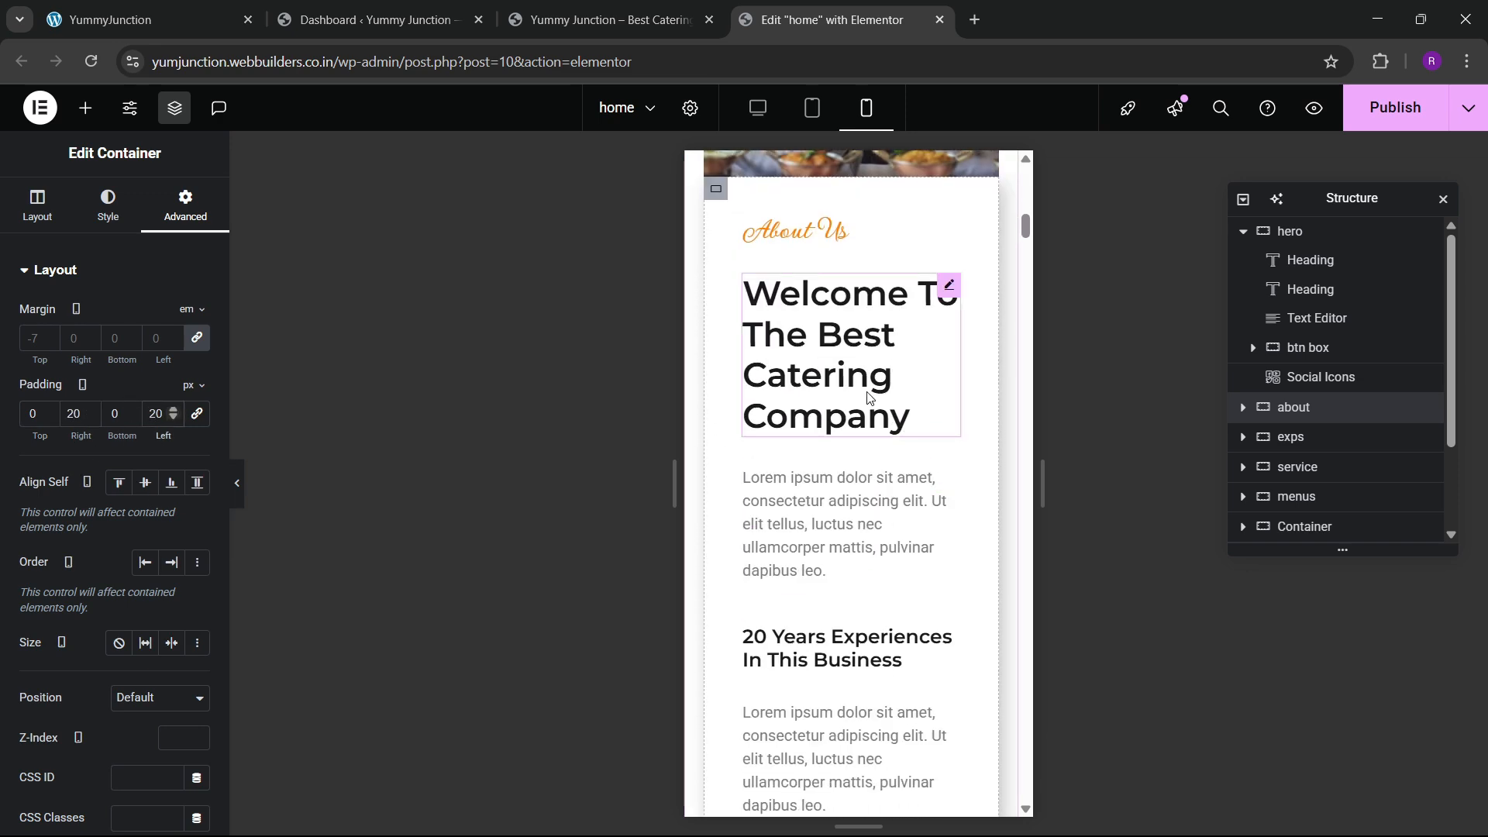
{"action": "scroll", "coordinate": [867, 397], "scroll_direction": "down", "scroll_amount": 1}
{"action": "scroll", "coordinate": [867, 398], "scroll_direction": "up", "scroll_amount": 1}
{"action": "scroll", "coordinate": [837, 450], "scroll_direction": "down", "scroll_amount": 5}
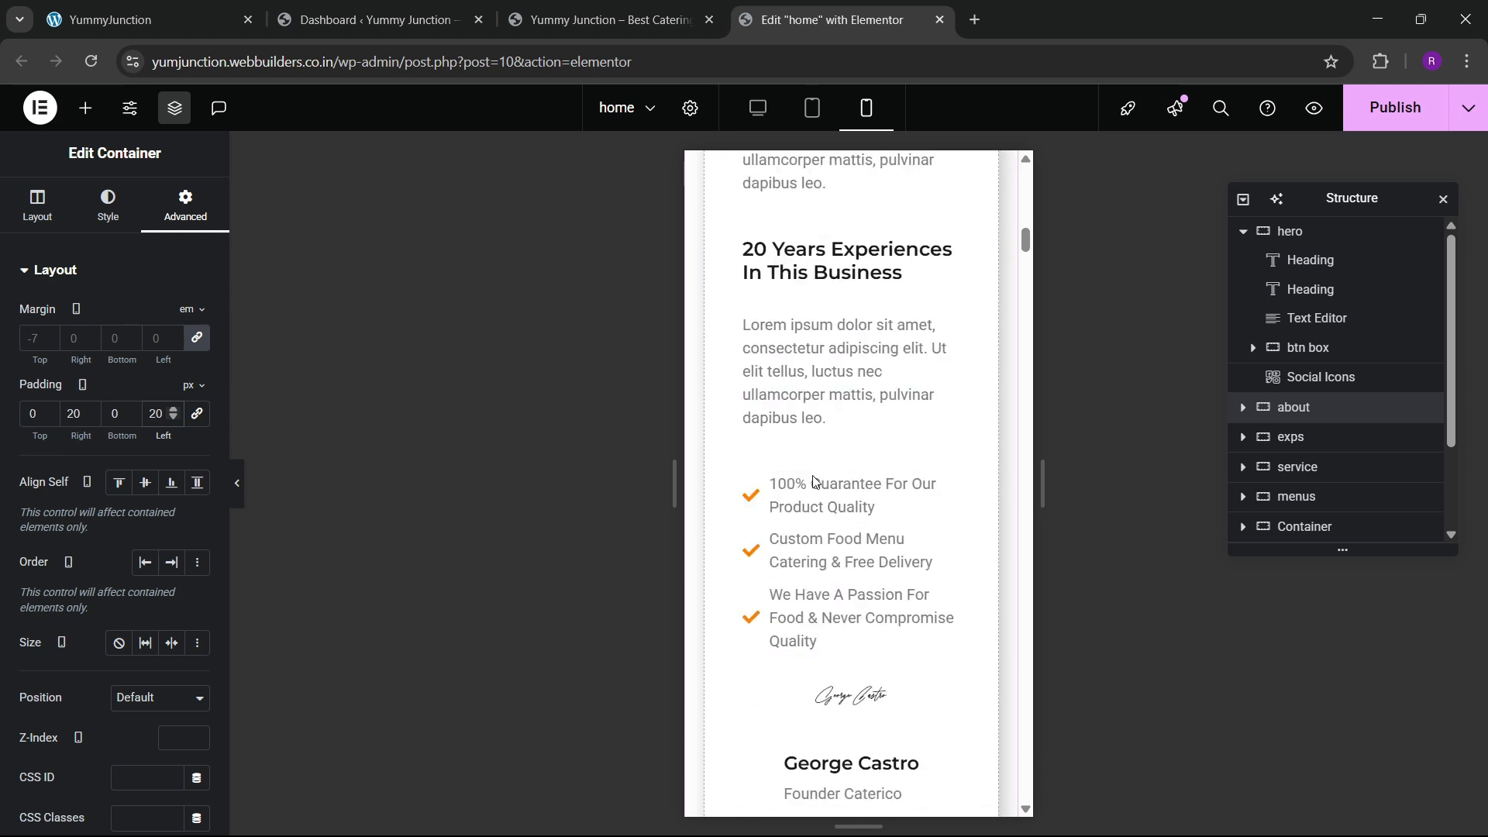
{"action": "scroll", "coordinate": [810, 488], "scroll_direction": "down", "scroll_amount": 5}
{"action": "scroll", "coordinate": [806, 496], "scroll_direction": "up", "scroll_amount": 3}
{"action": "scroll", "coordinate": [798, 517], "scroll_direction": "down", "scroll_amount": 4}
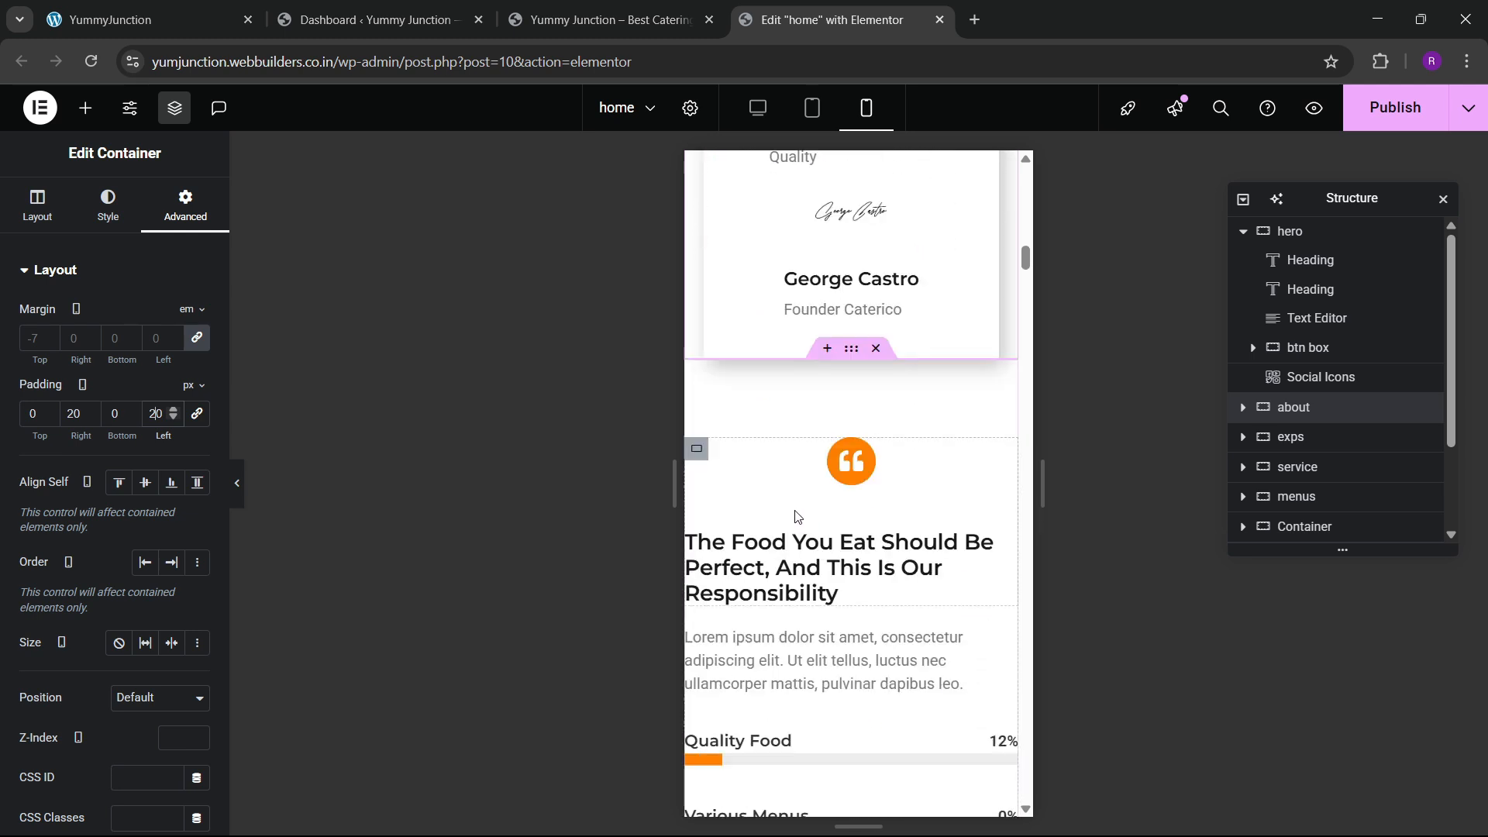
{"action": "left_click", "coordinate": [842, 358]}
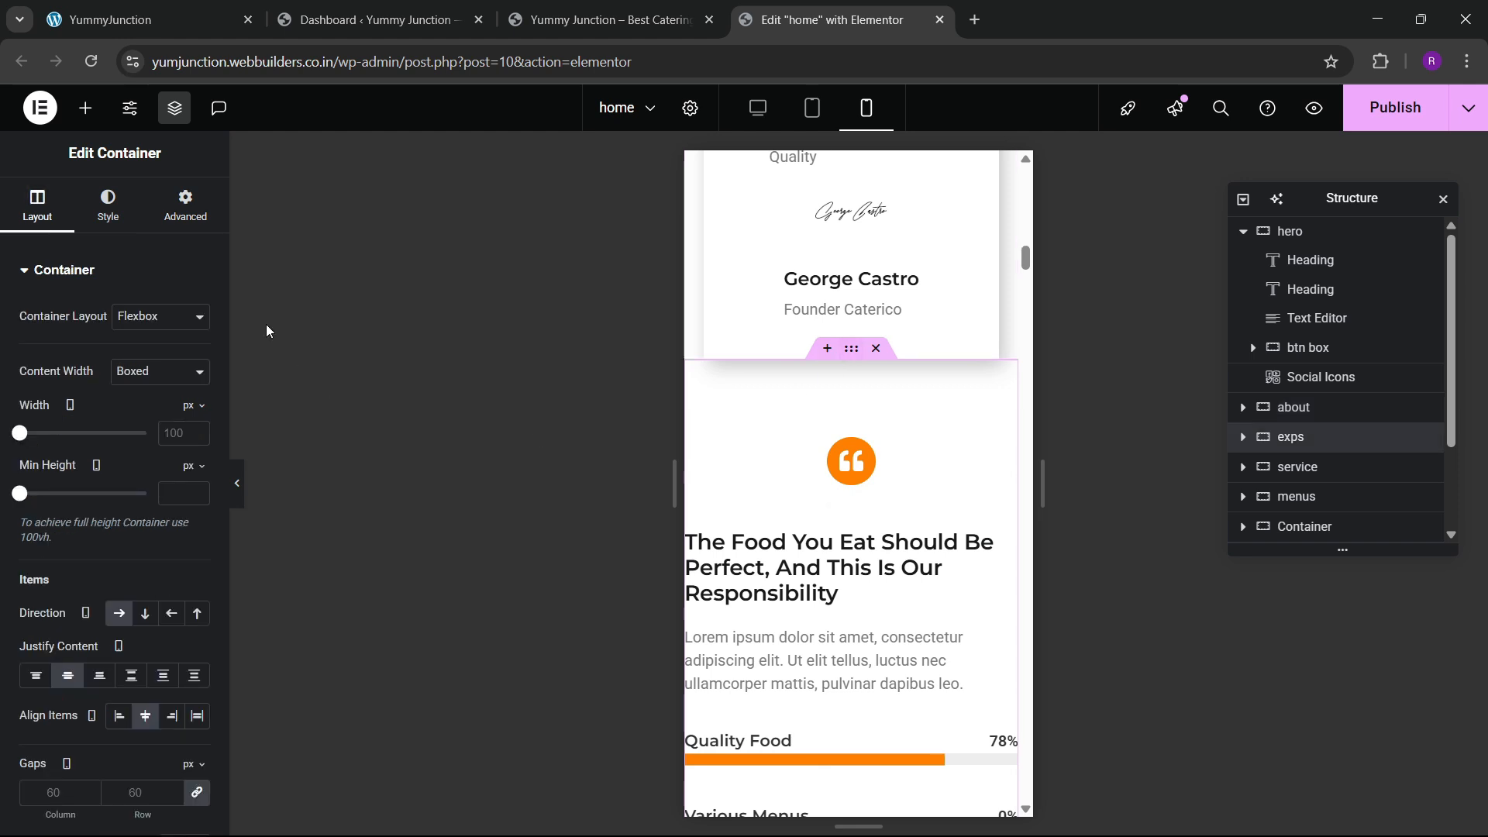
{"action": "left_click", "coordinate": [185, 205]}
{"action": "left_click", "coordinate": [193, 416]}
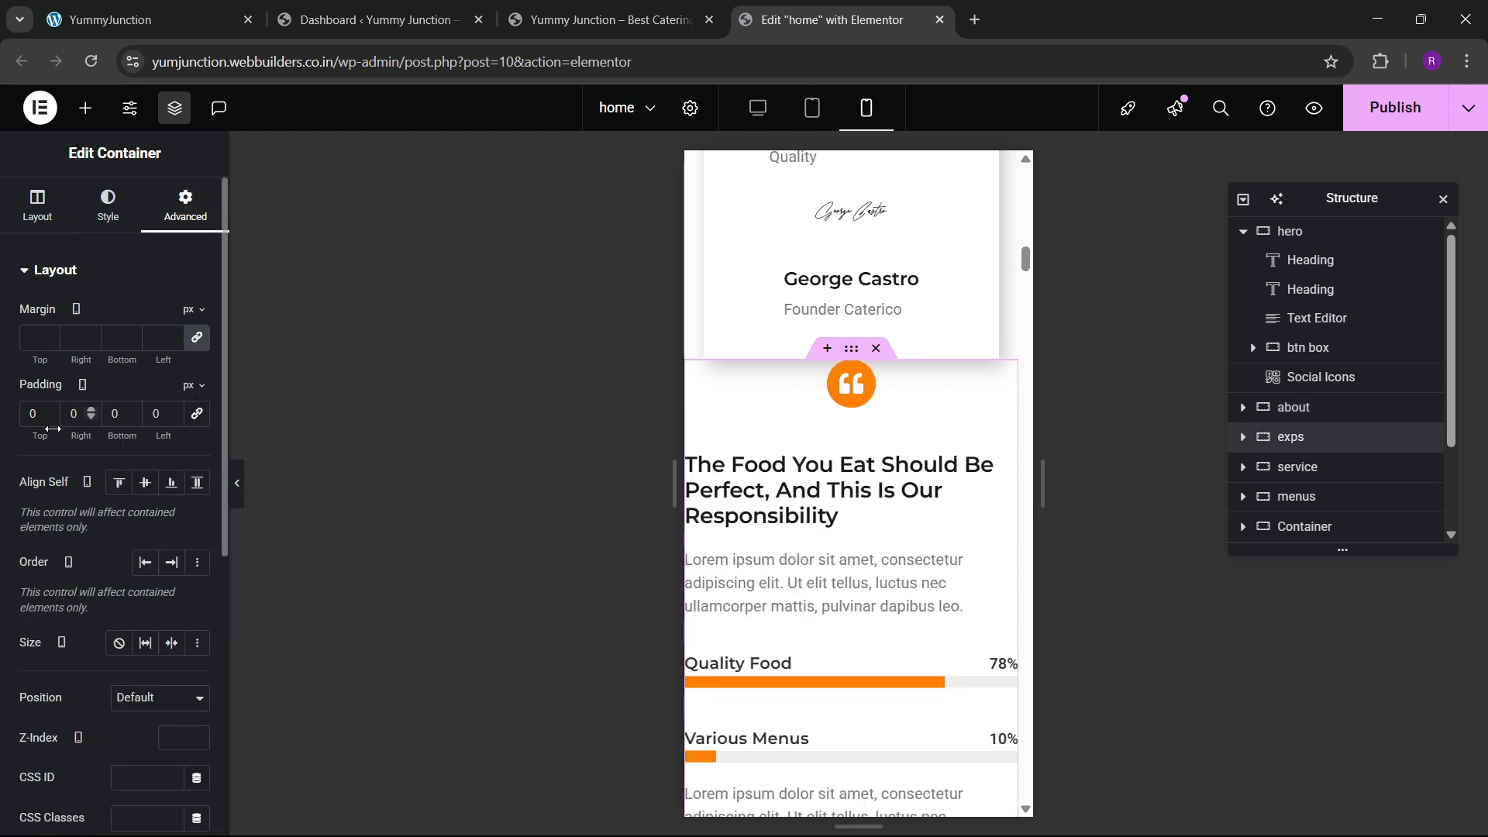
{"action": "type", "text": "8"}
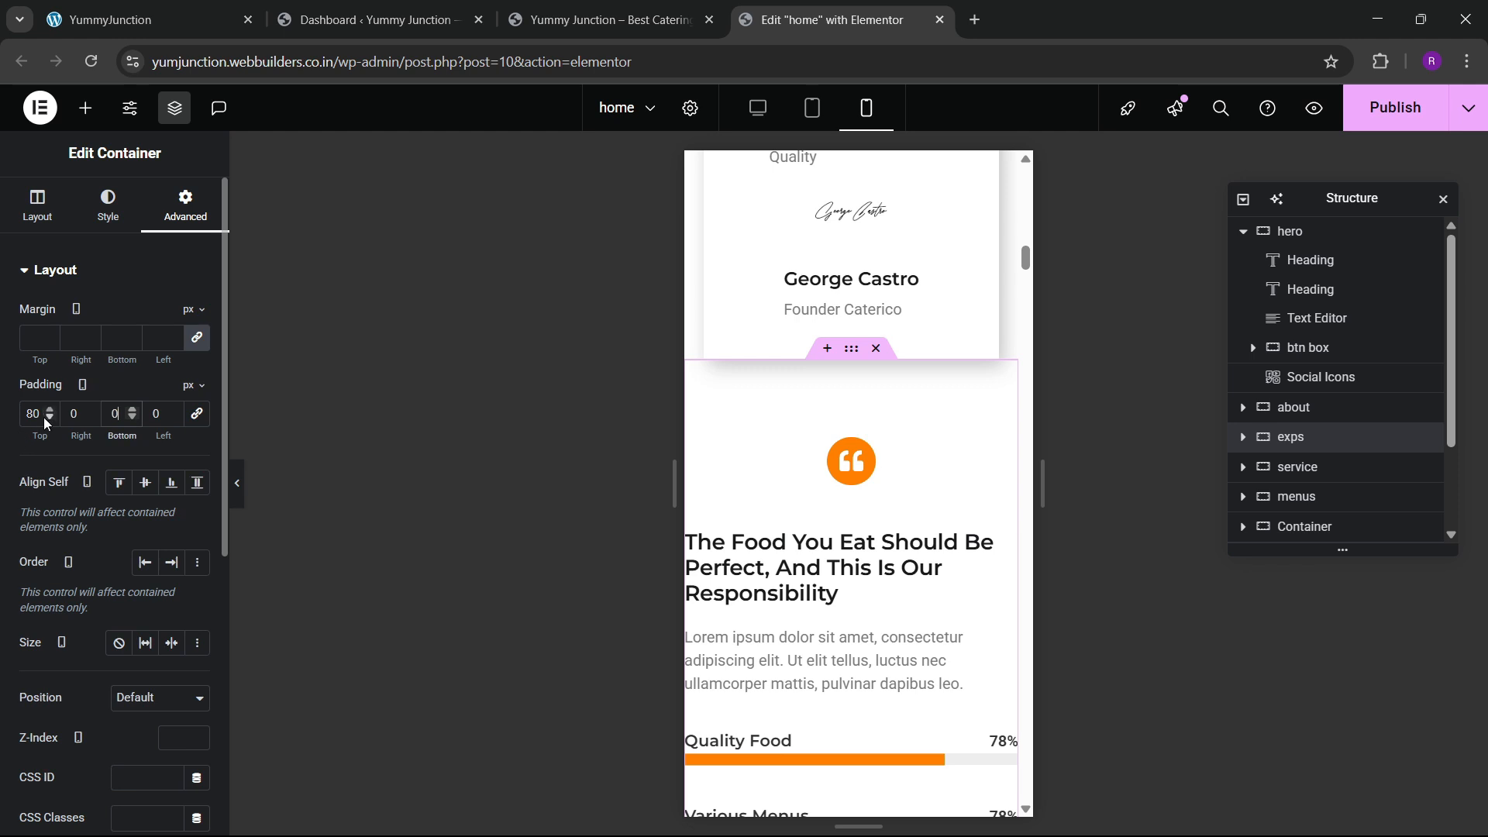
{"action": "type", "text": "2"}
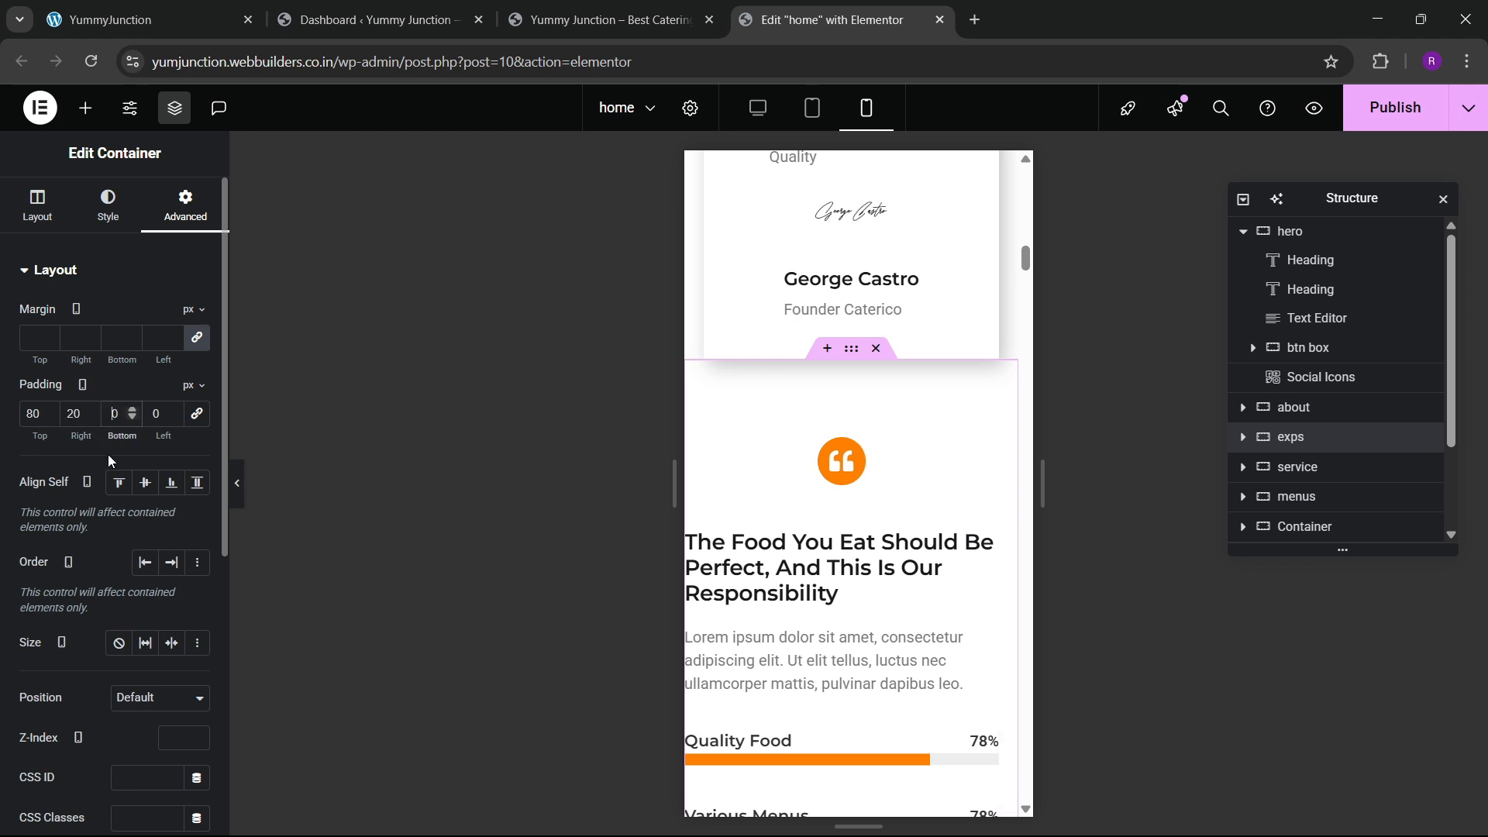
{"action": "type", "text": "2"}
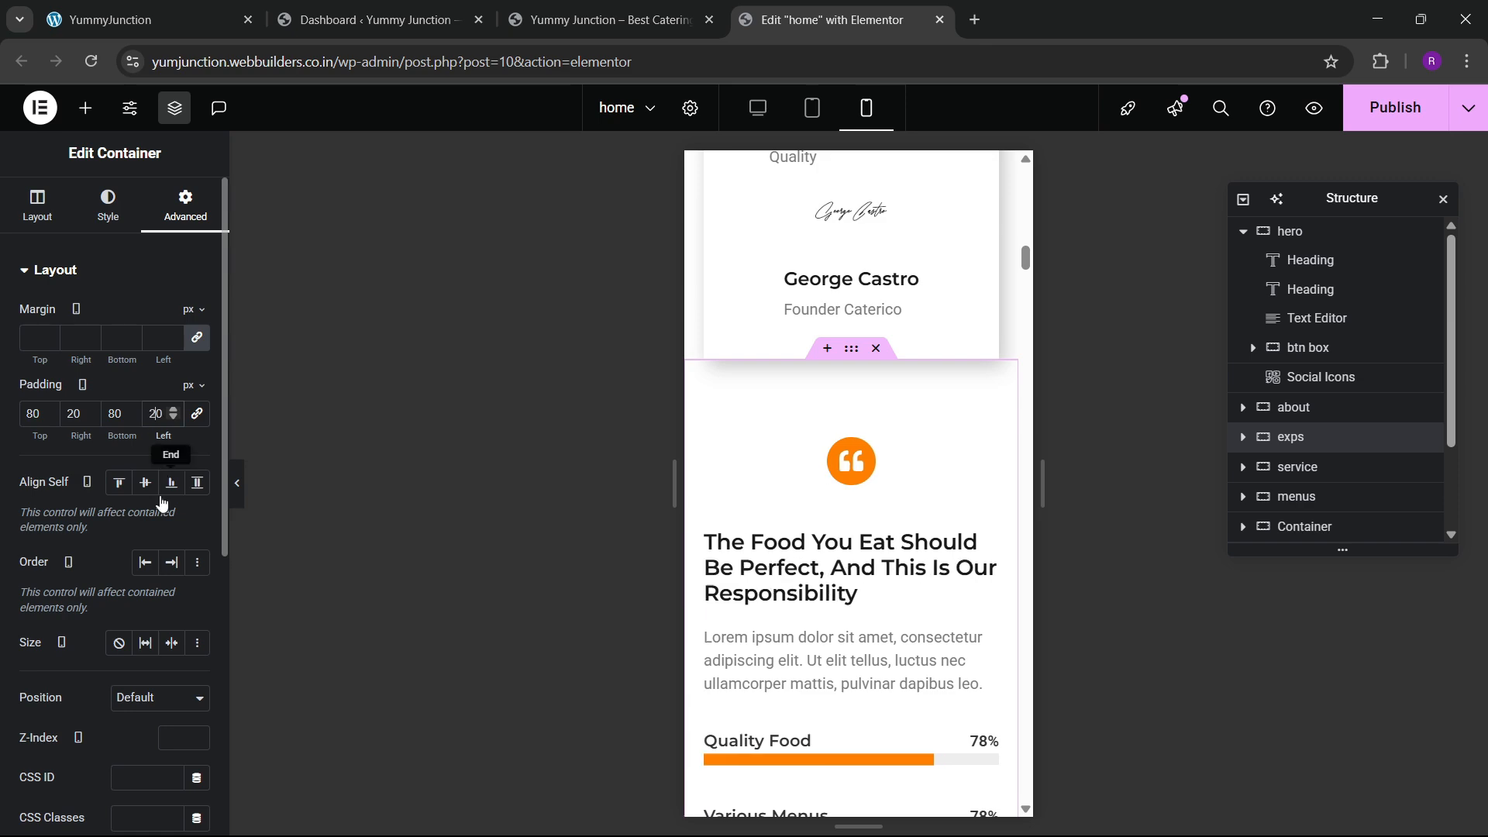
Set the service container's mobile padding to 80 px top and bottom and 20 px right and left
{"action": "scroll", "coordinate": [828, 581], "scroll_direction": "down", "scroll_amount": 6}
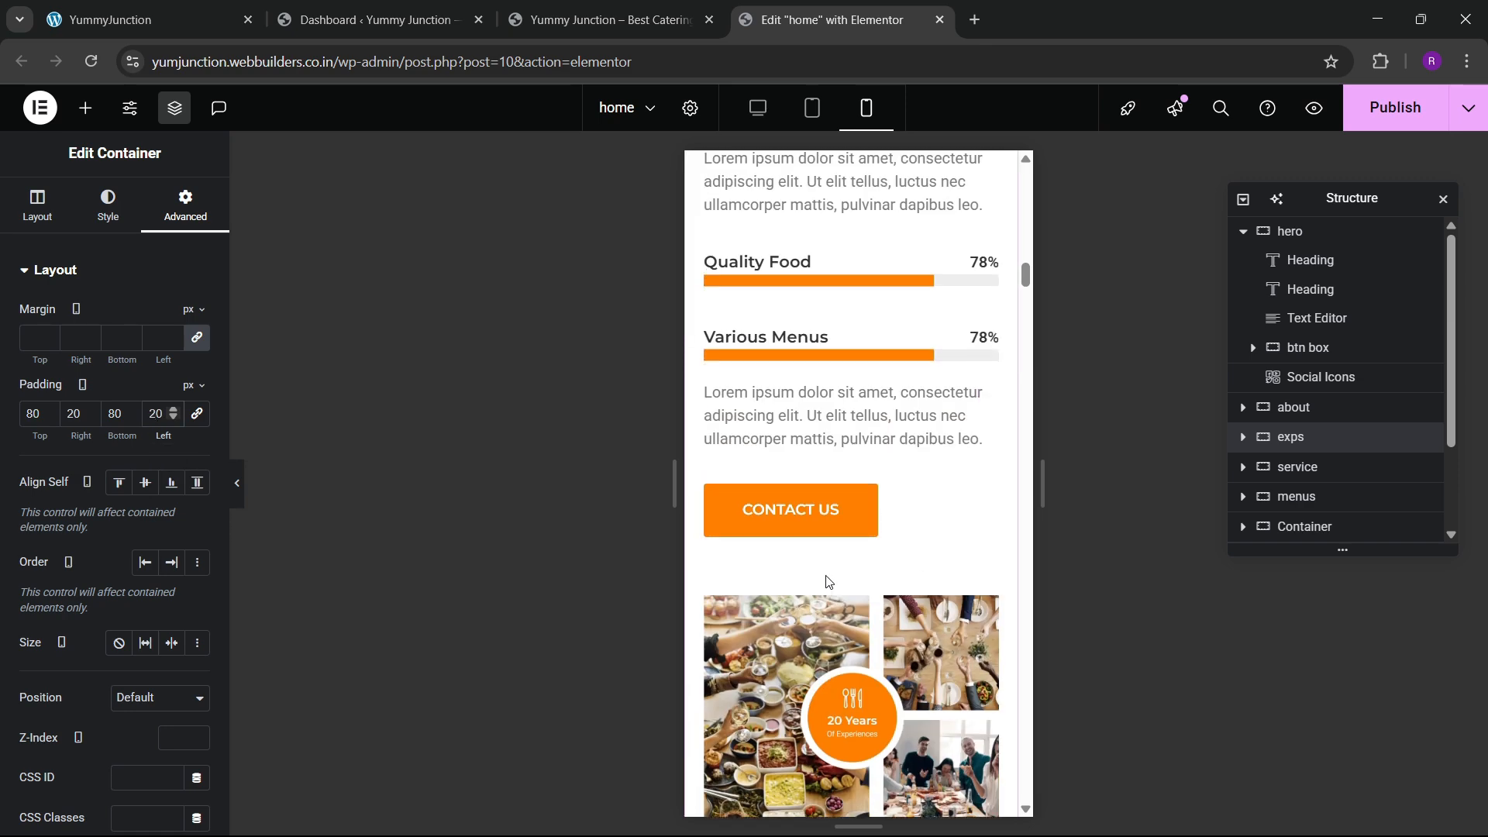
{"action": "scroll", "coordinate": [820, 581], "scroll_direction": "down", "scroll_amount": 3}
{"action": "scroll", "coordinate": [815, 584], "scroll_direction": "down", "scroll_amount": 4}
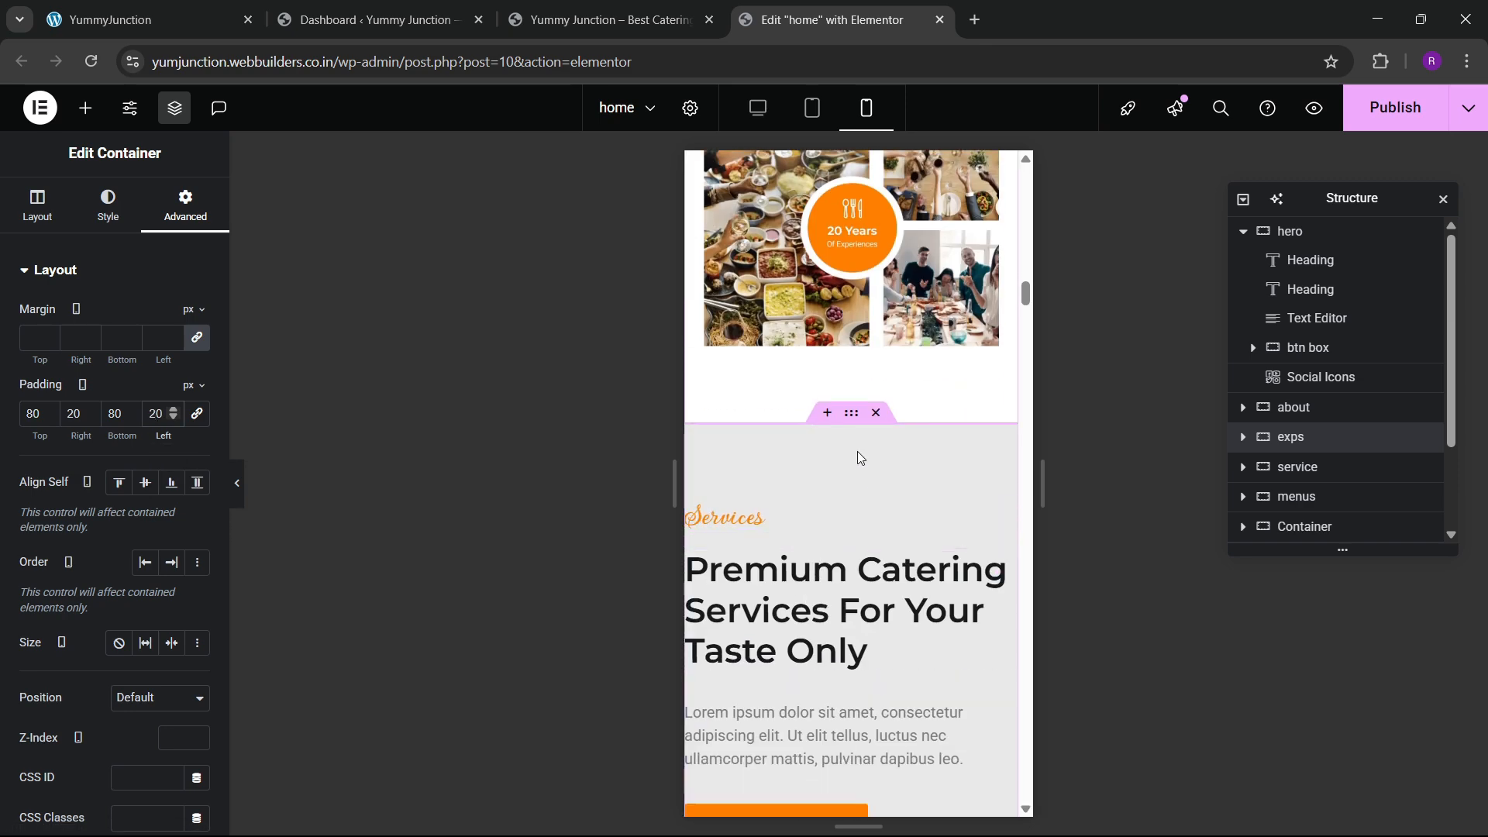
{"action": "left_click", "coordinate": [848, 416]}
{"action": "left_click", "coordinate": [186, 205]}
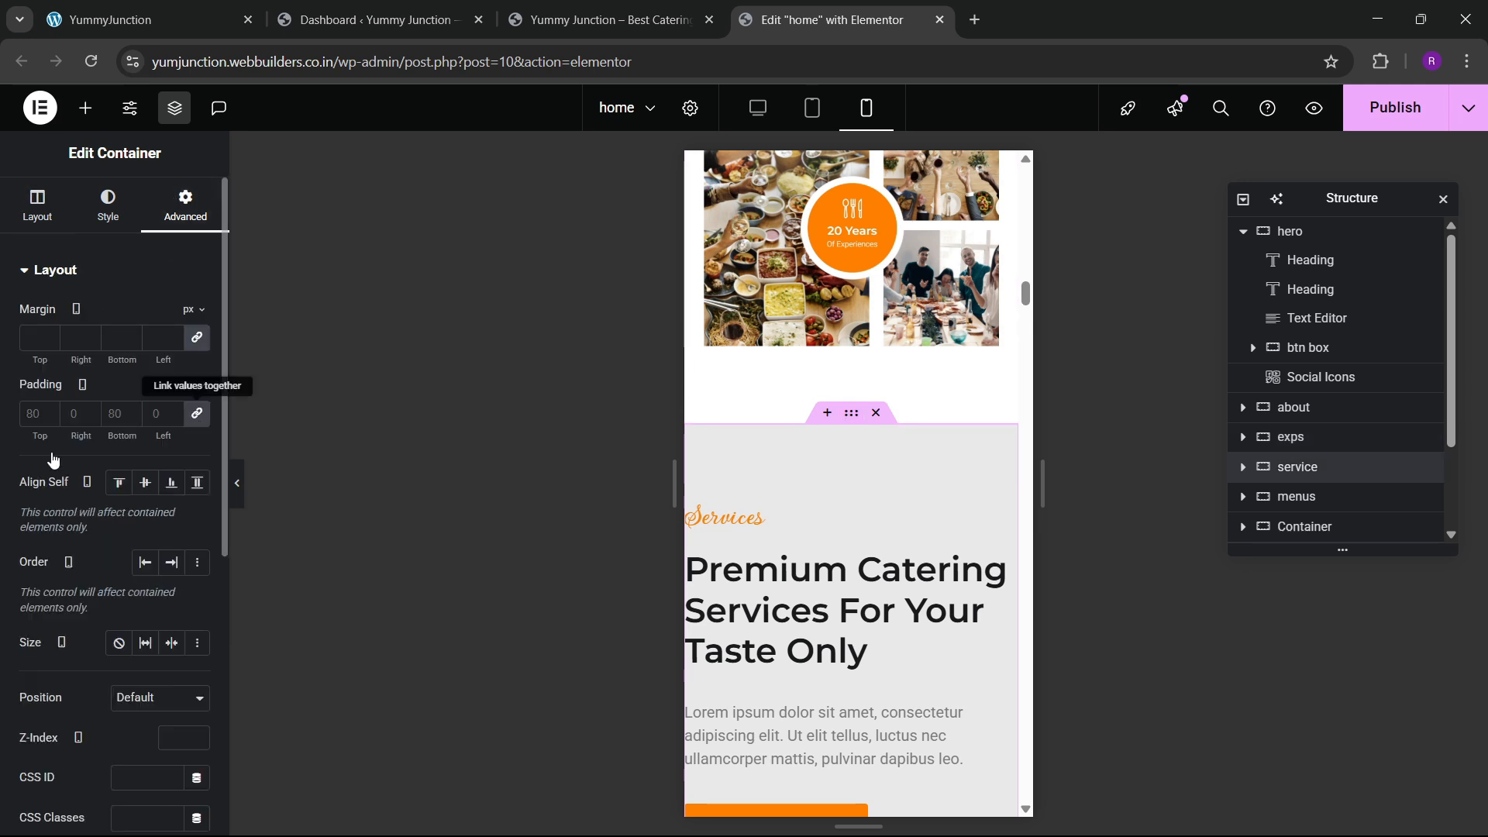
{"action": "left_click", "coordinate": [31, 414]}
{"action": "type", "text": "0"}
{"action": "type", "text": "8"}
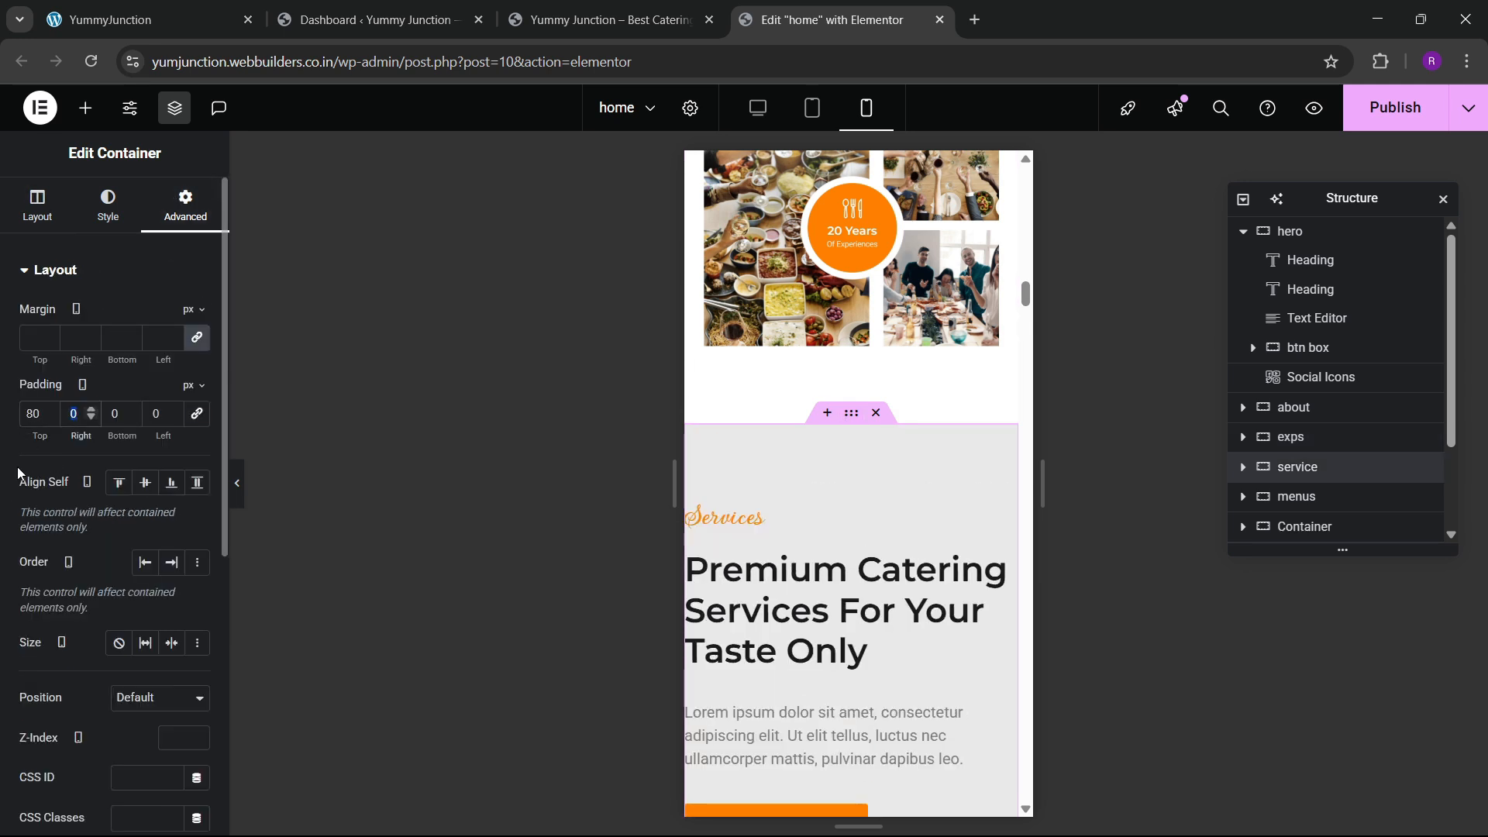
{"action": "key", "text": "Tab"}
{"action": "type", "text": "20"}
{"action": "key", "text": "Tab"}
{"action": "type", "text": "80"}
{"action": "key", "text": "Tab"}
{"action": "type", "text": "20"}
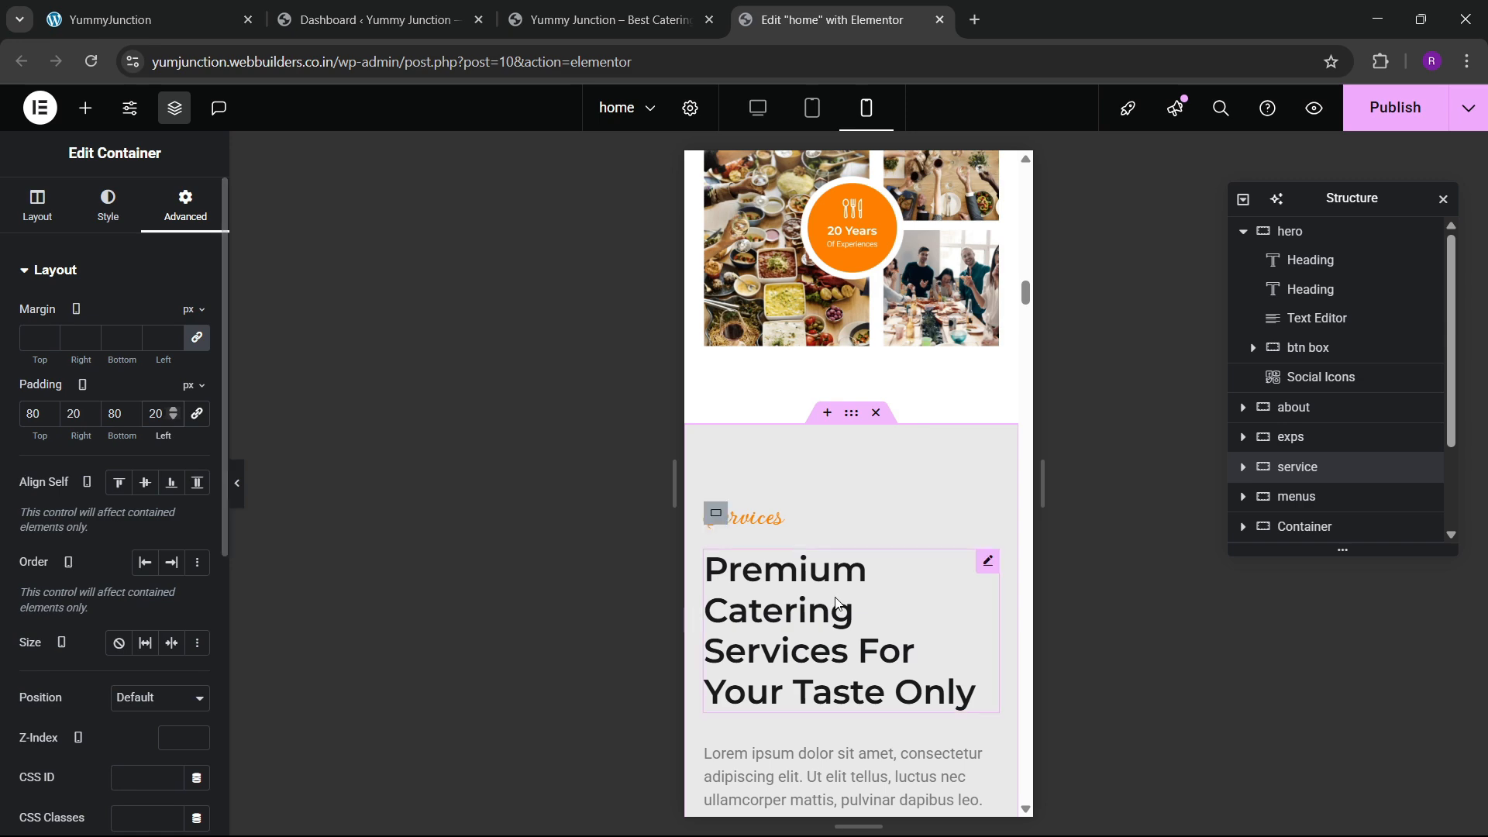
Set the menus container's mobile padding to 80 px top, 20 px right, 0 bottom and 20 px left
{"action": "scroll", "coordinate": [846, 545], "scroll_direction": "up", "scroll_amount": 3}
{"action": "scroll", "coordinate": [846, 544], "scroll_direction": "down", "scroll_amount": 6}
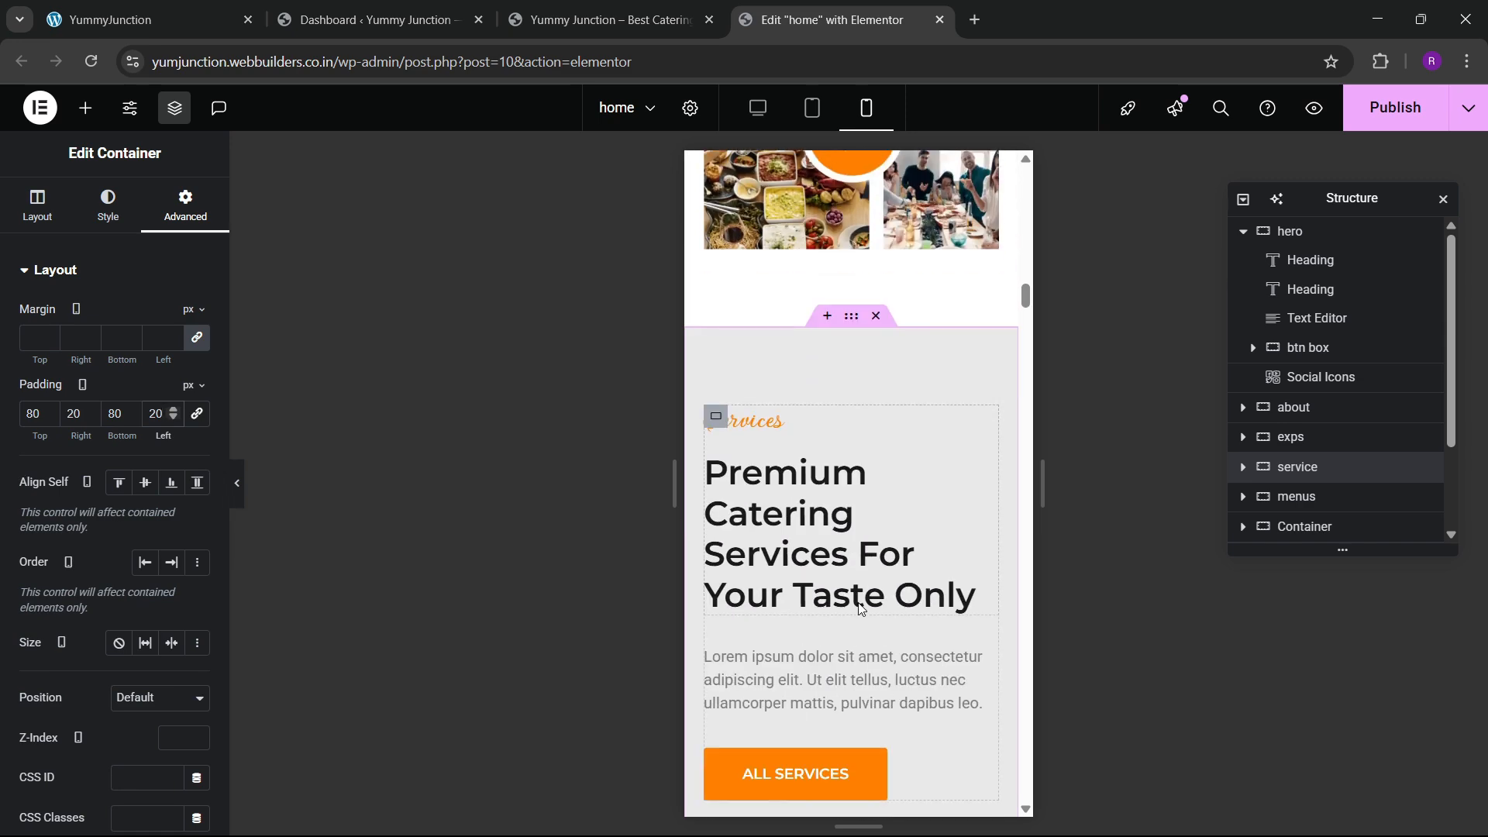
{"action": "scroll", "coordinate": [857, 612], "scroll_direction": "up", "scroll_amount": 4}
{"action": "scroll", "coordinate": [852, 606], "scroll_direction": "down", "scroll_amount": 10}
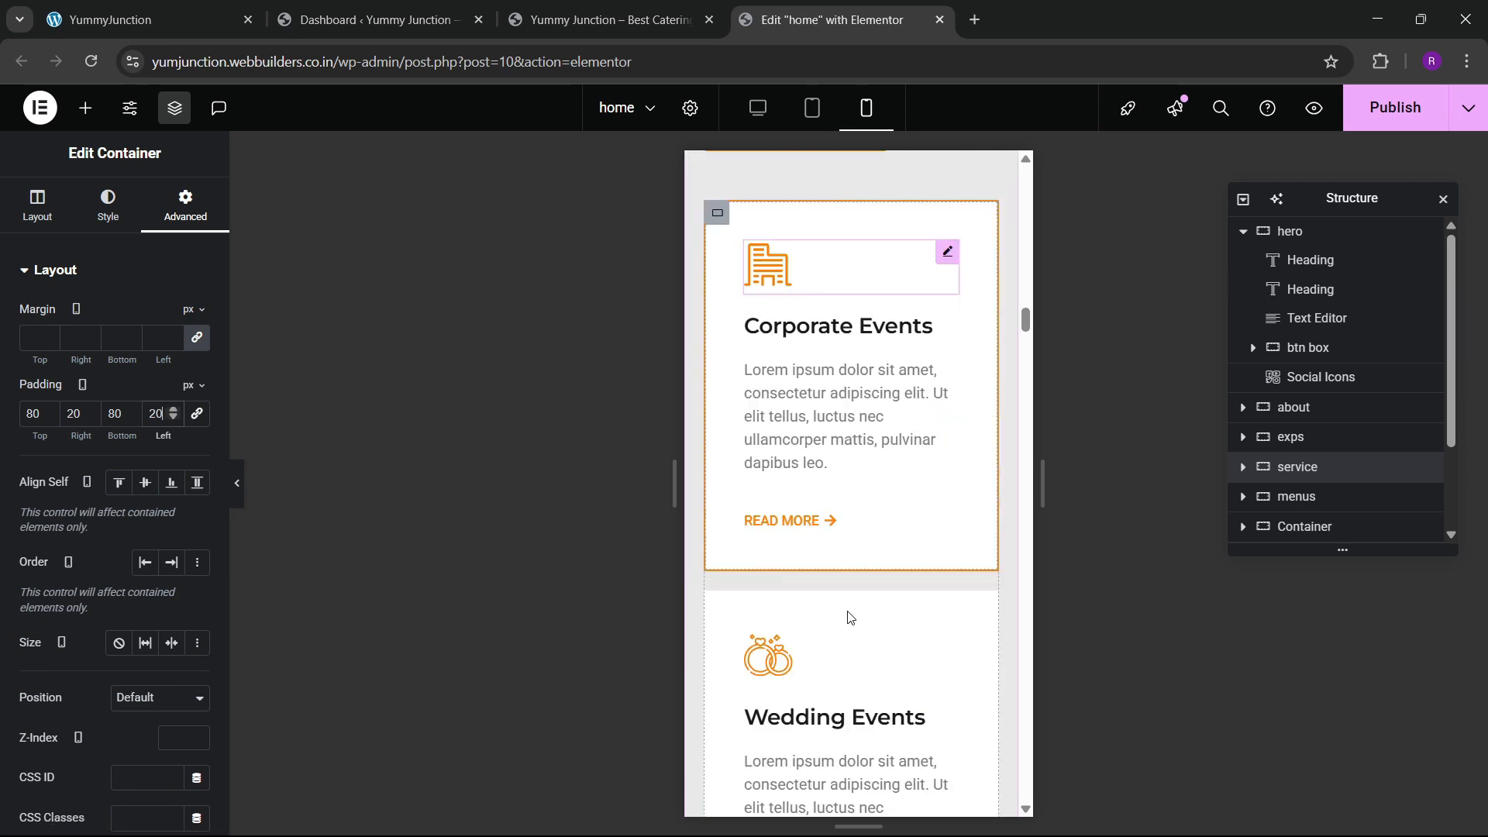
{"action": "scroll", "coordinate": [845, 611], "scroll_direction": "down", "scroll_amount": 10}
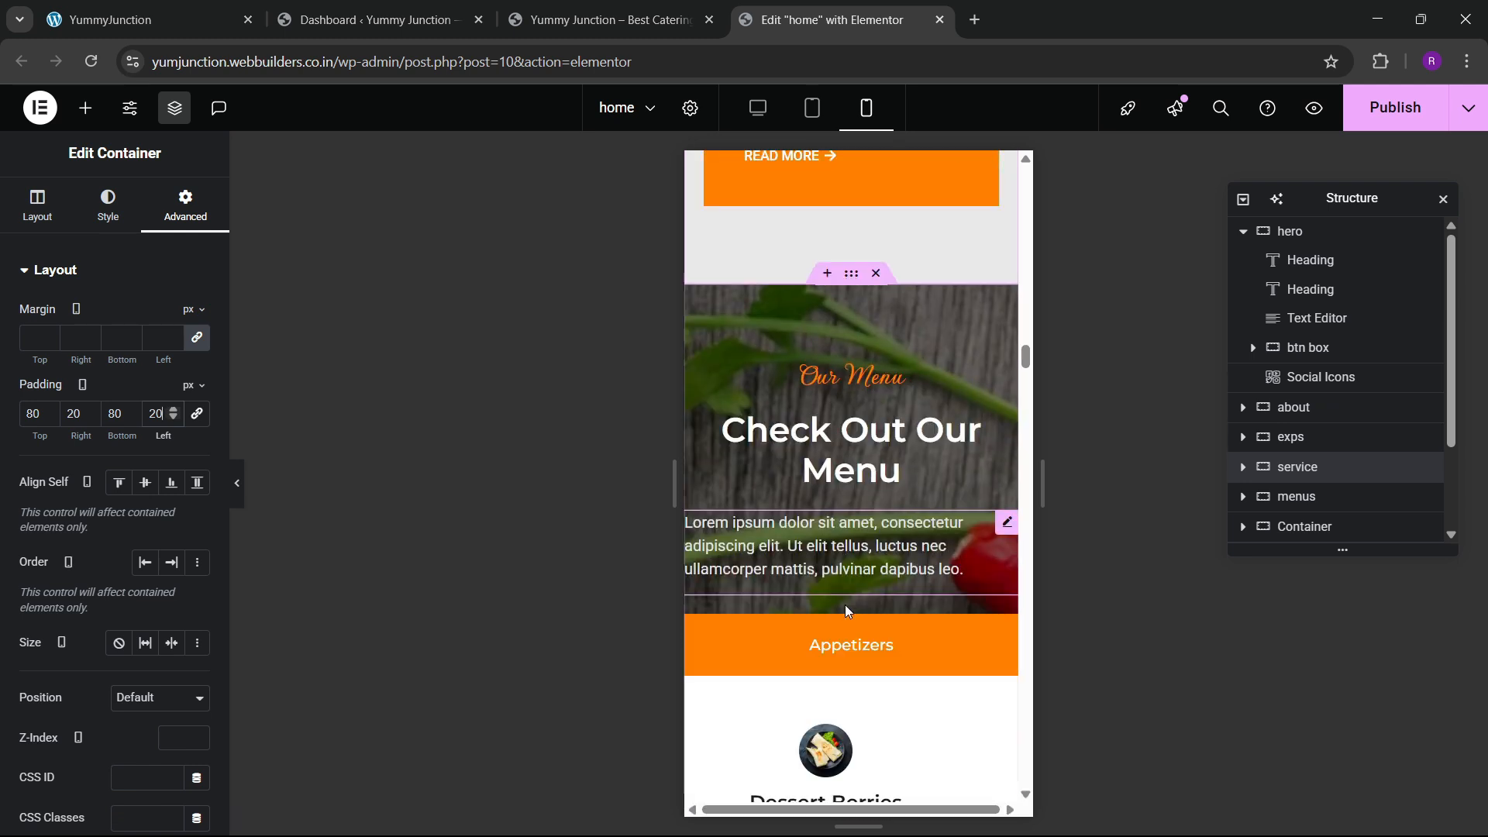
{"action": "scroll", "coordinate": [847, 613], "scroll_direction": "up", "scroll_amount": 4}
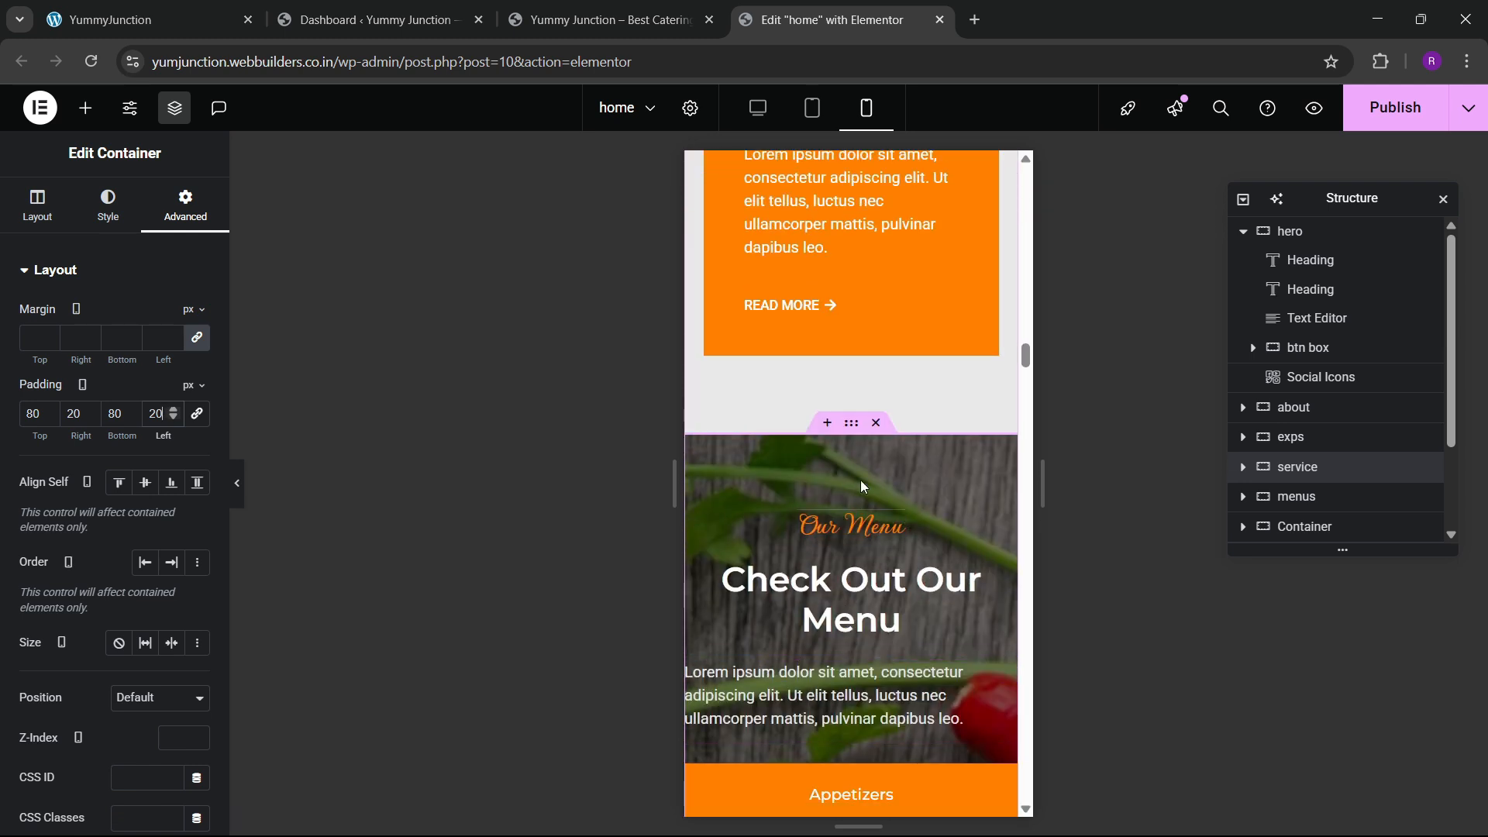
{"action": "left_click", "coordinate": [855, 429]}
{"action": "left_click", "coordinate": [181, 218]}
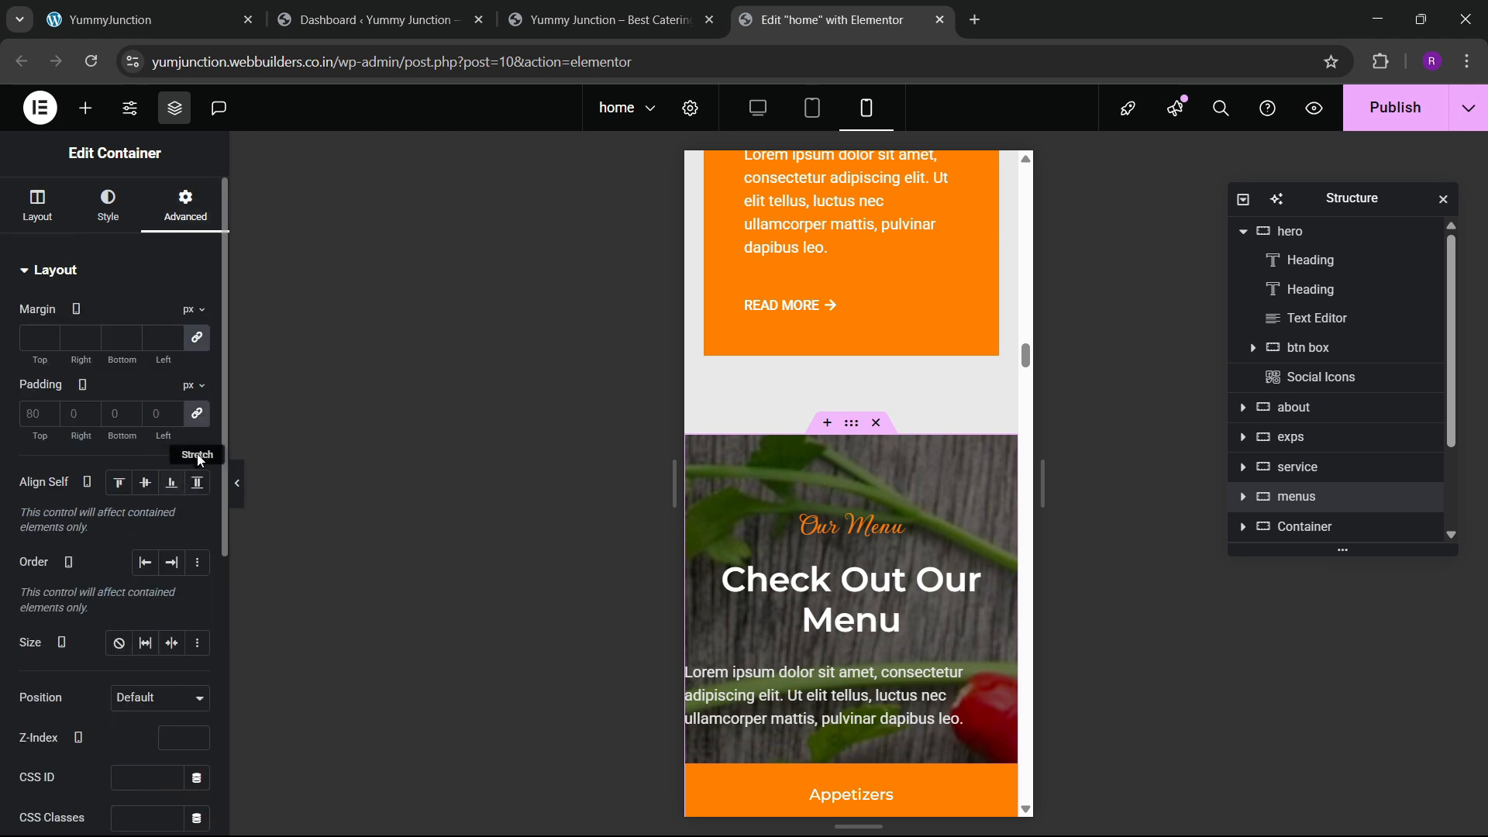
{"action": "left_click", "coordinate": [197, 419]}
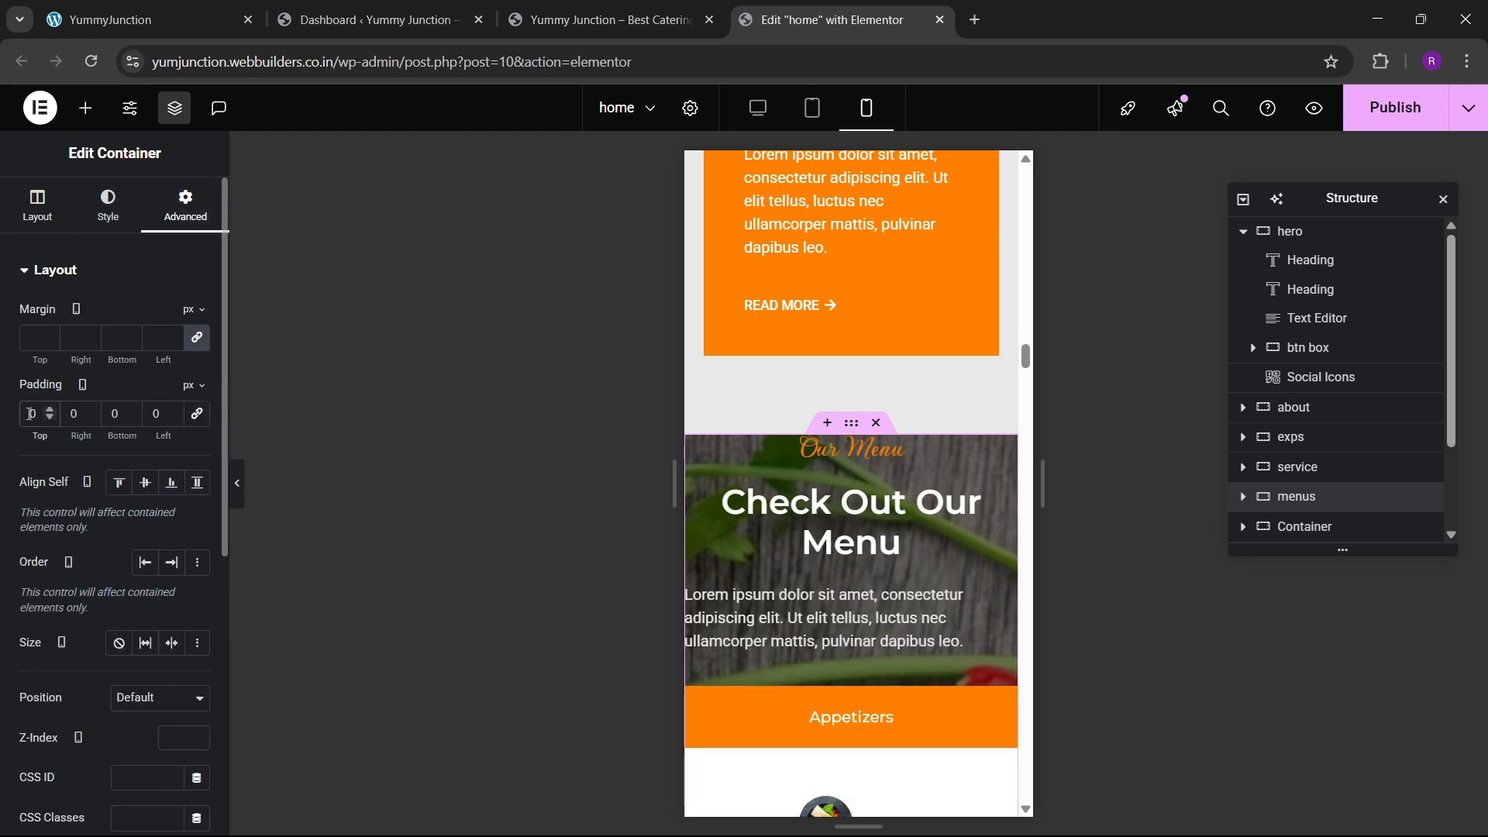
{"action": "type", "text": "8"}
{"action": "key", "text": "Tab"}
{"action": "type", "text": "20"}
{"action": "key", "text": "Tab"}
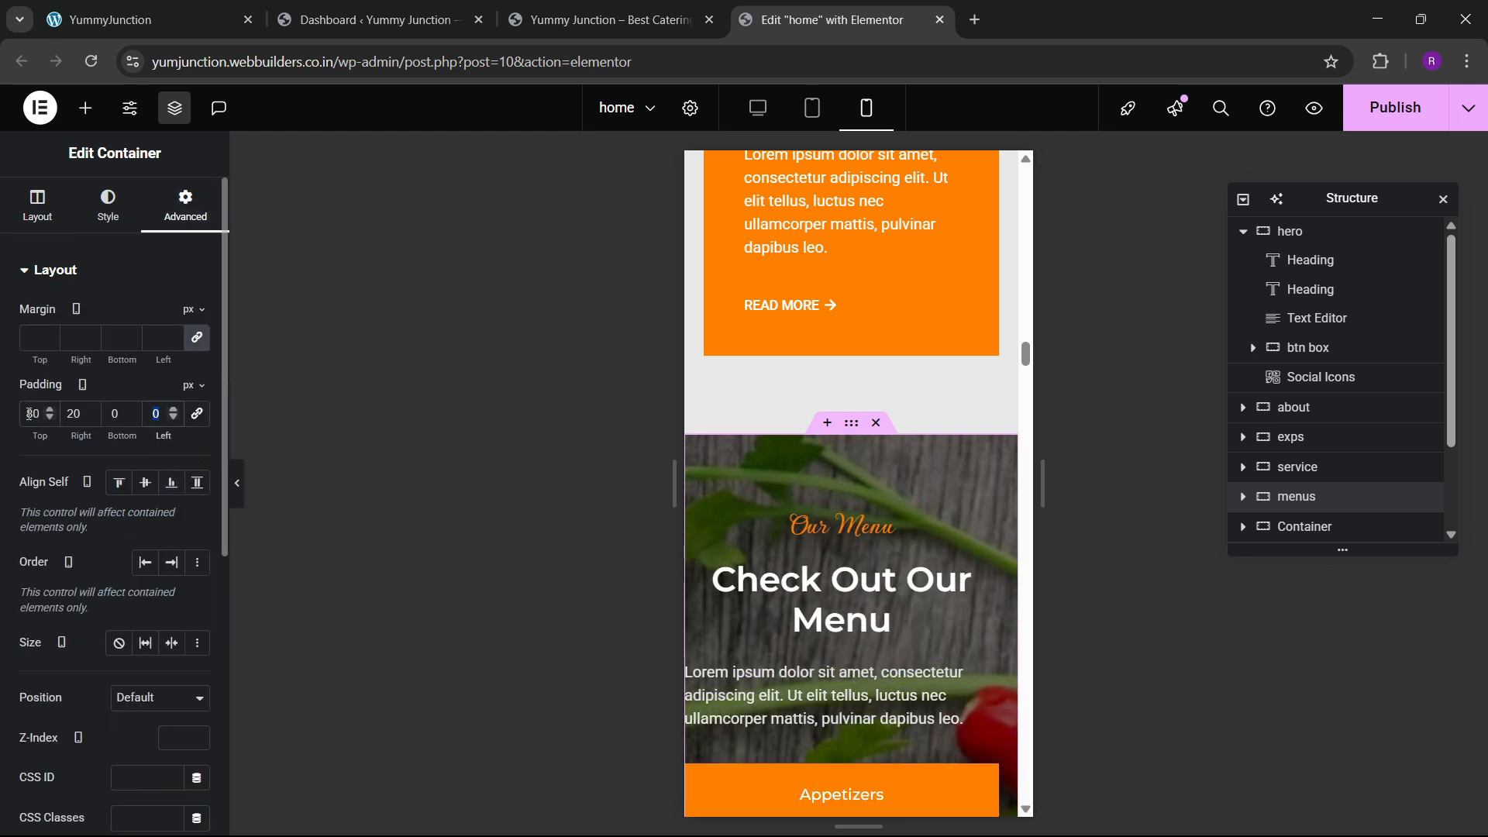
{"action": "type", "text": "20"}
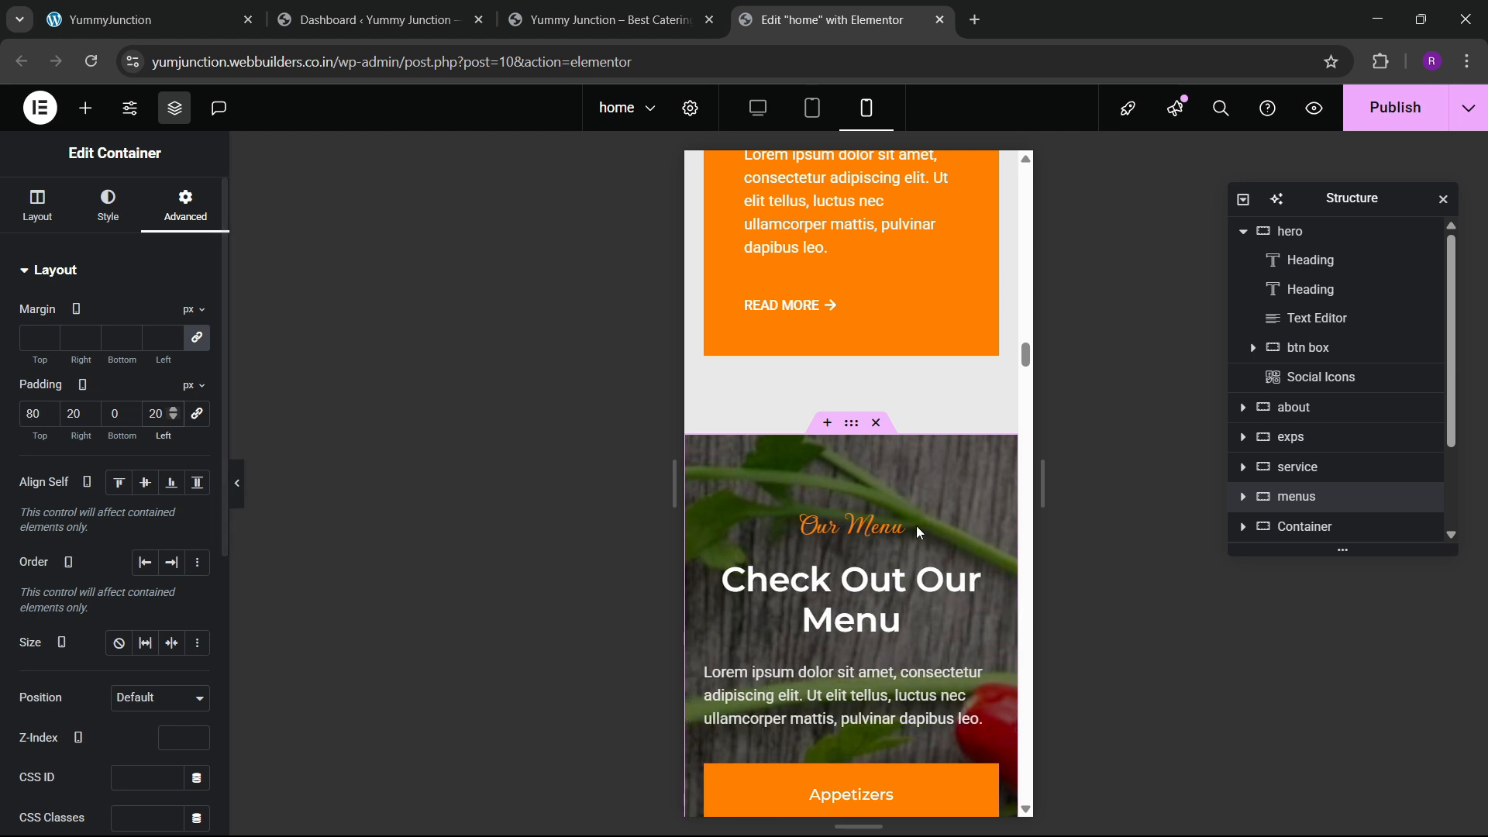
Enable mobile horizontal scroll for the menu Tabs widget and set its breakpoint to None
{"action": "scroll", "coordinate": [916, 529], "scroll_direction": "up", "scroll_amount": 2}
{"action": "scroll", "coordinate": [865, 579], "scroll_direction": "down", "scroll_amount": 4}
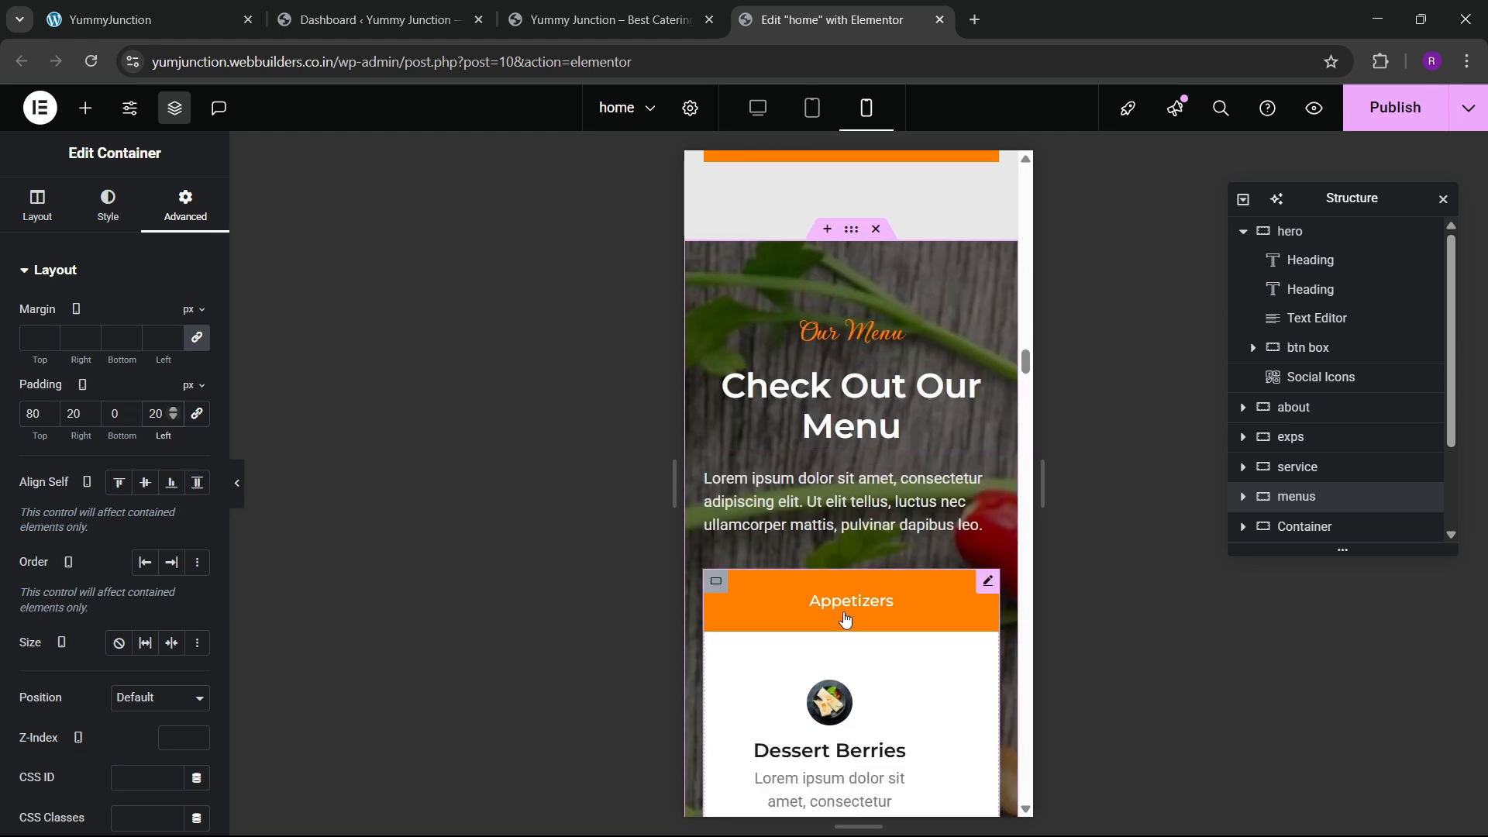
{"action": "left_click", "coordinate": [984, 581]}
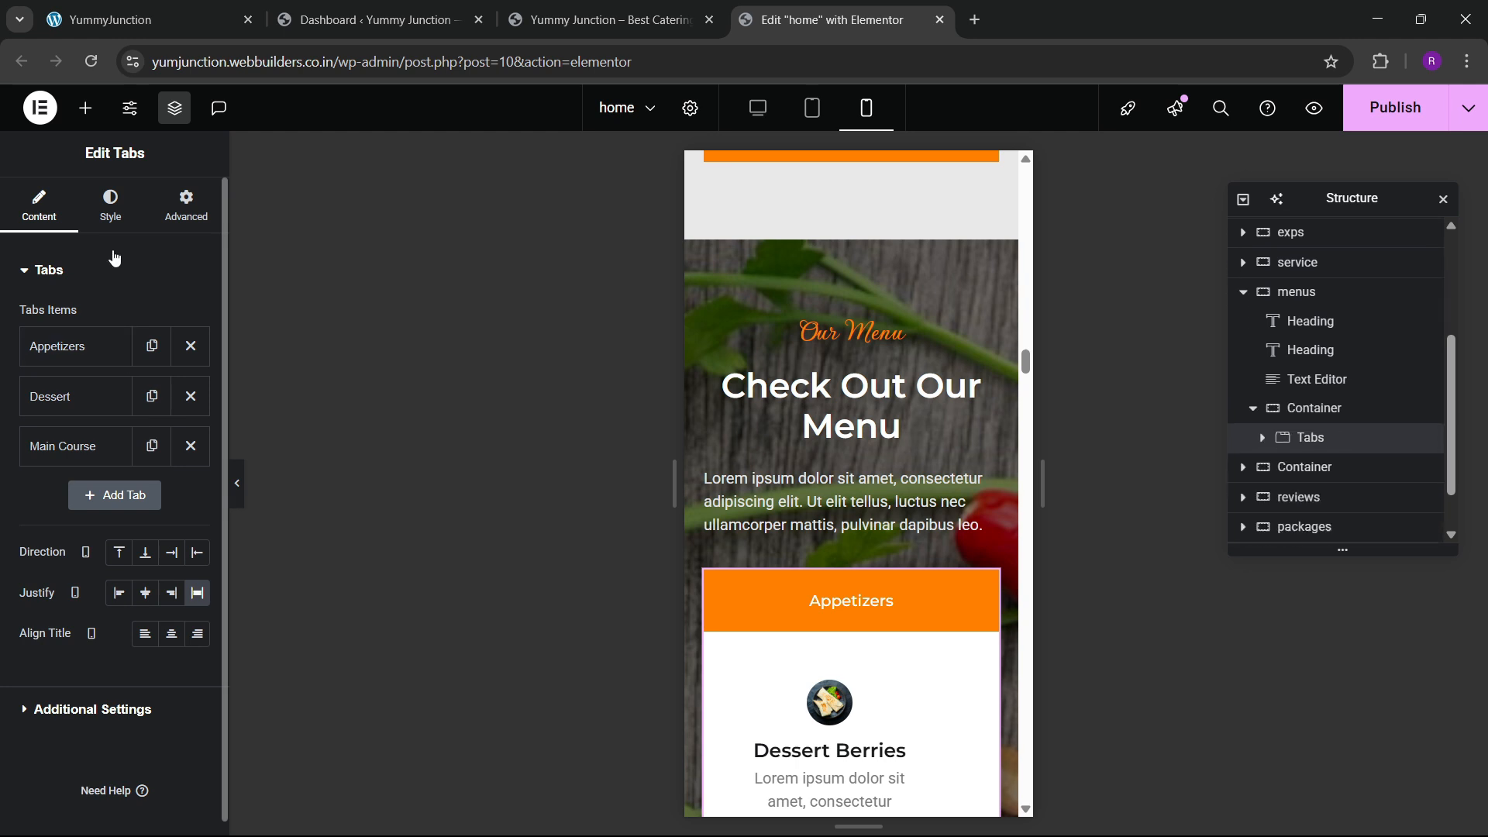
{"action": "left_click", "coordinate": [115, 223]}
{"action": "left_click", "coordinate": [65, 221]}
{"action": "left_click", "coordinate": [65, 713]}
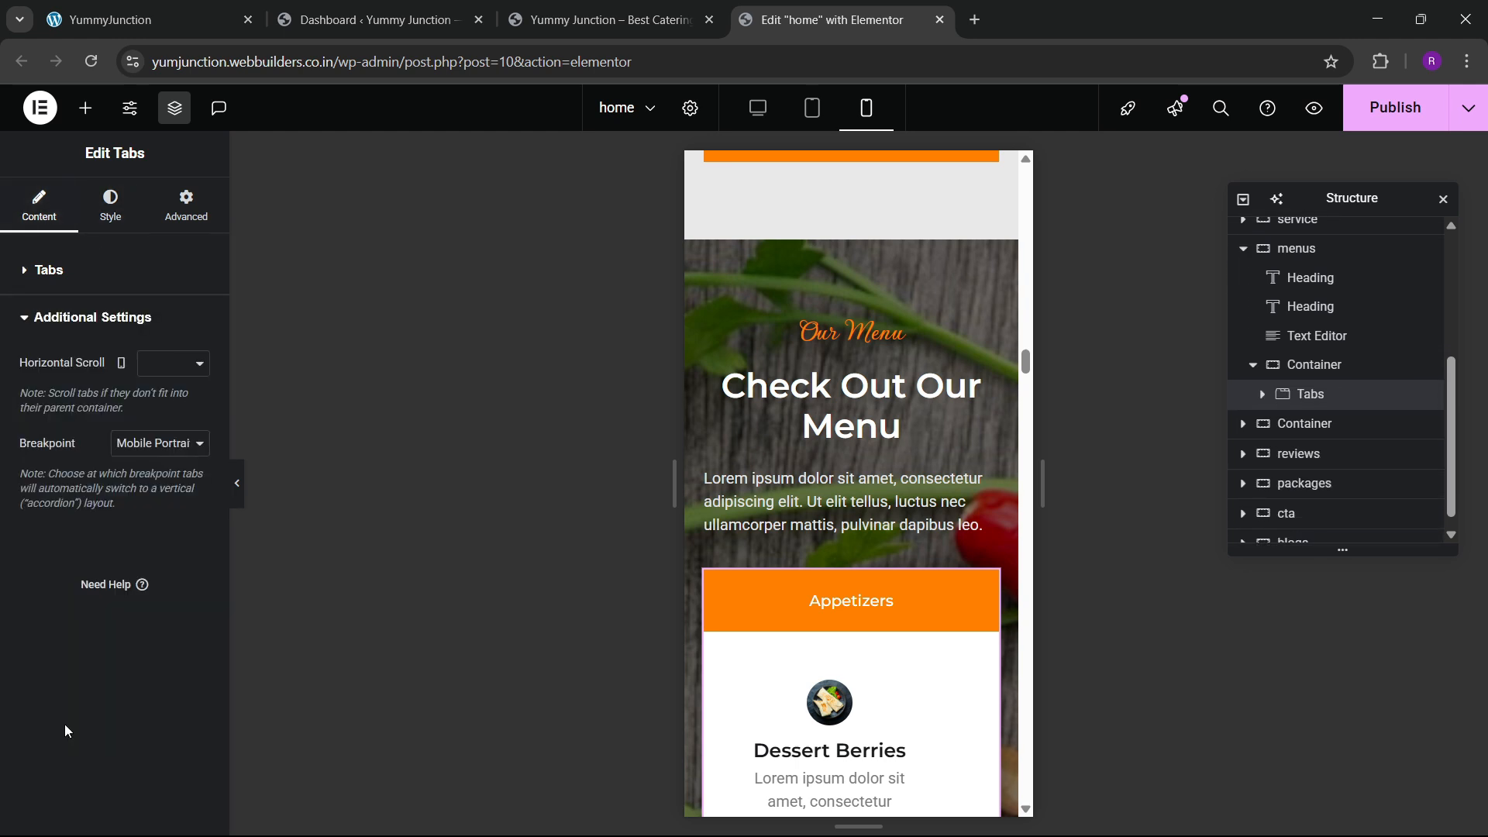
{"action": "left_click", "coordinate": [169, 411]}
{"action": "left_click", "coordinate": [155, 444]}
{"action": "left_click", "coordinate": [132, 469]}
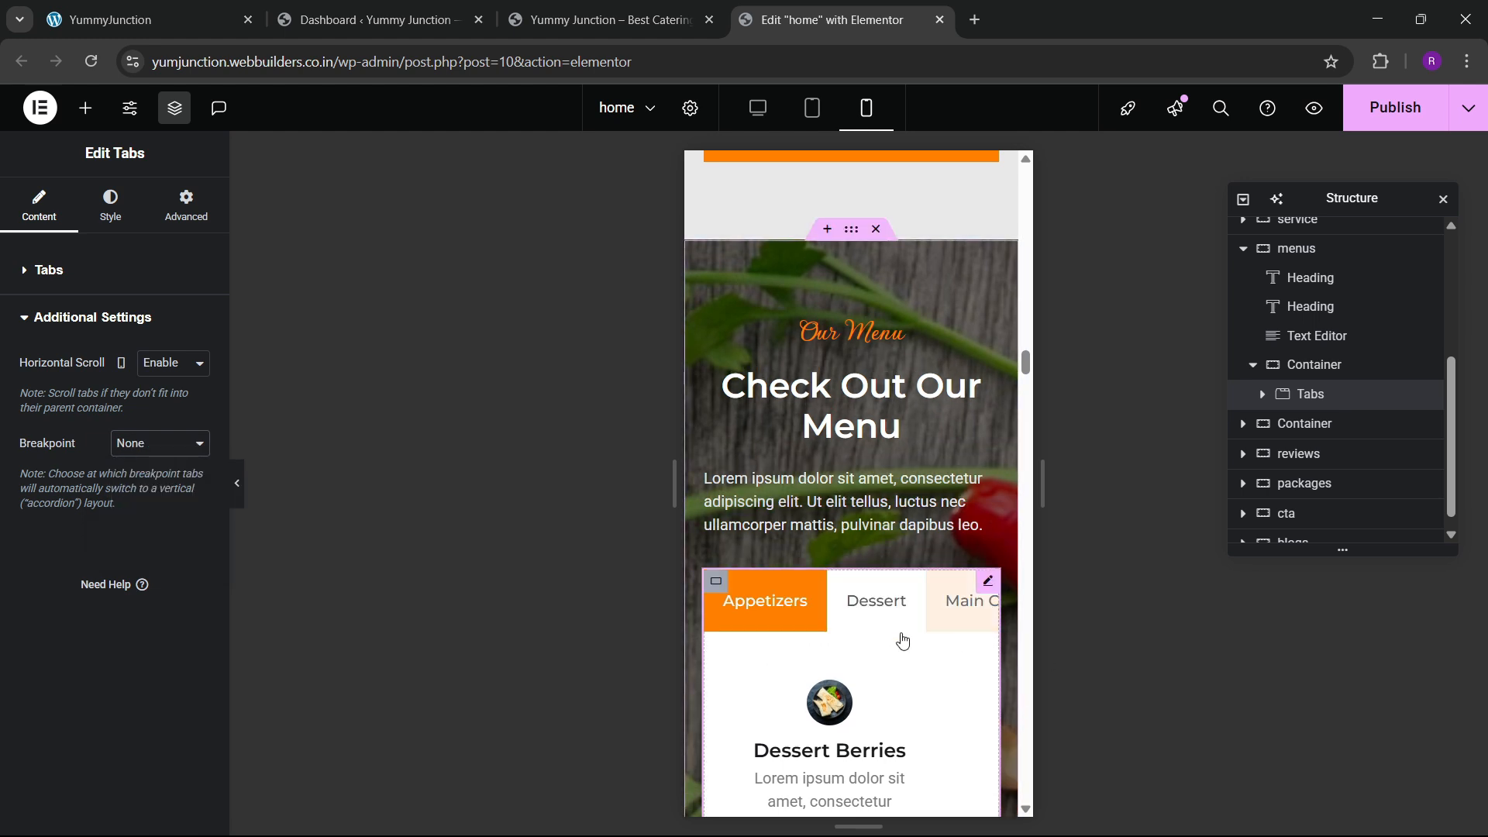
Center the justified content of the first Dessert Berries item container in the Appetizers tab for mobile
{"action": "scroll", "coordinate": [853, 664], "scroll_direction": "up", "scroll_amount": 1}
{"action": "scroll", "coordinate": [799, 667], "scroll_direction": "down", "scroll_amount": 4}
{"action": "scroll", "coordinate": [799, 667], "scroll_direction": "down", "scroll_amount": 1}
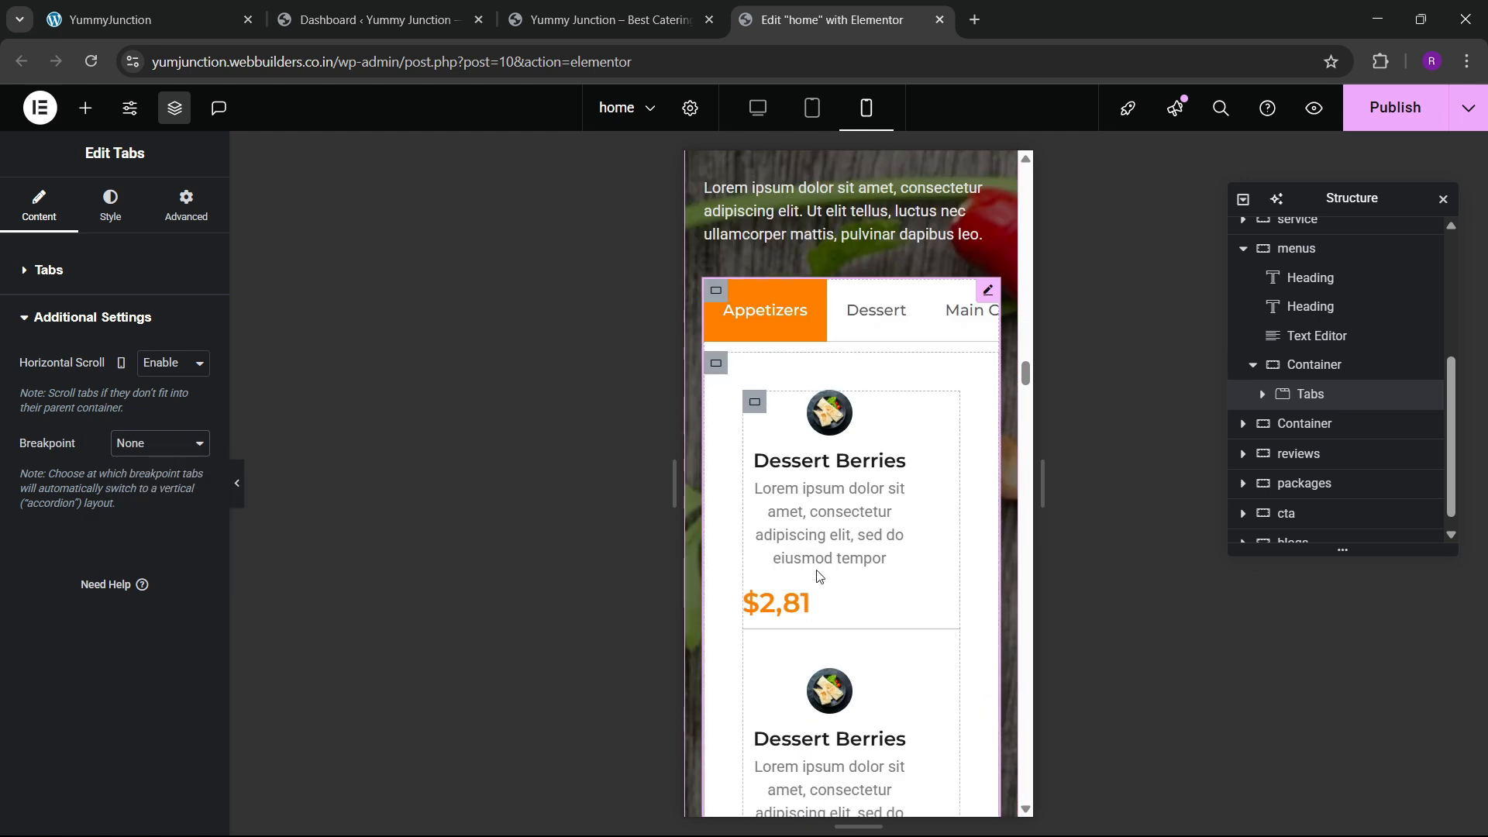
{"action": "left_click", "coordinate": [750, 400]}
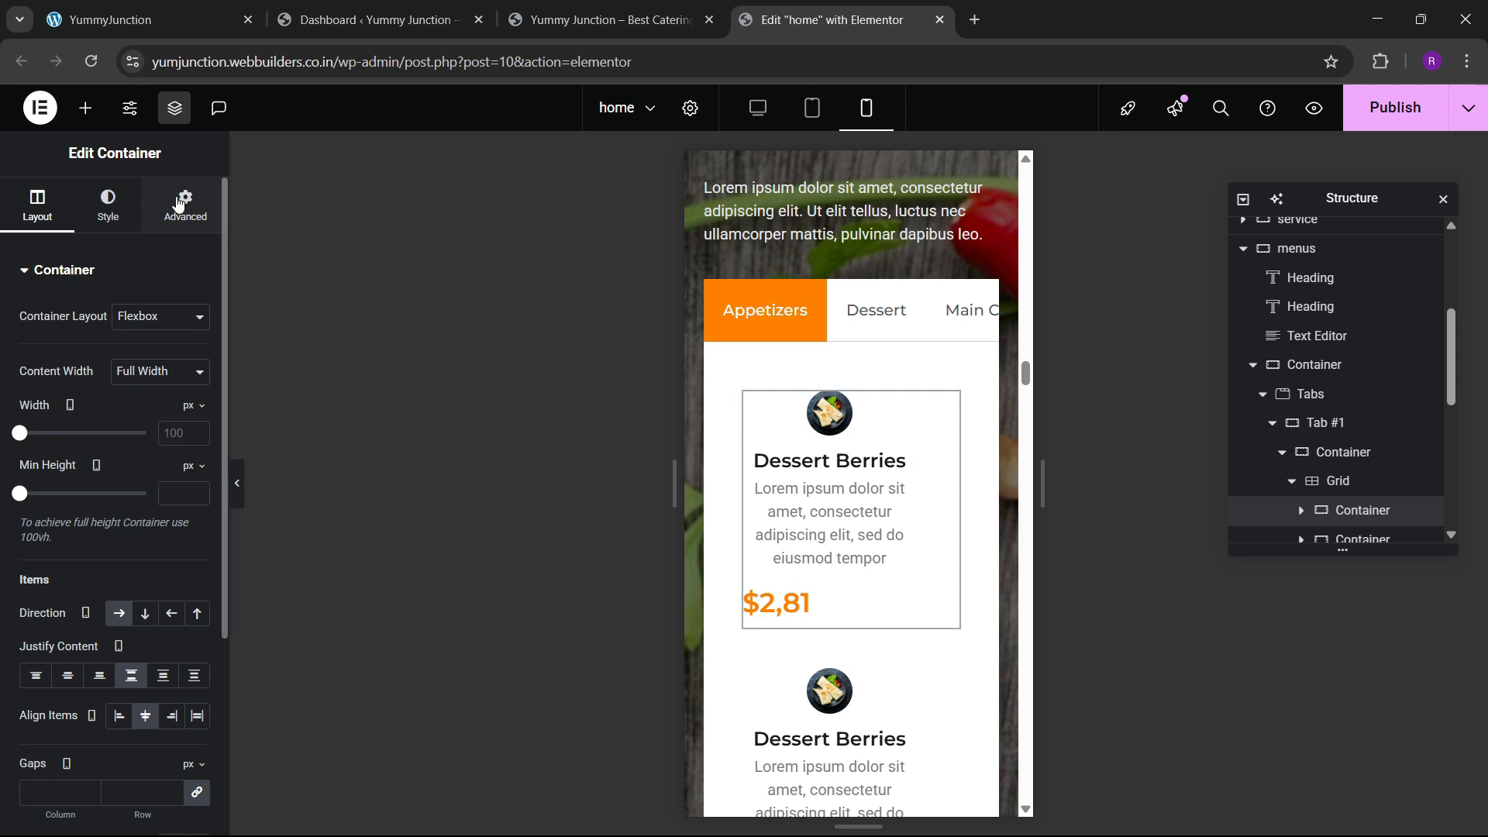
{"action": "left_click", "coordinate": [65, 685]}
Set the mobile image width of the first Dessert Berries image box to 60% after trying 40%
{"action": "left_click", "coordinate": [868, 447]}
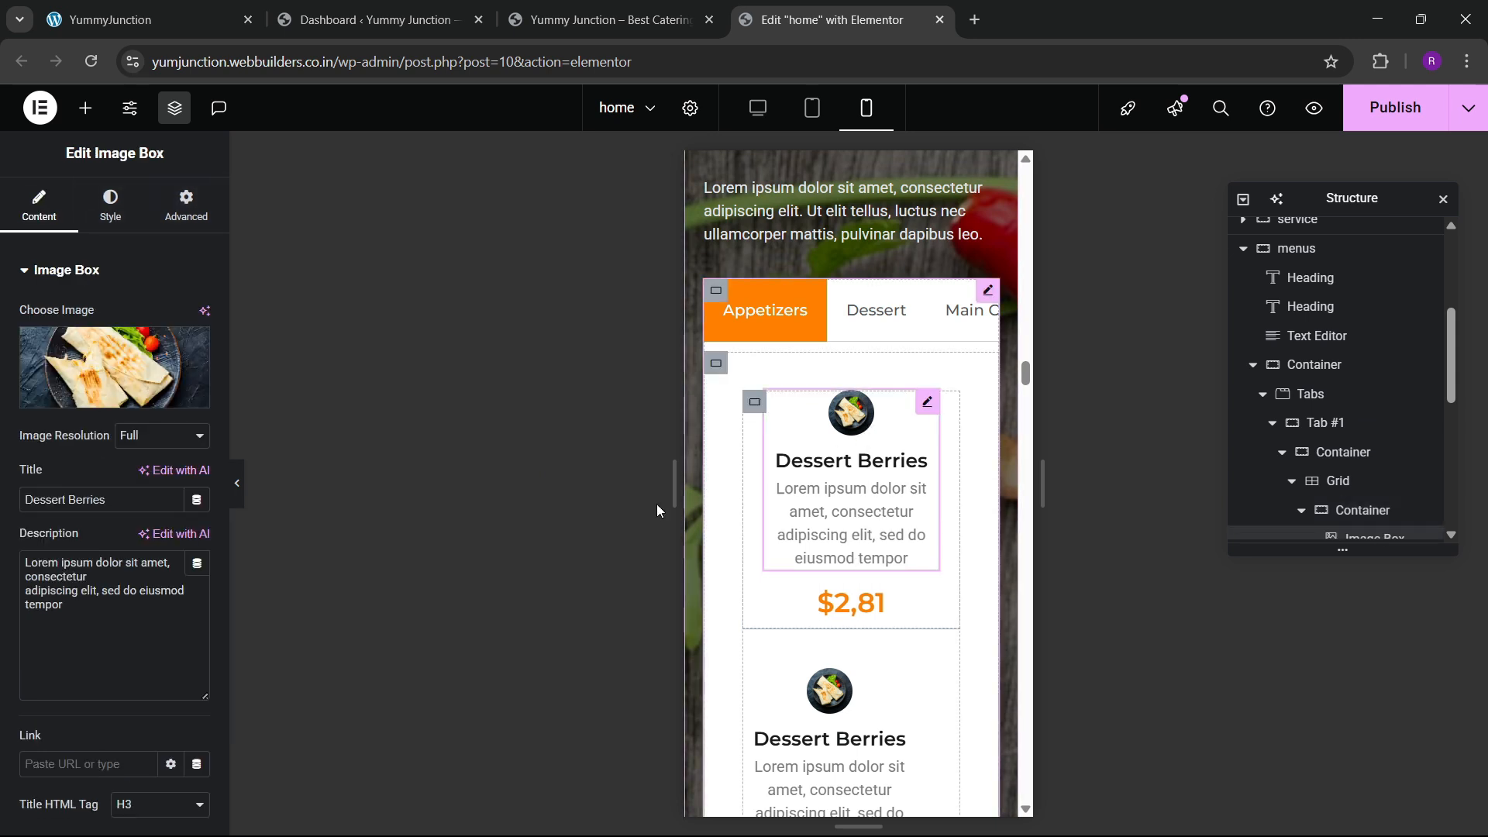
{"action": "left_click", "coordinate": [111, 205]}
{"action": "left_click", "coordinate": [52, 594]}
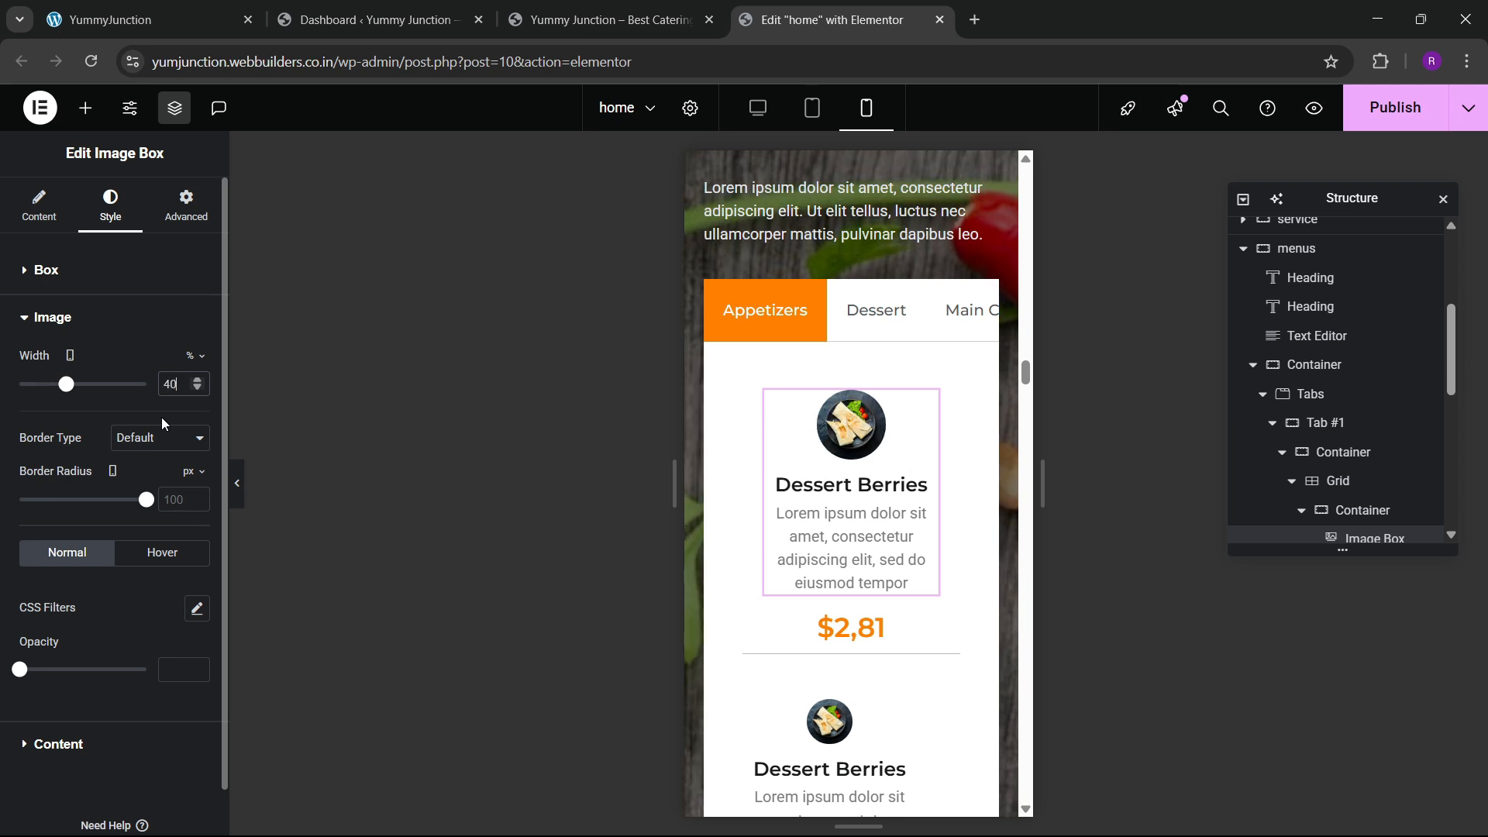
{"action": "type", "text": "60"}
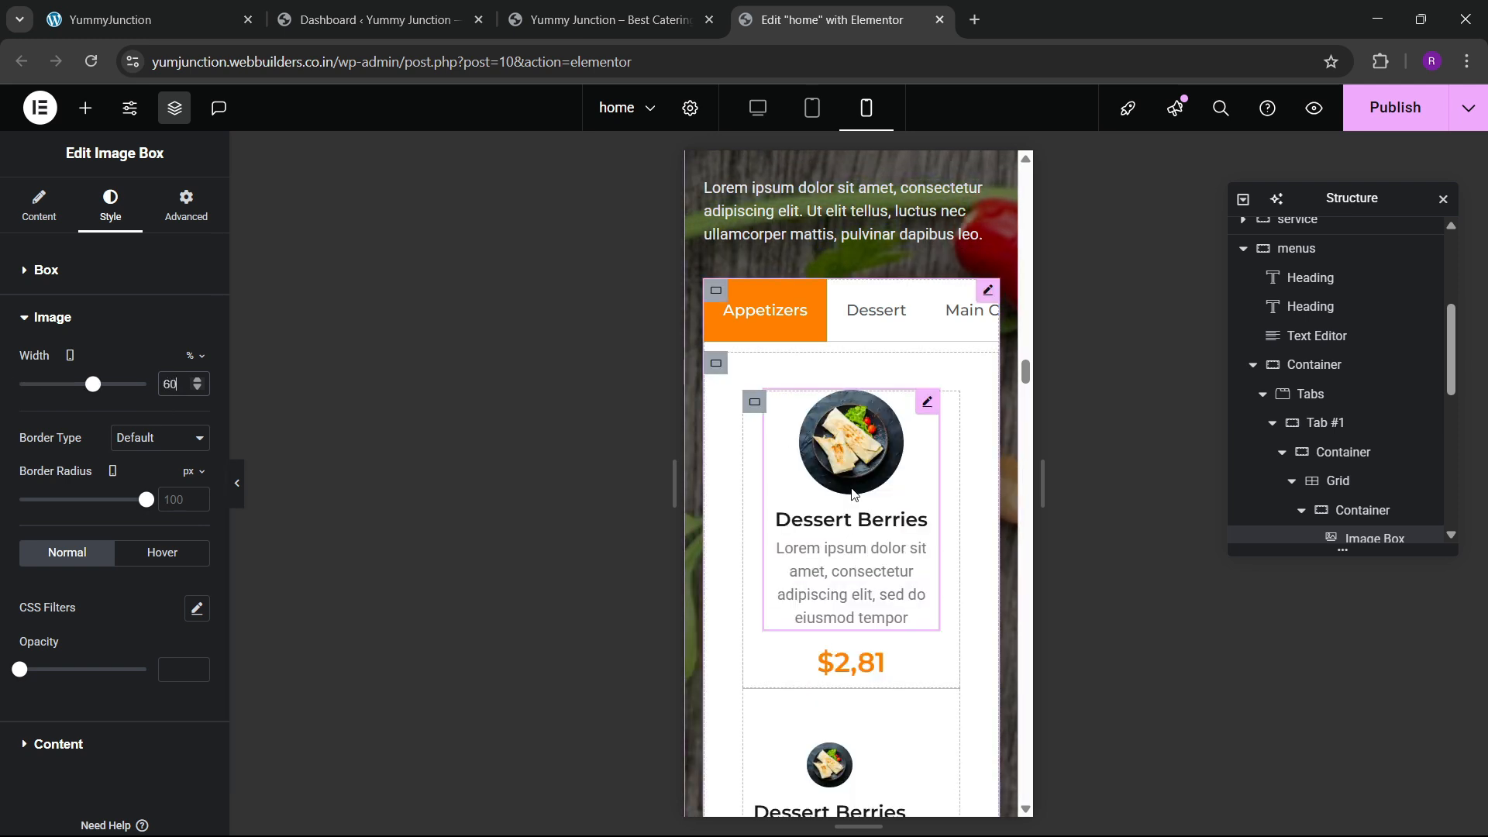
Copy the first Dessert Berries image box's style onto the second and third Dessert Berries image boxes in the Appetizers tab
{"action": "scroll", "coordinate": [853, 494], "scroll_direction": "down", "scroll_amount": 4}
{"action": "scroll", "coordinate": [852, 500], "scroll_direction": "up", "scroll_amount": 3}
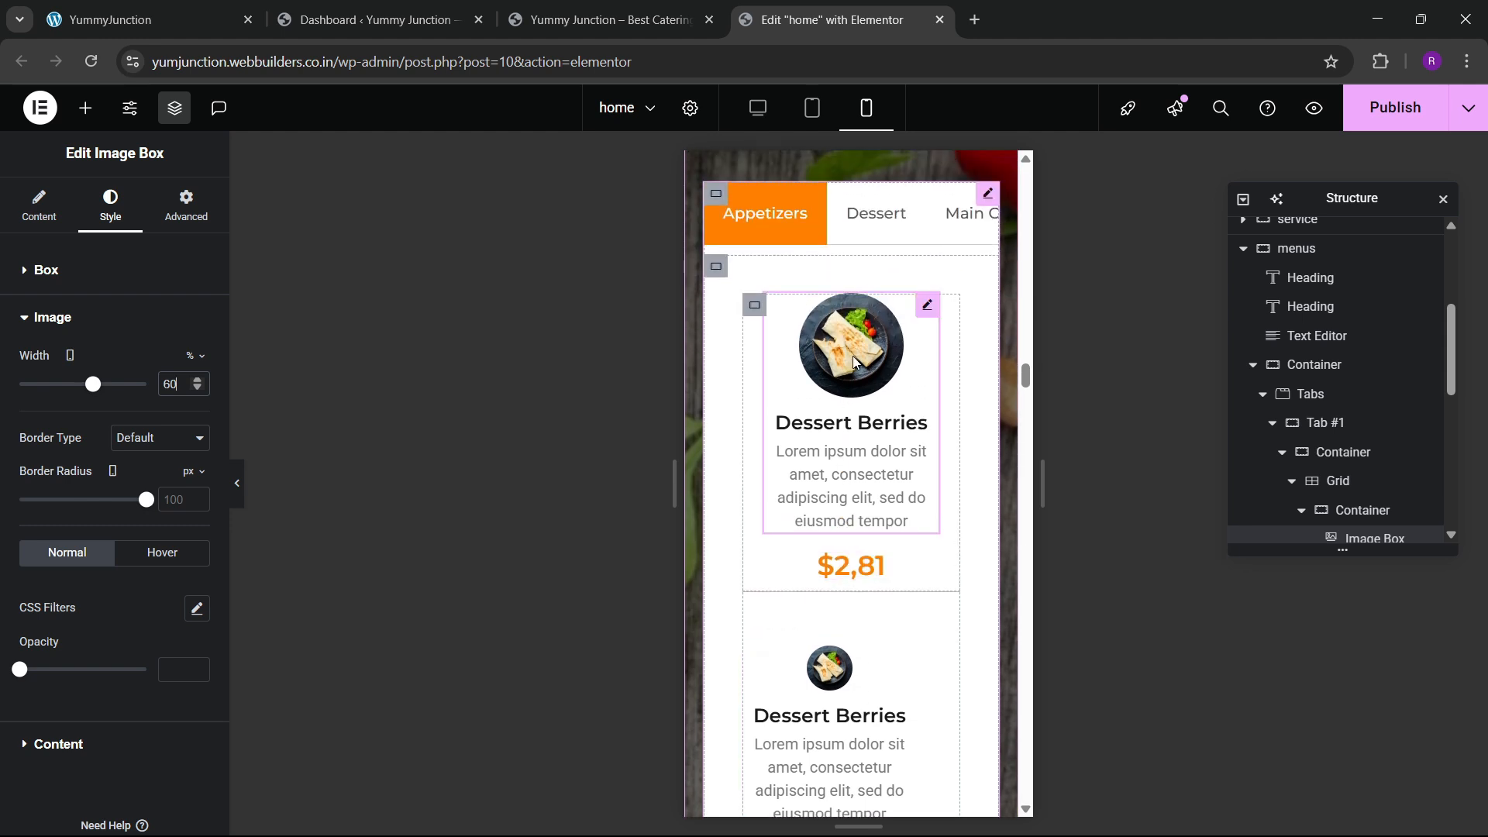
{"action": "right_click", "coordinate": [853, 358]}
{"action": "left_click", "coordinate": [884, 447]}
{"action": "scroll", "coordinate": [841, 513], "scroll_direction": "down", "scroll_amount": 2}
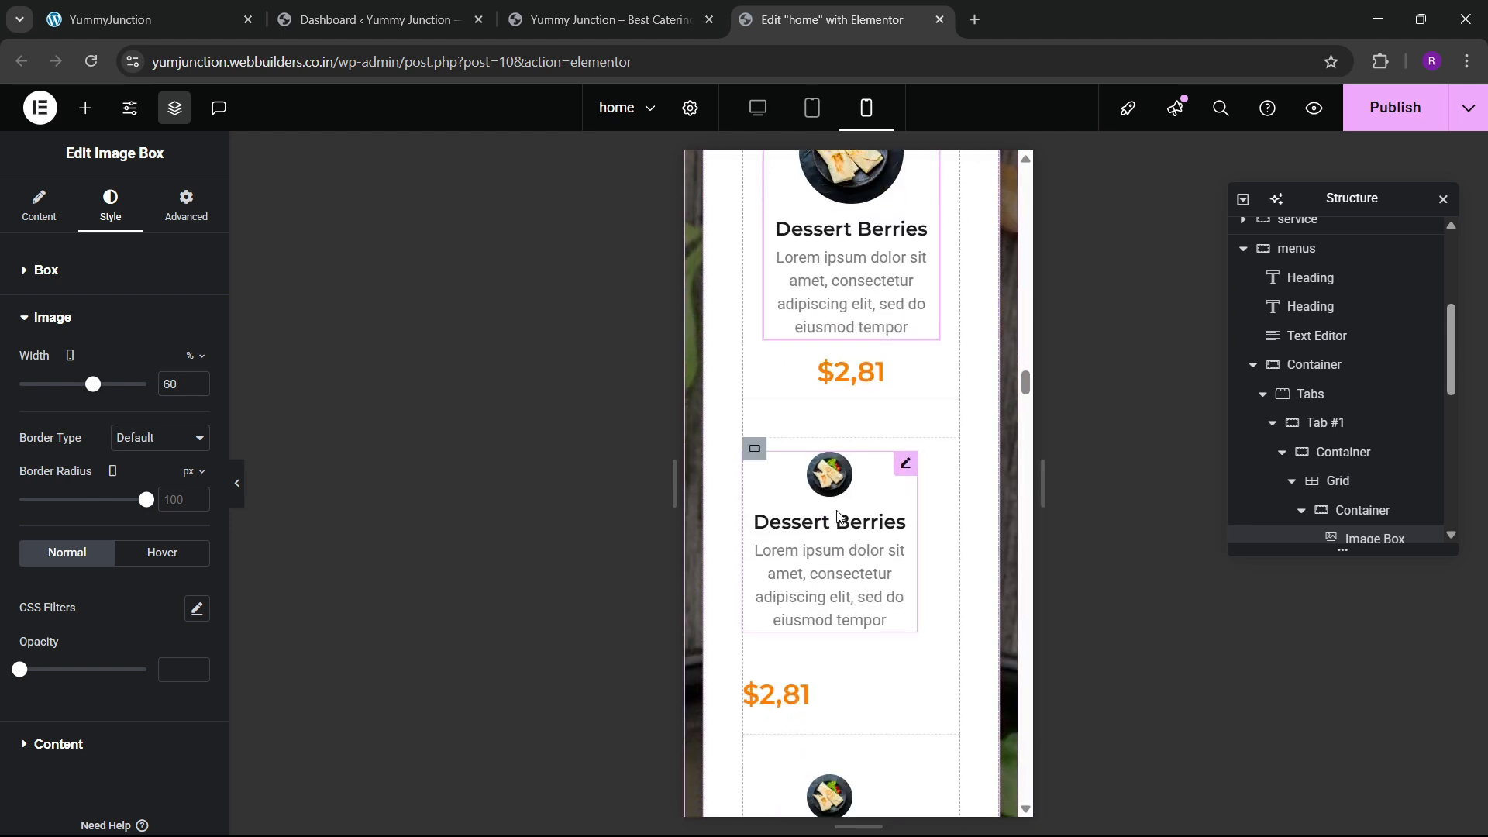
{"action": "left_click", "coordinate": [838, 515]}
{"action": "right_click", "coordinate": [846, 546]}
{"action": "left_click", "coordinate": [847, 552]}
{"action": "right_click", "coordinate": [847, 547]}
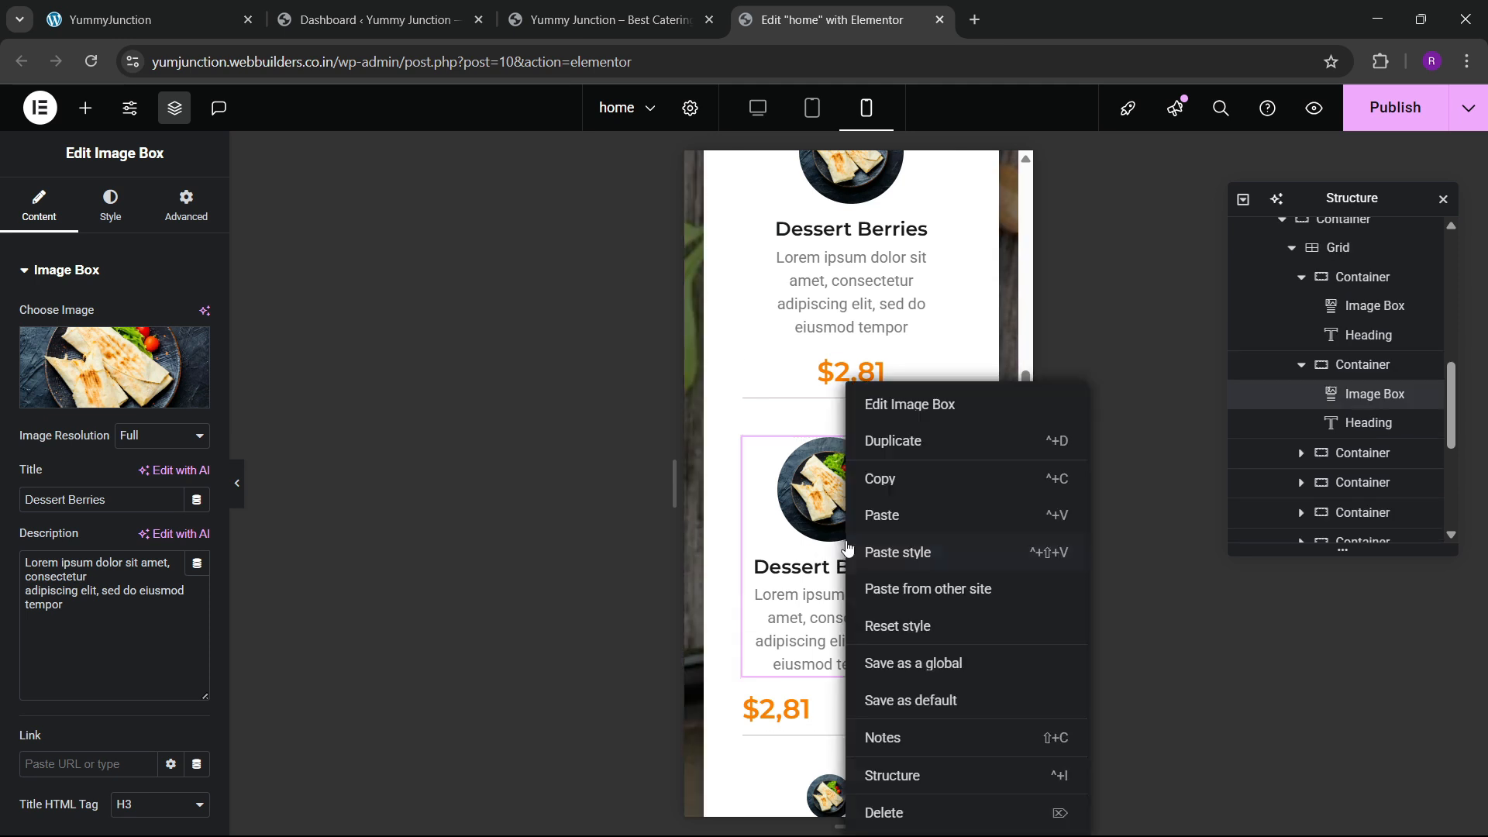
{"action": "left_click", "coordinate": [847, 552]}
{"action": "scroll", "coordinate": [808, 532], "scroll_direction": "down", "scroll_amount": 3}
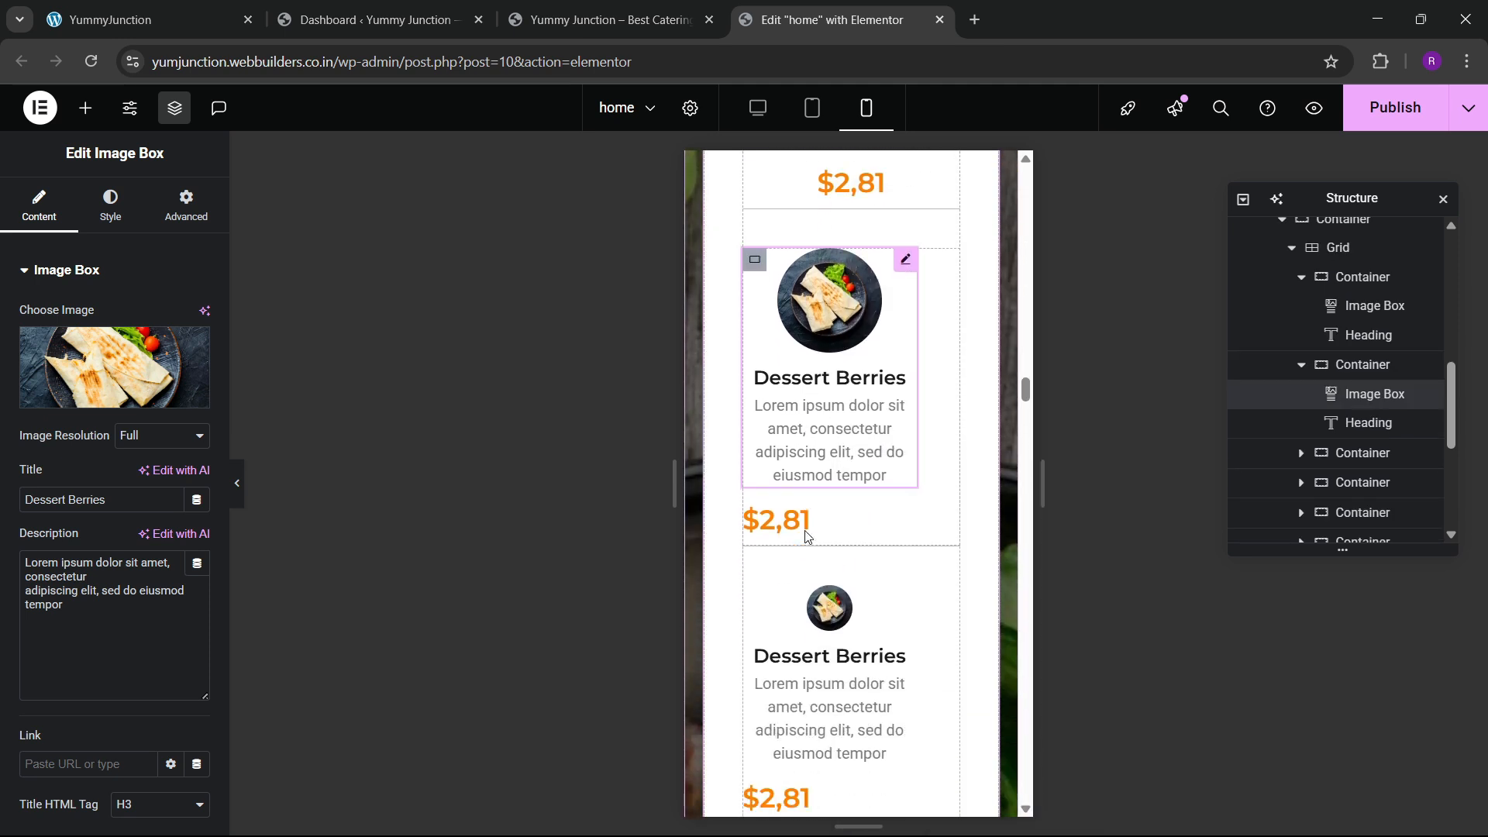
{"action": "right_click", "coordinate": [831, 593]}
{"action": "left_click", "coordinate": [864, 587]}
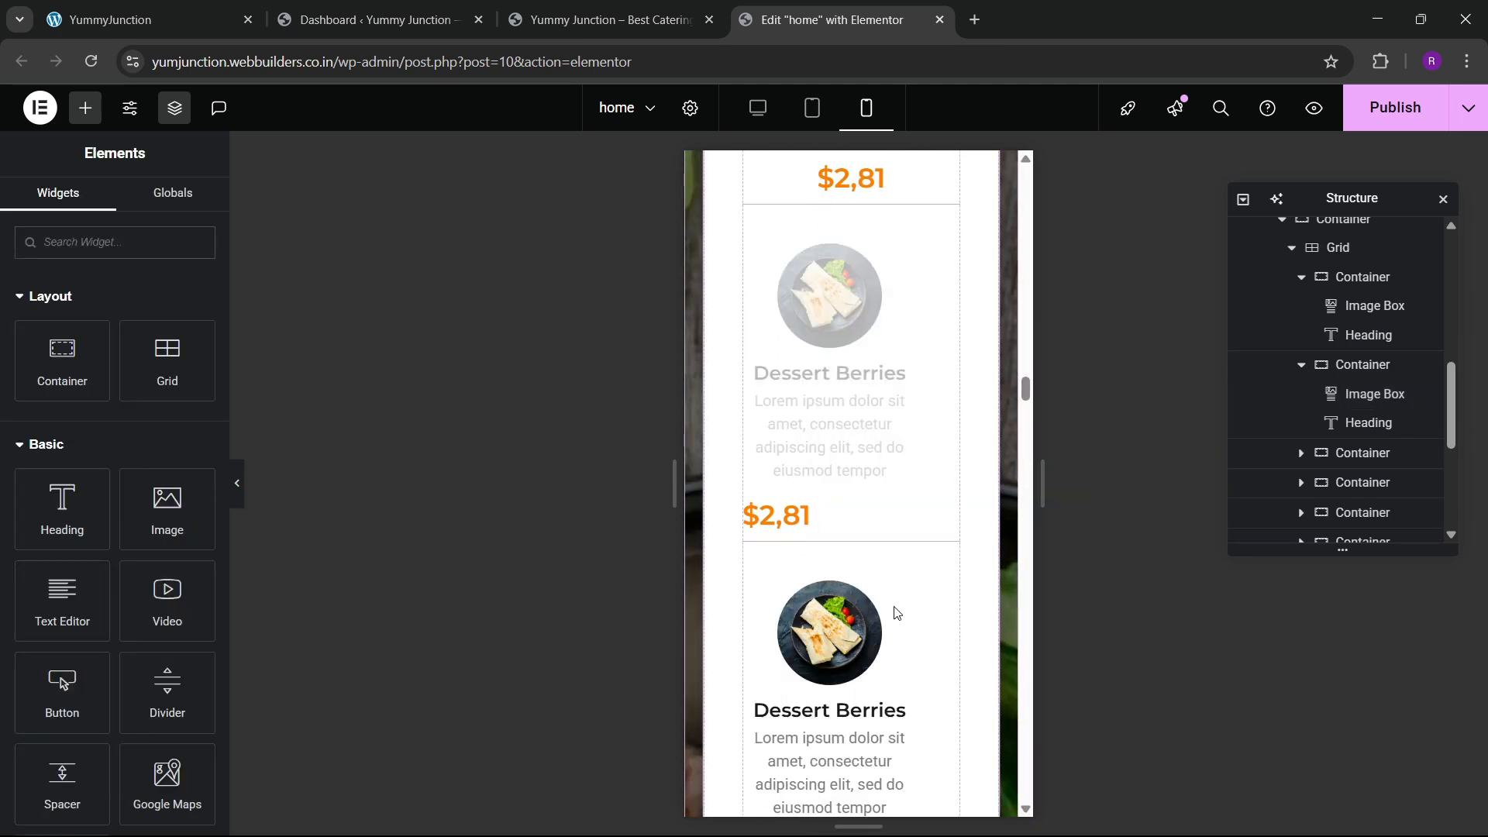
Center the justified content of the second Dessert Berries item container for mobile
{"action": "scroll", "coordinate": [812, 542], "scroll_direction": "up", "scroll_amount": 2}
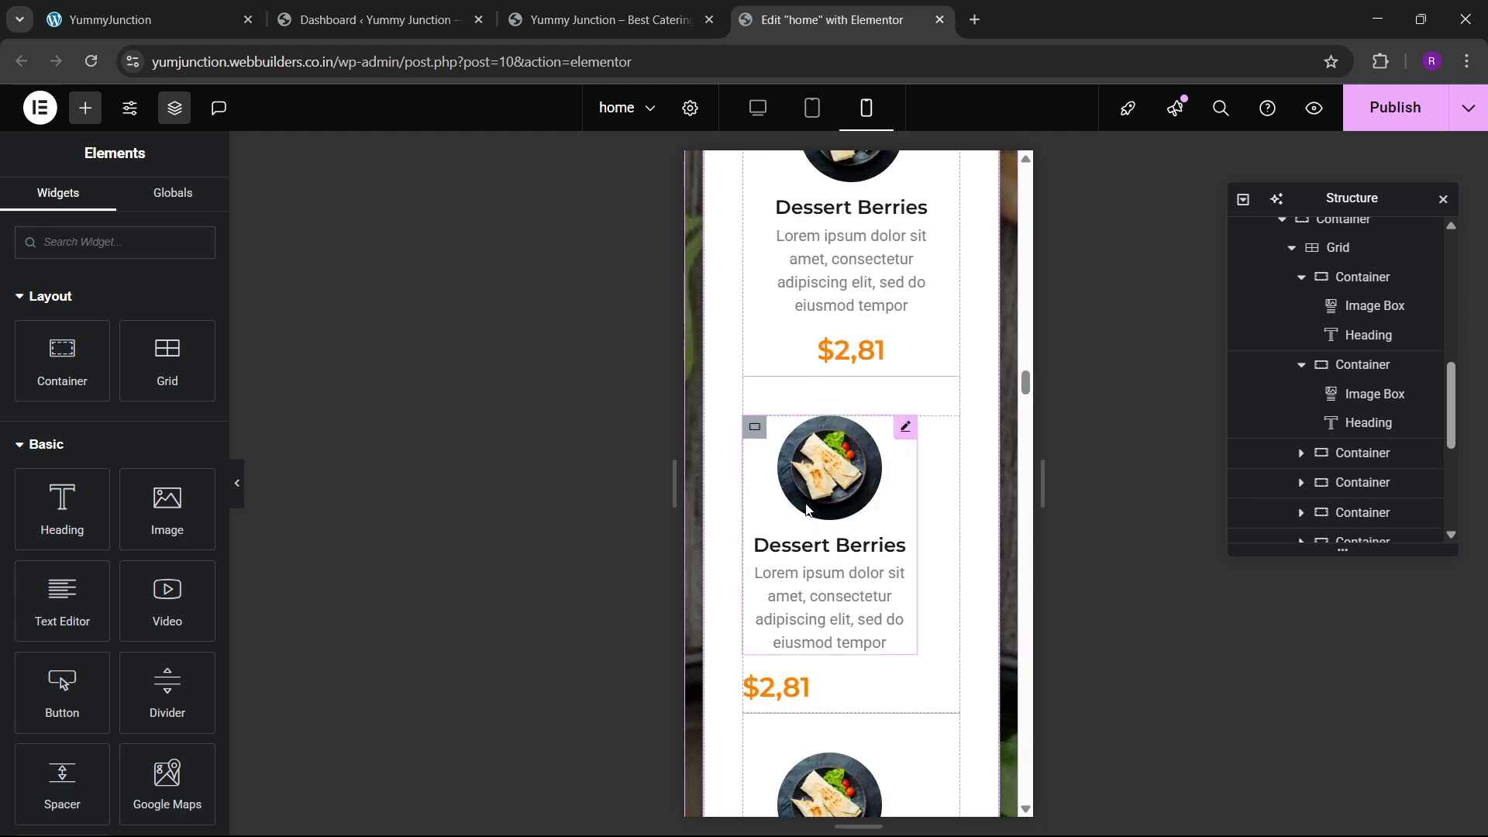
{"action": "left_click", "coordinate": [755, 429]}
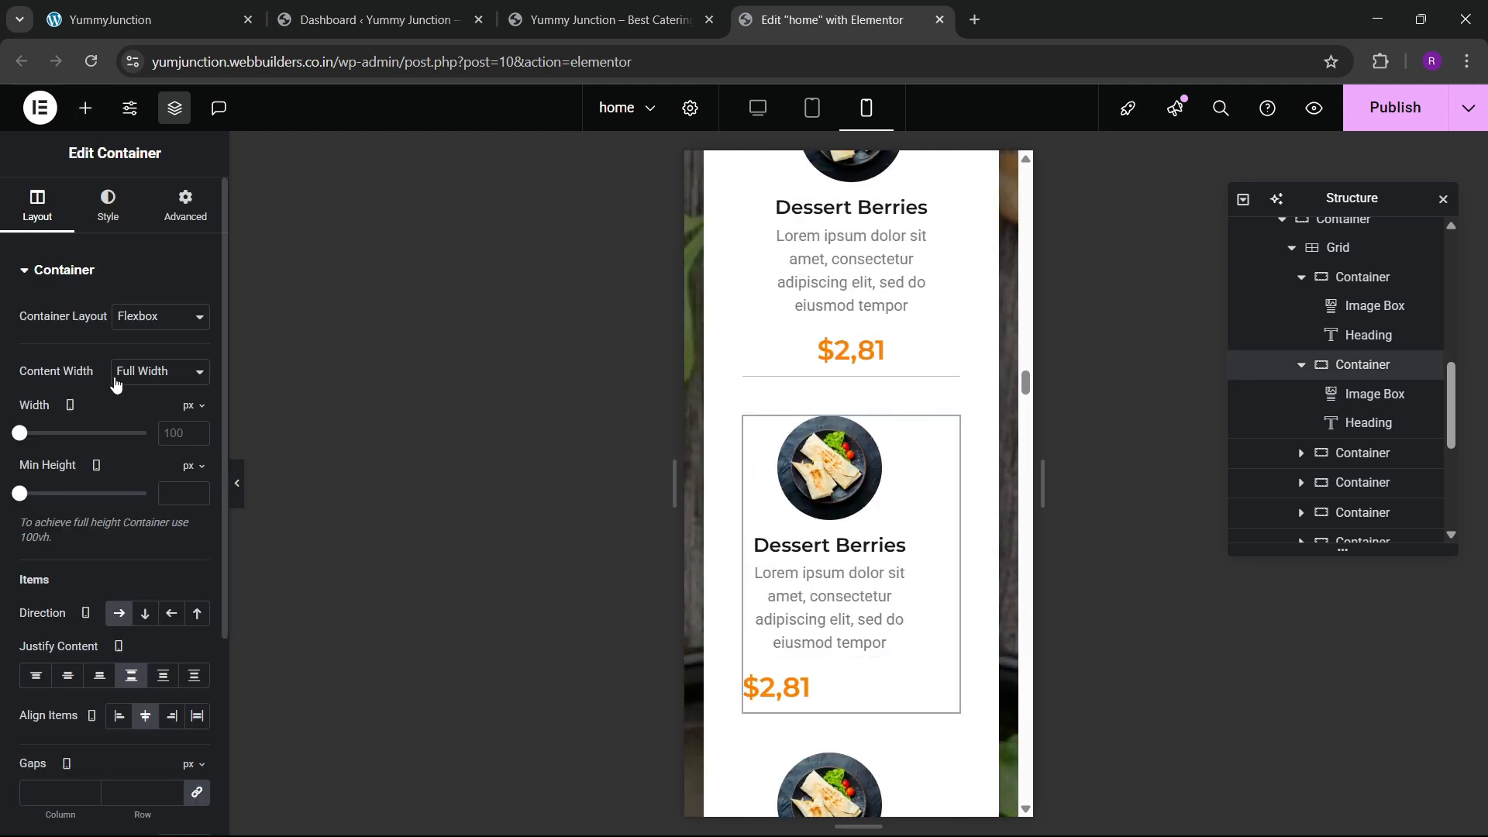
{"action": "left_click", "coordinate": [67, 675]}
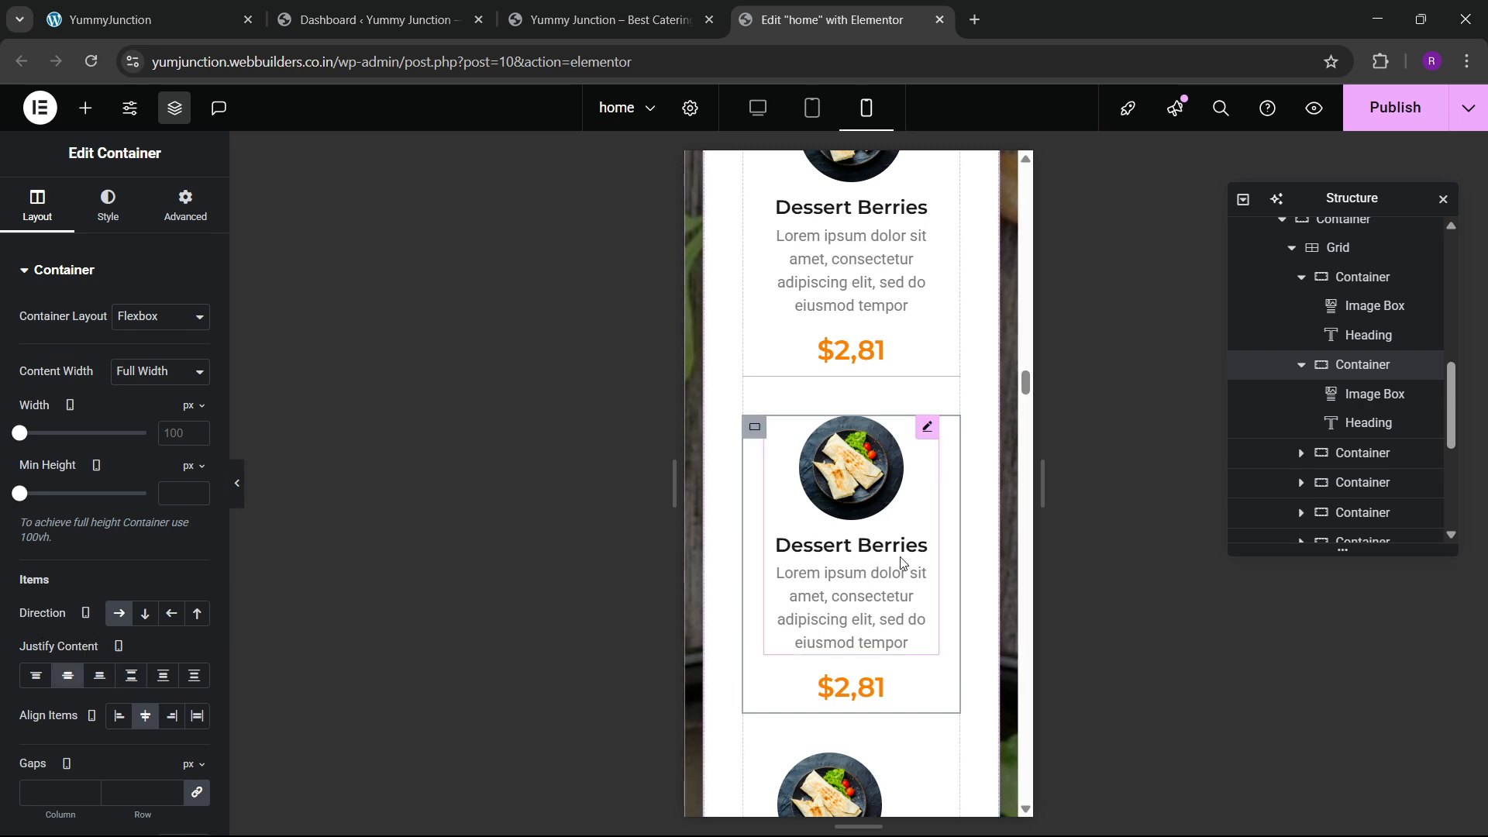
{"action": "scroll", "coordinate": [876, 538], "scroll_direction": "down", "scroll_amount": 3}
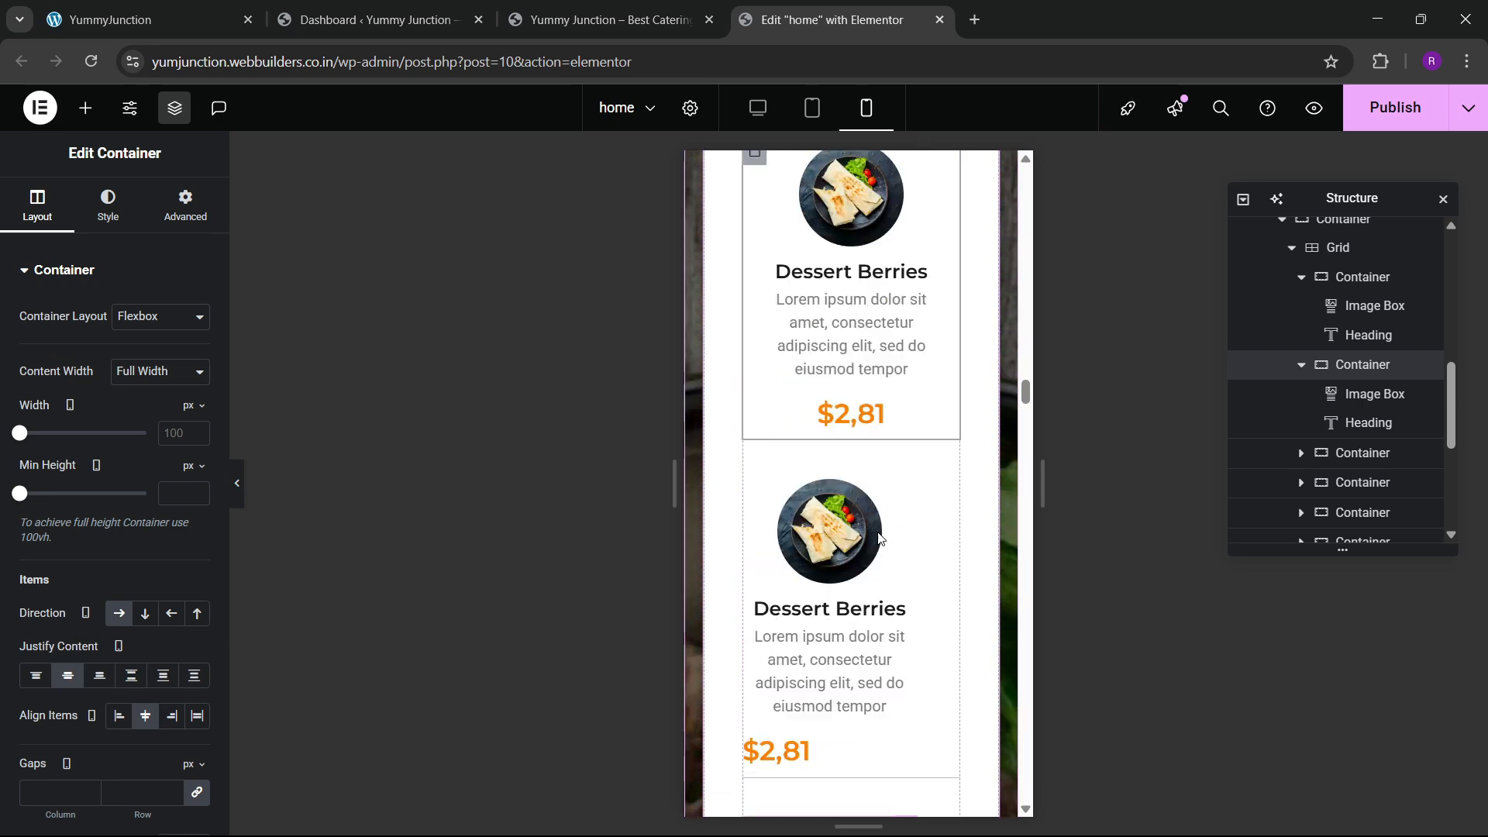
Set the Our Work section container's mobile padding to 80 px top, 20 px right, 80 px bottom and 20 px left
{"action": "scroll", "coordinate": [878, 537], "scroll_direction": "down", "scroll_amount": 5}
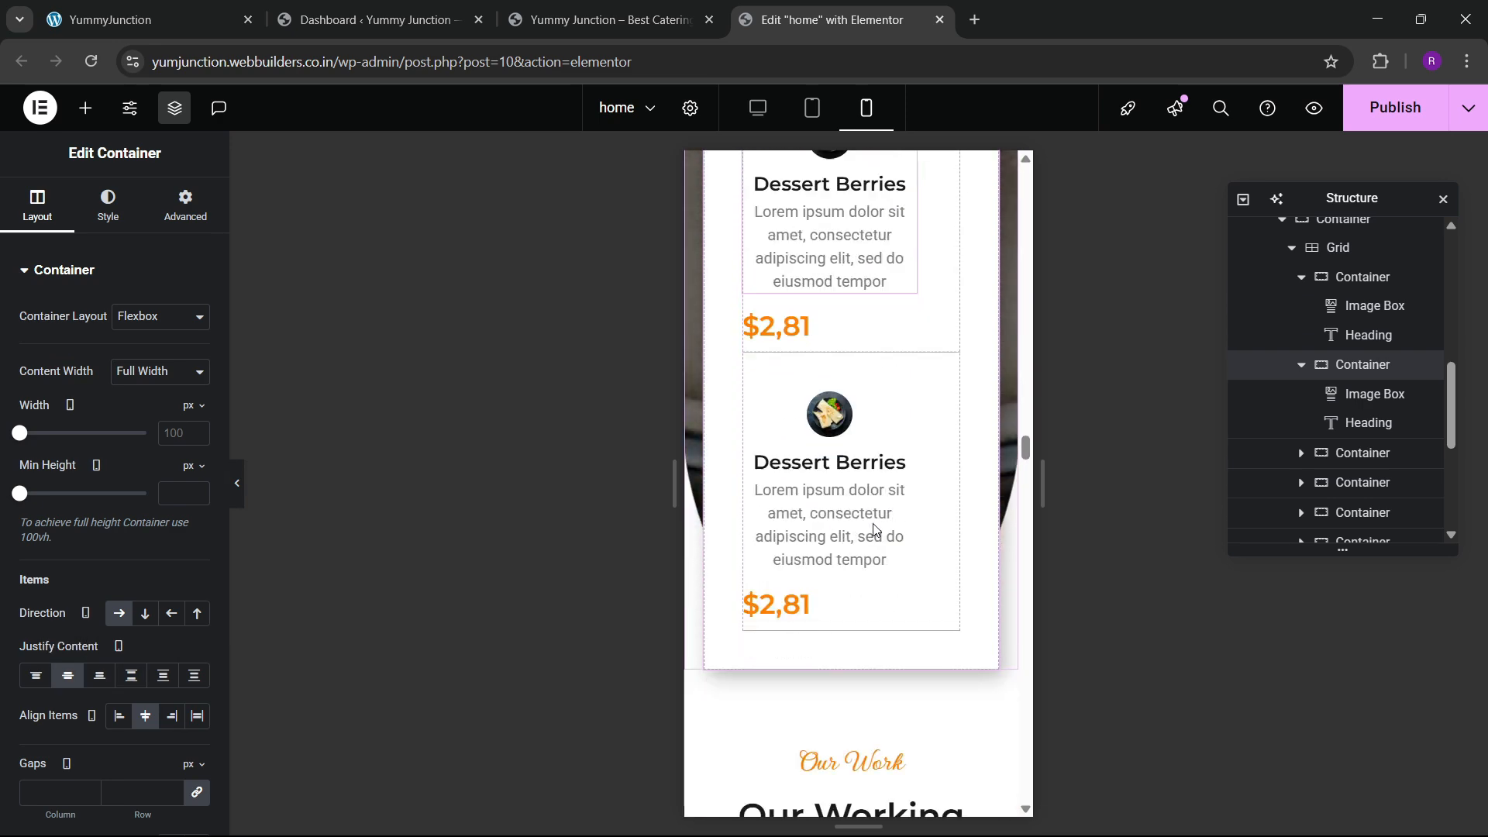
{"action": "scroll", "coordinate": [874, 529], "scroll_direction": "down", "scroll_amount": 4}
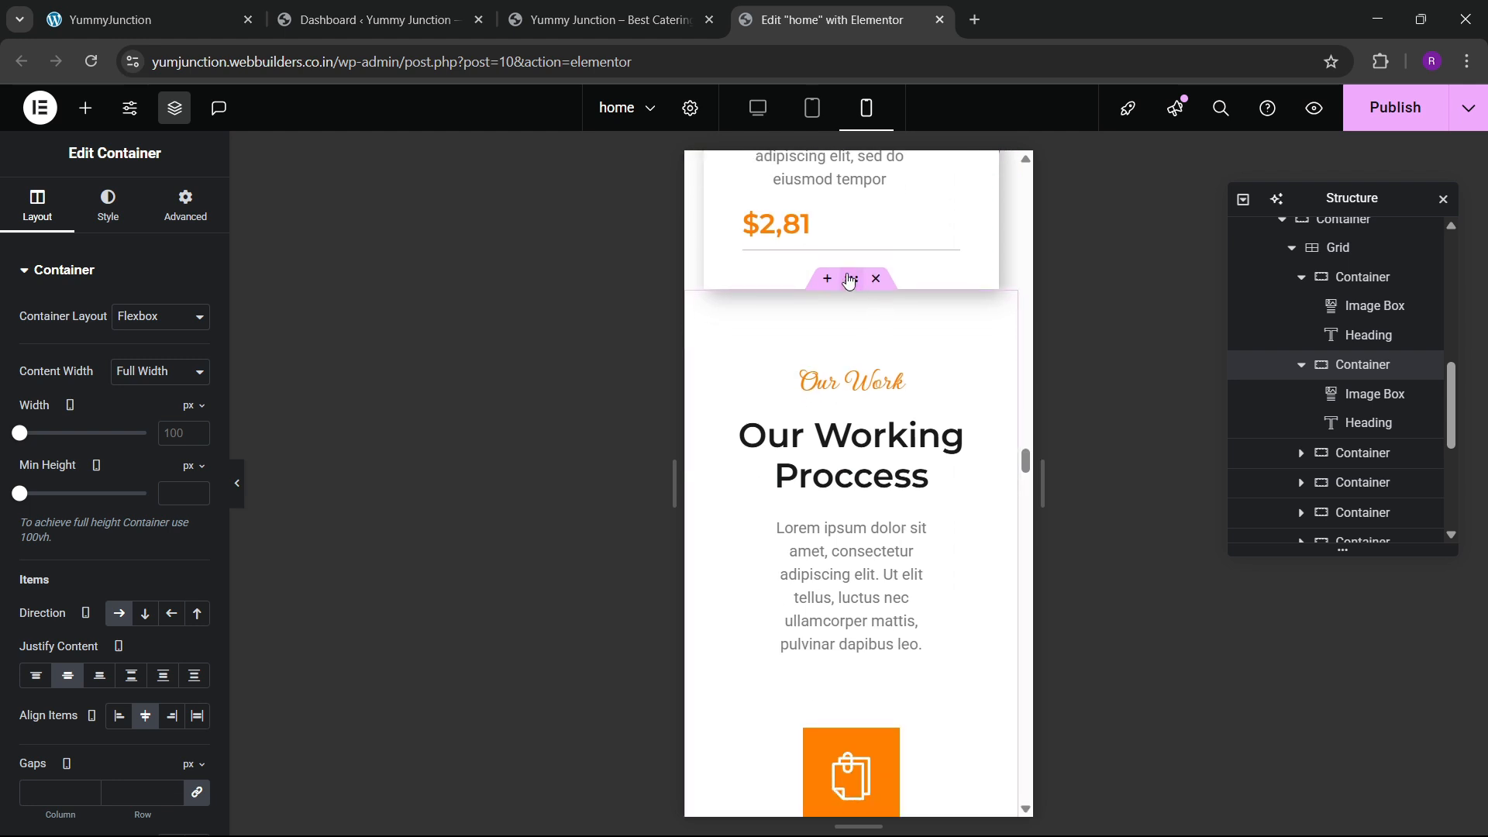
{"action": "left_click", "coordinate": [850, 281]}
{"action": "left_click", "coordinate": [185, 207]}
{"action": "left_click", "coordinate": [199, 415]}
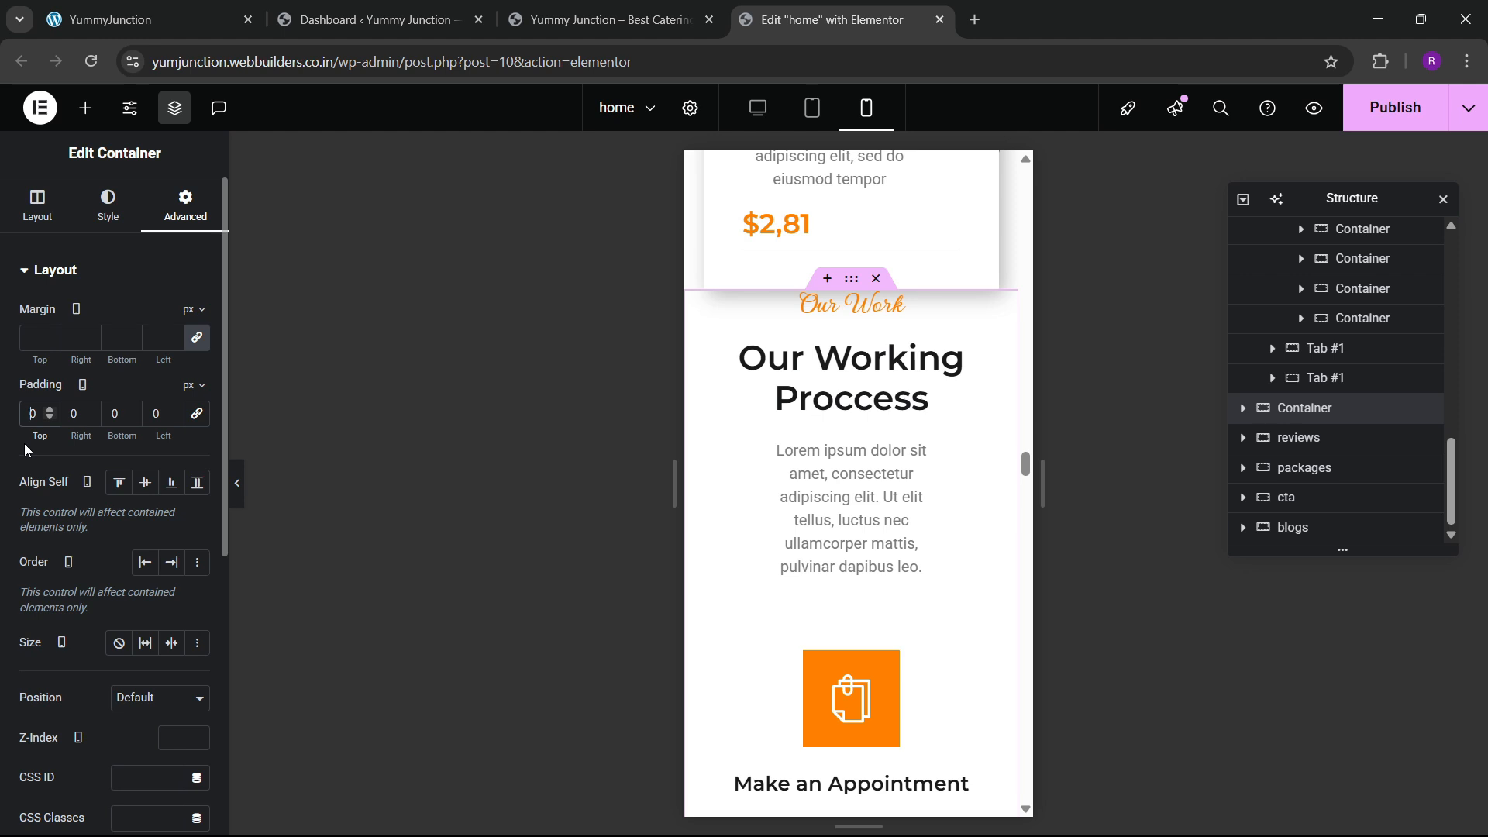
{"action": "type", "text": "8"}
{"action": "key", "text": "Tab"}
{"action": "type", "text": "20"}
{"action": "key", "text": "Tab"}
{"action": "type", "text": "80"}
{"action": "key", "text": "Tab"}
{"action": "type", "text": "20"}
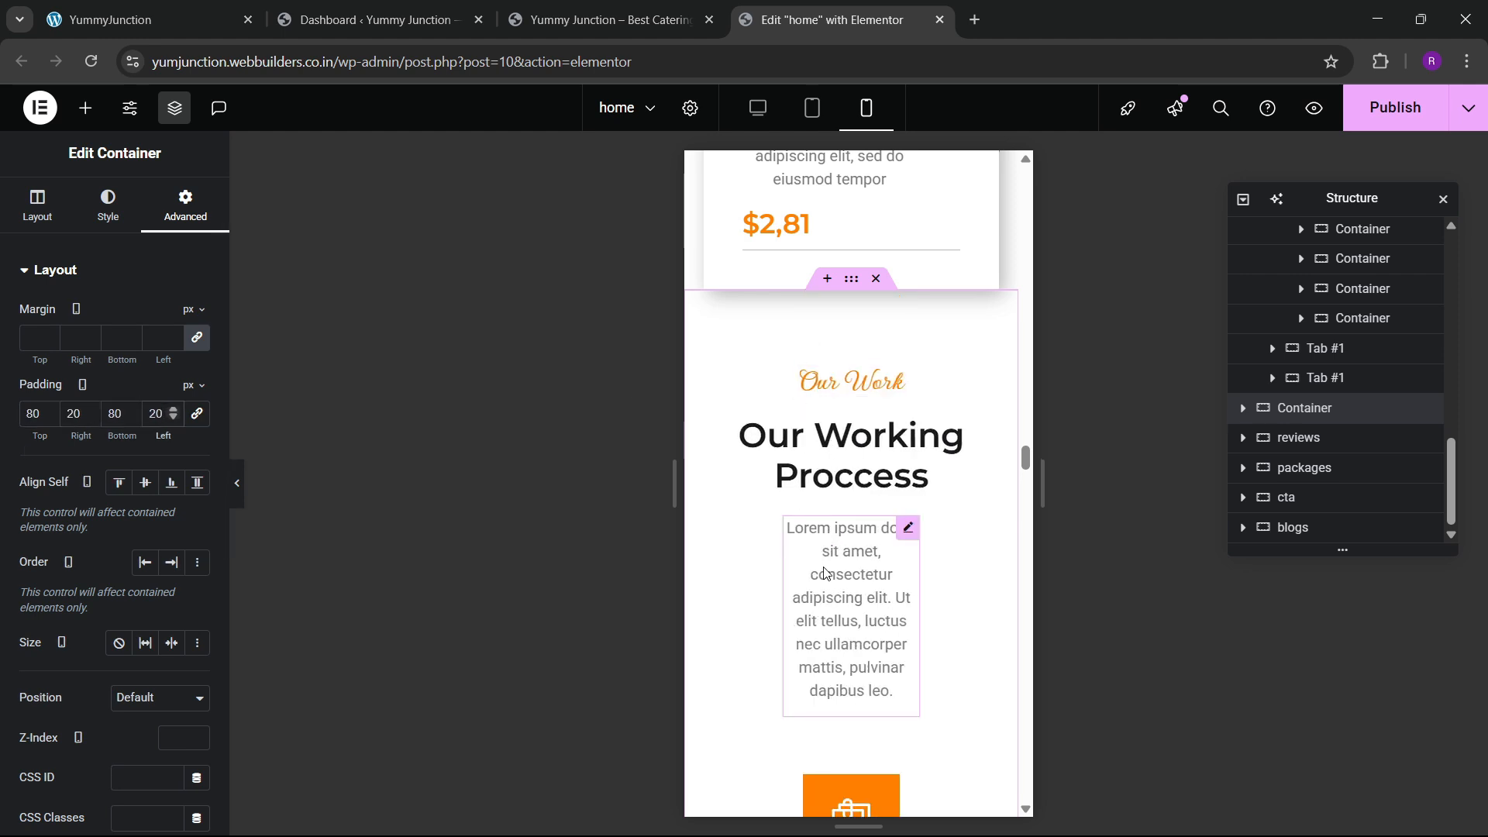
Set the mobile width of the description text below the Our Working Proccess heading to Full Width (100%)
{"action": "left_click", "coordinate": [849, 558]}
{"action": "left_click", "coordinate": [186, 206]}
{"action": "left_click", "coordinate": [159, 467]}
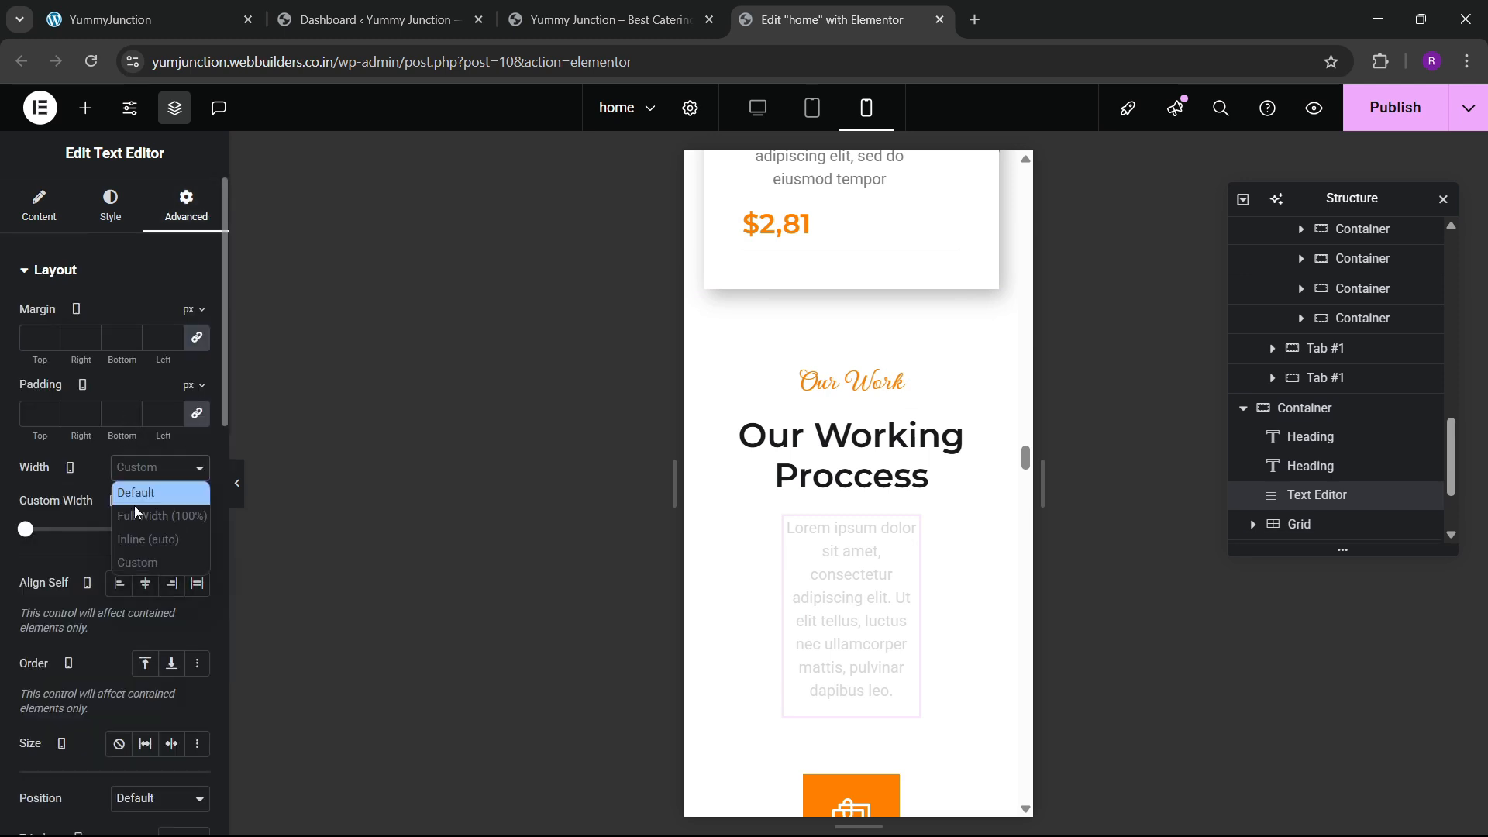
{"action": "left_click", "coordinate": [150, 518]}
Set the mobile minimum height of the first img container in the reviews section to 350 px
{"action": "scroll", "coordinate": [883, 538], "scroll_direction": "down", "scroll_amount": 3}
{"action": "scroll", "coordinate": [841, 543], "scroll_direction": "down", "scroll_amount": 5}
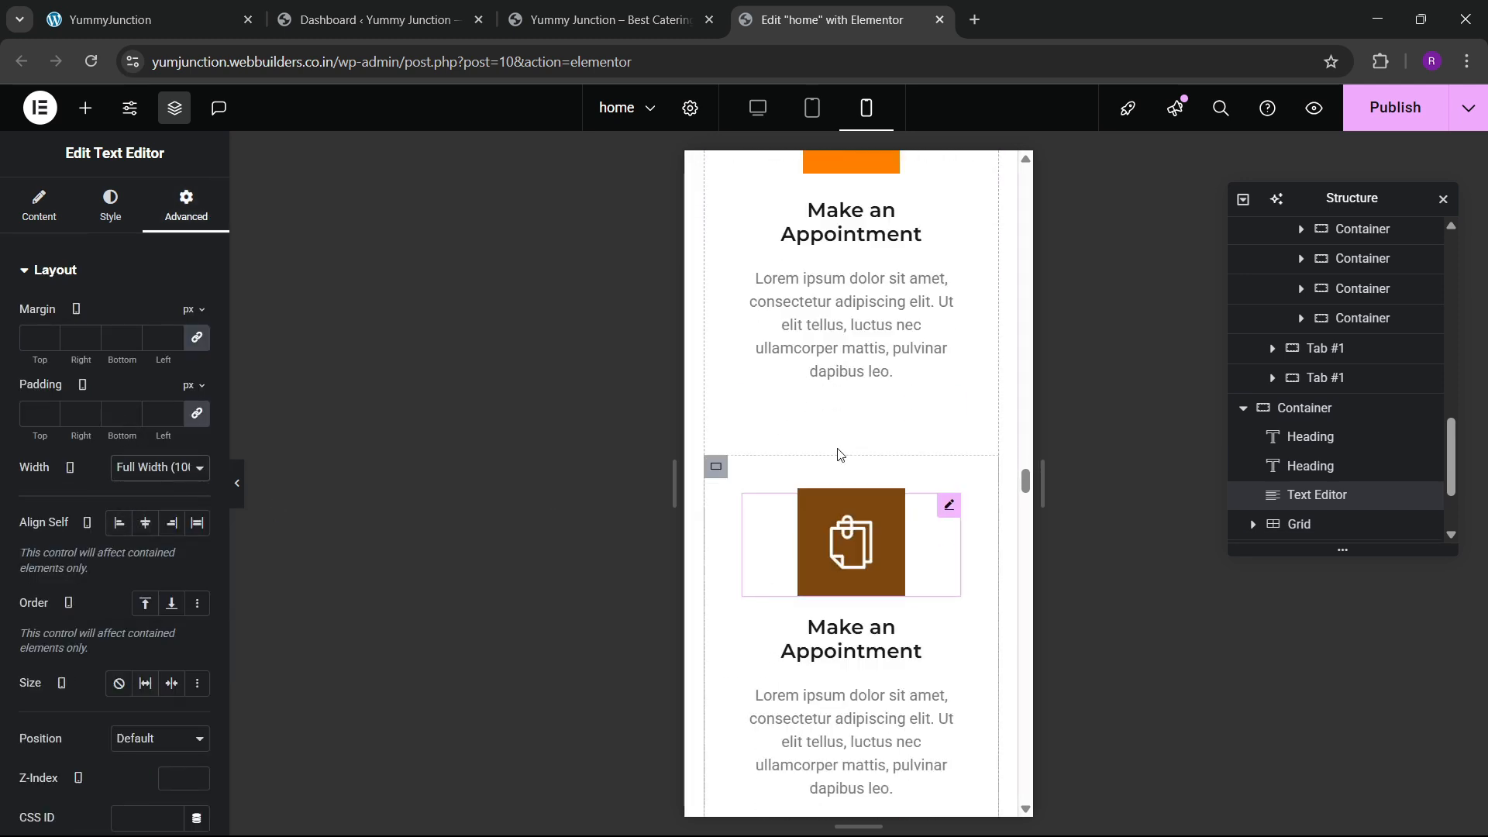
{"action": "scroll", "coordinate": [828, 474], "scroll_direction": "down", "scroll_amount": 3}
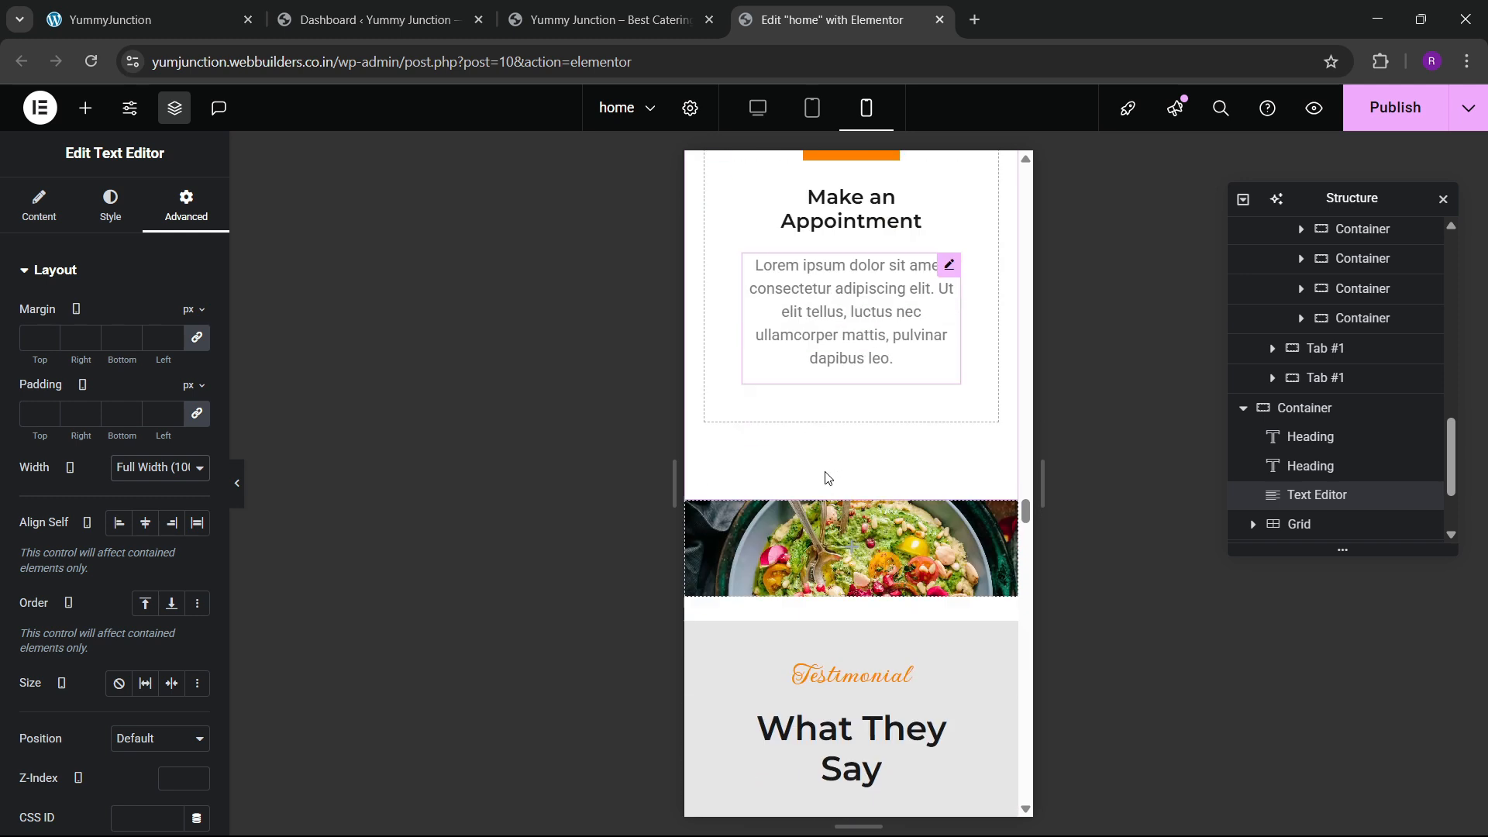
{"action": "left_click", "coordinate": [700, 489]}
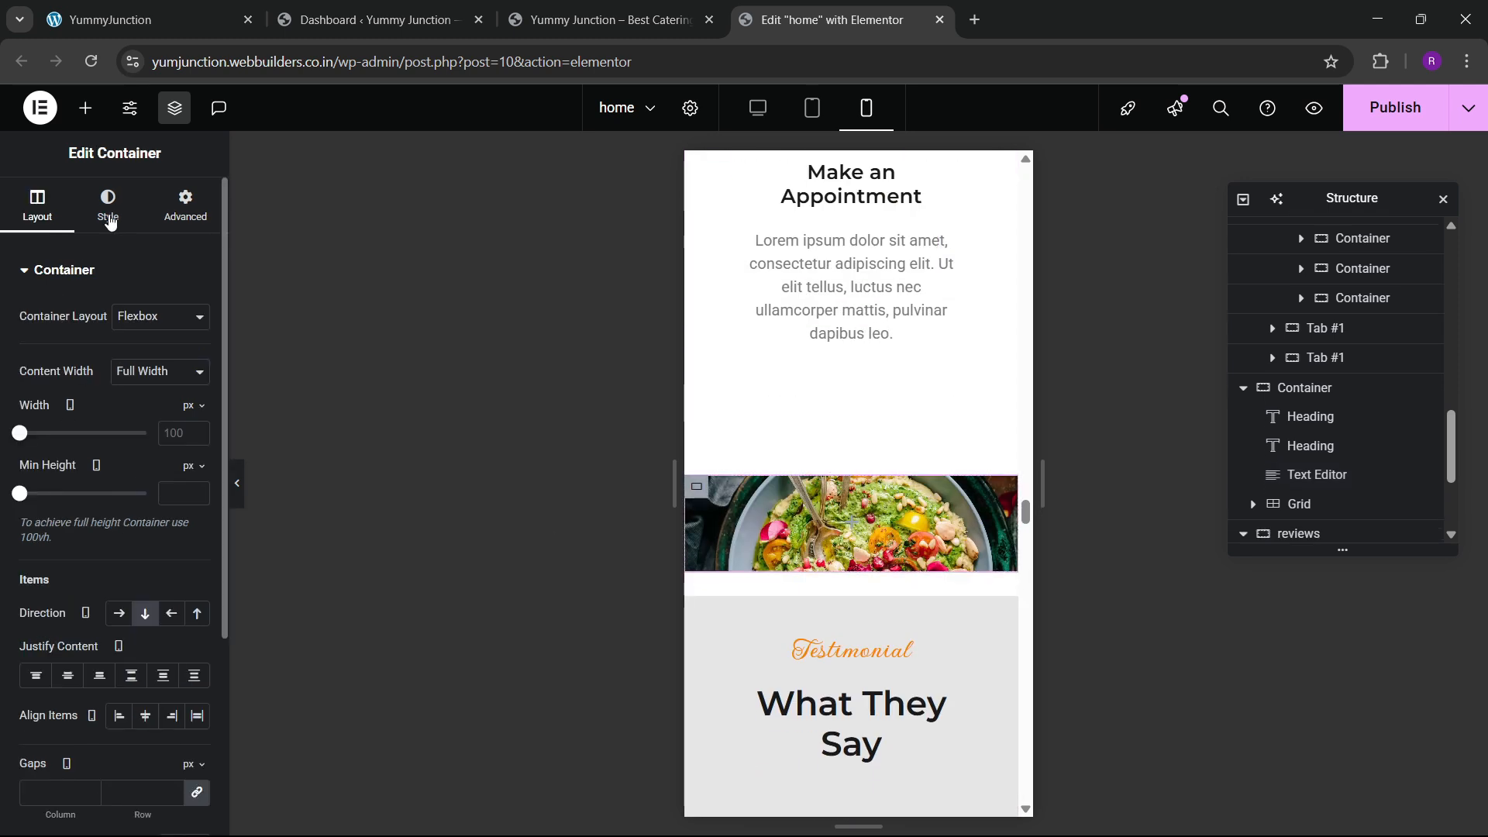
{"action": "left_click", "coordinate": [178, 217]}
{"action": "left_click", "coordinate": [37, 206]}
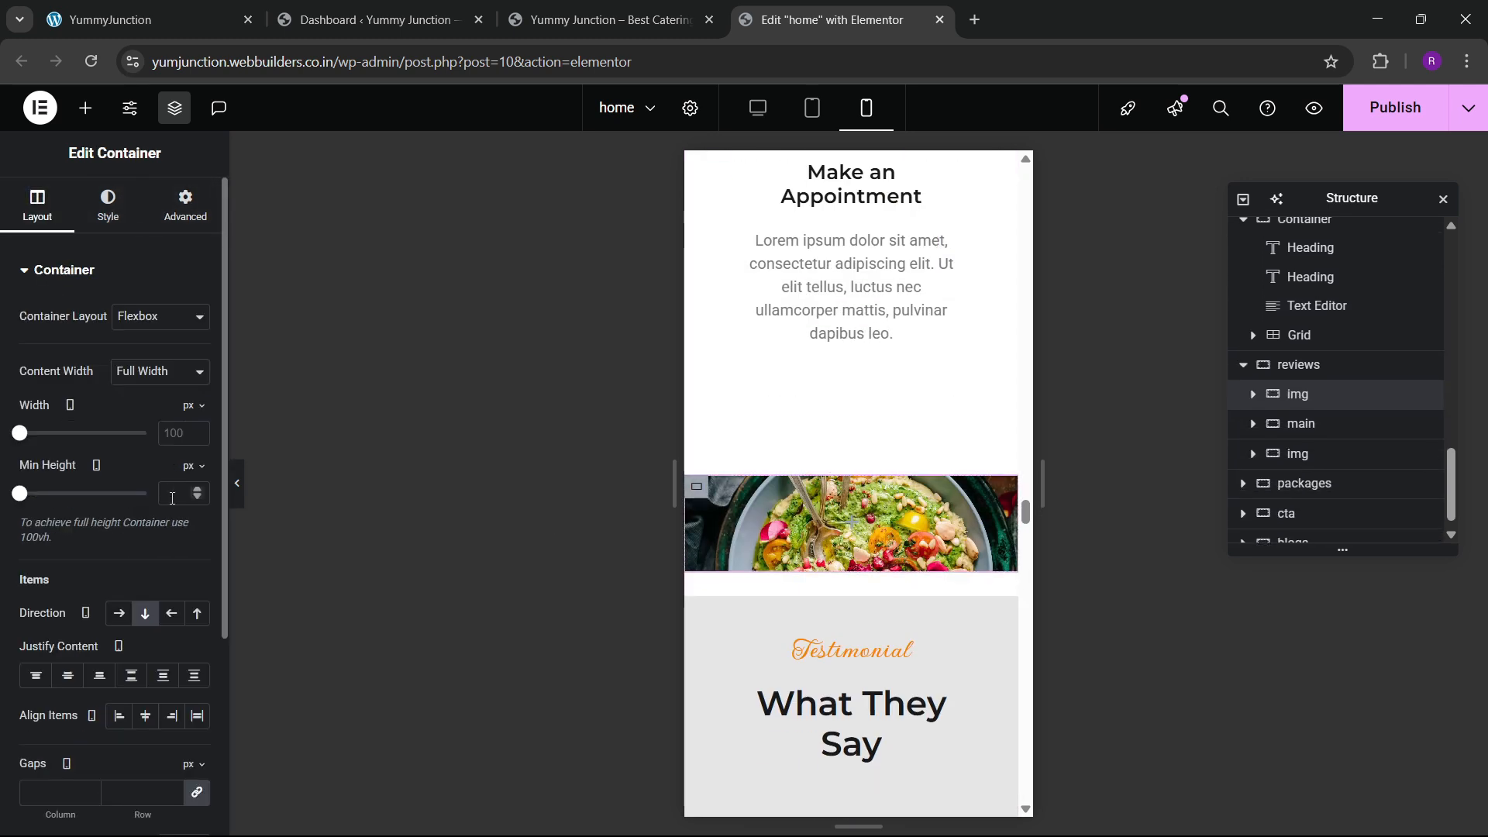
{"action": "type", "text": "350"}
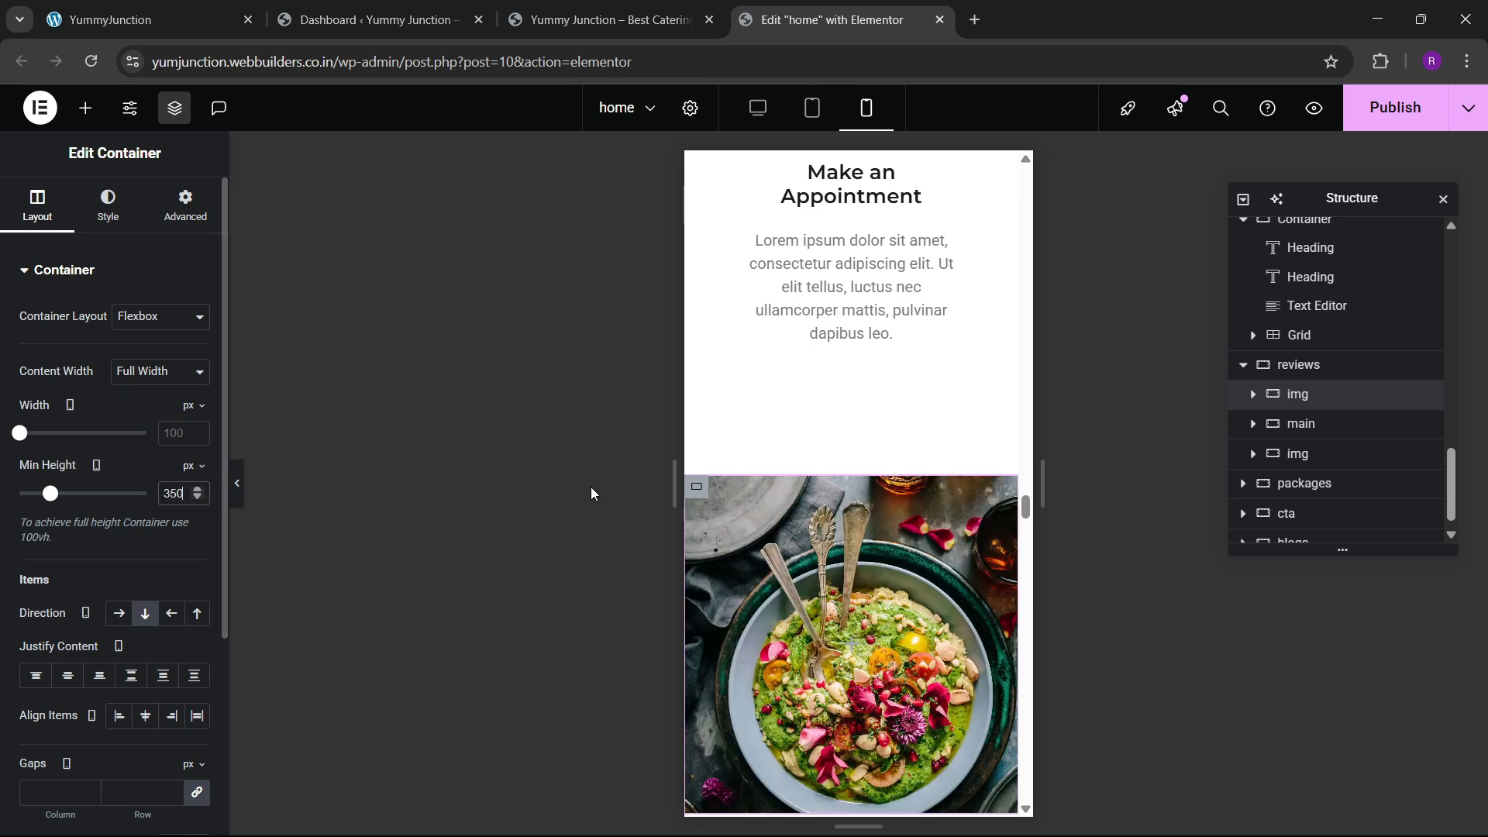
Set the mobile padding of the container inside the first testimonial carousel slide to 20 px on all sides
{"action": "scroll", "coordinate": [846, 581], "scroll_direction": "down", "scroll_amount": 4}
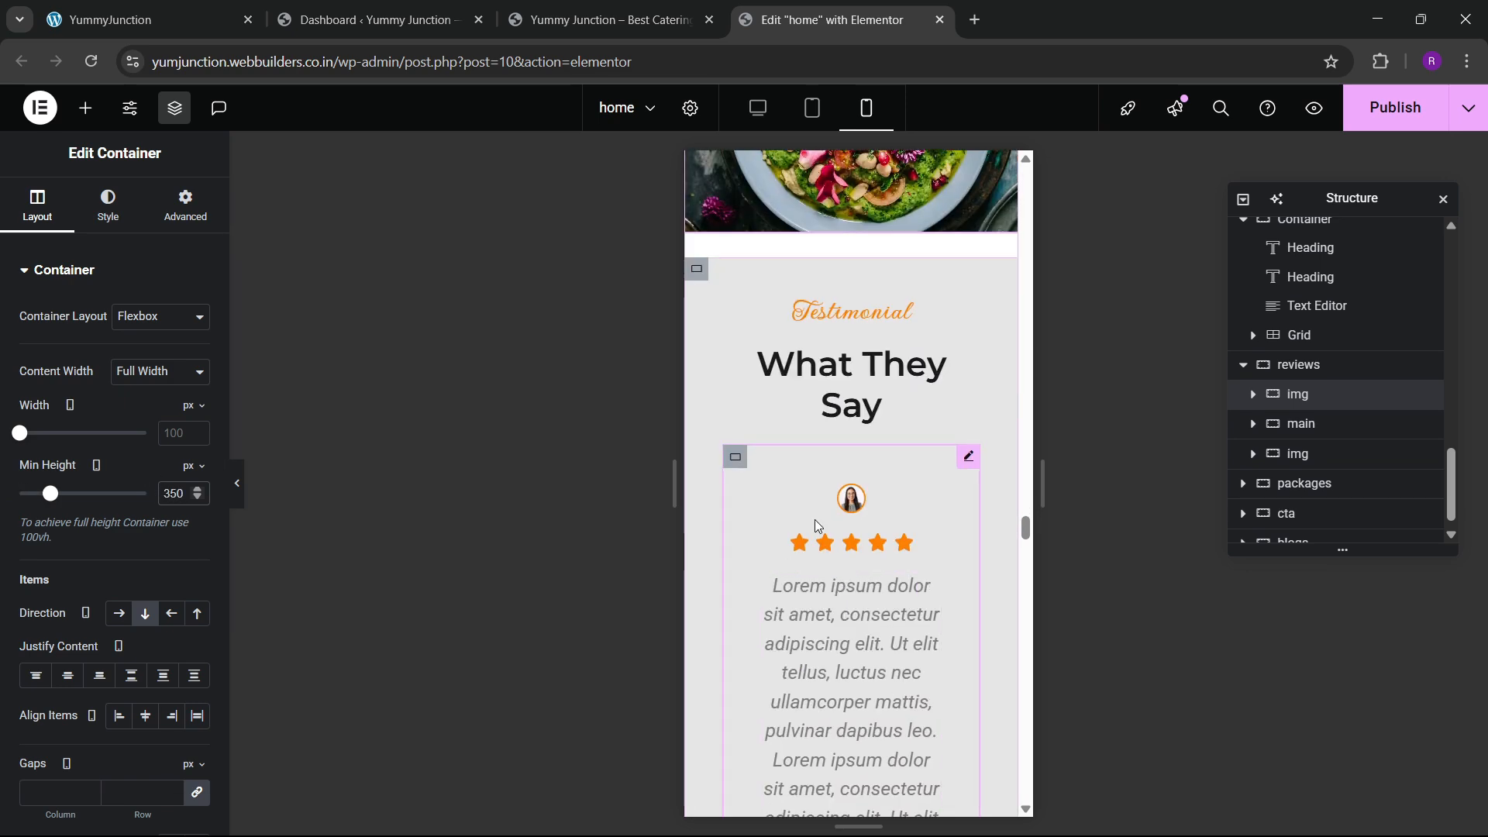
{"action": "scroll", "coordinate": [818, 527], "scroll_direction": "down", "scroll_amount": 4}
{"action": "scroll", "coordinate": [815, 521], "scroll_direction": "up", "scroll_amount": 3}
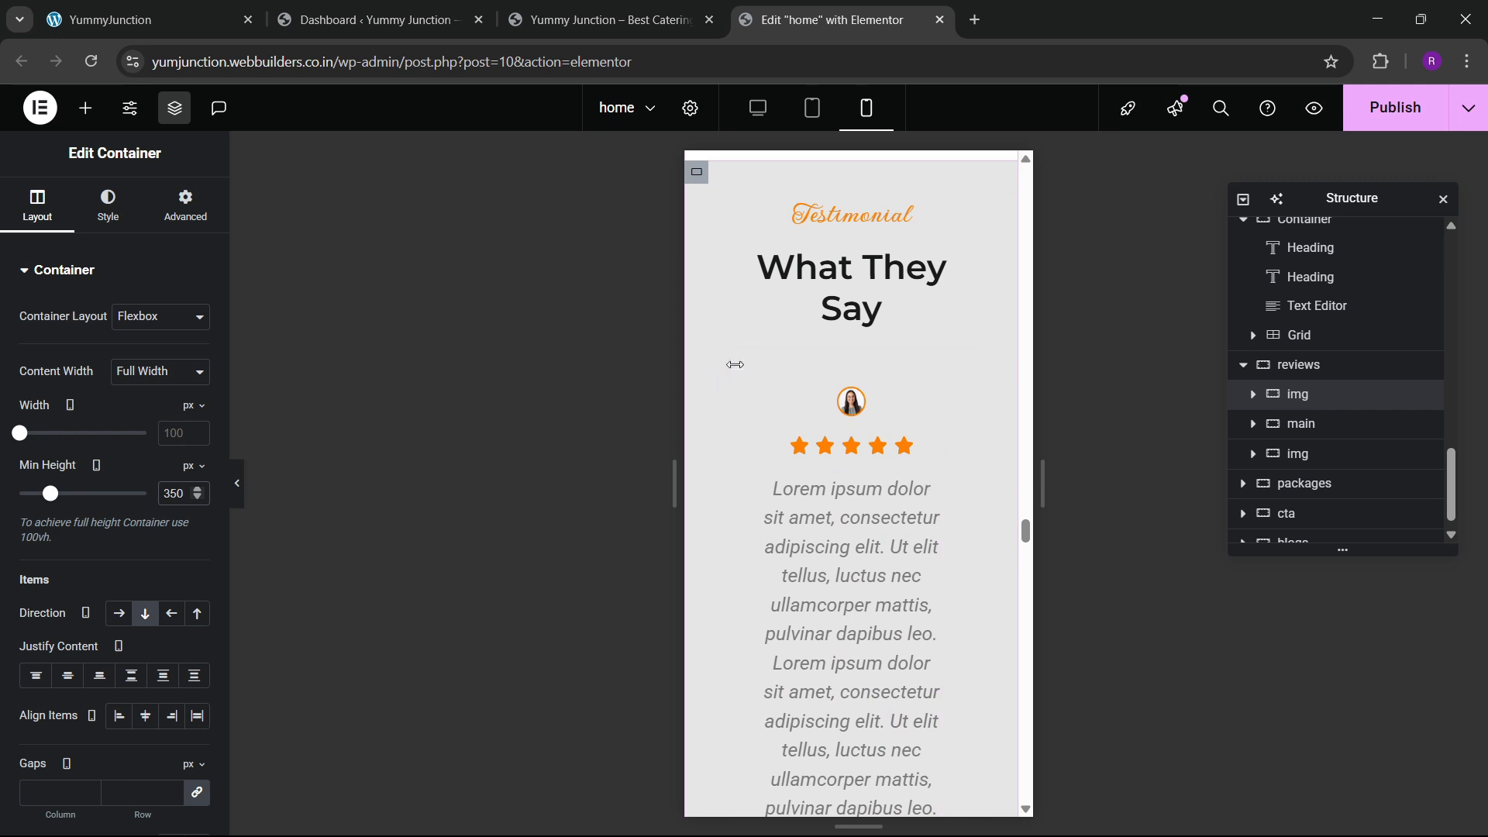
{"action": "left_click", "coordinate": [735, 370]}
{"action": "left_click", "coordinate": [186, 205]}
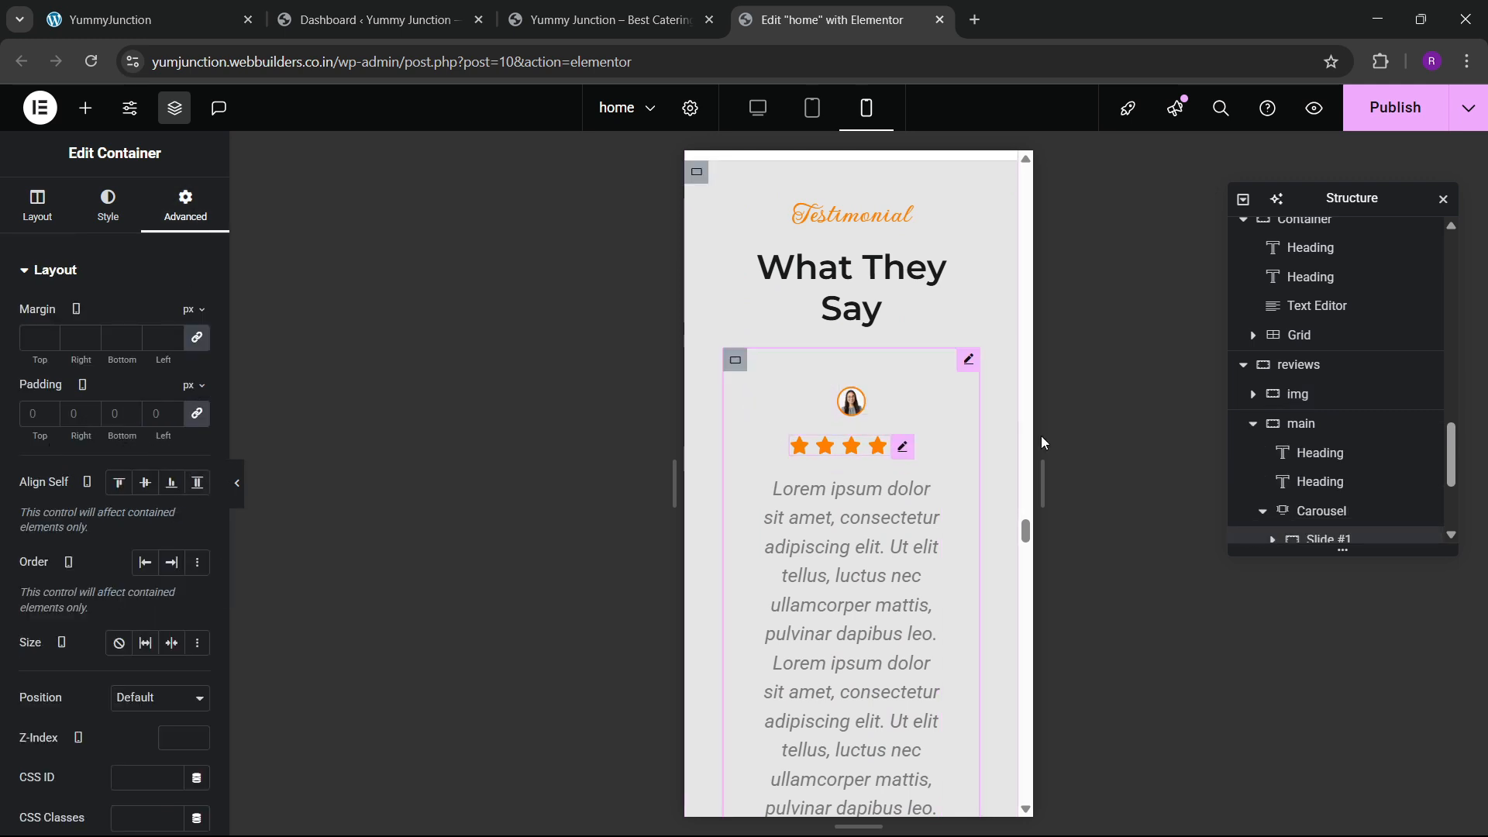
{"action": "left_click", "coordinate": [841, 555]}
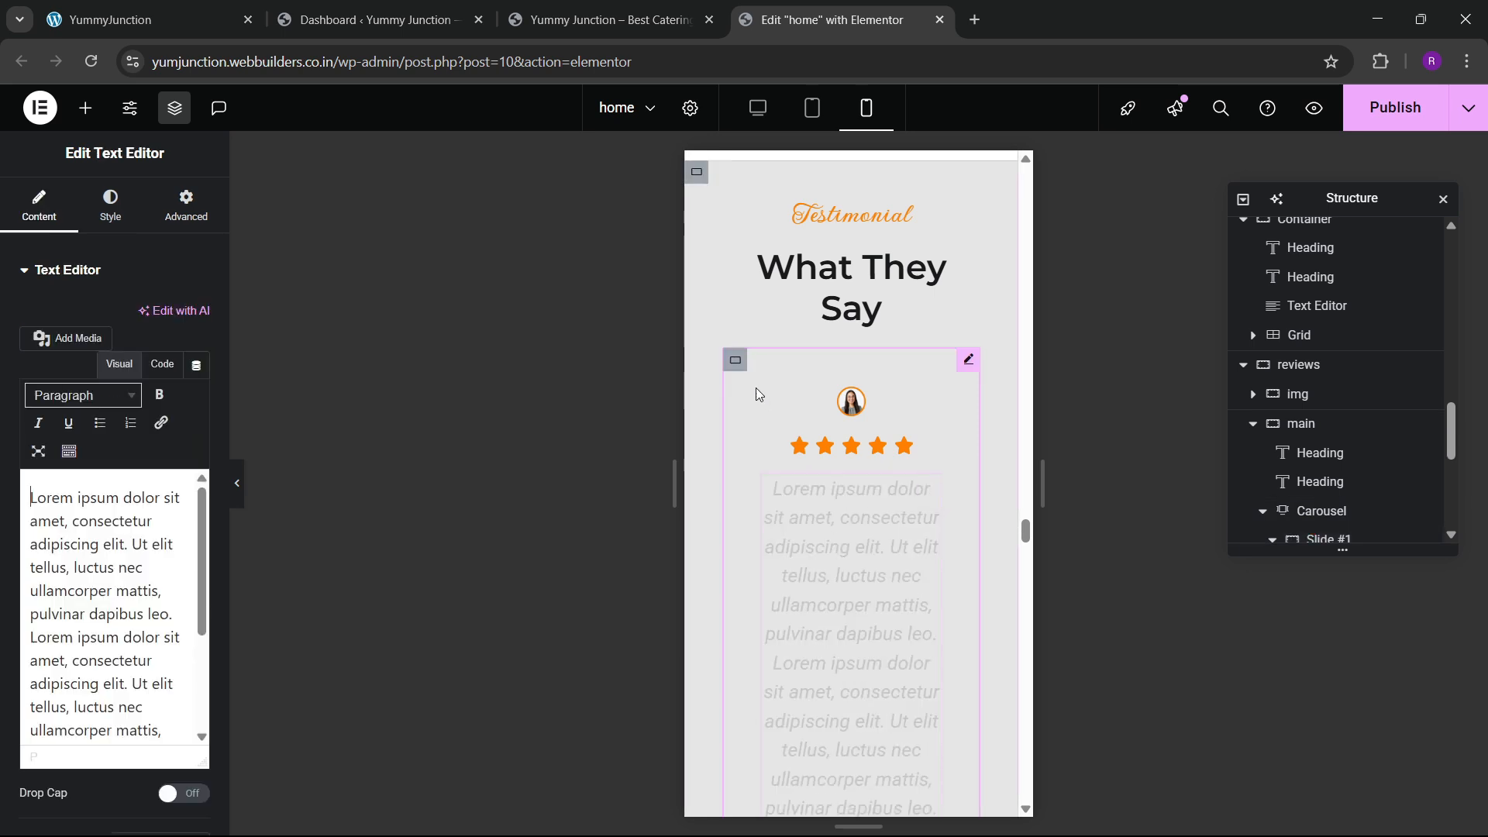
{"action": "left_click", "coordinate": [735, 363]}
{"action": "left_click", "coordinate": [1336, 308]}
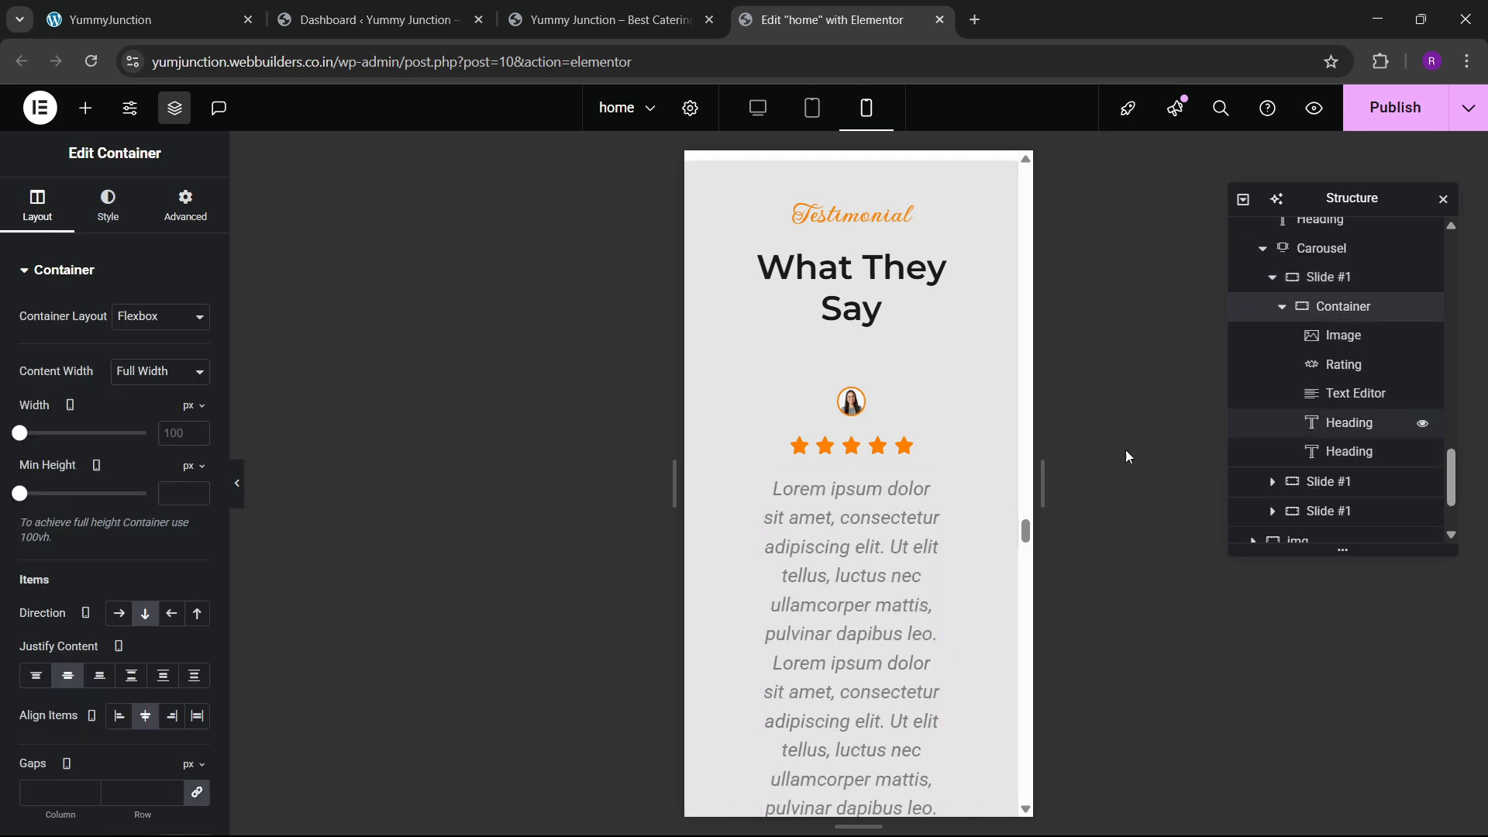
{"action": "left_click", "coordinate": [182, 209]}
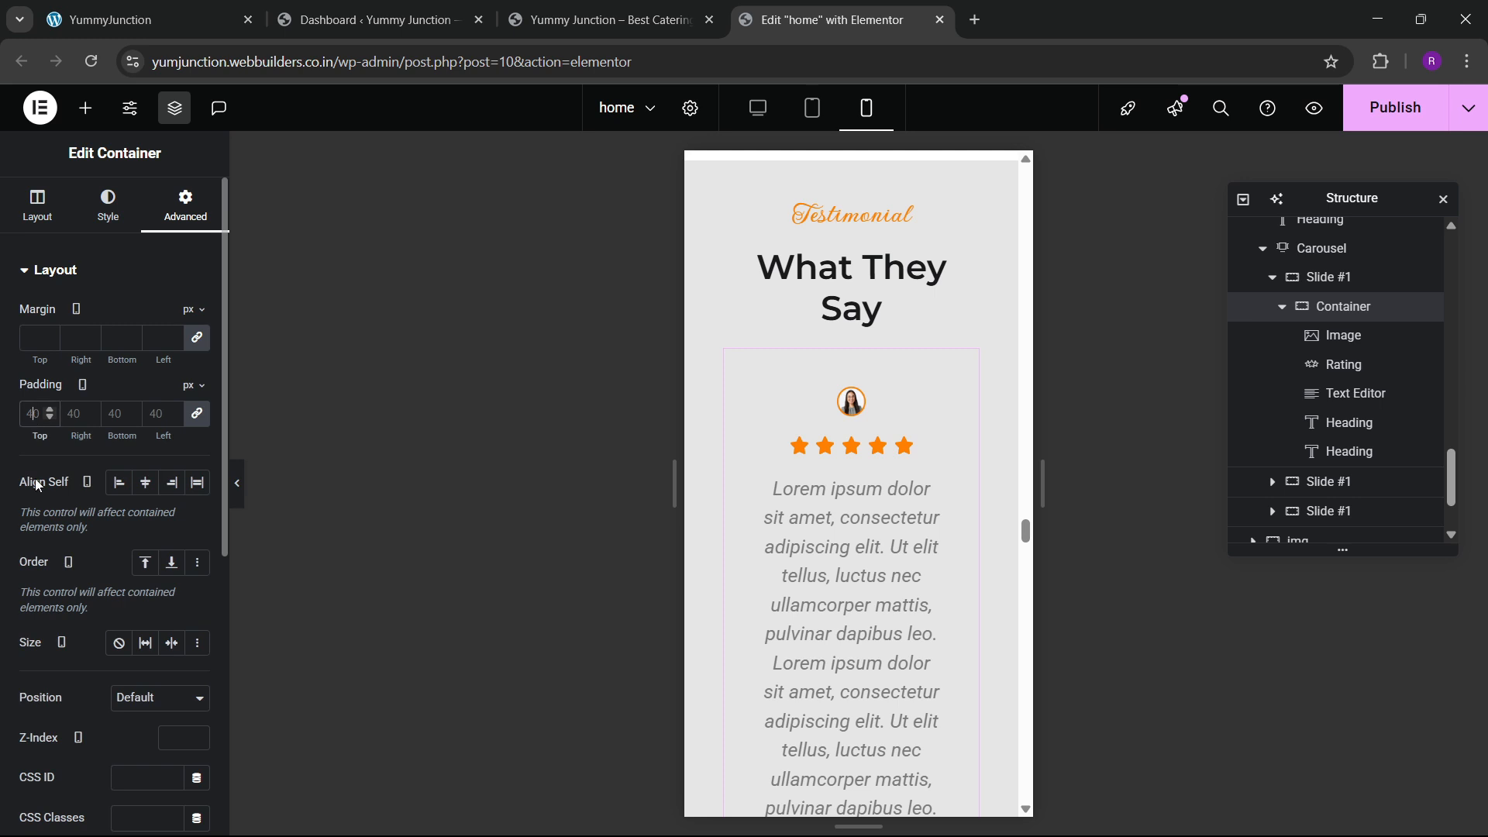
{"action": "type", "text": "20"}
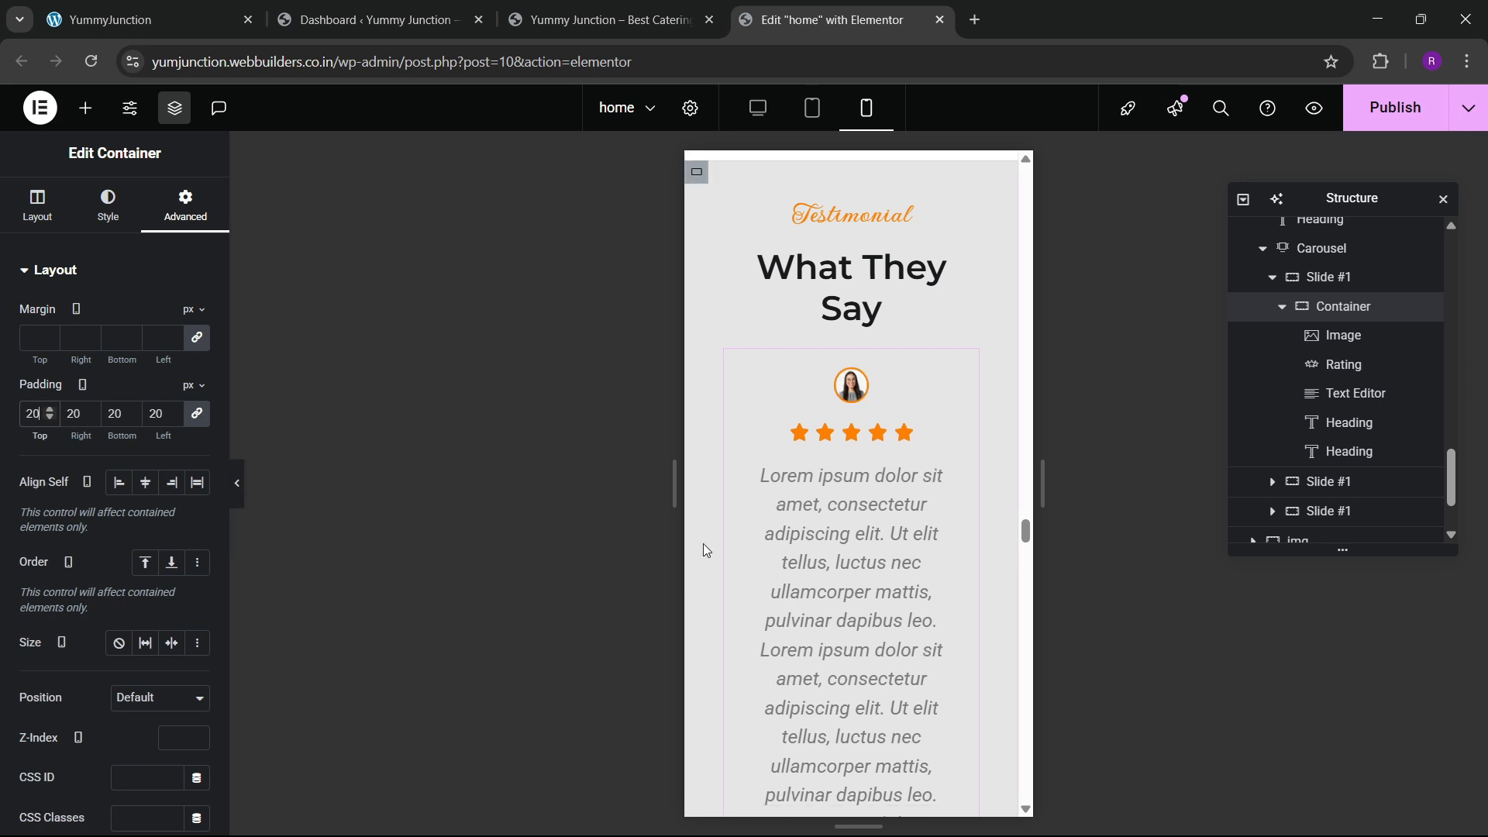
Examine the first testimonial slide's text and its container's padding and layout settings in the mobile view
{"action": "left_click", "coordinate": [851, 537]}
{"action": "scroll", "coordinate": [816, 431], "scroll_direction": "down", "scroll_amount": 3}
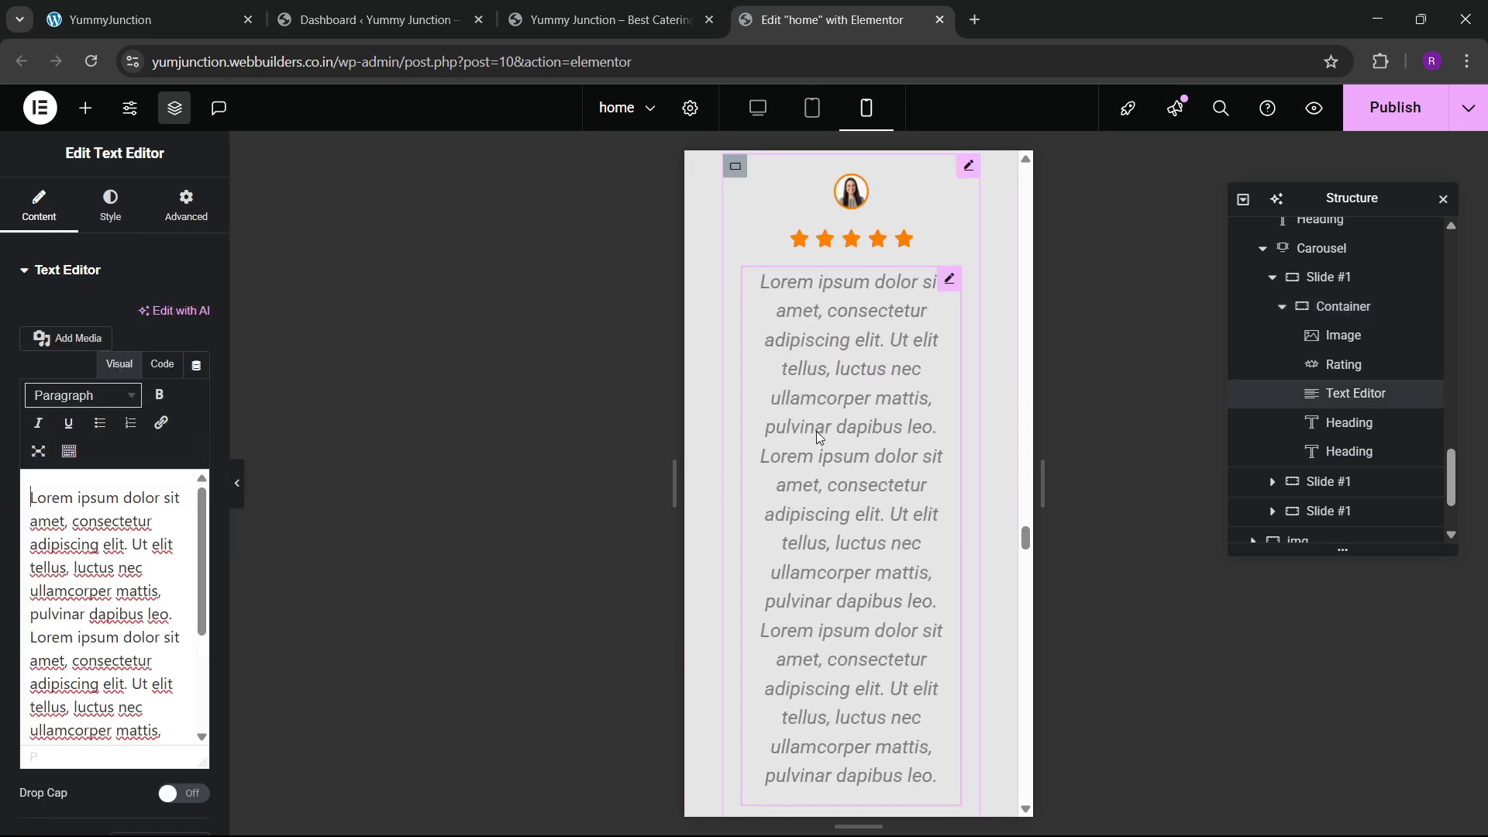
{"action": "scroll", "coordinate": [816, 431], "scroll_direction": "up", "scroll_amount": 3}
{"action": "left_click", "coordinate": [736, 356]}
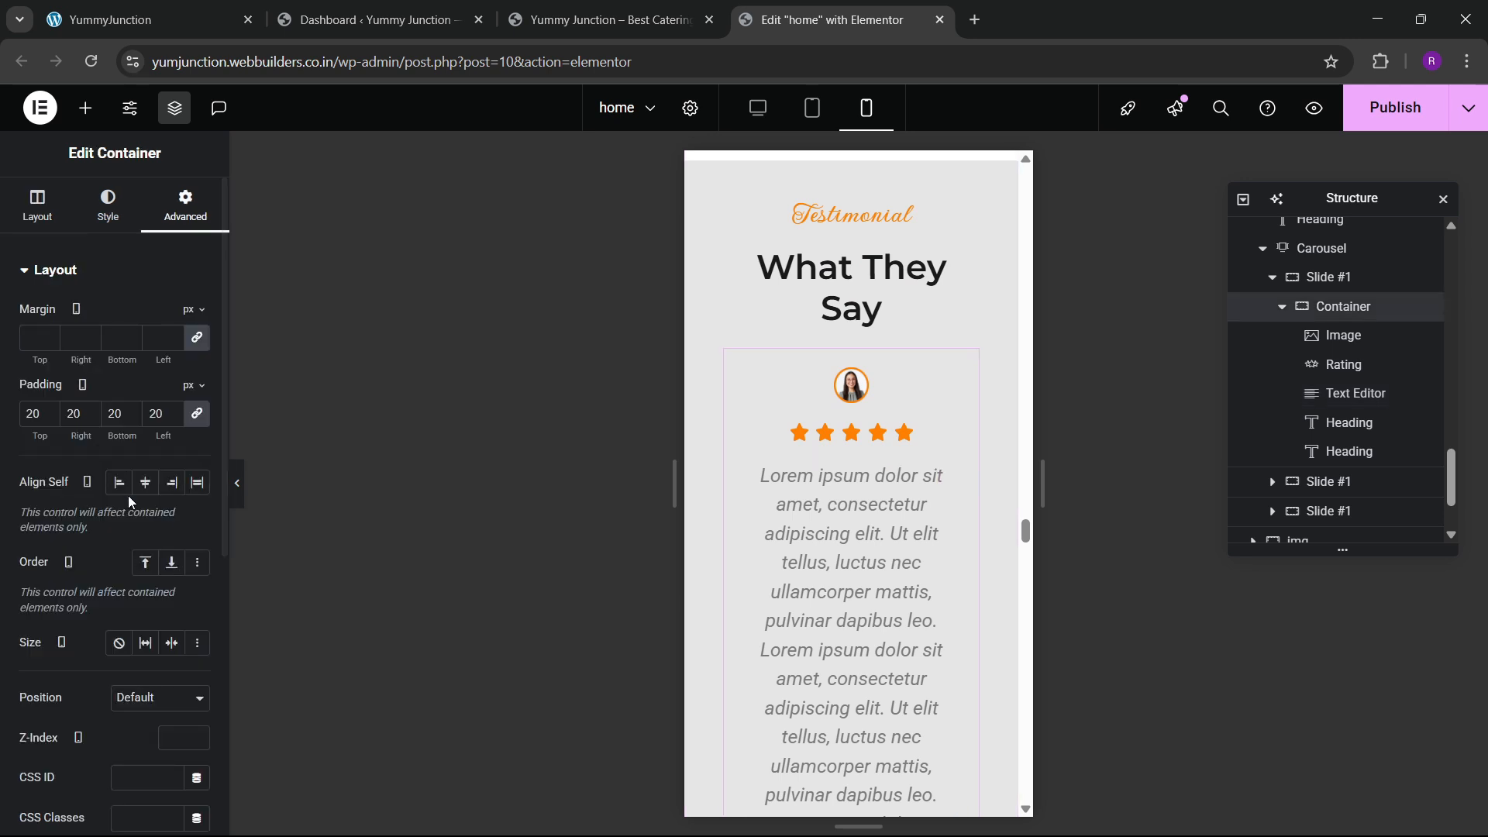
{"action": "left_click", "coordinate": [39, 213]}
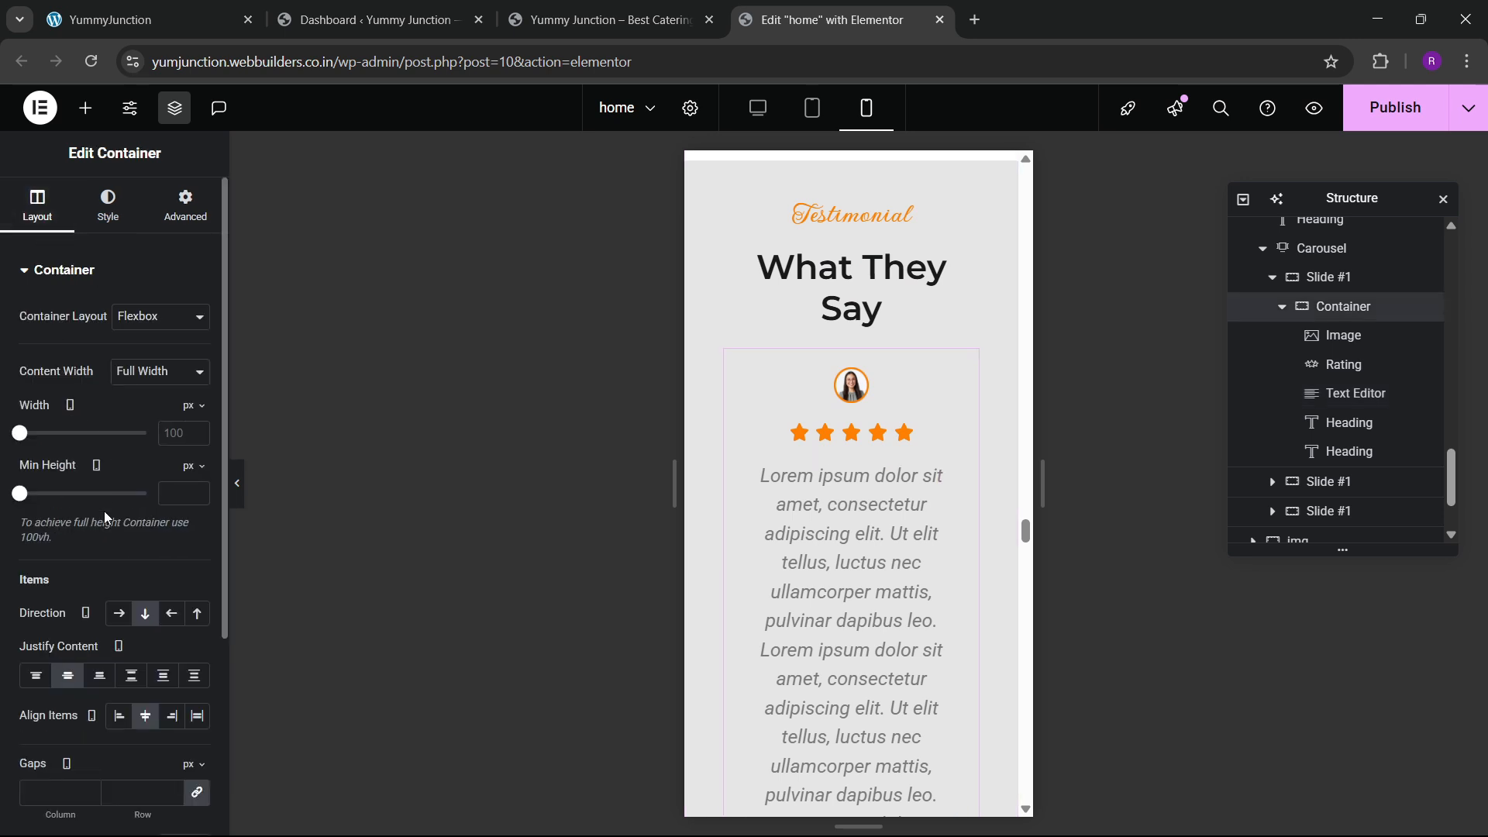
{"action": "scroll", "coordinate": [858, 508], "scroll_direction": "down", "scroll_amount": 3}
{"action": "scroll", "coordinate": [853, 511], "scroll_direction": "up", "scroll_amount": 1}
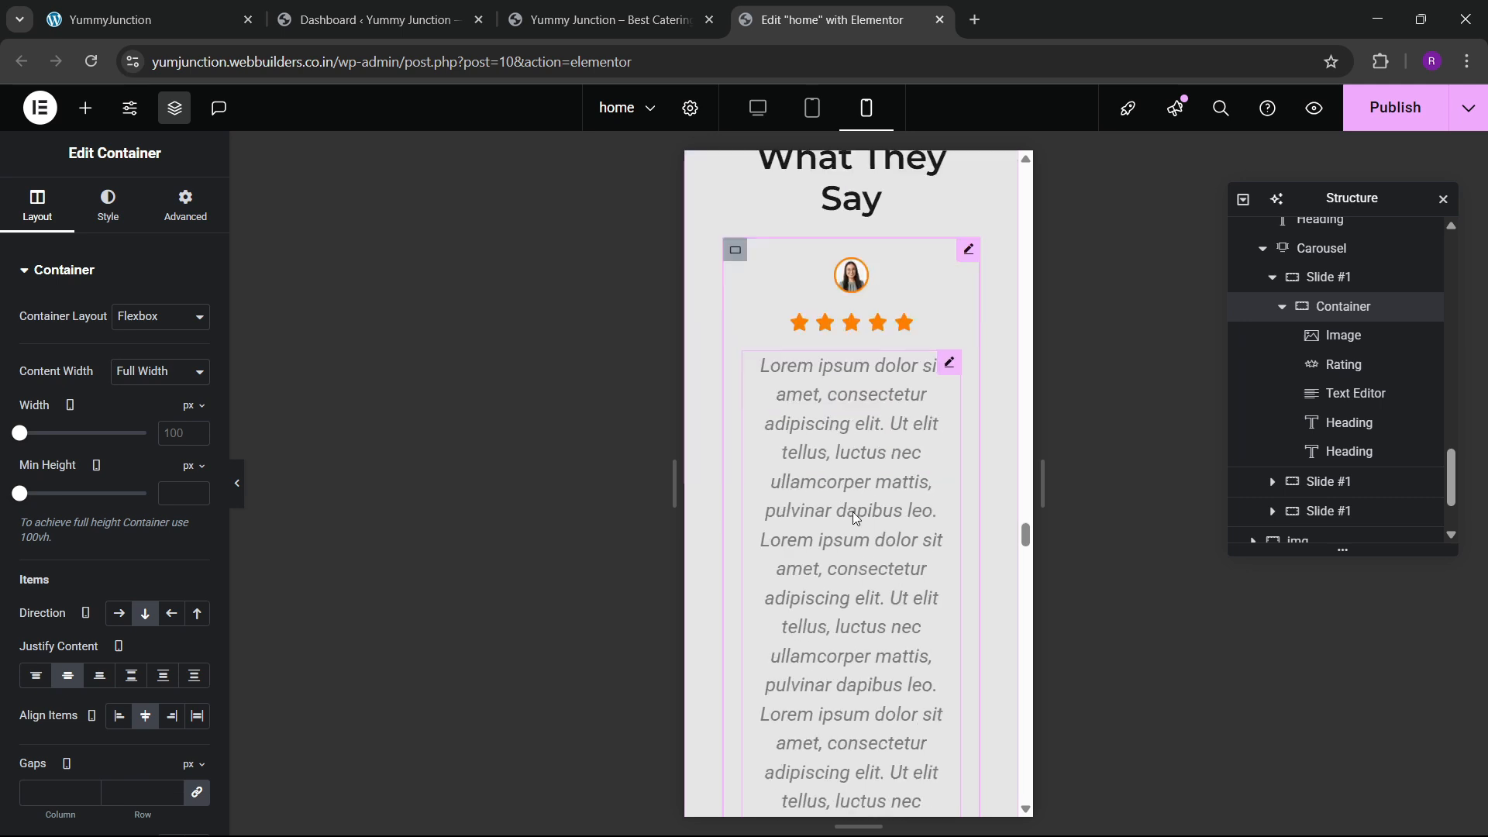
{"action": "scroll", "coordinate": [853, 512], "scroll_direction": "down", "scroll_amount": 2}
{"action": "scroll", "coordinate": [852, 512], "scroll_direction": "down", "scroll_amount": 1}
{"action": "scroll", "coordinate": [811, 407], "scroll_direction": "up", "scroll_amount": 4}
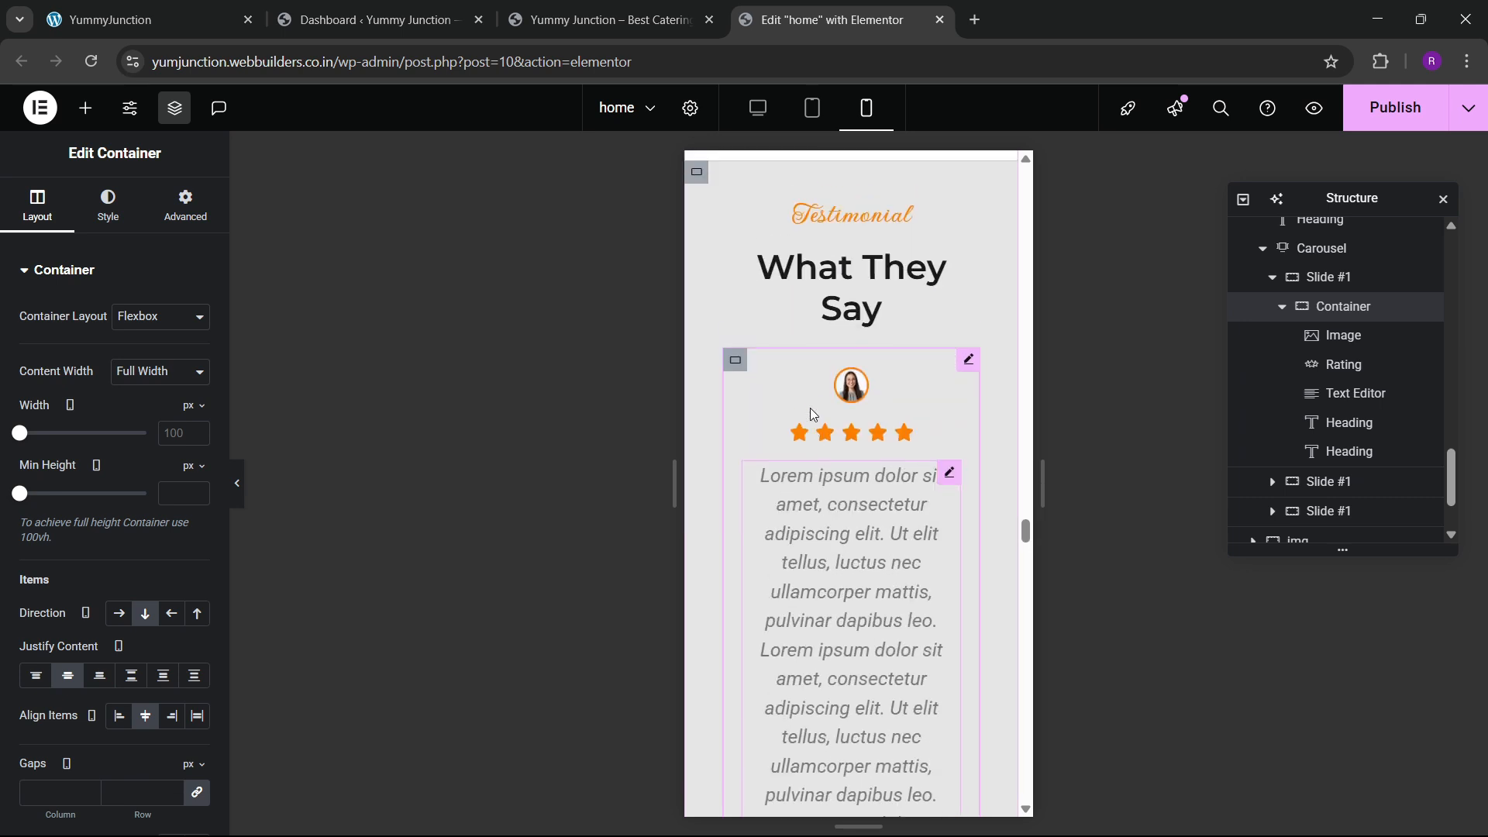
Set the mobile padding of the reviews section's main container to 20 px on all sides
{"action": "scroll", "coordinate": [748, 344], "scroll_direction": "up", "scroll_amount": 2}
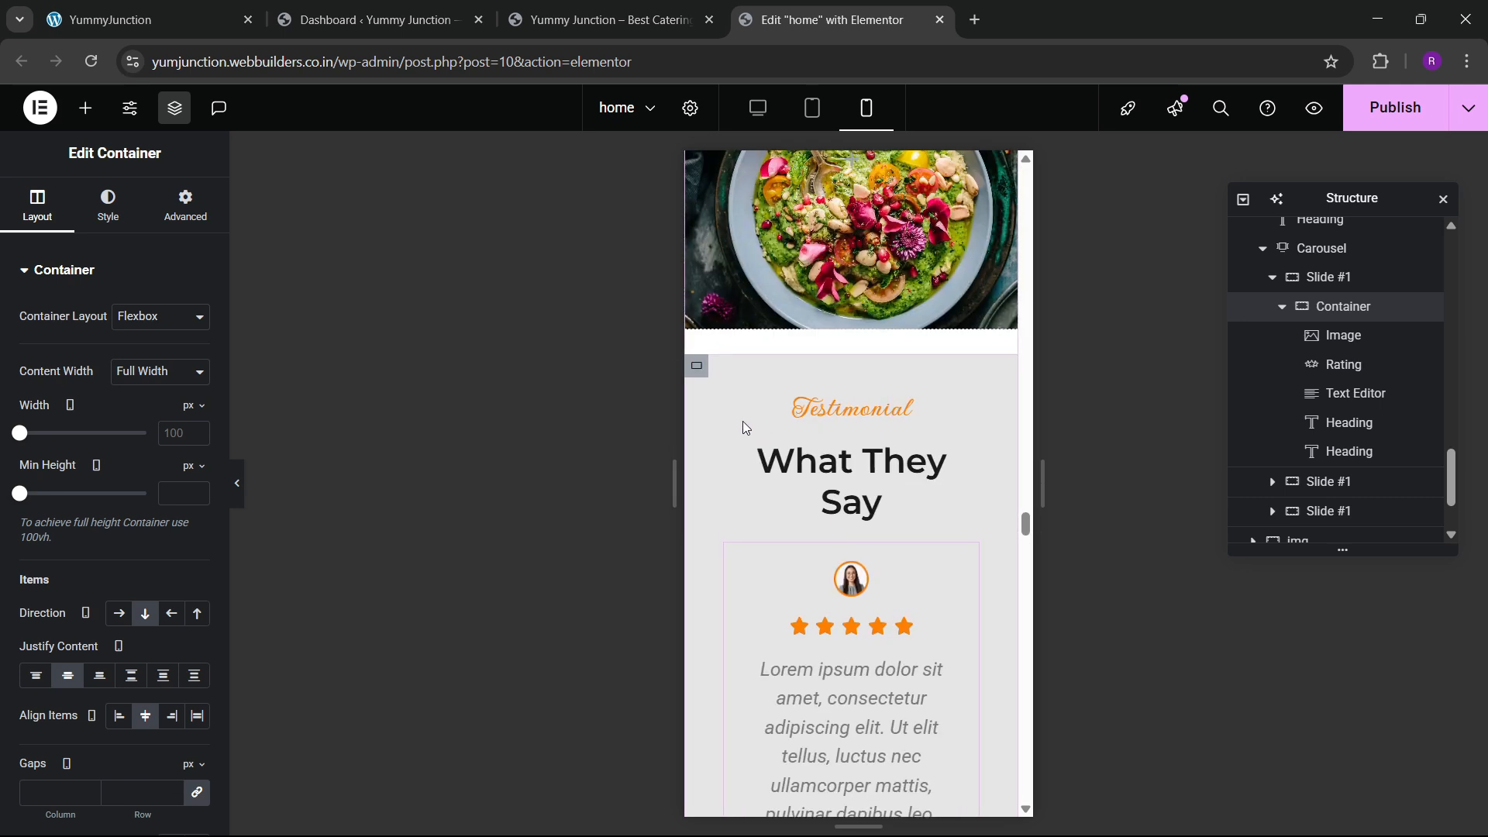
{"action": "left_click", "coordinate": [697, 367]}
{"action": "left_click", "coordinate": [186, 206]}
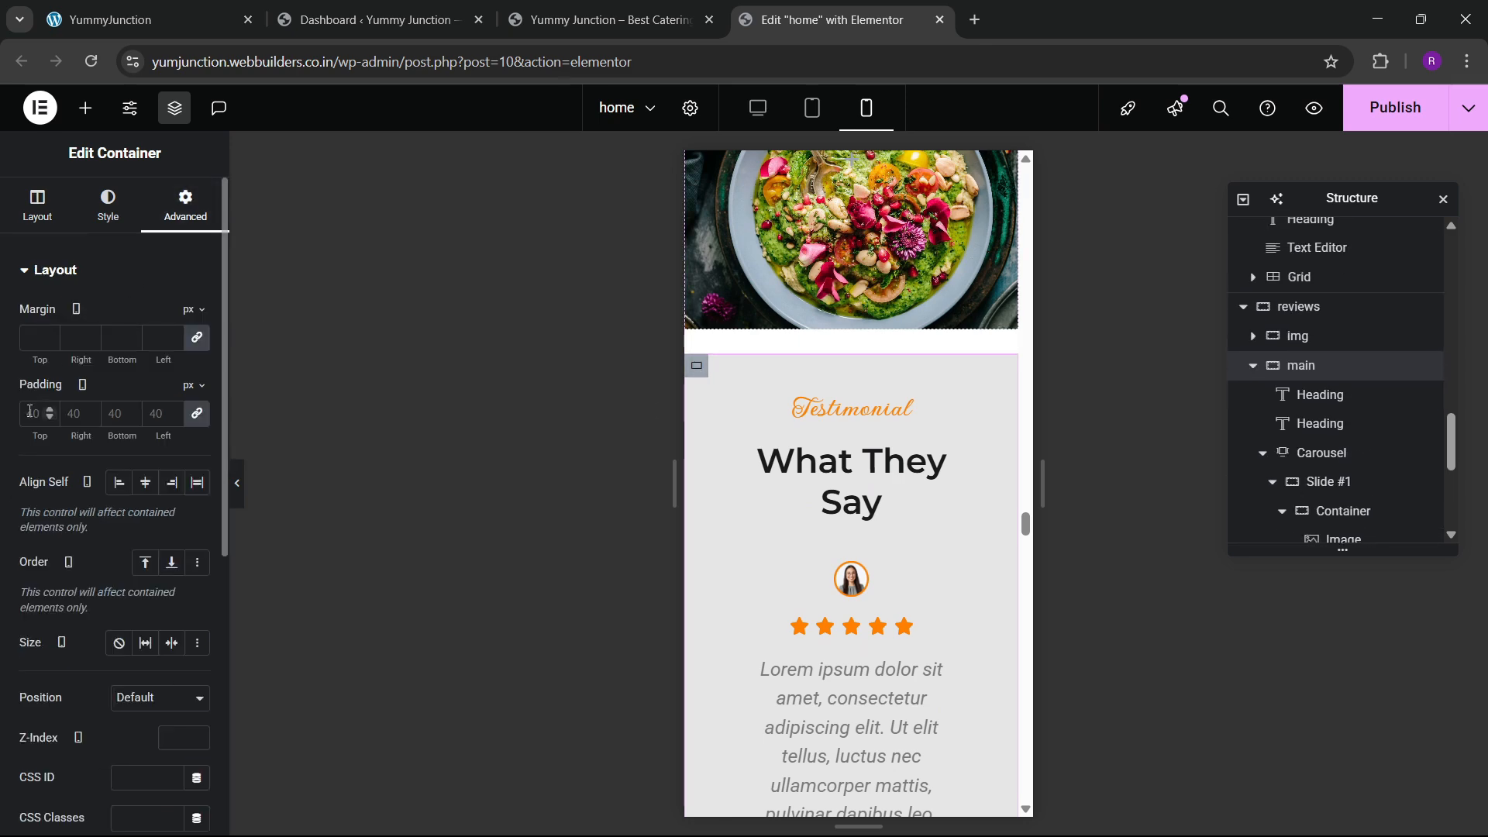
{"action": "left_click", "coordinate": [27, 412]}
{"action": "type", "text": "20"}
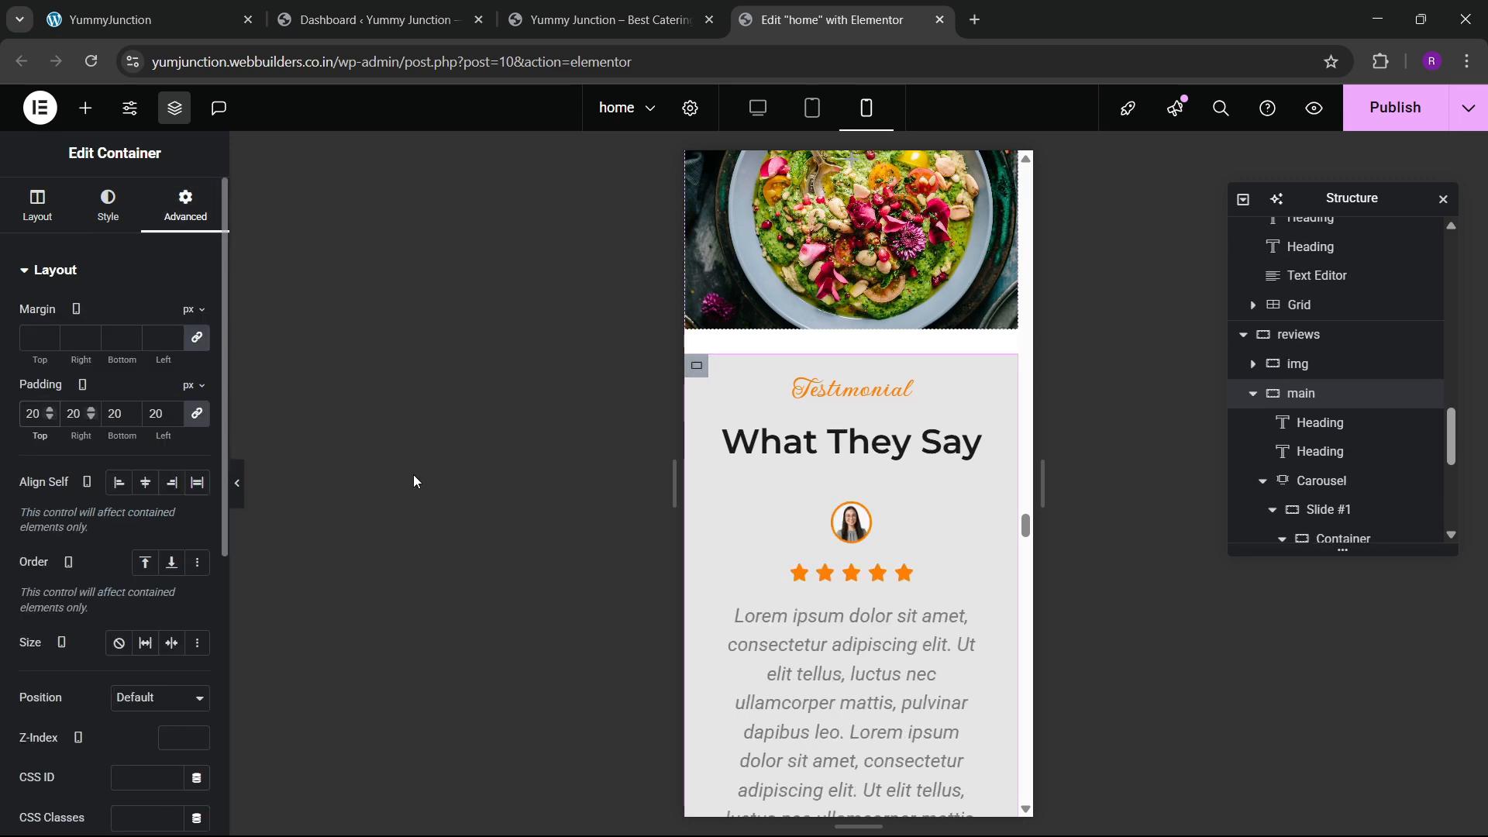
{"action": "scroll", "coordinate": [858, 518], "scroll_direction": "down", "scroll_amount": 6}
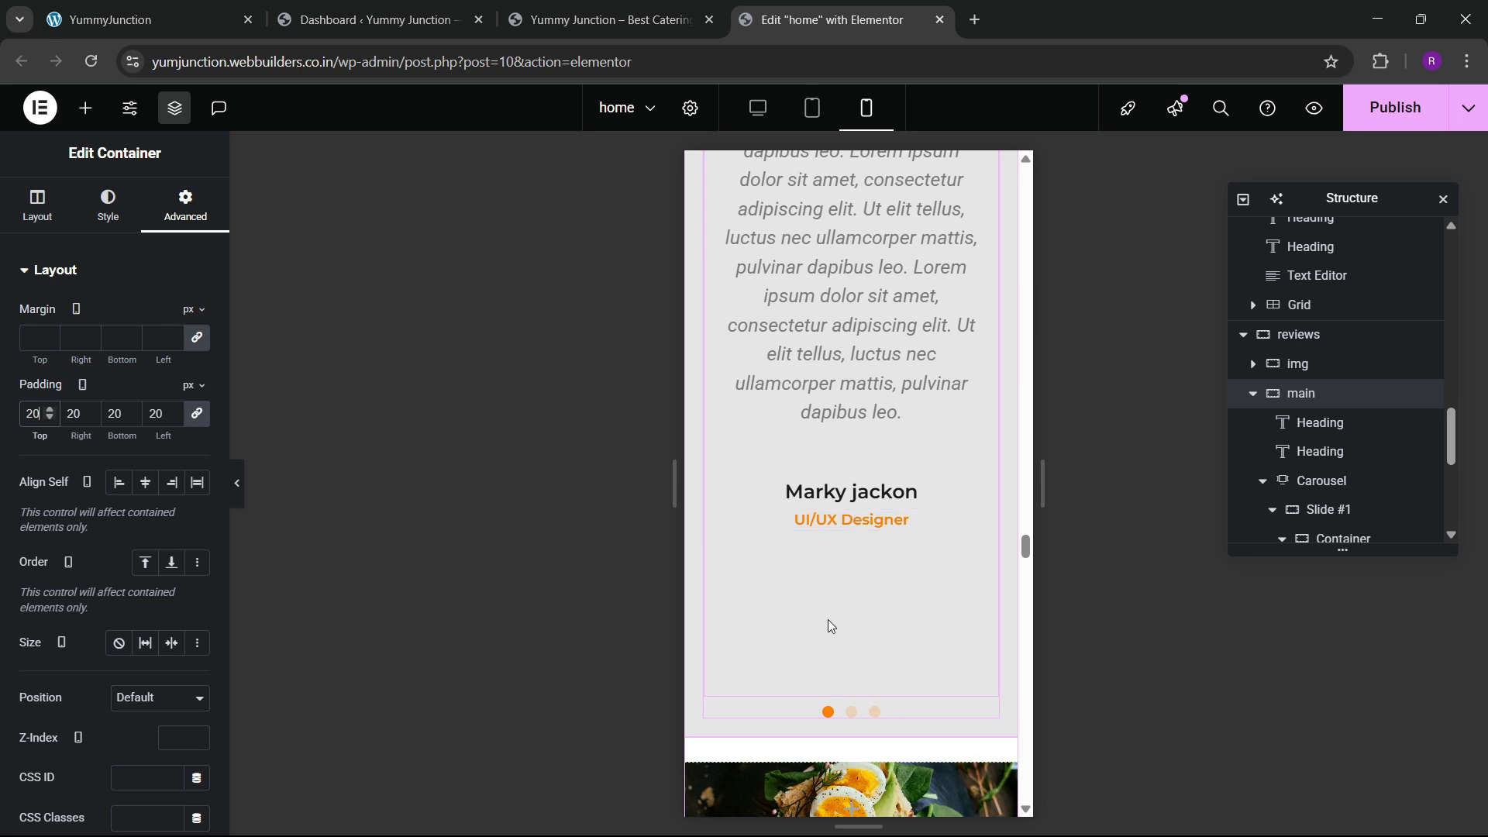
Set the mobile custom width of the first testimonial slide's profile image to 77 px
{"action": "scroll", "coordinate": [899, 541], "scroll_direction": "up", "scroll_amount": 2}
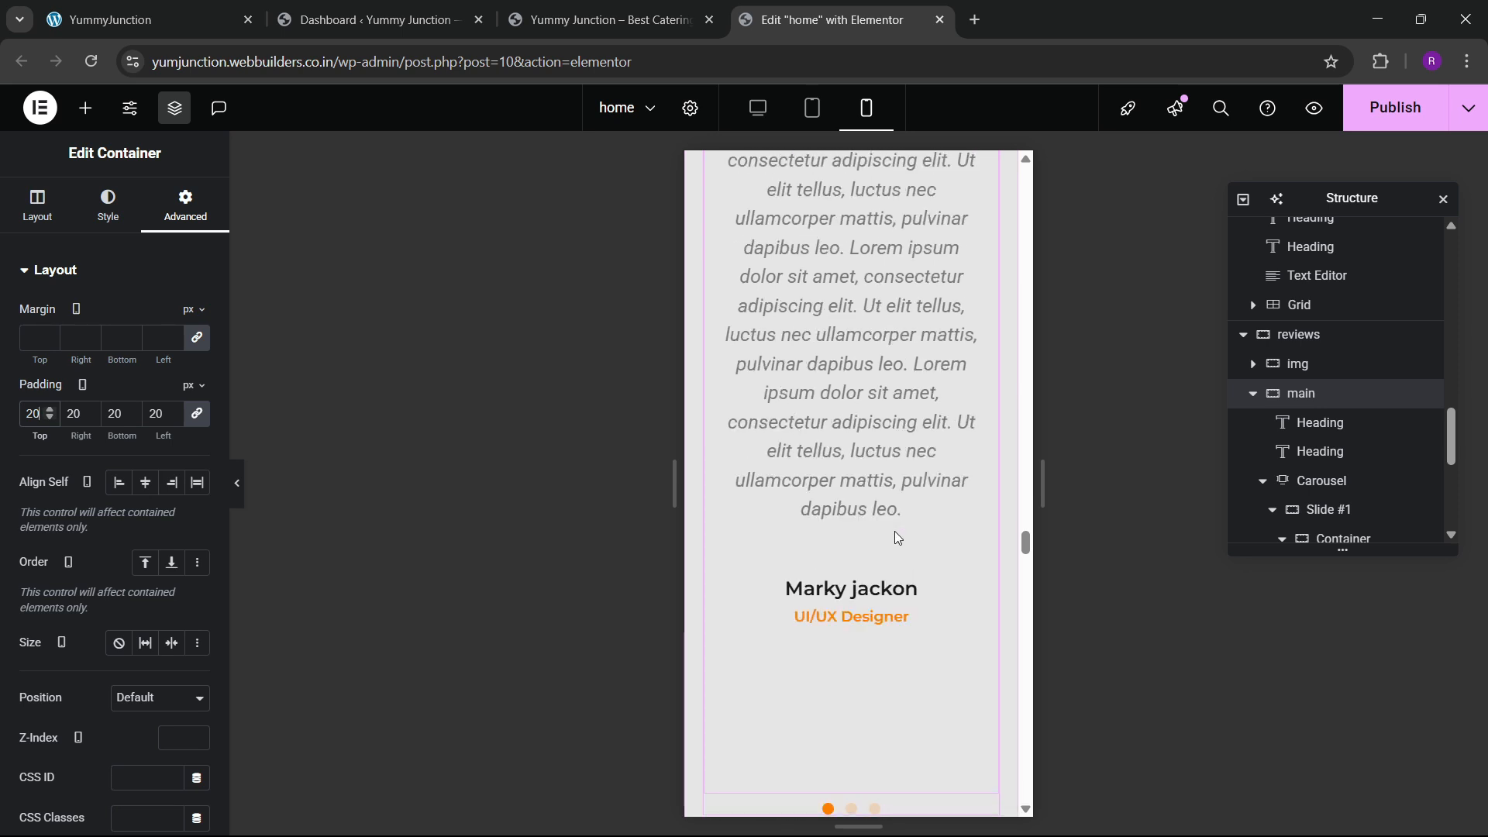
{"action": "scroll", "coordinate": [866, 624], "scroll_direction": "up", "scroll_amount": 5}
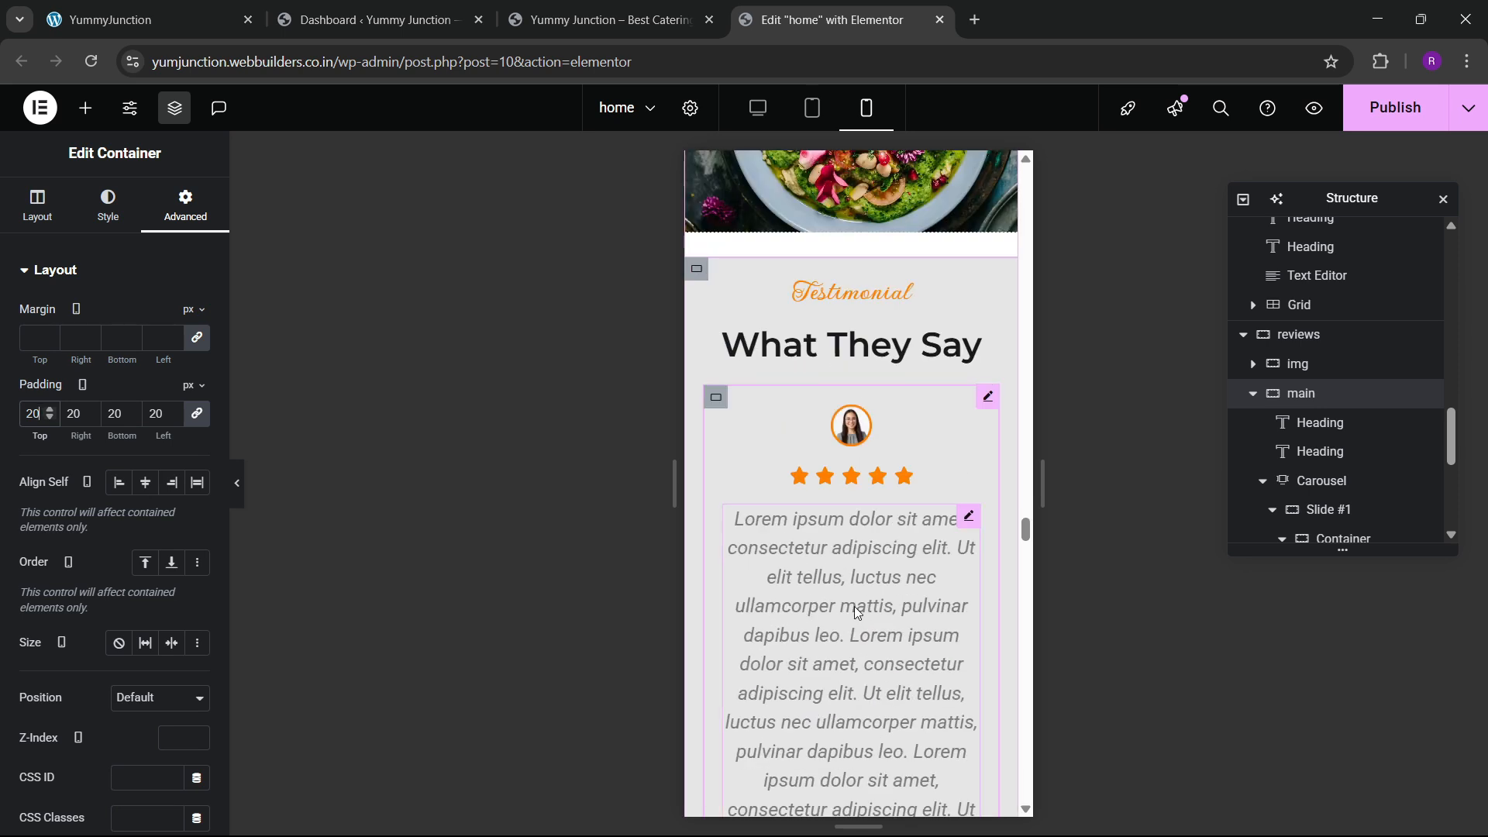
{"action": "scroll", "coordinate": [857, 614], "scroll_direction": "down", "scroll_amount": 1}
{"action": "scroll", "coordinate": [858, 614], "scroll_direction": "down", "scroll_amount": 2}
{"action": "scroll", "coordinate": [853, 543], "scroll_direction": "up", "scroll_amount": 2}
{"action": "left_click", "coordinate": [851, 425]}
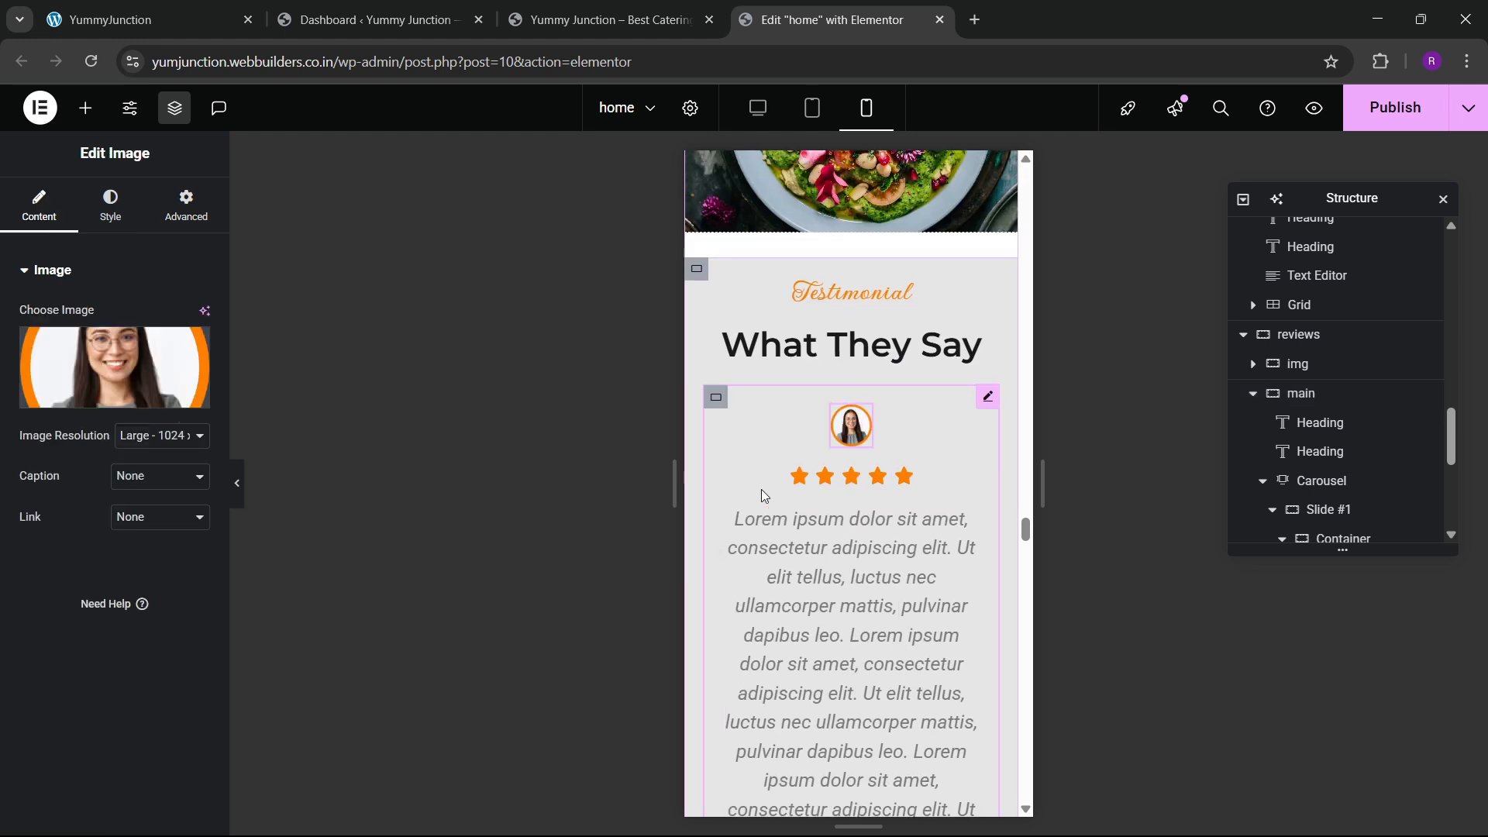
{"action": "left_click", "coordinate": [110, 206]}
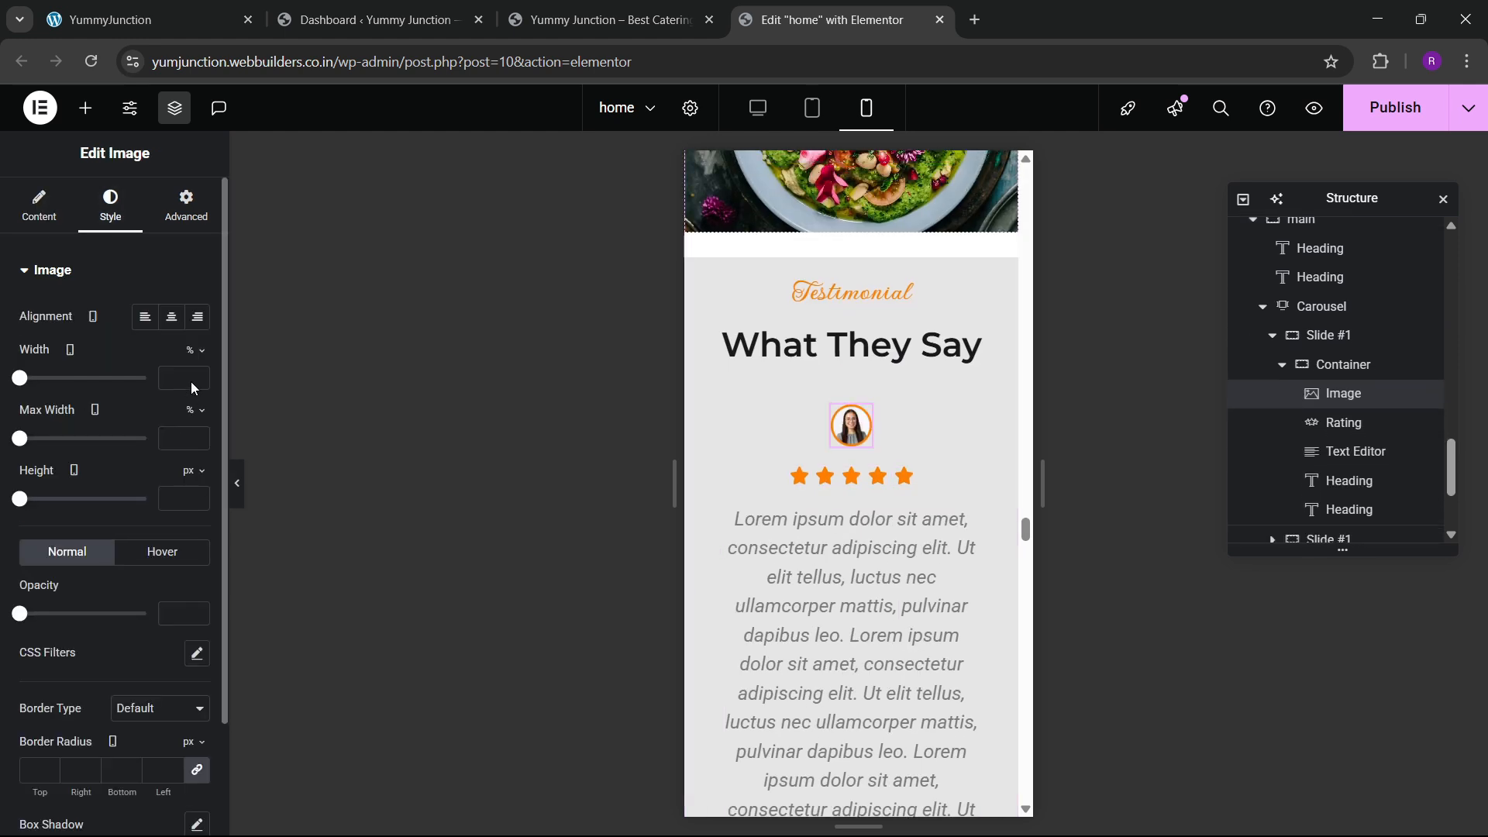
{"action": "left_click", "coordinate": [186, 205]}
{"action": "left_click", "coordinate": [29, 530]}
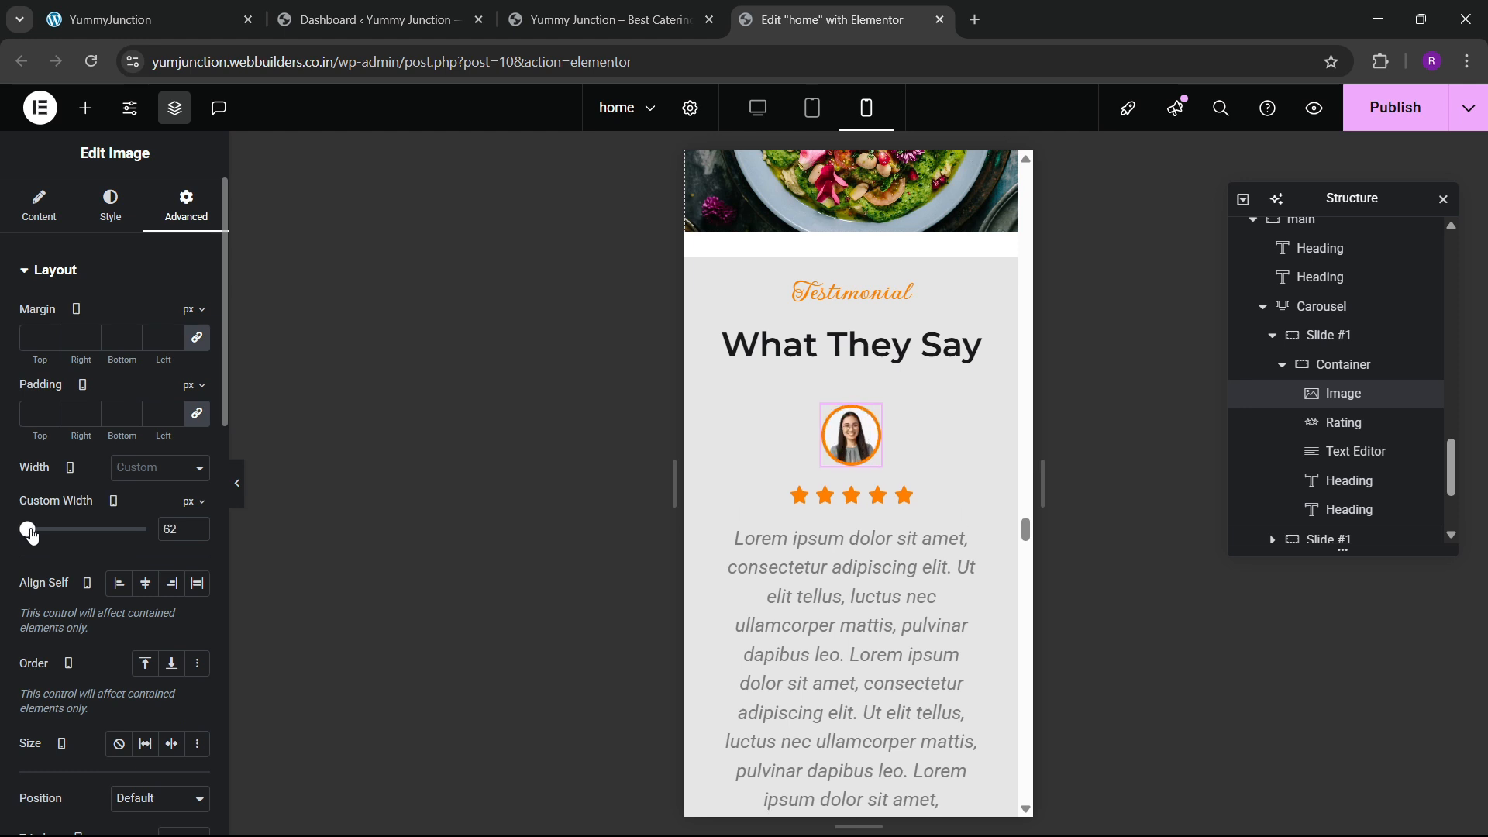
{"action": "left_click_drag", "start_coordinate": [29, 530], "coordinate": [35, 536]}
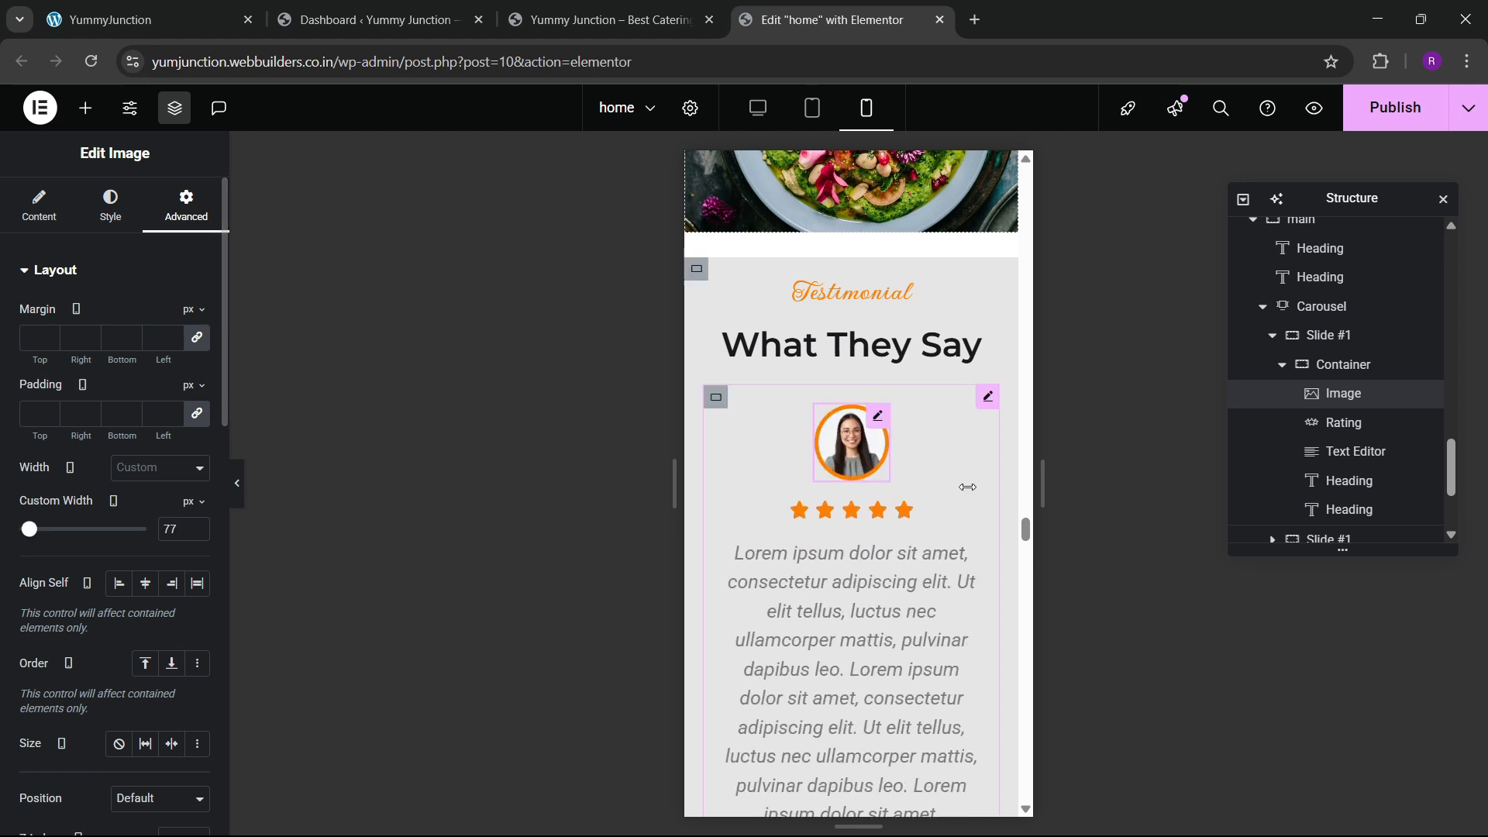
Copy the first testimonial slide's image and paste its style onto the second slide's image
{"action": "scroll", "coordinate": [825, 552], "scroll_direction": "up", "scroll_amount": 1}
{"action": "scroll", "coordinate": [826, 552], "scroll_direction": "down", "scroll_amount": 6}
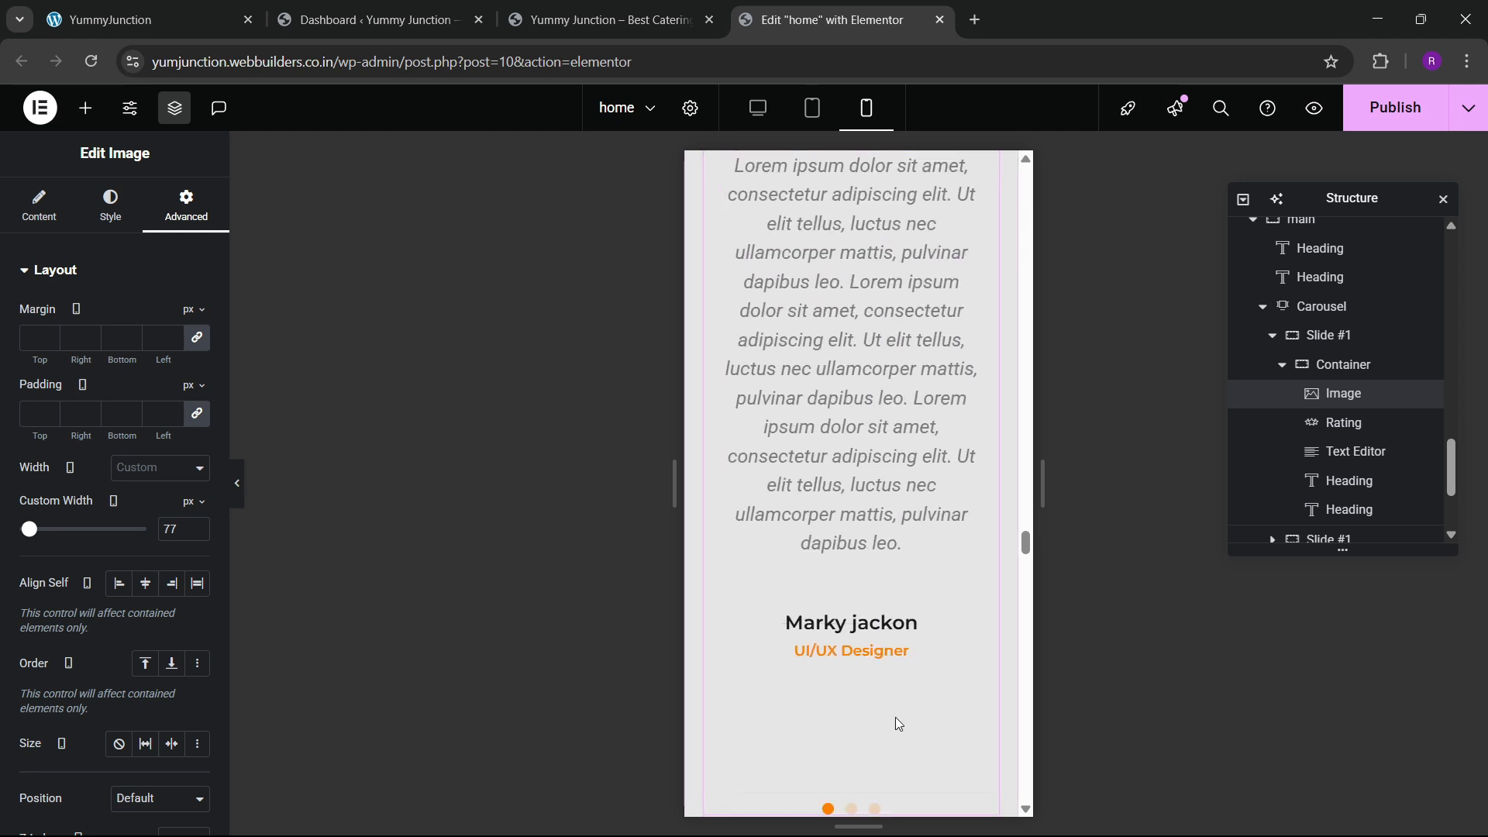
{"action": "scroll", "coordinate": [899, 723], "scroll_direction": "up", "scroll_amount": 2}
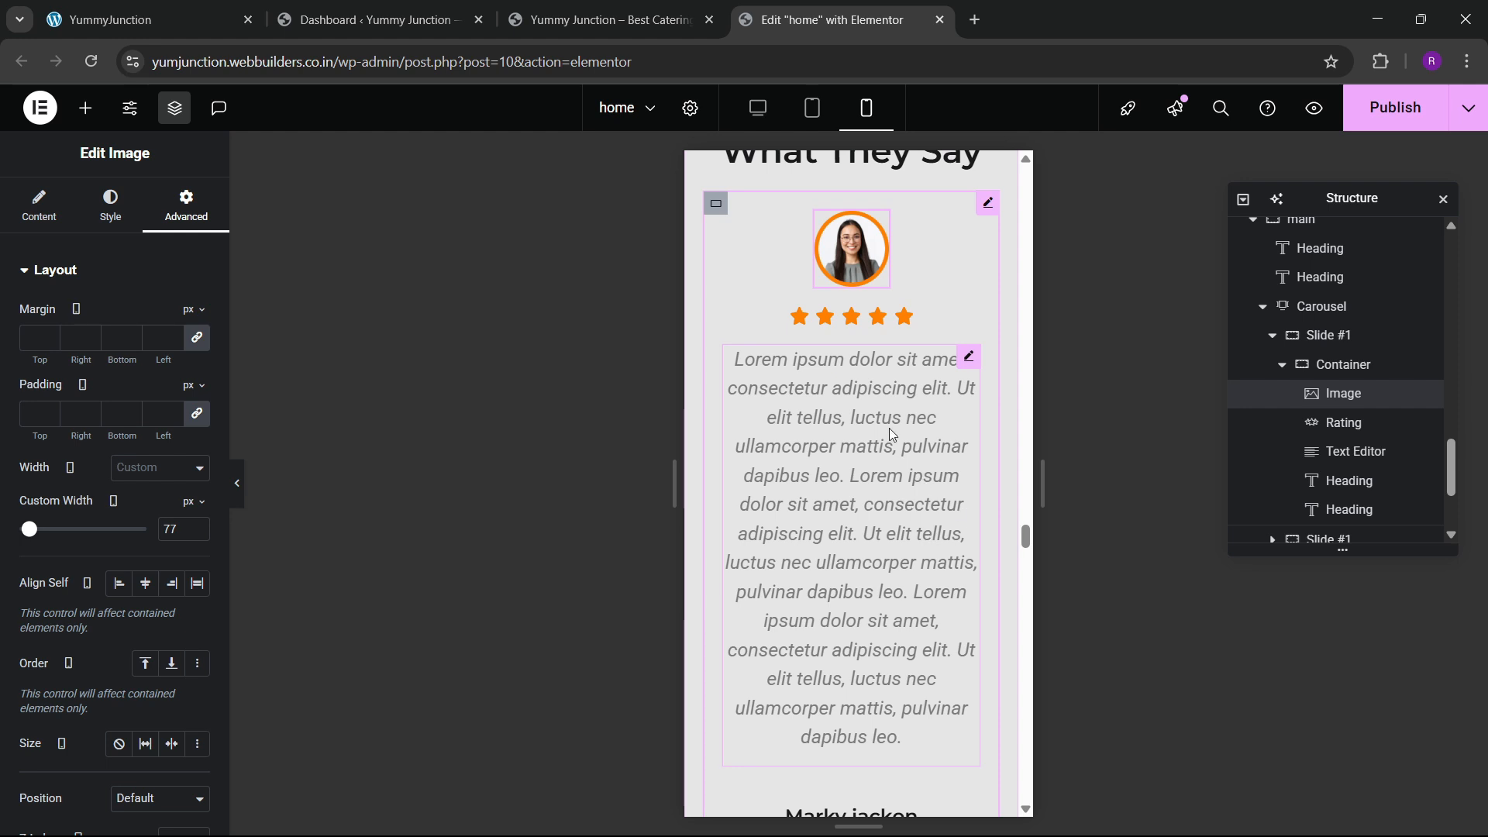
{"action": "scroll", "coordinate": [904, 388], "scroll_direction": "up", "scroll_amount": 1}
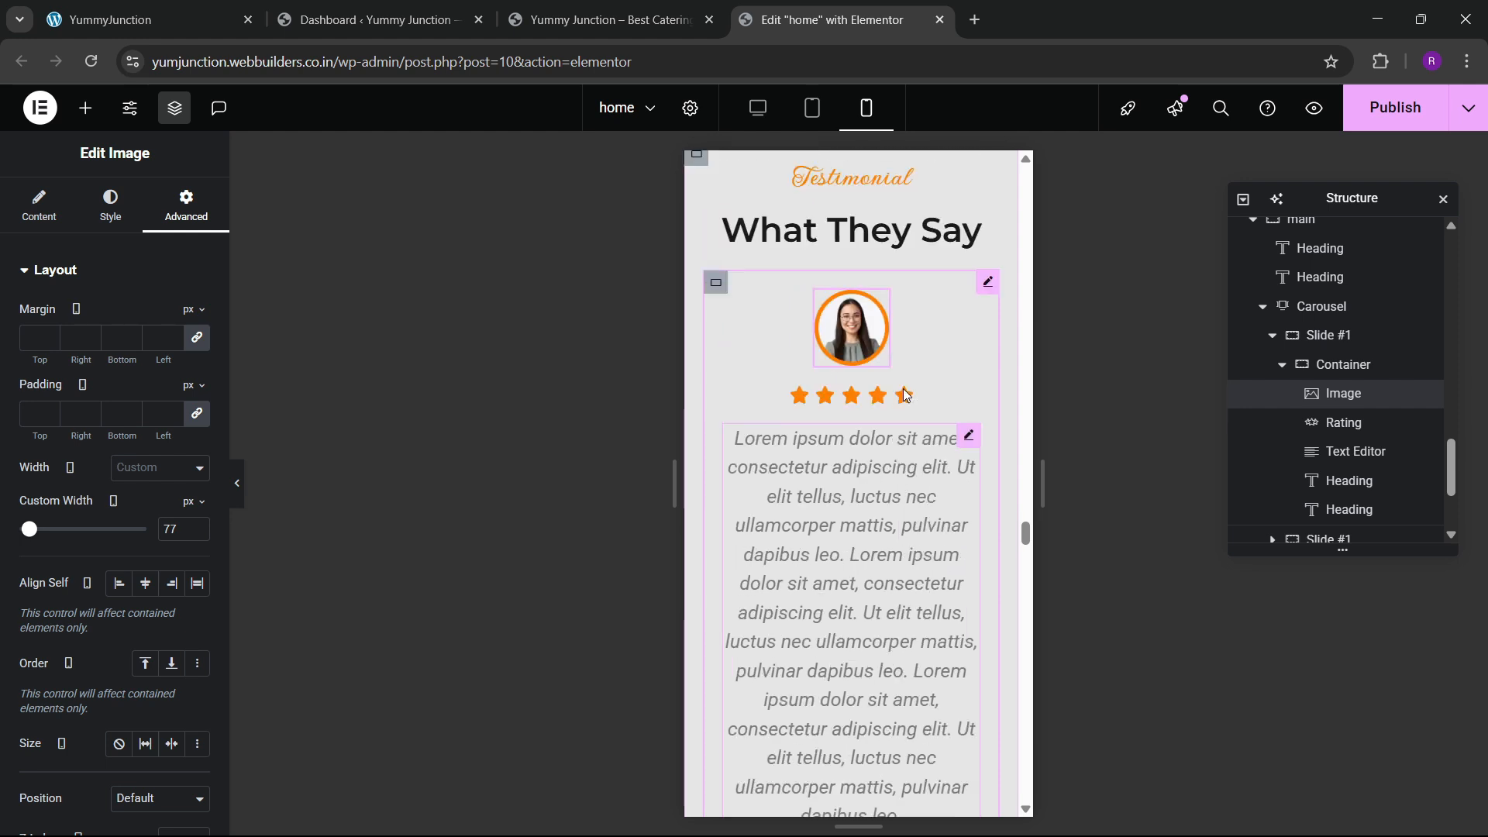
{"action": "scroll", "coordinate": [905, 395], "scroll_direction": "up", "scroll_amount": 1}
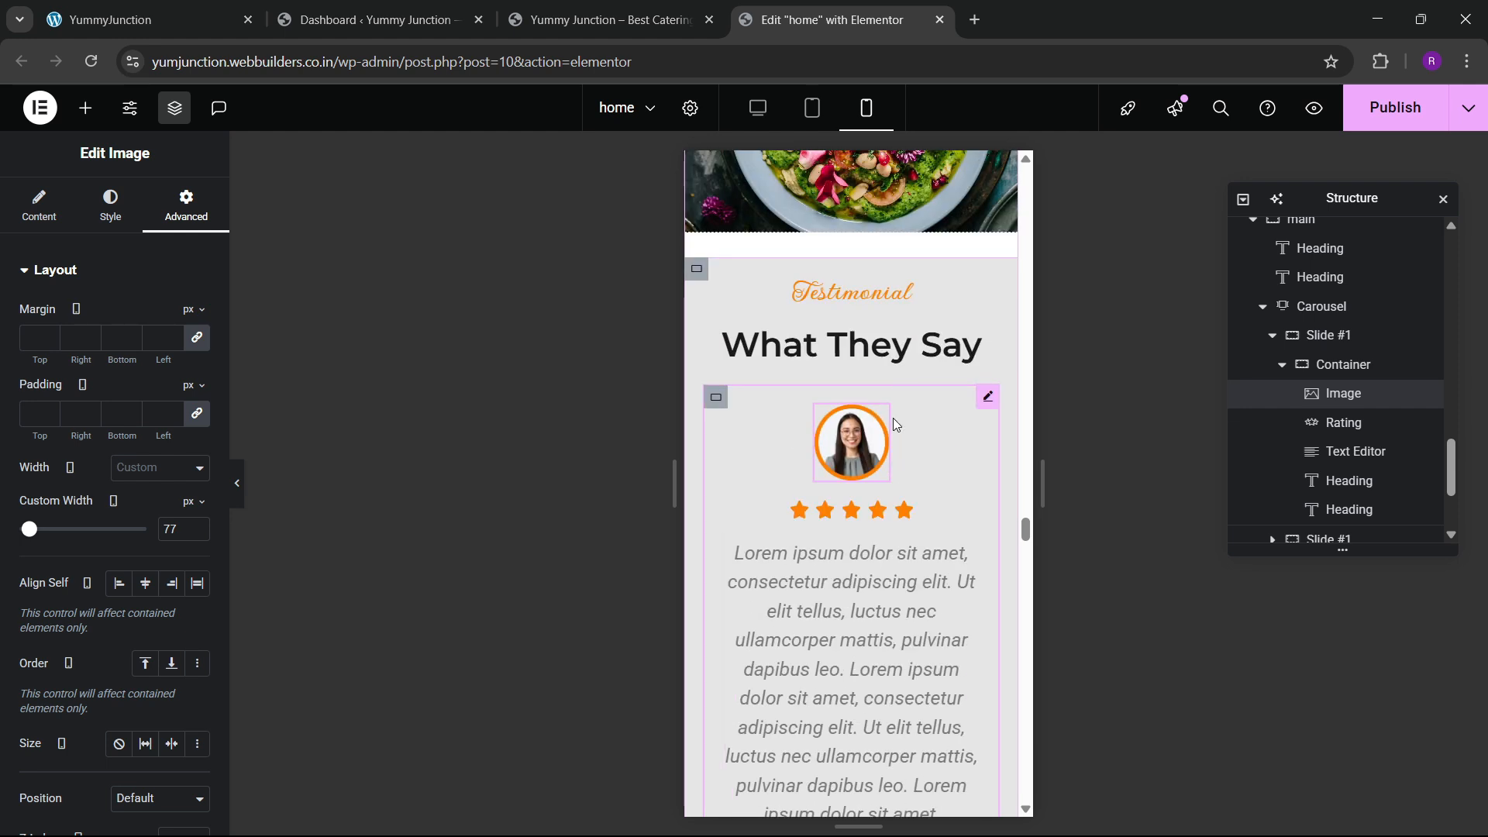
{"action": "right_click", "coordinate": [854, 446]}
{"action": "left_click", "coordinate": [895, 477]}
{"action": "scroll", "coordinate": [863, 526], "scroll_direction": "down", "scroll_amount": 2}
{"action": "scroll", "coordinate": [859, 527], "scroll_direction": "down", "scroll_amount": 5}
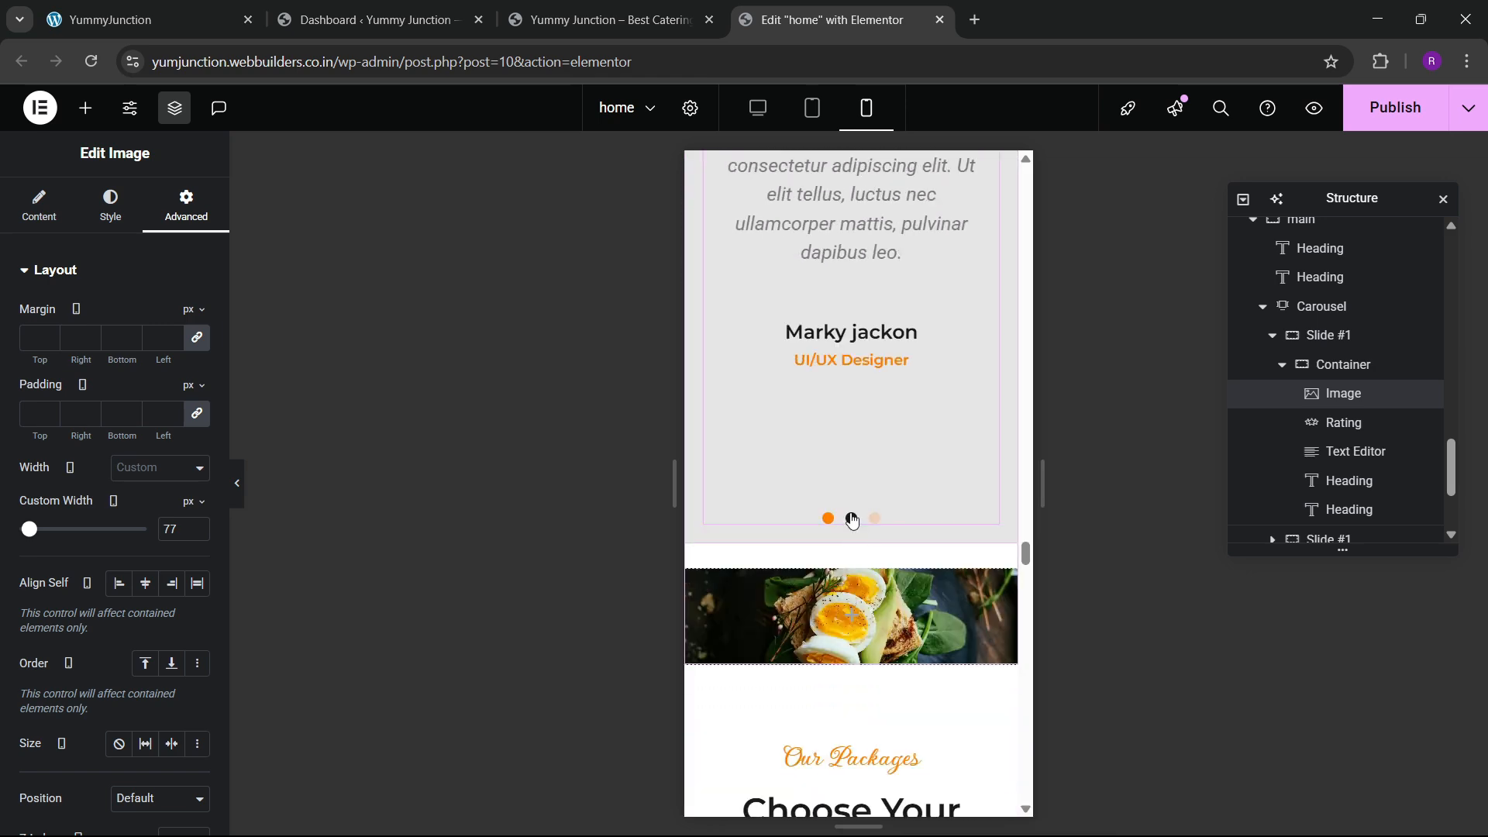
{"action": "left_click", "coordinate": [852, 520]}
{"action": "scroll", "coordinate": [899, 403], "scroll_direction": "up", "scroll_amount": 3}
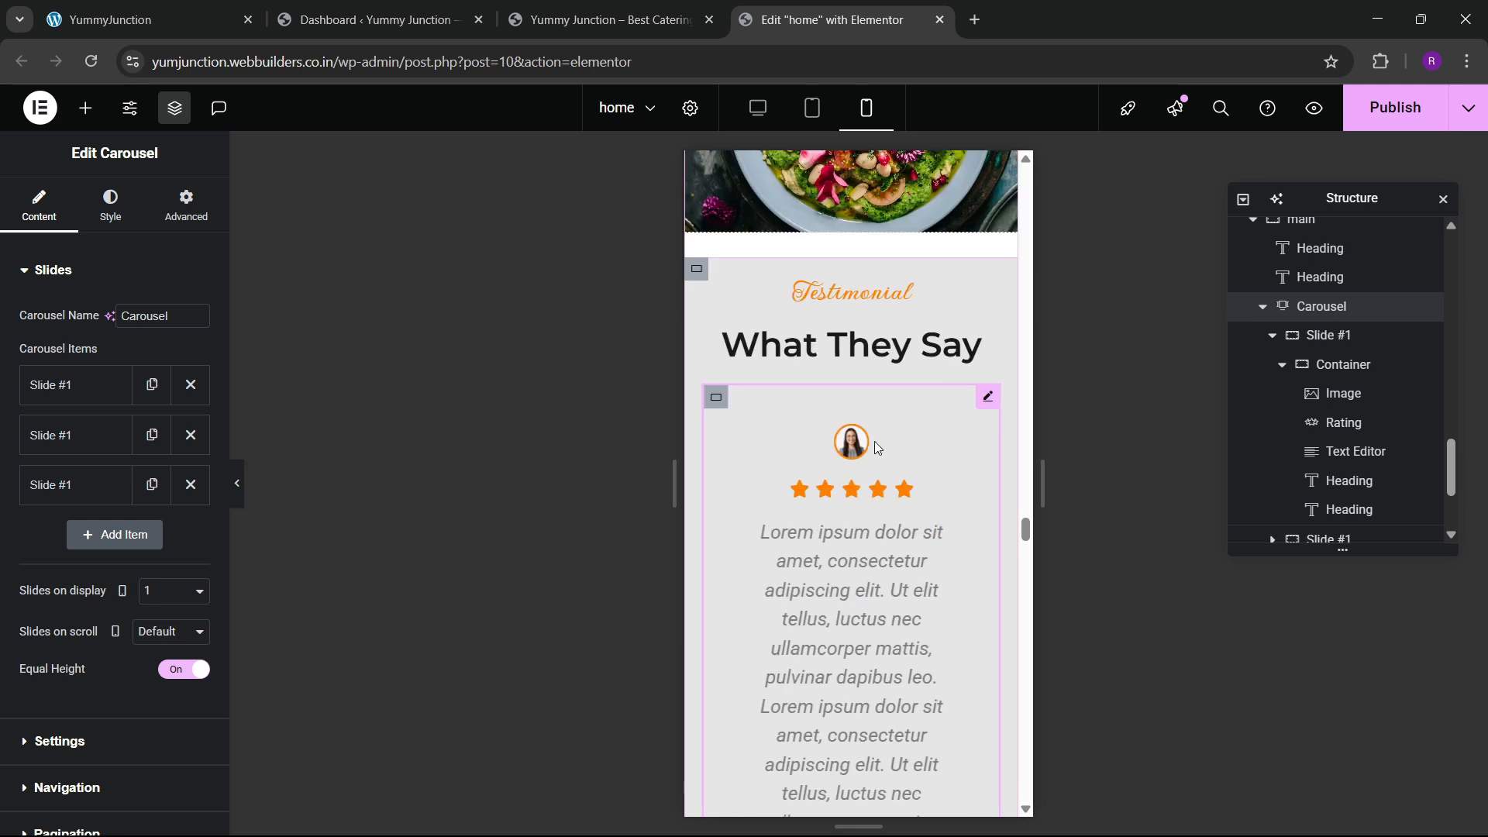
{"action": "left_click", "coordinate": [875, 441]}
{"action": "left_click", "coordinate": [856, 445]}
{"action": "right_click", "coordinate": [862, 448]}
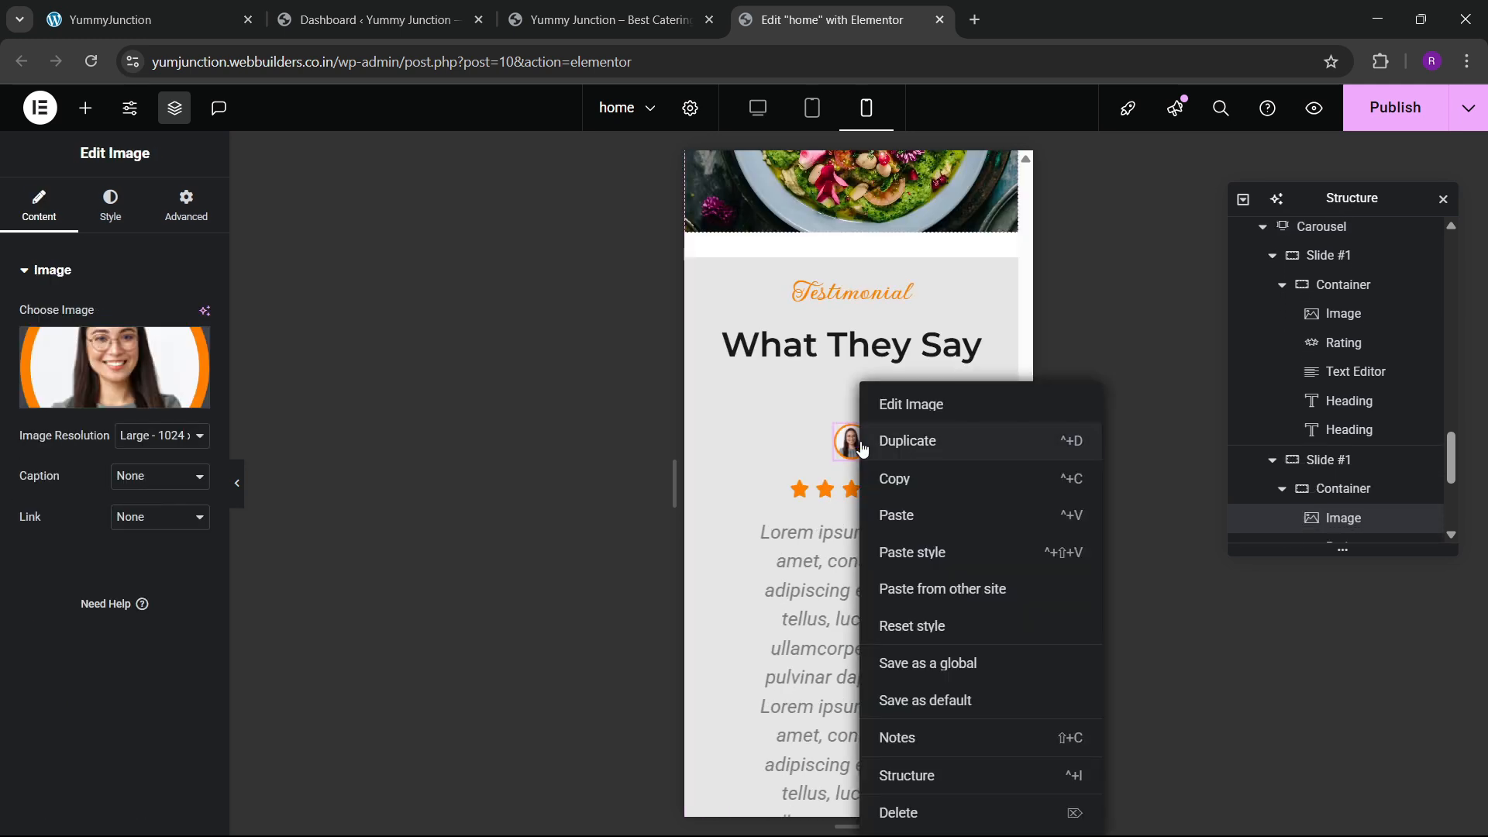
{"action": "left_click", "coordinate": [925, 550]}
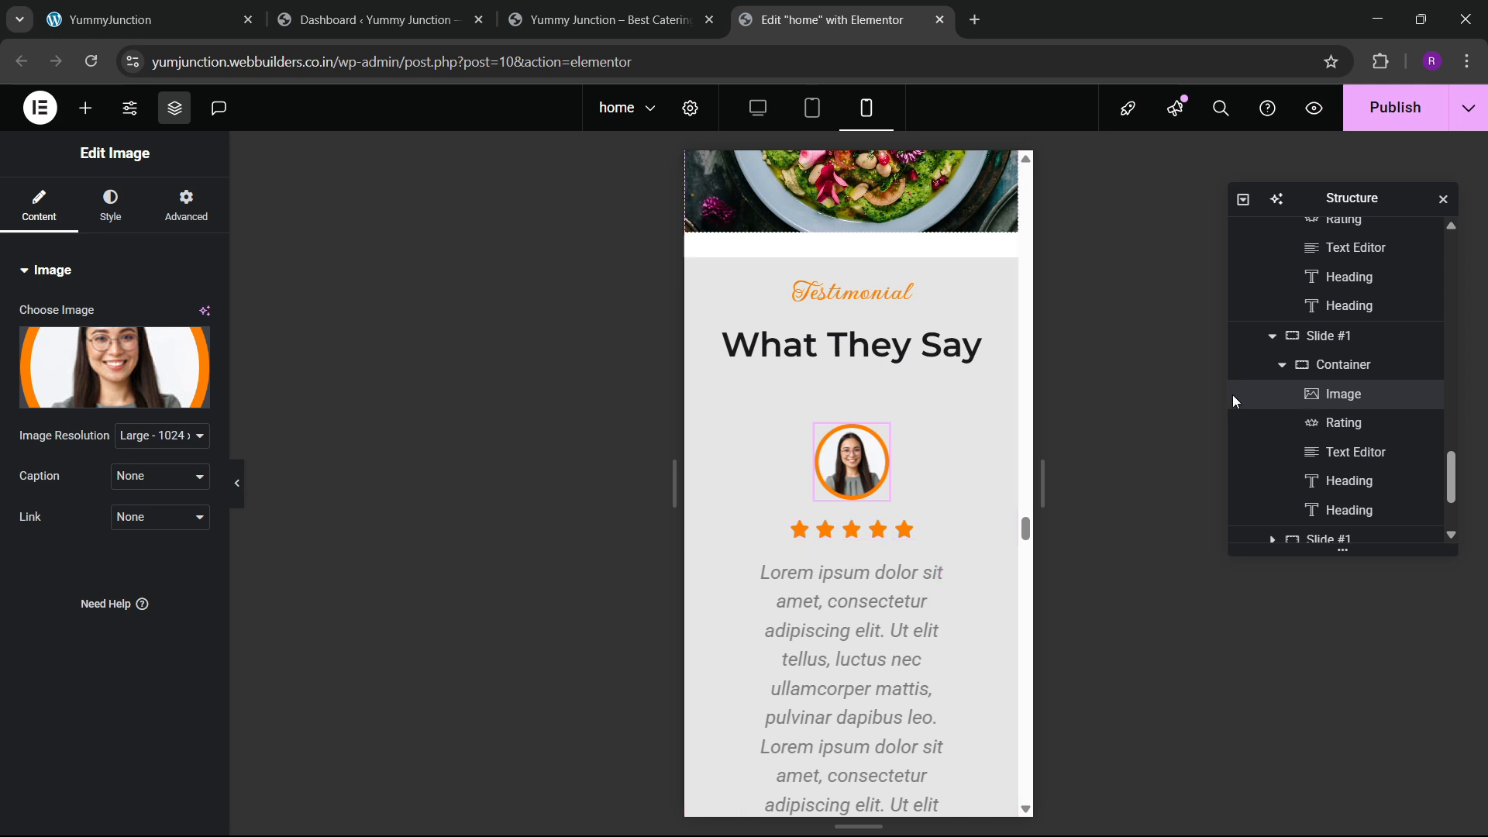
Replace the second and third slides of the testimonial carousel with two duplicates of the first slide
{"action": "scroll", "coordinate": [1342, 362], "scroll_direction": "down", "scroll_amount": 1}
{"action": "scroll", "coordinate": [1343, 395], "scroll_direction": "up", "scroll_amount": 2}
{"action": "scroll", "coordinate": [1338, 432], "scroll_direction": "up", "scroll_amount": 3}
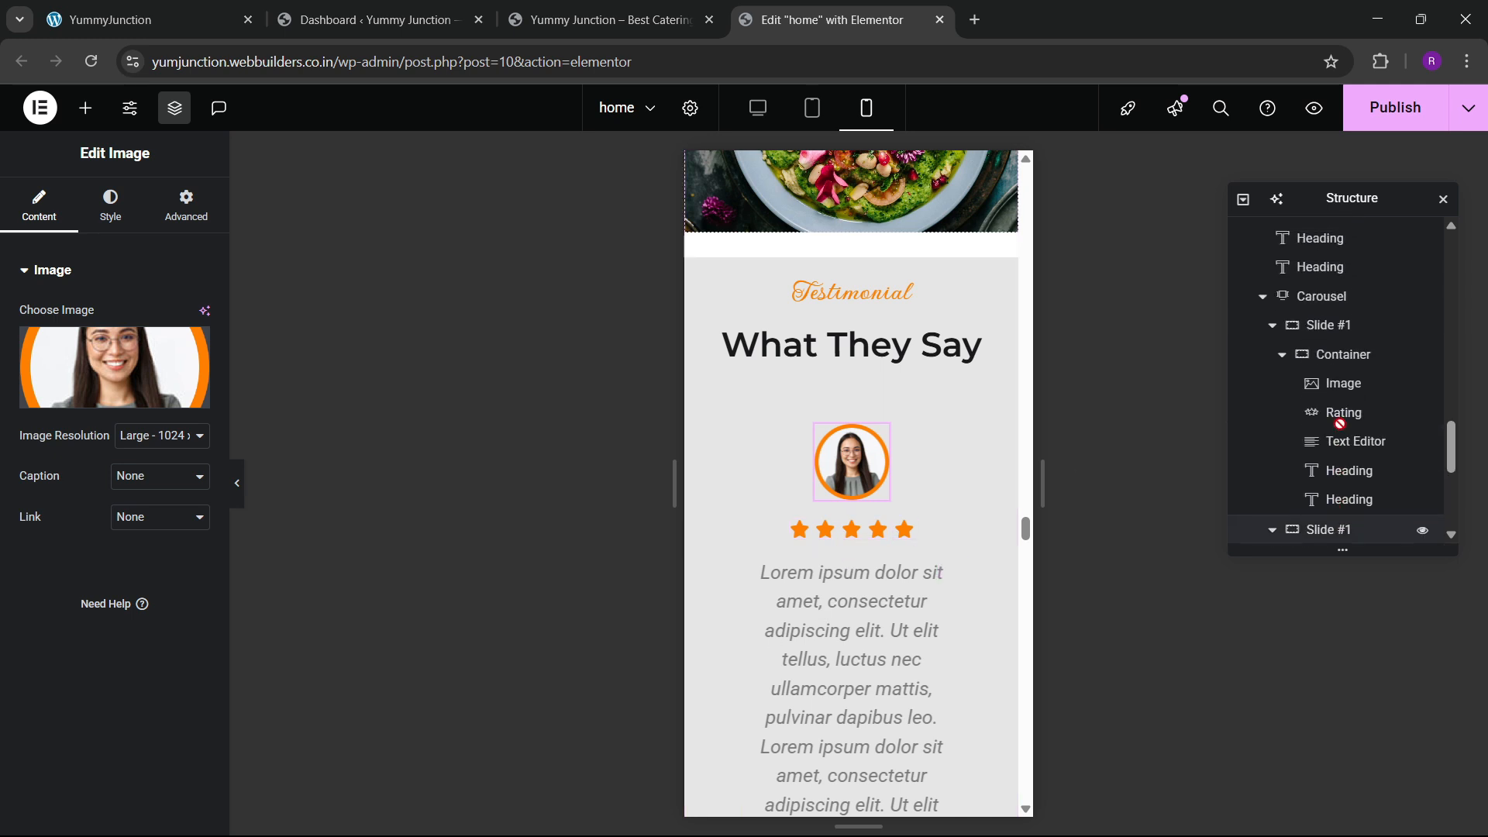
{"action": "left_click", "coordinate": [1323, 302]}
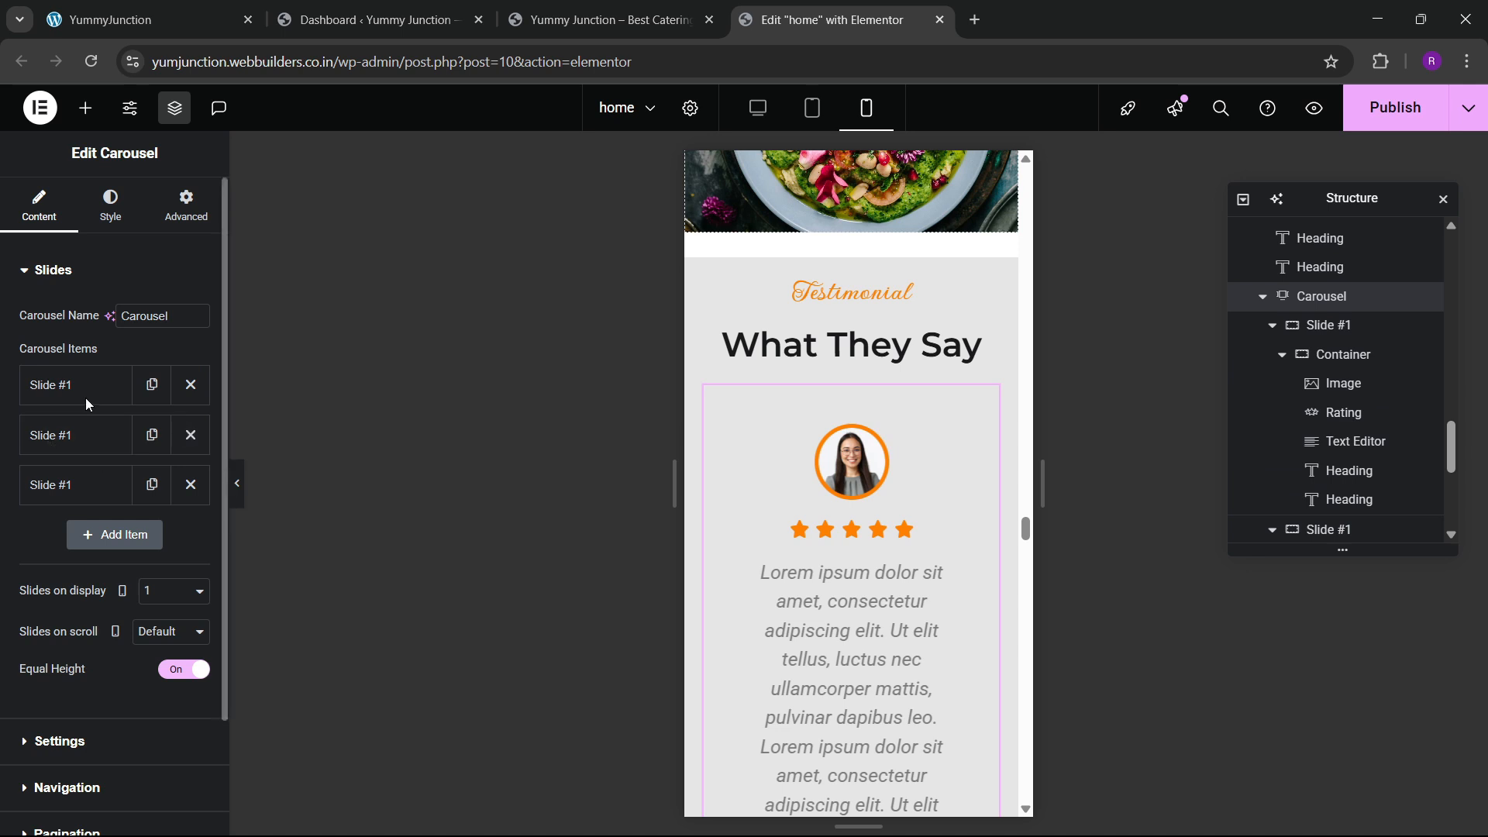
{"action": "left_click", "coordinate": [191, 435]}
{"action": "left_click", "coordinate": [191, 434]}
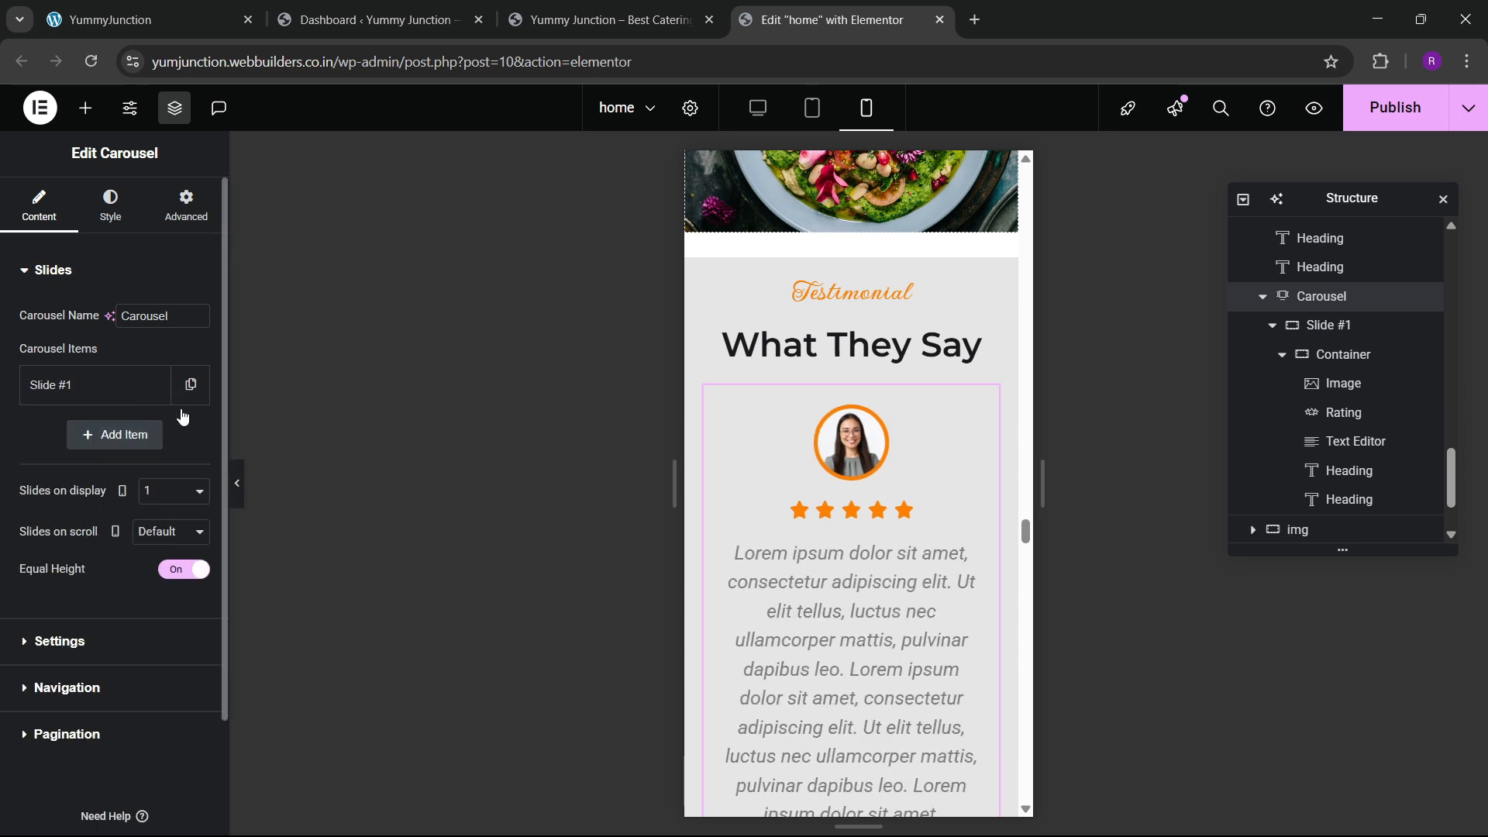
{"action": "left_click", "coordinate": [191, 384]}
{"action": "left_click", "coordinate": [152, 435]}
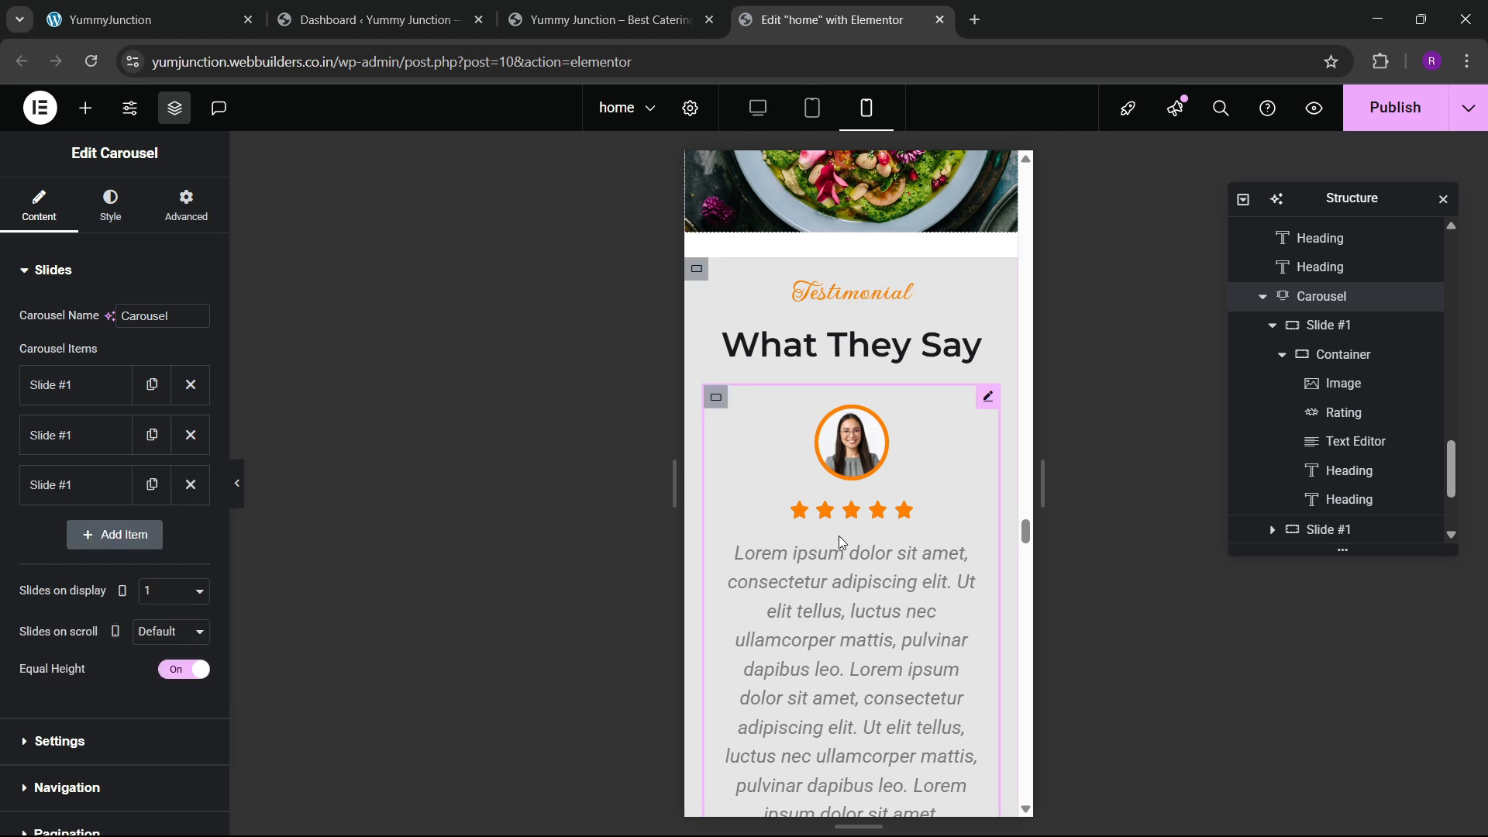
Check the rebuilt testimonial carousel in the mobile view and publish the page changes
{"action": "scroll", "coordinate": [844, 531], "scroll_direction": "down", "scroll_amount": 5}
{"action": "scroll", "coordinate": [855, 759], "scroll_direction": "down", "scroll_amount": 4}
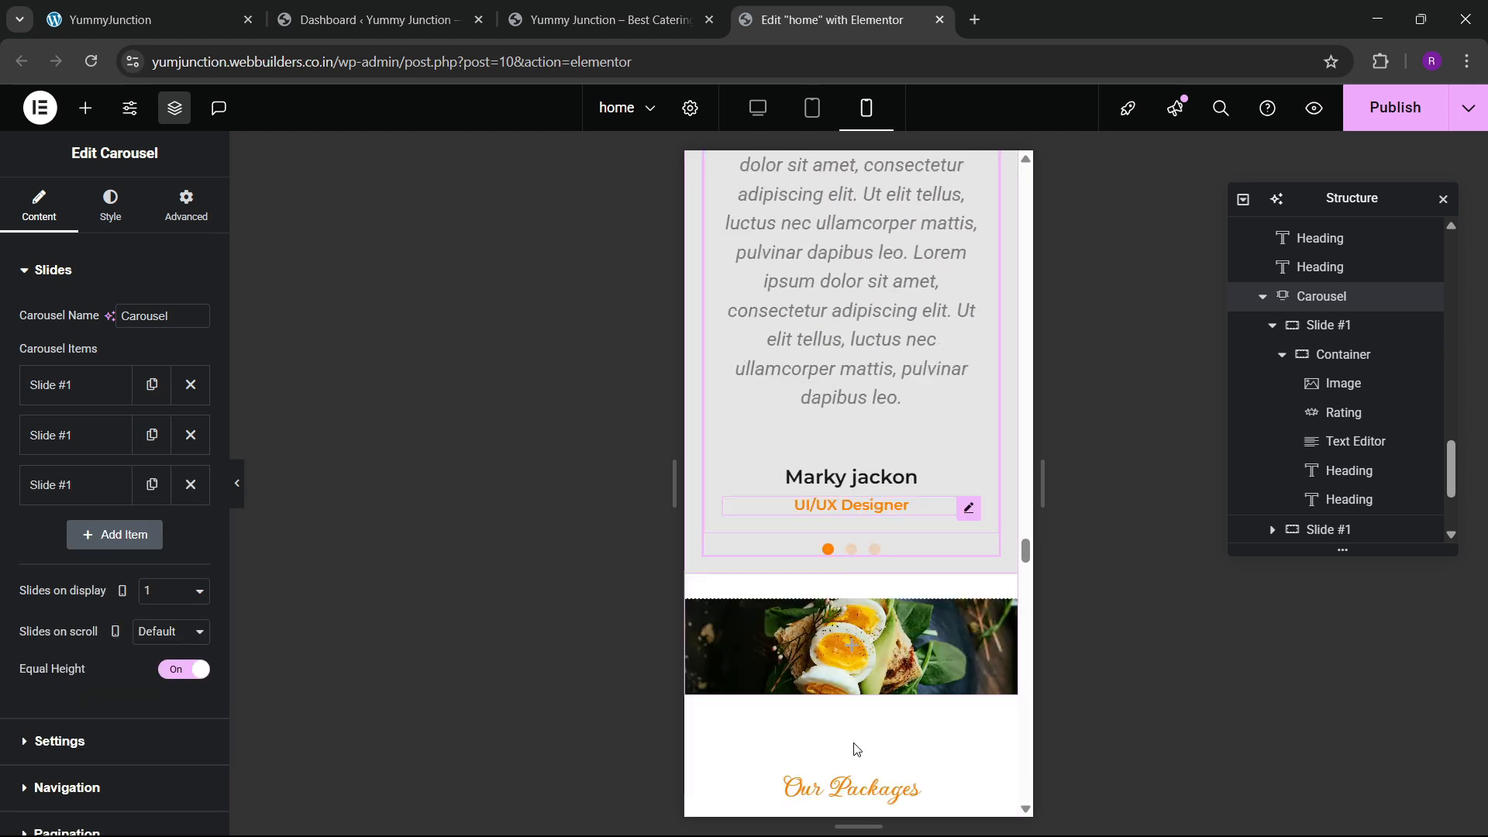
{"action": "left_click", "coordinate": [874, 524]}
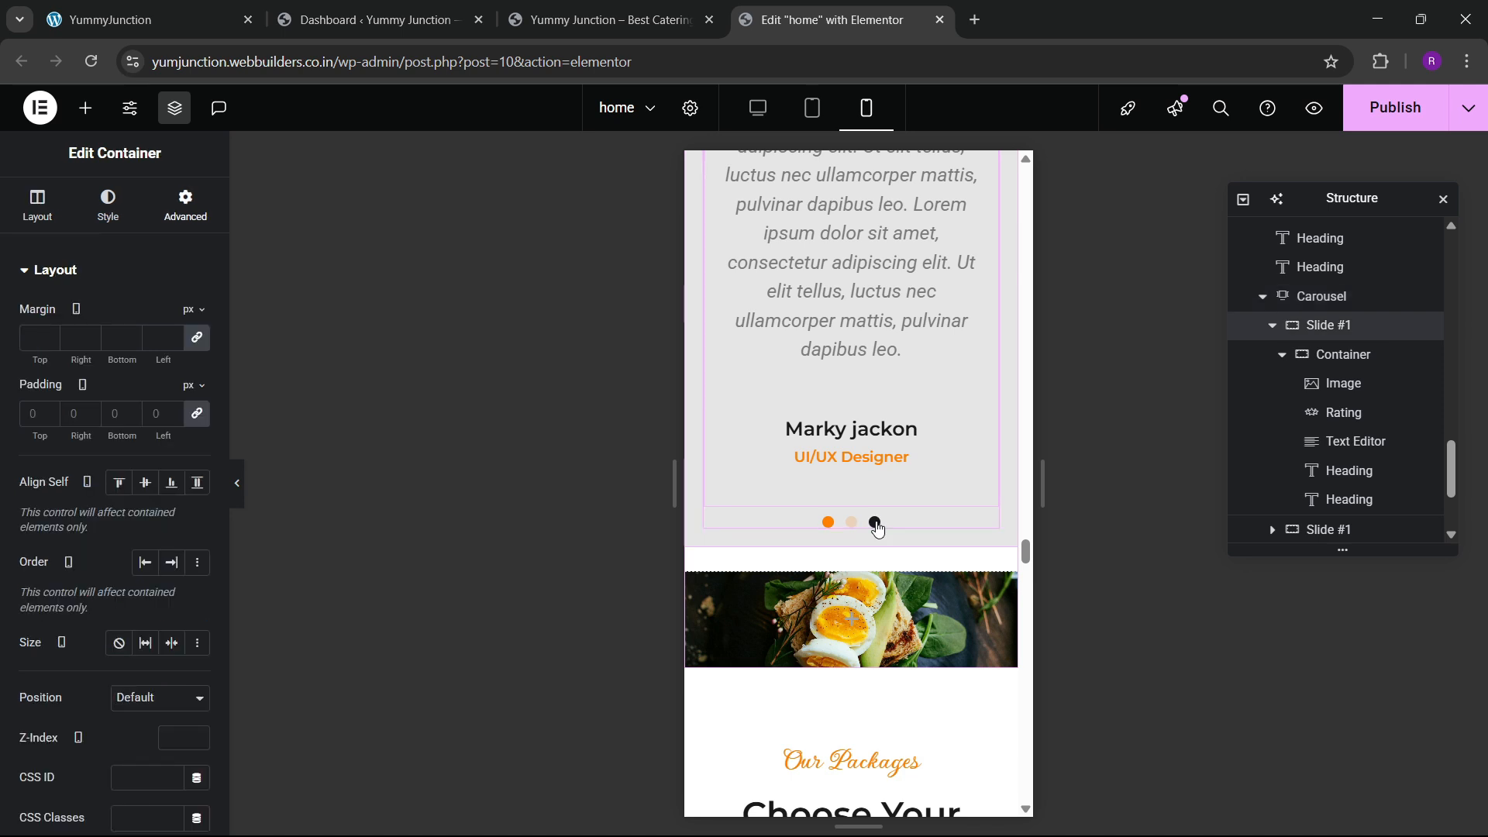
{"action": "scroll", "coordinate": [899, 423], "scroll_direction": "up", "scroll_amount": 7}
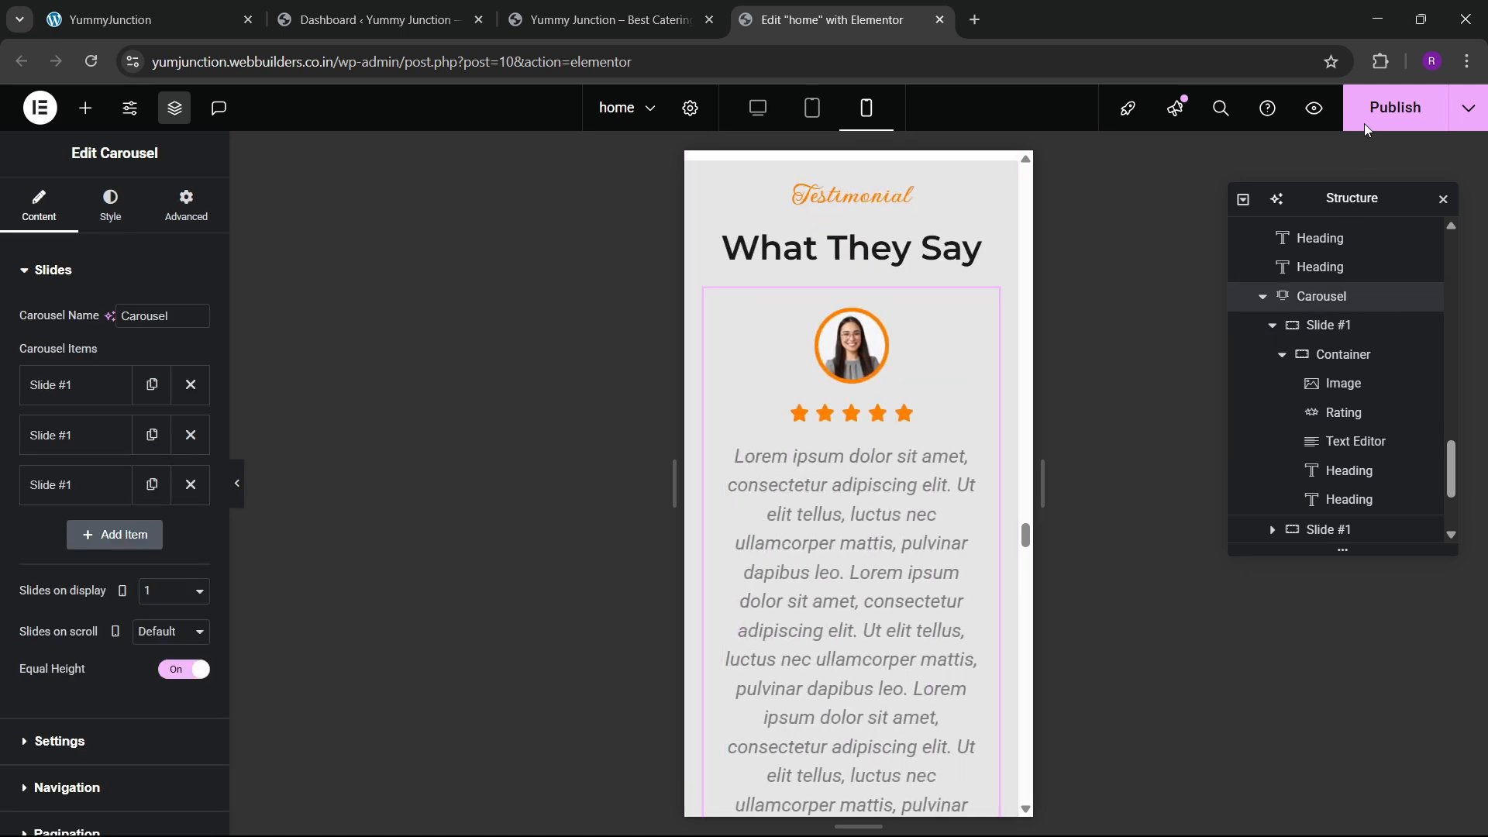
Set the mobile minimum height of the second img container, below the testimonials, to 350 px
{"action": "scroll", "coordinate": [932, 390], "scroll_direction": "down", "scroll_amount": 10}
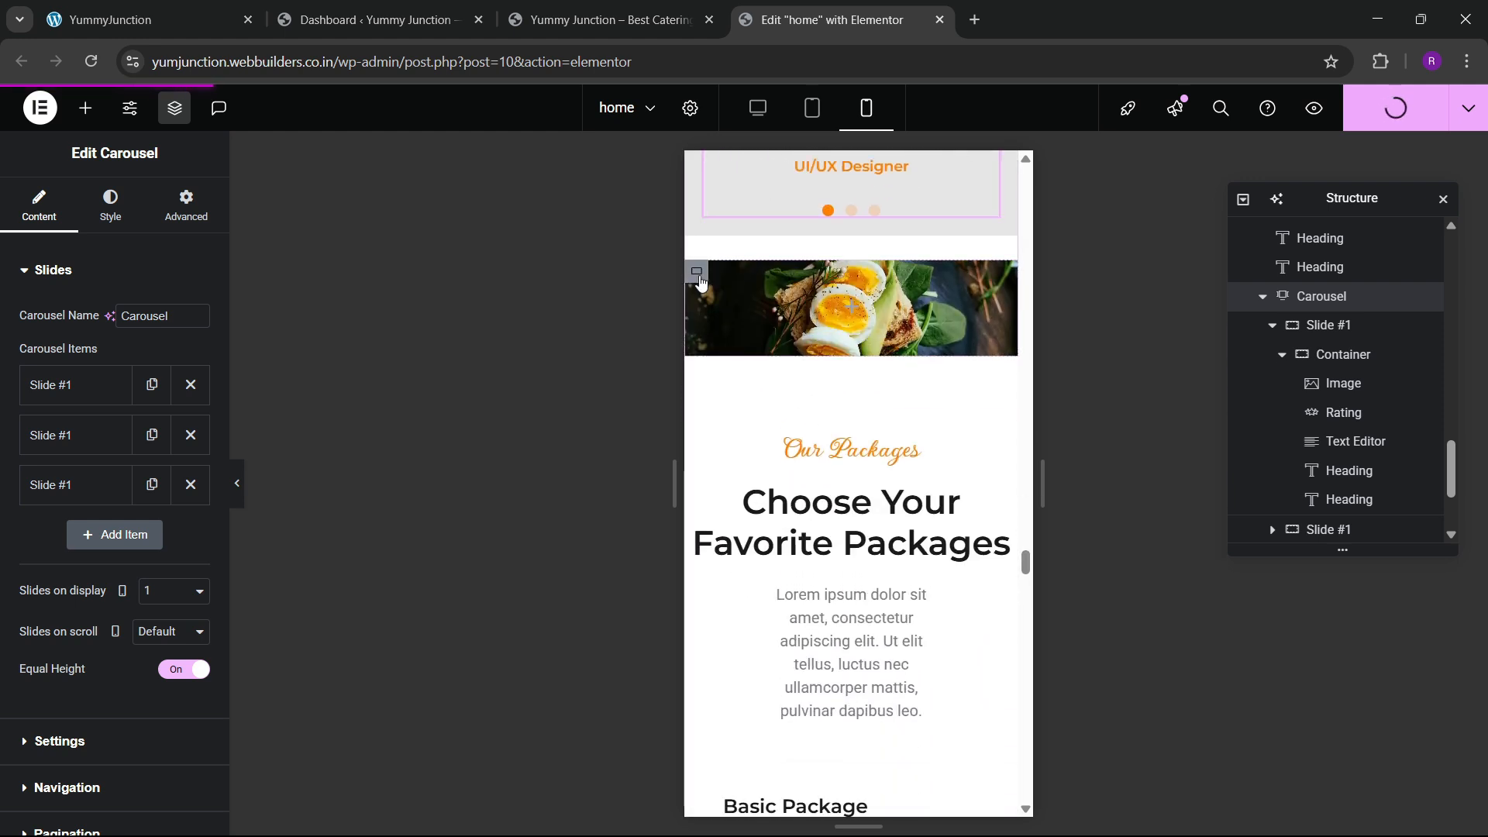
{"action": "left_click", "coordinate": [697, 272]}
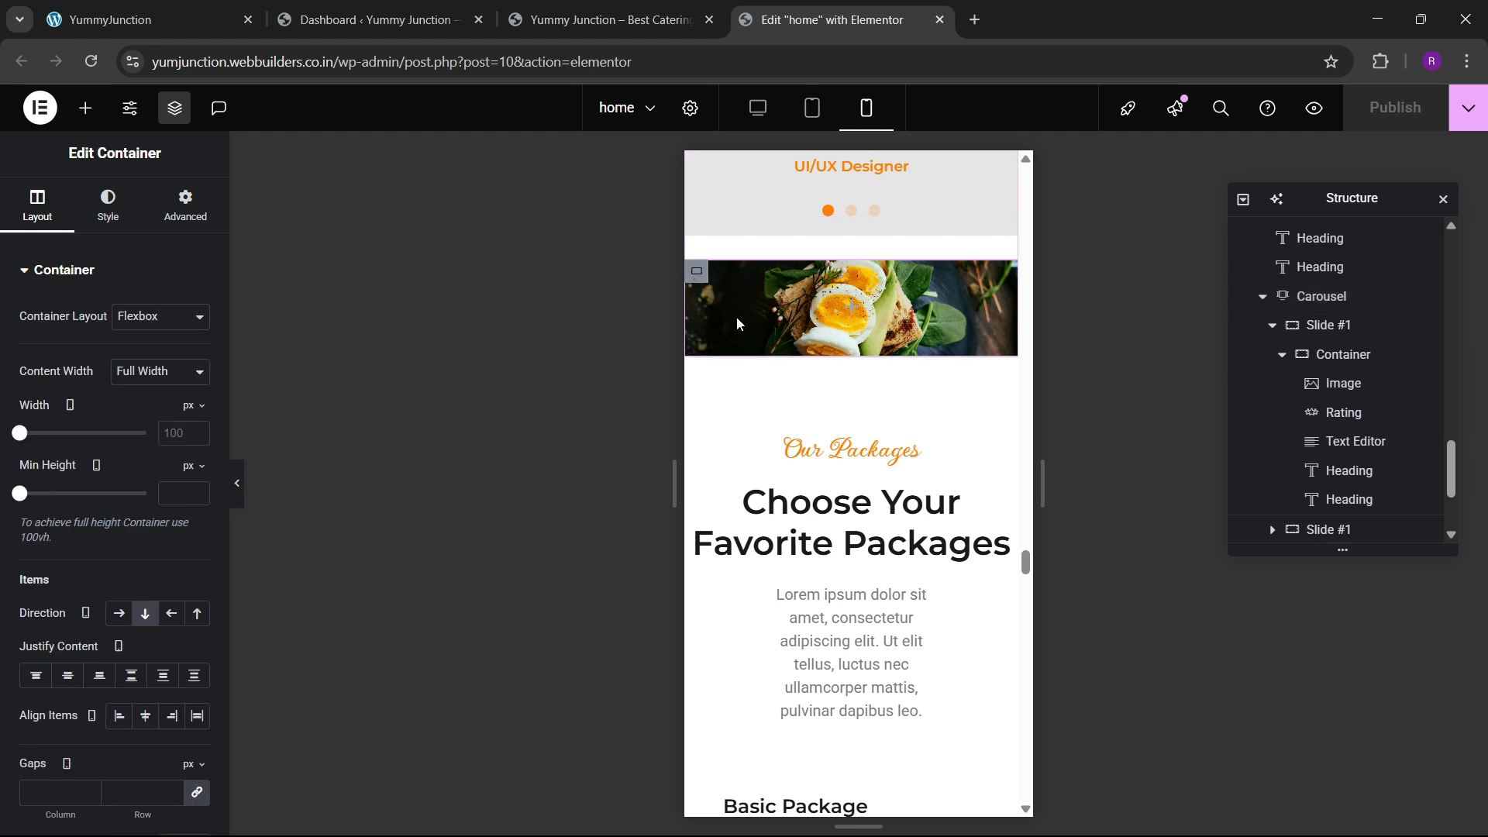
{"action": "left_click", "coordinate": [165, 484]}
{"action": "type", "text": "350"}
Set the packages section's mobile padding to 80 px top and bottom and 20 px right and left
{"action": "scroll", "coordinate": [829, 392], "scroll_direction": "down", "scroll_amount": 4}
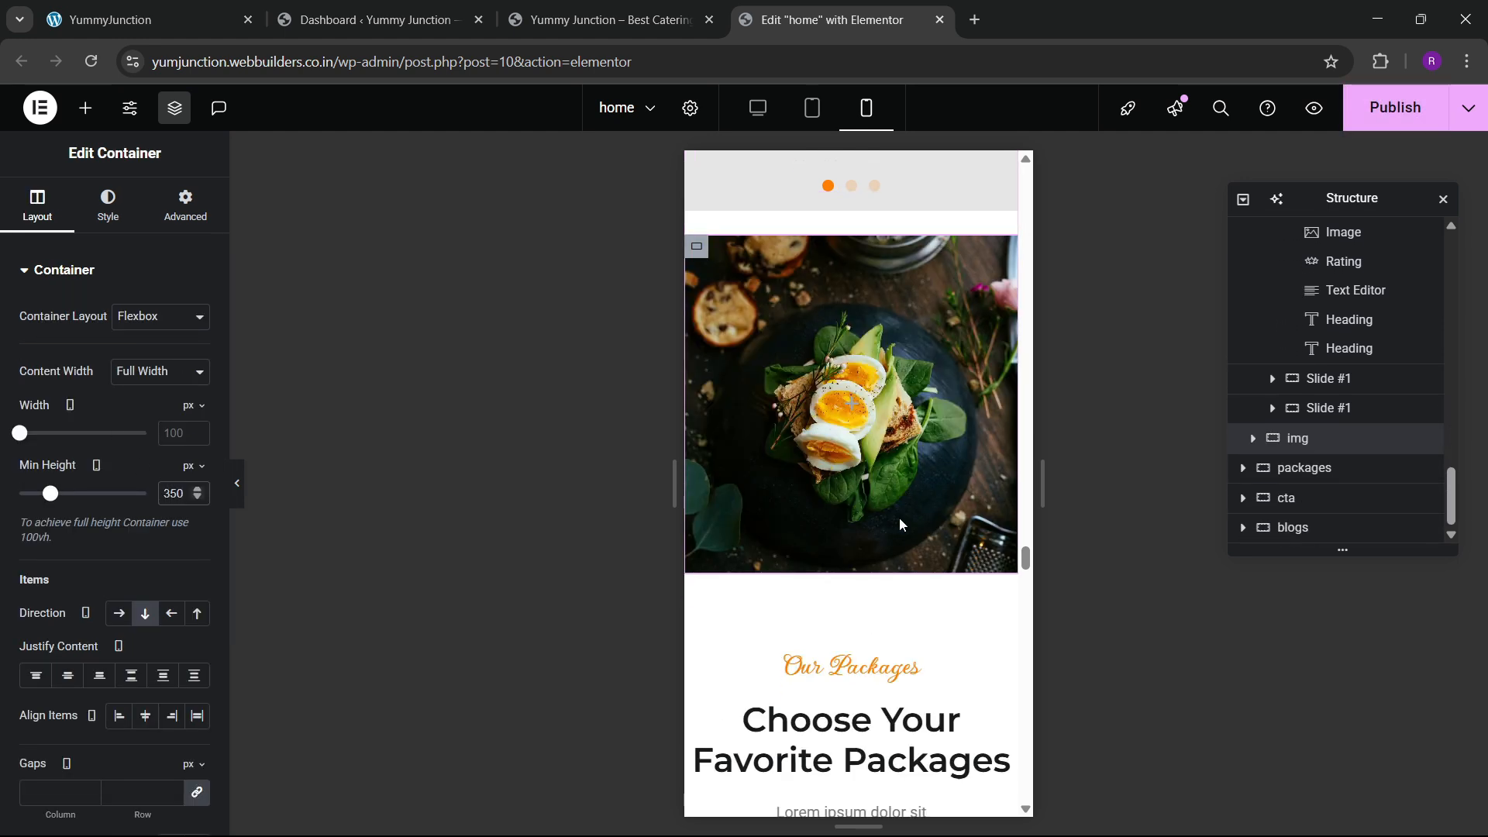
{"action": "left_click", "coordinate": [854, 300]}
{"action": "left_click", "coordinate": [186, 206]}
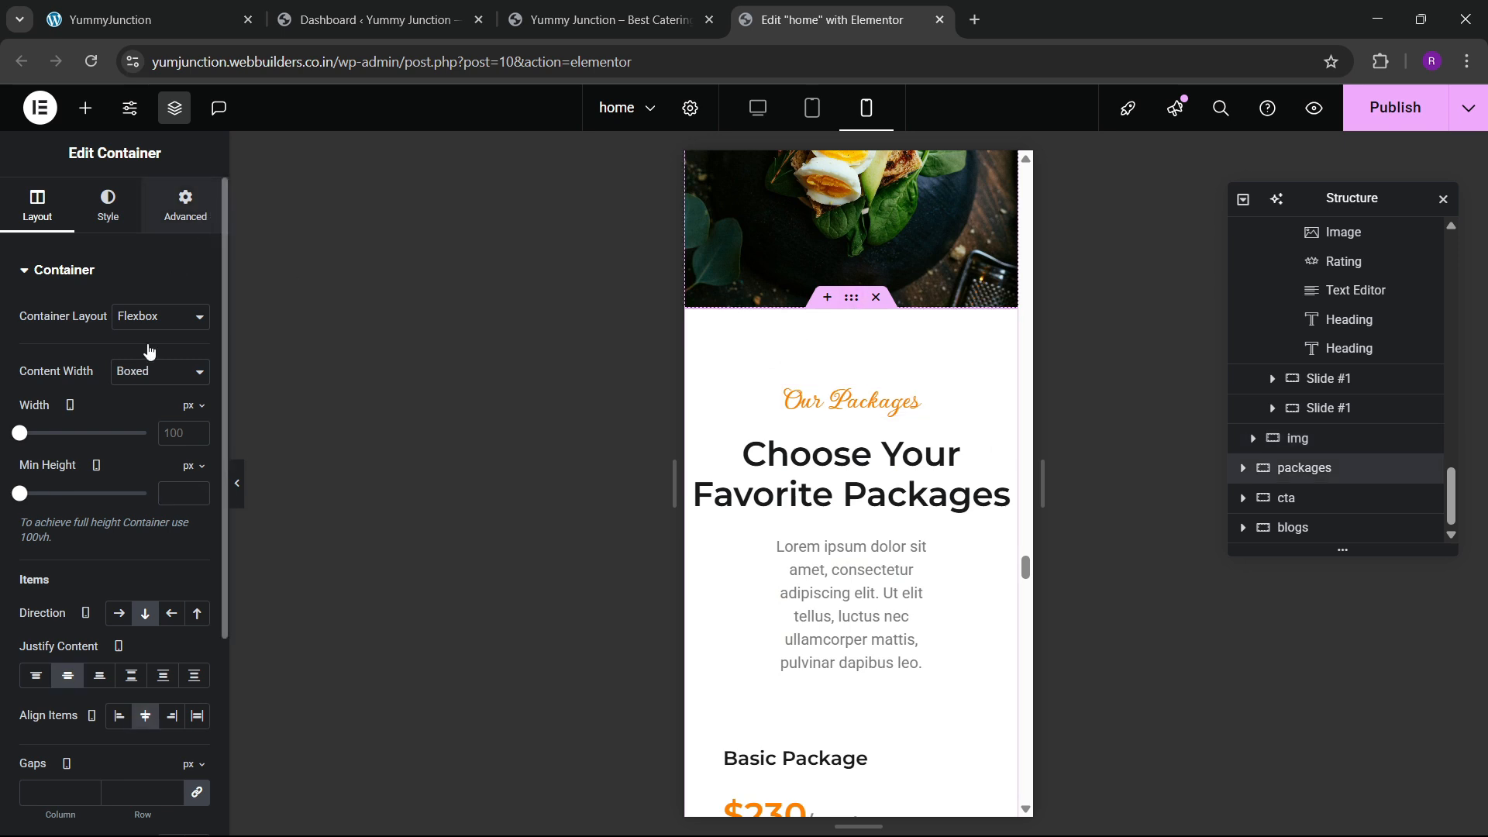
{"action": "left_click", "coordinate": [197, 418]}
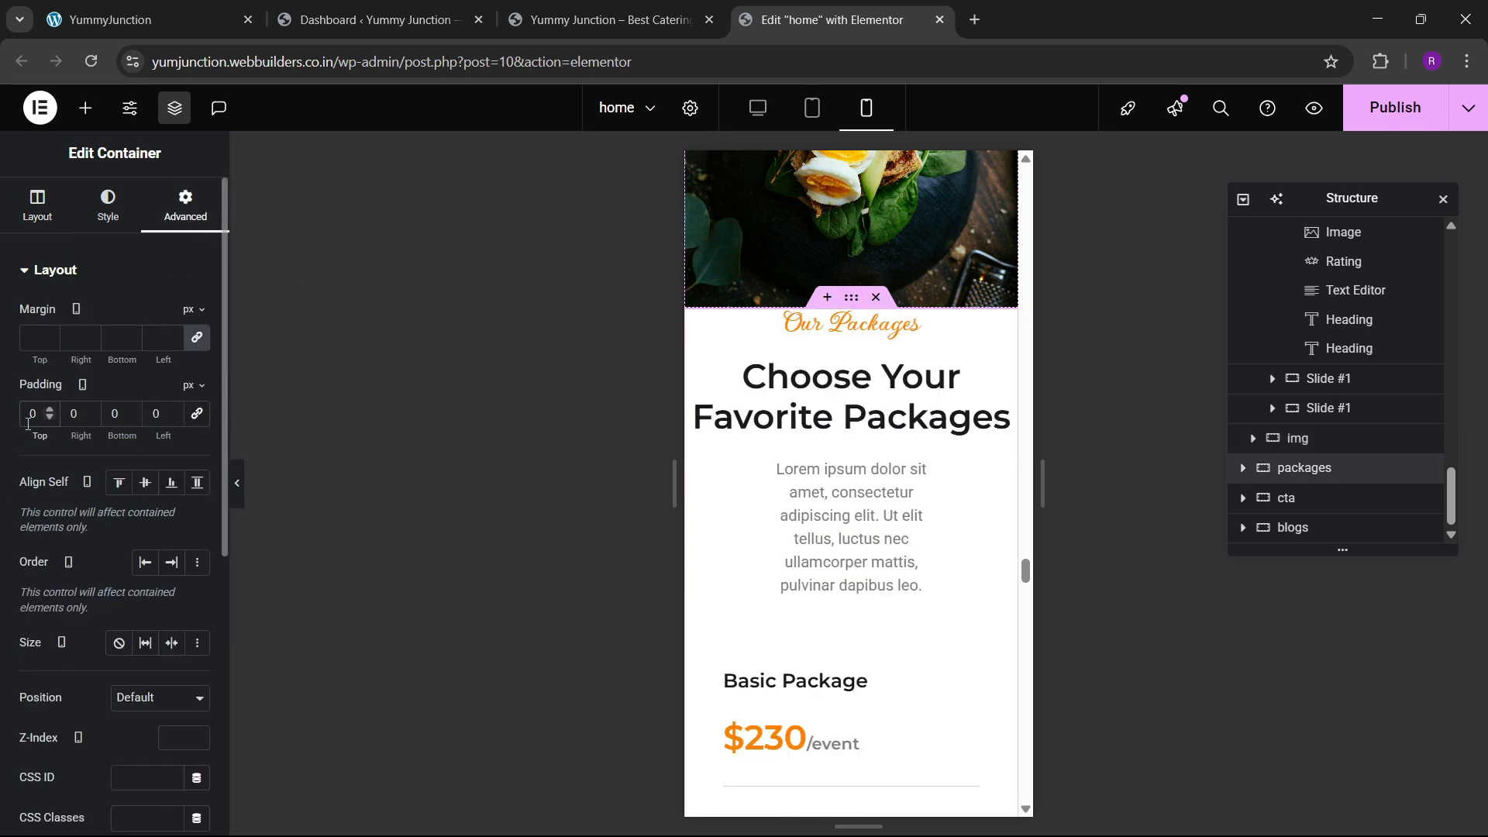
{"action": "type", "text": "80"}
{"action": "key", "text": "Tab"}
{"action": "type", "text": "20"}
{"action": "key", "text": "Tab"}
{"action": "type", "text": "80"}
{"action": "key", "text": "Tab"}
{"action": "type", "text": "20"}
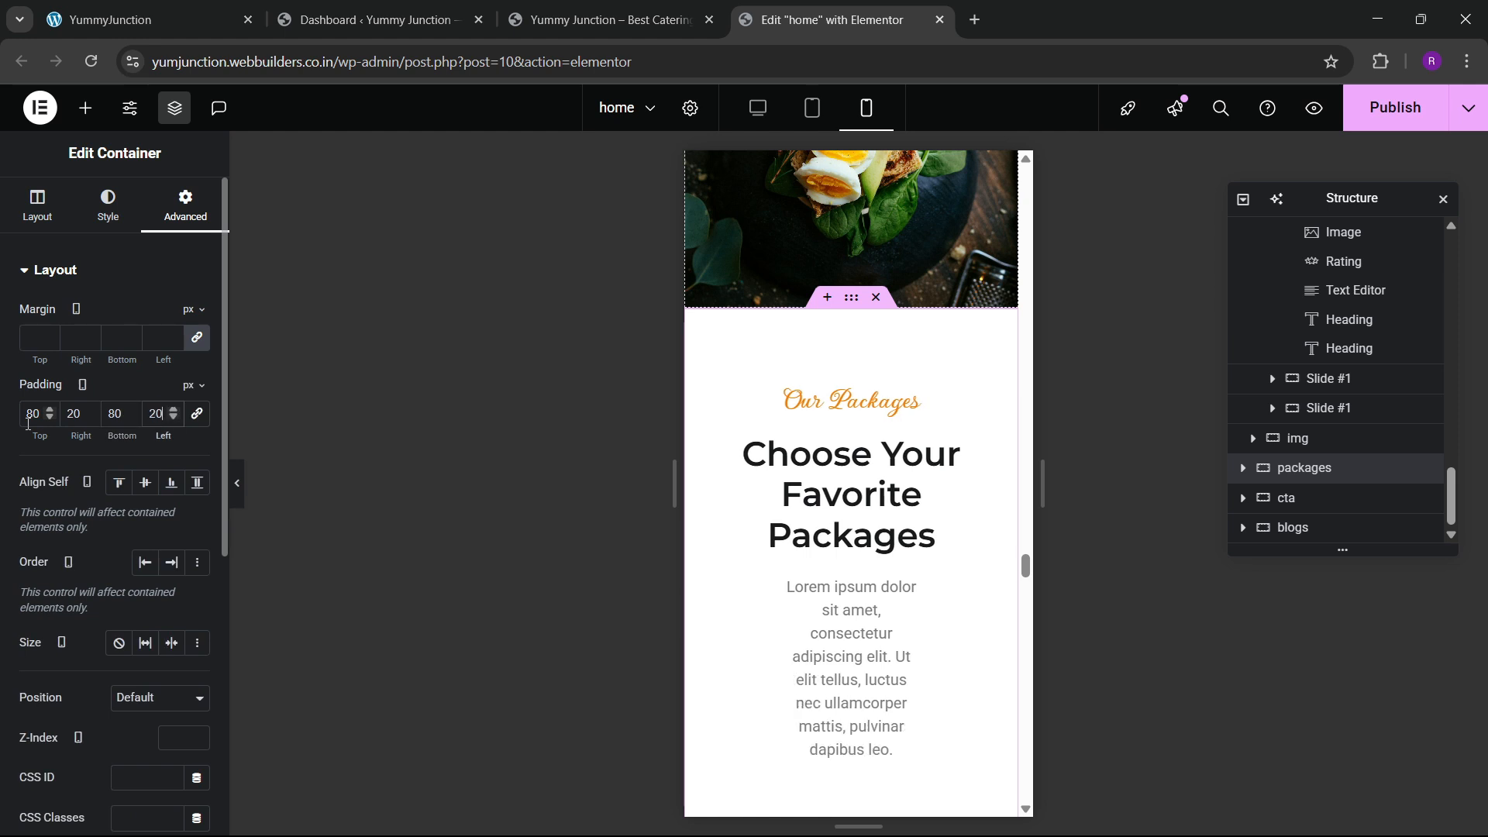
Set the mobile width of the packages section's description text to Full Width (100%)
{"action": "left_click", "coordinate": [891, 597]}
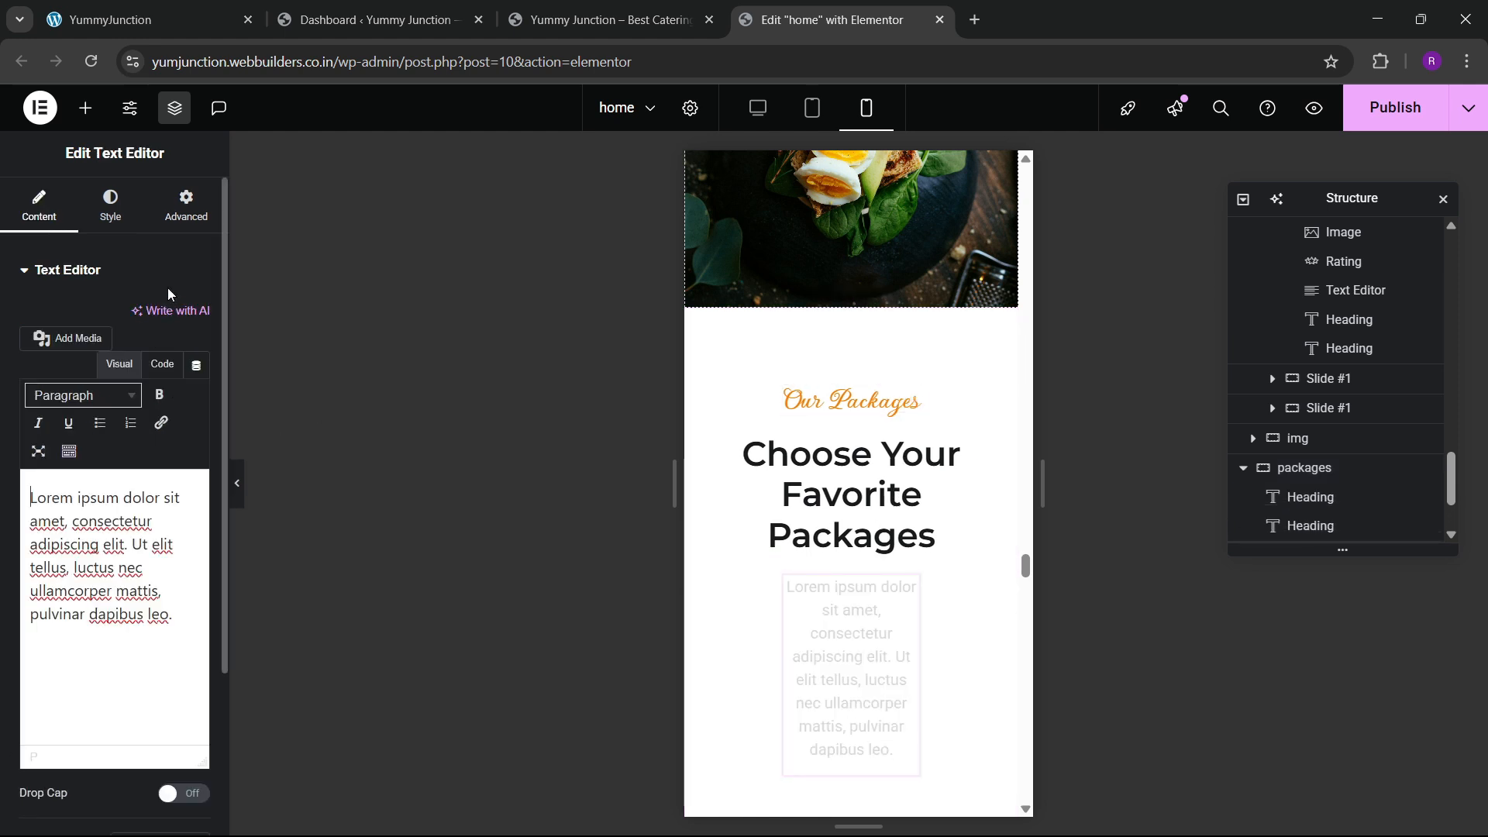
{"action": "left_click", "coordinate": [155, 219]}
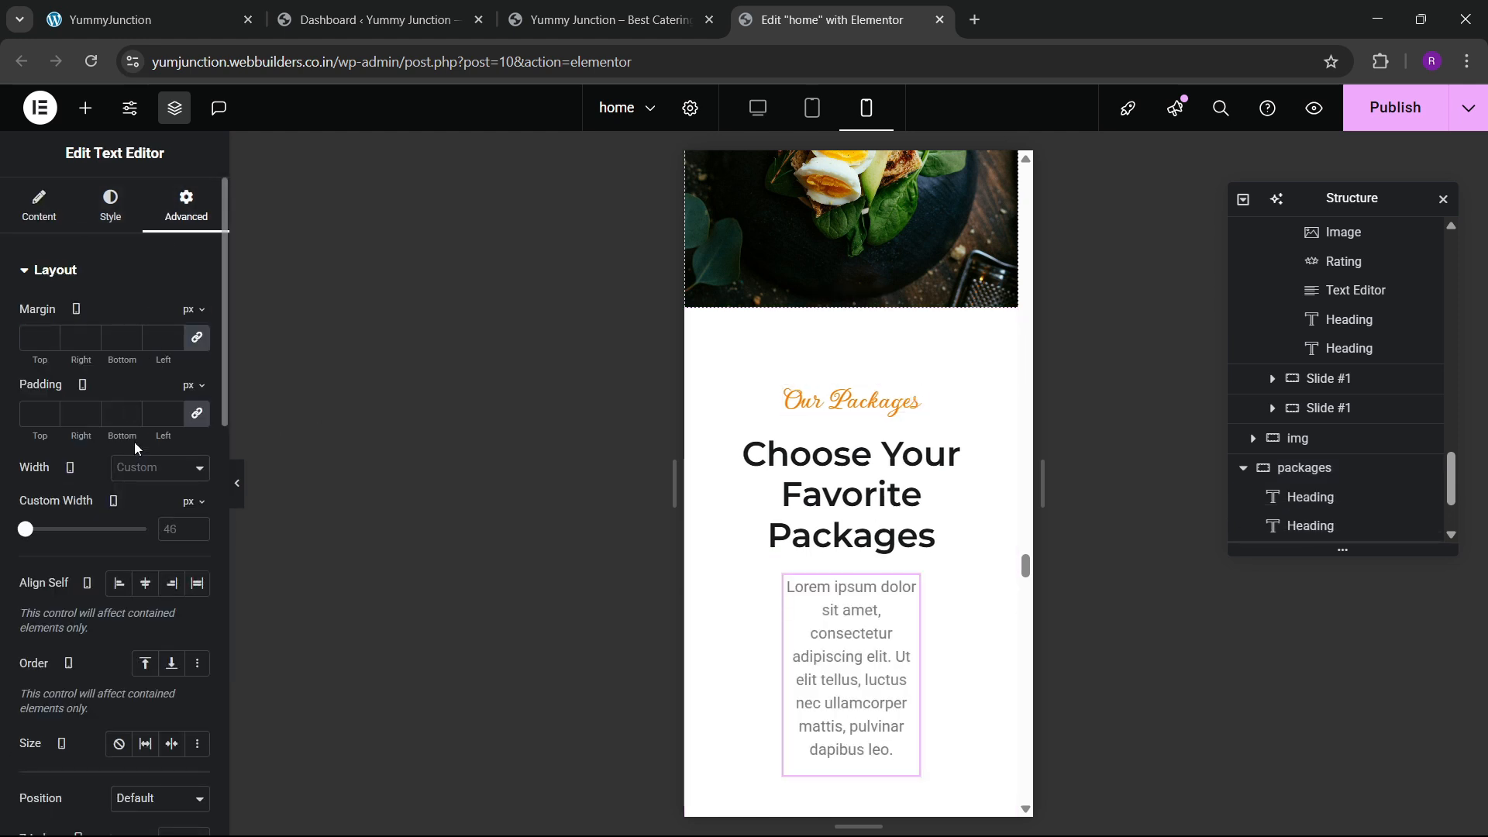
{"action": "left_click", "coordinate": [134, 468]}
{"action": "left_click", "coordinate": [135, 499]}
{"action": "left_click", "coordinate": [140, 471]}
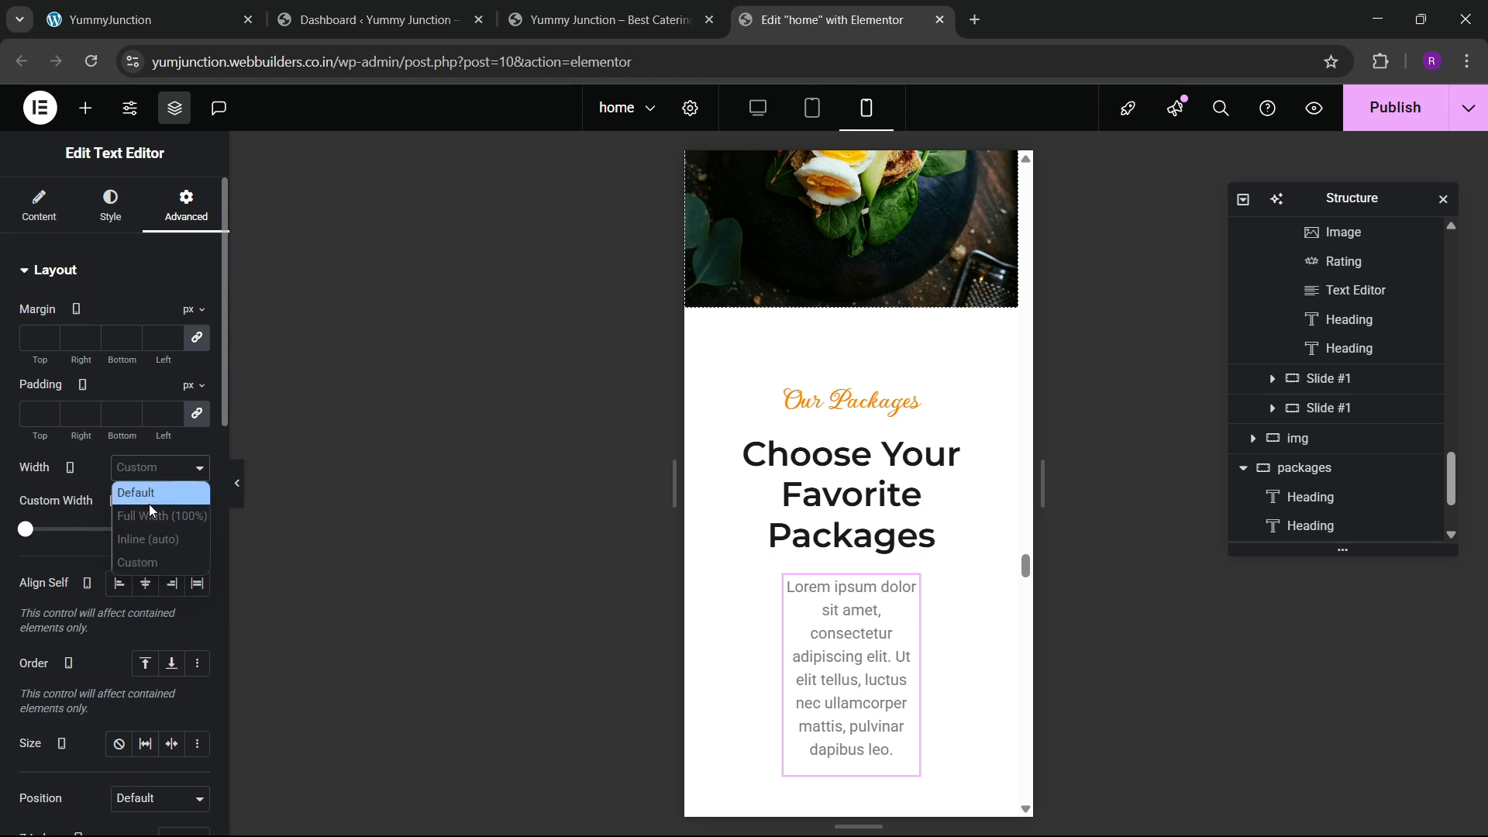
{"action": "left_click", "coordinate": [150, 502]}
{"action": "left_click", "coordinate": [147, 505]}
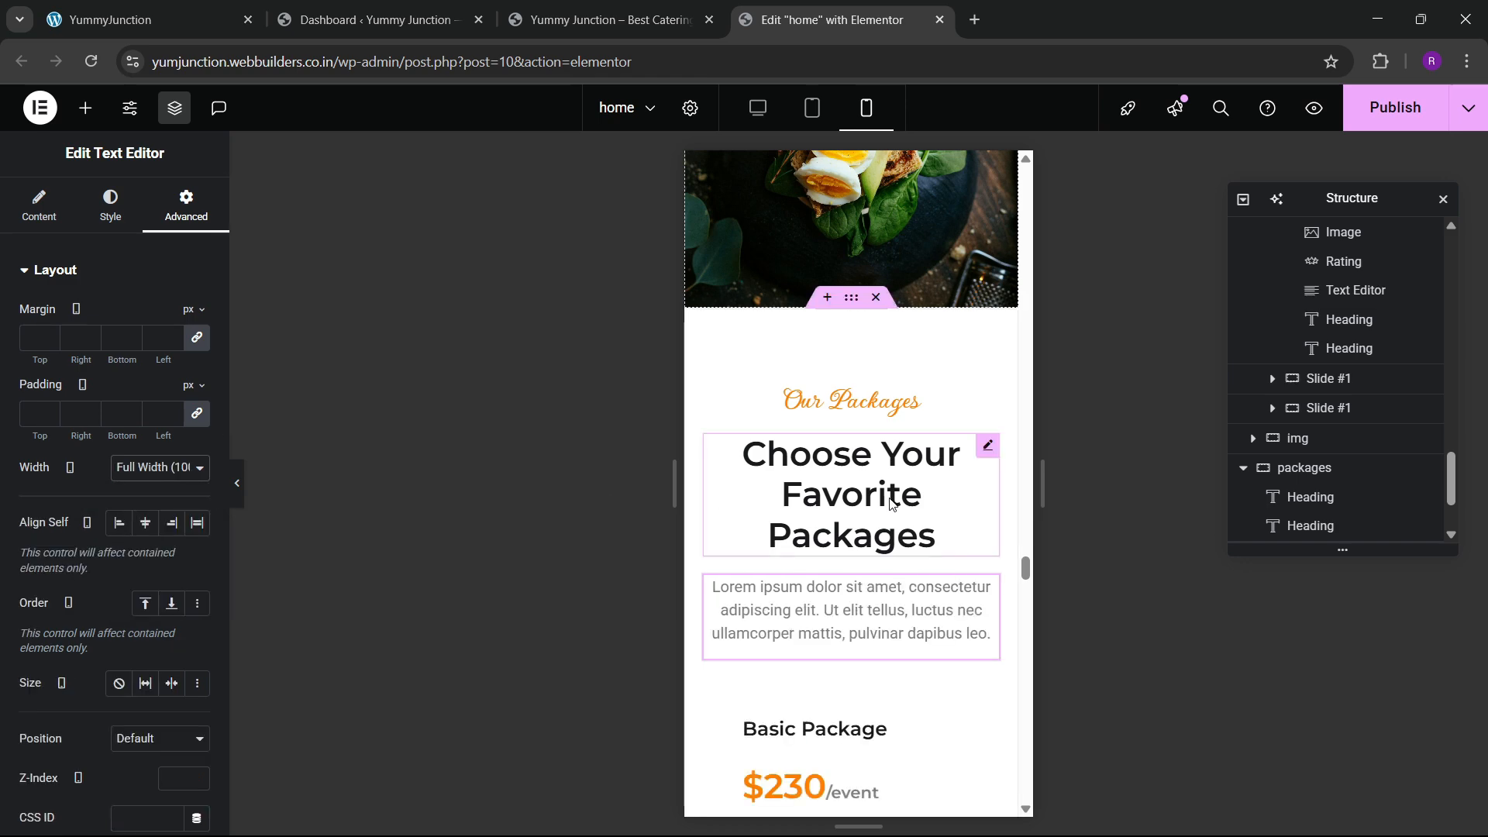
Set the cta section's mobile padding to 100 px top and bottom and 20 px right and left
{"action": "scroll", "coordinate": [850, 502], "scroll_direction": "down", "scroll_amount": 4}
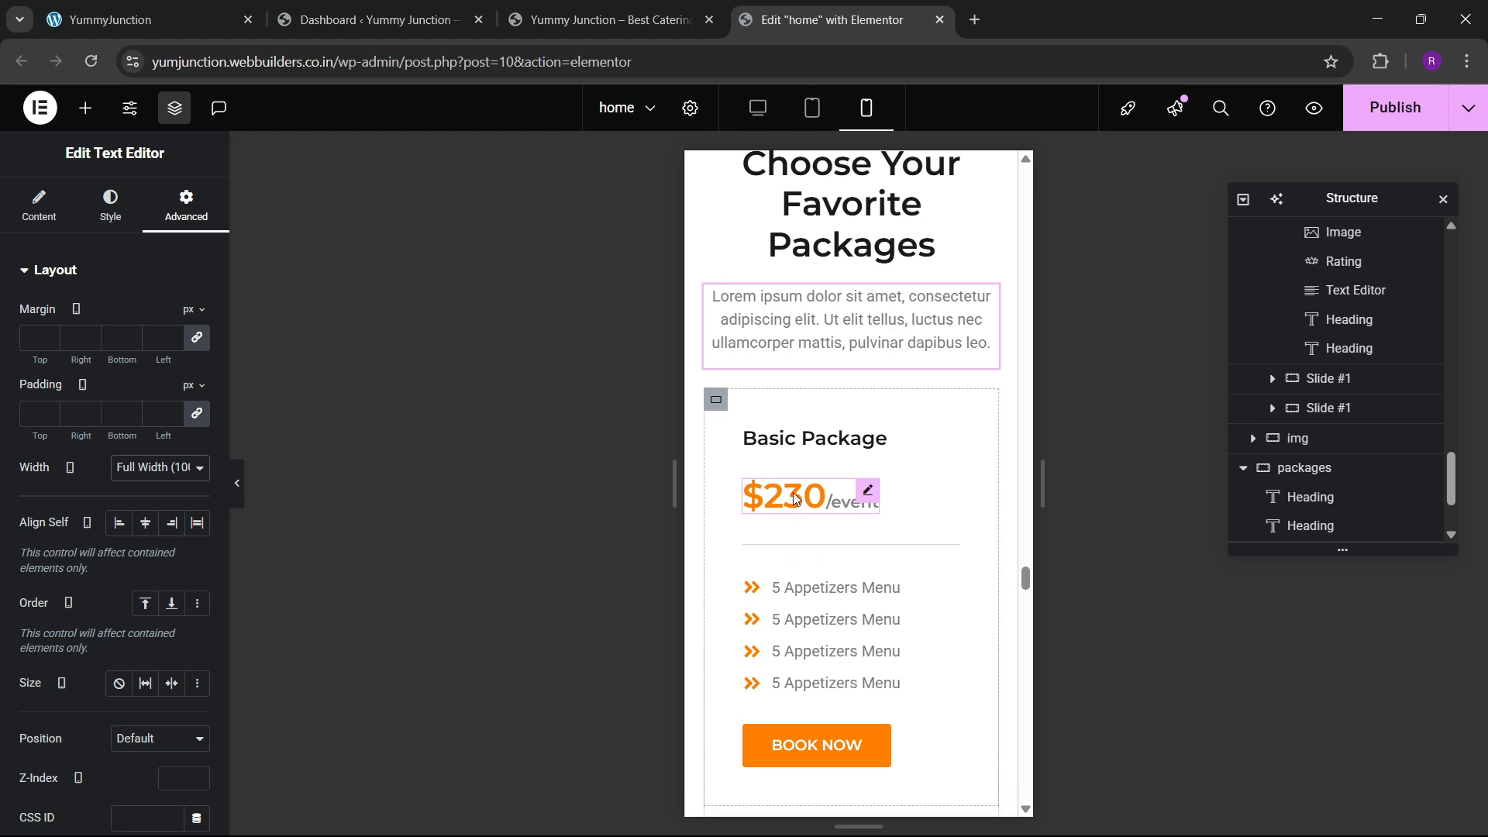
{"action": "scroll", "coordinate": [827, 498], "scroll_direction": "down", "scroll_amount": 3}
{"action": "scroll", "coordinate": [823, 501], "scroll_direction": "down", "scroll_amount": 4}
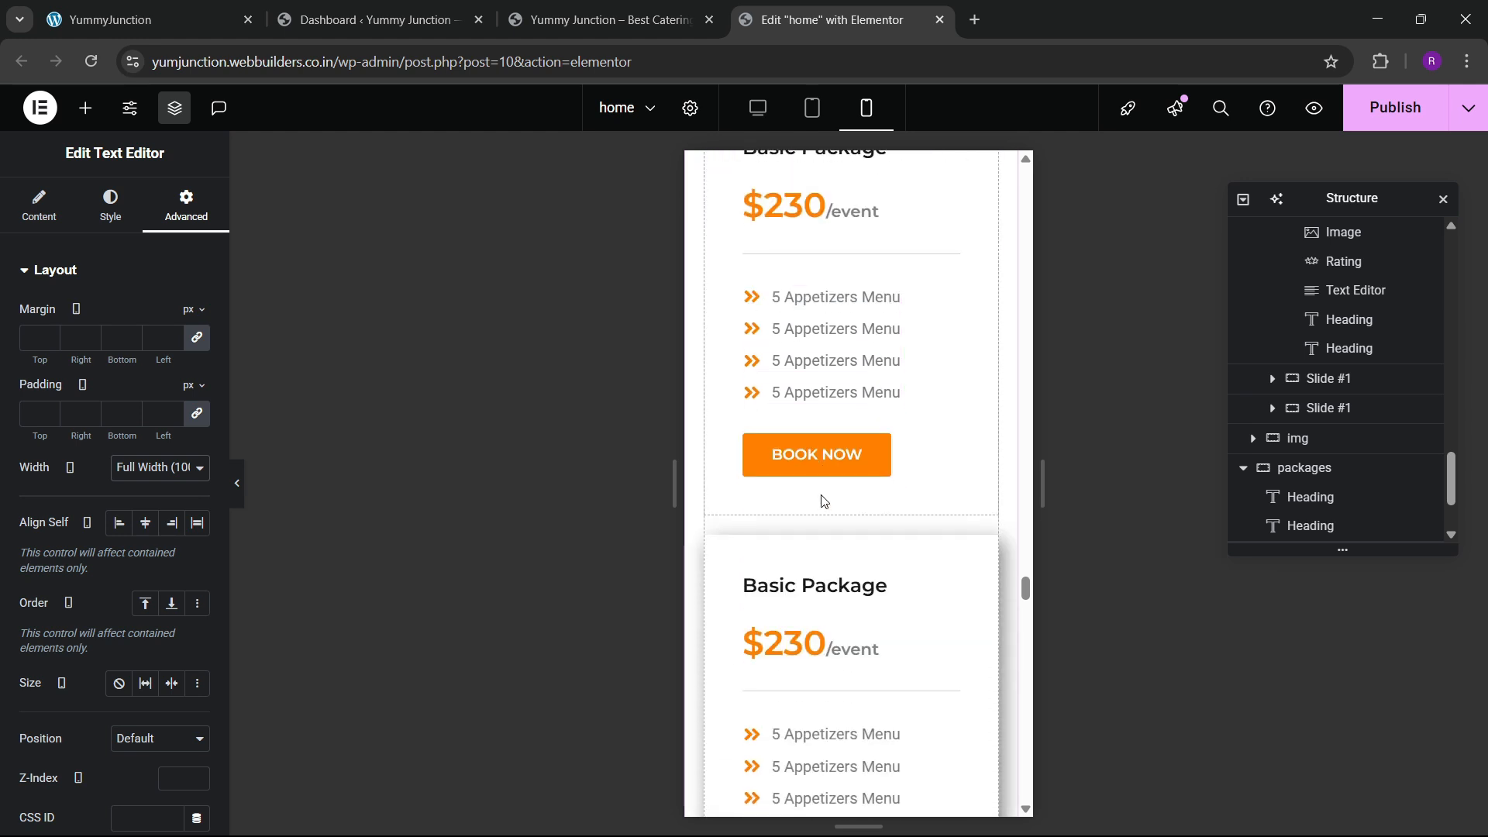
{"action": "scroll", "coordinate": [819, 498], "scroll_direction": "down", "scroll_amount": 9}
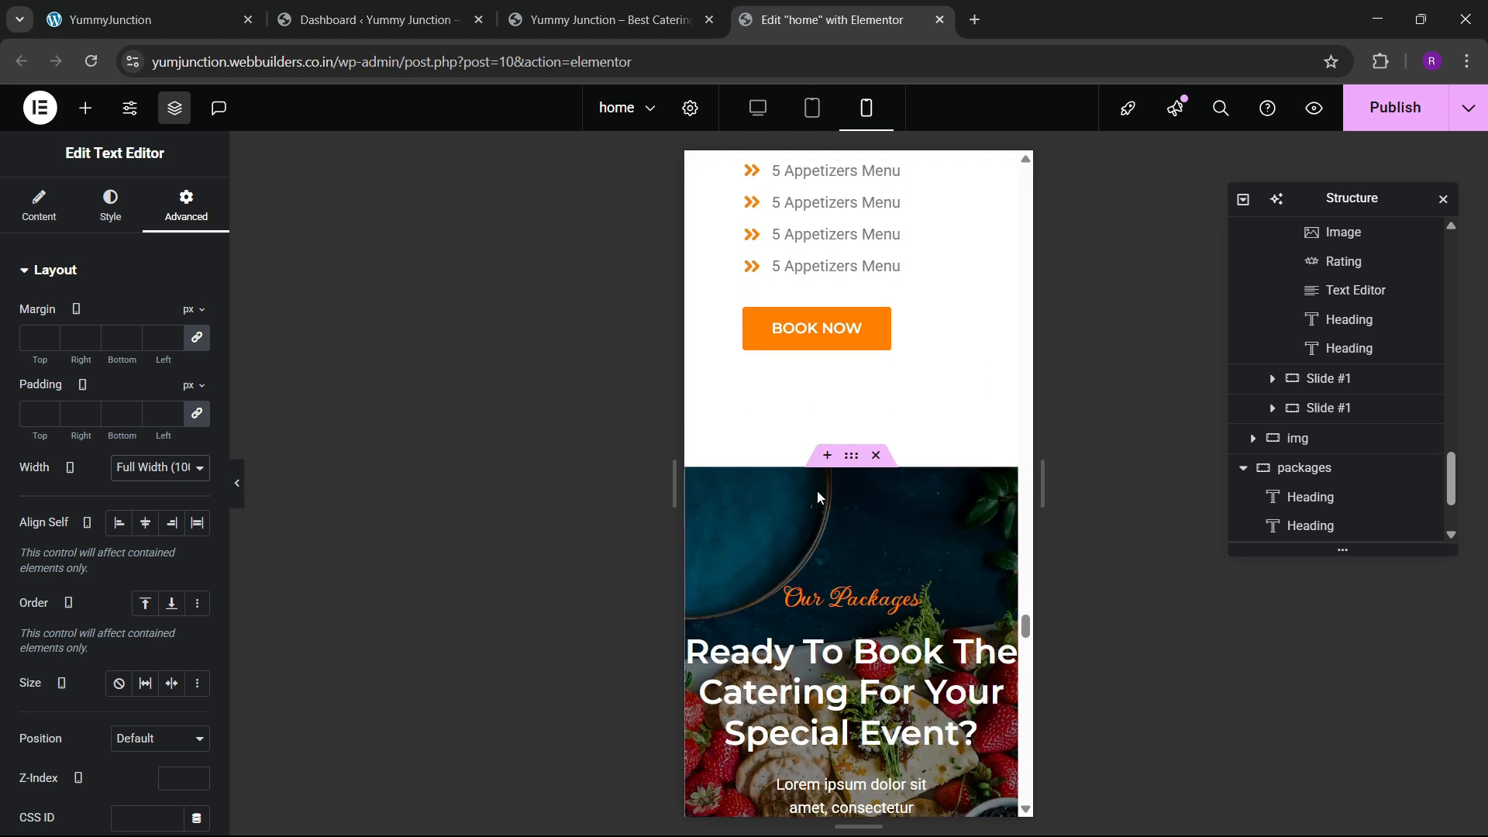
{"action": "left_click", "coordinate": [850, 261]}
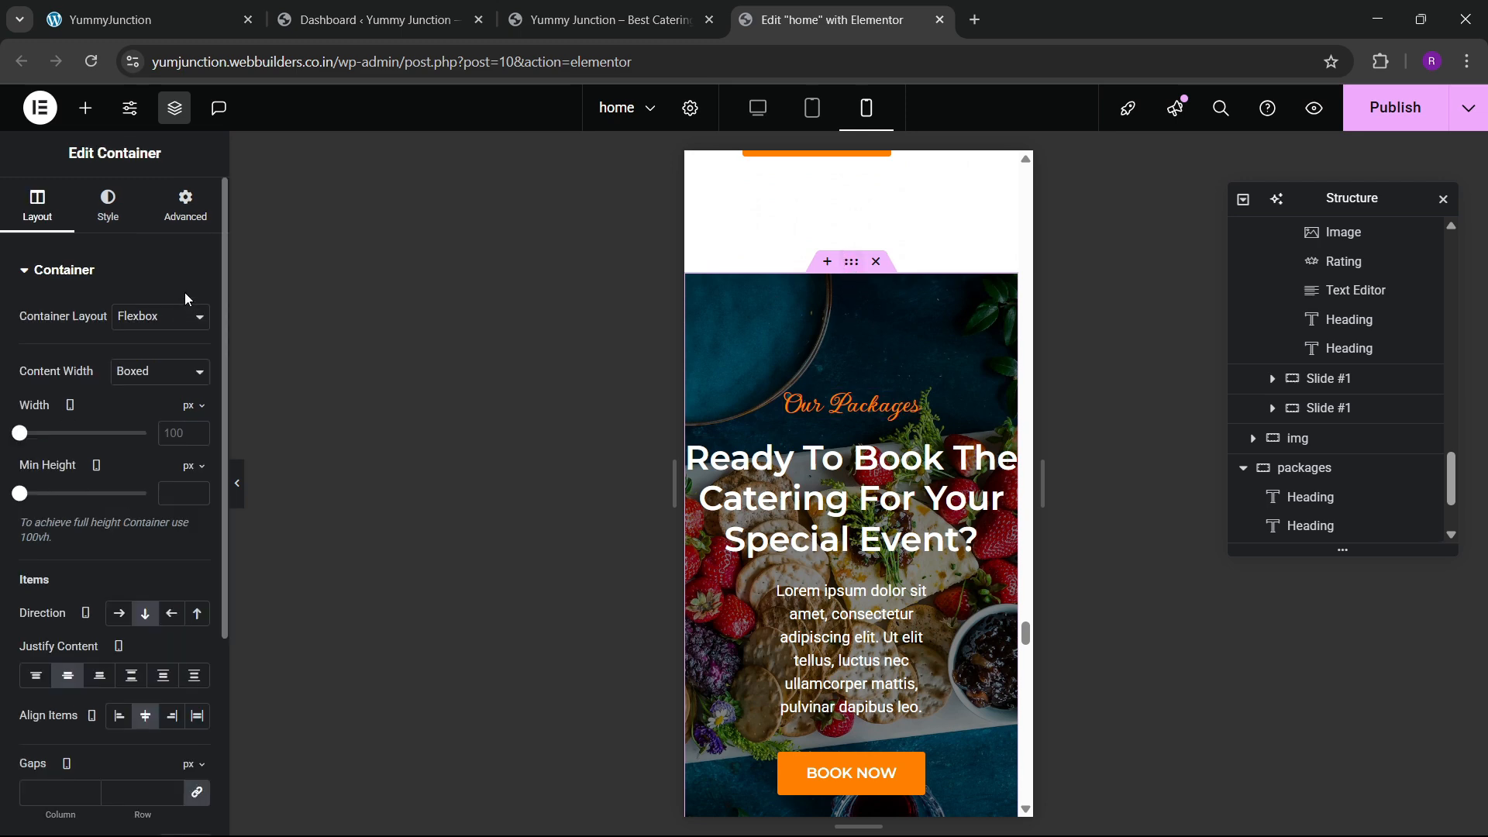
{"action": "left_click", "coordinate": [186, 205]}
{"action": "left_click", "coordinate": [191, 422]}
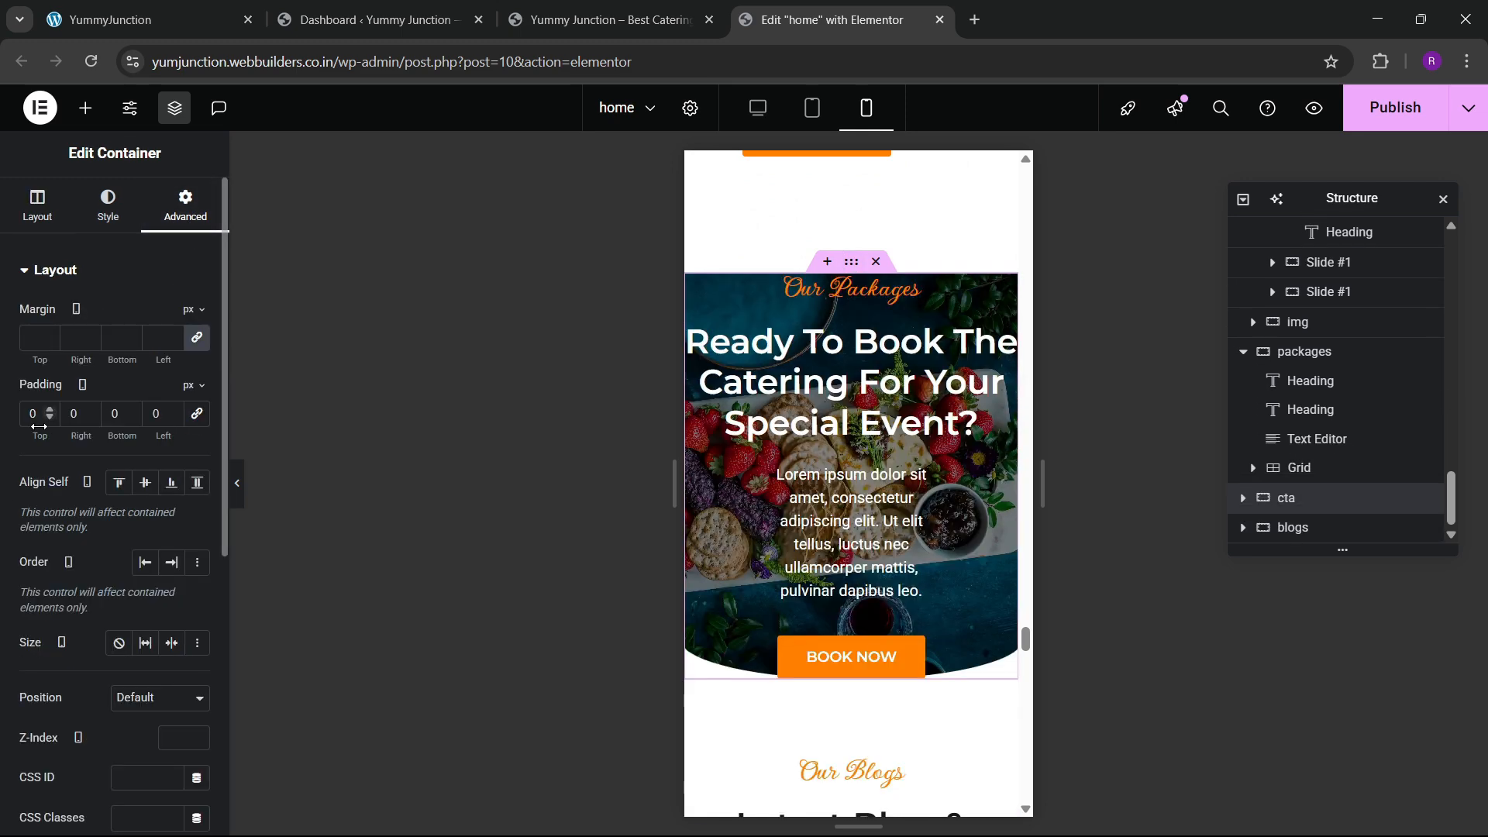
{"action": "left_click", "coordinate": [29, 416]}
{"action": "type", "text": "100"}
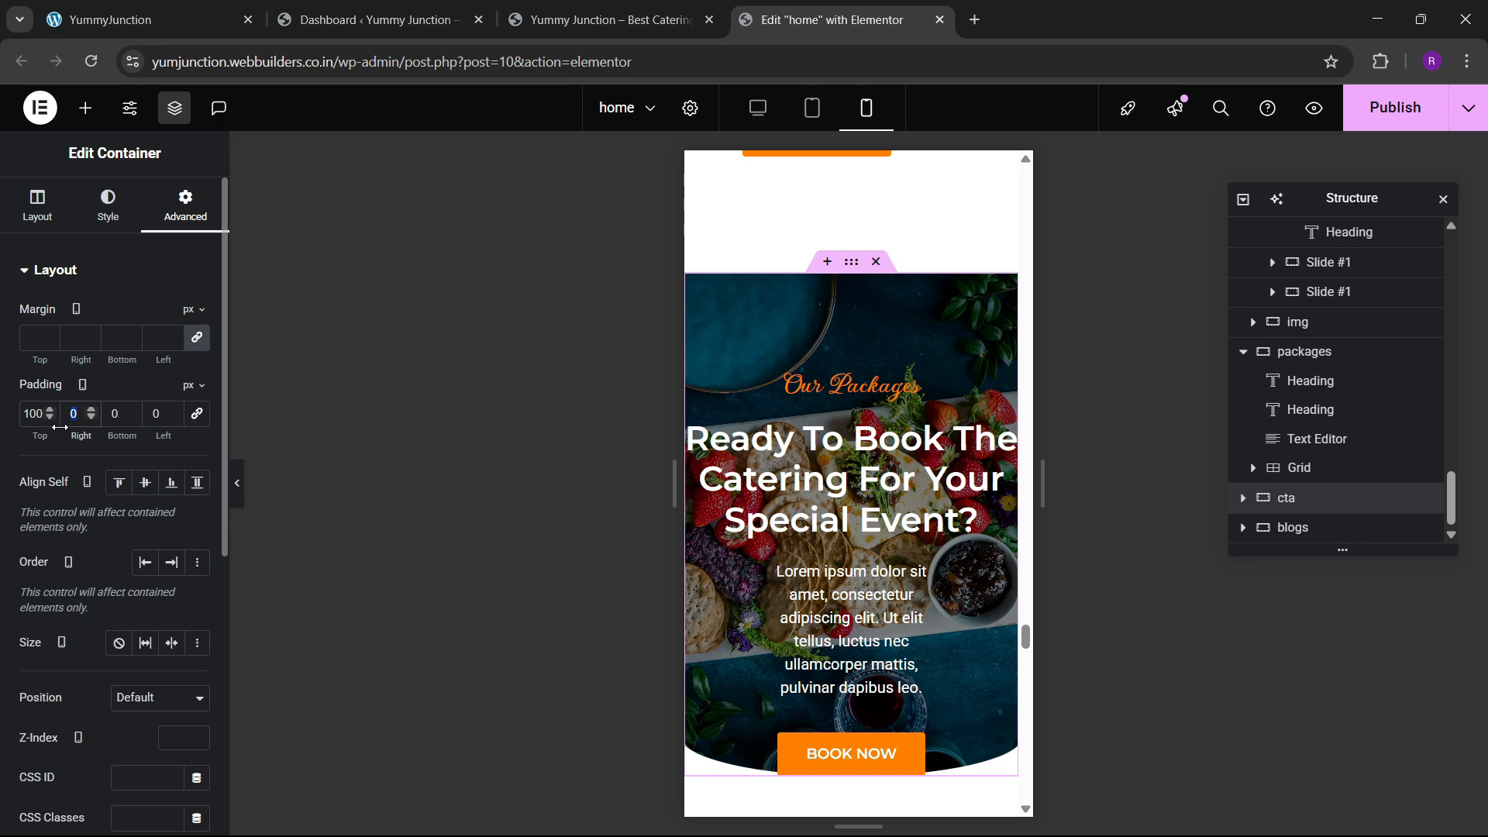
{"action": "type", "text": "20"}
{"action": "key", "text": "Tab"}
{"action": "type", "text": "100"}
{"action": "key", "text": "Tab"}
{"action": "type", "text": "20"}
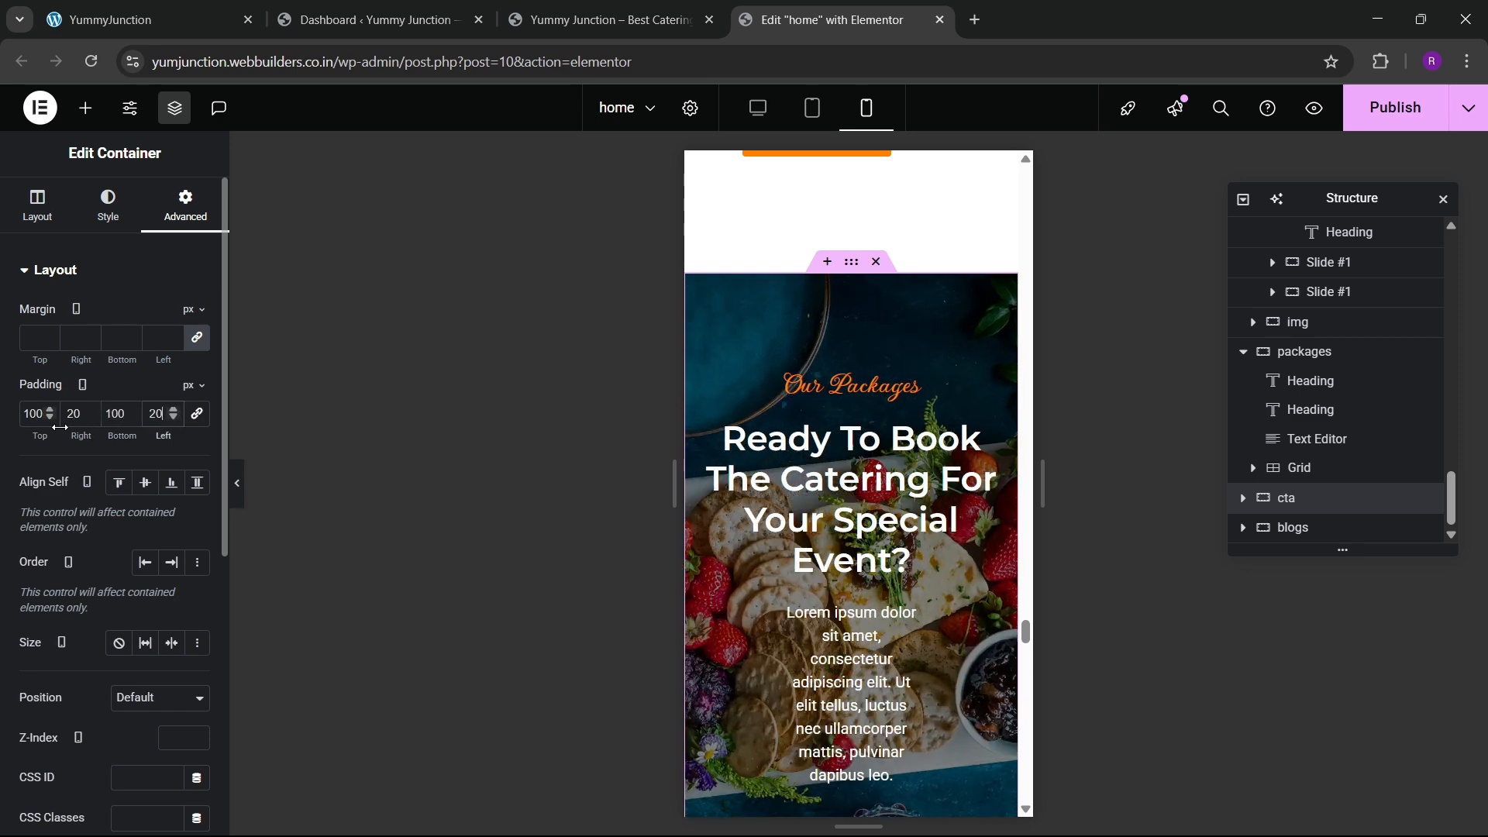
Set the mobile width of the cta section's description text to Full Width (100%)
{"action": "left_click", "coordinate": [849, 645]}
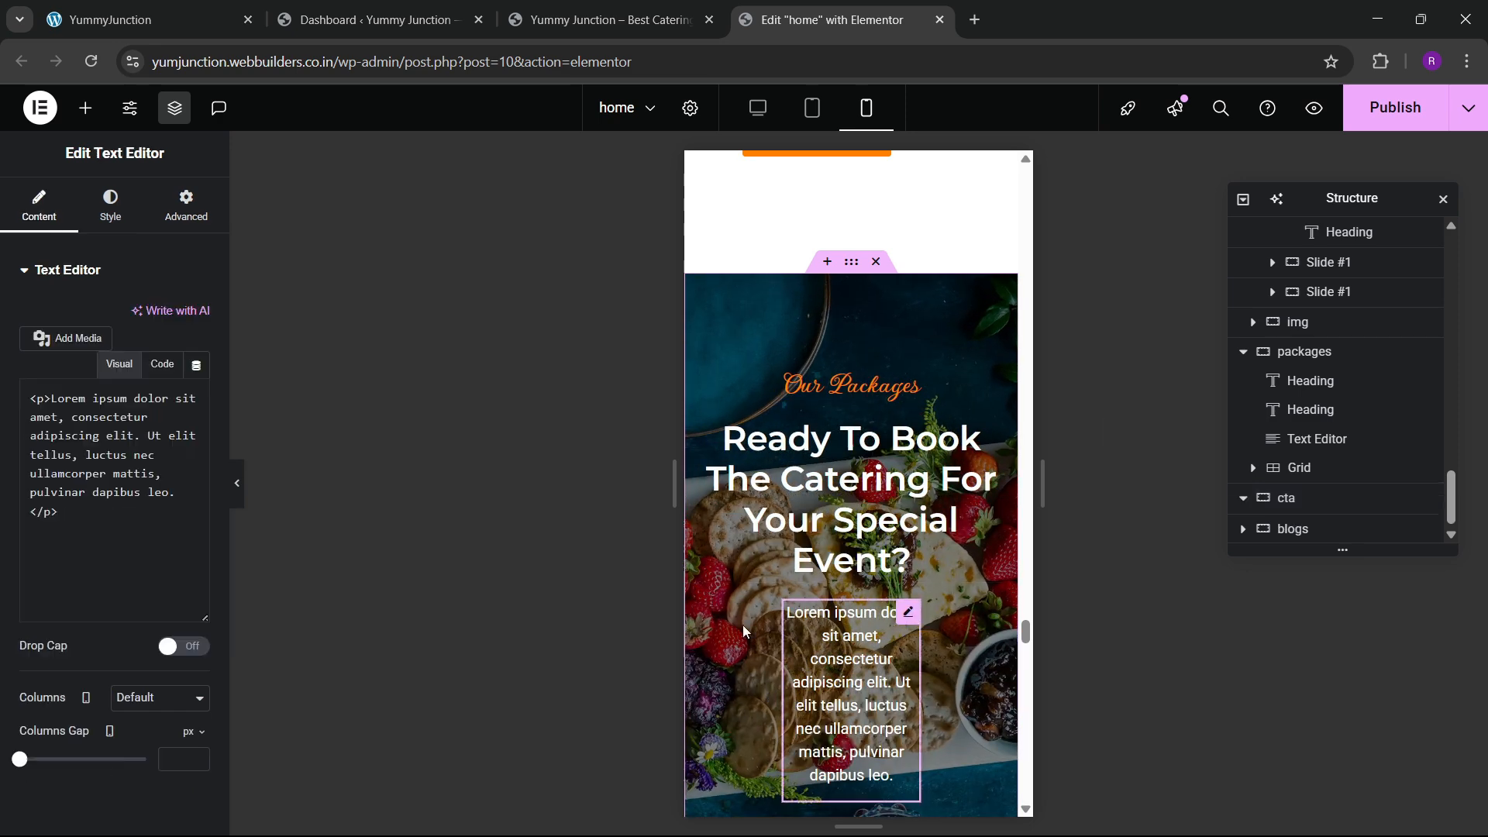
{"action": "left_click", "coordinate": [193, 211]}
{"action": "left_click", "coordinate": [132, 471]}
{"action": "left_click", "coordinate": [133, 505]}
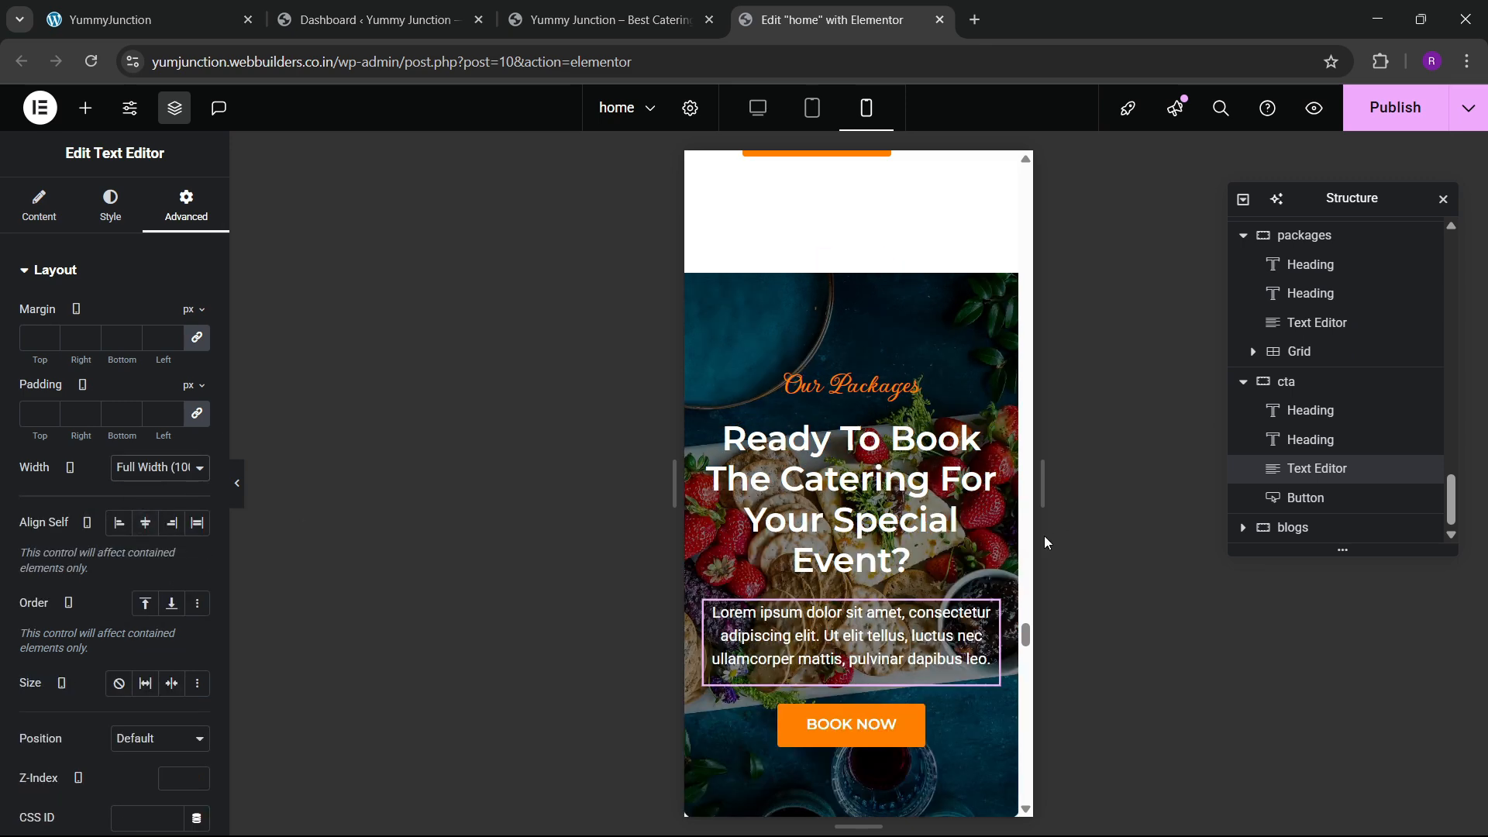
Set the blogs section's mobile padding to 80 px top and bottom and 20 px right and left
{"action": "scroll", "coordinate": [859, 573], "scroll_direction": "down", "scroll_amount": 1}
{"action": "scroll", "coordinate": [859, 574], "scroll_direction": "down", "scroll_amount": 7}
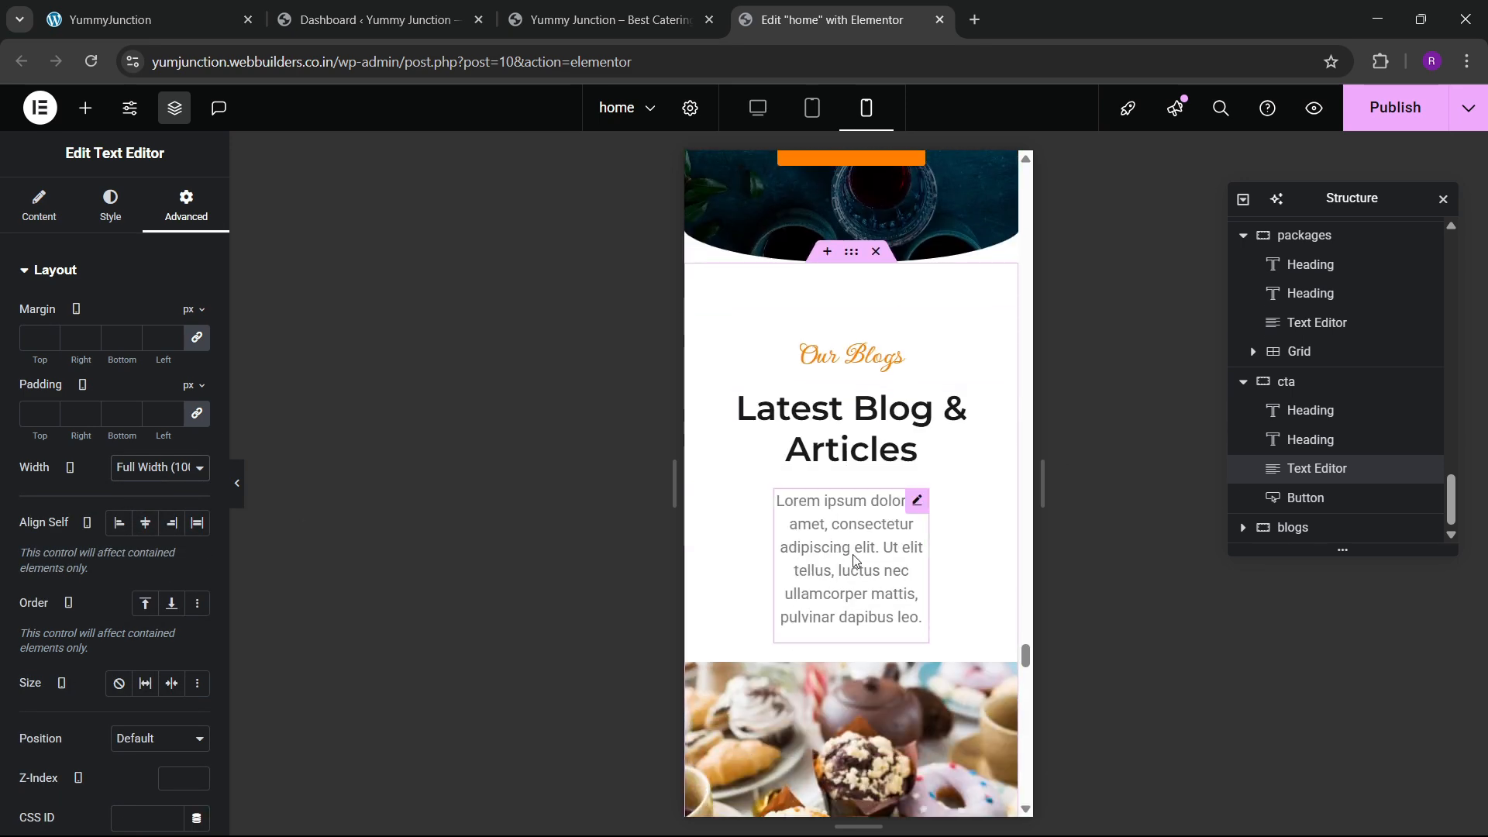
{"action": "scroll", "coordinate": [853, 559], "scroll_direction": "up", "scroll_amount": 1}
{"action": "scroll", "coordinate": [853, 560], "scroll_direction": "up", "scroll_amount": 2}
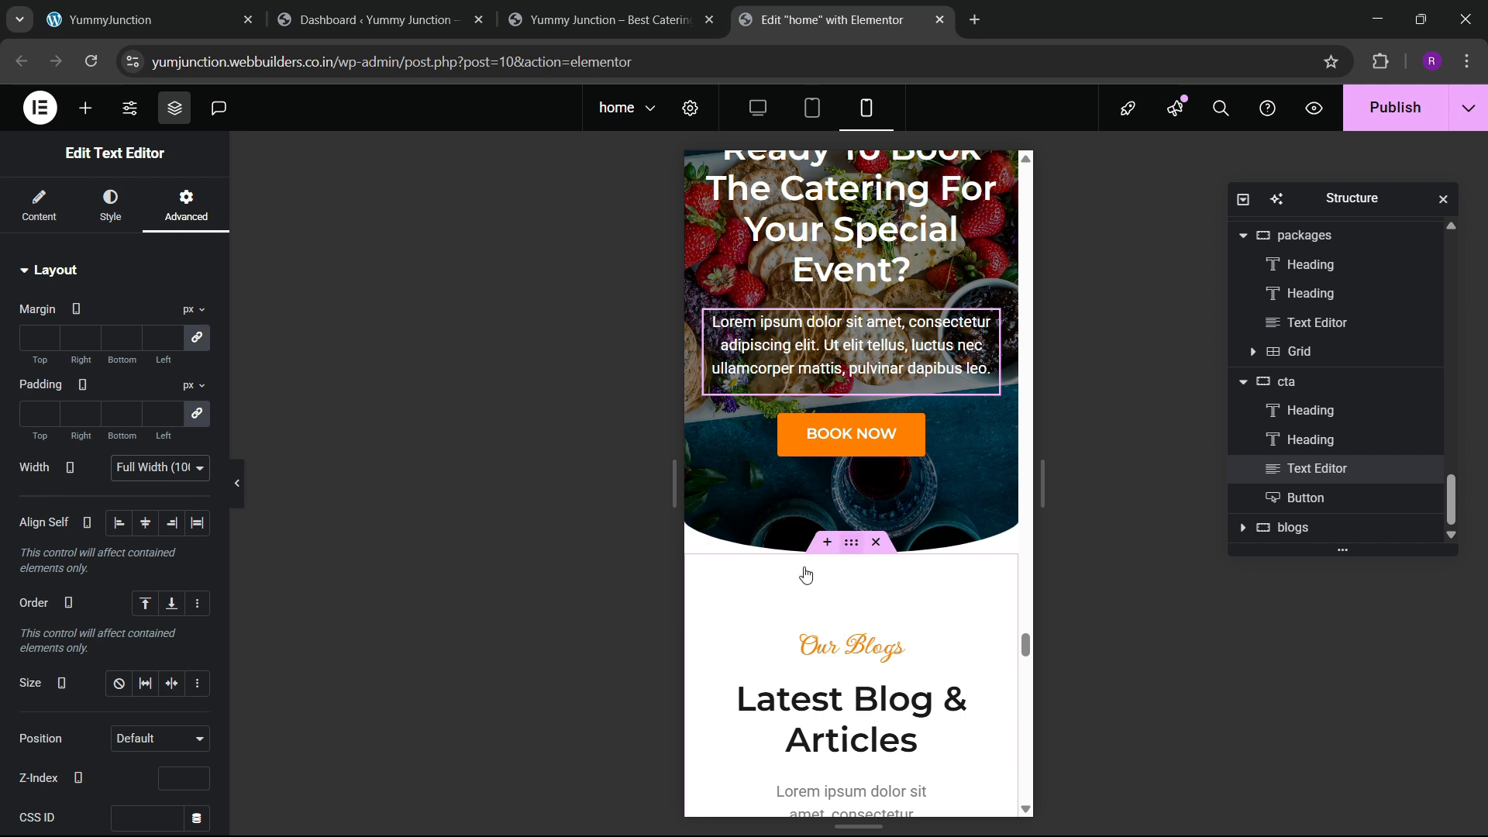
{"action": "left_click", "coordinate": [806, 574]}
{"action": "left_click", "coordinate": [186, 206]}
{"action": "left_click", "coordinate": [196, 415]}
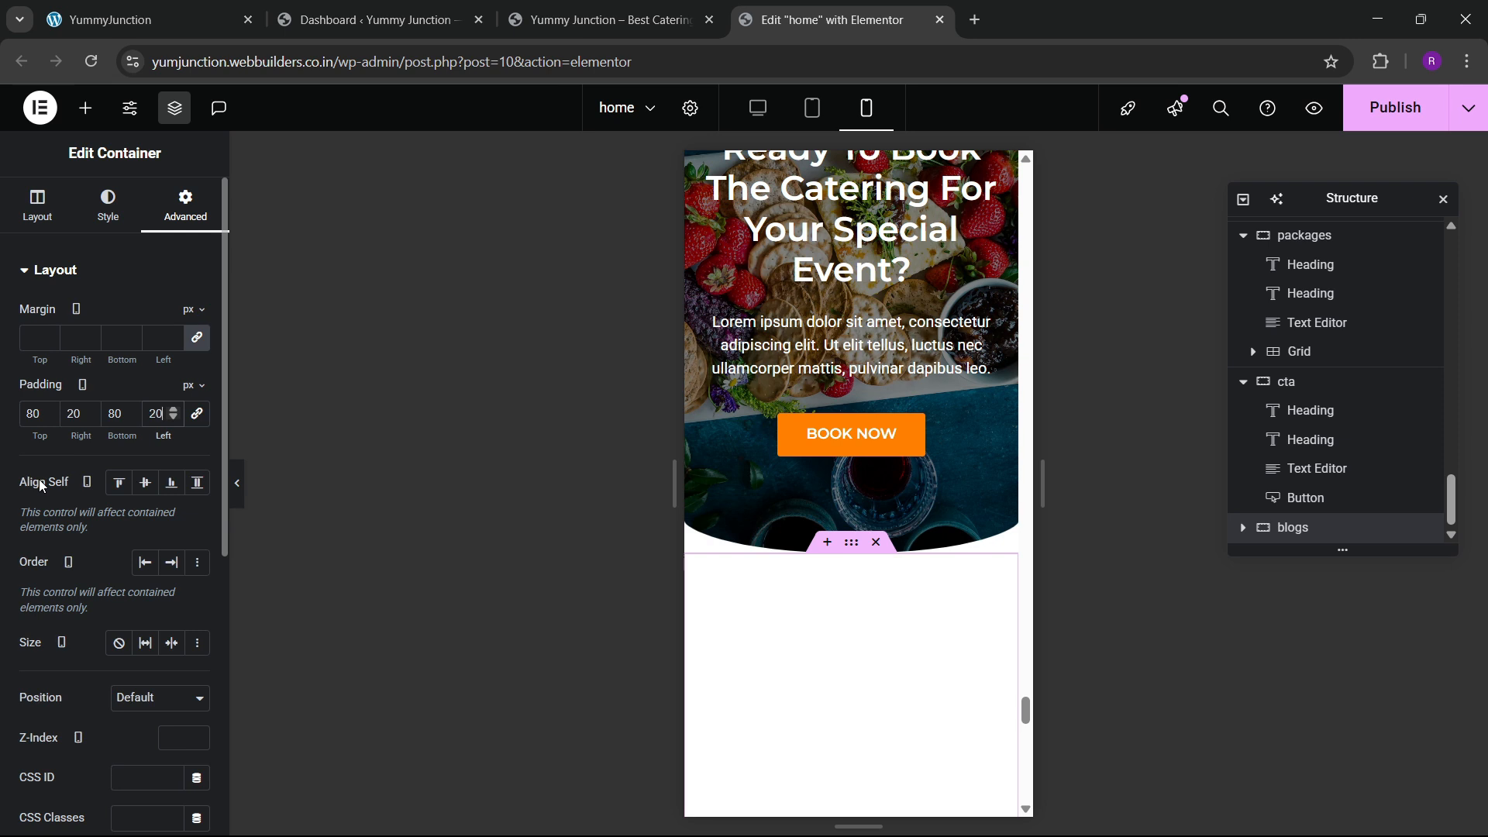
Check the blogs section's heading and grid in the mobile view and publish the page changes
{"action": "scroll", "coordinate": [930, 438], "scroll_direction": "down", "scroll_amount": 5}
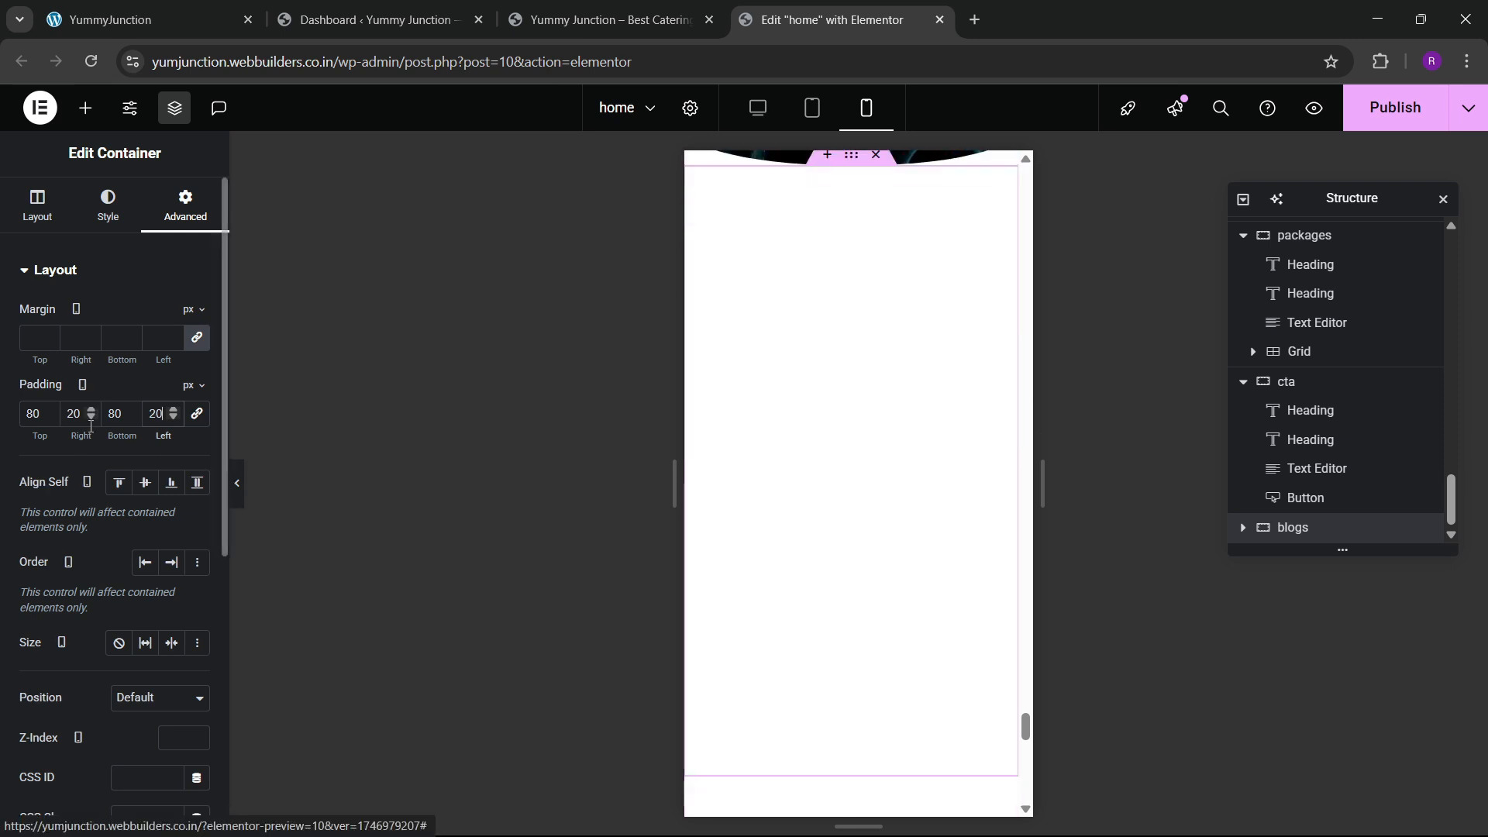
{"action": "scroll", "coordinate": [858, 365], "scroll_direction": "up", "scroll_amount": 2}
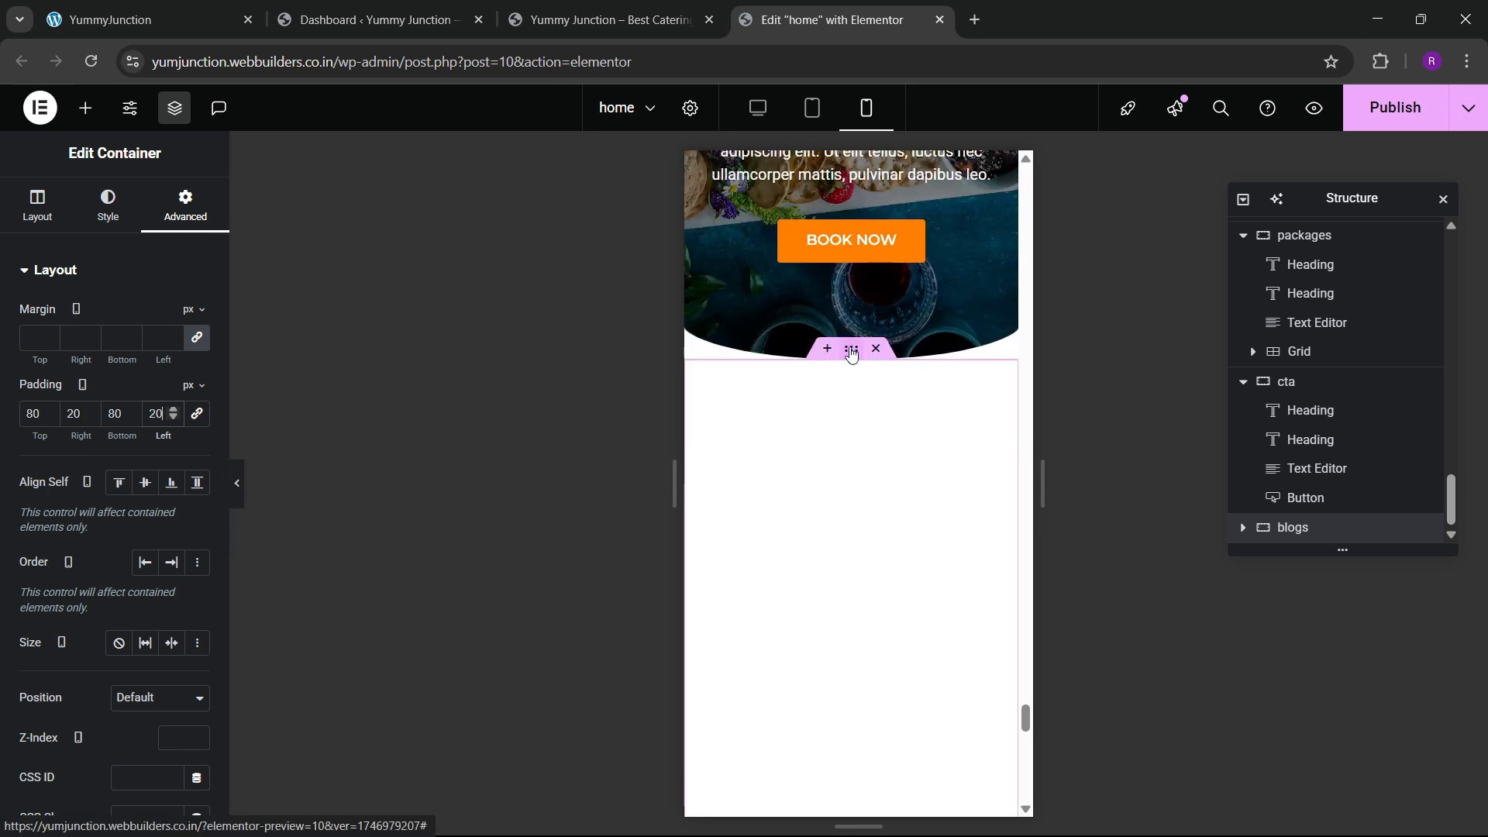
{"action": "scroll", "coordinate": [841, 472], "scroll_direction": "down", "scroll_amount": 1}
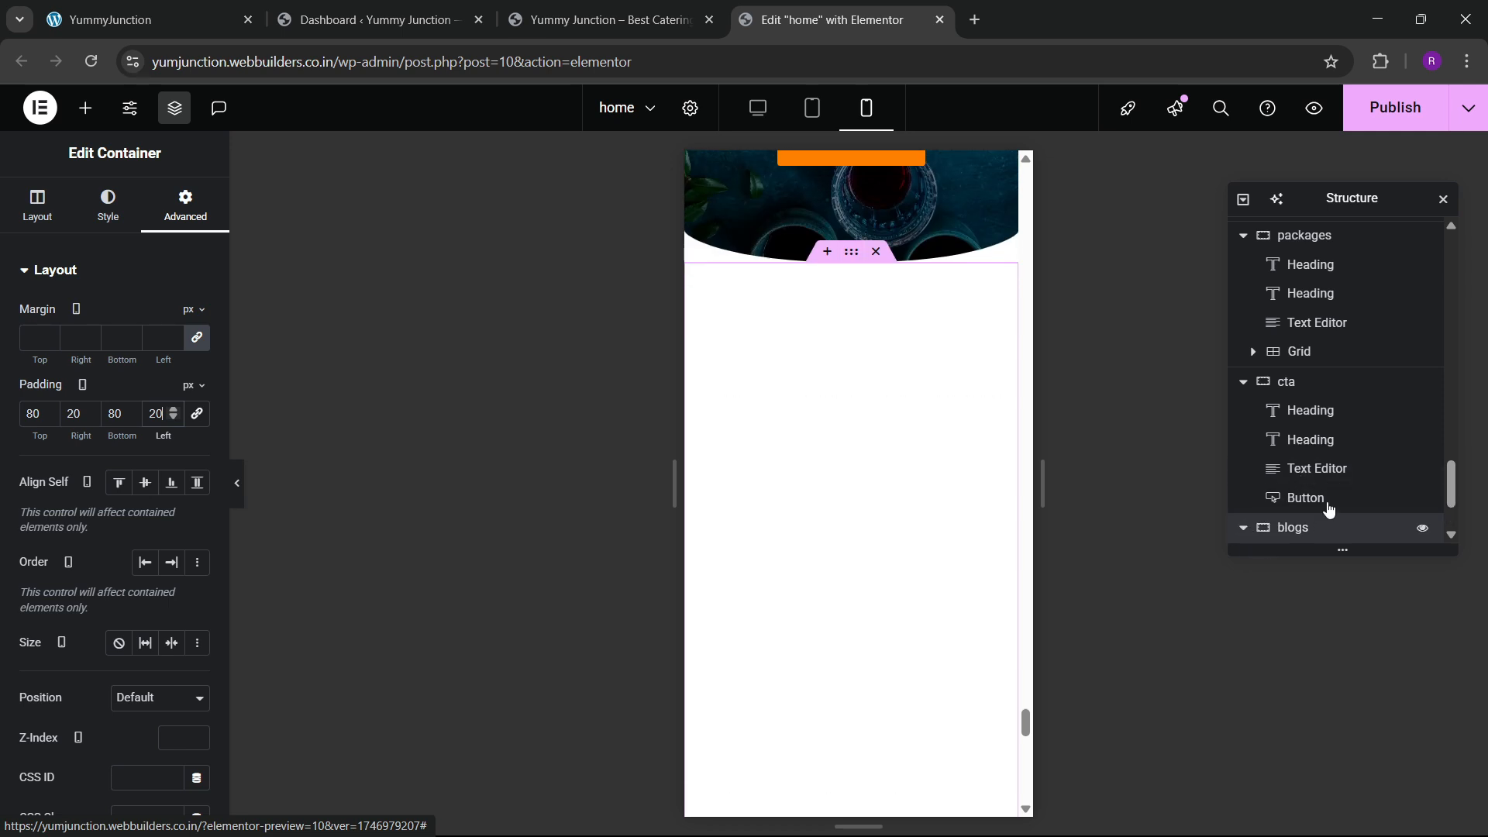
{"action": "scroll", "coordinate": [1325, 518], "scroll_direction": "down", "scroll_amount": 1}
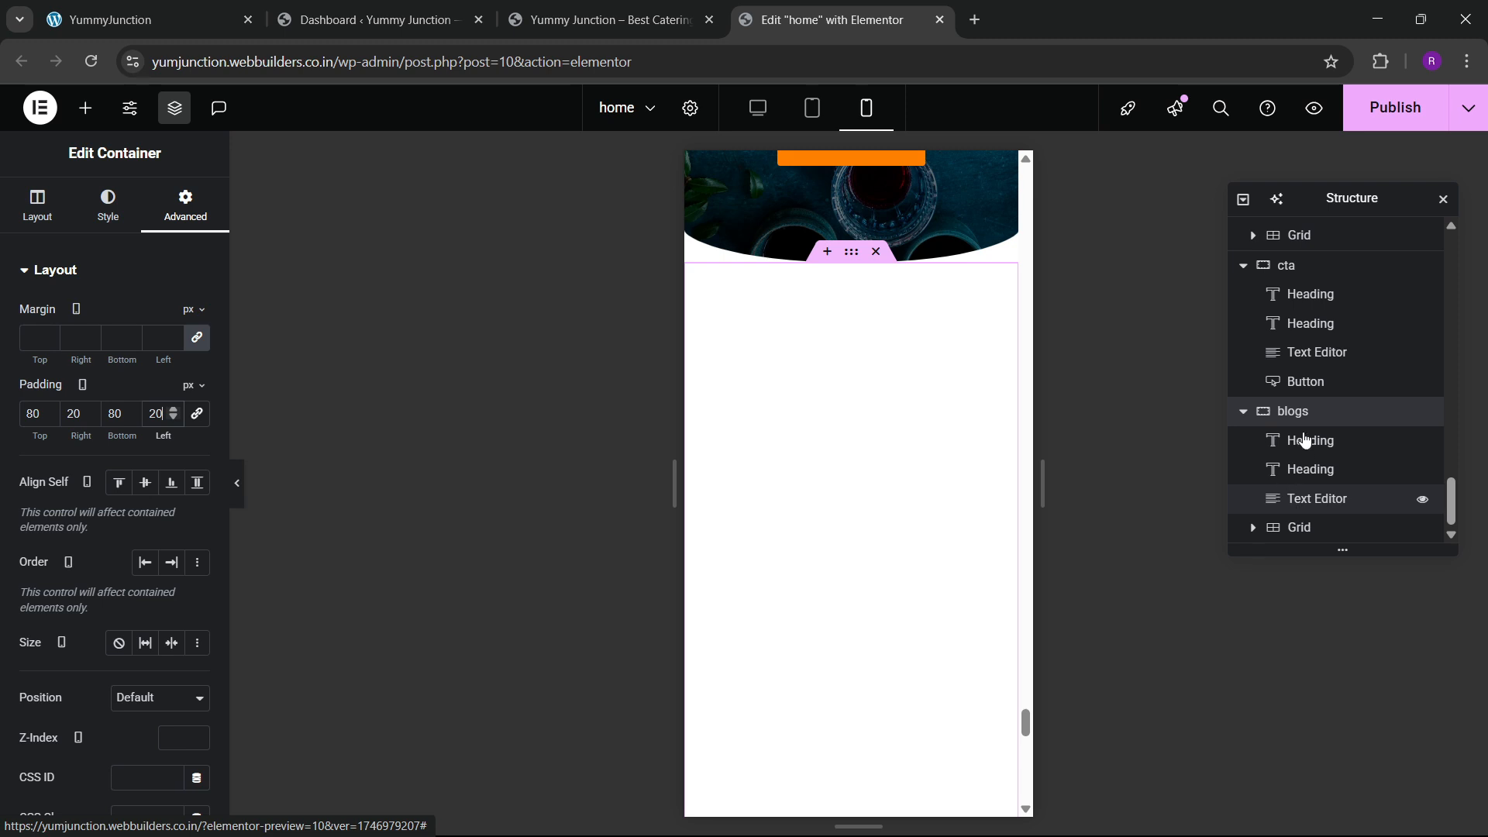
{"action": "left_click", "coordinate": [1306, 440]}
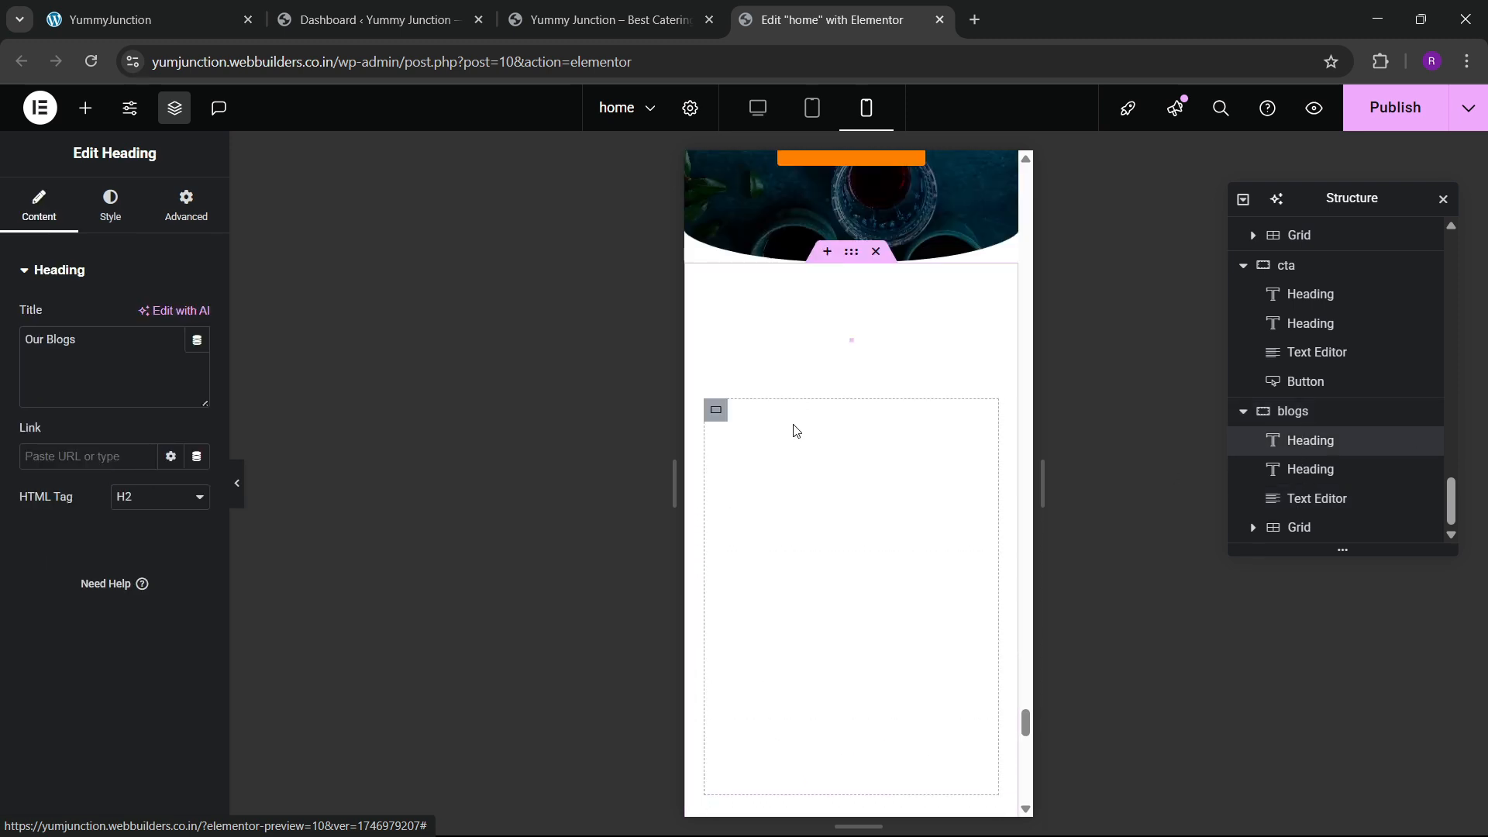
{"action": "left_click", "coordinate": [1310, 530]}
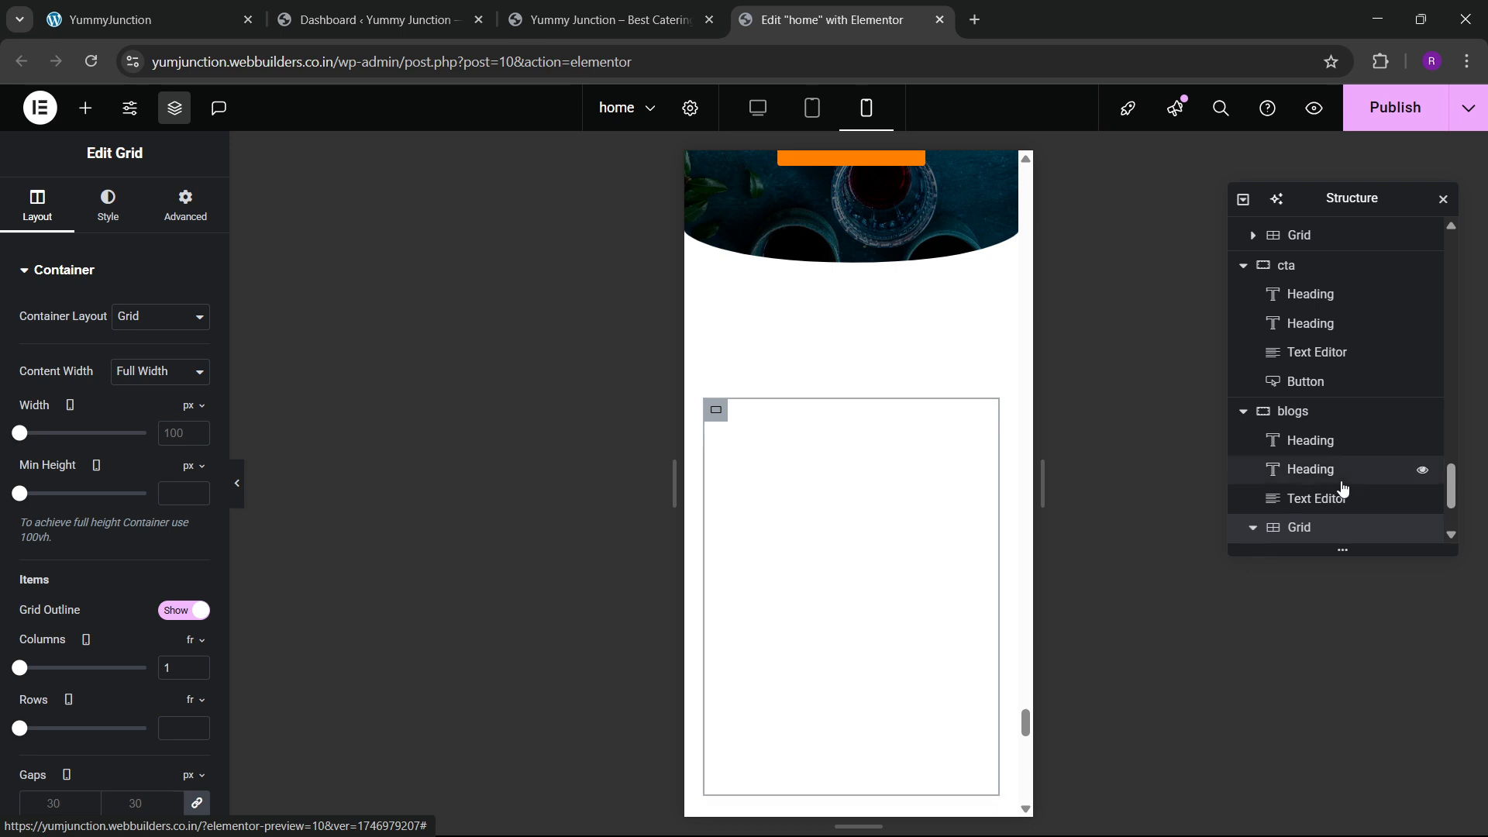
{"action": "scroll", "coordinate": [1286, 503], "scroll_direction": "down", "scroll_amount": 1}
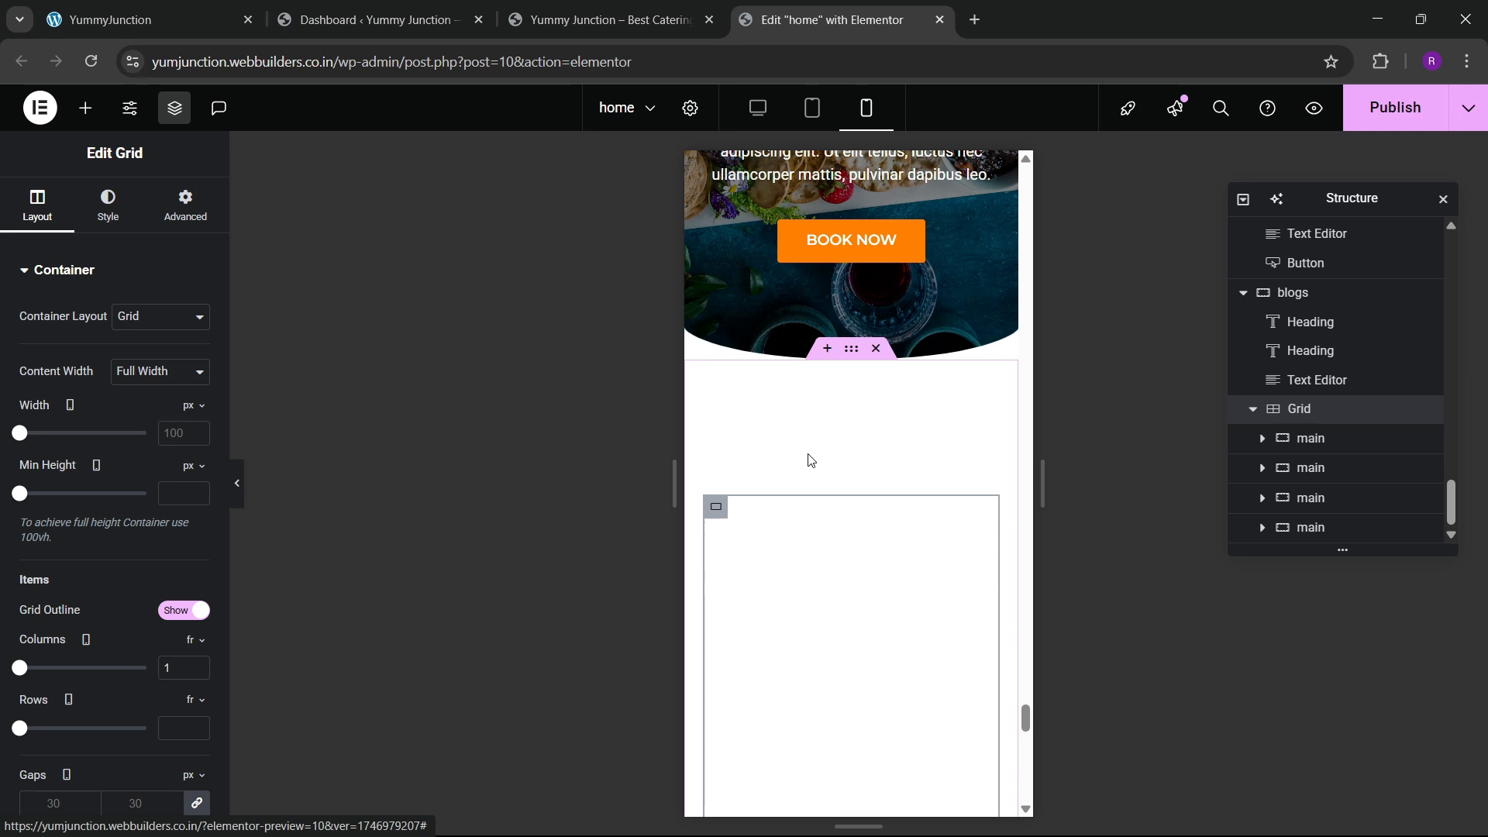
{"action": "scroll", "coordinate": [797, 458], "scroll_direction": "down", "scroll_amount": 9}
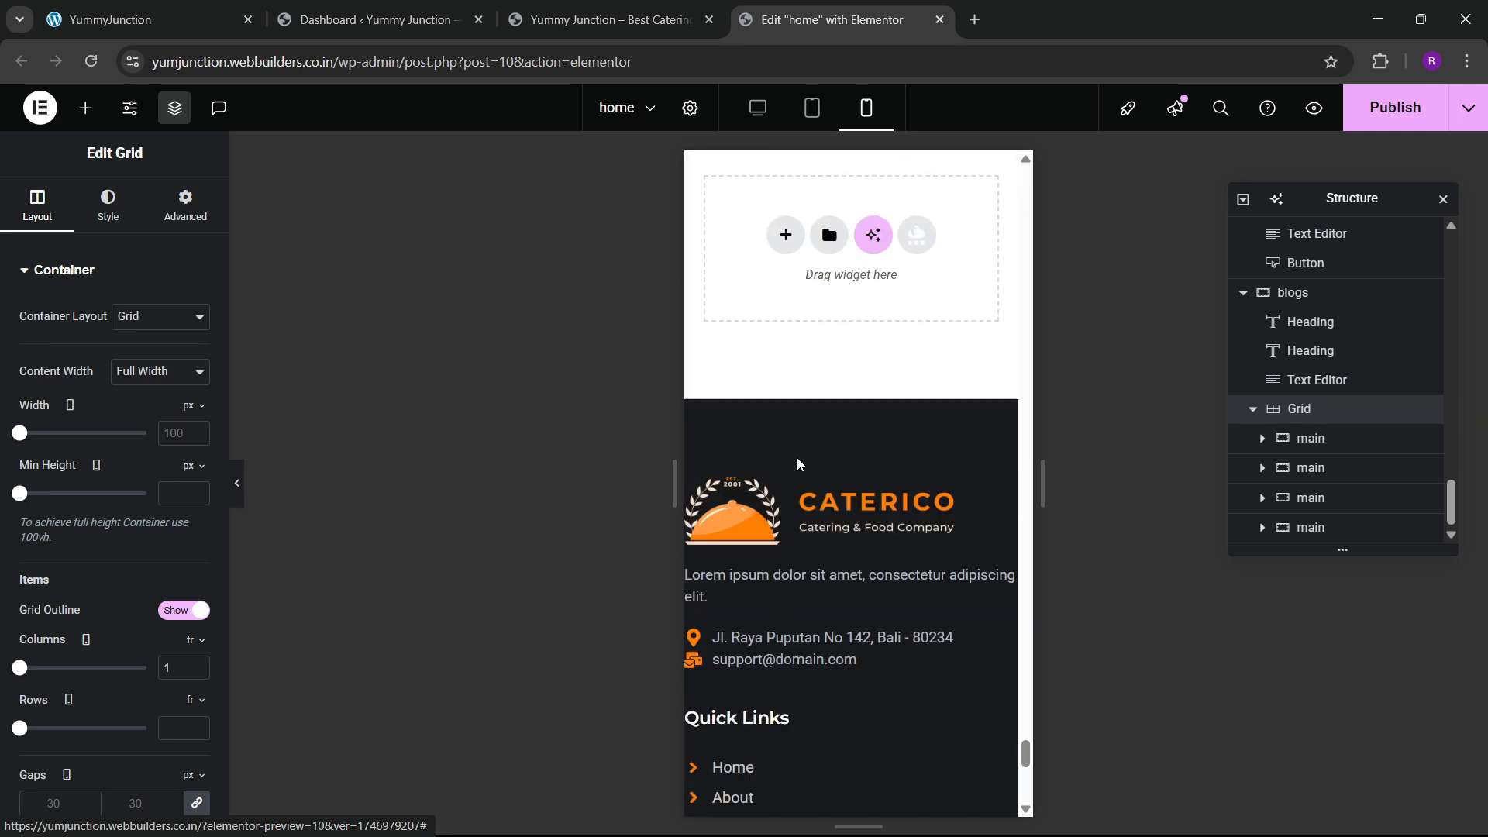
{"action": "scroll", "coordinate": [797, 457], "scroll_direction": "up", "scroll_amount": 2}
{"action": "scroll", "coordinate": [798, 463], "scroll_direction": "up", "scroll_amount": 3}
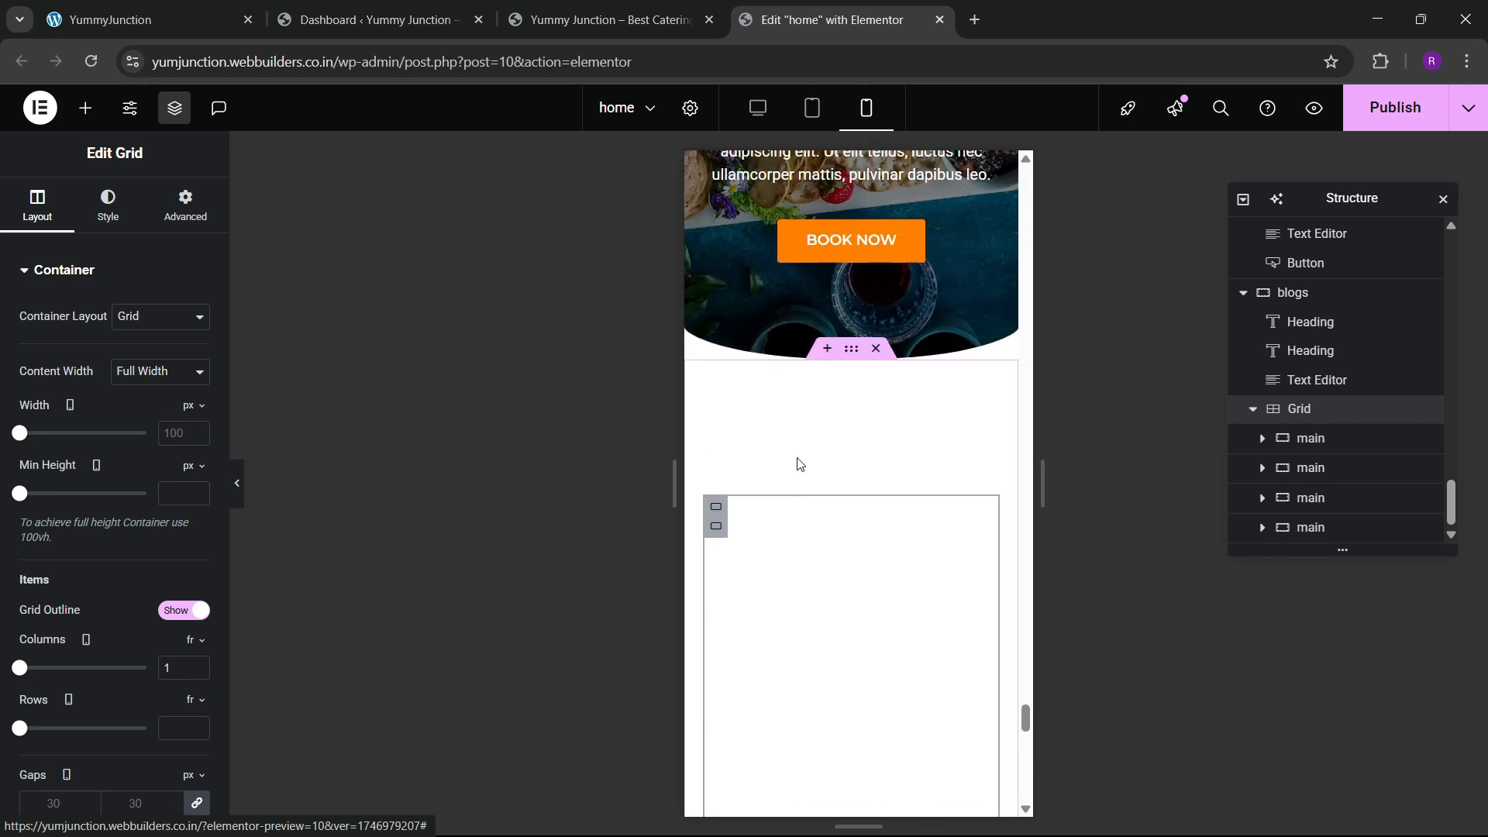
{"action": "key", "text": "ctrl+s"}
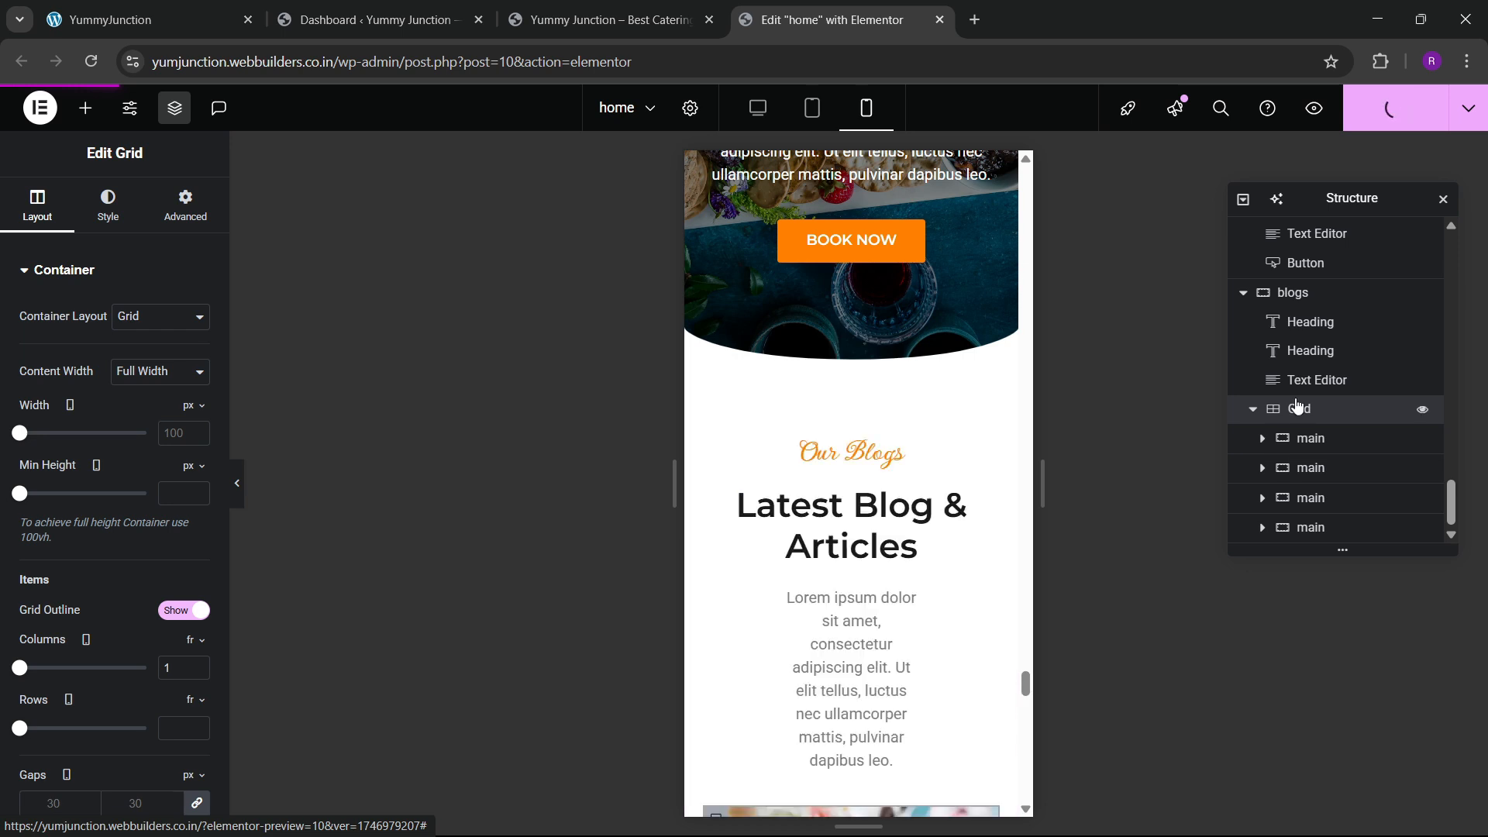
Set the mobile width of the blogs section's description text to Full Width (100%)
{"action": "scroll", "coordinate": [827, 564], "scroll_direction": "down", "scroll_amount": 1}
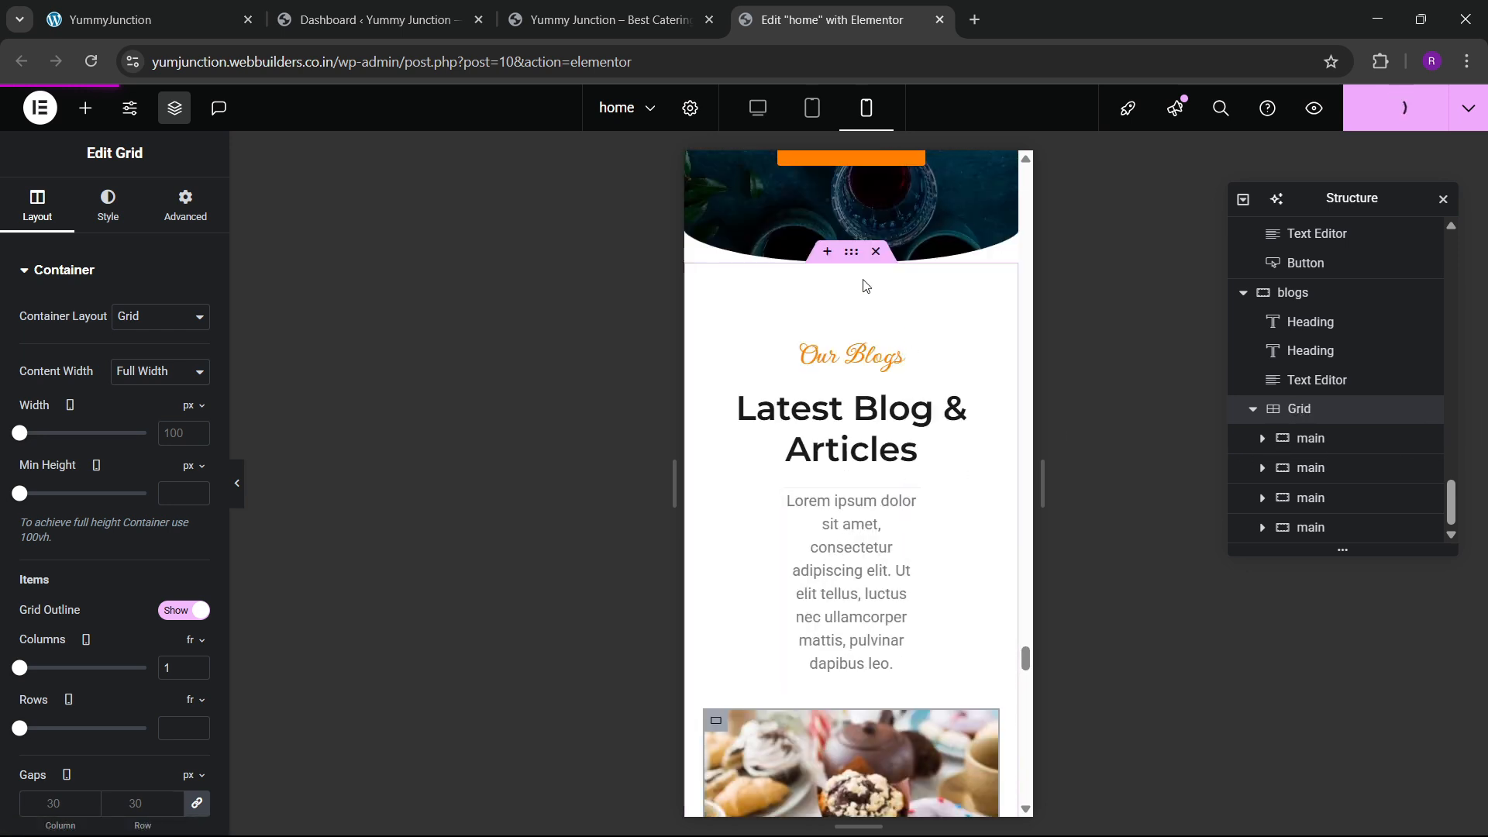
{"action": "left_click", "coordinate": [851, 256]}
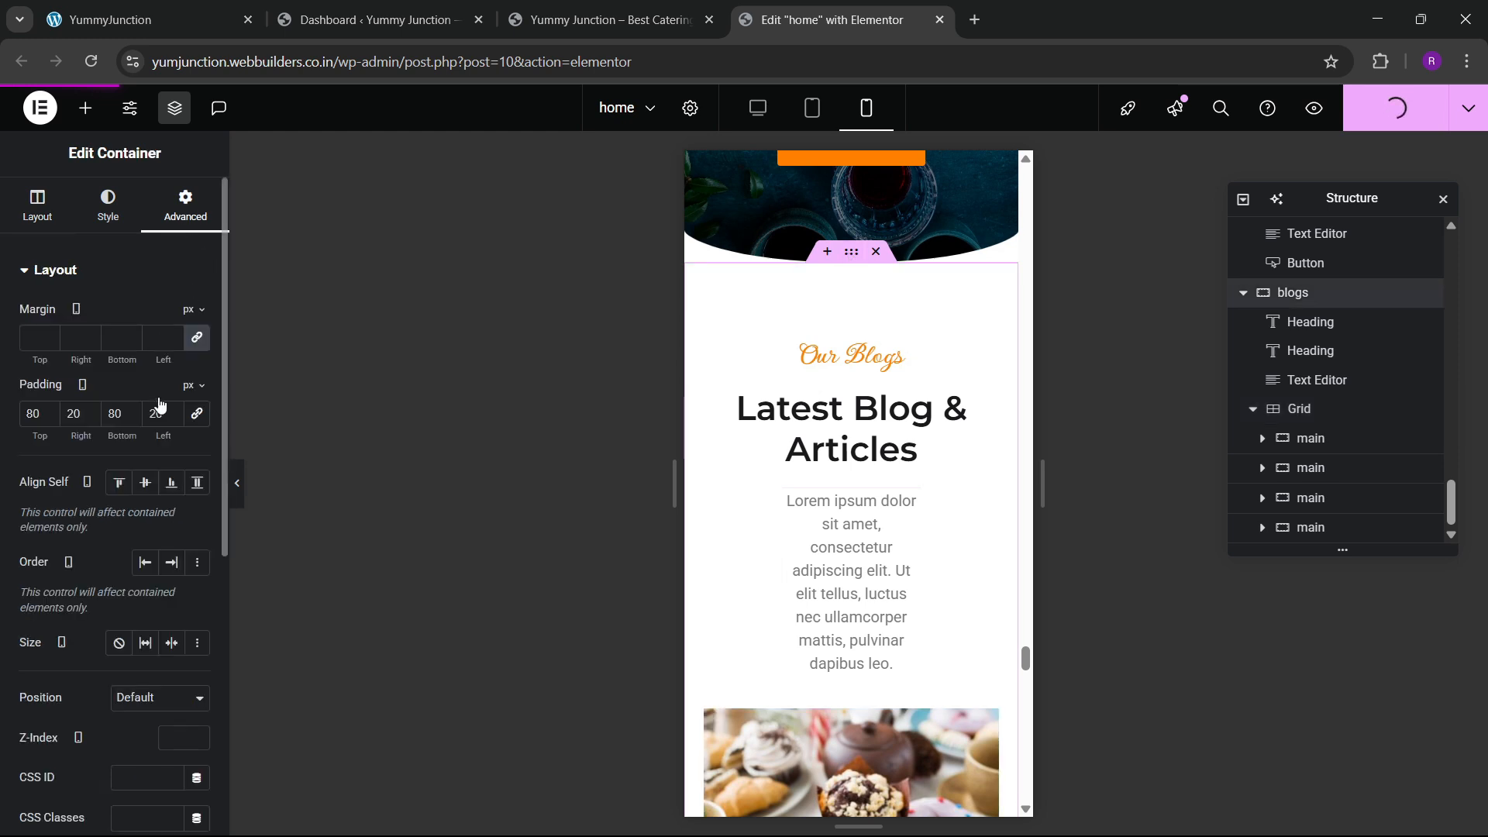
{"action": "left_click", "coordinate": [905, 523]}
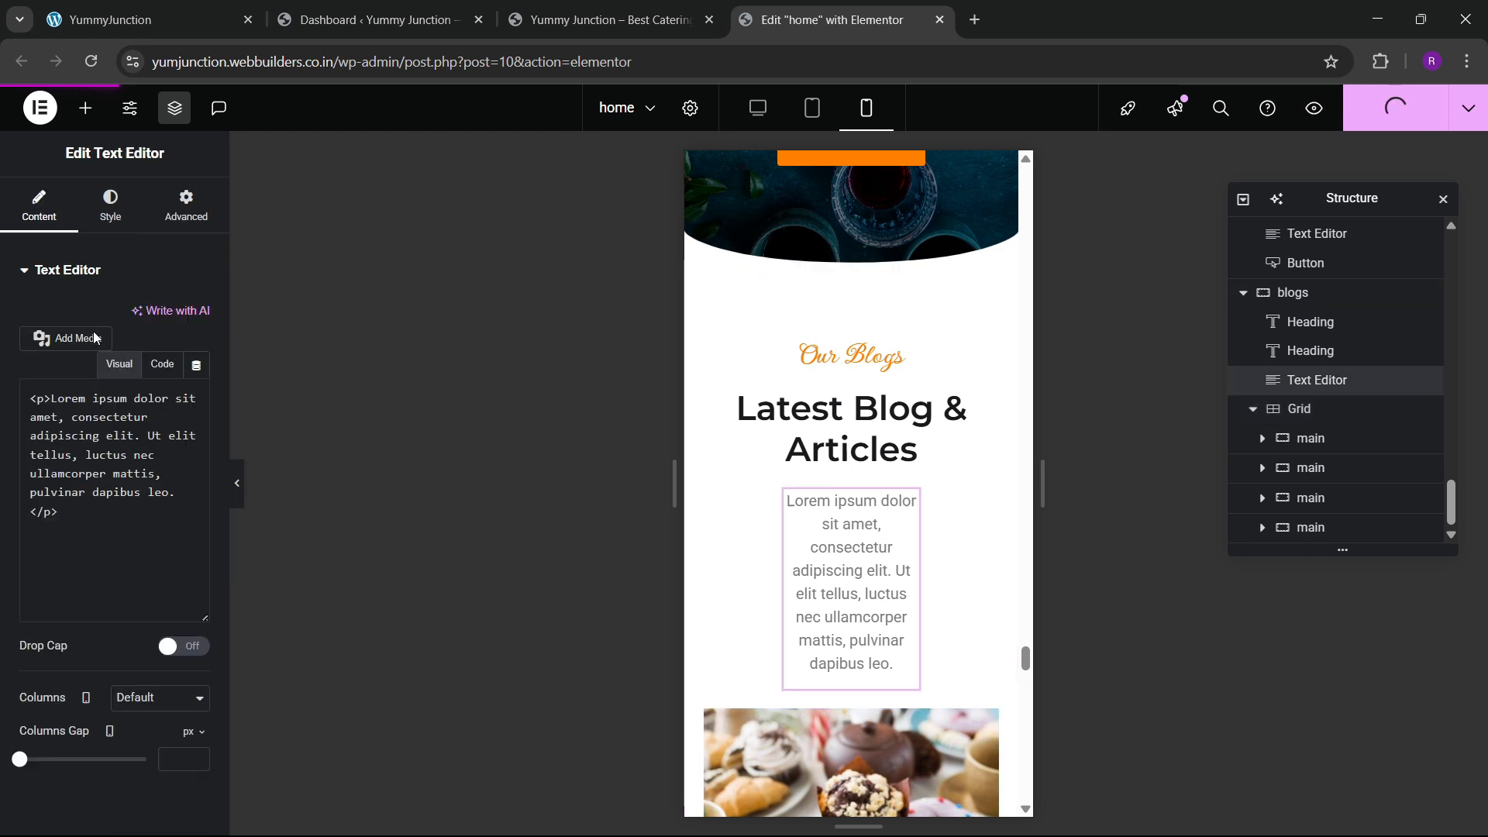
{"action": "left_click", "coordinate": [169, 218]}
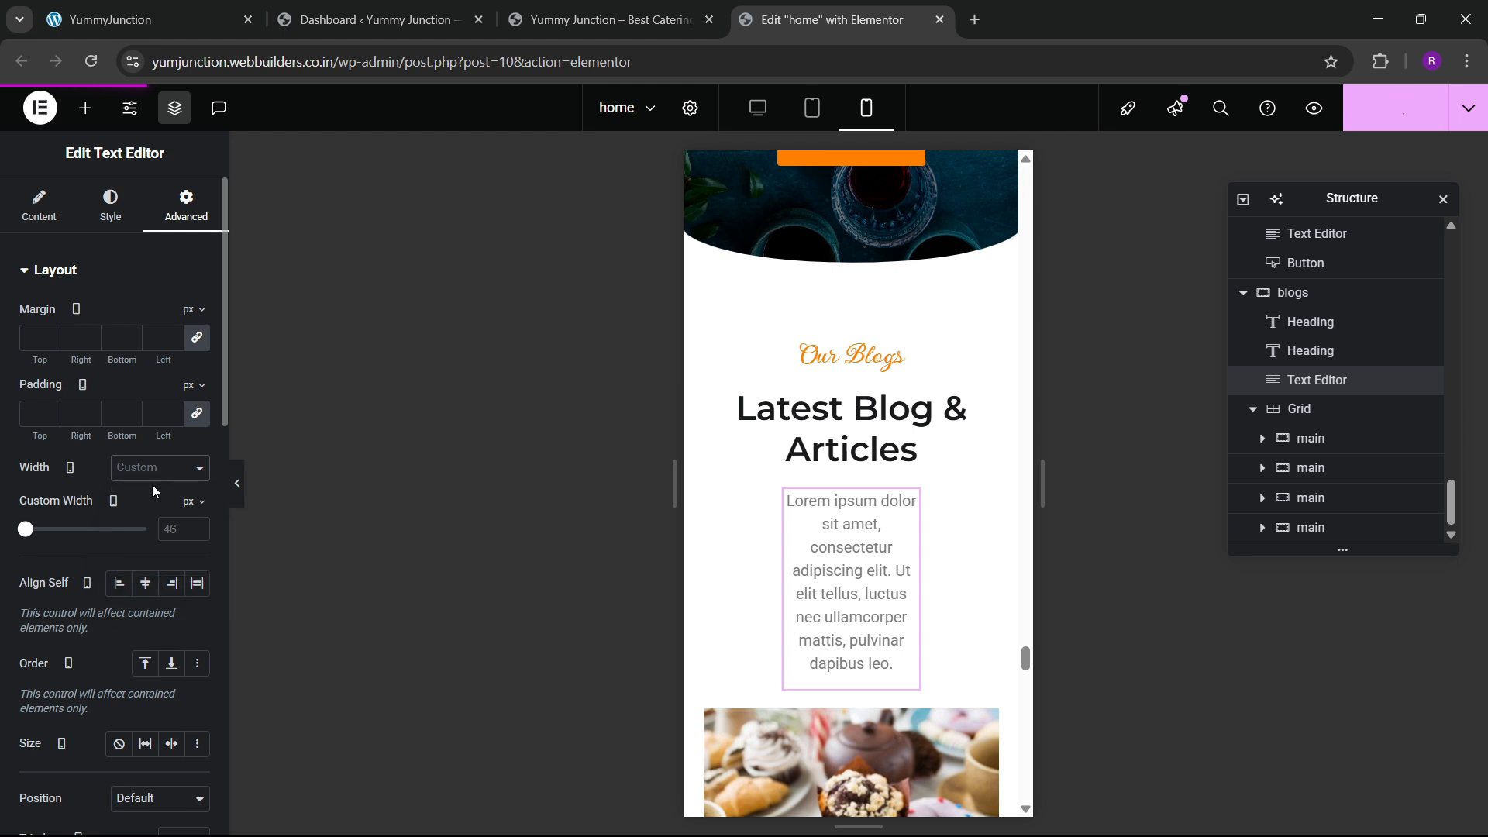
{"action": "scroll", "coordinate": [904, 503], "scroll_direction": "down", "scroll_amount": 5}
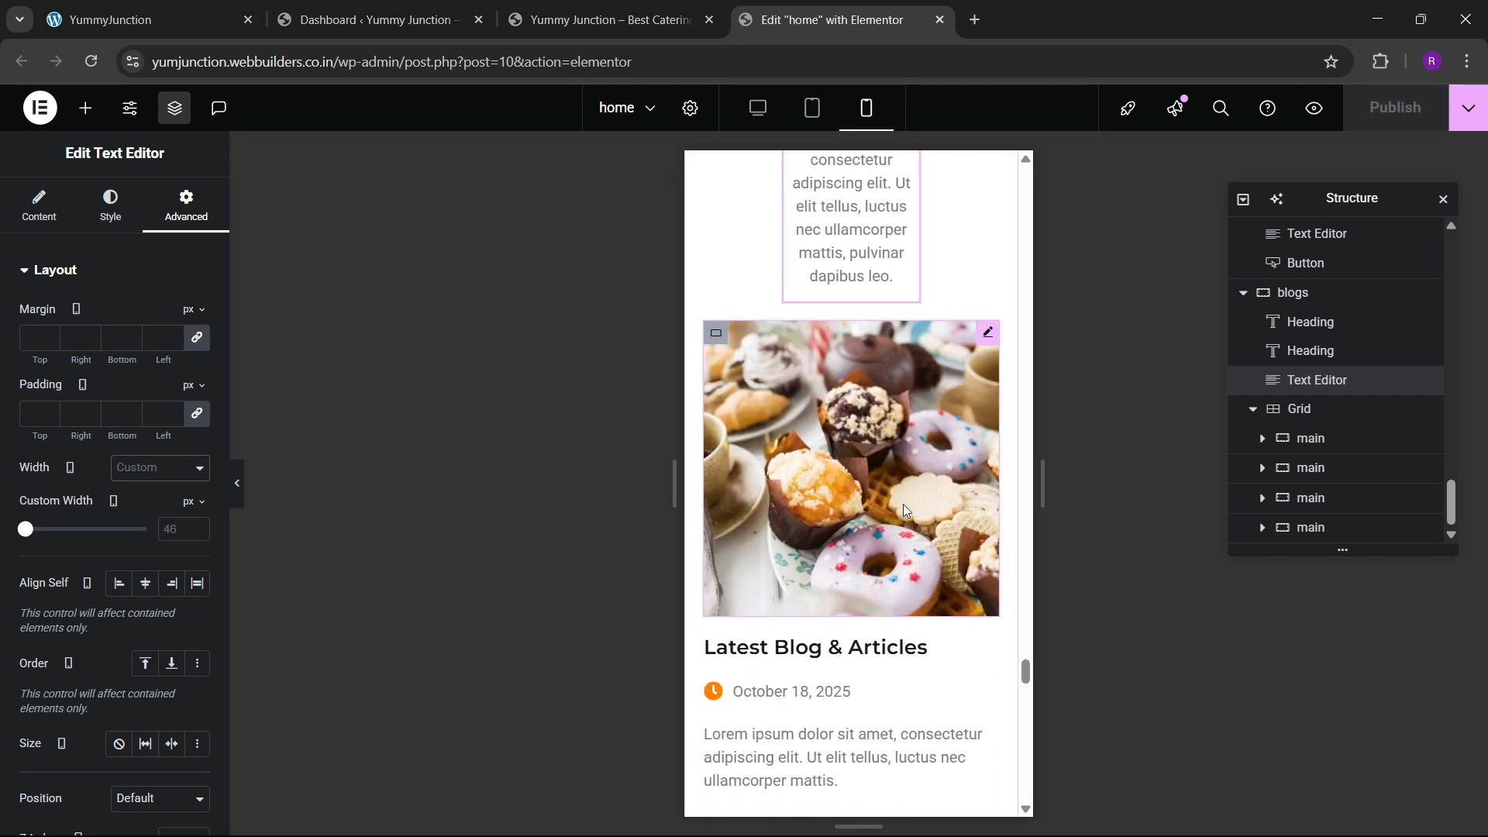
{"action": "scroll", "coordinate": [874, 523], "scroll_direction": "up", "scroll_amount": 3}
{"action": "left_click", "coordinate": [159, 468]}
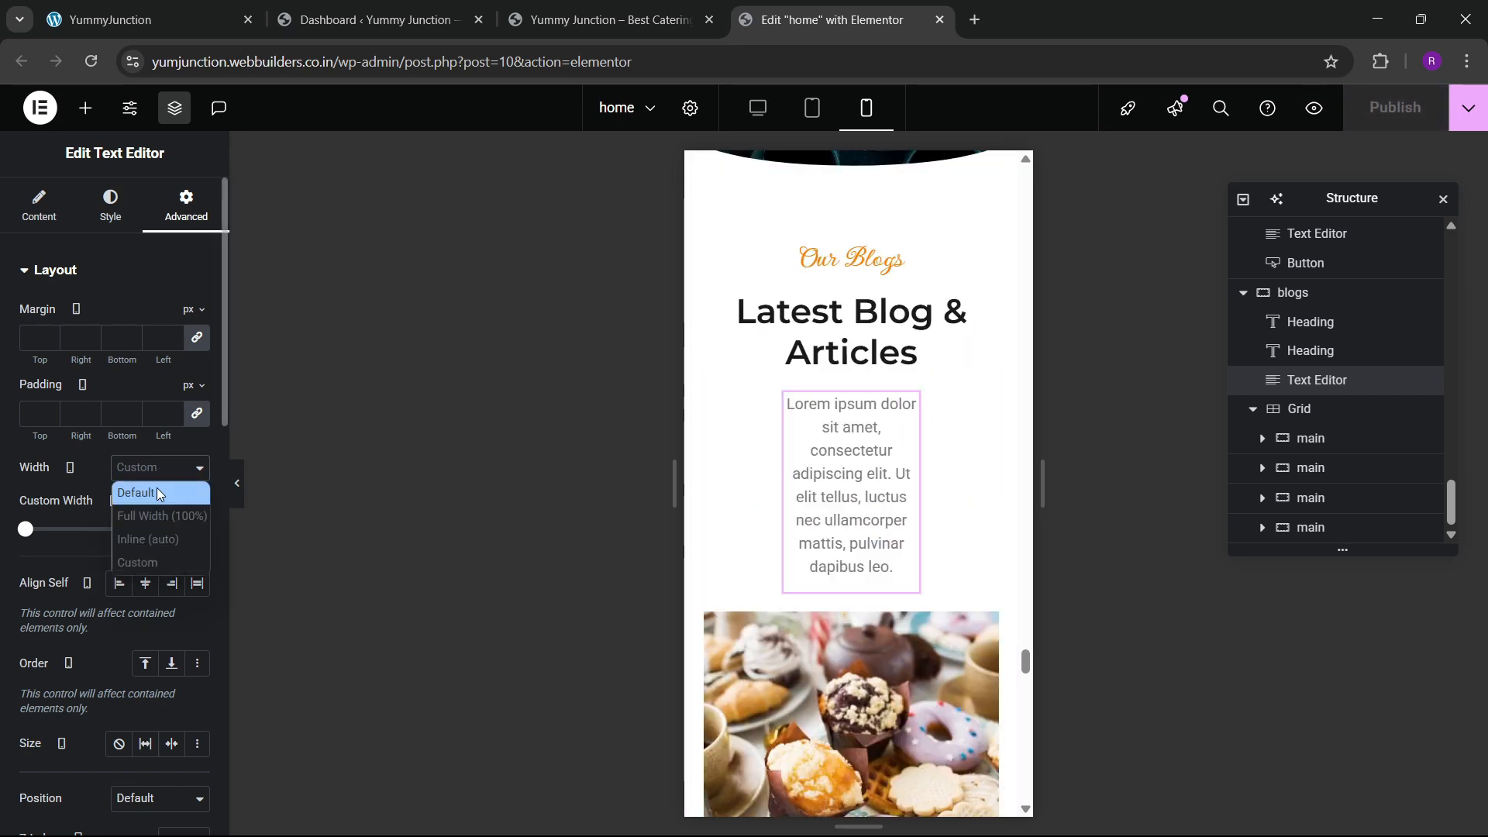
{"action": "left_click", "coordinate": [162, 513]}
Try a two-column mobile layout for the blogs grid and set it back to 1 column
{"action": "scroll", "coordinate": [810, 544], "scroll_direction": "down", "scroll_amount": 5}
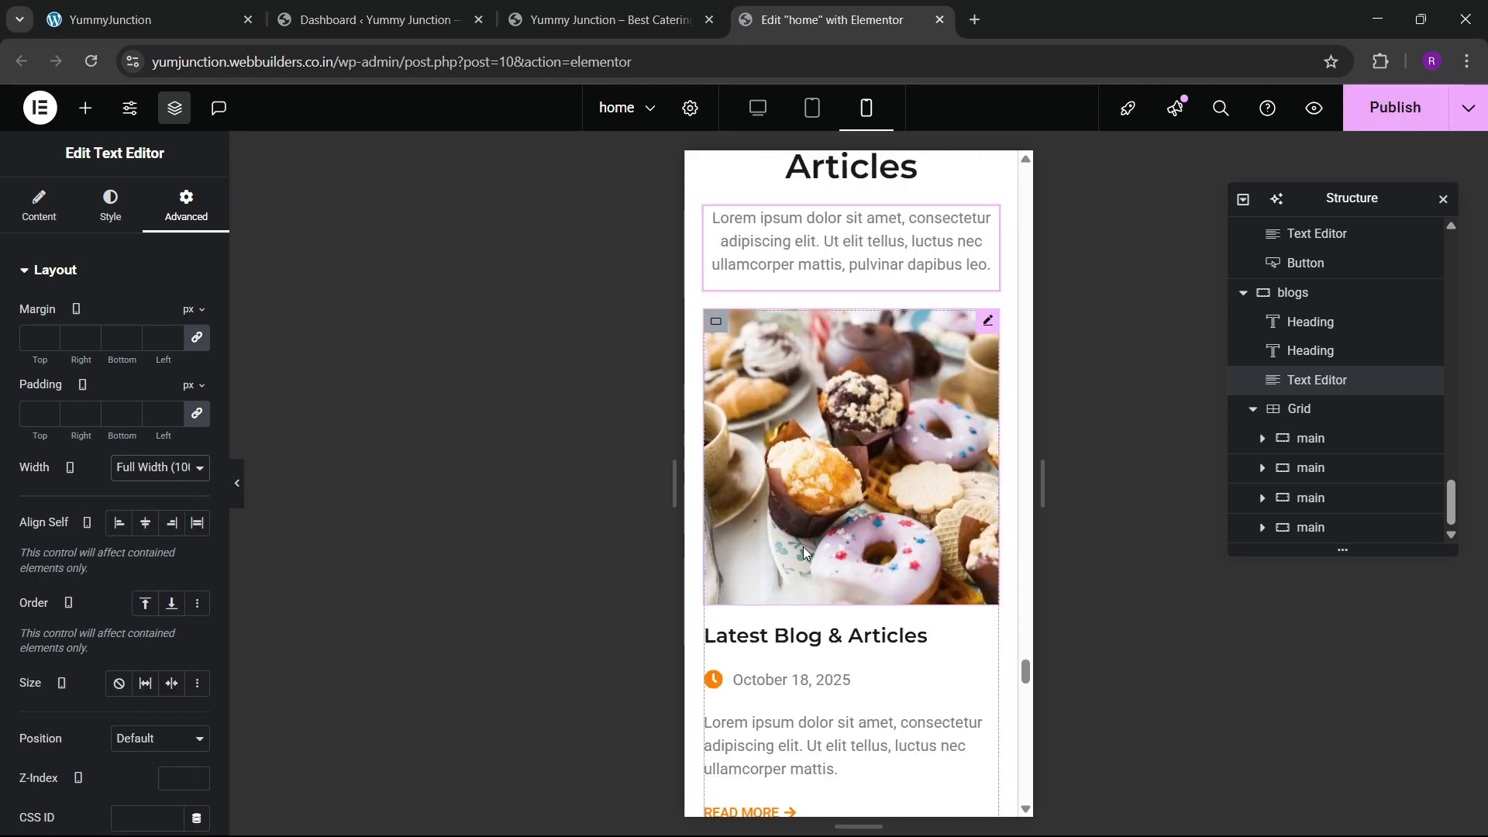
{"action": "scroll", "coordinate": [802, 545], "scroll_direction": "down", "scroll_amount": 10}
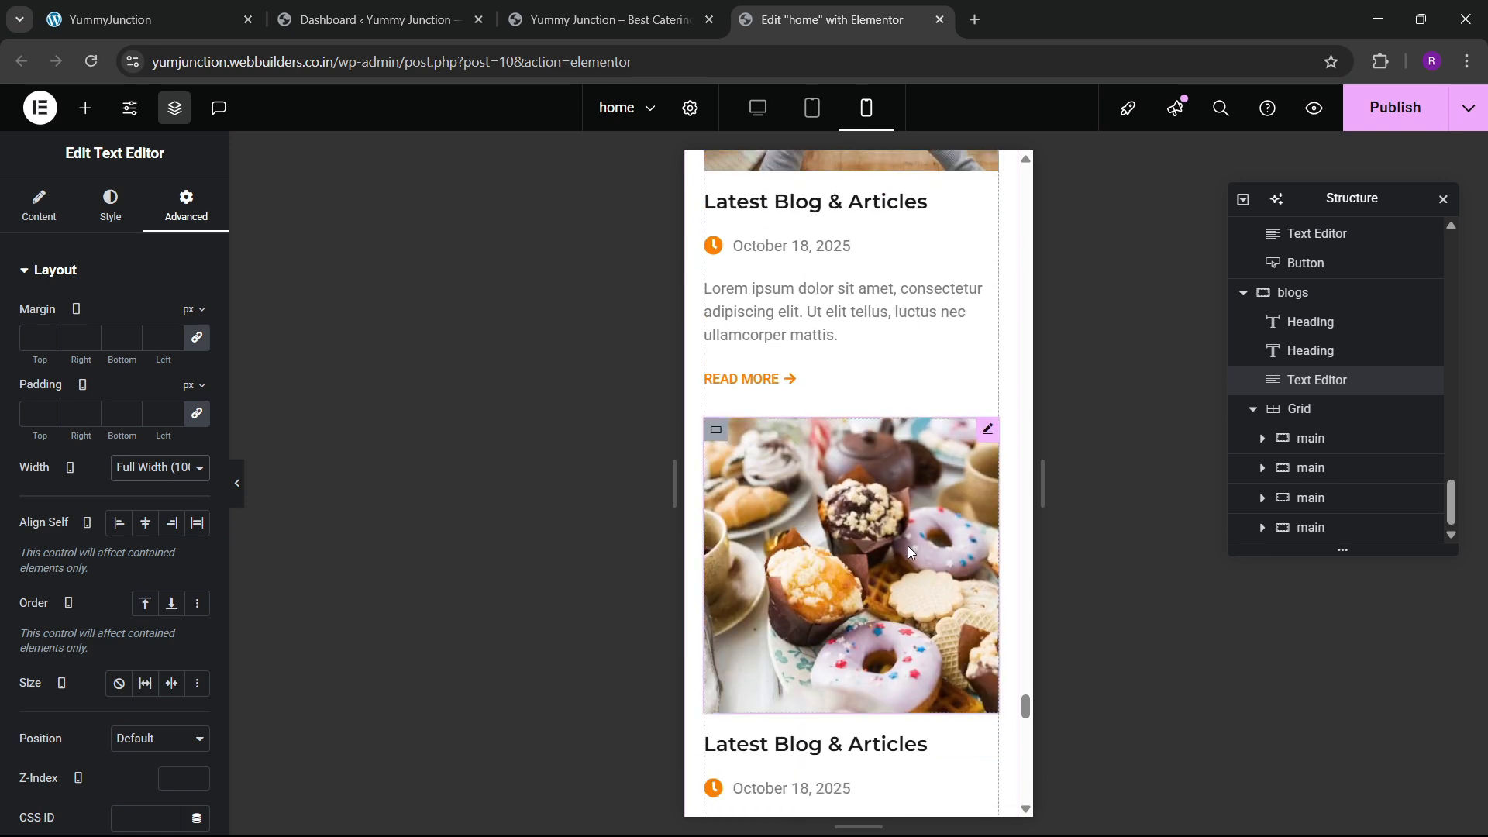
{"action": "left_click", "coordinate": [1300, 409]}
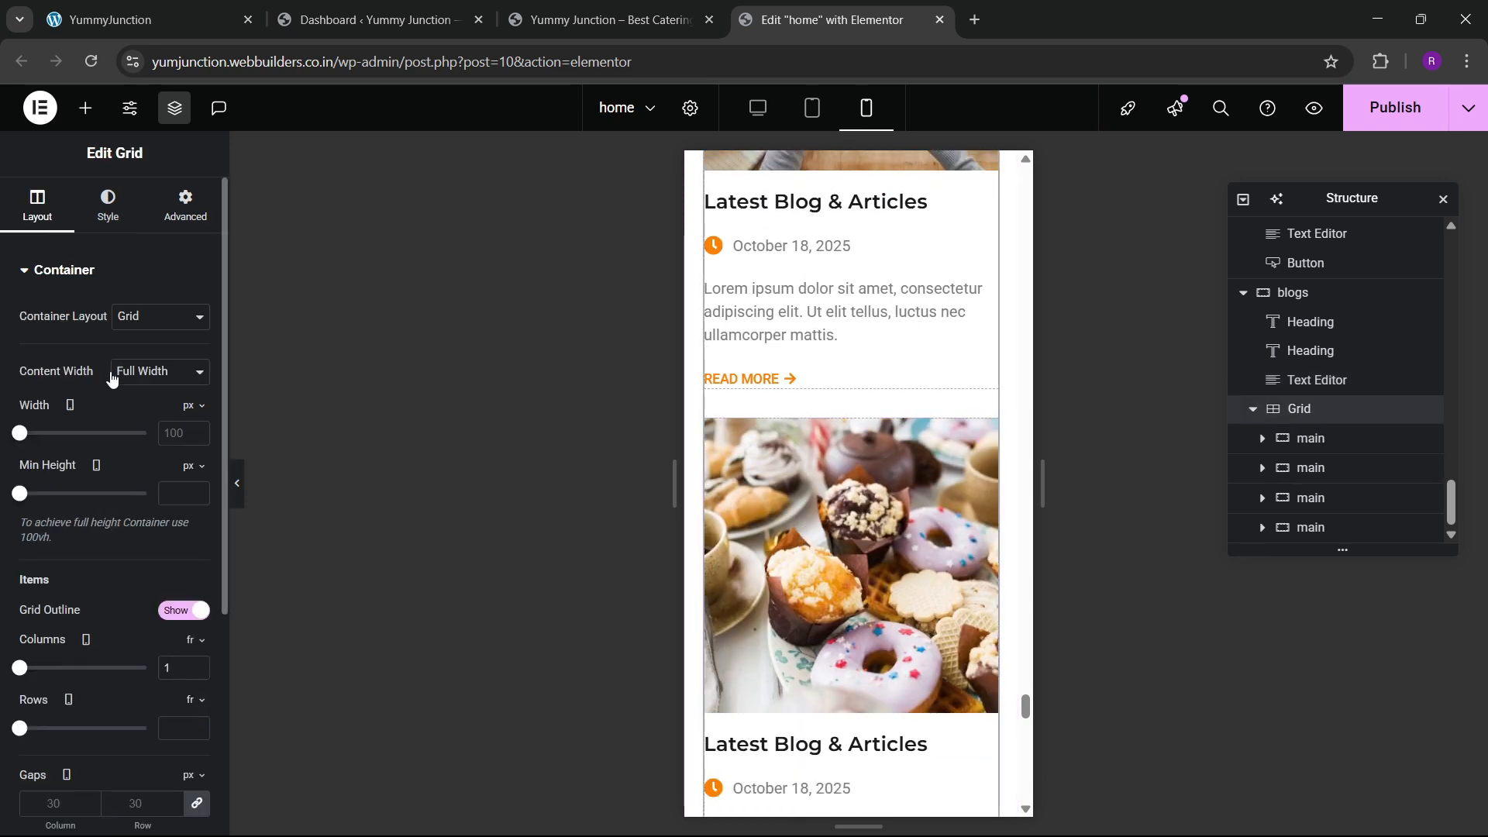
{"action": "scroll", "coordinate": [106, 416], "scroll_direction": "down", "scroll_amount": 4}
{"action": "left_click", "coordinate": [199, 374]}
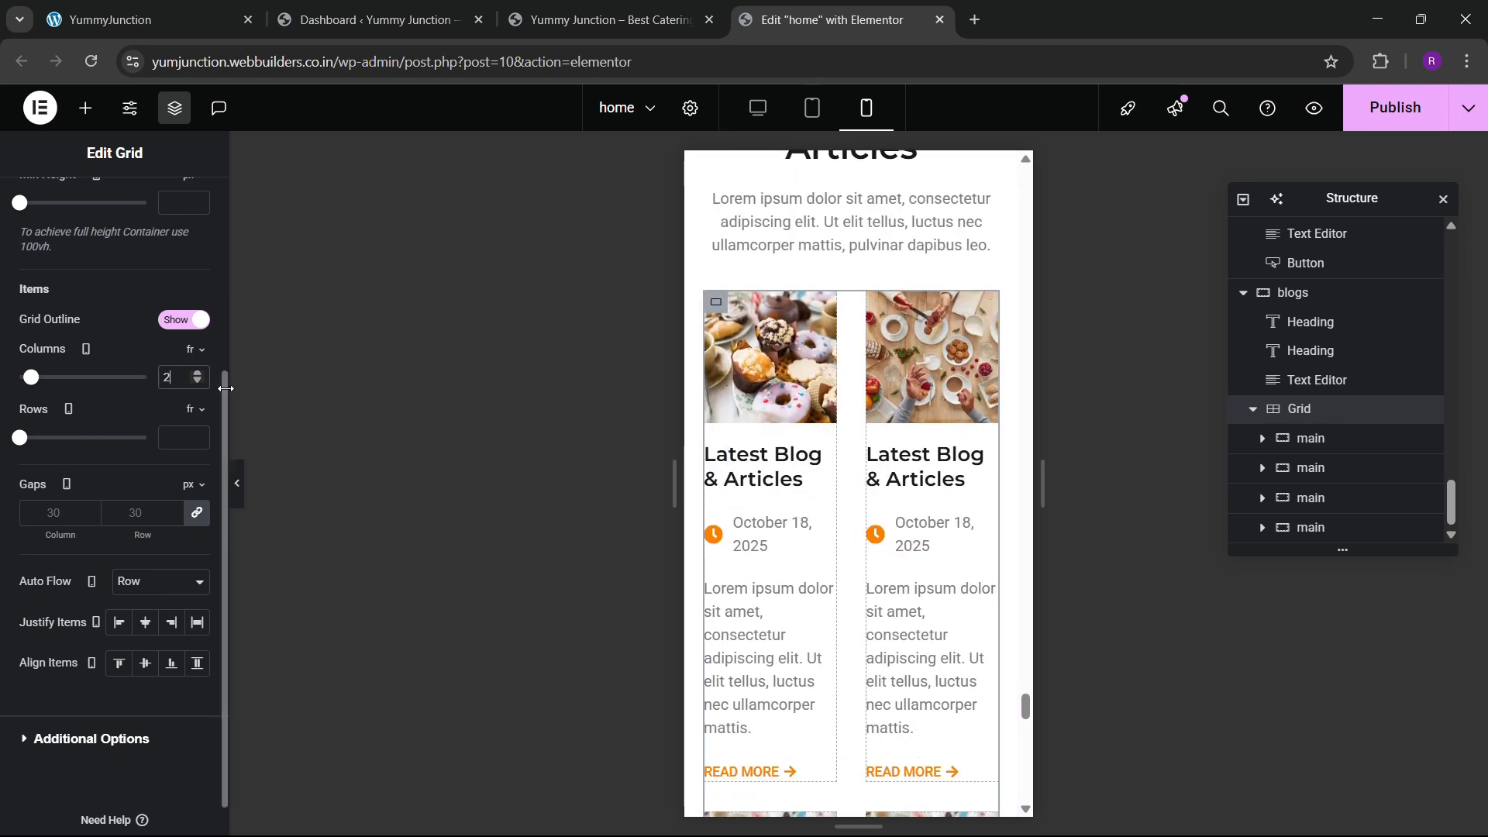
{"action": "left_click", "coordinate": [198, 382]}
Check the stacked blog cards in the mobile view and publish the updated home page
{"action": "scroll", "coordinate": [874, 457], "scroll_direction": "down", "scroll_amount": 8}
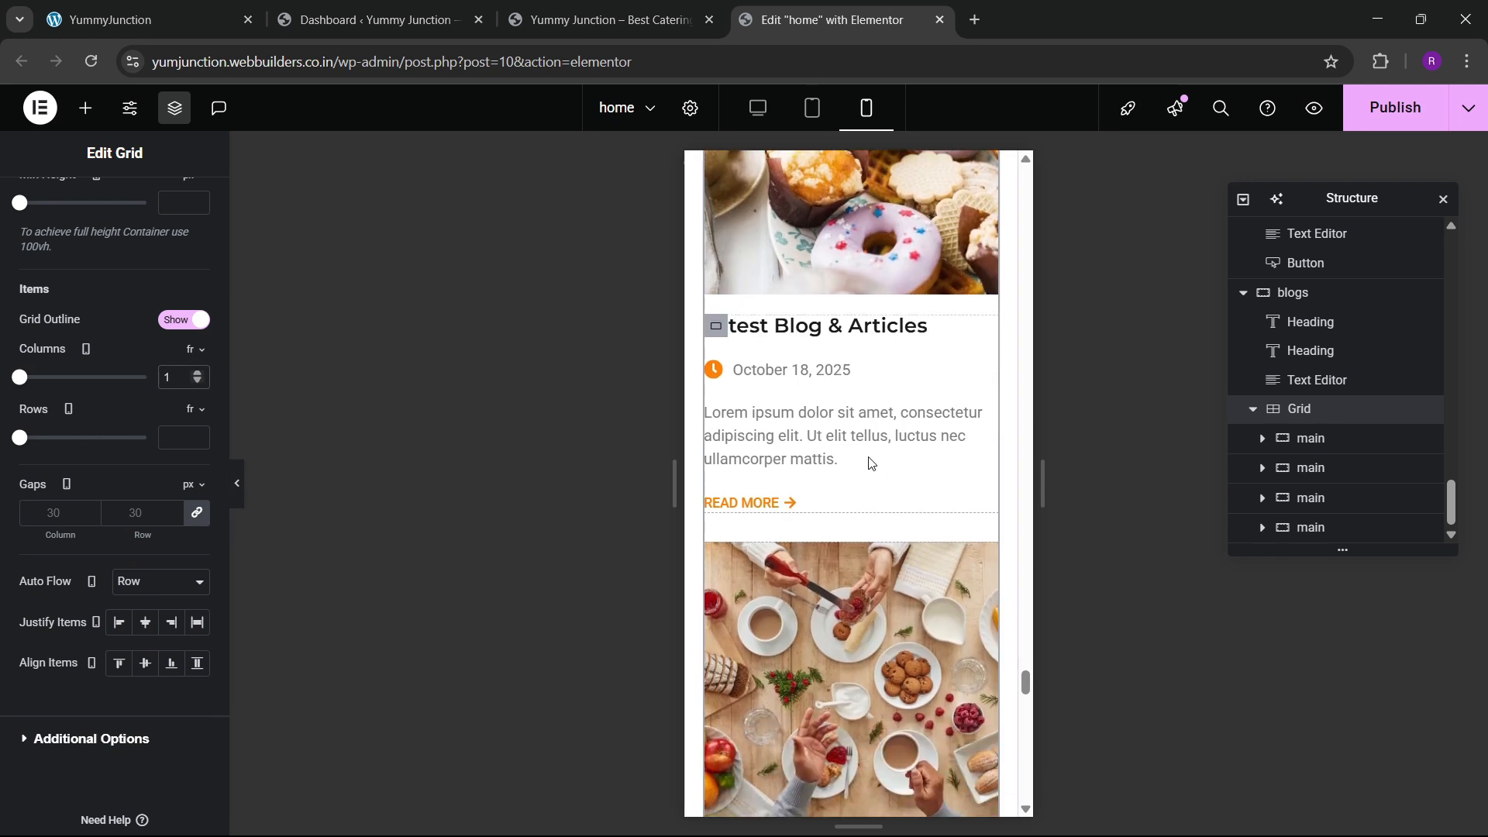
{"action": "scroll", "coordinate": [865, 495], "scroll_direction": "down", "scroll_amount": 3}
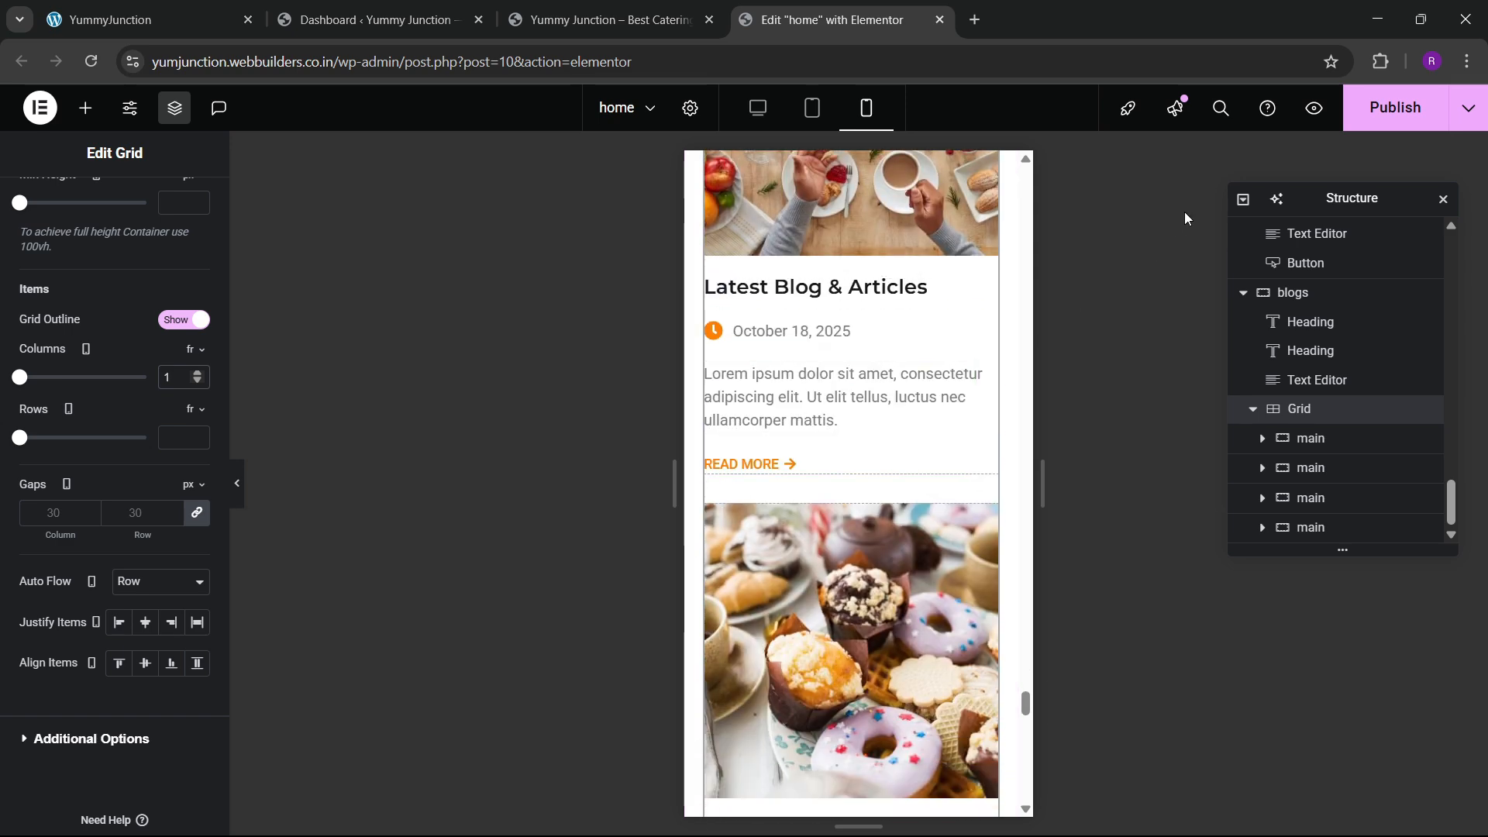
{"action": "left_click", "coordinate": [1364, 111]}
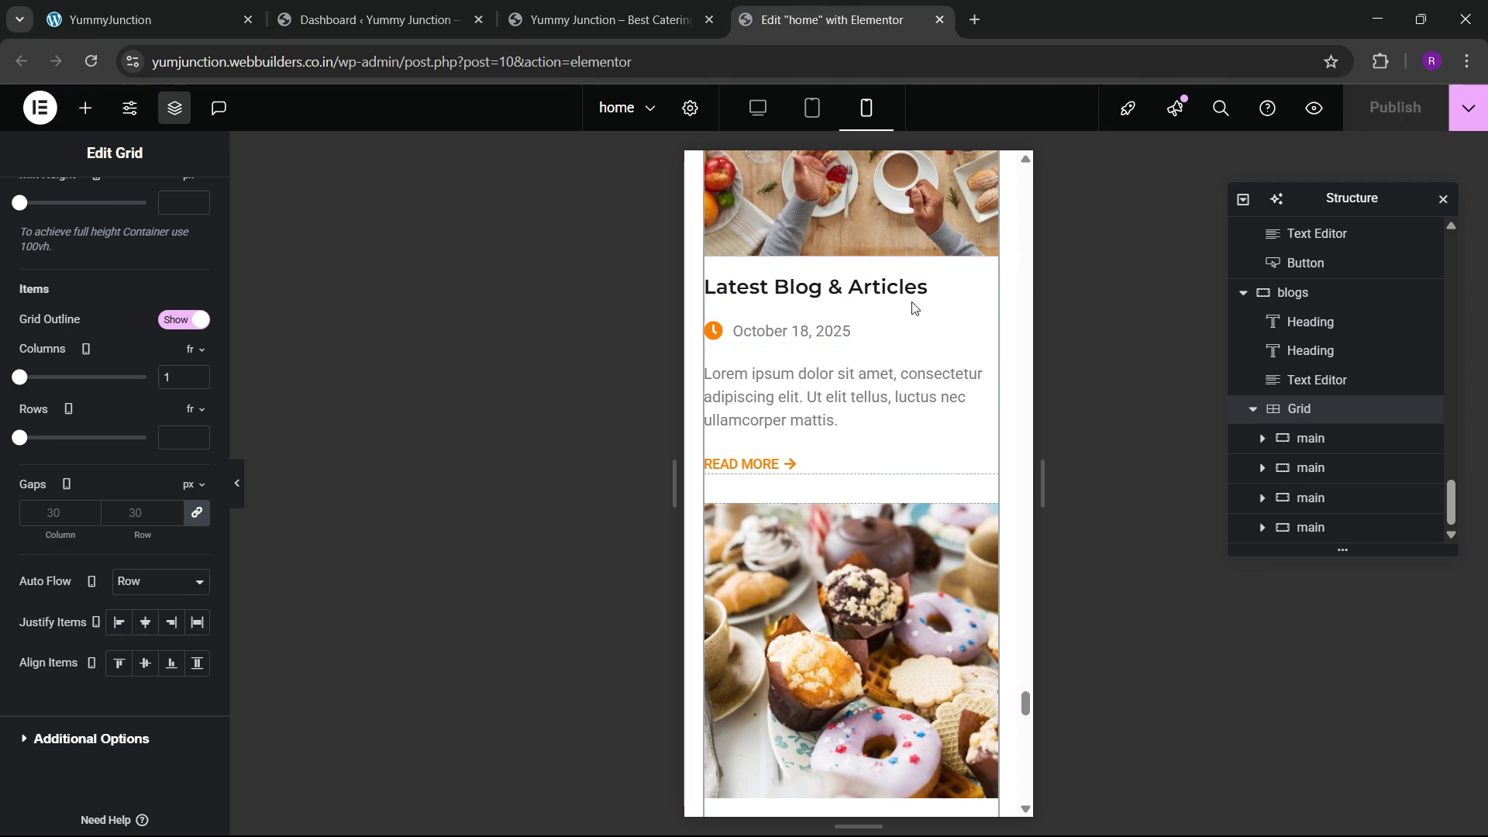
Open the Elementor Footer #115 template for editing in a new tab from the live site
{"action": "left_click", "coordinate": [605, 20]}
{"action": "mouse_move", "coordinate": [516, 116]}
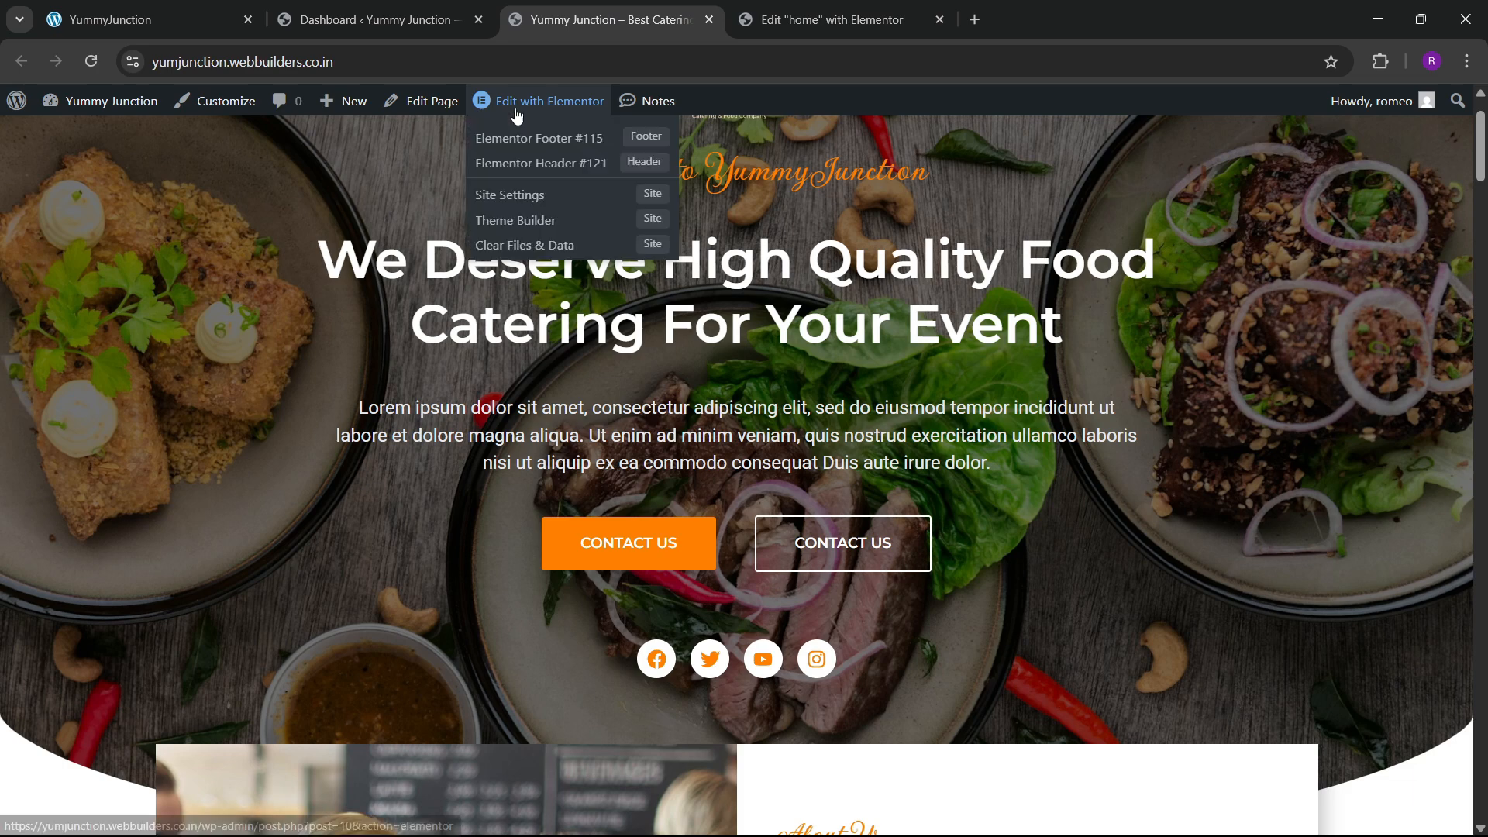
{"action": "right_click", "coordinate": [540, 141]}
{"action": "left_click", "coordinate": [565, 163]}
{"action": "left_click", "coordinate": [1079, 9]}
{"action": "left_click", "coordinate": [884, 15]}
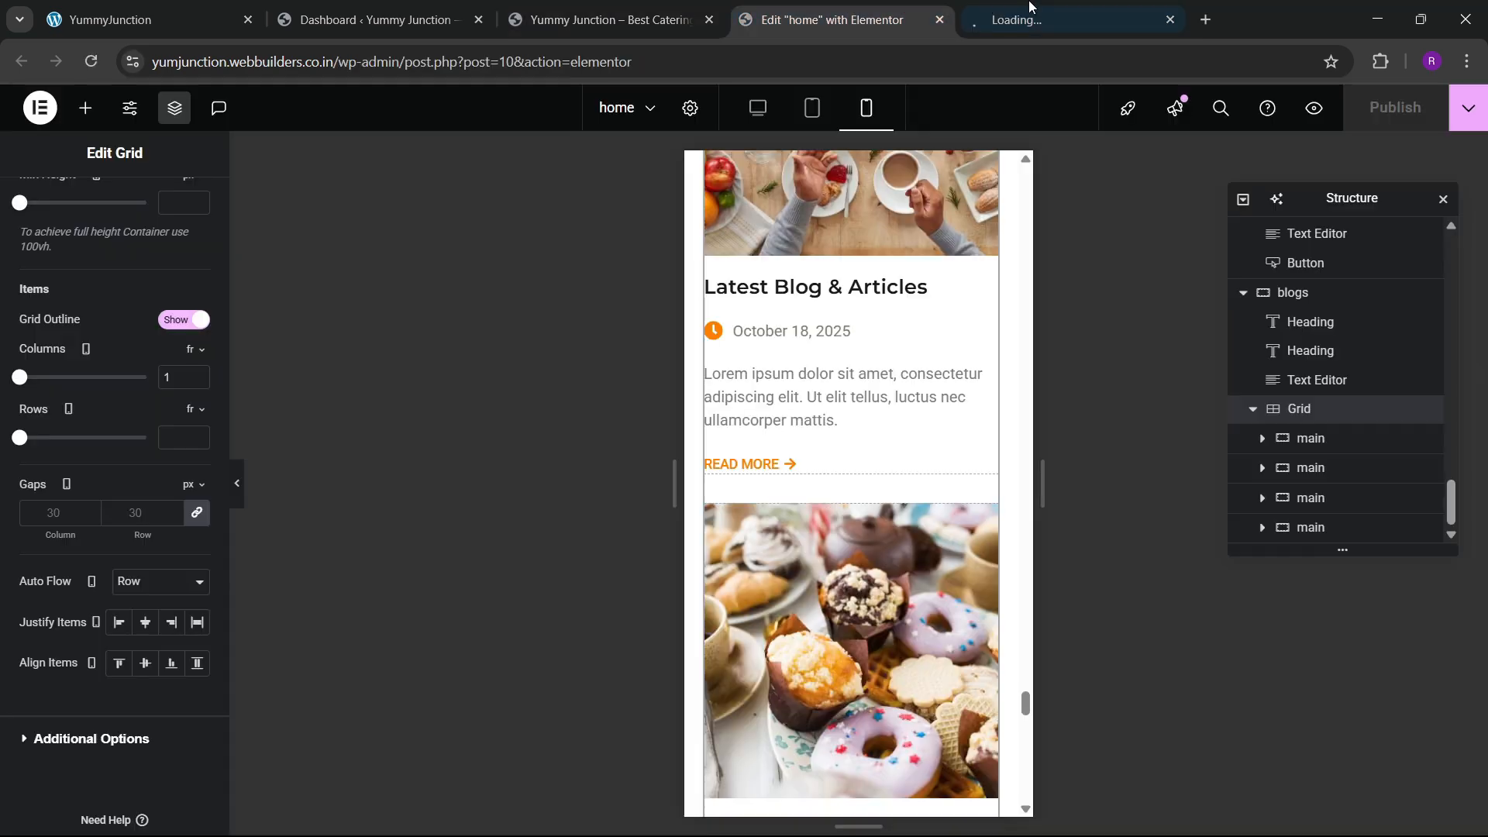
{"action": "left_click", "coordinate": [1030, 7]}
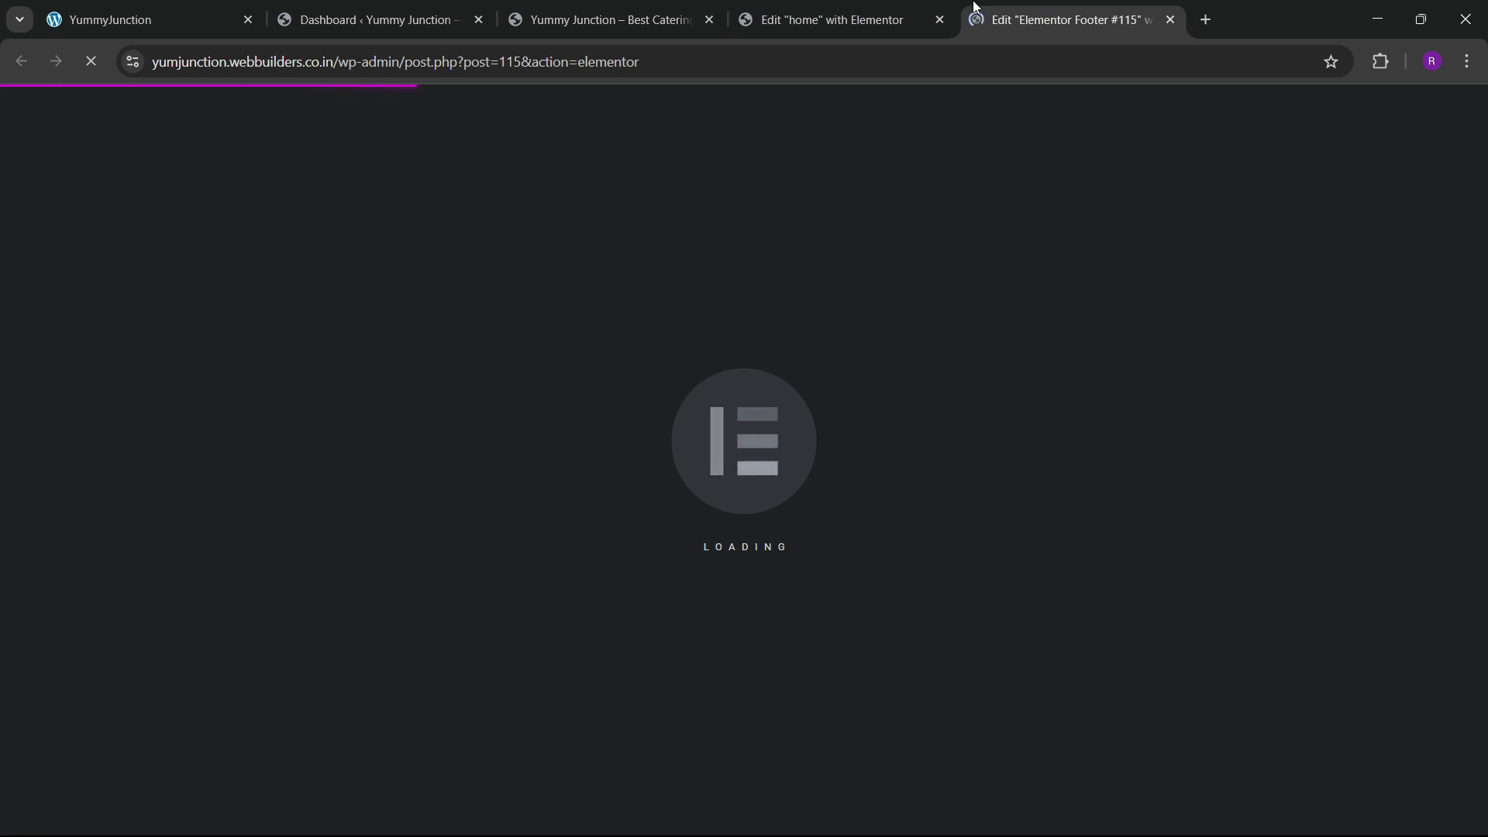
Check the footer in the home page's mobile preview and return to the footer template editor
{"action": "left_click", "coordinate": [868, 17]}
{"action": "scroll", "coordinate": [757, 629], "scroll_direction": "down", "scroll_amount": 5}
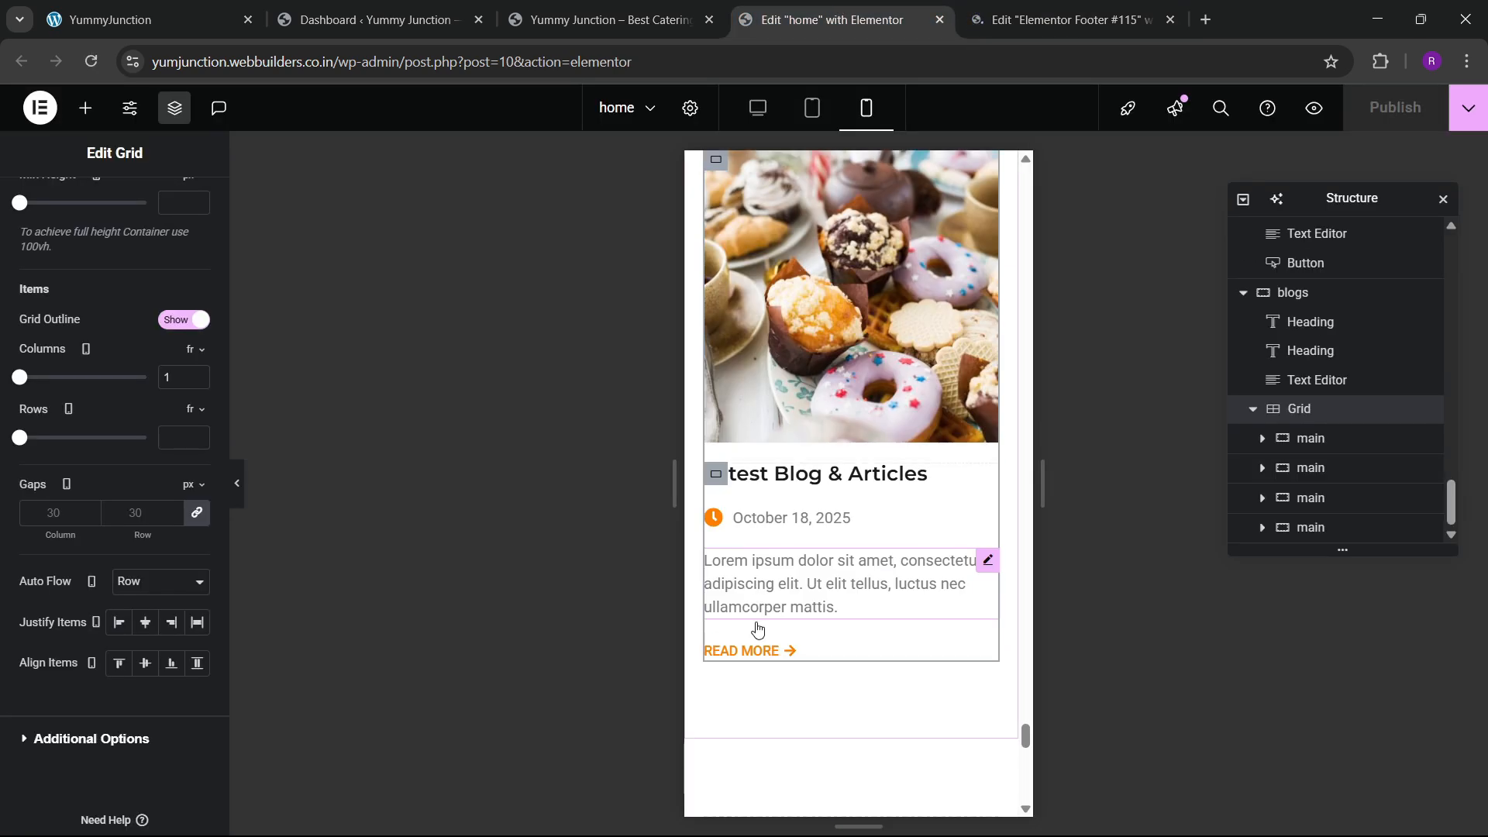
{"action": "scroll", "coordinate": [758, 629], "scroll_direction": "down", "scroll_amount": 10}
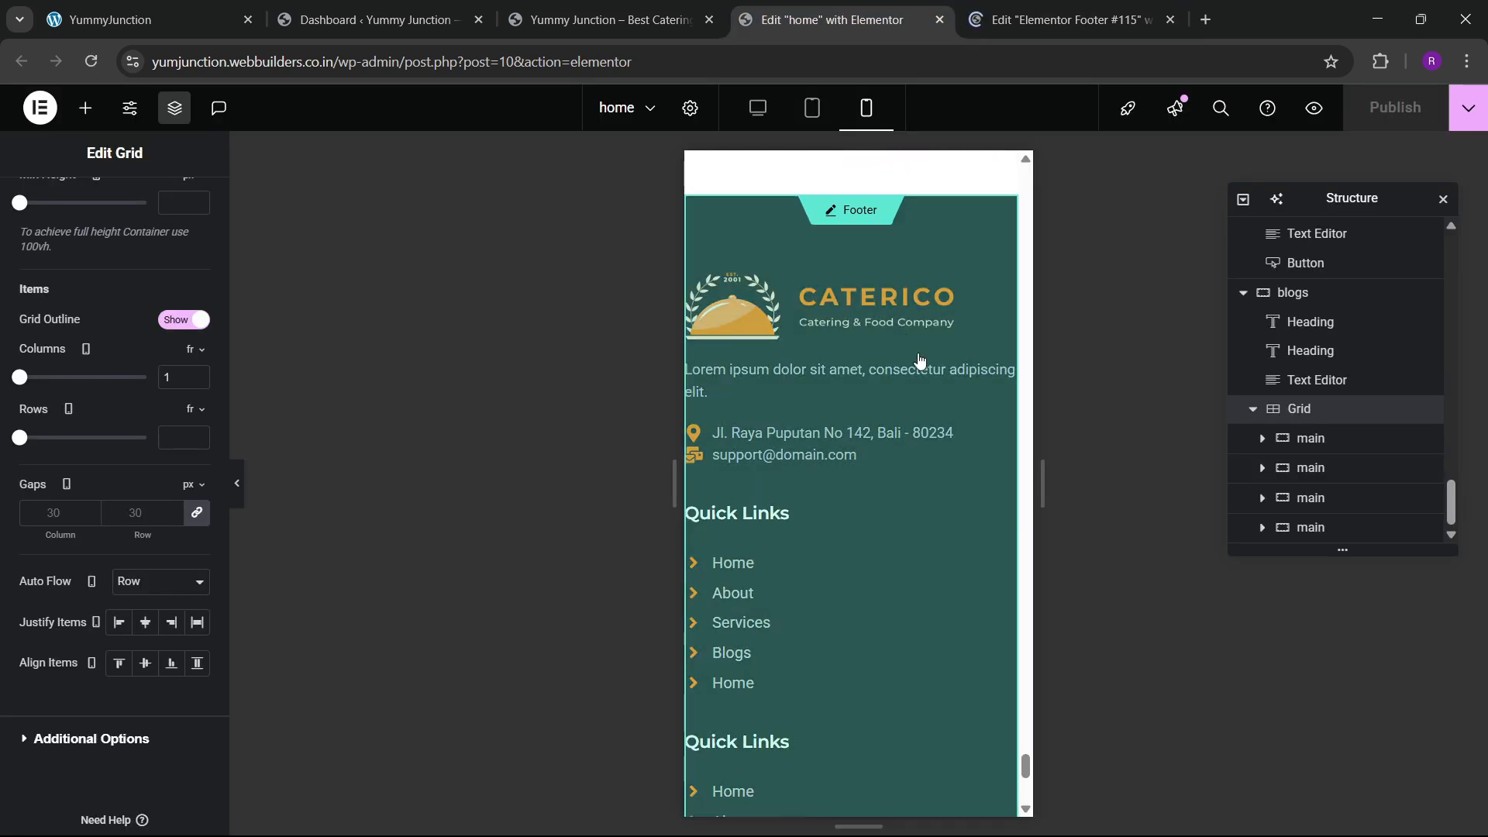
{"action": "left_click", "coordinate": [1023, 17]}
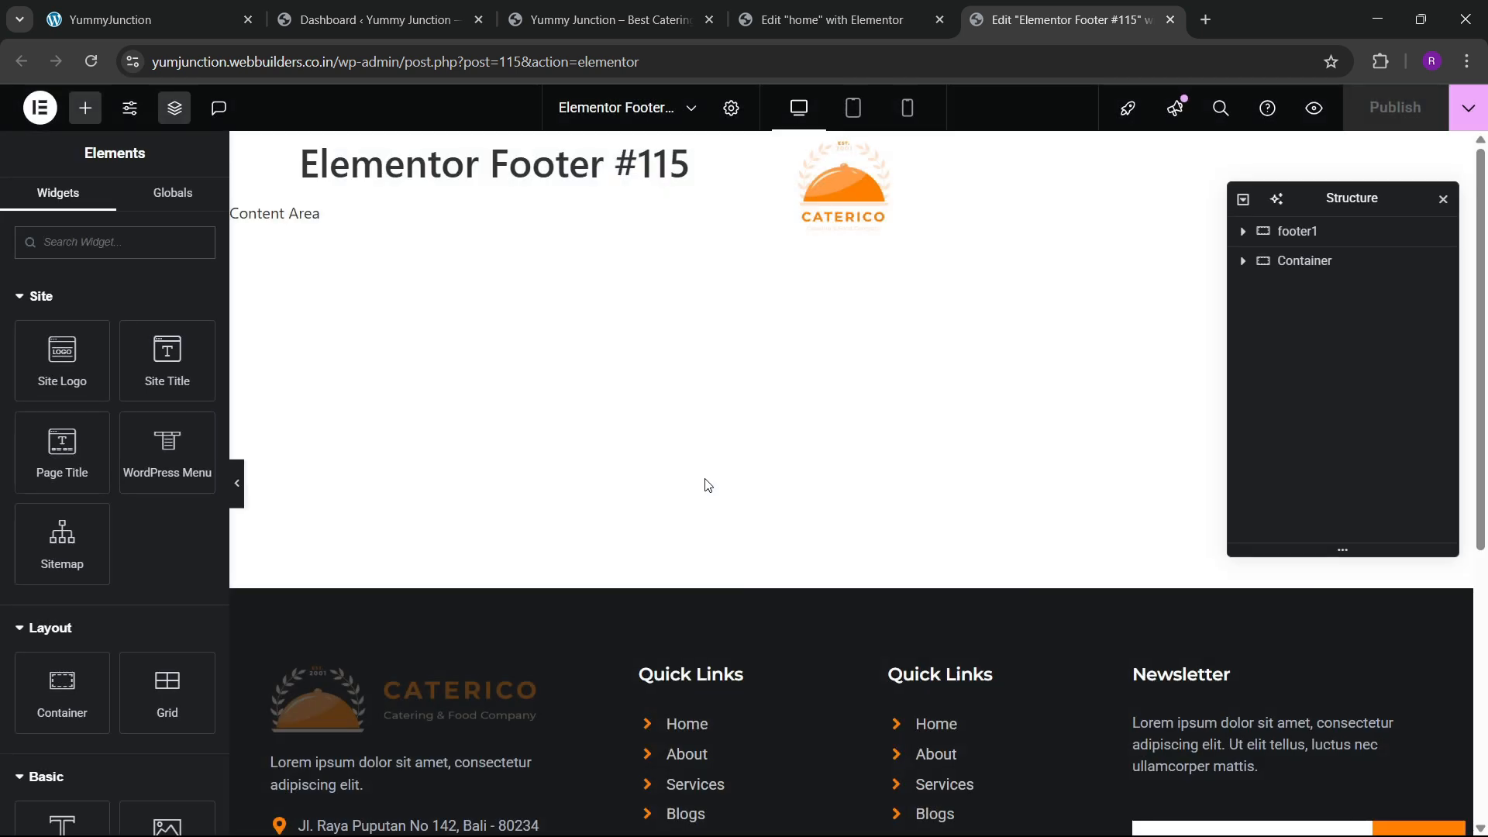
In the mobile view, set the footer1 container's padding to 80 px top, 20 px right, 80 px bottom and 20 px left
{"action": "scroll", "coordinate": [707, 485], "scroll_direction": "down", "scroll_amount": 4}
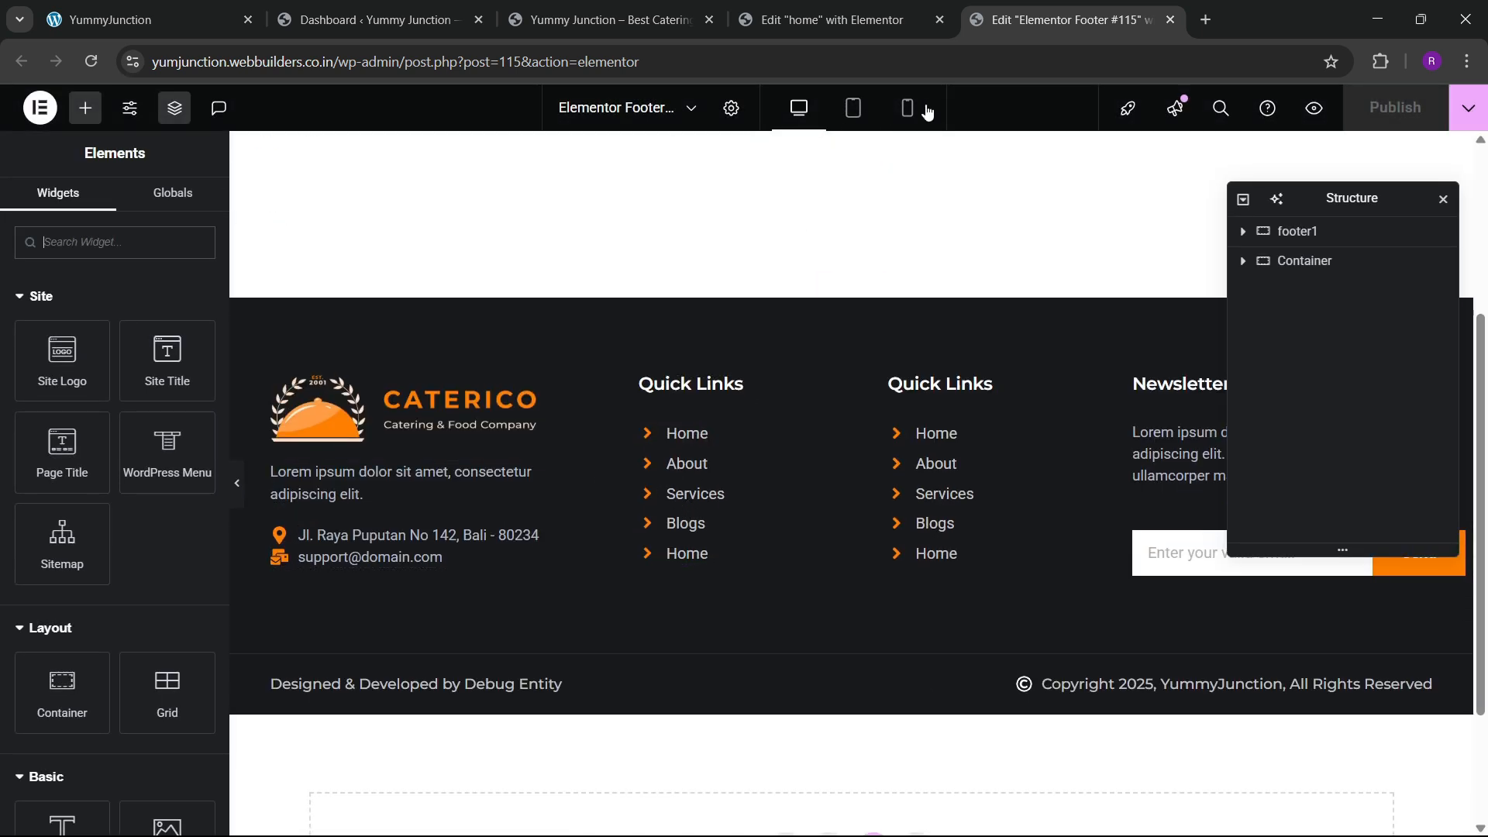
{"action": "left_click", "coordinate": [928, 112]}
{"action": "left_click", "coordinate": [857, 372]}
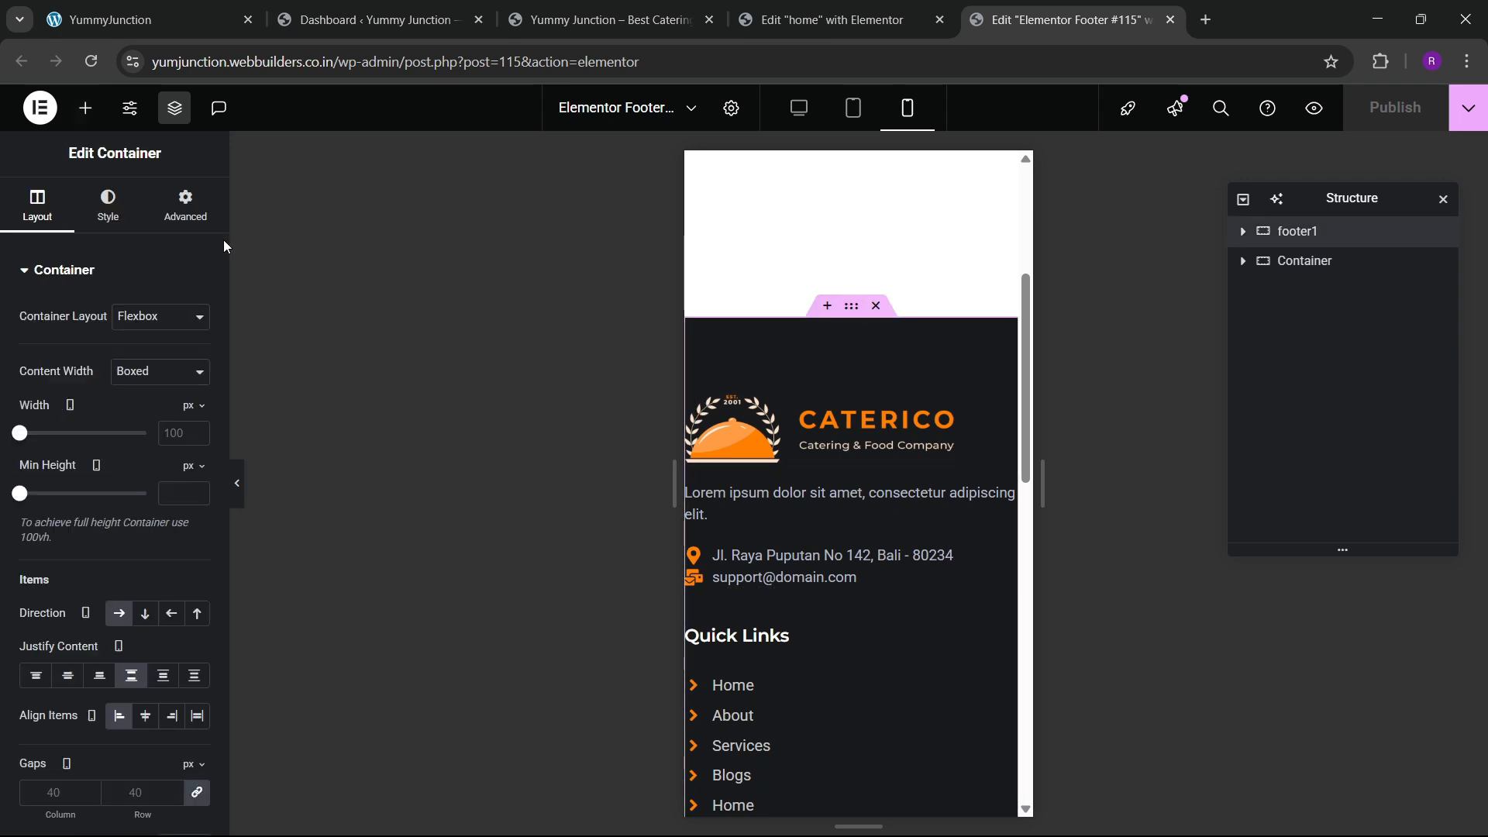
{"action": "left_click", "coordinate": [194, 210]}
{"action": "left_click", "coordinate": [195, 410]}
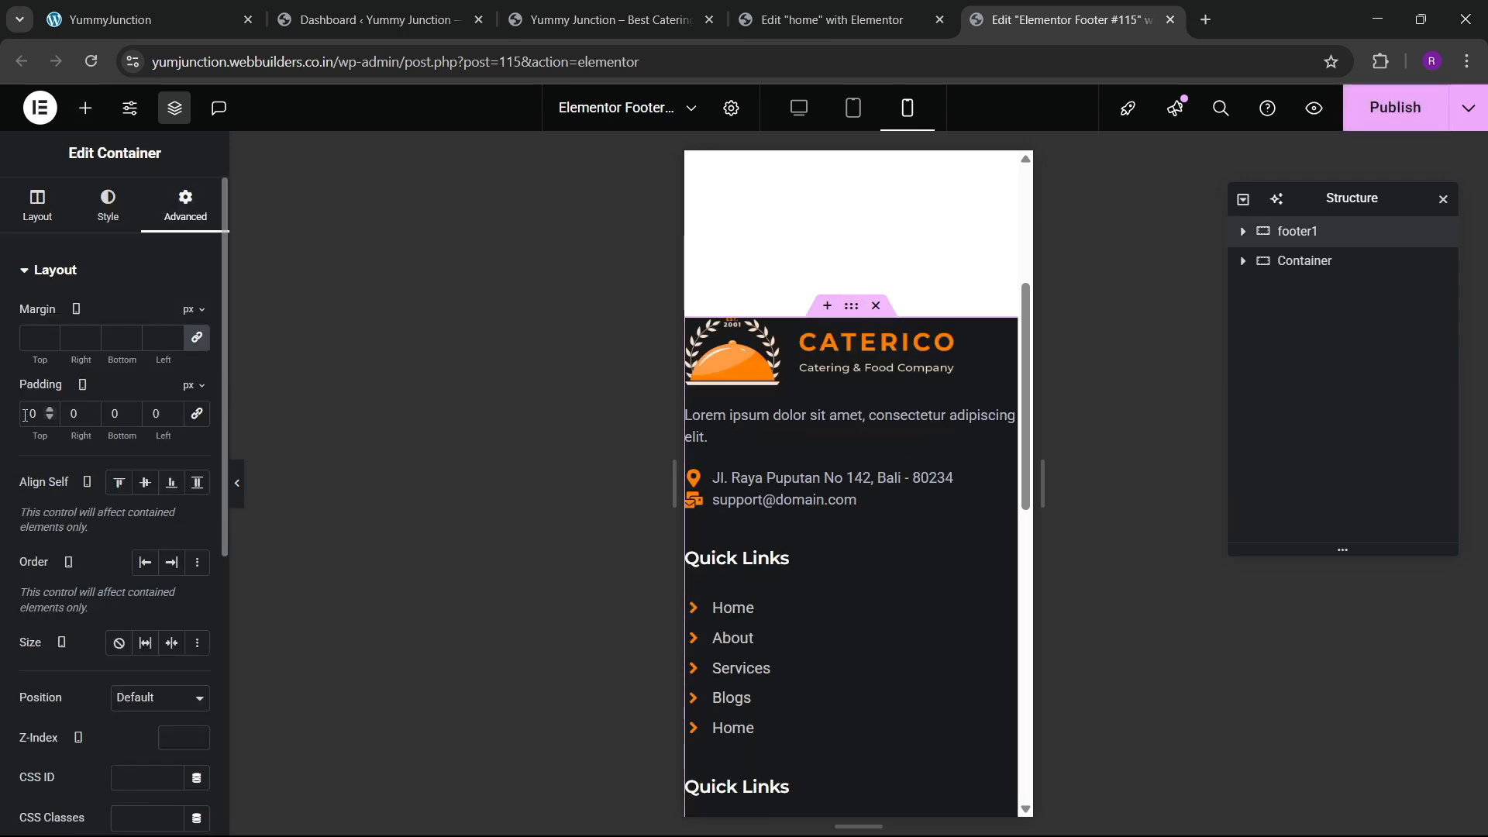
{"action": "left_click", "coordinate": [24, 419]}
{"action": "type", "text": "8"}
{"action": "key", "text": "Tab"}
{"action": "type", "text": "20"}
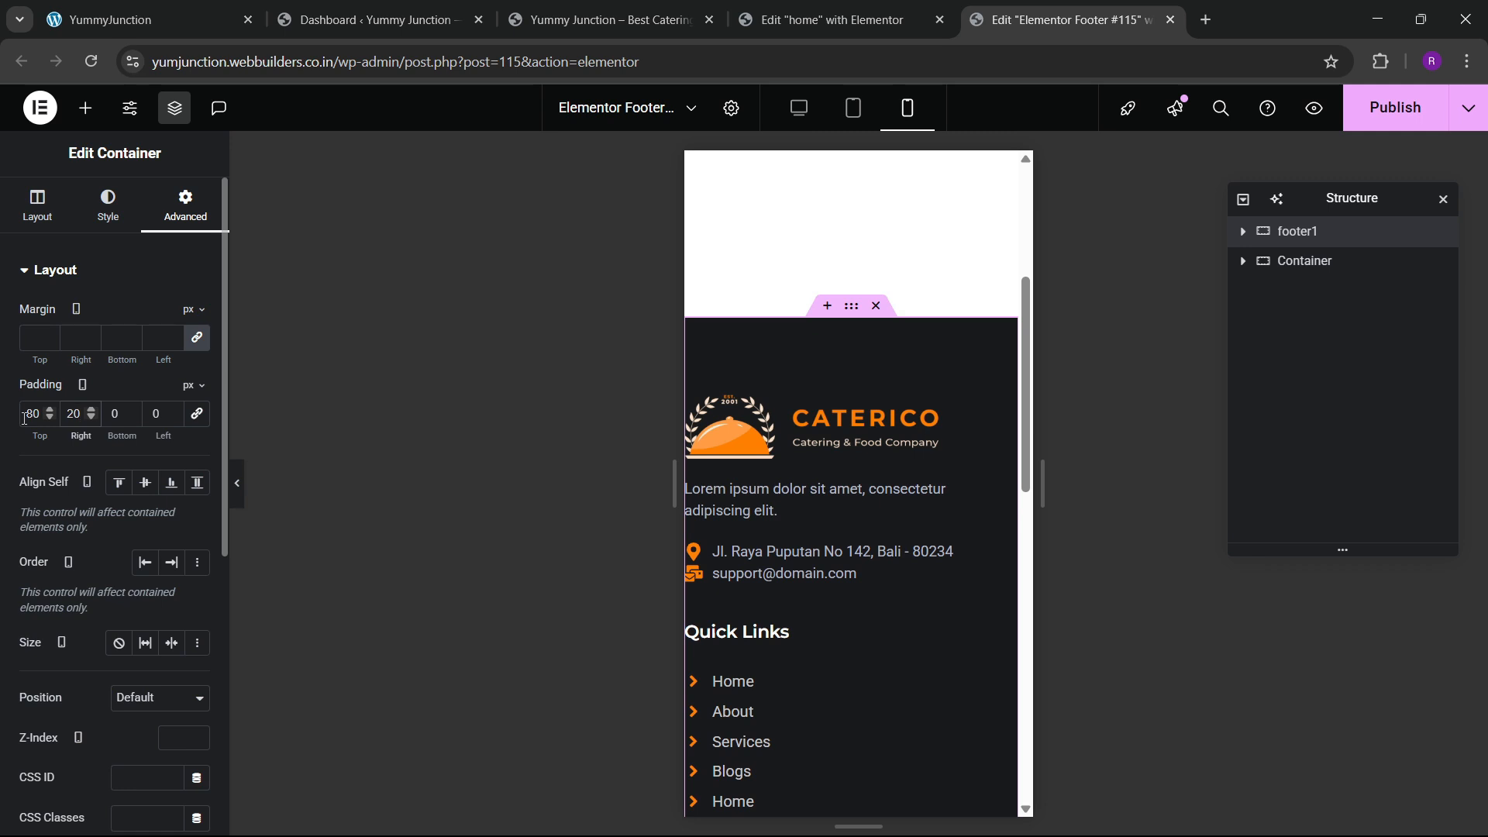
{"action": "type", "text": "20"}
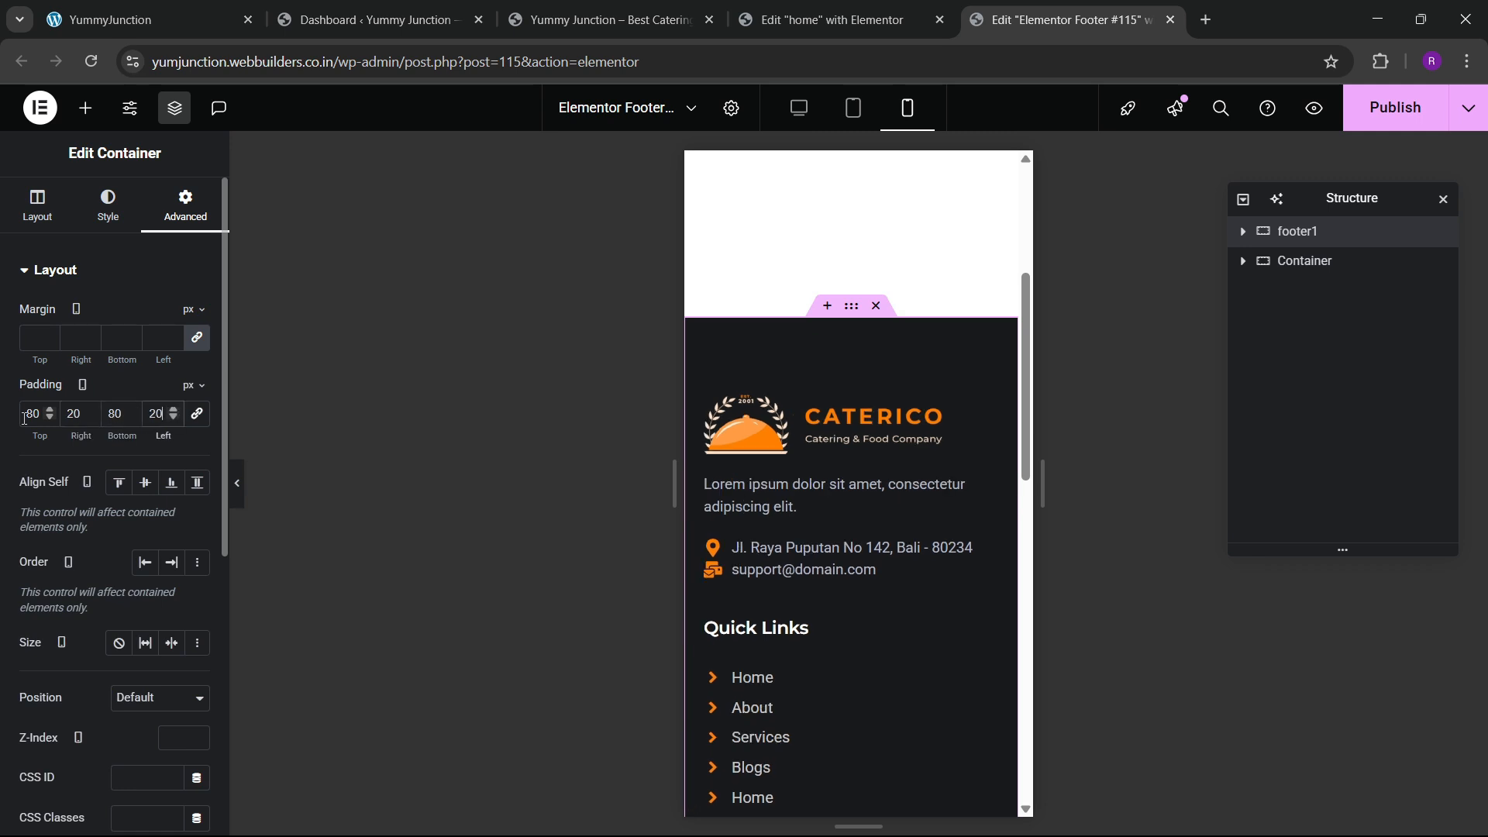
Set the copyright bar container's mobile padding to 20 px on all sides and publish the footer
{"action": "scroll", "coordinate": [873, 560], "scroll_direction": "down", "scroll_amount": 5}
{"action": "scroll", "coordinate": [872, 564], "scroll_direction": "down", "scroll_amount": 4}
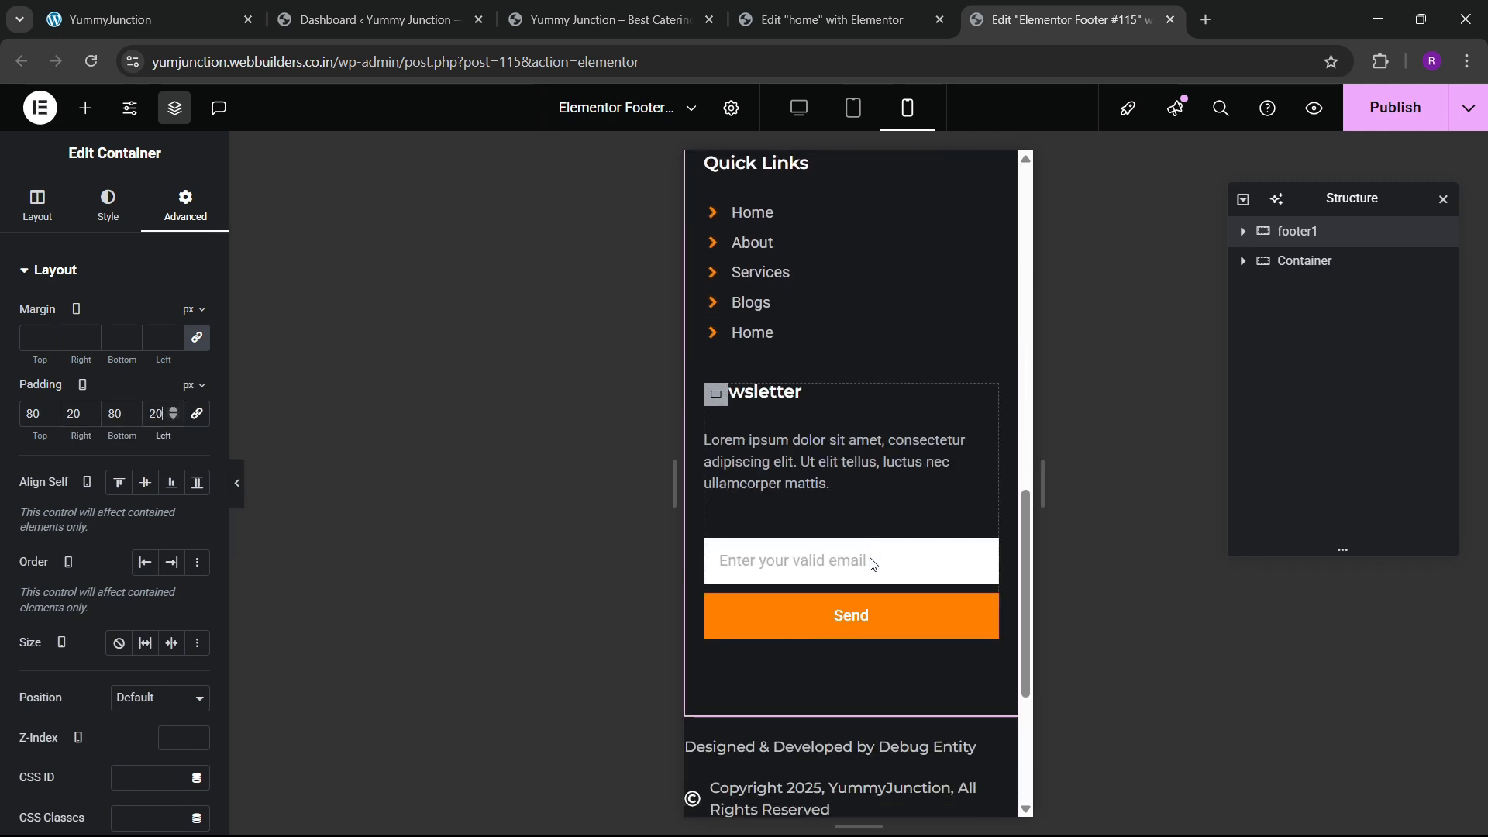
{"action": "left_click", "coordinate": [852, 624]}
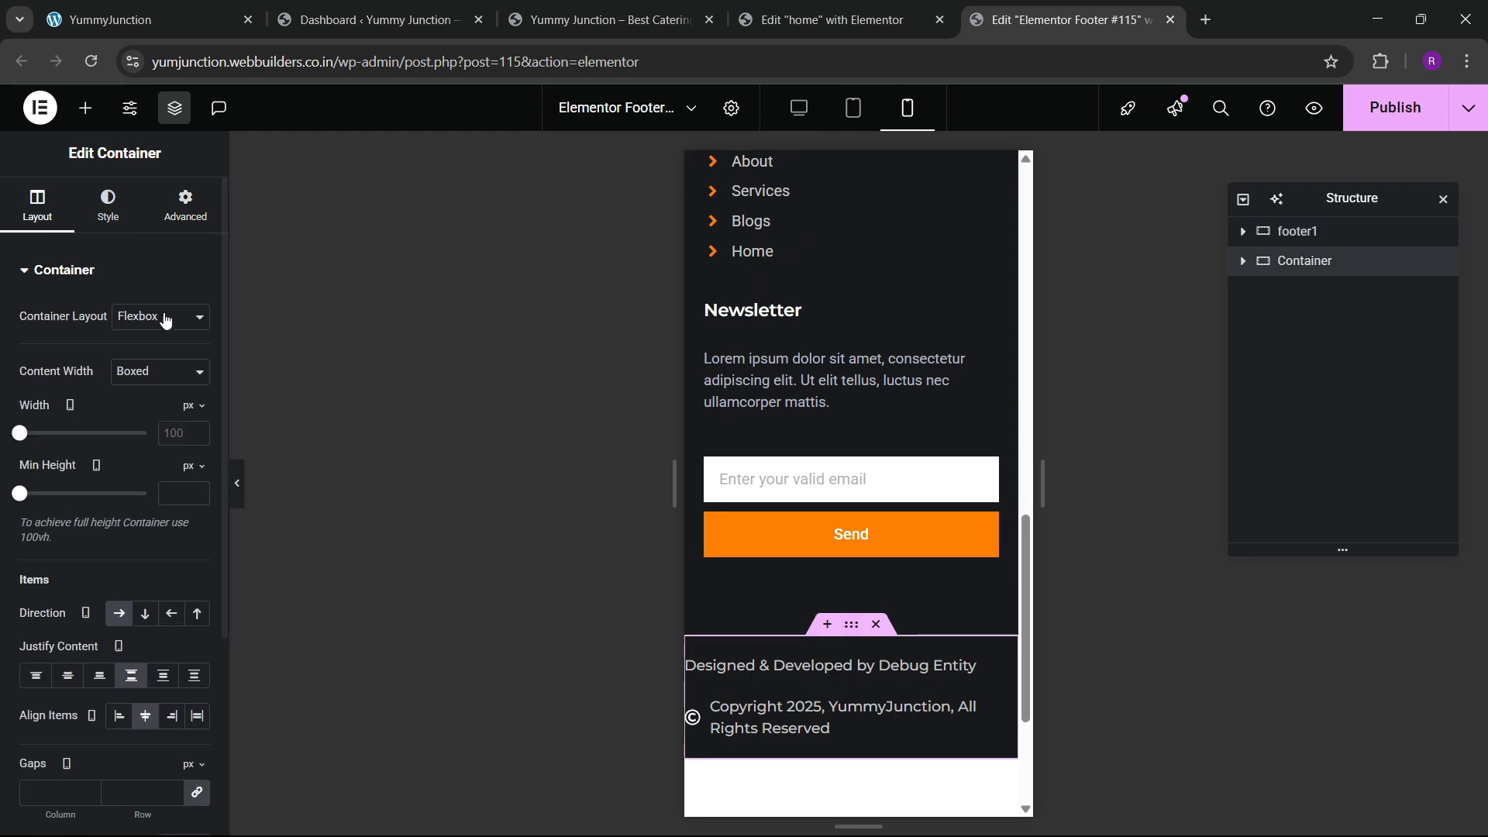
{"action": "left_click", "coordinate": [191, 209]}
{"action": "left_click", "coordinate": [196, 417]}
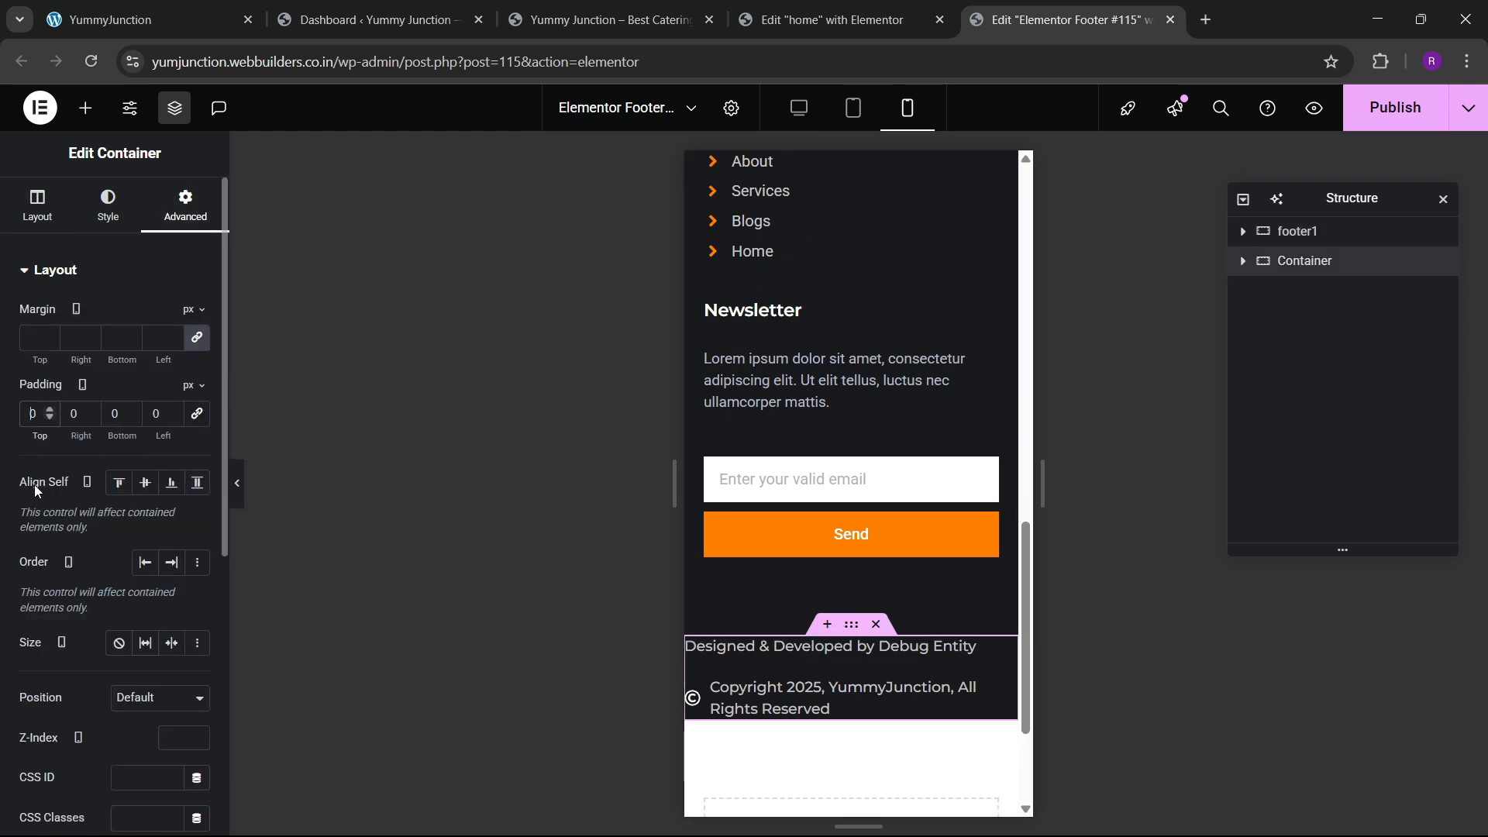
{"action": "type", "text": "29"}
{"action": "key", "text": "BackSpace"}
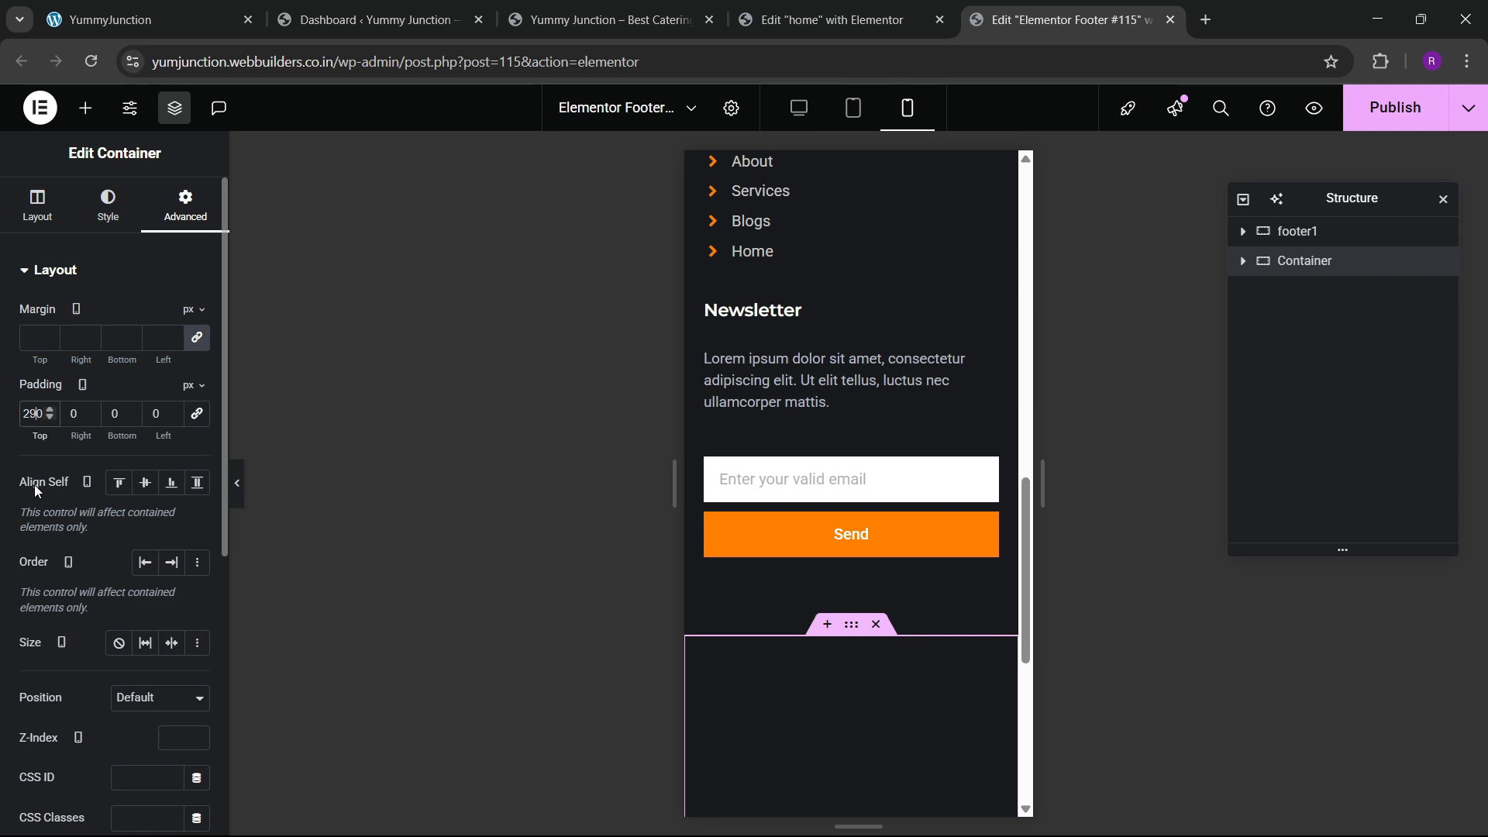
{"action": "left_click", "coordinate": [197, 414]}
{"action": "scroll", "coordinate": [867, 644], "scroll_direction": "down", "scroll_amount": 1}
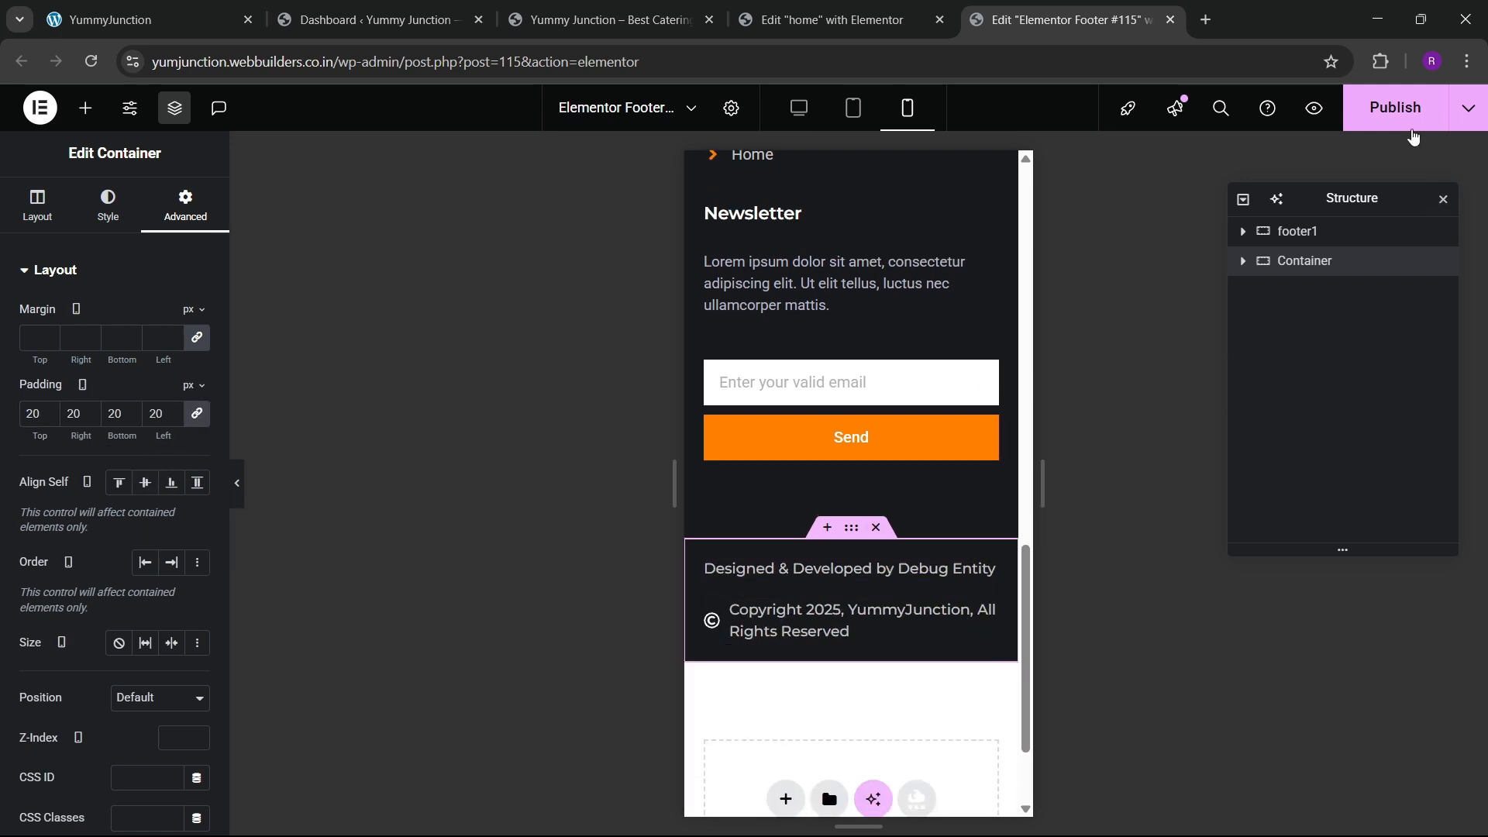
{"action": "left_click", "coordinate": [1412, 126]}
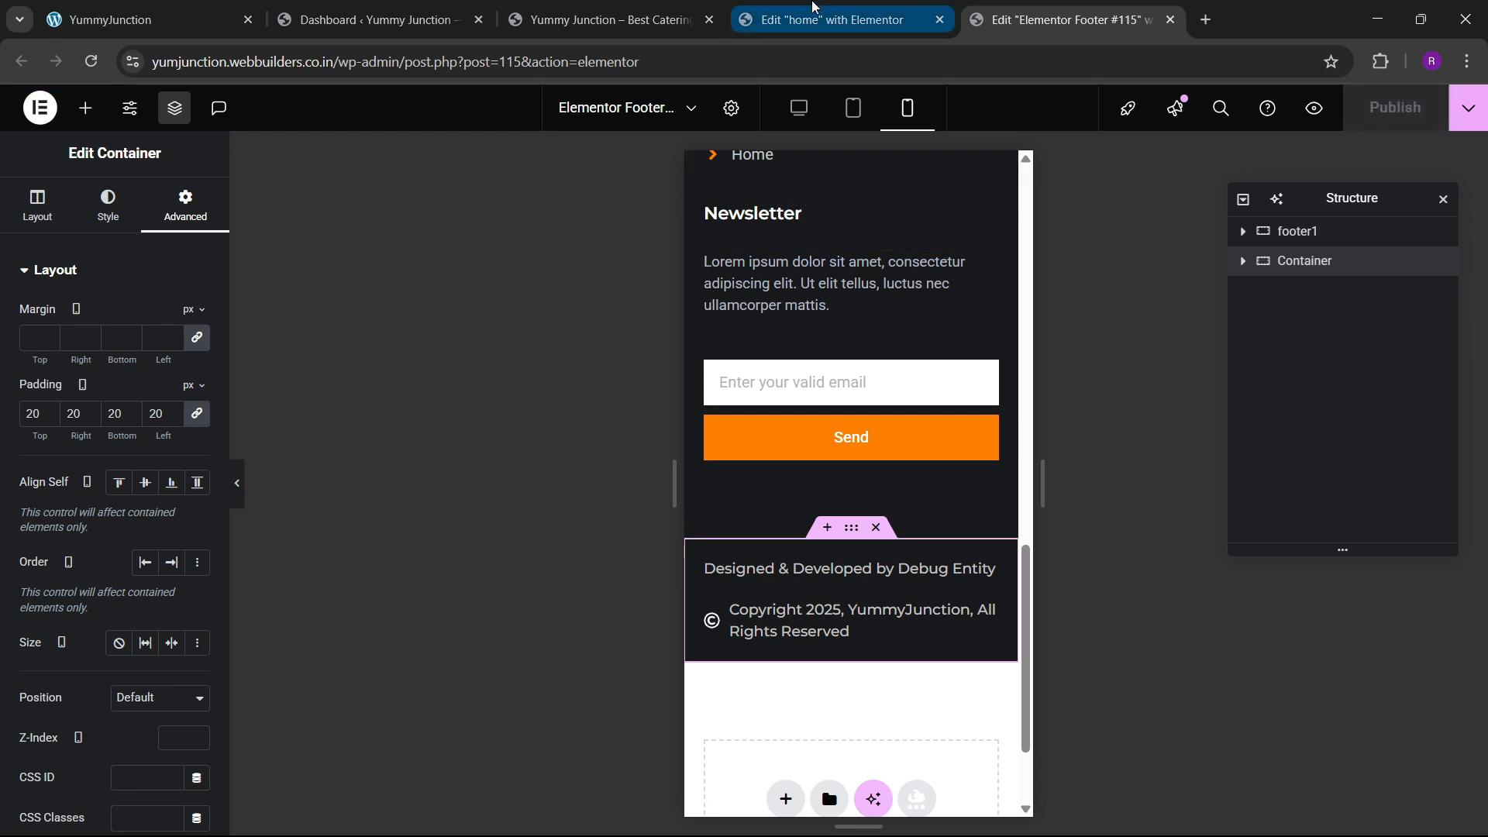
Open the Elementor Header #121 template for editing in a new tab from the live site
{"action": "left_click", "coordinate": [645, 14]}
{"action": "mouse_move", "coordinate": [542, 102]}
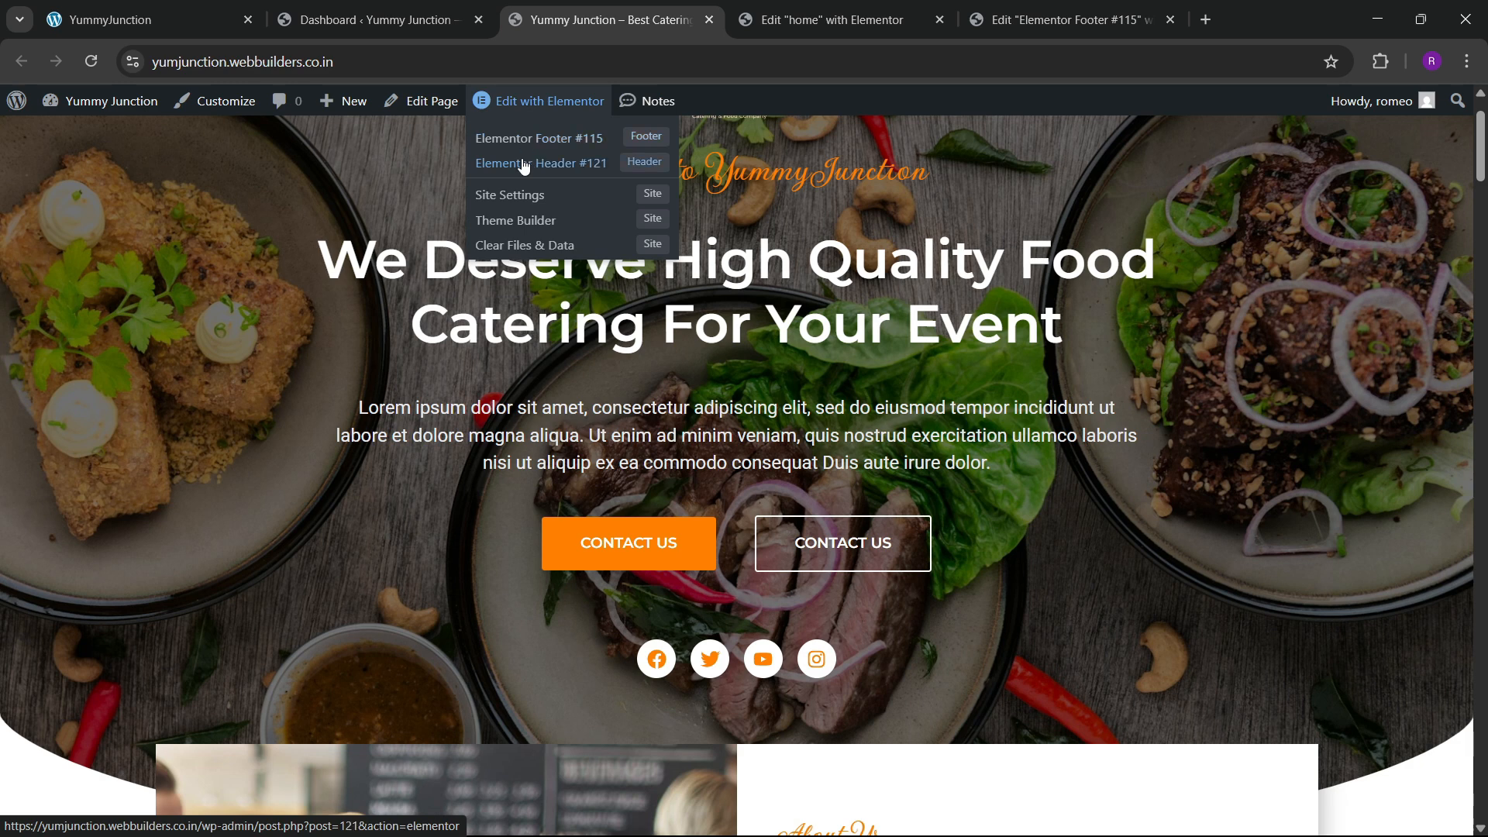
{"action": "right_click", "coordinate": [524, 165]}
{"action": "left_click", "coordinate": [597, 181]}
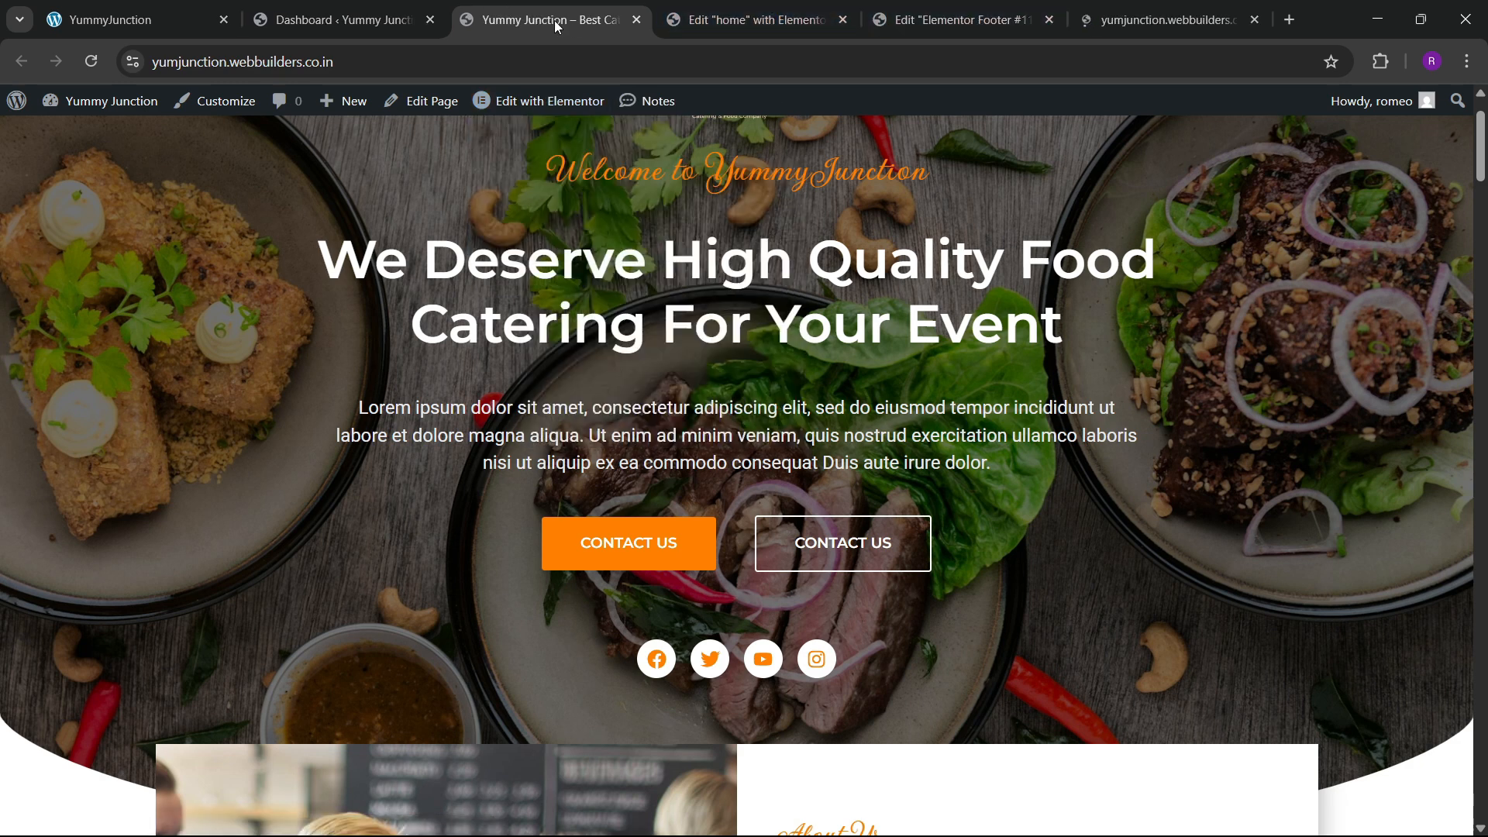
{"action": "left_click", "coordinate": [1163, 19]}
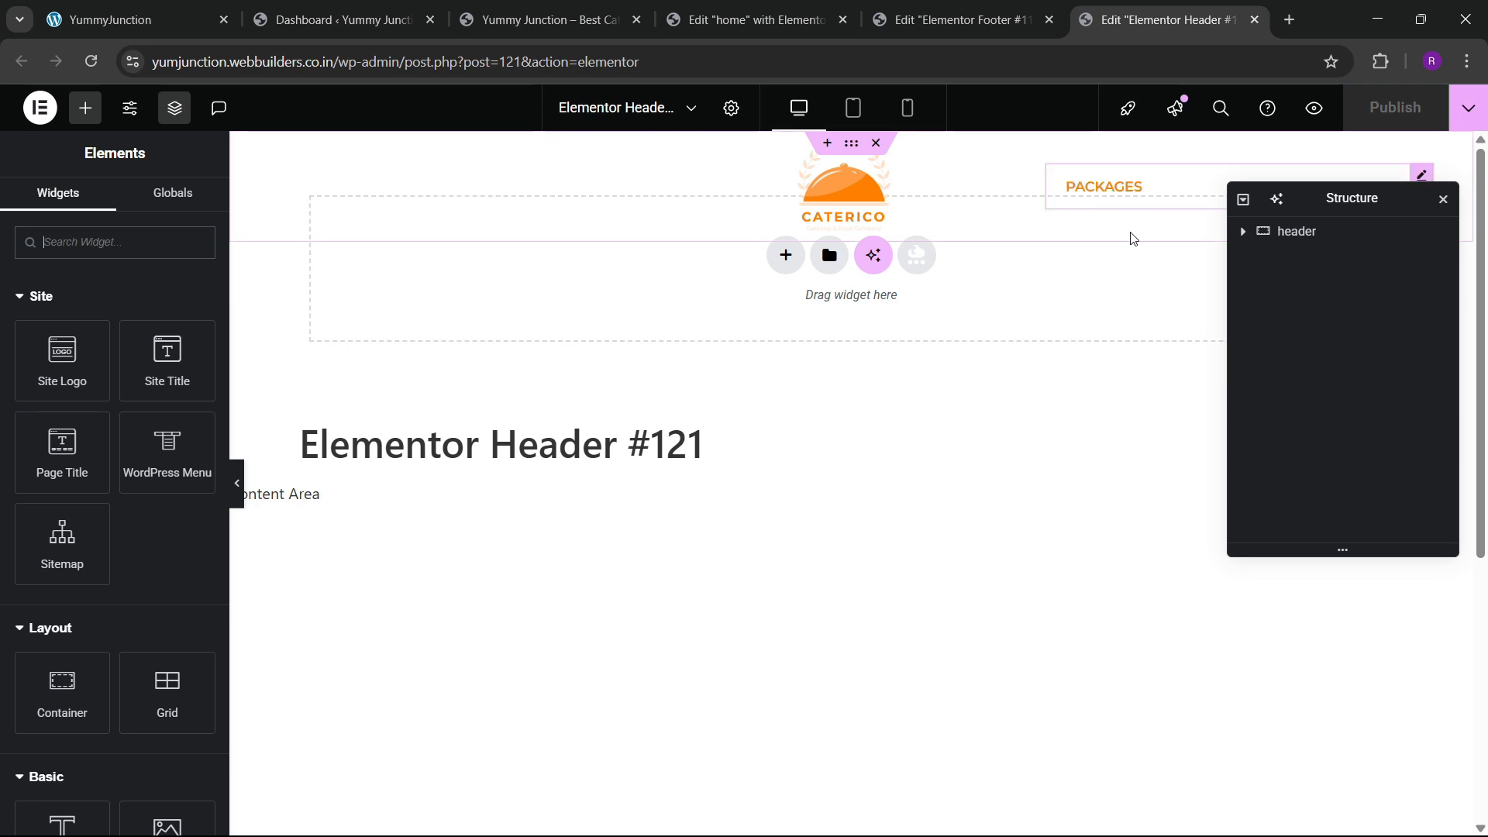
Set the header container's background color to fully opaque black
{"action": "left_click", "coordinate": [1321, 231]}
{"action": "left_click", "coordinate": [109, 206]}
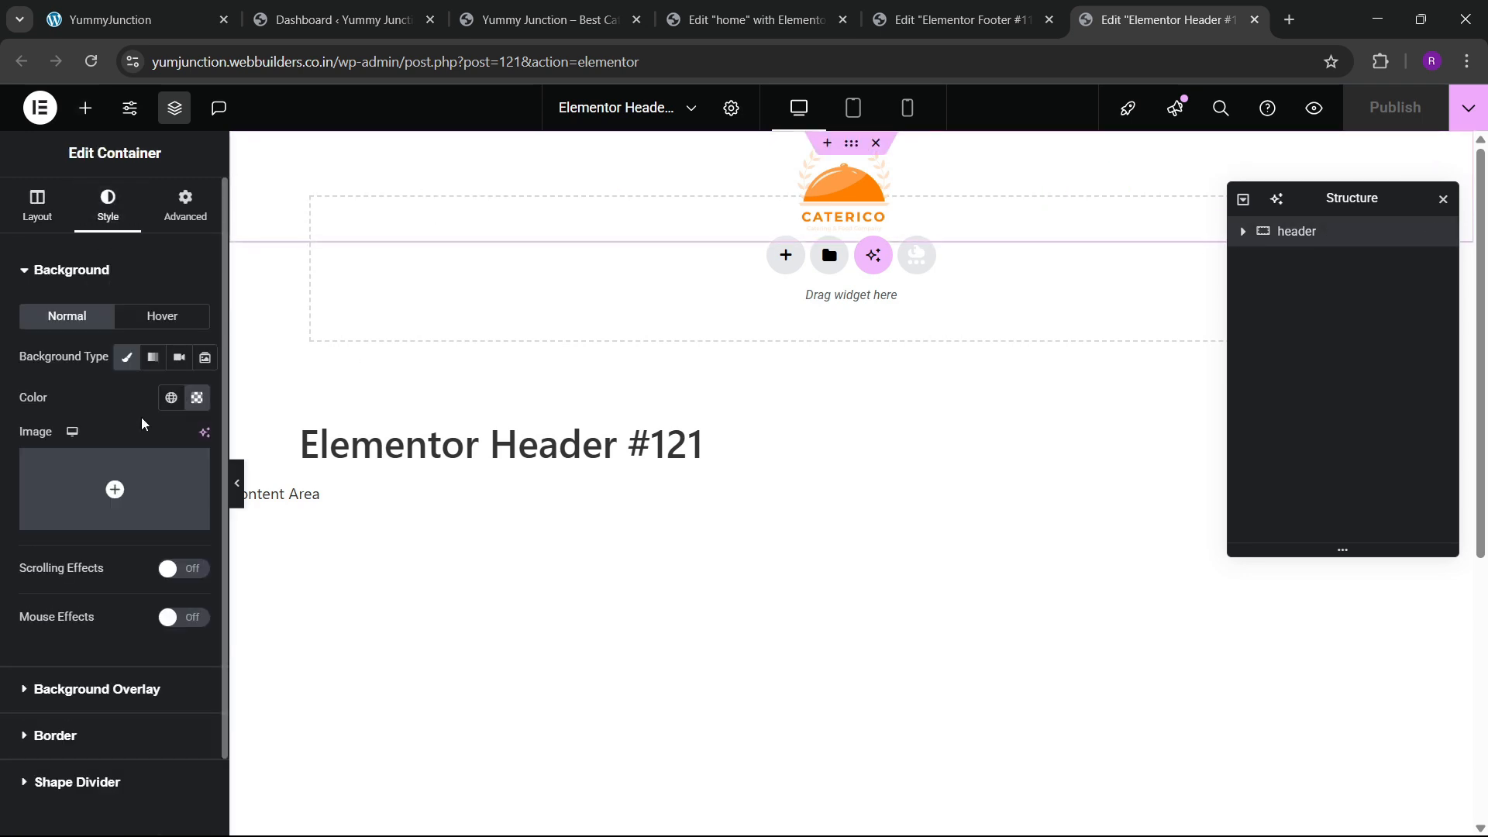
{"action": "left_click", "coordinate": [197, 398]}
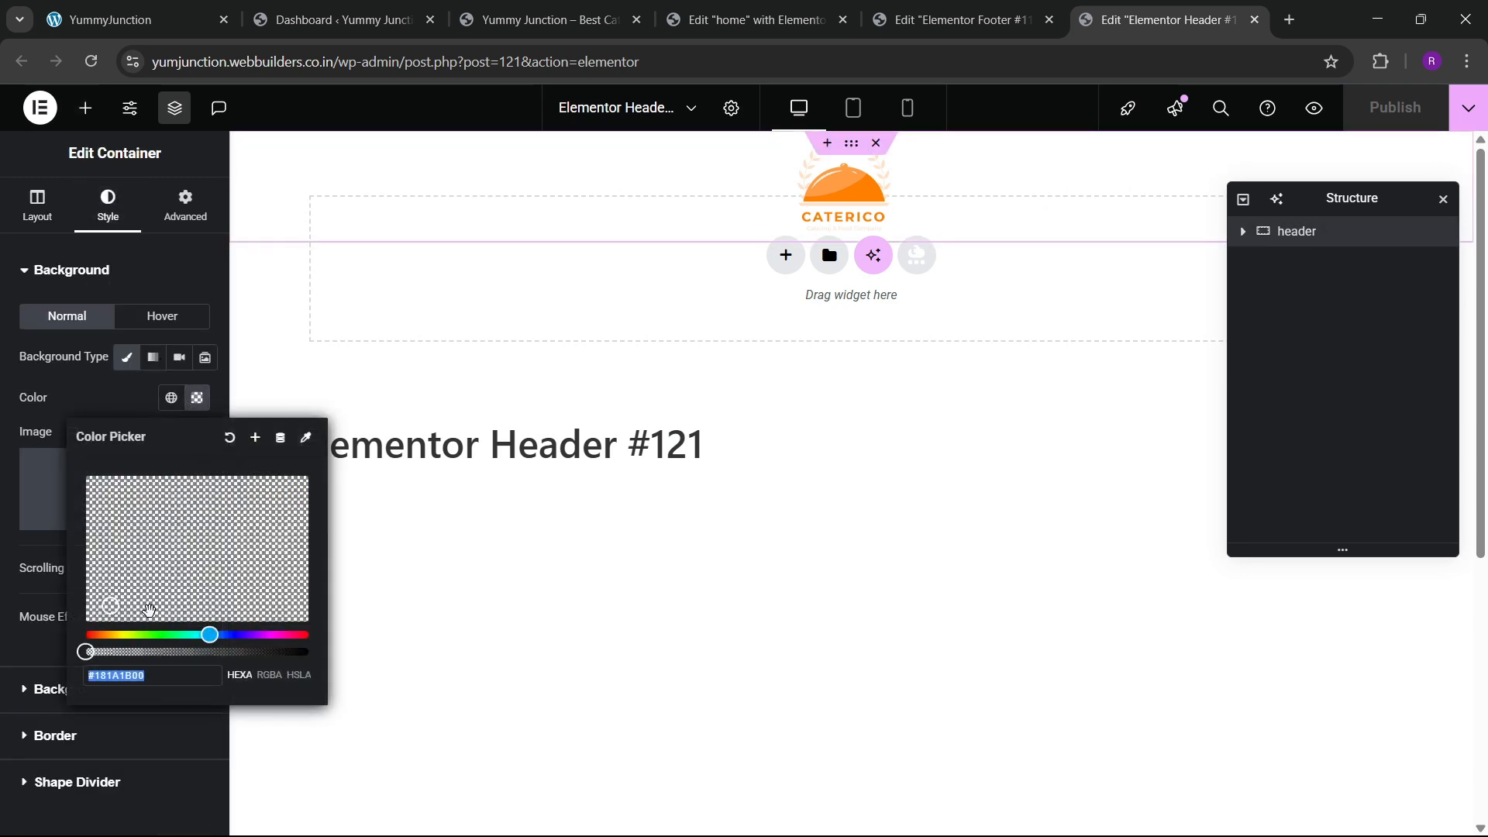
{"action": "left_click_drag", "start_coordinate": [211, 636], "coordinate": [297, 635]}
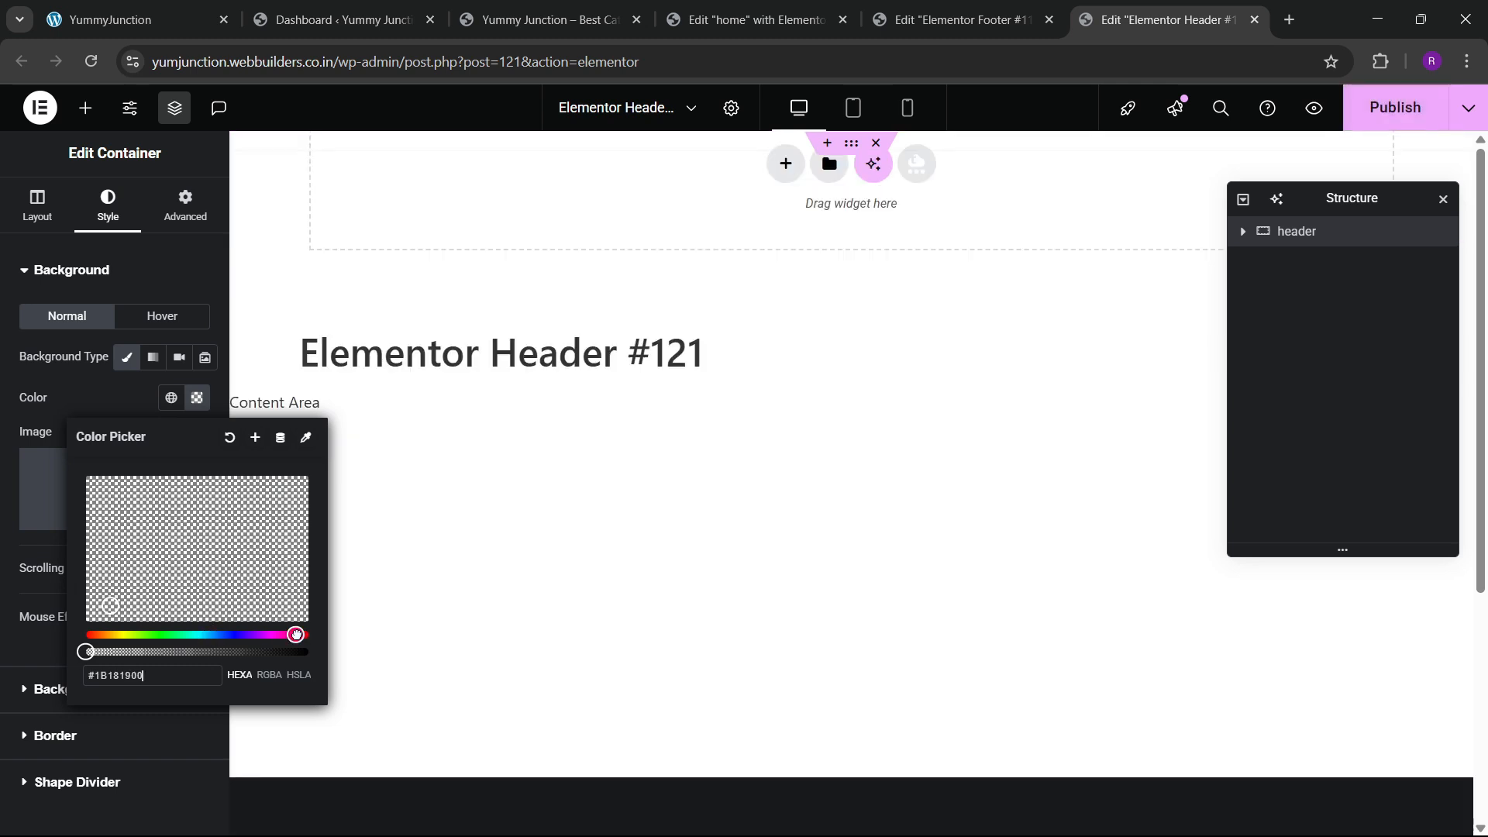
{"action": "left_click_drag", "start_coordinate": [201, 603], "coordinate": [57, 598]}
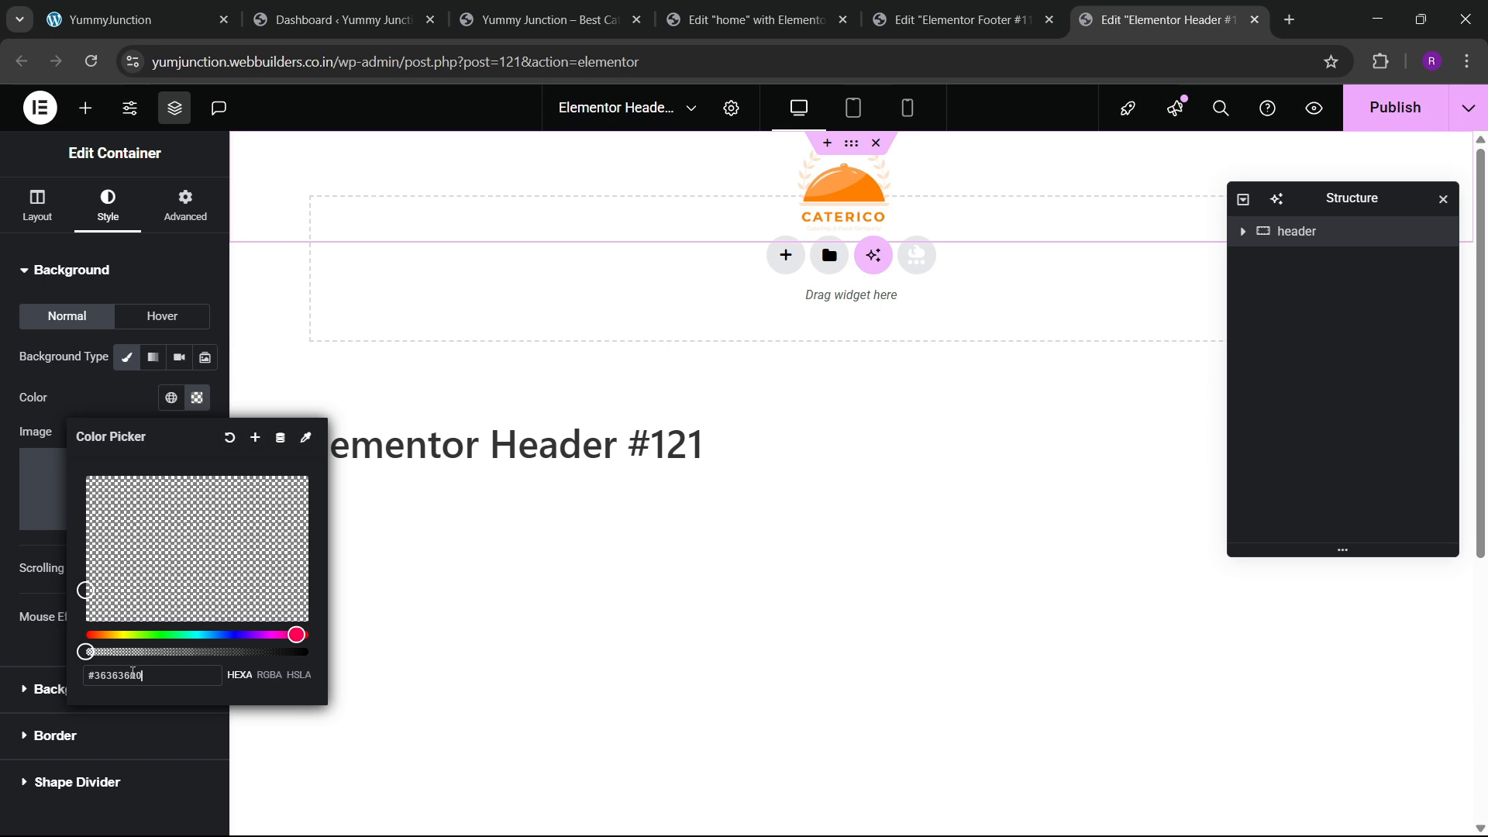
{"action": "left_click_drag", "start_coordinate": [195, 653], "coordinate": [309, 652]}
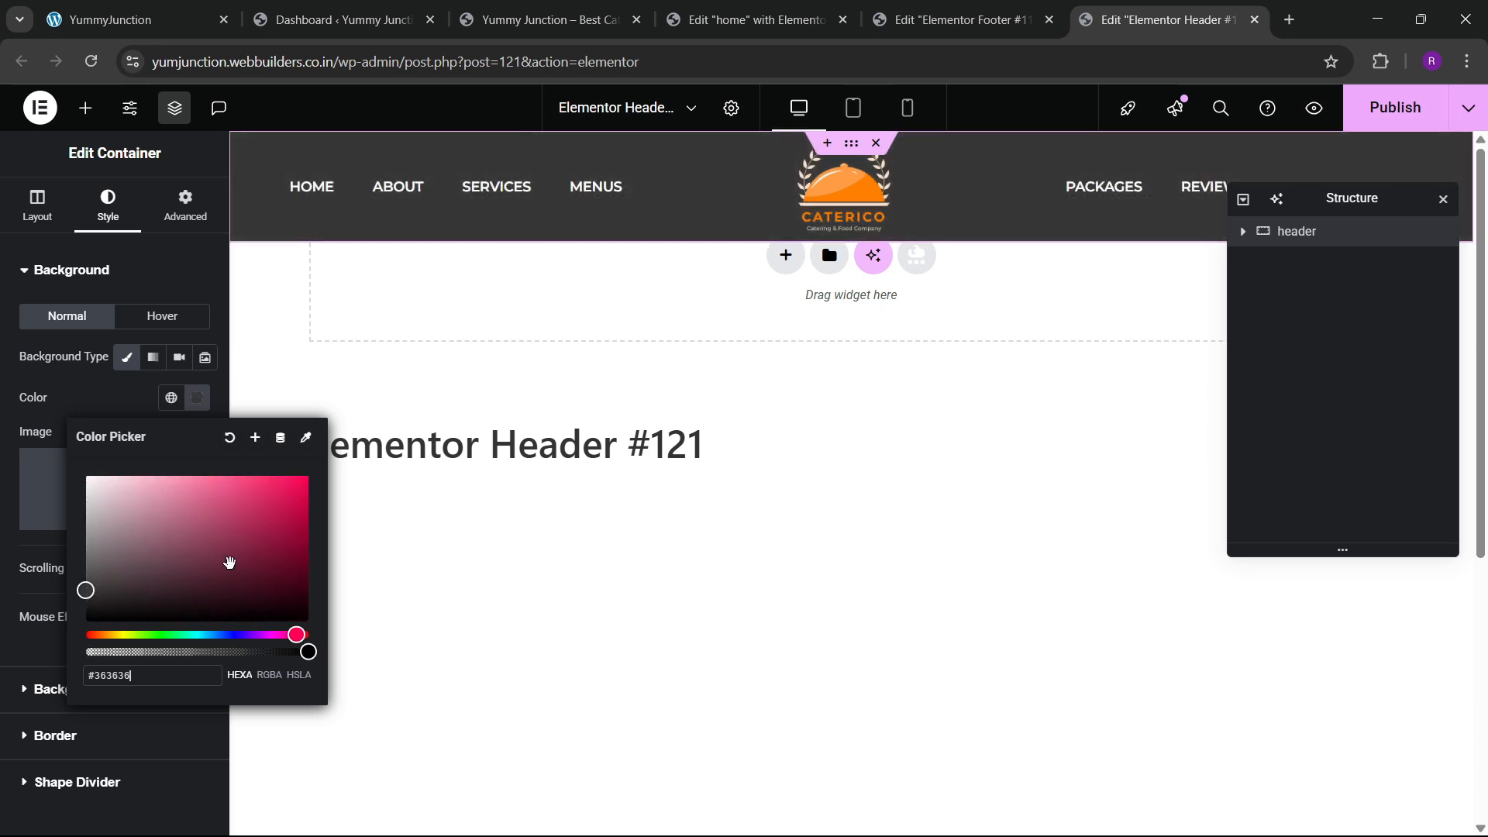
{"action": "left_click_drag", "start_coordinate": [184, 571], "coordinate": [3, 640]}
{"action": "left_click", "coordinate": [13, 591]}
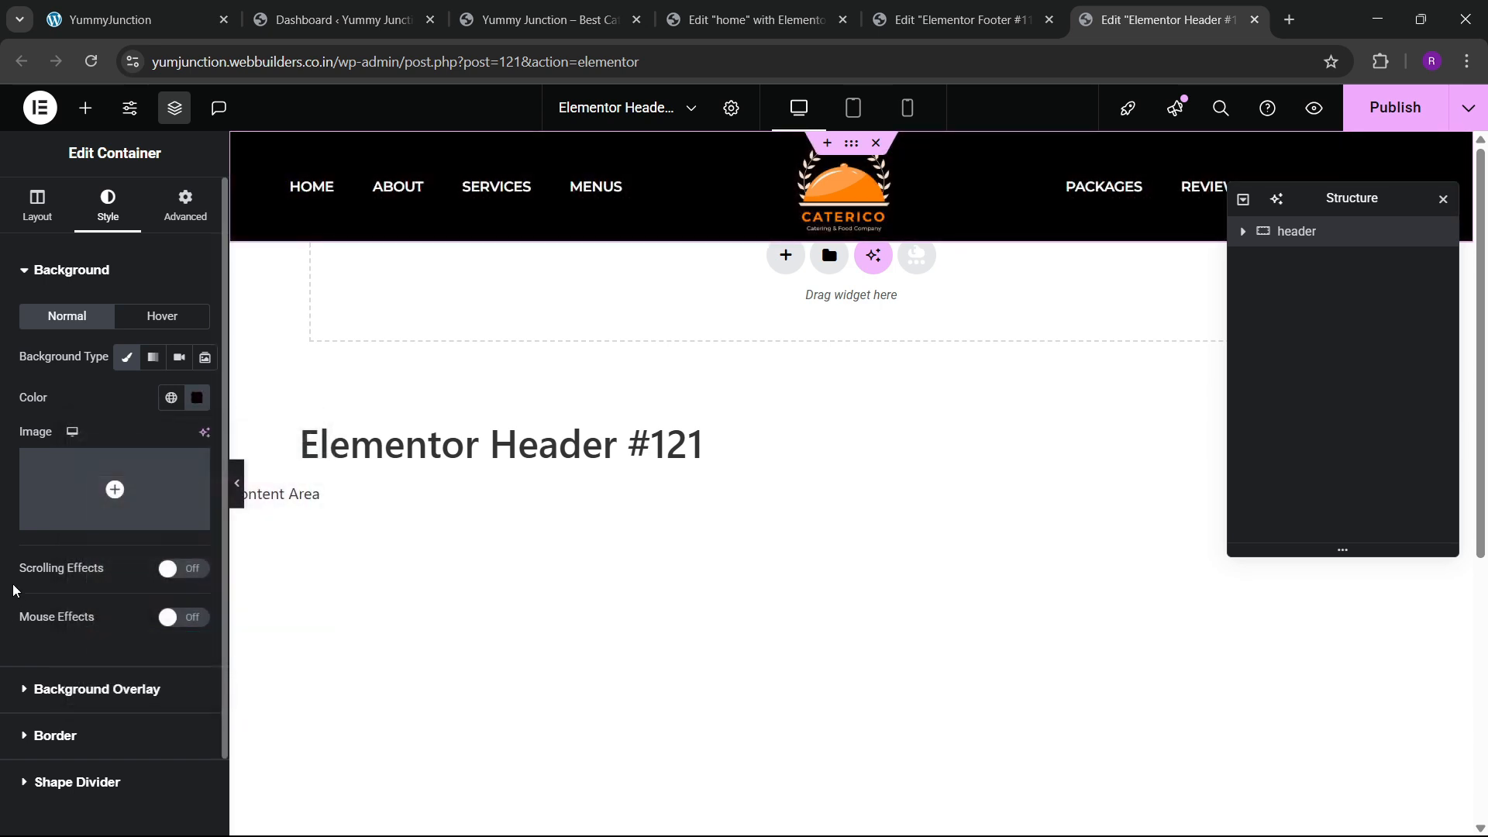
In the mobile view, set the header container's padding to 10 px on all sides and the logo's custom width to about 77 px
{"action": "left_click", "coordinate": [907, 107]}
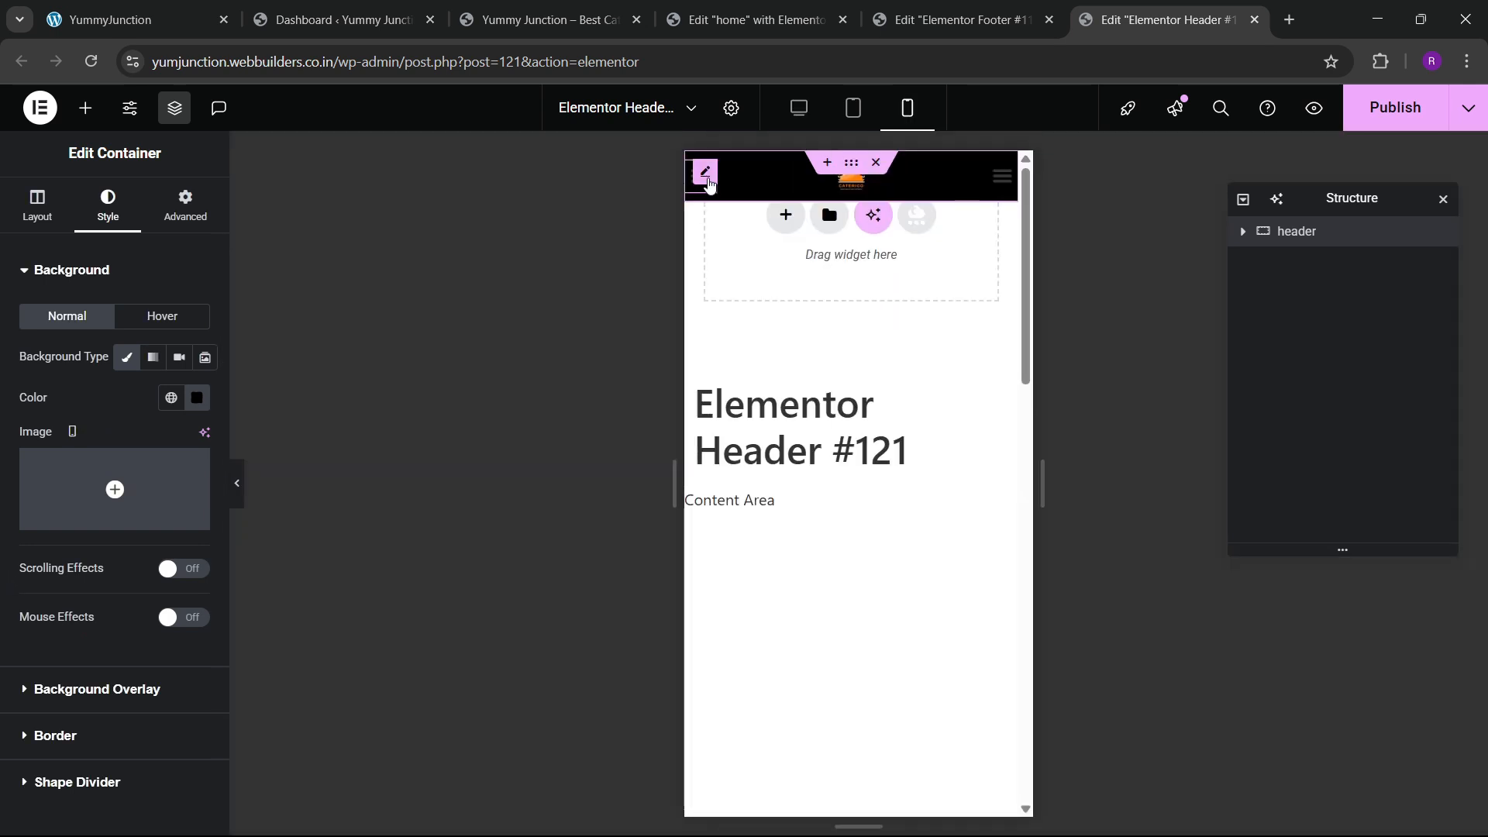
{"action": "left_click", "coordinate": [188, 208]}
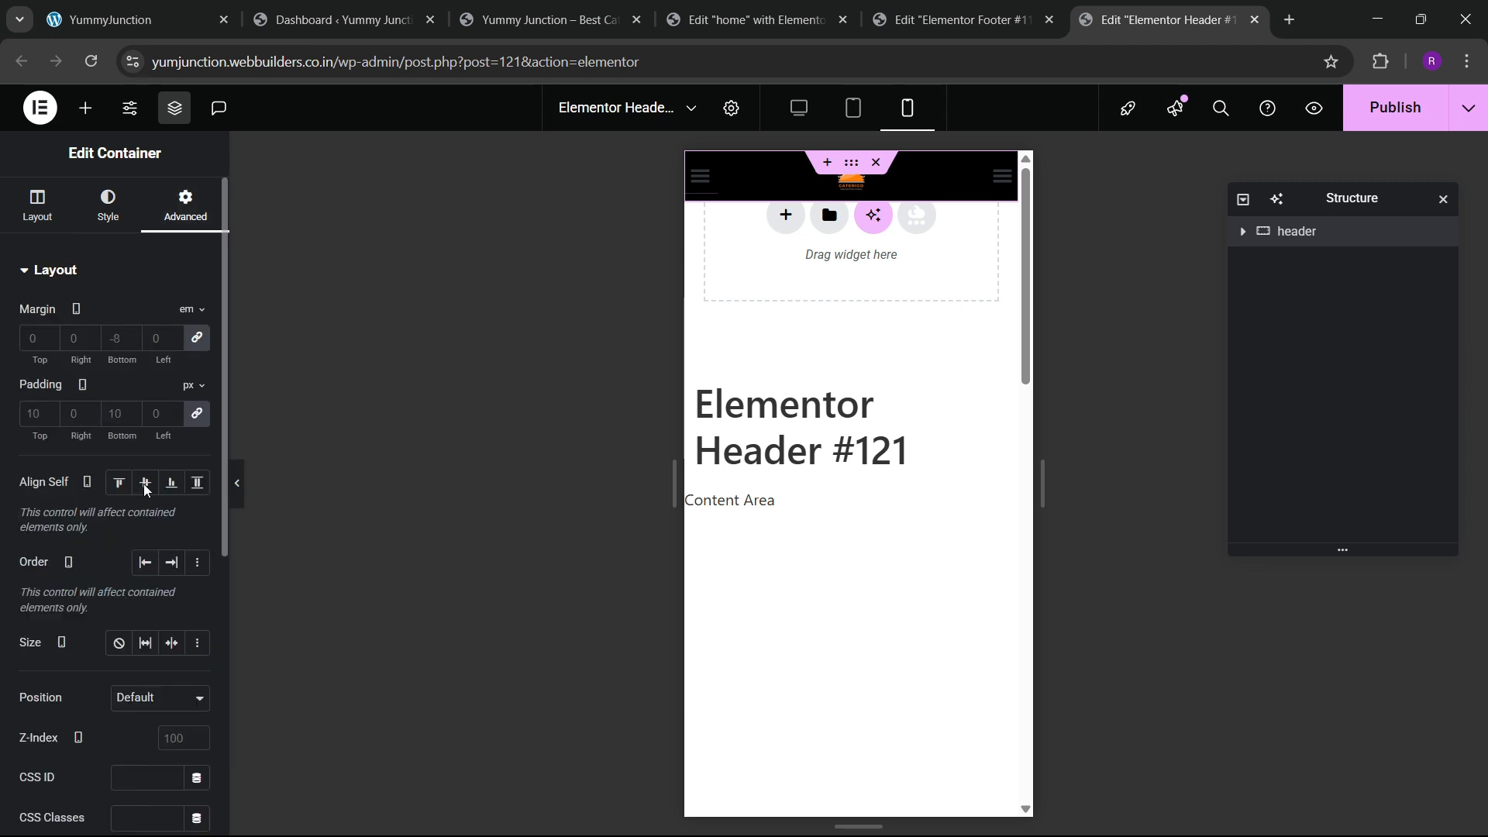
{"action": "type", "text": "10"}
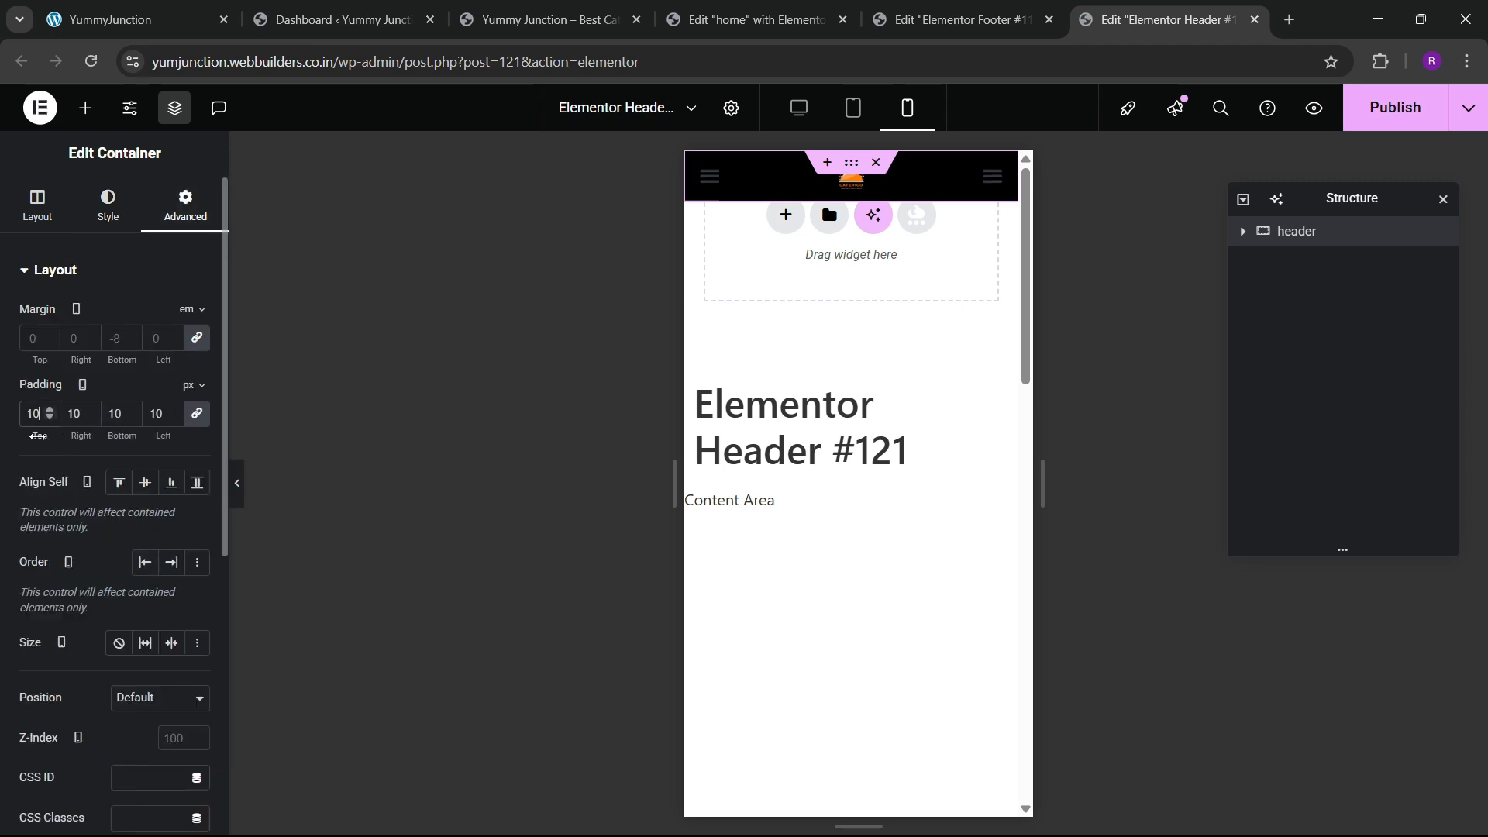
{"action": "left_click", "coordinate": [858, 186]}
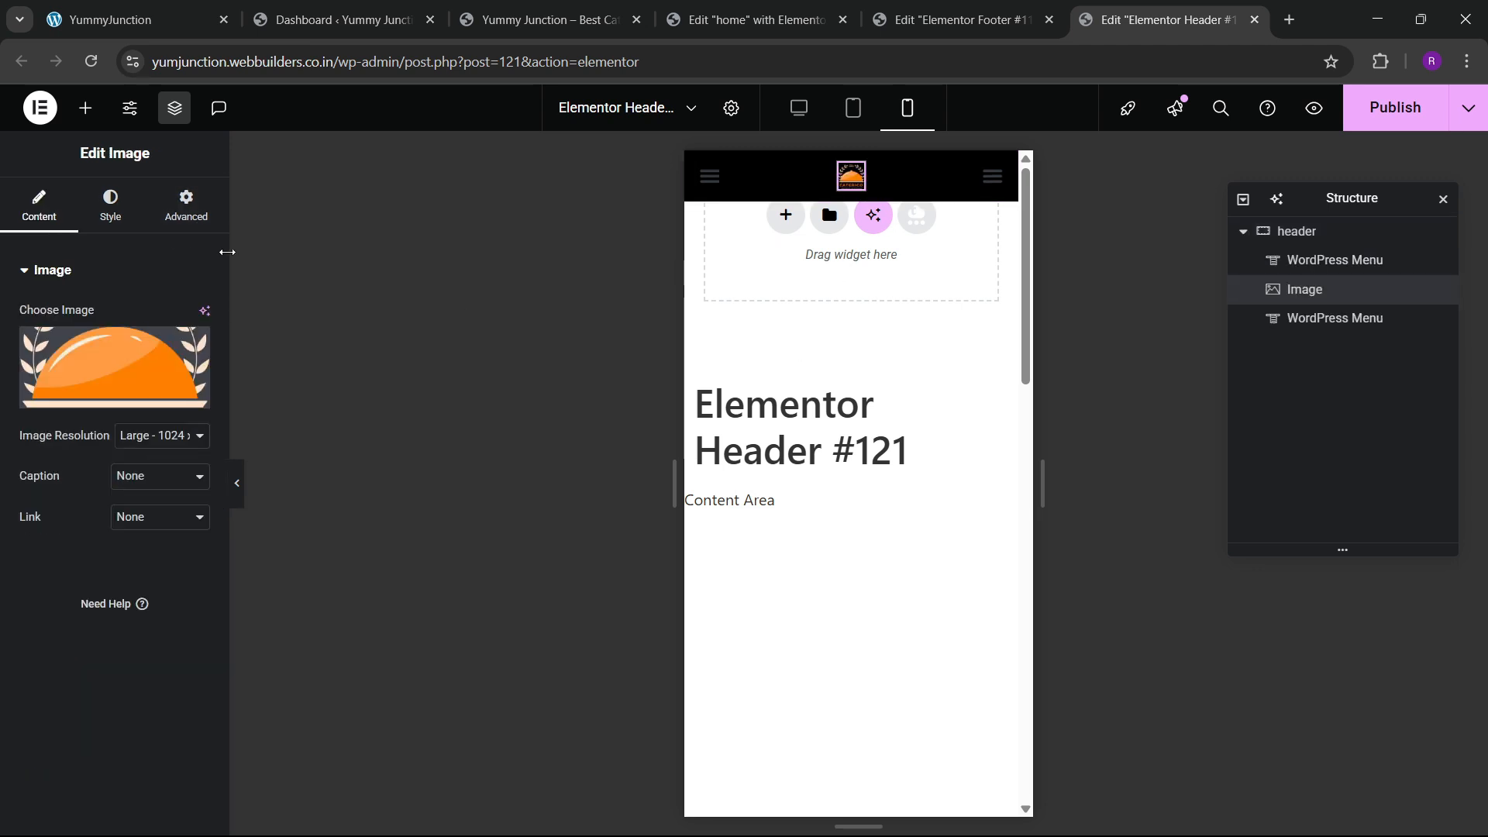
{"action": "left_click_drag", "start_coordinate": [35, 536], "coordinate": [33, 530]}
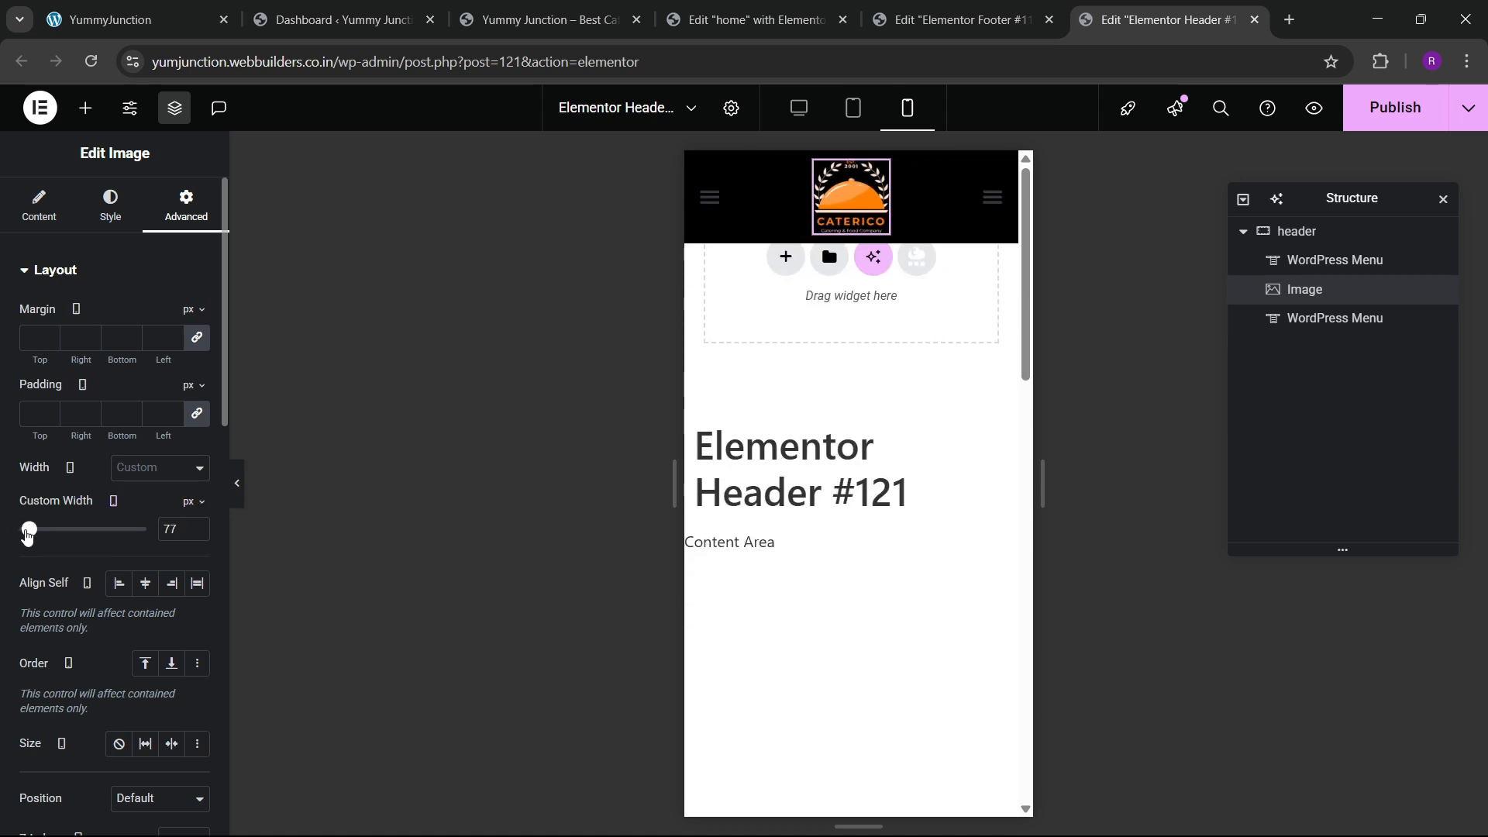
Give the first WordPress Menu's toggle button the global orange background color and a white icon color
{"action": "left_click", "coordinate": [708, 200]}
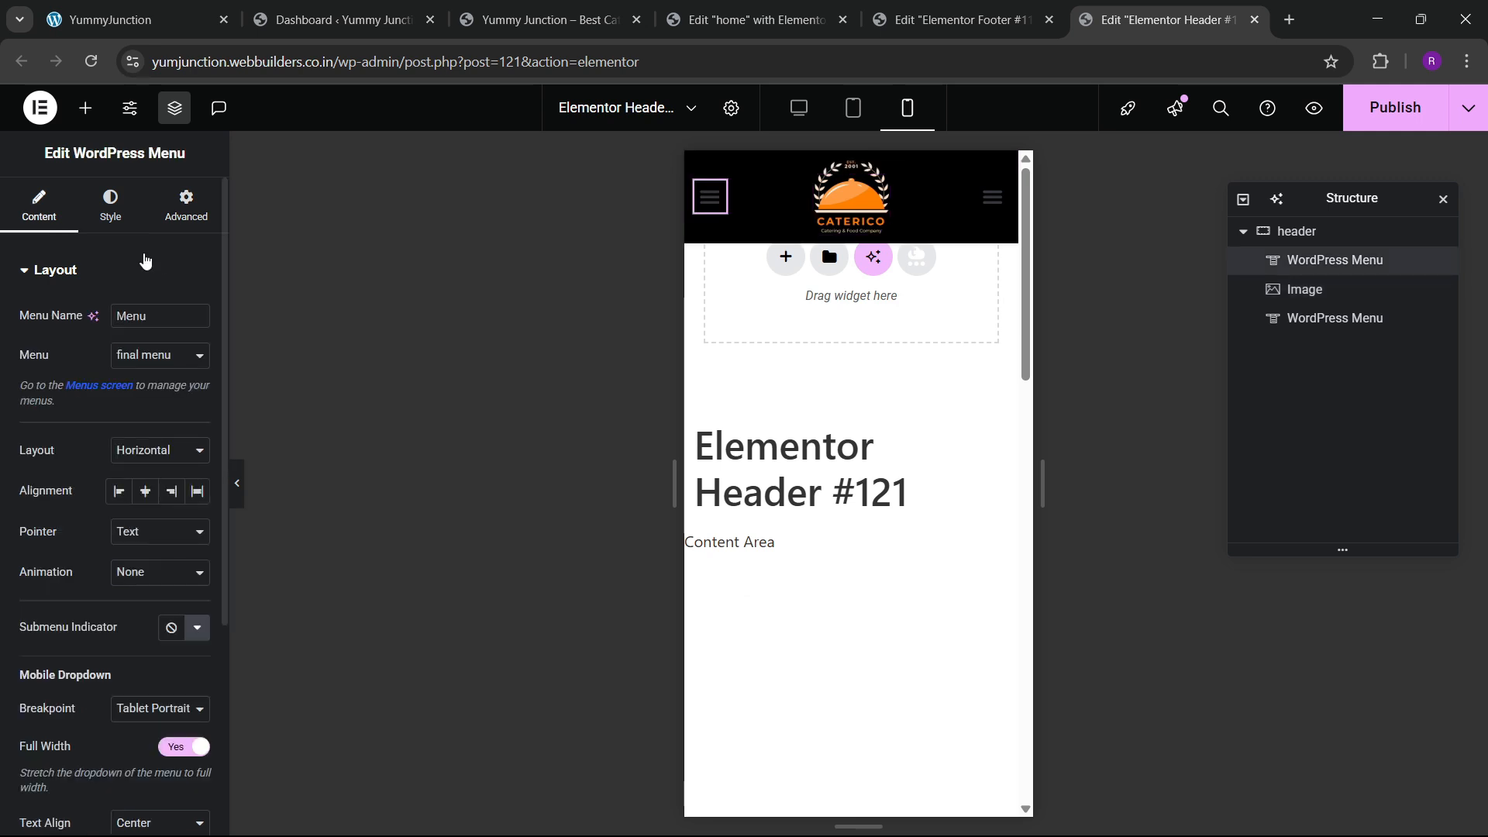
{"action": "left_click", "coordinate": [111, 204]}
{"action": "scroll", "coordinate": [101, 510], "scroll_direction": "down", "scroll_amount": 1}
{"action": "left_click", "coordinate": [37, 698]}
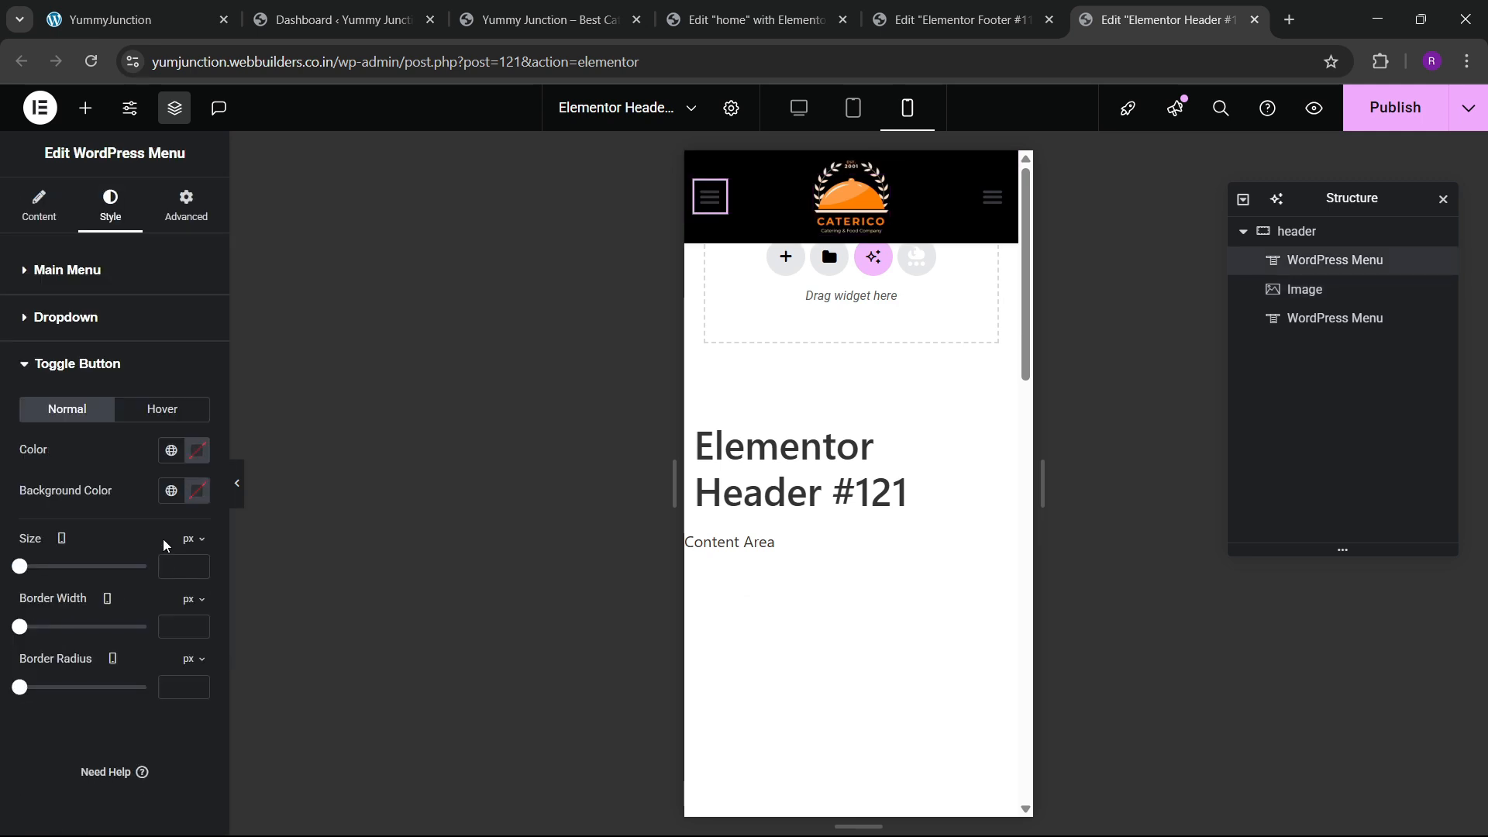
{"action": "left_click", "coordinate": [171, 487]}
{"action": "left_click", "coordinate": [155, 328]}
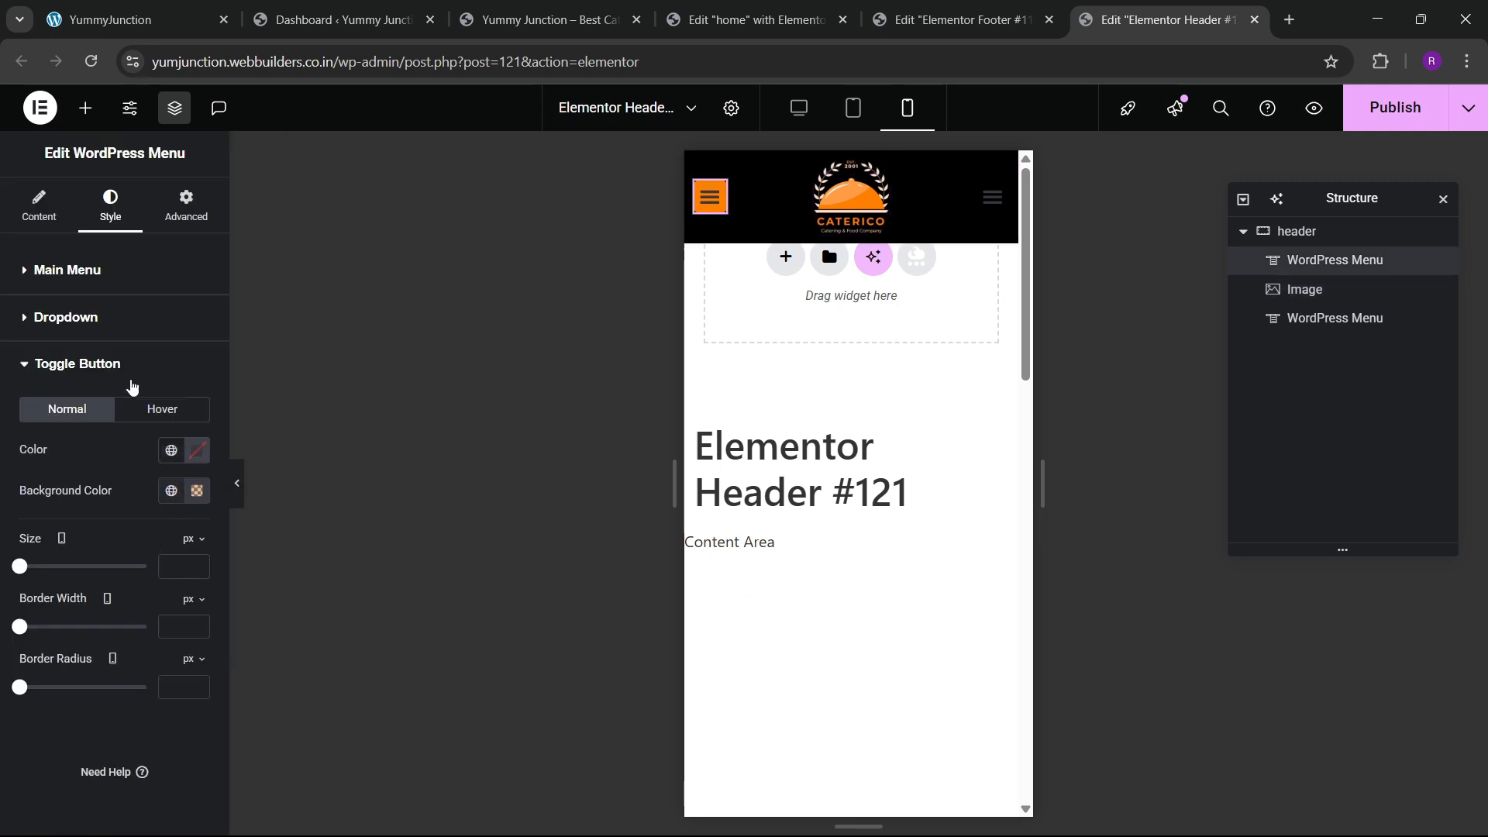
{"action": "left_click", "coordinate": [197, 449]}
{"action": "left_click_drag", "start_coordinate": [215, 585], "coordinate": [40, 476]}
{"action": "left_click", "coordinate": [85, 454]}
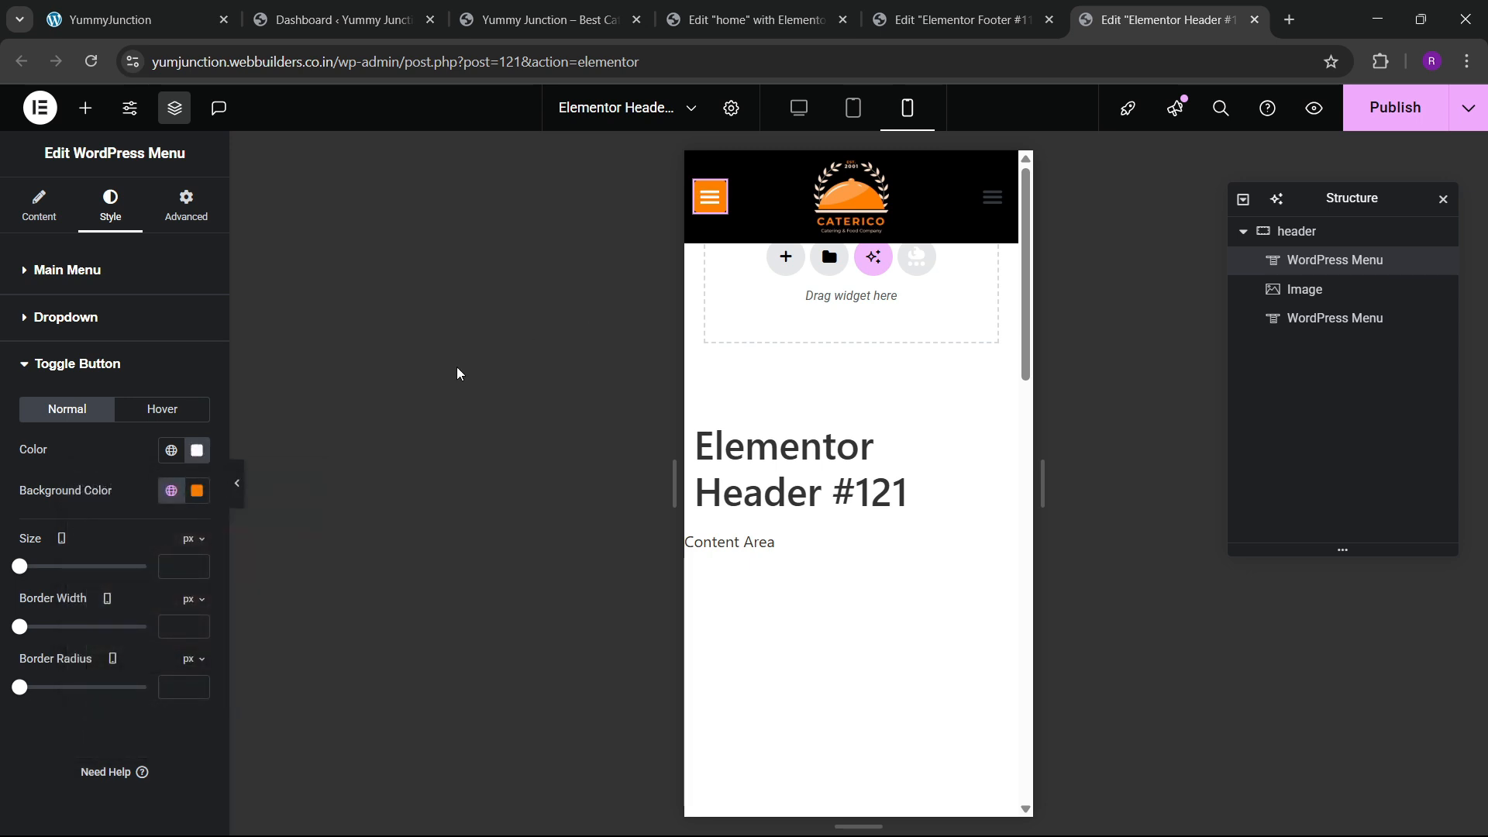
Give the first WordPress Menu's dropdown items a global orange background color and white text color in the hover state
{"action": "left_click", "coordinate": [60, 333]}
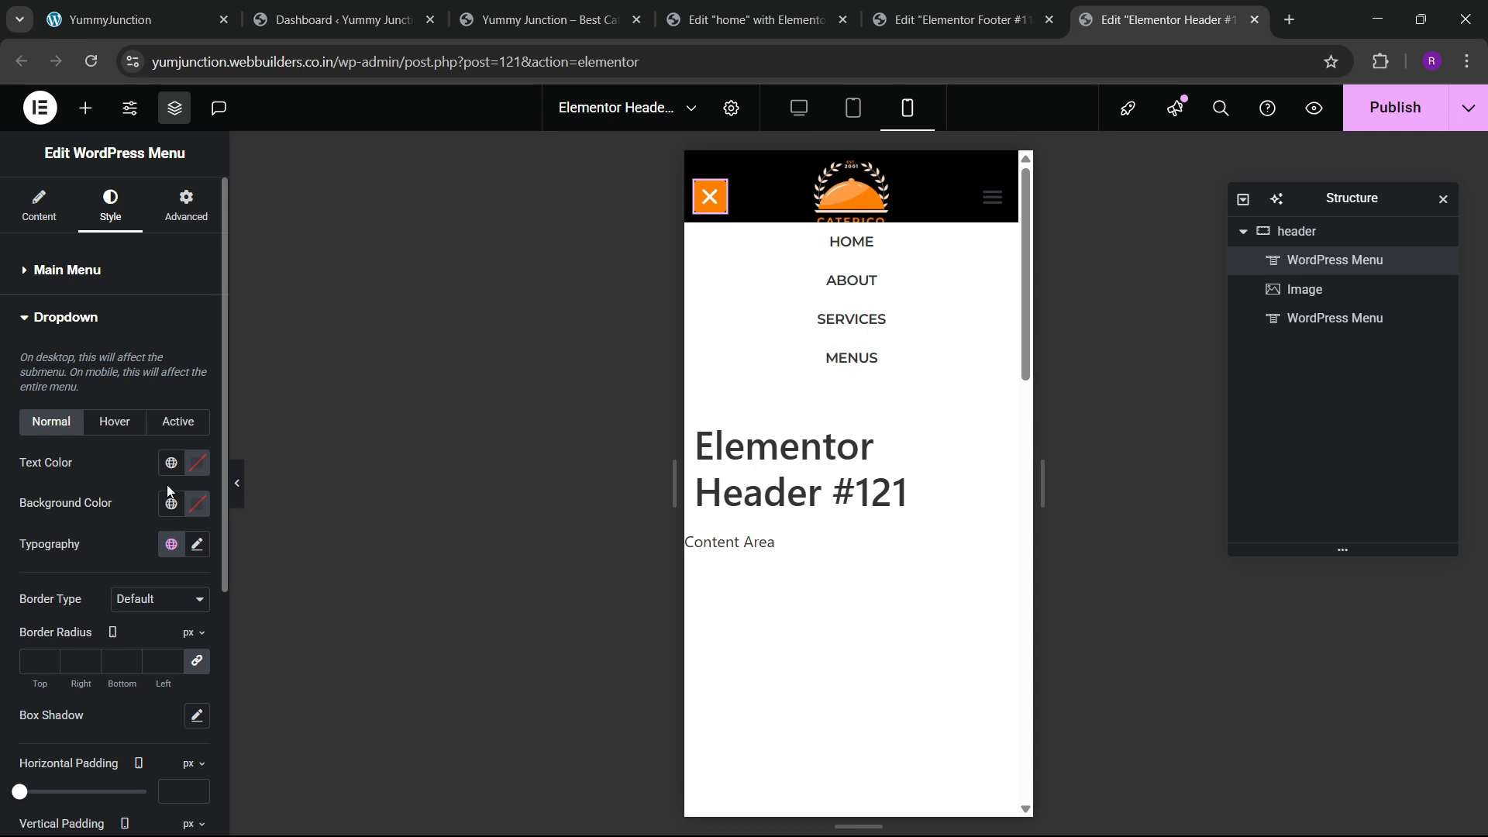
{"action": "left_click", "coordinate": [115, 421]}
{"action": "left_click", "coordinate": [171, 504]}
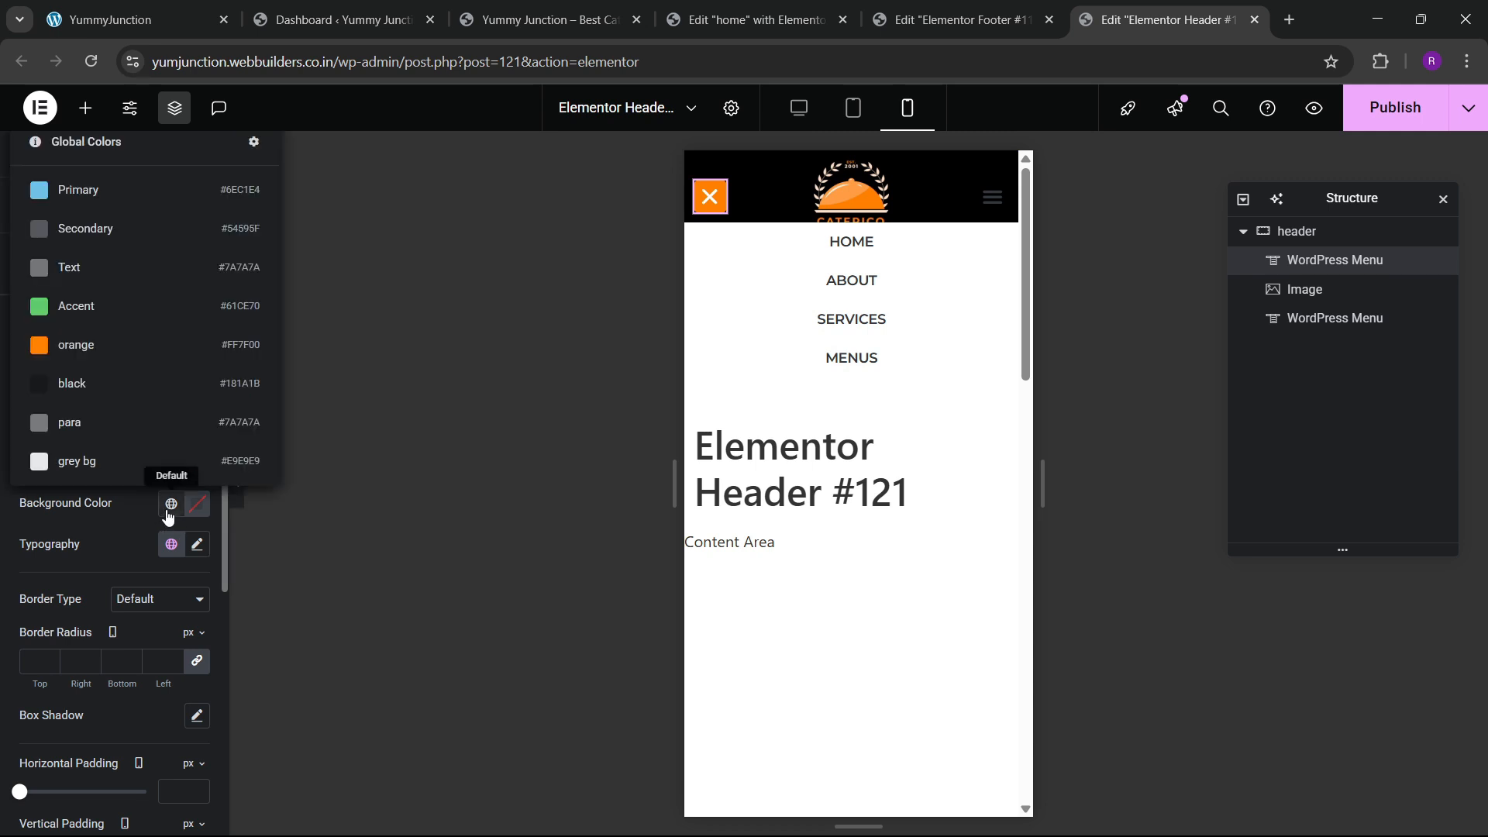
{"action": "left_click", "coordinate": [90, 383]}
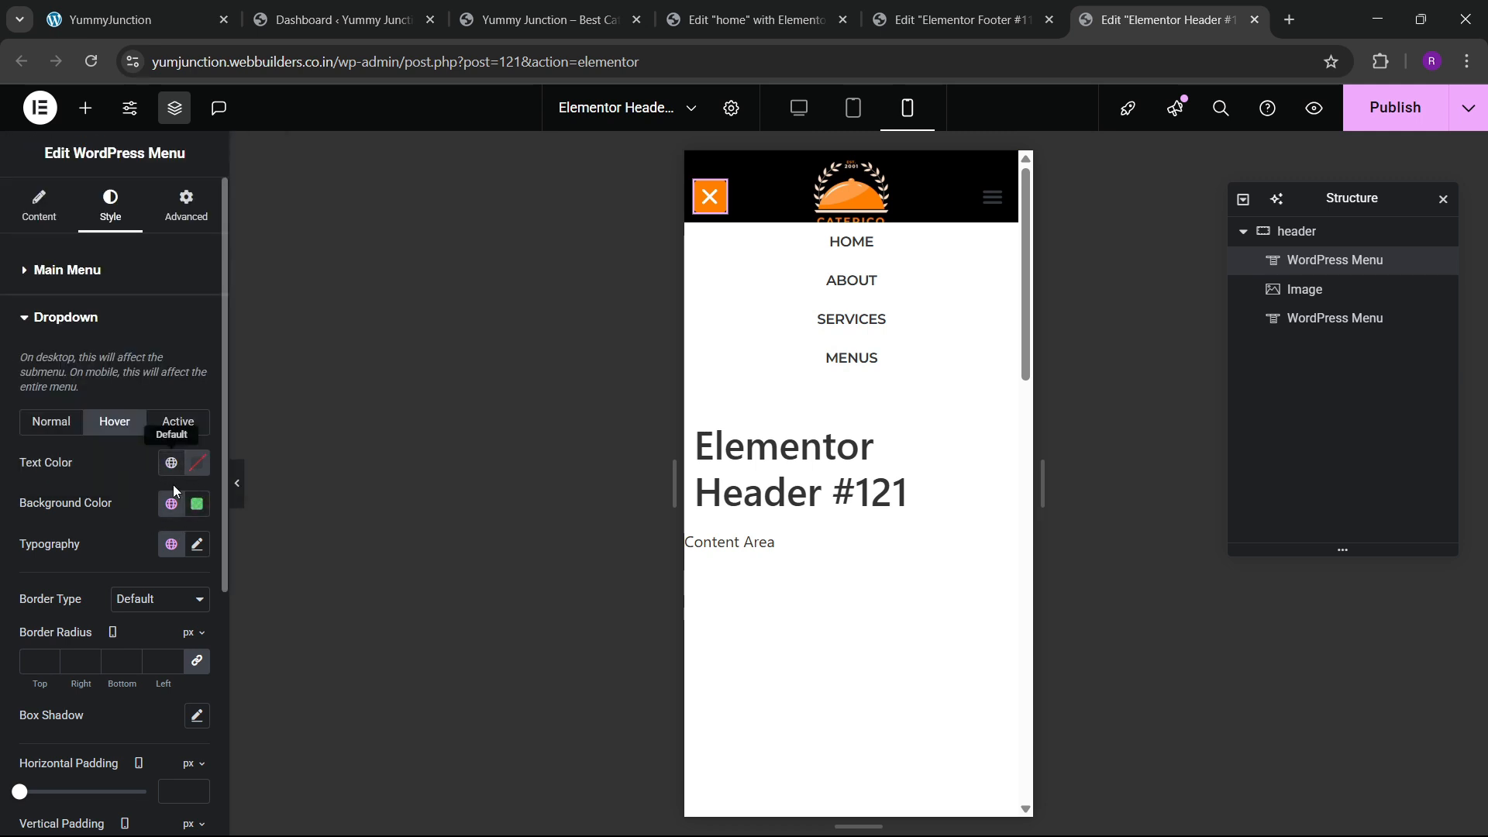
{"action": "left_click", "coordinate": [172, 503]}
{"action": "left_click", "coordinate": [99, 351]}
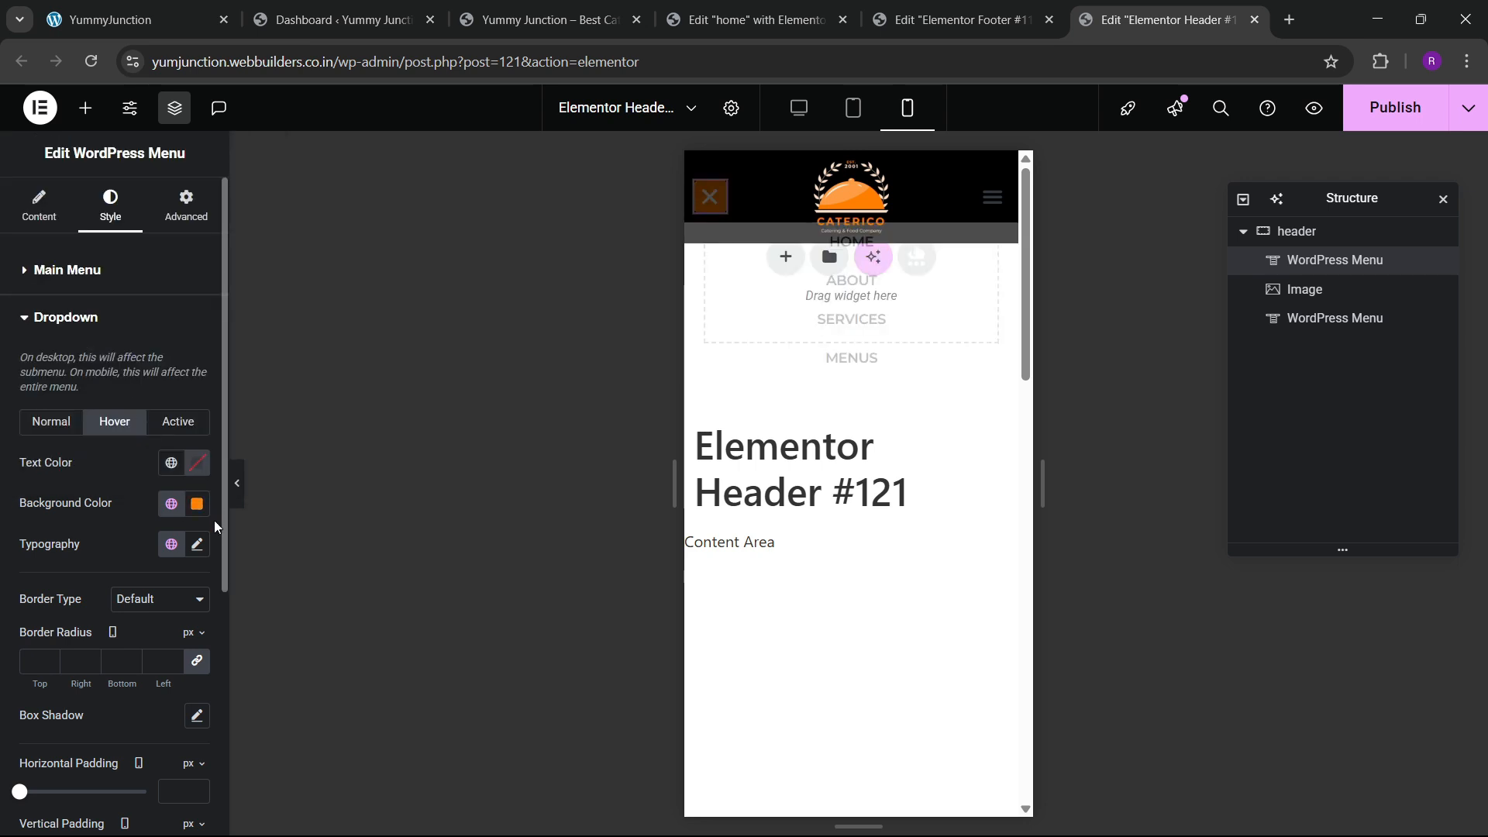
{"action": "left_click", "coordinate": [197, 463]}
{"action": "left_click", "coordinate": [13, 477]}
Set the dropdown's active state to the global orange background color and #FFFFFF text color
{"action": "left_click", "coordinate": [177, 421]}
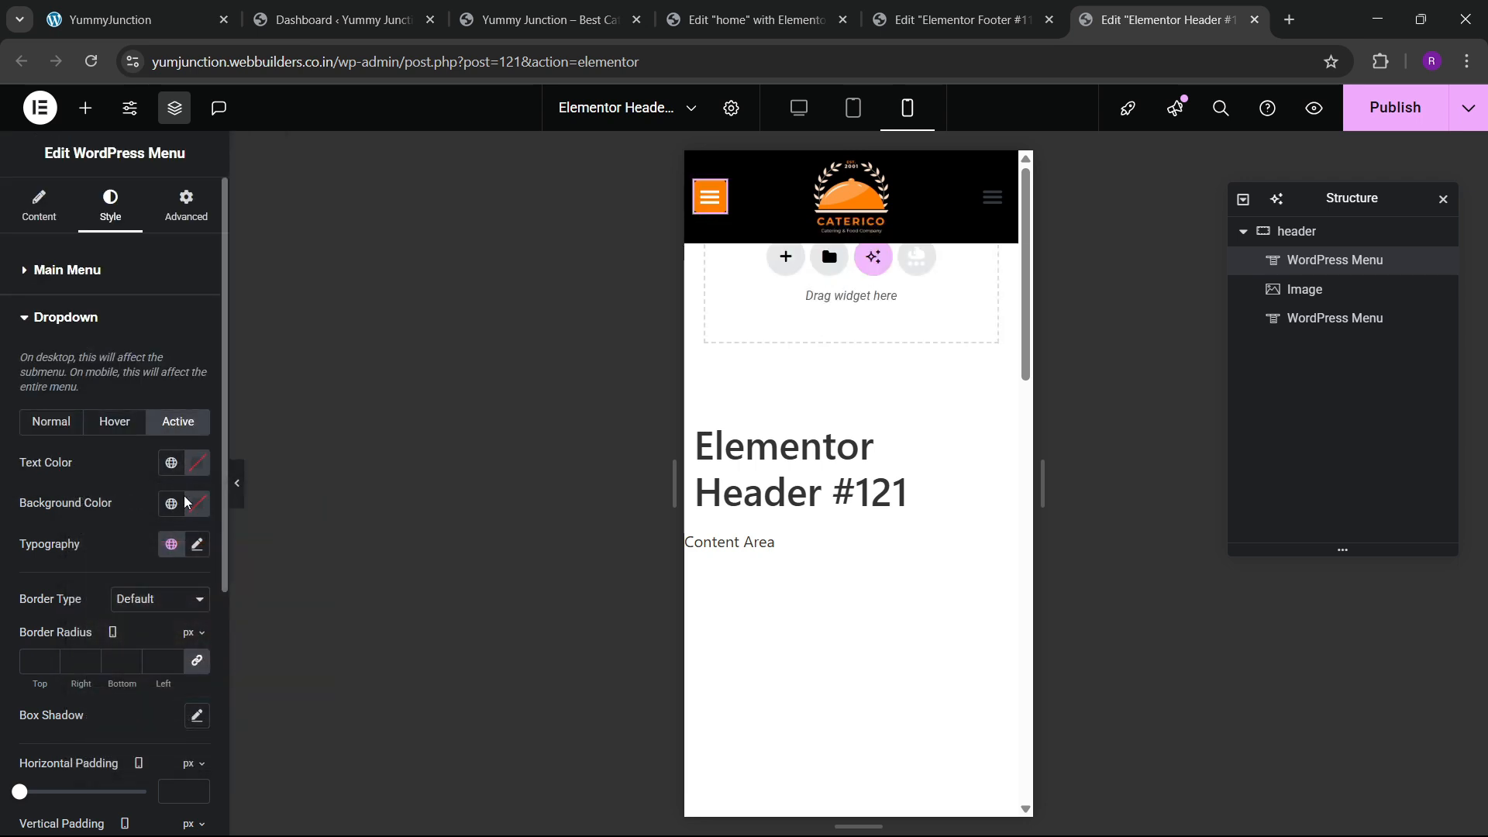
{"action": "left_click", "coordinate": [171, 504]}
{"action": "left_click", "coordinate": [93, 342]}
{"action": "left_click", "coordinate": [197, 463]}
{"action": "left_click_drag", "start_coordinate": [189, 571], "coordinate": [53, 471]}
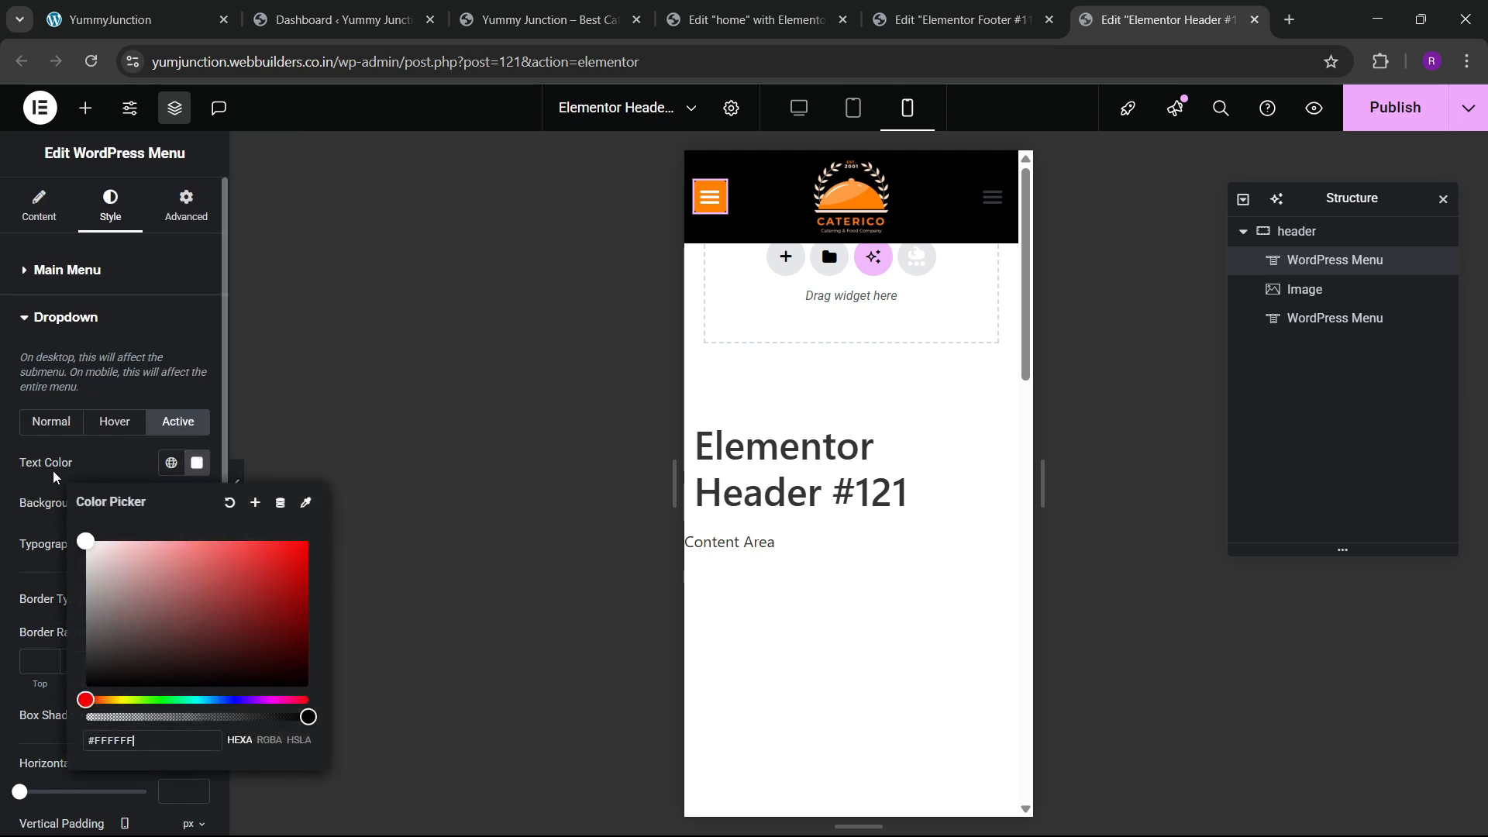
{"action": "left_click", "coordinate": [53, 471]}
Try a 15 px dropdown typography size with the mobile menu expanded, and reduce it to 13 px
{"action": "left_click", "coordinate": [197, 544]}
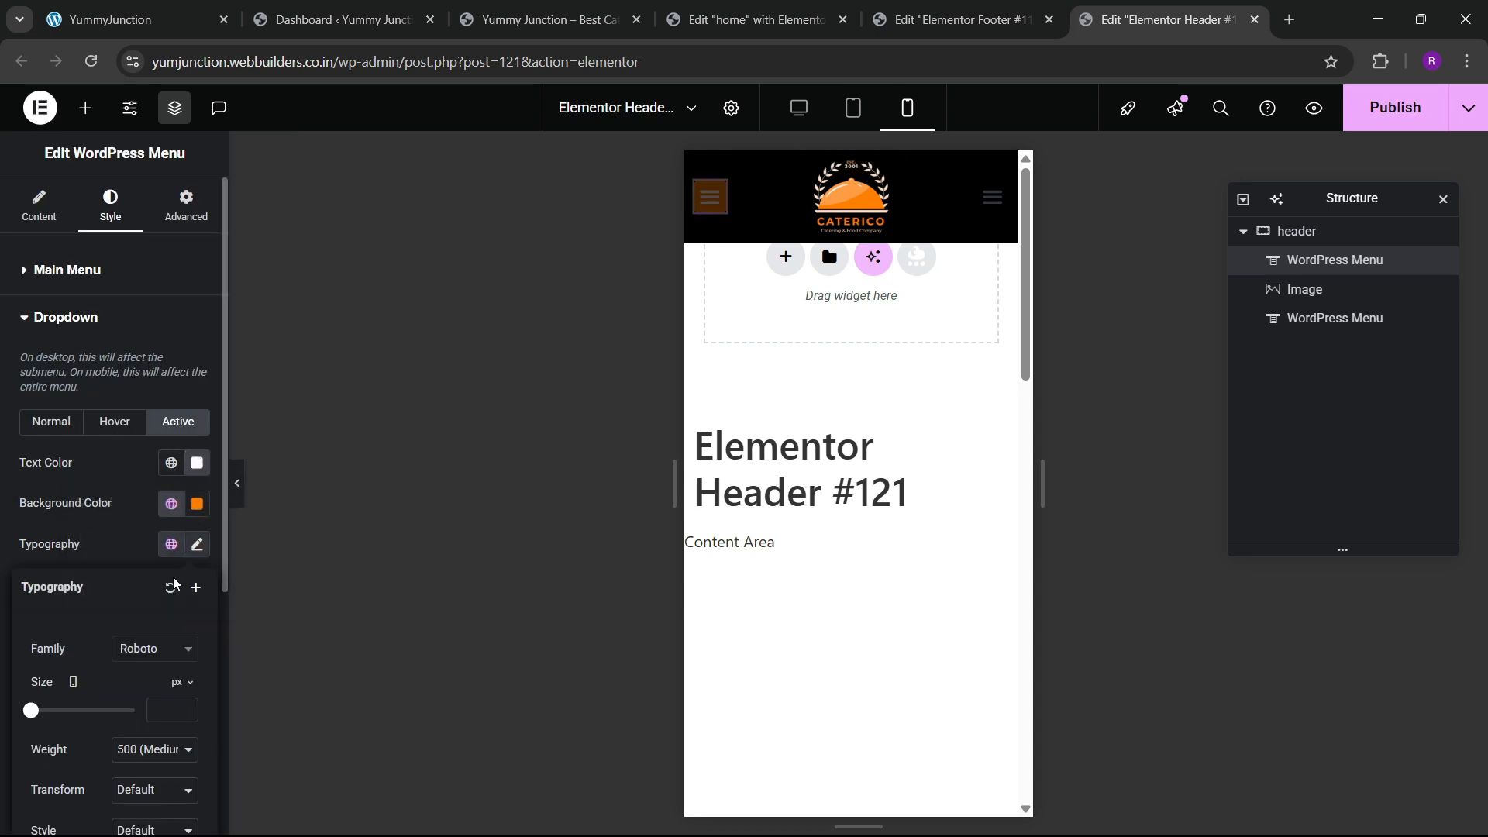
{"action": "left_click", "coordinate": [158, 717]}
{"action": "type", "text": "1"}
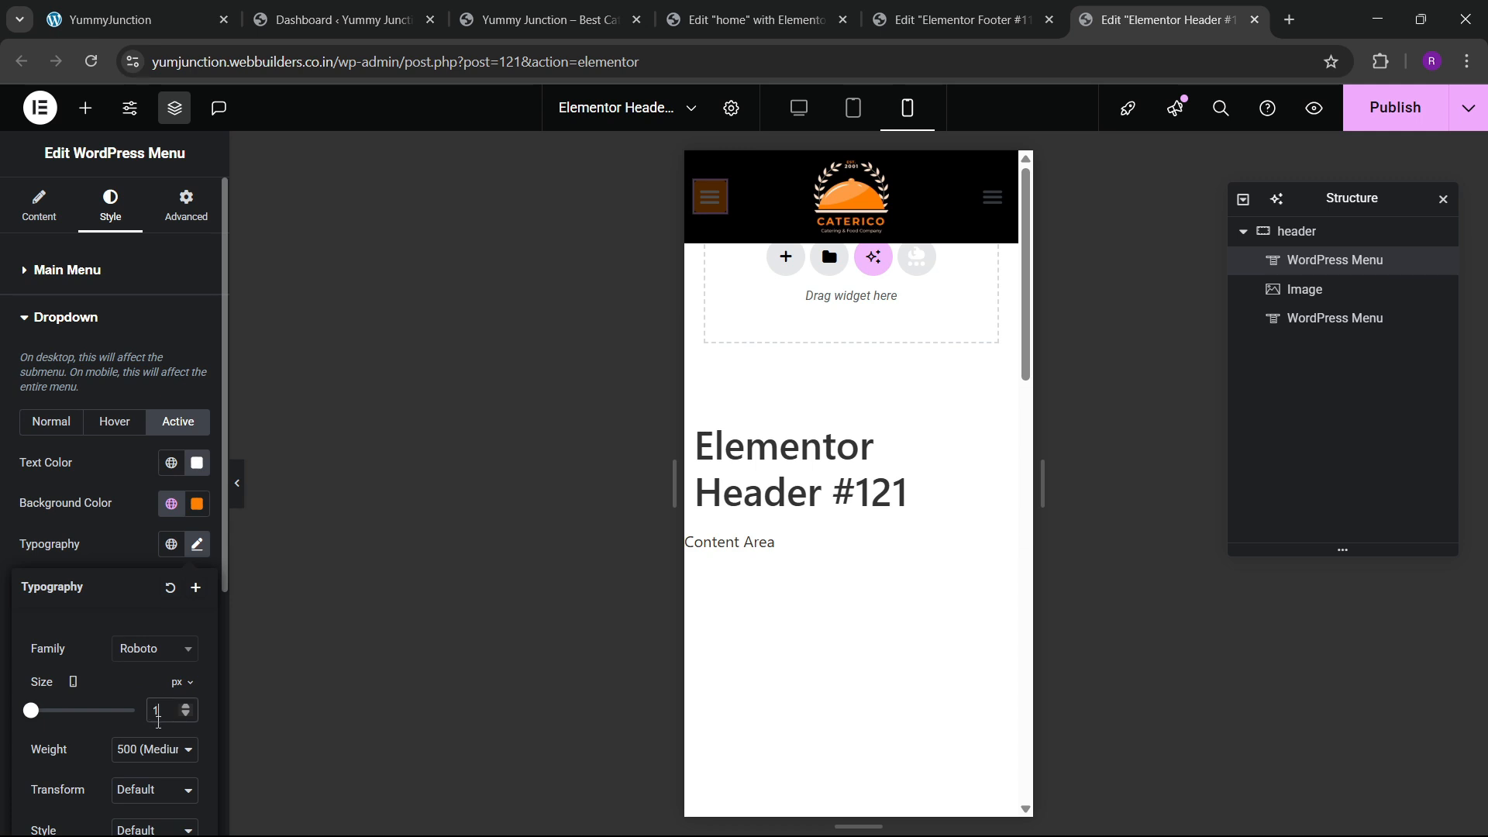
{"action": "type", "text": "5"}
{"action": "left_click", "coordinate": [701, 208]}
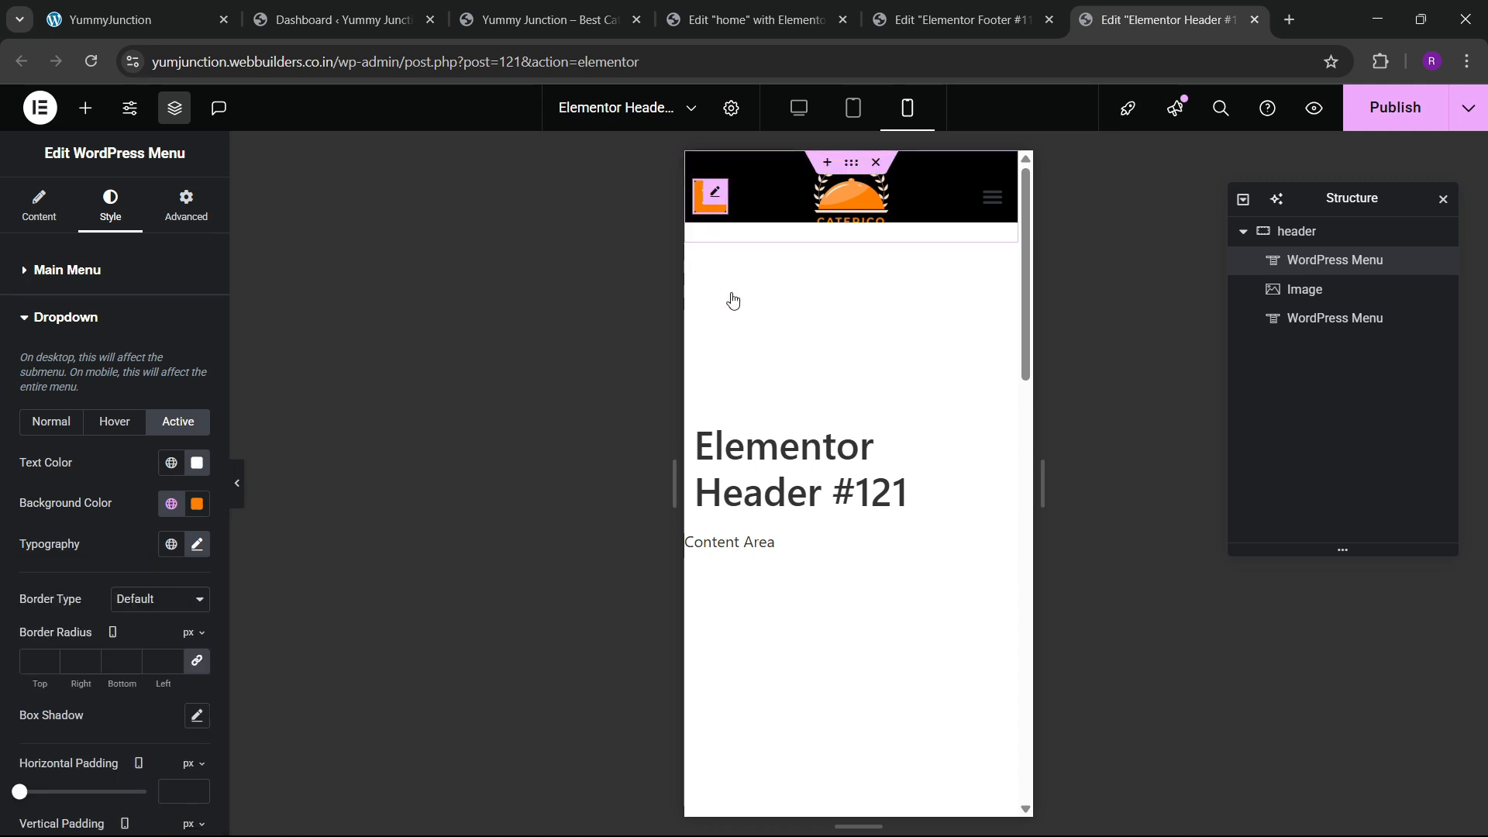
{"action": "scroll", "coordinate": [127, 730], "scroll_direction": "down", "scroll_amount": 2}
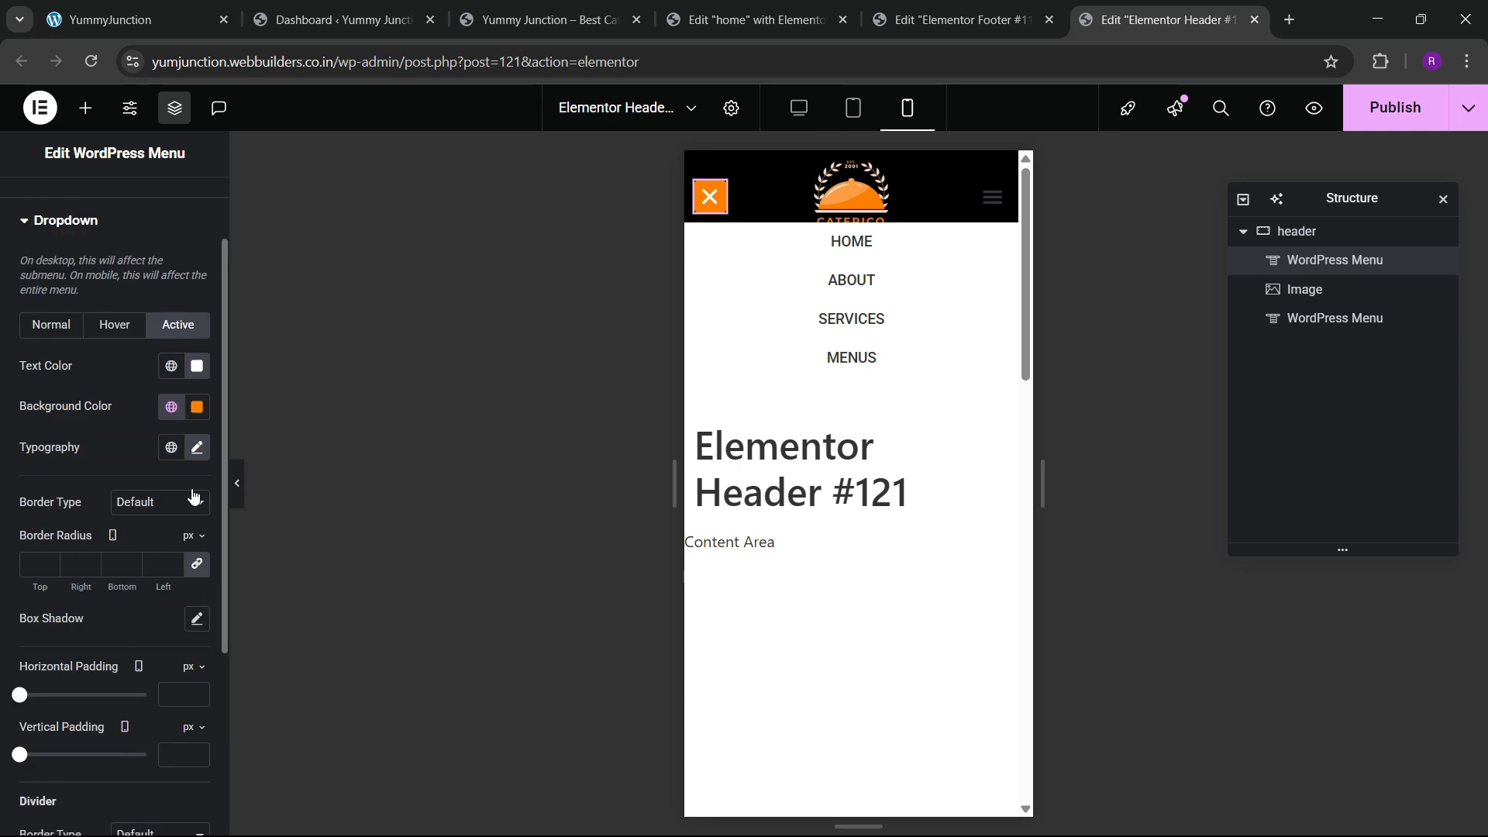
{"action": "left_click", "coordinate": [56, 331]}
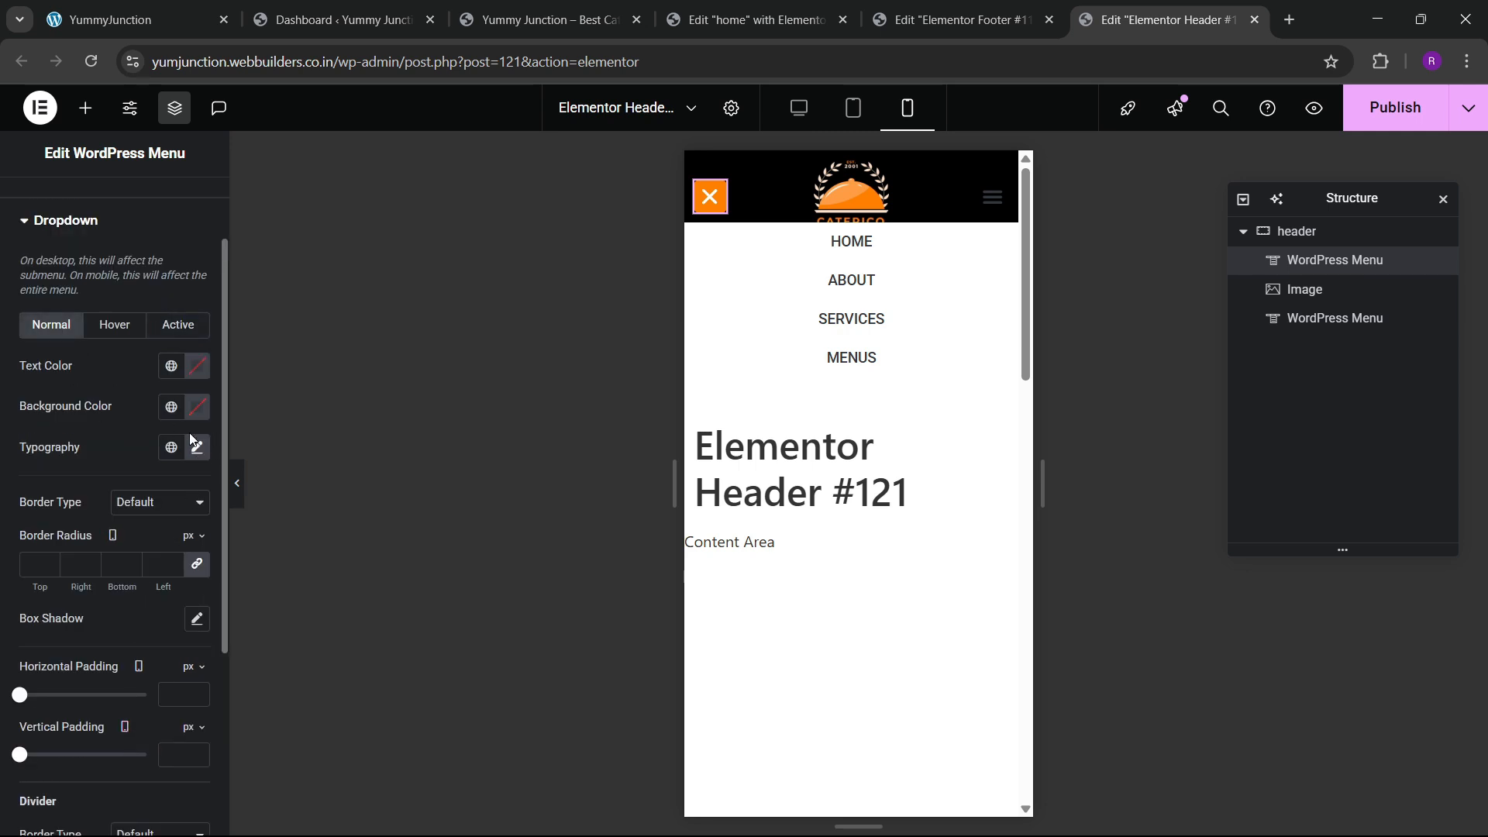
{"action": "left_click", "coordinate": [197, 448]}
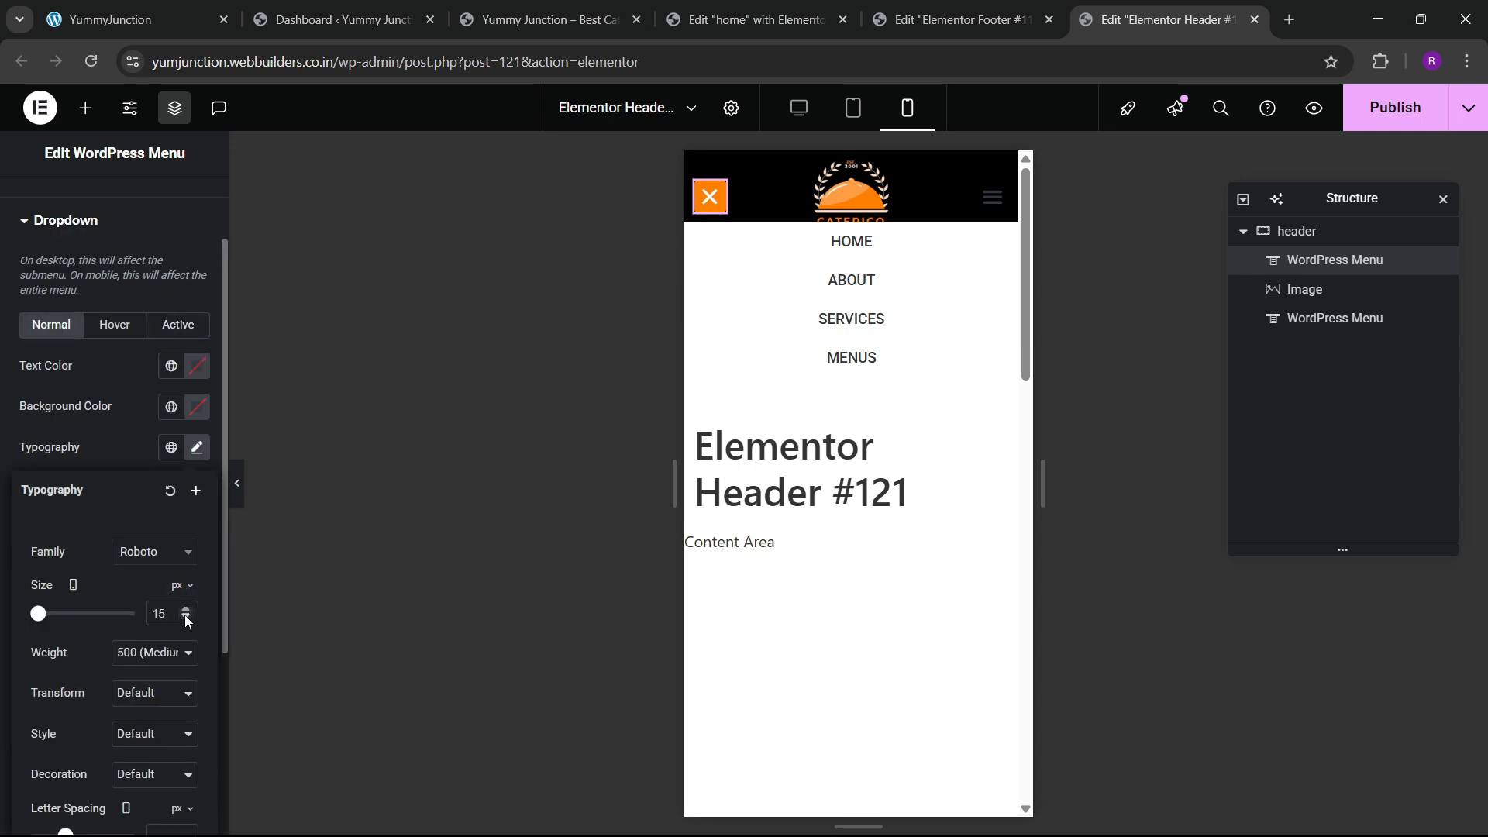
{"action": "left_click", "coordinate": [186, 620]}
{"action": "left_click", "coordinate": [186, 620]}
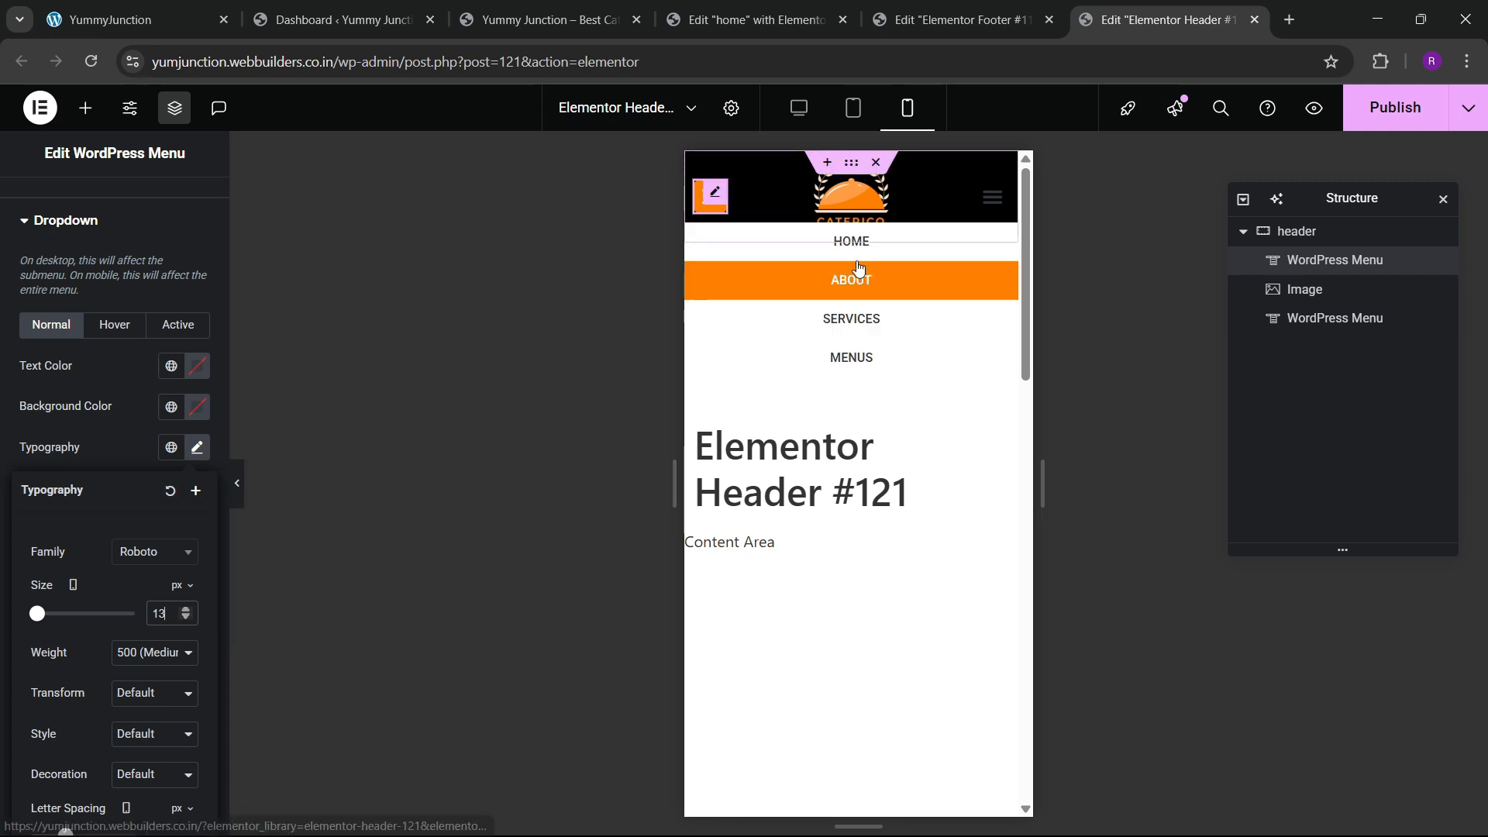
Copy the first WordPress Menu's style onto the second WordPress Menu and collapse the expanded dropdown
{"action": "right_click", "coordinate": [719, 194]}
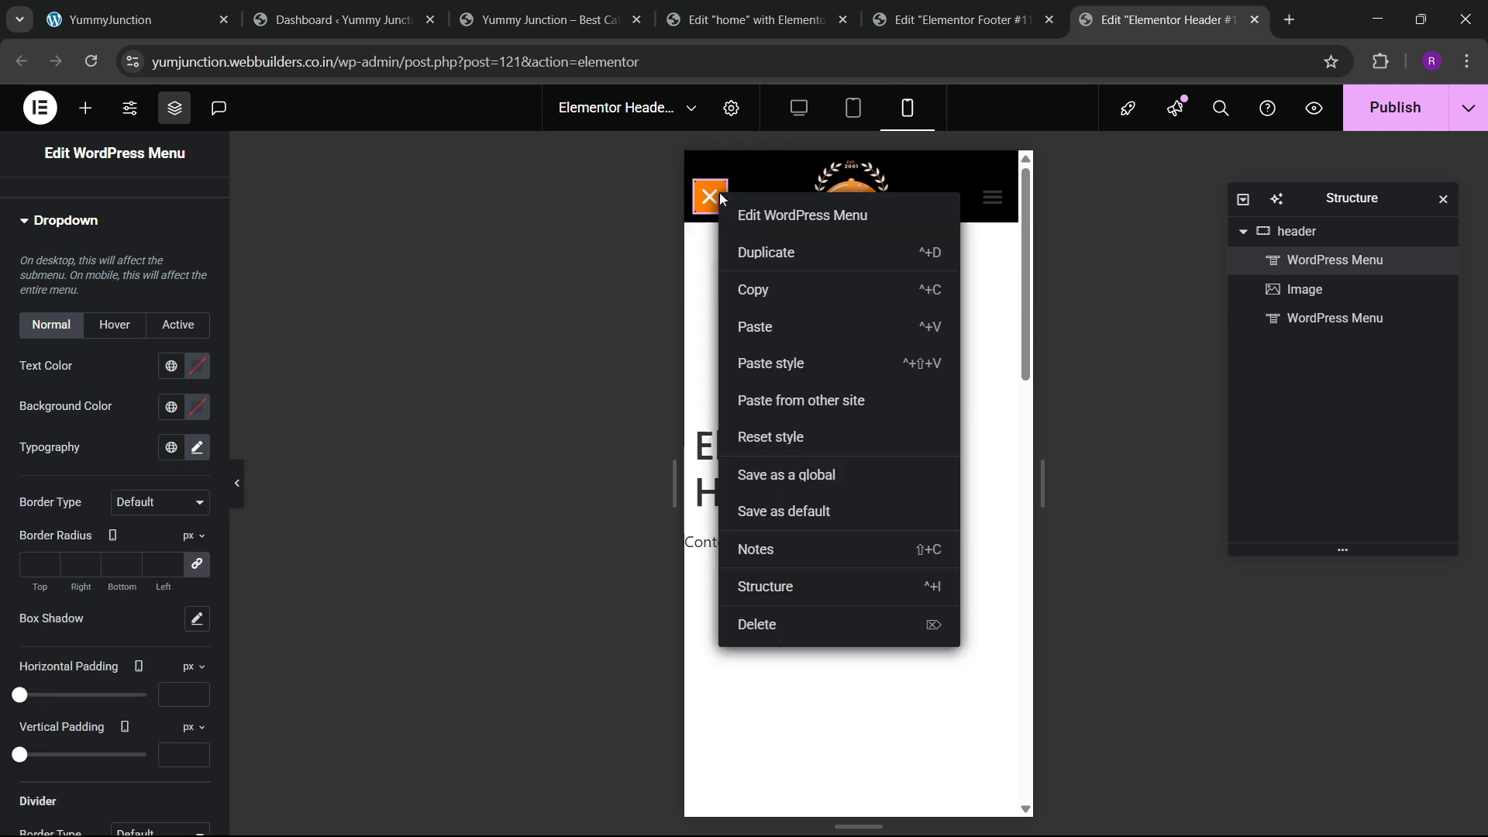
{"action": "left_click", "coordinate": [763, 289]}
{"action": "left_click", "coordinate": [993, 196]}
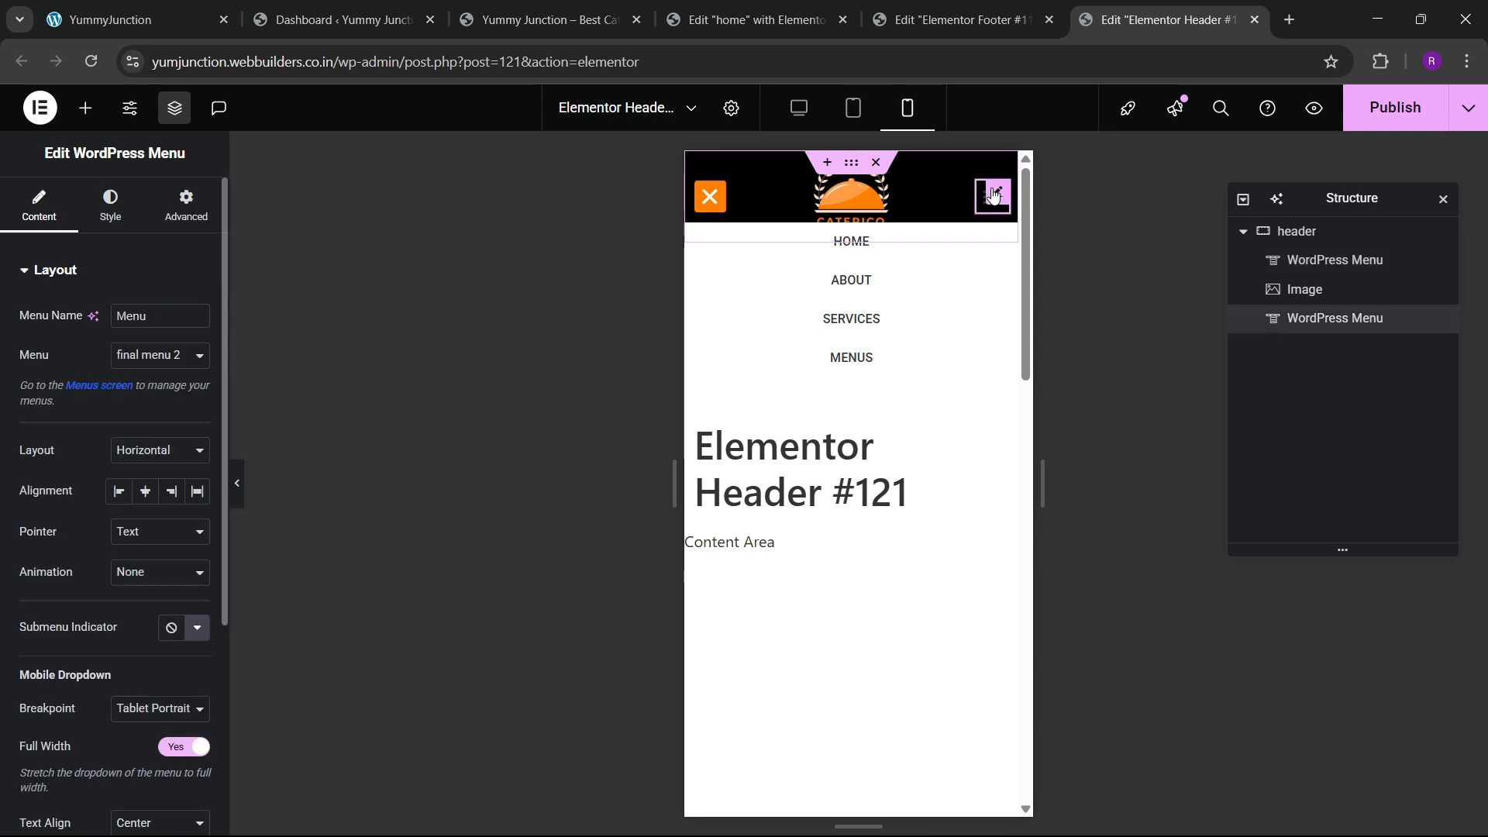
{"action": "right_click", "coordinate": [993, 197]}
{"action": "left_click", "coordinate": [1060, 355]}
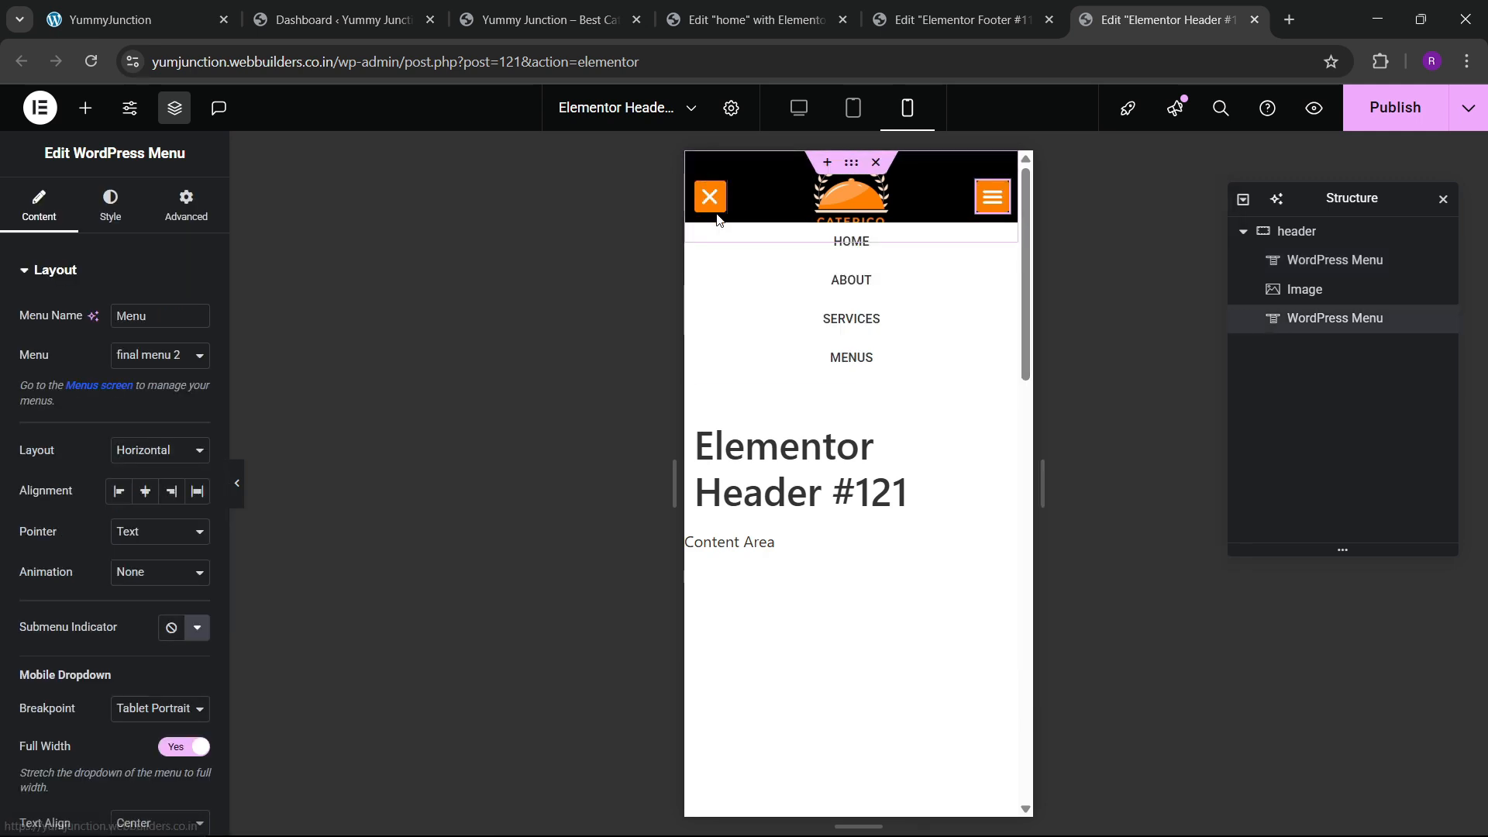
{"action": "left_click", "coordinate": [709, 215]}
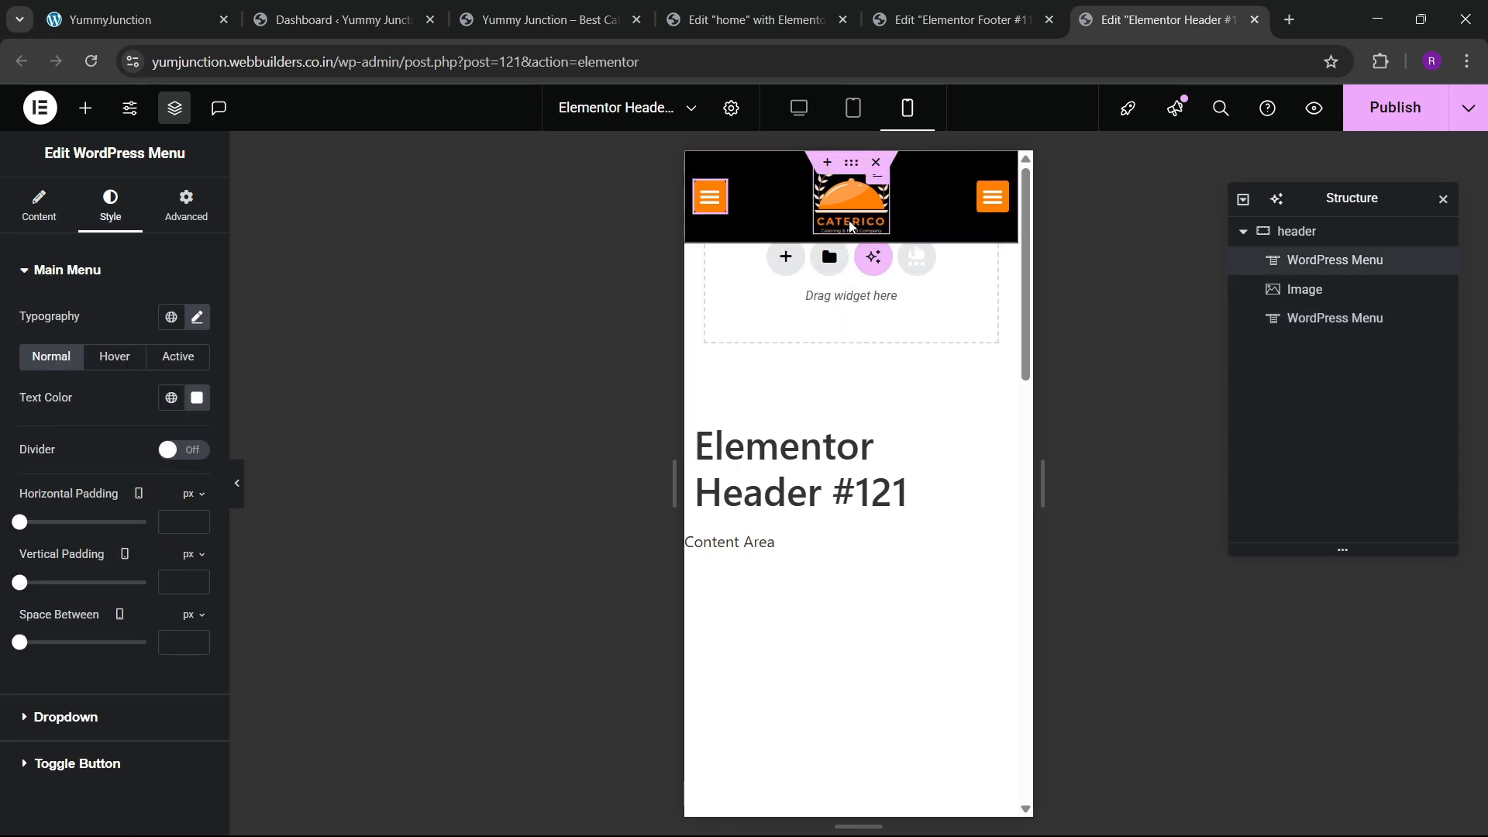
Make the header container's background color fully transparent and publish the header template
{"action": "left_click", "coordinate": [1287, 231]}
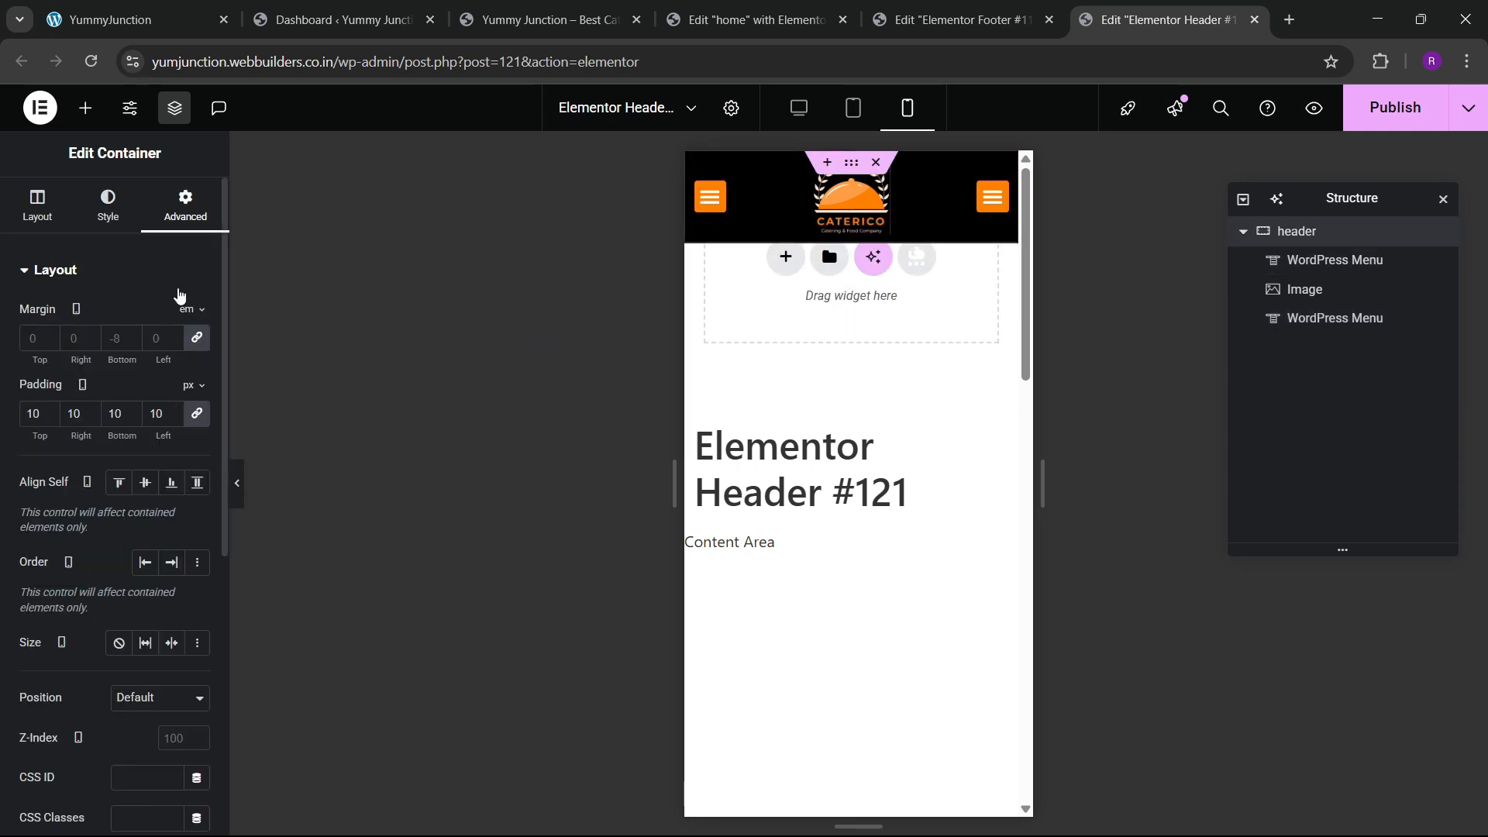
{"action": "left_click", "coordinate": [108, 205]}
{"action": "left_click", "coordinate": [197, 398]}
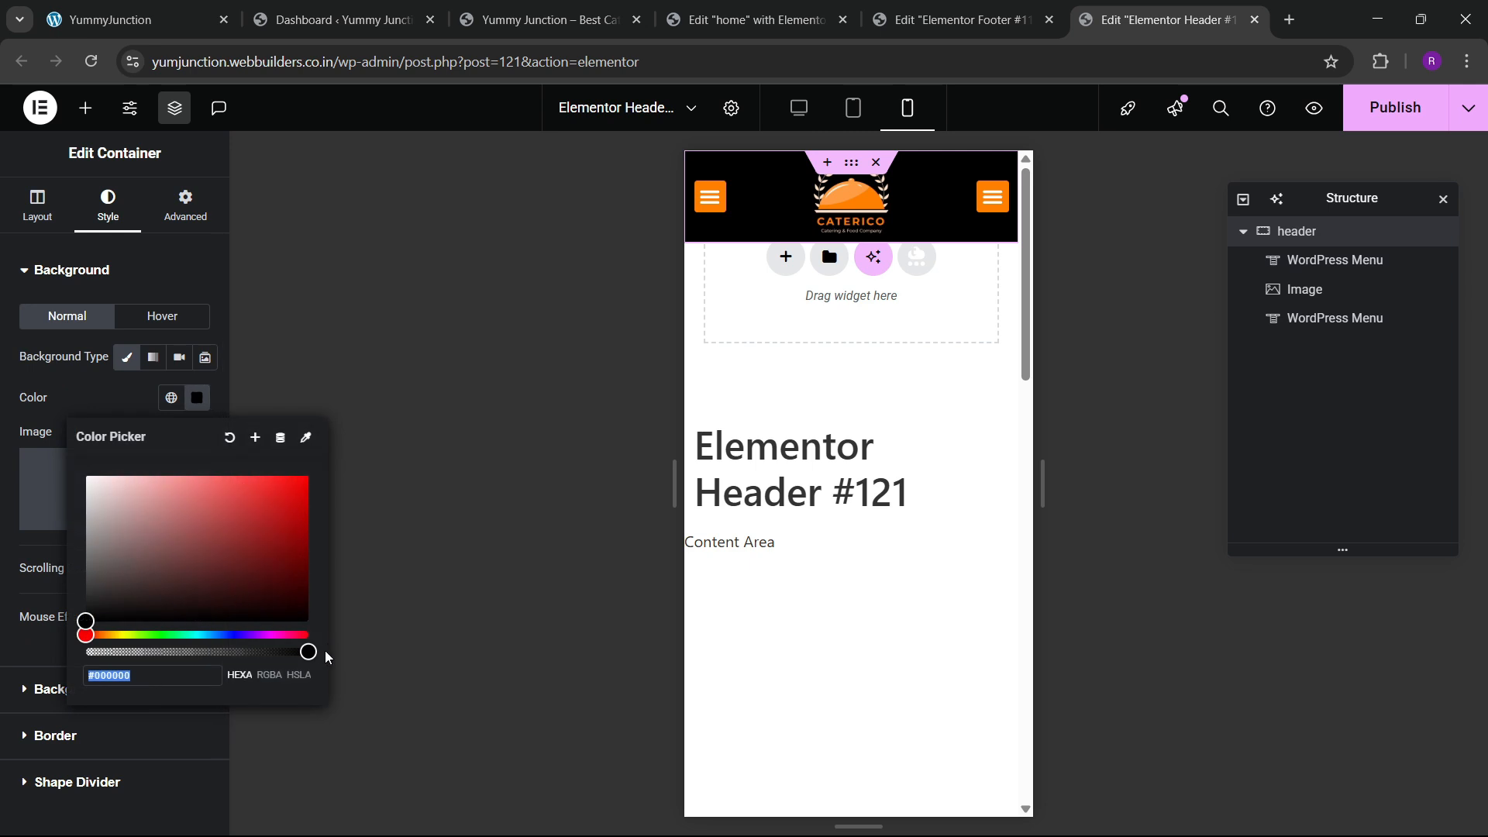
{"action": "left_click_drag", "start_coordinate": [310, 652], "coordinate": [86, 652]}
{"action": "left_click", "coordinate": [1289, 128]}
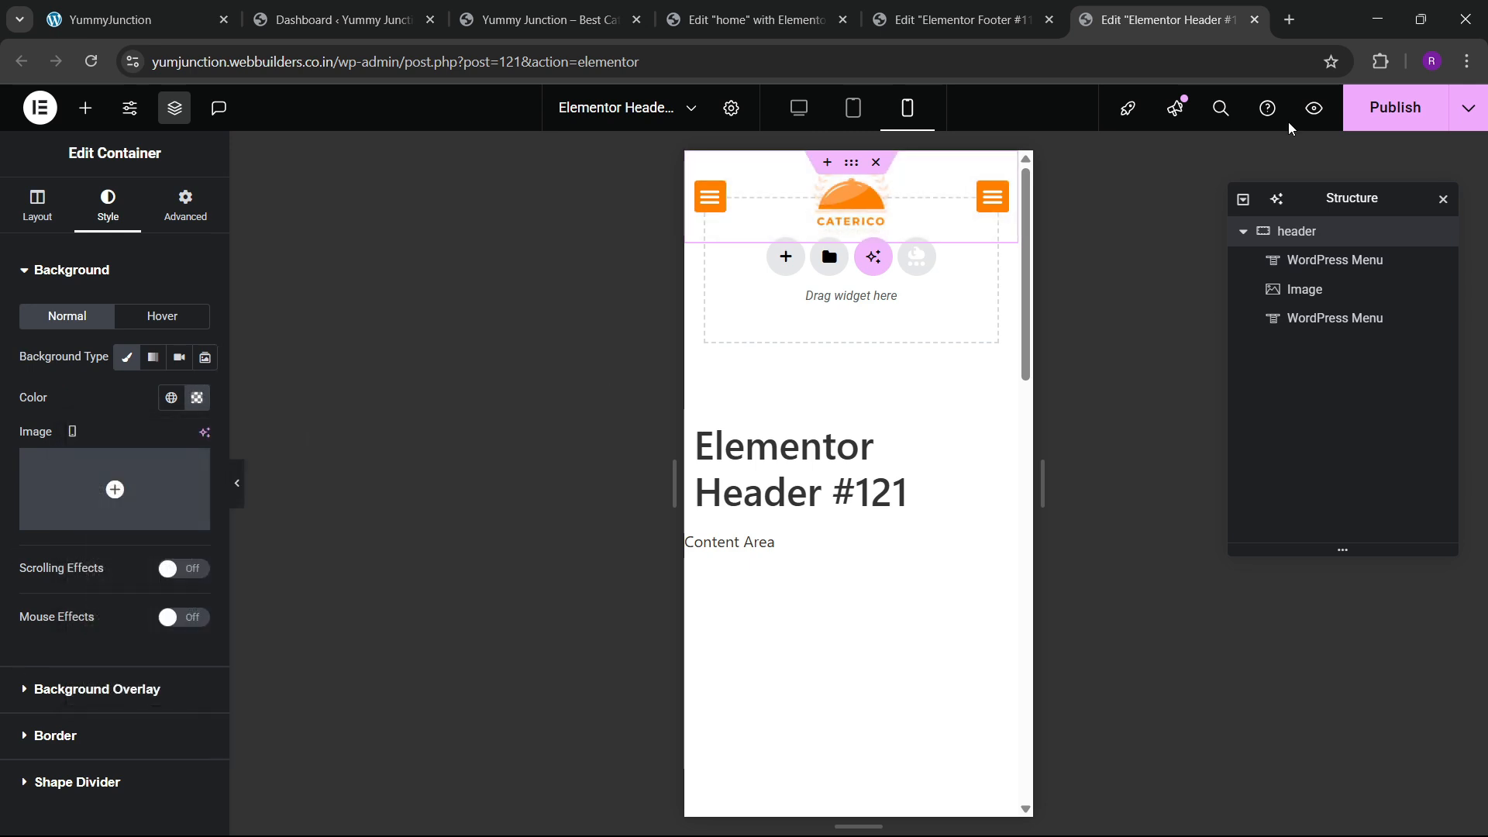
{"action": "left_click", "coordinate": [1352, 106]}
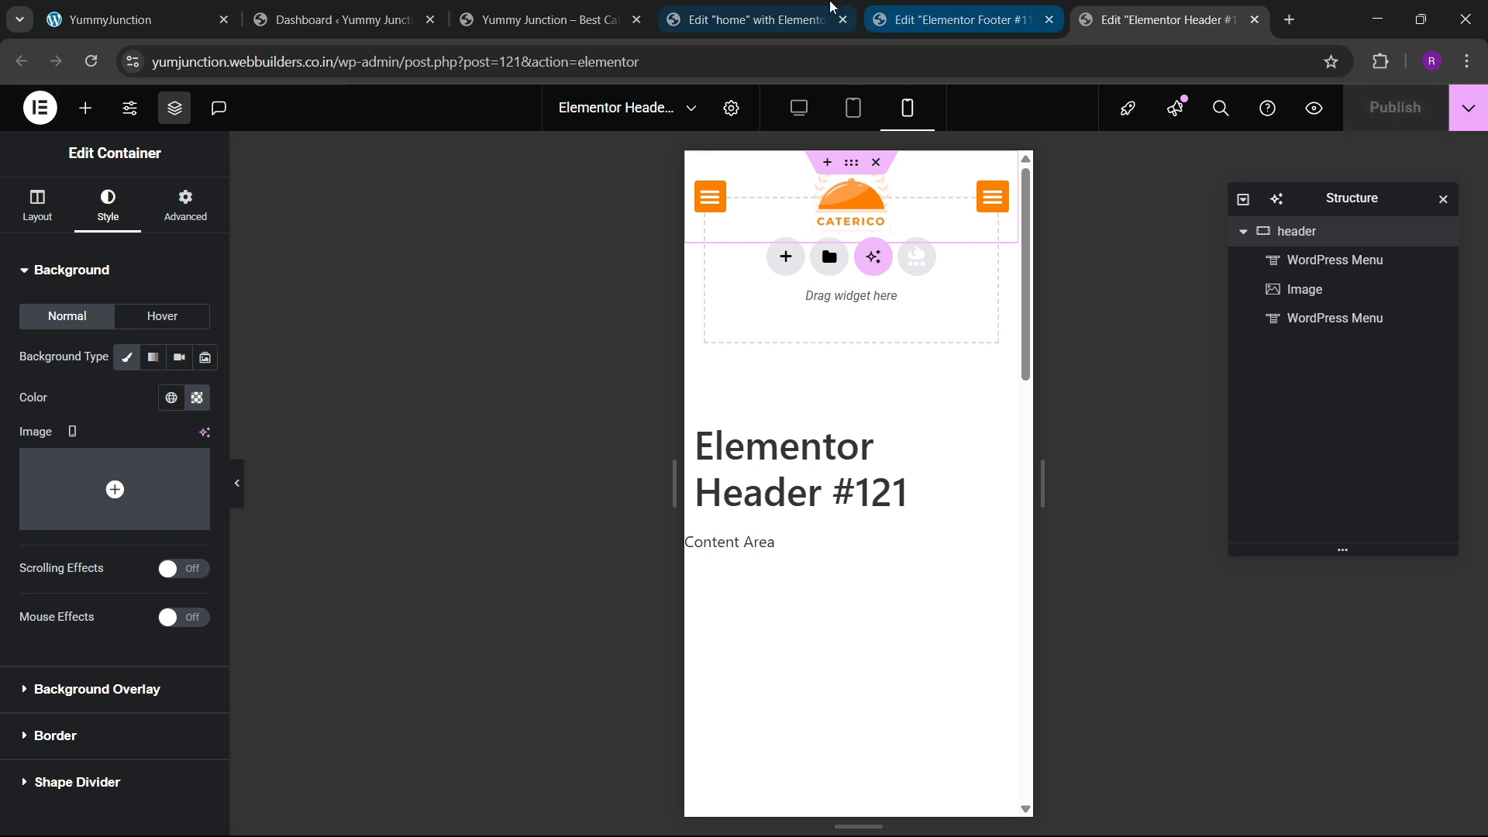
Reload the live Yummy Junction site, check its desktop header, and inspect the page in the developer tools' mobile view
{"action": "left_click", "coordinate": [831, 9]}
{"action": "left_click", "coordinate": [577, 9]}
{"action": "left_click", "coordinate": [93, 62]}
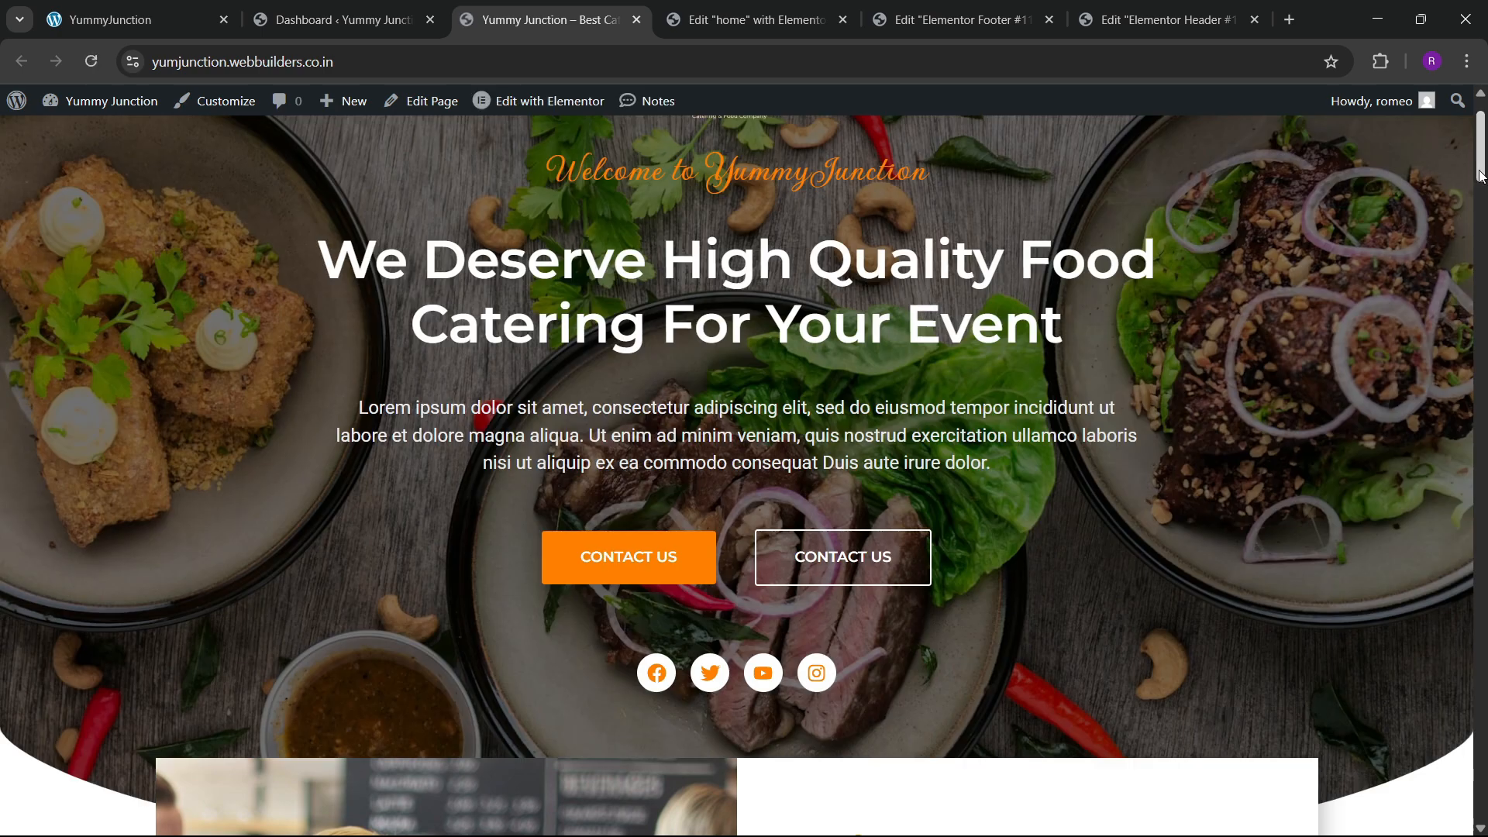
{"action": "scroll", "coordinate": [690, 376], "scroll_direction": "down", "scroll_amount": 5}
{"action": "left_click_drag", "start_coordinate": [1485, 219], "coordinate": [1470, 61]}
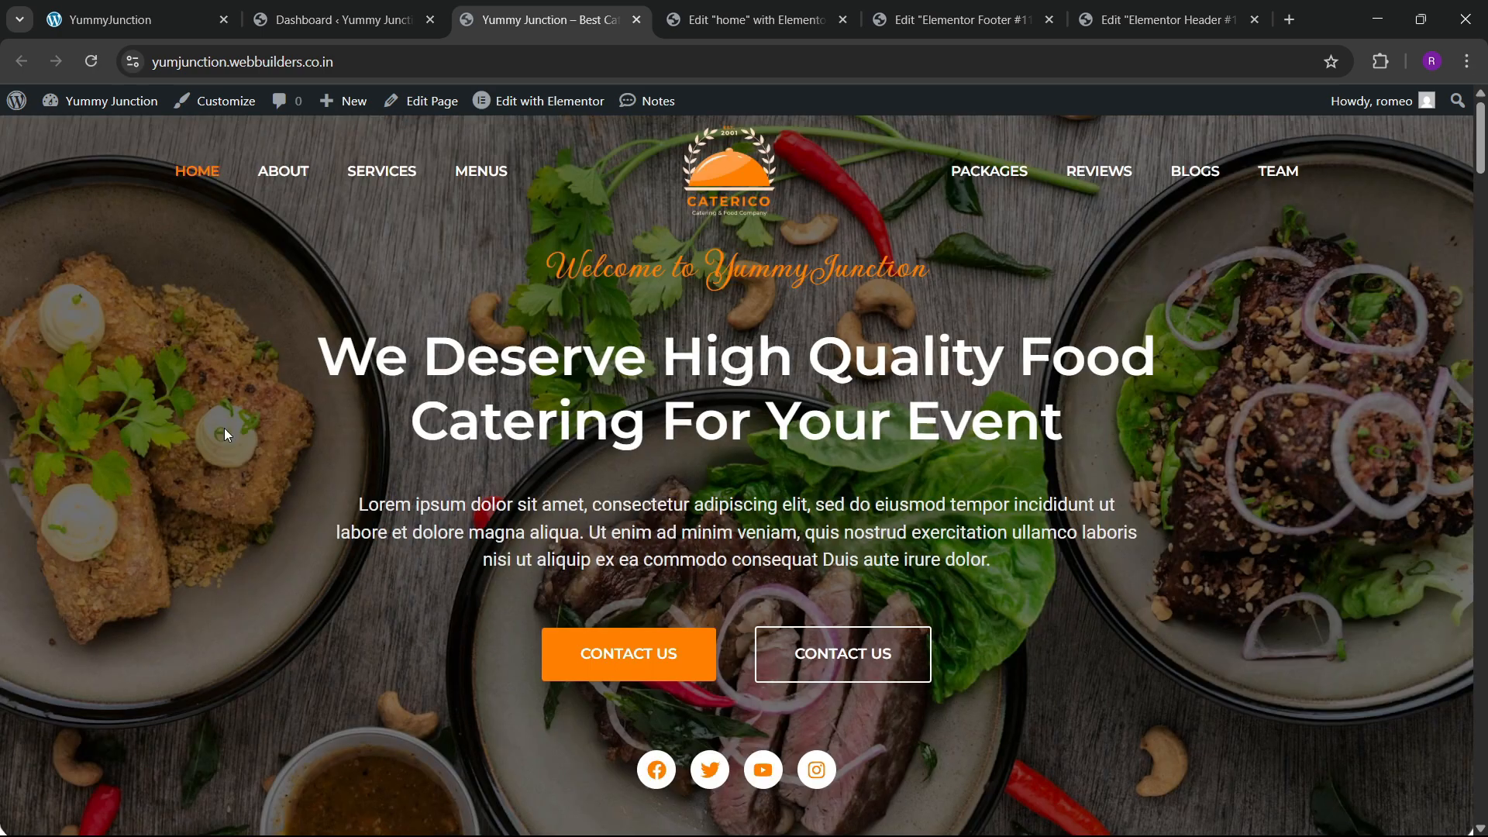
{"action": "right_click", "coordinate": [201, 431]}
{"action": "left_click", "coordinate": [282, 811]}
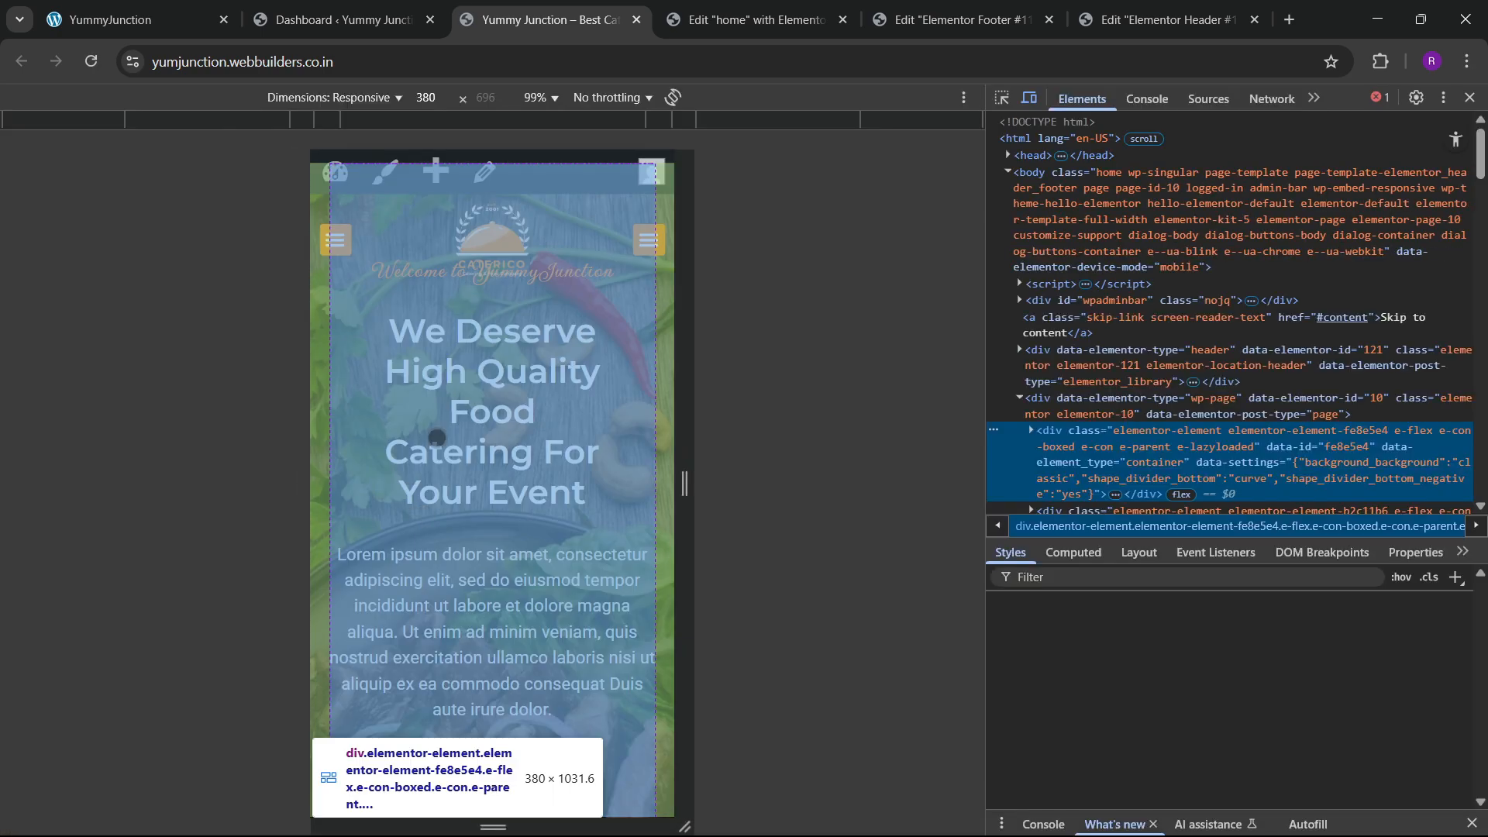
{"action": "scroll", "coordinate": [447, 440], "scroll_direction": "down", "scroll_amount": 1}
{"action": "scroll", "coordinate": [563, 304], "scroll_direction": "up", "scroll_amount": 1}
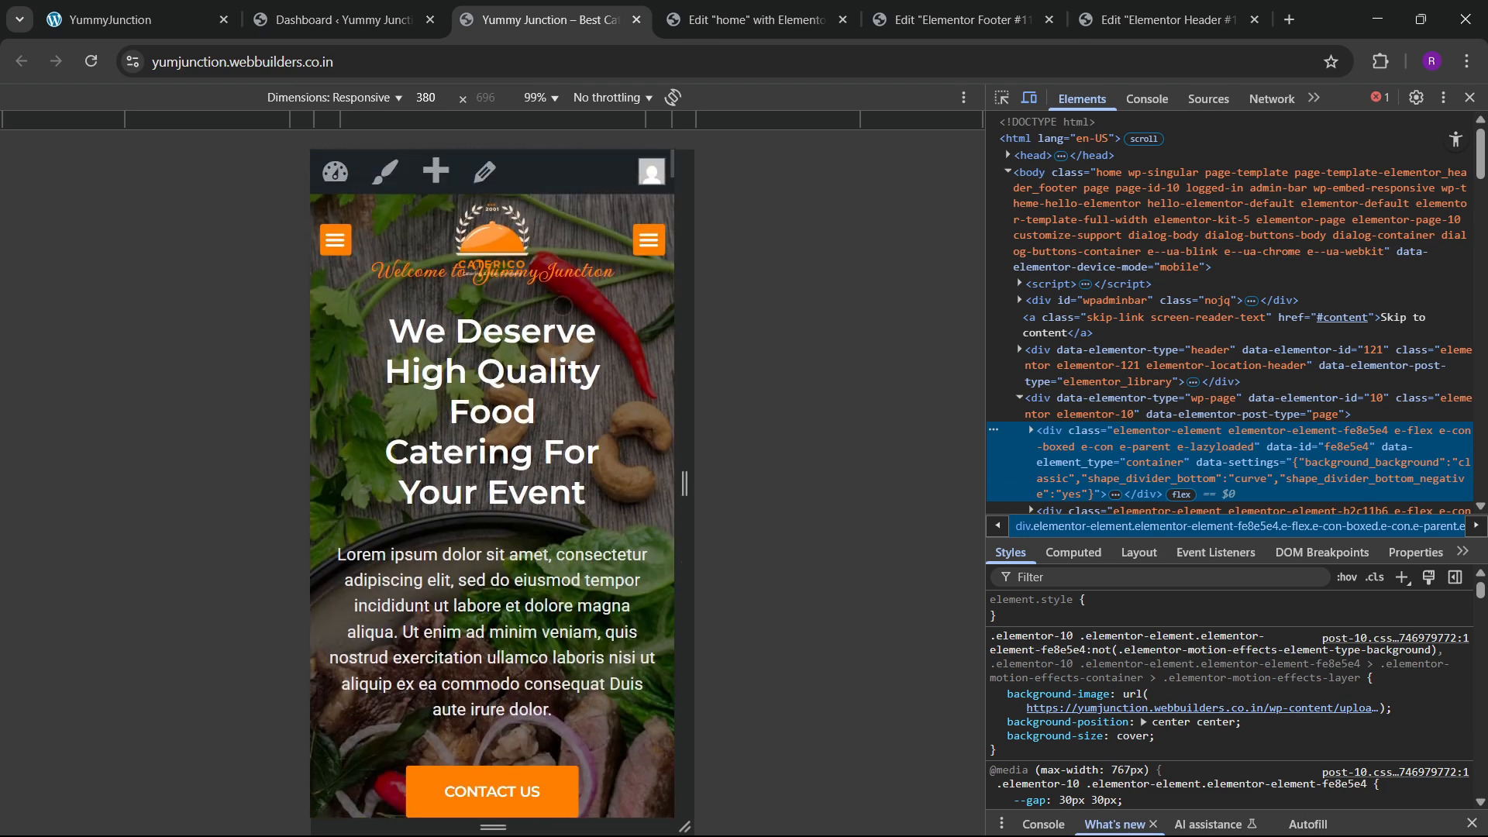
Test the header menu toggles, review the mobile page down to the footer, and close the developer tools
{"action": "left_click", "coordinate": [334, 241]}
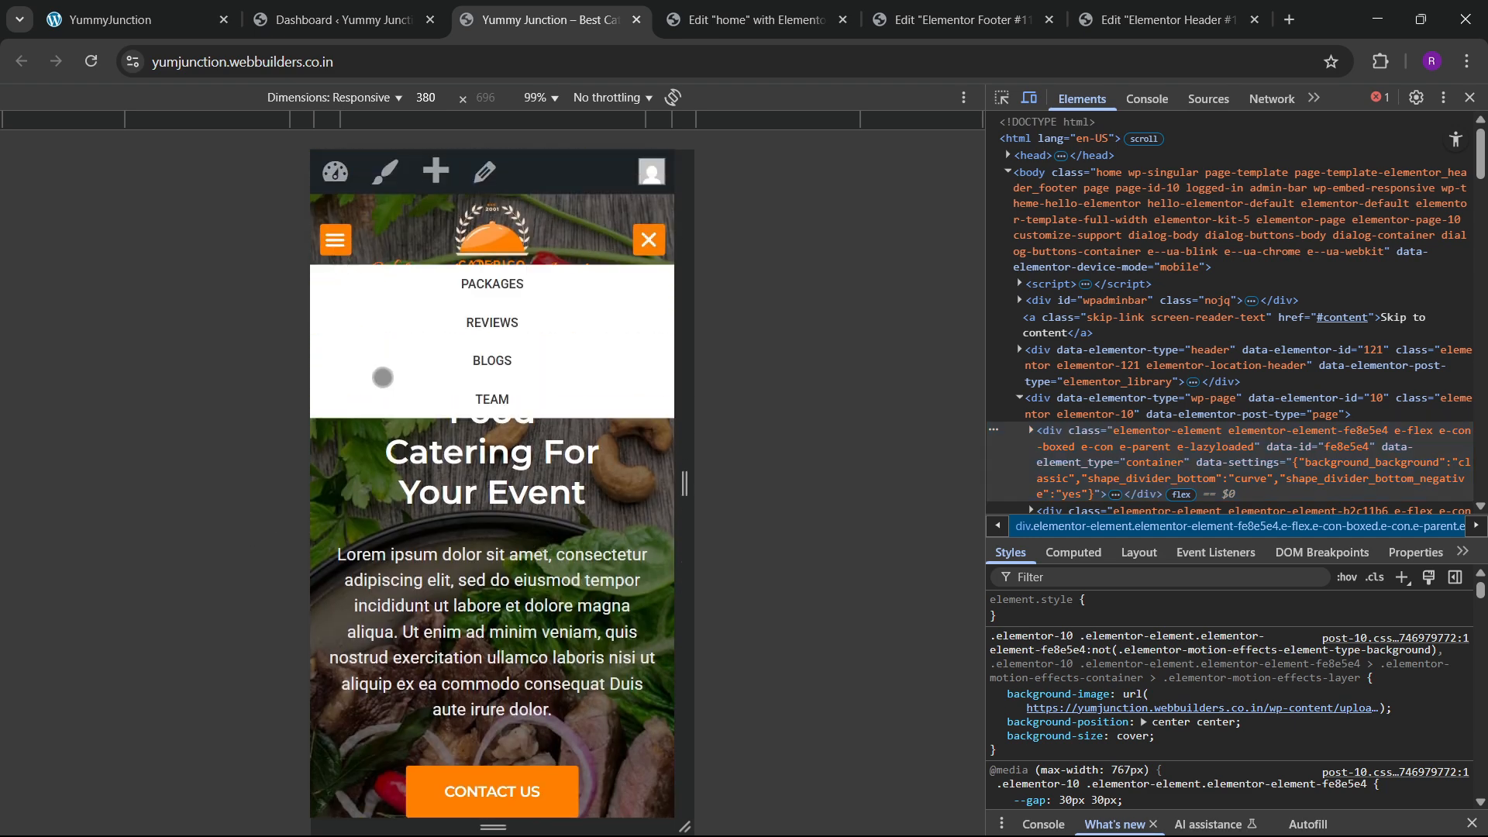
{"action": "left_click", "coordinate": [339, 244]}
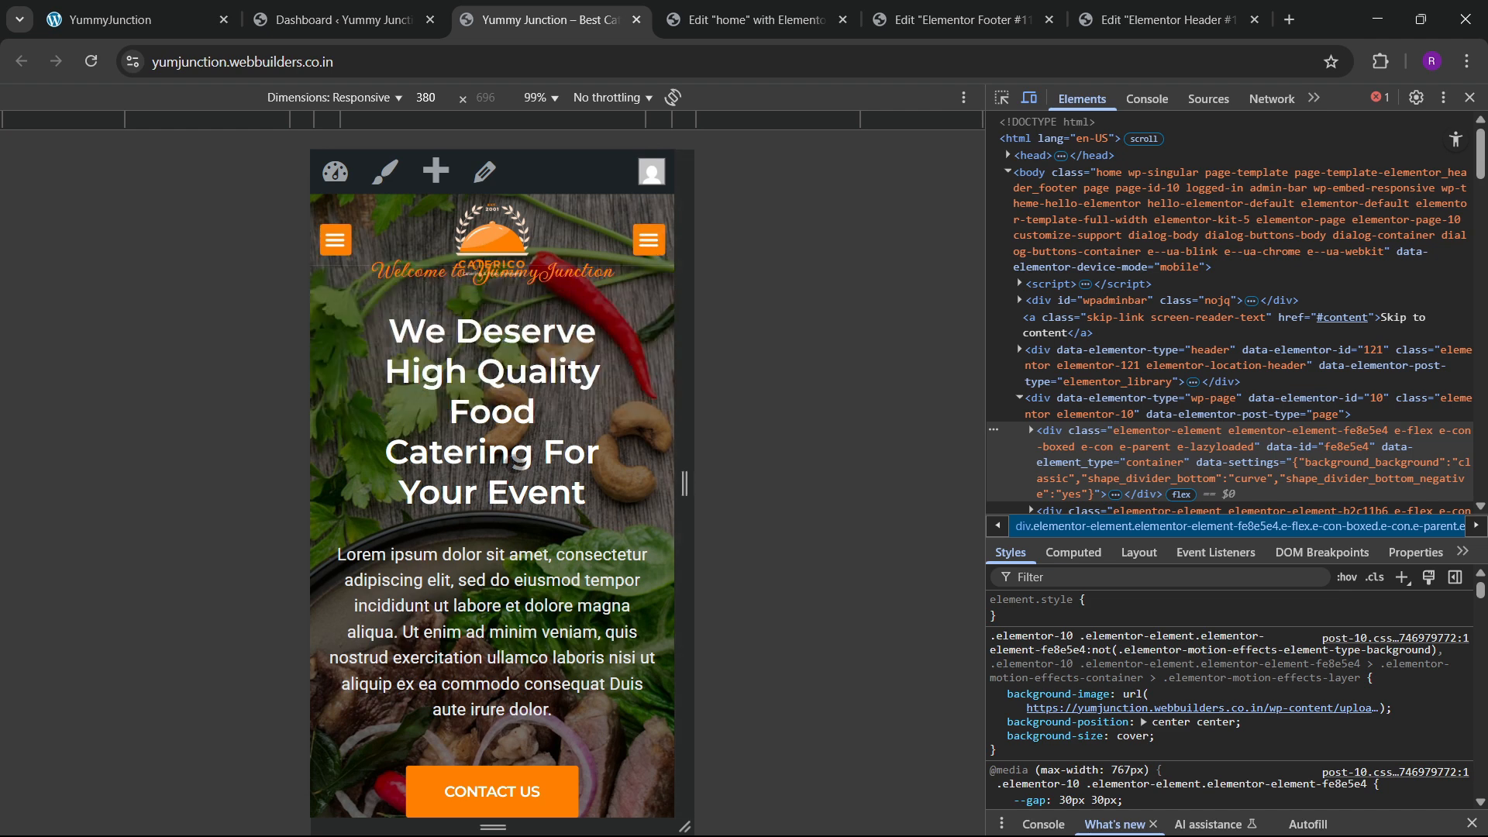
{"action": "scroll", "coordinate": [496, 480], "scroll_direction": "down", "scroll_amount": 12}
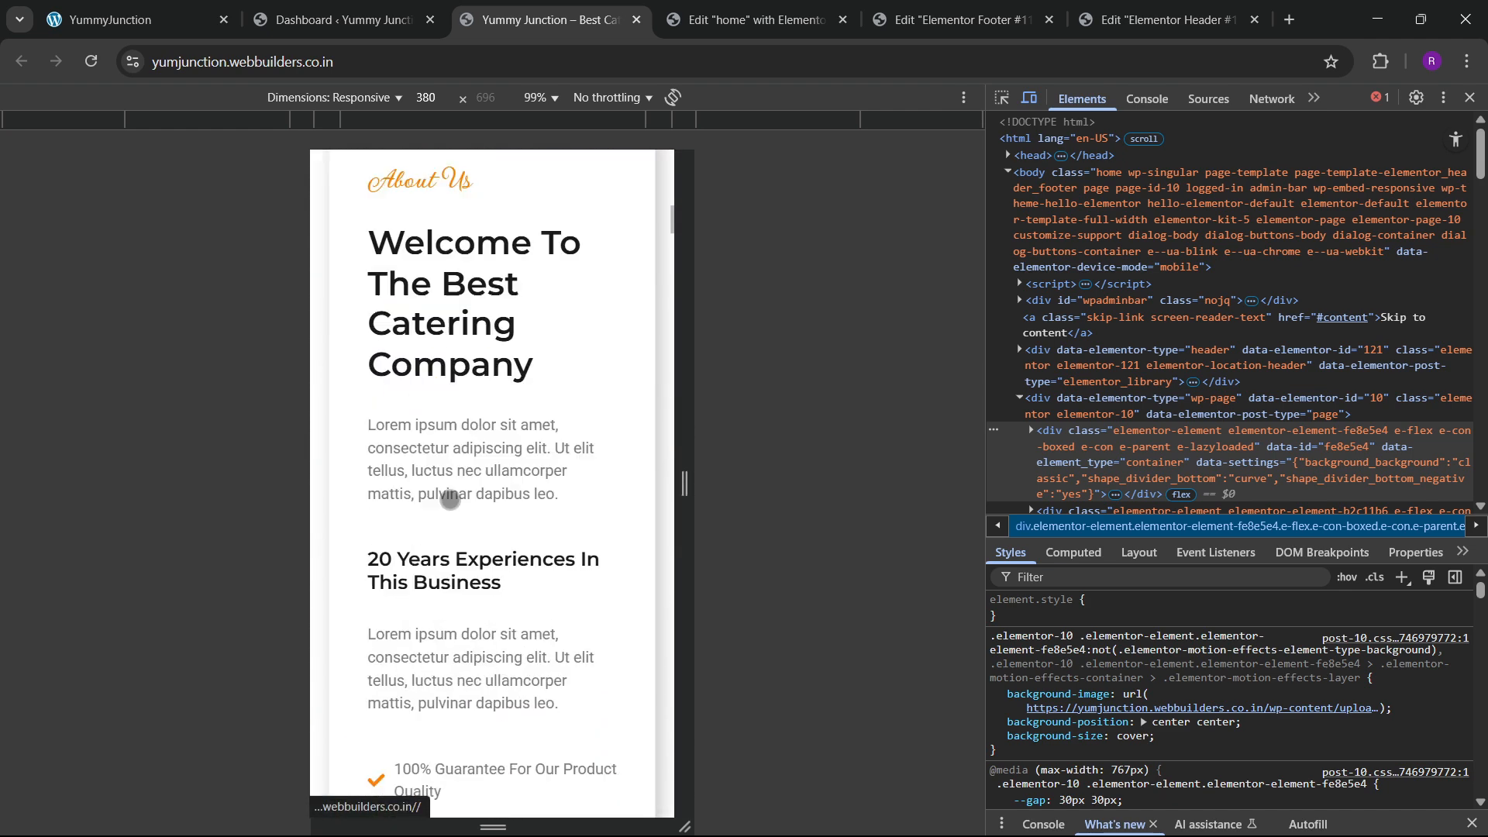
{"action": "scroll", "coordinate": [450, 499], "scroll_direction": "down", "scroll_amount": 15}
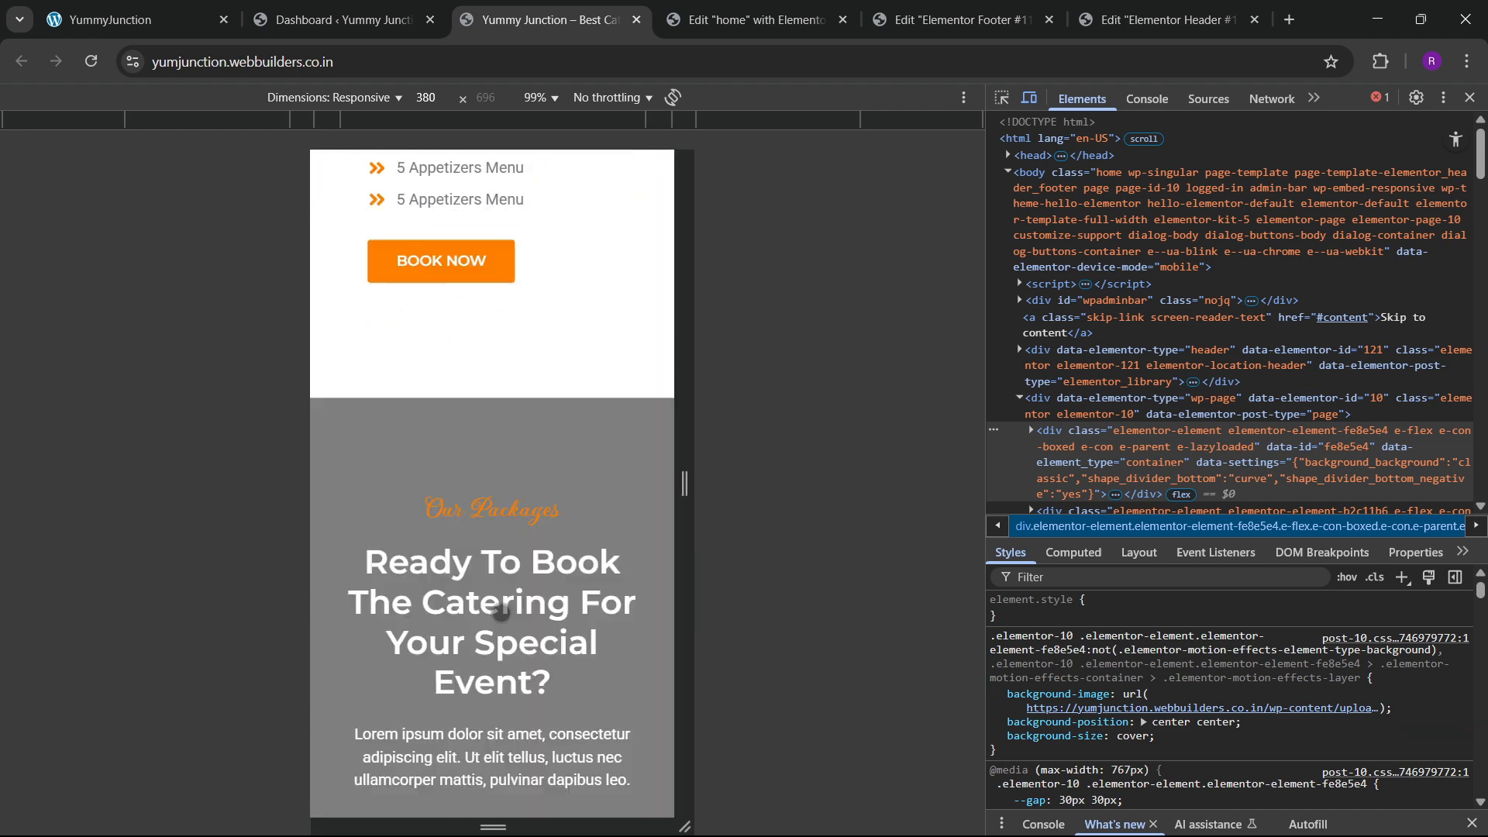
{"action": "scroll", "coordinate": [502, 613], "scroll_direction": "down", "scroll_amount": 15}
{"action": "scroll", "coordinate": [501, 464], "scroll_direction": "up", "scroll_amount": 2}
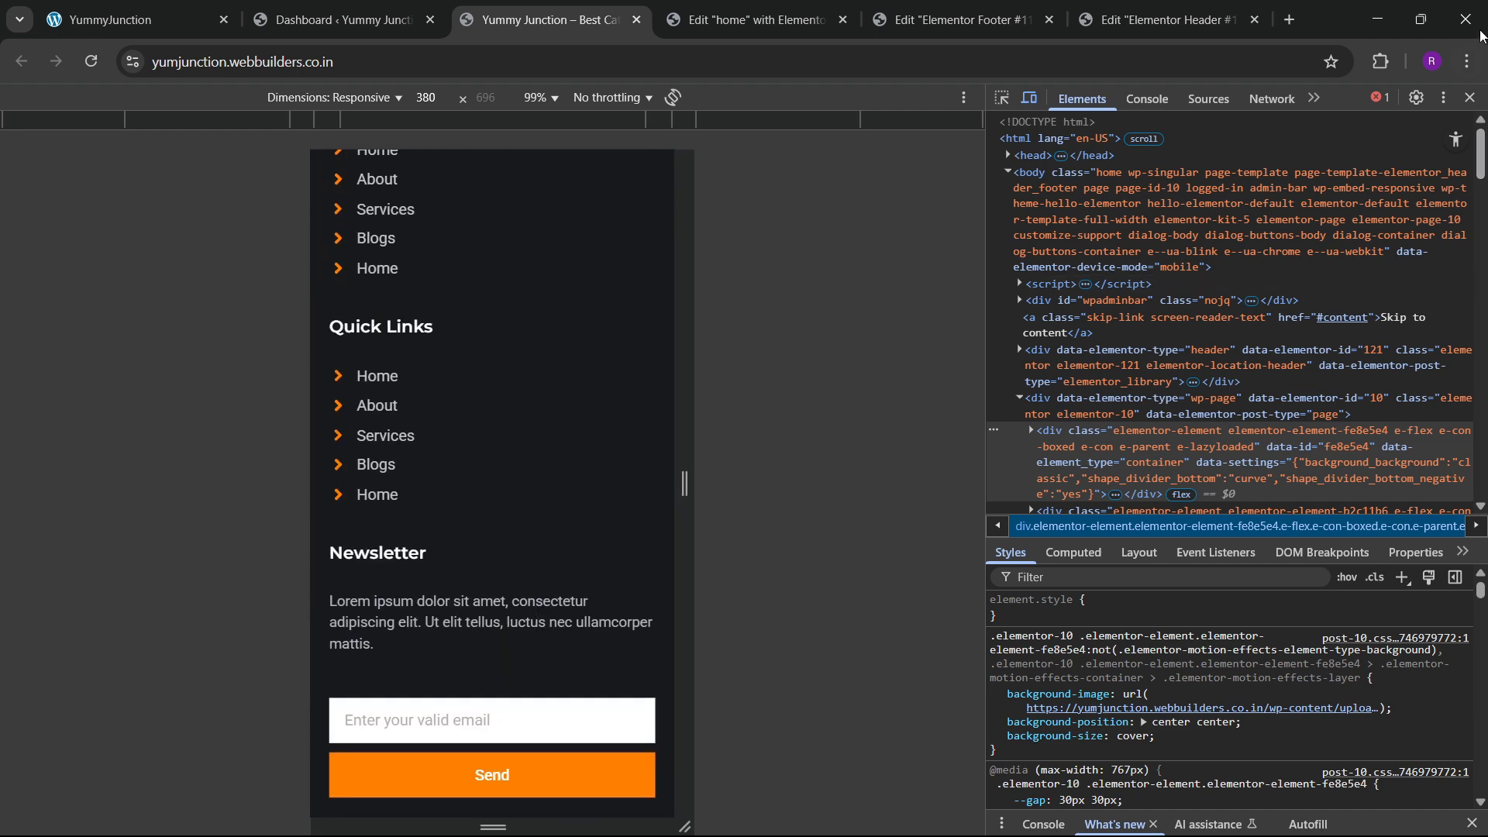
{"action": "left_click", "coordinate": [1470, 97]}
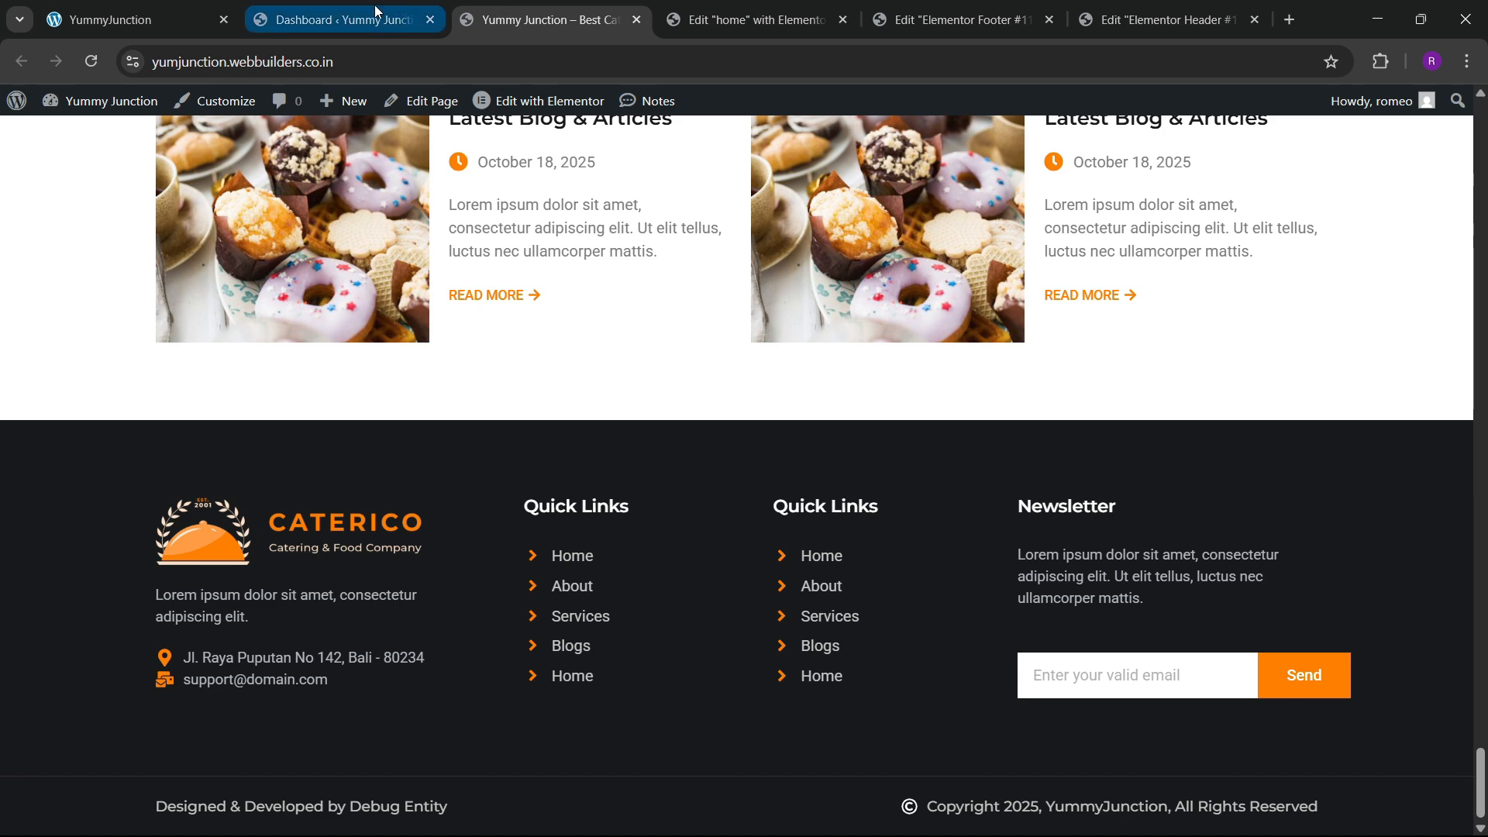
Reload the local YummyJunction site to view its design, and return to the home page in the Elementor editor
{"action": "left_click", "coordinate": [124, 20]}
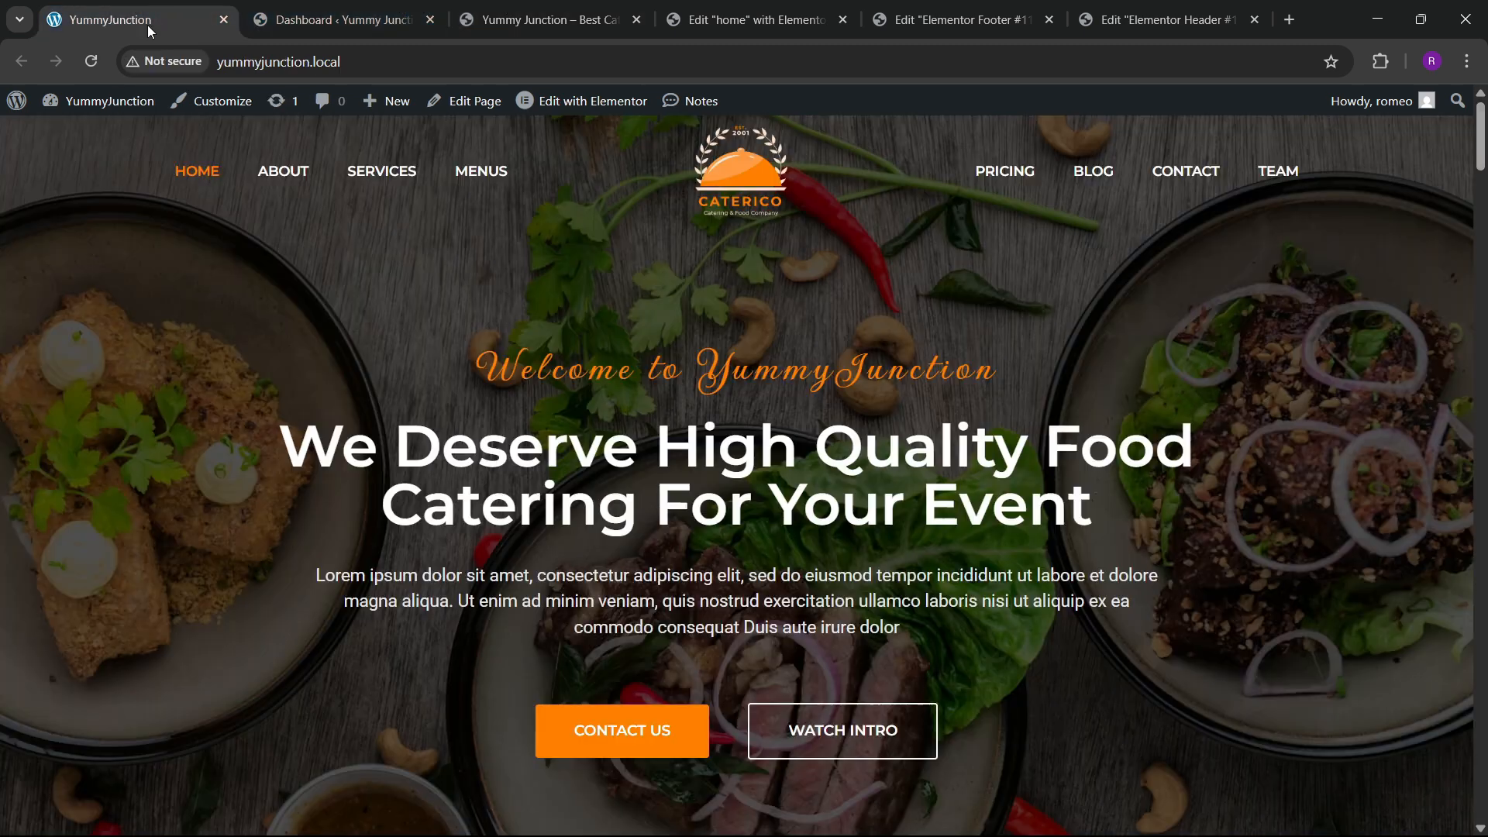
{"action": "left_click", "coordinate": [91, 61]}
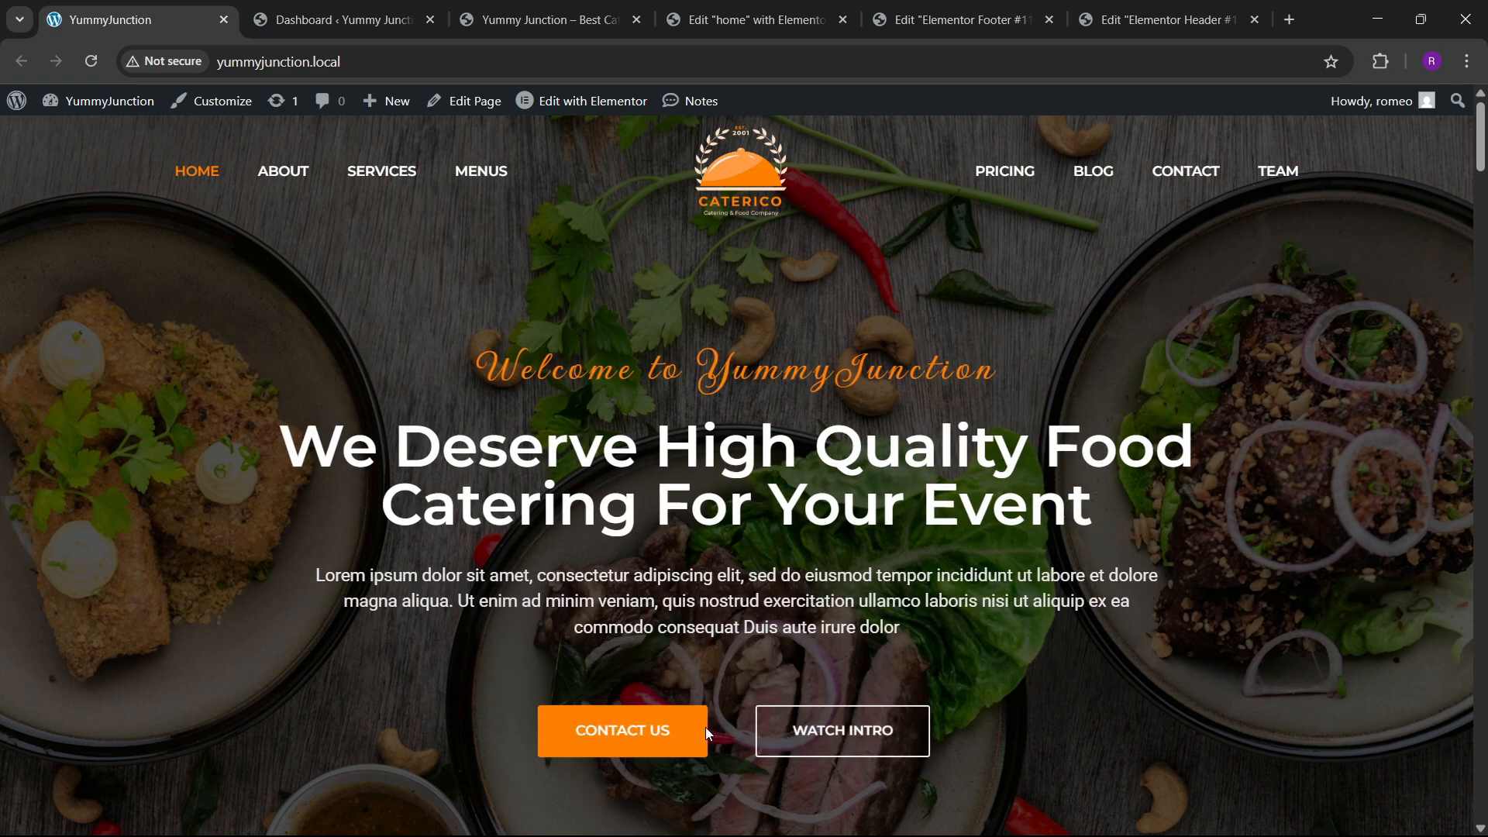
{"action": "left_click", "coordinate": [563, 6]}
{"action": "left_click", "coordinate": [768, 10]}
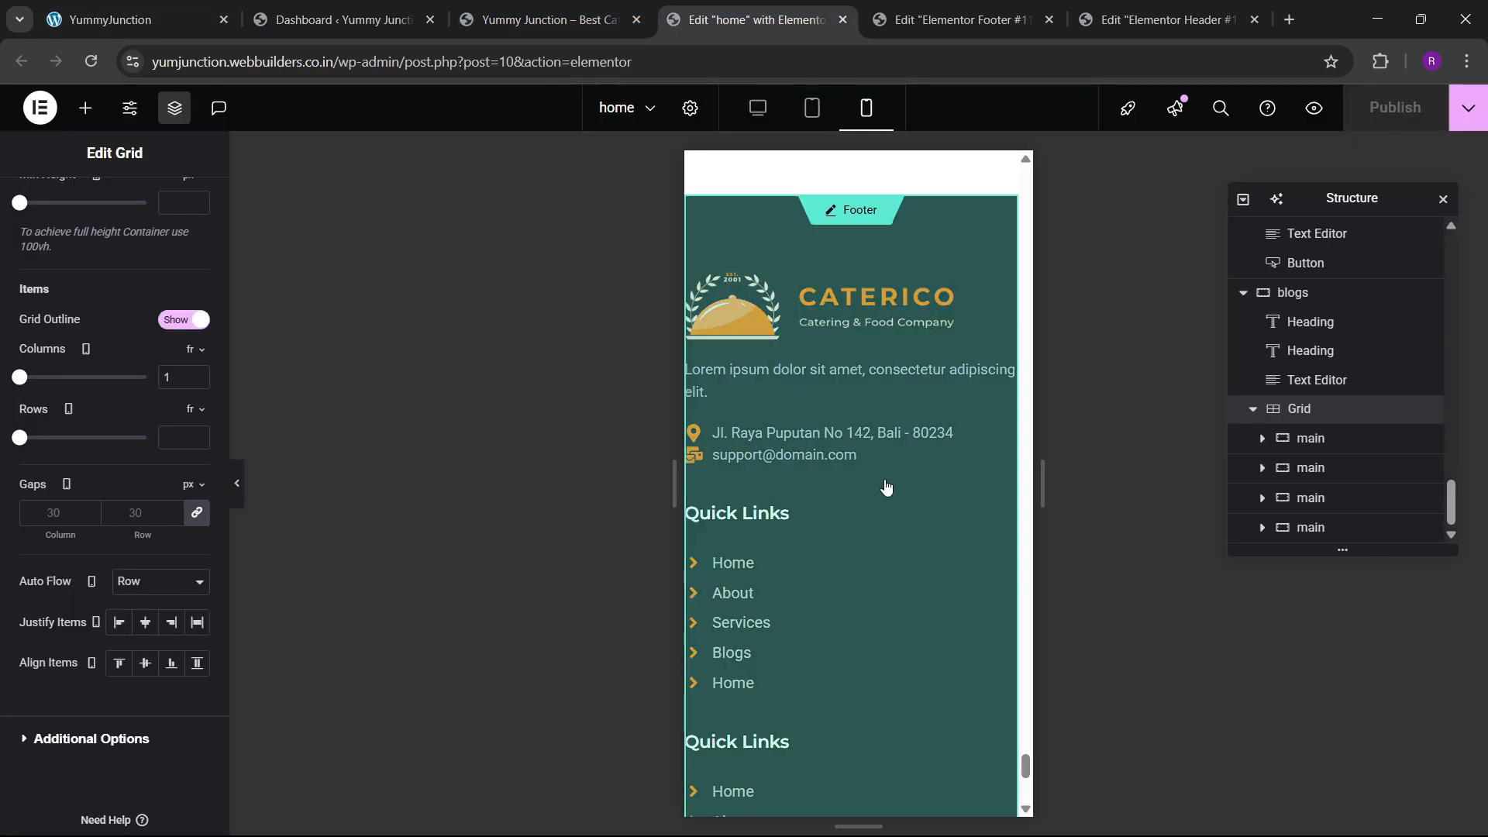
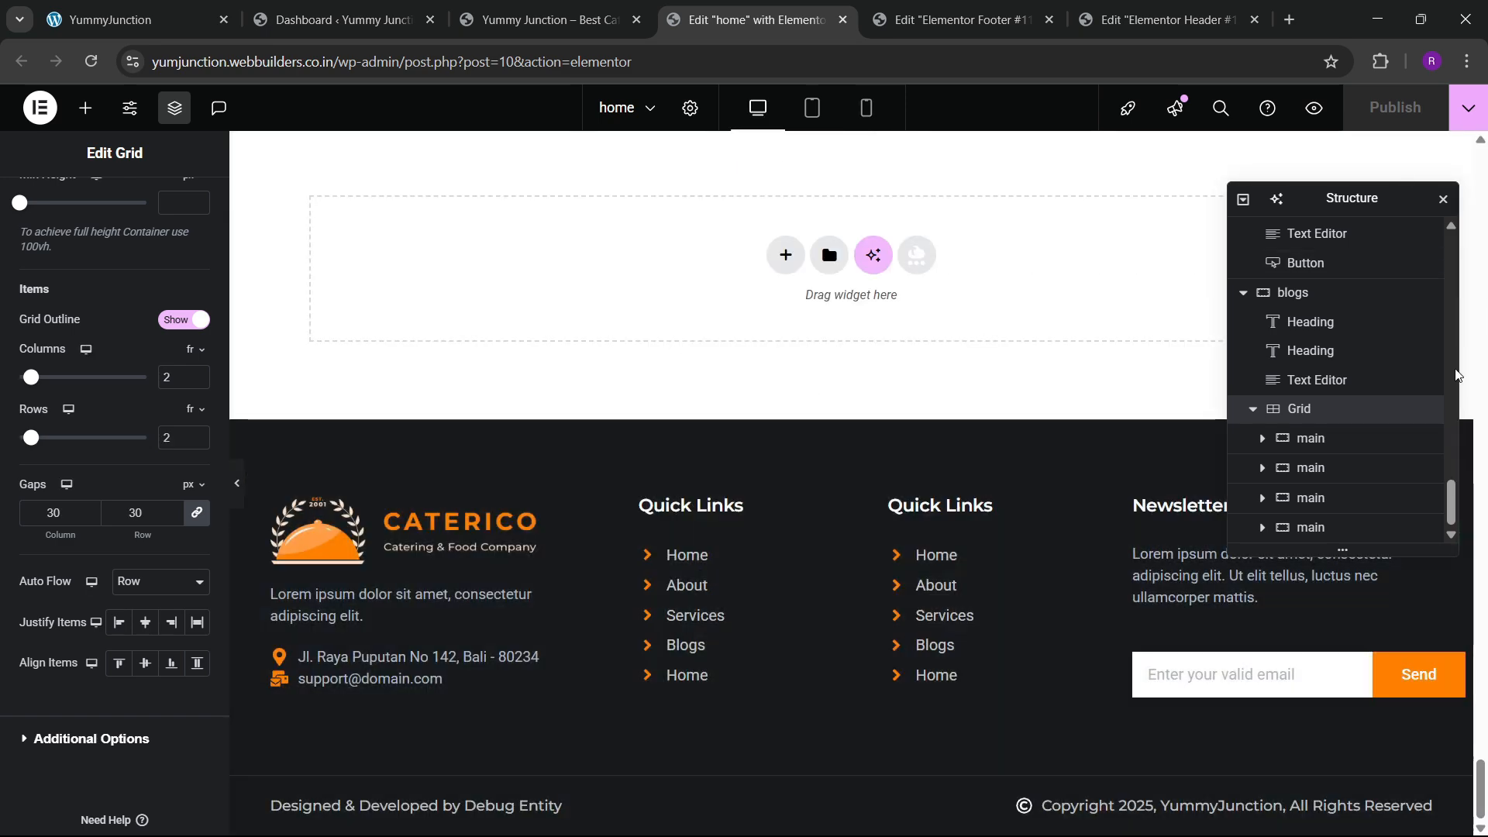
Give the hero's "Welcome to YummyJunction" heading a Zoom In entrance animation with a 200 ms delay
{"action": "scroll", "coordinate": [1482, 705], "scroll_direction": "up", "scroll_amount": 10}
{"action": "scroll", "coordinate": [1482, 711], "scroll_direction": "up", "scroll_amount": 10}
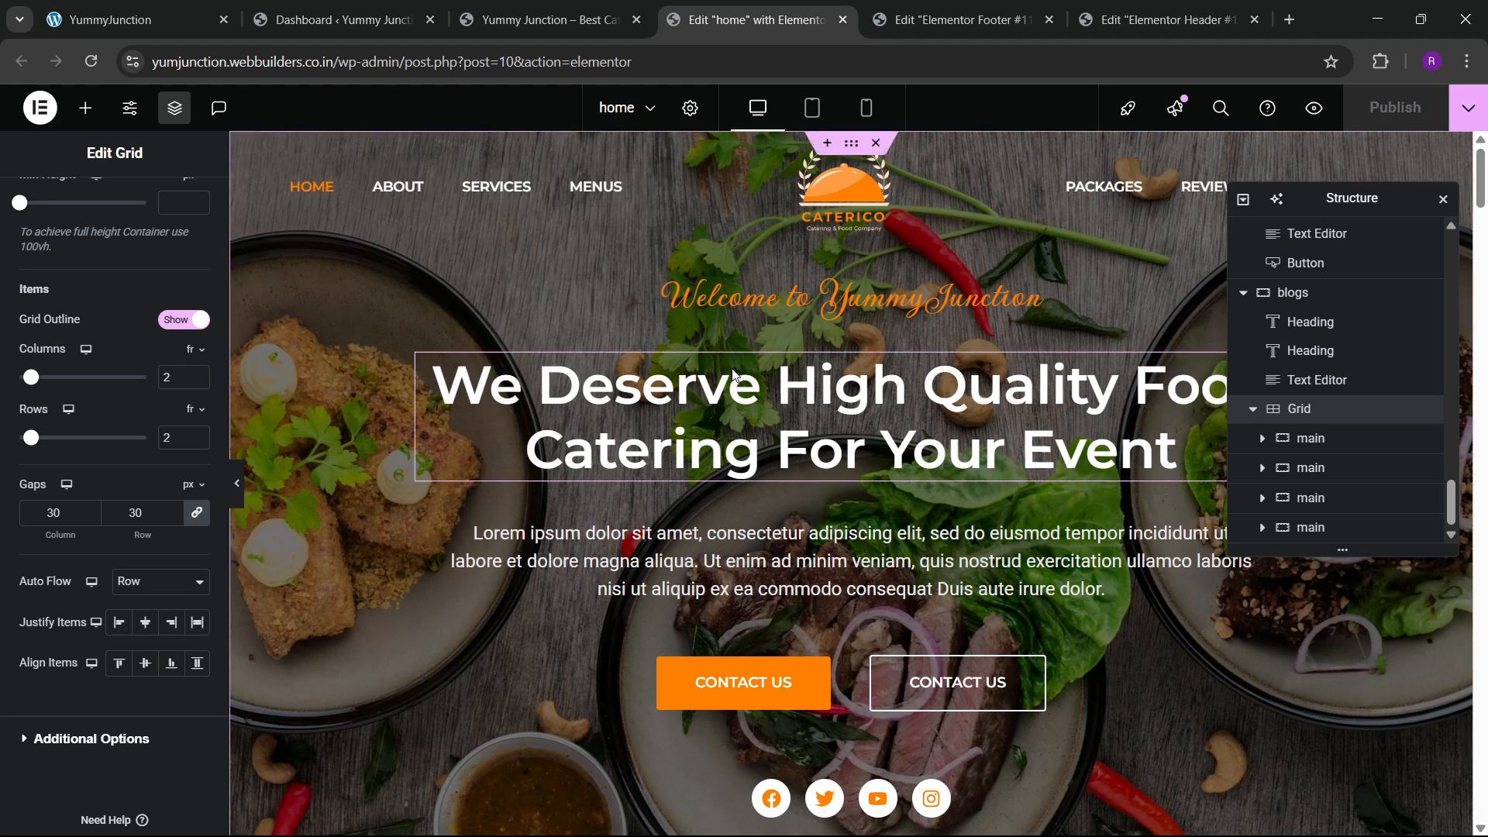
{"action": "left_click", "coordinate": [698, 298]}
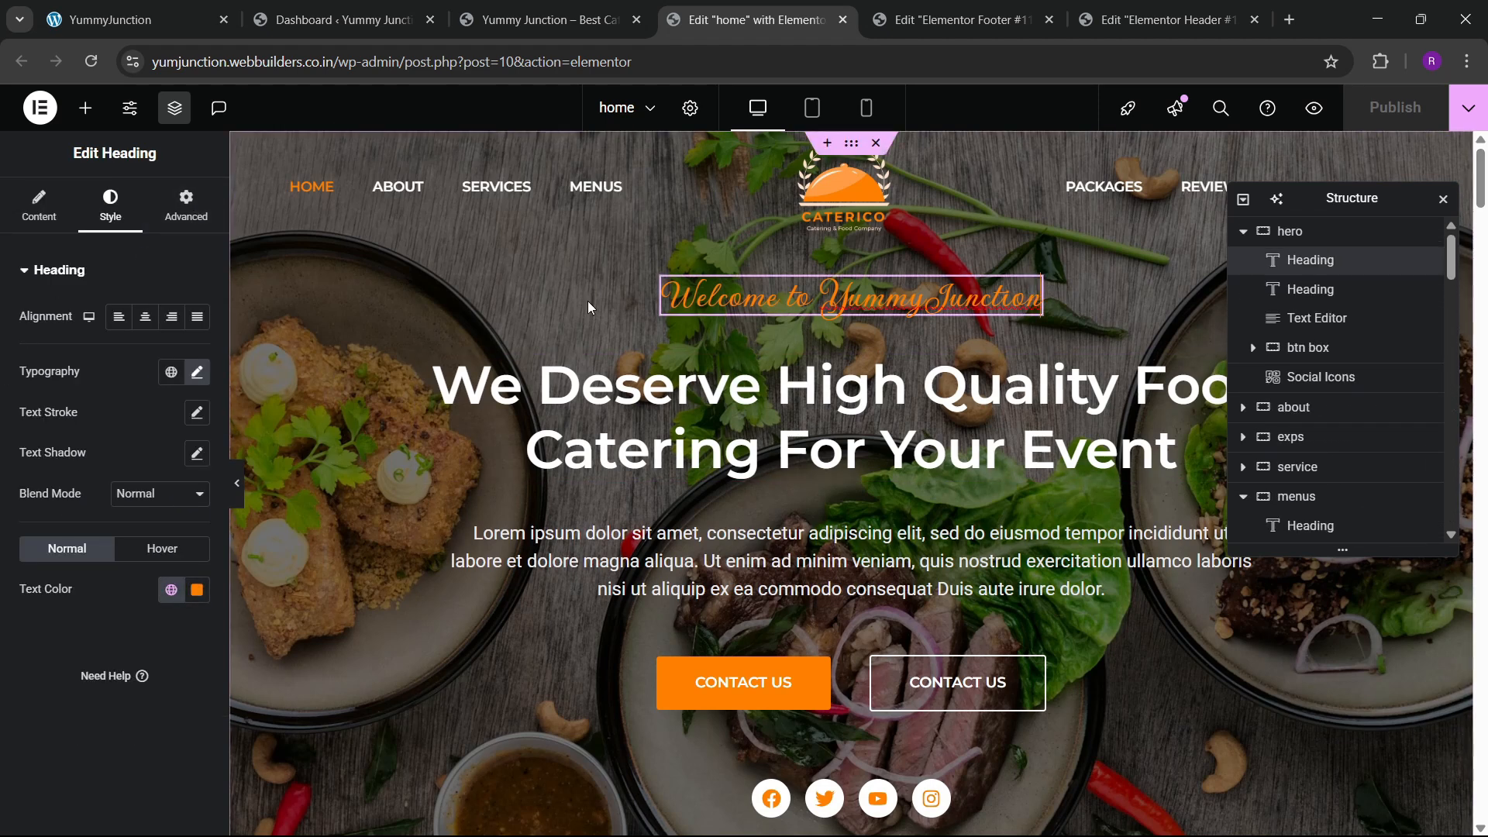
{"action": "left_click", "coordinate": [186, 206]}
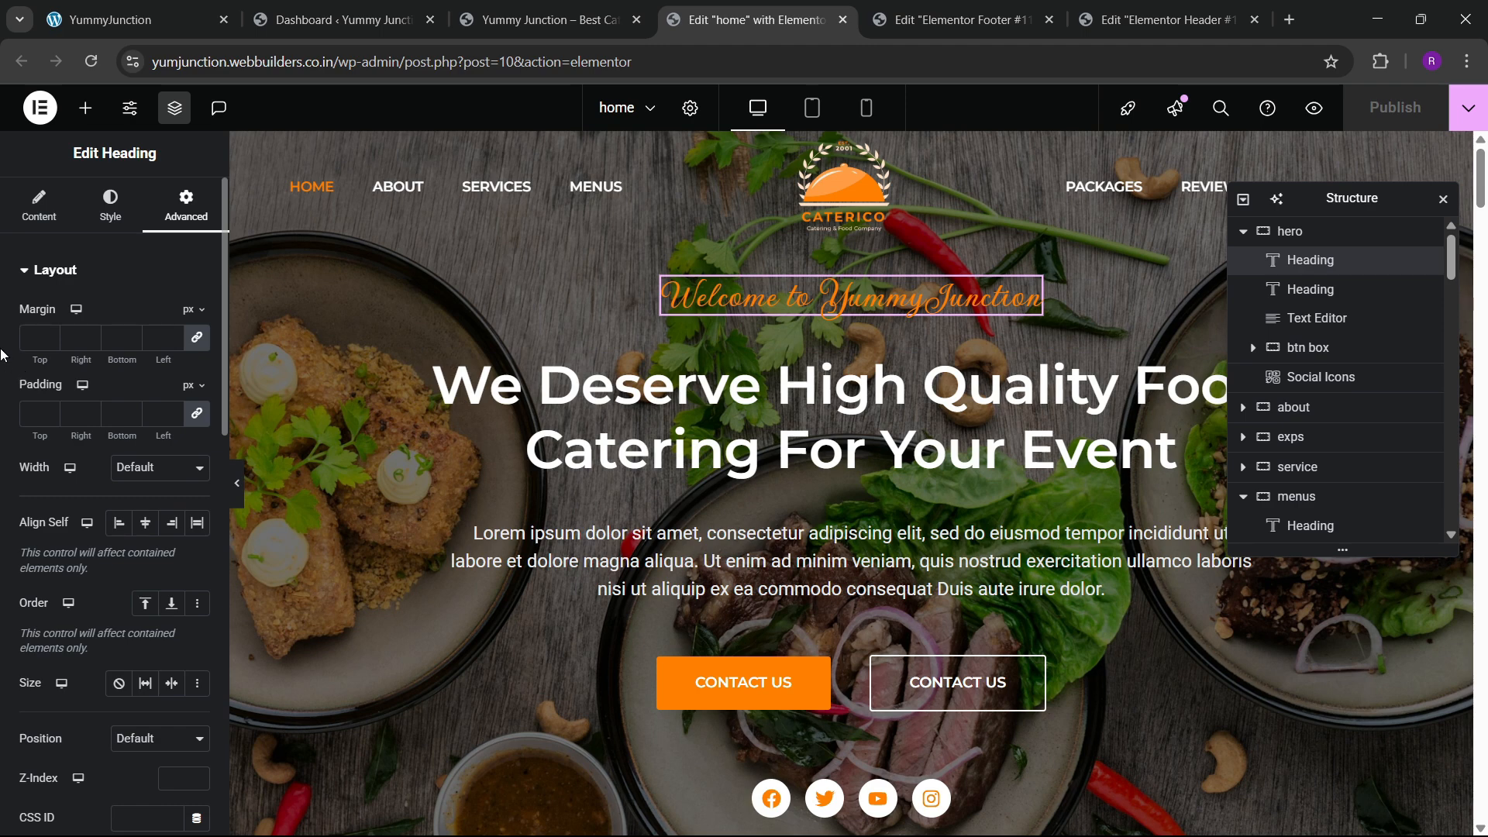
{"action": "scroll", "coordinate": [77, 504], "scroll_direction": "down", "scroll_amount": 4}
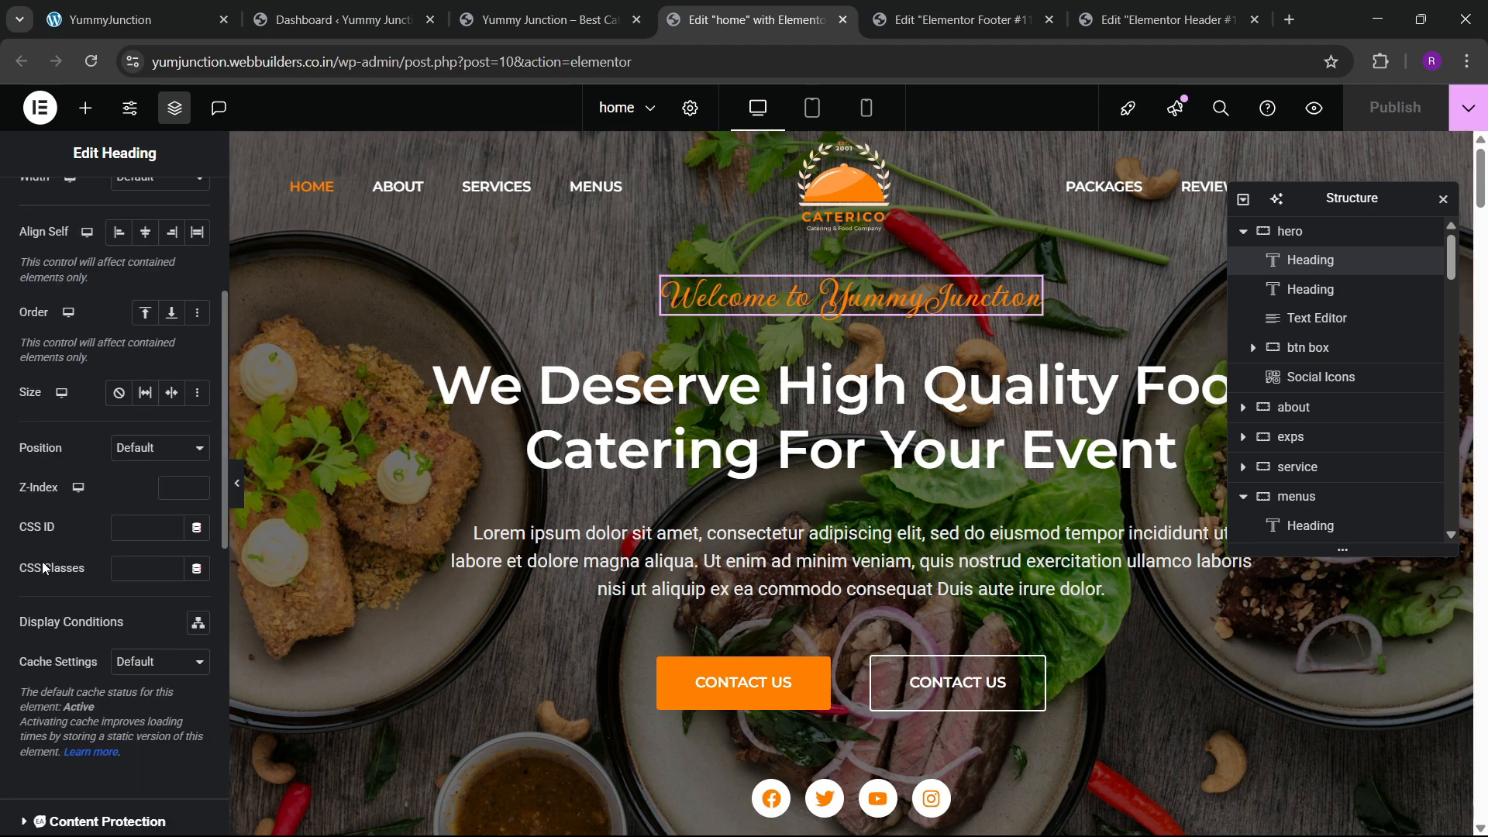
{"action": "scroll", "coordinate": [60, 710], "scroll_direction": "up", "scroll_amount": 1}
{"action": "scroll", "coordinate": [48, 685], "scroll_direction": "up", "scroll_amount": 1}
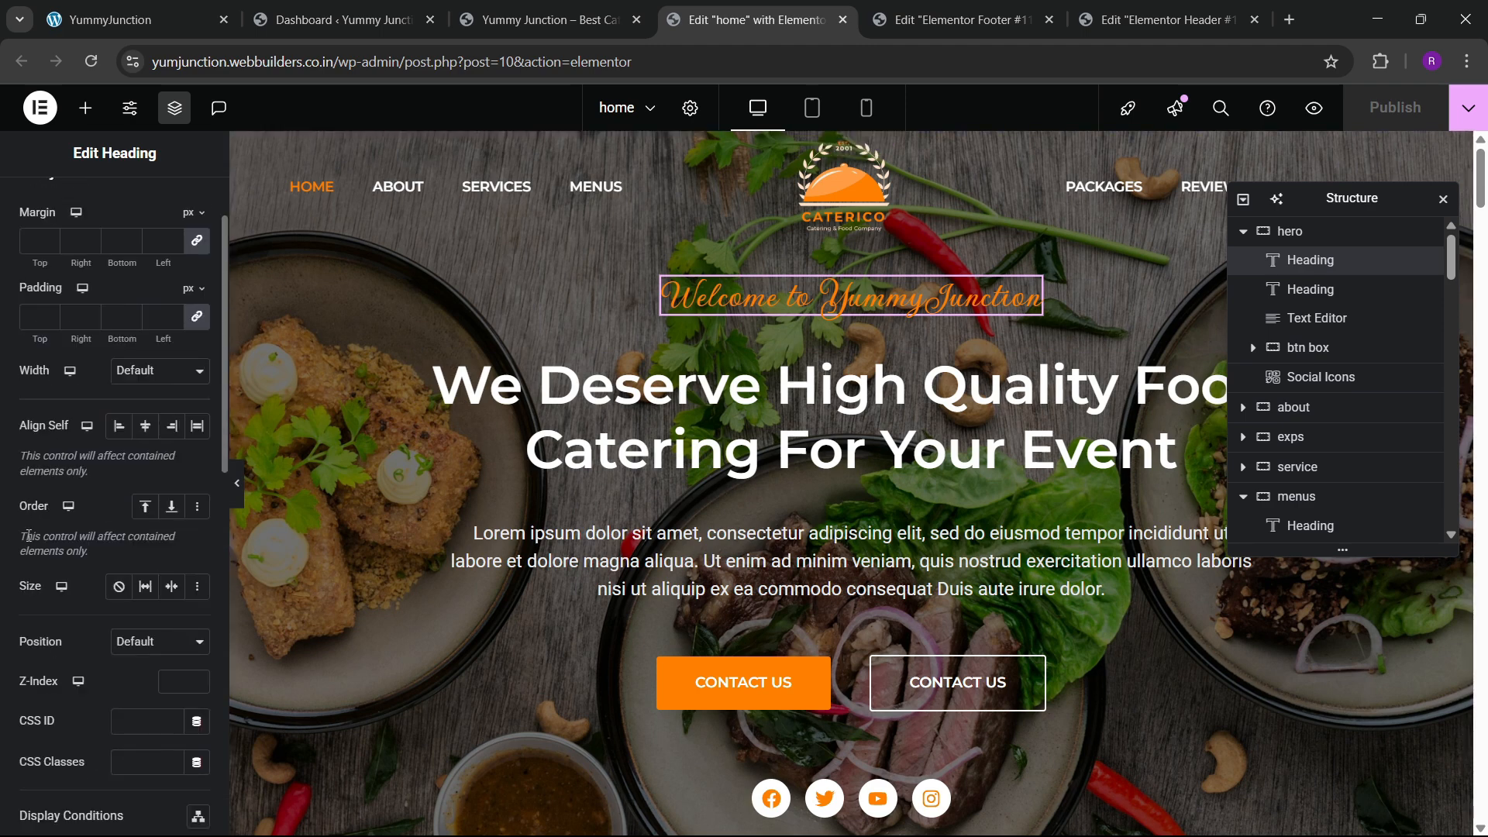
{"action": "scroll", "coordinate": [39, 534], "scroll_direction": "down", "scroll_amount": 4}
{"action": "scroll", "coordinate": [76, 650], "scroll_direction": "down", "scroll_amount": 3}
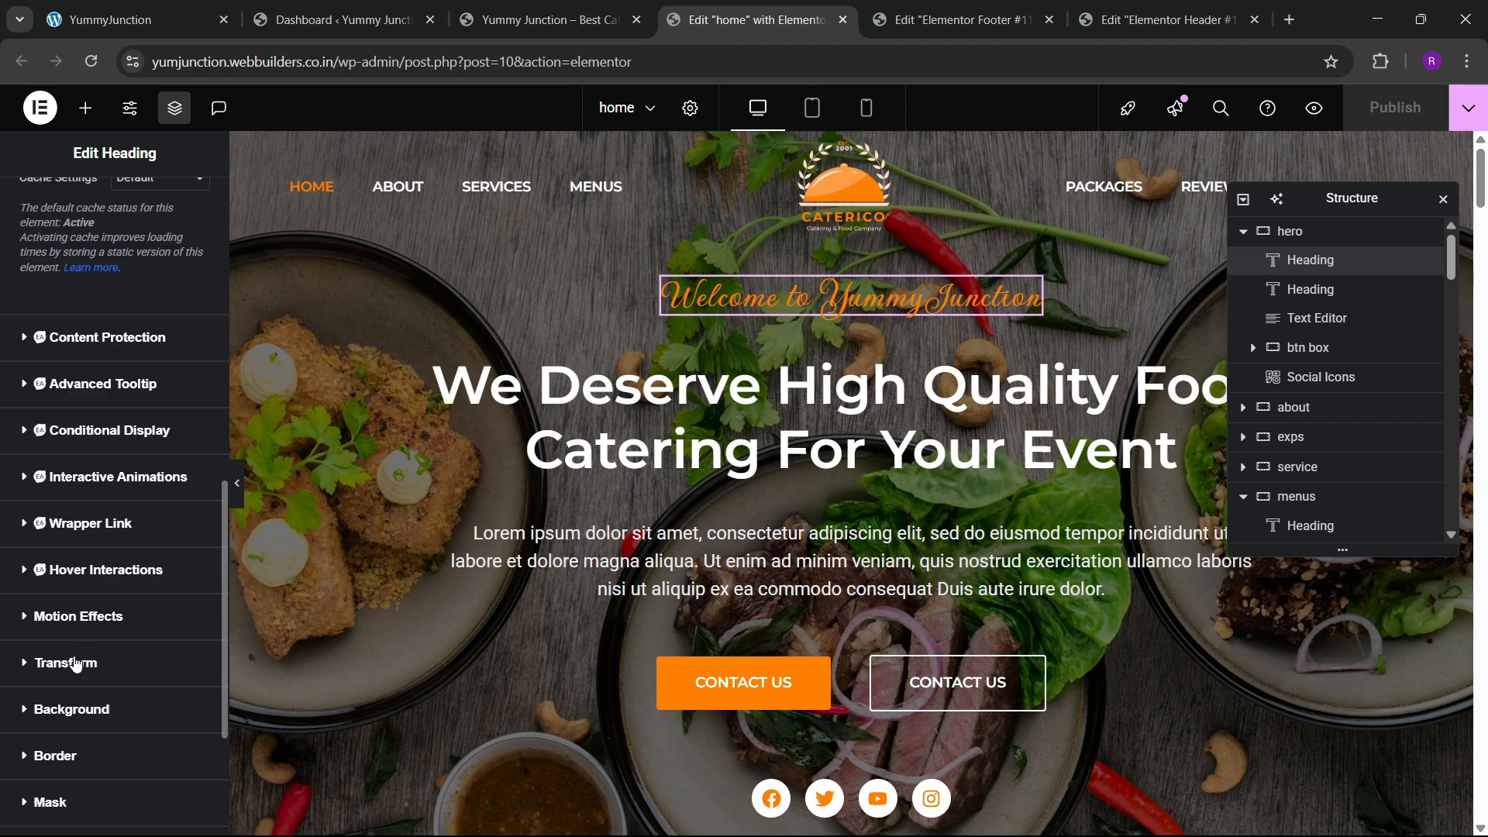
{"action": "left_click", "coordinate": [74, 616]}
{"action": "scroll", "coordinate": [88, 642], "scroll_direction": "down", "scroll_amount": 2}
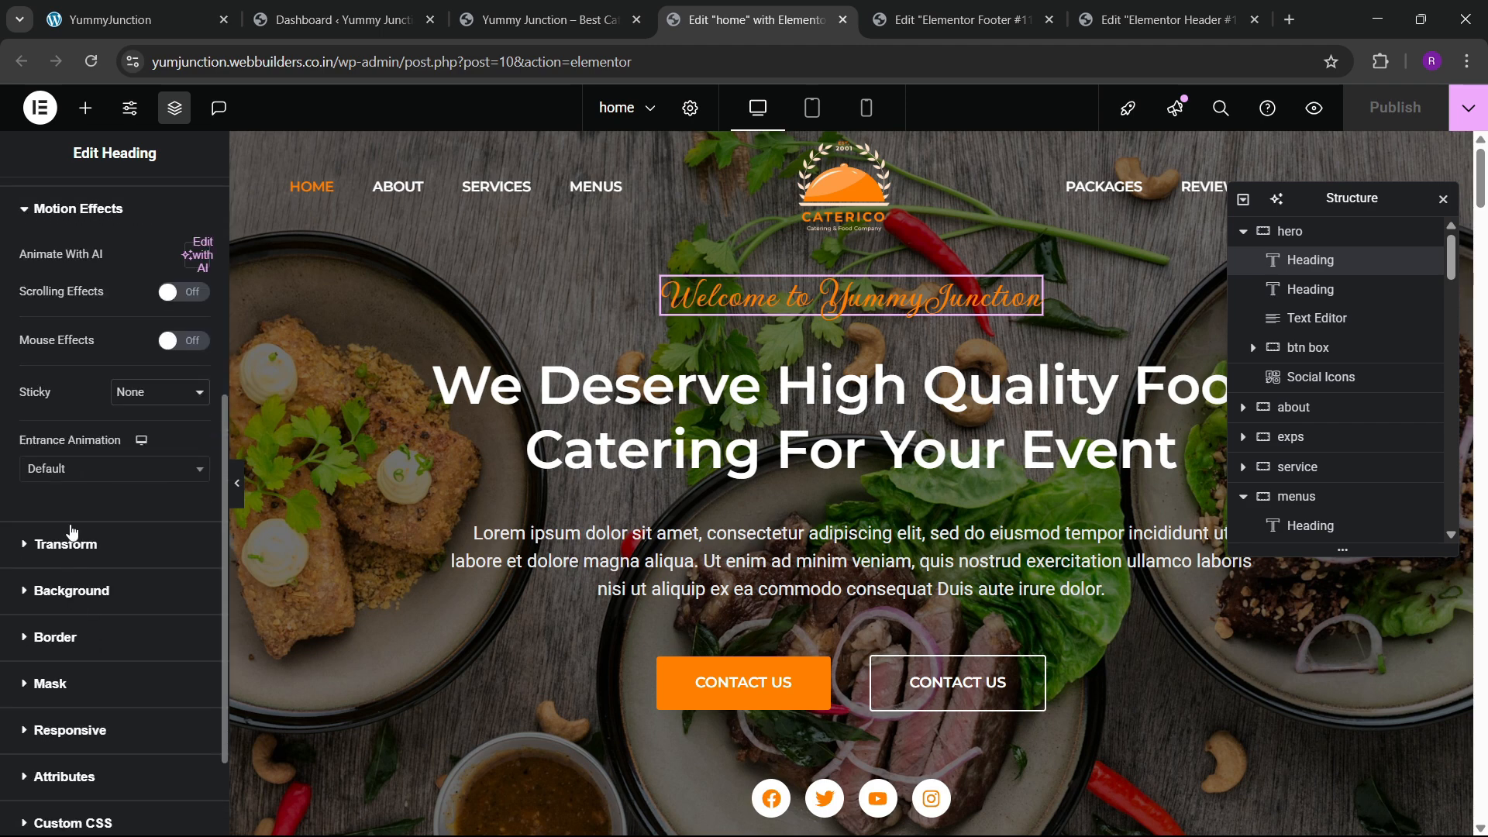
{"action": "left_click", "coordinate": [78, 473]}
{"action": "type", "text": "zoom"}
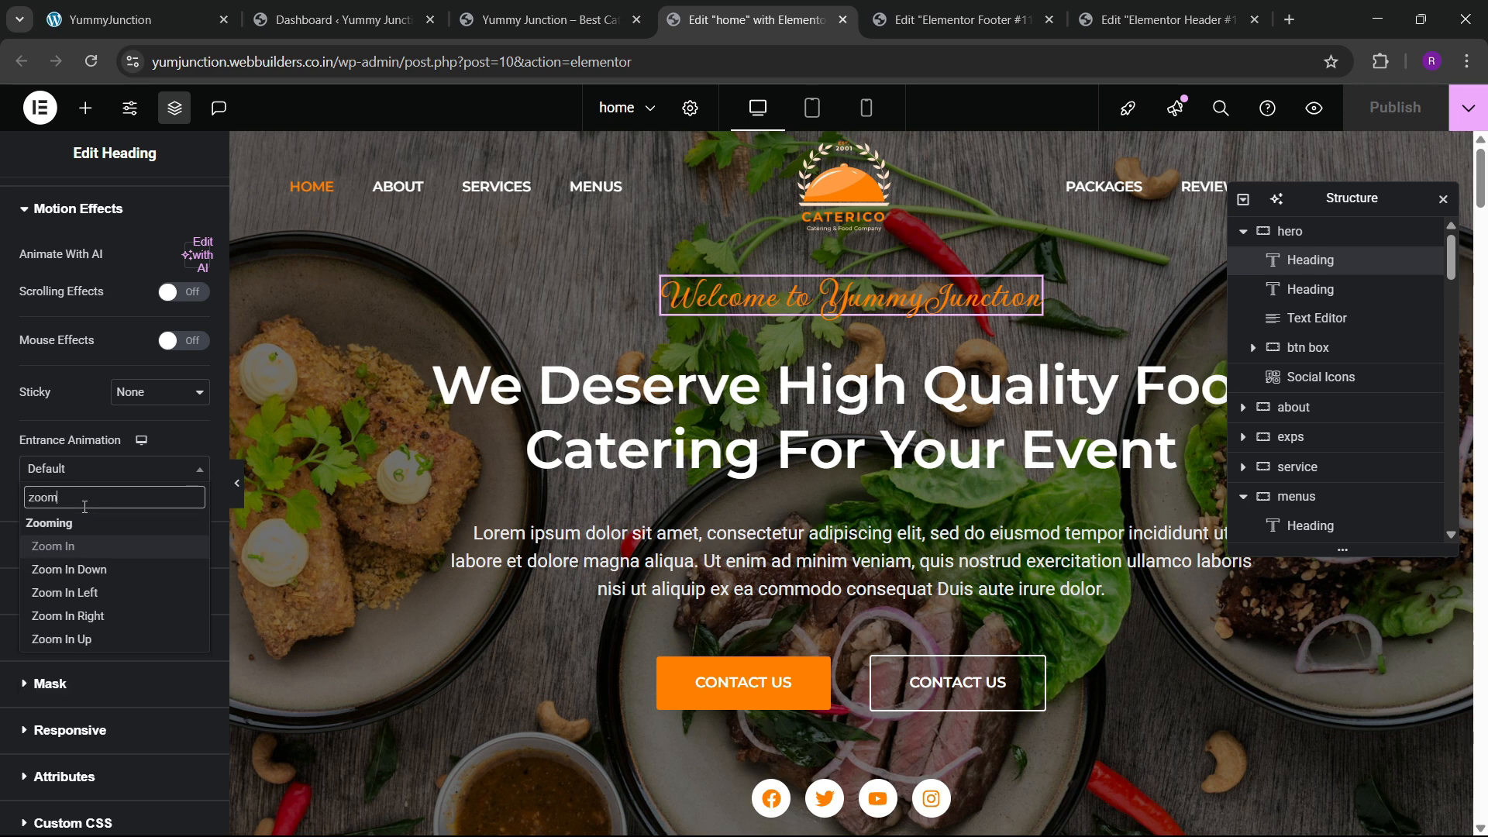
{"action": "key", "text": "Return"}
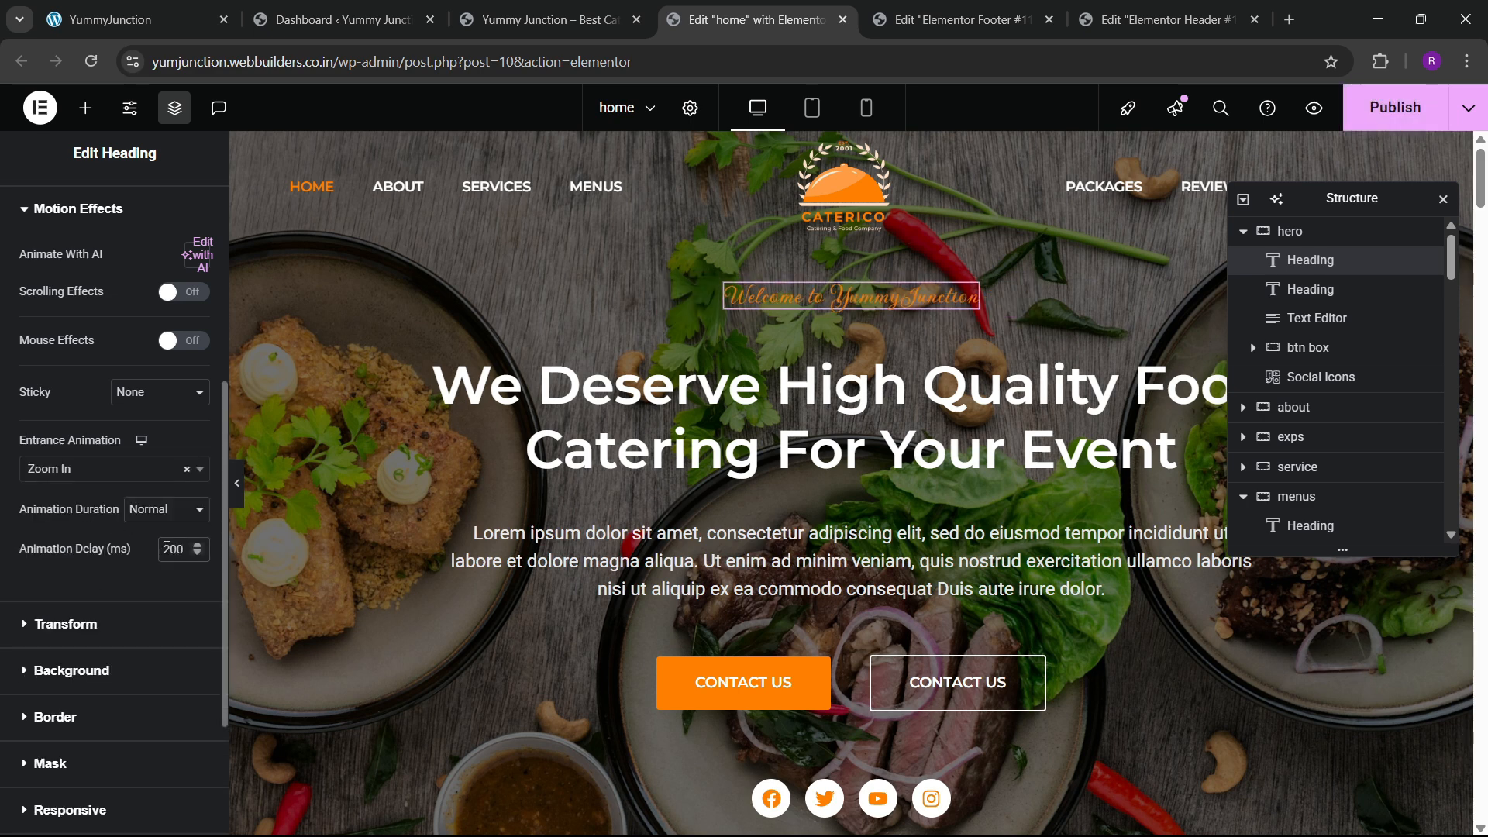
Give the hero's main "We Deserve High Quality Food Catering" heading a Slide In Up entrance animation with a 400 ms delay
{"action": "left_click", "coordinate": [903, 403]}
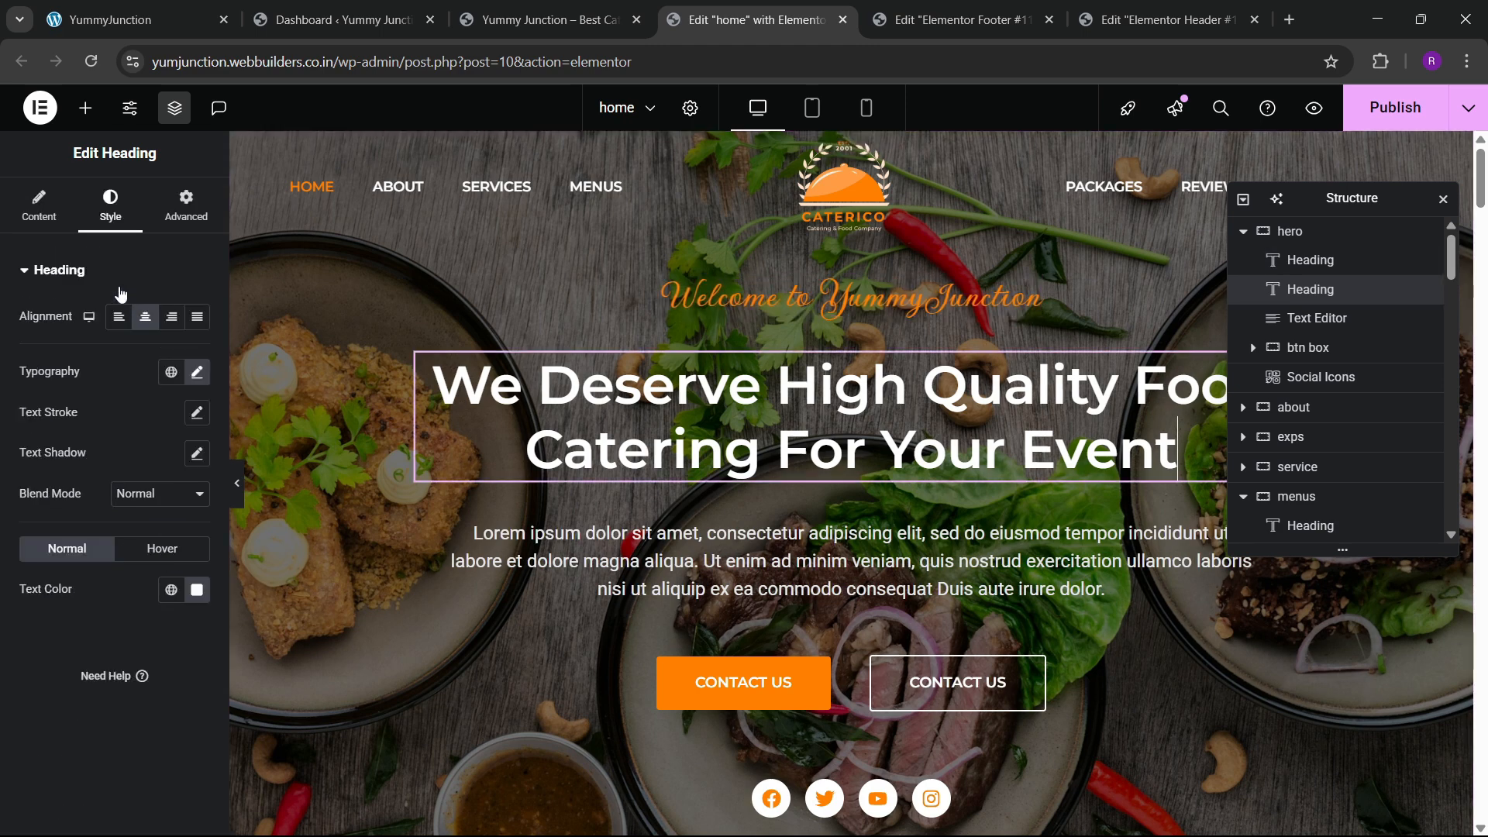
{"action": "left_click", "coordinate": [185, 208]}
{"action": "scroll", "coordinate": [86, 522], "scroll_direction": "down", "scroll_amount": 10}
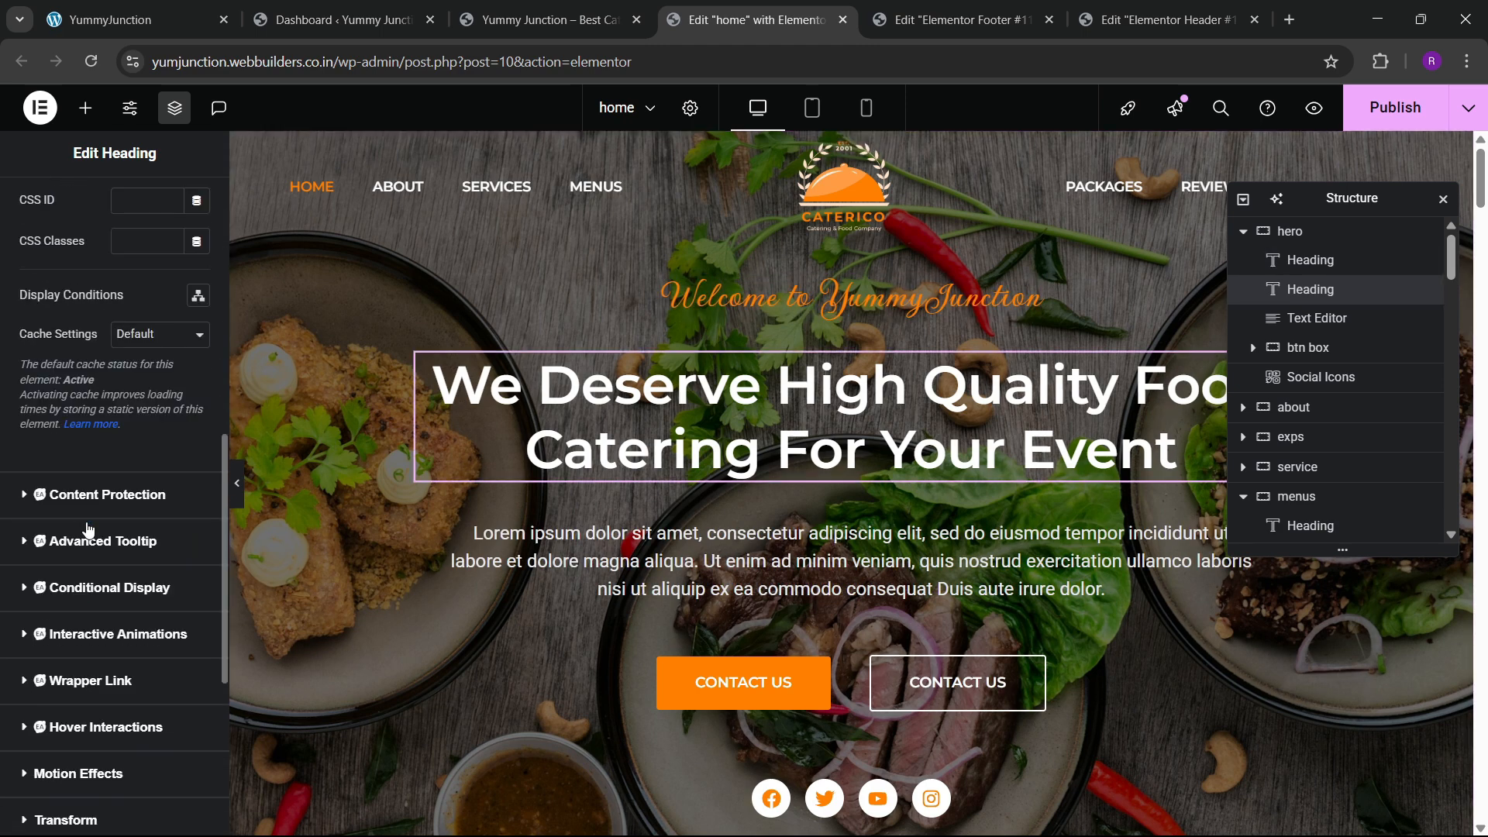
{"action": "scroll", "coordinate": [87, 530], "scroll_direction": "down", "scroll_amount": 5}
{"action": "left_click", "coordinate": [86, 583]}
{"action": "scroll", "coordinate": [86, 583], "scroll_direction": "down", "scroll_amount": 4}
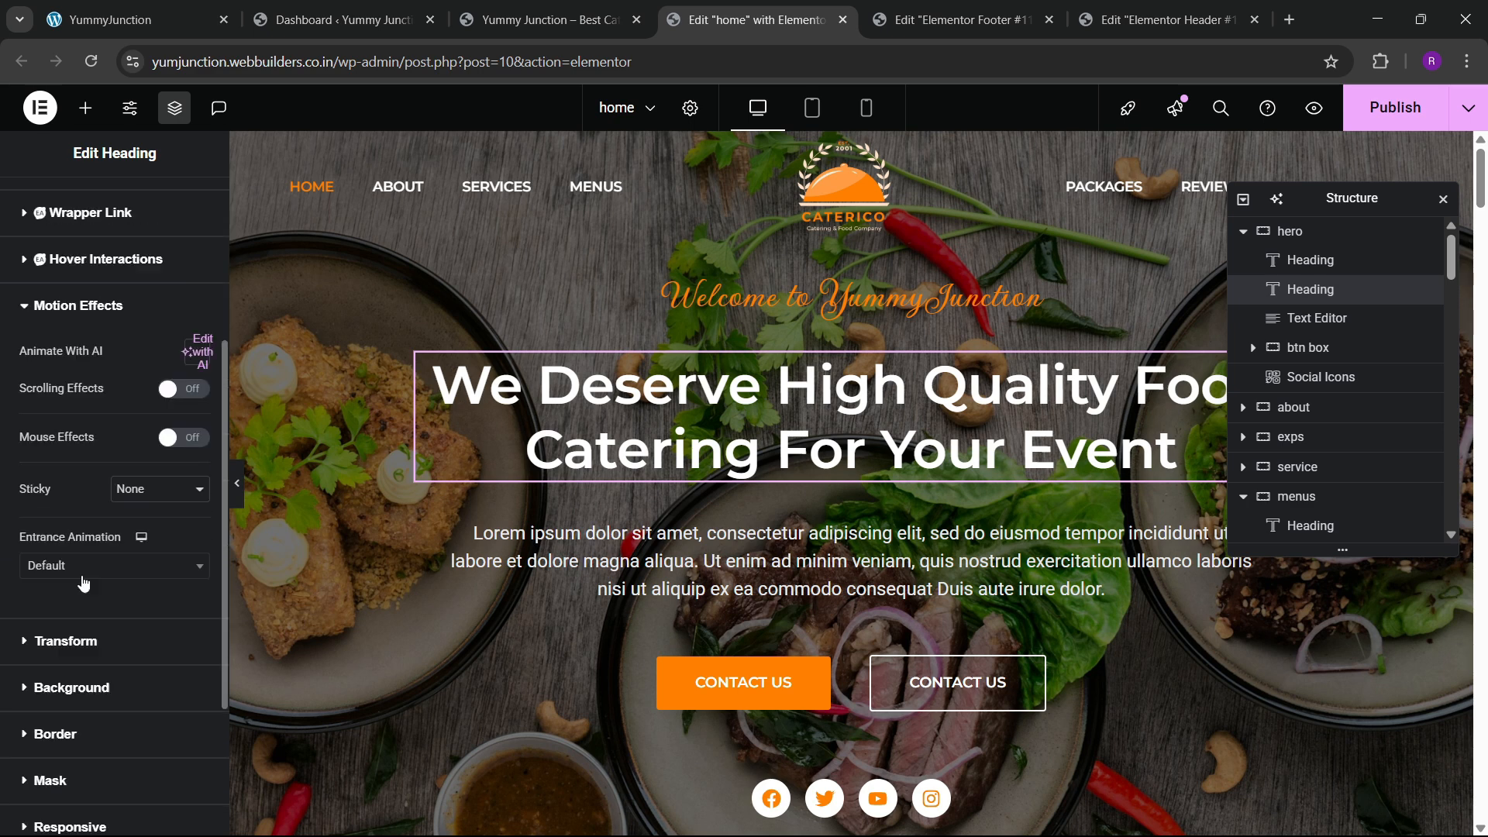
{"action": "left_click", "coordinate": [84, 581]}
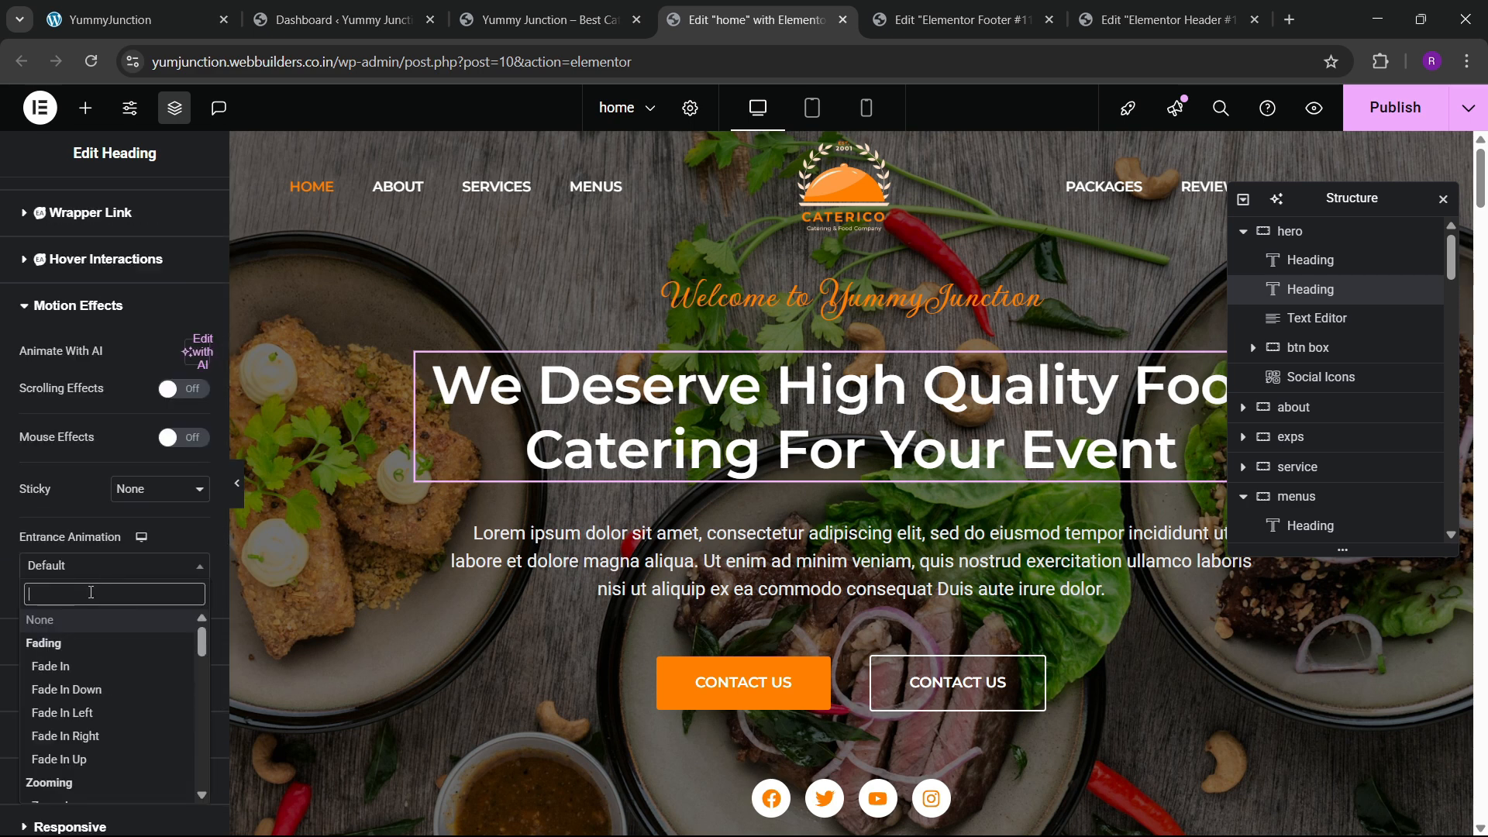
{"action": "type", "text": "slide"}
{"action": "key", "text": "Down"}
{"action": "key", "text": "Down"}
{"action": "key", "text": "Down"}
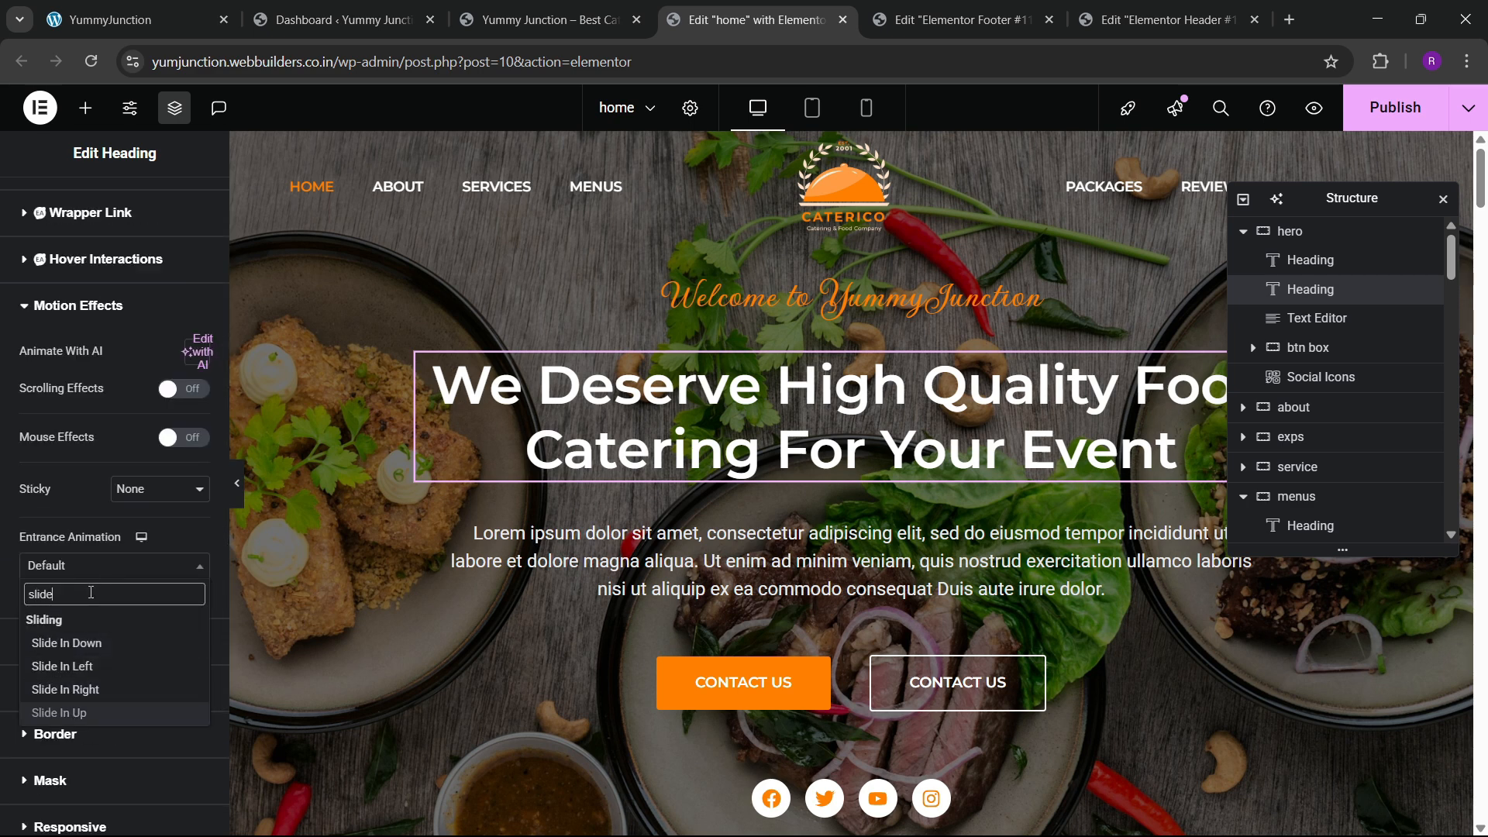
{"action": "key", "text": "Return"}
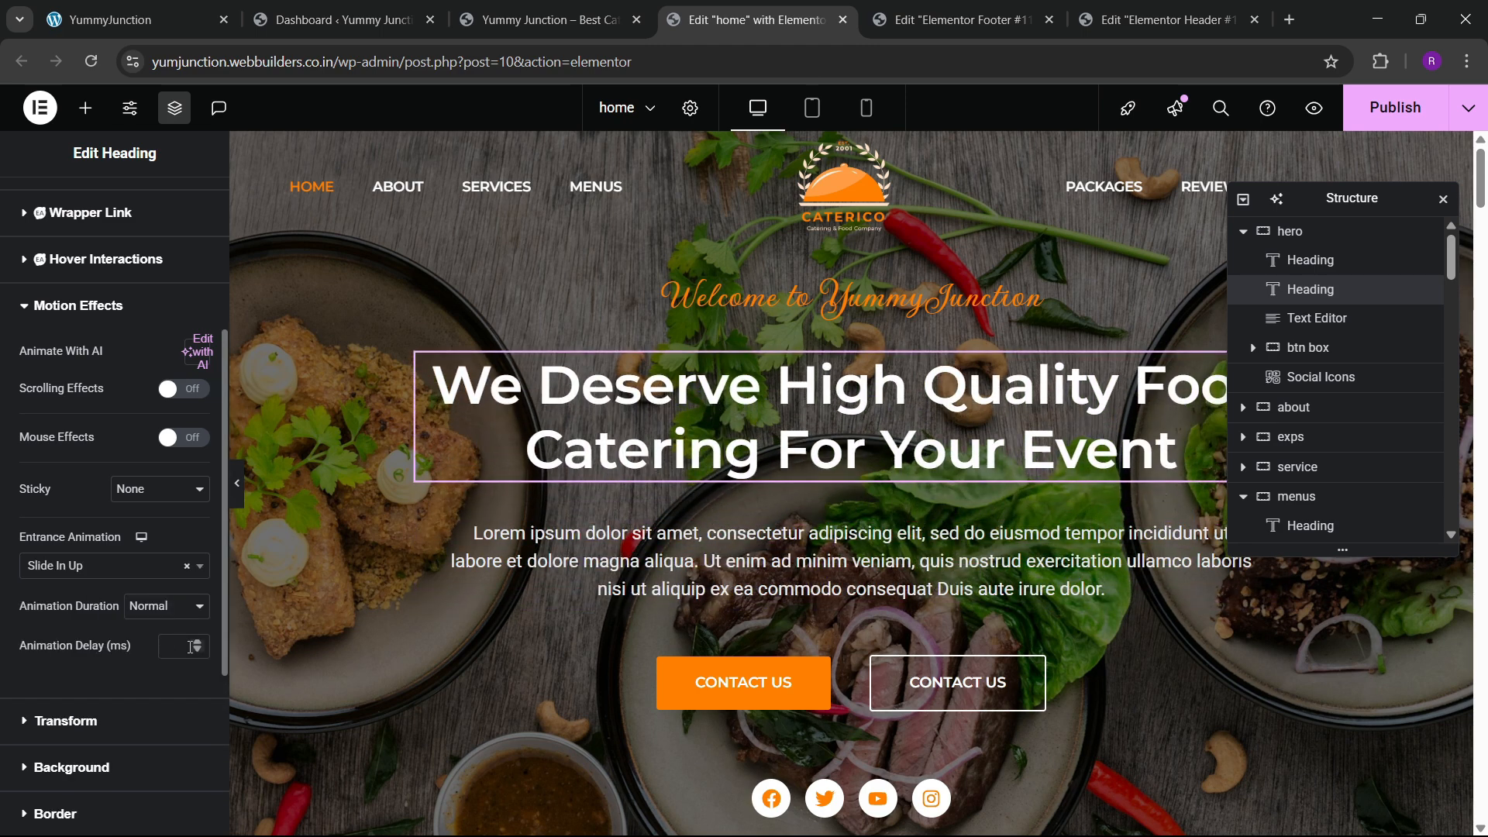
{"action": "type", "text": "40"}
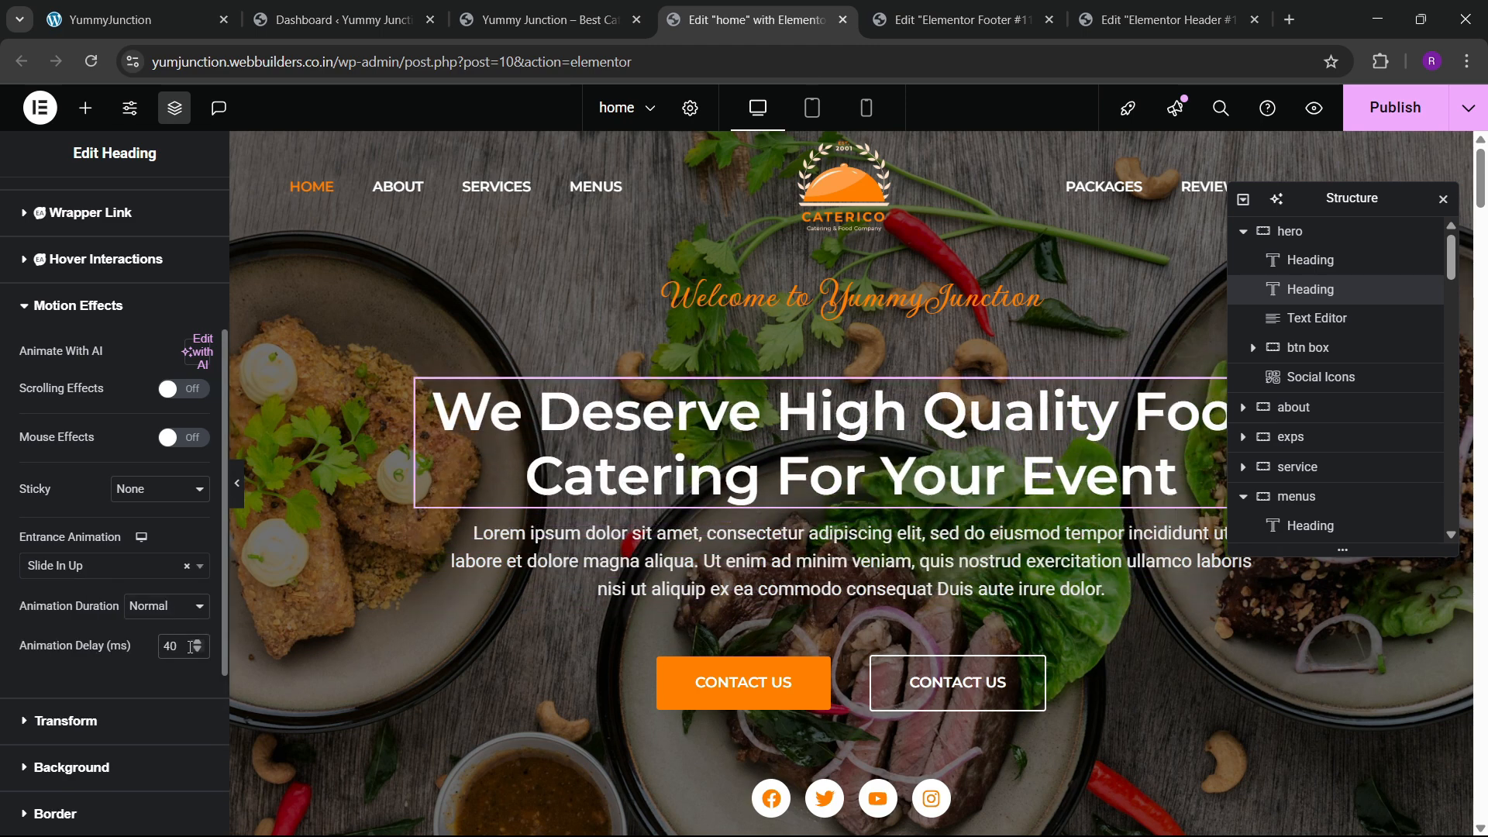
{"action": "type", "text": "0"}
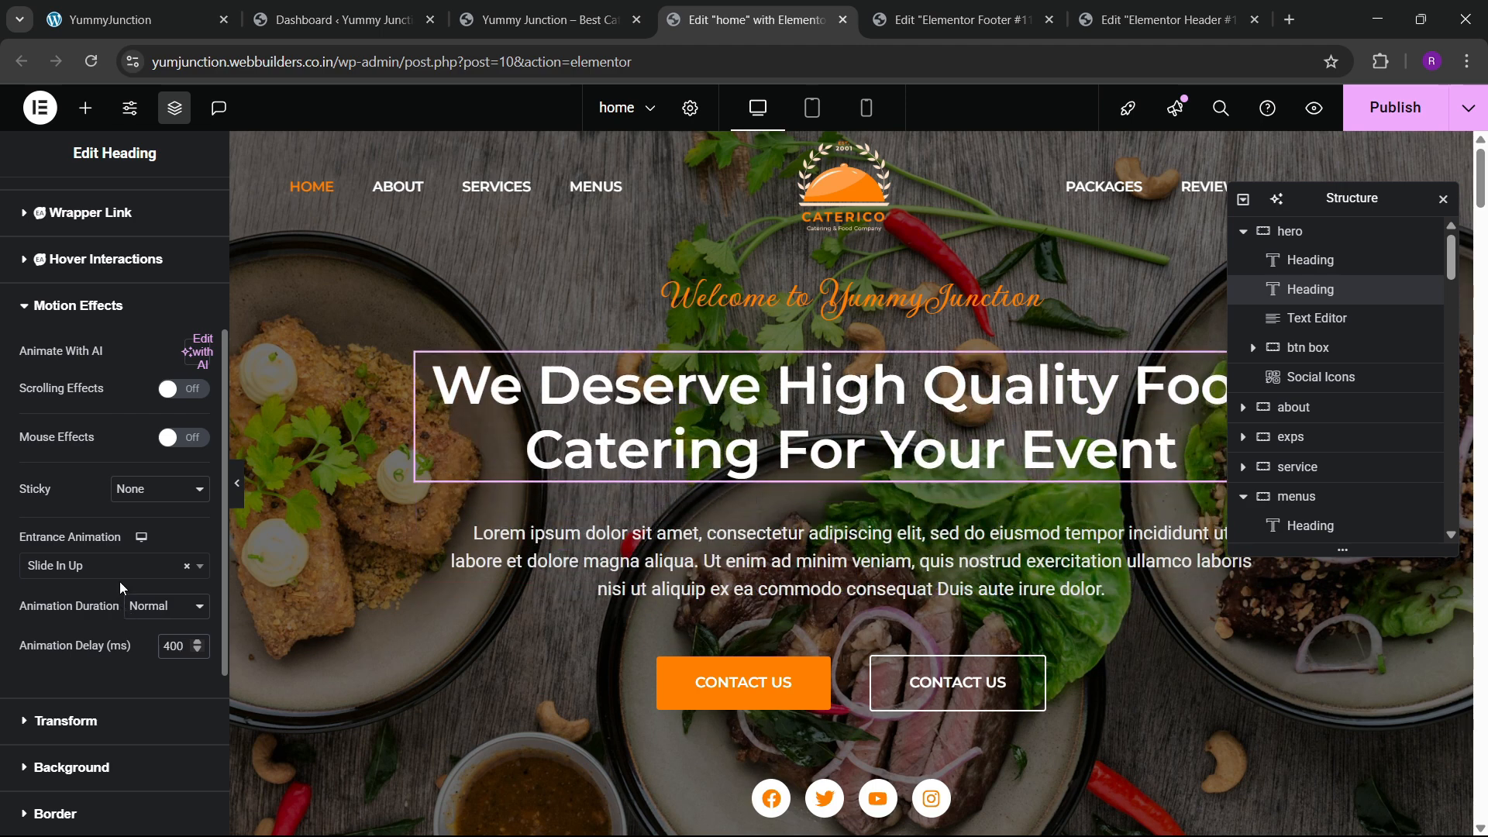
Give the hero's lorem ipsum paragraph a Slide In Up entrance animation with a 600 ms delay
{"action": "left_click", "coordinate": [743, 588]}
{"action": "left_click", "coordinate": [186, 206]}
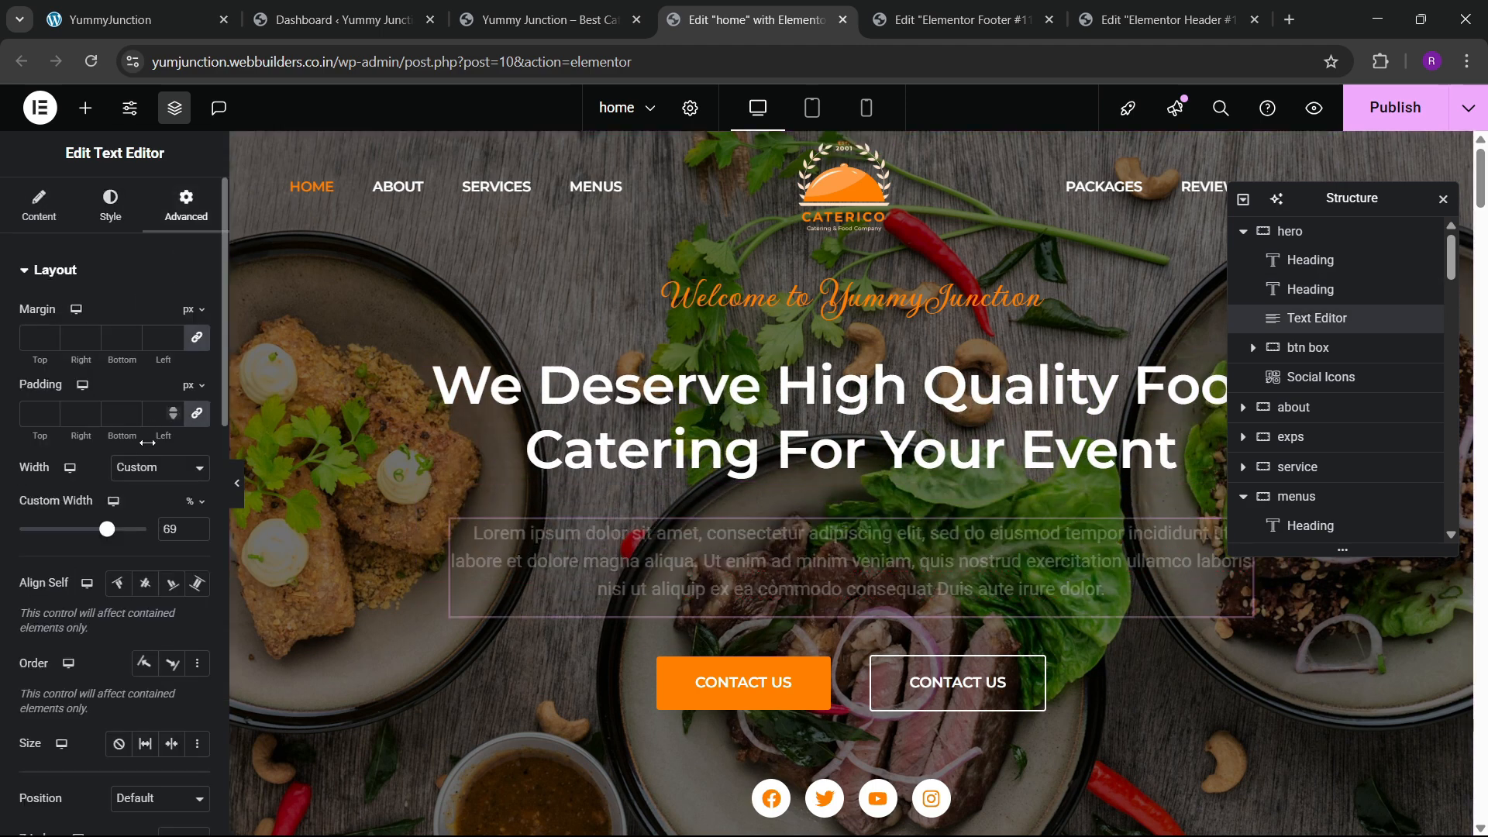
{"action": "scroll", "coordinate": [83, 458], "scroll_direction": "down", "scroll_amount": 6}
{"action": "scroll", "coordinate": [90, 498], "scroll_direction": "down", "scroll_amount": 5}
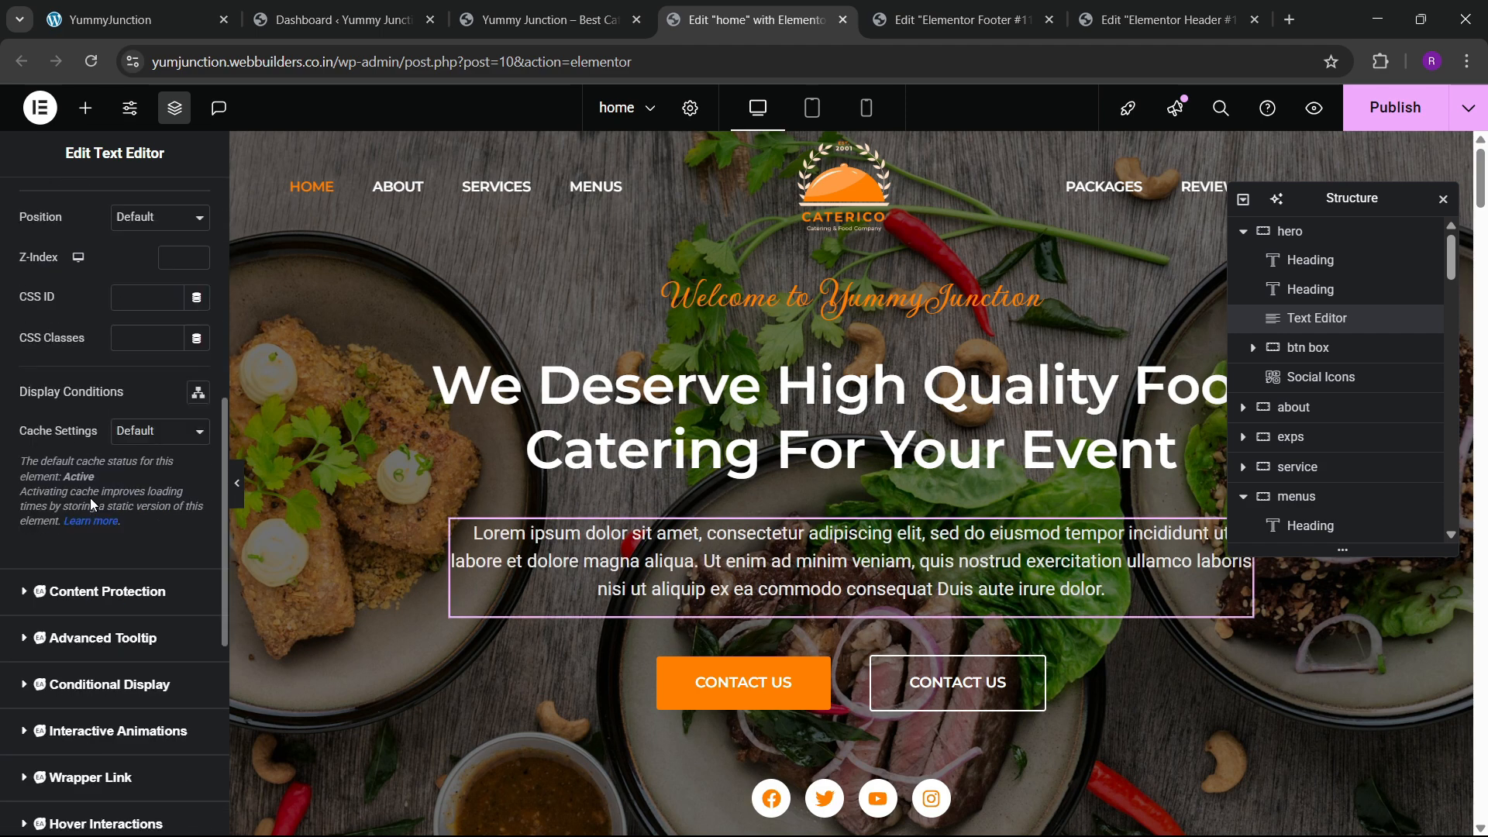
{"action": "left_click", "coordinate": [78, 593]}
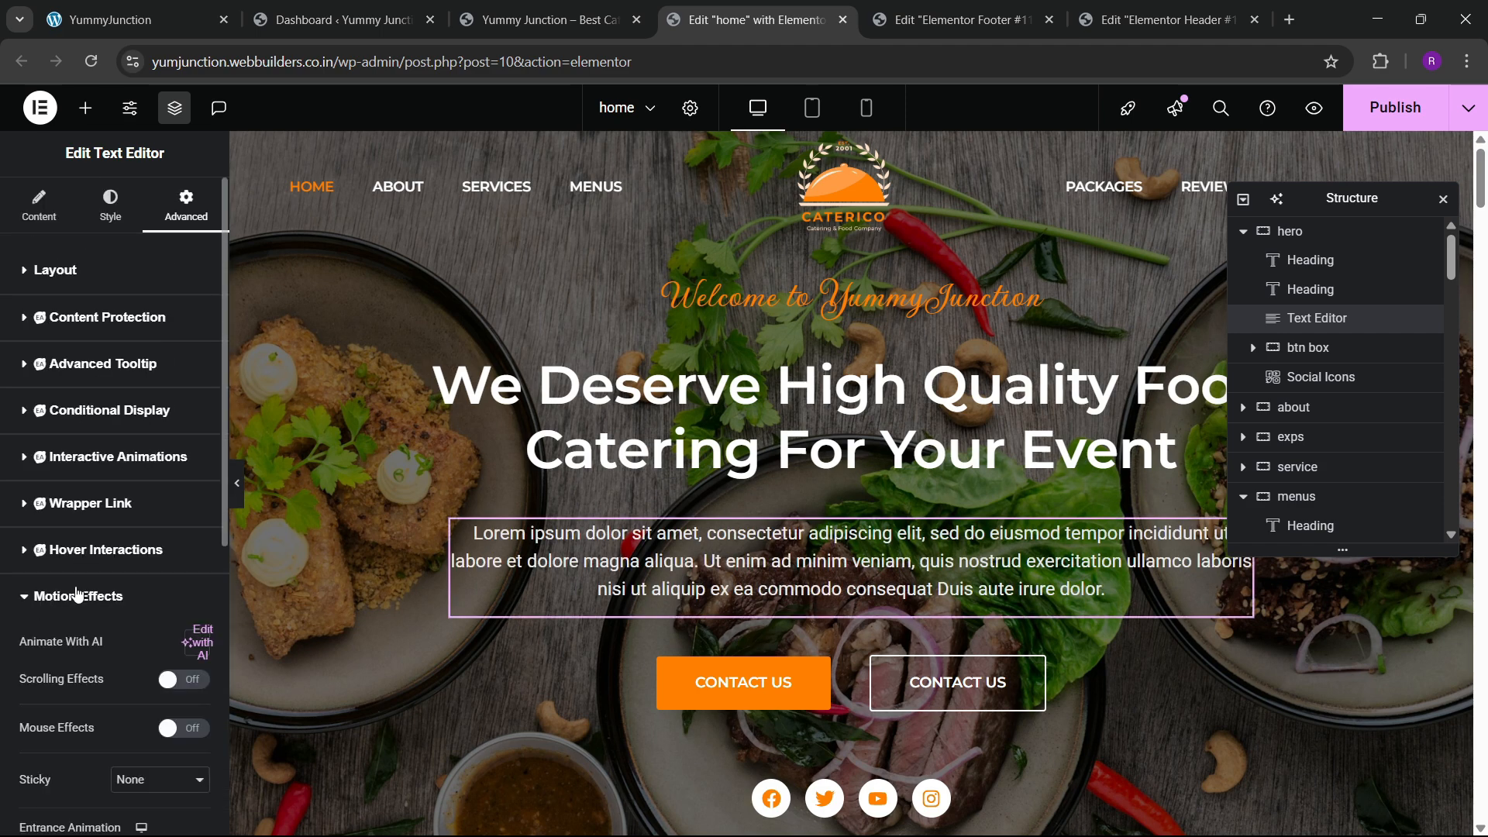
{"action": "scroll", "coordinate": [83, 616], "scroll_direction": "down", "scroll_amount": 1}
{"action": "scroll", "coordinate": [87, 661], "scroll_direction": "down", "scroll_amount": 4}
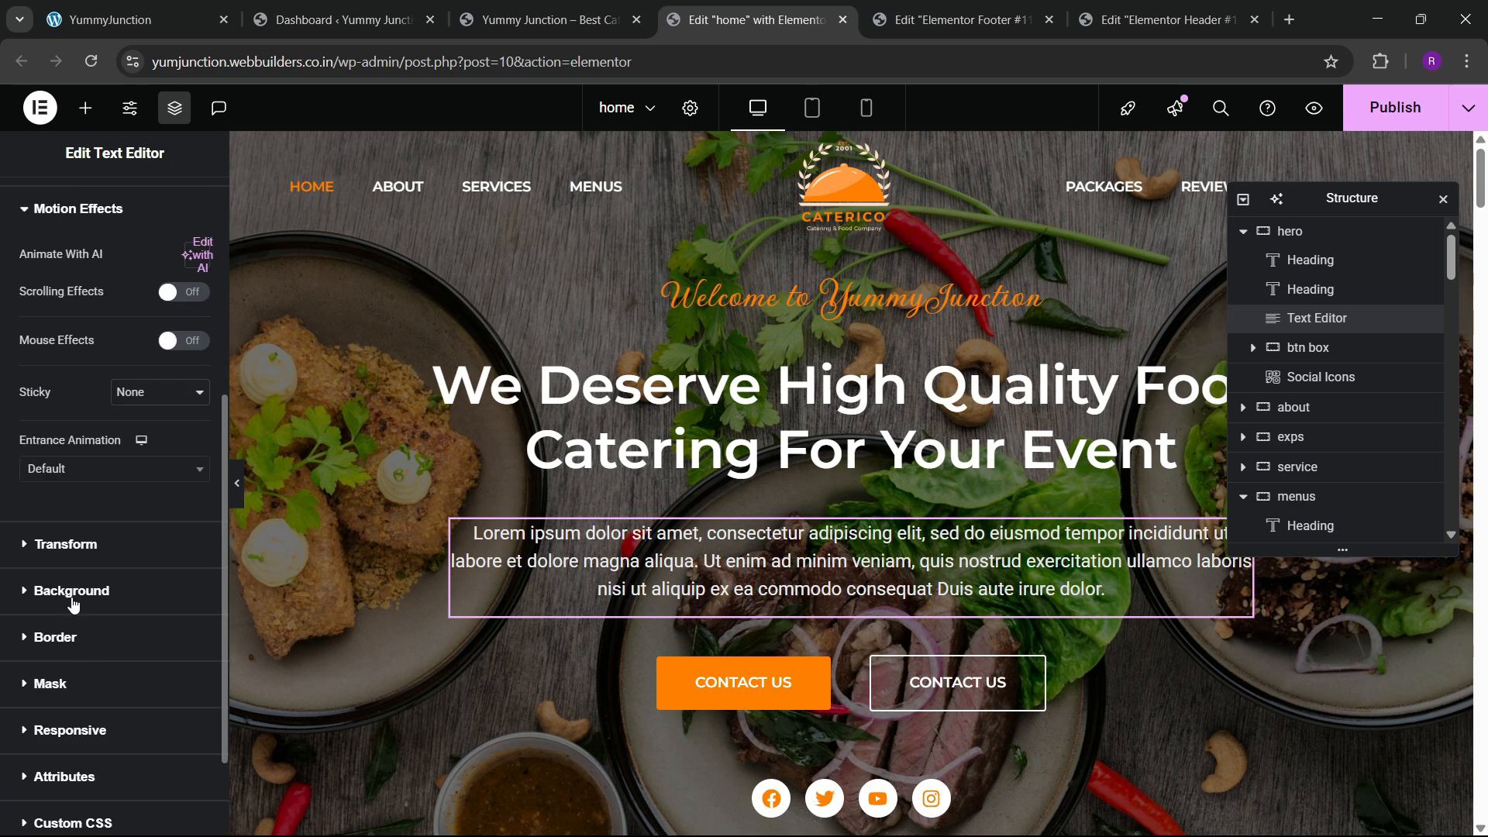
{"action": "left_click", "coordinate": [90, 472]}
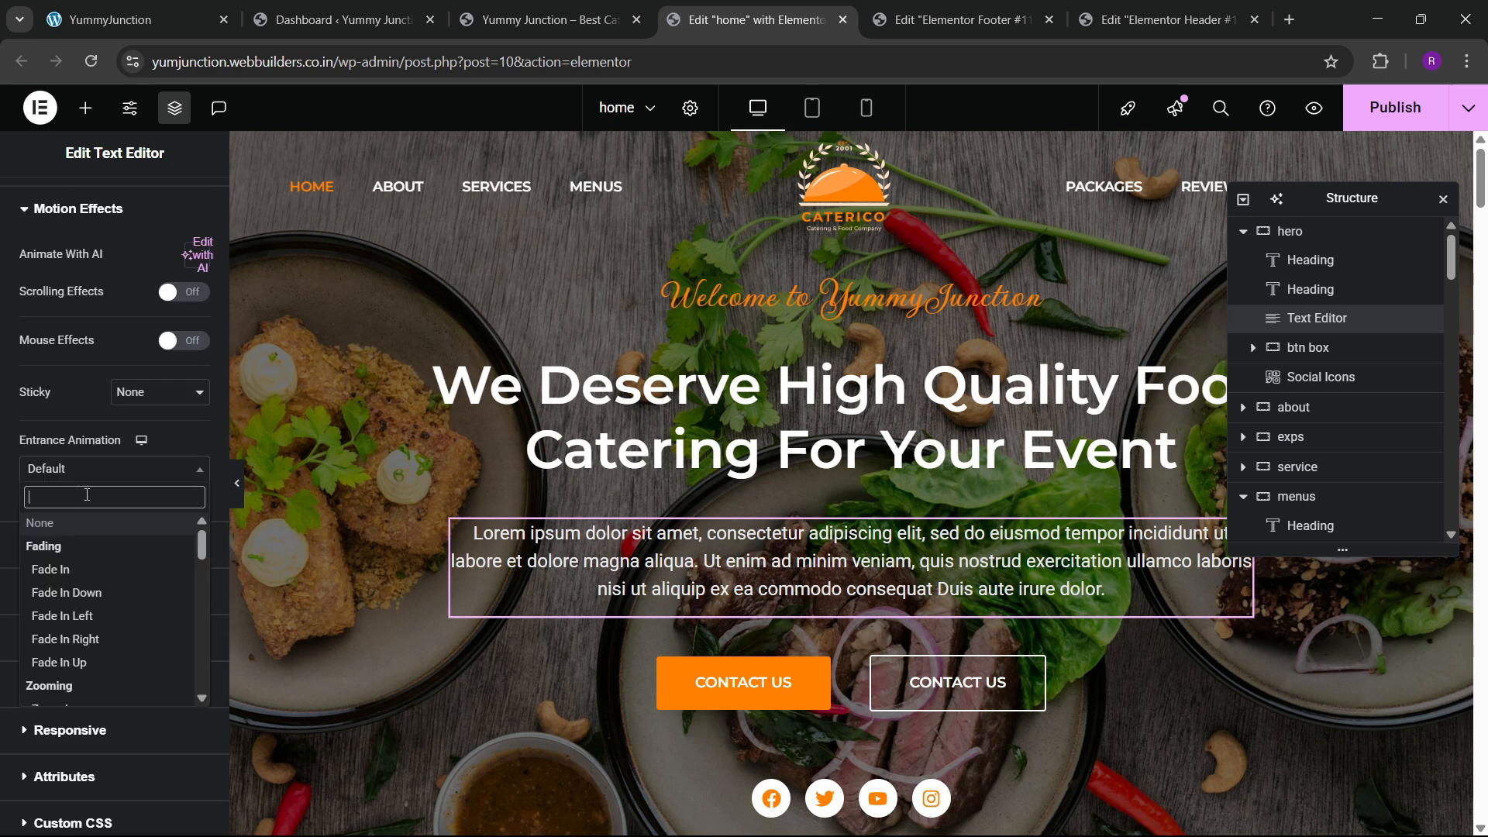
{"action": "type", "text": "slide"}
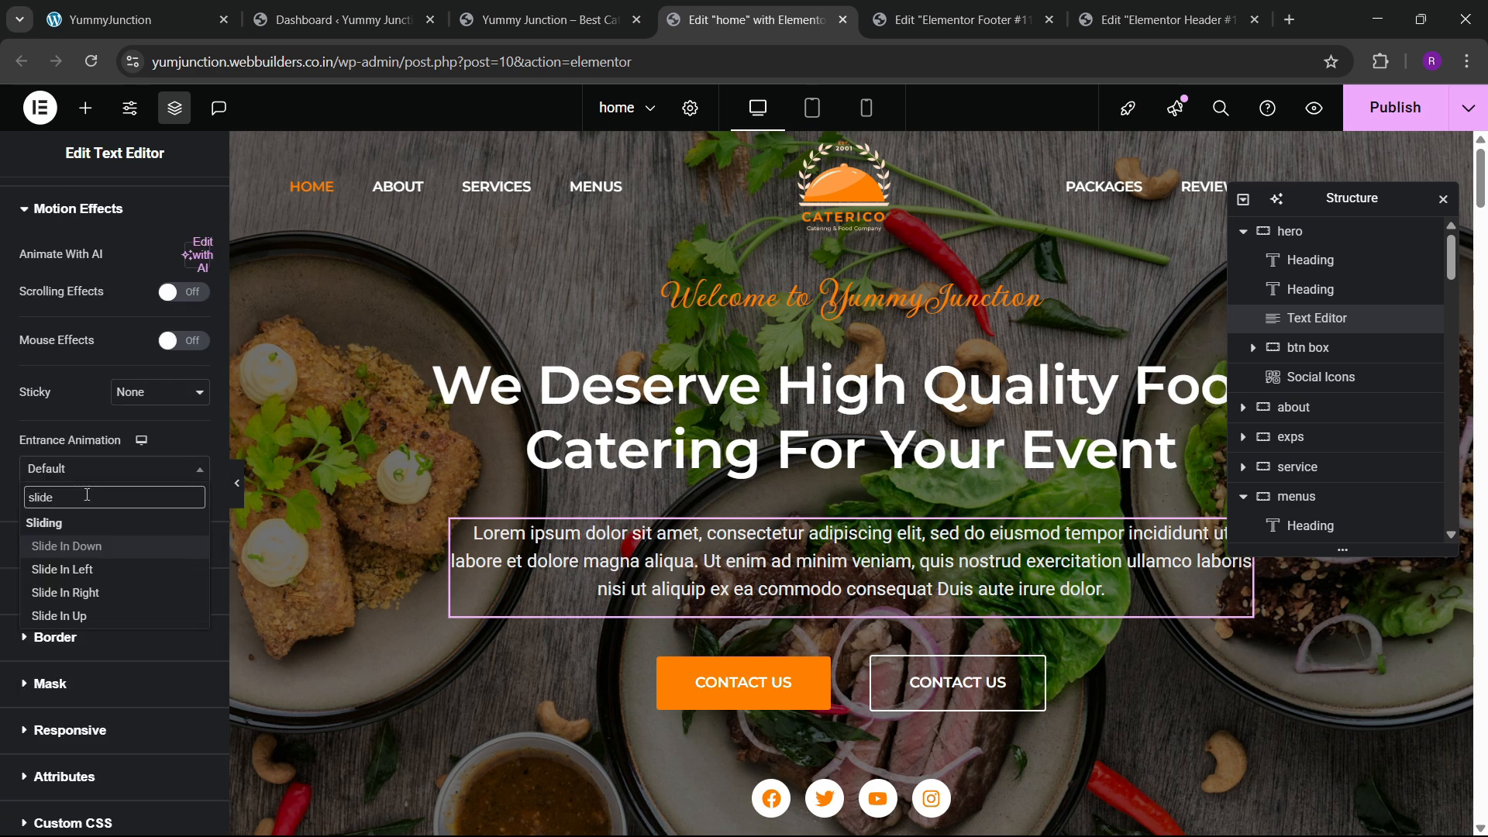
{"action": "key", "text": "Down"}
{"action": "key", "text": "Down"}
{"action": "key", "text": "Down"}
{"action": "key", "text": "Return"}
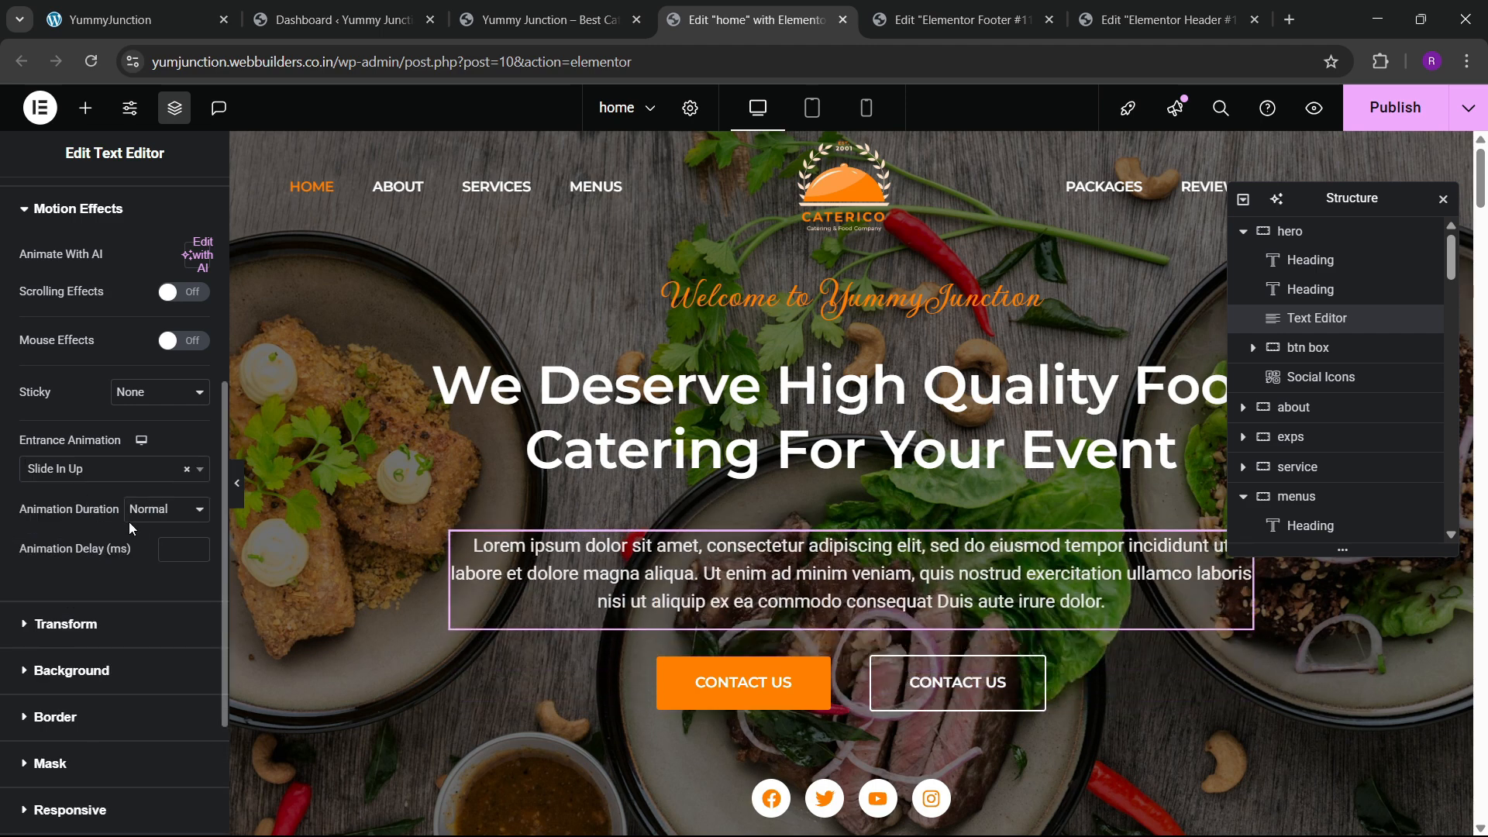
{"action": "left_click", "coordinate": [170, 547]}
{"action": "type", "text": "600"}
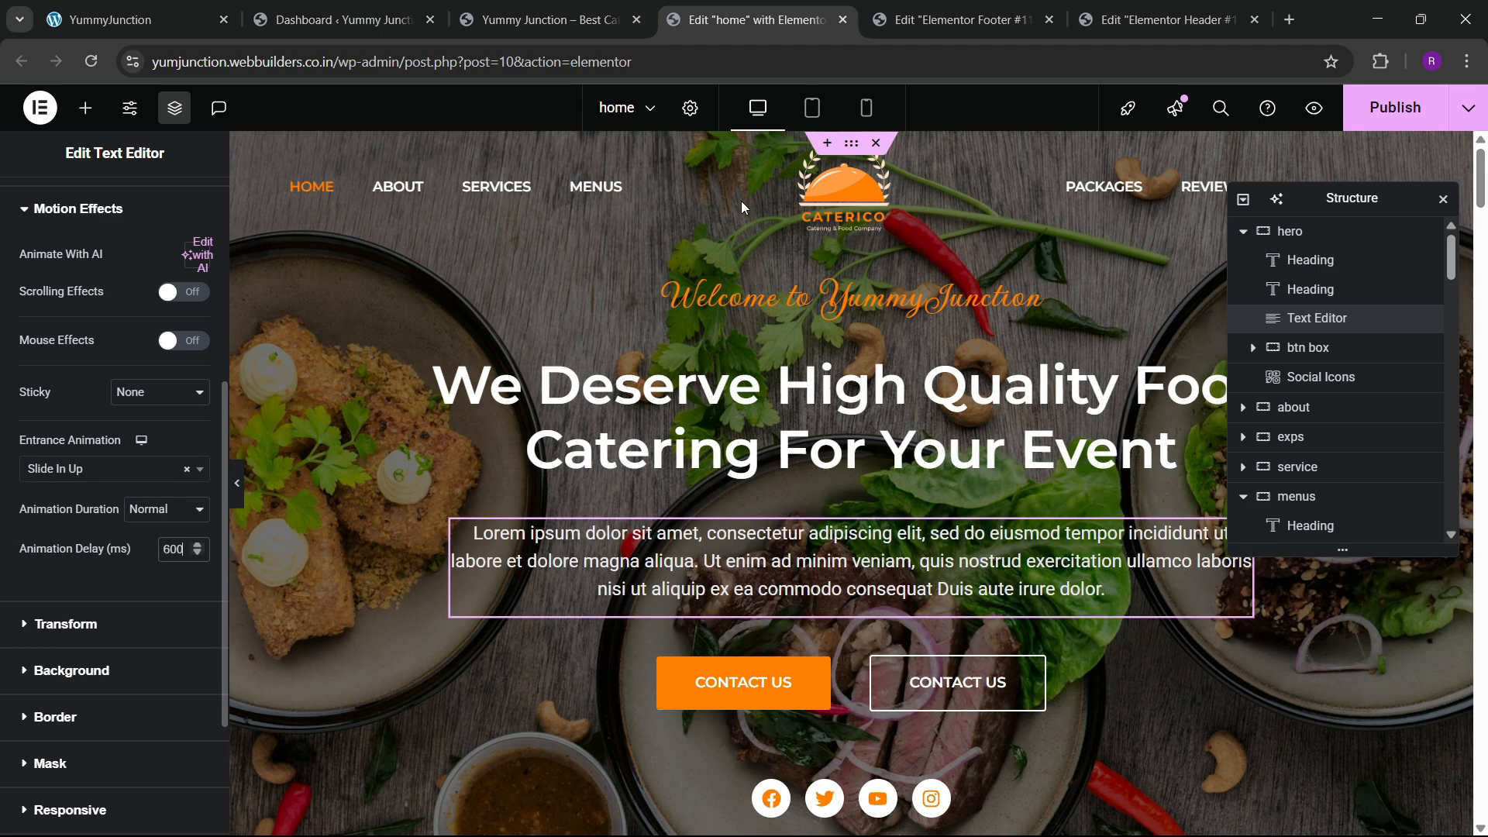
Give the hero's filled orange Contact Us button a Zoom In entrance animation with an 800 ms delay
{"action": "scroll", "coordinate": [748, 597], "scroll_direction": "down", "scroll_amount": 2}
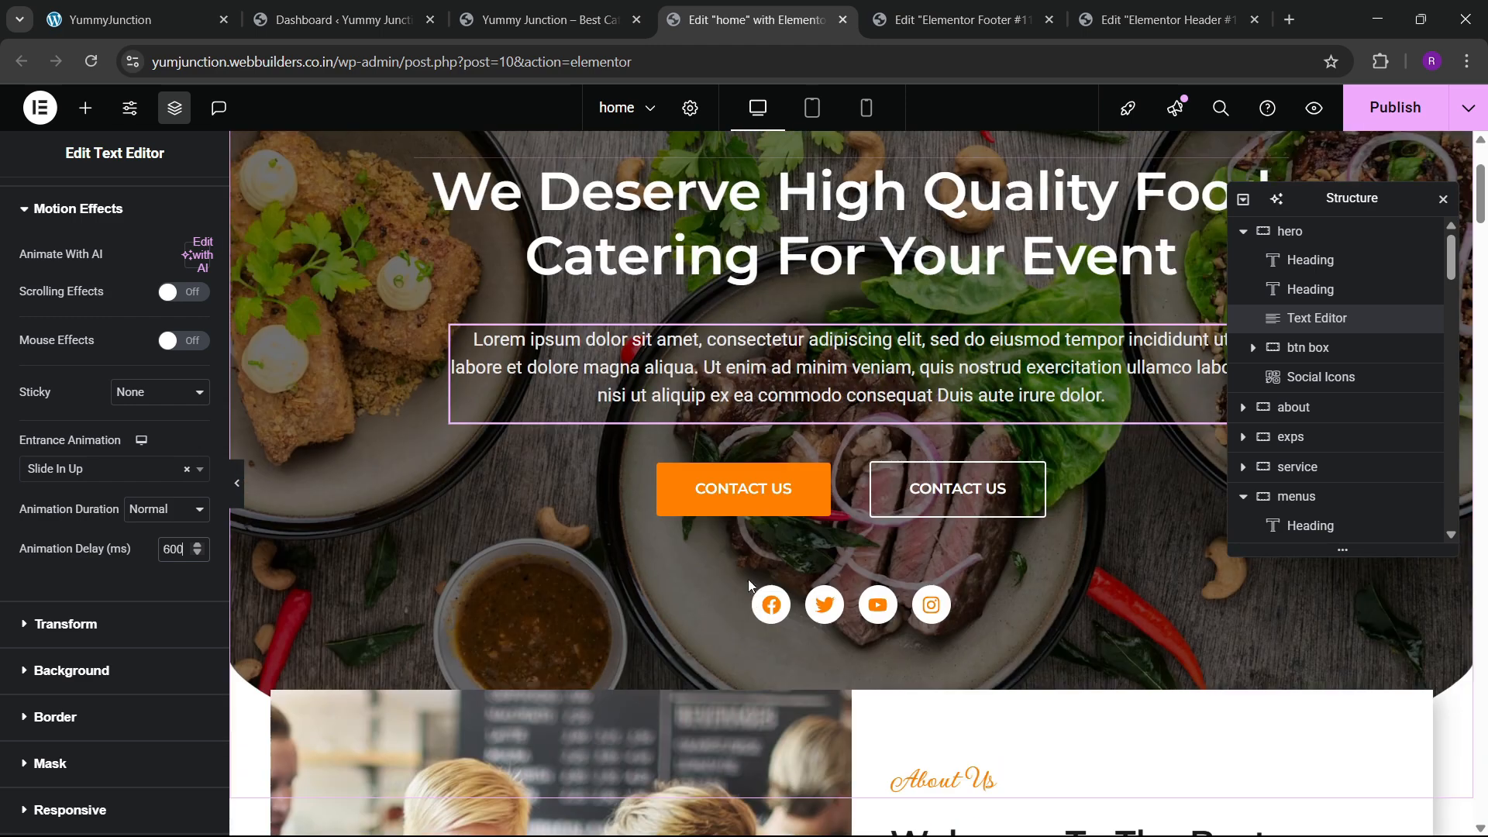
{"action": "left_click", "coordinate": [744, 488]}
{"action": "left_click", "coordinate": [186, 205]}
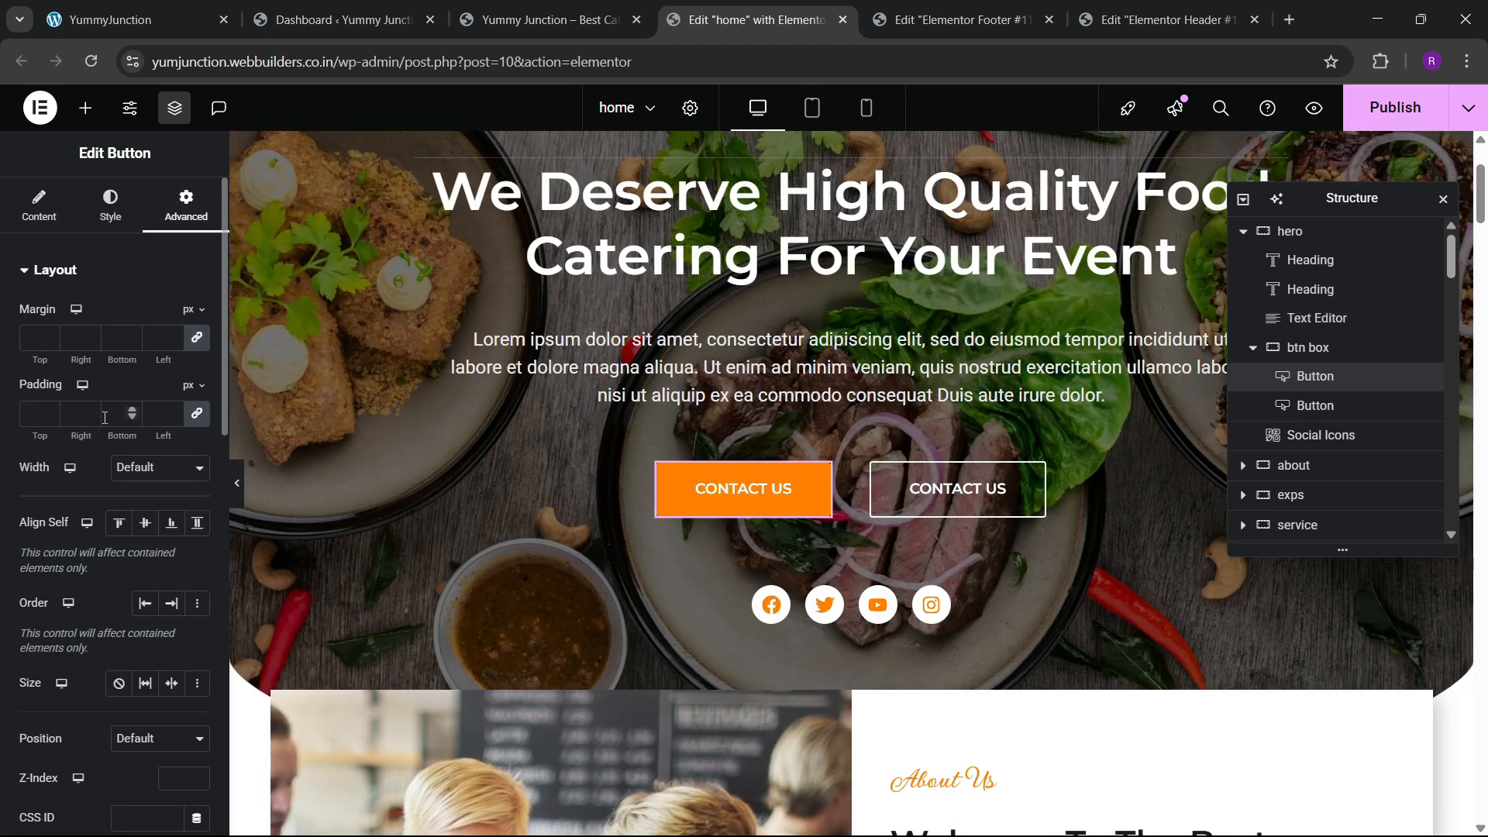
{"action": "scroll", "coordinate": [83, 438], "scroll_direction": "down", "scroll_amount": 5}
{"action": "scroll", "coordinate": [80, 474], "scroll_direction": "up", "scroll_amount": 1}
{"action": "scroll", "coordinate": [80, 474], "scroll_direction": "down", "scroll_amount": 4}
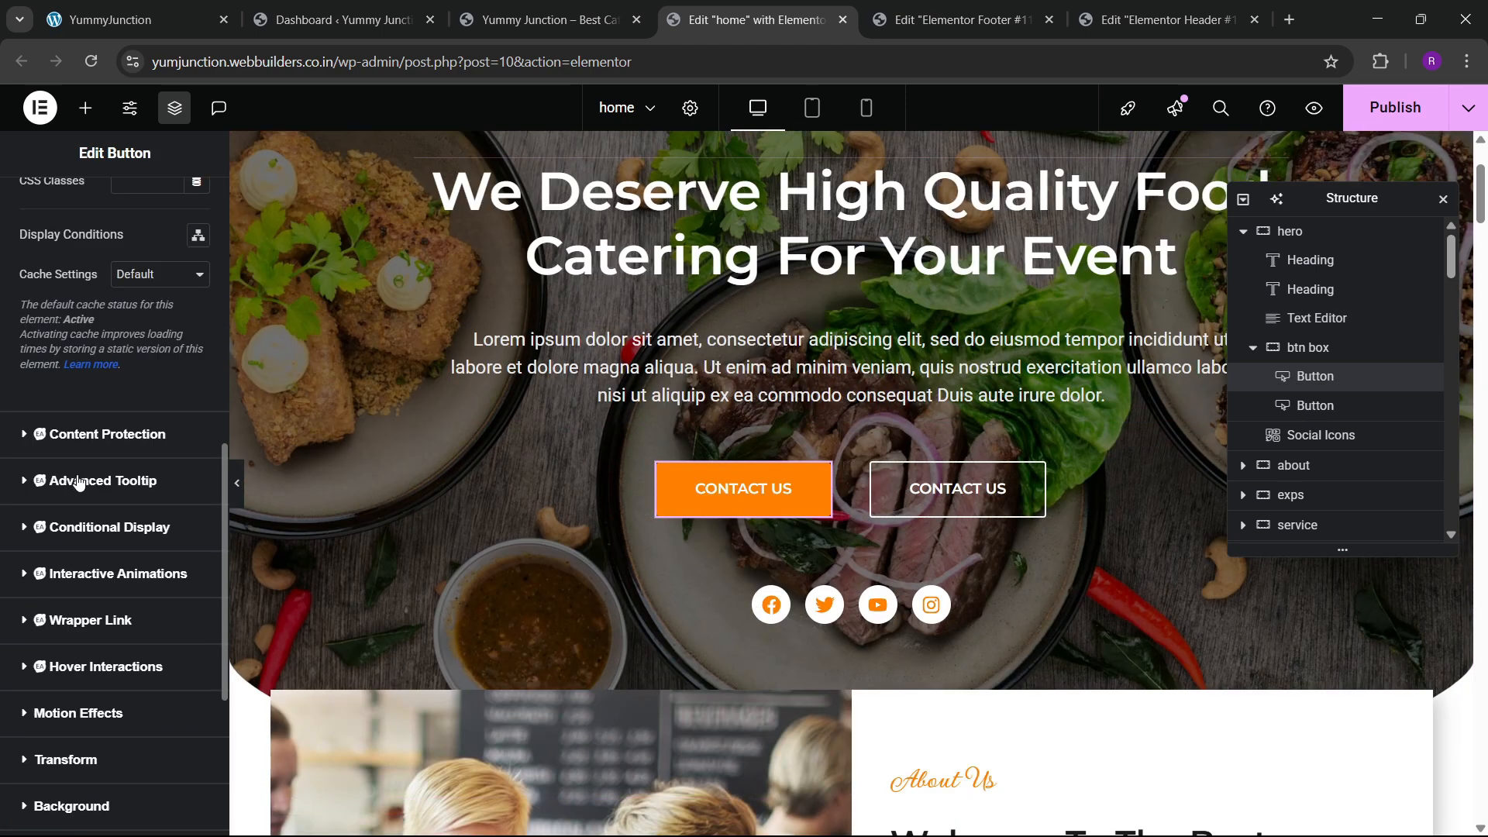
{"action": "scroll", "coordinate": [79, 483], "scroll_direction": "down", "scroll_amount": 1}
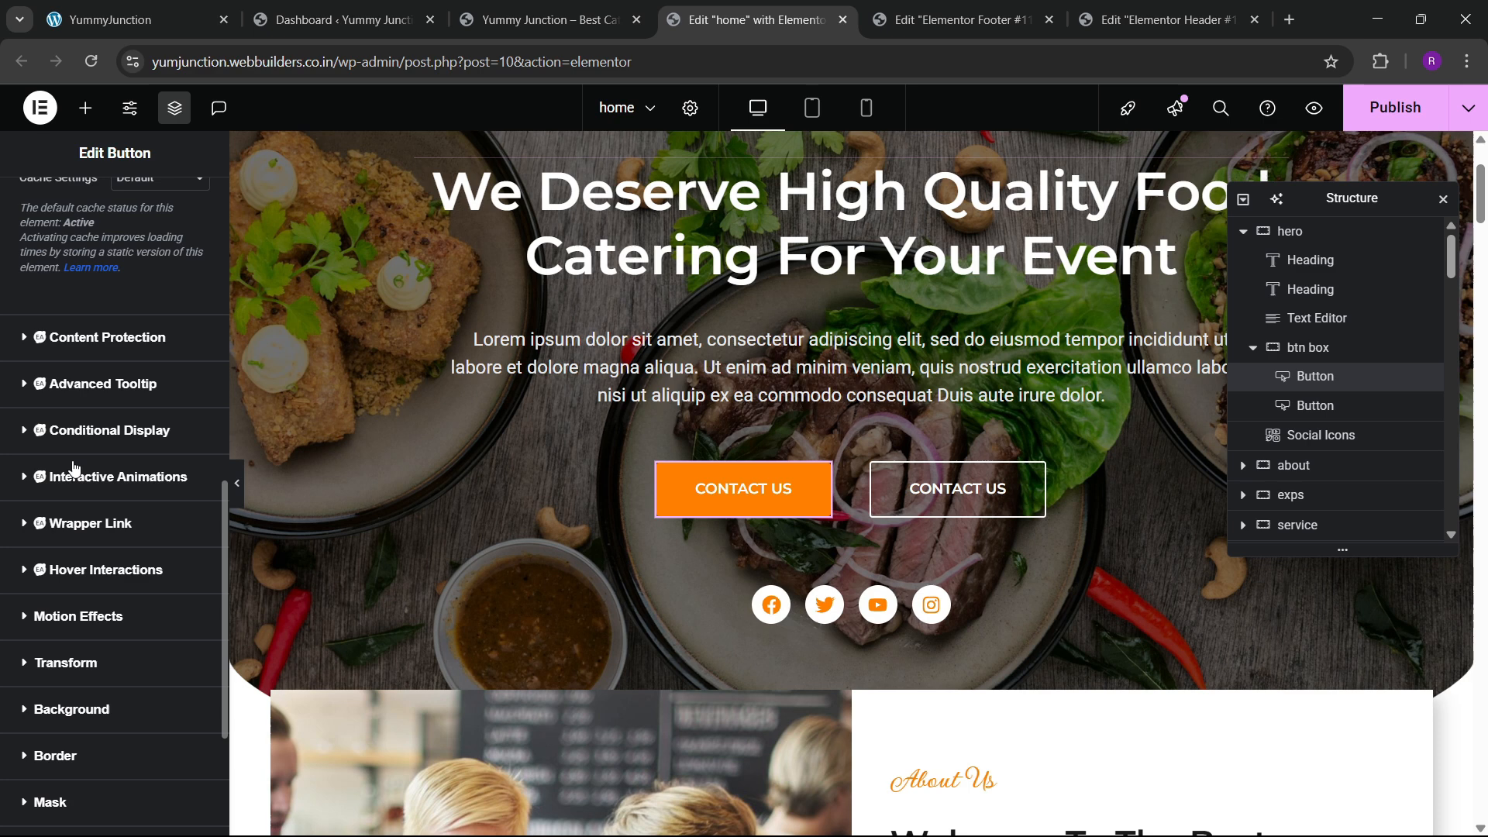
{"action": "left_click", "coordinate": [68, 613]}
{"action": "scroll", "coordinate": [93, 512], "scroll_direction": "down", "scroll_amount": 3}
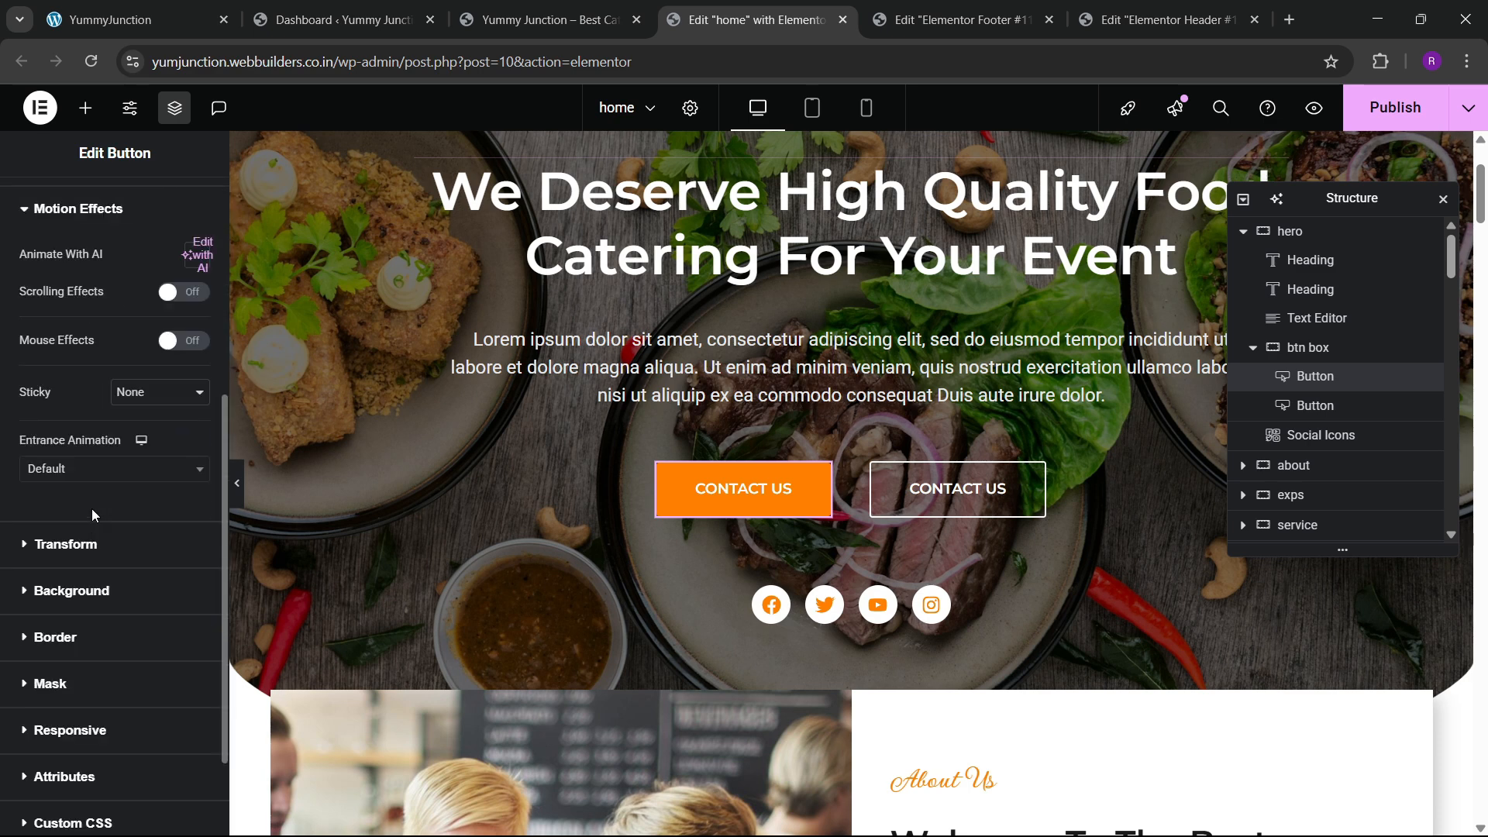
{"action": "left_click", "coordinate": [78, 471]}
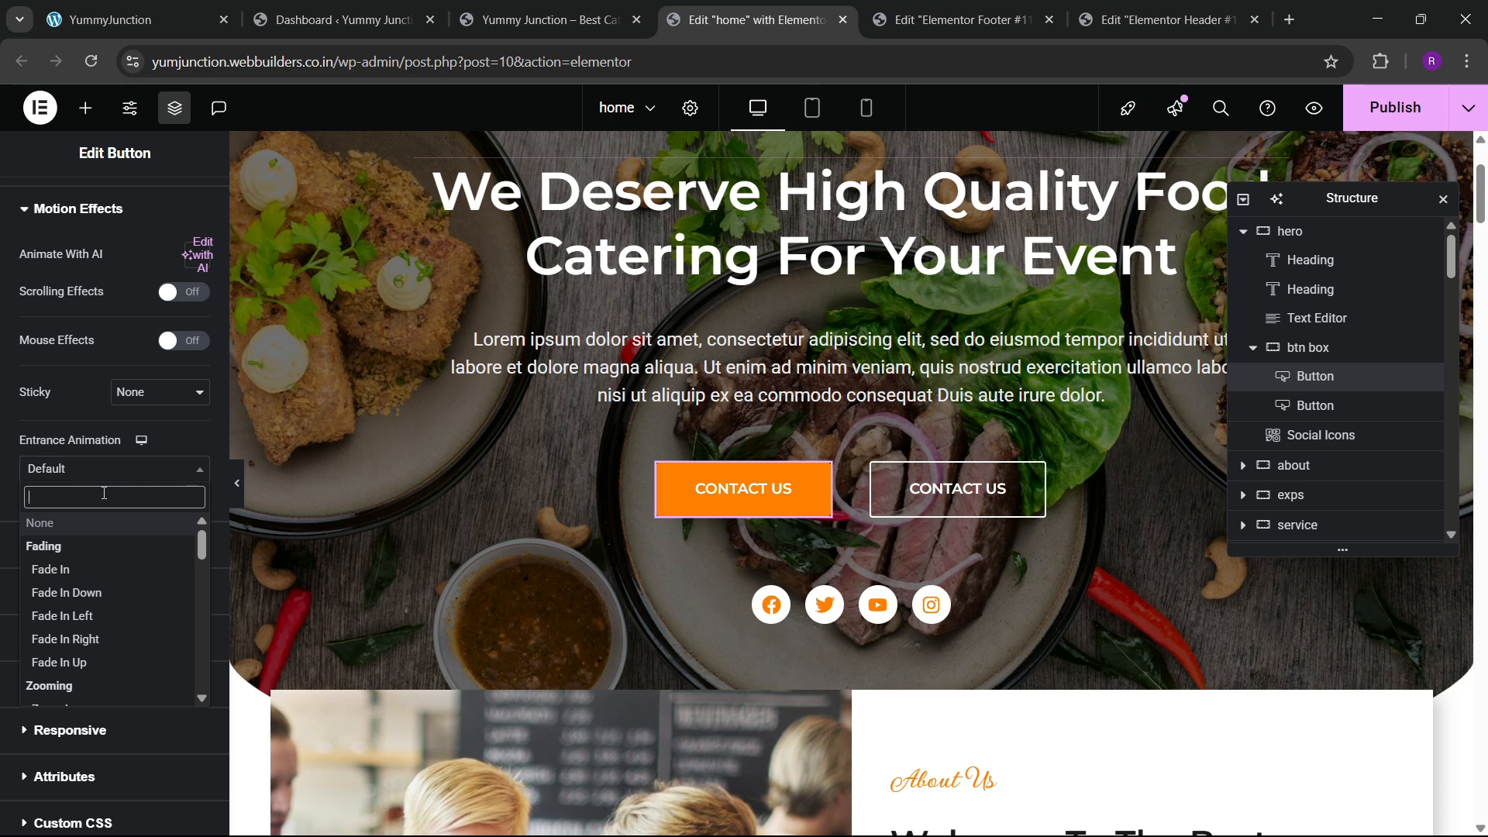
{"action": "type", "text": "zoom"}
{"action": "key", "text": "Return"}
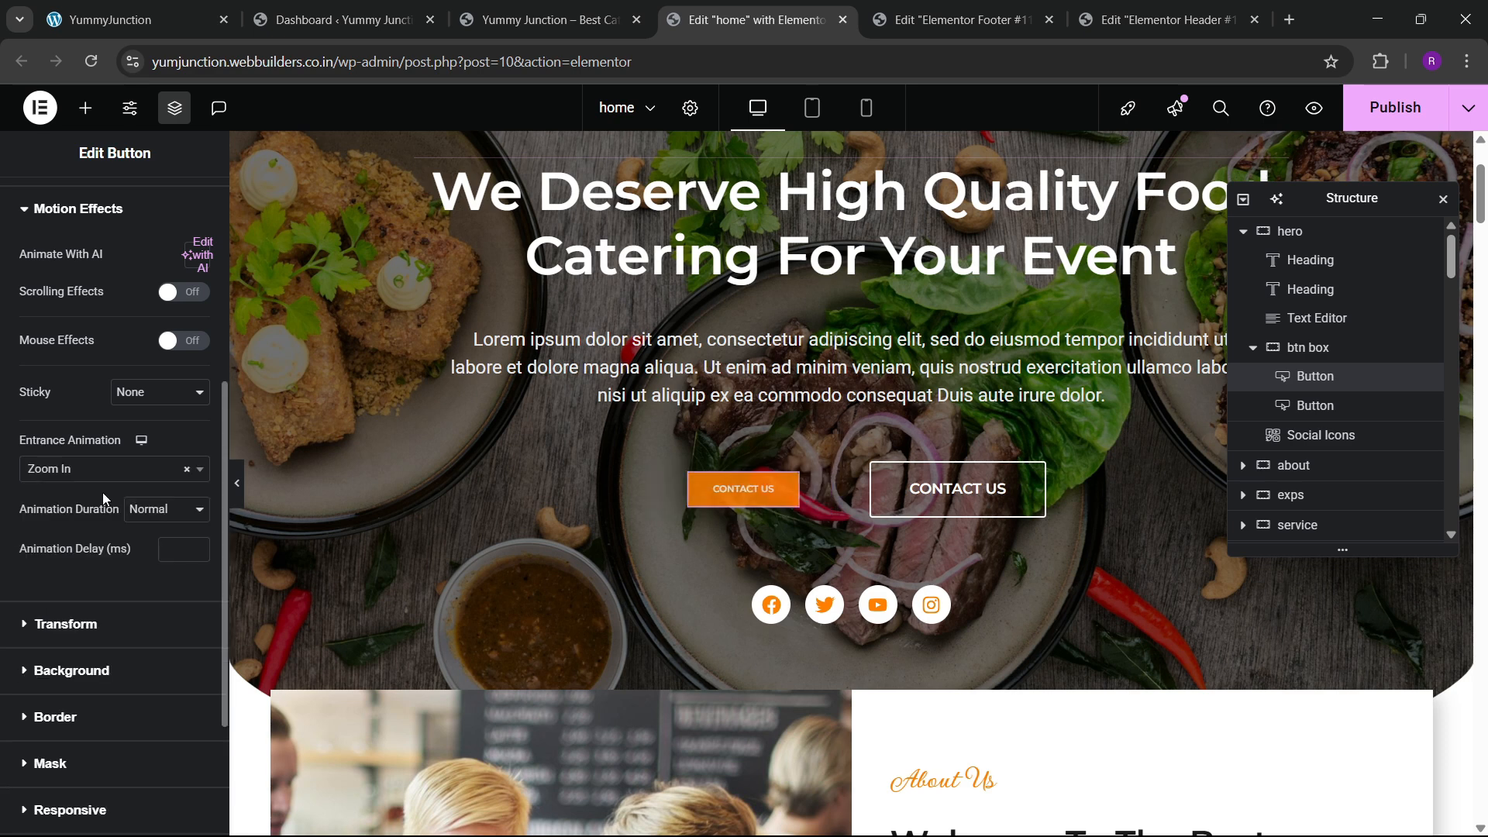
{"action": "left_click", "coordinate": [166, 548]}
{"action": "type", "text": "800"}
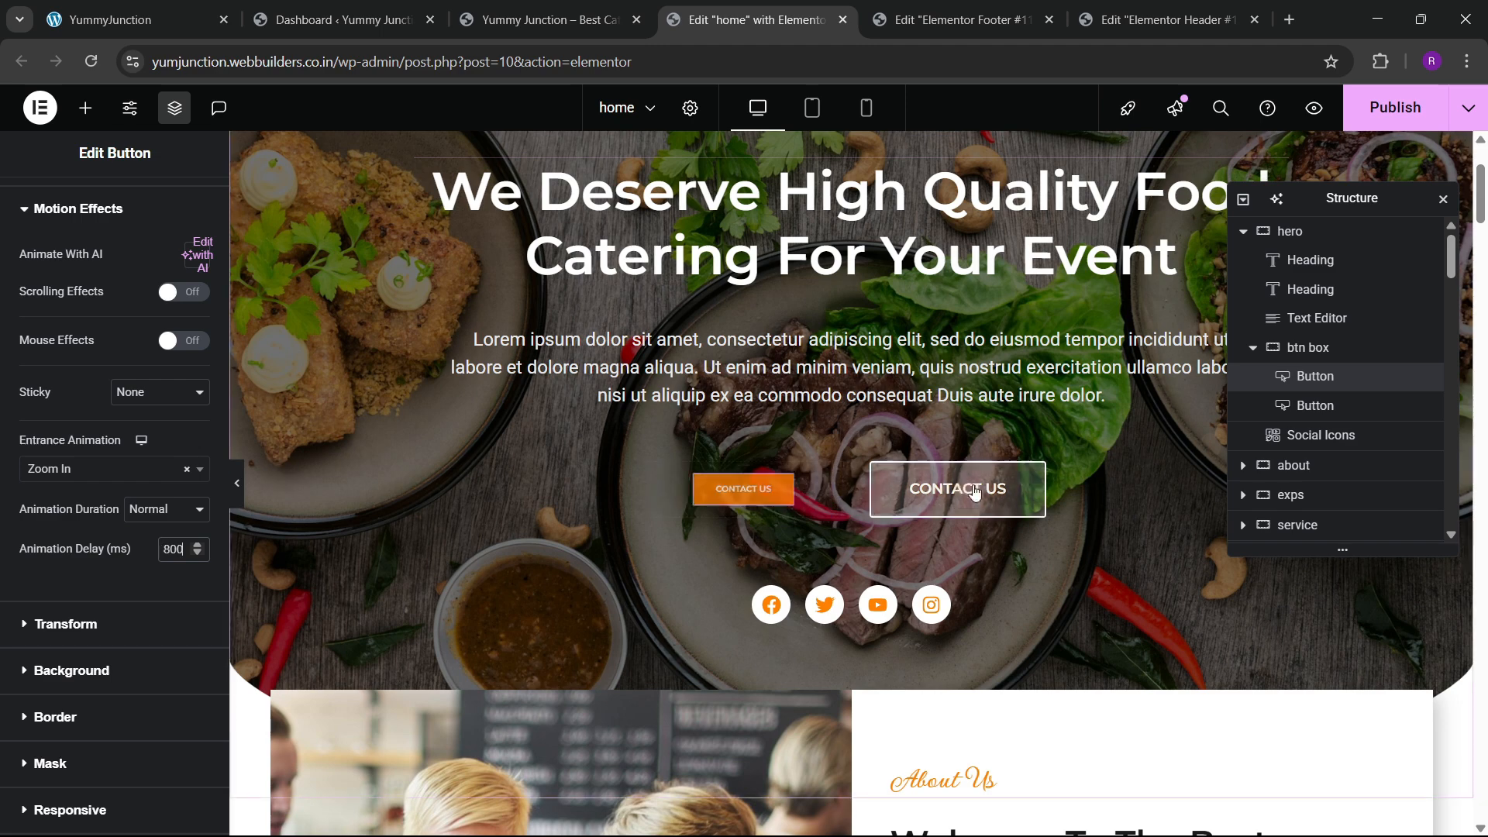
Give the hero's outlined Contact Us button a Slide In Up entrance animation with a 1000 ms delay
{"action": "left_click", "coordinate": [957, 488]}
{"action": "left_click", "coordinate": [186, 206]}
{"action": "scroll", "coordinate": [77, 464], "scroll_direction": "down", "scroll_amount": 7}
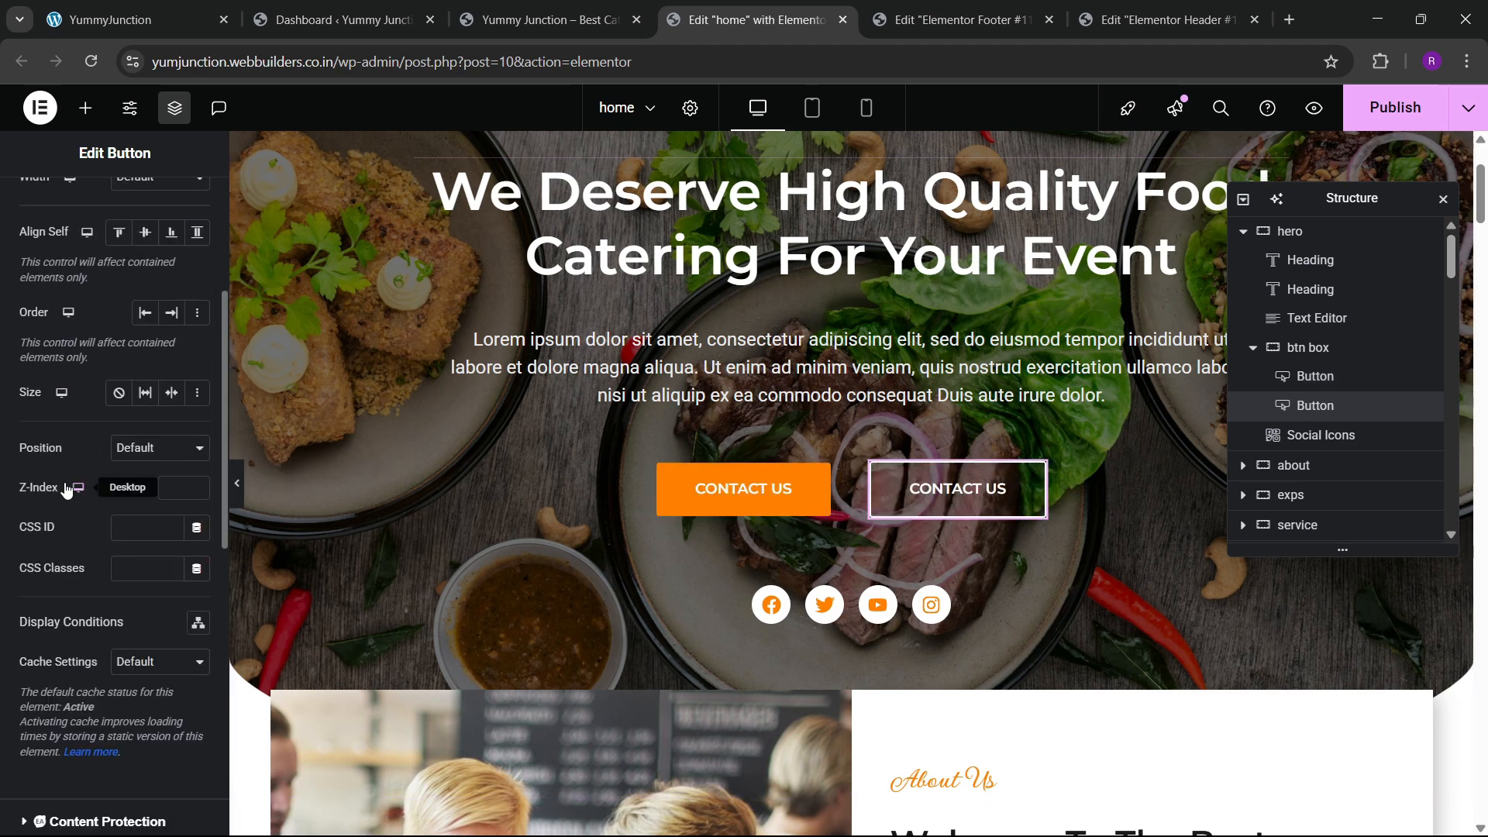
{"action": "scroll", "coordinate": [81, 497], "scroll_direction": "down", "scroll_amount": 4}
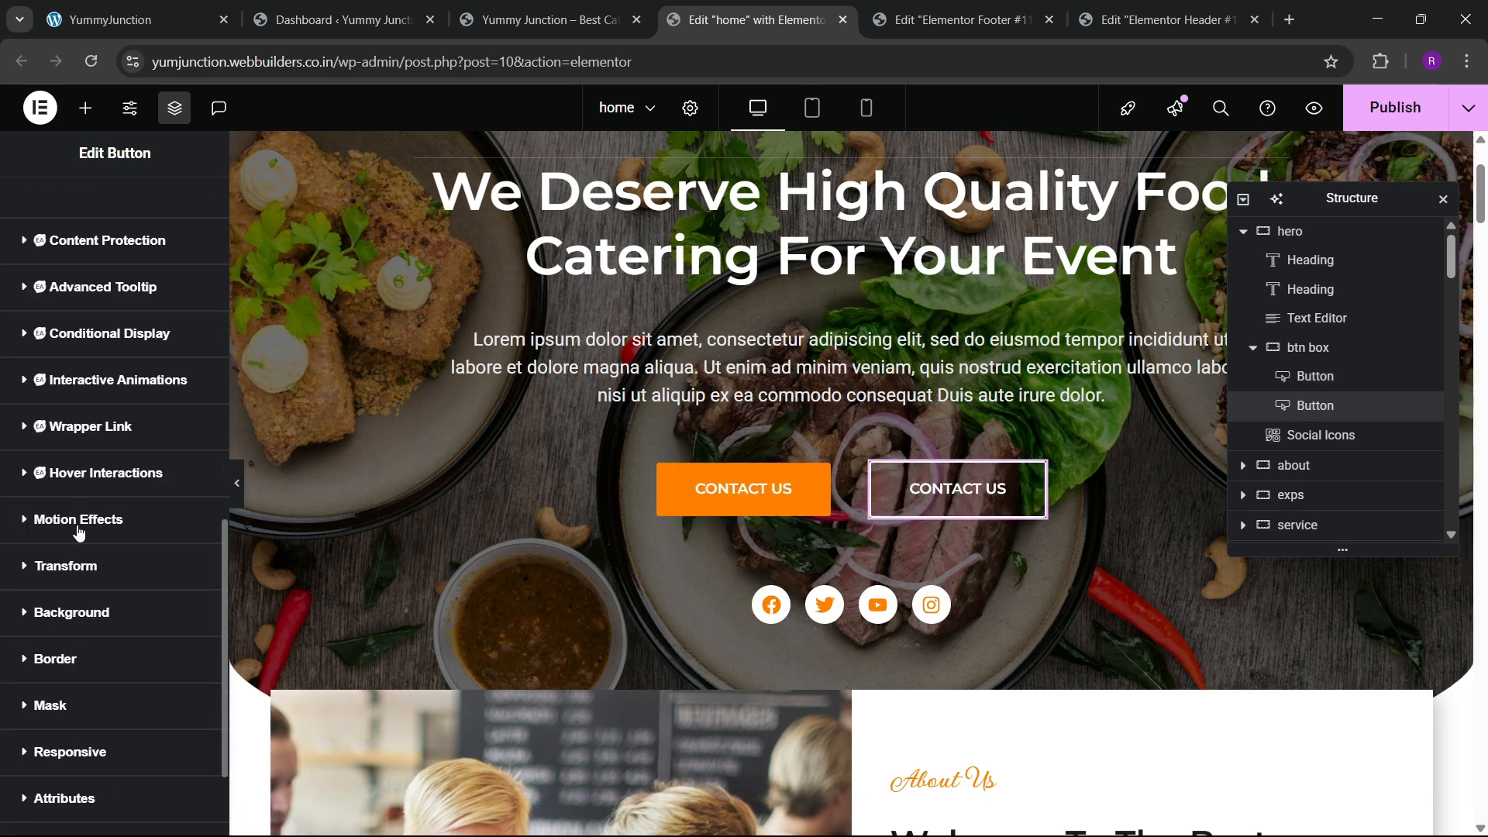
{"action": "left_click", "coordinate": [77, 530]}
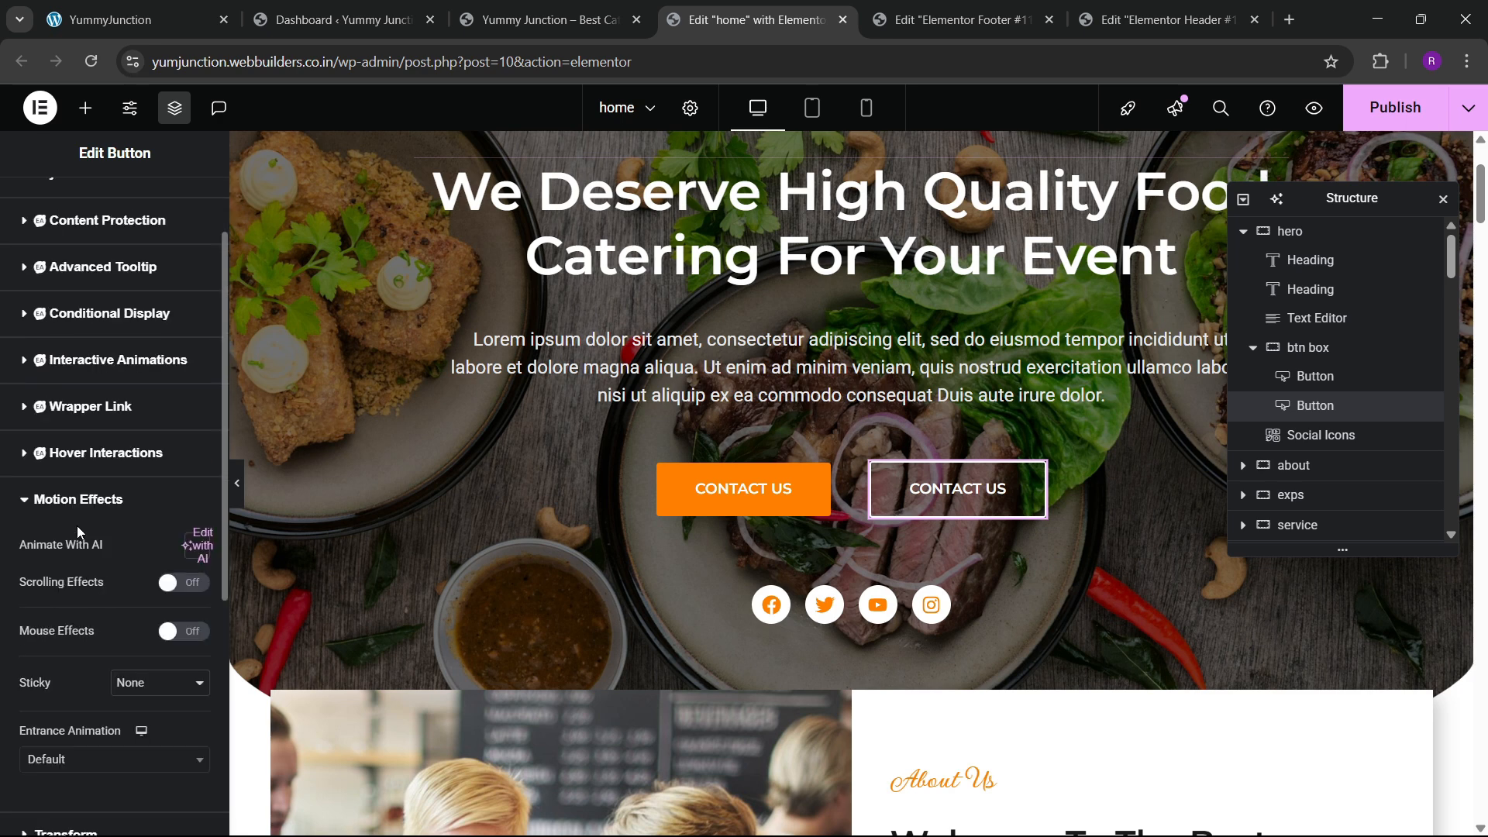
{"action": "scroll", "coordinate": [77, 526], "scroll_direction": "down", "scroll_amount": 4}
{"action": "left_click", "coordinate": [78, 469]}
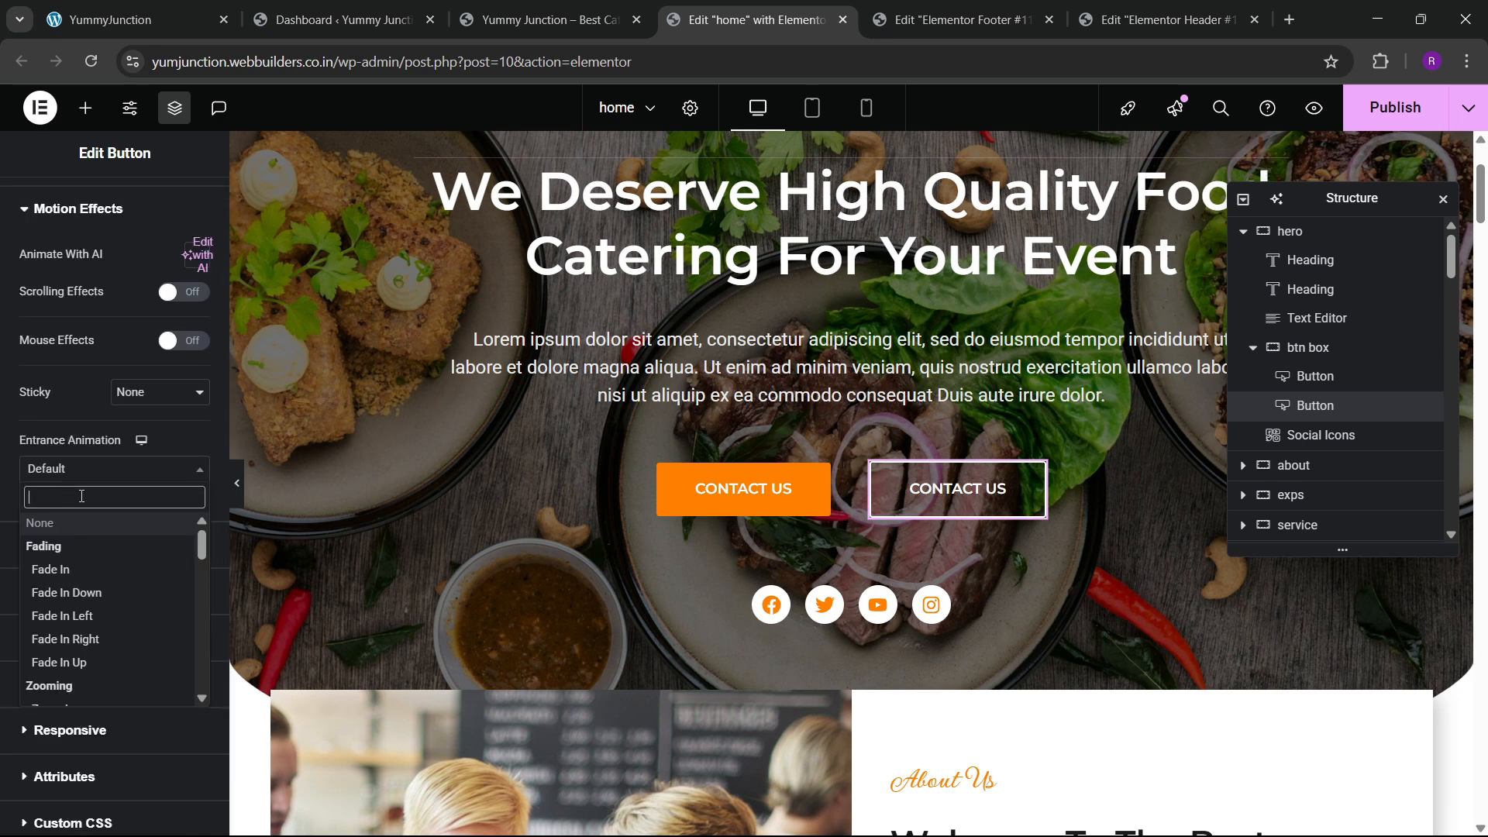
{"action": "type", "text": "slide"}
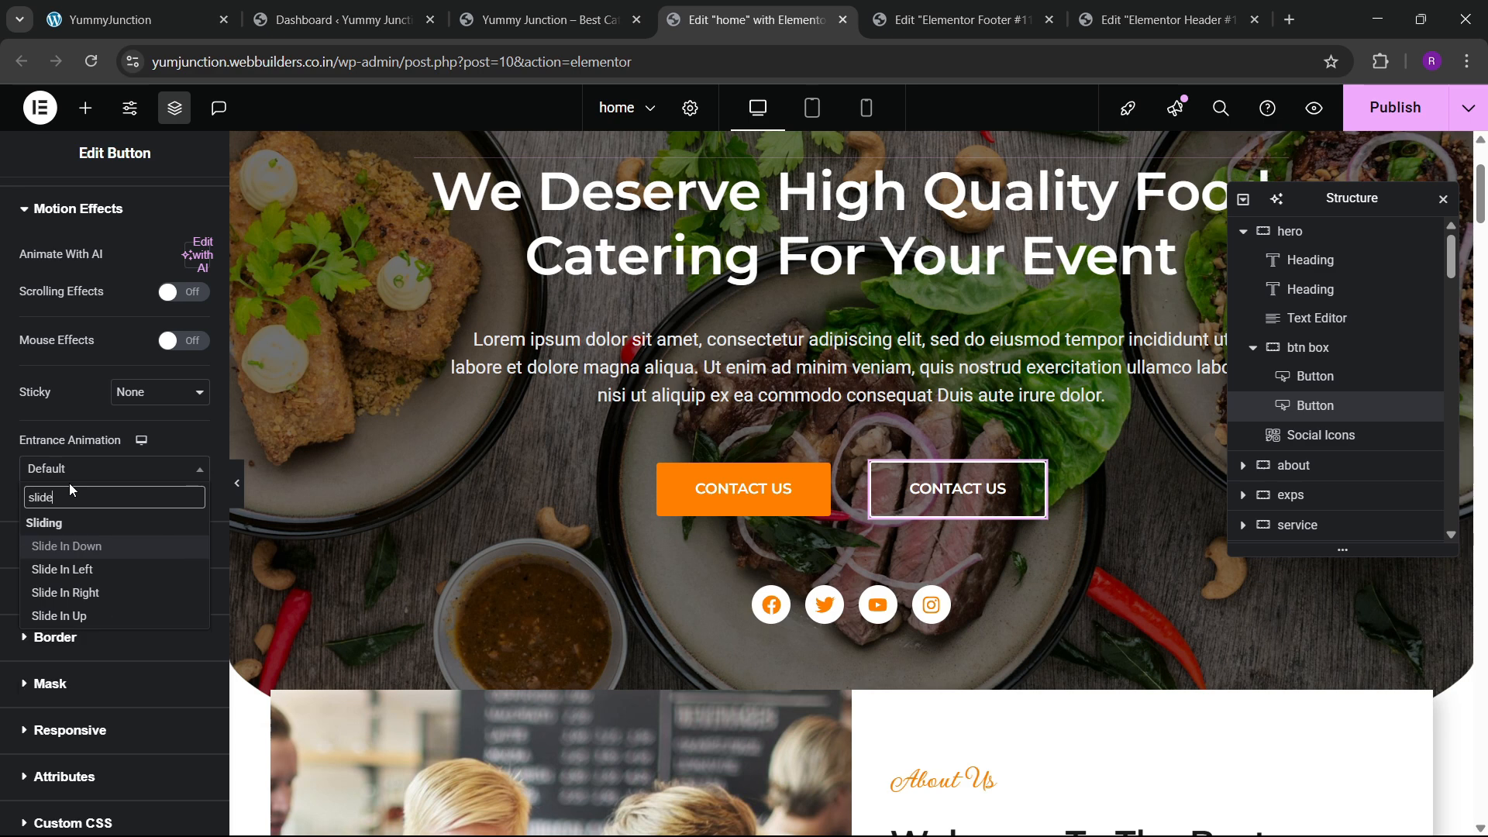
{"action": "key", "text": "Down"}
{"action": "key", "text": "Down"}
{"action": "key", "text": "Down"}
{"action": "key", "text": "Return"}
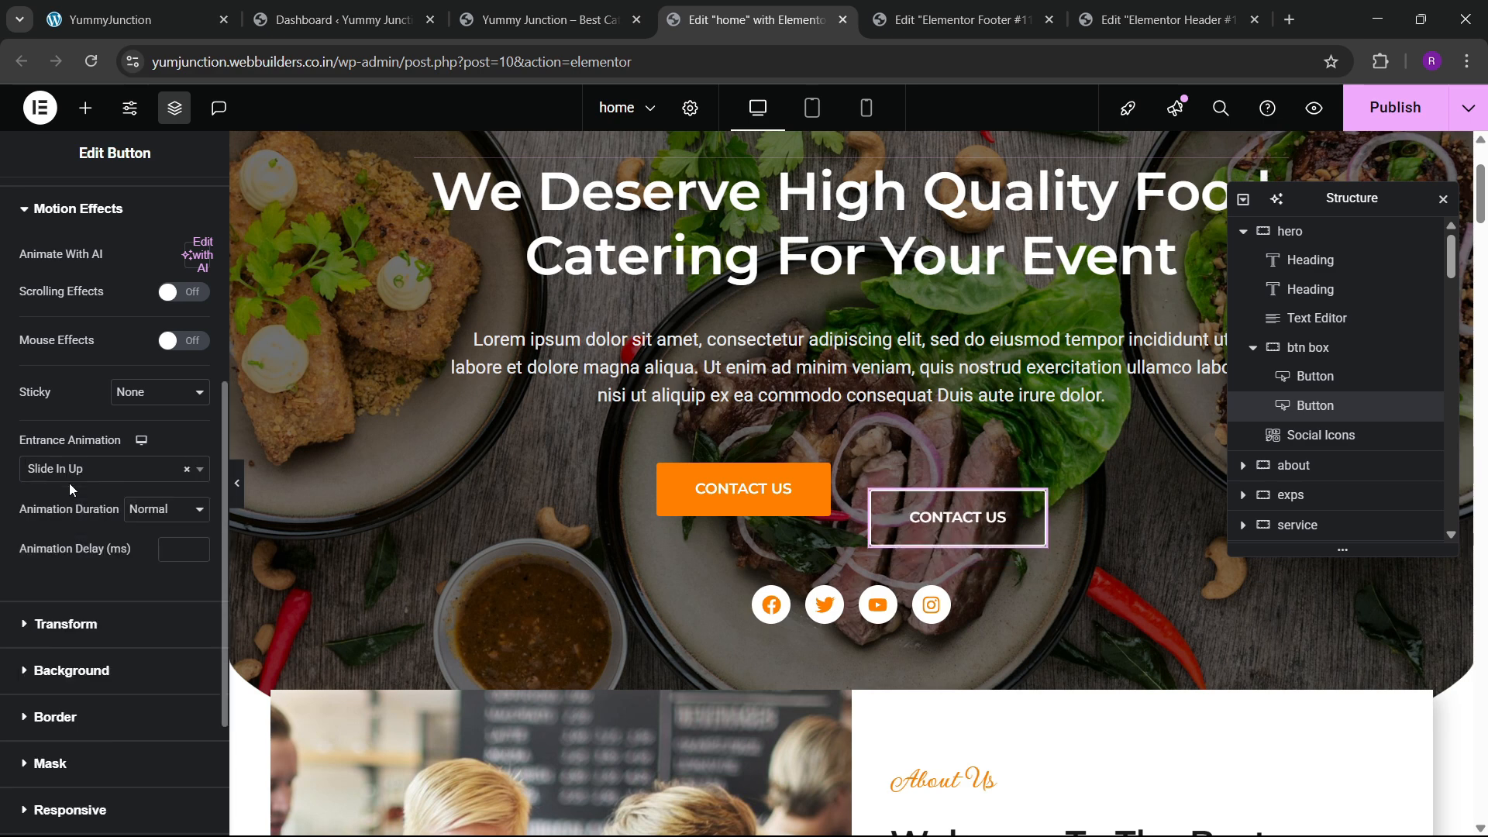
{"action": "type", "text": "1000"}
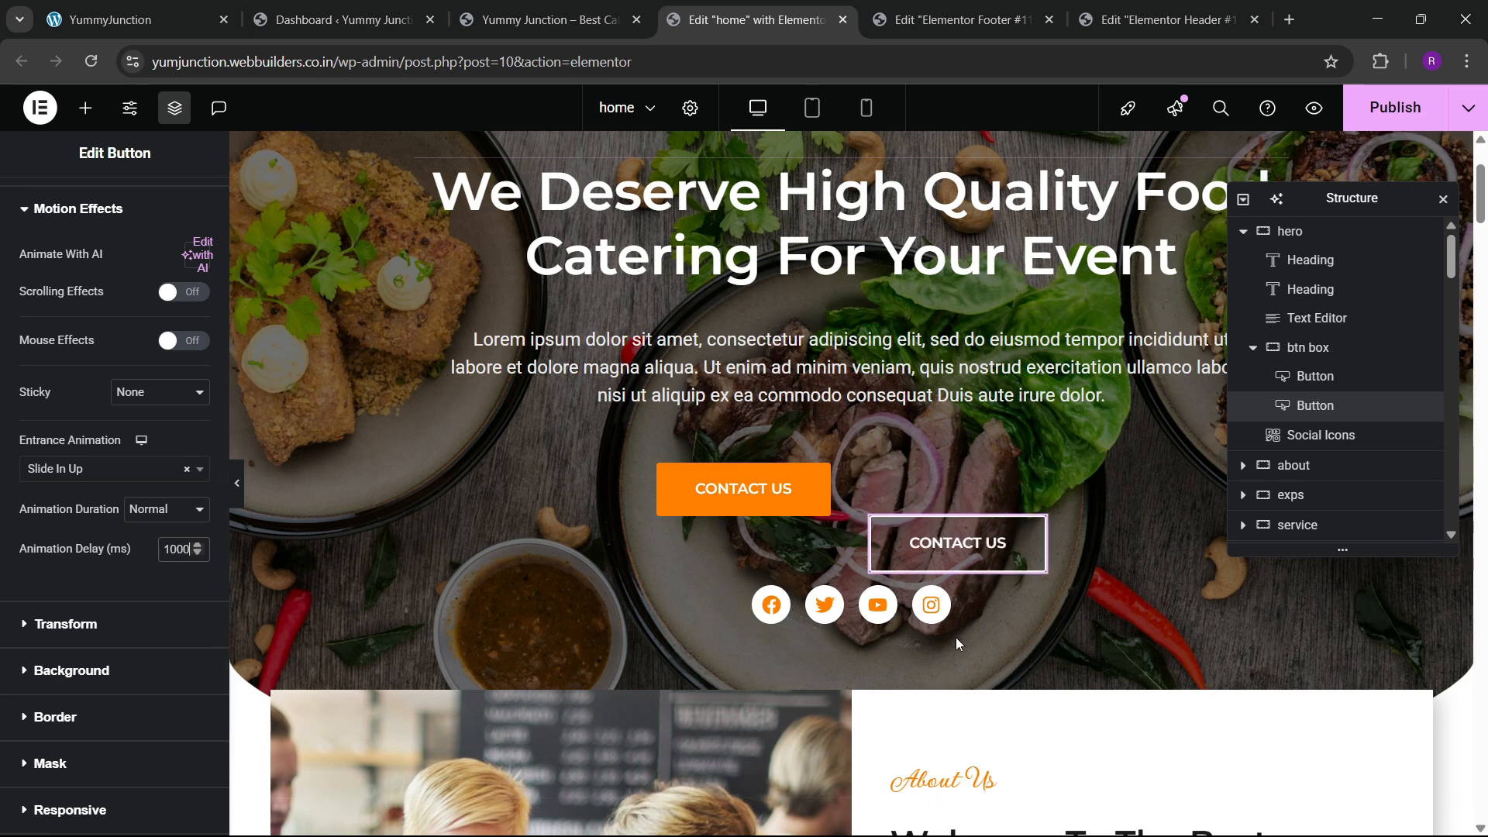
Give the hero's social icons a Slide In Up entrance animation with a 1200 ms delay
{"action": "left_click", "coordinate": [932, 570]}
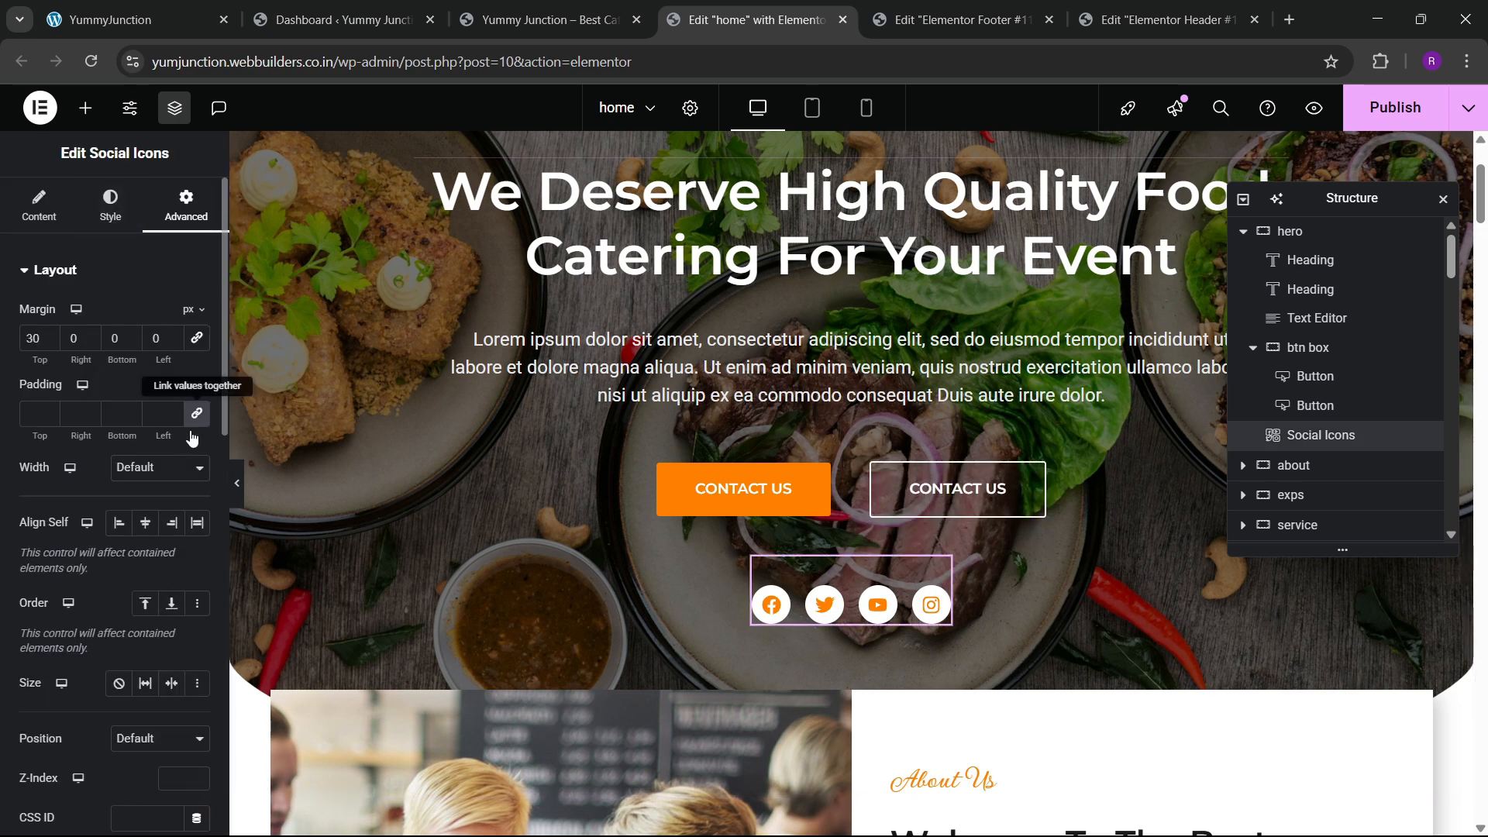
{"action": "scroll", "coordinate": [93, 520], "scroll_direction": "down", "scroll_amount": 5}
{"action": "scroll", "coordinate": [73, 527], "scroll_direction": "up", "scroll_amount": 1}
{"action": "scroll", "coordinate": [72, 527], "scroll_direction": "down", "scroll_amount": 5}
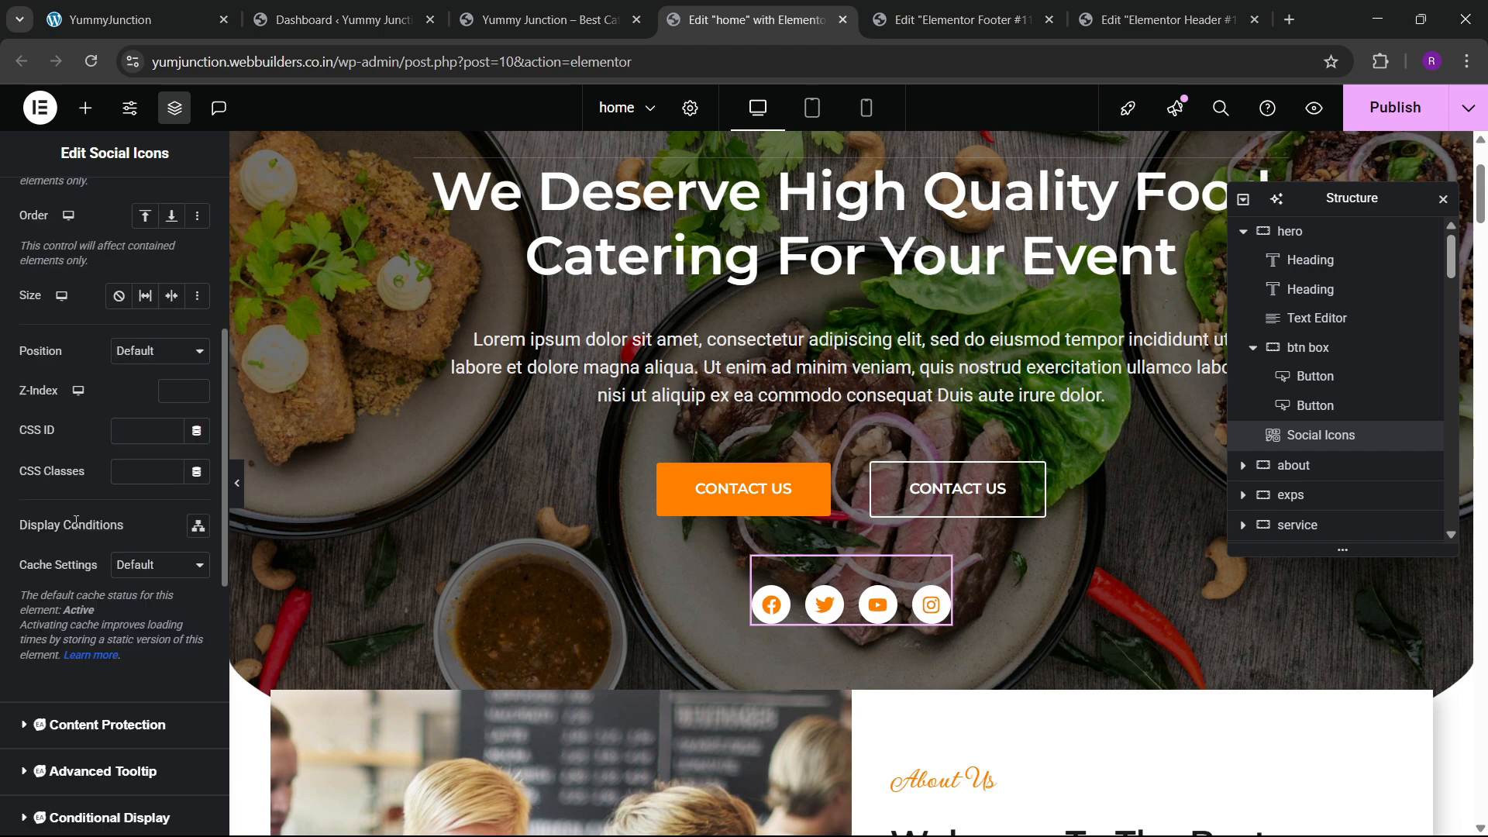
{"action": "scroll", "coordinate": [77, 529], "scroll_direction": "down", "scroll_amount": 4}
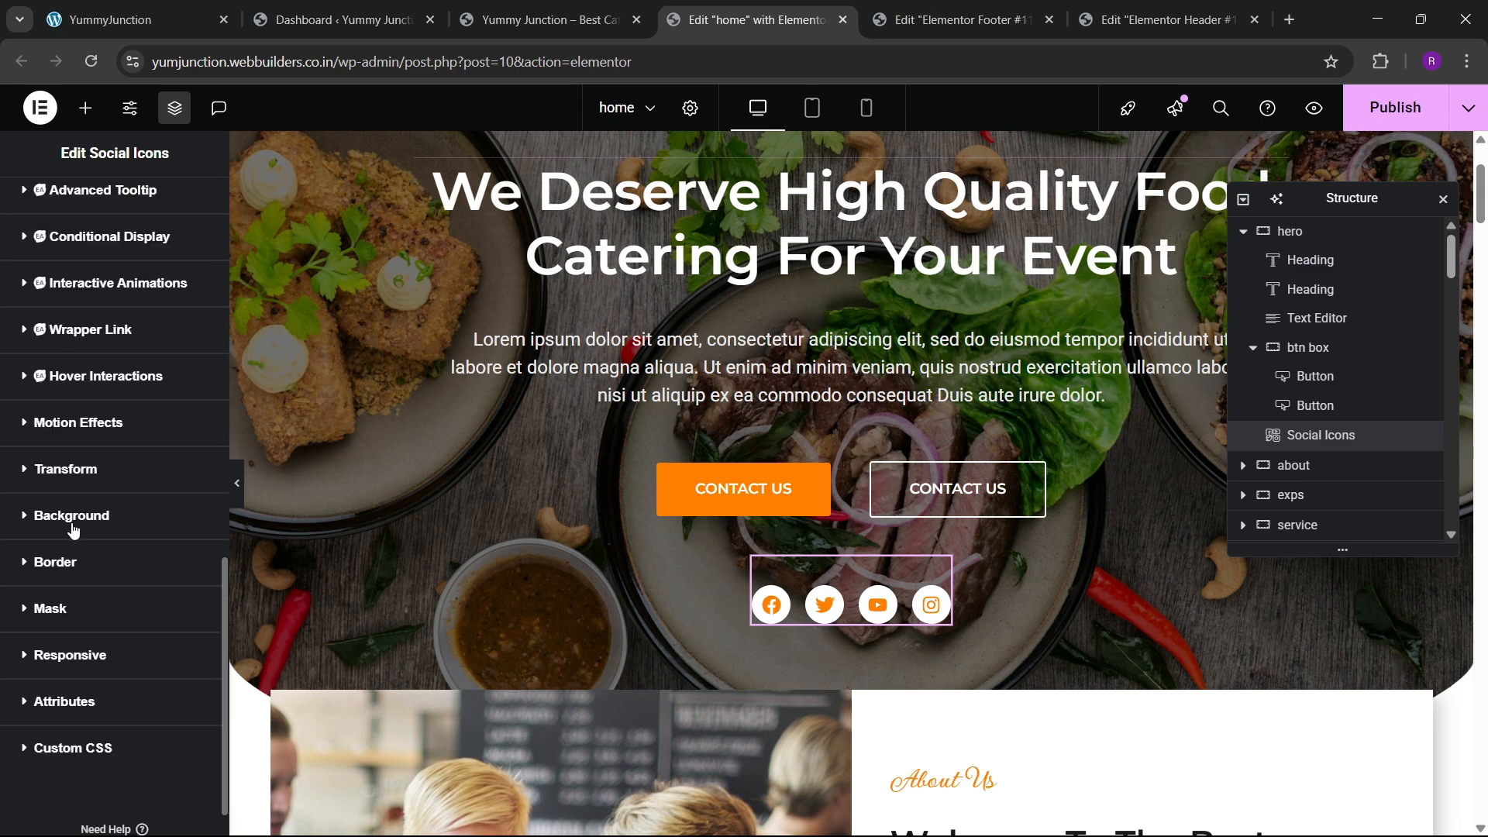
{"action": "left_click", "coordinate": [64, 434]}
{"action": "scroll", "coordinate": [76, 511], "scroll_direction": "down", "scroll_amount": 4}
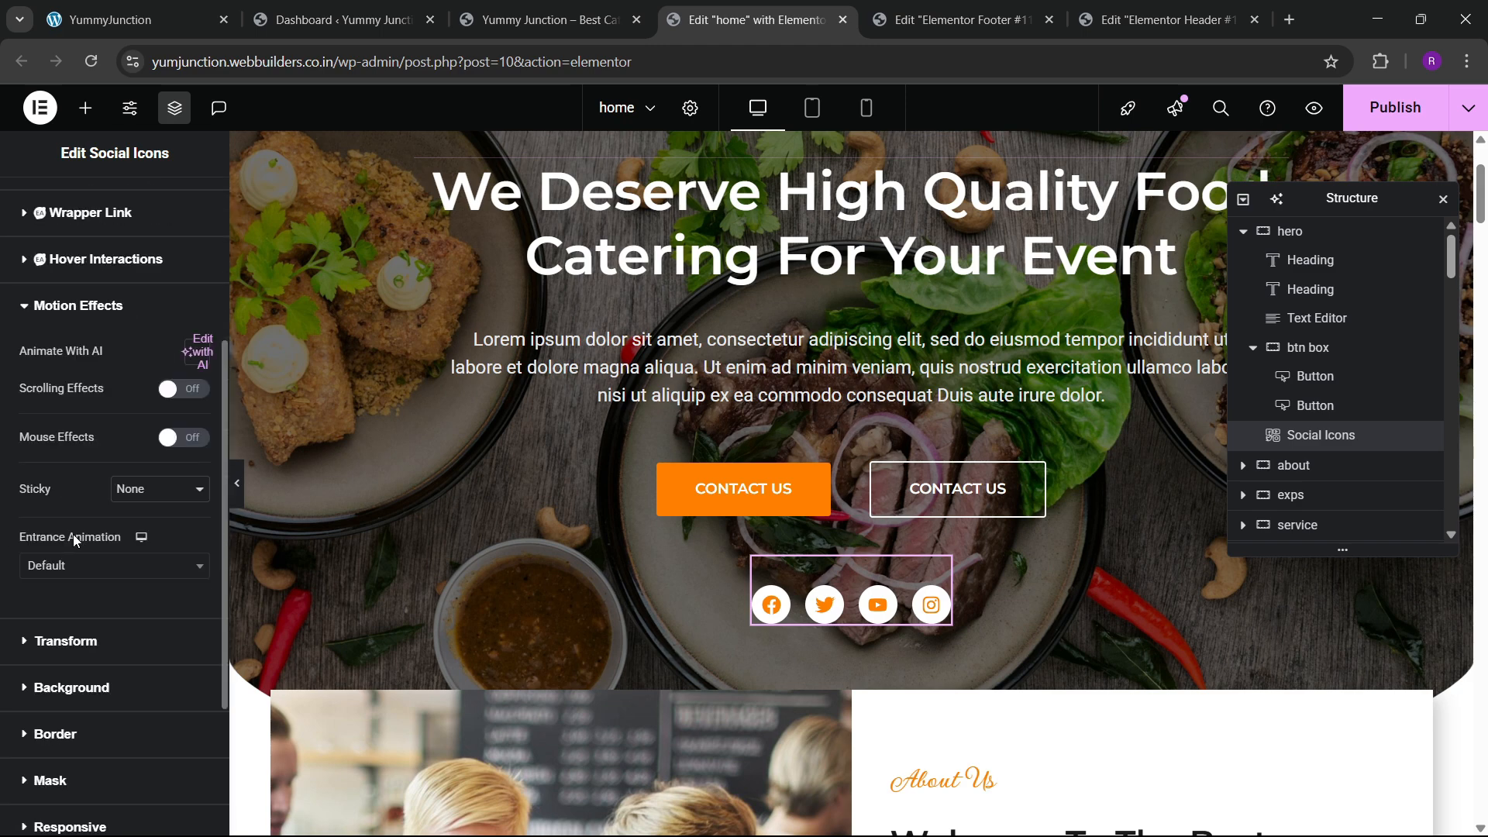
{"action": "left_click", "coordinate": [72, 565]}
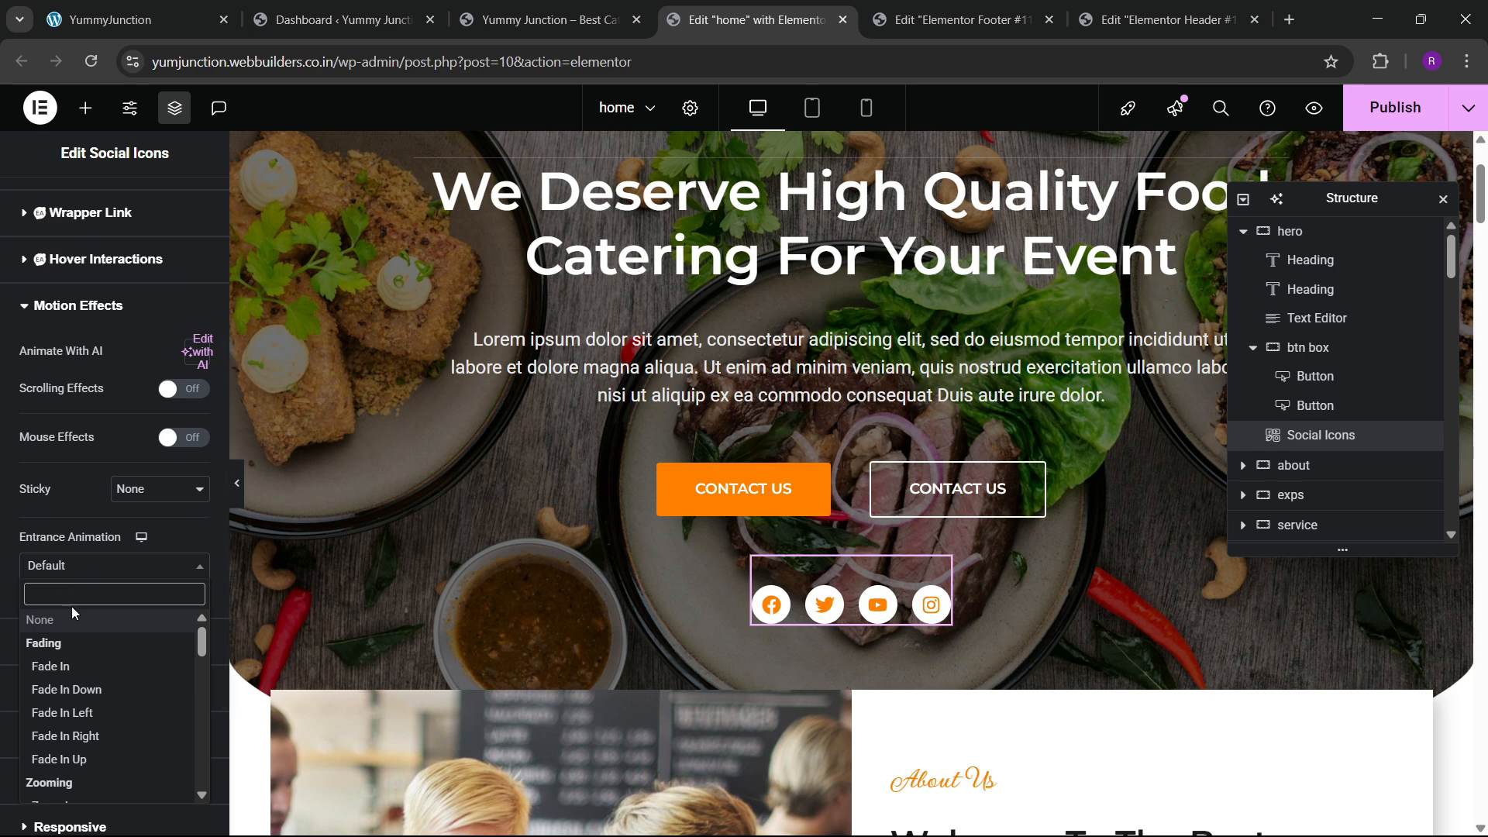
{"action": "type", "text": "slide"}
{"action": "key", "text": "Down"}
{"action": "key", "text": "Down"}
{"action": "key", "text": "Down"}
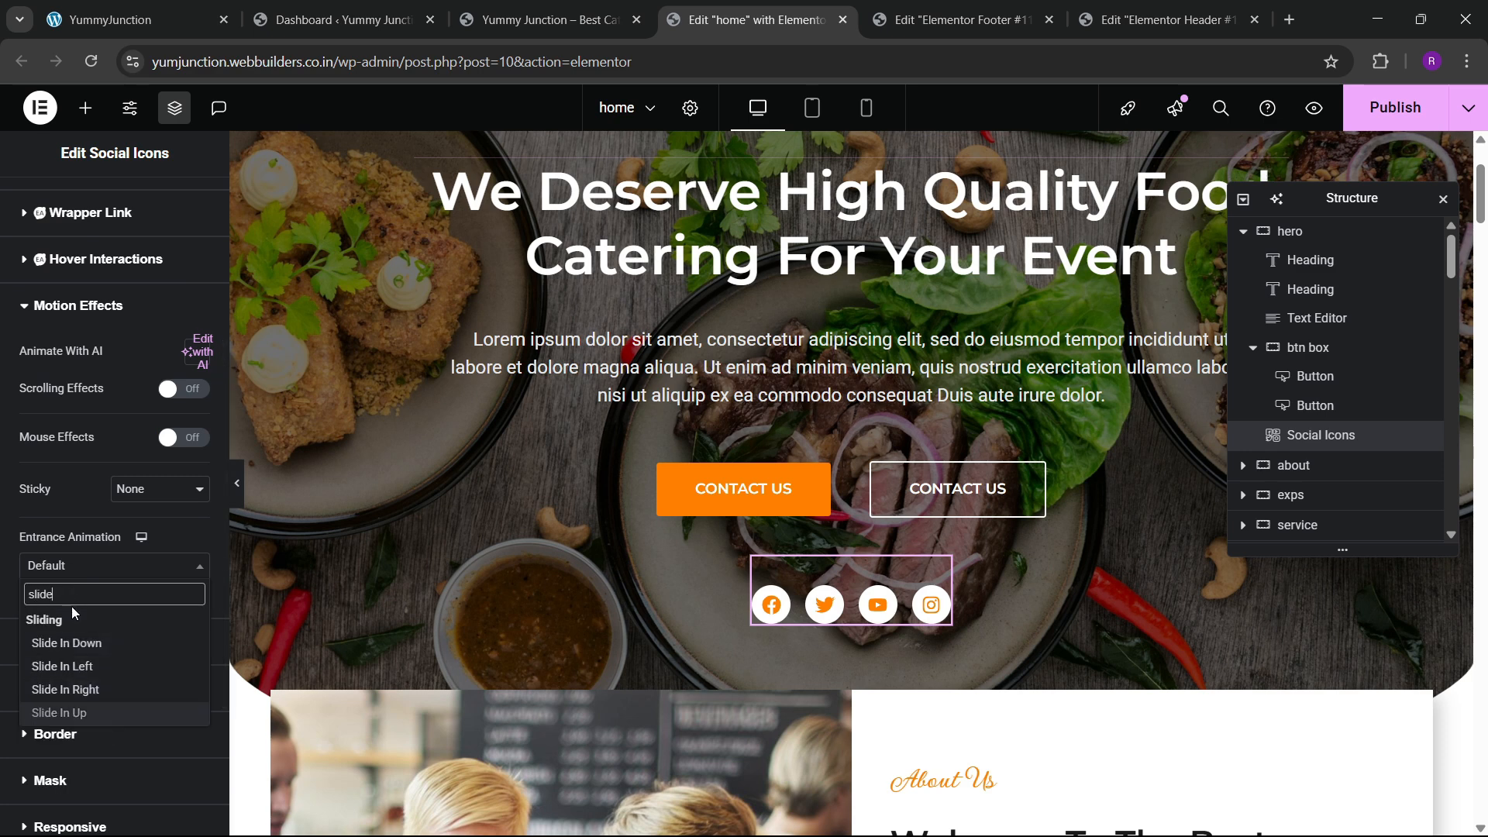
{"action": "key", "text": "Return"}
{"action": "left_click", "coordinate": [166, 651]}
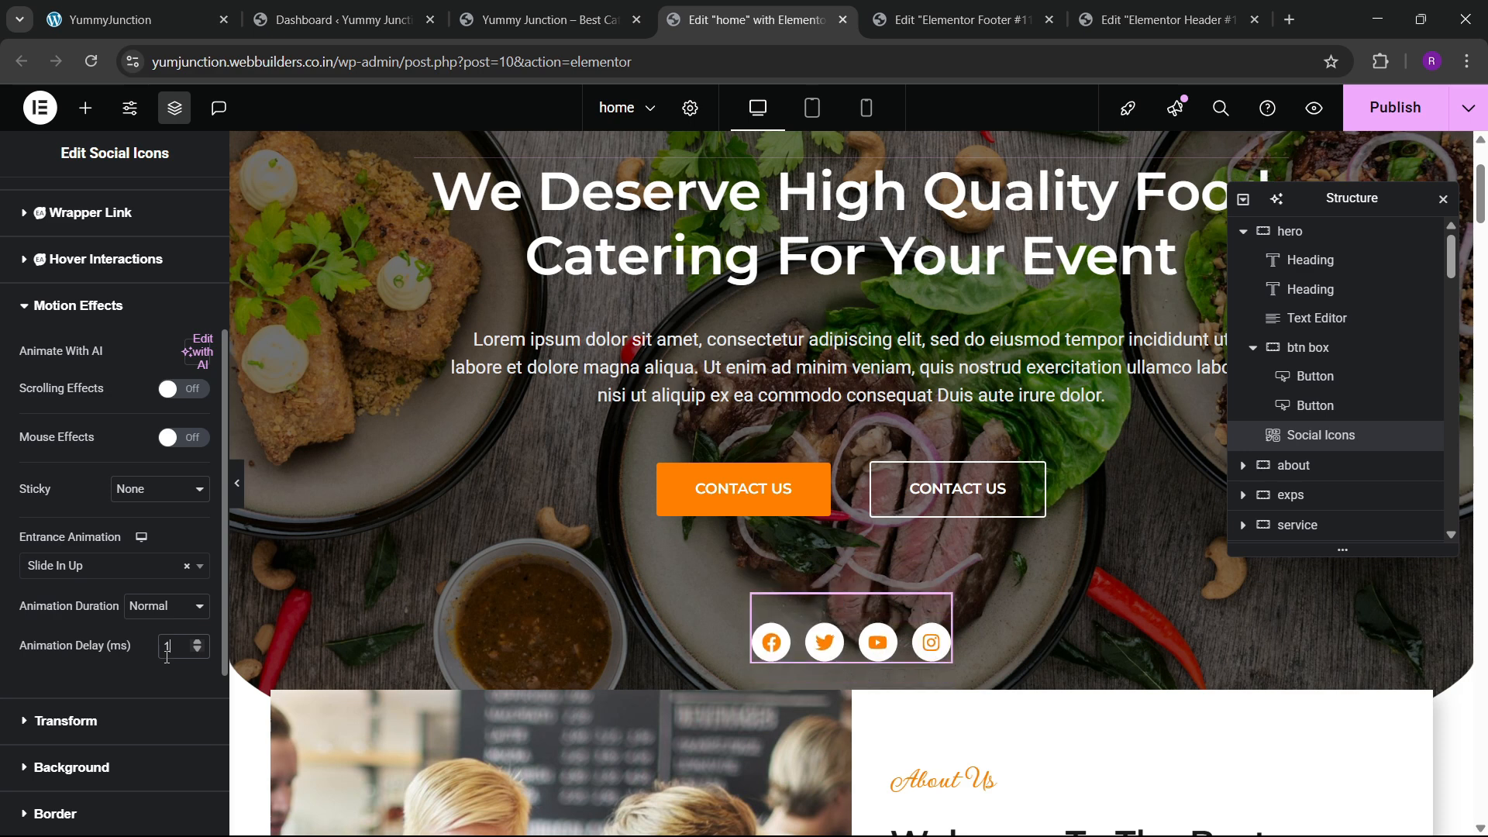
{"action": "type", "text": "1200"}
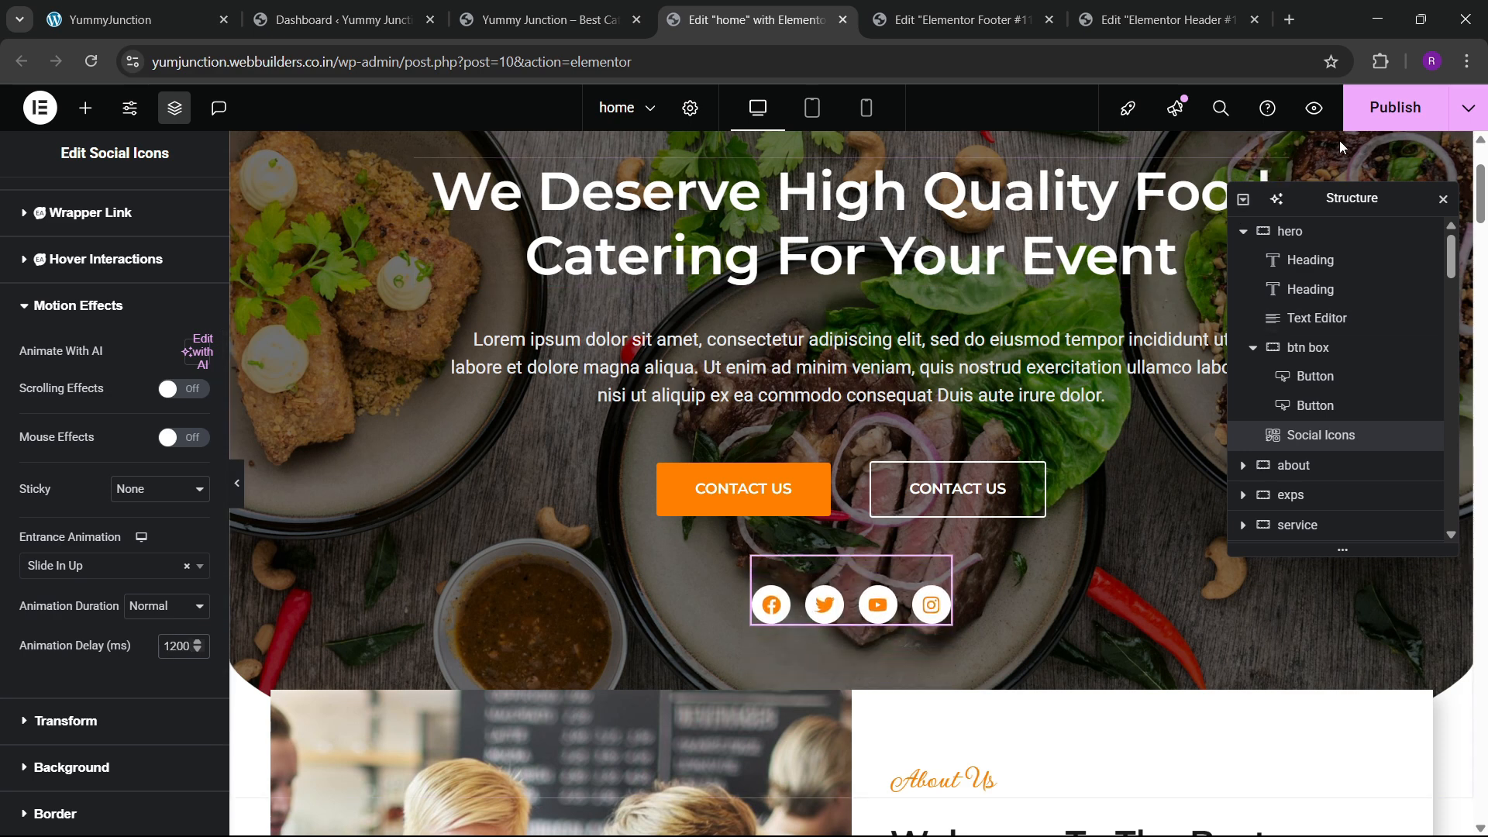
Publish the home page and reload the live site at its top to play the hero's entrance animations
{"action": "left_click", "coordinate": [1395, 107]}
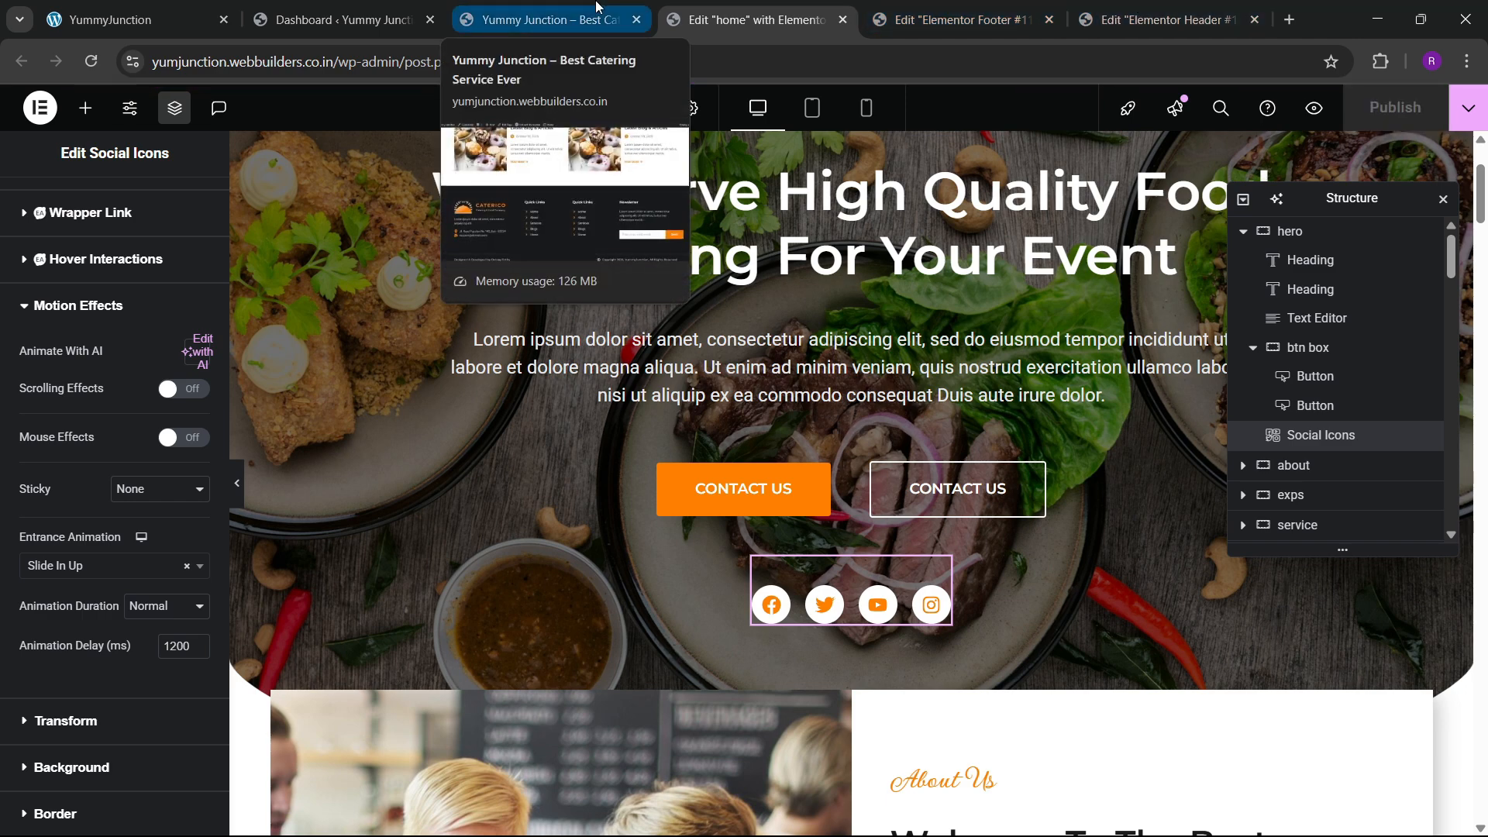
{"action": "left_click", "coordinate": [598, 8]}
{"action": "left_click", "coordinate": [91, 62]}
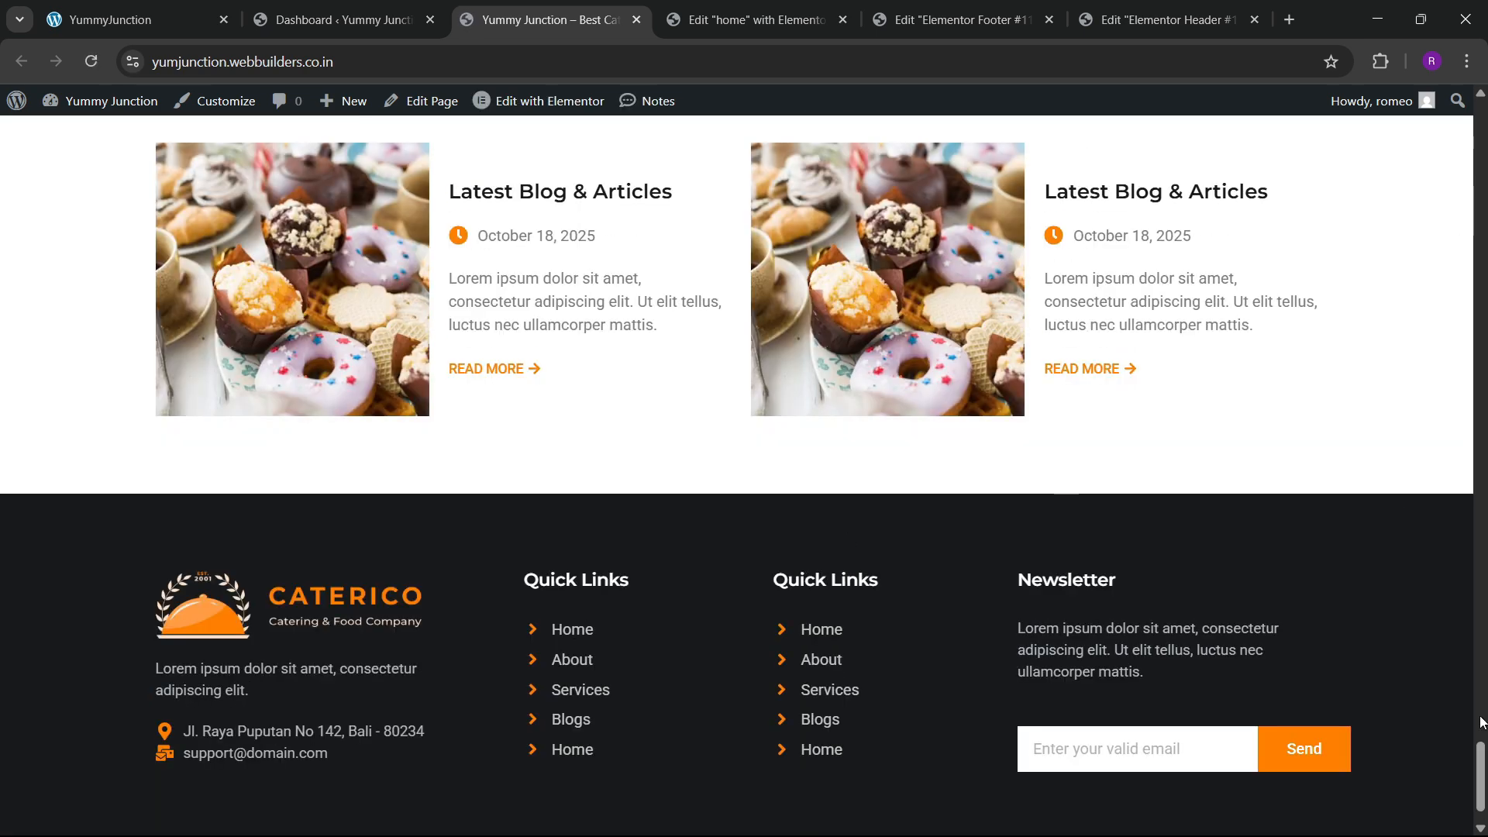
{"action": "left_click_drag", "start_coordinate": [1482, 783], "coordinate": [1483, 139]}
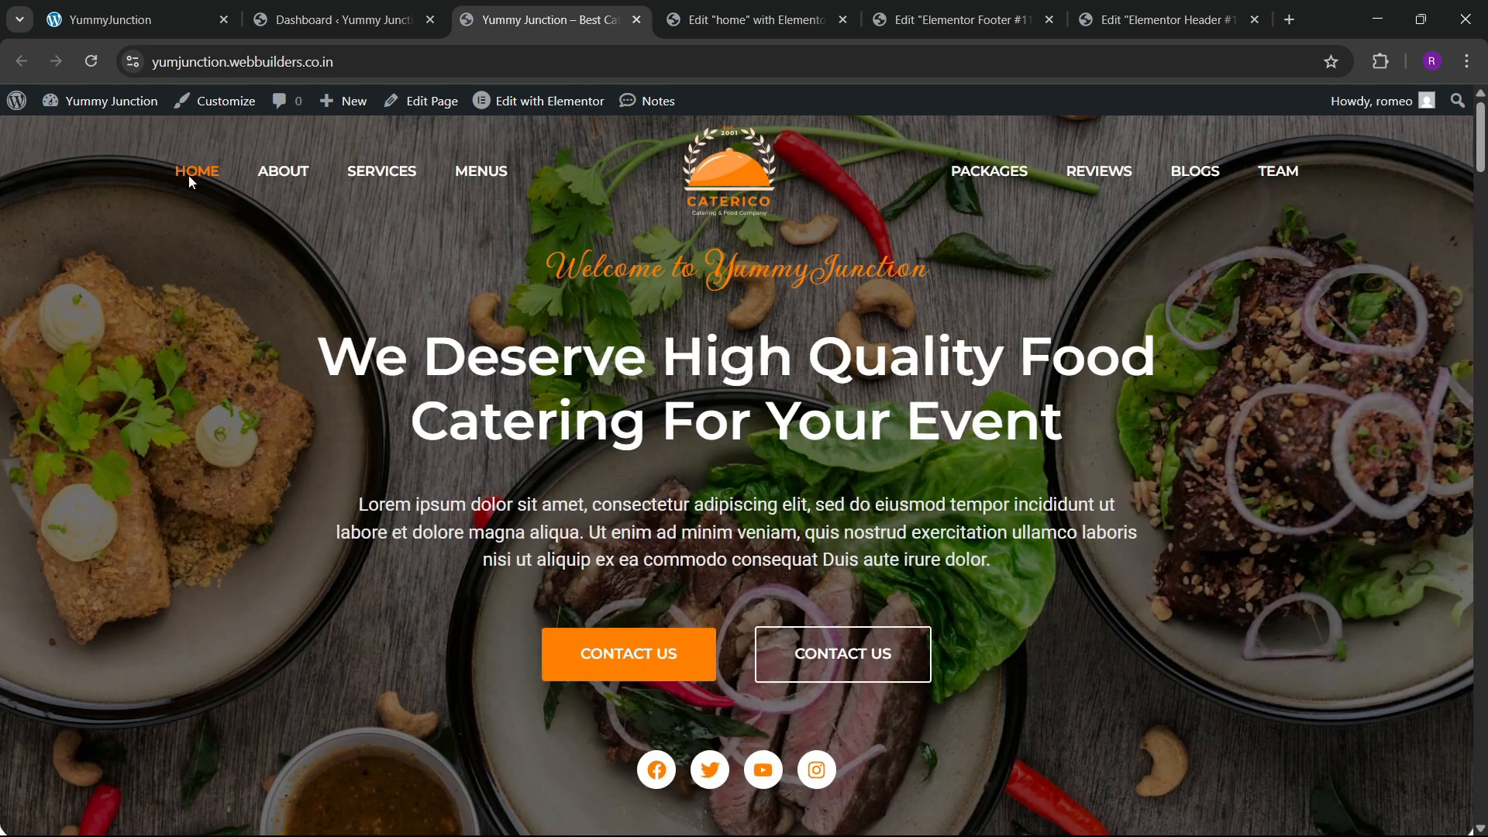
{"action": "left_click", "coordinate": [90, 67]}
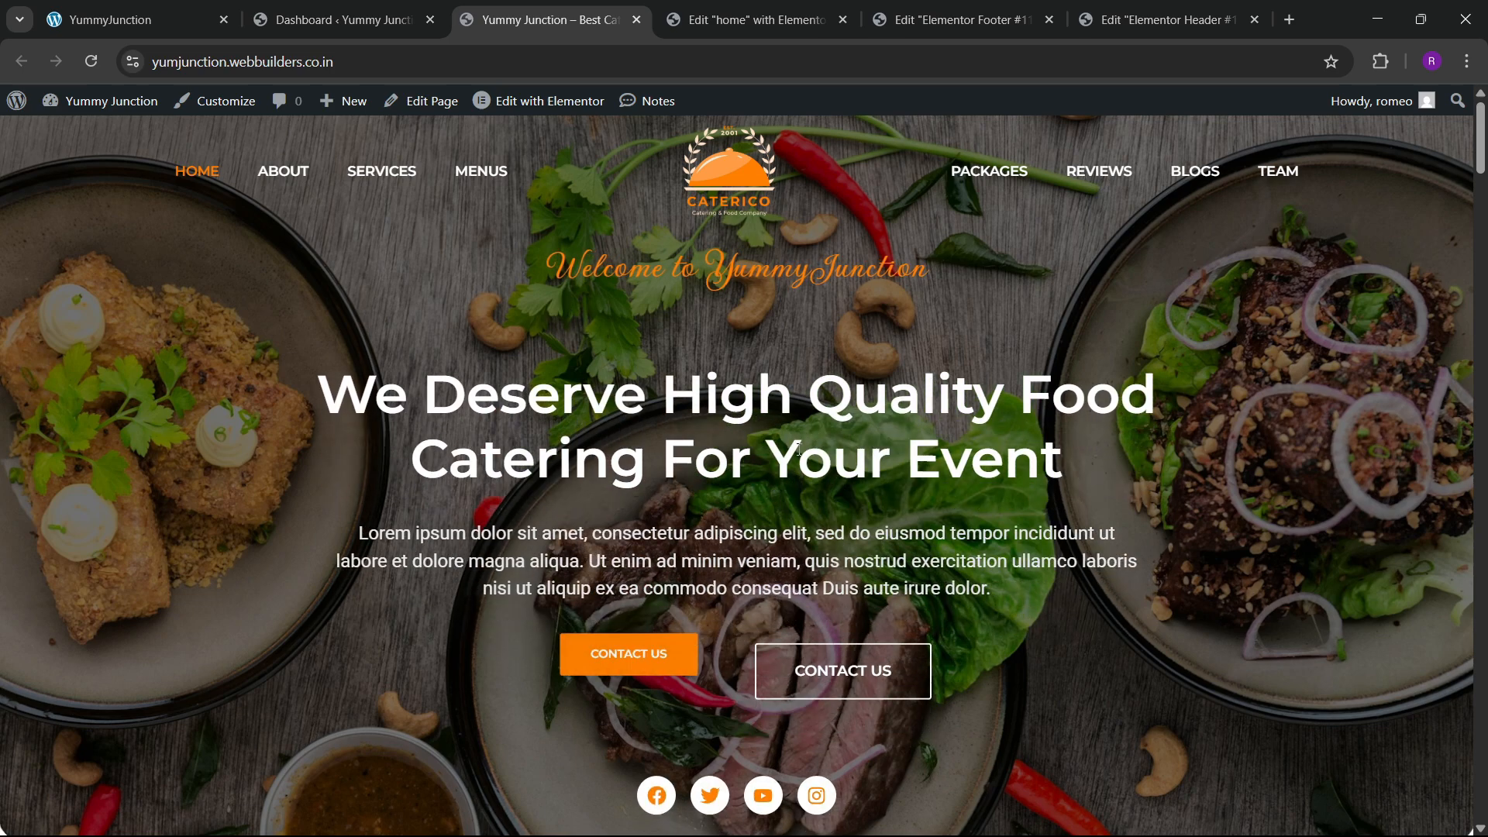
Look through the live home page's about, services and menu sections, then return to the hero
{"action": "scroll", "coordinate": [852, 478], "scroll_direction": "down", "scroll_amount": 3}
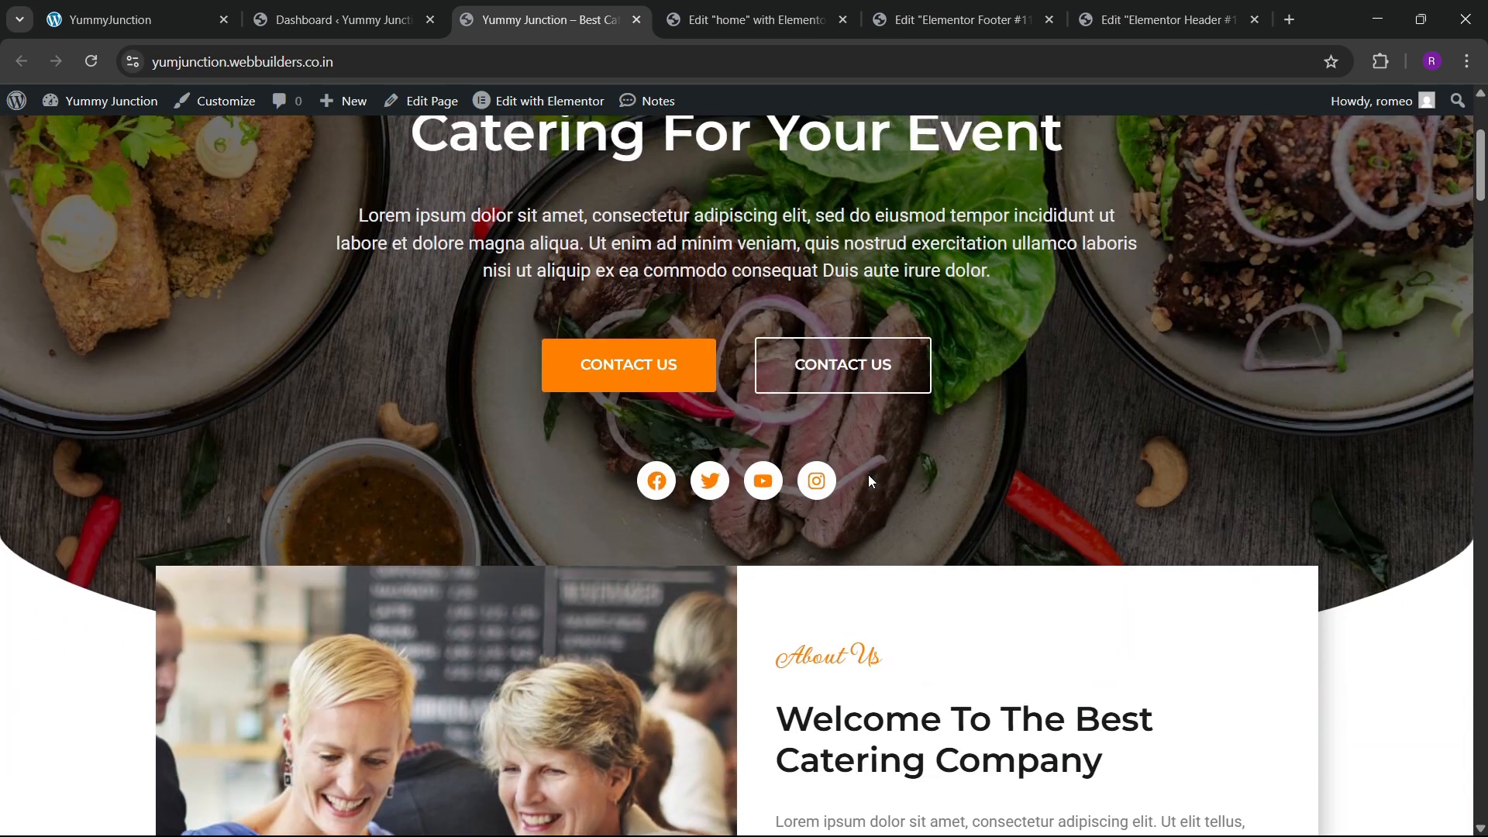
{"action": "scroll", "coordinate": [868, 474], "scroll_direction": "up", "scroll_amount": 1}
{"action": "scroll", "coordinate": [881, 486], "scroll_direction": "down", "scroll_amount": 10}
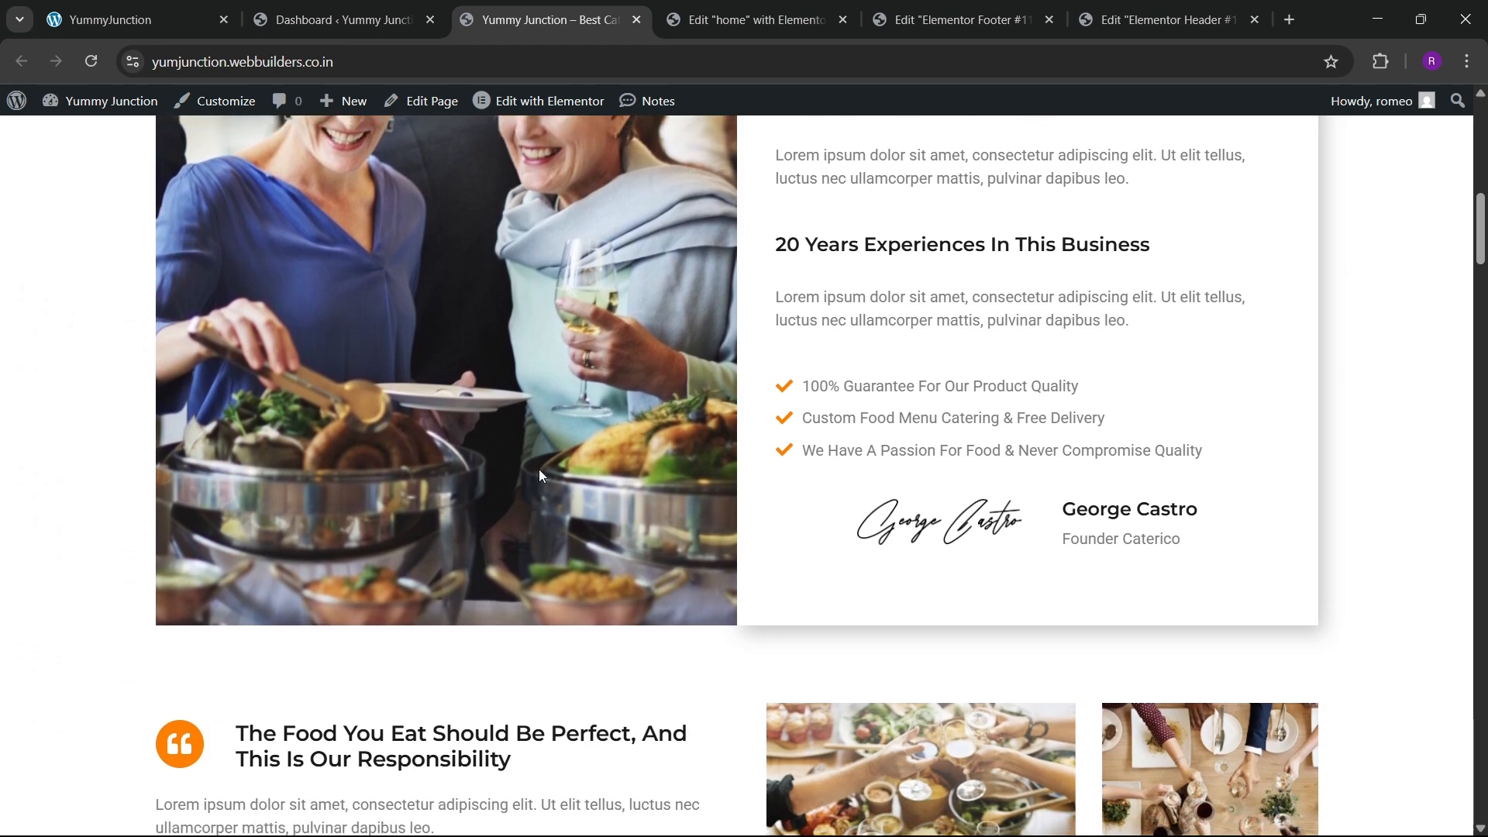
{"action": "scroll", "coordinate": [536, 473], "scroll_direction": "down", "scroll_amount": 3}
{"action": "scroll", "coordinate": [534, 485], "scroll_direction": "down", "scroll_amount": 19}
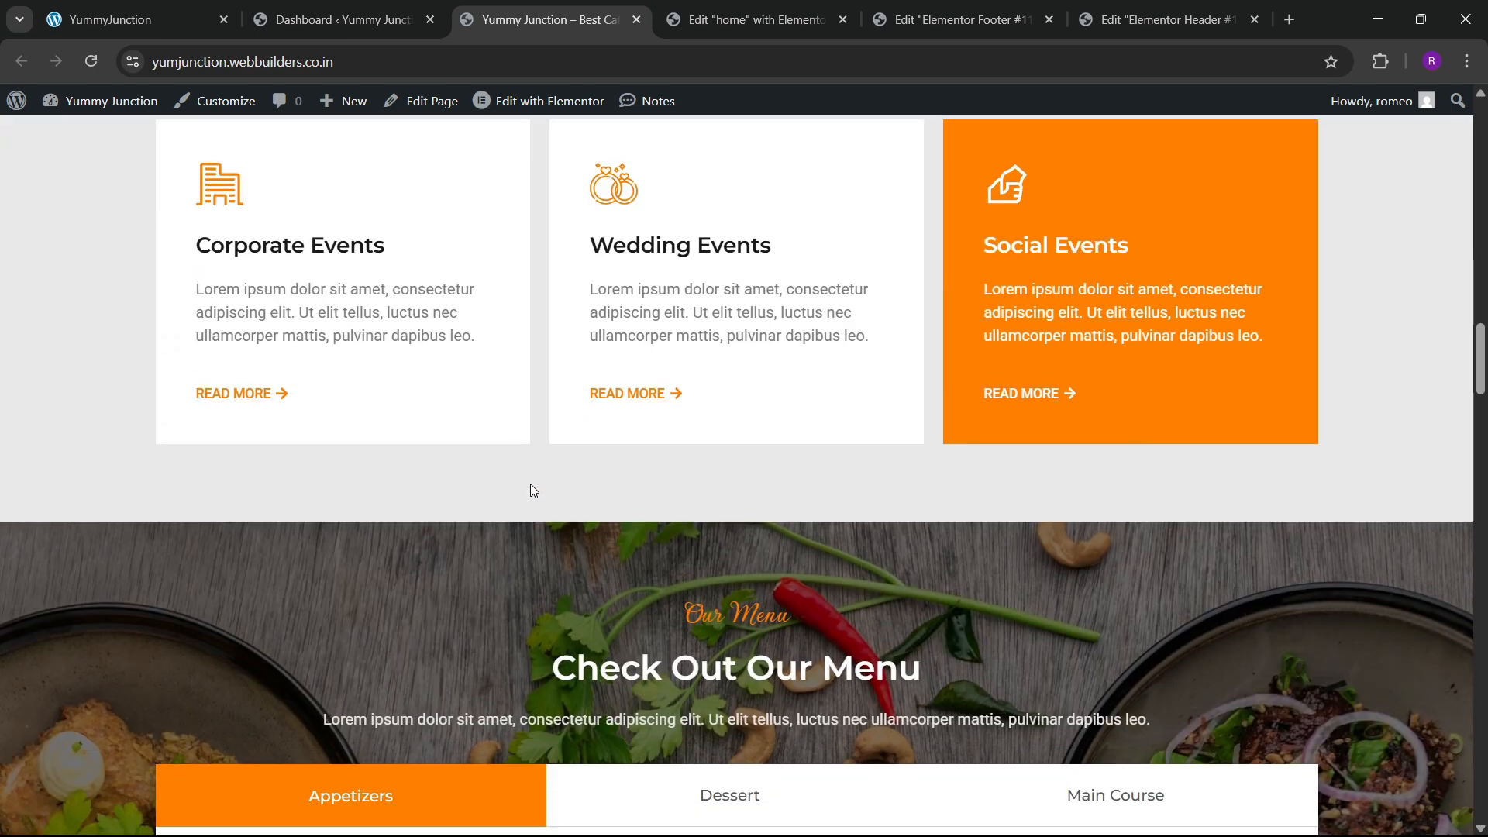
{"action": "scroll", "coordinate": [532, 491], "scroll_direction": "up", "scroll_amount": 2}
{"action": "scroll", "coordinate": [532, 496], "scroll_direction": "down", "scroll_amount": 6}
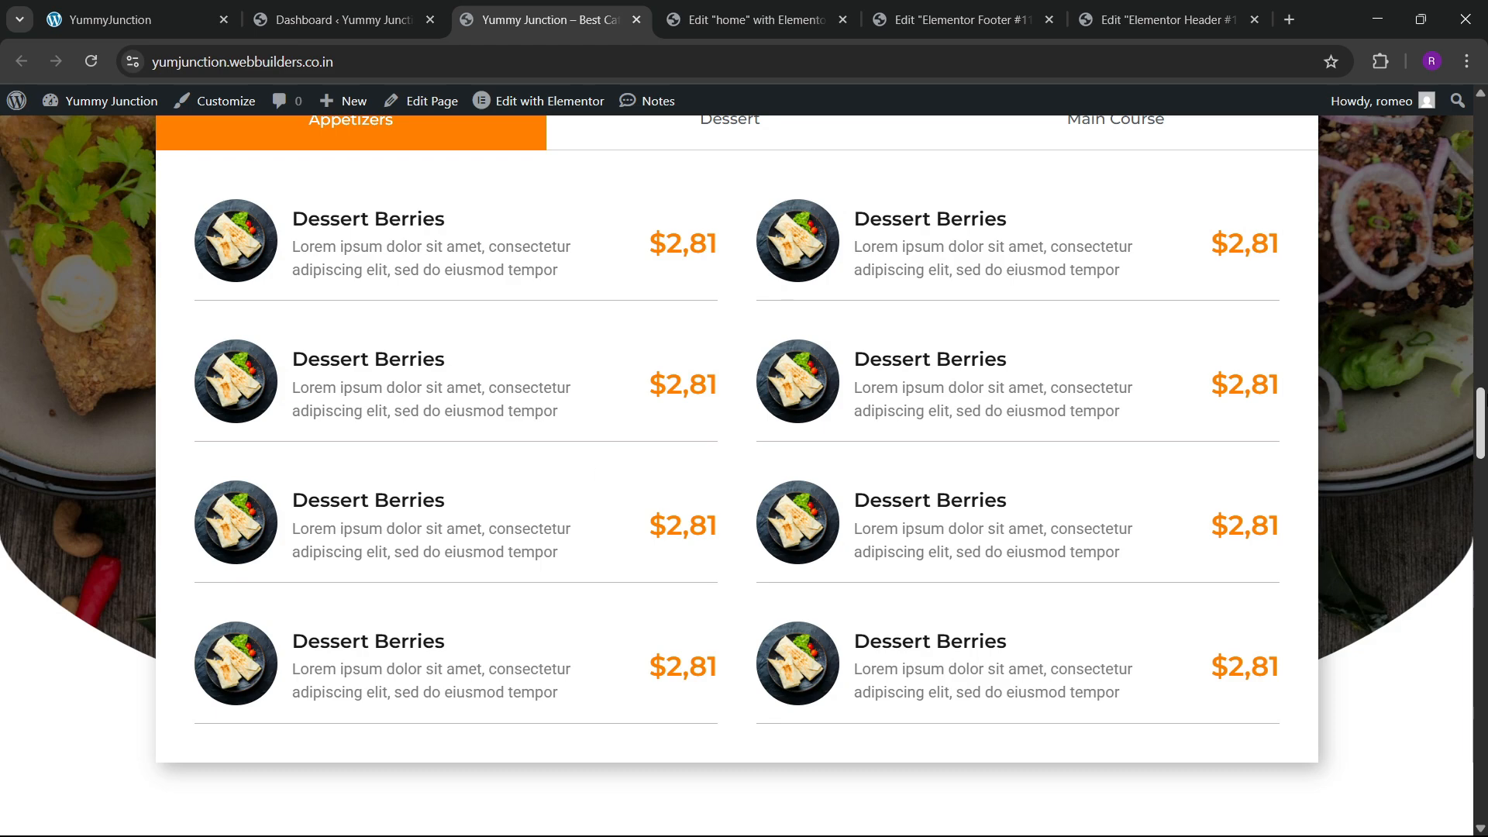
{"action": "left_click_drag", "start_coordinate": [1483, 398], "coordinate": [1483, 115]}
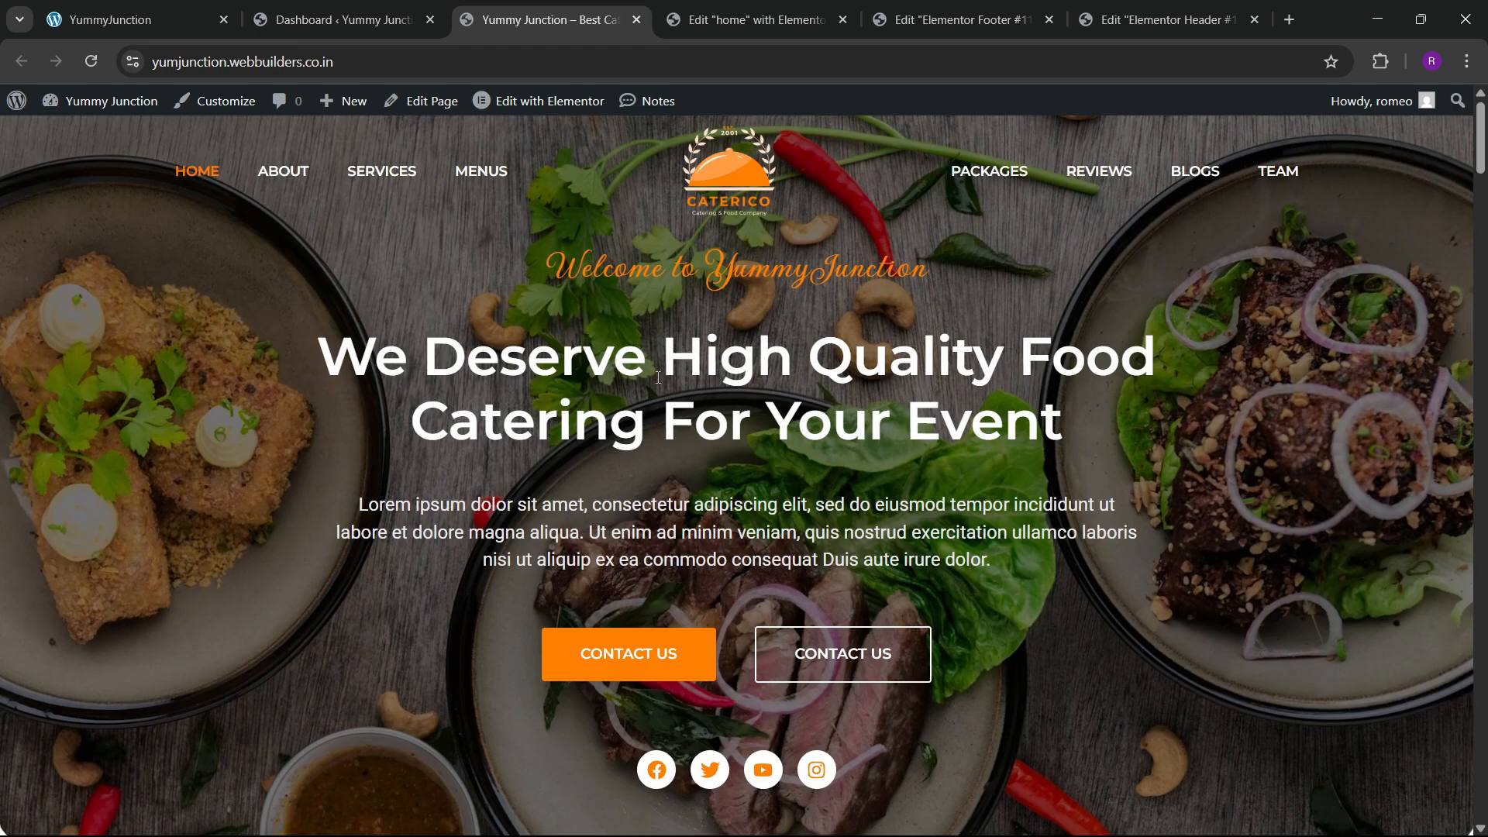